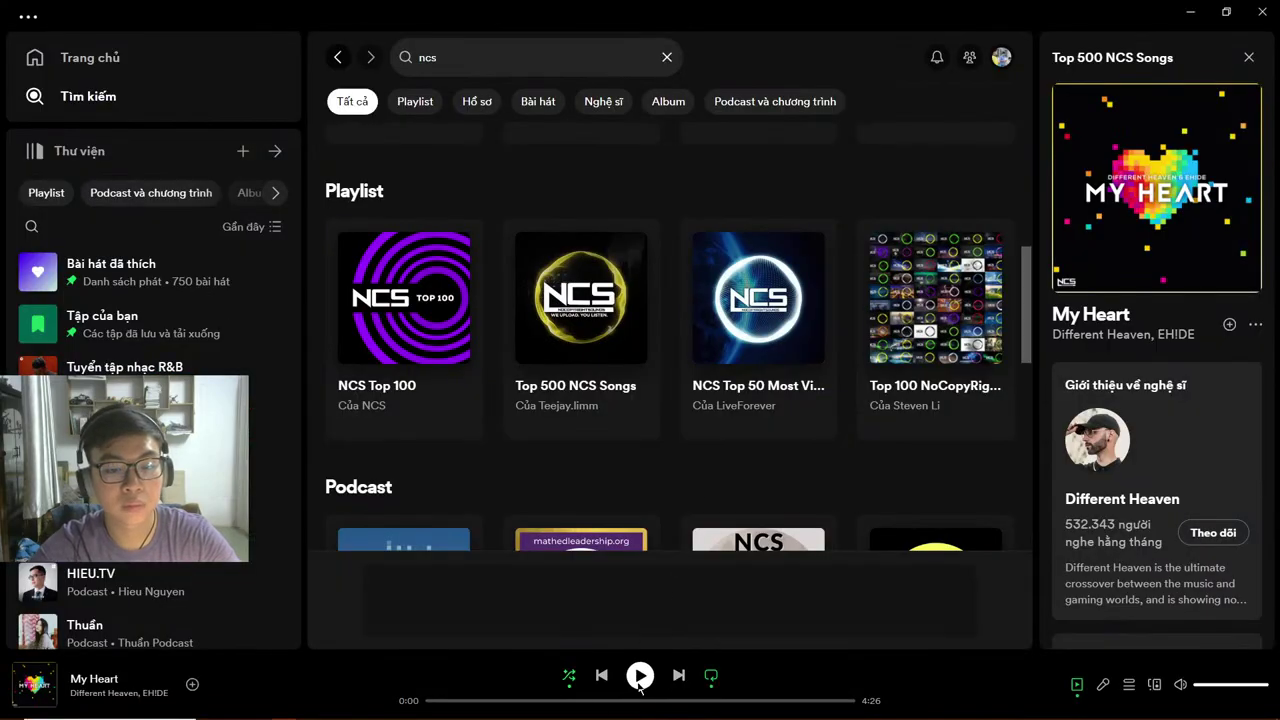
Step: Switch from Spotify's NCS search results to the YouTube Studio livestream page in Chrome
{"action": "key", "text": "alt+Tab"}
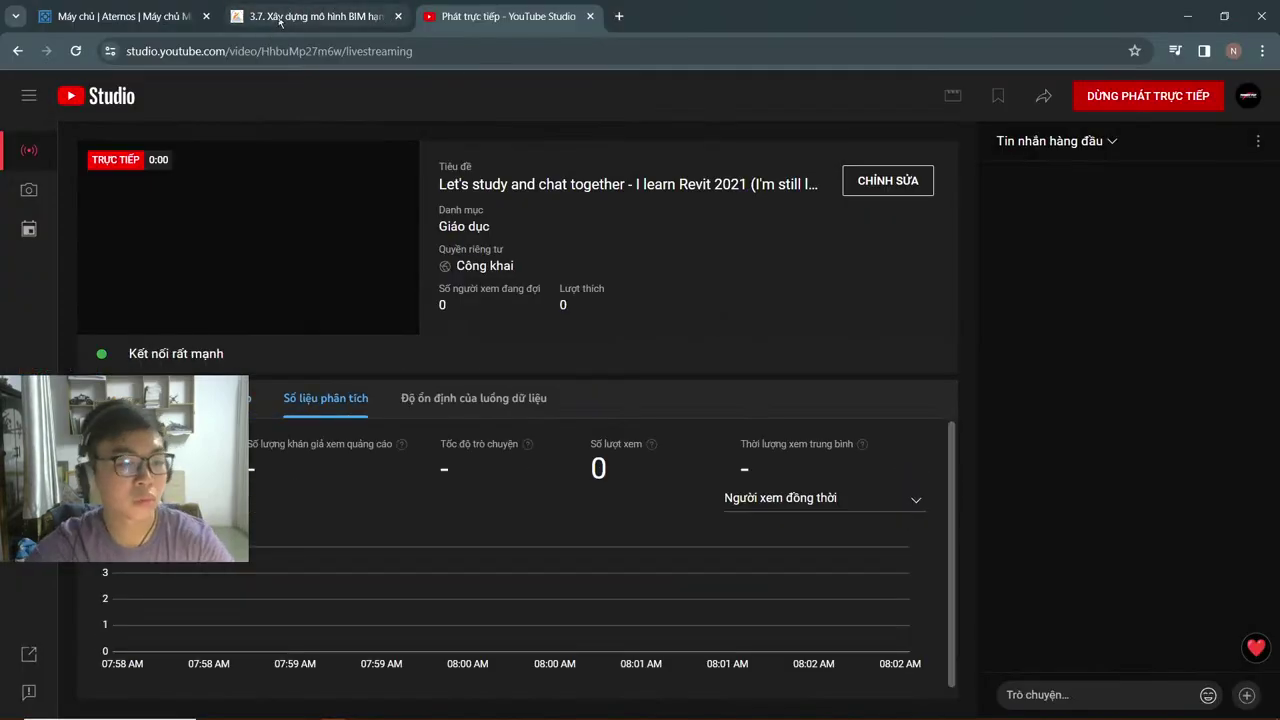
{"action": "left_click", "coordinate": [619, 17]}
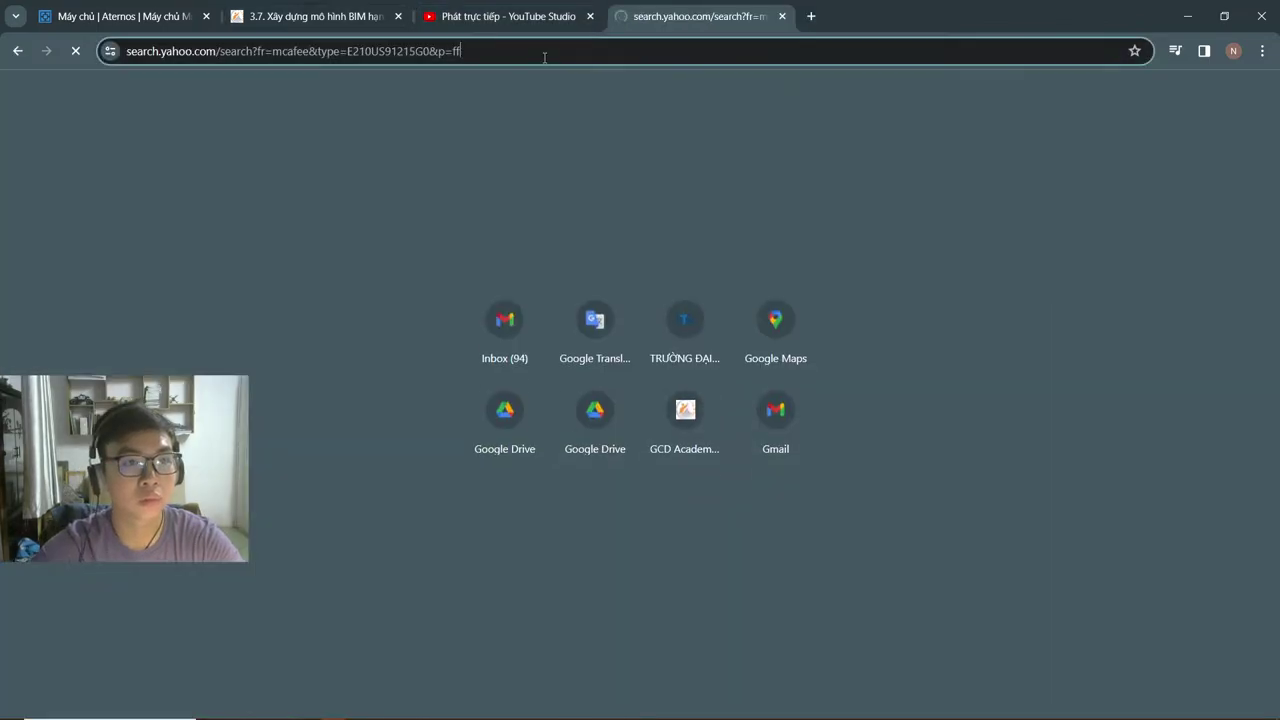
{"action": "left_click", "coordinate": [545, 51]}
{"action": "type", "text": "facebook.com/nglpnam"}
{"action": "key", "text": "Return"}
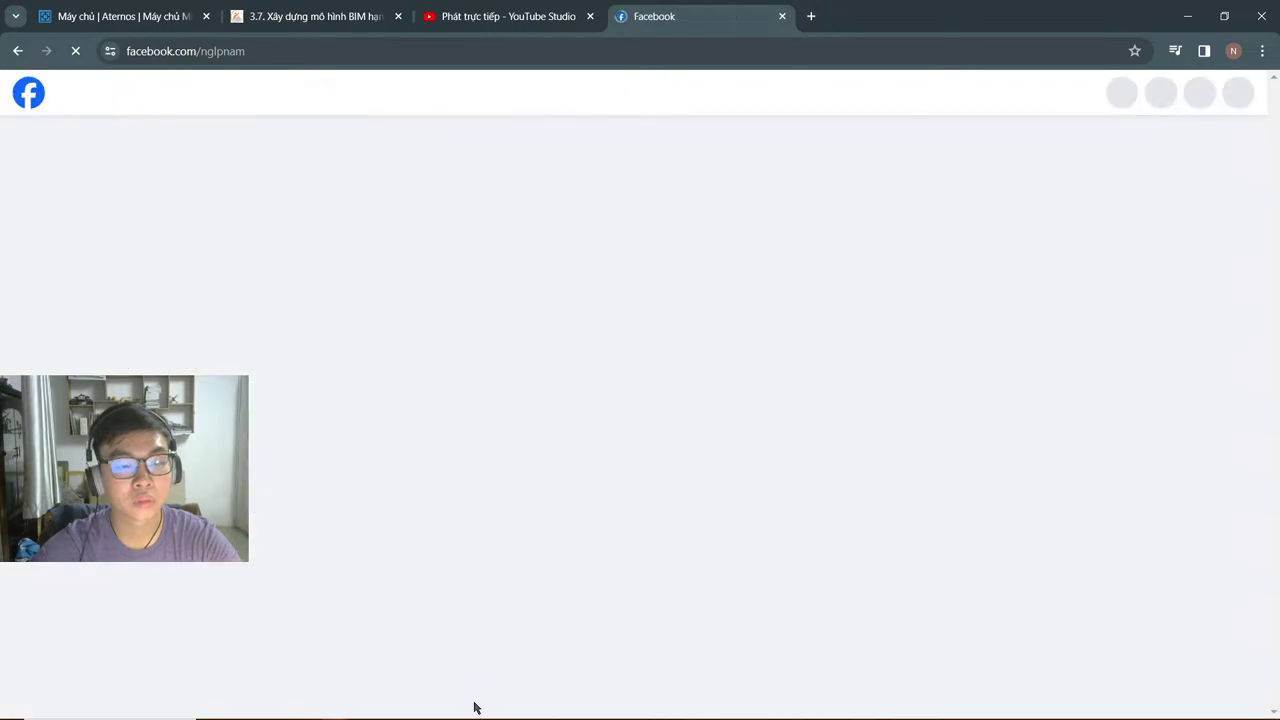
{"action": "mouse_move", "coordinate": [360, 712]}
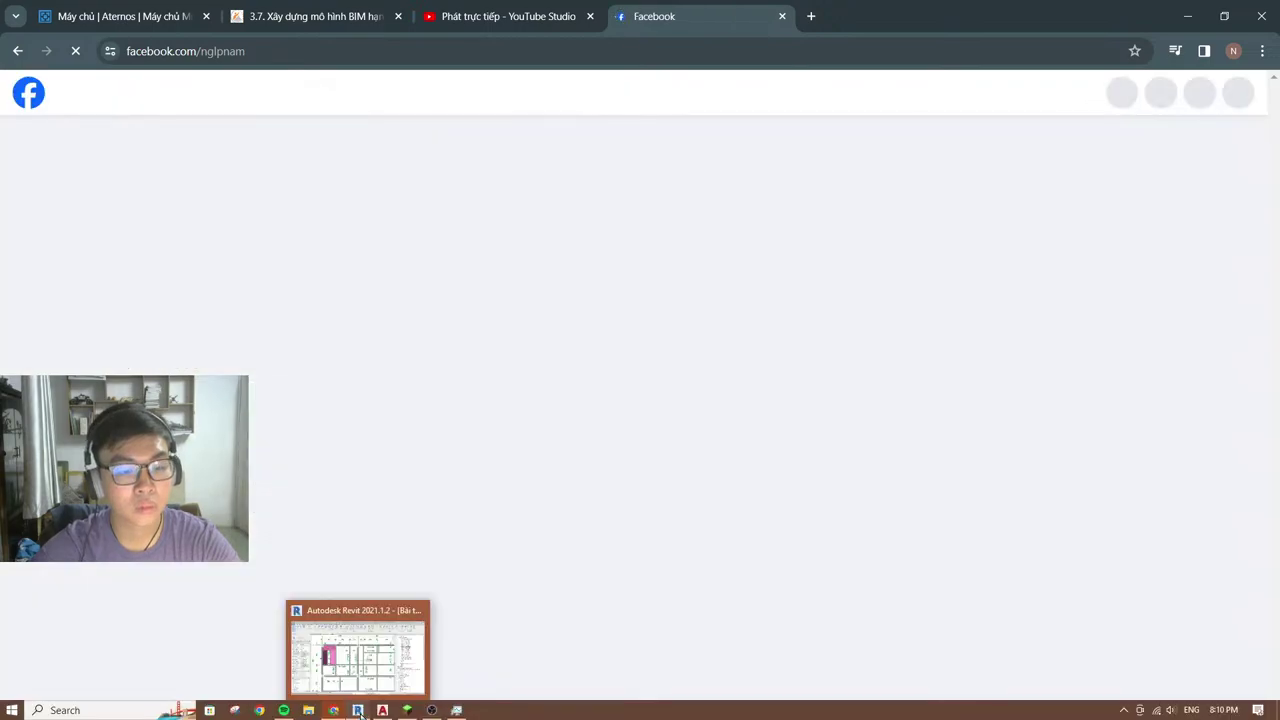
{"action": "left_click", "coordinate": [456, 710]}
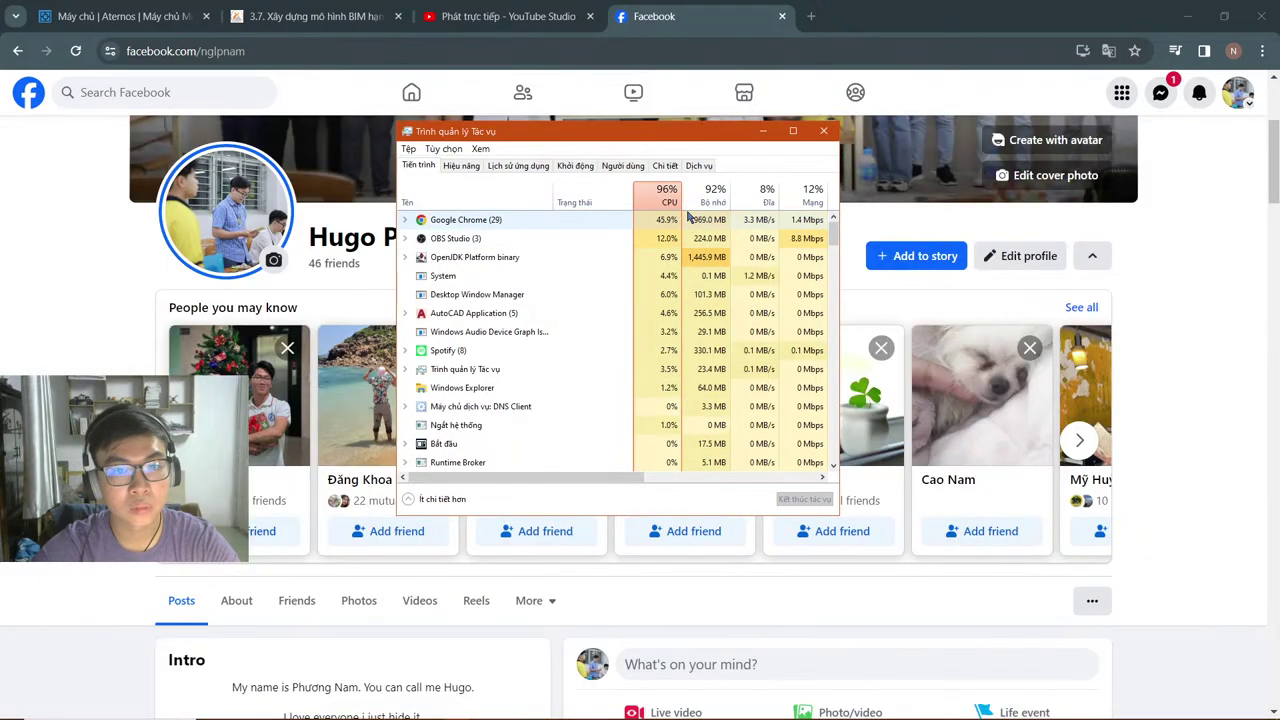
{"action": "left_click", "coordinate": [769, 135]}
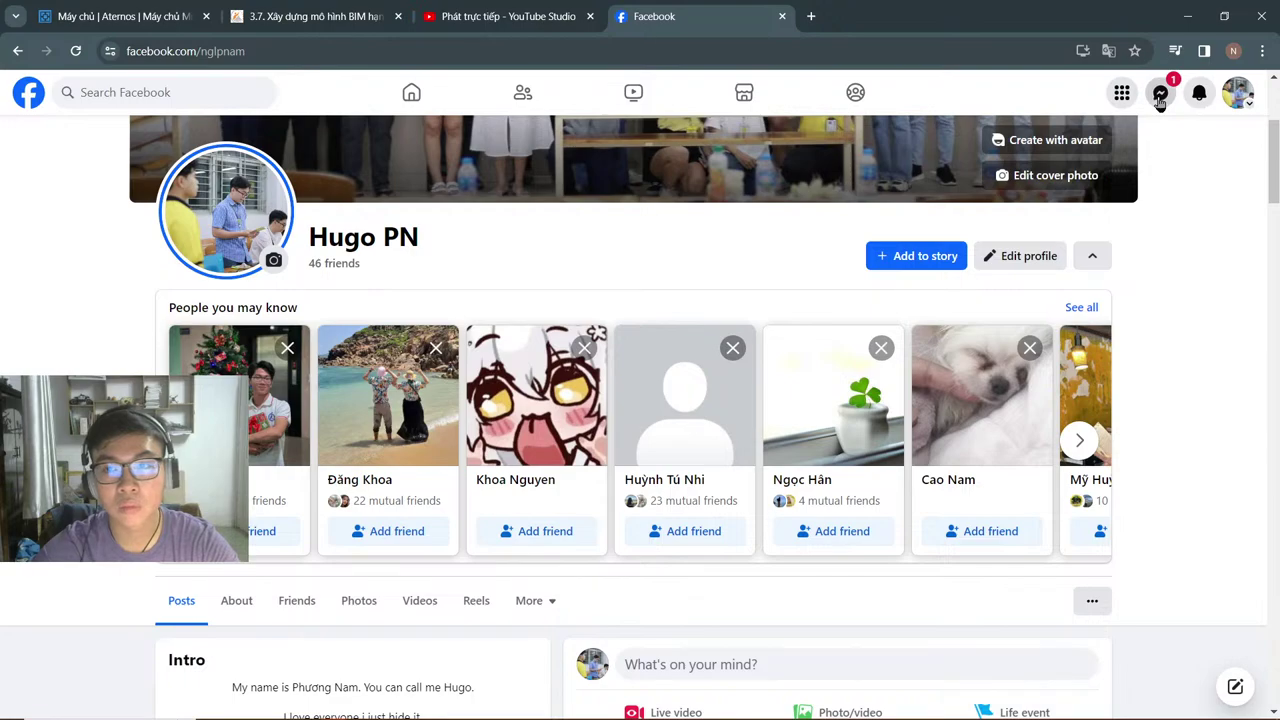
{"action": "left_click", "coordinate": [1160, 95]}
{"action": "left_click", "coordinate": [1090, 262]}
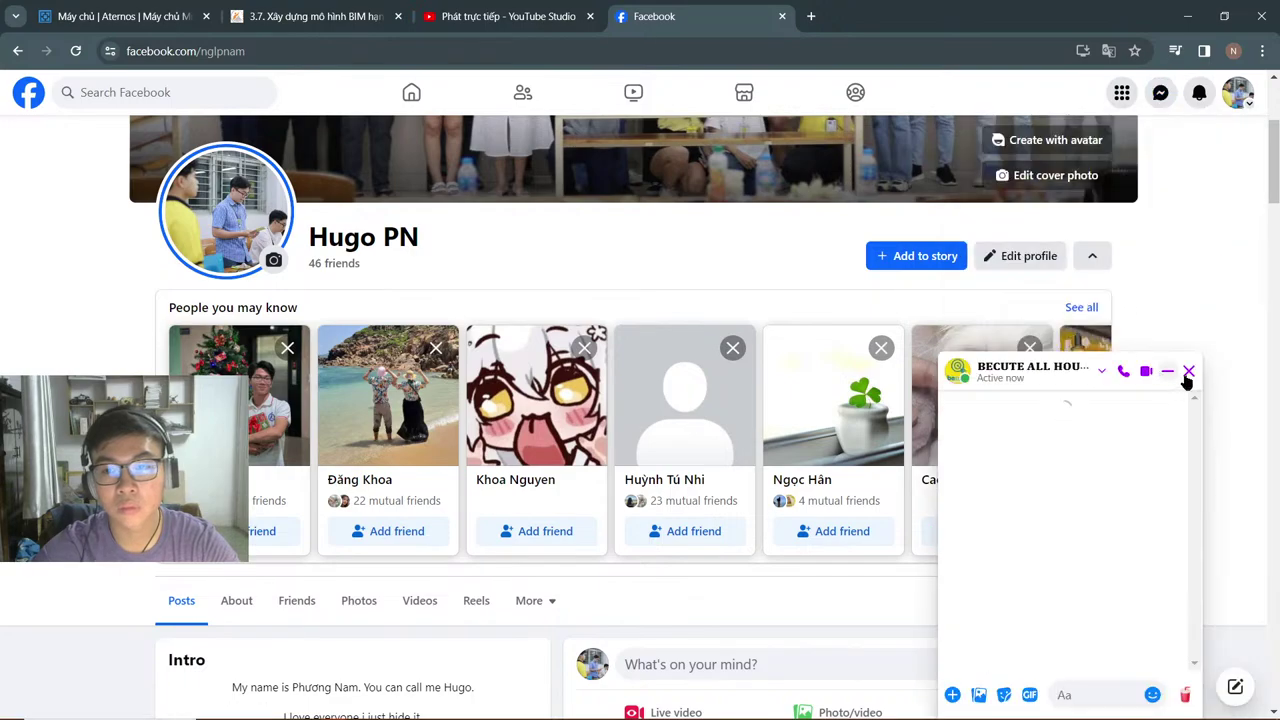
{"action": "left_click", "coordinate": [1188, 372]}
{"action": "left_click", "coordinate": [149, 16]}
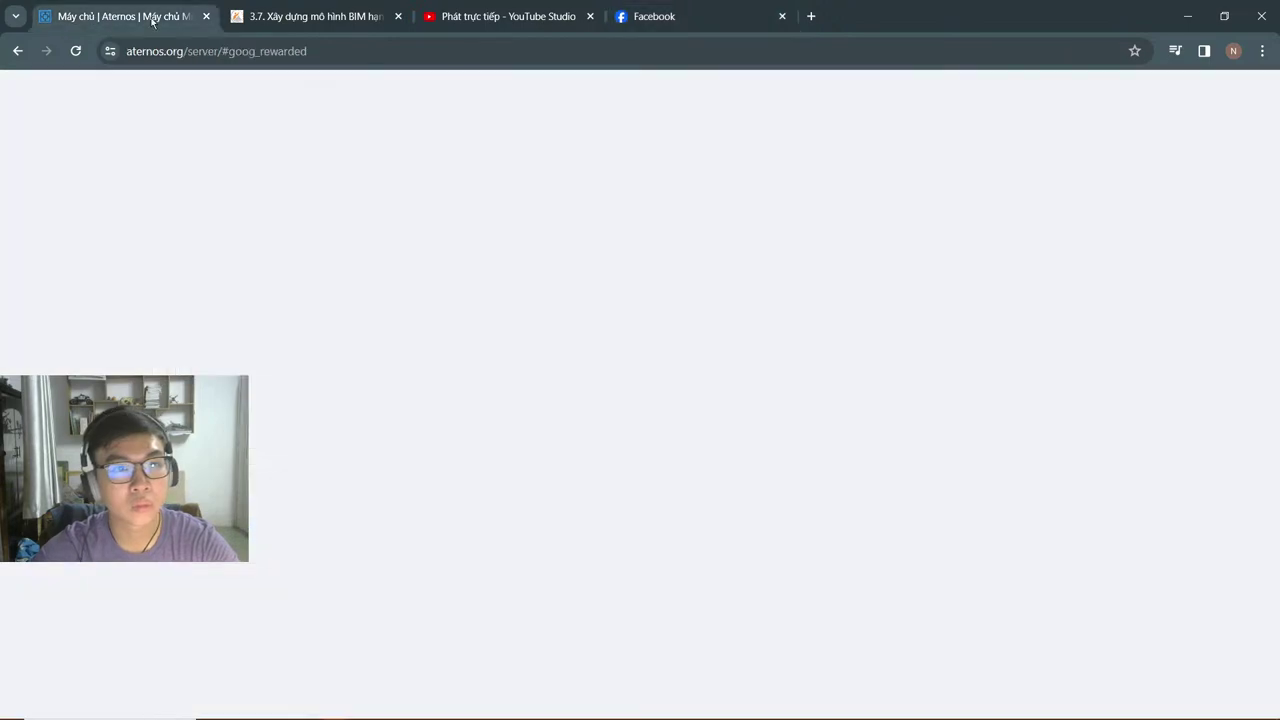
{"action": "left_click", "coordinate": [775, 24]}
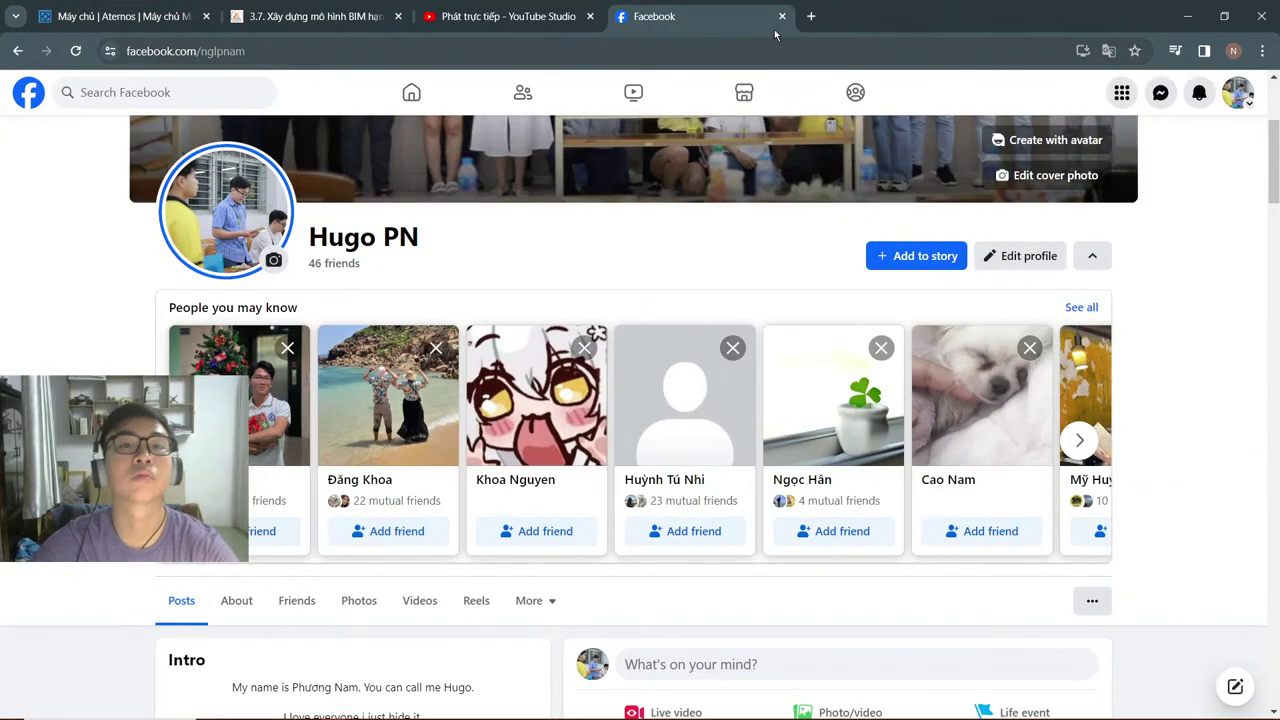
{"action": "left_click", "coordinate": [782, 16]}
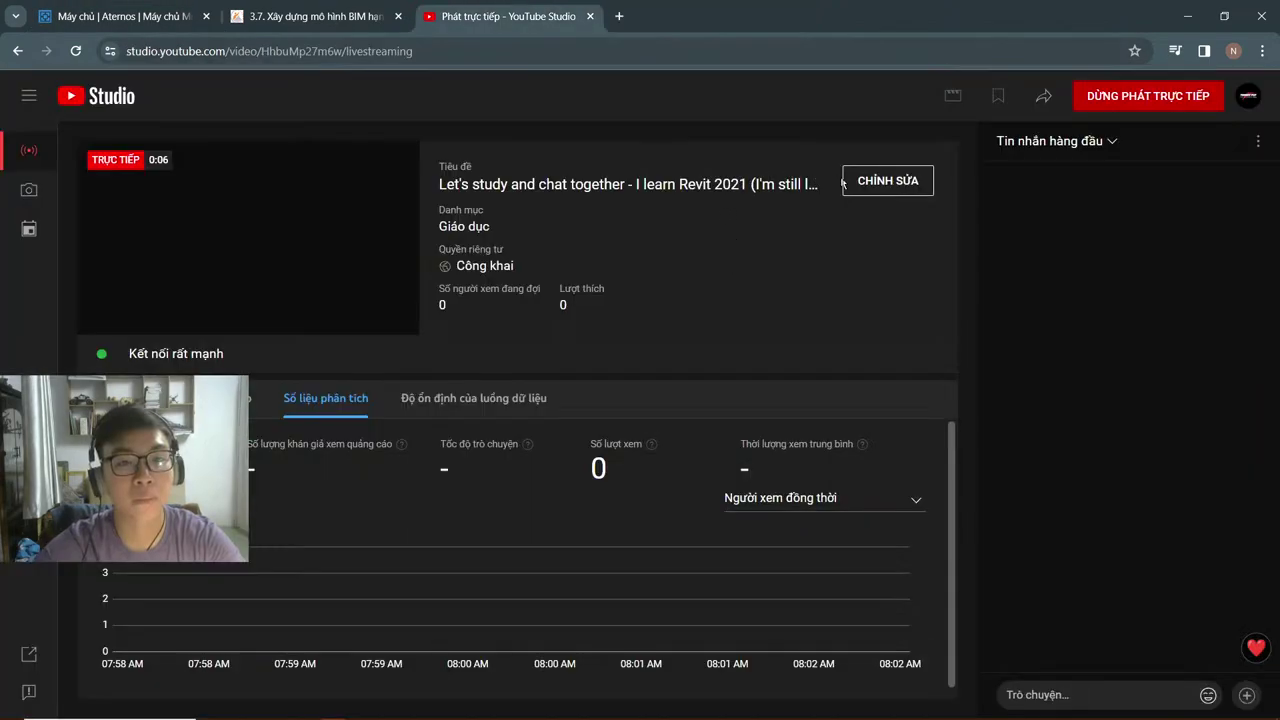
Step: Paste the saved introduction from clipboard history into chat, cut the over-length part, and send it
{"action": "left_click", "coordinate": [1080, 694]}
{"action": "key", "text": "super+v"}
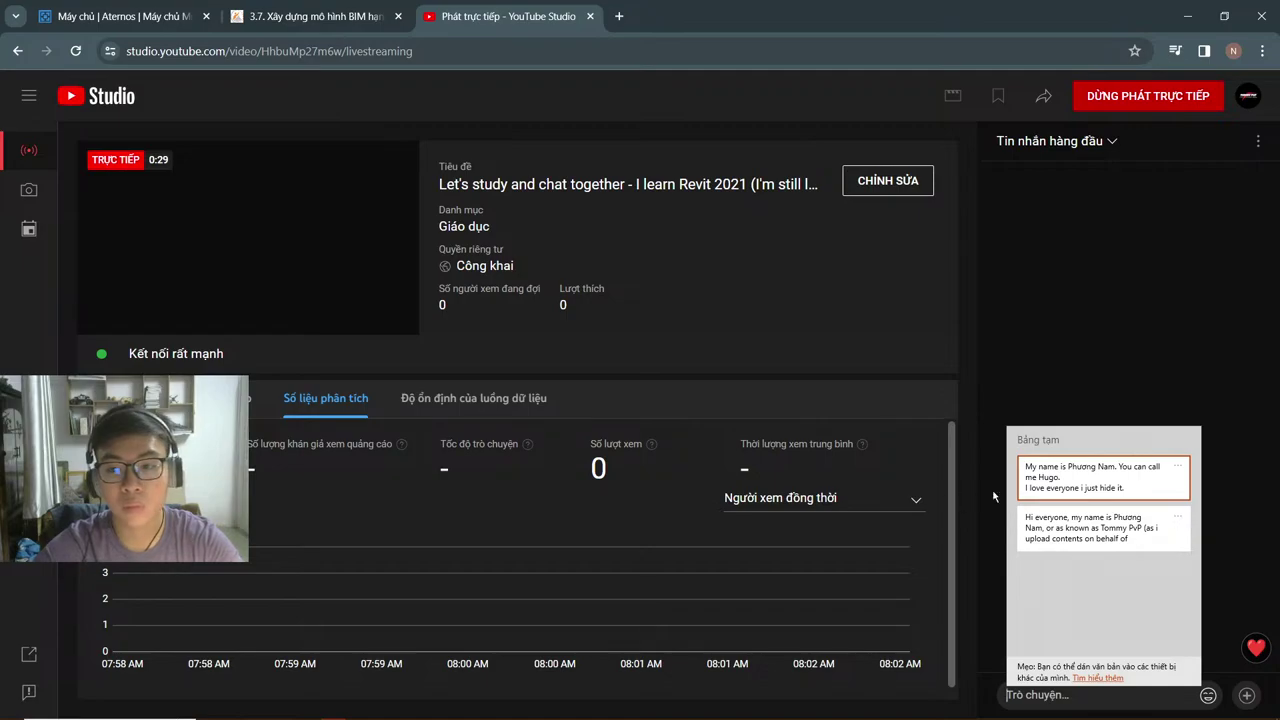
{"action": "left_click", "coordinate": [1068, 484]}
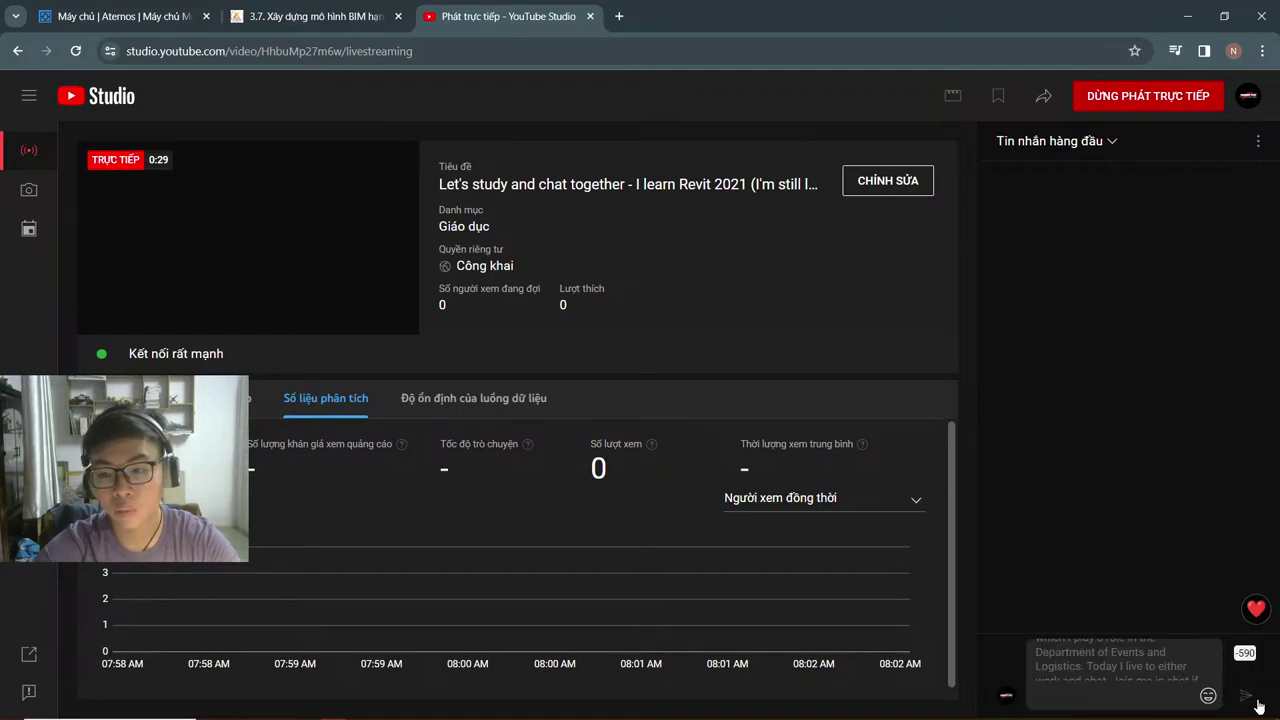
{"action": "scroll", "coordinate": [1111, 657], "scroll_direction": "up", "scroll_amount": 5}
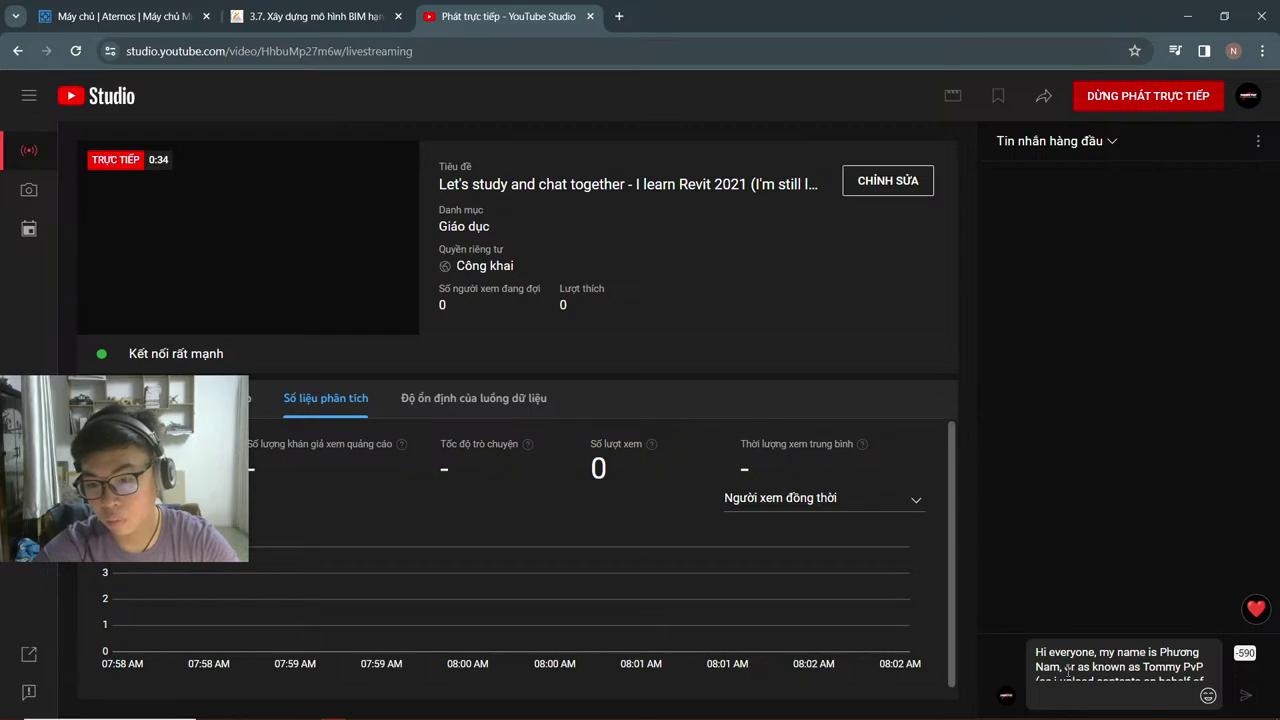
{"action": "scroll", "coordinate": [1069, 667], "scroll_direction": "down", "scroll_amount": 1}
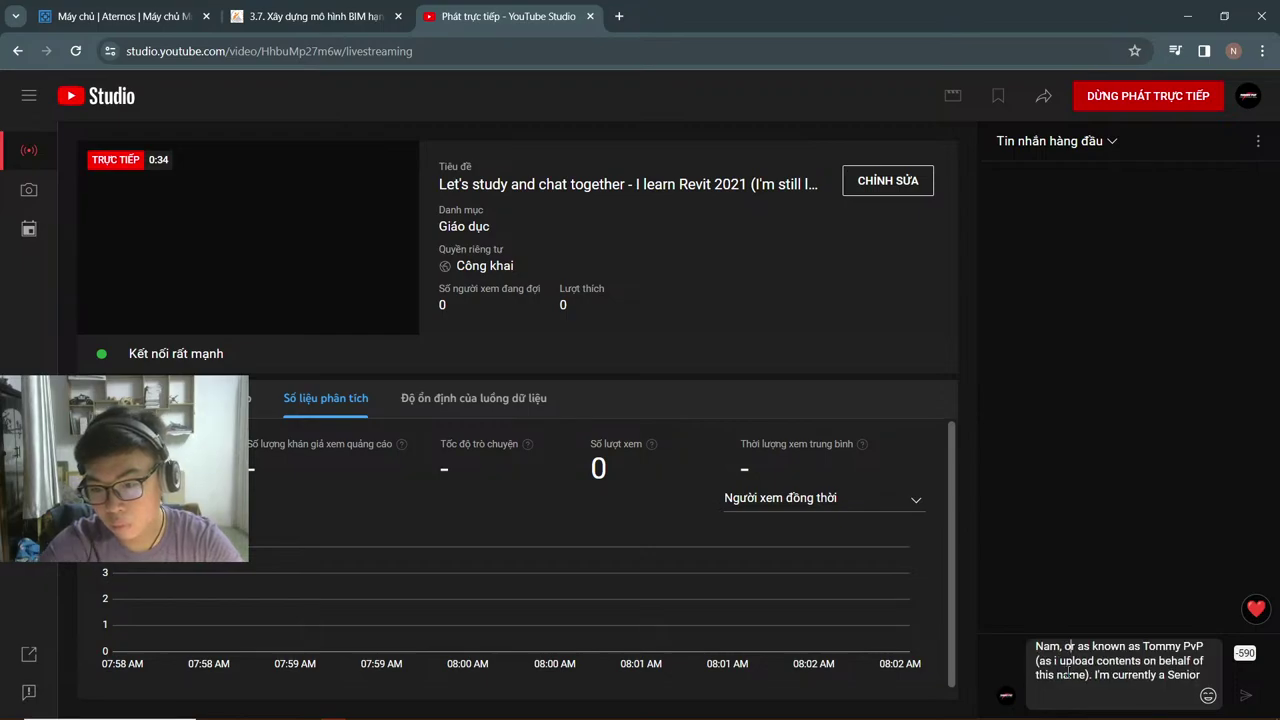
{"action": "scroll", "coordinate": [1069, 667], "scroll_direction": "up", "scroll_amount": 1}
{"action": "scroll", "coordinate": [1068, 670], "scroll_direction": "down", "scroll_amount": 1}
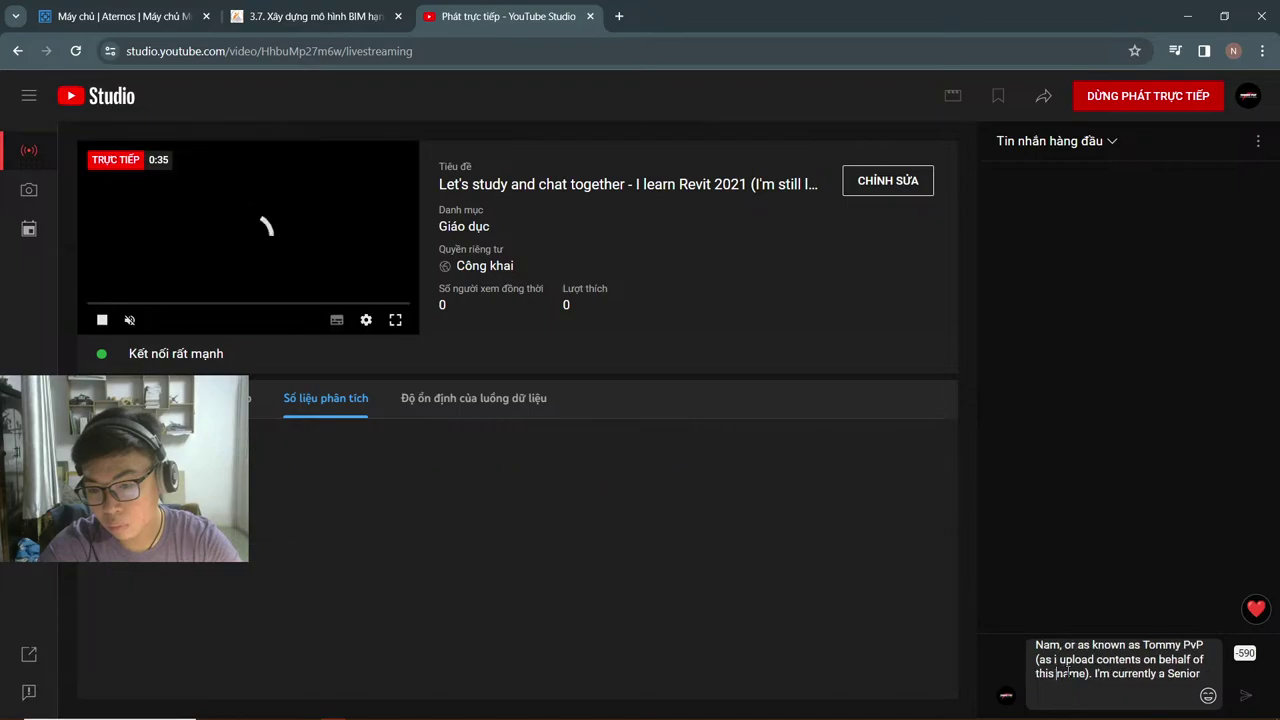
{"action": "scroll", "coordinate": [1065, 673], "scroll_direction": "down", "scroll_amount": 2}
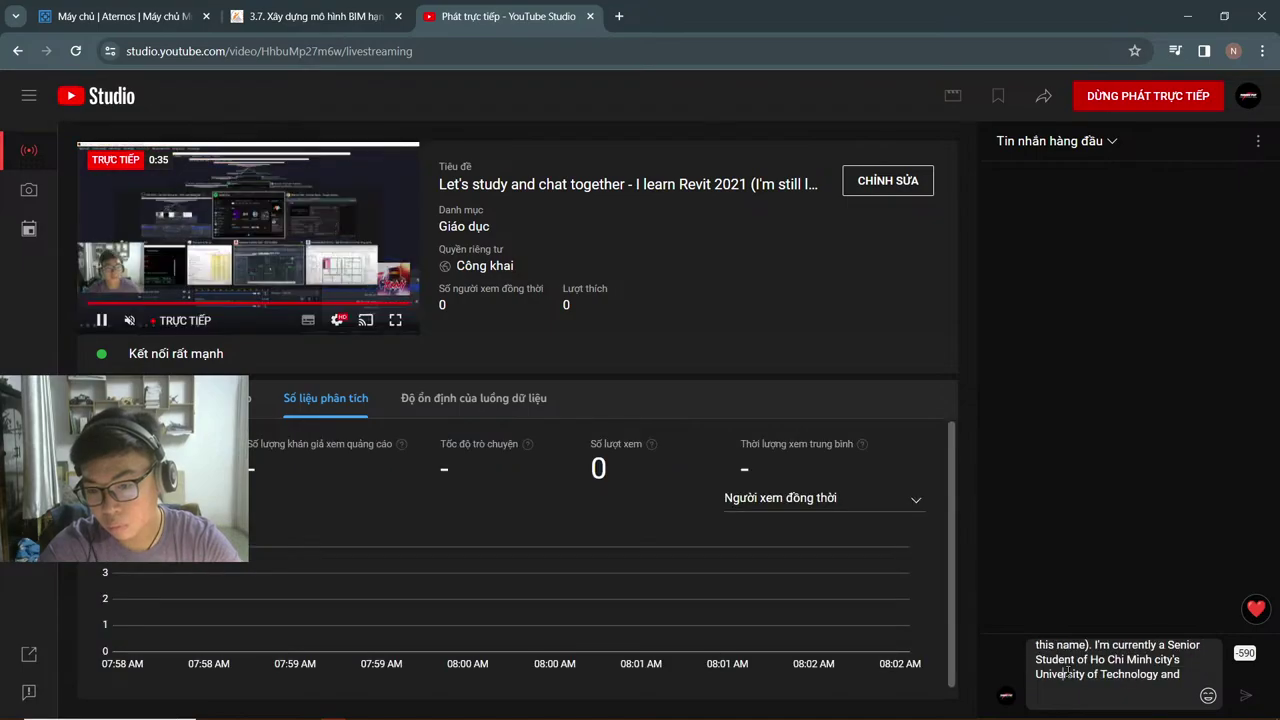
{"action": "scroll", "coordinate": [1068, 673], "scroll_direction": "down", "scroll_amount": 1}
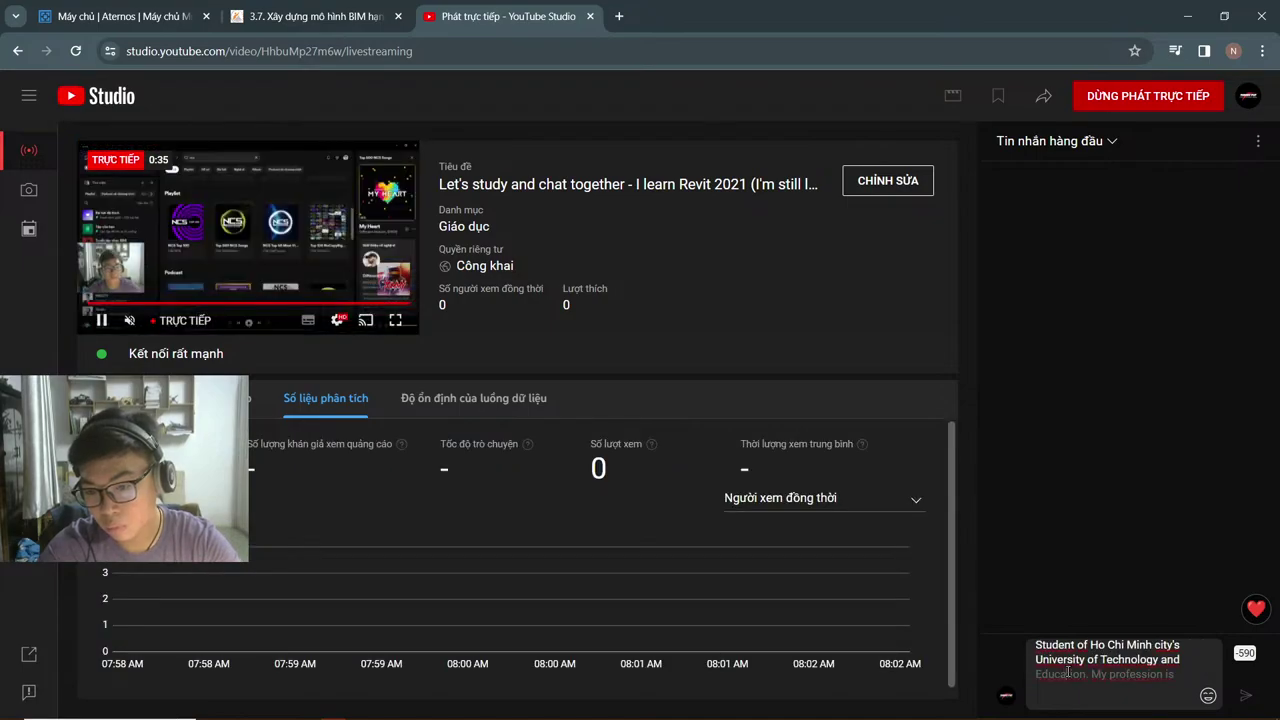
{"action": "scroll", "coordinate": [1068, 673], "scroll_direction": "up", "scroll_amount": 2}
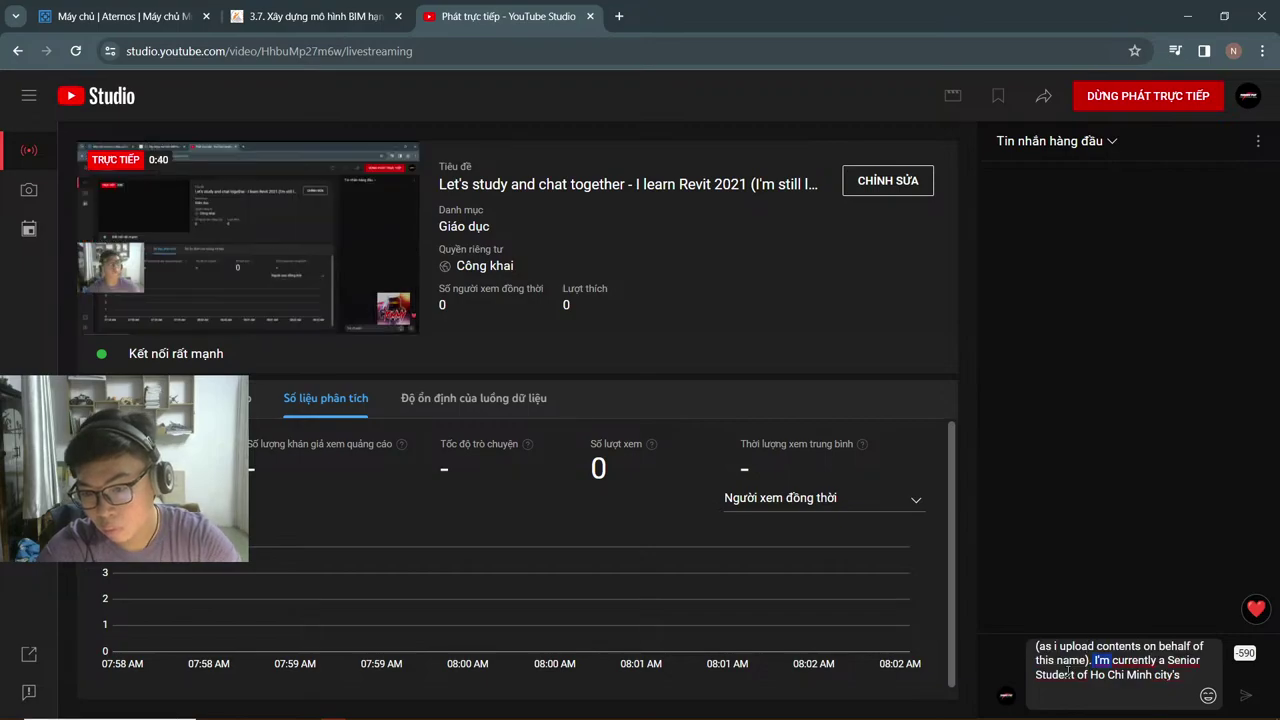
{"action": "key", "text": "ctrl+shift+Left"}
{"action": "key", "text": "ctrl+shift+End"}
{"action": "key", "text": "BackSpace"}
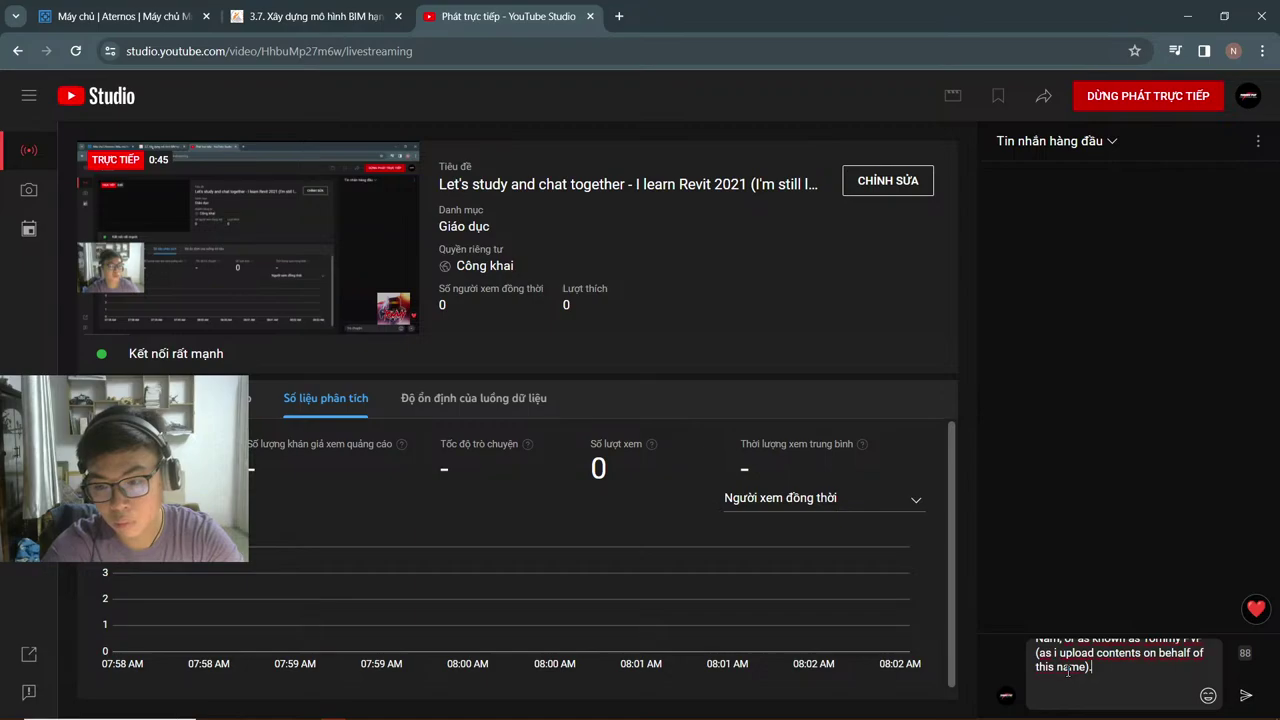
{"action": "key", "text": "Return"}
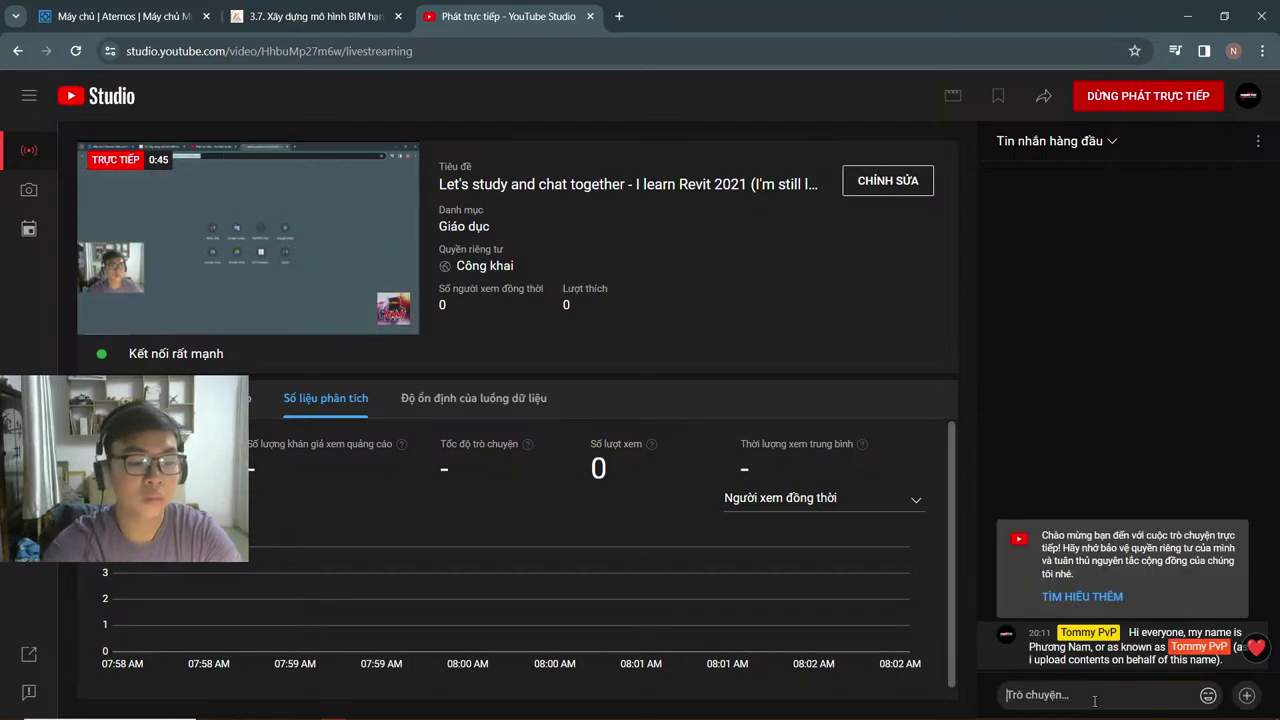
Step: Begin another chat message, dismiss the clipboard history, and start a Windows search for Notepad
{"action": "left_click", "coordinate": [1094, 701]}
{"action": "key", "text": "super+v"}
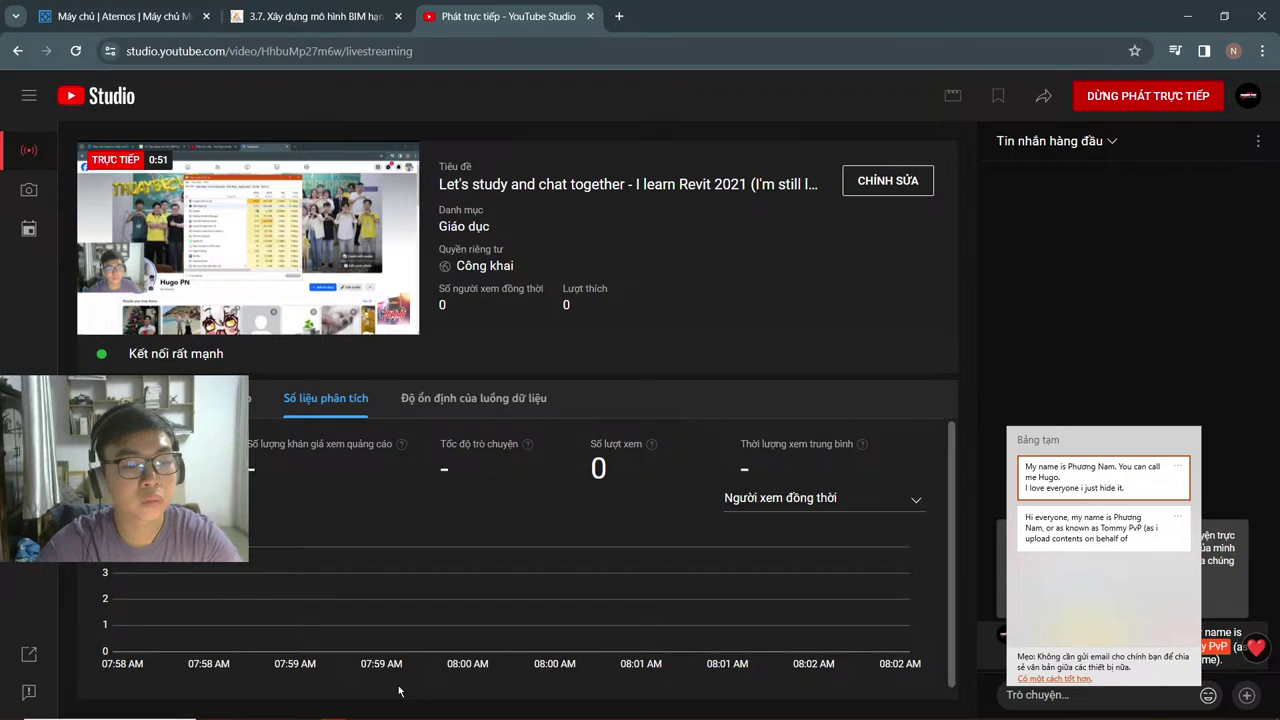
{"action": "key", "text": "Escape"}
{"action": "key", "text": "super"}
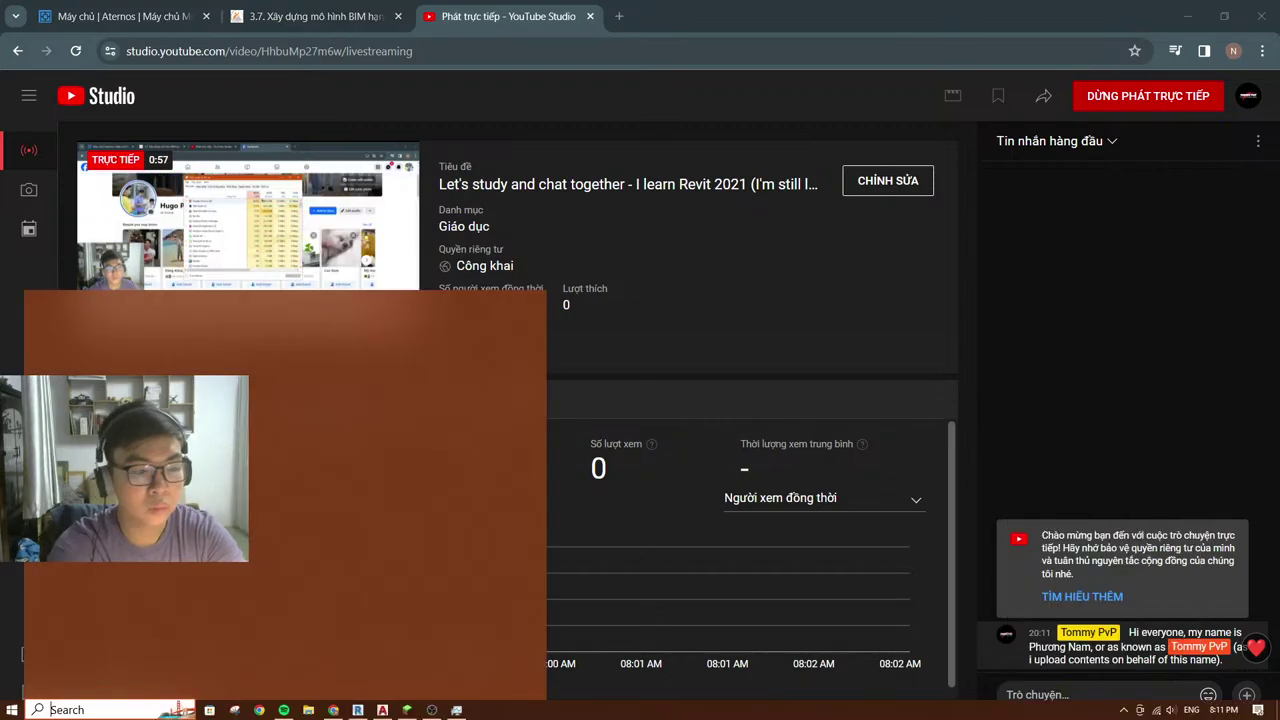
Step: Launch Notepad and paste the full introduction text into it from clipboard history
{"action": "type", "text": "note"}
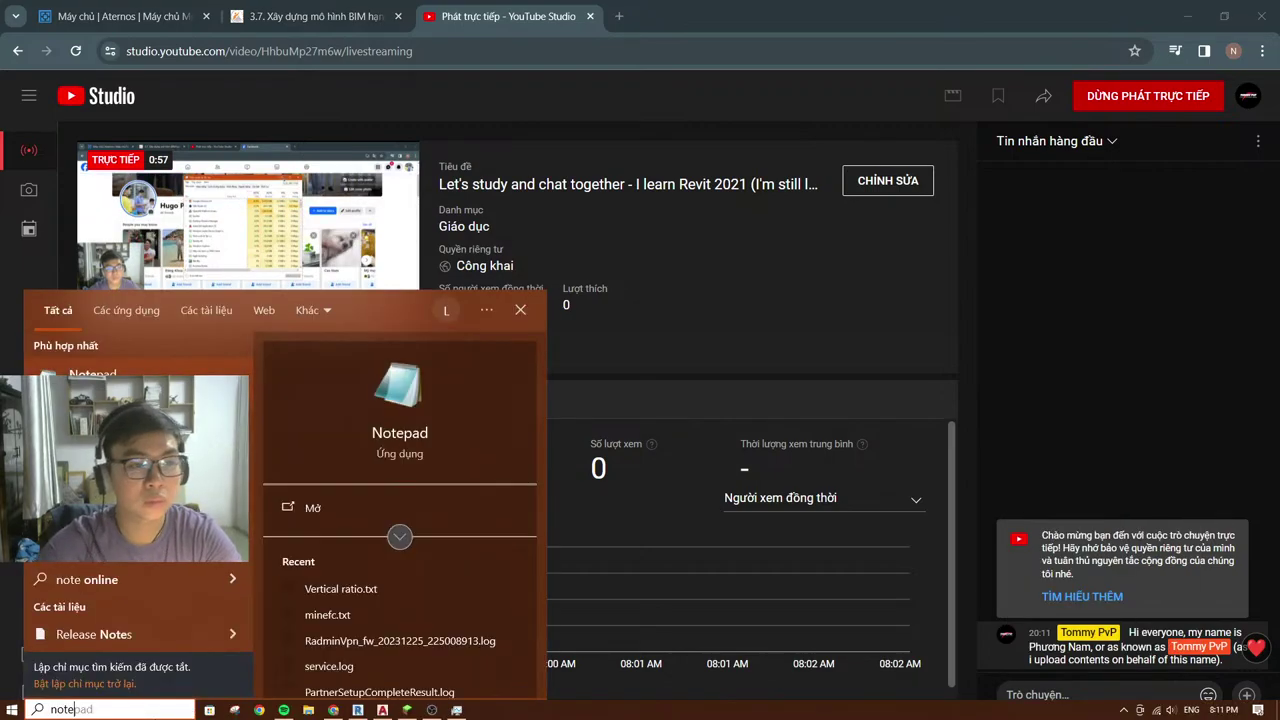
{"action": "key", "text": "Return"}
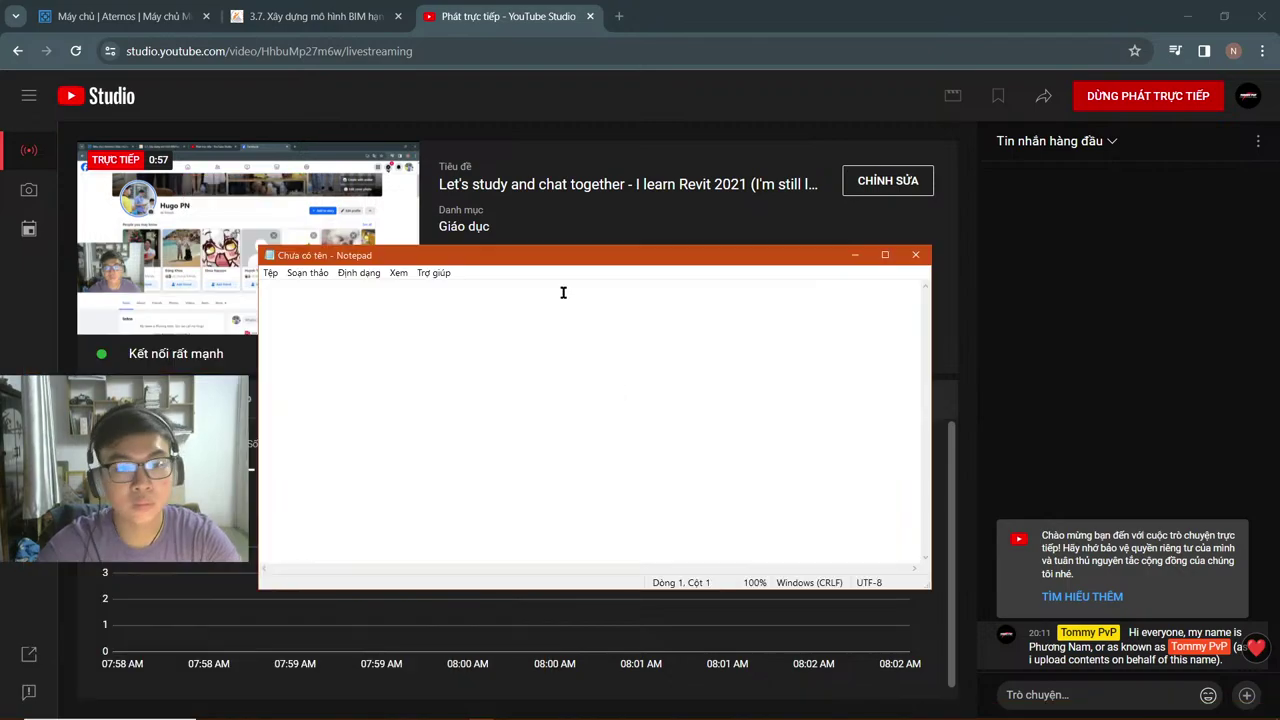
{"action": "key", "text": "super+v"}
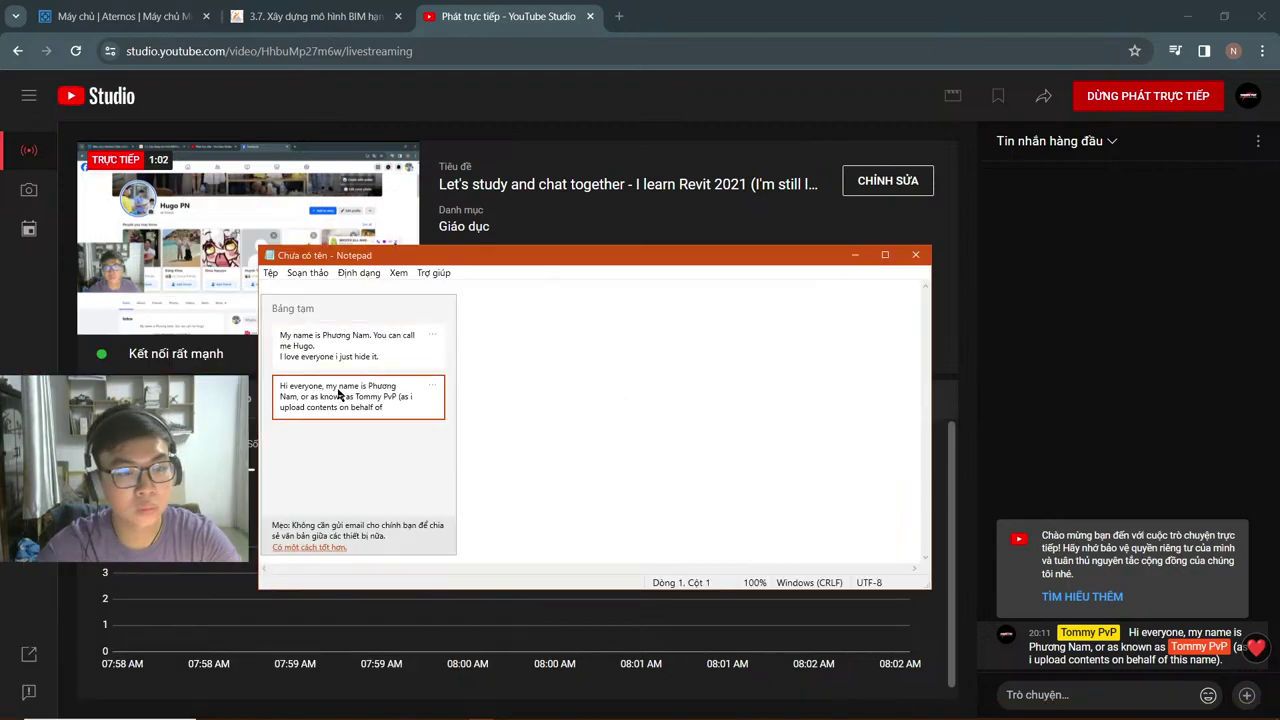
{"action": "left_click", "coordinate": [387, 377]}
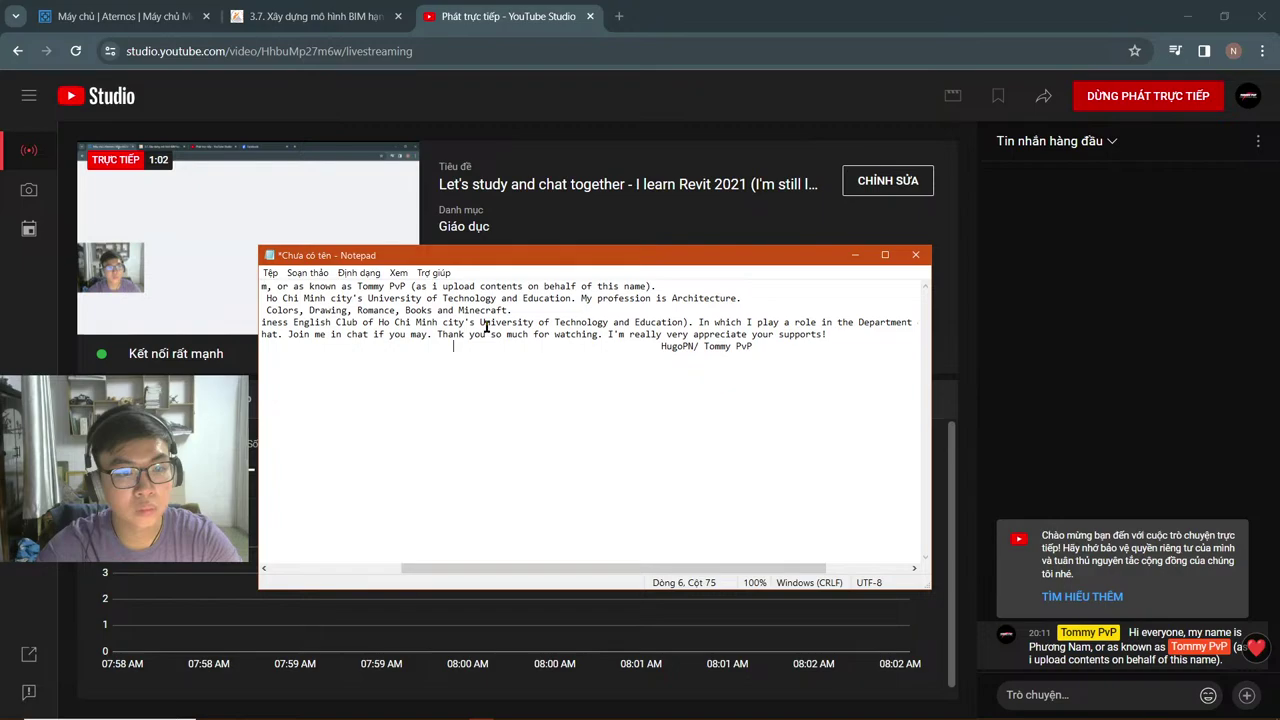
Step: Copy the first introduction line from Notepad and send it to the live chat
{"action": "scroll", "coordinate": [487, 327], "scroll_direction": "left", "scroll_amount": 3}
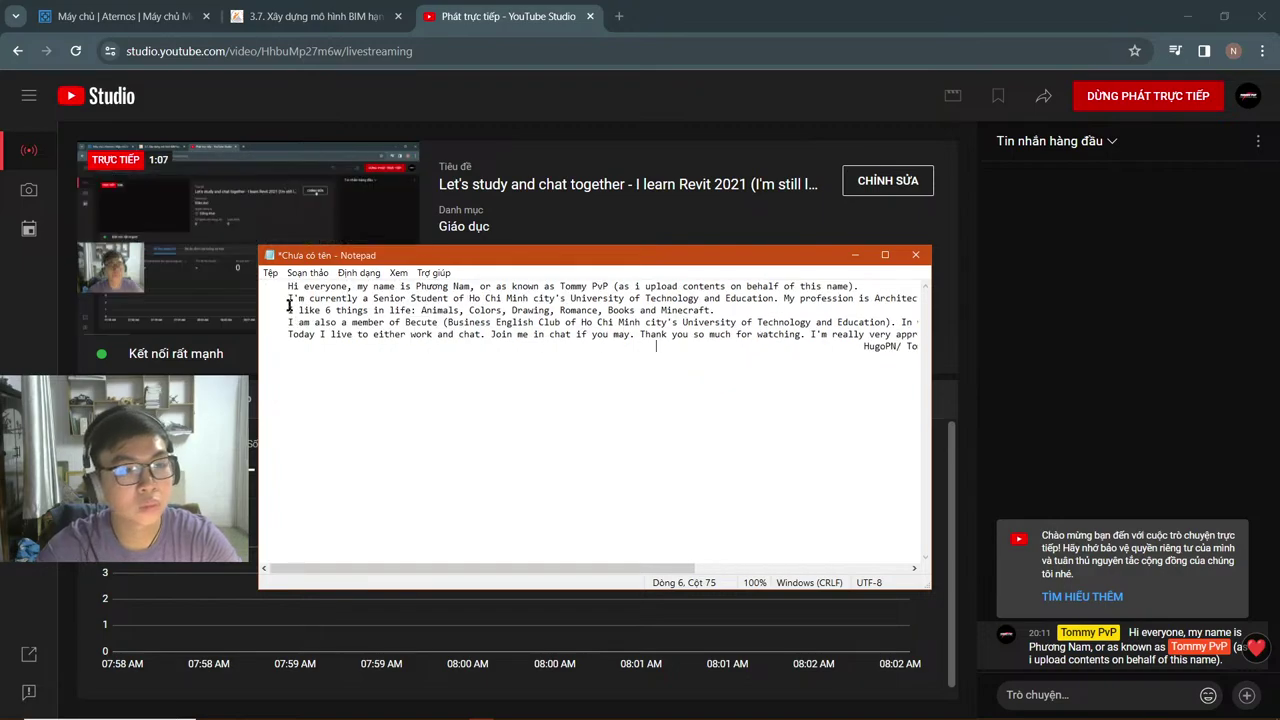
{"action": "left_click_drag", "start_coordinate": [287, 304], "coordinate": [758, 299]}
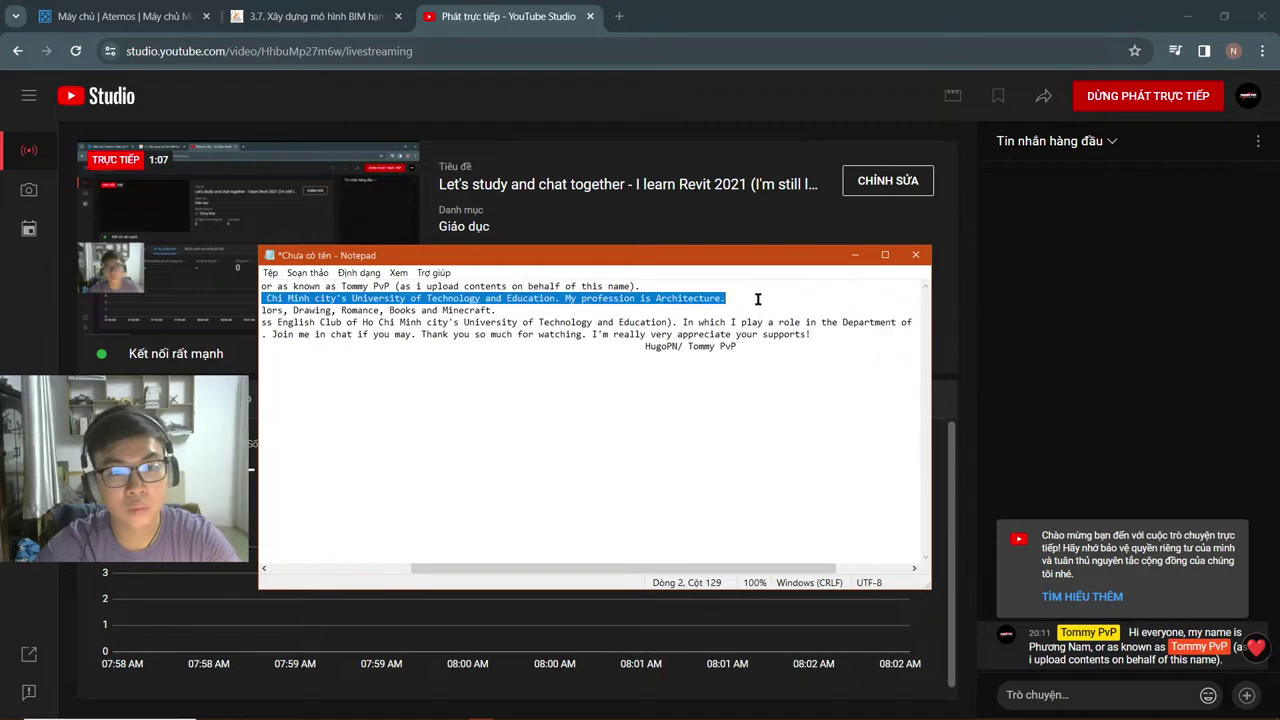
{"action": "key", "text": "ctrl+c"}
{"action": "left_click", "coordinate": [1122, 700]}
{"action": "key", "text": "ctrl+v"}
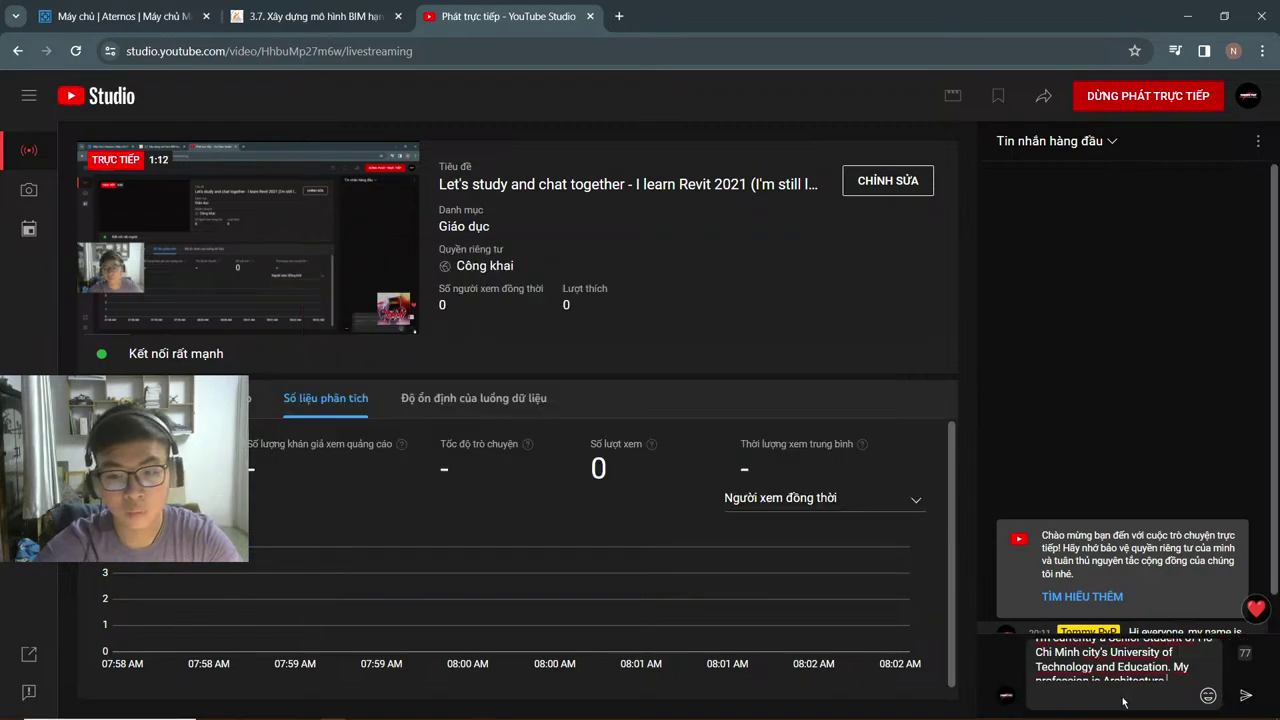
{"action": "key", "text": "Return"}
Step: Select the next introduction lines in Notepad for the chat, including the English club line
{"action": "key", "text": "alt+Tab"}
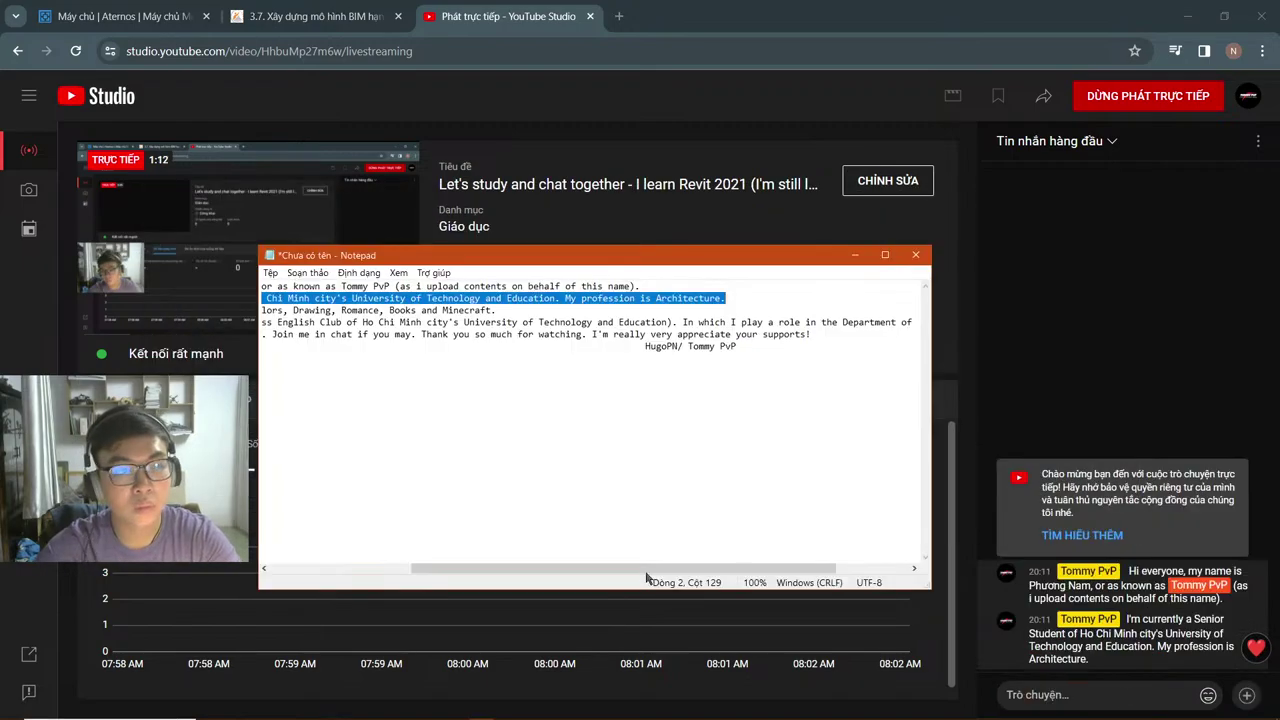
{"action": "scroll", "coordinate": [553, 461], "scroll_direction": "left", "scroll_amount": 3}
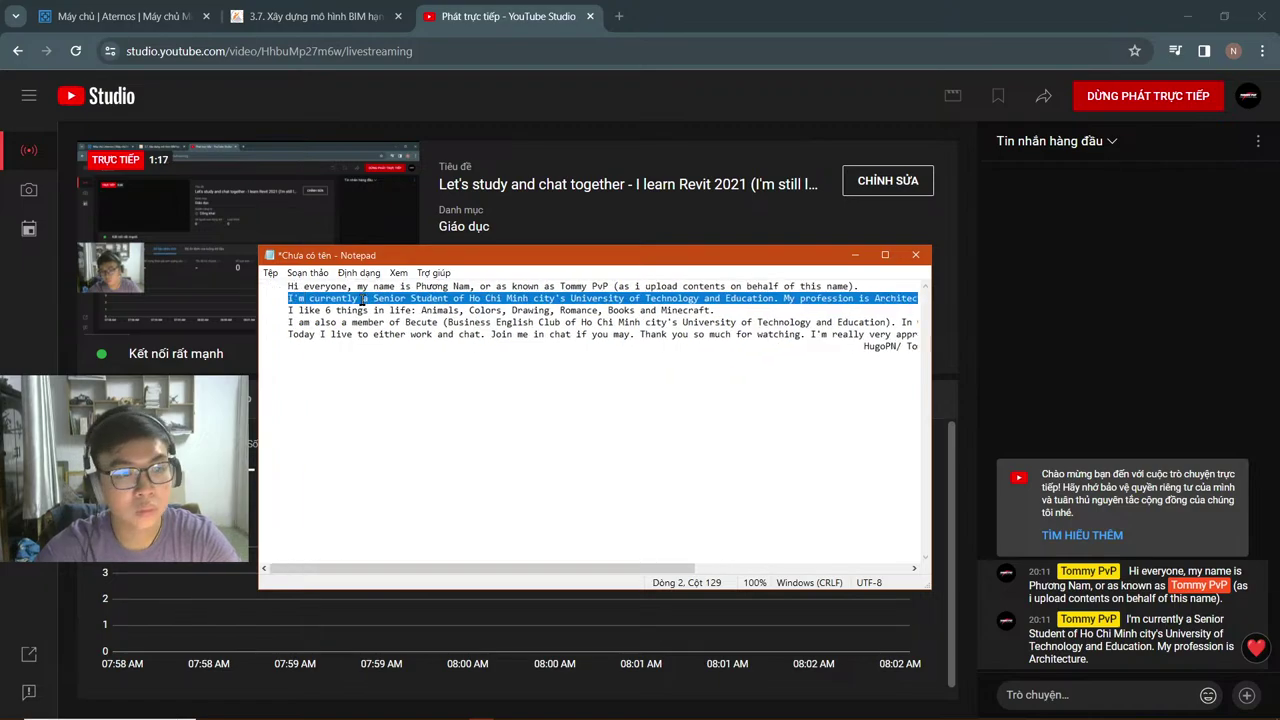
{"action": "left_click_drag", "start_coordinate": [288, 310], "coordinate": [450, 318]}
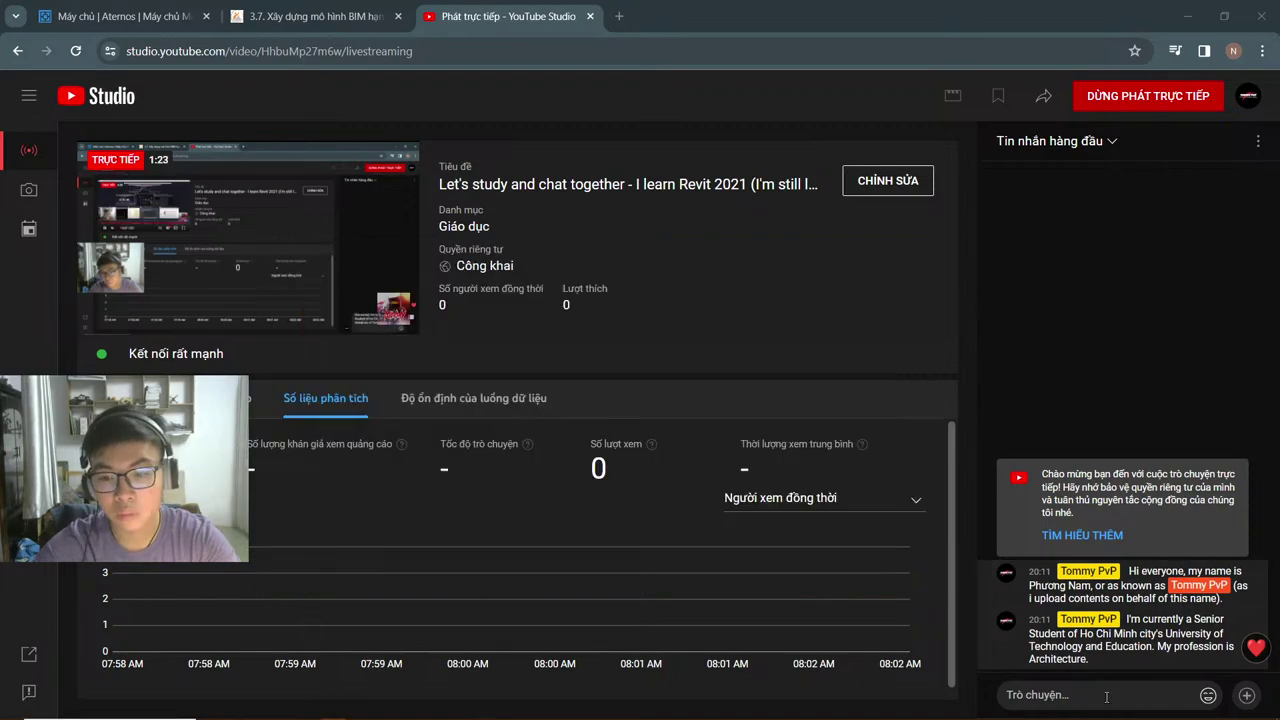
{"action": "left_click", "coordinate": [1106, 695]}
{"action": "key", "text": "alt+Tab"}
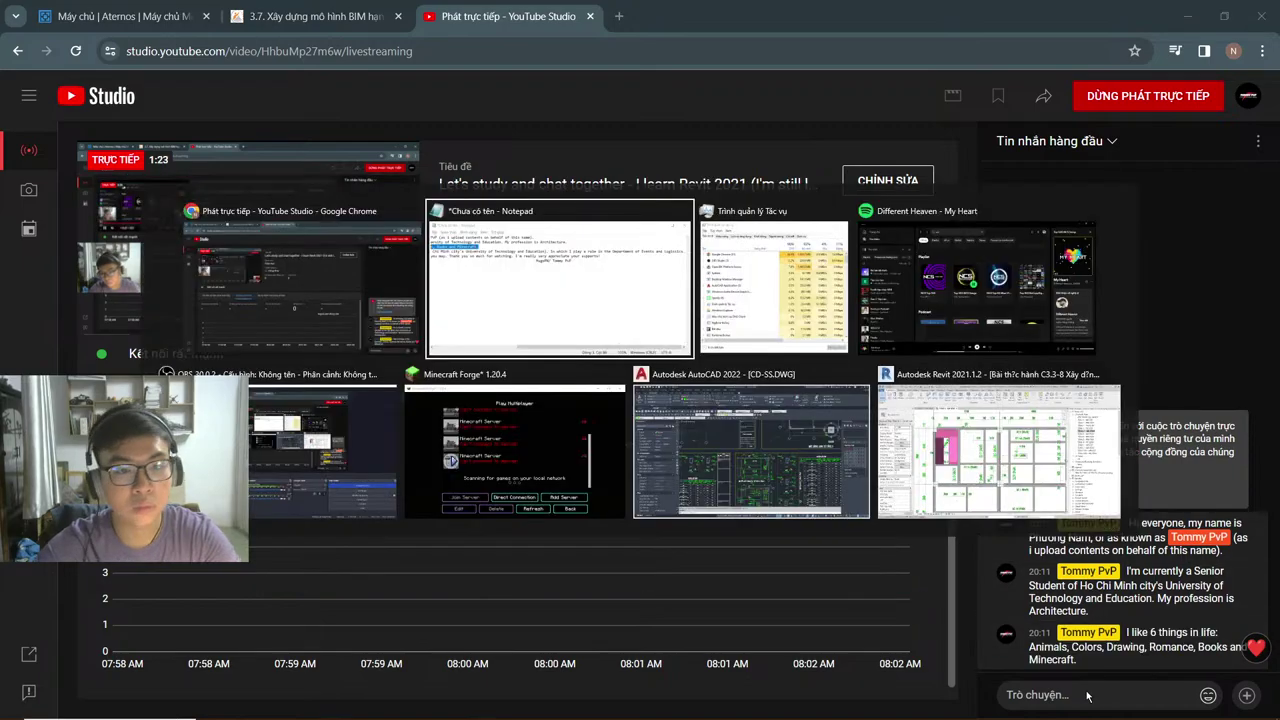
{"action": "scroll", "coordinate": [320, 330], "scroll_direction": "left", "scroll_amount": 3}
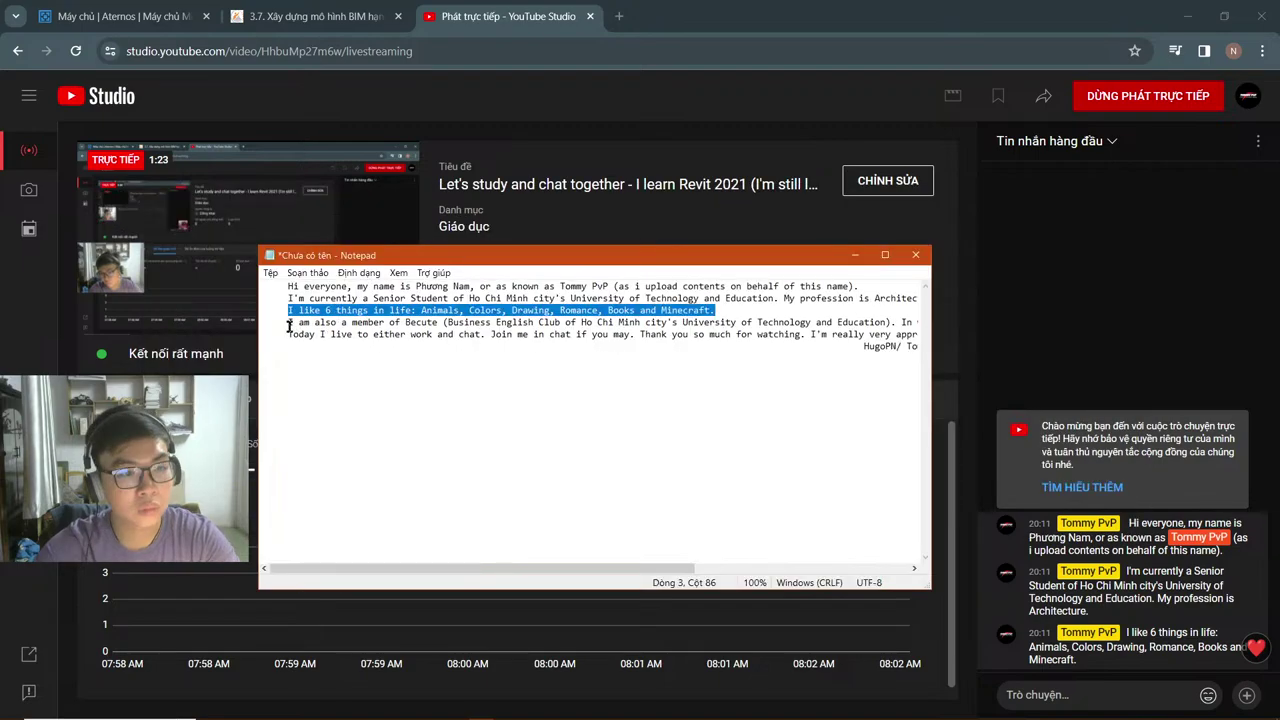
{"action": "left_click_drag", "start_coordinate": [288, 327], "coordinate": [918, 322]}
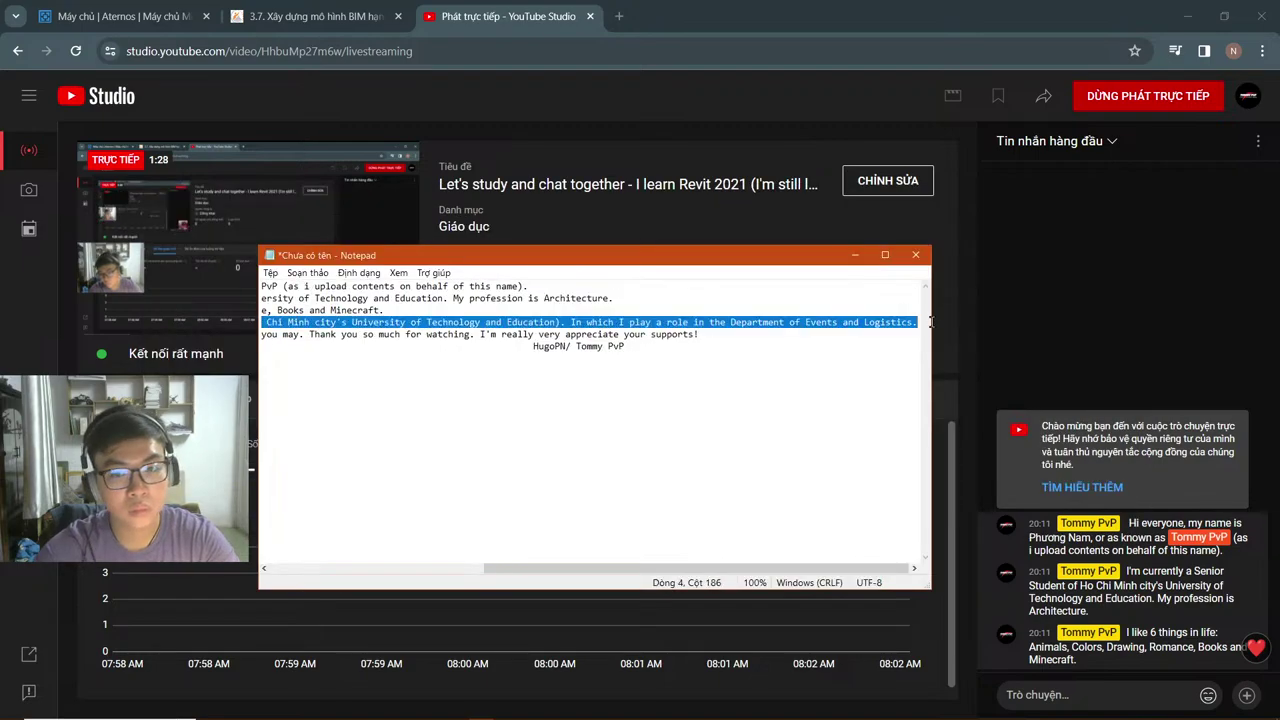
Step: Paste the closing lines into chat, trim them to end at 'supports!', and send
{"action": "left_click", "coordinate": [1152, 697]}
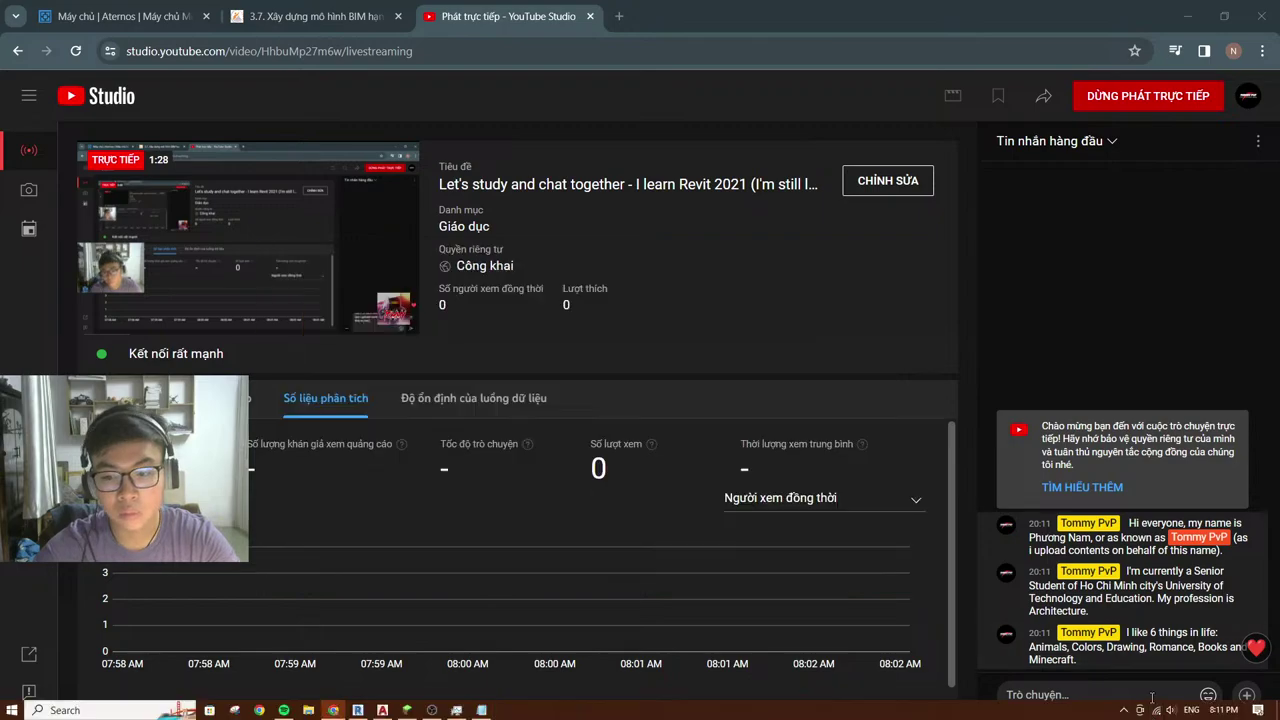
{"action": "key", "text": "alt+Tab"}
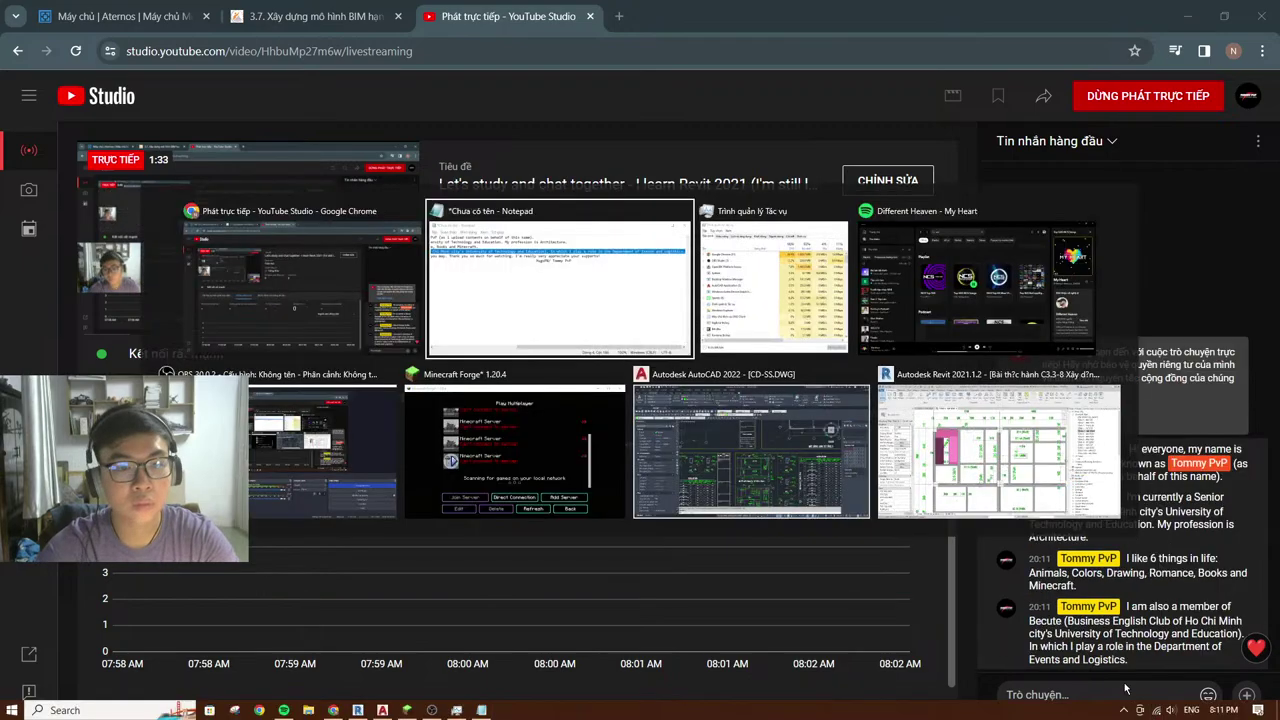
{"action": "scroll", "coordinate": [290, 337], "scroll_direction": "left", "scroll_amount": 5}
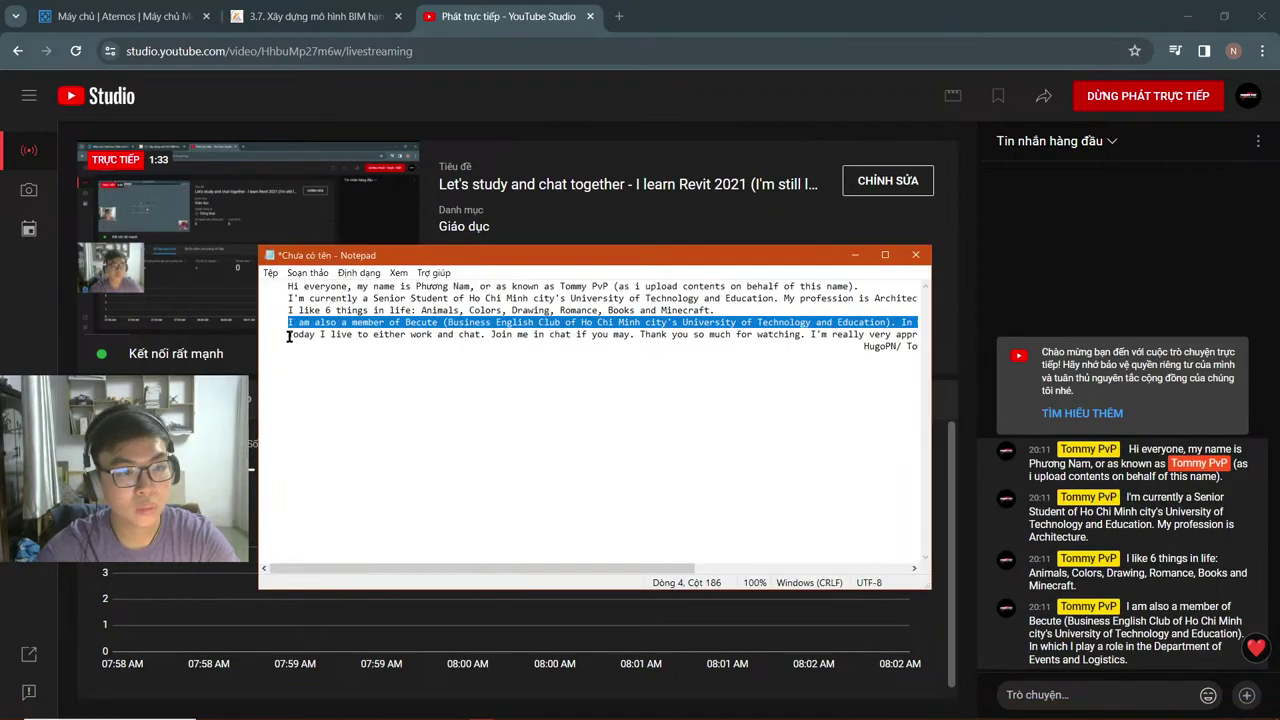
{"action": "left_click_drag", "start_coordinate": [287, 337], "coordinate": [797, 346]}
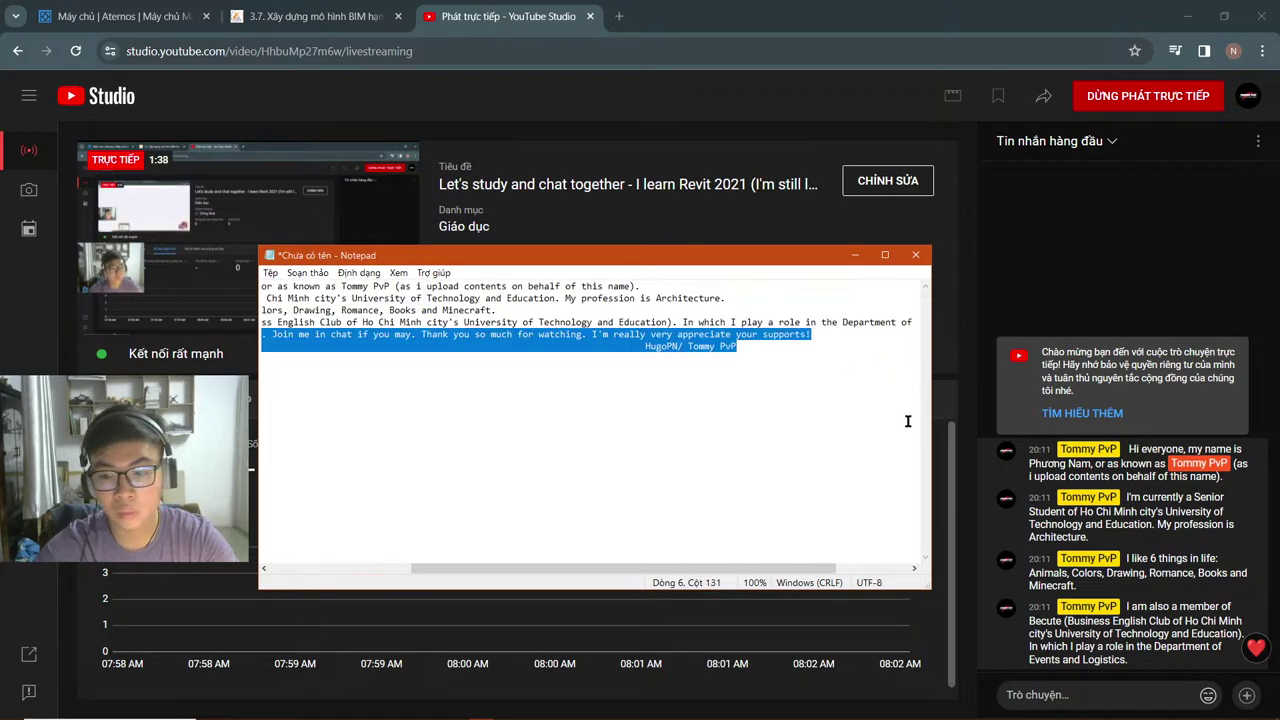
{"action": "key", "text": "ctrl+c"}
{"action": "left_click", "coordinate": [1072, 704]}
{"action": "key", "text": "ctrl+v"}
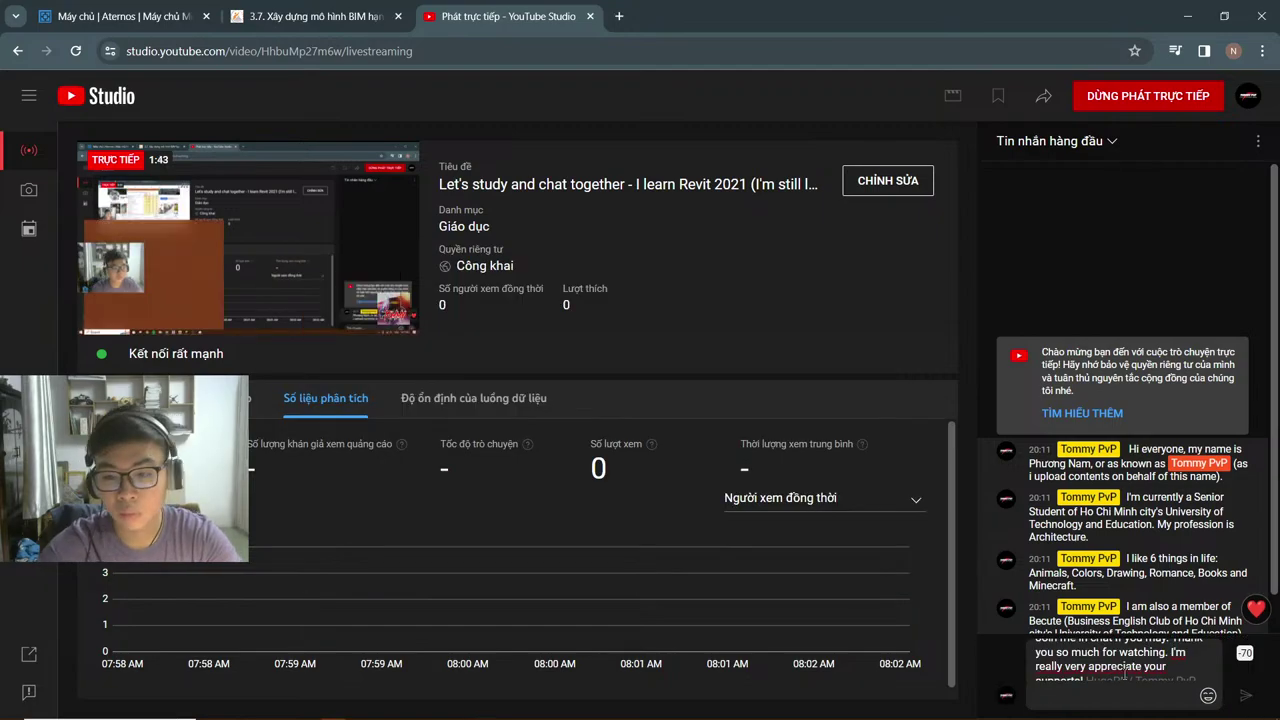
{"action": "key", "text": "BackSpace"}
{"action": "key", "text": "BackSpace"}
{"action": "key", "text": "BackSpace"}
{"action": "key", "text": "BackSpace"}
{"action": "key", "text": "BackSpace"}
{"action": "key", "text": "BackSpace"}
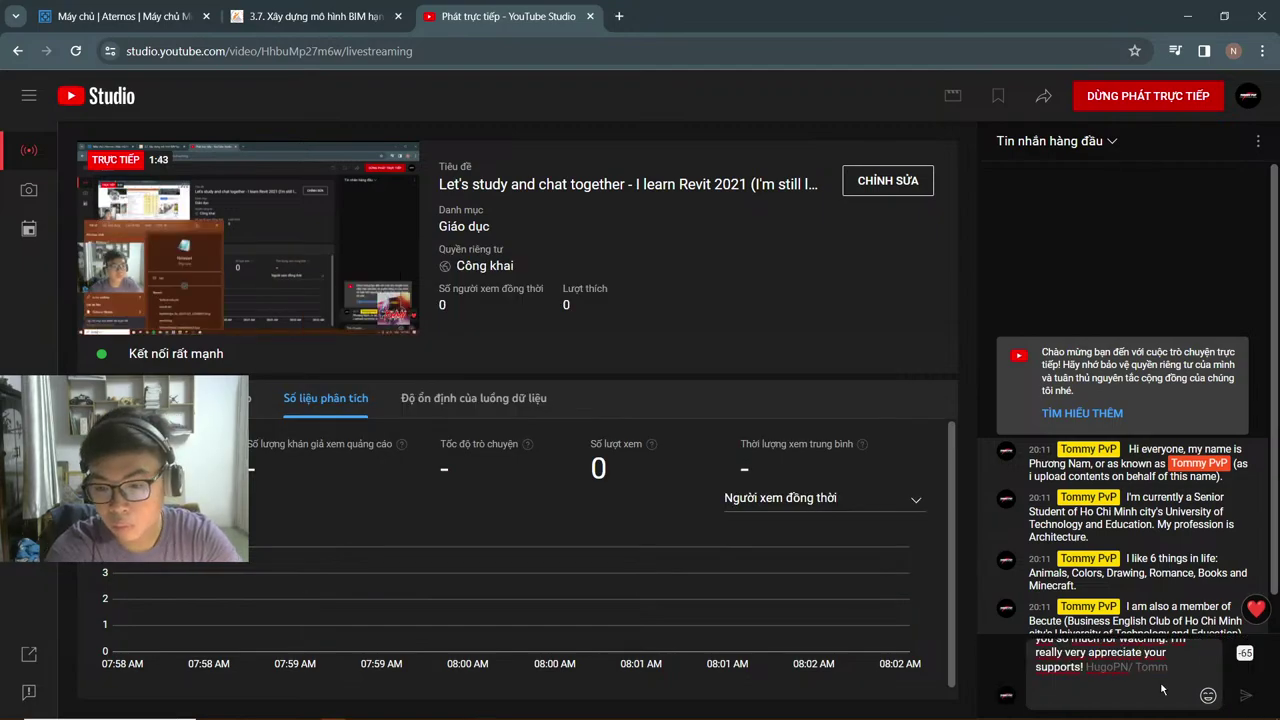
{"action": "key", "text": "BackSpace"}
{"action": "key", "text": "BackSpace"}
{"action": "key", "text": "BackSpace"}
{"action": "key", "text": "BackSpace"}
{"action": "key", "text": "BackSpace"}
{"action": "key", "text": "BackSpace"}
{"action": "key", "text": "BackSpace"}
{"action": "key", "text": "BackSpace"}
{"action": "key", "text": "BackSpace"}
{"action": "key", "text": "BackSpace"}
{"action": "key", "text": "BackSpace"}
{"action": "key", "text": "BackSpace"}
{"action": "key", "text": "BackSpace"}
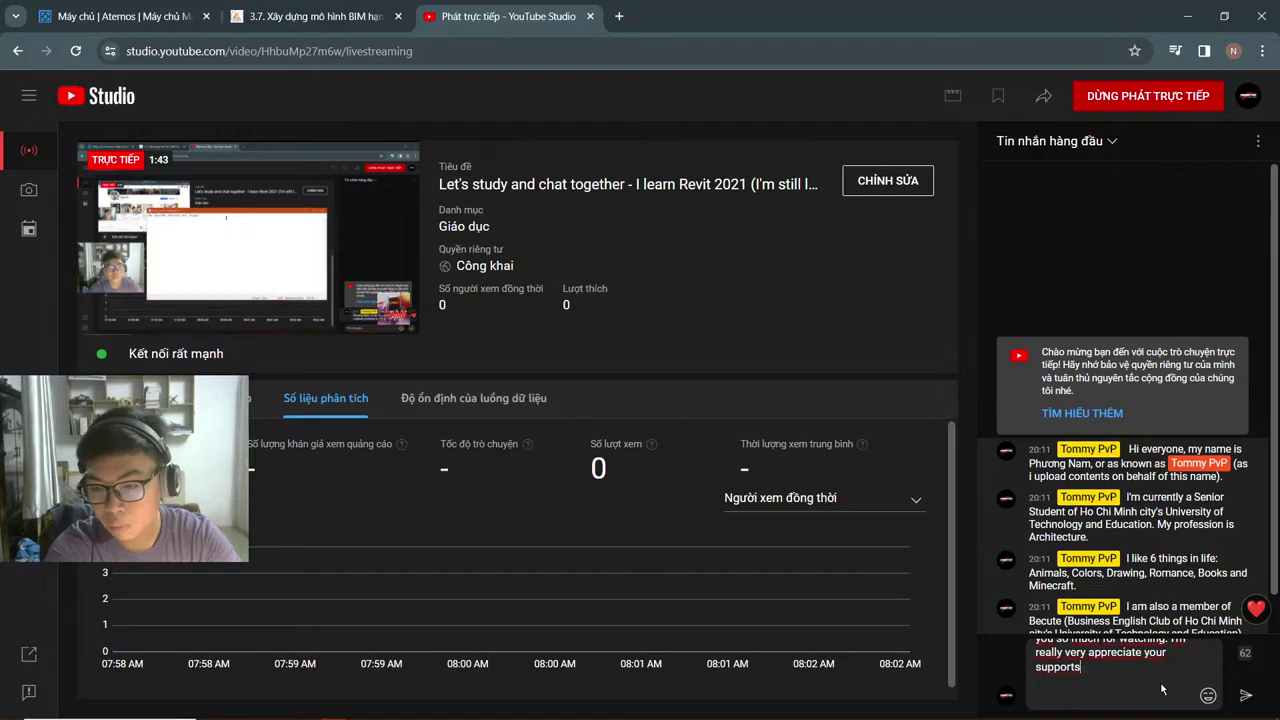
{"action": "type", "text": "!"}
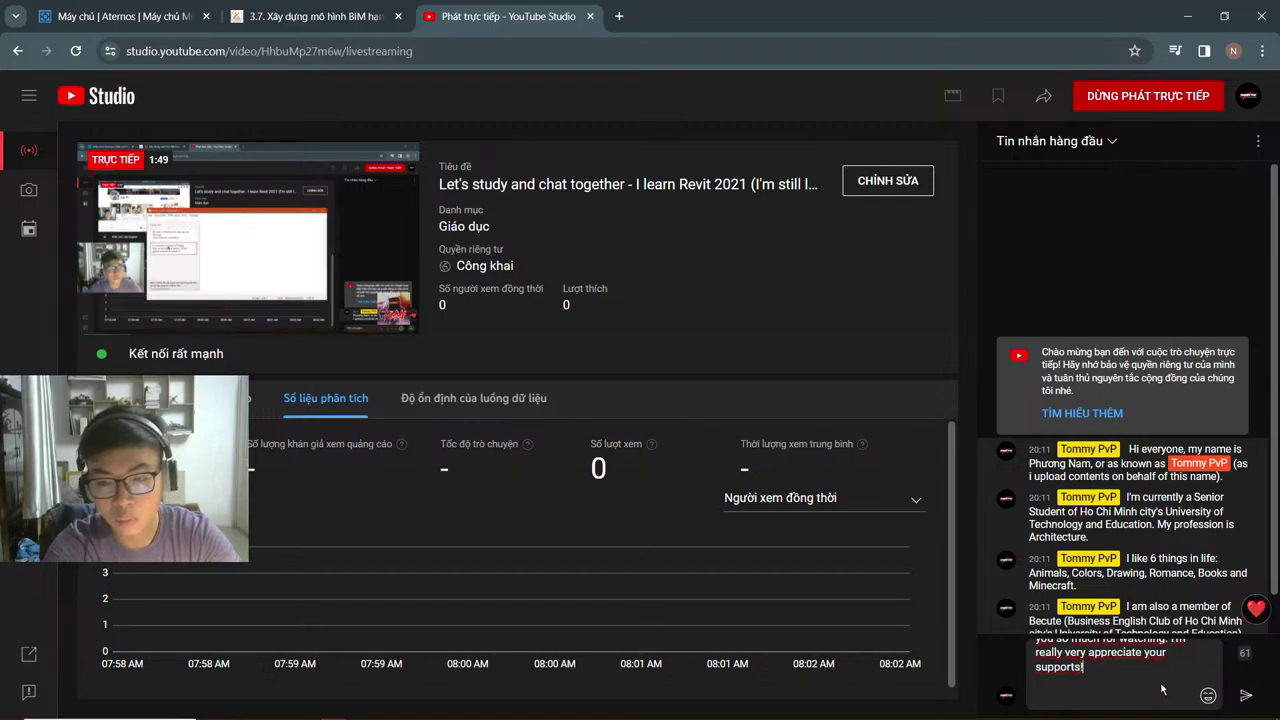
{"action": "key", "text": "Return"}
Step: Close the Notepad draft without saving it
{"action": "mouse_move", "coordinate": [390, 712]}
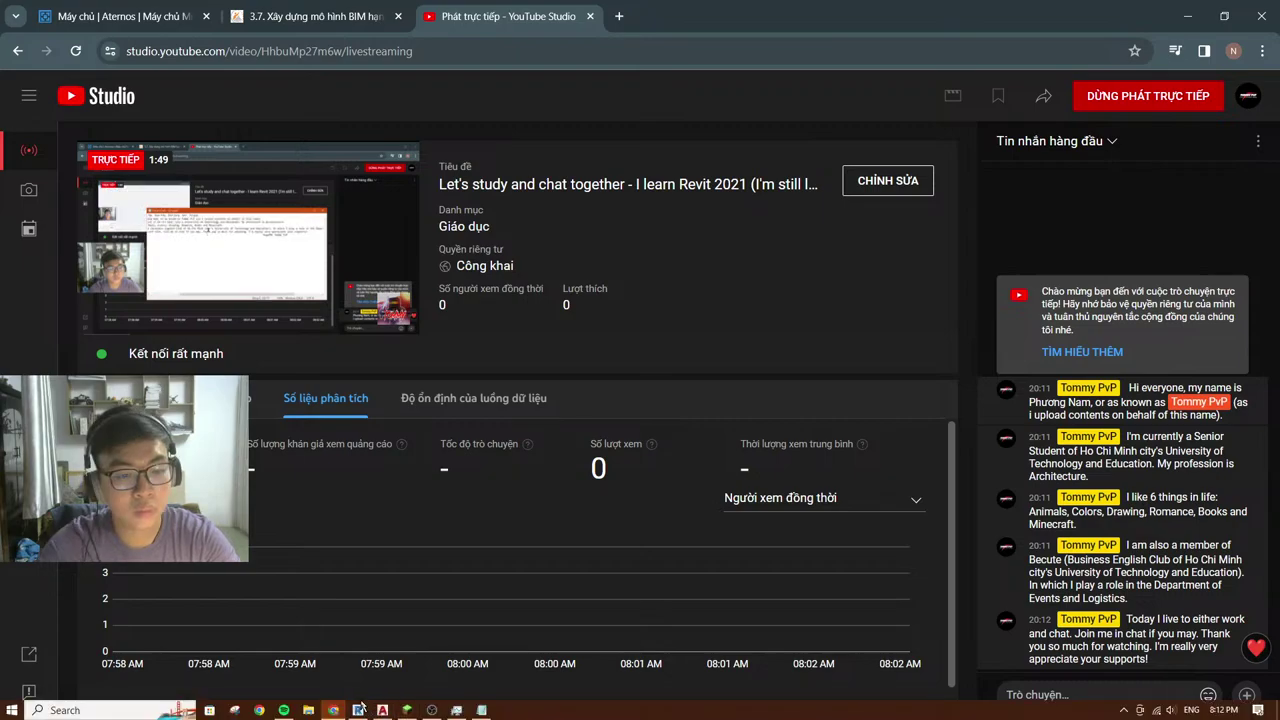
{"action": "left_click", "coordinate": [359, 709]}
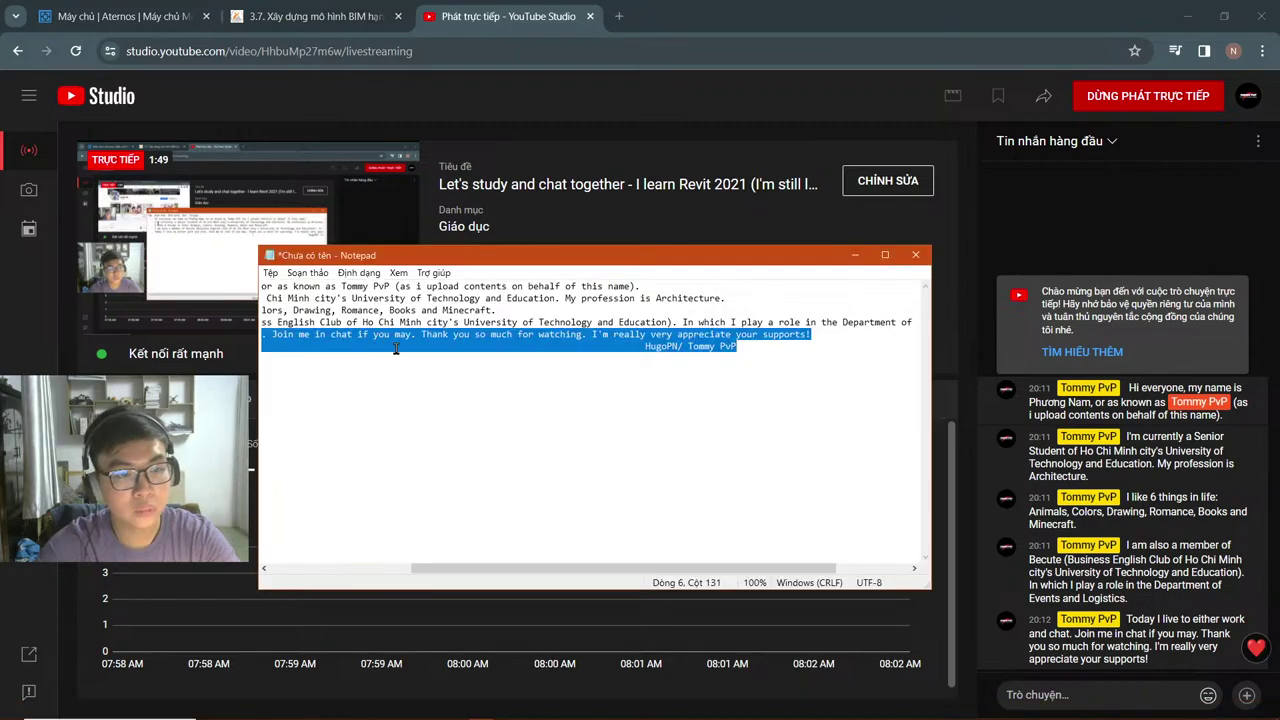
{"action": "left_click_drag", "start_coordinate": [645, 346], "coordinate": [643, 350]}
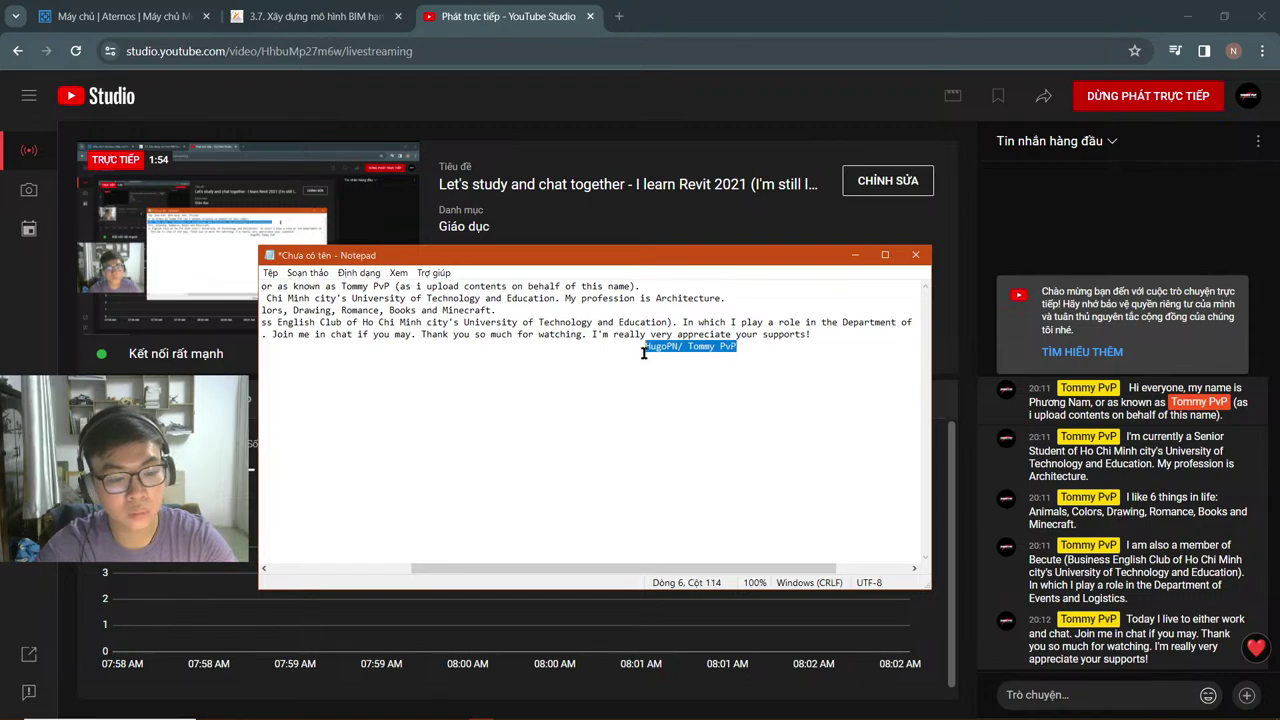
{"action": "key", "text": "alt+F4"}
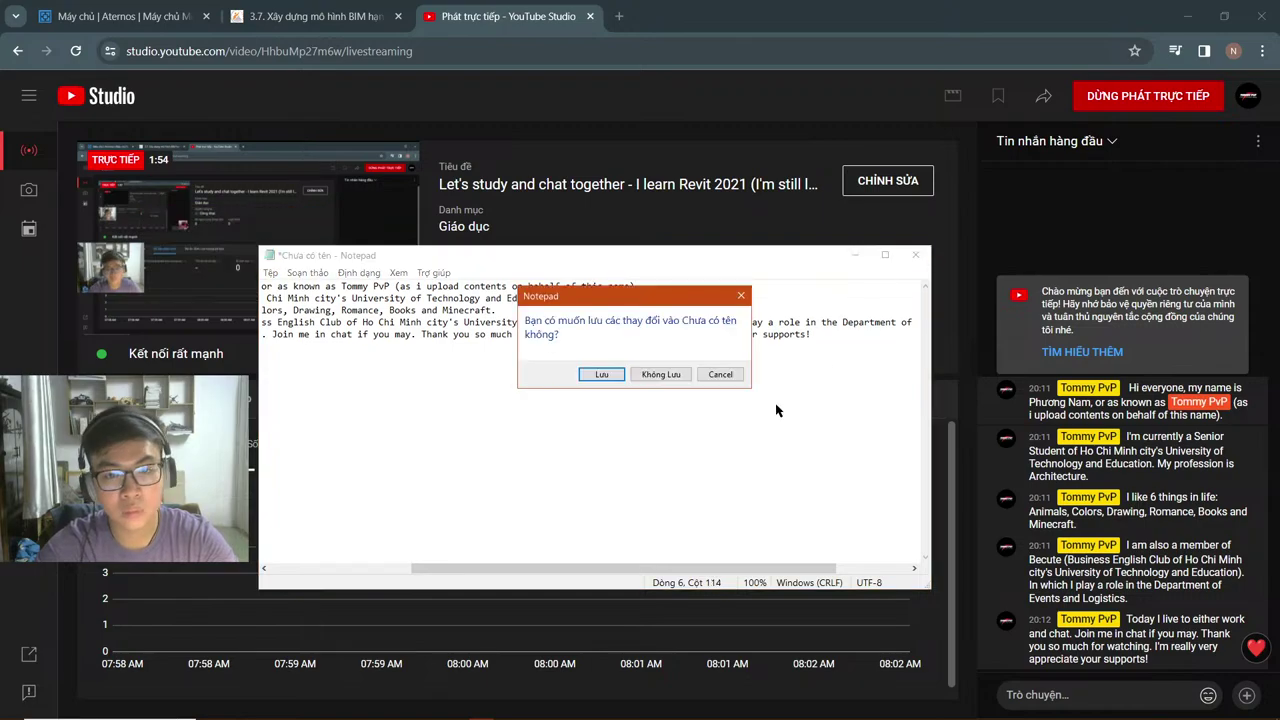
{"action": "left_click", "coordinate": [661, 374]}
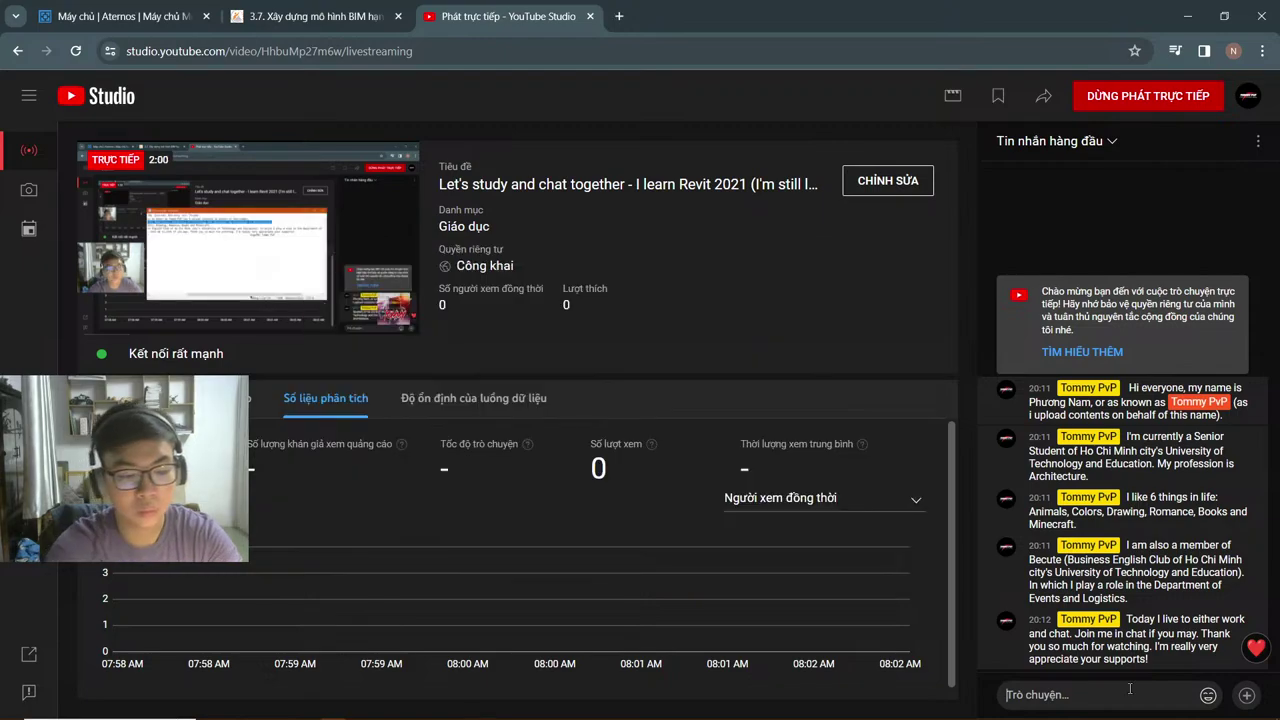
Step: Send the sign-off 'Best regards/' to the live chat
{"action": "left_click", "coordinate": [1130, 692]}
{"action": "type", "text": "Best re"}
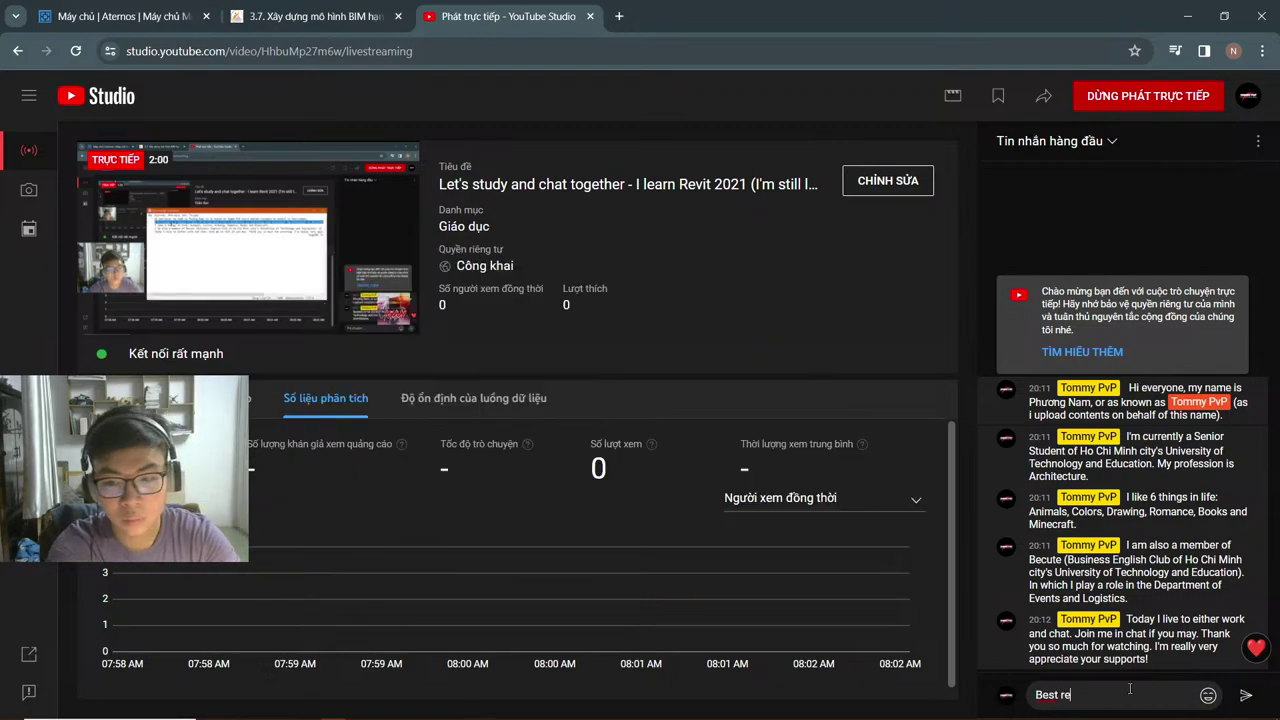
{"action": "type", "text": "gards:"}
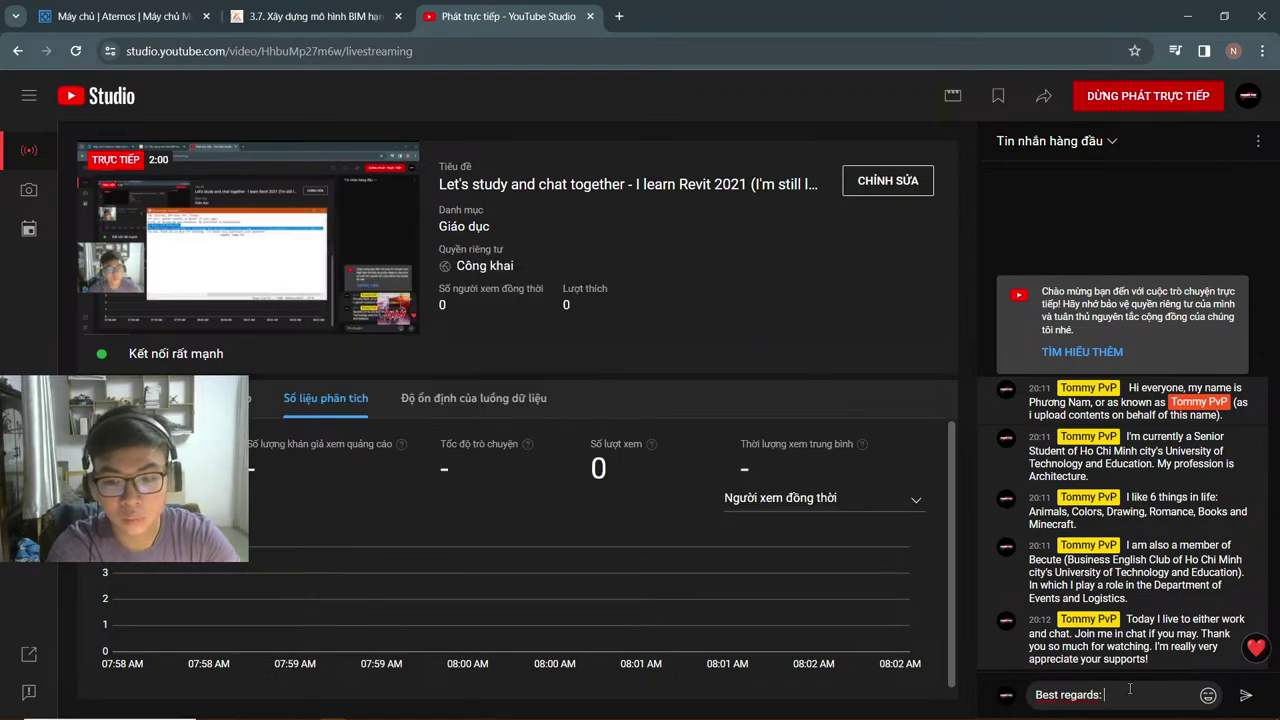
{"action": "key", "text": "BackSpace"}
{"action": "key", "text": "BackSpace"}
{"action": "type", "text": "/"}
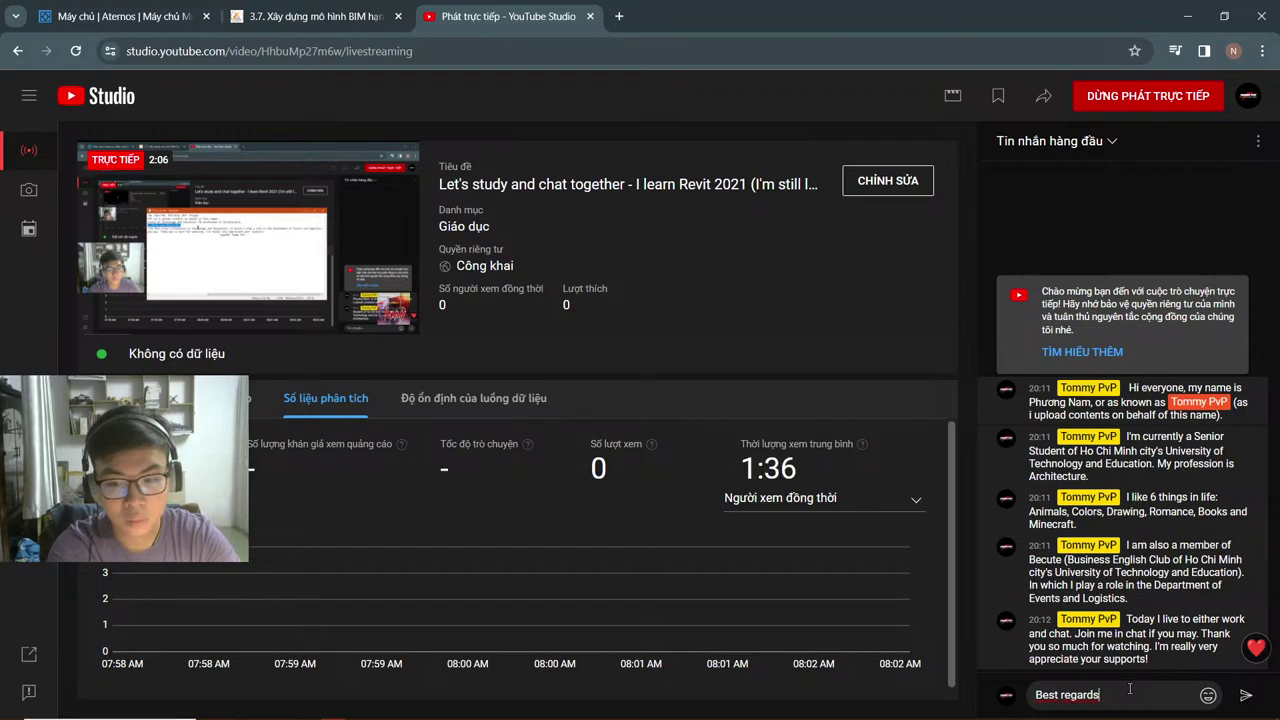
{"action": "key", "text": "Return"}
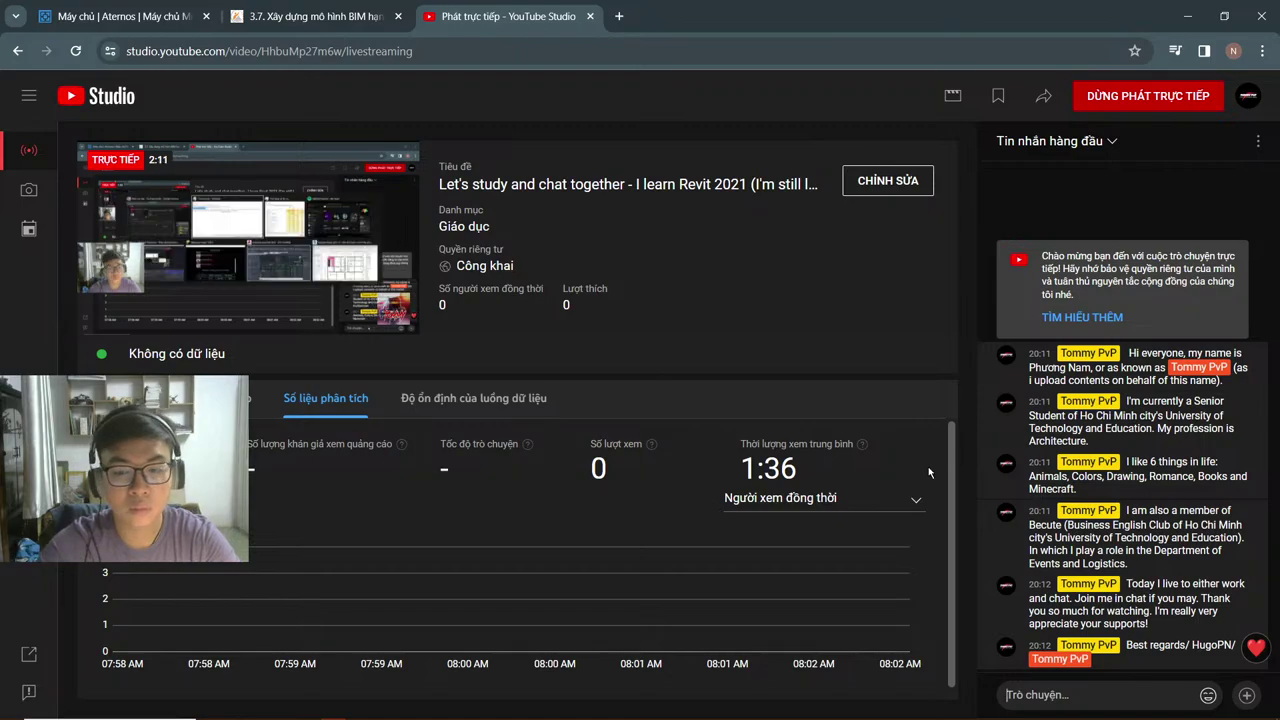
Step: Open the clipboard history and clear all unpinned entries
{"action": "key", "text": "alt+Tab"}
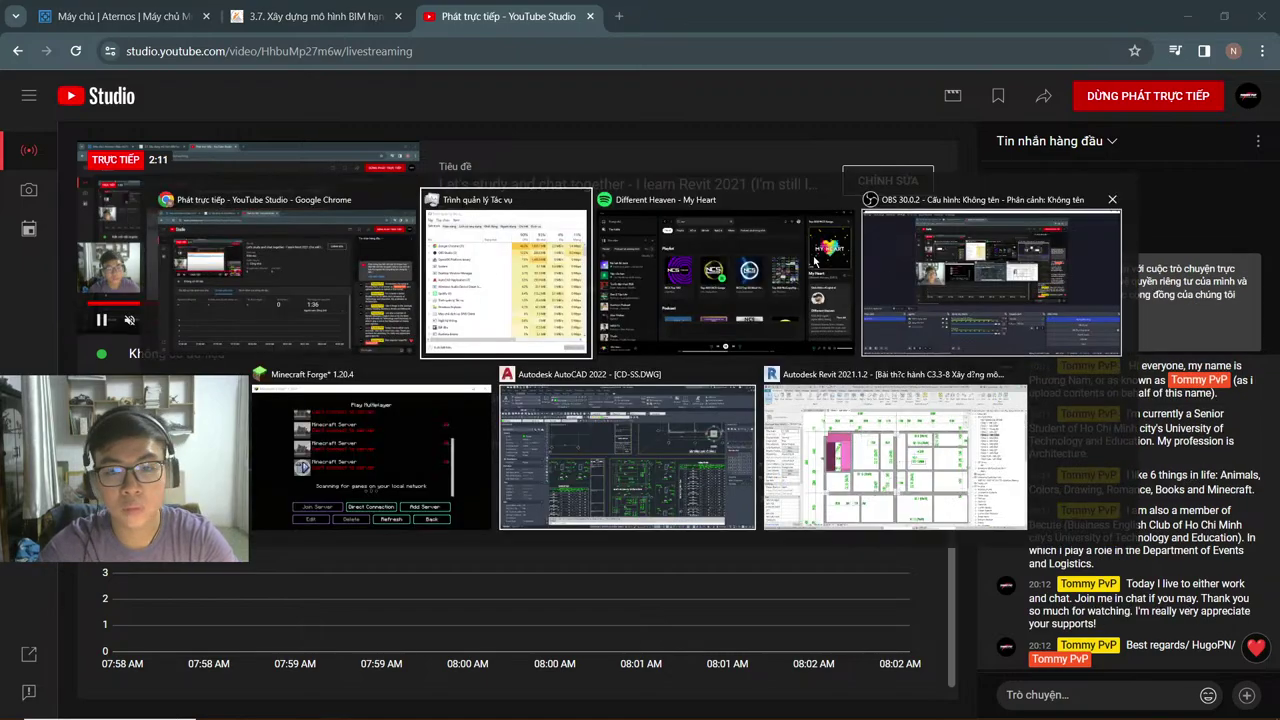
{"action": "key", "text": "alt+Tab"}
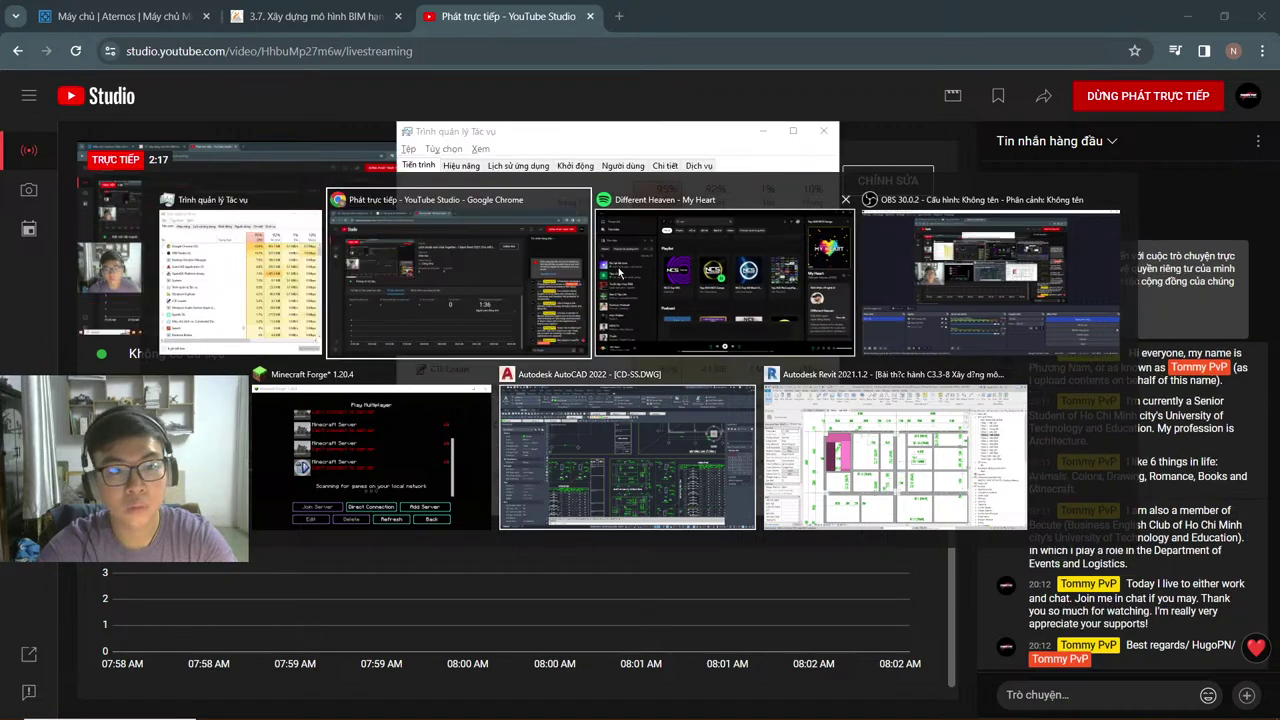
{"action": "key", "text": "super+v"}
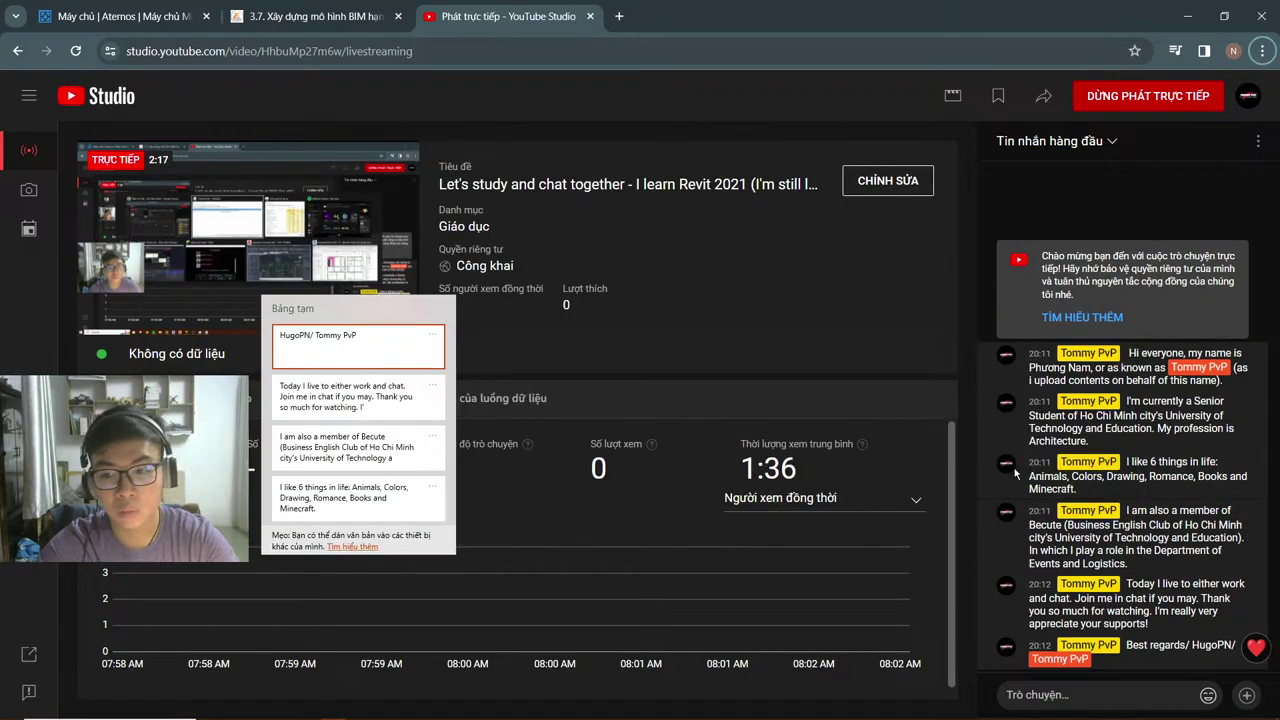
{"action": "left_click", "coordinate": [432, 335]}
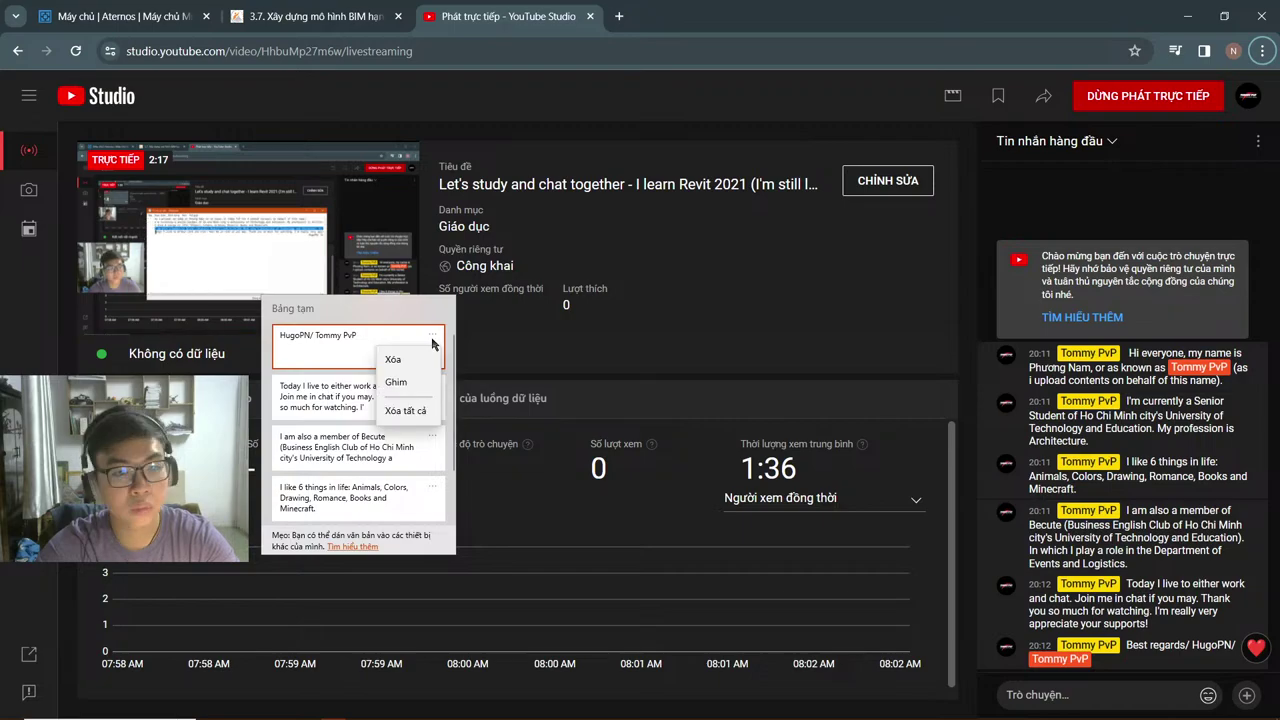
{"action": "left_click", "coordinate": [416, 408]}
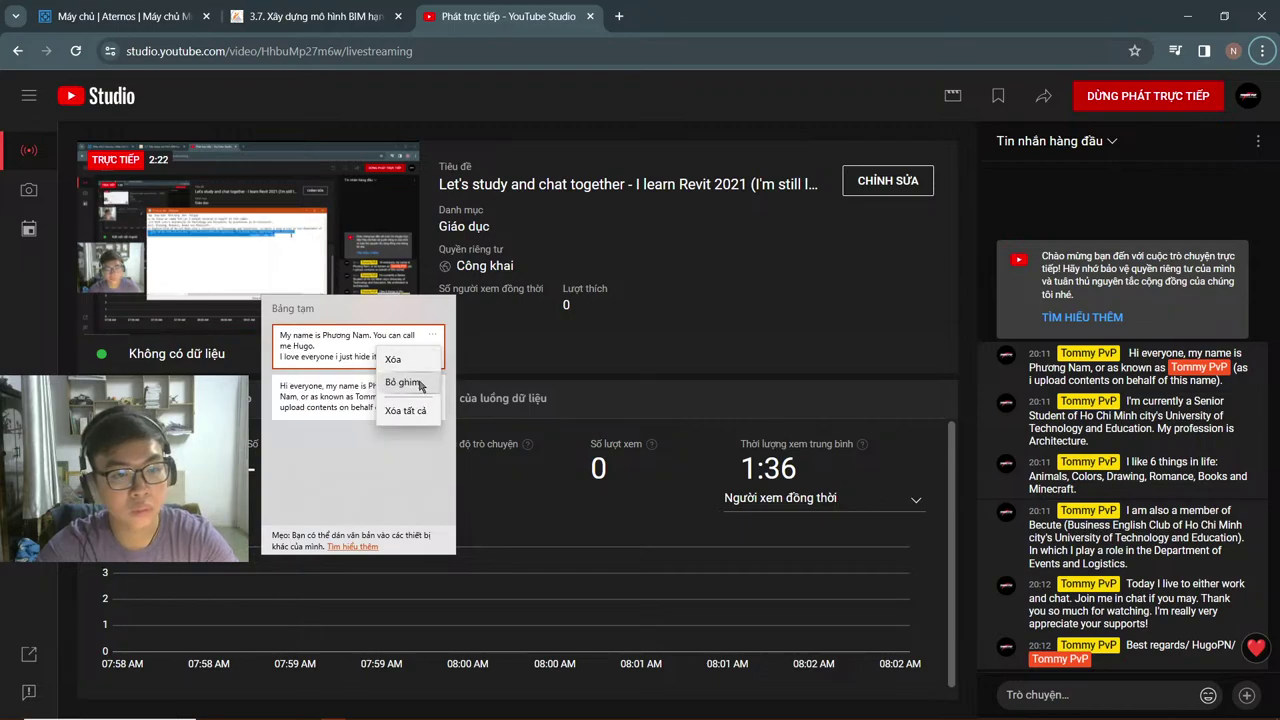
Step: Unpin the two remaining clipboard entries, clear everything, and close the empty history
{"action": "left_click", "coordinate": [420, 386]}
{"action": "left_click", "coordinate": [432, 385]}
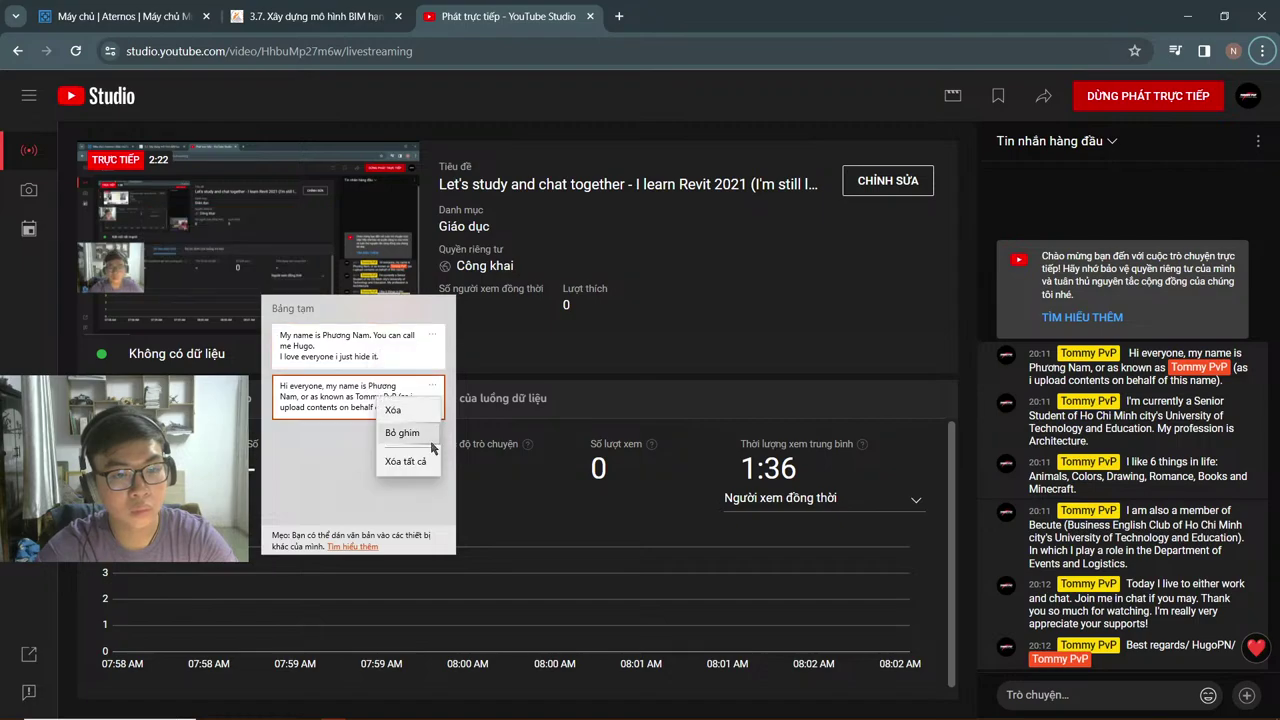
{"action": "left_click", "coordinate": [420, 433]}
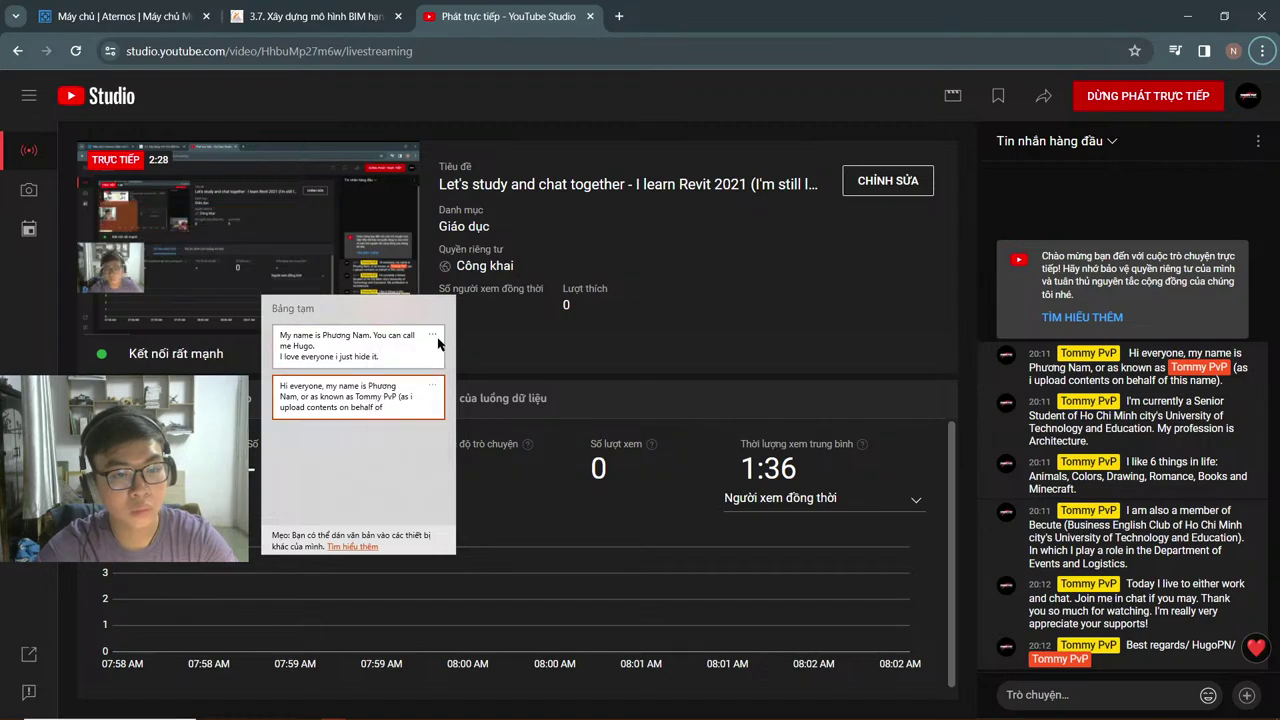
{"action": "left_click", "coordinate": [432, 336]}
{"action": "left_click", "coordinate": [484, 410]}
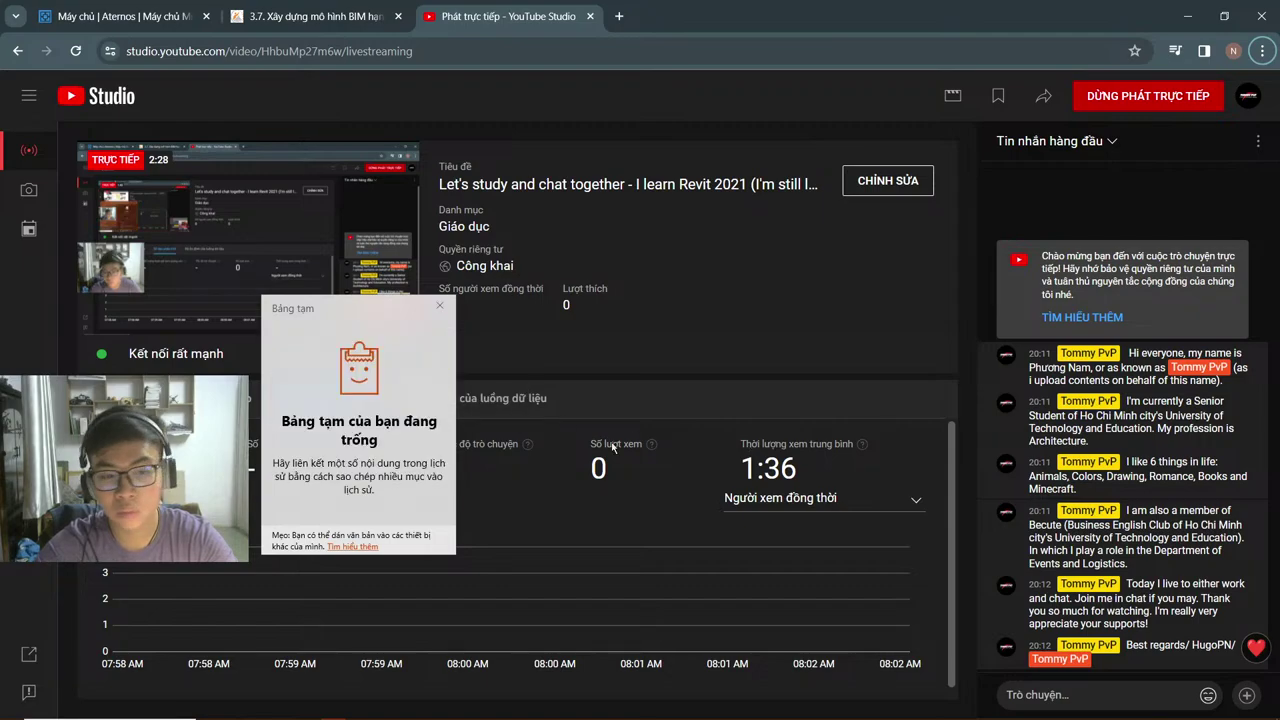
{"action": "left_click", "coordinate": [530, 432]}
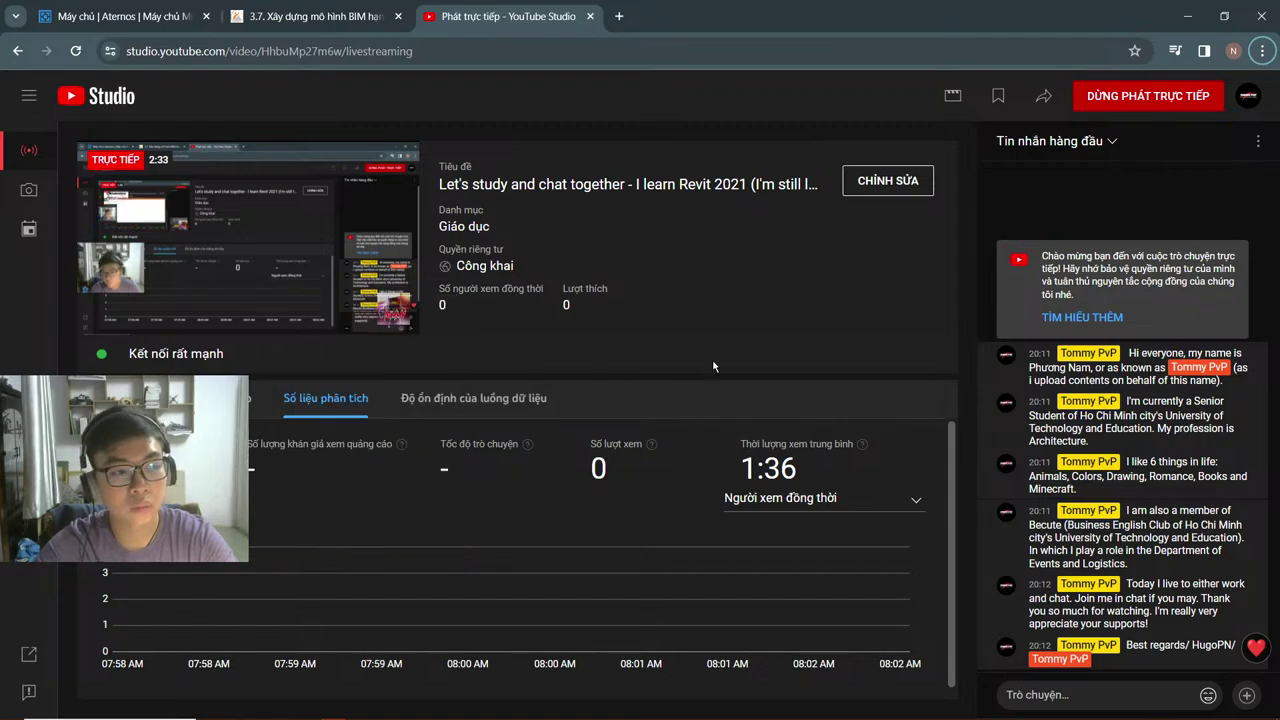
Step: Set the stream preview's quality to Tự động (automatic) and pause the preview
{"action": "mouse_move", "coordinate": [285, 250]}
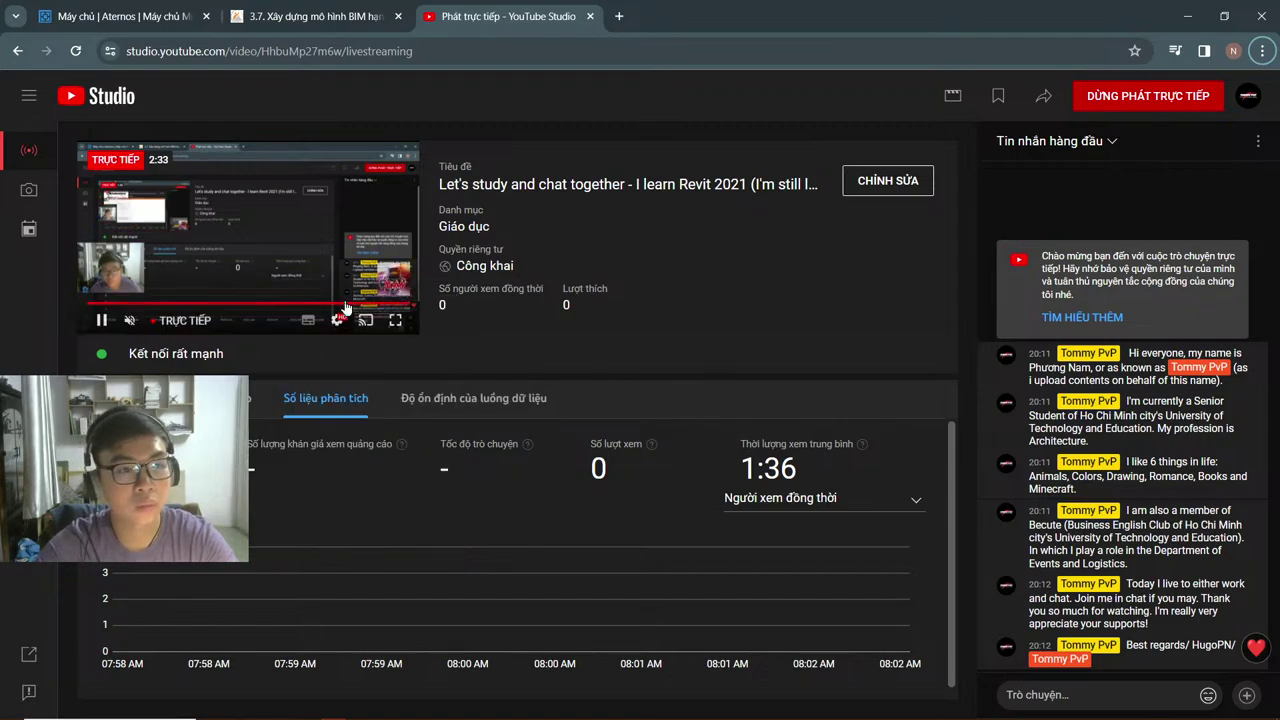
{"action": "left_click", "coordinate": [338, 319]}
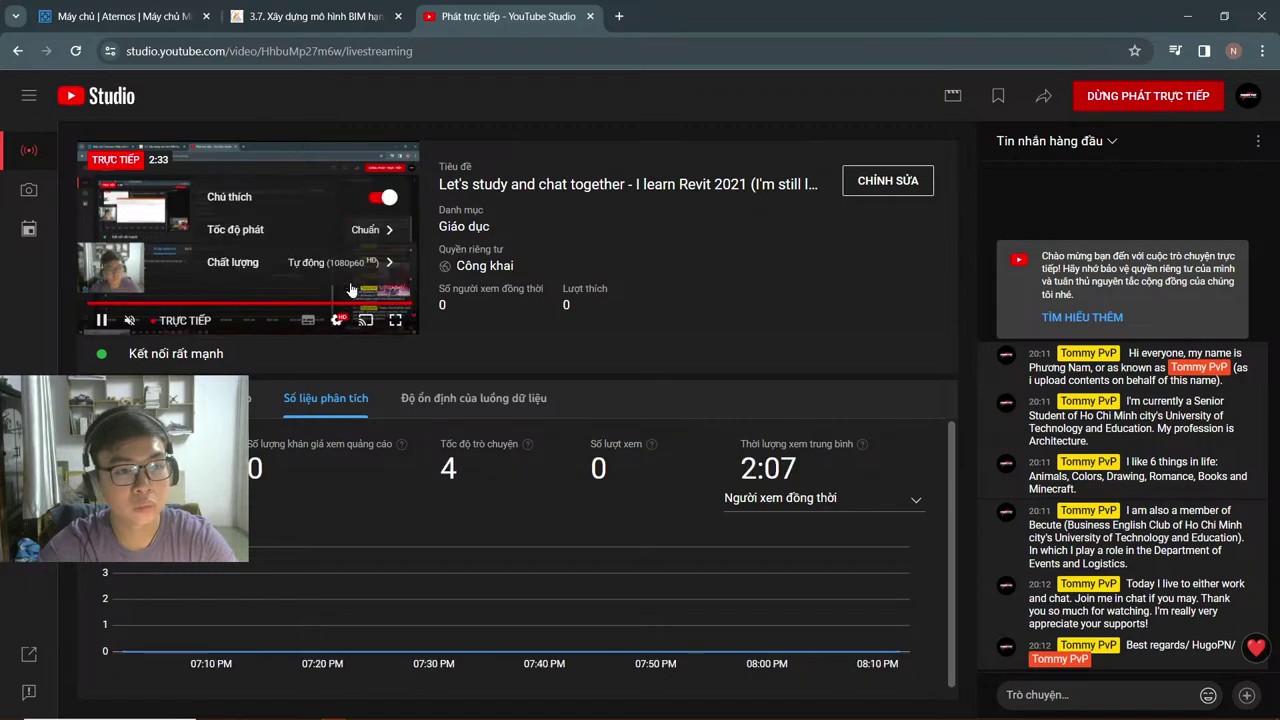
{"action": "left_click", "coordinate": [344, 270]}
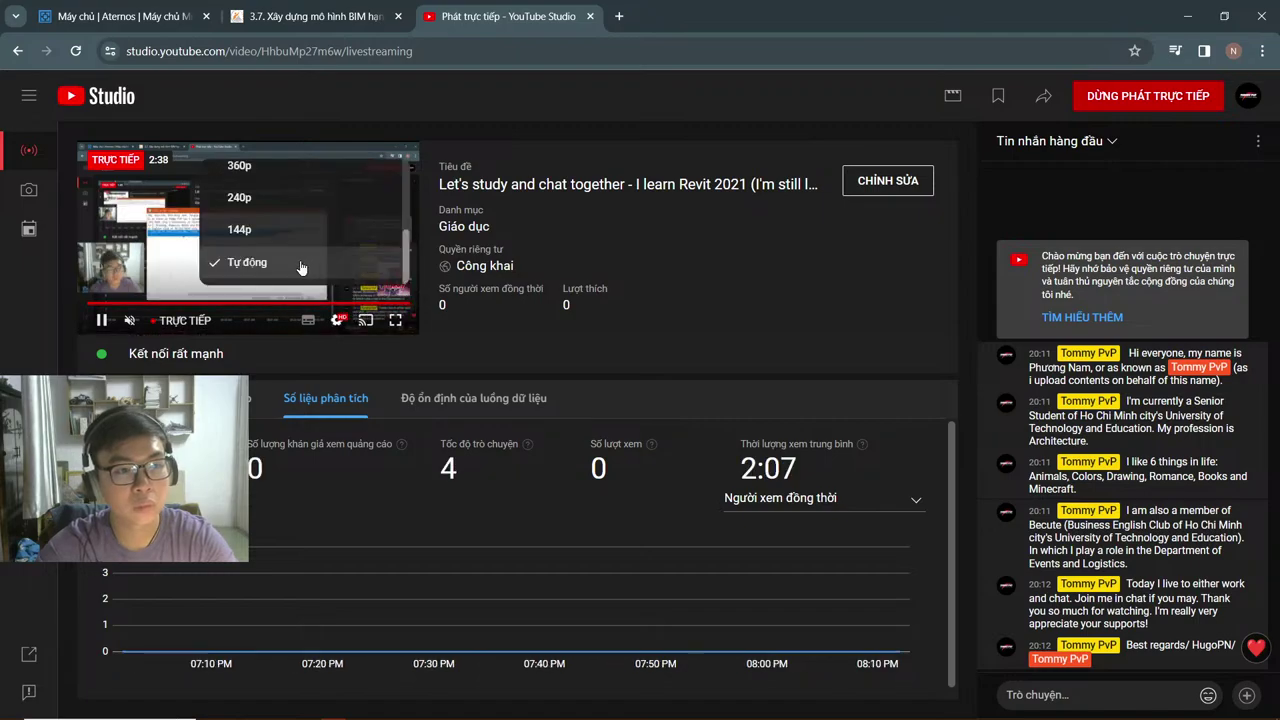
{"action": "left_click", "coordinate": [301, 264]}
{"action": "left_click", "coordinate": [310, 247]}
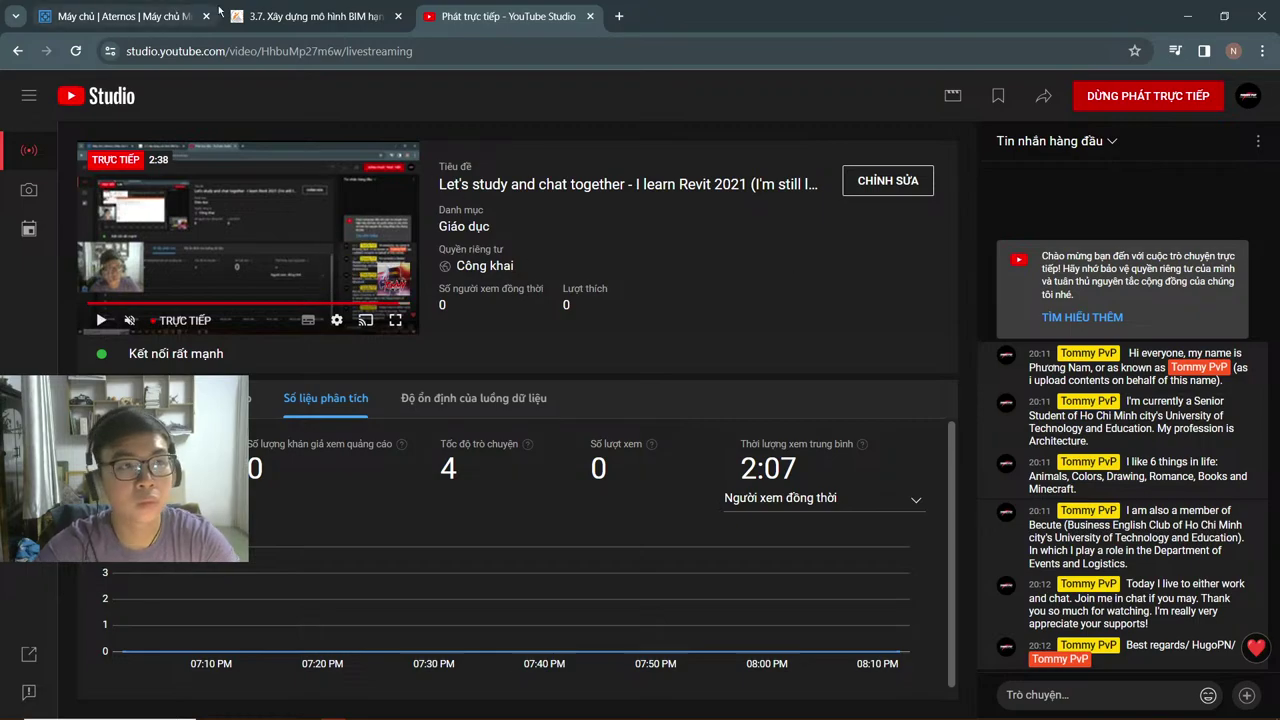
Step: Open the Facebook profile in a new tab, then return to YouTube Studio
{"action": "key", "text": "ctrl+t"}
{"action": "type", "text": "facebook.com/nglpnam"}
{"action": "key", "text": "Return"}
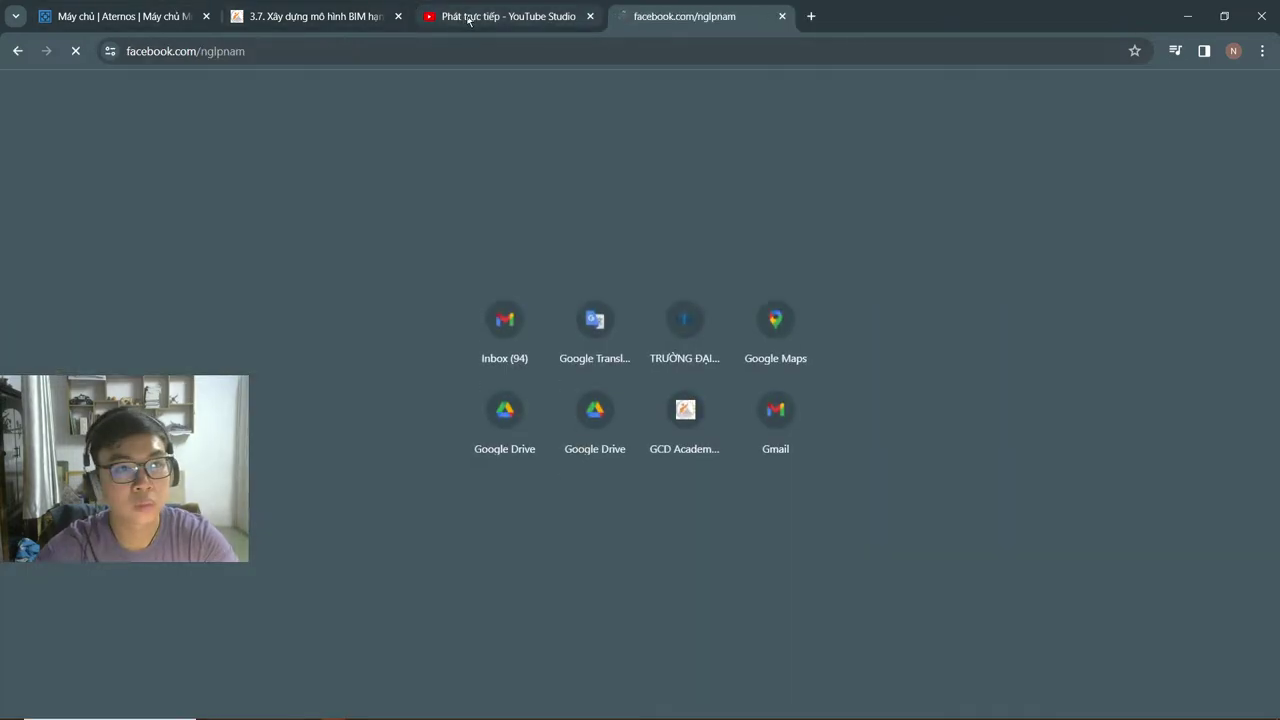
{"action": "left_click", "coordinate": [463, 25]}
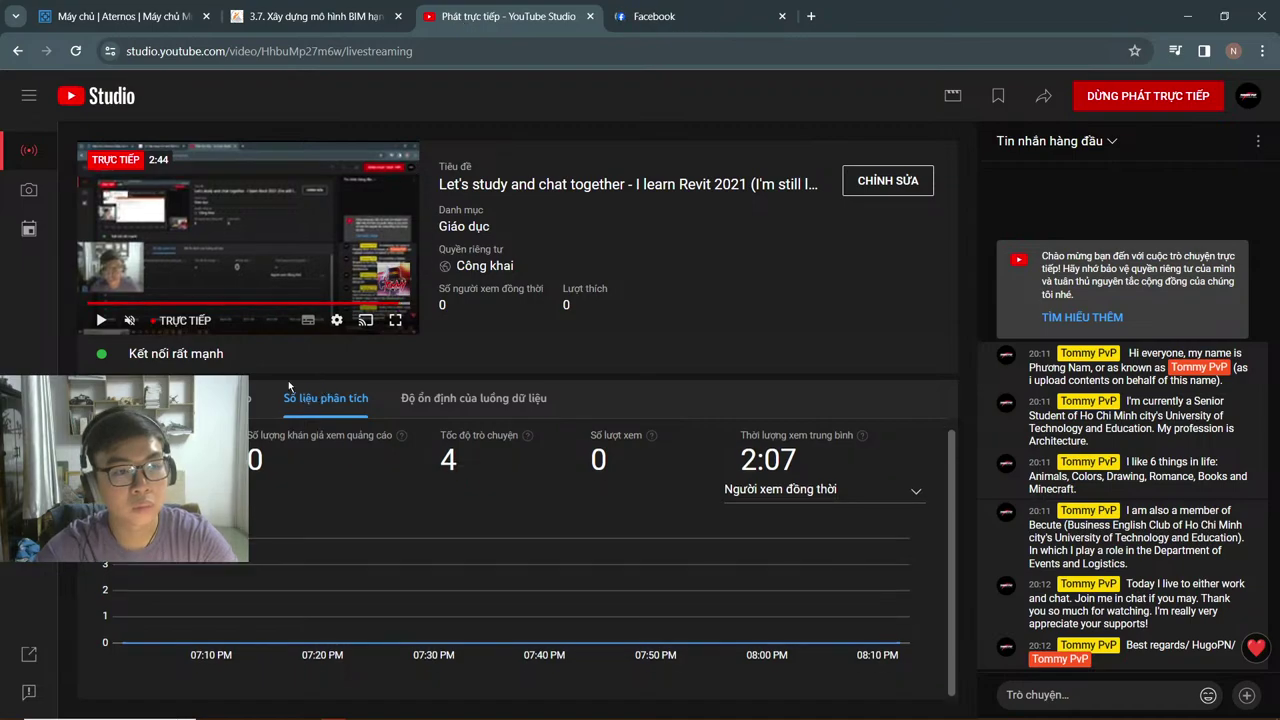
Step: Copy the primary server URL rtmp://a.rtmp.youtube.com/live2 from the stream setup settings
{"action": "left_click", "coordinate": [240, 398]}
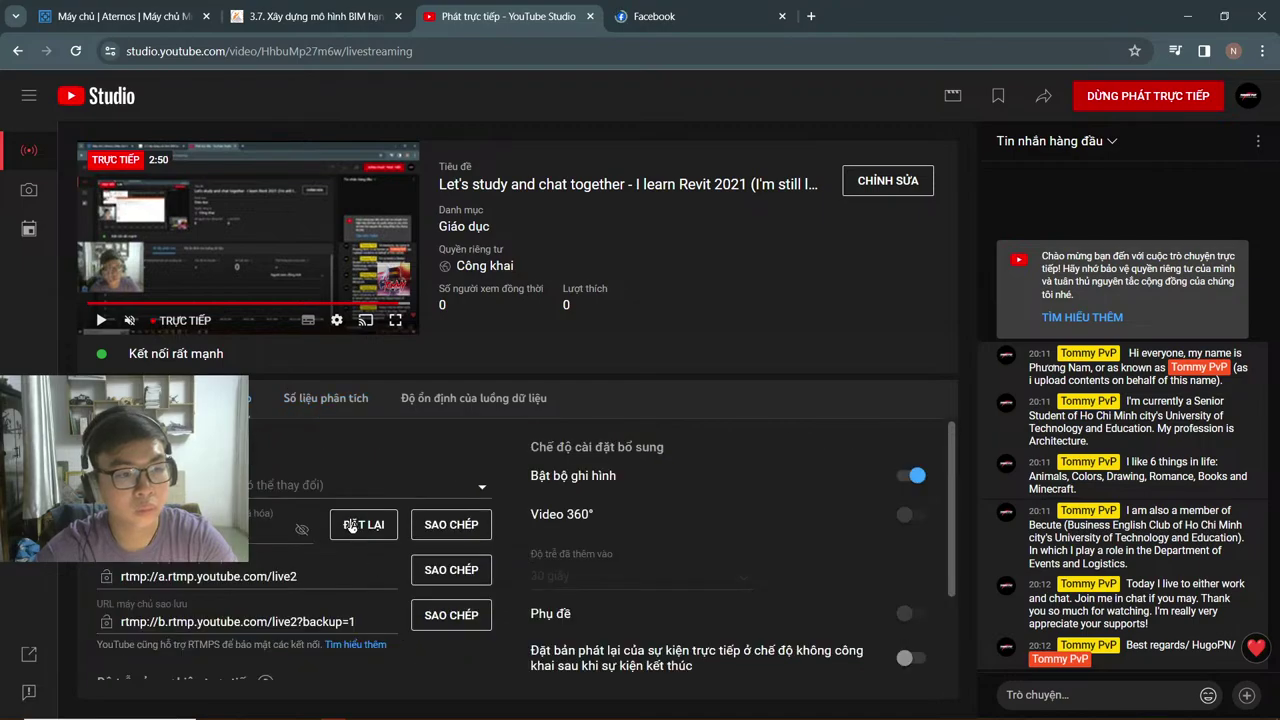
{"action": "scroll", "coordinate": [341, 590], "scroll_direction": "down", "scroll_amount": 1}
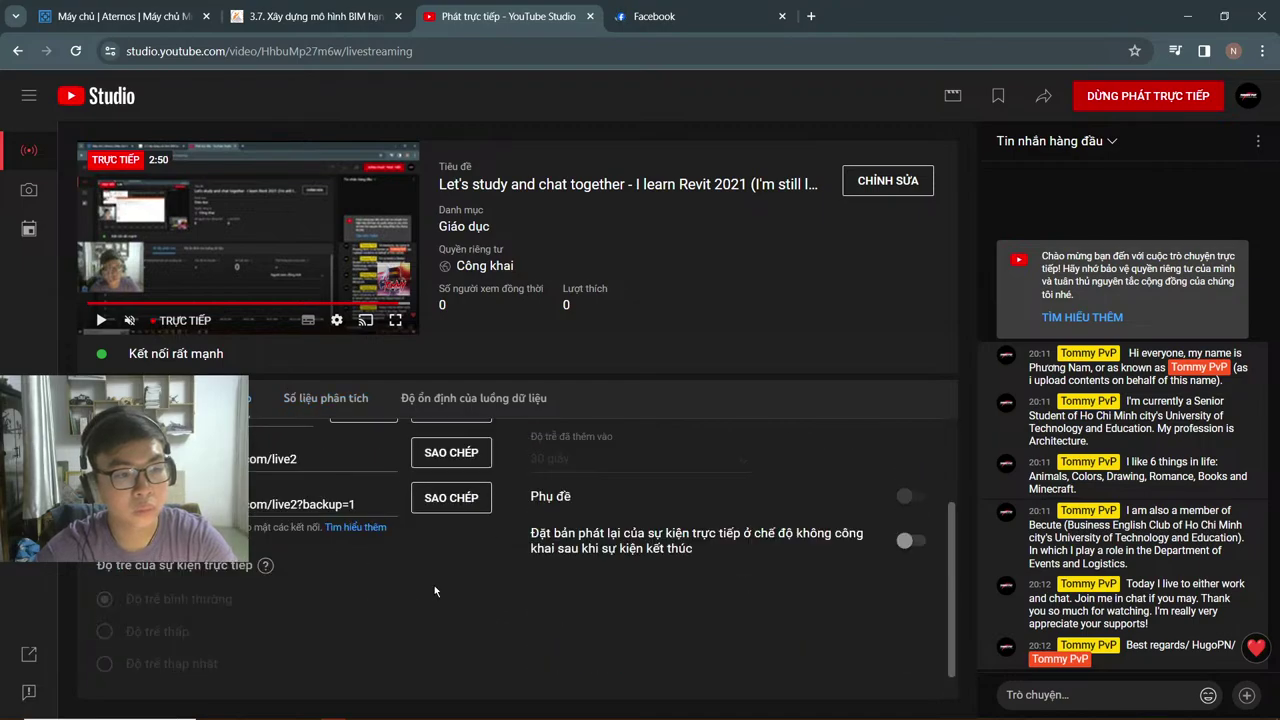
{"action": "scroll", "coordinate": [498, 449], "scroll_direction": "up", "scroll_amount": 1}
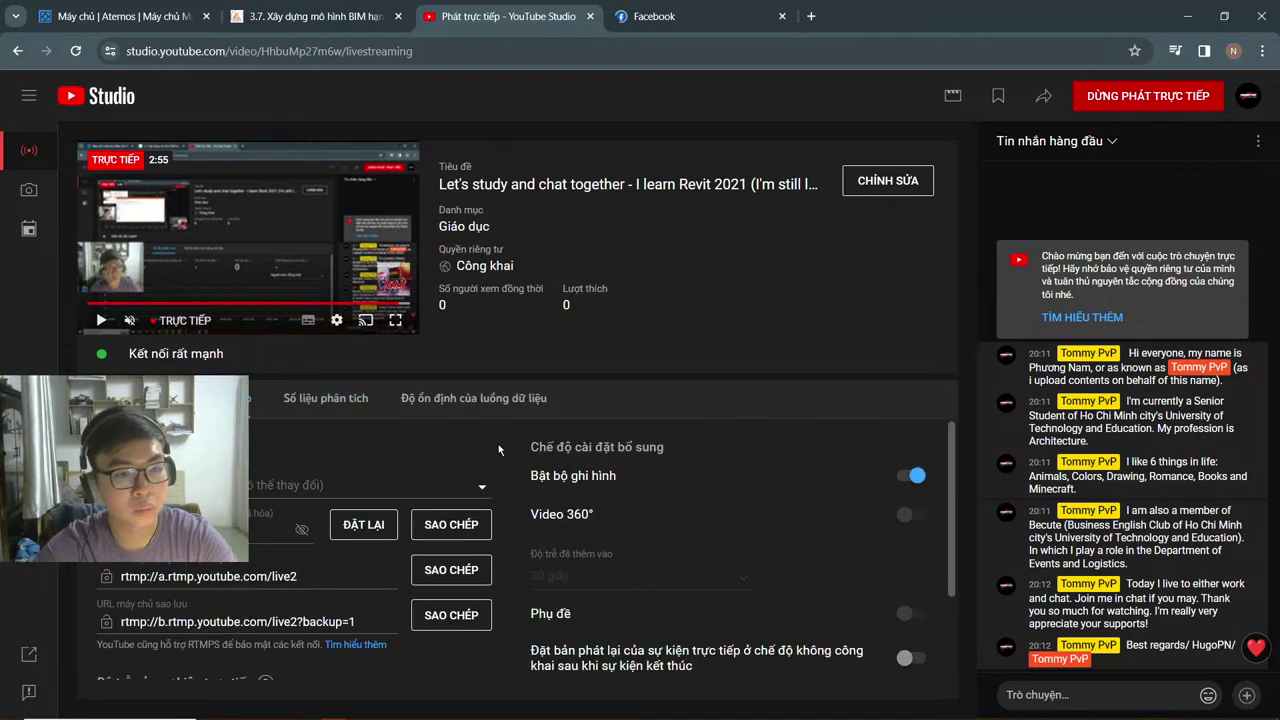
{"action": "left_click", "coordinate": [445, 580]}
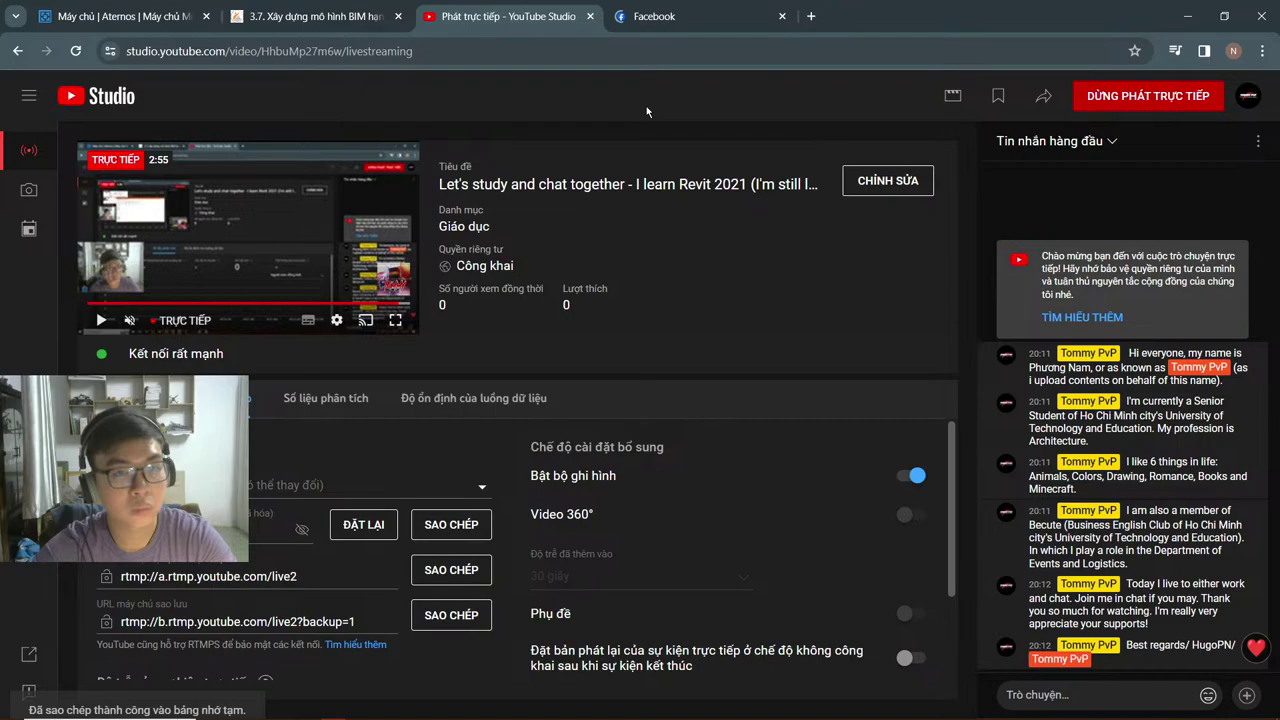
Step: Paste the copied URL into a new tab to check it, then close that tab
{"action": "left_click", "coordinate": [811, 16]}
{"action": "type", "text": "rtmp://a.rtmp.youtube.com/live2"}
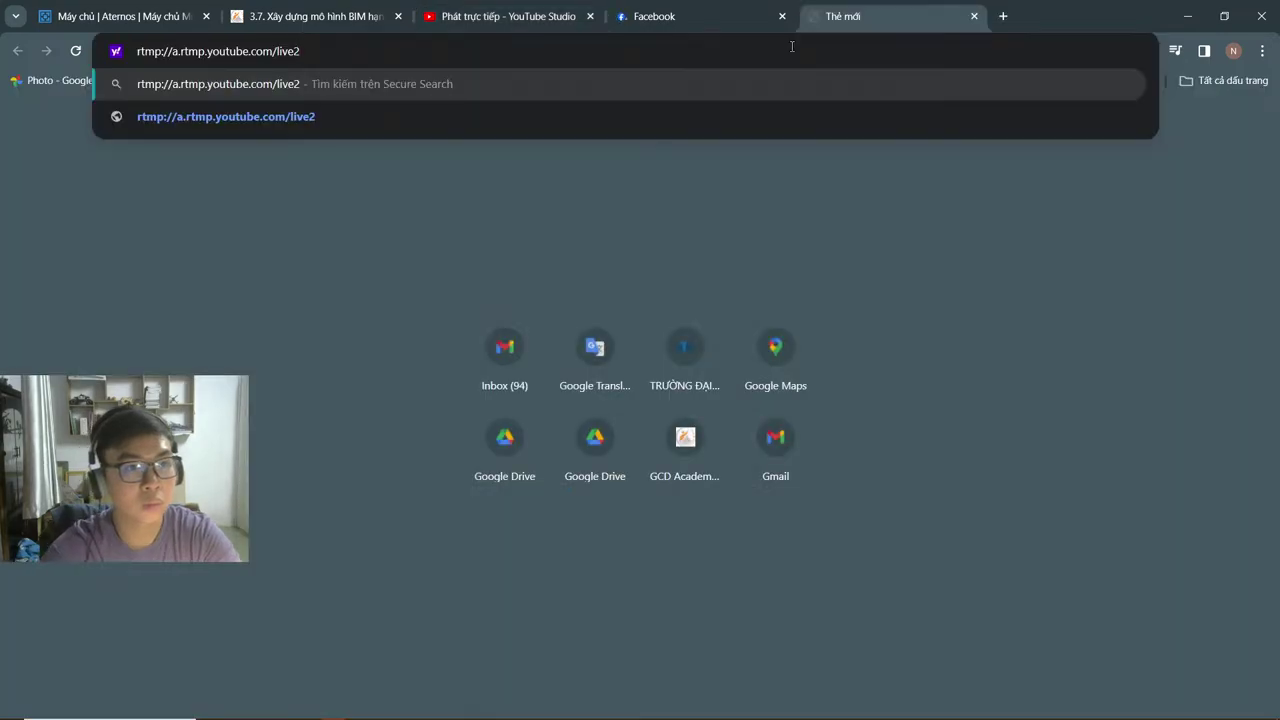
{"action": "key", "text": "Return"}
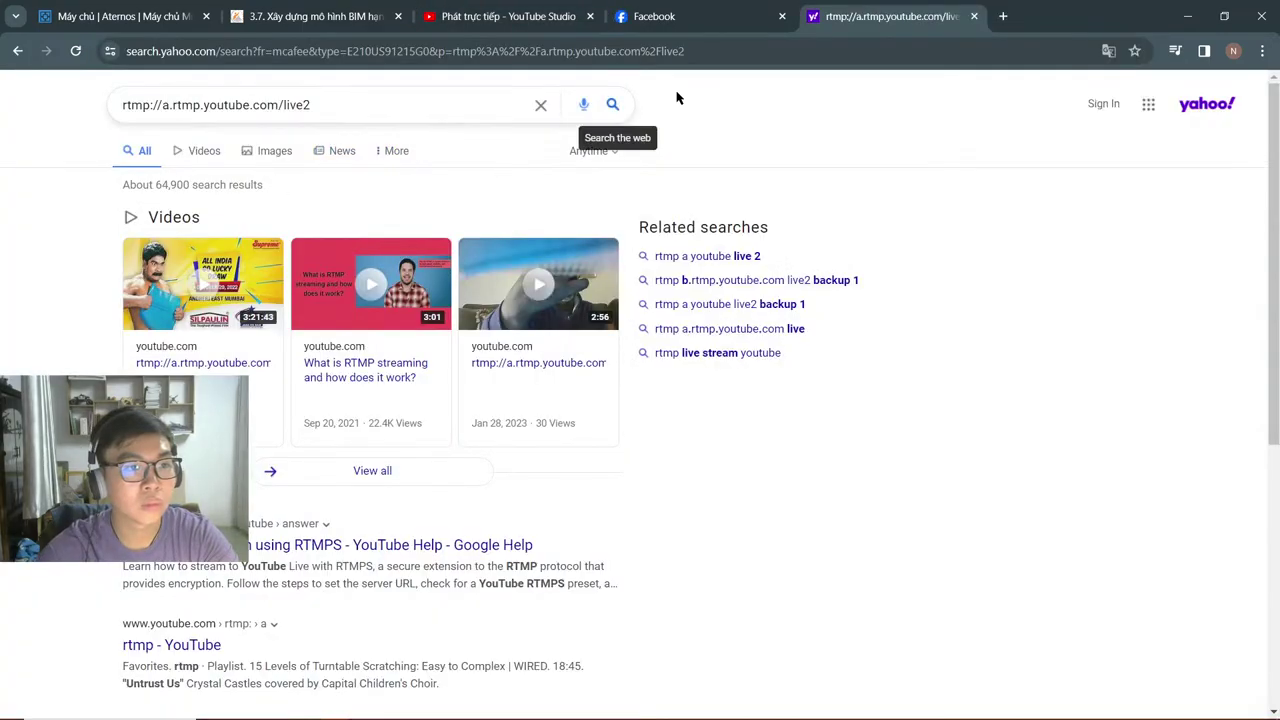
{"action": "key", "text": "ctrl+w"}
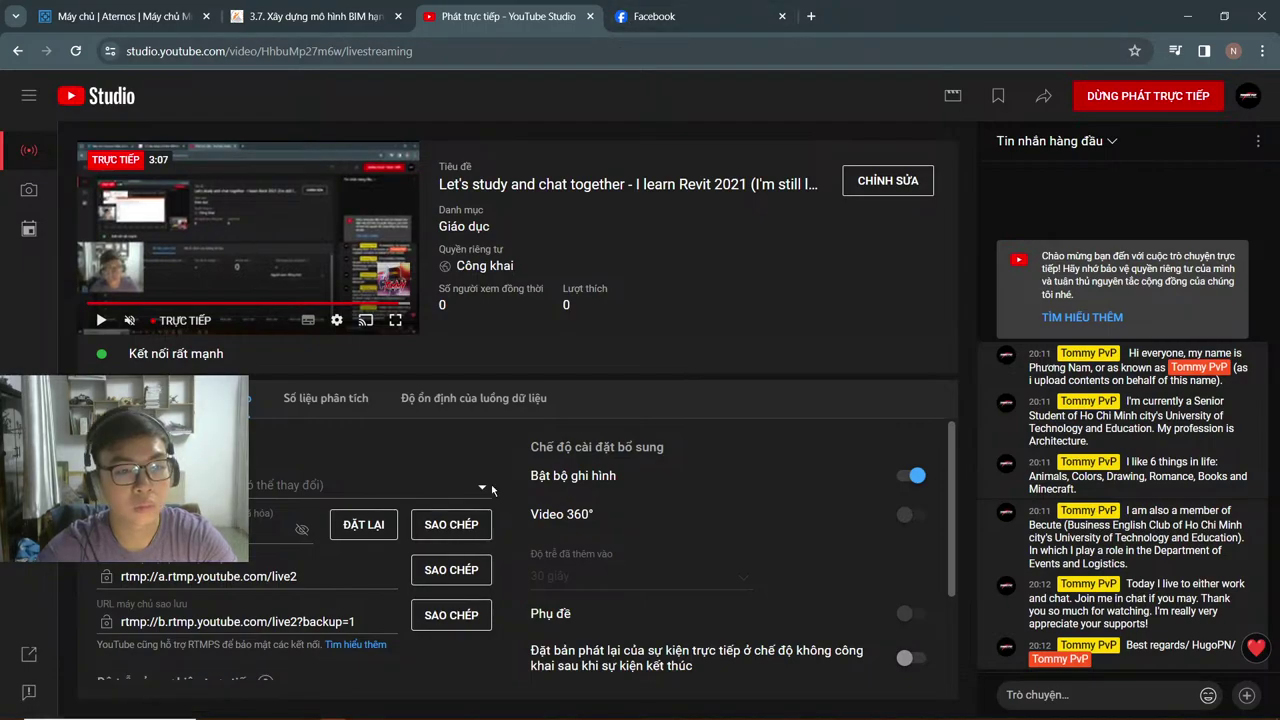
Step: Check stream health, copy the live video's share link, and switch to the Facebook tab
{"action": "left_click", "coordinate": [420, 400]}
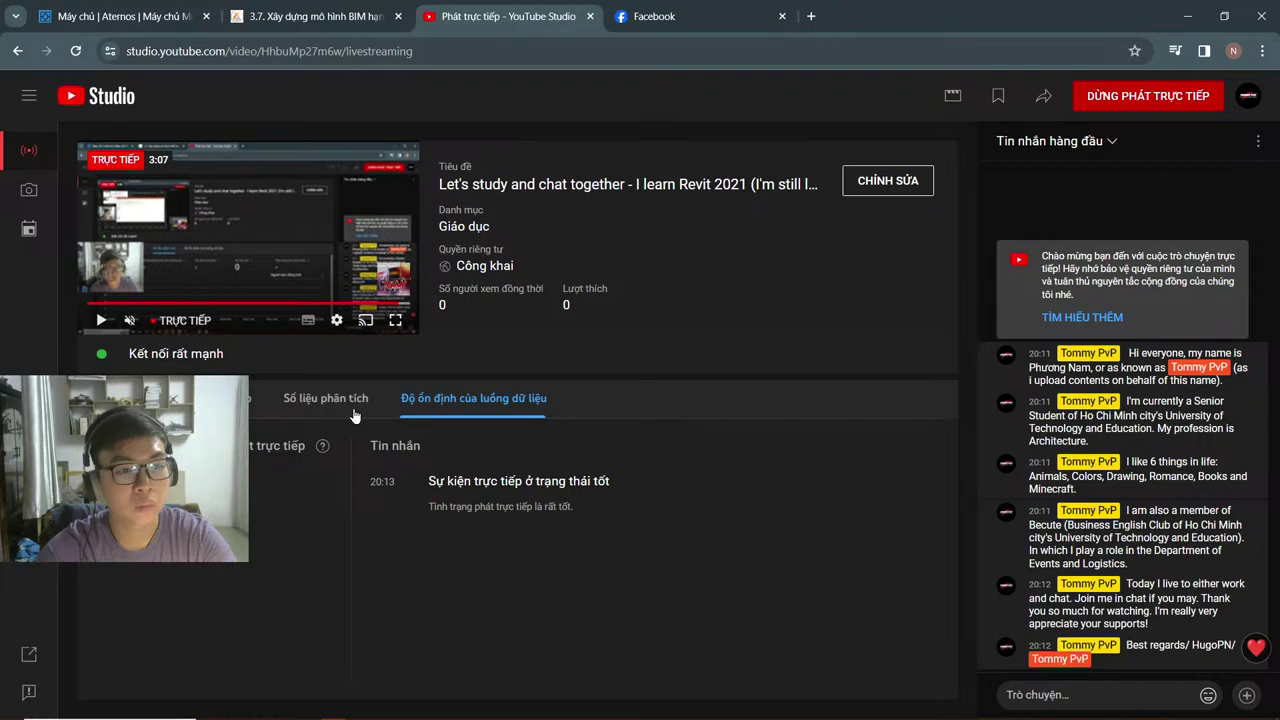
{"action": "left_click", "coordinate": [195, 398]}
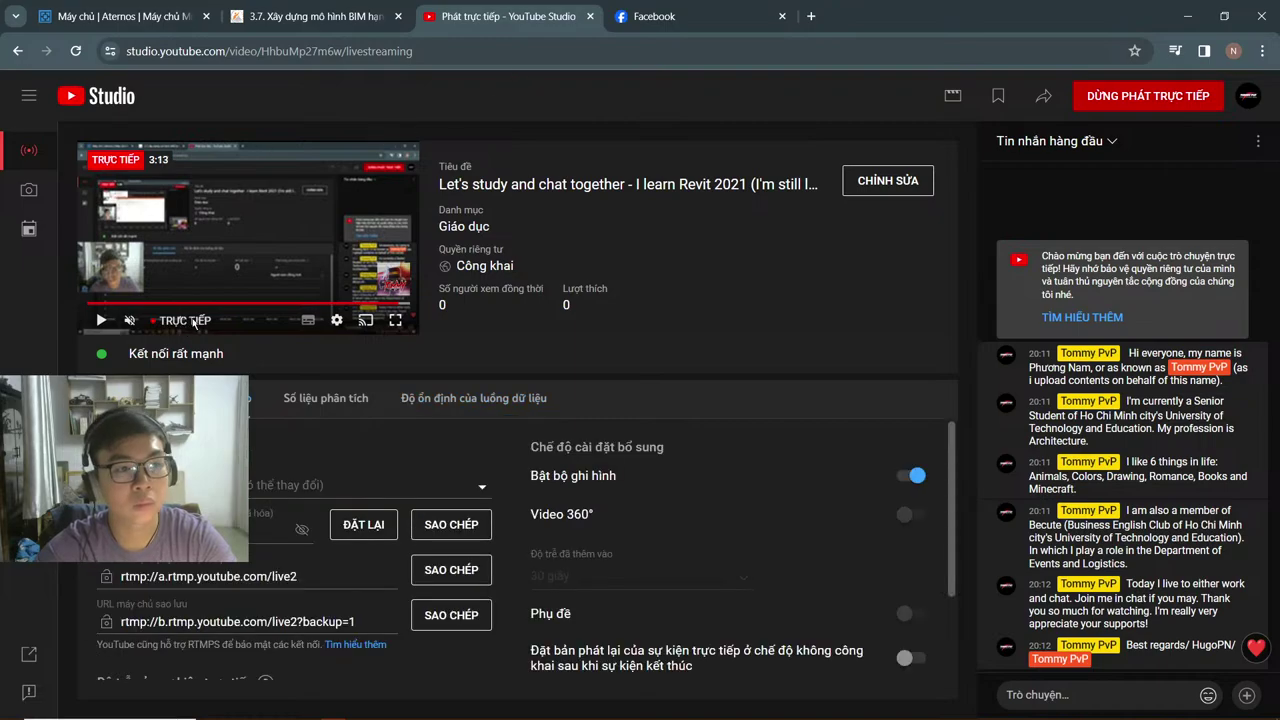
{"action": "left_click", "coordinate": [1248, 95]}
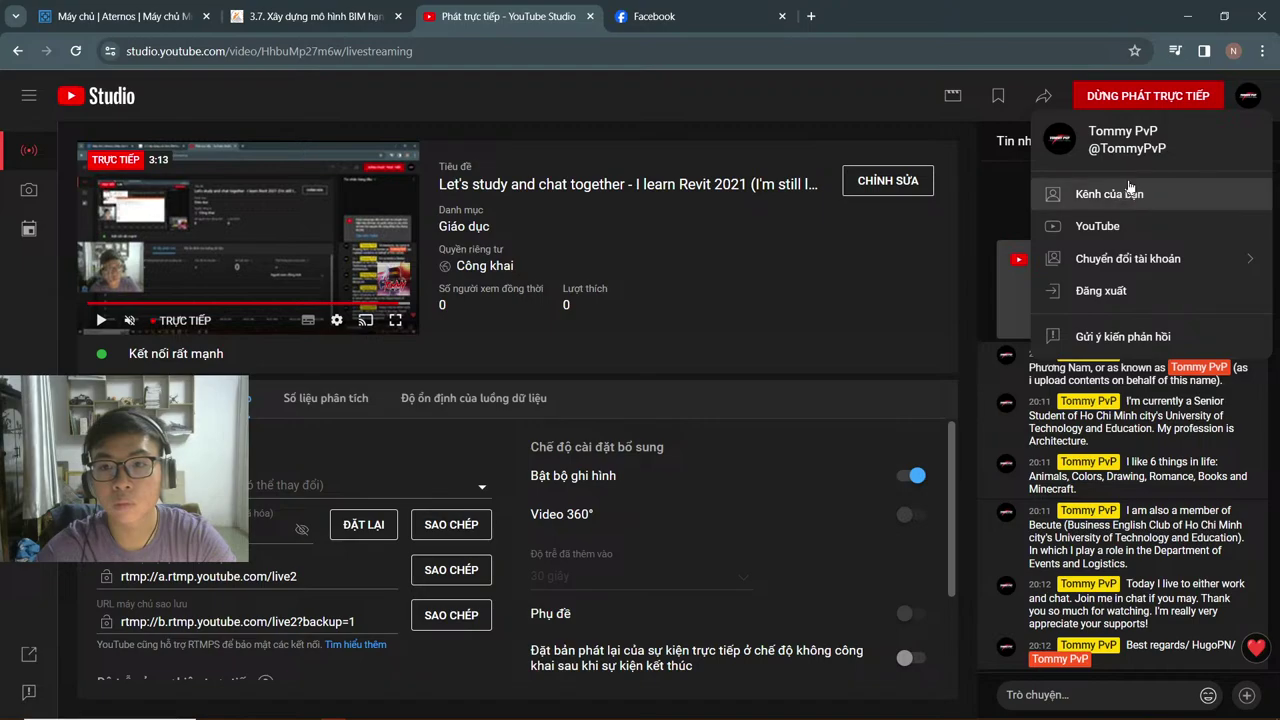
{"action": "left_click", "coordinate": [1043, 95]}
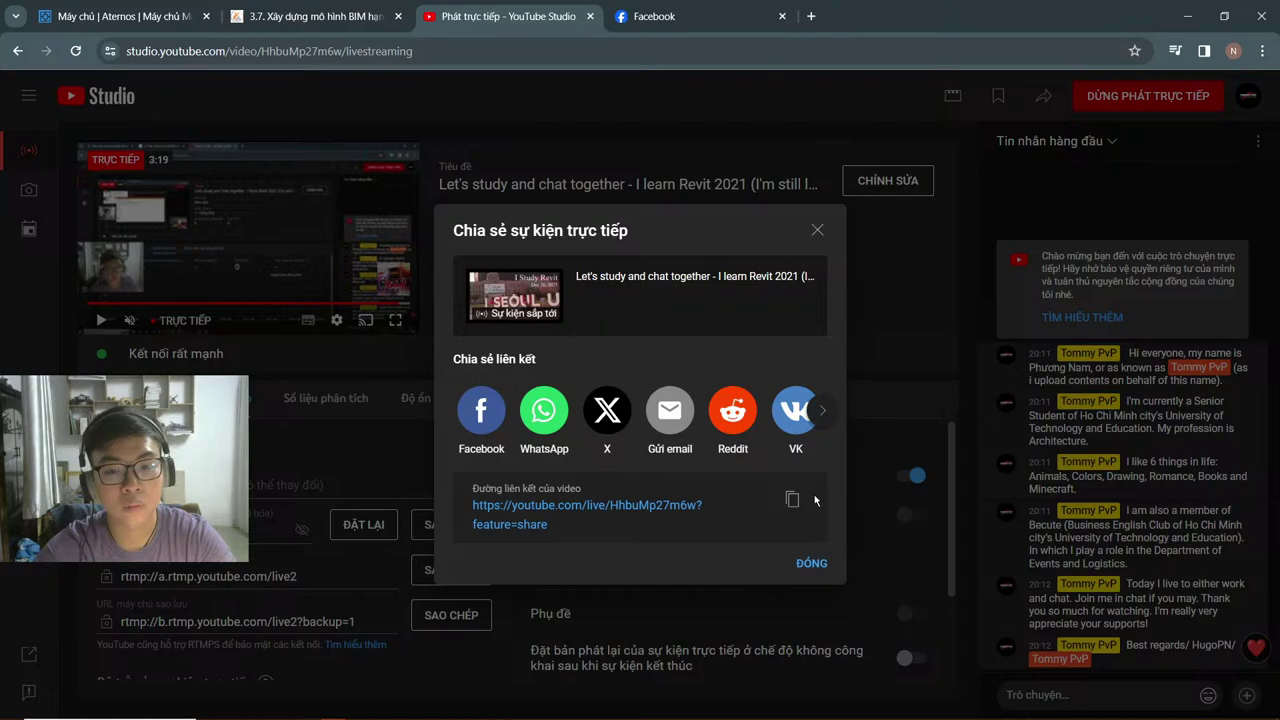
{"action": "left_click", "coordinate": [817, 230]}
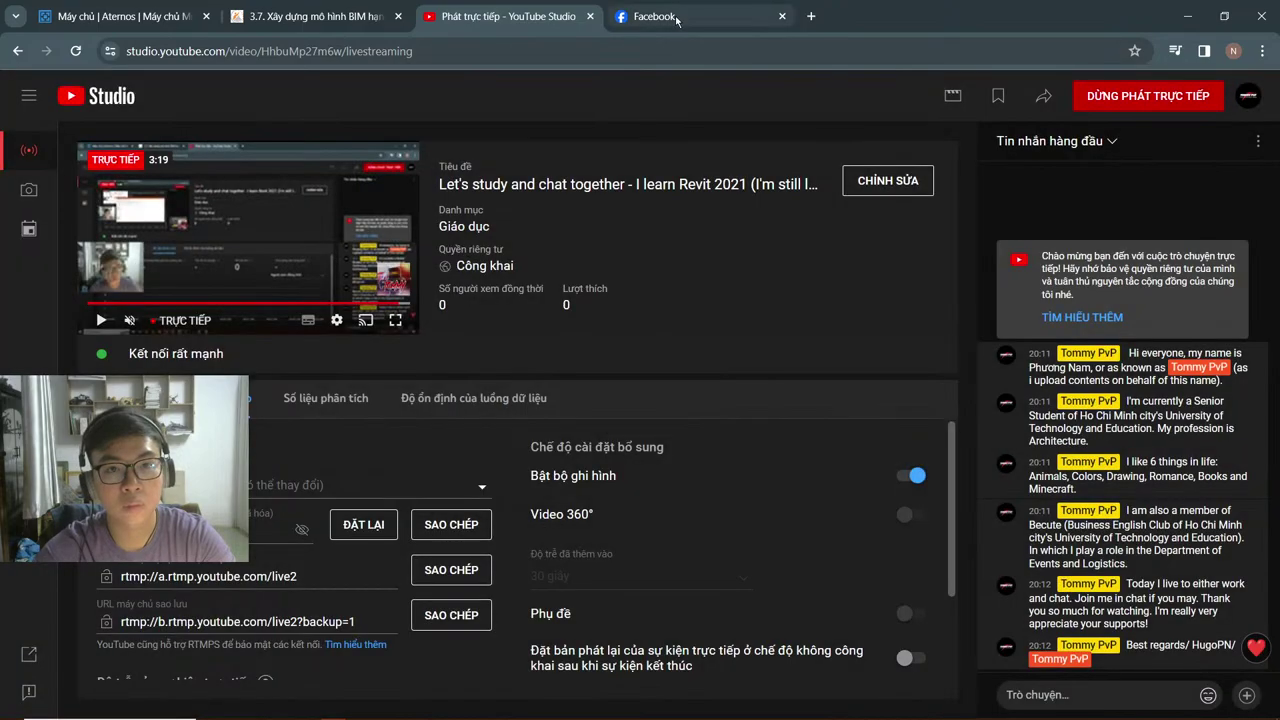
{"action": "left_click", "coordinate": [677, 21]}
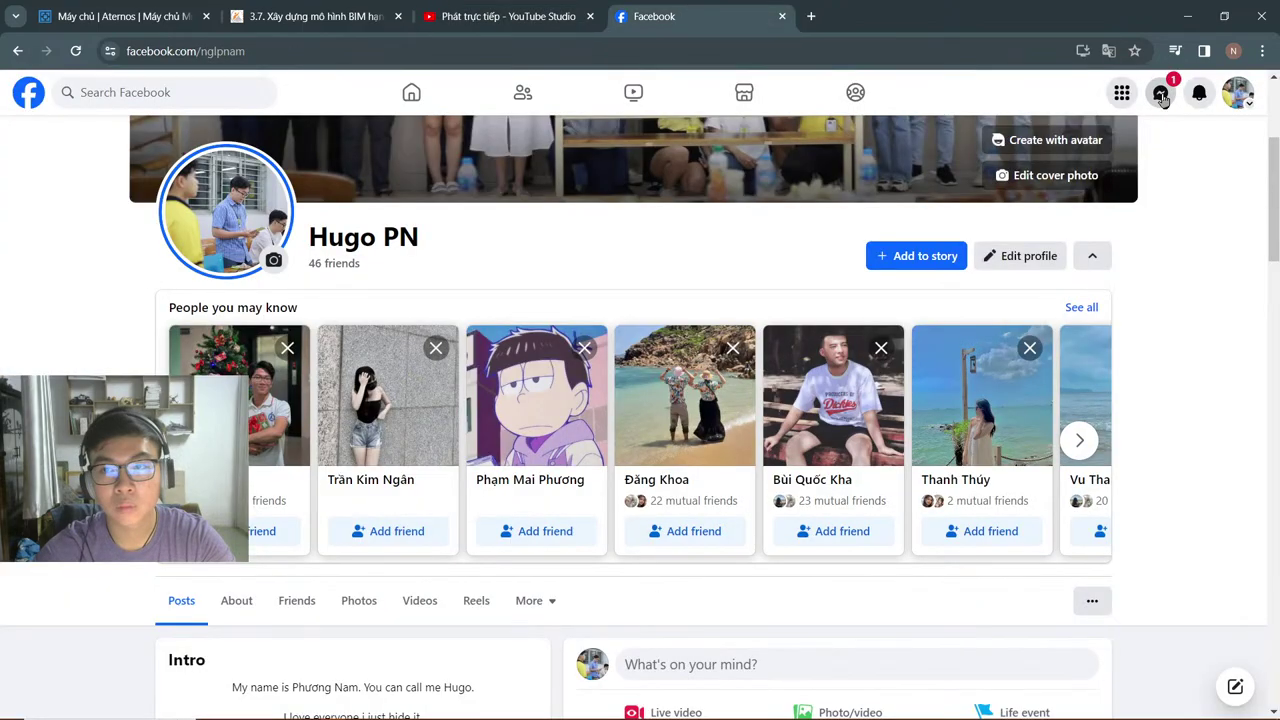
Step: Open the Messenger group chat and send the live video's share link
{"action": "left_click", "coordinate": [1160, 94]}
{"action": "left_click", "coordinate": [1062, 487]}
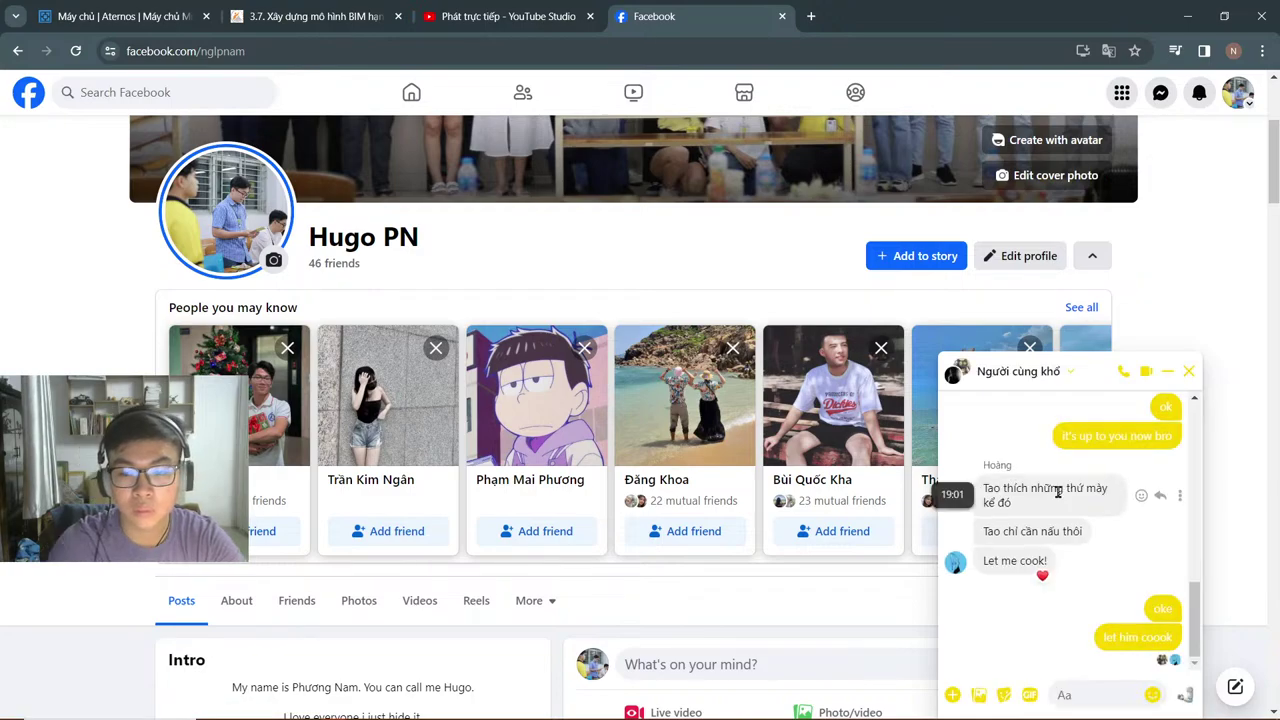
{"action": "type", "text": "https://youtube.com/live/HhbuMp27m6w?feature=share"}
{"action": "key", "text": "Return"}
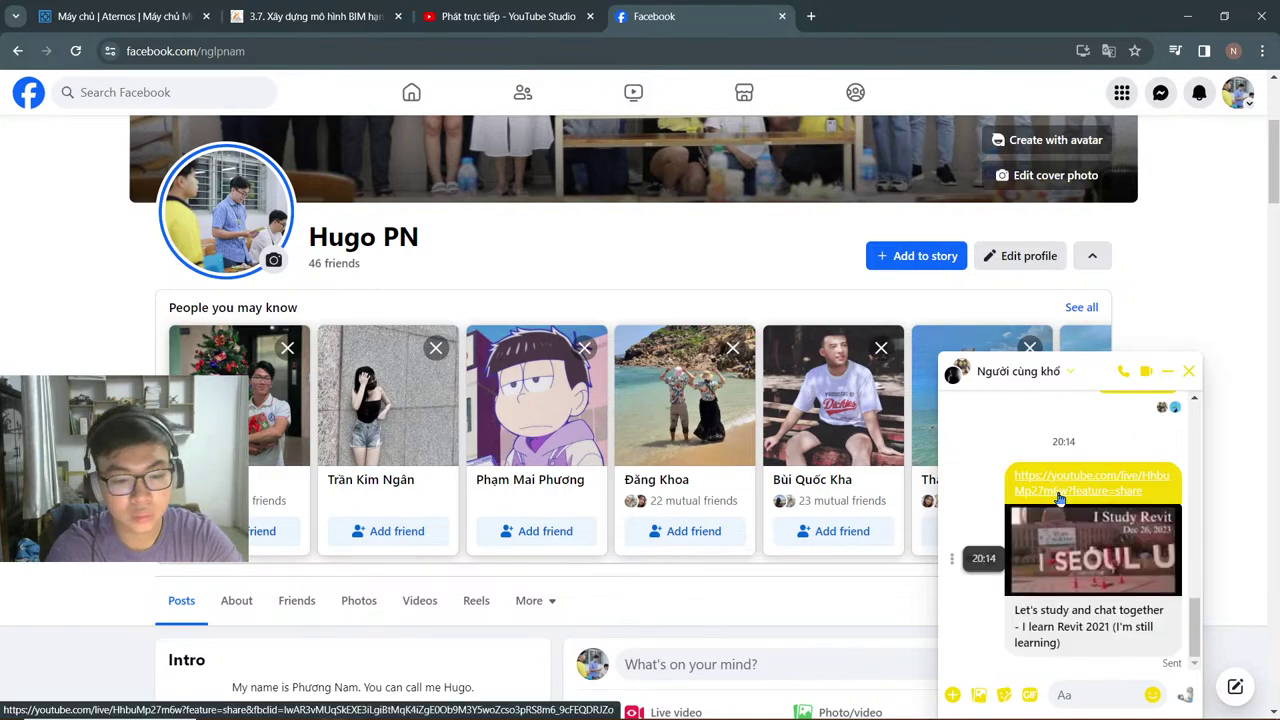
Step: Send messages asking who wants to be channel admin to moderate and ban comments
{"action": "type", "text": "ê"}
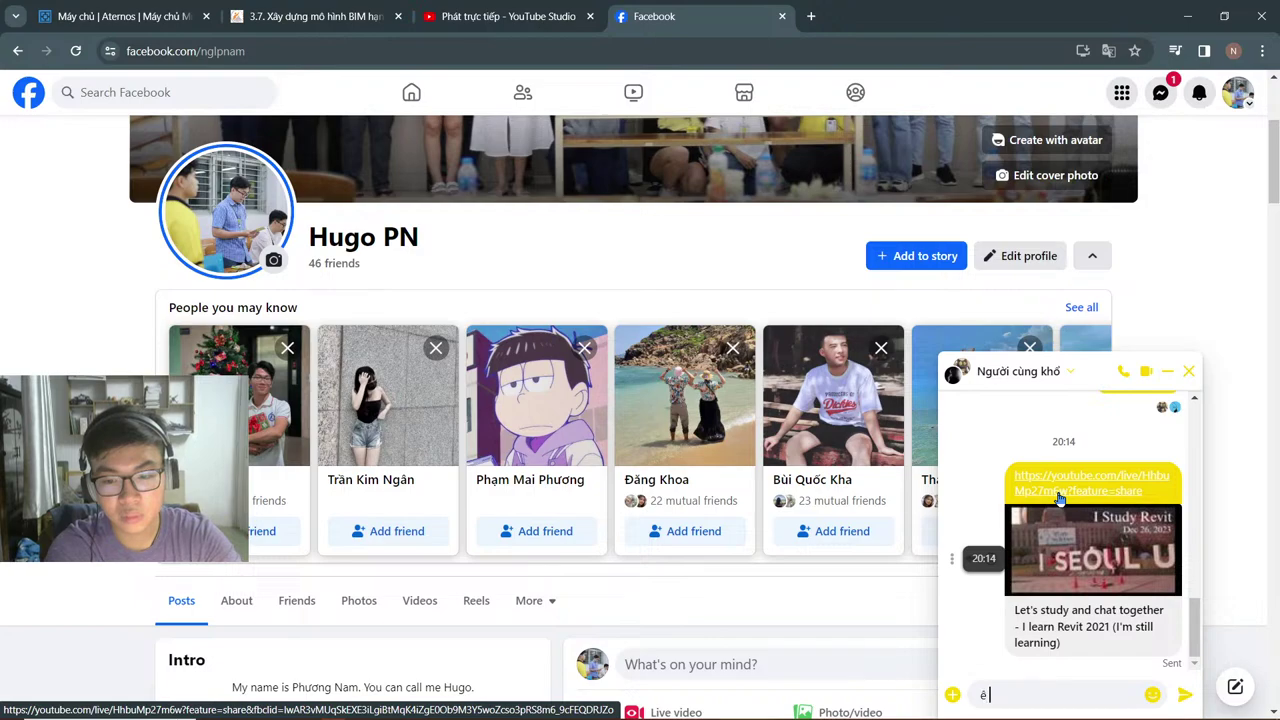
{"action": "type", "text": " đứa nào muốn"}
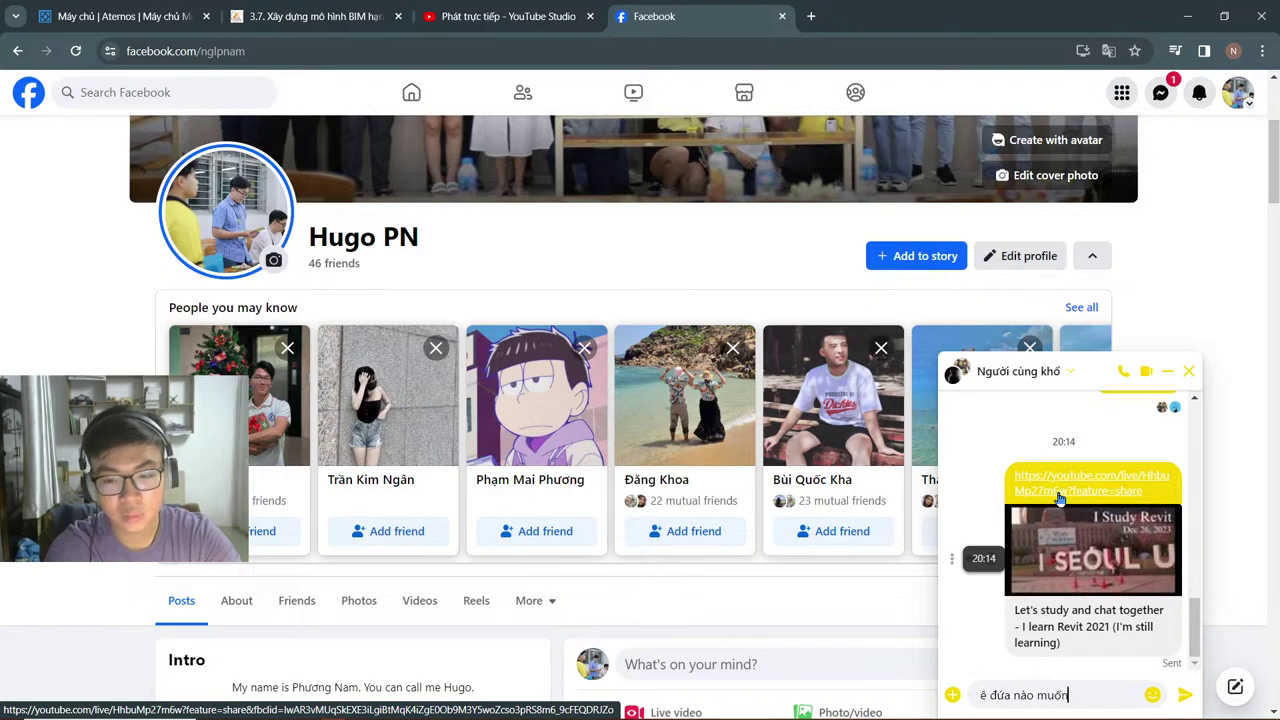
{"action": "type", "text": " làm quản trị"}
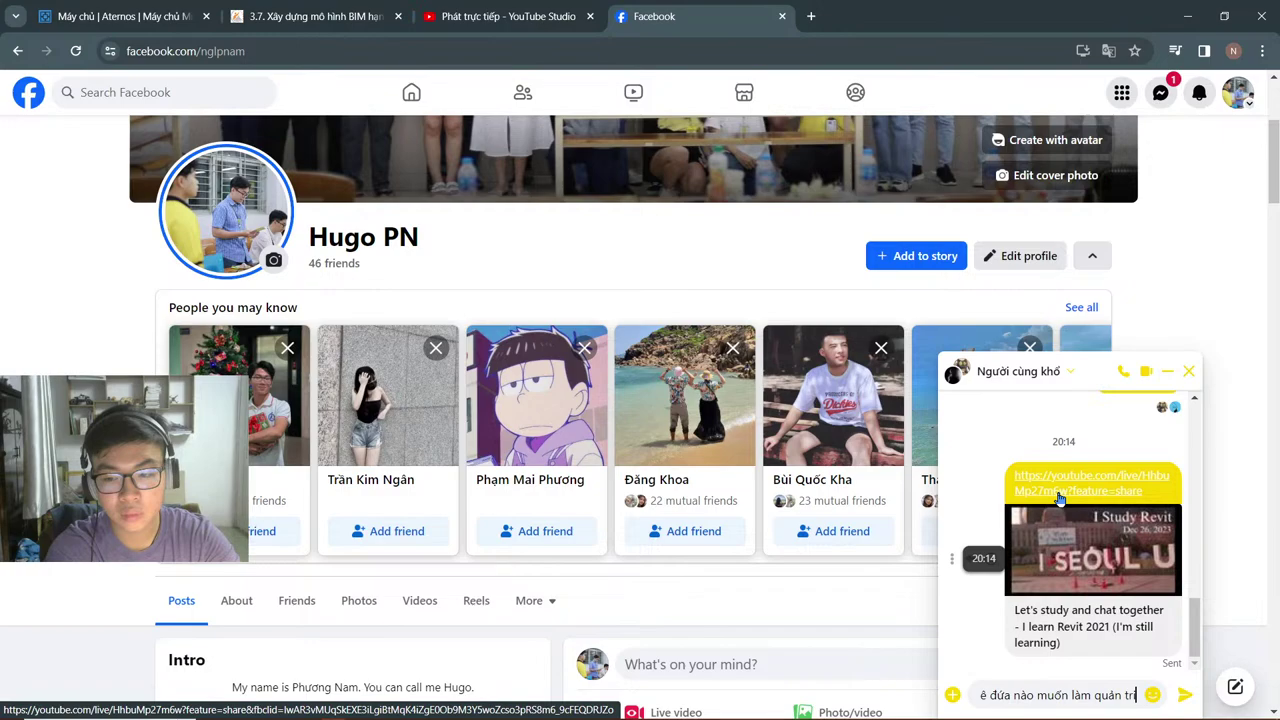
{"action": "type", "text": " viên k"}
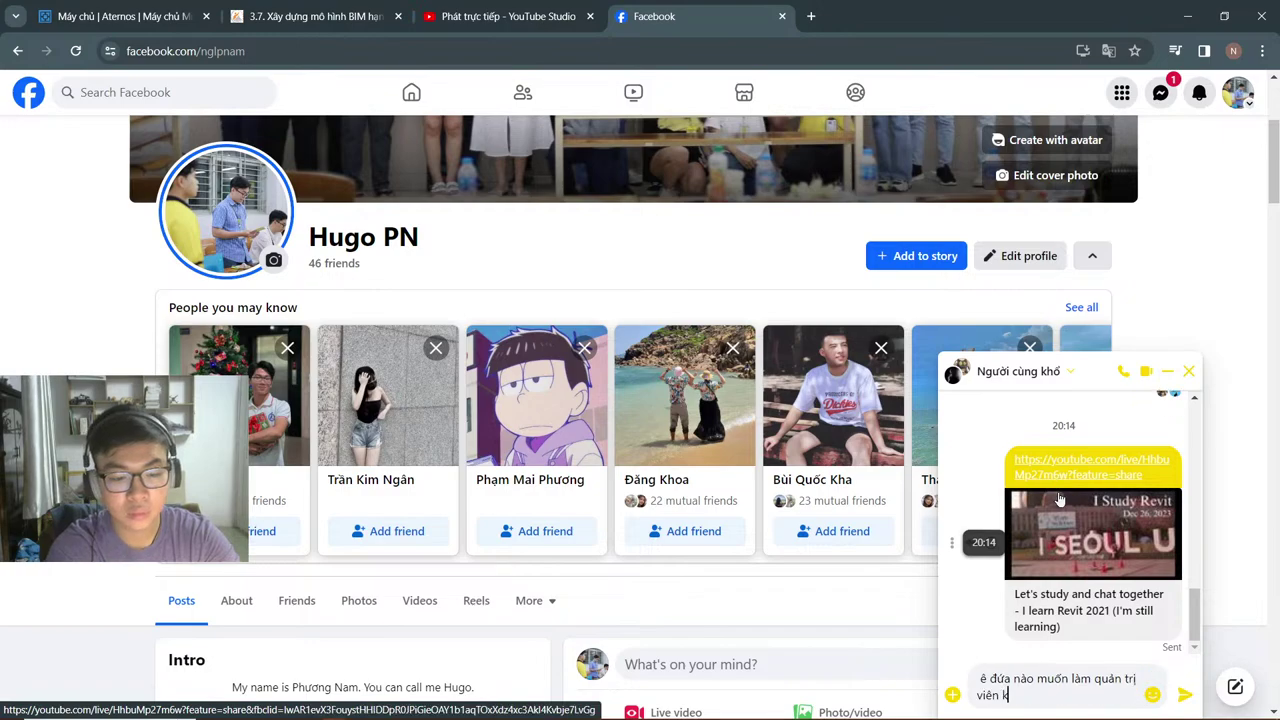
{"action": "type", "text": "ênh tao hông"}
{"action": "key", "text": "Return"}
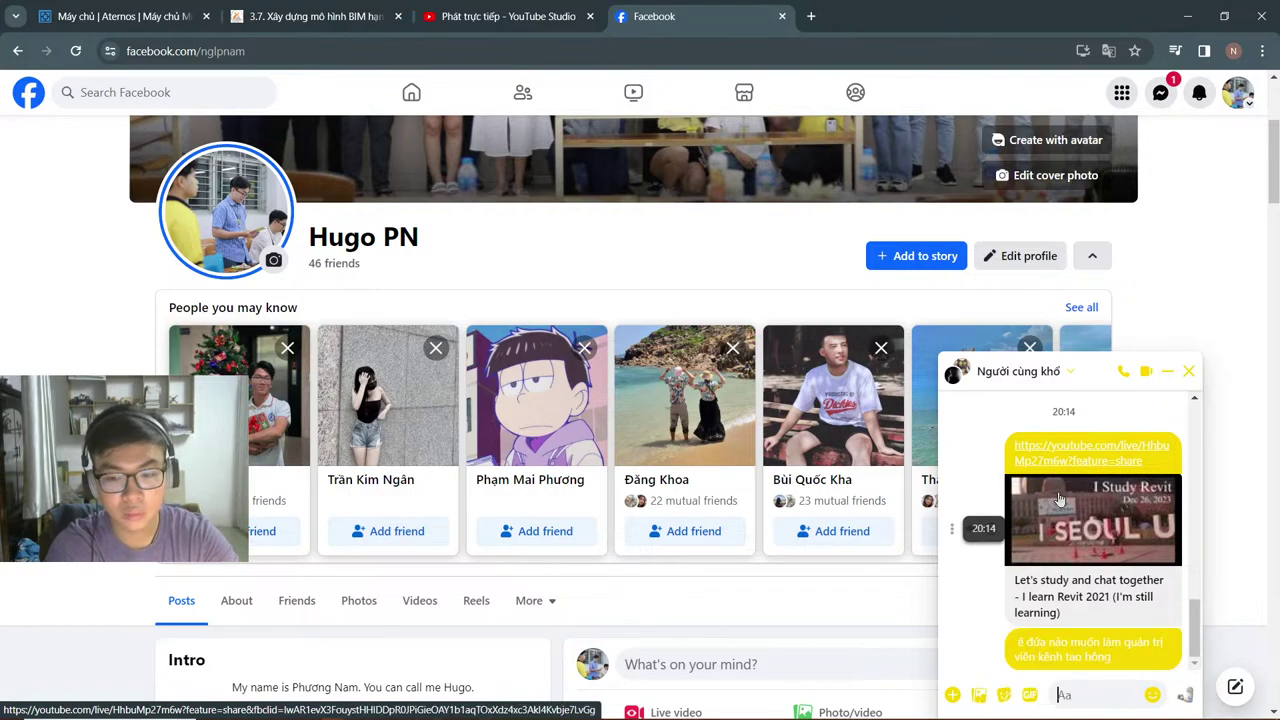
{"action": "type", "text": "mớt t ch"}
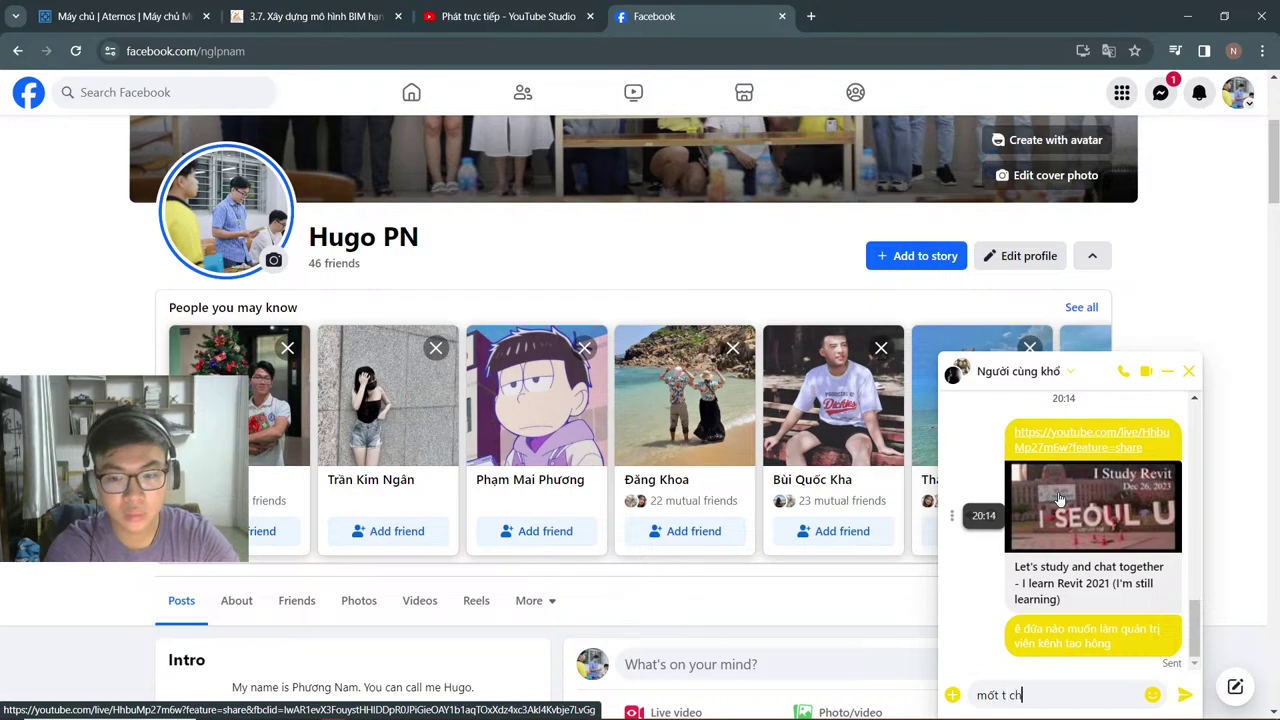
{"action": "type", "text": "o làm để qa"}
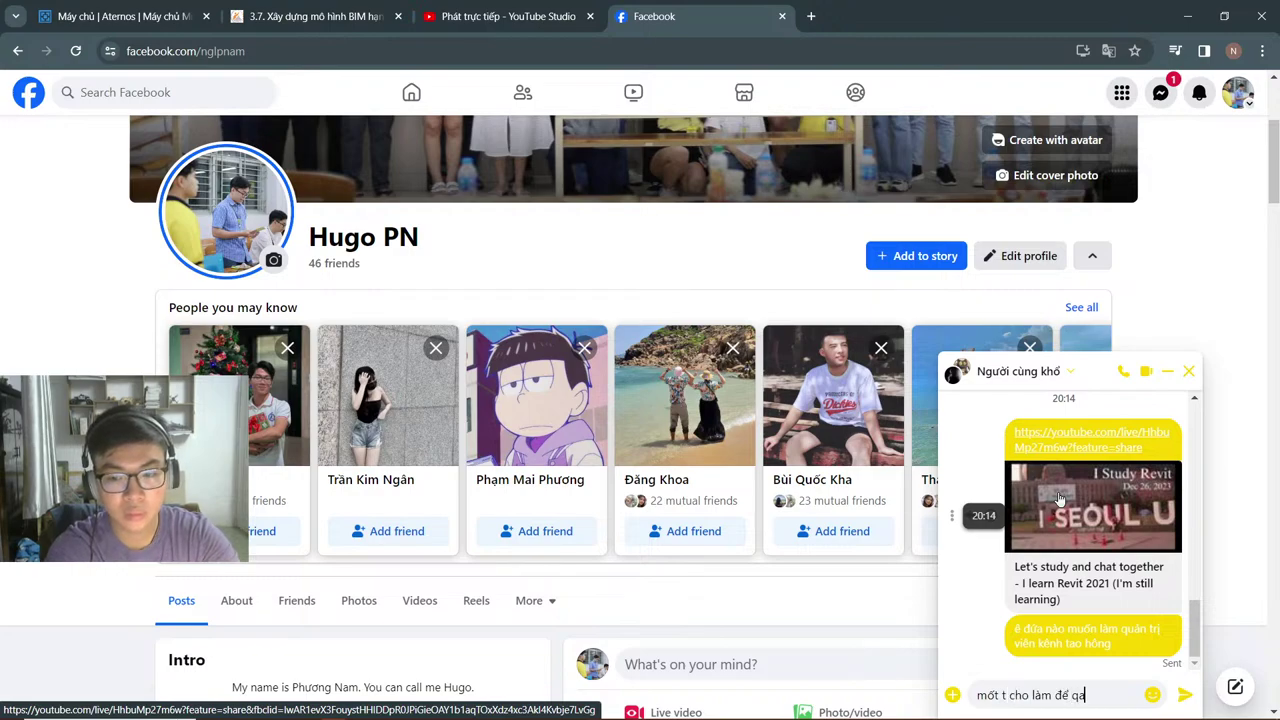
{"action": "key", "text": "BackSpace"}
{"action": "type", "text": "uan"}
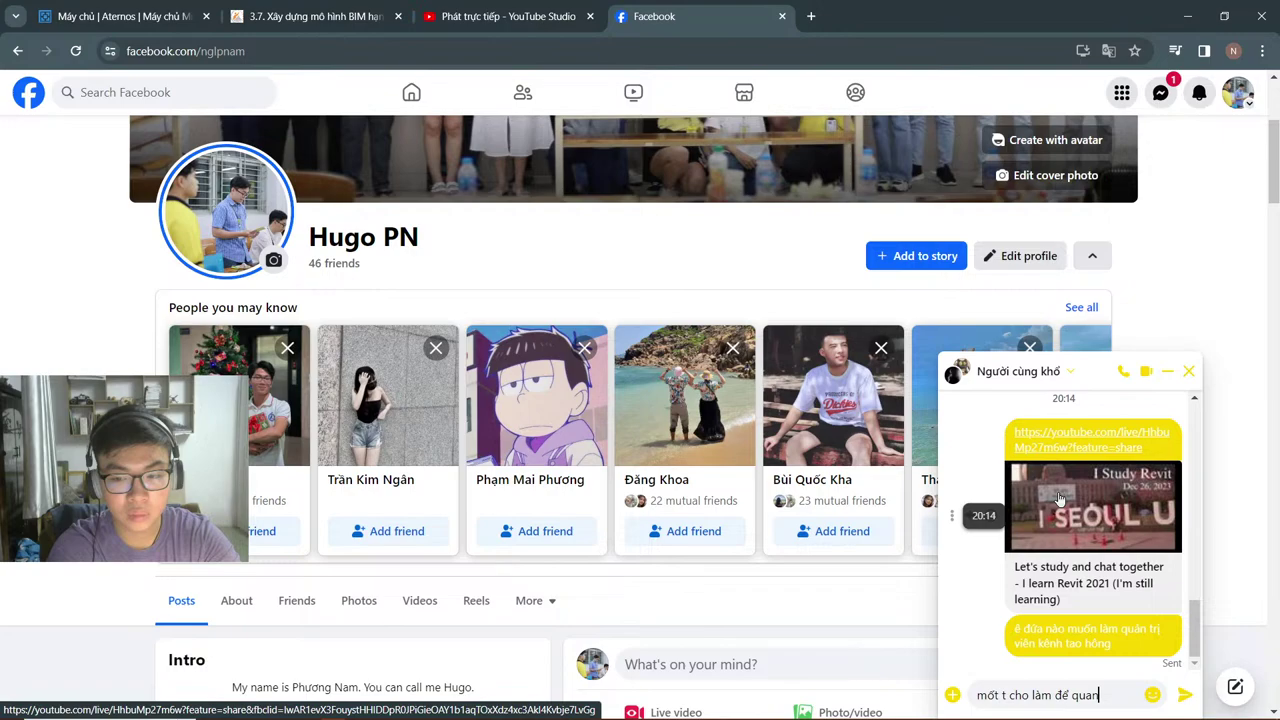
{"action": "type", "text": "r lý comment"}
{"action": "key", "text": "Return"}
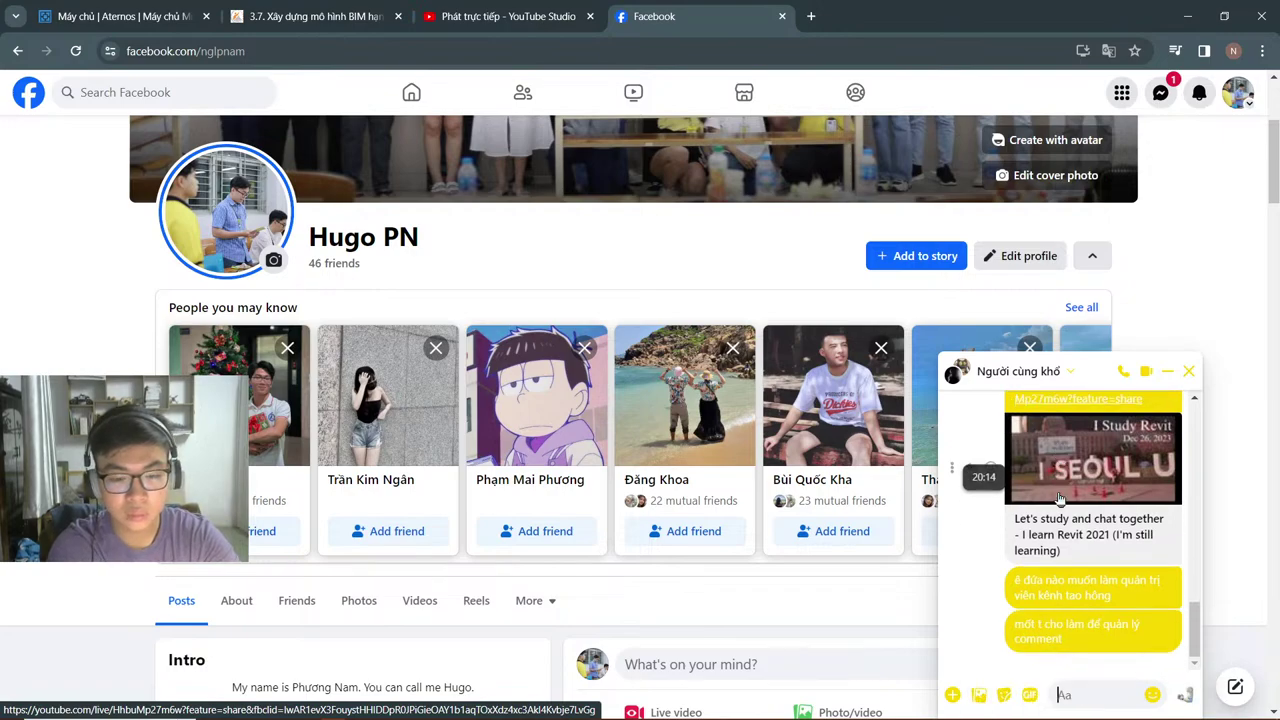
{"action": "type", "text": "ban "}
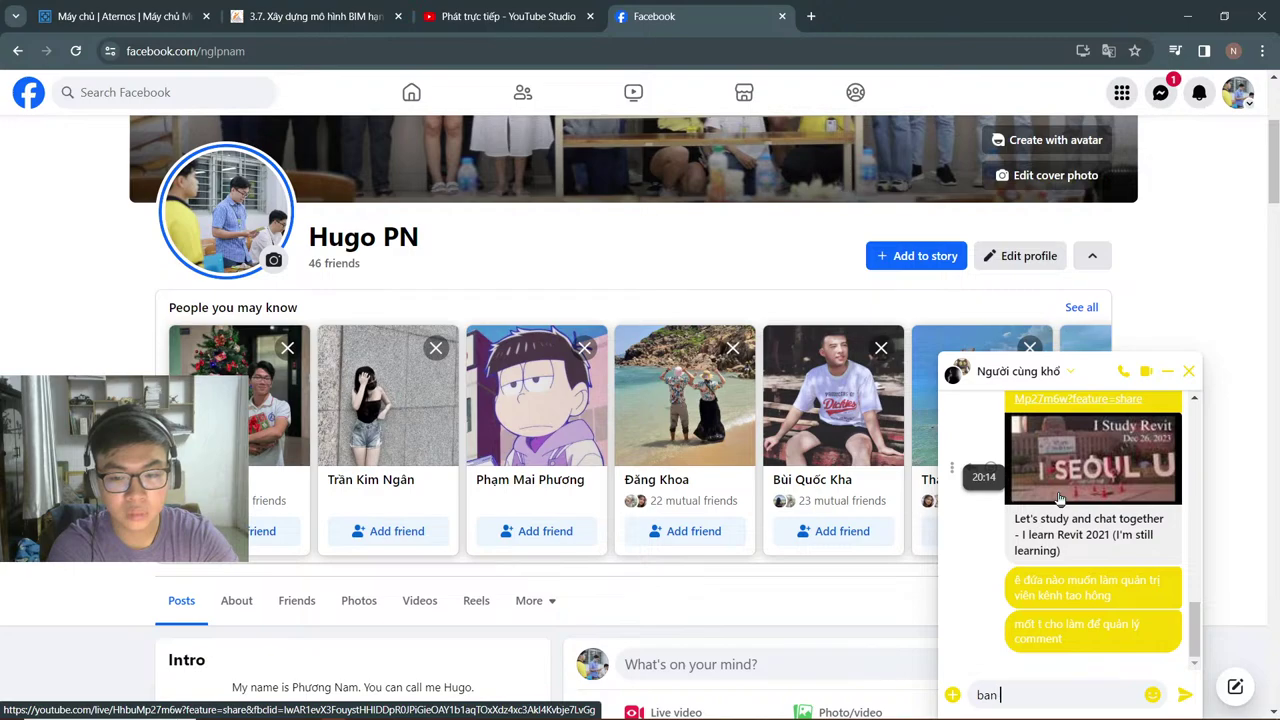
{"action": "type", "text": "mấy comment bấn b"}
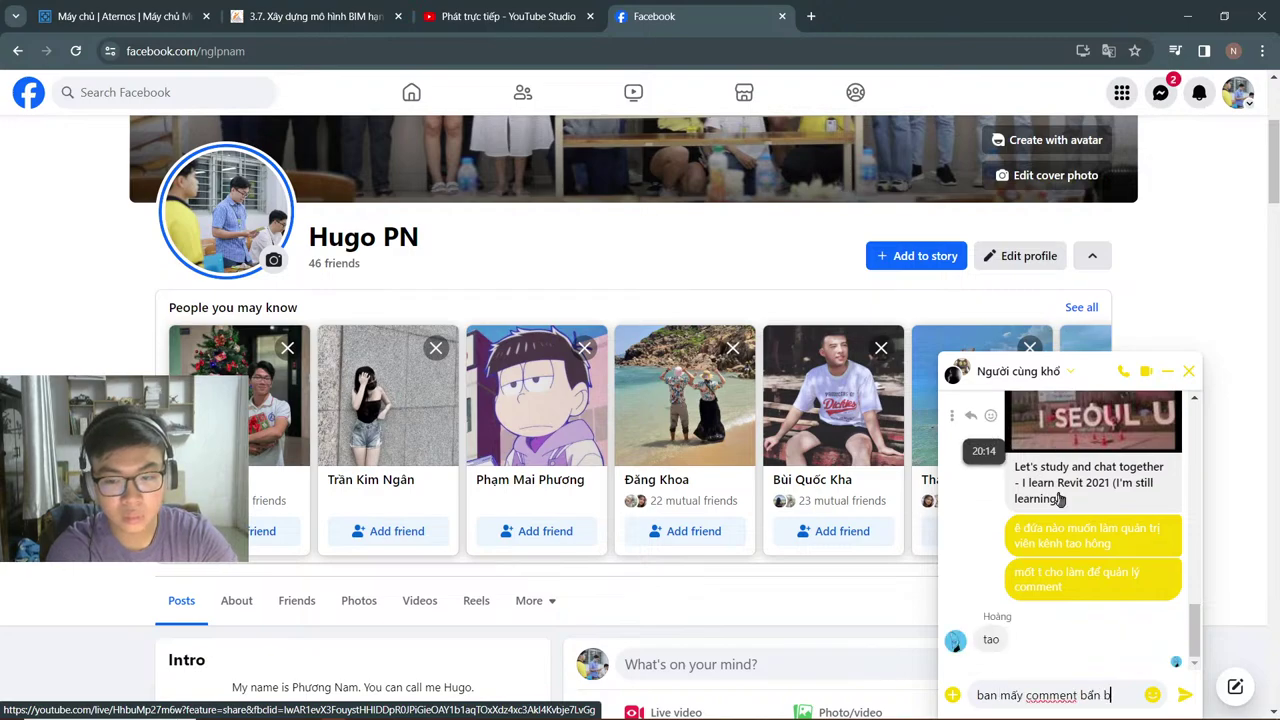
{"action": "key", "text": "BackSpace"}
{"action": "key", "text": "BackSpace"}
{"action": "key", "text": "Return"}
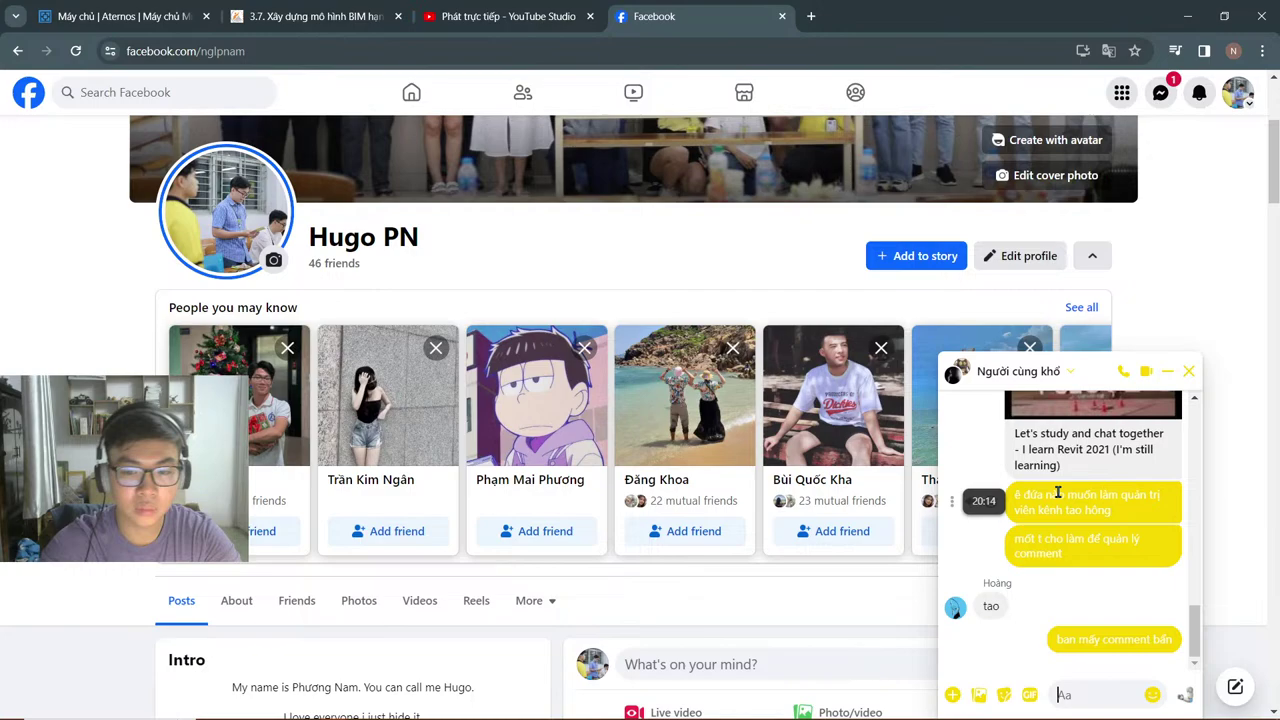
Step: Reply 'yes sir' to the friend's latest message, then go back to YouTube Studio
{"action": "left_click", "coordinate": [1032, 606]}
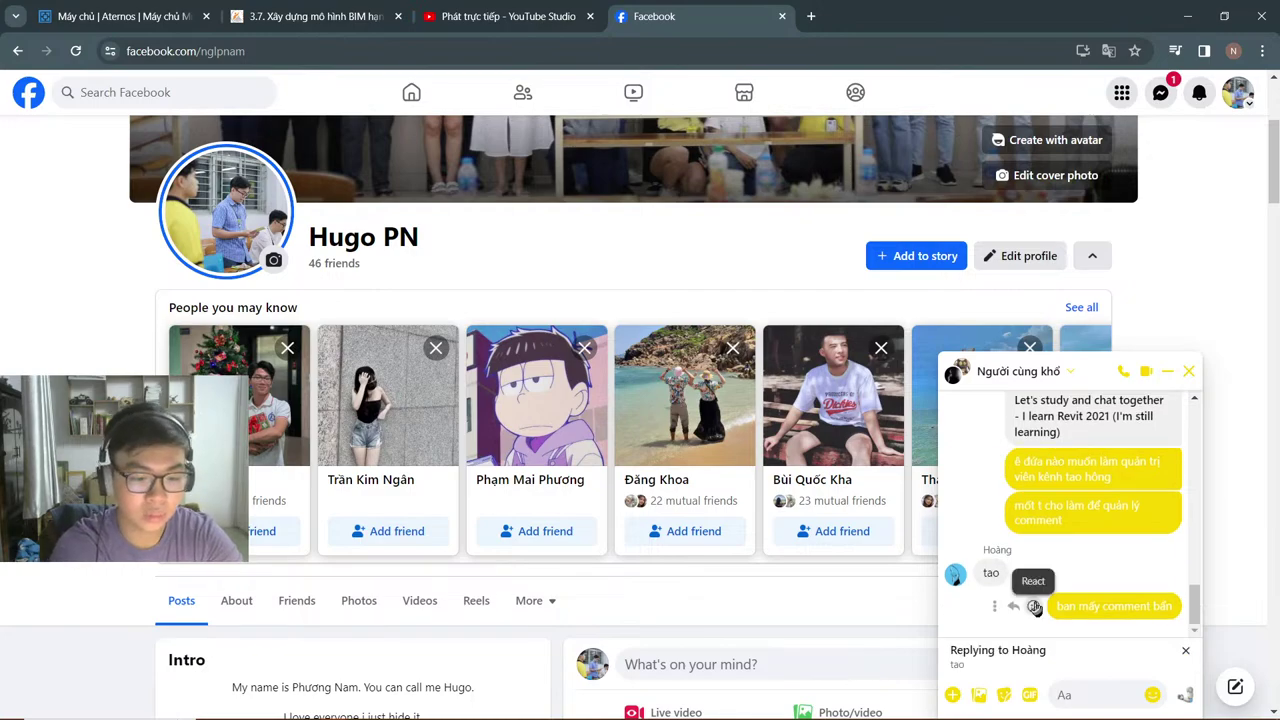
{"action": "type", "text": "yes sir"}
{"action": "key", "text": "Return"}
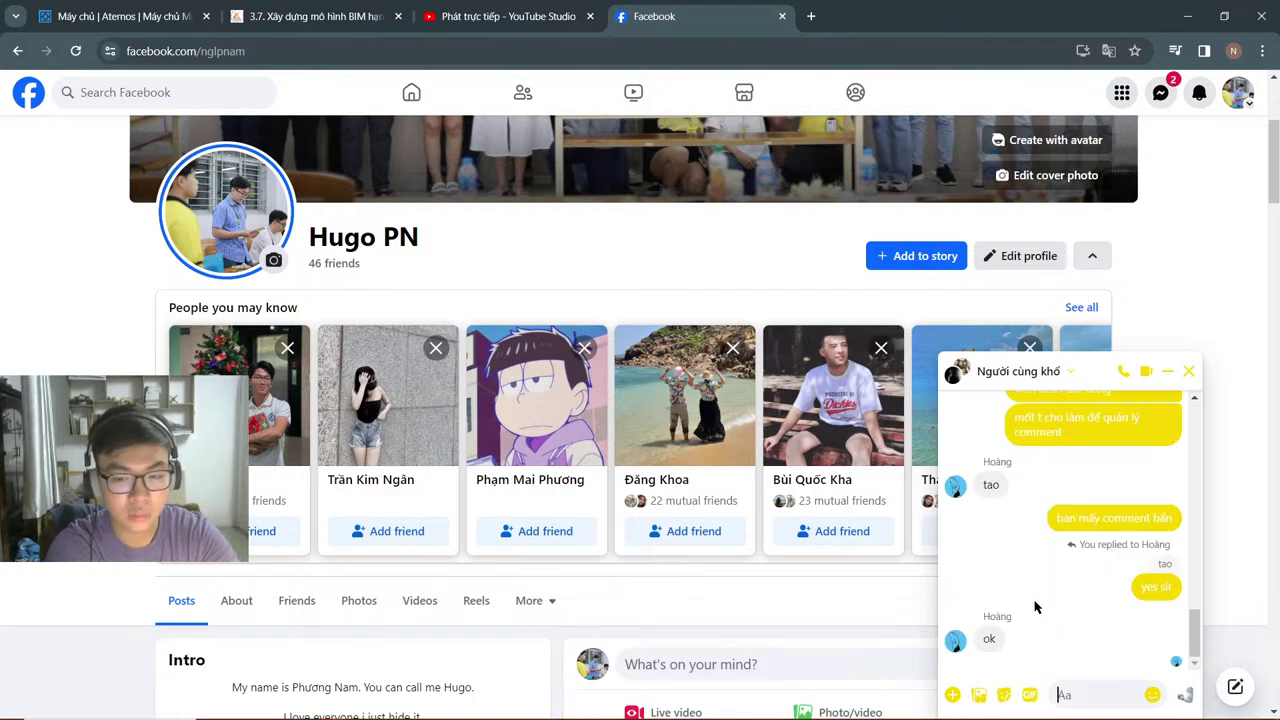
{"action": "type", "text": "1 slo"}
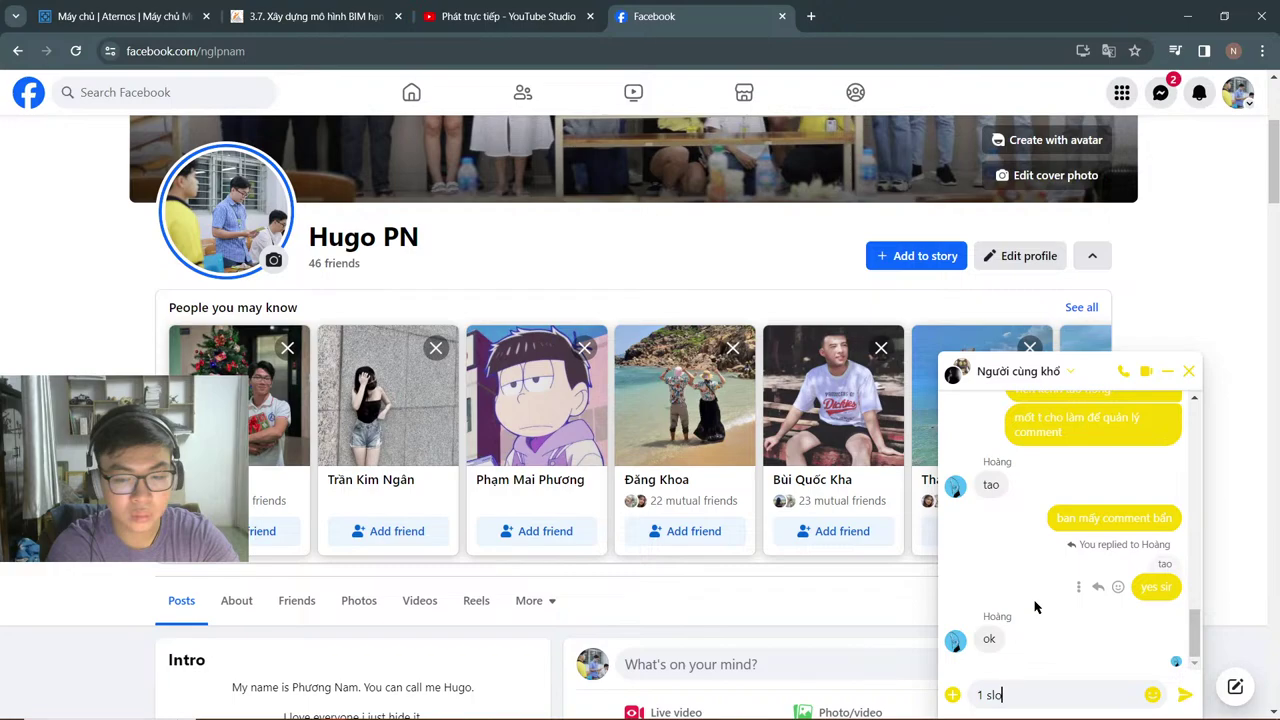
{"action": "left_click", "coordinate": [489, 16]}
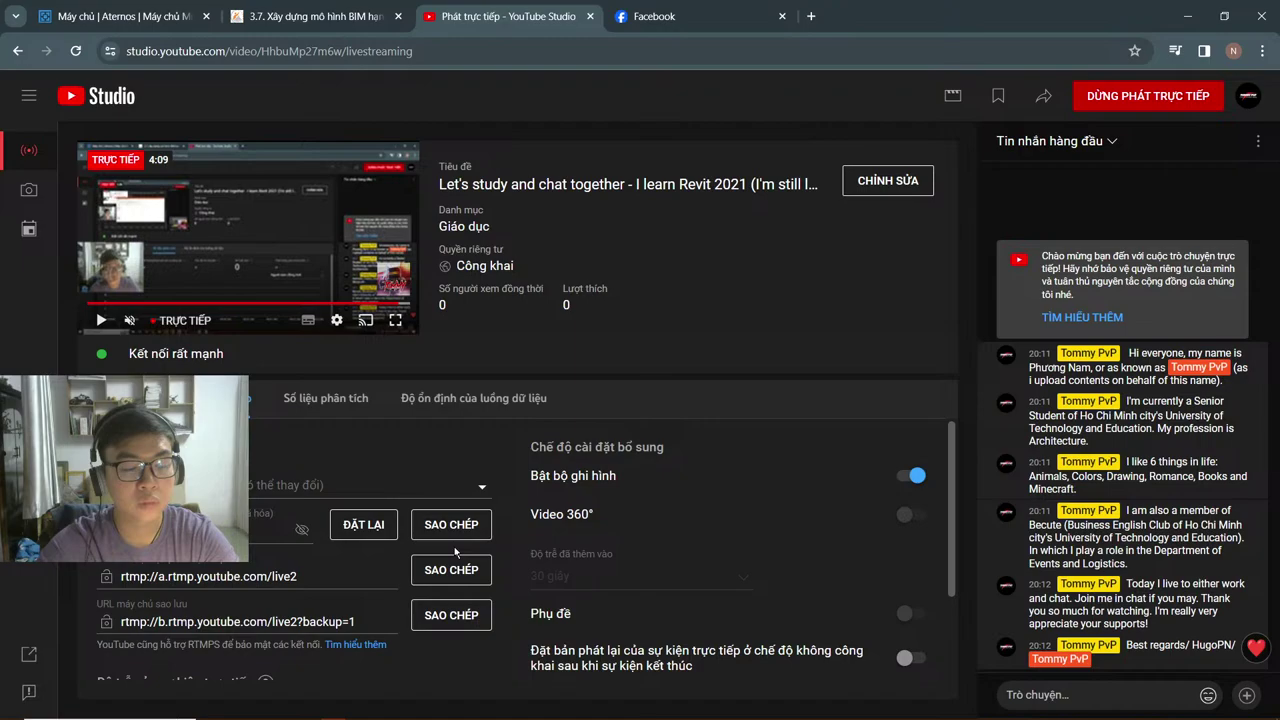
Step: Close the Facebook tab and pop the live chat out into its own window
{"action": "left_click", "coordinate": [716, 16]}
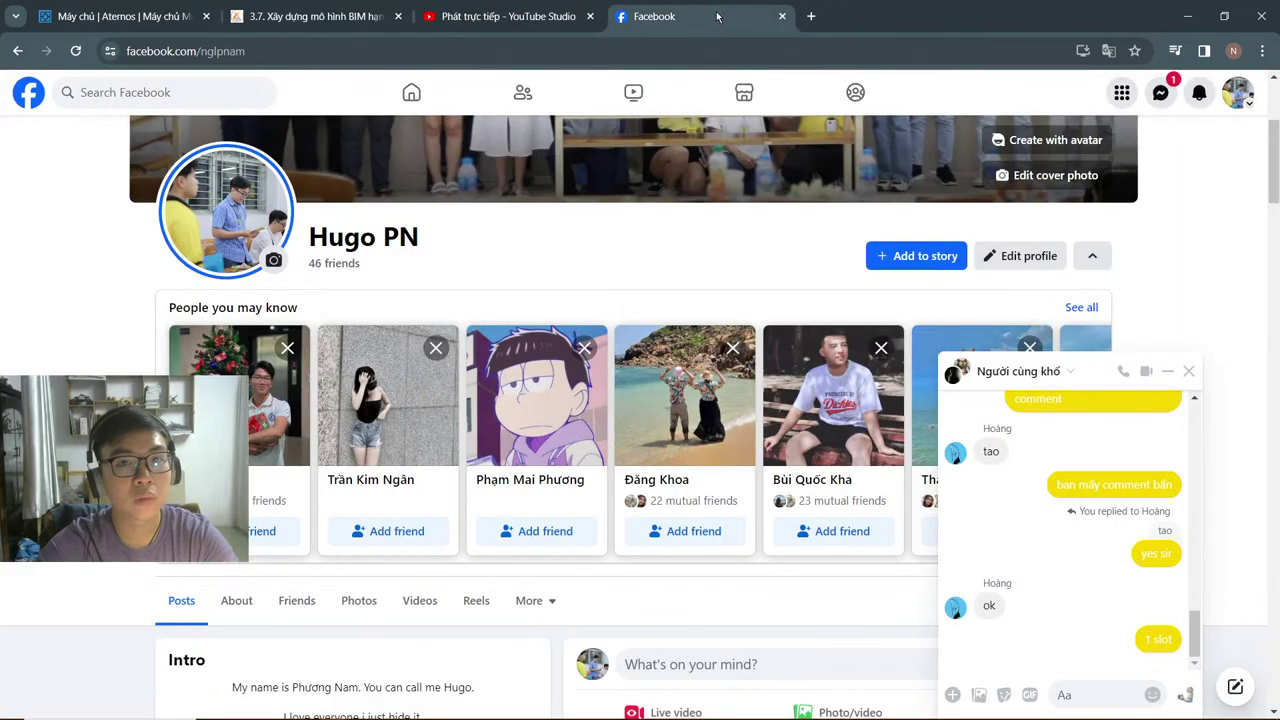
{"action": "left_click", "coordinate": [782, 16]}
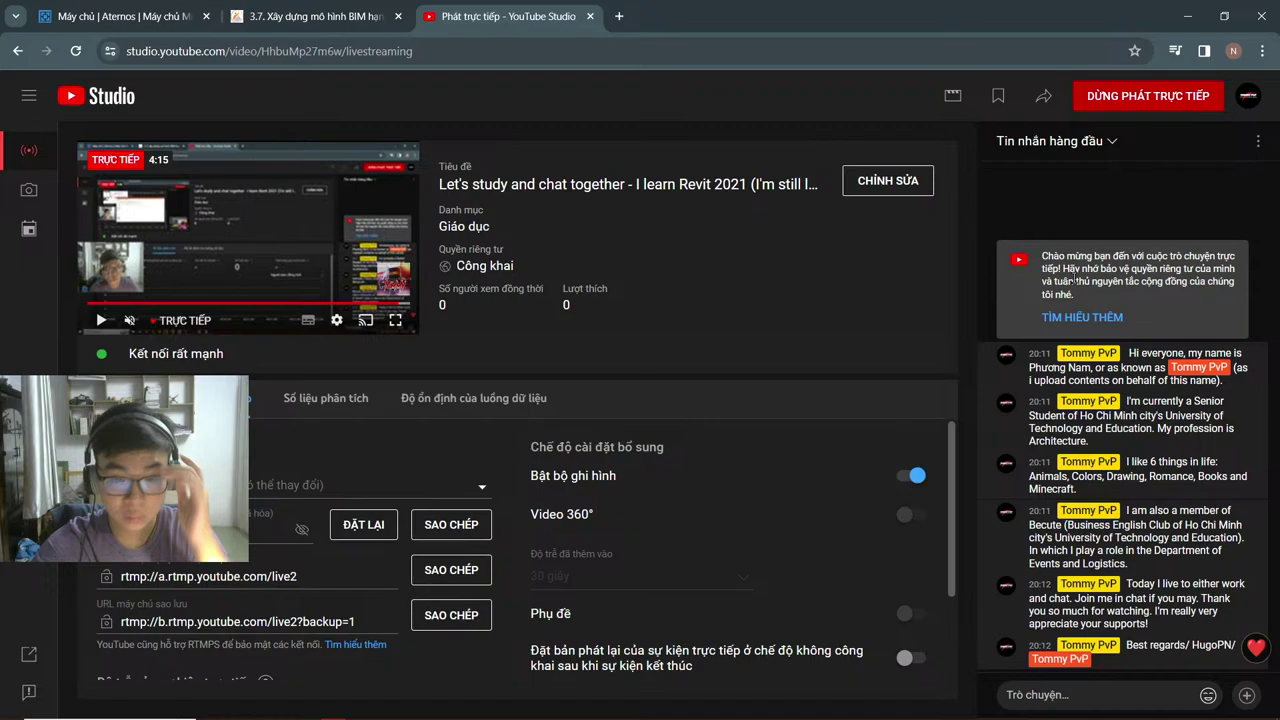
{"action": "left_click", "coordinate": [1258, 141]}
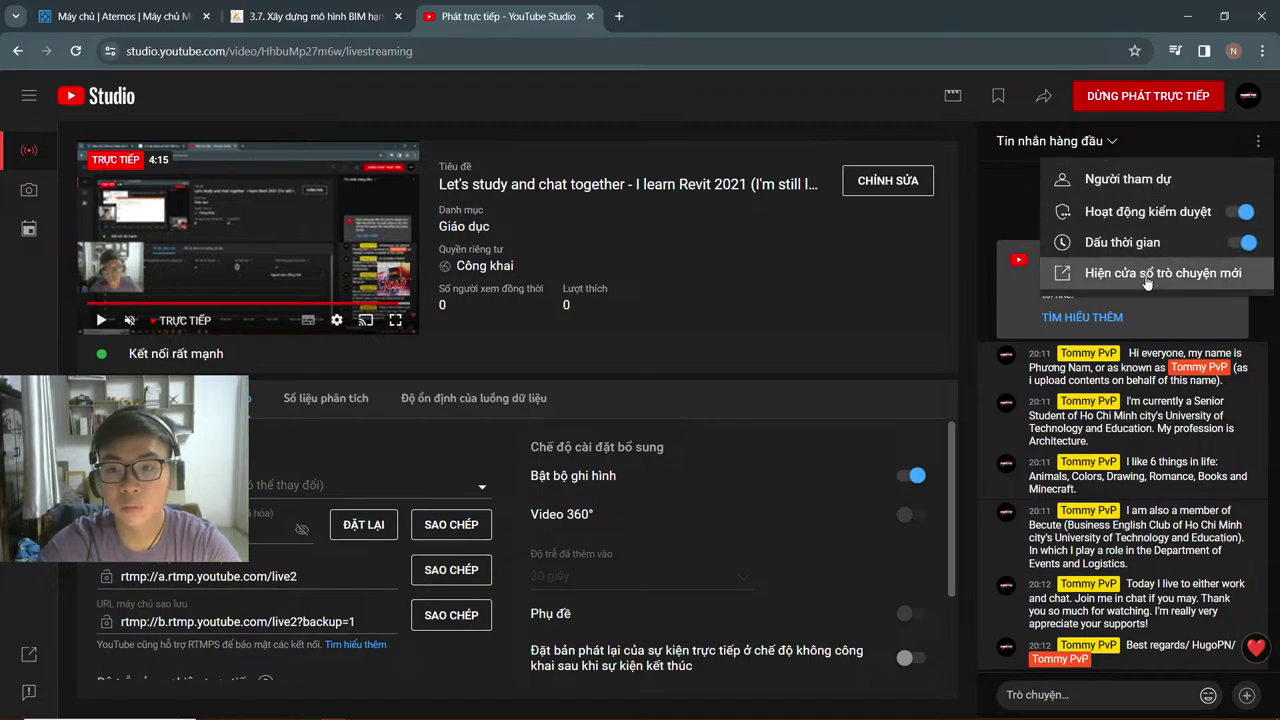
{"action": "left_click", "coordinate": [1147, 274]}
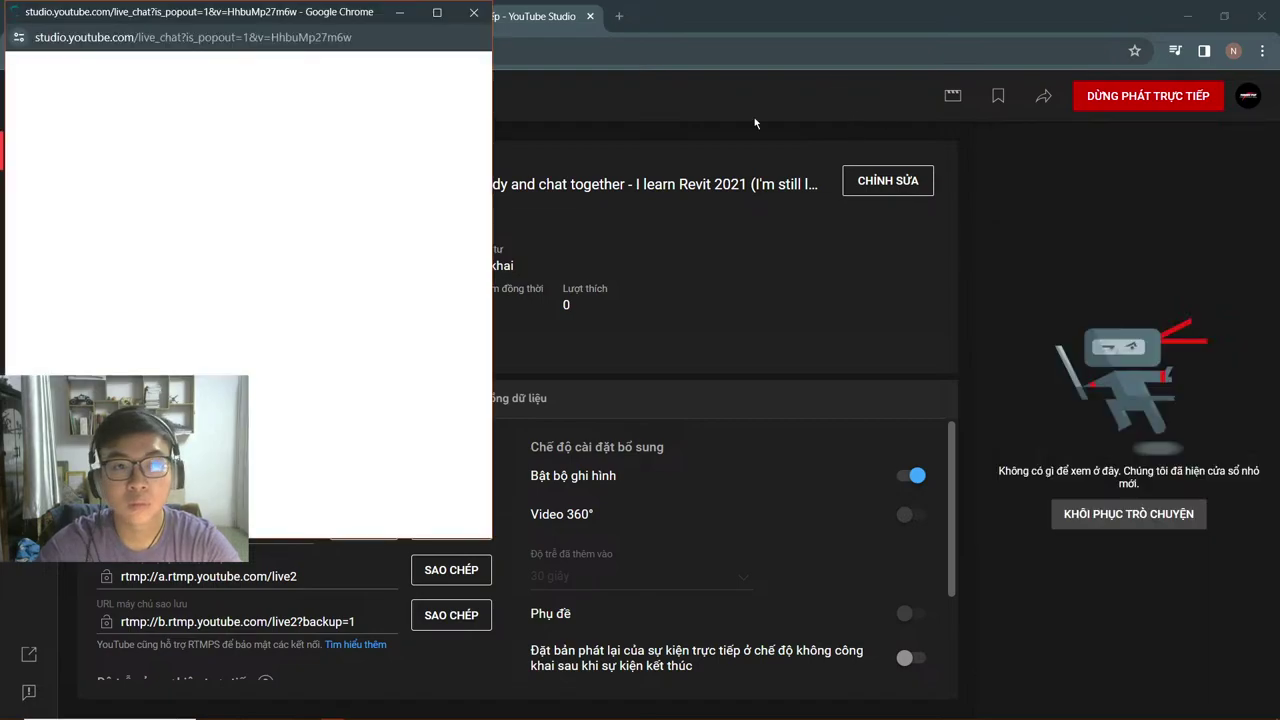
Step: Dock the chat window full-height at the screen's right, then close the Studio tab
{"action": "left_click_drag", "start_coordinate": [754, 117], "coordinate": [848, 115]}
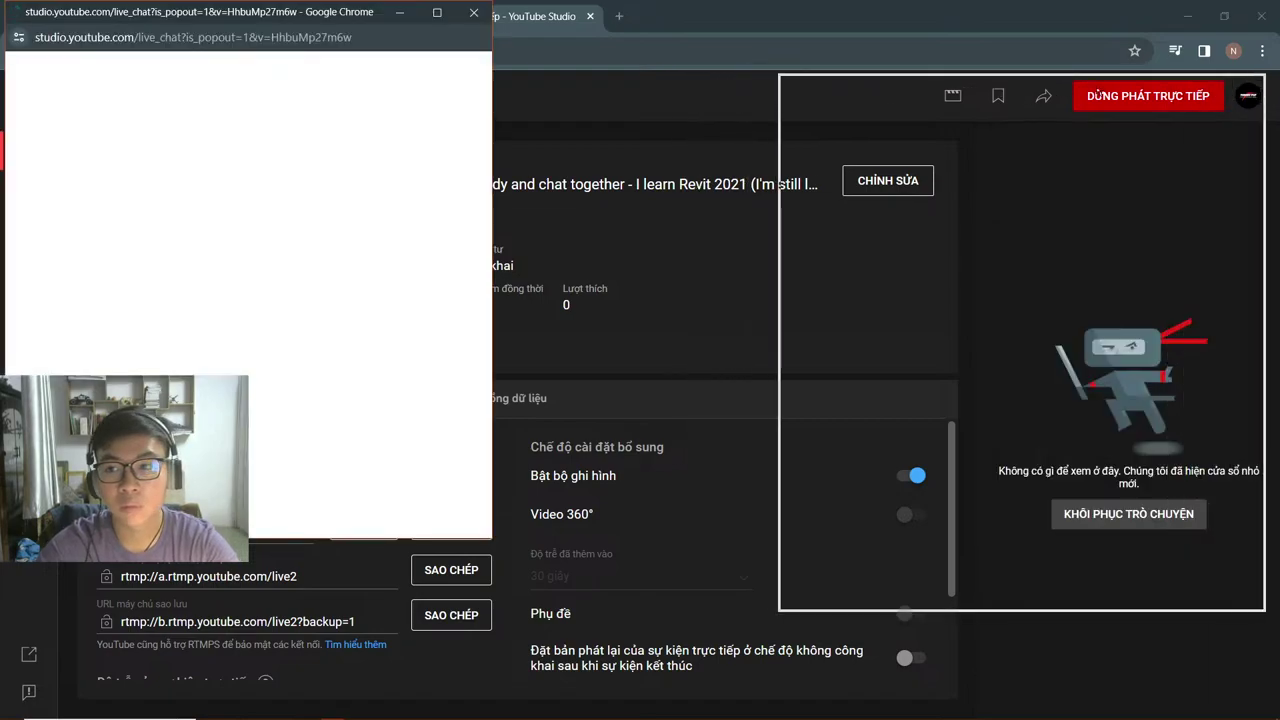
{"action": "left_click_drag", "start_coordinate": [1097, 86], "coordinate": [1112, 2]}
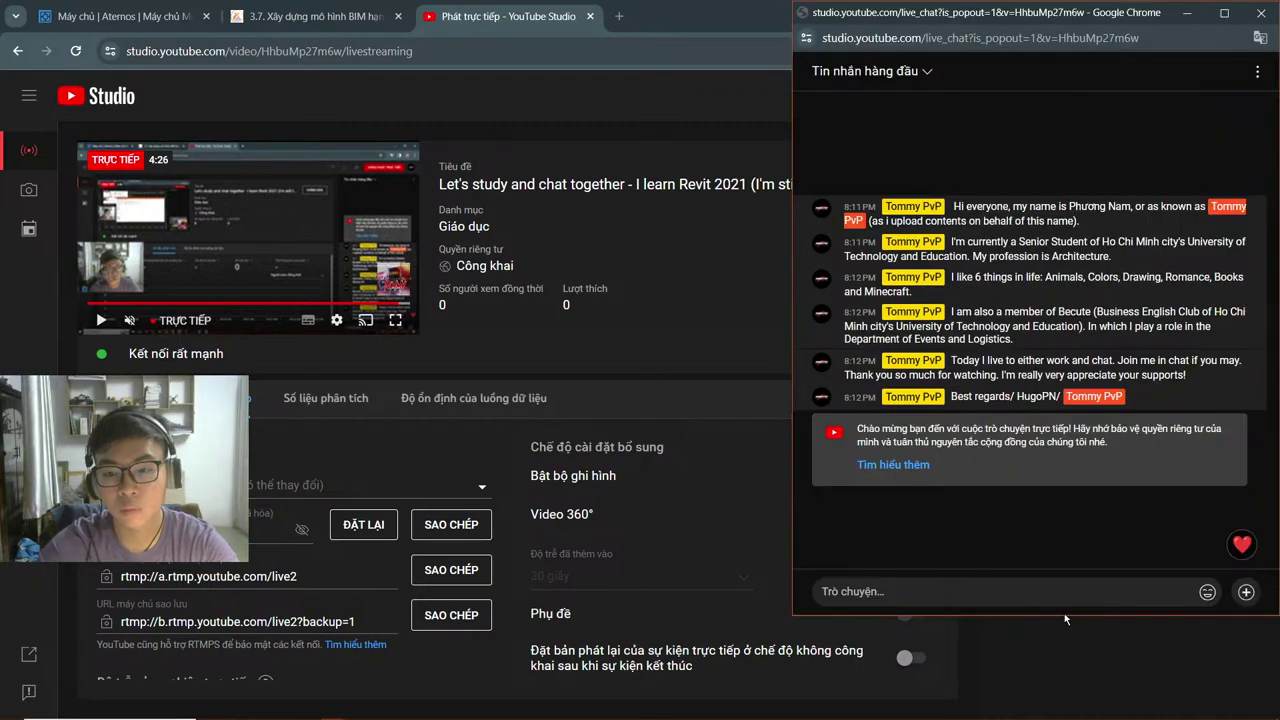
{"action": "left_click_drag", "start_coordinate": [1064, 613], "coordinate": [1064, 718]}
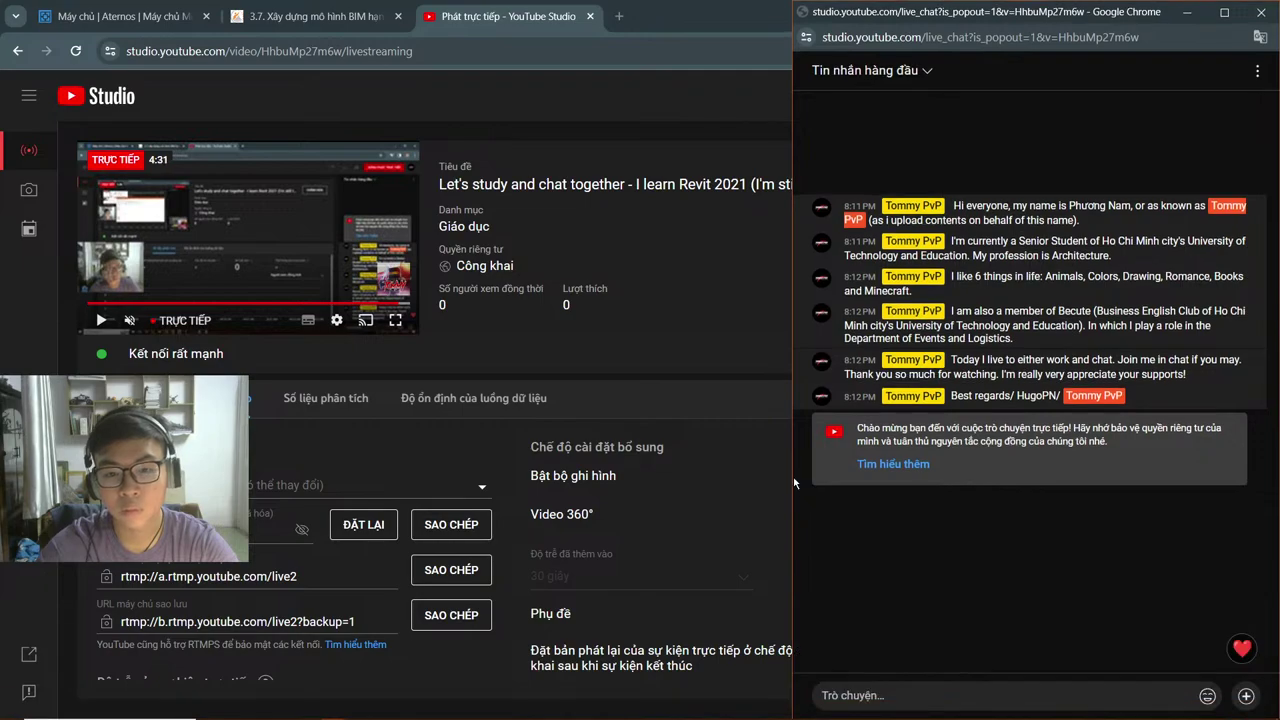
{"action": "left_click_drag", "start_coordinate": [793, 477], "coordinate": [1065, 476]}
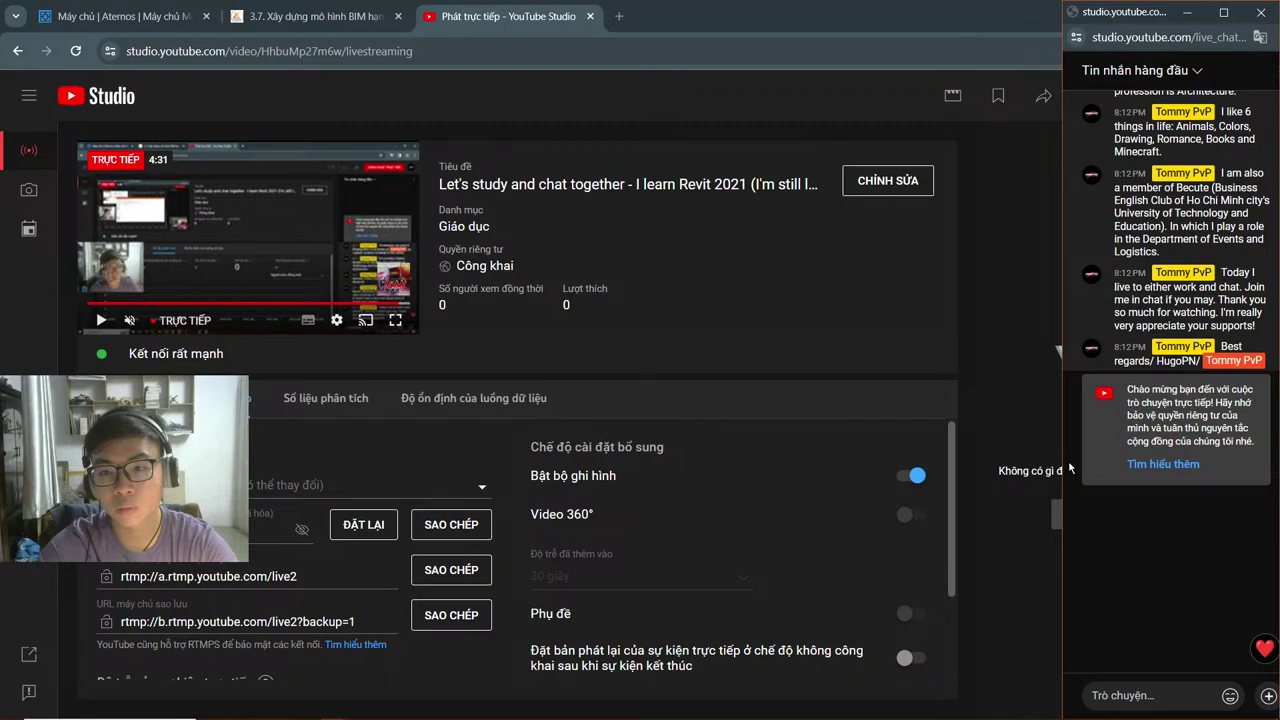
{"action": "left_click", "coordinate": [1040, 467]}
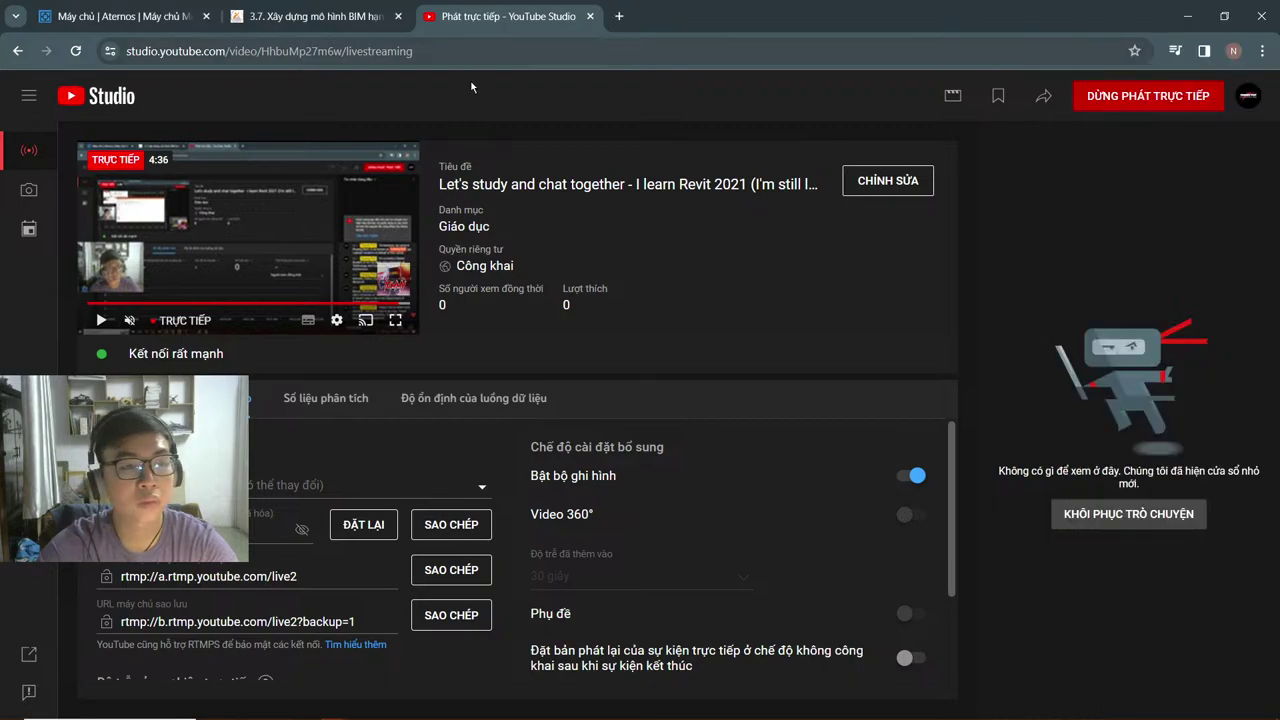
{"action": "key", "text": "ctrl+w"}
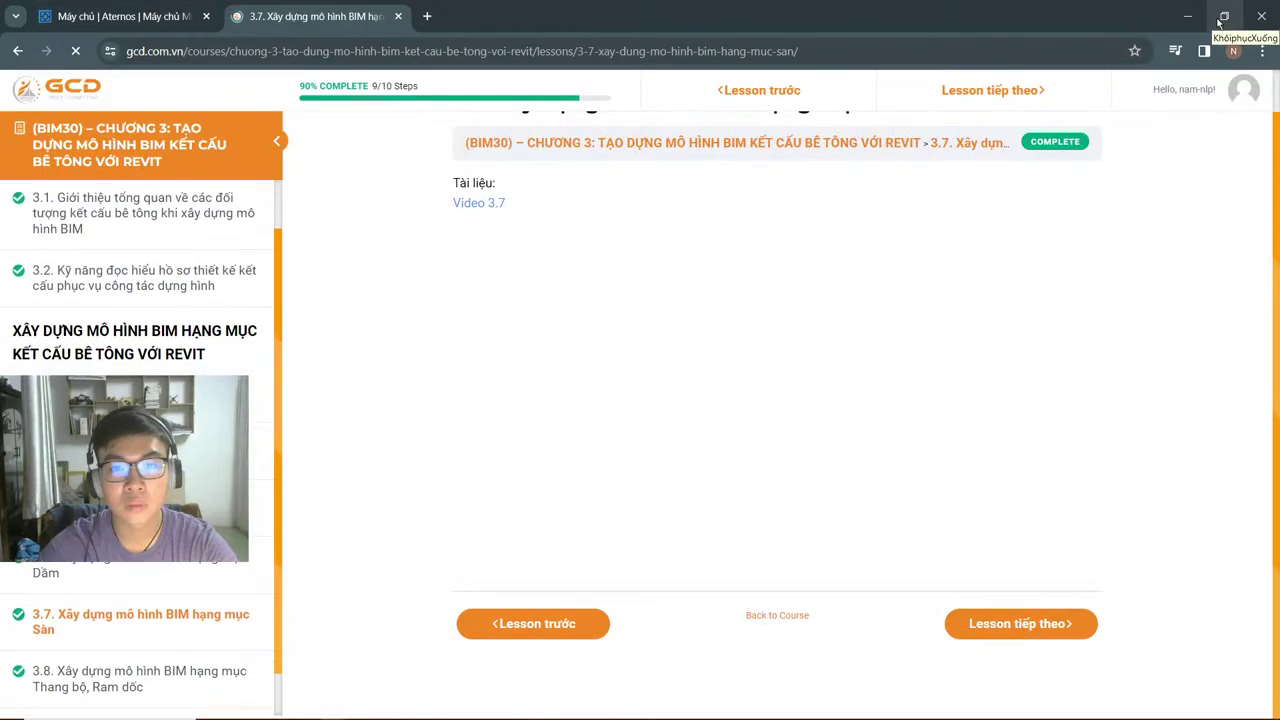
Step: Restore the browser and resize it to fill the space left of the chat, then switch to Revit
{"action": "left_click", "coordinate": [1221, 18]}
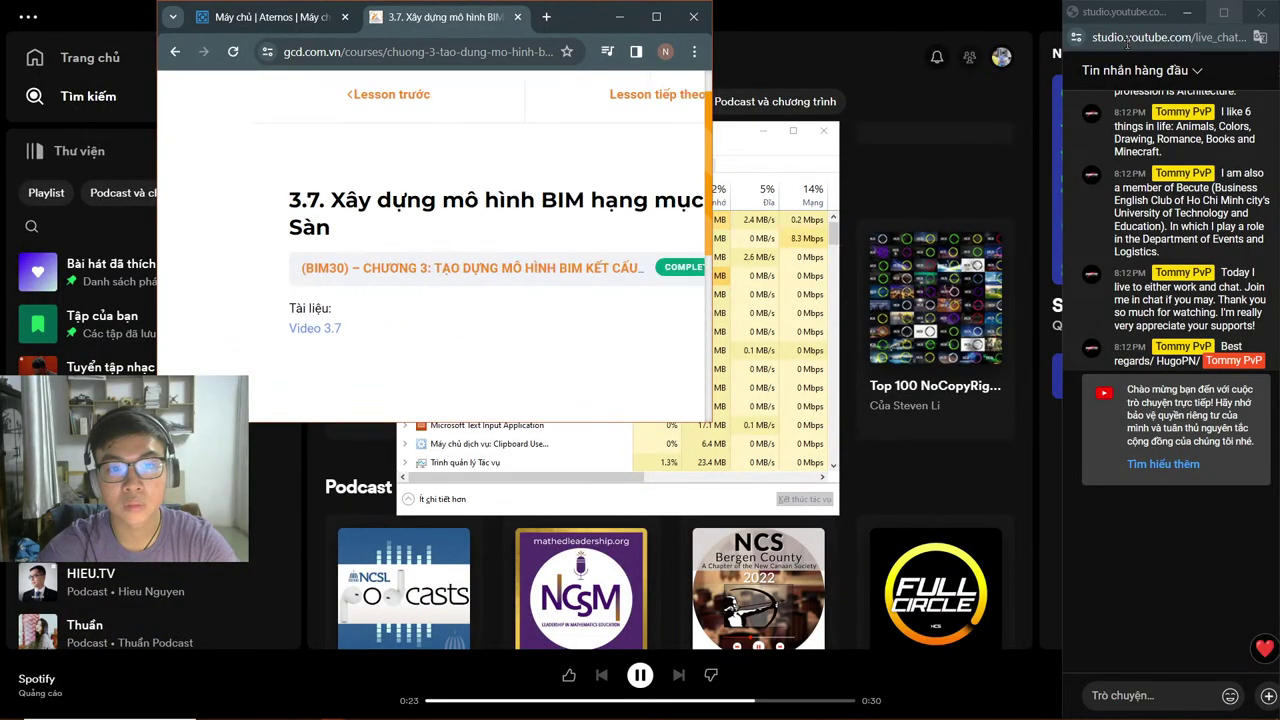
{"action": "left_click_drag", "start_coordinate": [158, 118], "coordinate": [2, 118]}
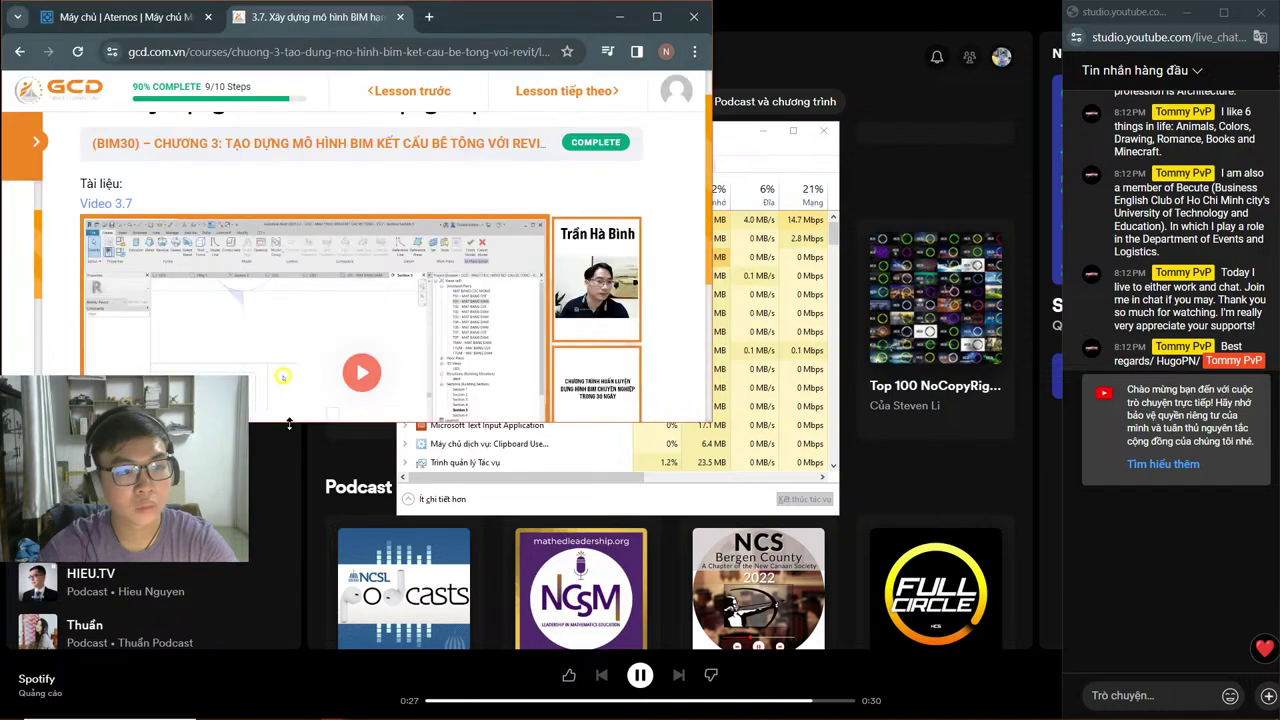
{"action": "left_click_drag", "start_coordinate": [289, 424], "coordinate": [289, 718]}
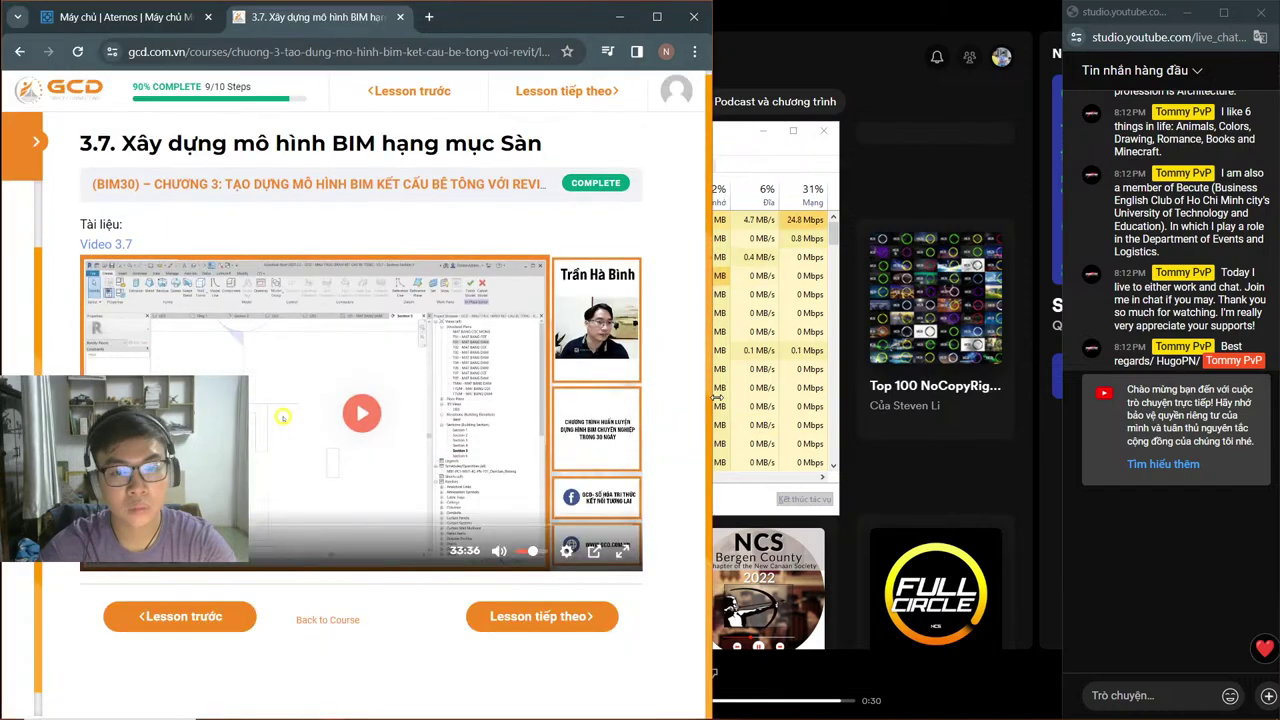
{"action": "left_click_drag", "start_coordinate": [714, 397], "coordinate": [1063, 400]}
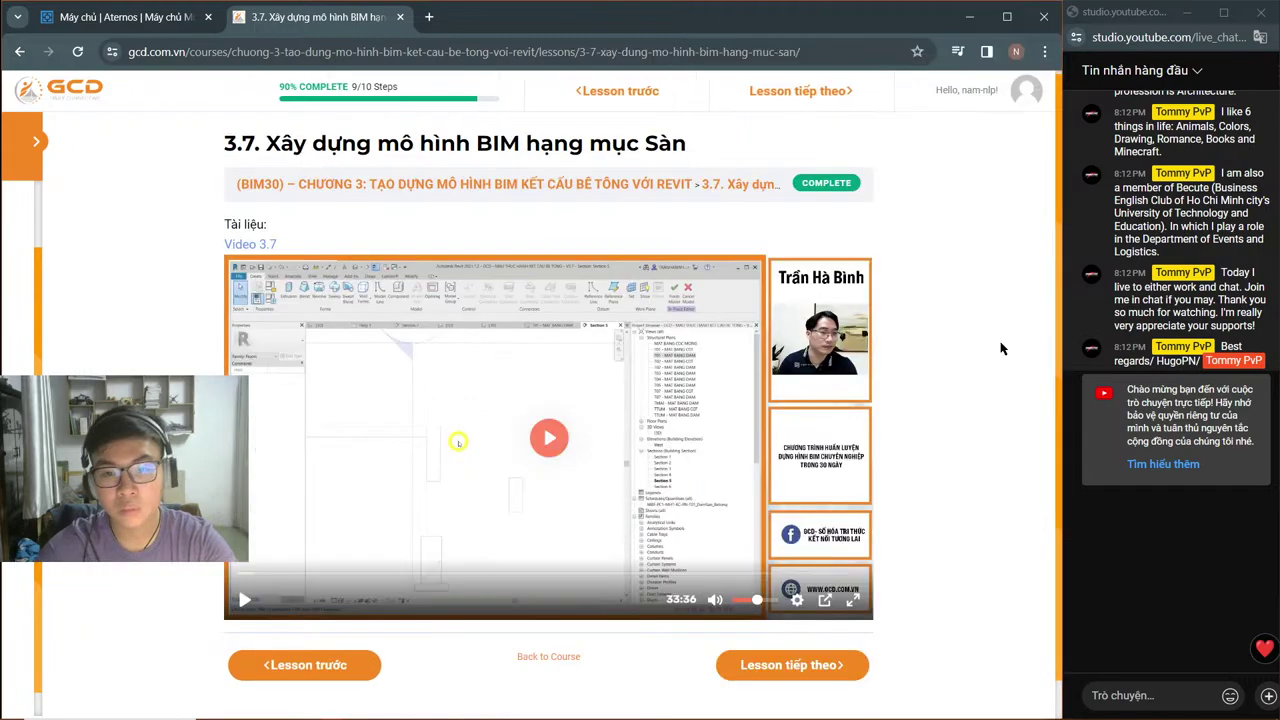
{"action": "mouse_move", "coordinate": [409, 711]}
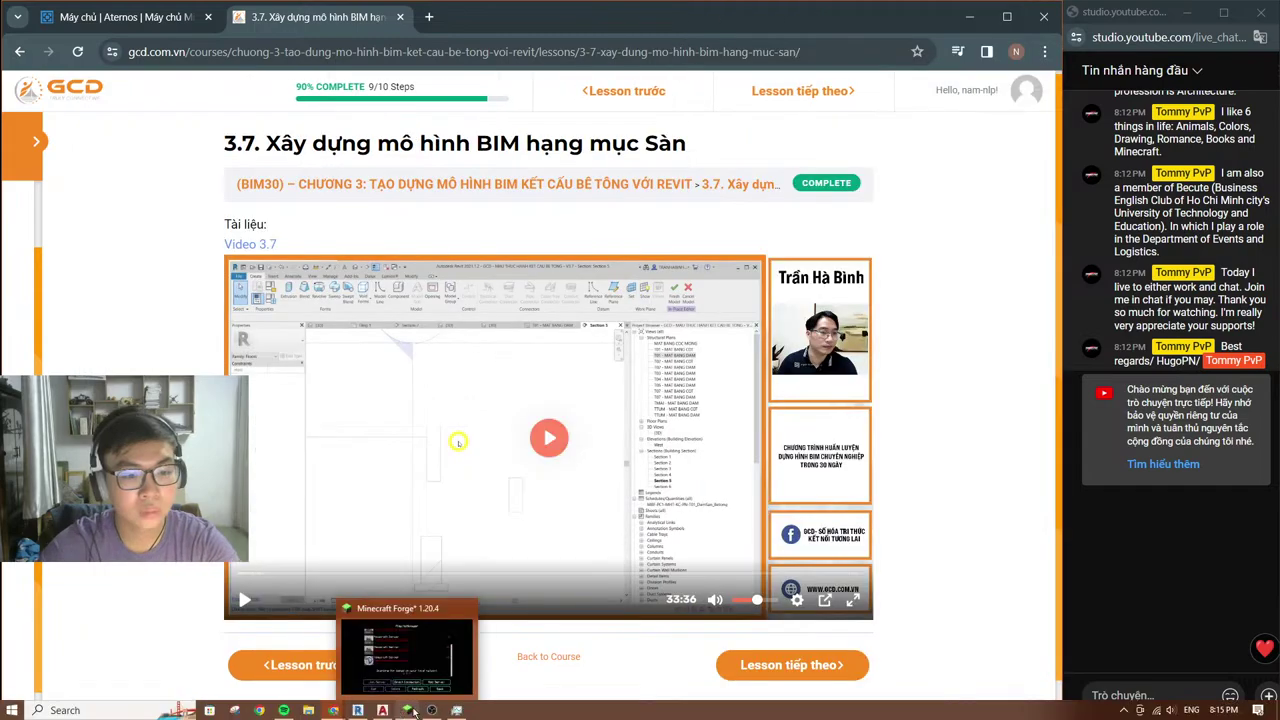
{"action": "left_click", "coordinate": [357, 710]}
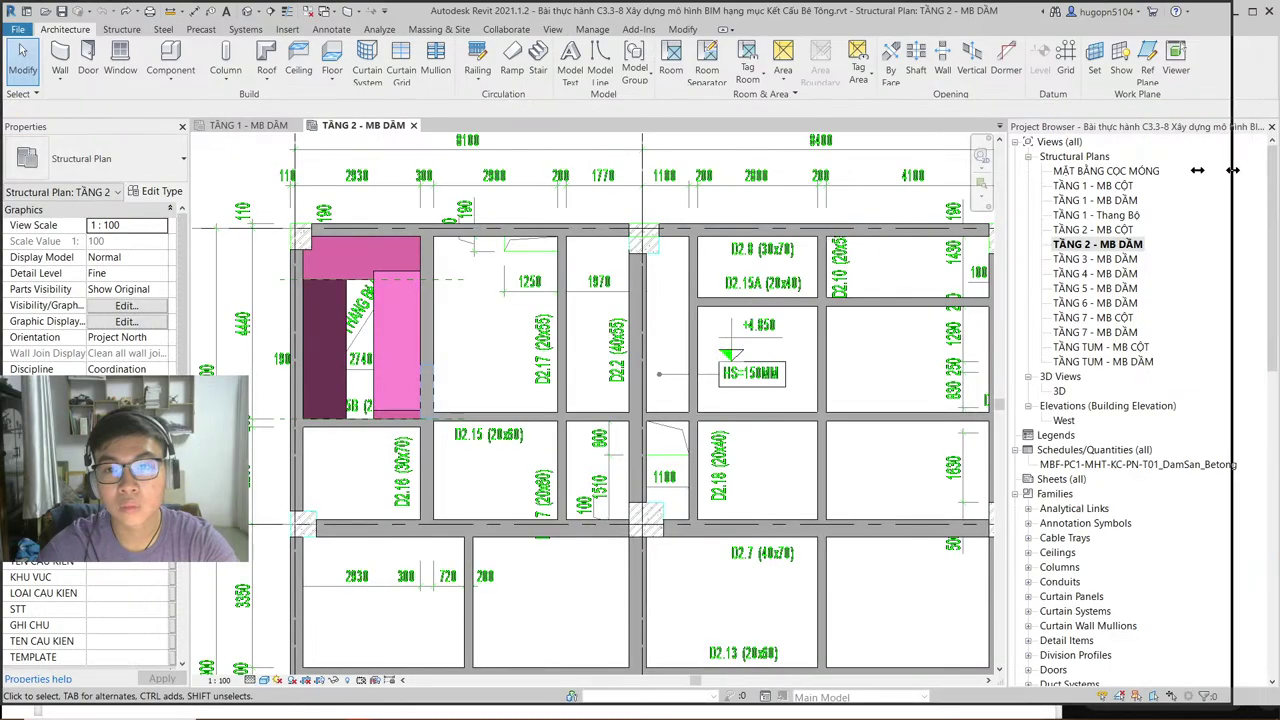
Step: Resize the Revit window beside the live chat, then bring AutoCAD's CD-SS drawing forward
{"action": "left_click_drag", "start_coordinate": [1232, 170], "coordinate": [1062, 172]}
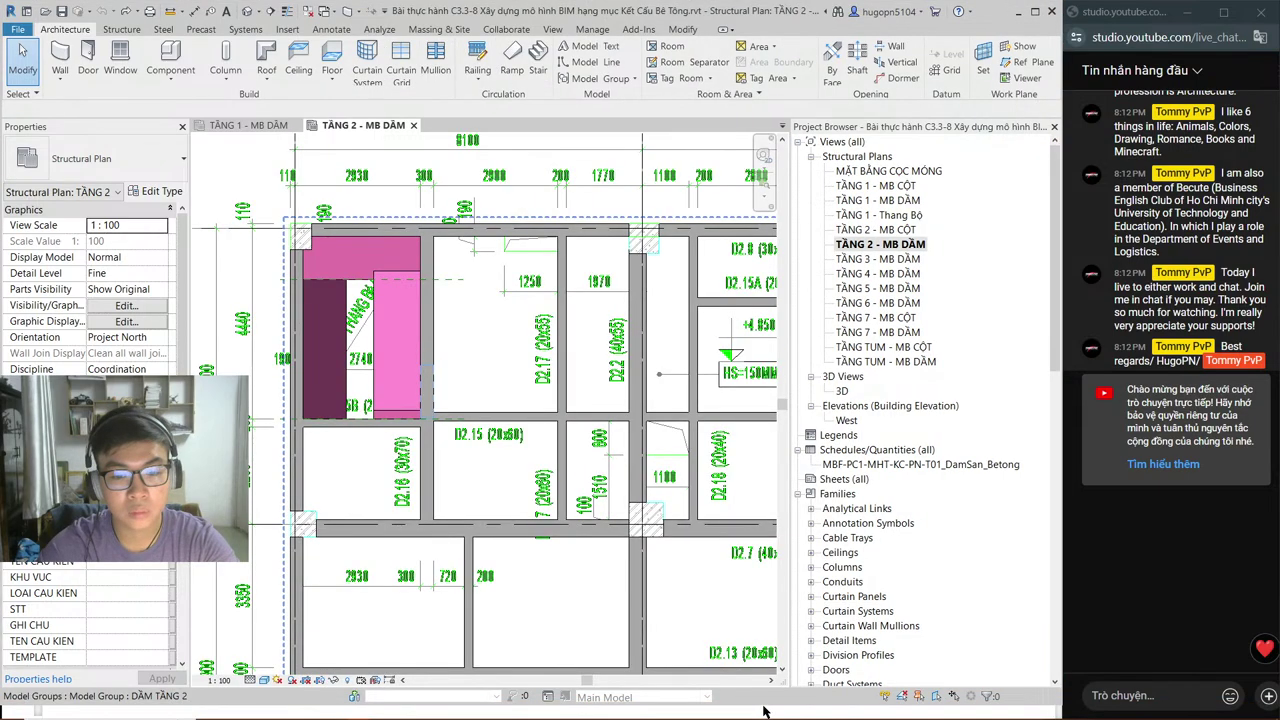
{"action": "left_click_drag", "start_coordinate": [763, 710], "coordinate": [763, 719]}
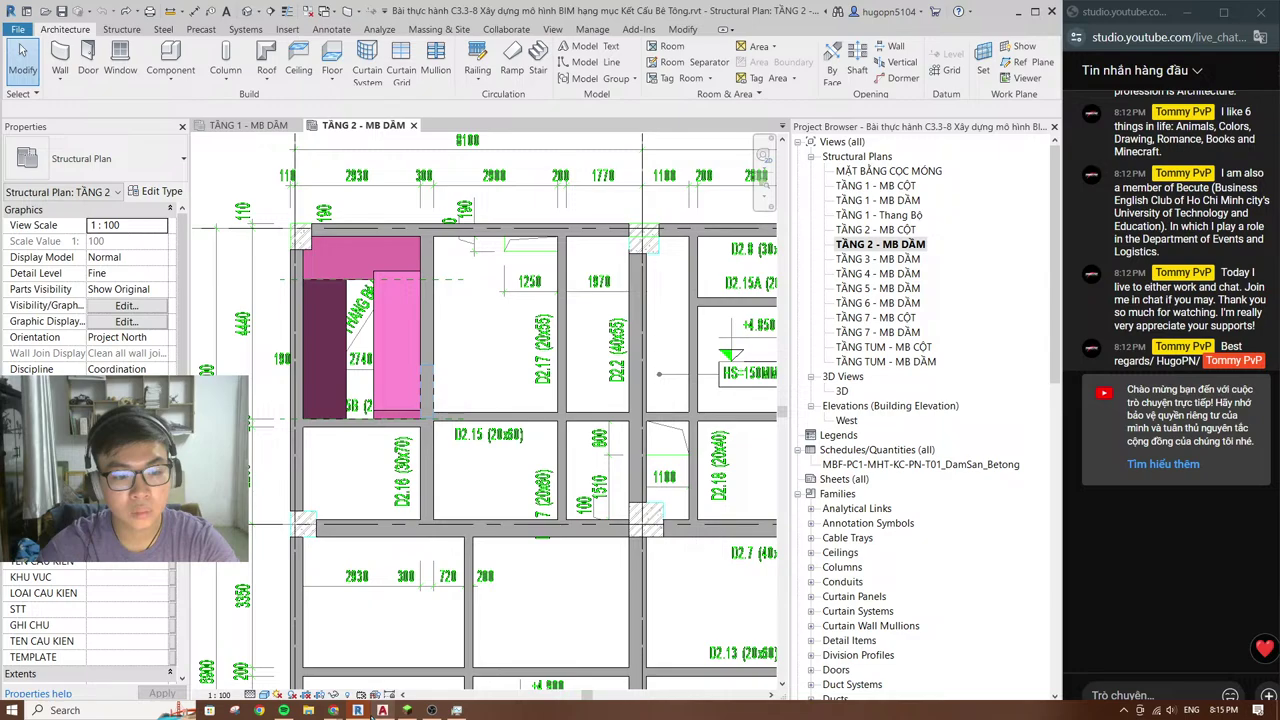
{"action": "left_click", "coordinate": [382, 711]}
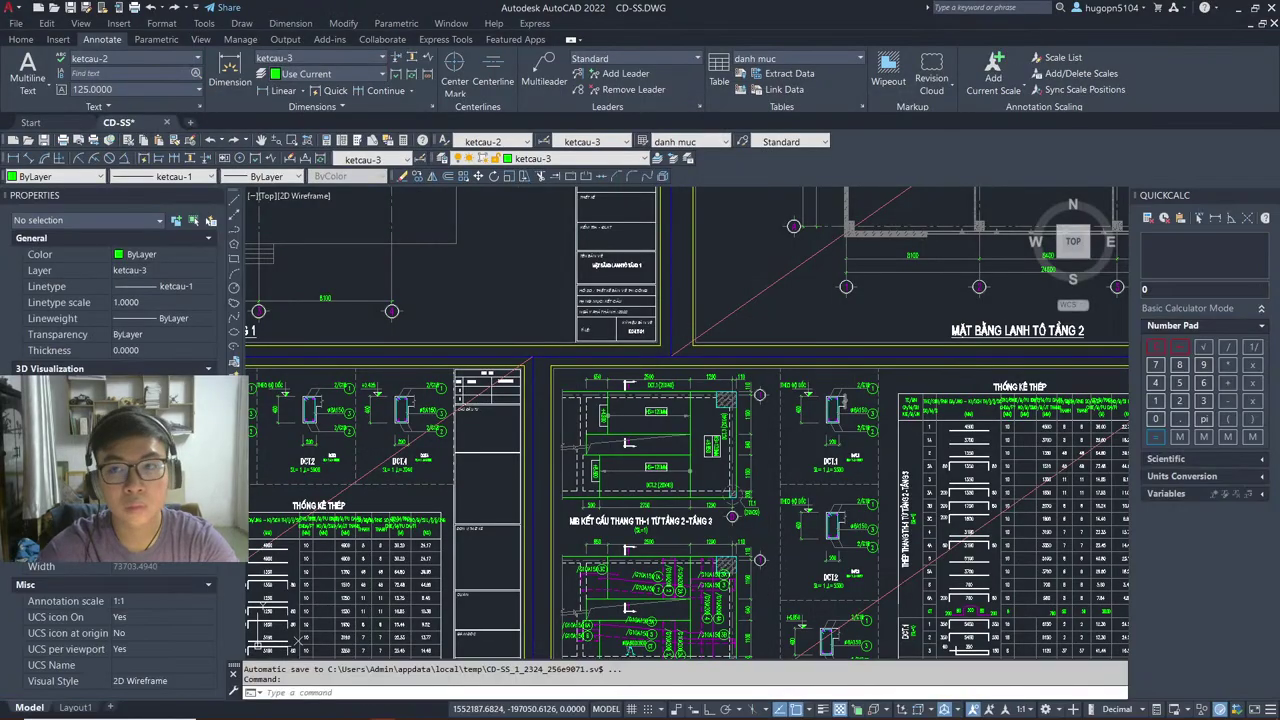
Step: Maximise the AutoCAD window to full screen, briefly opening and closing Task Manager
{"action": "key", "text": "super+Right"}
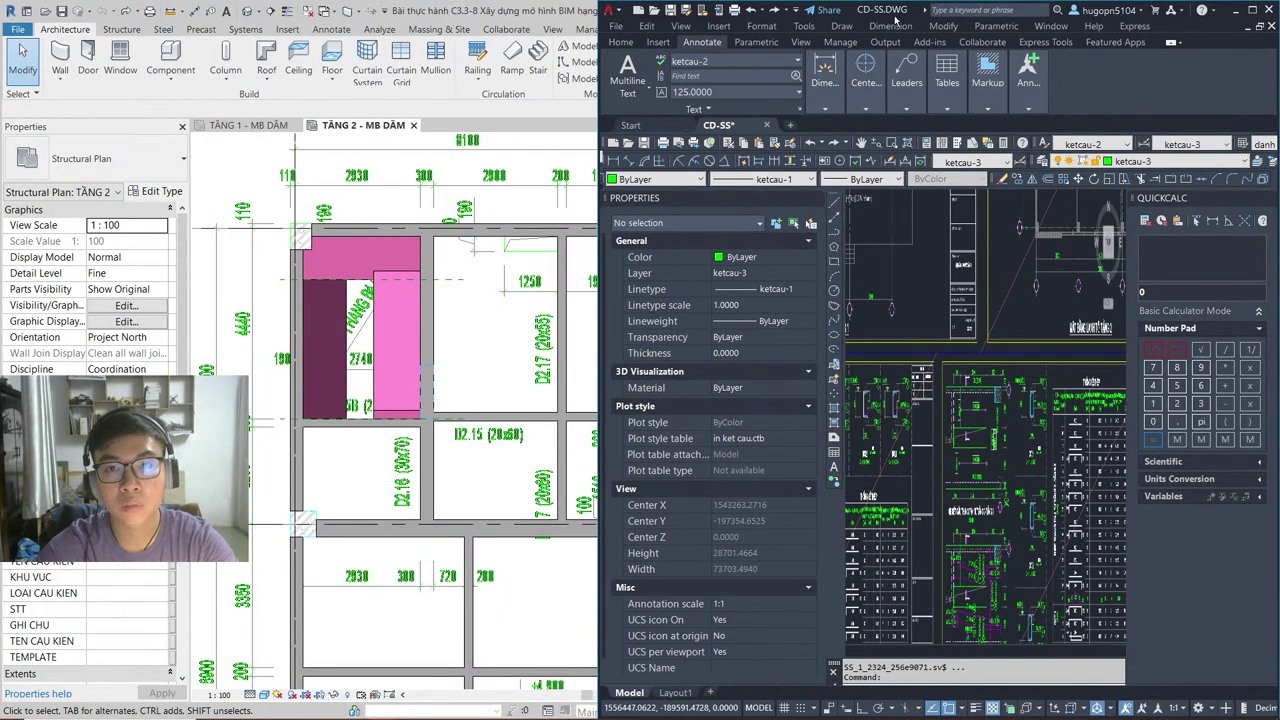
{"action": "left_click_drag", "start_coordinate": [896, 20], "coordinate": [289, 12]}
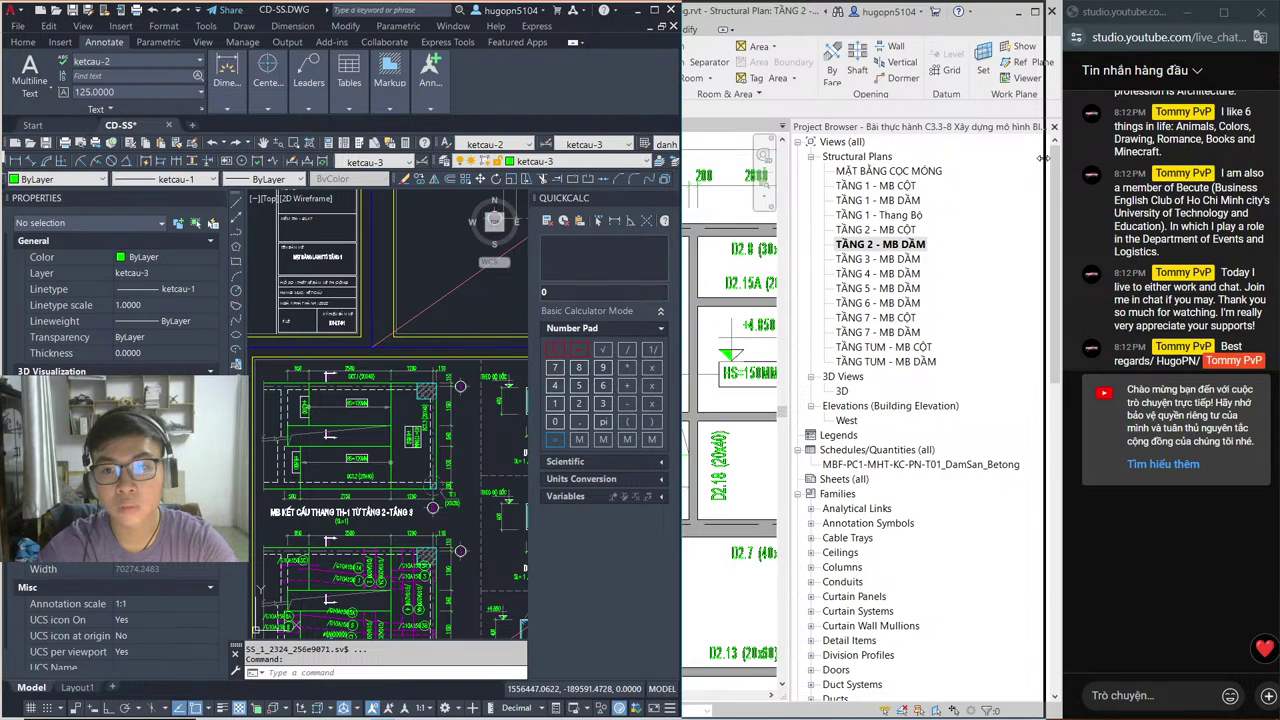
{"action": "key", "text": "super+Up"}
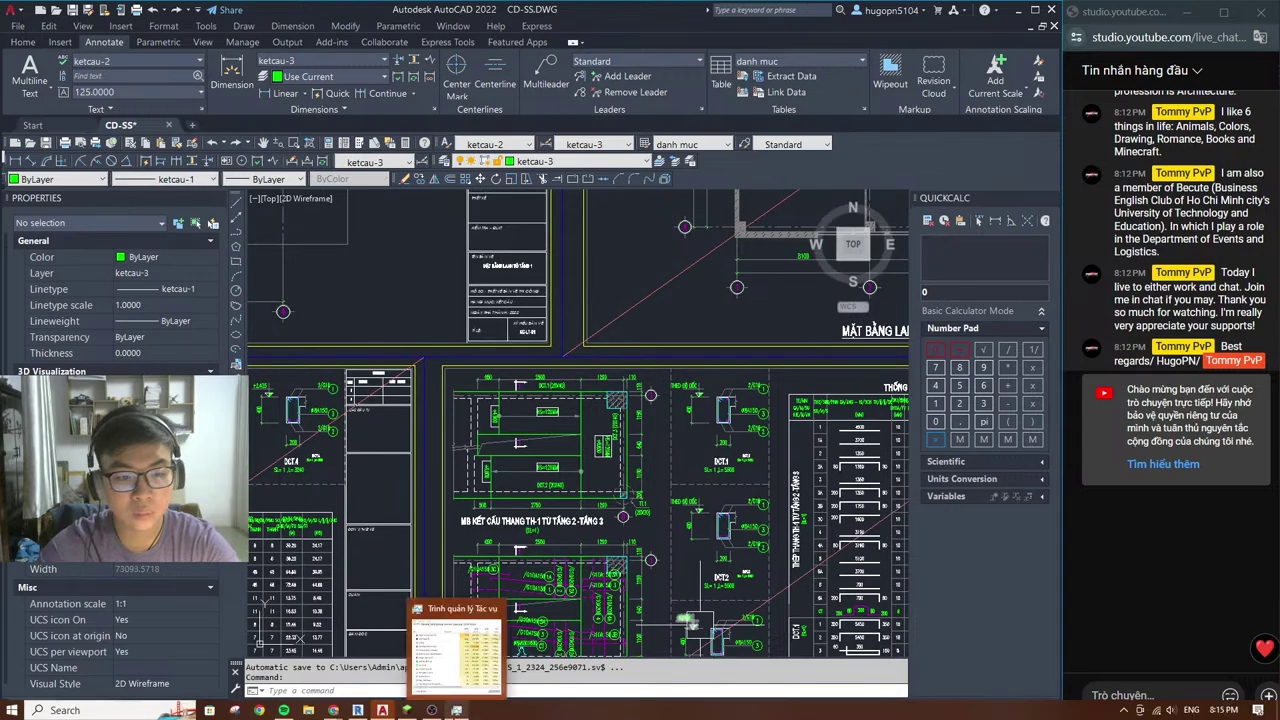
{"action": "left_click", "coordinate": [456, 710]}
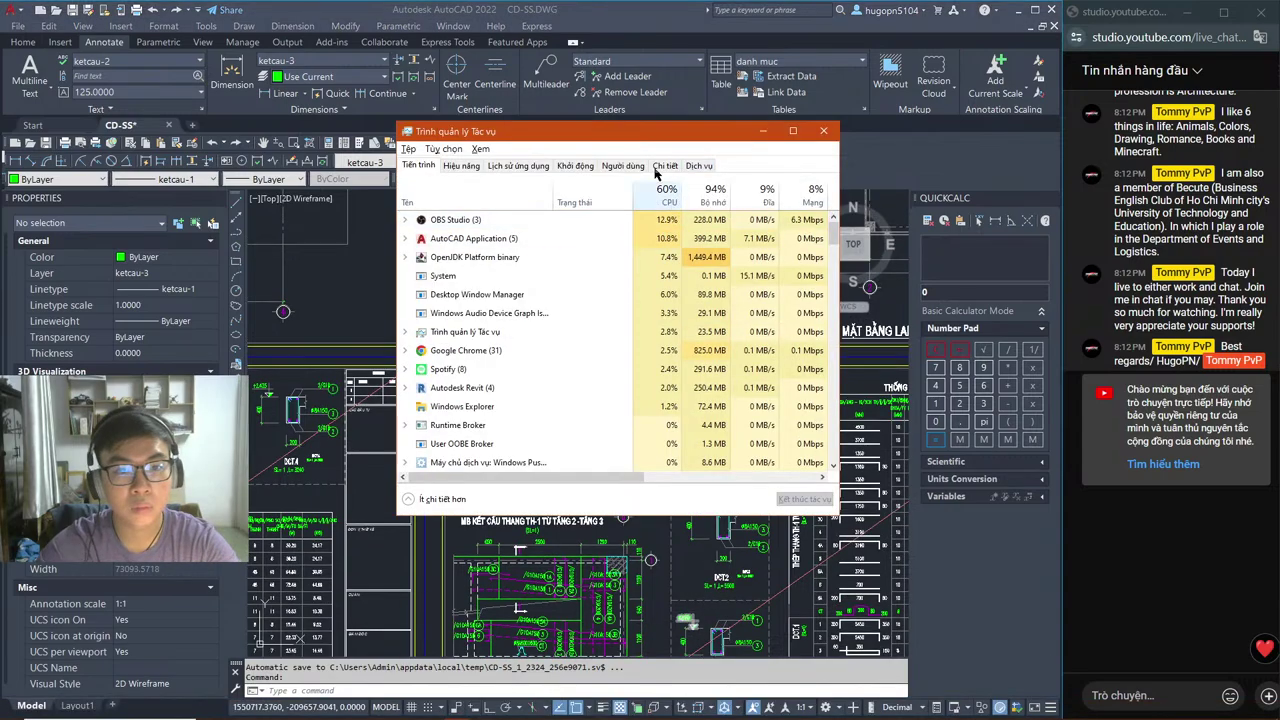
{"action": "left_click", "coordinate": [763, 130]}
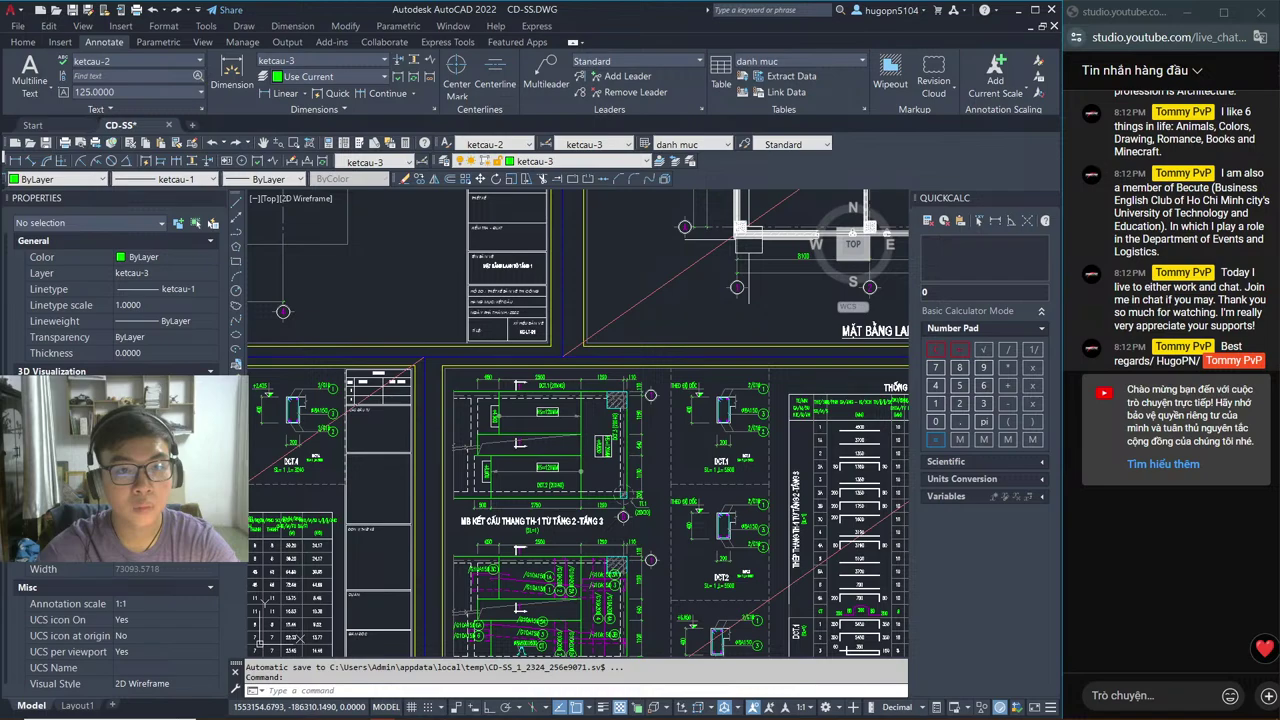
Step: Show the Minecraft multiplayer window, then move to Chrome's Aternos page with its rewarded ad
{"action": "mouse_move", "coordinate": [406, 710]}
{"action": "left_click", "coordinate": [430, 650]}
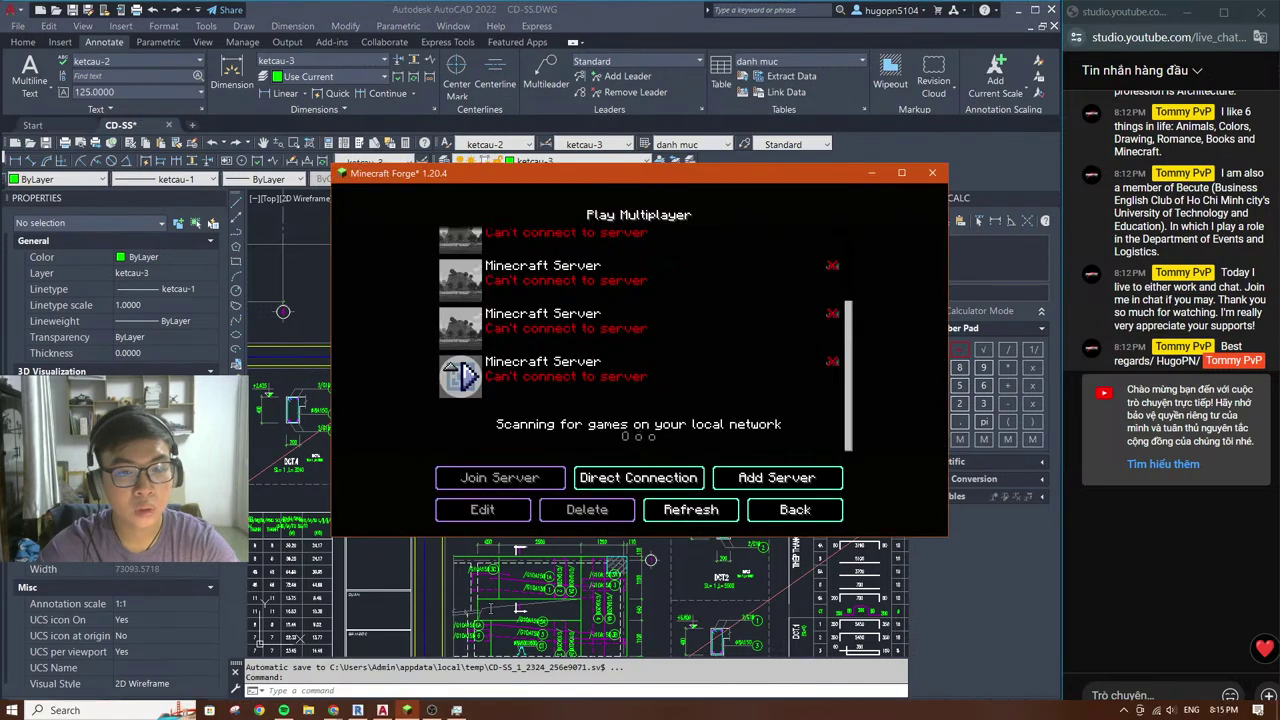
{"action": "key", "text": "alt+Tab"}
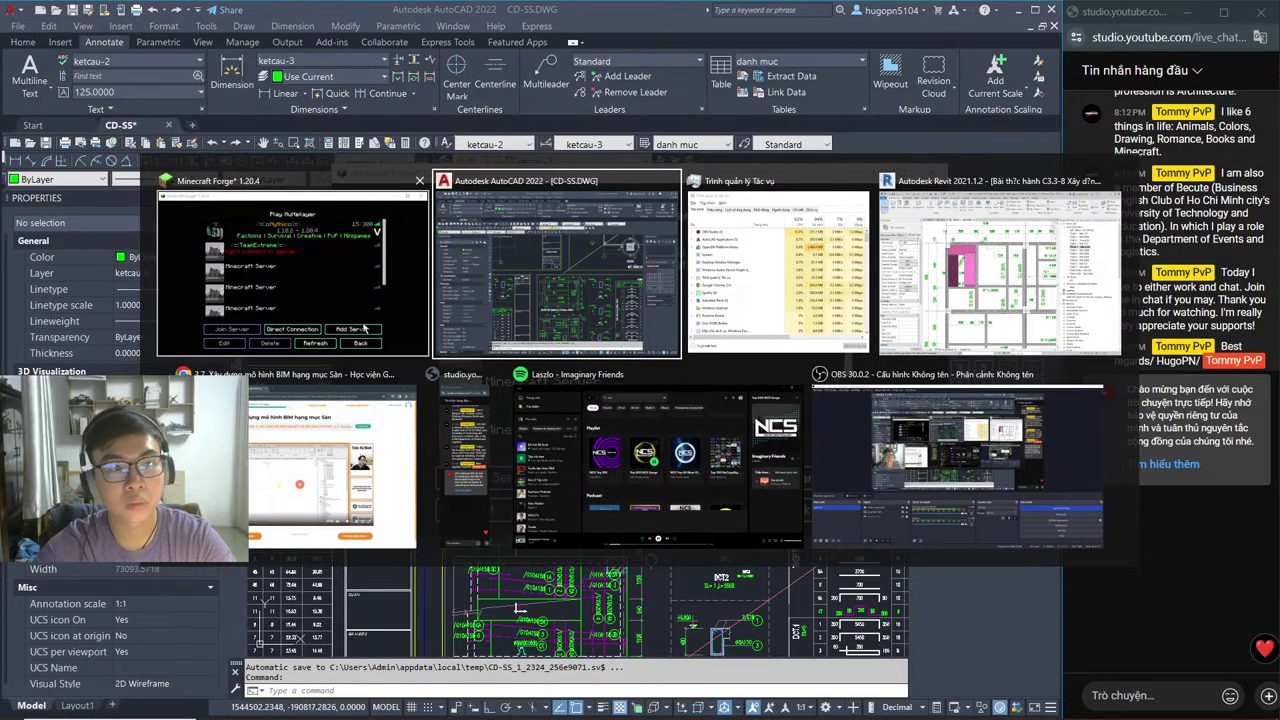
{"action": "key", "text": "Tab"}
{"action": "key", "text": "Tab"}
{"action": "key", "text": "Tab"}
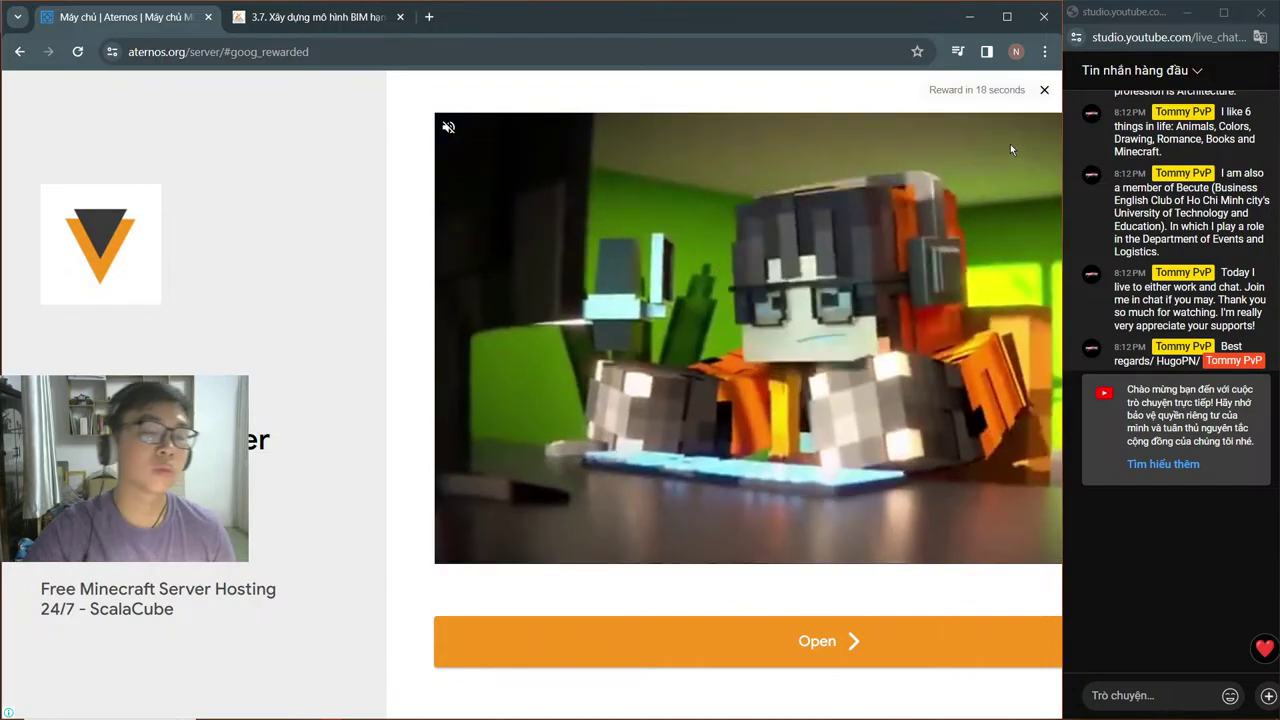
Step: Play the BIM slab lesson video and seek forward past the 3D part to the Revit plan part
{"action": "left_click", "coordinate": [340, 20]}
{"action": "left_click", "coordinate": [540, 438]}
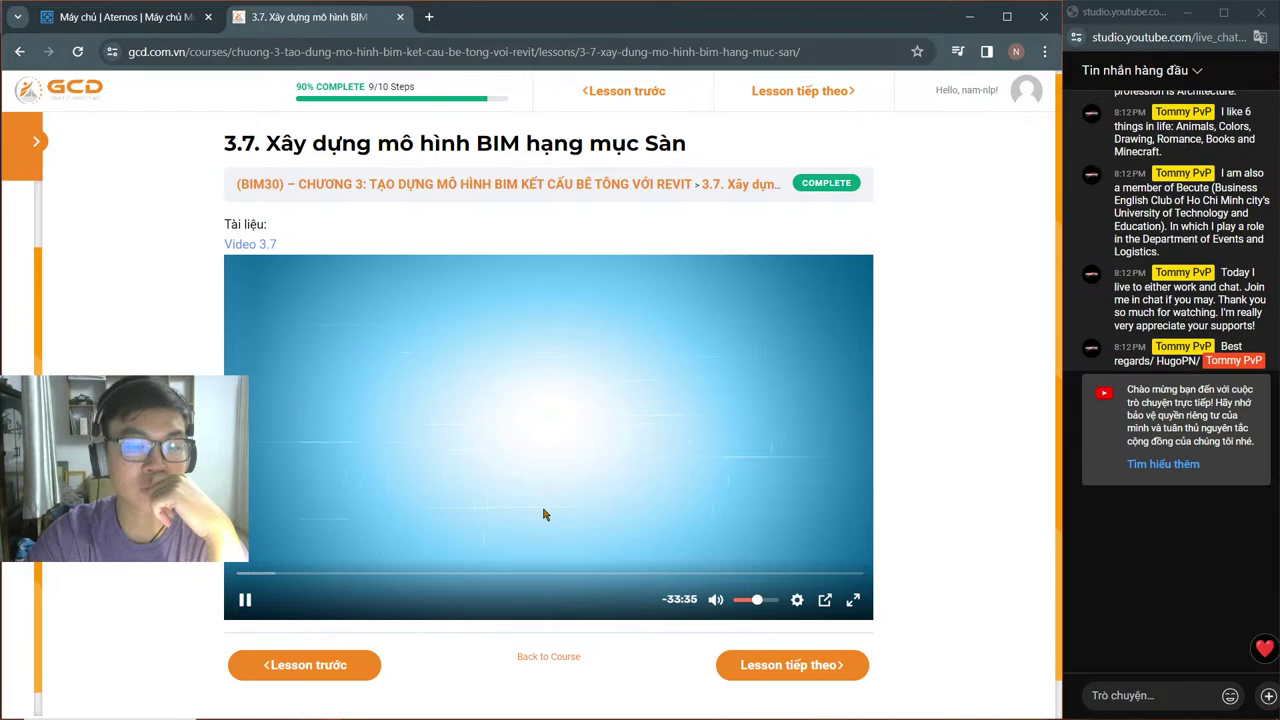
{"action": "left_click", "coordinate": [281, 574]}
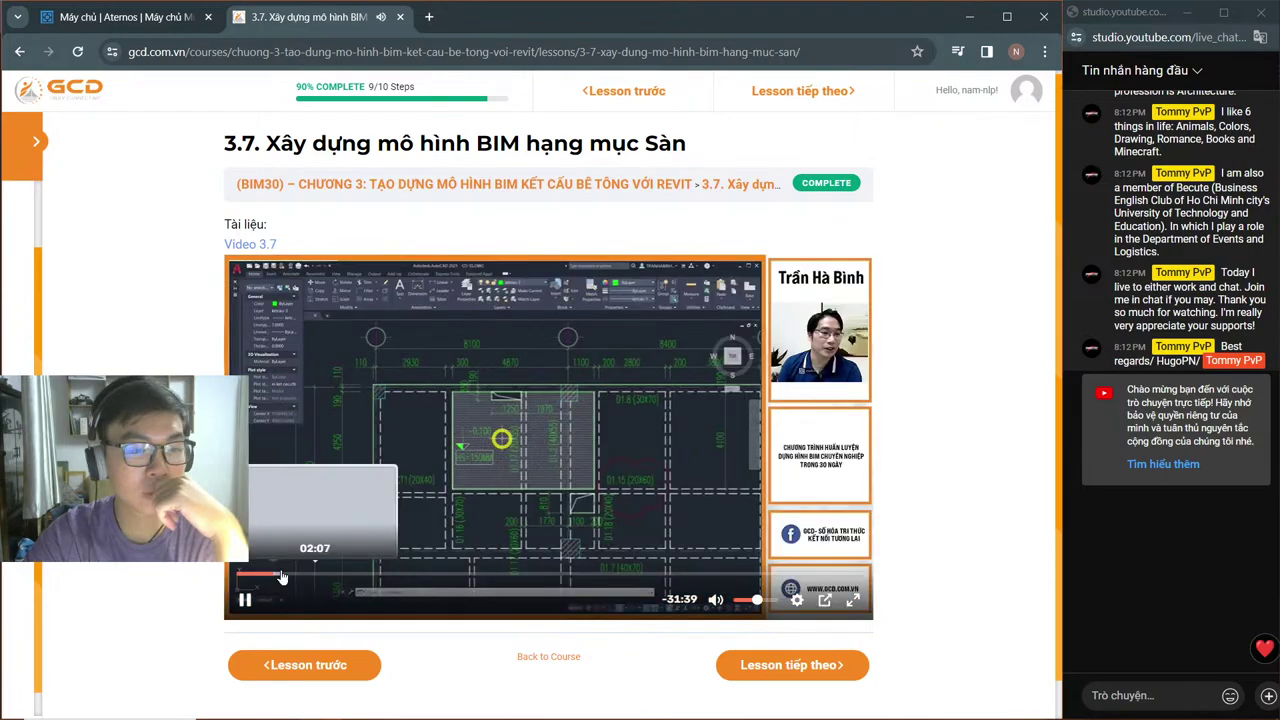
{"action": "left_click", "coordinate": [297, 575]}
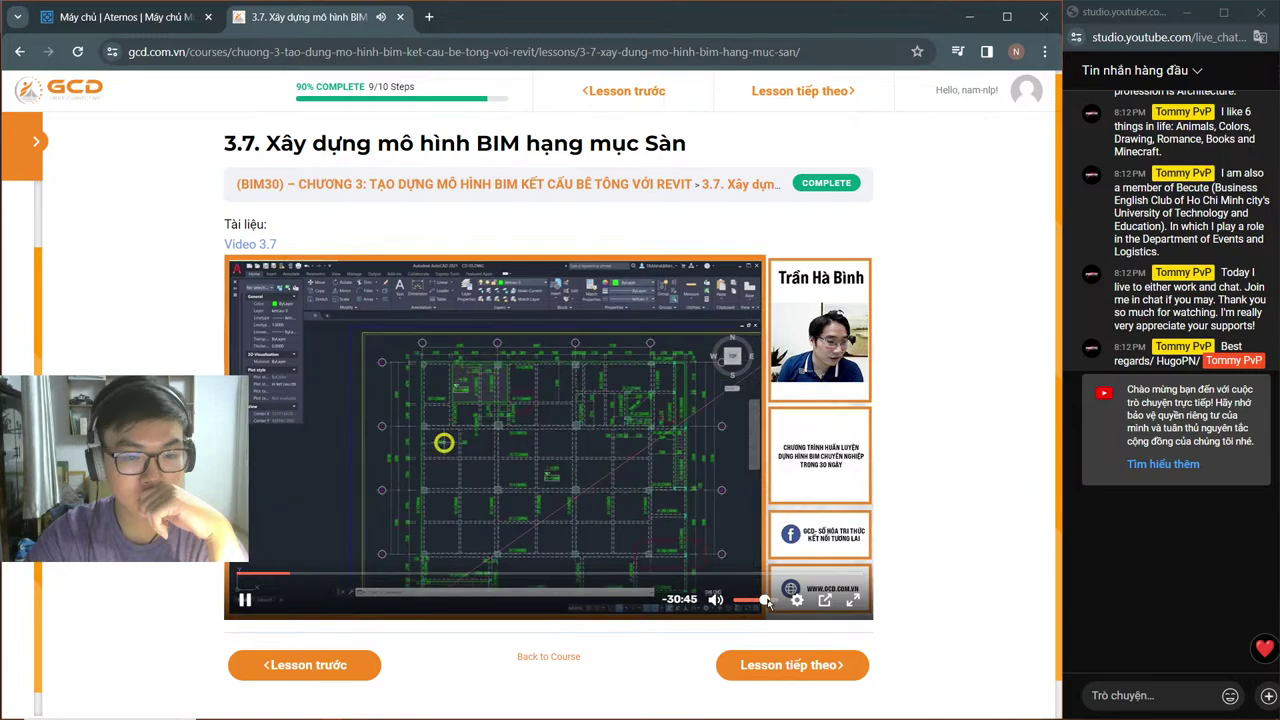
{"action": "left_click", "coordinate": [436, 575]}
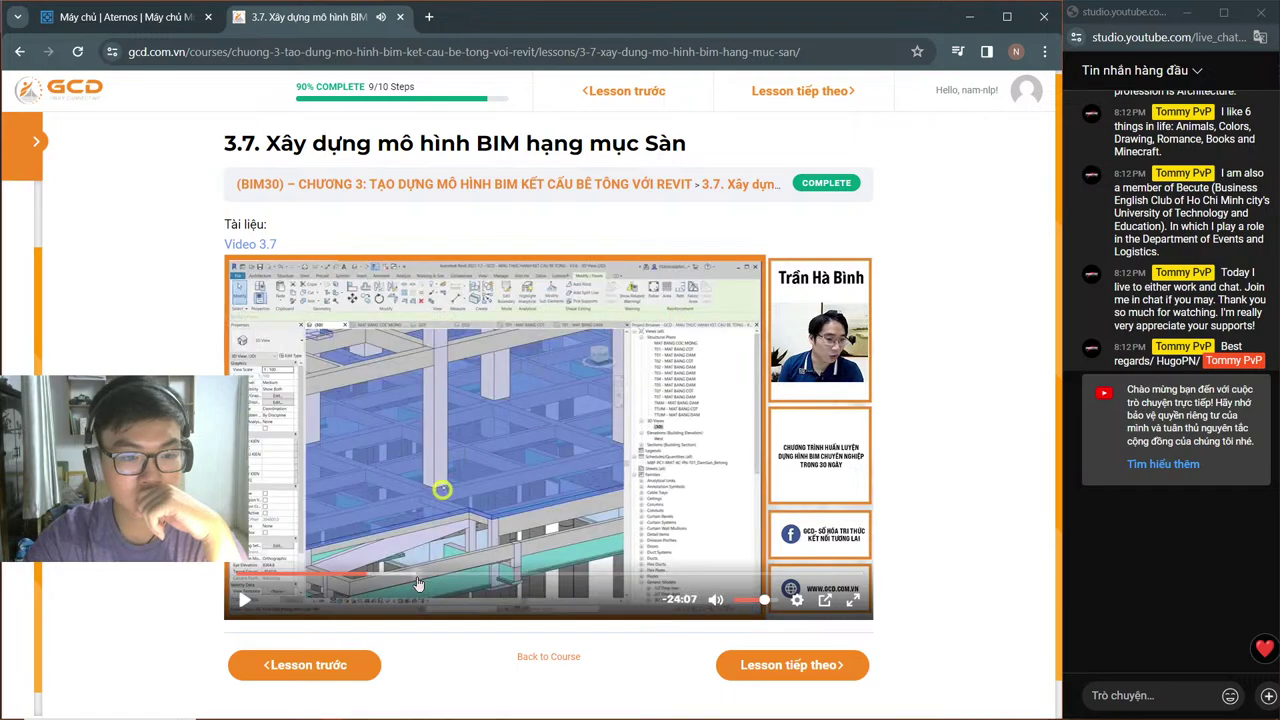
{"action": "left_click", "coordinate": [540, 576]}
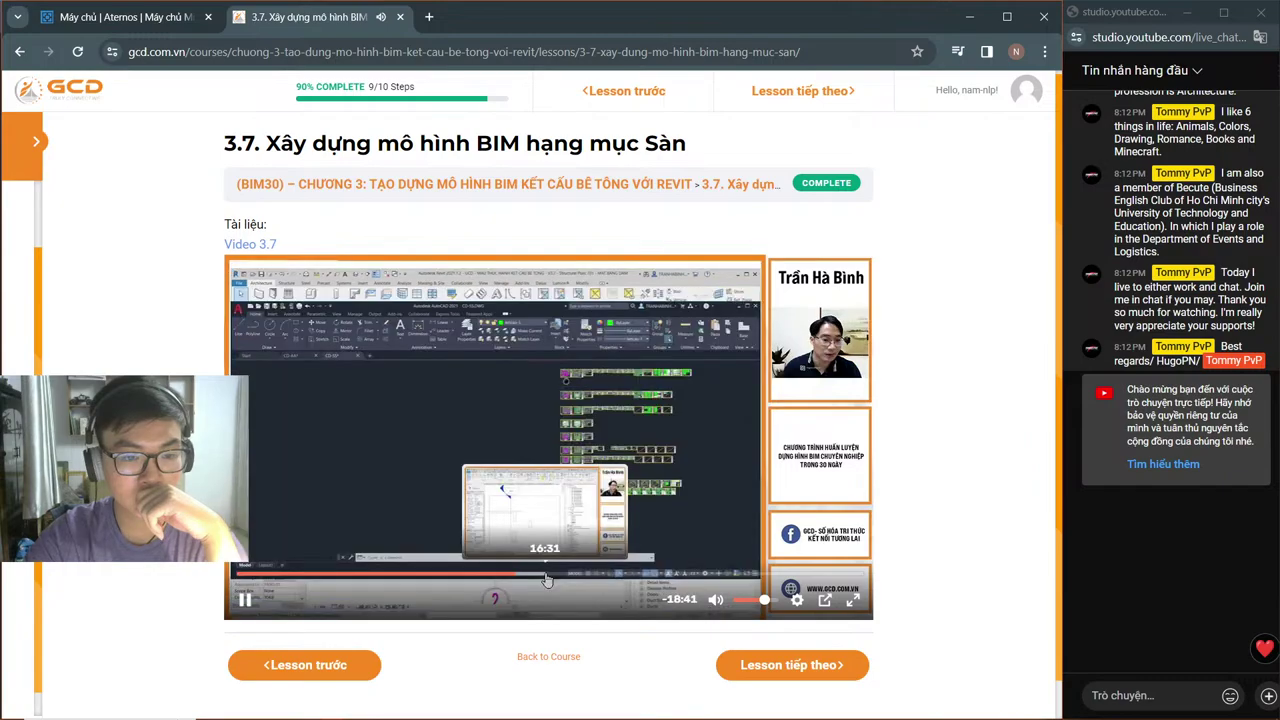
{"action": "left_click", "coordinate": [590, 575]}
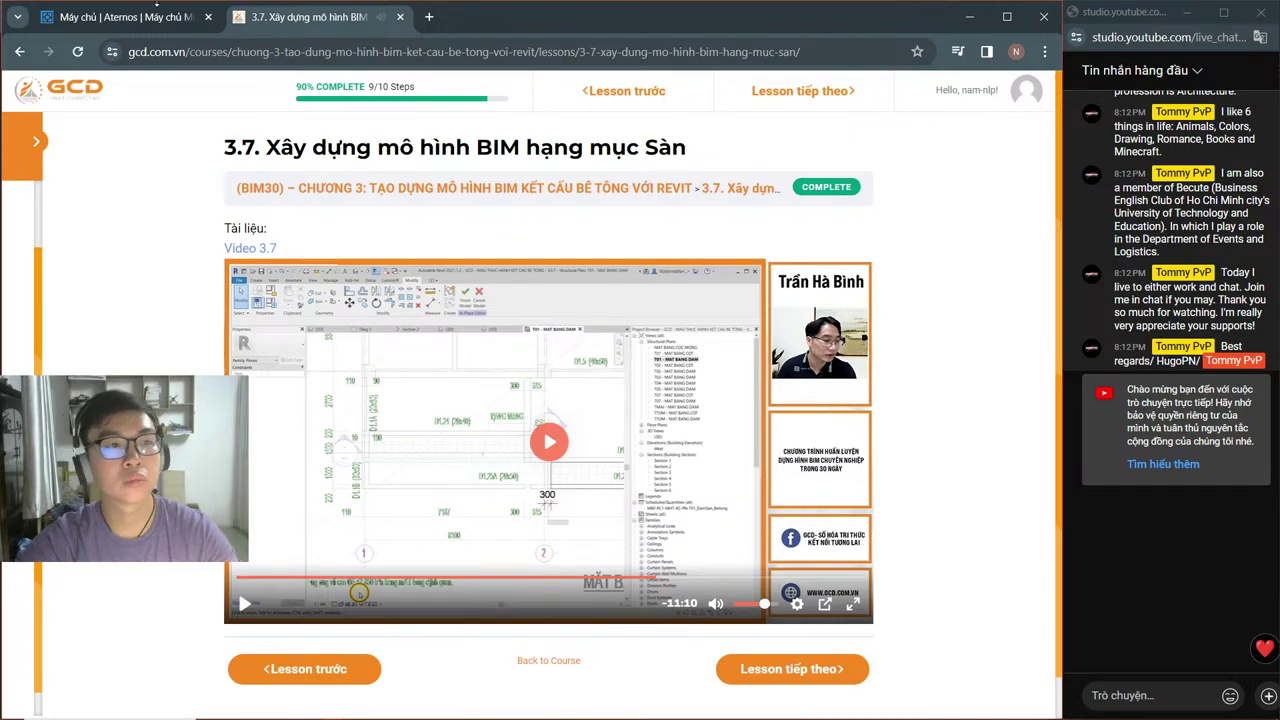
Step: Dismiss the Aternos rewarded ad, revealing the offline server, and open a blank new tab
{"action": "left_click", "coordinate": [157, 8]}
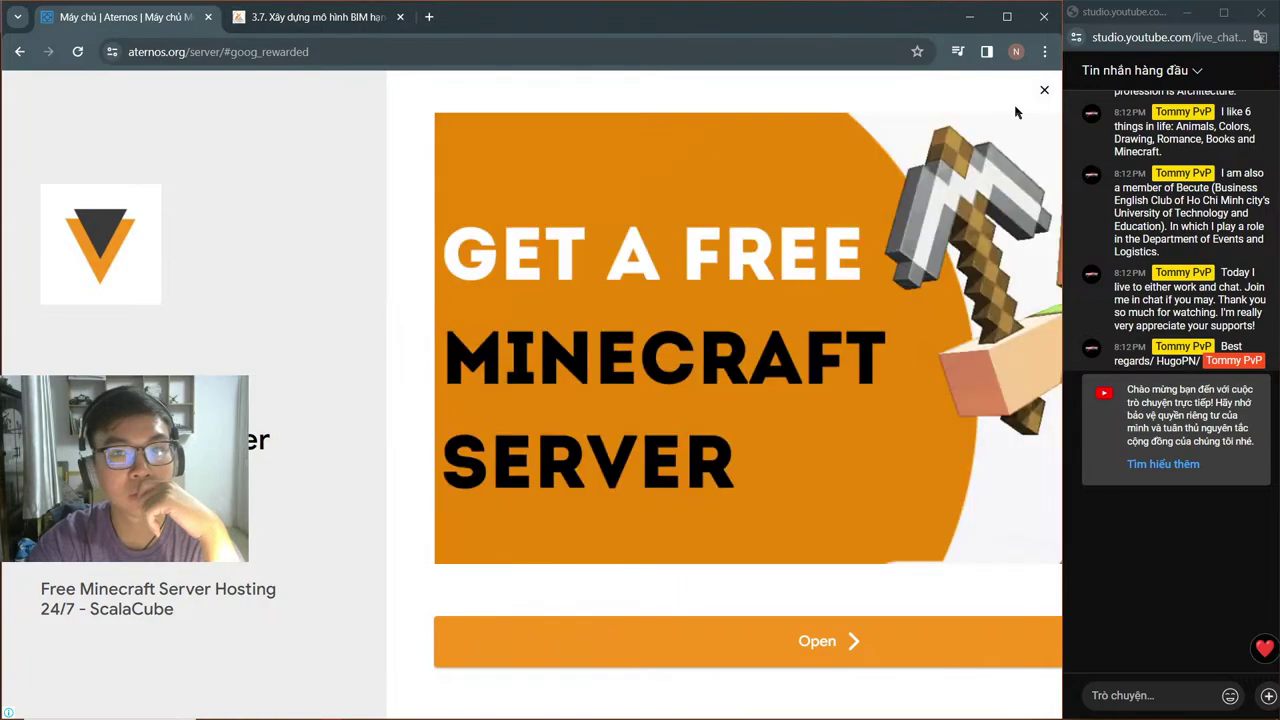
{"action": "left_click", "coordinate": [1044, 90]}
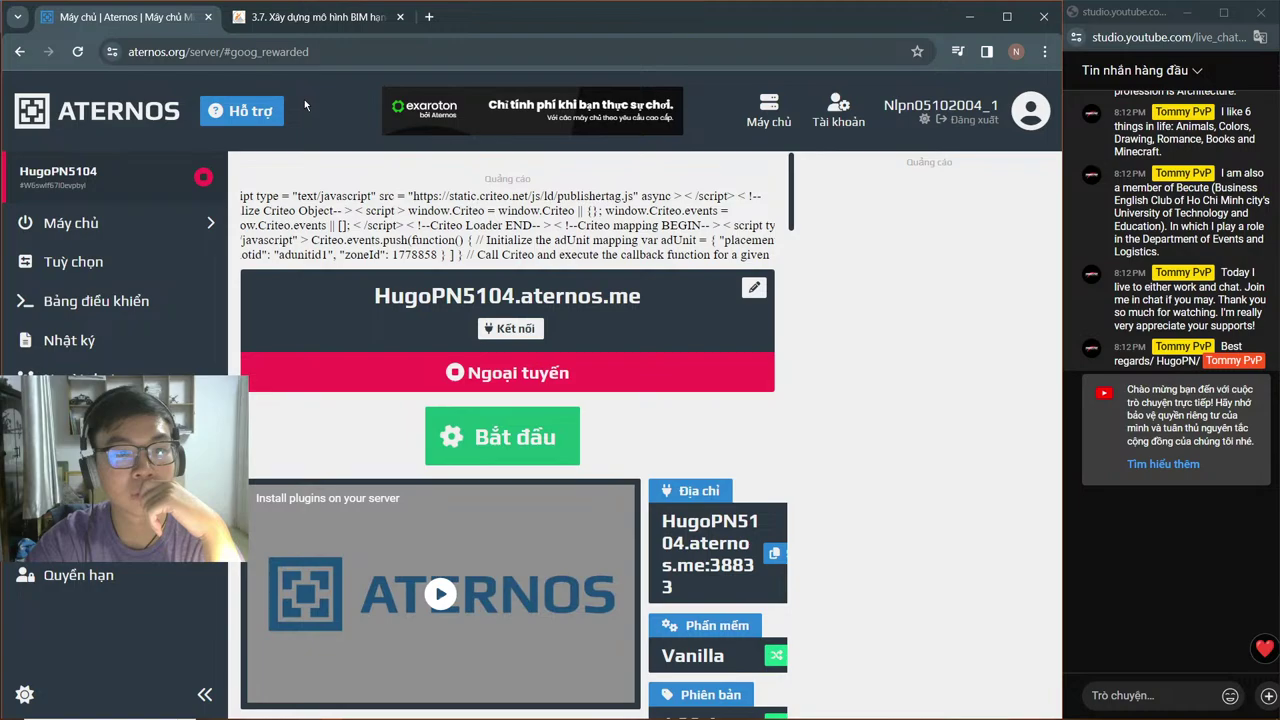
{"action": "left_click", "coordinate": [429, 17]}
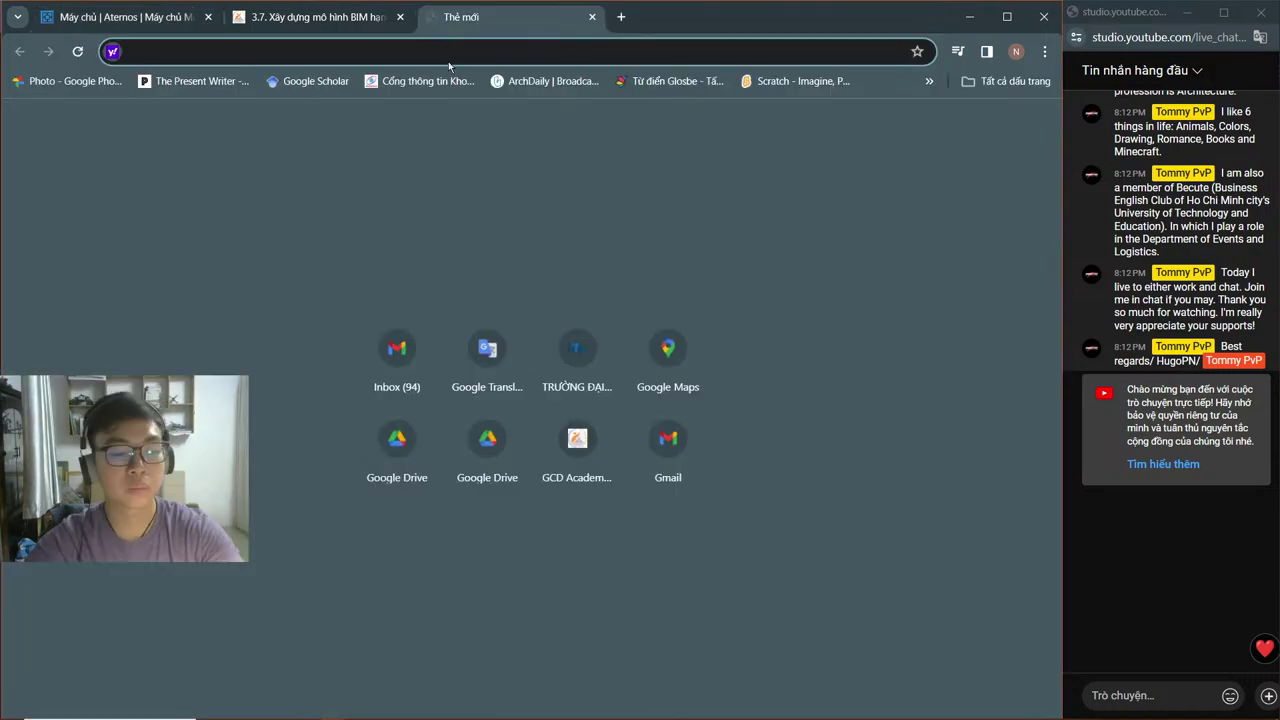
Step: Go to instagram.com and scroll the home feed, flipping through a post's photos
{"action": "type", "text": "i"}
{"action": "key", "text": "Return"}
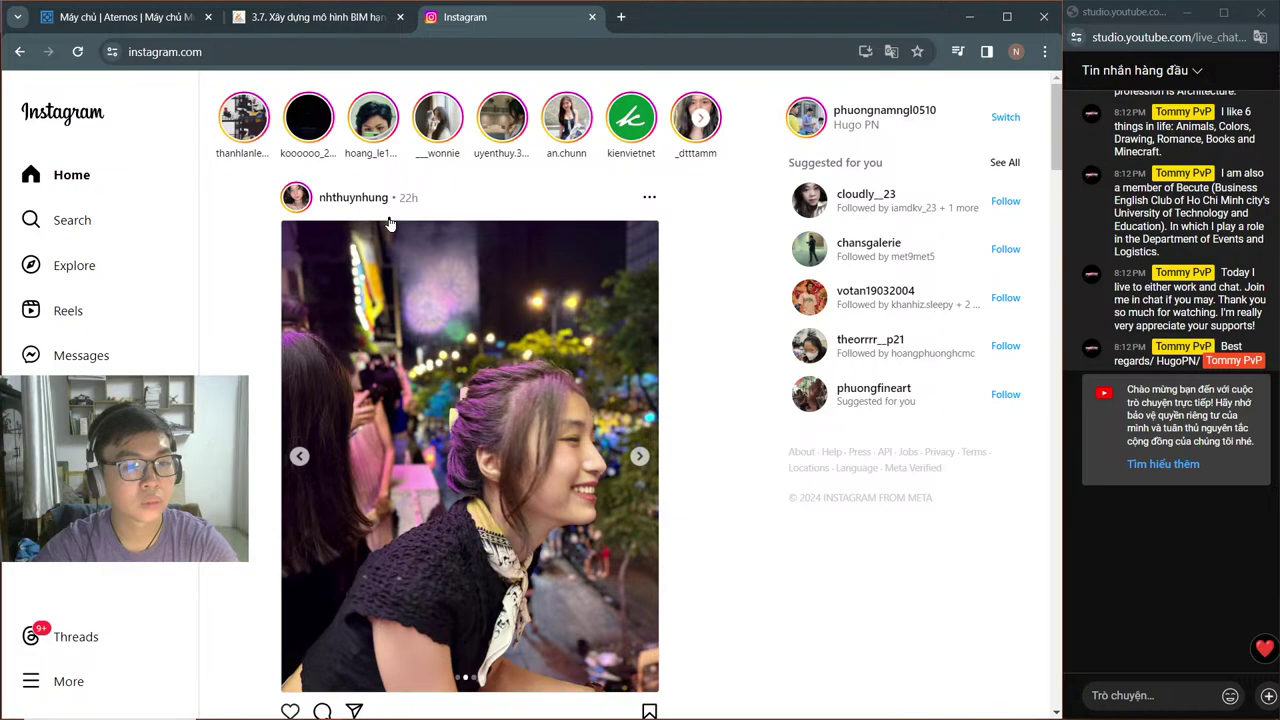
{"action": "scroll", "coordinate": [390, 222], "scroll_direction": "down", "scroll_amount": 1}
{"action": "left_click", "coordinate": [642, 382]}
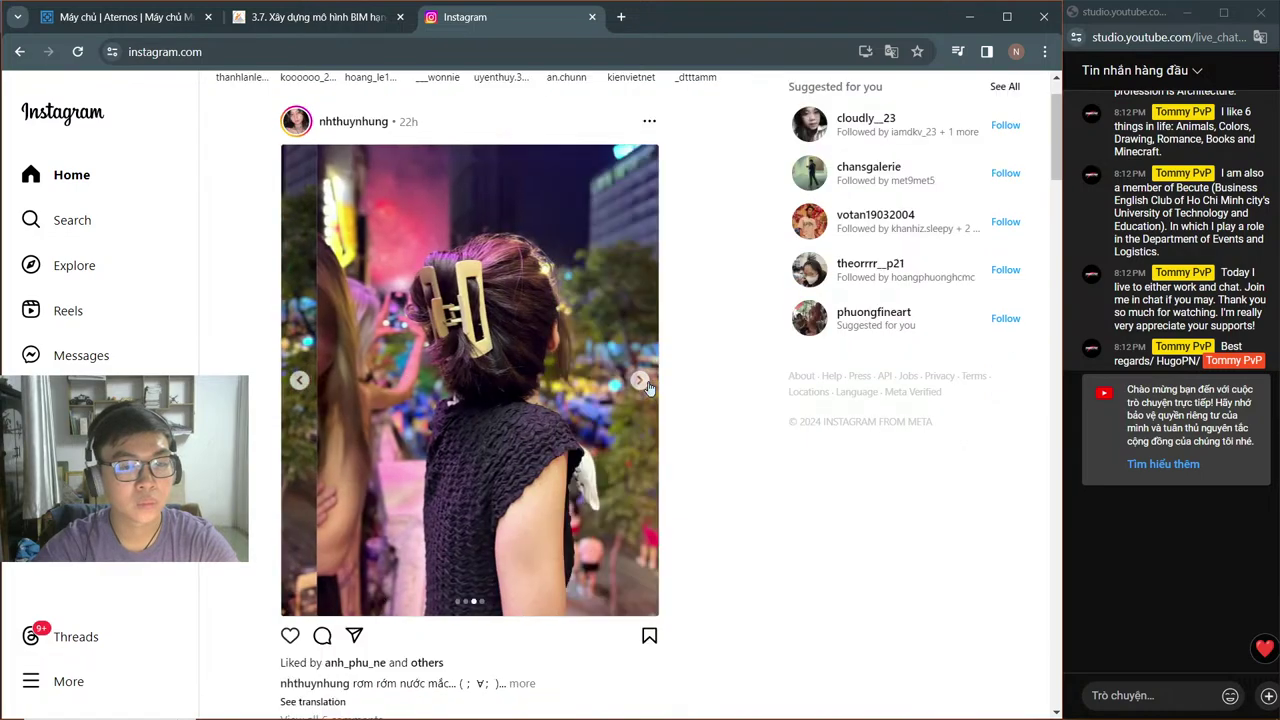
{"action": "left_click", "coordinate": [642, 382]}
{"action": "scroll", "coordinate": [405, 243], "scroll_direction": "down", "scroll_amount": 4}
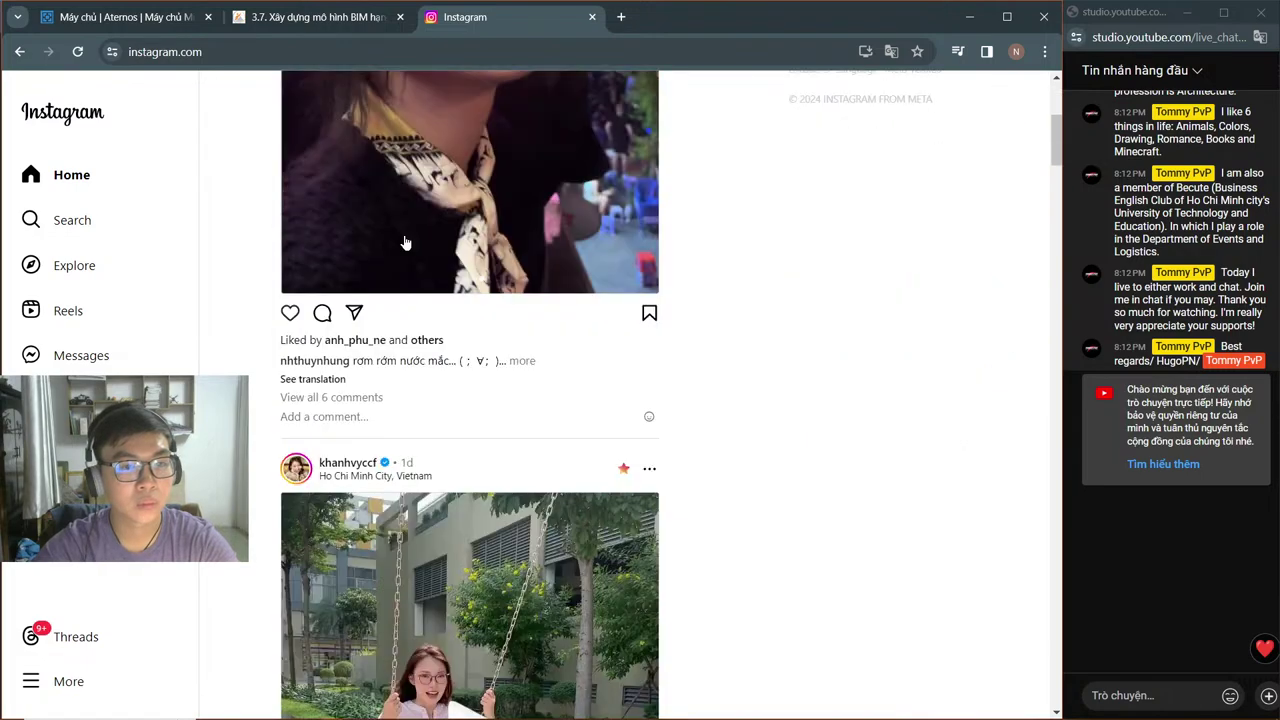
{"action": "scroll", "coordinate": [405, 243], "scroll_direction": "down", "scroll_amount": 11}
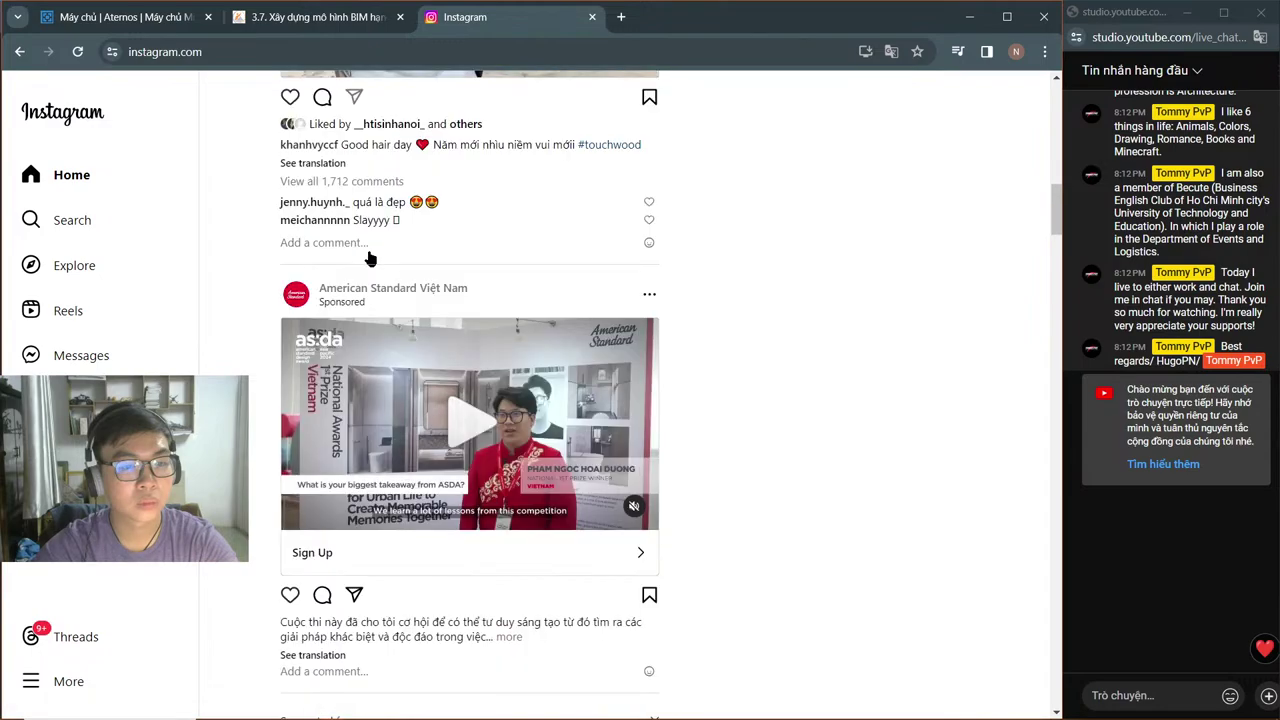
Step: Close the Instagram tab and bring the Revit project window back to the front
{"action": "left_click", "coordinate": [592, 17]}
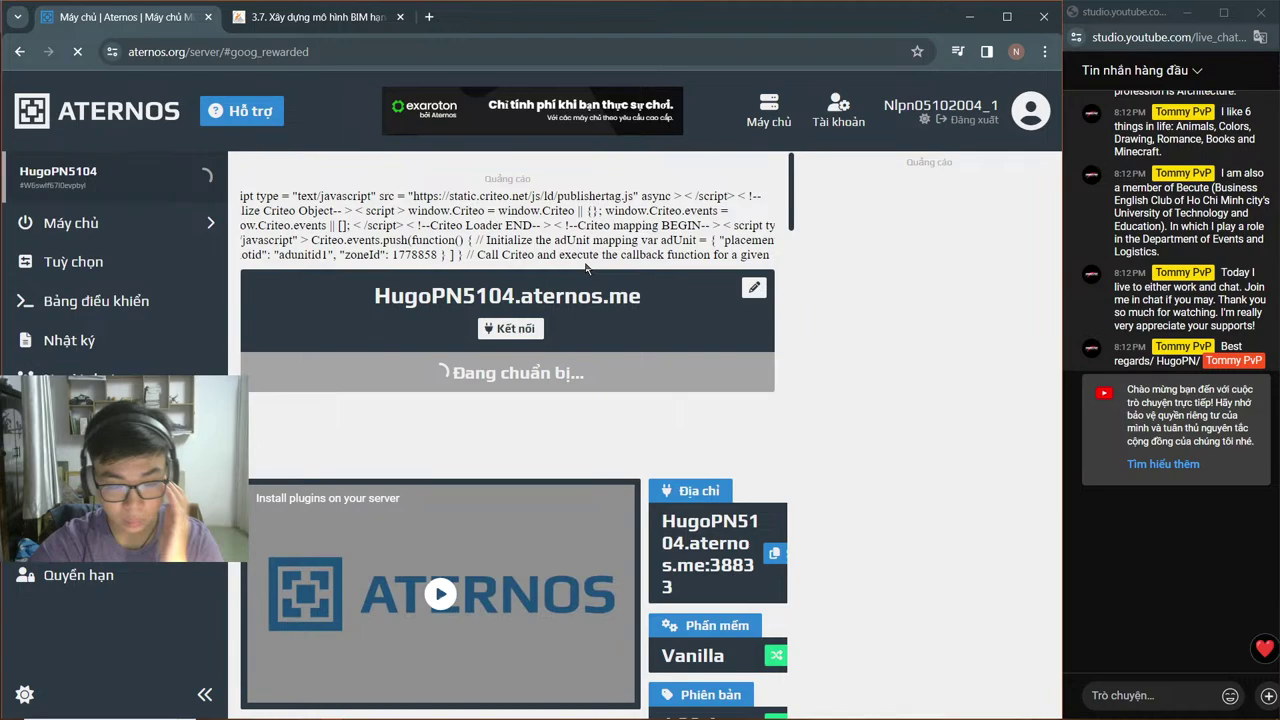
{"action": "mouse_move", "coordinate": [382, 710]}
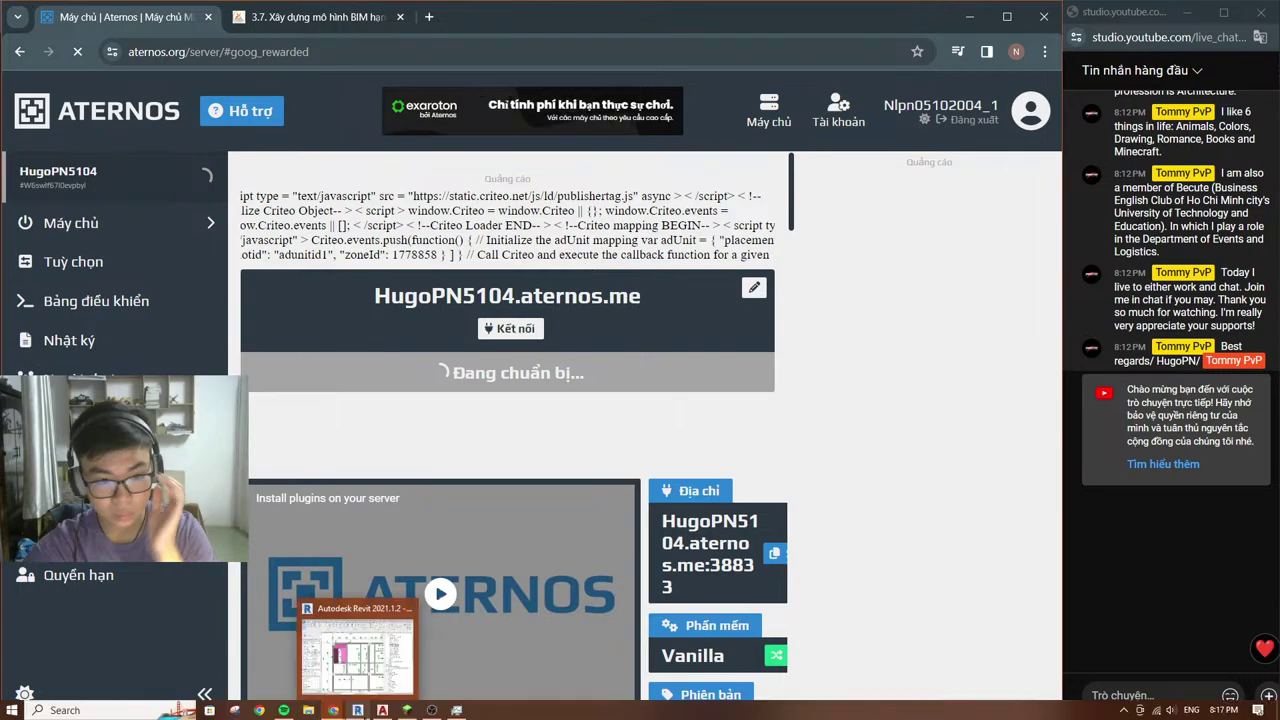
{"action": "left_click", "coordinate": [357, 652]}
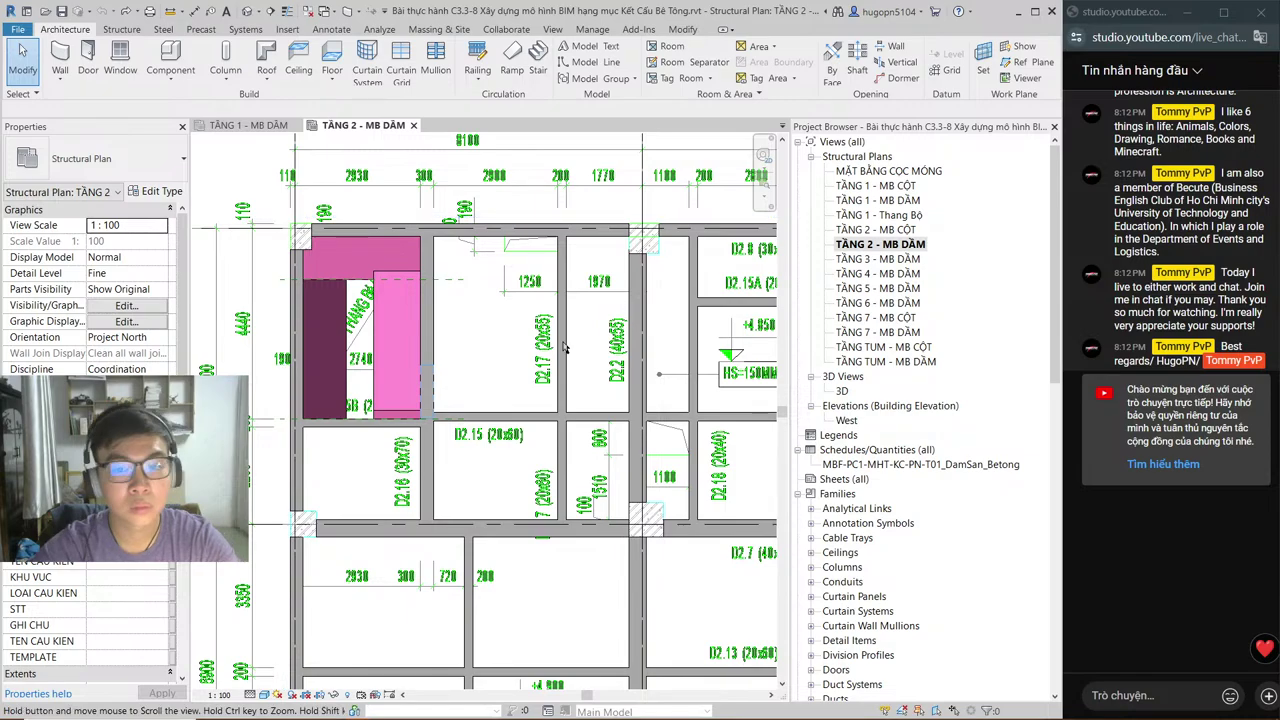
Step: Pan and zoom the TẦNG 2 - MB DẦM plan and adjust the Project Browser width
{"action": "middle_click_drag", "start_coordinate": [564, 347], "coordinate": [501, 320]}
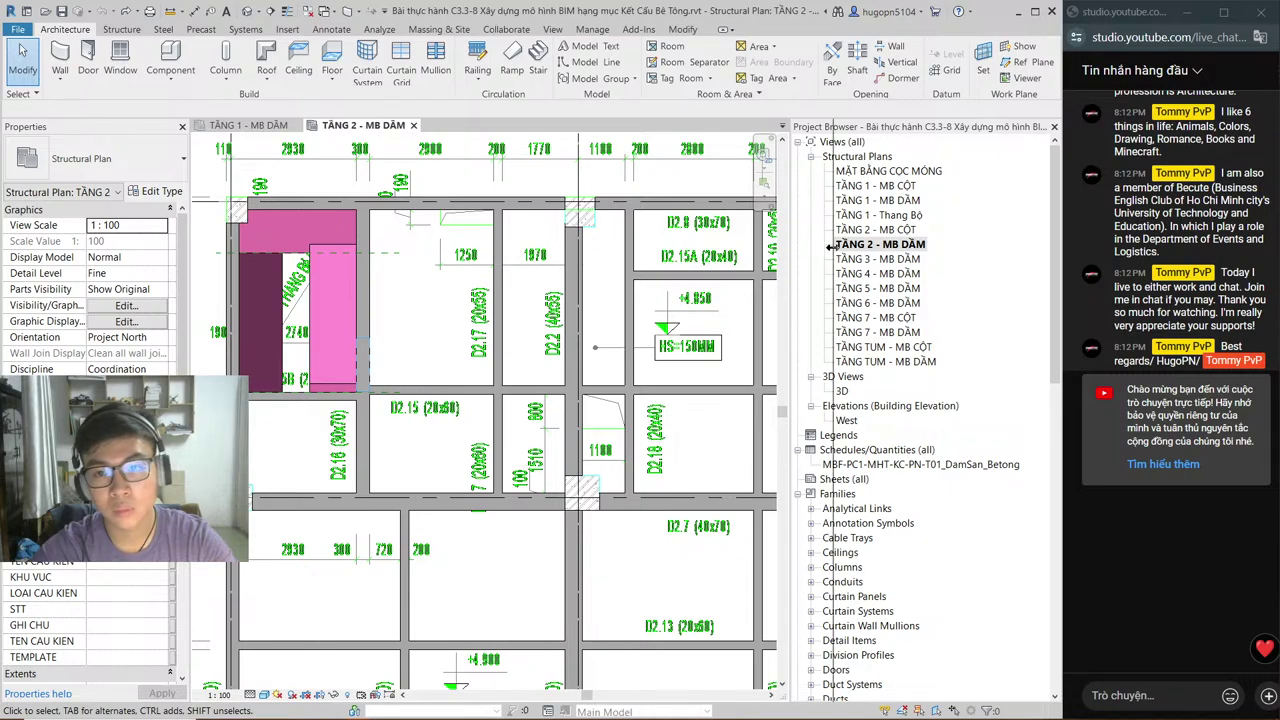
{"action": "left_click_drag", "start_coordinate": [830, 246], "coordinate": [830, 250]}
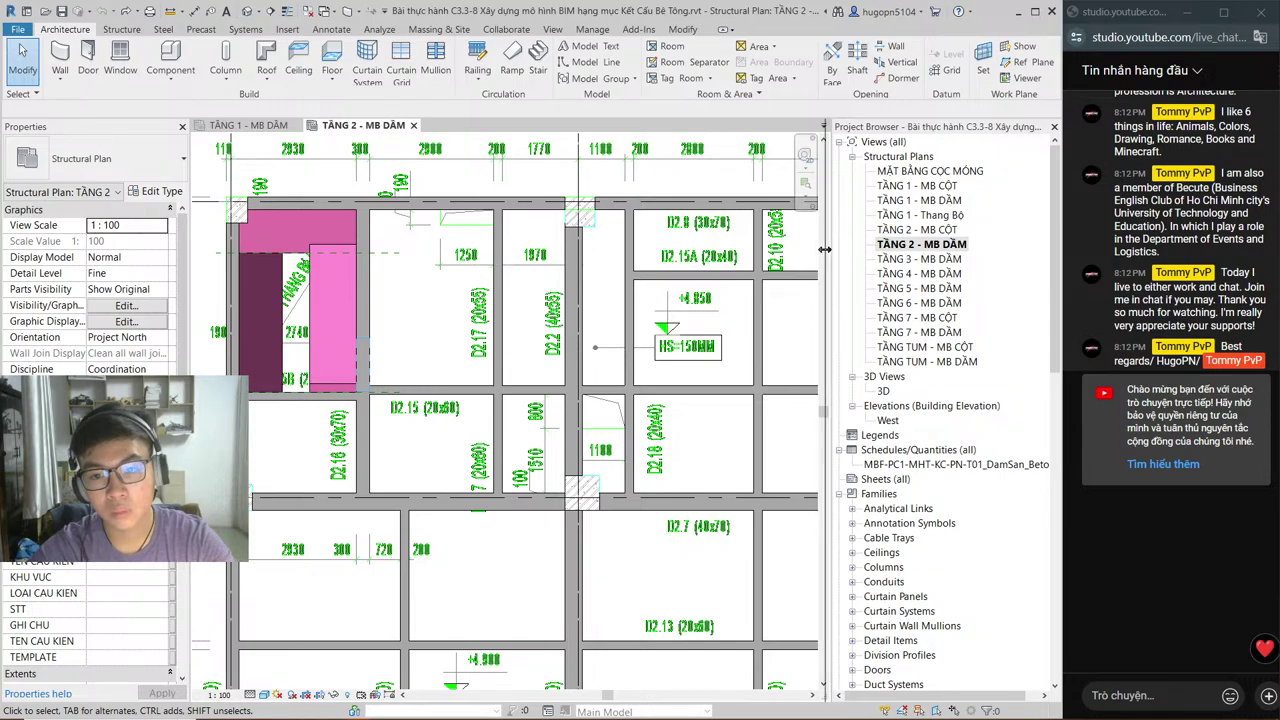
{"action": "mouse_move", "coordinate": [824, 249]}
{"action": "left_mouse_down"}
{"action": "mouse_move", "coordinate": [800, 249]}
{"action": "mouse_move", "coordinate": [815, 248]}
{"action": "left_mouse_up"}
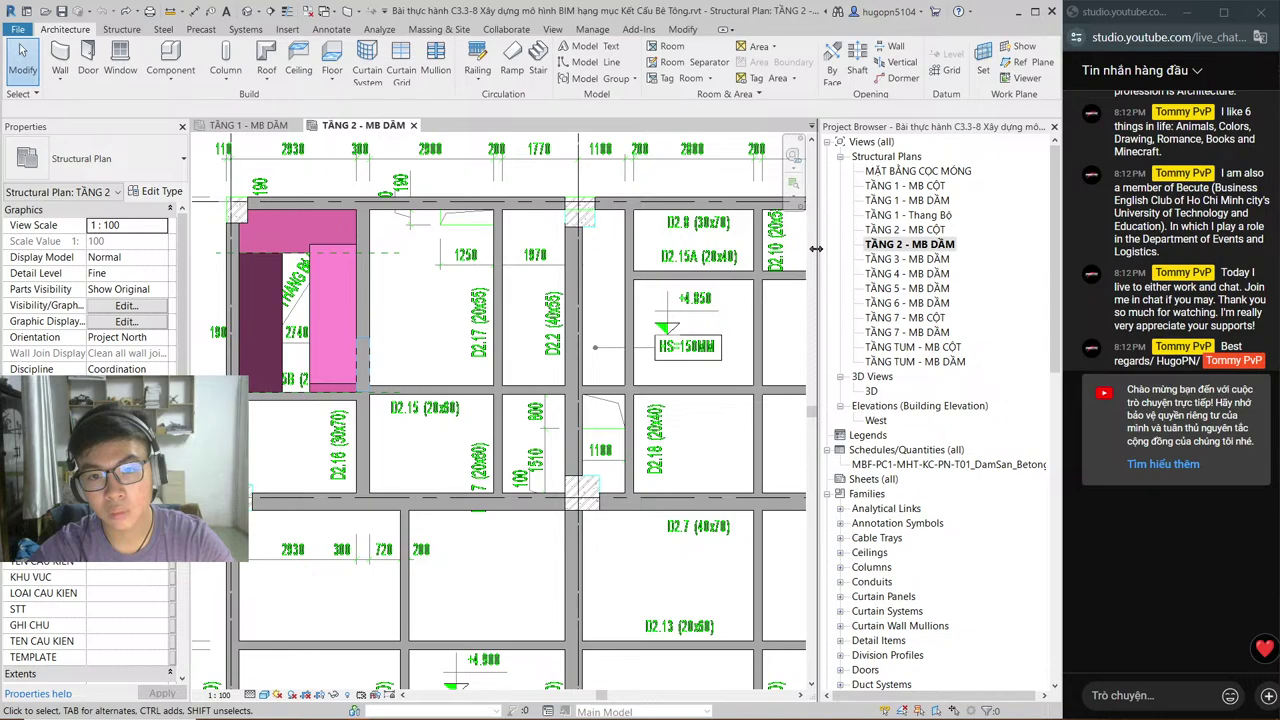
{"action": "left_click_drag", "start_coordinate": [816, 248], "coordinate": [813, 248]}
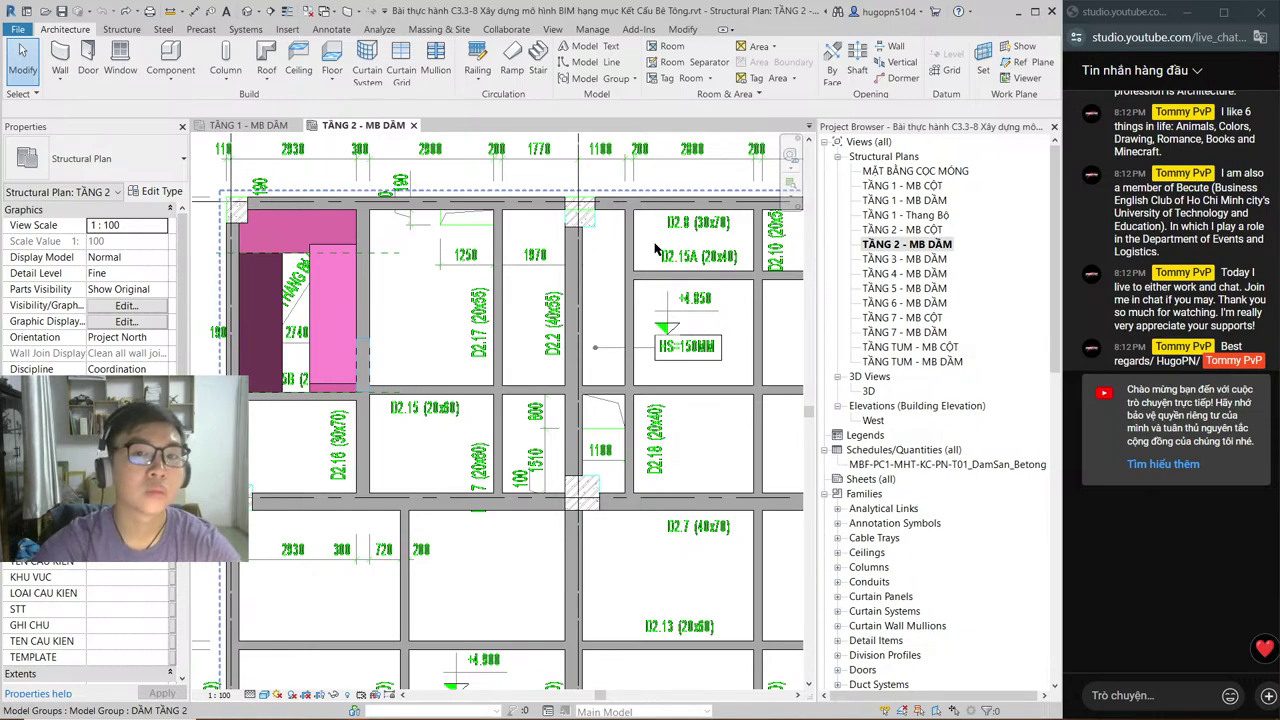
{"action": "scroll", "coordinate": [640, 260], "scroll_direction": "down", "scroll_amount": 2}
{"action": "middle_click_drag", "start_coordinate": [697, 427], "coordinate": [663, 441]}
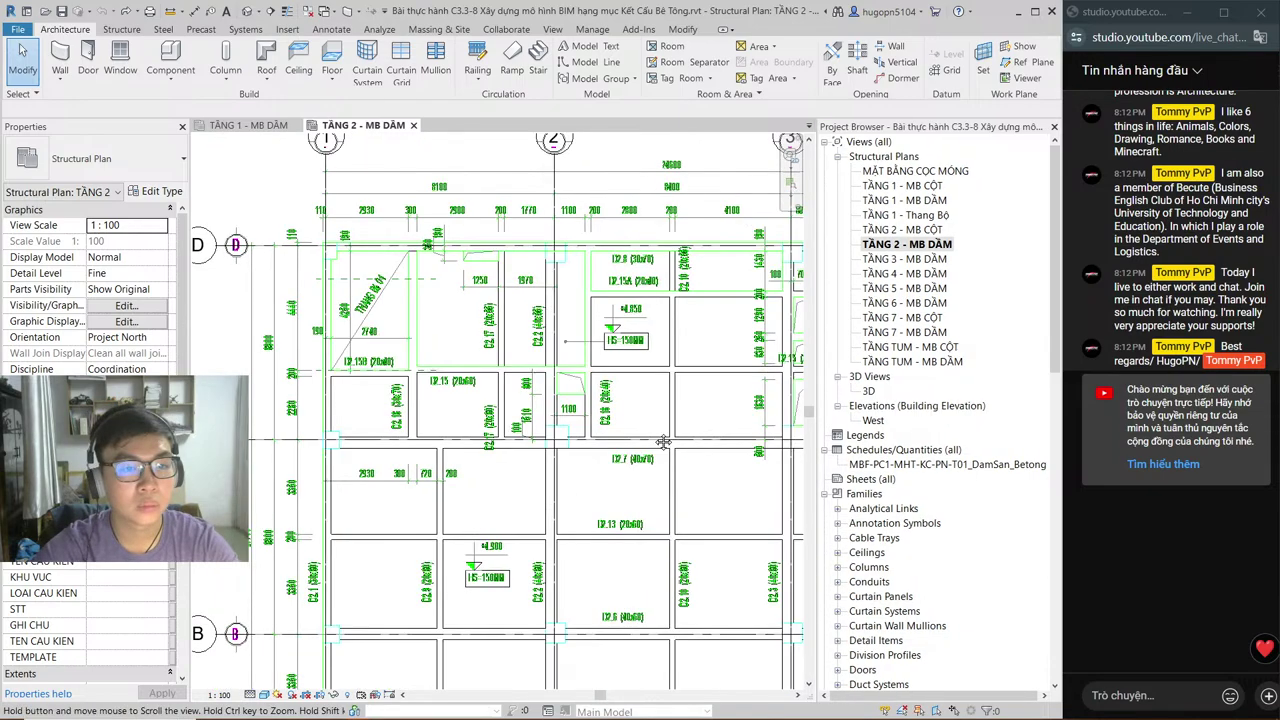
{"action": "scroll", "coordinate": [483, 336], "scroll_direction": "up", "scroll_amount": 2}
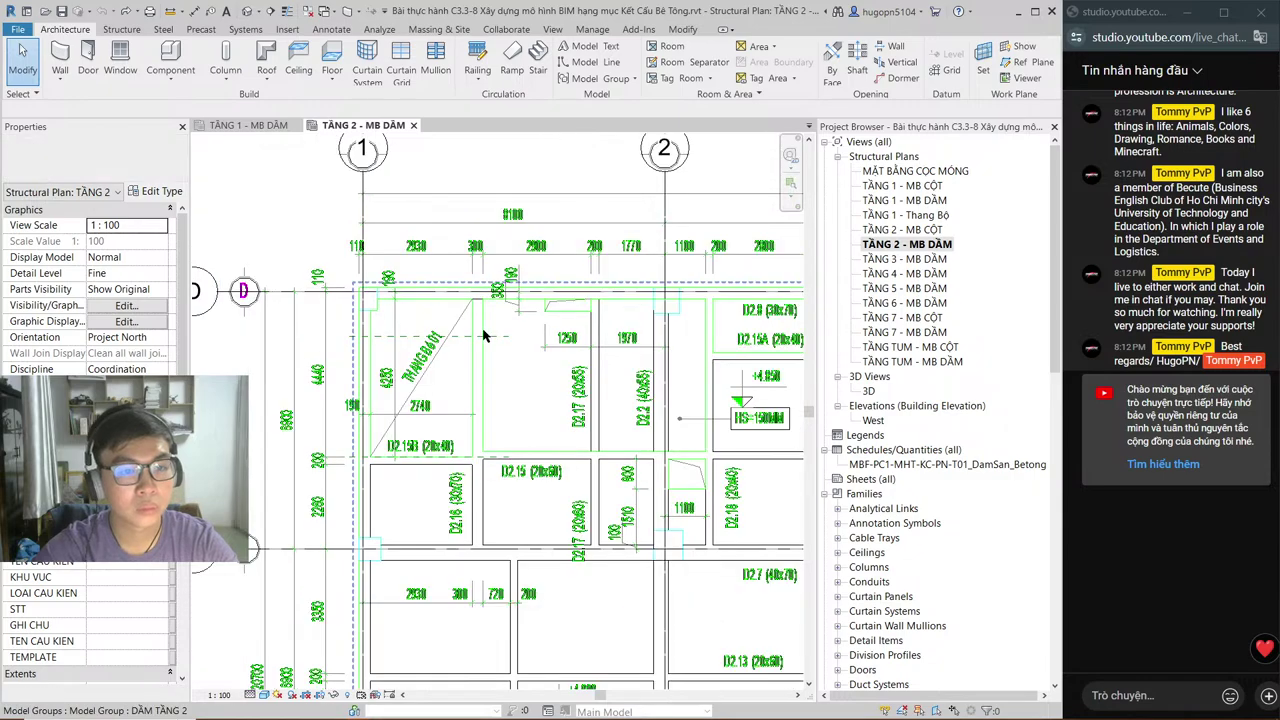
{"action": "scroll", "coordinate": [483, 336], "scroll_direction": "up", "scroll_amount": 1}
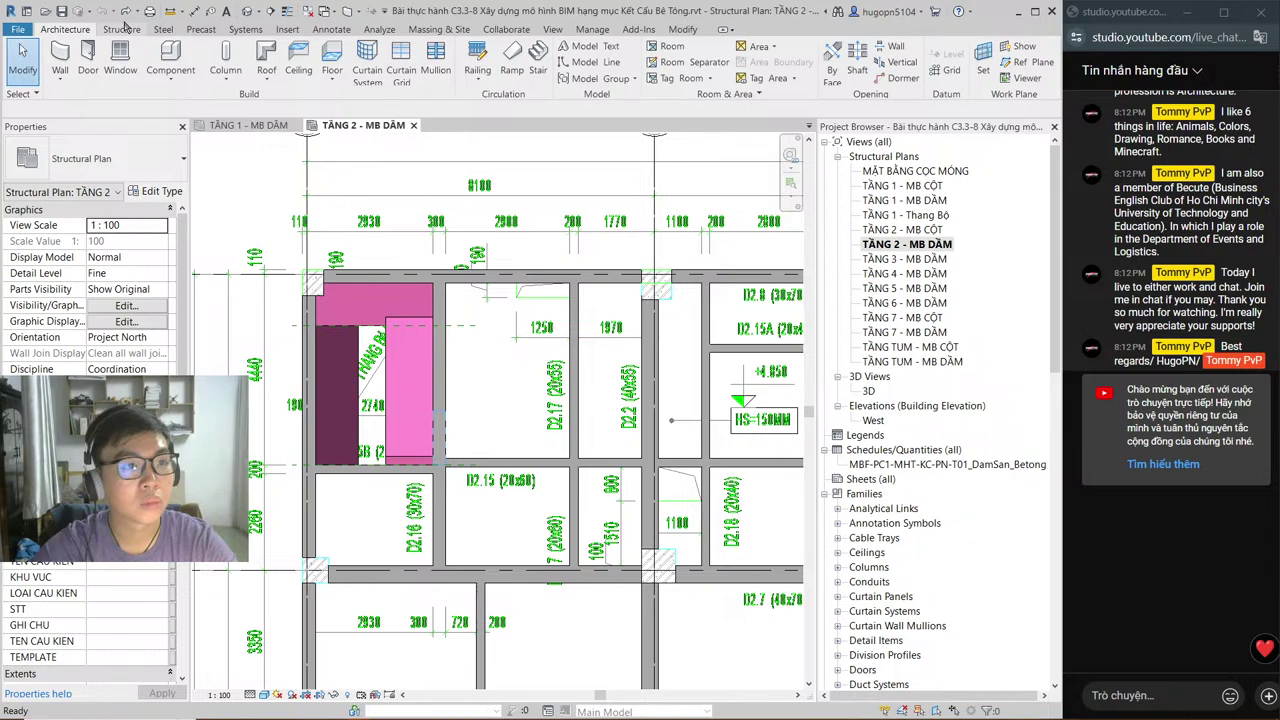
Step: Show the Structure tools and centre the plan on the +4.850 level marker before switching to AutoCAD
{"action": "left_click", "coordinate": [123, 27]}
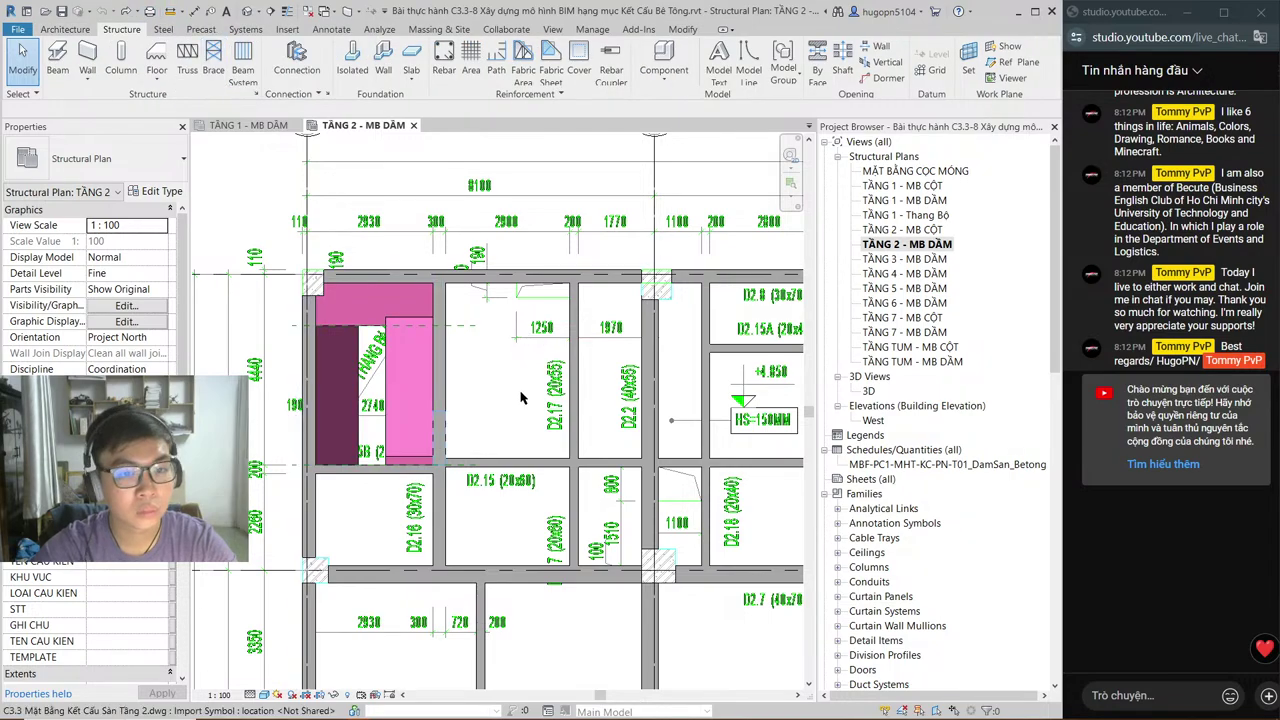
{"action": "middle_click_drag", "start_coordinate": [520, 398], "coordinate": [381, 263]}
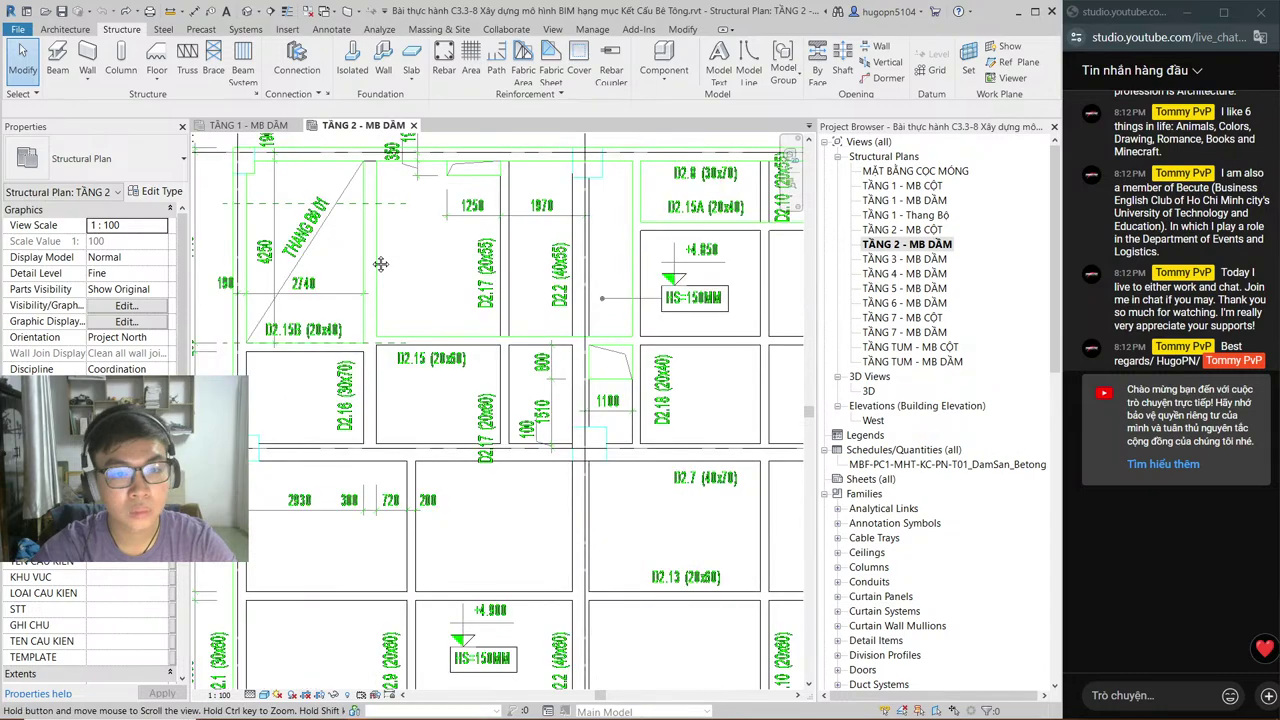
{"action": "scroll", "coordinate": [610, 224], "scroll_direction": "up", "scroll_amount": 2}
{"action": "middle_click_drag", "start_coordinate": [610, 224], "coordinate": [599, 292]}
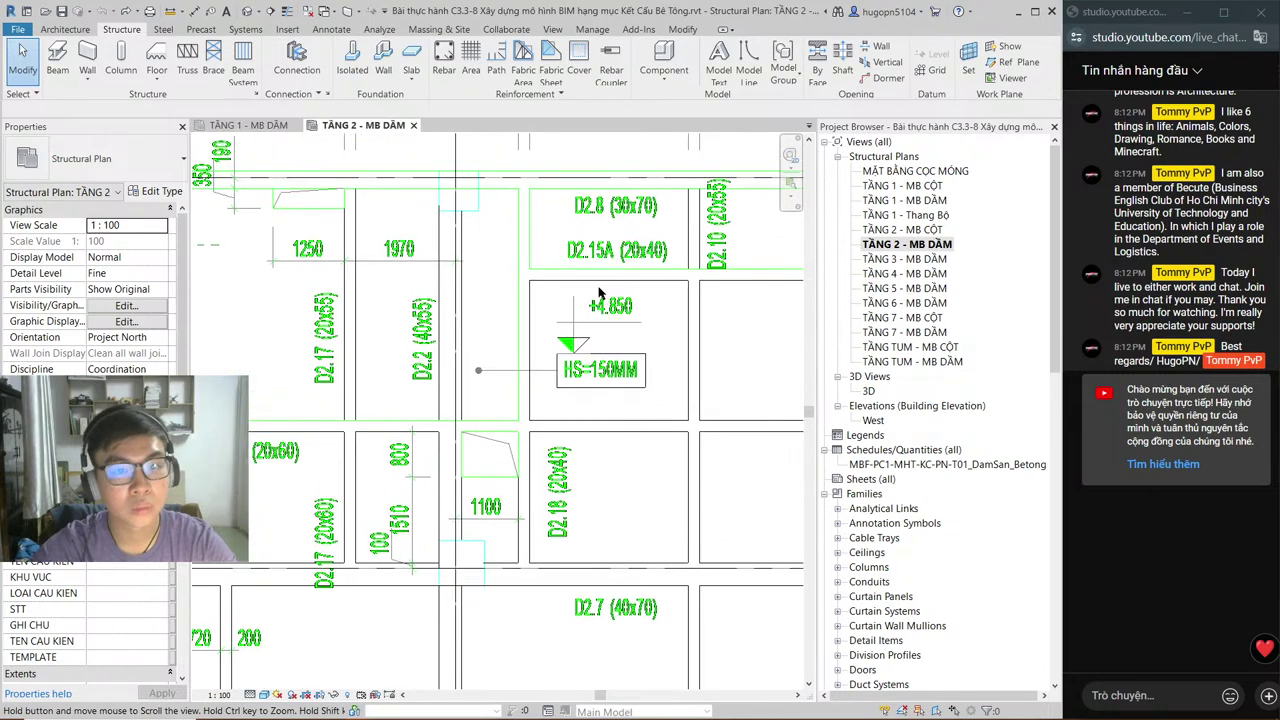
{"action": "key", "text": "alt+Tab"}
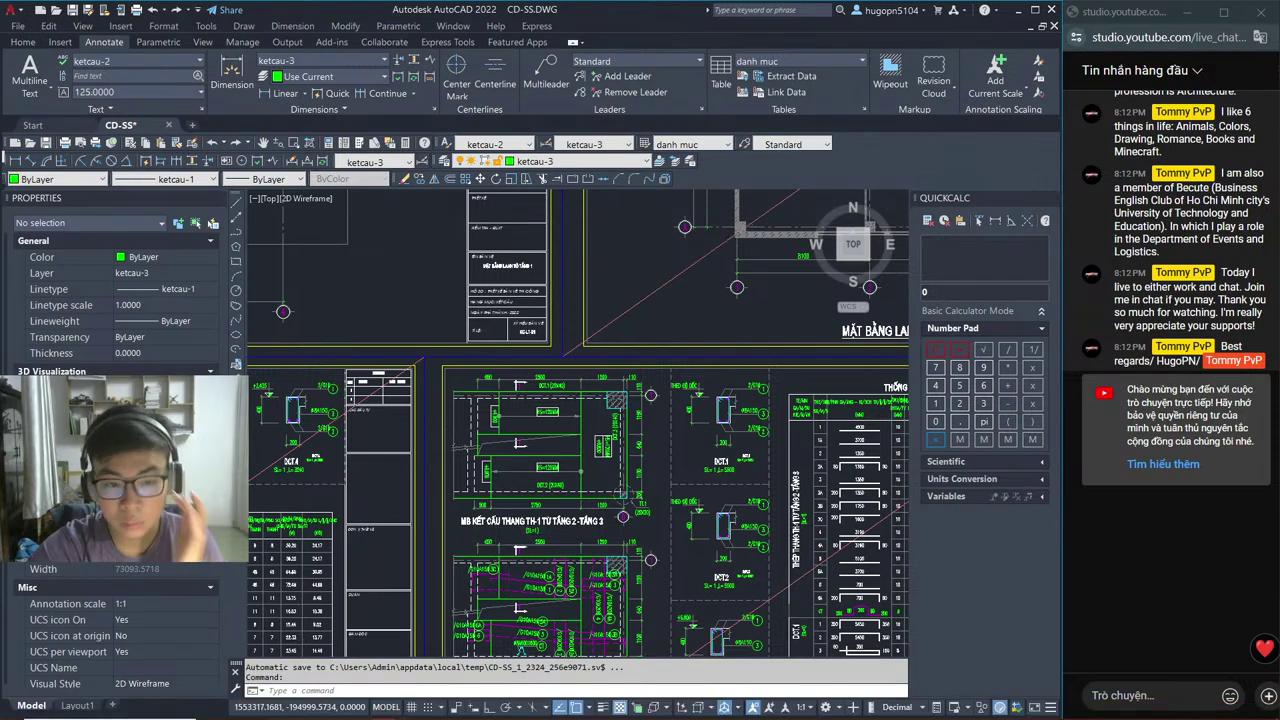
Step: Zoom out in CD-SS.DWG and pan across the sheet rows to the MẶT BẰNG MÓNG labels
{"action": "scroll", "coordinate": [609, 338], "scroll_direction": "down", "scroll_amount": 3}
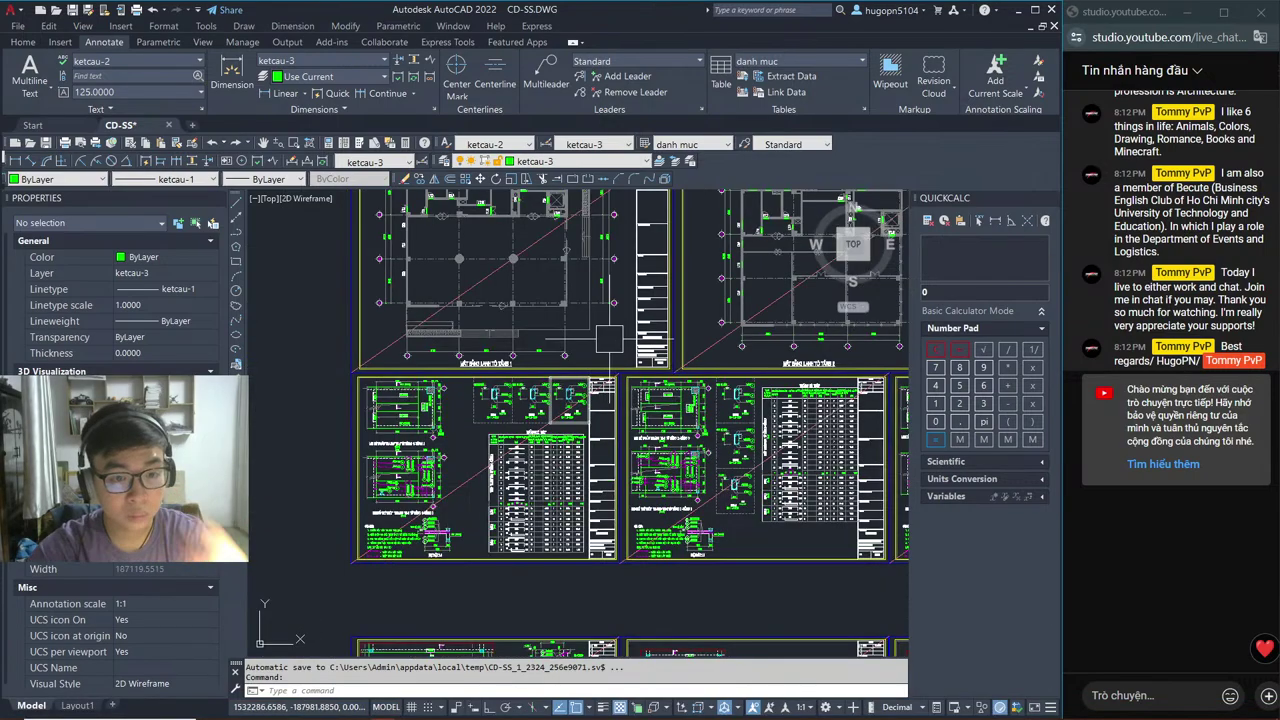
{"action": "scroll", "coordinate": [609, 338], "scroll_direction": "down", "scroll_amount": 3}
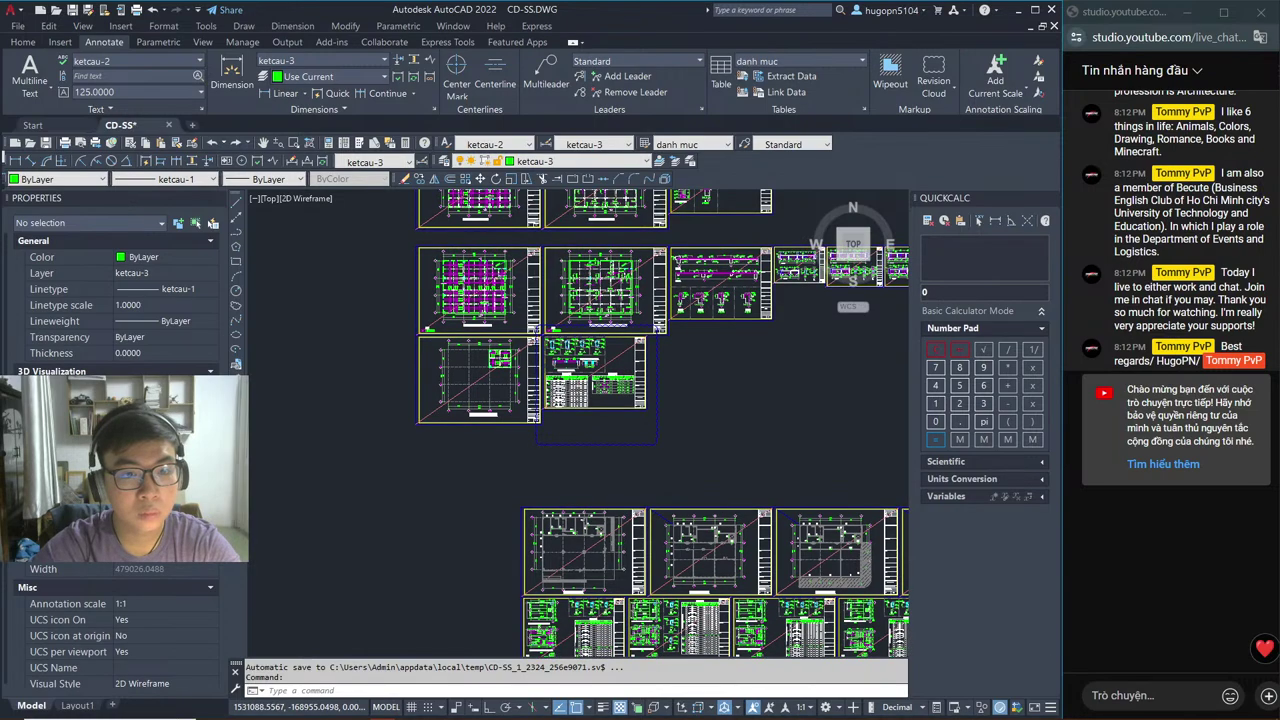
{"action": "scroll", "coordinate": [653, 405], "scroll_direction": "down", "scroll_amount": 2}
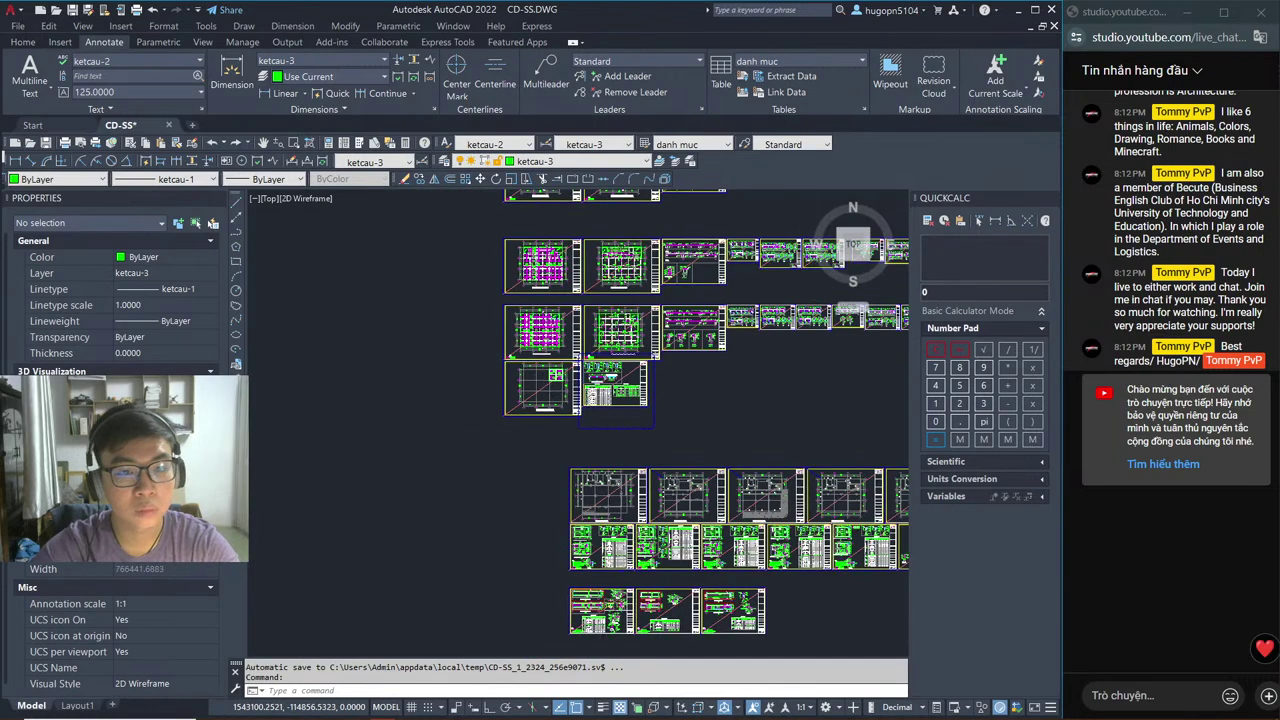
{"action": "middle_click_drag", "start_coordinate": [629, 420], "coordinate": [629, 501]}
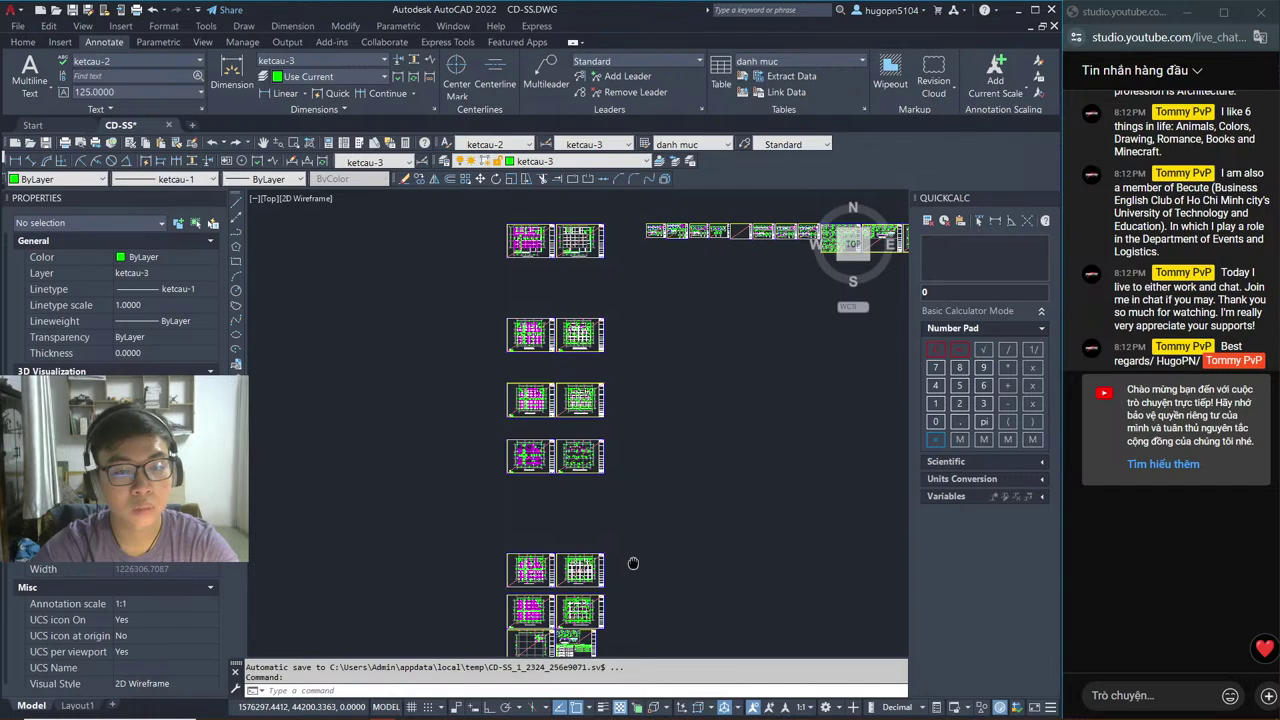
{"action": "middle_click_drag", "start_coordinate": [633, 563], "coordinate": [633, 645]}
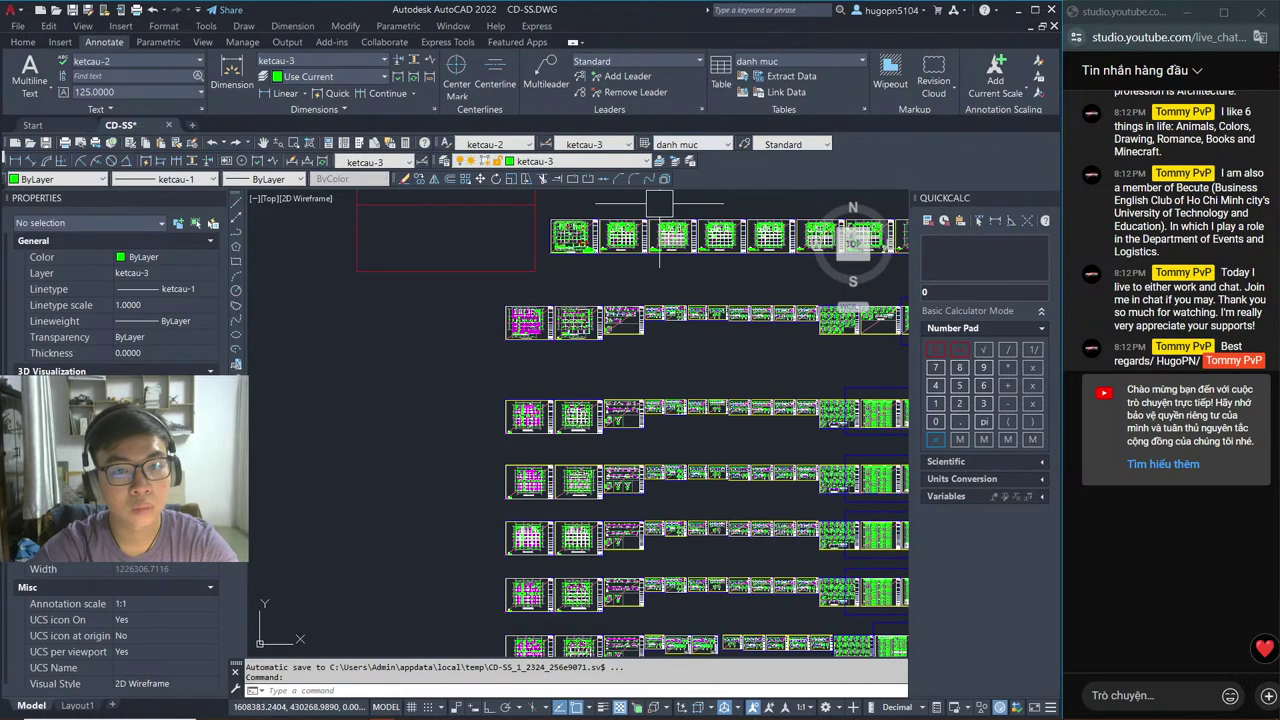
{"action": "middle_click_drag", "start_coordinate": [659, 204], "coordinate": [577, 409]}
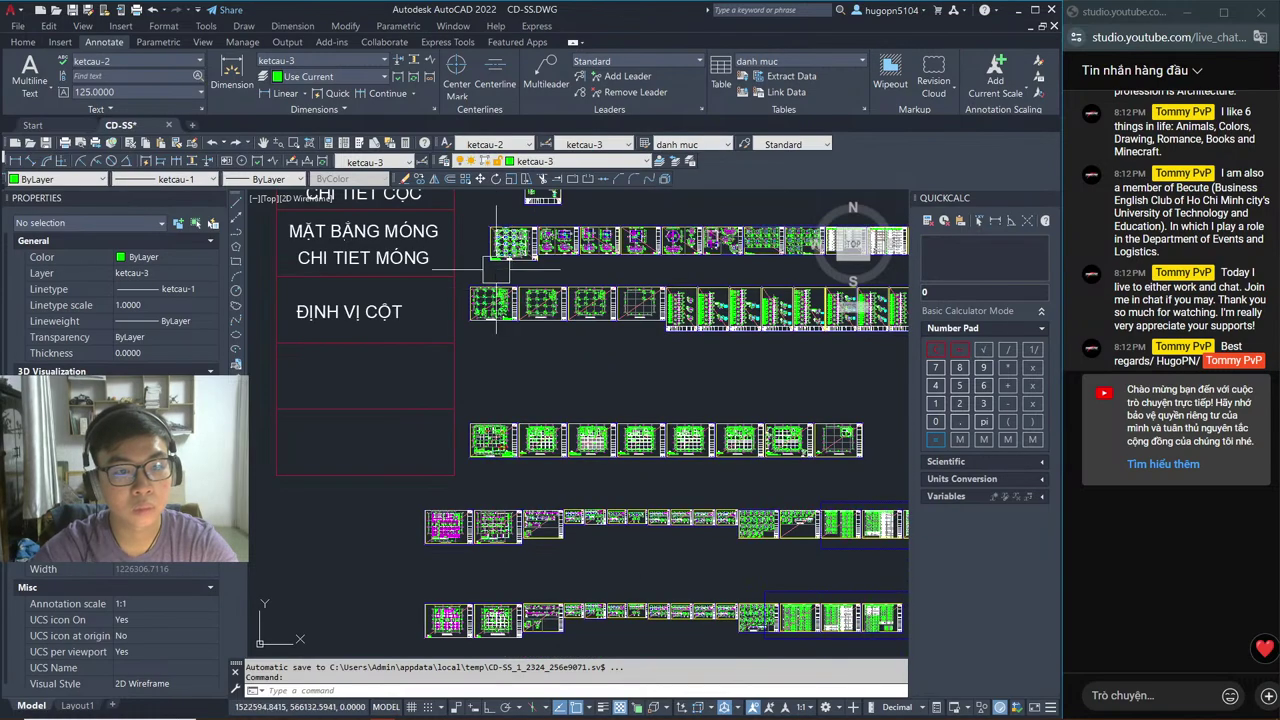
Step: Zoom into the floor-2 slab plan's stair corner showing +4.850 and HS=150MM among beams D2.15A, D2.18
{"action": "scroll", "coordinate": [449, 546], "scroll_direction": "up", "scroll_amount": 4}
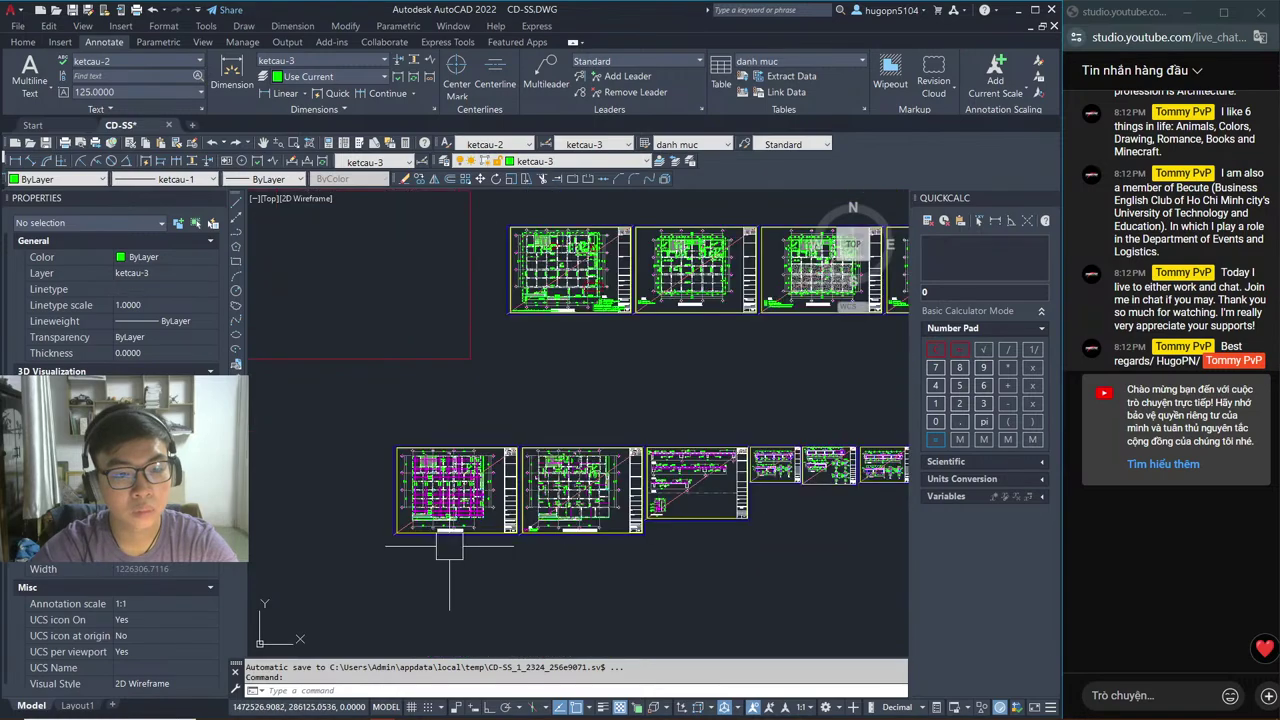
{"action": "scroll", "coordinate": [490, 470], "scroll_direction": "up", "scroll_amount": 2}
{"action": "middle_click_drag", "start_coordinate": [549, 366], "coordinate": [544, 518]}
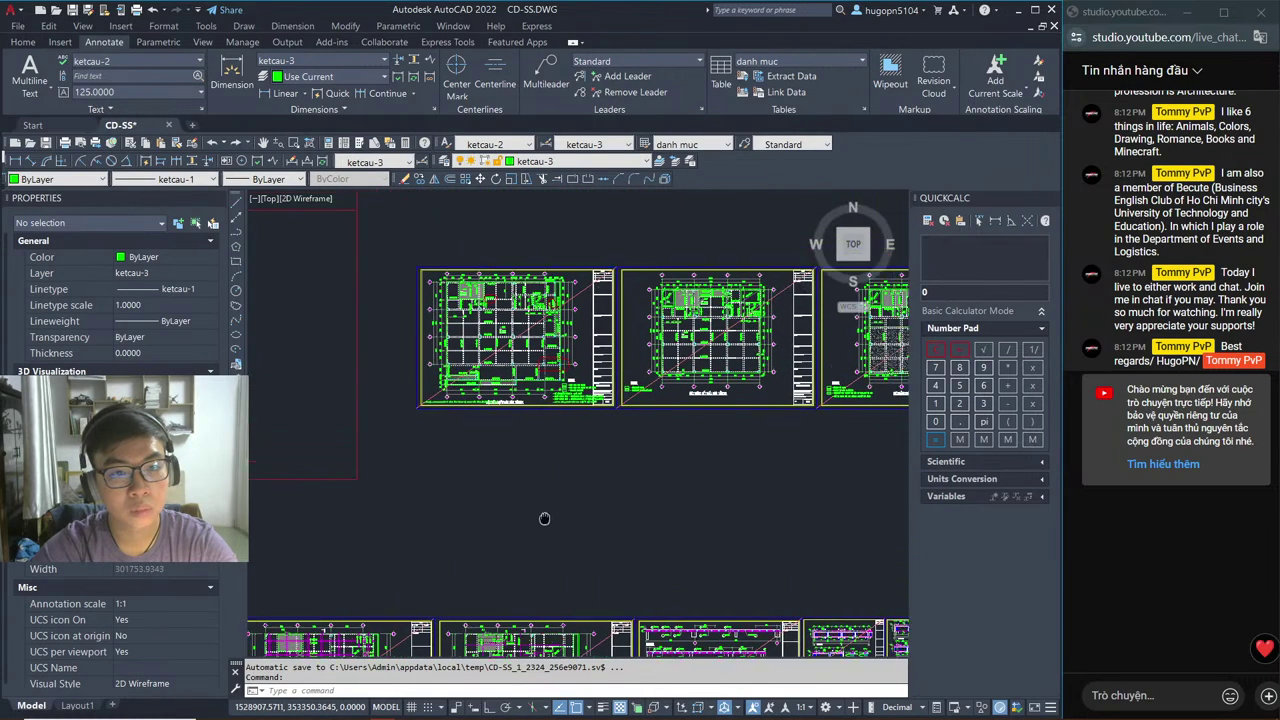
{"action": "scroll", "coordinate": [782, 292], "scroll_direction": "up", "scroll_amount": 4}
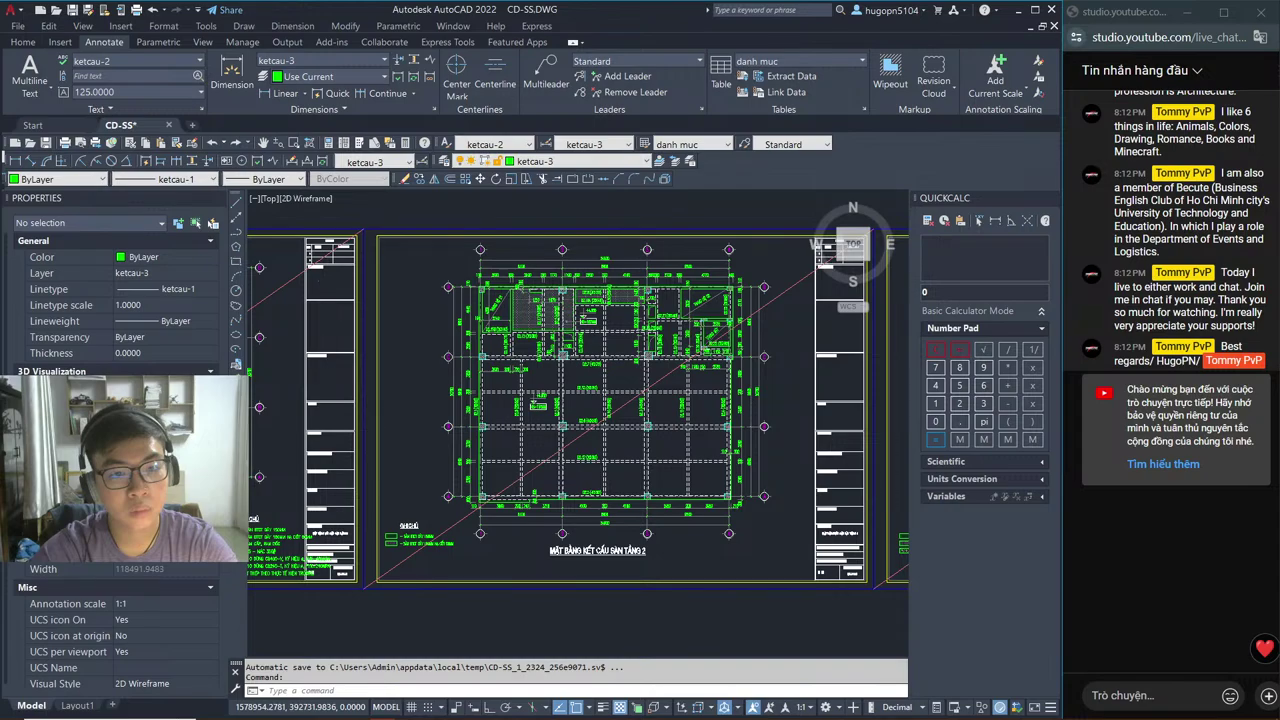
{"action": "scroll", "coordinate": [494, 296], "scroll_direction": "up", "scroll_amount": 6}
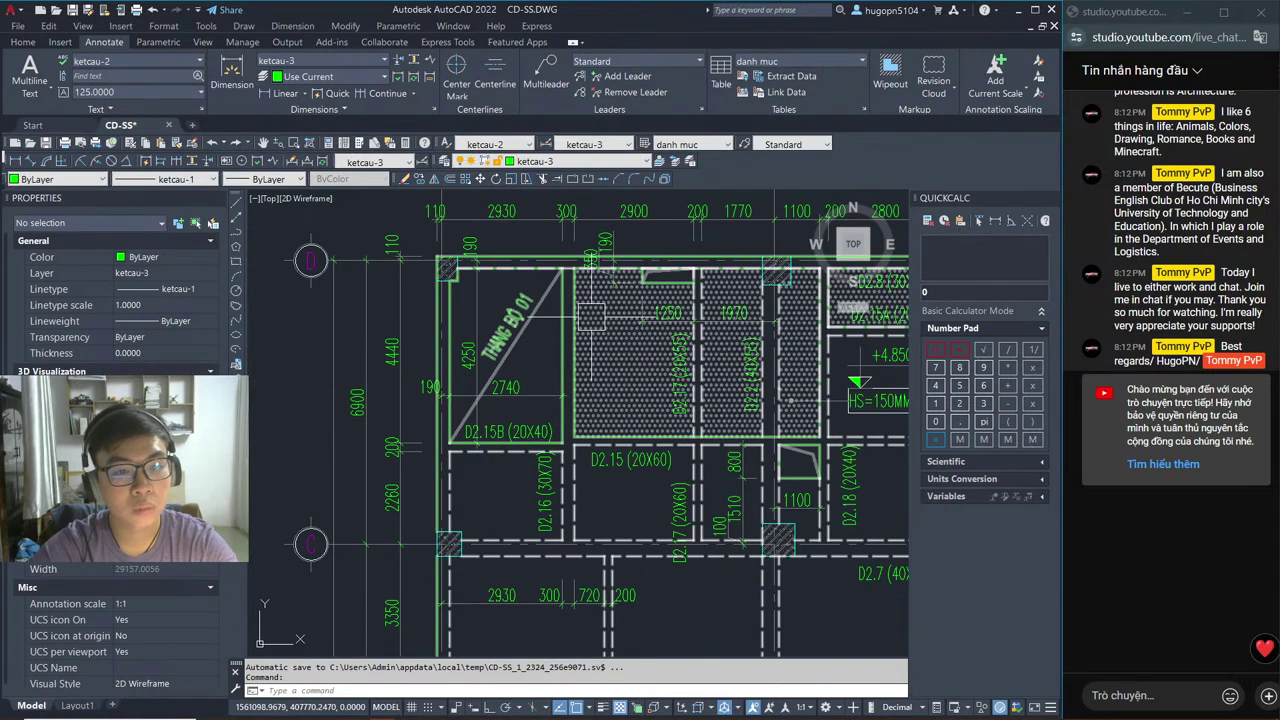
{"action": "middle_click_drag", "start_coordinate": [816, 345], "coordinate": [752, 369]}
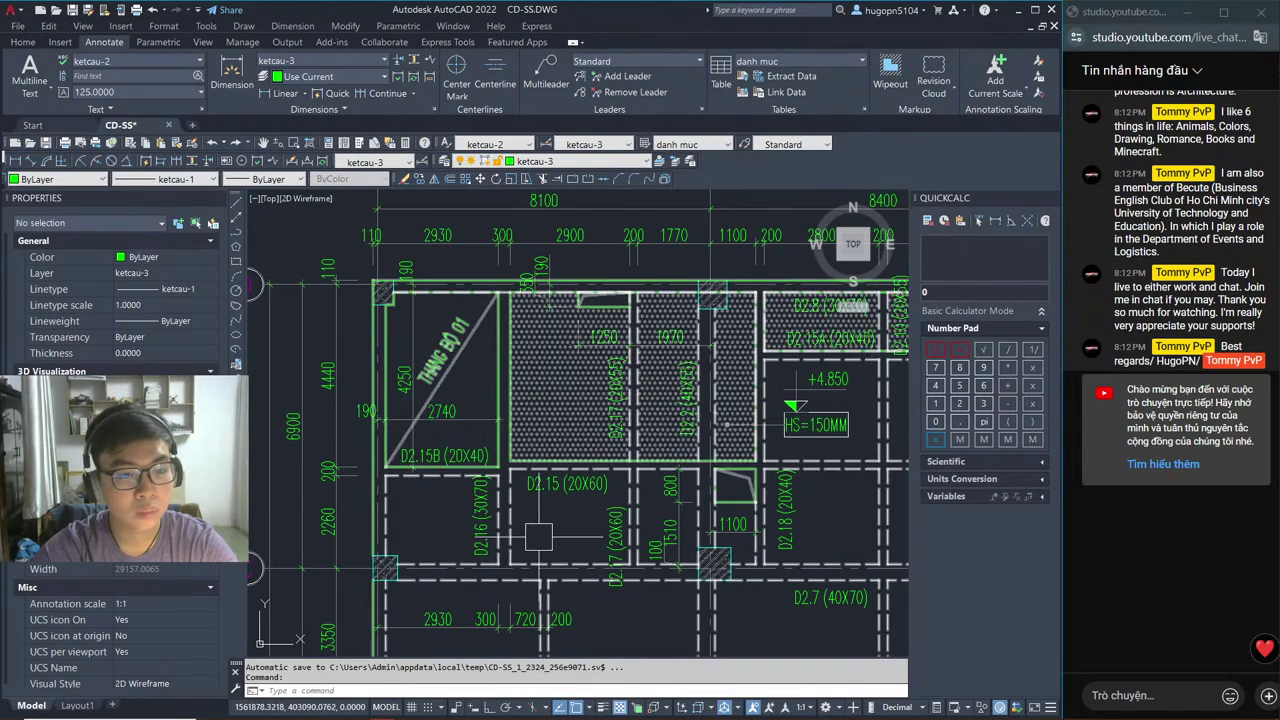
{"action": "middle_click_drag", "start_coordinate": [803, 509], "coordinate": [563, 472]}
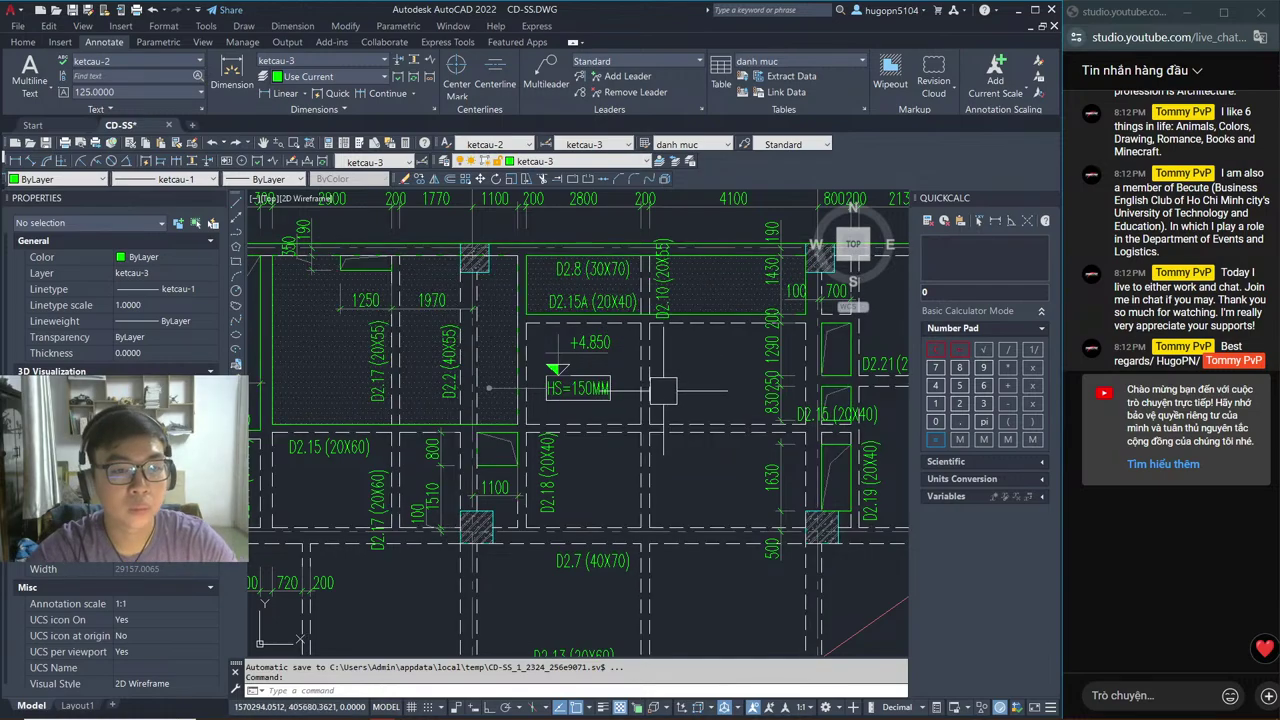
{"action": "key", "text": "alt+Tab"}
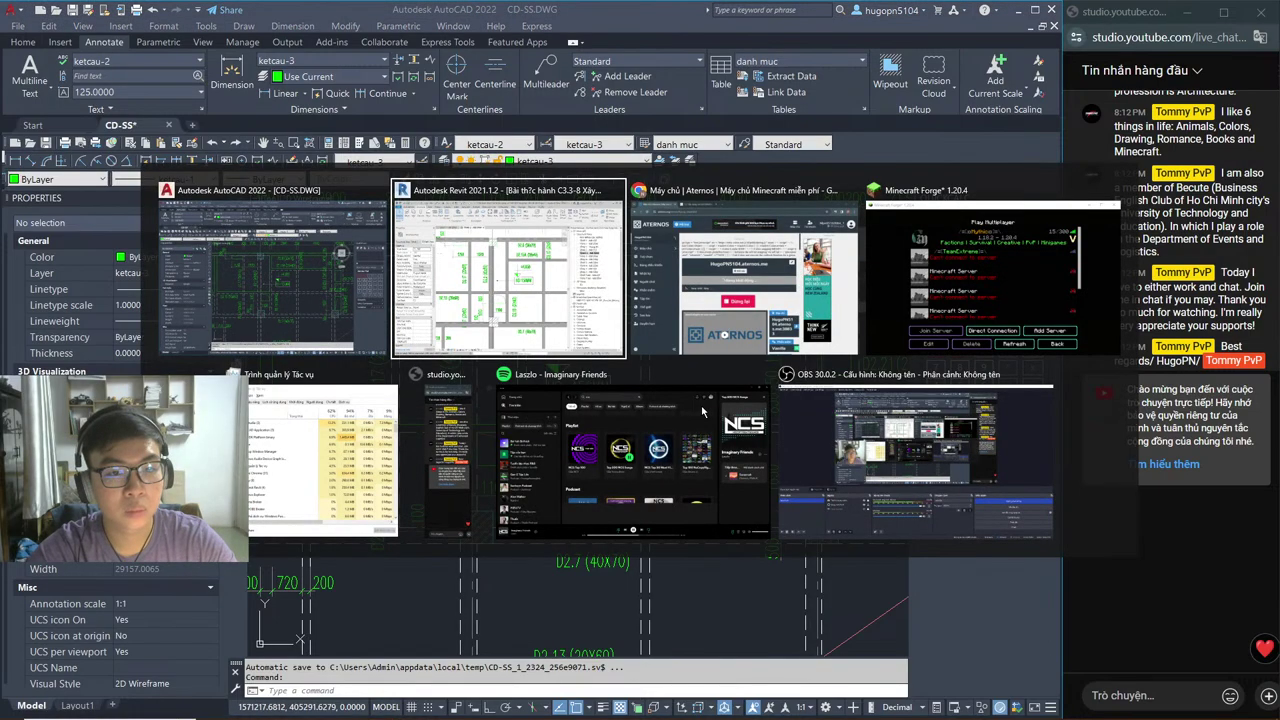
Step: Confirm on the Aternos page that the Minecraft server is starting, then go back to Revit's TẦNG 2 plan
{"action": "key", "text": "alt+Tab"}
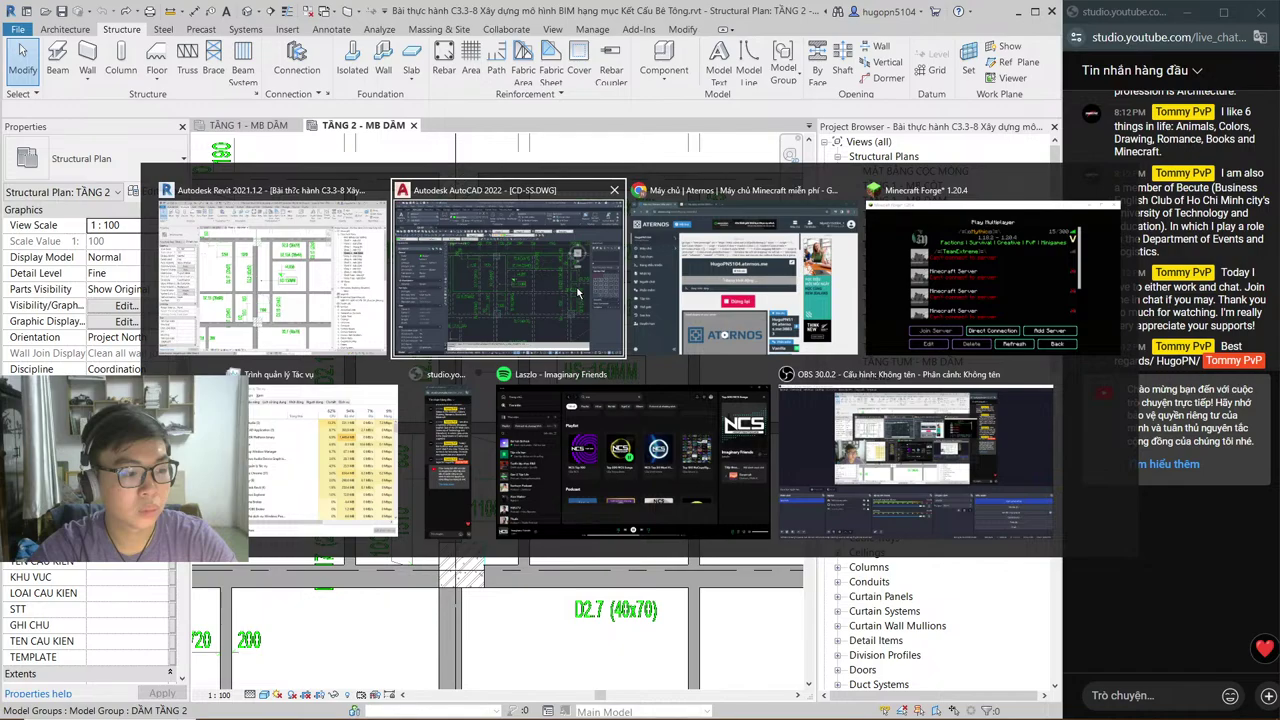
{"action": "key", "text": "alt+Tab"}
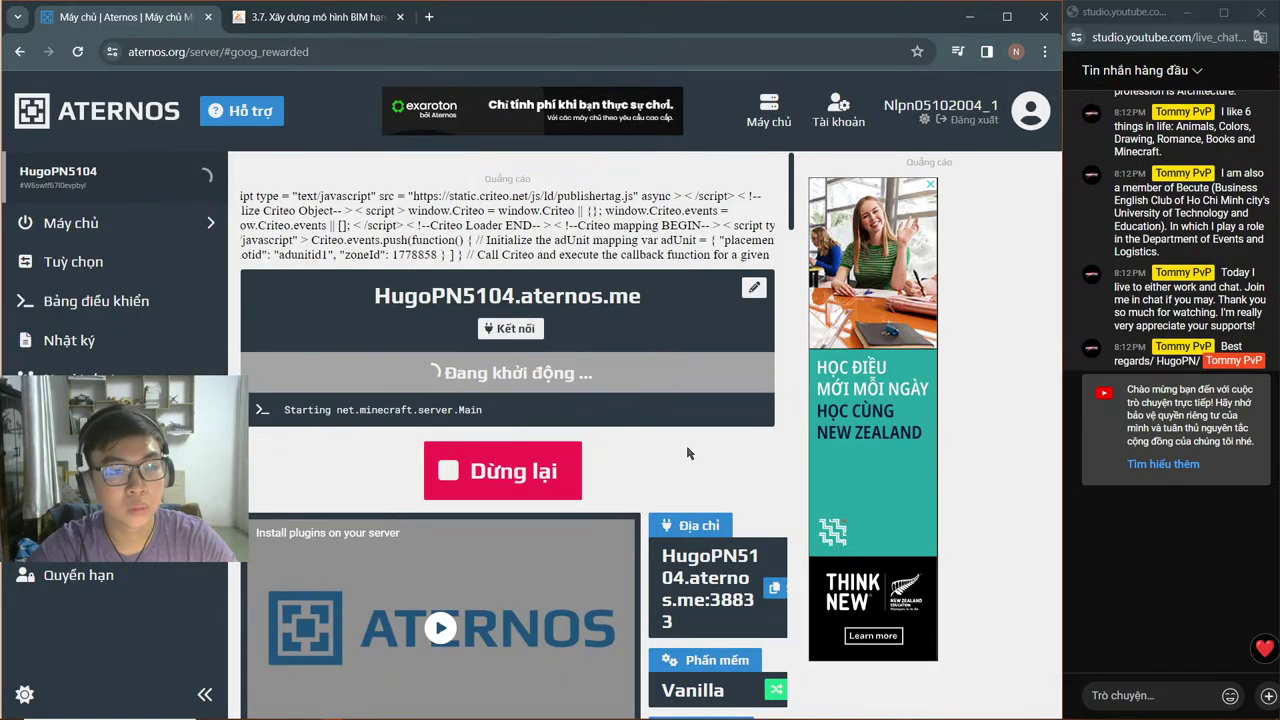
{"action": "key", "text": "alt+Tab"}
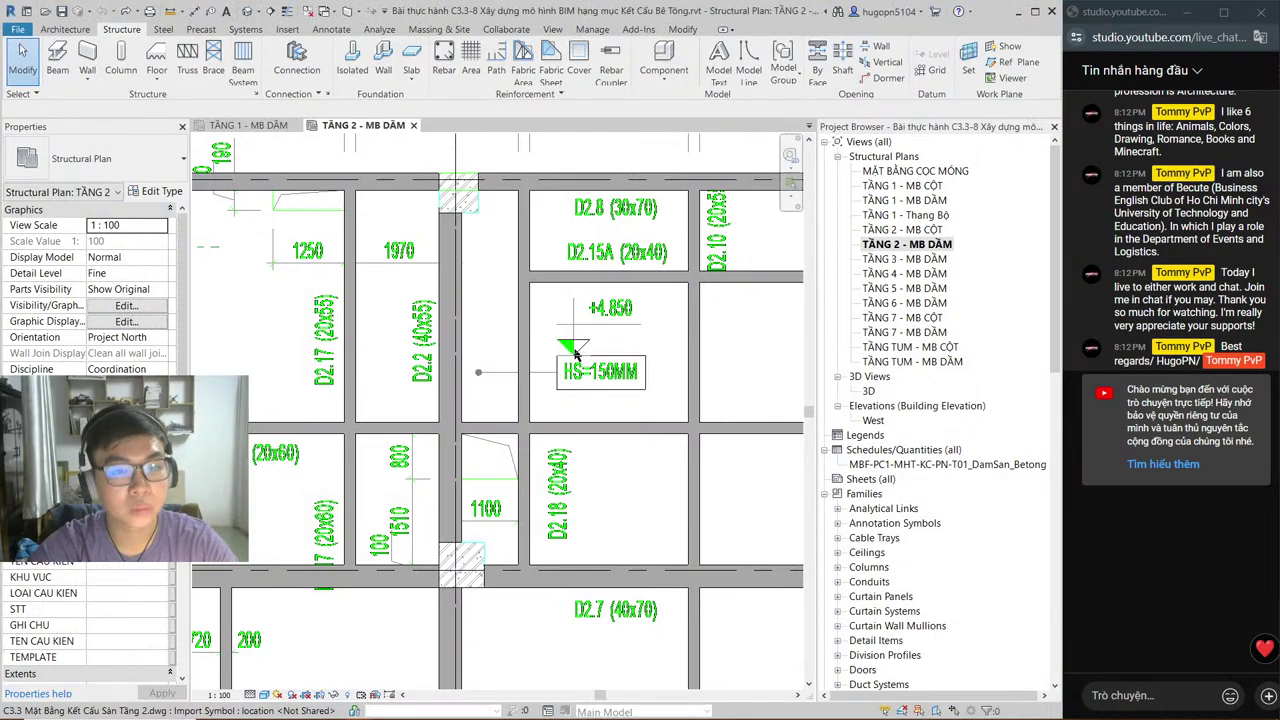
Step: Frame the stair between grids D and C, then open the 3D view from the Project Browser
{"action": "scroll", "coordinate": [576, 355], "scroll_direction": "down", "scroll_amount": 3}
{"action": "scroll", "coordinate": [475, 298], "scroll_direction": "up", "scroll_amount": 3}
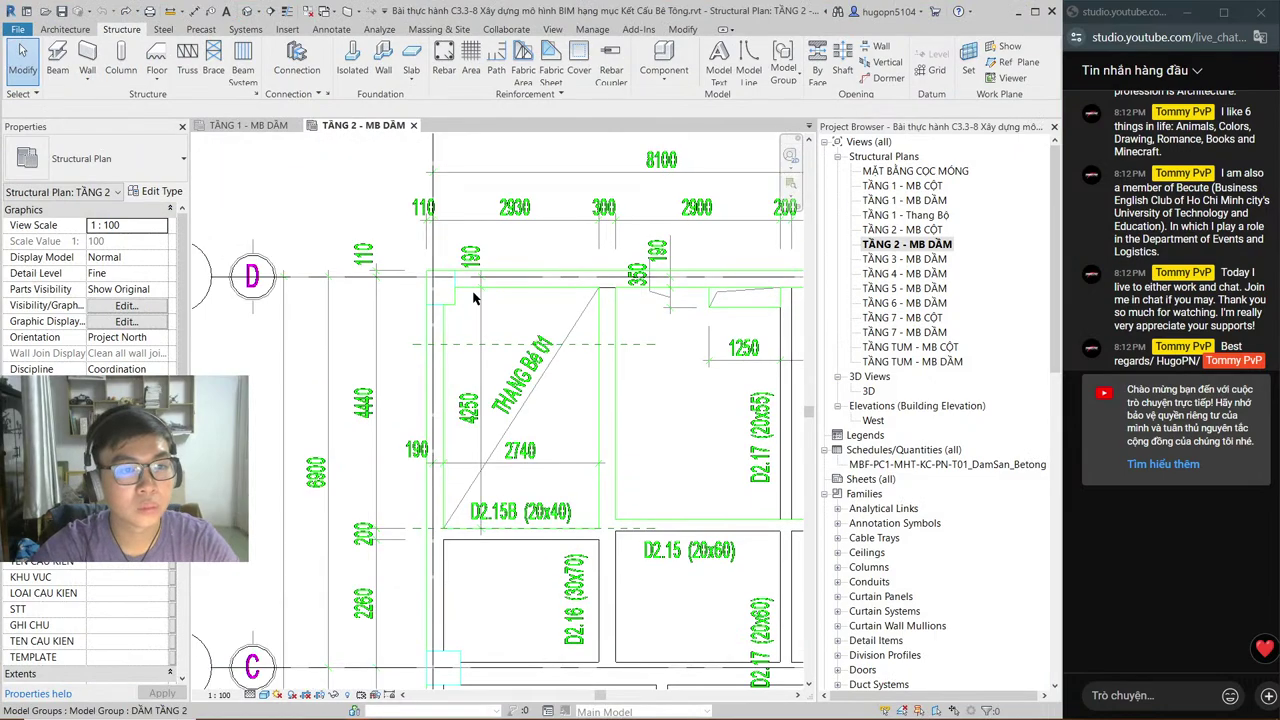
{"action": "middle_click_drag", "start_coordinate": [475, 298], "coordinate": [449, 300]}
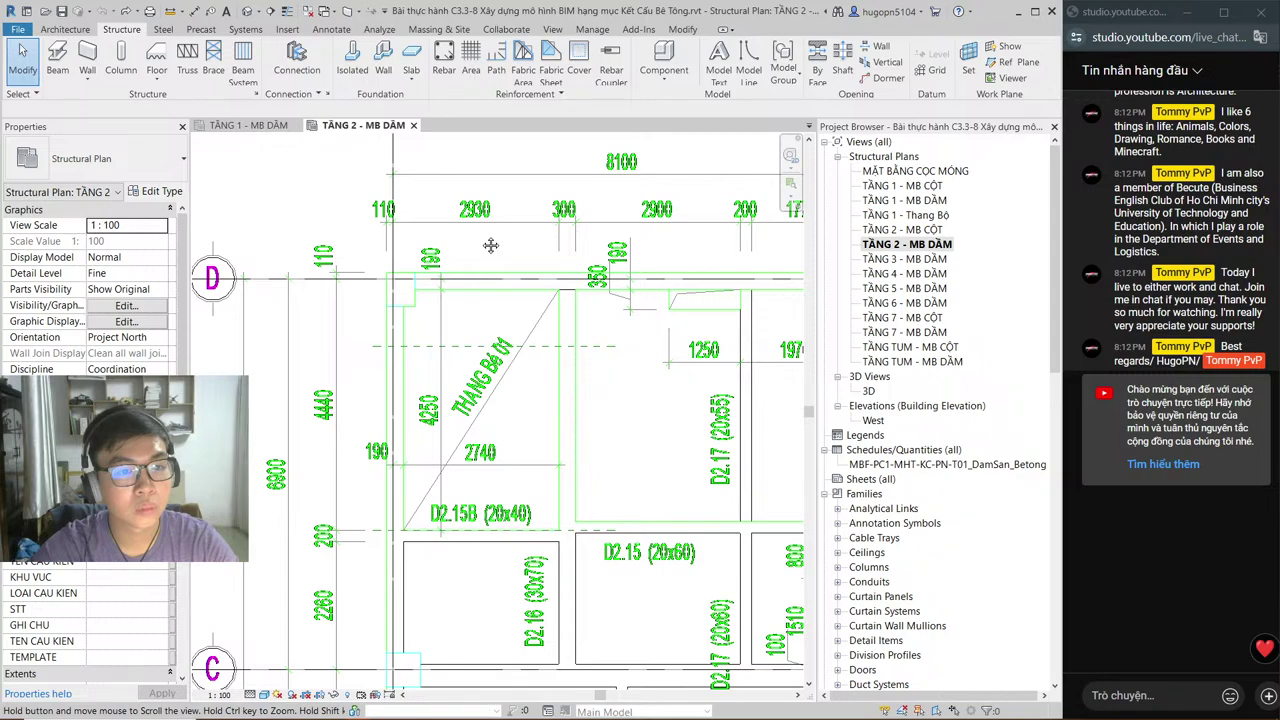
{"action": "middle_click_drag", "start_coordinate": [490, 245], "coordinate": [488, 245]}
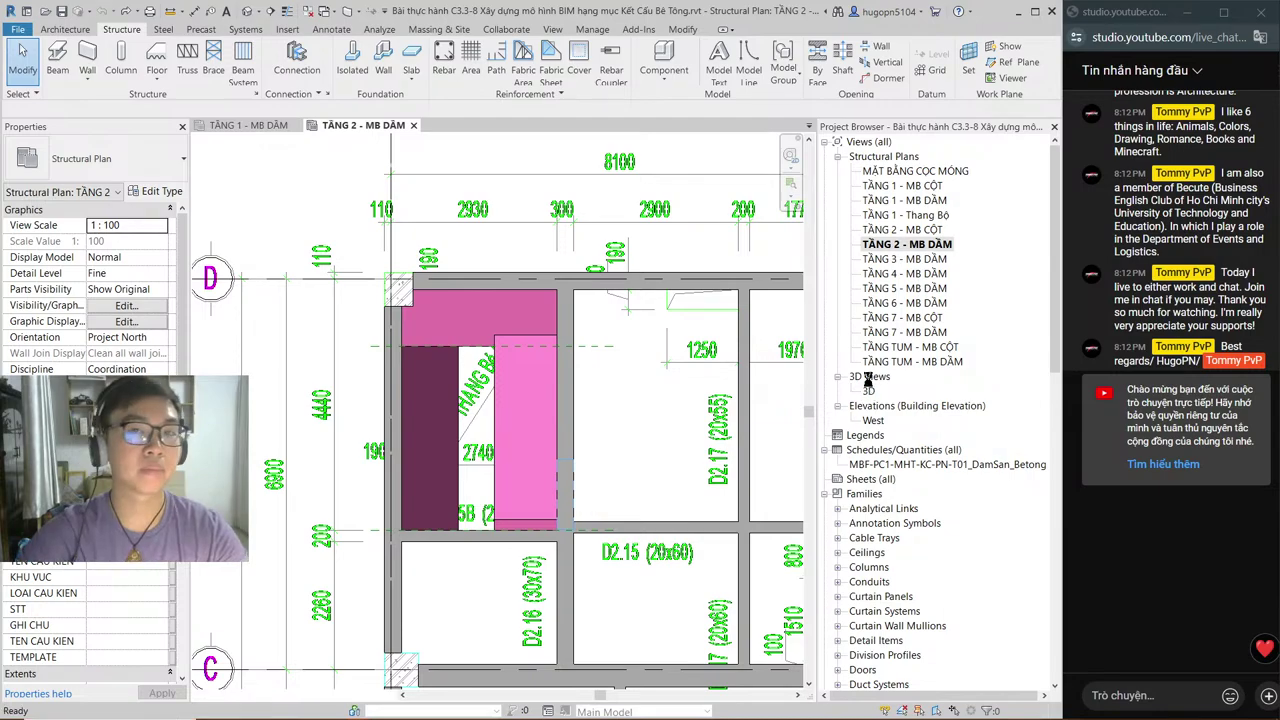
{"action": "double_click", "coordinate": [868, 390]}
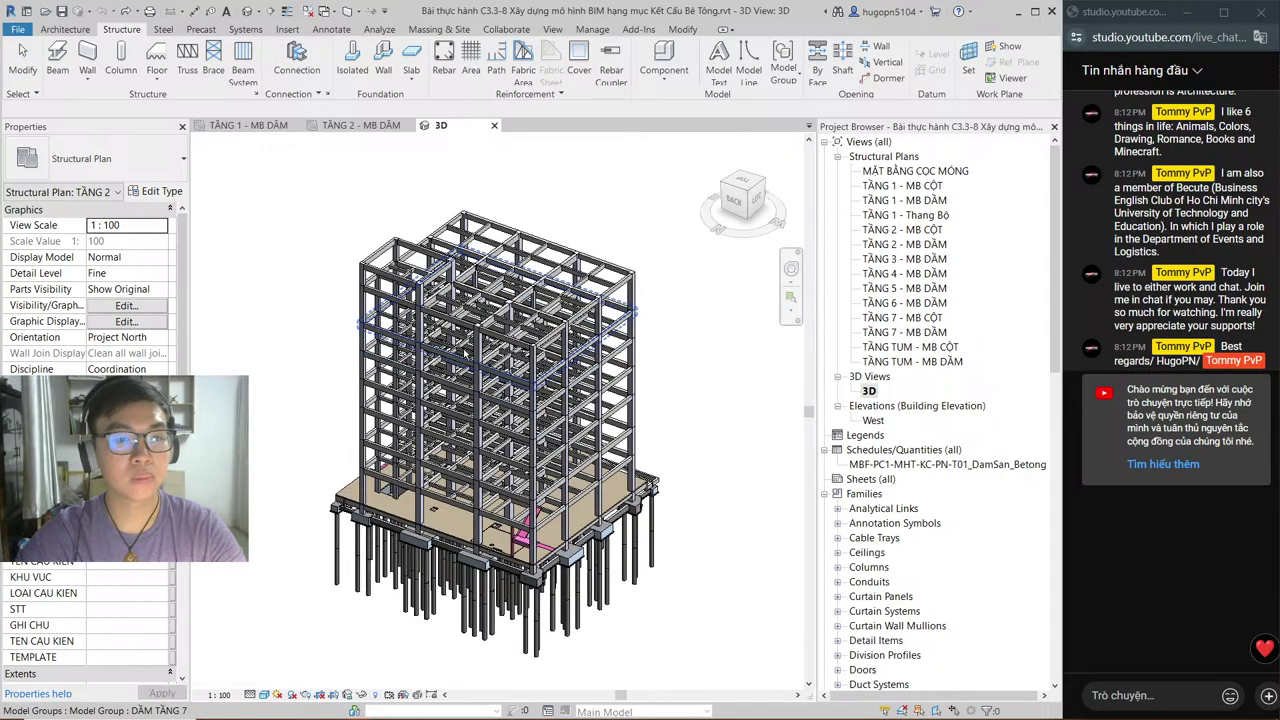
Step: Zoom and pan the 3D frame to inspect the slab, stair and pile footings, then return to TẦNG 2 - MB DẦM
{"action": "scroll", "coordinate": [537, 560], "scroll_direction": "up", "scroll_amount": 5}
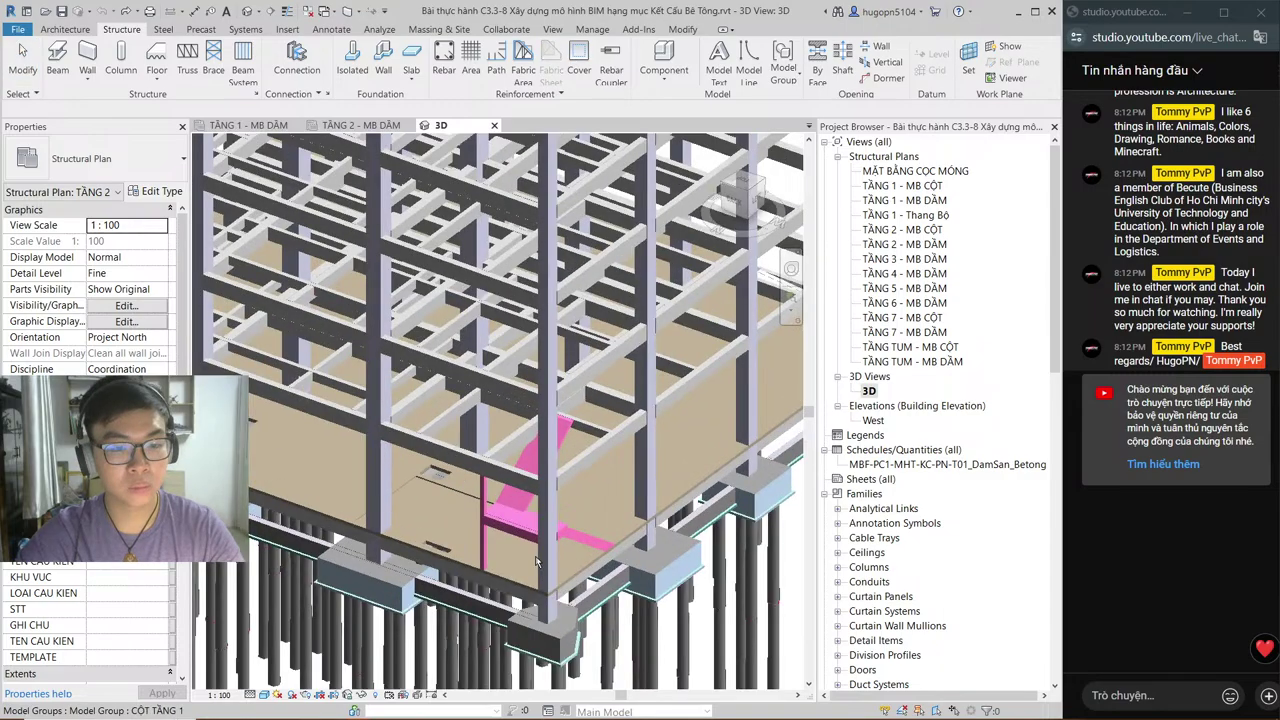
{"action": "middle_click_drag", "start_coordinate": [537, 560], "coordinate": [621, 455]}
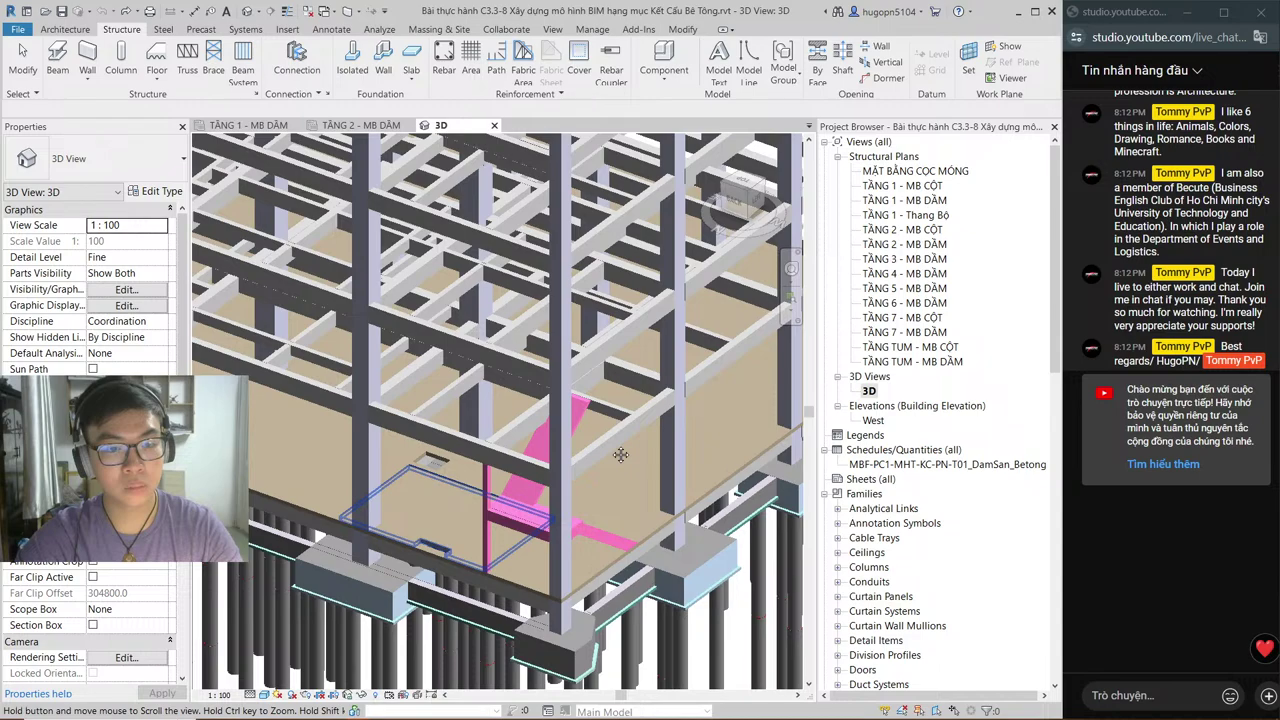
{"action": "scroll", "coordinate": [621, 455], "scroll_direction": "down", "scroll_amount": 5}
{"action": "scroll", "coordinate": [587, 421], "scroll_direction": "up", "scroll_amount": 4}
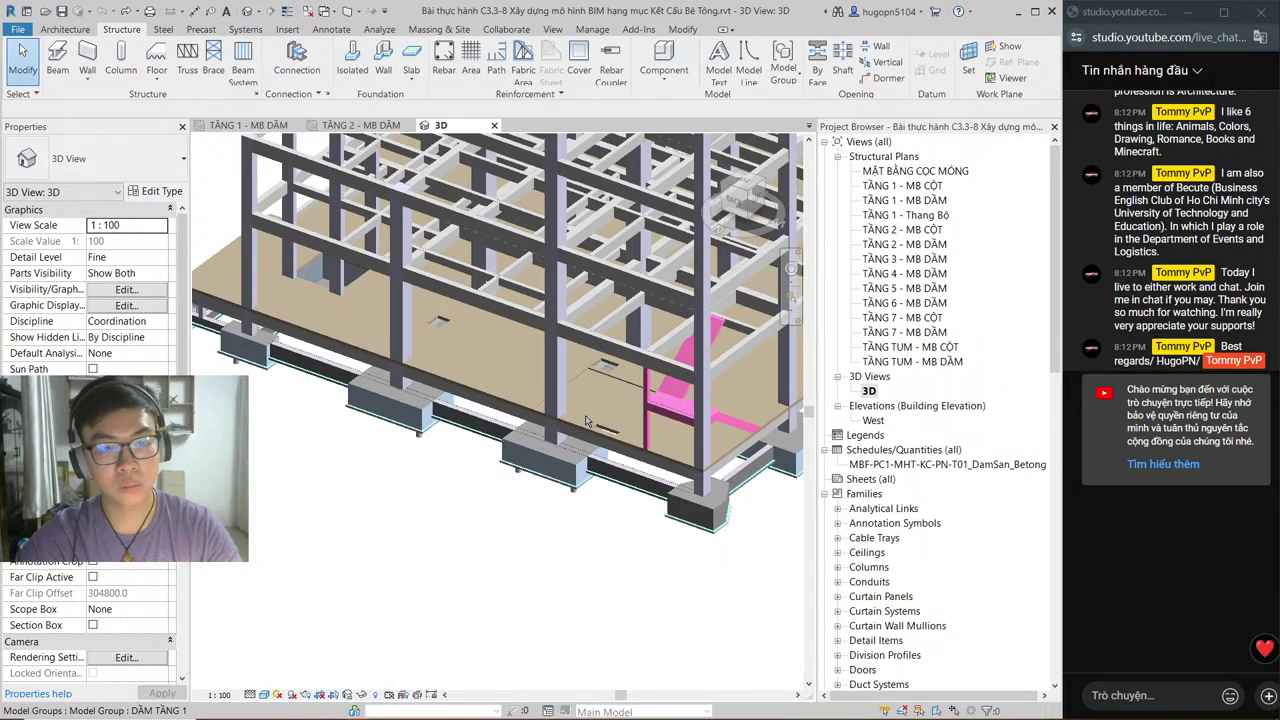
{"action": "scroll", "coordinate": [587, 421], "scroll_direction": "up", "scroll_amount": 4}
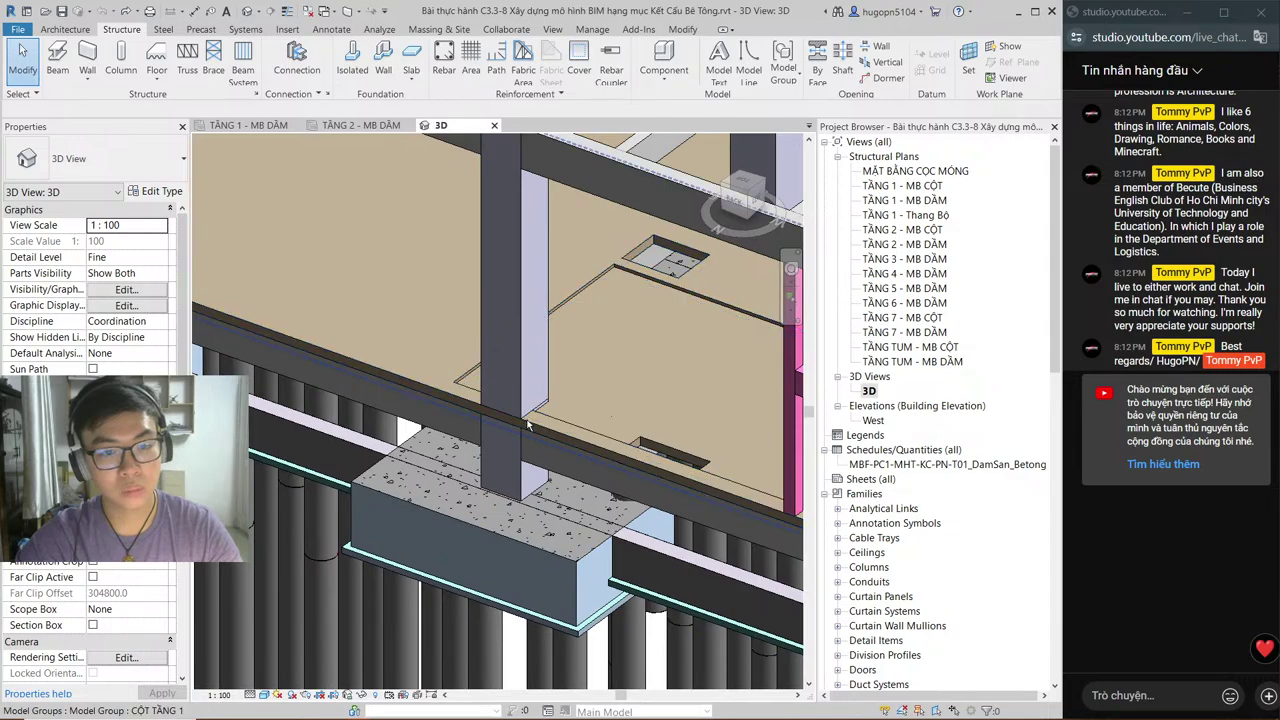
{"action": "middle_click_drag", "start_coordinate": [528, 425], "coordinate": [505, 393]}
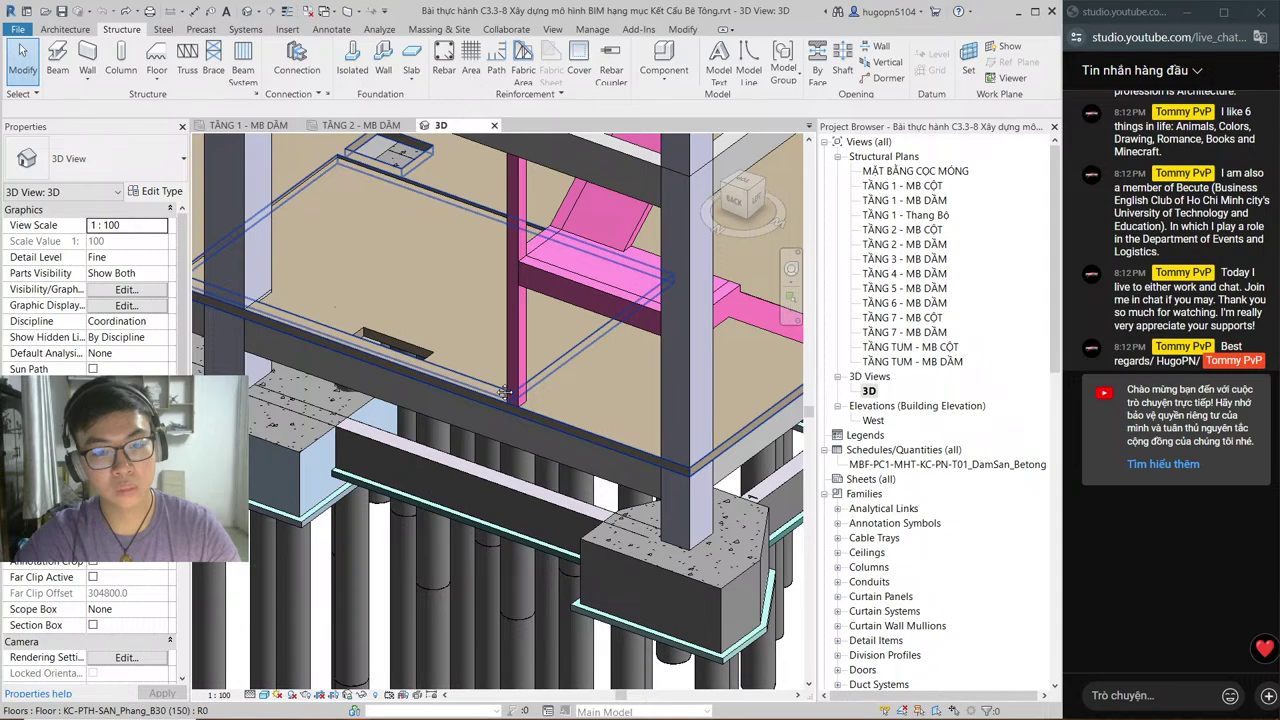
{"action": "scroll", "coordinate": [505, 393], "scroll_direction": "up", "scroll_amount": 5}
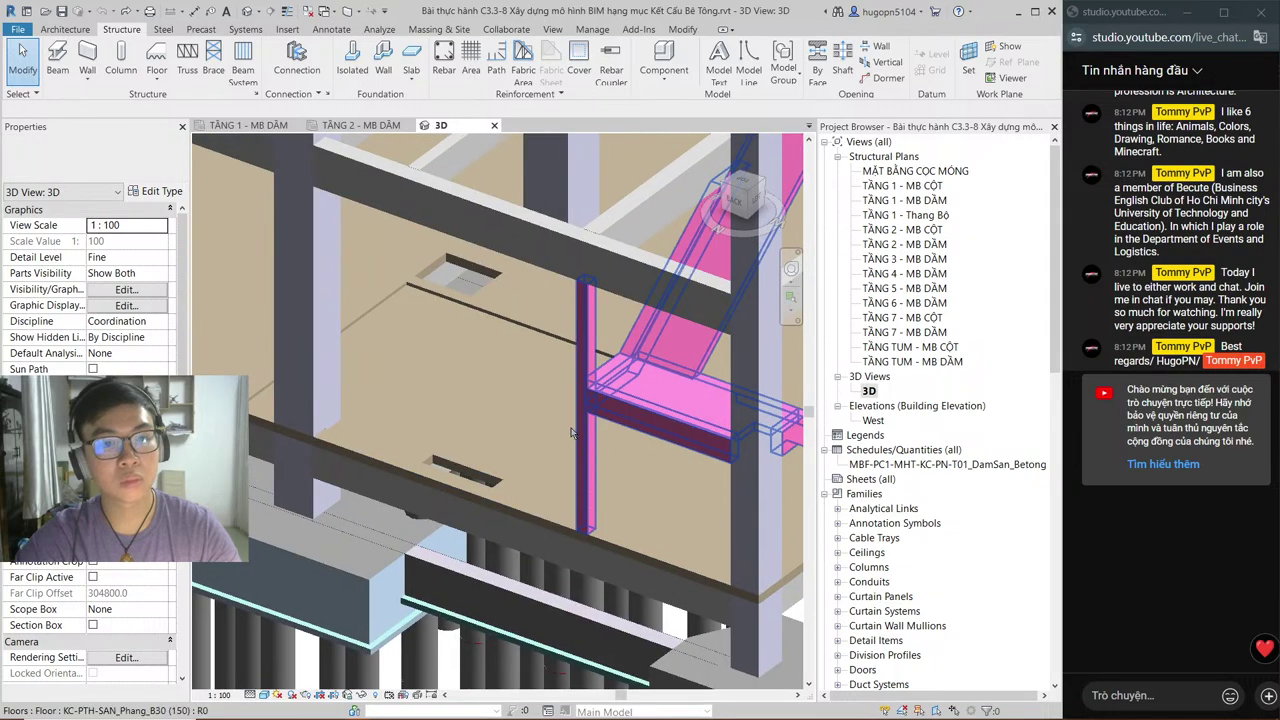
{"action": "key", "text": "ctrl+Tab"}
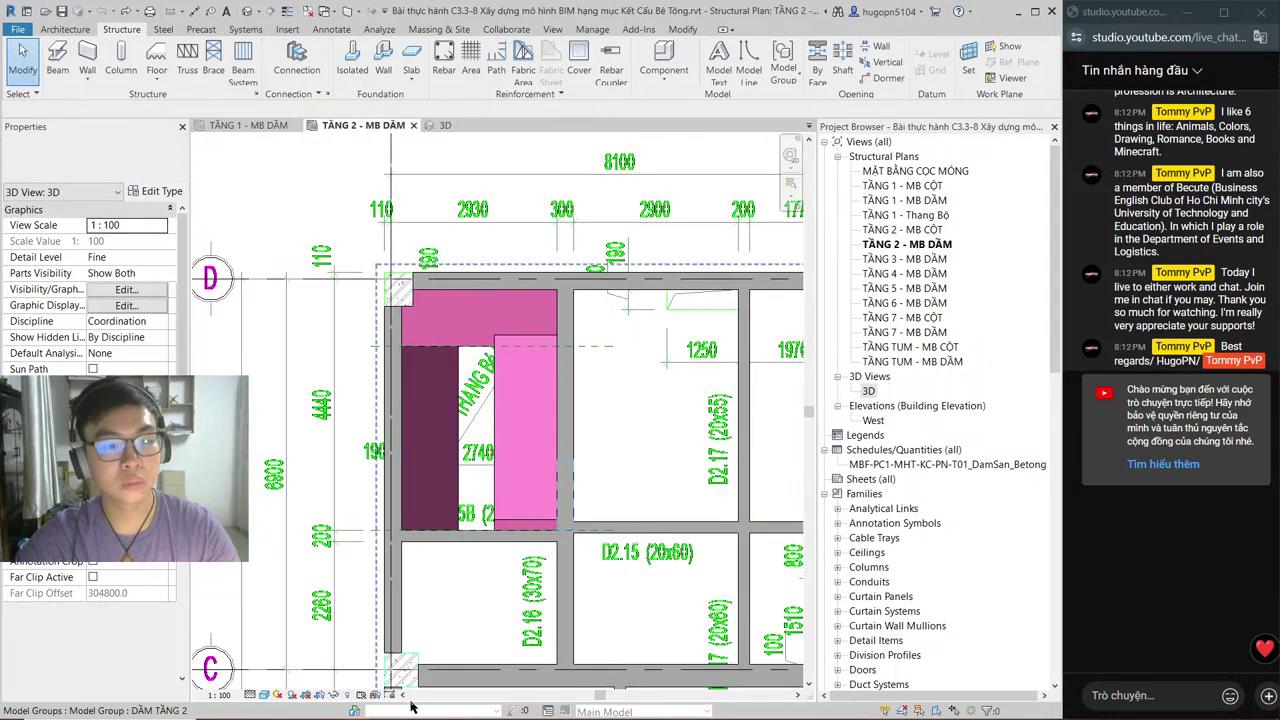
Step: Refresh the Minecraft server list and join the multiplayer server, opening Task Manager while it loads
{"action": "key", "text": "alt+Tab"}
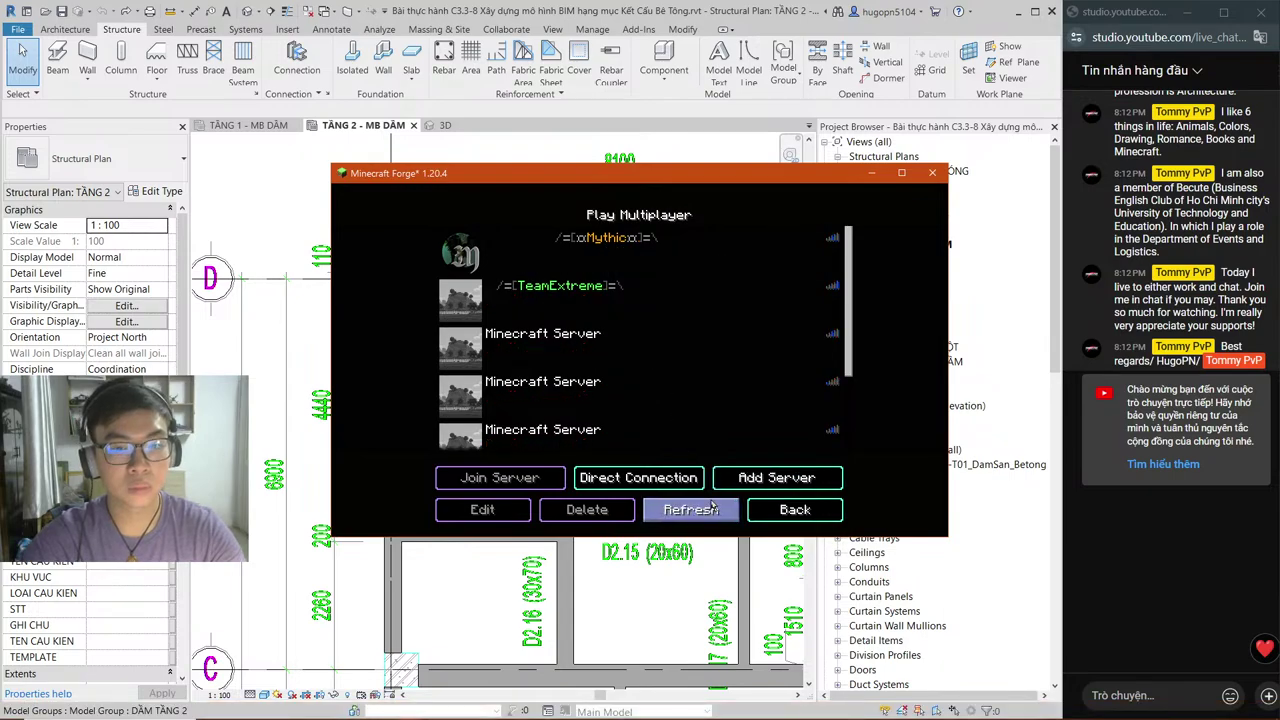
{"action": "left_click", "coordinate": [712, 509]}
{"action": "double_click", "coordinate": [475, 386]}
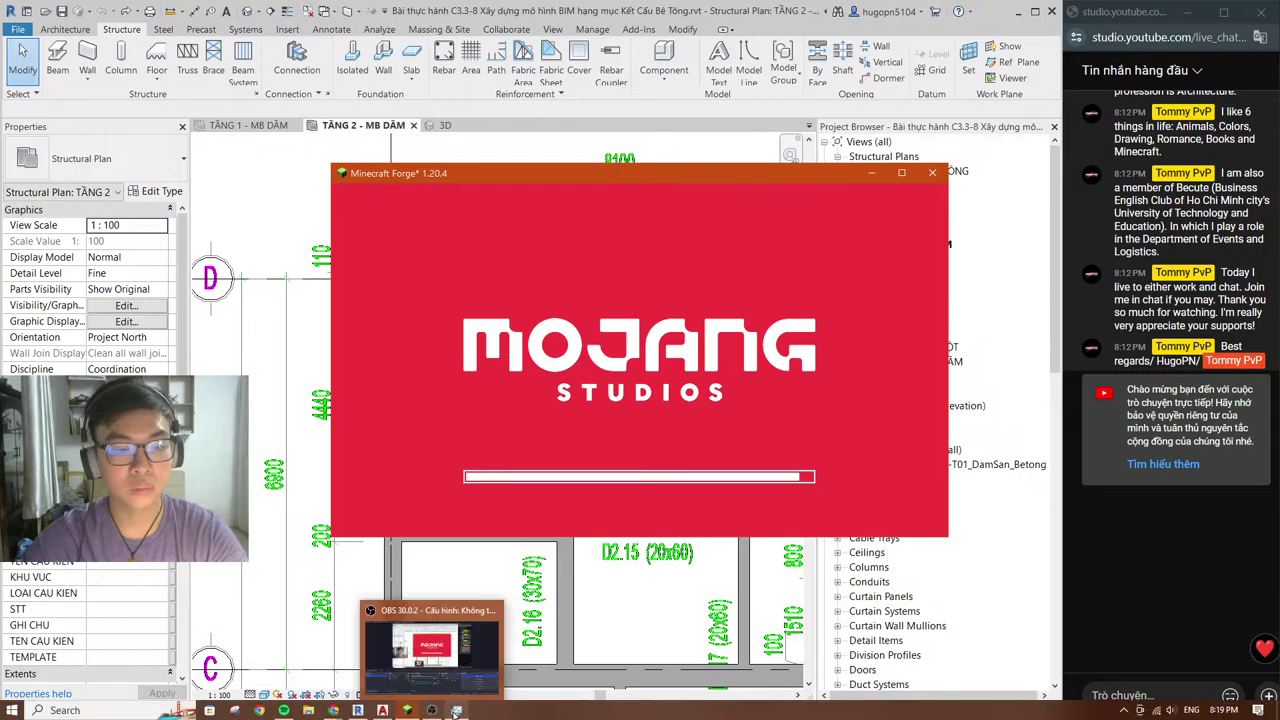
{"action": "left_click", "coordinate": [455, 711]}
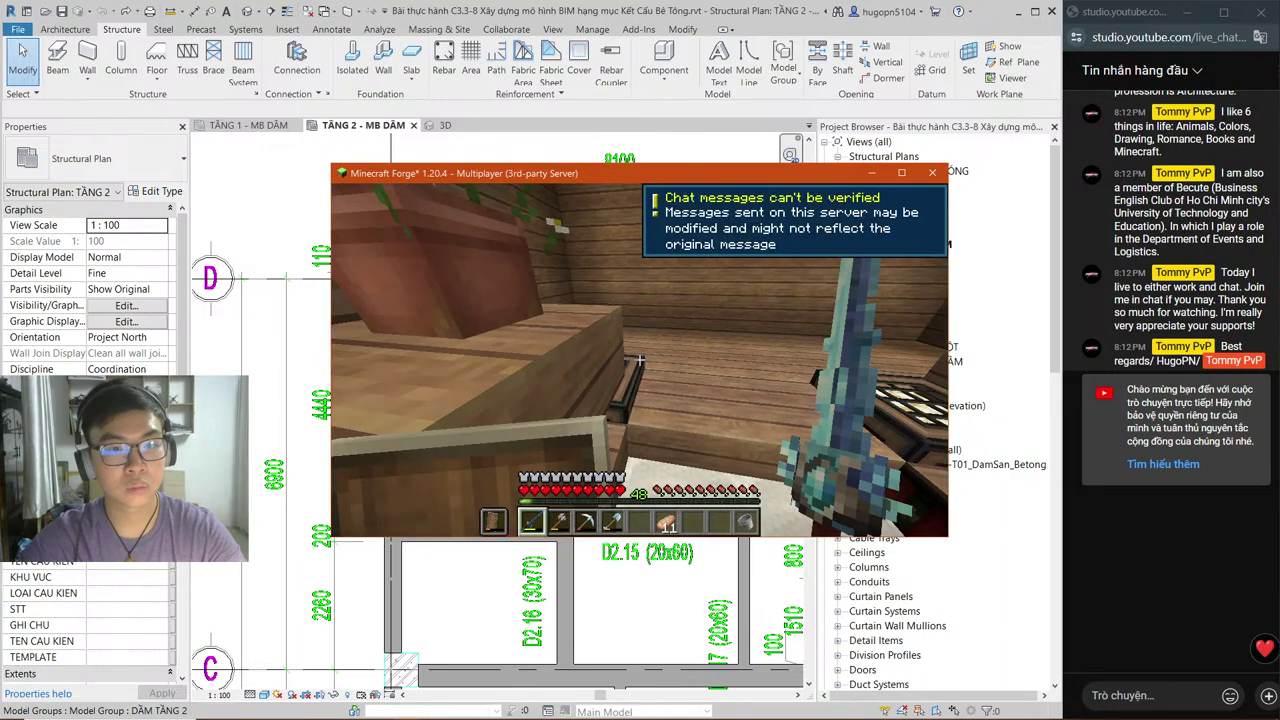
Step: Walk forward with the debug overlay shown, reload all chunks with F3+A, then open the game menu
{"action": "key", "text": "F3"}
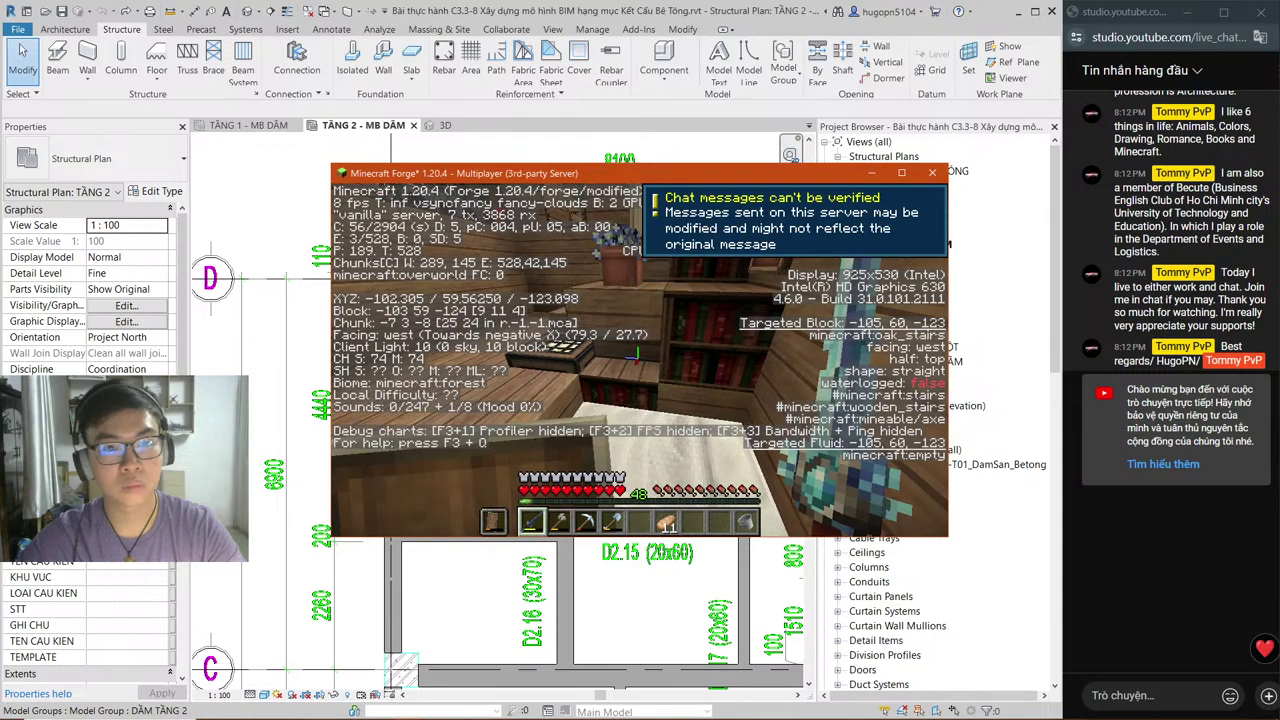
{"action": "key", "text": "w"}
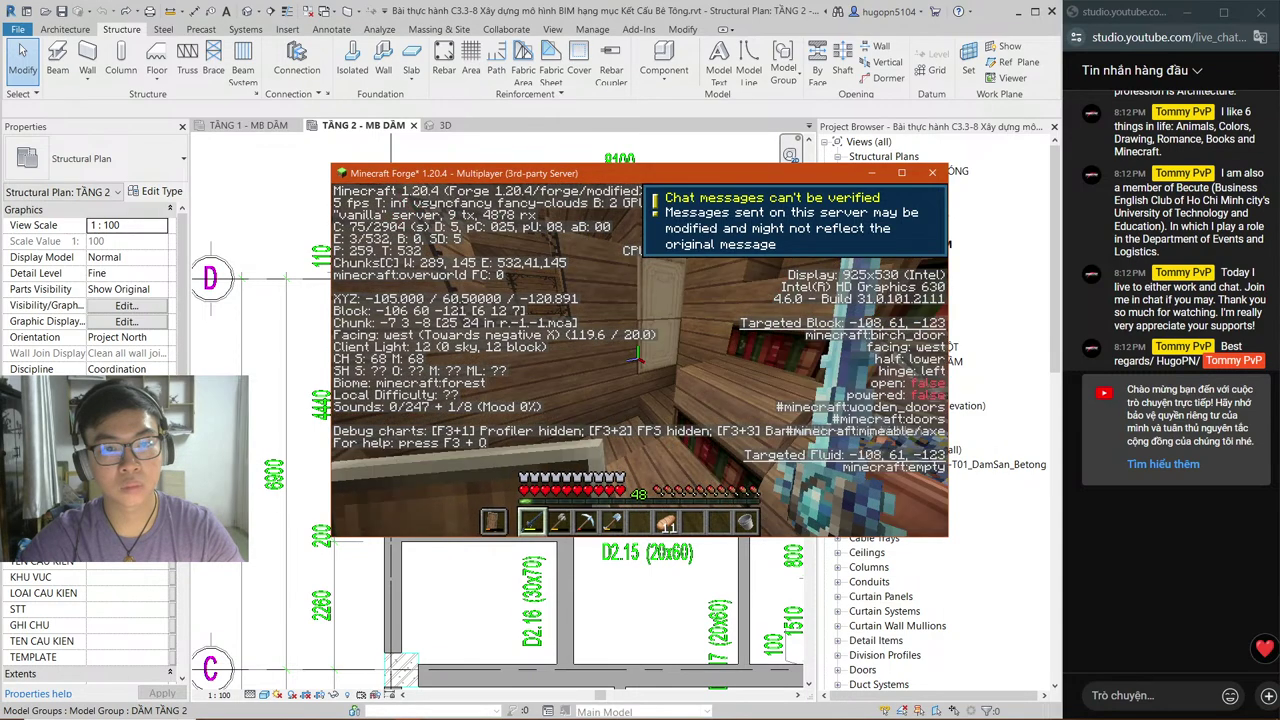
{"action": "key", "text": "w"}
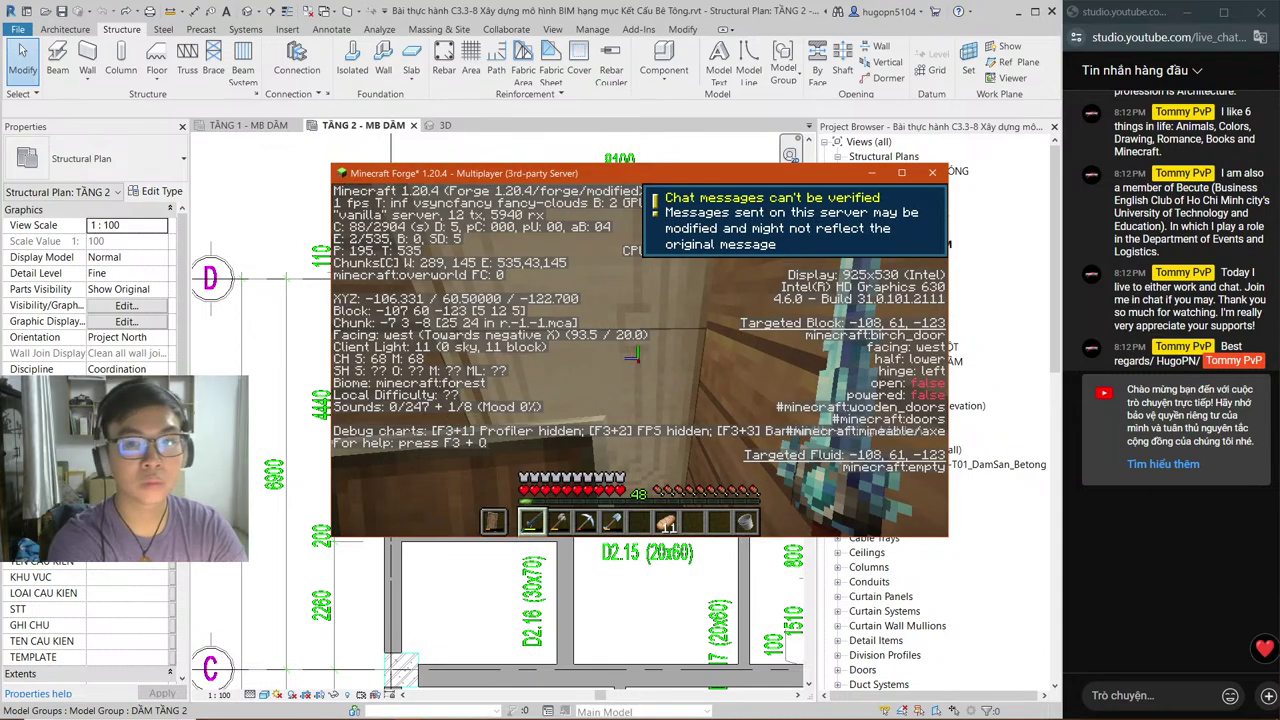
{"action": "key", "text": "F3+a"}
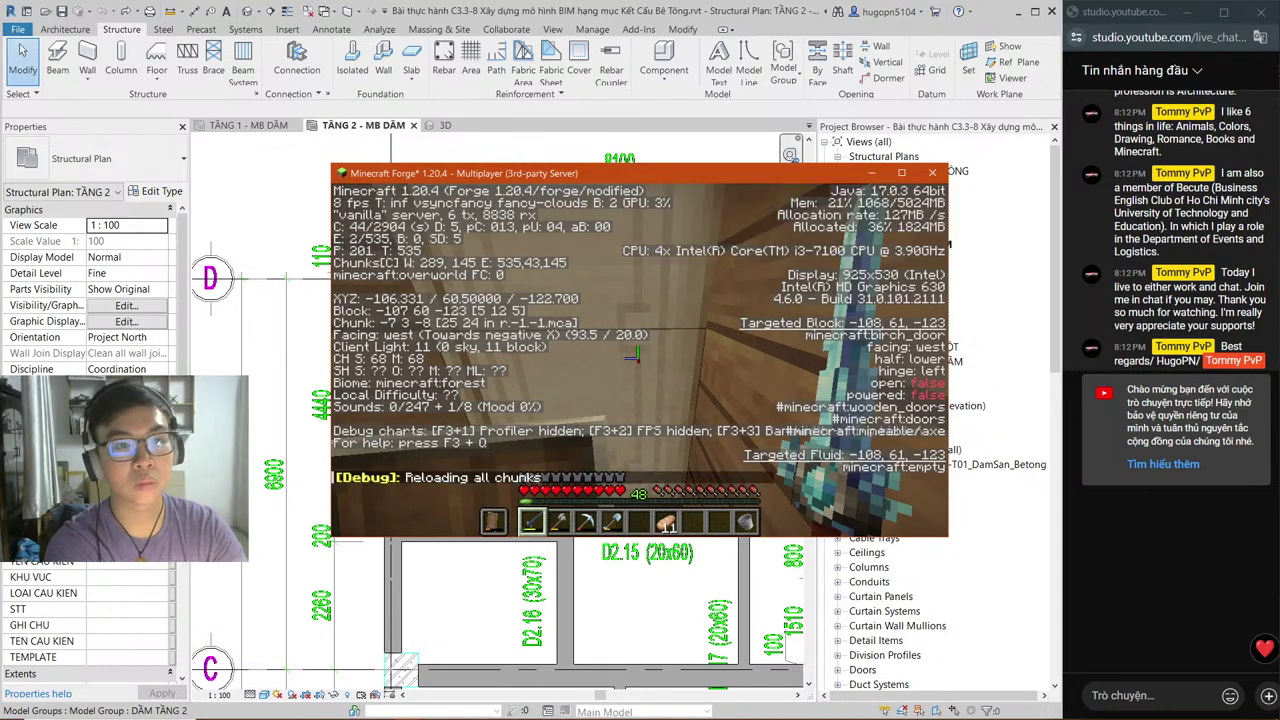
{"action": "key", "text": "F3"}
{"action": "key", "text": "Escape"}
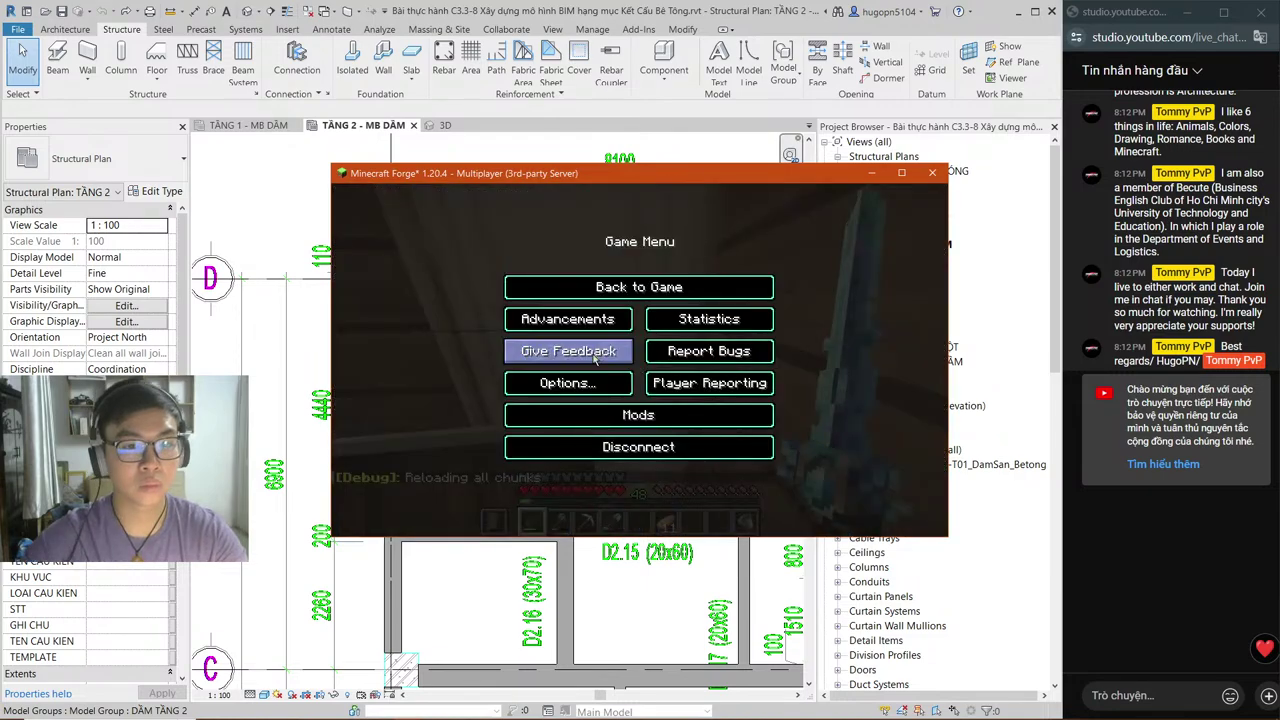
Step: Lower Minecraft's render distance to 9 chunks and resume play
{"action": "left_click", "coordinate": [567, 383]}
{"action": "left_click", "coordinate": [531, 344]}
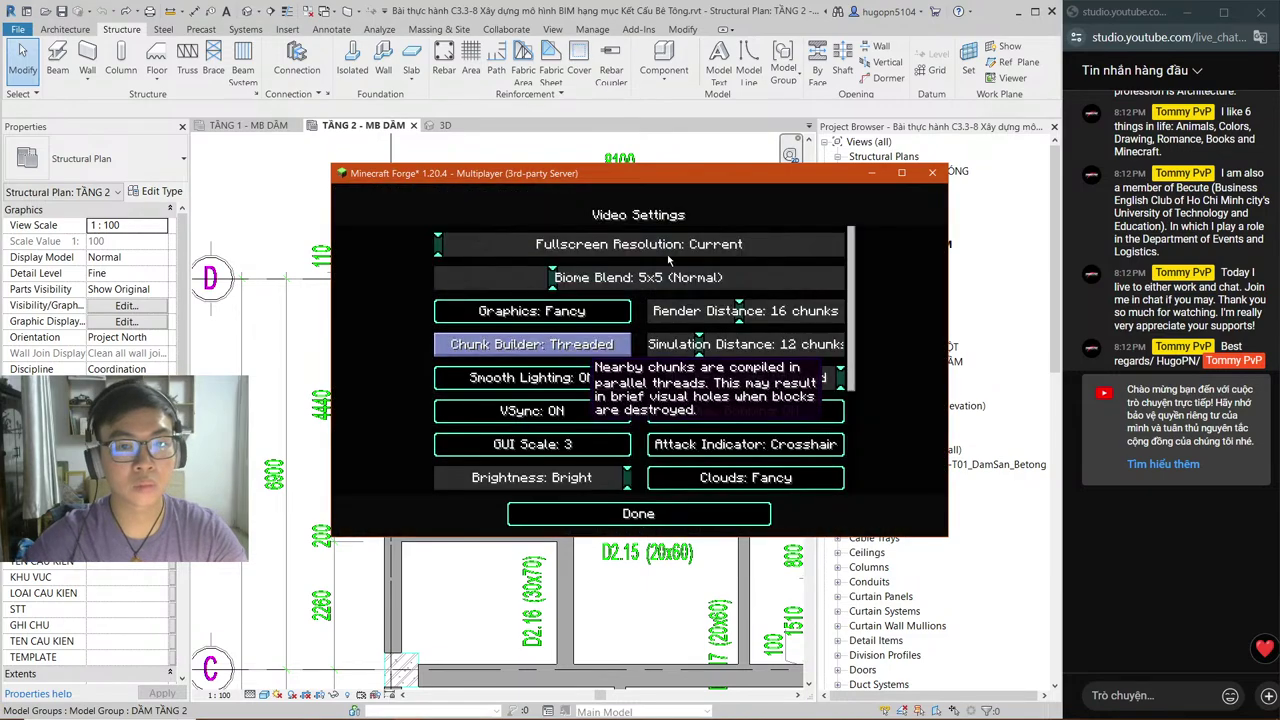
{"action": "left_click", "coordinate": [699, 316]}
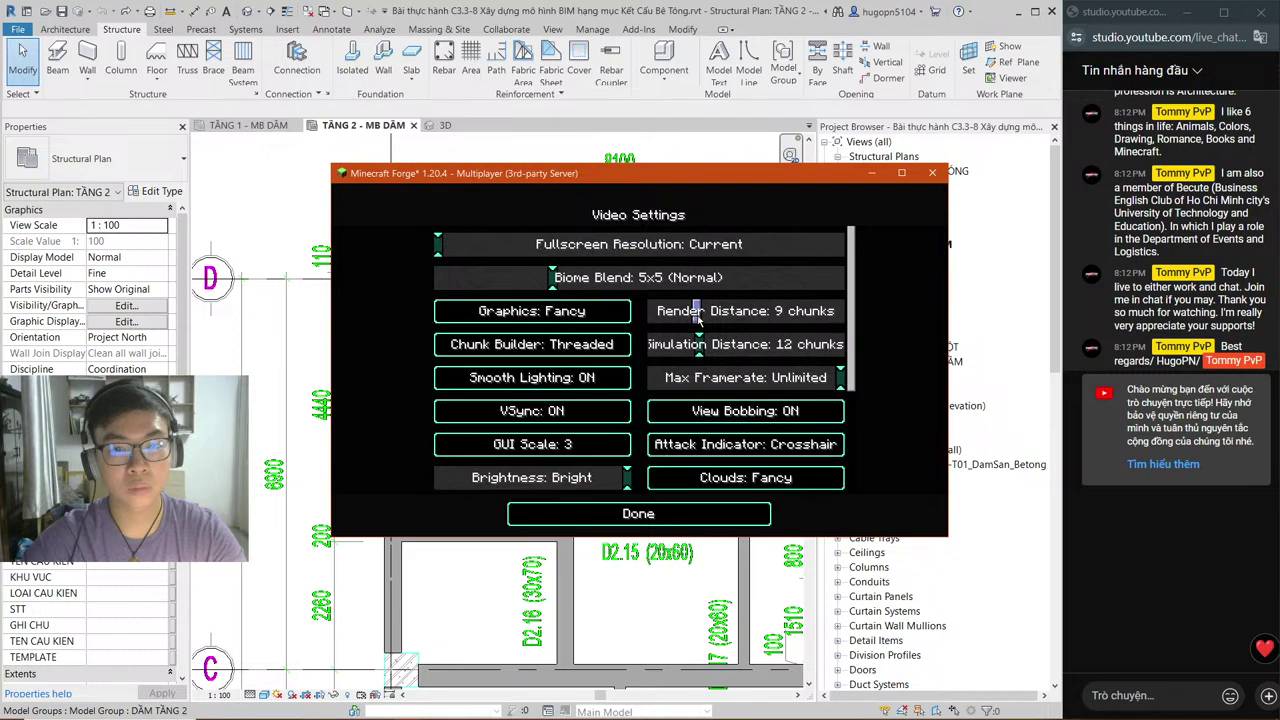
{"action": "key", "text": "Escape"}
{"action": "key", "text": "Escape"}
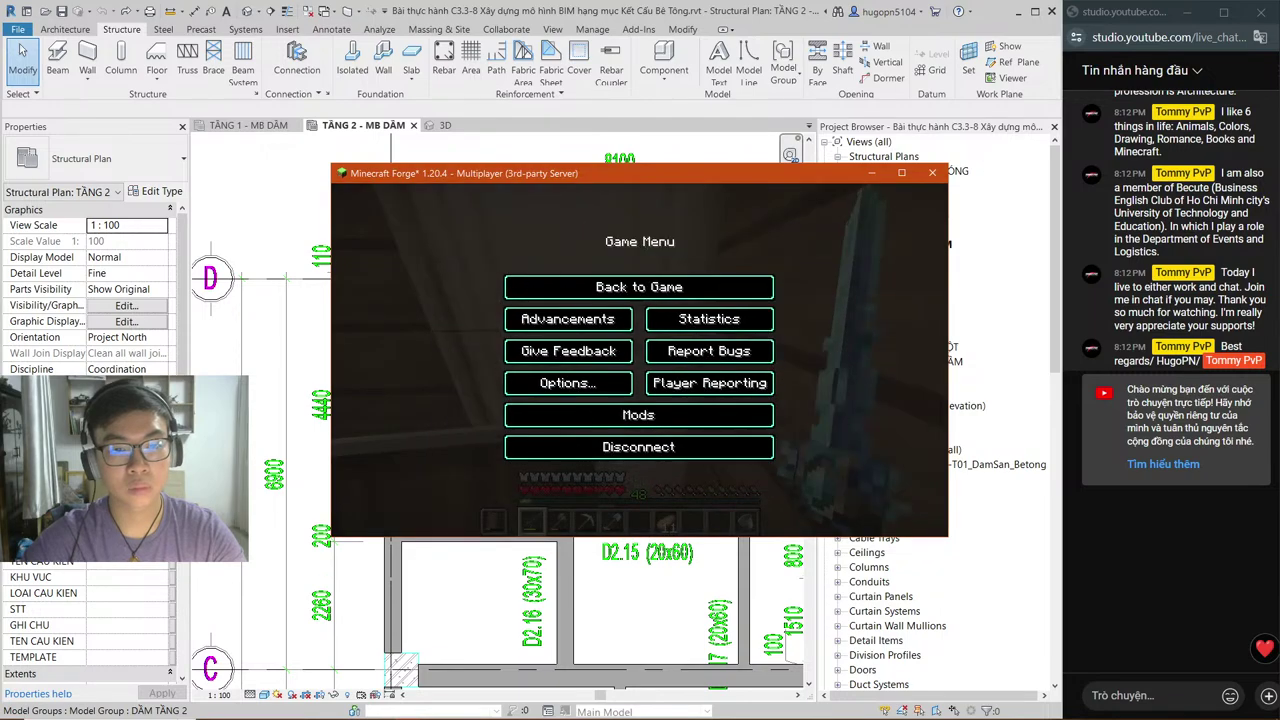
{"action": "key", "text": "Escape"}
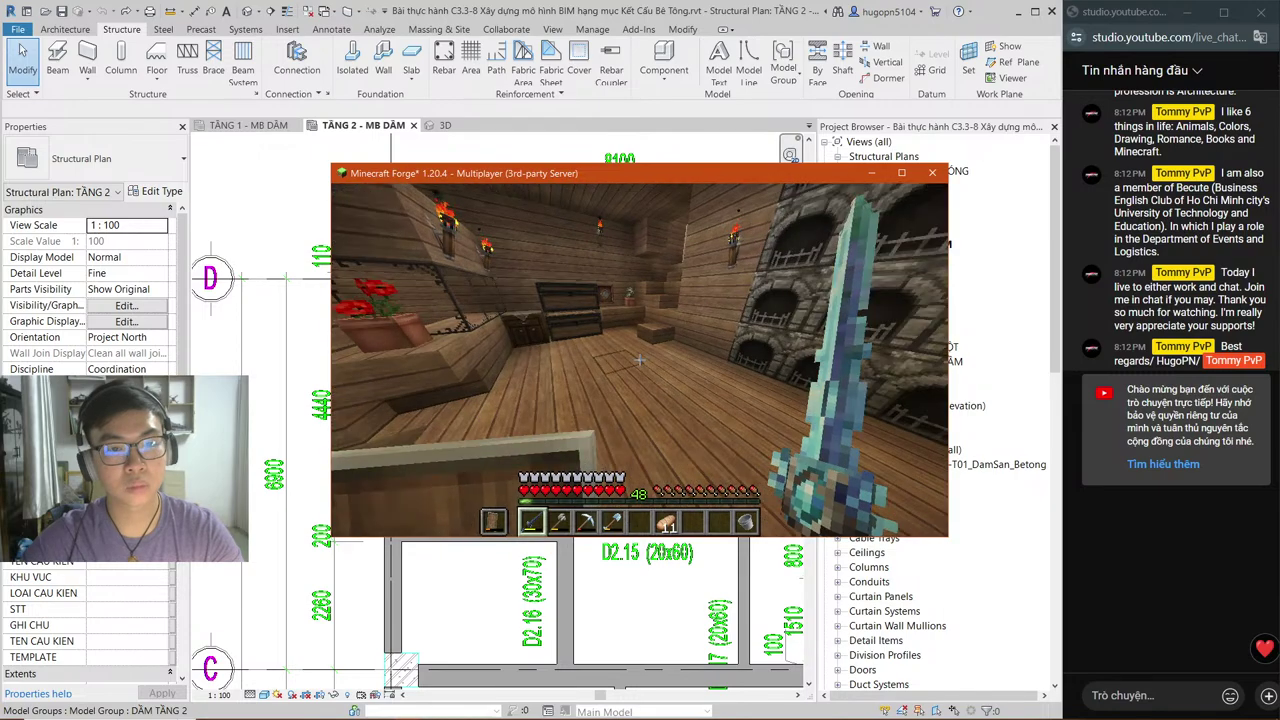
Step: Check the inventory, then drop render distance to 2 chunks, save, and resume the game
{"action": "key", "text": "e"}
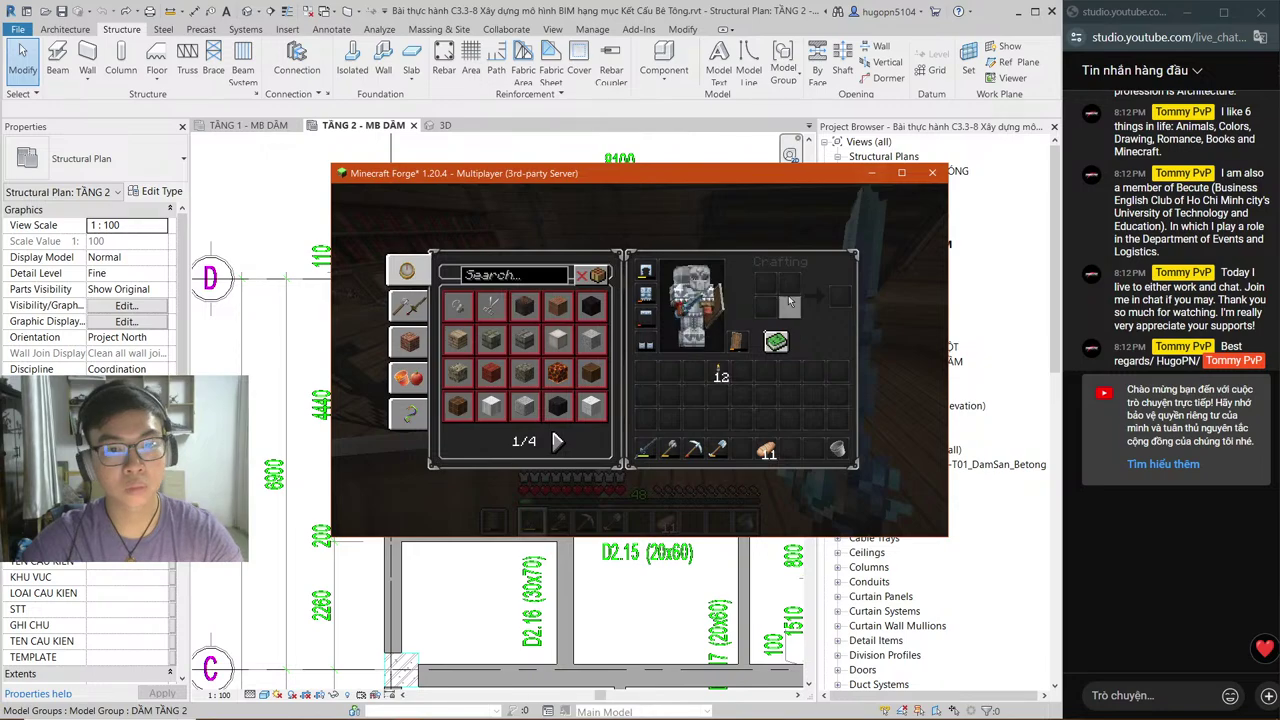
{"action": "key", "text": "Escape"}
{"action": "key", "text": "Escape"}
{"action": "left_click", "coordinate": [560, 345]}
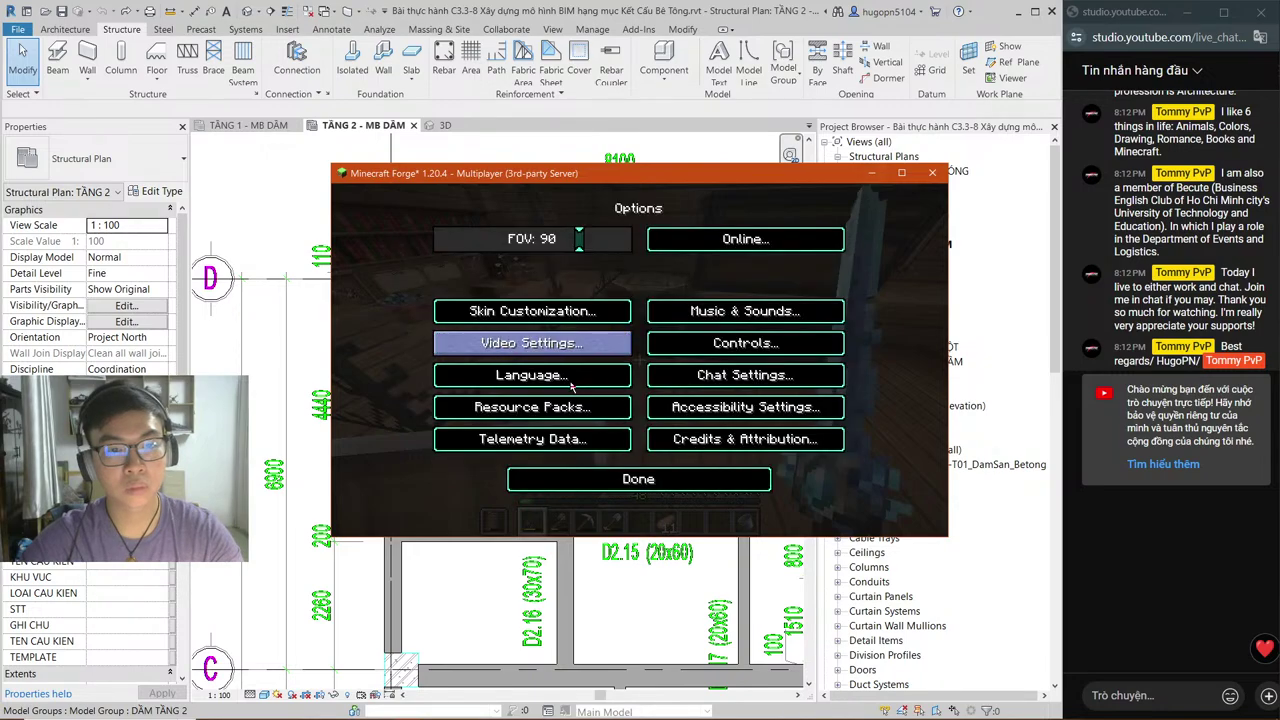
{"action": "left_click", "coordinate": [595, 344]}
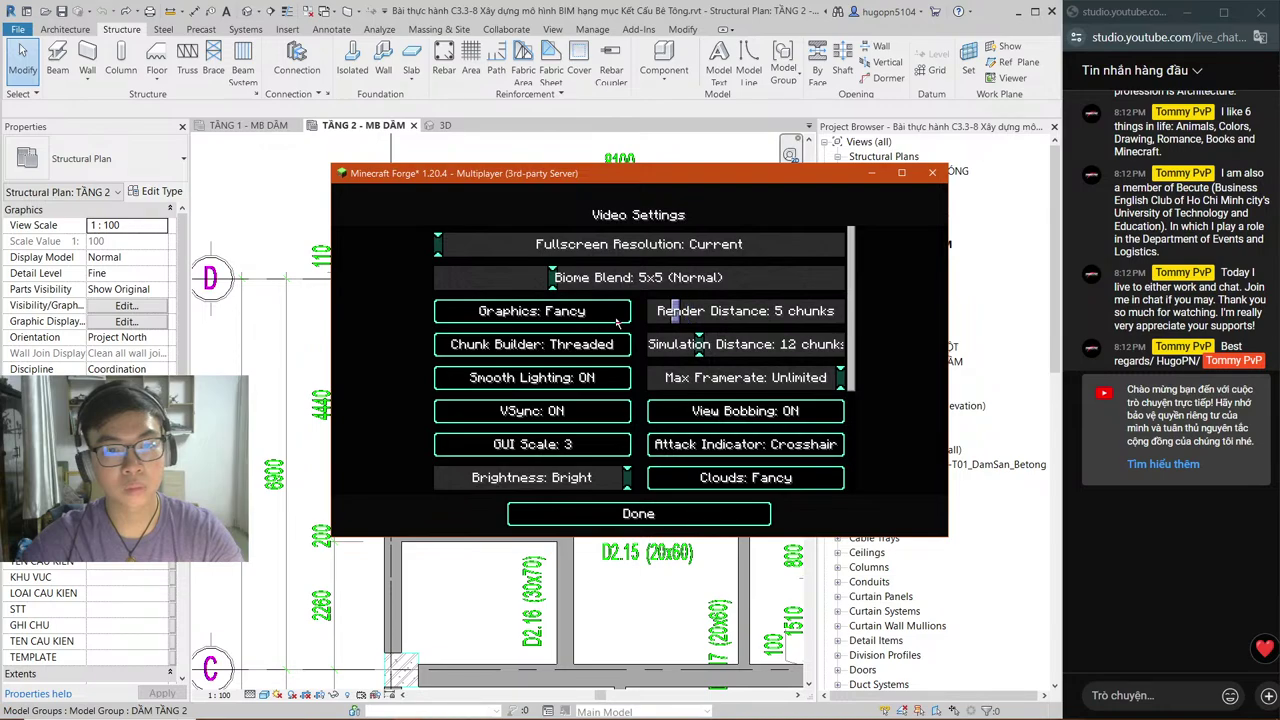
{"action": "left_click", "coordinate": [654, 311]}
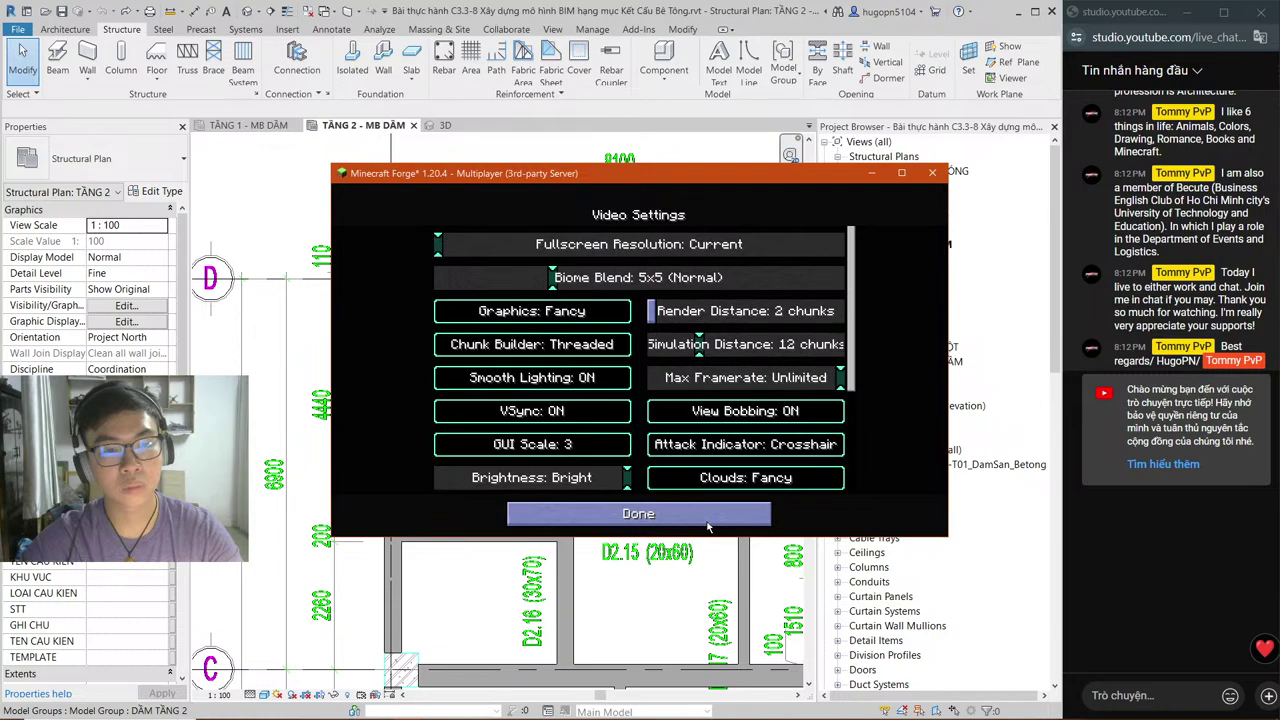
{"action": "scroll", "coordinate": [555, 395], "scroll_direction": "down", "scroll_amount": 6}
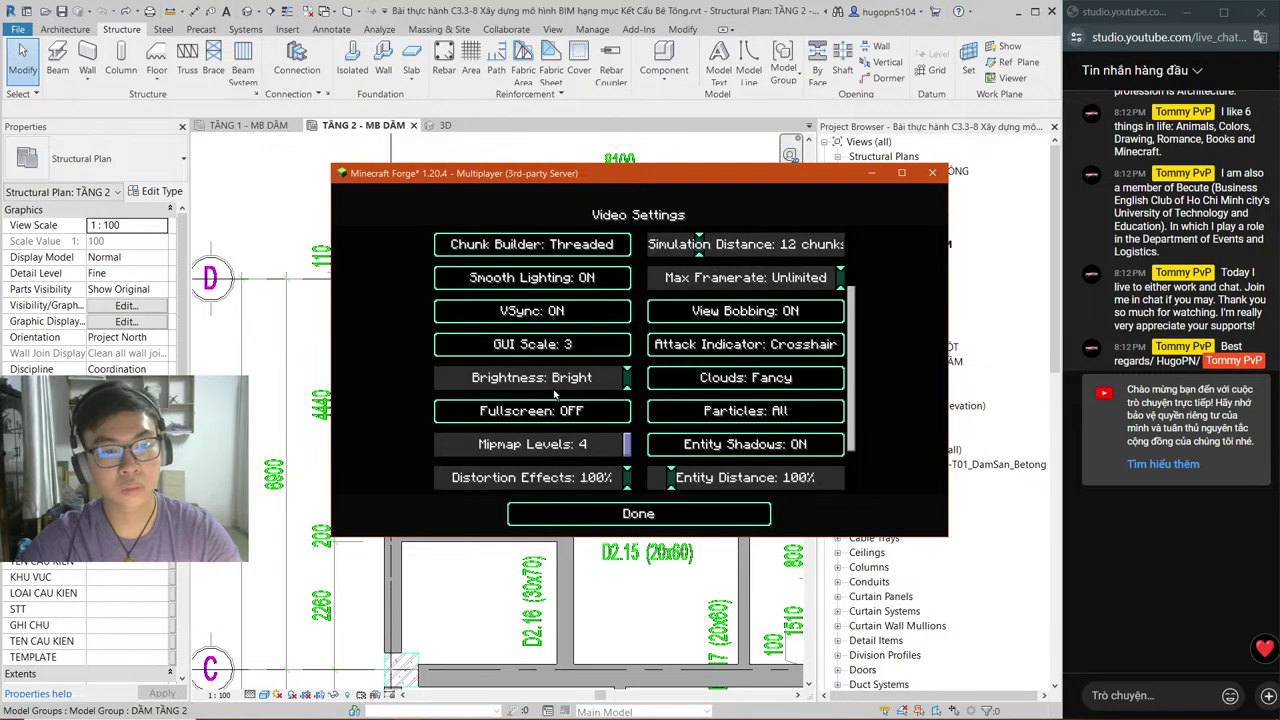
{"action": "scroll", "coordinate": [555, 395], "scroll_direction": "down", "scroll_amount": 4}
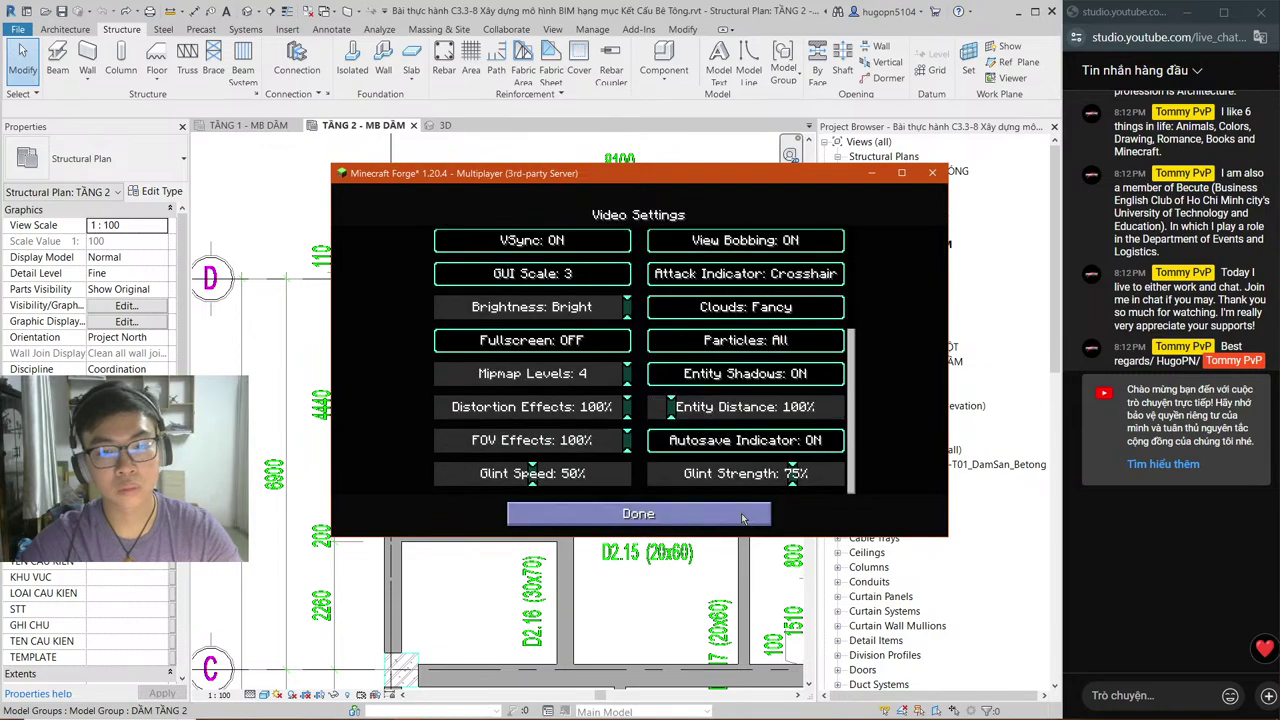
{"action": "left_click", "coordinate": [742, 518]}
{"action": "left_click", "coordinate": [742, 518]}
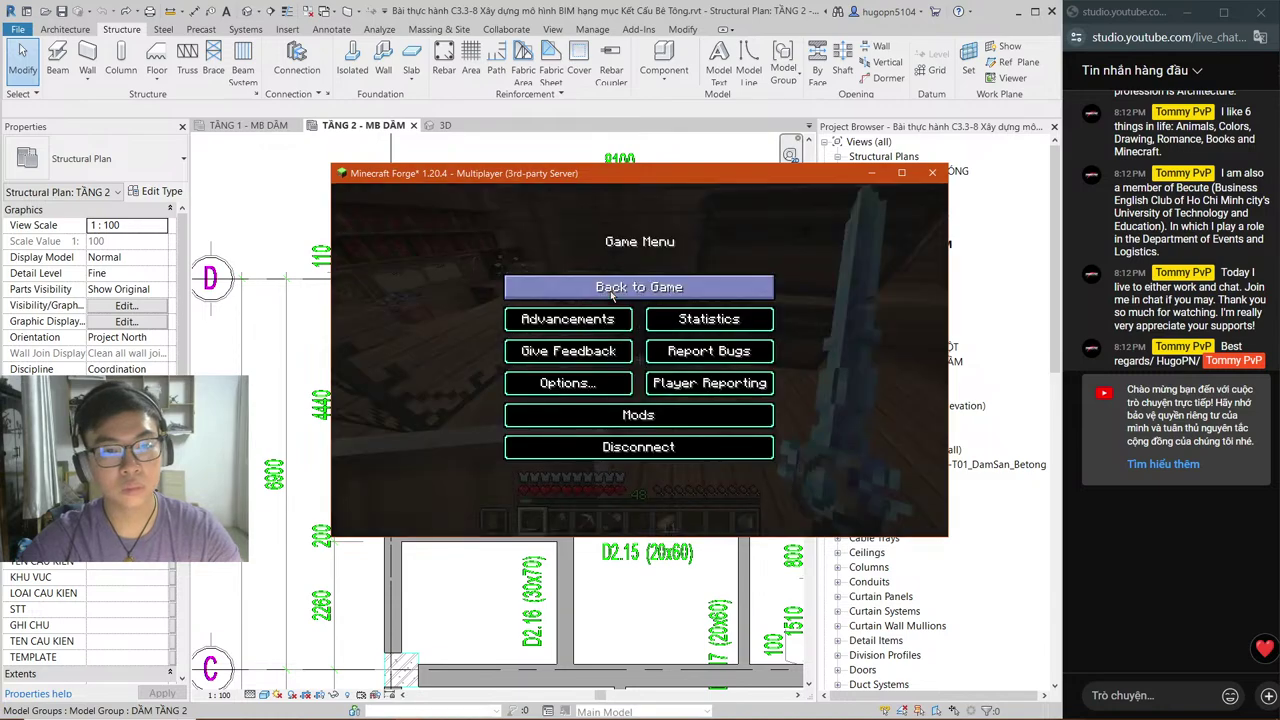
{"action": "left_click", "coordinate": [612, 294]}
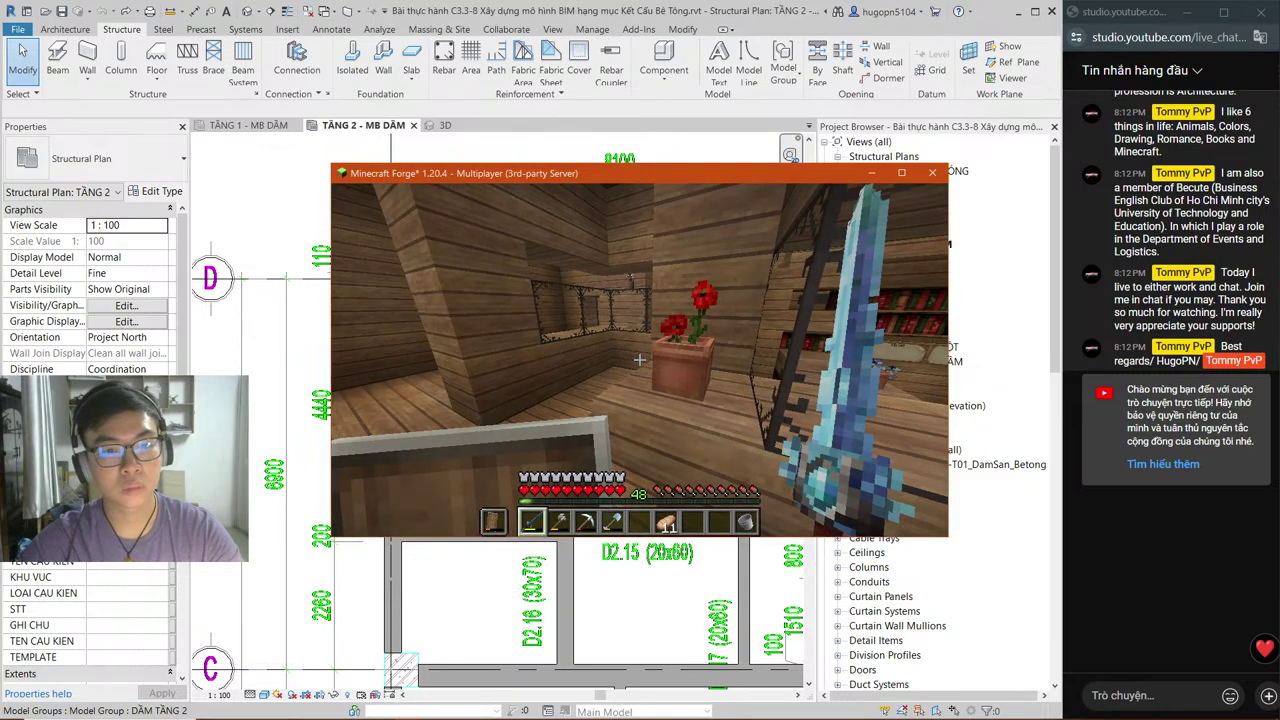
Step: Reload chunks with F3+A, toggle the debug overlay, then switch to the Revit TẦNG 2 plan
{"action": "key", "text": "F3+a"}
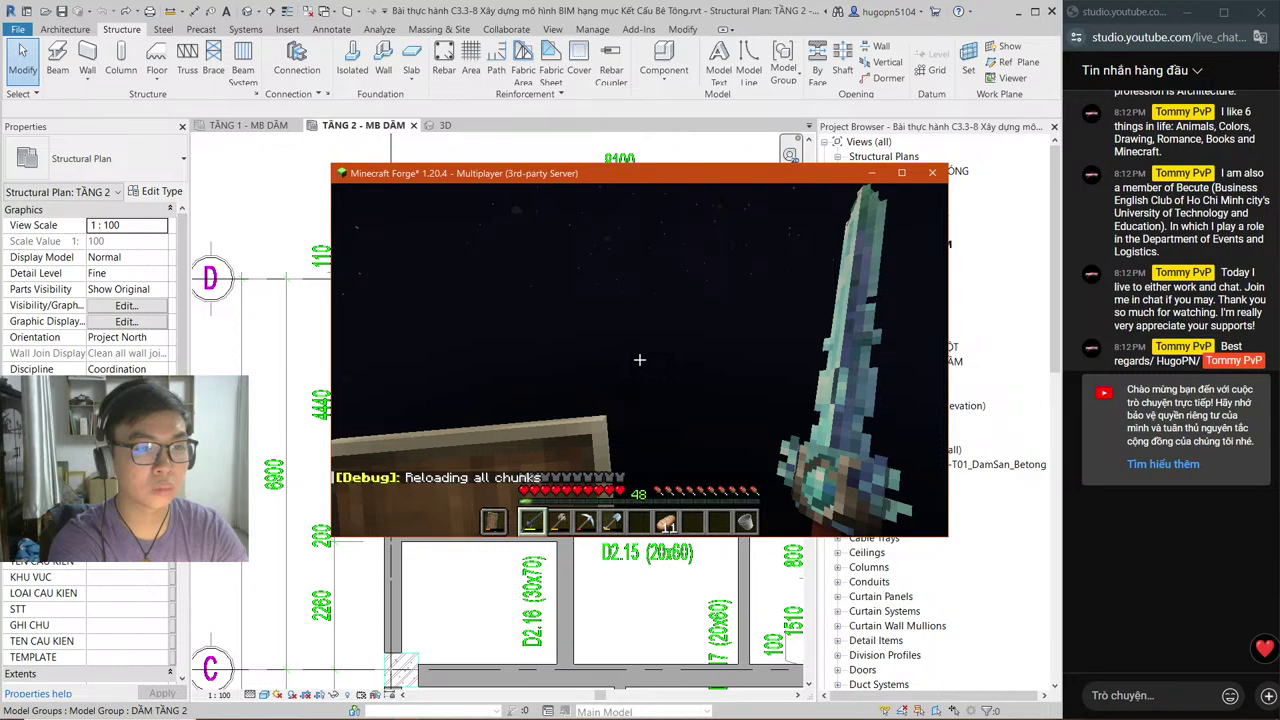
{"action": "key", "text": "F3"}
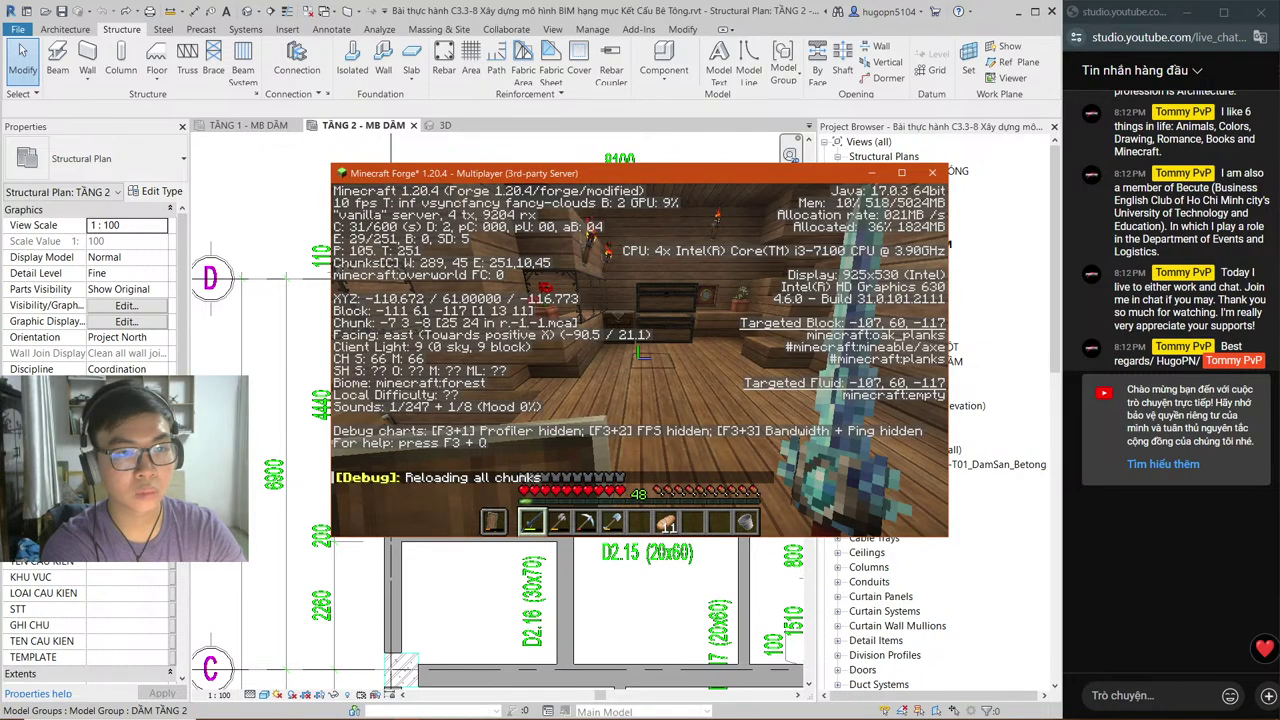
{"action": "key", "text": "F3"}
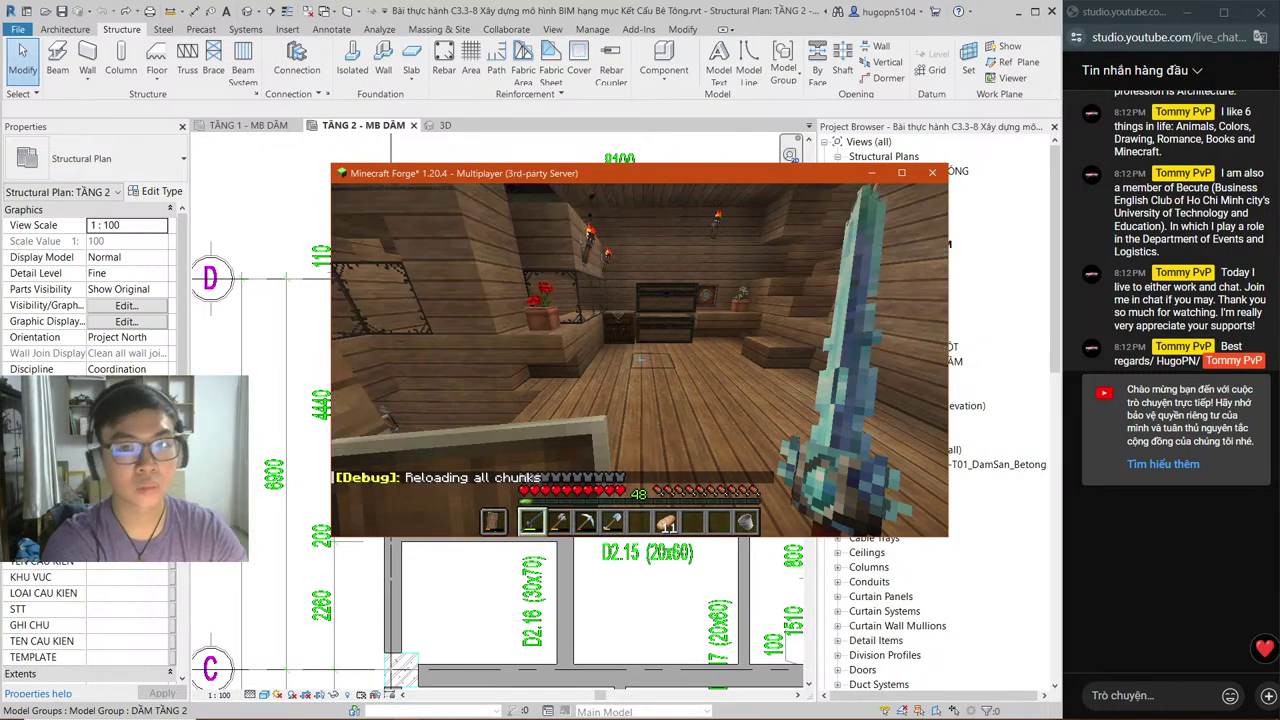
{"action": "key", "text": "F3"}
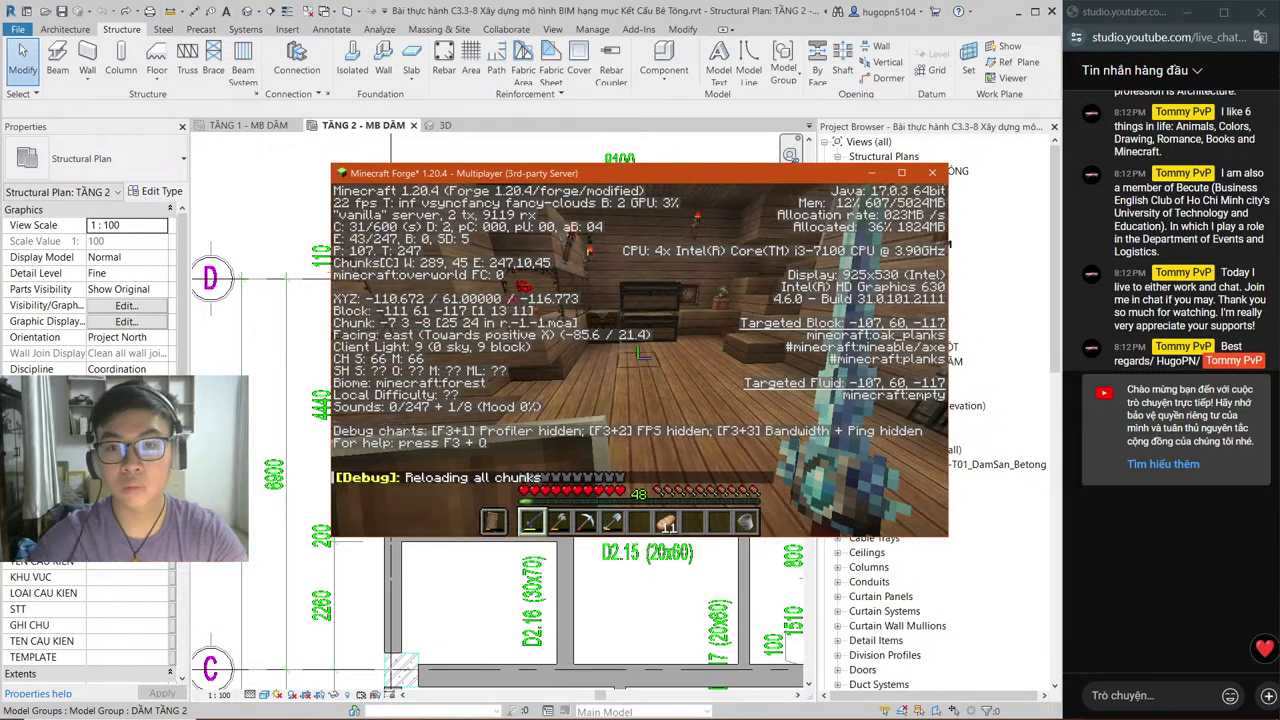
{"action": "key", "text": "F3"}
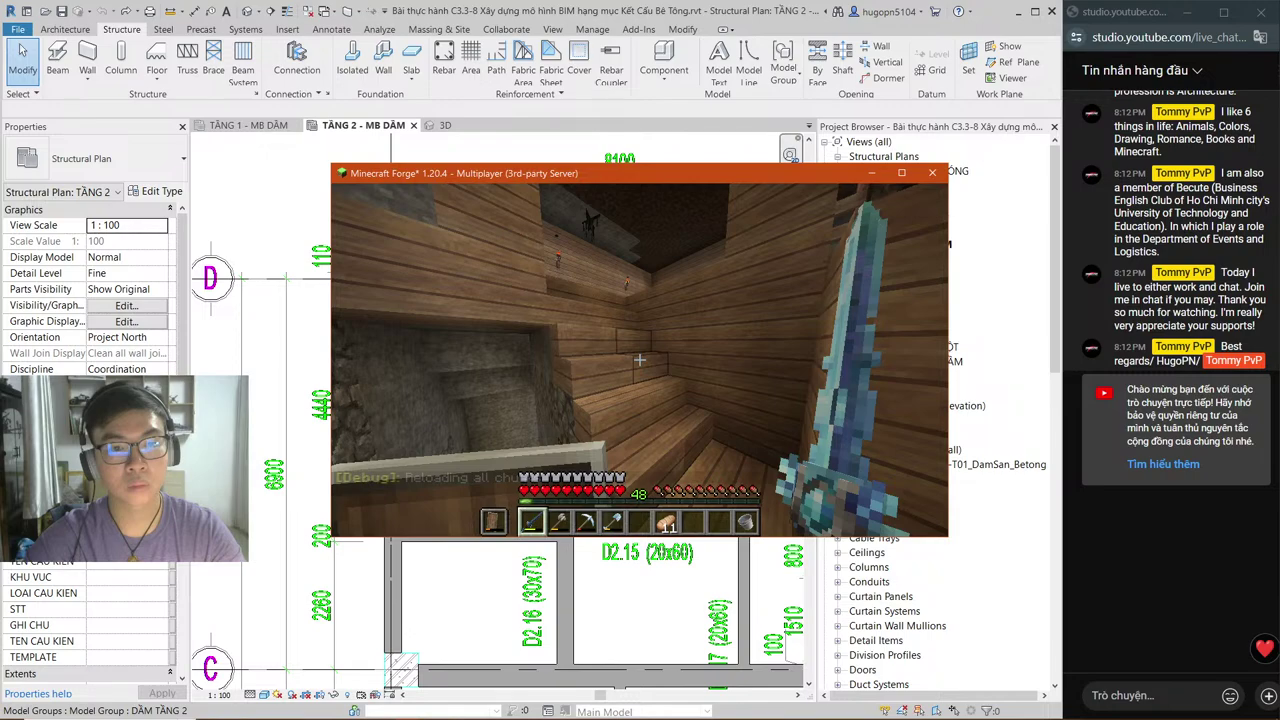
{"action": "key", "text": "e"}
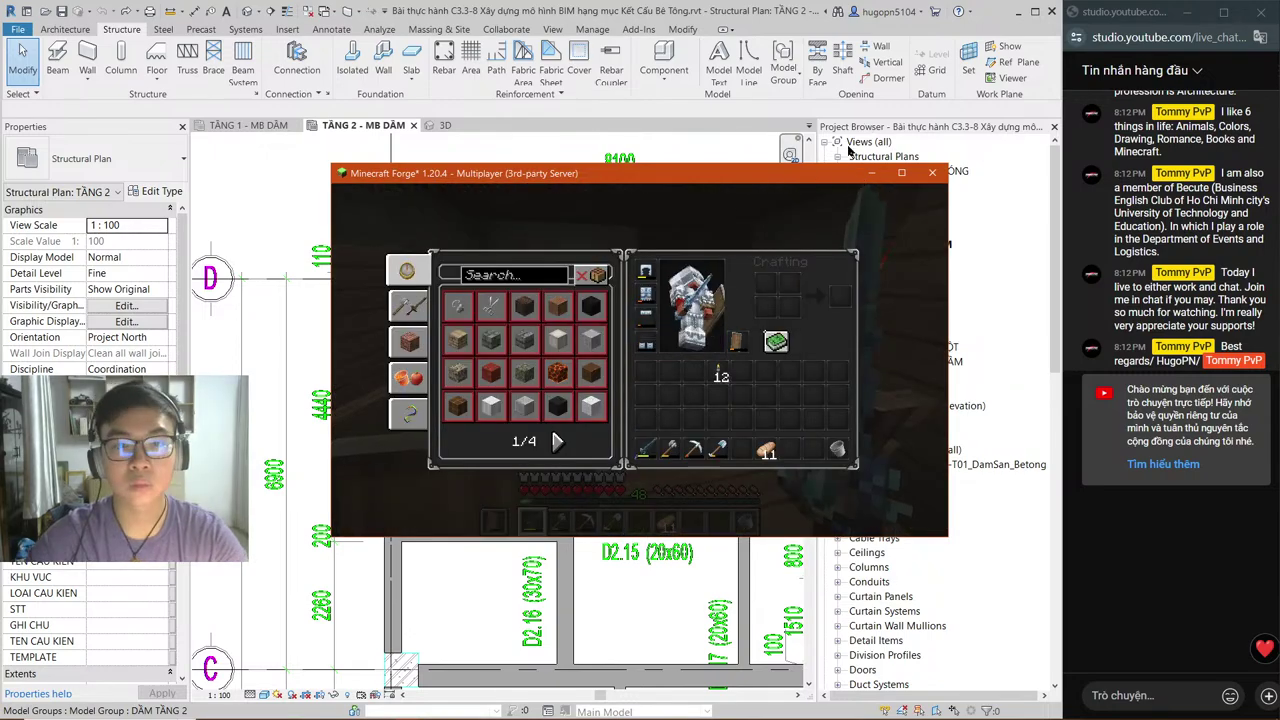
{"action": "left_click", "coordinate": [848, 148]}
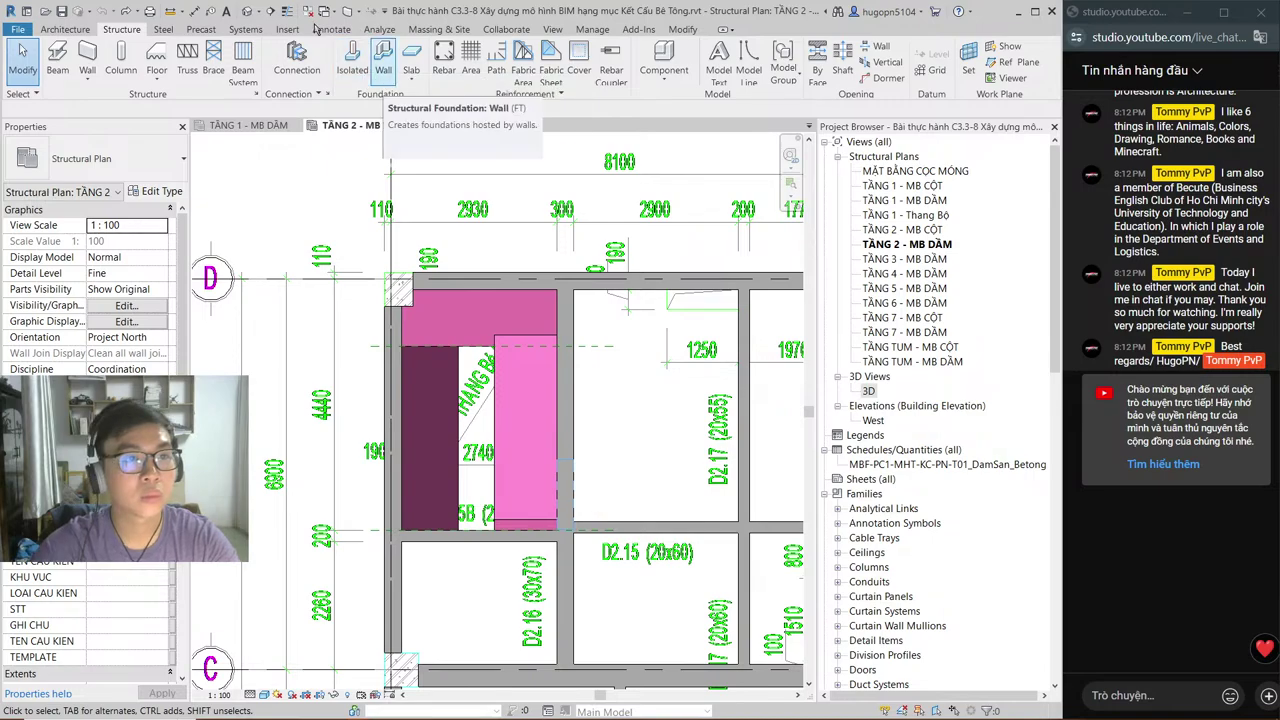
Step: Start a Floor: Structural sketch on the TẦNG 2 beam plan and bring up Task Manager
{"action": "left_click", "coordinate": [156, 62]}
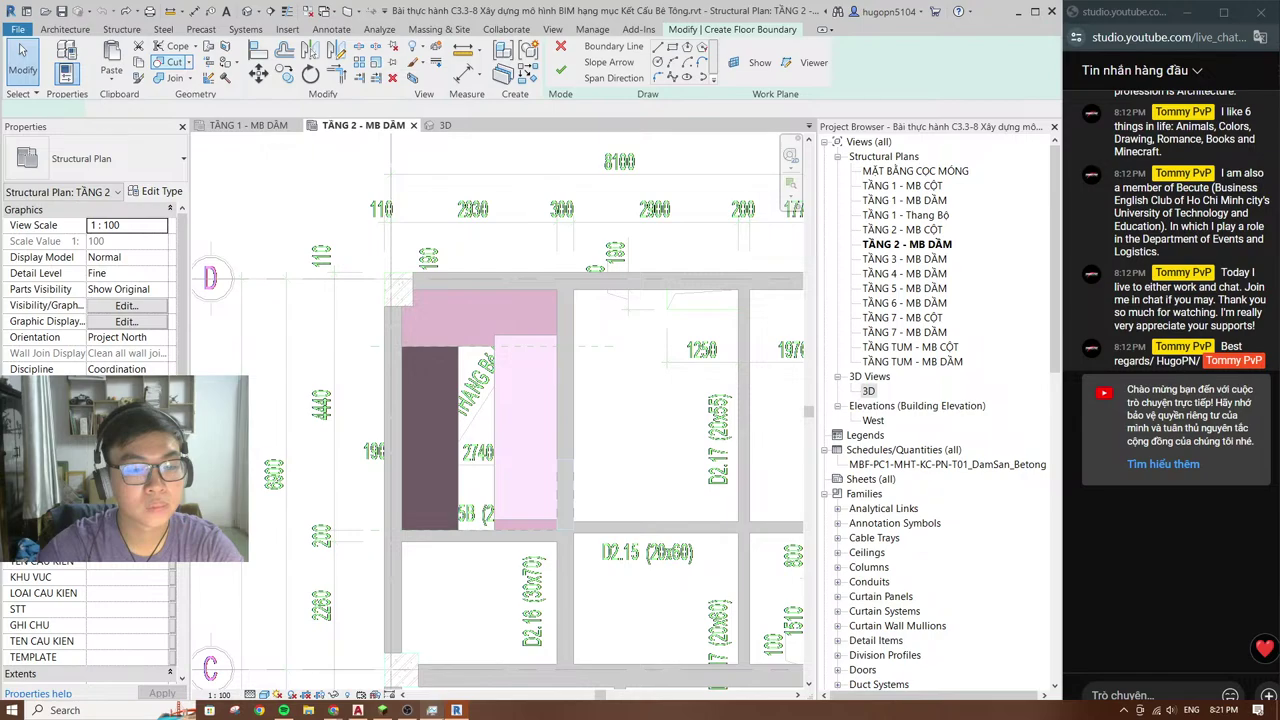
{"action": "mouse_move", "coordinate": [430, 711]}
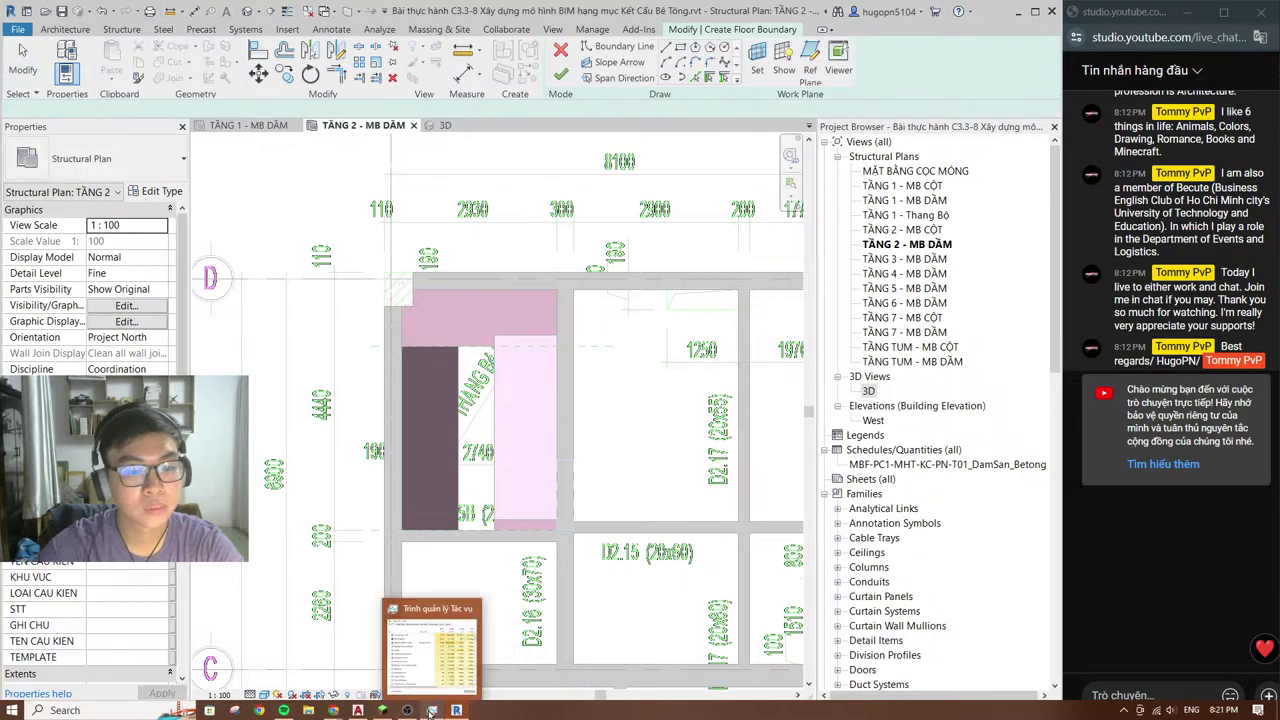
{"action": "left_click", "coordinate": [430, 711]}
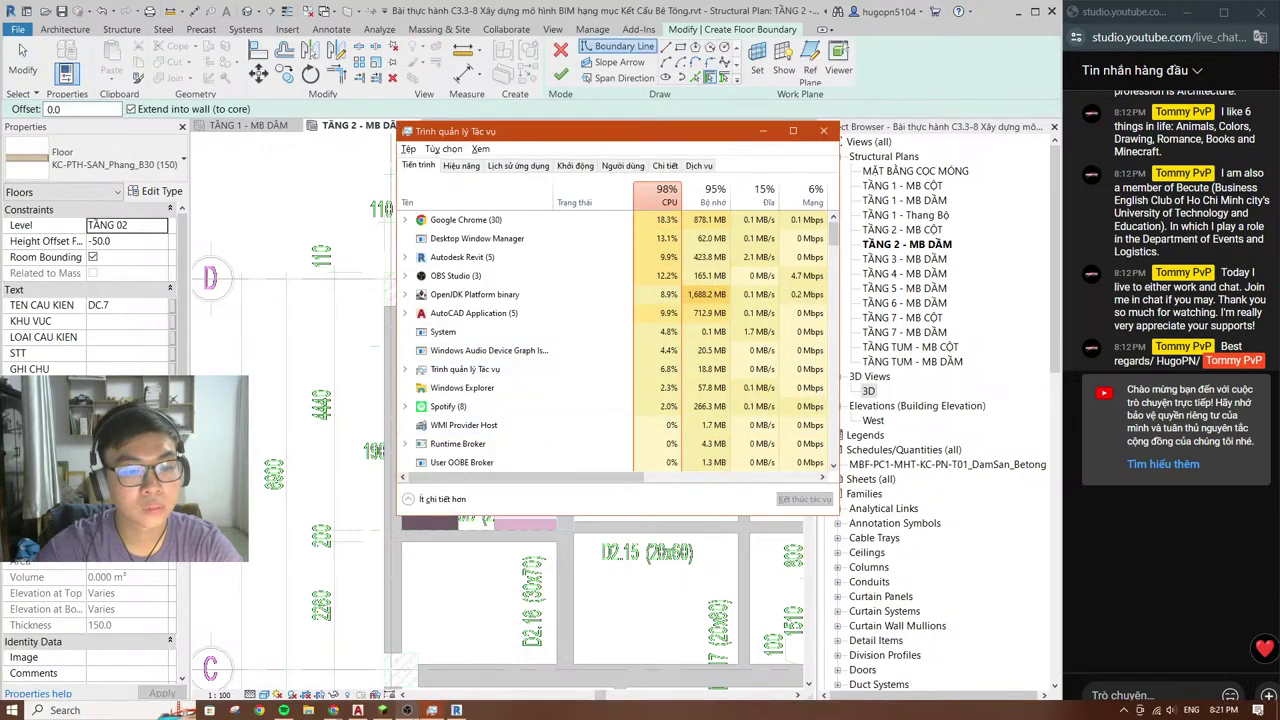
Step: Check the Aternos server page in Chrome, then close Task Manager to return to Revit
{"action": "mouse_move", "coordinate": [283, 710]}
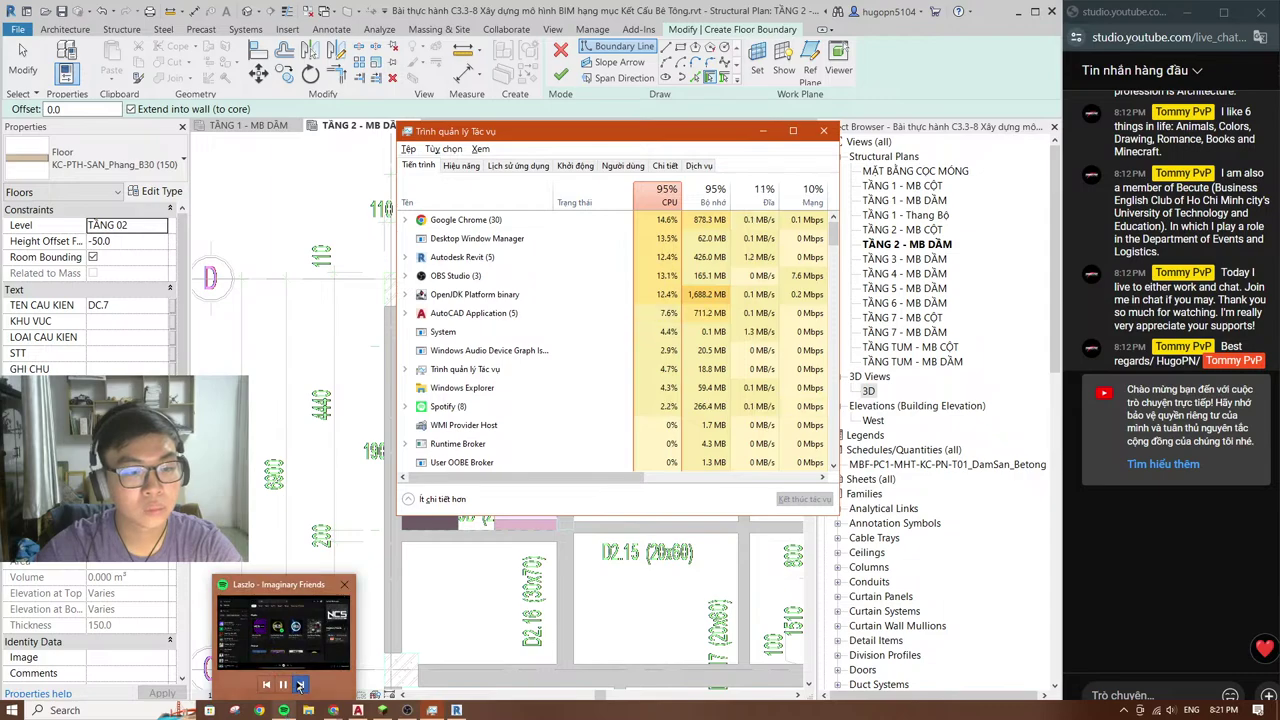
{"action": "mouse_move", "coordinate": [335, 705]}
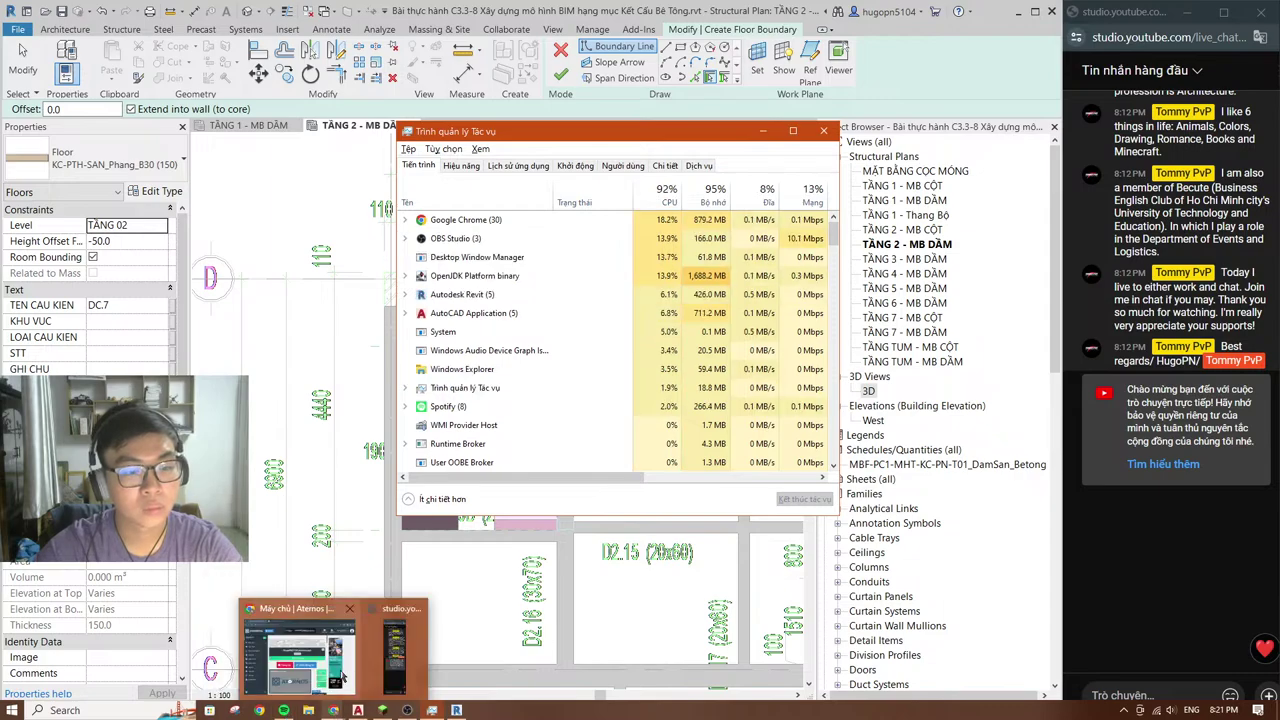
{"action": "left_click", "coordinate": [342, 678]}
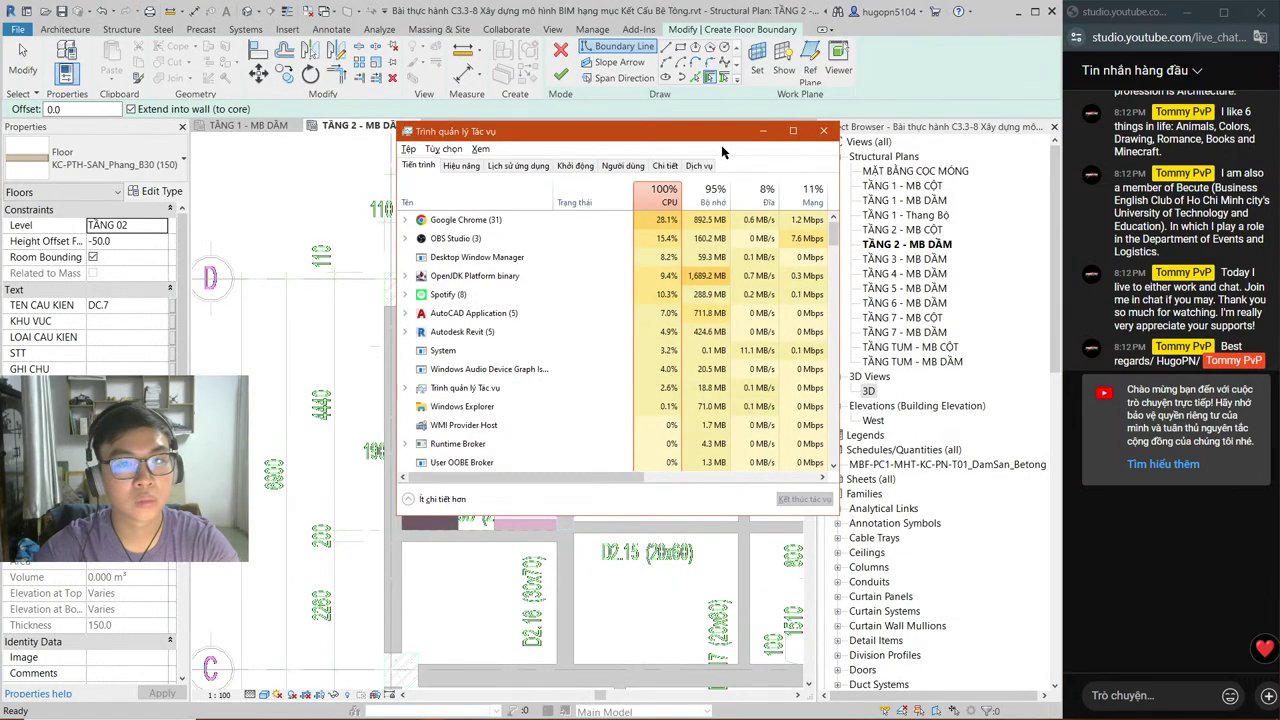
{"action": "left_click", "coordinate": [594, 349]}
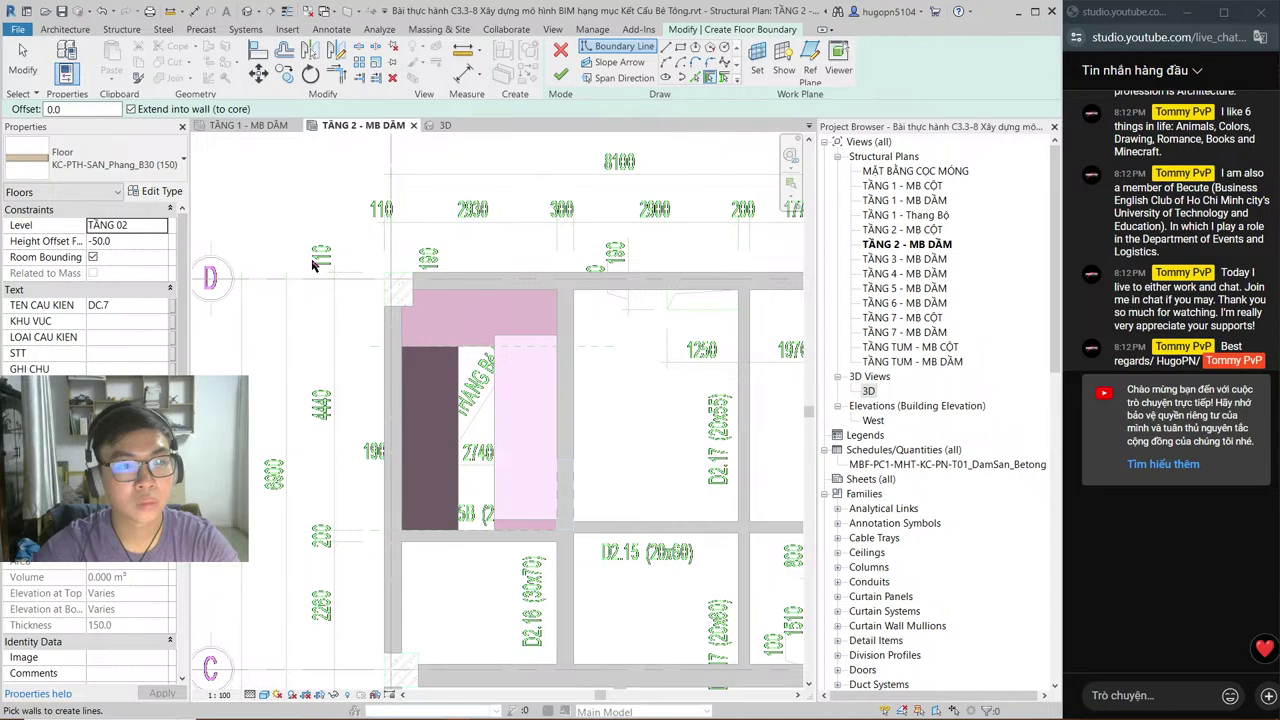
{"action": "left_click", "coordinate": [84, 166]}
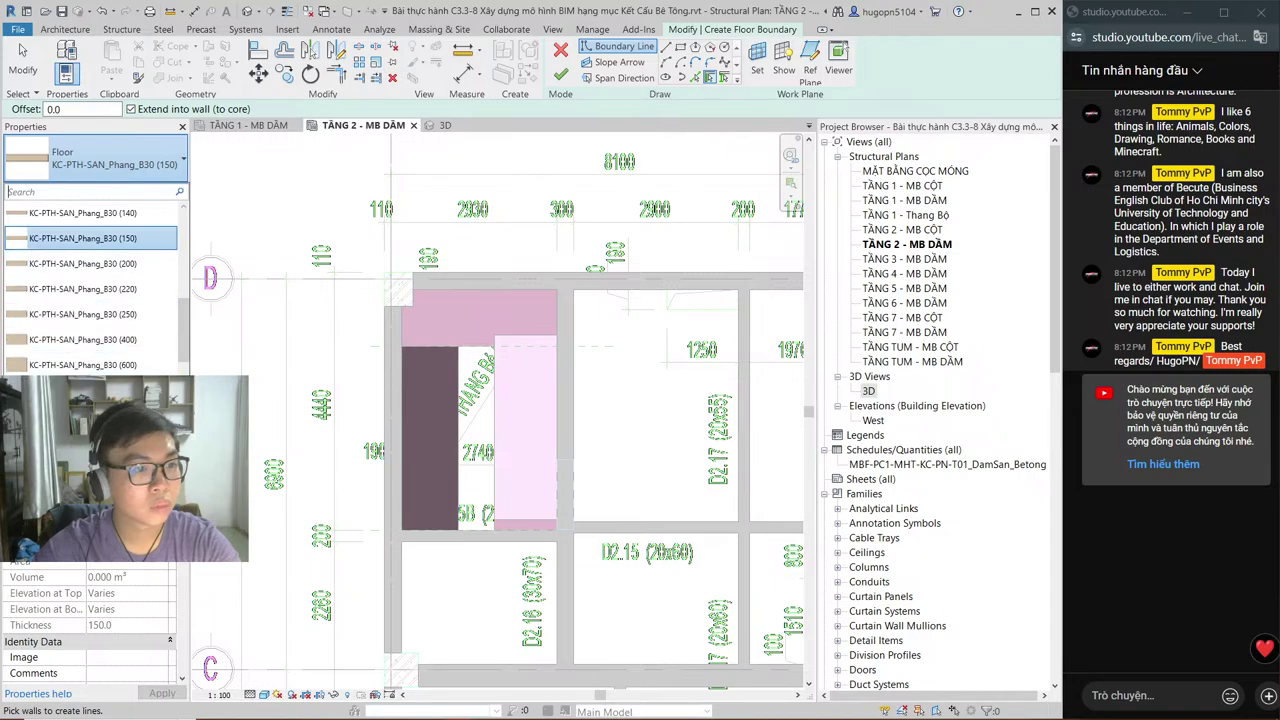
{"action": "scroll", "coordinate": [97, 257], "scroll_direction": "up", "scroll_amount": 2}
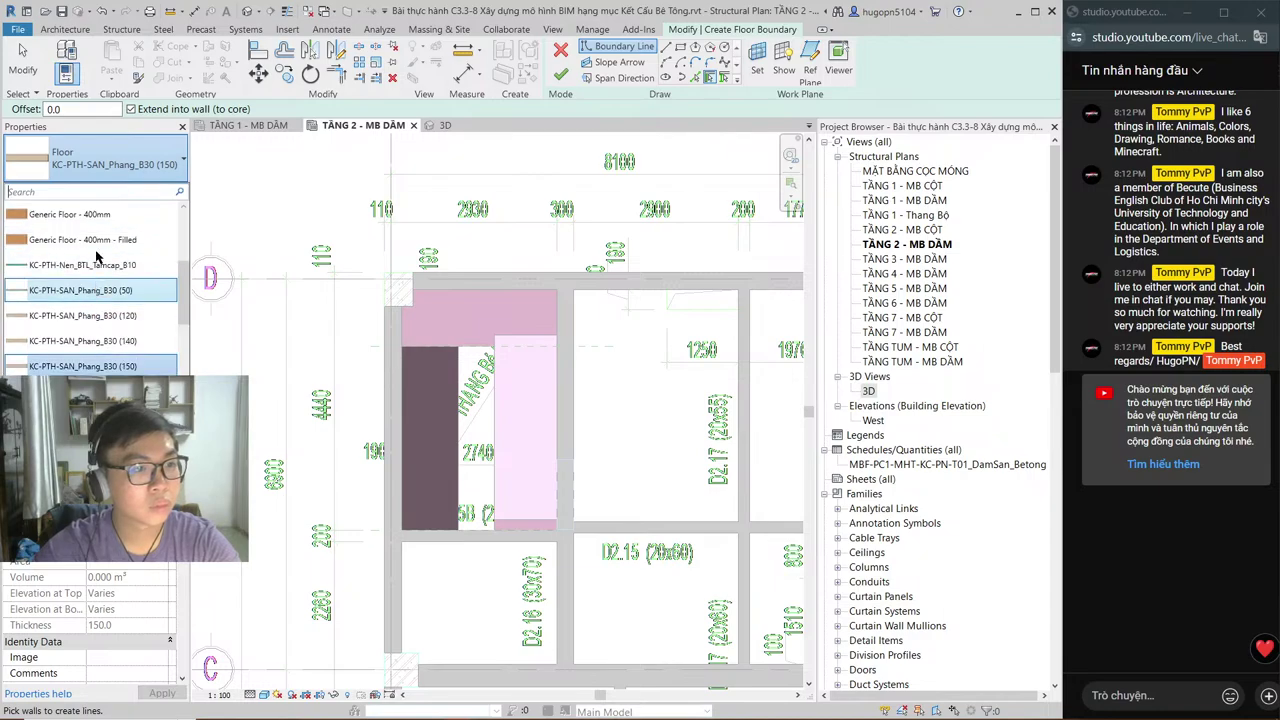
{"action": "scroll", "coordinate": [96, 262], "scroll_direction": "up", "scroll_amount": 3}
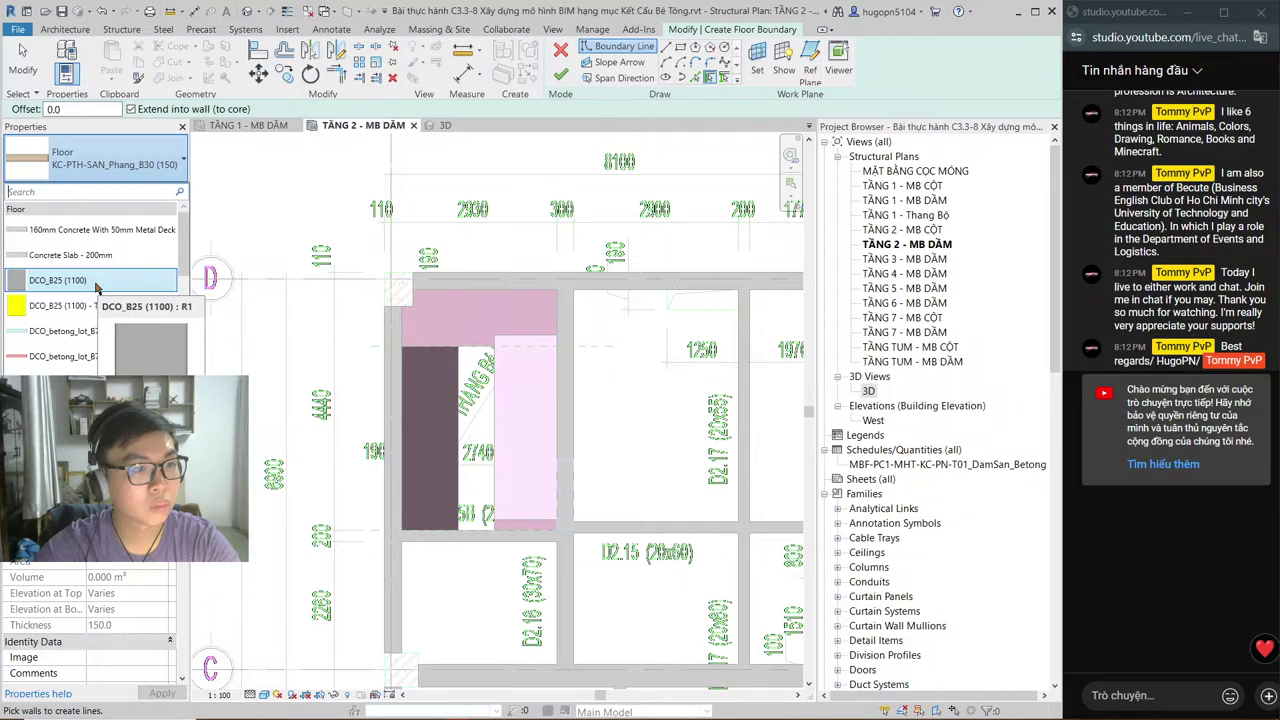
{"action": "scroll", "coordinate": [115, 300], "scroll_direction": "down", "scroll_amount": 1}
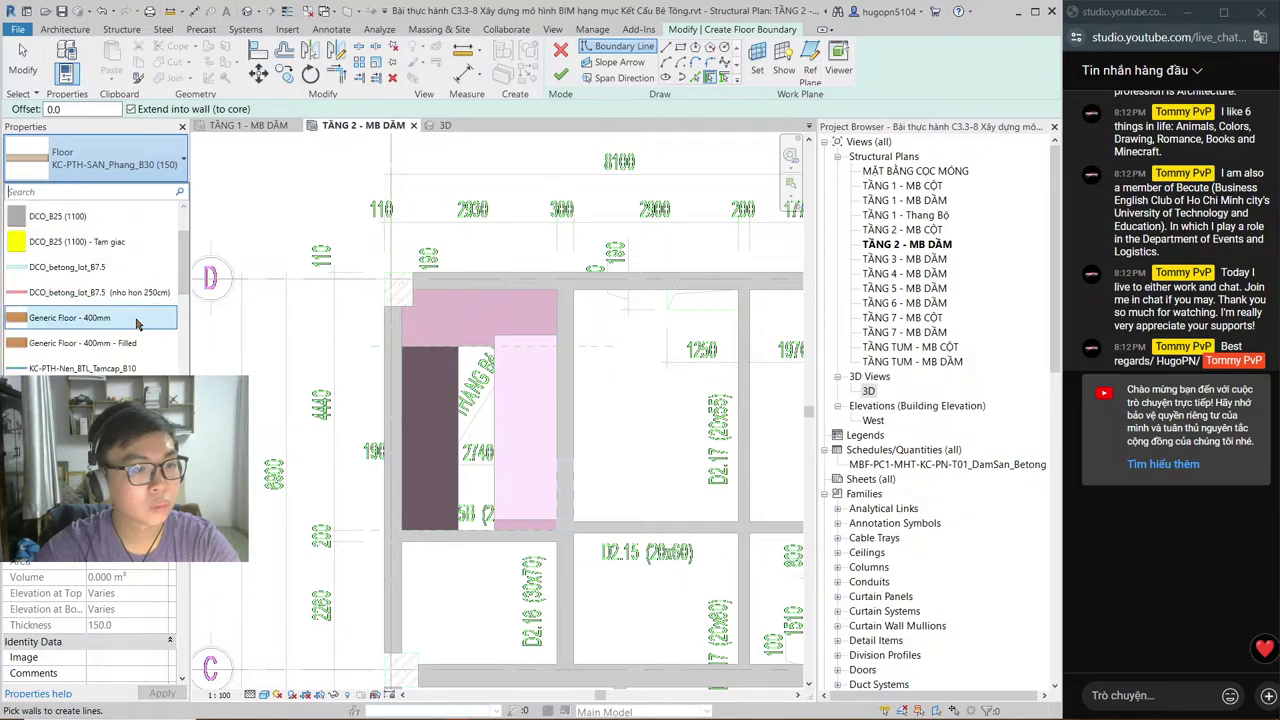
{"action": "scroll", "coordinate": [120, 318], "scroll_direction": "down", "scroll_amount": 1}
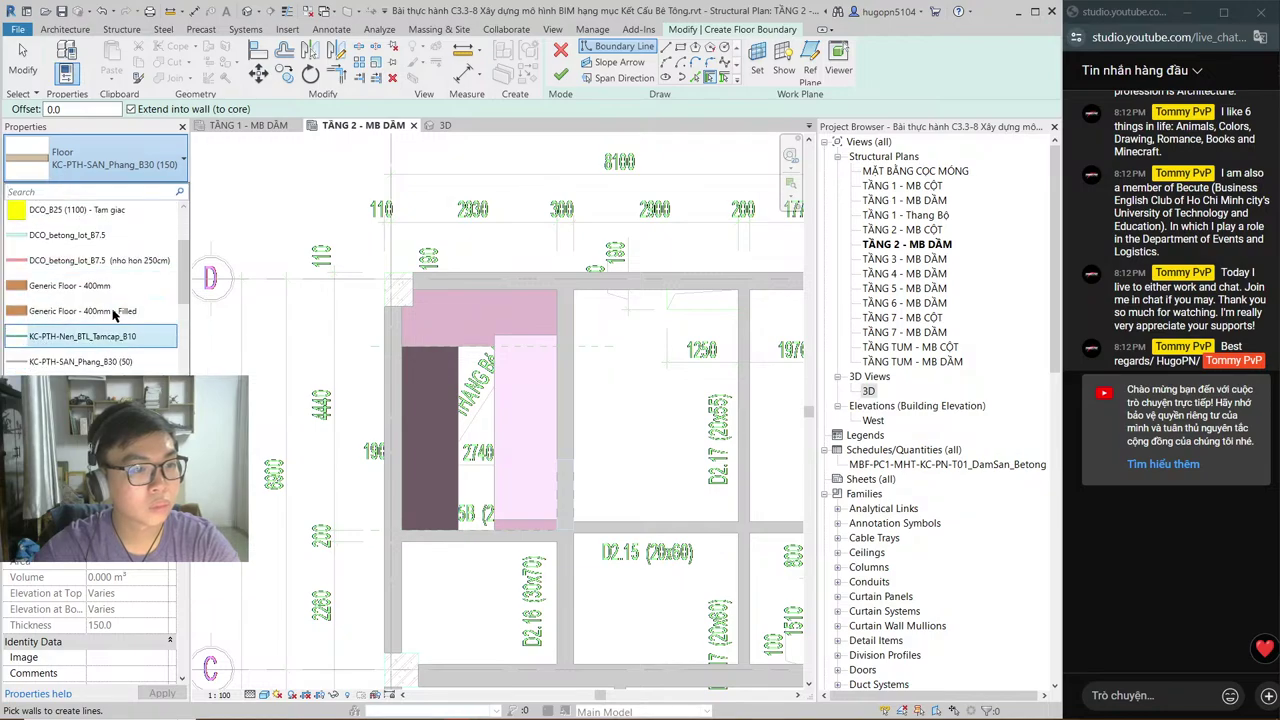
{"action": "scroll", "coordinate": [110, 320], "scroll_direction": "down", "scroll_amount": 3}
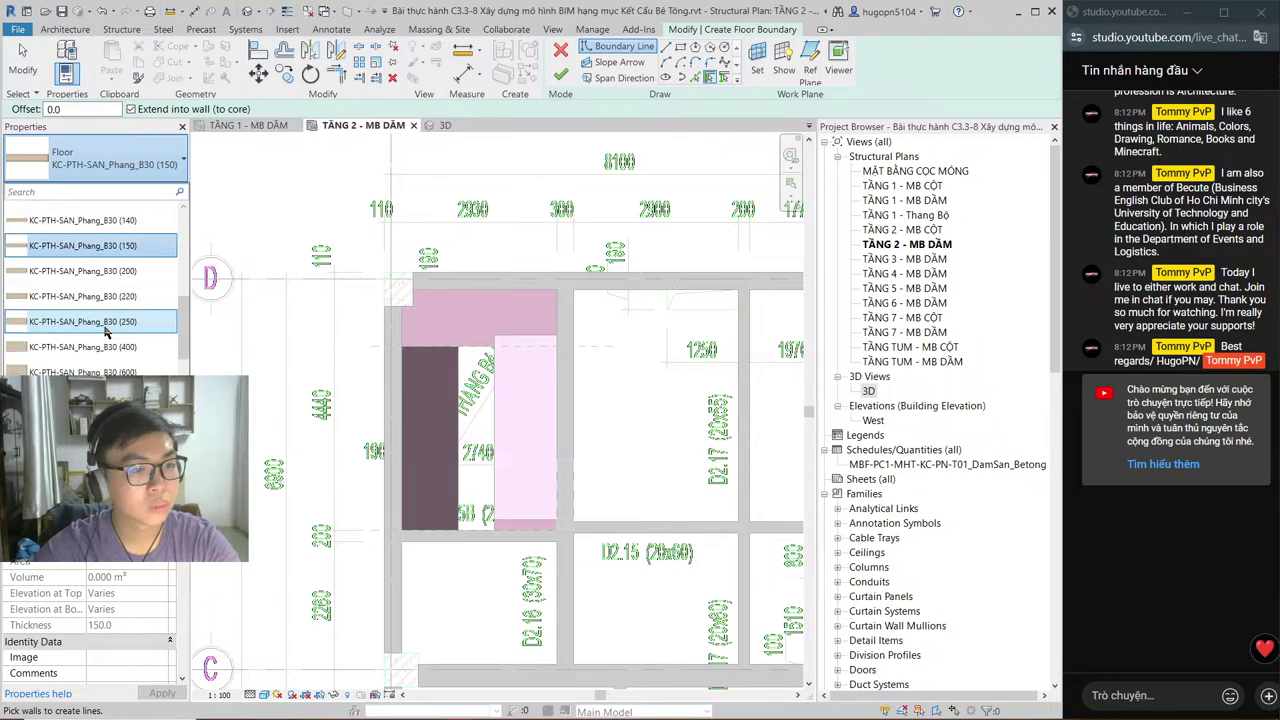
{"action": "scroll", "coordinate": [107, 333], "scroll_direction": "down", "scroll_amount": 2}
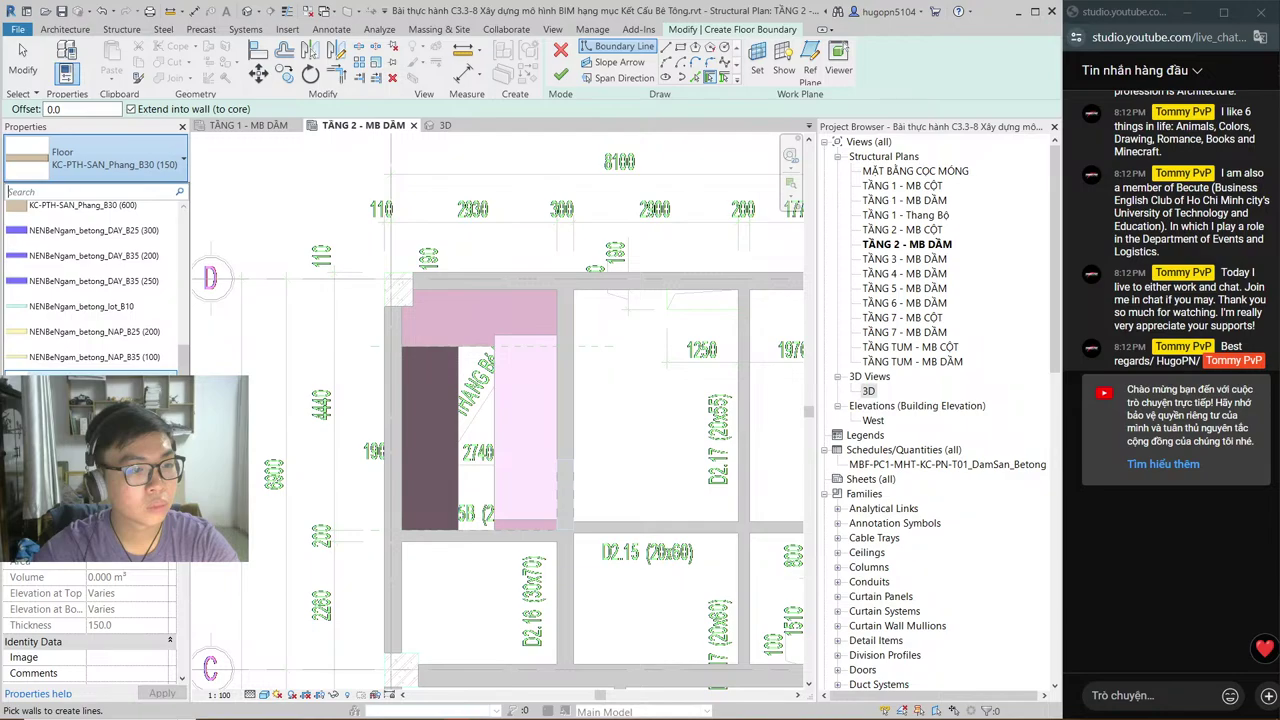
{"action": "scroll", "coordinate": [92, 360], "scroll_direction": "up", "scroll_amount": 1}
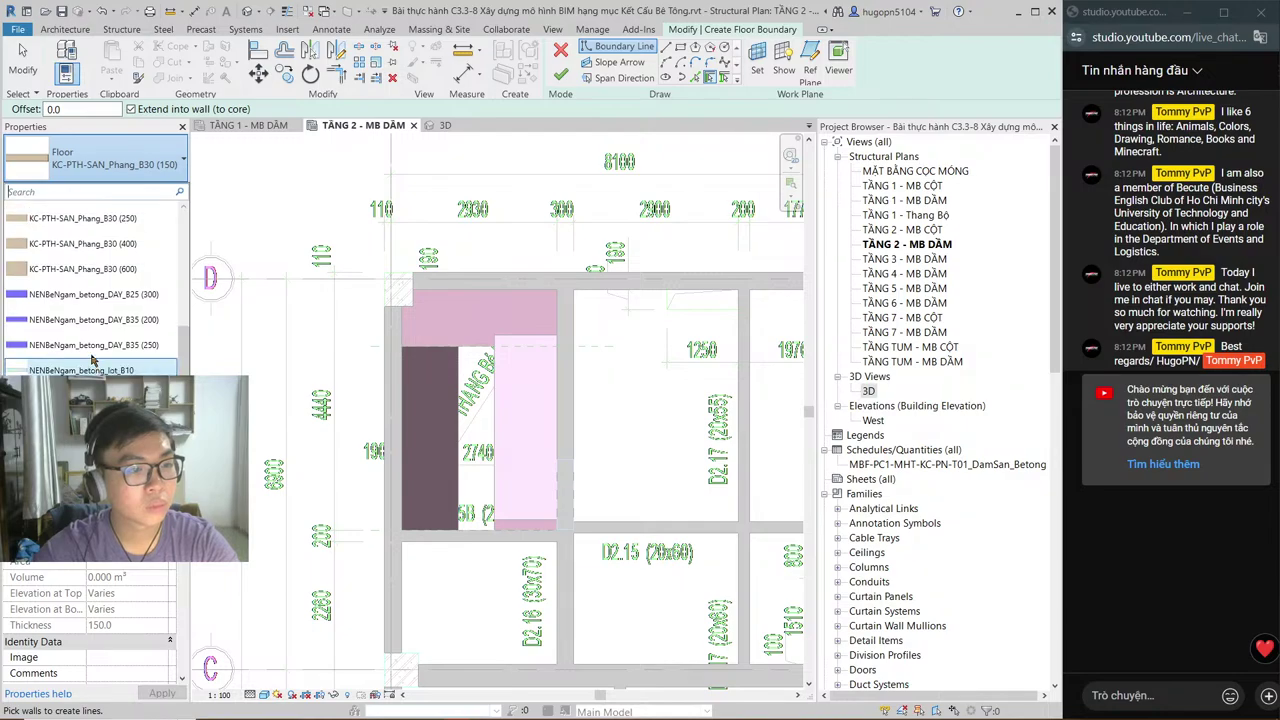
{"action": "scroll", "coordinate": [92, 360], "scroll_direction": "up", "scroll_amount": 2}
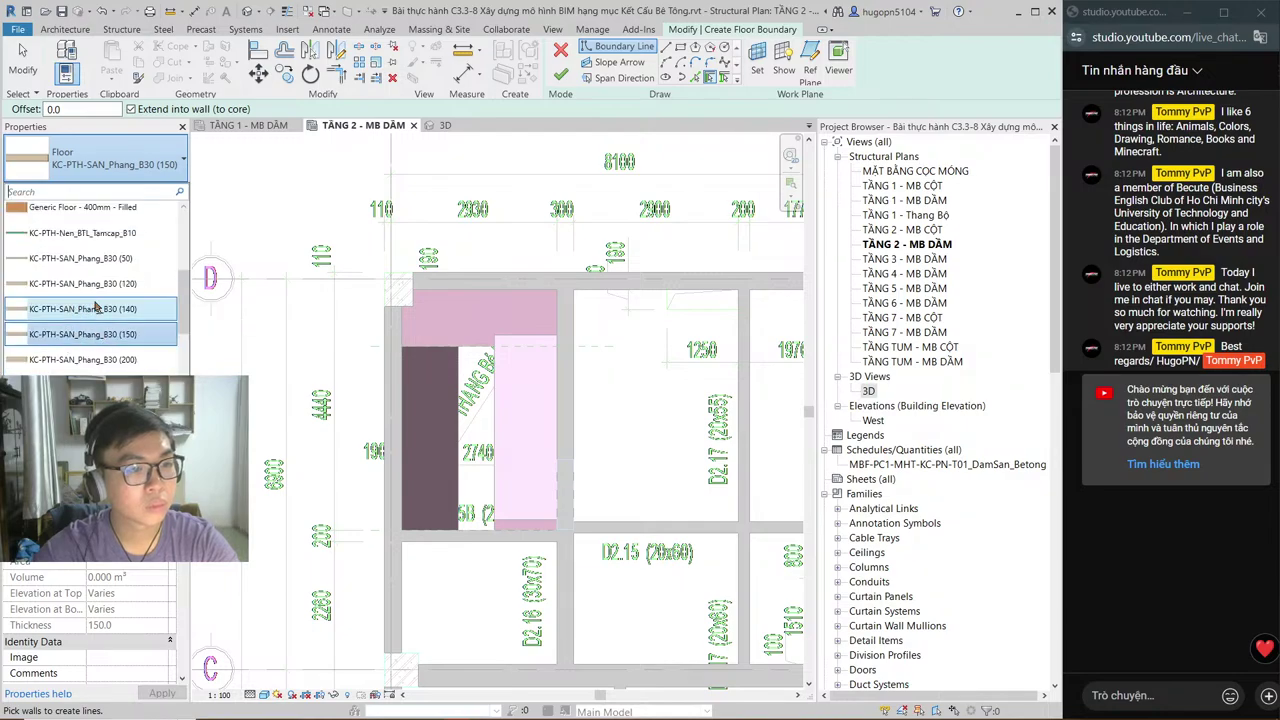
{"action": "left_click", "coordinate": [83, 334]}
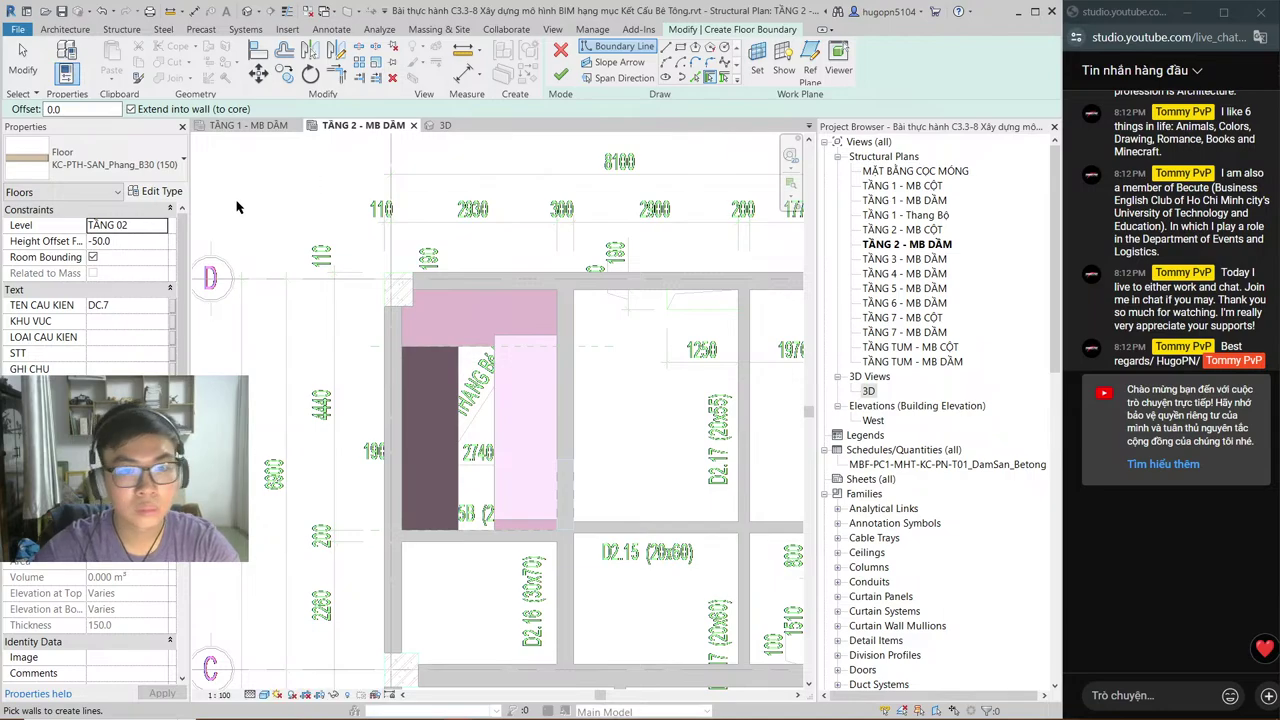
Step: Change the slab's Height Offset From Level from -50.0 to 4900.0
{"action": "middle_click_drag", "start_coordinate": [606, 339], "coordinate": [480, 312]}
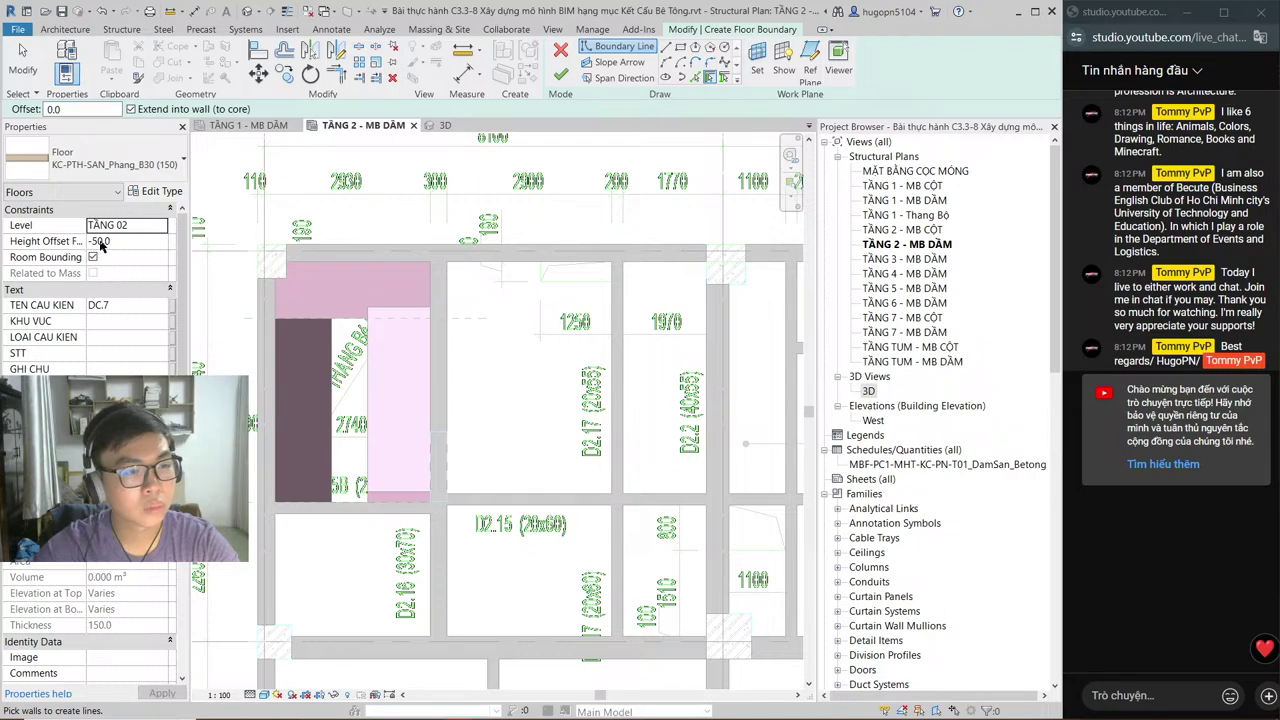
{"action": "left_click", "coordinate": [98, 241]}
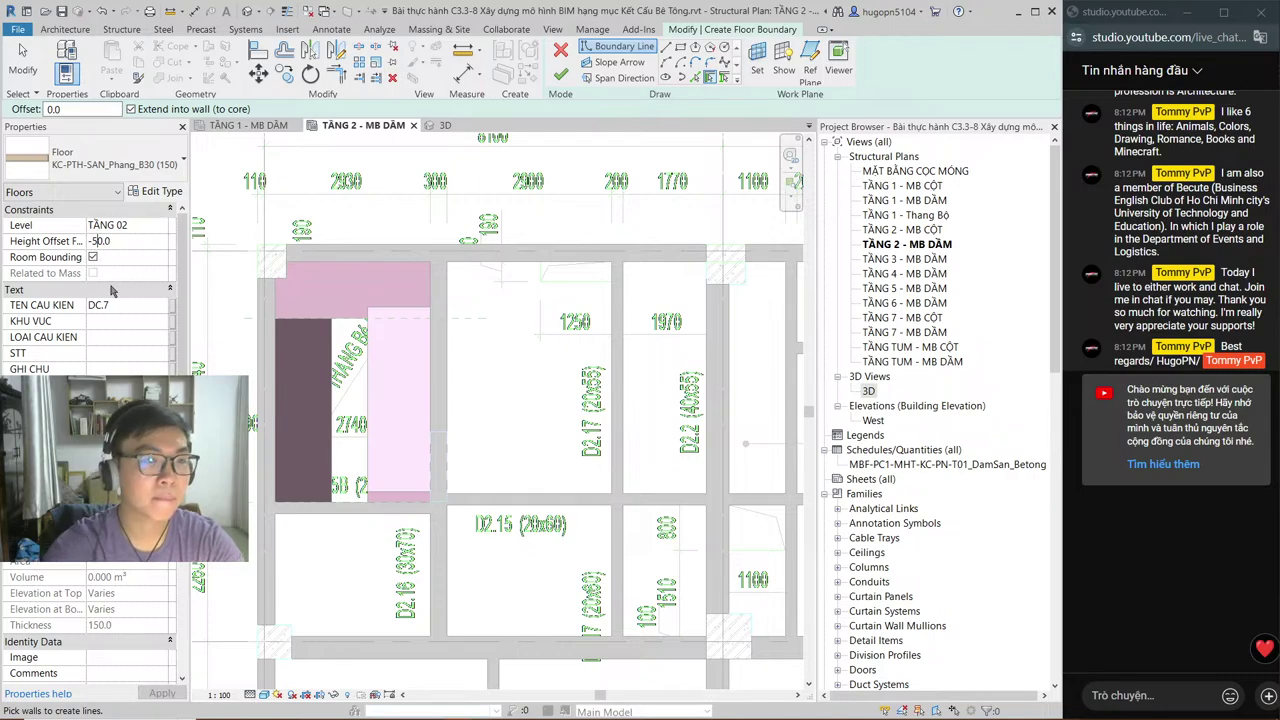
{"action": "key", "text": "BackSpace"}
{"action": "key", "text": "BackSpace"}
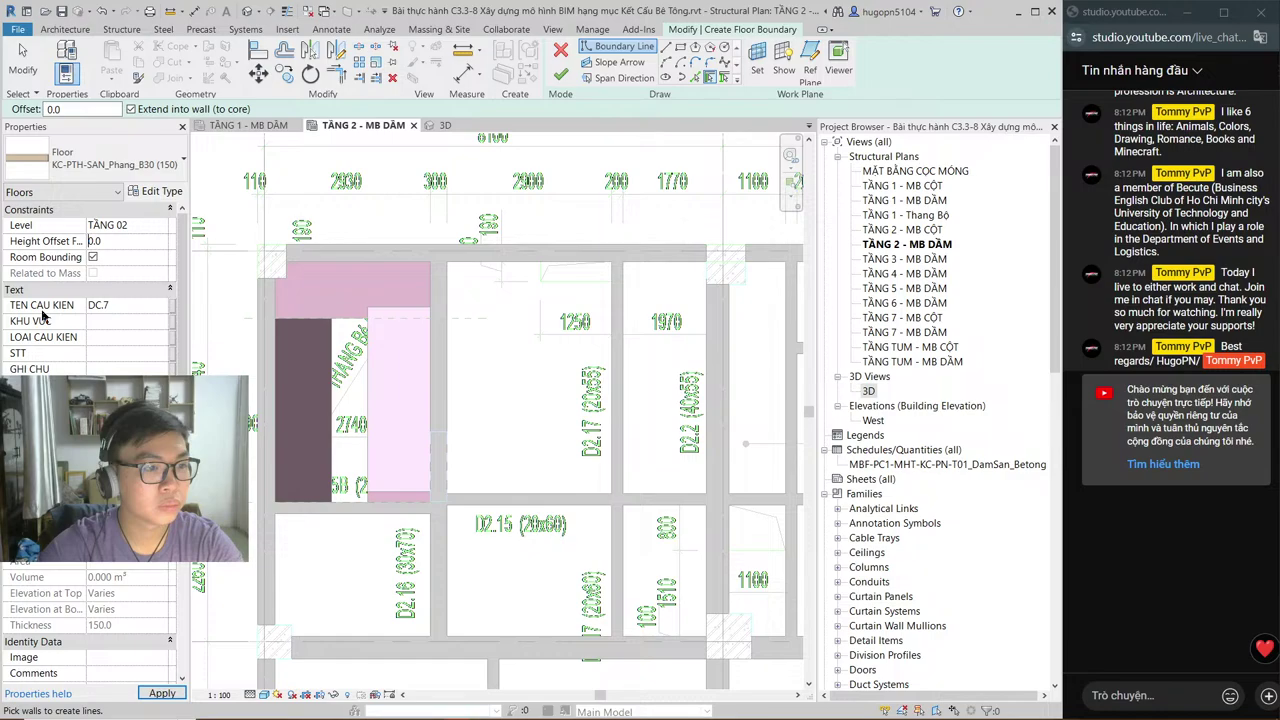
{"action": "left_click", "coordinate": [128, 258]}
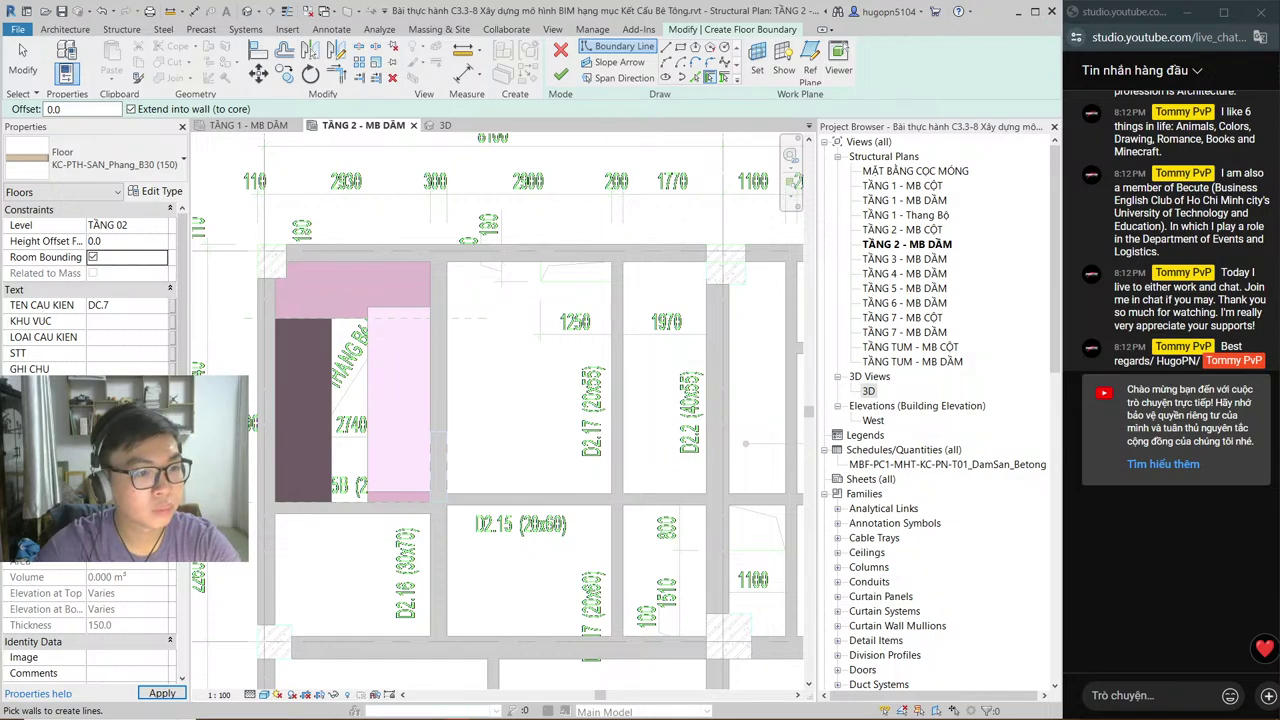
{"action": "scroll", "coordinate": [90, 450], "scroll_direction": "down", "scroll_amount": 2}
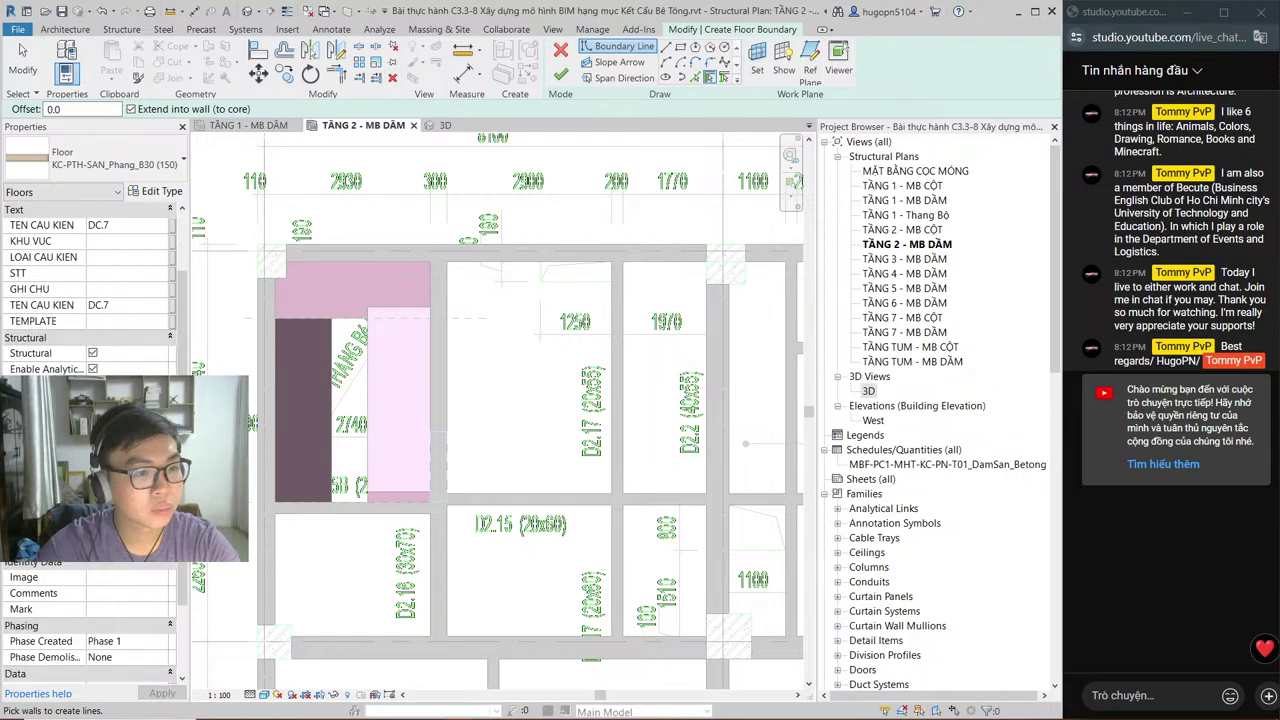
{"action": "scroll", "coordinate": [123, 315], "scroll_direction": "up", "scroll_amount": 2}
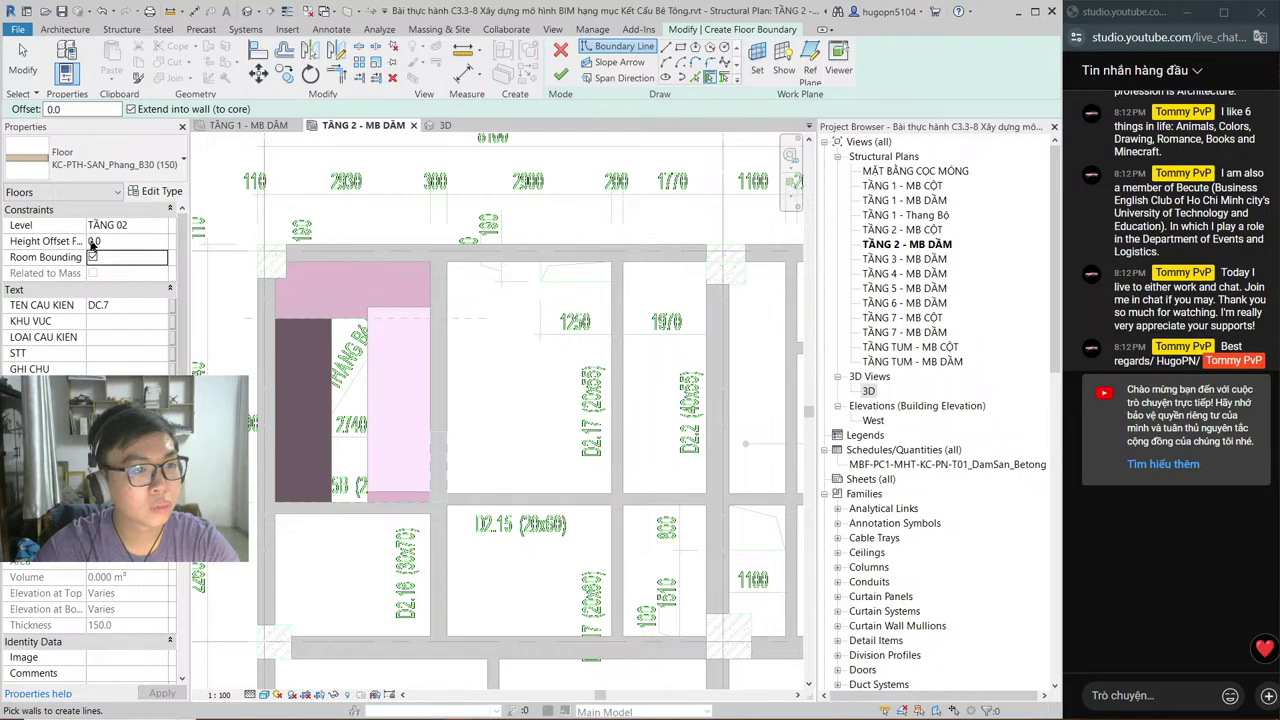
{"action": "left_click", "coordinate": [92, 241]}
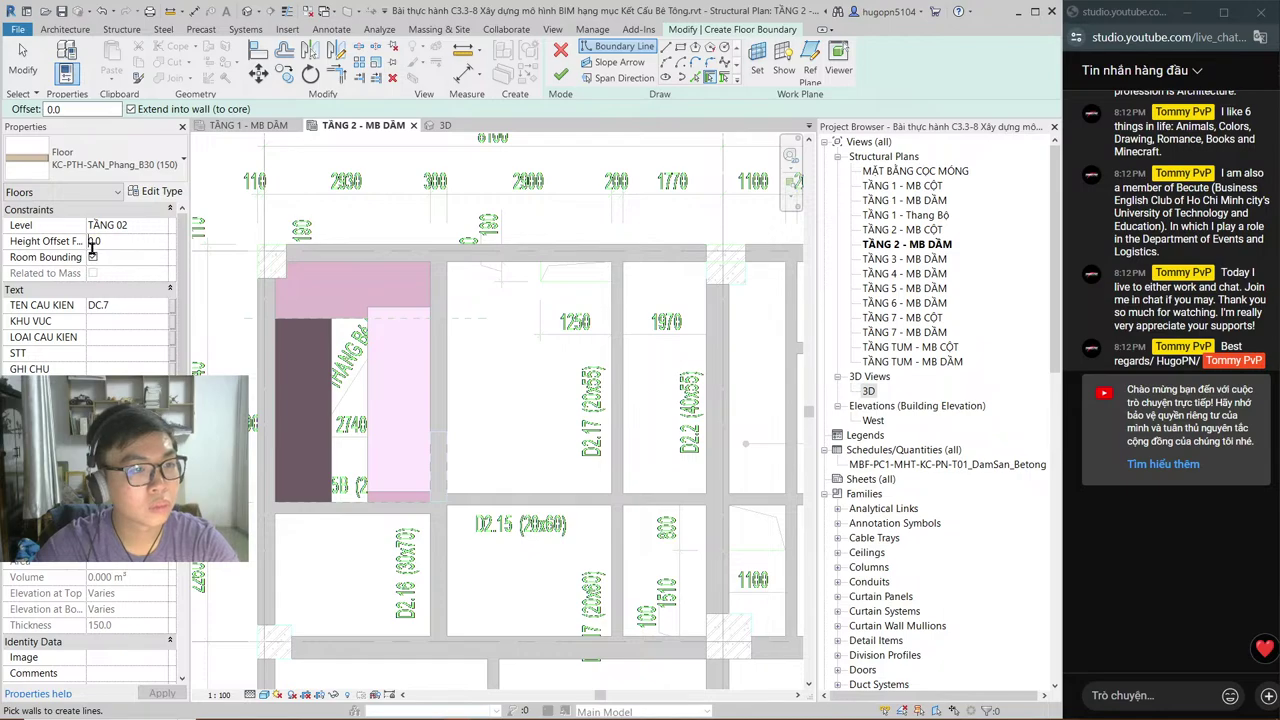
{"action": "type", "text": "490"}
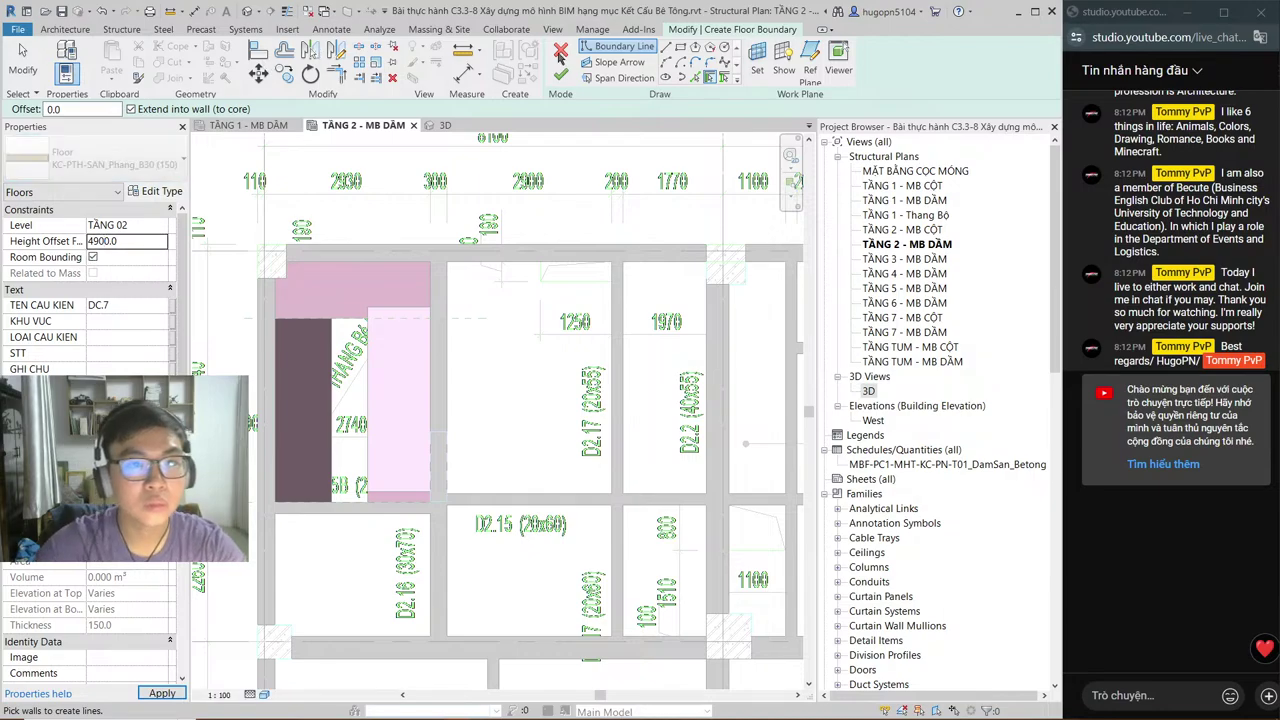
{"action": "key", "text": "Escape"}
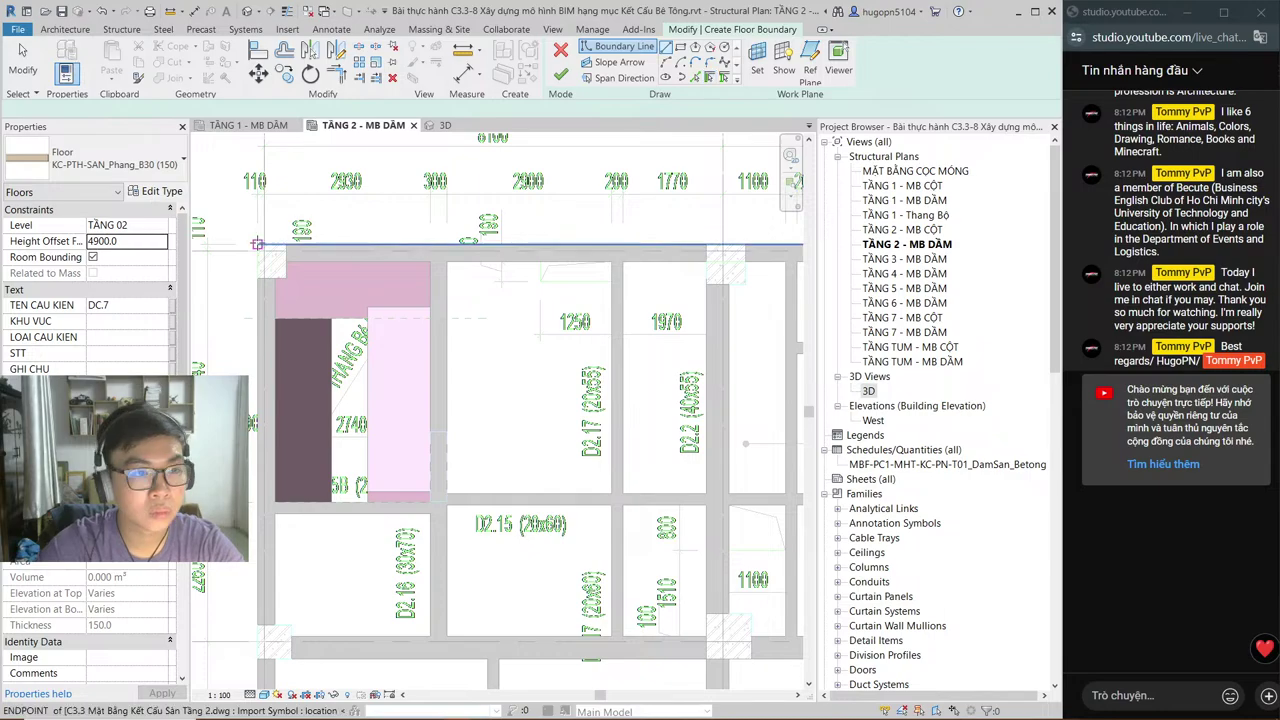
Step: Draw the top slab boundary edge from the grid D/1 corner to the corner near grid 4
{"action": "left_click", "coordinate": [257, 244]}
{"action": "middle_click_drag", "start_coordinate": [475, 305], "coordinate": [349, 330]}
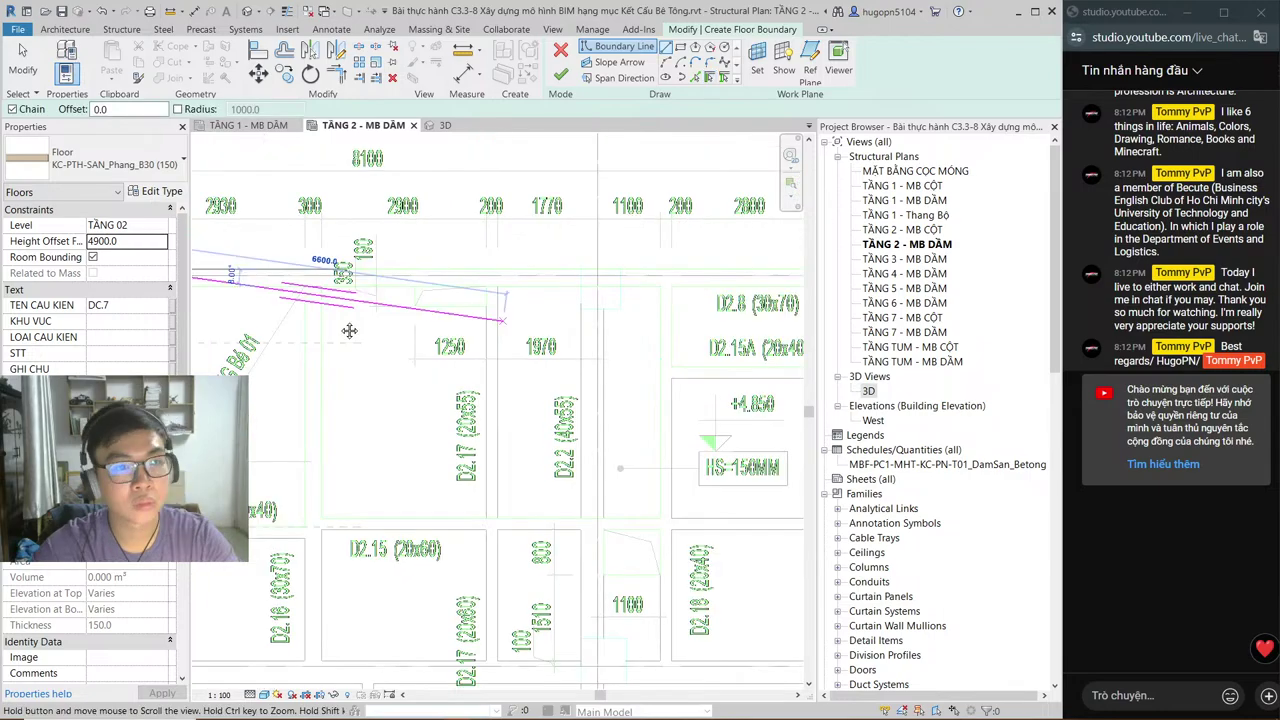
{"action": "scroll", "coordinate": [692, 319], "scroll_direction": "down", "scroll_amount": 2}
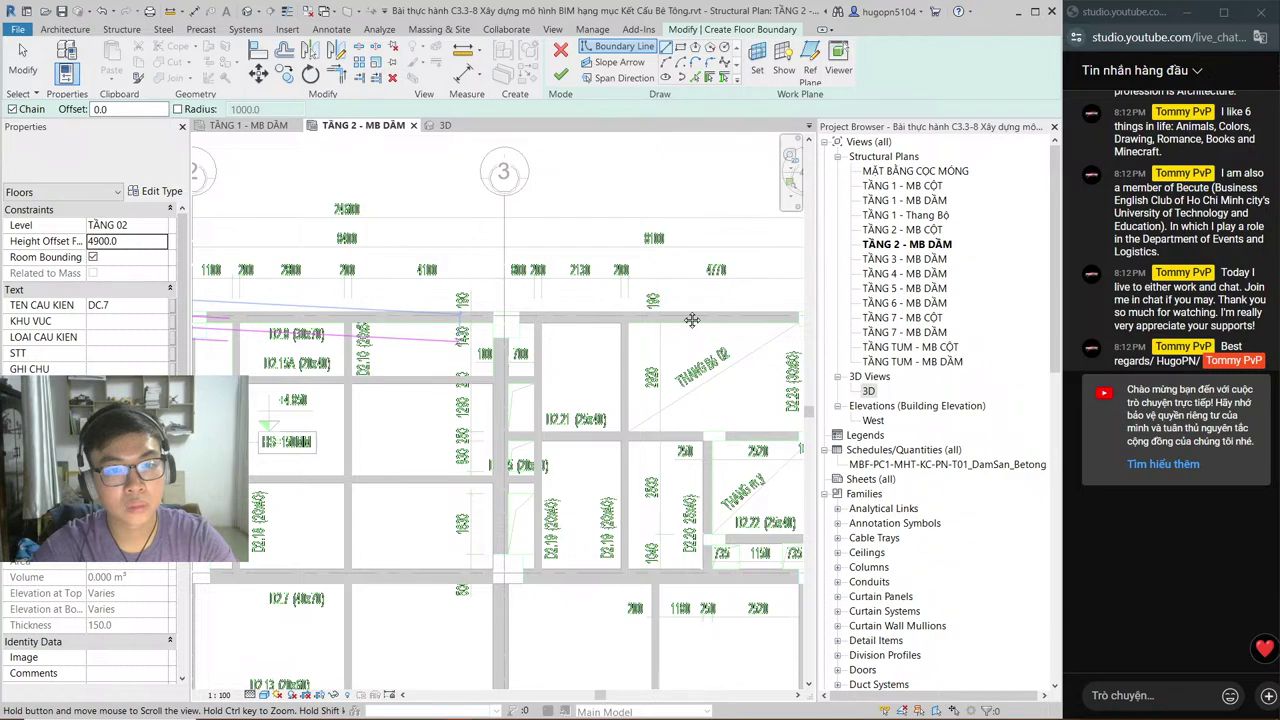
{"action": "middle_click_drag", "start_coordinate": [692, 319], "coordinate": [507, 322]}
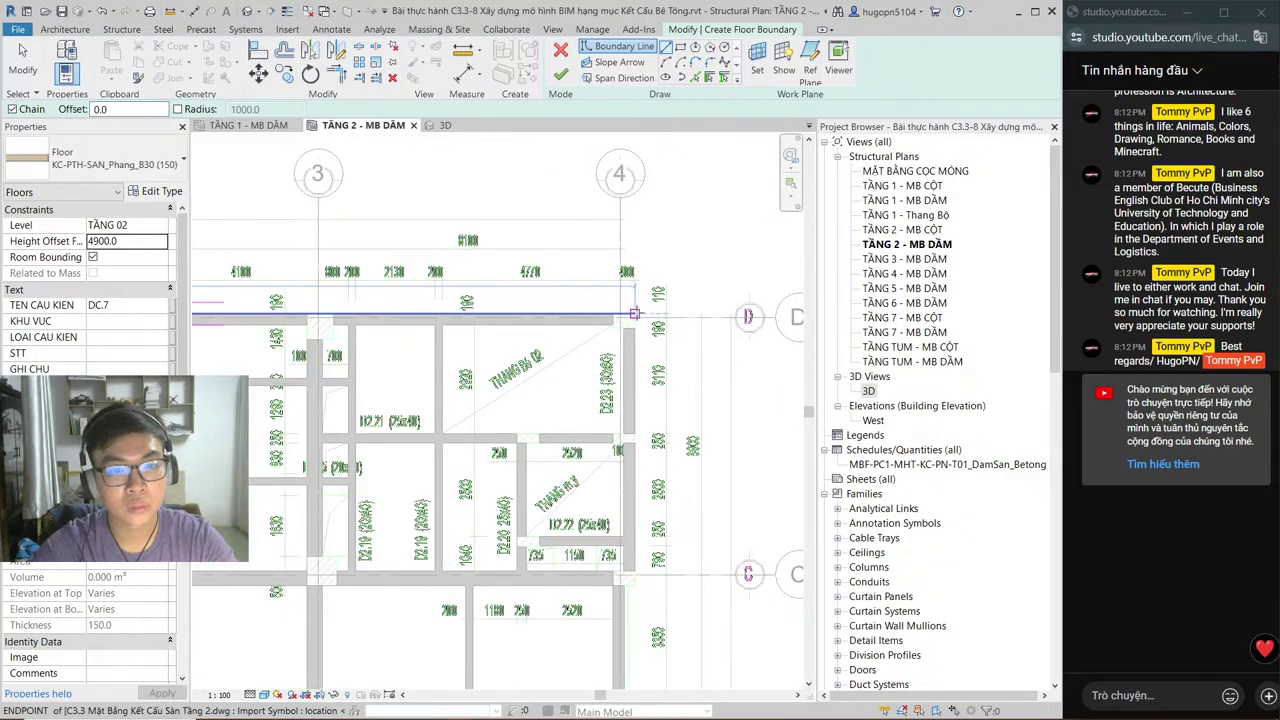
{"action": "left_click", "coordinate": [634, 314]}
Step: Continue the boundary with corners at the beam near grid C and the next slab corner
{"action": "middle_click_drag", "start_coordinate": [632, 452], "coordinate": [638, 212]}
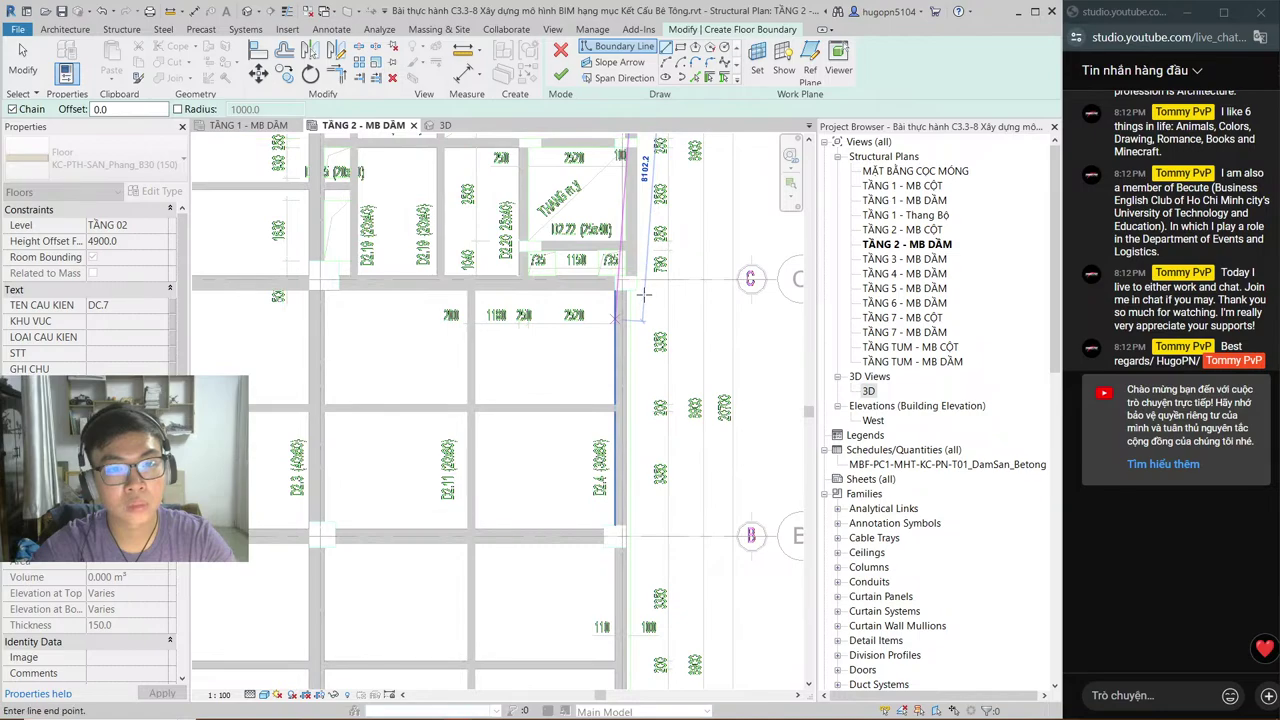
{"action": "left_click", "coordinate": [637, 291]}
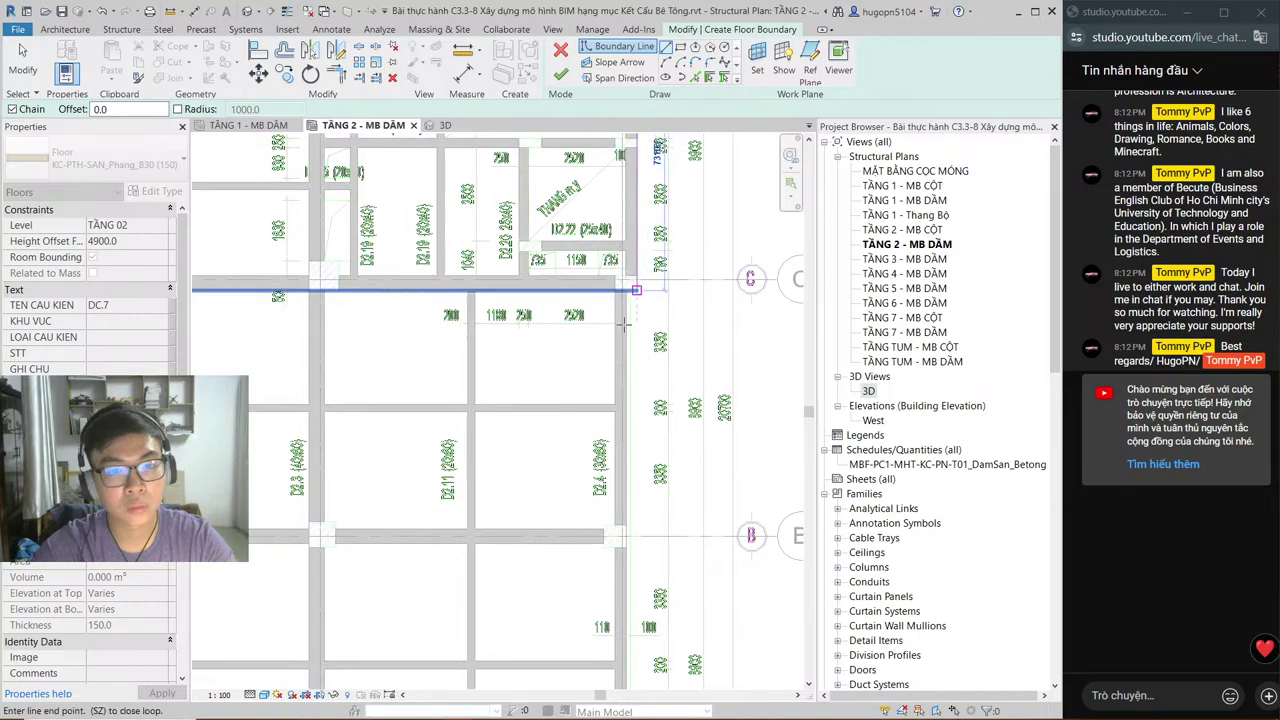
{"action": "scroll", "coordinate": [631, 293], "scroll_direction": "up", "scroll_amount": 3}
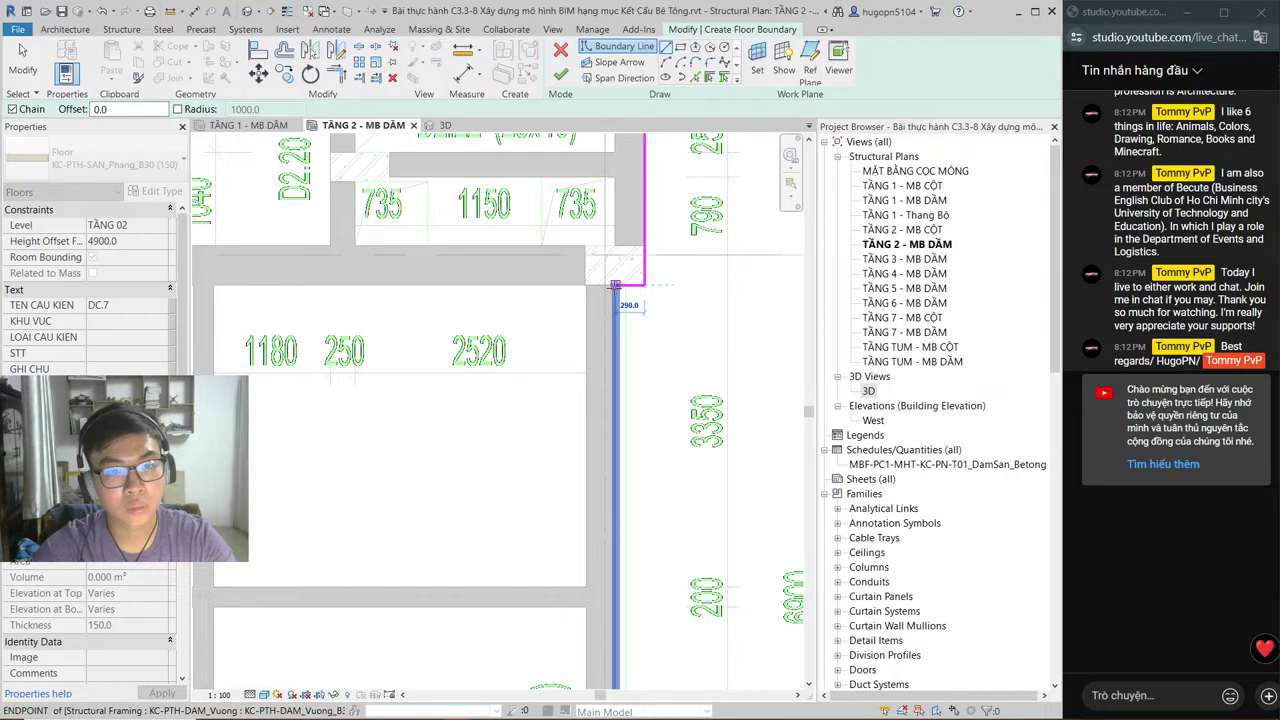
{"action": "scroll", "coordinate": [615, 286], "scroll_direction": "down", "scroll_amount": 3}
{"action": "mouse_move", "coordinate": [572, 255]}
{"action": "middle_mouse_down"}
{"action": "mouse_move", "coordinate": [575, 296]}
{"action": "mouse_move", "coordinate": [584, 34]}
{"action": "middle_mouse_up"}
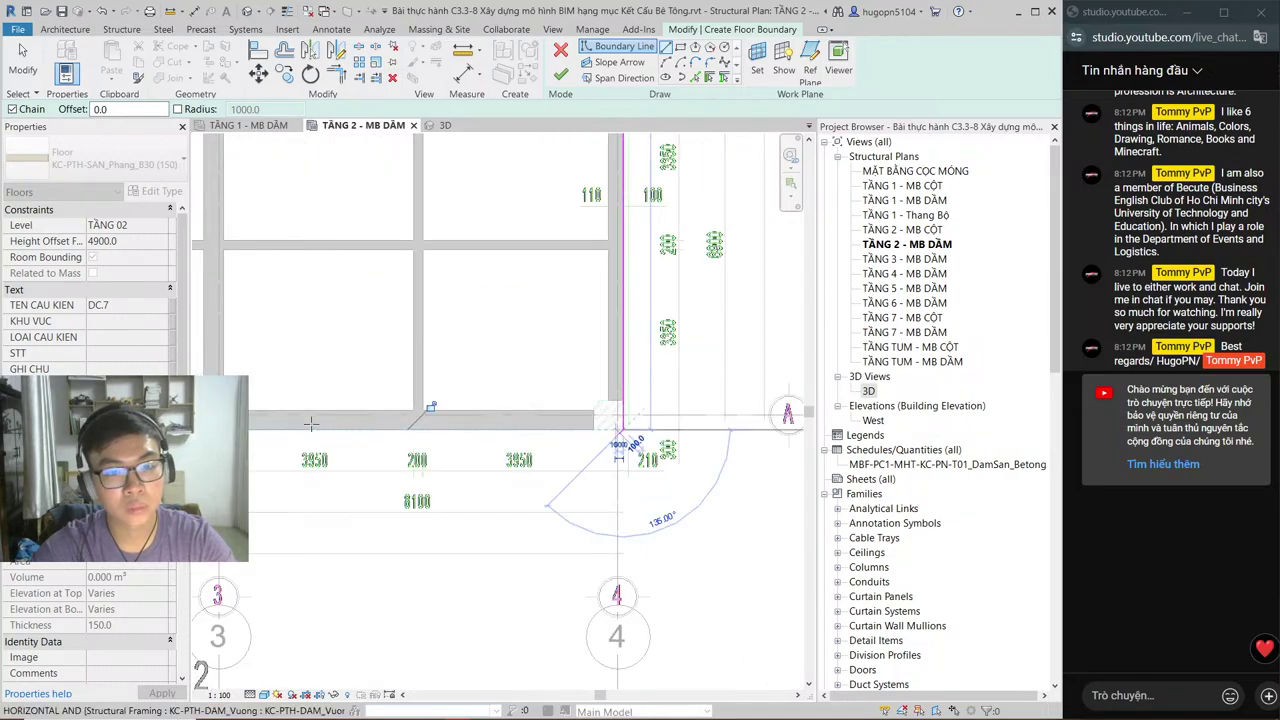
{"action": "scroll", "coordinate": [311, 424], "scroll_direction": "down", "scroll_amount": 3}
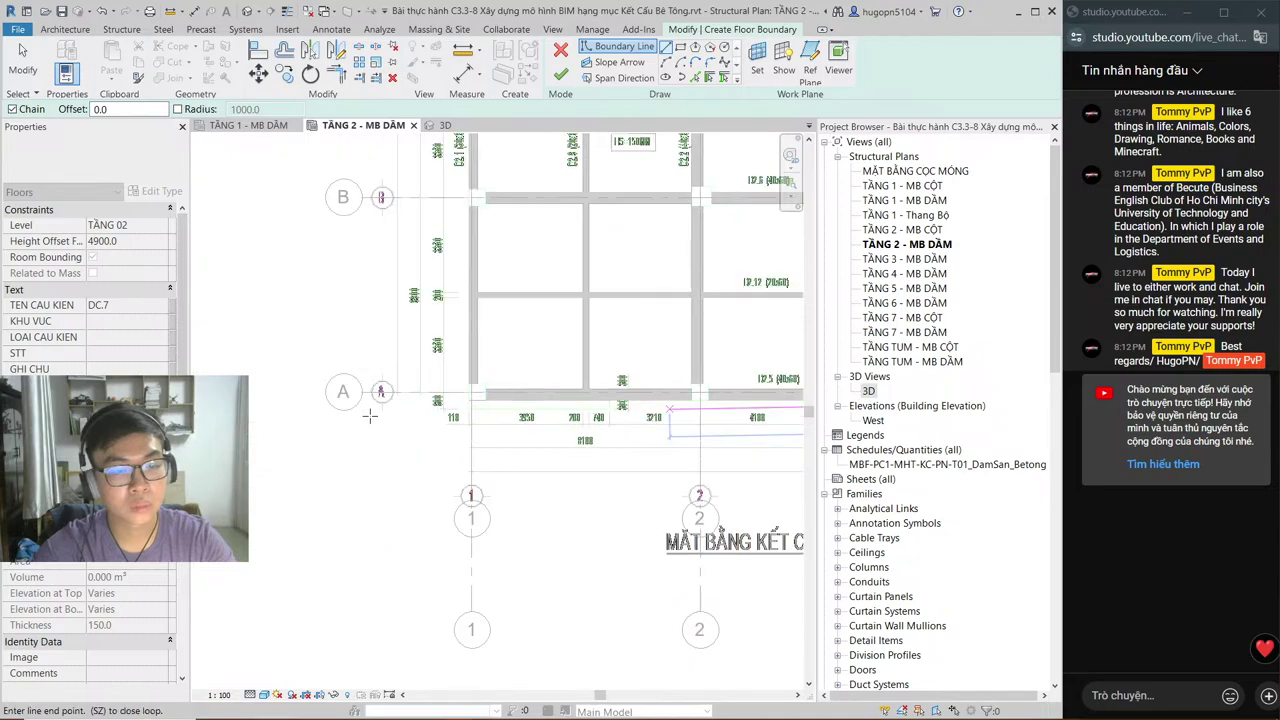
{"action": "scroll", "coordinate": [369, 416], "scroll_direction": "up", "scroll_amount": 2}
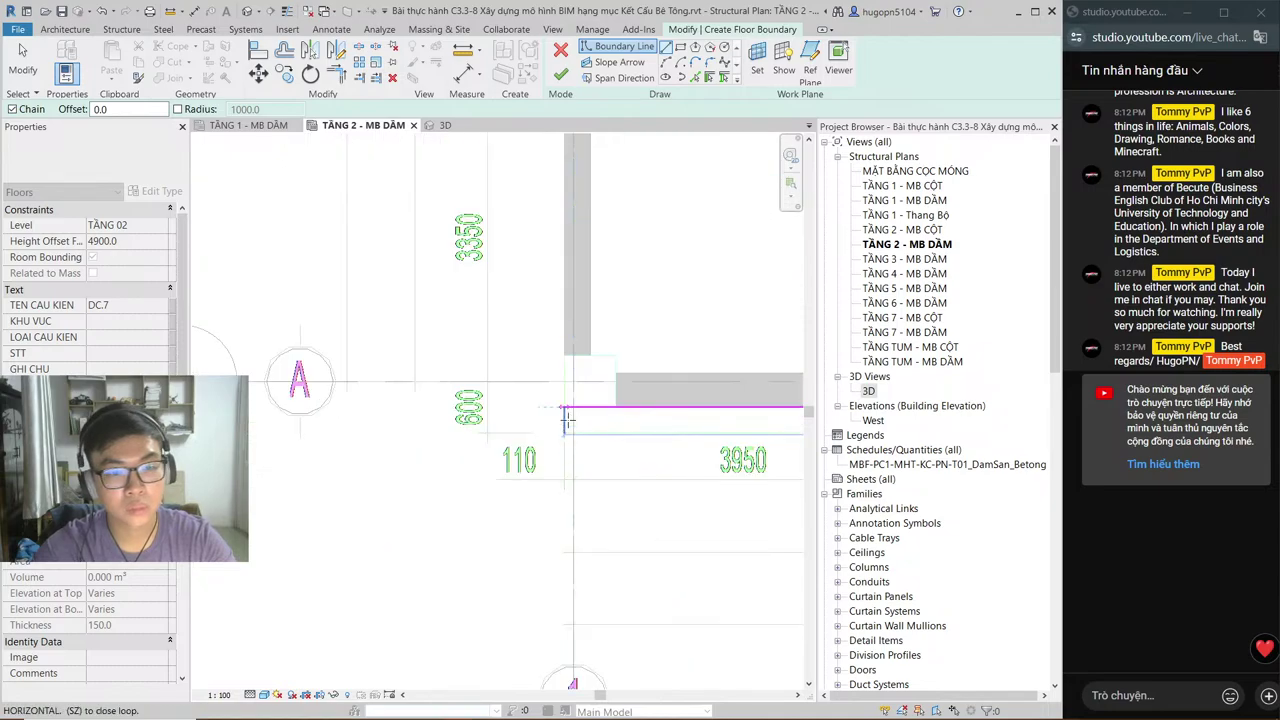
{"action": "left_click", "coordinate": [566, 419]}
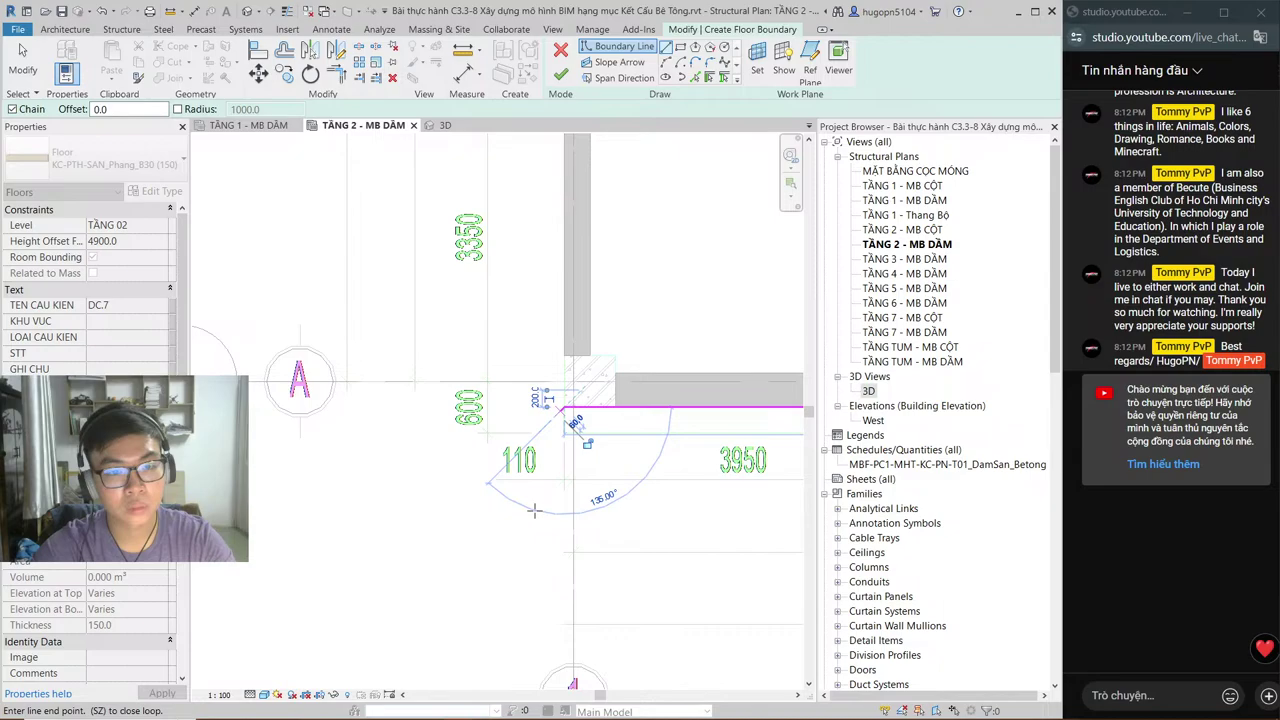
Step: Review the beams right of the stair, then bring the AutoCAD plan drawing forward
{"action": "scroll", "coordinate": [534, 511], "scroll_direction": "down", "scroll_amount": 5}
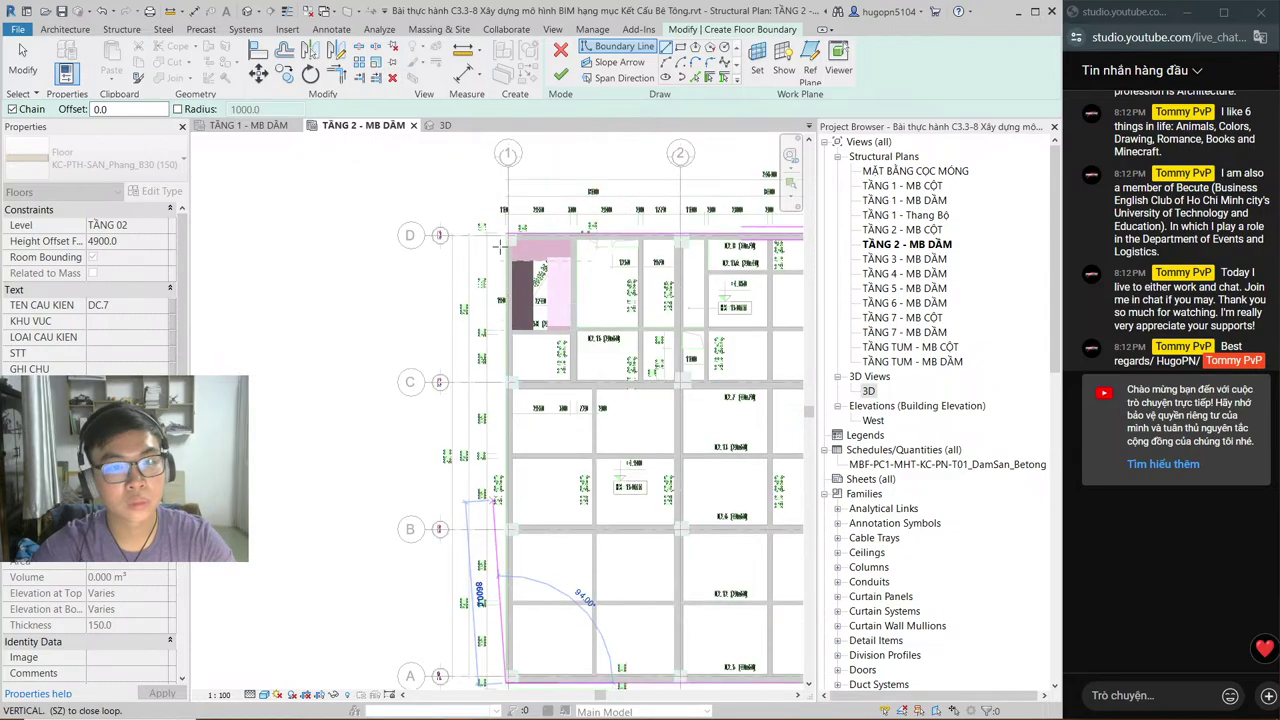
{"action": "scroll", "coordinate": [499, 246], "scroll_direction": "up", "scroll_amount": 4}
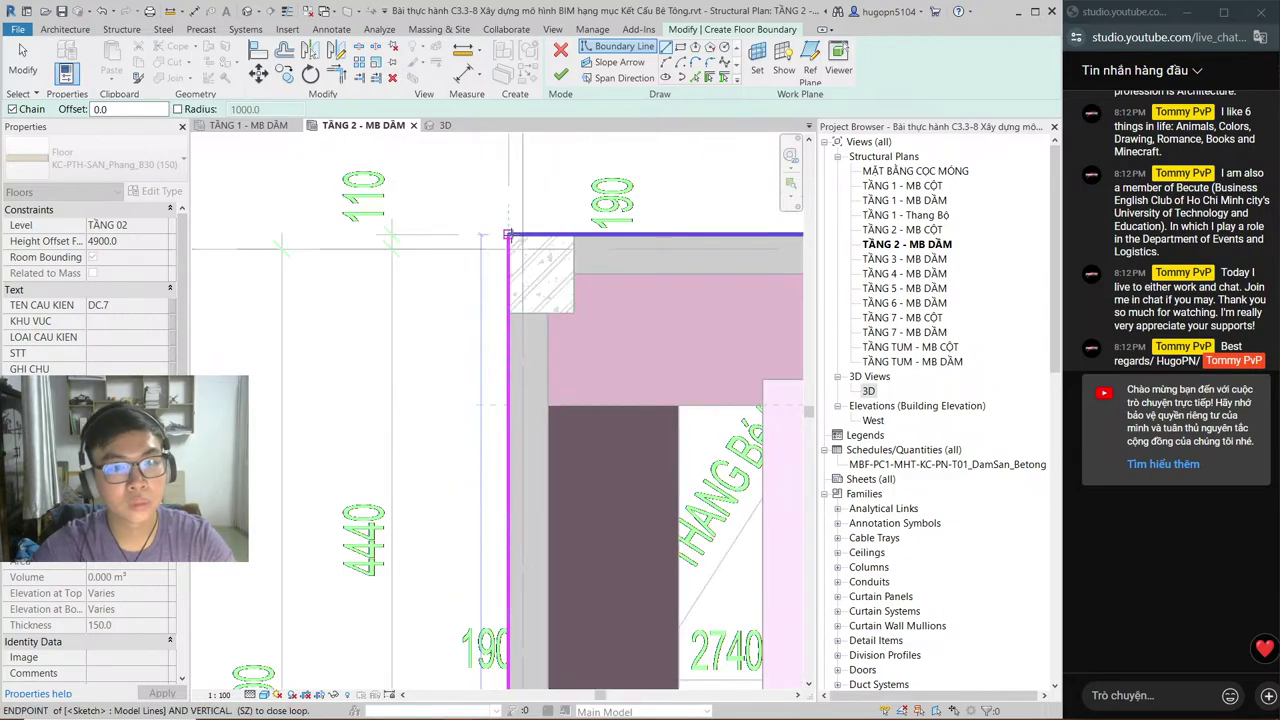
{"action": "scroll", "coordinate": [508, 236], "scroll_direction": "down", "scroll_amount": 3}
{"action": "middle_click_drag", "start_coordinate": [451, 377], "coordinate": [433, 383]}
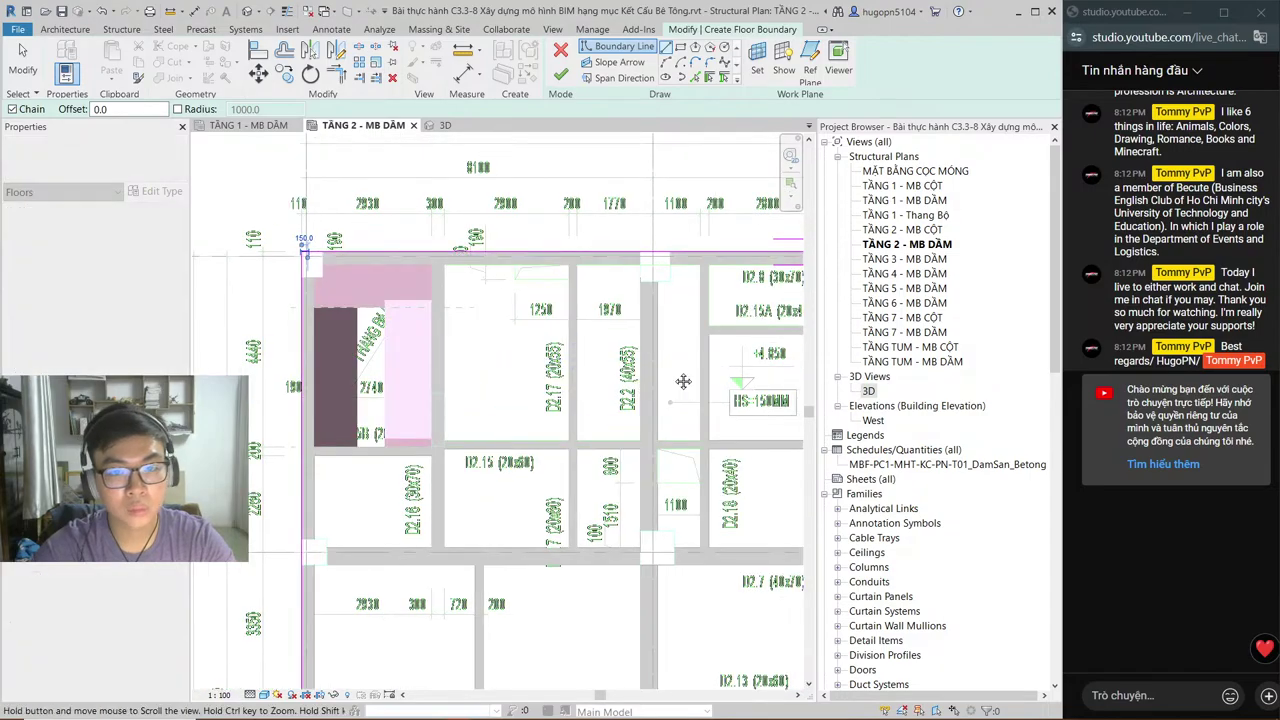
{"action": "middle_click_drag", "start_coordinate": [683, 381], "coordinate": [556, 402]}
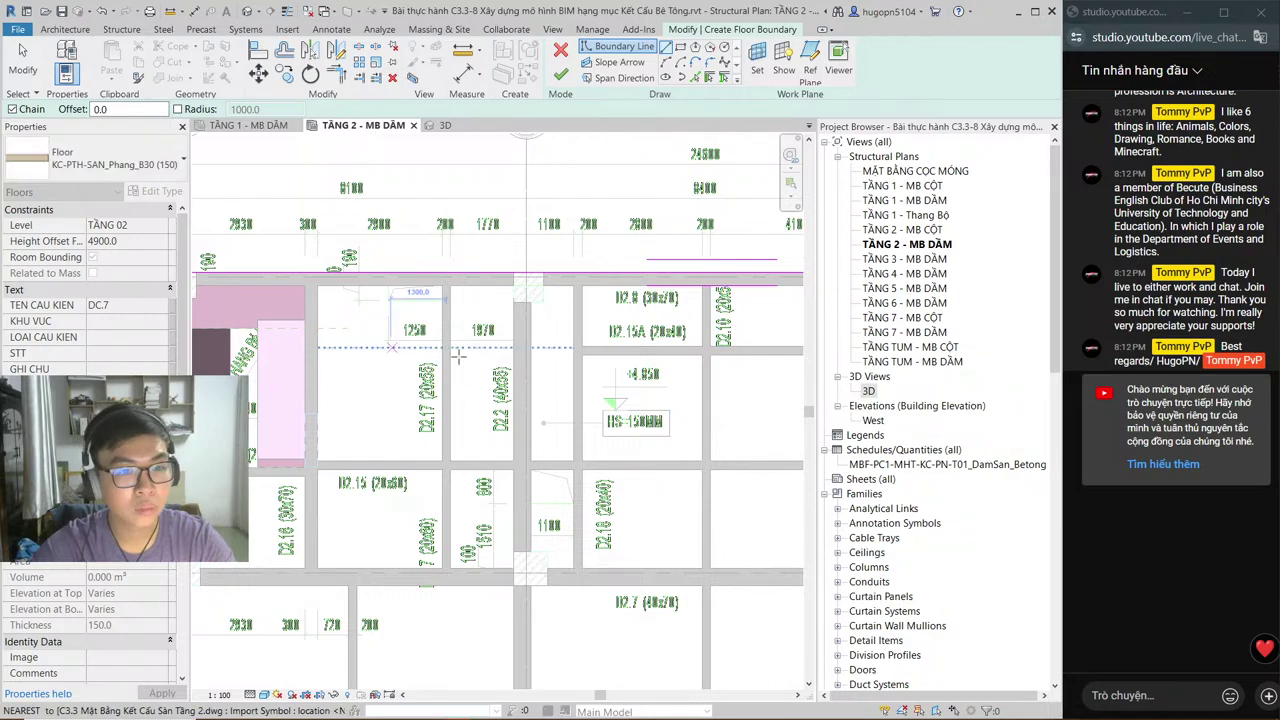
{"action": "scroll", "coordinate": [445, 385], "scroll_direction": "up", "scroll_amount": 2}
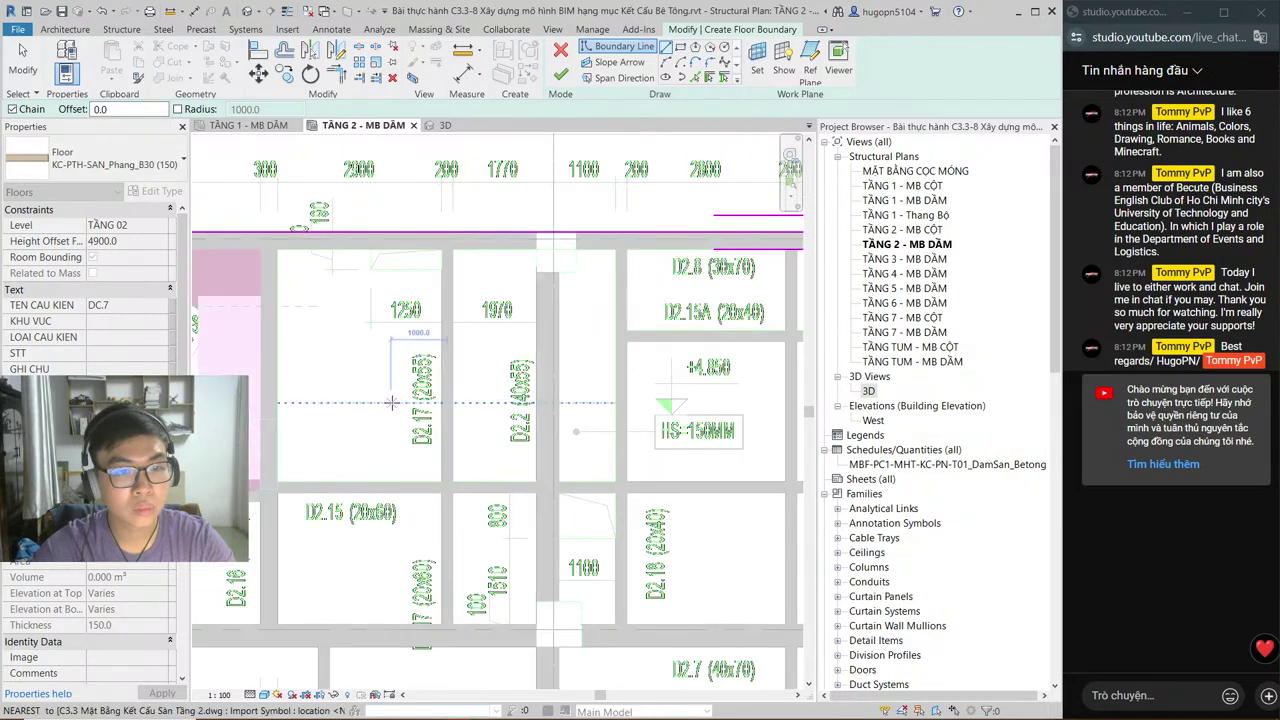
{"action": "key", "text": "alt+Tab"}
{"action": "left_click", "coordinate": [960, 292]}
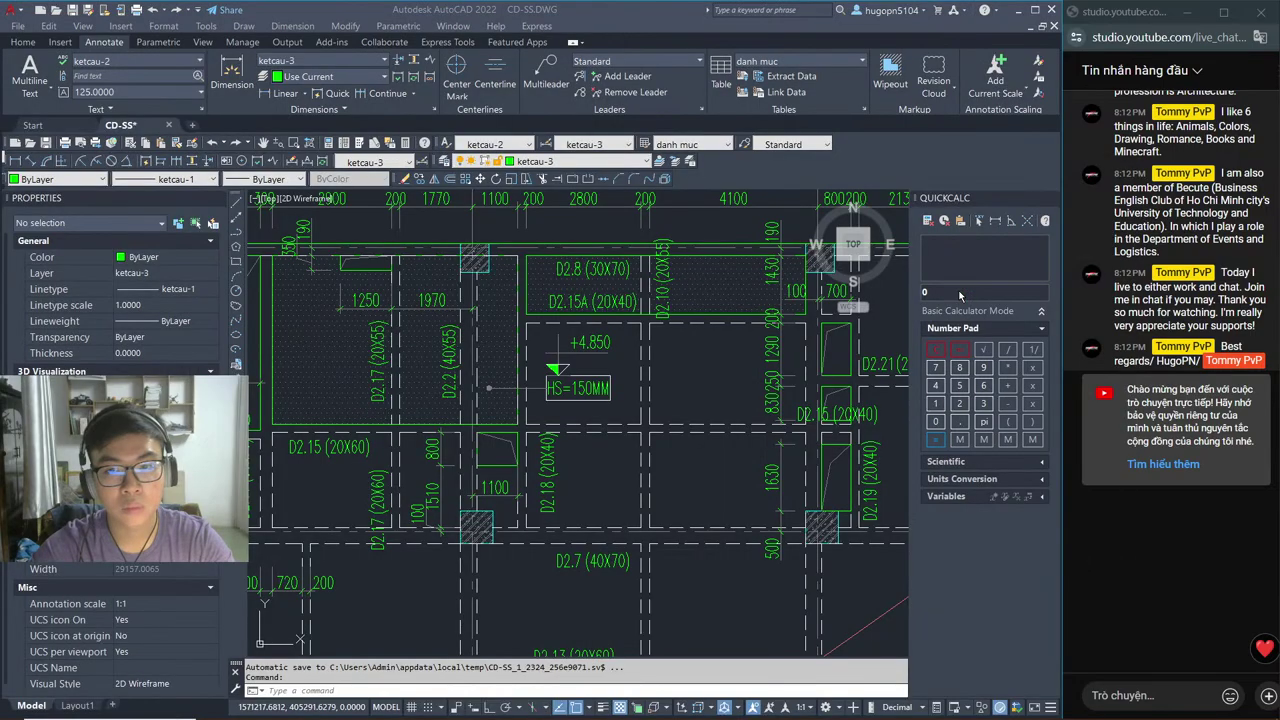
Step: Pan the AutoCAD plan to check the +4.900 HS=150MM slab level note
{"action": "middle_click_drag", "start_coordinate": [439, 390], "coordinate": [575, 416]}
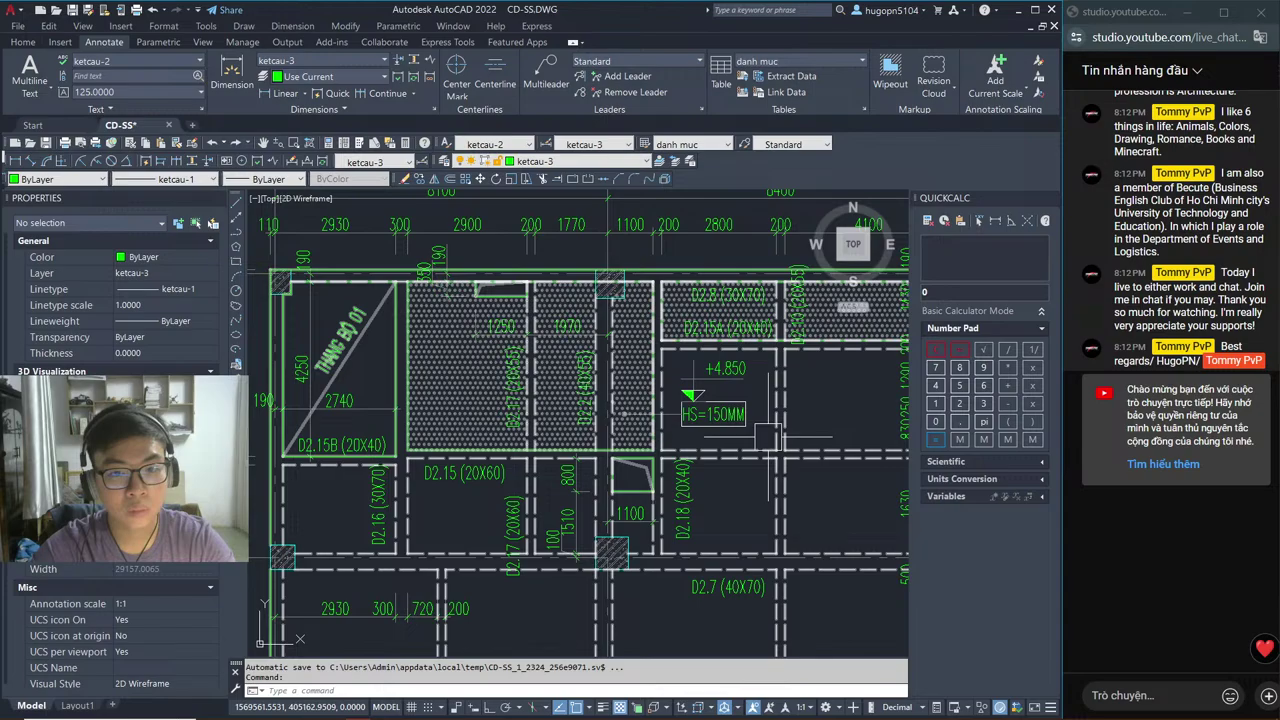
{"action": "scroll", "coordinate": [768, 437], "scroll_direction": "down", "scroll_amount": 2}
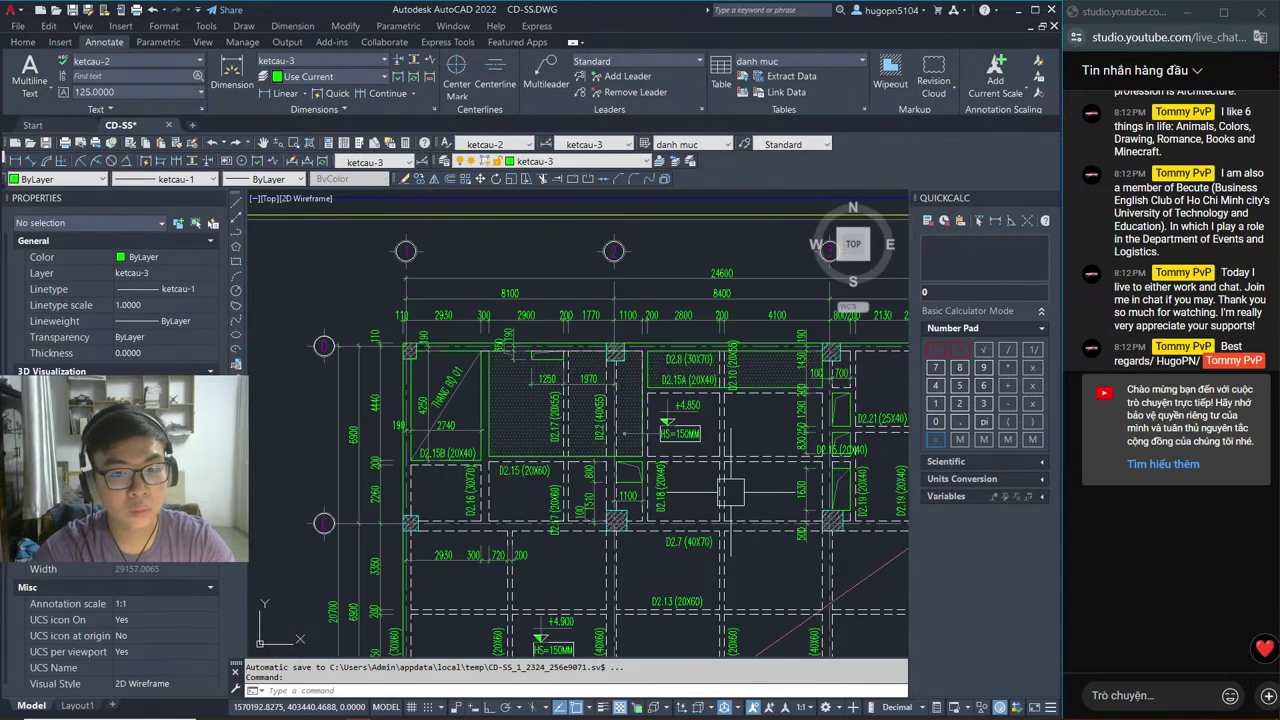
{"action": "mouse_move", "coordinate": [730, 492]}
{"action": "middle_mouse_down"}
{"action": "mouse_move", "coordinate": [600, 305]}
{"action": "mouse_move", "coordinate": [593, 348]}
{"action": "middle_mouse_up"}
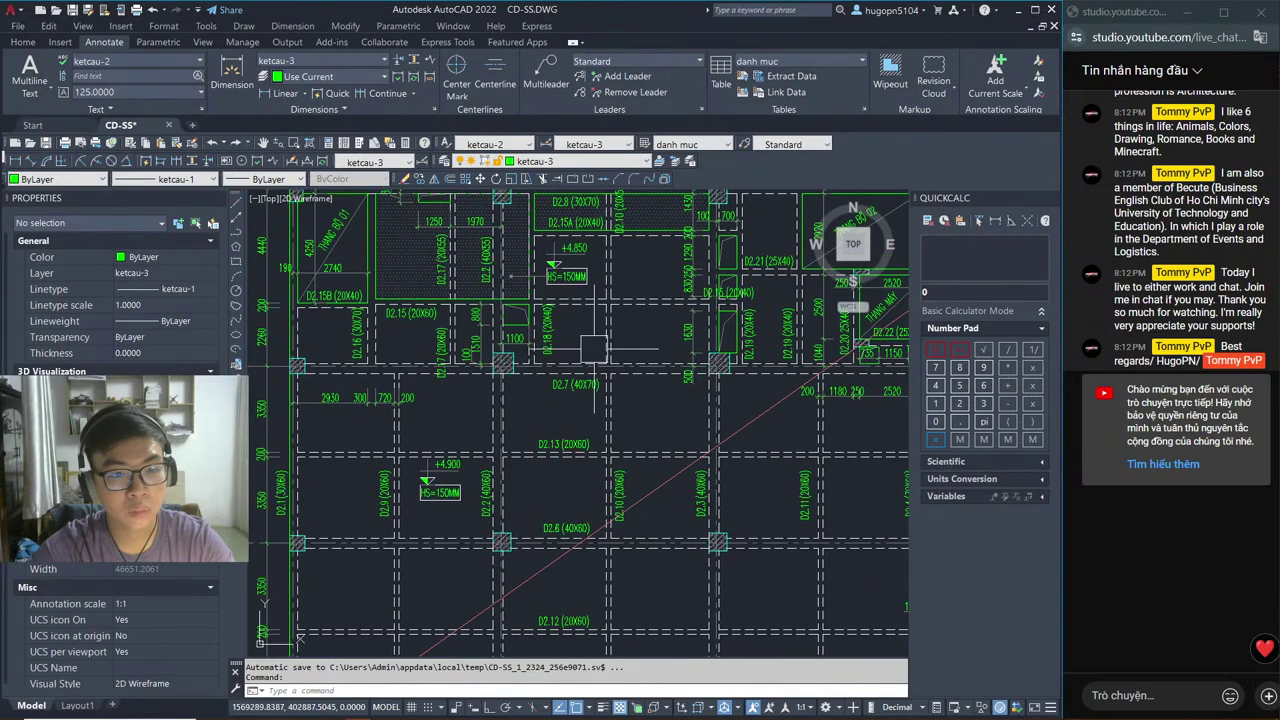
{"action": "scroll", "coordinate": [594, 348], "scroll_direction": "up", "scroll_amount": 5}
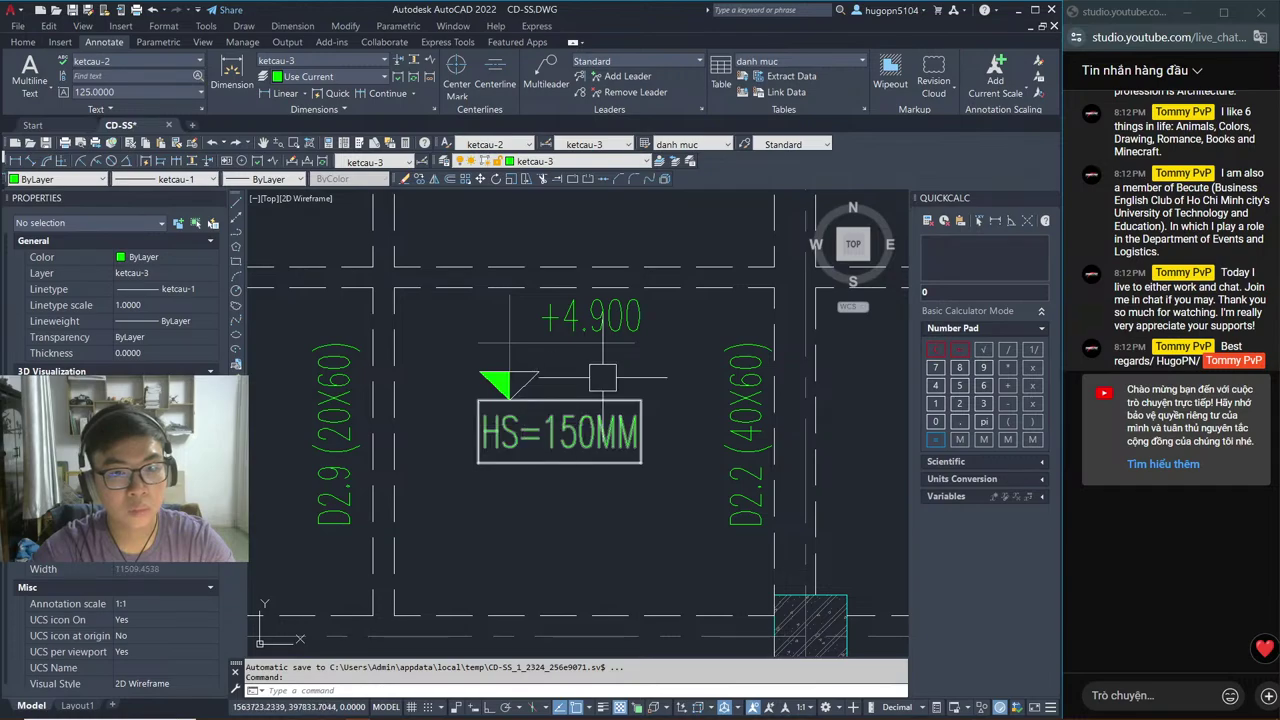
{"action": "scroll", "coordinate": [603, 378], "scroll_direction": "down", "scroll_amount": 3}
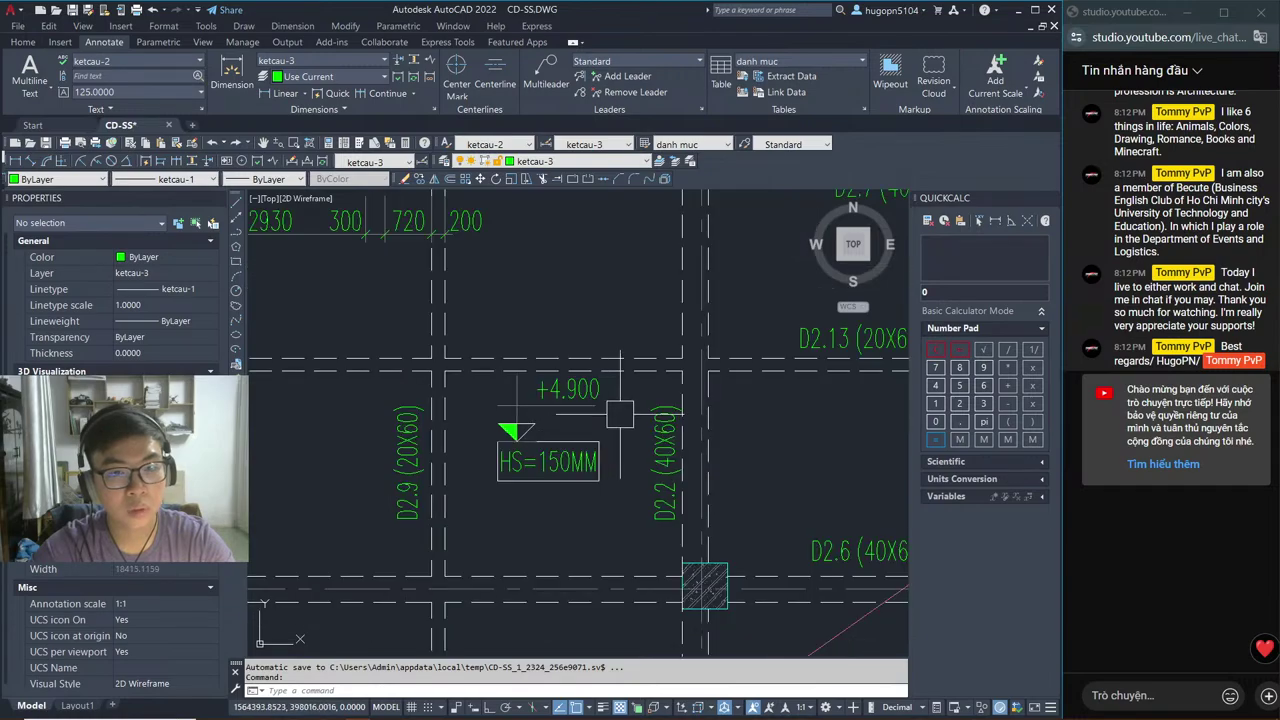
Step: Set the Revit floor's Height Offset From Level to 4950
{"action": "key", "text": "alt+Tab"}
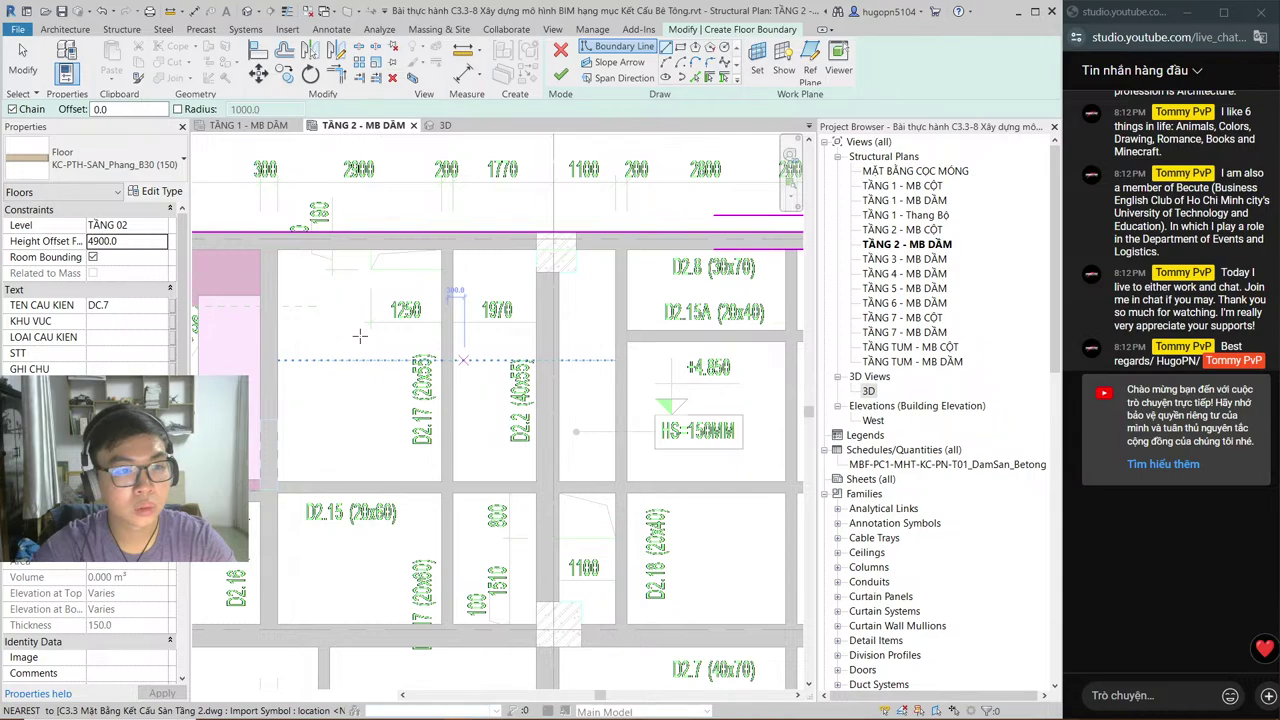
{"action": "double_click", "coordinate": [105, 241]}
{"action": "type", "text": "4950"}
{"action": "key", "text": "Return"}
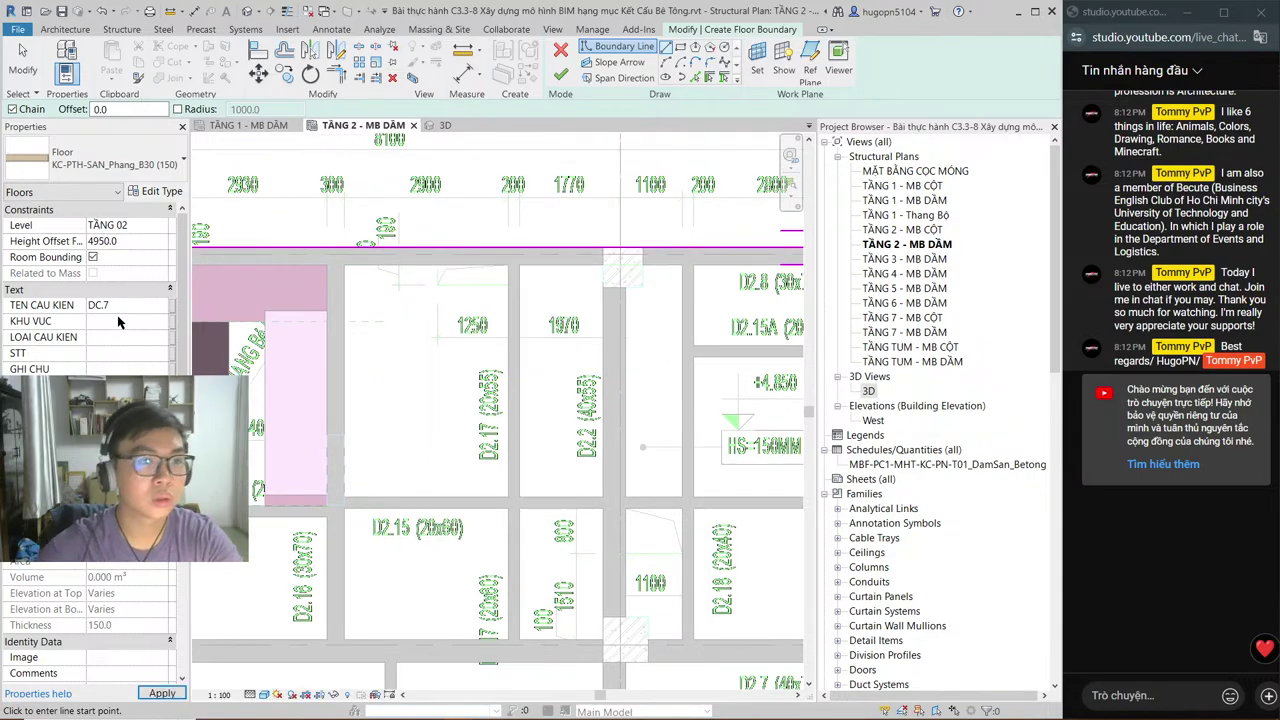
{"action": "key", "text": "alt+Tab"}
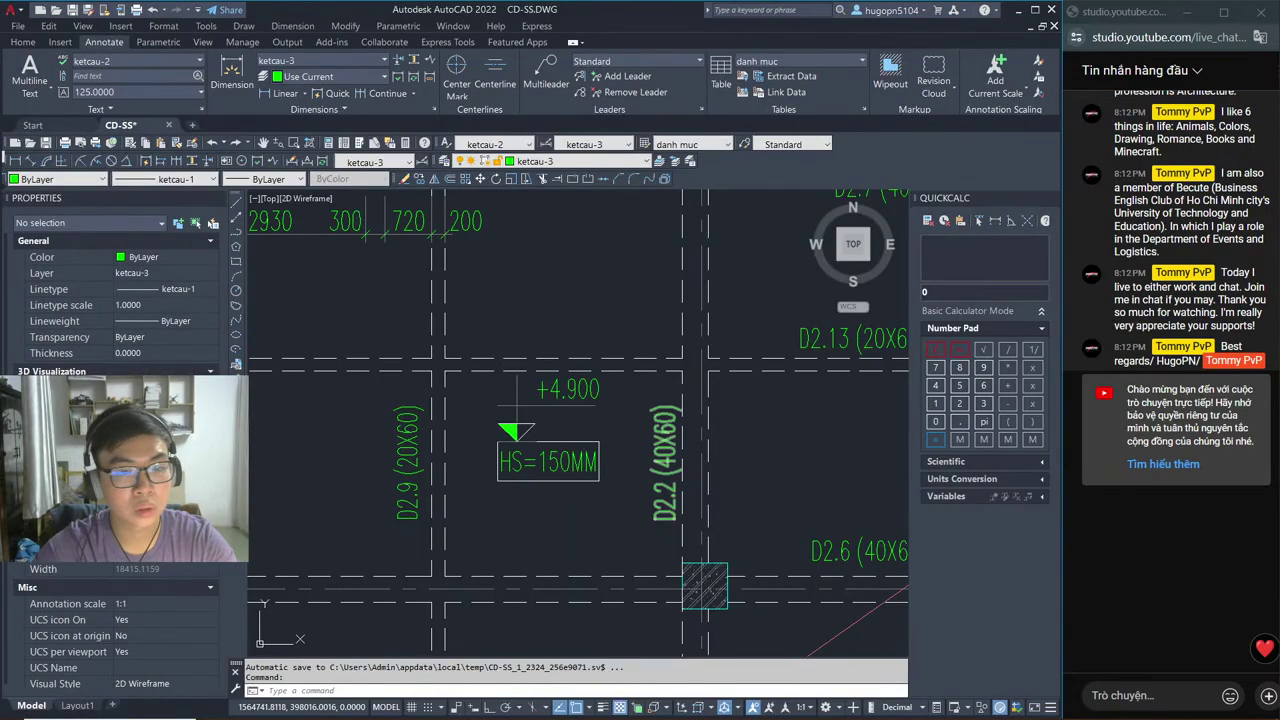
Step: Pan the AutoCAD plan over the right-hand and upper-left bays near +4.850, then return to Revit
{"action": "scroll", "coordinate": [563, 417], "scroll_direction": "down", "scroll_amount": 5}
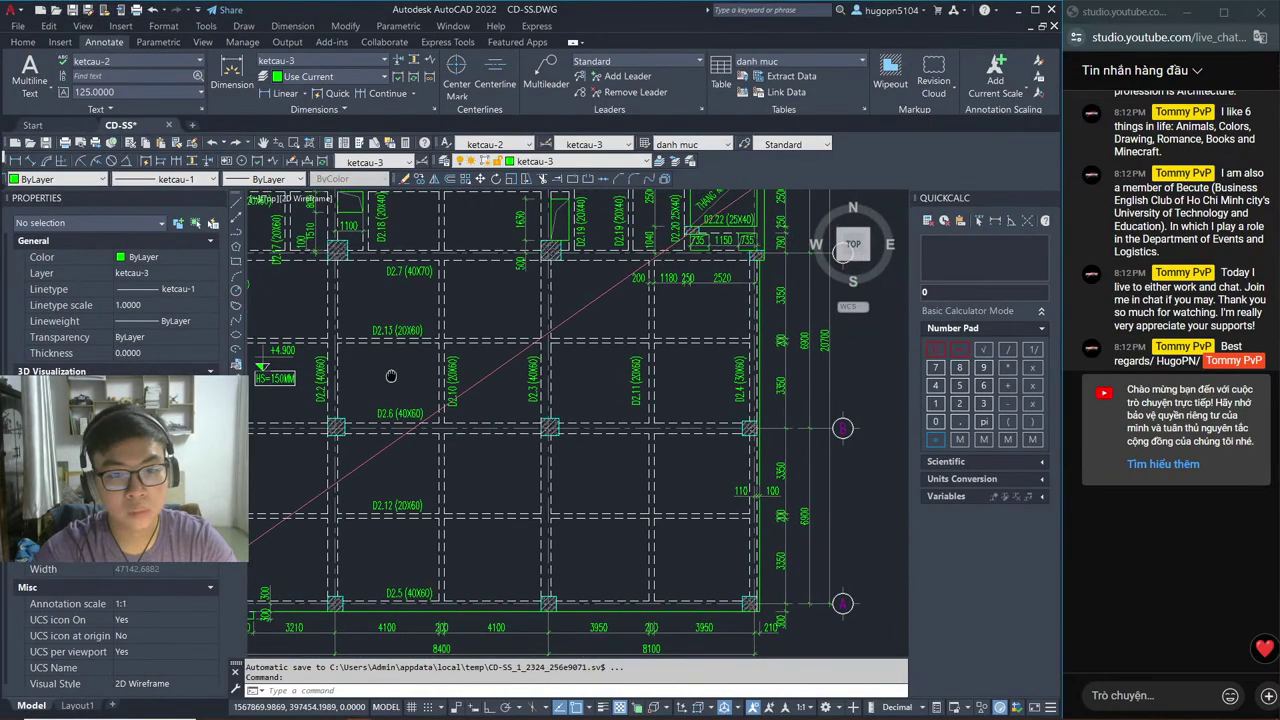
{"action": "middle_click_drag", "start_coordinate": [391, 376], "coordinate": [462, 571]}
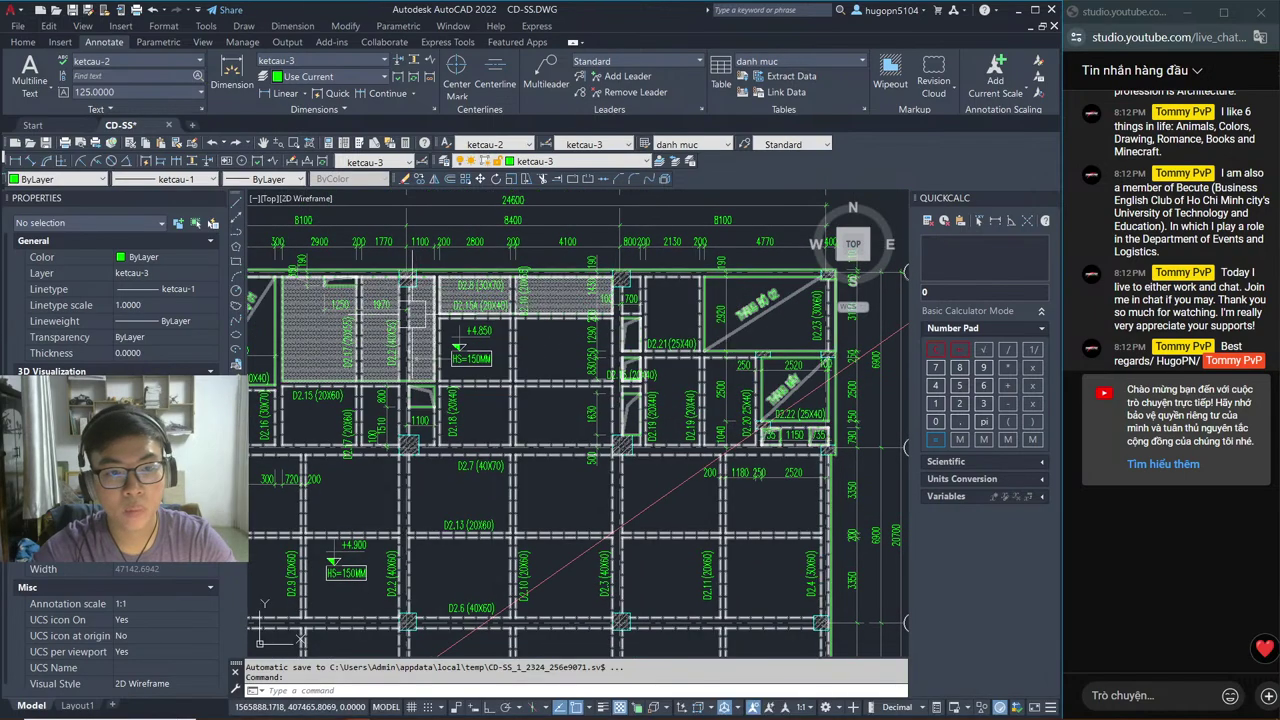
{"action": "scroll", "coordinate": [380, 238], "scroll_direction": "up", "scroll_amount": 2}
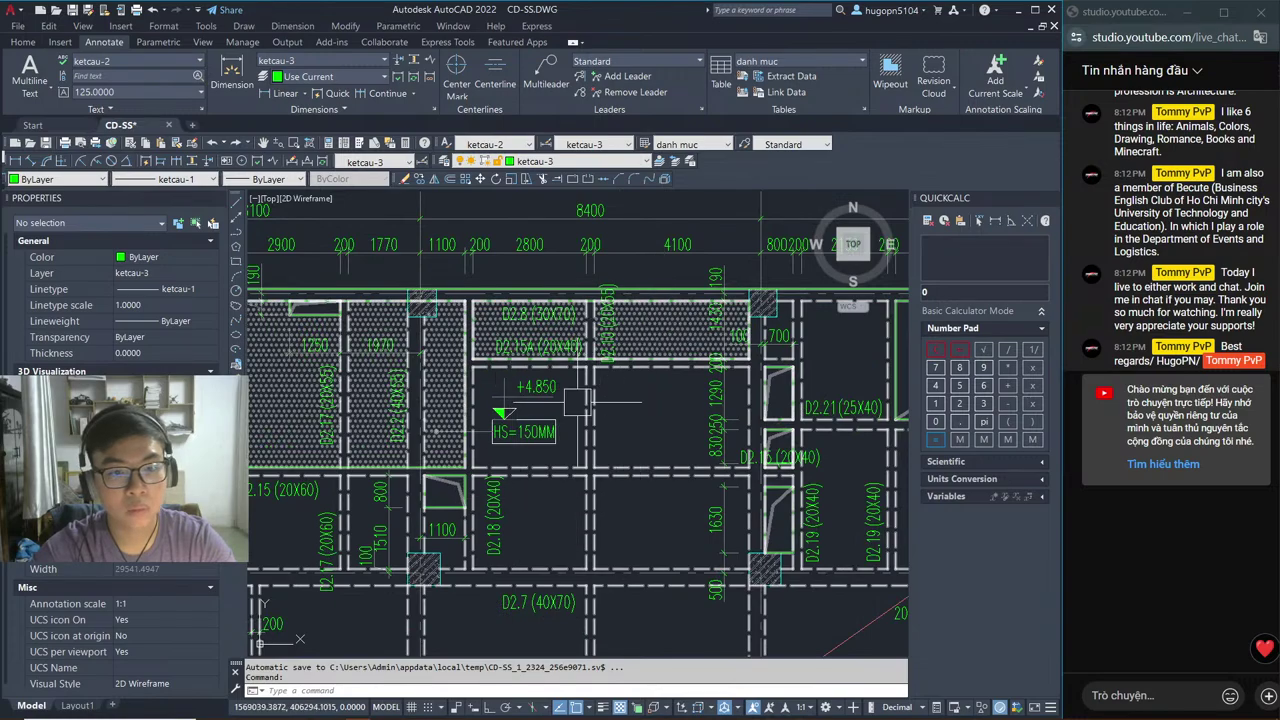
{"action": "middle_click_drag", "start_coordinate": [578, 402], "coordinate": [796, 406]}
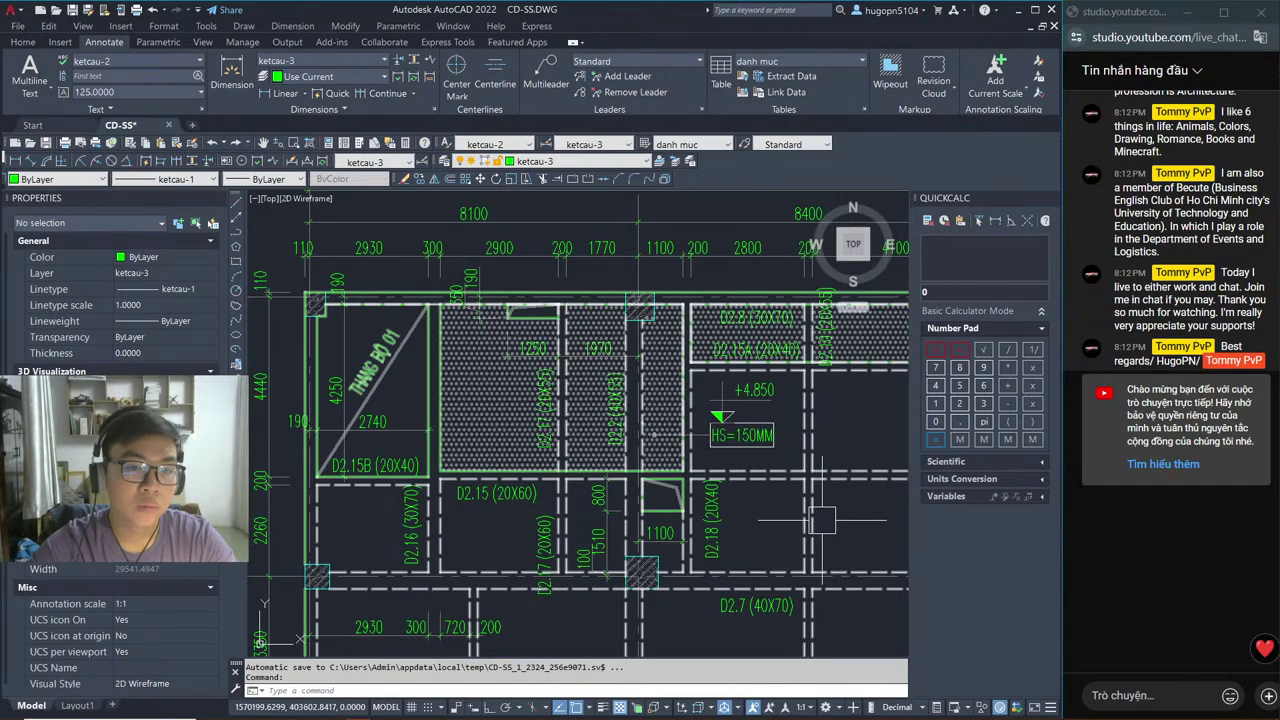
{"action": "key", "text": "alt+Tab"}
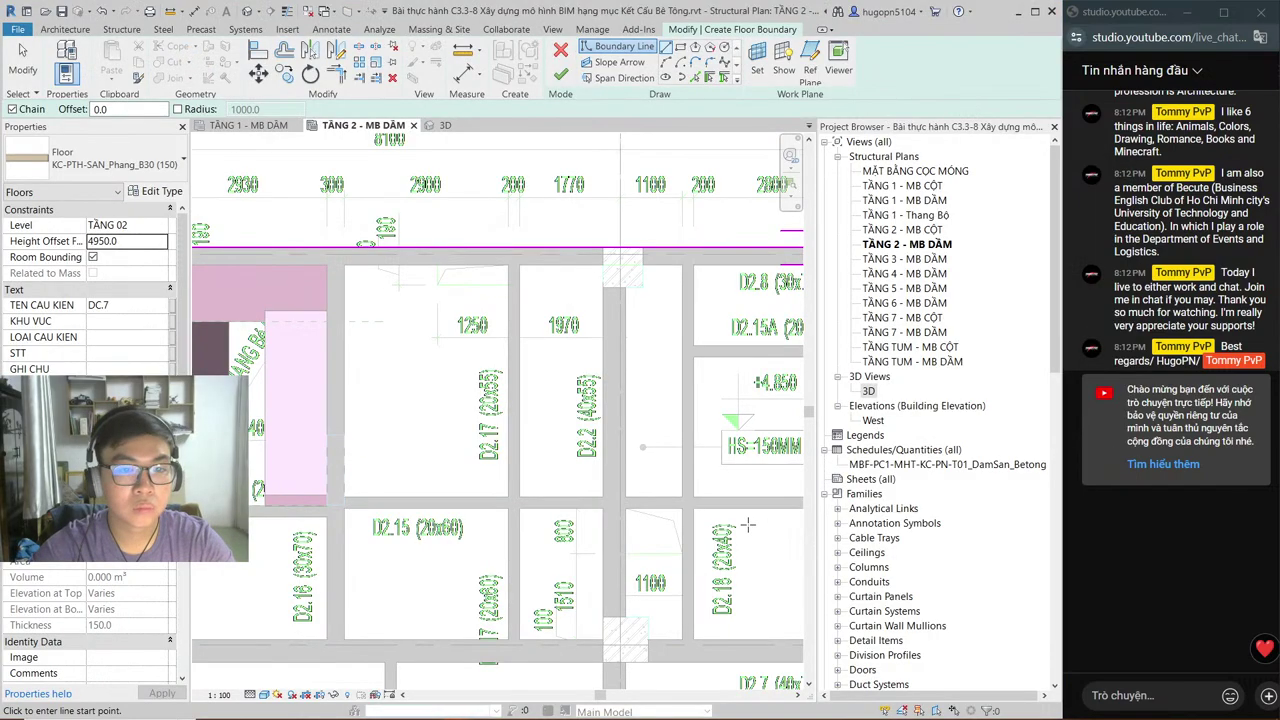
Step: Draw a vertical boundary line down the left side of the 1250 bay, then switch to AutoCAD
{"action": "left_click", "coordinate": [345, 265]}
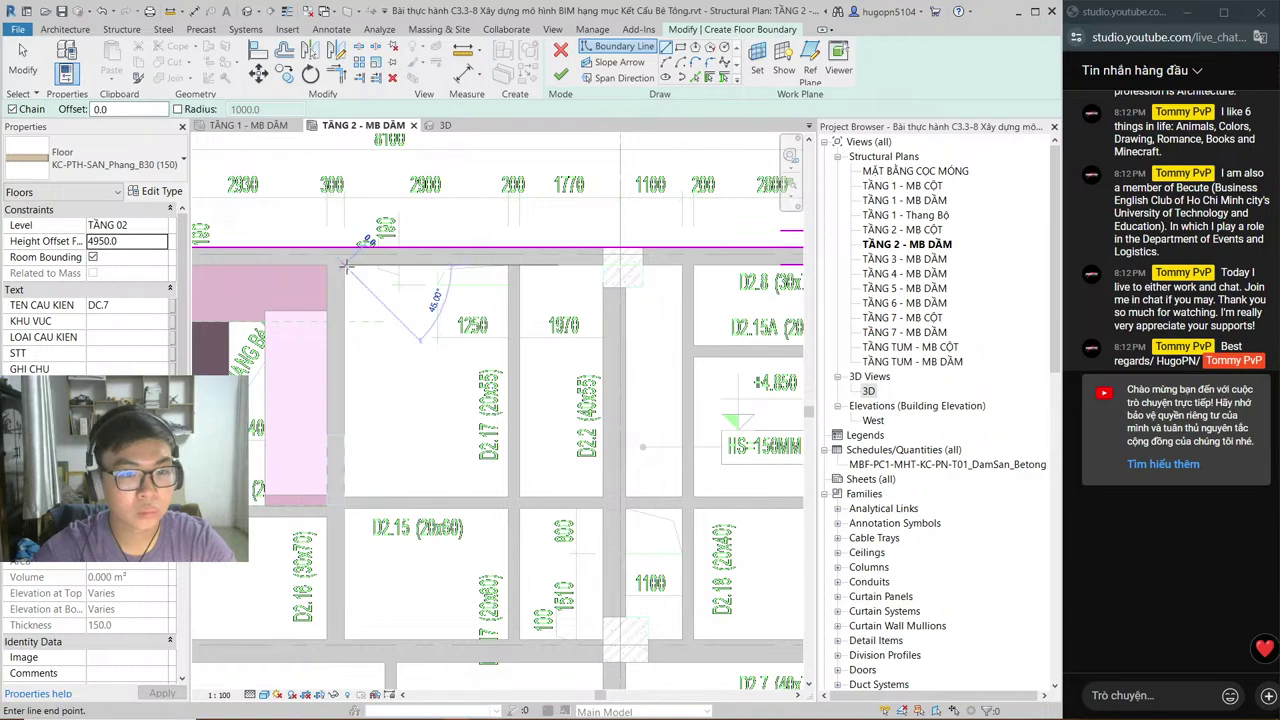
{"action": "left_click", "coordinate": [661, 498]}
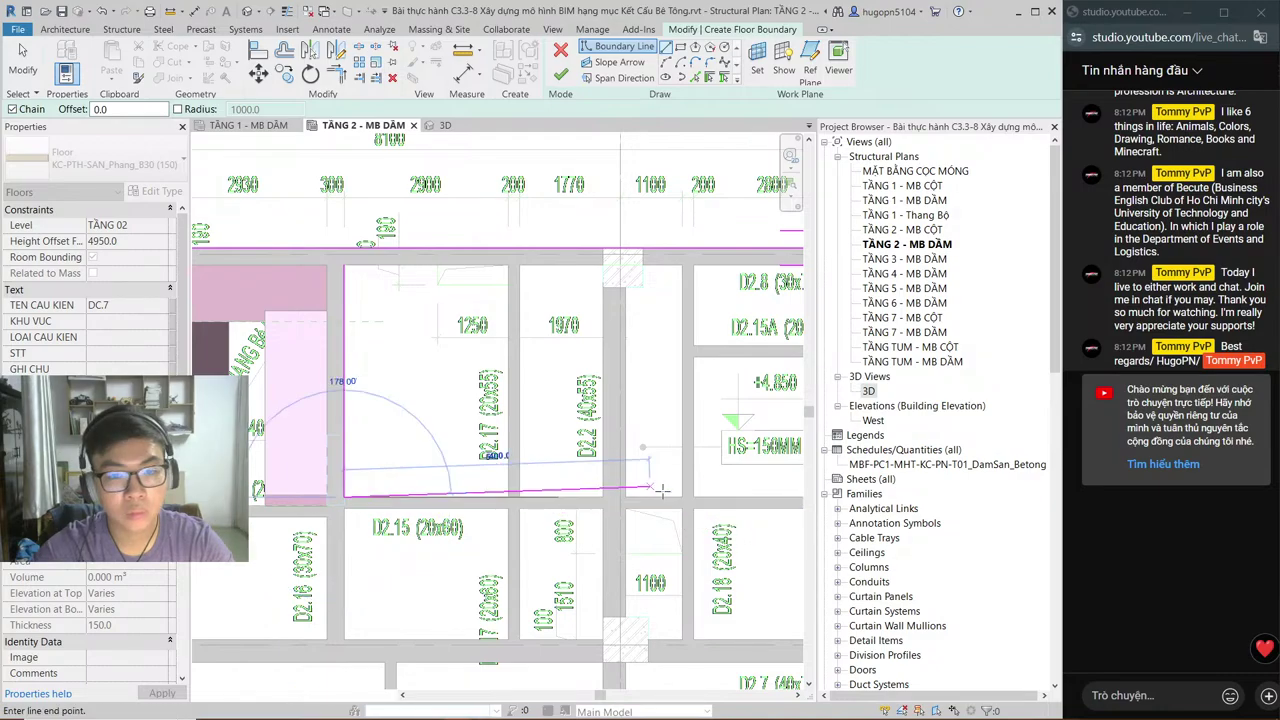
{"action": "key", "text": "alt+Tab"}
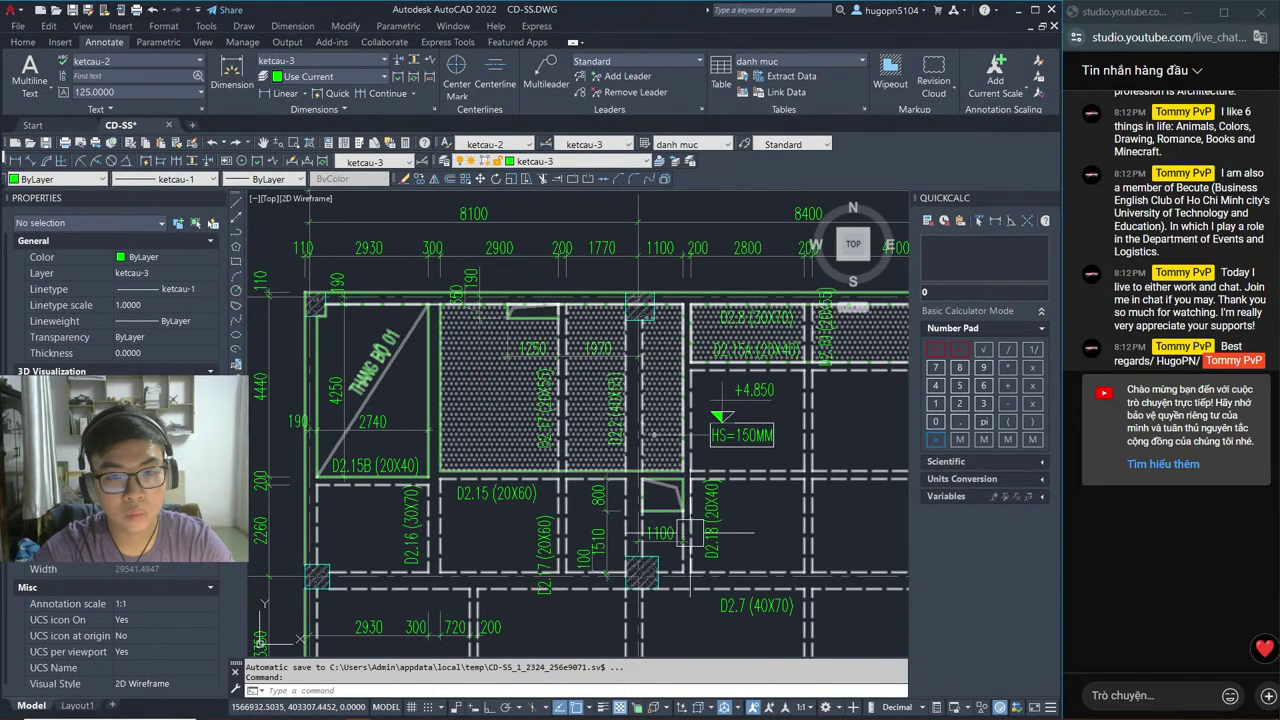
Step: Inspect the bays right of the stair and the plan title around the +4.850 note, then return to Revit
{"action": "middle_click_drag", "start_coordinate": [759, 452], "coordinate": [567, 488]}
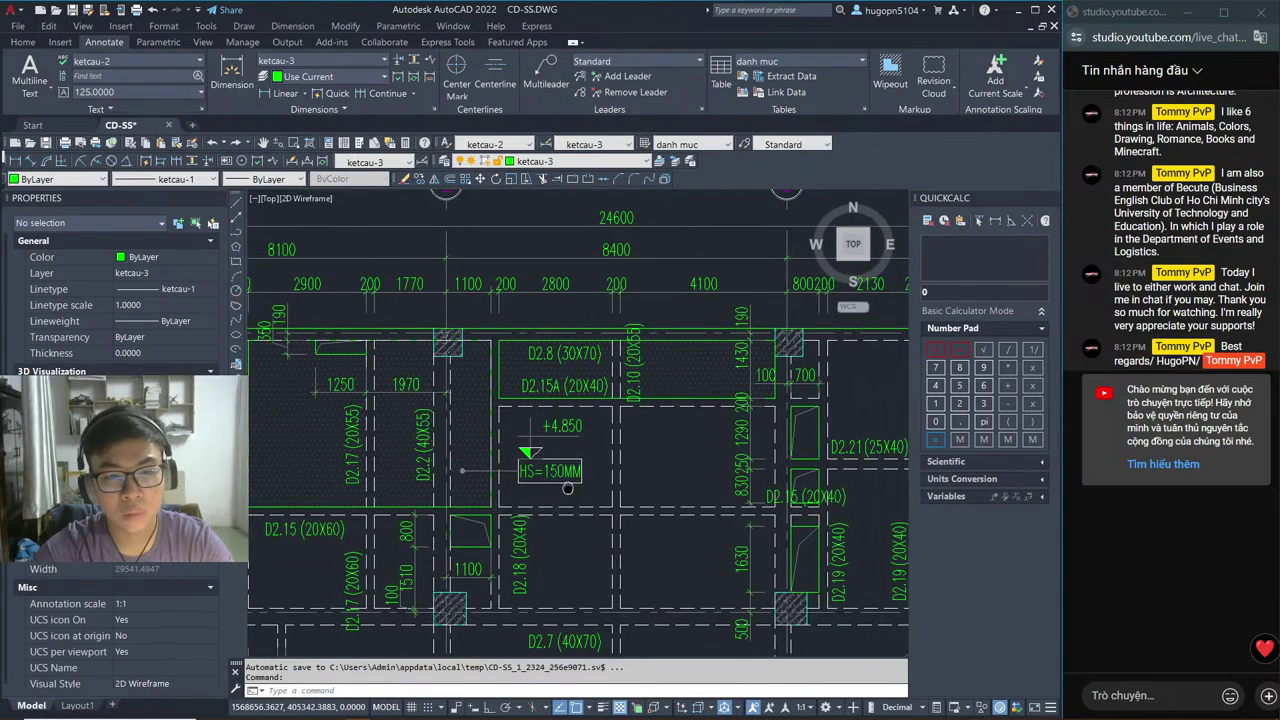
{"action": "scroll", "coordinate": [567, 488], "scroll_direction": "down", "scroll_amount": 5}
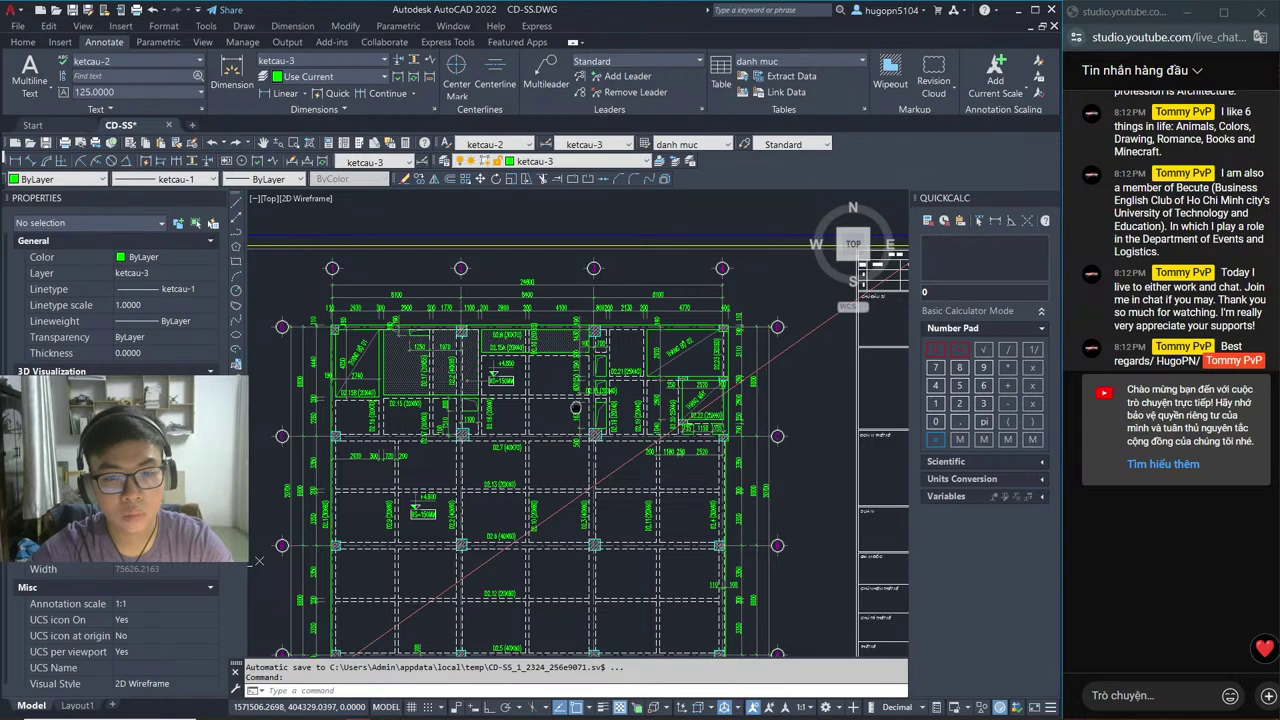
{"action": "mouse_move", "coordinate": [558, 655]}
{"action": "middle_mouse_down"}
{"action": "mouse_move", "coordinate": [657, 524]}
{"action": "mouse_move", "coordinate": [666, 397]}
{"action": "middle_mouse_up"}
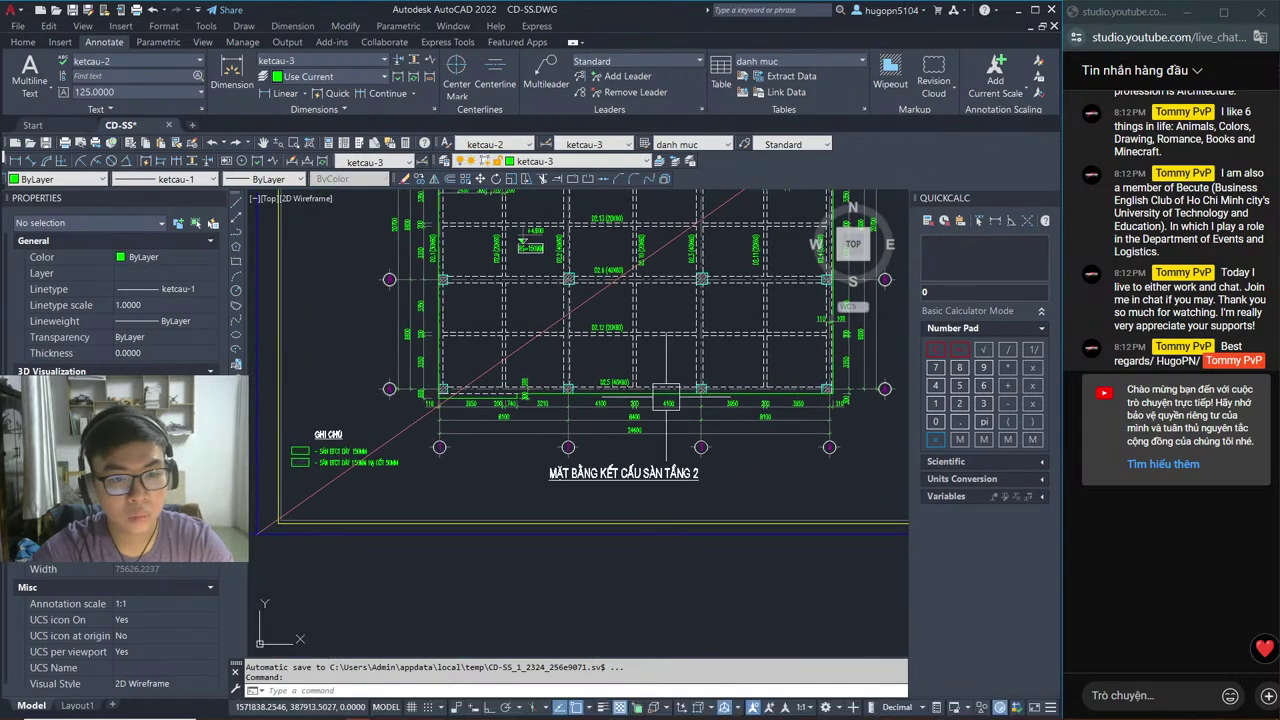
{"action": "scroll", "coordinate": [275, 454], "scroll_direction": "up", "scroll_amount": 5}
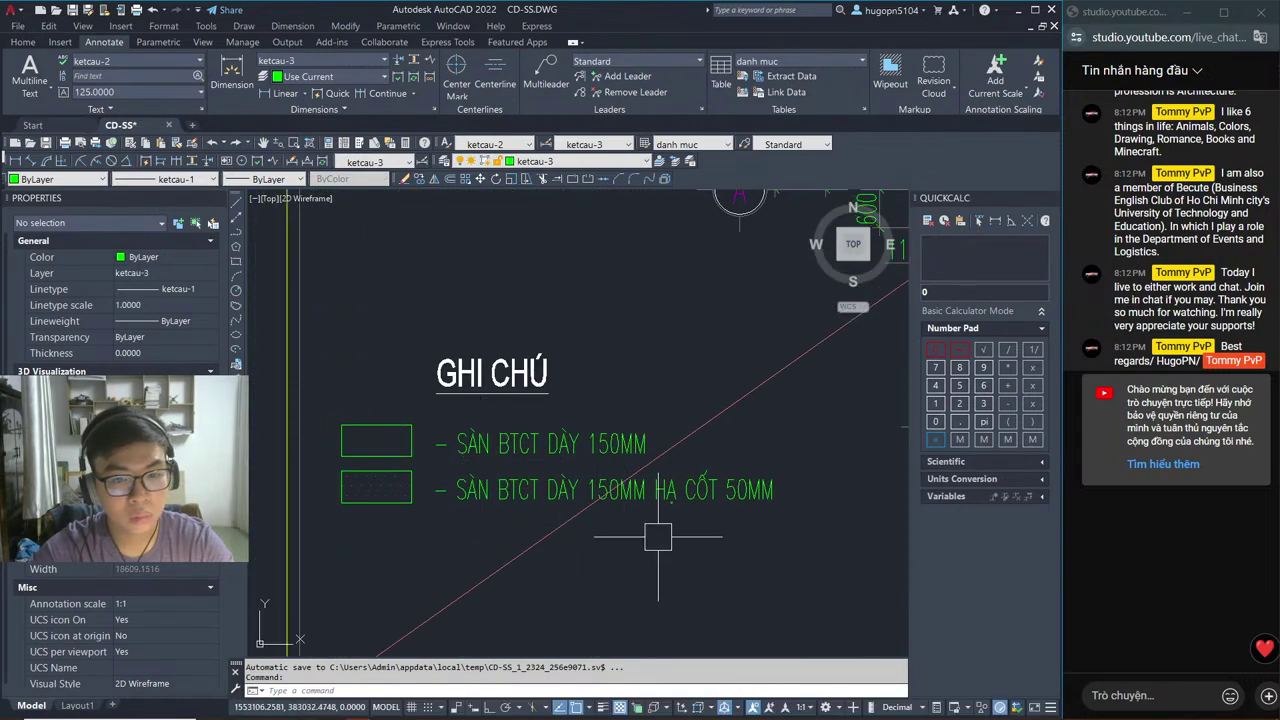
{"action": "scroll", "coordinate": [565, 410], "scroll_direction": "down", "scroll_amount": 7}
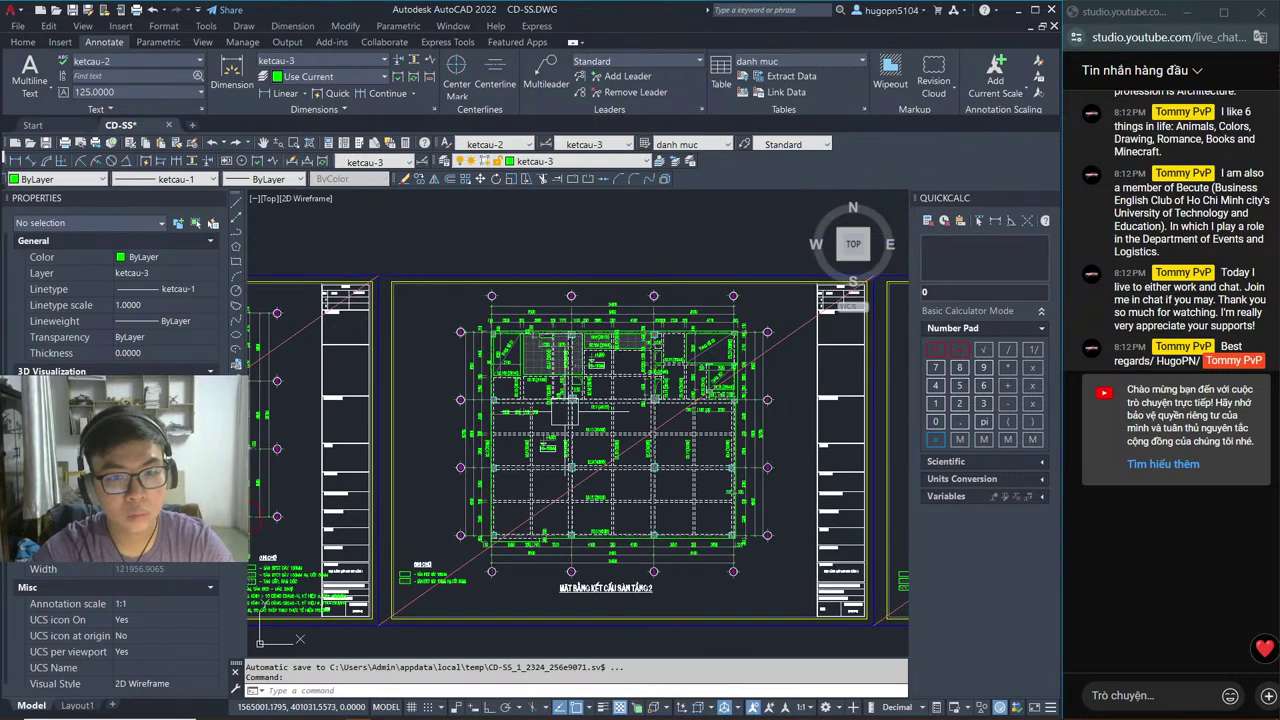
{"action": "scroll", "coordinate": [562, 410], "scroll_direction": "up", "scroll_amount": 6}
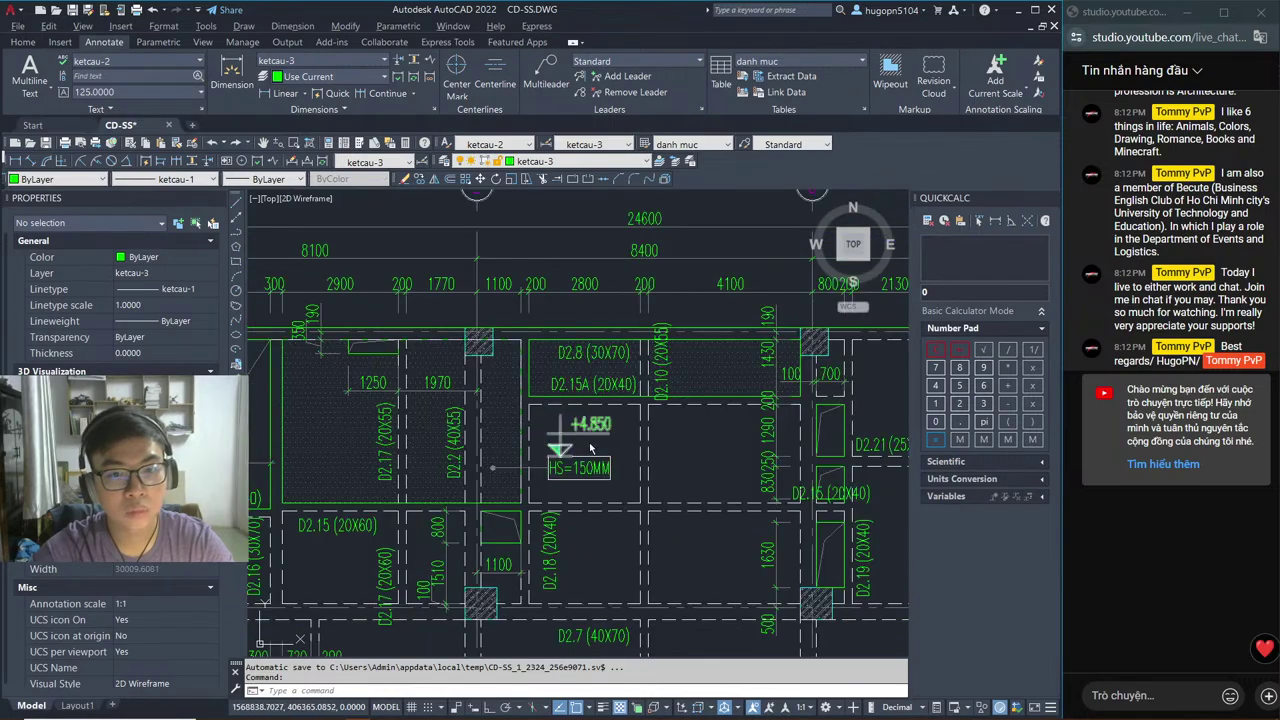
{"action": "key", "text": "alt+Tab"}
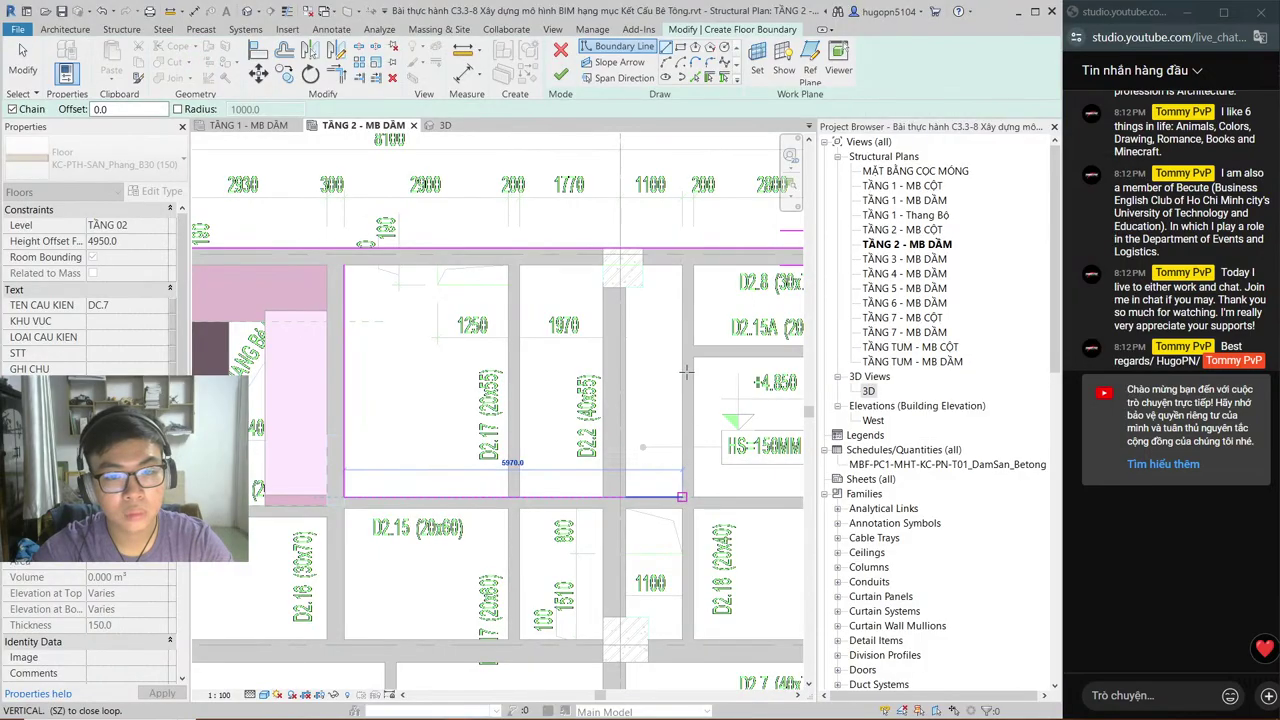
Step: Complete the bottom and vertical boundary edges at the beam corners, then end the line
{"action": "left_click", "coordinate": [686, 371]}
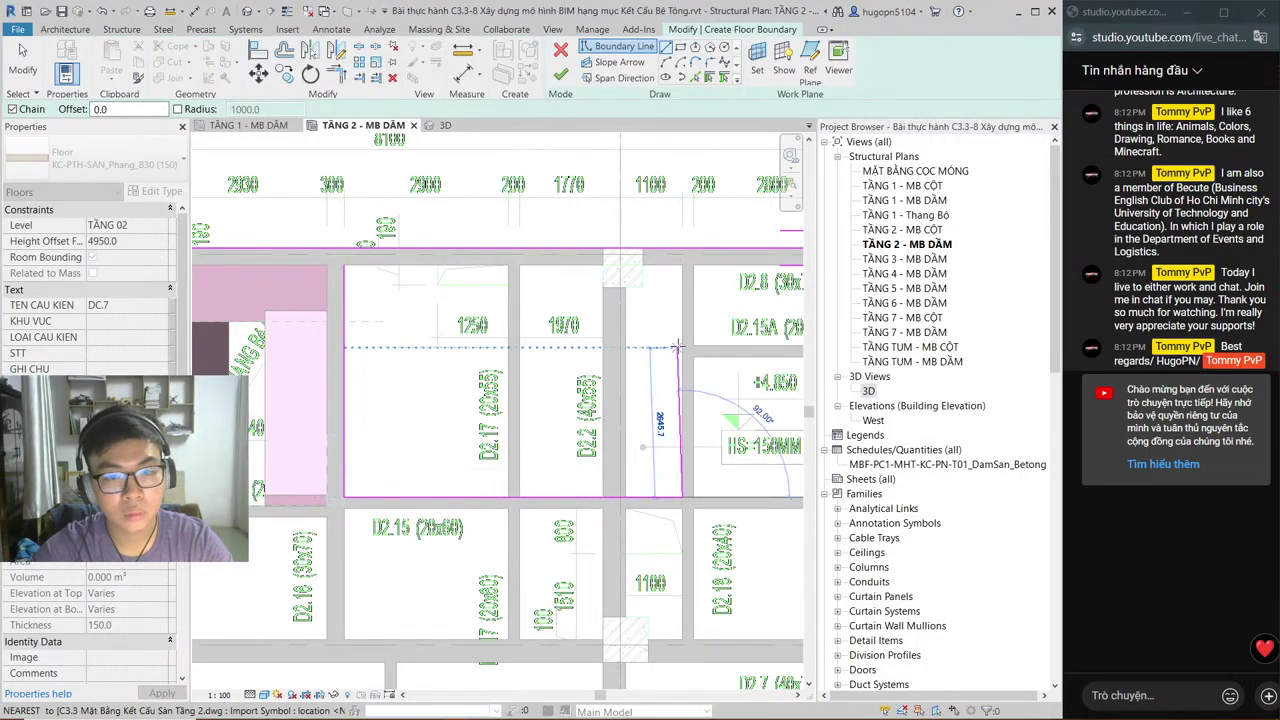
{"action": "left_click", "coordinate": [680, 347]}
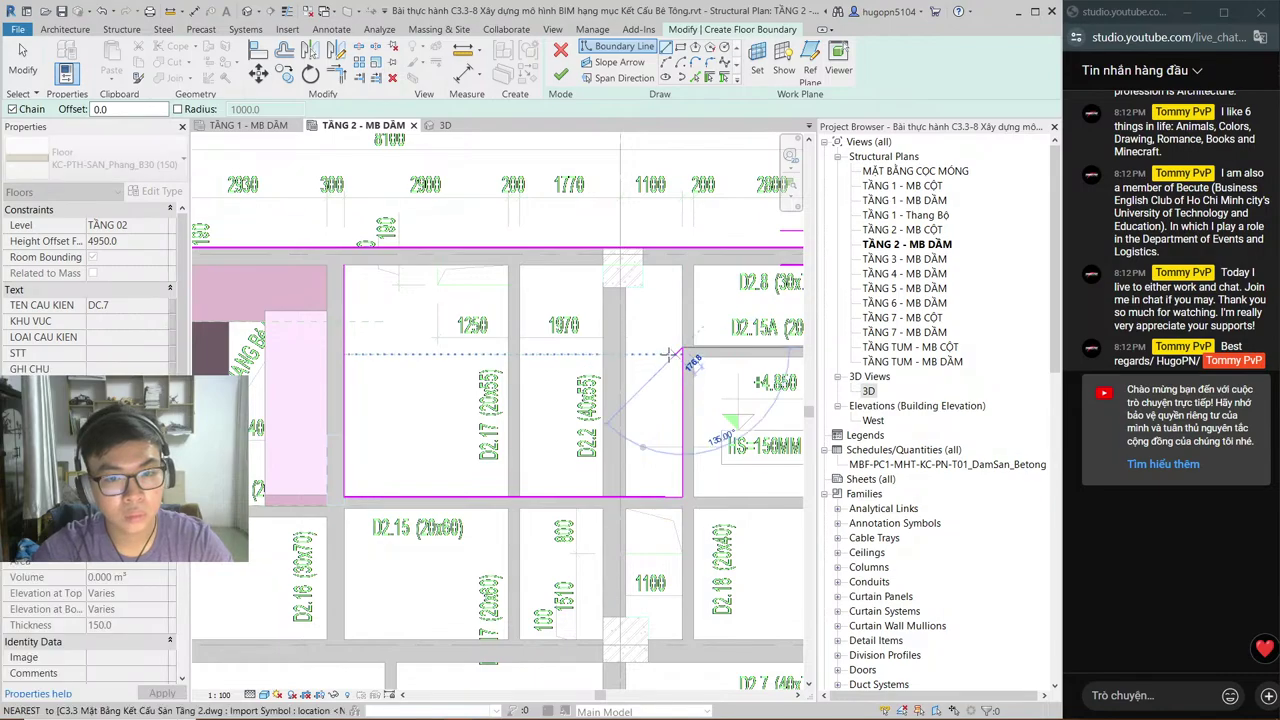
{"action": "key", "text": "Escape"}
{"action": "key", "text": "Escape"}
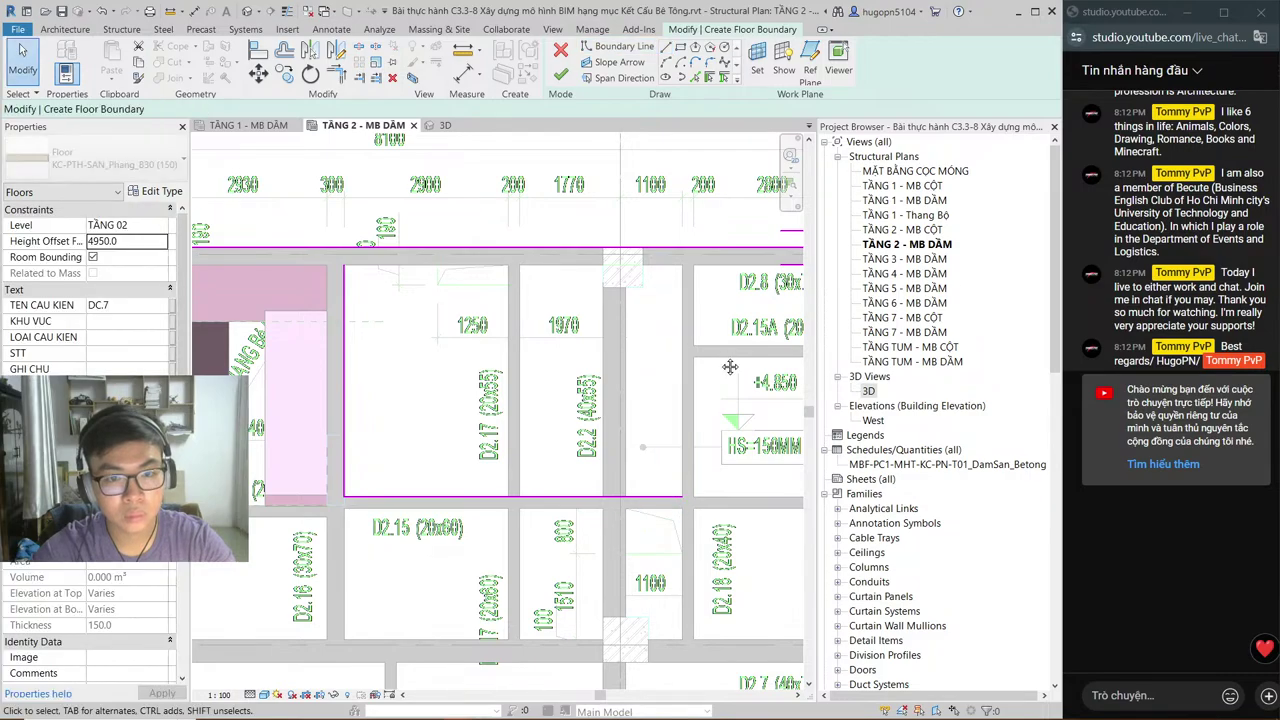
{"action": "middle_click_drag", "start_coordinate": [730, 367], "coordinate": [541, 425]}
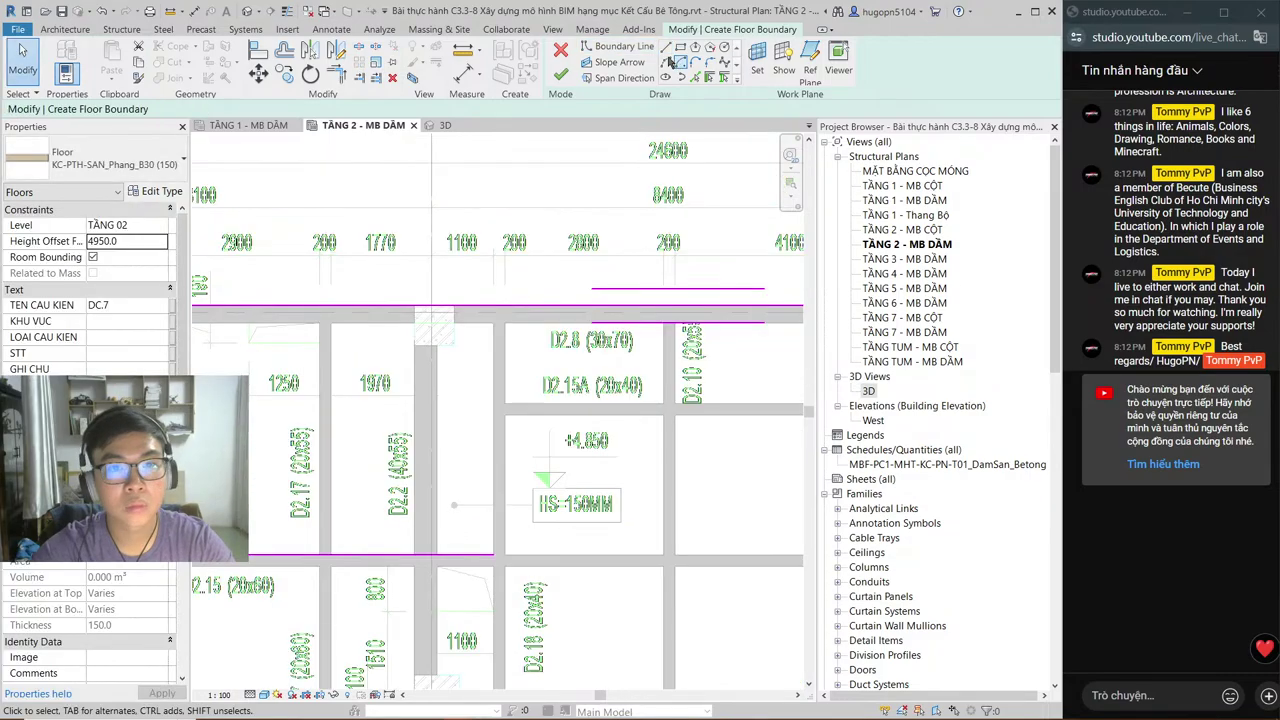
Step: Sketch the top boundary edge and the notch excluding the +4.850 bay, then review the plan
{"action": "left_click", "coordinate": [666, 47]}
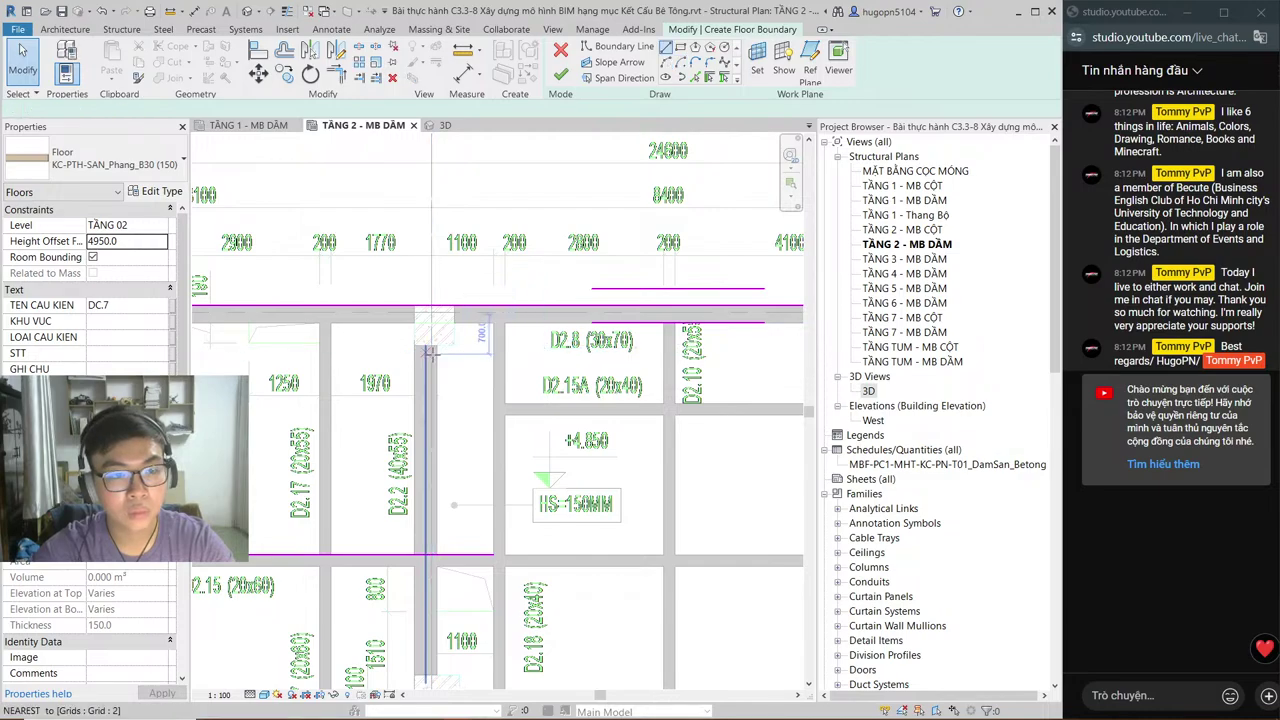
{"action": "middle_click_drag", "start_coordinate": [430, 353], "coordinate": [554, 344]}
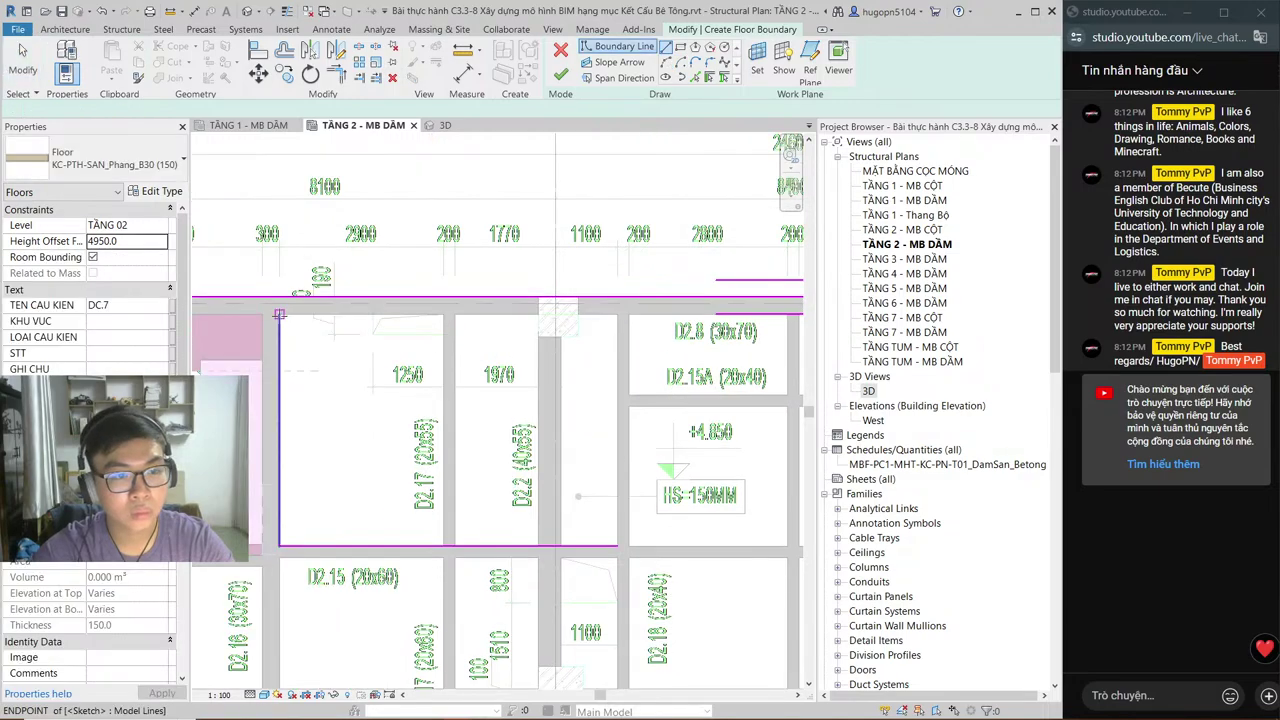
{"action": "left_click", "coordinate": [279, 315]}
{"action": "middle_click_drag", "start_coordinate": [730, 309], "coordinate": [508, 326]}
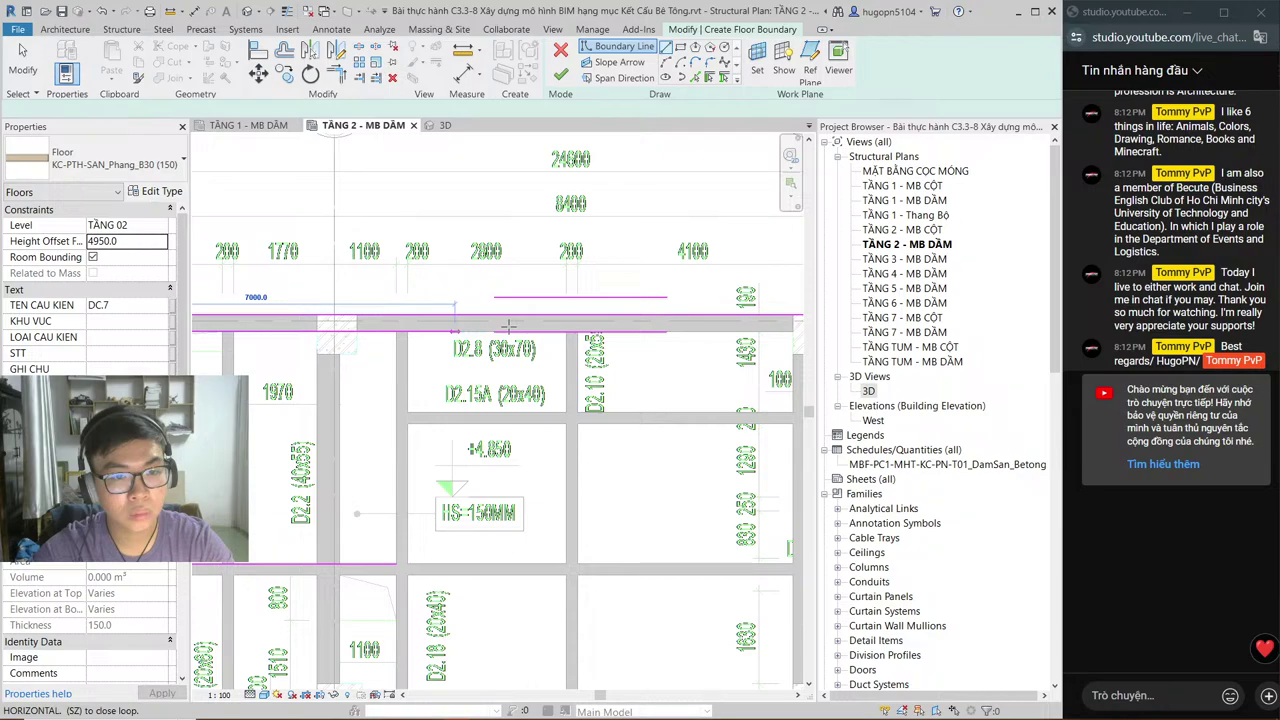
{"action": "left_click", "coordinate": [563, 412]}
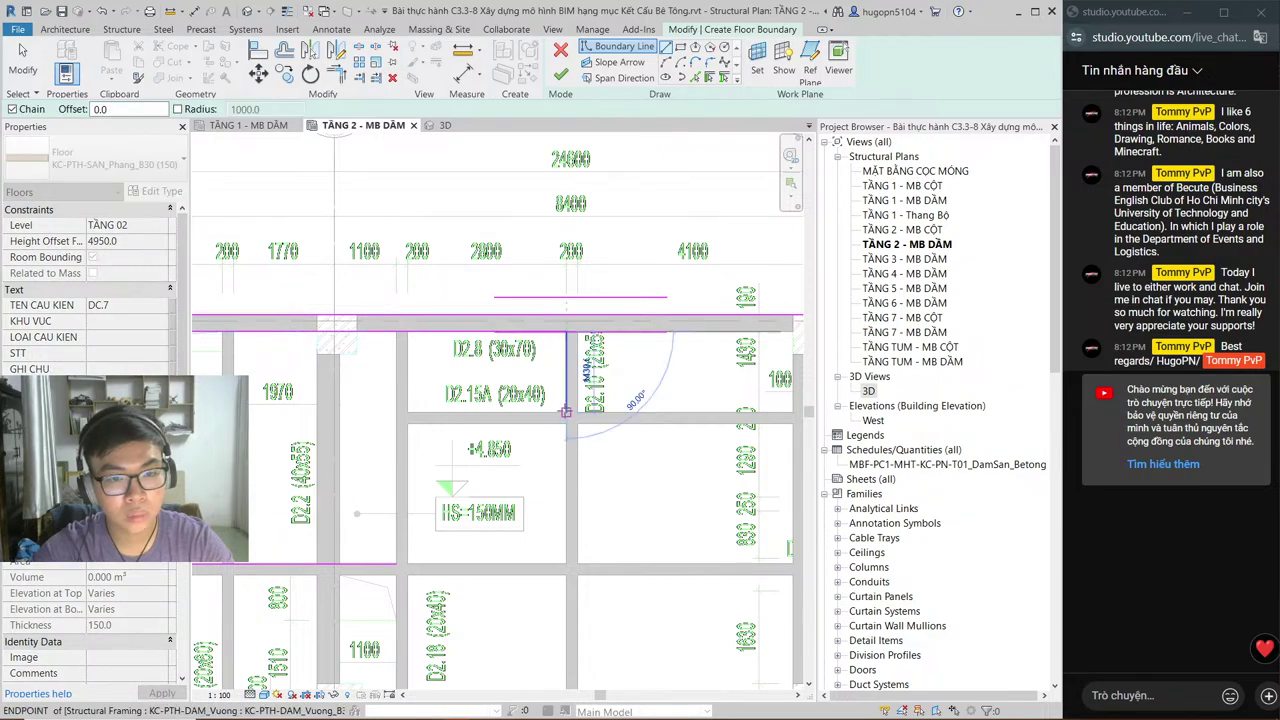
{"action": "left_click", "coordinate": [396, 412]}
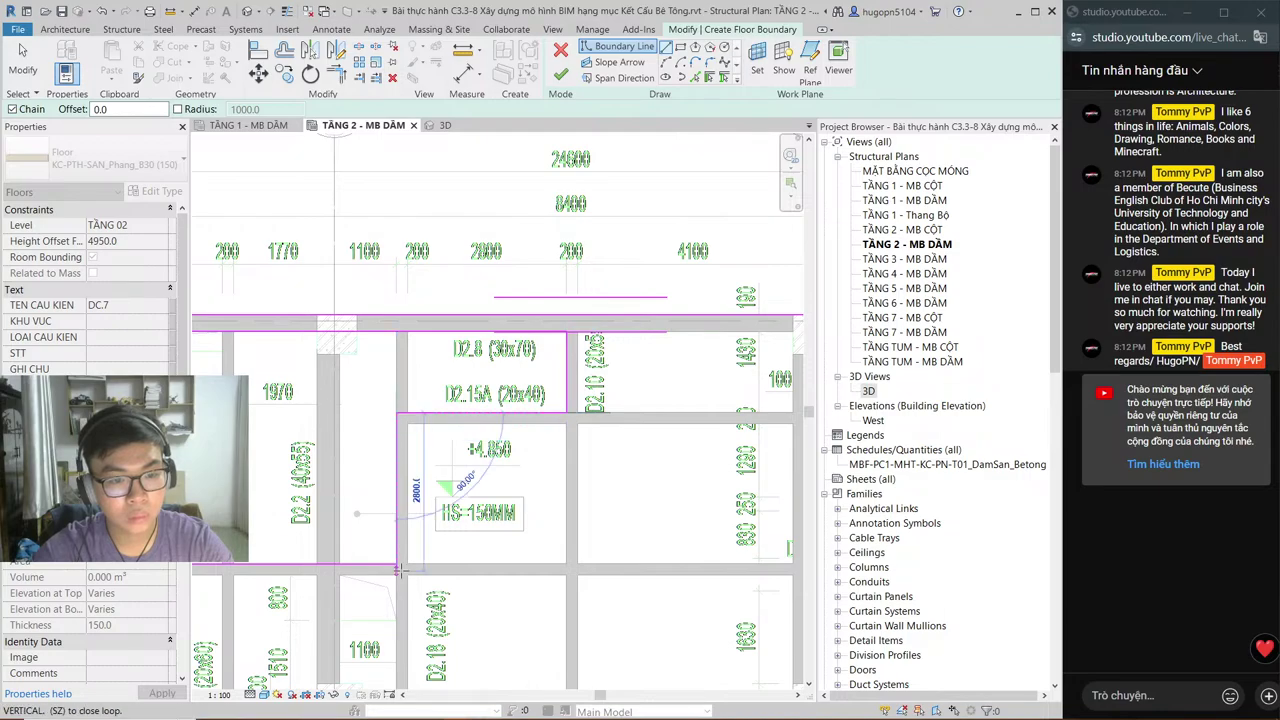
{"action": "left_click", "coordinate": [397, 566]}
{"action": "mouse_move", "coordinate": [483, 437]}
{"action": "middle_mouse_down"}
{"action": "mouse_move", "coordinate": [572, 426]}
{"action": "mouse_move", "coordinate": [687, 321]}
{"action": "middle_mouse_up"}
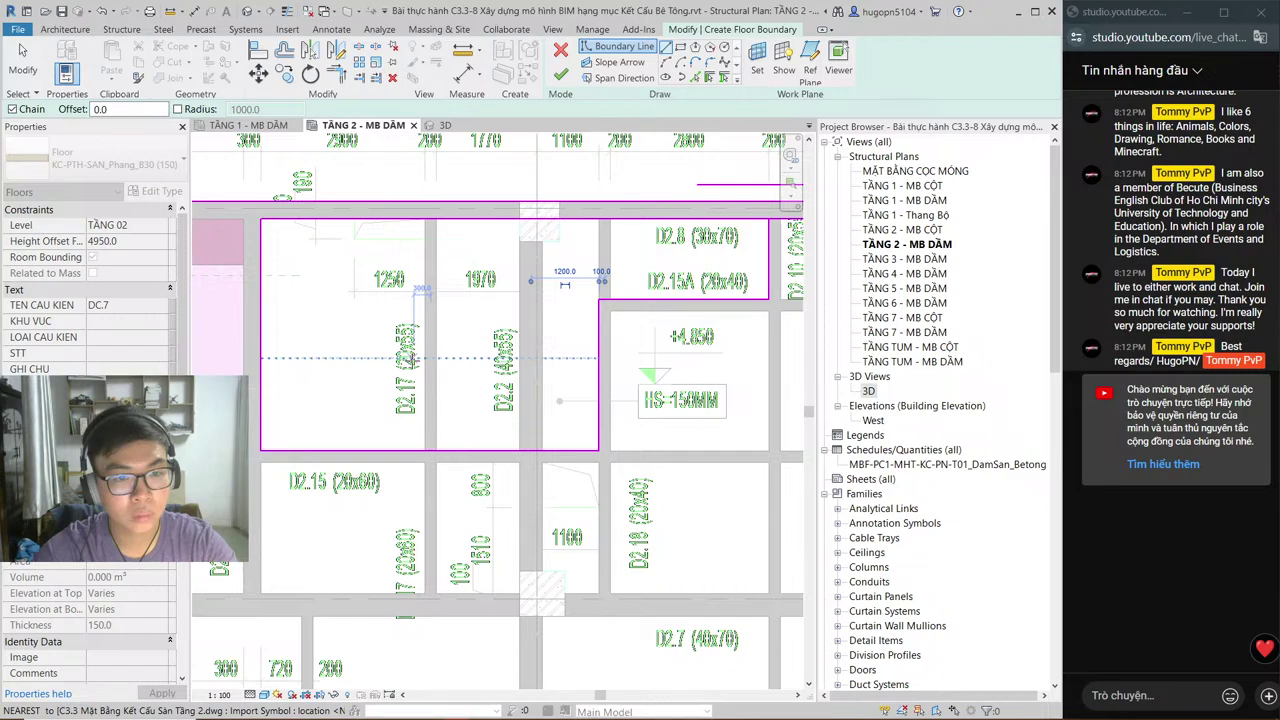
{"action": "scroll", "coordinate": [412, 359], "scroll_direction": "down", "scroll_amount": 1}
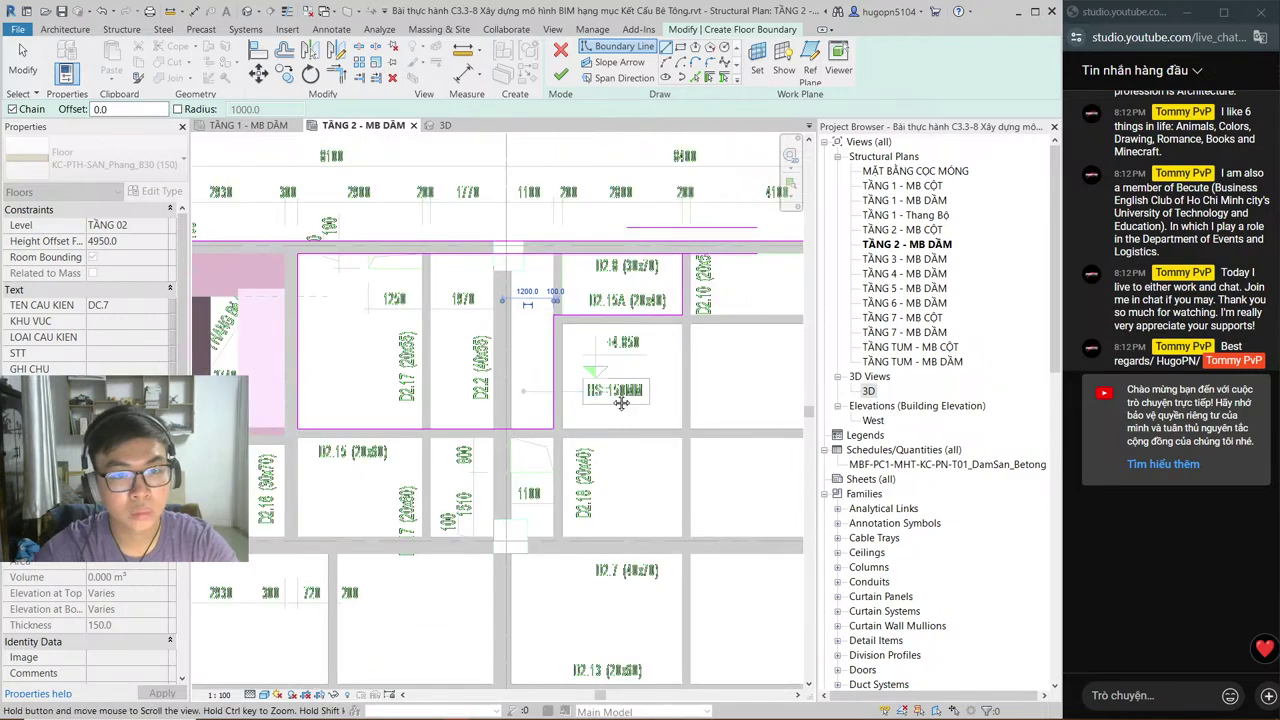
{"action": "middle_click_drag", "start_coordinate": [620, 401], "coordinate": [514, 352]}
{"action": "scroll", "coordinate": [536, 422], "scroll_direction": "down", "scroll_amount": 1}
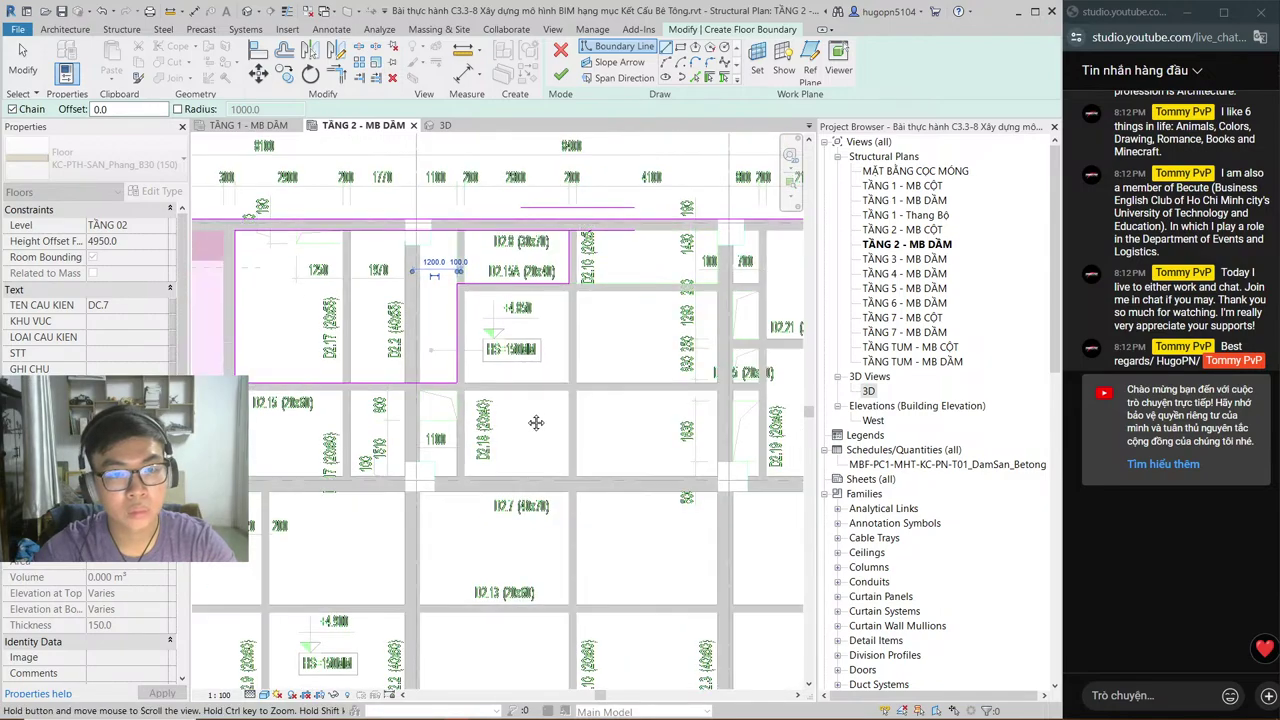
{"action": "middle_click_drag", "start_coordinate": [536, 422], "coordinate": [526, 429]}
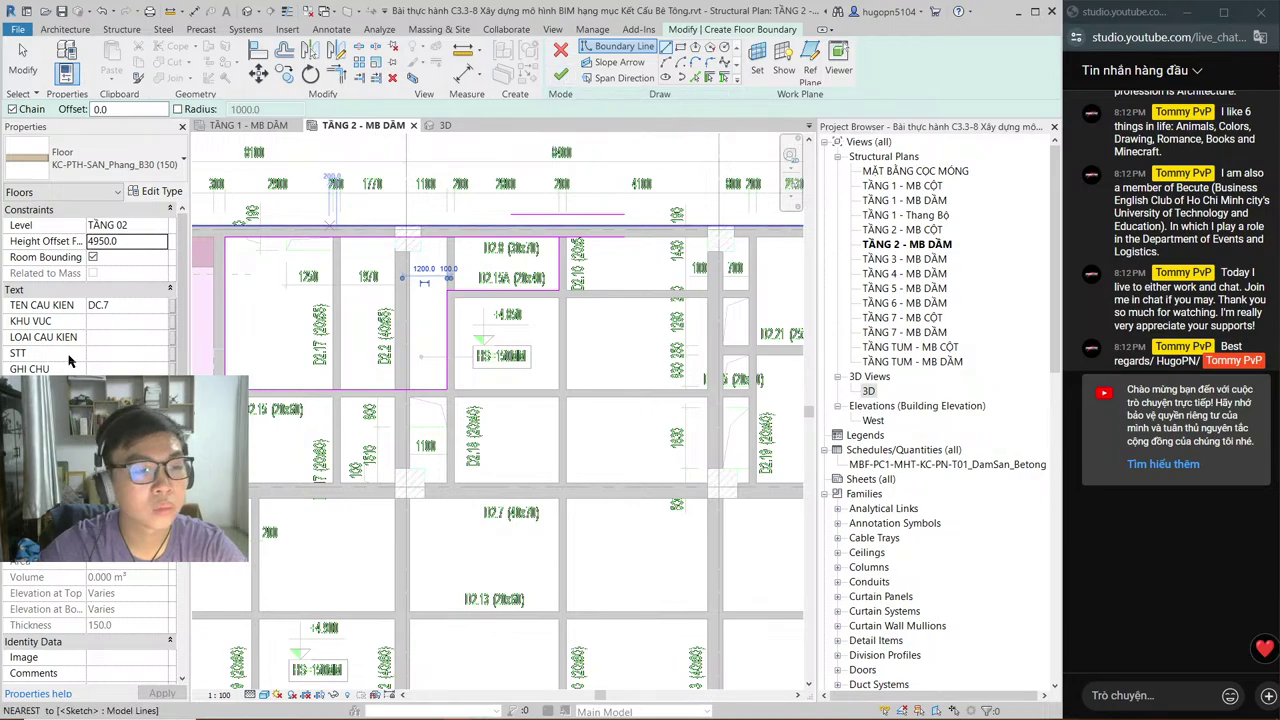
{"action": "scroll", "coordinate": [225, 272], "scroll_direction": "up", "scroll_amount": 1}
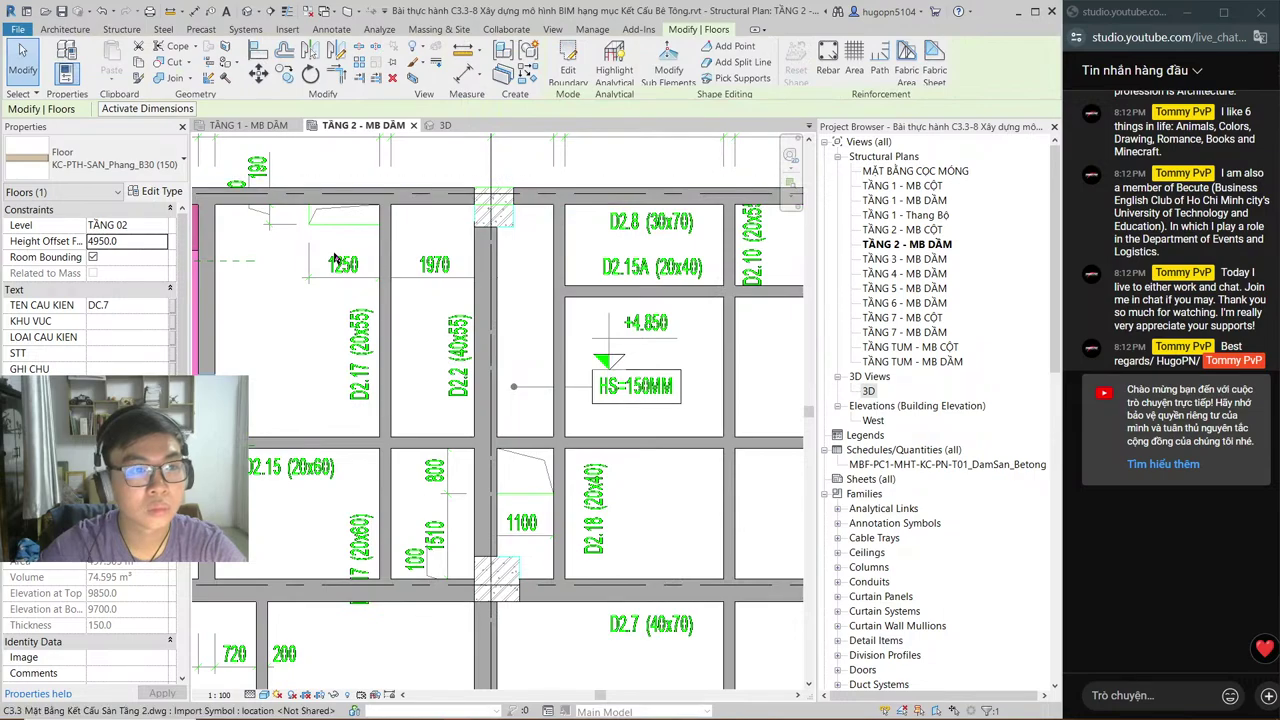
Step: Check the new TẦNG 02 floor in the beam plan, then switch to the 3D view
{"action": "middle_click_drag", "start_coordinate": [335, 258], "coordinate": [428, 237]}
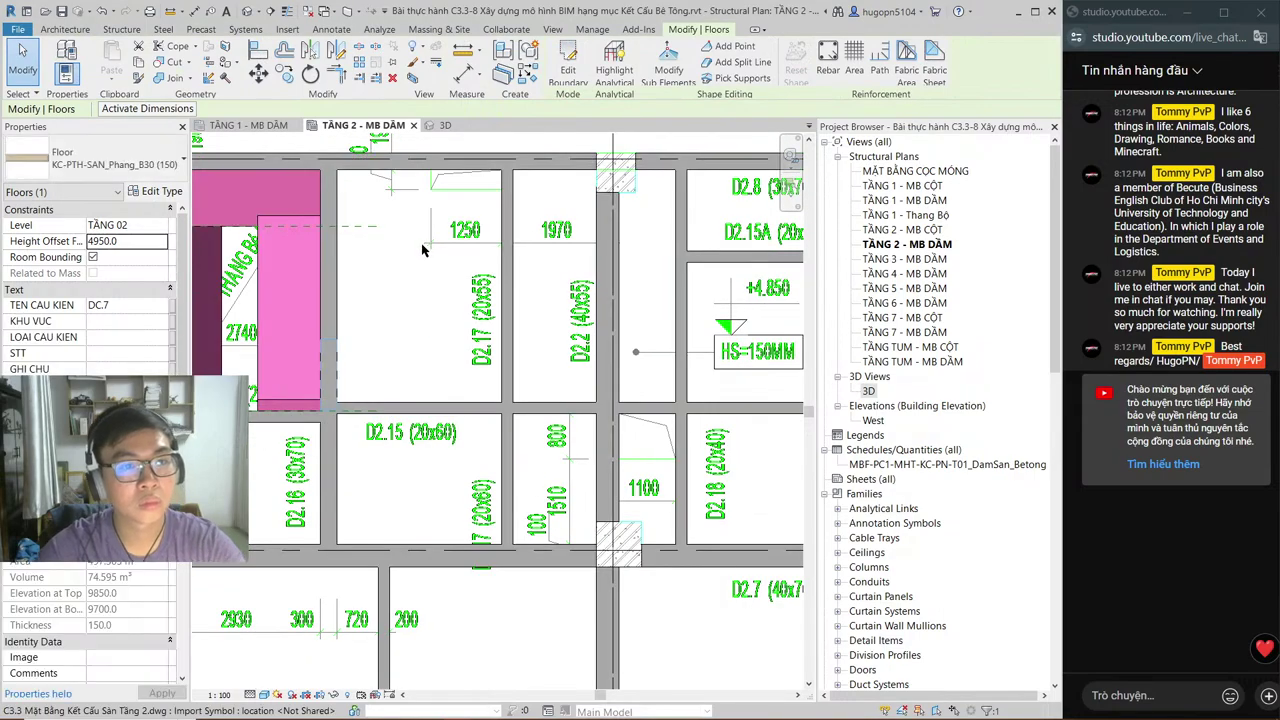
{"action": "scroll", "coordinate": [422, 250], "scroll_direction": "down", "scroll_amount": 2}
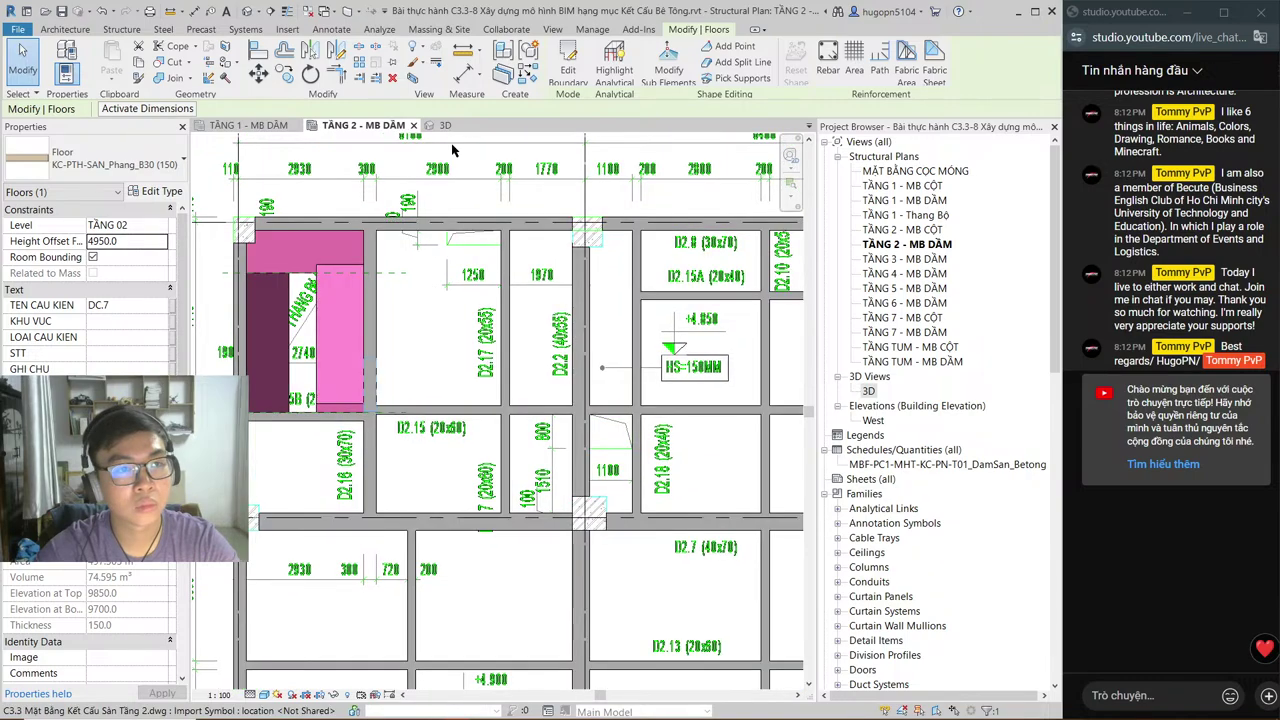
{"action": "left_click", "coordinate": [443, 125]}
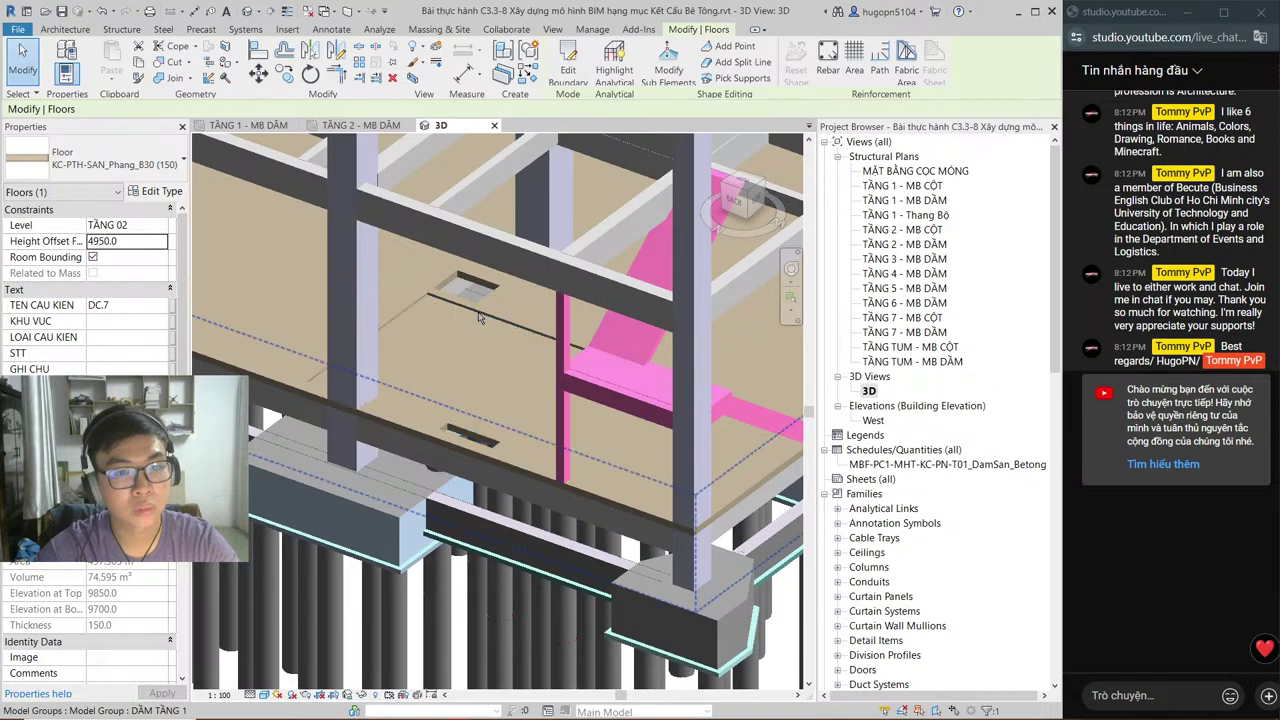
Step: Inspect the TẦNG 02 slab in 3D and plan, then change Height Offset From Level from 4950.0 to 0.0
{"action": "scroll", "coordinate": [478, 318], "scroll_direction": "down", "scroll_amount": 4}
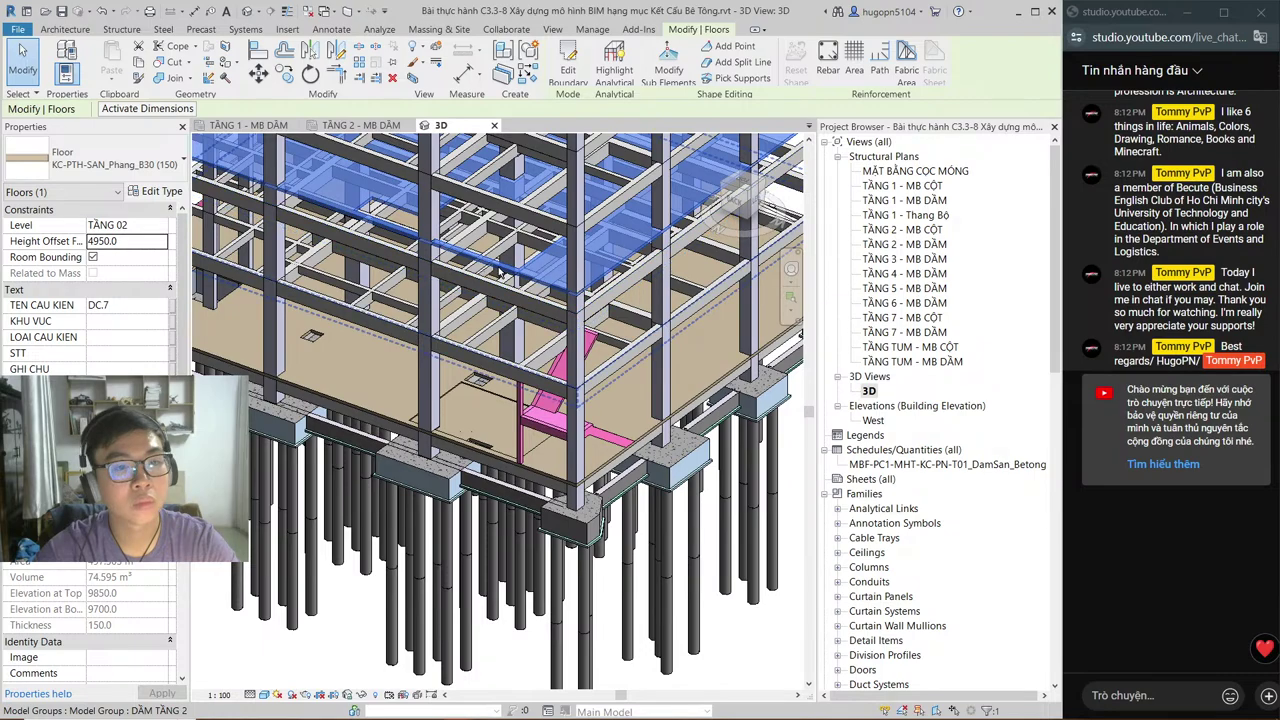
{"action": "scroll", "coordinate": [562, 302], "scroll_direction": "up", "scroll_amount": 2}
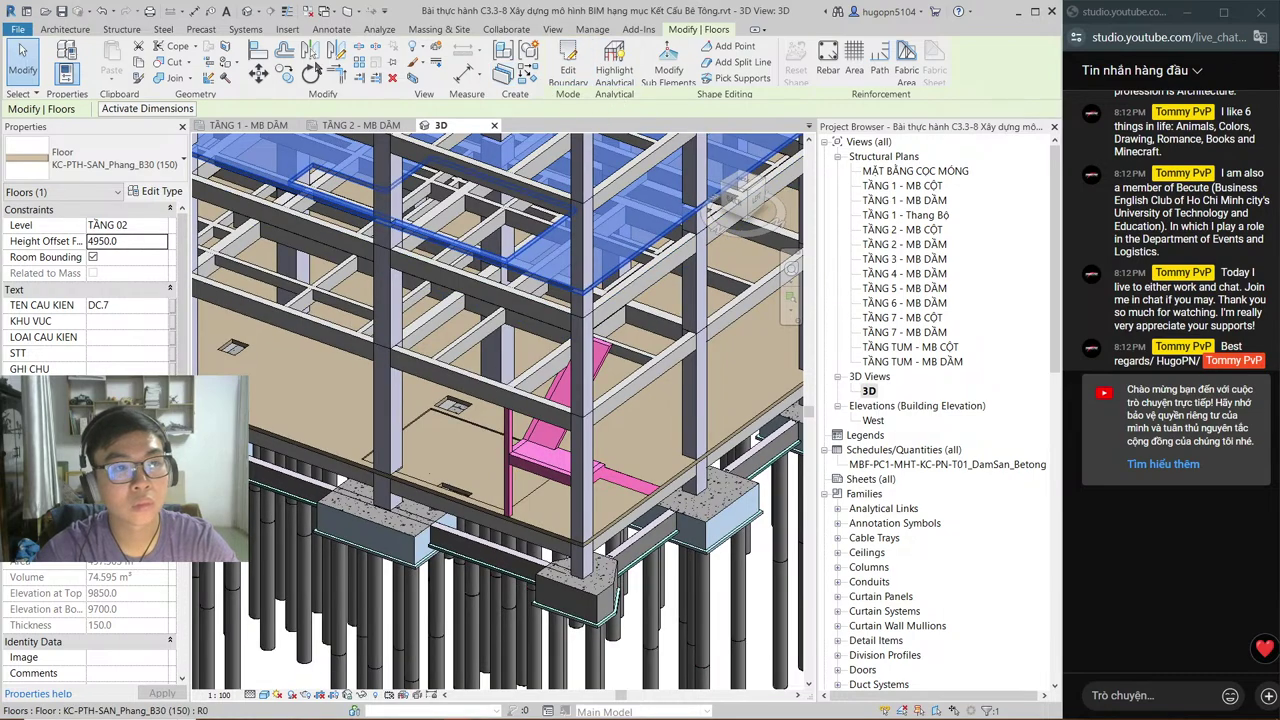
{"action": "left_click", "coordinate": [121, 29]}
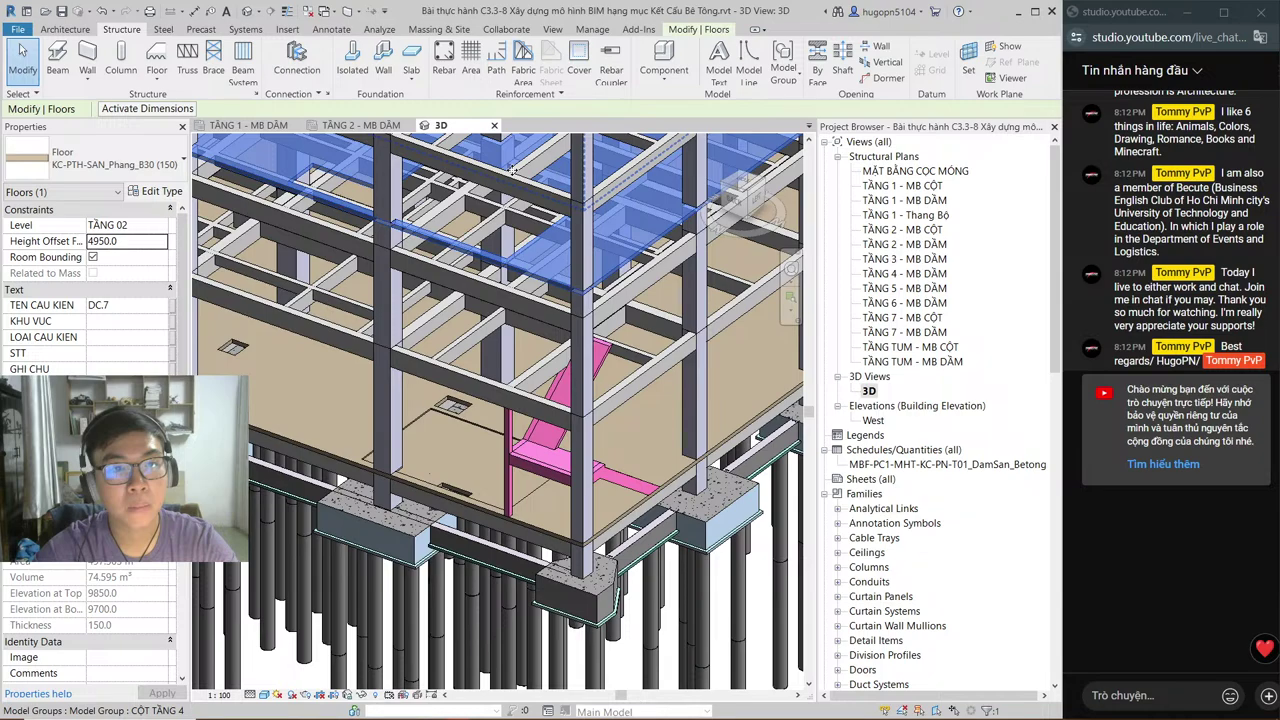
{"action": "left_click", "coordinate": [361, 125]}
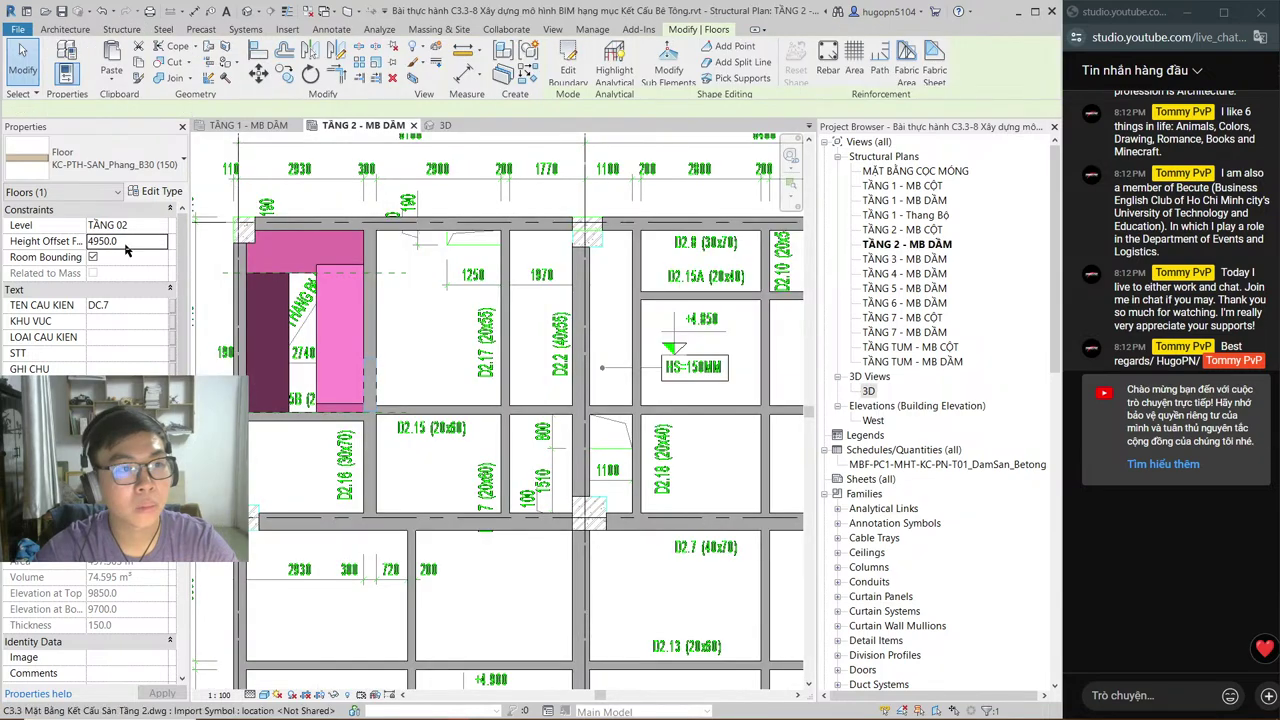
{"action": "left_click", "coordinate": [436, 127]}
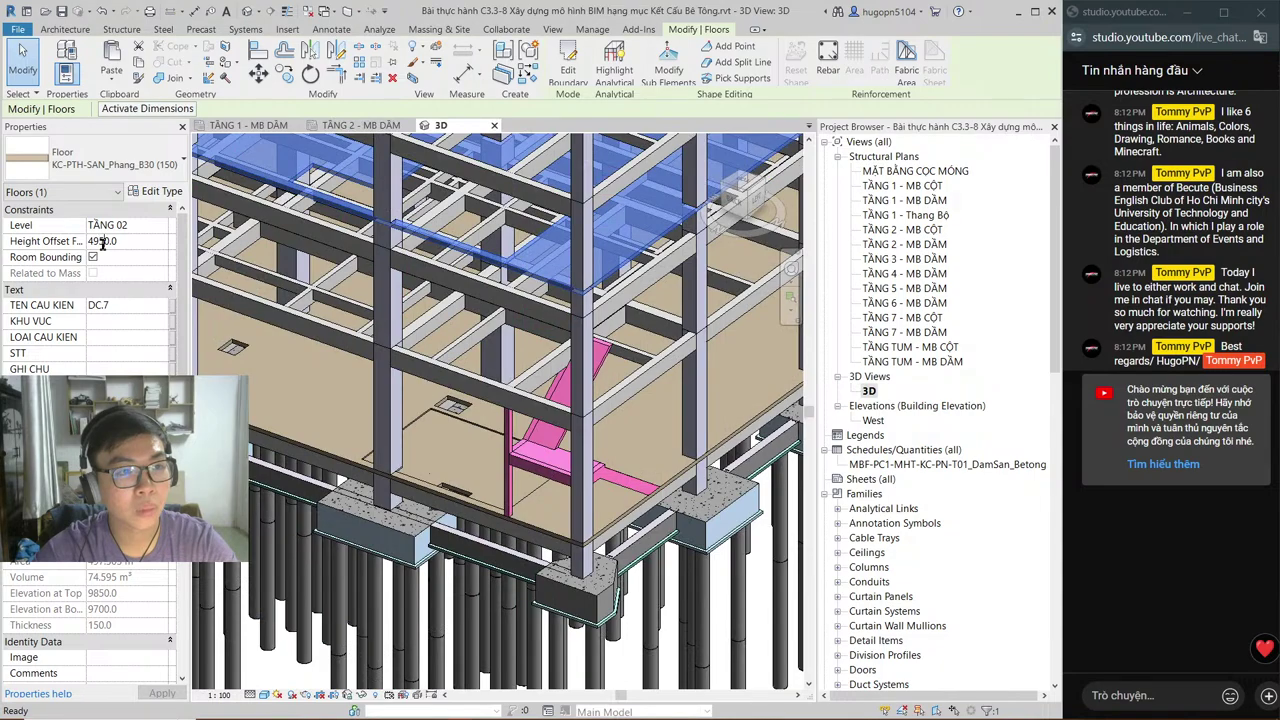
{"action": "left_click", "coordinate": [102, 240]}
{"action": "type", "text": "0.0"}
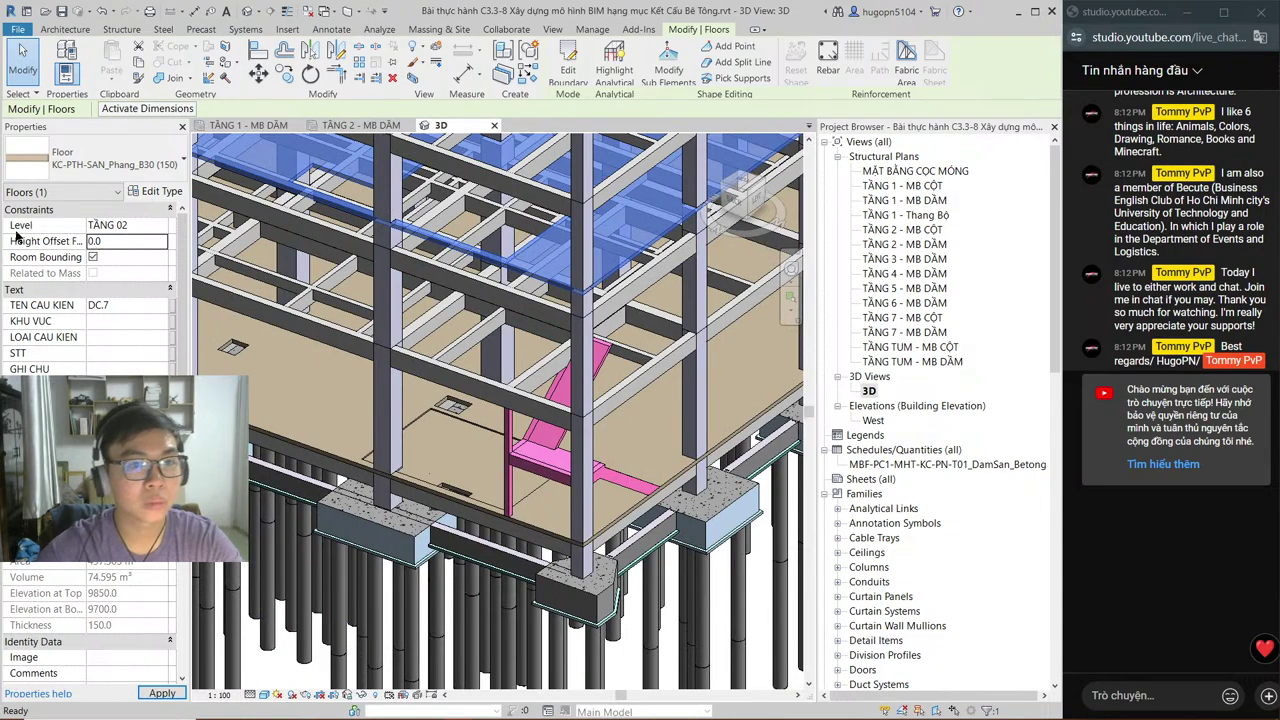
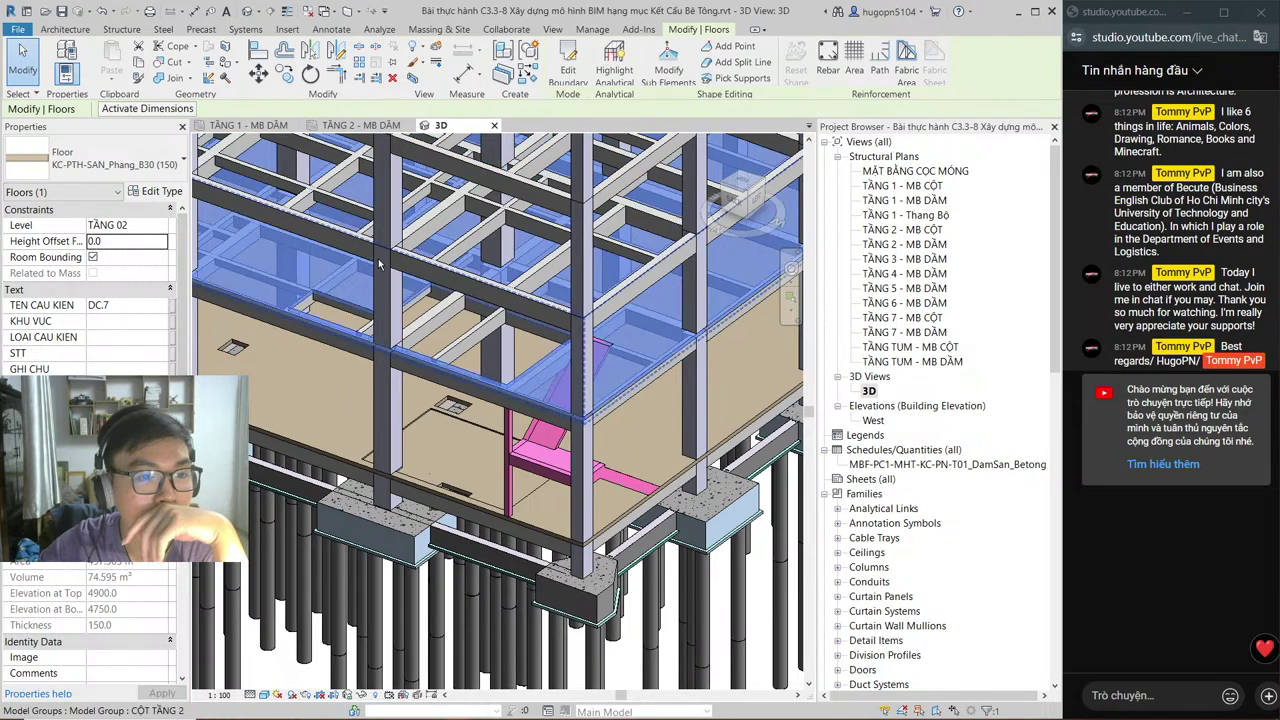
Step: Start a new floor slab boundary sketch on the TẦNG 2 - MB DẦM beam plan
{"action": "scroll", "coordinate": [389, 372], "scroll_direction": "up", "scroll_amount": 4}
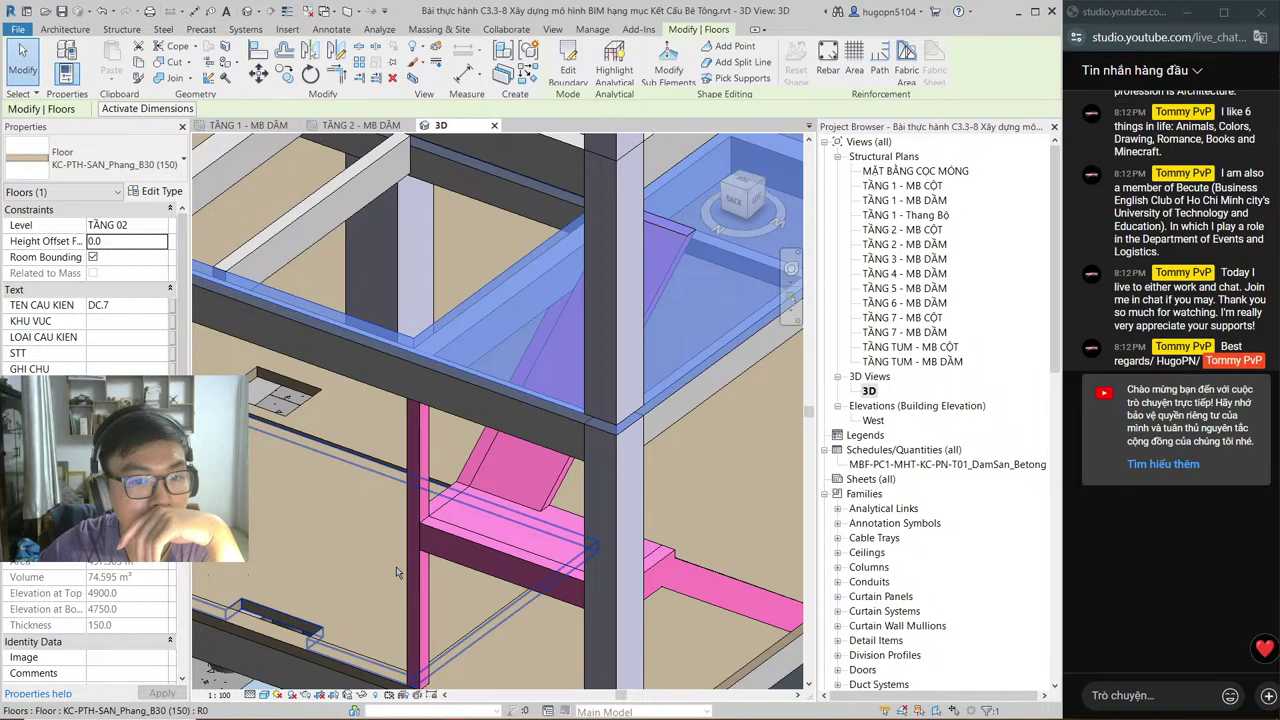
{"action": "scroll", "coordinate": [396, 572], "scroll_direction": "up", "scroll_amount": 3}
{"action": "middle_click_drag", "start_coordinate": [475, 492], "coordinate": [480, 370]}
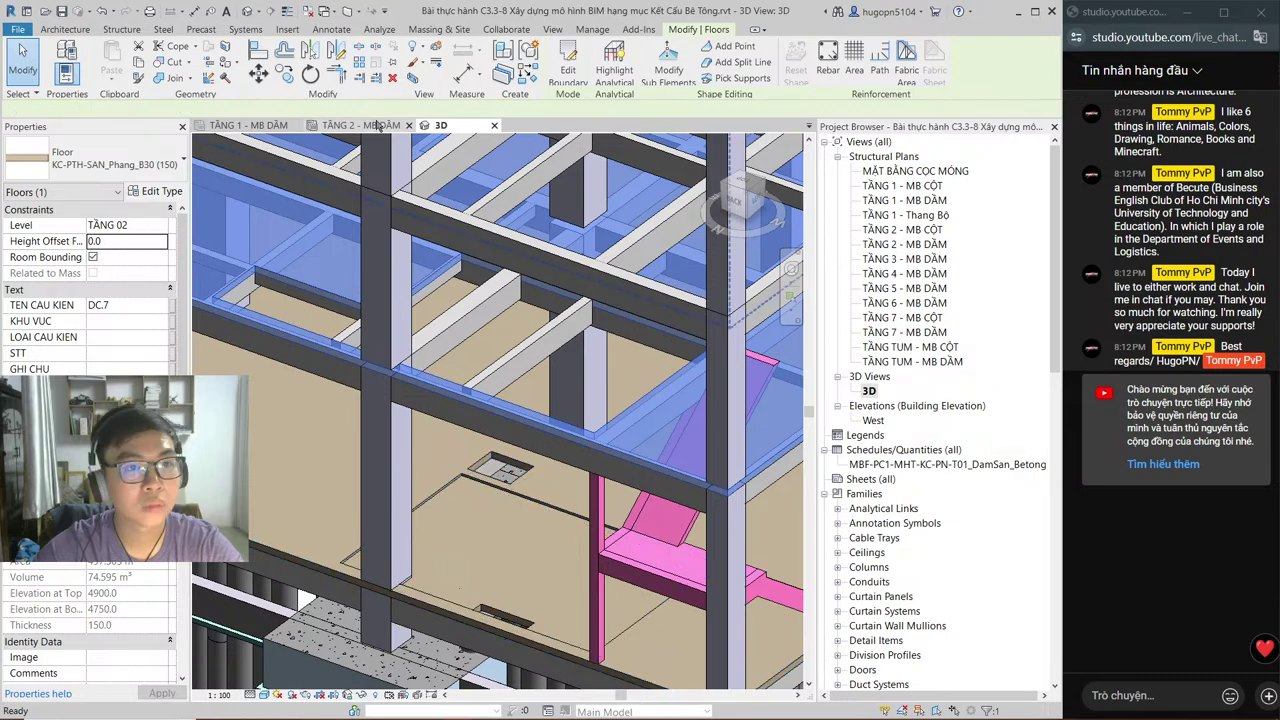
{"action": "left_click", "coordinate": [378, 124]}
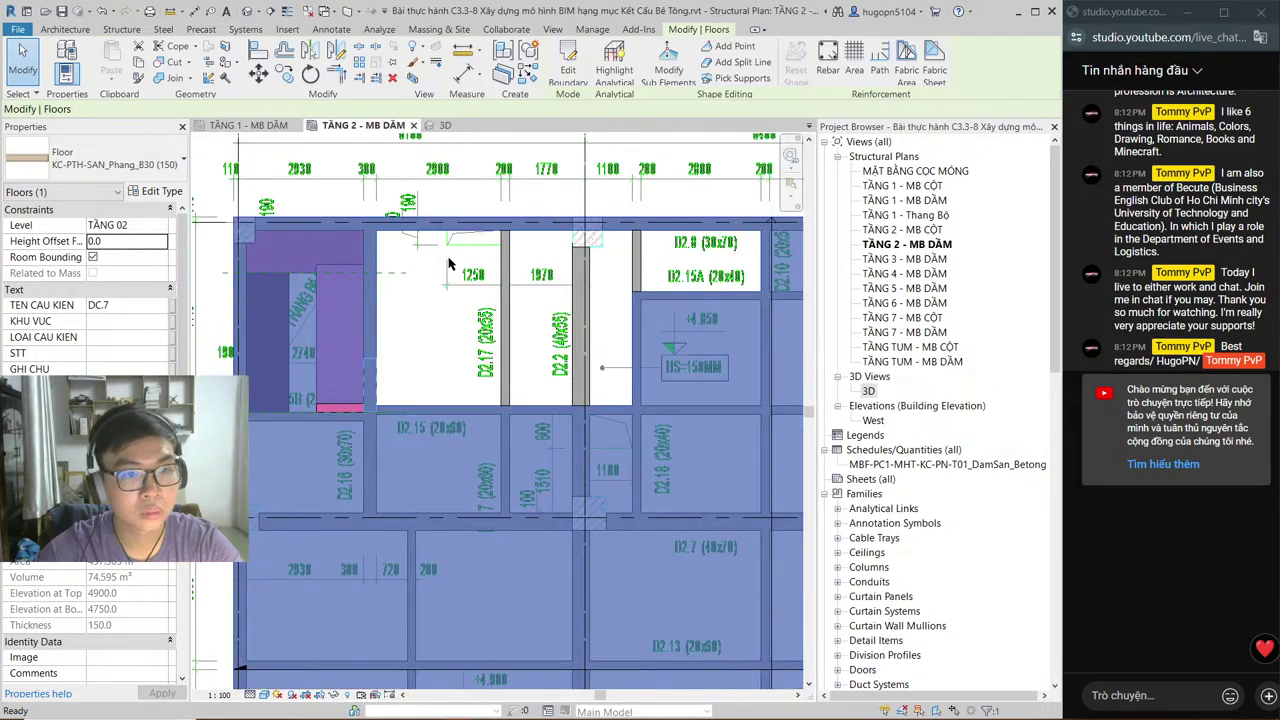
{"action": "key", "text": "Escape"}
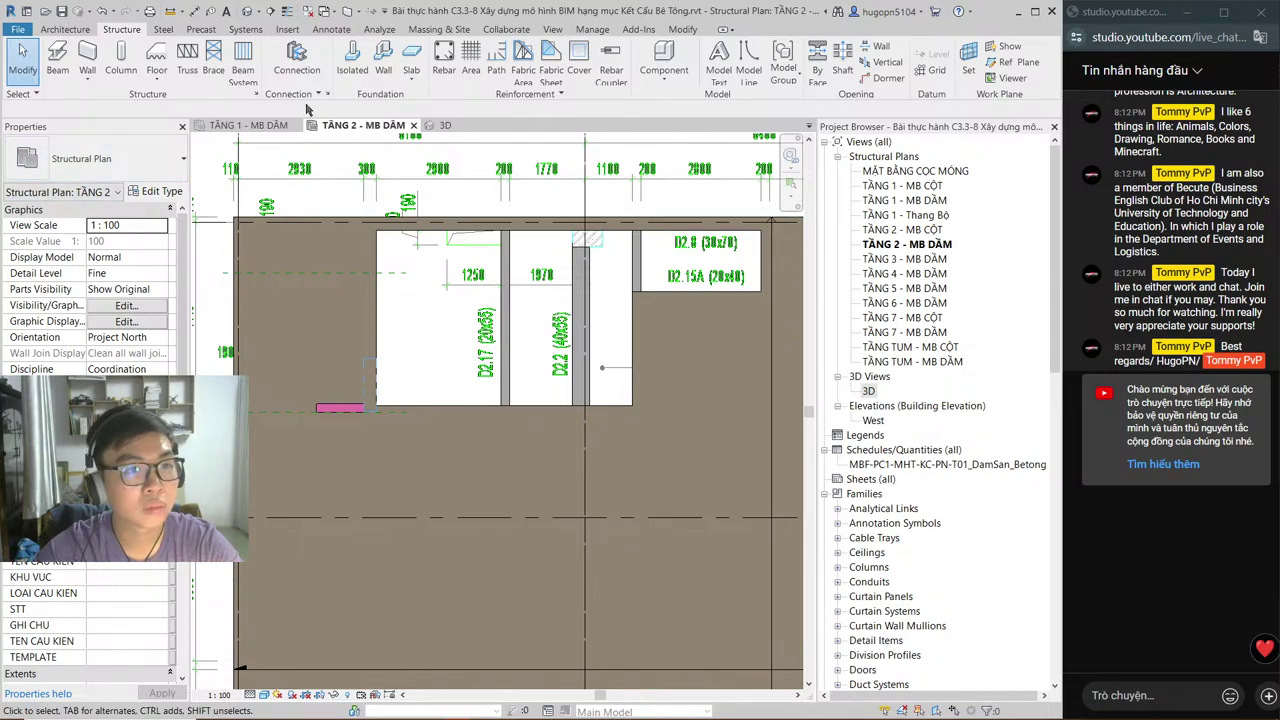
{"action": "left_click", "coordinate": [184, 192]}
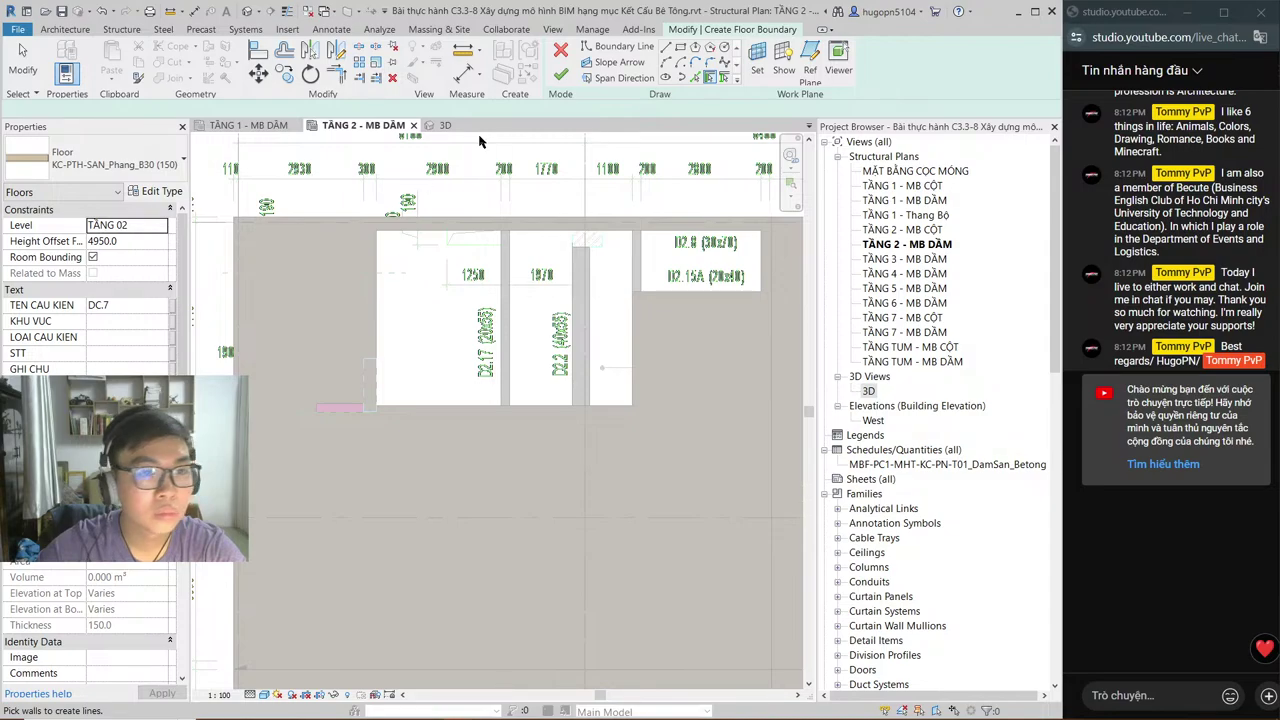
{"action": "left_click", "coordinate": [617, 46]}
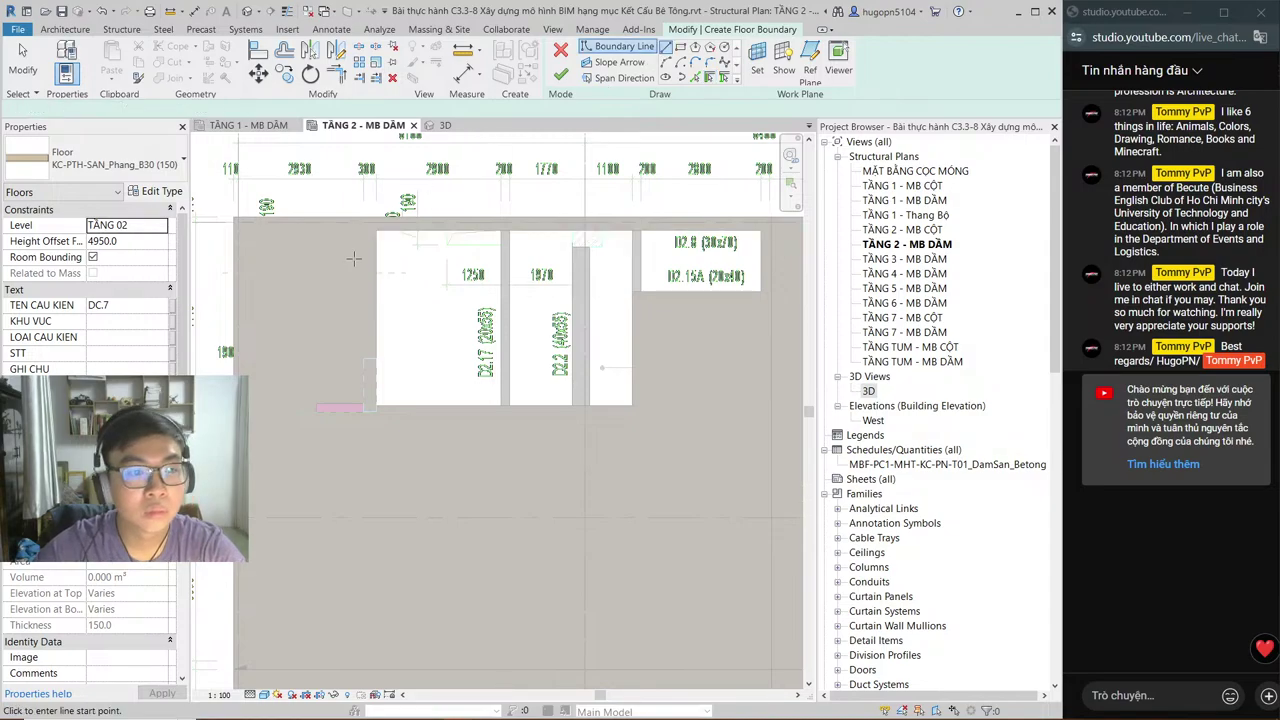
Step: Draw the closed L-shaped floor boundary around the notch at the slab's corner
{"action": "left_click", "coordinate": [632, 290]}
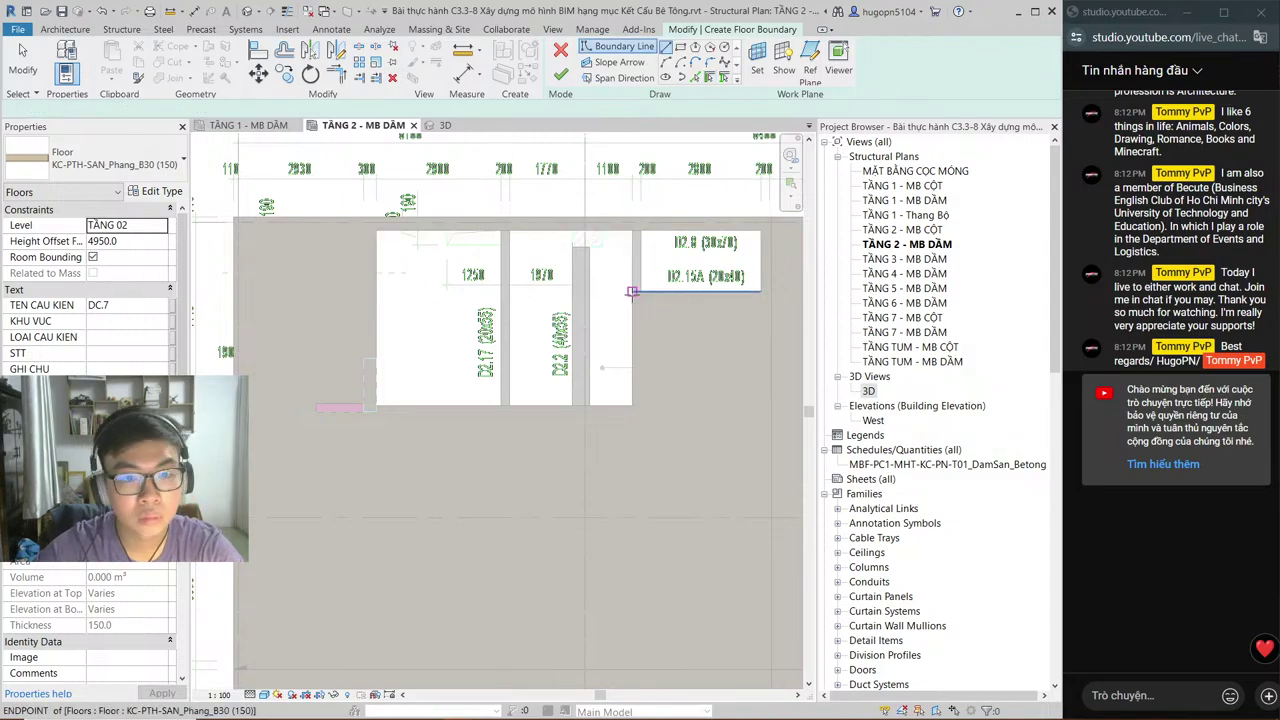
{"action": "left_click", "coordinate": [762, 290]}
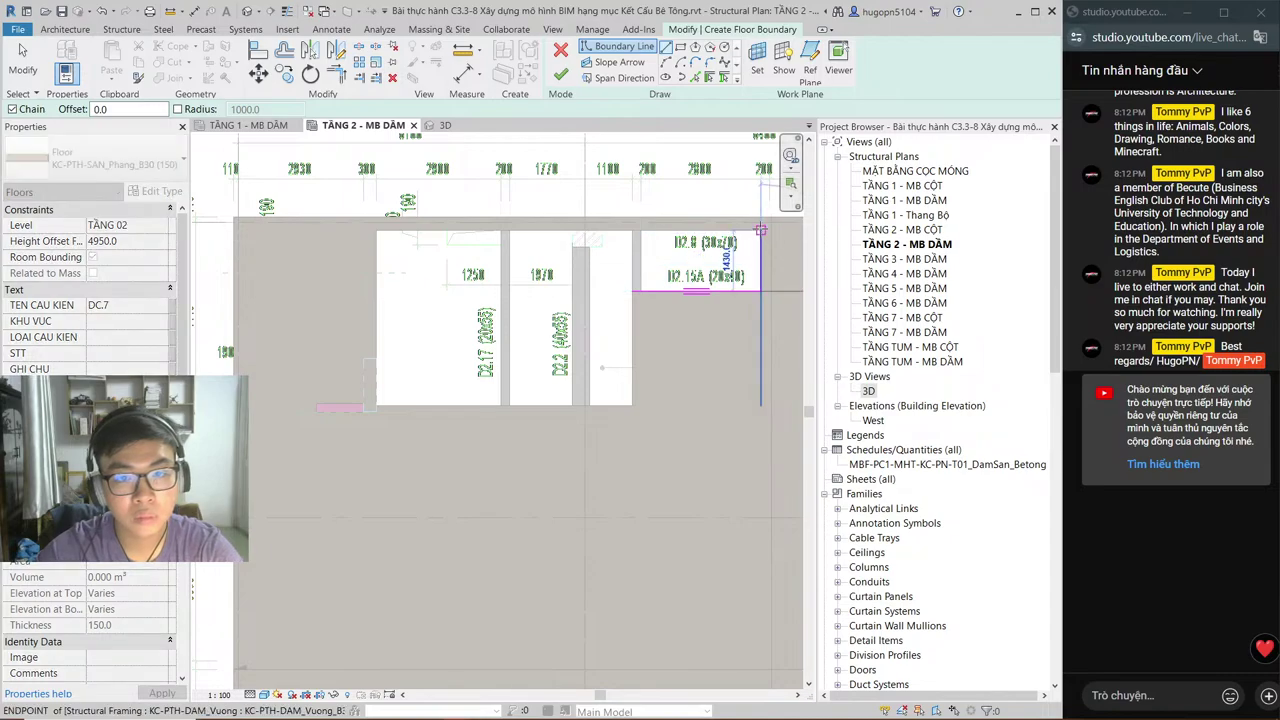
{"action": "left_click", "coordinate": [761, 230]}
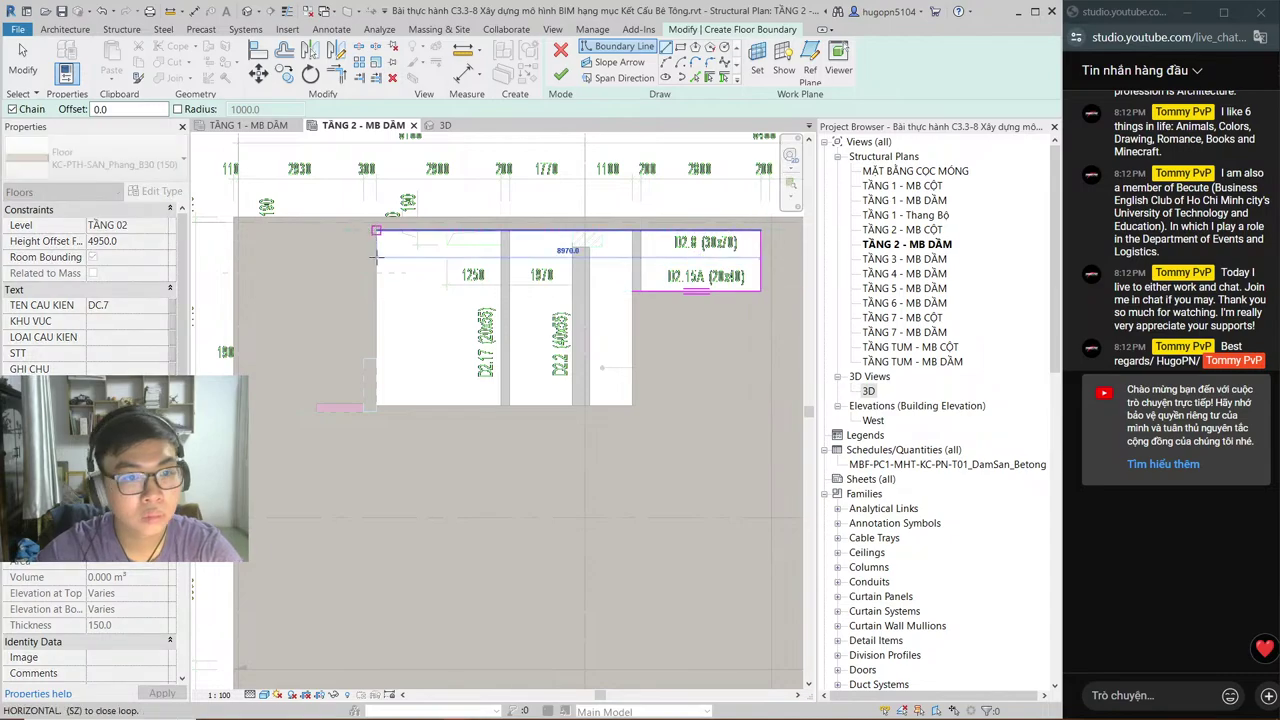
{"action": "left_click", "coordinate": [376, 406]}
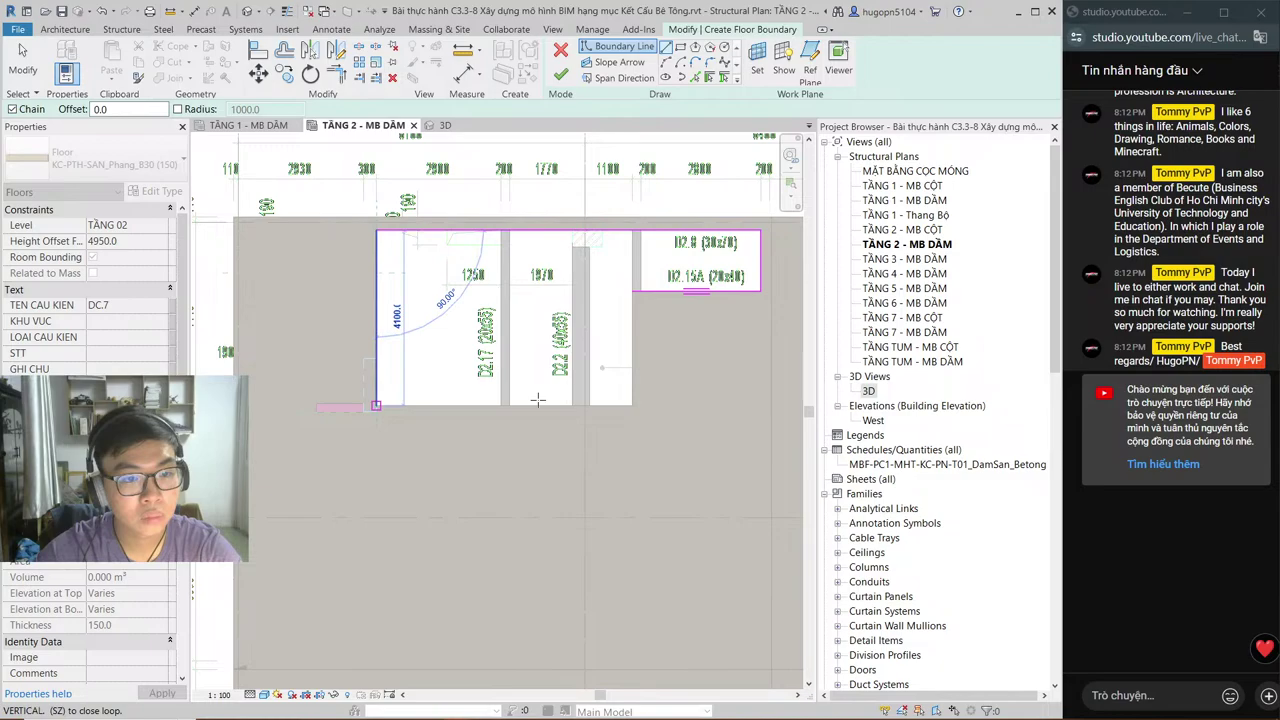
{"action": "left_click", "coordinate": [634, 405]}
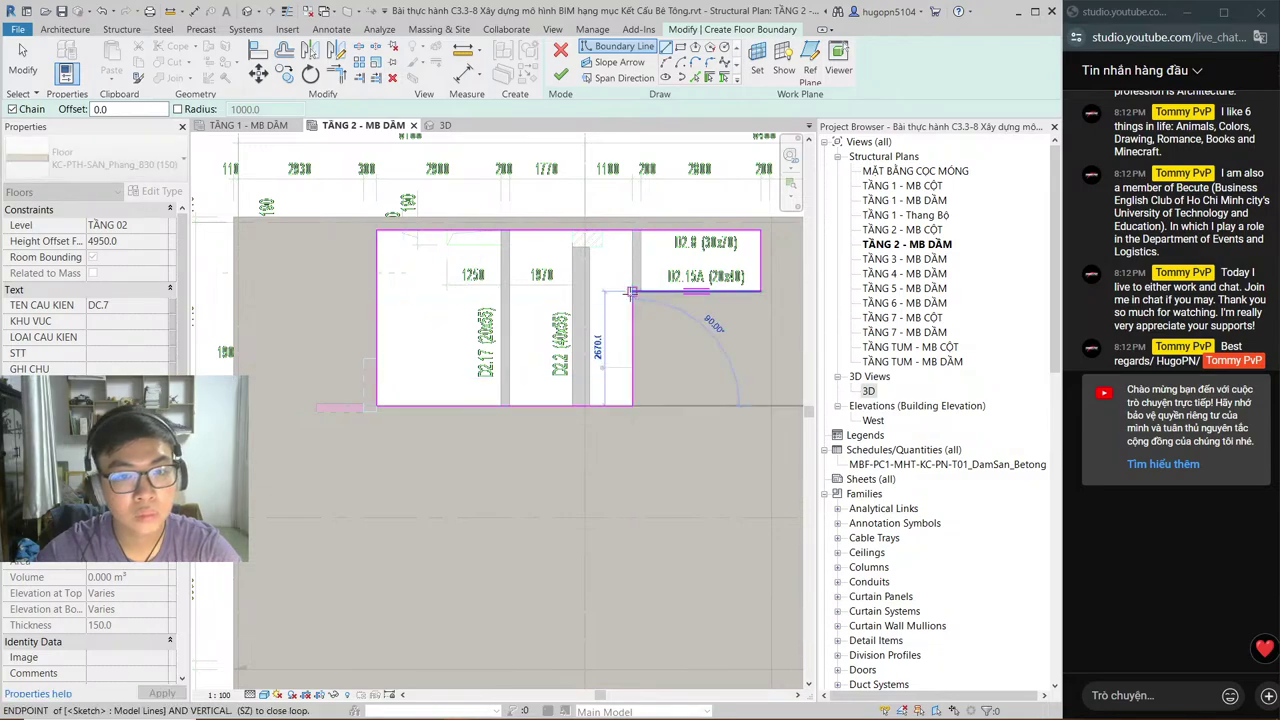
{"action": "left_click", "coordinate": [631, 291]}
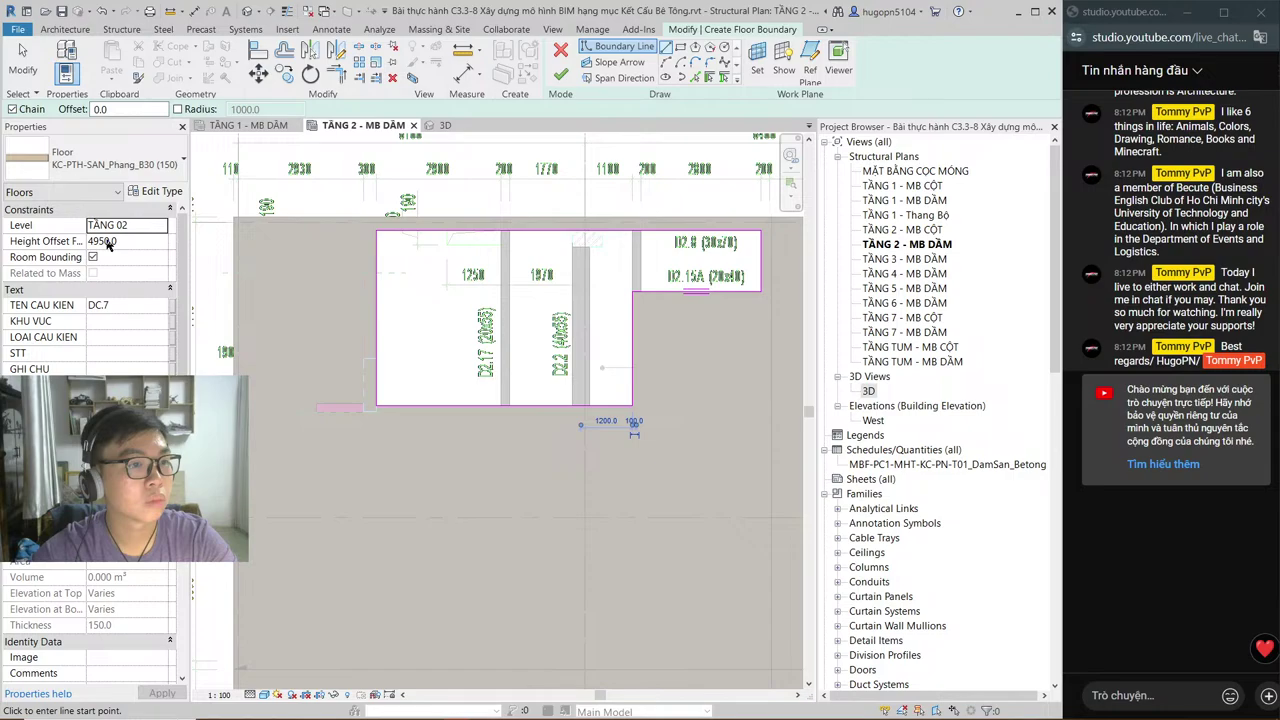
Step: Set the floor's Height Offset to -50, finish the slab and check it in 3D
{"action": "left_click", "coordinate": [108, 246]}
{"action": "left_click_drag", "start_coordinate": [105, 242], "coordinate": [70, 243]}
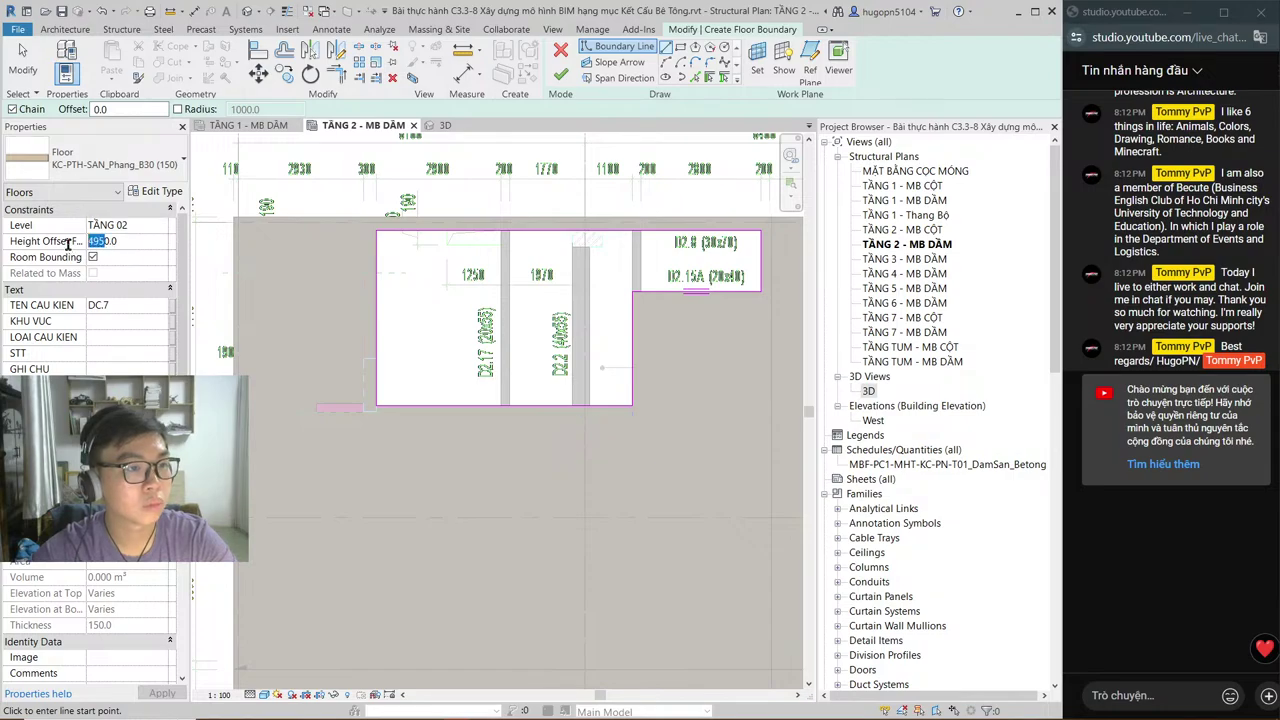
{"action": "type", "text": "-50"}
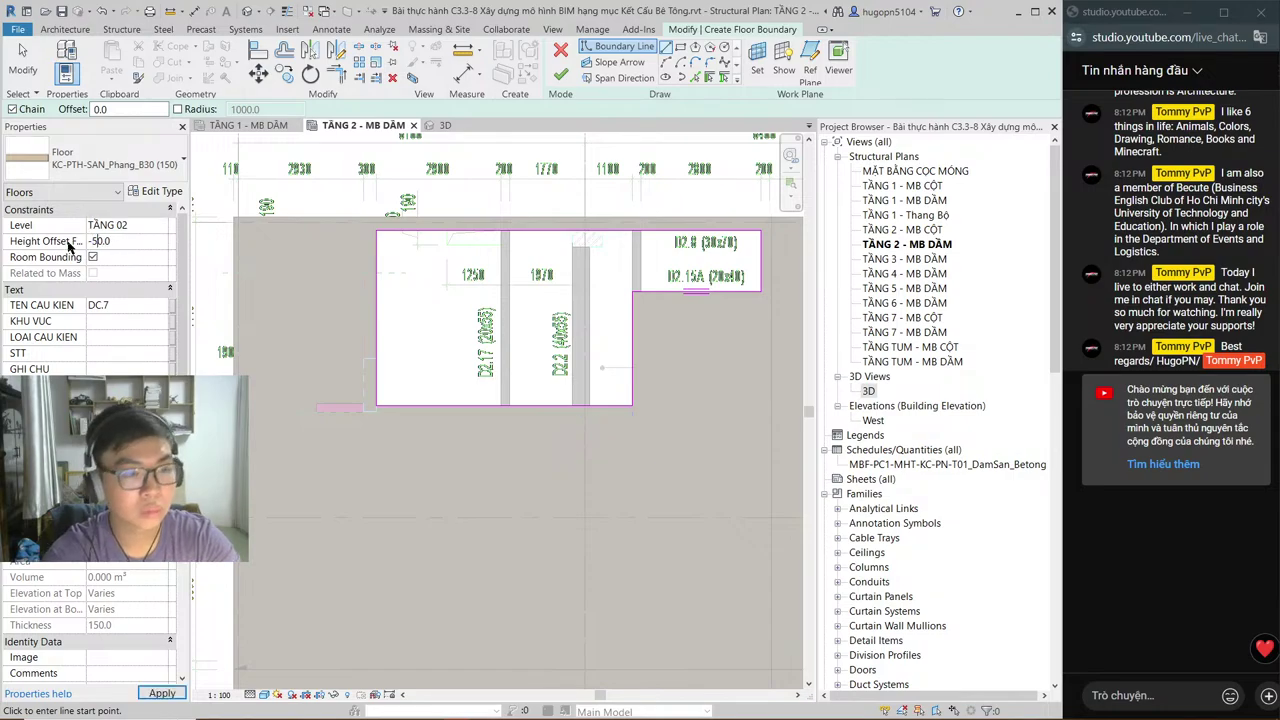
{"action": "left_click", "coordinate": [561, 76]}
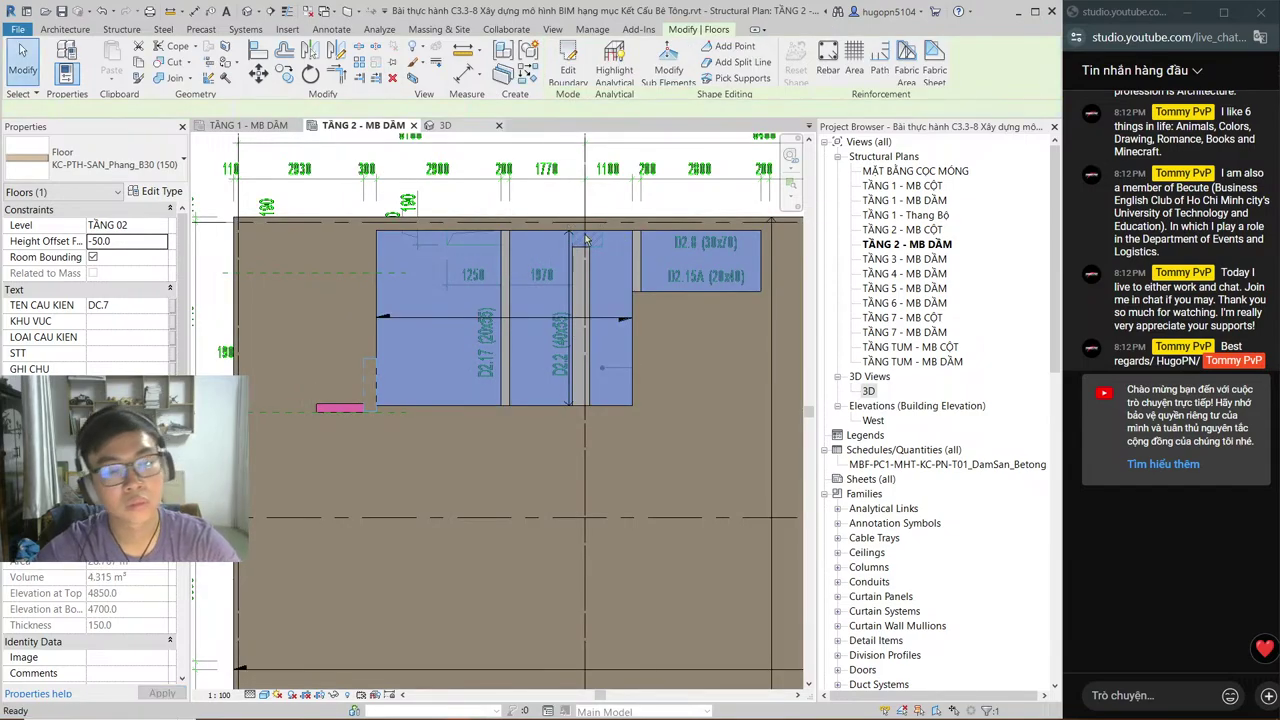
{"action": "key", "text": "ctrl+Tab"}
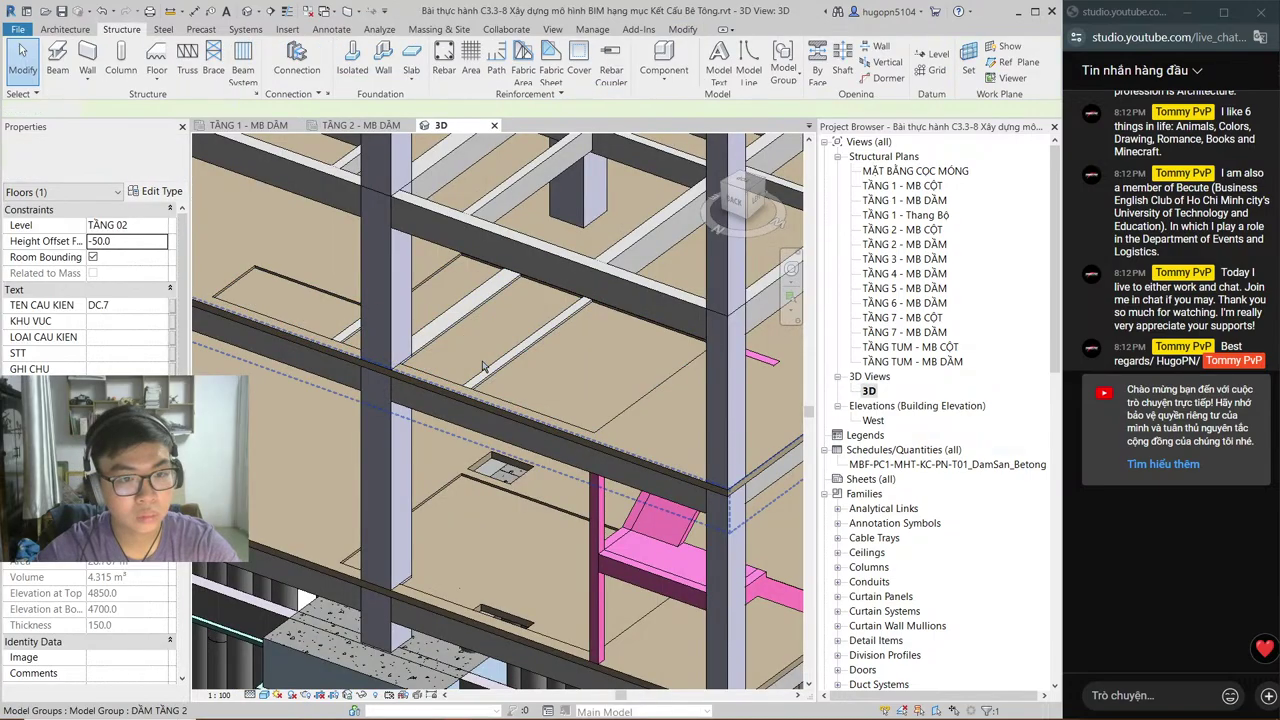
{"action": "scroll", "coordinate": [465, 340], "scroll_direction": "up", "scroll_amount": 1}
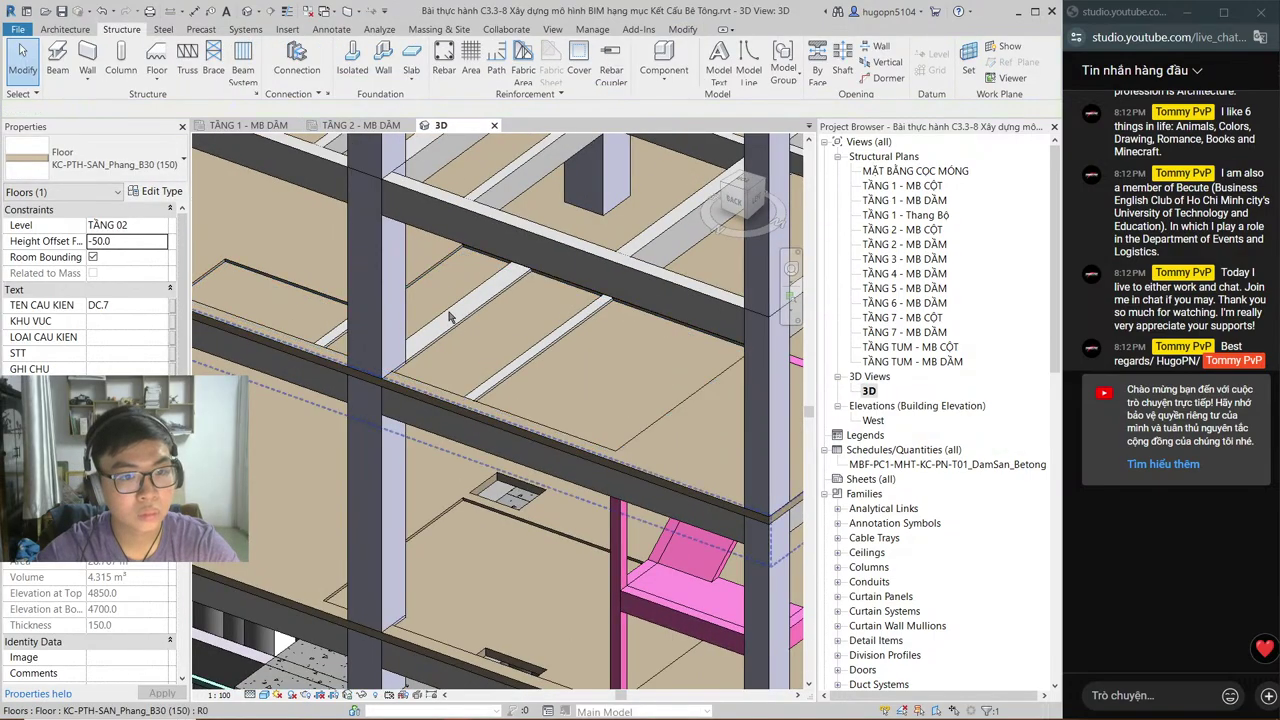
{"action": "scroll", "coordinate": [450, 318], "scroll_direction": "up", "scroll_amount": 2}
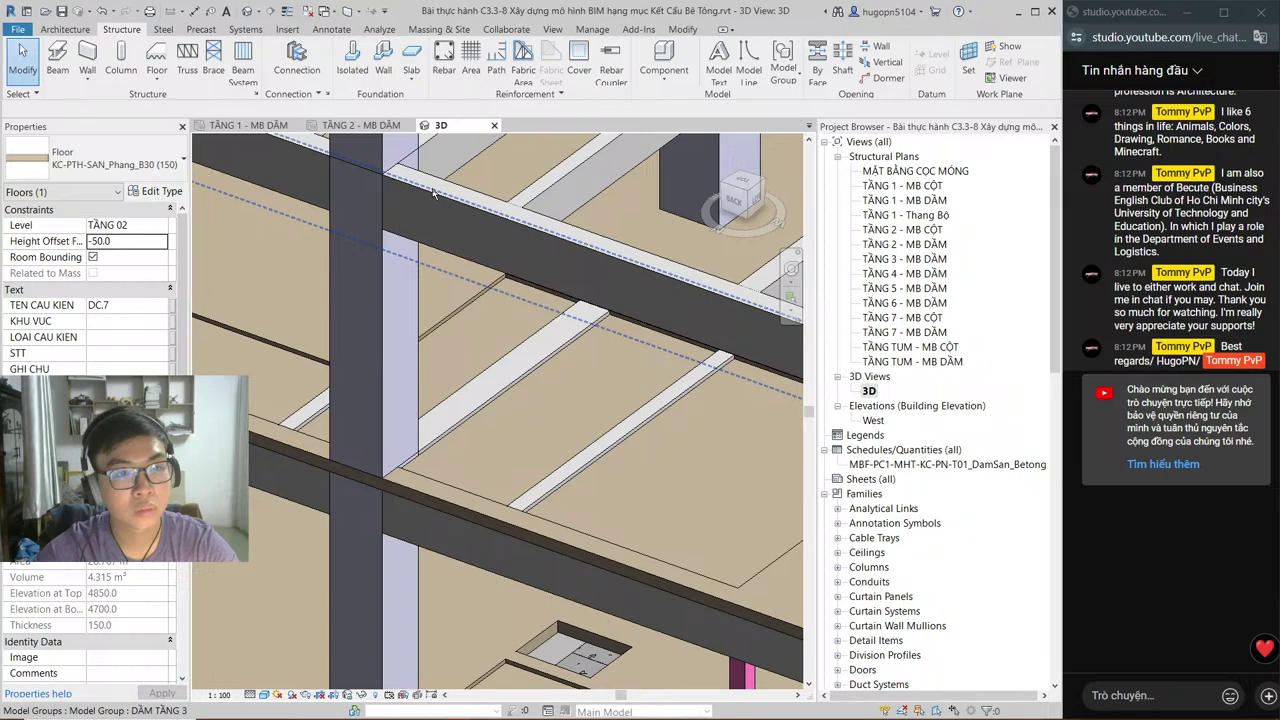
{"action": "key", "text": "ctrl+Tab"}
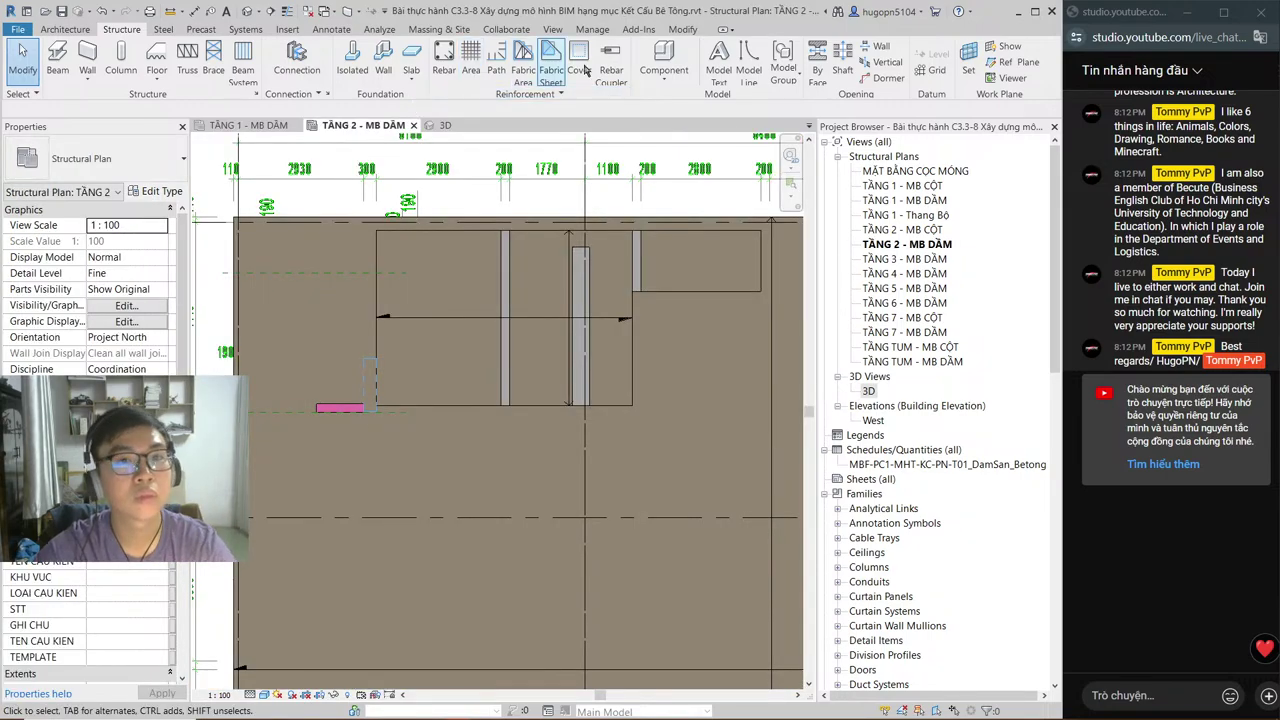
Step: Start placing a loaded component with the DSP-Void_REC void type selected
{"action": "left_click", "coordinate": [663, 72]}
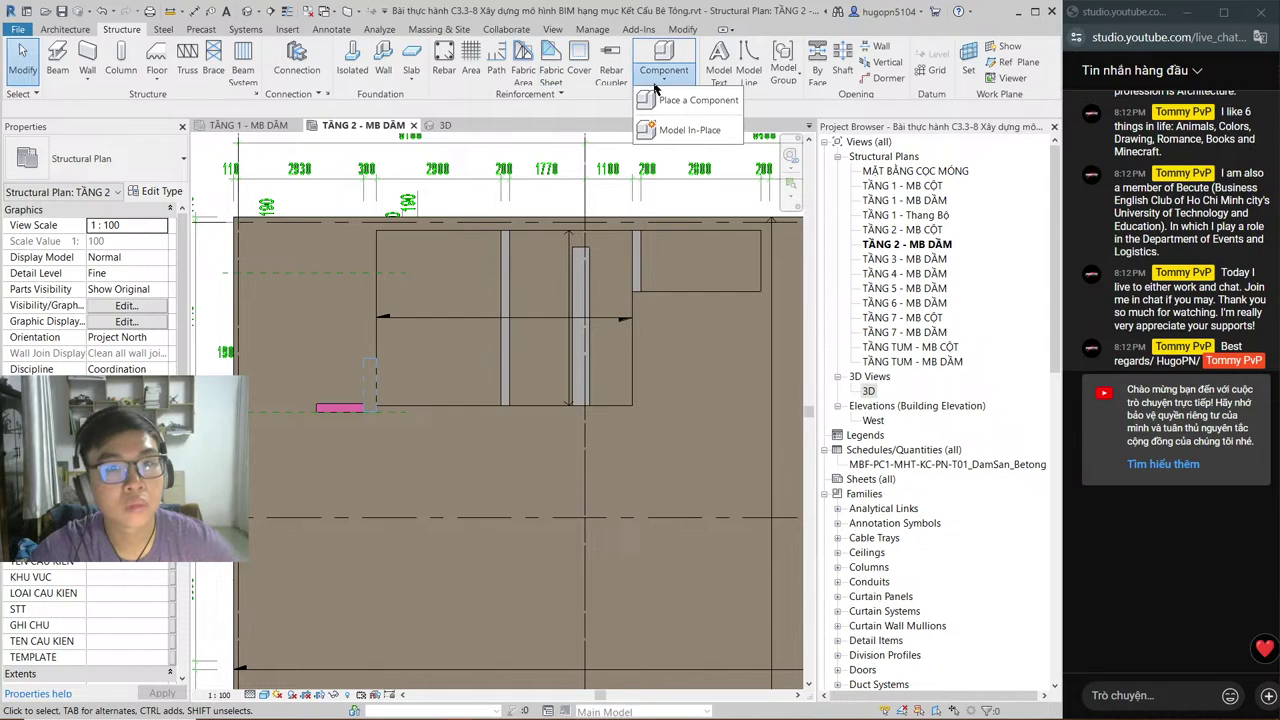
{"action": "left_click", "coordinate": [681, 131]}
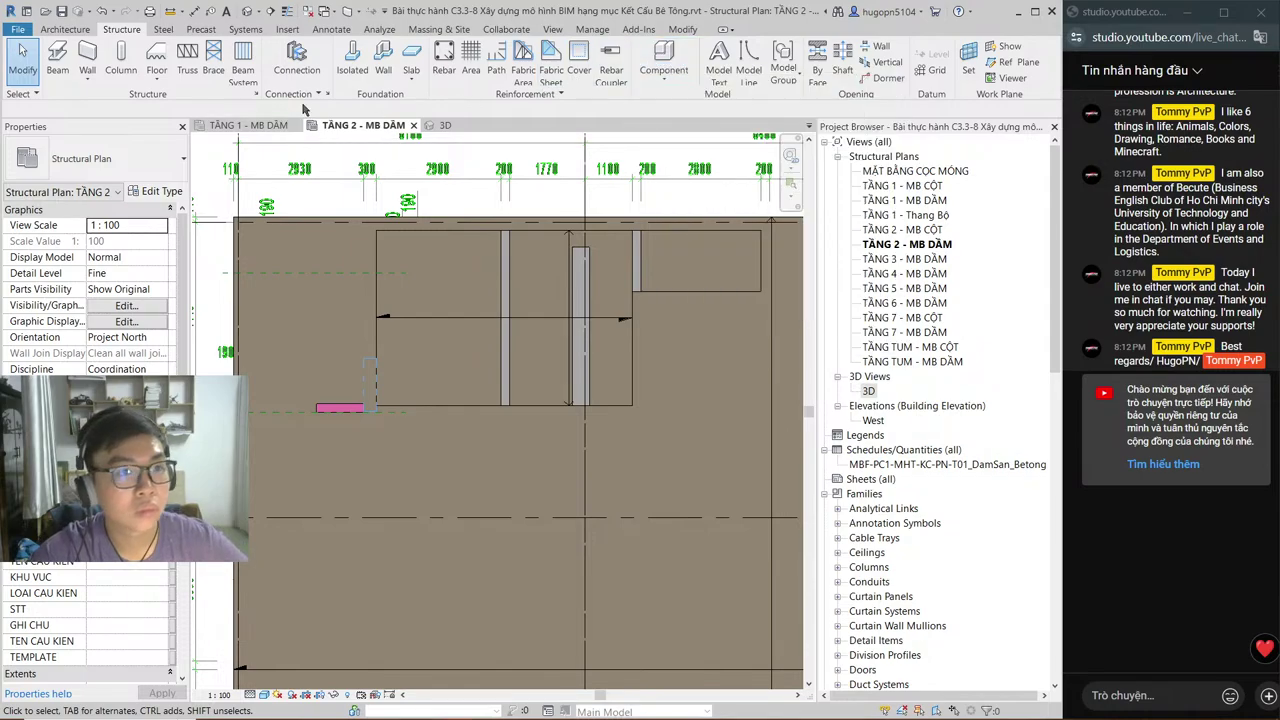
{"action": "left_click", "coordinate": [670, 57]}
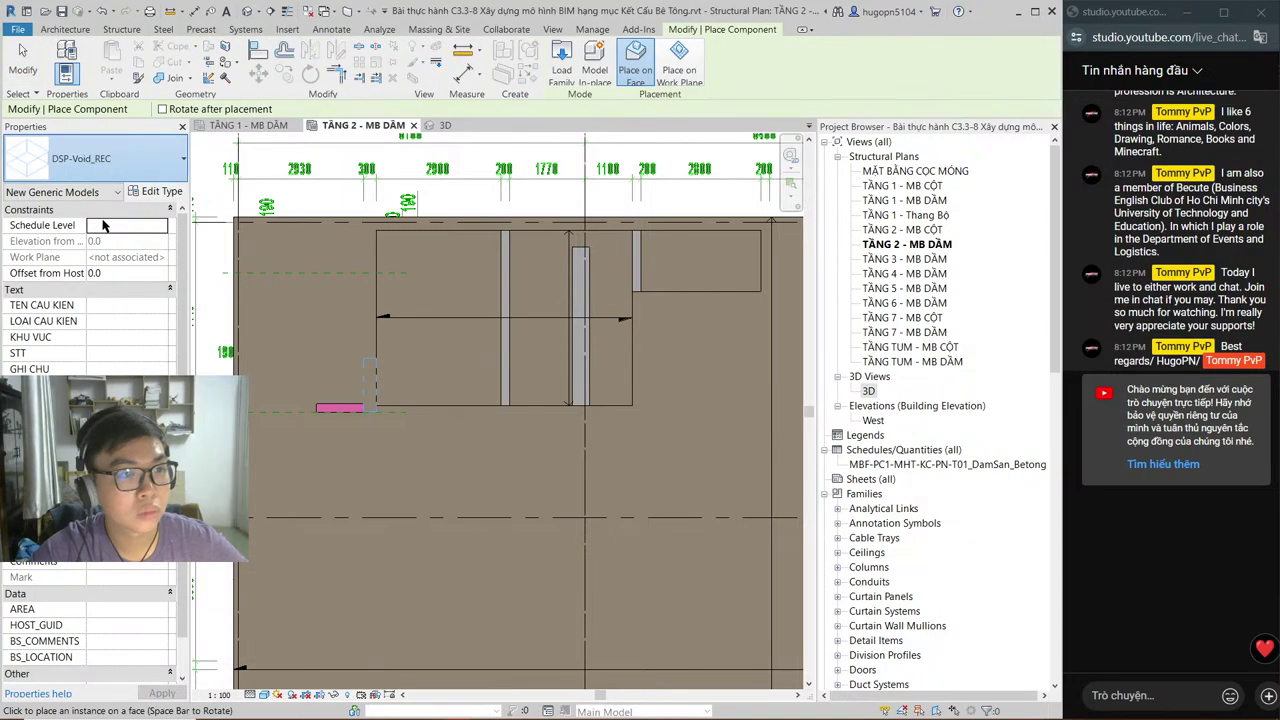
{"action": "left_click", "coordinate": [100, 158]}
{"action": "left_click", "coordinate": [80, 352]}
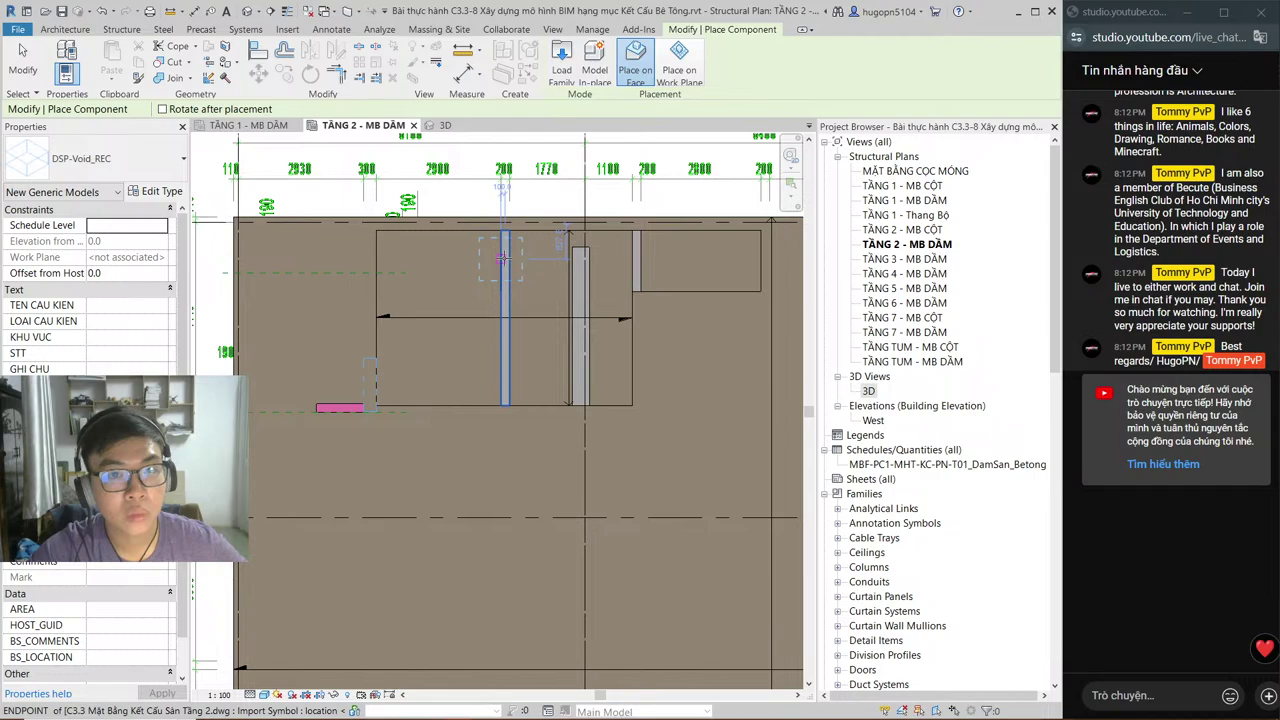
Step: Place three DSP-Void_REC void boxes on the beams along the slab's top edge
{"action": "scroll", "coordinate": [504, 258], "scroll_direction": "up", "scroll_amount": 1}
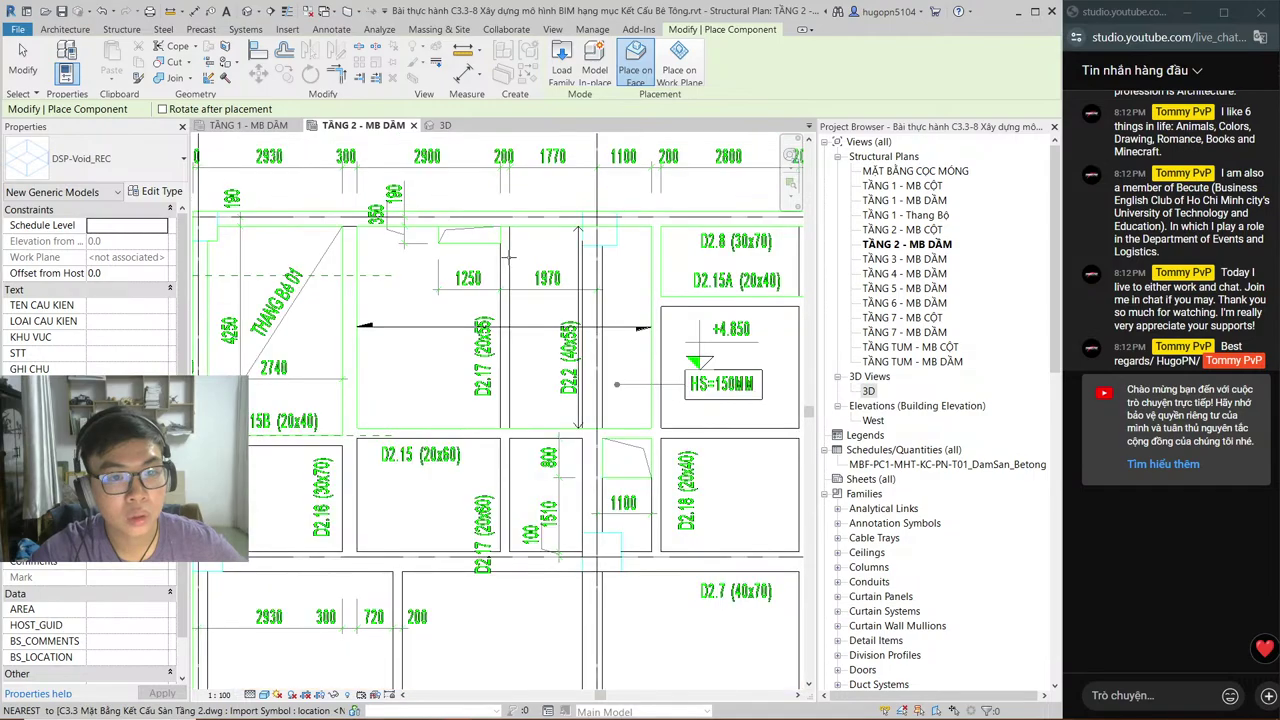
{"action": "scroll", "coordinate": [509, 257], "scroll_direction": "up", "scroll_amount": 1}
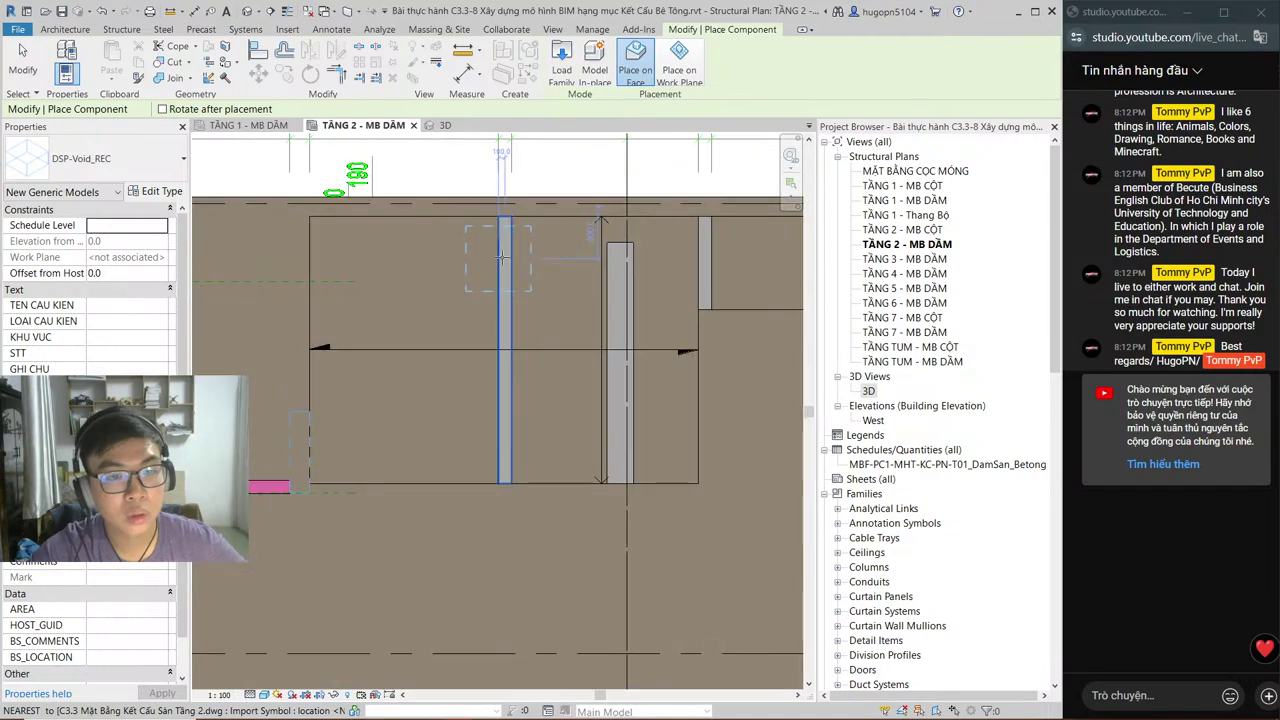
{"action": "left_click", "coordinate": [498, 256]}
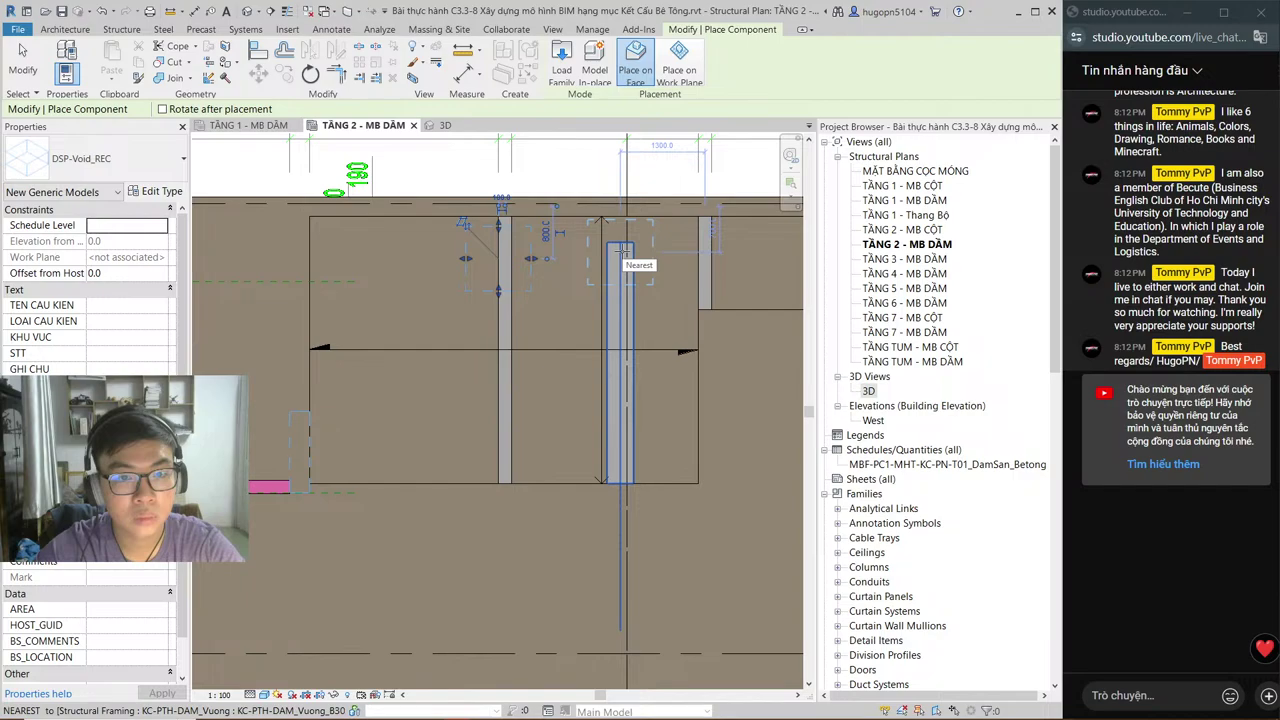
{"action": "left_click", "coordinate": [622, 250]}
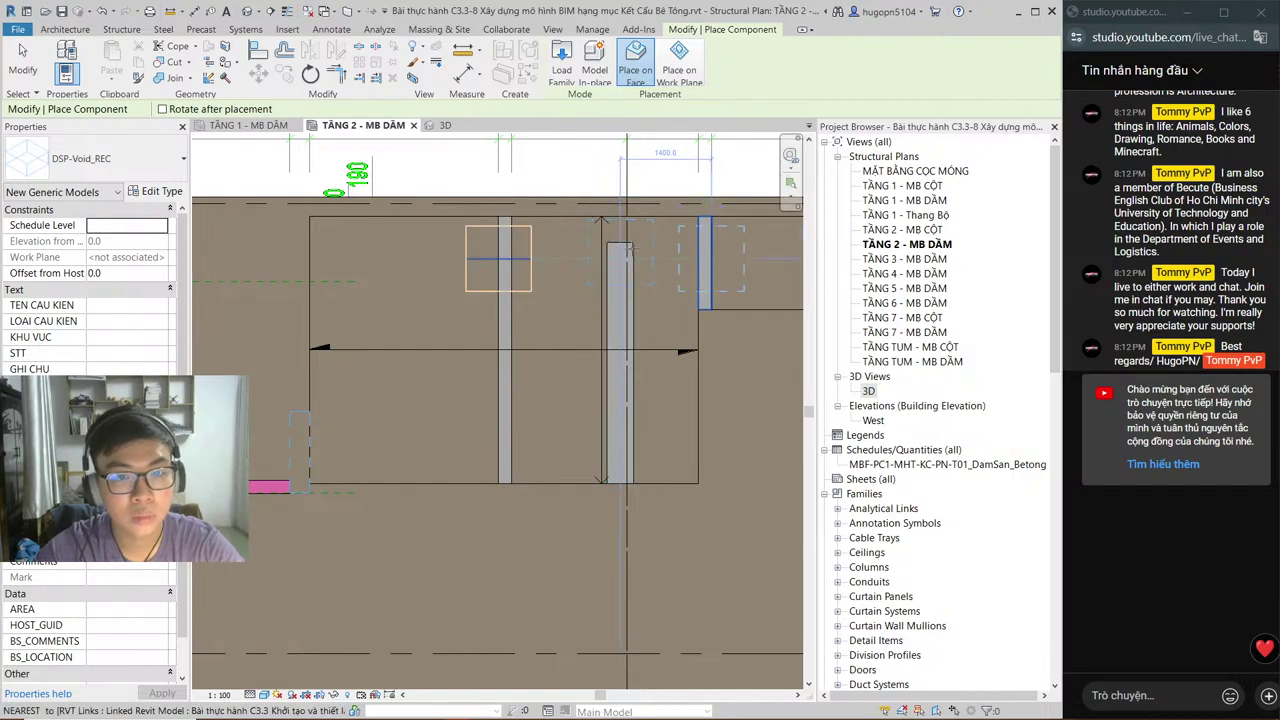
{"action": "left_click", "coordinate": [705, 250]}
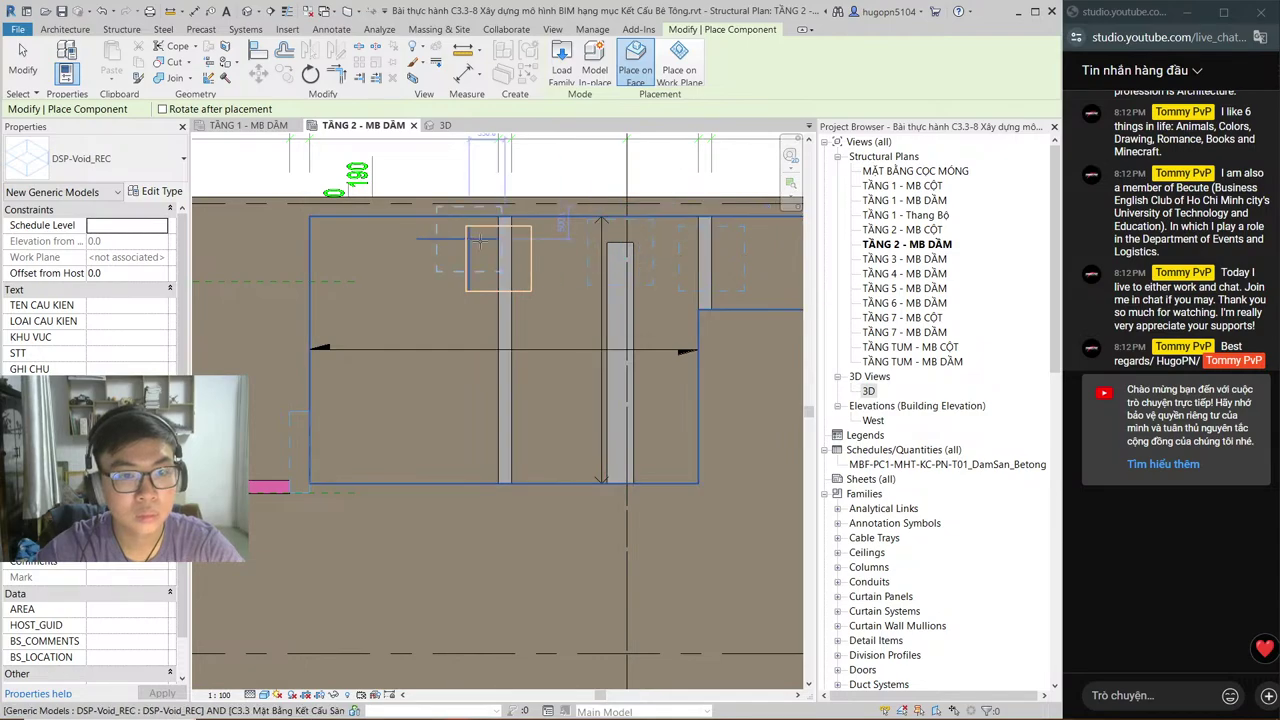
{"action": "key", "text": "Escape"}
{"action": "key", "text": "Escape"}
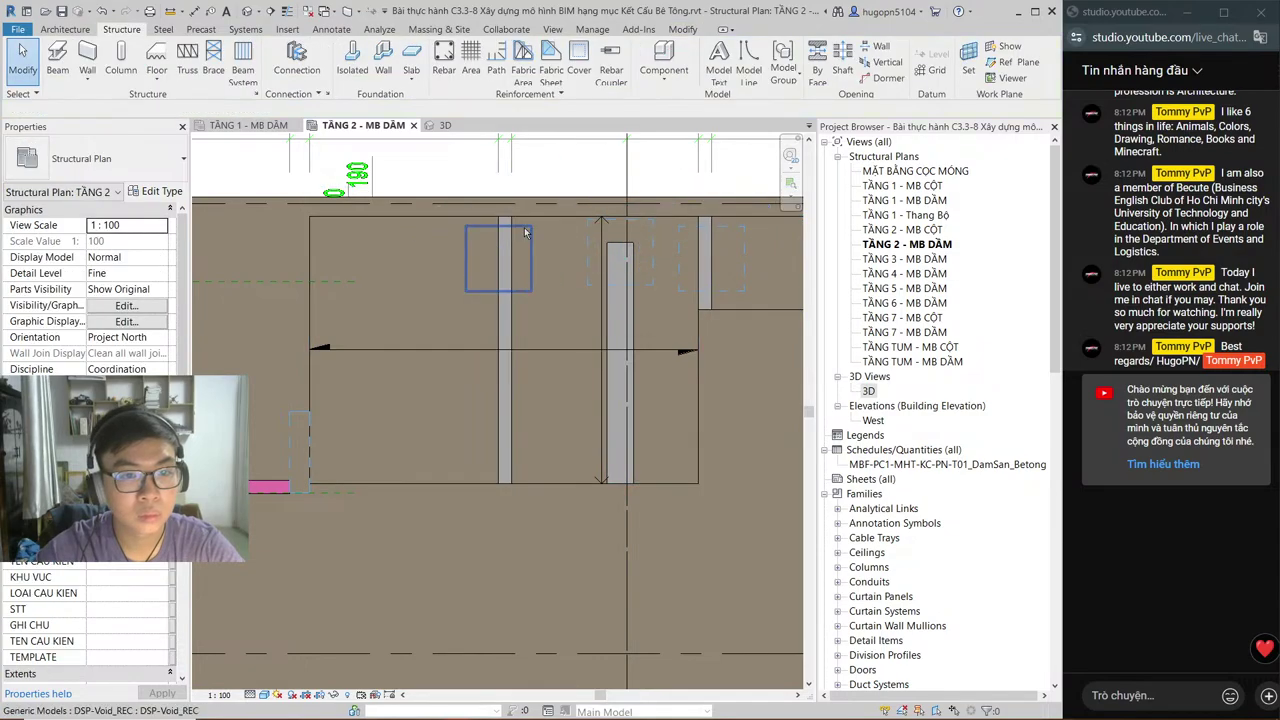
Step: Stretch the first void box to span the left beam from its top to bottom end
{"action": "left_click", "coordinate": [525, 233]}
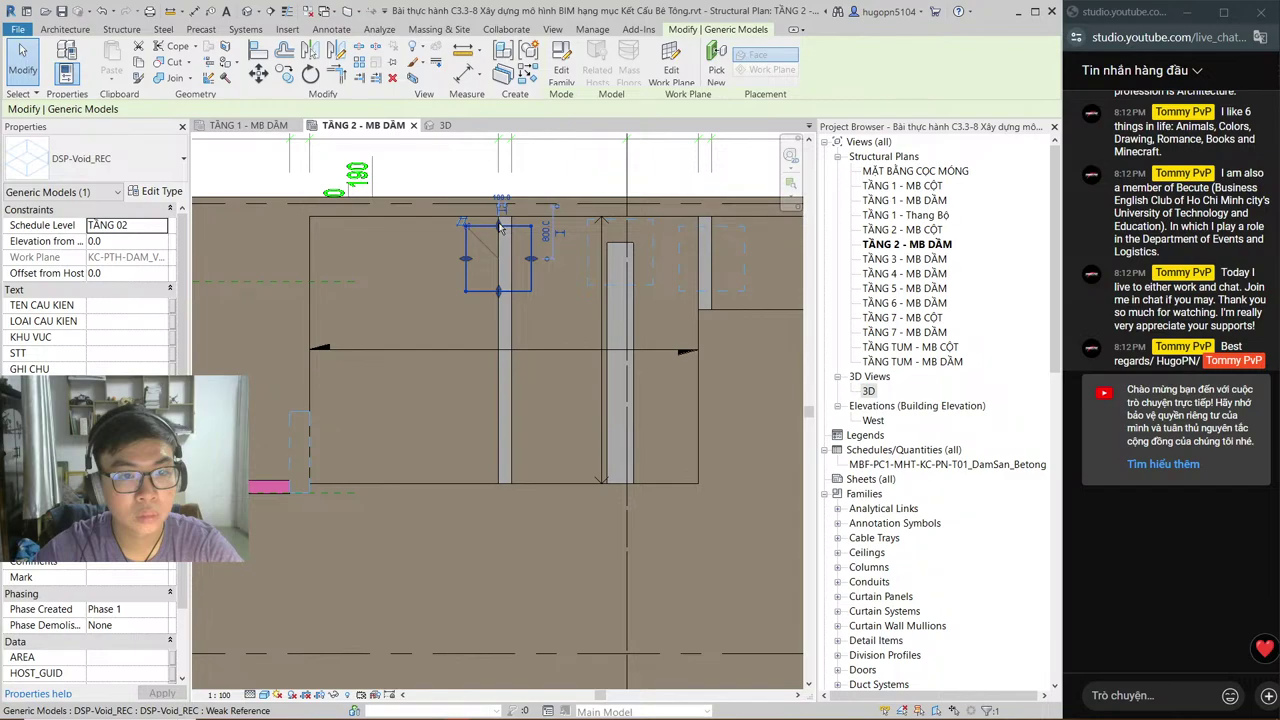
{"action": "left_click_drag", "start_coordinate": [500, 228], "coordinate": [502, 217]}
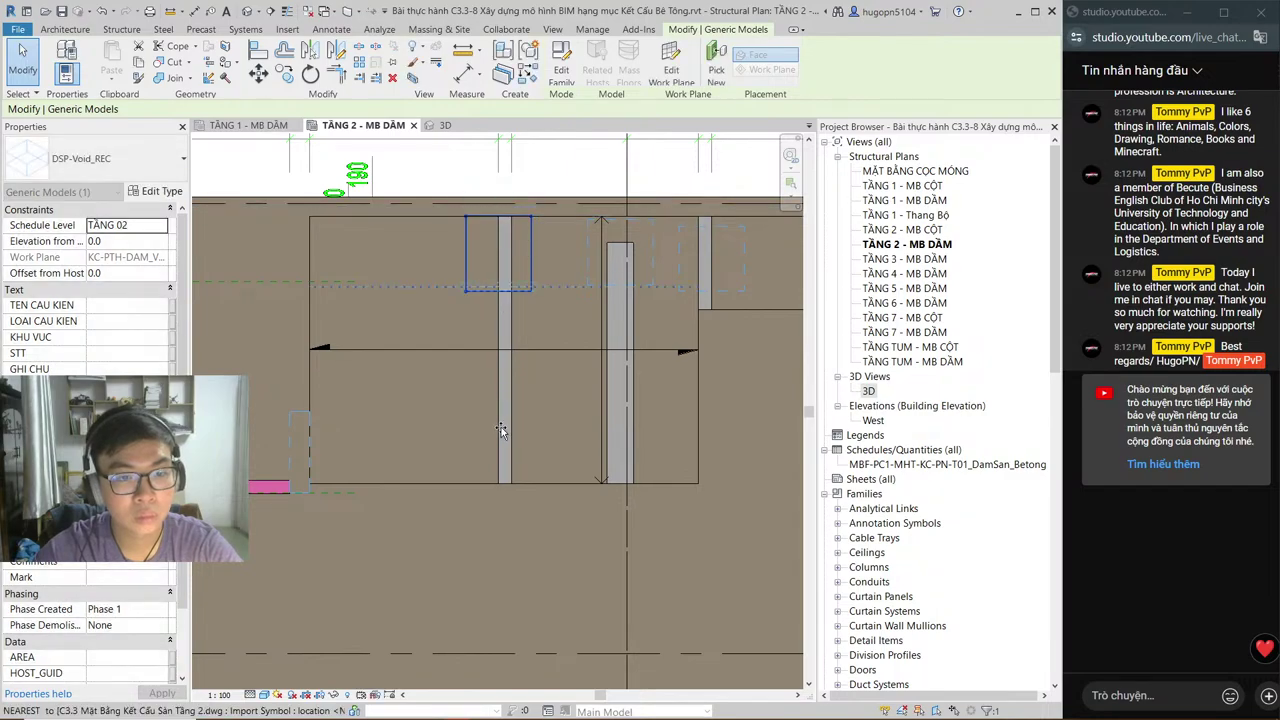
{"action": "left_click_drag", "start_coordinate": [498, 291], "coordinate": [503, 483]}
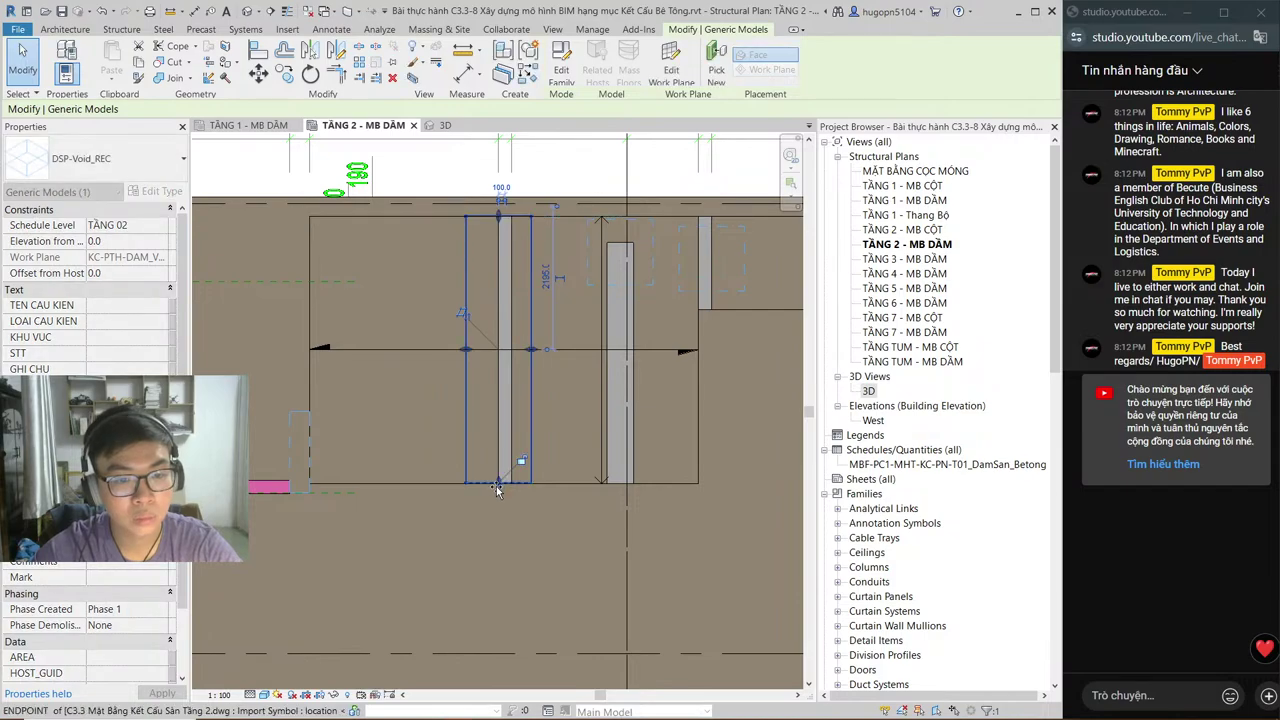
{"action": "key", "text": "c"}
{"action": "key", "text": "g"}
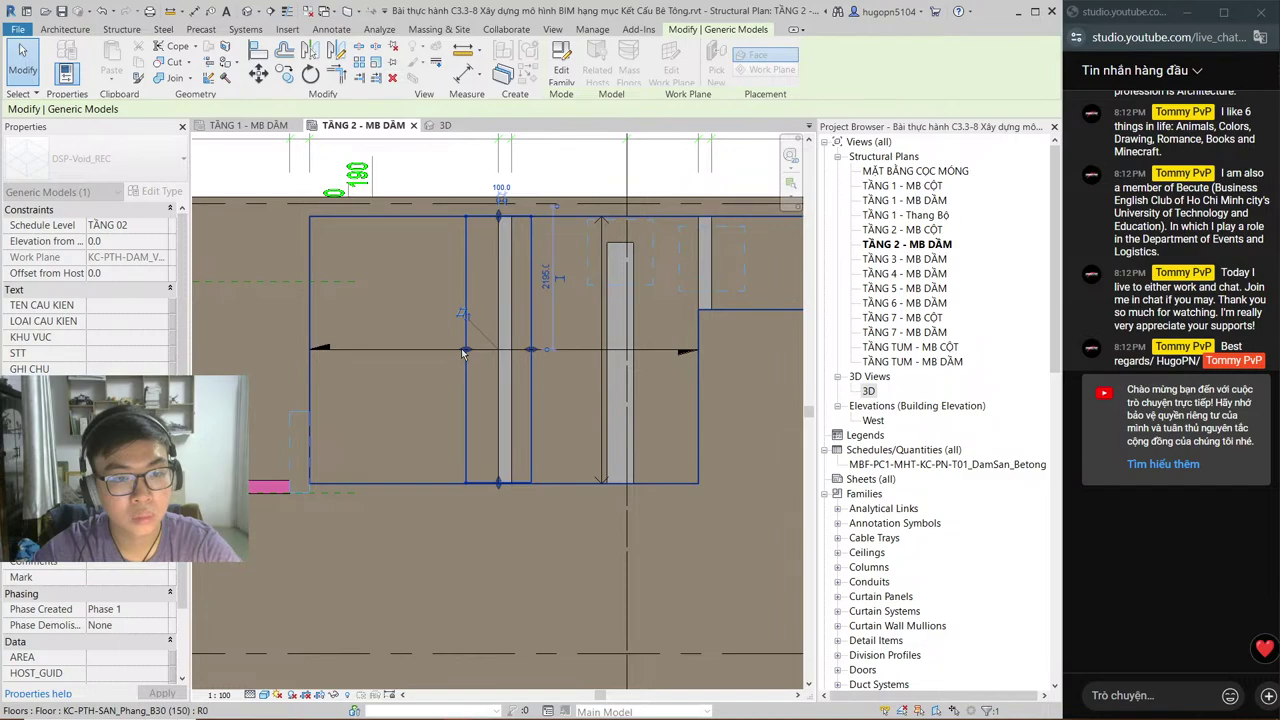
{"action": "left_click", "coordinate": [463, 352]}
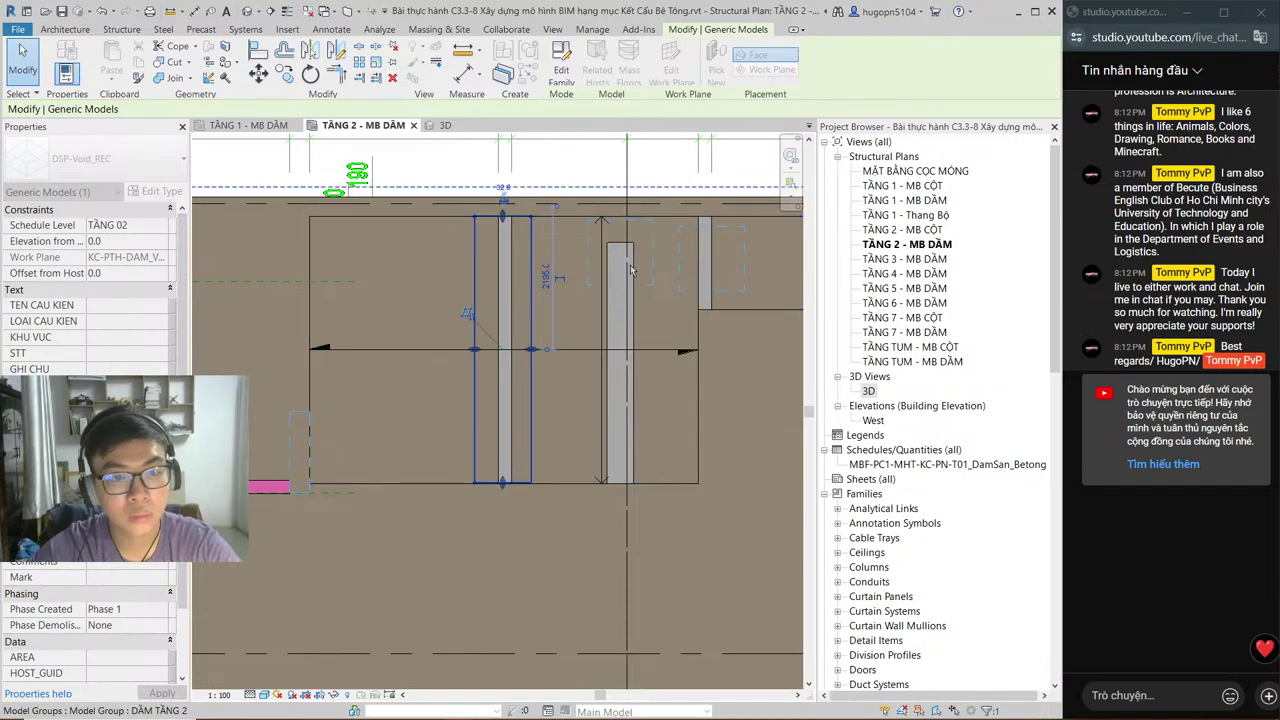
Step: Stretch the middle and right void boxes along their beams, then deselect
{"action": "left_click", "coordinate": [618, 230]}
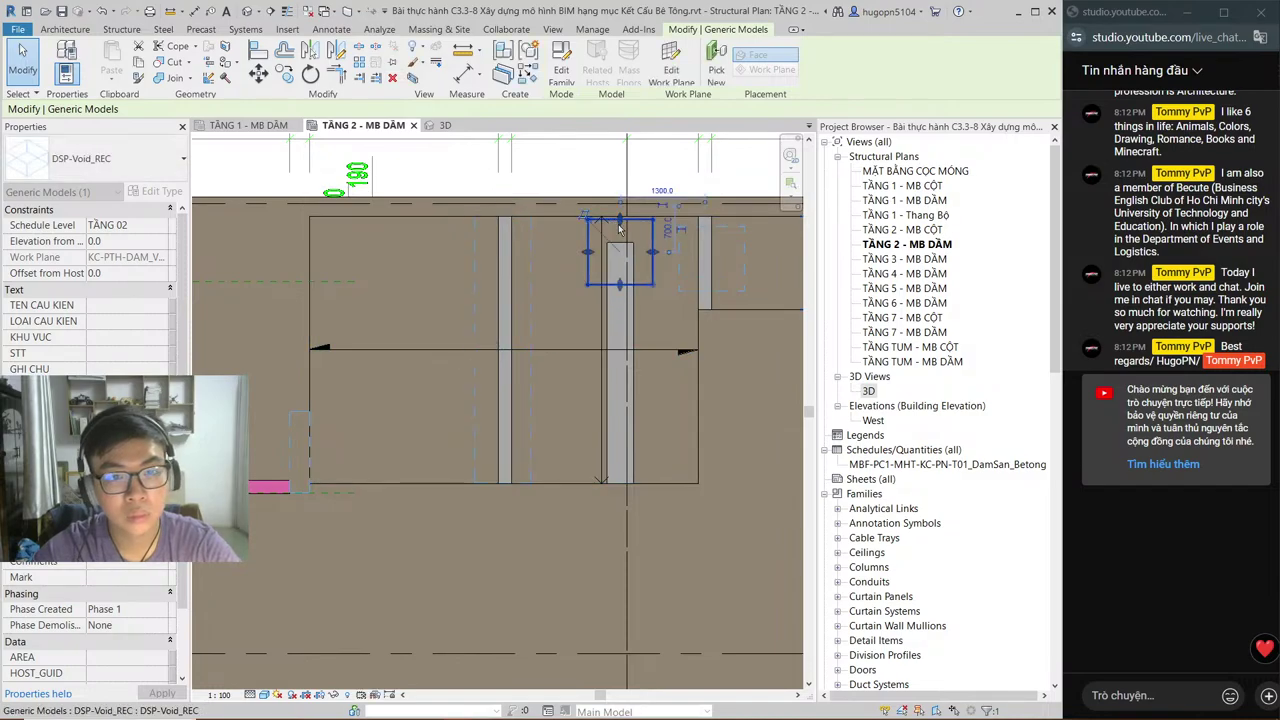
{"action": "left_click_drag", "start_coordinate": [618, 230], "coordinate": [619, 218]}
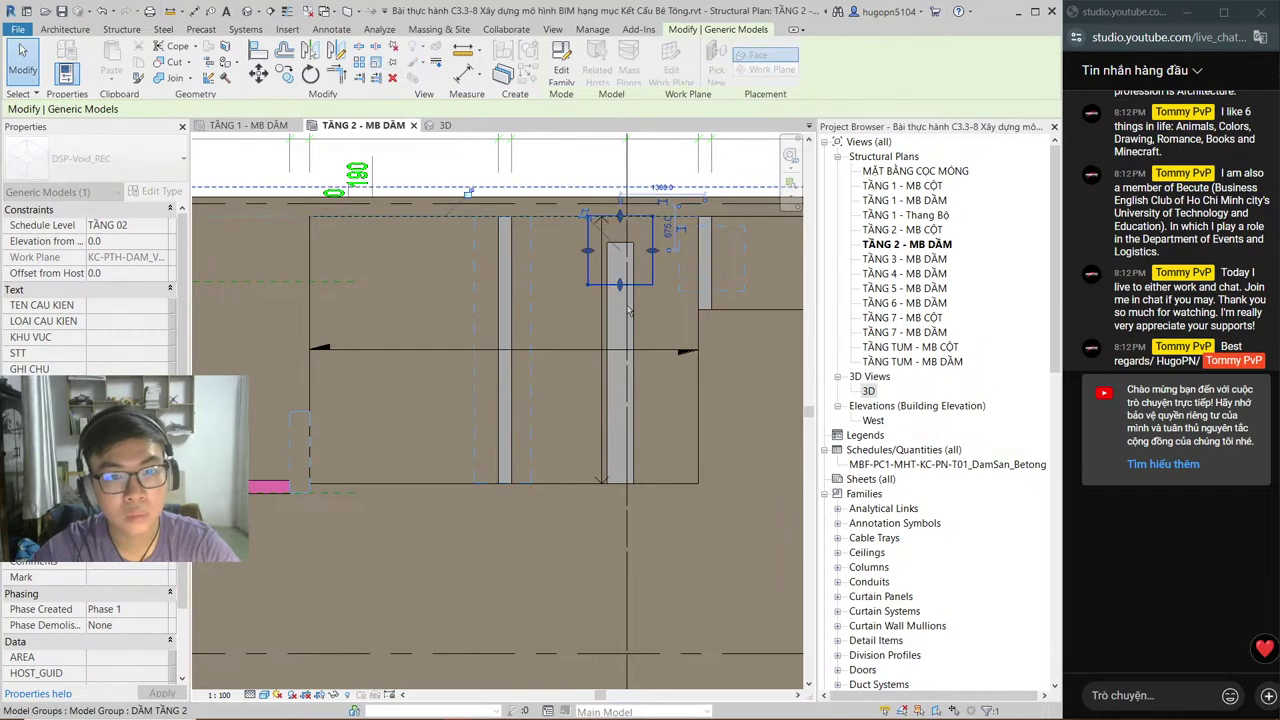
{"action": "left_click_drag", "start_coordinate": [628, 312], "coordinate": [618, 482]}
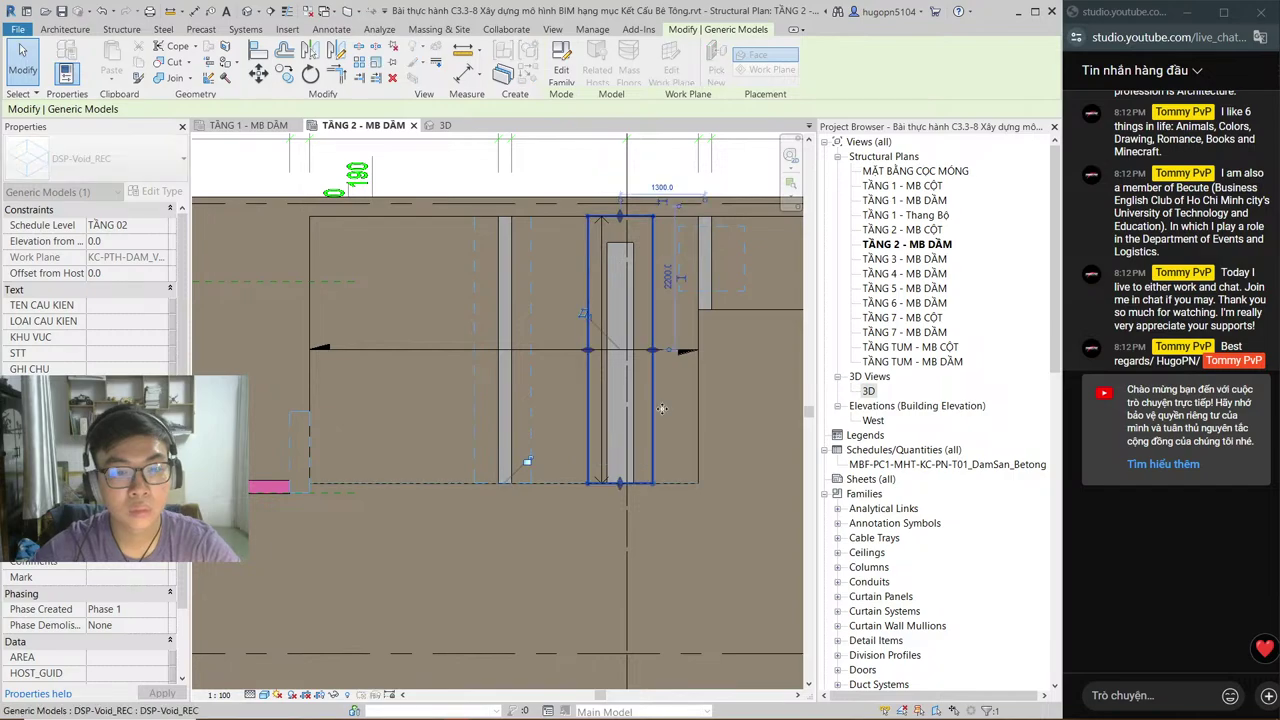
{"action": "left_click", "coordinate": [719, 233]}
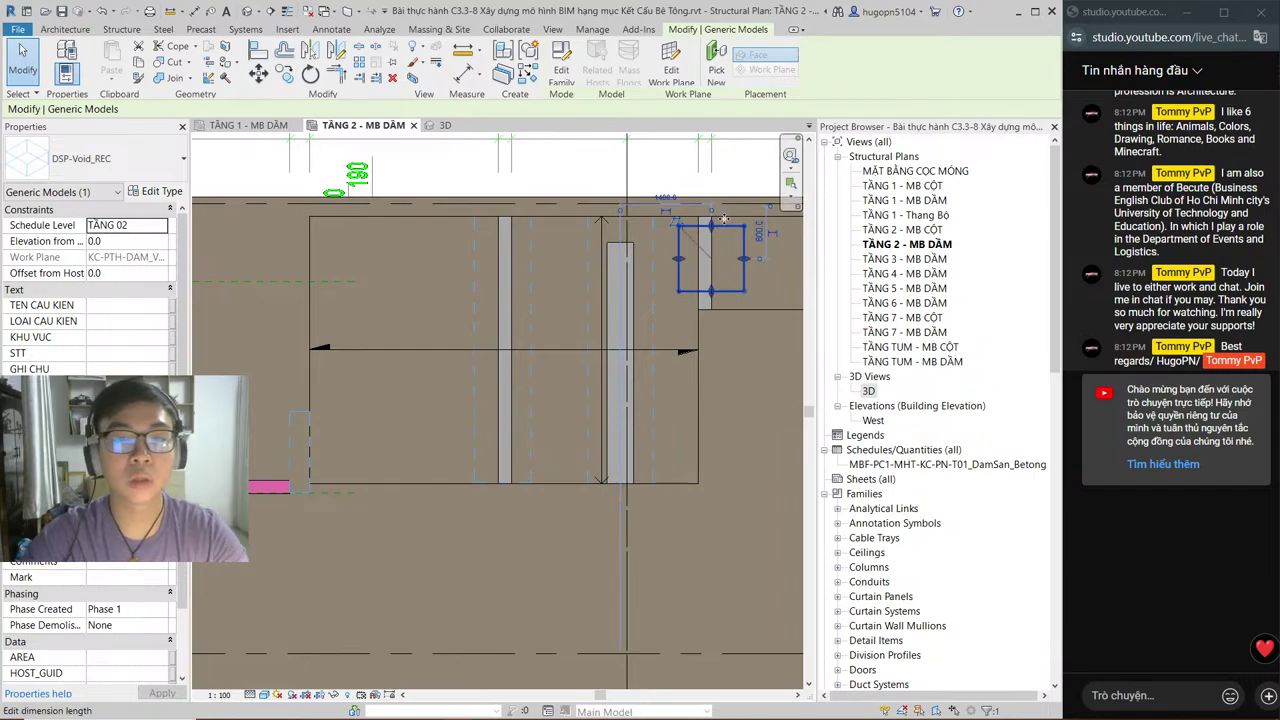
{"action": "left_click_drag", "start_coordinate": [711, 222], "coordinate": [716, 310]}
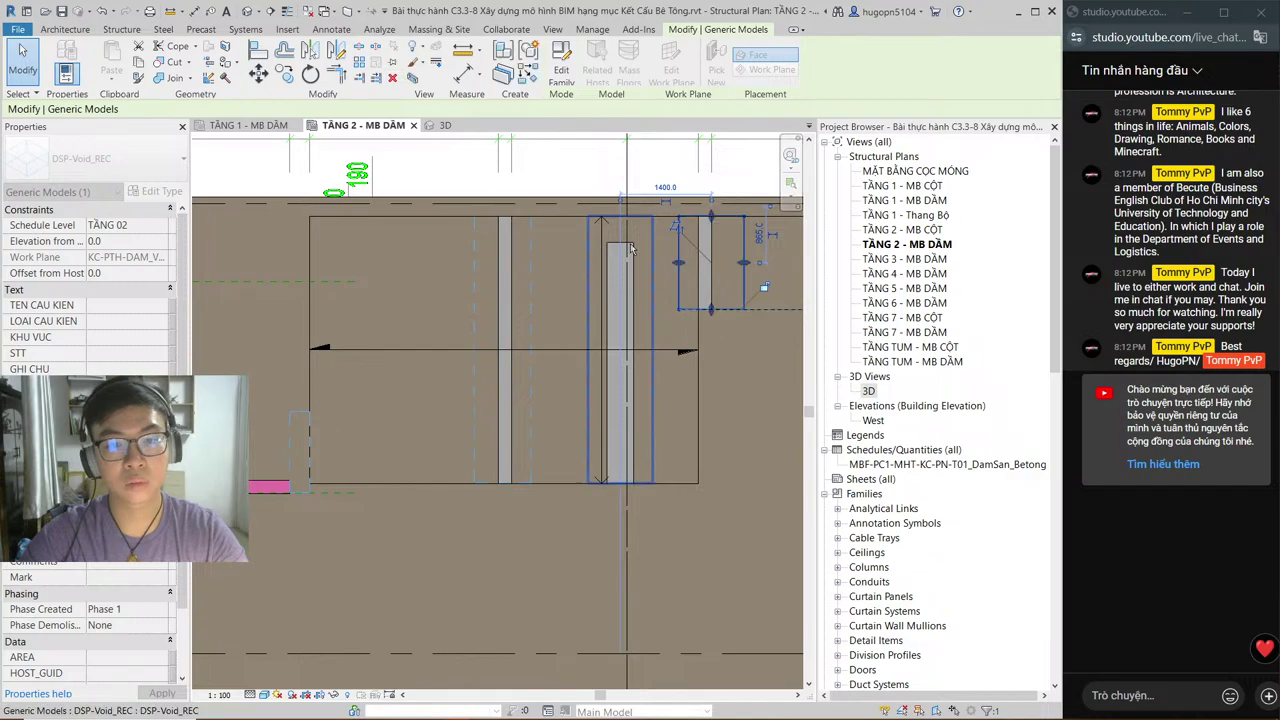
{"action": "left_click", "coordinate": [594, 190]}
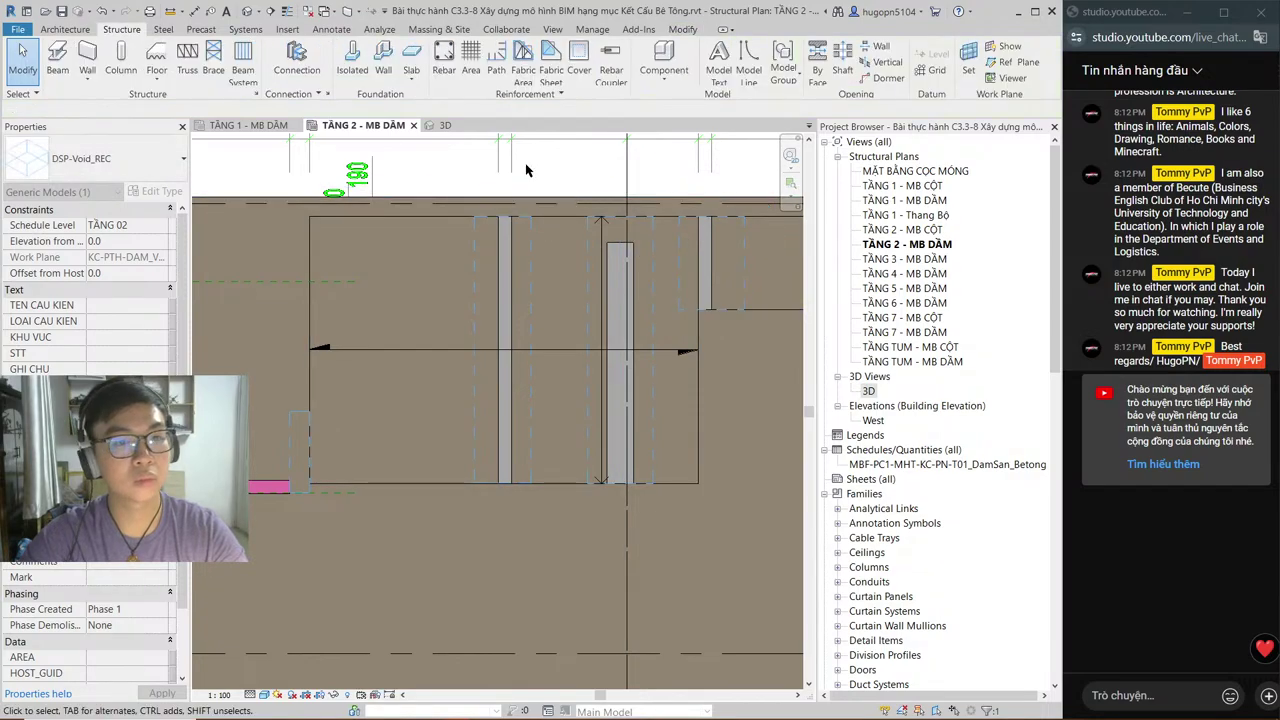
{"action": "middle_click_drag", "start_coordinate": [527, 170], "coordinate": [614, 207]}
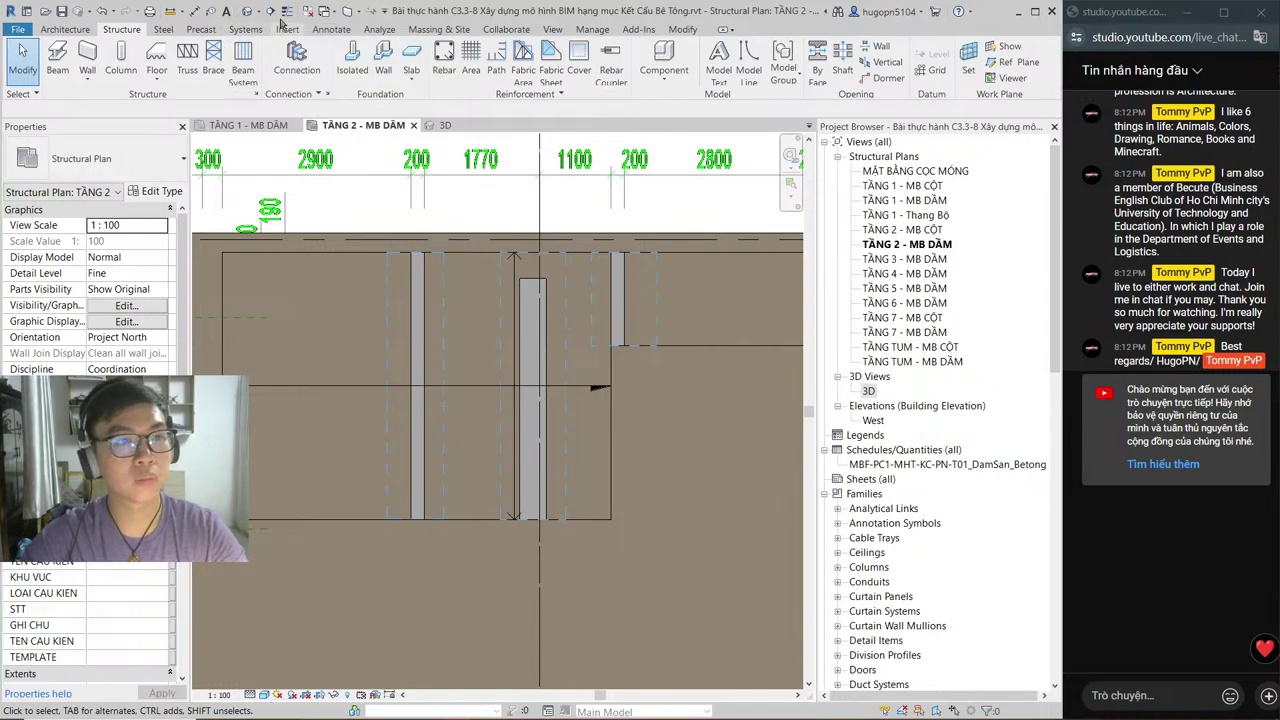
Step: Cut a horizontal building section across the slab, beams and void boxes
{"action": "left_click", "coordinate": [271, 11]}
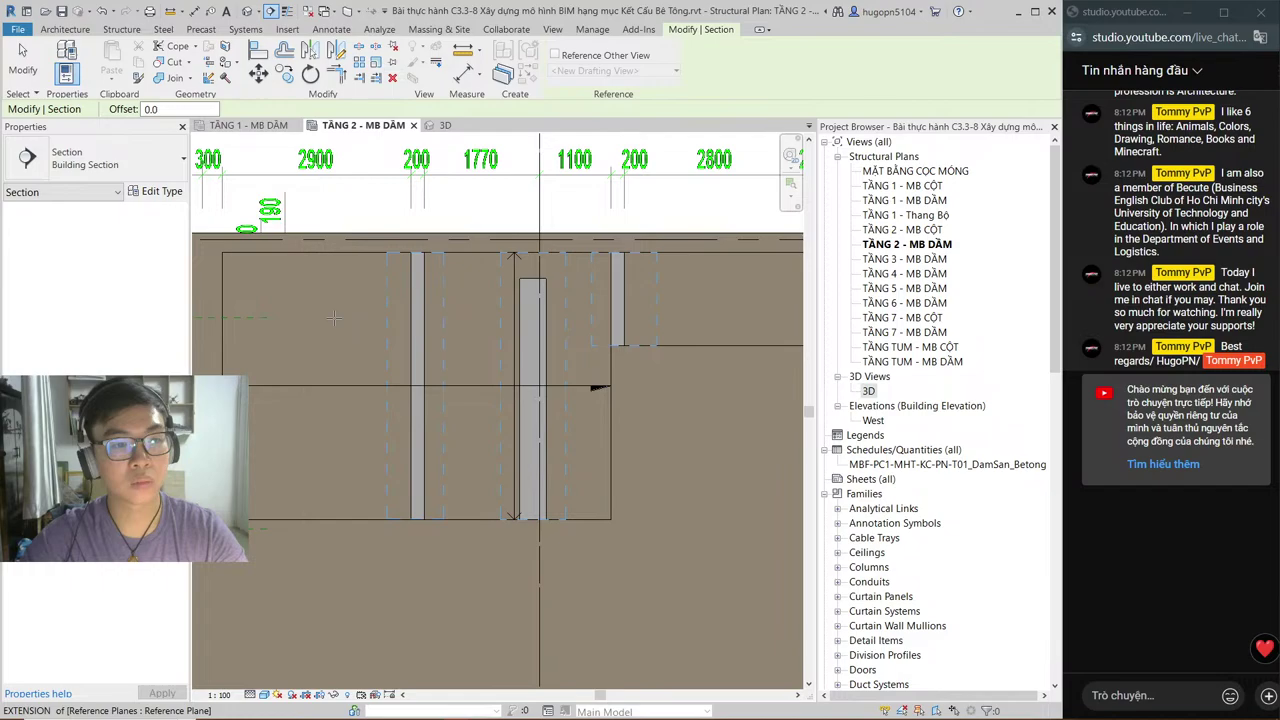
{"action": "left_click", "coordinate": [333, 318]}
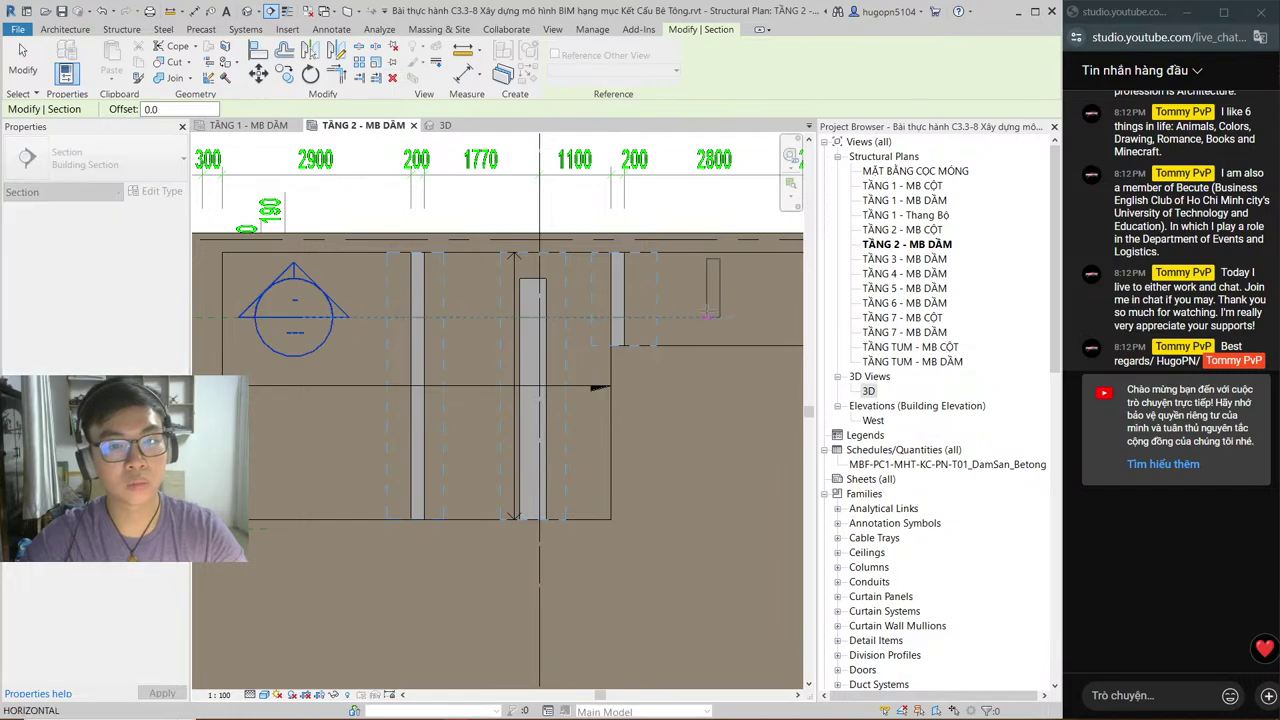
{"action": "left_click", "coordinate": [707, 316]}
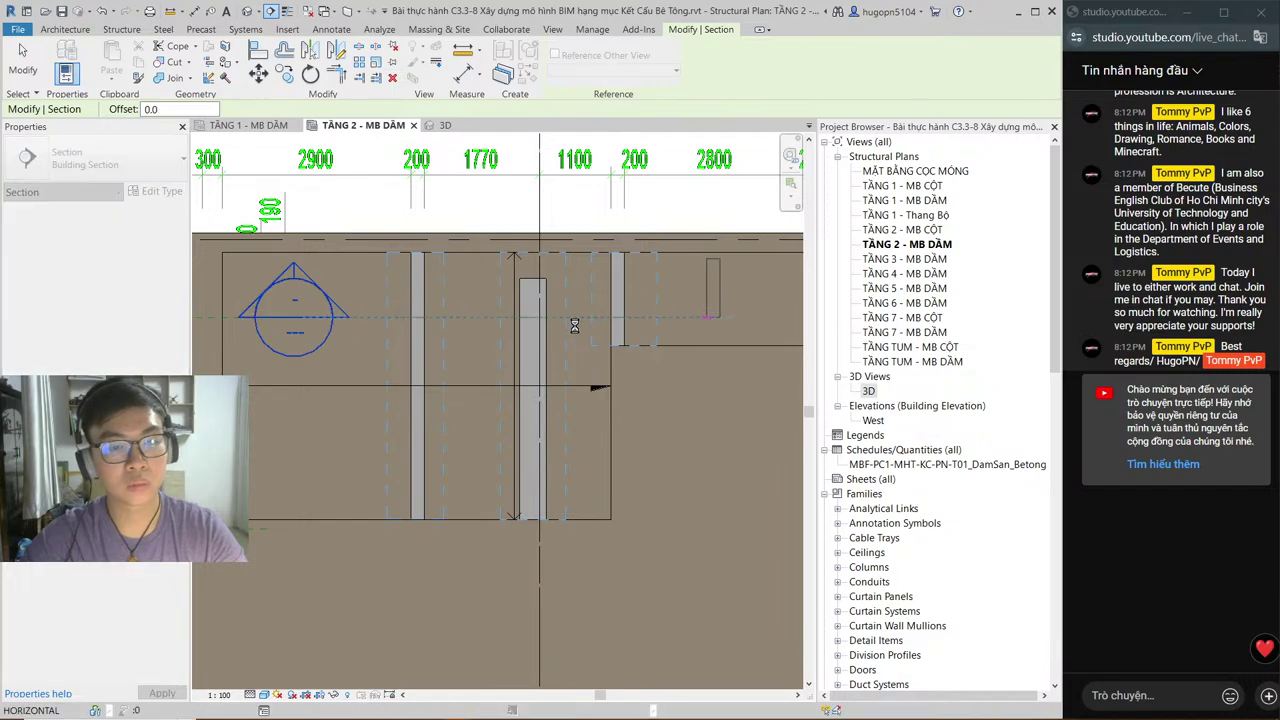
{"action": "key", "text": "Escape"}
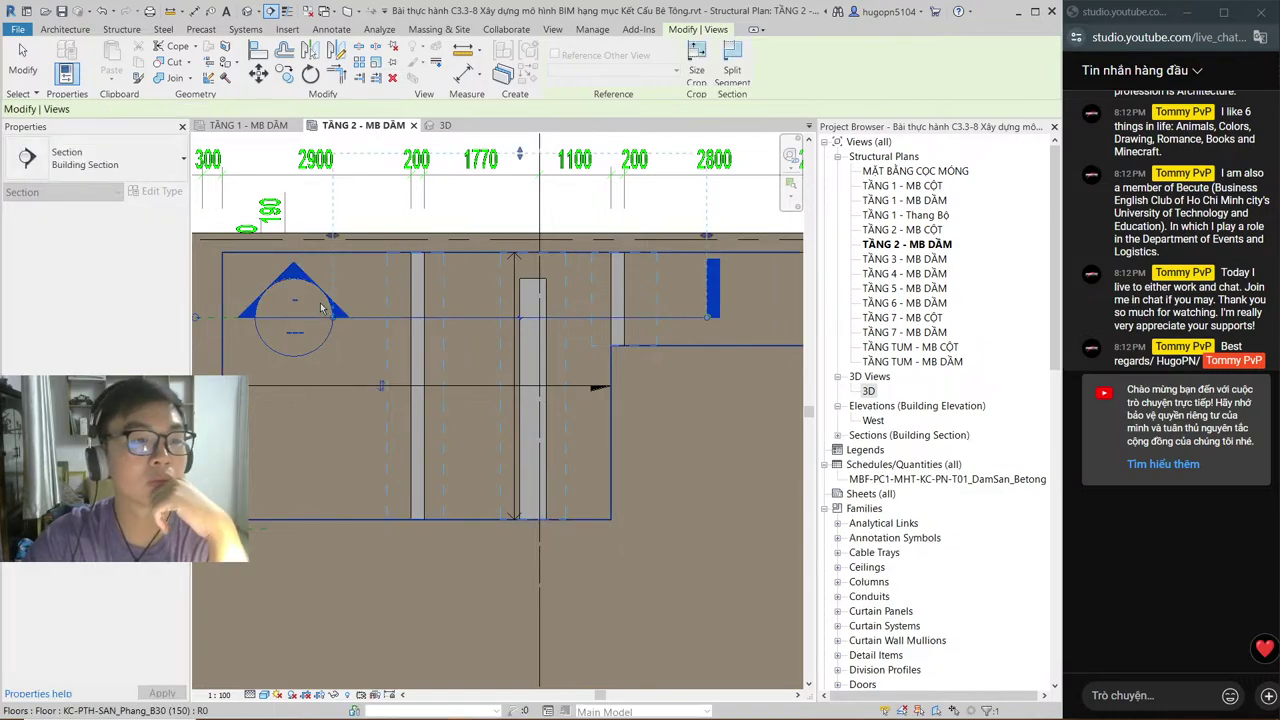
{"action": "left_click", "coordinate": [335, 320]}
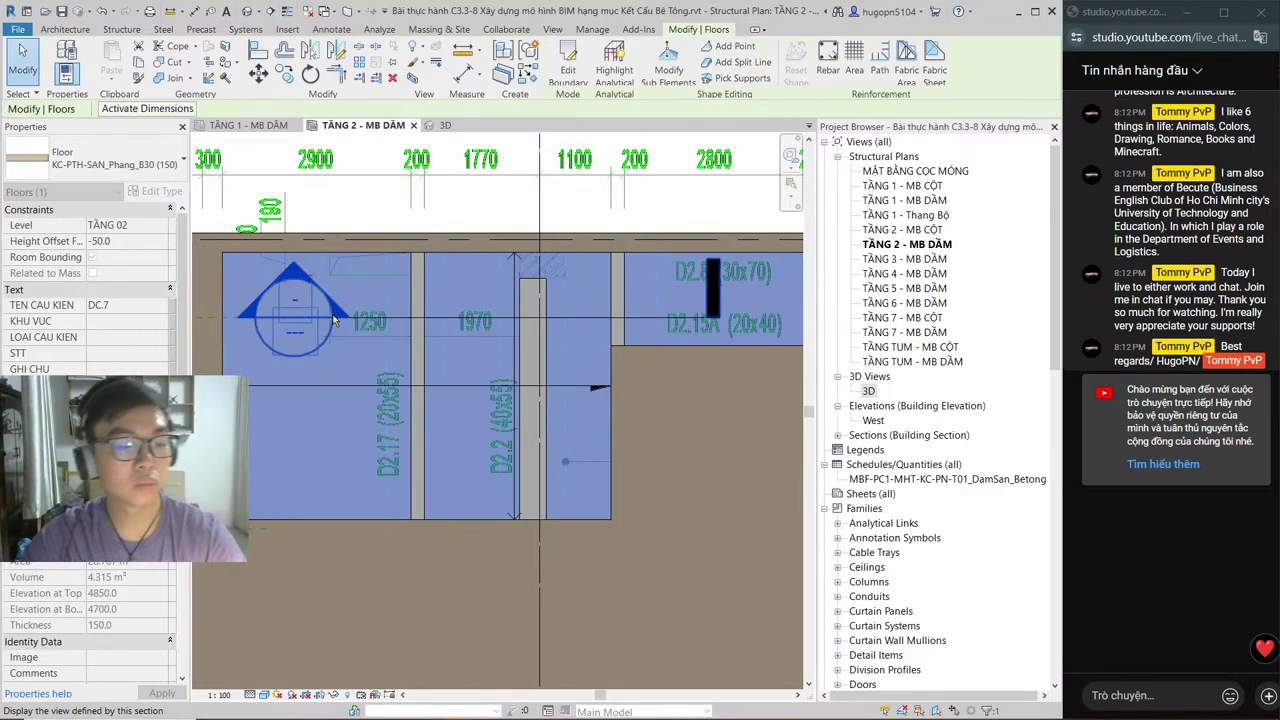
{"action": "key", "text": "Escape"}
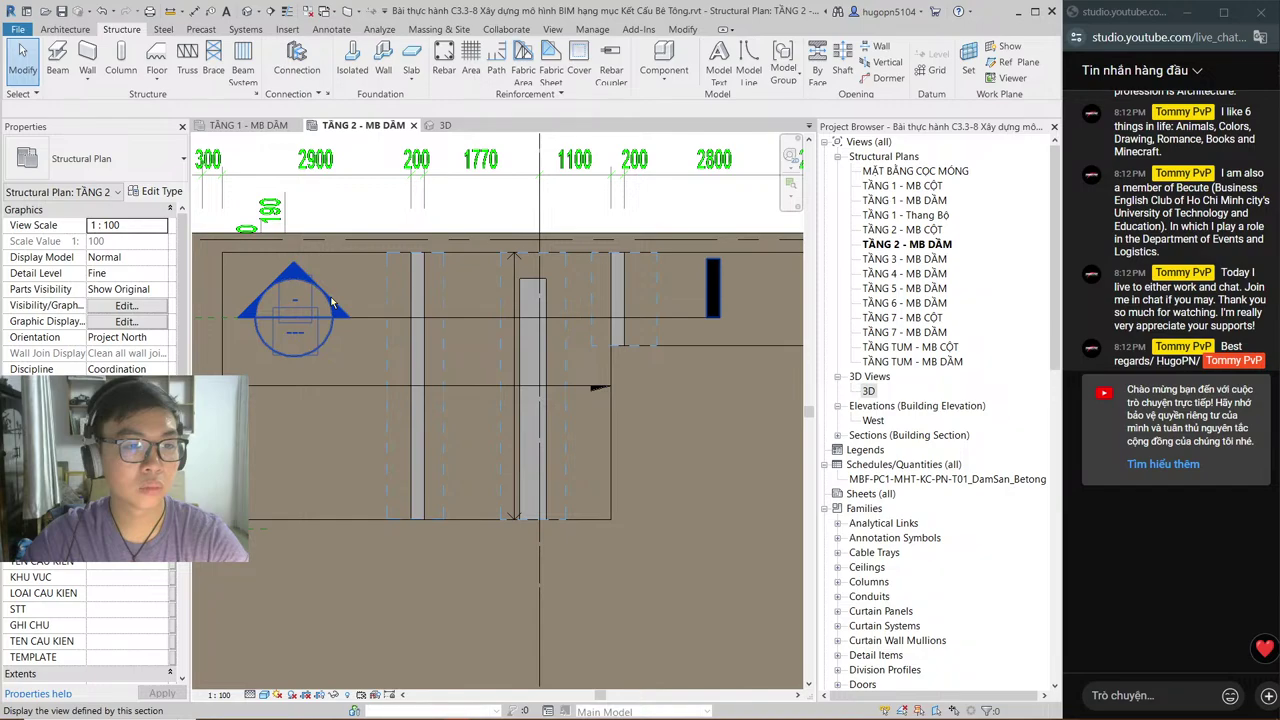
{"action": "right_click", "coordinate": [332, 302]}
Step: Open the Section 1 view and raise the void box, dismissing the warning
{"action": "left_click", "coordinate": [397, 381]}
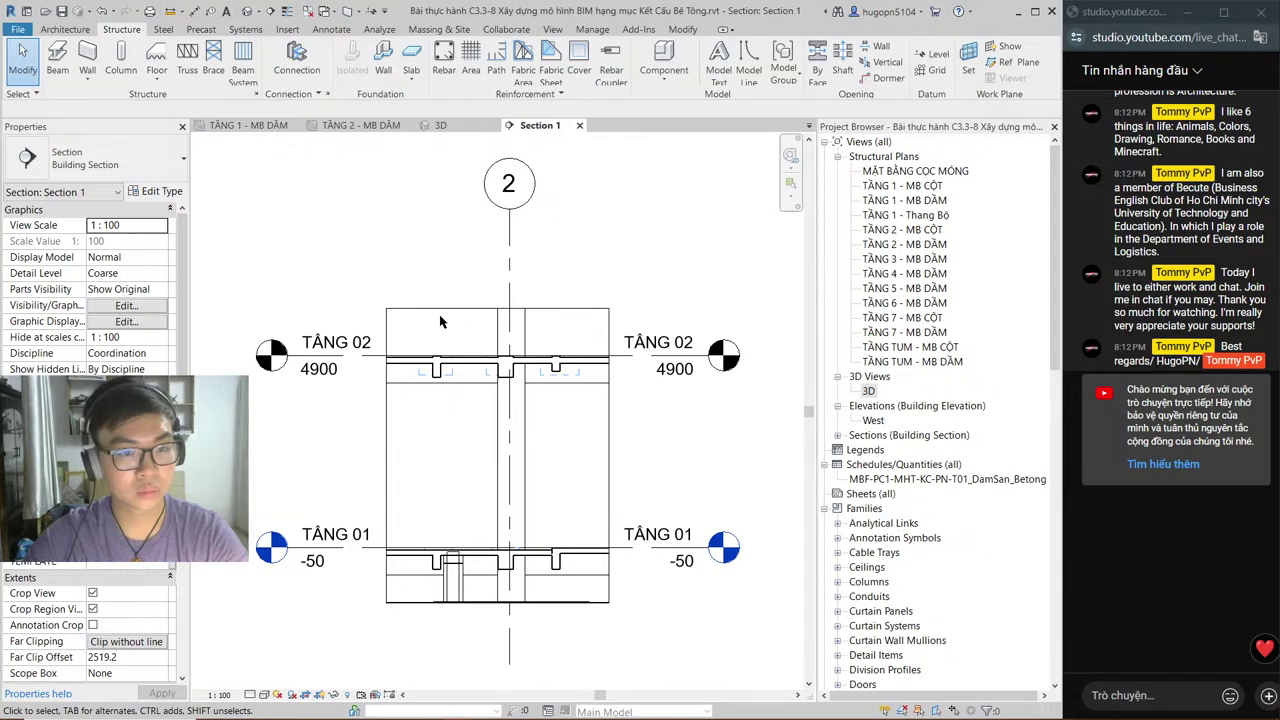
{"action": "scroll", "coordinate": [440, 321], "scroll_direction": "up", "scroll_amount": 2}
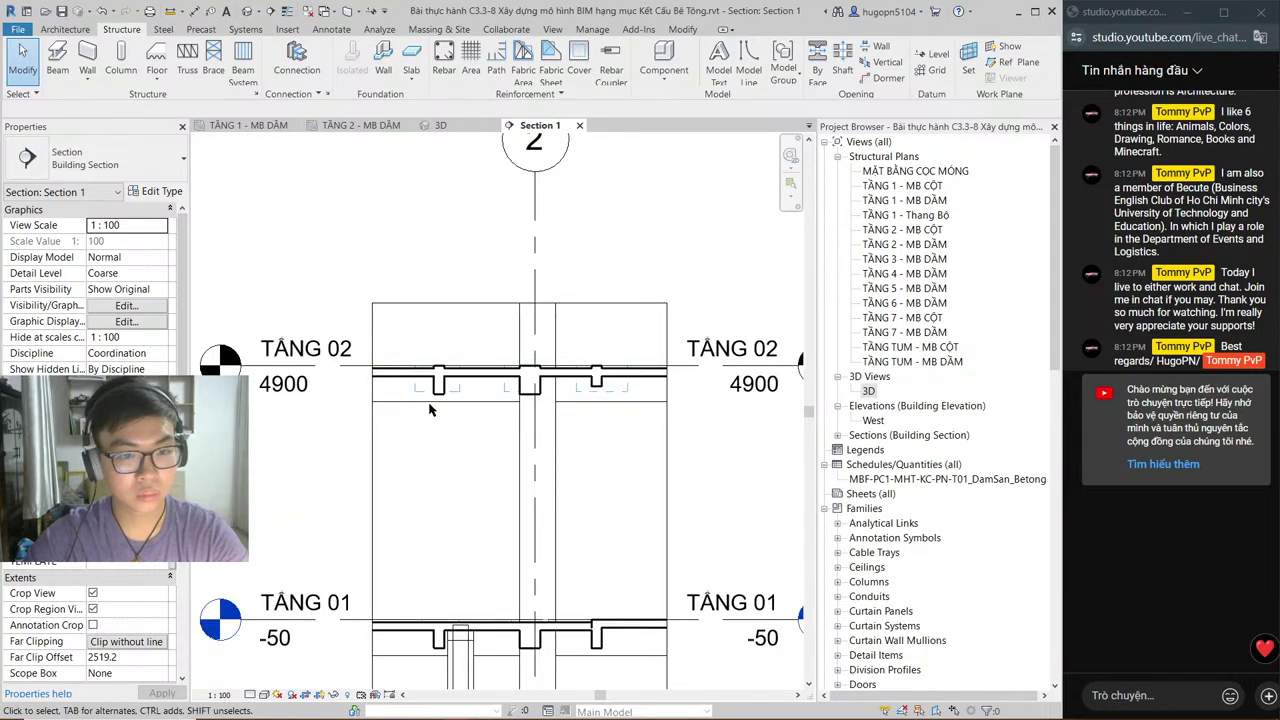
{"action": "scroll", "coordinate": [450, 392], "scroll_direction": "up", "scroll_amount": 2}
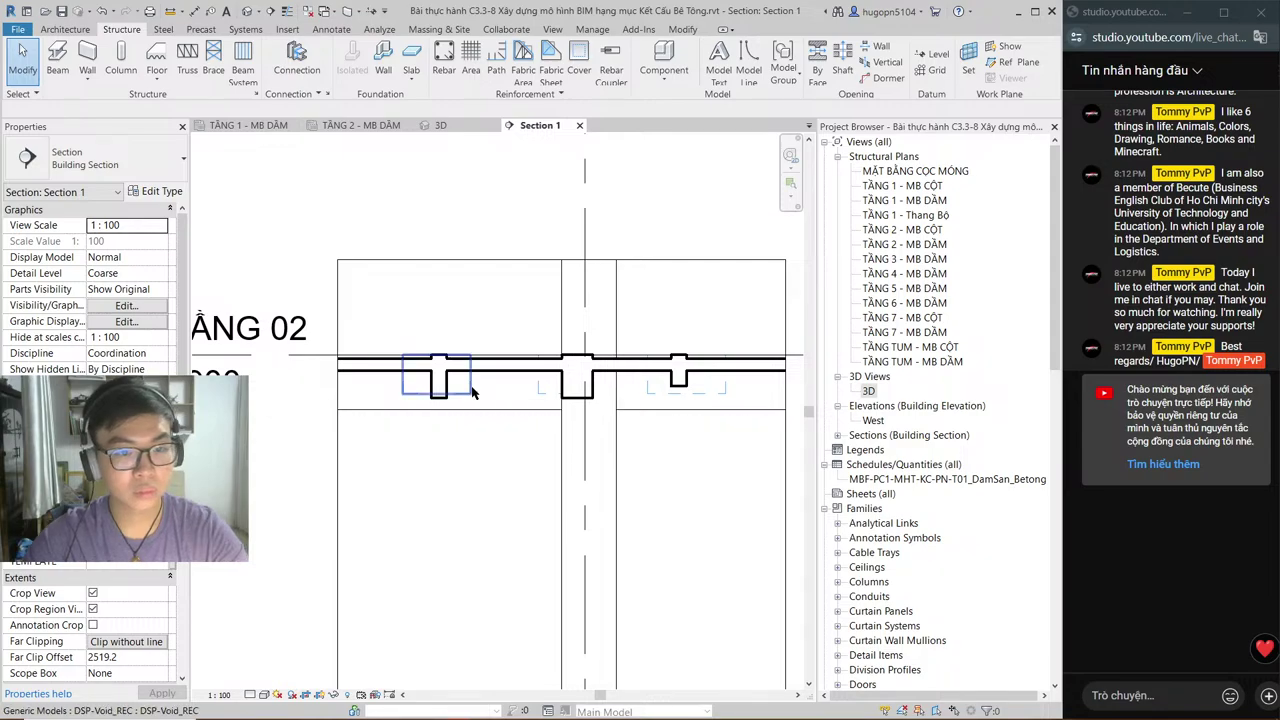
{"action": "left_click", "coordinate": [473, 392]}
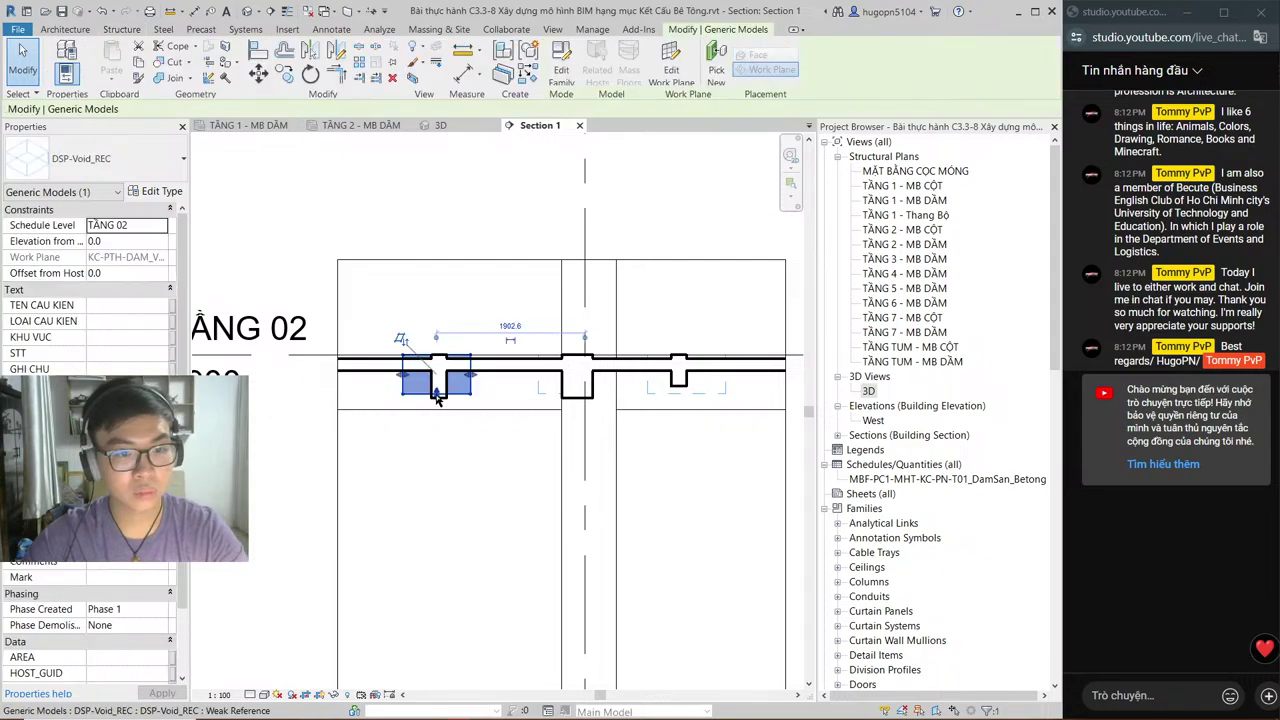
{"action": "left_click_drag", "start_coordinate": [437, 397], "coordinate": [443, 356]}
{"action": "left_click", "coordinate": [949, 692]}
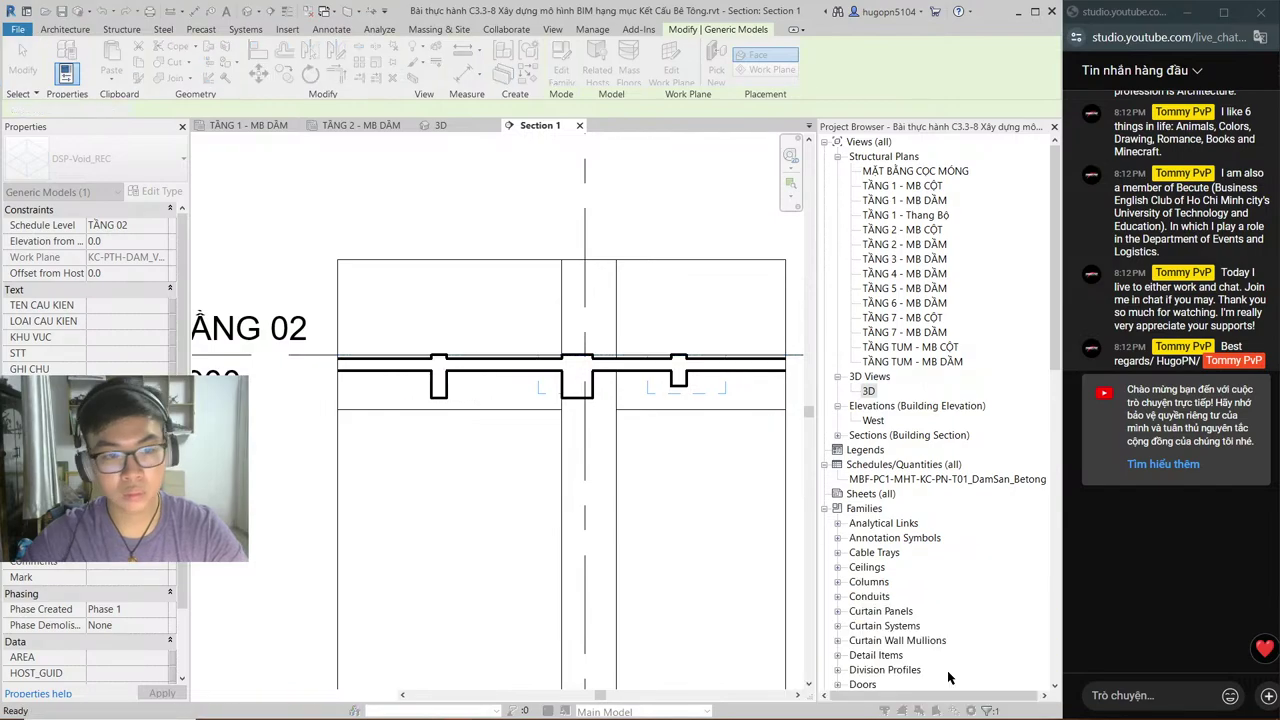
Step: Shrink both void boxes beside the beam to a thin strip at the beam top
{"action": "scroll", "coordinate": [424, 381], "scroll_direction": "up", "scroll_amount": 2}
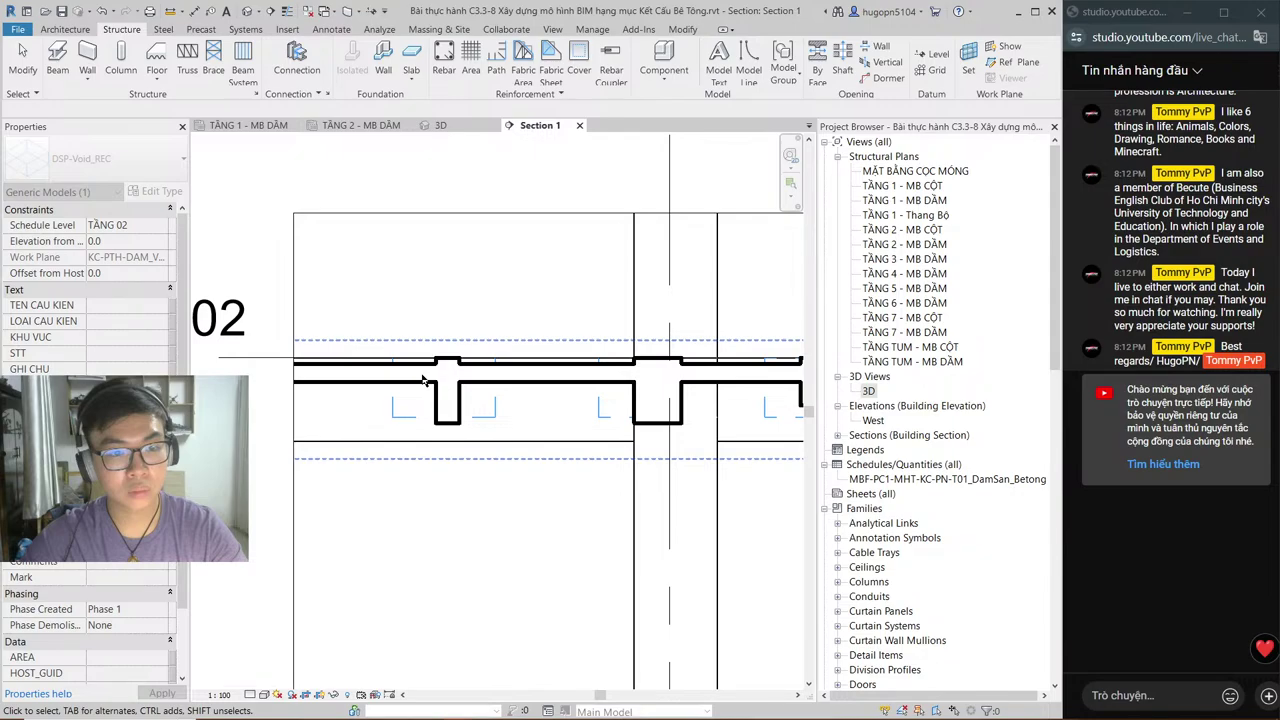
{"action": "scroll", "coordinate": [424, 381], "scroll_direction": "up", "scroll_amount": 2}
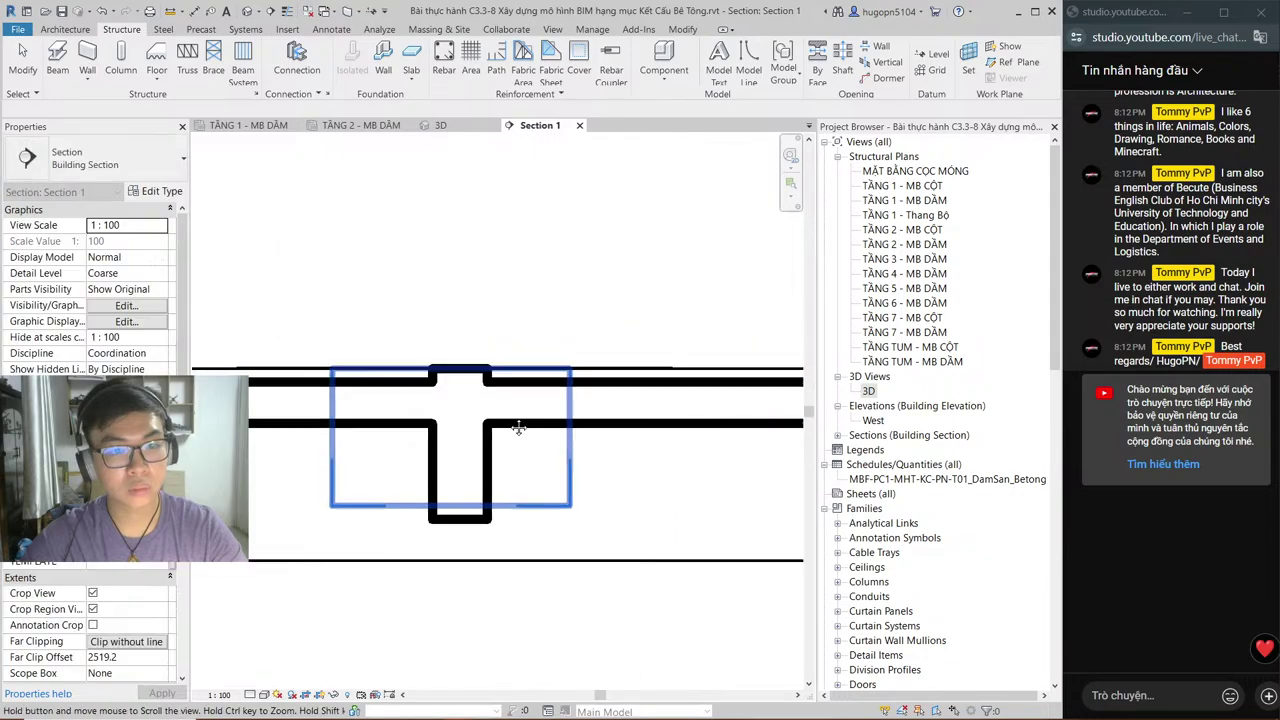
{"action": "left_click", "coordinate": [529, 505]}
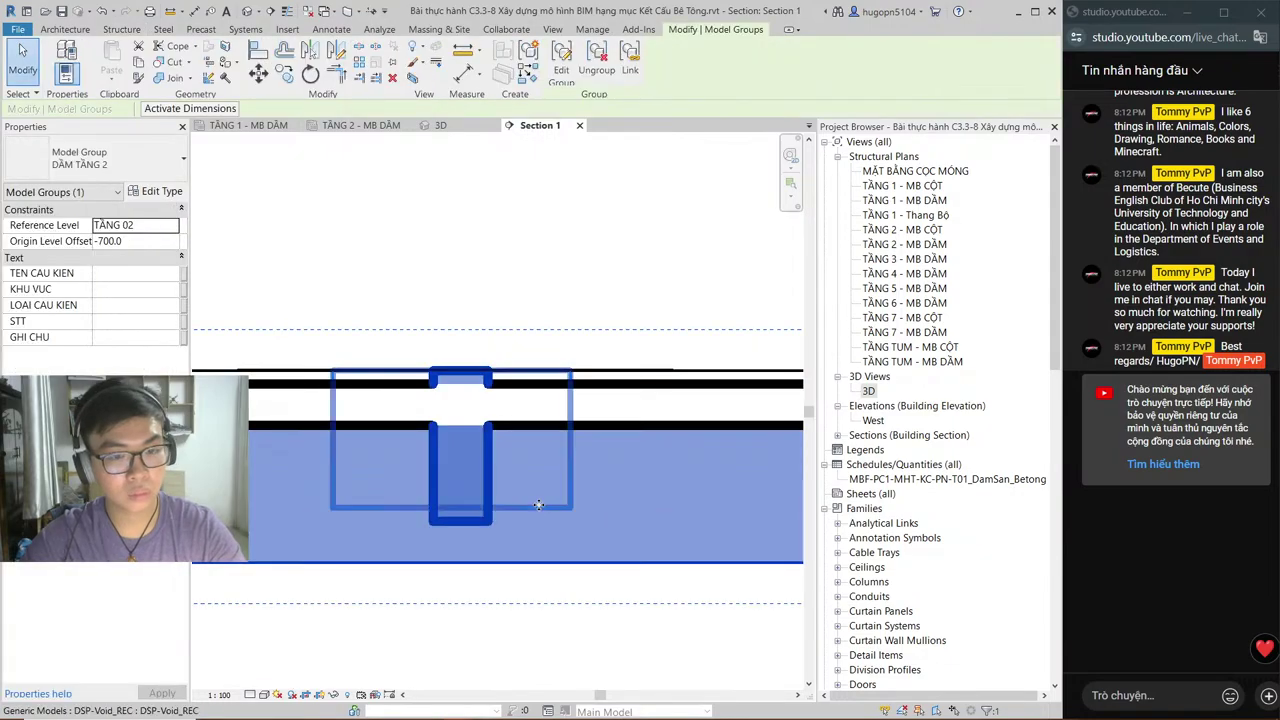
{"action": "key", "text": "Escape"}
{"action": "left_click", "coordinate": [527, 504]}
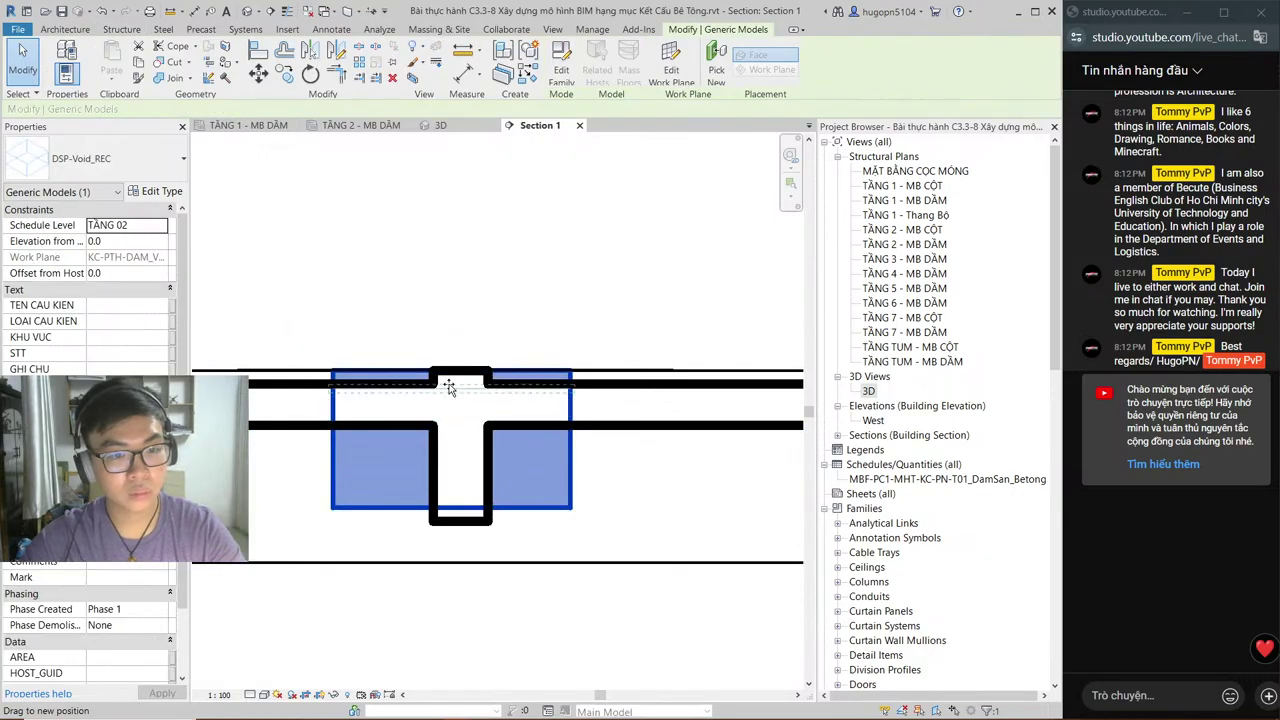
{"action": "middle_click_drag", "start_coordinate": [623, 486], "coordinate": [176, 495]}
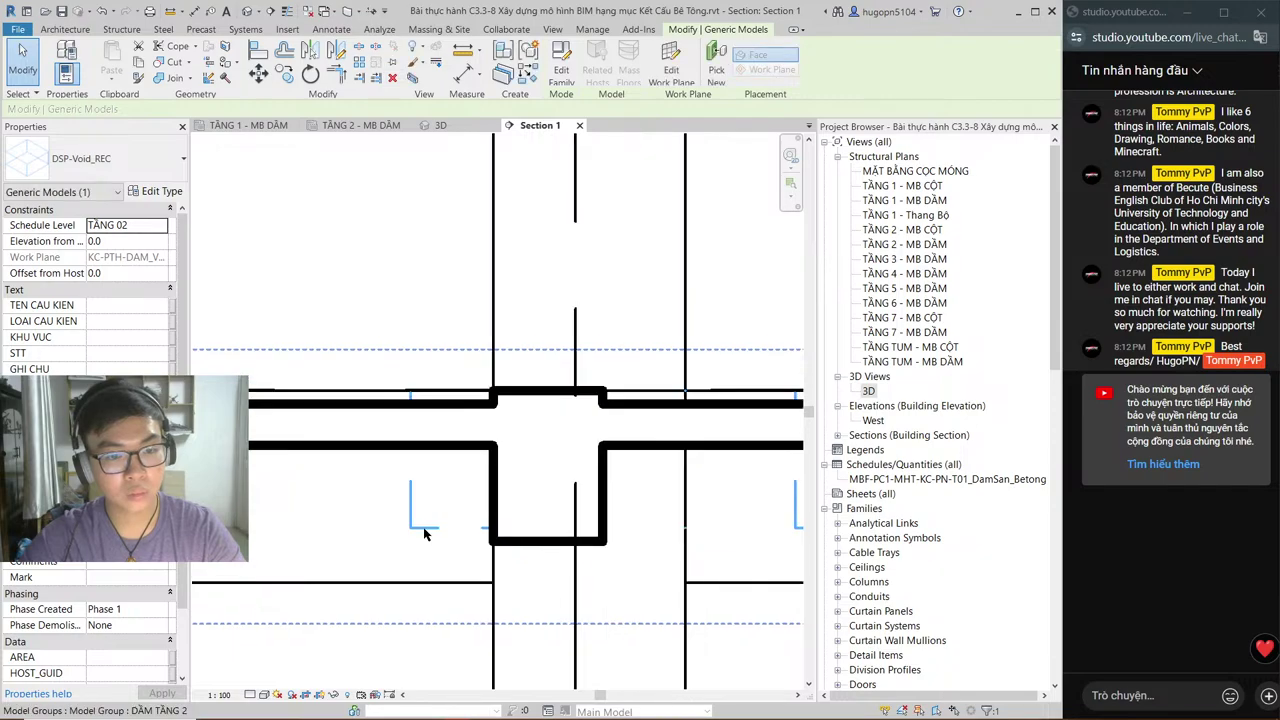
{"action": "left_click", "coordinate": [424, 534]}
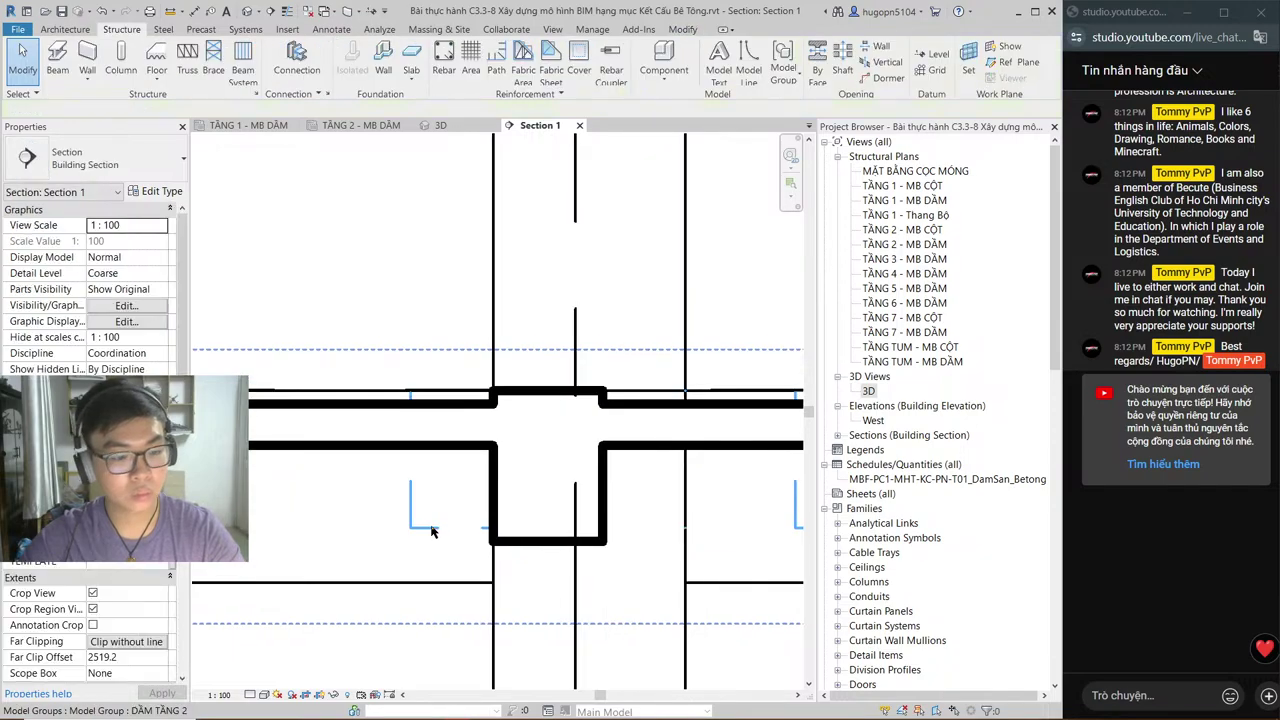
{"action": "left_click", "coordinate": [432, 531]}
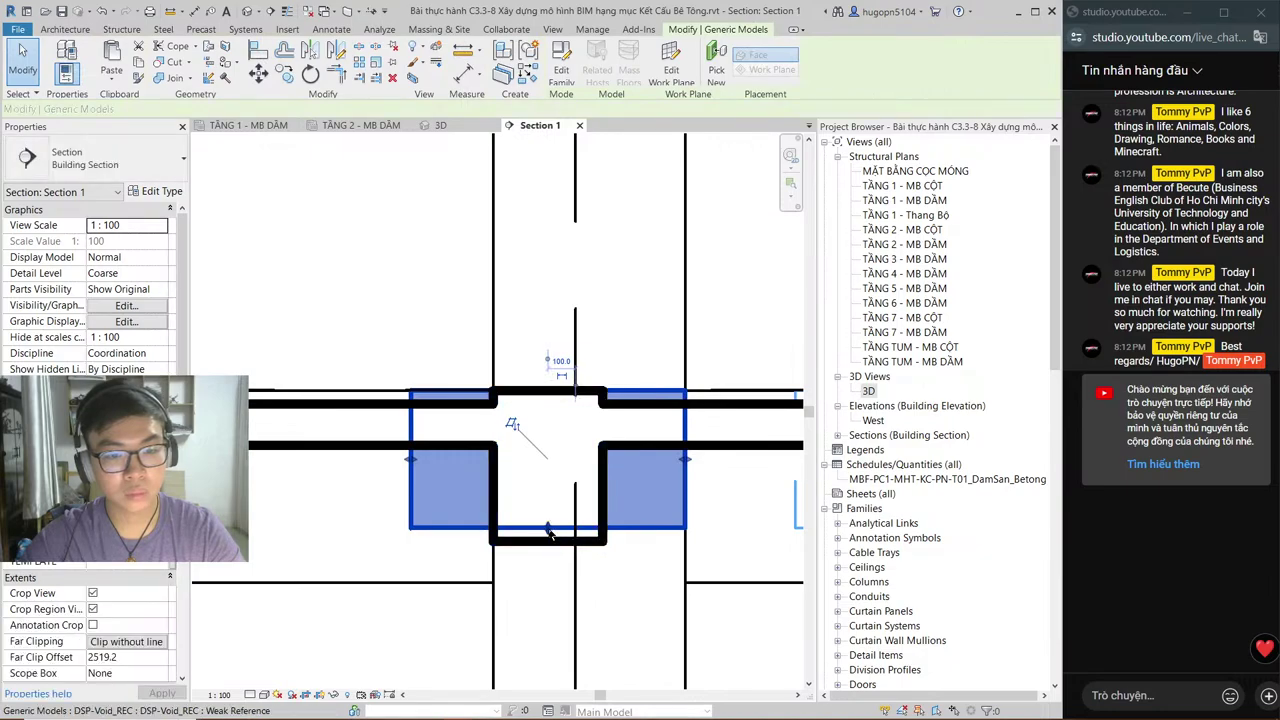
{"action": "left_click_drag", "start_coordinate": [549, 530], "coordinate": [556, 408]}
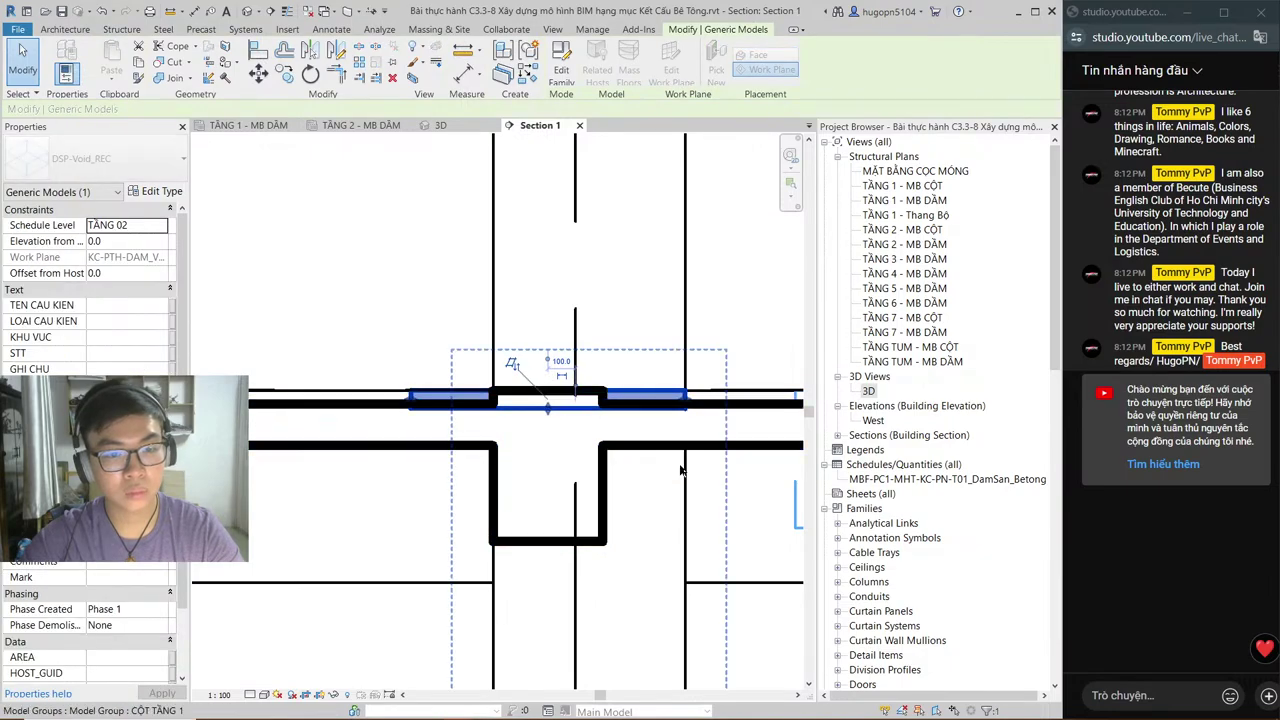
Step: Undo and redo the height change to keep the thin void strip, then view in 3D
{"action": "scroll", "coordinate": [546, 520], "scroll_direction": "down", "scroll_amount": 2}
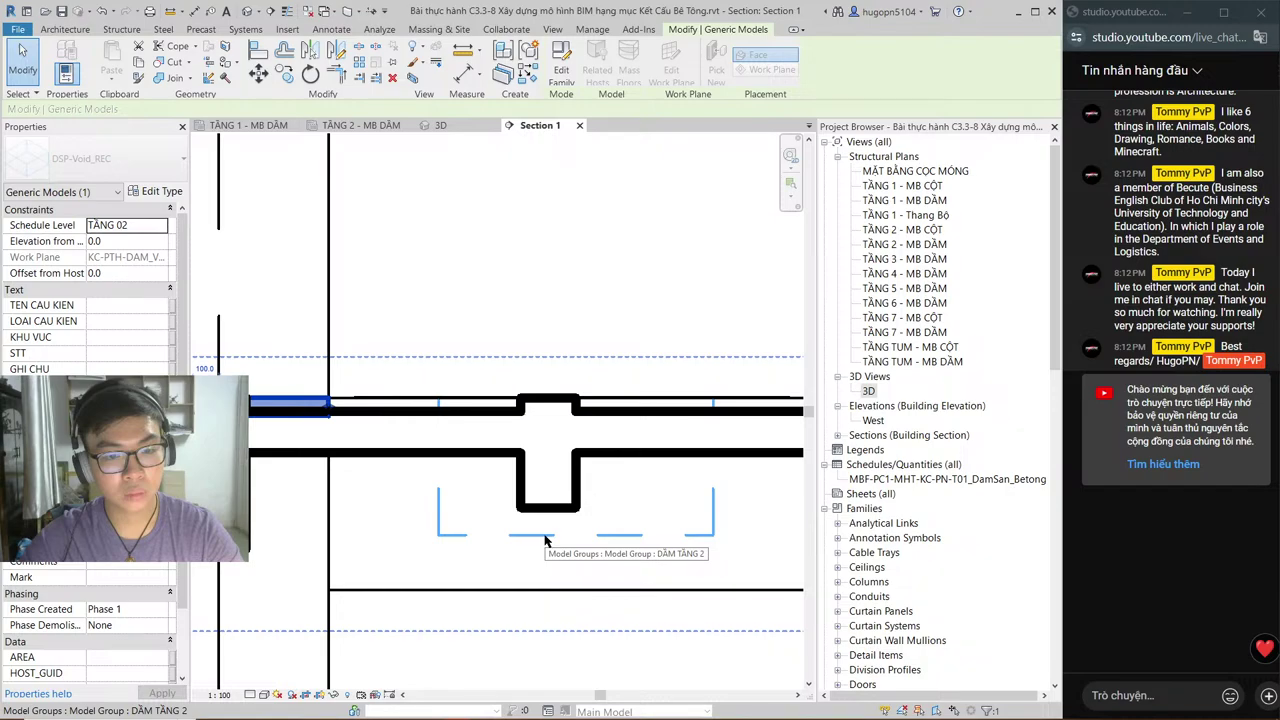
{"action": "key", "text": "ctrl+z"}
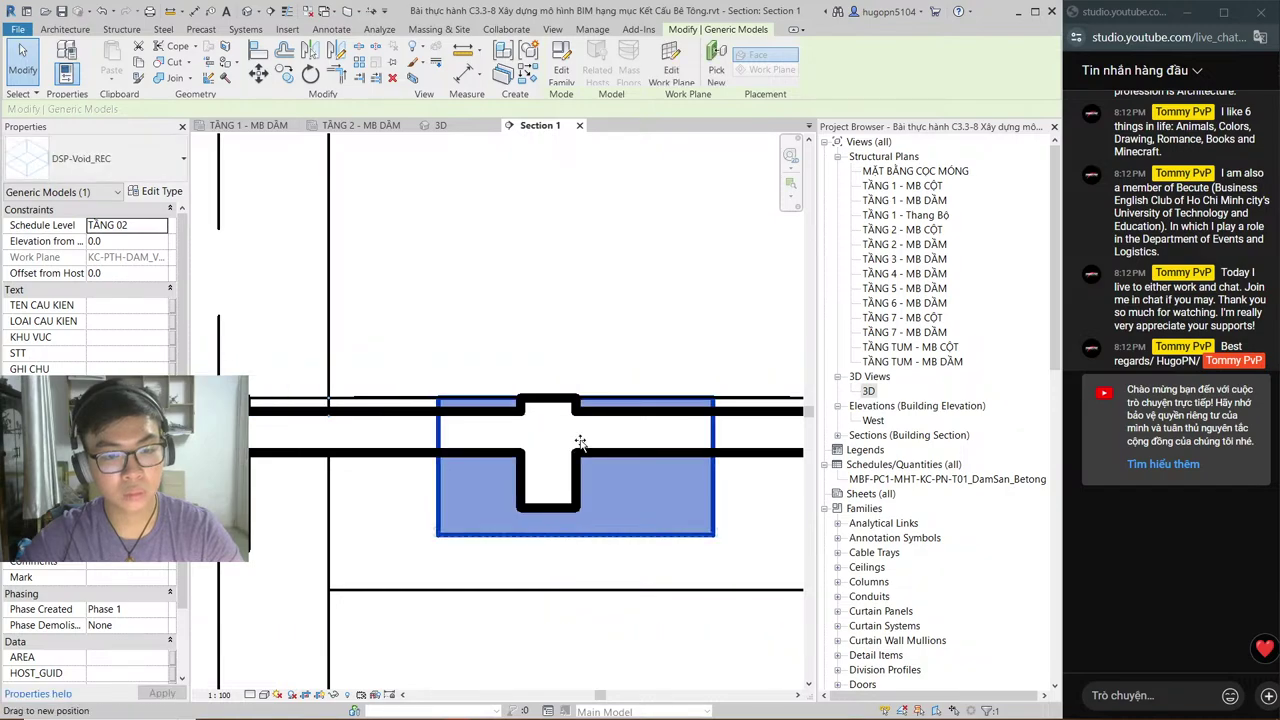
{"action": "key", "text": "ctrl+y"}
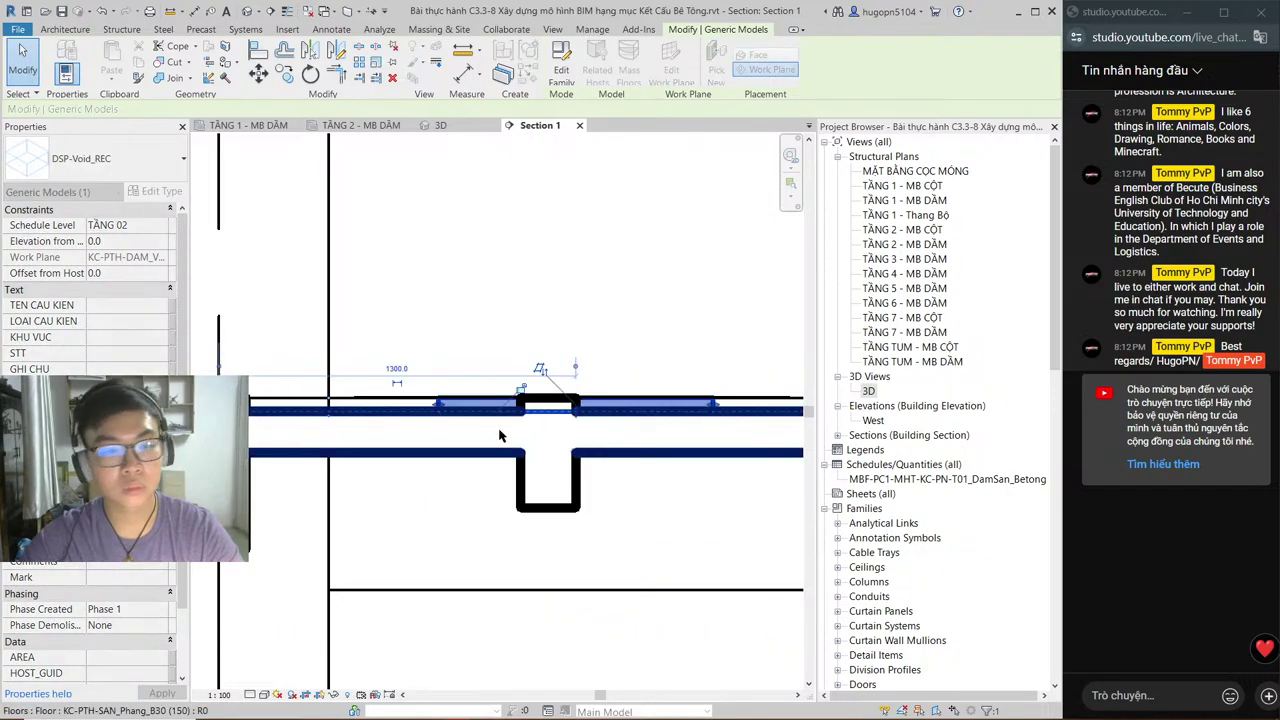
{"action": "key", "text": "Escape"}
{"action": "left_click", "coordinate": [452, 127]}
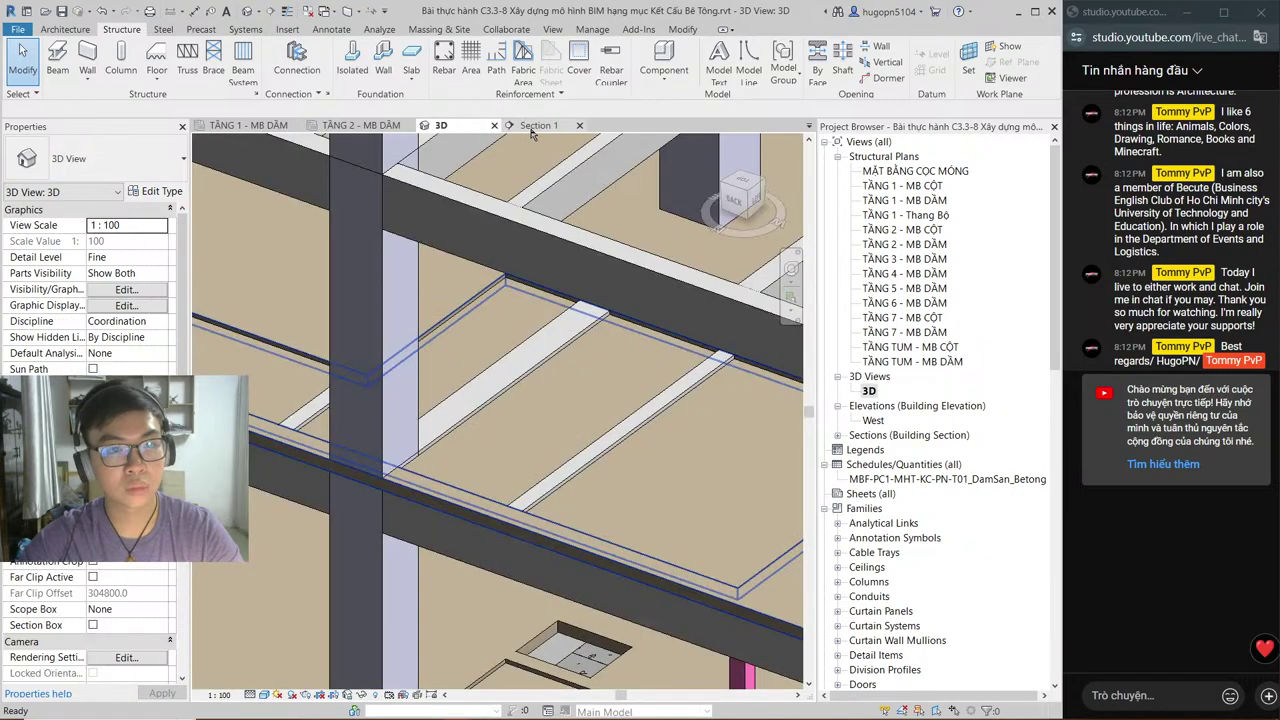
Step: Switch from Section 1 back to the TẦNG 2 - MB DẦM beam plan
{"action": "left_click", "coordinate": [532, 128]}
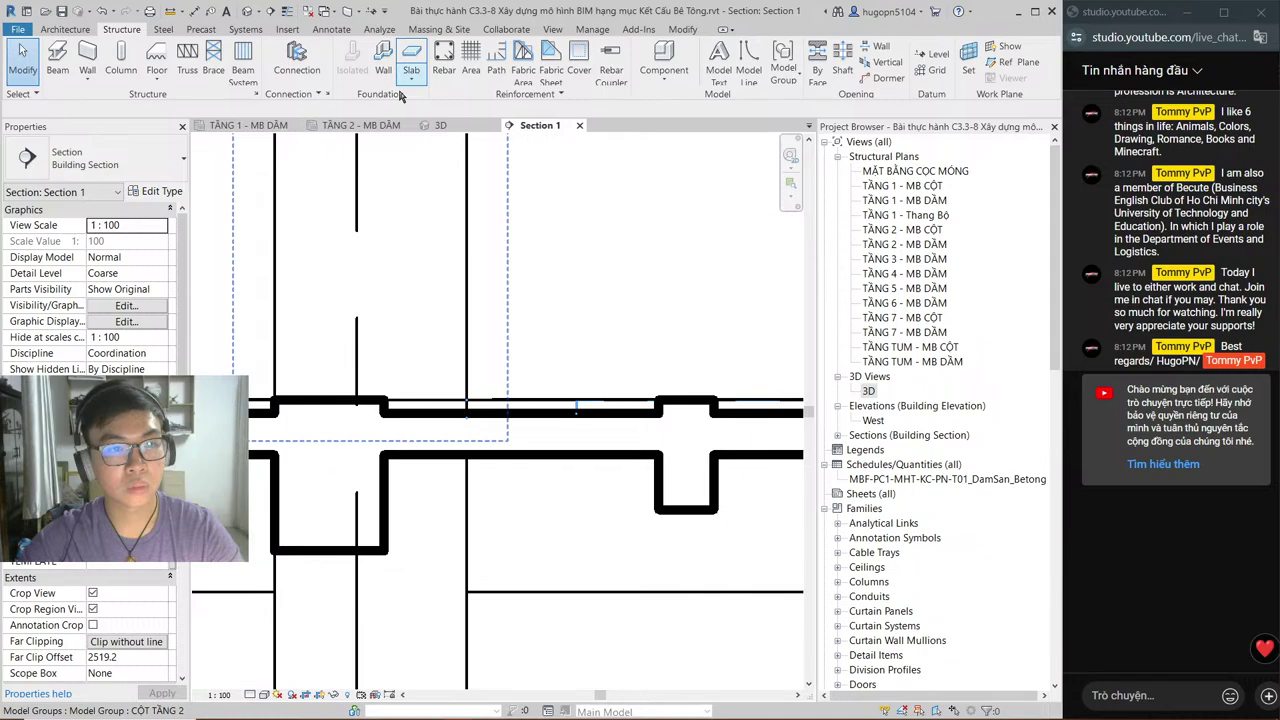
{"action": "left_click", "coordinate": [361, 125]}
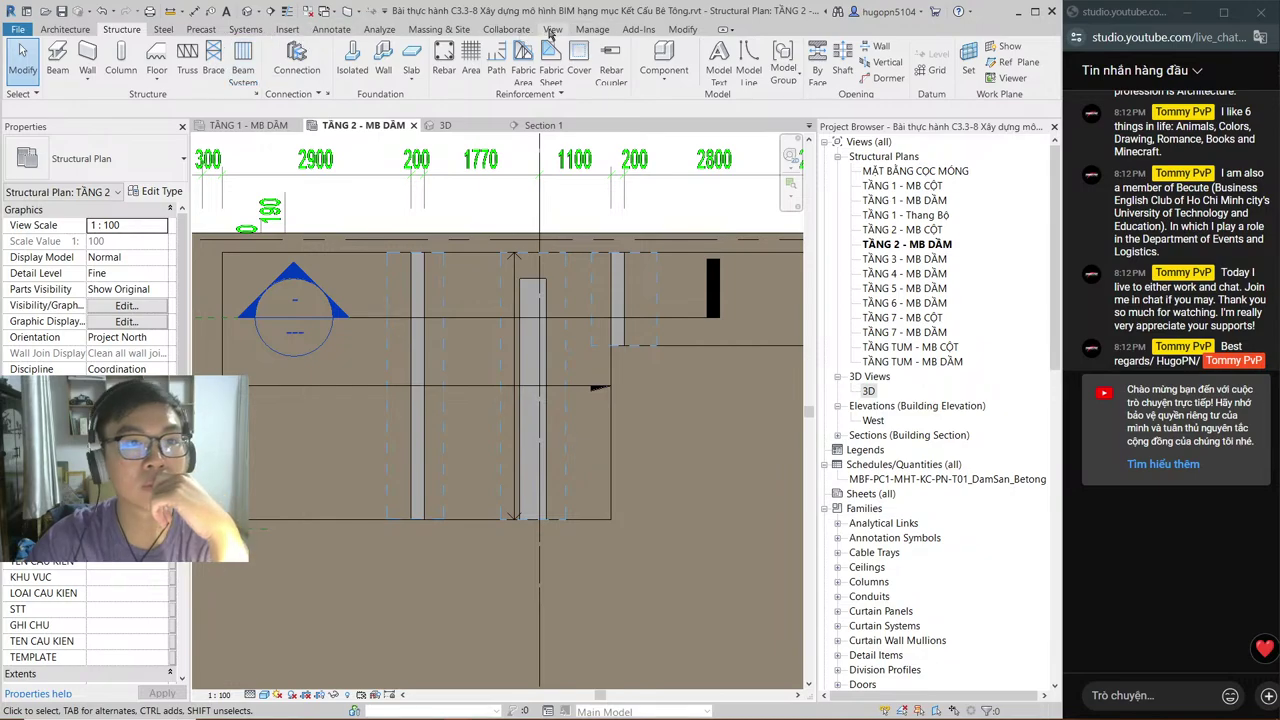
{"action": "key", "text": "Escape"}
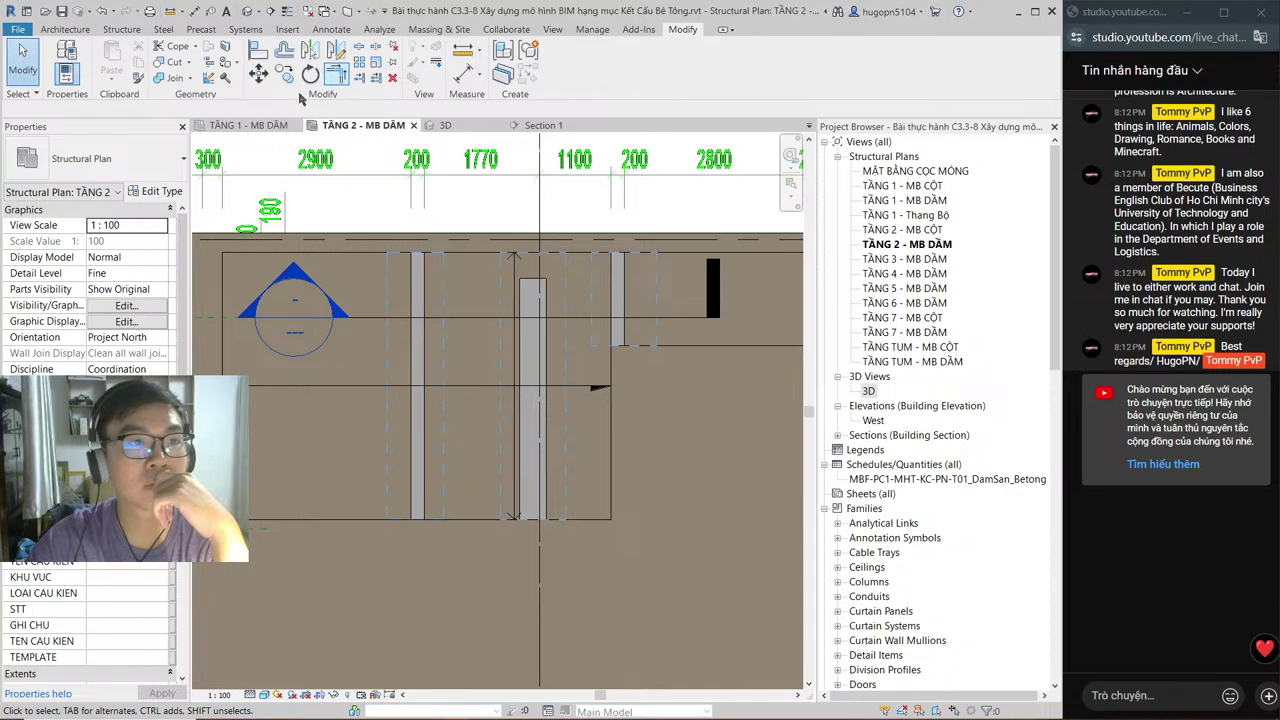
Step: Cut the left 200x550 beam with its DSP-Void_REC void and check it in 3D
{"action": "left_click", "coordinate": [183, 64]}
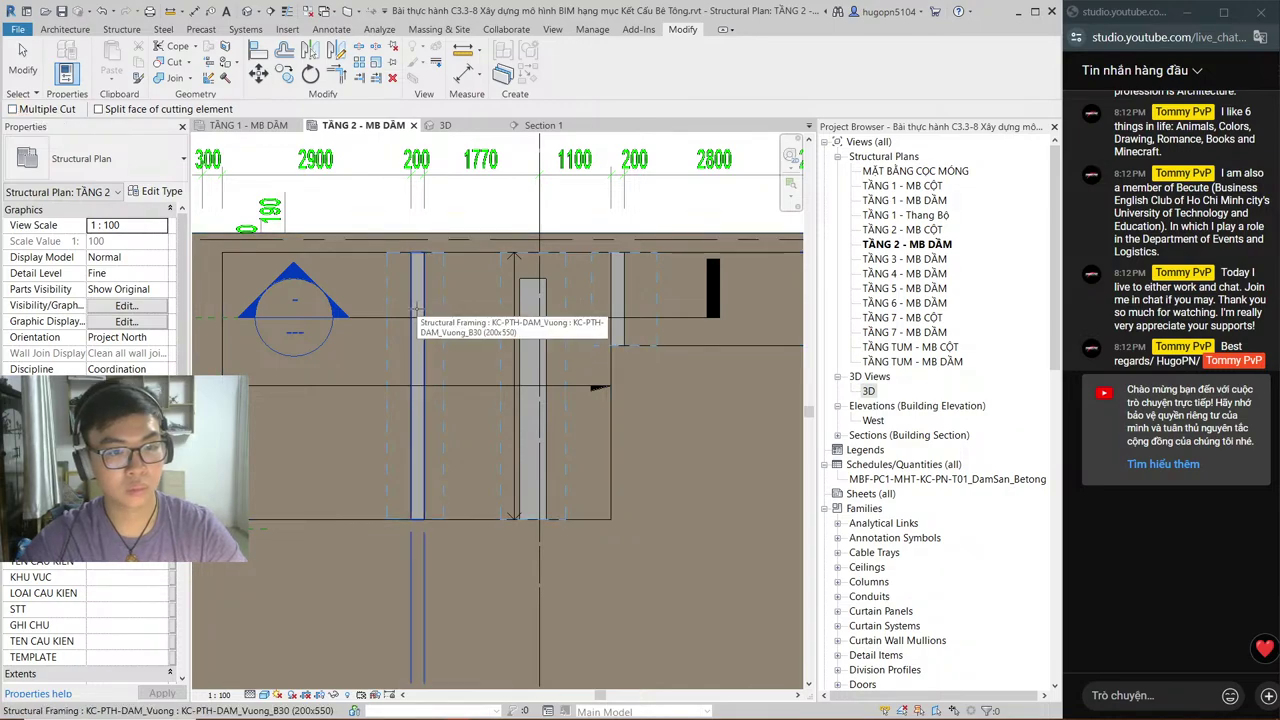
{"action": "left_click", "coordinate": [418, 314]}
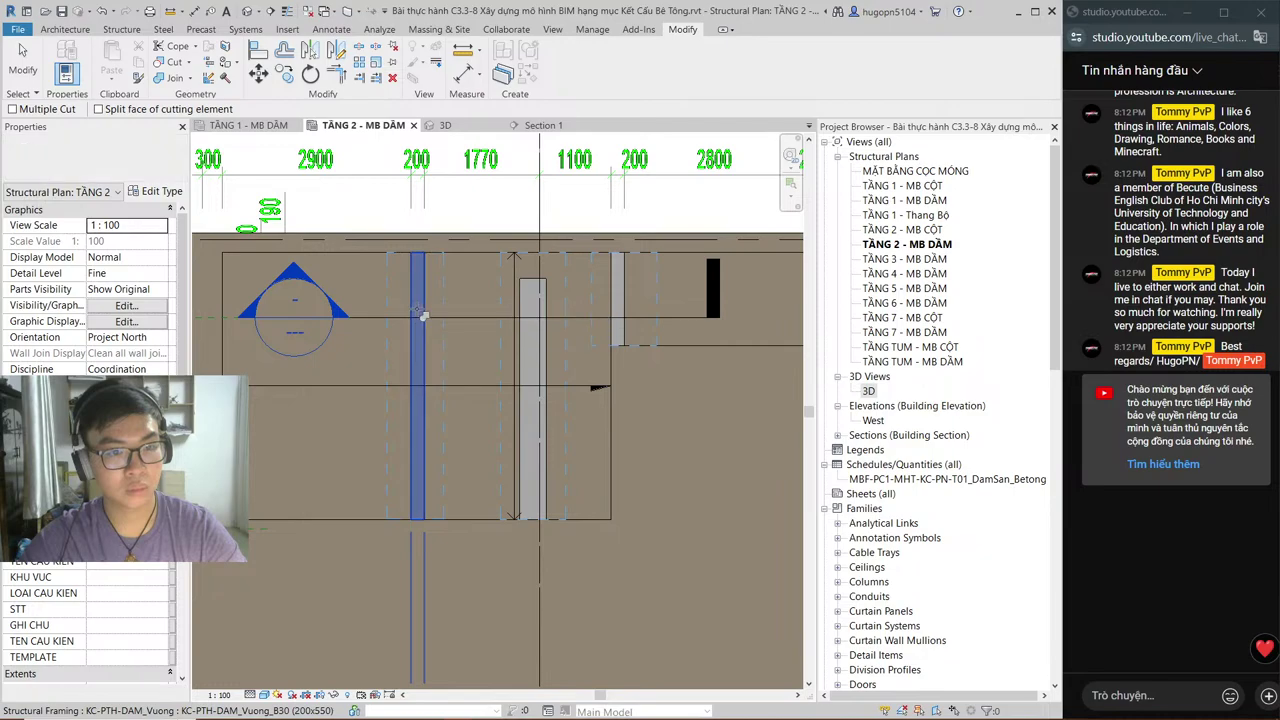
{"action": "left_click", "coordinate": [553, 334]}
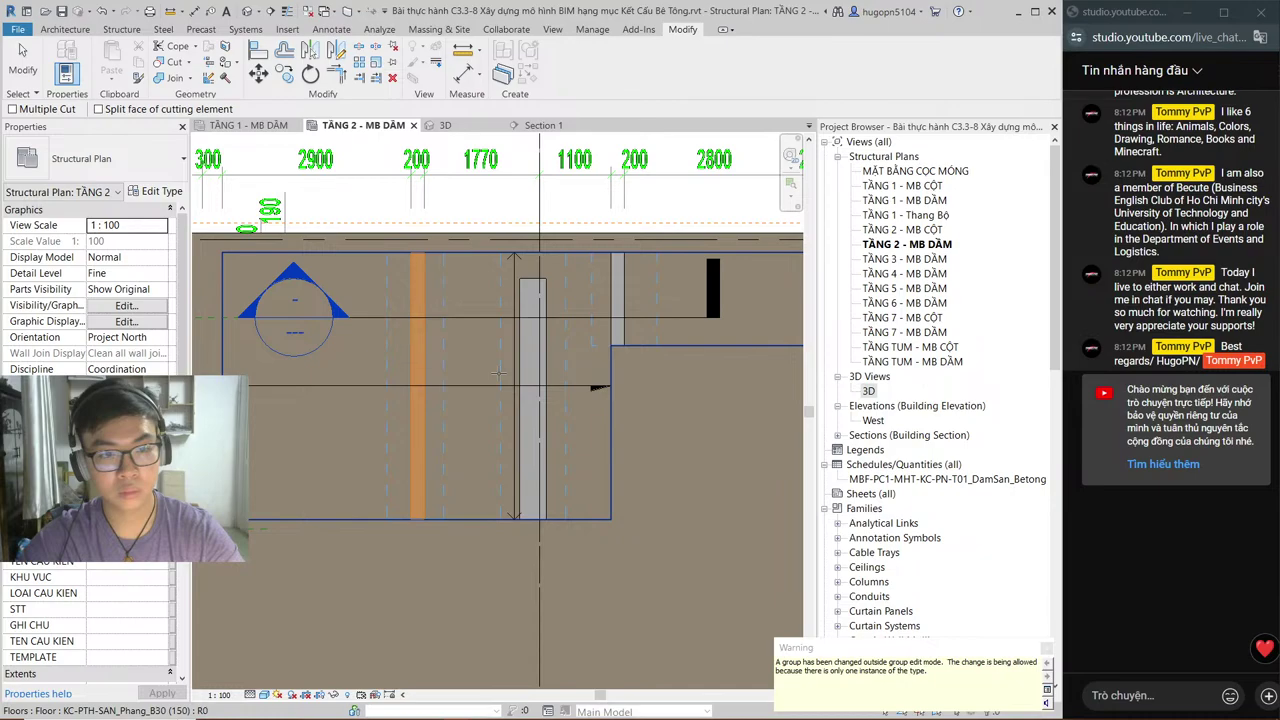
{"action": "key", "text": "Escape"}
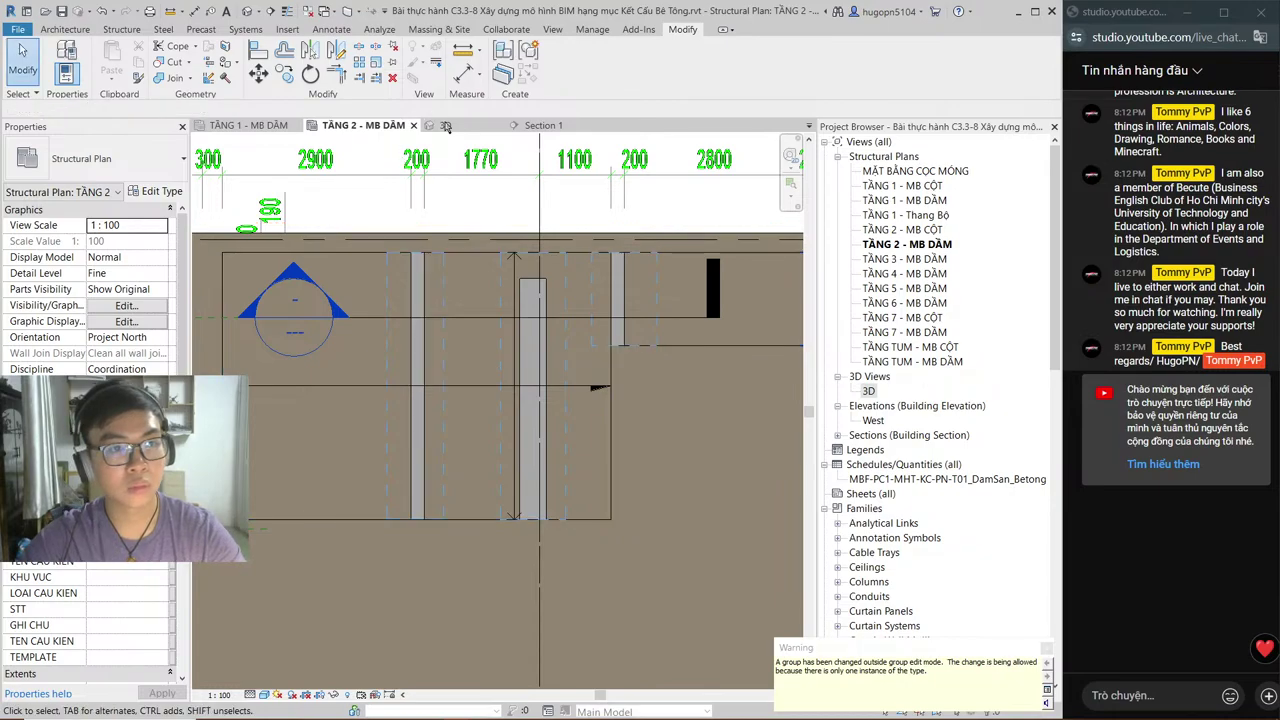
{"action": "left_click", "coordinate": [446, 126]}
{"action": "left_click", "coordinate": [365, 125]}
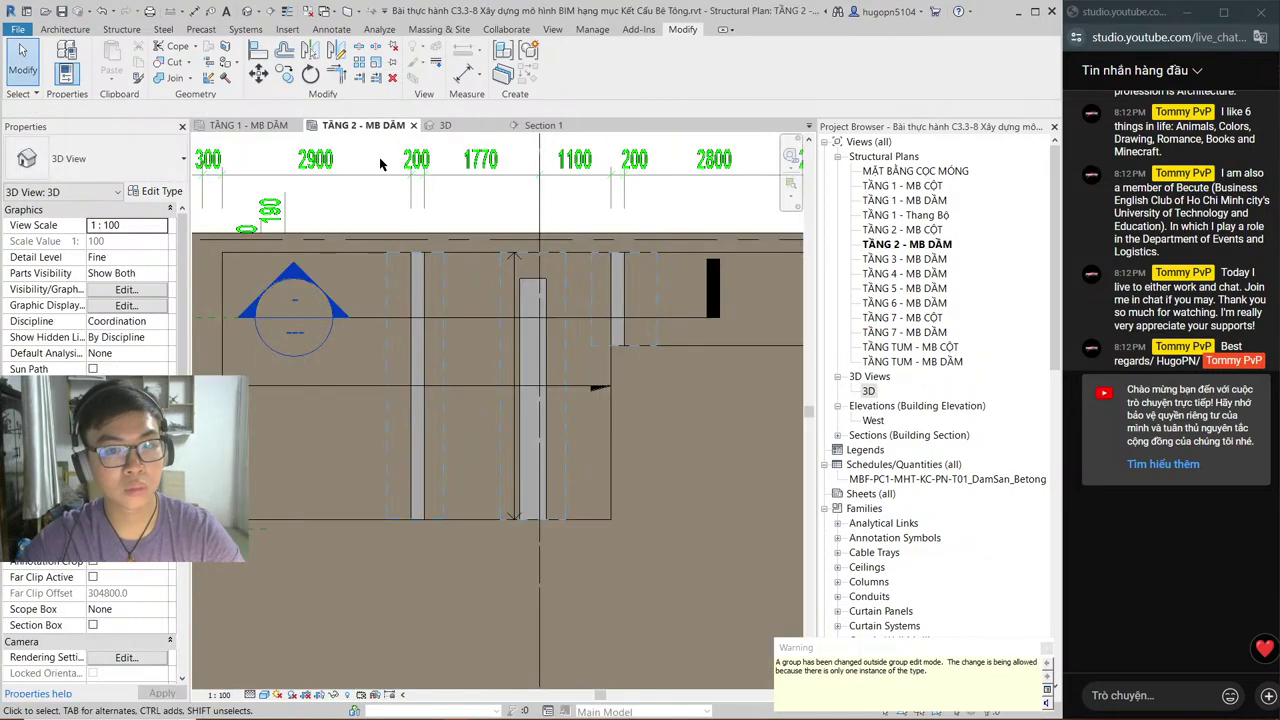
{"action": "left_click", "coordinate": [379, 157]}
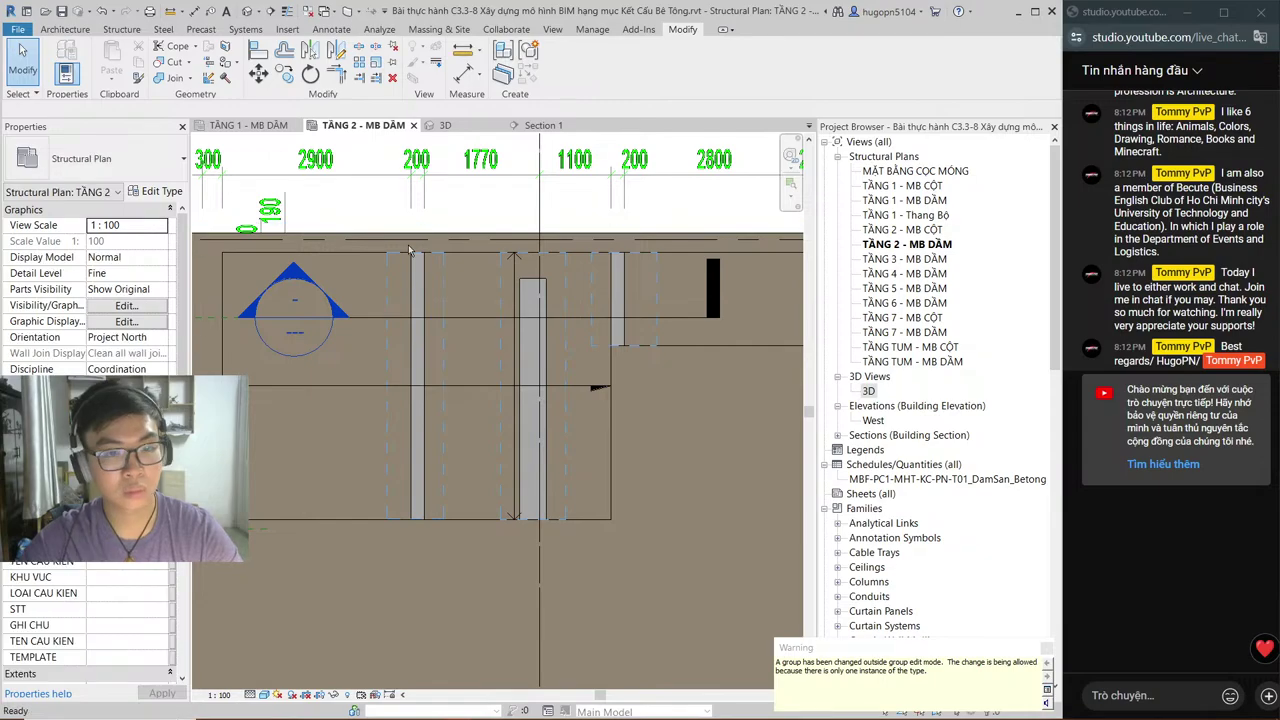
{"action": "left_click", "coordinate": [518, 125]}
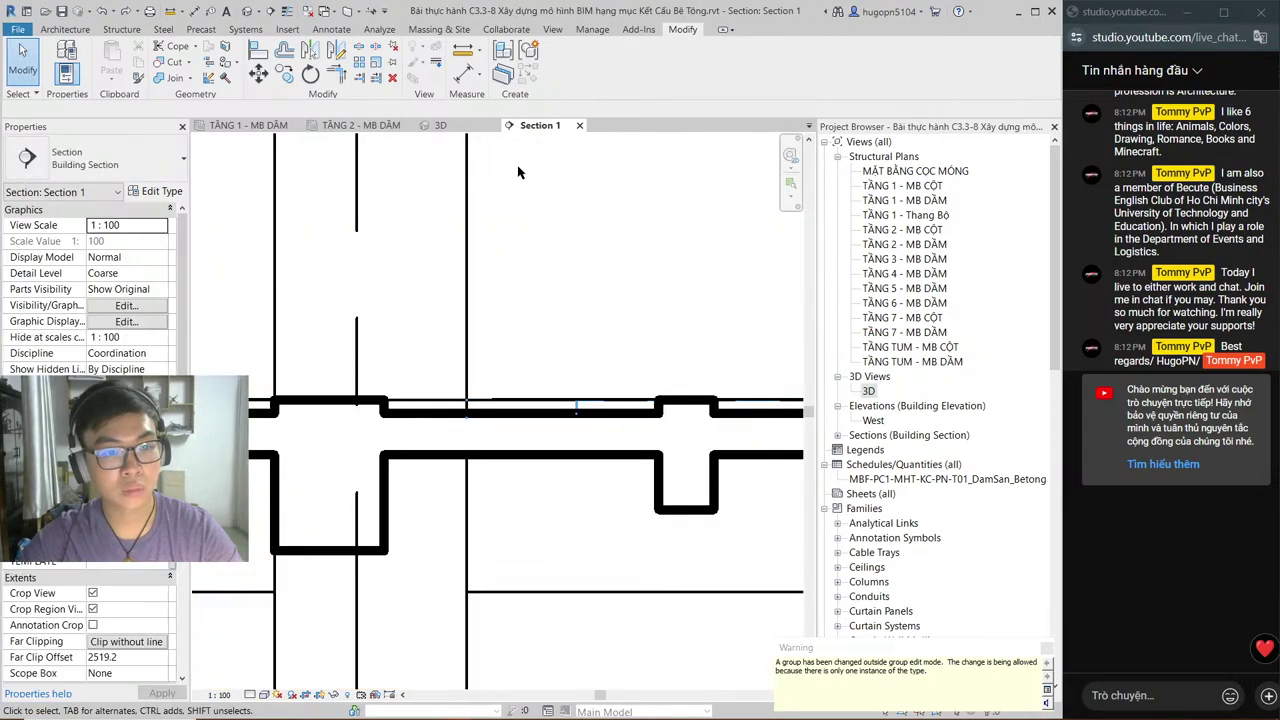
{"action": "scroll", "coordinate": [520, 300], "scroll_direction": "down", "scroll_amount": 2}
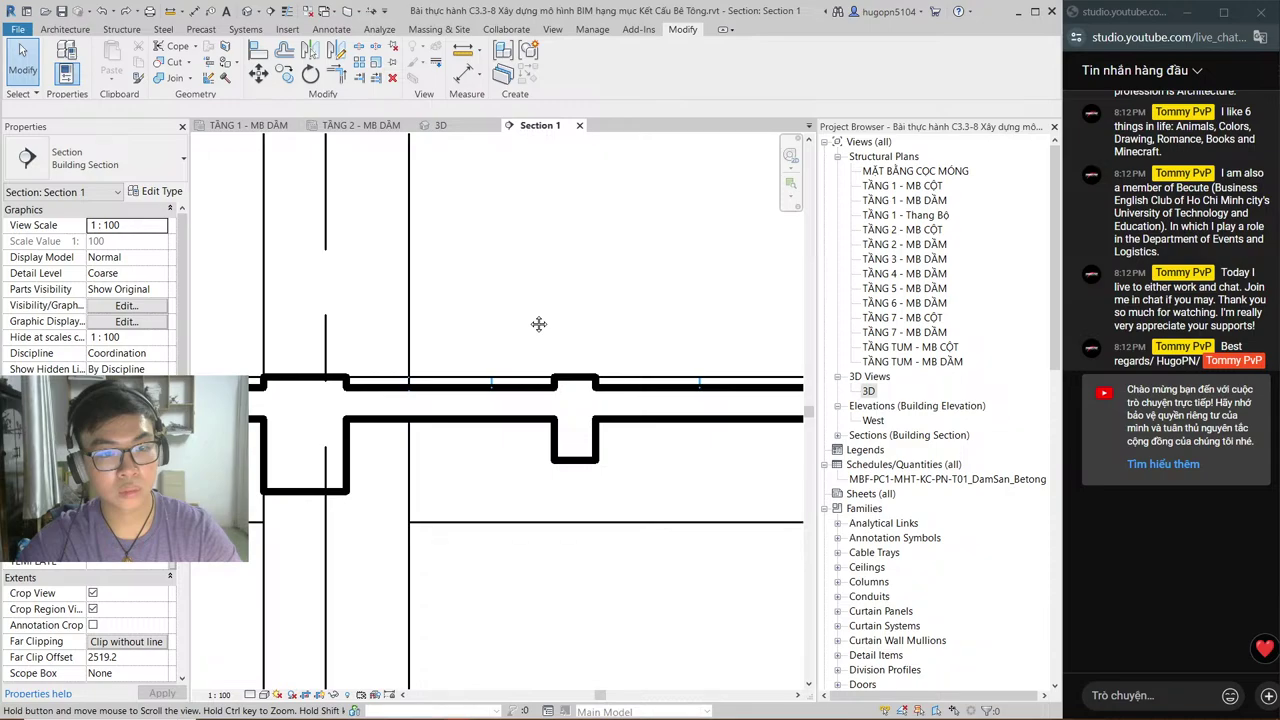
{"action": "scroll", "coordinate": [538, 323], "scroll_direction": "down", "scroll_amount": 2}
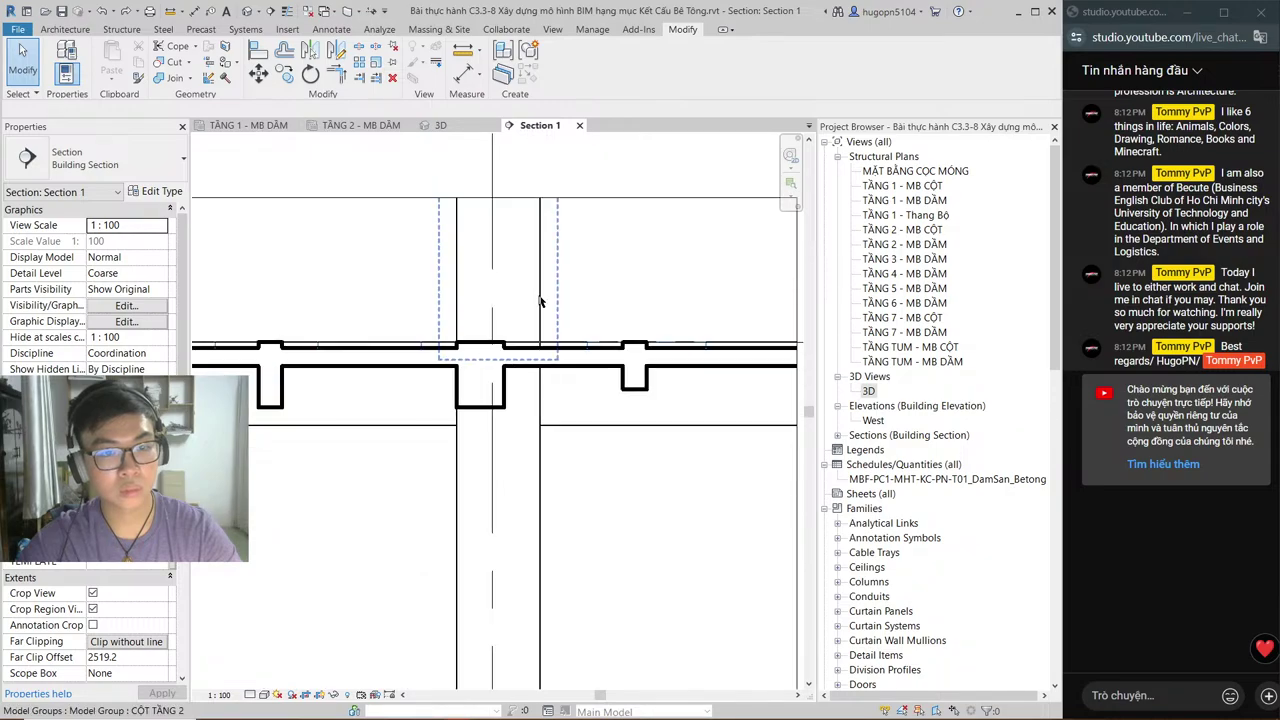
{"action": "middle_click_drag", "start_coordinate": [539, 302], "coordinate": [552, 345]}
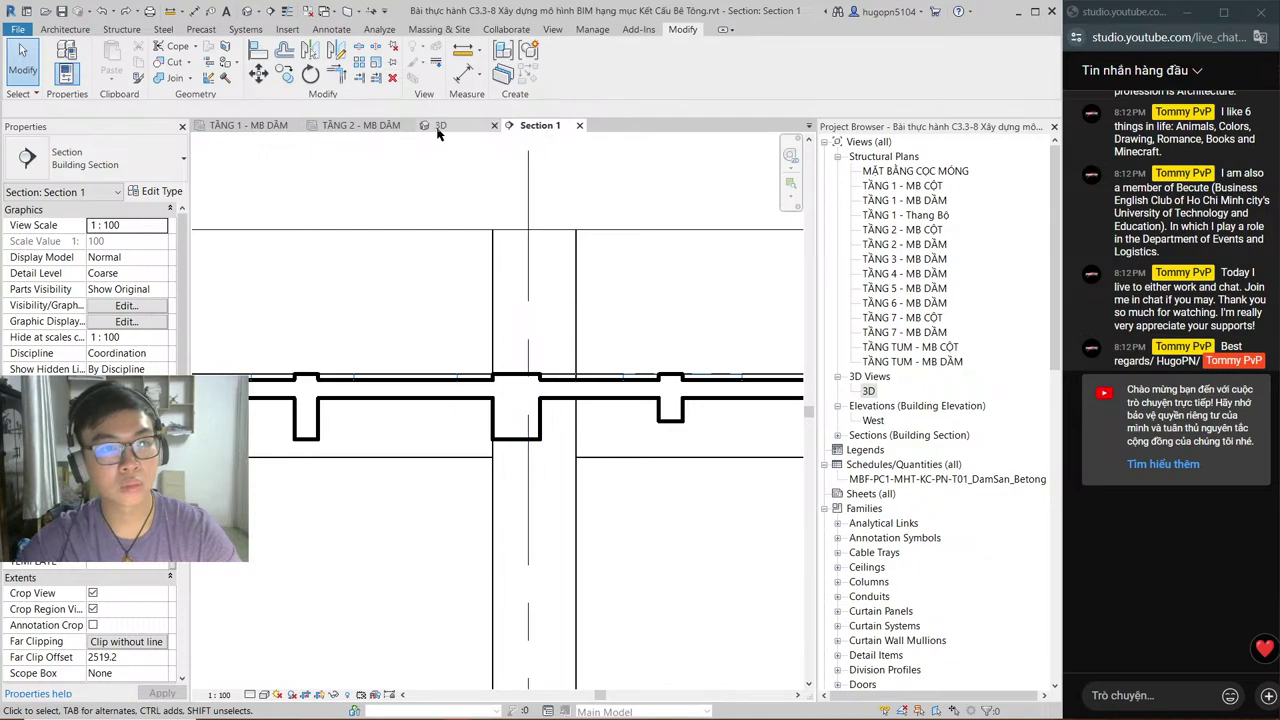
{"action": "left_click", "coordinate": [360, 125]}
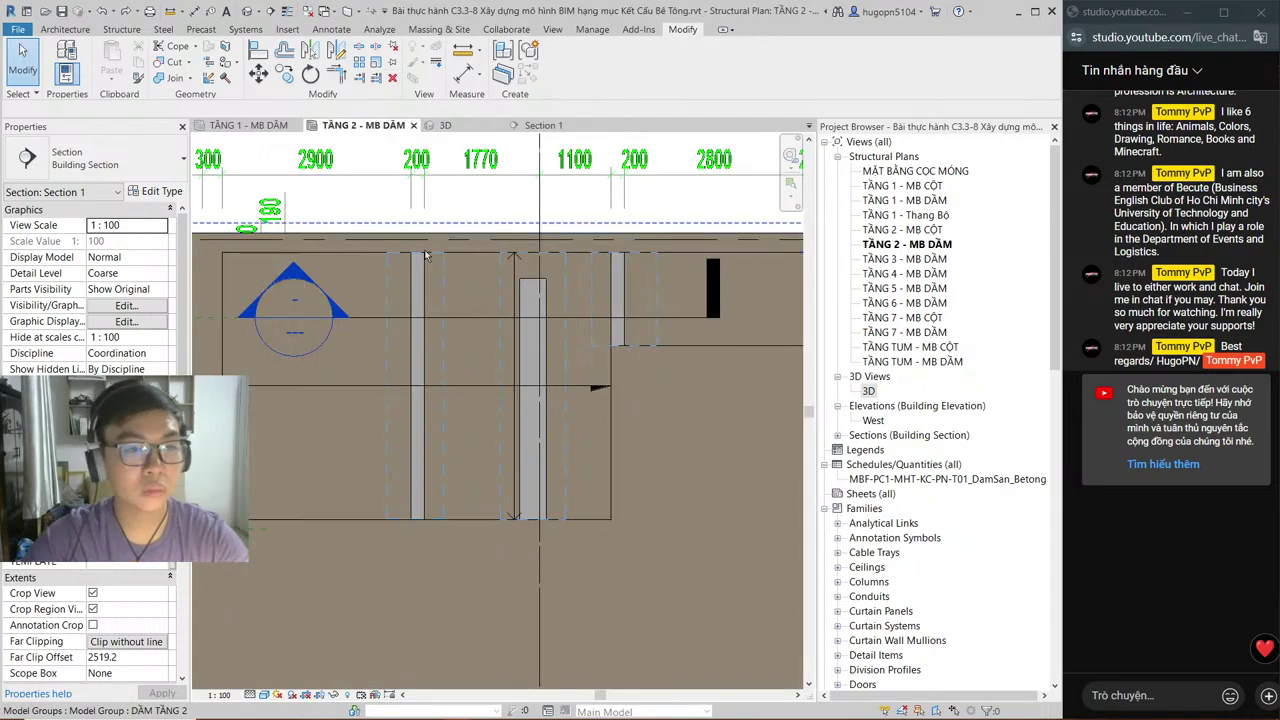
Step: Cut two more 200x550 beams with their surrounding DSP-Void_REC voids
{"action": "left_click", "coordinate": [172, 62]}
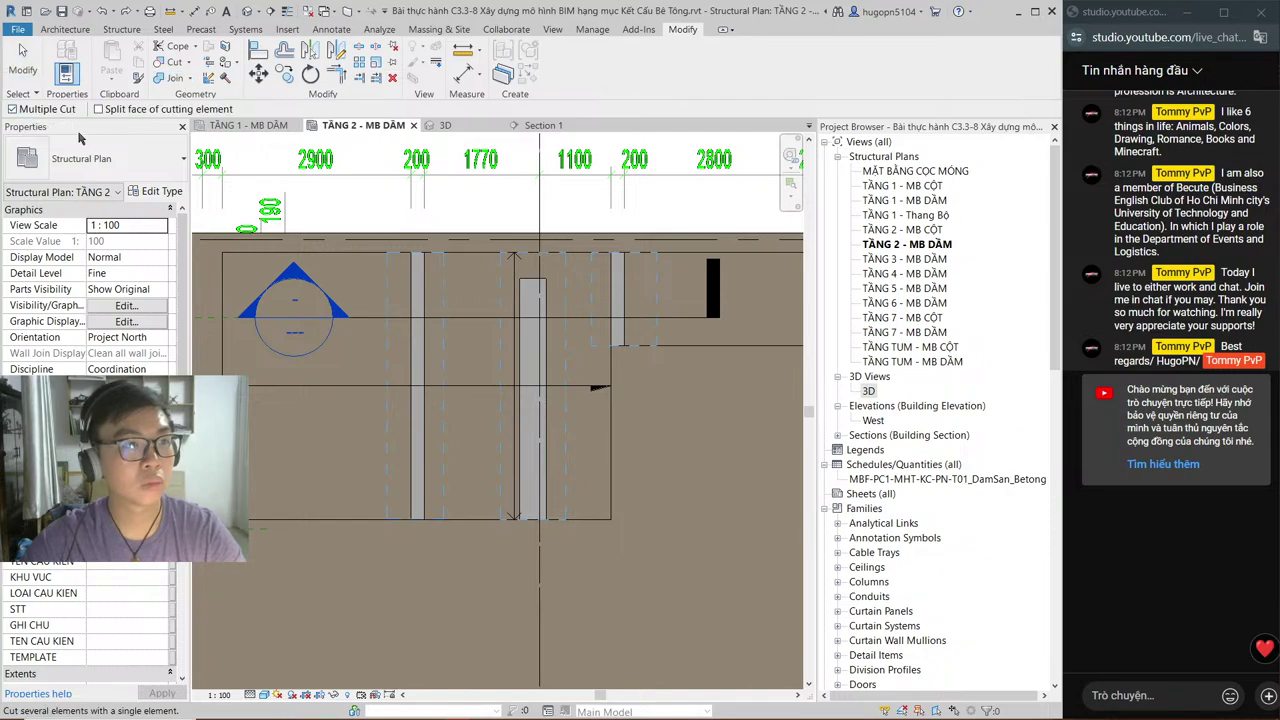
{"action": "left_click", "coordinate": [418, 380]}
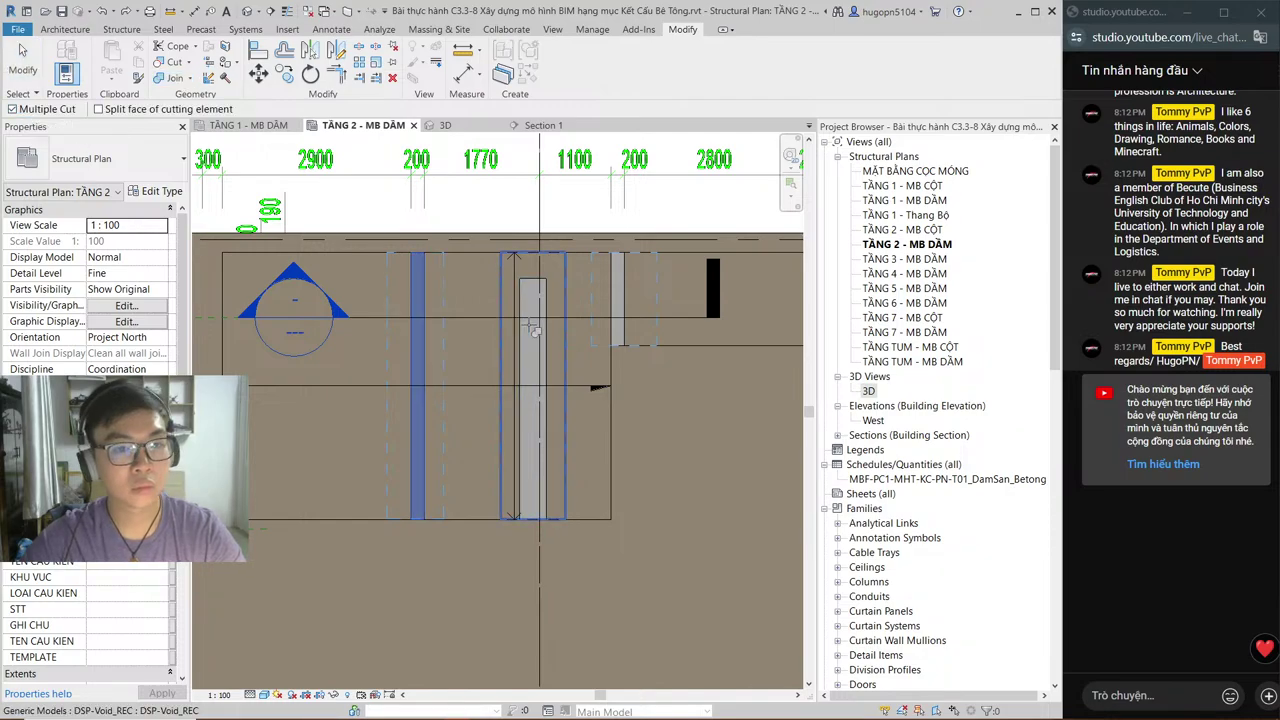
{"action": "left_click", "coordinate": [533, 330]}
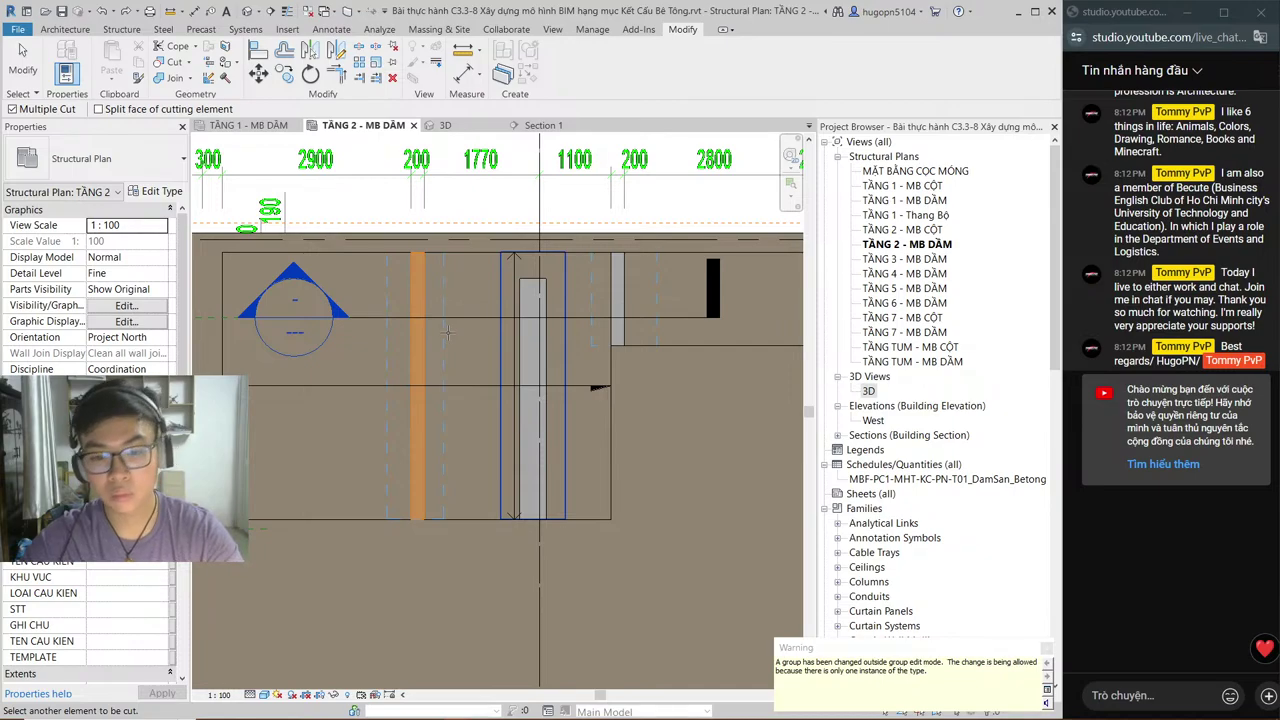
{"action": "key", "text": "Escape"}
{"action": "key", "text": "Escape"}
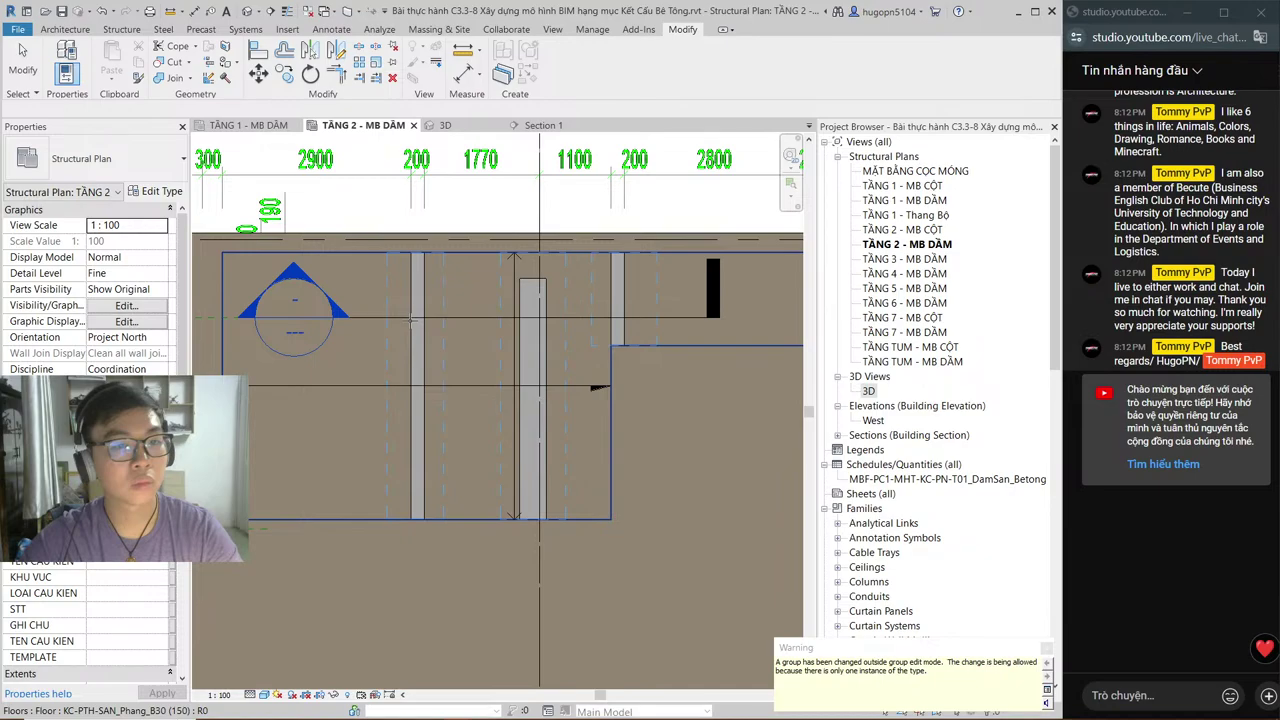
{"action": "key", "text": "Return"}
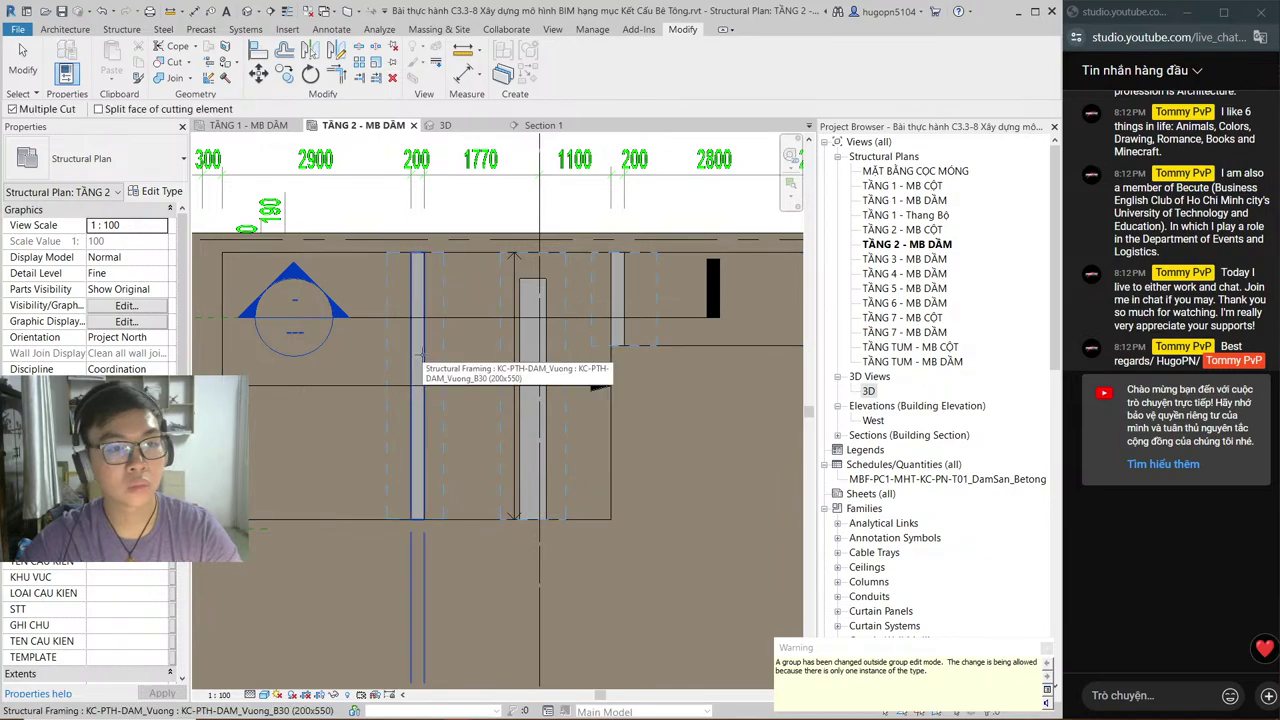
{"action": "left_click", "coordinate": [421, 352]}
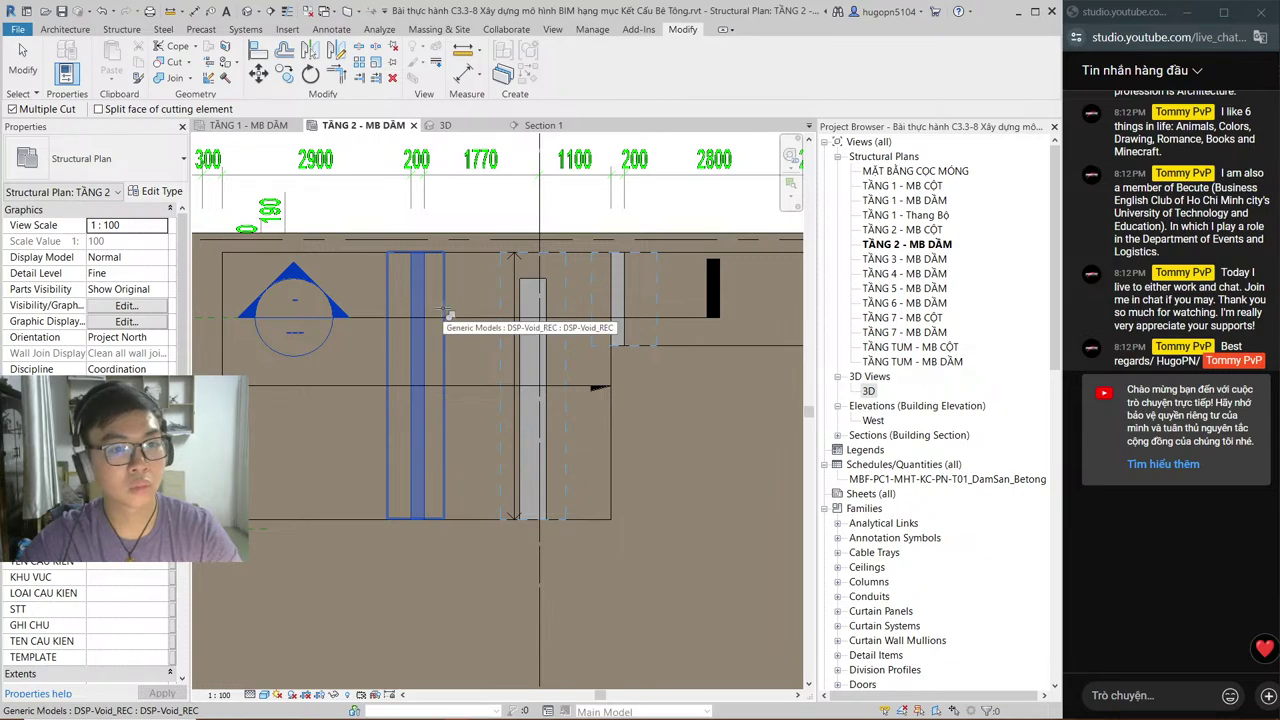
{"action": "left_click", "coordinate": [447, 315]}
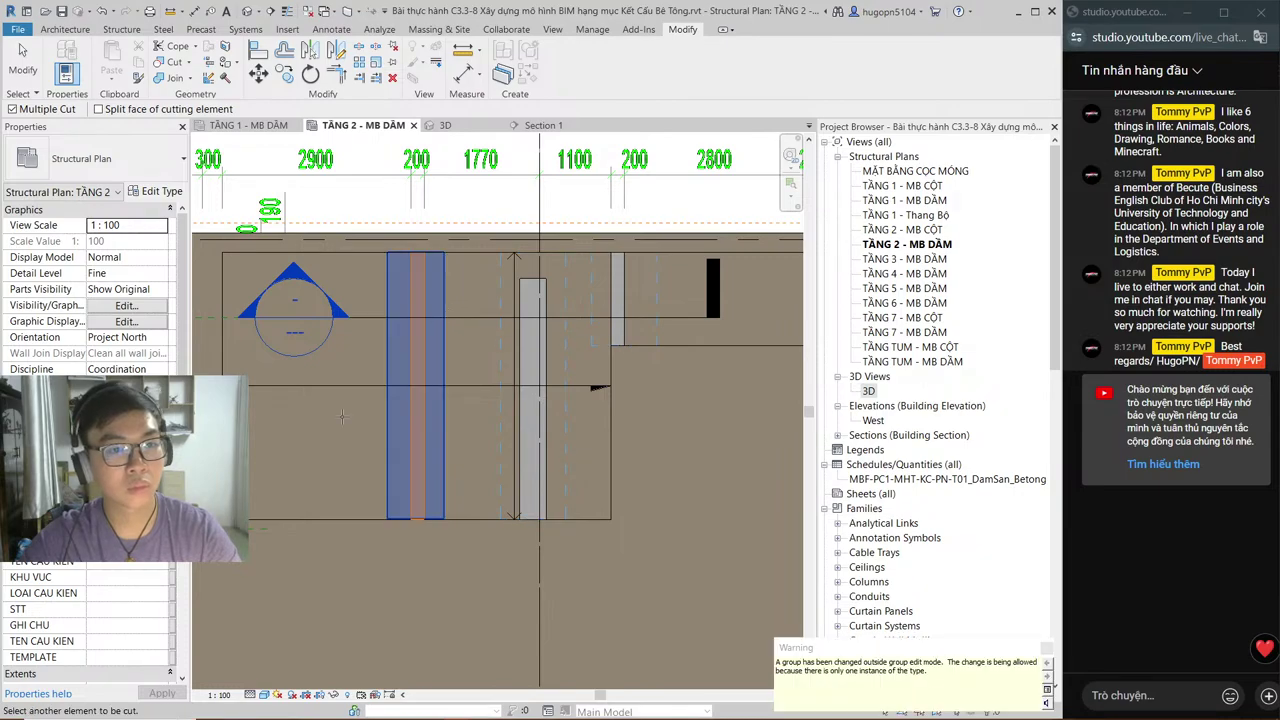
{"action": "key", "text": "Escape"}
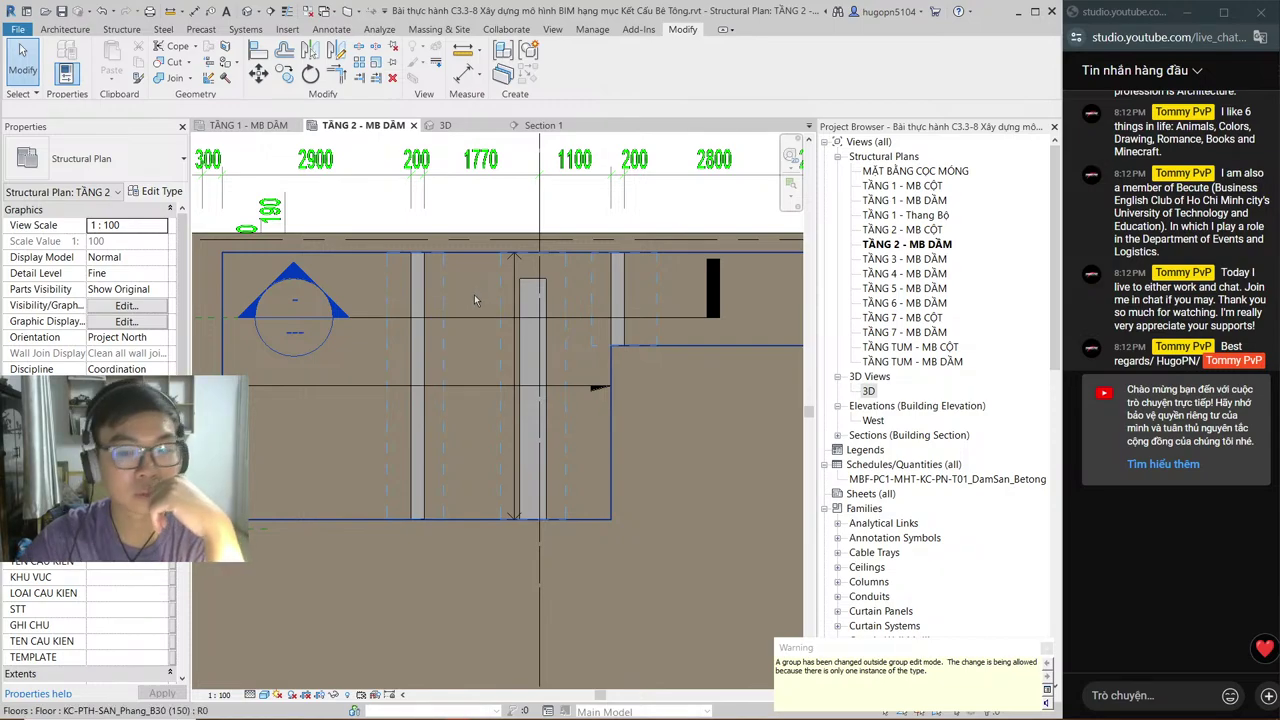
Step: Enter and leave DẦM TẦNG 2 group editing unchanged, then clear the void selection
{"action": "left_click", "coordinate": [422, 334]}
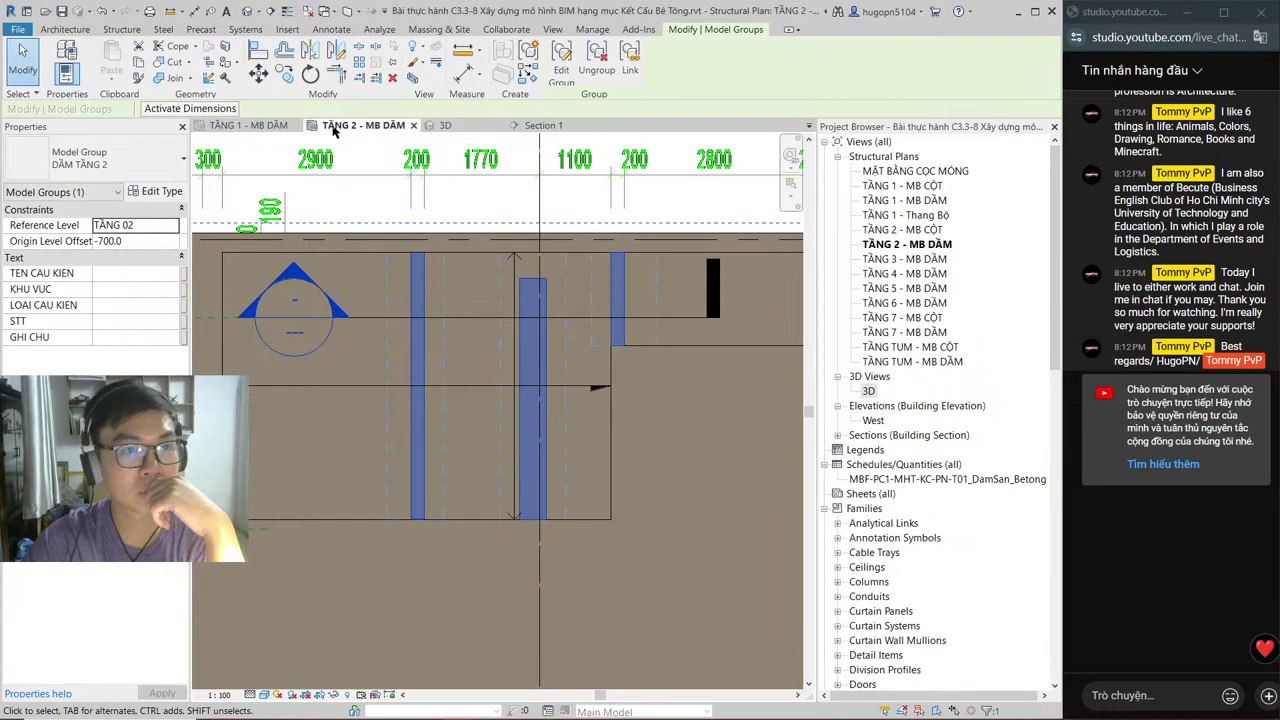
{"action": "left_click", "coordinate": [561, 70]}
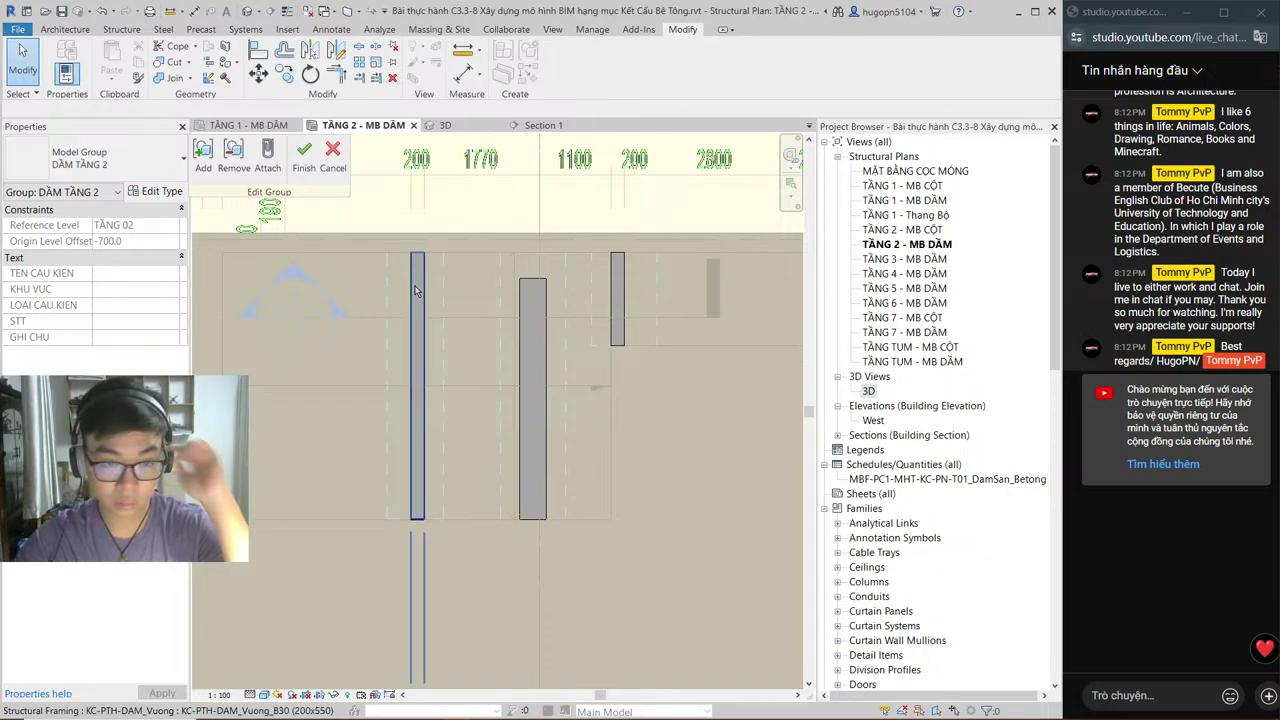
{"action": "left_click", "coordinate": [332, 166]}
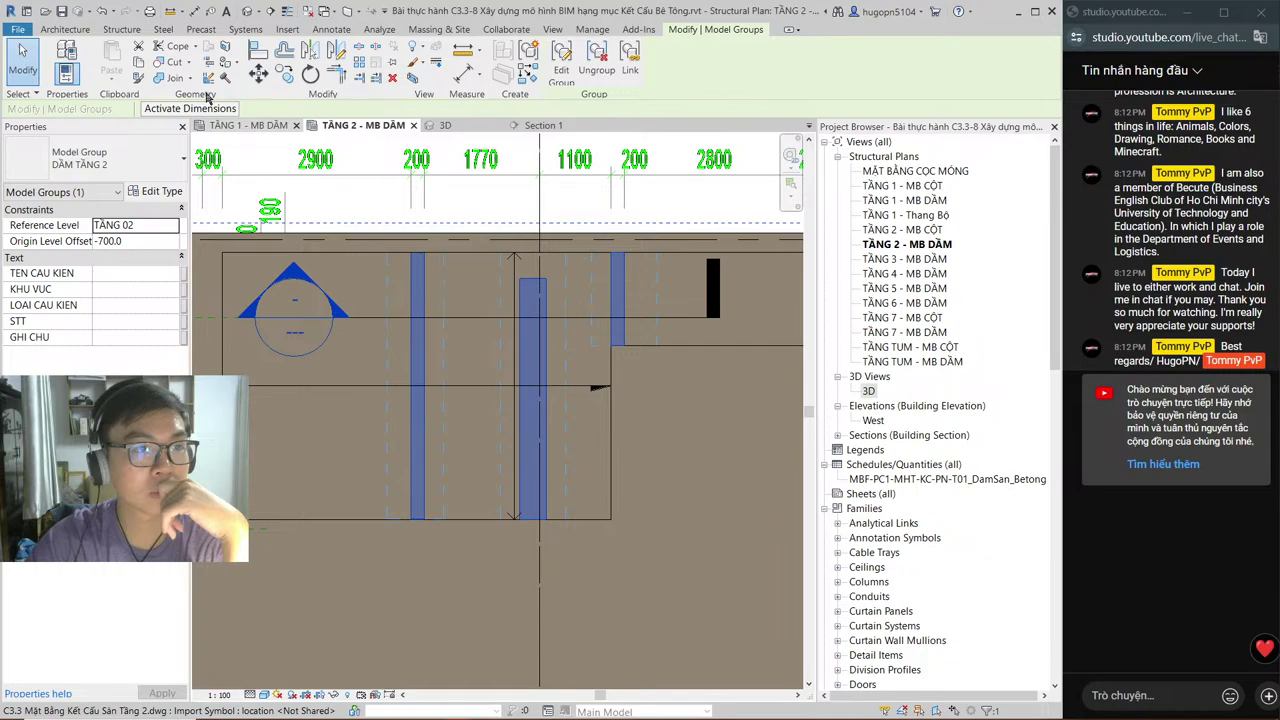
{"action": "left_click", "coordinate": [446, 329]}
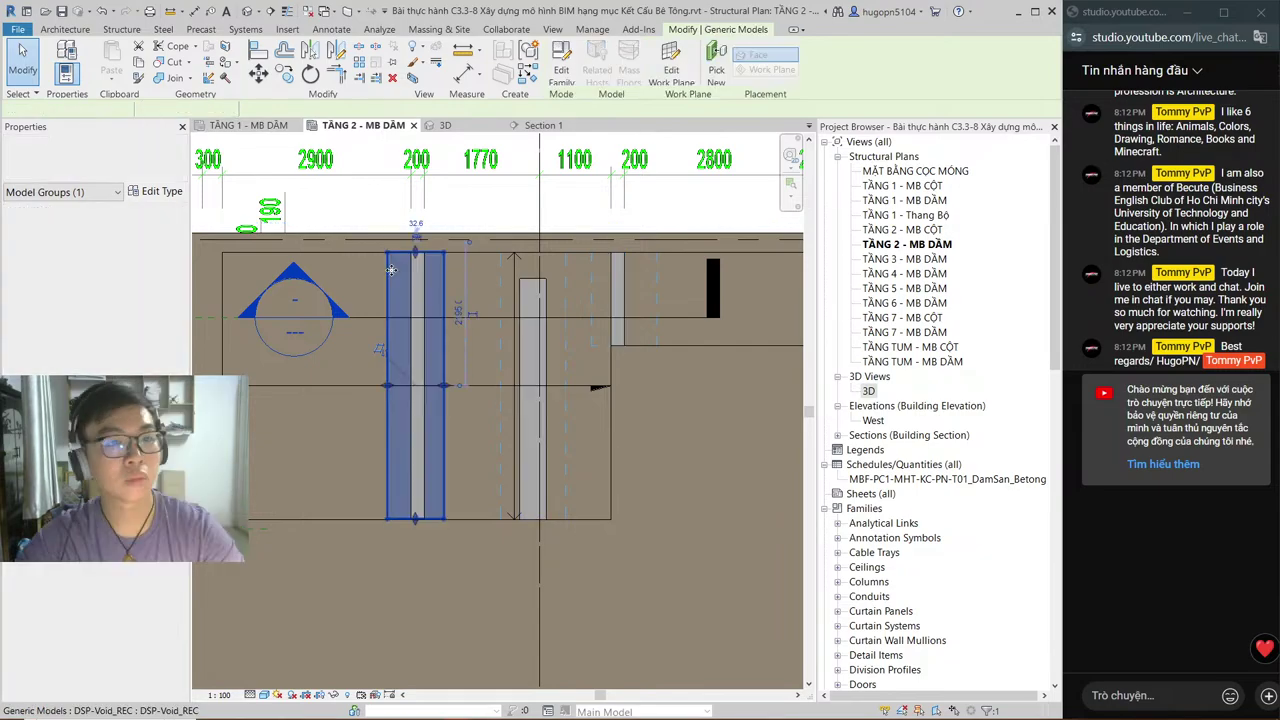
{"action": "left_click", "coordinate": [224, 52]}
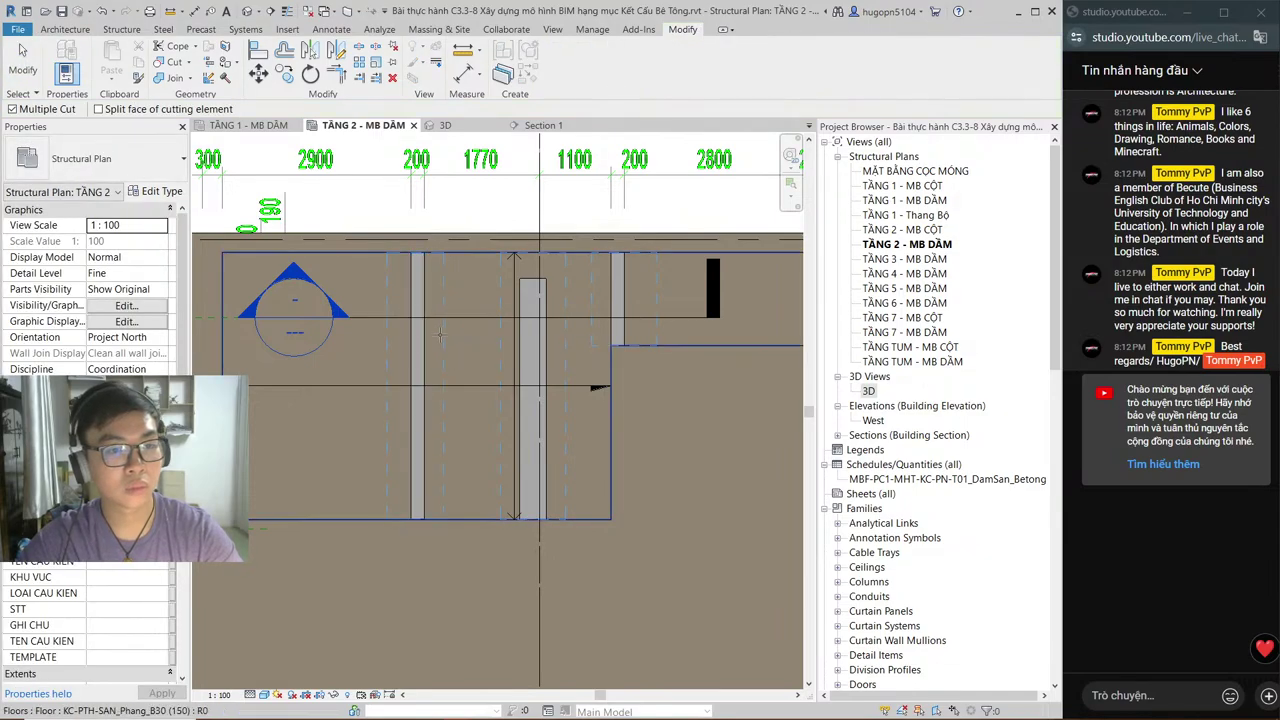
Step: Cut the floor strip and one beam with the void opening
{"action": "left_click", "coordinate": [441, 337]}
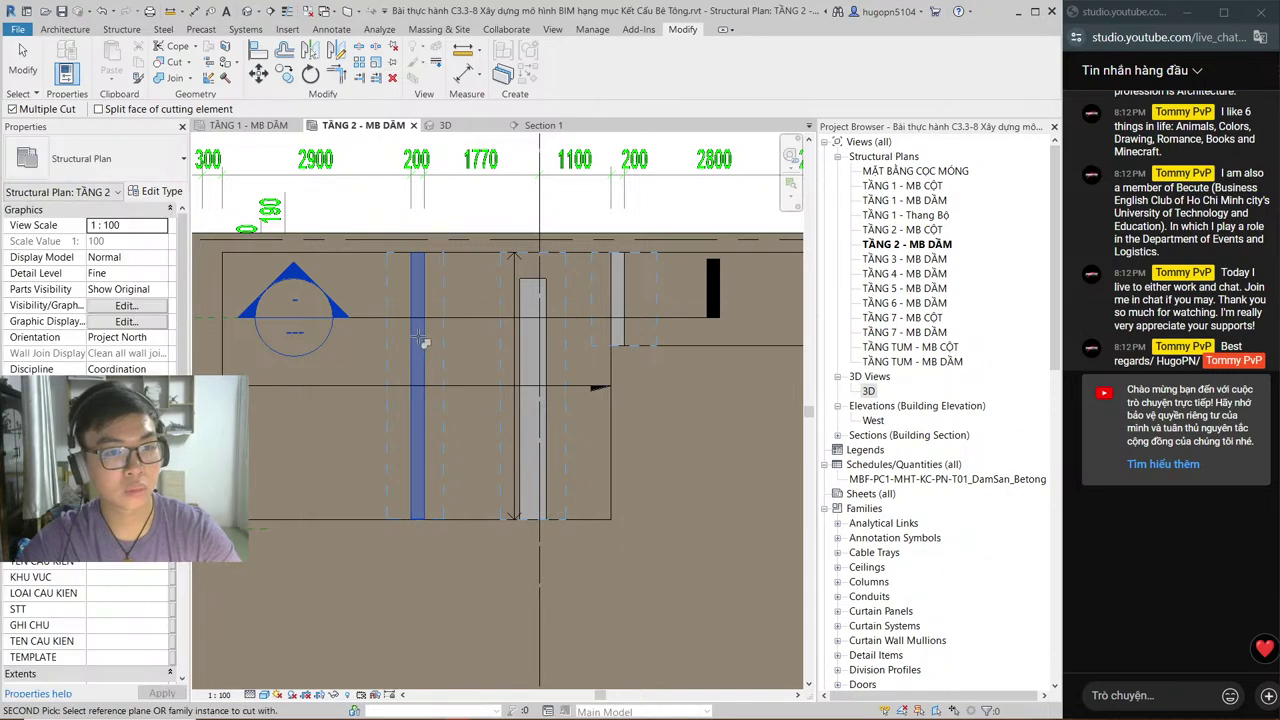
{"action": "left_click", "coordinate": [422, 340]}
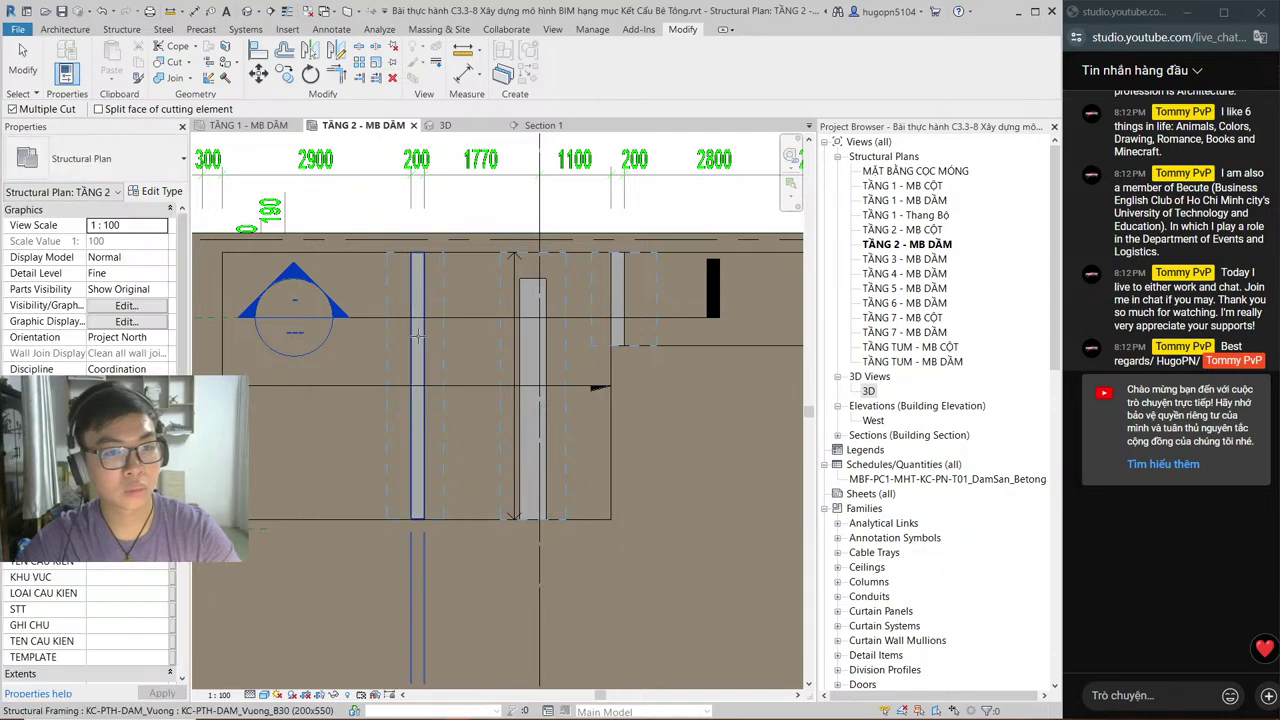
{"action": "left_click", "coordinate": [418, 337]}
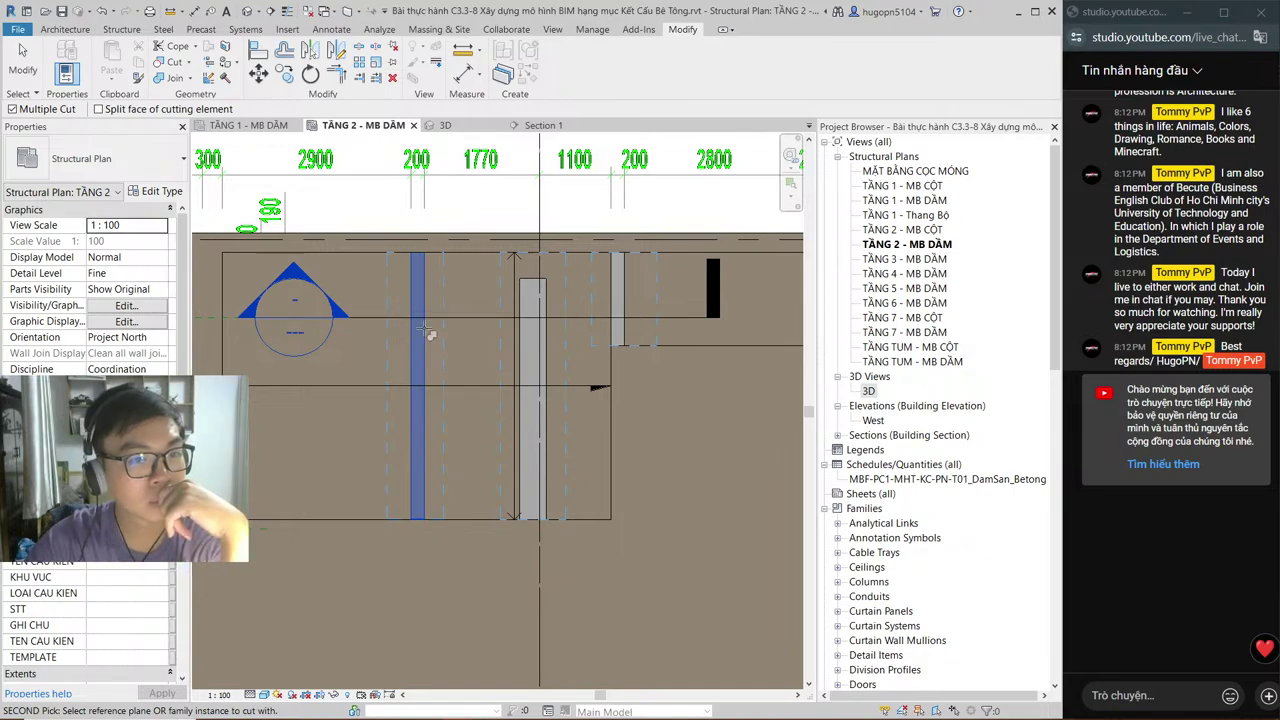
{"action": "left_click", "coordinate": [427, 333]}
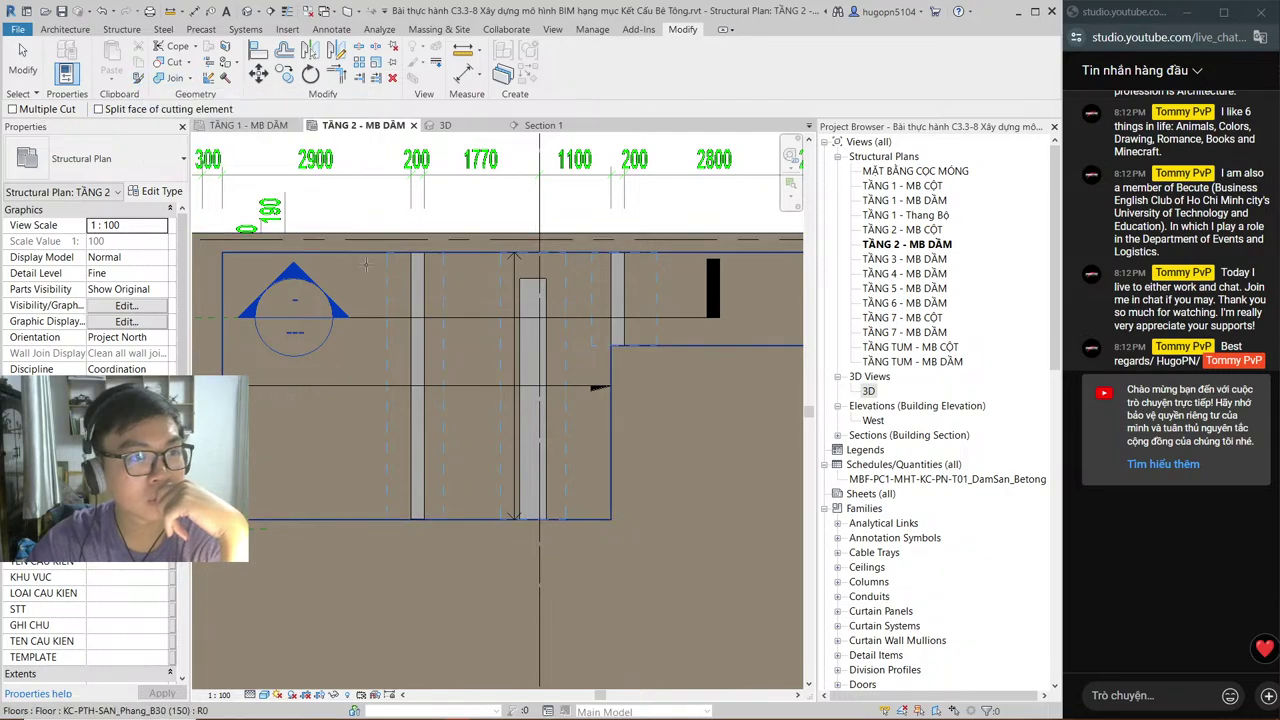
Step: Cut another 200x550 beam with the void, finish, and check the generic model
{"action": "left_click", "coordinate": [424, 309]}
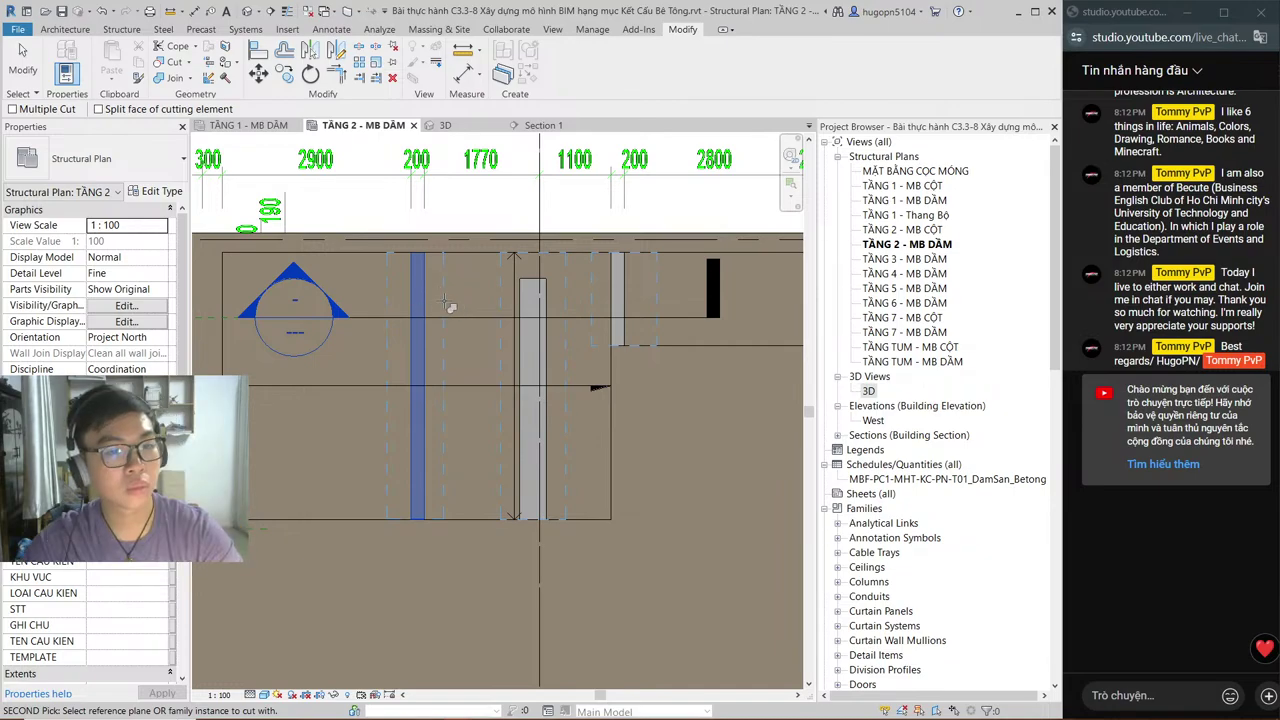
{"action": "left_click", "coordinate": [451, 307]}
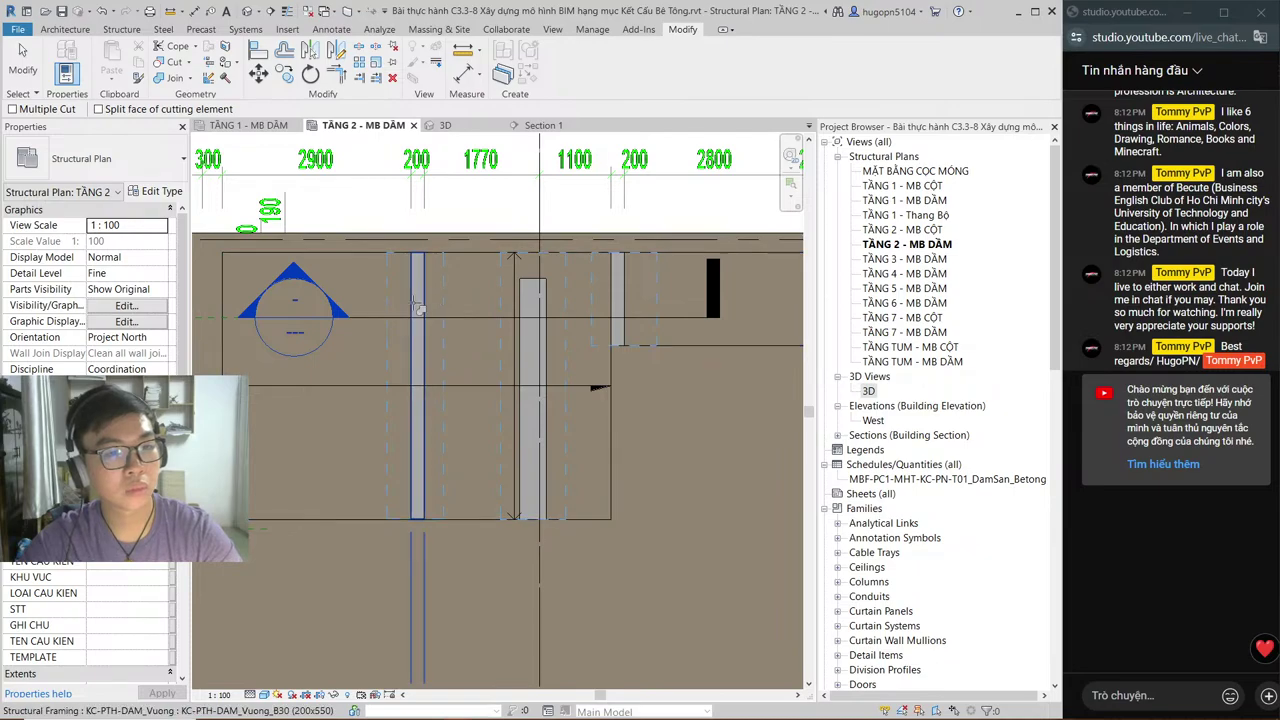
{"action": "middle_click_drag", "start_coordinate": [418, 308], "coordinate": [542, 290]}
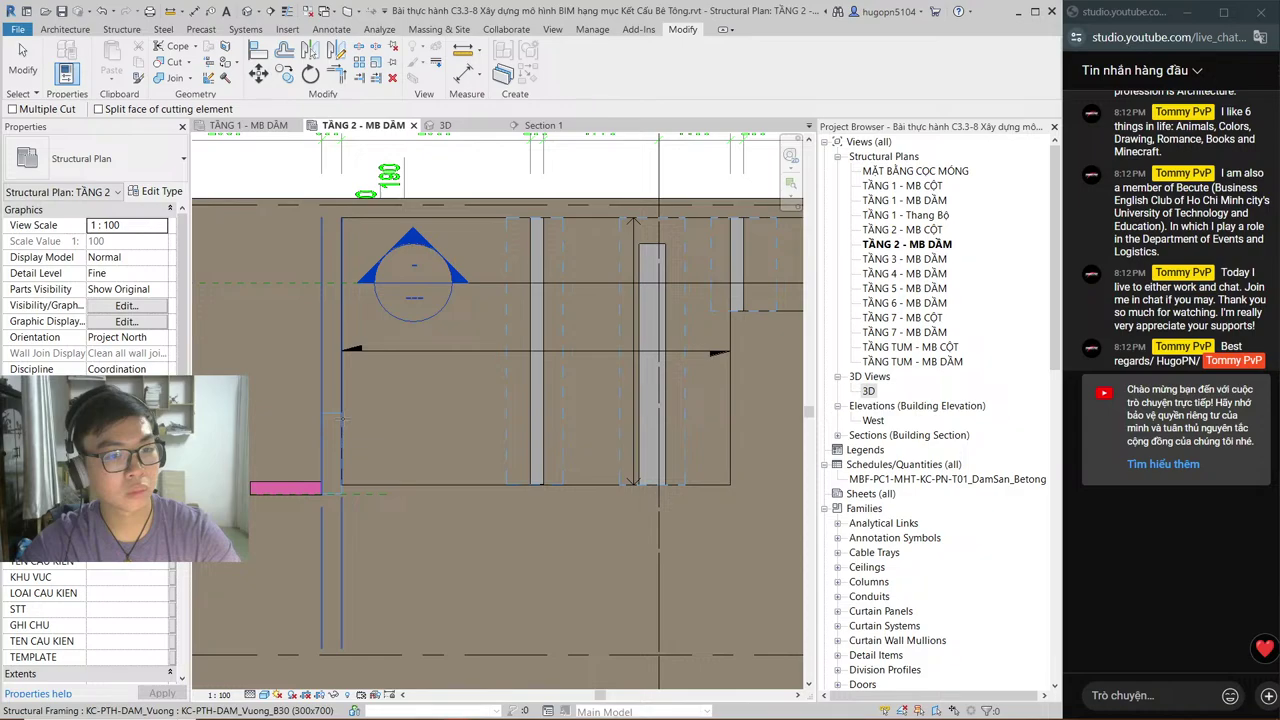
{"action": "key", "text": "Escape"}
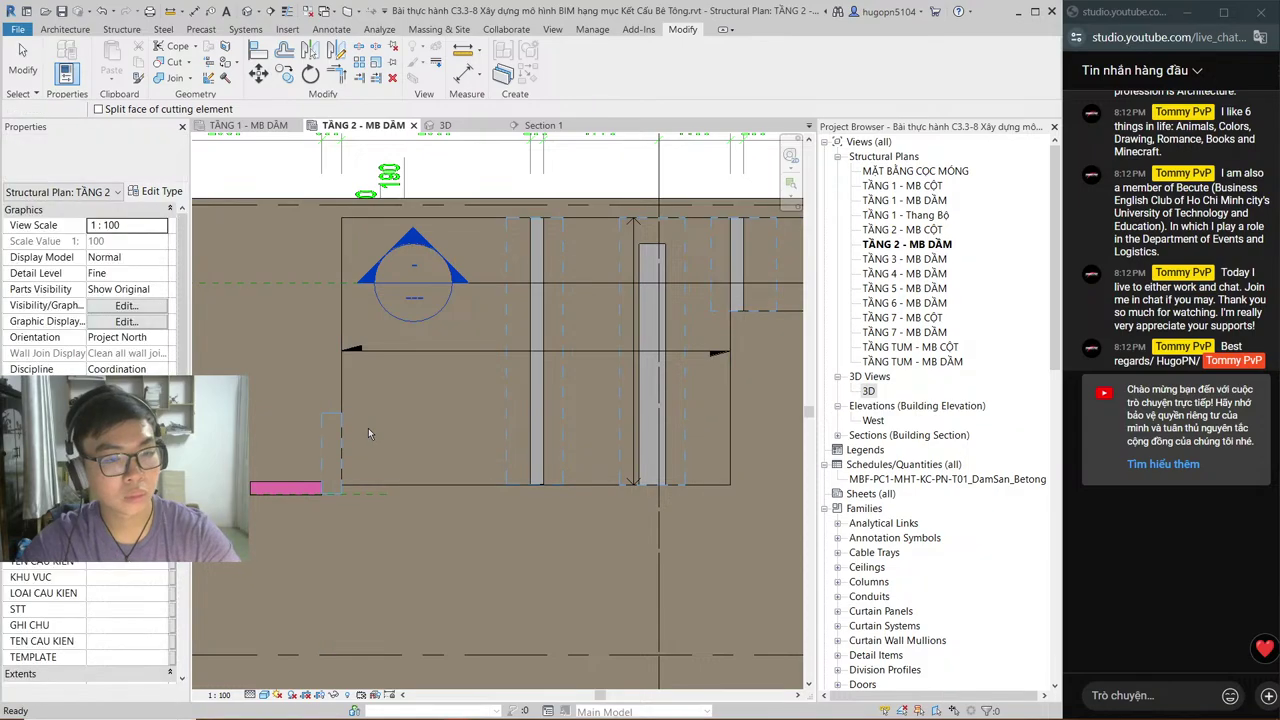
{"action": "left_click", "coordinate": [355, 431]}
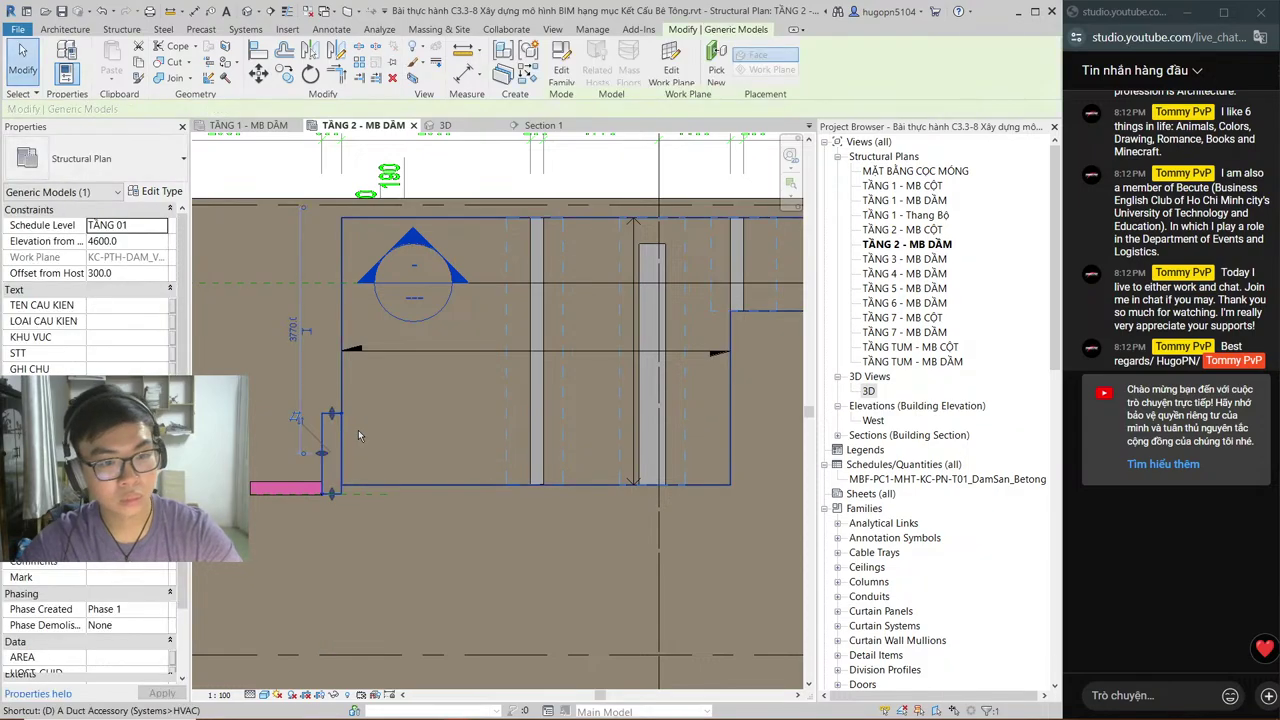
{"action": "left_click", "coordinate": [364, 408]}
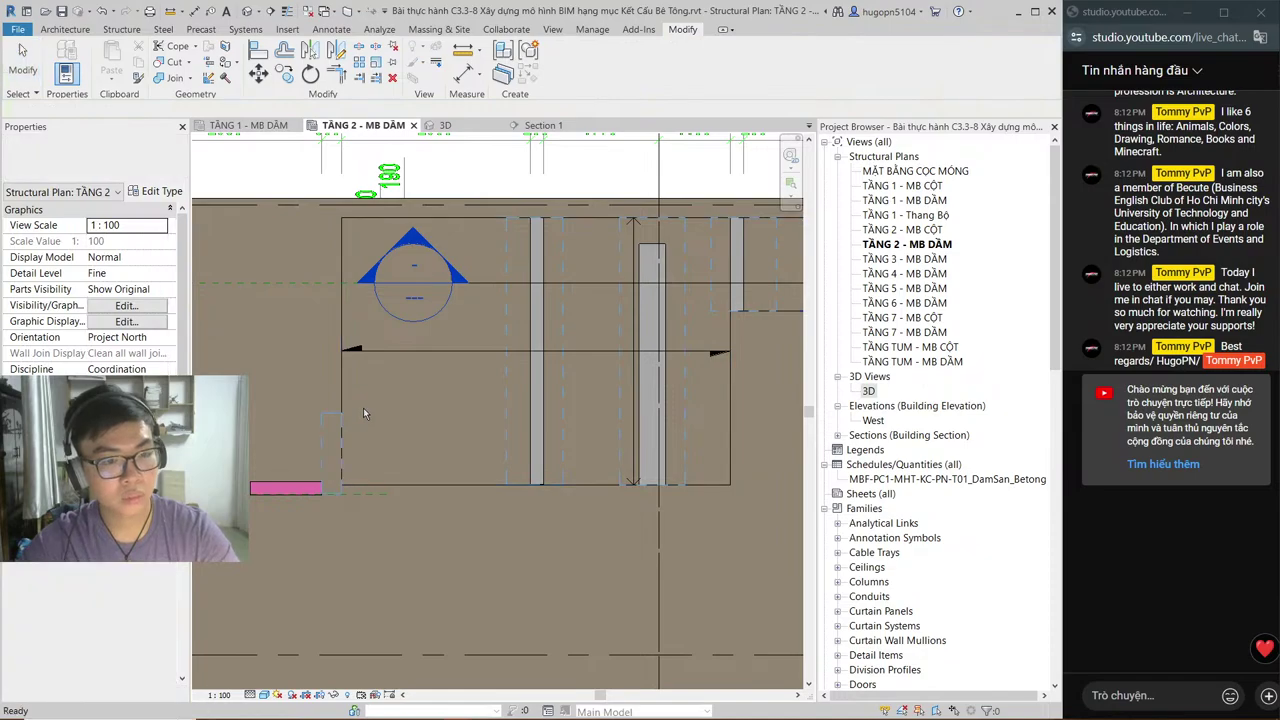
Step: Compare Section 1 with the TẦNG 2 - MB DẦM plan around the beam junction
{"action": "left_click", "coordinate": [522, 124]}
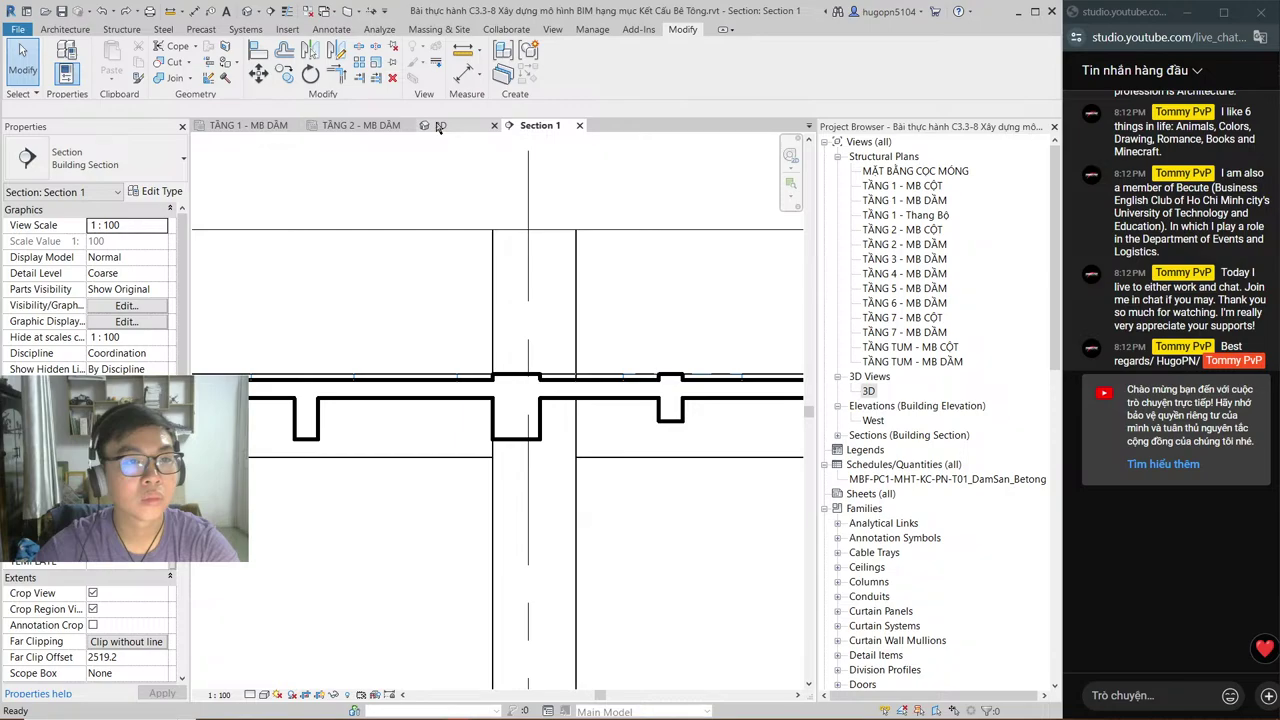
{"action": "left_click", "coordinate": [361, 125]}
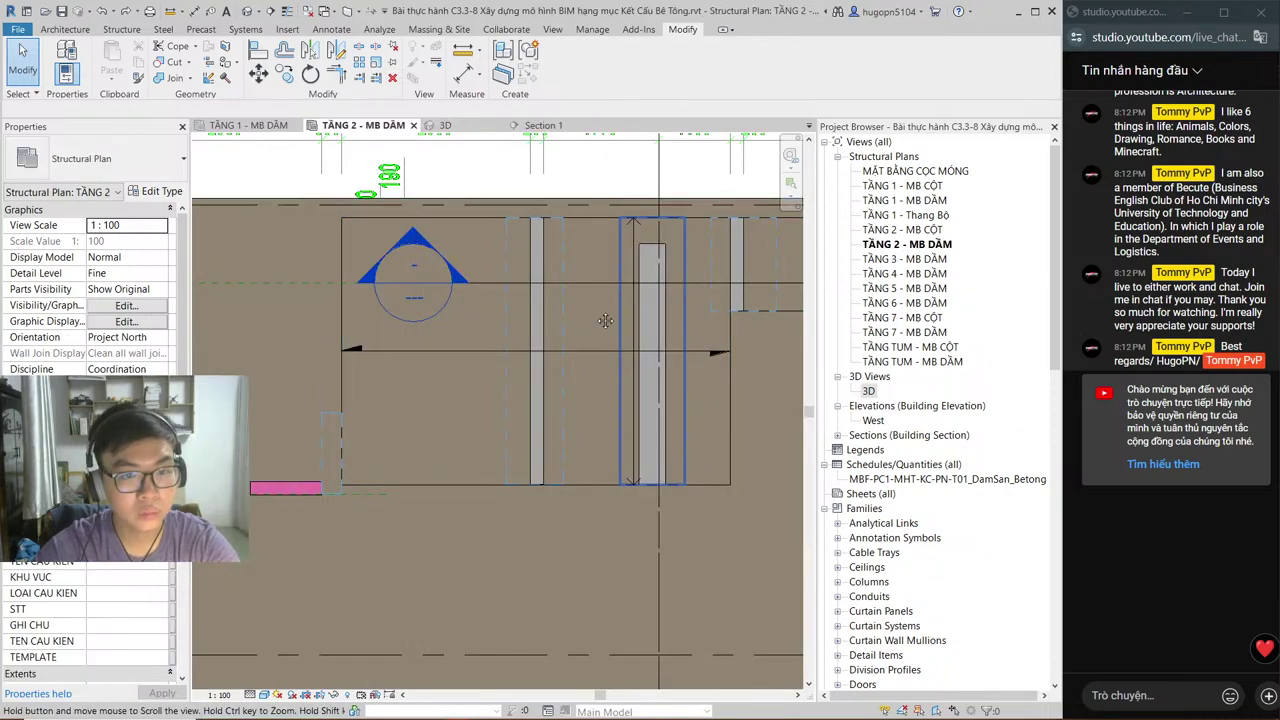
{"action": "middle_click_drag", "start_coordinate": [605, 320], "coordinate": [563, 348]}
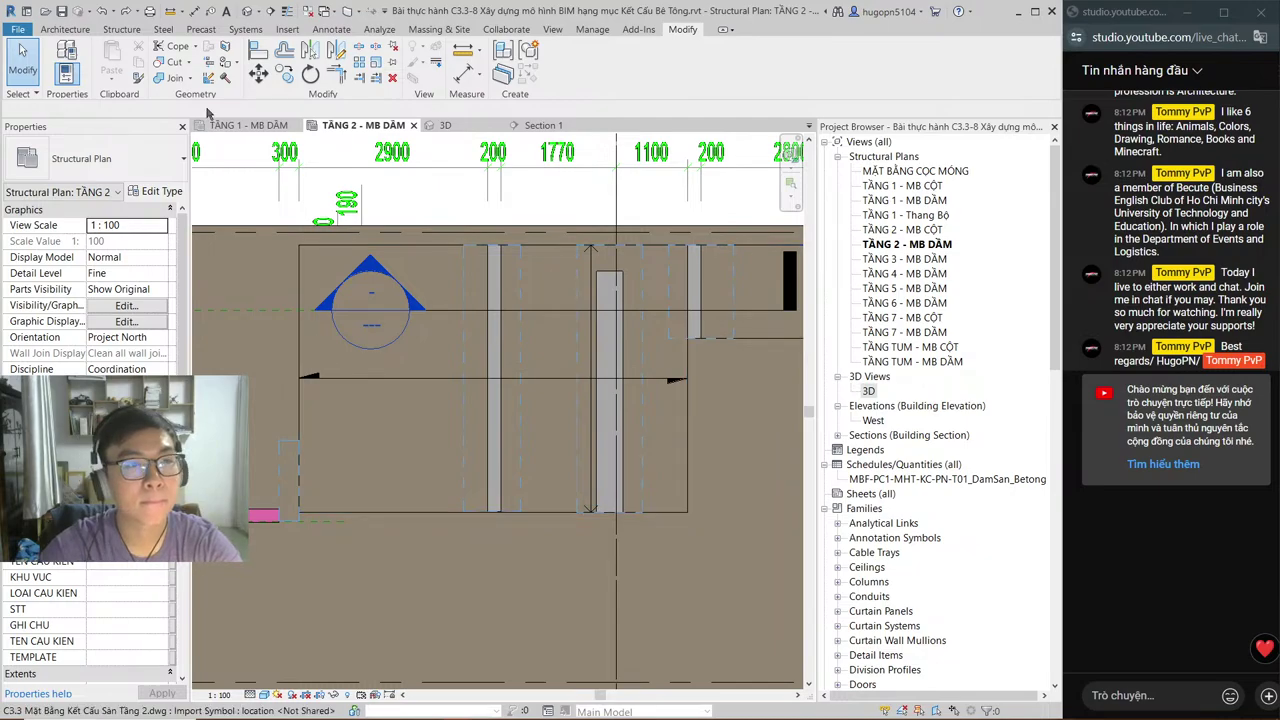
Step: In Section 1, cut the junction beam and the small beam with the void box using CG, then show the 3D view
{"action": "key", "text": "c"}
{"action": "key", "text": "g"}
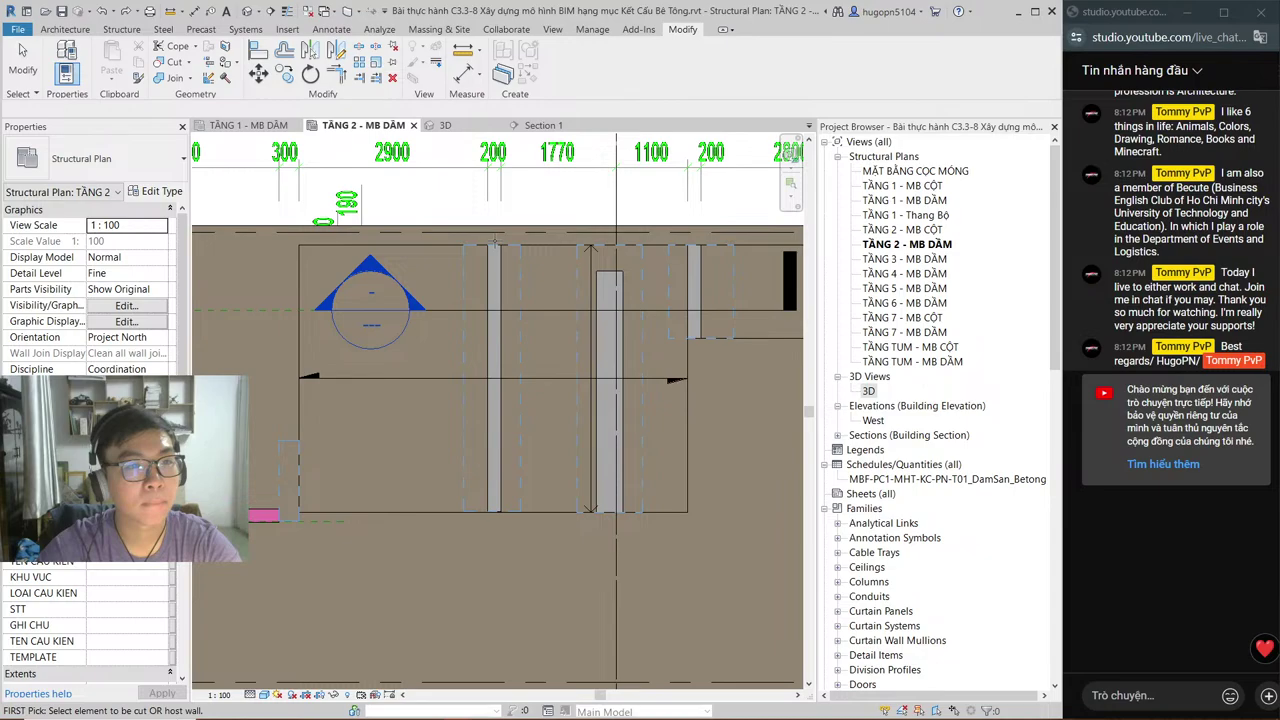
{"action": "left_click", "coordinate": [540, 126]}
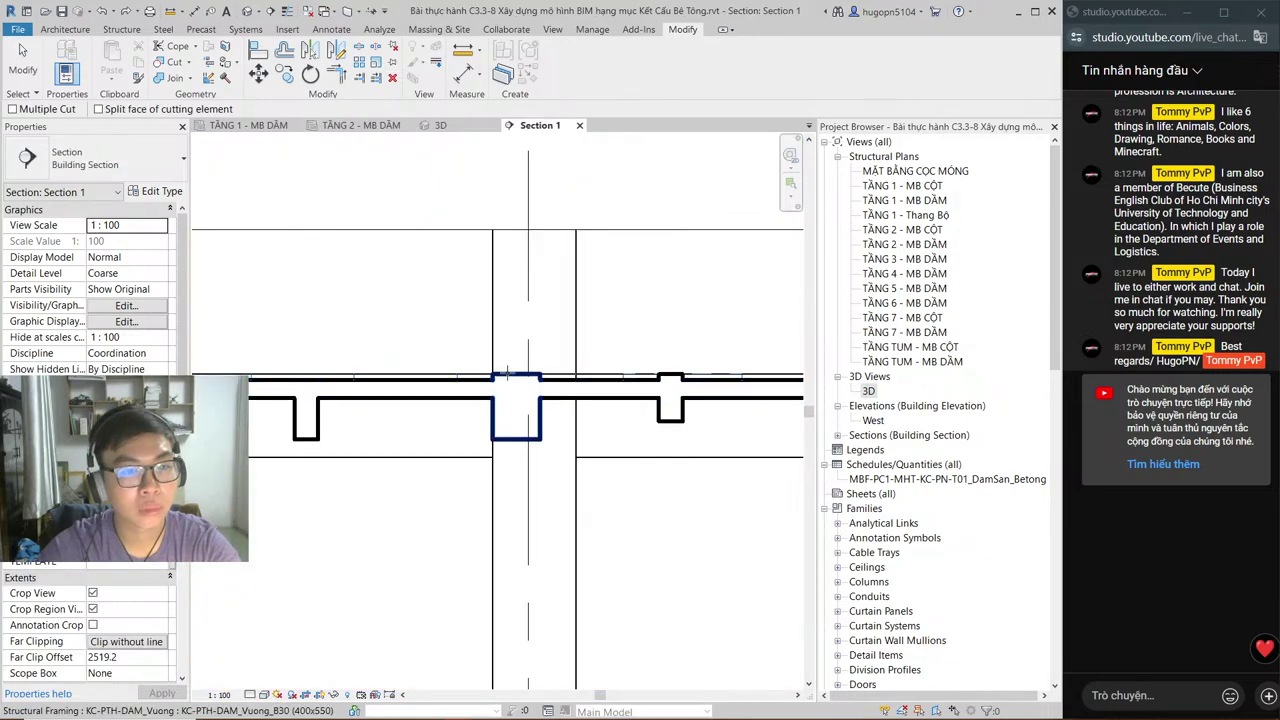
{"action": "left_click", "coordinate": [507, 373]}
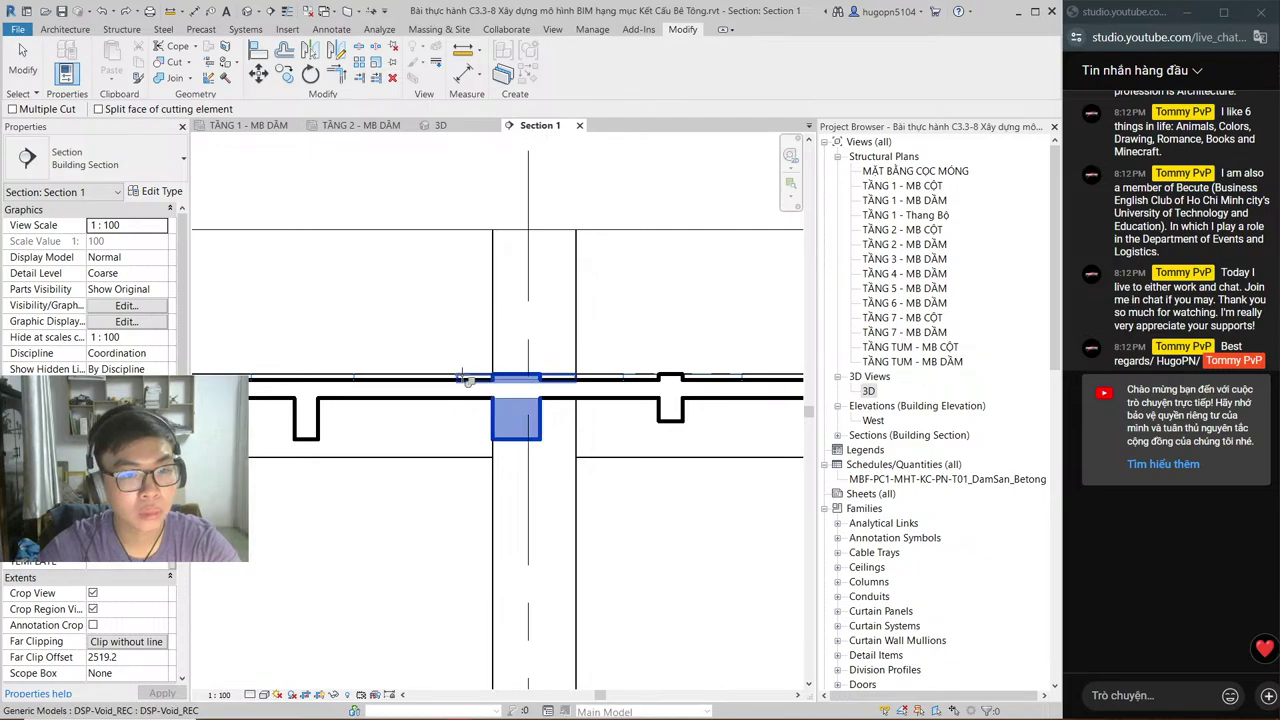
{"action": "left_click", "coordinate": [467, 380]}
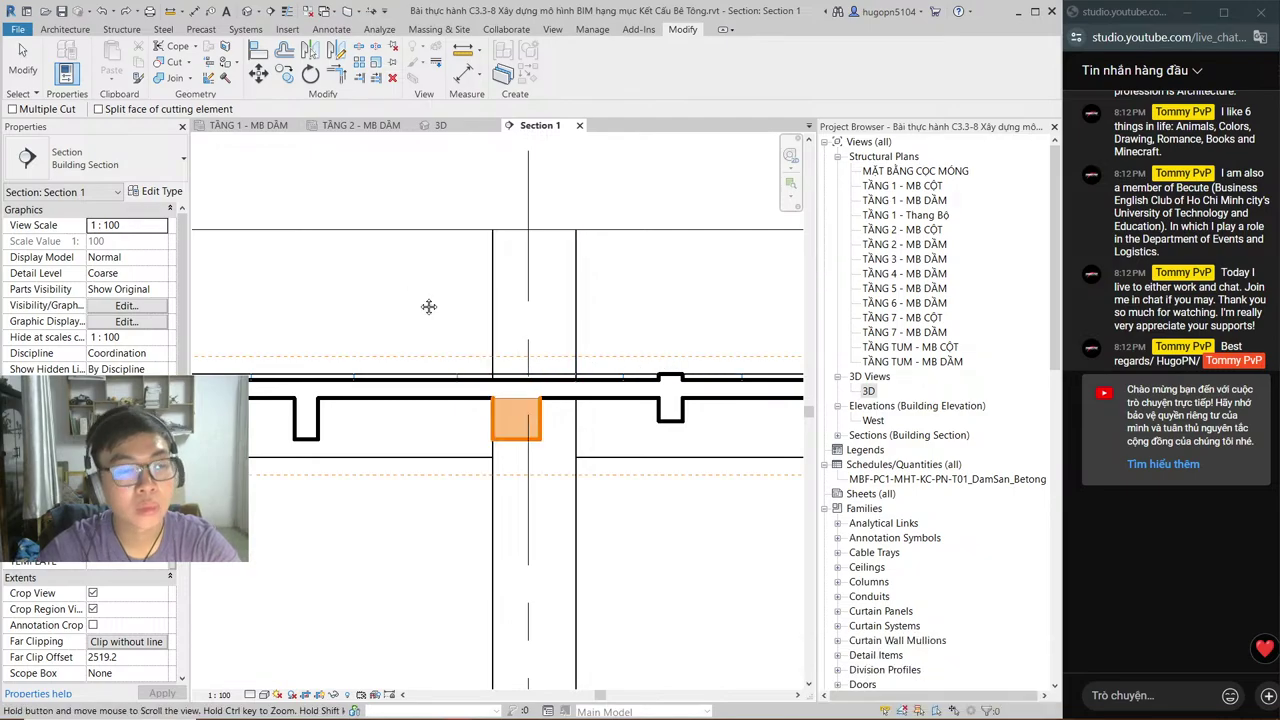
{"action": "middle_click_drag", "start_coordinate": [428, 306], "coordinate": [559, 305]}
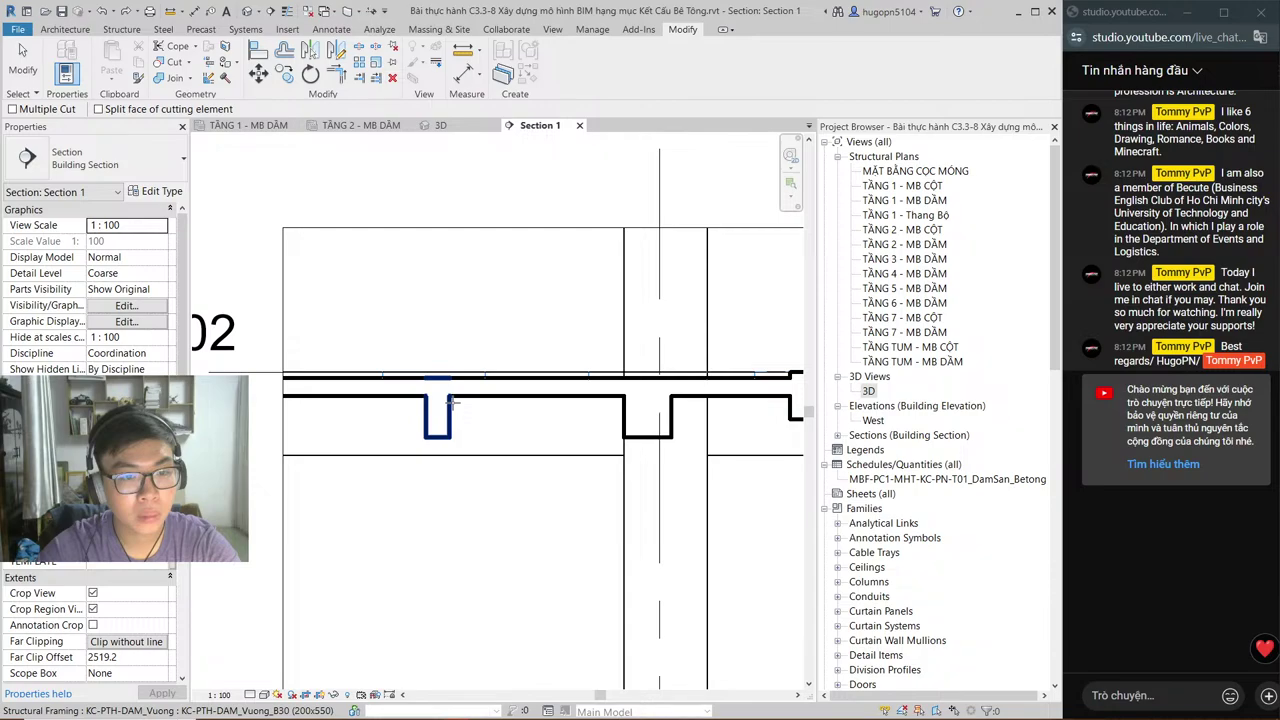
{"action": "left_click", "coordinate": [451, 401]}
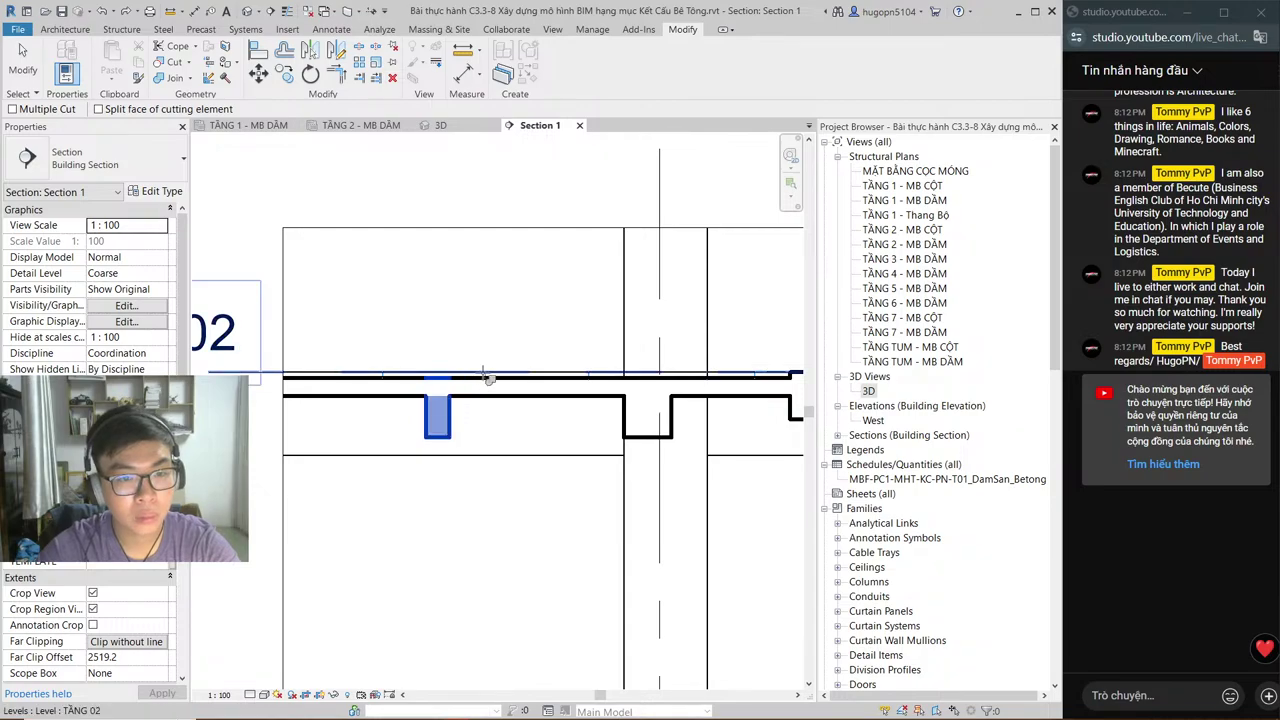
{"action": "key", "text": "Escape"}
{"action": "middle_click_drag", "start_coordinate": [648, 340], "coordinate": [543, 346]}
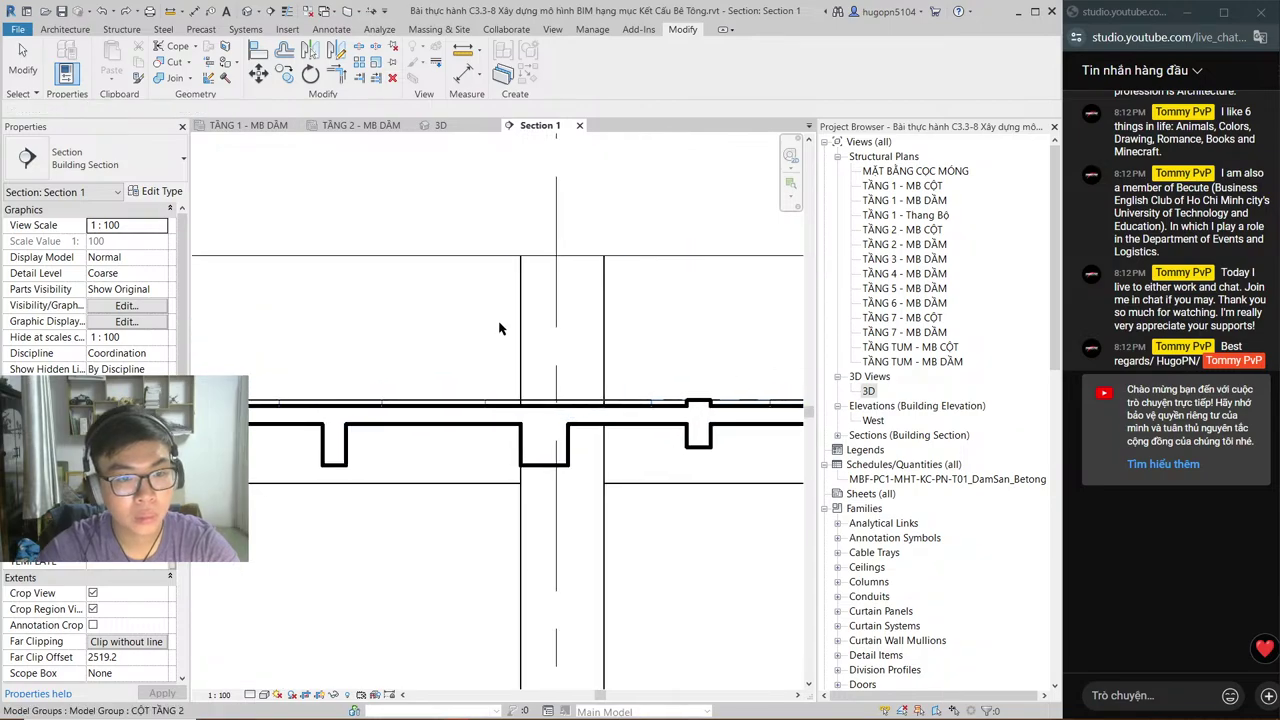
{"action": "key", "text": "ctrl+Tab"}
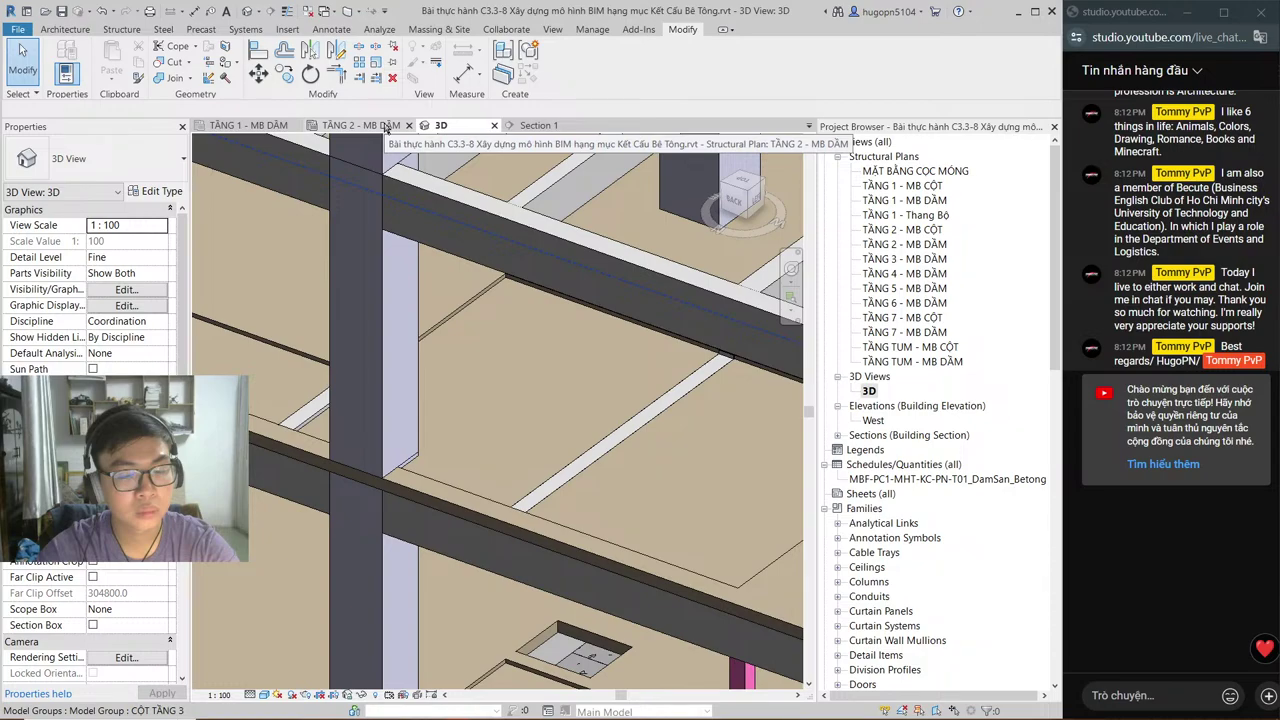
Step: Select the void element in Section 1, checking it against the TẦNG 2 - MB DẦM plan
{"action": "left_click", "coordinate": [385, 128]}
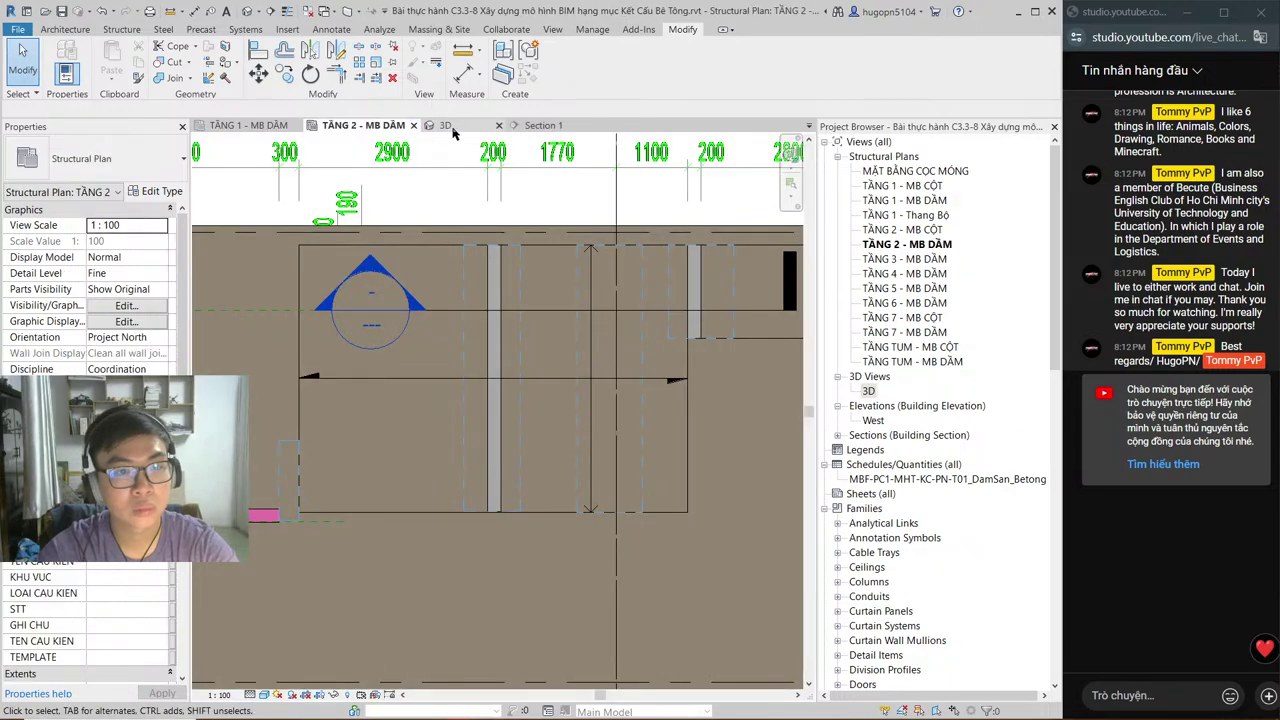
{"action": "left_click", "coordinate": [540, 125]}
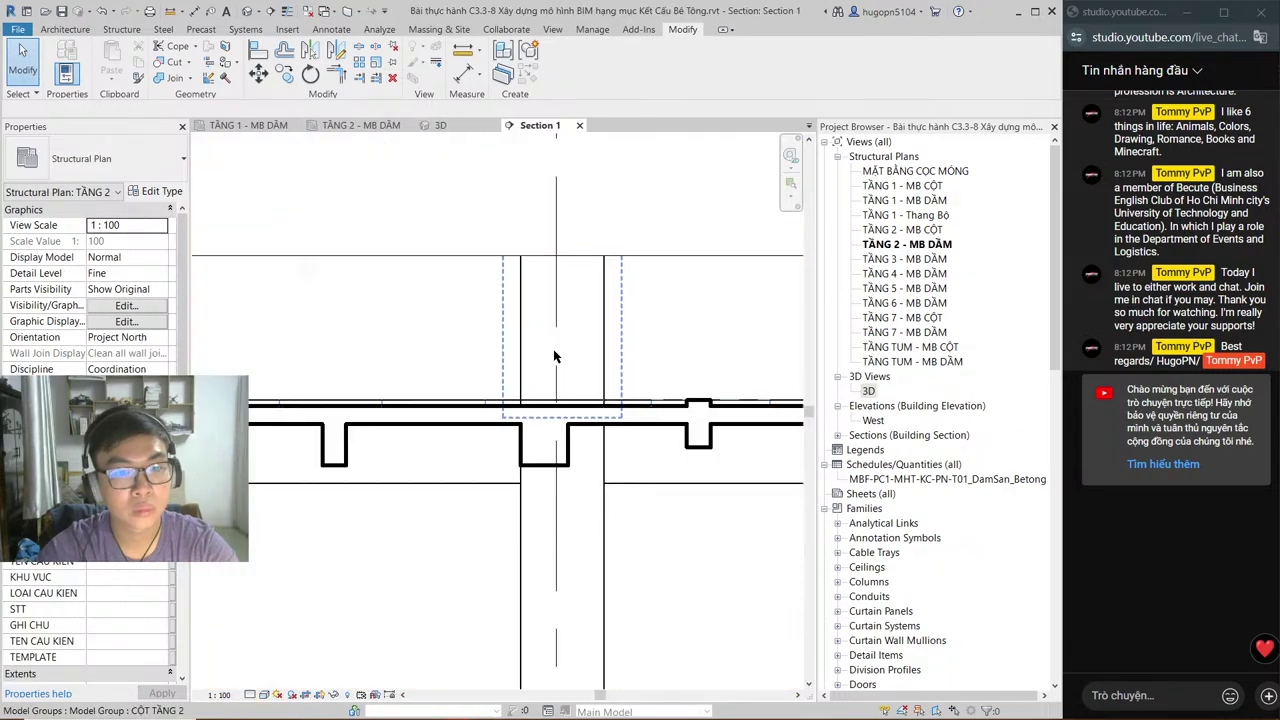
{"action": "left_click", "coordinate": [517, 411]}
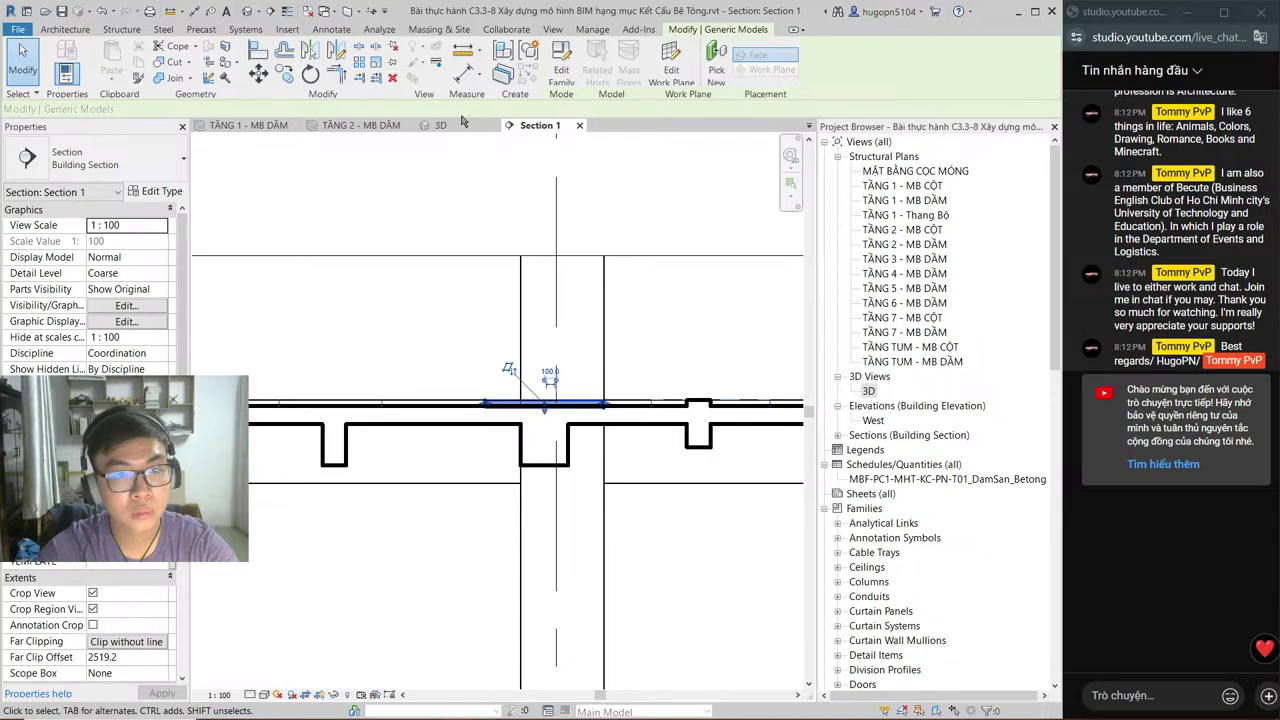
{"action": "left_click", "coordinate": [361, 125]}
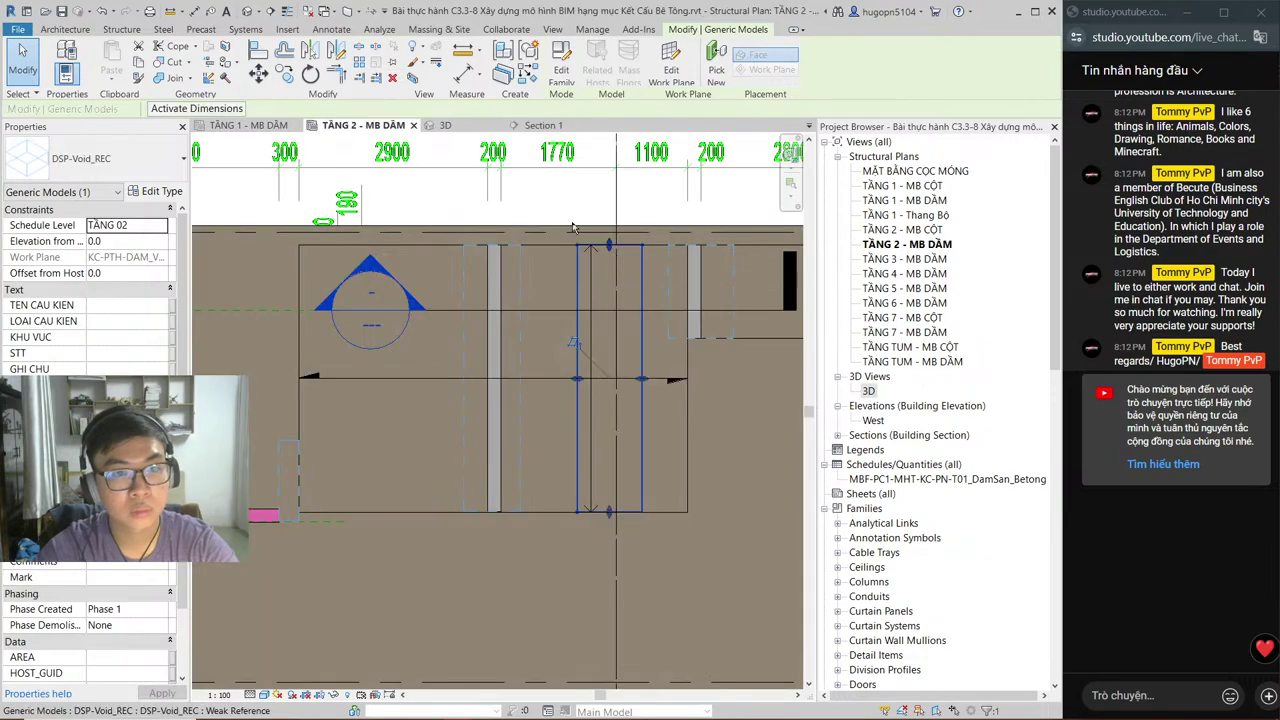
{"action": "left_click", "coordinate": [533, 127]}
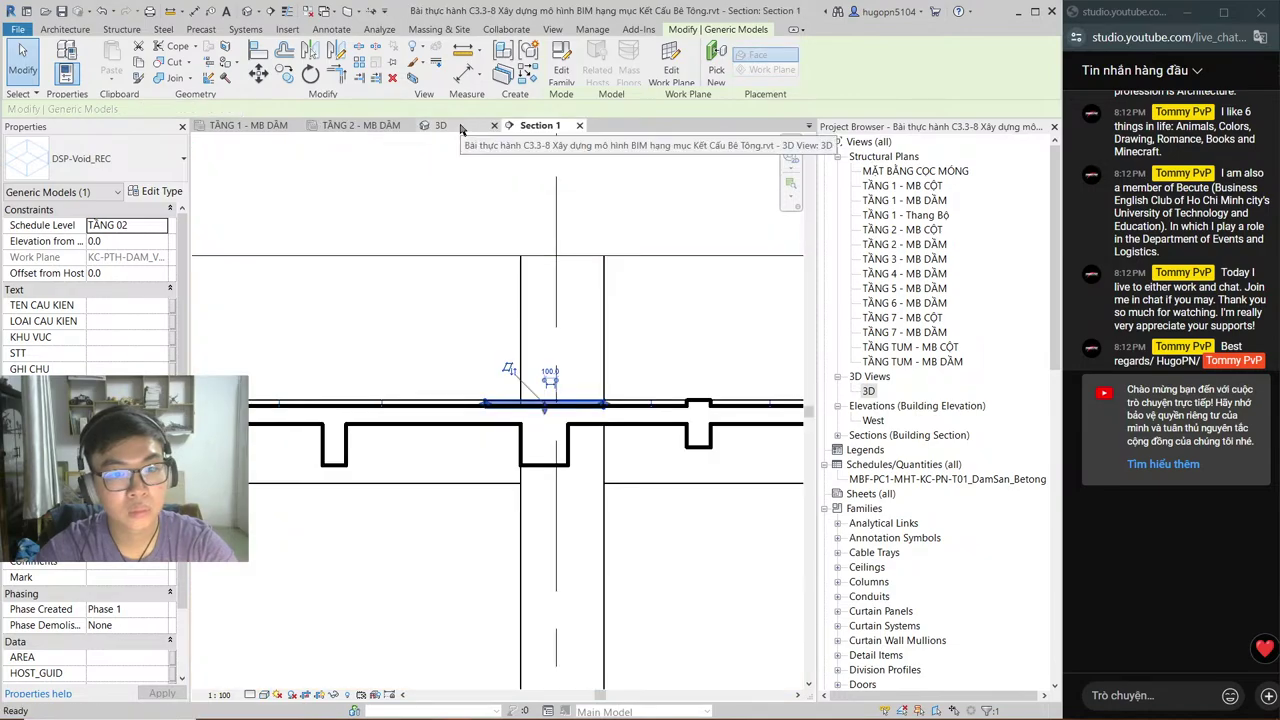
Step: Zoom in on the void box in 3D and undo the unwanted upper-slab opening, ending in Section 1
{"action": "left_click", "coordinate": [461, 128]}
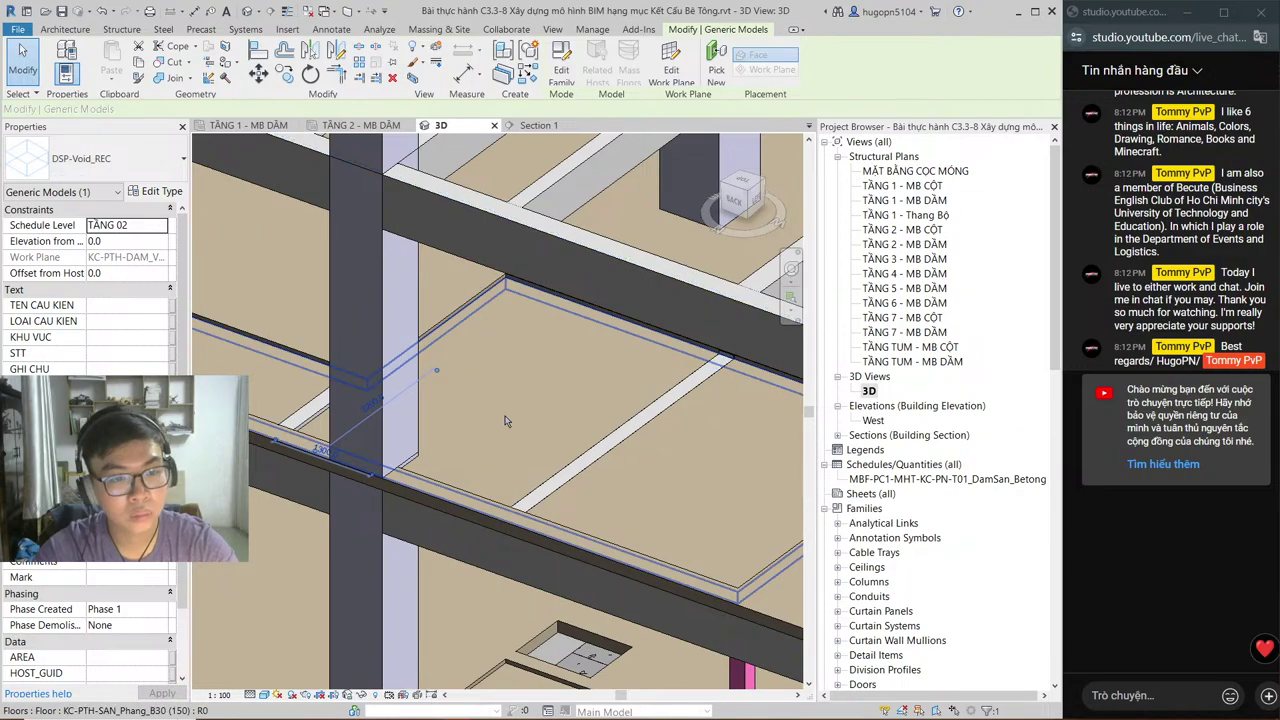
{"action": "scroll", "coordinate": [505, 420], "scroll_direction": "up", "scroll_amount": 3}
{"action": "middle_click_drag", "start_coordinate": [614, 400], "coordinate": [547, 250]}
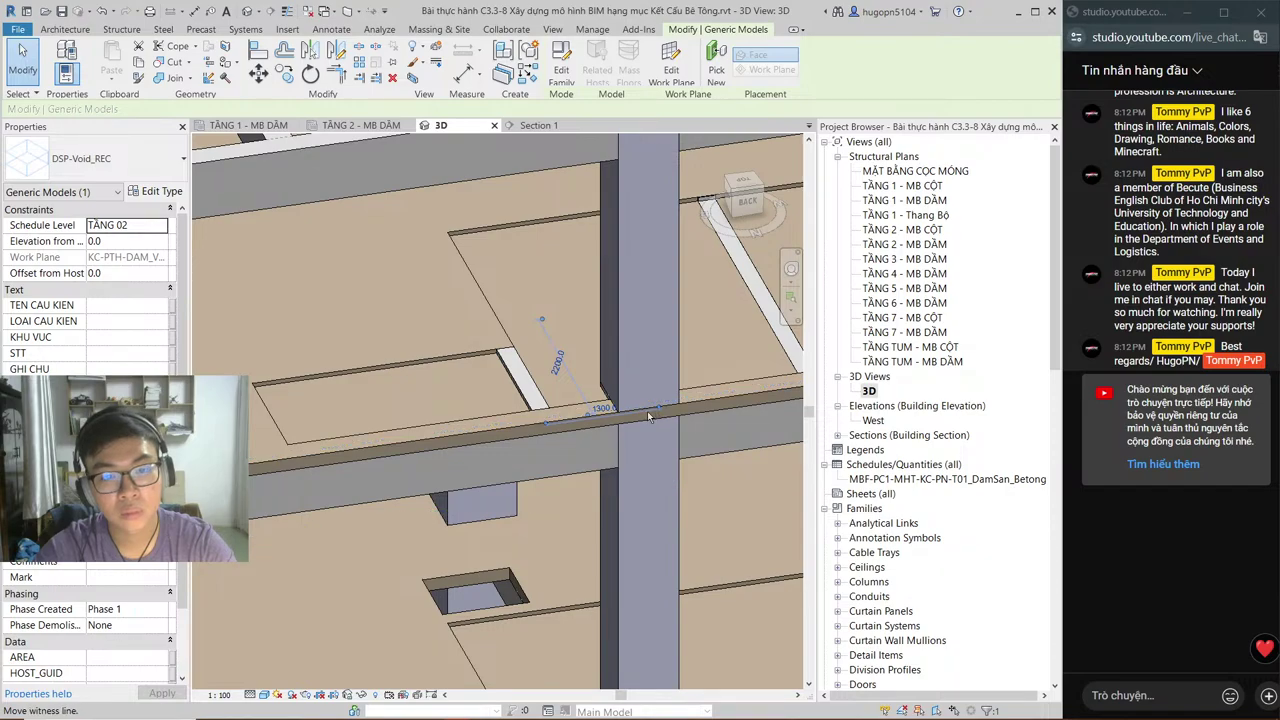
{"action": "left_click_drag", "start_coordinate": [648, 416], "coordinate": [664, 400]}
{"action": "key", "text": "Escape"}
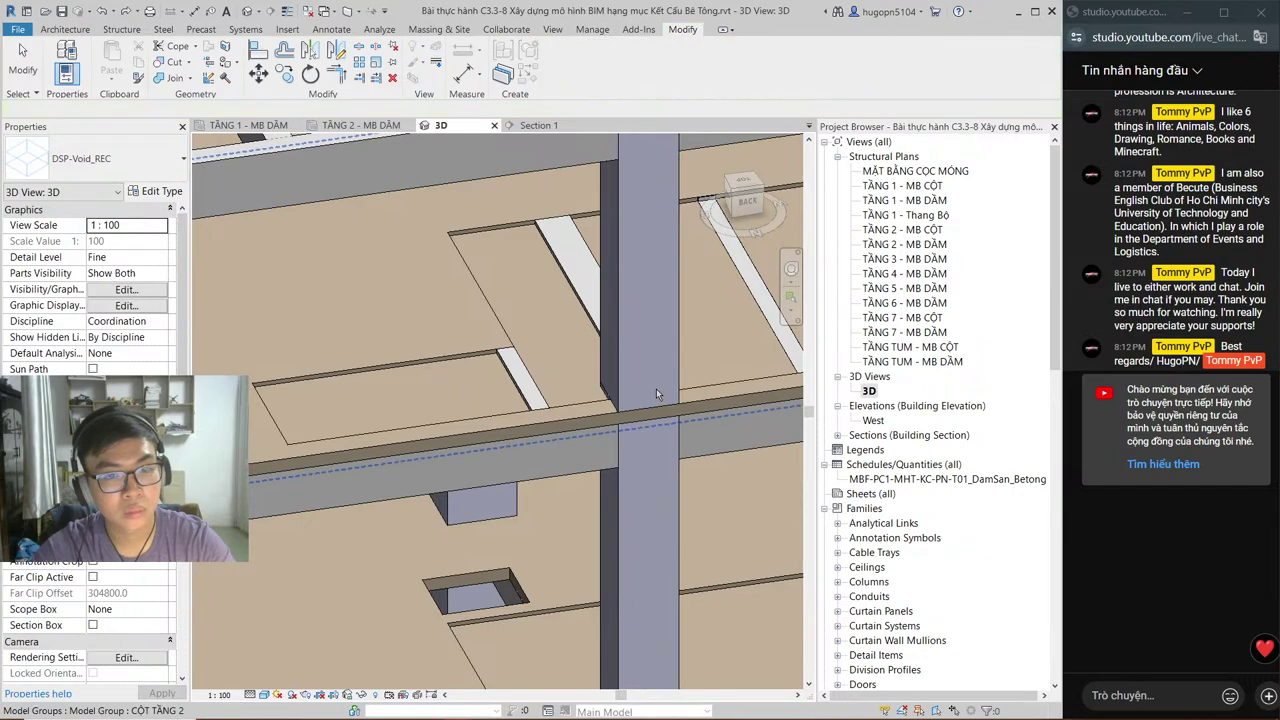
{"action": "key", "text": "ctrl+z"}
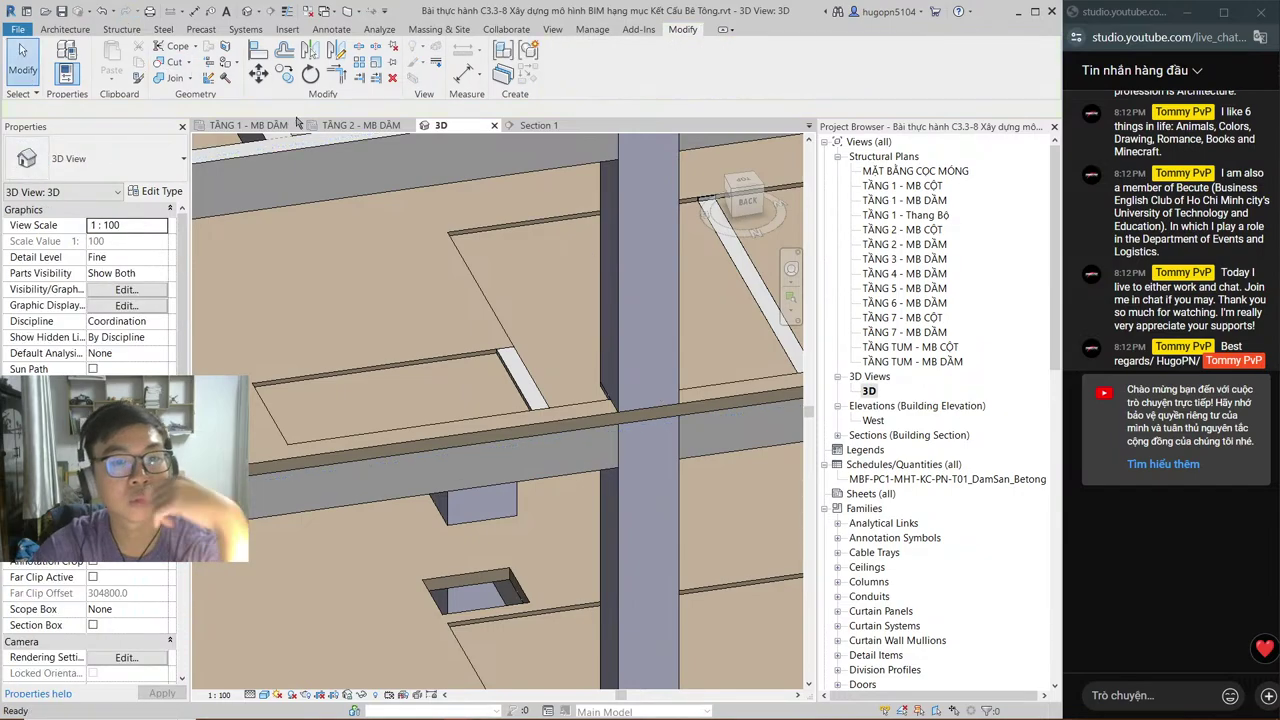
{"action": "left_click", "coordinate": [535, 125]}
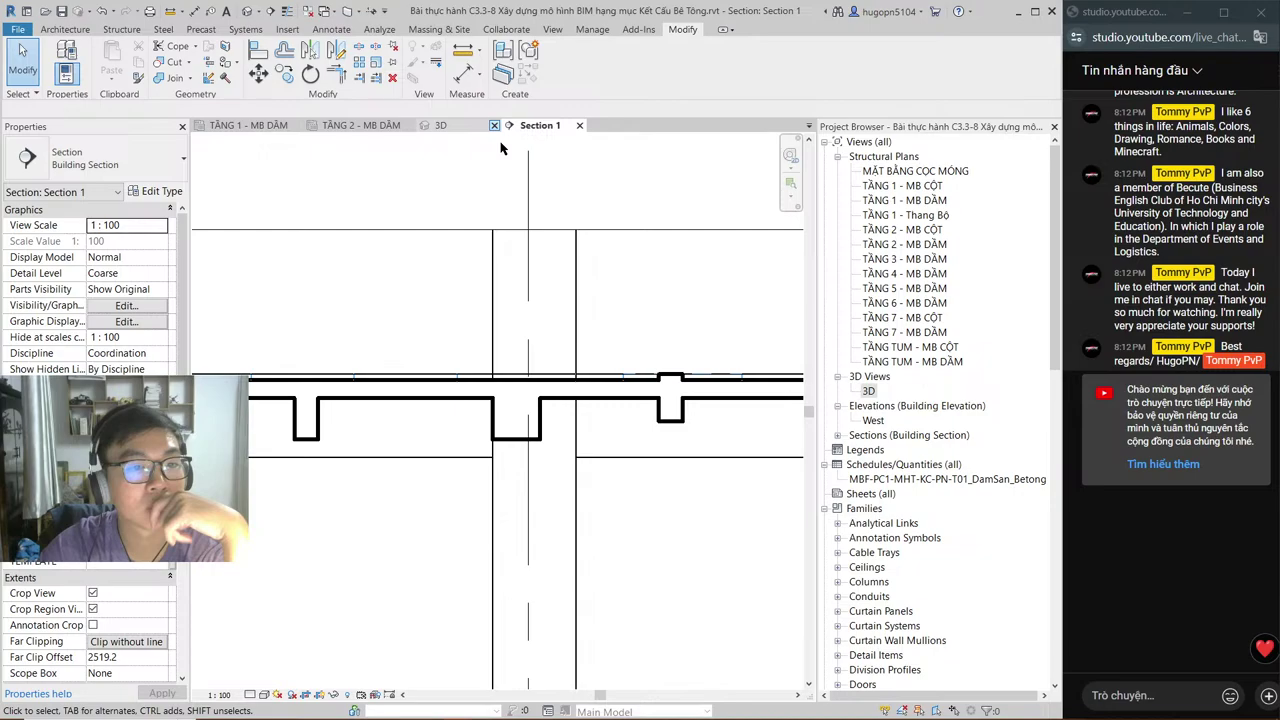
{"action": "left_click", "coordinate": [563, 378]}
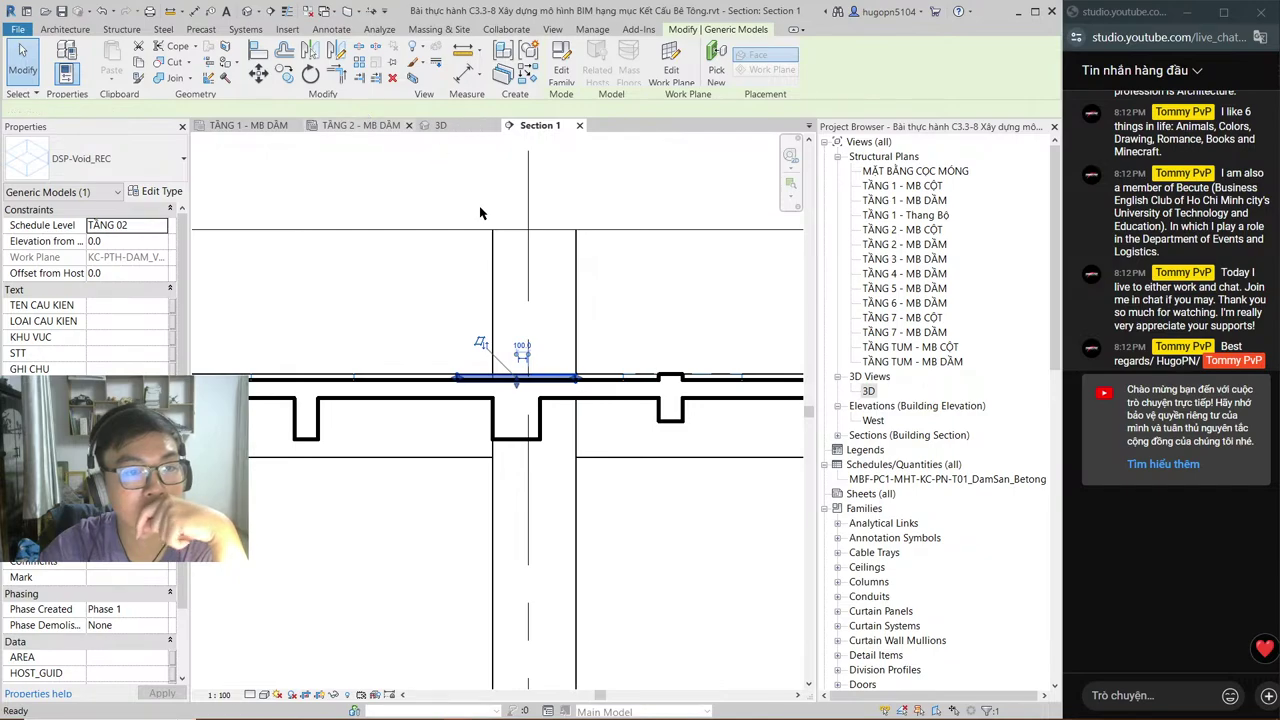
{"action": "key", "text": "ctrl+Tab"}
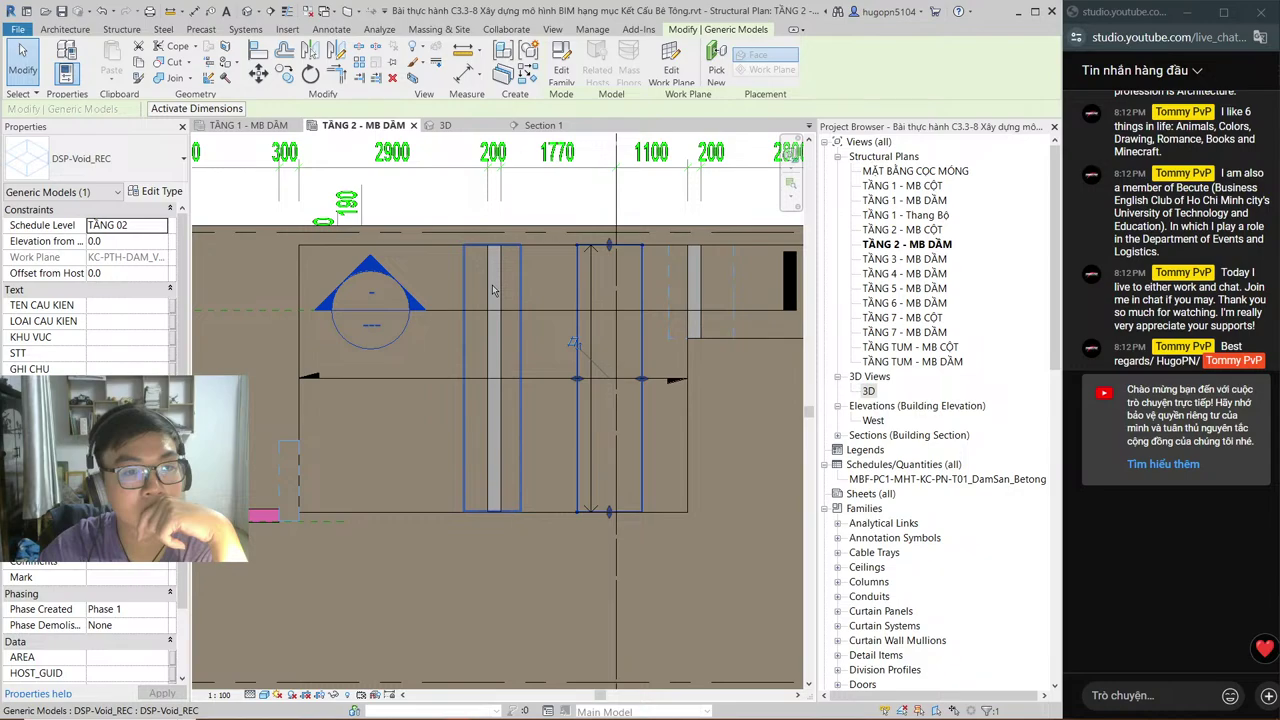
{"action": "left_click", "coordinate": [492, 288]}
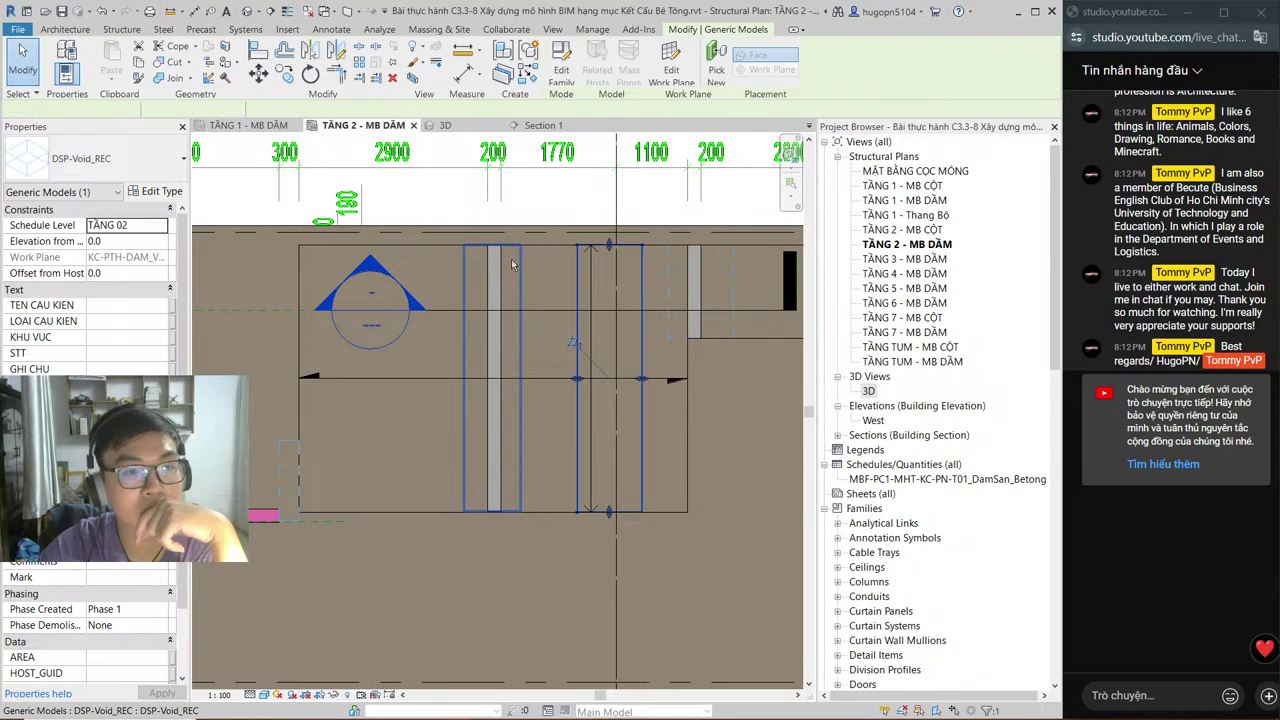
{"action": "left_click", "coordinate": [541, 126]}
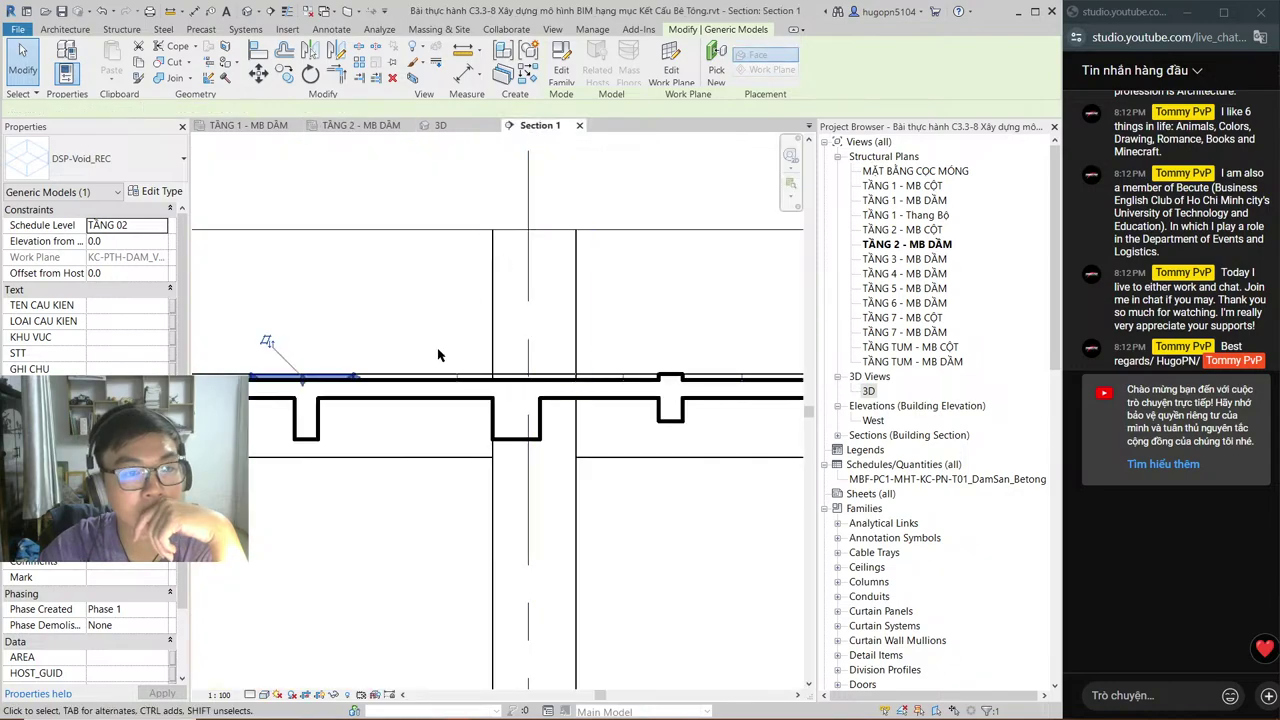
{"action": "middle_click_drag", "start_coordinate": [438, 355], "coordinate": [537, 355]}
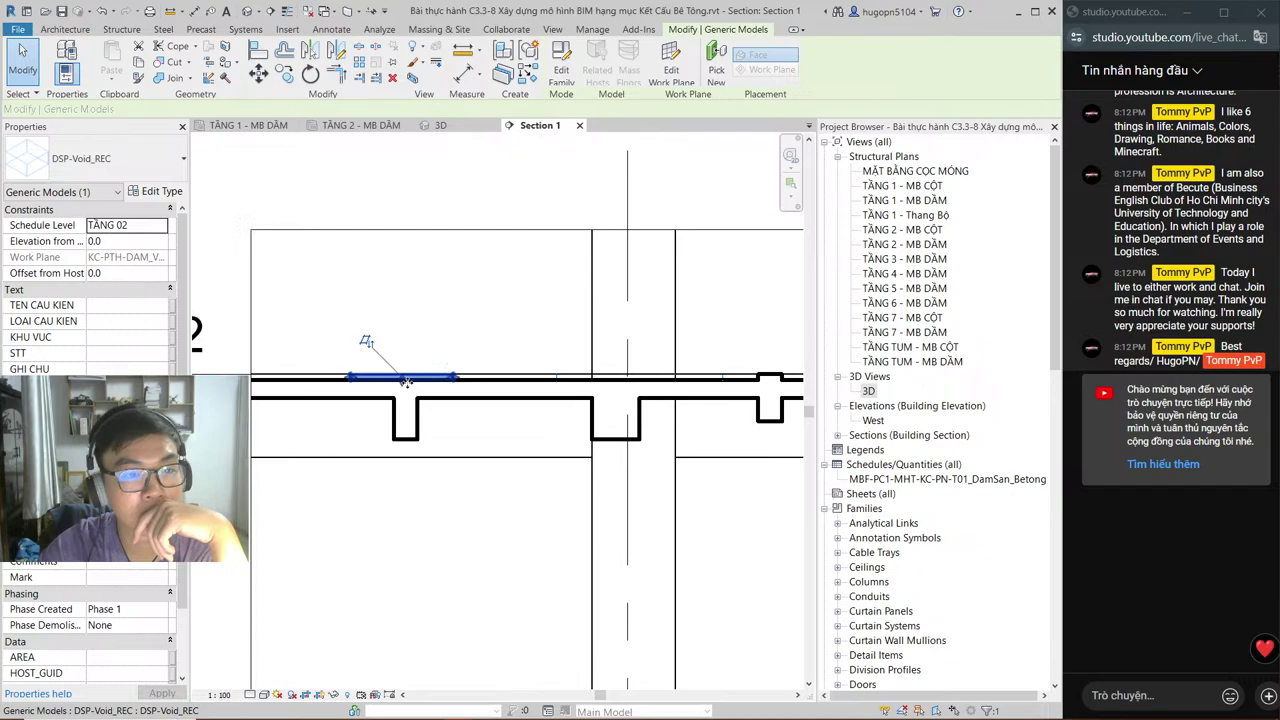
{"action": "left_click", "coordinate": [498, 322]}
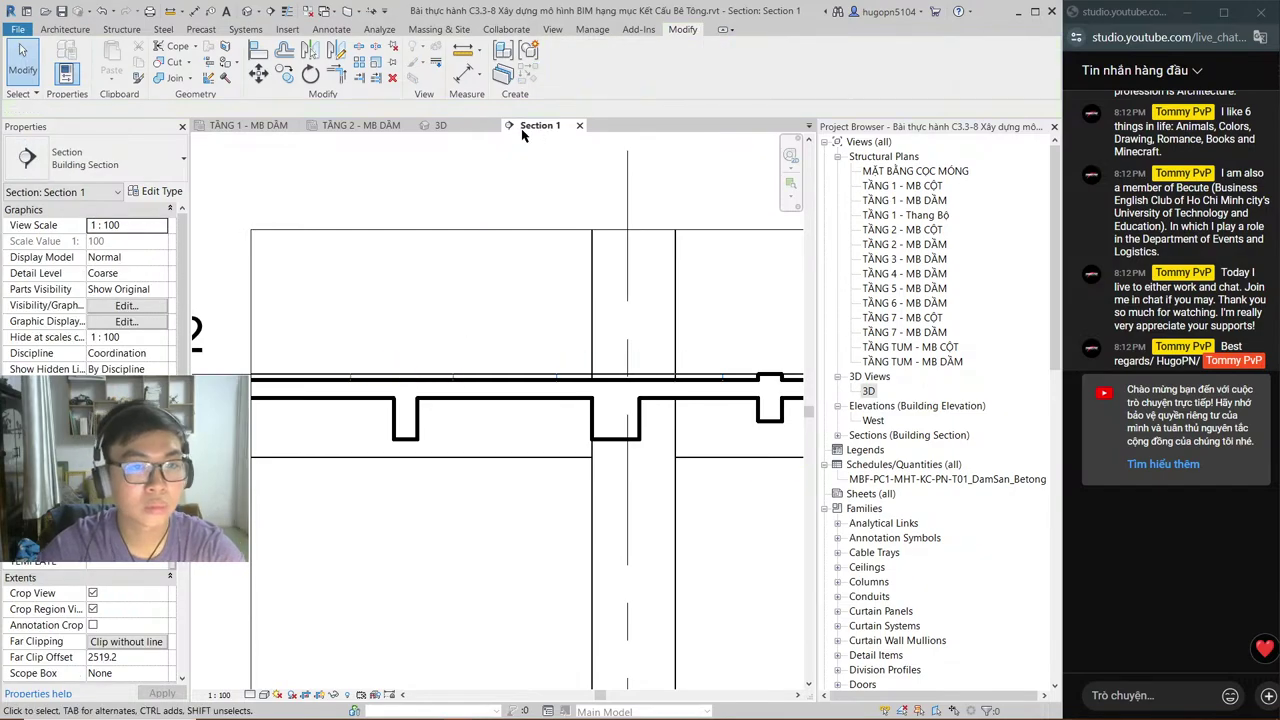
{"action": "left_click", "coordinate": [362, 125]}
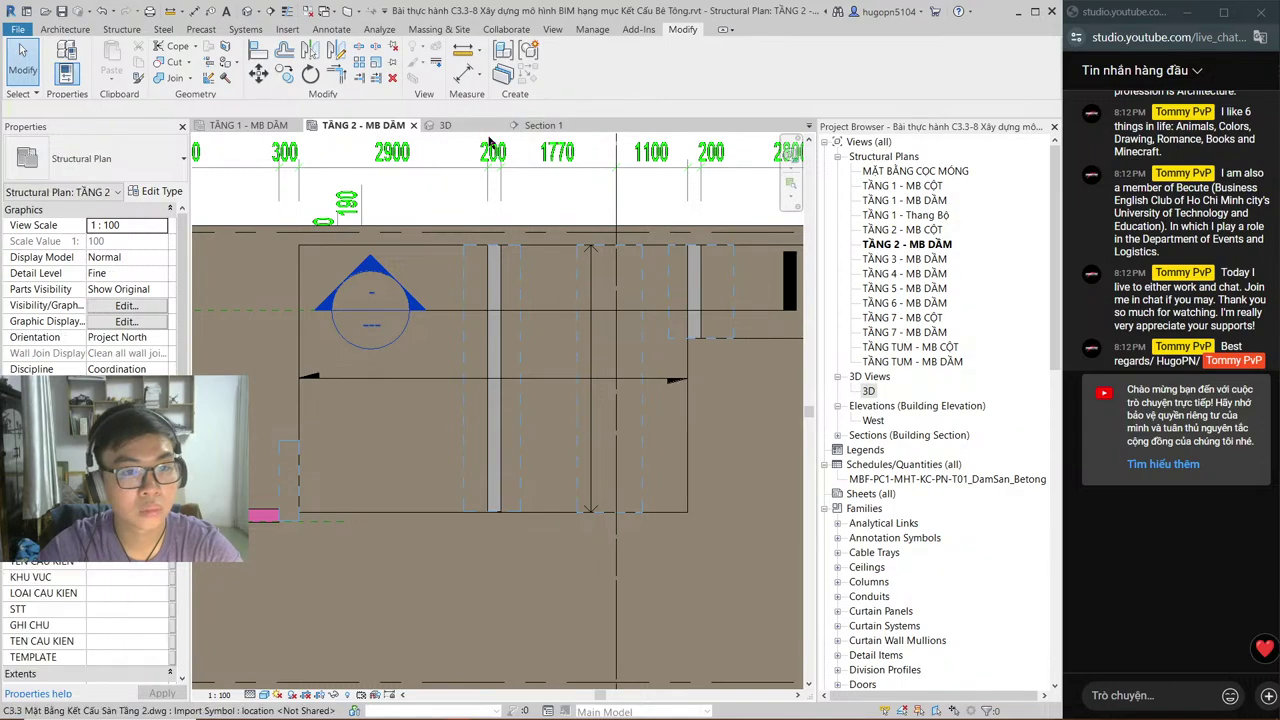
{"action": "left_click", "coordinate": [530, 125]}
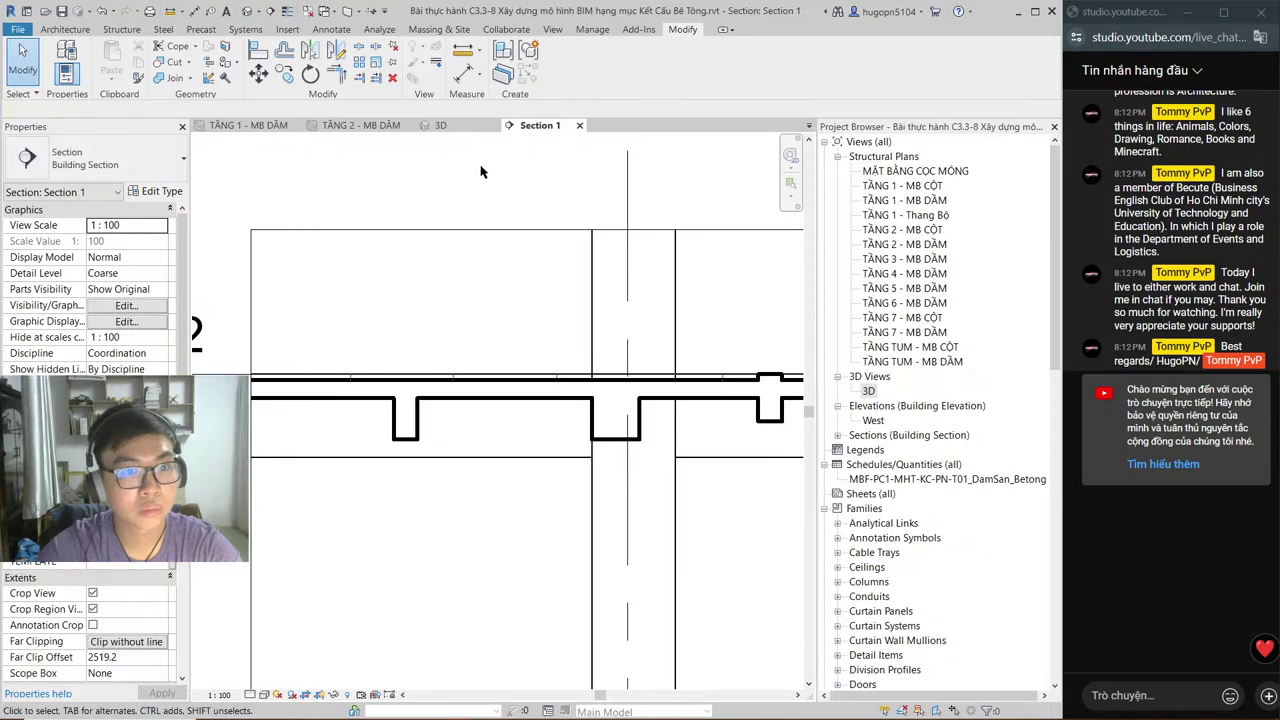
{"action": "left_click", "coordinate": [420, 418]}
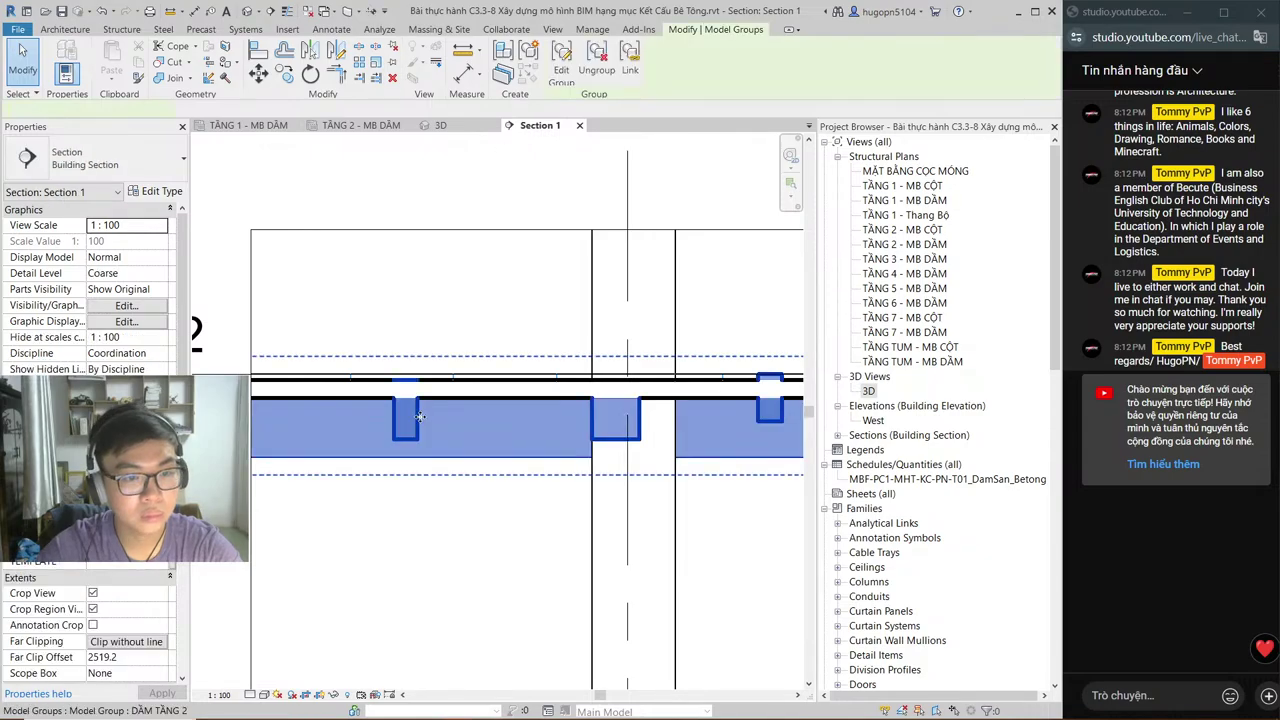
{"action": "key", "text": "Escape"}
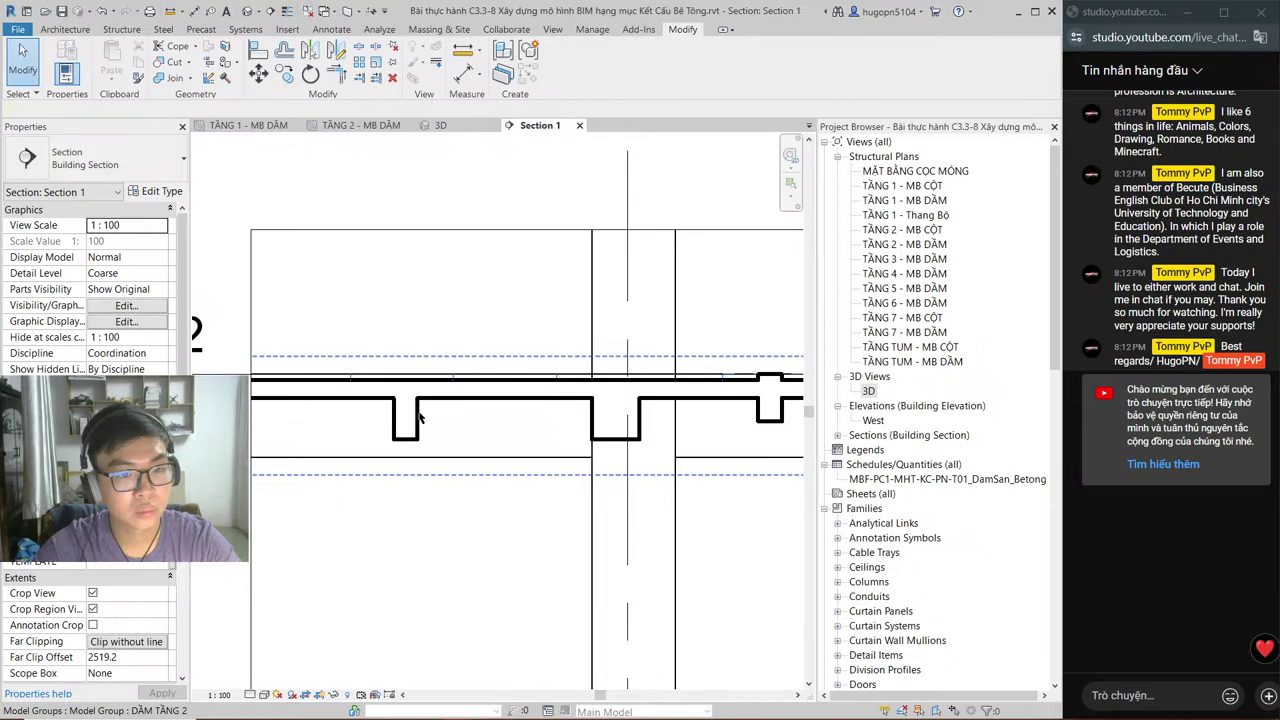
{"action": "left_click", "coordinate": [418, 418]}
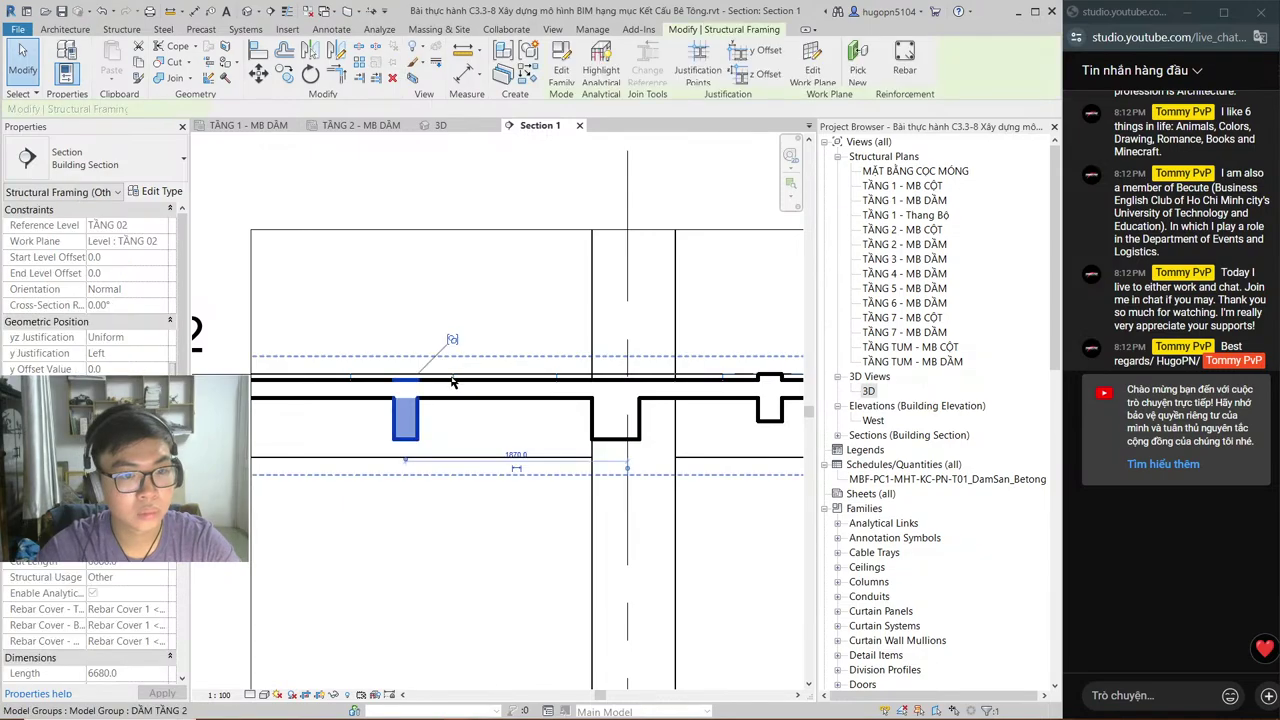
{"action": "key", "text": "Escape"}
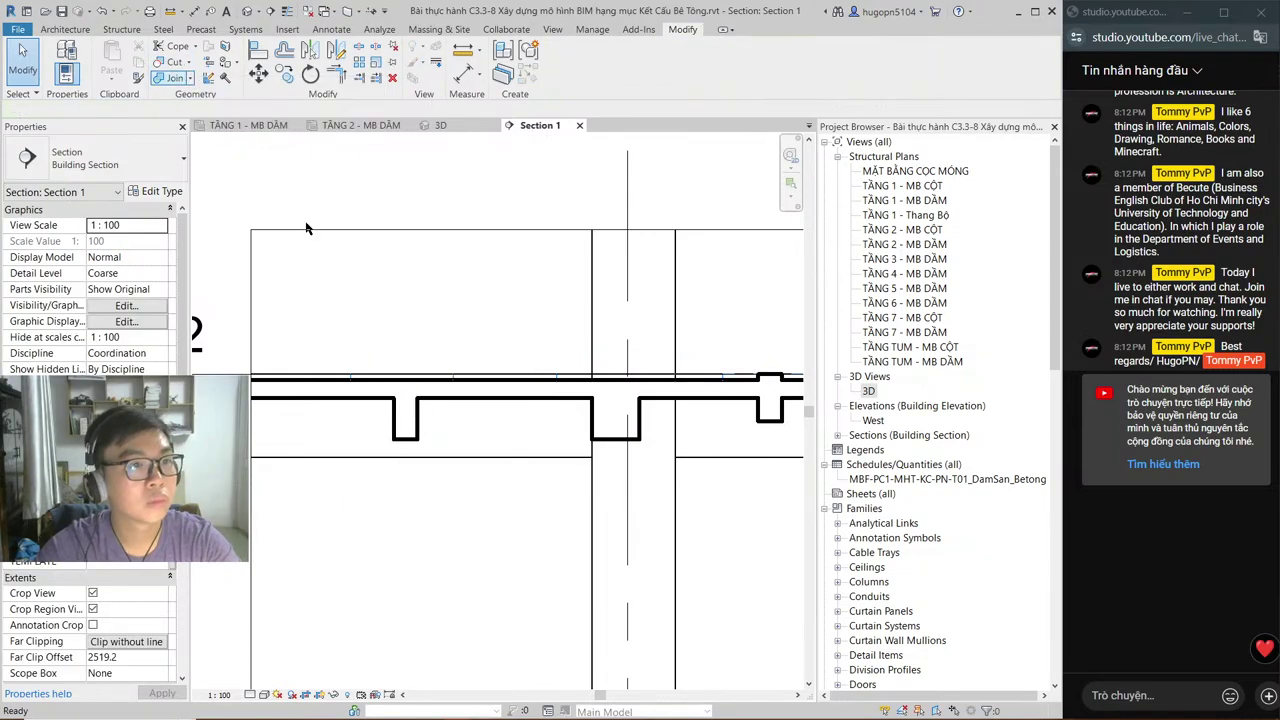
Step: Cut the small beam with the slab using CG so they join in a T
{"action": "key", "text": "c"}
{"action": "key", "text": "g"}
{"action": "left_click", "coordinate": [405, 418]}
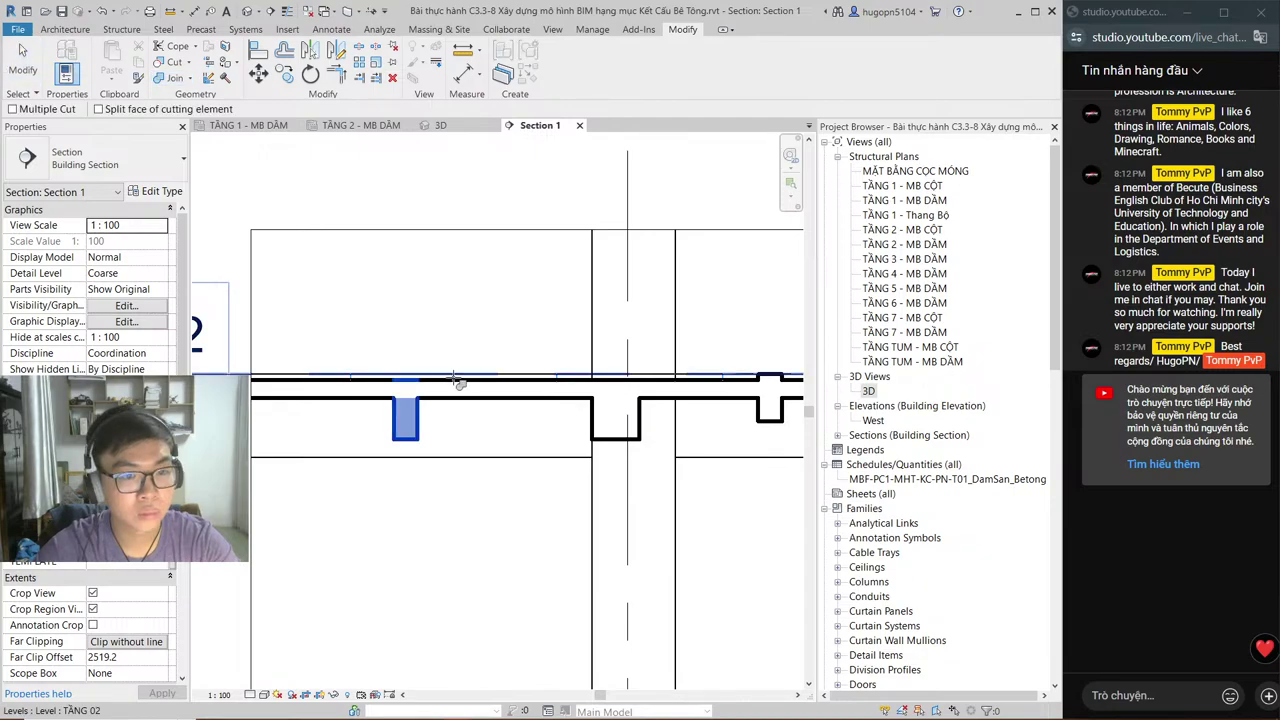
{"action": "scroll", "coordinate": [455, 380], "scroll_direction": "up", "scroll_amount": 3}
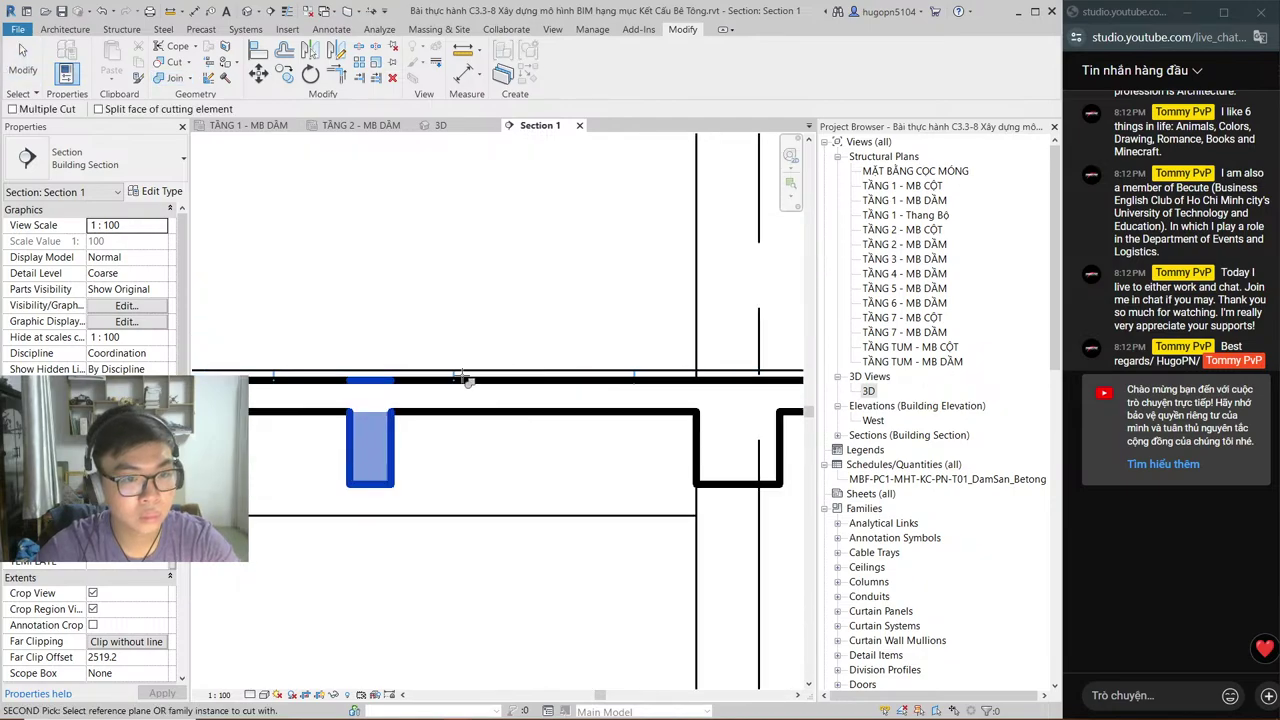
{"action": "scroll", "coordinate": [300, 381], "scroll_direction": "up", "scroll_amount": 2}
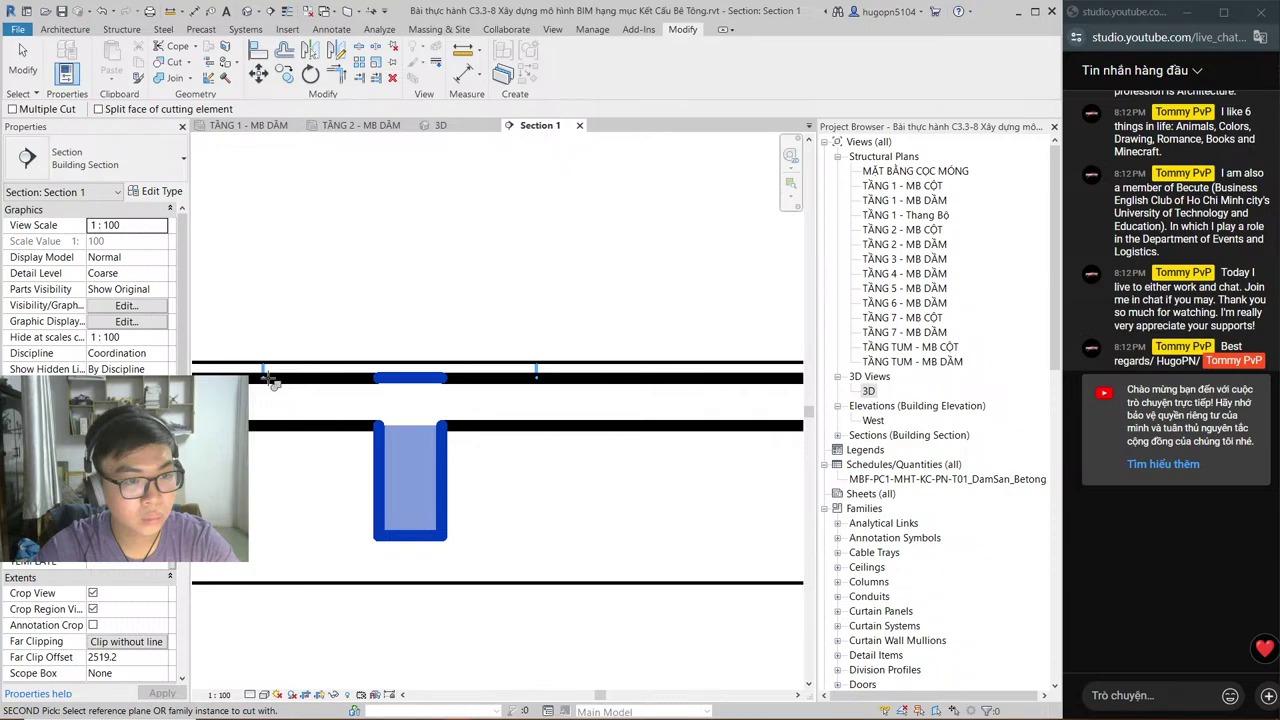
{"action": "left_click", "coordinate": [272, 380]}
{"action": "scroll", "coordinate": [272, 380], "scroll_direction": "up", "scroll_amount": 1}
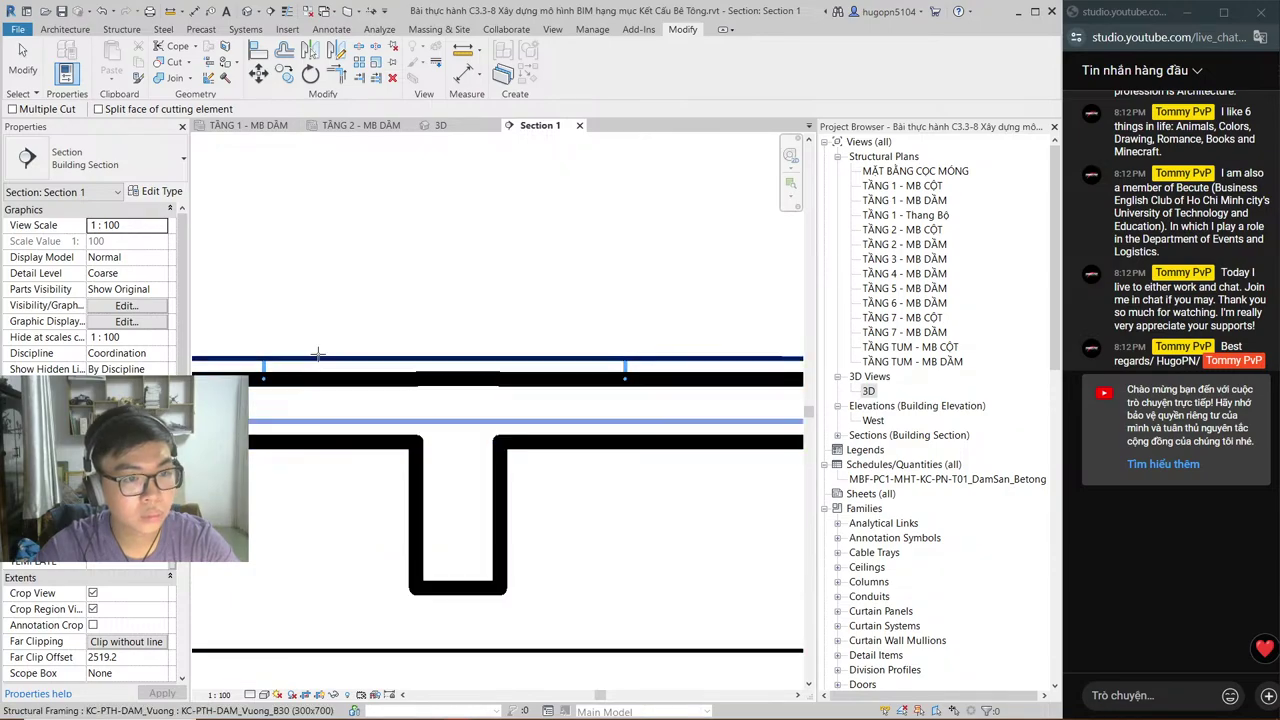
{"action": "key", "text": "Escape"}
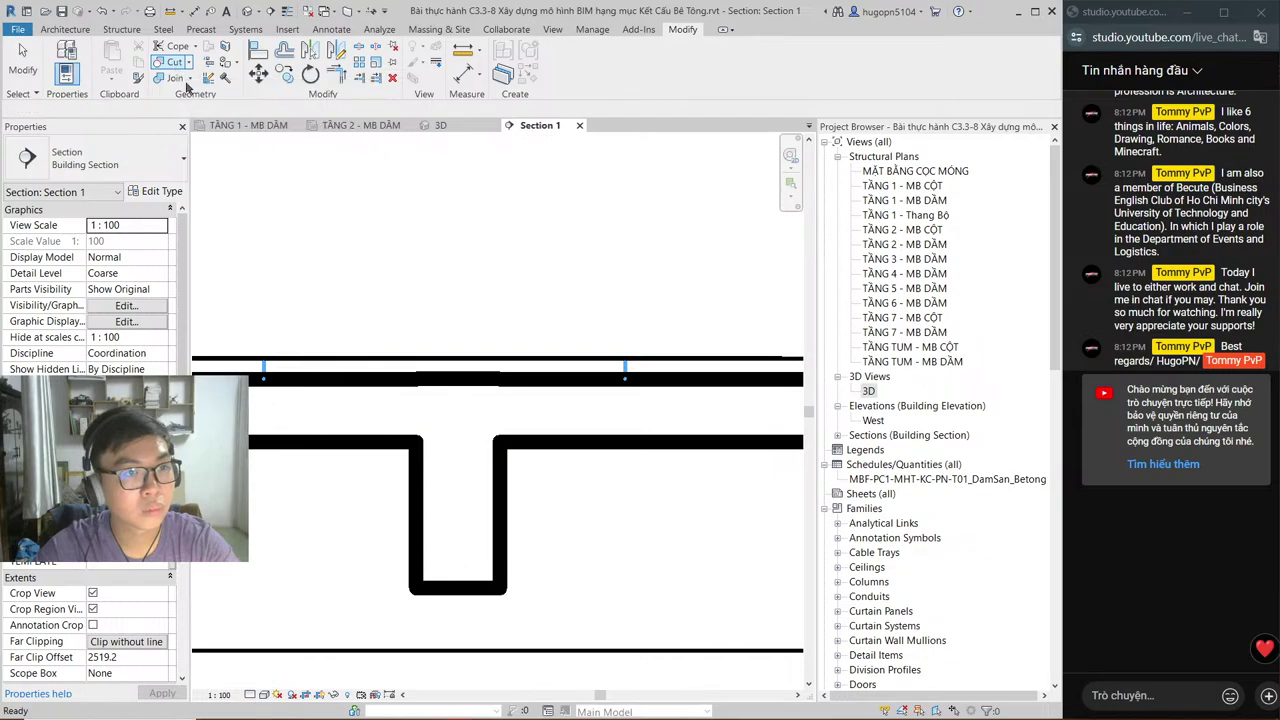
Step: Cut the slab with the void at the column, which raises a circular-reference error
{"action": "left_click", "coordinate": [172, 62]}
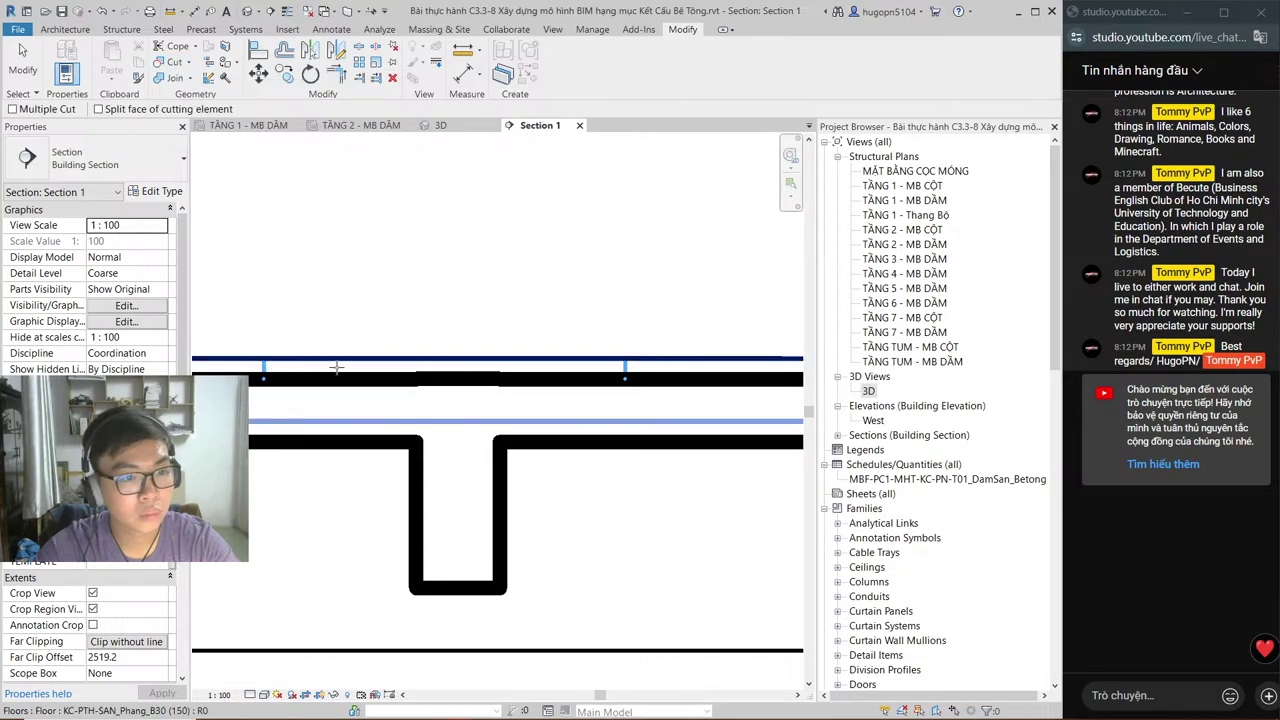
{"action": "scroll", "coordinate": [608, 323], "scroll_direction": "down", "scroll_amount": 3}
{"action": "key", "text": "Escape"}
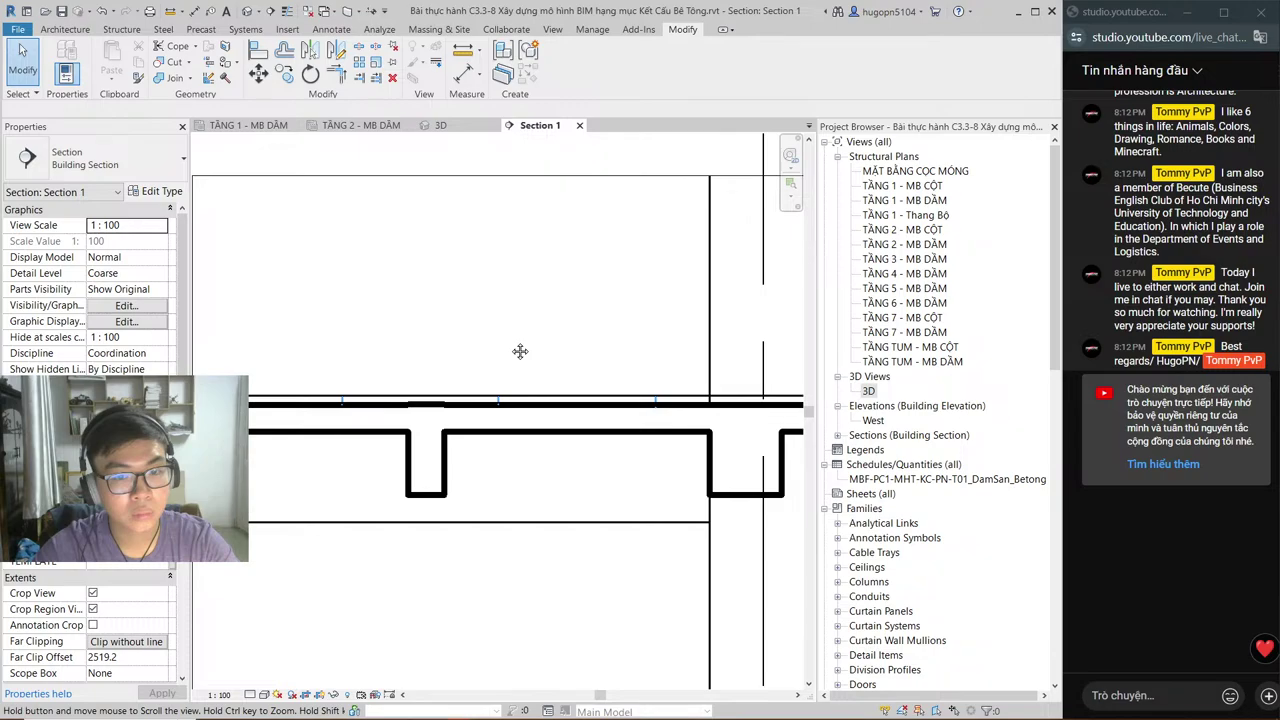
{"action": "middle_click_drag", "start_coordinate": [520, 351], "coordinate": [509, 328]}
{"action": "scroll", "coordinate": [509, 328], "scroll_direction": "down", "scroll_amount": 2}
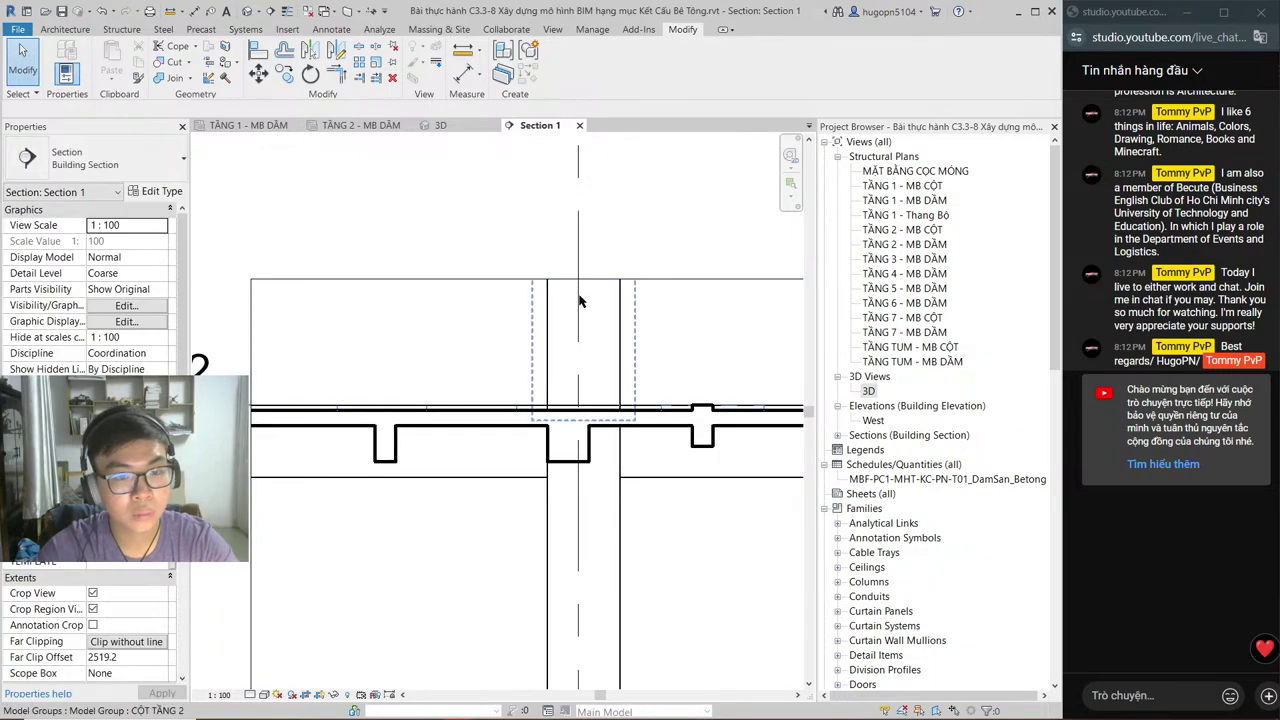
{"action": "scroll", "coordinate": [577, 425], "scroll_direction": "up", "scroll_amount": 2}
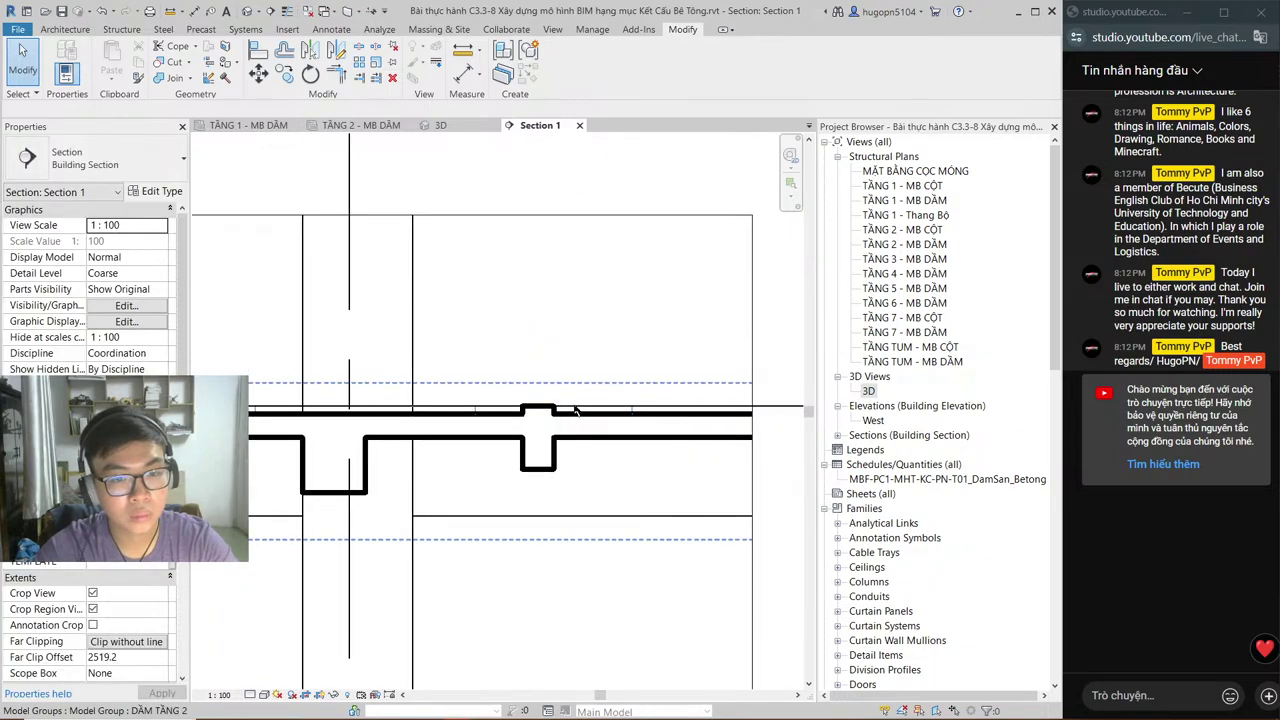
{"action": "scroll", "coordinate": [576, 410], "scroll_direction": "up", "scroll_amount": 1}
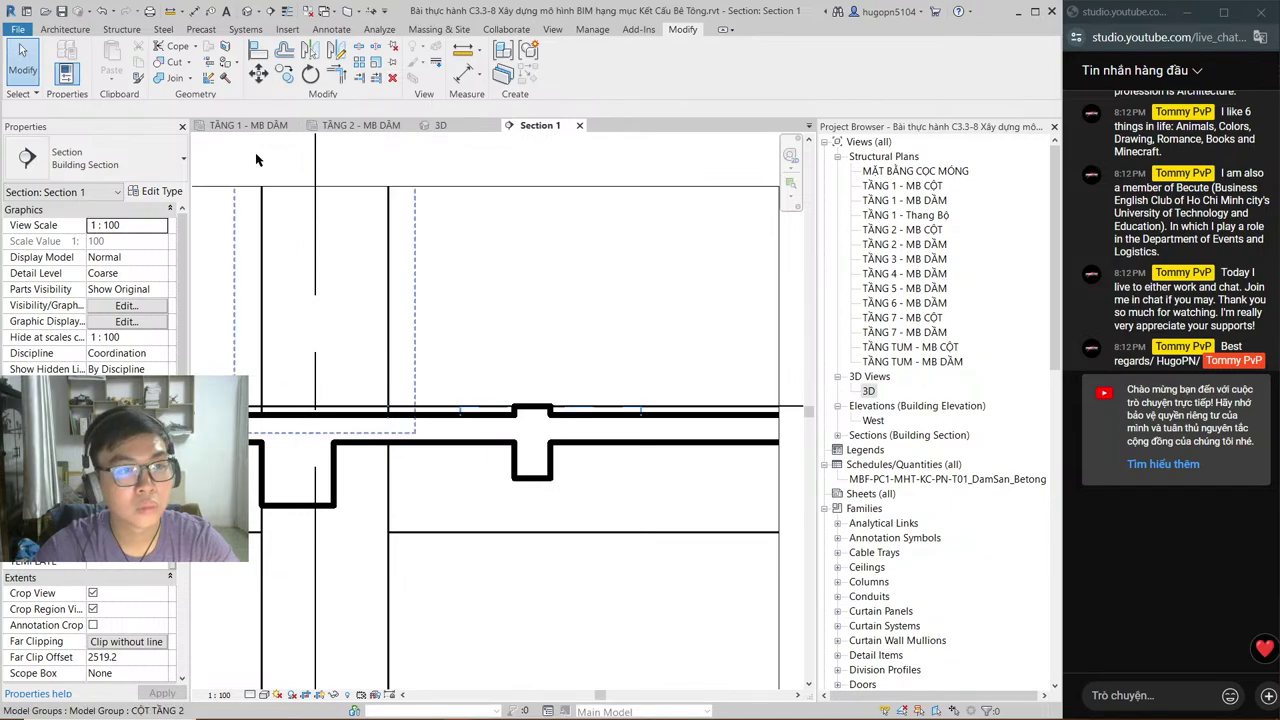
{"action": "left_click", "coordinate": [168, 62]}
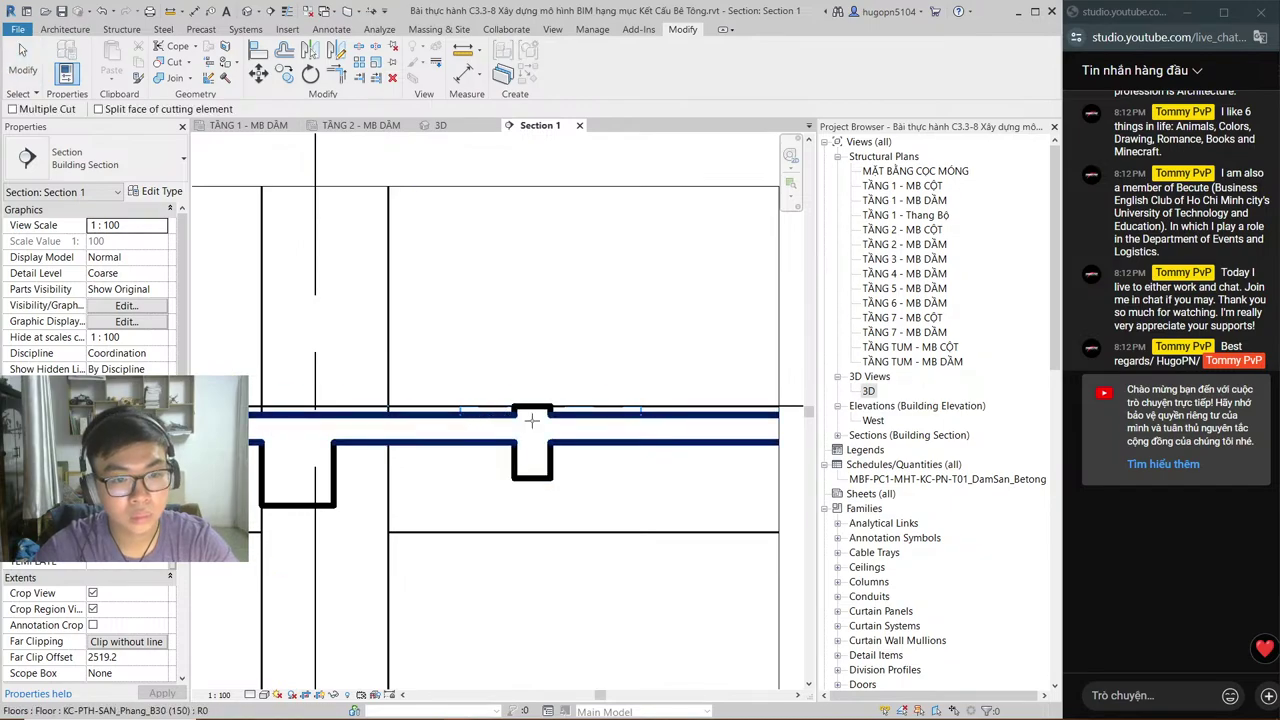
{"action": "left_click", "coordinate": [531, 420]}
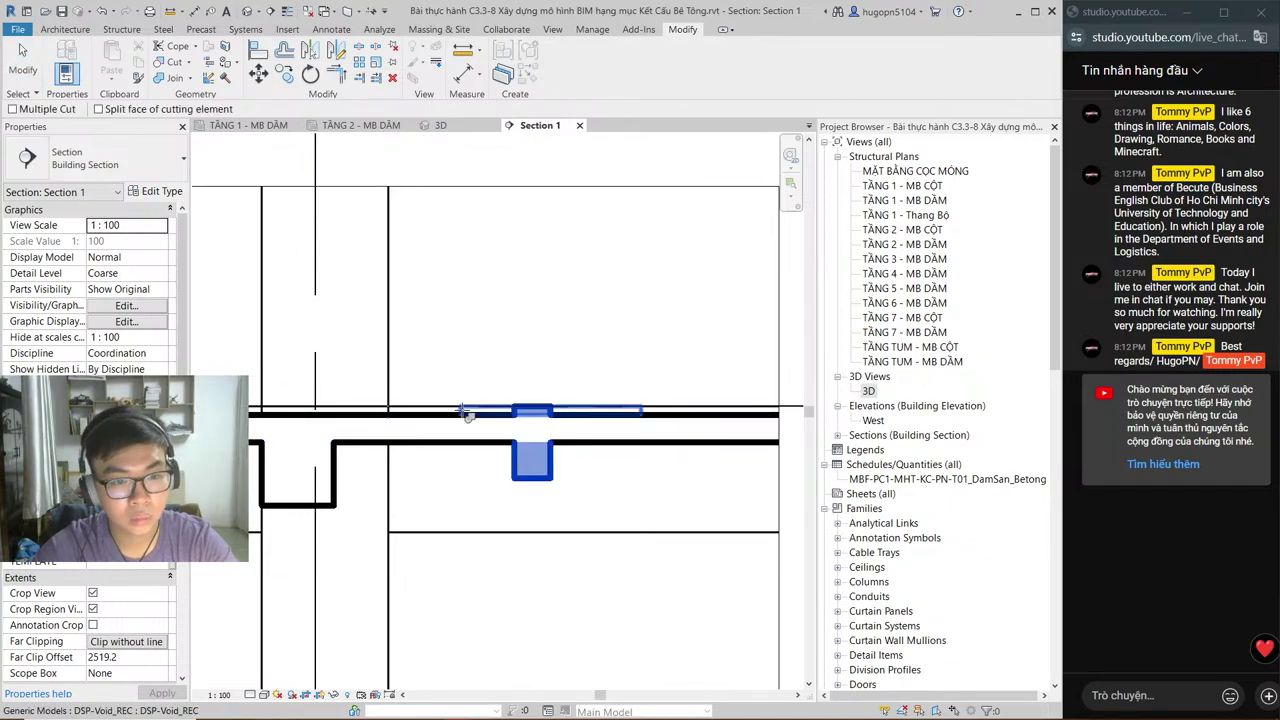
{"action": "left_click", "coordinate": [513, 381]}
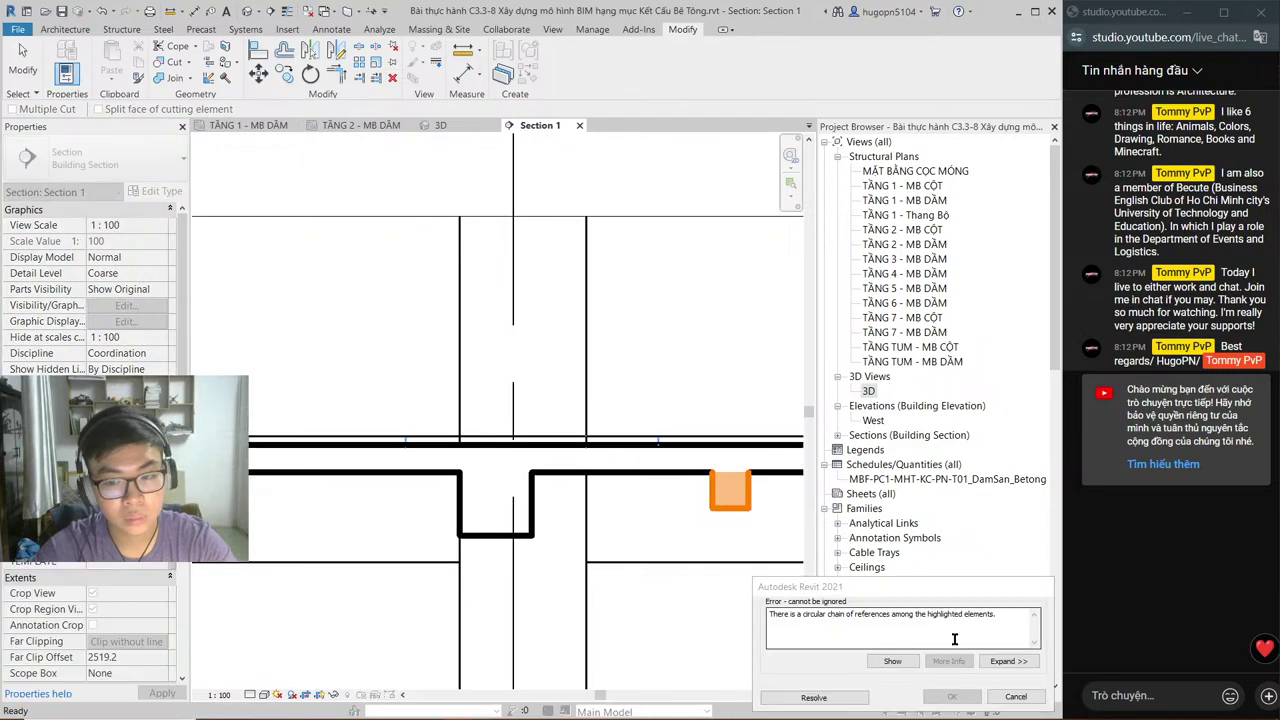
Step: Cancel the circular-reference error, retry the void cut and cancel again, then show the 3D model
{"action": "left_click", "coordinate": [1016, 696]}
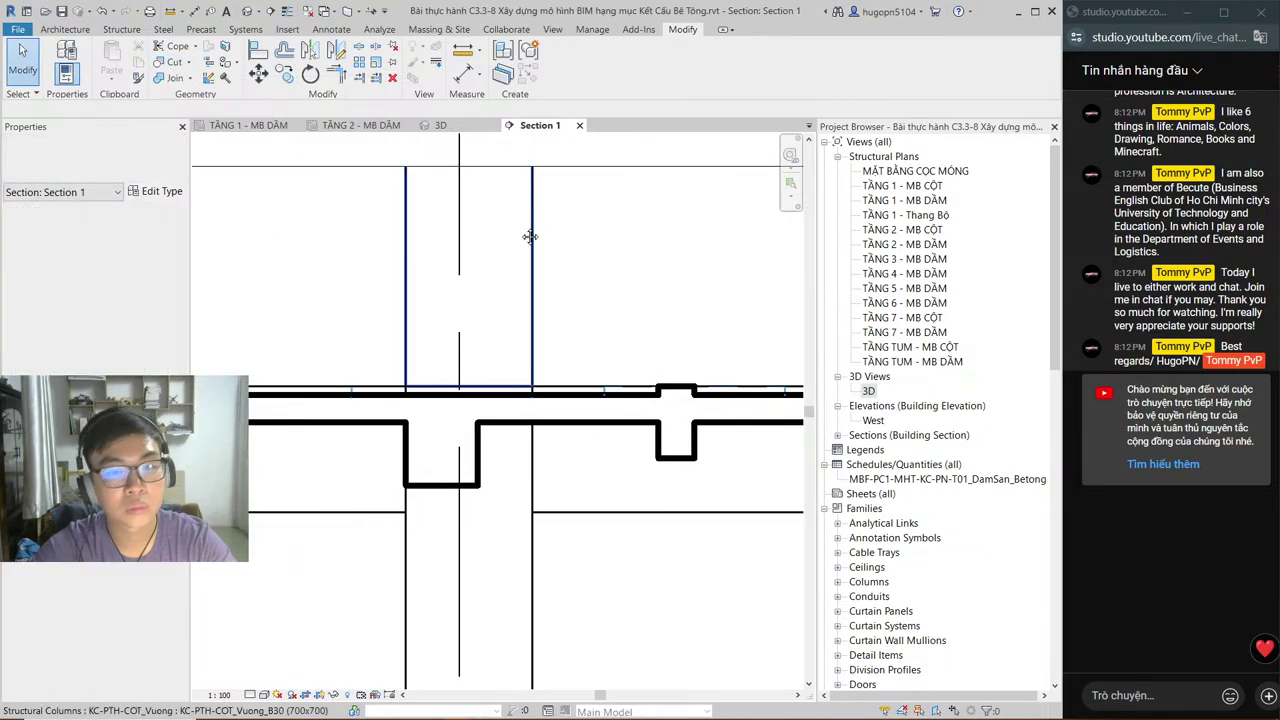
{"action": "key", "text": "c"}
{"action": "key", "text": "g"}
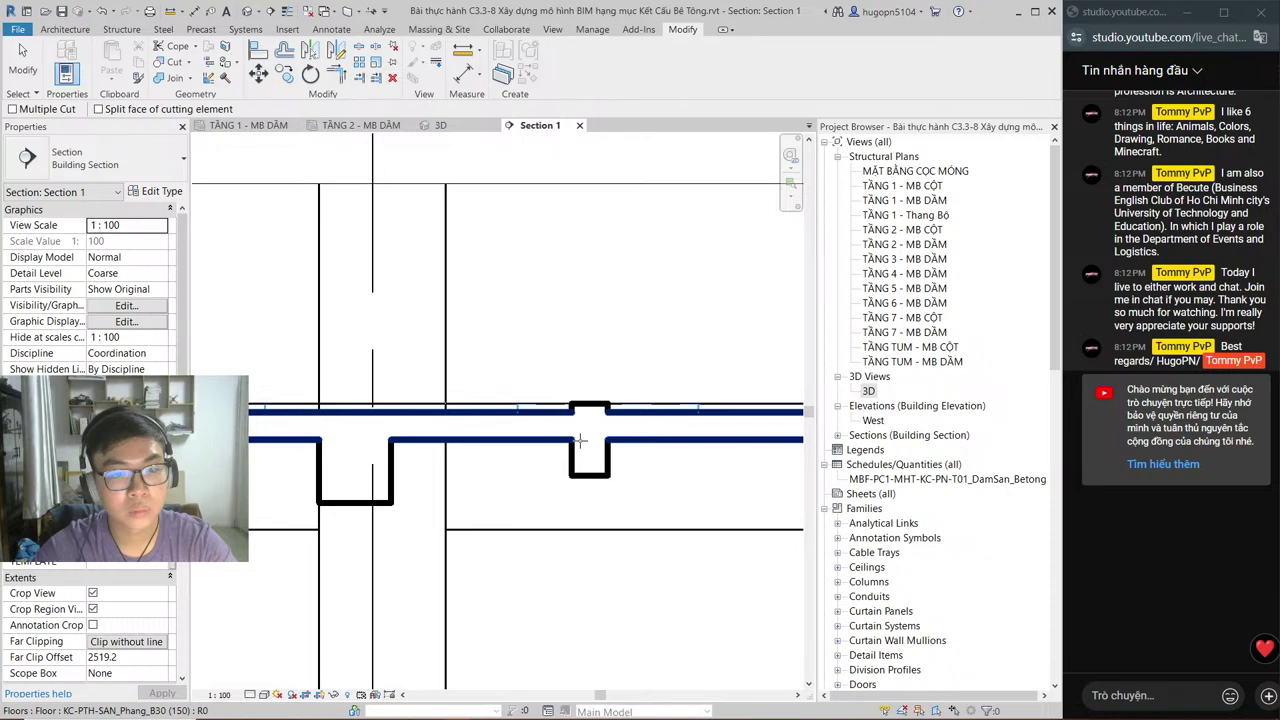
{"action": "left_click", "coordinate": [513, 408]}
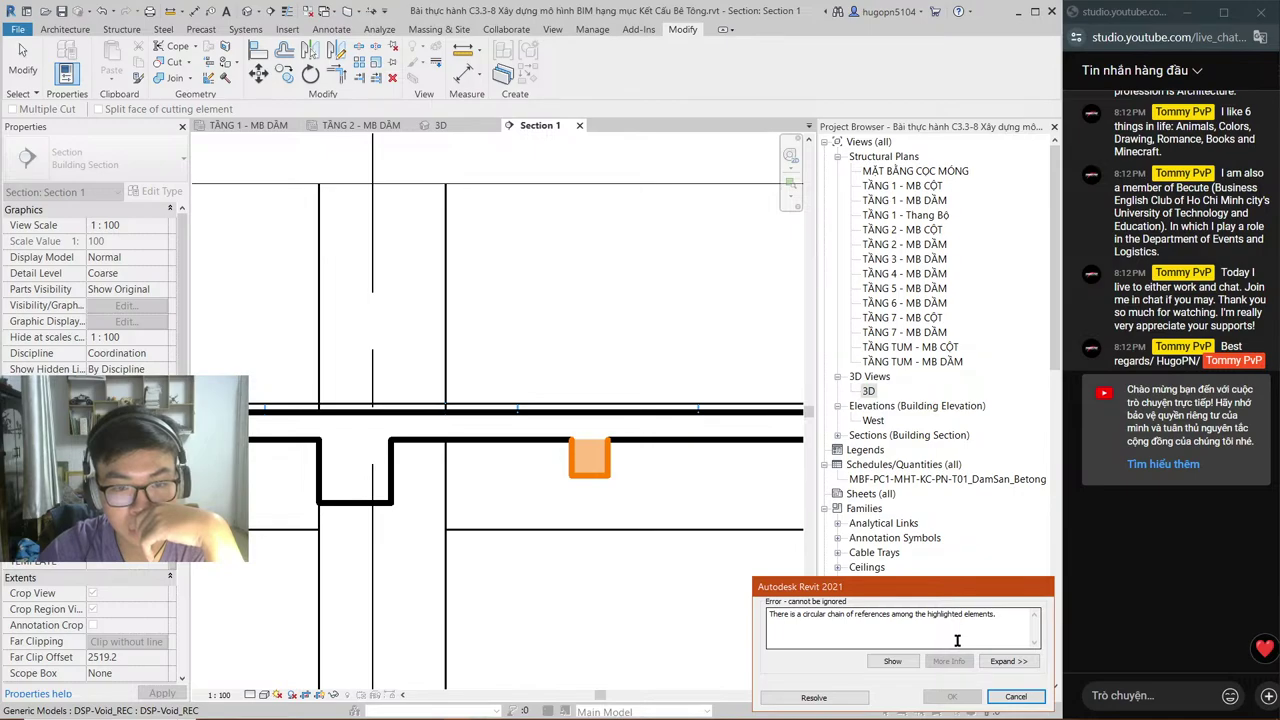
{"action": "left_click", "coordinate": [998, 697]}
{"action": "middle_click_drag", "start_coordinate": [420, 331], "coordinate": [509, 301]}
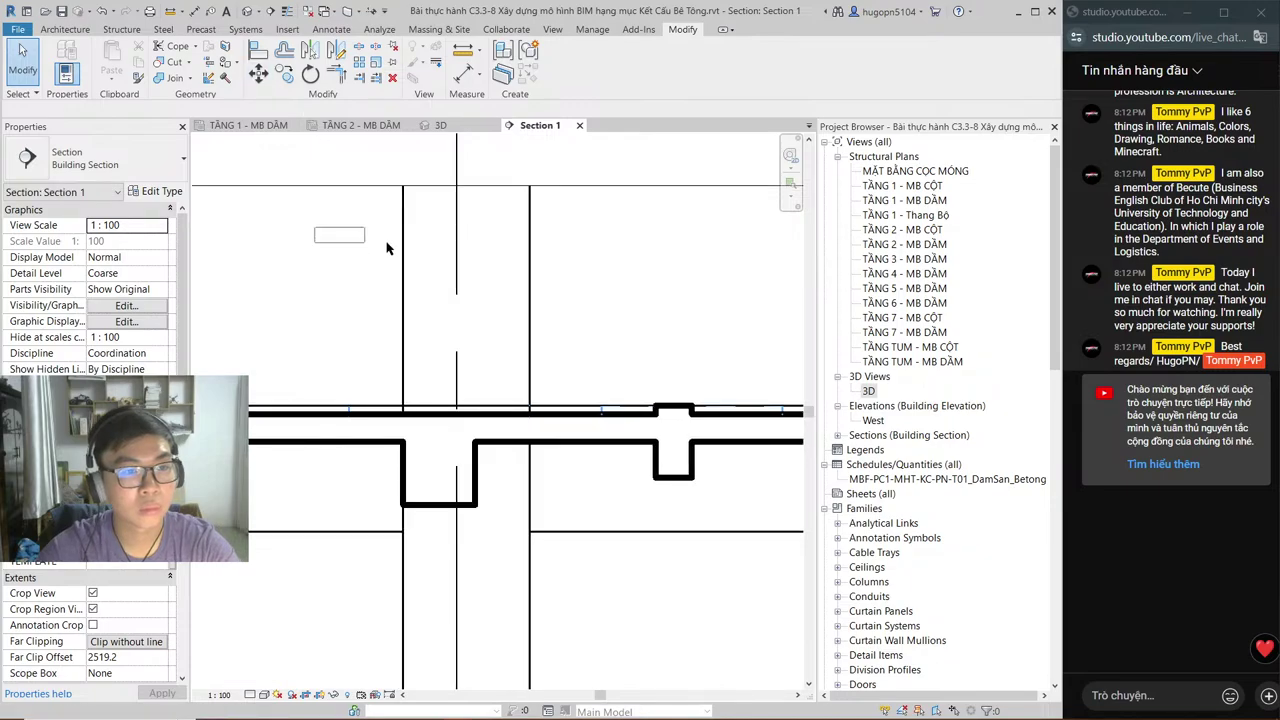
{"action": "left_click", "coordinate": [160, 12]}
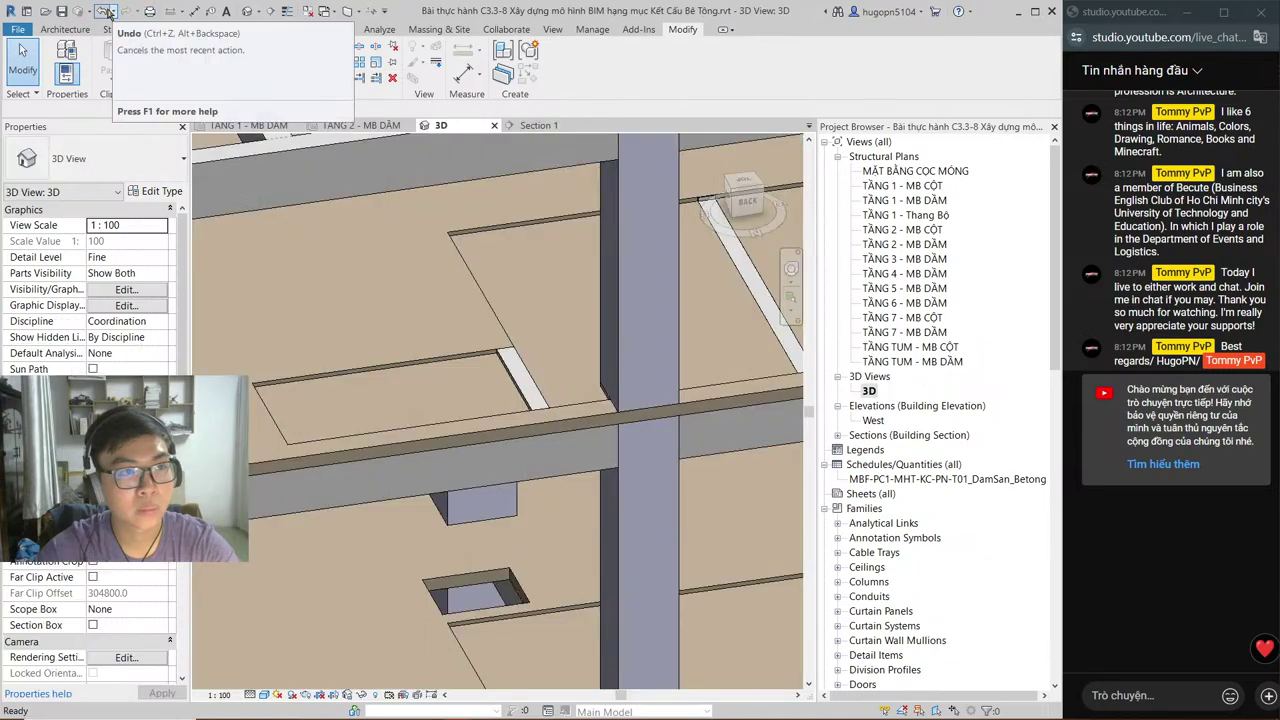
Step: Undo the last change, then move and stretch the DSP-Void_REC void in Section 1 to span 1300 across the slab
{"action": "left_click", "coordinate": [106, 12]}
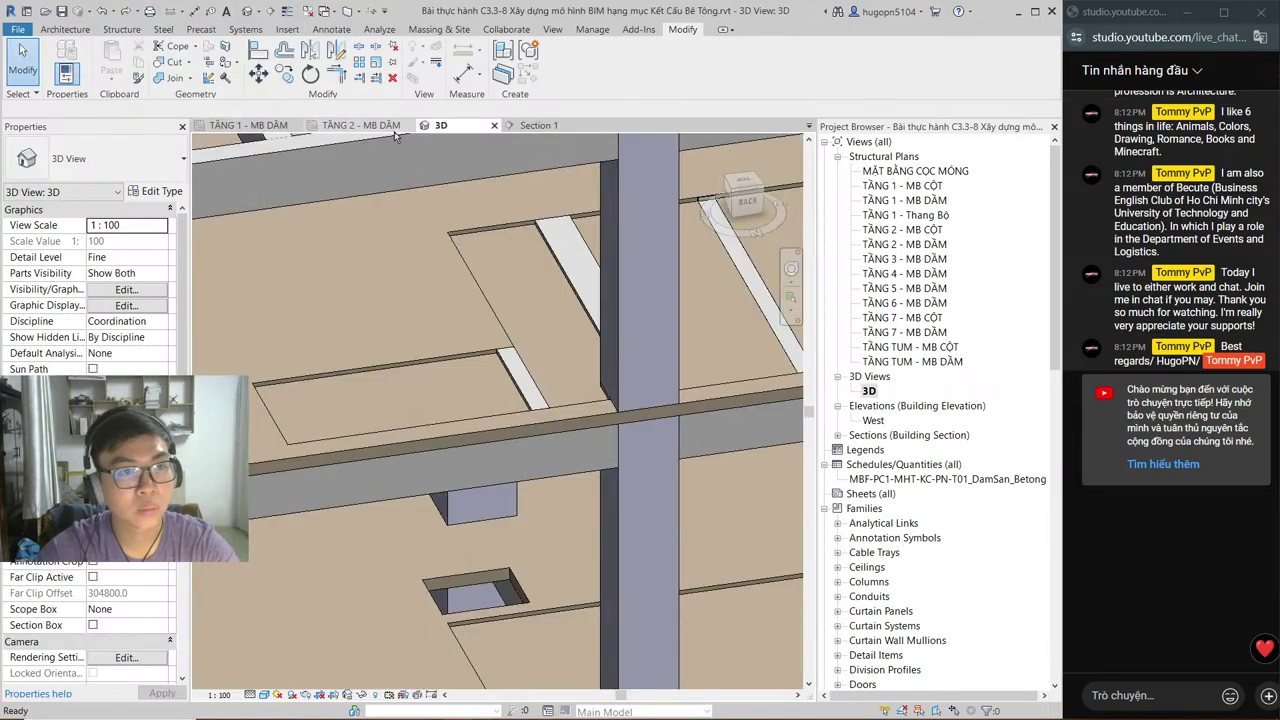
{"action": "key", "text": "ctrl+Tab"}
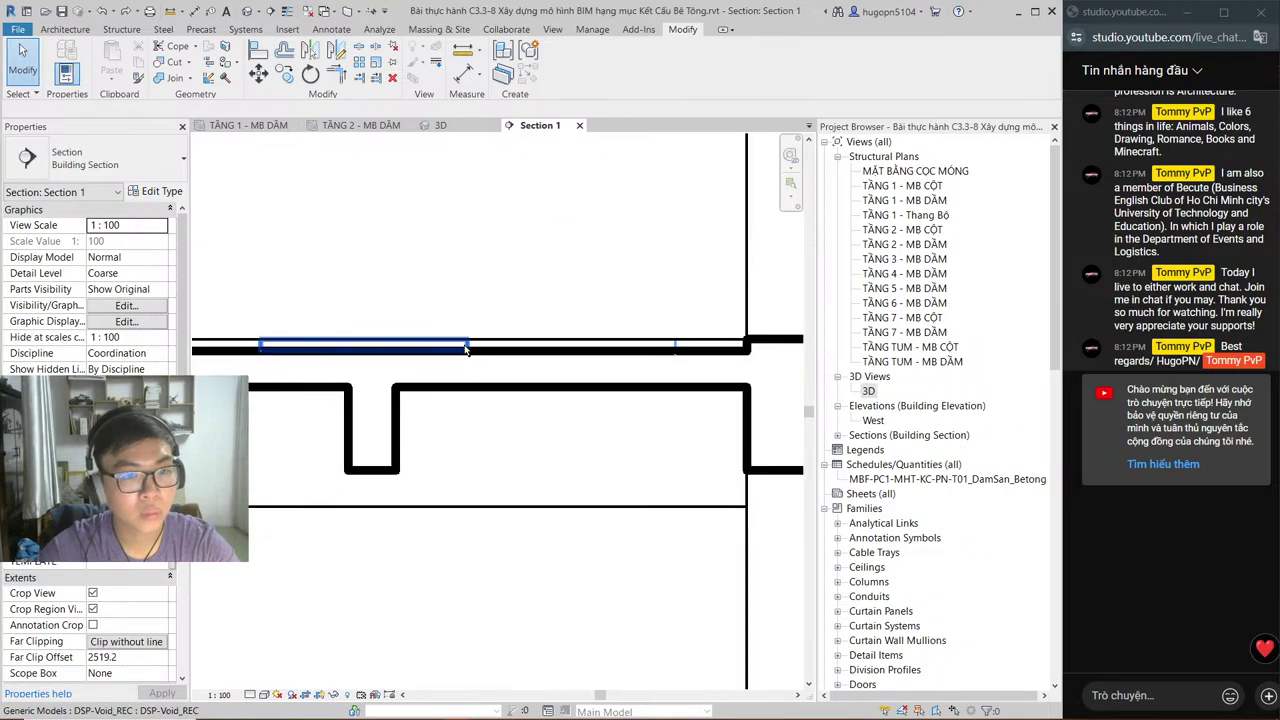
{"action": "left_click", "coordinate": [466, 350]}
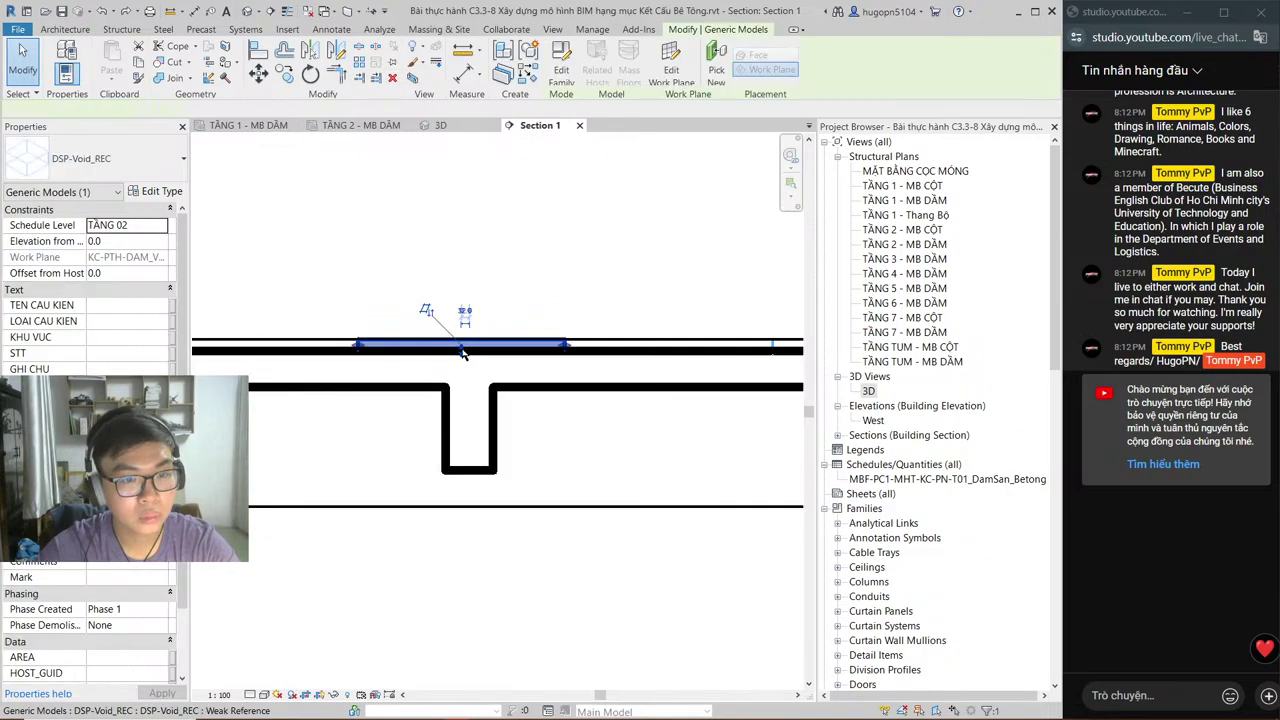
{"action": "middle_click_drag", "start_coordinate": [462, 352], "coordinate": [491, 426]}
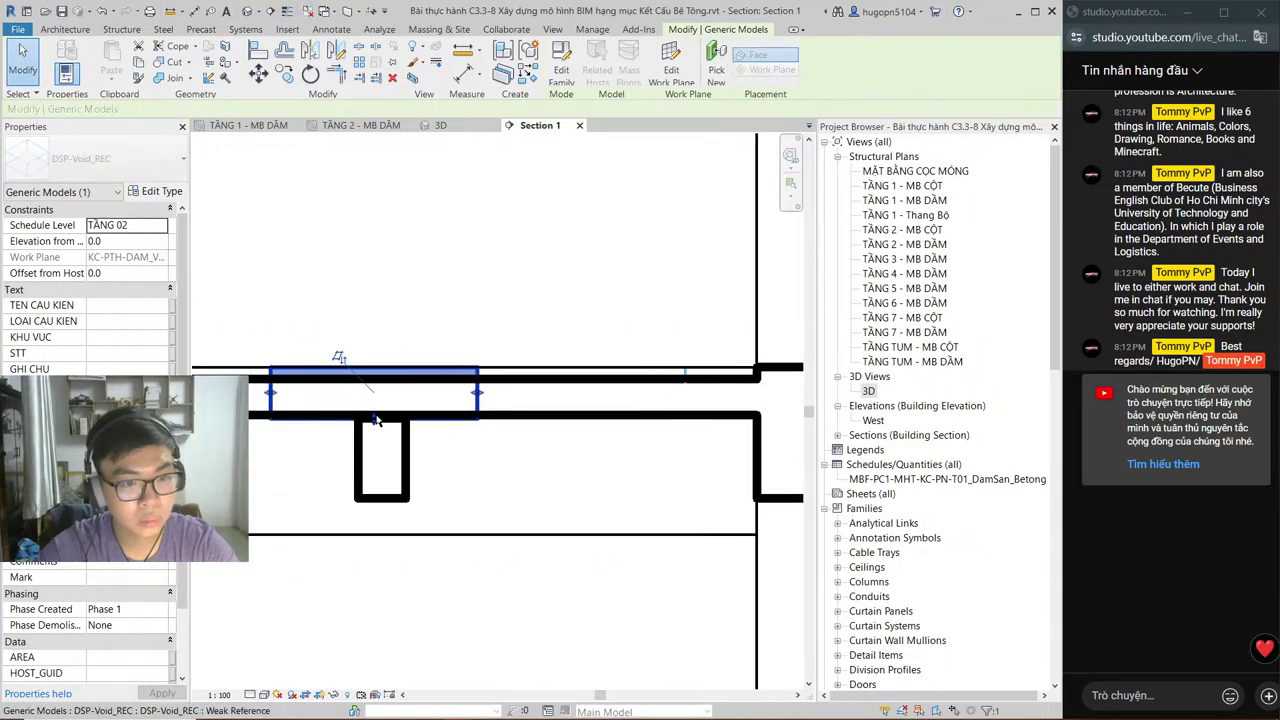
{"action": "left_click_drag", "start_coordinate": [376, 420], "coordinate": [490, 413]}
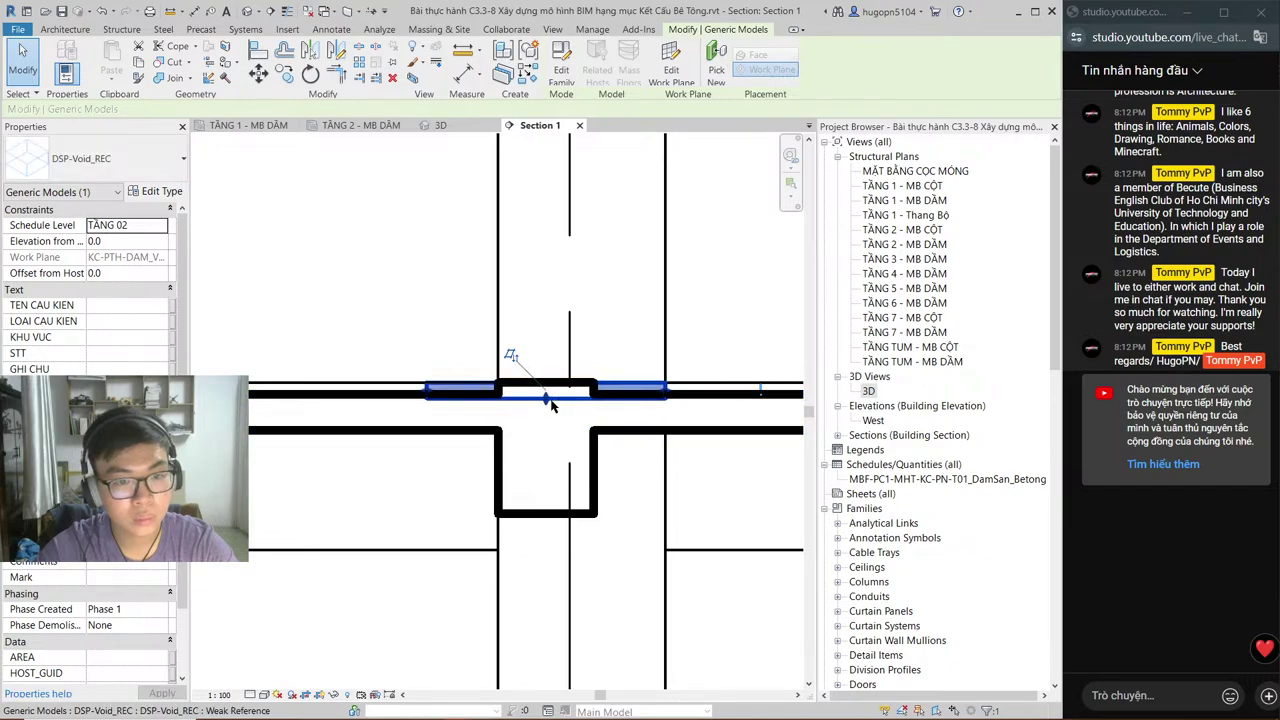
{"action": "left_click_drag", "start_coordinate": [551, 404], "coordinate": [565, 390]}
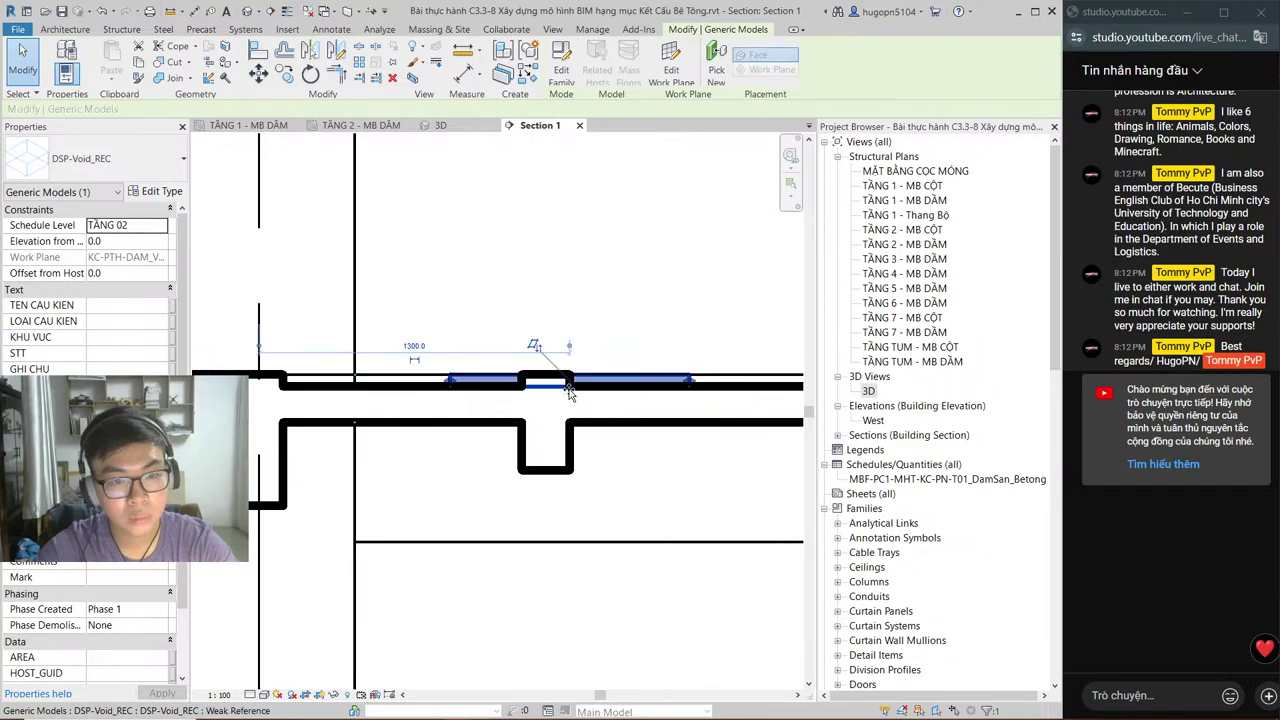
{"action": "key", "text": "ctrl+z"}
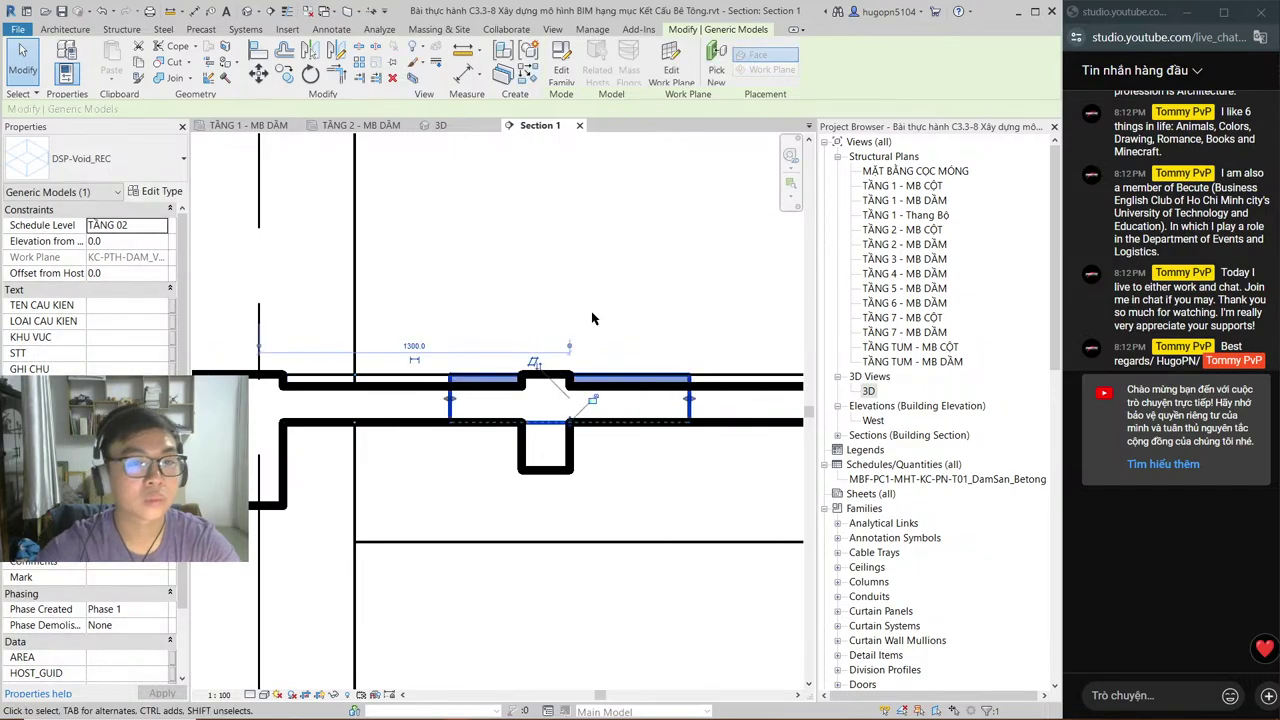
{"action": "left_click", "coordinate": [592, 318]}
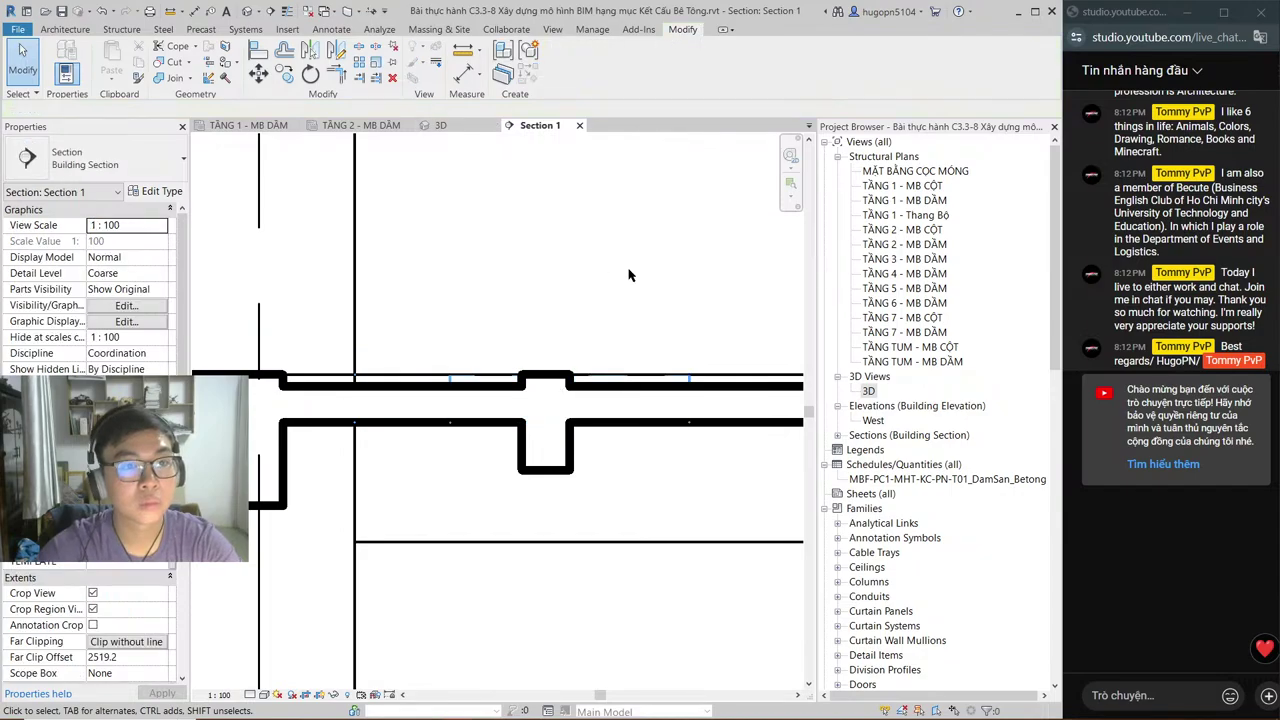
Step: Pan Section 1 to the beam-column junction and select the DSP-Void_REC void, checking the plan
{"action": "scroll", "coordinate": [488, 312], "scroll_direction": "down", "scroll_amount": 2}
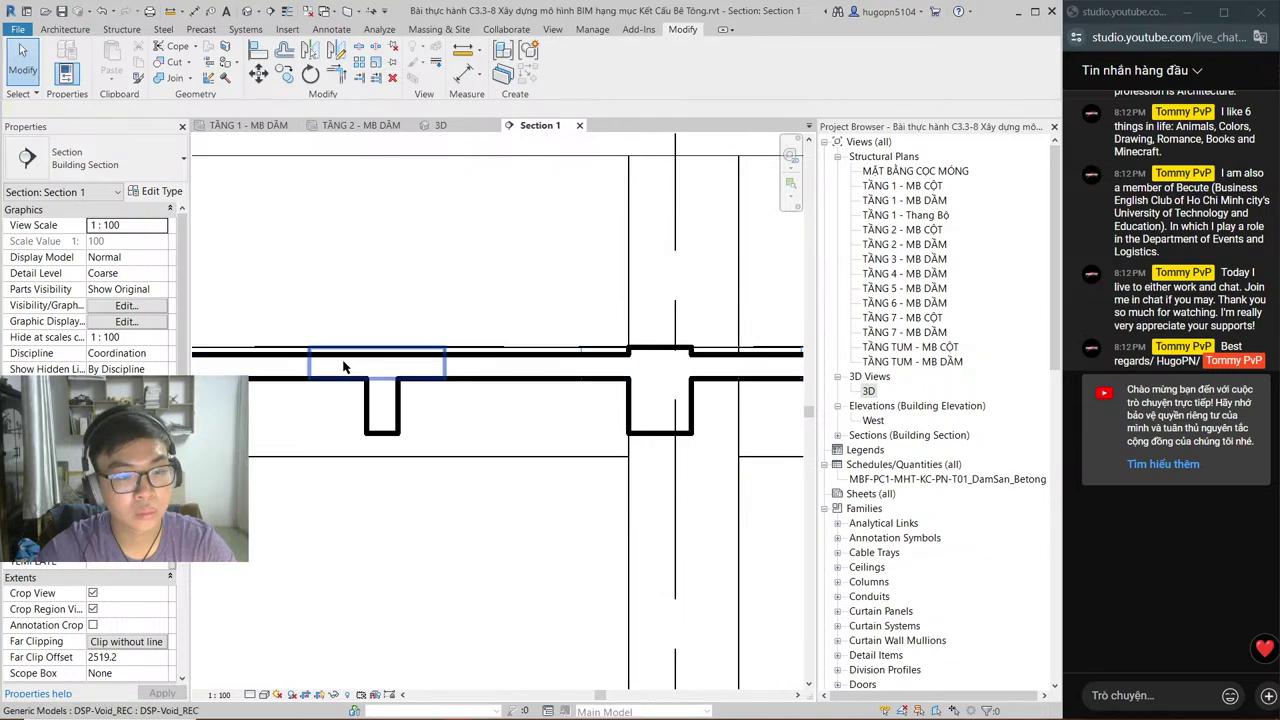
{"action": "scroll", "coordinate": [350, 360], "scroll_direction": "up", "scroll_amount": 2}
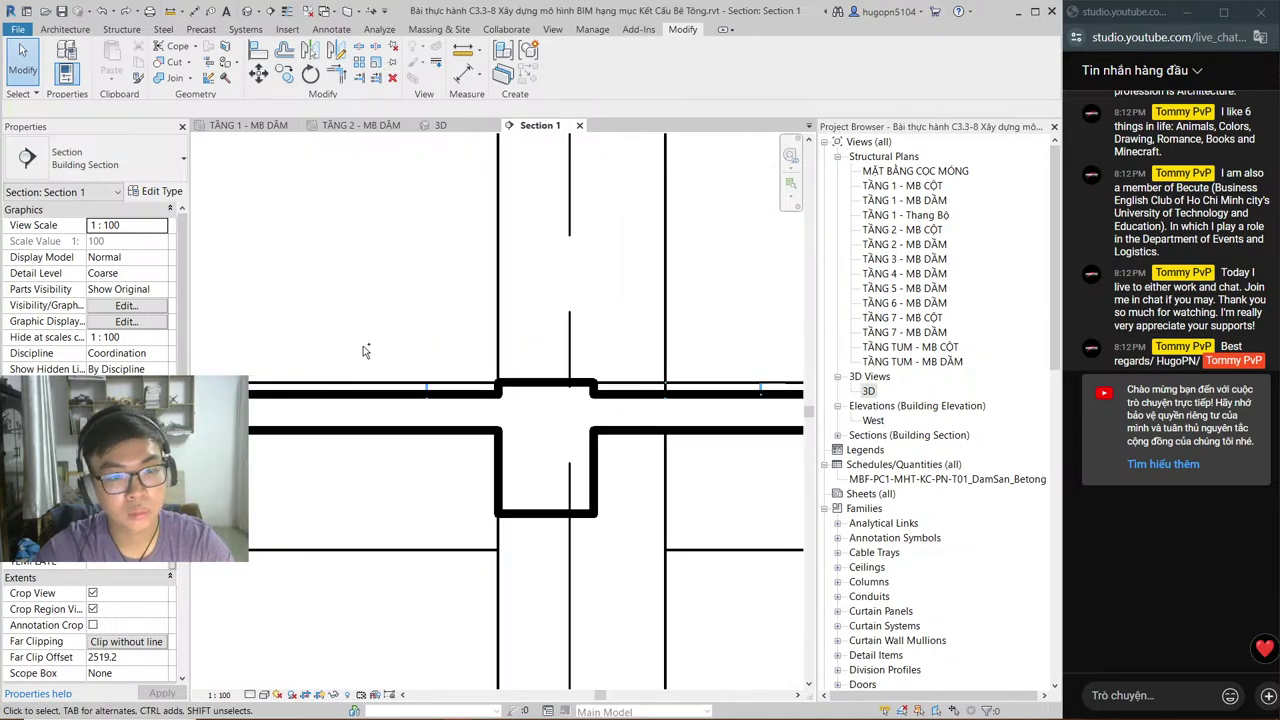
{"action": "scroll", "coordinate": [365, 350], "scroll_direction": "down", "scroll_amount": 2}
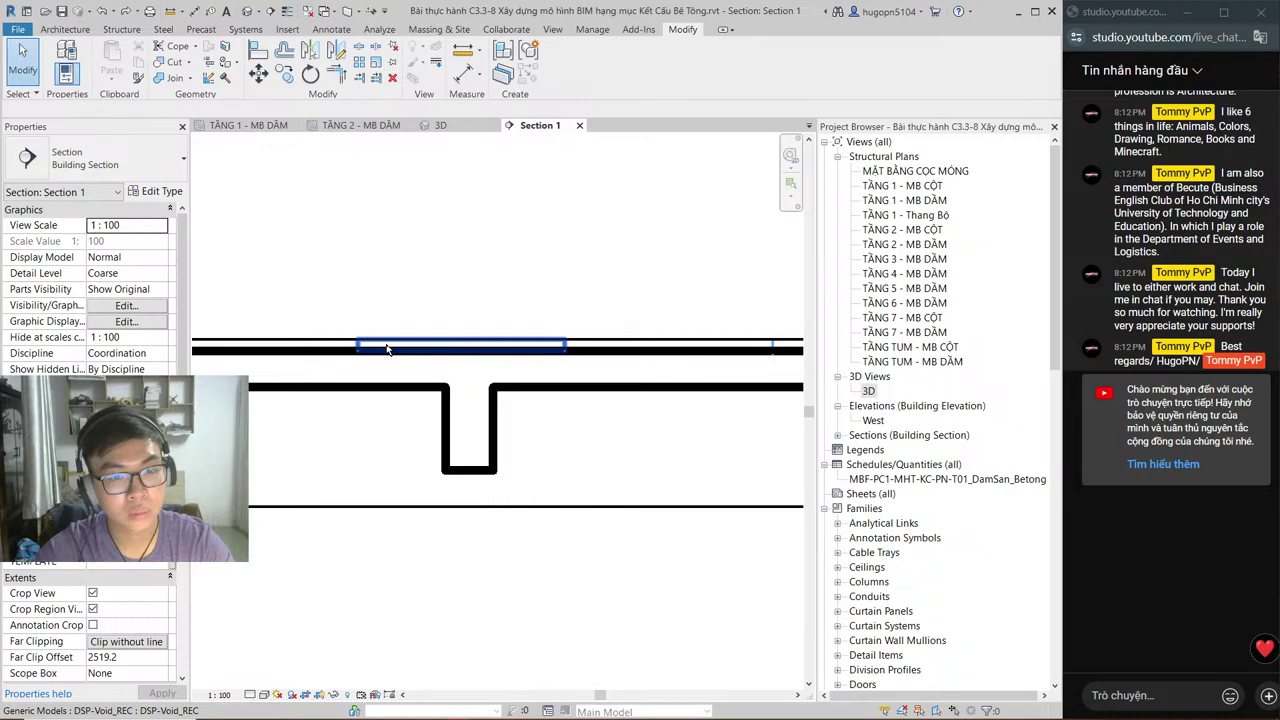
{"action": "scroll", "coordinate": [387, 348], "scroll_direction": "down", "scroll_amount": 2}
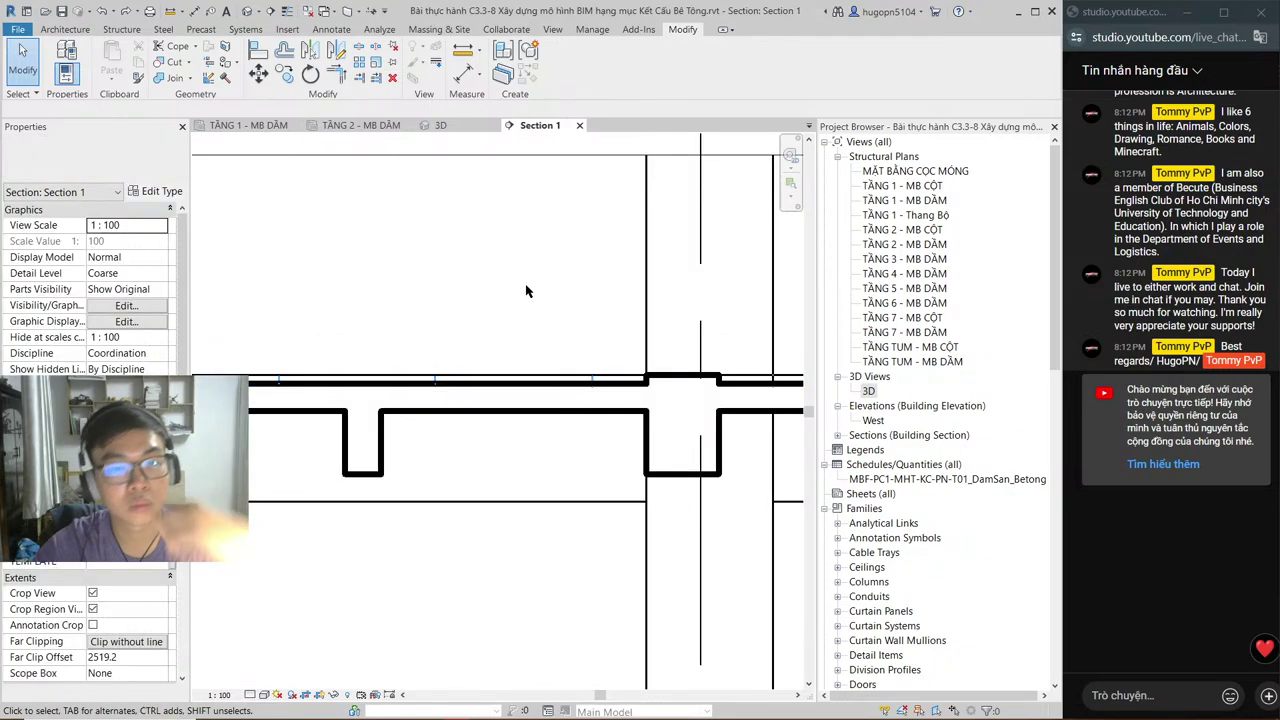
{"action": "middle_click_drag", "start_coordinate": [350, 408], "coordinate": [301, 428]}
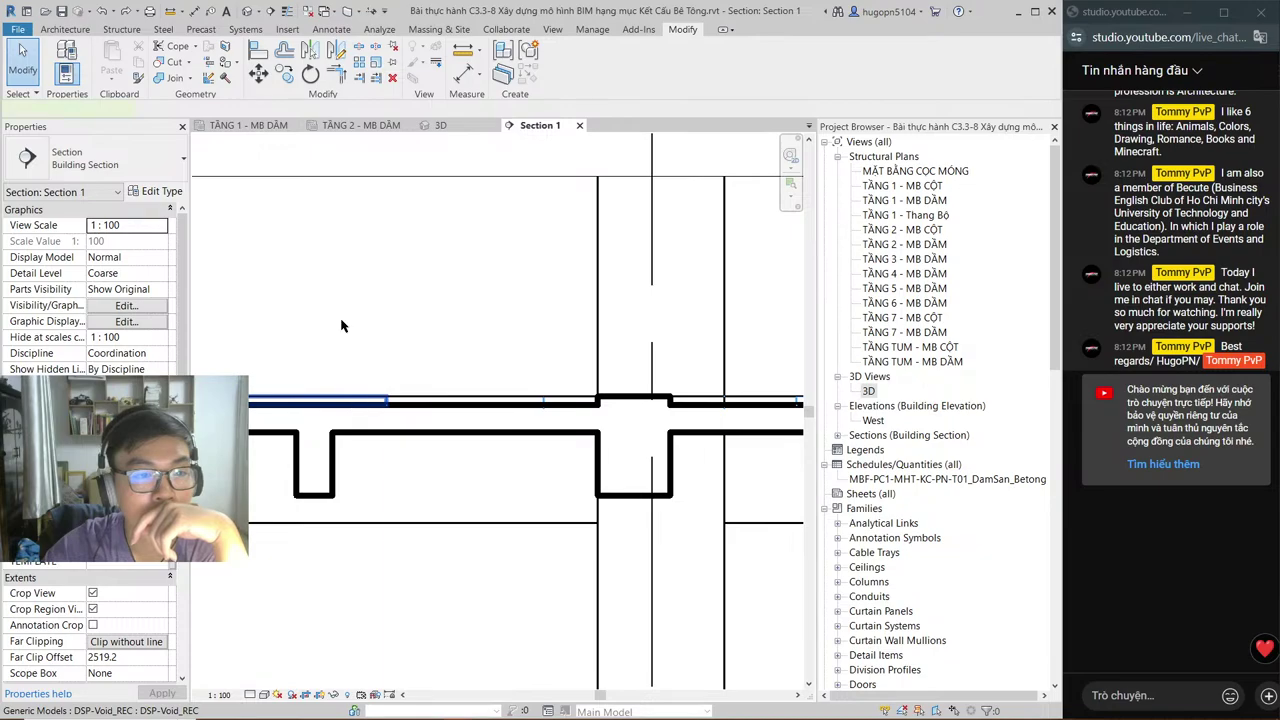
{"action": "left_click", "coordinate": [330, 401]}
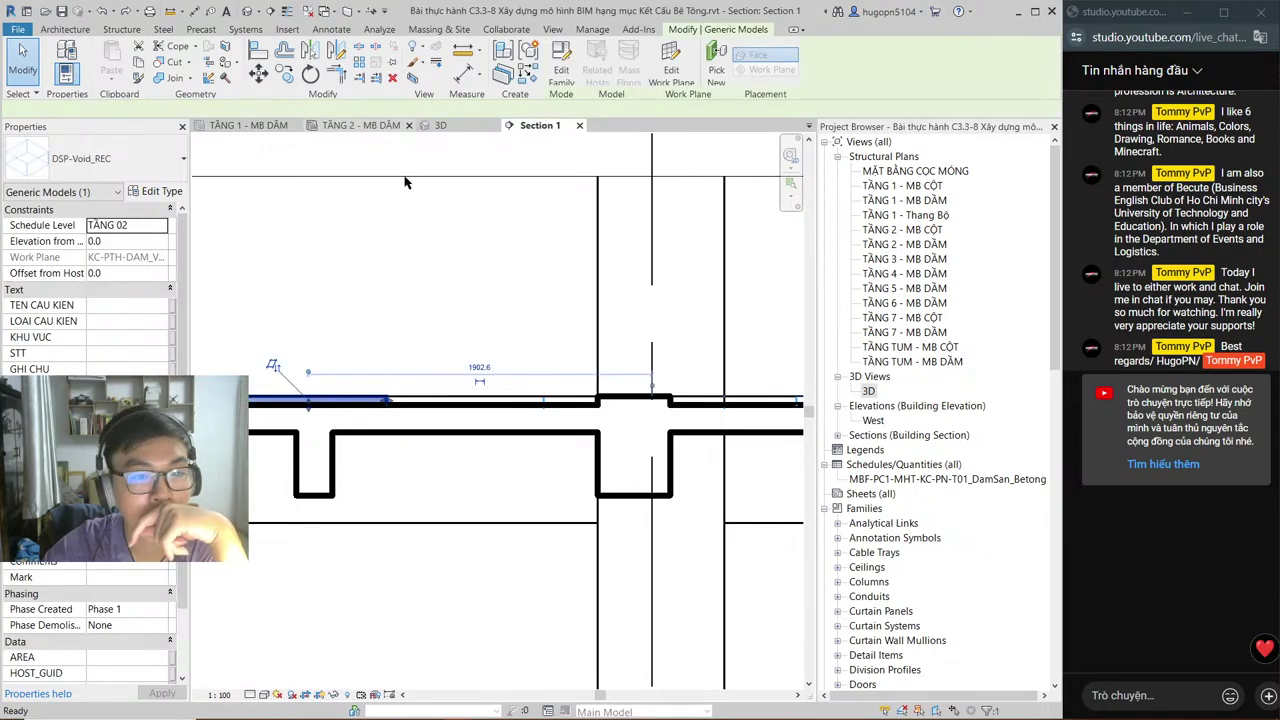
{"action": "key", "text": "ctrl+Tab"}
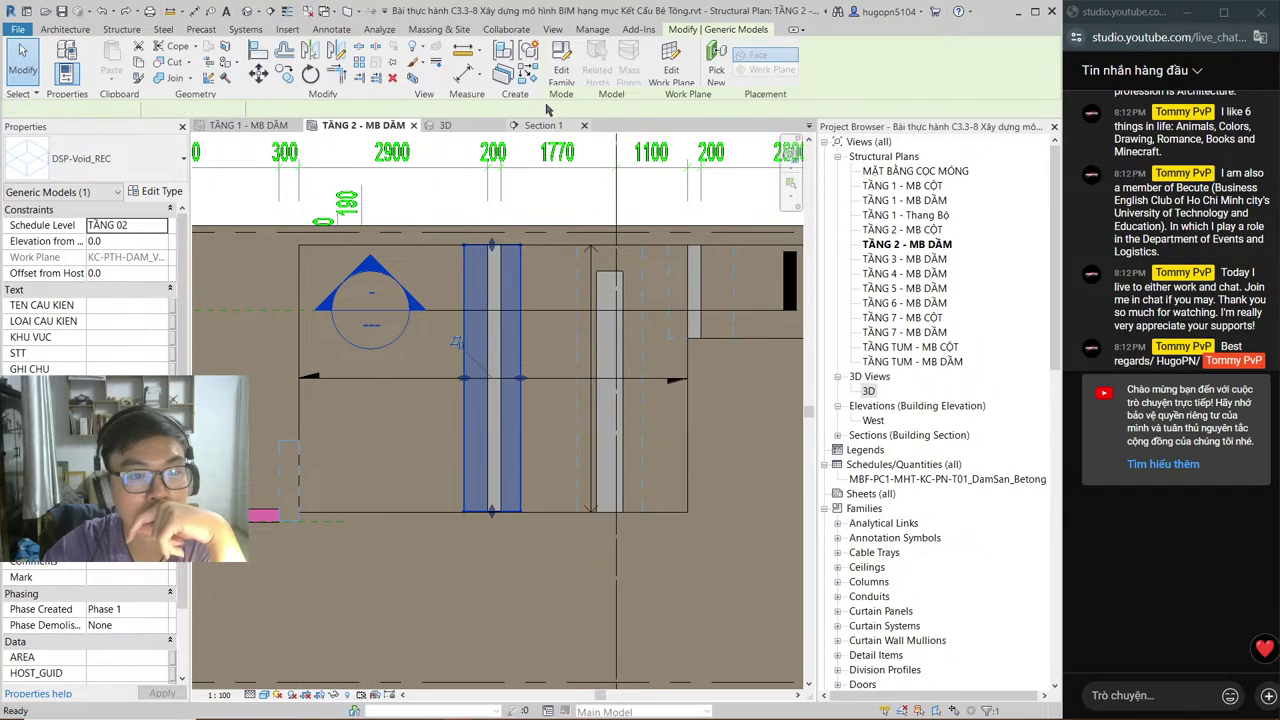
{"action": "left_click", "coordinate": [543, 125]}
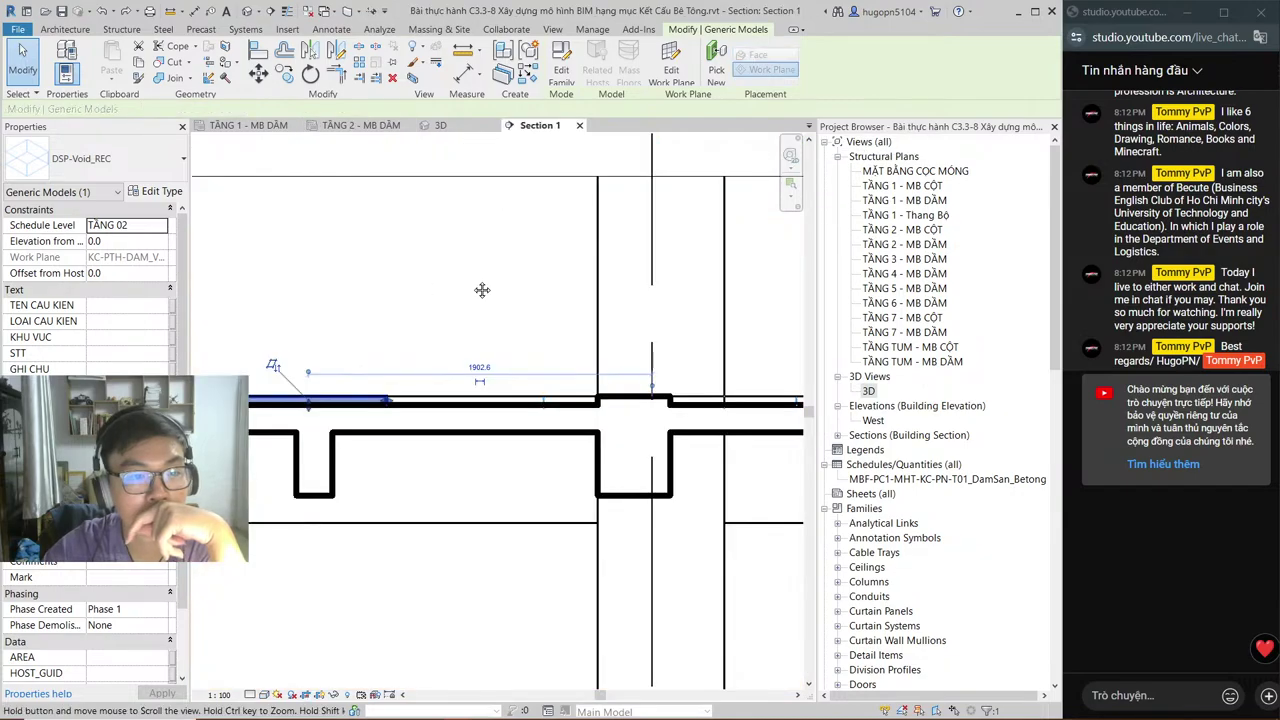
{"action": "middle_click_drag", "start_coordinate": [482, 290], "coordinate": [568, 290]}
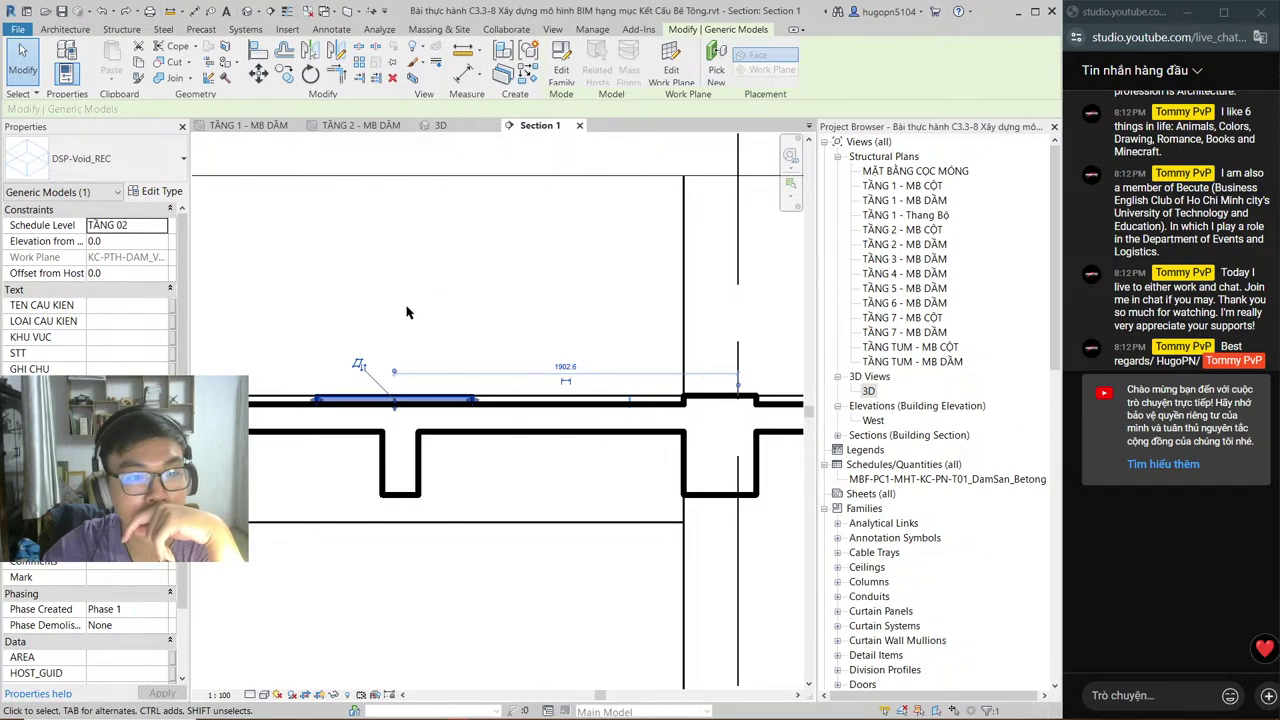
Step: Cut the beam with the void using CG
{"action": "key", "text": "c"}
{"action": "key", "text": "g"}
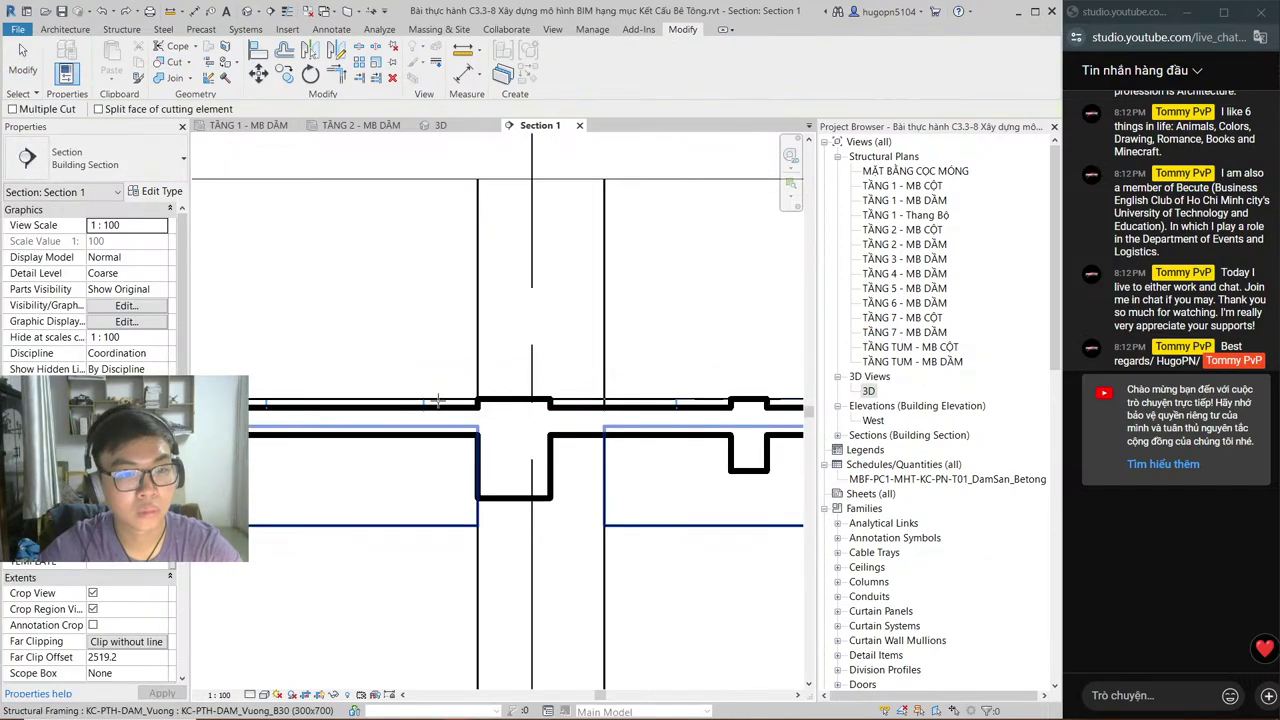
{"action": "left_click", "coordinate": [437, 400]}
{"action": "left_click", "coordinate": [445, 404]}
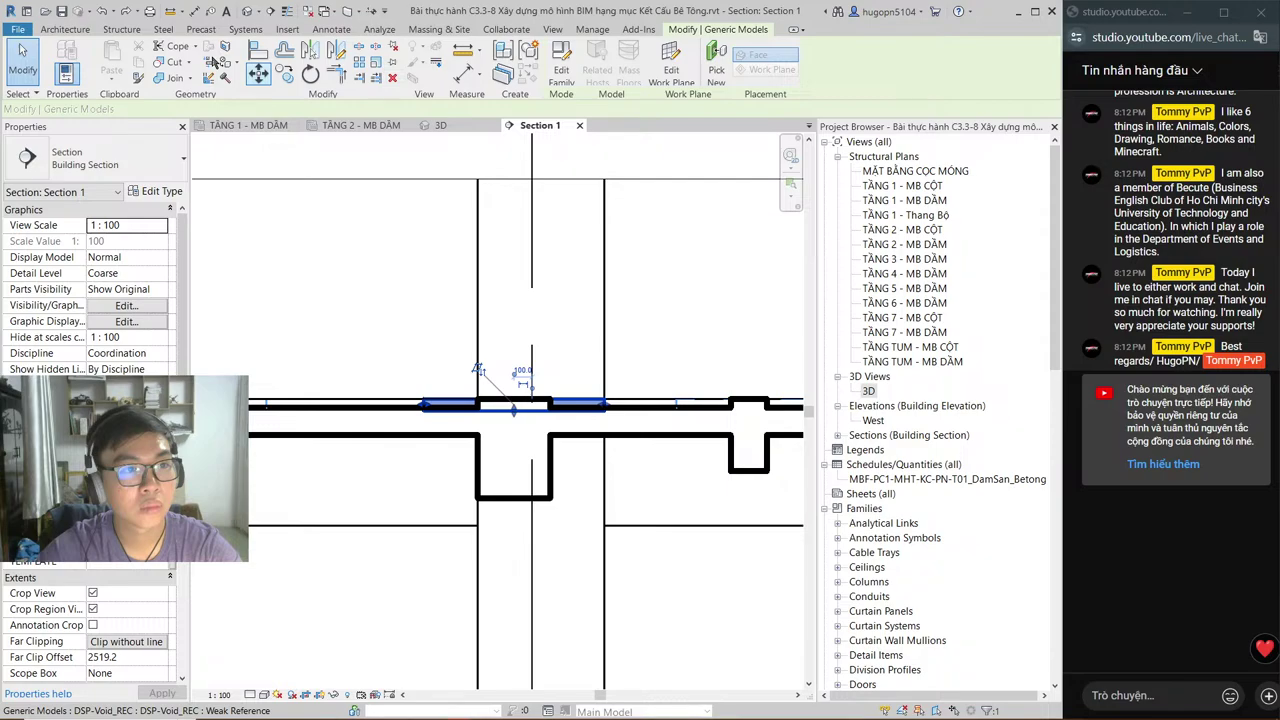
{"action": "left_click", "coordinate": [513, 405]}
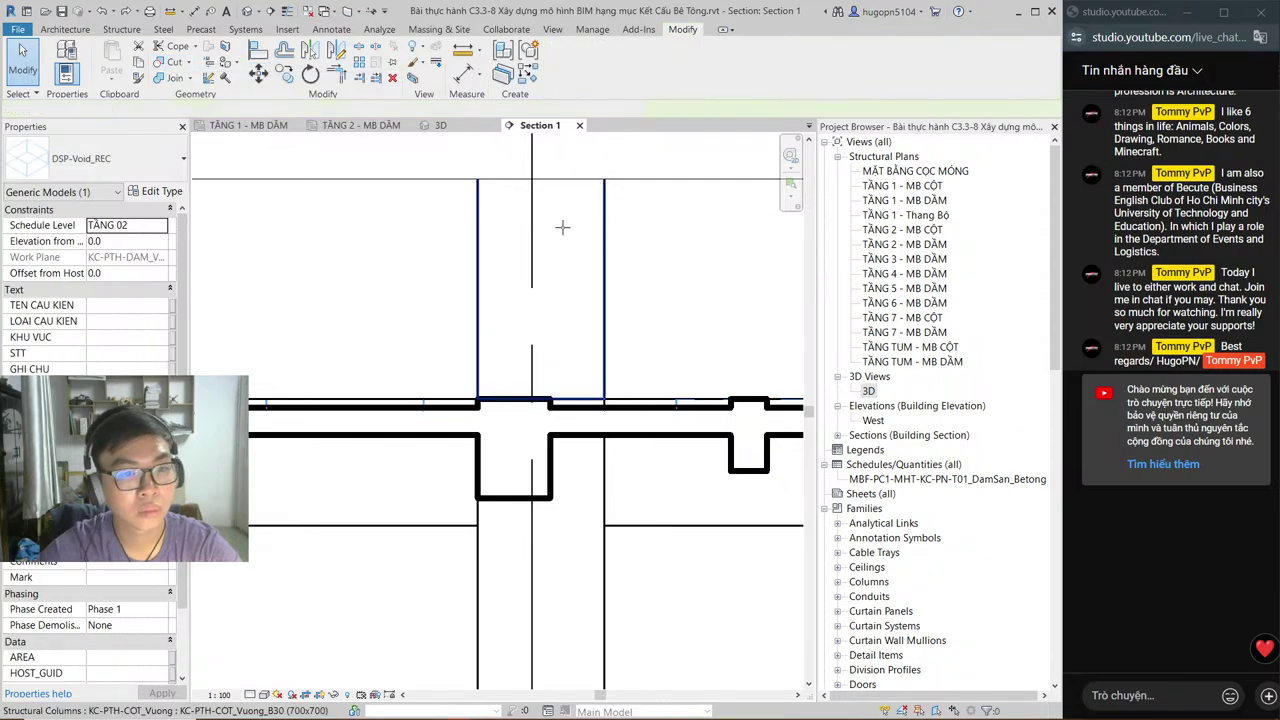
{"action": "middle_click_drag", "start_coordinate": [562, 228], "coordinate": [413, 240]}
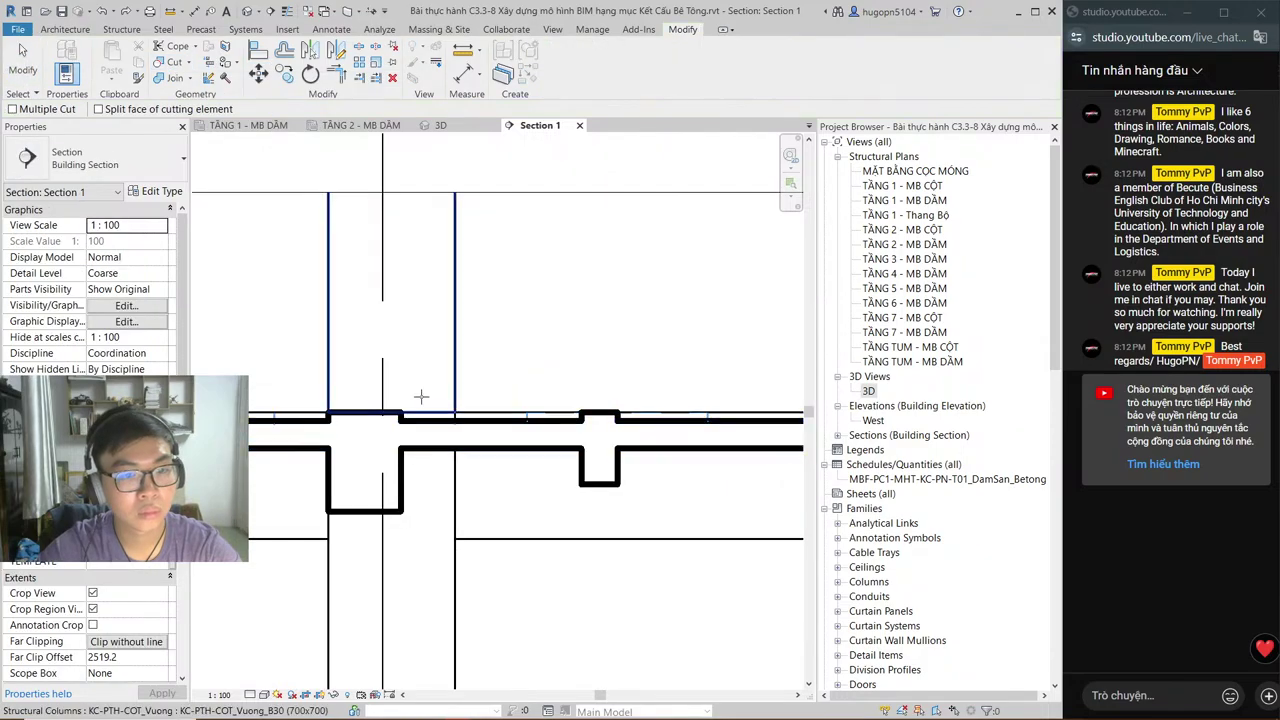
Step: Cut the column with the void, then try the small beam, which raises a circular-reference error
{"action": "left_click", "coordinate": [398, 126]}
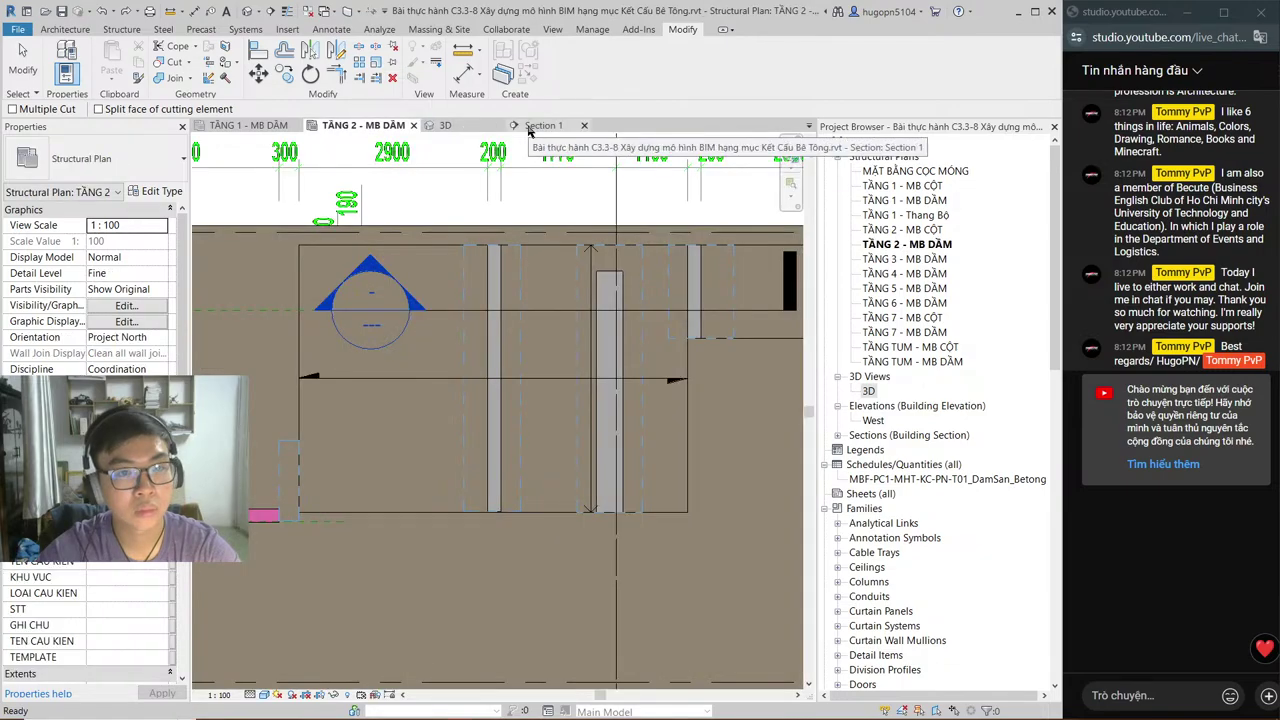
{"action": "left_click", "coordinate": [529, 128]}
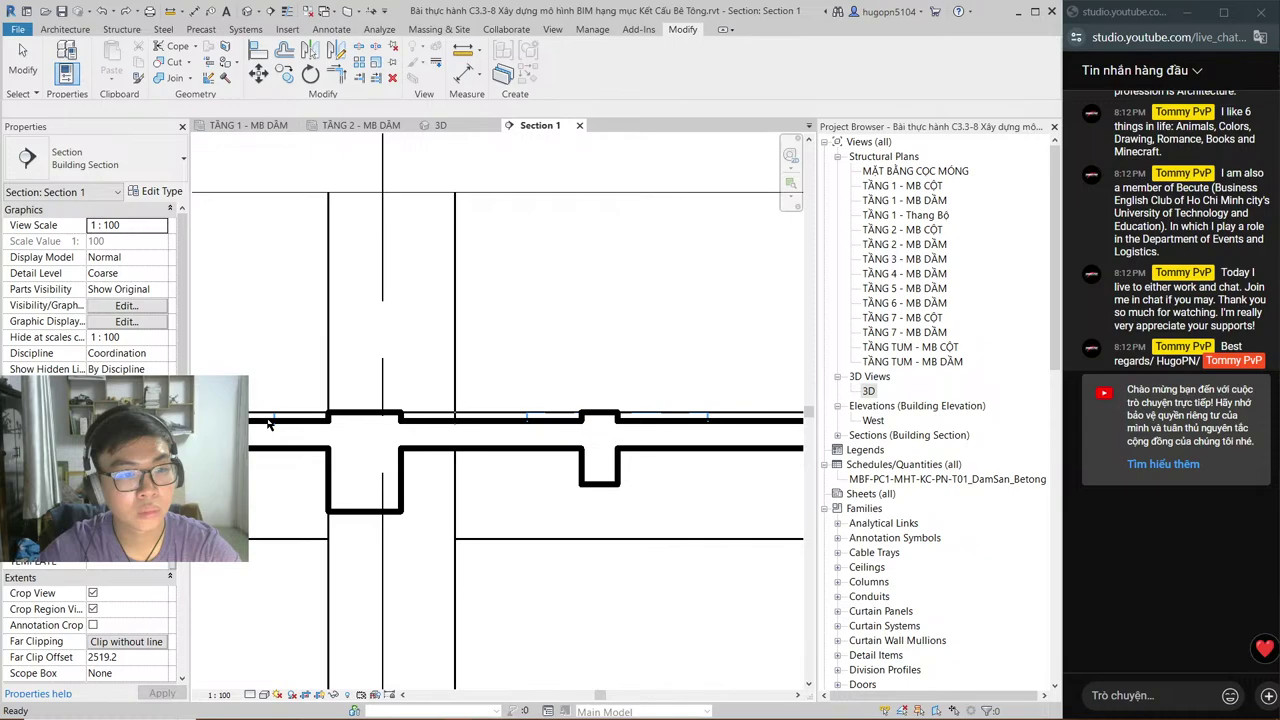
{"action": "left_click", "coordinate": [270, 420]}
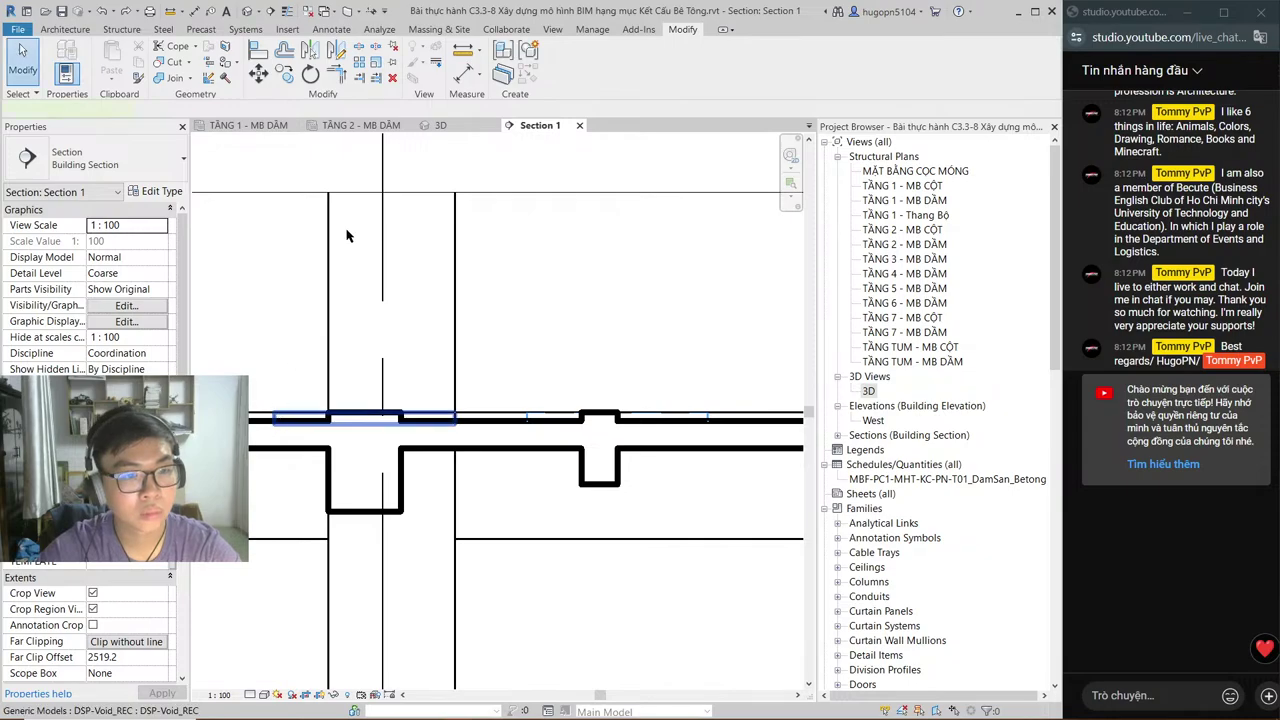
{"action": "key", "text": "c"}
{"action": "key", "text": "g"}
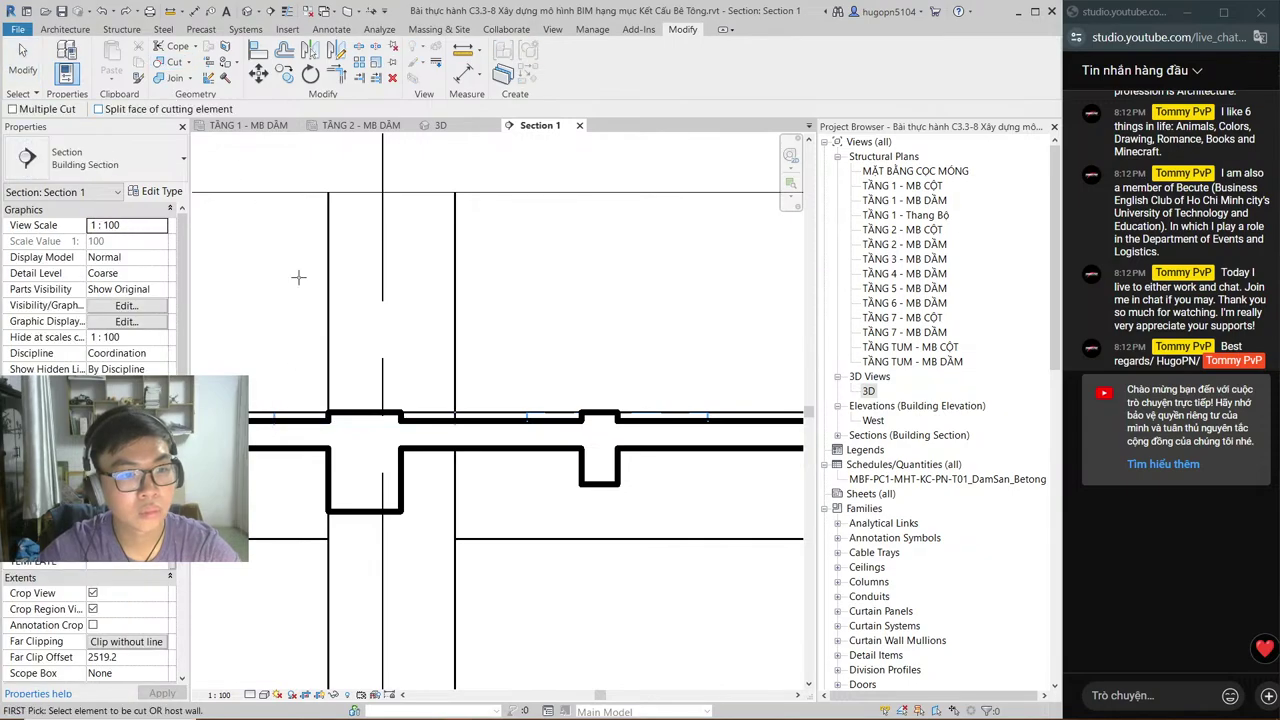
{"action": "left_click", "coordinate": [413, 468]}
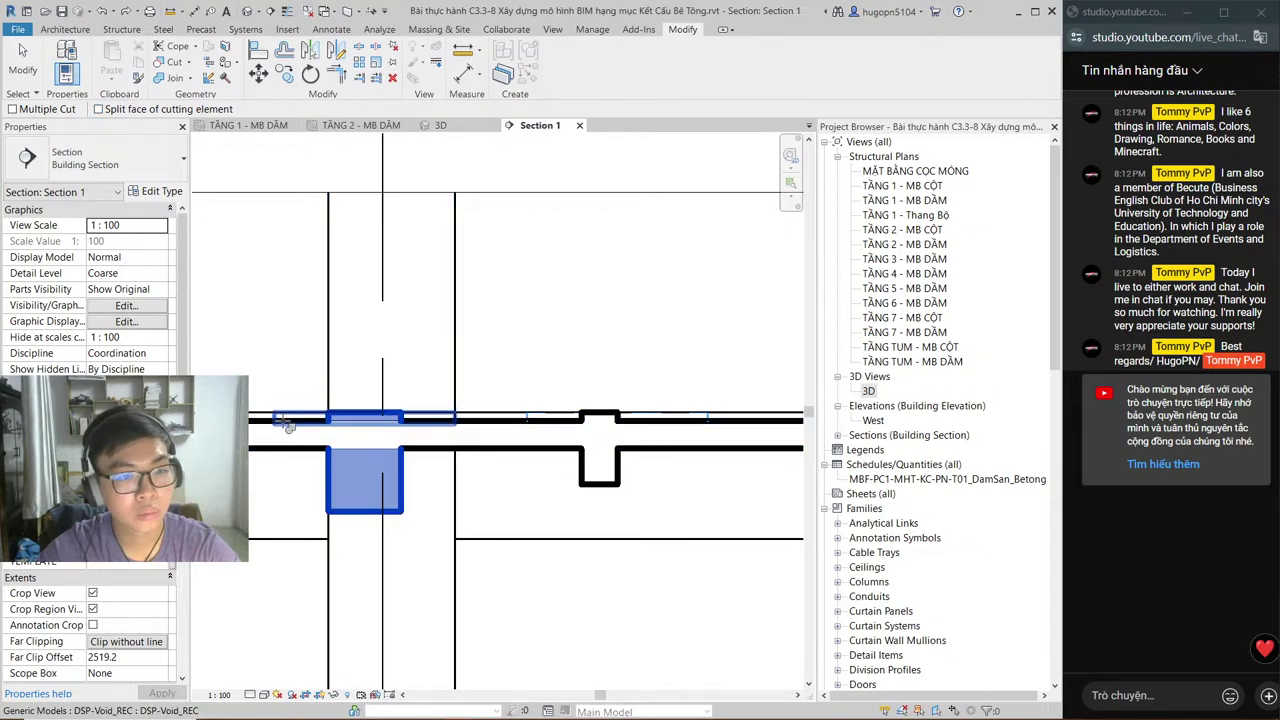
{"action": "left_click", "coordinate": [286, 424]}
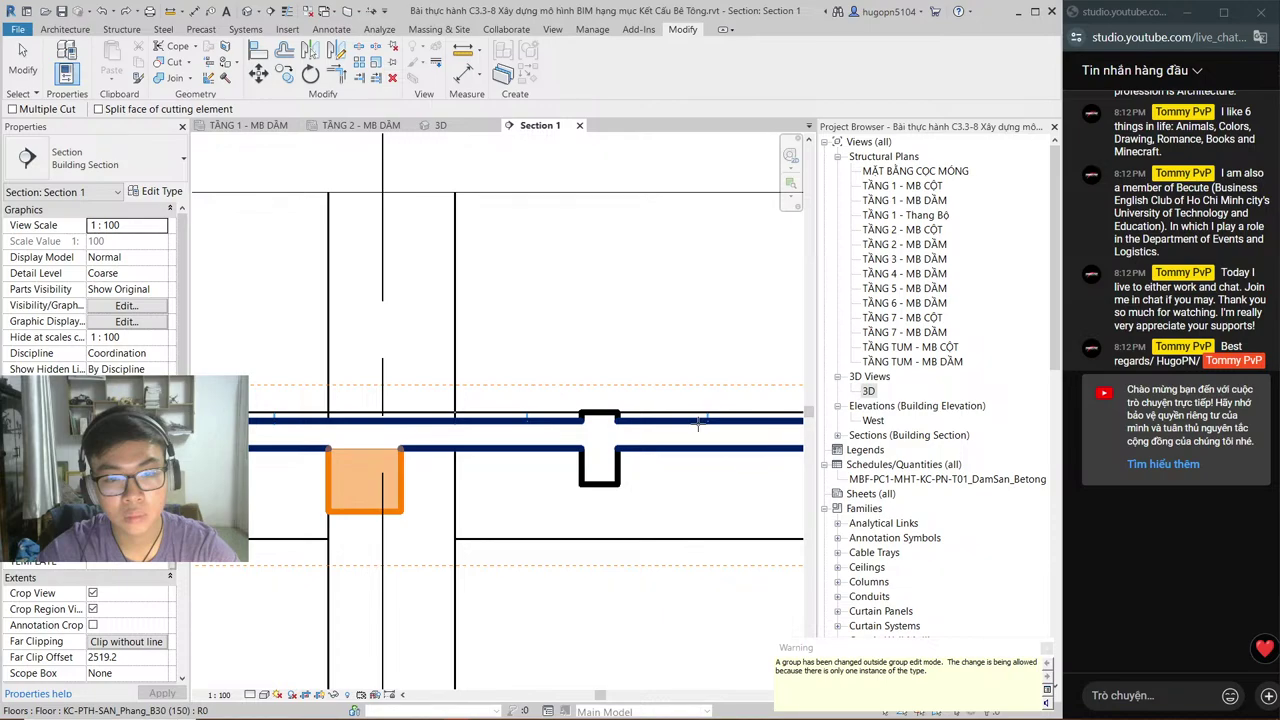
{"action": "left_click", "coordinate": [224, 79]}
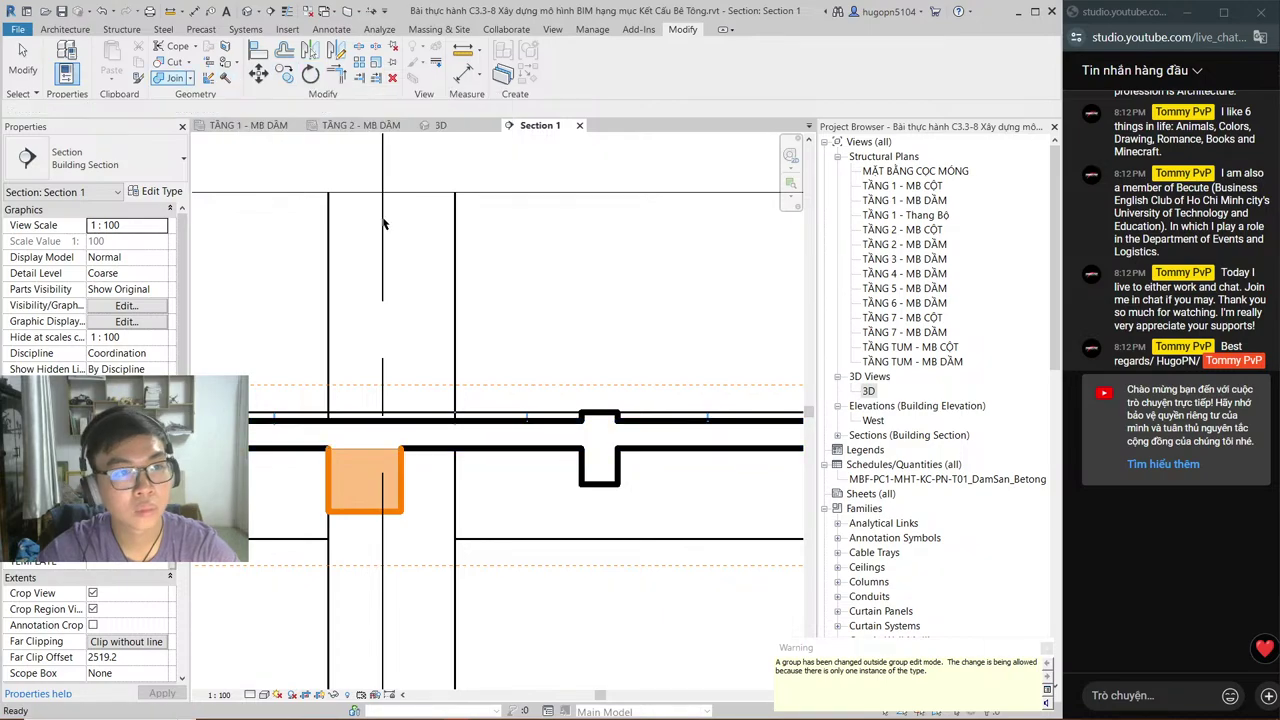
{"action": "left_click", "coordinate": [607, 432]}
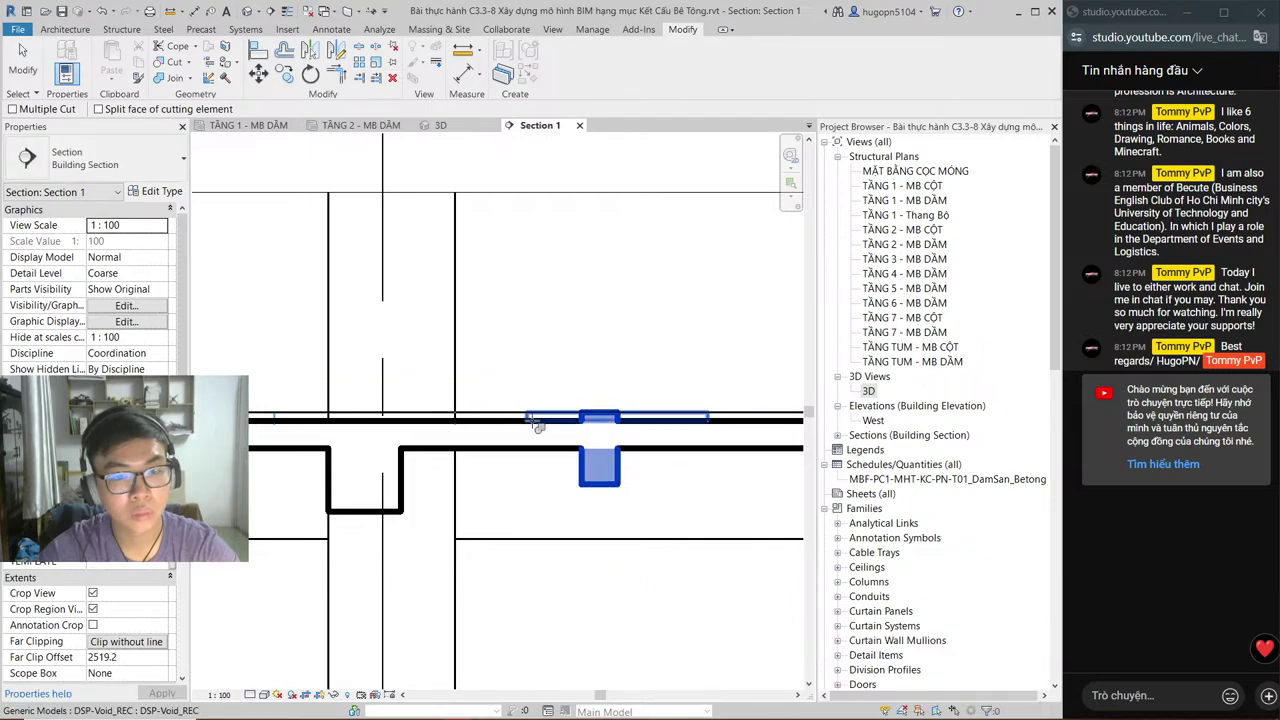
{"action": "left_click", "coordinate": [538, 425]}
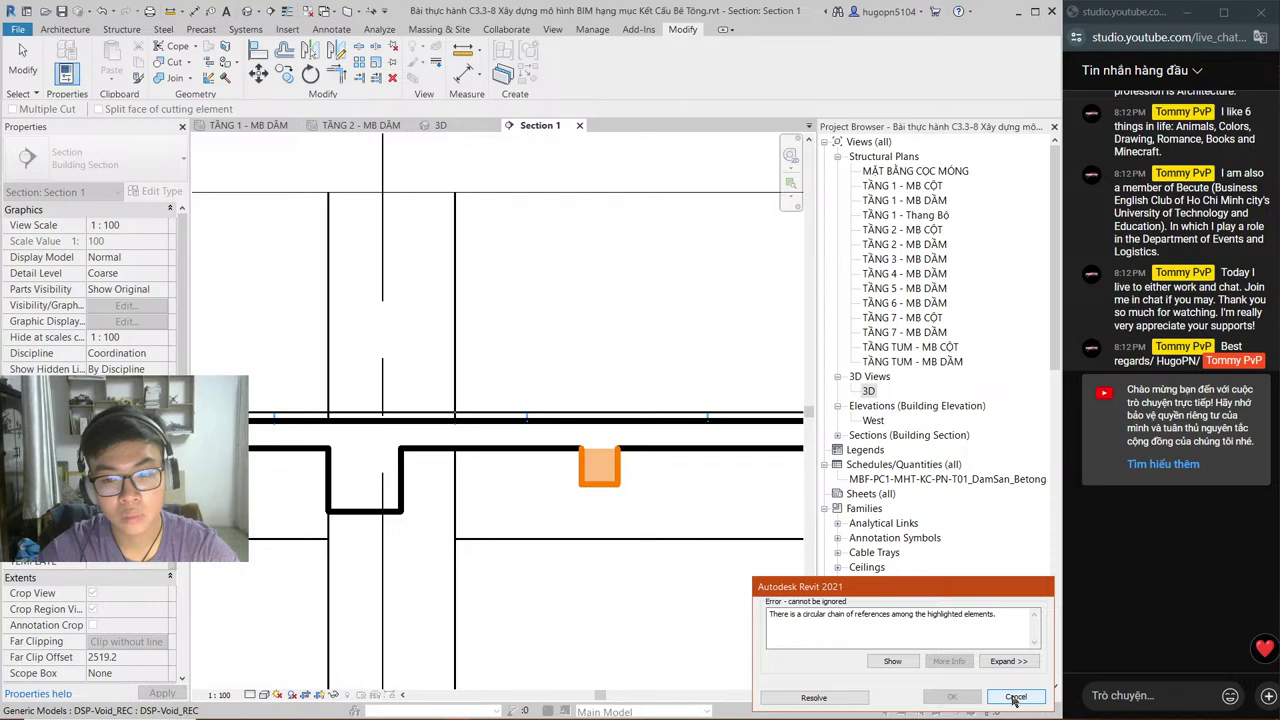
Step: Cancel the circular-reference error and abandoned Cut Geometry attempts, reselect the void, then show the TẦNG 2 - MB DẦM plan
{"action": "left_click", "coordinate": [1015, 697]}
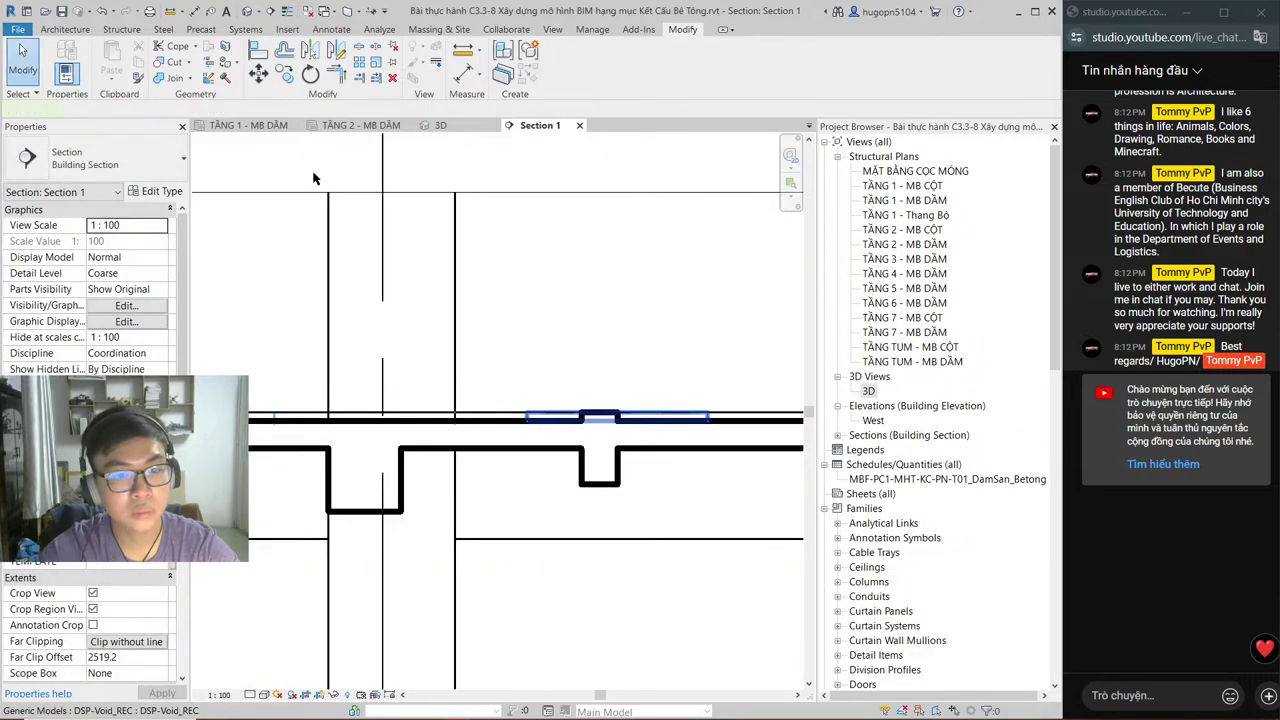
{"action": "key", "text": "c"}
{"action": "key", "text": "g"}
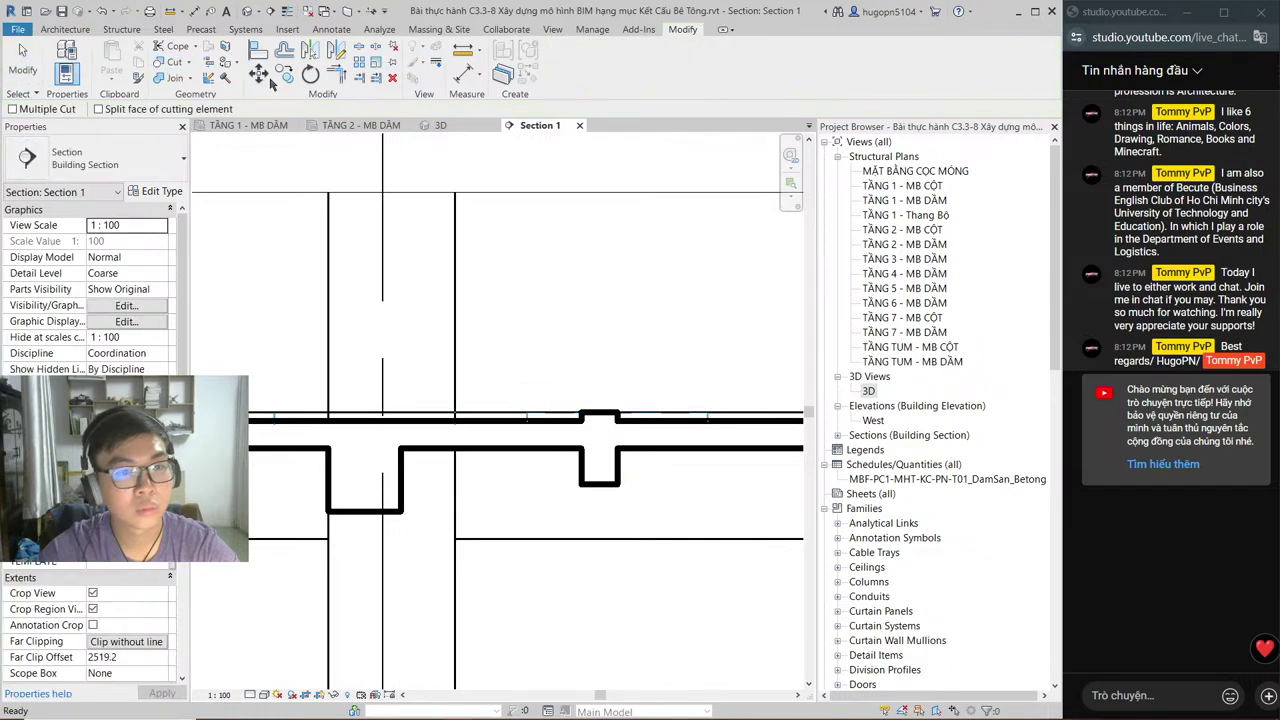
{"action": "left_click", "coordinate": [165, 61]}
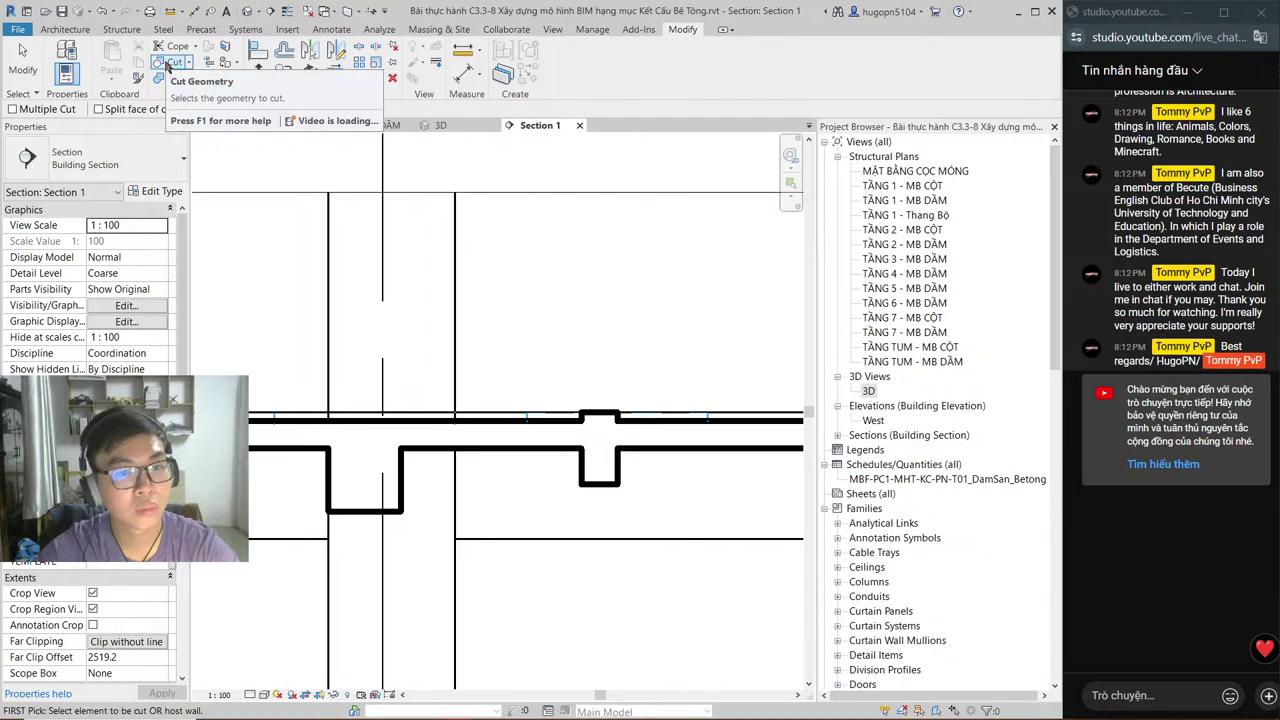
{"action": "key", "text": "Escape"}
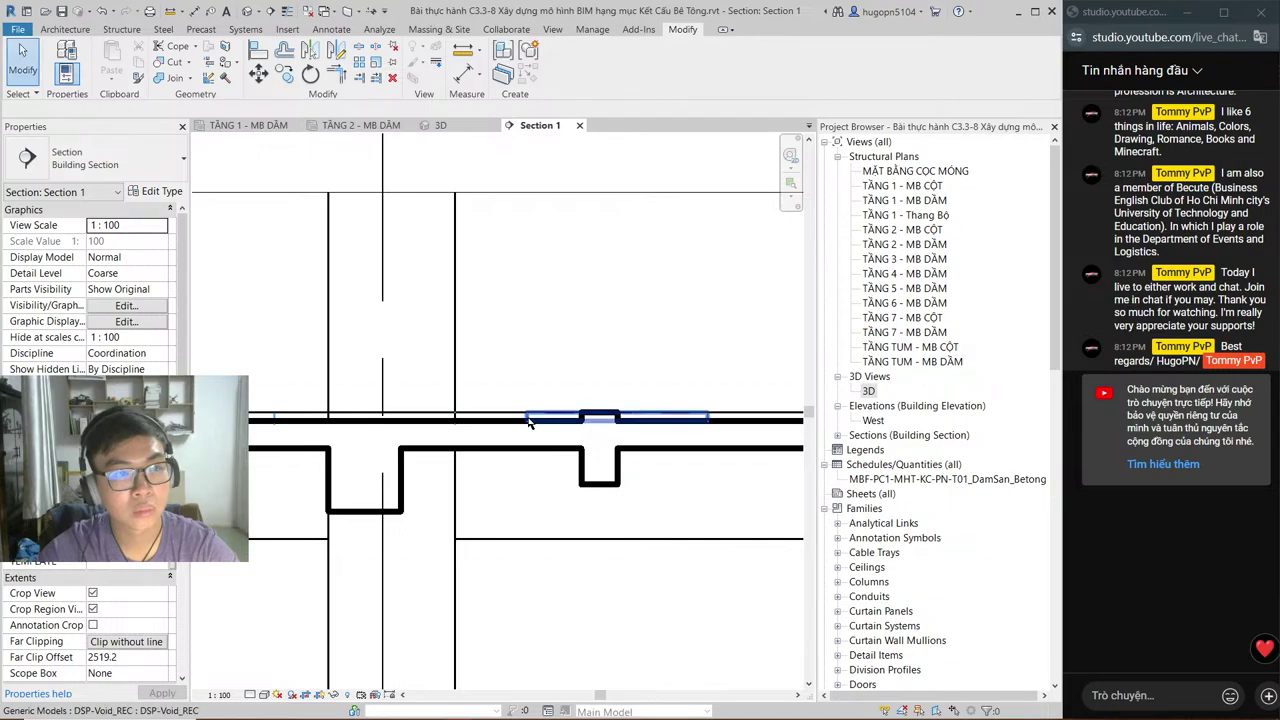
{"action": "left_click", "coordinate": [530, 420]}
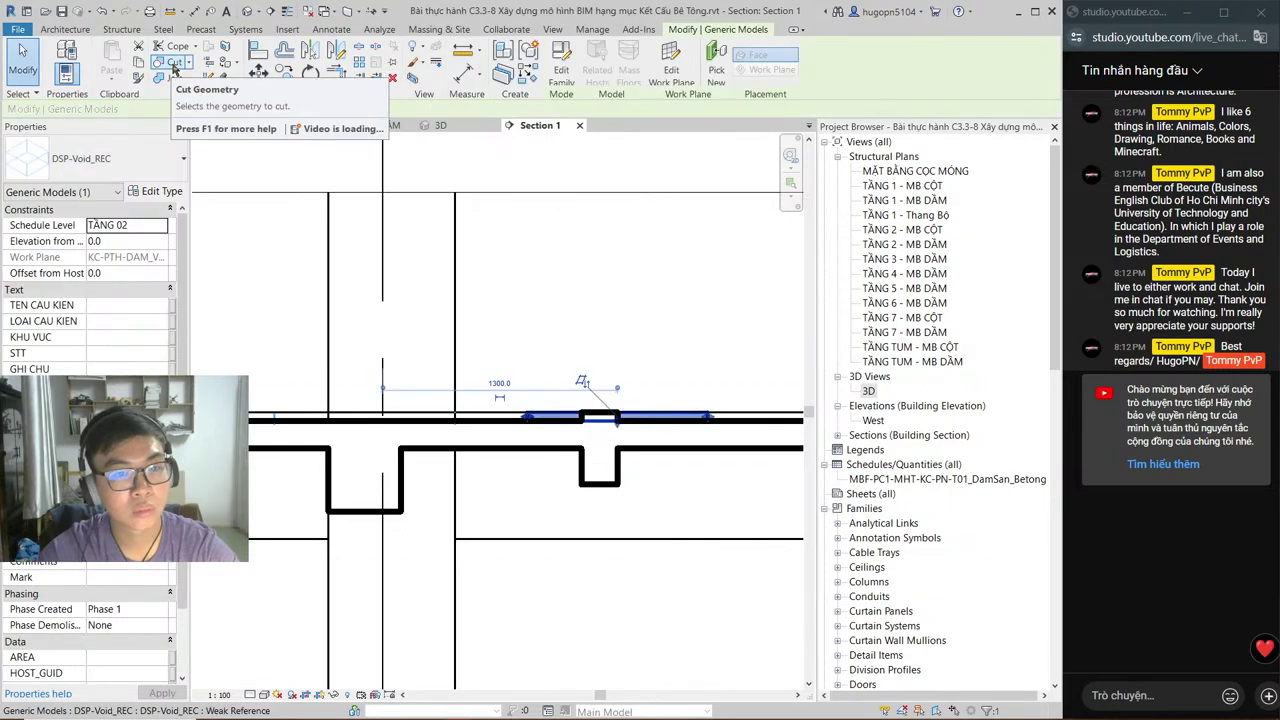
{"action": "left_click", "coordinate": [174, 63]}
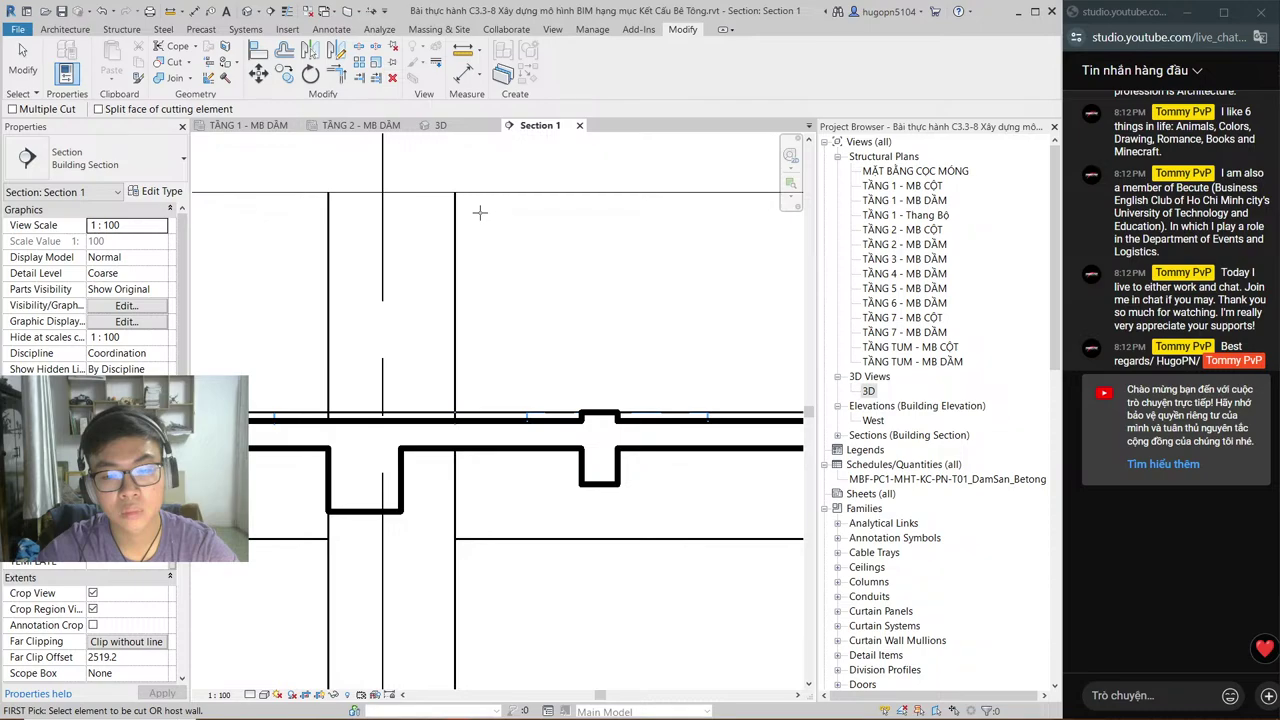
{"action": "key", "text": "Escape"}
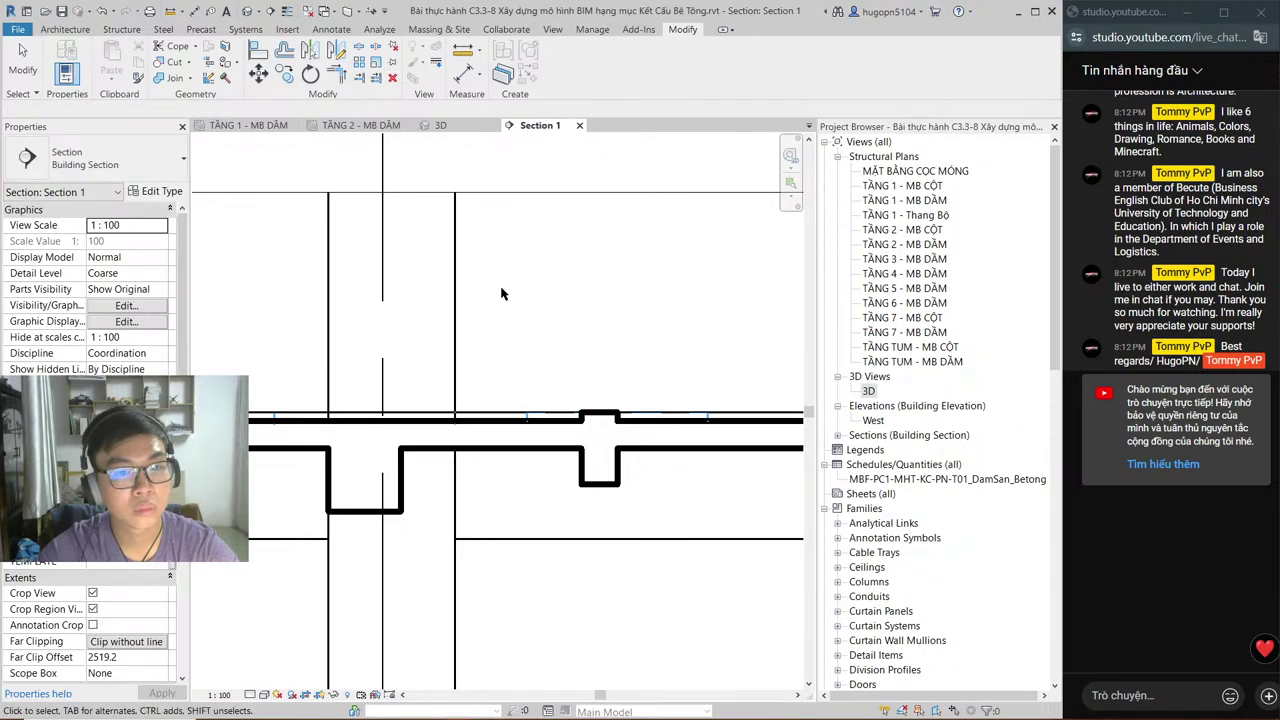
{"action": "left_click", "coordinate": [530, 422]}
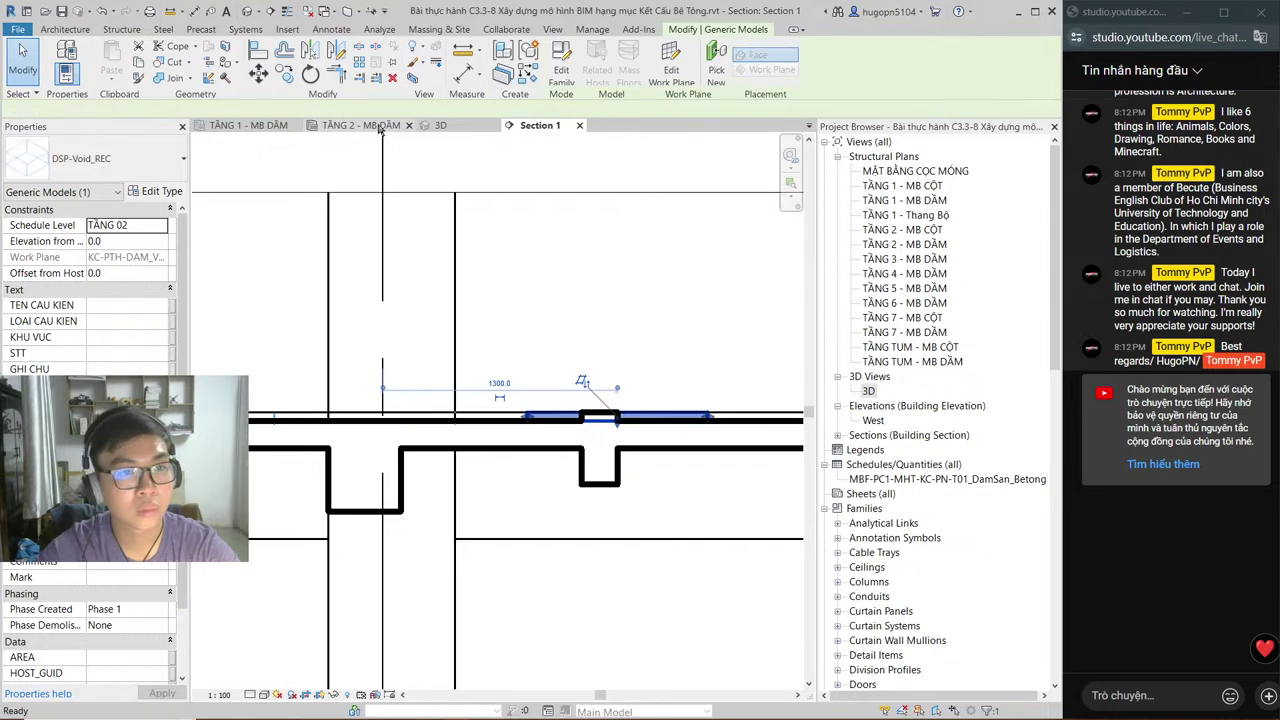
{"action": "left_click", "coordinate": [380, 127]}
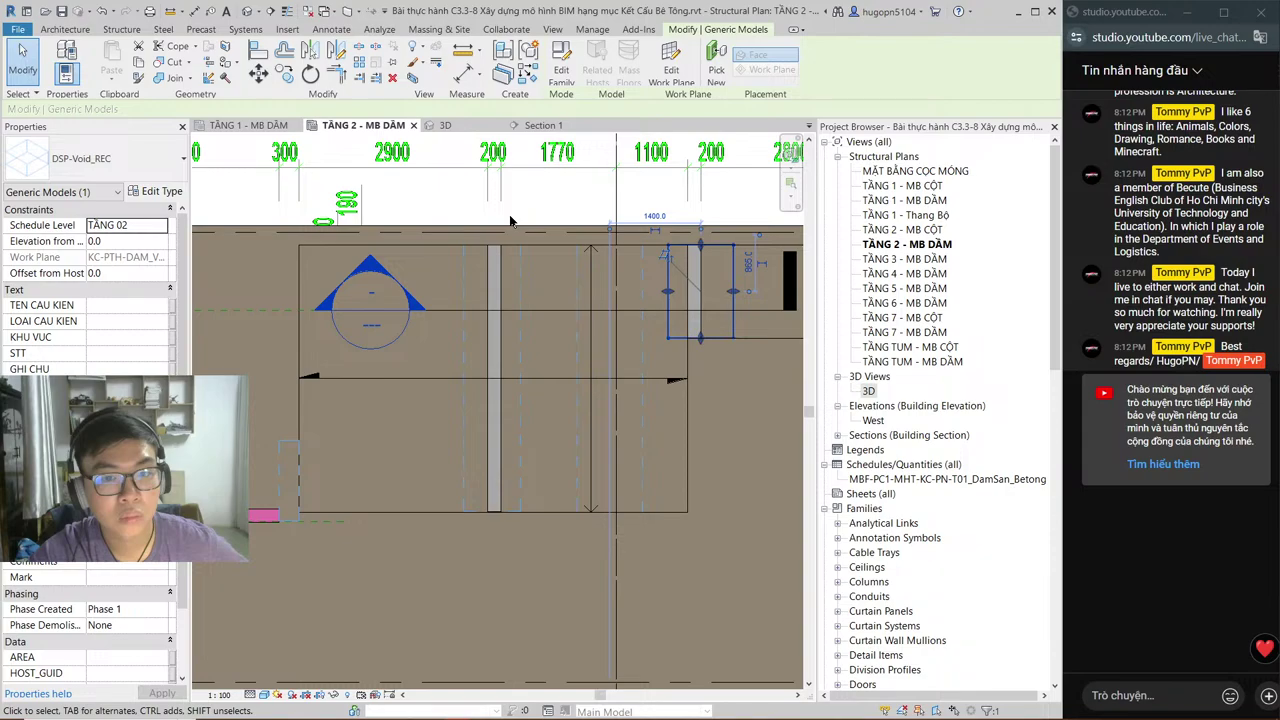
Step: Orbit and pan the 3D view to inspect the void openings in the slab from above
{"action": "left_click", "coordinate": [515, 128]}
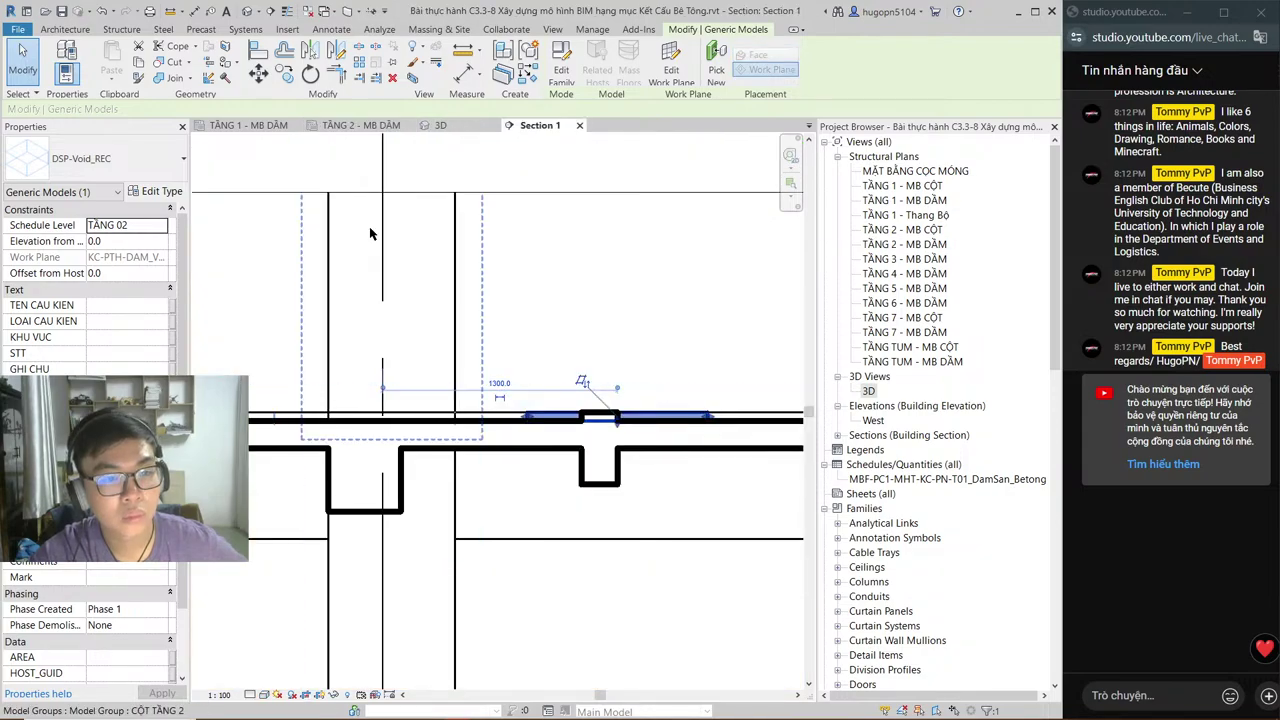
{"action": "key", "text": "ctrl+Tab"}
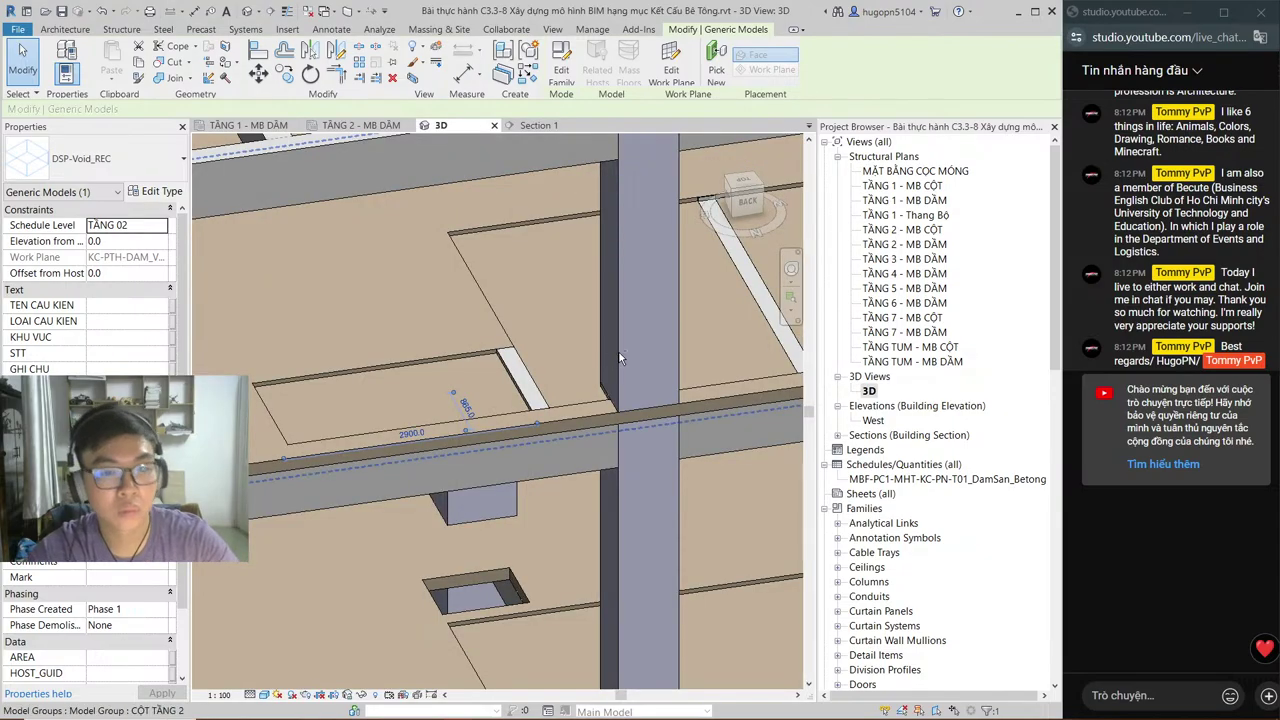
{"action": "middle_click_drag", "start_coordinate": [619, 358], "coordinate": [669, 325], "text": "shift"}
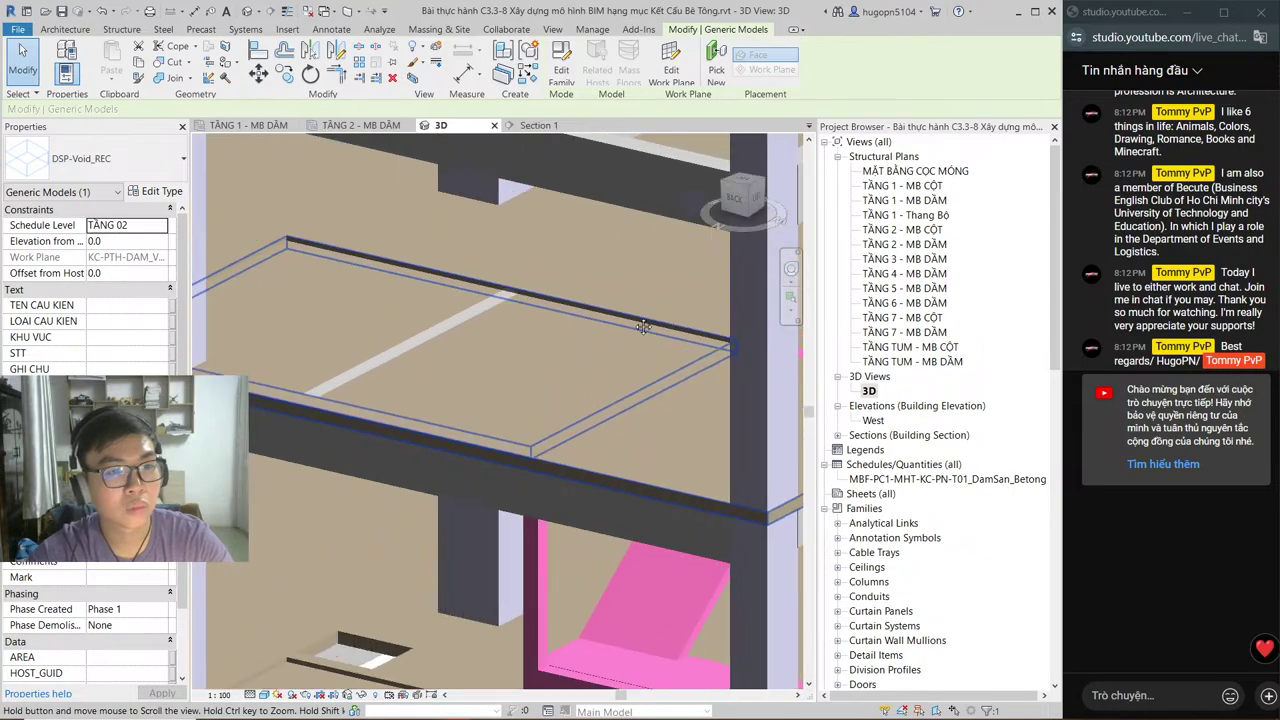
{"action": "scroll", "coordinate": [628, 375], "scroll_direction": "up", "scroll_amount": 3}
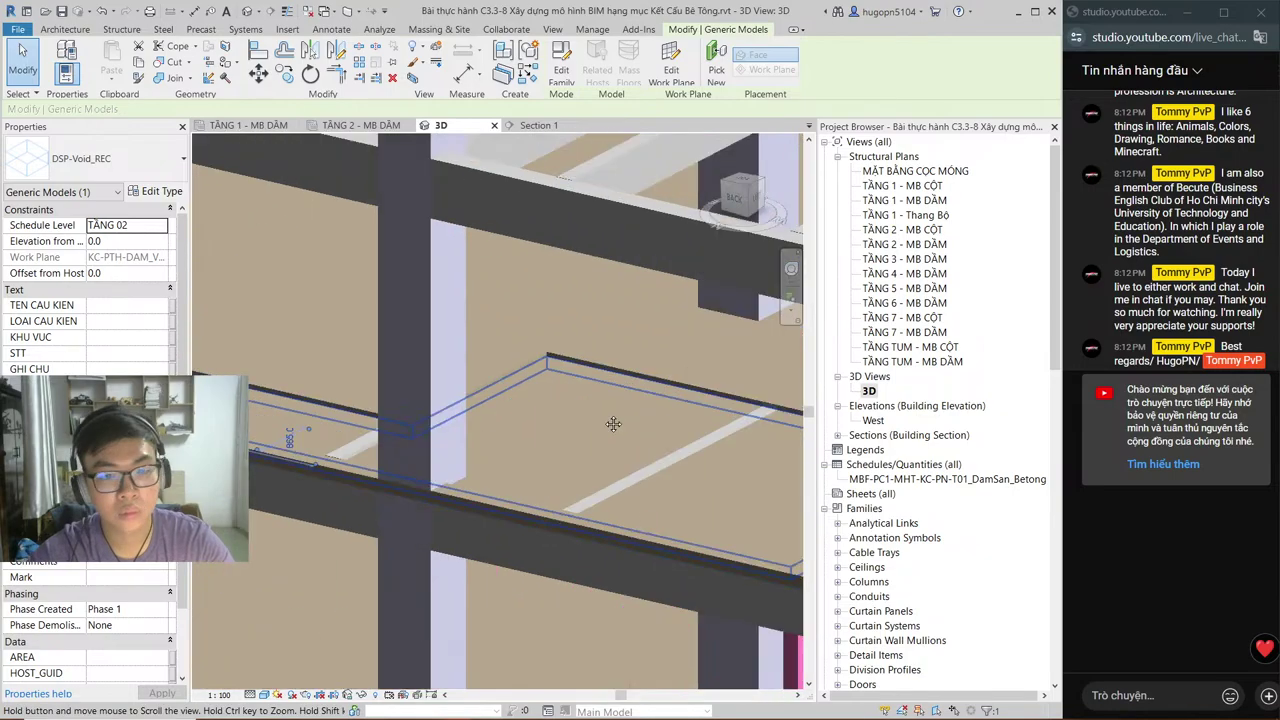
{"action": "middle_click_drag", "start_coordinate": [613, 424], "coordinate": [481, 336]}
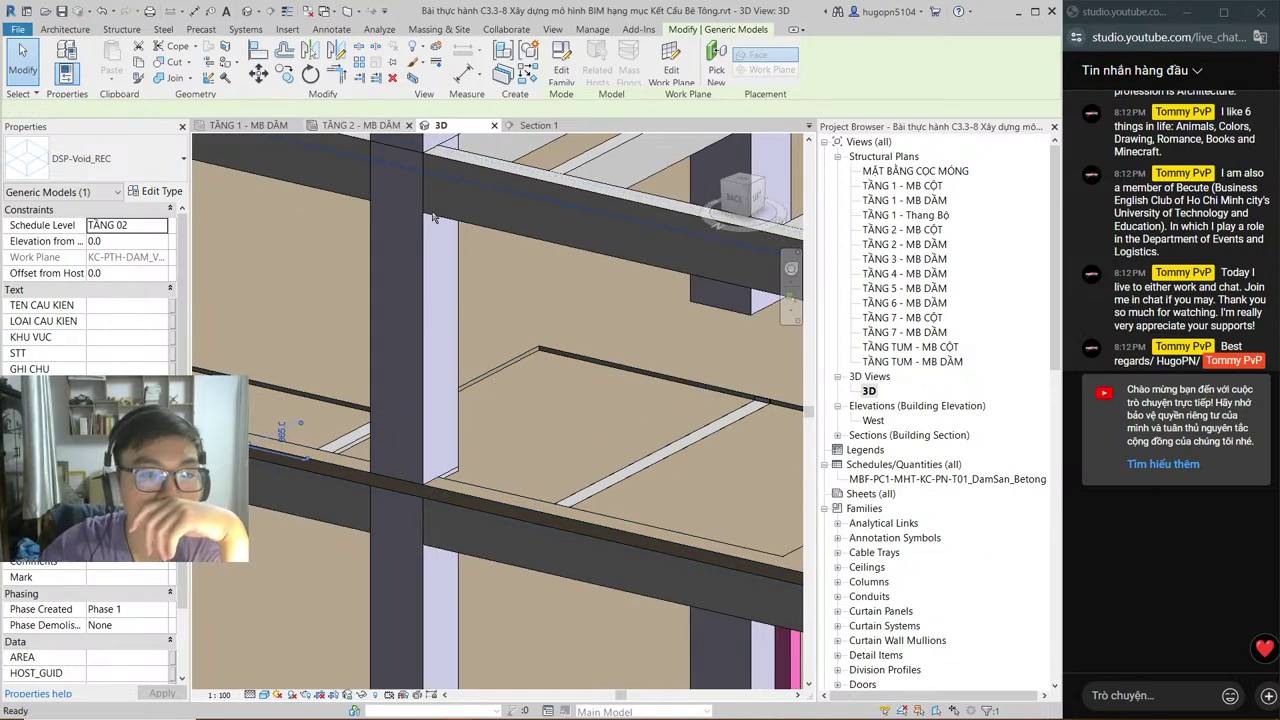
Step: Compare the TẦNG 2 - MB DẦM plan and Section 1 repeatedly, ending in Section 1 with the void deselected
{"action": "key", "text": "ctrl+Tab"}
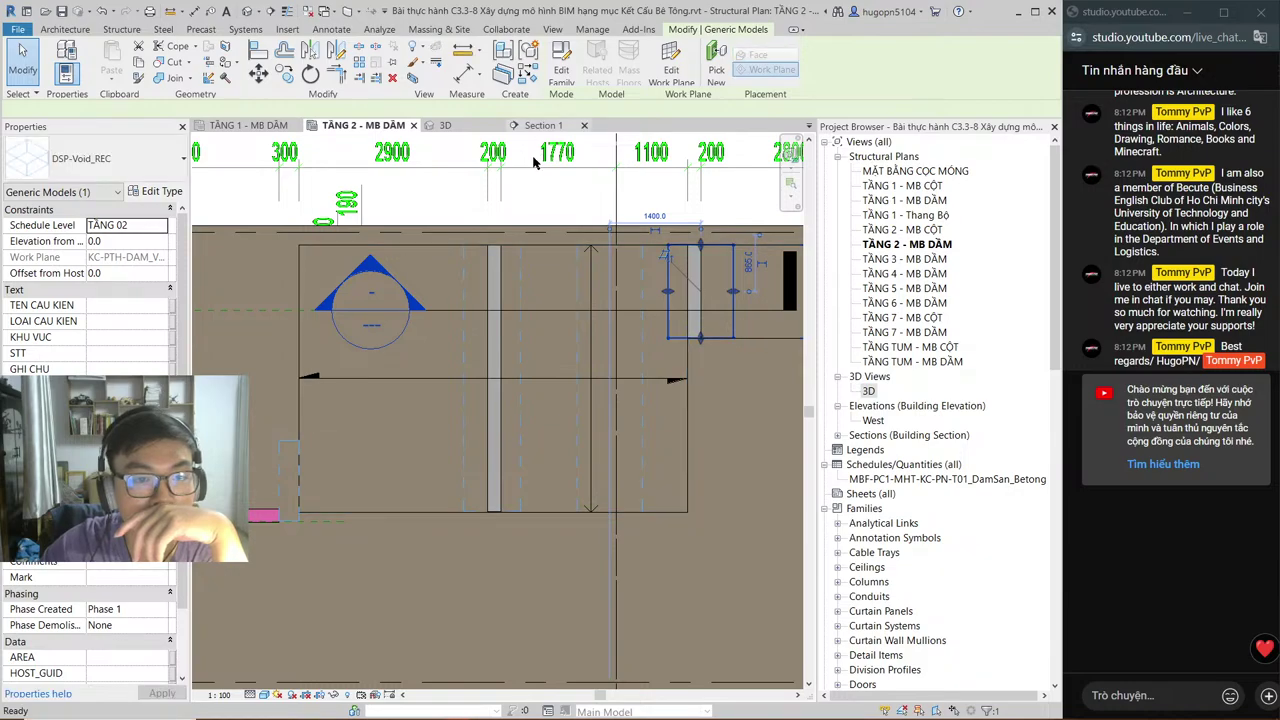
{"action": "key", "text": "ctrl+Tab"}
{"action": "middle_click_drag", "start_coordinate": [457, 346], "coordinate": [584, 350]}
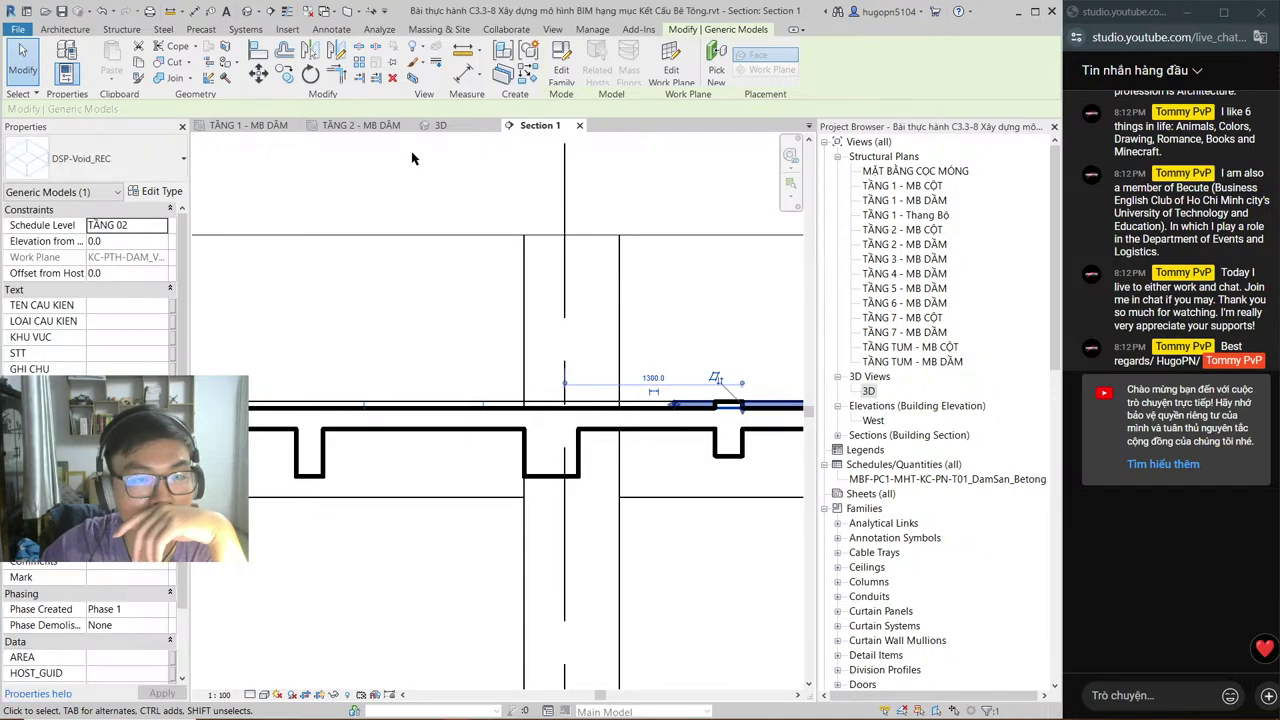
{"action": "left_click", "coordinate": [385, 126]}
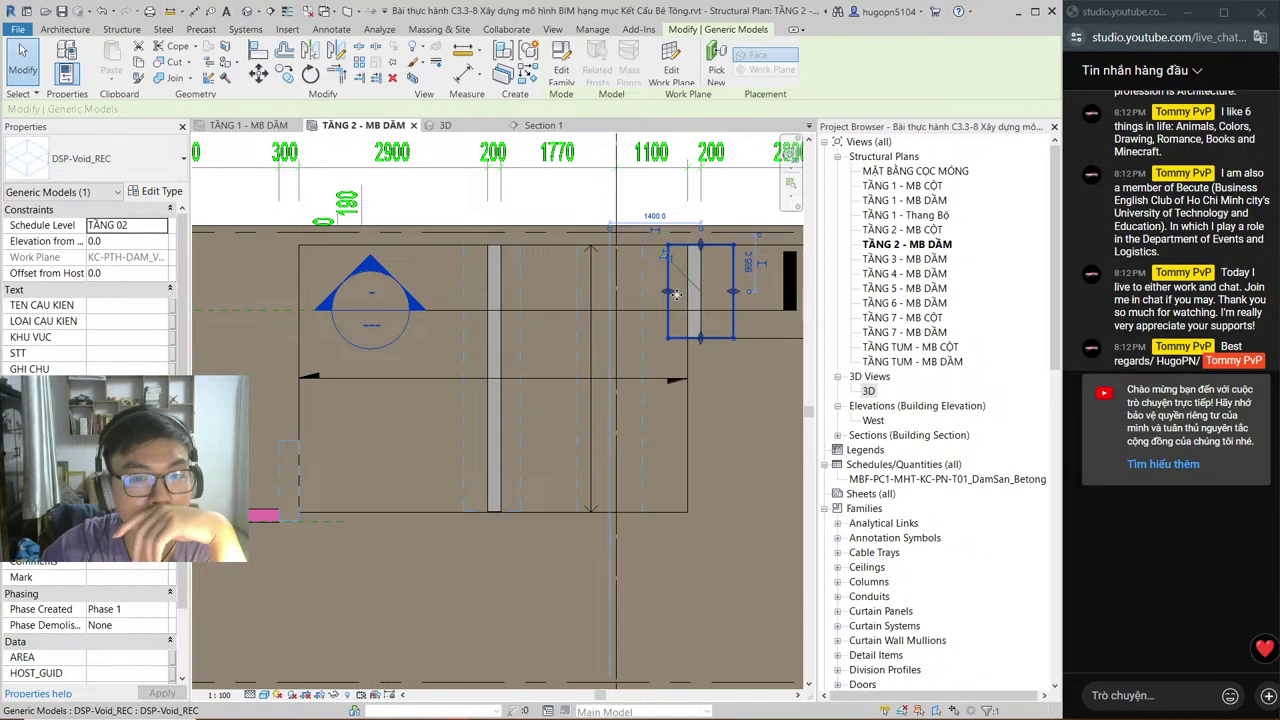
{"action": "left_click", "coordinate": [542, 125]}
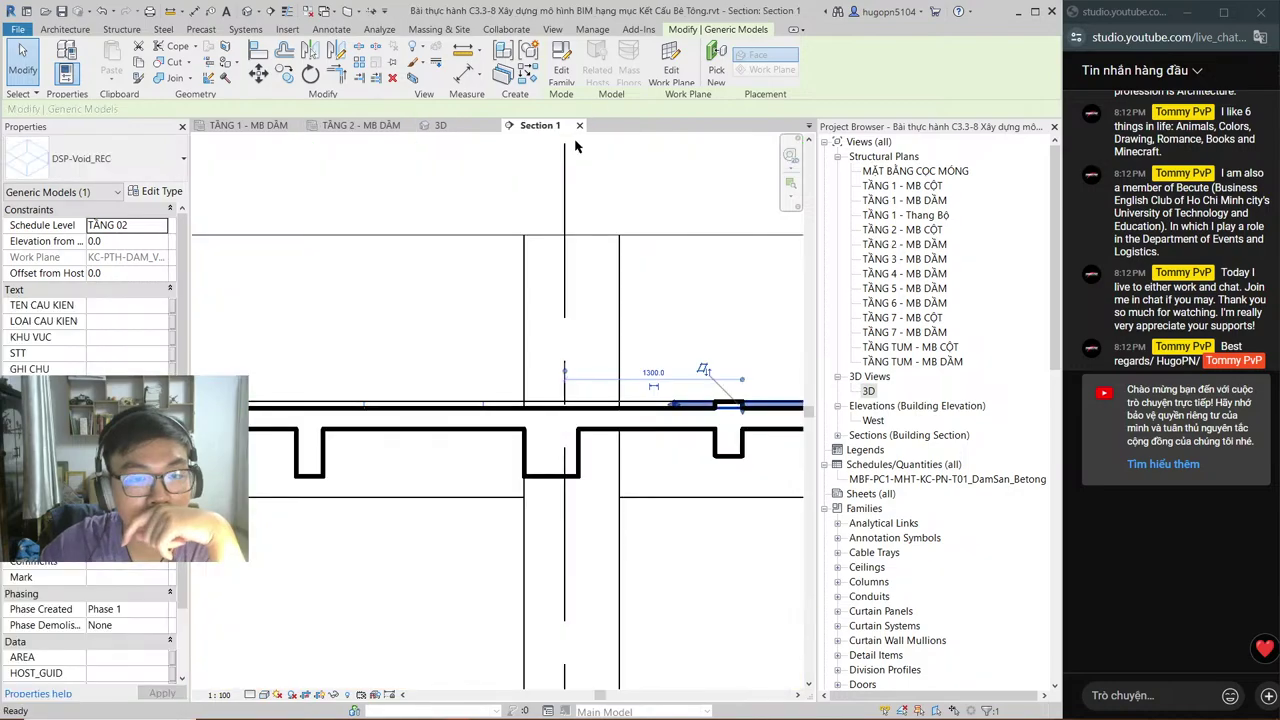
{"action": "middle_click_drag", "start_coordinate": [575, 147], "coordinate": [393, 147]}
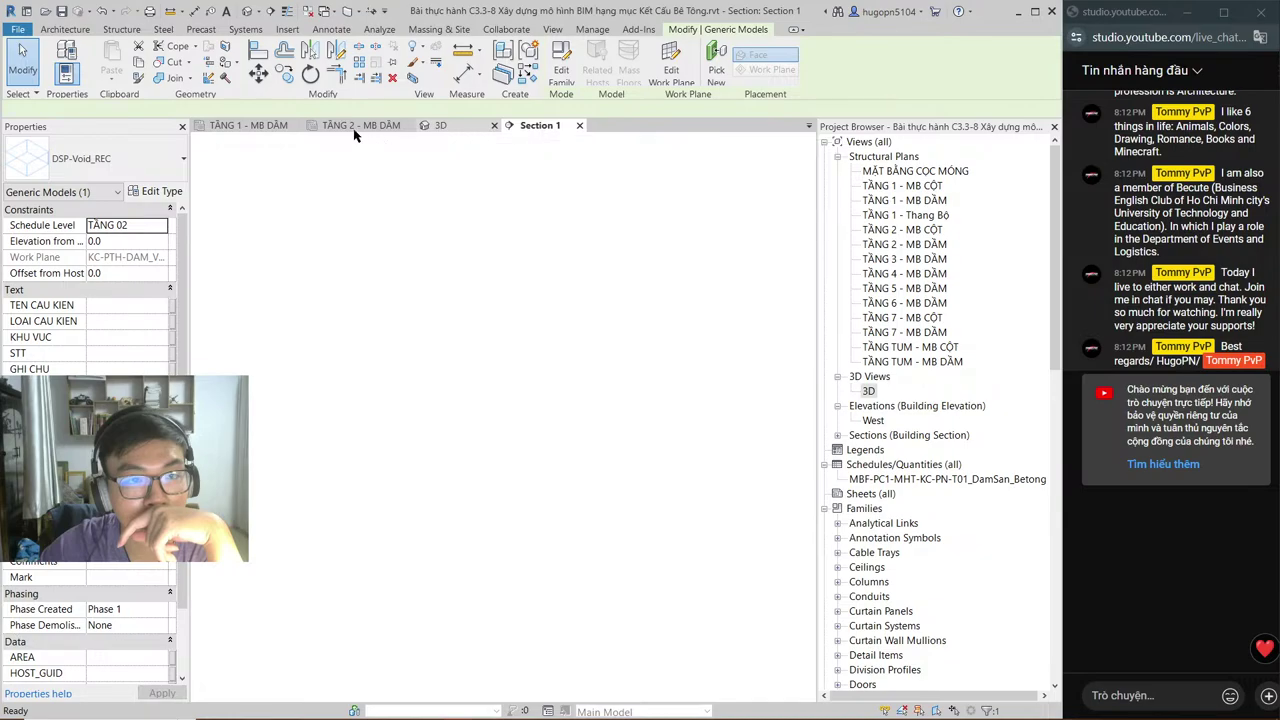
{"action": "key", "text": "ctrl+shift+Tab"}
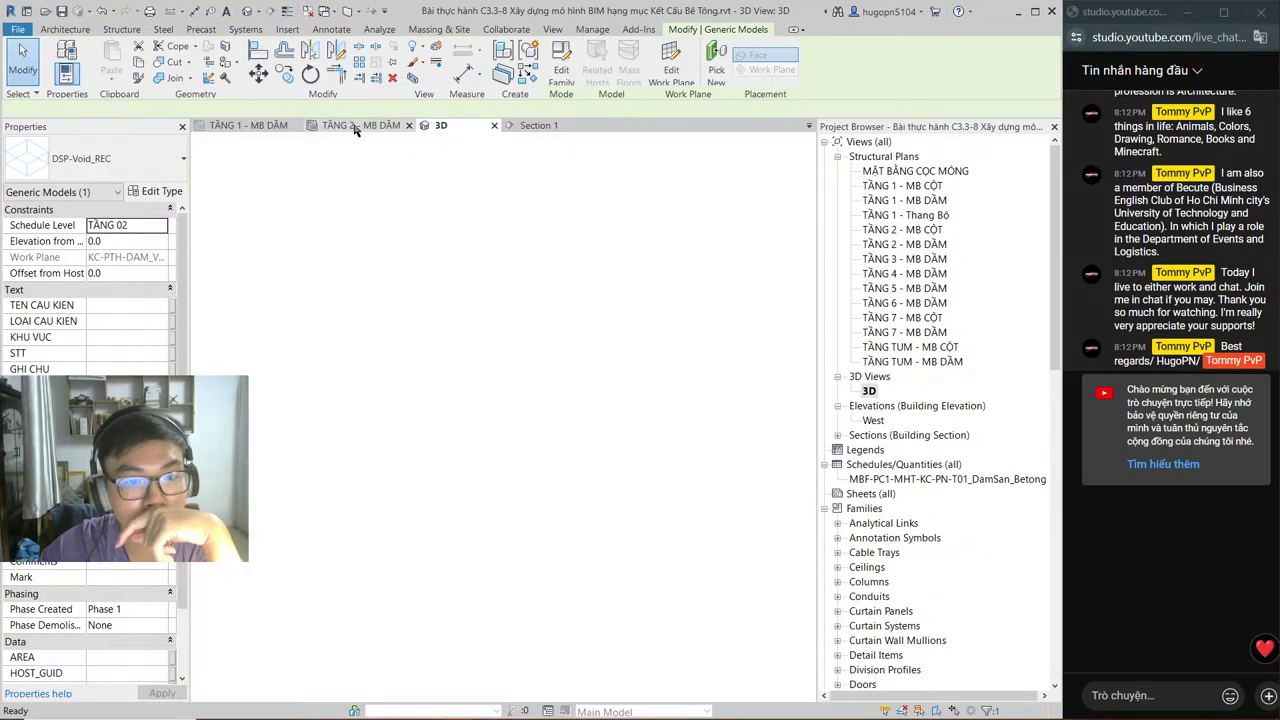
{"action": "left_click", "coordinate": [355, 127]}
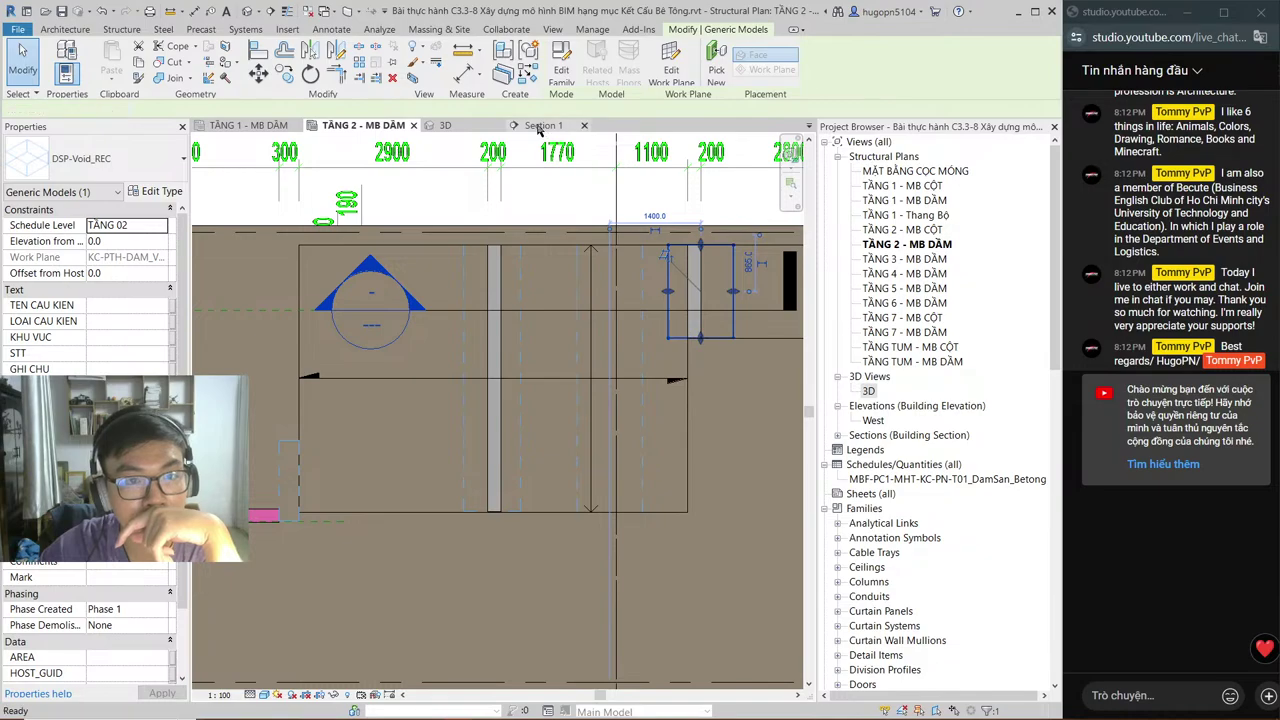
{"action": "left_click", "coordinate": [540, 126]}
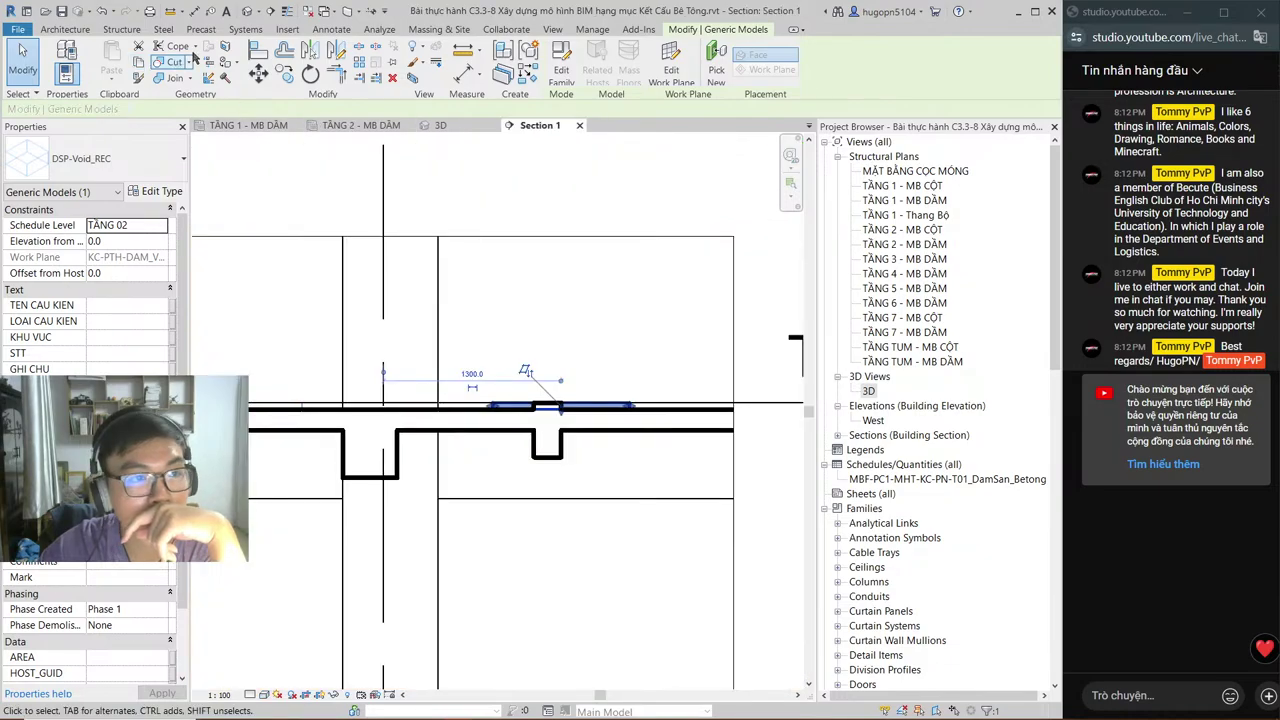
{"action": "key", "text": "Escape"}
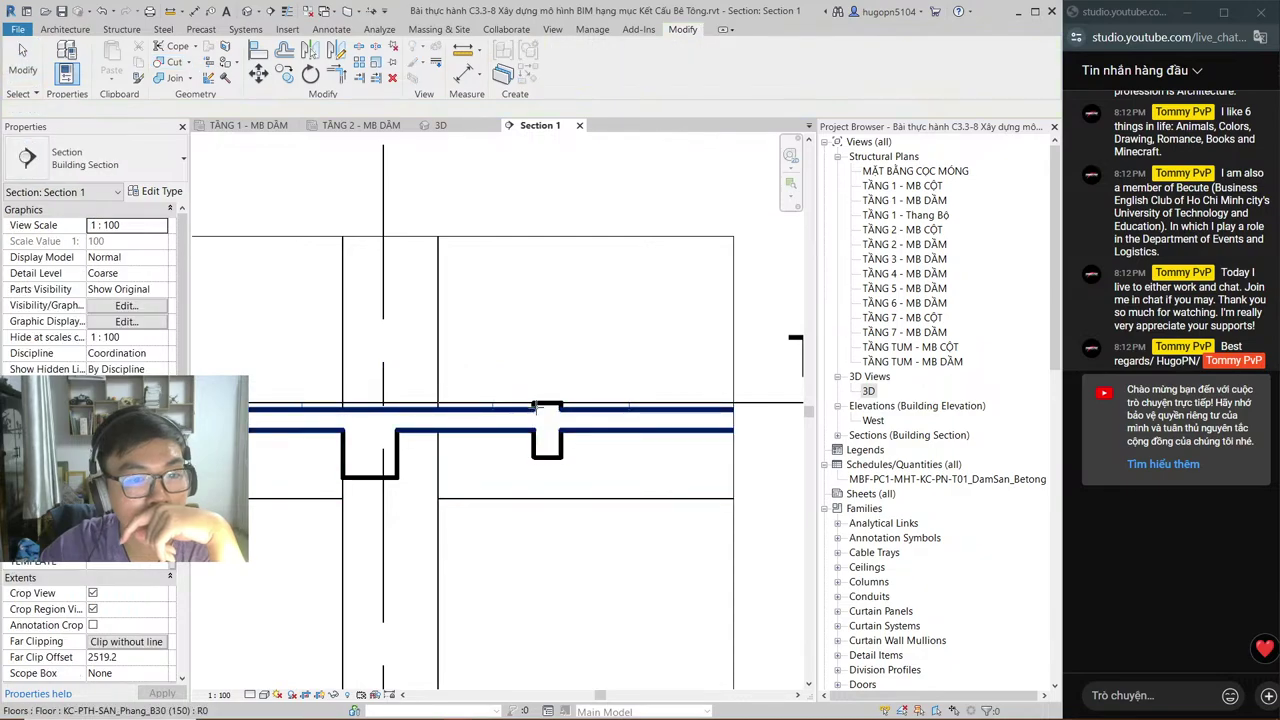
Step: Cut the floor slab with the void and show the elements in the resulting circular-reference error
{"action": "left_click", "coordinate": [537, 407]}
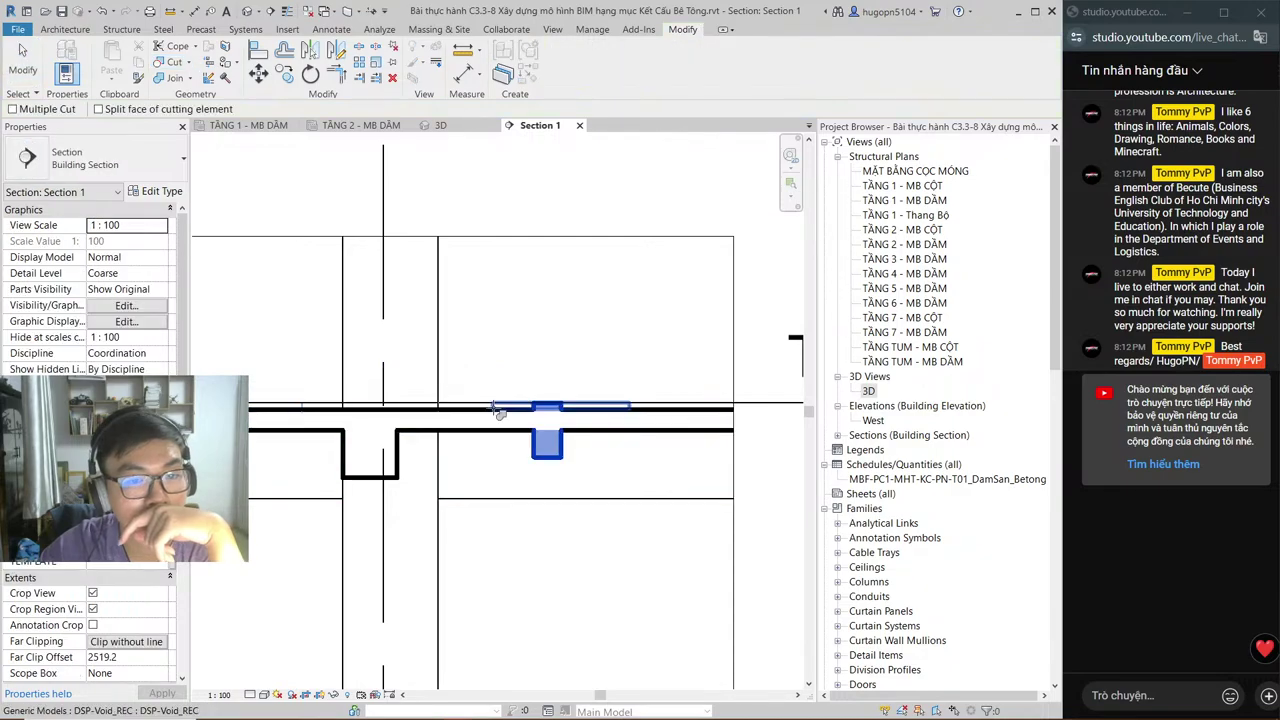
{"action": "left_click", "coordinate": [497, 412]}
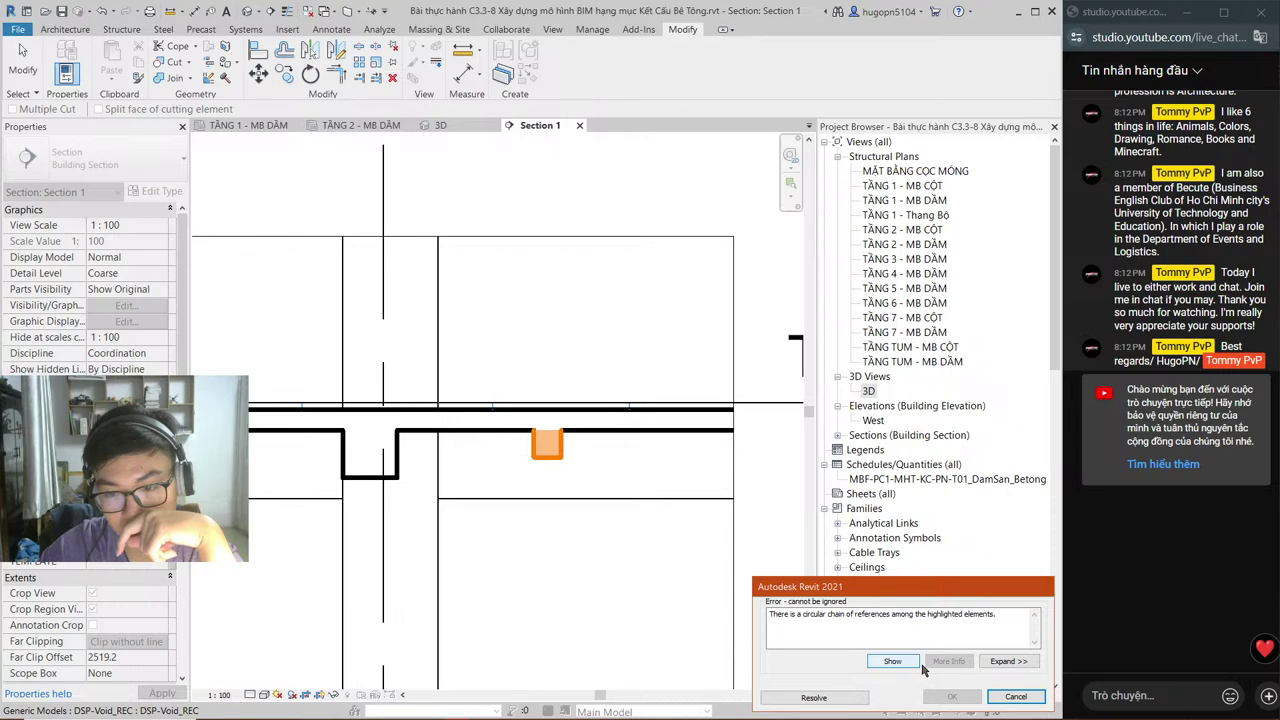
{"action": "left_click", "coordinate": [1008, 661]}
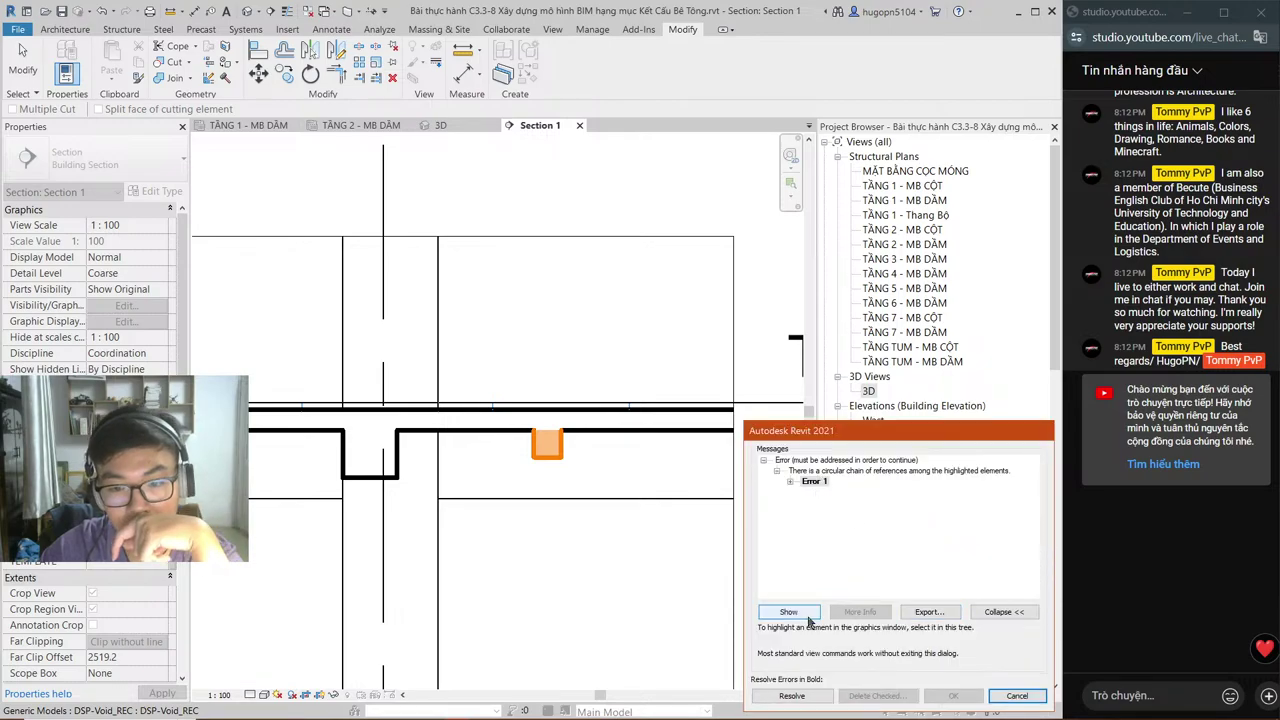
{"action": "left_click", "coordinate": [1004, 611]}
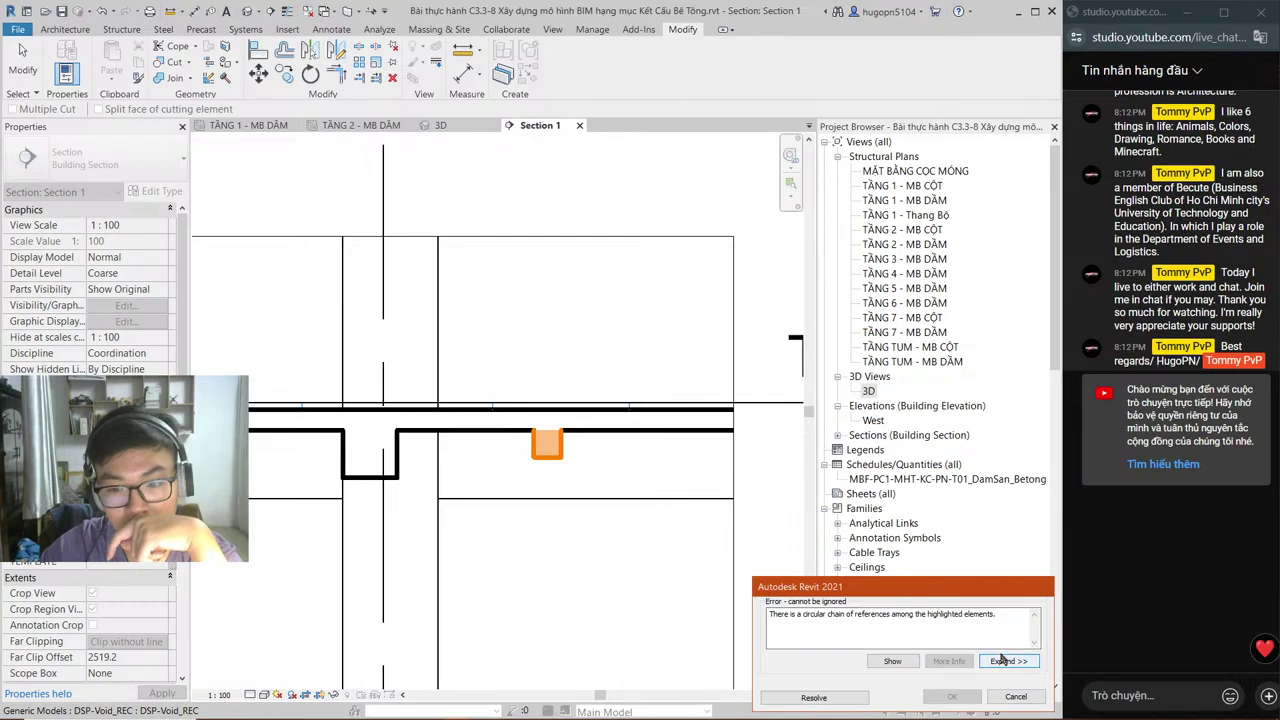
{"action": "left_click", "coordinate": [1006, 661]}
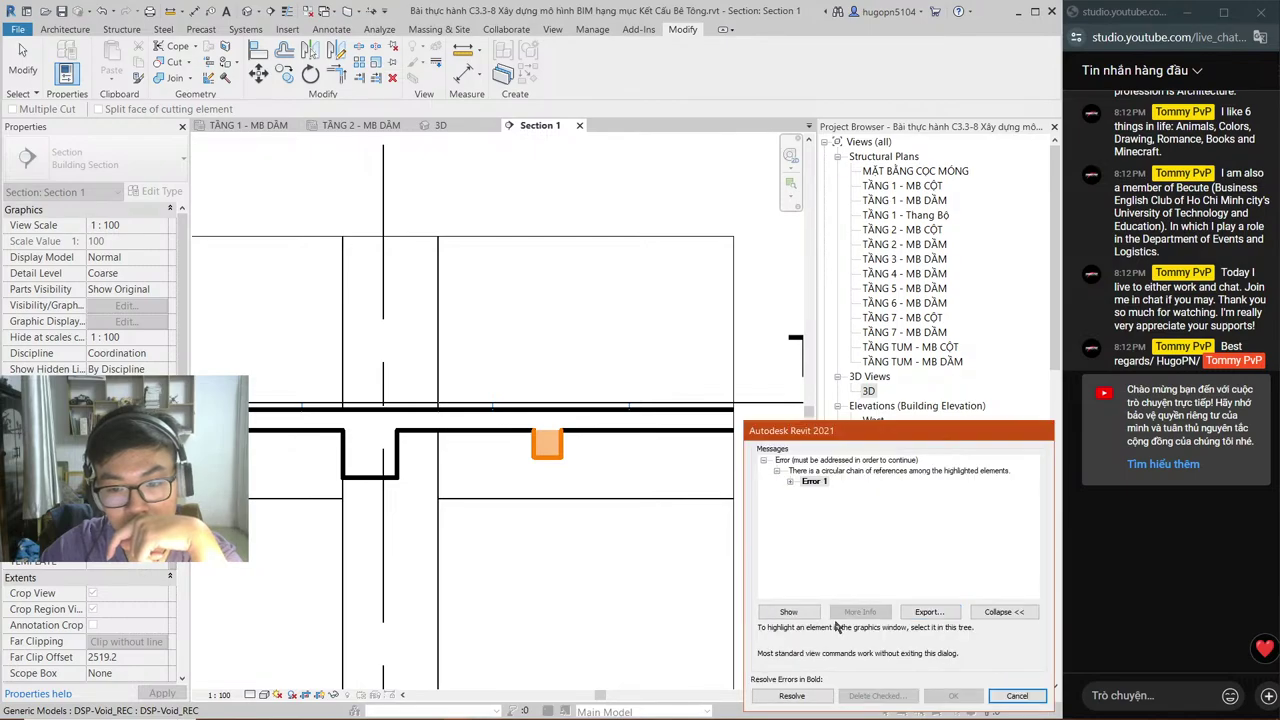
{"action": "left_click", "coordinate": [788, 611]}
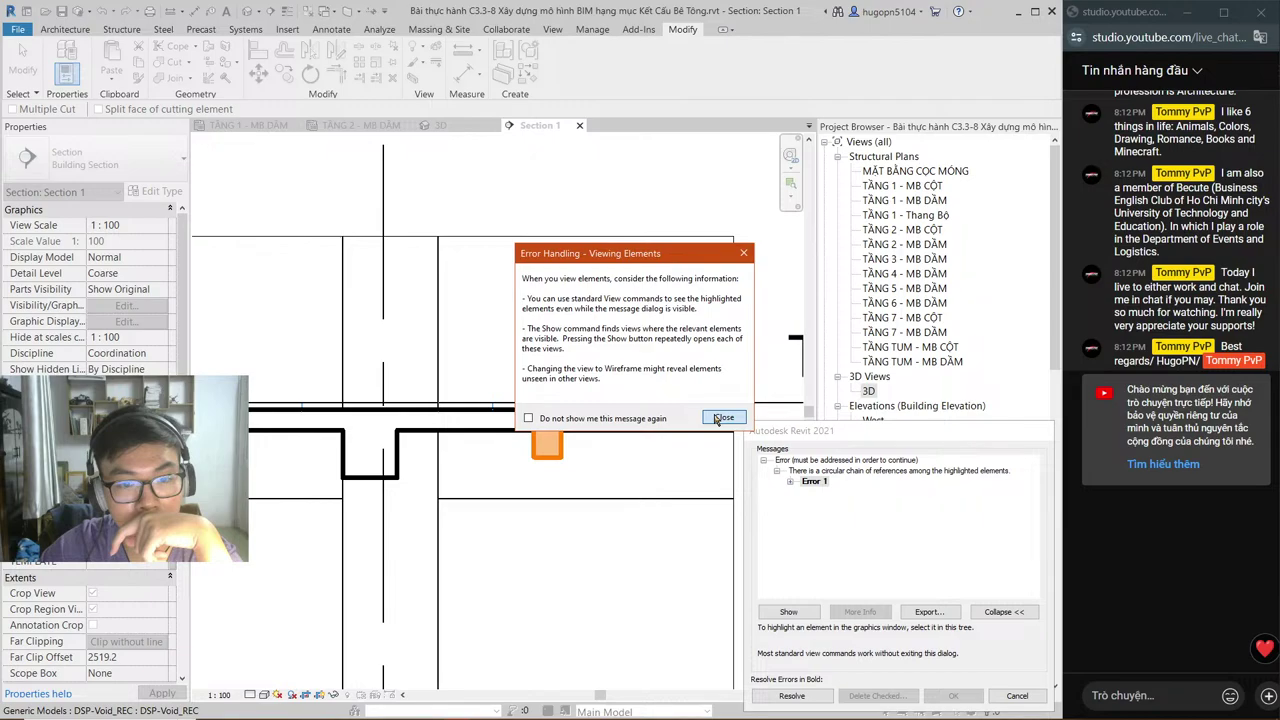
{"action": "left_click", "coordinate": [720, 418]}
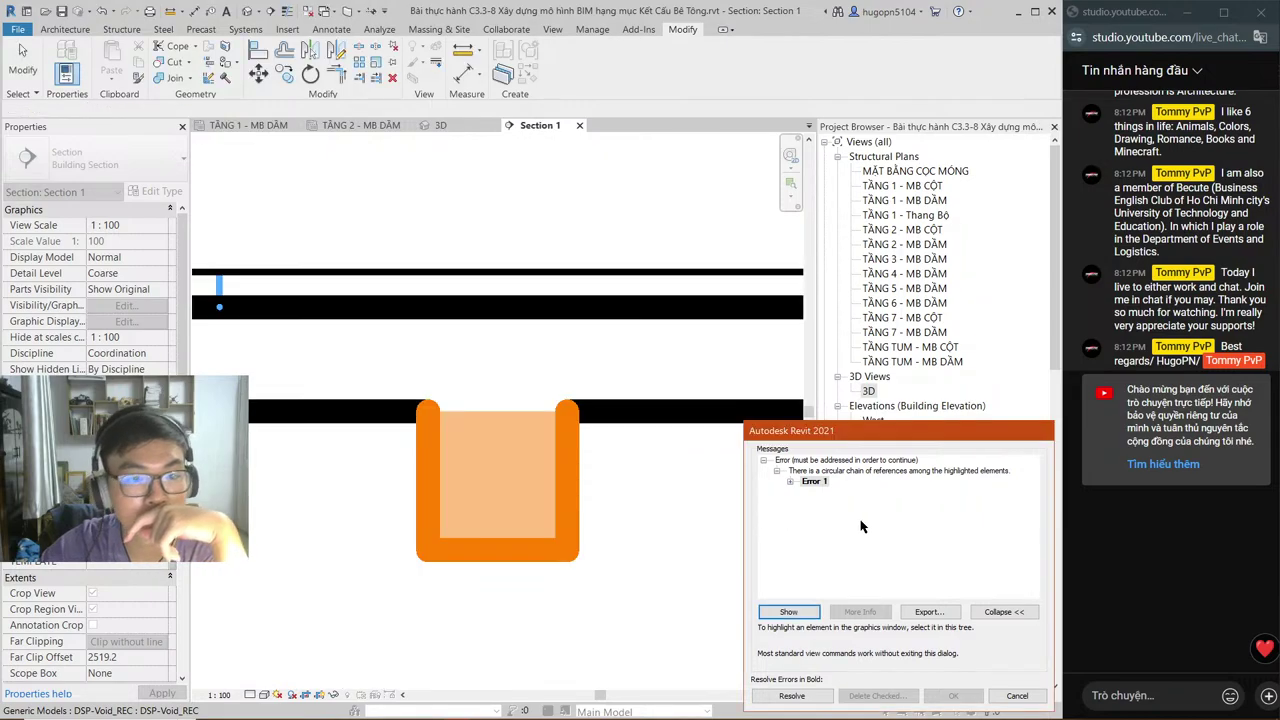
Step: Inspect the highlighted elements in Section 1, cancel the error, and show the 3D model
{"action": "scroll", "coordinate": [578, 466], "scroll_direction": "down", "scroll_amount": 3}
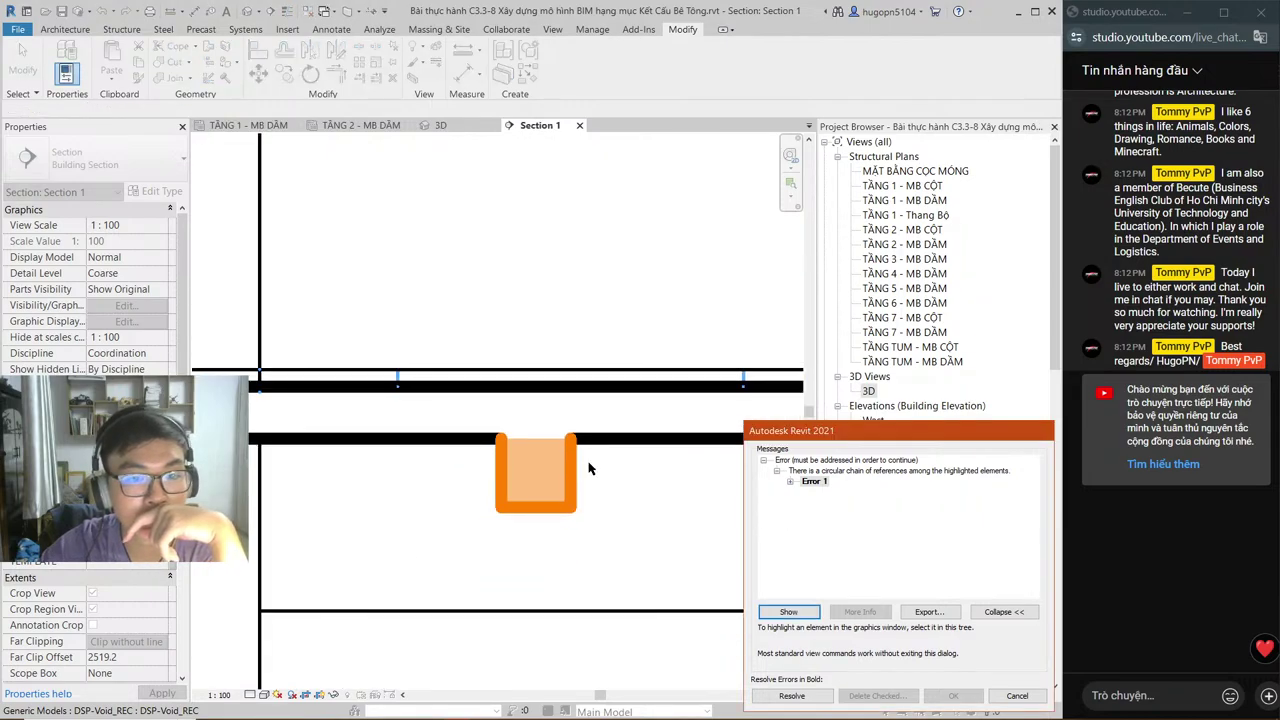
{"action": "scroll", "coordinate": [580, 462], "scroll_direction": "down", "scroll_amount": 1}
{"action": "scroll", "coordinate": [480, 466], "scroll_direction": "down", "scroll_amount": 1}
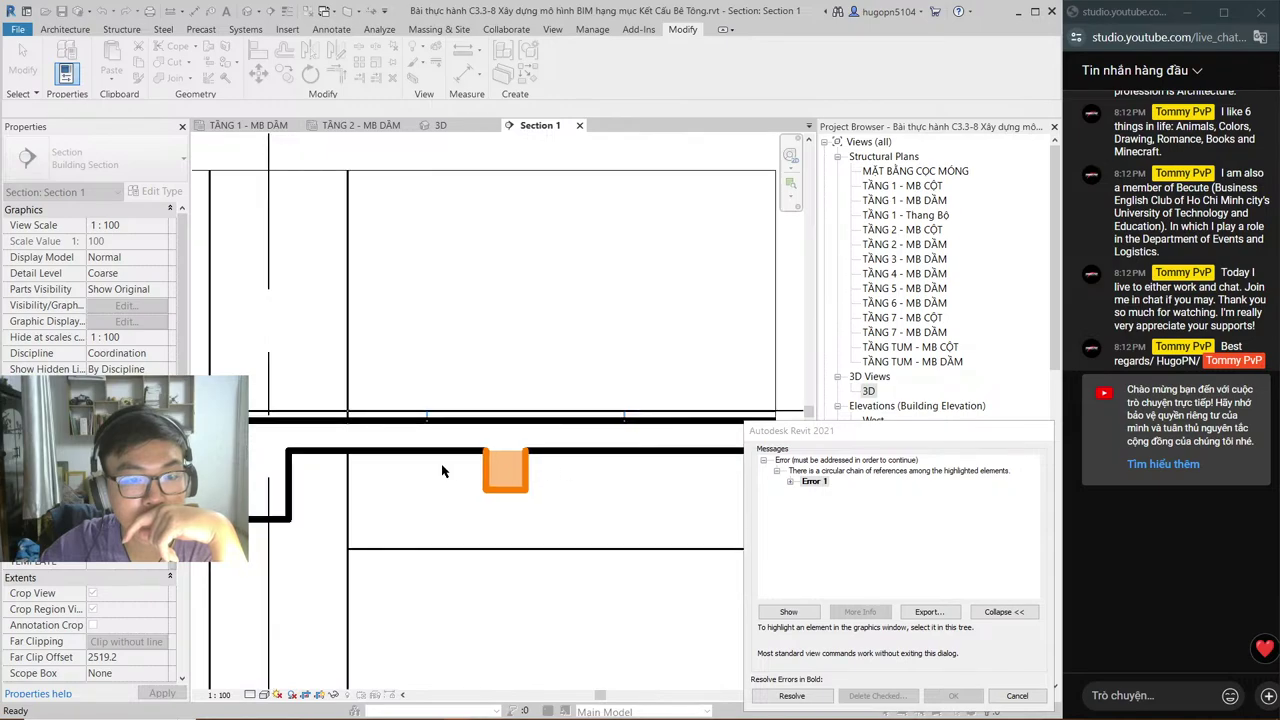
{"action": "middle_click_drag", "start_coordinate": [443, 470], "coordinate": [210, 515]}
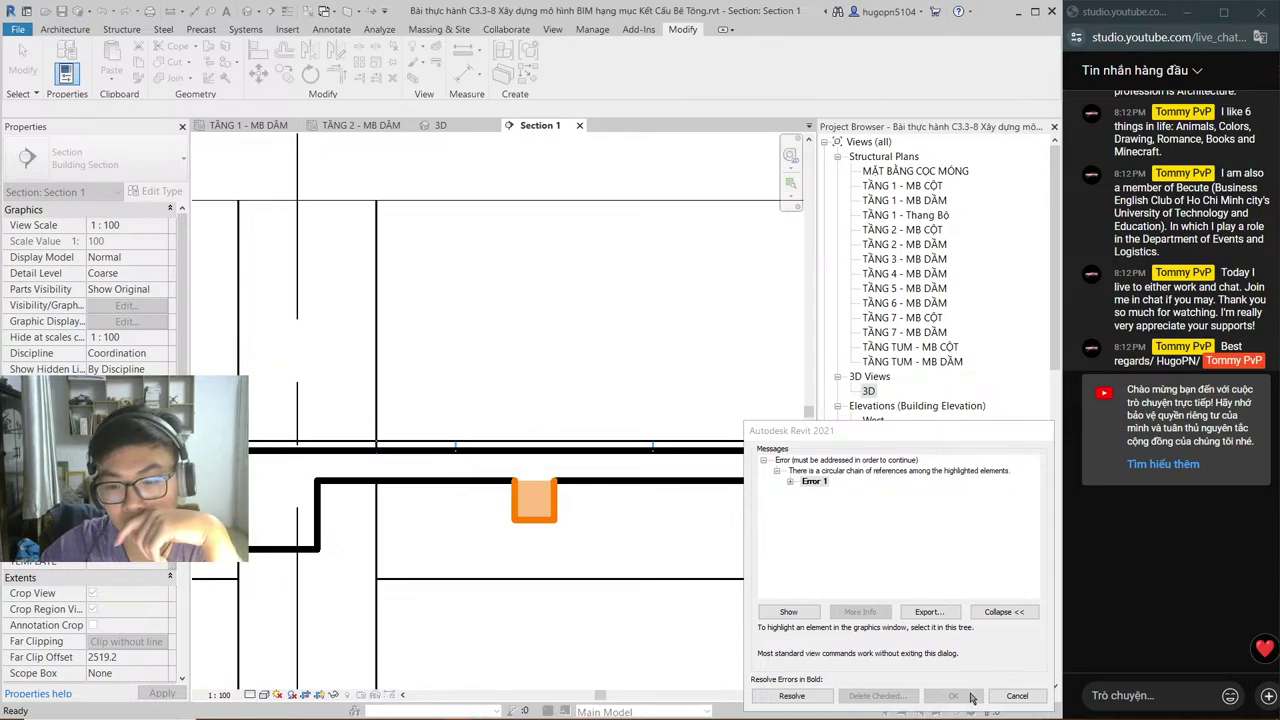
{"action": "left_click", "coordinate": [1017, 695]}
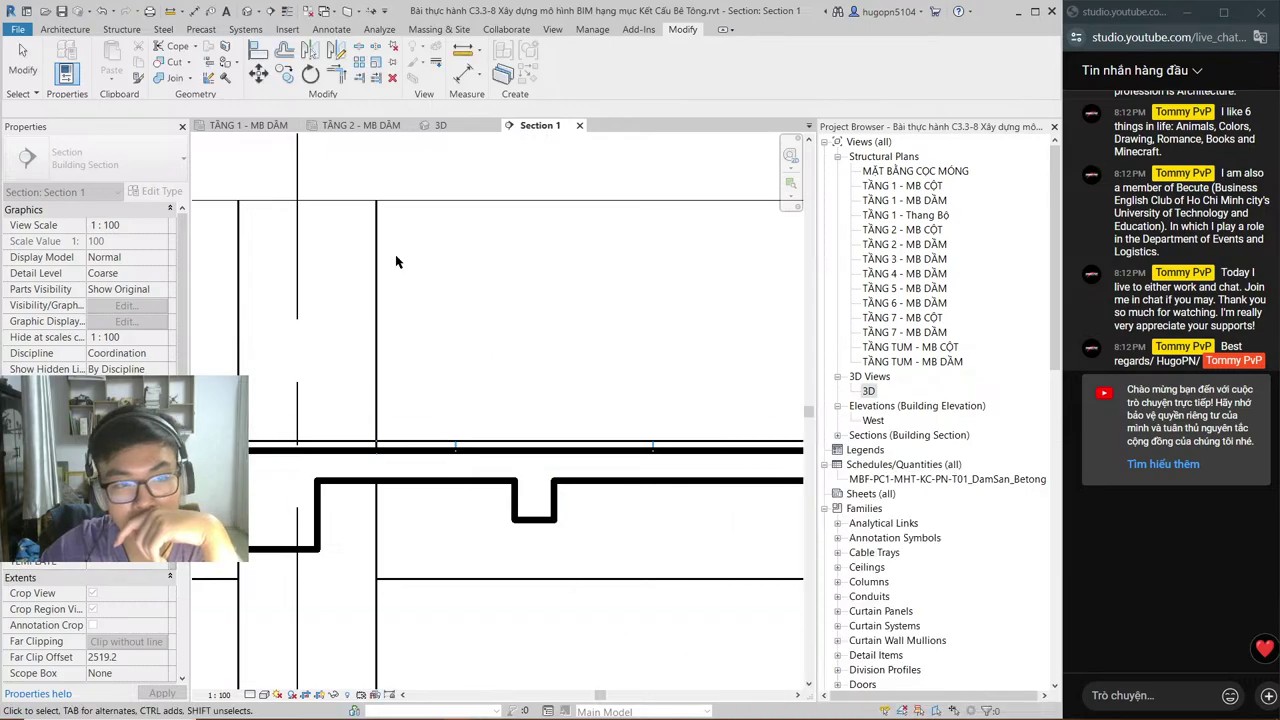
{"action": "key", "text": "ctrl+Tab"}
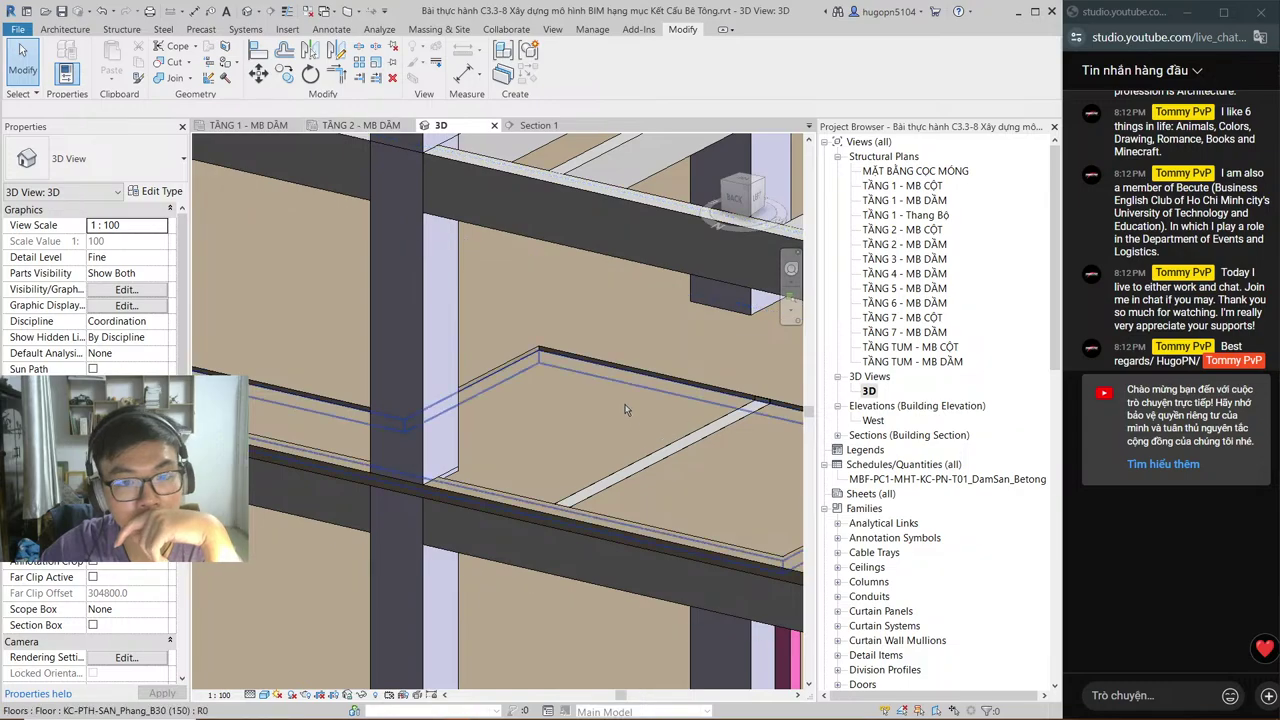
Step: Pan the 3D model slightly, then show the TẦNG 2 - MB DẦM structural plan with the void box
{"action": "middle_click_drag", "start_coordinate": [625, 409], "coordinate": [572, 398]}
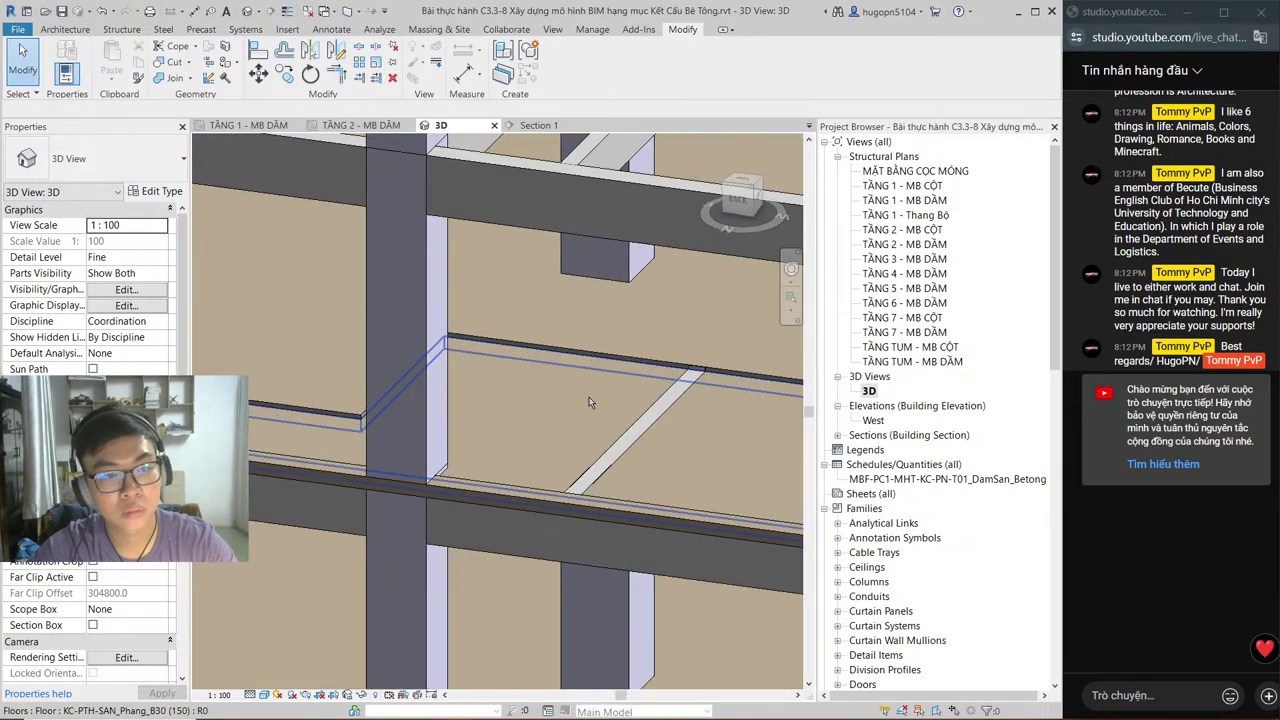
{"action": "left_click", "coordinate": [360, 125]}
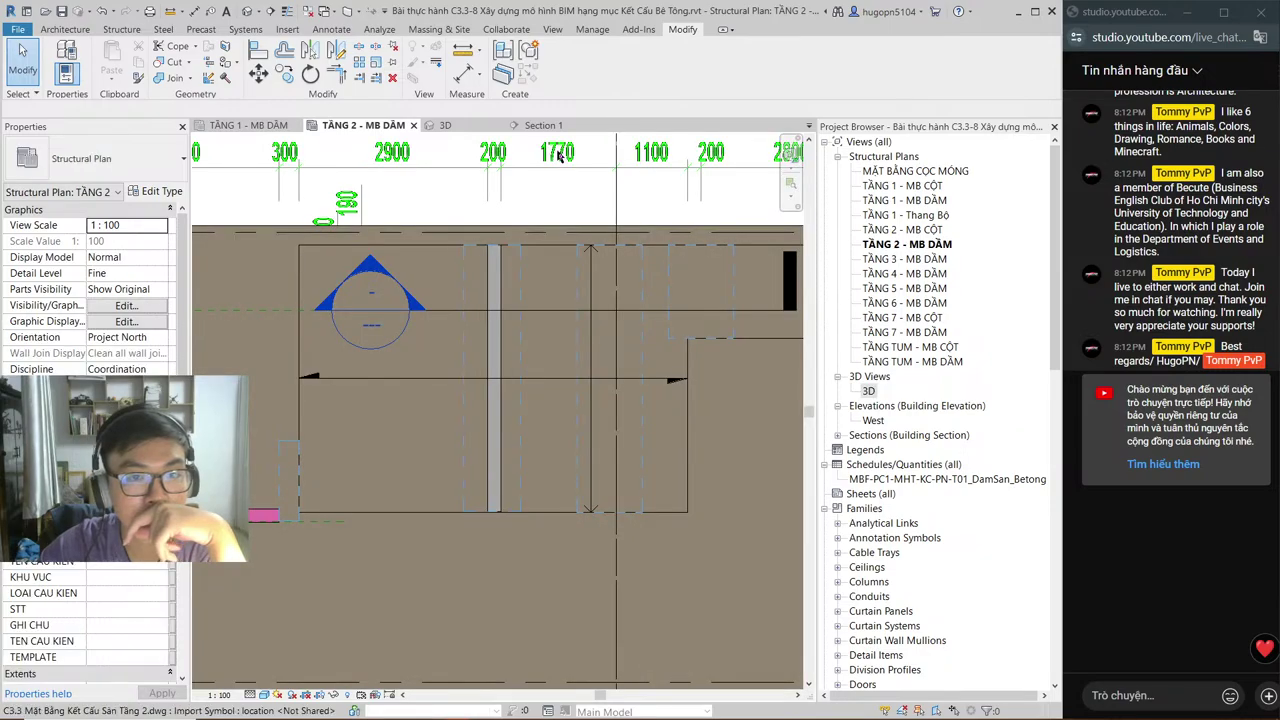
Step: Select the void opening in the plan and bring it into view in Section 1
{"action": "left_click", "coordinate": [520, 250]}
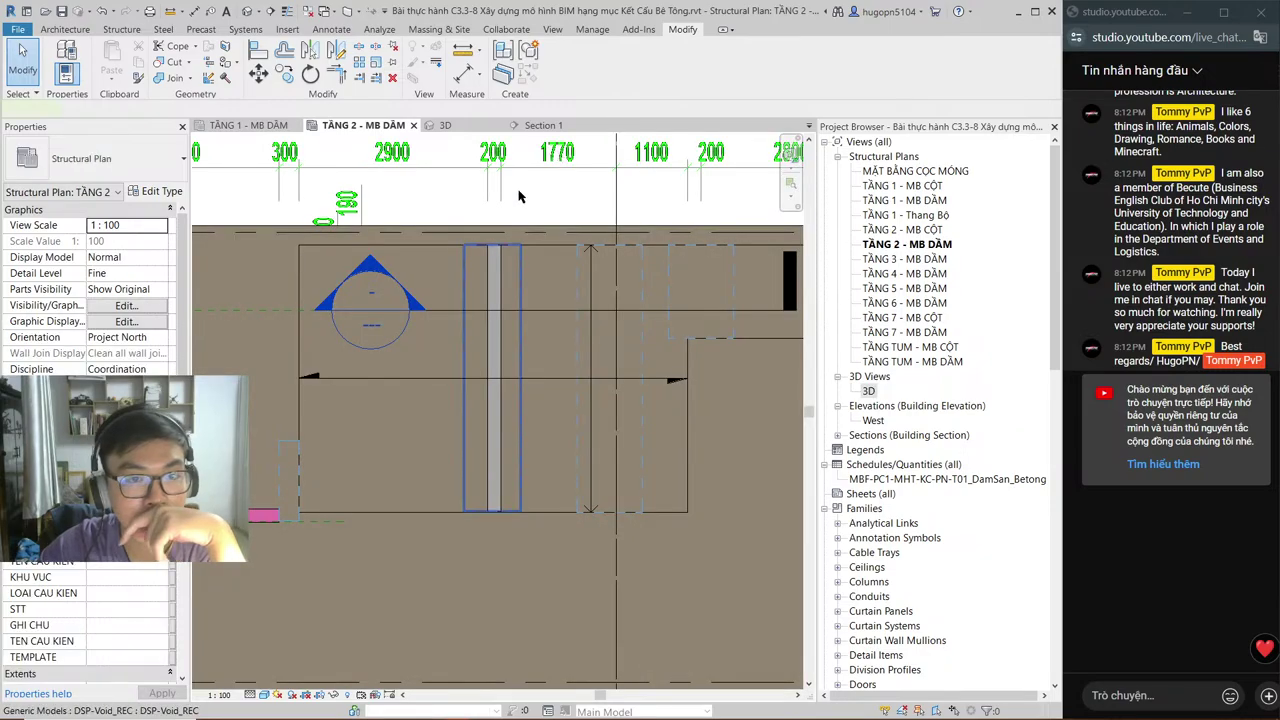
{"action": "left_click", "coordinate": [541, 126]}
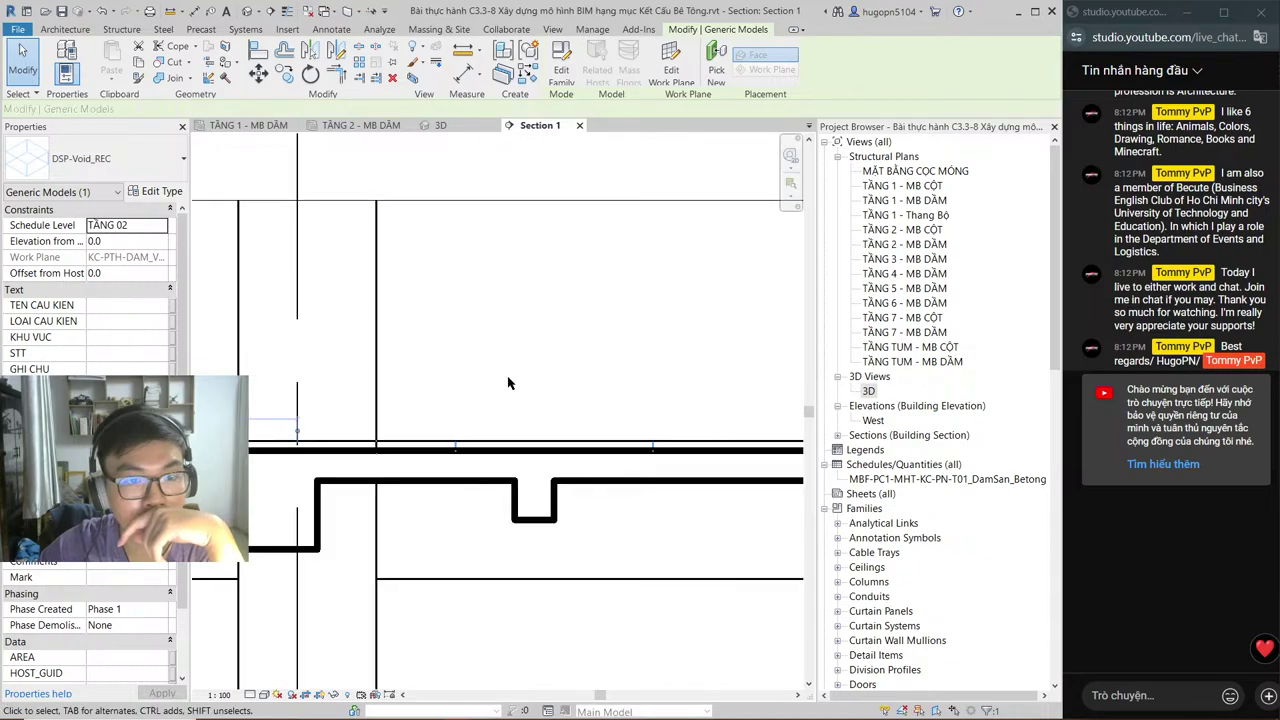
{"action": "scroll", "coordinate": [508, 383], "scroll_direction": "down", "scroll_amount": 2}
{"action": "middle_click_drag", "start_coordinate": [514, 346], "coordinate": [665, 353]}
{"action": "scroll", "coordinate": [205, 270], "scroll_direction": "up", "scroll_amount": 1}
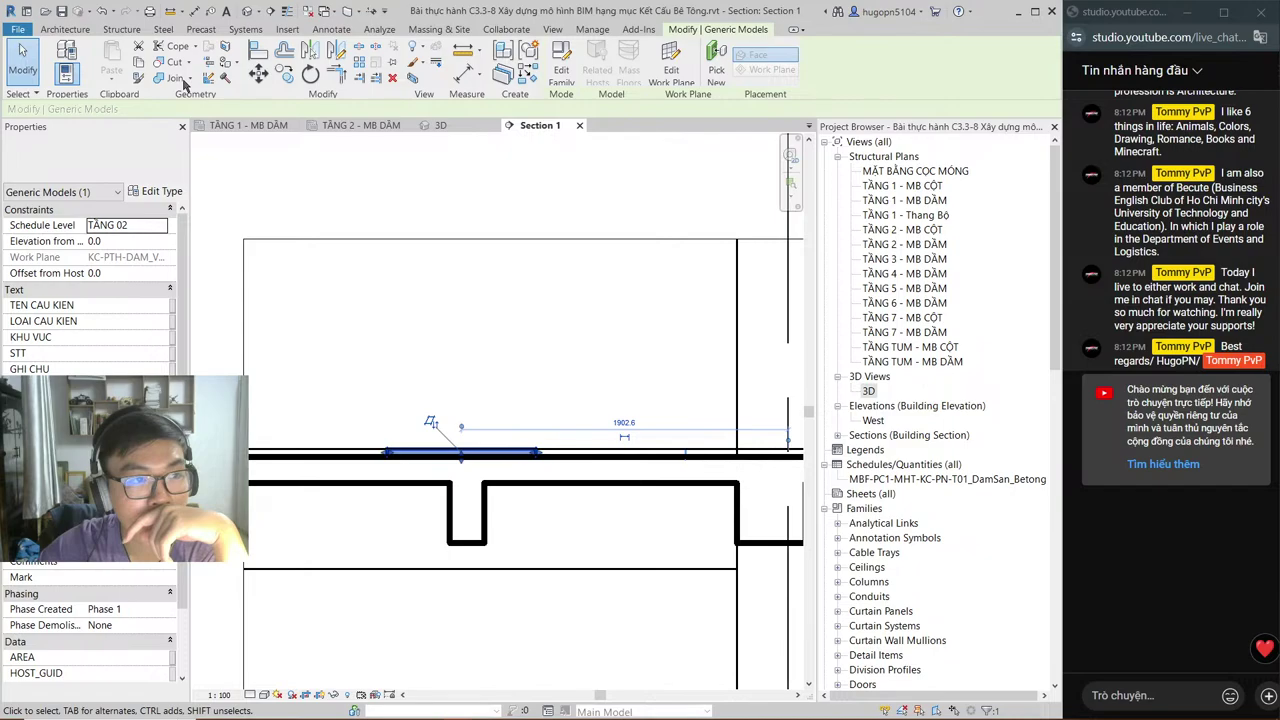
Step: Notch the Tầng 2 beam with the void using Cut Geometry
{"action": "left_click", "coordinate": [174, 62]}
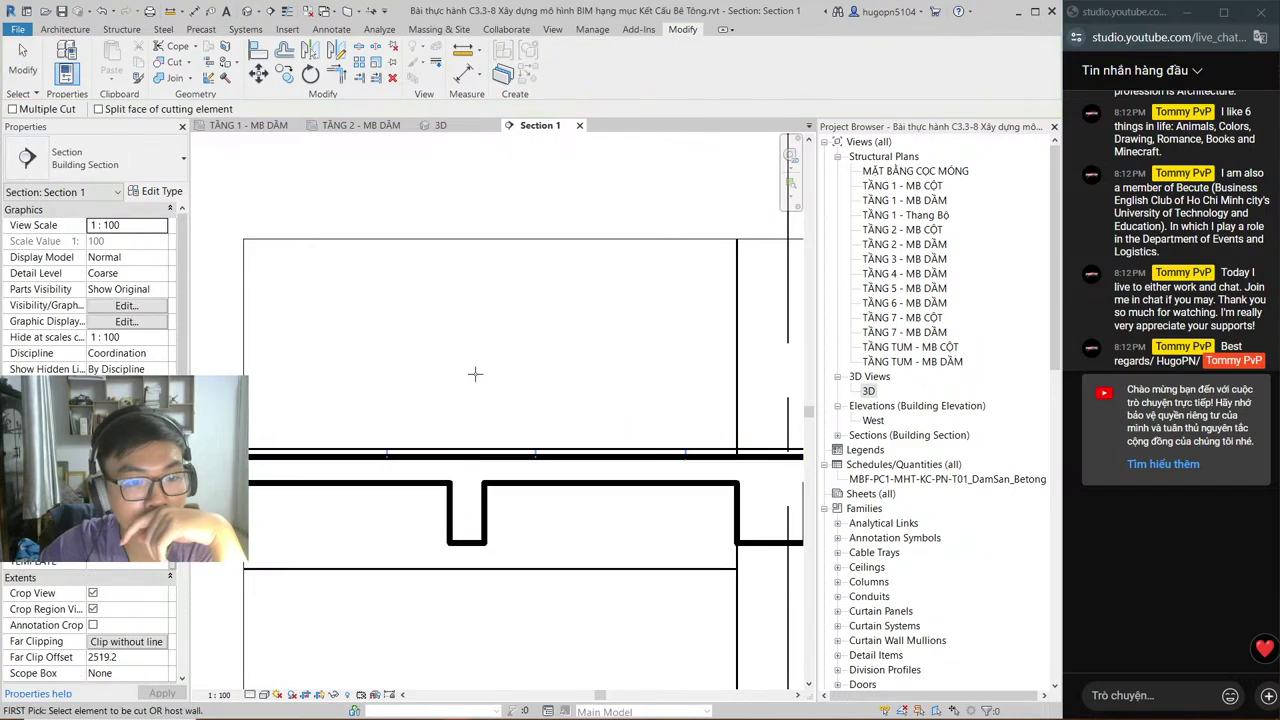
{"action": "left_click", "coordinate": [466, 458]}
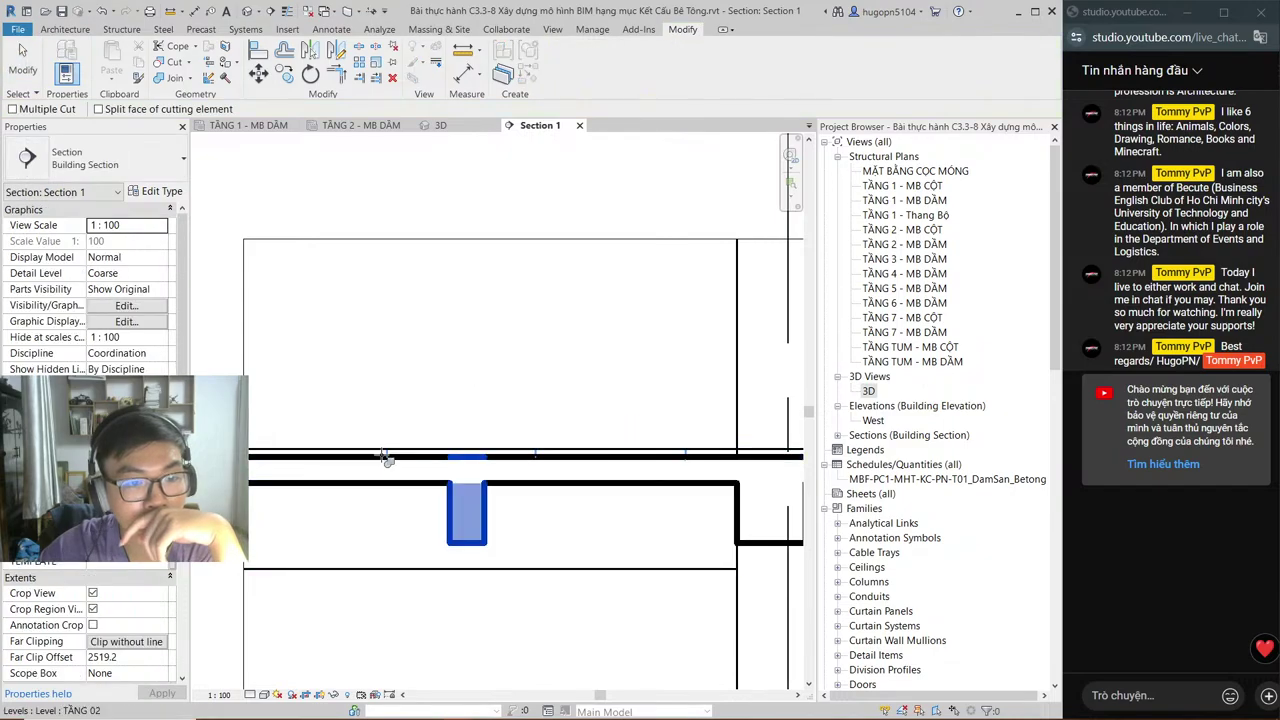
{"action": "left_click", "coordinate": [385, 458]}
{"action": "key", "text": "Escape"}
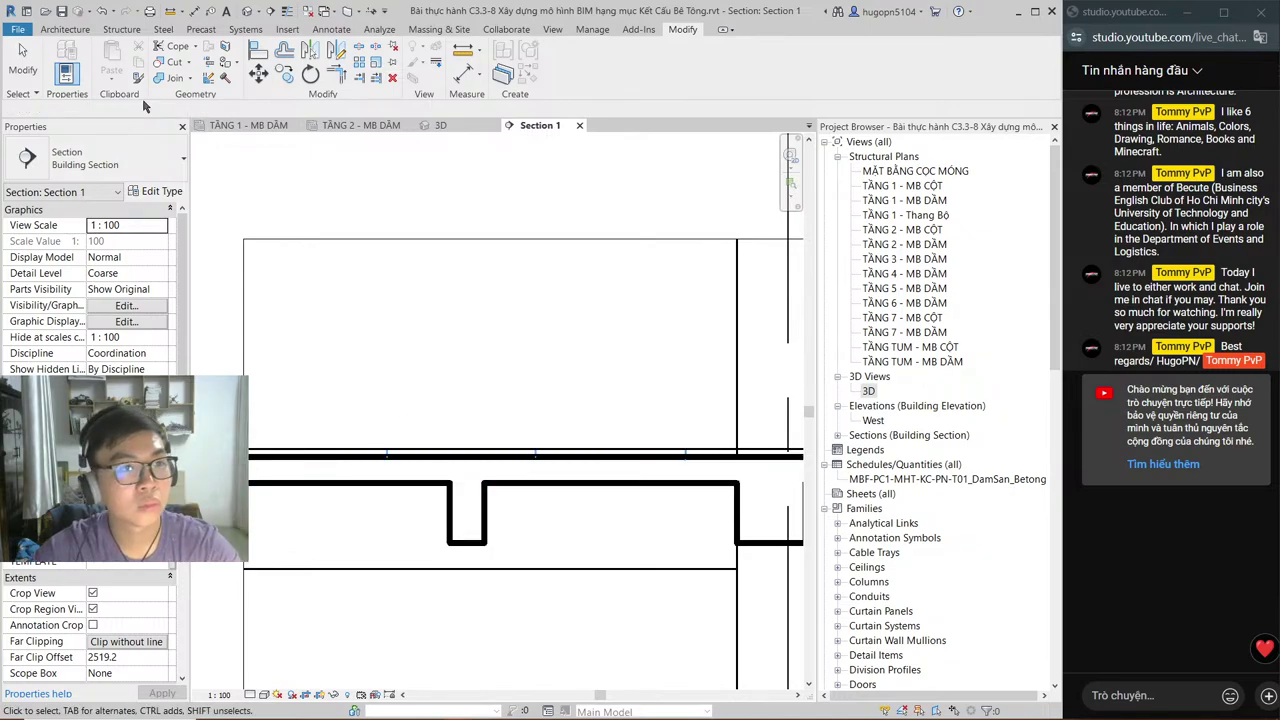
Step: Cut the slab as well, then go back to the TẦNG 2 - MB DẦM plan
{"action": "key", "text": "Return"}
{"action": "left_click", "coordinate": [460, 524]}
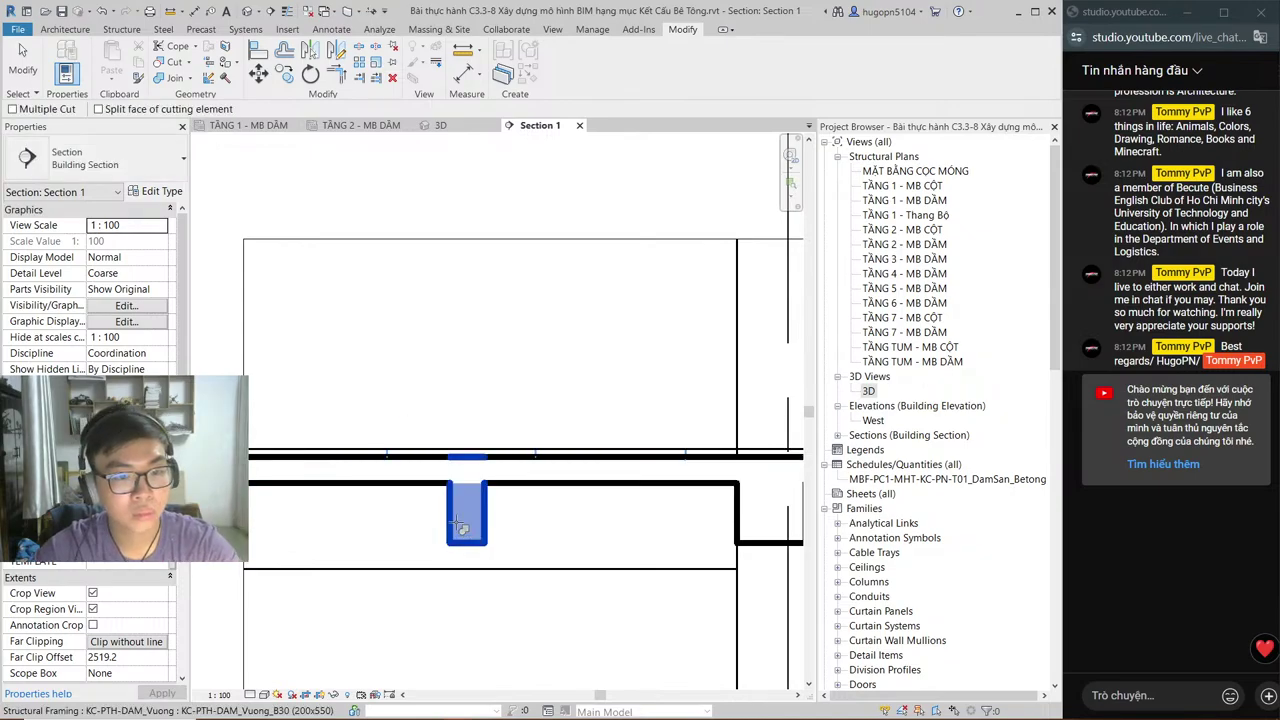
{"action": "left_click", "coordinate": [410, 457]}
{"action": "scroll", "coordinate": [443, 403], "scroll_direction": "up", "scroll_amount": 2}
{"action": "key", "text": "Escape"}
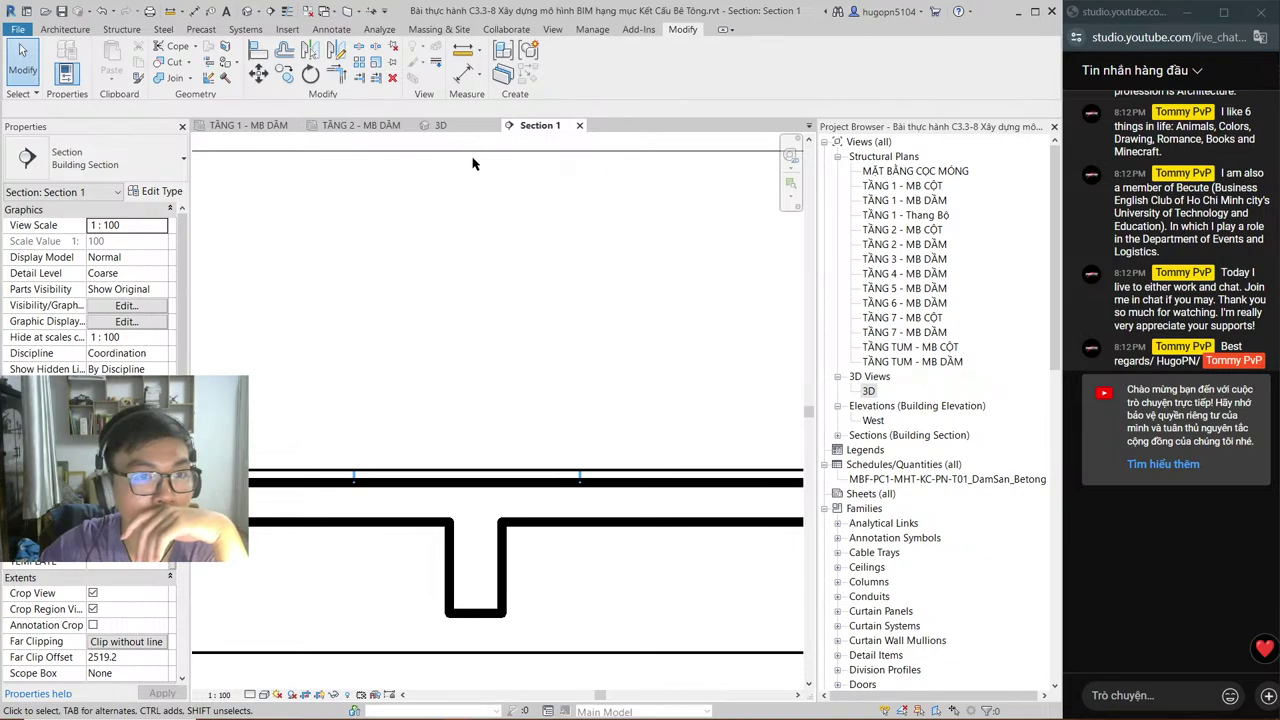
{"action": "left_click", "coordinate": [355, 128]}
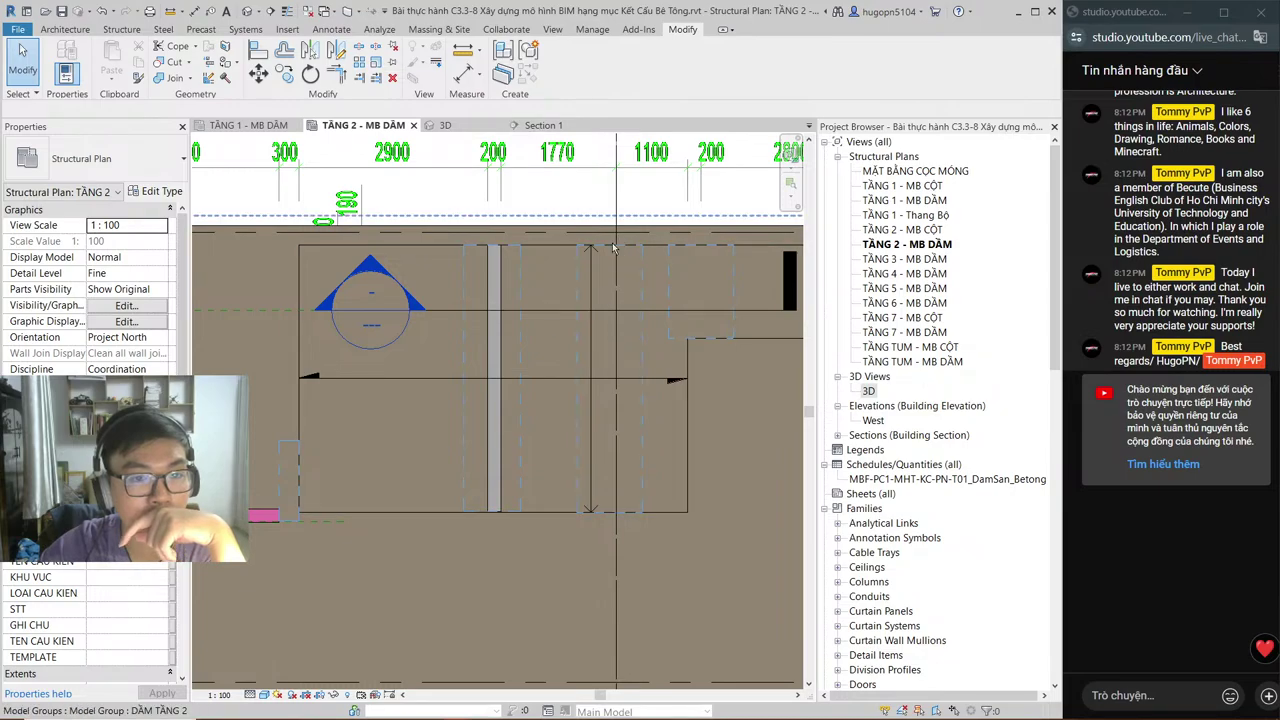
Step: Delete the existing Section 1 view from the plan
{"action": "middle_click_drag", "start_coordinate": [614, 248], "coordinate": [554, 307]}
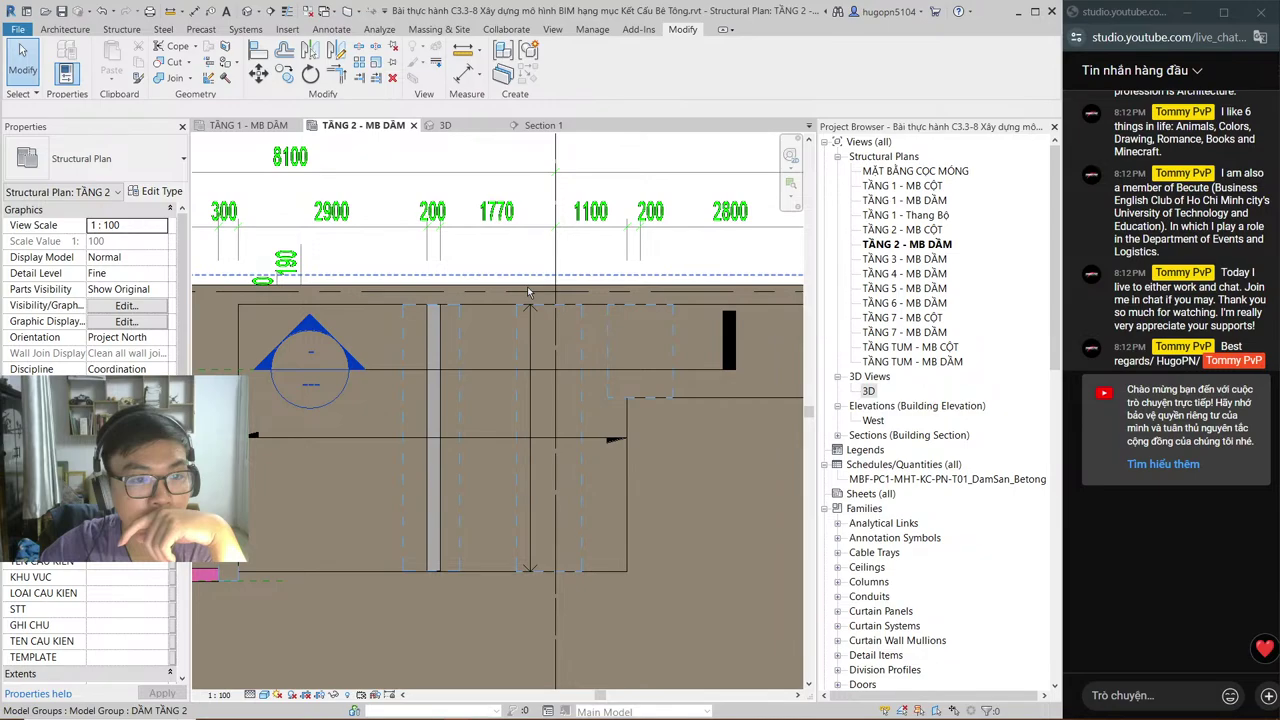
{"action": "left_click", "coordinate": [383, 376]}
{"action": "key", "text": "Delete"}
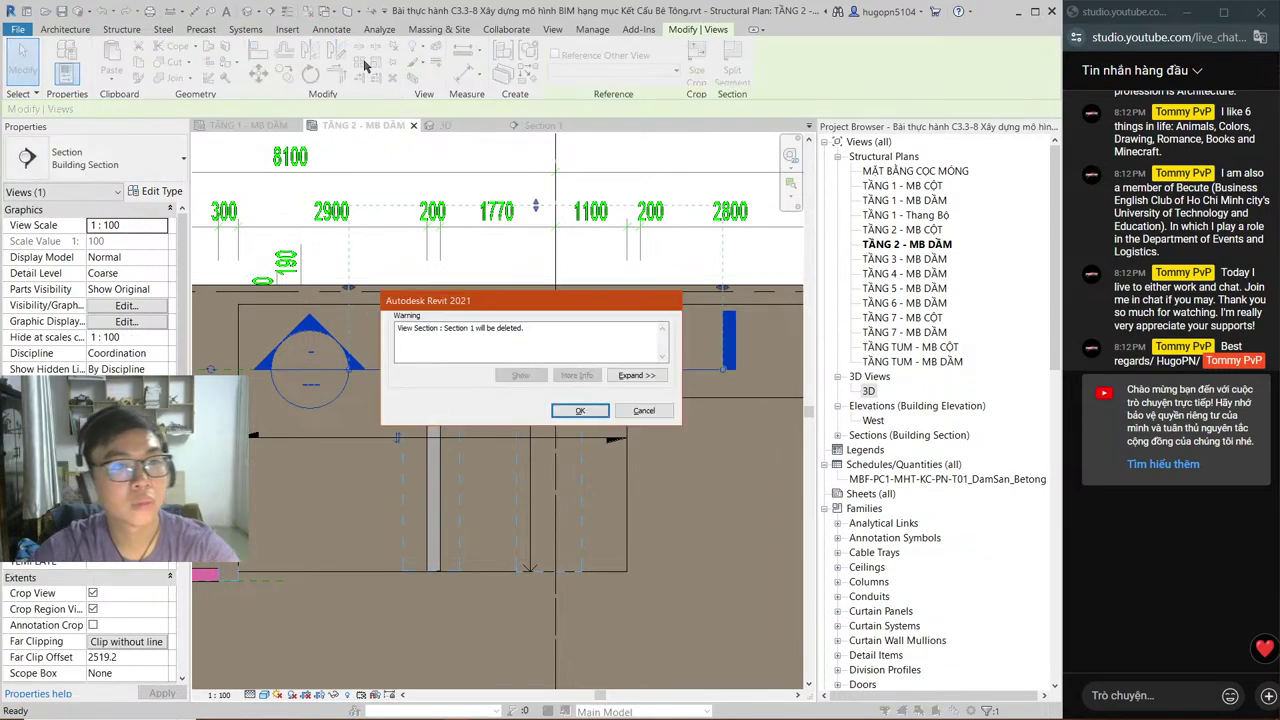
{"action": "left_click", "coordinate": [580, 410]}
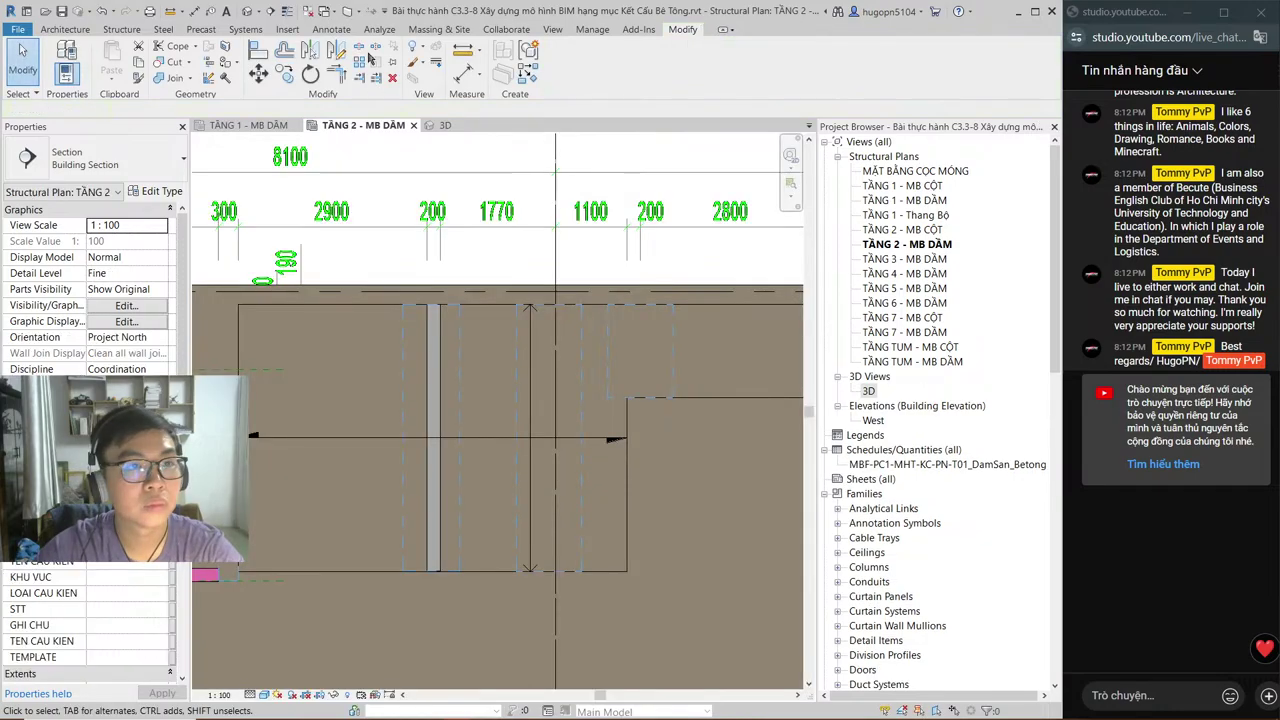
Step: Draw a new section line across the Tầng 2 plan and open its section view
{"action": "left_click", "coordinate": [270, 11]}
{"action": "scroll", "coordinate": [457, 271], "scroll_direction": "up", "scroll_amount": 2}
{"action": "scroll", "coordinate": [560, 300], "scroll_direction": "down", "scroll_amount": 2}
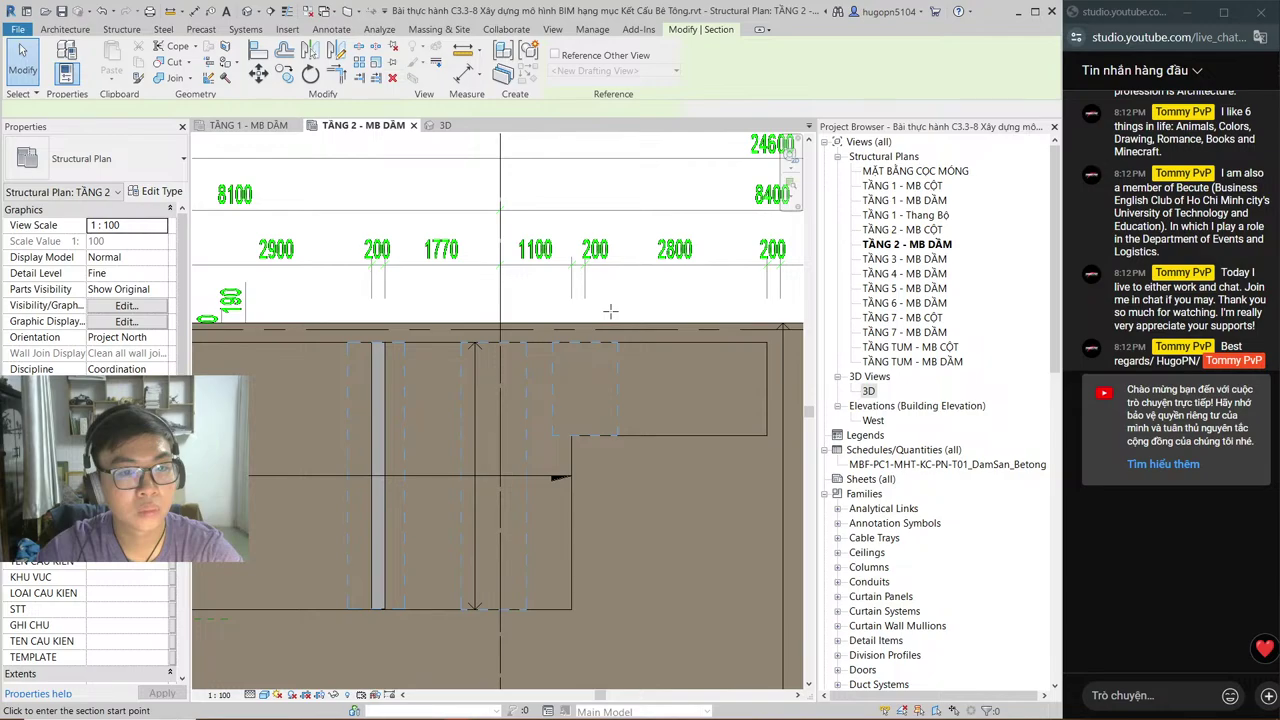
{"action": "left_click", "coordinate": [690, 342]}
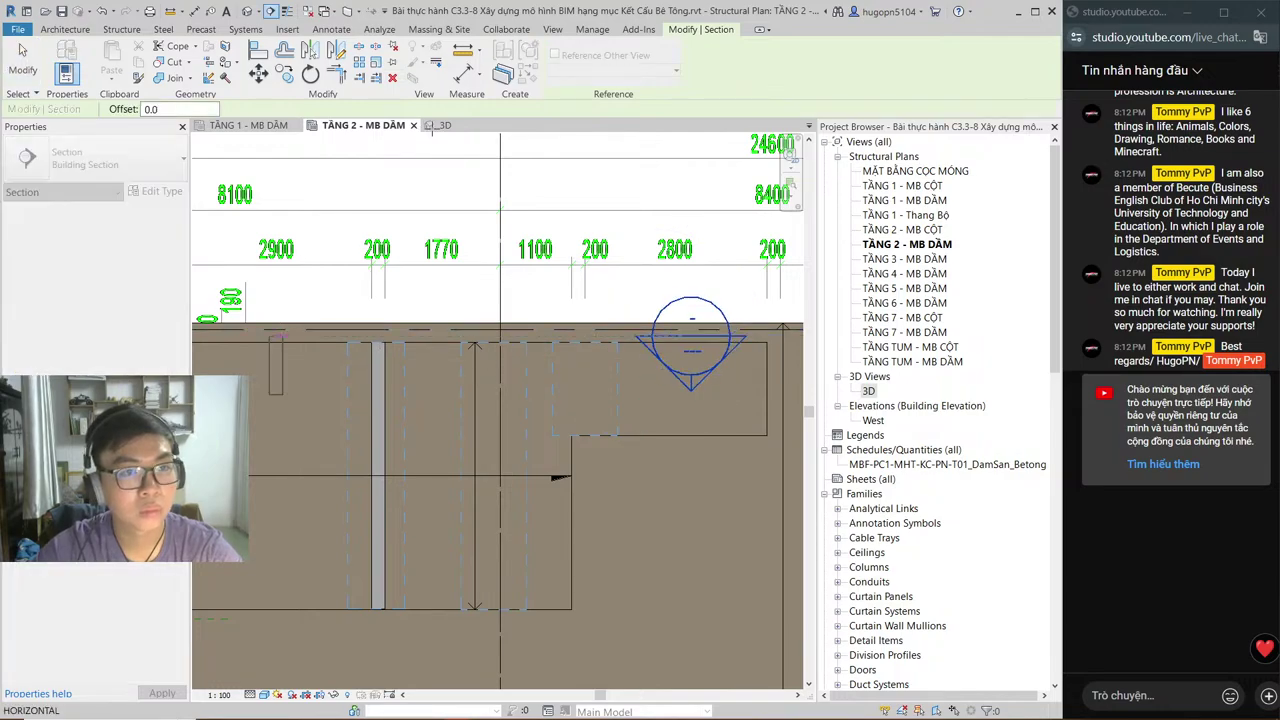
{"action": "left_click", "coordinate": [608, 286]}
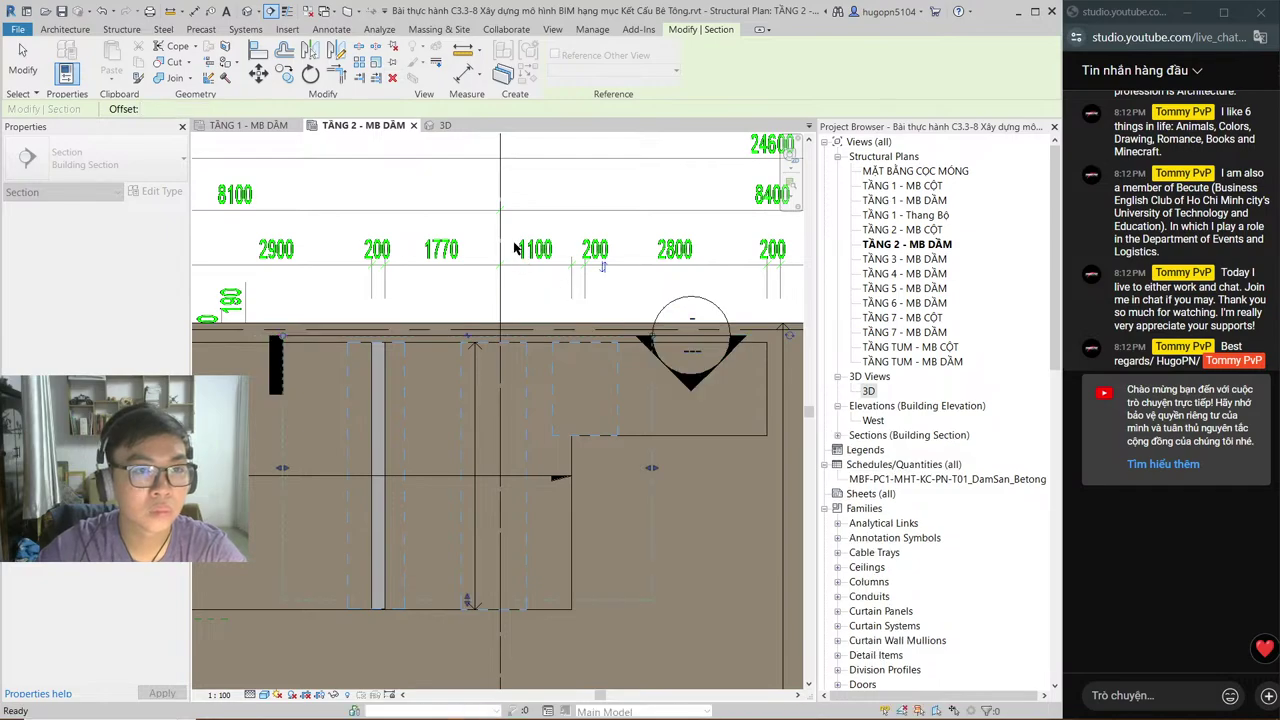
{"action": "key", "text": "Escape"}
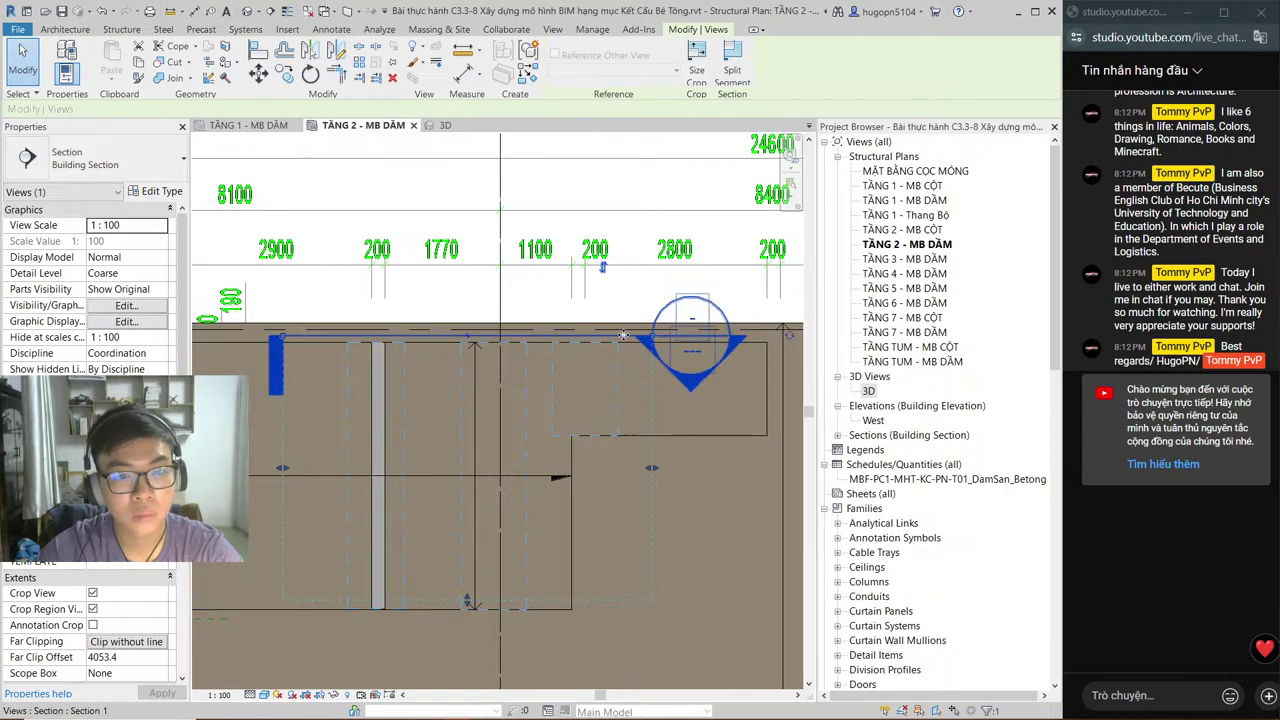
{"action": "double_click", "coordinate": [685, 392]}
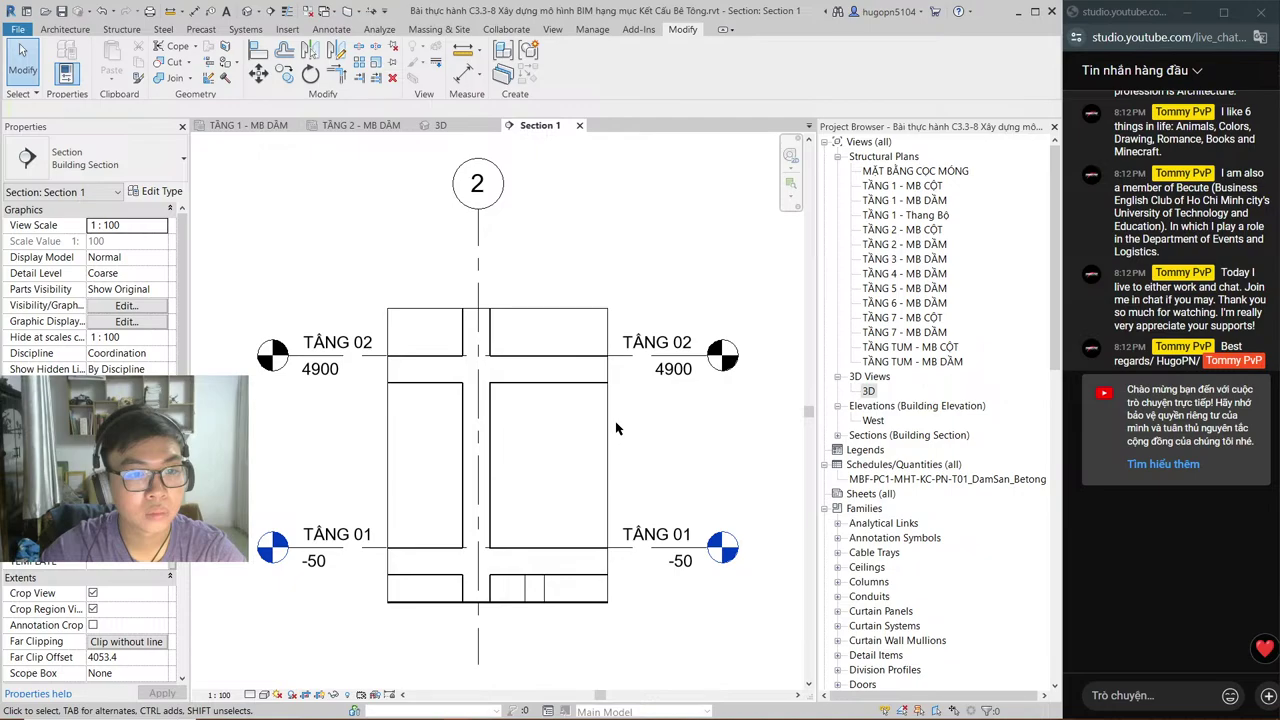
Step: Check Section 1, then return to the TẦNG 2 - MB DẦM plan
{"action": "left_click", "coordinate": [362, 125]}
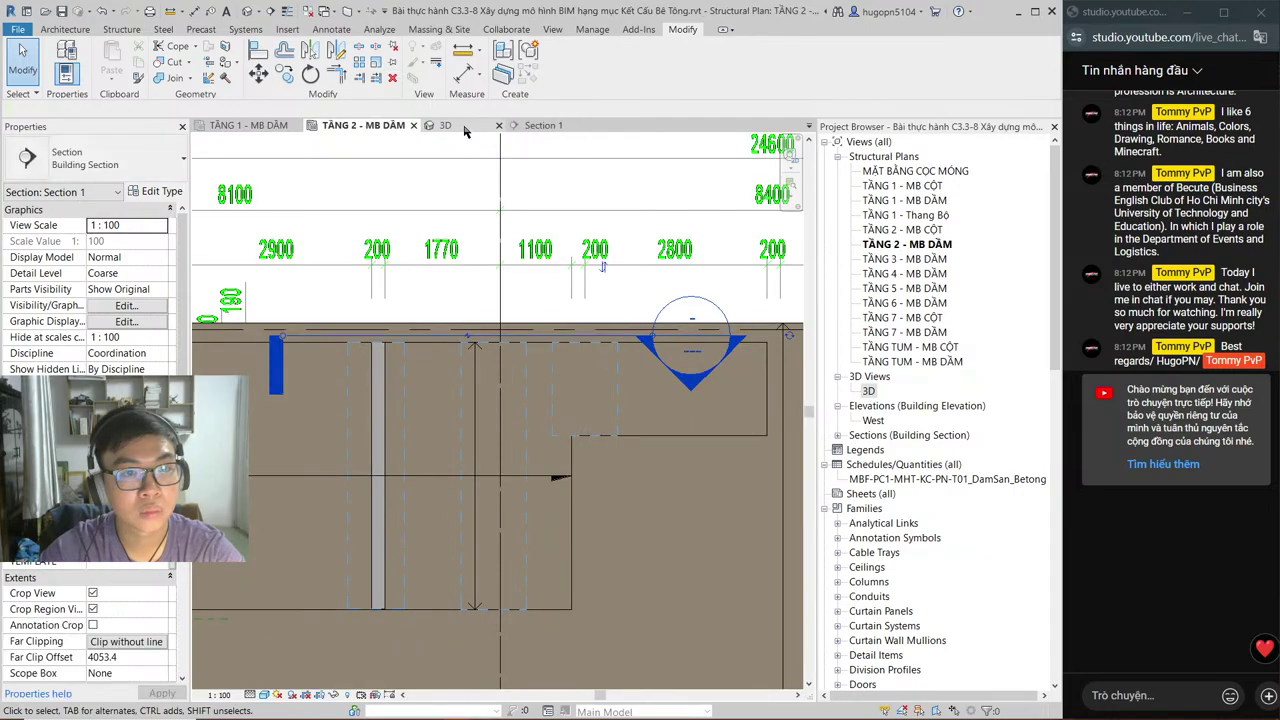
{"action": "left_click", "coordinate": [530, 127]}
{"action": "left_click", "coordinate": [370, 125]}
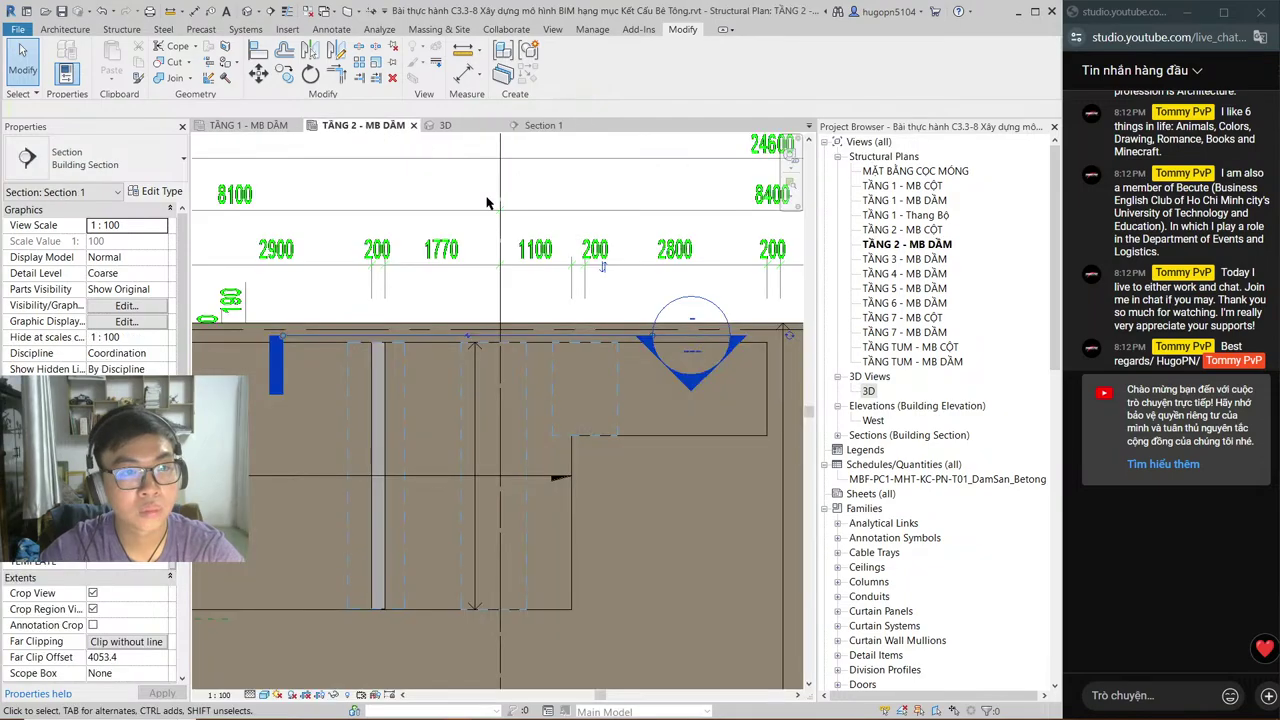
{"action": "left_click", "coordinate": [537, 344]}
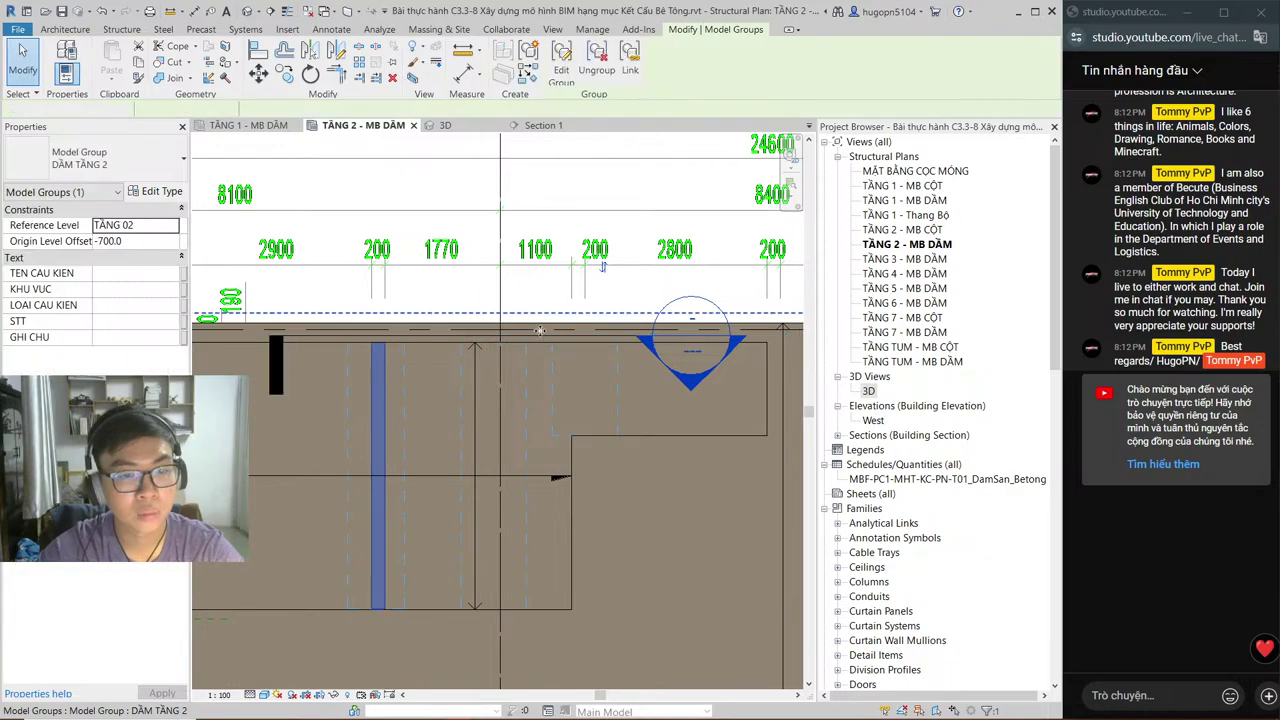
{"action": "key", "text": "Escape"}
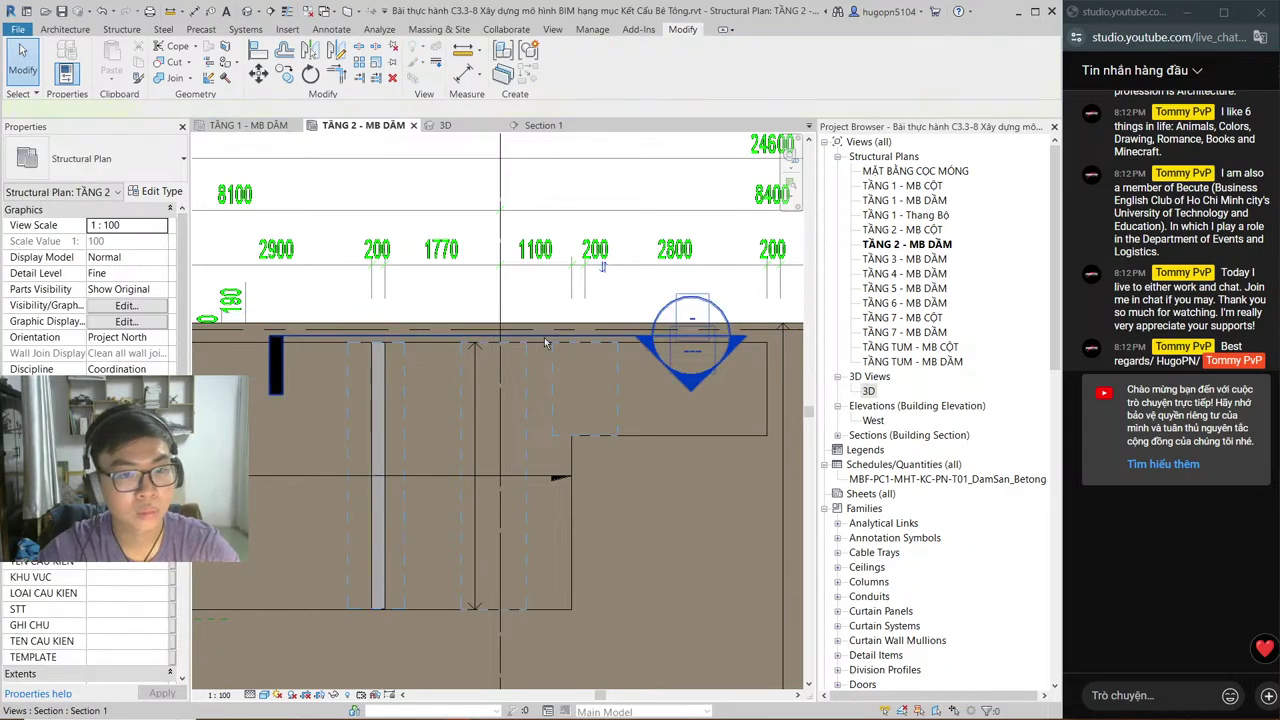
Step: Shift the section line lower, then open Section 1 zoomed to the TẦNG 02 junction
{"action": "left_click", "coordinate": [545, 343]}
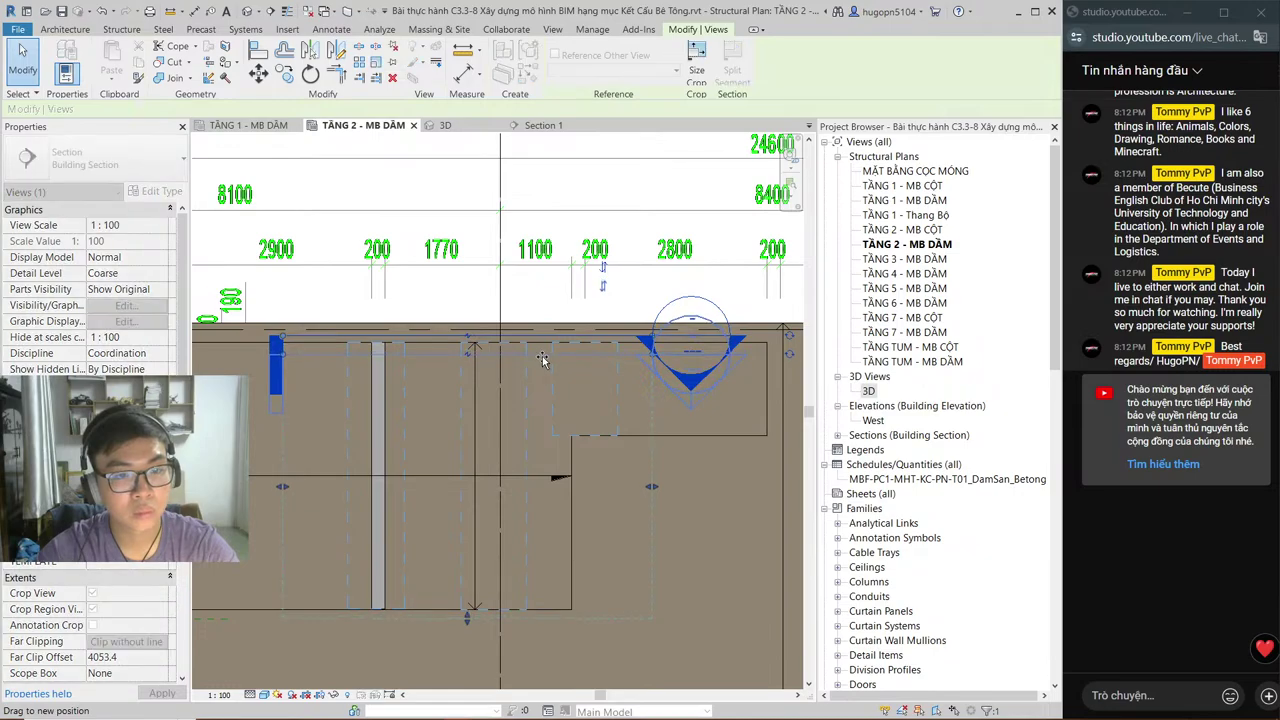
{"action": "left_click_drag", "start_coordinate": [541, 360], "coordinate": [542, 357]}
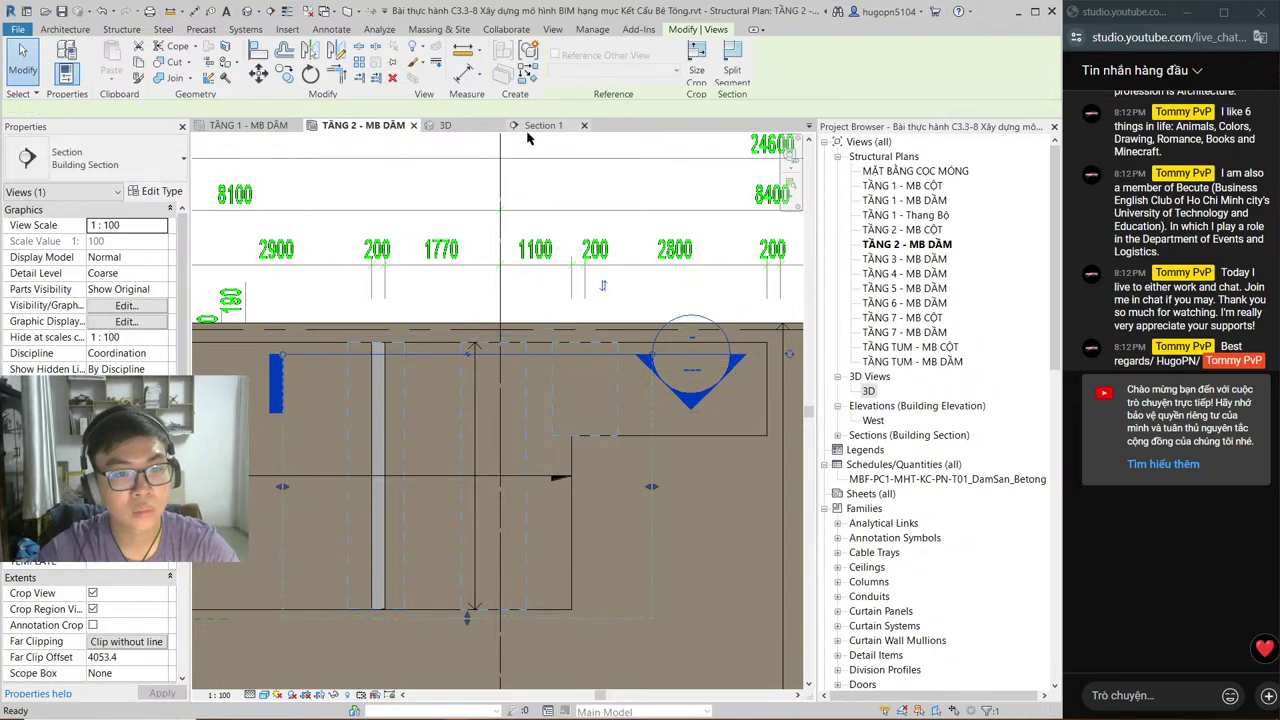
{"action": "double_click", "coordinate": [548, 343]}
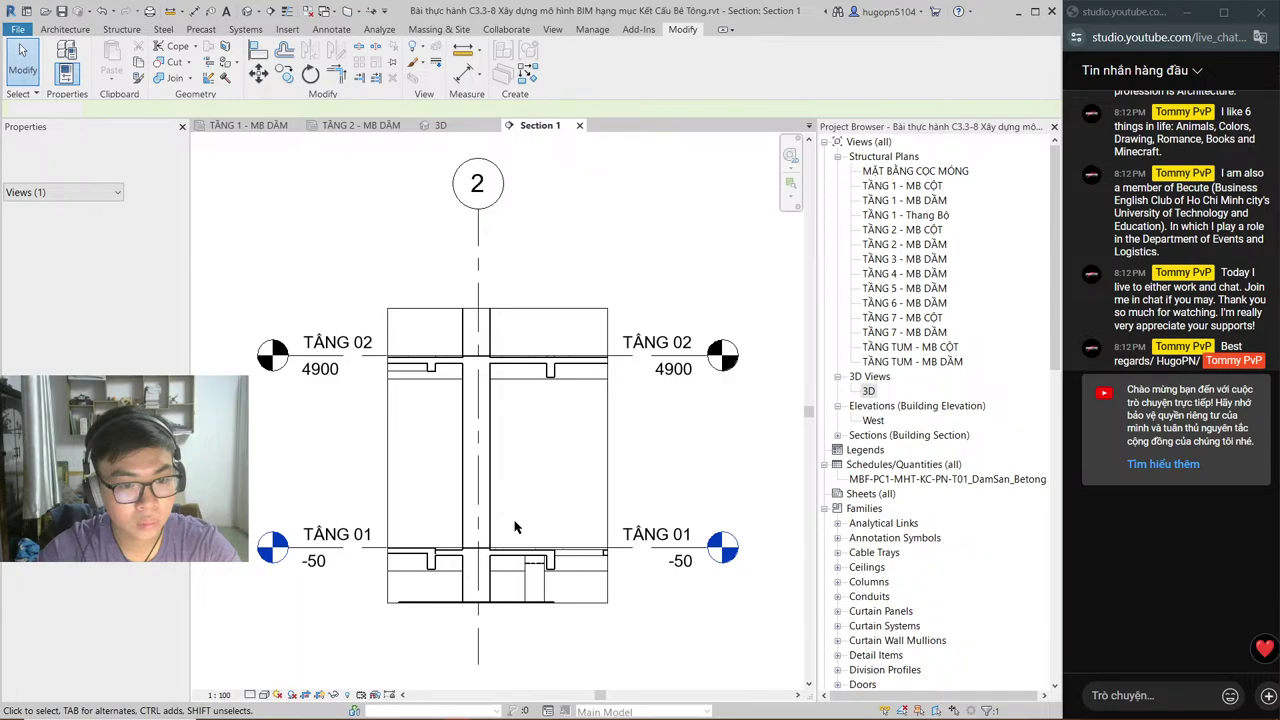
{"action": "scroll", "coordinate": [515, 527], "scroll_direction": "up", "scroll_amount": 1}
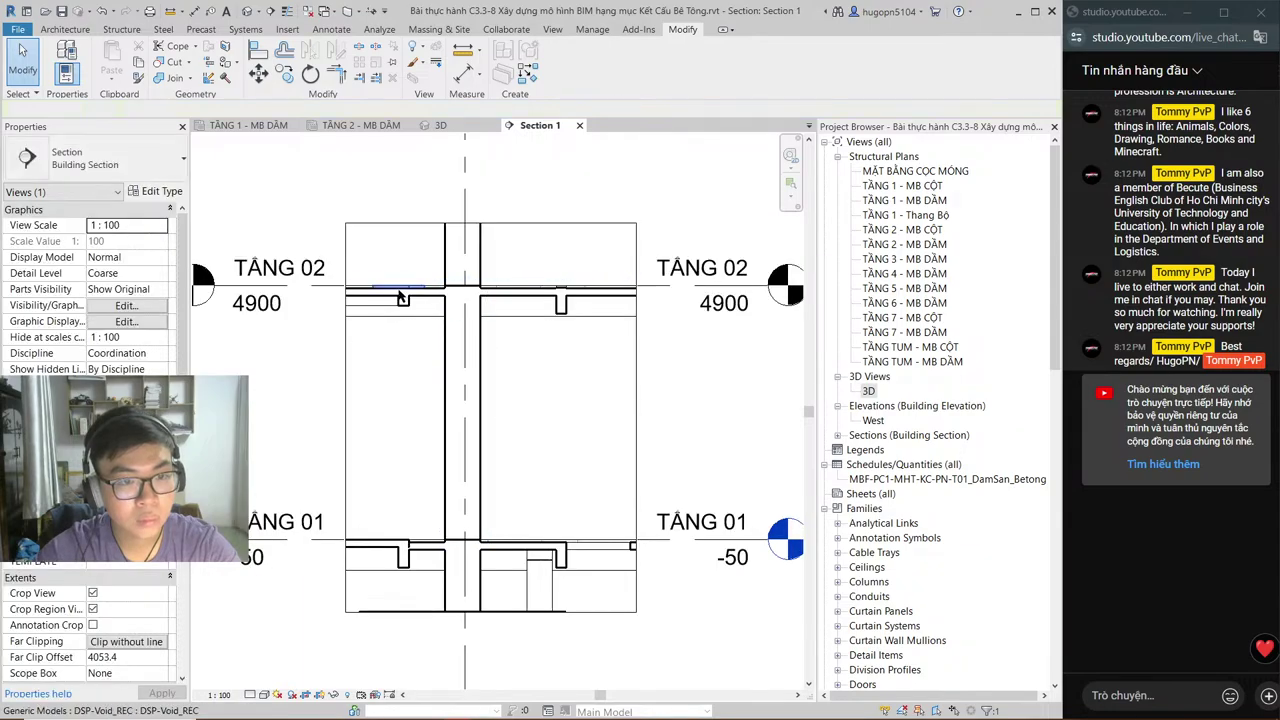
{"action": "scroll", "coordinate": [460, 290], "scroll_direction": "up", "scroll_amount": 2}
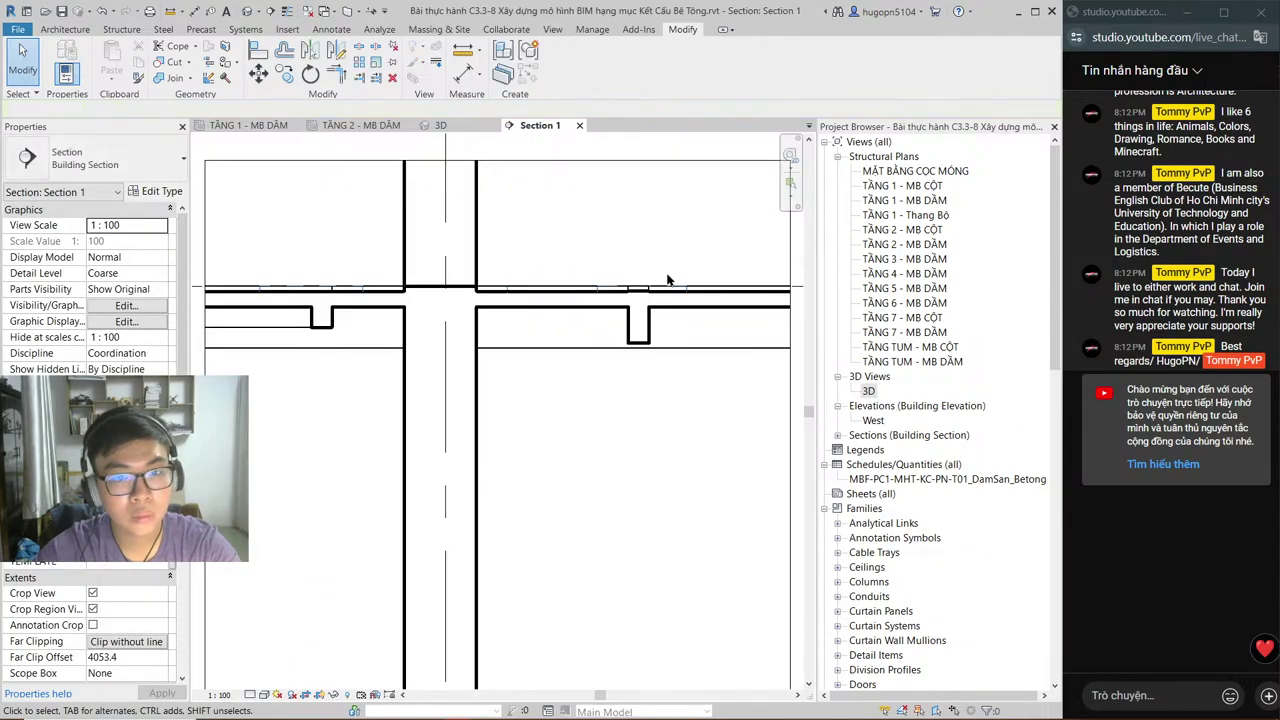
{"action": "scroll", "coordinate": [668, 280], "scroll_direction": "up", "scroll_amount": 2}
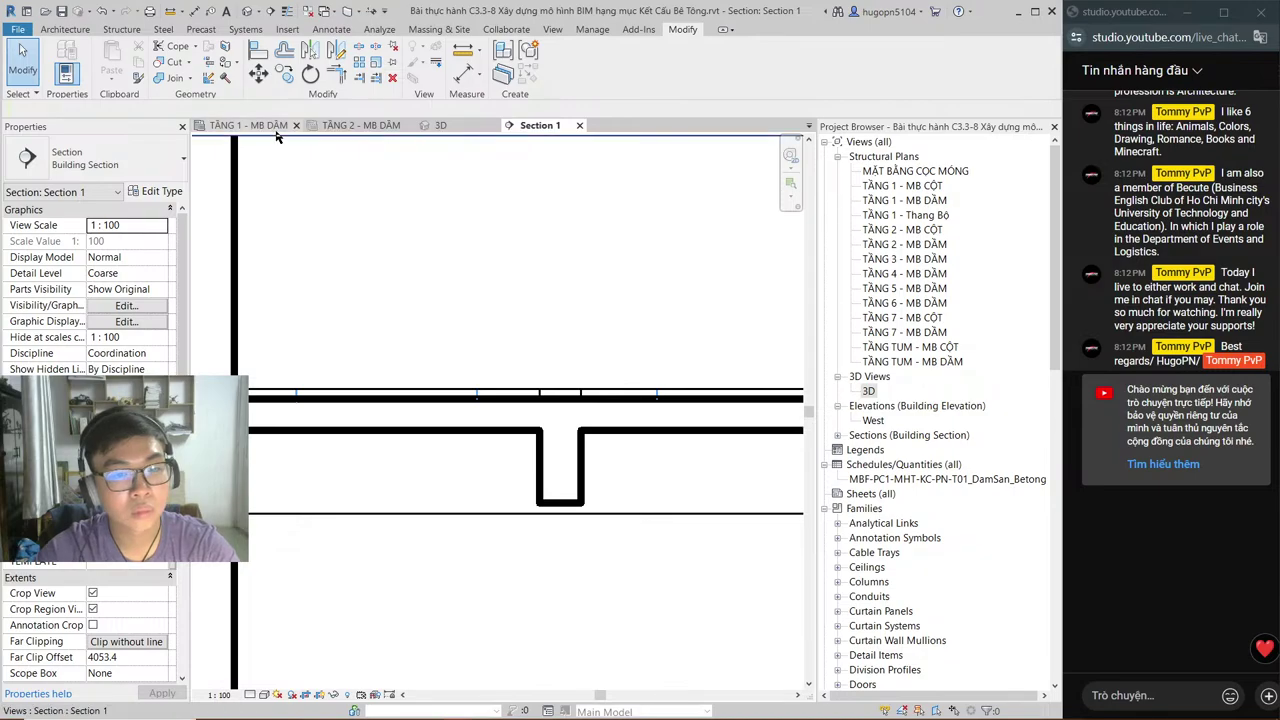
Step: Cut the TẦNG 02 beam with the void in Section 1
{"action": "middle_click_drag", "start_coordinate": [355, 313], "coordinate": [563, 323]}
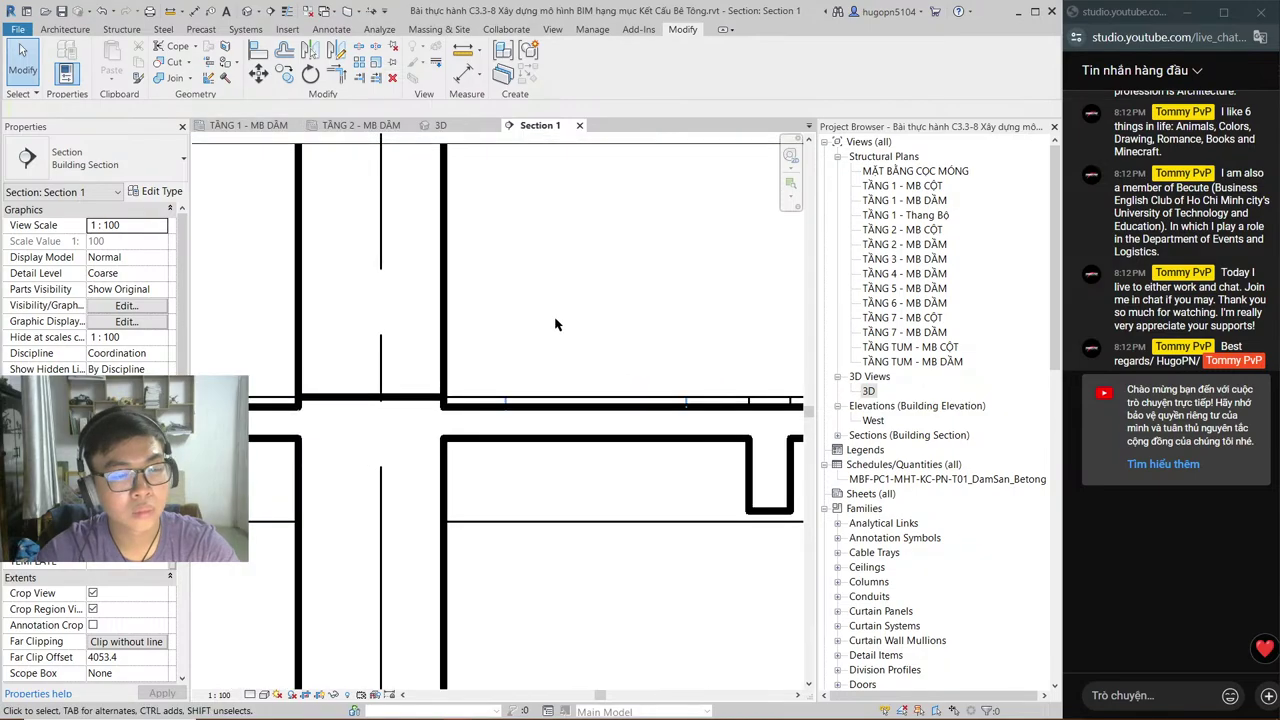
{"action": "middle_click_drag", "start_coordinate": [556, 324], "coordinate": [406, 332]}
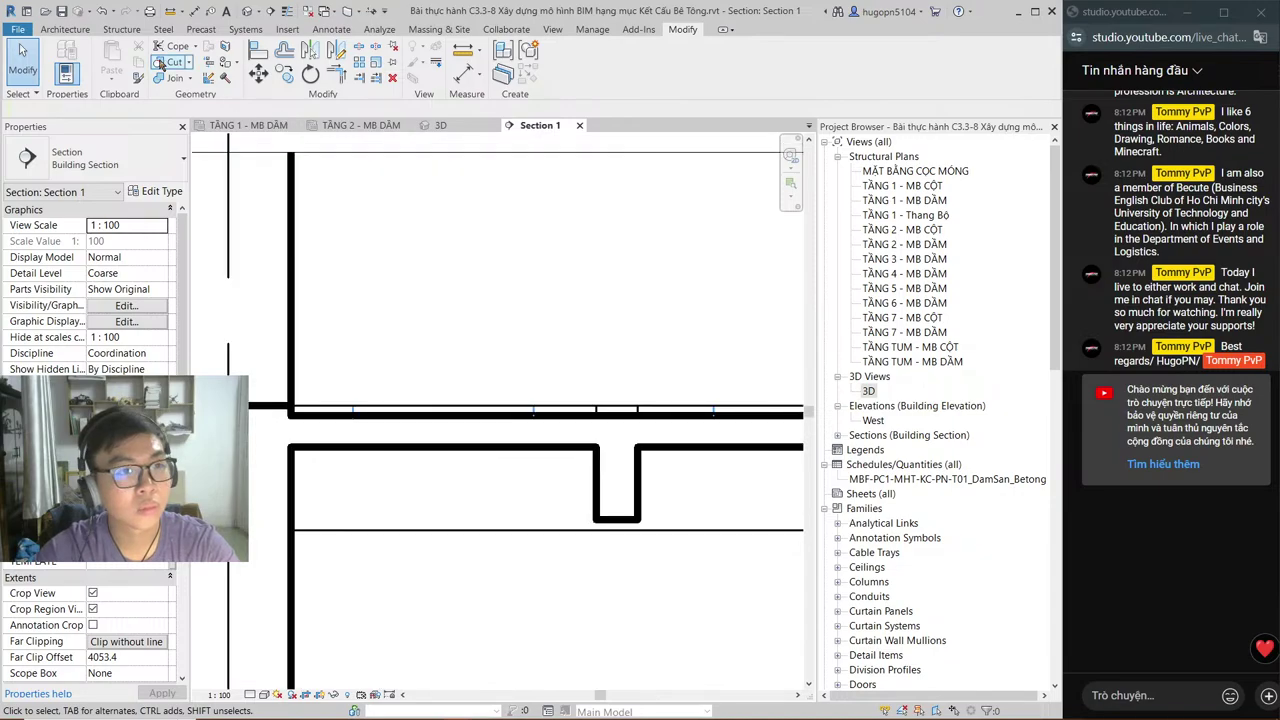
{"action": "left_click", "coordinate": [161, 62]}
{"action": "left_click", "coordinate": [600, 480]}
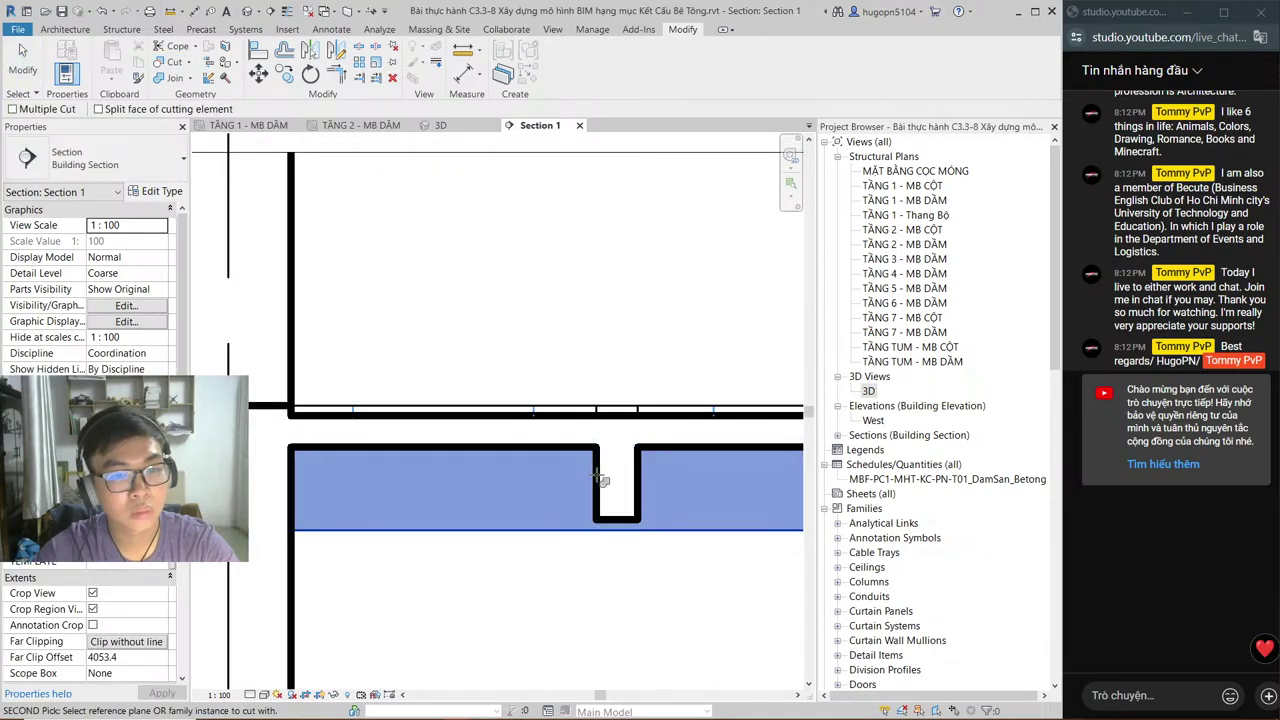
{"action": "key", "text": "Escape"}
{"action": "key", "text": "Escape"}
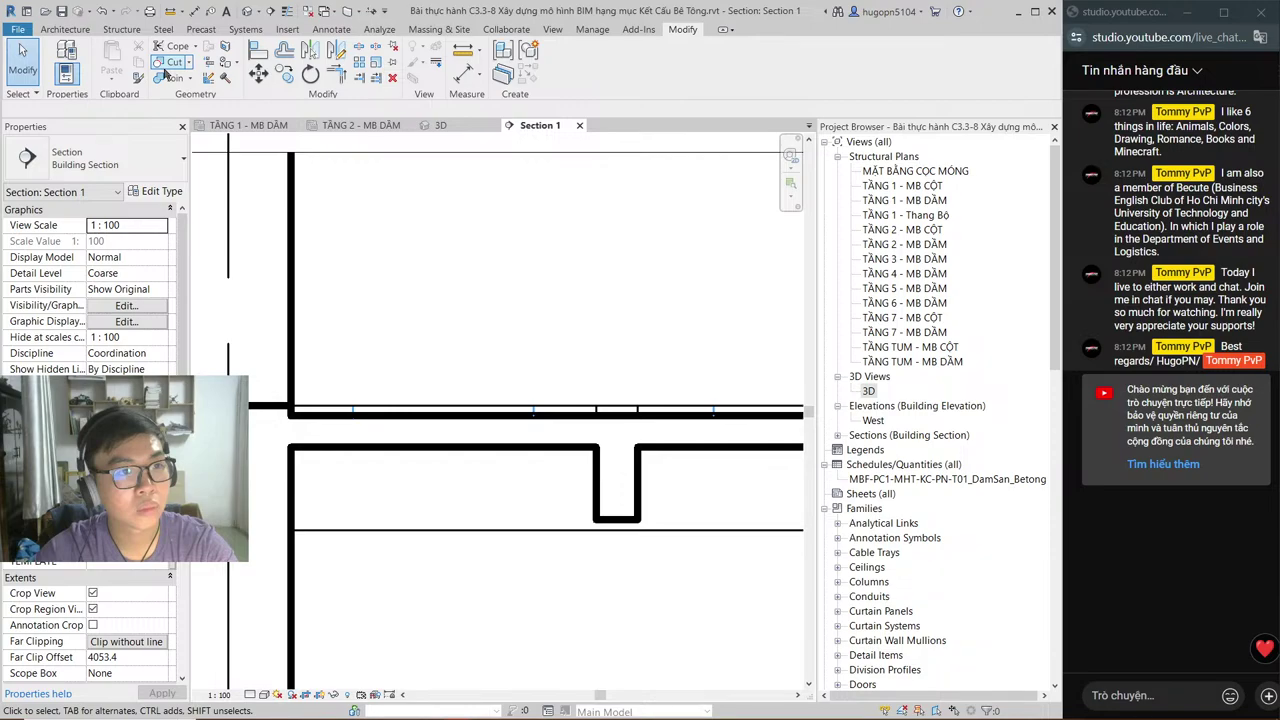
{"action": "left_click", "coordinate": [166, 62]}
{"action": "left_click", "coordinate": [540, 475]}
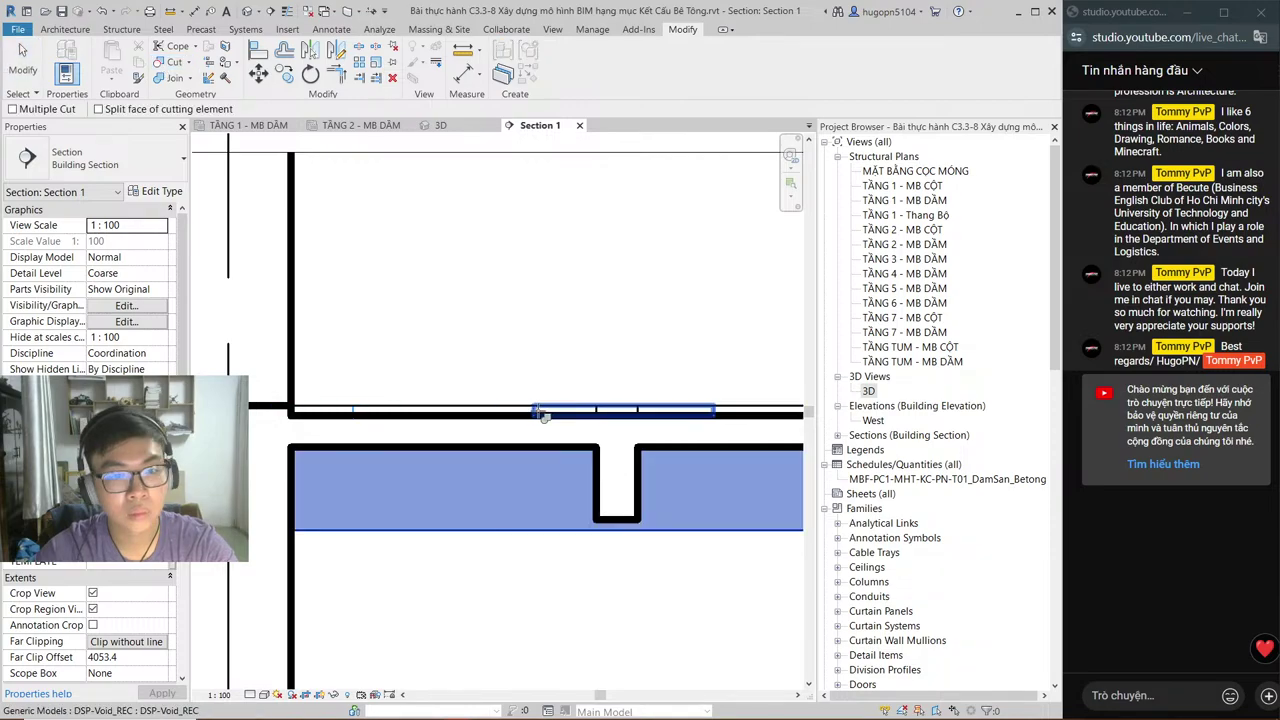
{"action": "left_click", "coordinate": [543, 415]}
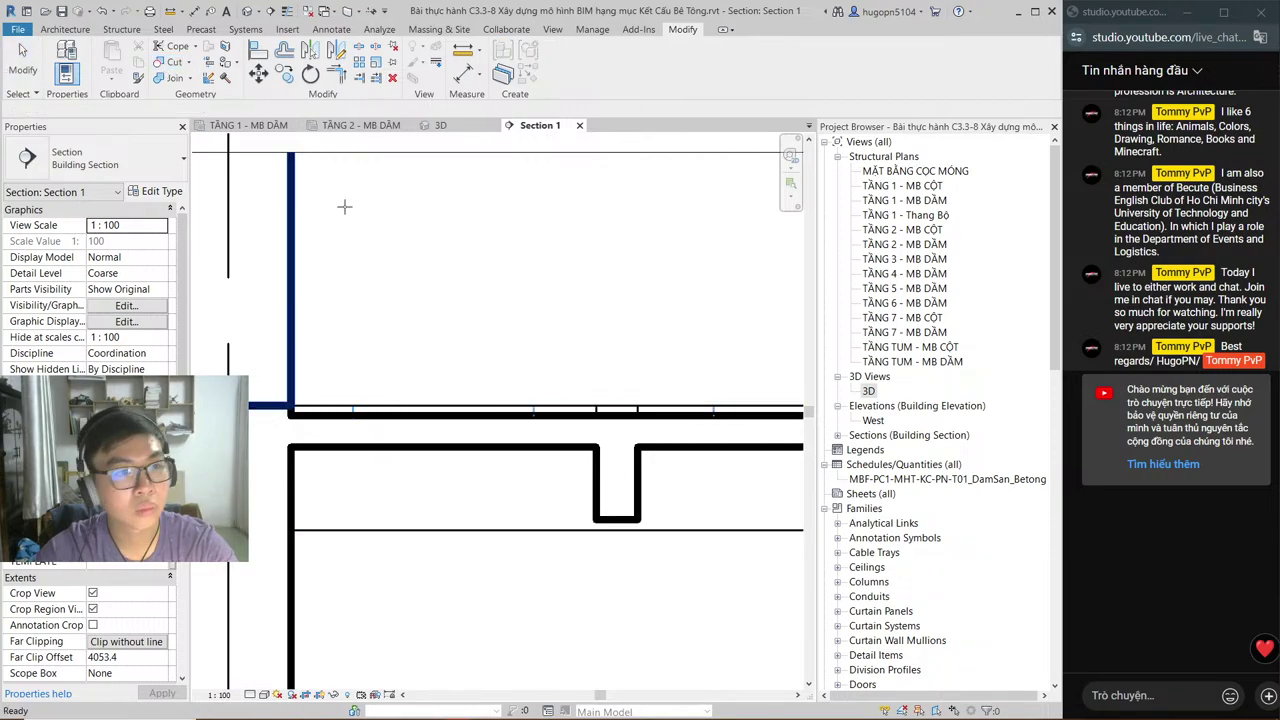
Step: Cut the small beam with the void too, accepting the warning
{"action": "left_click", "coordinate": [596, 467]}
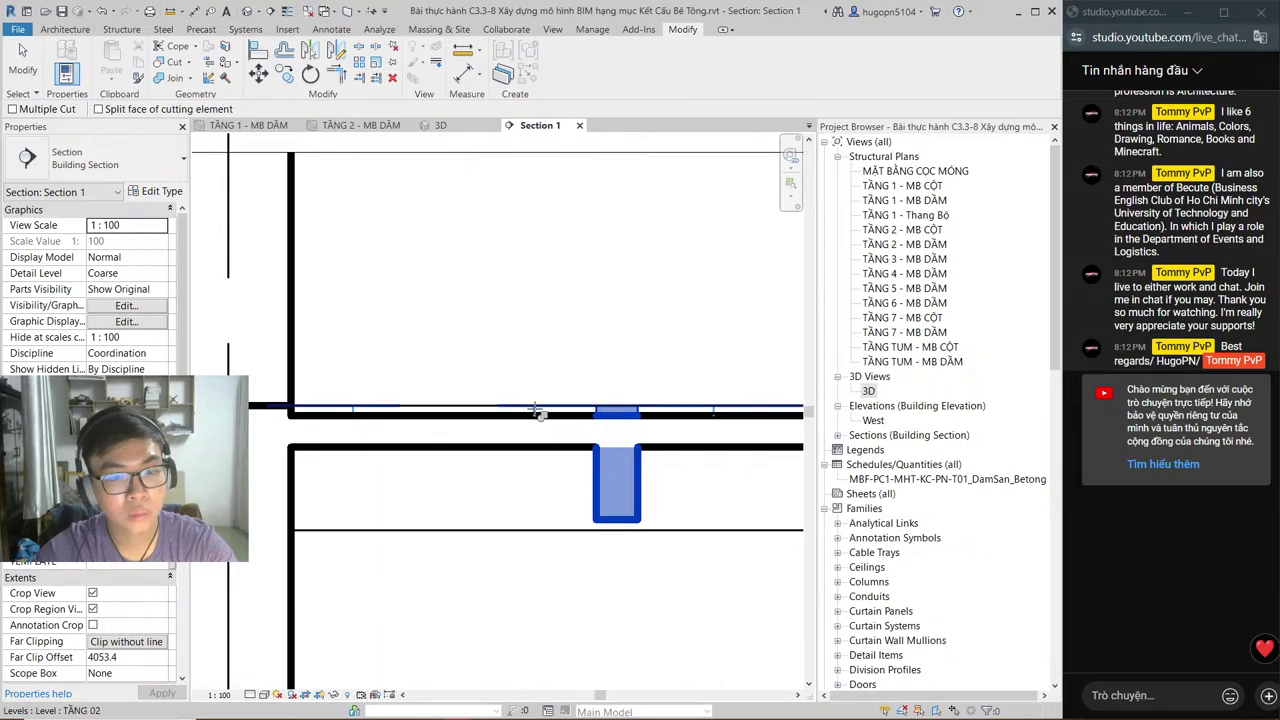
{"action": "left_click", "coordinate": [536, 410]}
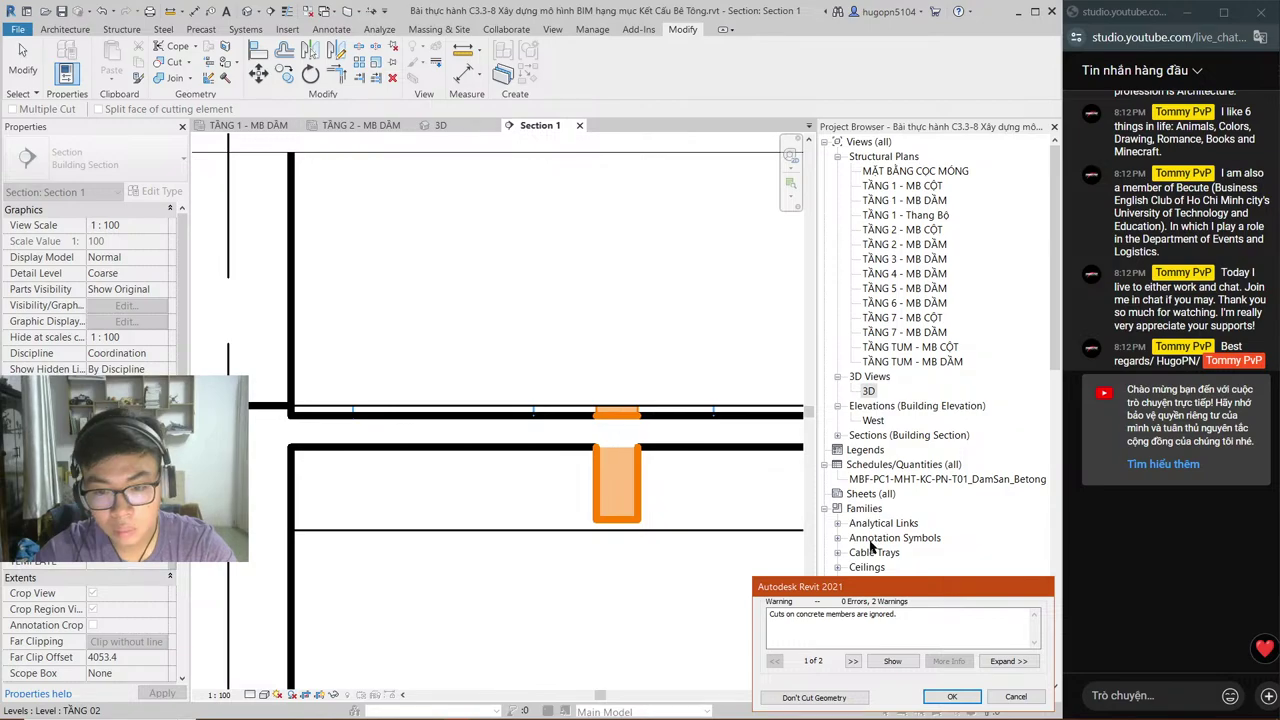
{"action": "left_click", "coordinate": [952, 697]}
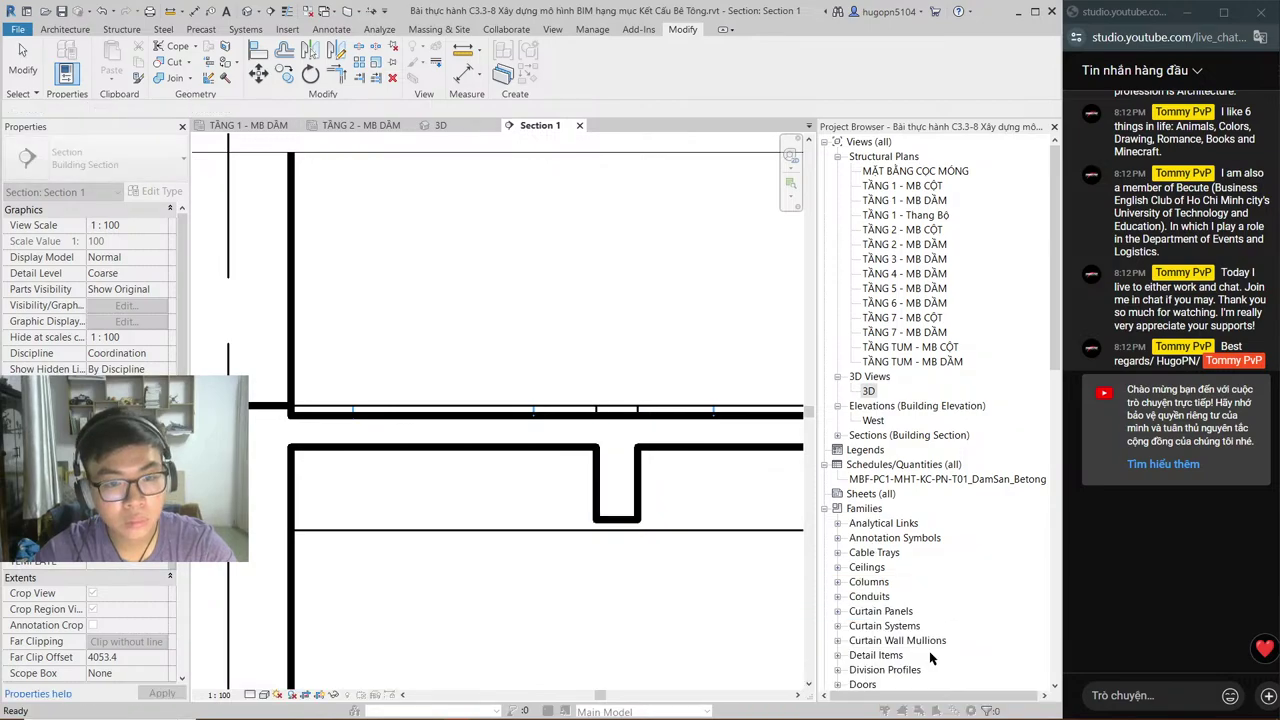
{"action": "key", "text": "Escape"}
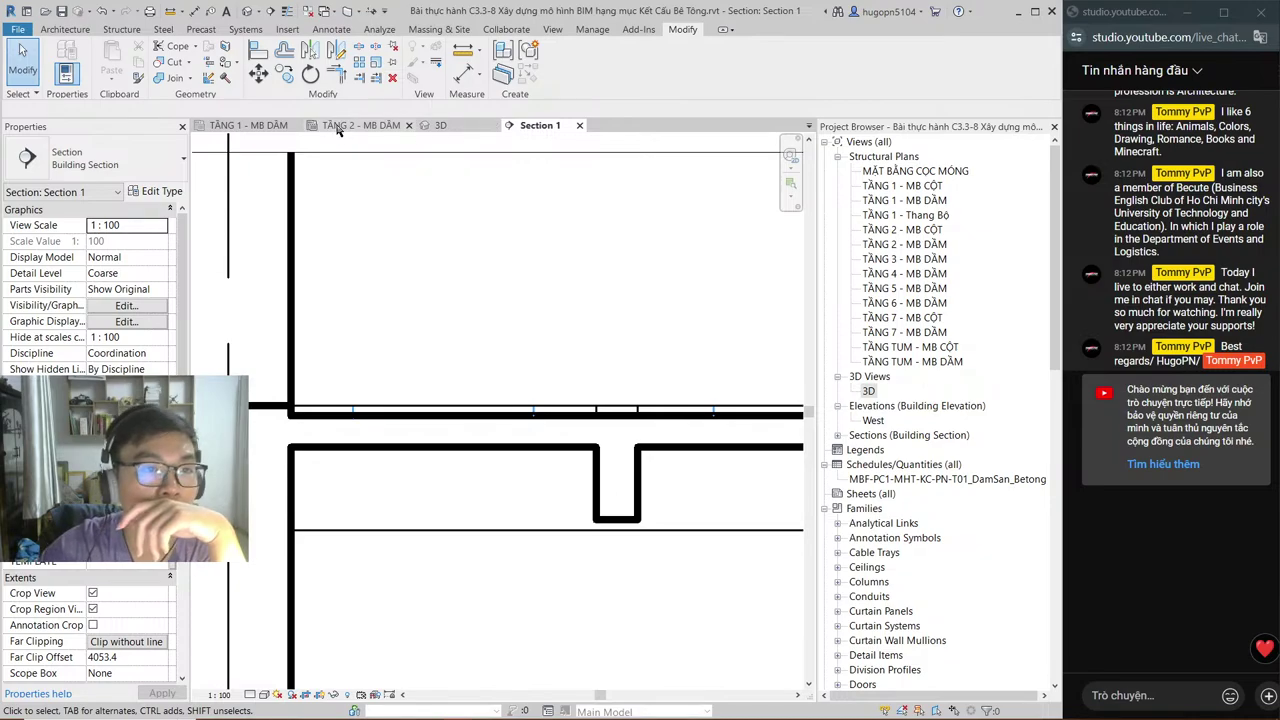
Step: Inspect the cut beam junction in 3D and select the DẦM TẦNG 2 beam group
{"action": "left_click", "coordinate": [338, 128]}
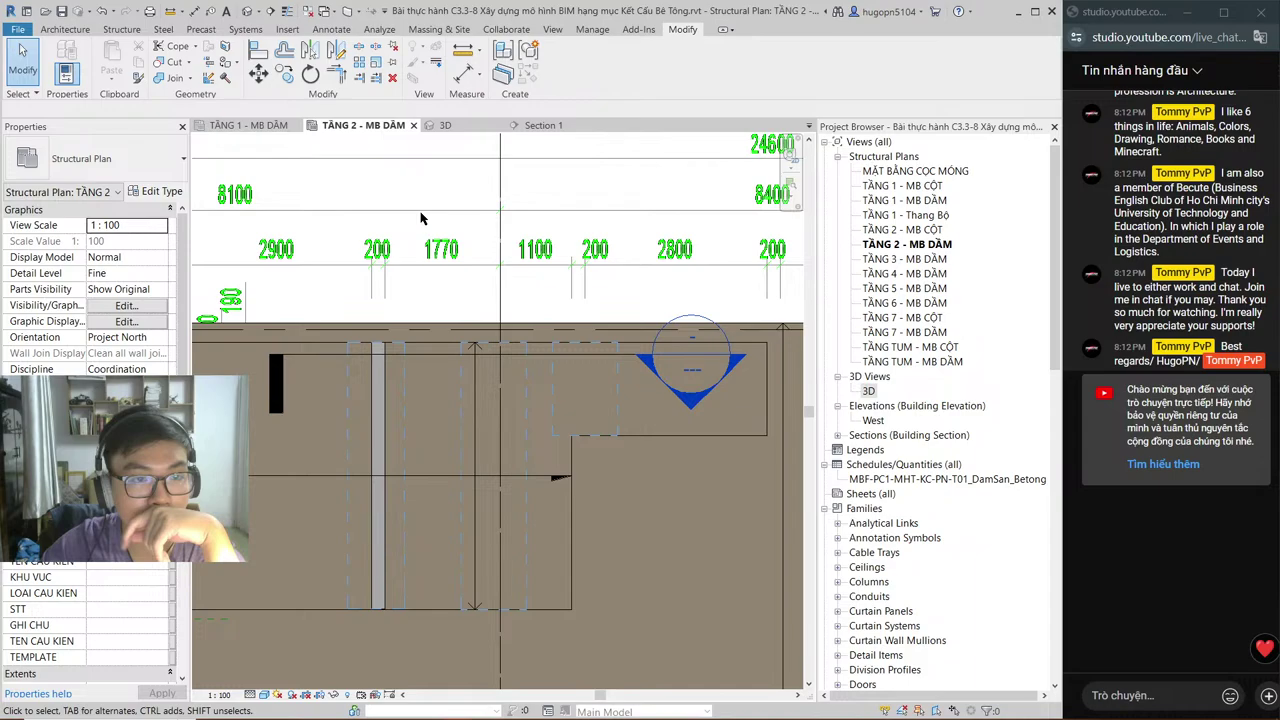
{"action": "middle_click_drag", "start_coordinate": [500, 376], "coordinate": [575, 275]}
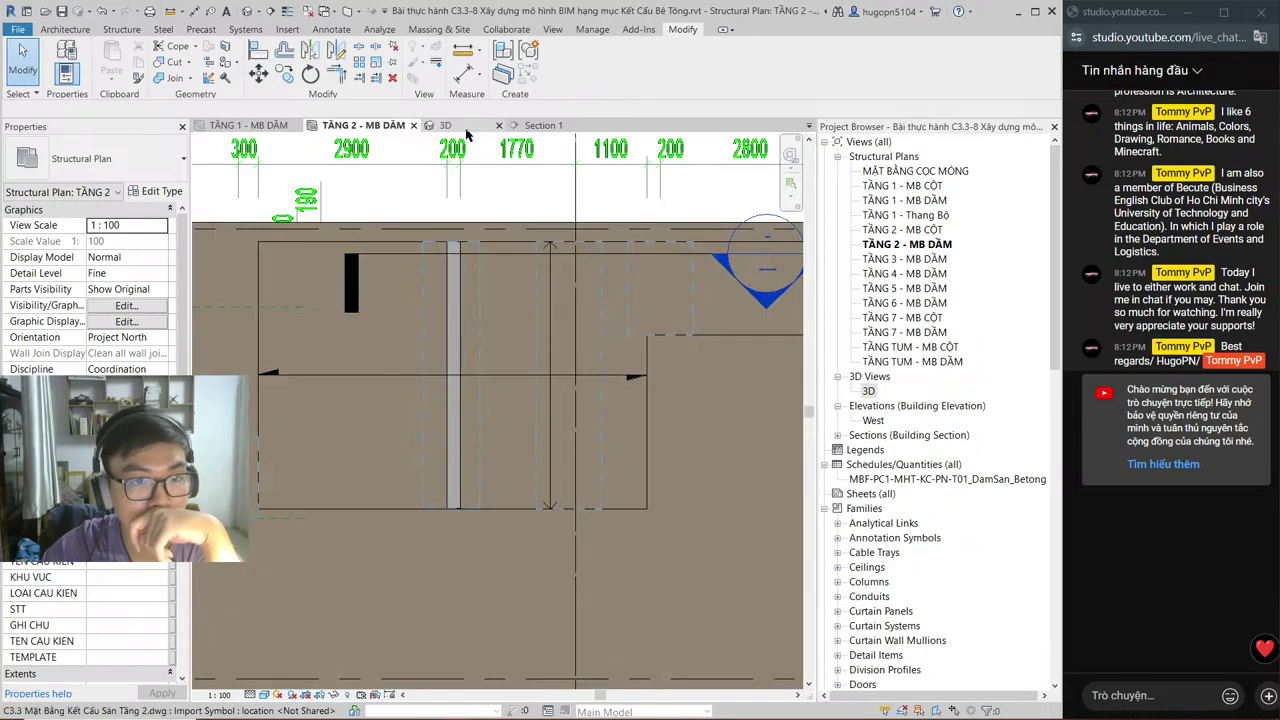
{"action": "left_click", "coordinate": [462, 126]}
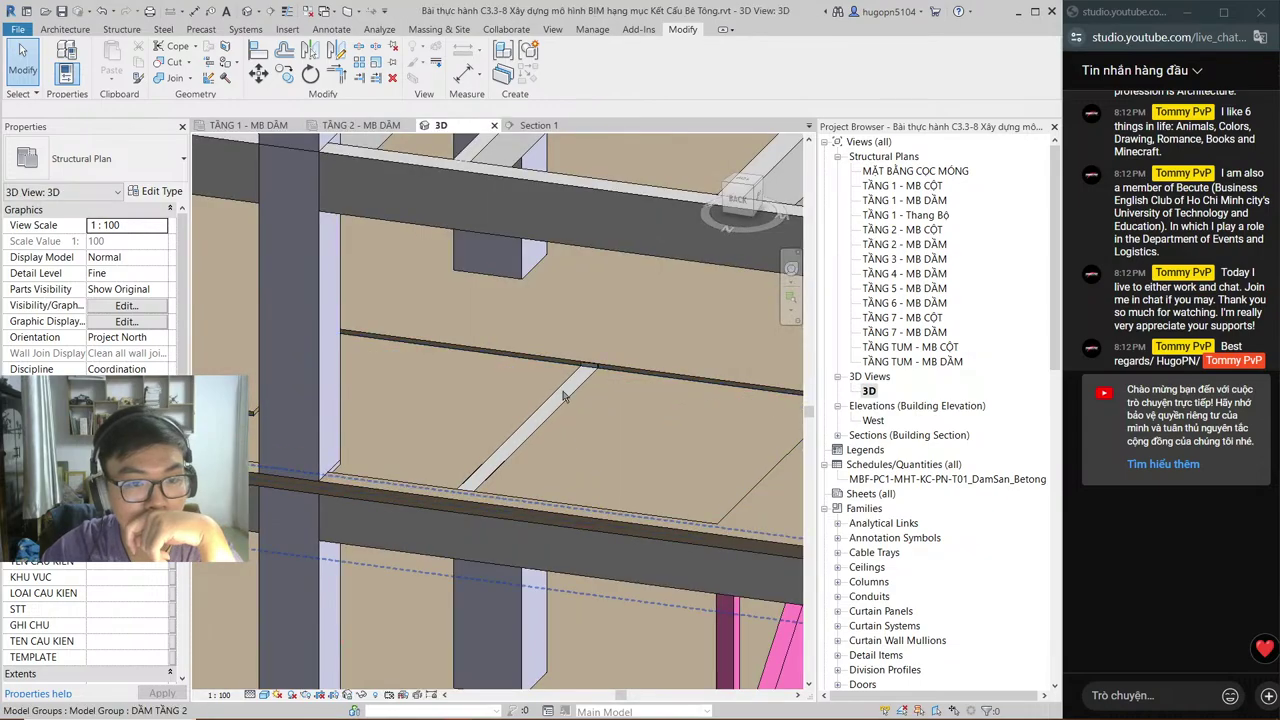
{"action": "middle_click_drag", "start_coordinate": [563, 397], "coordinate": [585, 417]}
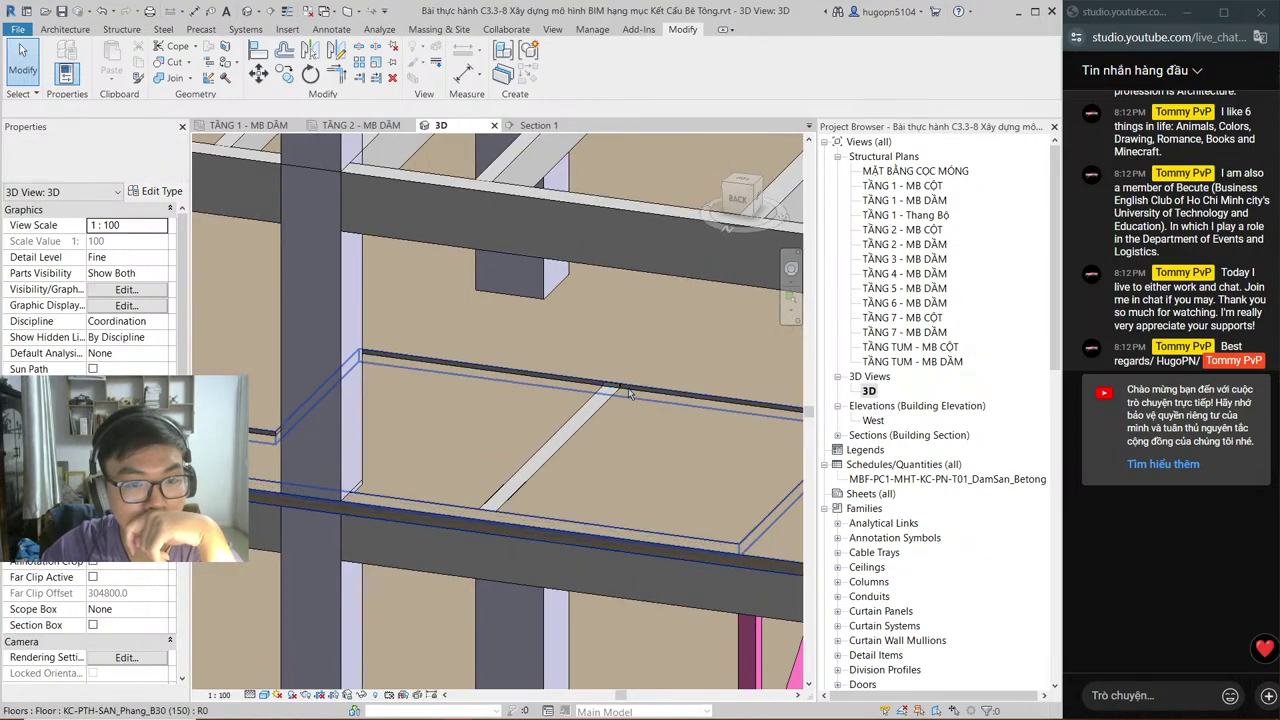
{"action": "scroll", "coordinate": [629, 394], "scroll_direction": "up", "scroll_amount": 3}
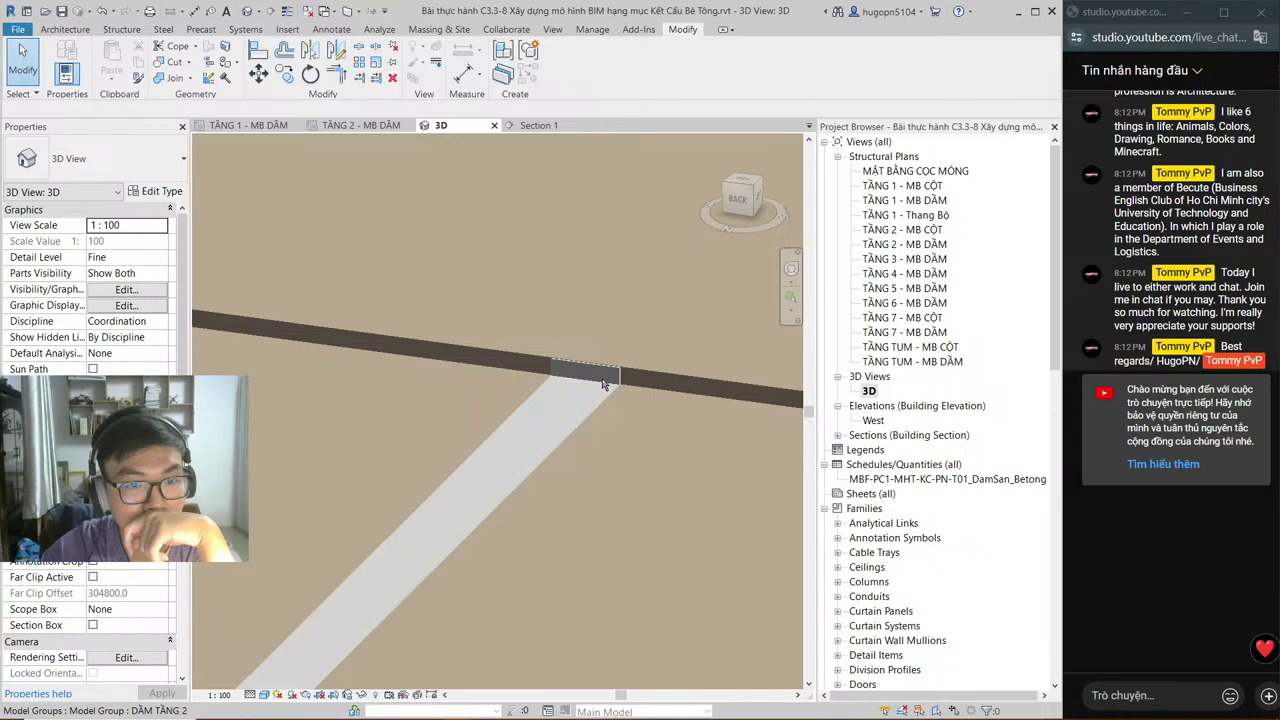
{"action": "scroll", "coordinate": [602, 385], "scroll_direction": "up", "scroll_amount": 3}
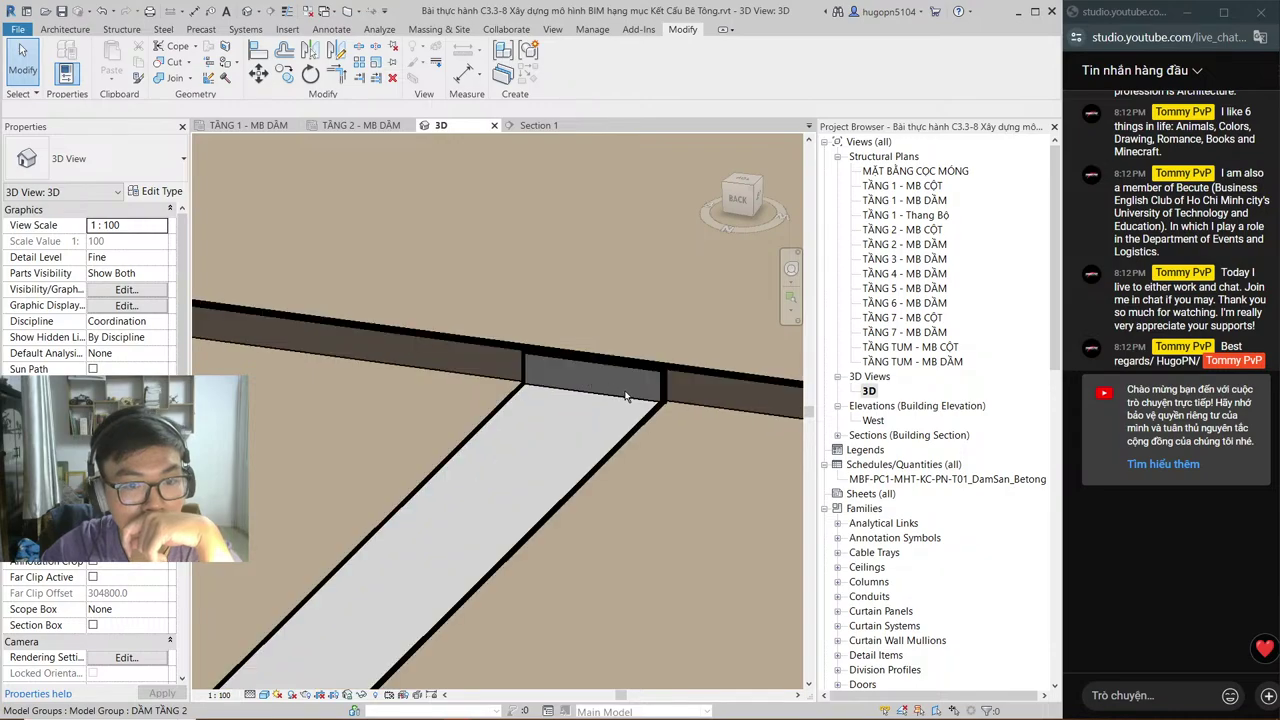
{"action": "scroll", "coordinate": [625, 396], "scroll_direction": "up", "scroll_amount": 1}
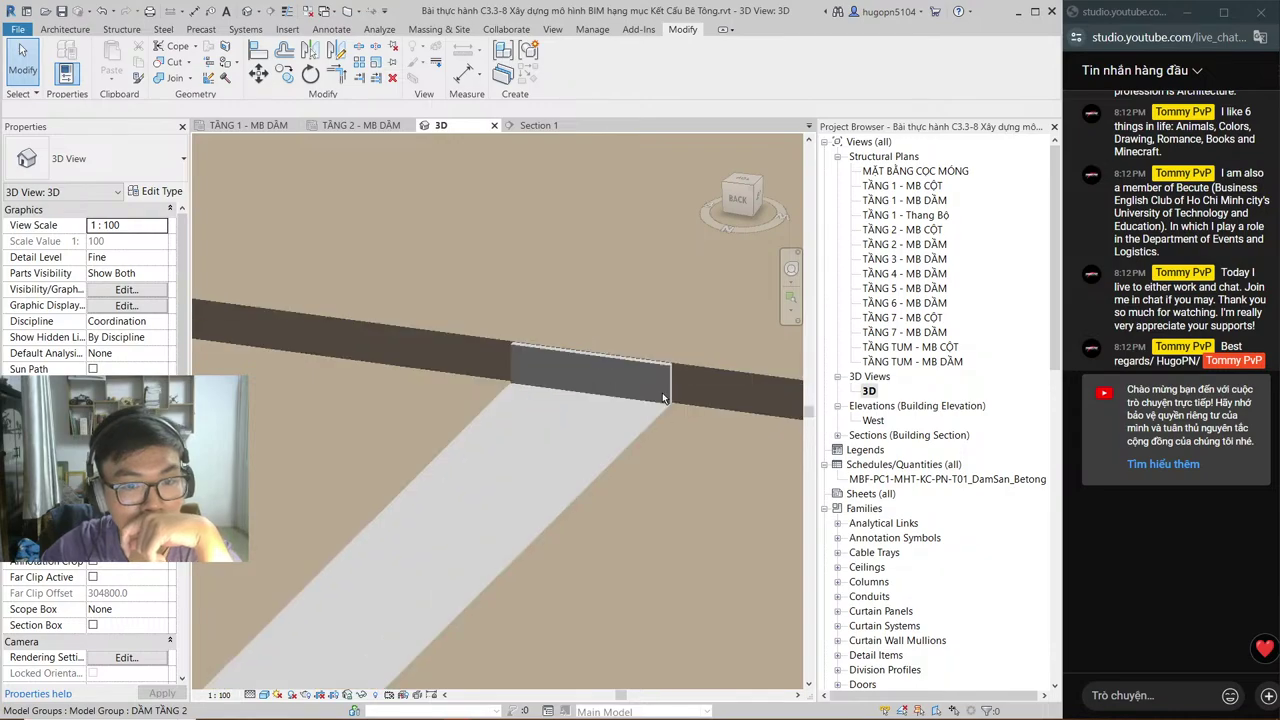
{"action": "scroll", "coordinate": [662, 392], "scroll_direction": "down", "scroll_amount": 5}
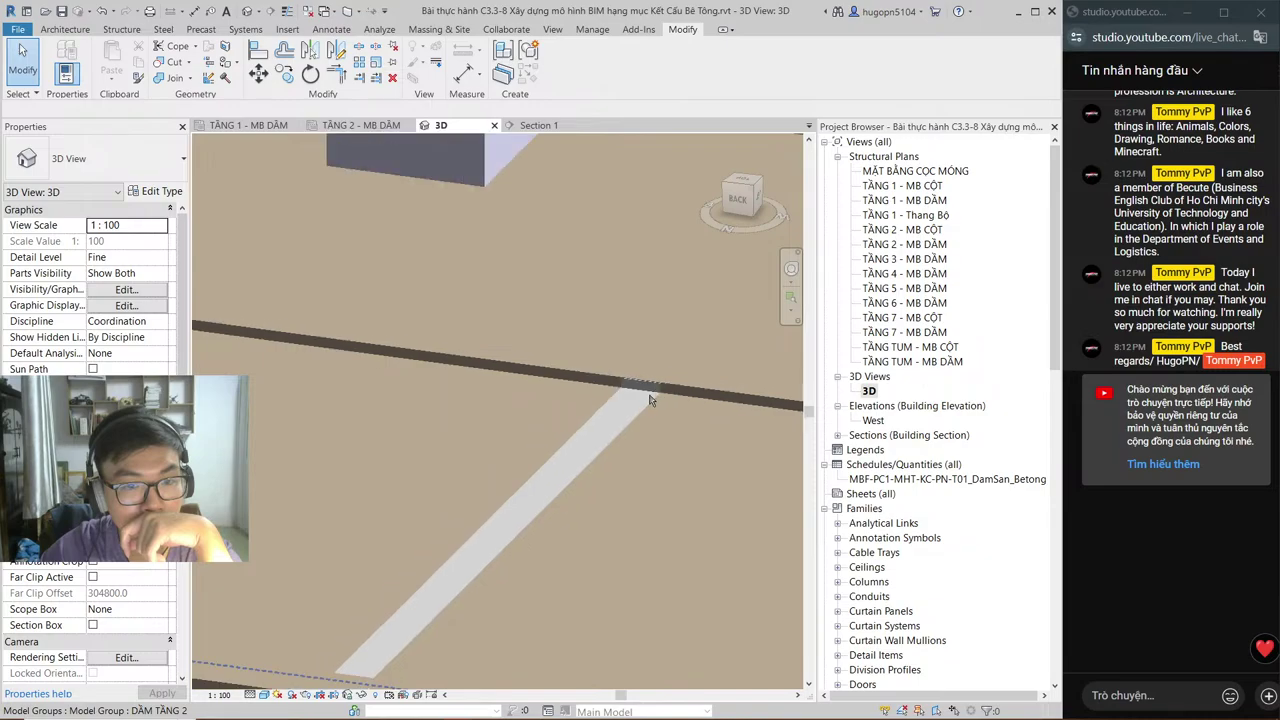
{"action": "scroll", "coordinate": [647, 410], "scroll_direction": "down", "scroll_amount": 3}
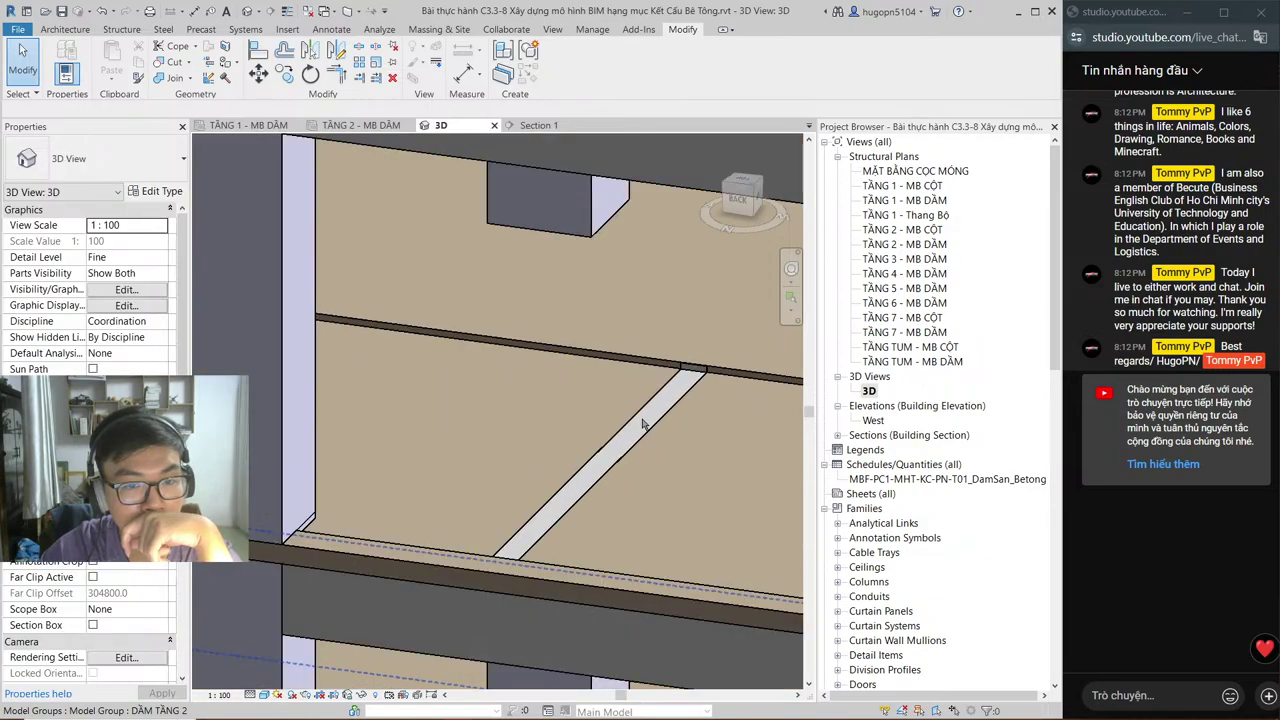
{"action": "left_click", "coordinate": [635, 435]}
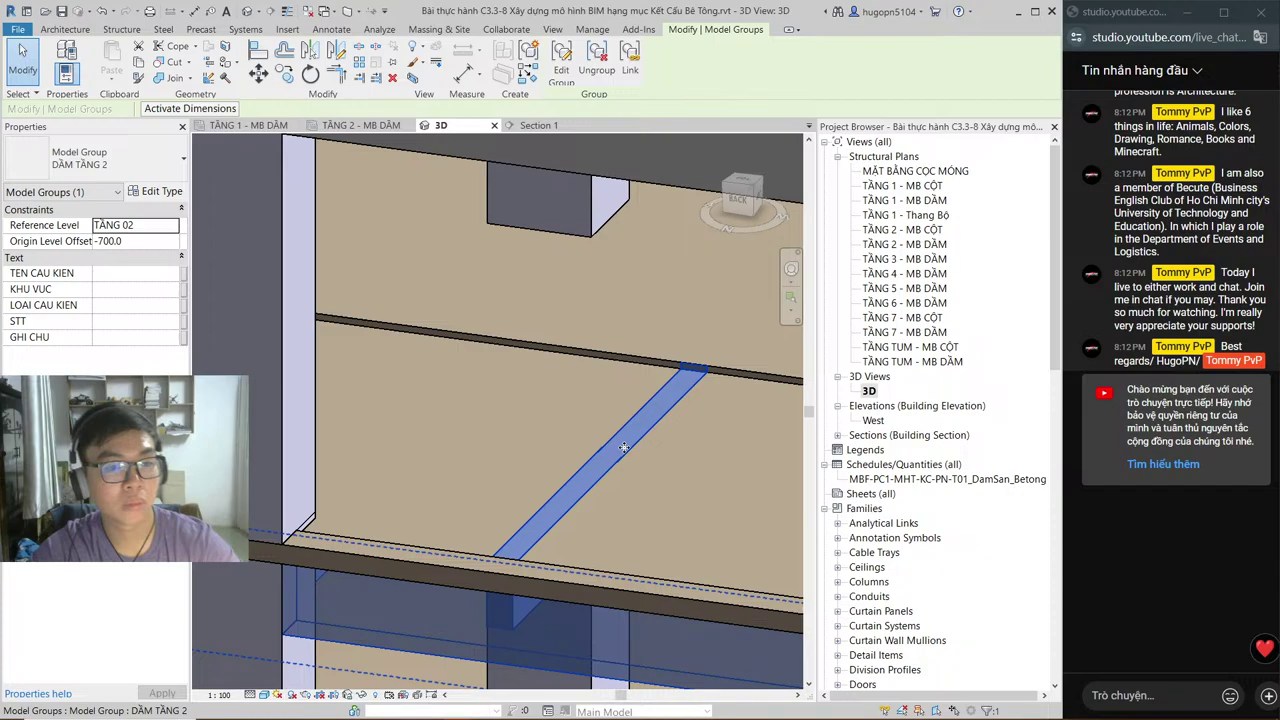
Step: Edit the DẦM TẦNG 2 group, review the diagonal beam's type sizes, then finish editing
{"action": "key", "text": "Escape"}
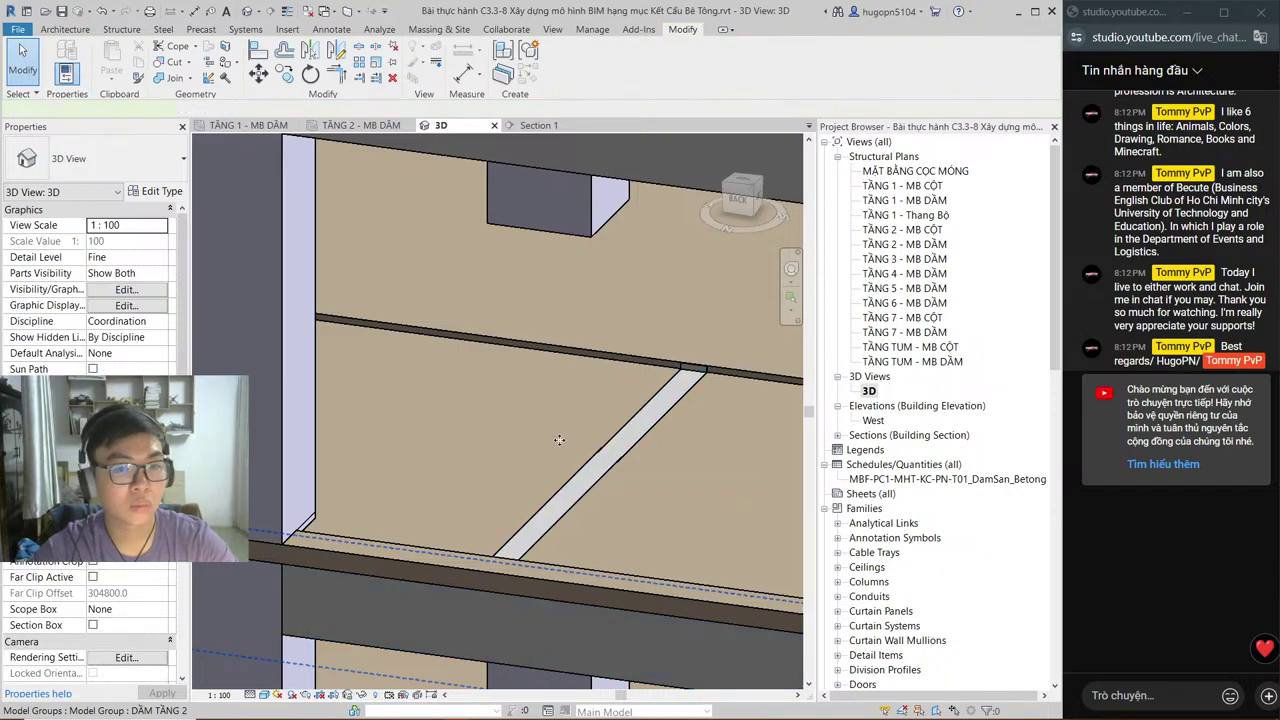
{"action": "left_click", "coordinate": [559, 440]}
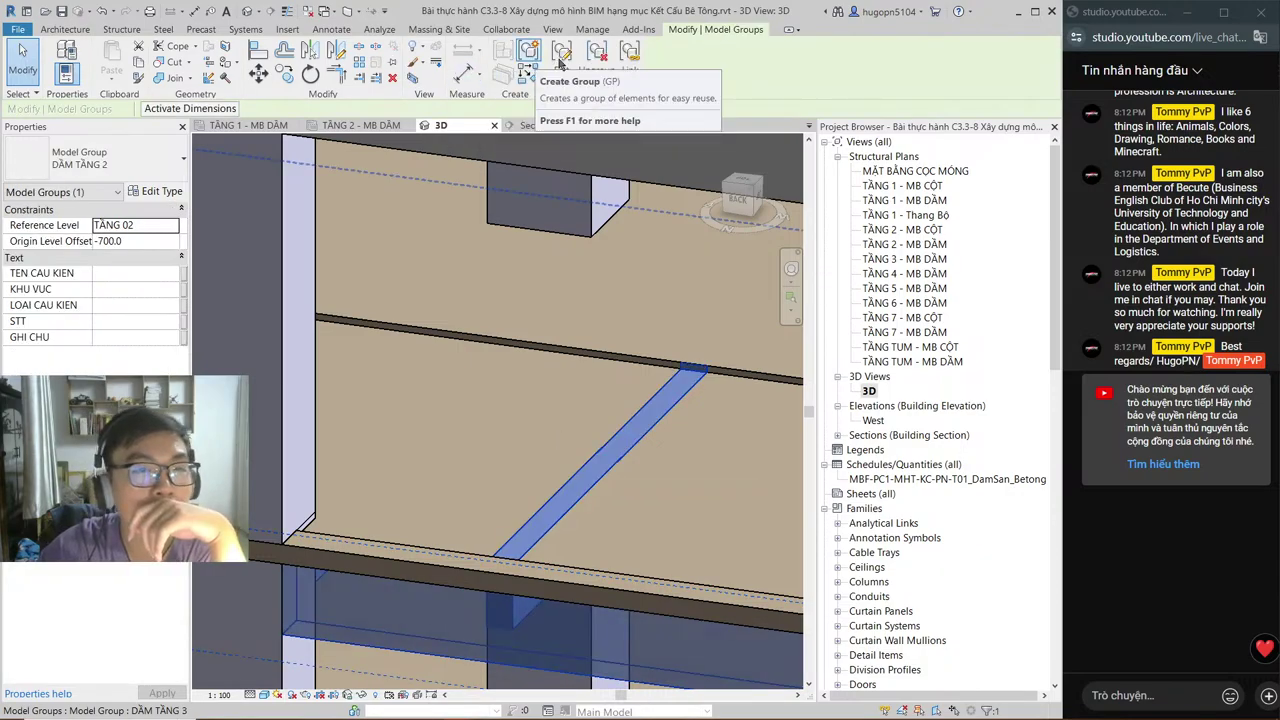
{"action": "left_click", "coordinate": [561, 62]}
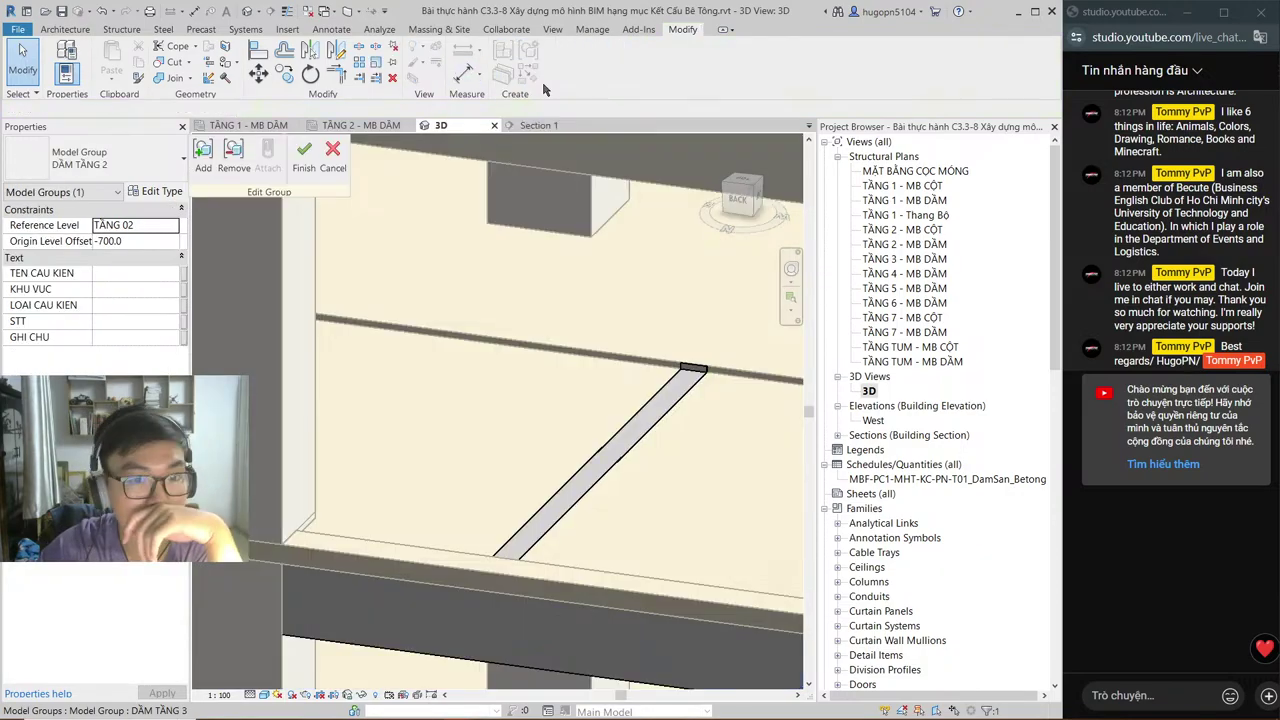
{"action": "left_click", "coordinate": [600, 456]}
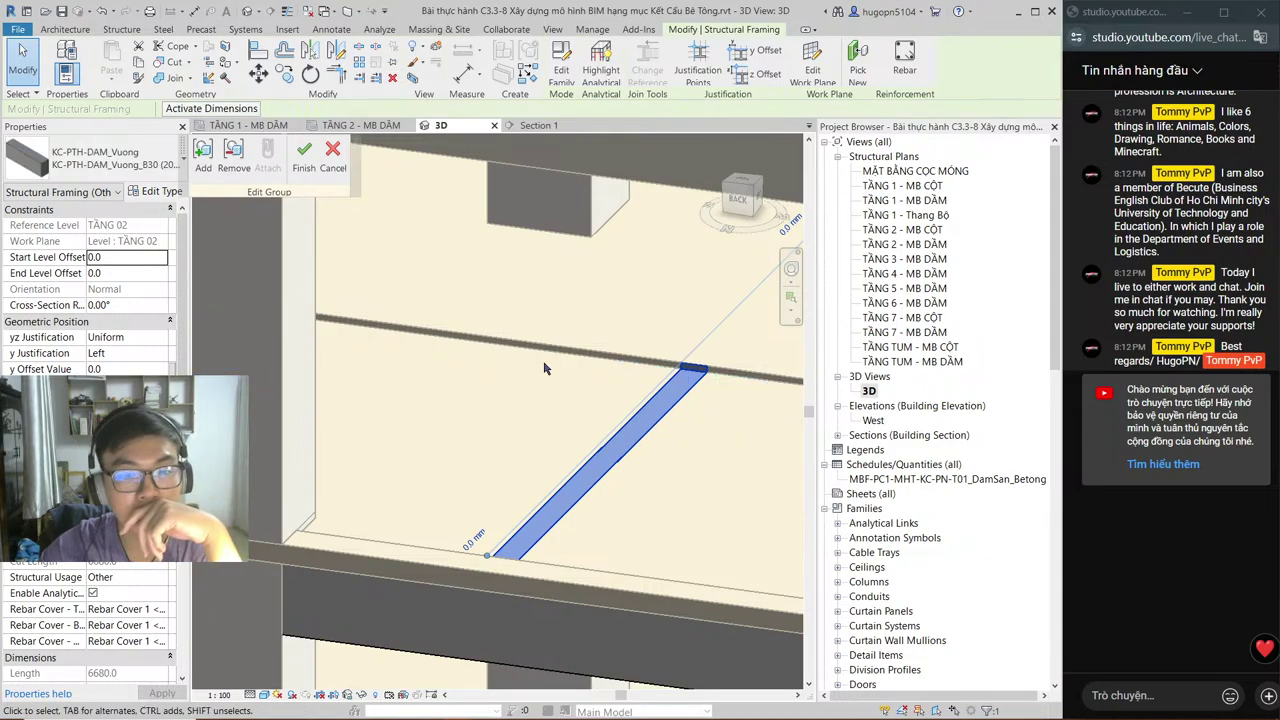
{"action": "left_click", "coordinate": [132, 160]}
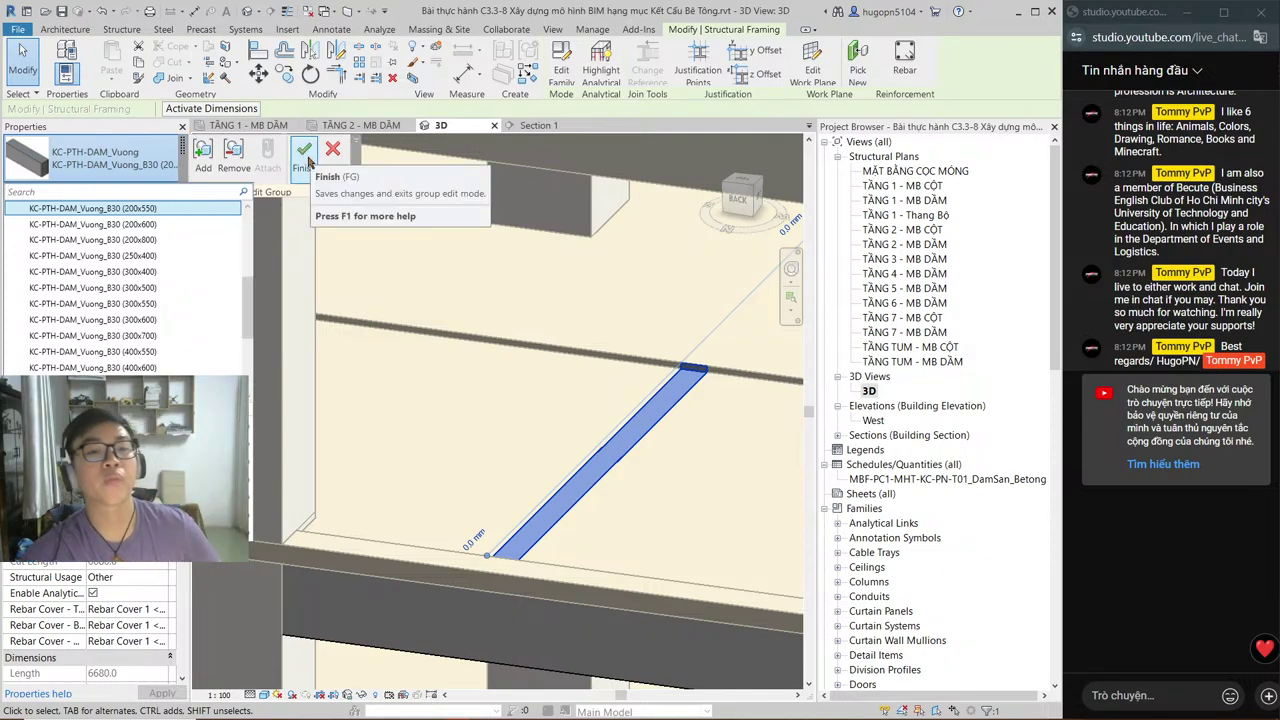
{"action": "left_click", "coordinate": [304, 152]}
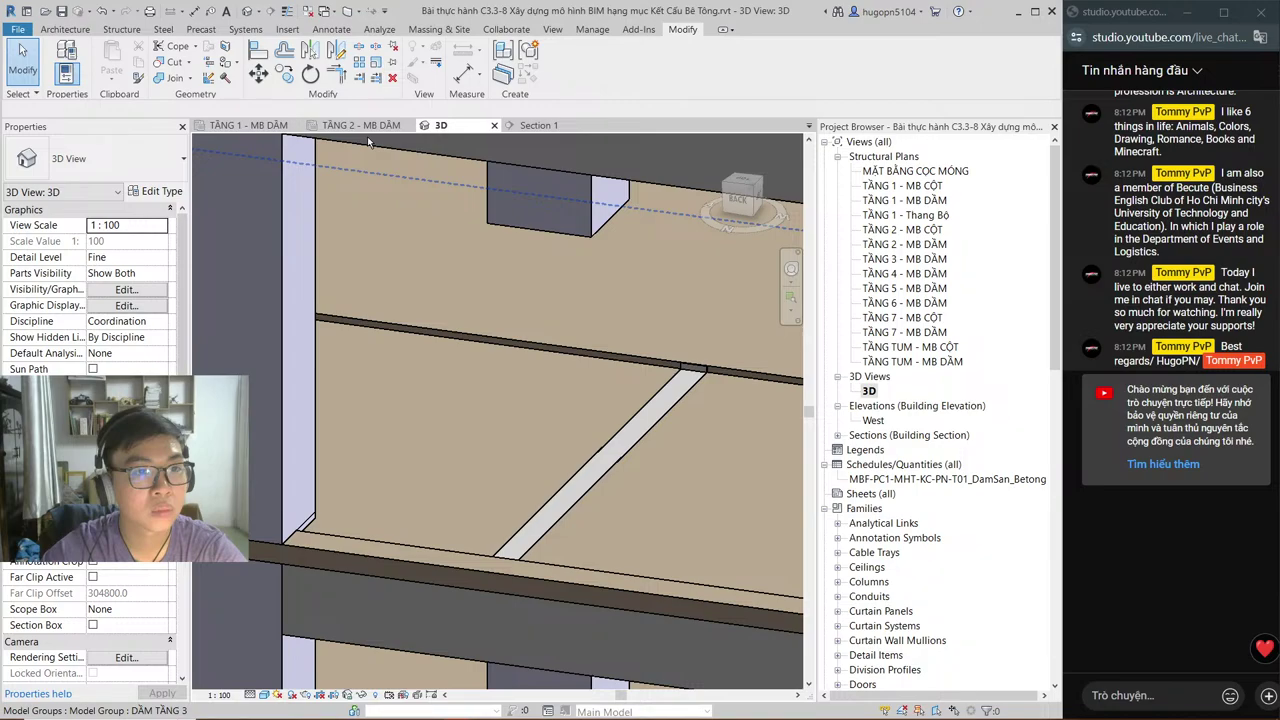
Step: Zoom into Section 1 and select the rectangular DSP-Void_REC void cutting the slab
{"action": "key", "text": "ctrl+Tab"}
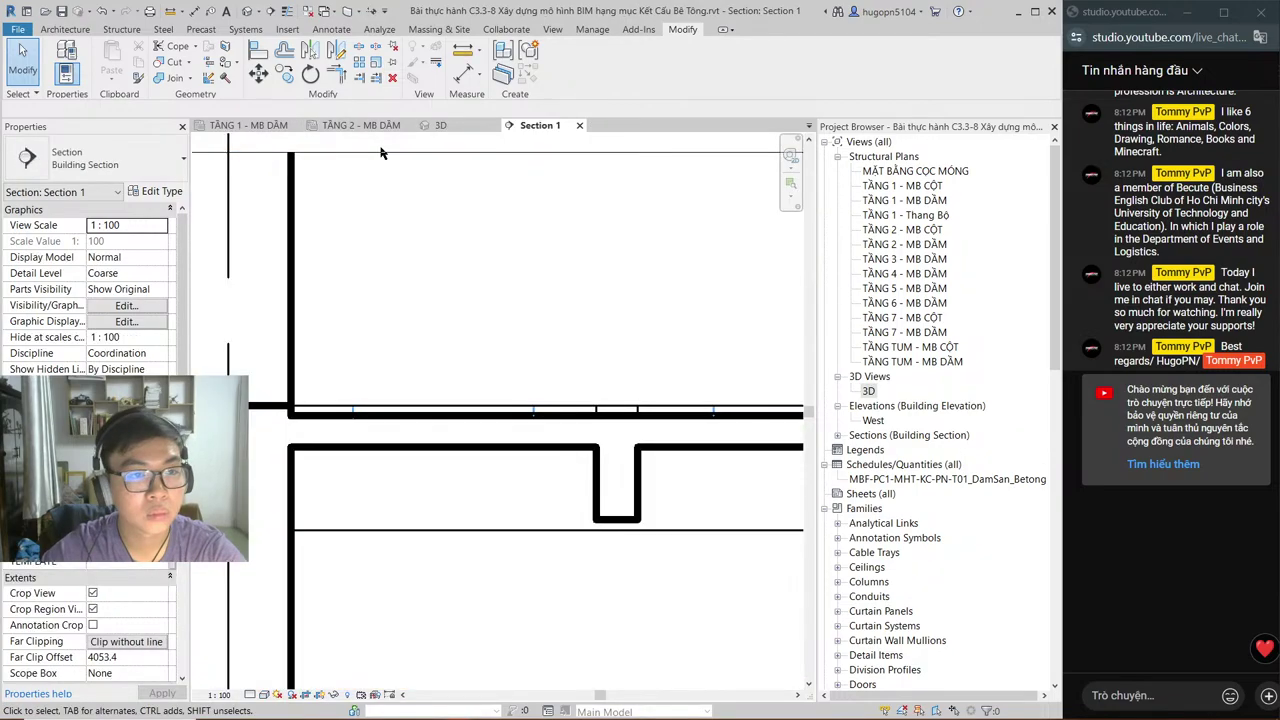
{"action": "scroll", "coordinate": [505, 300], "scroll_direction": "down", "scroll_amount": 2}
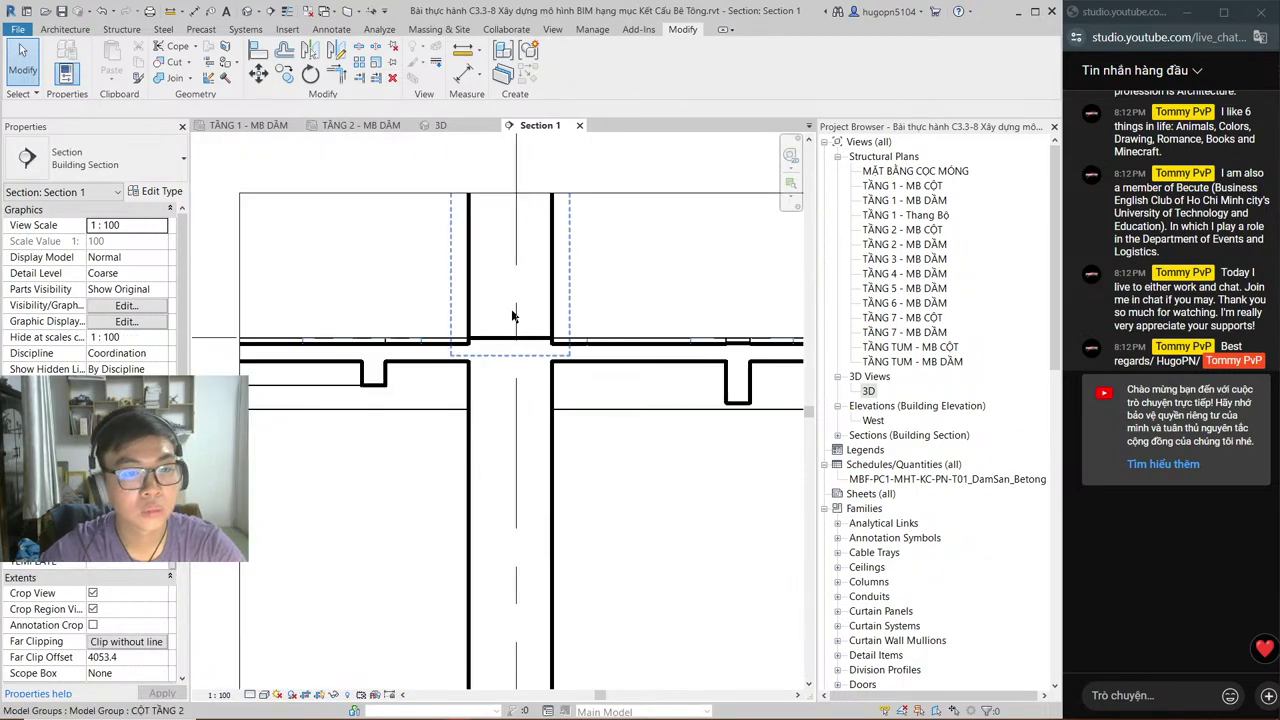
{"action": "scroll", "coordinate": [351, 346], "scroll_direction": "up", "scroll_amount": 1}
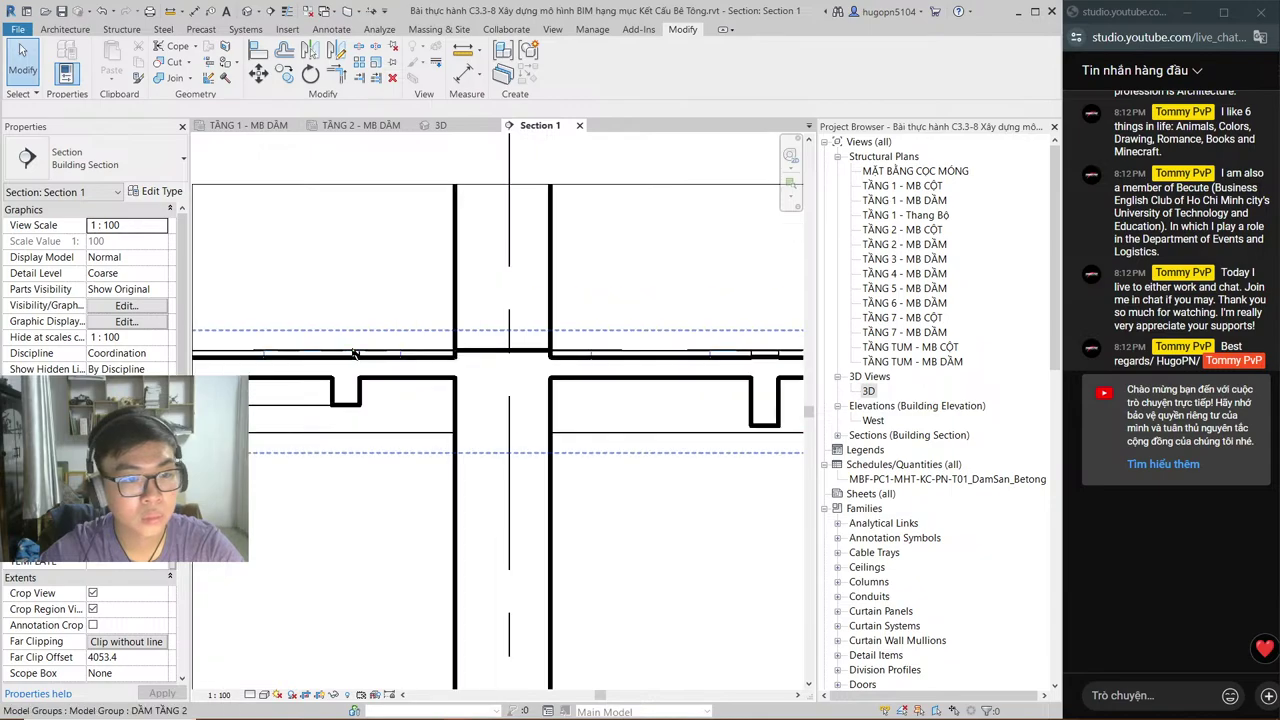
{"action": "scroll", "coordinate": [354, 354], "scroll_direction": "up", "scroll_amount": 1}
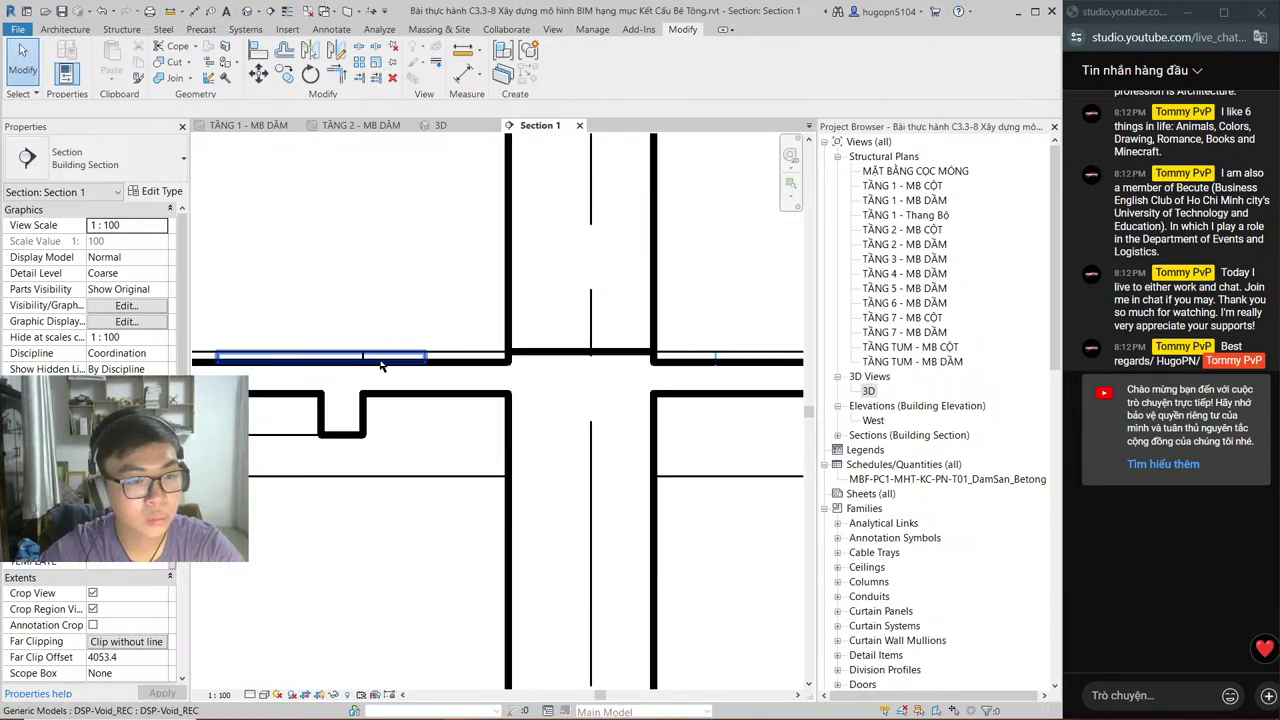
{"action": "left_click", "coordinate": [380, 360]}
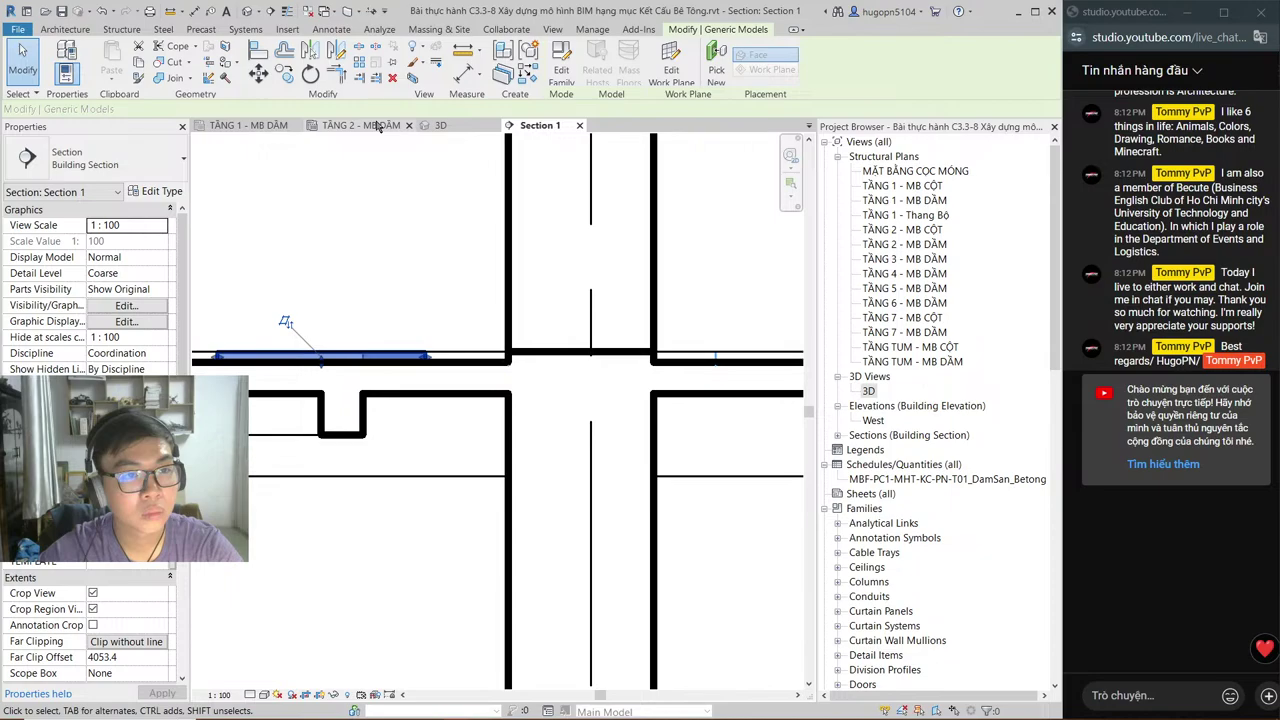
Step: Compare the void outline on the TẦNG 2 - MB DẦM plan, deselect it, and return there
{"action": "left_click", "coordinate": [378, 126]}
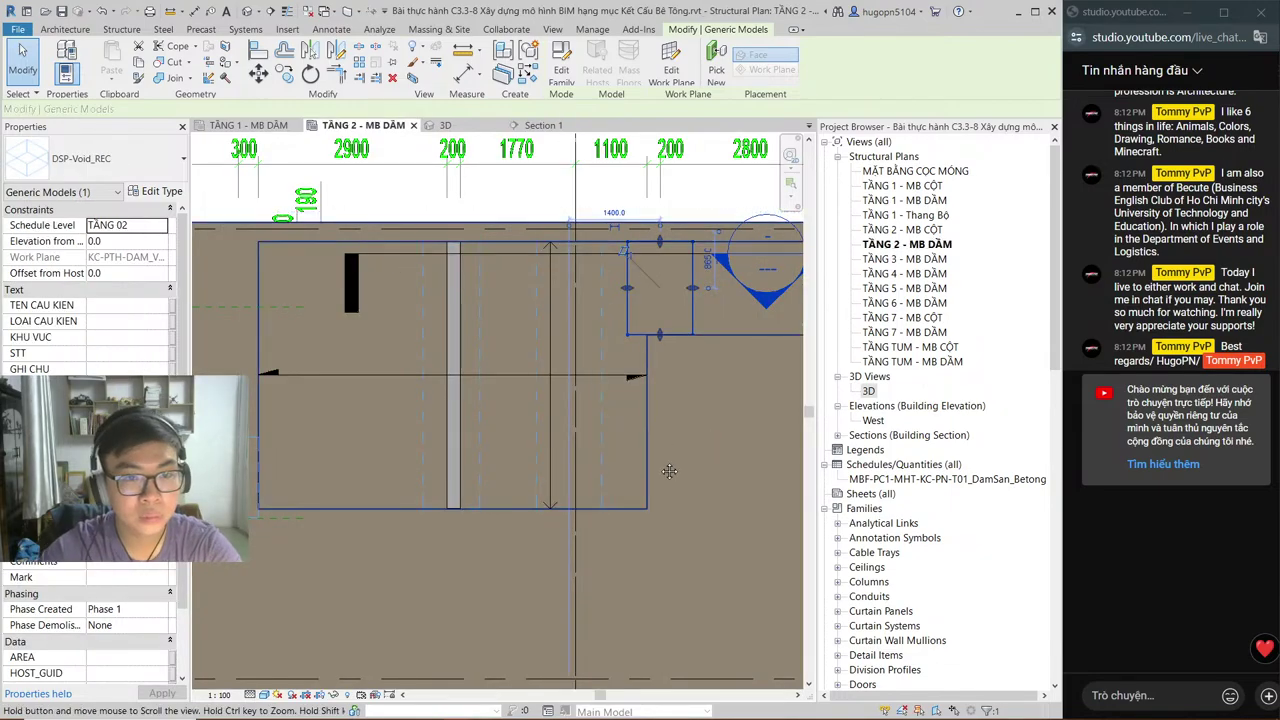
{"action": "middle_click_drag", "start_coordinate": [669, 471], "coordinate": [611, 498]}
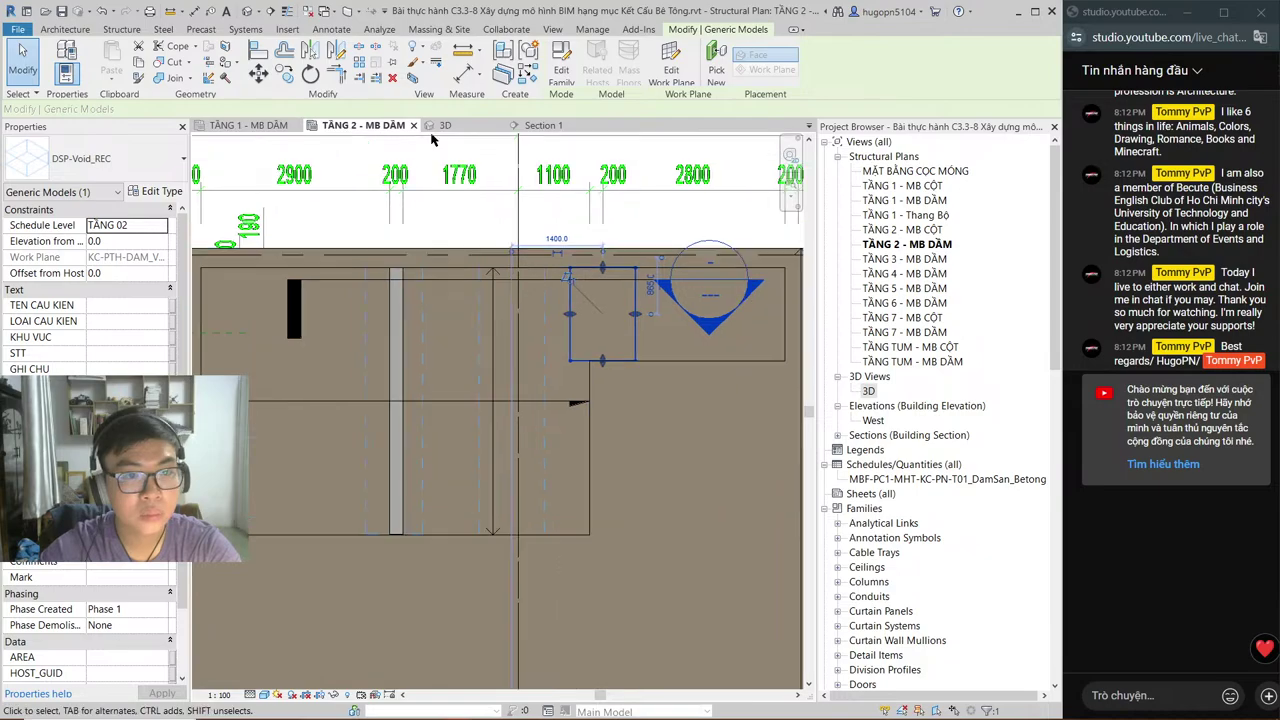
{"action": "left_click", "coordinate": [543, 126]}
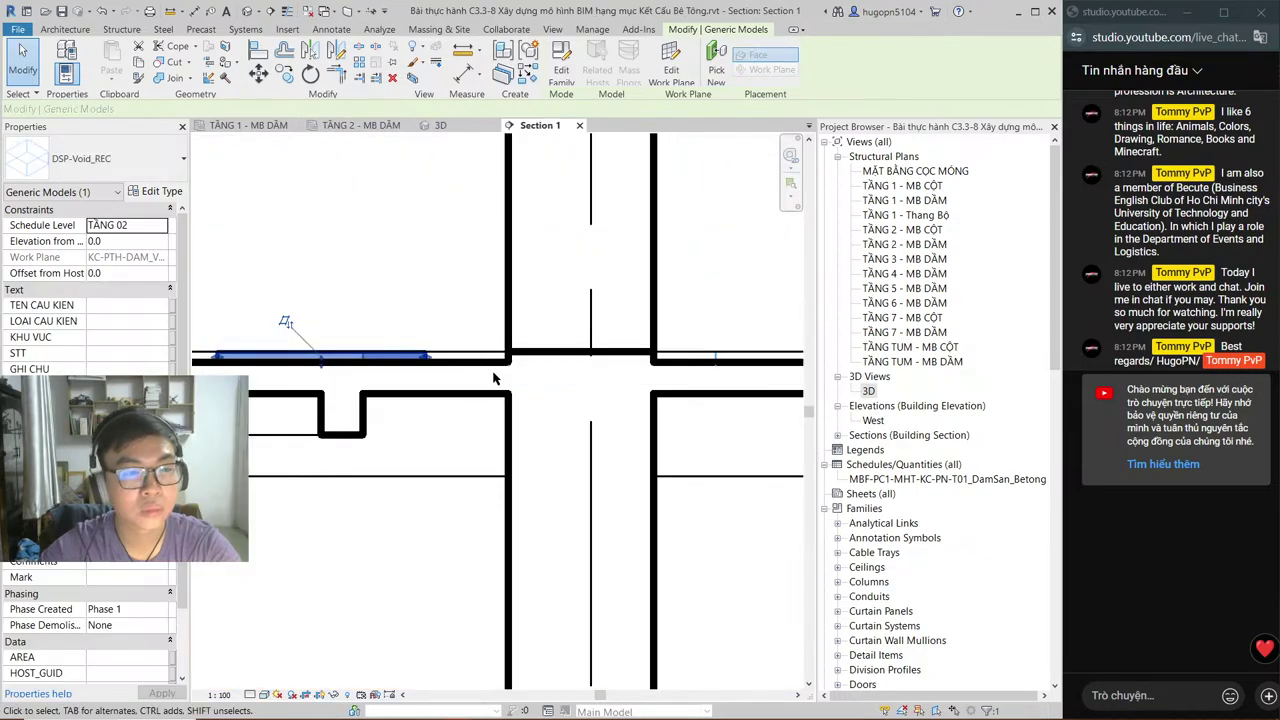
{"action": "left_click", "coordinate": [449, 251]}
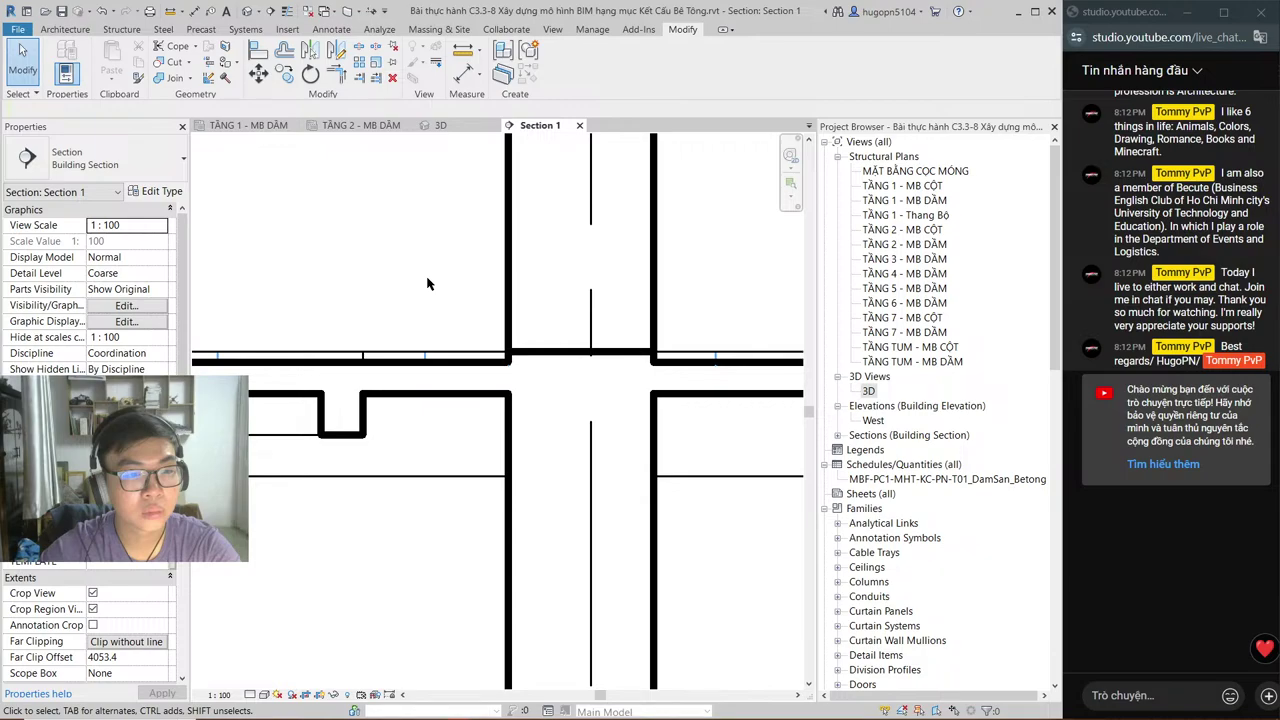
{"action": "left_click", "coordinate": [361, 126]}
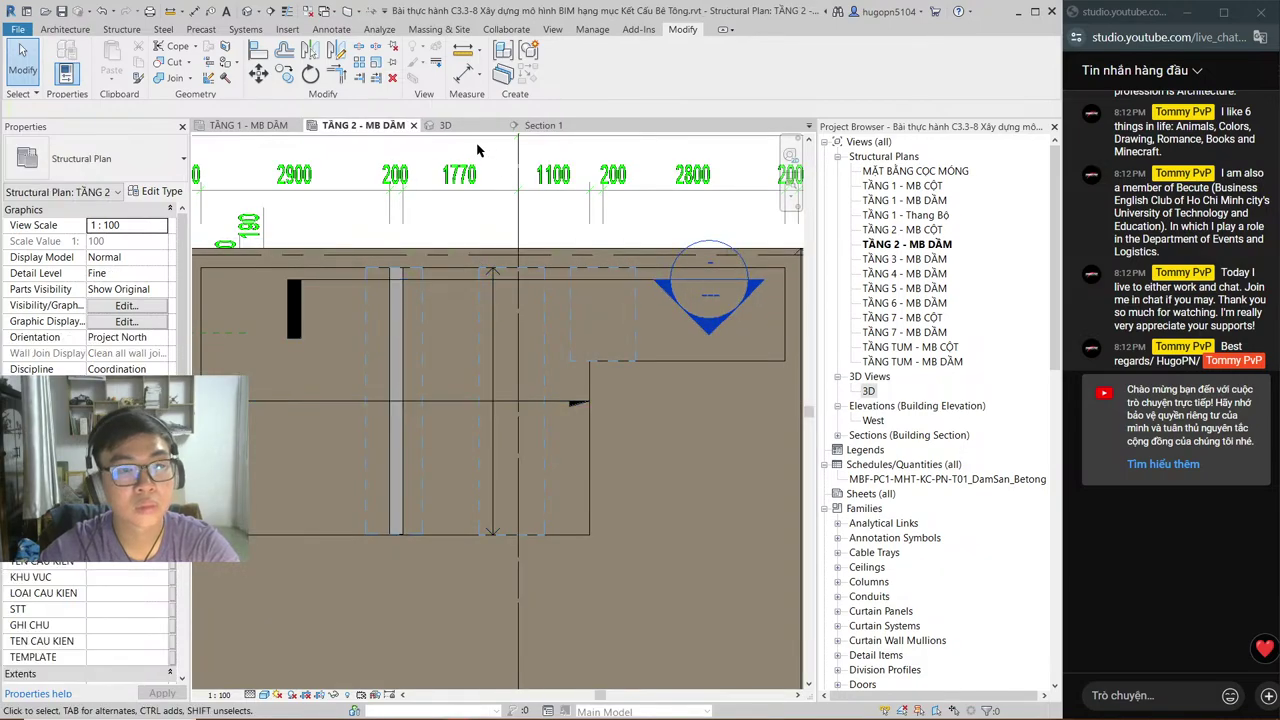
Step: Inspect the lower floor slab and its openings in the 3D view
{"action": "left_click", "coordinate": [443, 125]}
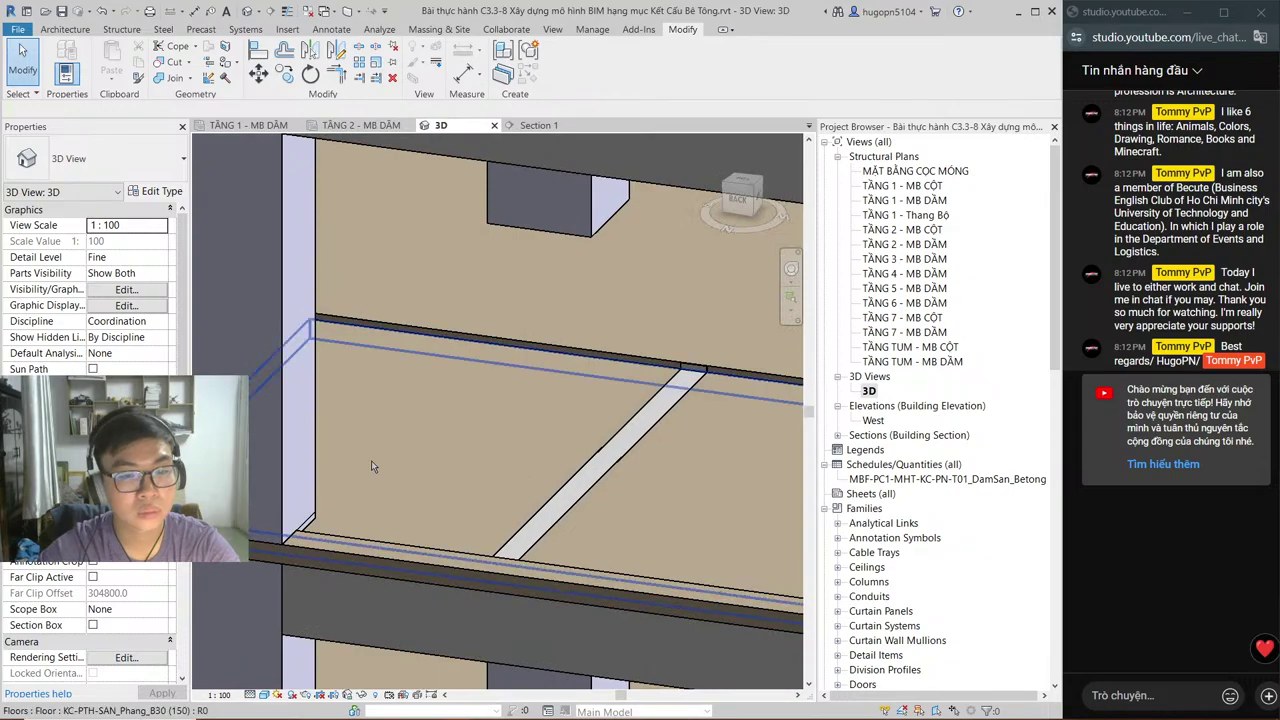
{"action": "middle_click_drag", "start_coordinate": [371, 466], "coordinate": [503, 335]}
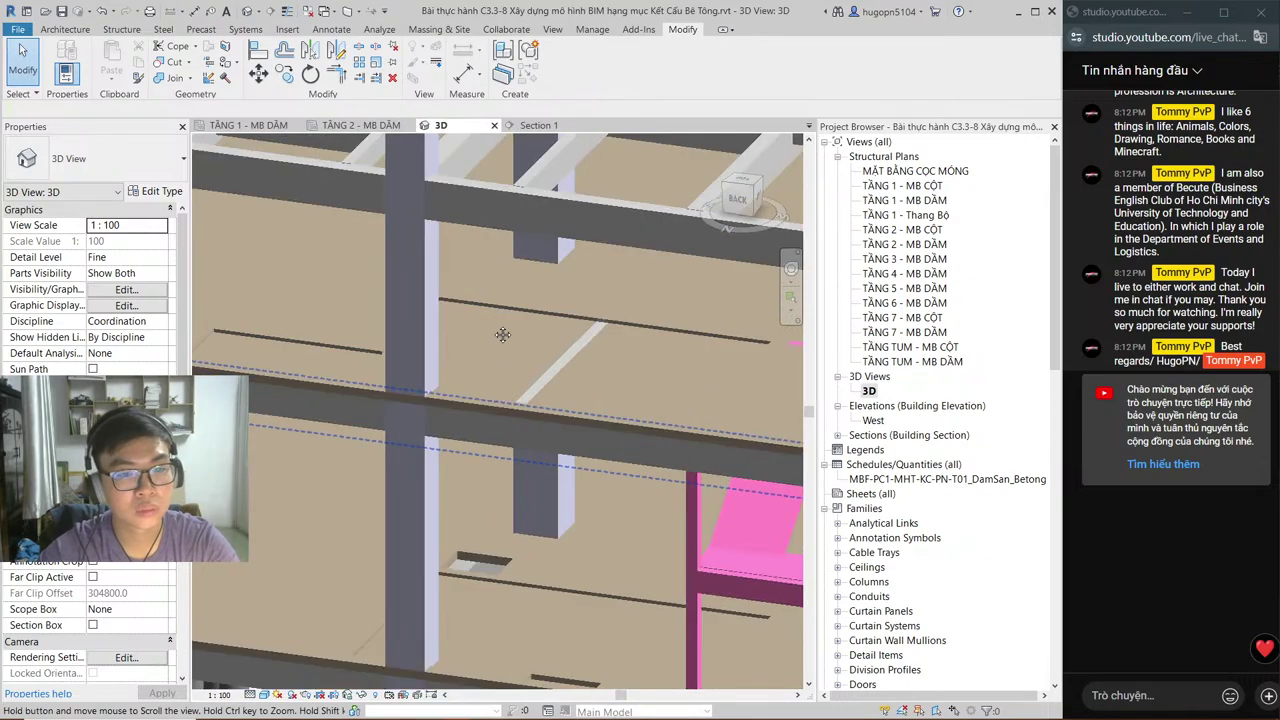
{"action": "scroll", "coordinate": [503, 335], "scroll_direction": "down", "scroll_amount": 3}
{"action": "scroll", "coordinate": [614, 532], "scroll_direction": "up", "scroll_amount": 3}
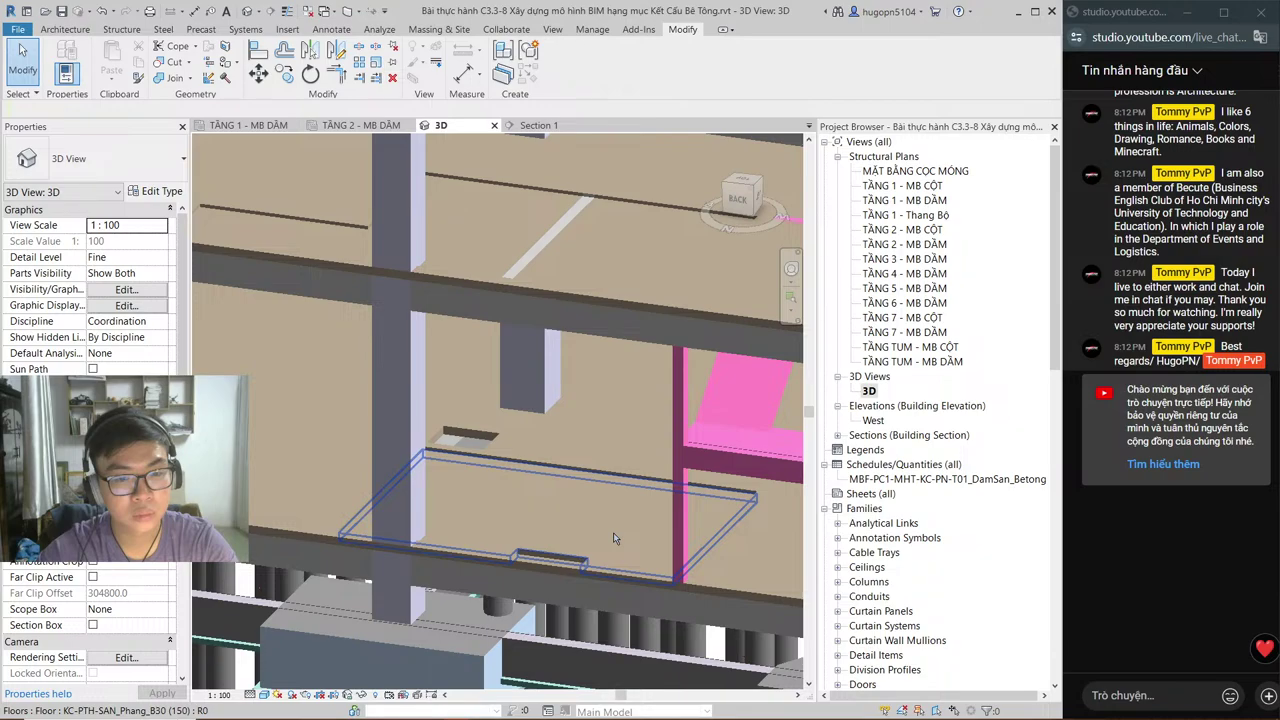
{"action": "left_click", "coordinate": [614, 534]}
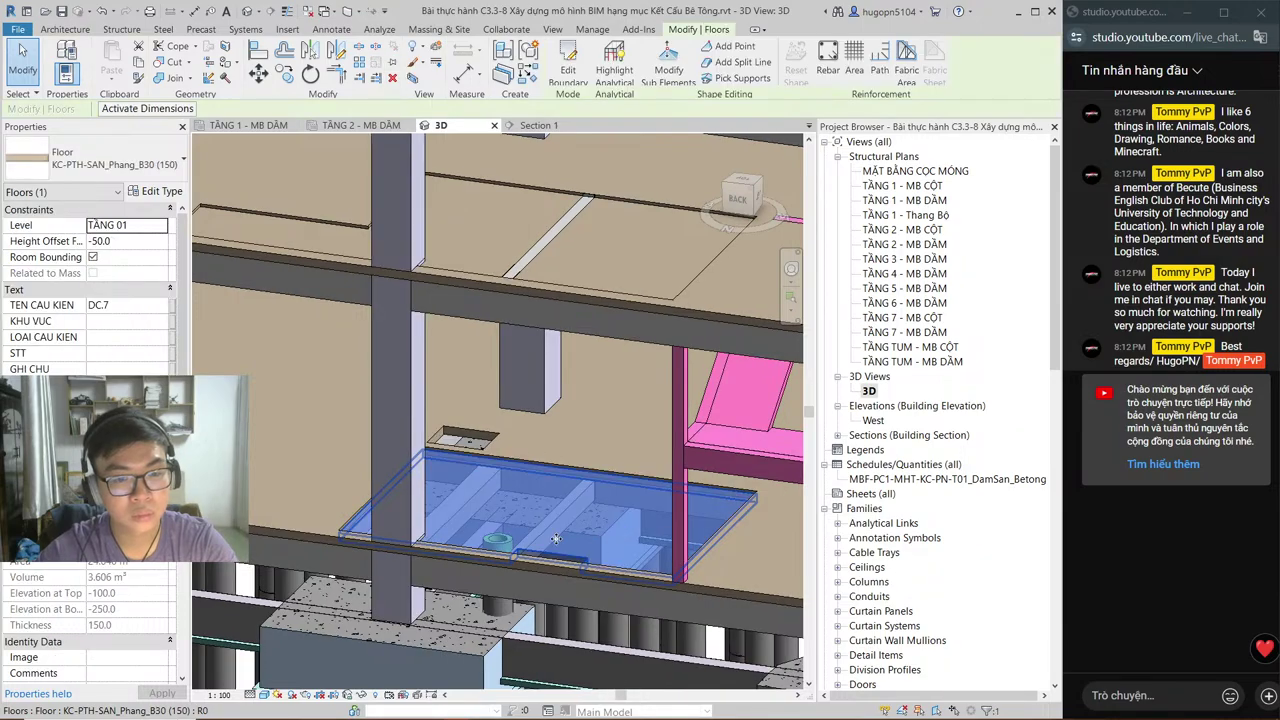
{"action": "key", "text": "Escape"}
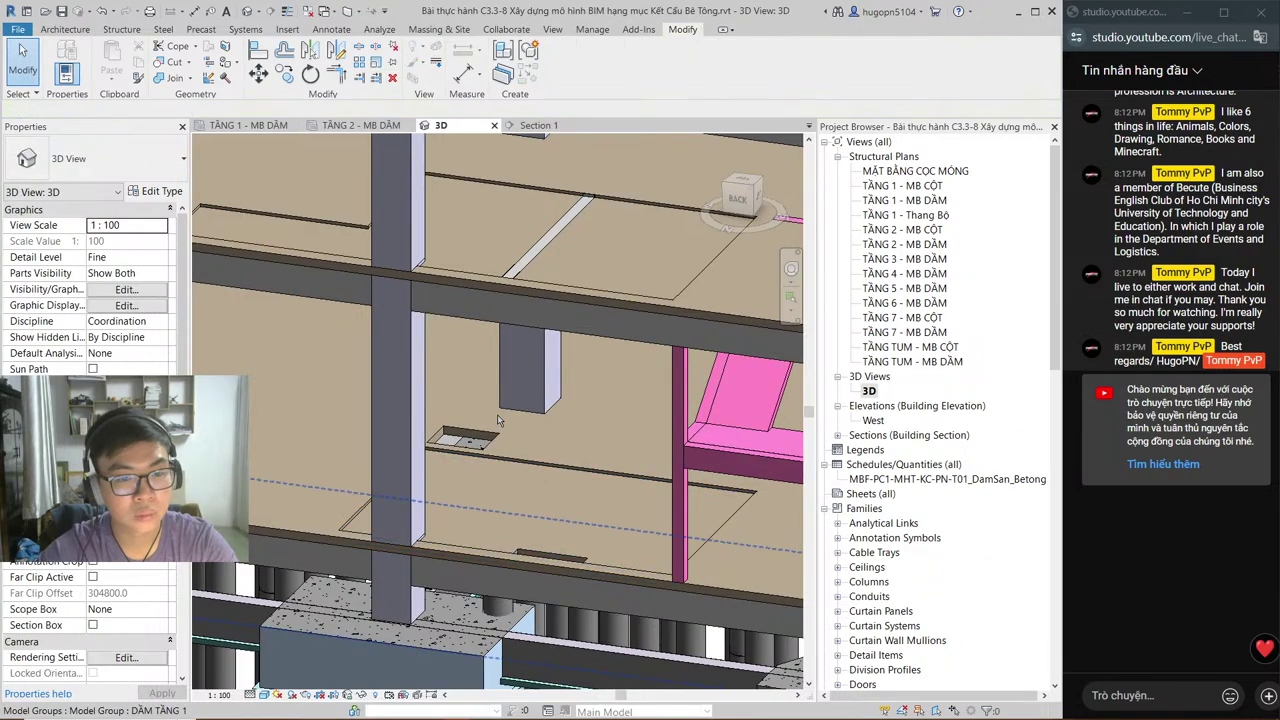
Step: Zoom into the TẦNG 1 - MB DẦM plan, then bring up Section 1
{"action": "left_click", "coordinate": [270, 126]}
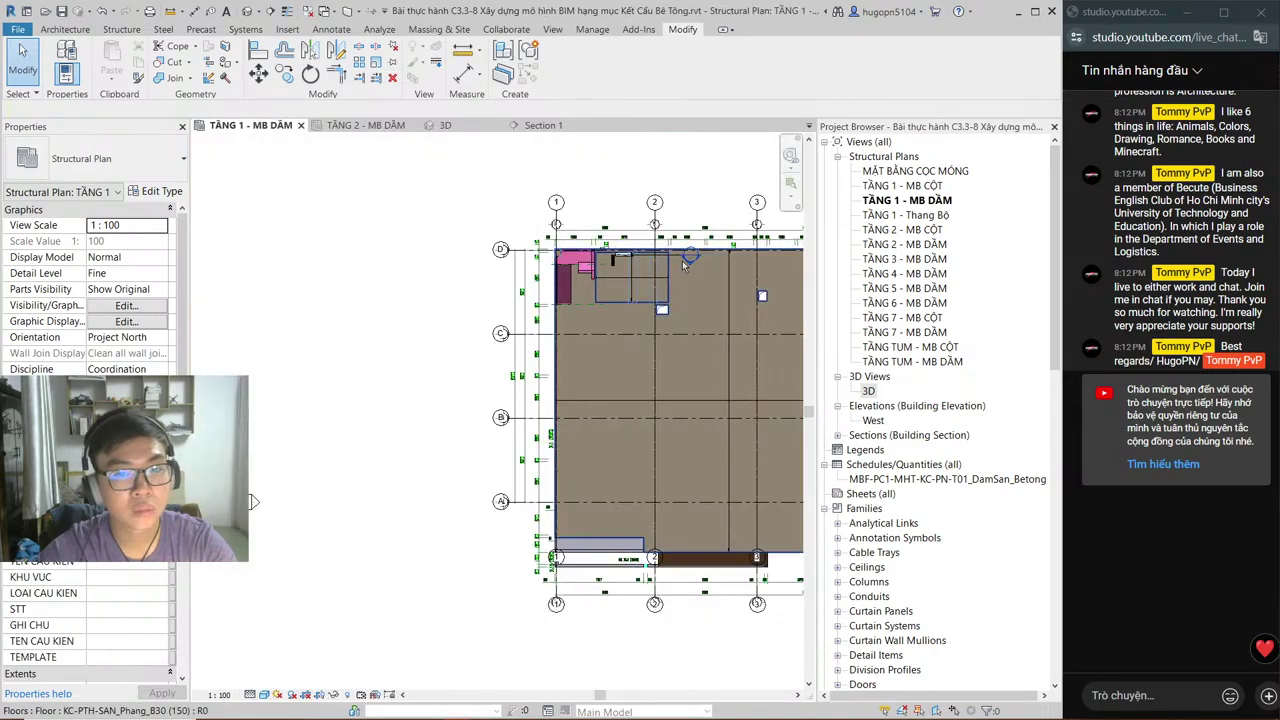
{"action": "scroll", "coordinate": [682, 260], "scroll_direction": "up", "scroll_amount": 5}
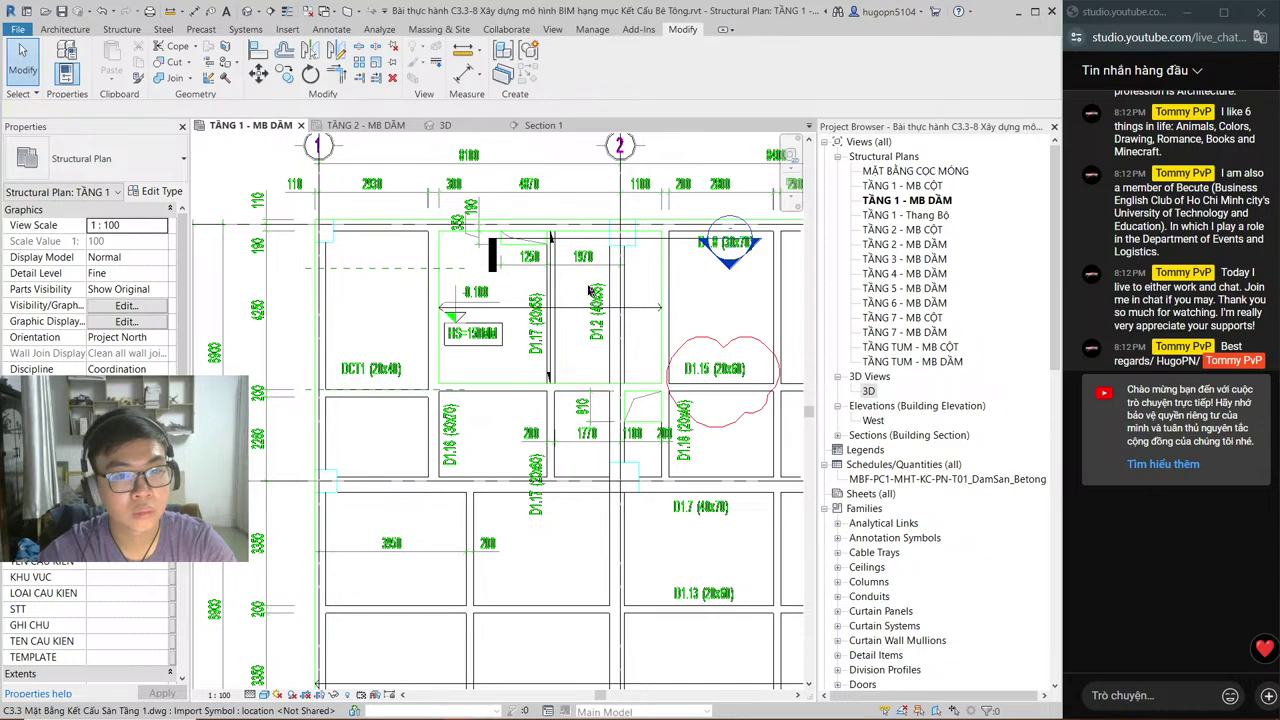
{"action": "scroll", "coordinate": [591, 290], "scroll_direction": "up", "scroll_amount": 2}
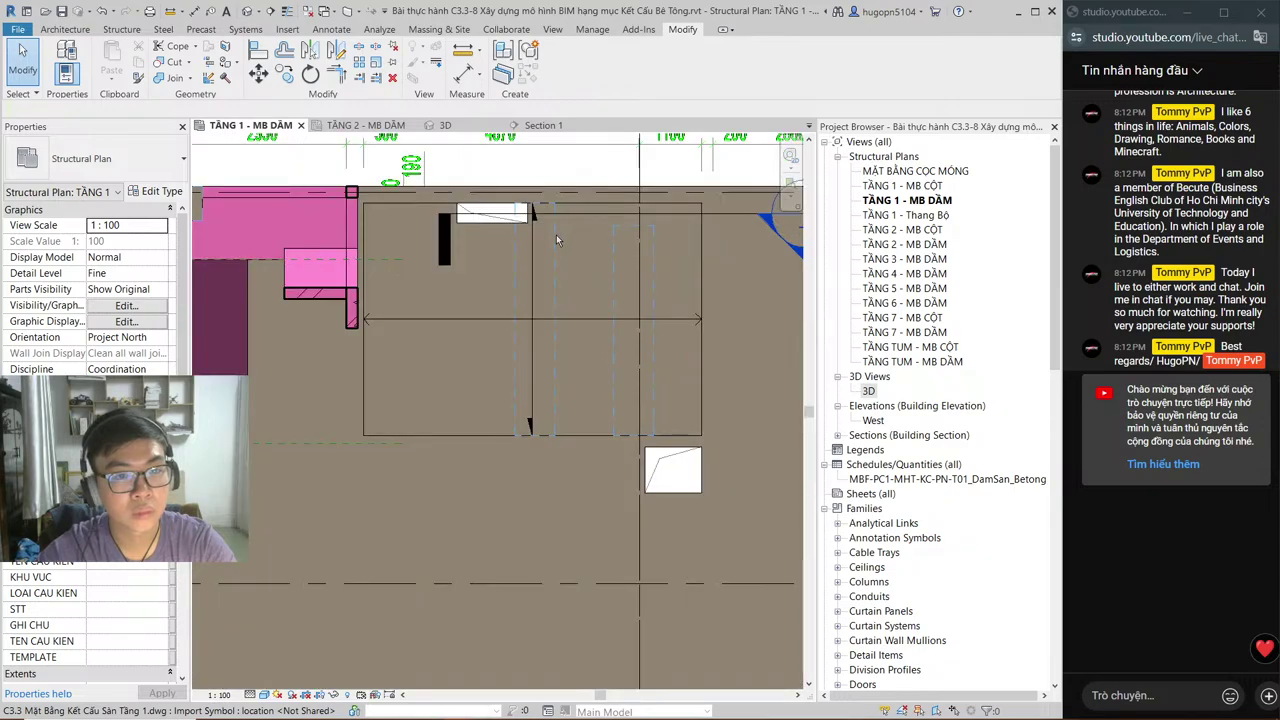
{"action": "left_click", "coordinate": [543, 125]}
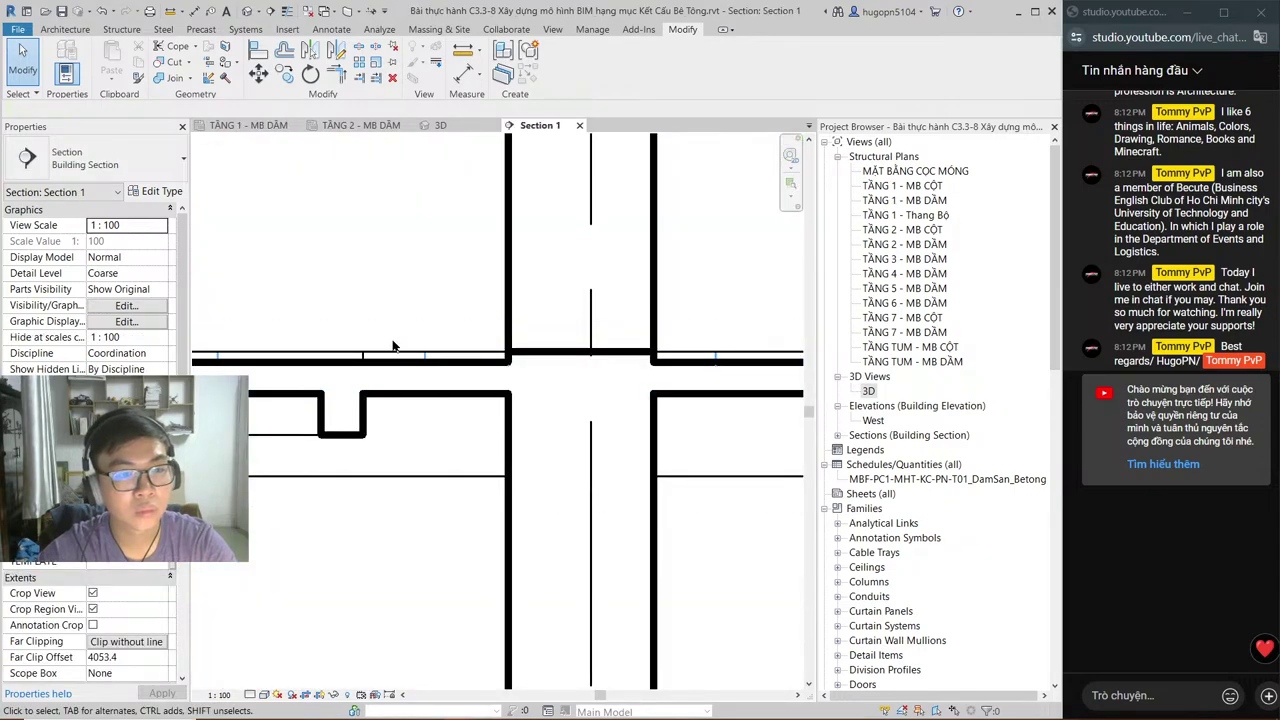
Step: Select and deselect the void element on the TẦNG 2 - MB DẦM plan
{"action": "double_click", "coordinate": [393, 348]}
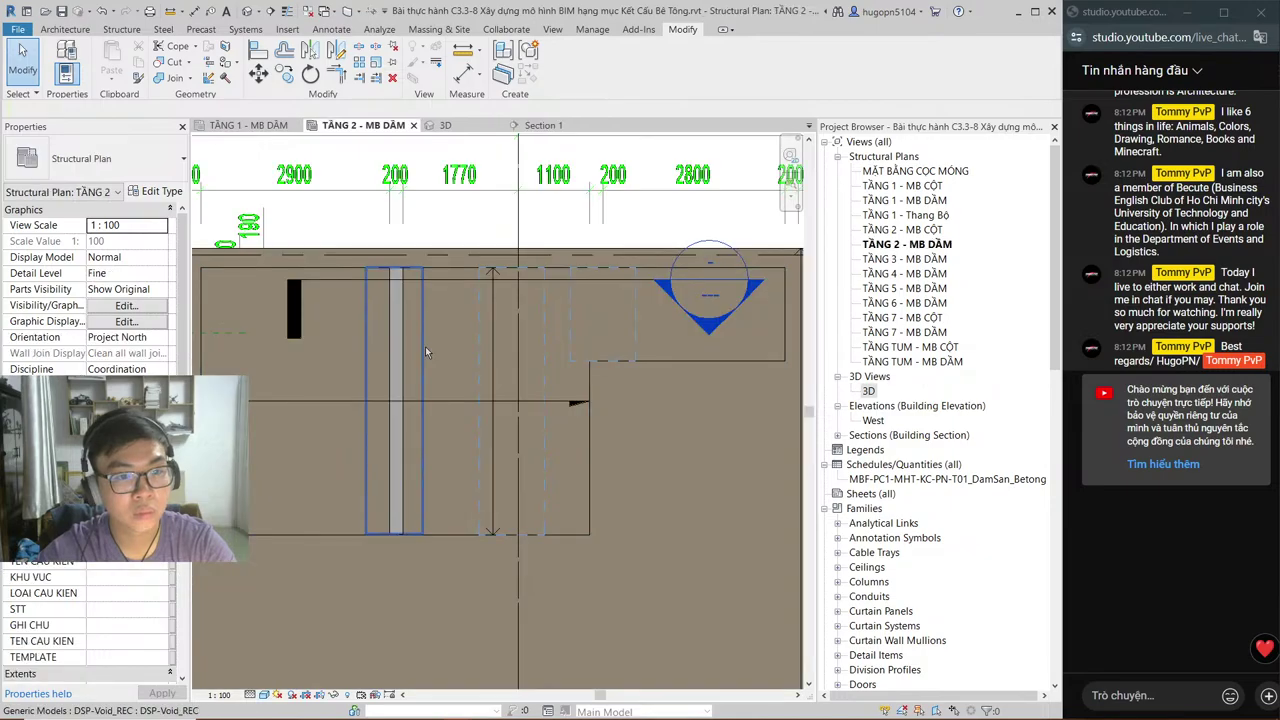
{"action": "left_click", "coordinate": [425, 346]}
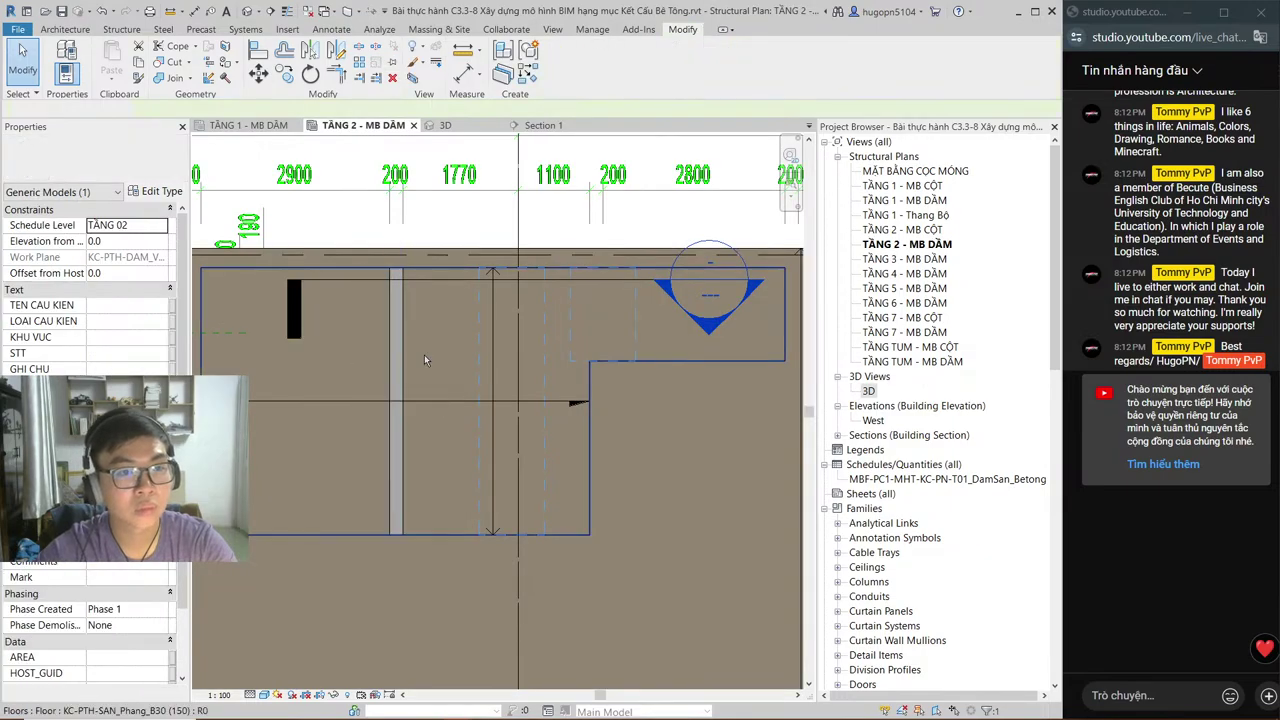
{"action": "key", "text": "Escape"}
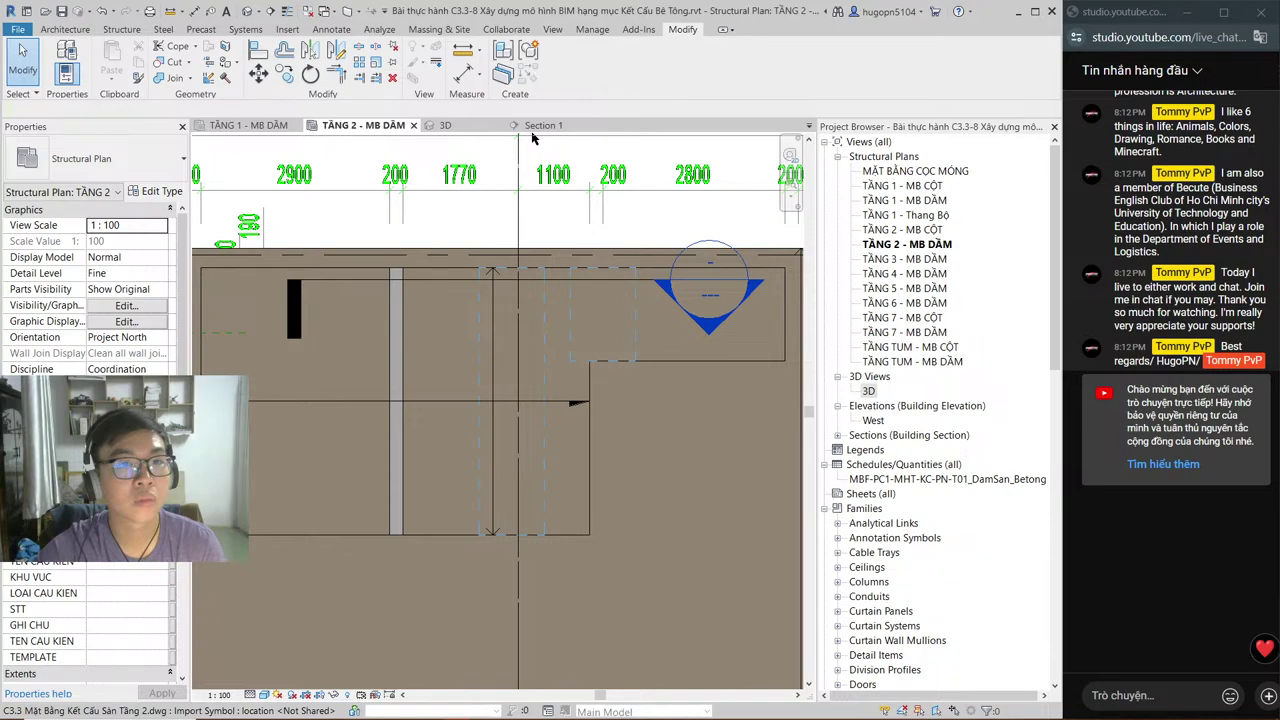
Step: Review the Tầng 2 cut beams in 3D, then return to the TẦNG 2 - MB DẦM plan
{"action": "left_click", "coordinate": [535, 126]}
{"action": "left_click", "coordinate": [443, 125]}
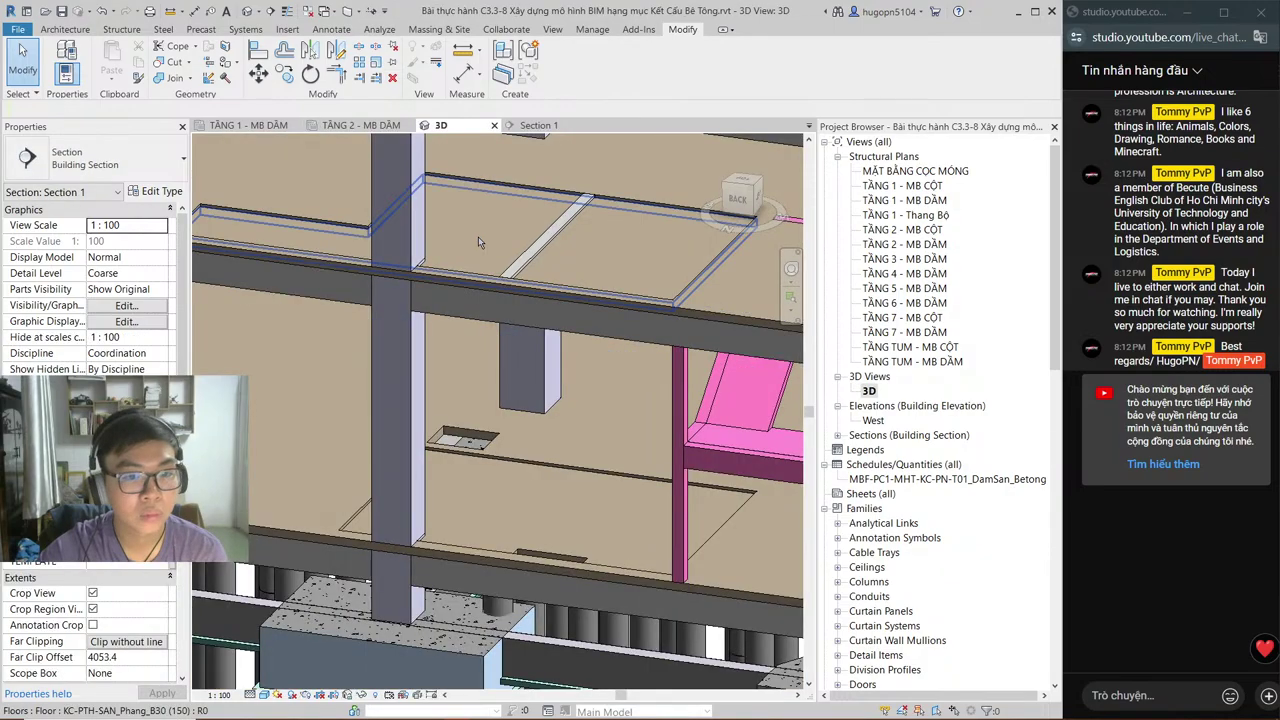
{"action": "middle_click_drag", "start_coordinate": [478, 236], "coordinate": [470, 286]}
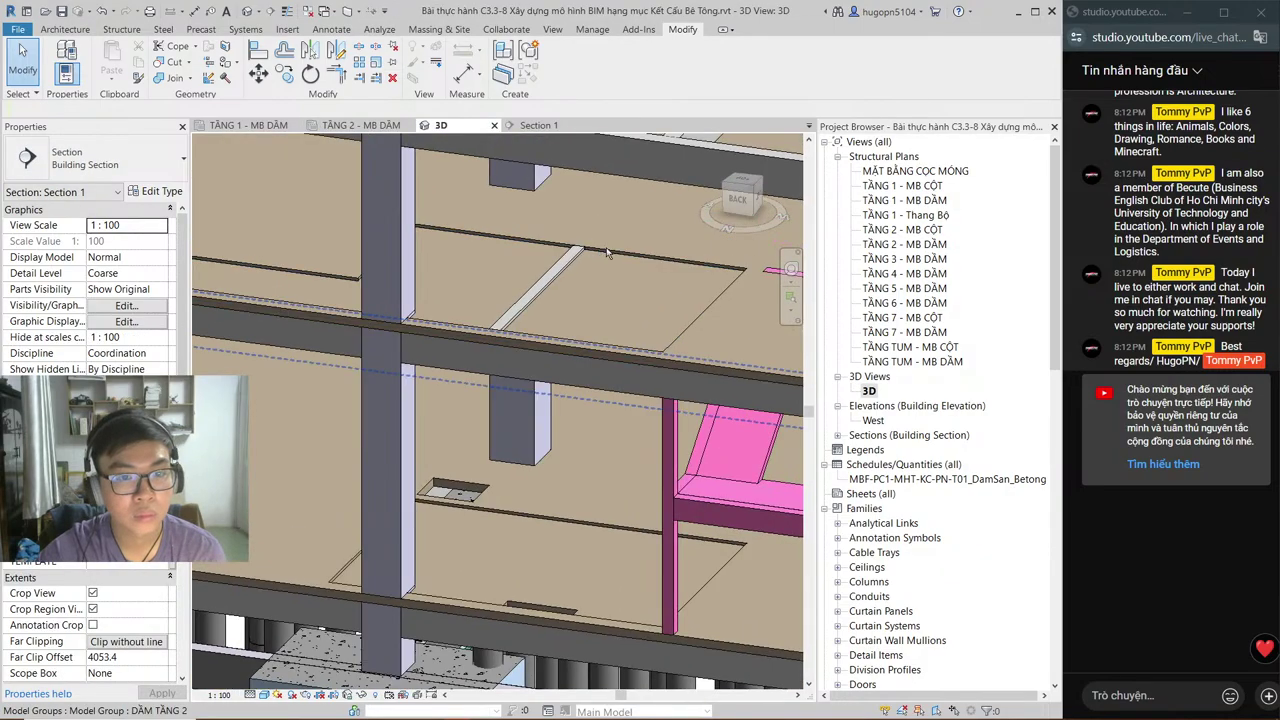
{"action": "scroll", "coordinate": [607, 253], "scroll_direction": "up", "scroll_amount": 3}
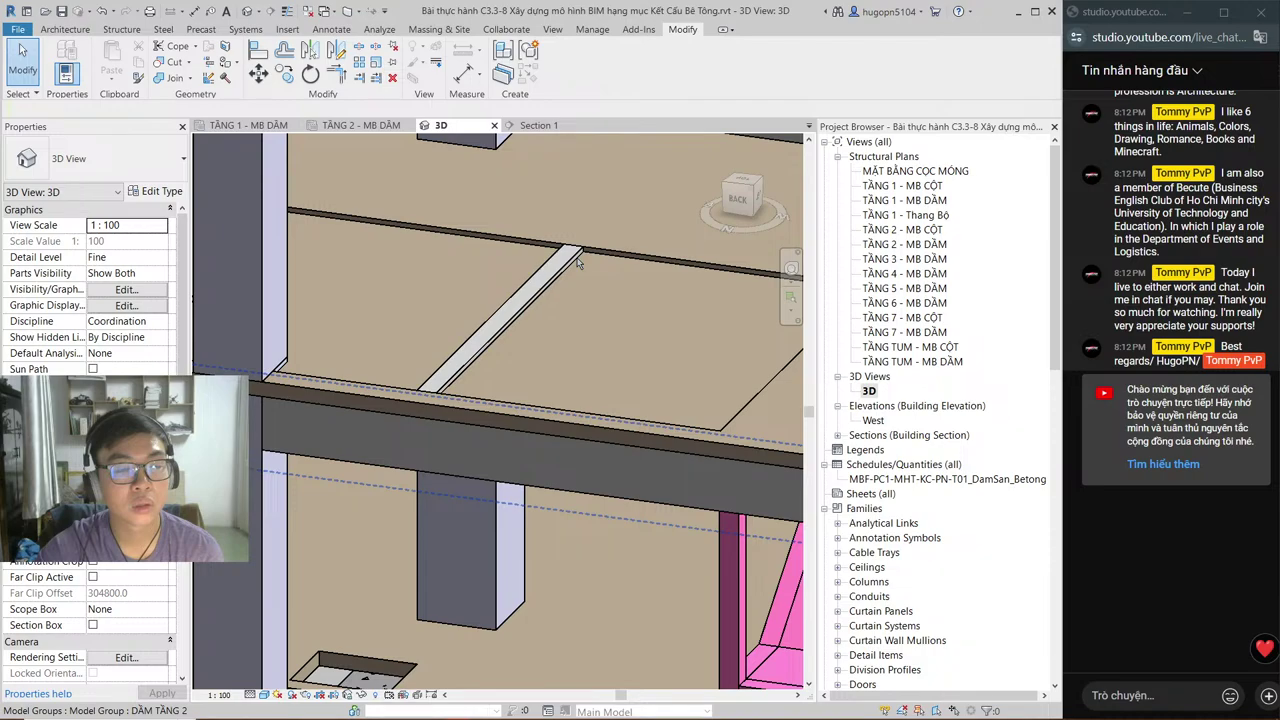
{"action": "left_click", "coordinate": [361, 125]}
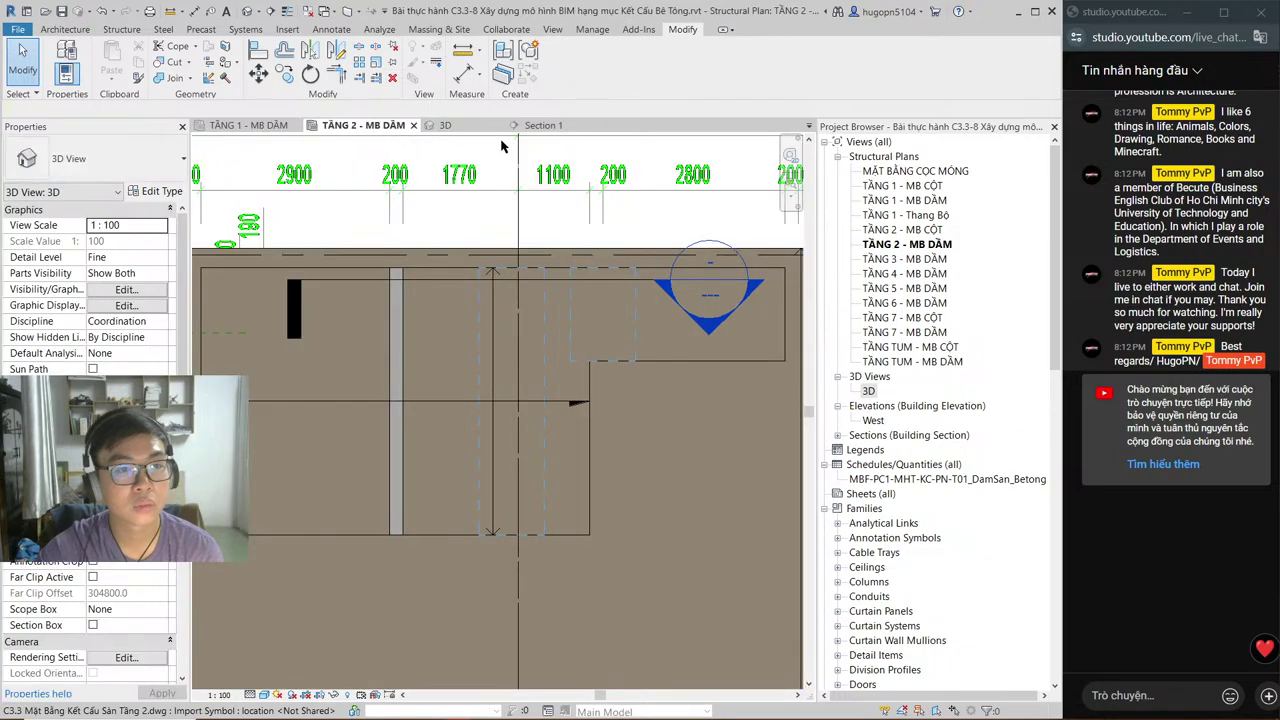
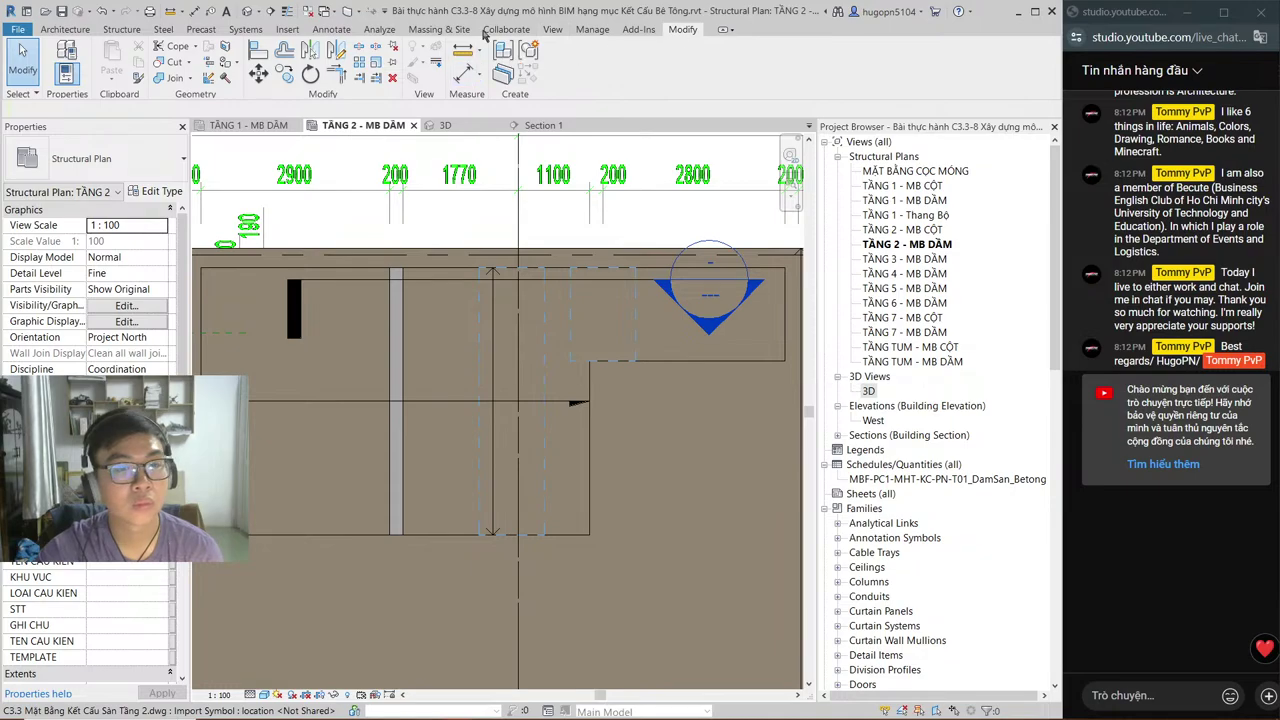
Step: Place a DSP-Void_REC void box on the column in the TẦNG 2 - MB DẦM plan
{"action": "scroll", "coordinate": [484, 33], "scroll_direction": "up", "scroll_amount": 3}
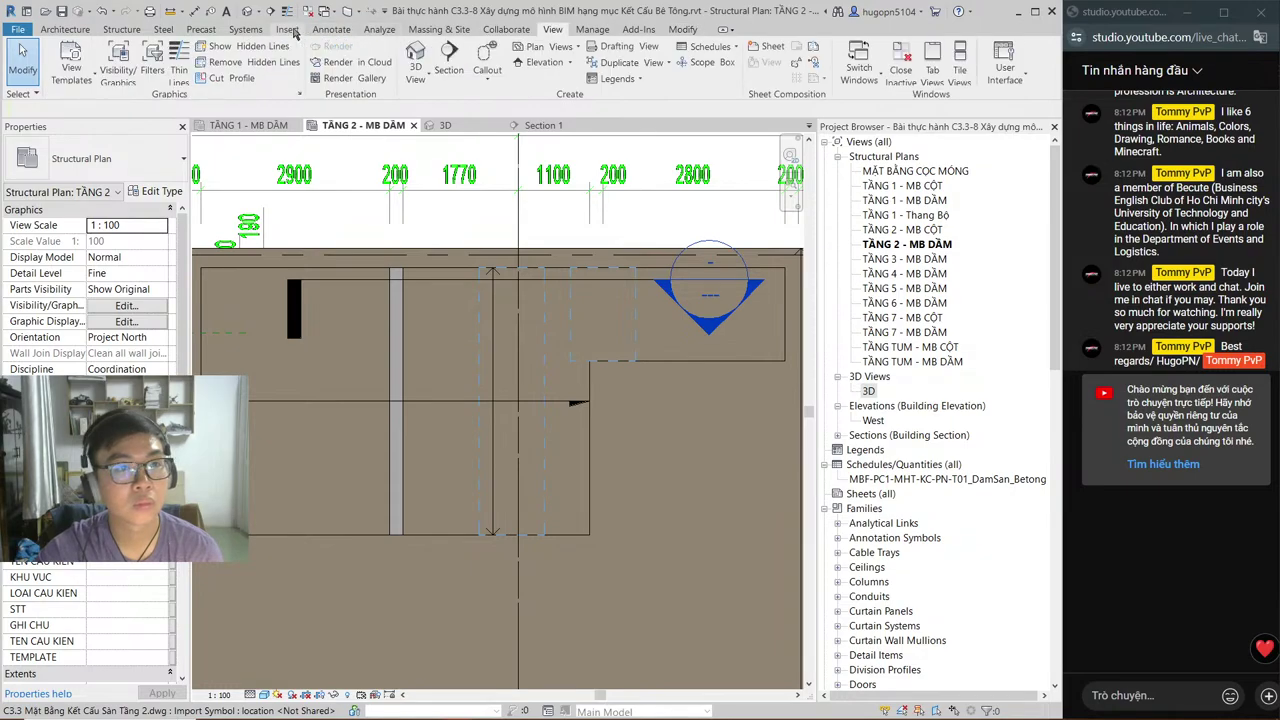
{"action": "scroll", "coordinate": [294, 33], "scroll_direction": "up", "scroll_amount": 9}
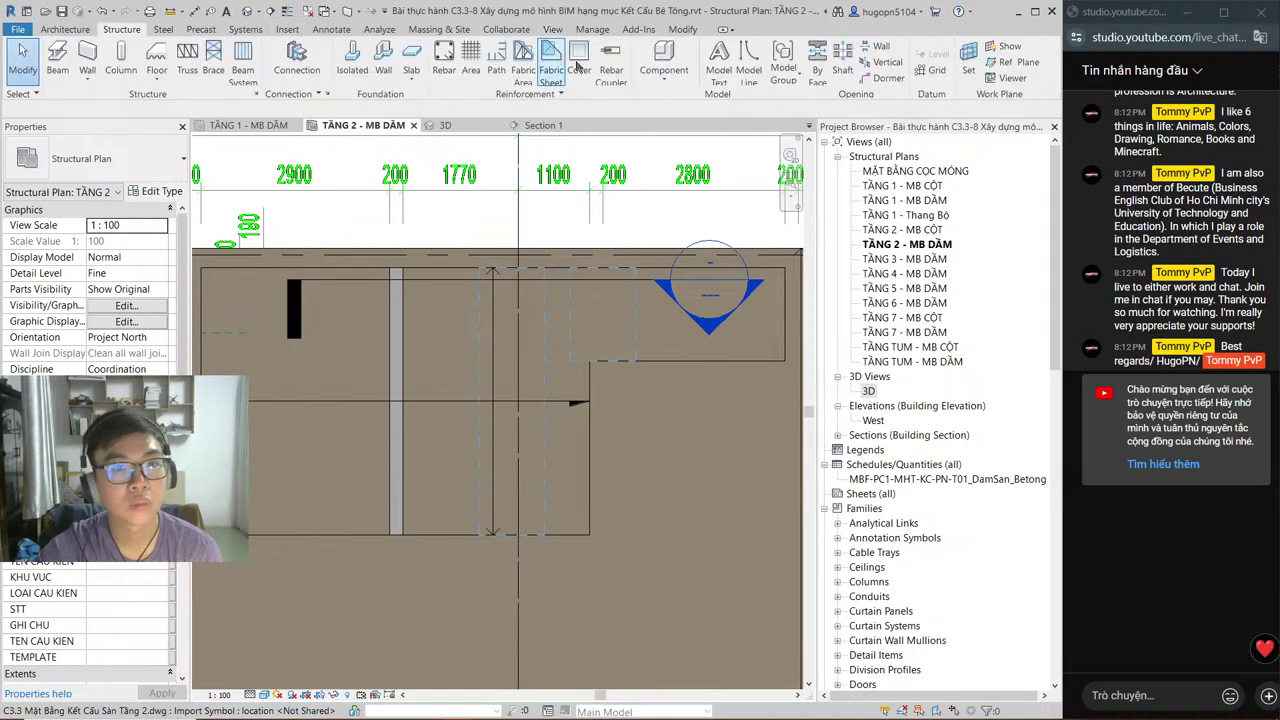
{"action": "left_click", "coordinate": [664, 60]}
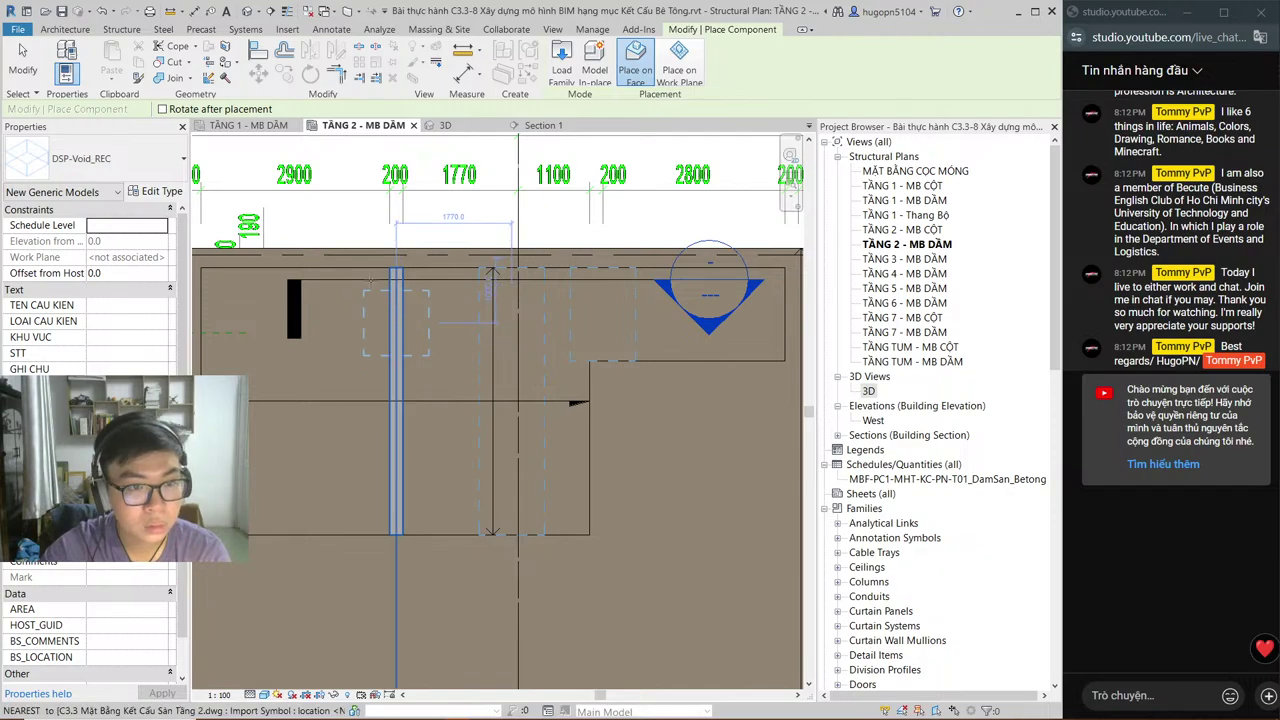
{"action": "left_click", "coordinate": [396, 292]}
{"action": "scroll", "coordinate": [396, 292], "scroll_direction": "up", "scroll_amount": 2}
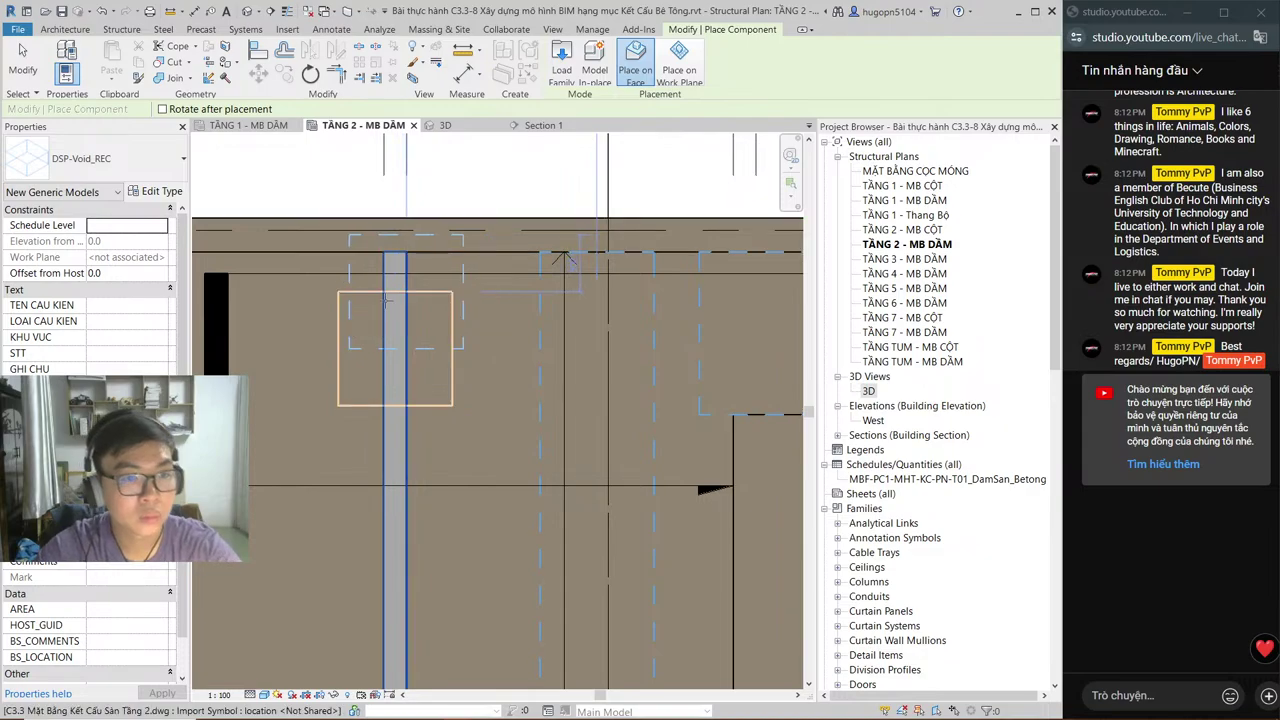
{"action": "key", "text": "Escape"}
{"action": "key", "text": "Escape"}
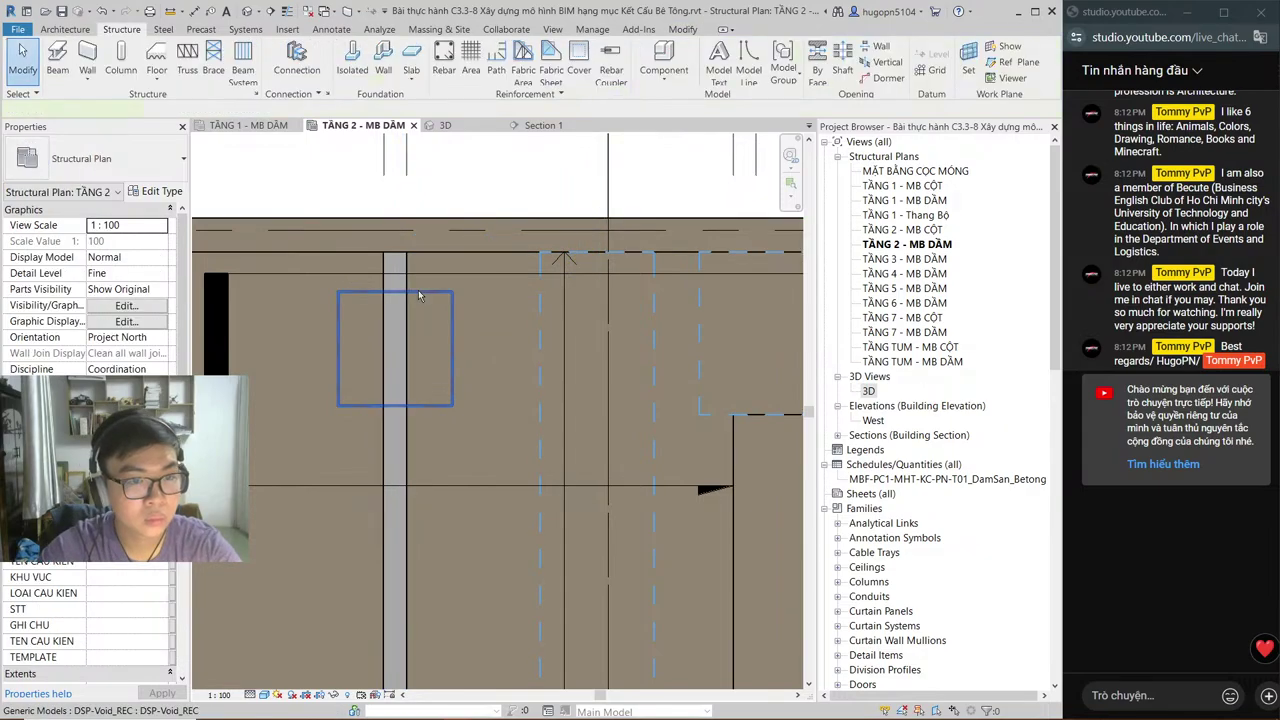
Step: Stretch the void box's bottom edge down along the beam, then view it in Section 1
{"action": "left_click", "coordinate": [418, 293]}
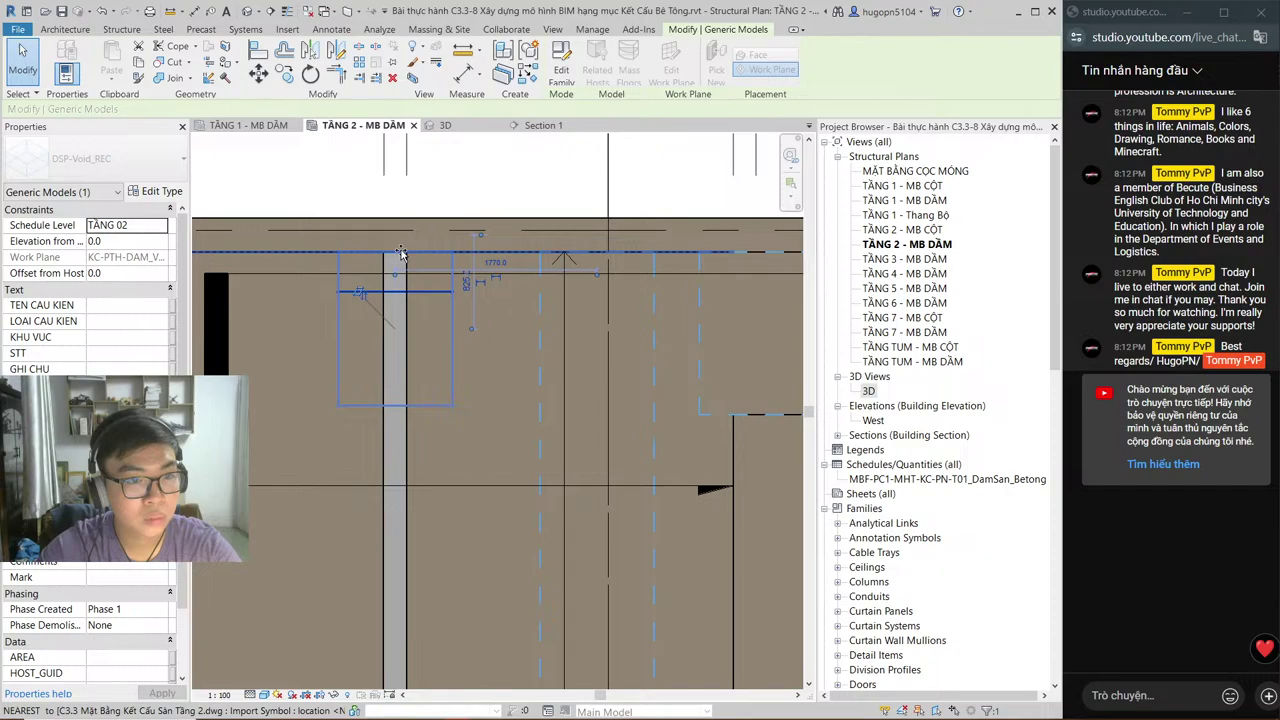
{"action": "middle_click_drag", "start_coordinate": [385, 404], "coordinate": [405, 233]}
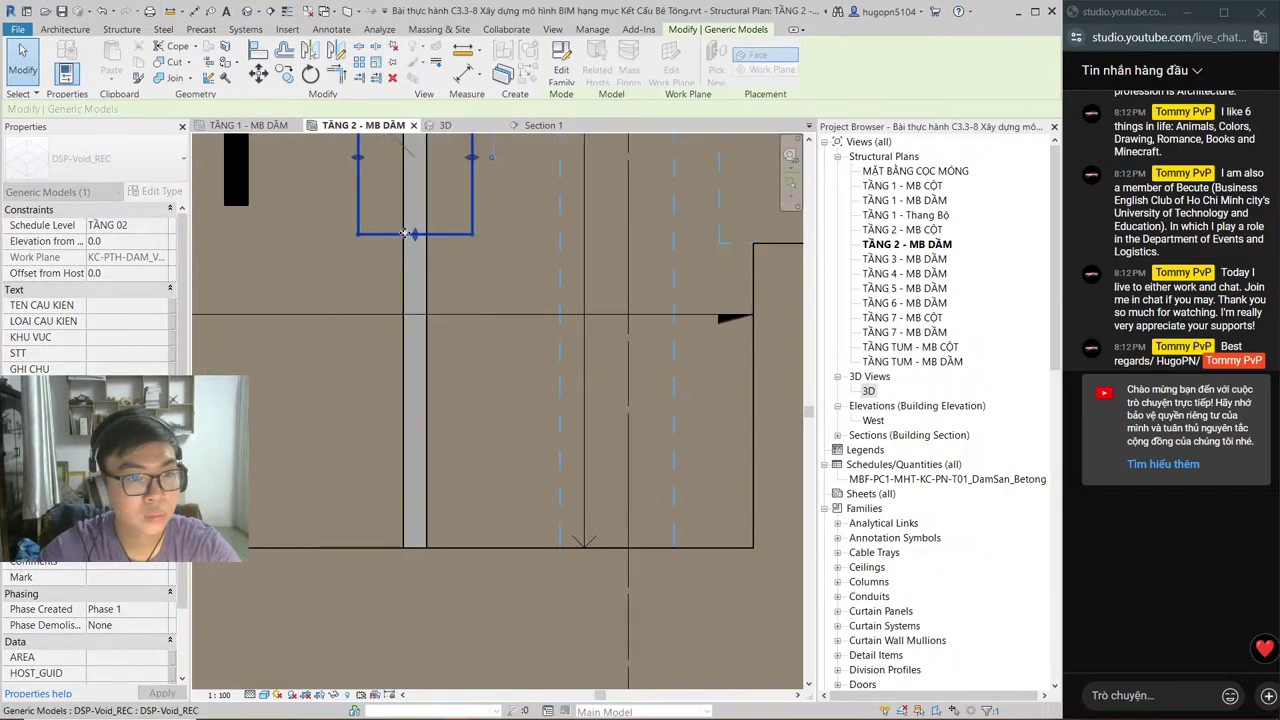
{"action": "left_click_drag", "start_coordinate": [405, 233], "coordinate": [418, 549]}
{"action": "middle_click_drag", "start_coordinate": [421, 369], "coordinate": [402, 499]}
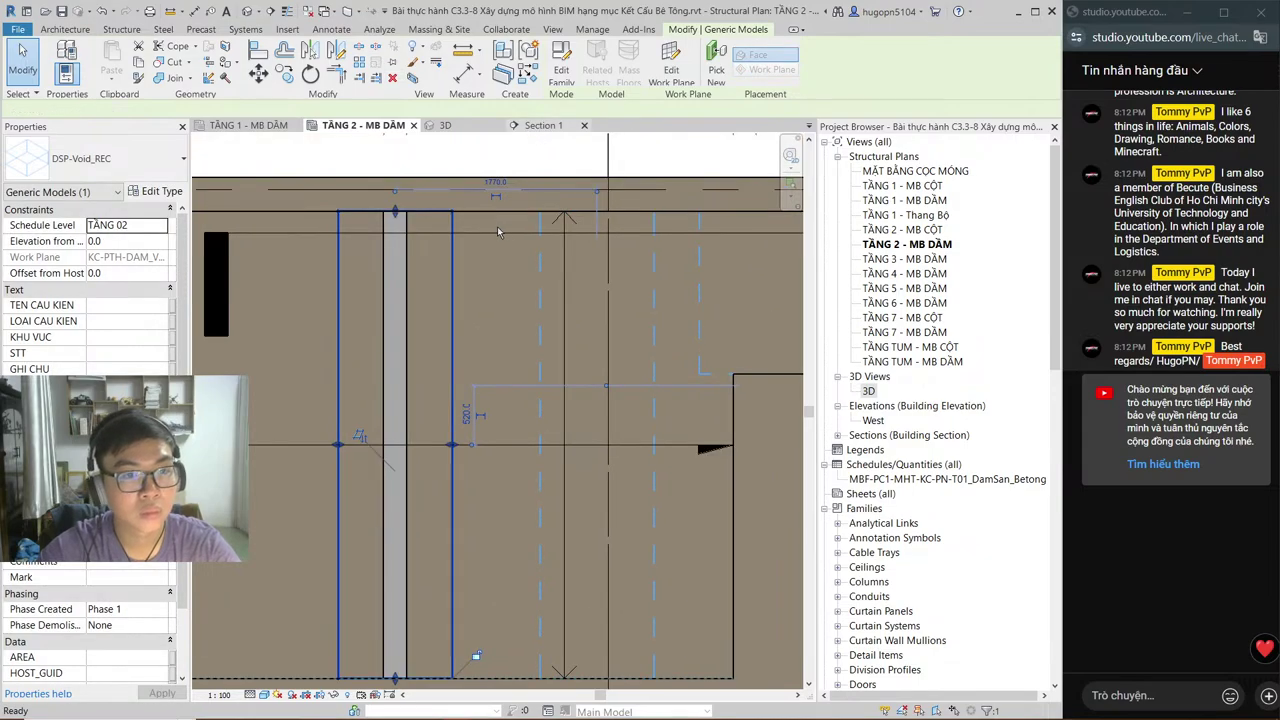
{"action": "left_click", "coordinate": [543, 125]}
{"action": "middle_click_drag", "start_coordinate": [783, 407], "coordinate": [535, 410]}
Step: Raise the void to slab level in Section 1 and use Cut Geometry to cut the structure
{"action": "scroll", "coordinate": [571, 457], "scroll_direction": "up", "scroll_amount": 2}
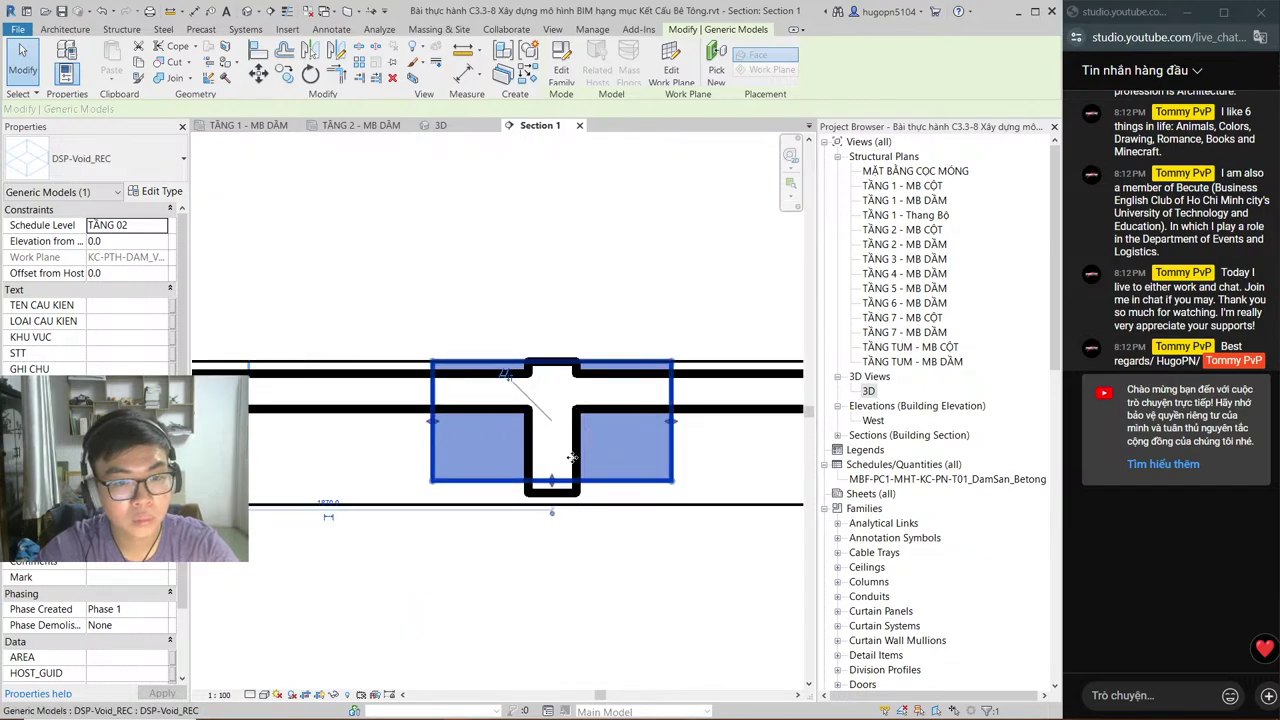
{"action": "left_click_drag", "start_coordinate": [571, 457], "coordinate": [512, 381]}
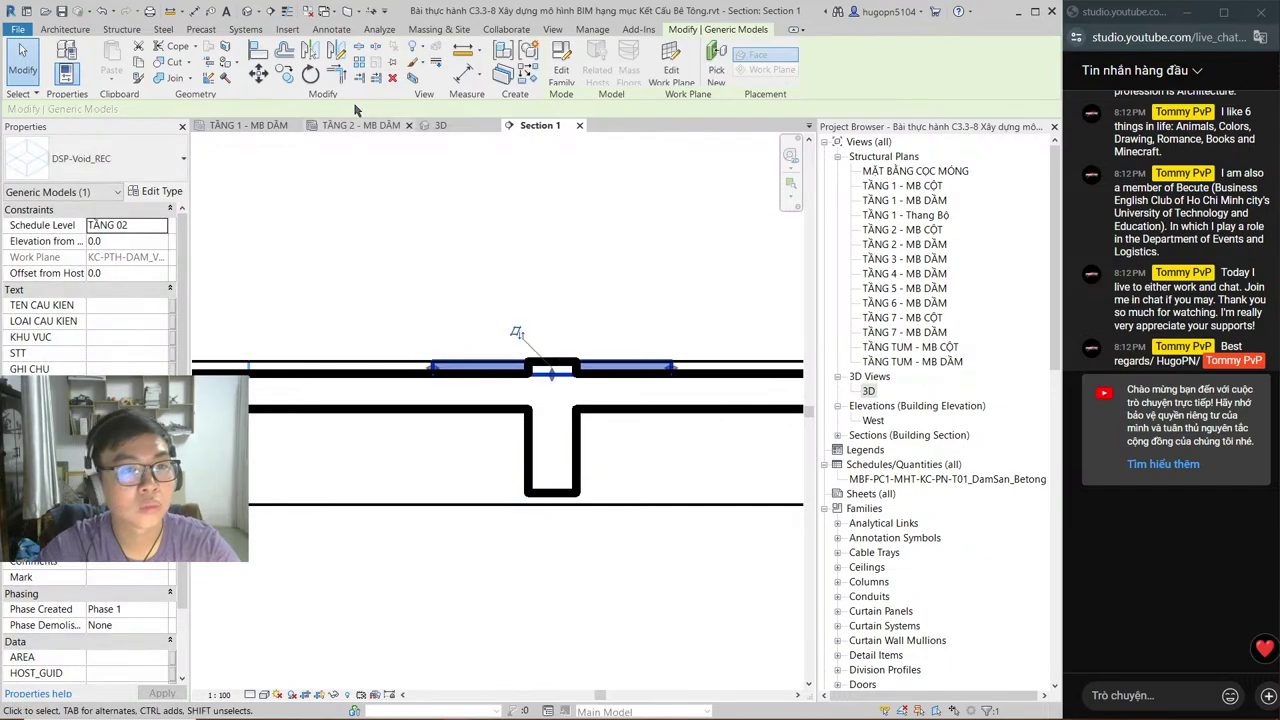
{"action": "key", "text": "Escape"}
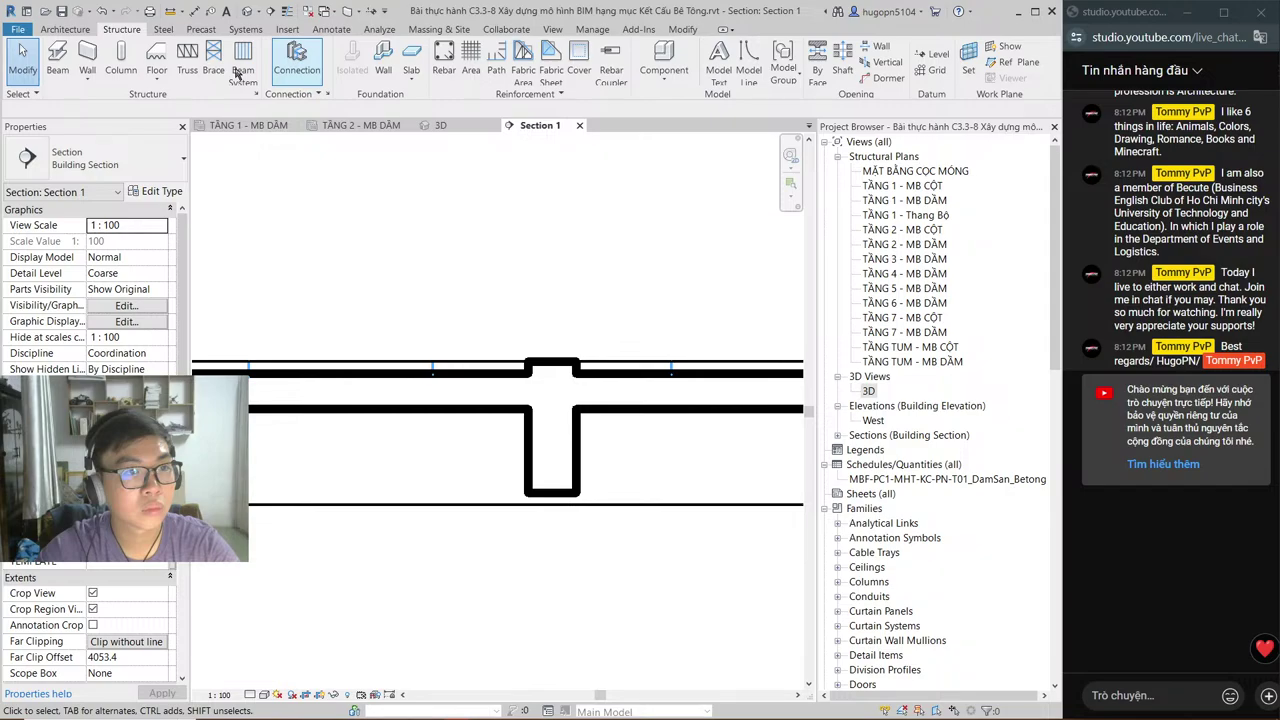
{"action": "key", "text": "Escape"}
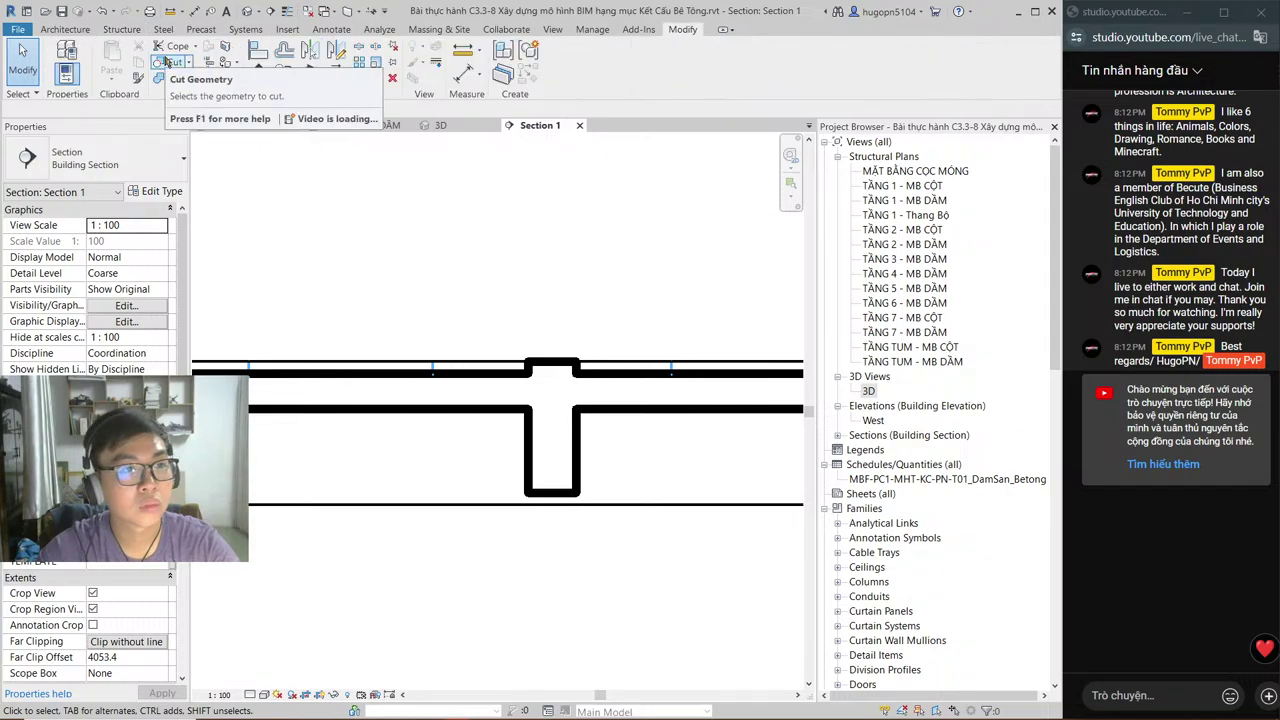
{"action": "left_click", "coordinate": [164, 62]}
{"action": "left_click", "coordinate": [552, 450]}
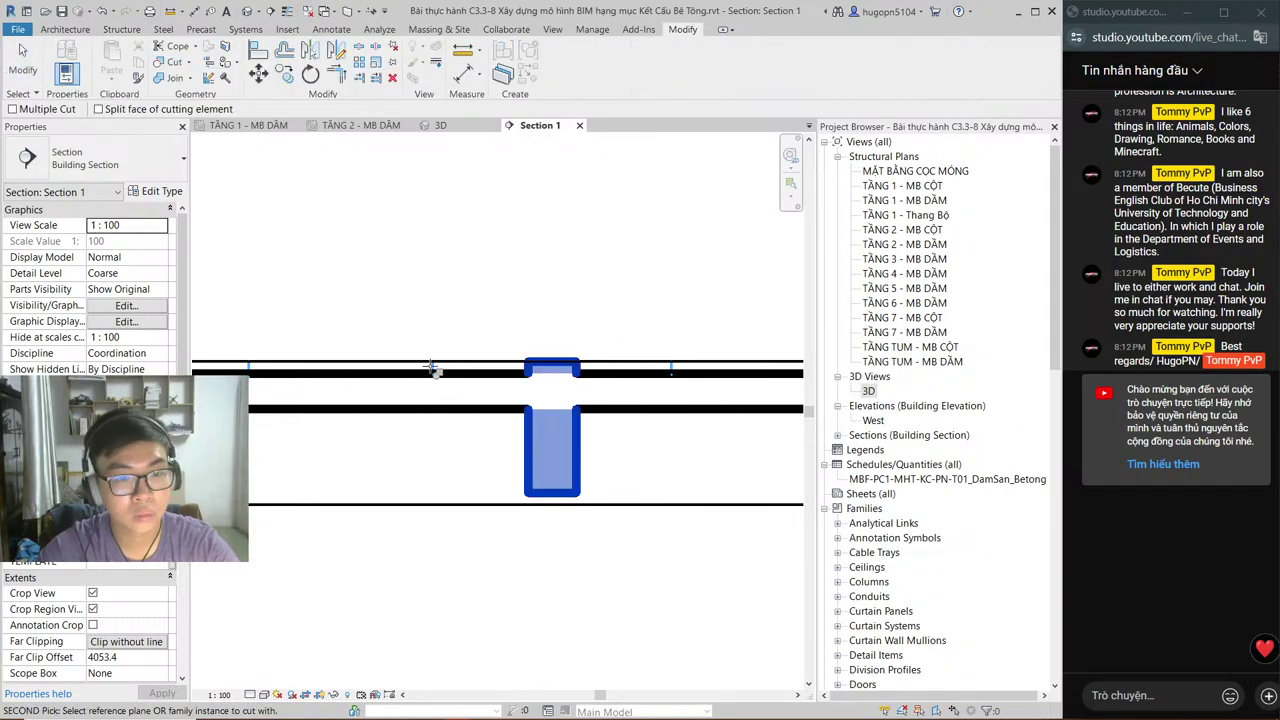
{"action": "left_click", "coordinate": [433, 368]}
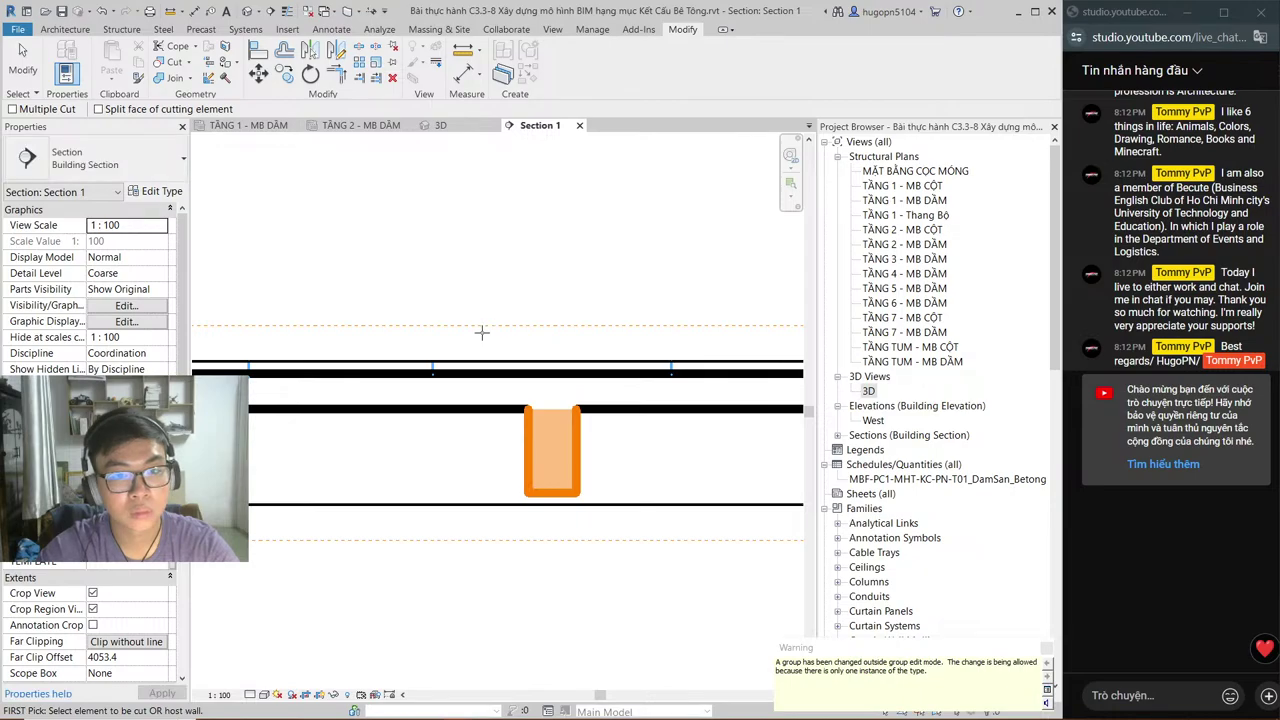
Step: Check the cut in the 3D view, then close Section 1
{"action": "left_click", "coordinate": [440, 127]}
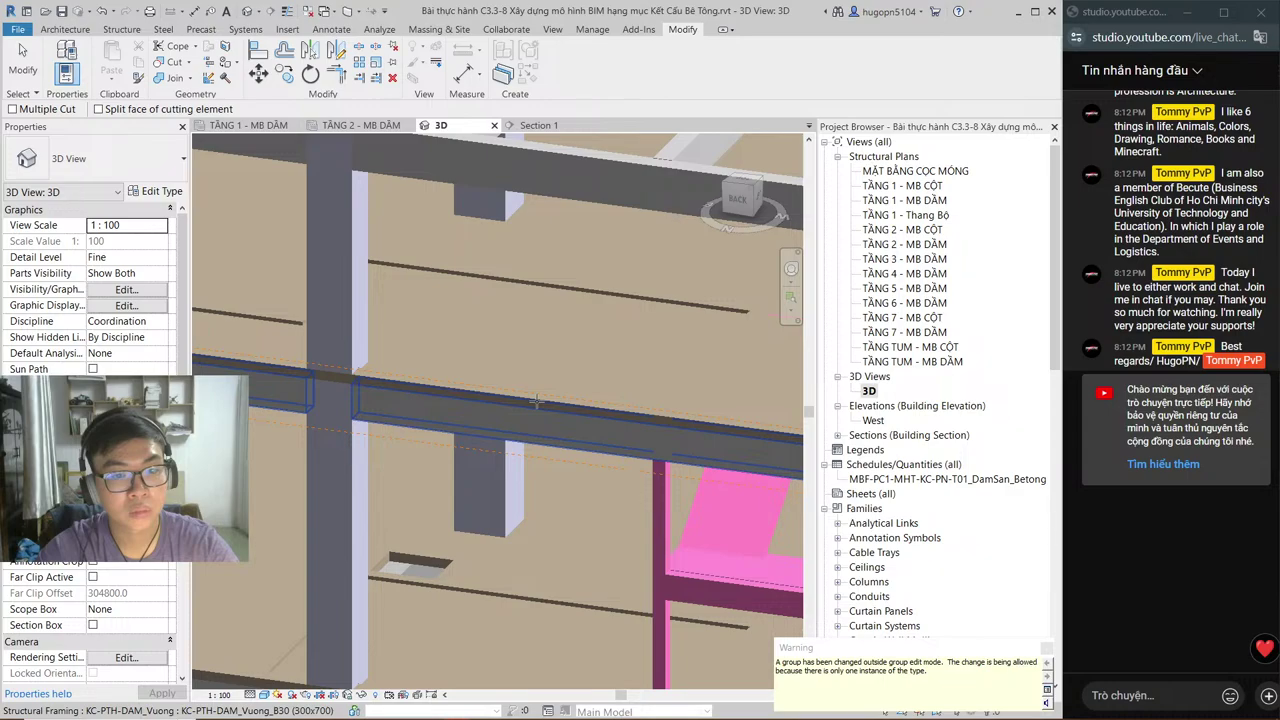
{"action": "scroll", "coordinate": [536, 401], "scroll_direction": "down", "scroll_amount": 2}
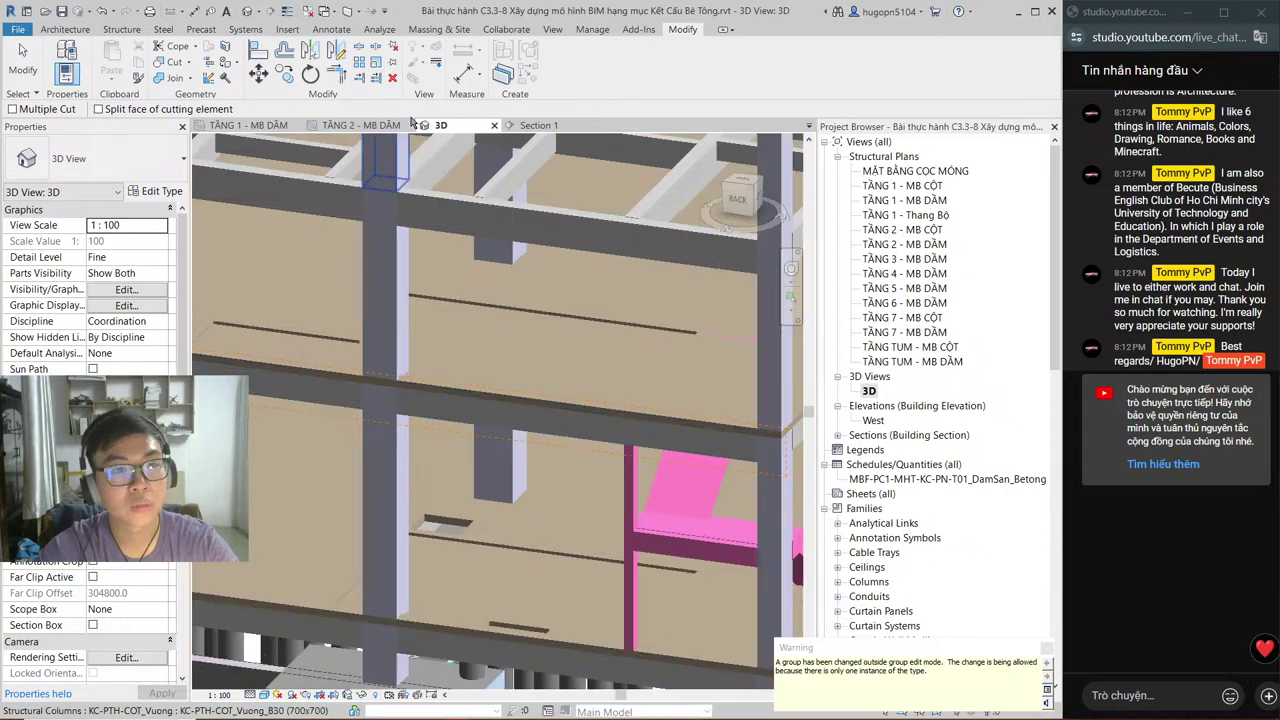
{"action": "left_click", "coordinate": [537, 127]}
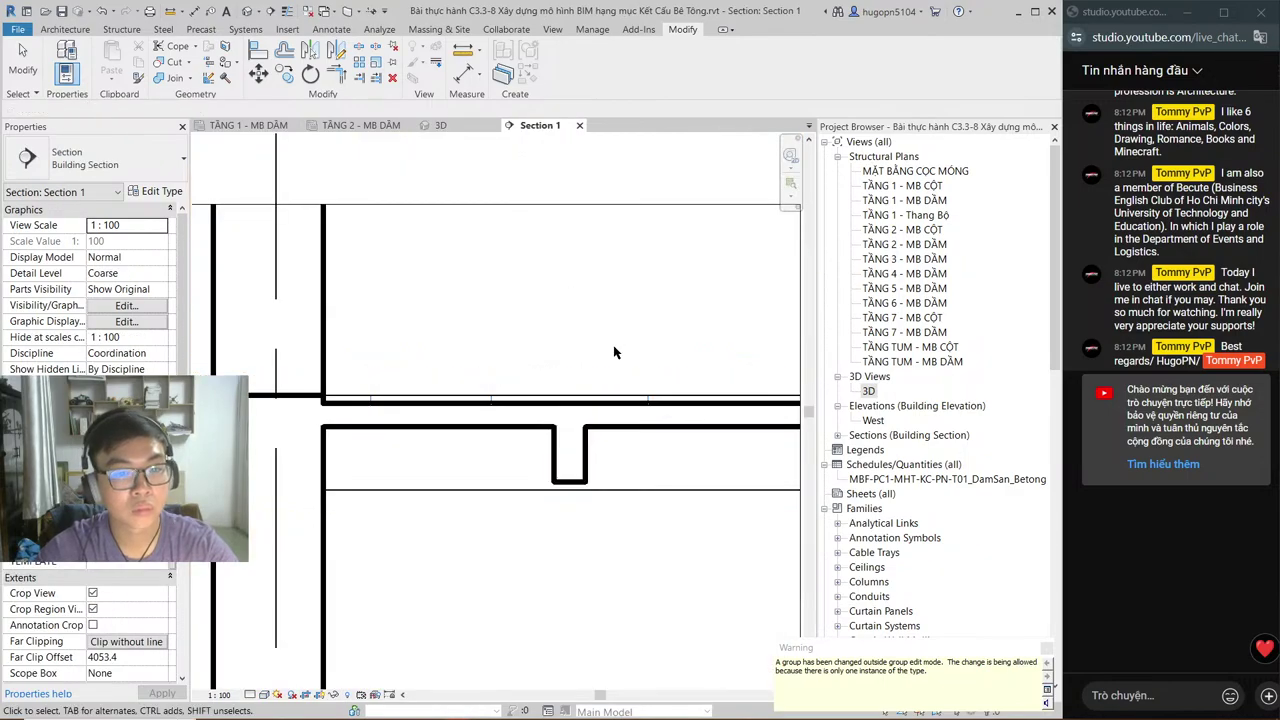
{"action": "left_click", "coordinate": [579, 126]}
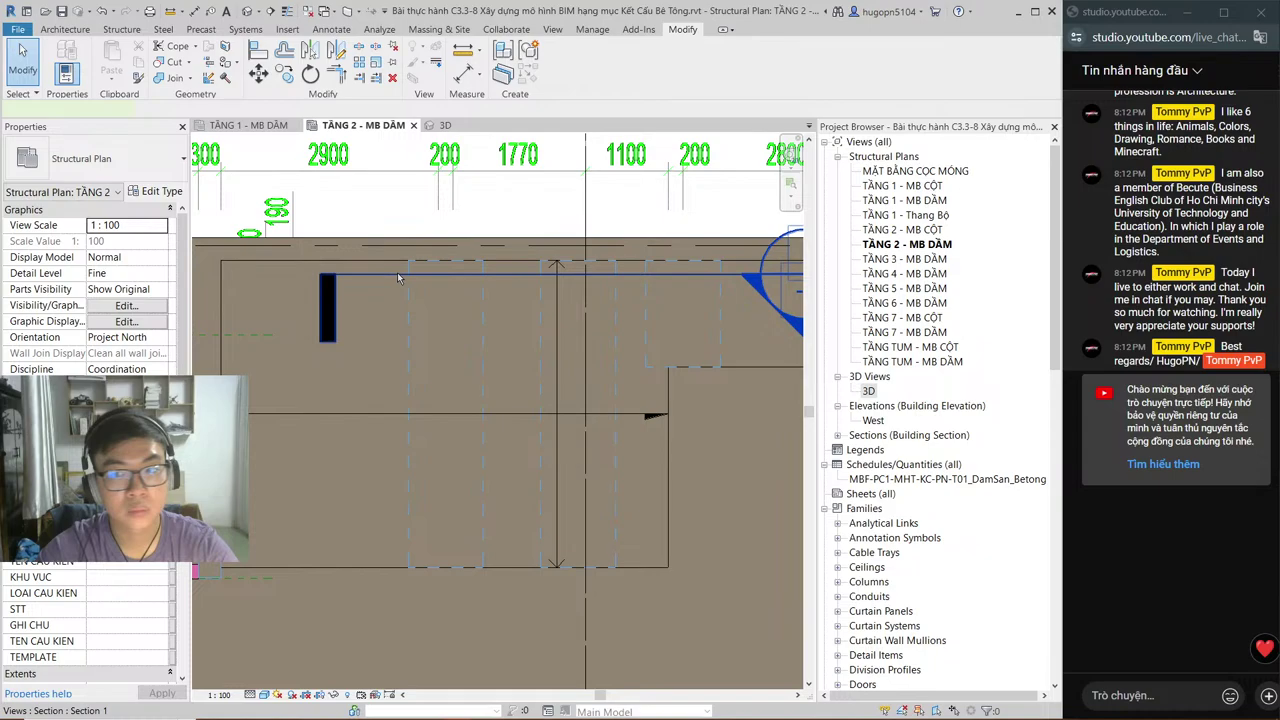
Step: Delete the Section 1 section line from the plan and confirm the warning
{"action": "left_click", "coordinate": [397, 276]}
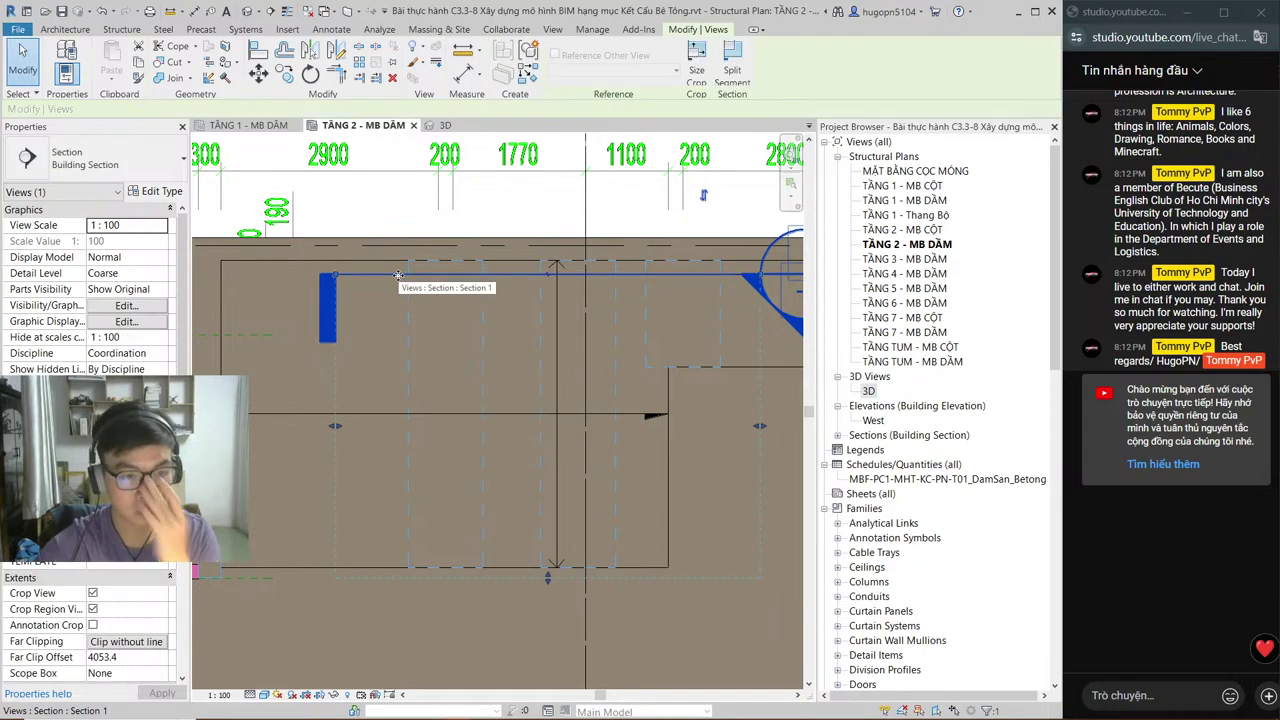
{"action": "key", "text": "Delete"}
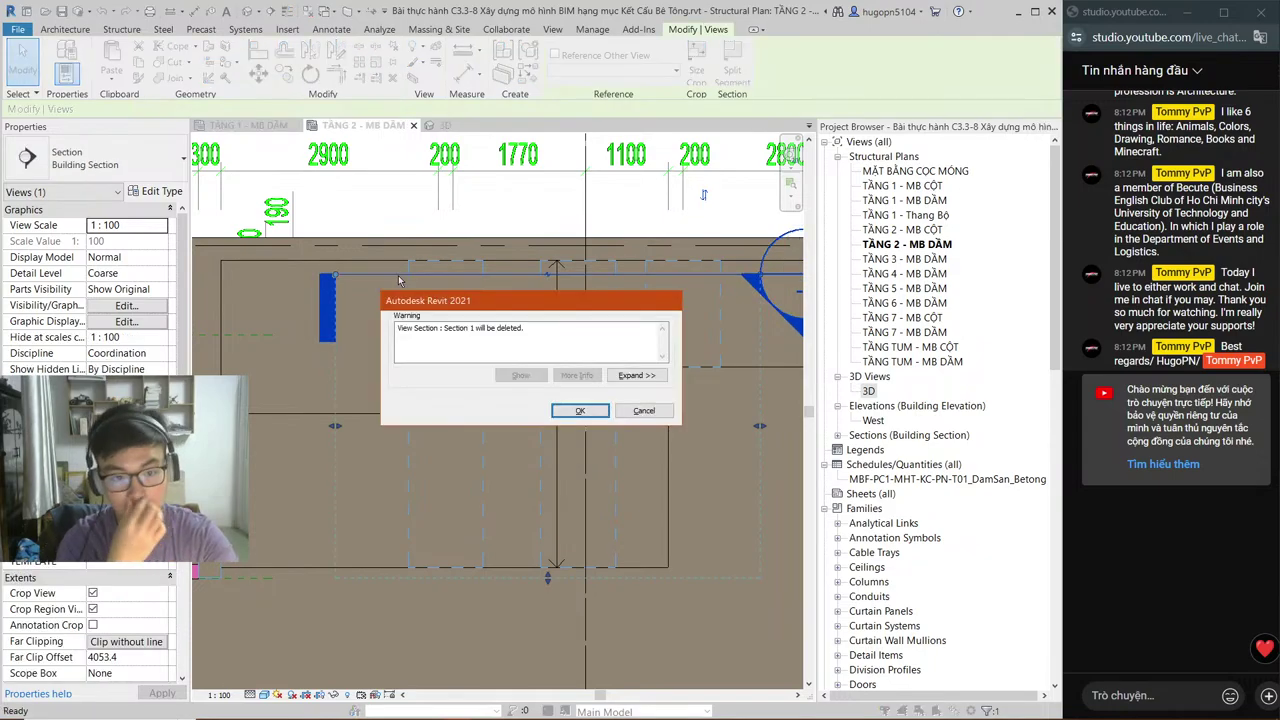
{"action": "key", "text": "Return"}
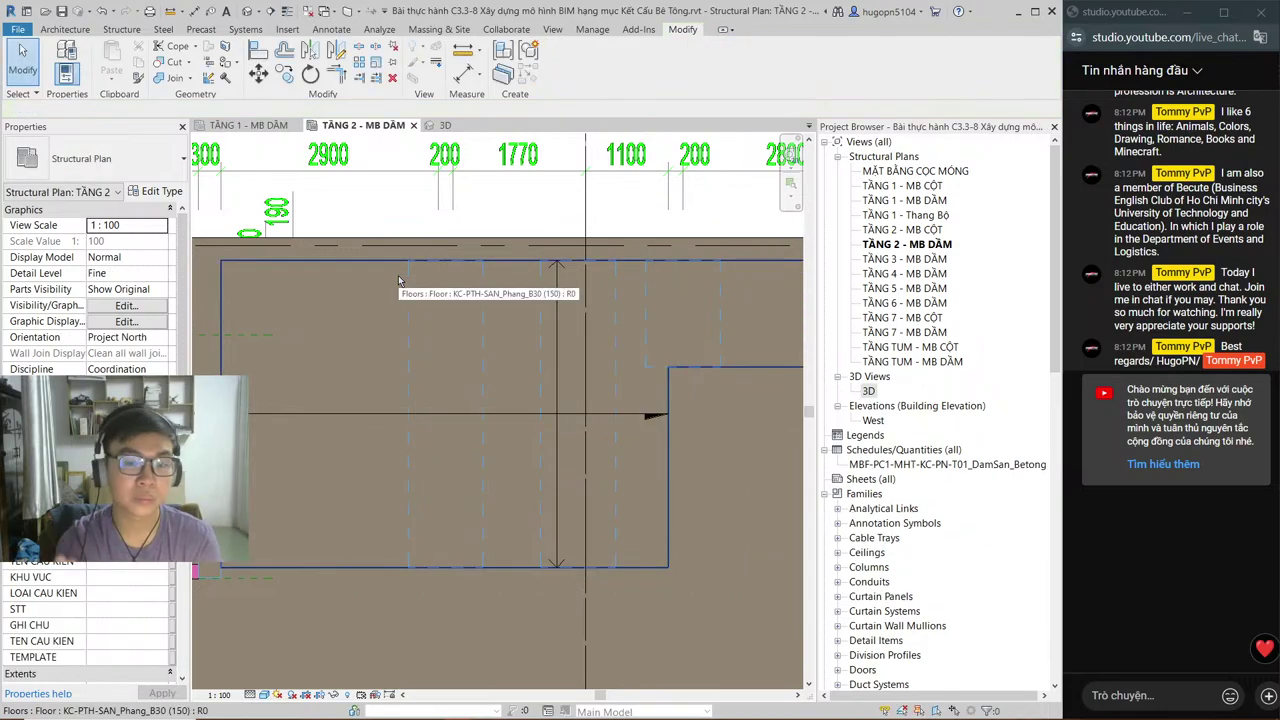
Step: Pan across the plan, then select and deselect the DẦM TẦNG 2 model group
{"action": "scroll", "coordinate": [400, 300], "scroll_direction": "down", "scroll_amount": 2}
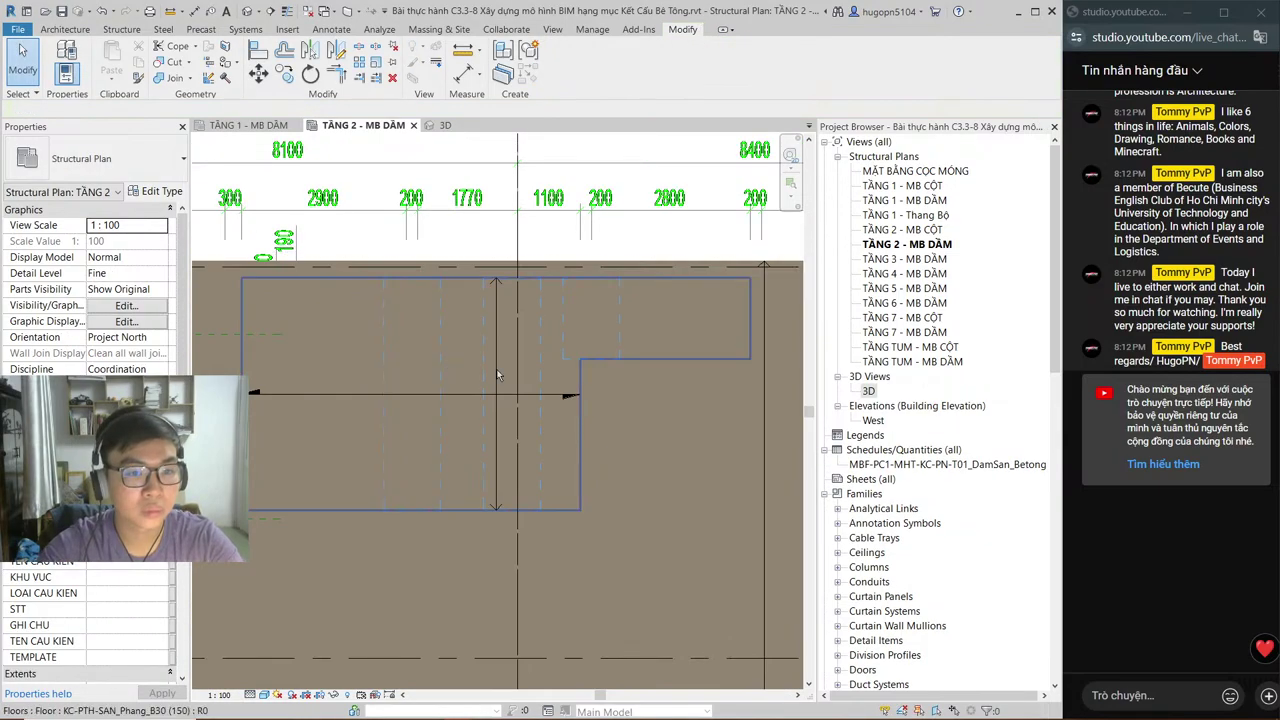
{"action": "scroll", "coordinate": [497, 375], "scroll_direction": "down", "scroll_amount": 2}
{"action": "scroll", "coordinate": [470, 385], "scroll_direction": "up", "scroll_amount": 2}
{"action": "middle_click_drag", "start_coordinate": [483, 395], "coordinate": [237, 391]}
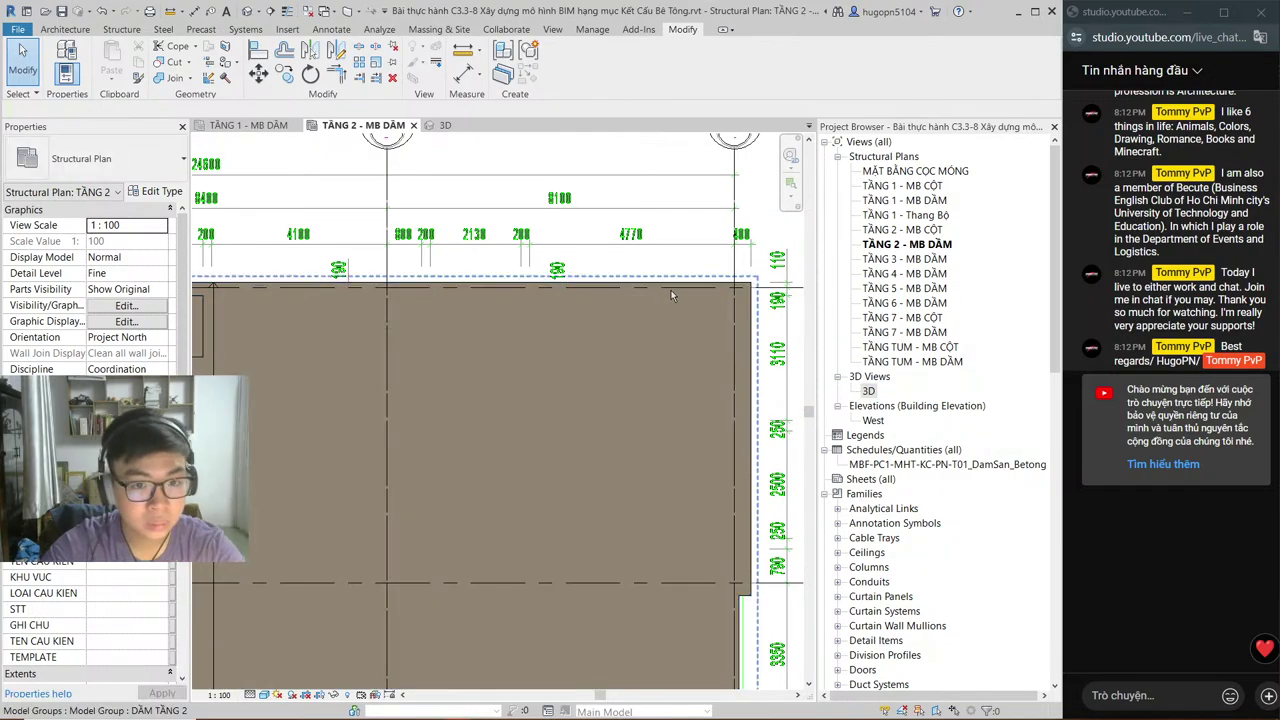
{"action": "left_click", "coordinate": [653, 304]}
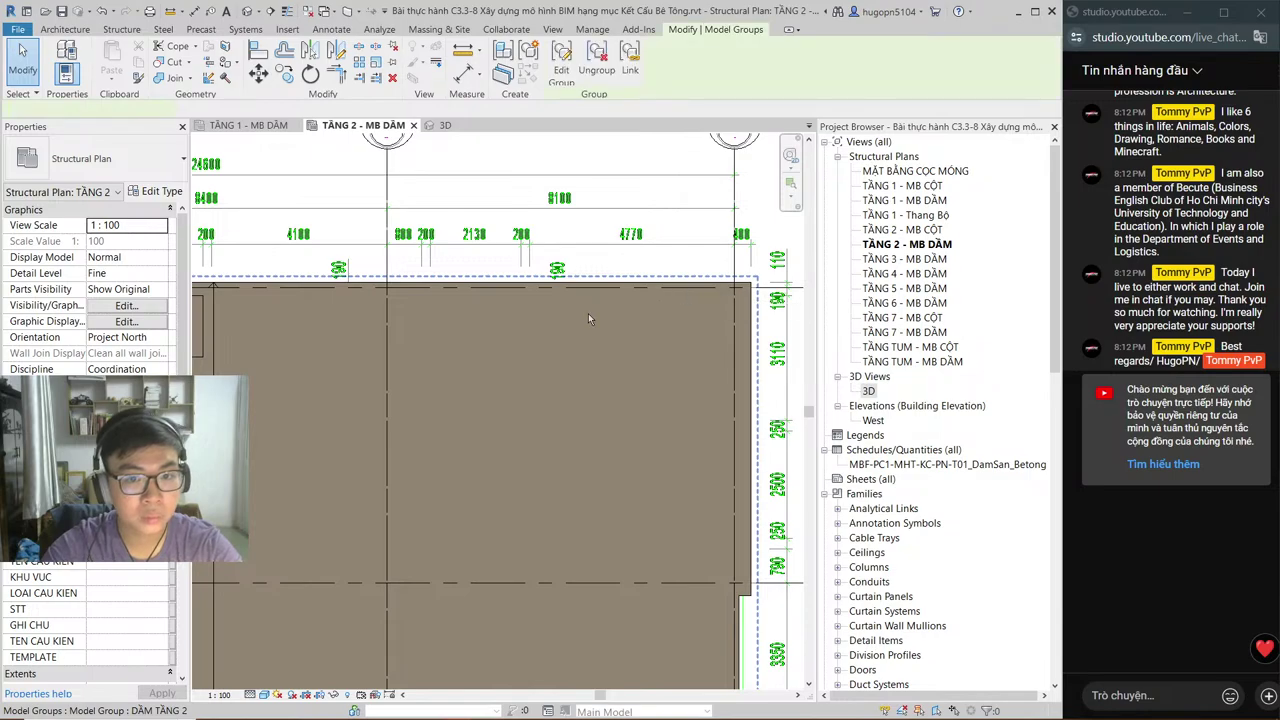
{"action": "middle_click_drag", "start_coordinate": [588, 318], "coordinate": [763, 283]}
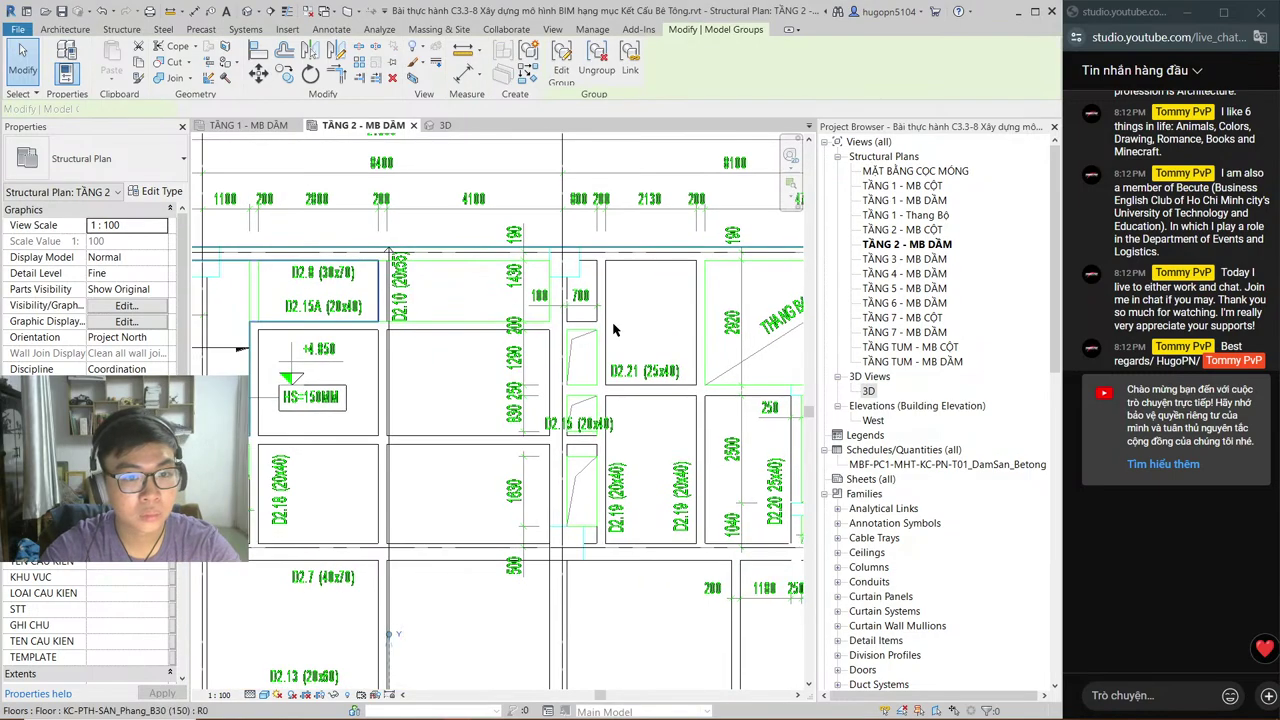
{"action": "key", "text": "Escape"}
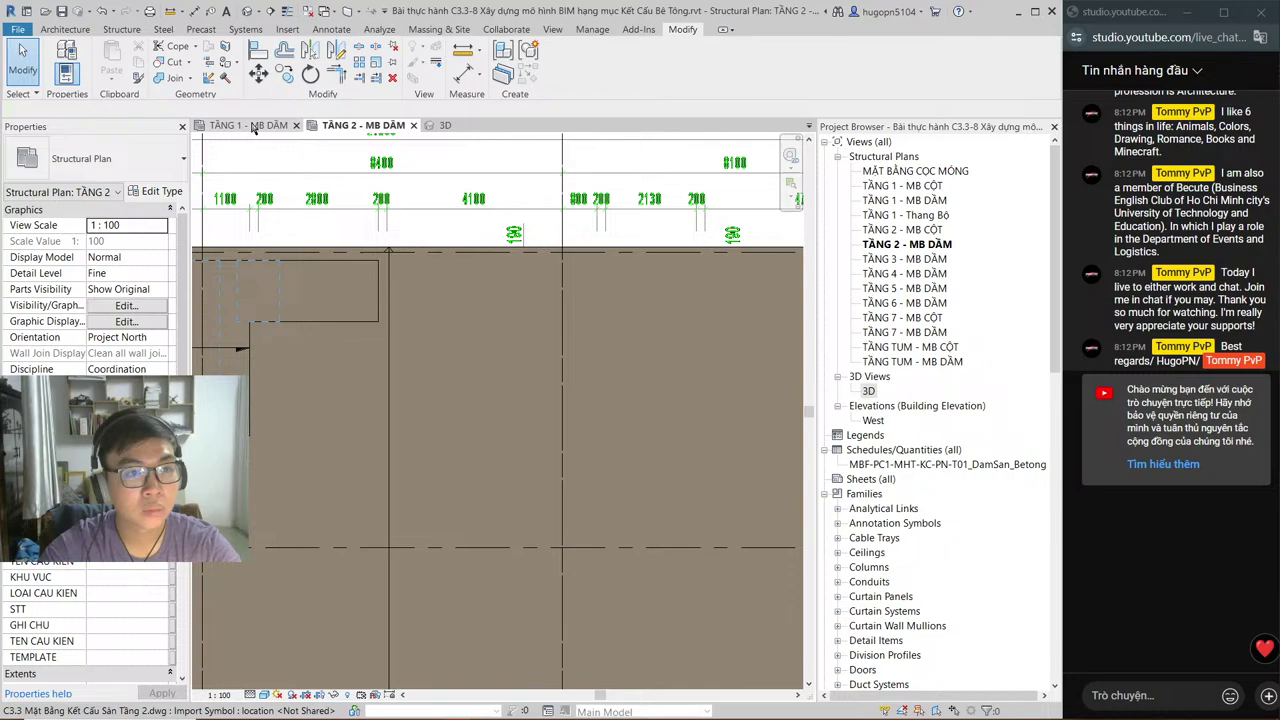
Step: Inspect the TẦNG 1 - MB DẦM plan, selecting its imported DWG and floor slabs
{"action": "left_click", "coordinate": [253, 127]}
{"action": "left_click", "coordinate": [338, 312]}
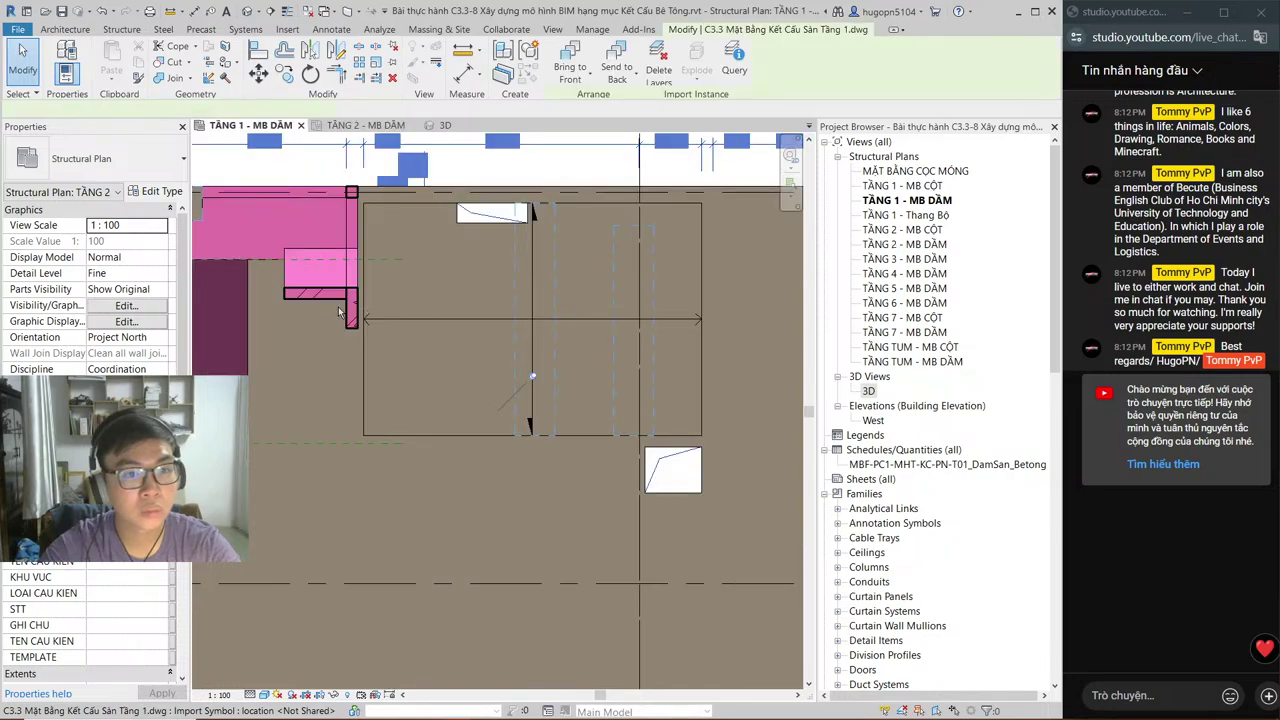
{"action": "middle_click_drag", "start_coordinate": [338, 310], "coordinate": [452, 300]}
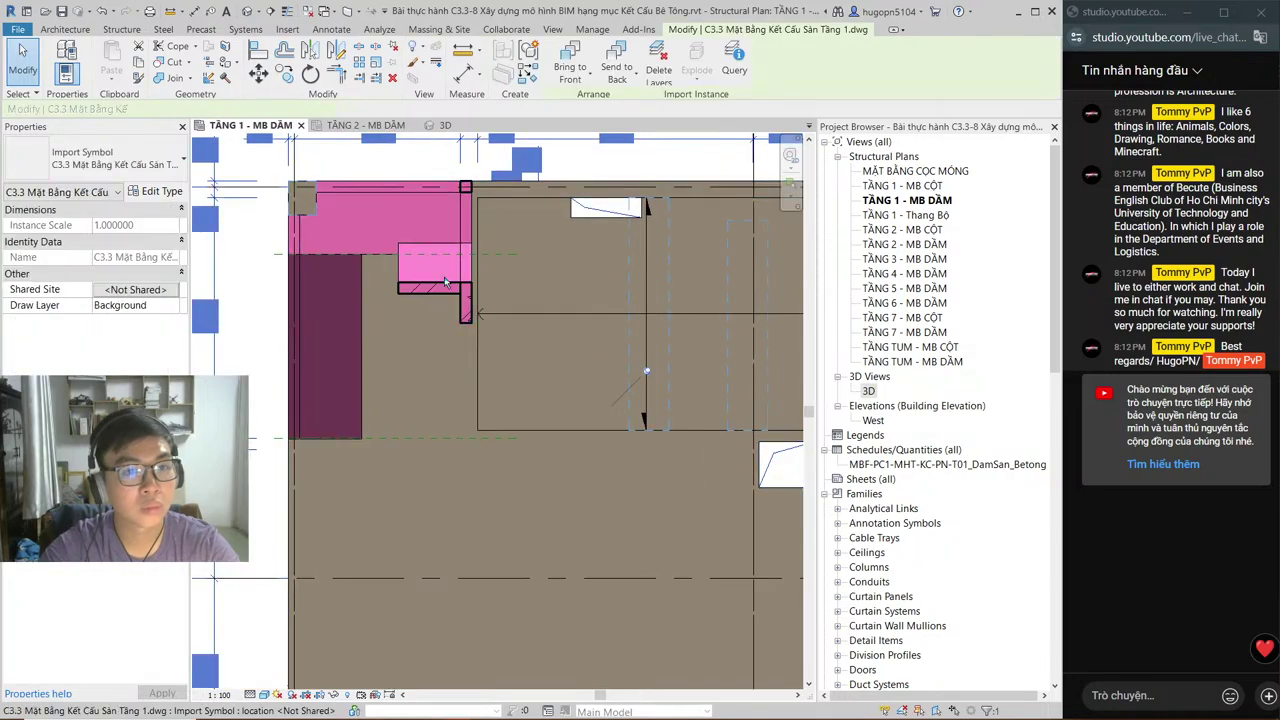
{"action": "left_click", "coordinate": [412, 438]}
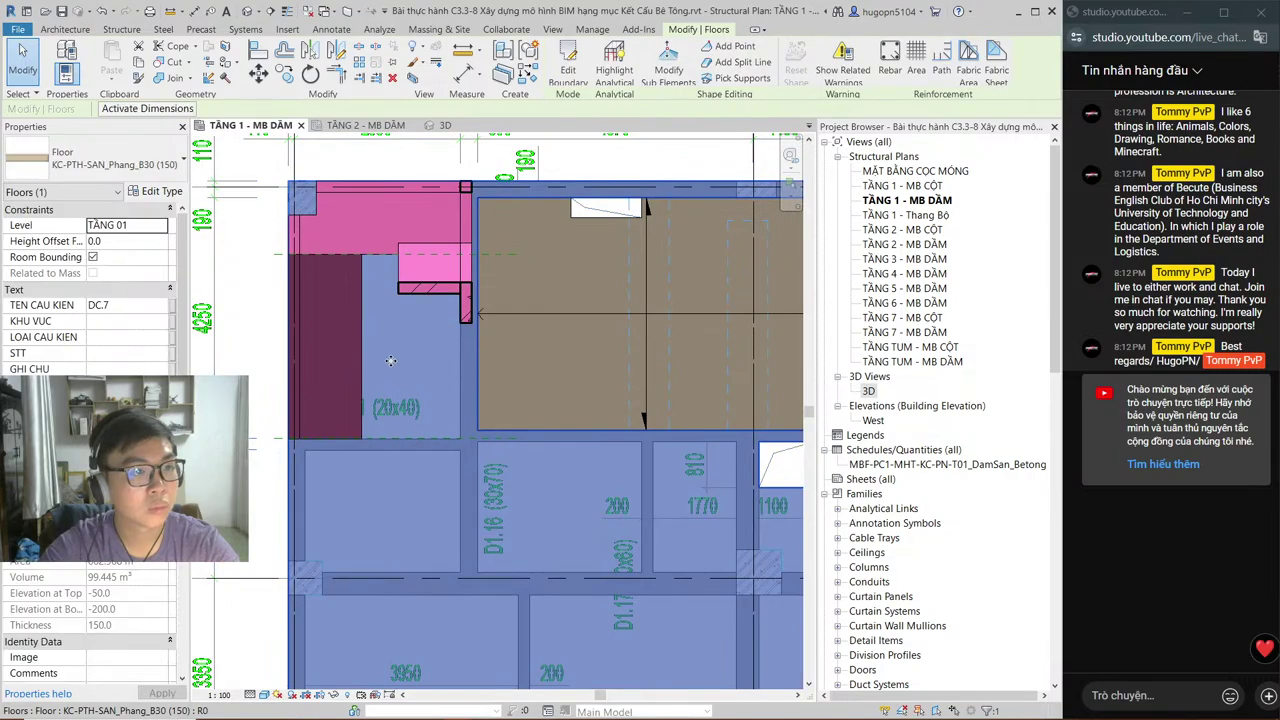
{"action": "key", "text": "Escape"}
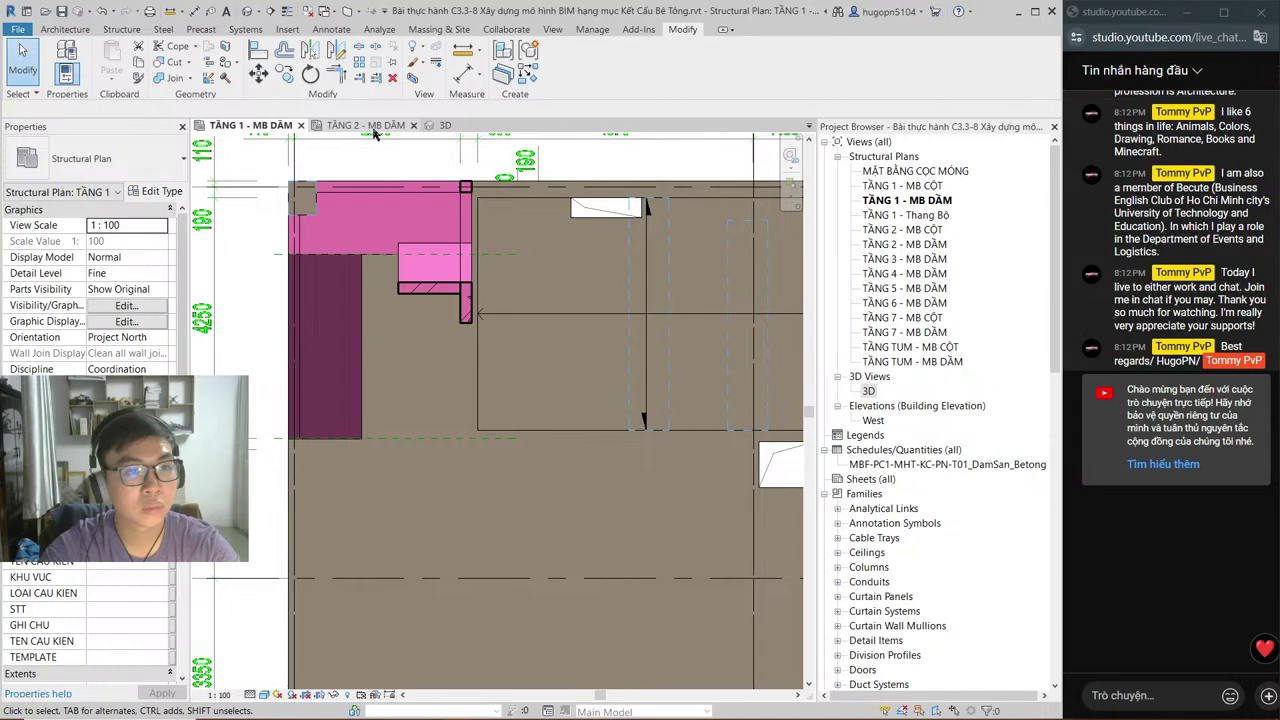
Step: In TẦNG 2 - MB DẦM, temporarily hide the KC-PTH-SAN_Phang_B30 (150) floor slab
{"action": "left_click", "coordinate": [372, 127]}
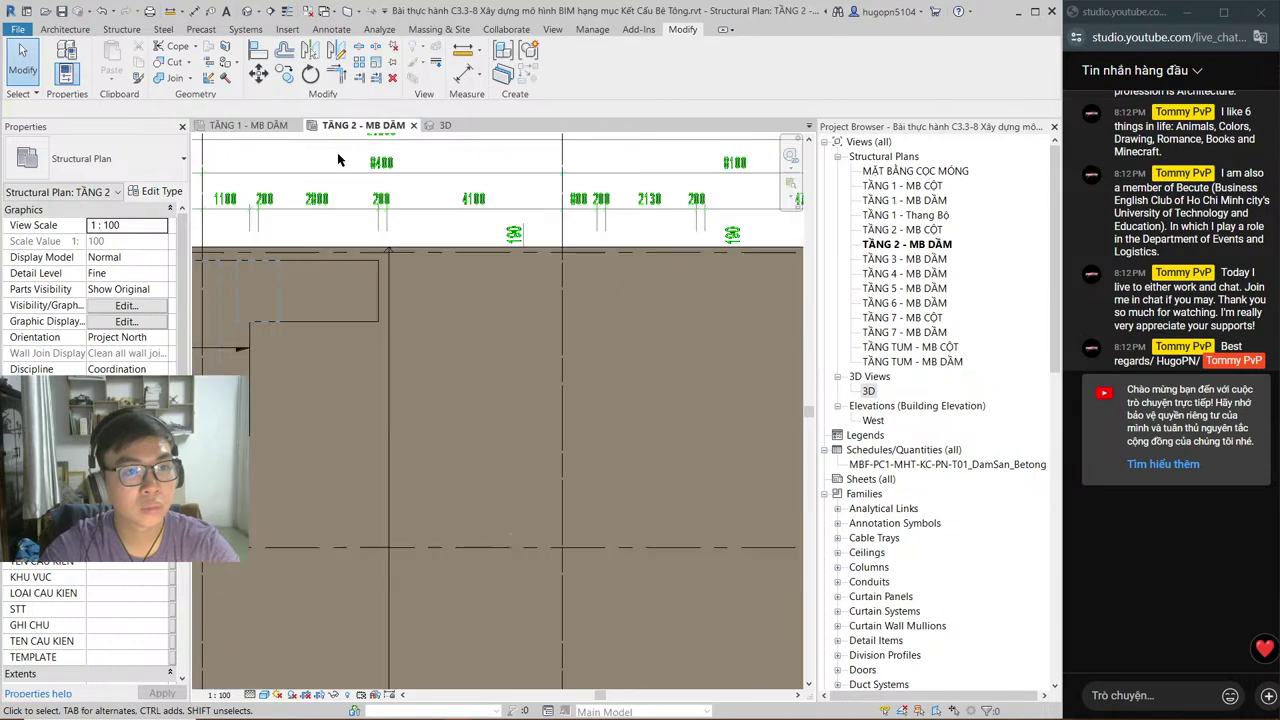
{"action": "left_click", "coordinate": [255, 127]}
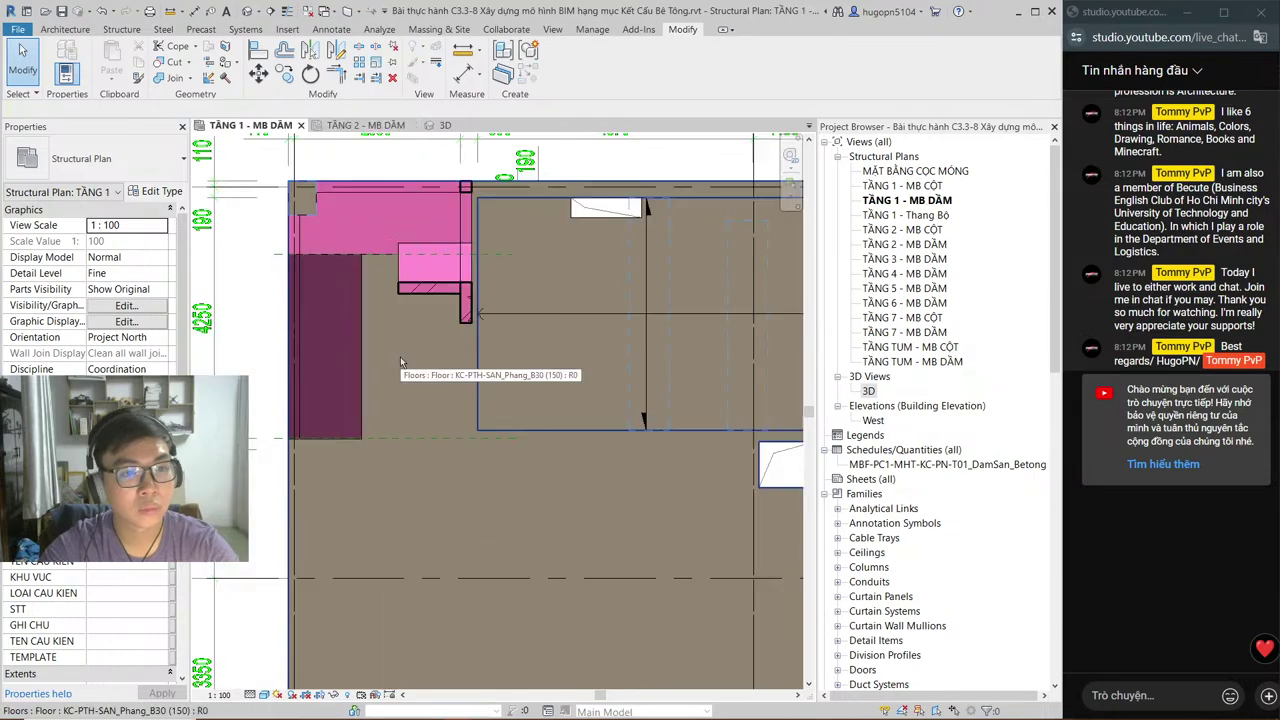
{"action": "left_click", "coordinate": [365, 127]}
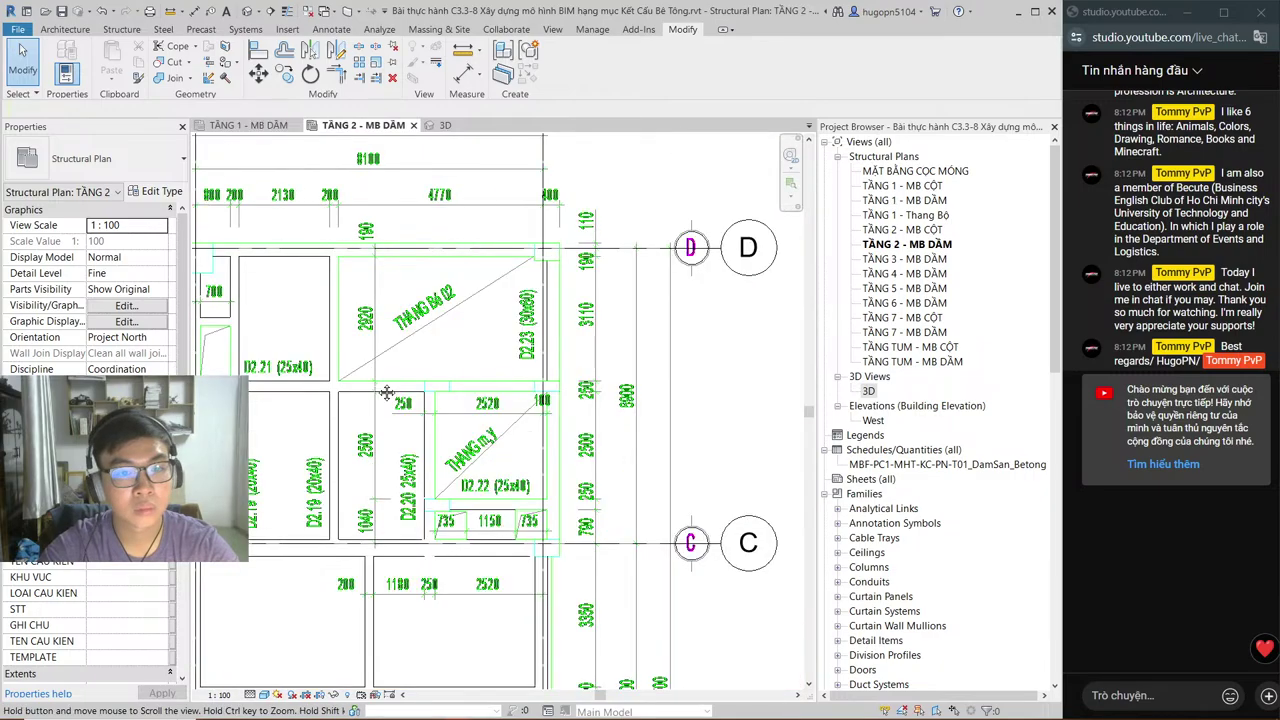
{"action": "middle_click_drag", "start_coordinate": [386, 392], "coordinate": [432, 390]}
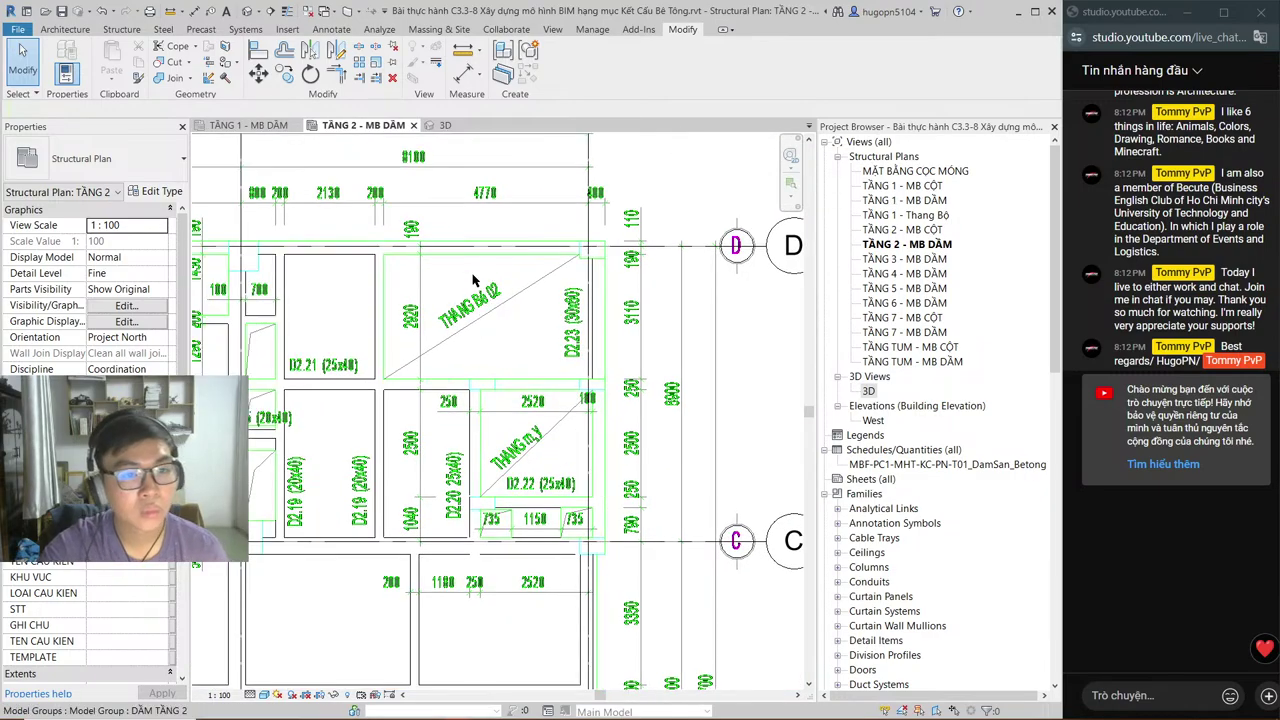
{"action": "left_click", "coordinate": [474, 281]}
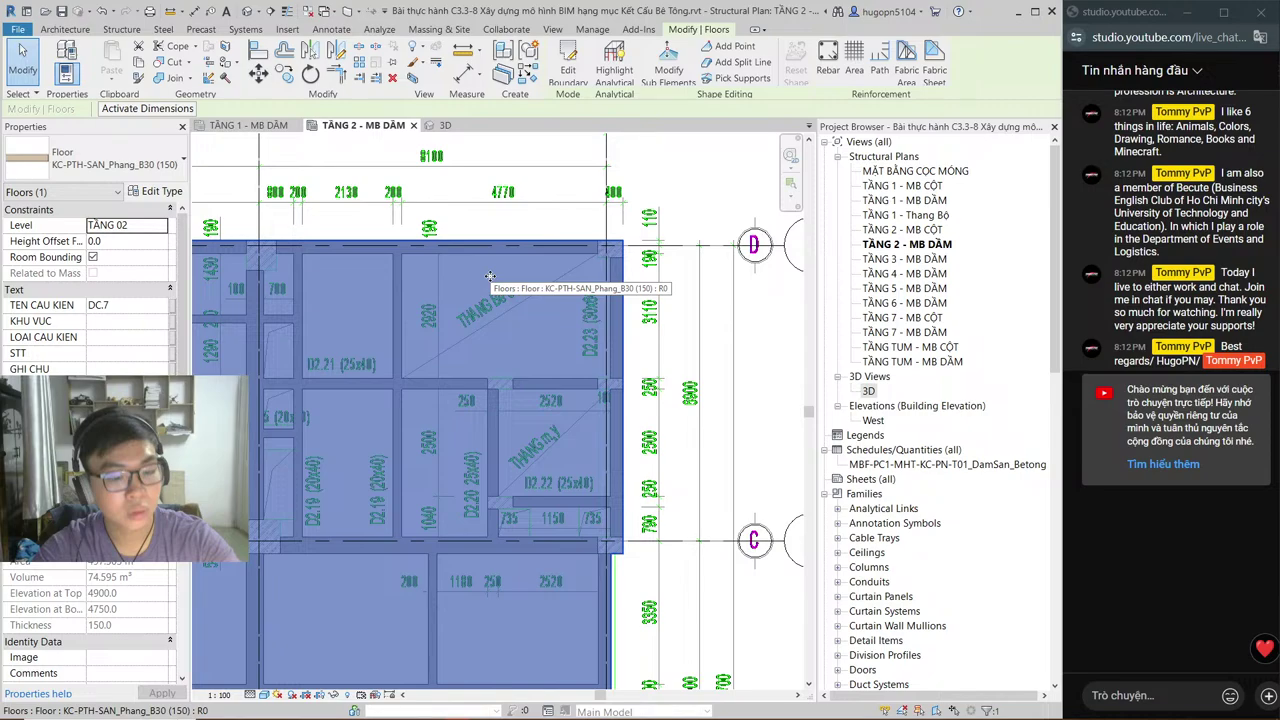
{"action": "key", "text": "h"}
{"action": "key", "text": "h"}
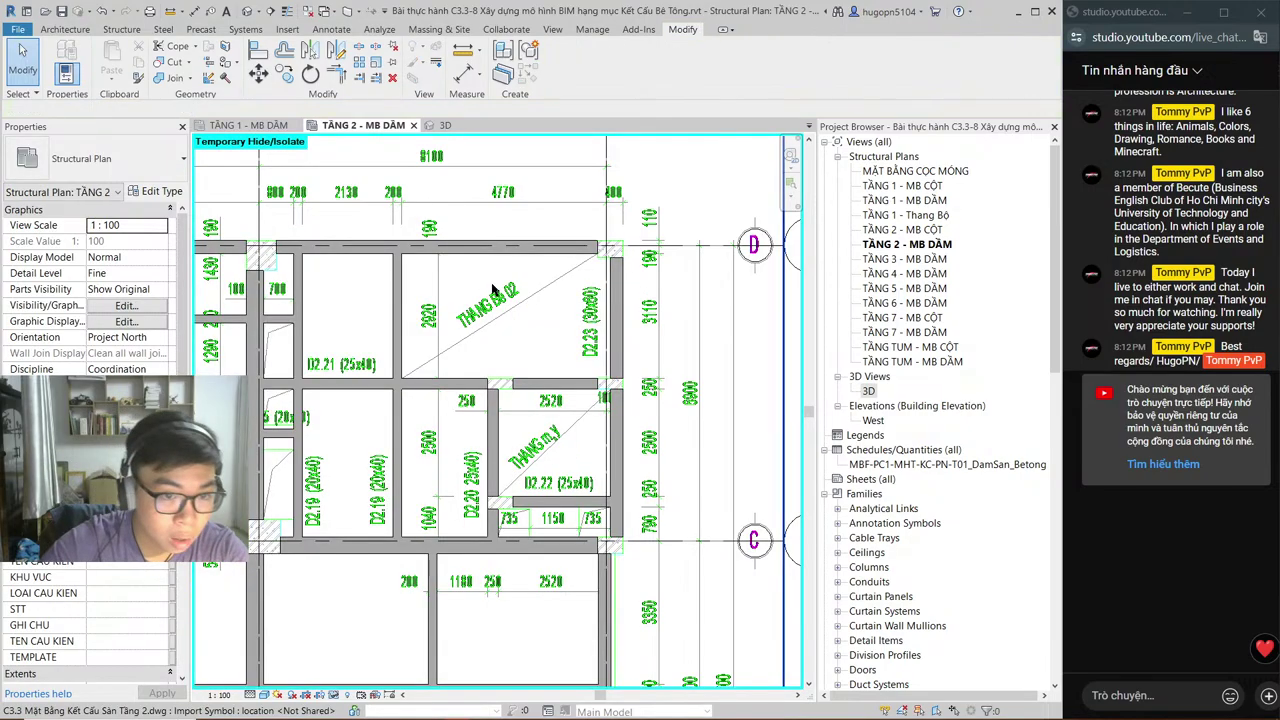
Step: Recentre on the stair bays and compare them against the AutoCAD drawing
{"action": "scroll", "coordinate": [492, 290], "scroll_direction": "up", "scroll_amount": 2}
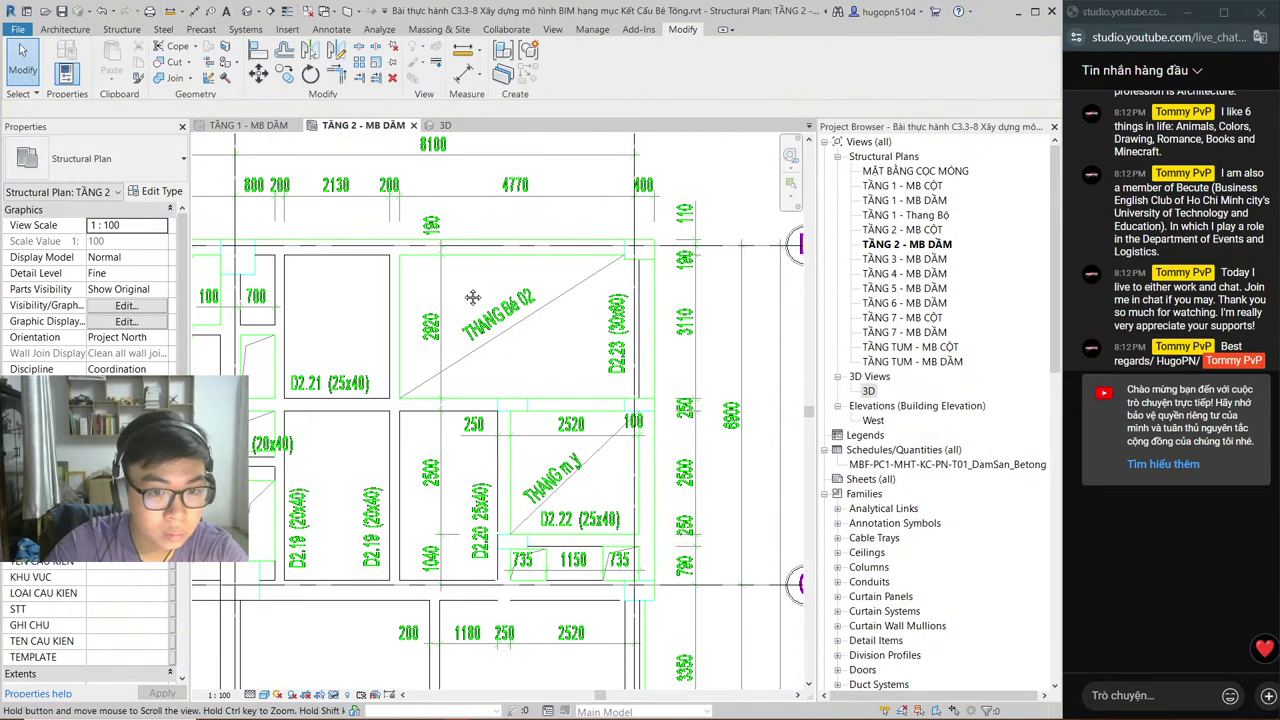
{"action": "scroll", "coordinate": [472, 297], "scroll_direction": "up", "scroll_amount": 2}
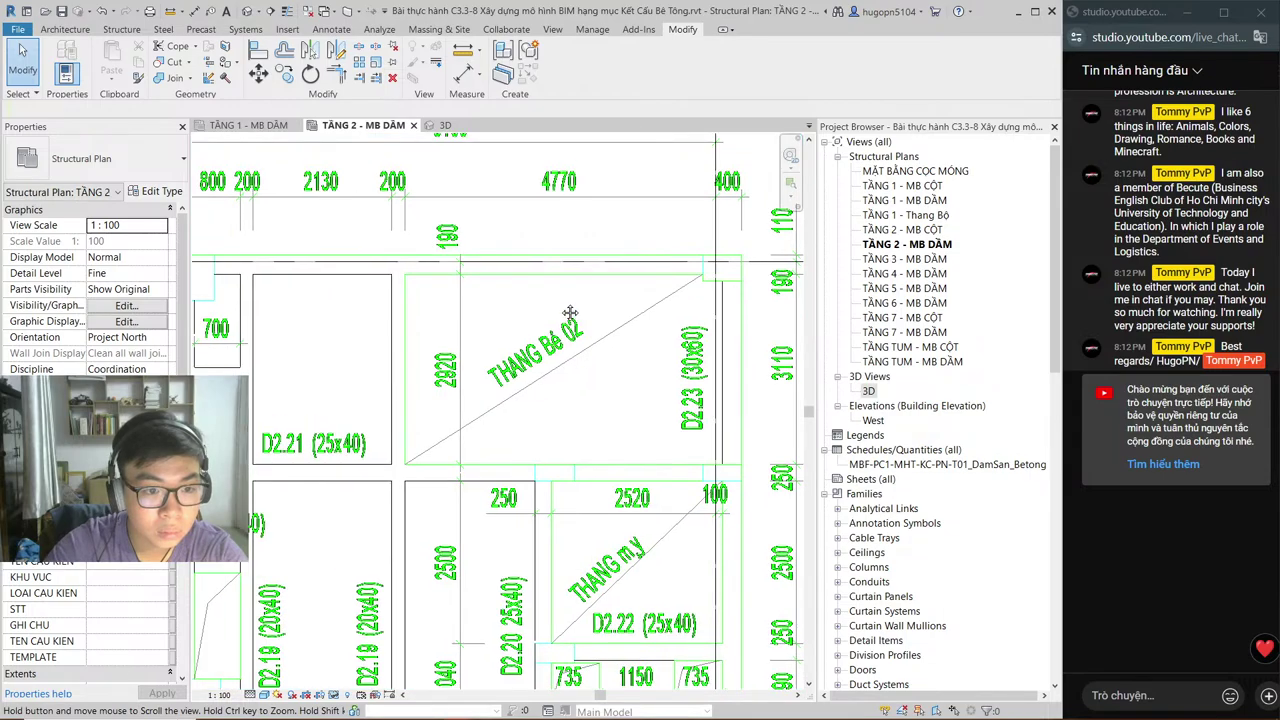
{"action": "scroll", "coordinate": [570, 313], "scroll_direction": "down", "scroll_amount": 1}
{"action": "middle_click_drag", "start_coordinate": [570, 313], "coordinate": [660, 325]}
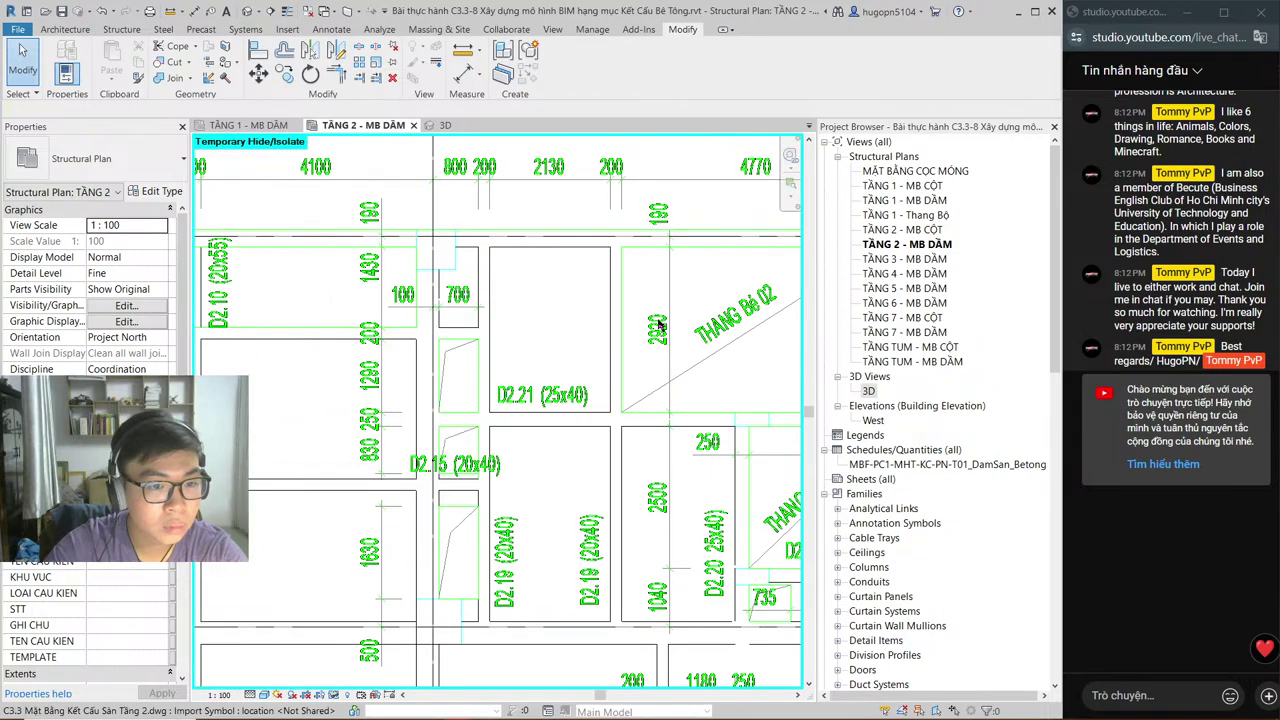
{"action": "scroll", "coordinate": [660, 325], "scroll_direction": "down", "scroll_amount": 1}
{"action": "key", "text": "alt+Tab"}
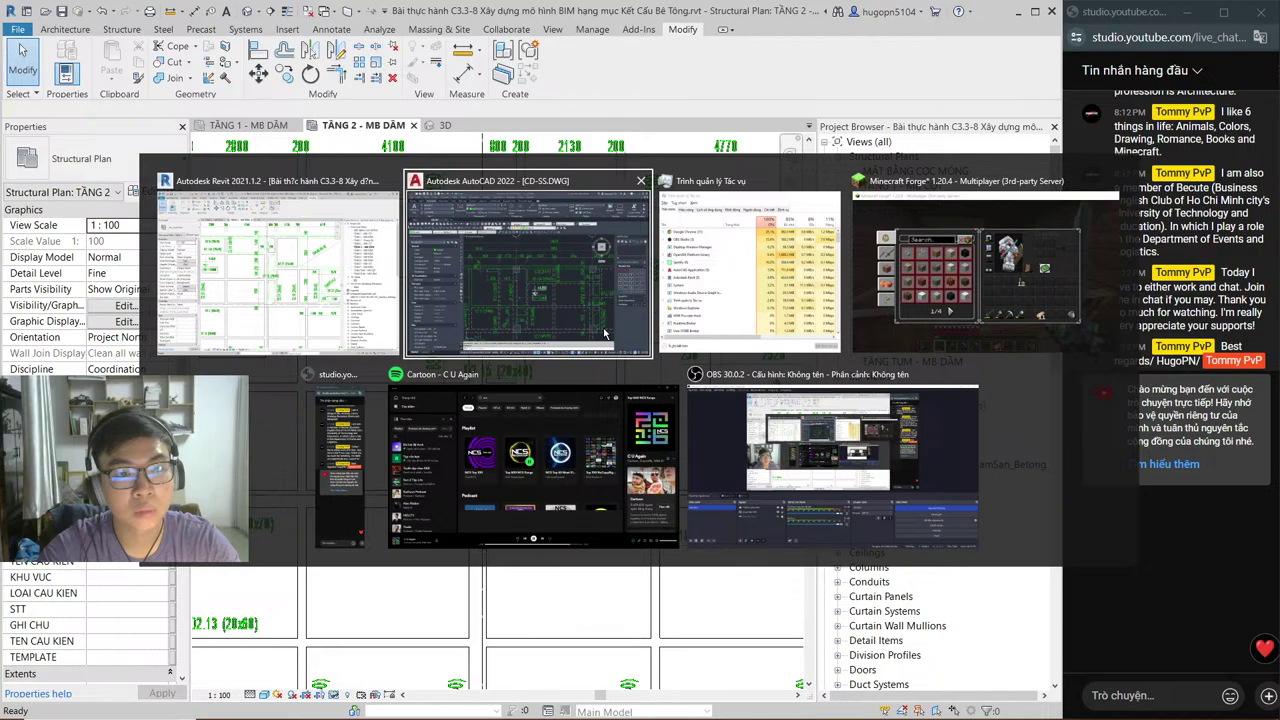
{"action": "scroll", "coordinate": [651, 398], "scroll_direction": "up", "scroll_amount": 3}
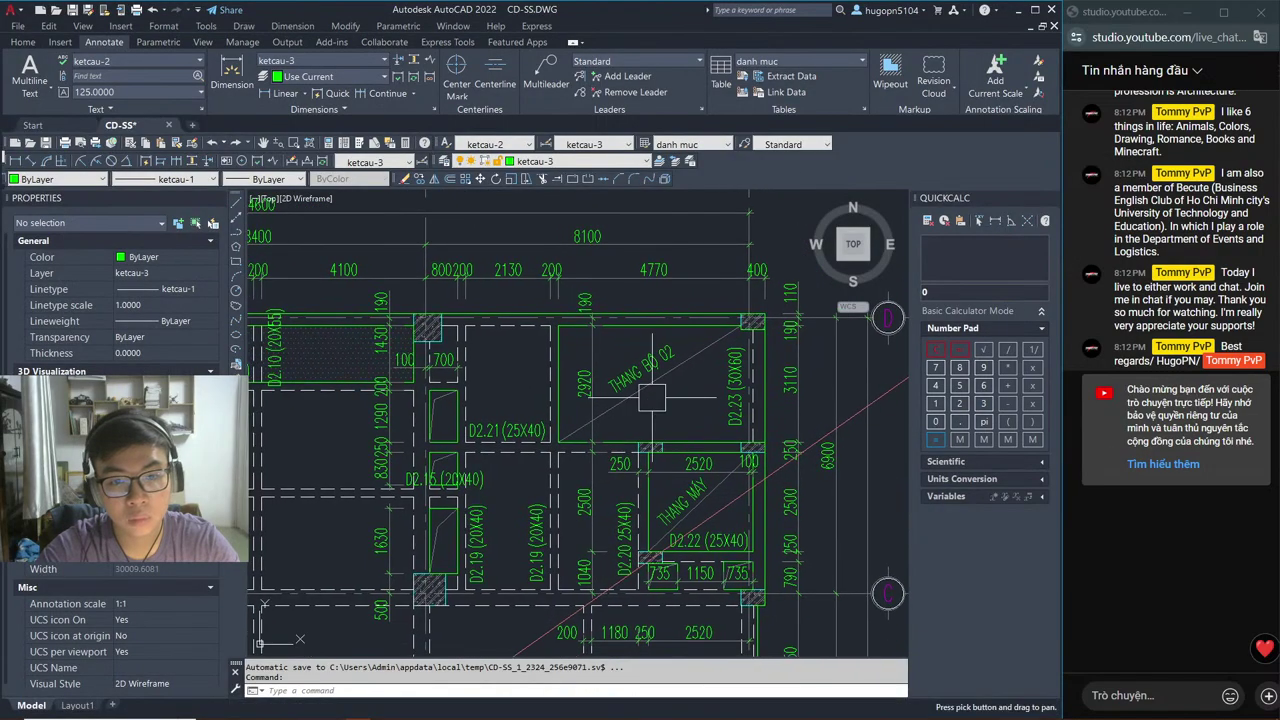
{"action": "key", "text": "alt+Tab"}
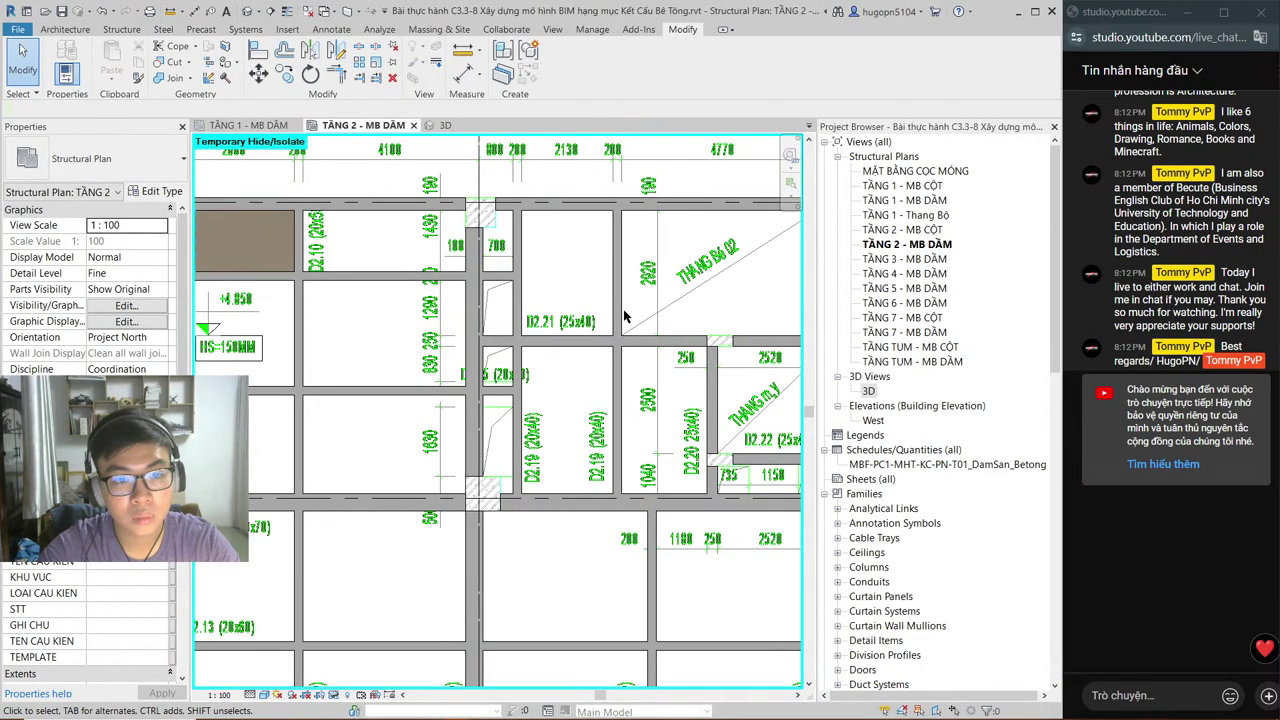
Step: Zoom and pan over the level 2 stair bays, then move to the TẦNG 1 - MB DẦM tab
{"action": "scroll", "coordinate": [728, 255], "scroll_direction": "up", "scroll_amount": 3}
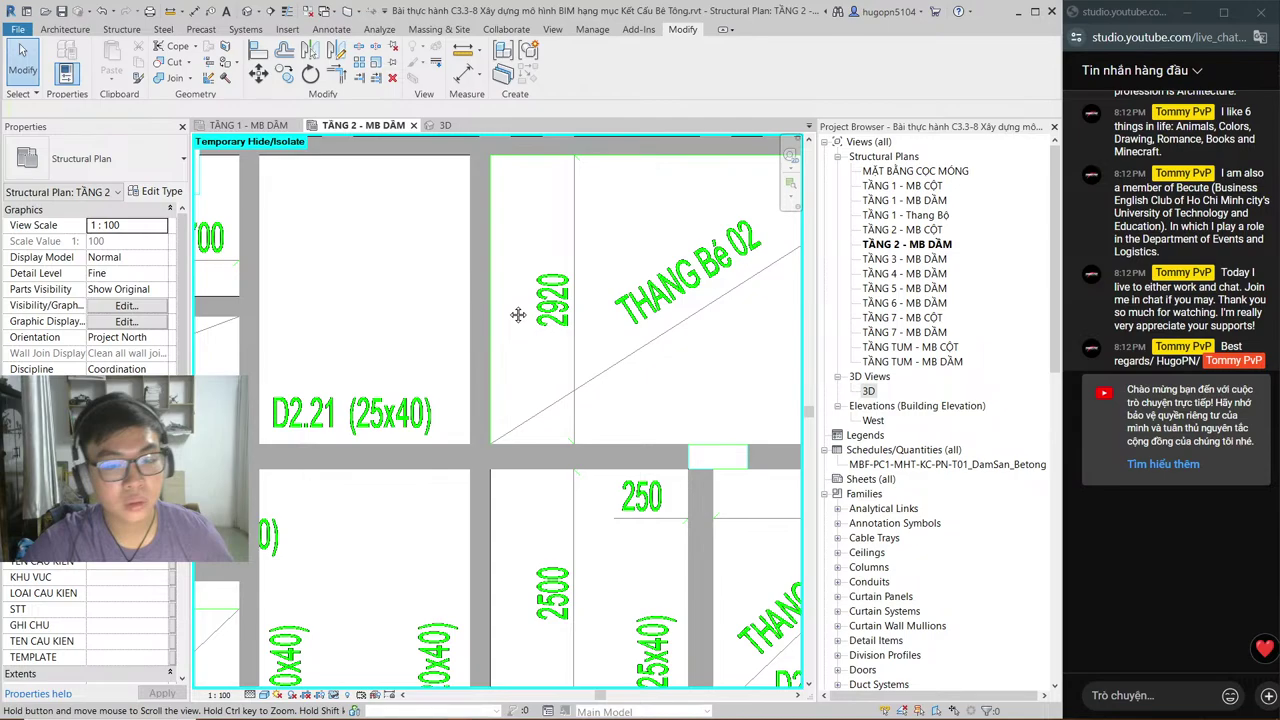
{"action": "scroll", "coordinate": [540, 340], "scroll_direction": "down", "scroll_amount": 5}
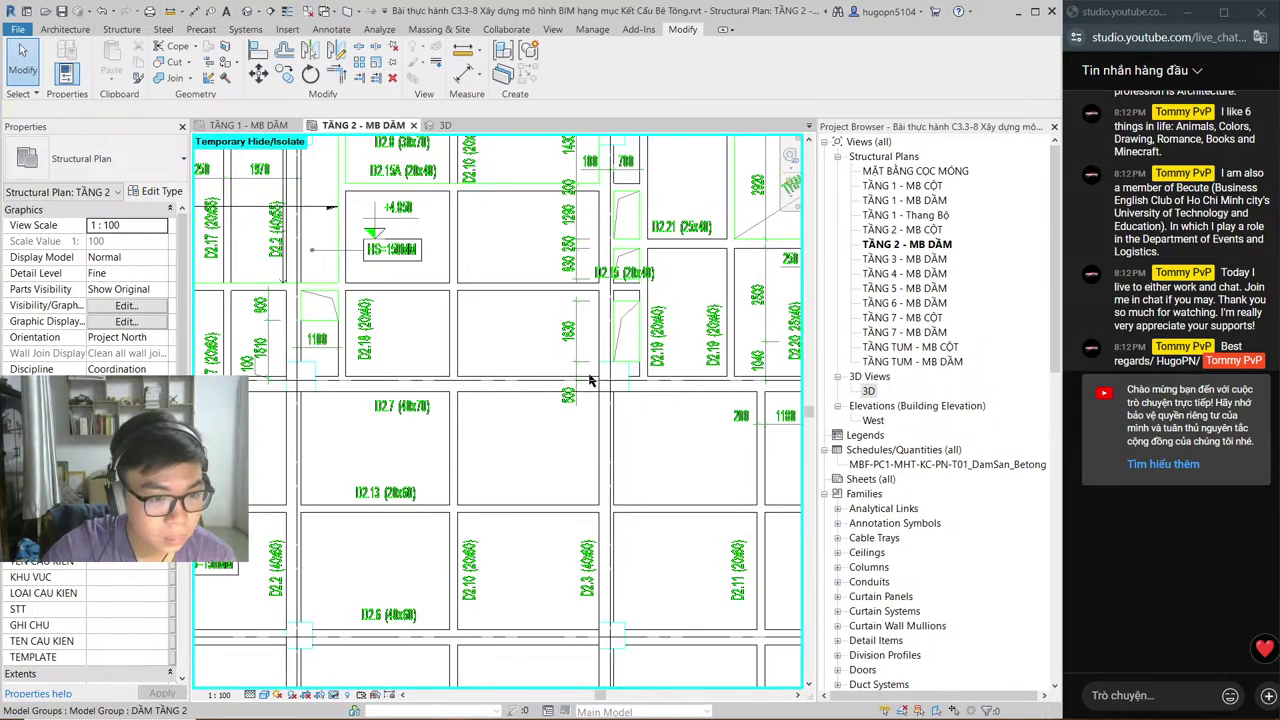
{"action": "middle_click_drag", "start_coordinate": [411, 470], "coordinate": [516, 437]}
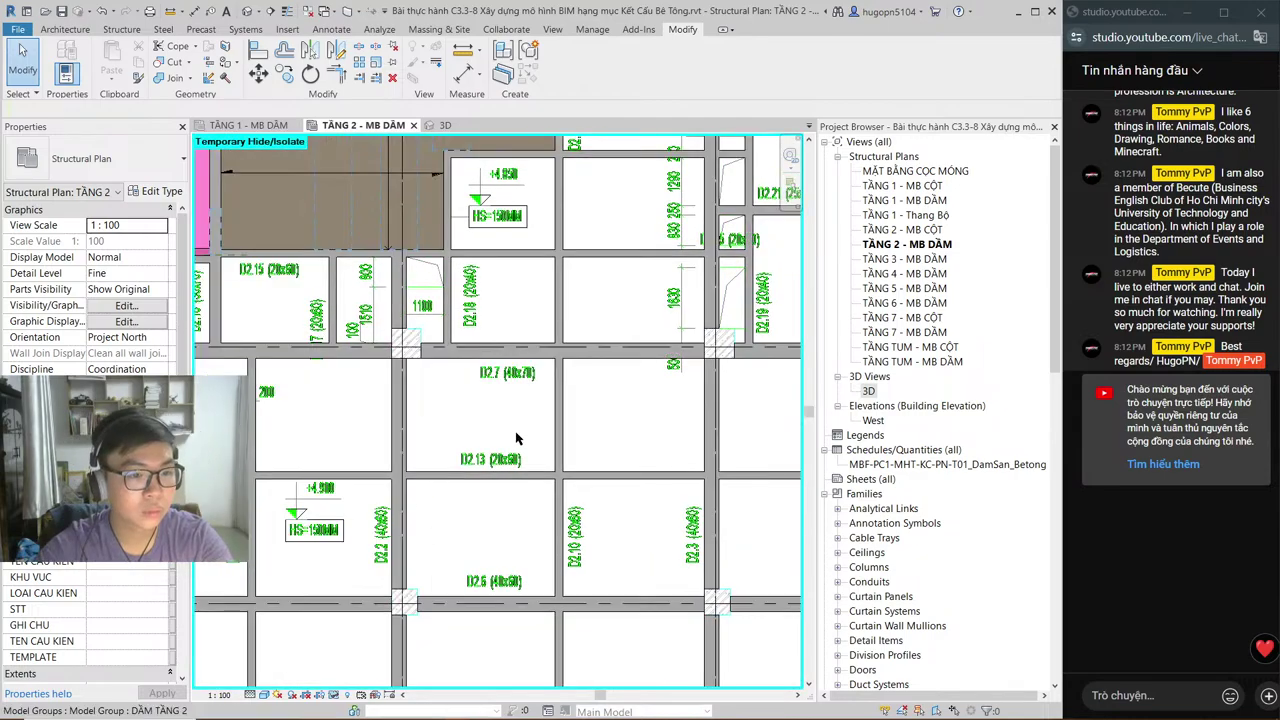
{"action": "scroll", "coordinate": [423, 503], "scroll_direction": "down", "scroll_amount": 3}
{"action": "scroll", "coordinate": [619, 397], "scroll_direction": "up", "scroll_amount": 3}
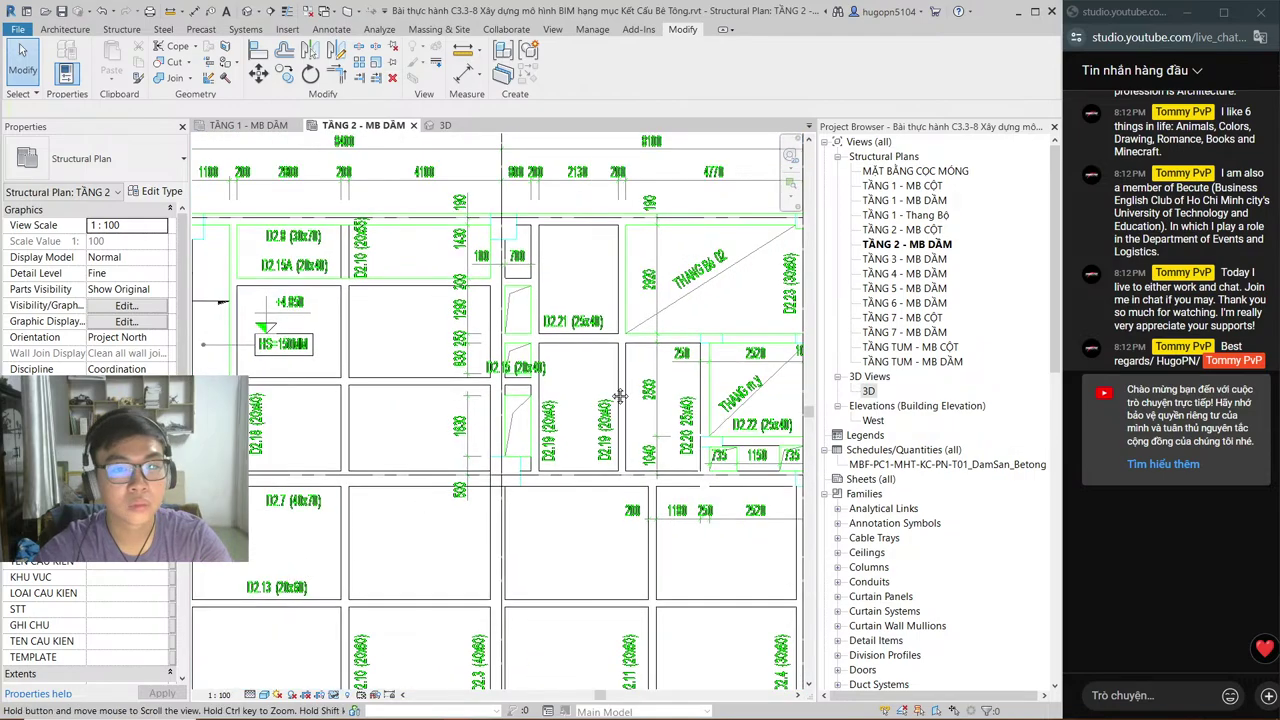
{"action": "scroll", "coordinate": [619, 397], "scroll_direction": "up", "scroll_amount": 3}
{"action": "key", "text": "h"}
{"action": "key", "text": "i"}
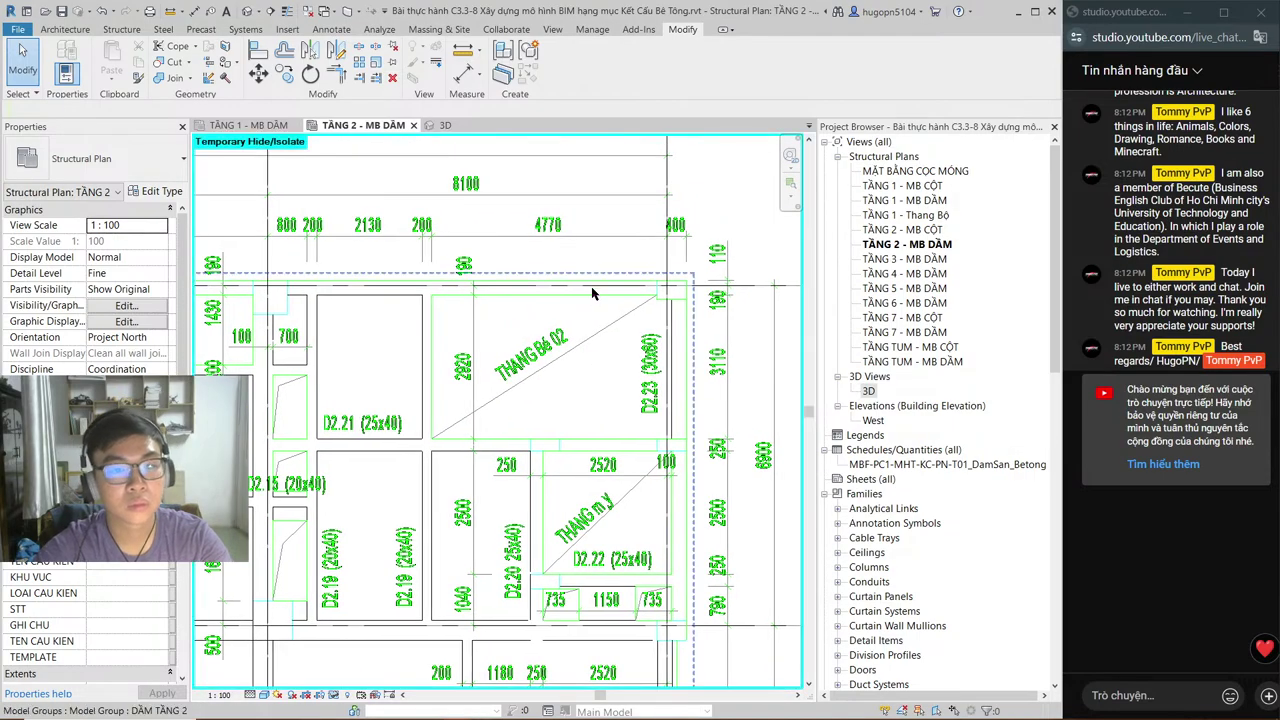
{"action": "scroll", "coordinate": [613, 385], "scroll_direction": "up", "scroll_amount": 1}
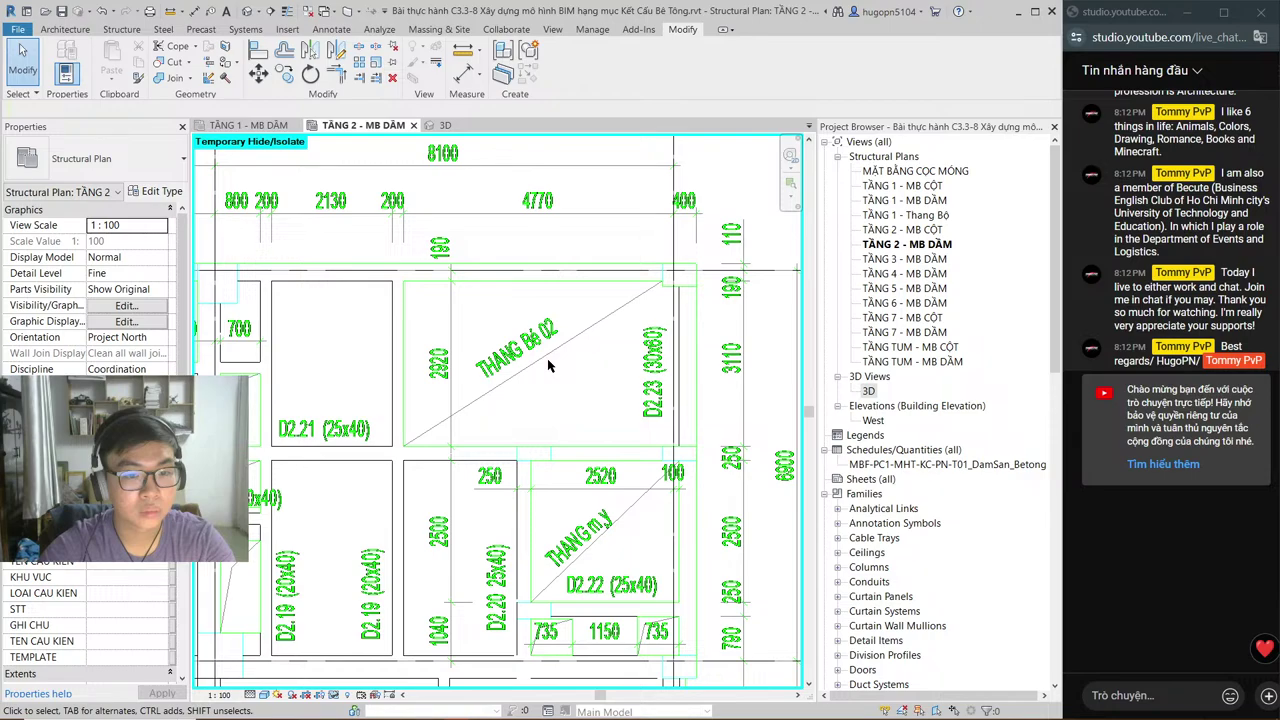
{"action": "scroll", "coordinate": [547, 358], "scroll_direction": "up", "scroll_amount": 1}
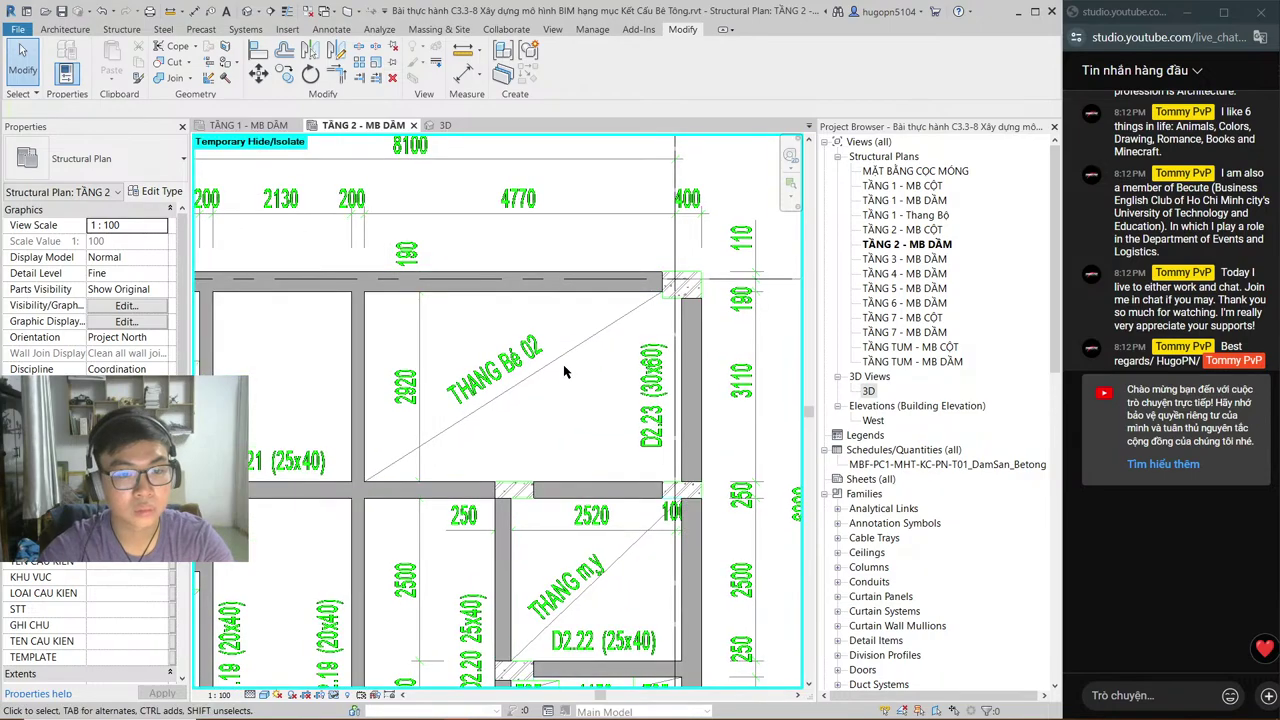
{"action": "key", "text": "ctrl+Tab"}
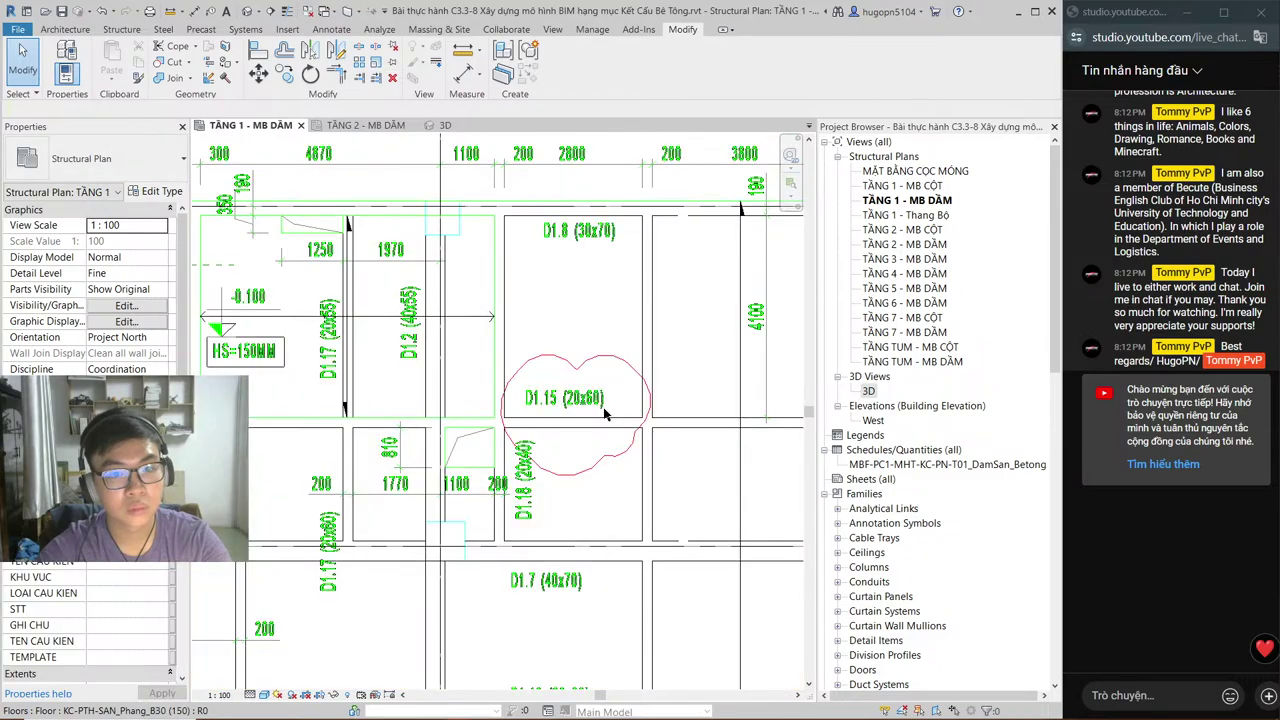
Step: Check the level 1 elevator and stairs, then view beams D2.21–D2.23 on TẦNG 2 - MB DẦM
{"action": "scroll", "coordinate": [605, 413], "scroll_direction": "down", "scroll_amount": 1}
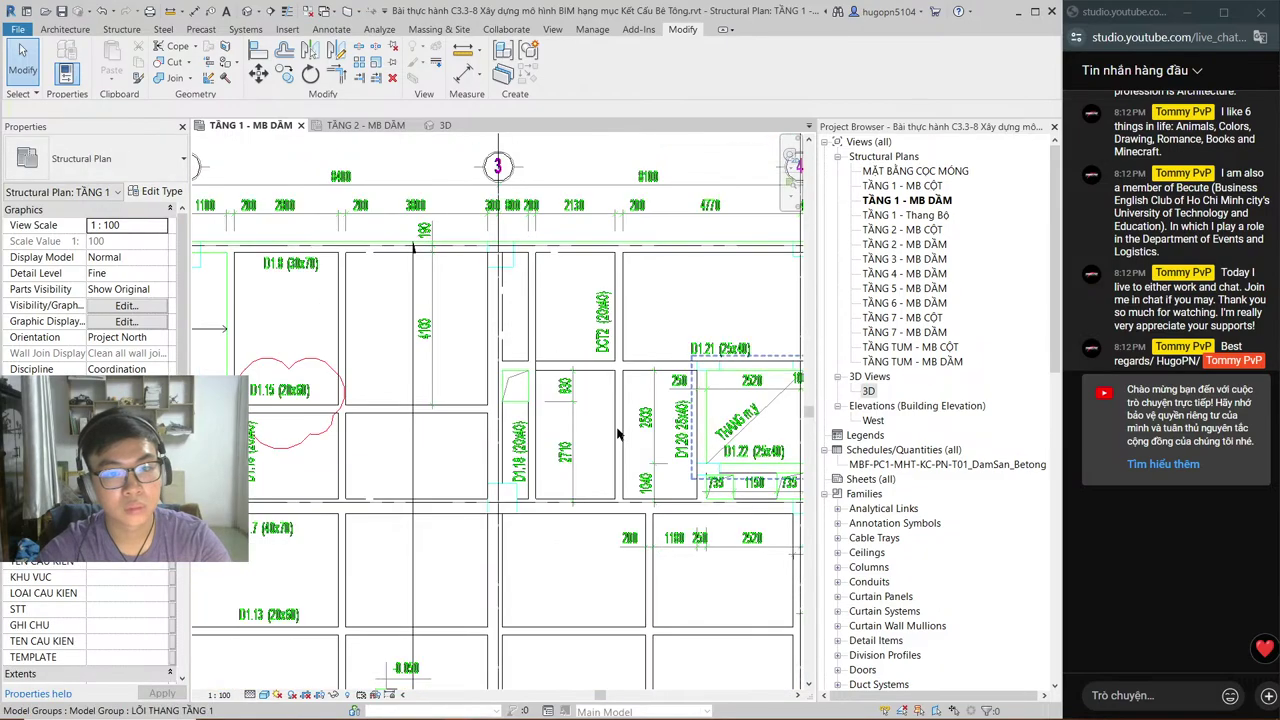
{"action": "middle_click_drag", "start_coordinate": [753, 444], "coordinate": [519, 433]}
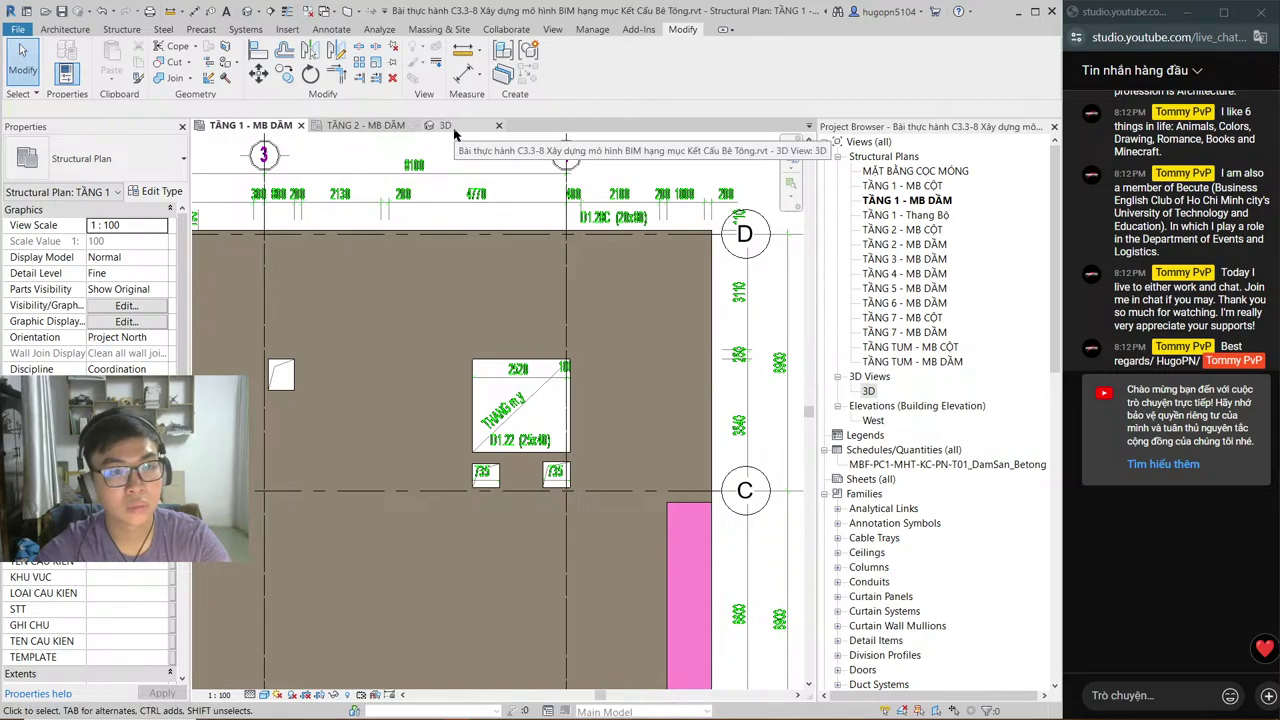
{"action": "left_click", "coordinate": [354, 125]}
{"action": "middle_click_drag", "start_coordinate": [545, 330], "coordinate": [552, 228]}
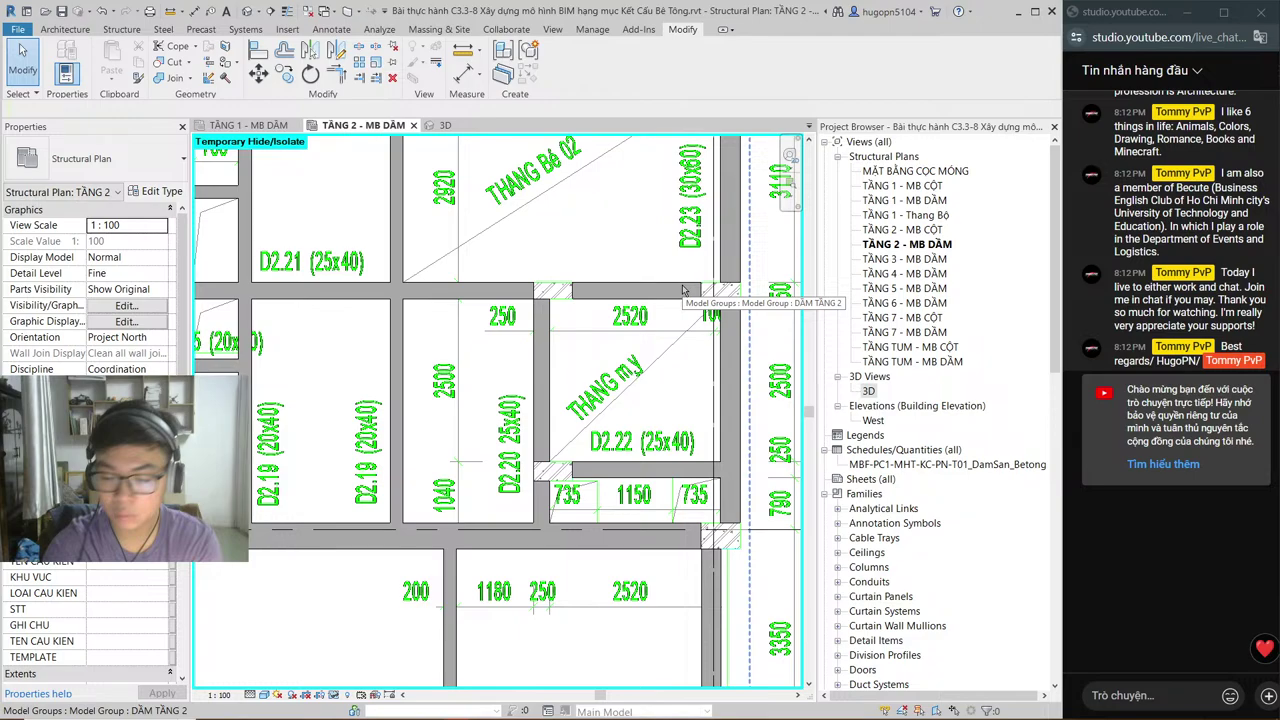
{"action": "middle_click_drag", "start_coordinate": [684, 290], "coordinate": [584, 375]}
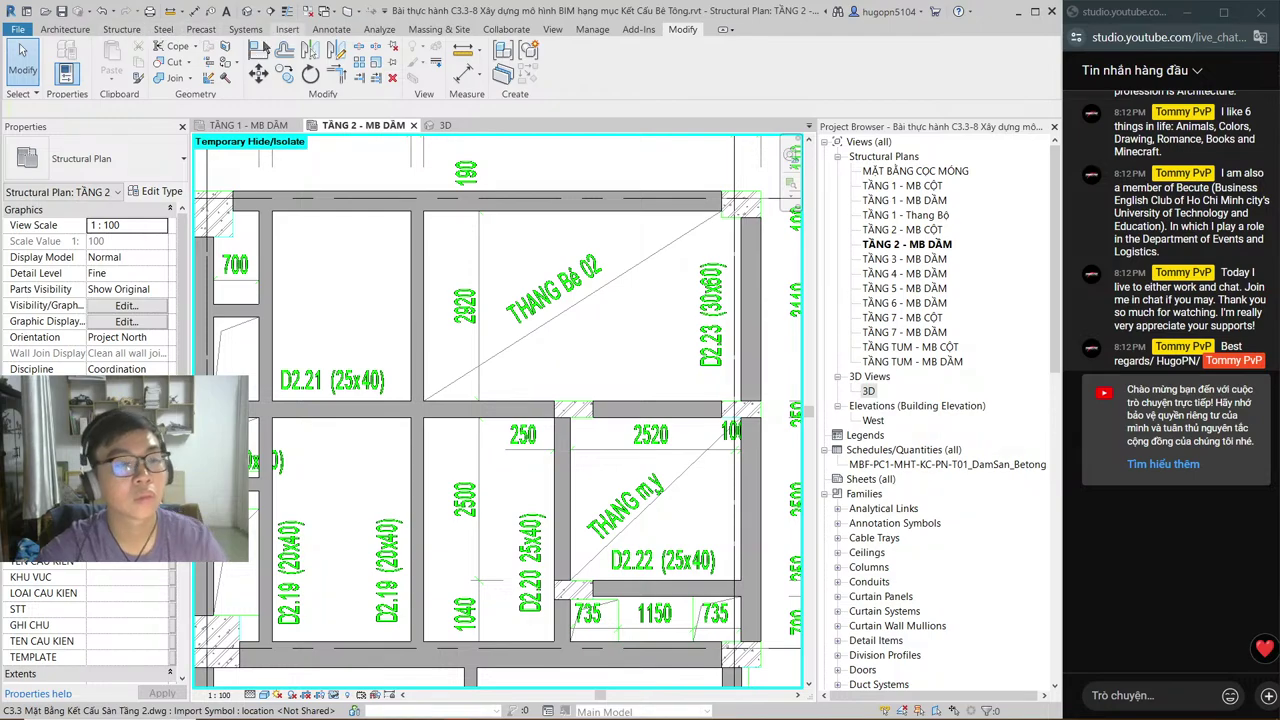
Step: Start Insert > Link CAD, then bring the CD-SS.DWG drawing in AutoCAD forward
{"action": "left_click", "coordinate": [287, 29]}
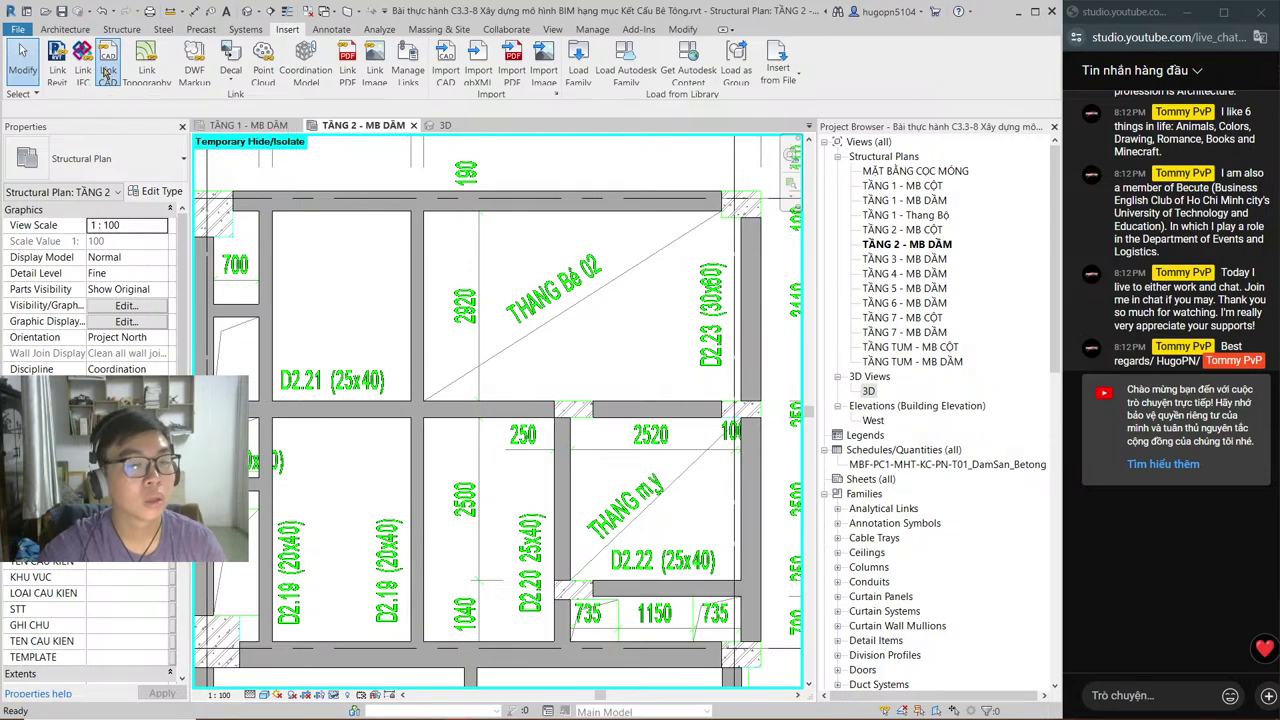
{"action": "left_click", "coordinate": [107, 72]}
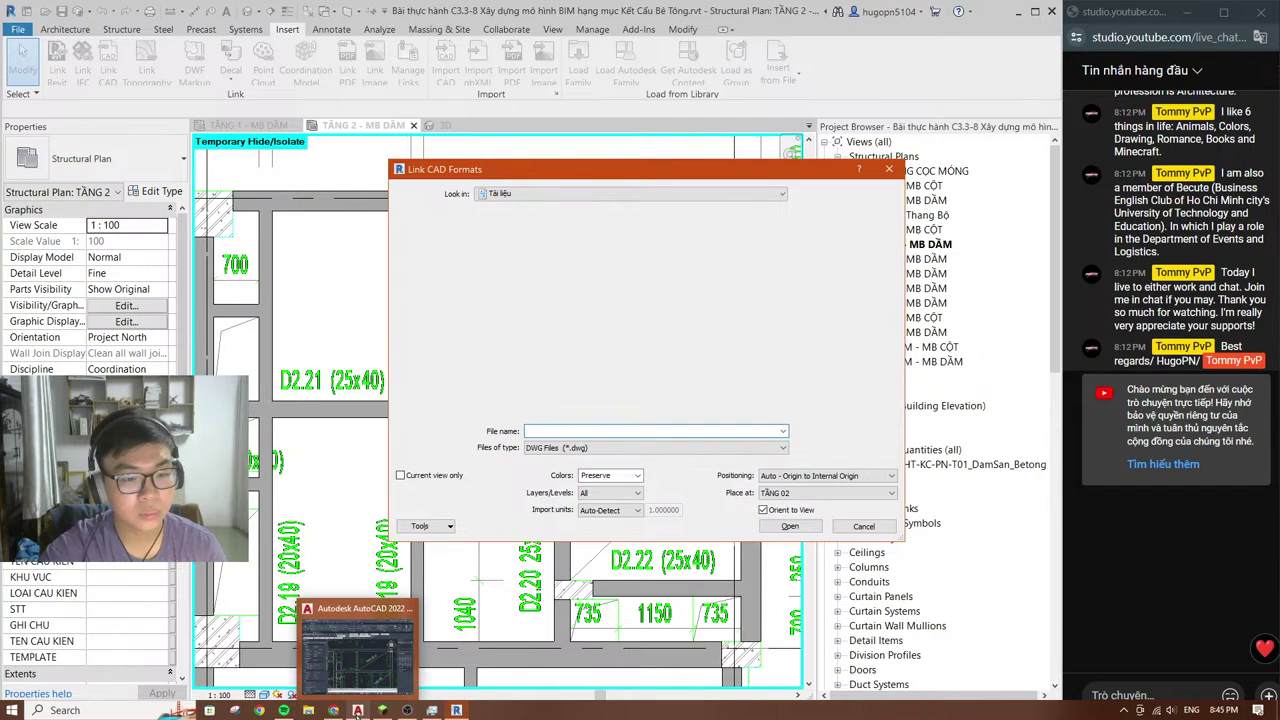
{"action": "left_click", "coordinate": [357, 711]}
{"action": "scroll", "coordinate": [543, 380], "scroll_direction": "down", "scroll_amount": 1}
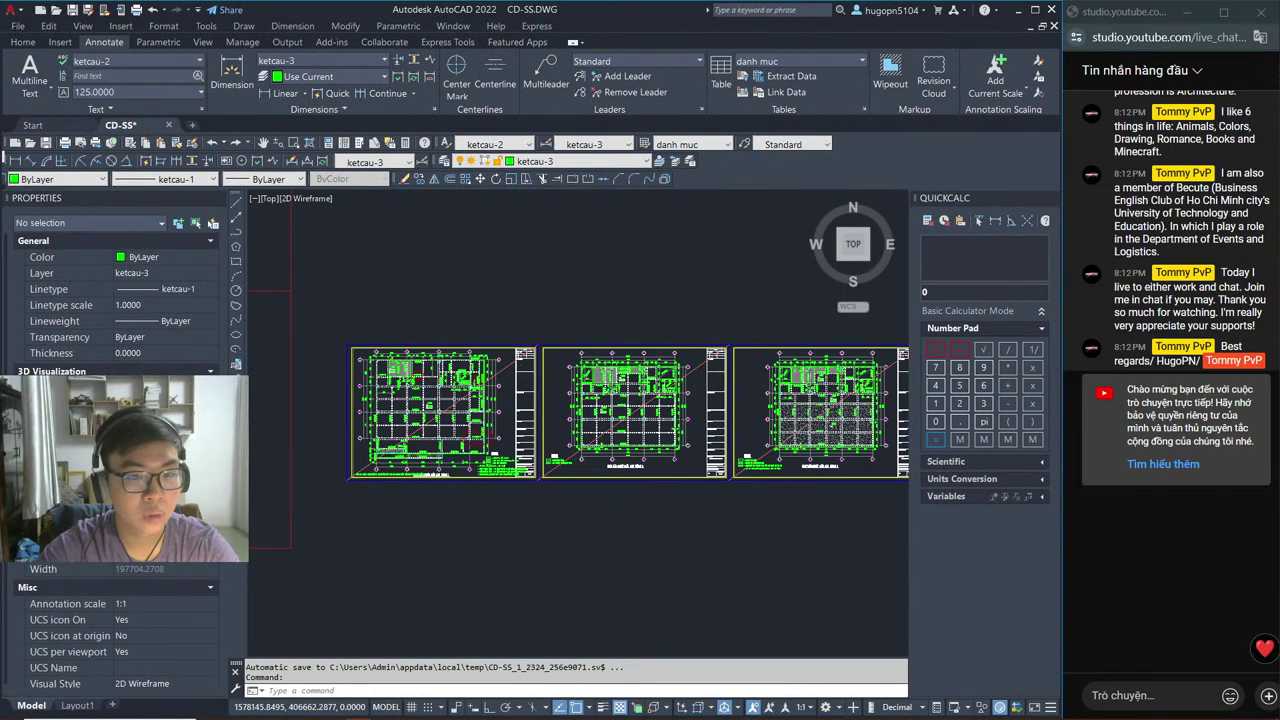
Step: Zoom and pan through the CD-SS.DWG sheet layouts to the steel schedule sheet
{"action": "scroll", "coordinate": [594, 461], "scroll_direction": "down", "scroll_amount": 3}
{"action": "middle_click_drag", "start_coordinate": [594, 461], "coordinate": [637, 390]}
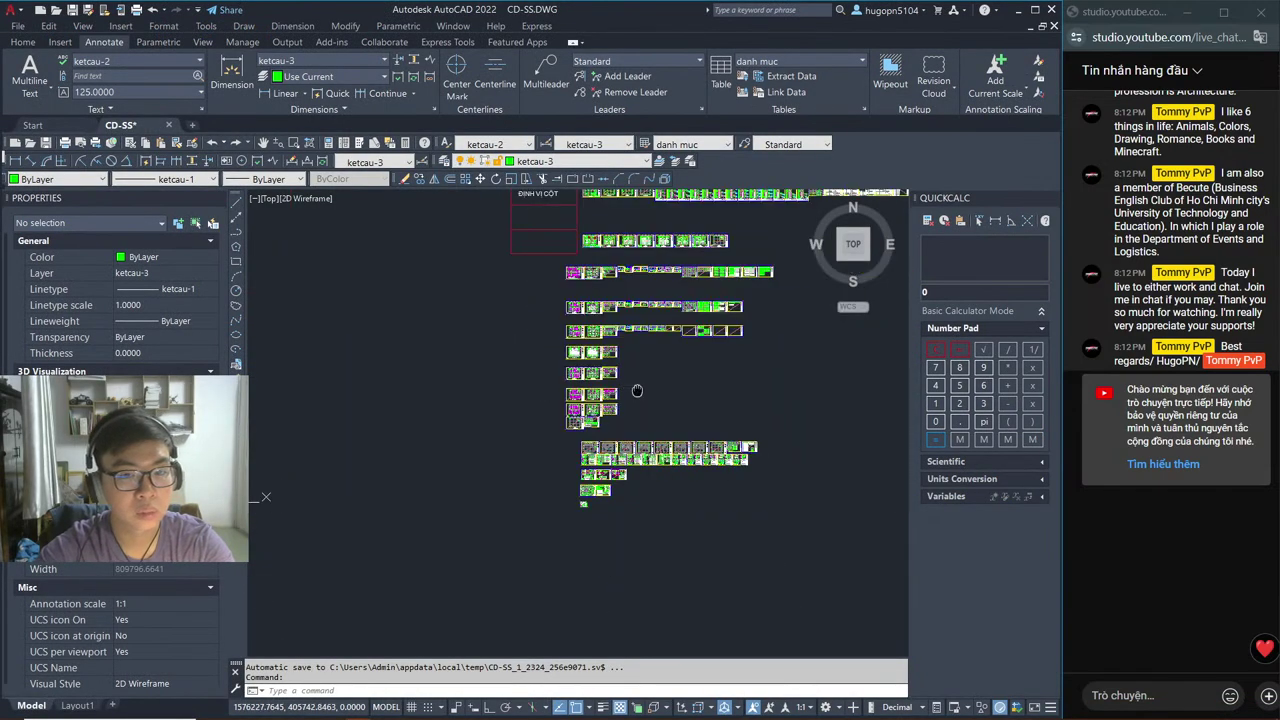
{"action": "scroll", "coordinate": [660, 398], "scroll_direction": "up", "scroll_amount": 2}
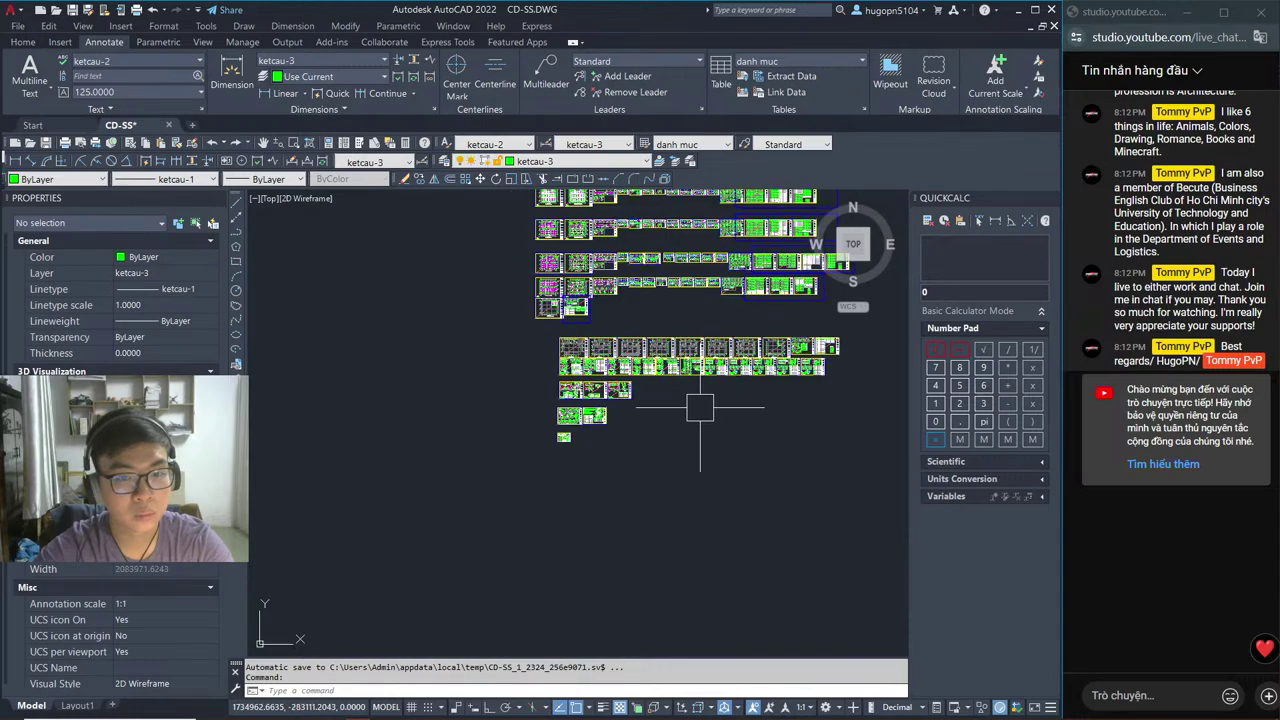
{"action": "scroll", "coordinate": [700, 408], "scroll_direction": "up", "scroll_amount": 5}
{"action": "middle_click_drag", "start_coordinate": [600, 372], "coordinate": [612, 385]}
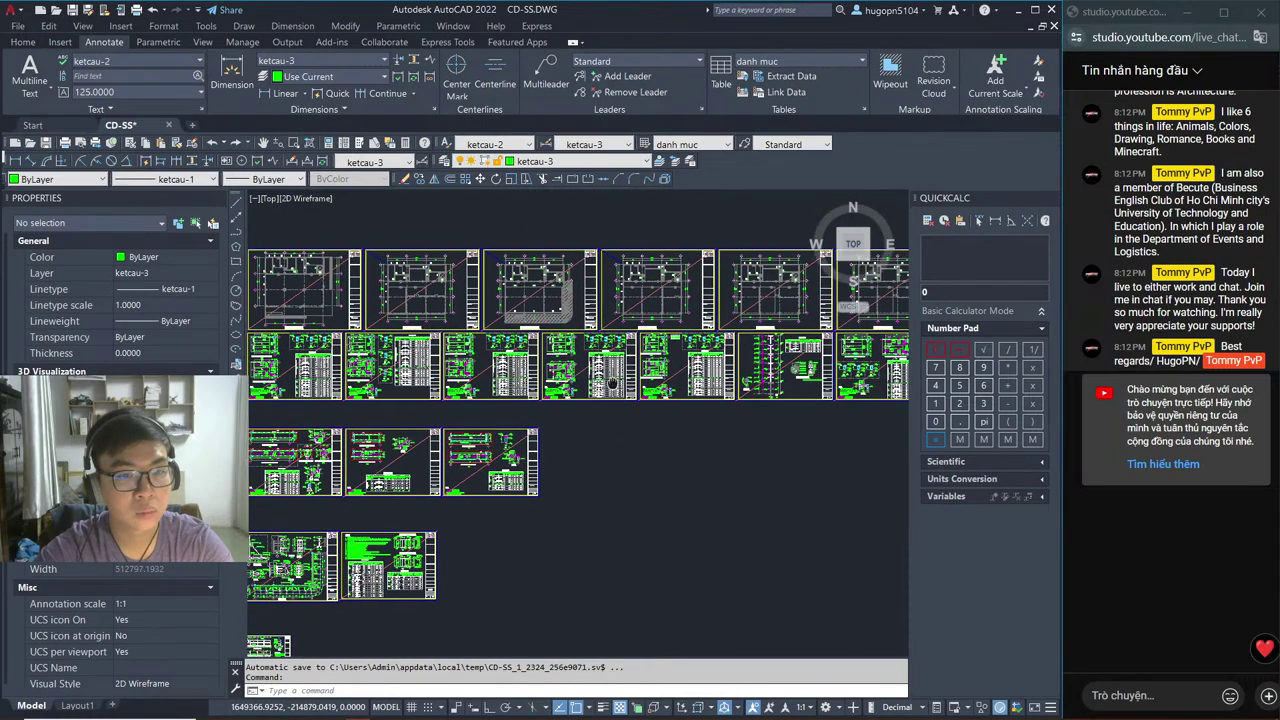
{"action": "scroll", "coordinate": [612, 385], "scroll_direction": "up", "scroll_amount": 5}
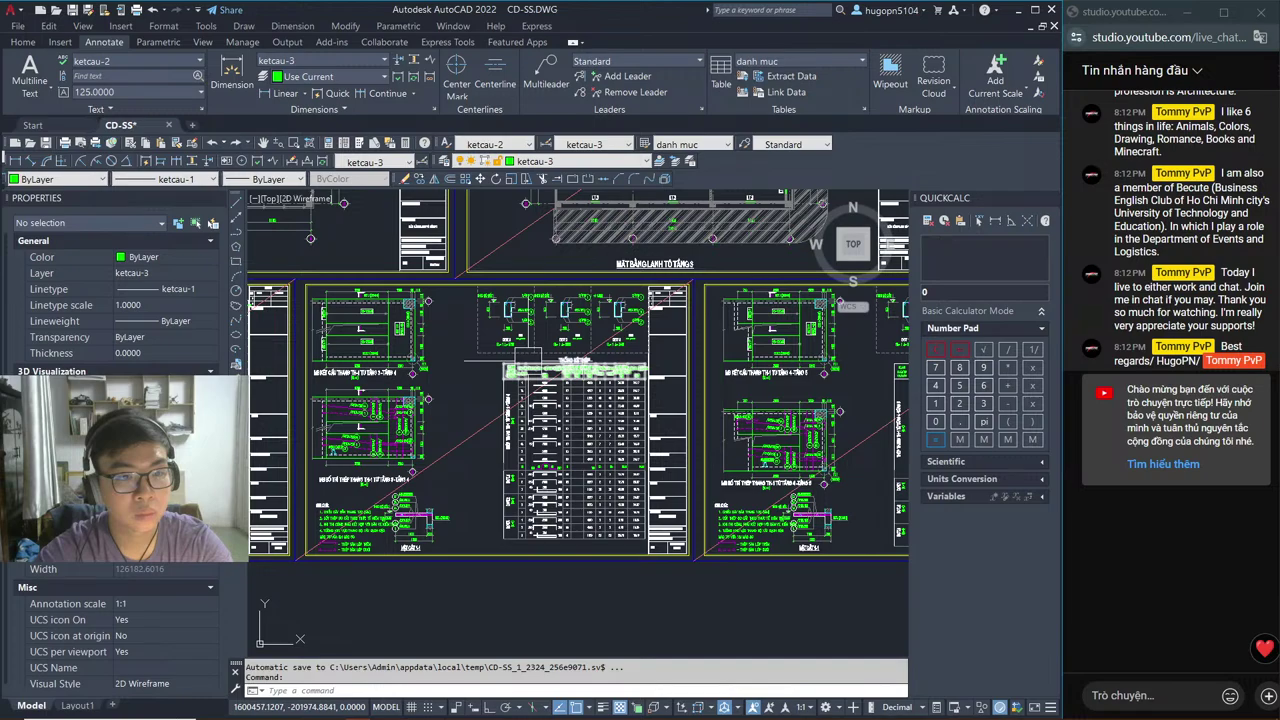
{"action": "scroll", "coordinate": [351, 396], "scroll_direction": "up", "scroll_amount": 5}
{"action": "scroll", "coordinate": [710, 340], "scroll_direction": "down", "scroll_amount": 1}
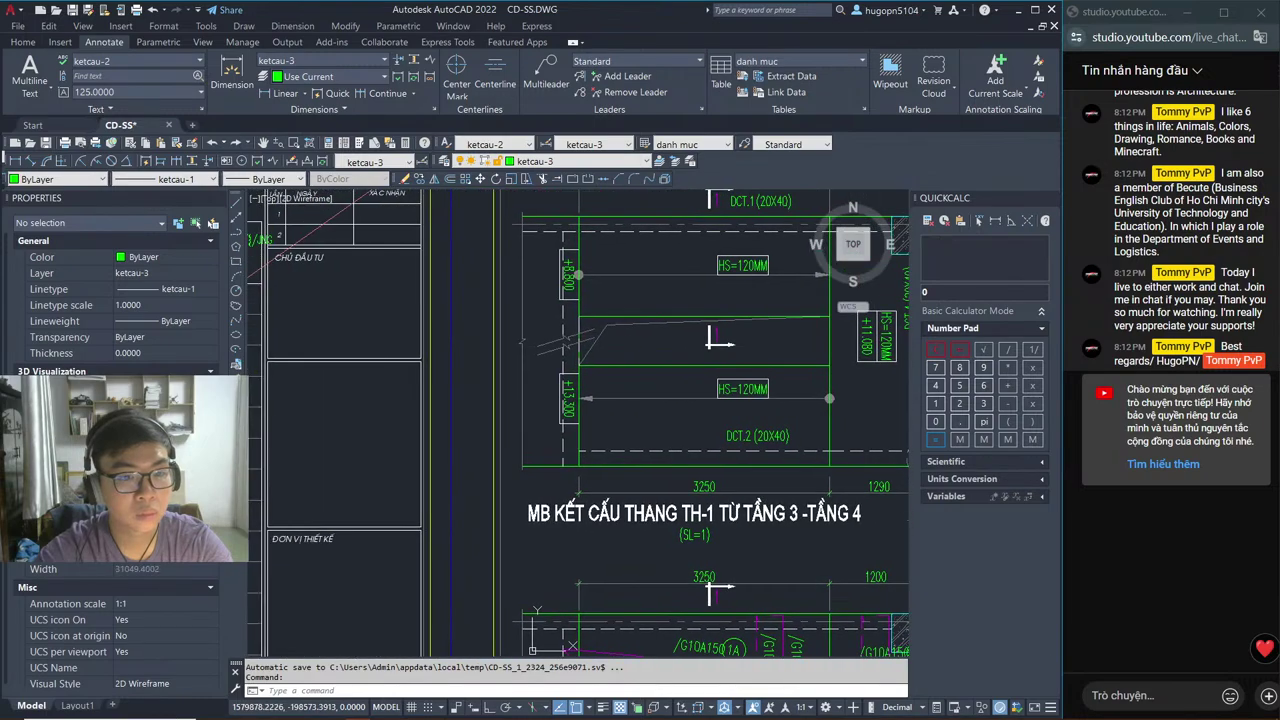
{"action": "mouse_move", "coordinate": [712, 340]}
{"action": "middle_mouse_down"}
{"action": "mouse_move", "coordinate": [488, 397]}
{"action": "mouse_move", "coordinate": [910, 394]}
{"action": "middle_mouse_up"}
{"action": "scroll", "coordinate": [488, 397], "scroll_direction": "down", "scroll_amount": 3}
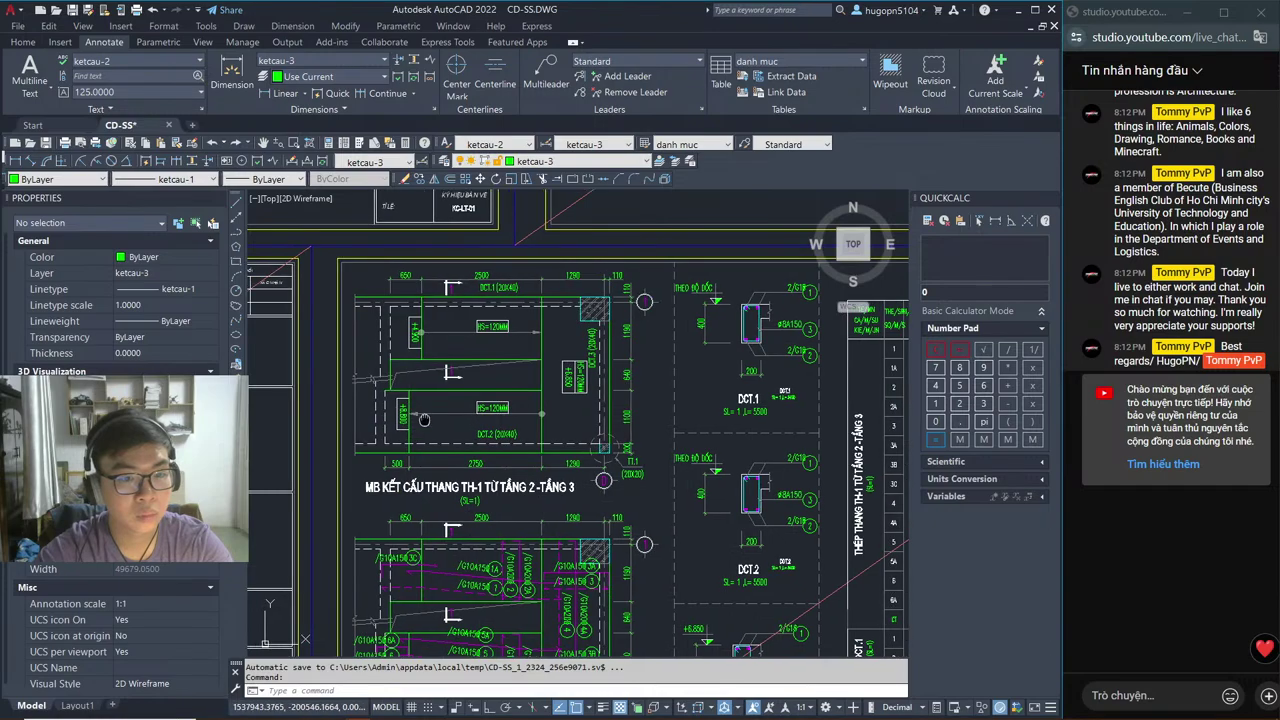
Step: Review the lintel plan, stair plan, DCT sections and their steel tables
{"action": "mouse_move", "coordinate": [424, 420]}
{"action": "middle_mouse_down"}
{"action": "mouse_move", "coordinate": [150, 410]}
{"action": "mouse_move", "coordinate": [640, 414]}
{"action": "middle_mouse_up"}
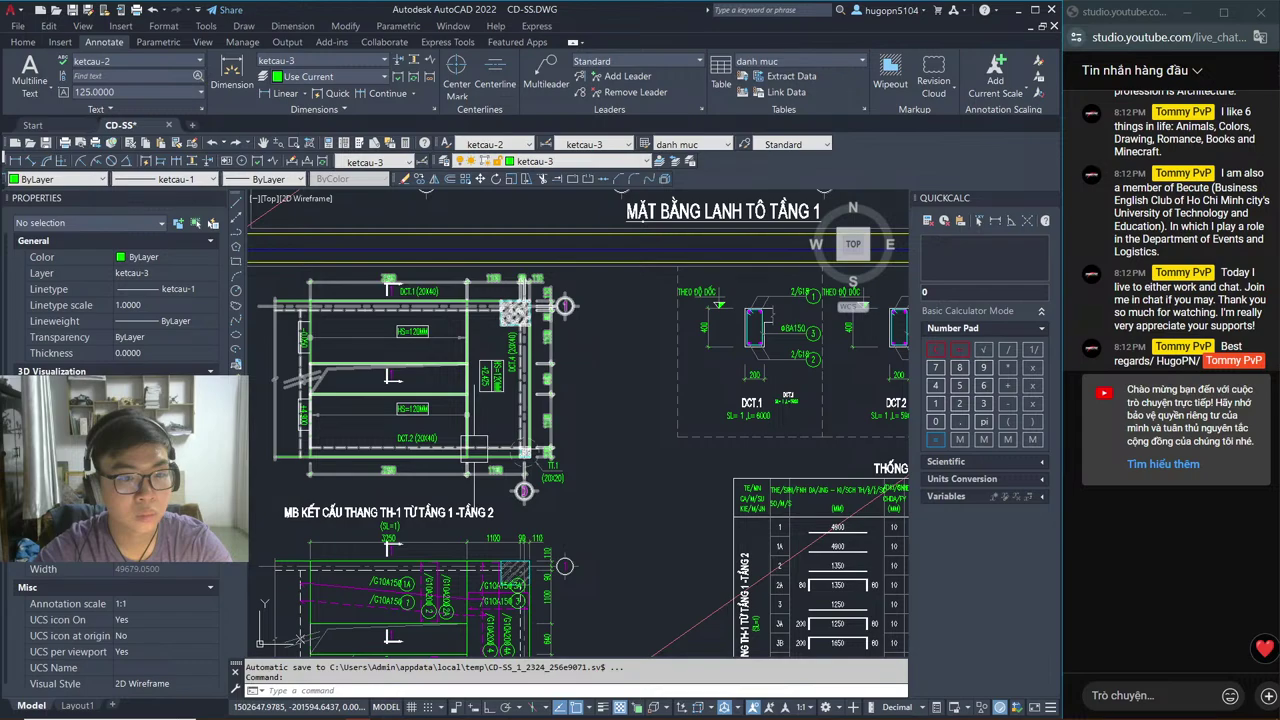
{"action": "scroll", "coordinate": [278, 410], "scroll_direction": "down", "scroll_amount": 2}
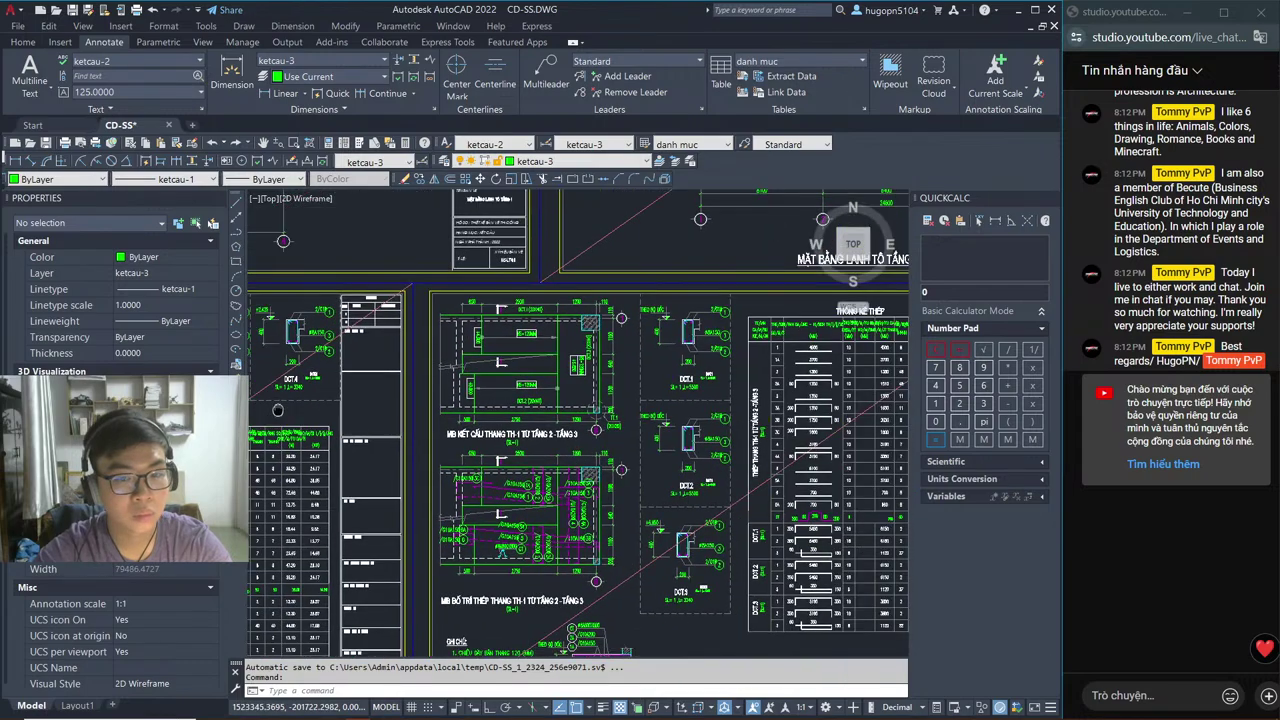
{"action": "scroll", "coordinate": [535, 358], "scroll_direction": "up", "scroll_amount": 4}
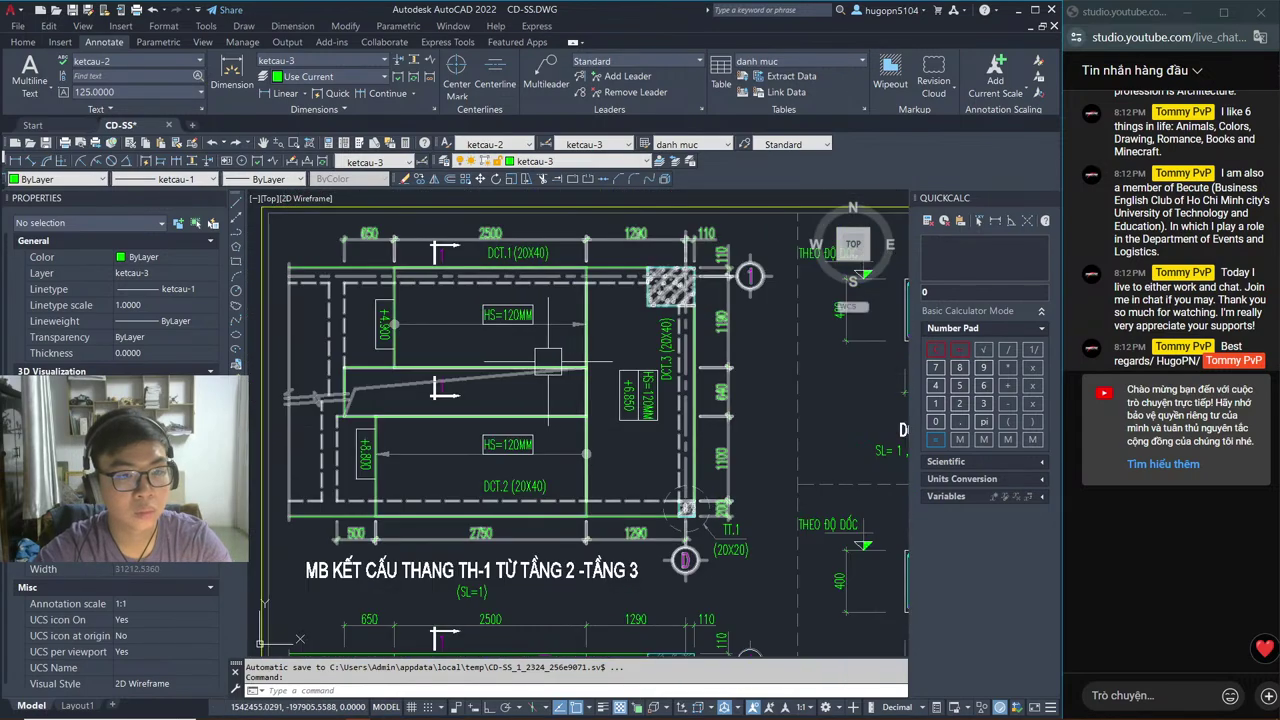
{"action": "middle_click_drag", "start_coordinate": [548, 360], "coordinate": [552, 388]}
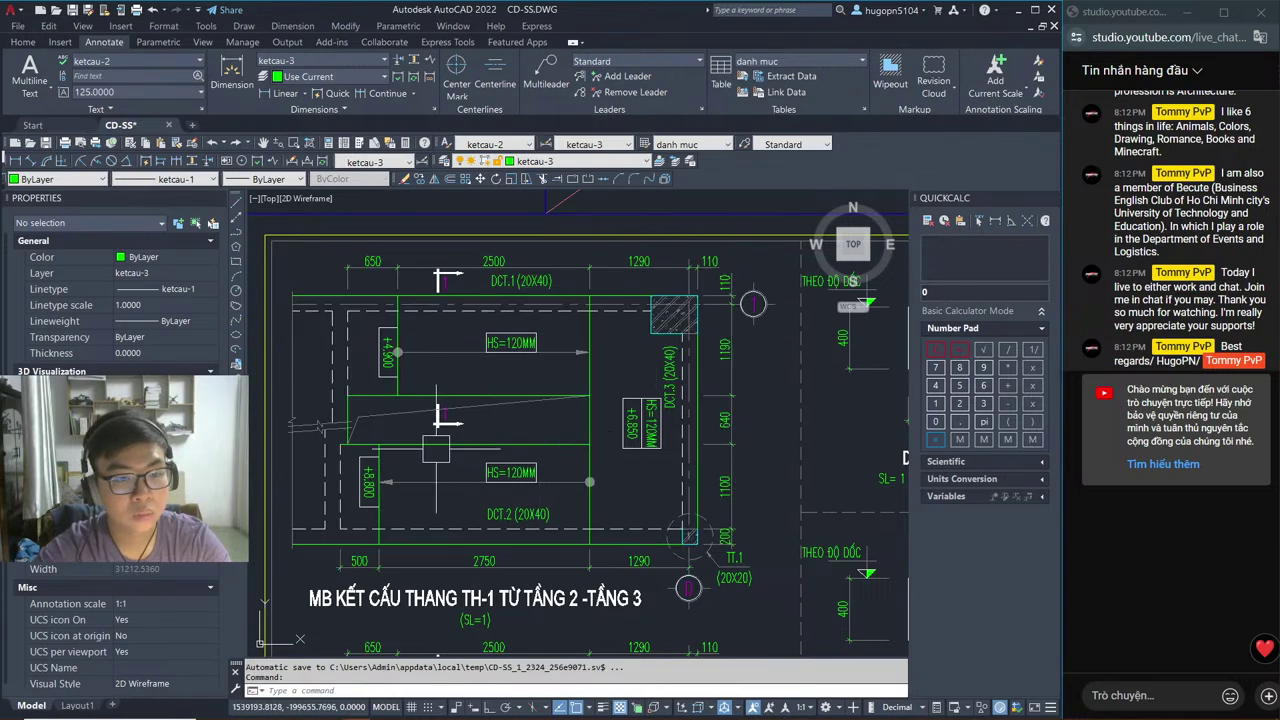
{"action": "middle_click_drag", "start_coordinate": [436, 450], "coordinate": [718, 458]}
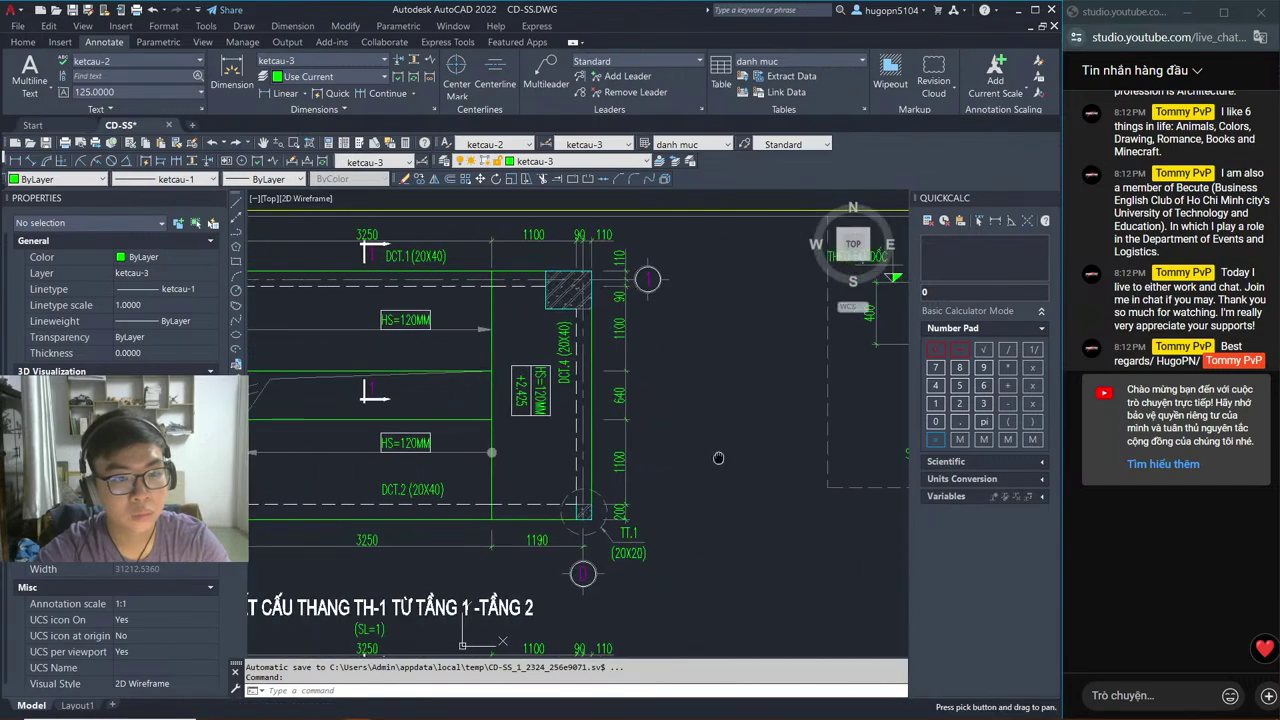
{"action": "key", "text": "Escape"}
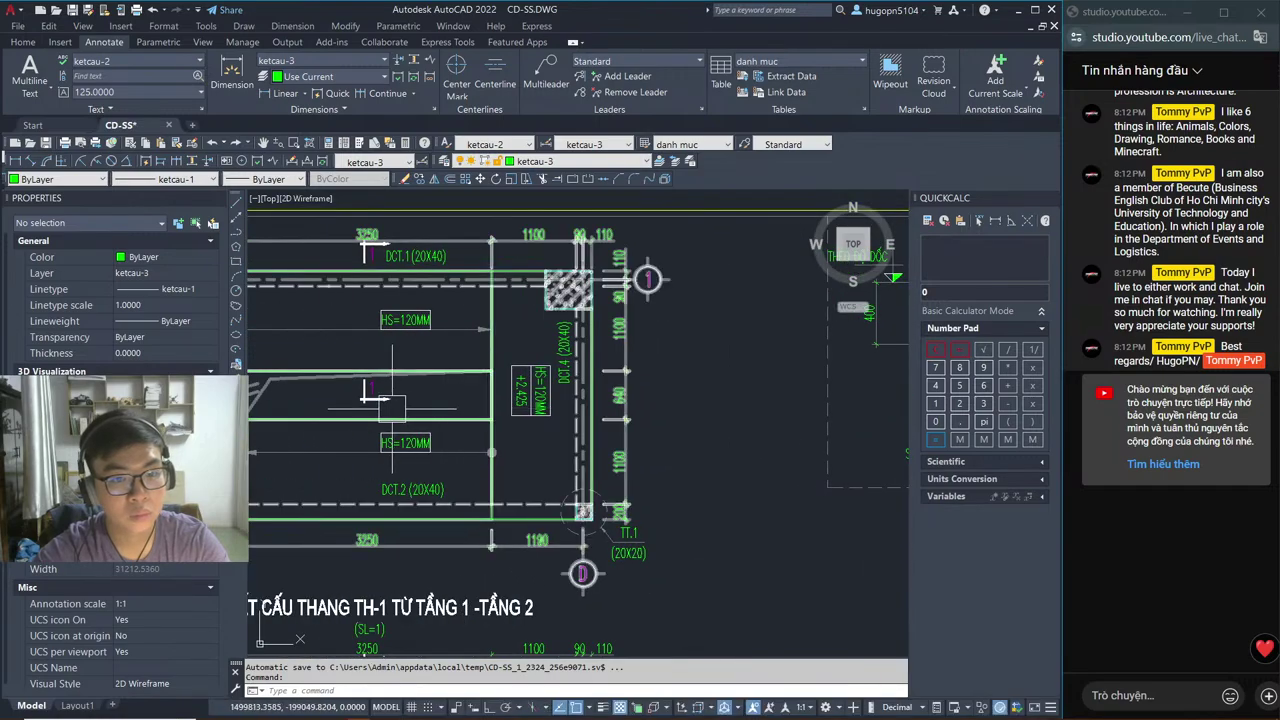
Step: Frame the whole stair plan with its rebar plan and section 1-1, then return to Revit
{"action": "middle_click_drag", "start_coordinate": [392, 407], "coordinate": [649, 443]}
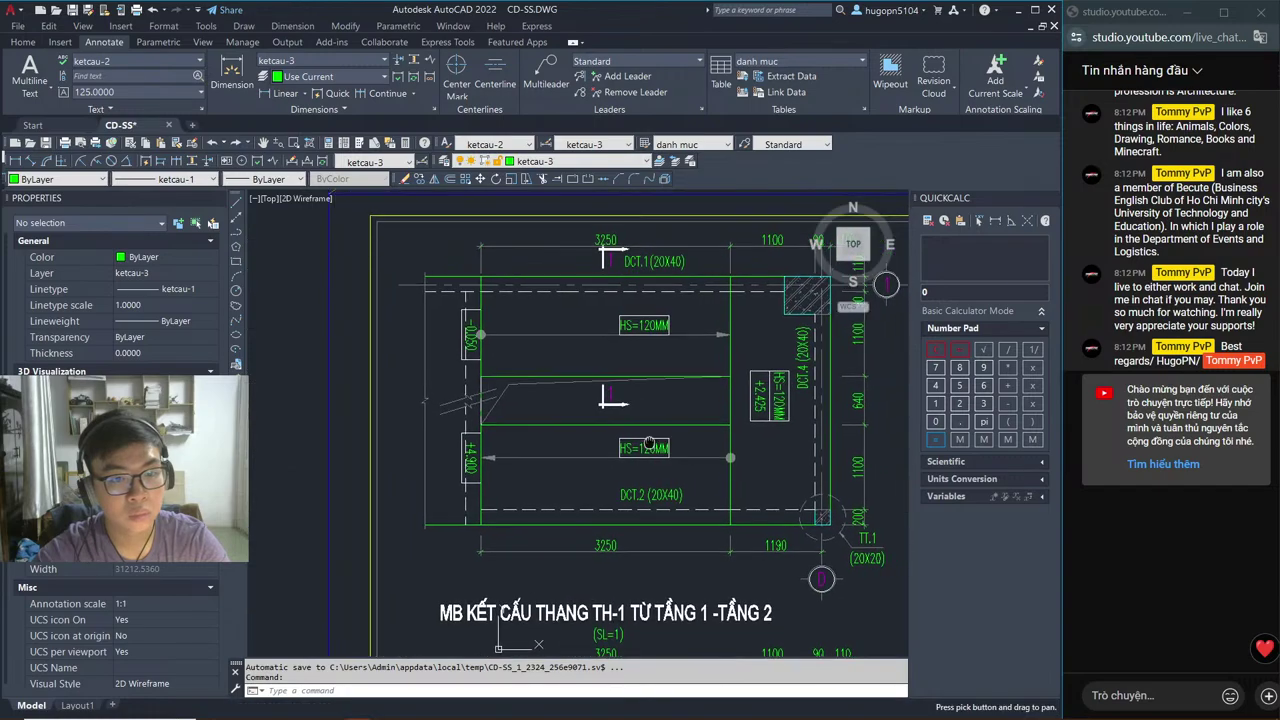
{"action": "key", "text": "Escape"}
{"action": "scroll", "coordinate": [640, 445], "scroll_direction": "down", "scroll_amount": 2}
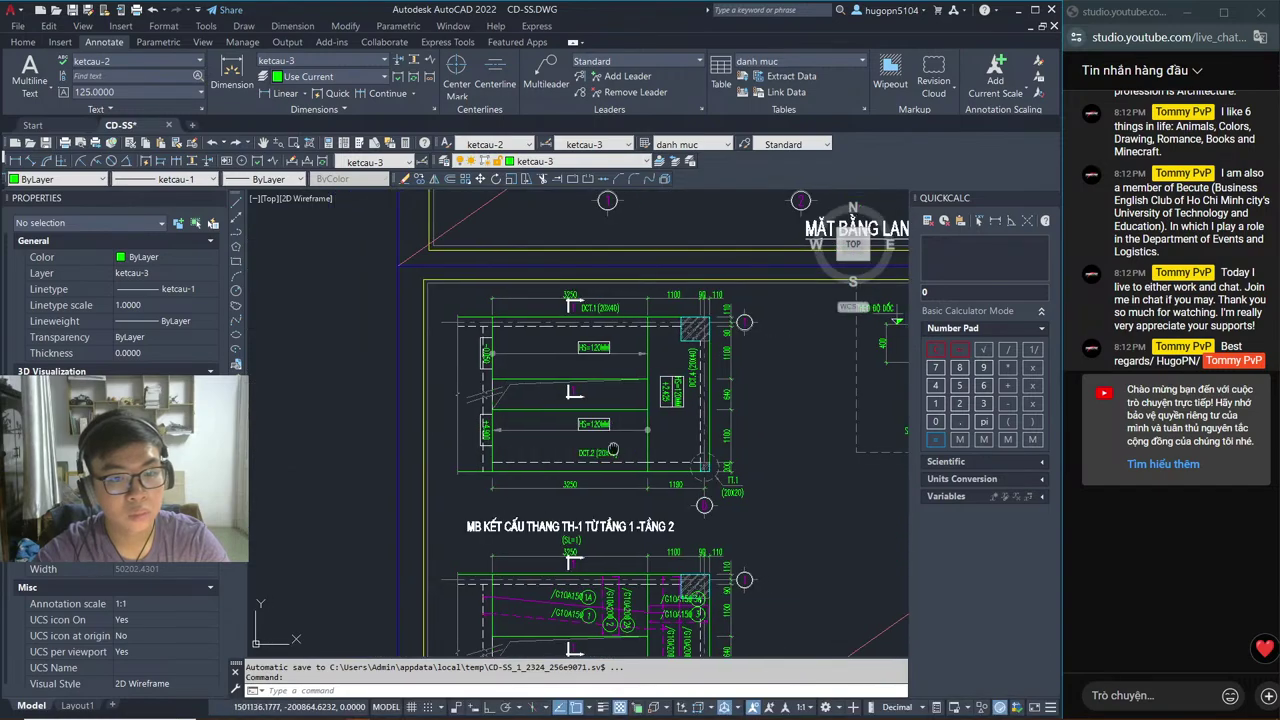
{"action": "mouse_move", "coordinate": [613, 449]}
{"action": "middle_mouse_down"}
{"action": "mouse_move", "coordinate": [581, 310]}
{"action": "mouse_move", "coordinate": [464, 437]}
{"action": "mouse_move", "coordinate": [400, 350]}
{"action": "mouse_move", "coordinate": [508, 381]}
{"action": "mouse_move", "coordinate": [383, 387]}
{"action": "middle_mouse_up"}
{"action": "scroll", "coordinate": [394, 346], "scroll_direction": "up", "scroll_amount": 4}
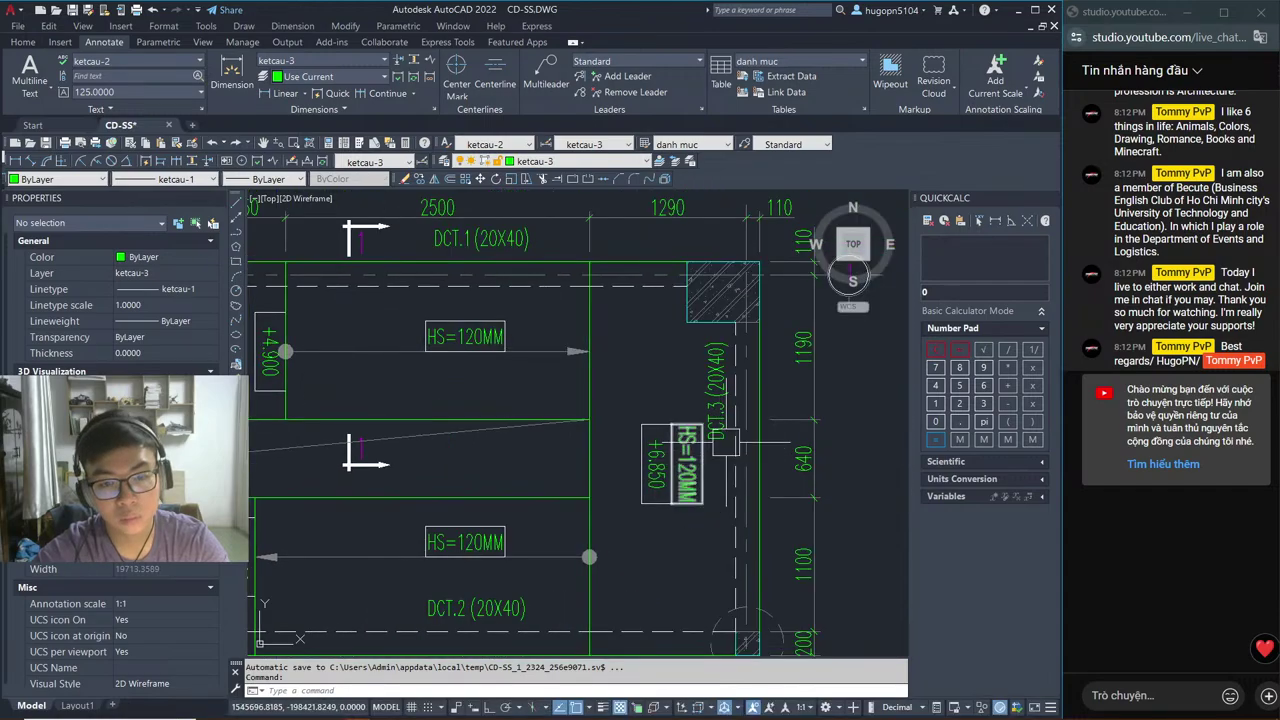
{"action": "mouse_move", "coordinate": [524, 423]}
{"action": "middle_mouse_down"}
{"action": "mouse_move", "coordinate": [558, 445]}
{"action": "mouse_move", "coordinate": [630, 442]}
{"action": "middle_mouse_up"}
{"action": "key", "text": "alt+Tab"}
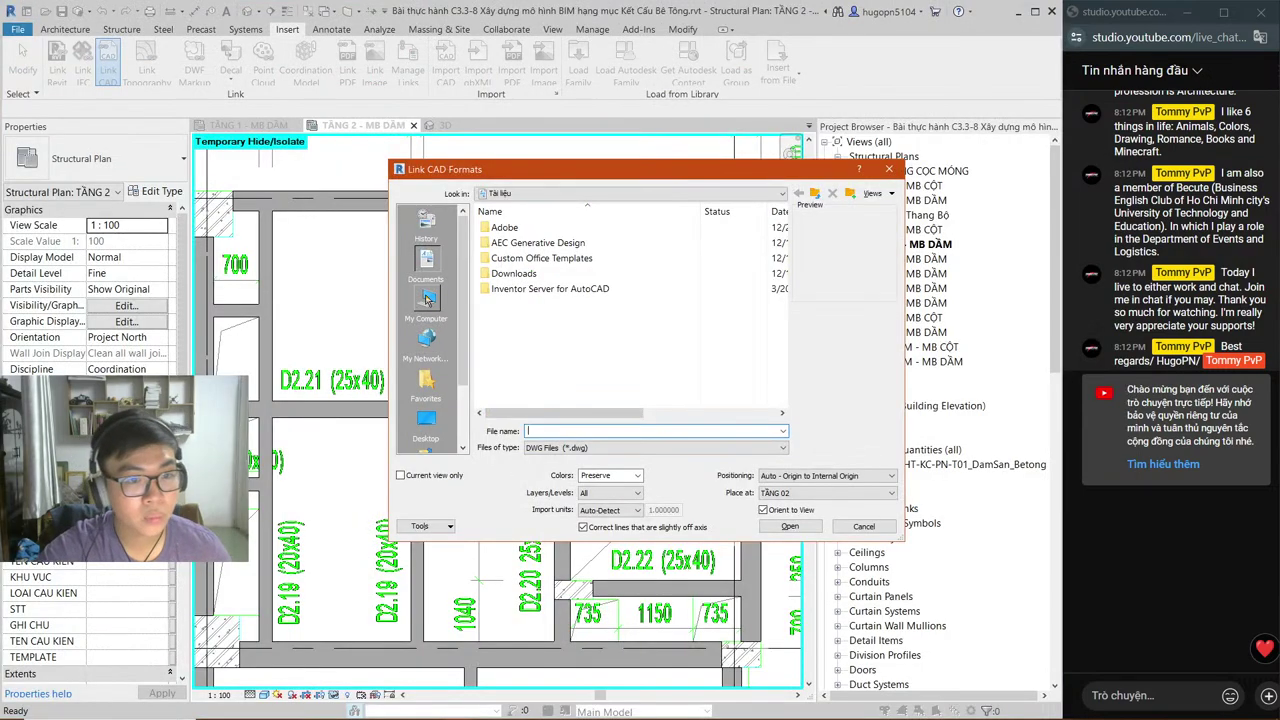
Step: Browse the E: drive folder and select C3.3 Mặt Bằng Kết Cấu Thang Bộ Tầng 2.dwg
{"action": "left_click", "coordinate": [426, 298]}
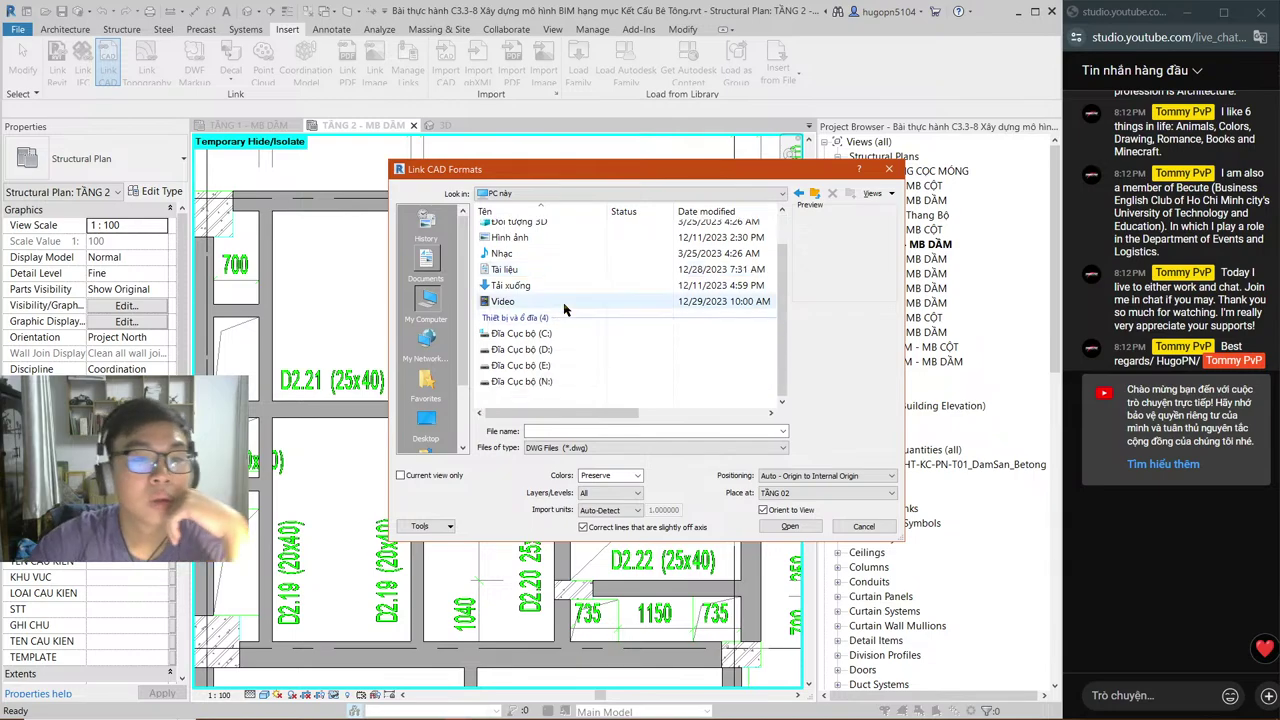
{"action": "left_click", "coordinate": [563, 366]}
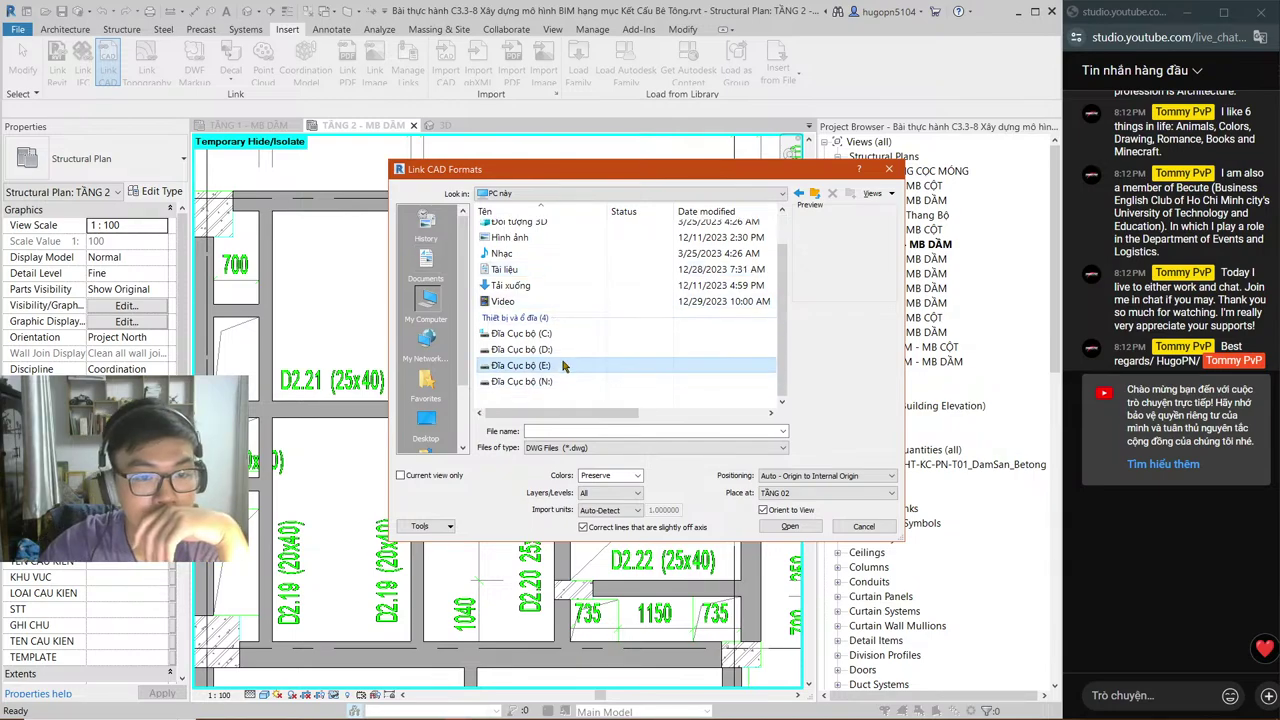
{"action": "double_click", "coordinate": [563, 366]}
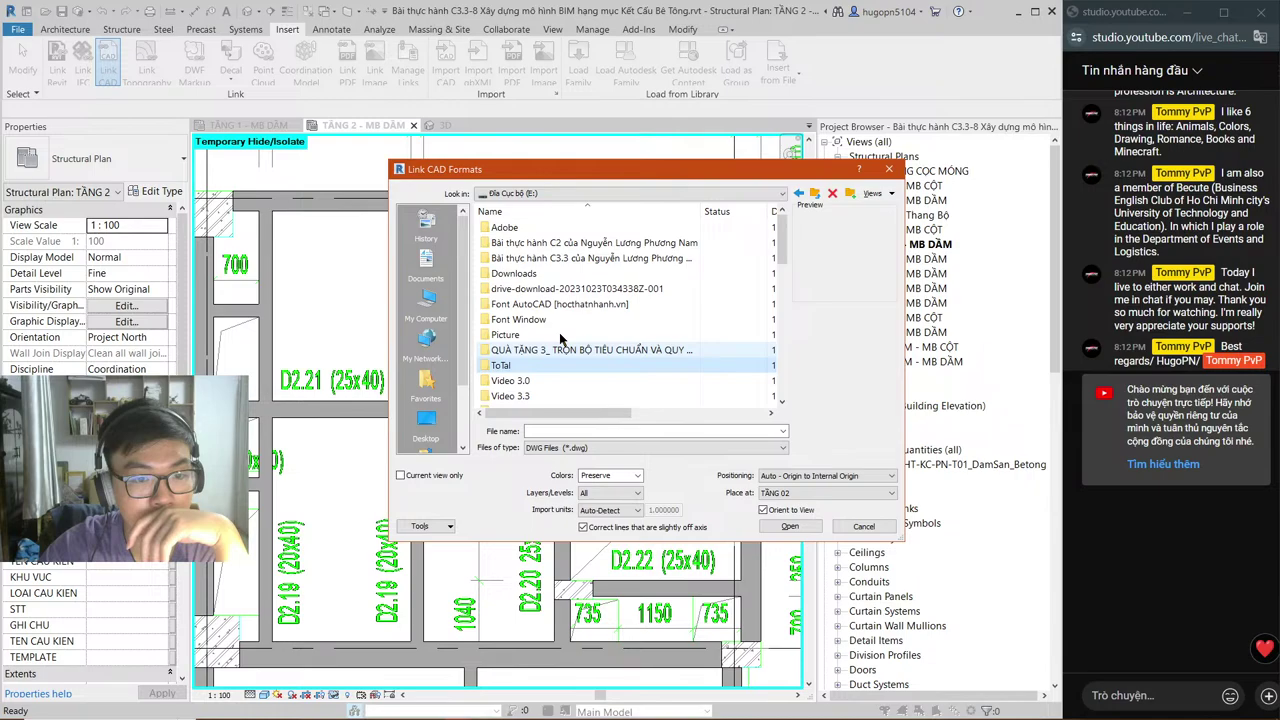
{"action": "double_click", "coordinate": [560, 345]}
{"action": "scroll", "coordinate": [620, 330], "scroll_direction": "down", "scroll_amount": 5}
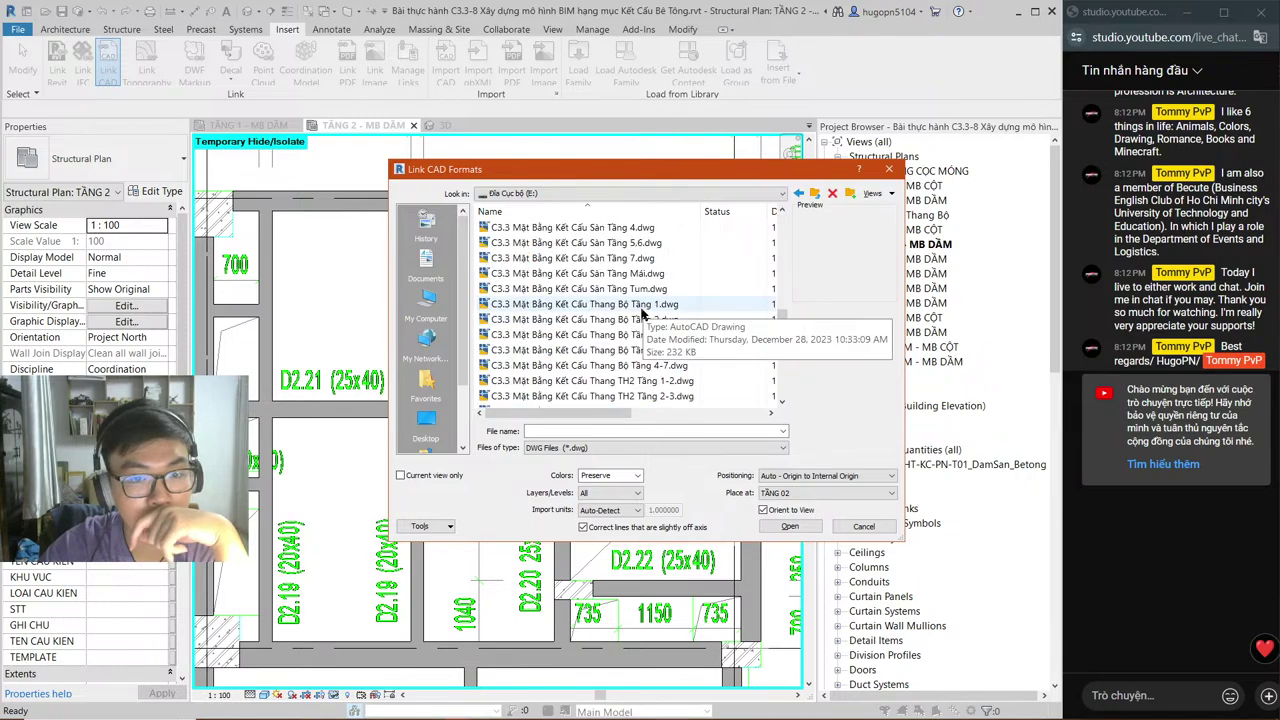
{"action": "left_click", "coordinate": [640, 320]}
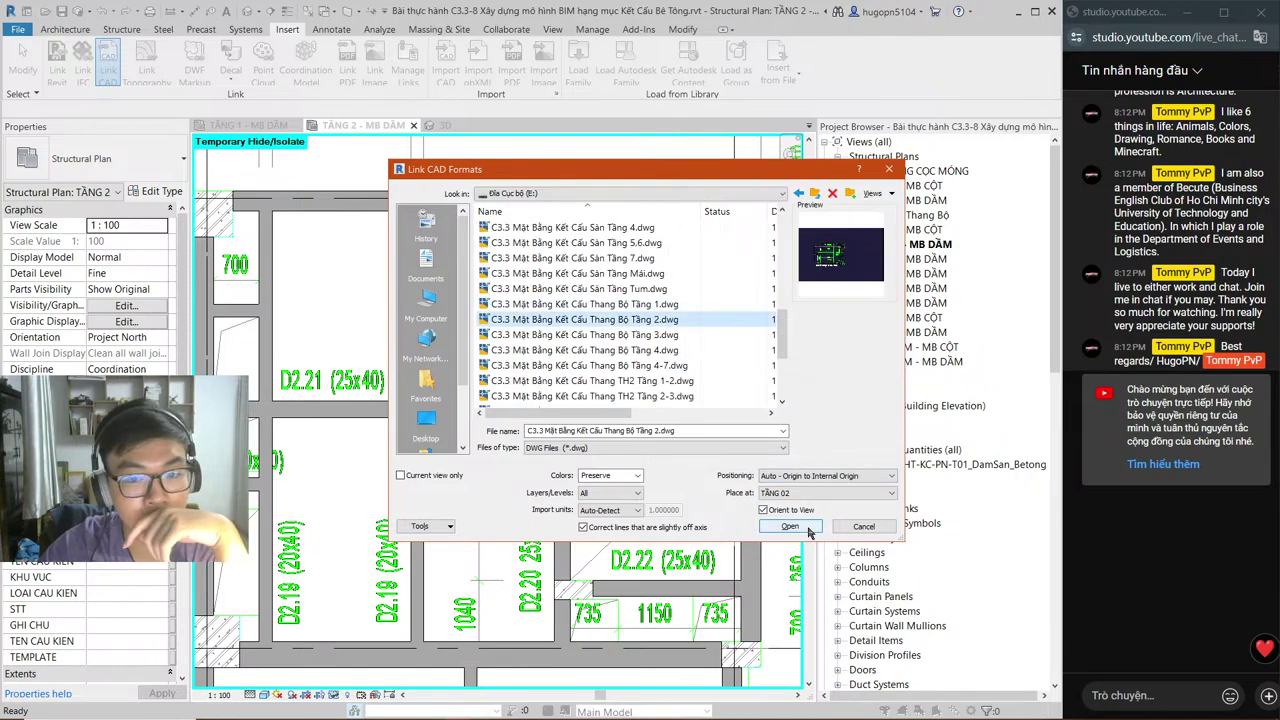
Step: Set import units to millimeter, tick Current view only, and link the drawing
{"action": "left_click", "coordinate": [612, 510]}
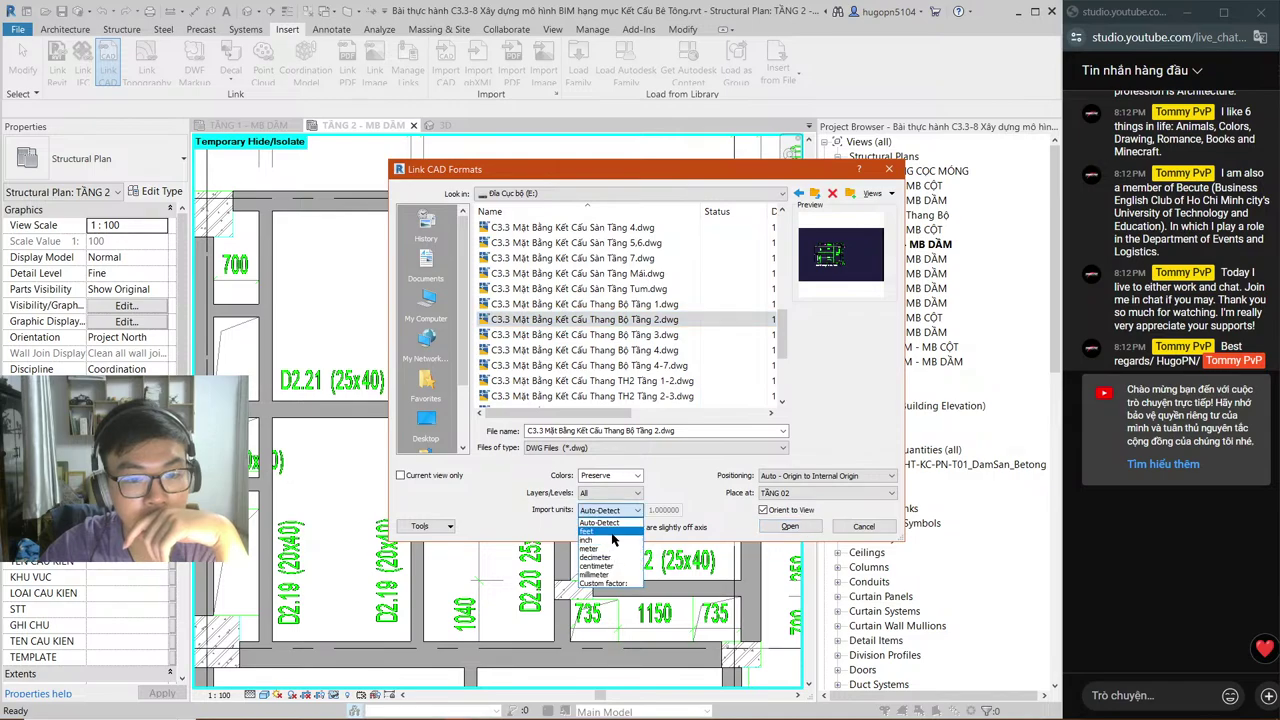
{"action": "left_click", "coordinate": [596, 574]}
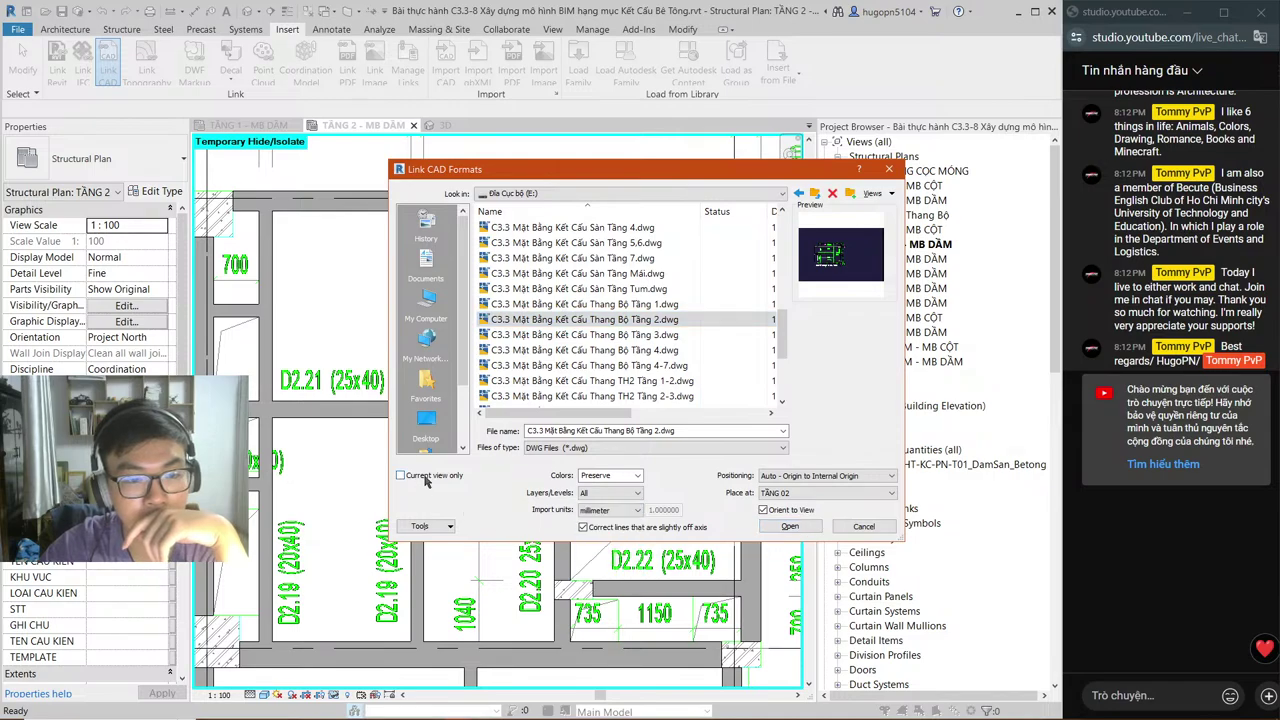
{"action": "left_click", "coordinate": [424, 477]}
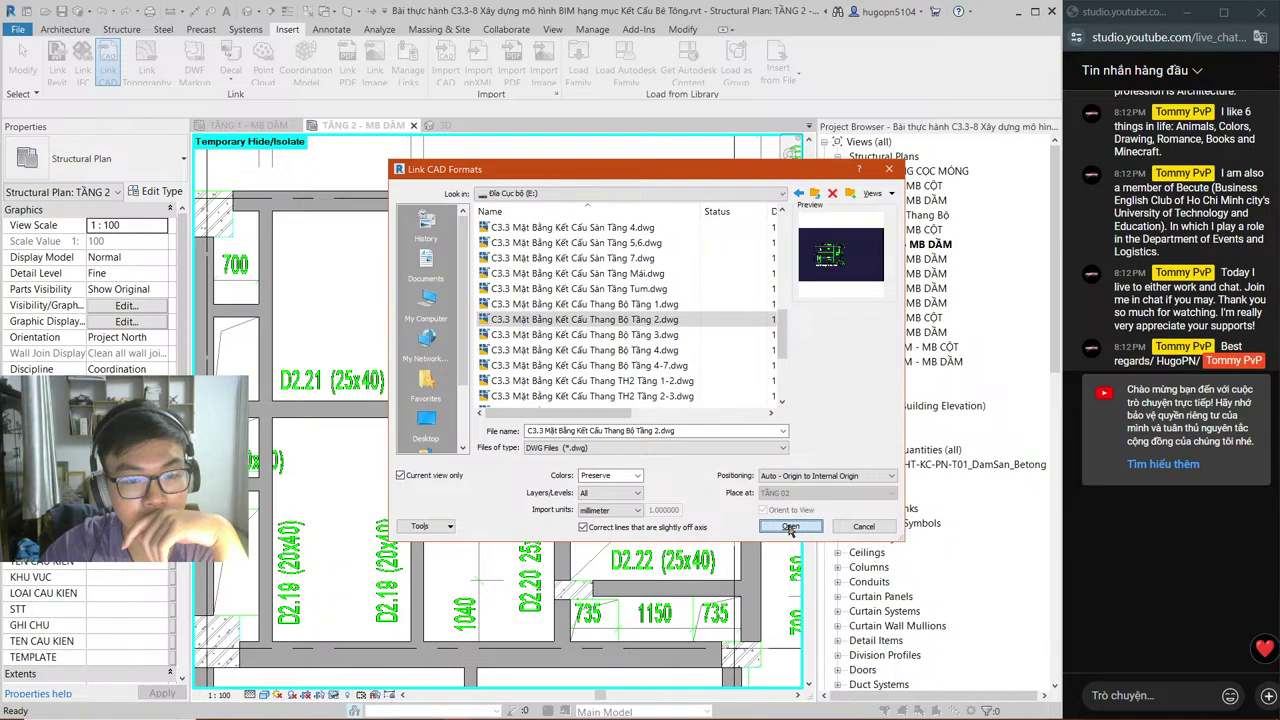
{"action": "left_click", "coordinate": [790, 527]}
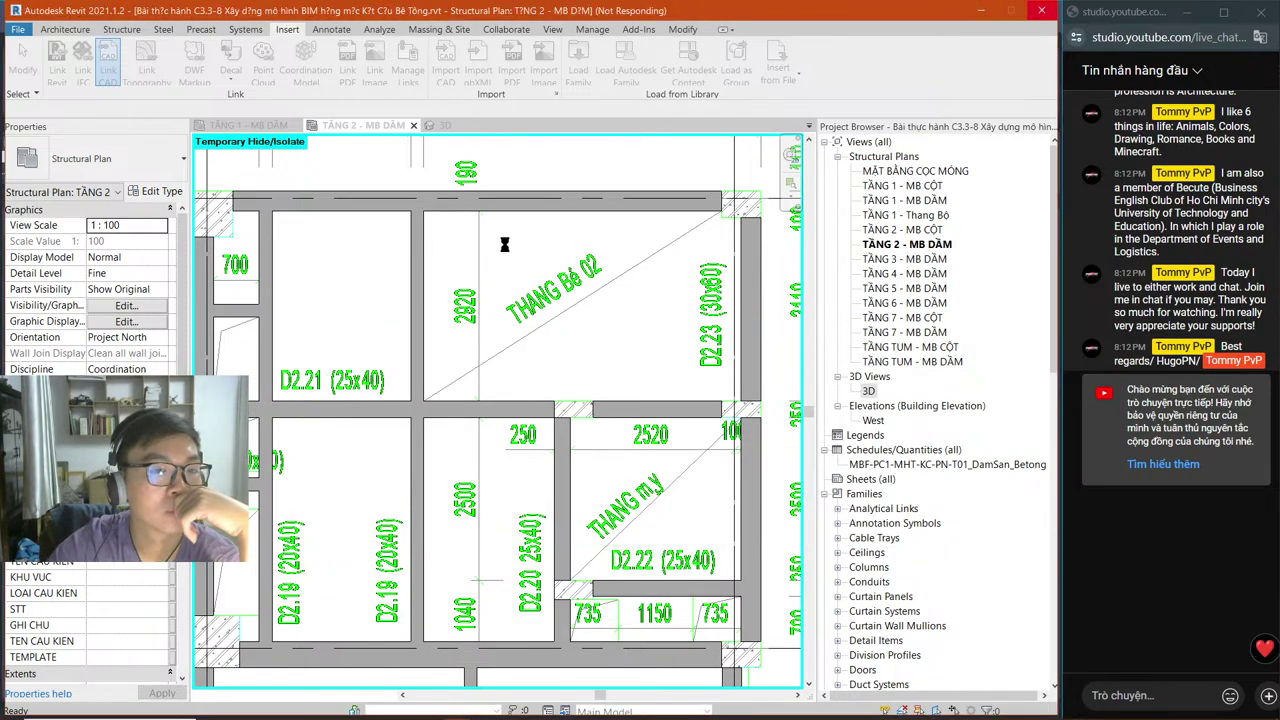
Step: Move the linked stair CAD plan and drop it above the building
{"action": "right_click", "coordinate": [697, 461]}
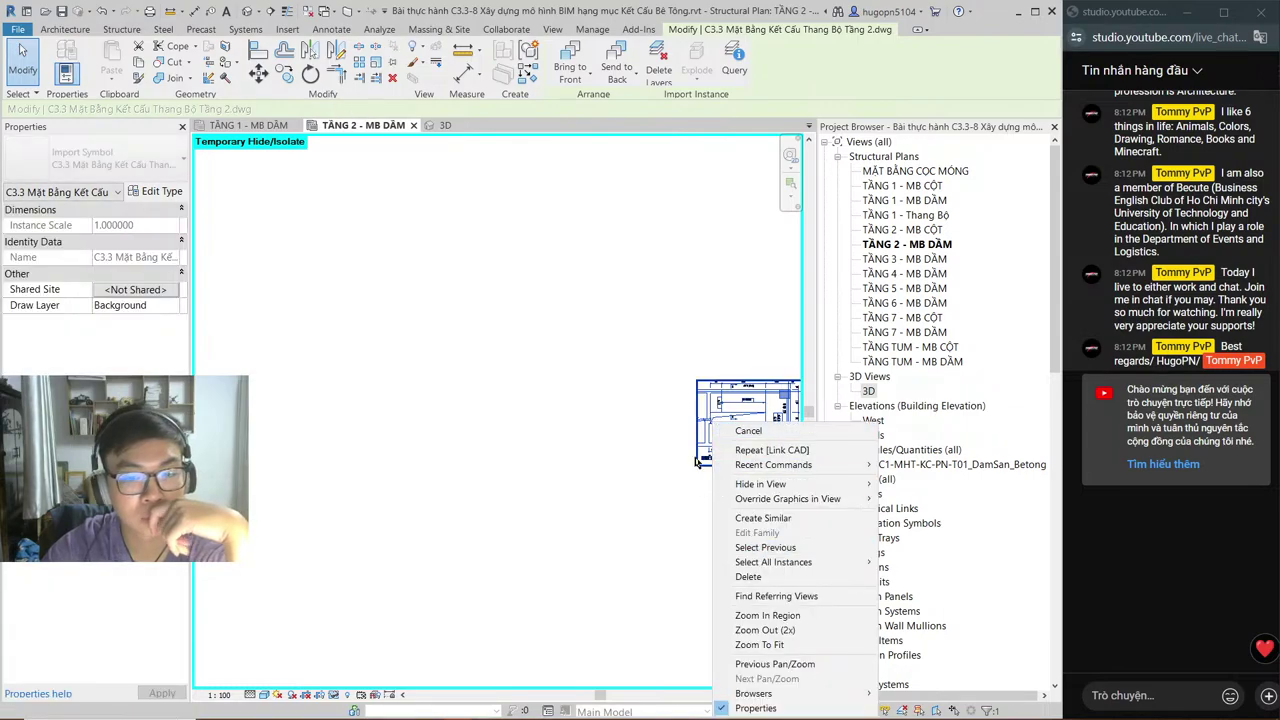
{"action": "left_click", "coordinate": [772, 450]}
{"action": "key", "text": "Return"}
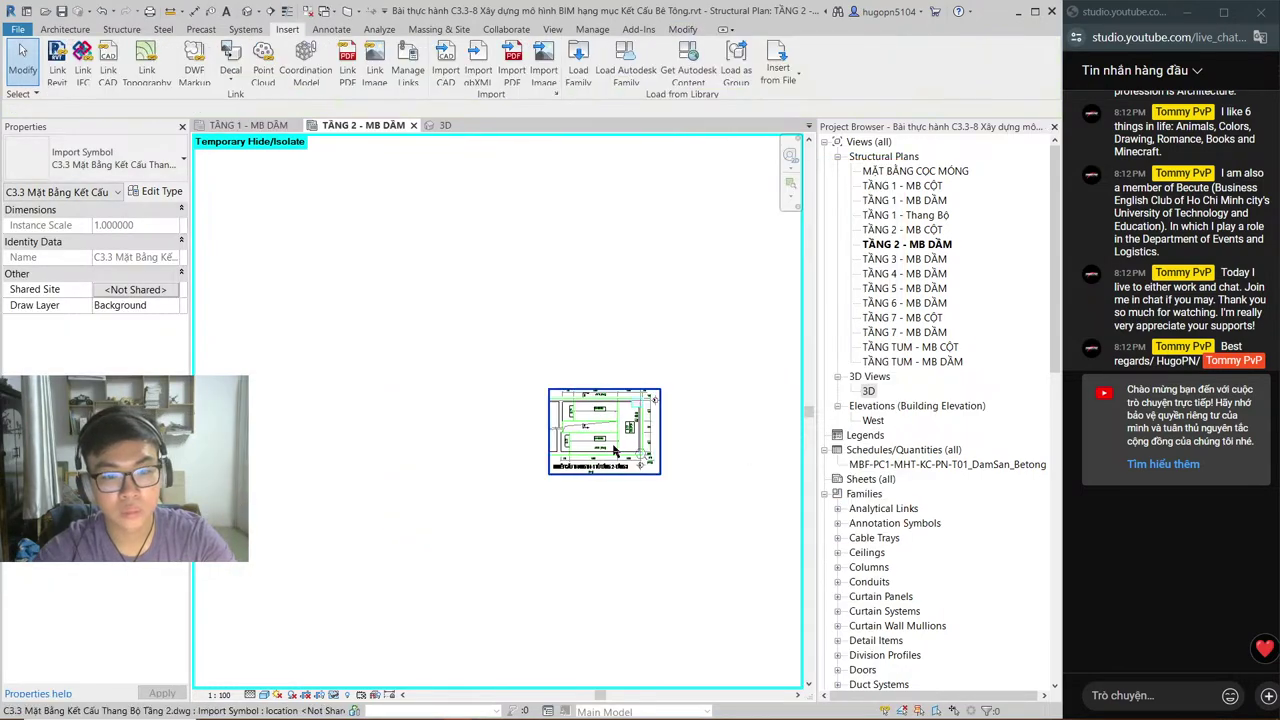
{"action": "left_click", "coordinate": [597, 455]}
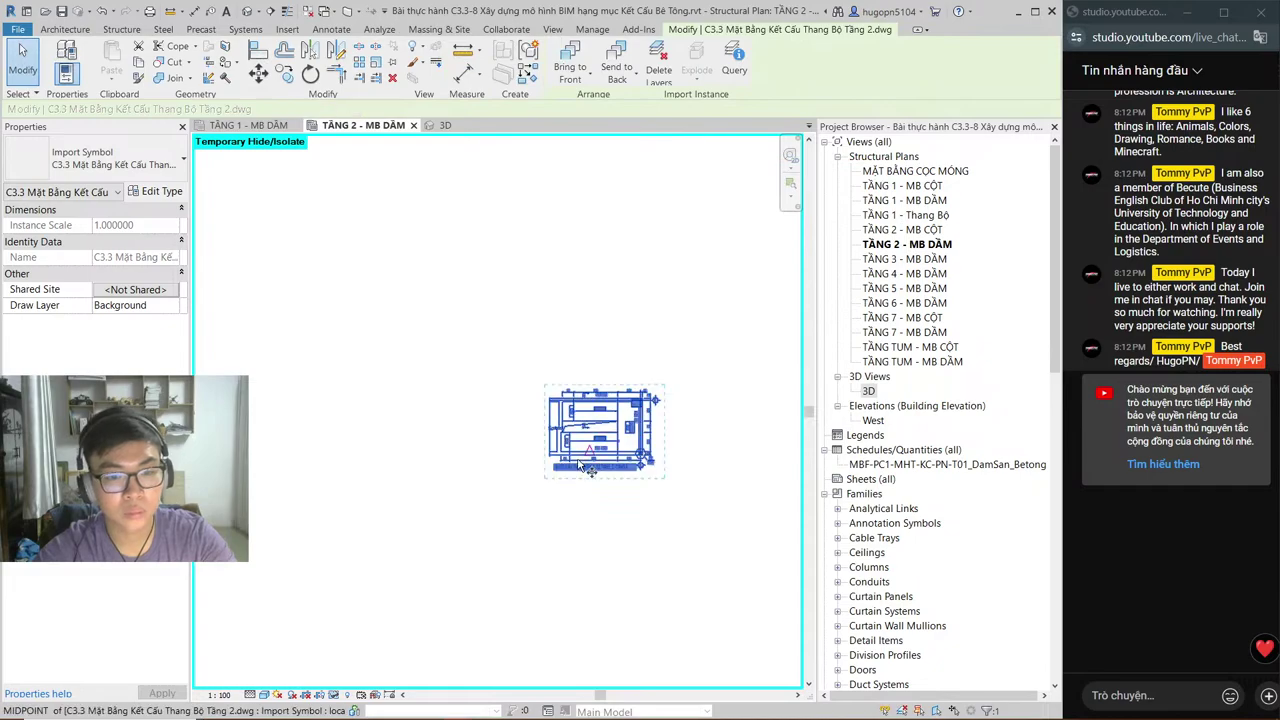
{"action": "scroll", "coordinate": [577, 467], "scroll_direction": "up", "scroll_amount": 5}
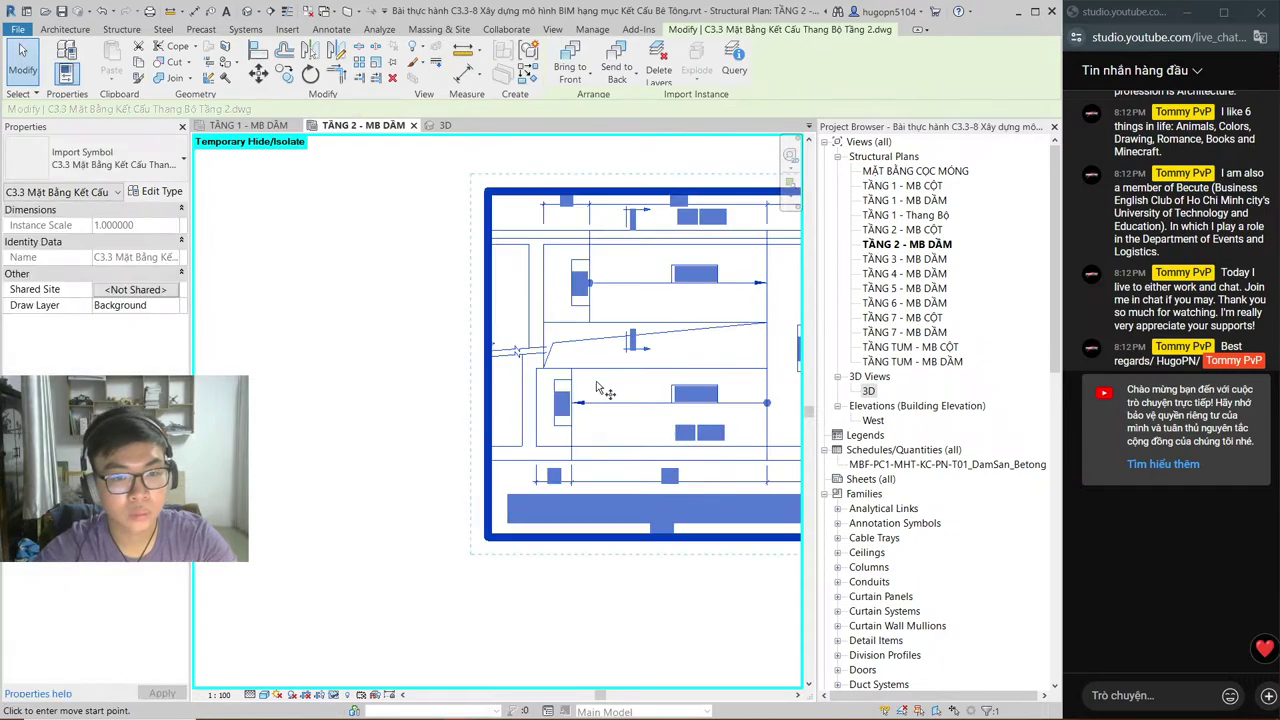
{"action": "left_click", "coordinate": [597, 390]}
{"action": "scroll", "coordinate": [534, 431], "scroll_direction": "down", "scroll_amount": 5}
{"action": "right_click", "coordinate": [487, 420]}
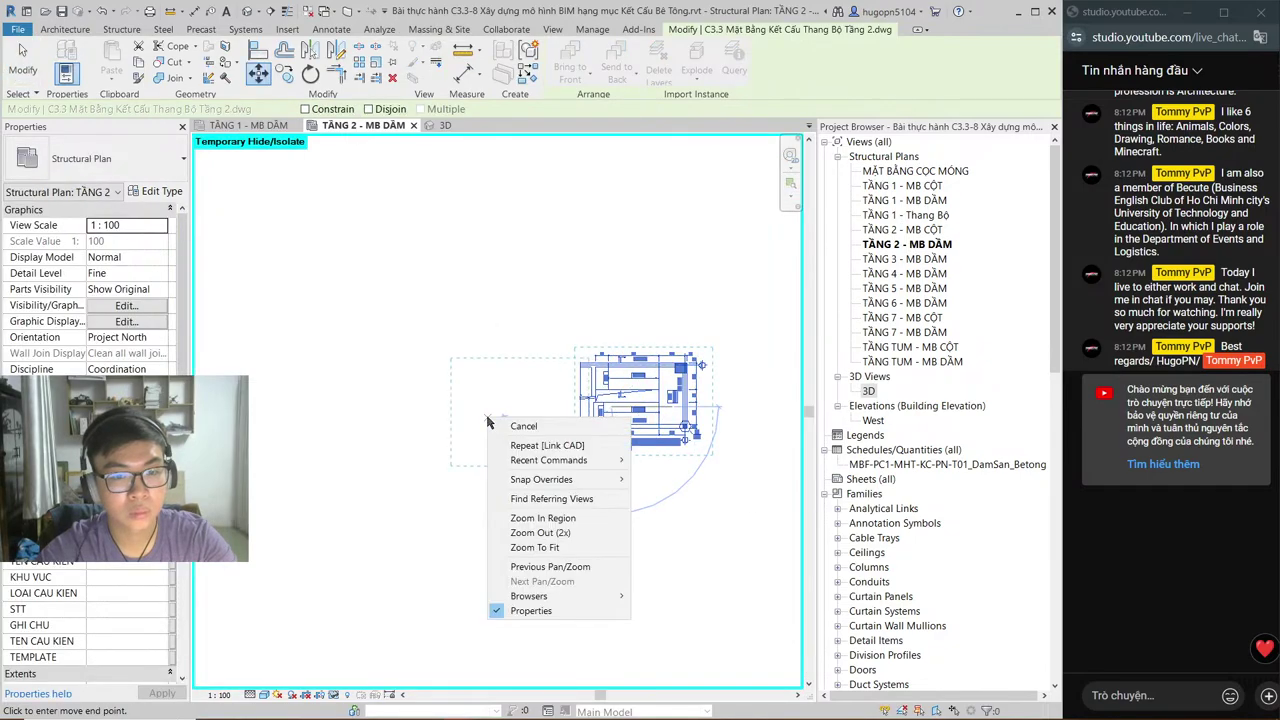
{"action": "key", "text": "Escape"}
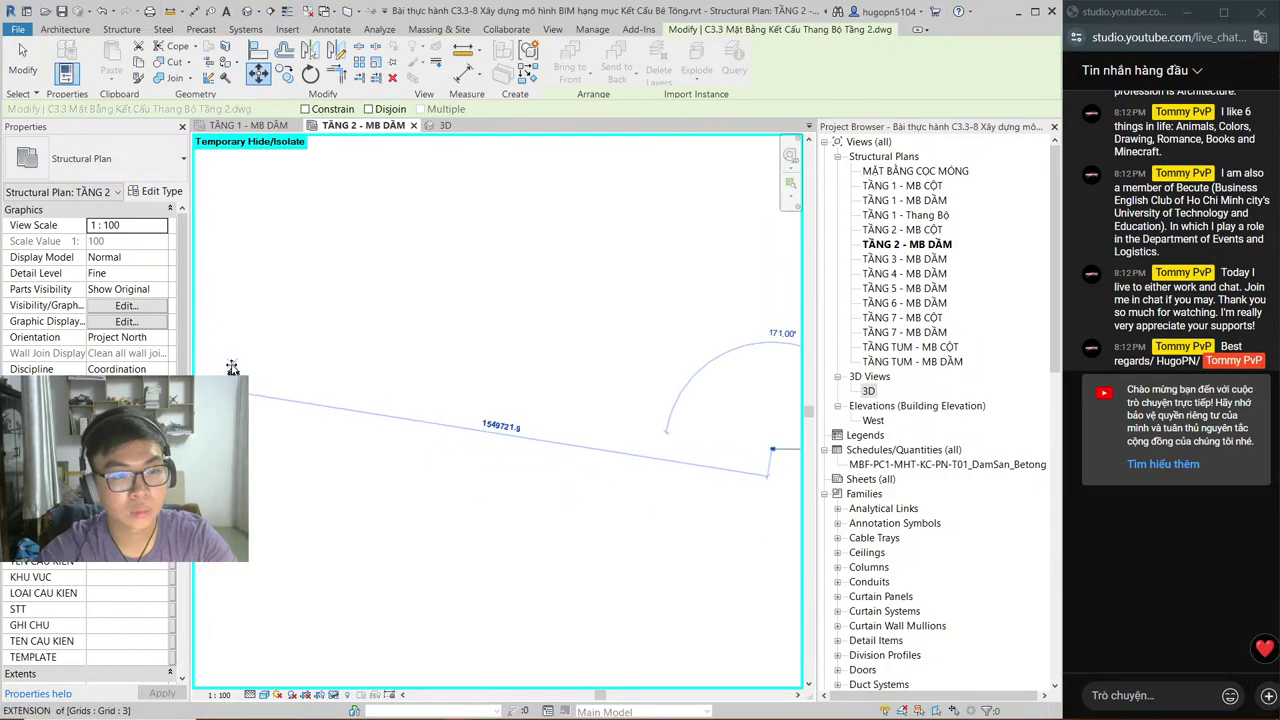
{"action": "scroll", "coordinate": [240, 375], "scroll_direction": "down", "scroll_amount": 5}
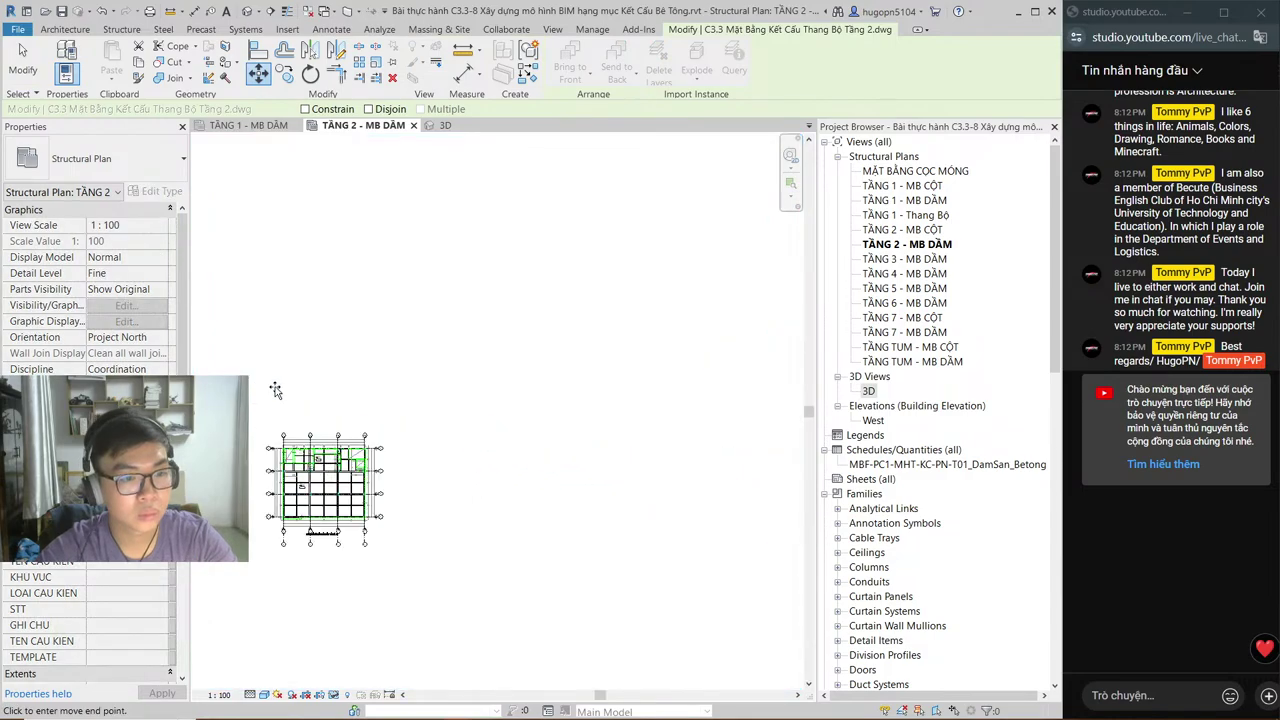
{"action": "scroll", "coordinate": [275, 390], "scroll_direction": "up", "scroll_amount": 3}
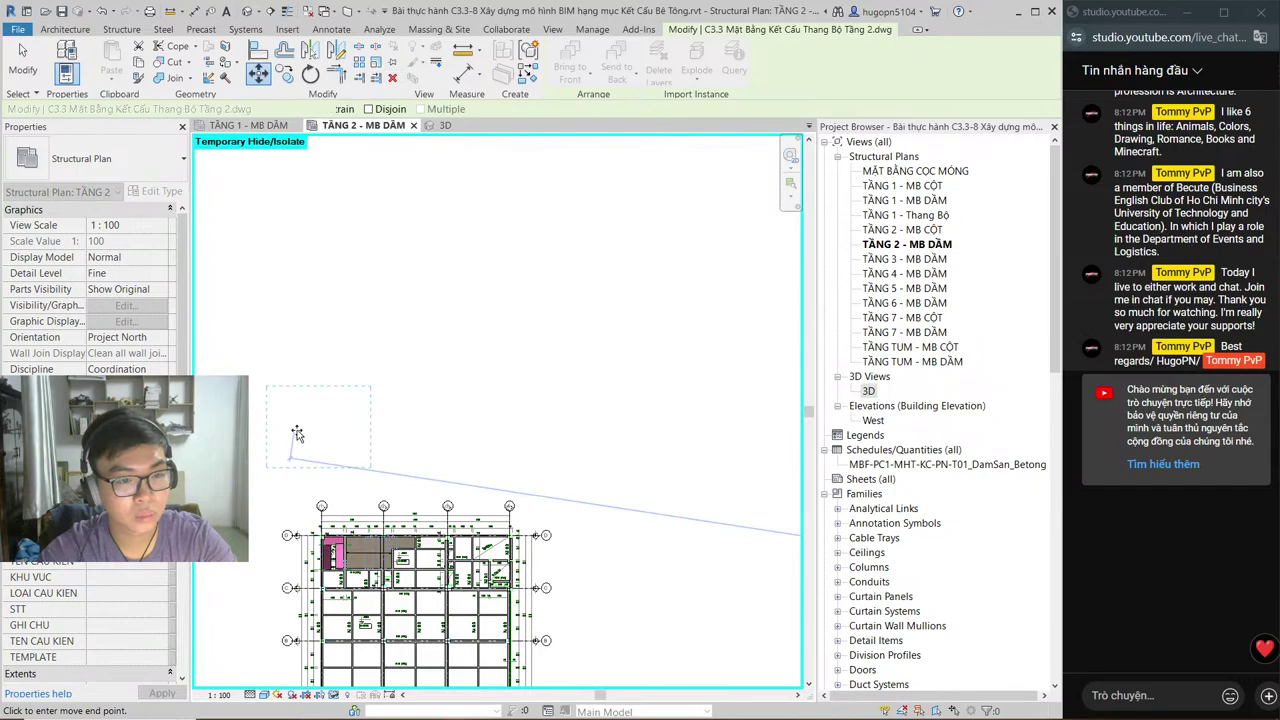
{"action": "left_click", "coordinate": [297, 433]}
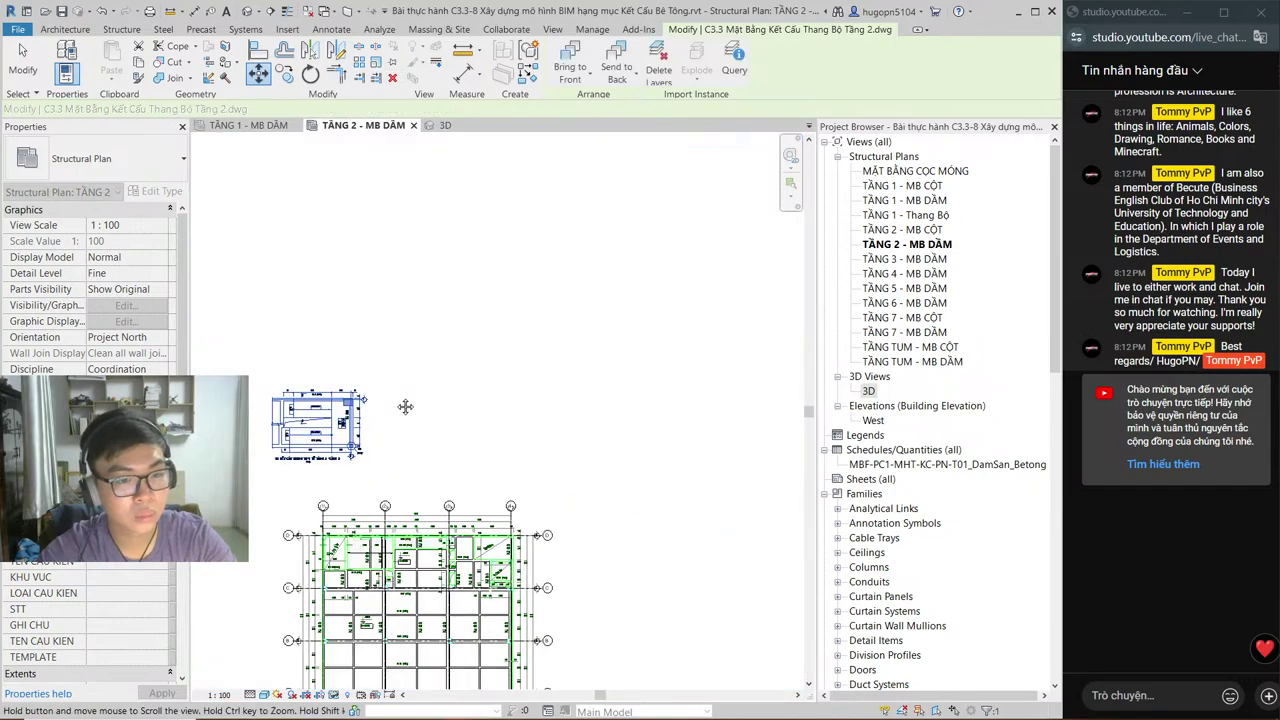
Step: Deselect the CAD plan, zoom in, and start an aligned dimension with DI
{"action": "scroll", "coordinate": [405, 406], "scroll_direction": "up", "scroll_amount": 3}
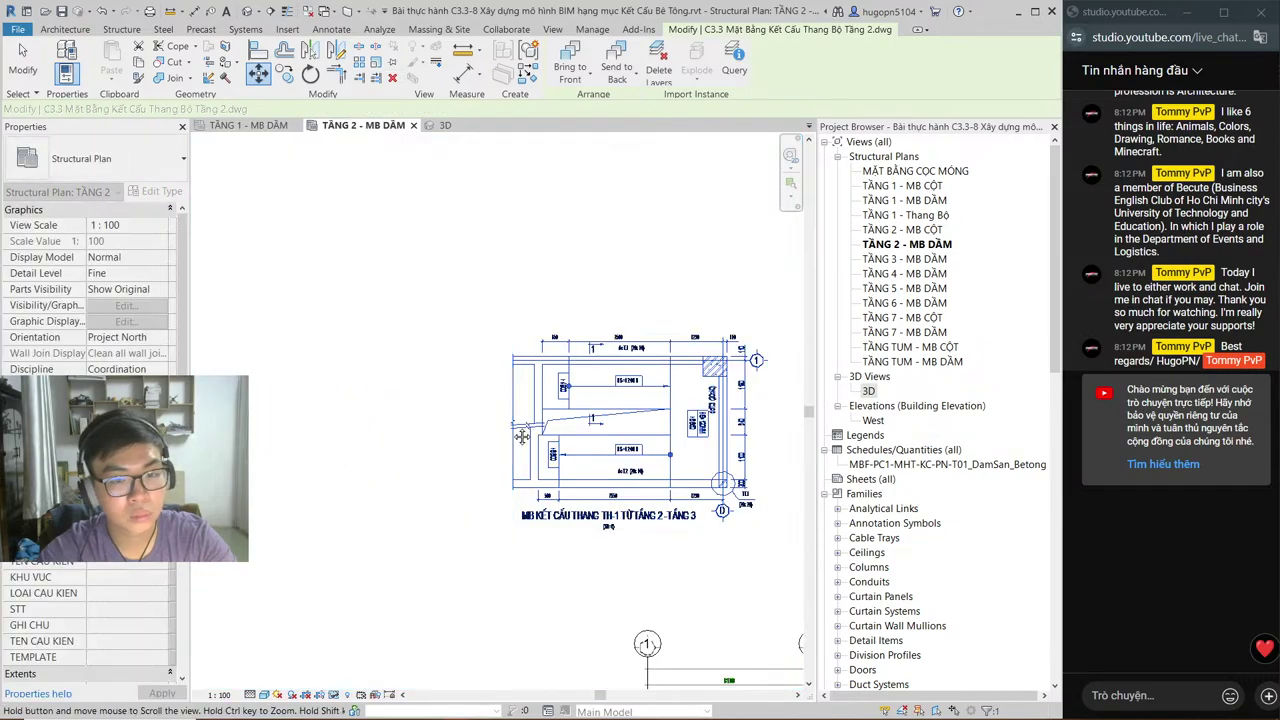
{"action": "scroll", "coordinate": [522, 436], "scroll_direction": "up", "scroll_amount": 3}
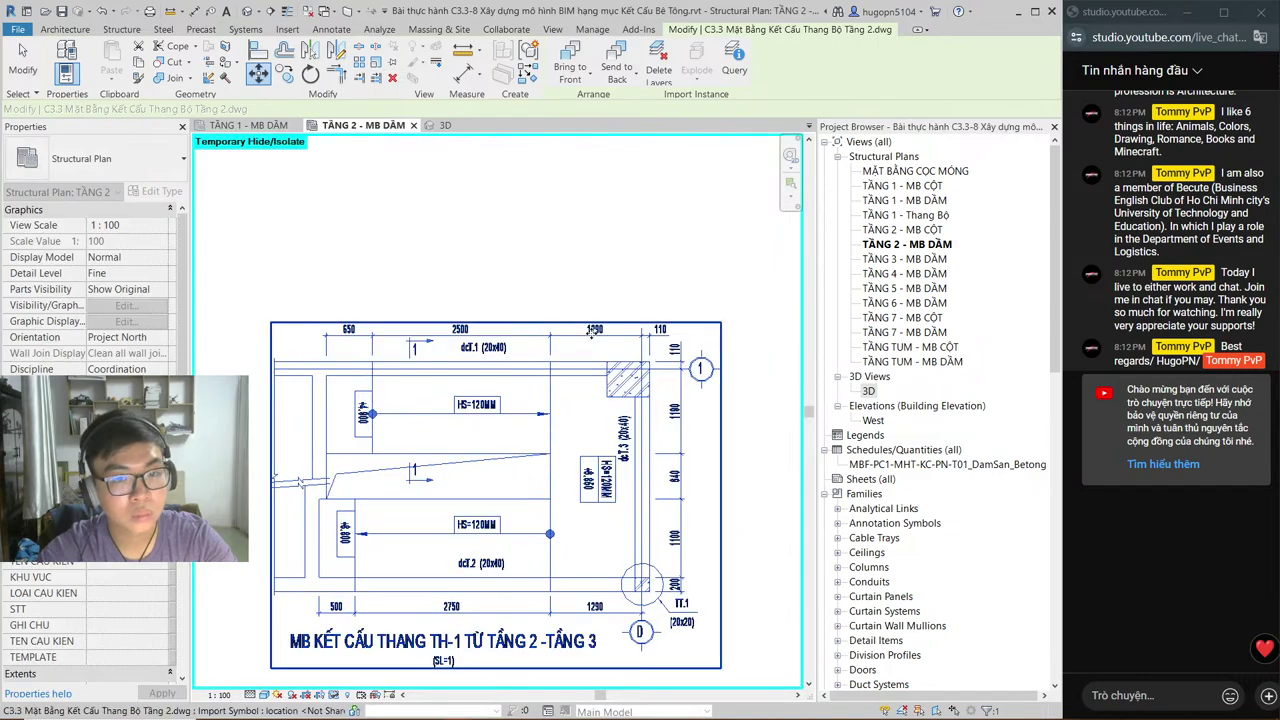
{"action": "key", "text": "Escape"}
{"action": "scroll", "coordinate": [593, 331], "scroll_direction": "up", "scroll_amount": 2}
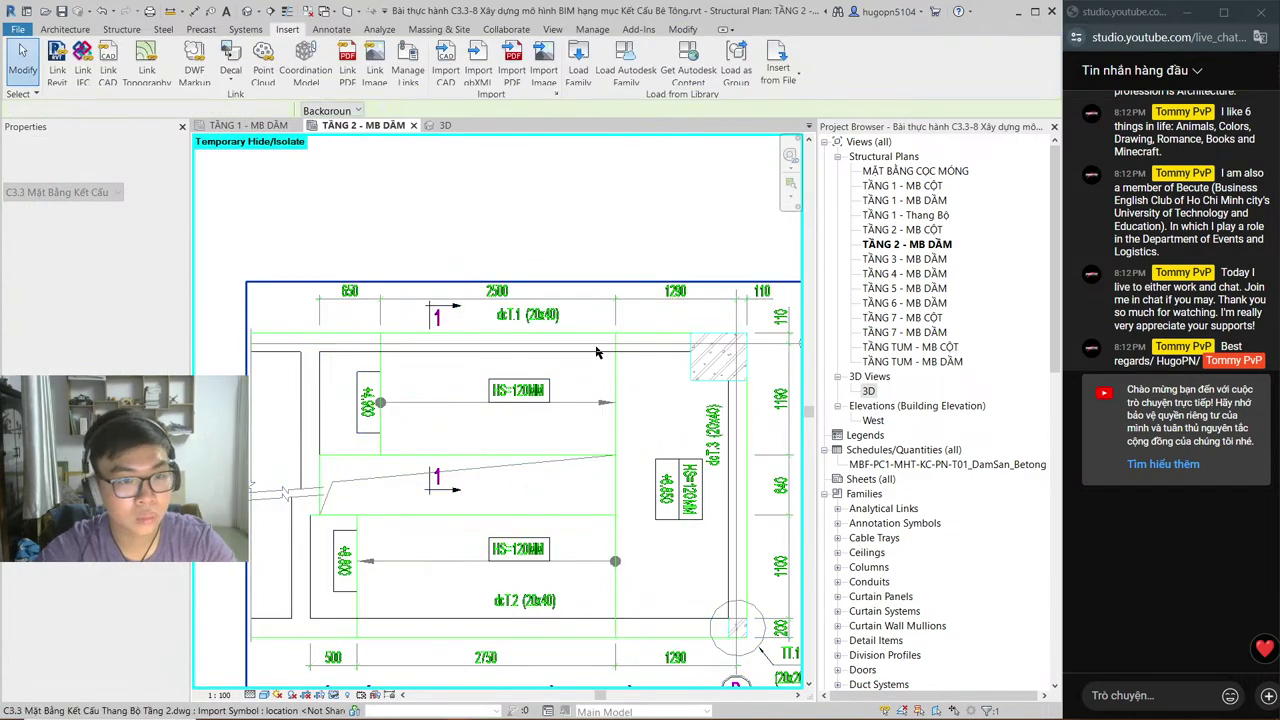
{"action": "key", "text": "d"}
{"action": "key", "text": "i"}
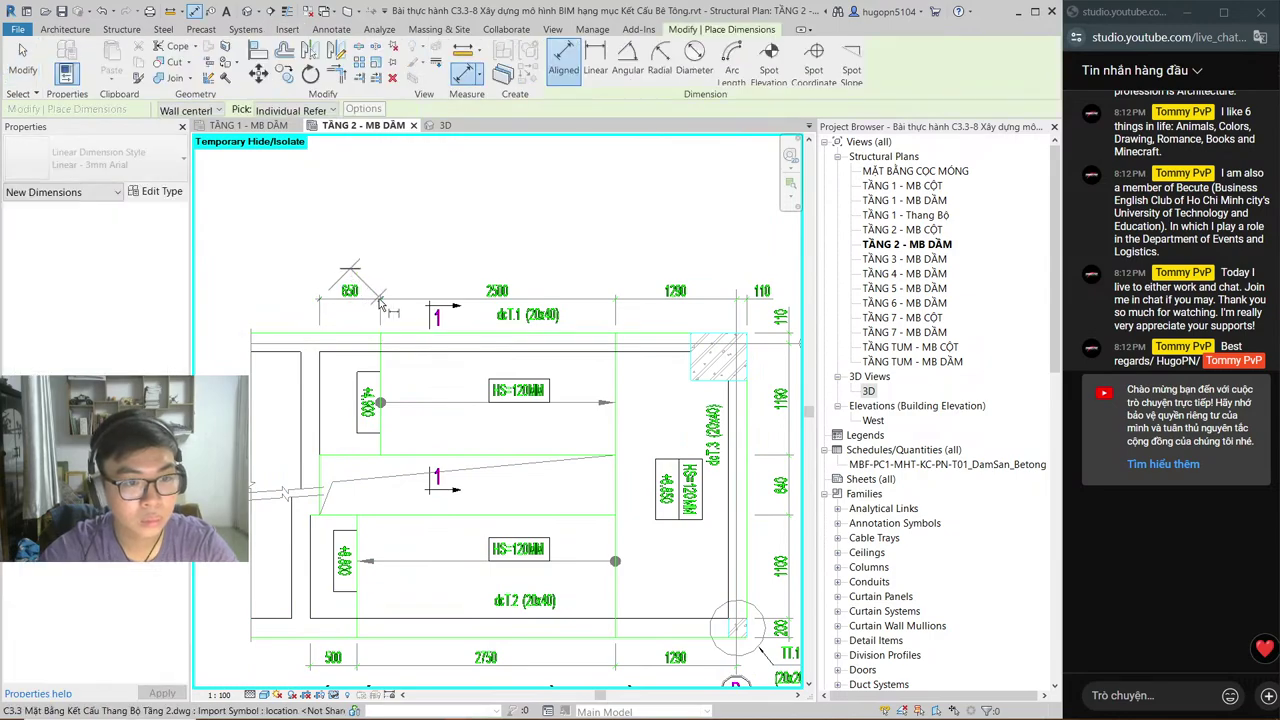
{"action": "key", "text": "Escape"}
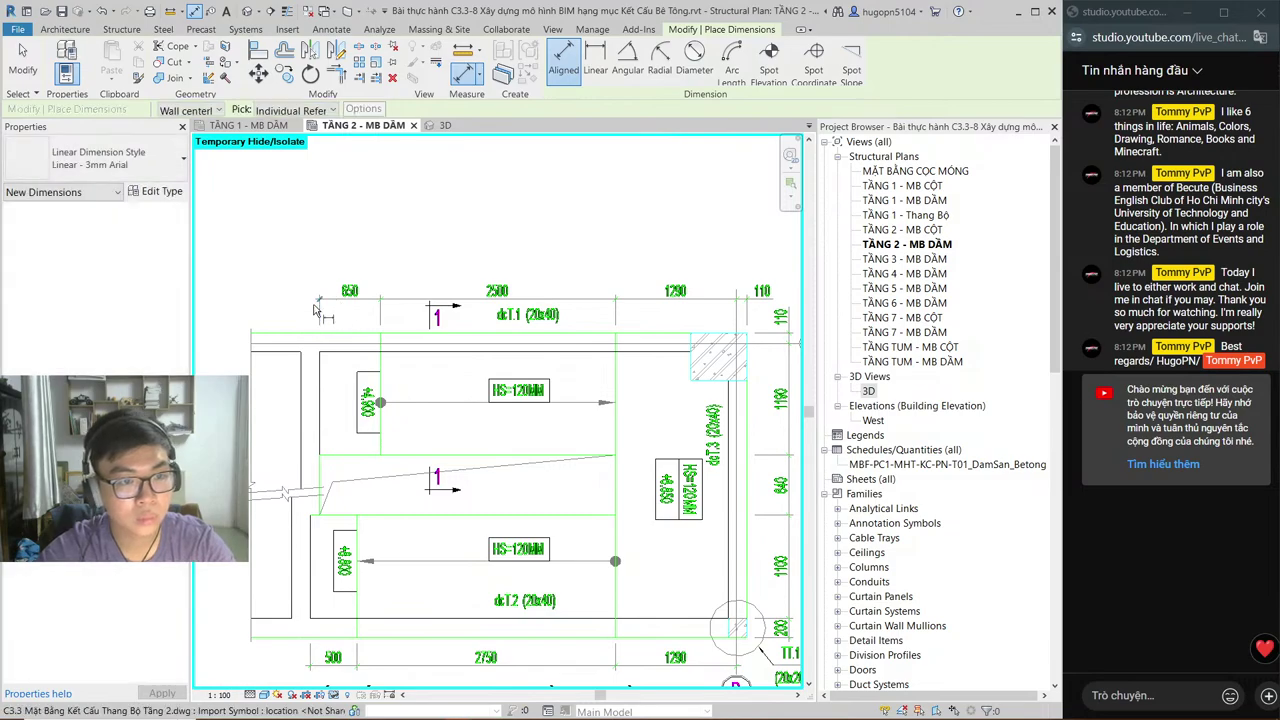
Step: Place a 1300 aligned dimension above the top edge of the stair CAD plan and exit the tool
{"action": "left_click", "coordinate": [318, 315]}
{"action": "left_click", "coordinate": [380, 310]}
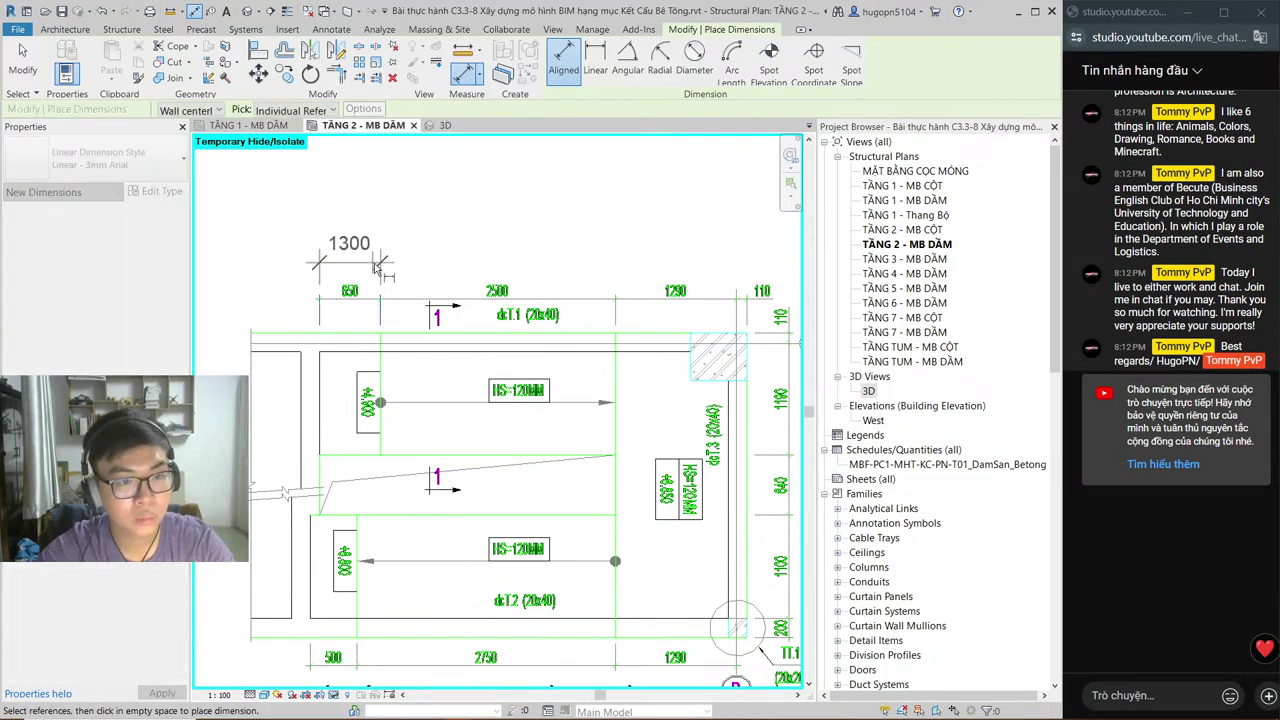
{"action": "left_click", "coordinate": [370, 257]}
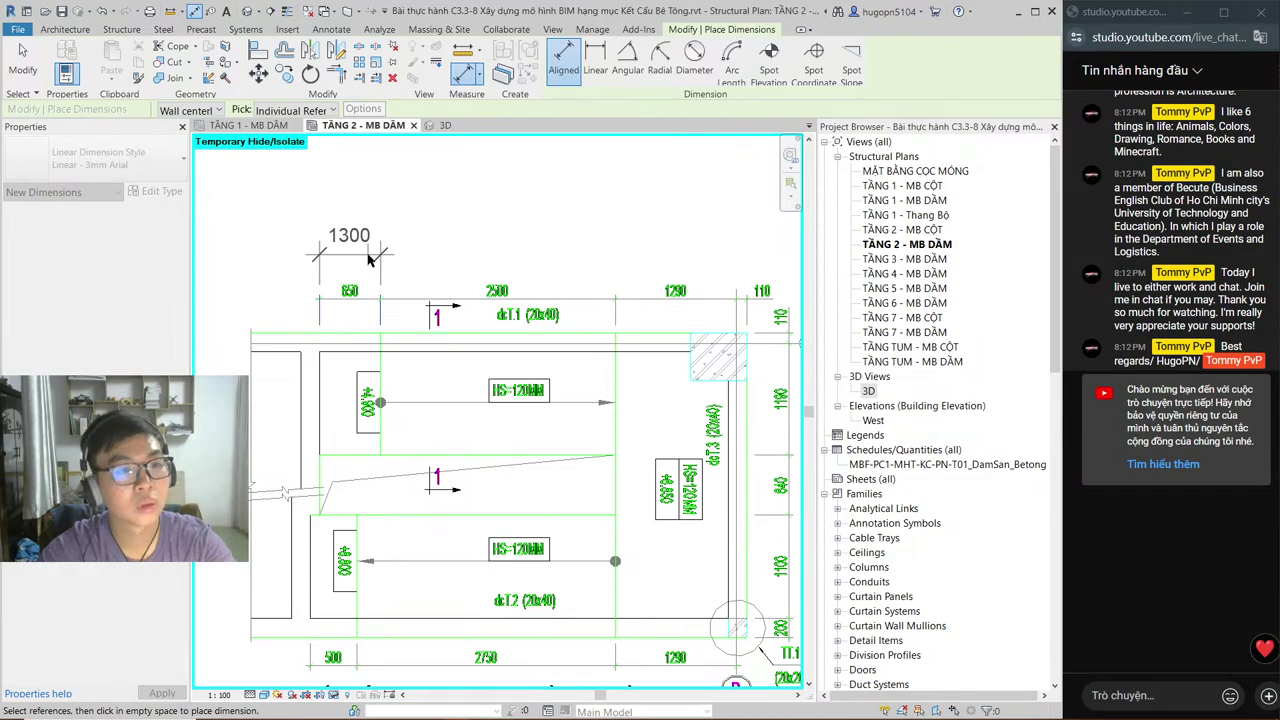
{"action": "scroll", "coordinate": [348, 332], "scroll_direction": "down", "scroll_amount": 2}
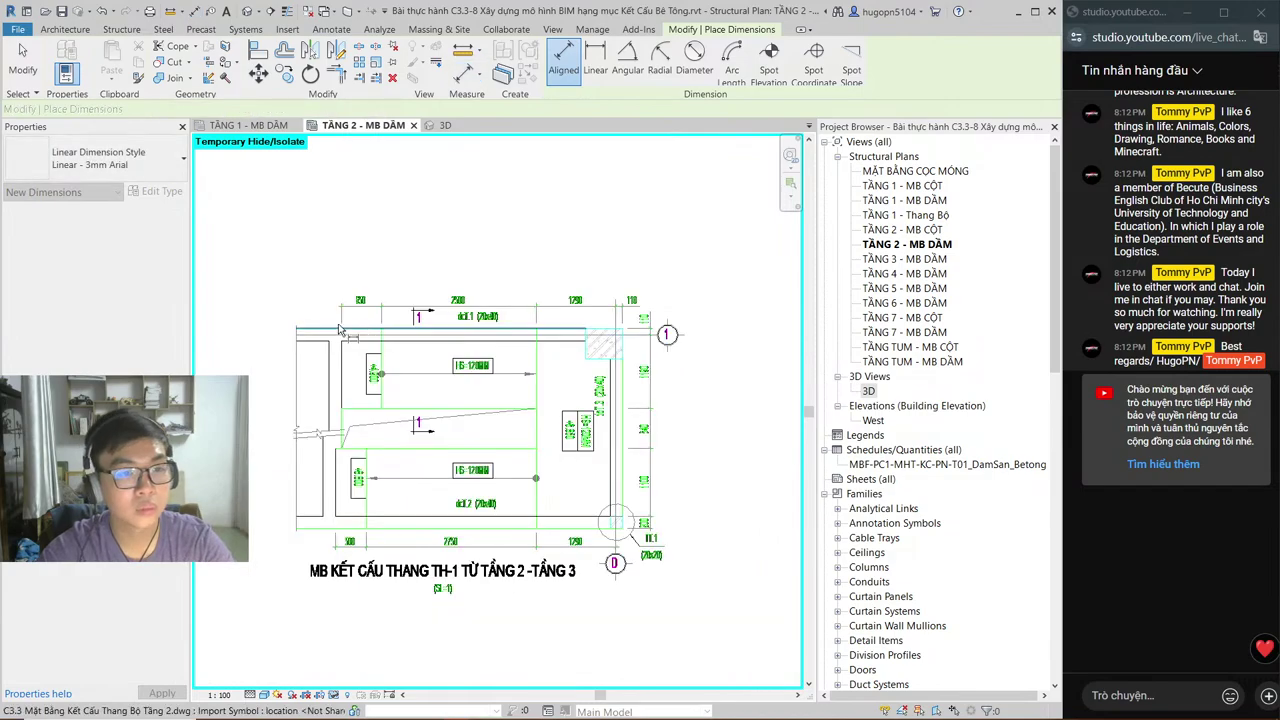
{"action": "scroll", "coordinate": [348, 332], "scroll_direction": "up", "scroll_amount": 2}
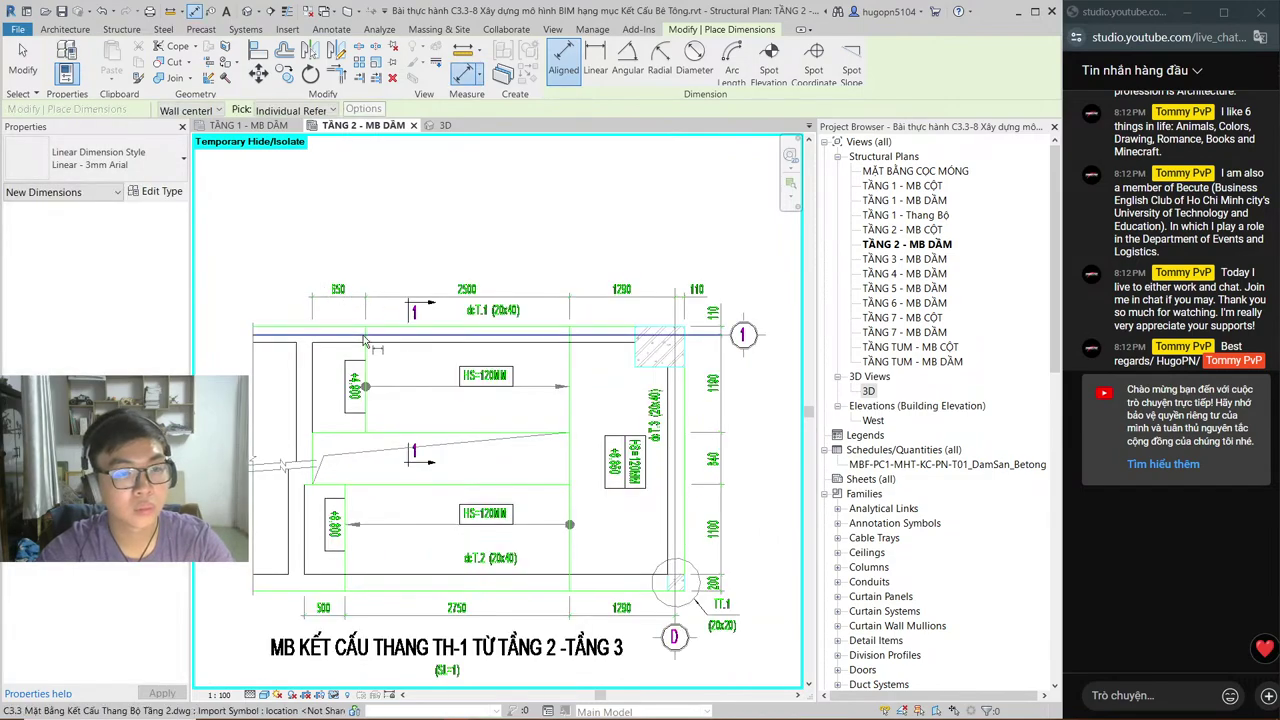
{"action": "middle_click_drag", "start_coordinate": [358, 343], "coordinate": [360, 317]}
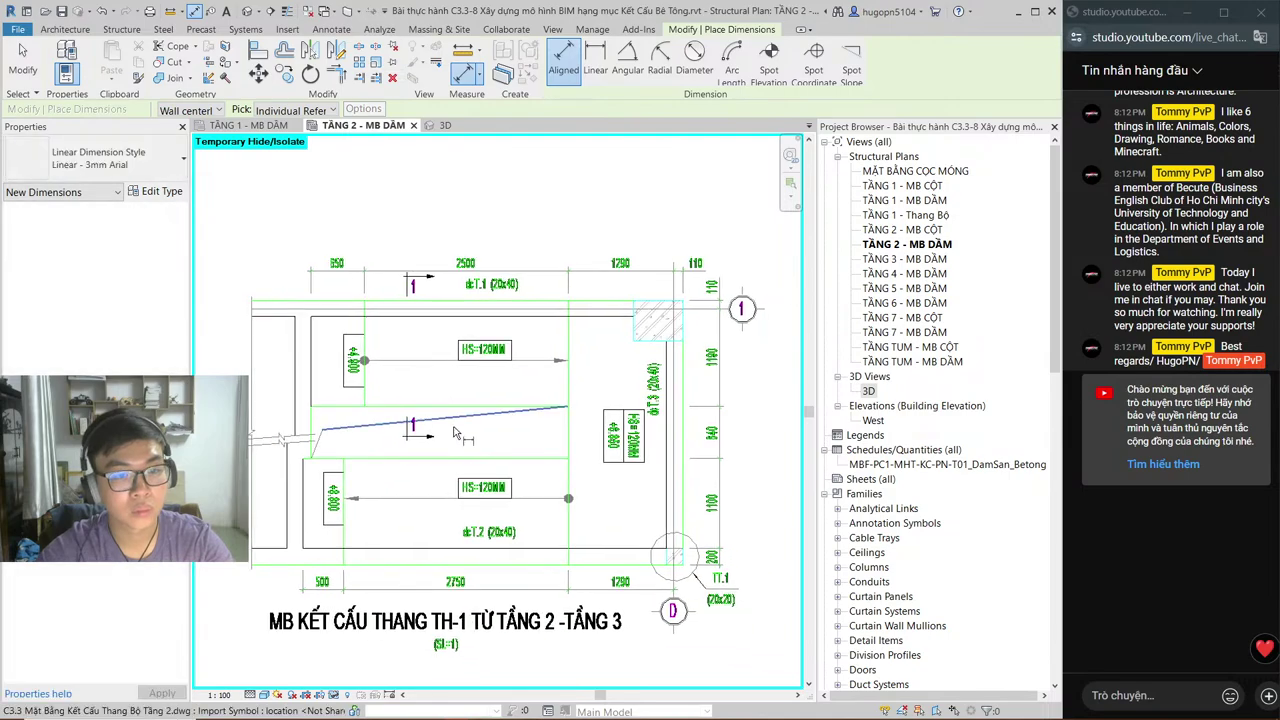
{"action": "scroll", "coordinate": [620, 490], "scroll_direction": "down", "scroll_amount": 3}
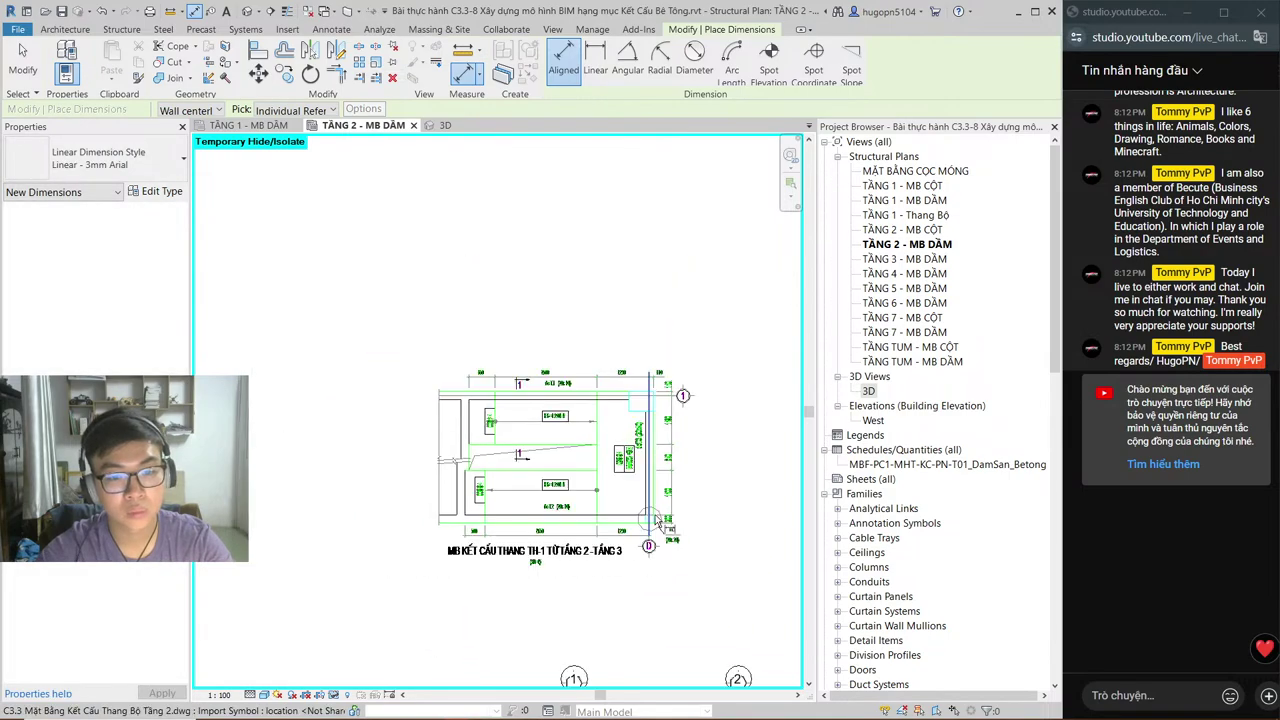
{"action": "key", "text": "Escape"}
{"action": "key", "text": "Escape"}
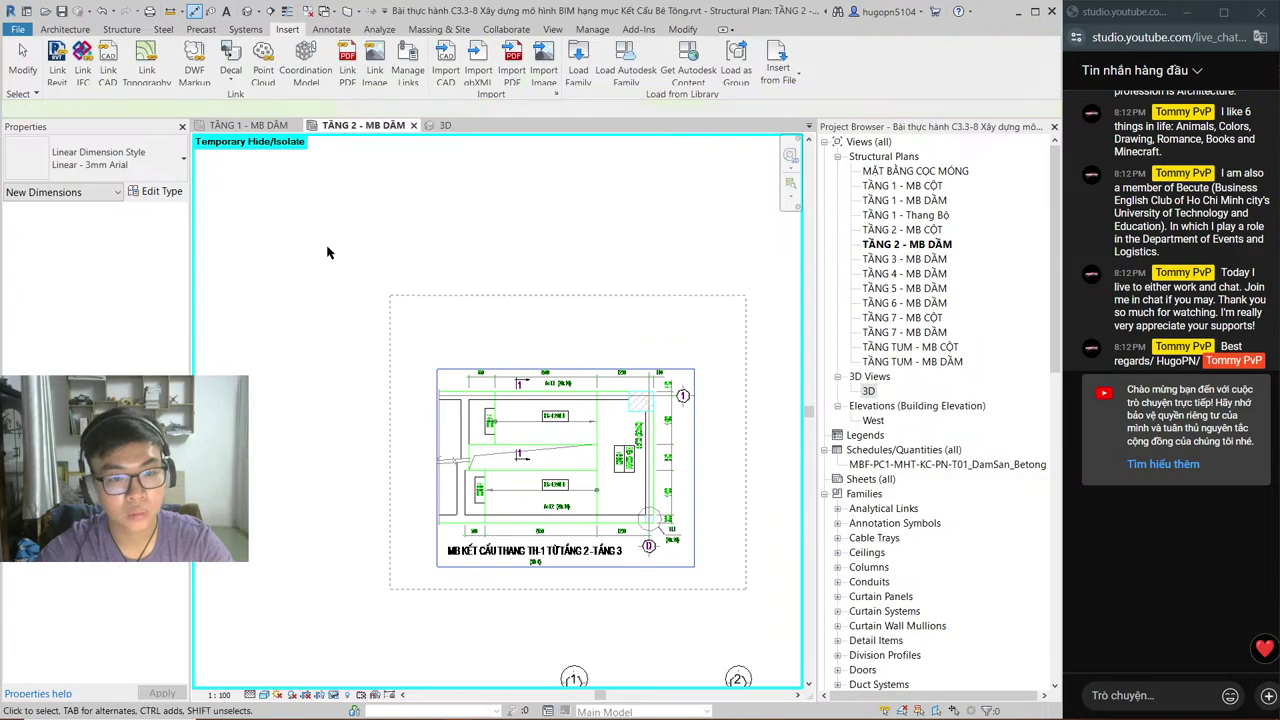
{"action": "left_click", "coordinate": [326, 252]}
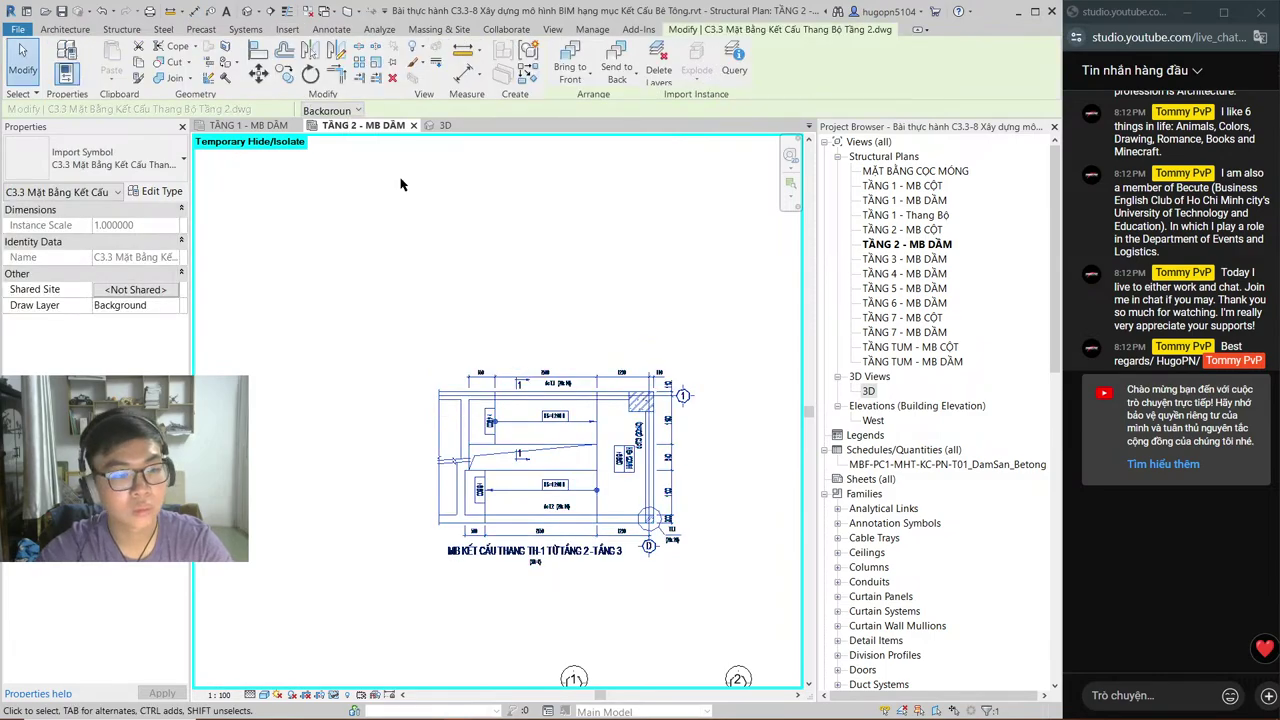
{"action": "key", "text": "alt+Tab"}
{"action": "key", "text": "Tab"}
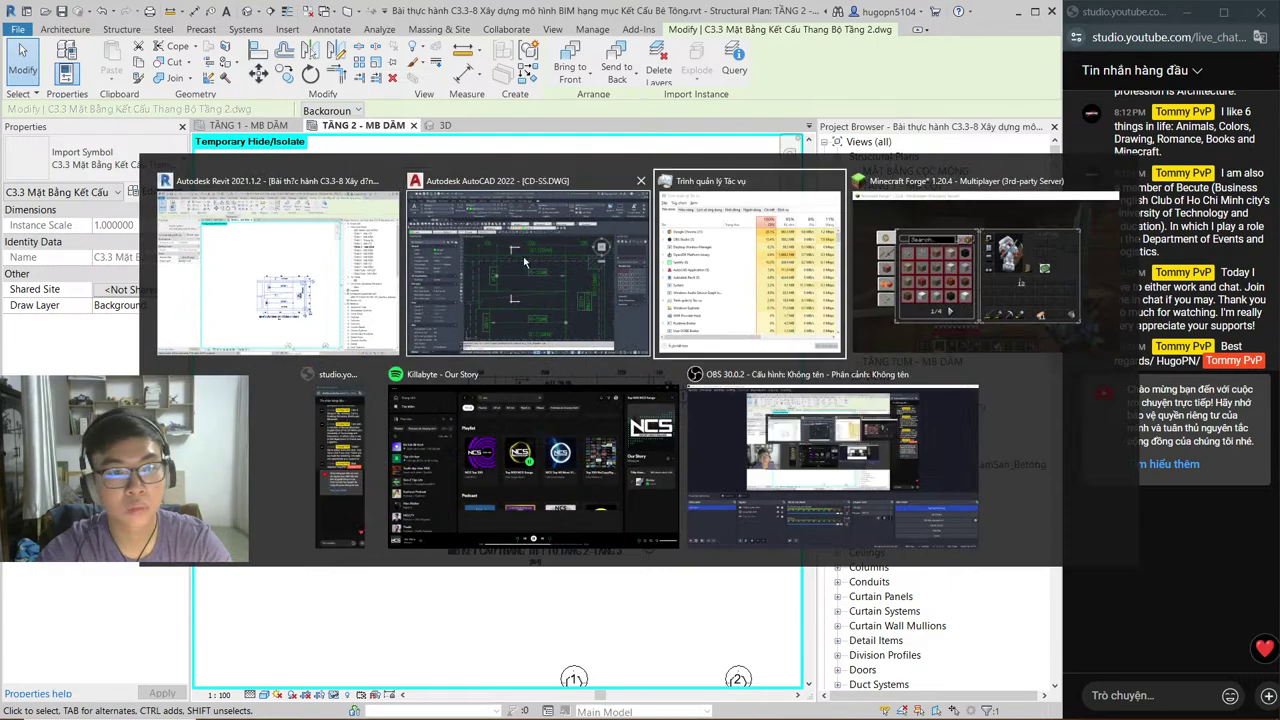
{"action": "key", "text": "Tab"}
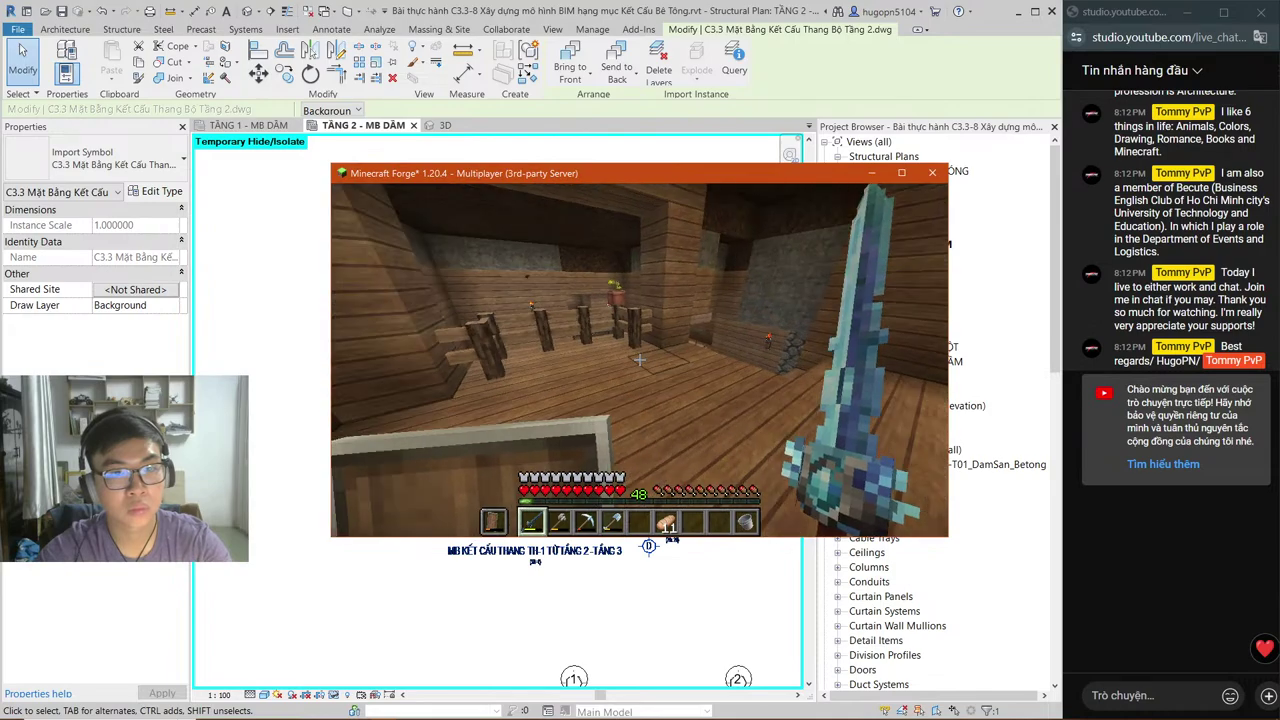
{"action": "key", "text": "w"}
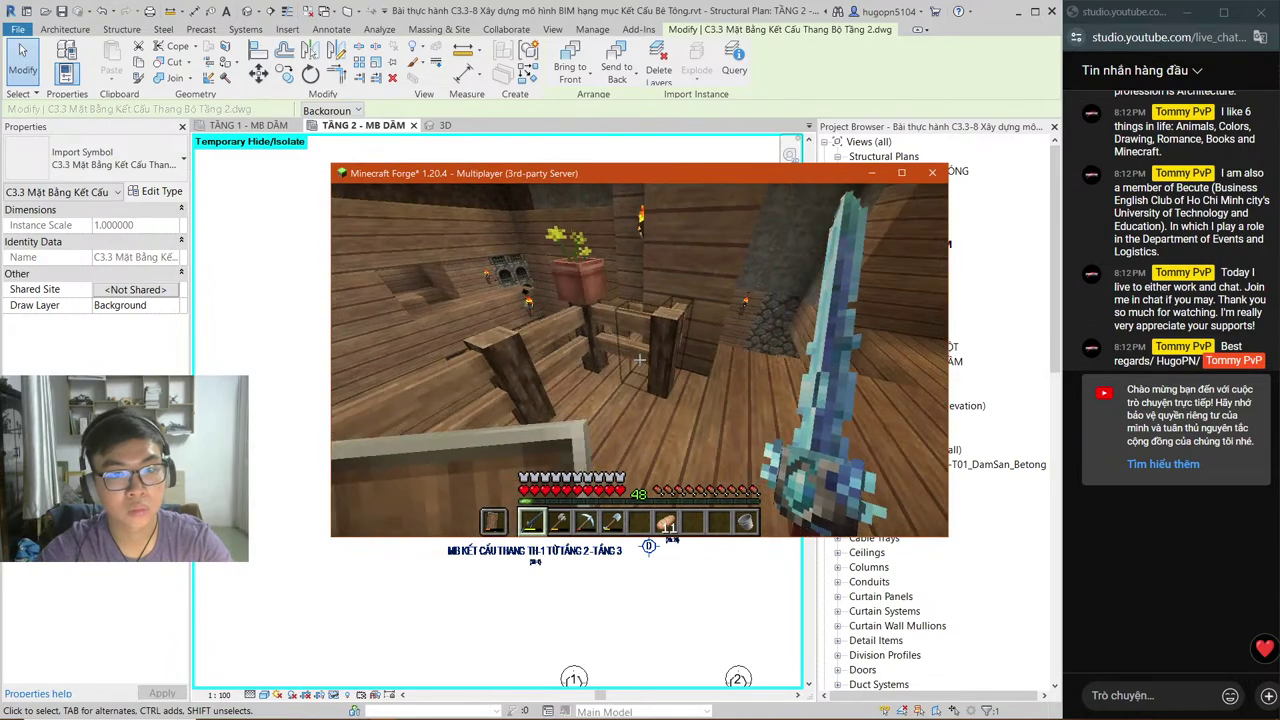
{"action": "key", "text": "alt+Tab"}
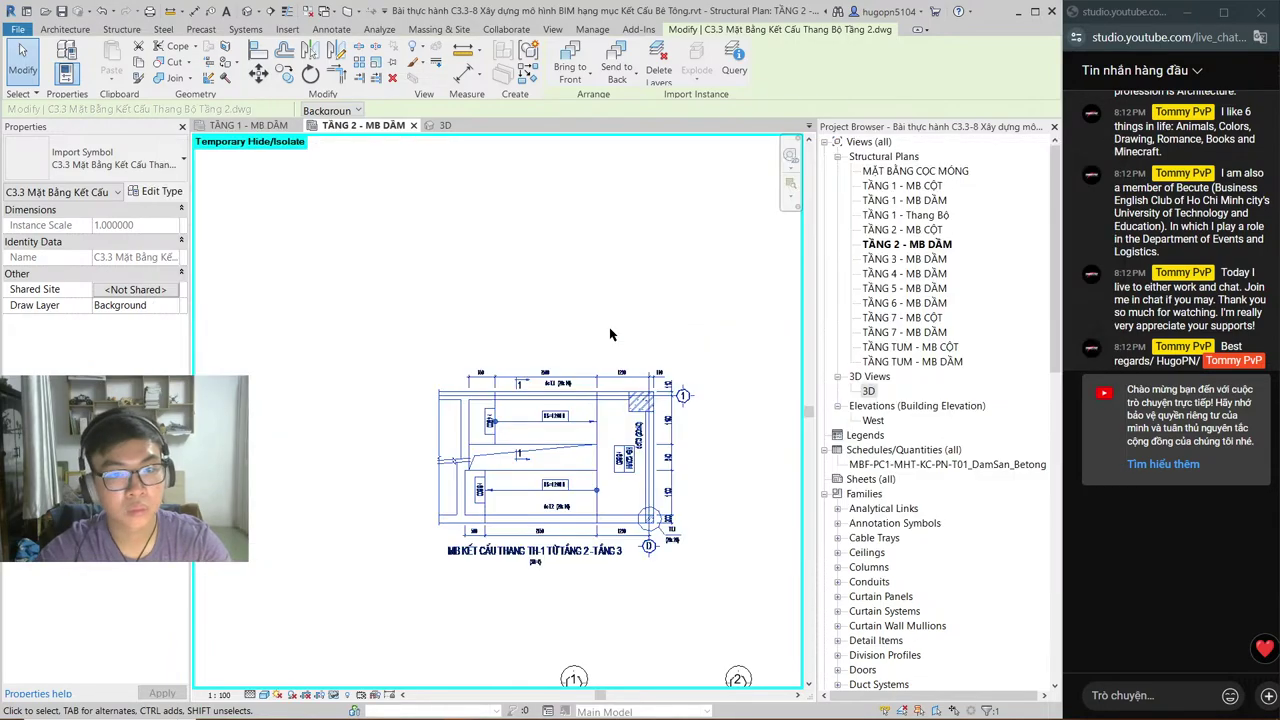
{"action": "key", "text": "alt+Tab"}
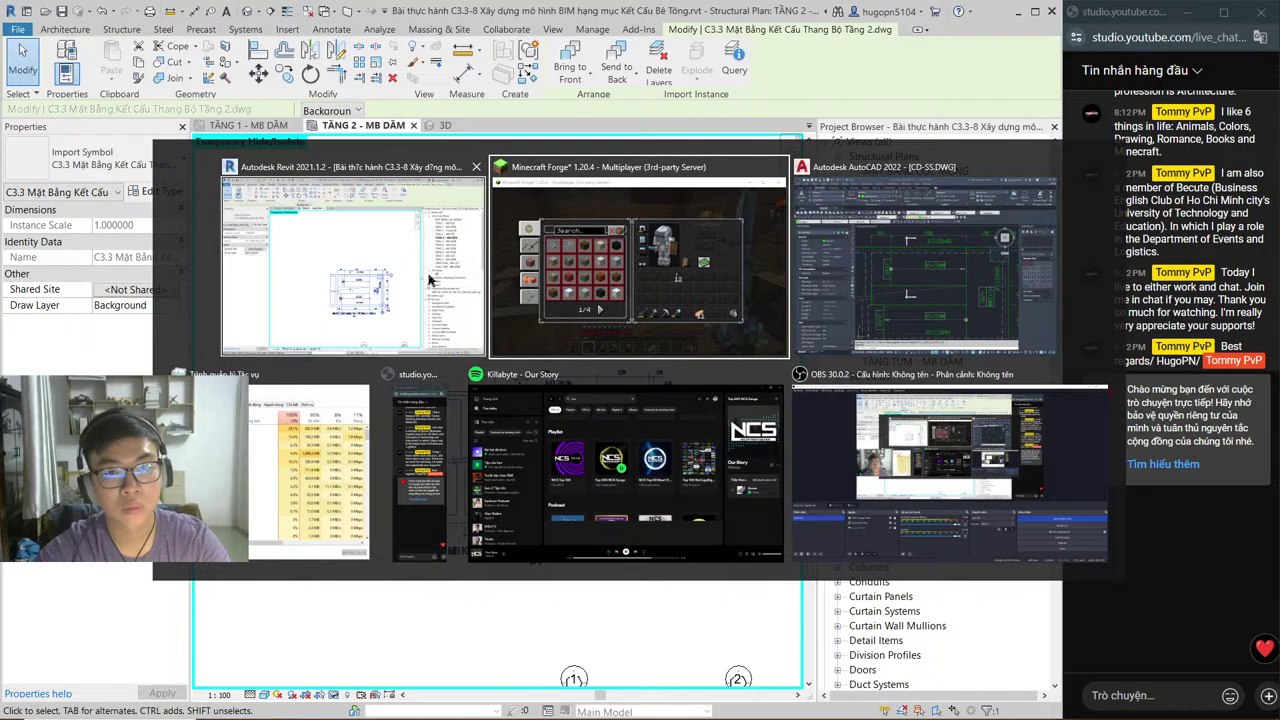
{"action": "key", "text": "alt"}
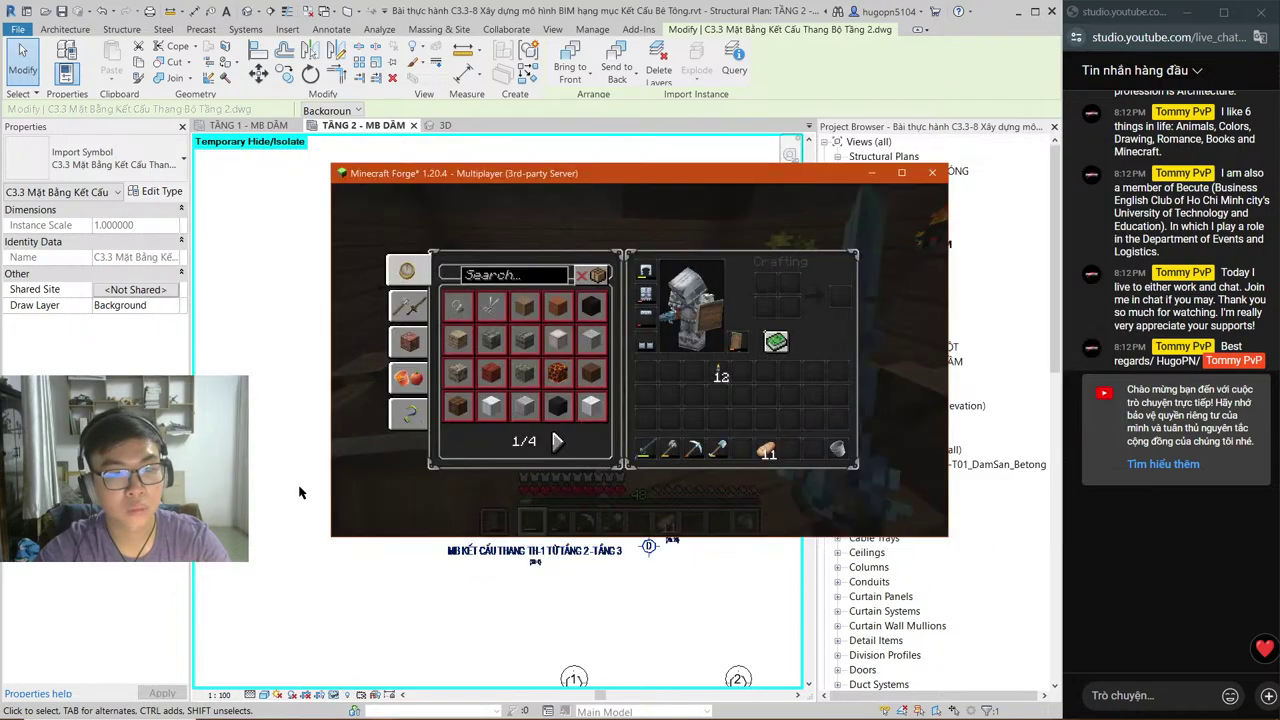
{"action": "left_click", "coordinate": [334, 710]}
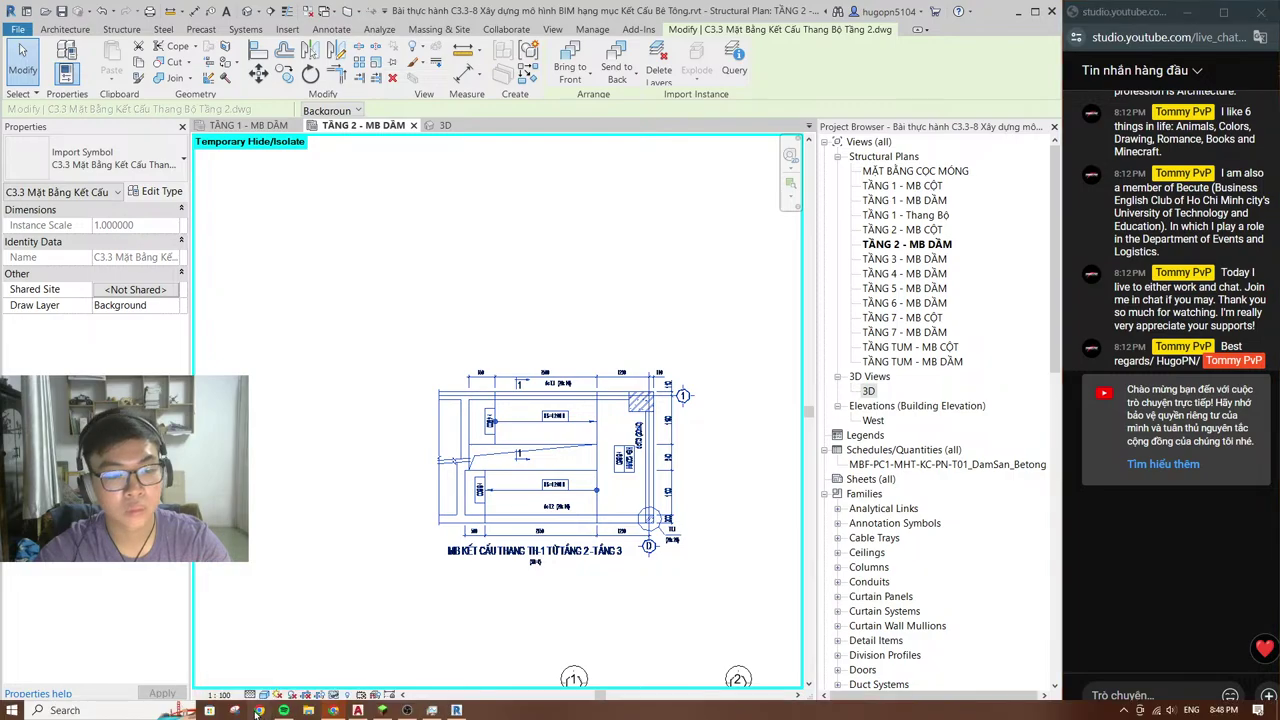
Step: Launch Chrome with a profile and search for 'scale hotkey revit'
{"action": "left_click", "coordinate": [258, 710]}
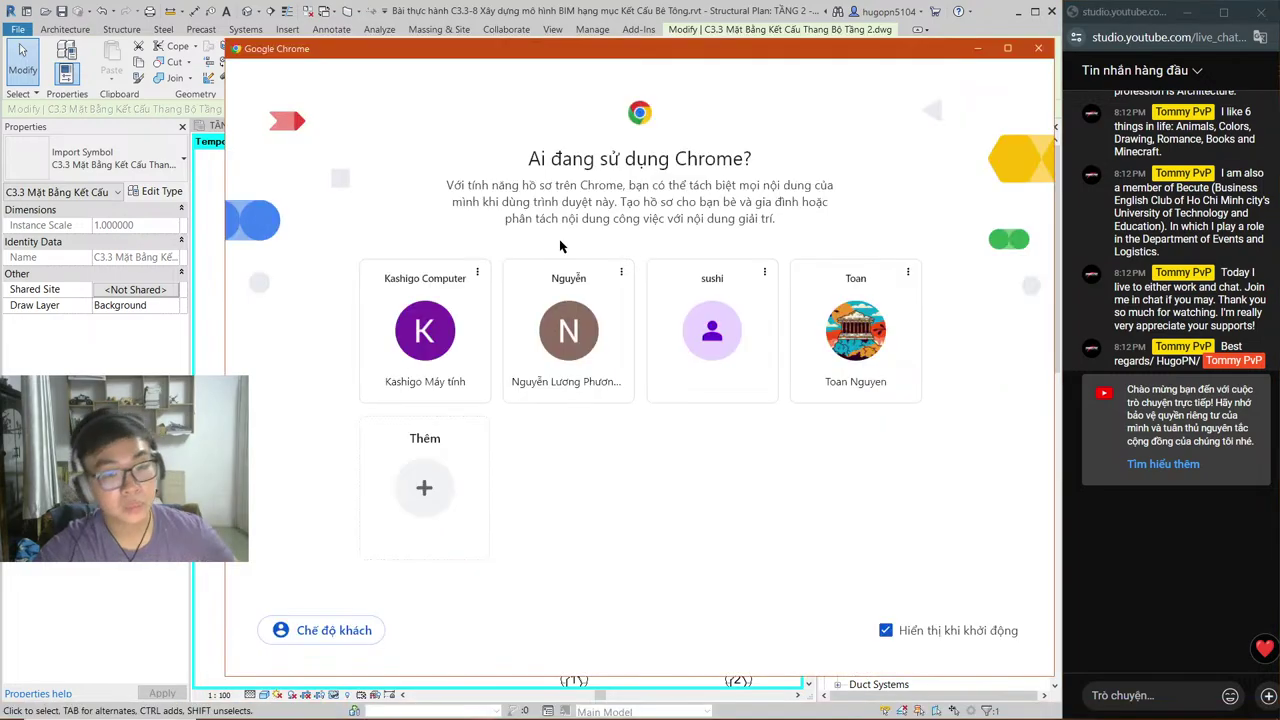
{"action": "left_click", "coordinate": [571, 325]}
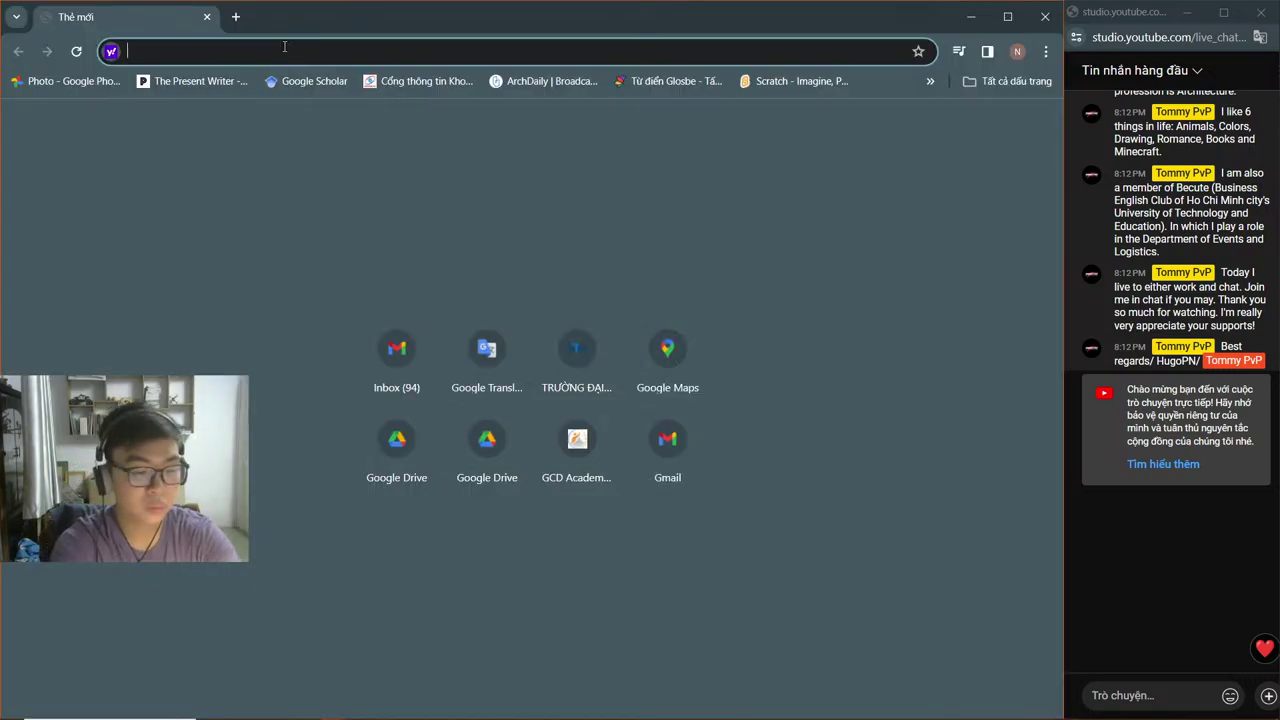
{"action": "type", "text": "sc"}
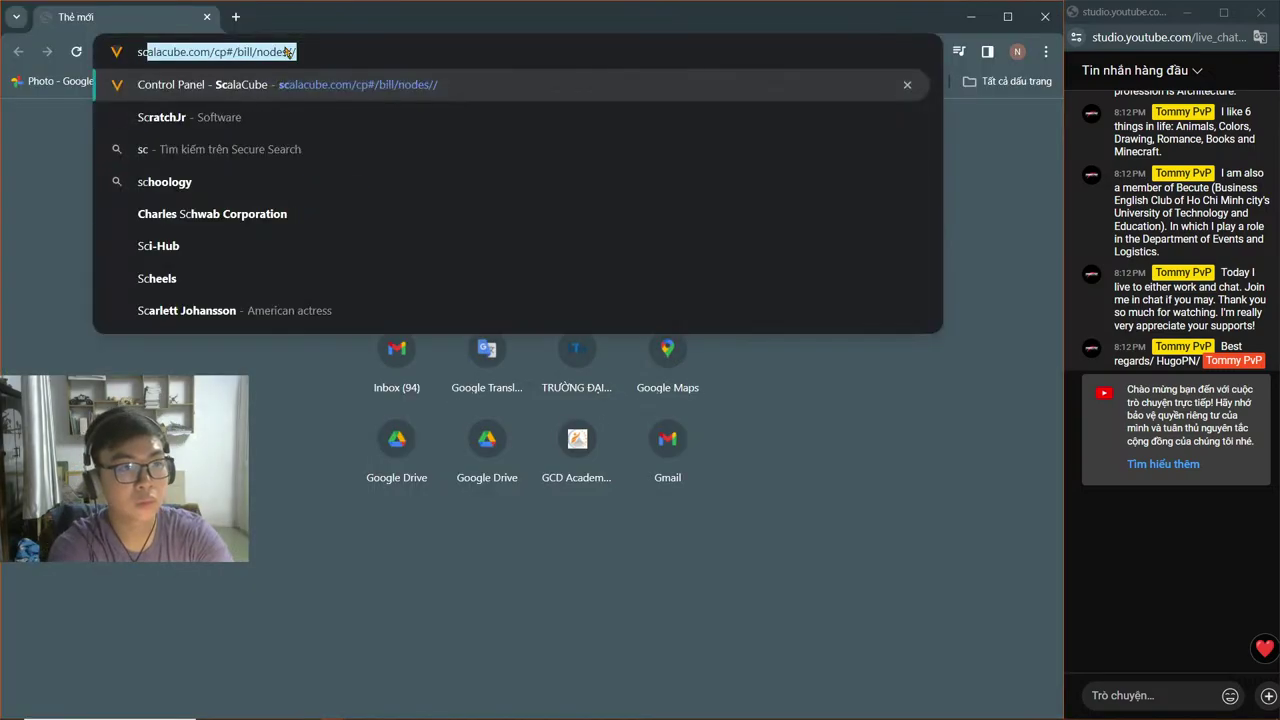
{"action": "type", "text": "ale hotkey"}
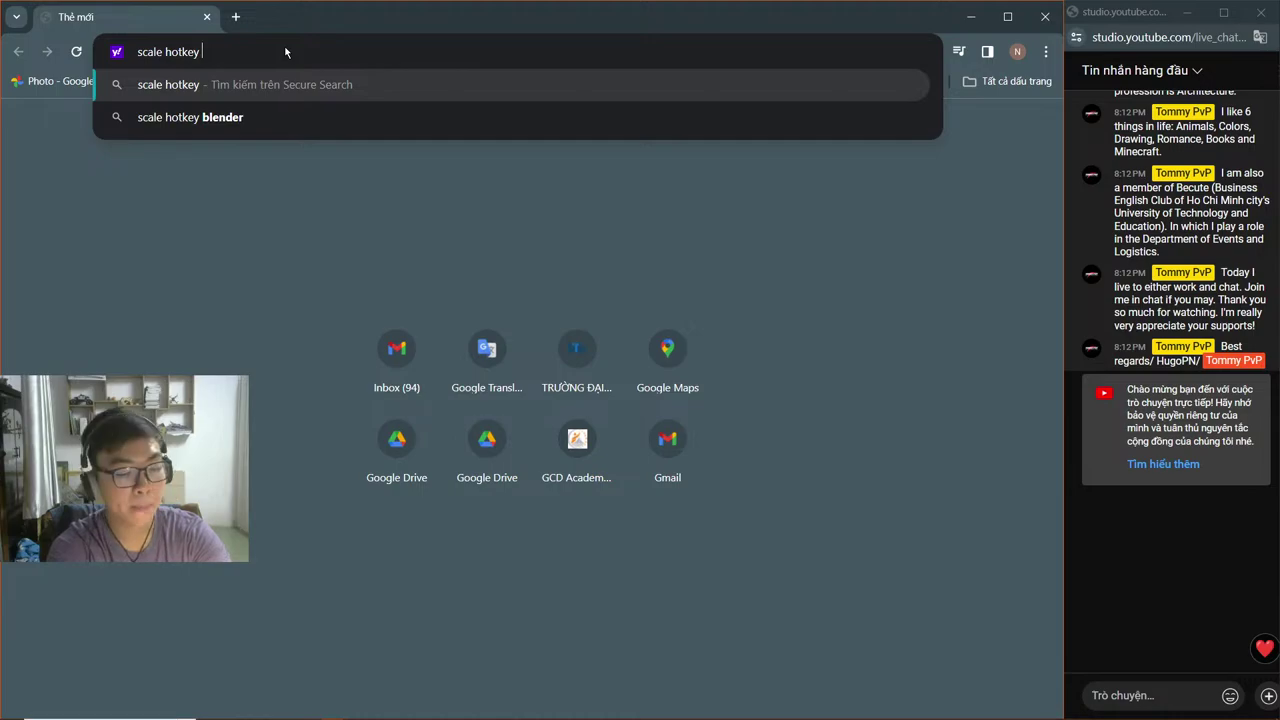
{"action": "type", "text": "revit"}
{"action": "key", "text": "Return"}
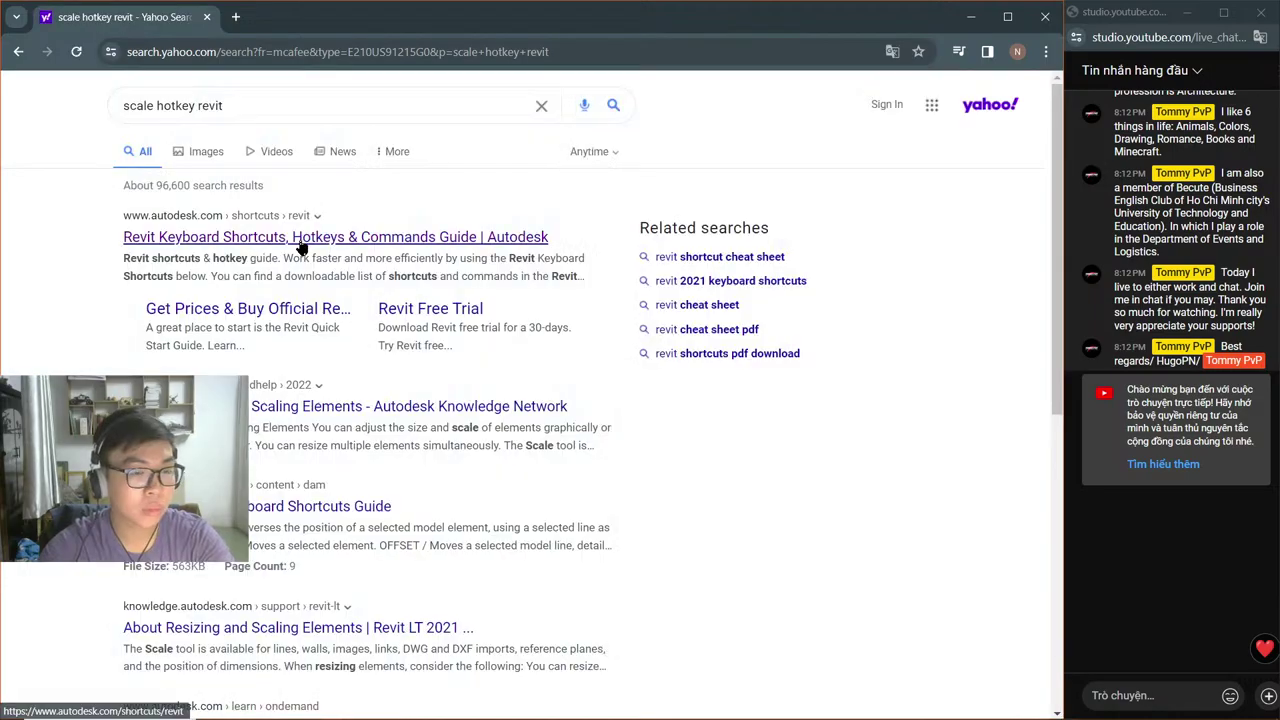
Step: Open Autodesk's Revit keyboard shortcuts guide, close the search tab, and scroll through the Analyze tables
{"action": "left_click", "coordinate": [301, 240]}
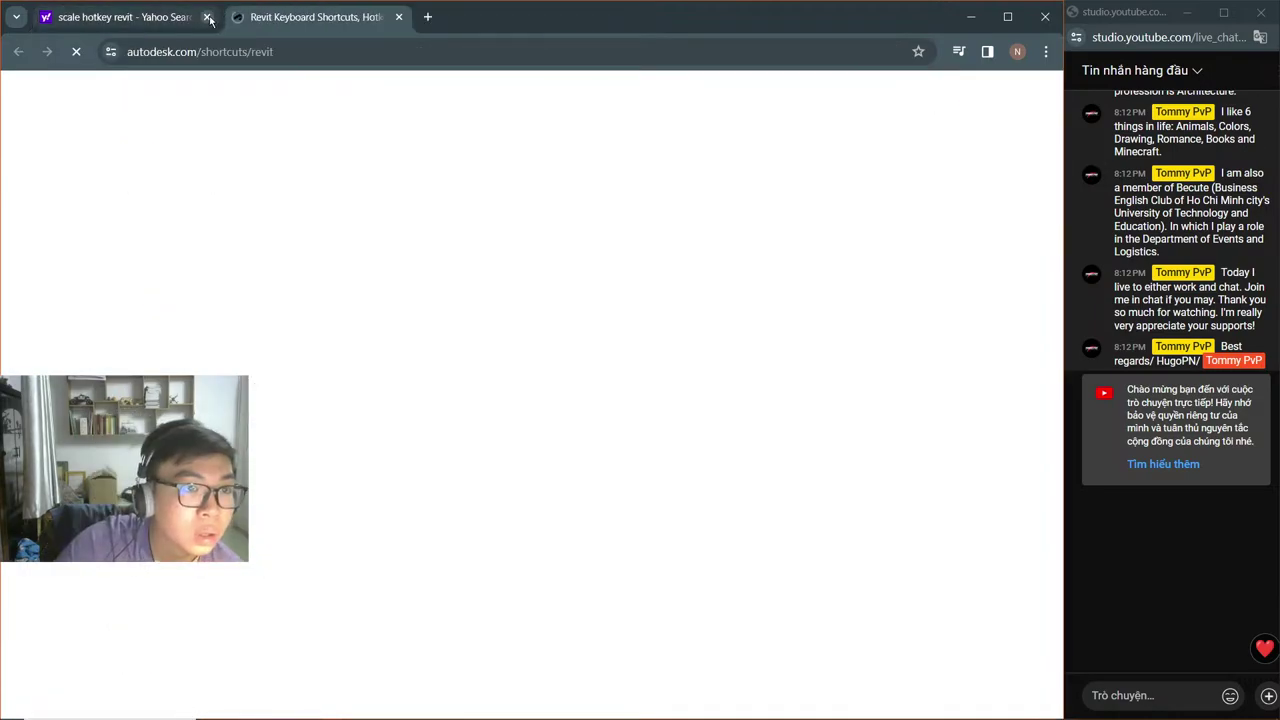
{"action": "left_click", "coordinate": [208, 18]}
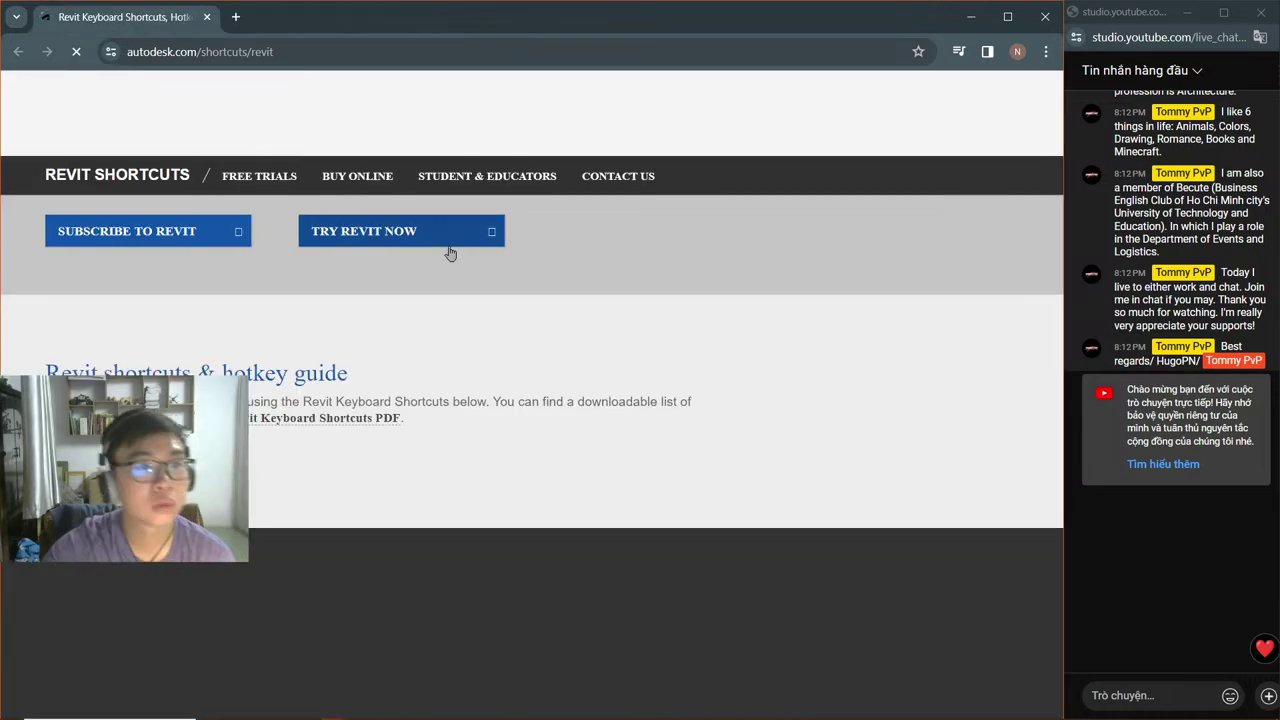
{"action": "scroll", "coordinate": [266, 437], "scroll_direction": "down", "scroll_amount": 6}
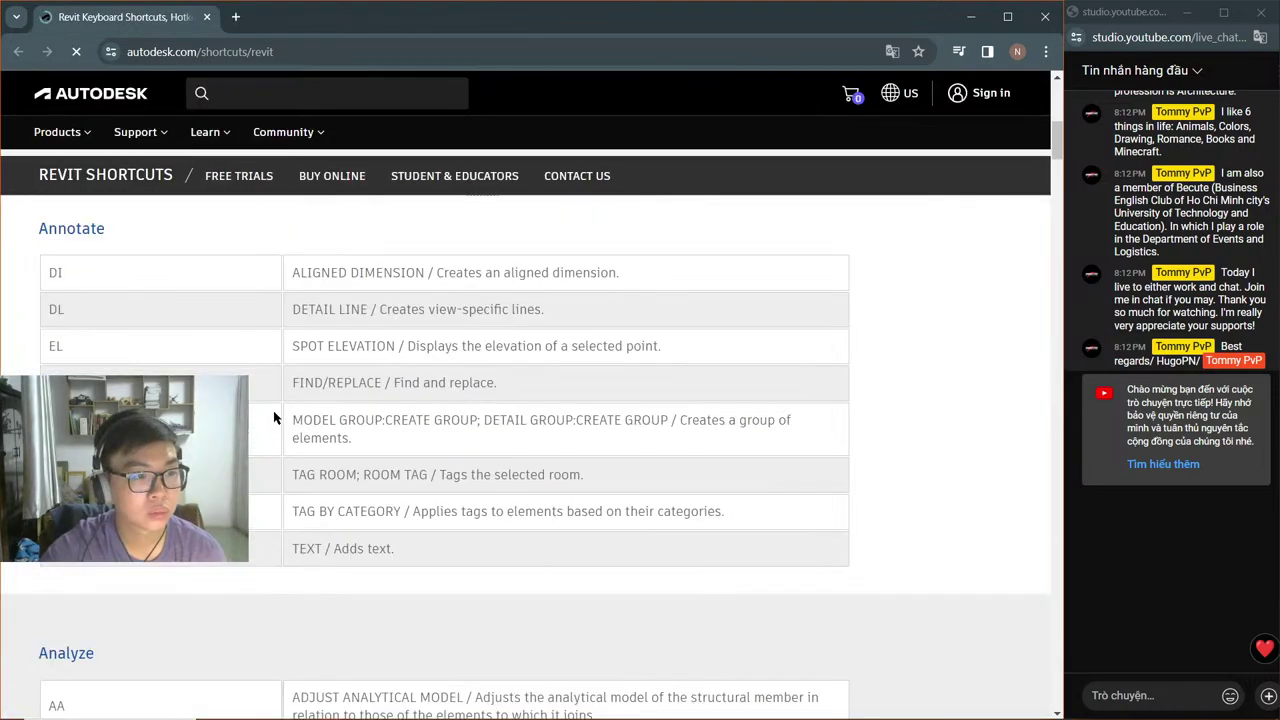
{"action": "scroll", "coordinate": [360, 350], "scroll_direction": "down", "scroll_amount": 4}
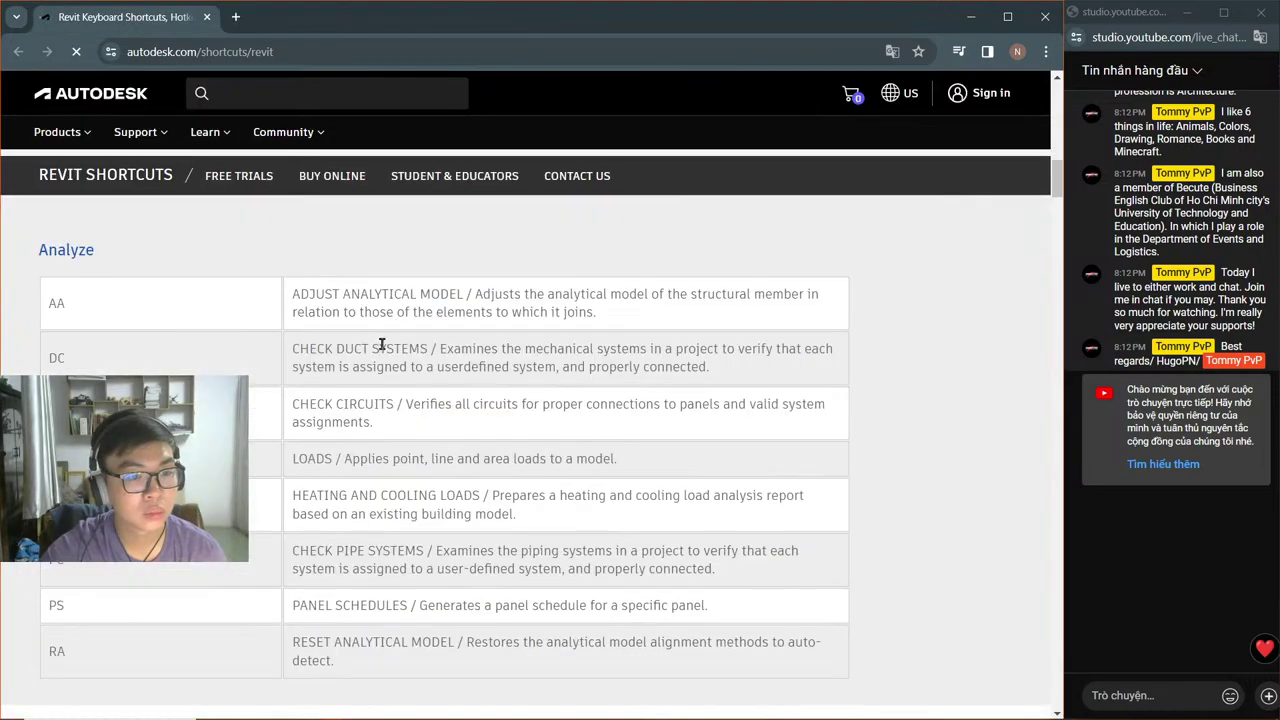
{"action": "scroll", "coordinate": [360, 320], "scroll_direction": "down", "scroll_amount": 1}
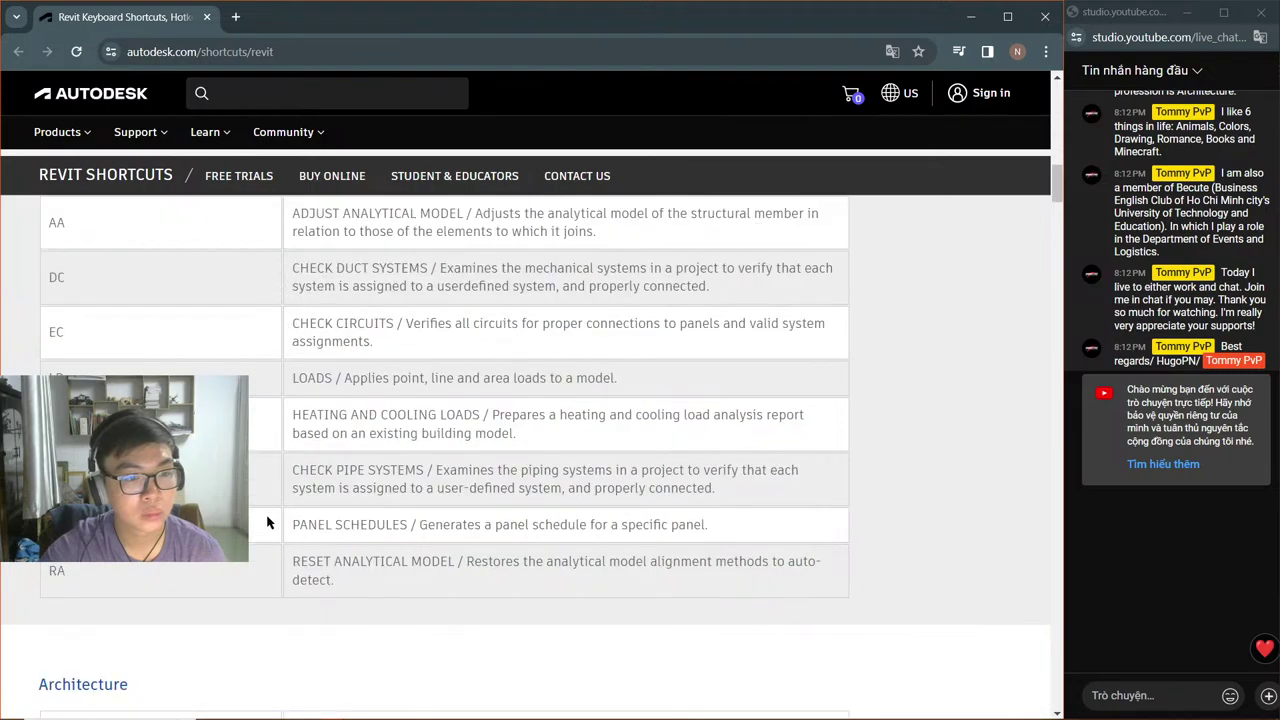
{"action": "scroll", "coordinate": [334, 429], "scroll_direction": "down", "scroll_amount": 3}
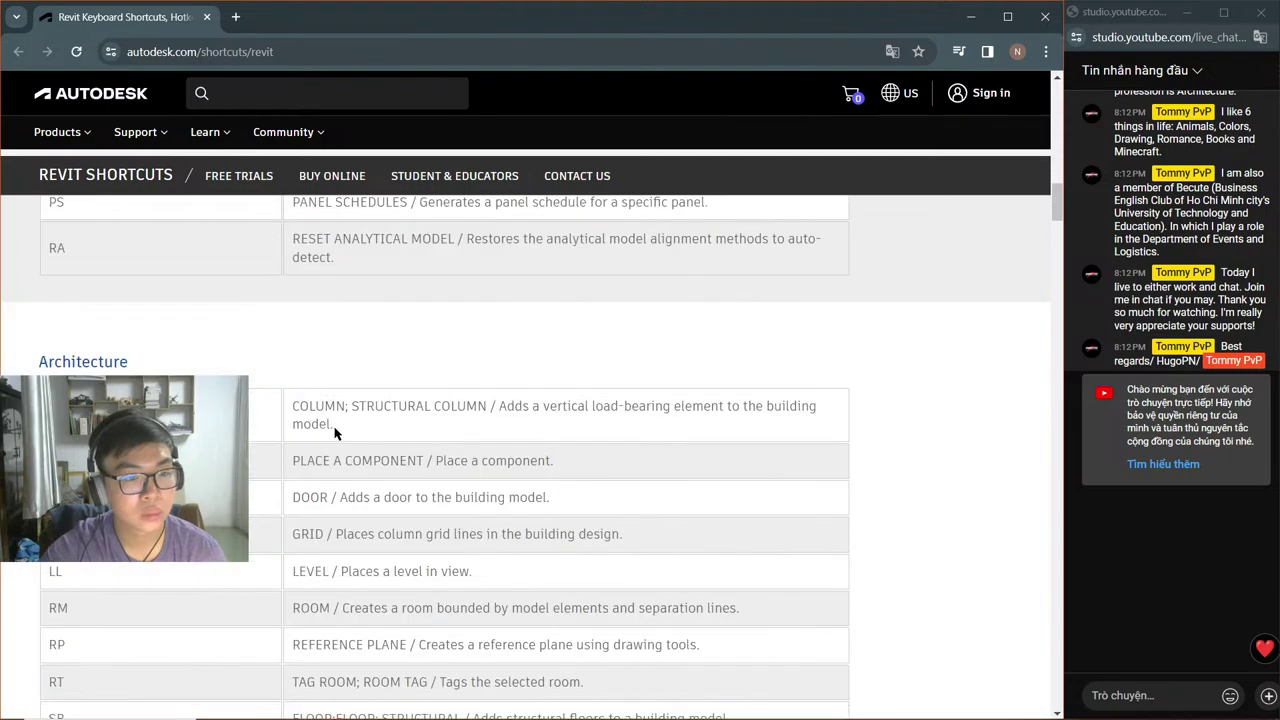
{"action": "scroll", "coordinate": [363, 449], "scroll_direction": "down", "scroll_amount": 2}
{"action": "scroll", "coordinate": [363, 449], "scroll_direction": "down", "scroll_amount": 4}
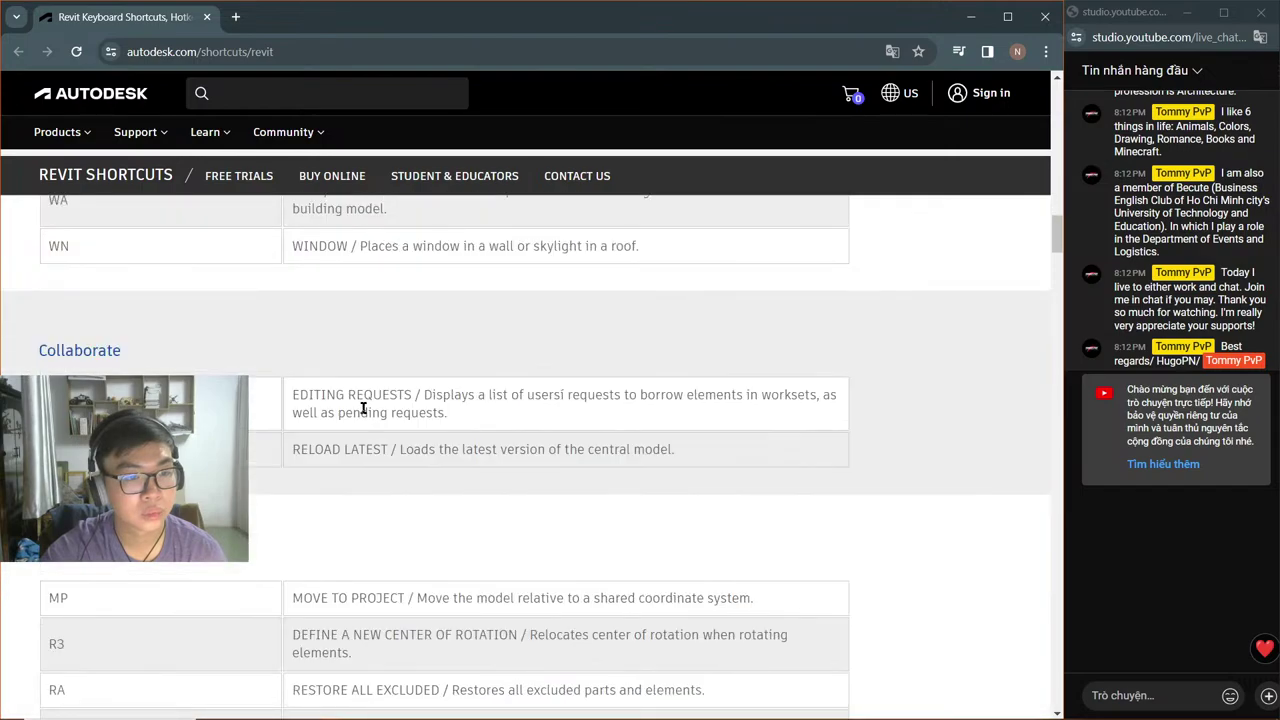
{"action": "scroll", "coordinate": [363, 403], "scroll_direction": "down", "scroll_amount": 4}
Step: Scroll down to the Modify table showing RE as the SCALE shortcut, then bring up the window switcher
{"action": "scroll", "coordinate": [311, 433], "scroll_direction": "up", "scroll_amount": 2}
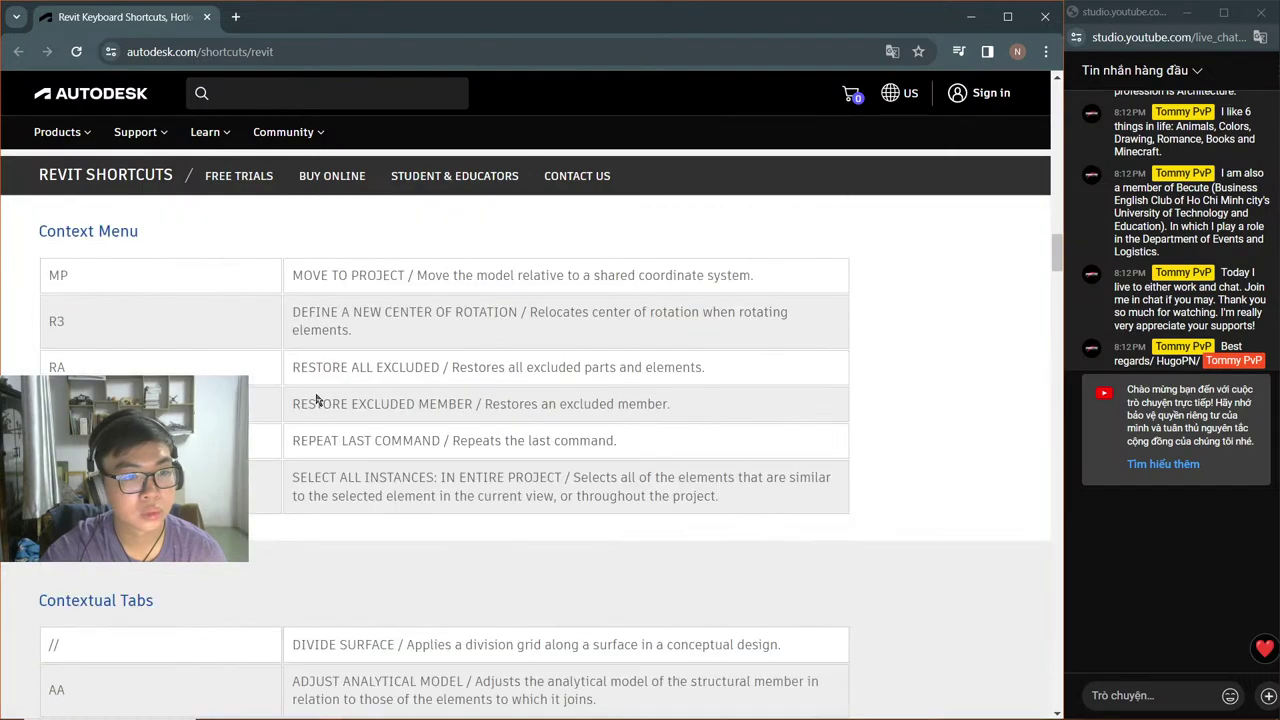
{"action": "scroll", "coordinate": [315, 392], "scroll_direction": "down", "scroll_amount": 1}
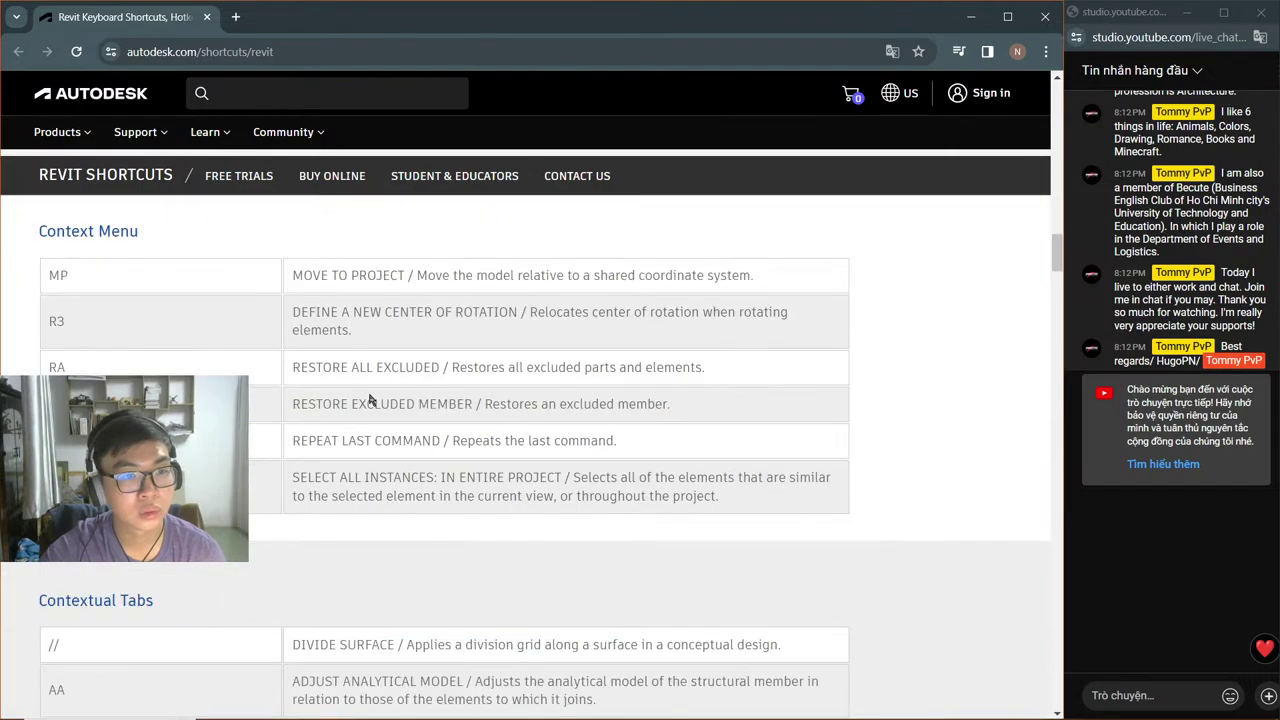
{"action": "scroll", "coordinate": [369, 399], "scroll_direction": "down", "scroll_amount": 4}
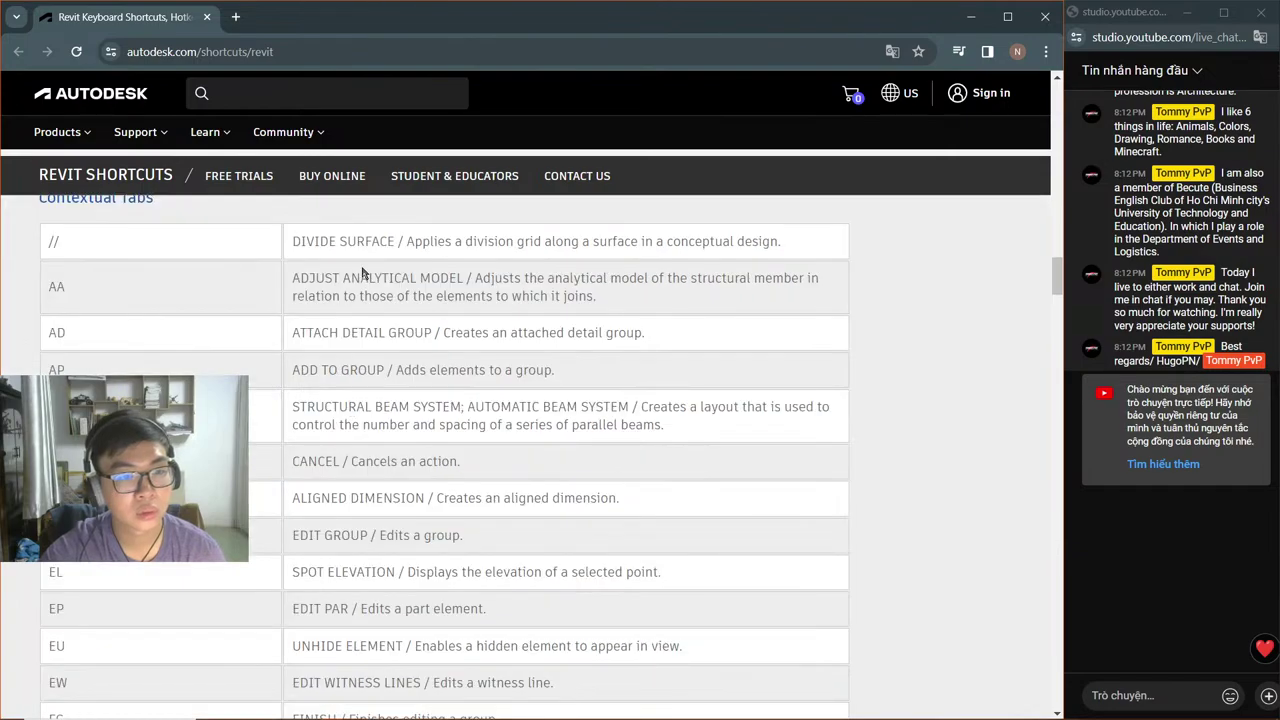
{"action": "scroll", "coordinate": [410, 366], "scroll_direction": "down", "scroll_amount": 1}
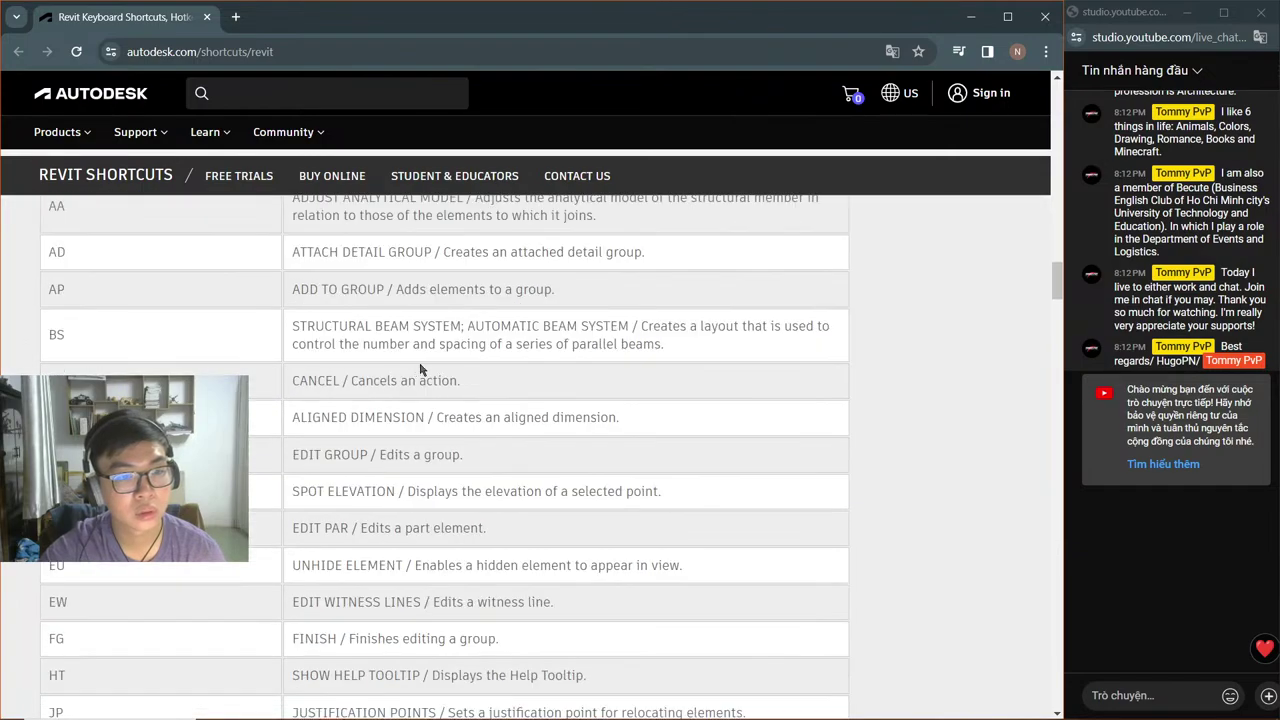
{"action": "scroll", "coordinate": [422, 369], "scroll_direction": "down", "scroll_amount": 4}
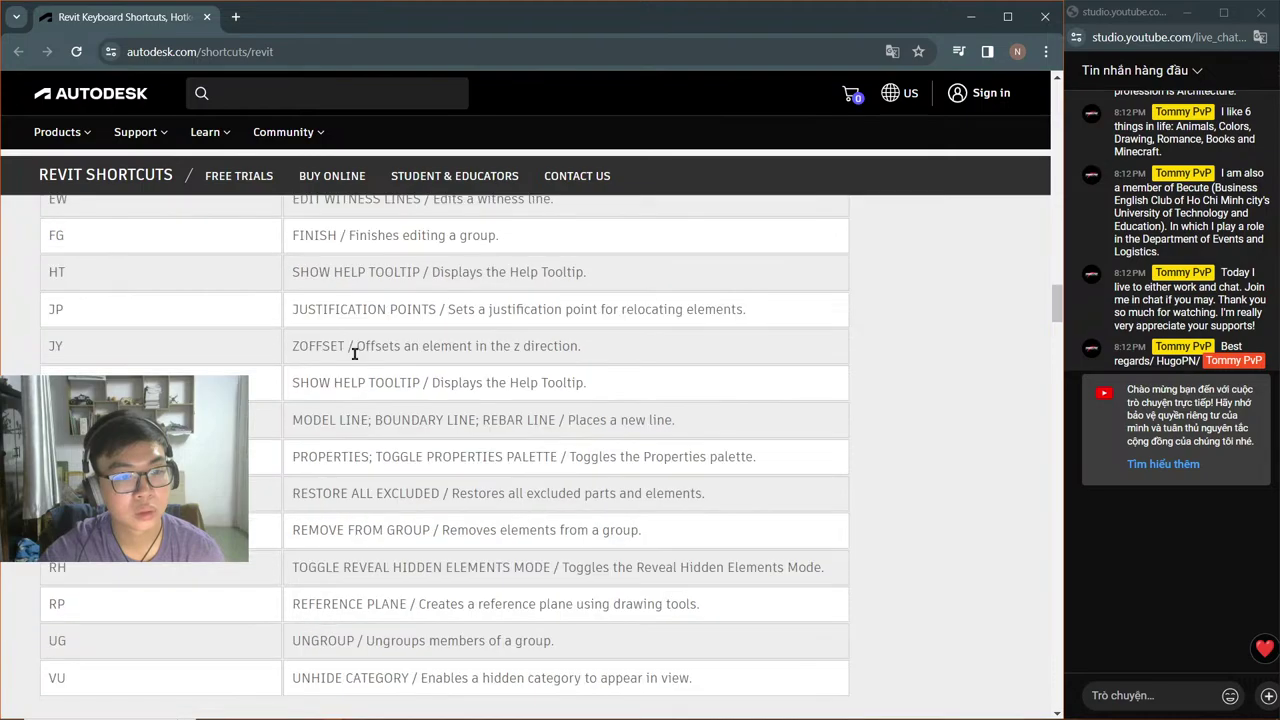
{"action": "scroll", "coordinate": [354, 353], "scroll_direction": "down", "scroll_amount": 5}
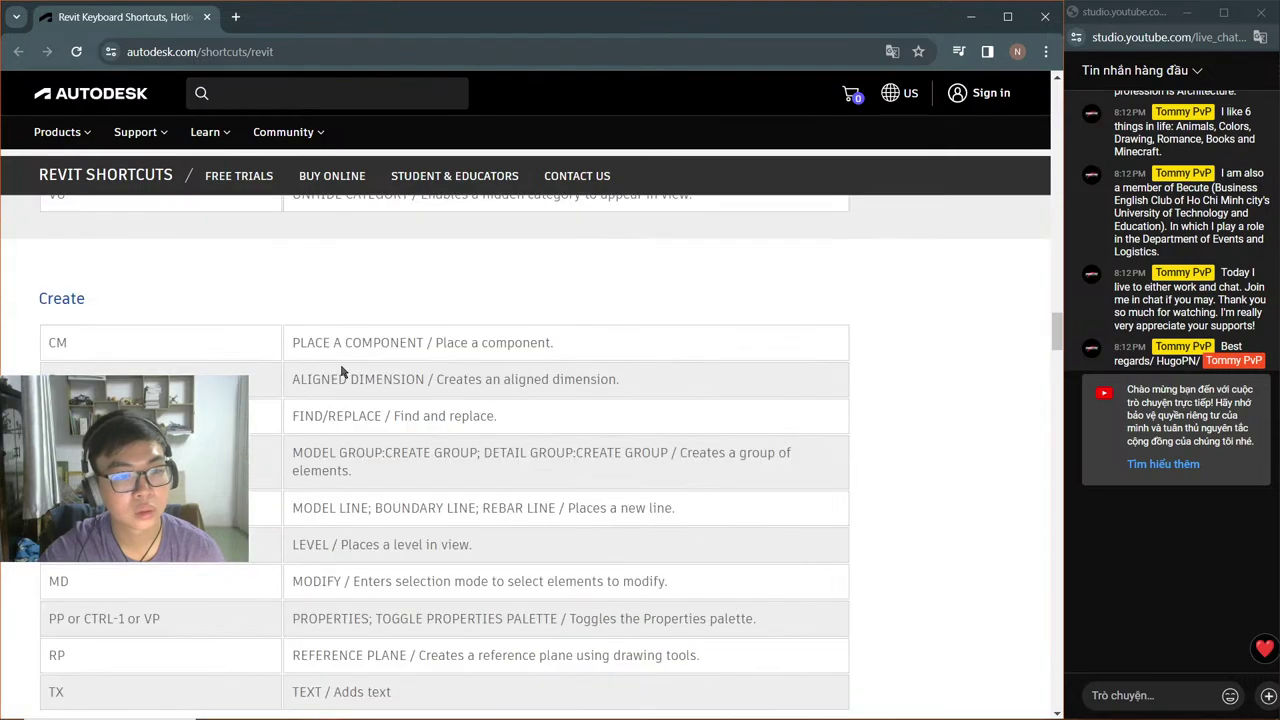
{"action": "scroll", "coordinate": [350, 420], "scroll_direction": "down", "scroll_amount": 5}
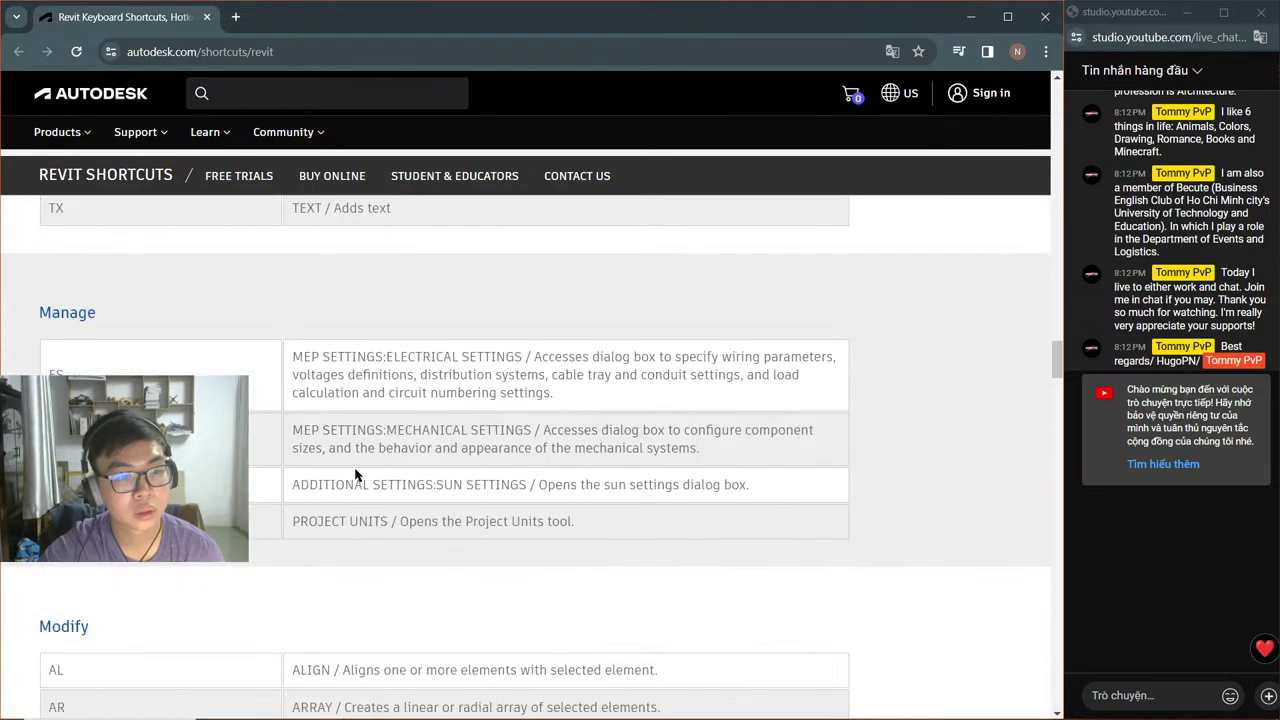
{"action": "scroll", "coordinate": [355, 475], "scroll_direction": "down", "scroll_amount": 3}
{"action": "scroll", "coordinate": [409, 434], "scroll_direction": "up", "scroll_amount": 2}
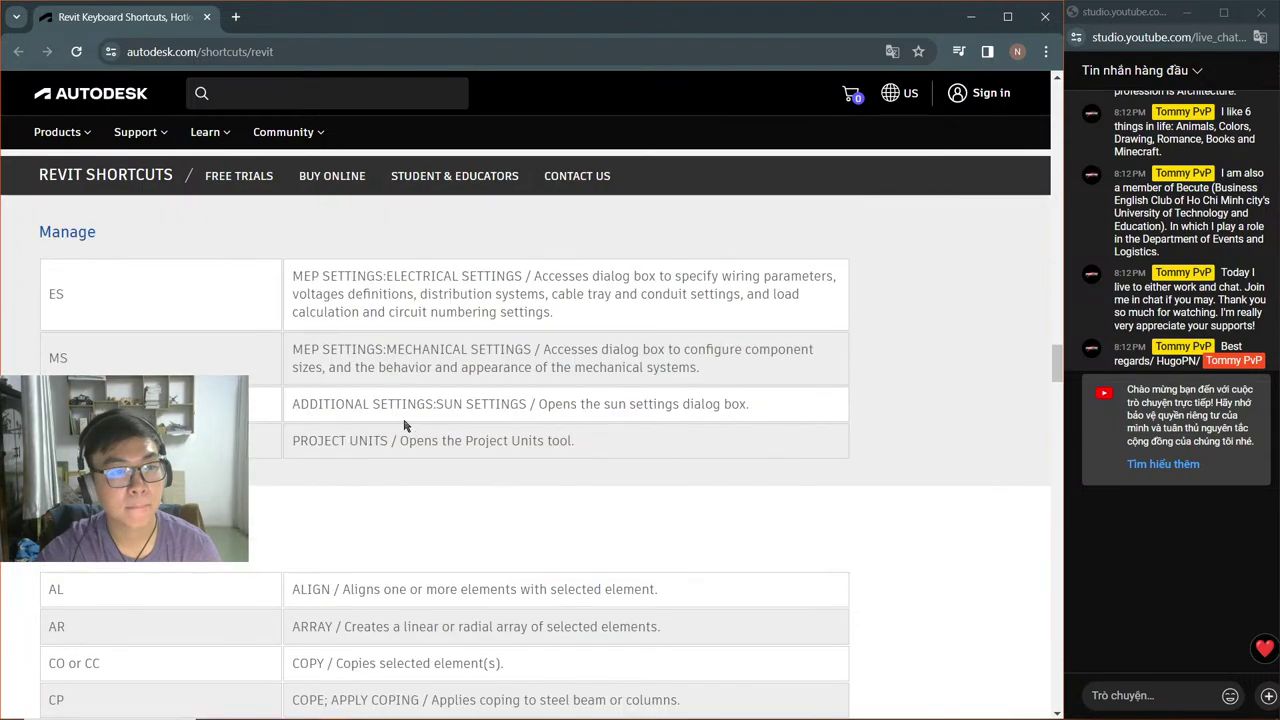
{"action": "scroll", "coordinate": [373, 369], "scroll_direction": "down", "scroll_amount": 3}
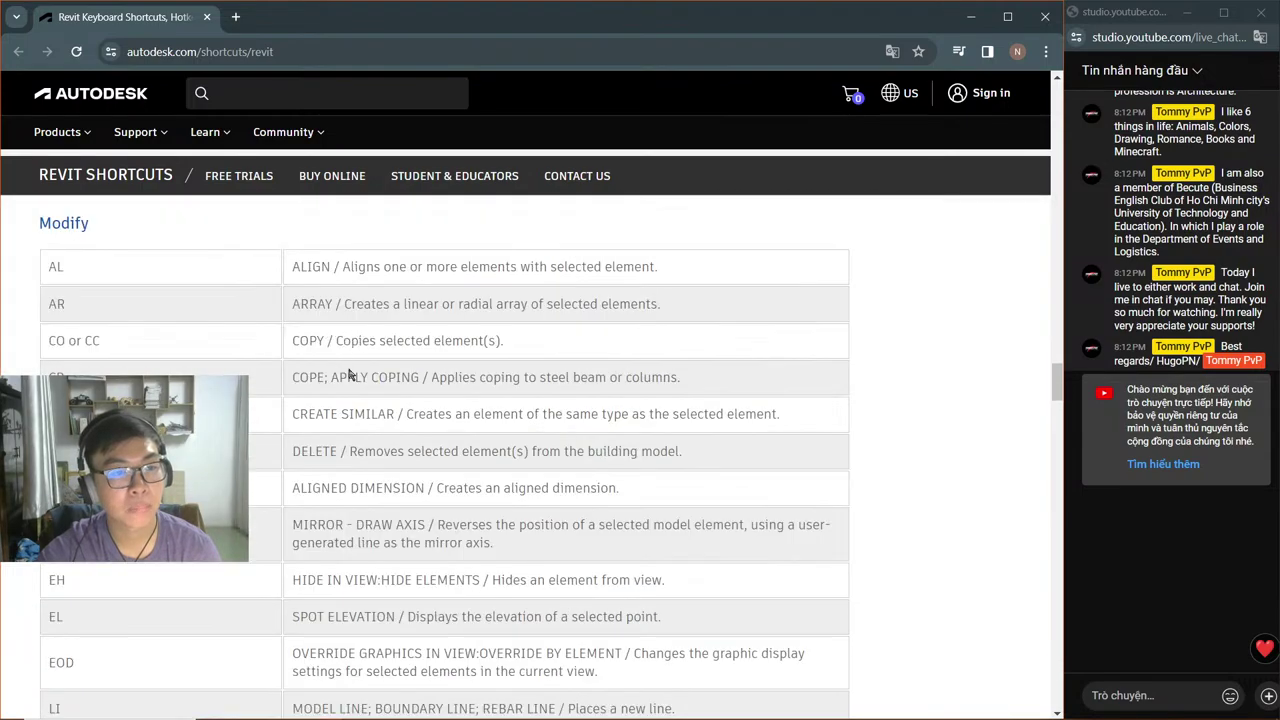
{"action": "scroll", "coordinate": [372, 390], "scroll_direction": "down", "scroll_amount": 2}
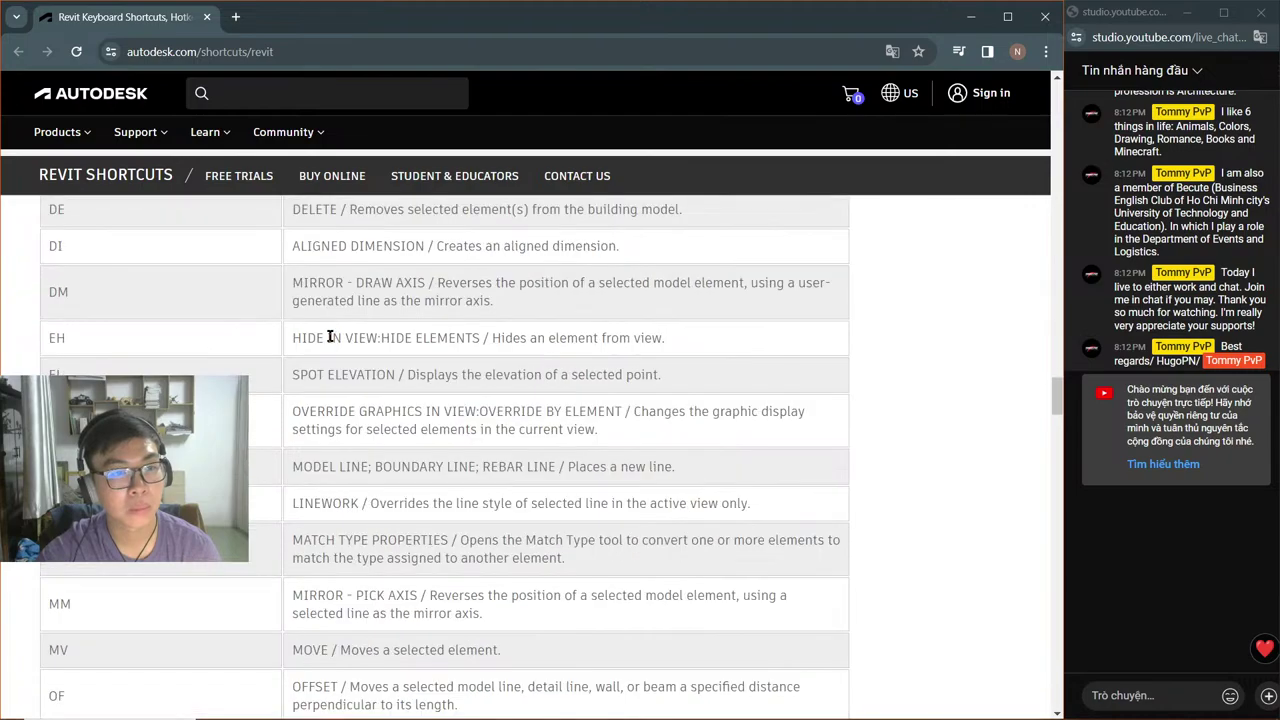
{"action": "scroll", "coordinate": [332, 347], "scroll_direction": "up", "scroll_amount": 1}
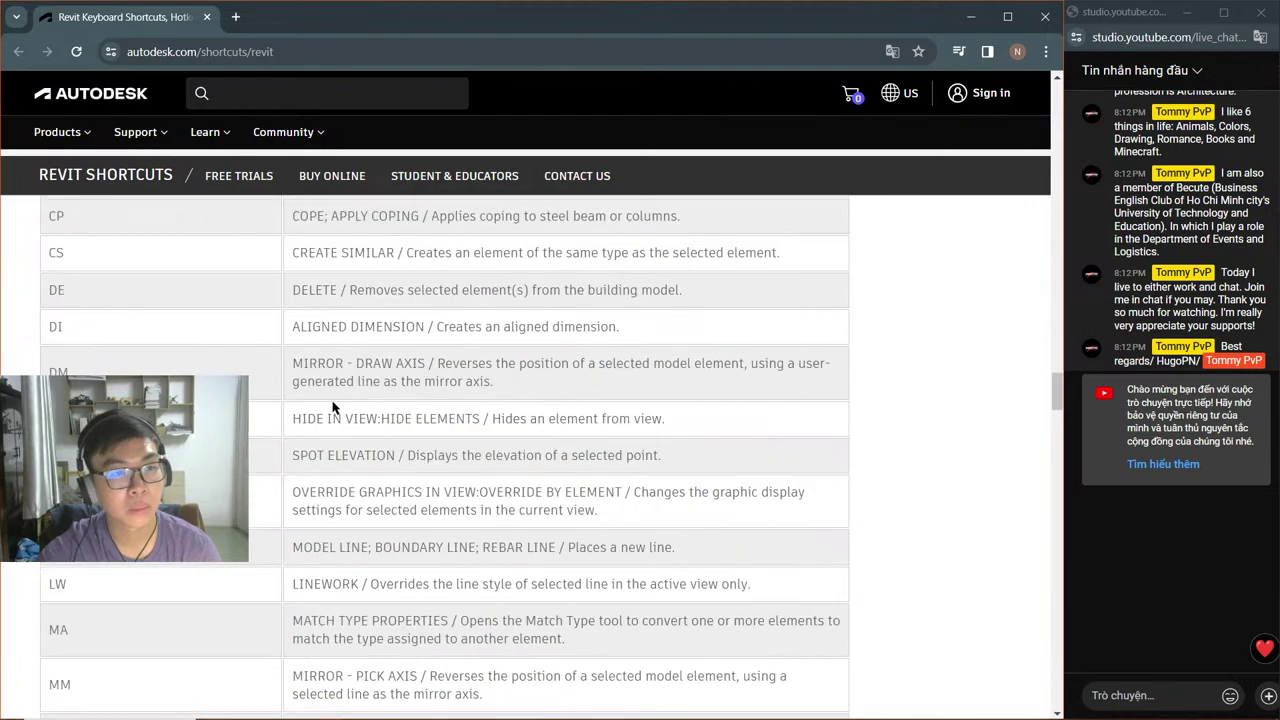
{"action": "scroll", "coordinate": [337, 381], "scroll_direction": "down", "scroll_amount": 2}
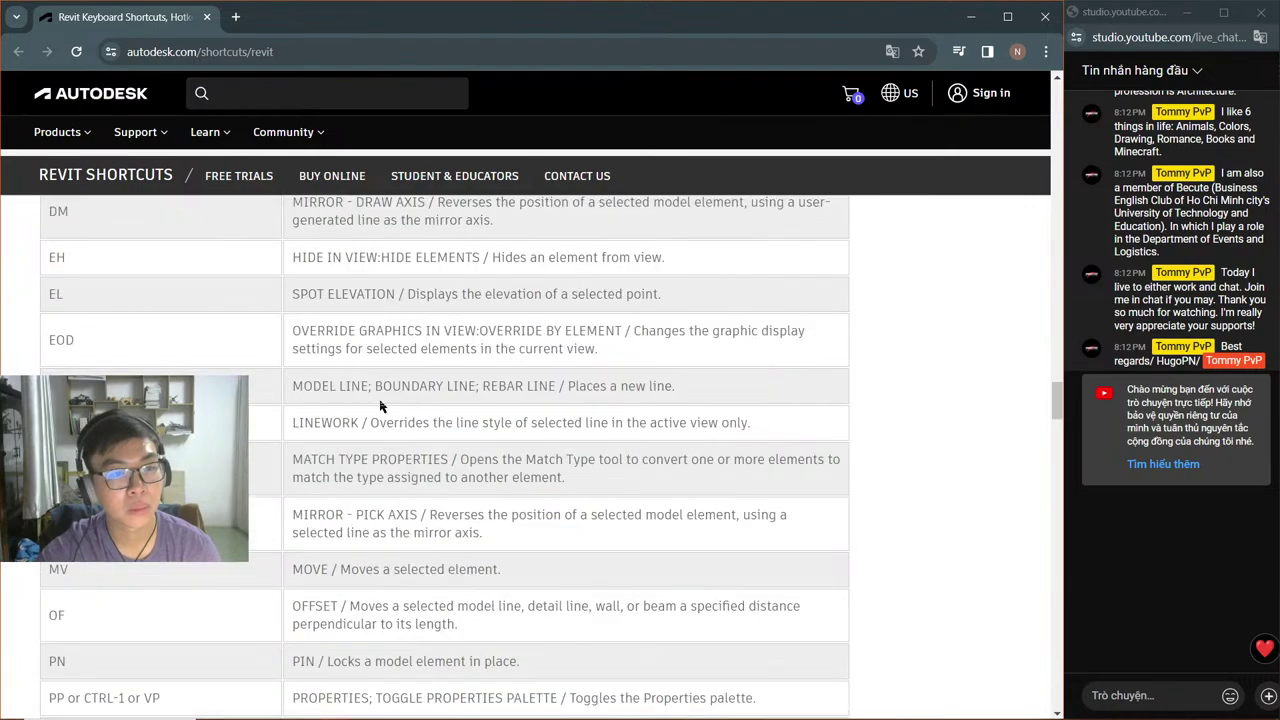
{"action": "scroll", "coordinate": [380, 410], "scroll_direction": "down", "scroll_amount": 2}
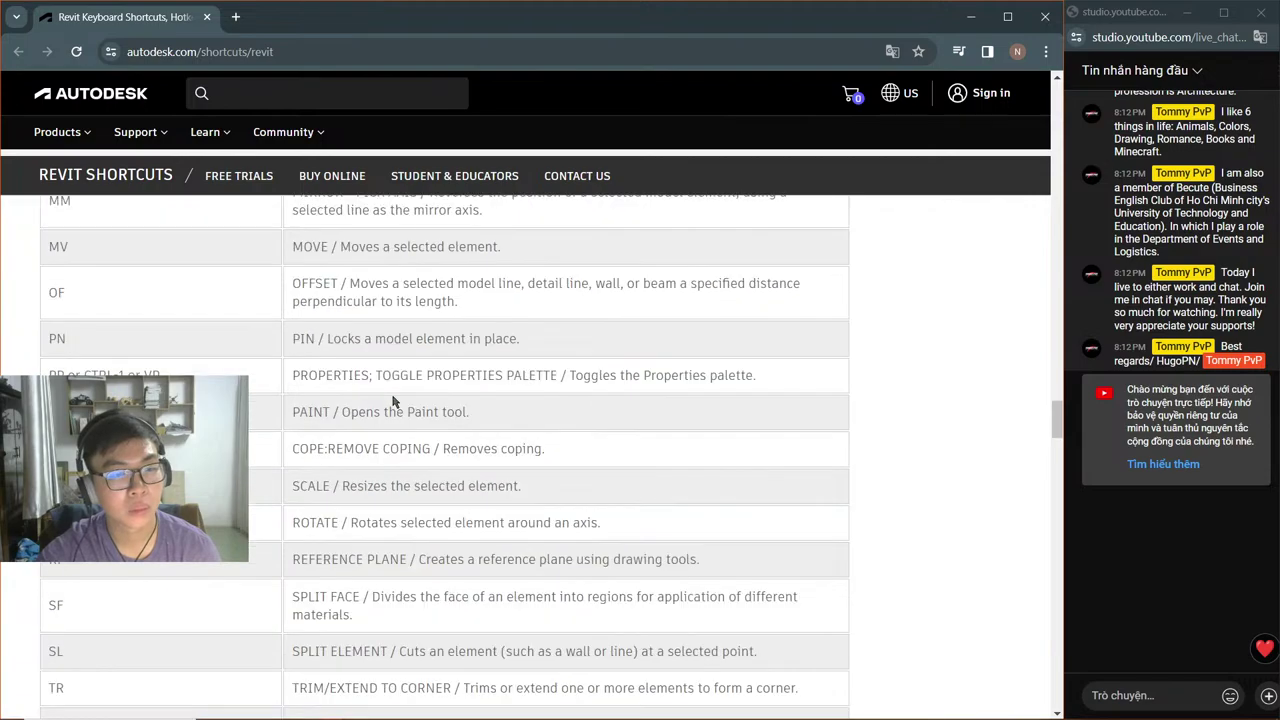
{"action": "scroll", "coordinate": [395, 401], "scroll_direction": "down", "scroll_amount": 2}
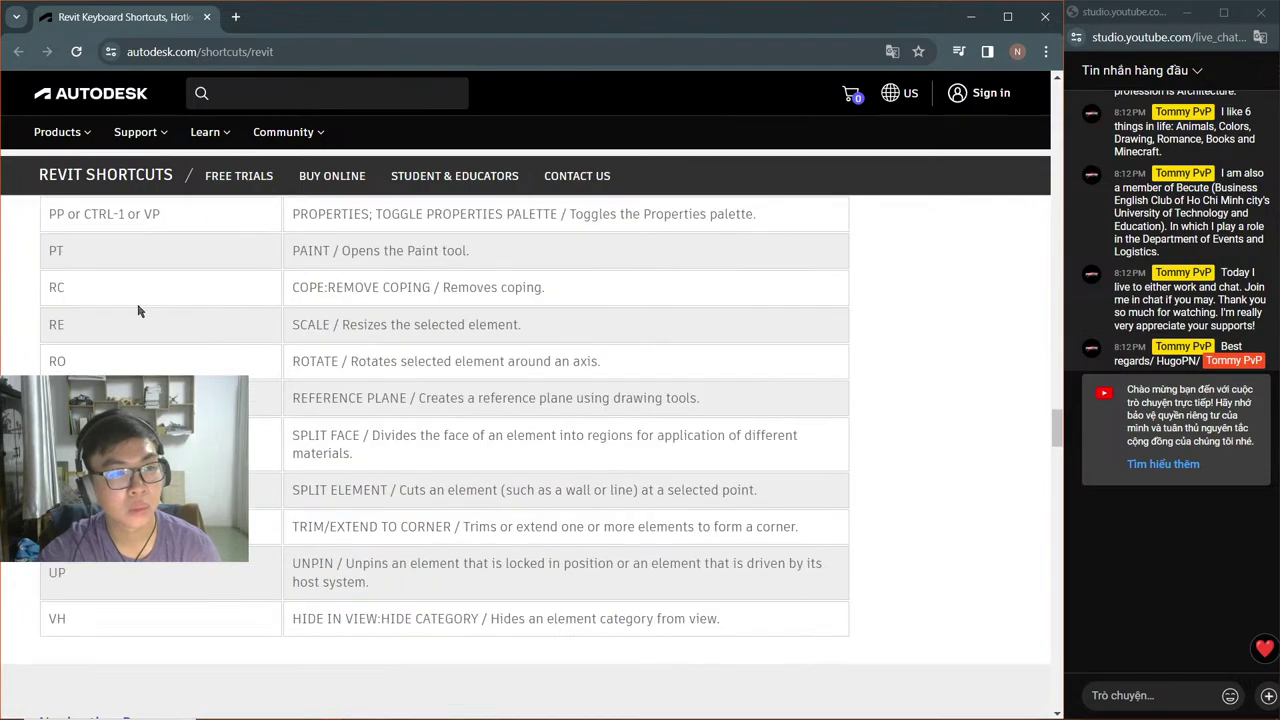
{"action": "key", "text": "alt+Tab"}
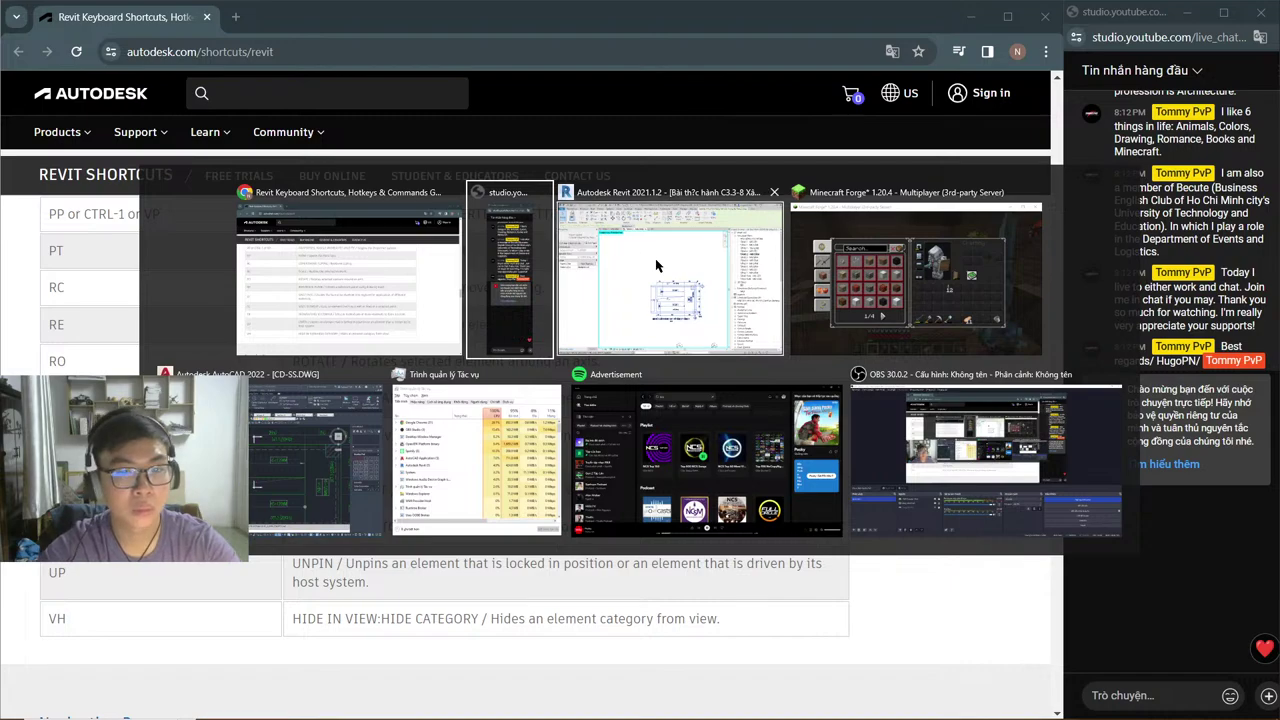
Step: Back in Revit, start the Scale (RE) tool on the imported stair DWG
{"action": "left_click", "coordinate": [656, 265]}
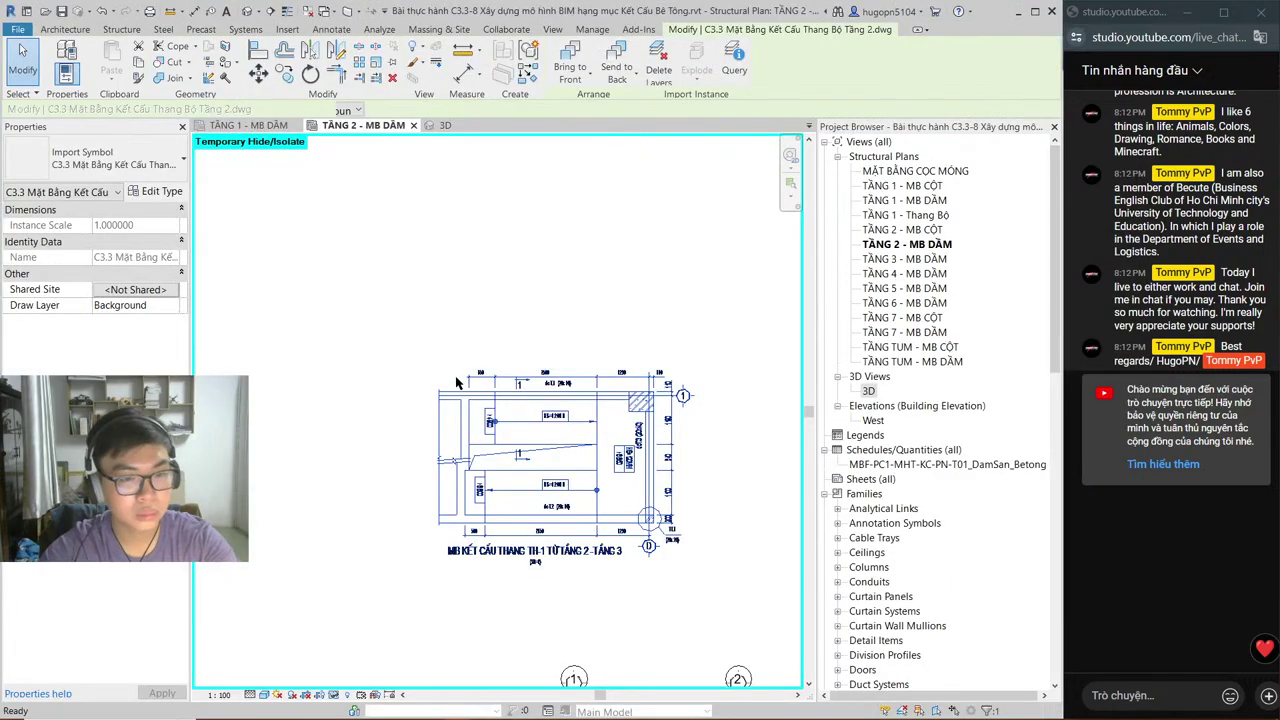
{"action": "scroll", "coordinate": [455, 373], "scroll_direction": "up", "scroll_amount": 2}
{"action": "key", "text": "r"}
{"action": "key", "text": "e"}
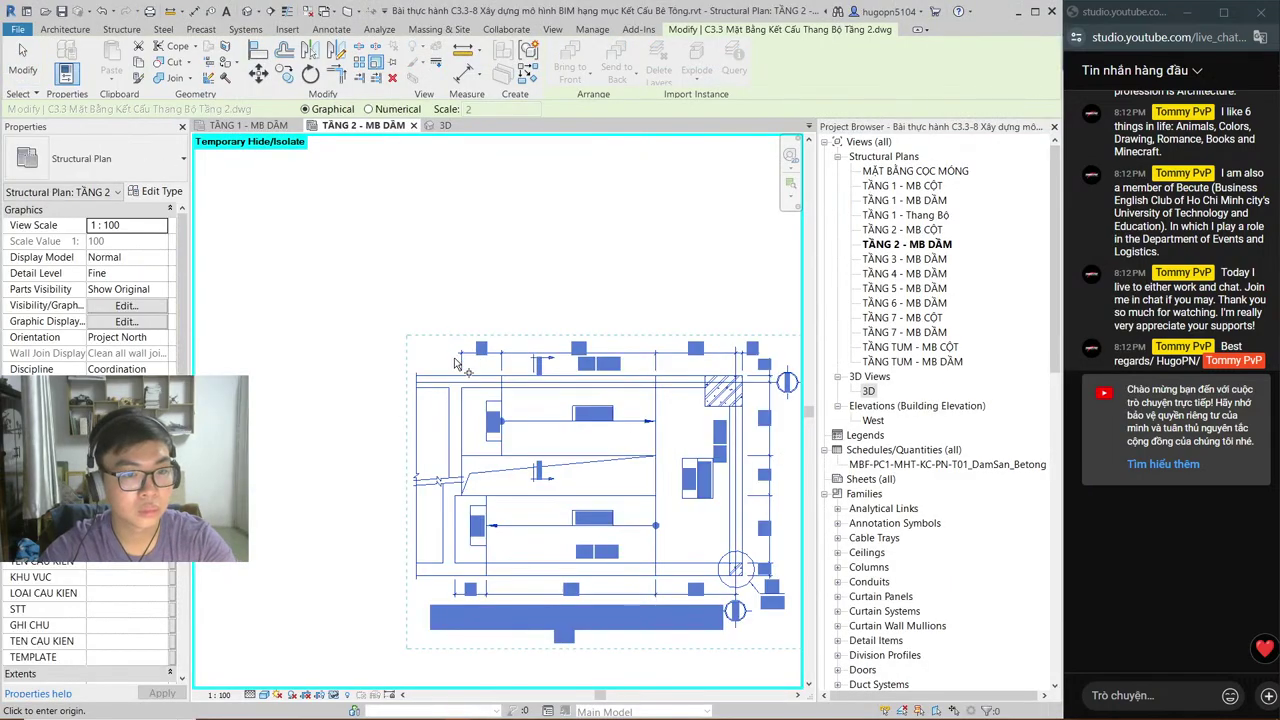
{"action": "scroll", "coordinate": [474, 374], "scroll_direction": "up", "scroll_amount": 2}
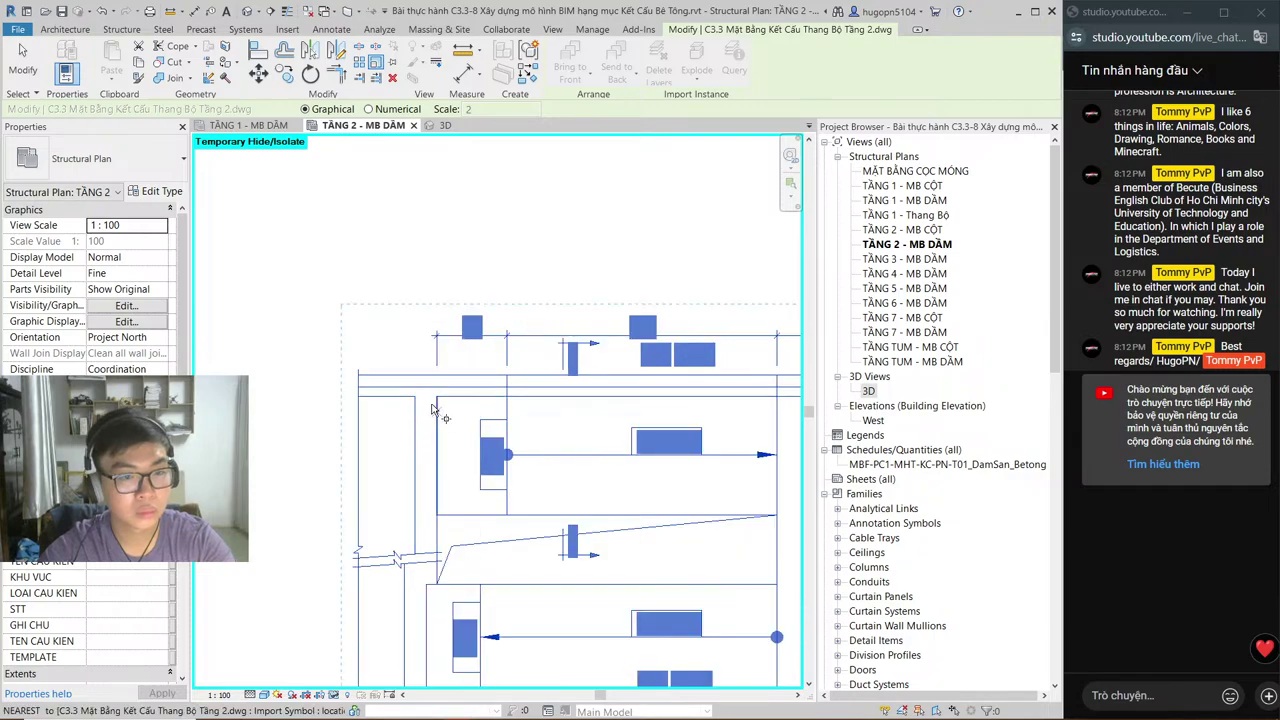
{"action": "left_click", "coordinate": [434, 402]}
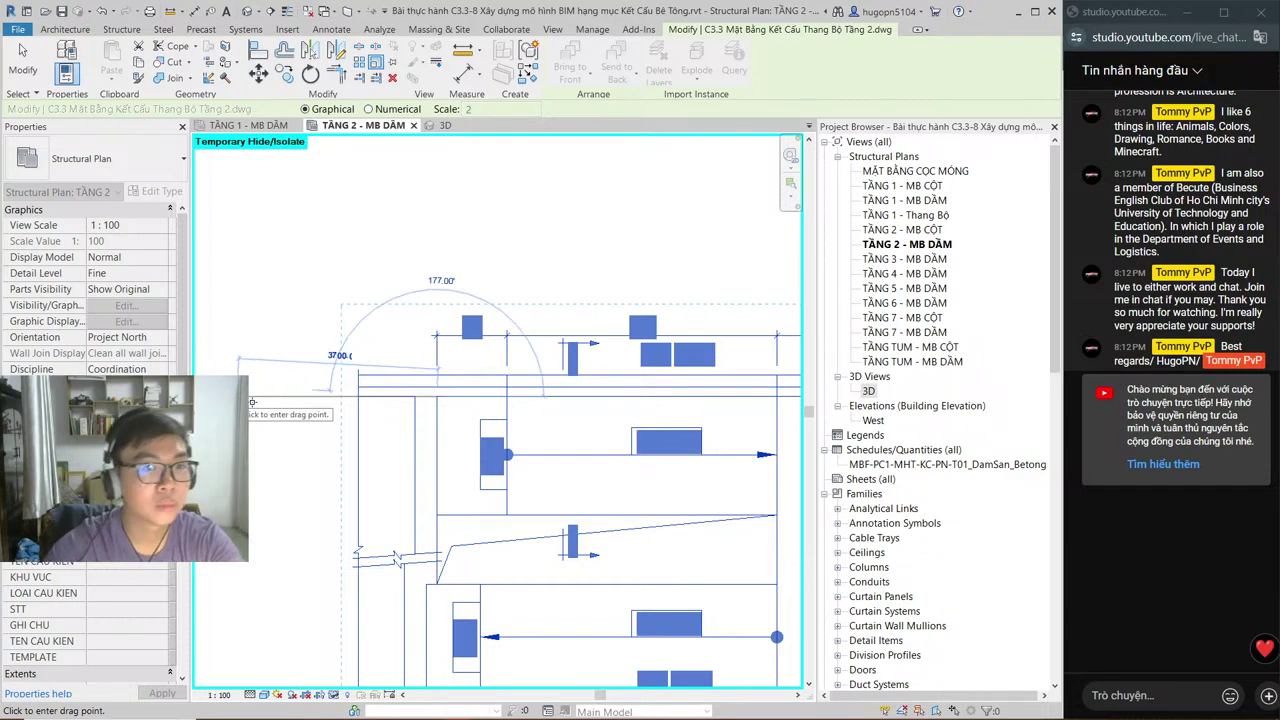
Step: Scale the stair DWG numerically by 0.5 about an origin point and check its instance scale
{"action": "left_click", "coordinate": [368, 109]}
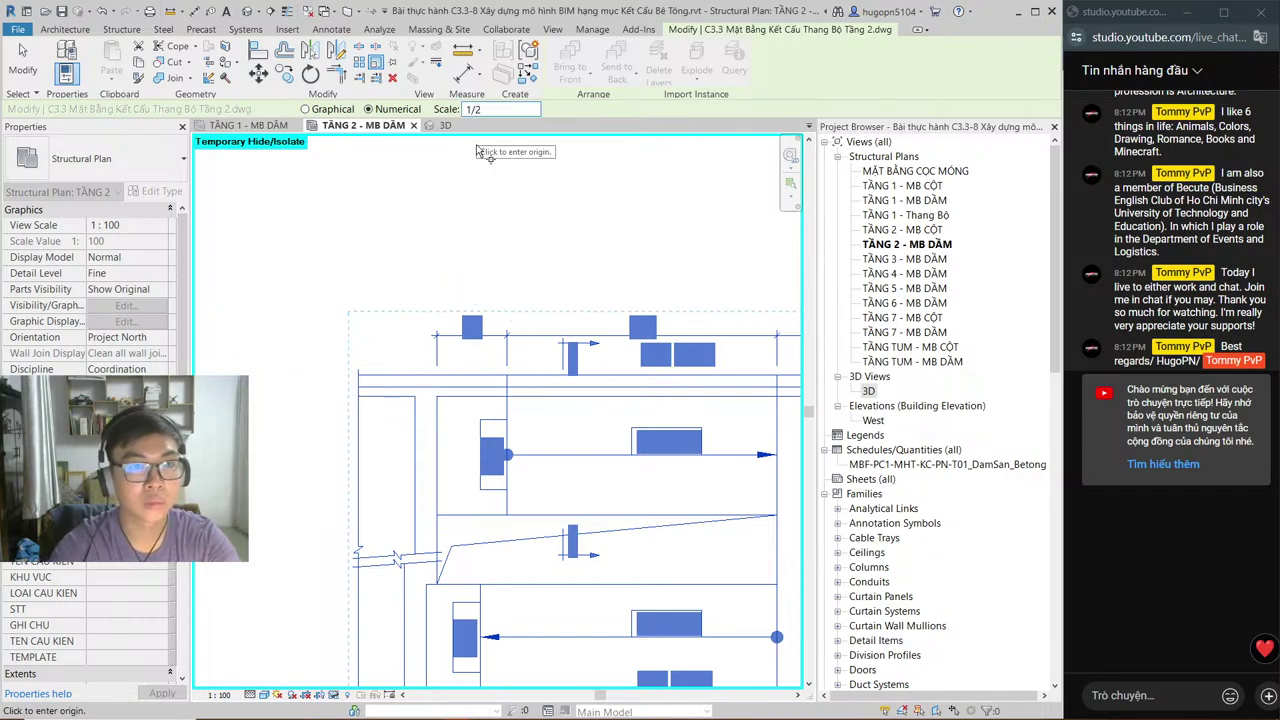
{"action": "left_click", "coordinate": [478, 150]}
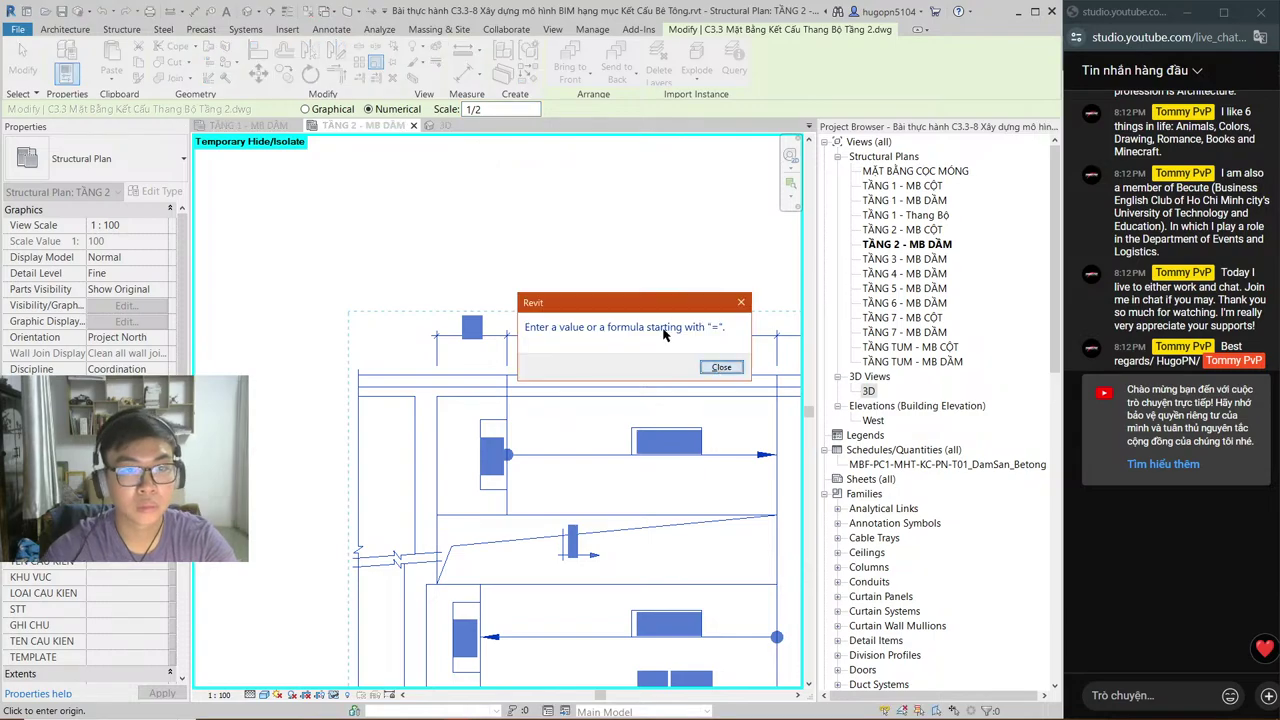
{"action": "key", "text": "Return"}
{"action": "type", "text": "0.5"}
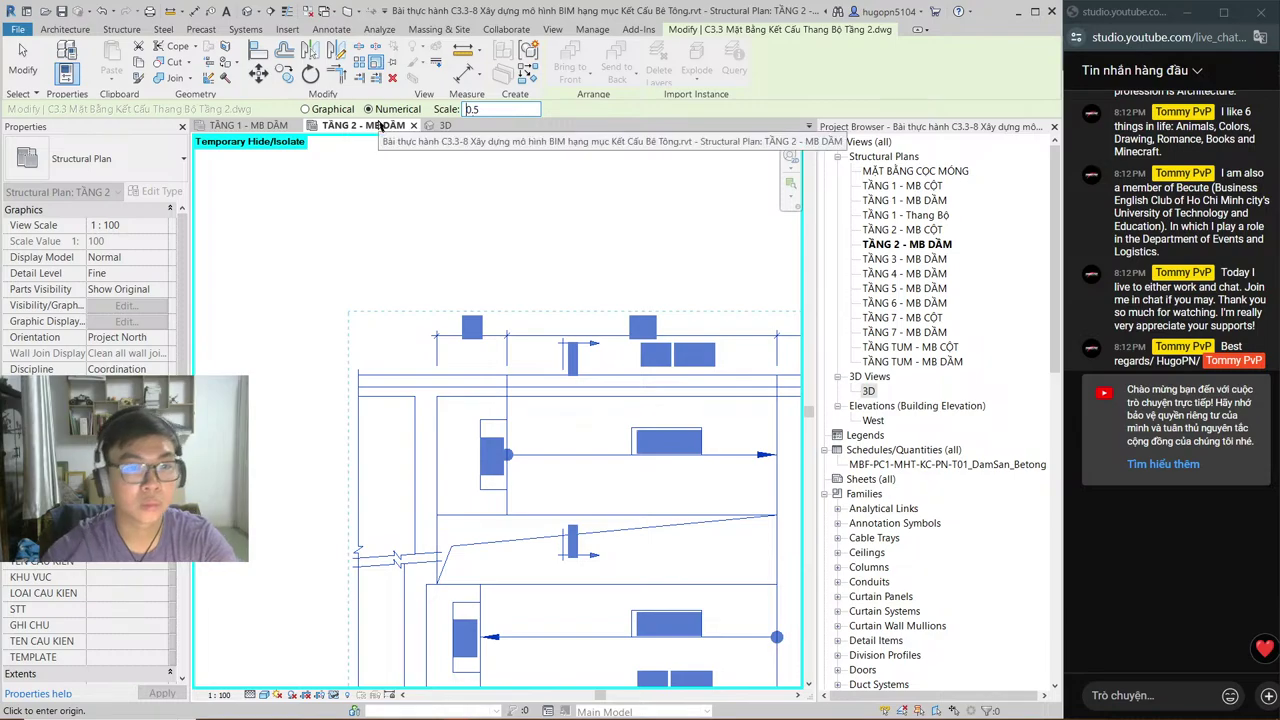
{"action": "left_click", "coordinate": [520, 385]}
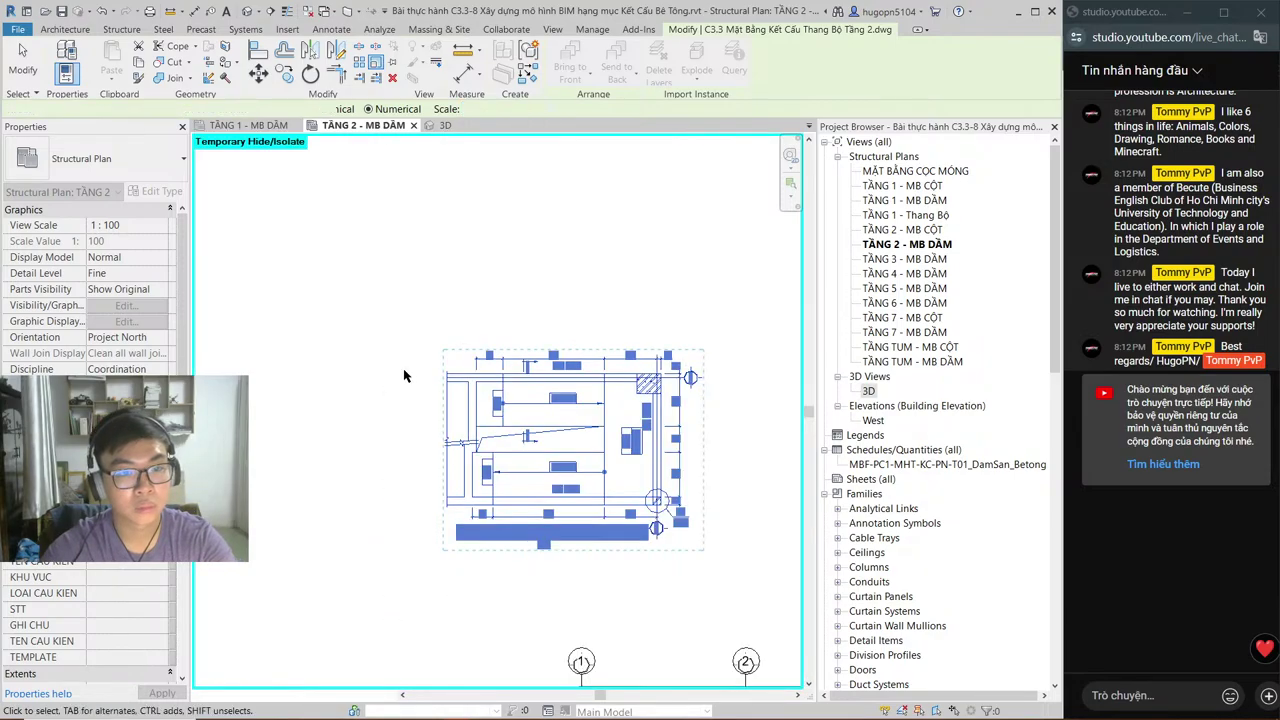
{"action": "scroll", "coordinate": [390, 362], "scroll_direction": "up", "scroll_amount": 2}
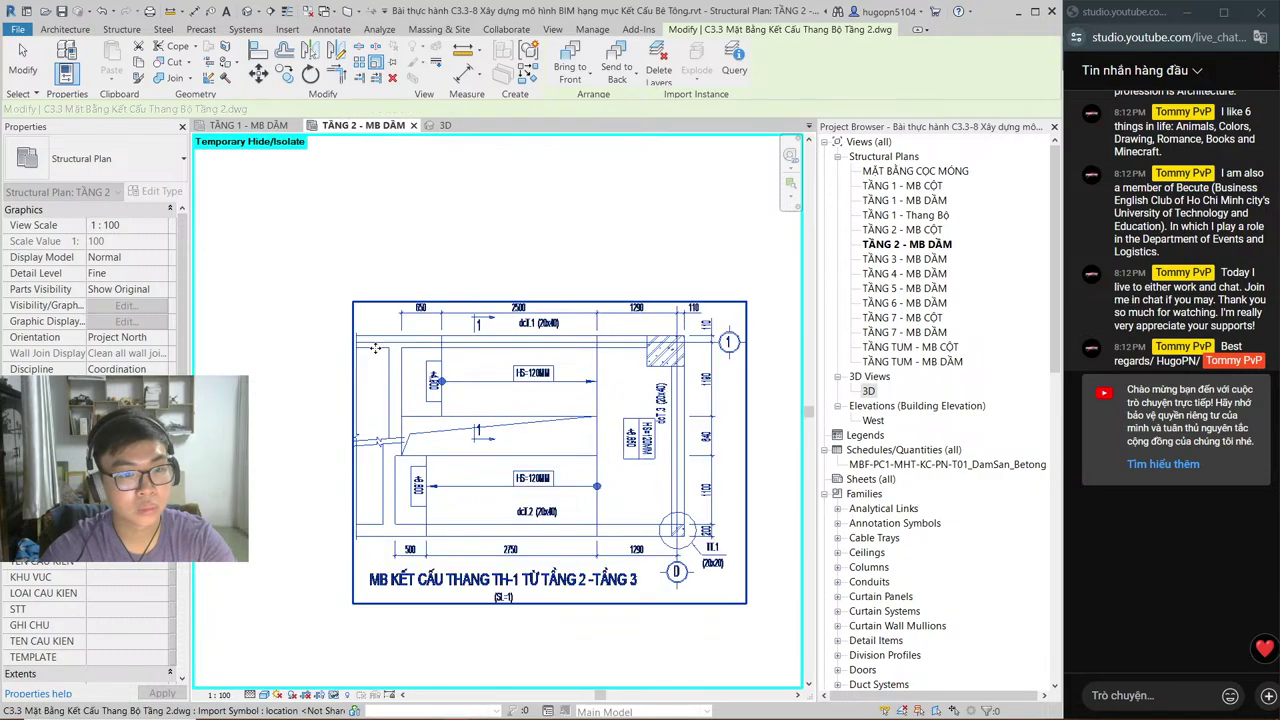
{"action": "left_click", "coordinate": [373, 348]}
{"action": "scroll", "coordinate": [375, 345], "scroll_direction": "up", "scroll_amount": 3}
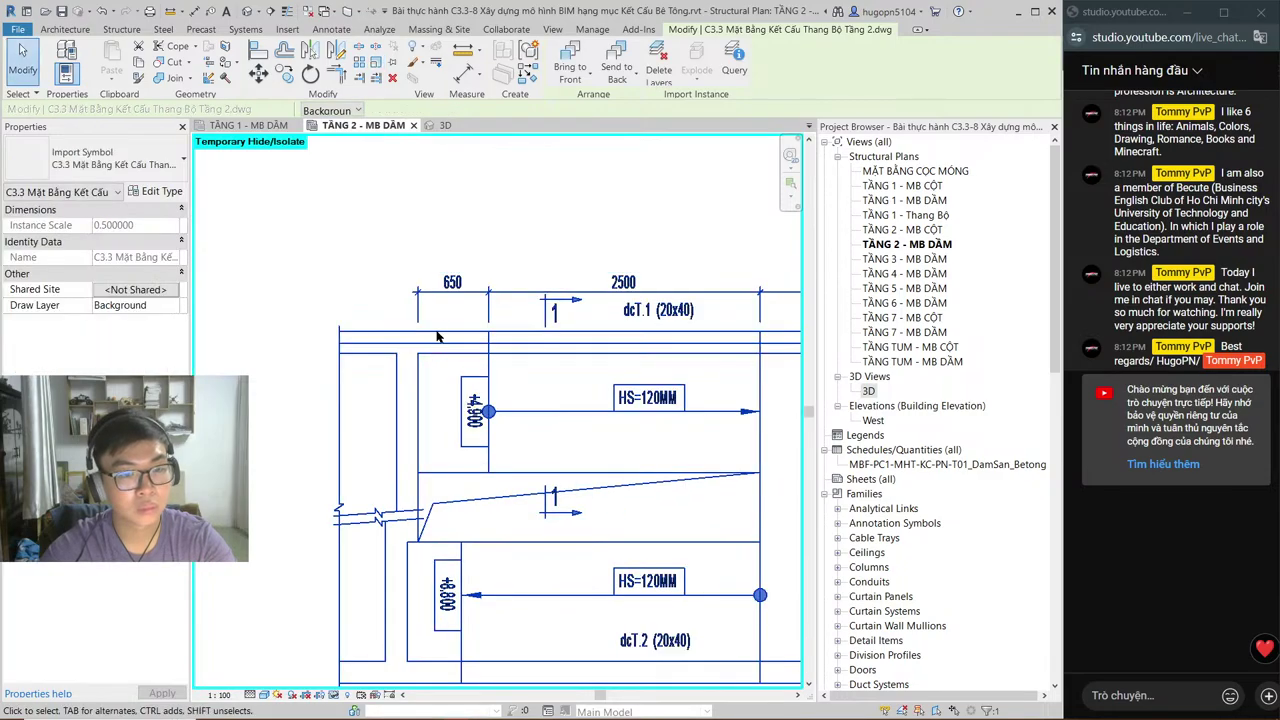
Step: Exit dimensioning and frame the half-scaled stair DWG, its top spans reading 650, 2500, 1290, 110
{"action": "scroll", "coordinate": [442, 327], "scroll_direction": "up", "scroll_amount": 1}
{"action": "key", "text": "Escape"}
{"action": "key", "text": "d"}
{"action": "key", "text": "i"}
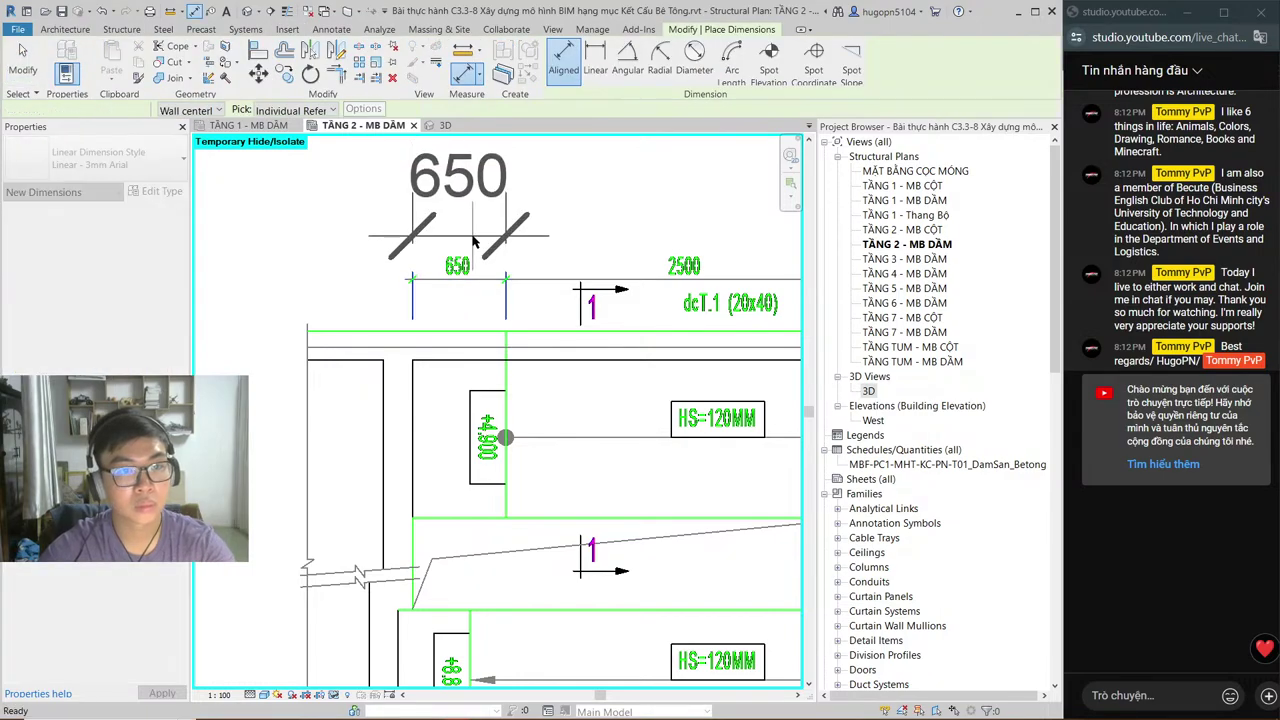
{"action": "scroll", "coordinate": [445, 320], "scroll_direction": "down", "scroll_amount": 2}
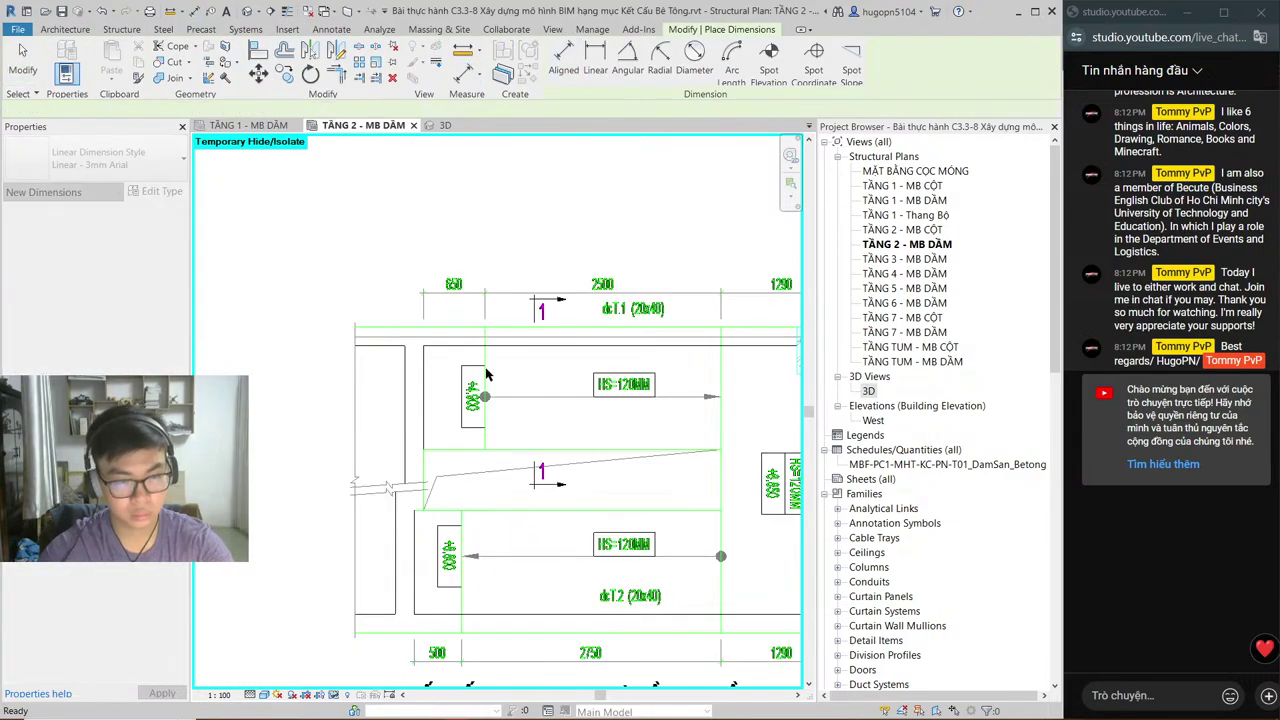
{"action": "key", "text": "Escape"}
{"action": "middle_click_drag", "start_coordinate": [658, 406], "coordinate": [510, 345]}
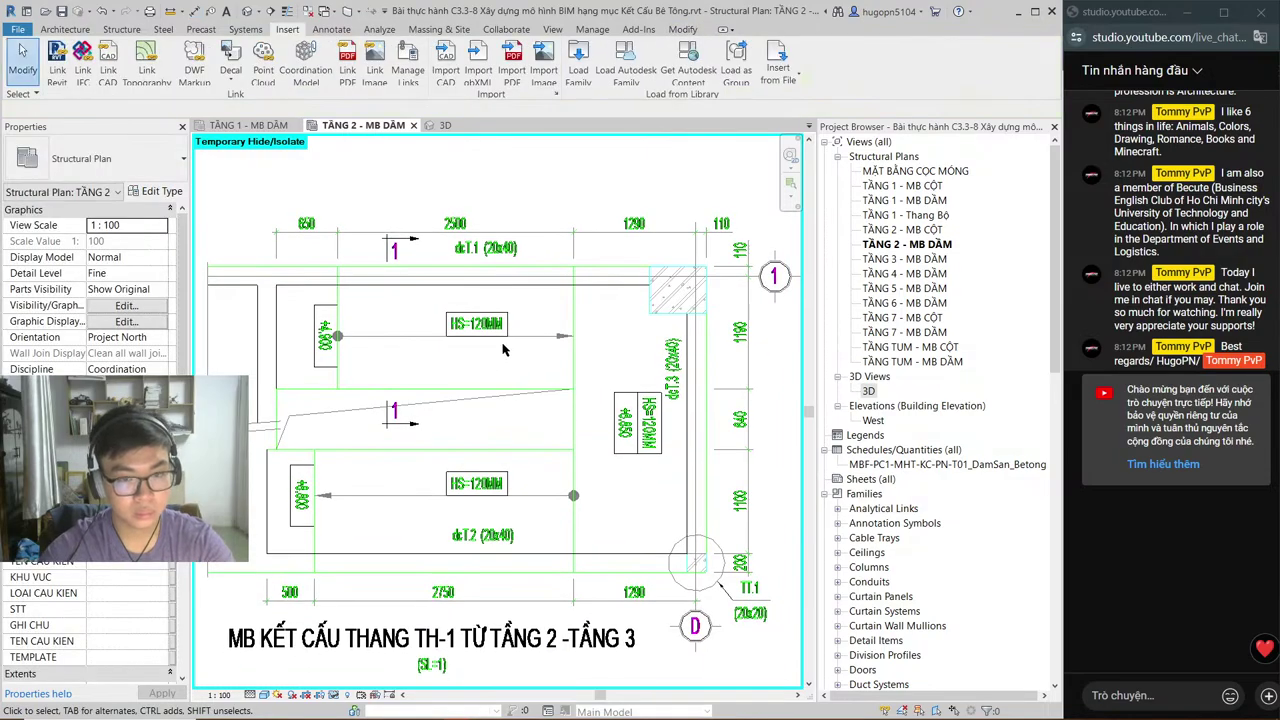
{"action": "scroll", "coordinate": [540, 350], "scroll_direction": "down", "scroll_amount": 3}
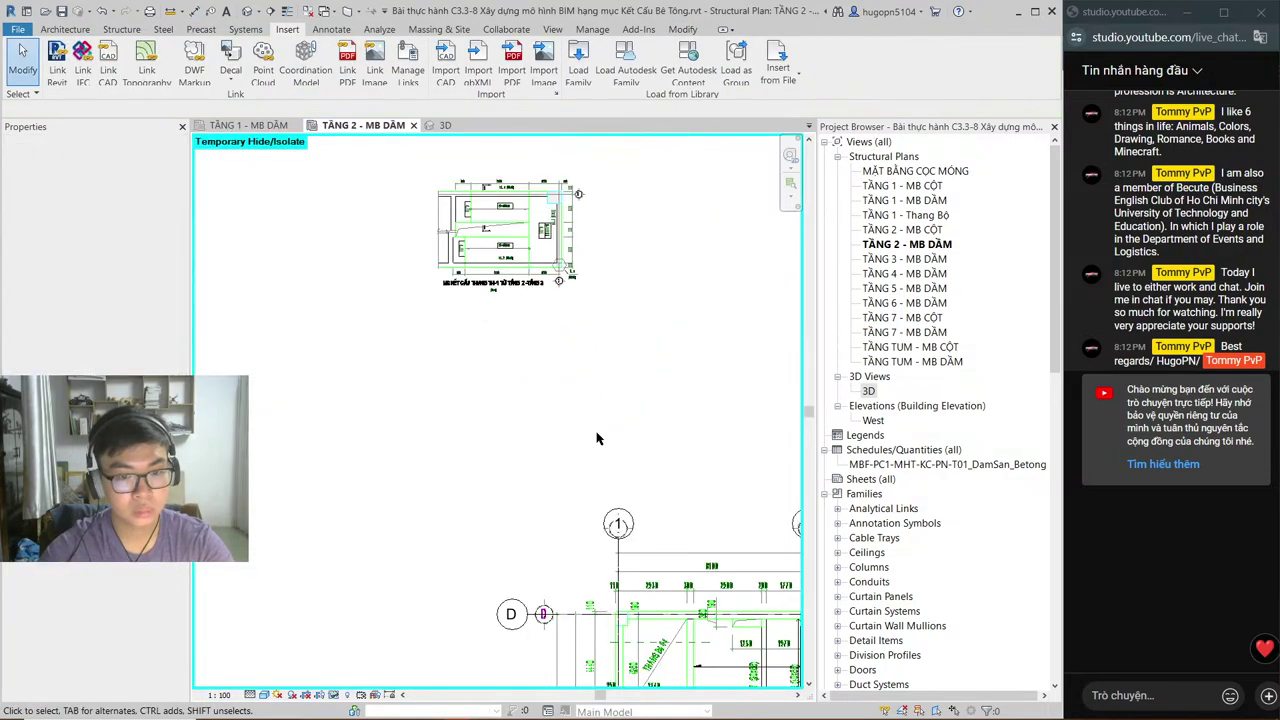
{"action": "scroll", "coordinate": [548, 248], "scroll_direction": "up", "scroll_amount": 3}
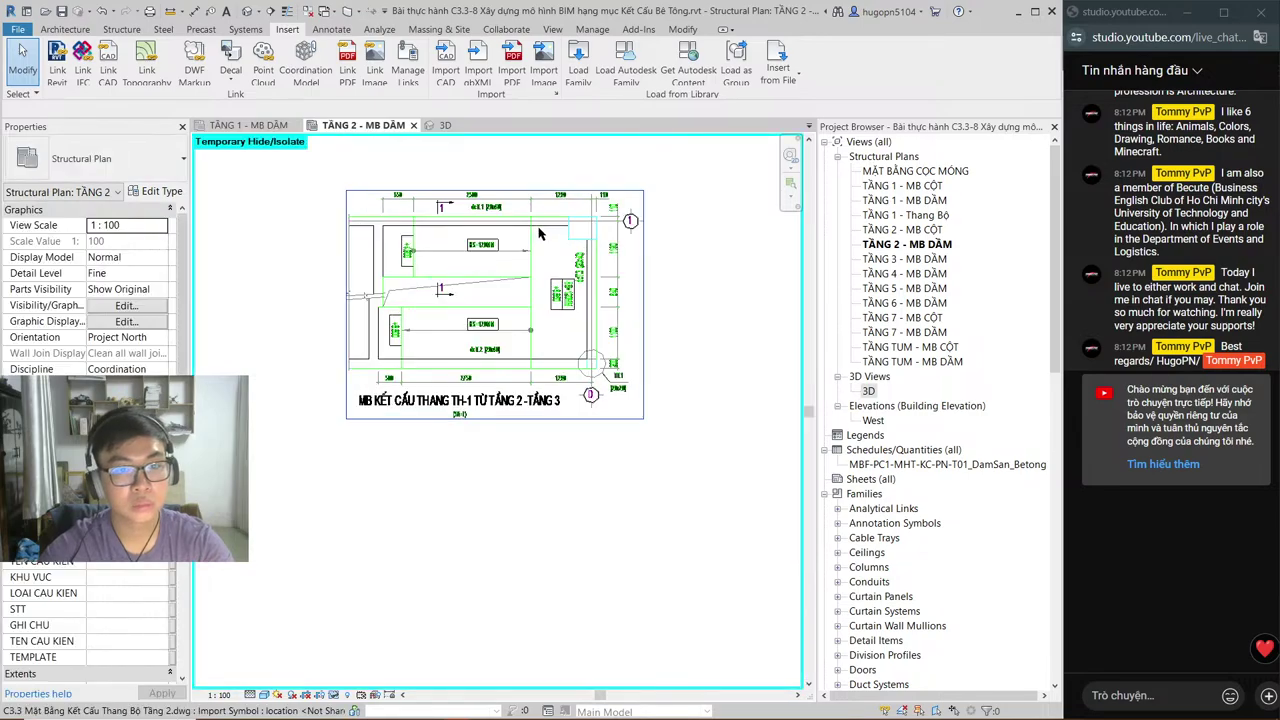
{"action": "scroll", "coordinate": [548, 248], "scroll_direction": "down", "scroll_amount": 2}
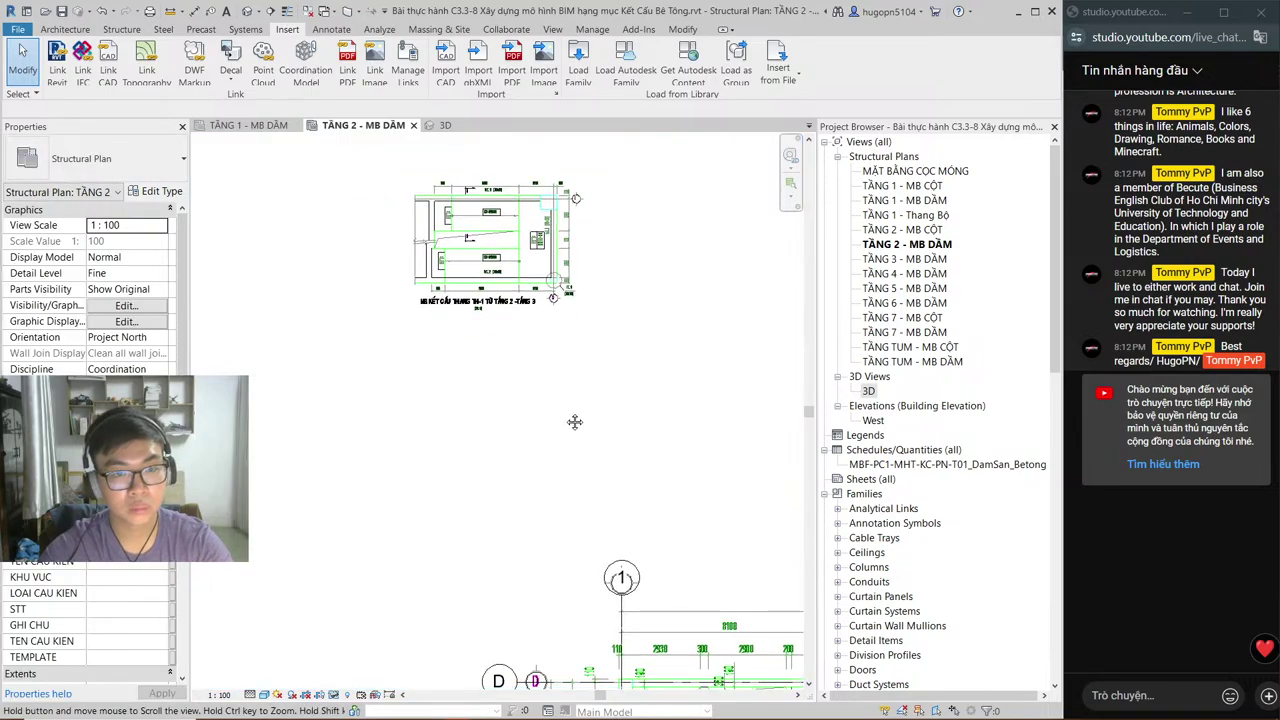
{"action": "middle_click_drag", "start_coordinate": [571, 423], "coordinate": [574, 433]}
Step: Rotate the imported stair DWG 90° with RO so its title runs vertically
{"action": "key", "text": "h"}
{"action": "key", "text": "i"}
{"action": "key", "text": "z"}
{"action": "key", "text": "f"}
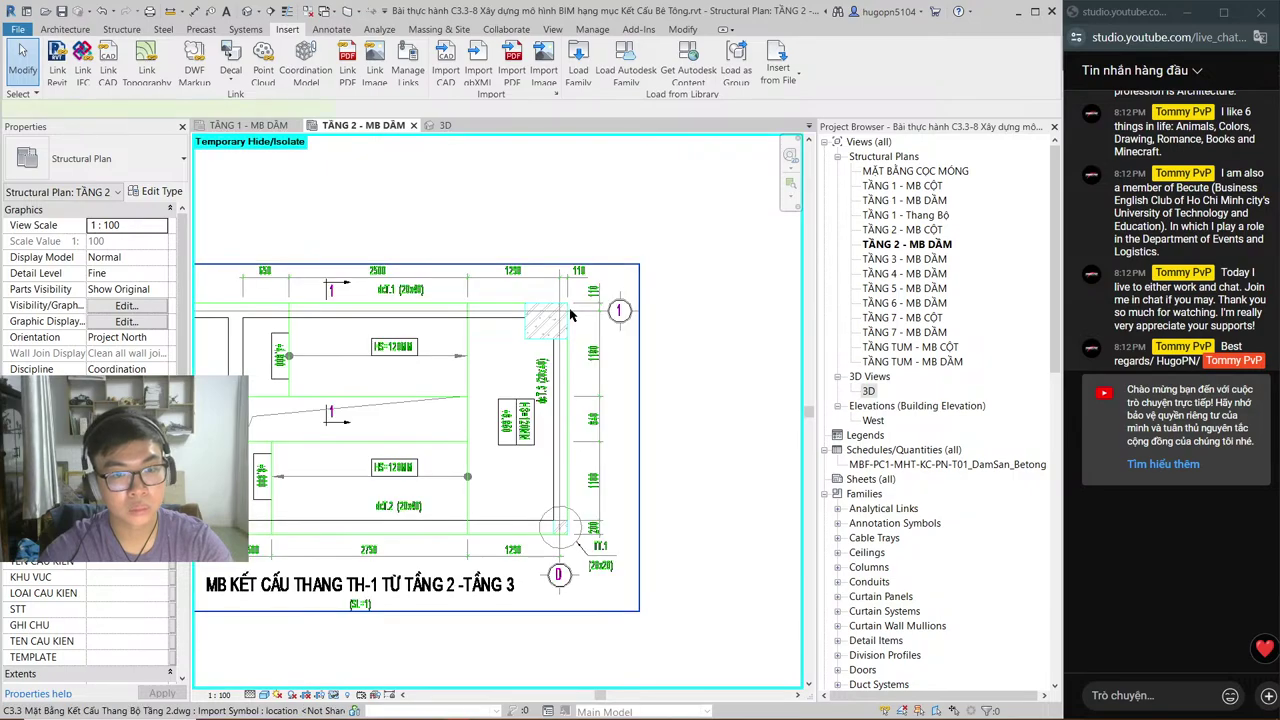
{"action": "left_click", "coordinate": [571, 316]}
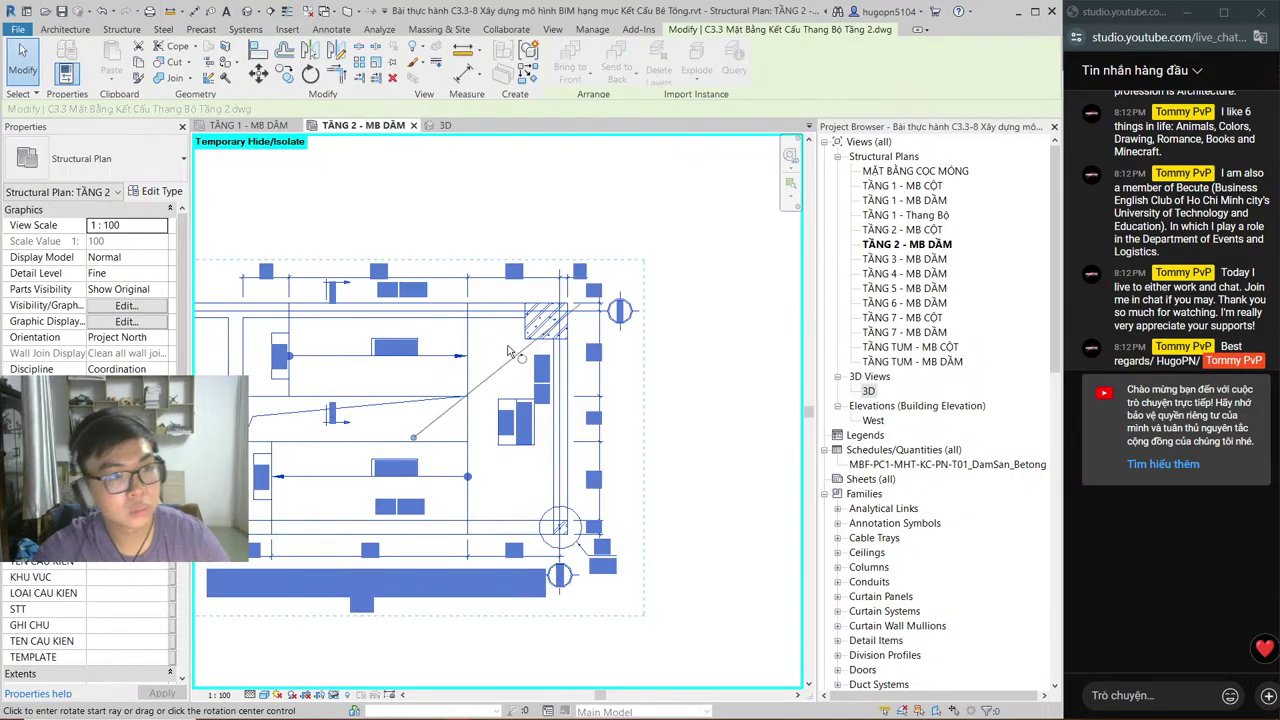
{"action": "key", "text": "r"}
{"action": "key", "text": "o"}
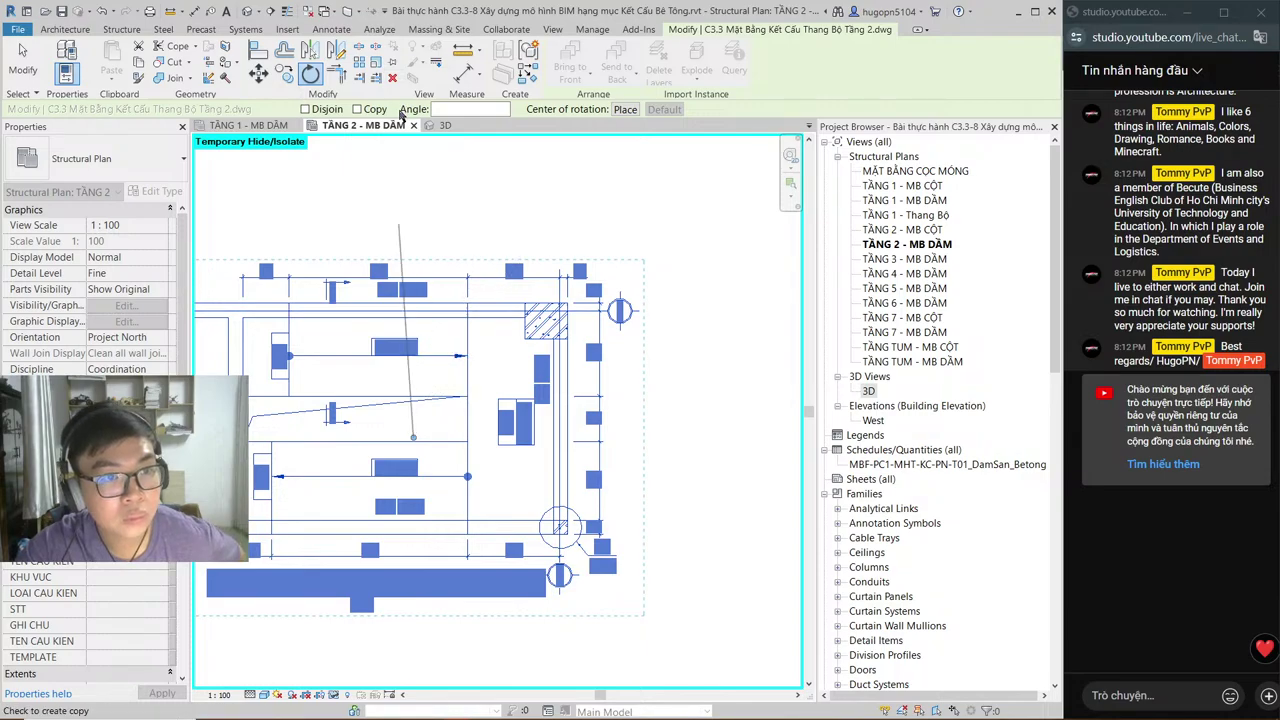
{"action": "left_click", "coordinate": [464, 108]}
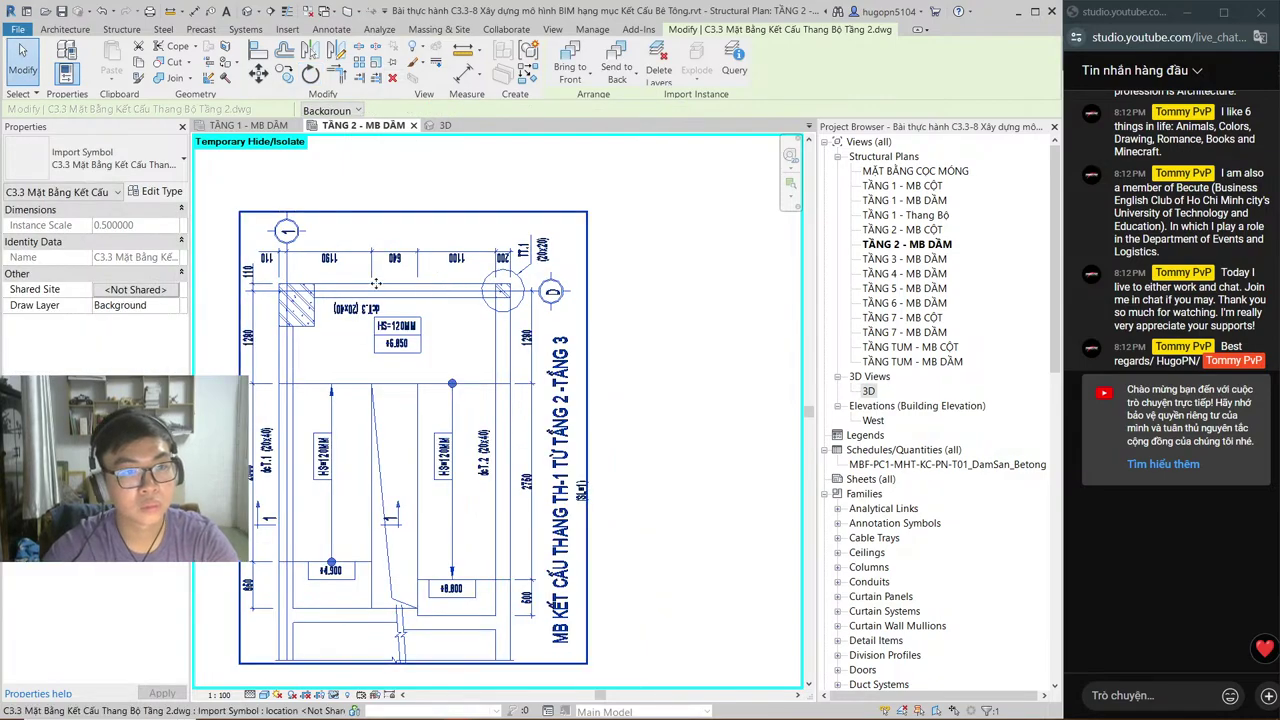
{"action": "key", "text": "m"}
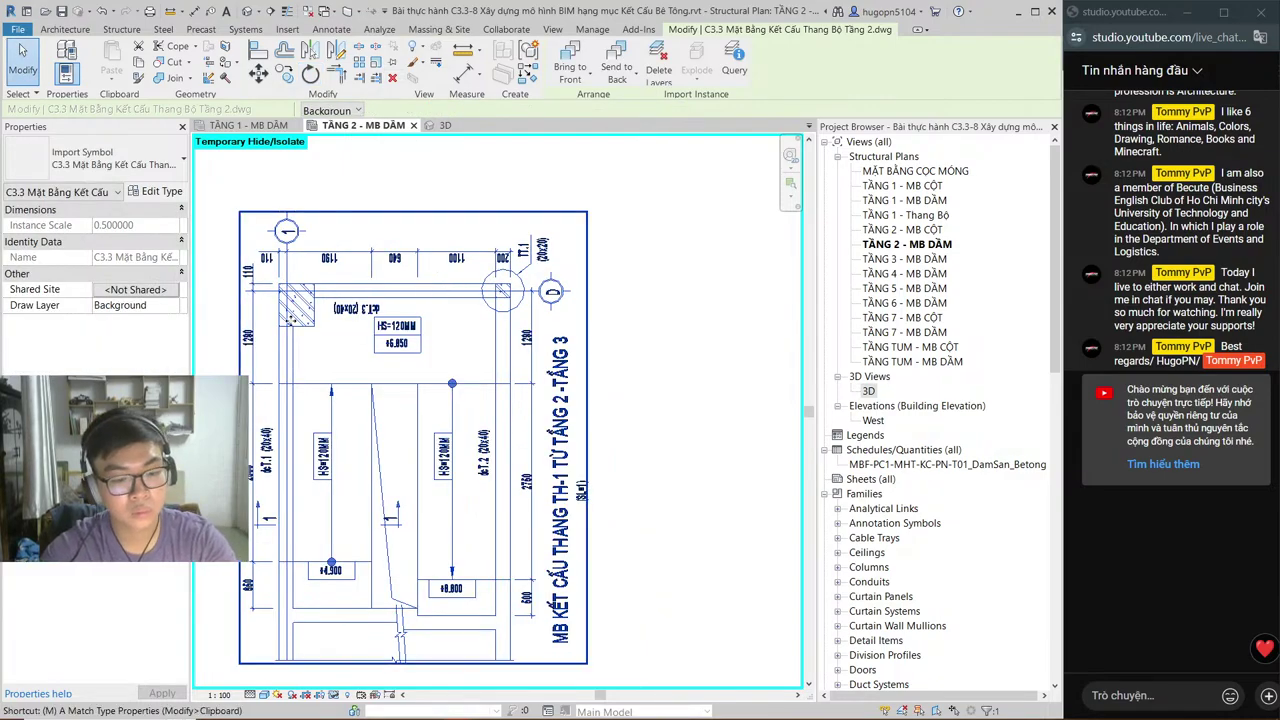
{"action": "scroll", "coordinate": [292, 318], "scroll_direction": "up", "scroll_amount": 5}
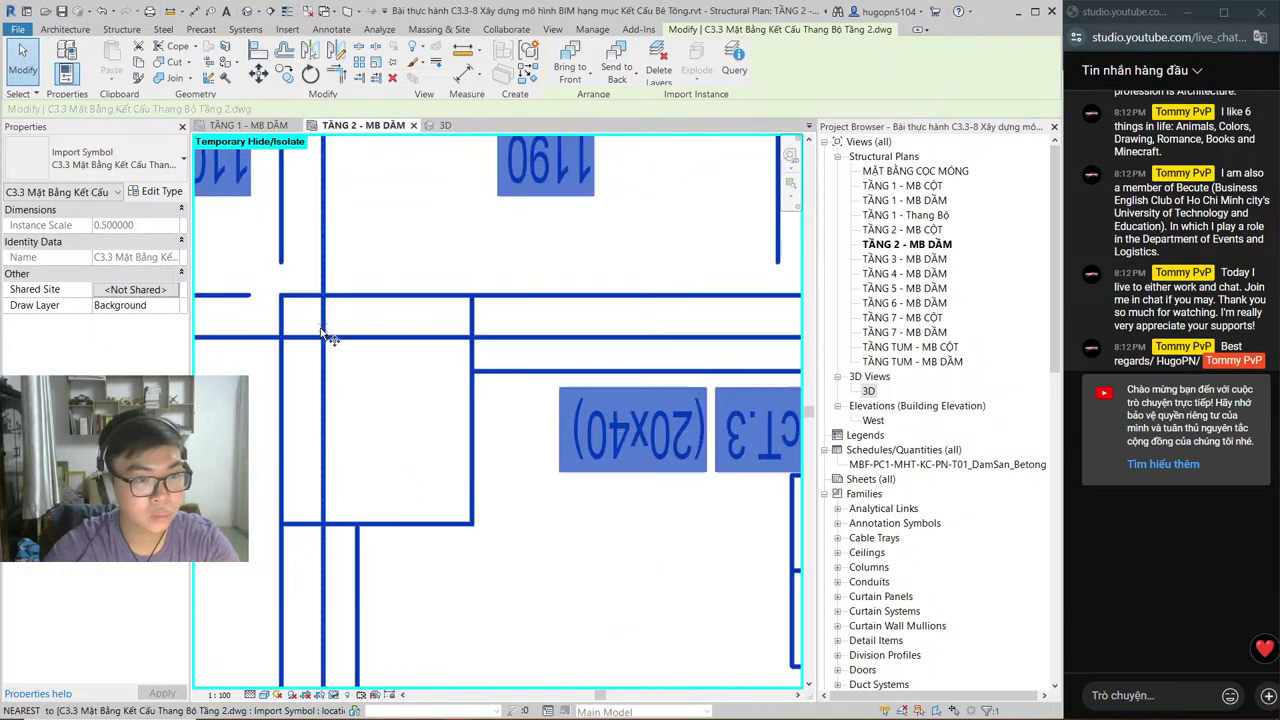
Step: Start moving the rotated stair DWG with MV, using its corner column as base point
{"action": "key", "text": "m"}
{"action": "key", "text": "v"}
{"action": "left_click", "coordinate": [322, 333]}
{"action": "scroll", "coordinate": [400, 420], "scroll_direction": "down", "scroll_amount": 5}
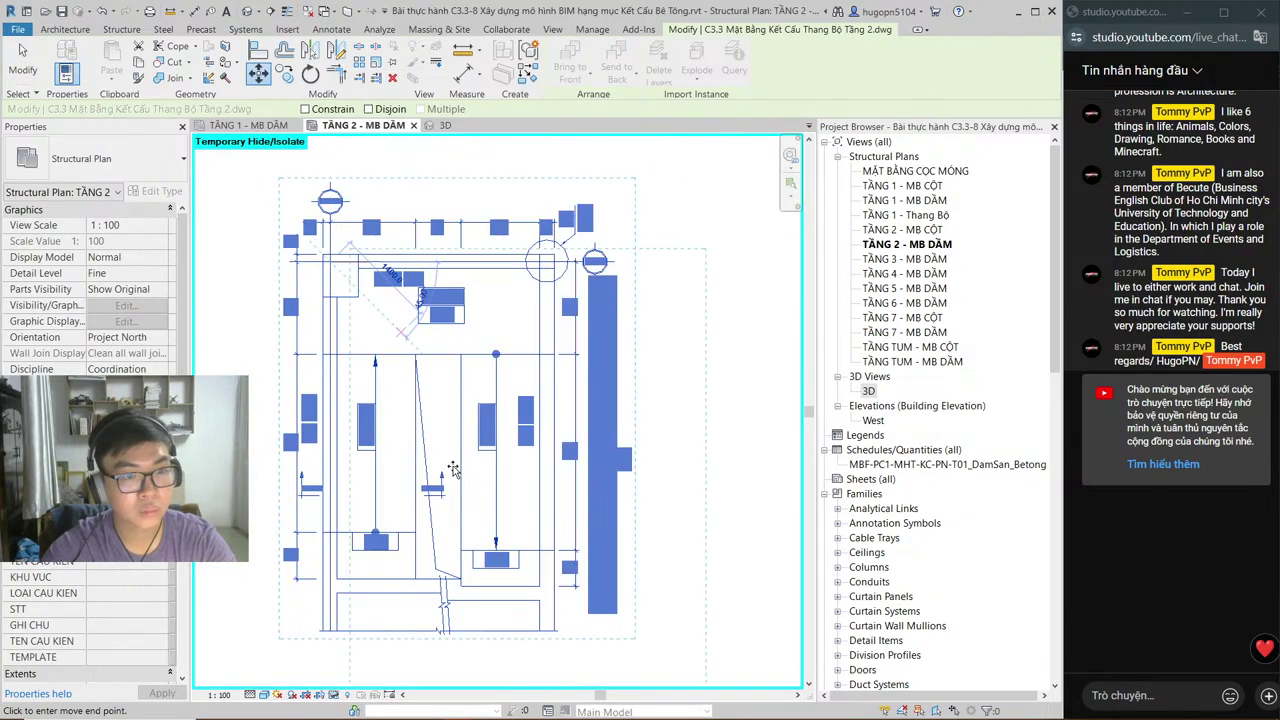
{"action": "scroll", "coordinate": [320, 246], "scroll_direction": "up", "scroll_amount": 5}
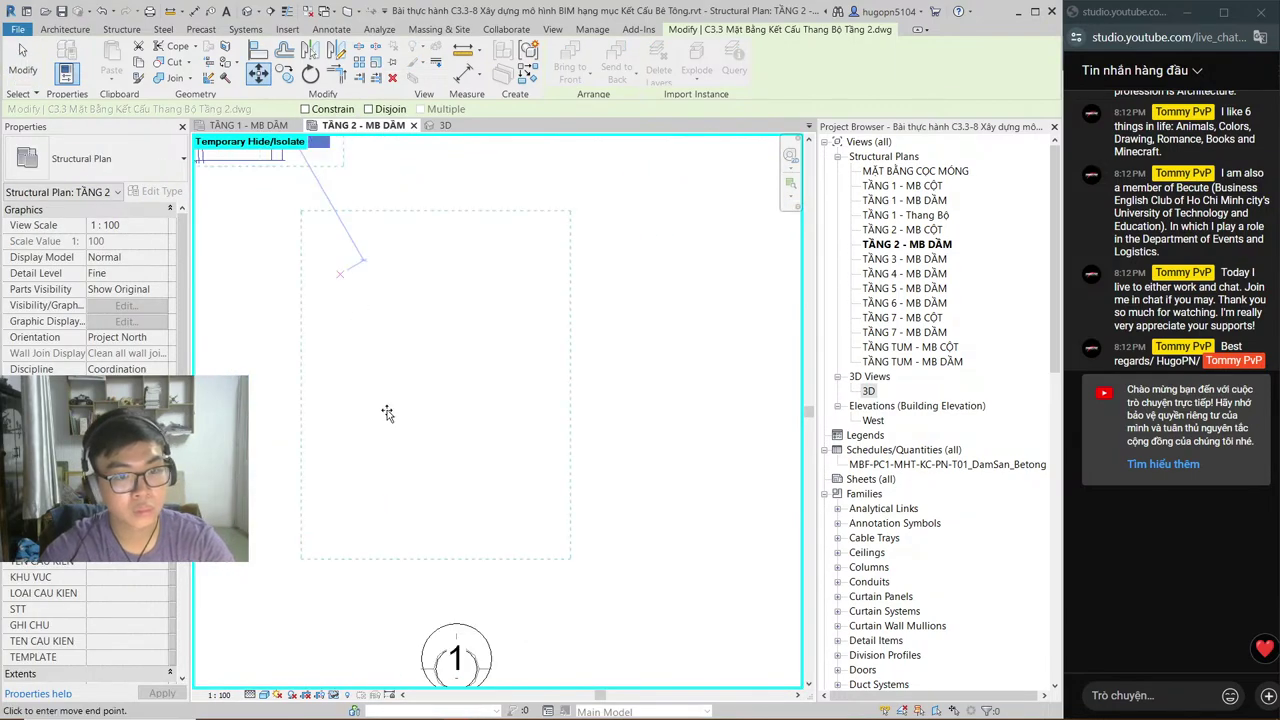
{"action": "middle_click_drag", "start_coordinate": [412, 458], "coordinate": [450, 200]}
{"action": "scroll", "coordinate": [455, 437], "scroll_direction": "up", "scroll_amount": 2}
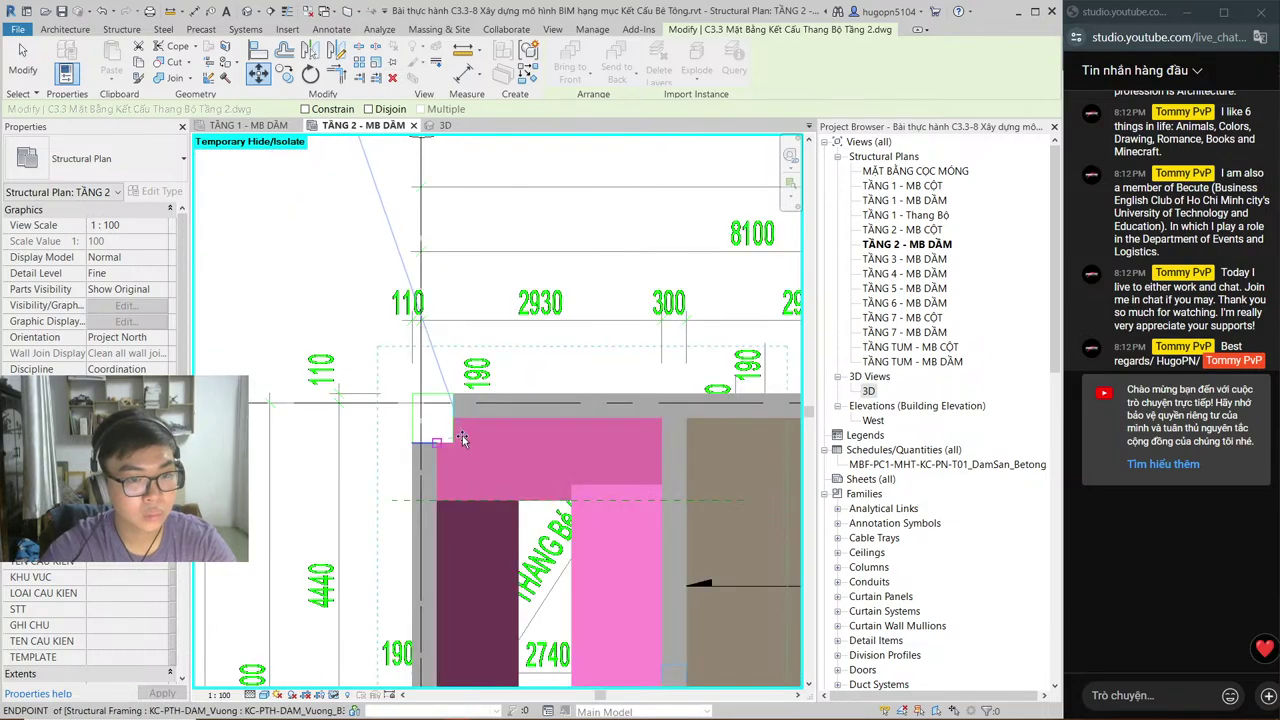
{"action": "scroll", "coordinate": [455, 437], "scroll_direction": "down", "scroll_amount": 4}
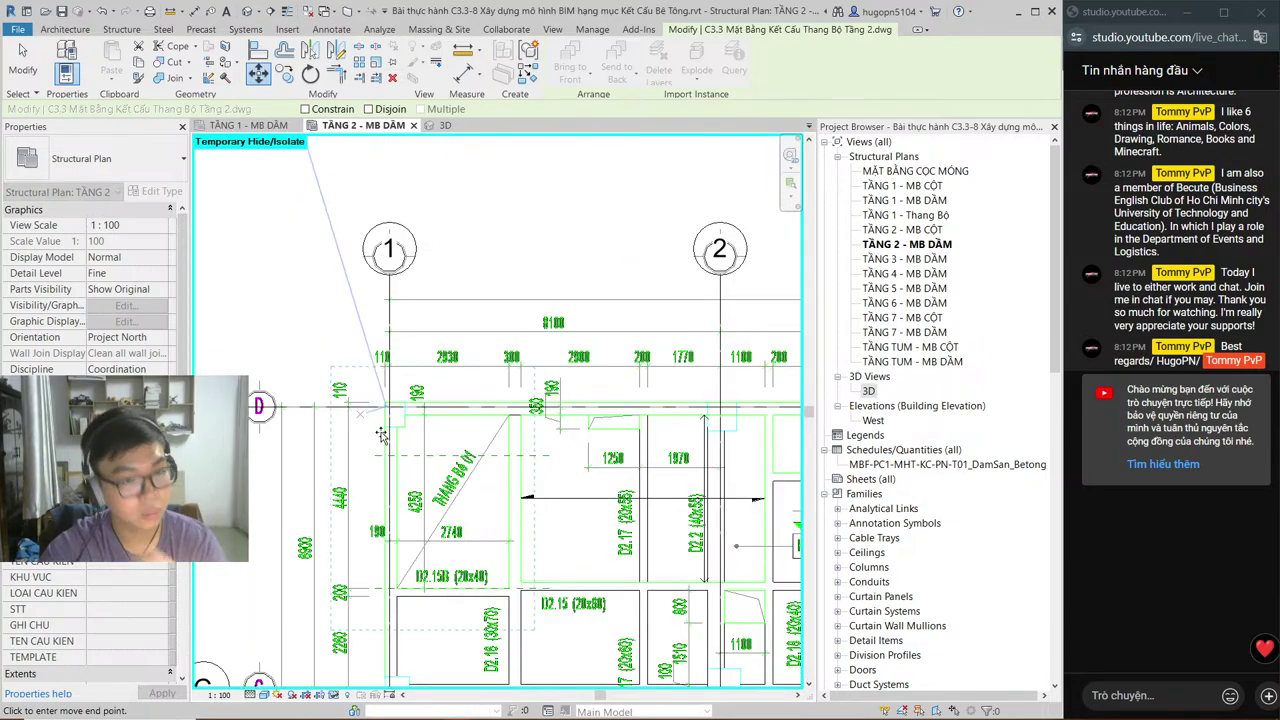
Step: Pan across grids 2–4 looking for the matching stair, then reset Temporary Hide/Isolate
{"action": "middle_click_drag", "start_coordinate": [392, 460], "coordinate": [2, 425]}
{"action": "key", "text": "h"}
{"action": "key", "text": "i"}
{"action": "middle_click_drag", "start_coordinate": [400, 430], "coordinate": [235, 417]}
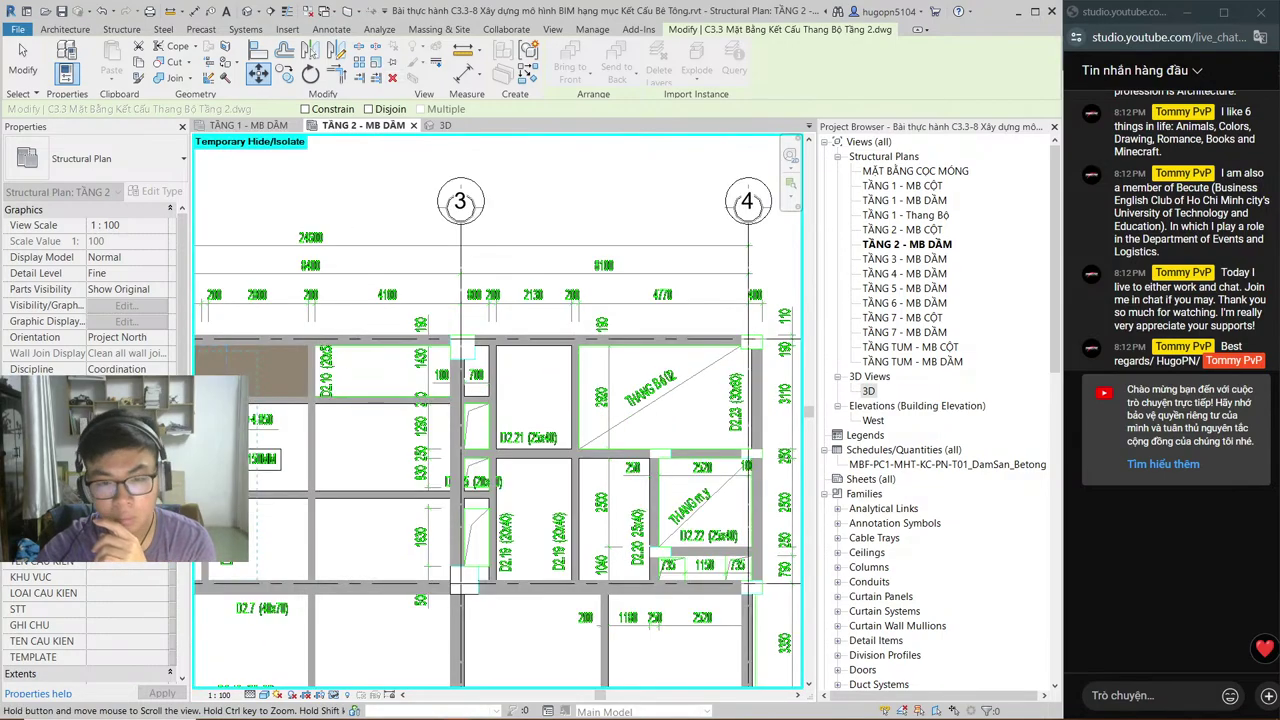
{"action": "key", "text": "h"}
{"action": "key", "text": "r"}
{"action": "middle_click_drag", "start_coordinate": [60, 261], "coordinate": [370, 346]}
{"action": "key", "text": "alt+Tab"}
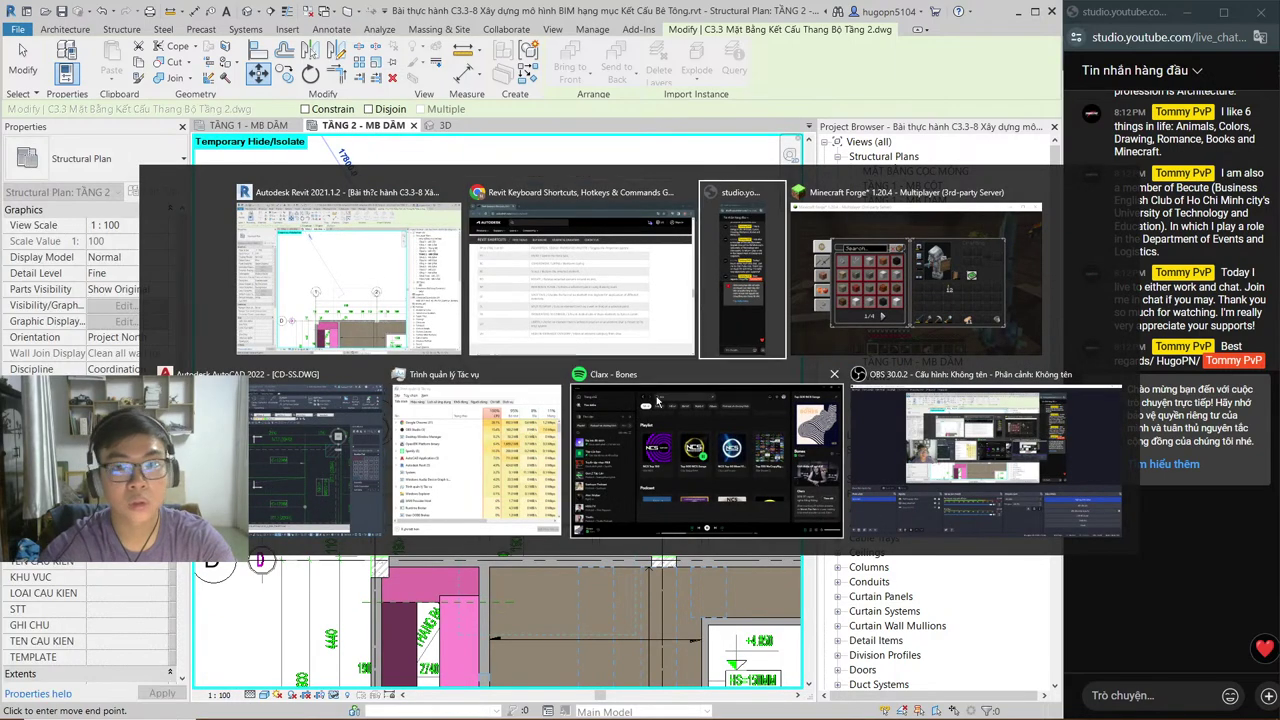
{"action": "key", "text": "alt+Tab"}
{"action": "key", "text": "alt+Tab"}
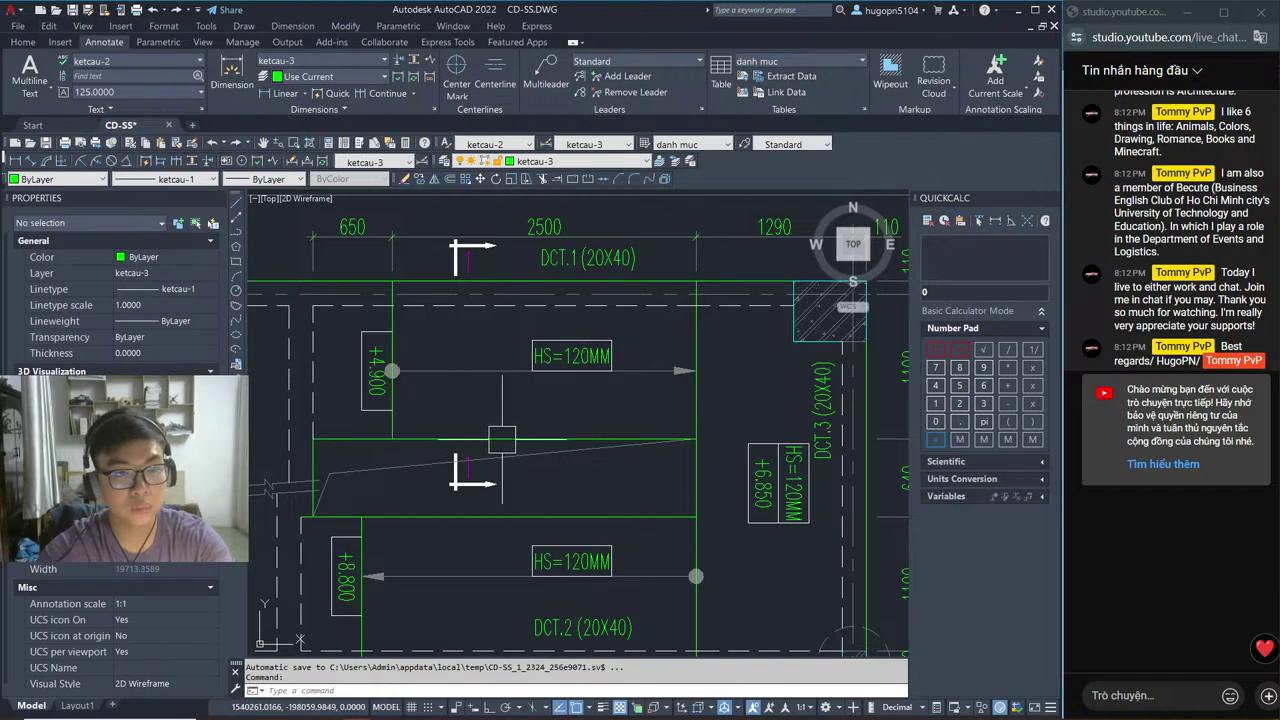
{"action": "middle_click_drag", "start_coordinate": [494, 440], "coordinate": [561, 413]}
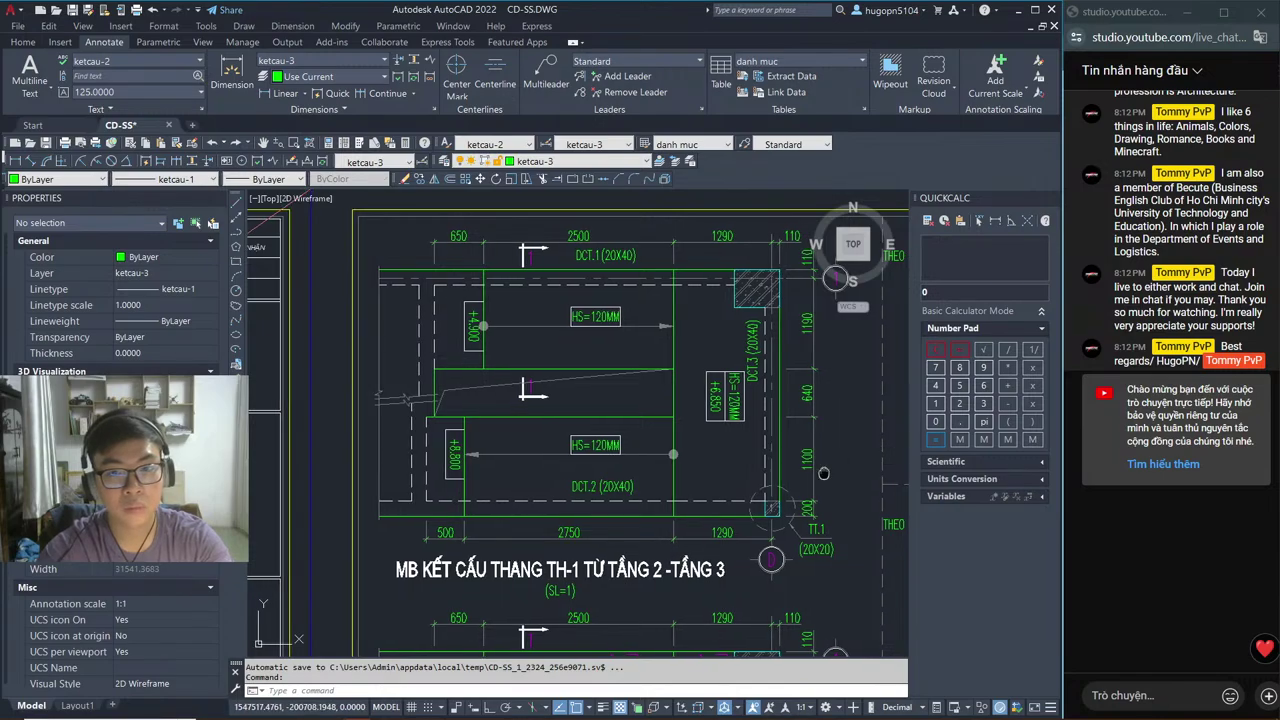
{"action": "middle_click_drag", "start_coordinate": [825, 471], "coordinate": [818, 473]}
{"action": "key", "text": "alt+Tab"}
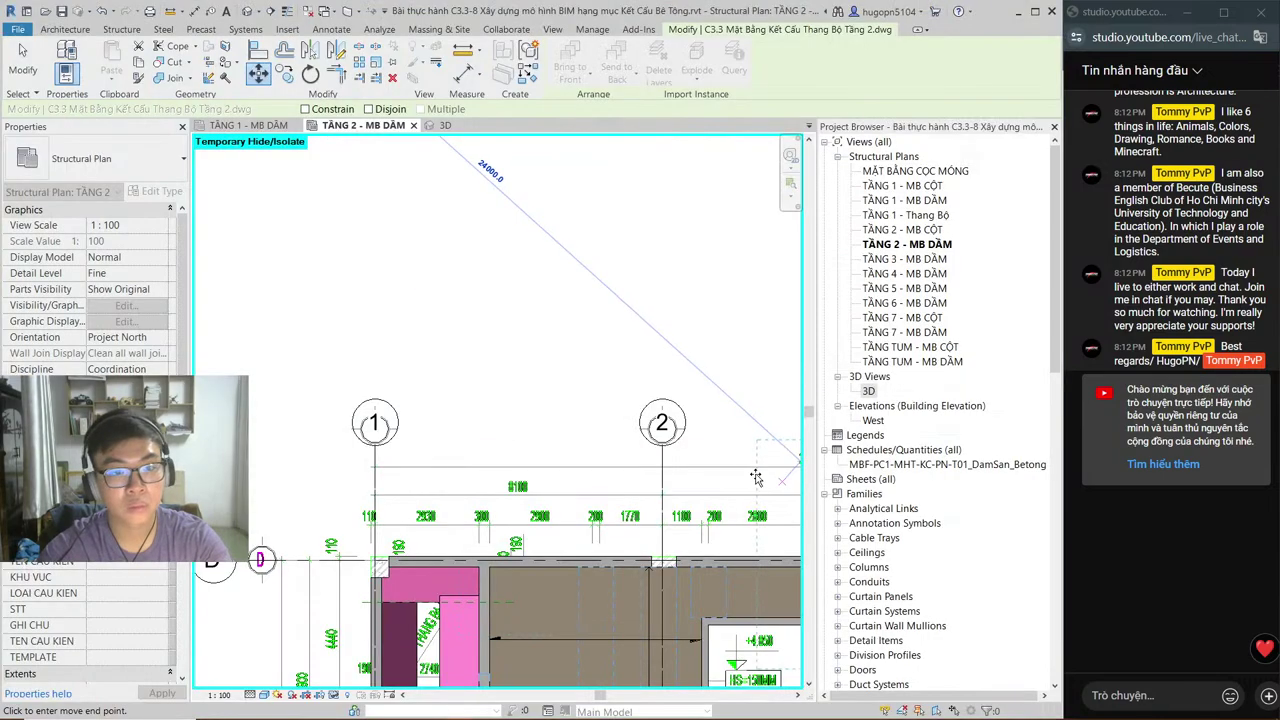
Step: Snap the stair DWG's corner column onto the grid 1 and grid D intersection
{"action": "middle_click_drag", "start_coordinate": [703, 468], "coordinate": [706, 354]}
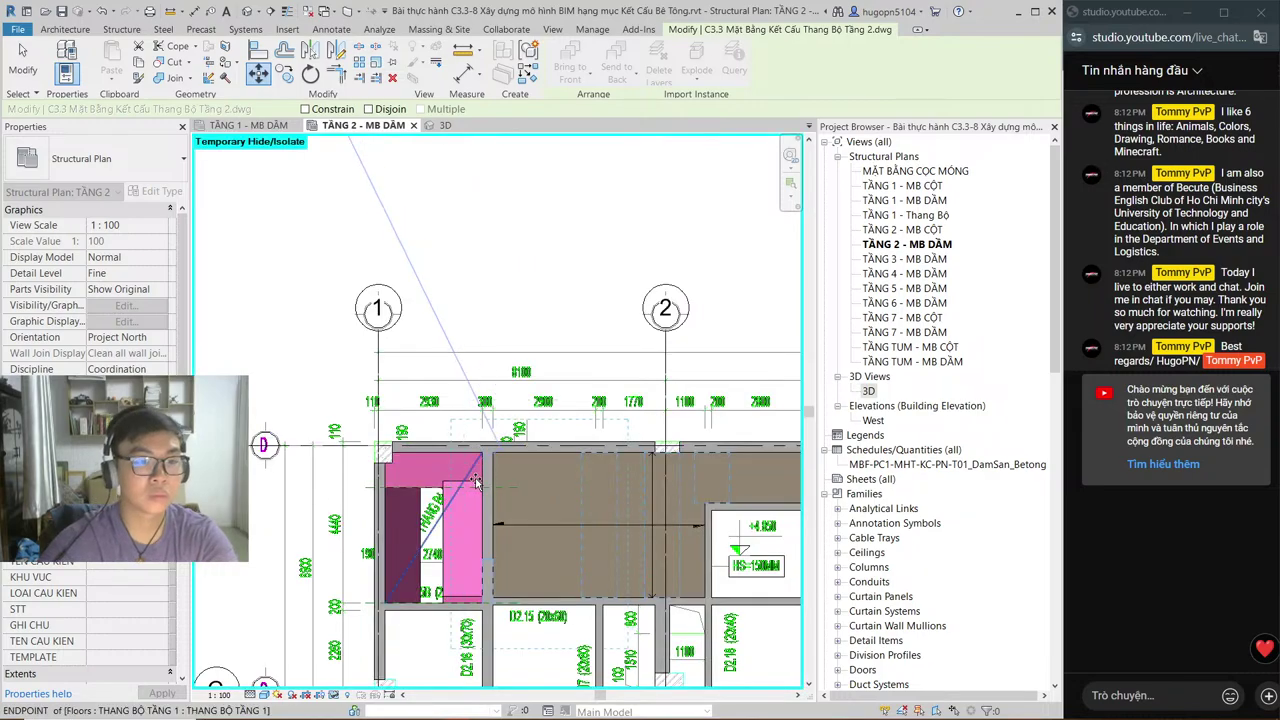
{"action": "left_click", "coordinate": [453, 523]}
{"action": "middle_click_drag", "start_coordinate": [463, 564], "coordinate": [466, 466]}
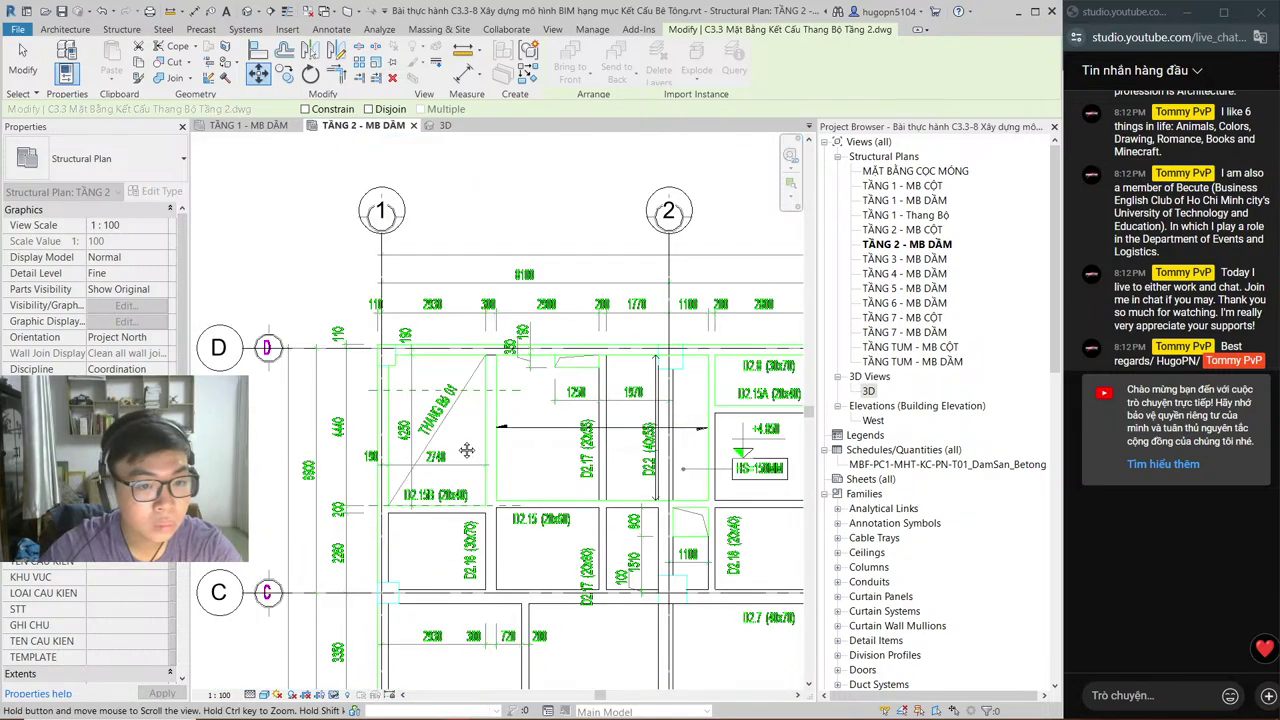
{"action": "scroll", "coordinate": [477, 378], "scroll_direction": "up", "scroll_amount": 2}
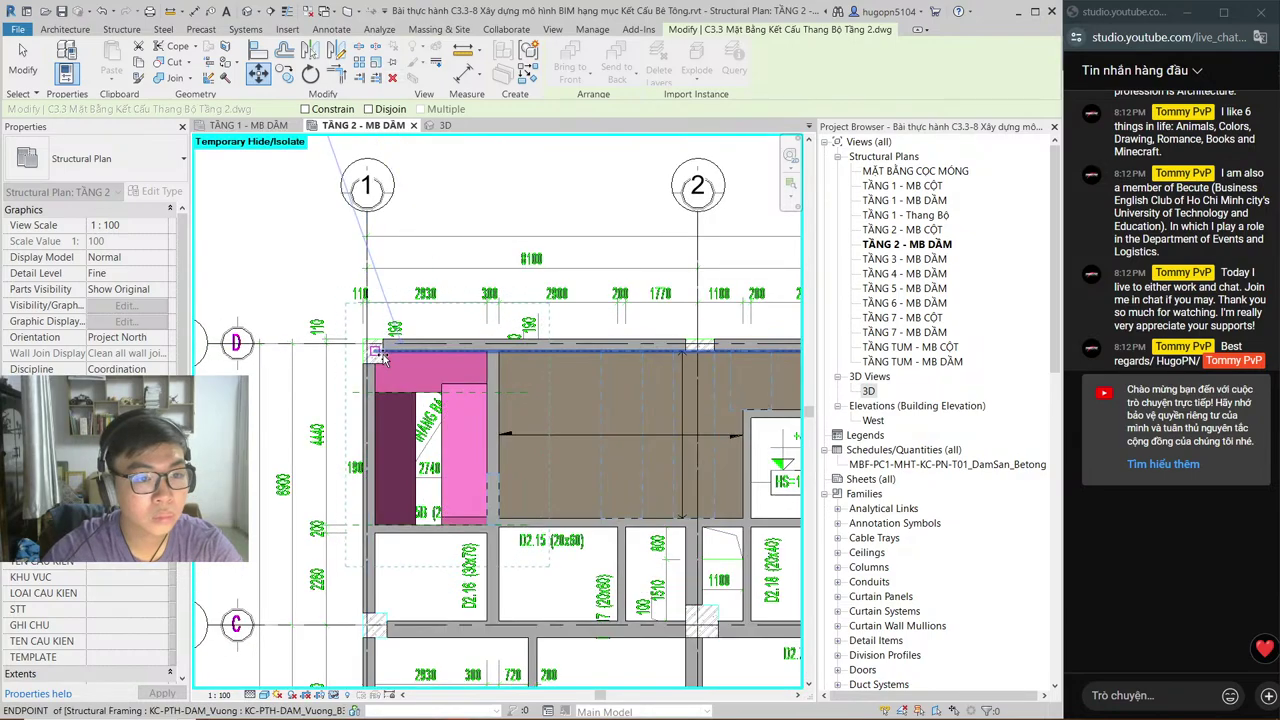
{"action": "scroll", "coordinate": [384, 356], "scroll_direction": "up", "scroll_amount": 4}
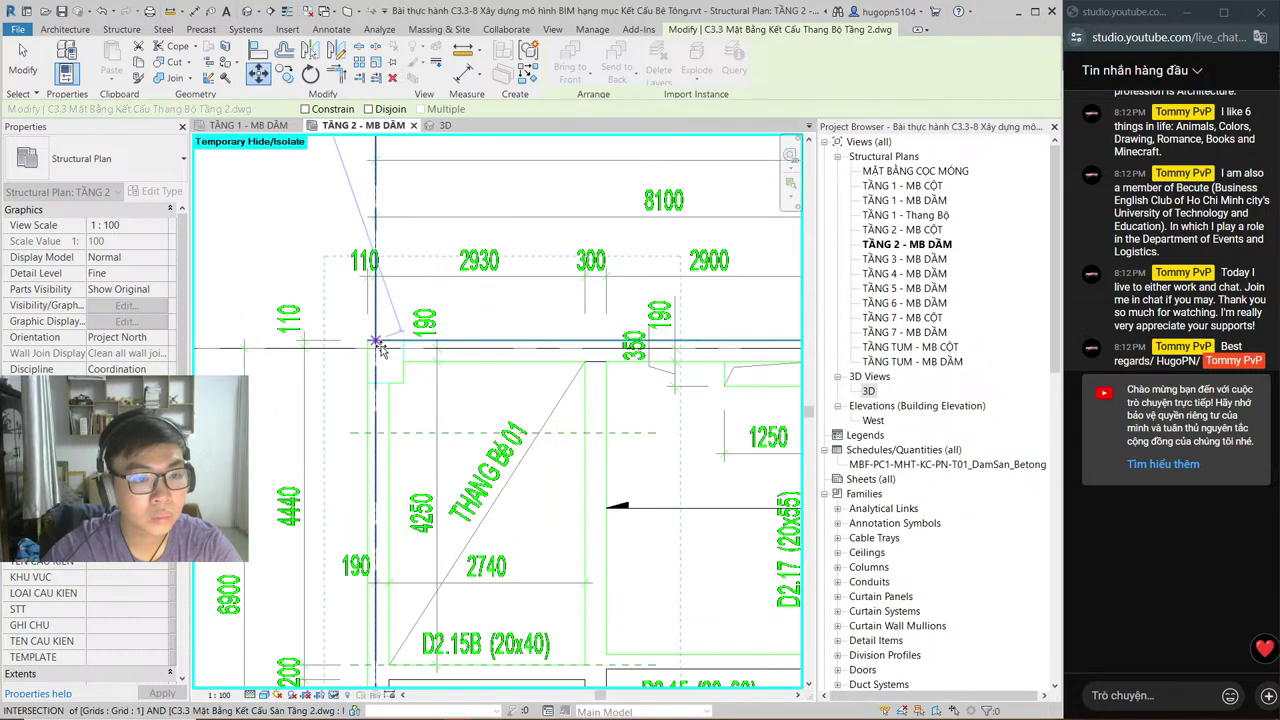
{"action": "scroll", "coordinate": [381, 350], "scroll_direction": "up", "scroll_amount": 4}
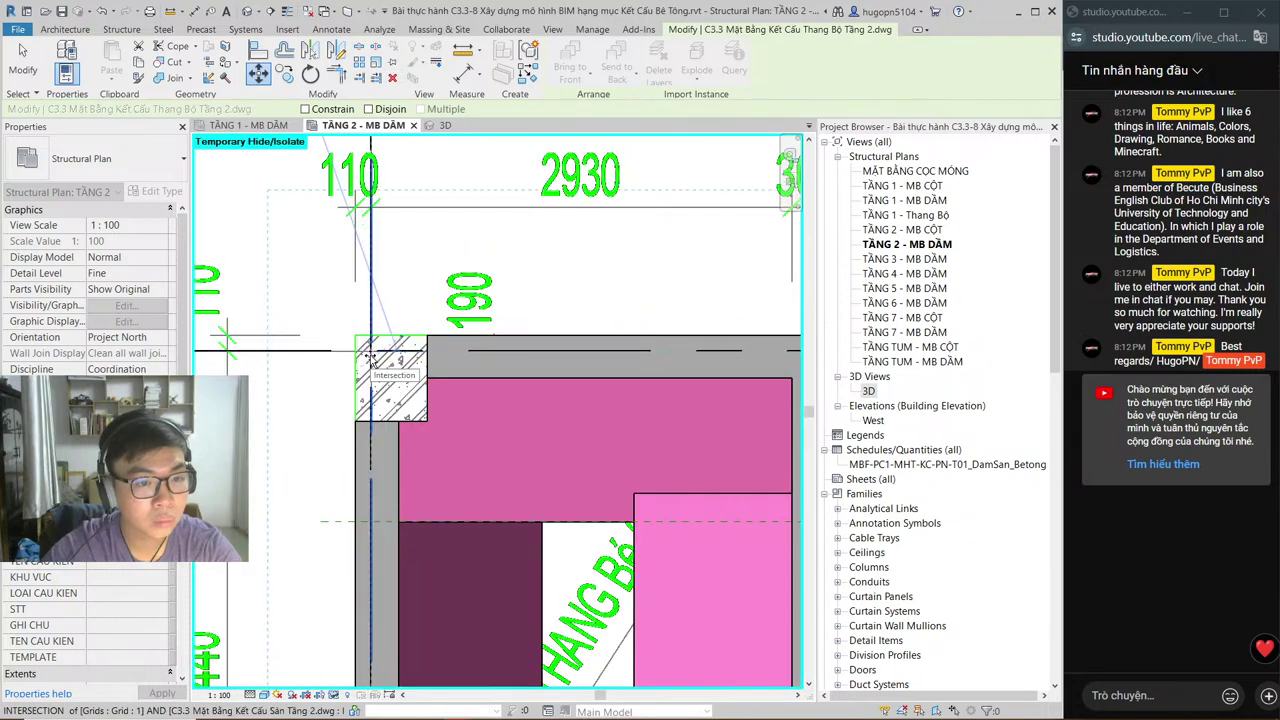
{"action": "left_click", "coordinate": [369, 357]}
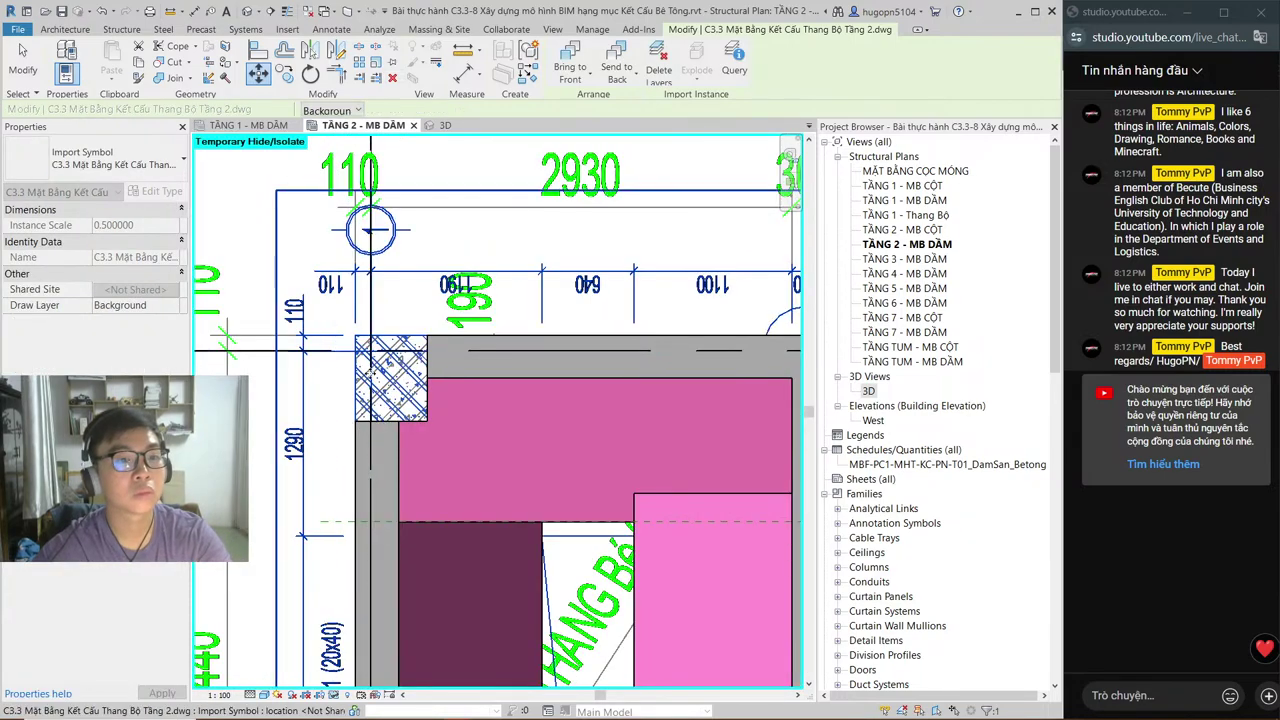
{"action": "scroll", "coordinate": [350, 342], "scroll_direction": "down", "scroll_amount": 4}
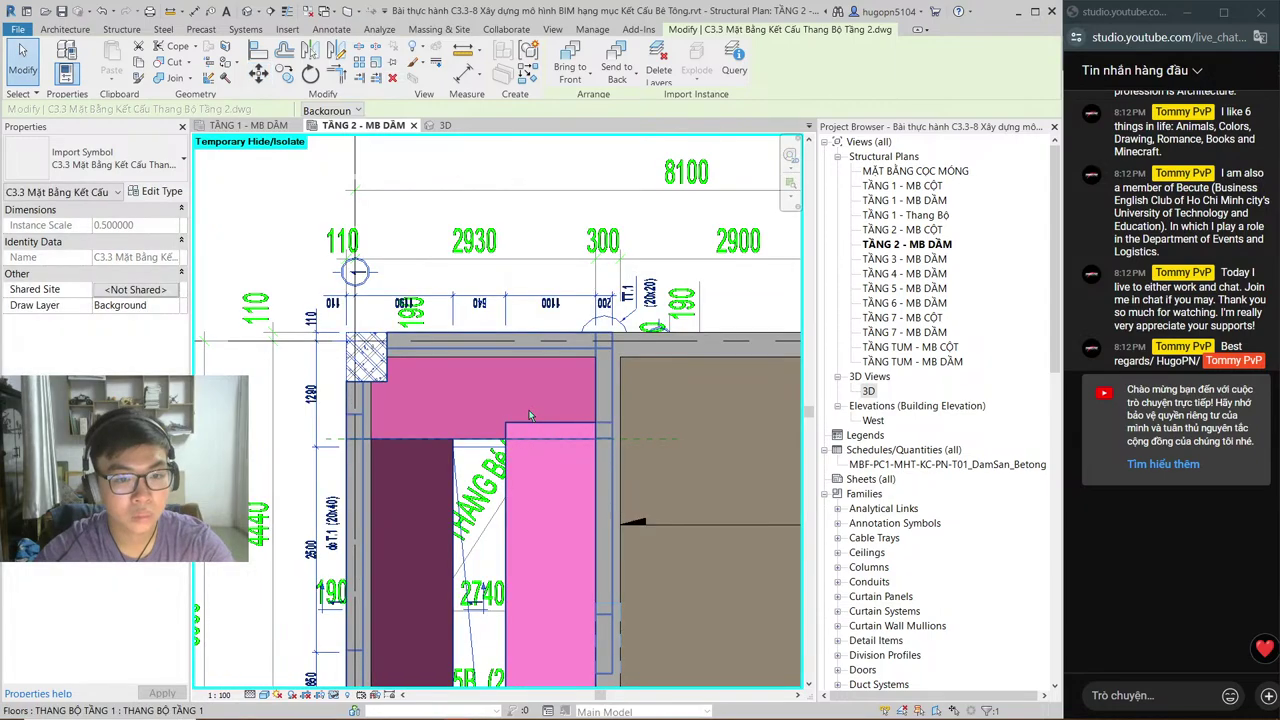
Step: Select and hide the grey floor covering the stair CAD plan
{"action": "left_click", "coordinate": [529, 410]}
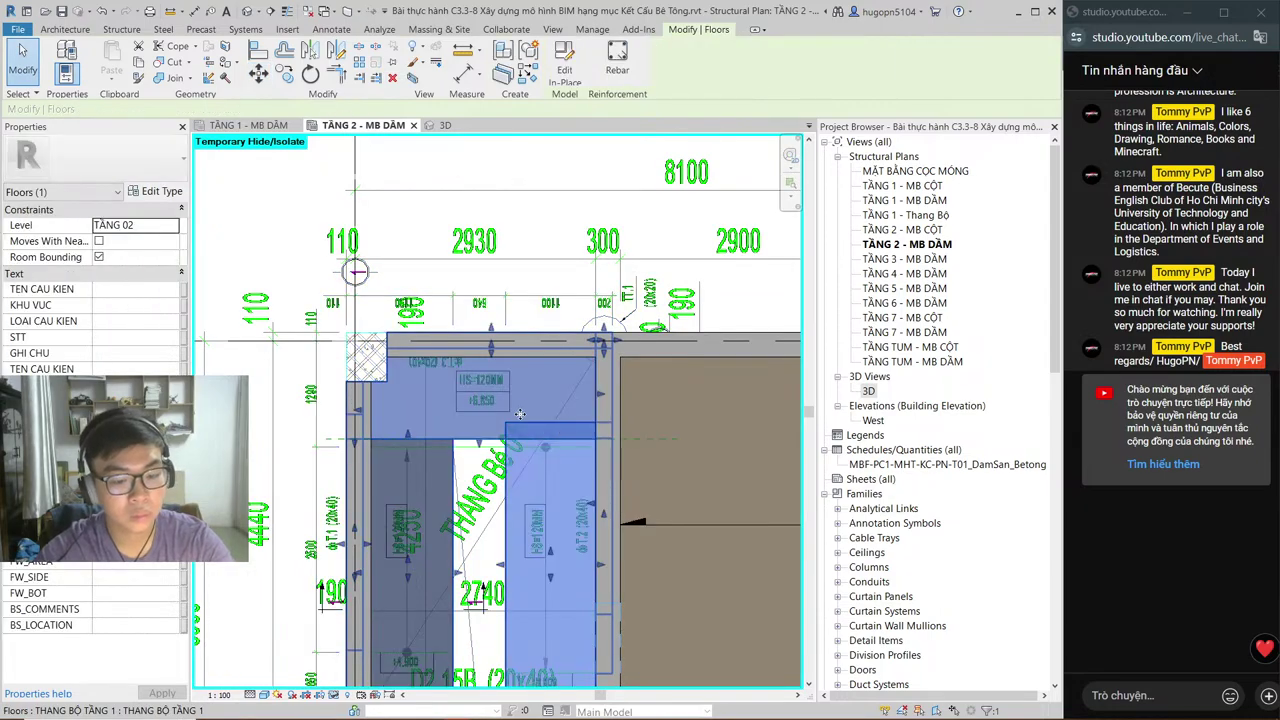
{"action": "key", "text": "Escape"}
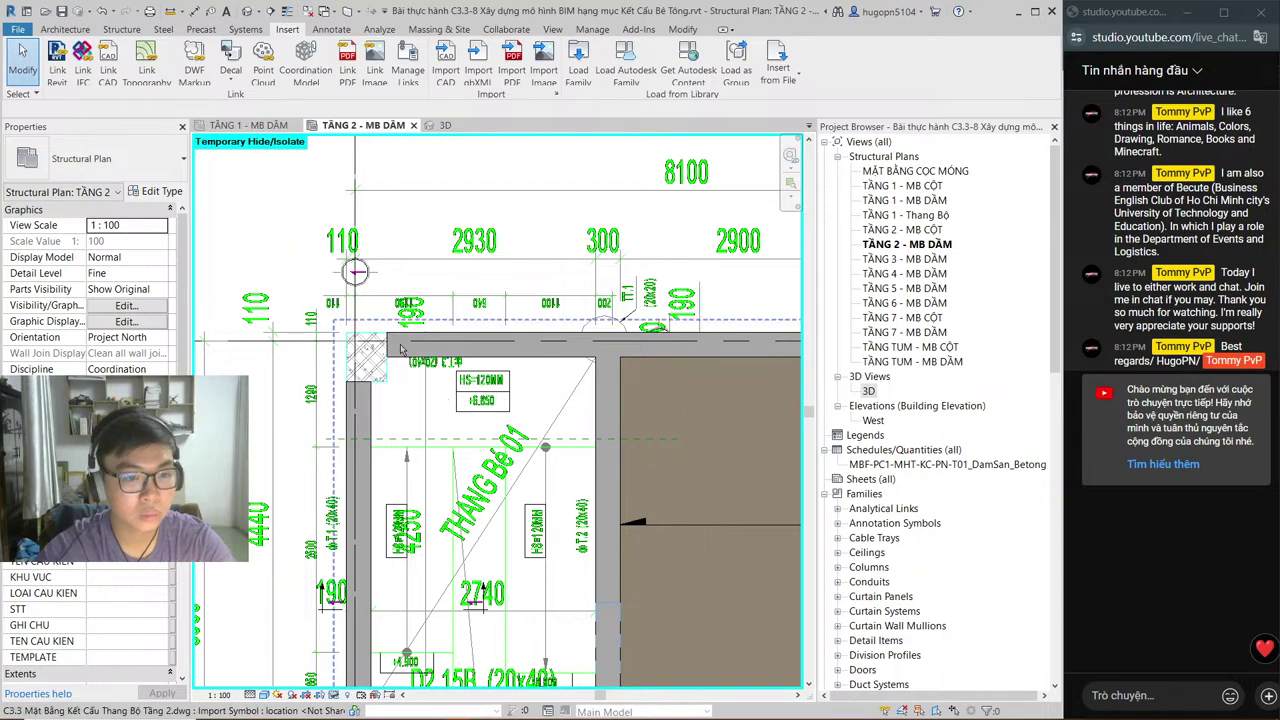
{"action": "middle_click_drag", "start_coordinate": [405, 343], "coordinate": [418, 288]}
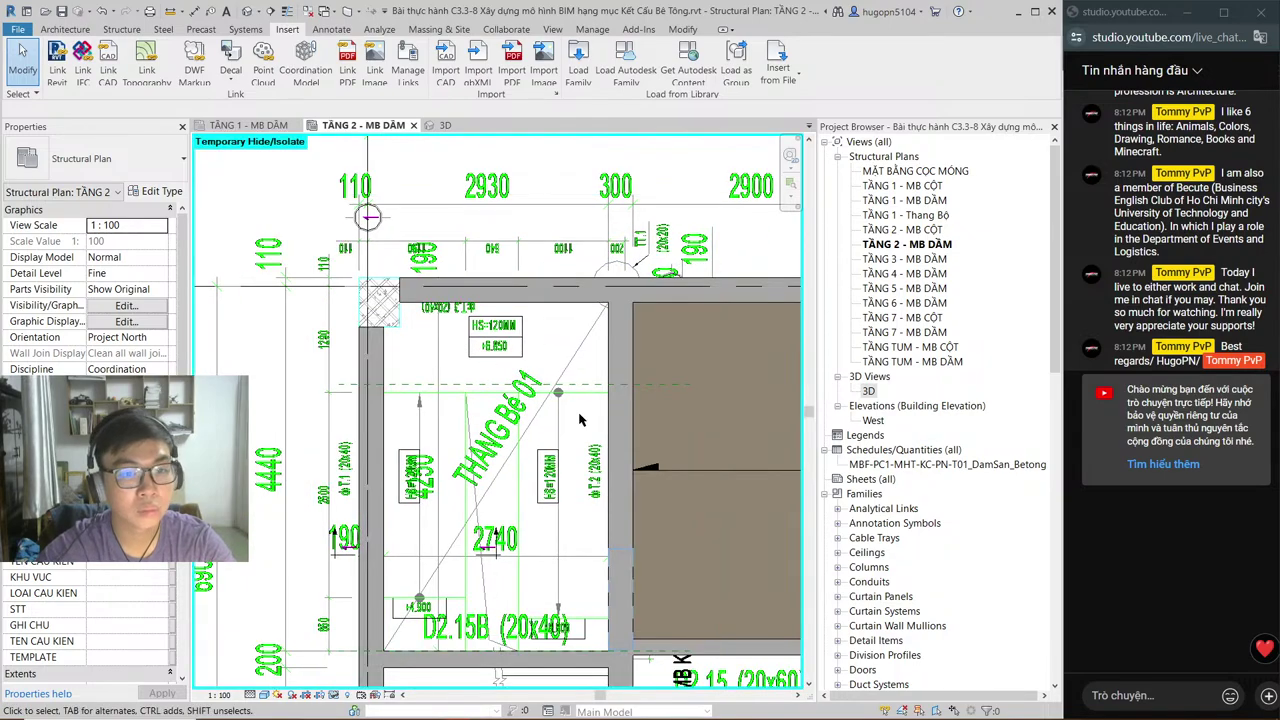
{"action": "middle_click_drag", "start_coordinate": [579, 420], "coordinate": [543, 392]}
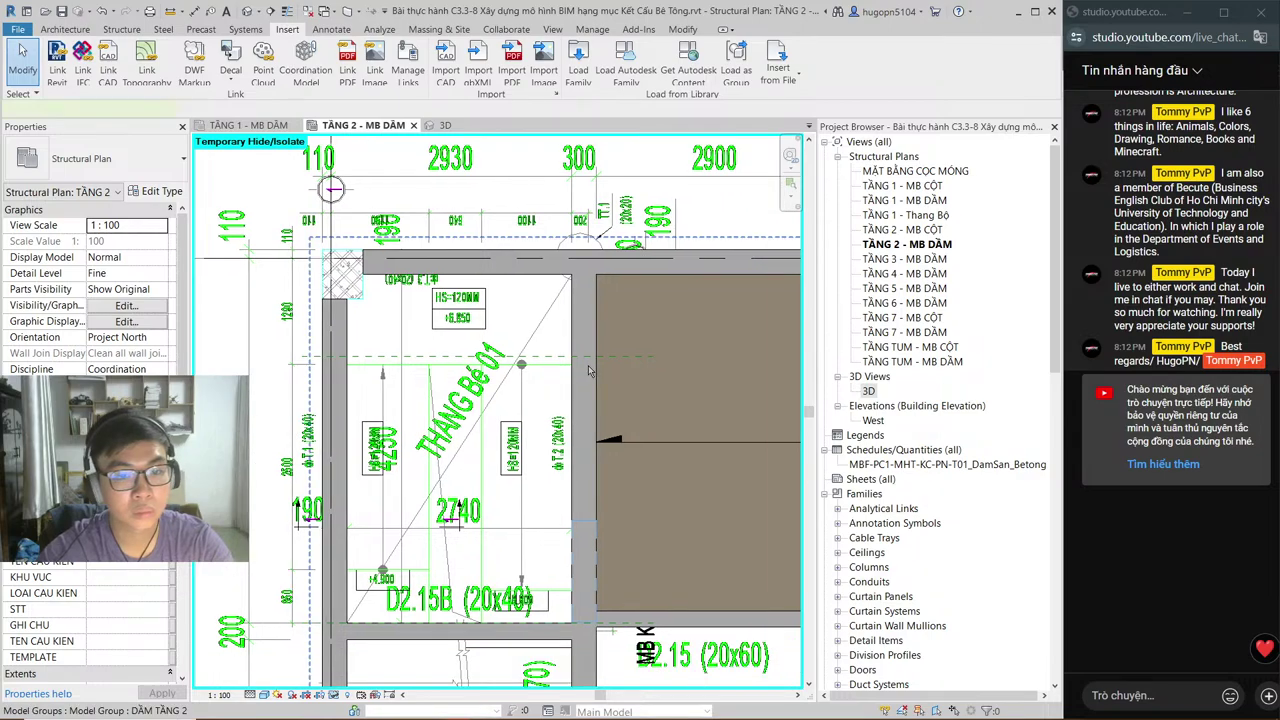
{"action": "left_click", "coordinate": [587, 371]}
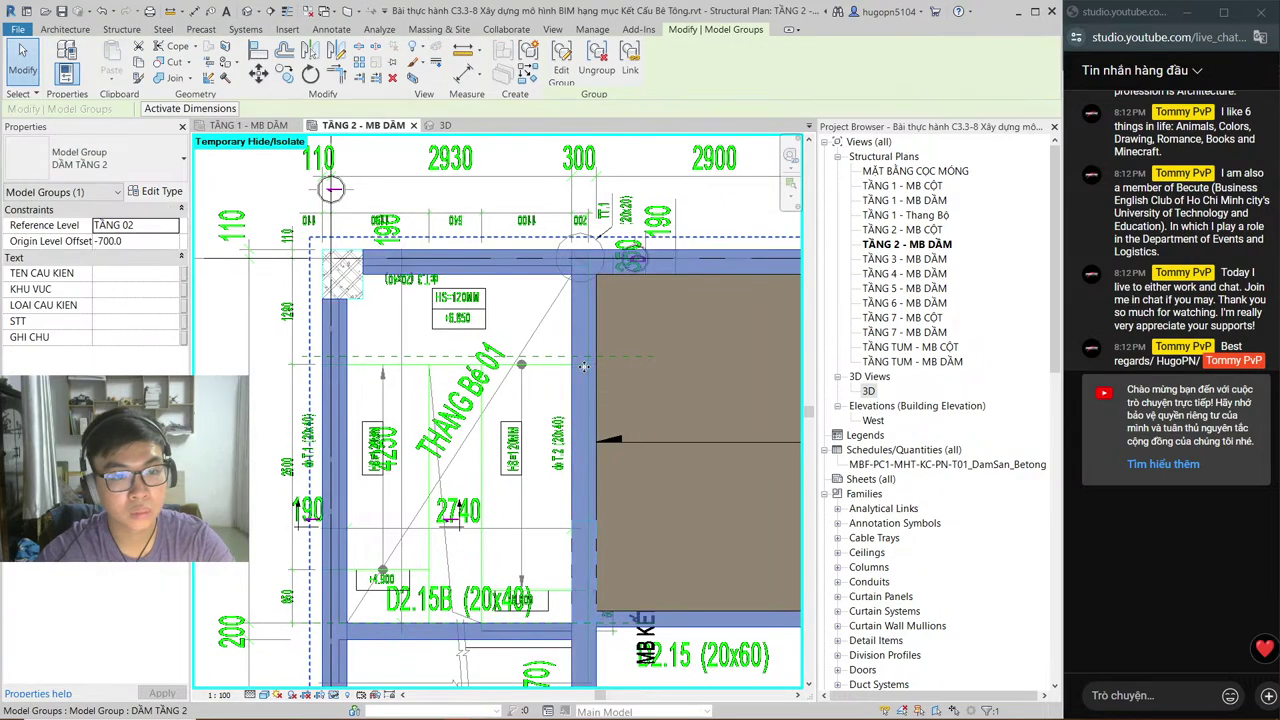
{"action": "left_click", "coordinate": [684, 381]}
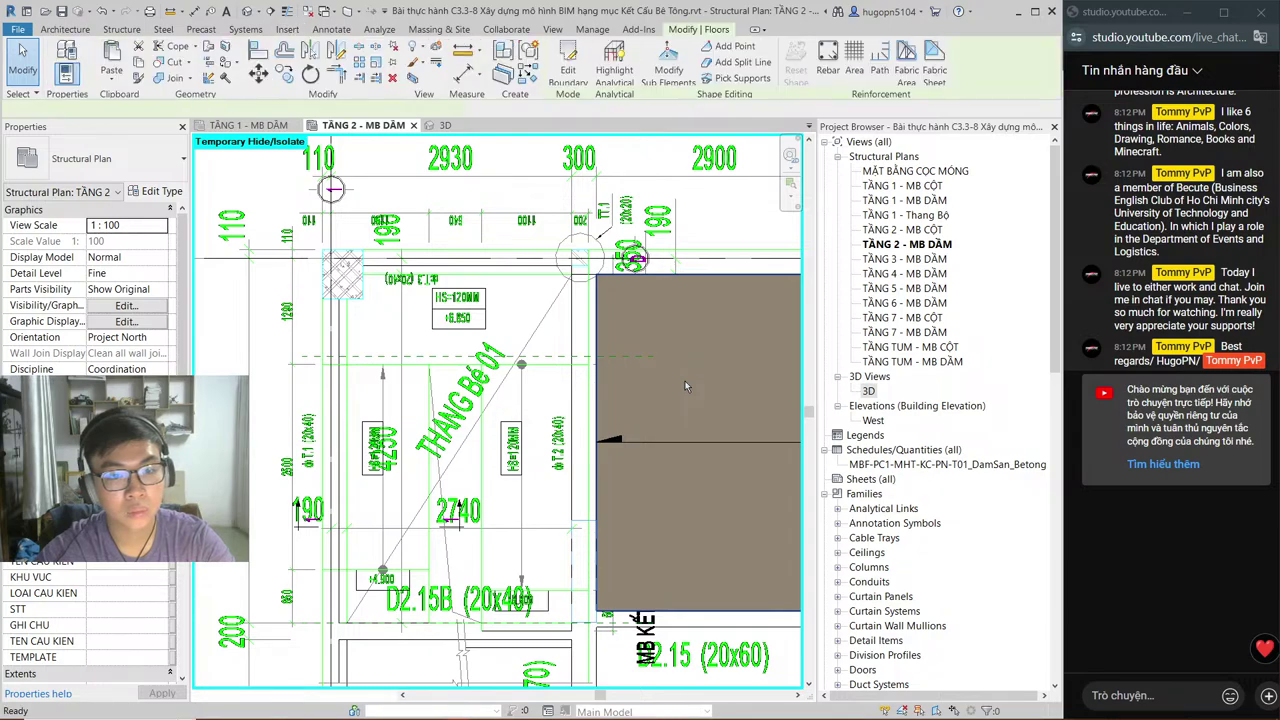
{"action": "key", "text": "Delete"}
Step: Pan and zoom around the stair DWG and its title, dismissing the unsaved-project reminder
{"action": "middle_click_drag", "start_coordinate": [375, 385], "coordinate": [456, 385]}
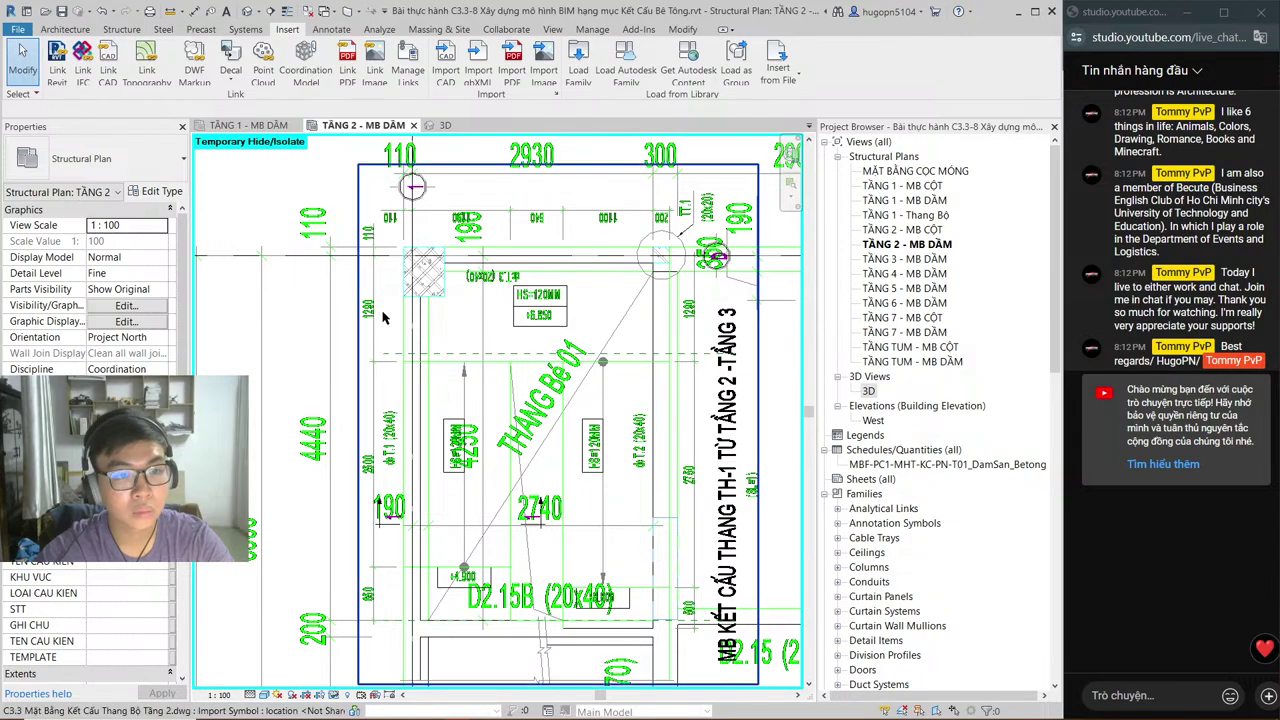
{"action": "middle_click_drag", "start_coordinate": [445, 330], "coordinate": [277, 333]}
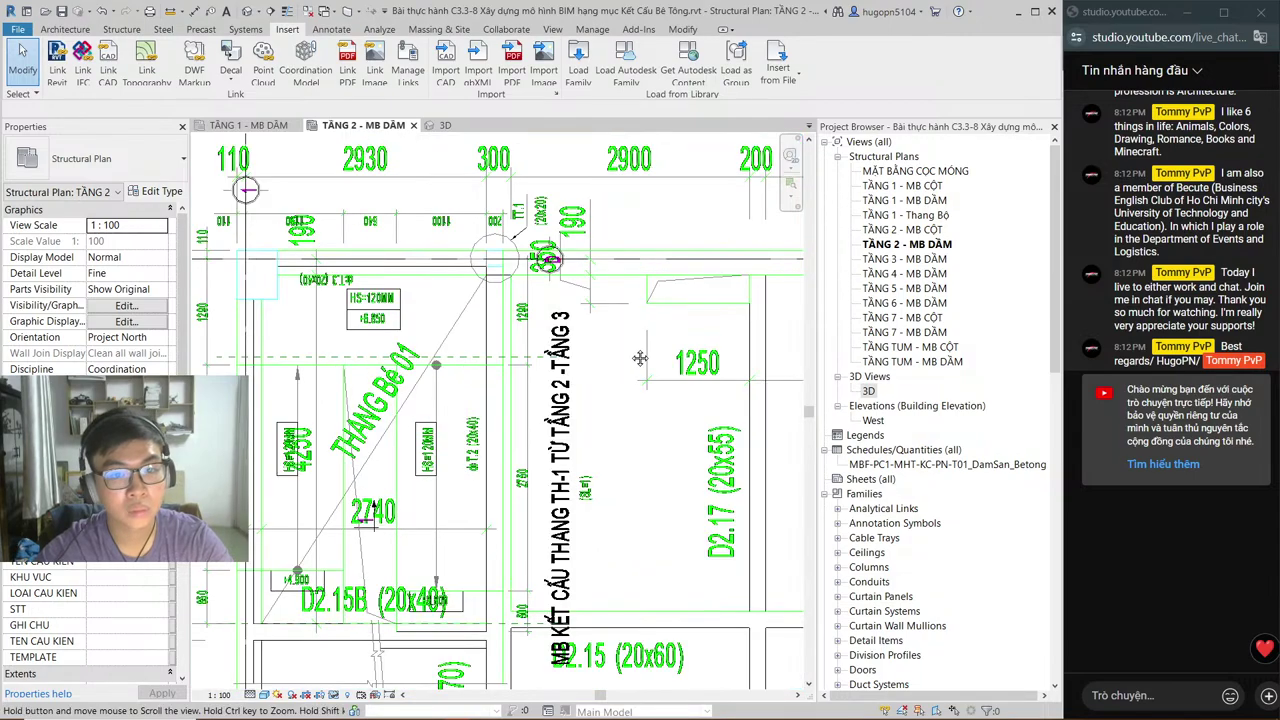
{"action": "middle_click_drag", "start_coordinate": [656, 342], "coordinate": [697, 358]}
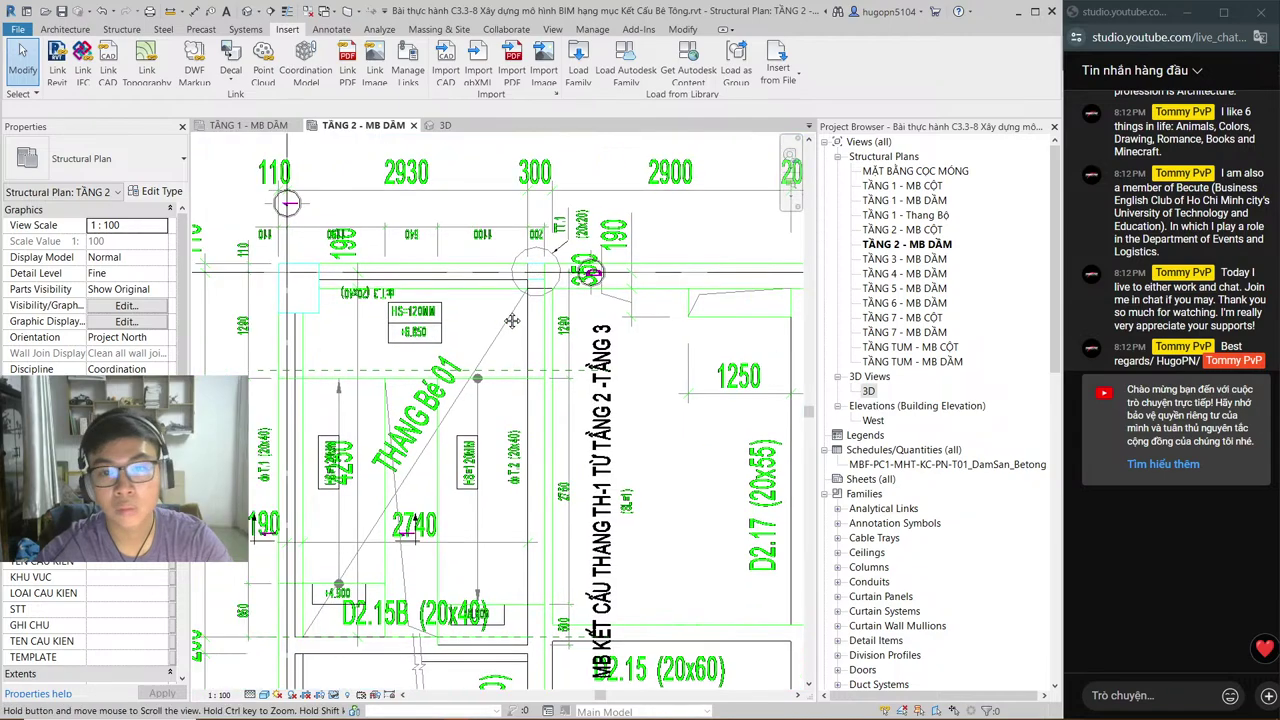
{"action": "middle_click_drag", "start_coordinate": [520, 319], "coordinate": [528, 319]}
{"action": "key", "text": "h"}
{"action": "key", "text": "h"}
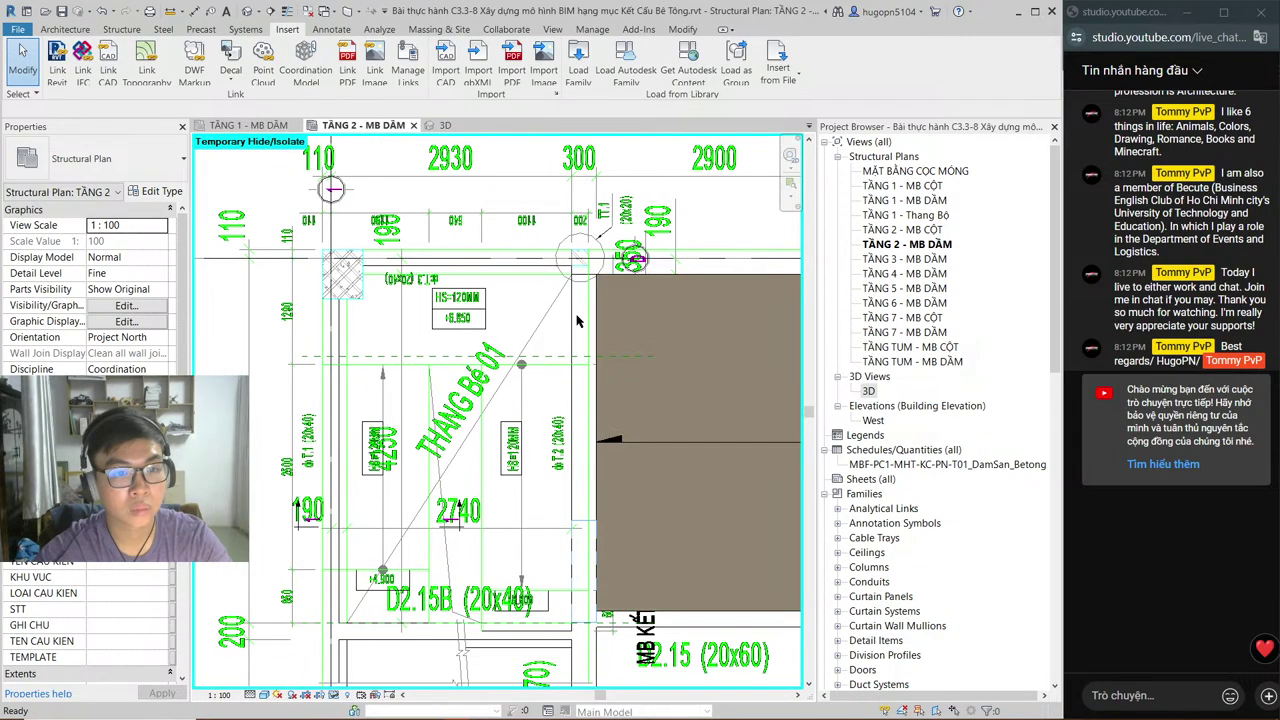
{"action": "middle_click_drag", "start_coordinate": [541, 335], "coordinate": [577, 321]}
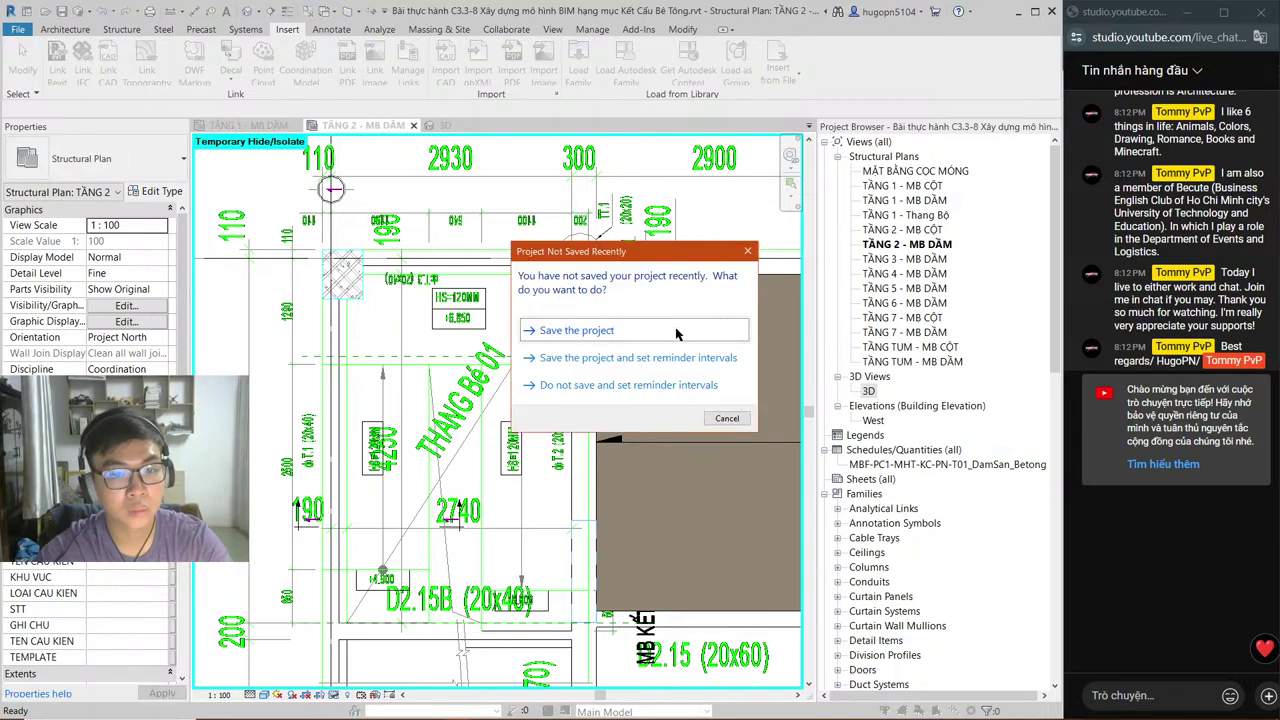
{"action": "left_click", "coordinate": [676, 334]}
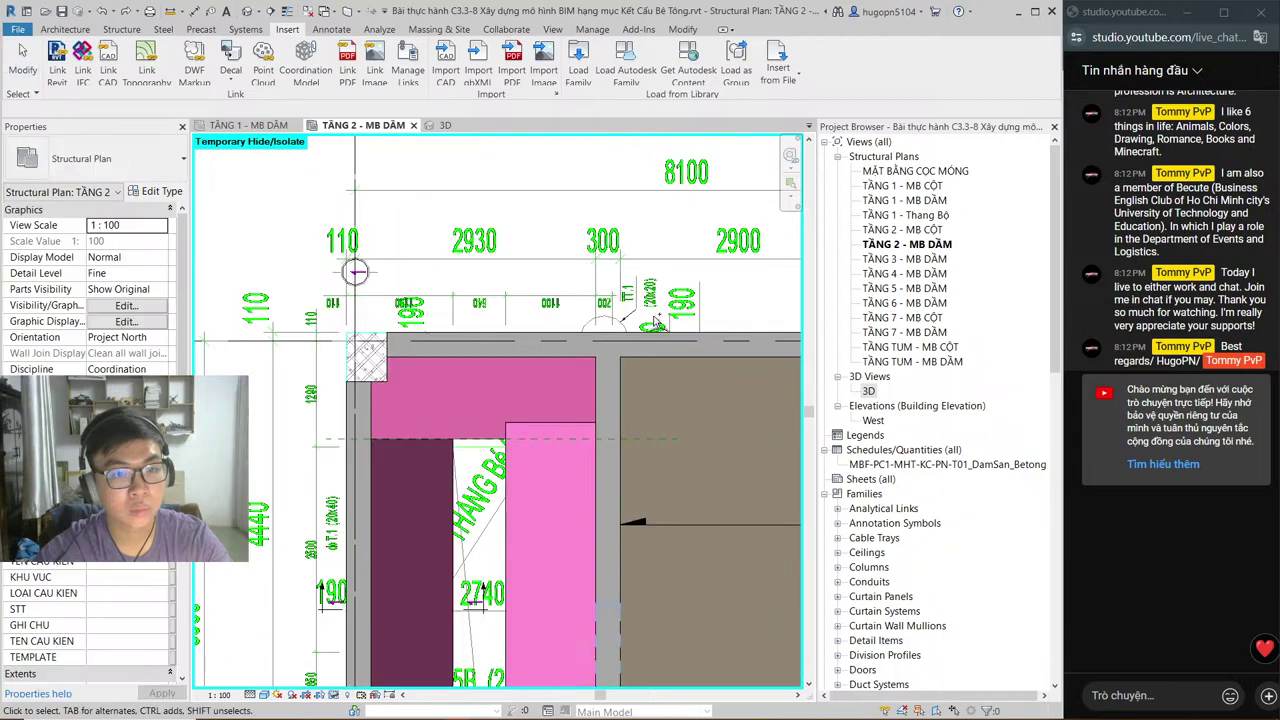
{"action": "scroll", "coordinate": [563, 342], "scroll_direction": "down", "scroll_amount": 2}
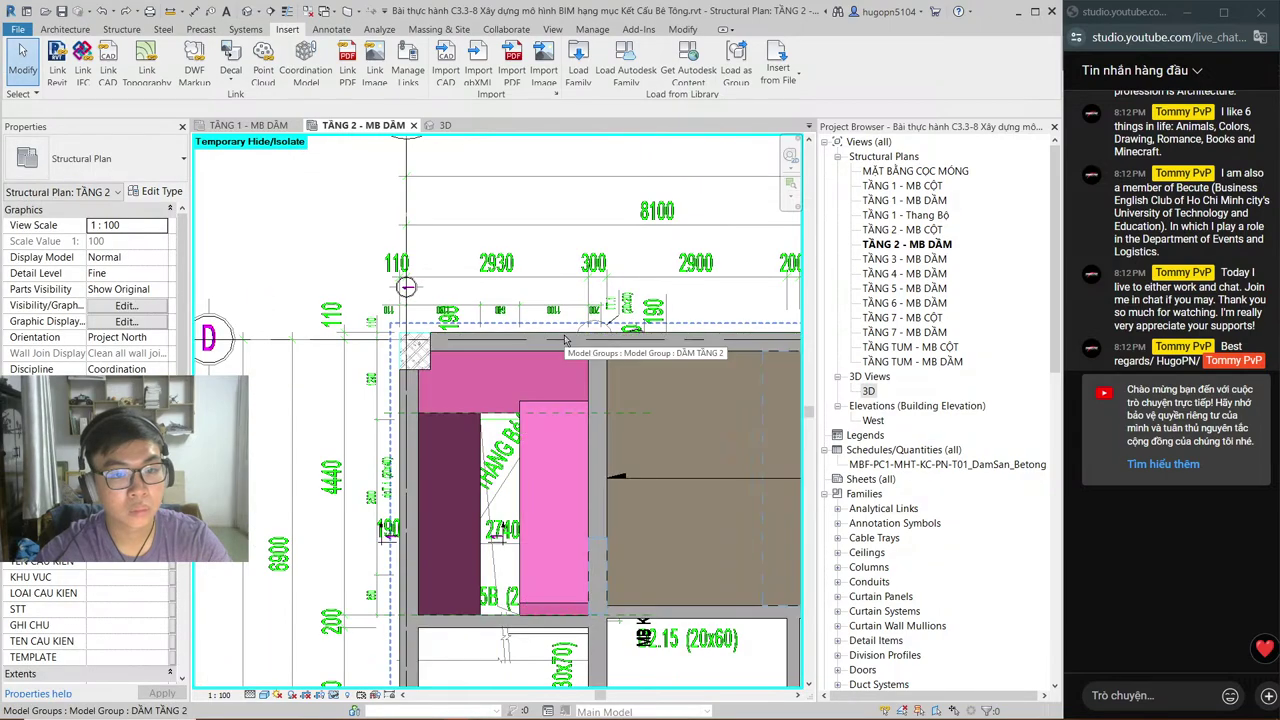
{"action": "scroll", "coordinate": [563, 342], "scroll_direction": "up", "scroll_amount": 4}
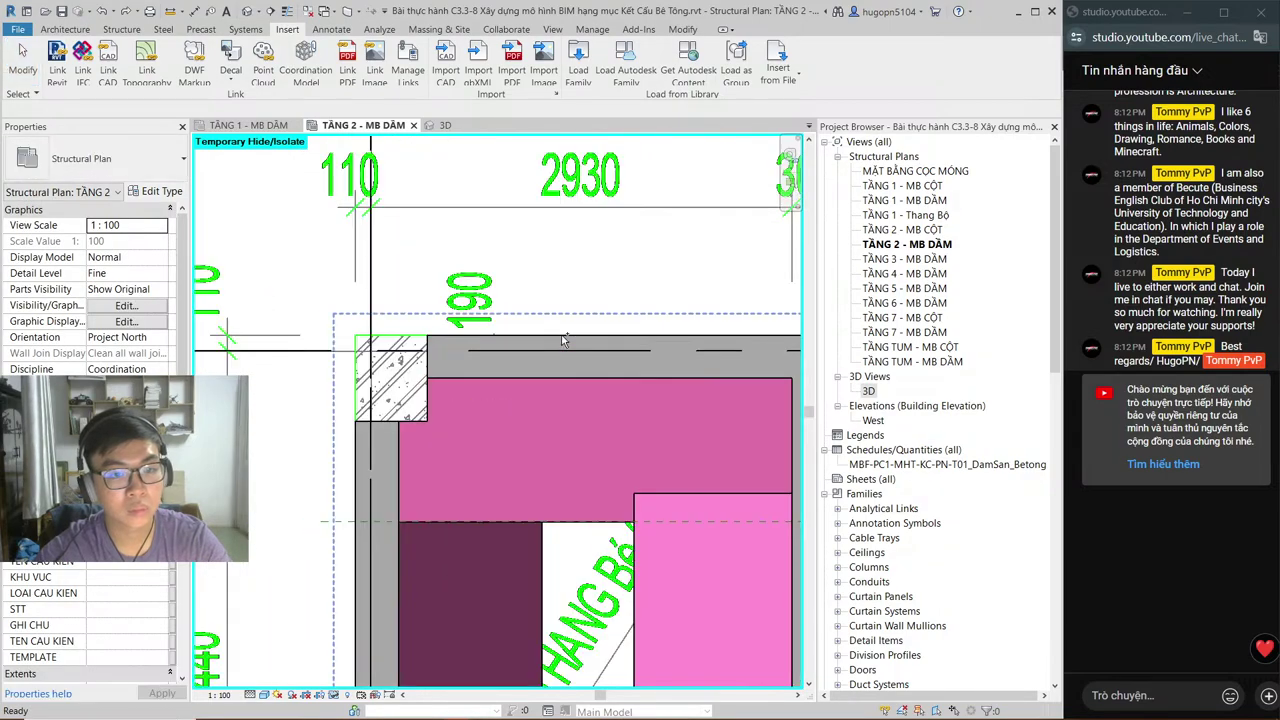
{"action": "scroll", "coordinate": [563, 342], "scroll_direction": "down", "scroll_amount": 4}
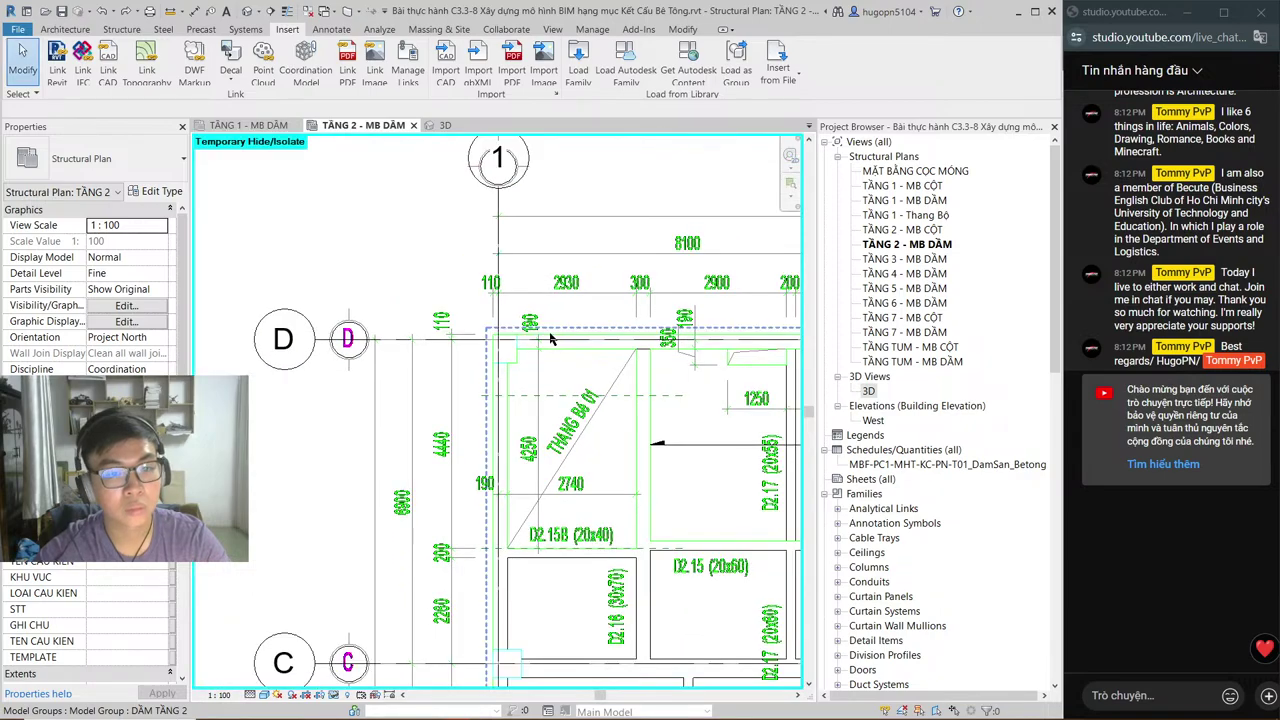
{"action": "scroll", "coordinate": [545, 340], "scroll_direction": "down", "scroll_amount": 3}
{"action": "scroll", "coordinate": [506, 329], "scroll_direction": "up", "scroll_amount": 3}
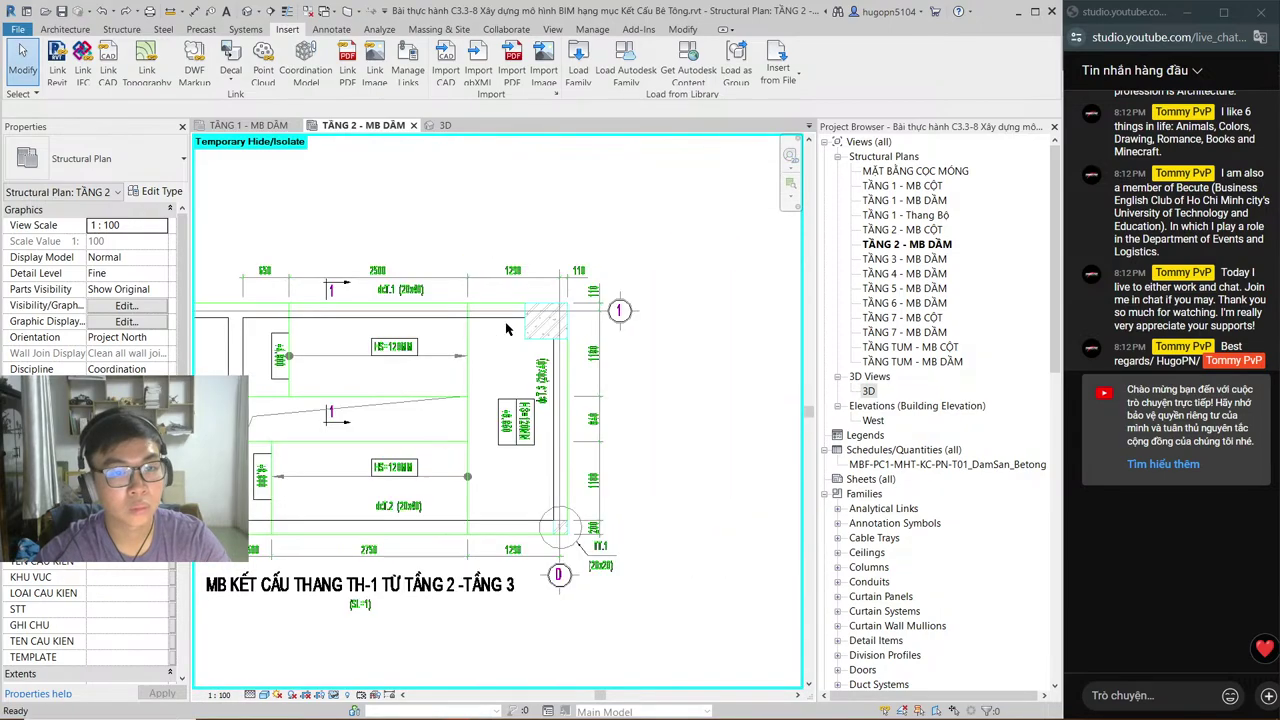
{"action": "scroll", "coordinate": [506, 329], "scroll_direction": "down", "scroll_amount": 3}
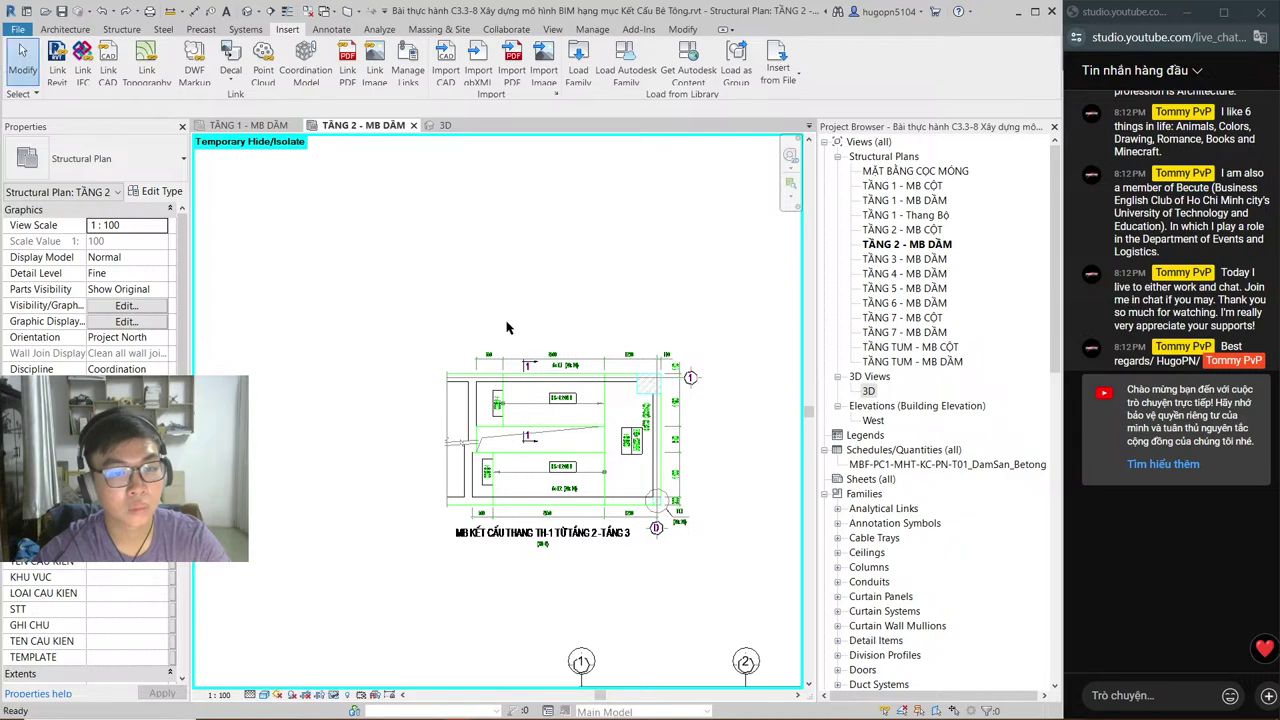
Step: Reset Temporary Hide/Isolate (HR) to restore the floor slab and zoom to fit the whole plan
{"action": "key", "text": "h"}
{"action": "key", "text": "r"}
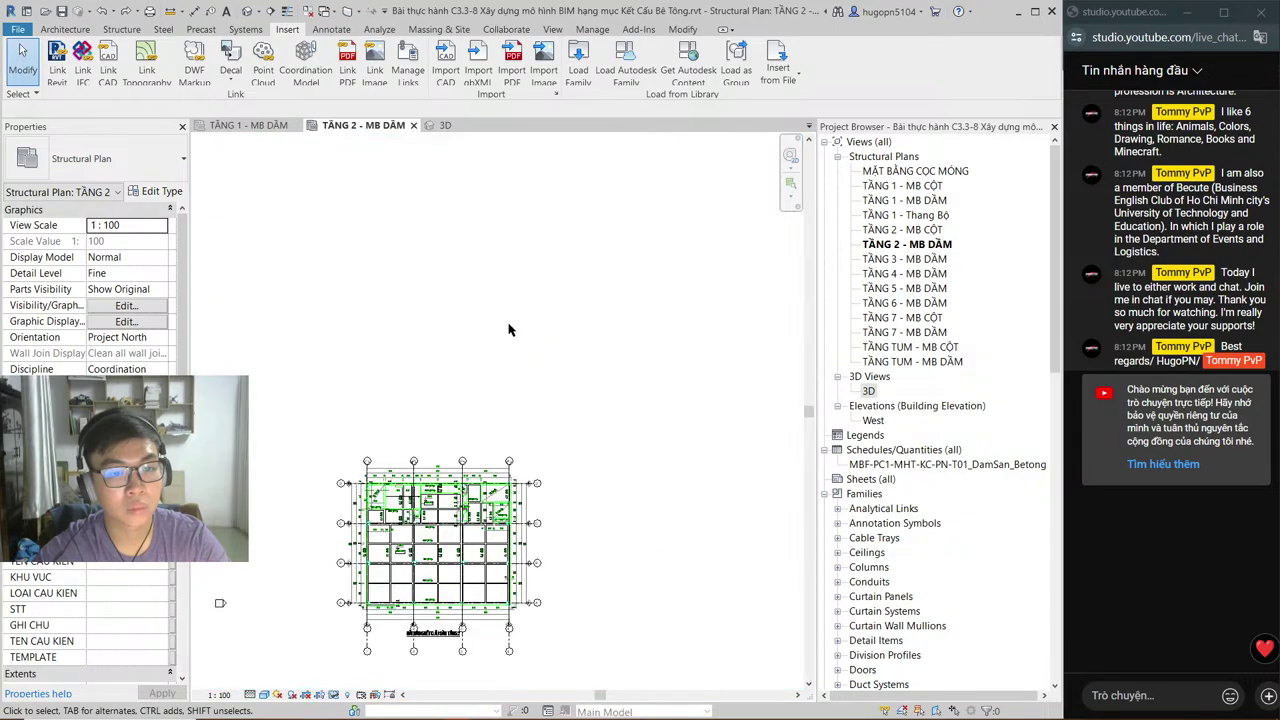
{"action": "right_click", "coordinate": [522, 244]}
{"action": "left_click", "coordinate": [578, 464]}
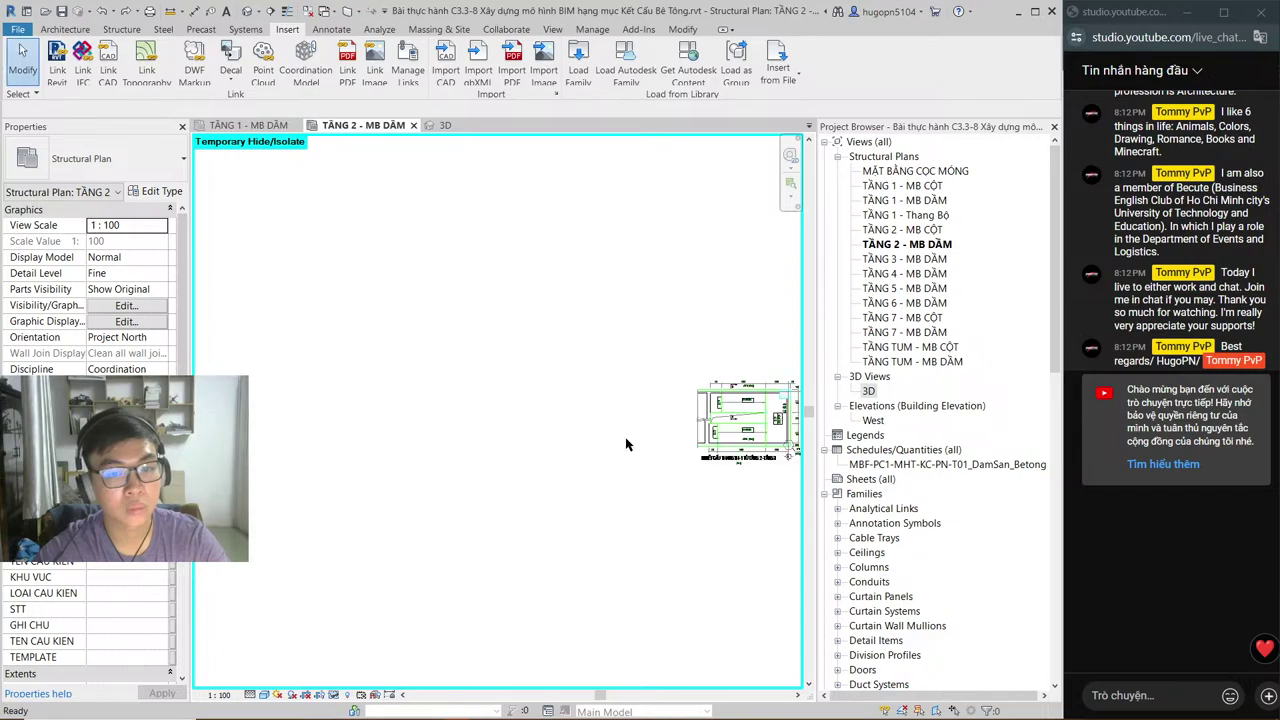
{"action": "key", "text": "h"}
{"action": "key", "text": "r"}
{"action": "scroll", "coordinate": [601, 393], "scroll_direction": "down", "scroll_amount": 2}
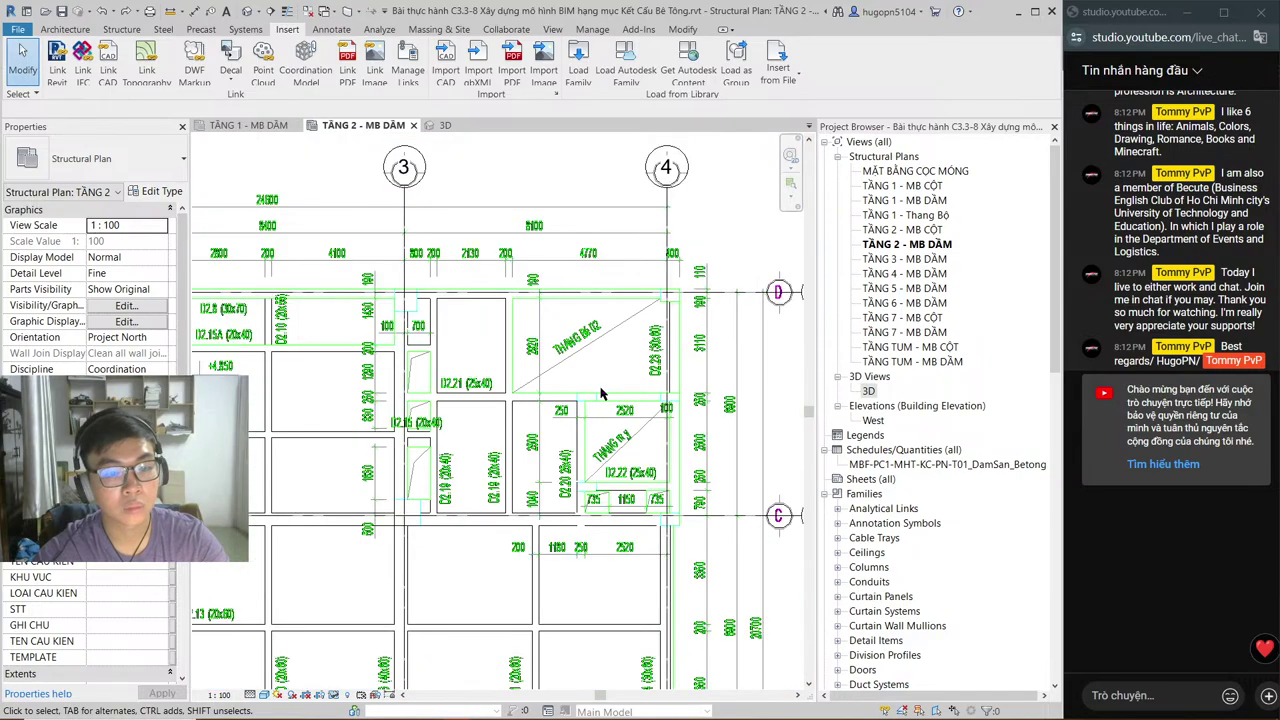
{"action": "scroll", "coordinate": [601, 393], "scroll_direction": "down", "scroll_amount": 1}
{"action": "right_click", "coordinate": [628, 238]}
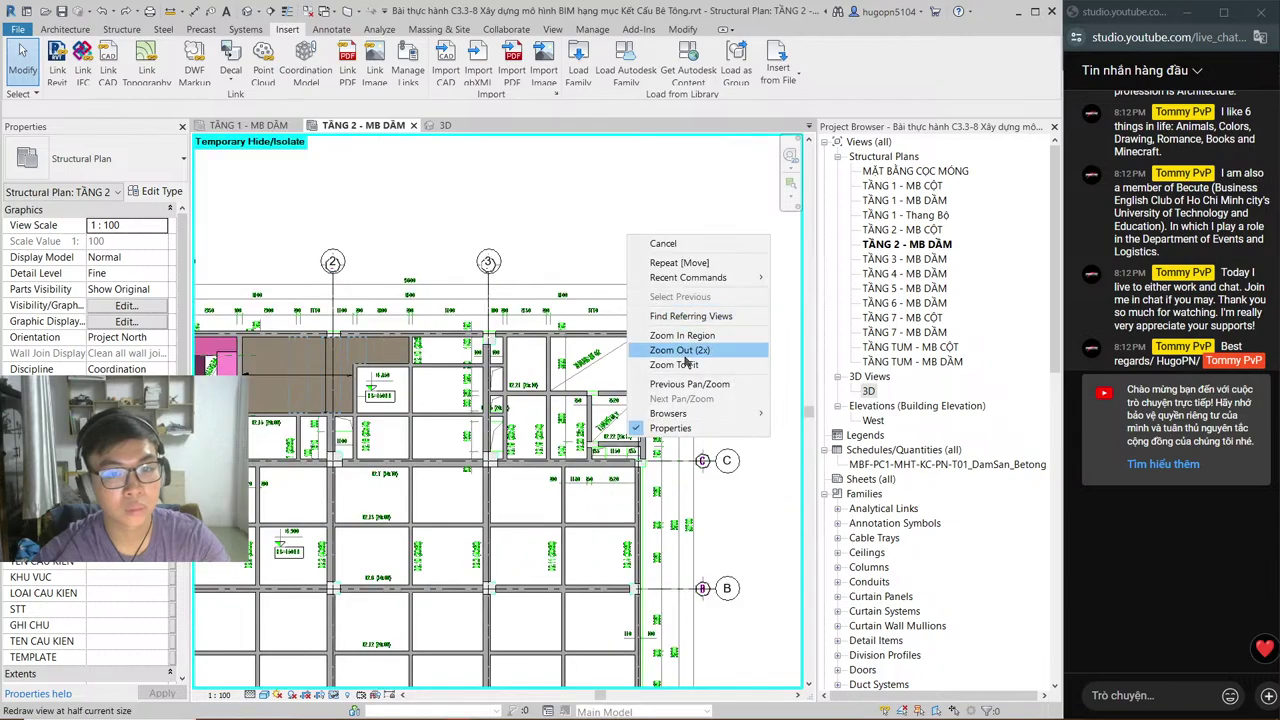
{"action": "left_click", "coordinate": [674, 365]}
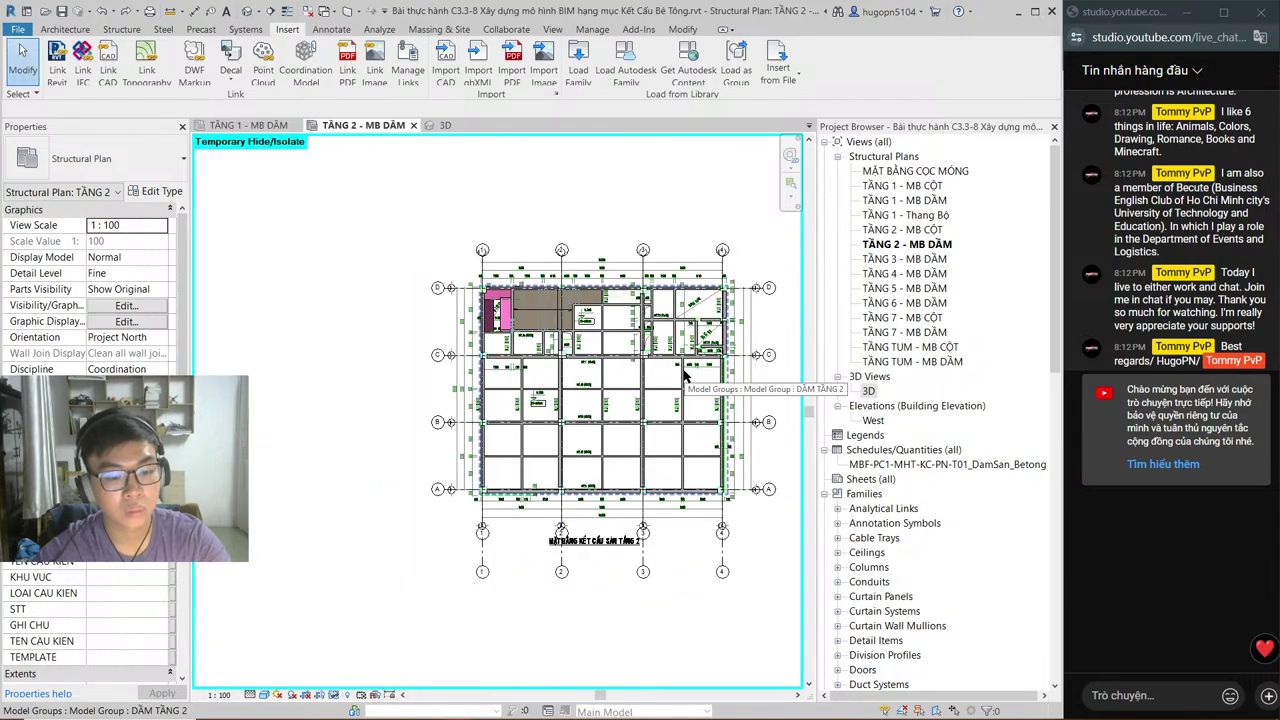
{"action": "key", "text": "r"}
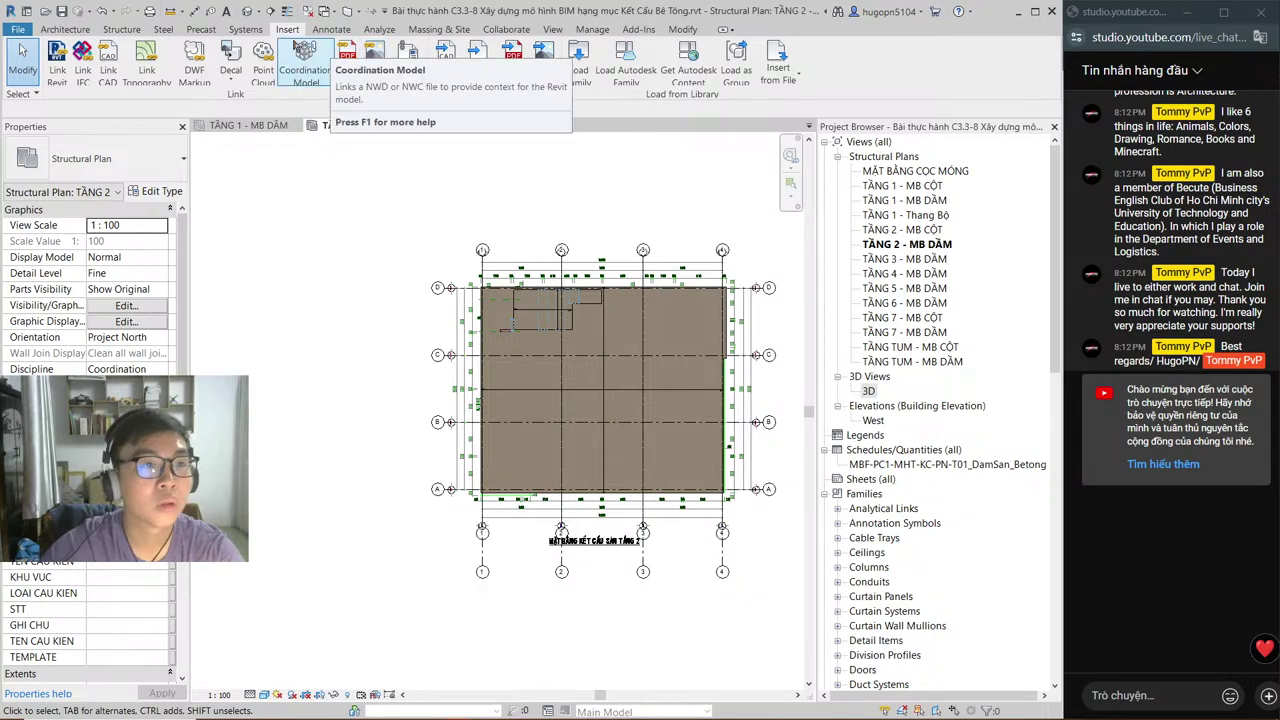
{"action": "left_click", "coordinate": [552, 29]}
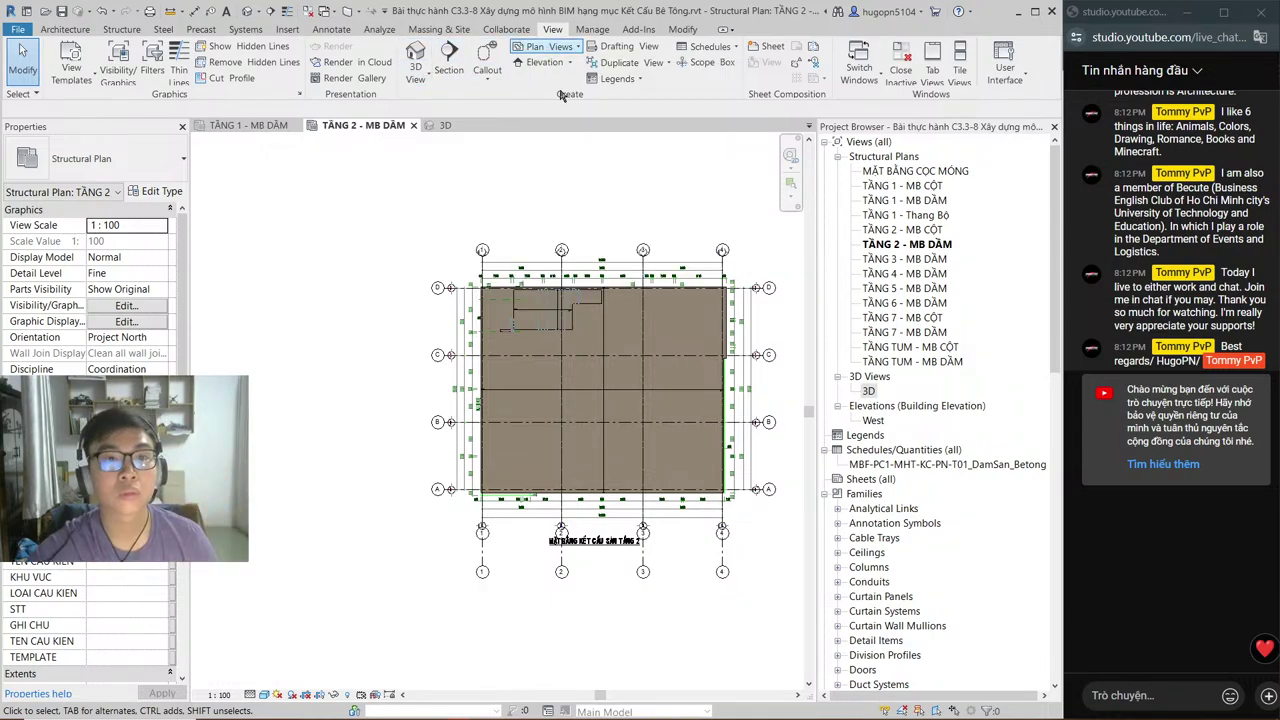
Step: Create a new structural plan view for level TẦNG 02
{"action": "left_click", "coordinate": [535, 46]}
{"action": "left_click", "coordinate": [561, 105]}
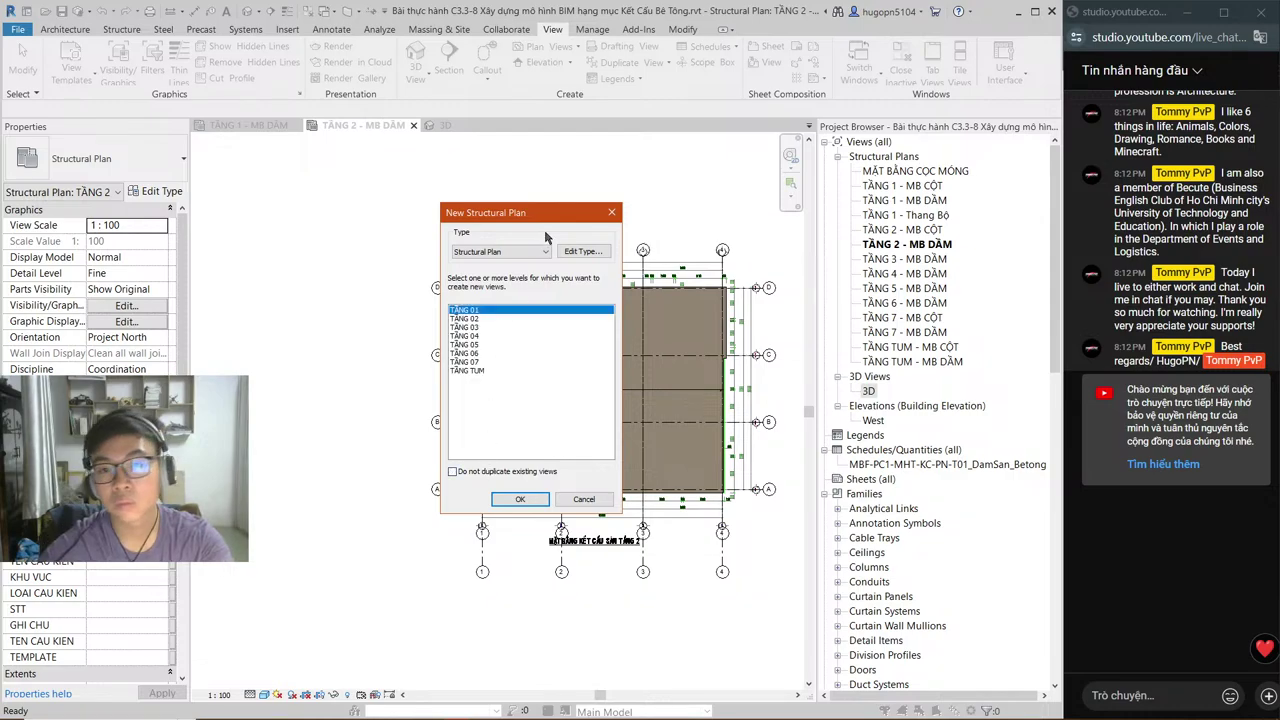
{"action": "left_click", "coordinate": [470, 319]}
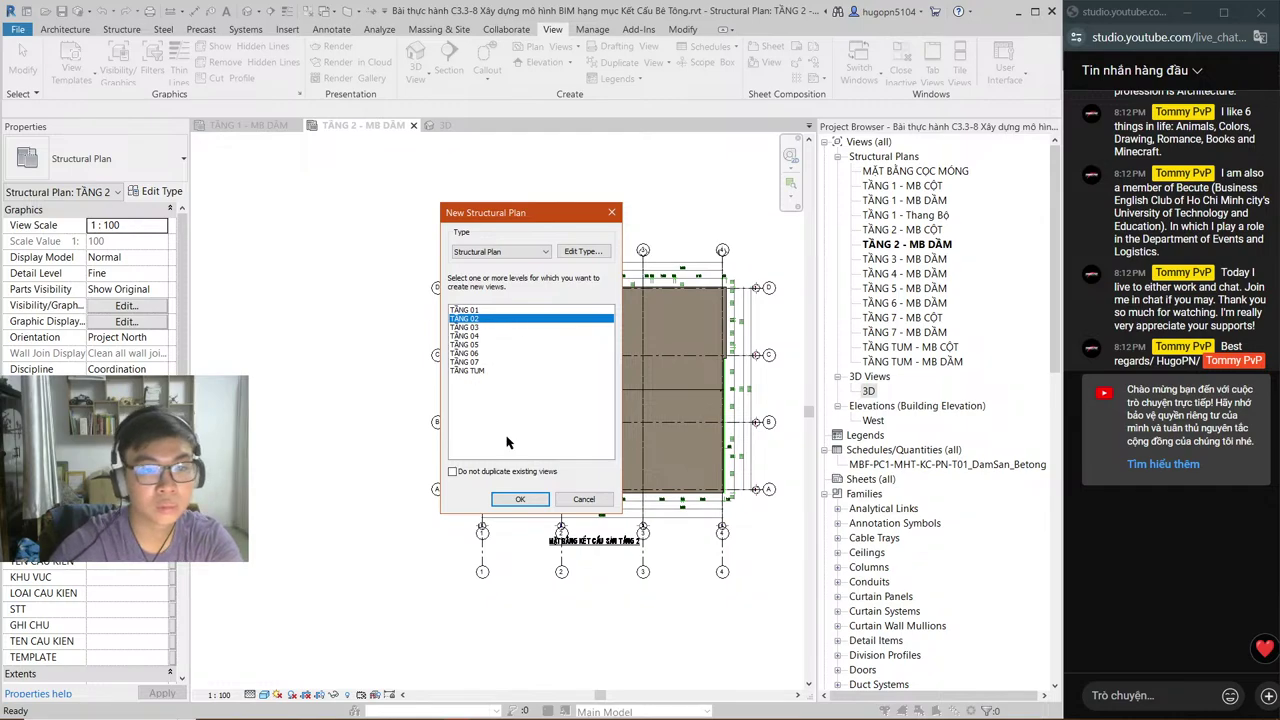
{"action": "left_click", "coordinate": [520, 499]}
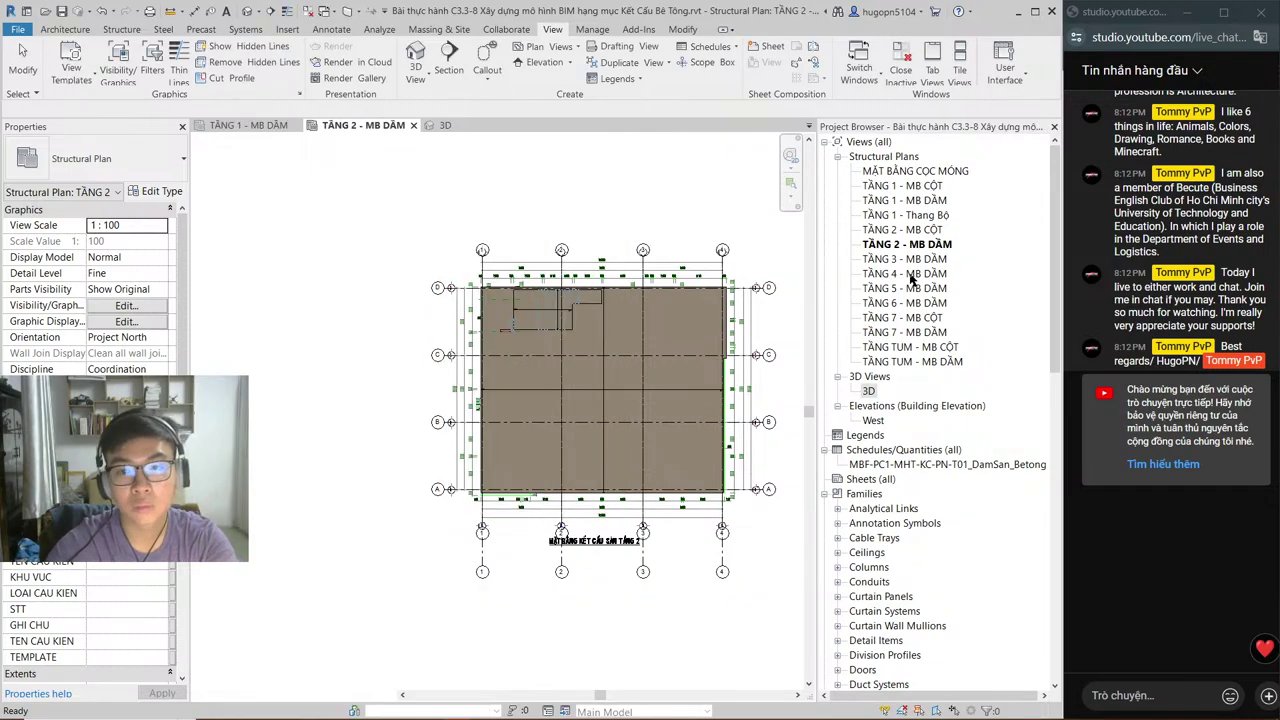
Step: Rename the new view in the Project Browser to 'TẦNG 2 - Thang Bộ'
{"action": "left_click", "coordinate": [893, 230]}
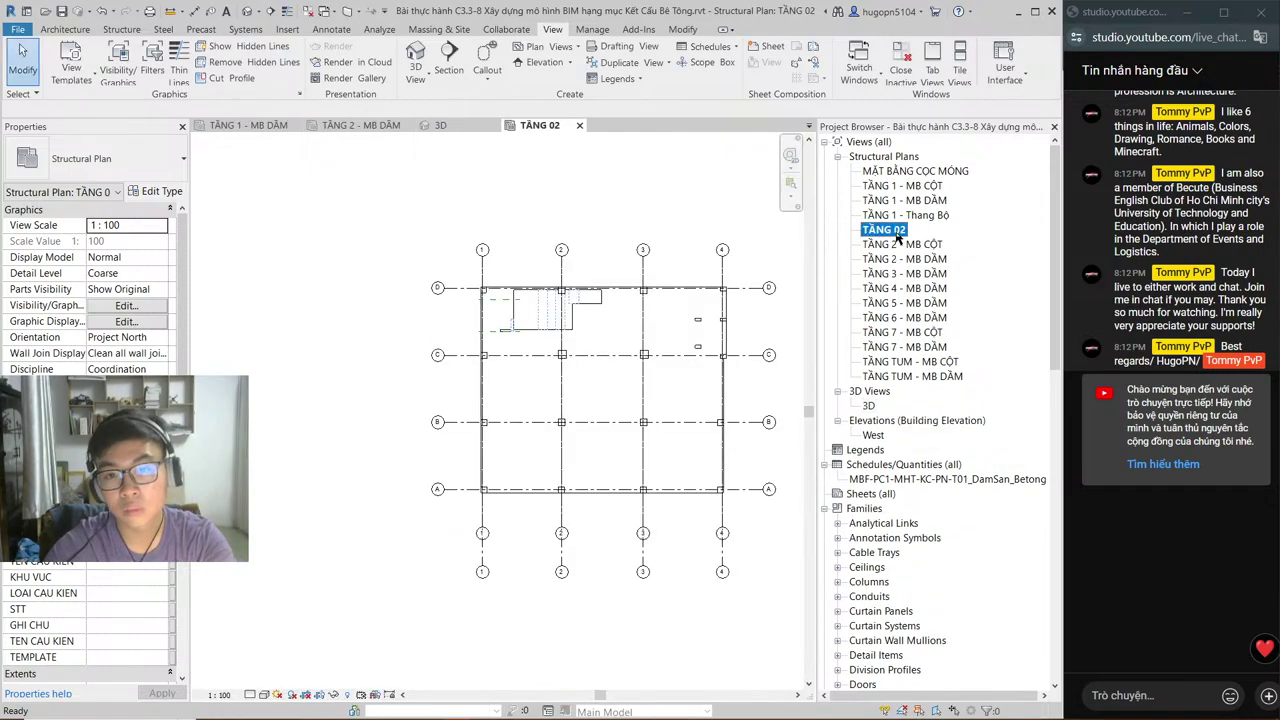
{"action": "left_click", "coordinate": [895, 230]}
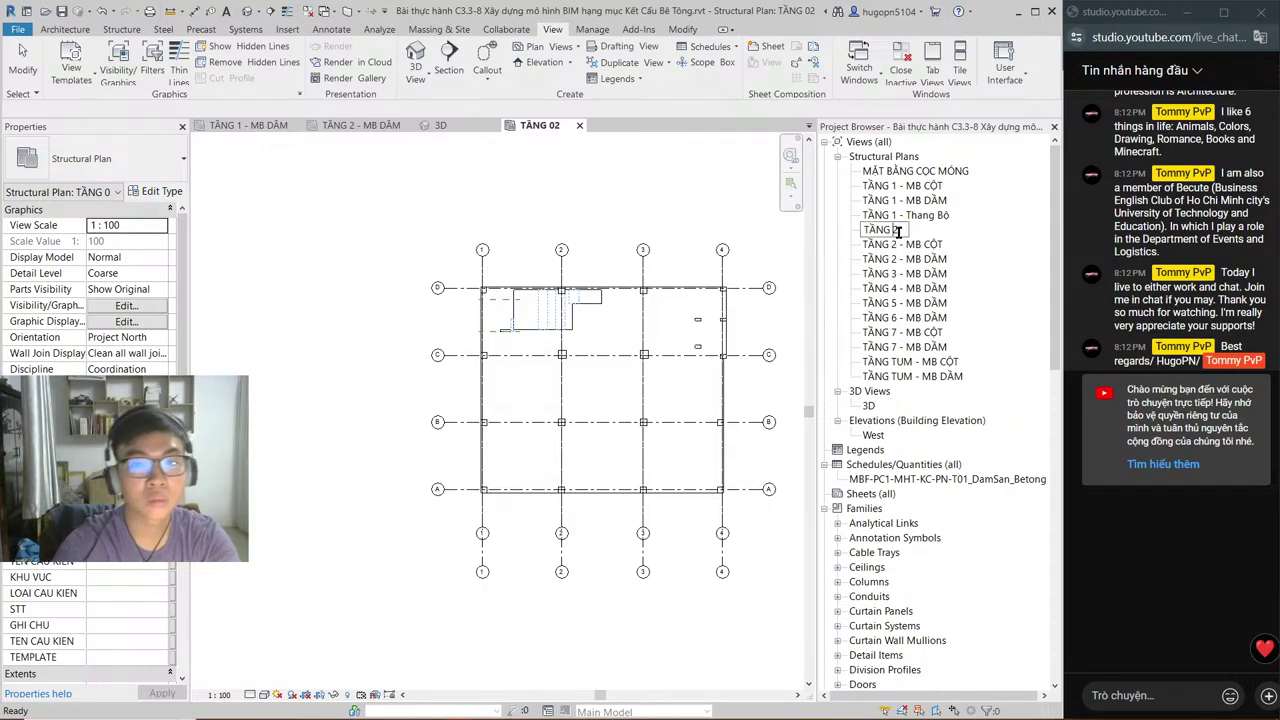
{"action": "type", "text": "- Tha"}
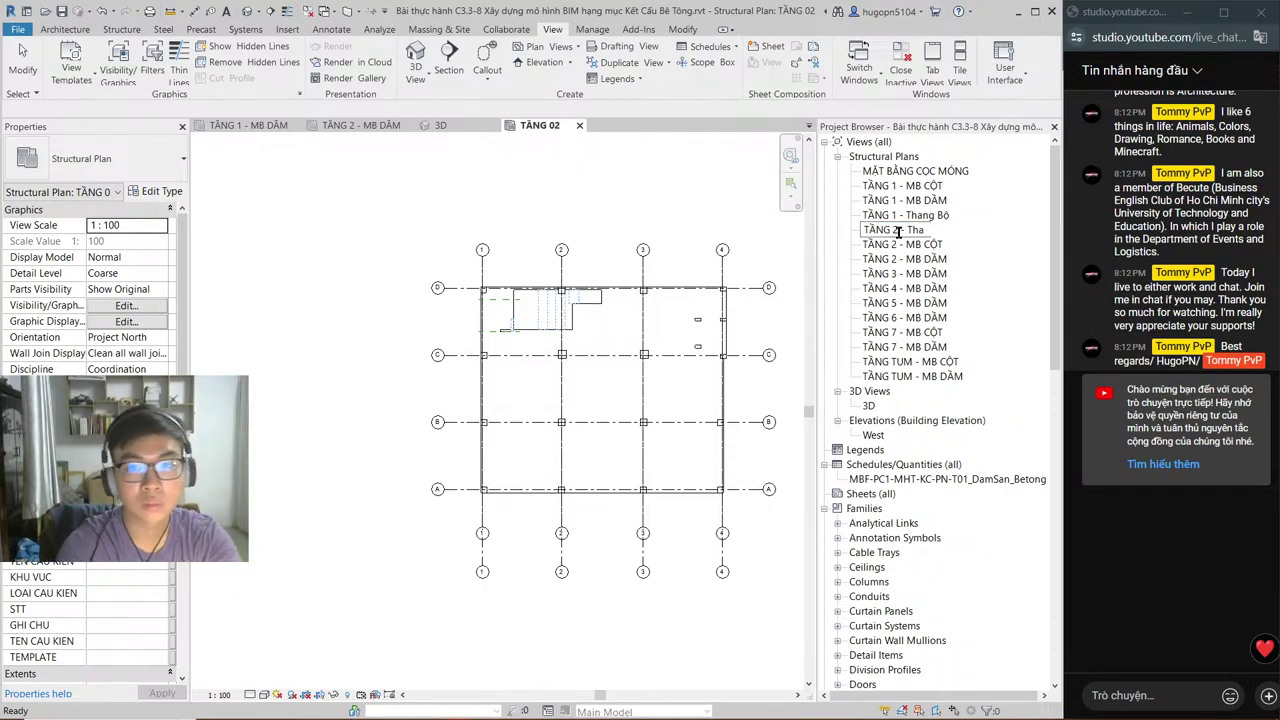
{"action": "type", "text": "ng Bộ"}
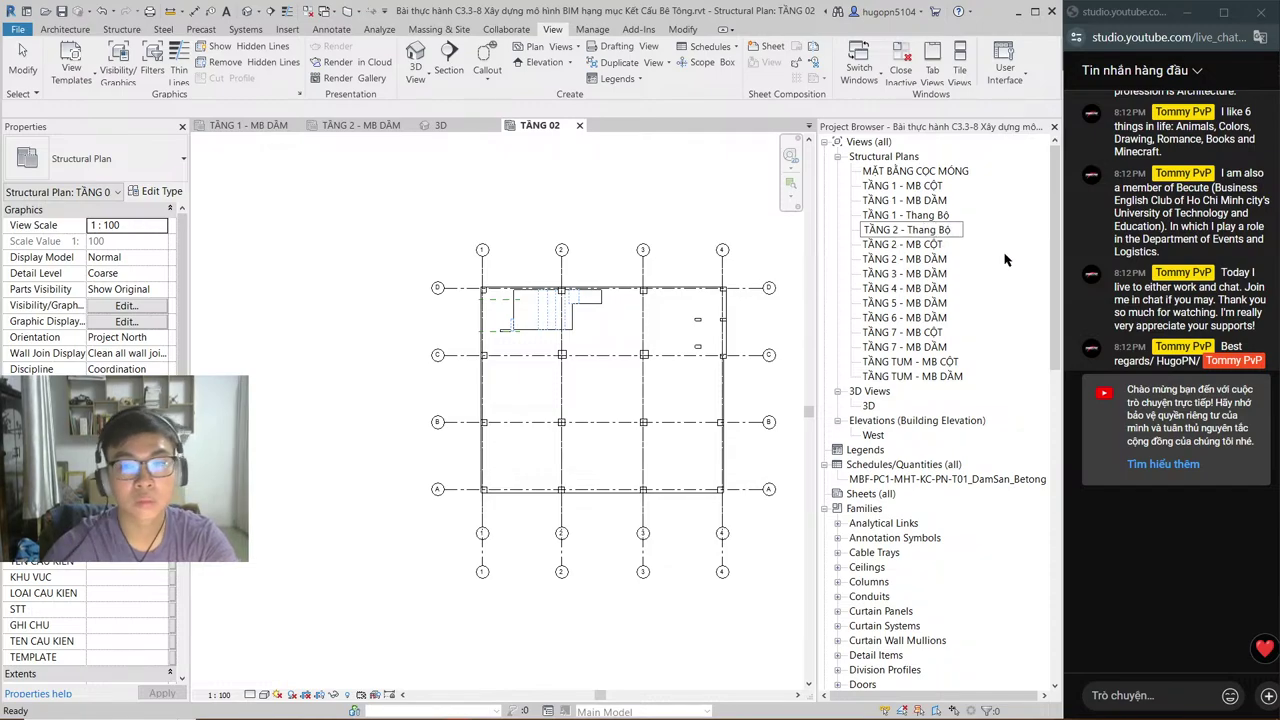
{"action": "key", "text": "Return"}
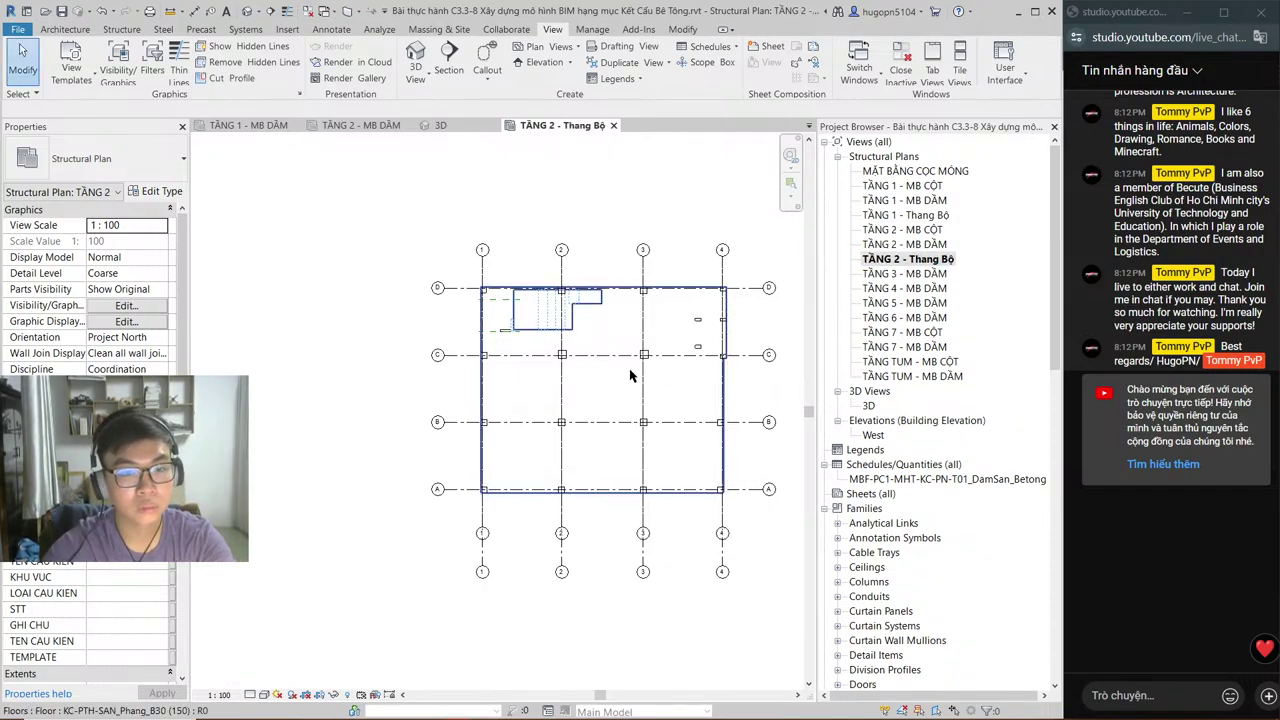
{"action": "scroll", "coordinate": [680, 450], "scroll_direction": "down", "scroll_amount": 1}
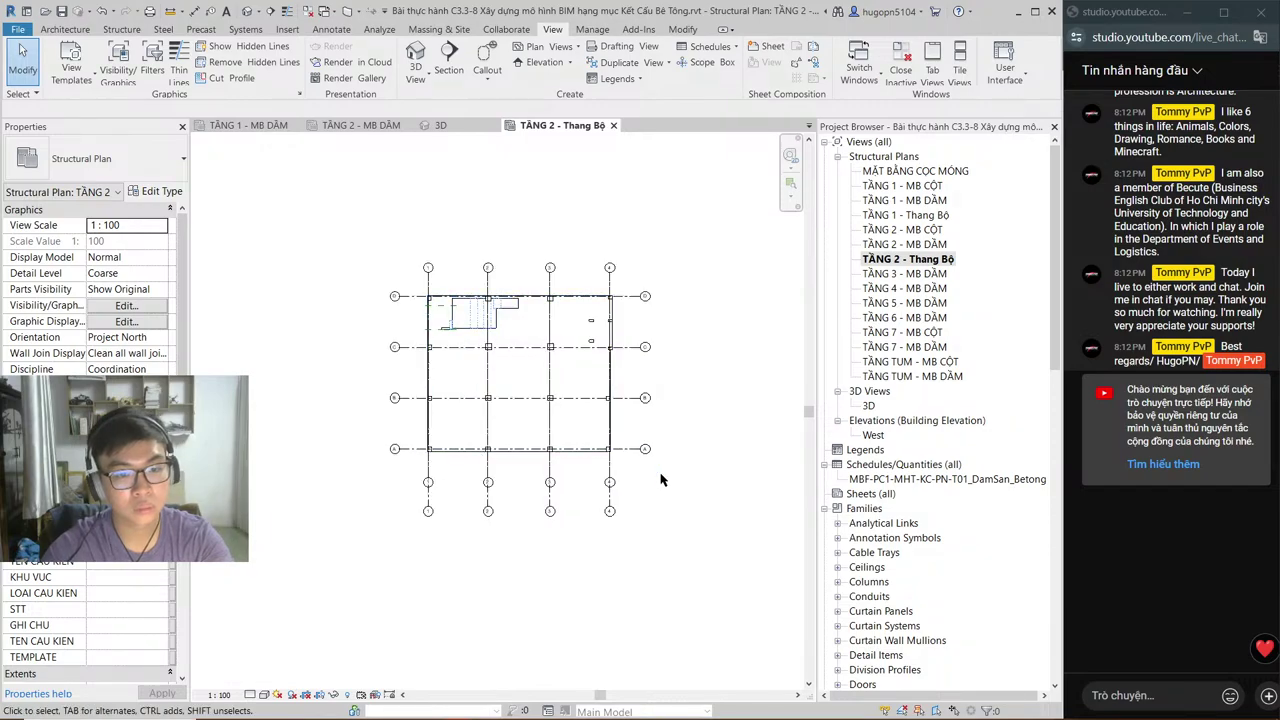
Step: Window-select the plan's elements, filter the Grids category out, then clear the selection
{"action": "left_click_drag", "start_coordinate": [668, 497], "coordinate": [347, 237]}
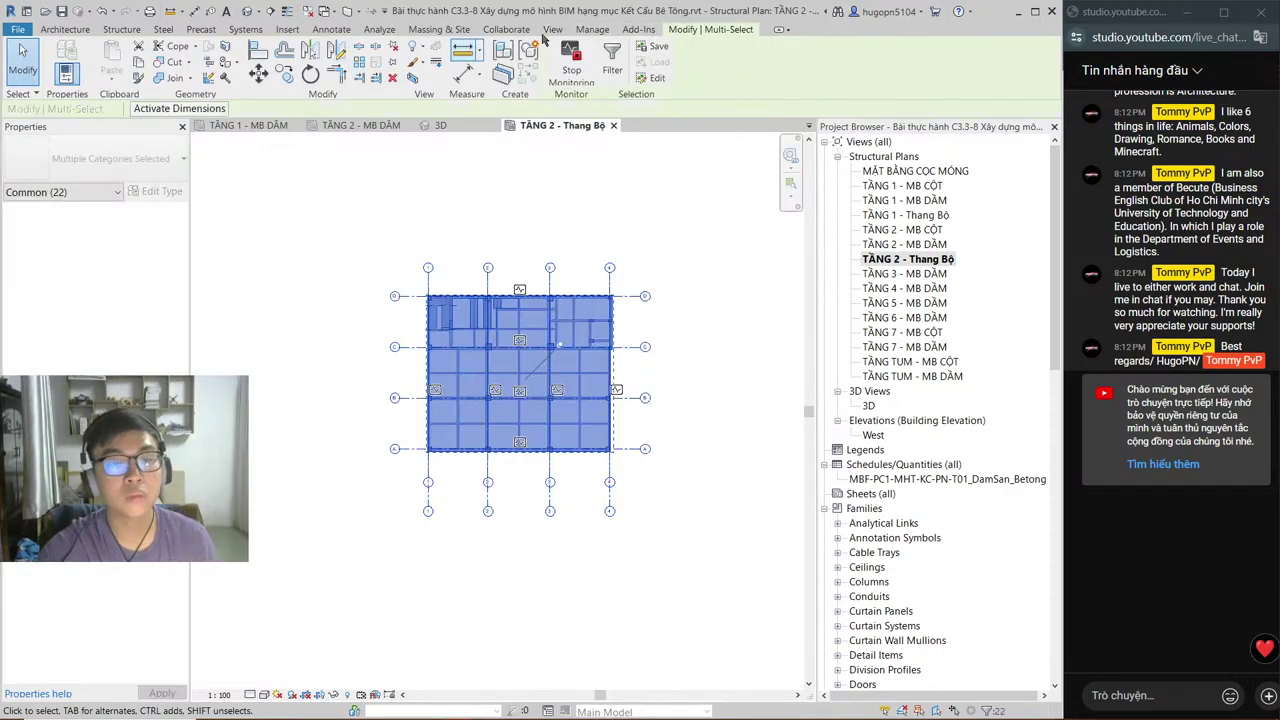
{"action": "left_click", "coordinate": [612, 70]}
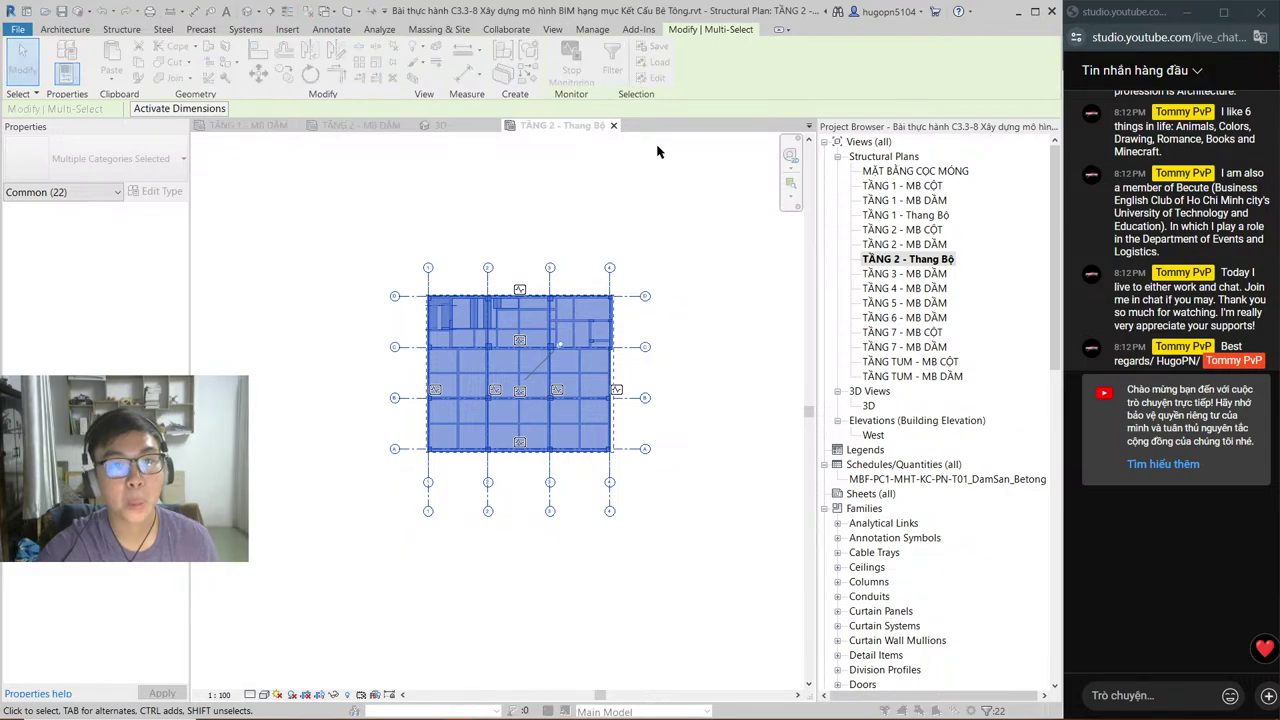
{"action": "left_click", "coordinate": [413, 301]}
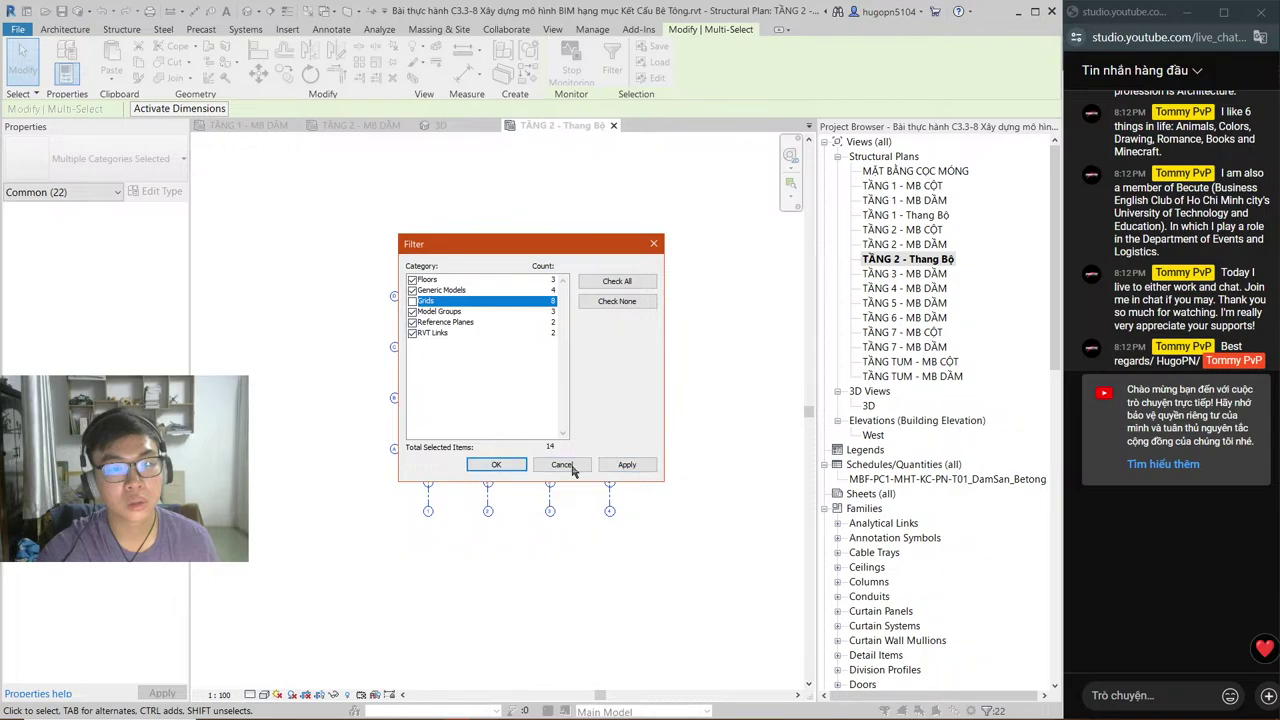
{"action": "left_click", "coordinate": [497, 465]}
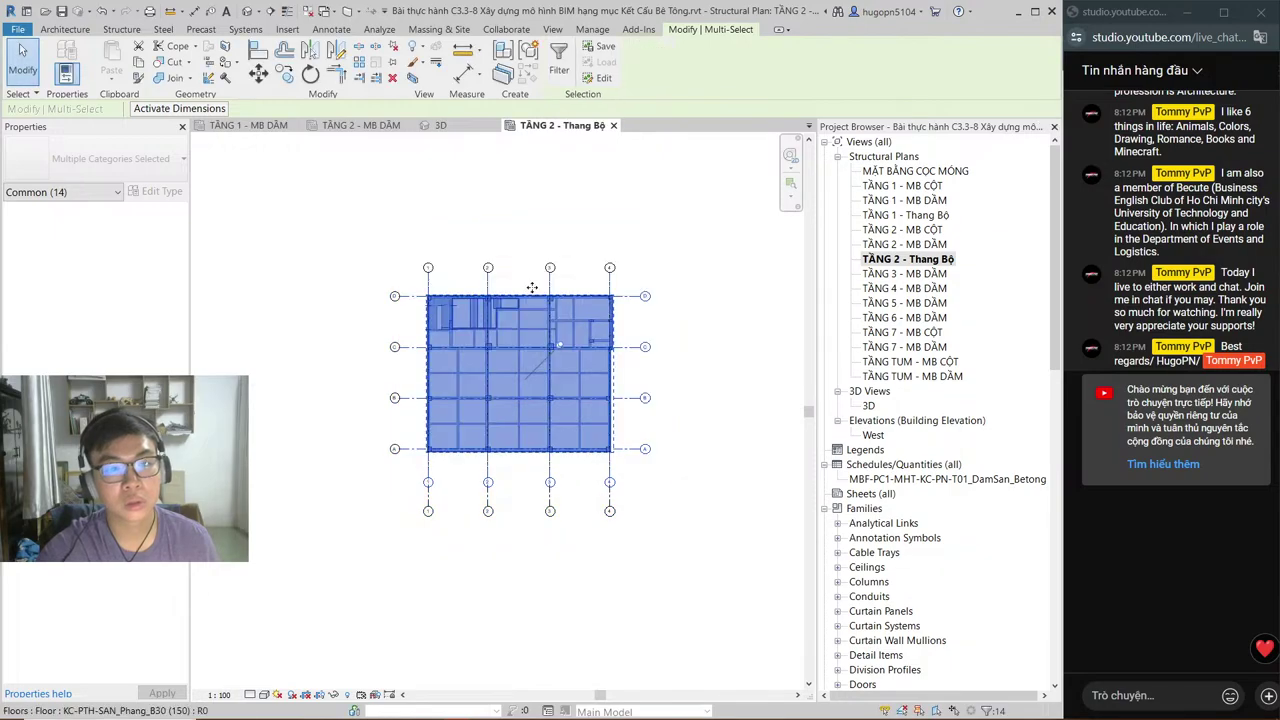
{"action": "left_click", "coordinate": [988, 710]}
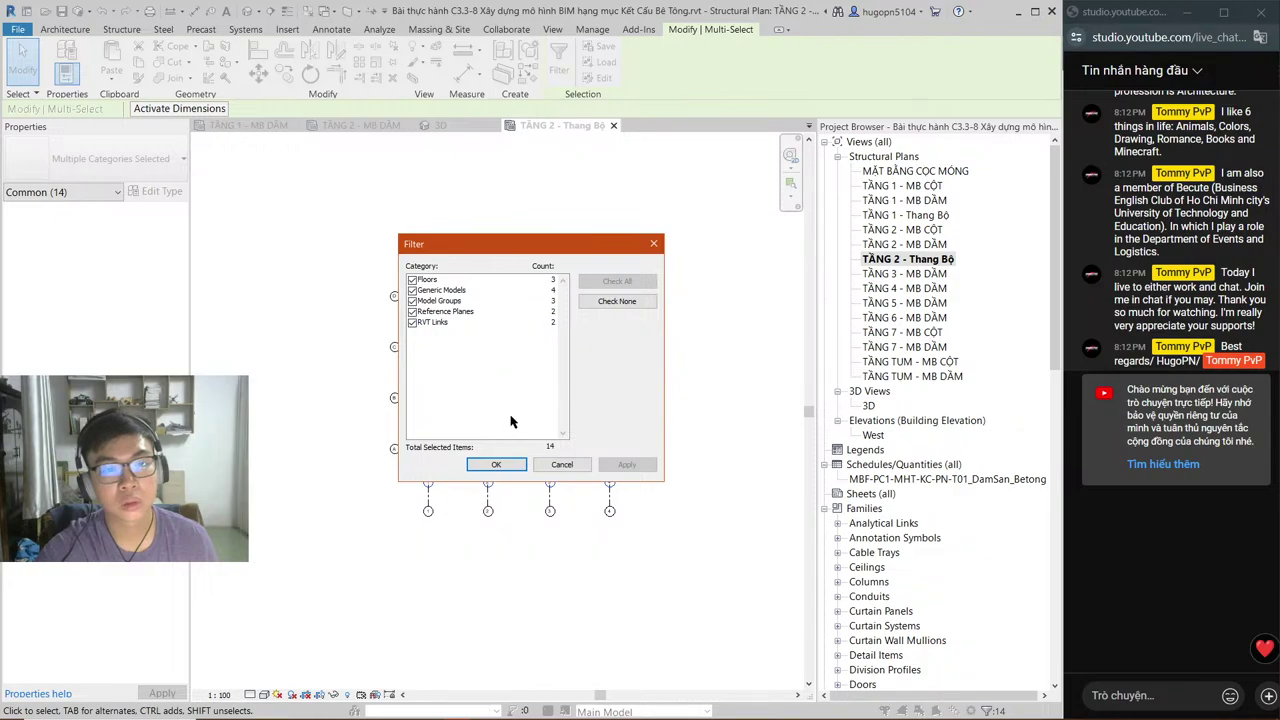
{"action": "key", "text": "Return"}
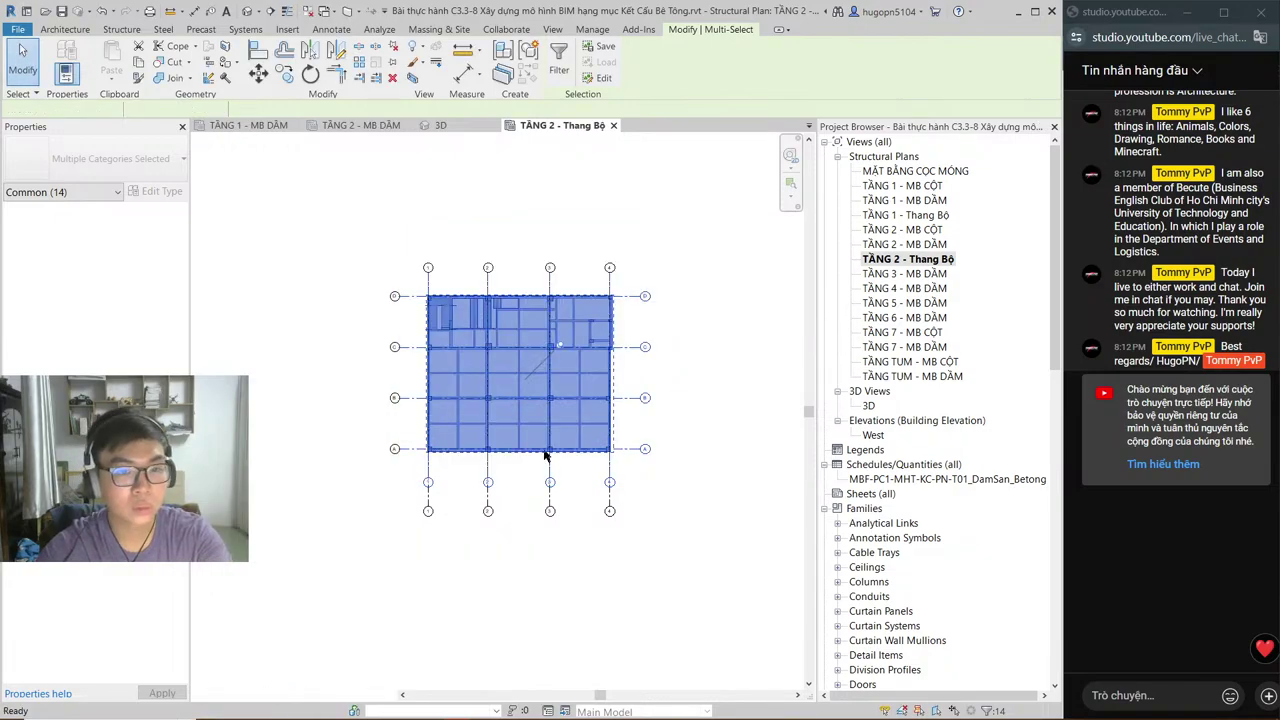
{"action": "key", "text": "Escape"}
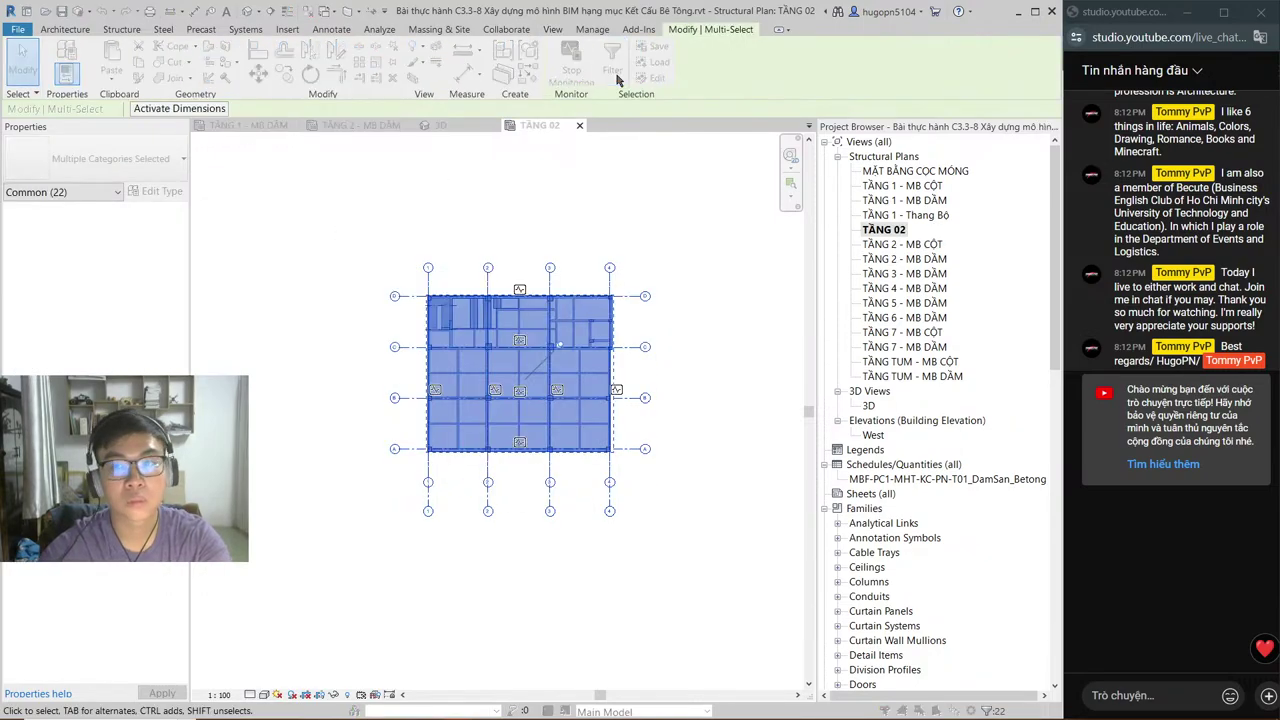
Step: Filter the selection to keep only the 8 grids, dropping floors, generic models, groups, reference planes and links
{"action": "left_click", "coordinate": [615, 76]}
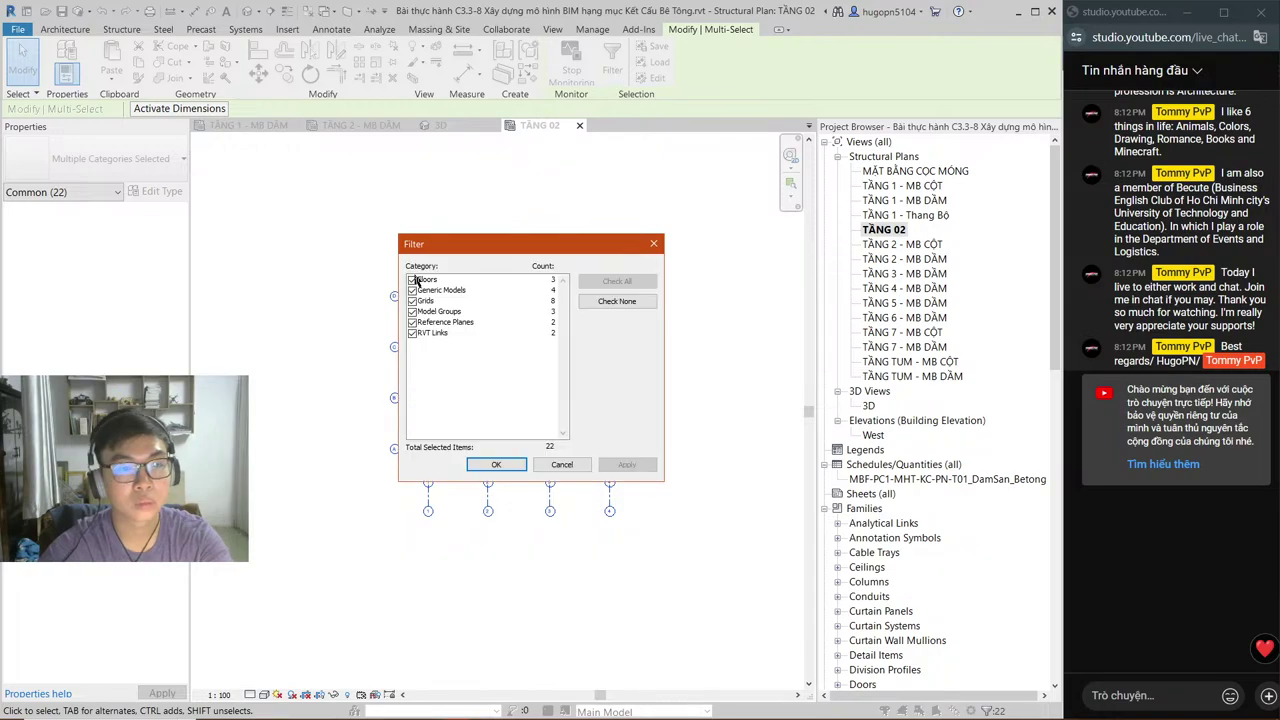
{"action": "left_click", "coordinate": [412, 280]}
{"action": "left_click", "coordinate": [413, 290]}
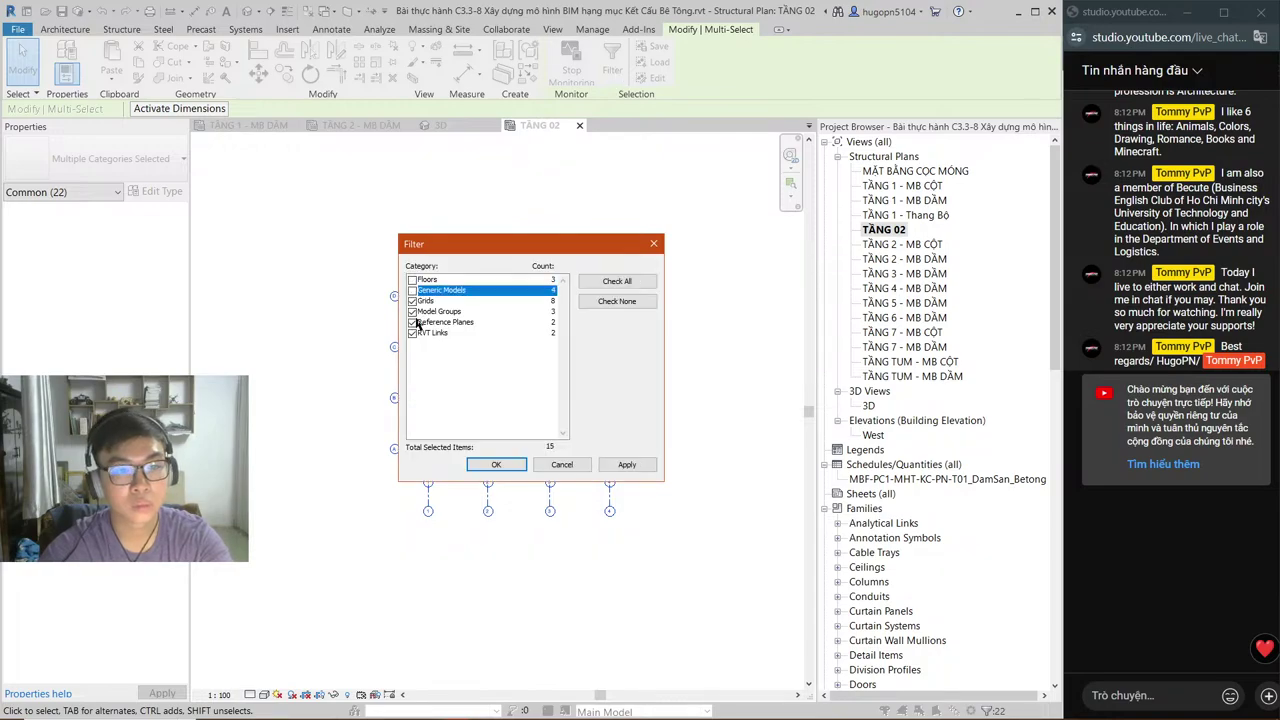
{"action": "left_click", "coordinate": [412, 311]}
{"action": "left_click", "coordinate": [412, 322]}
{"action": "left_click", "coordinate": [412, 333]}
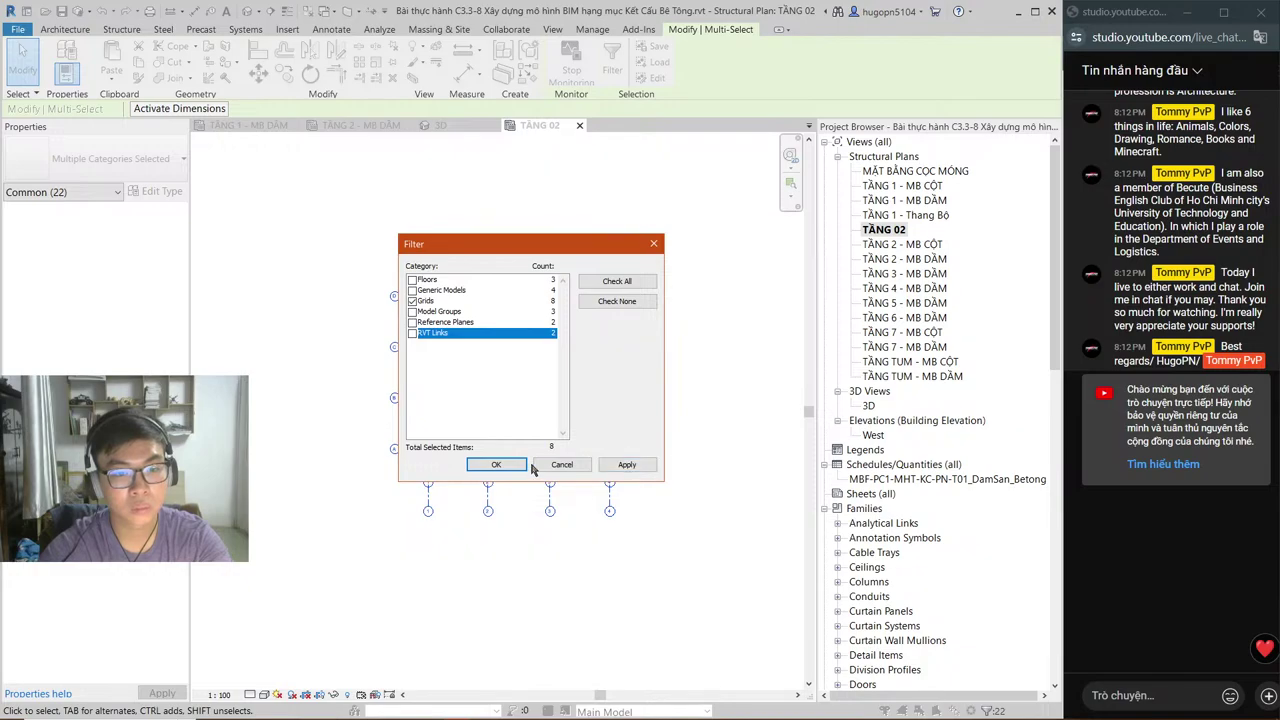
{"action": "left_click", "coordinate": [521, 465]}
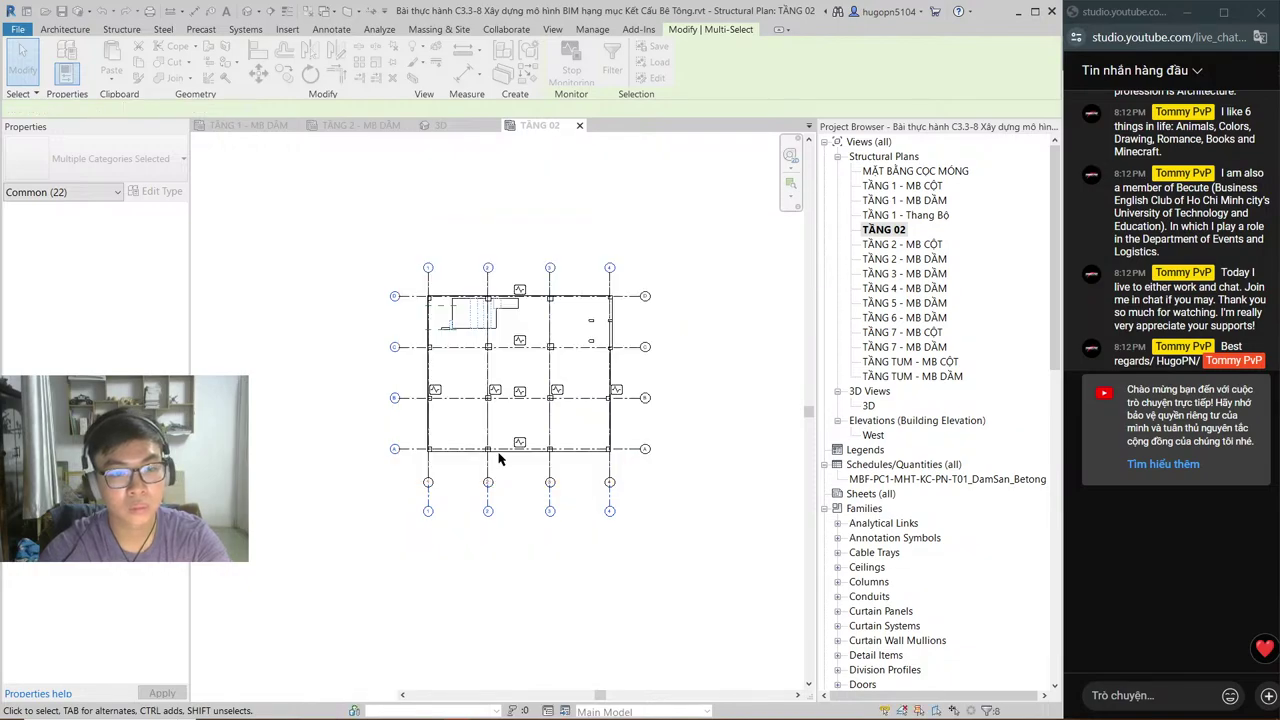
{"action": "scroll", "coordinate": [513, 346], "scroll_direction": "up", "scroll_amount": 3}
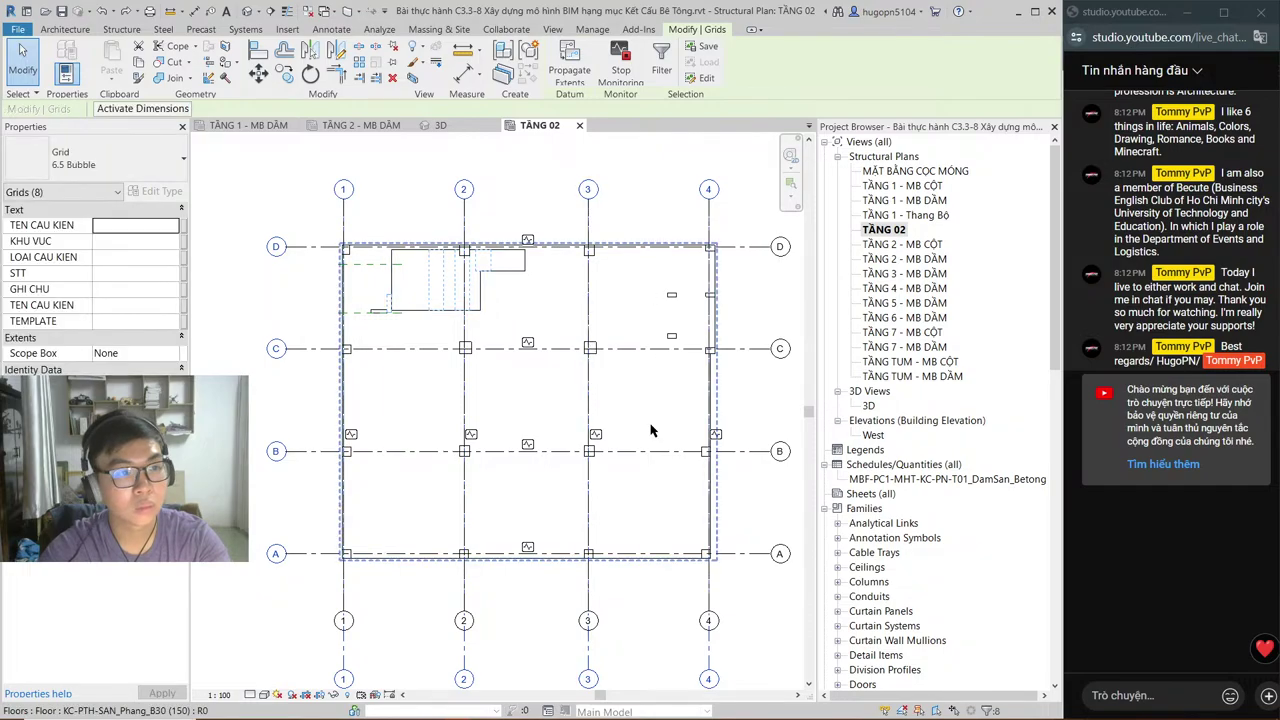
Step: Zoom to fit the plan and hide the selected floors from the view
{"action": "key", "text": "z"}
{"action": "key", "text": "f"}
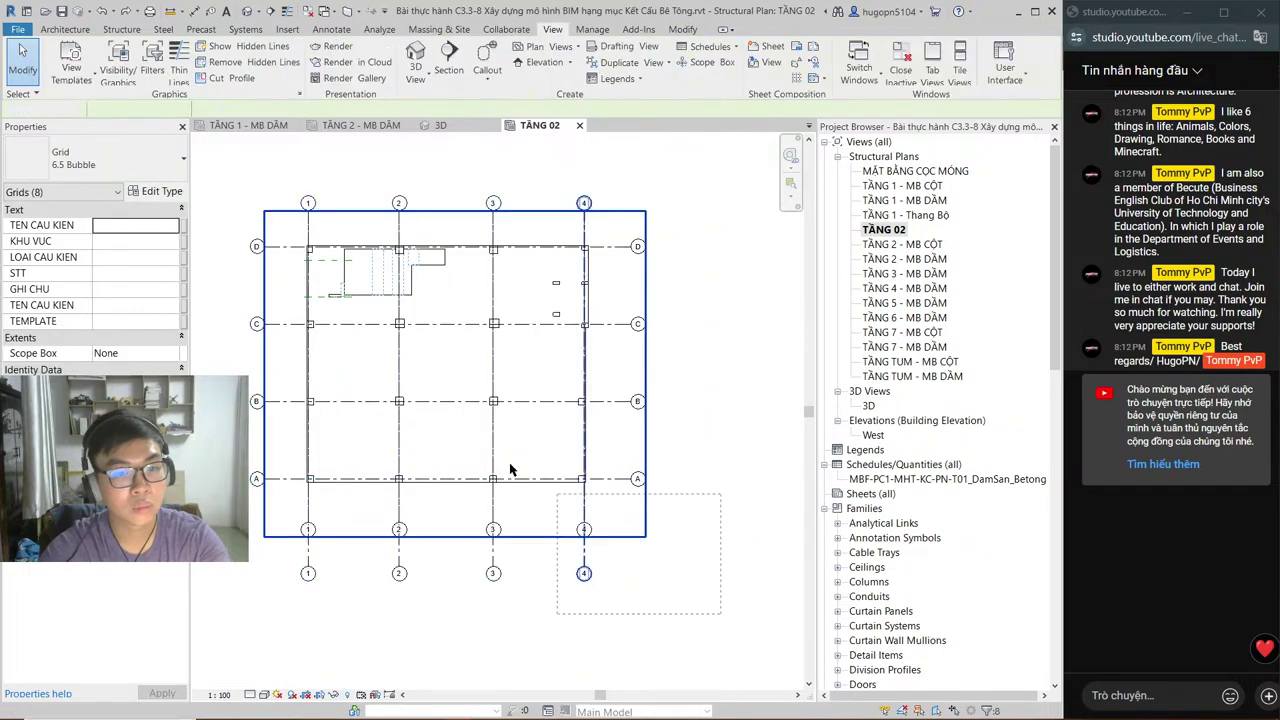
{"action": "left_click_drag", "start_coordinate": [290, 232], "coordinate": [685, 505]}
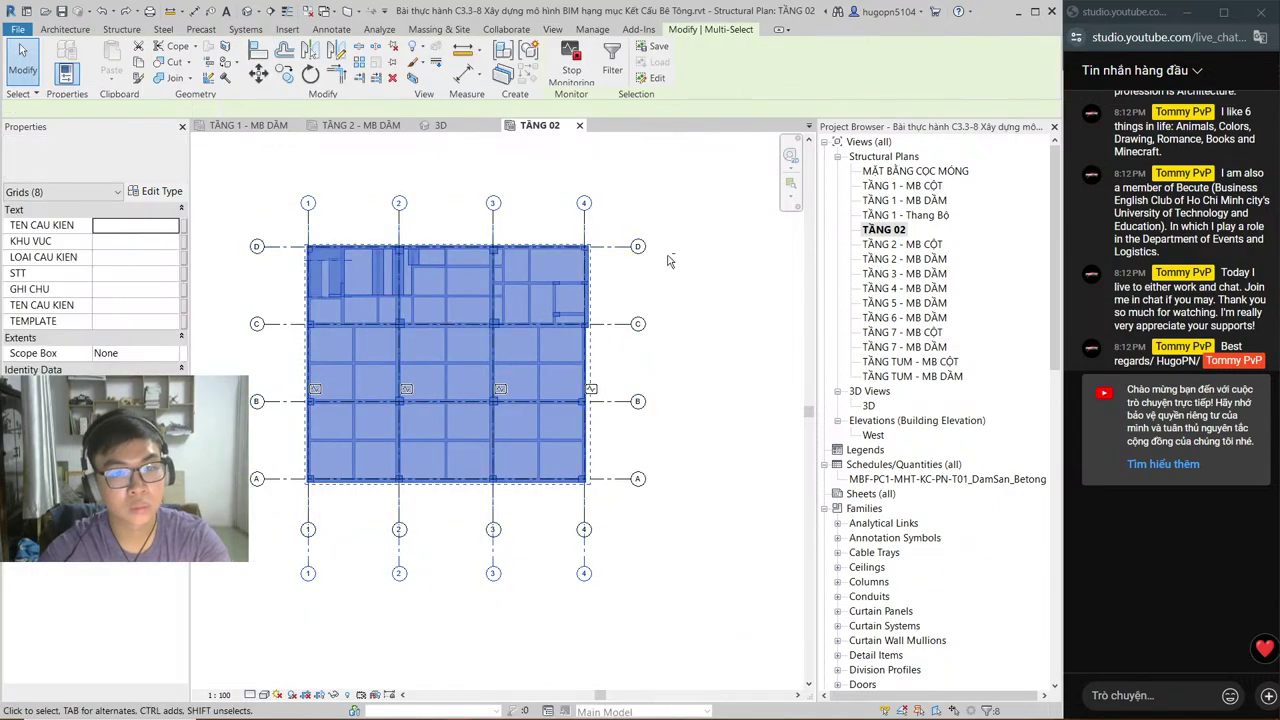
{"action": "left_click_drag", "start_coordinate": [660, 208], "coordinate": [198, 147], "text": "ctrl"}
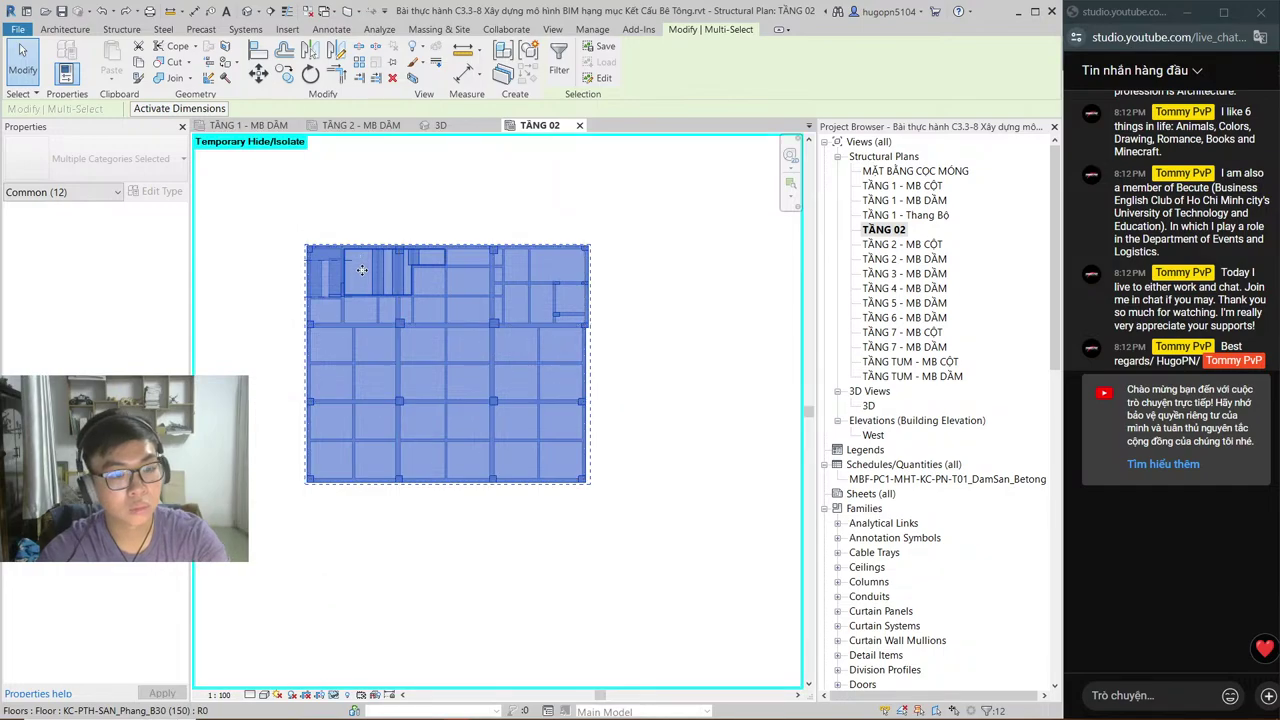
{"action": "key", "text": "Delete"}
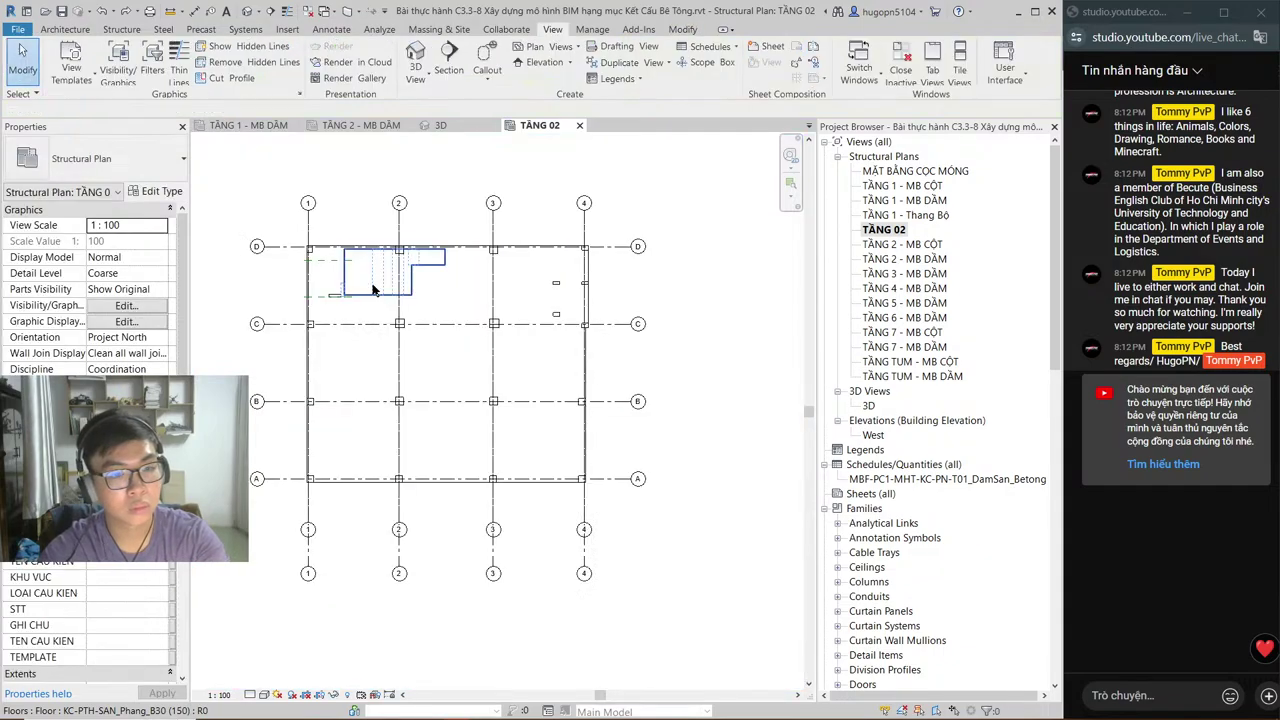
Step: Hide the remaining slabs and beam model group so only the grids stay visible
{"action": "left_click", "coordinate": [455, 329]}
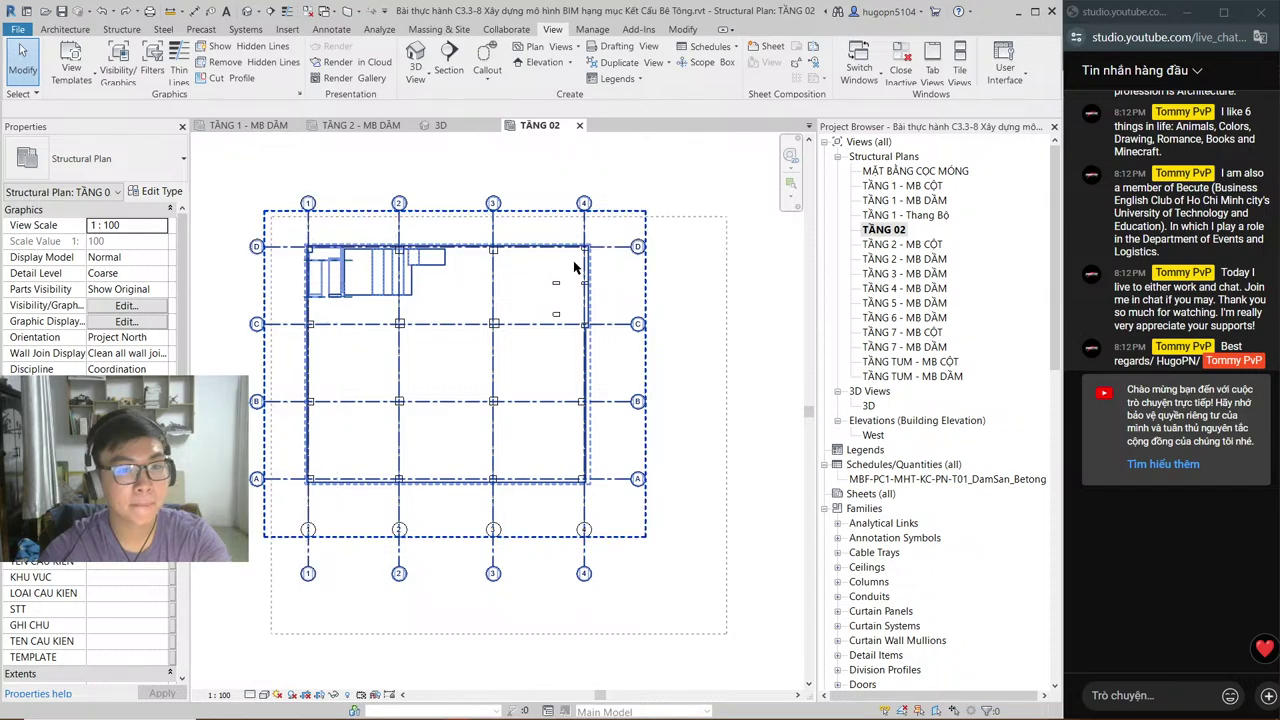
{"action": "left_click", "coordinate": [612, 183]}
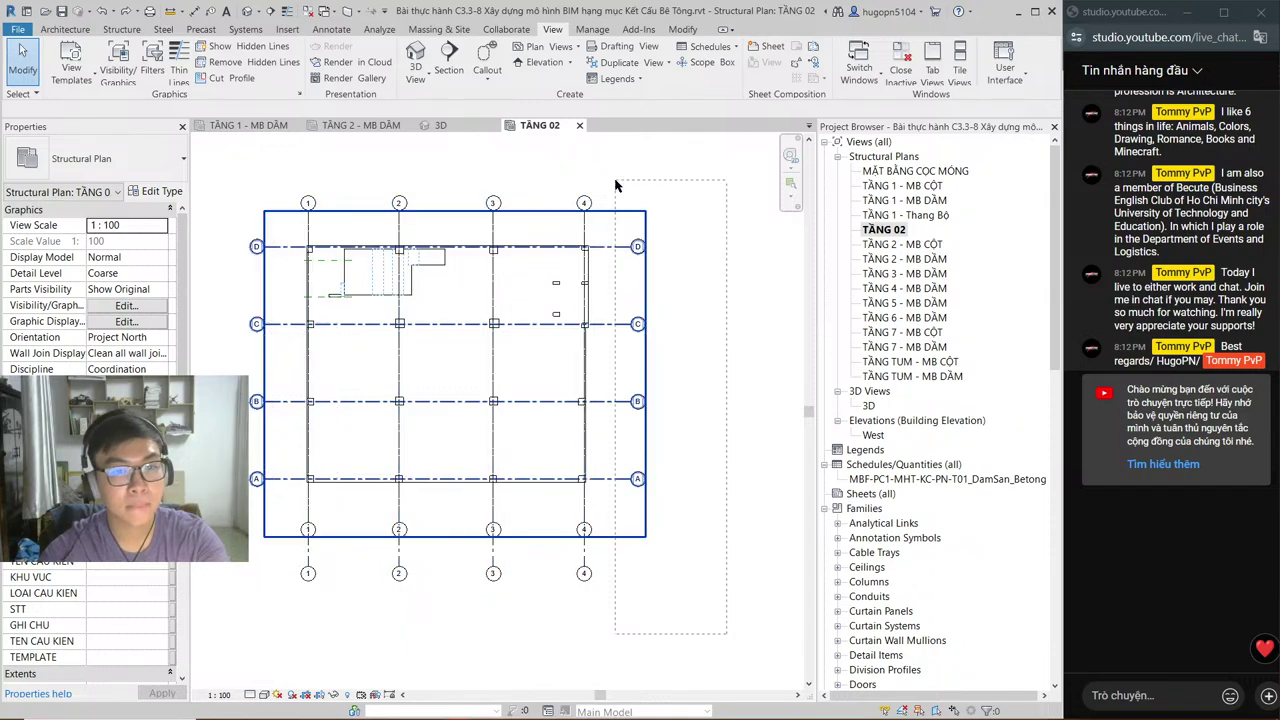
{"action": "left_click_drag", "start_coordinate": [616, 186], "coordinate": [218, 175]}
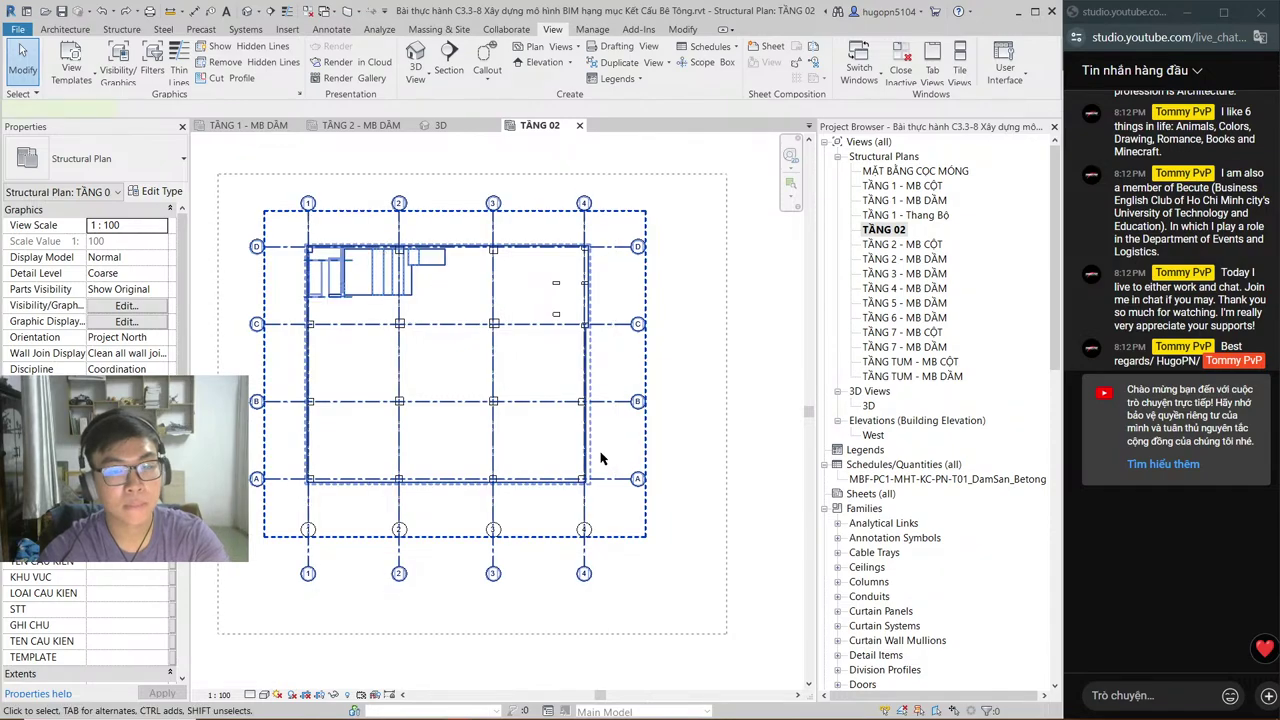
{"action": "left_click_drag", "start_coordinate": [666, 500], "coordinate": [616, 168]}
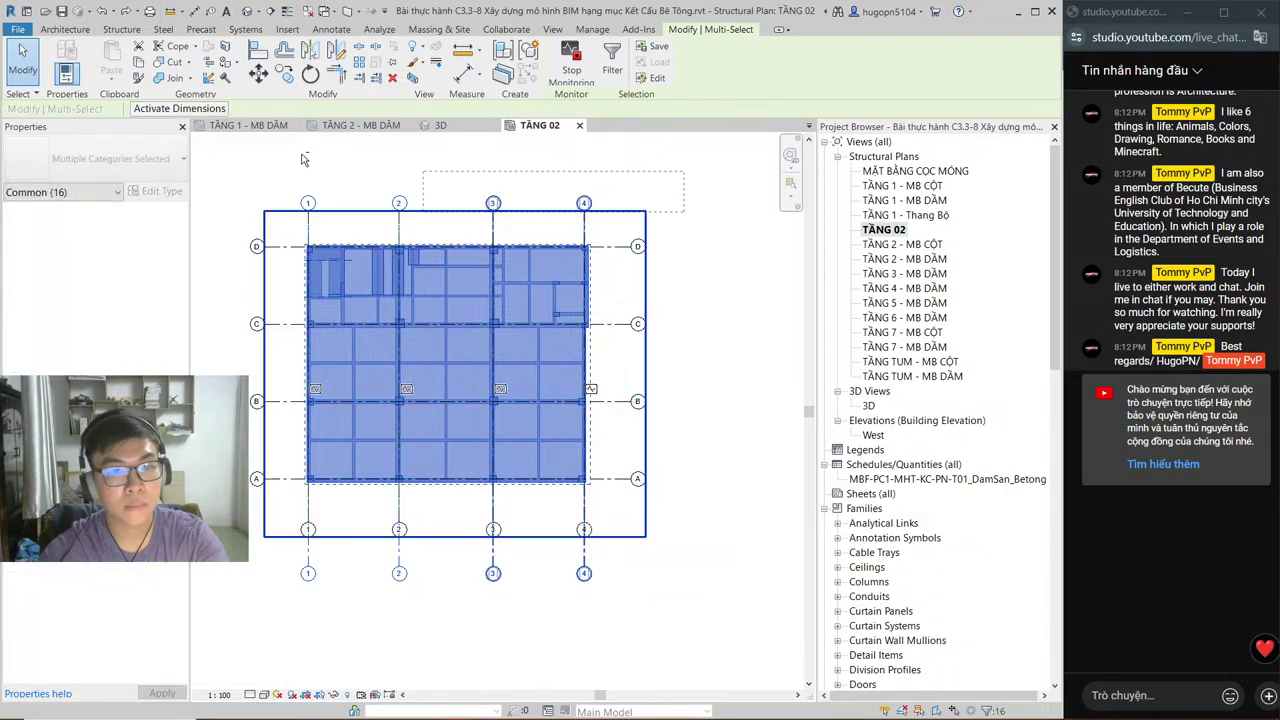
{"action": "left_click", "coordinate": [309, 196], "text": "shift"}
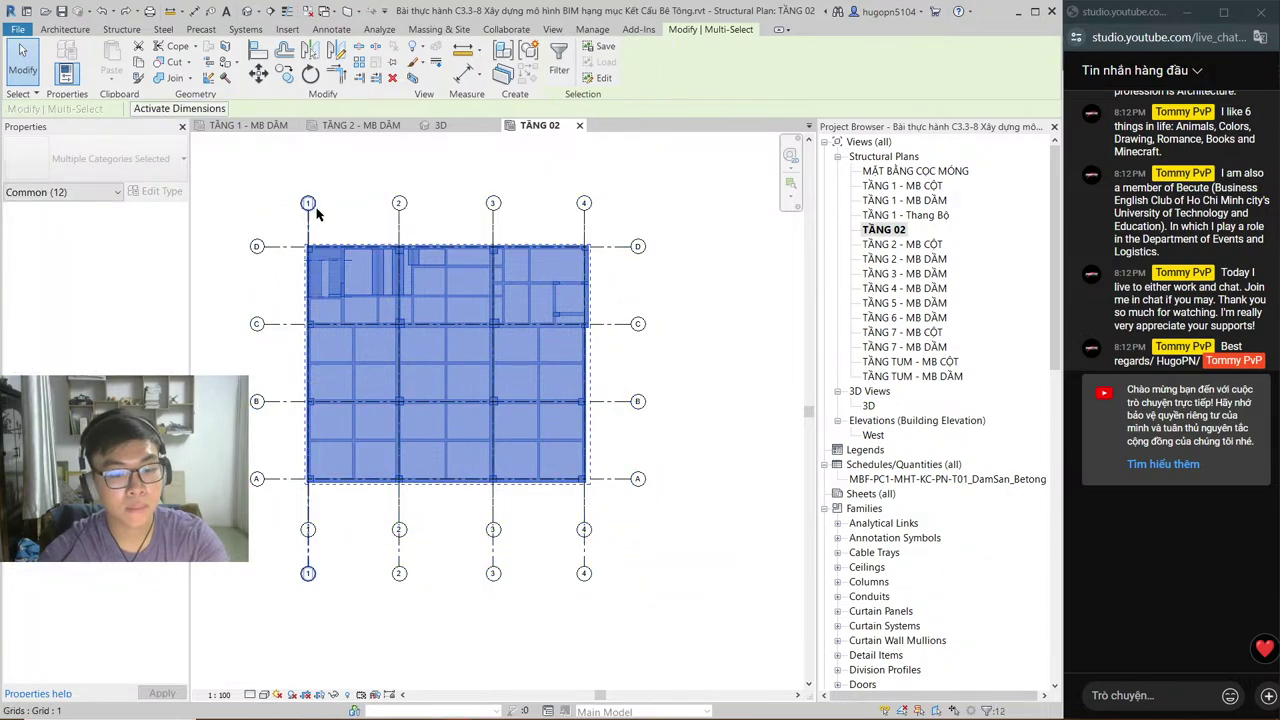
{"action": "key", "text": "Delete"}
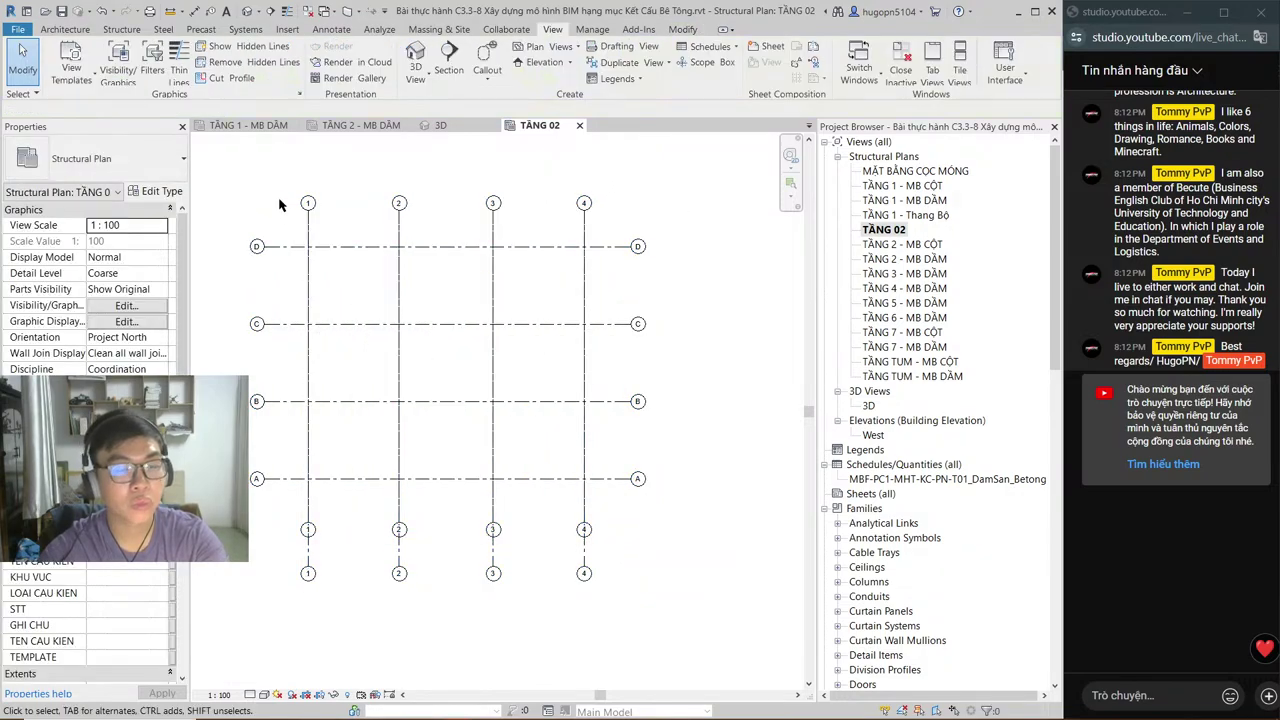
Step: Frame the grids and start Link CAD from the Insert tab
{"action": "scroll", "coordinate": [654, 391], "scroll_direction": "up", "scroll_amount": 3}
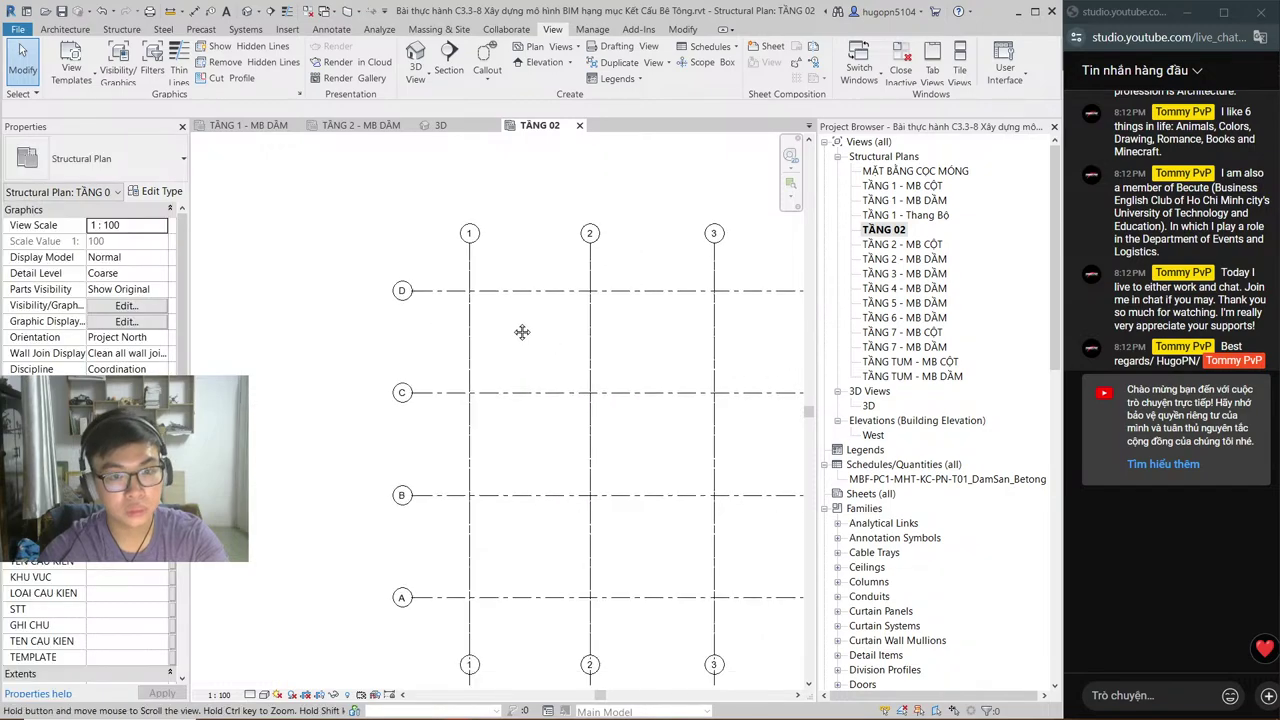
{"action": "scroll", "coordinate": [520, 332], "scroll_direction": "down", "scroll_amount": 1}
{"action": "middle_click_drag", "start_coordinate": [520, 332], "coordinate": [479, 317]}
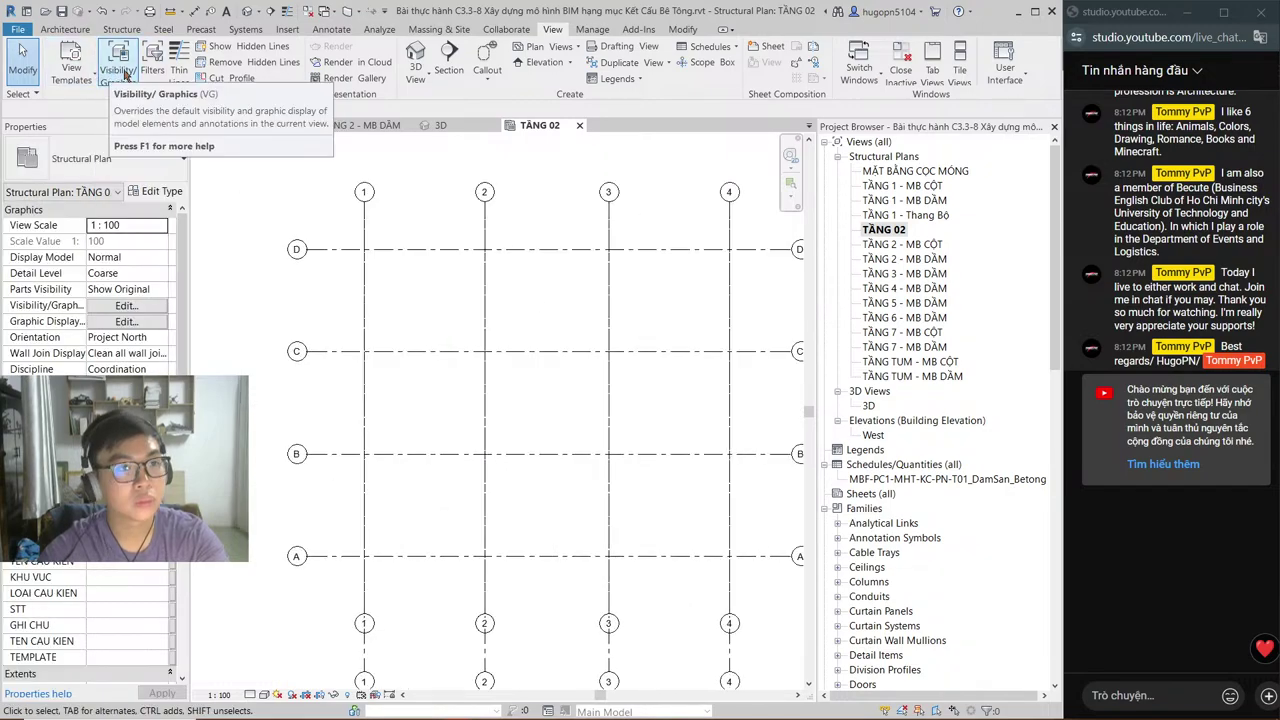
{"action": "left_click", "coordinate": [287, 29]}
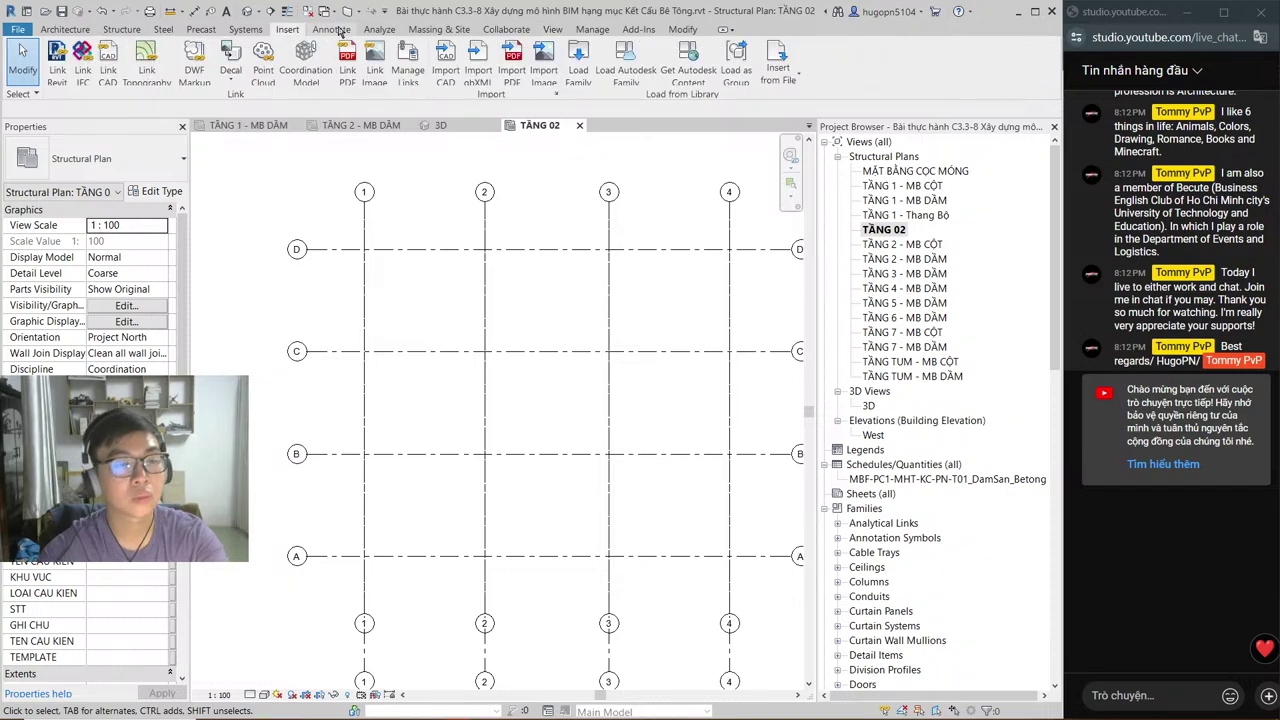
{"action": "left_click", "coordinate": [108, 62]}
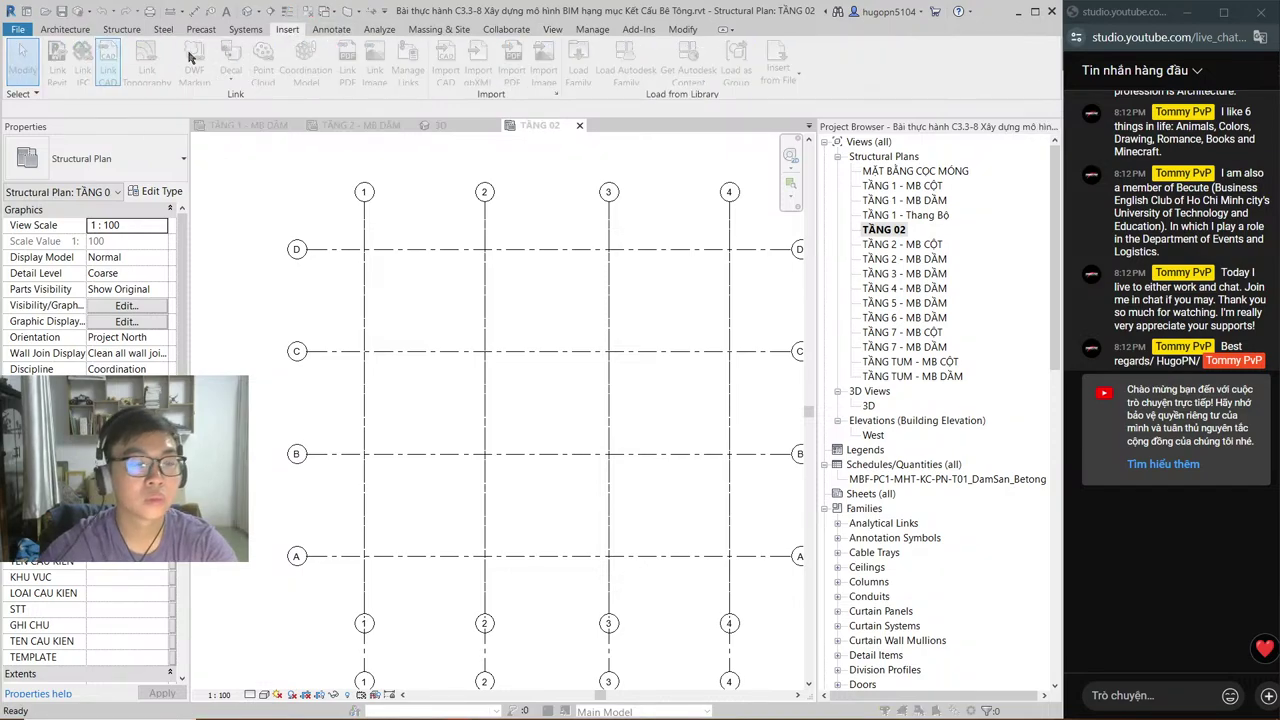
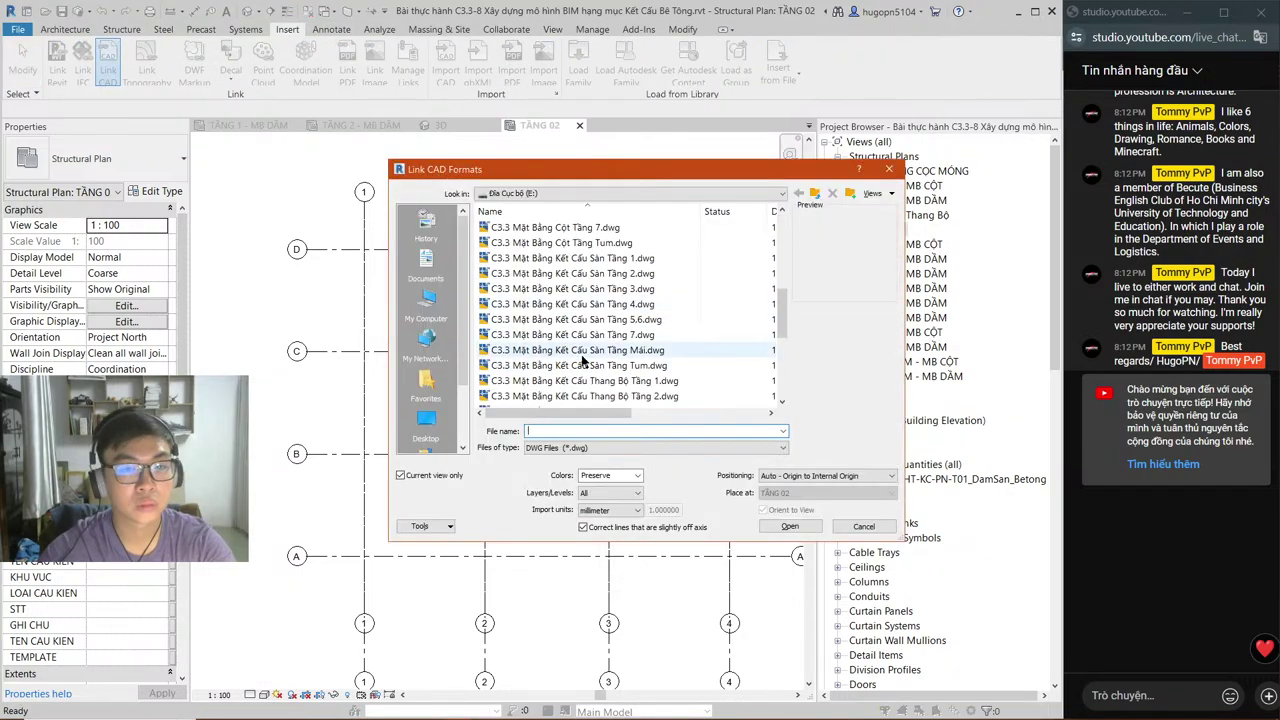
Step: Pick C3.3 Mặt Bằng Kết Cấu Thang Bộ Tầng 2.dwg in Link CAD Formats and link it
{"action": "left_click", "coordinate": [607, 275]}
{"action": "scroll", "coordinate": [620, 300], "scroll_direction": "down", "scroll_amount": 3}
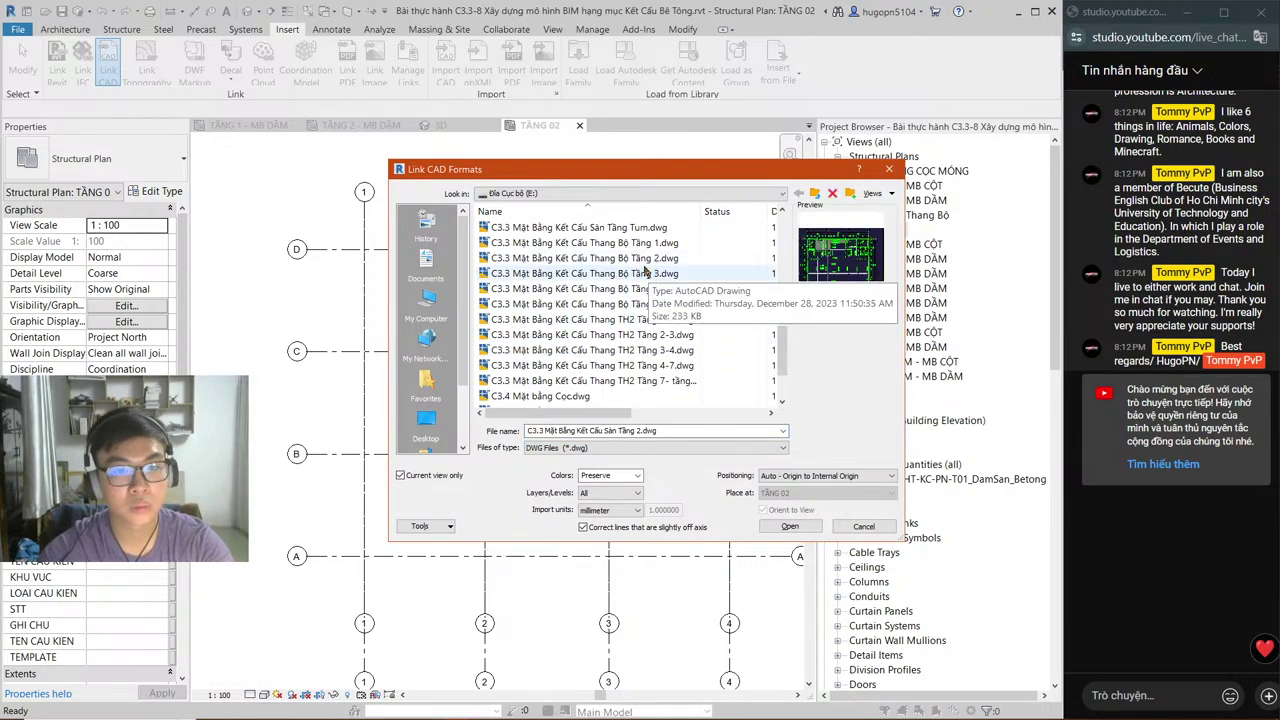
{"action": "left_click", "coordinate": [620, 258]}
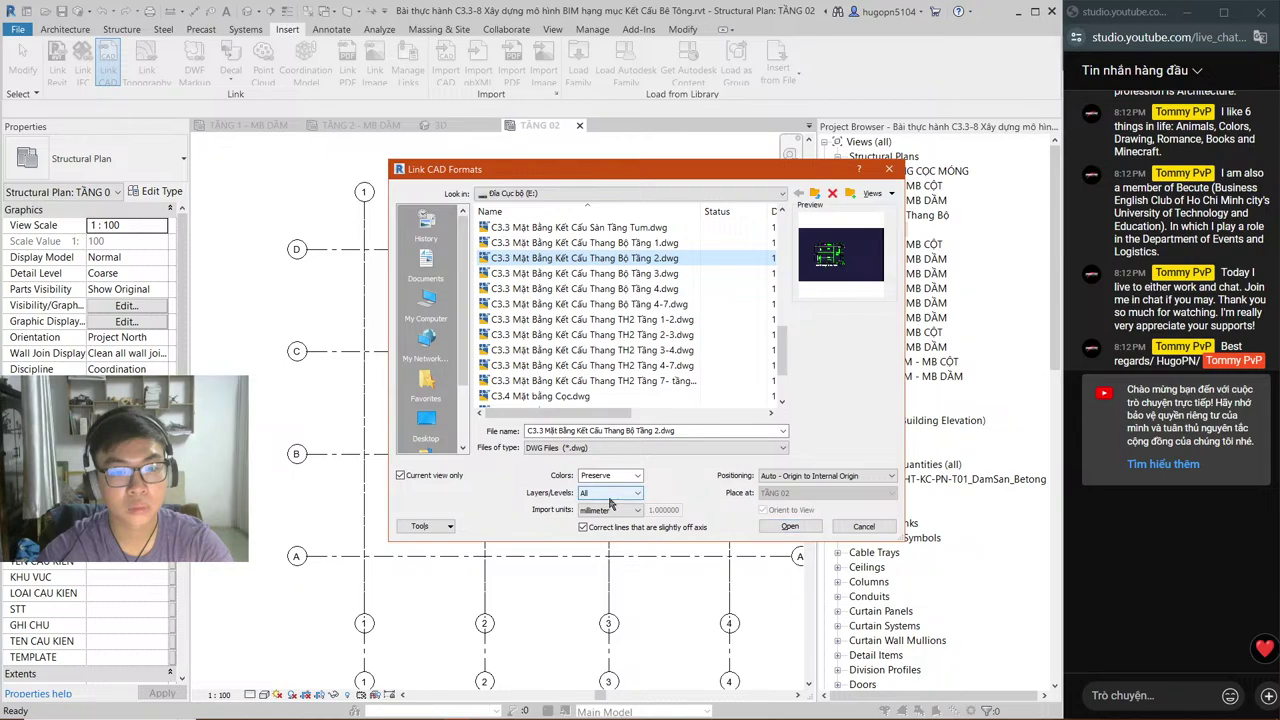
{"action": "left_click", "coordinate": [792, 529]}
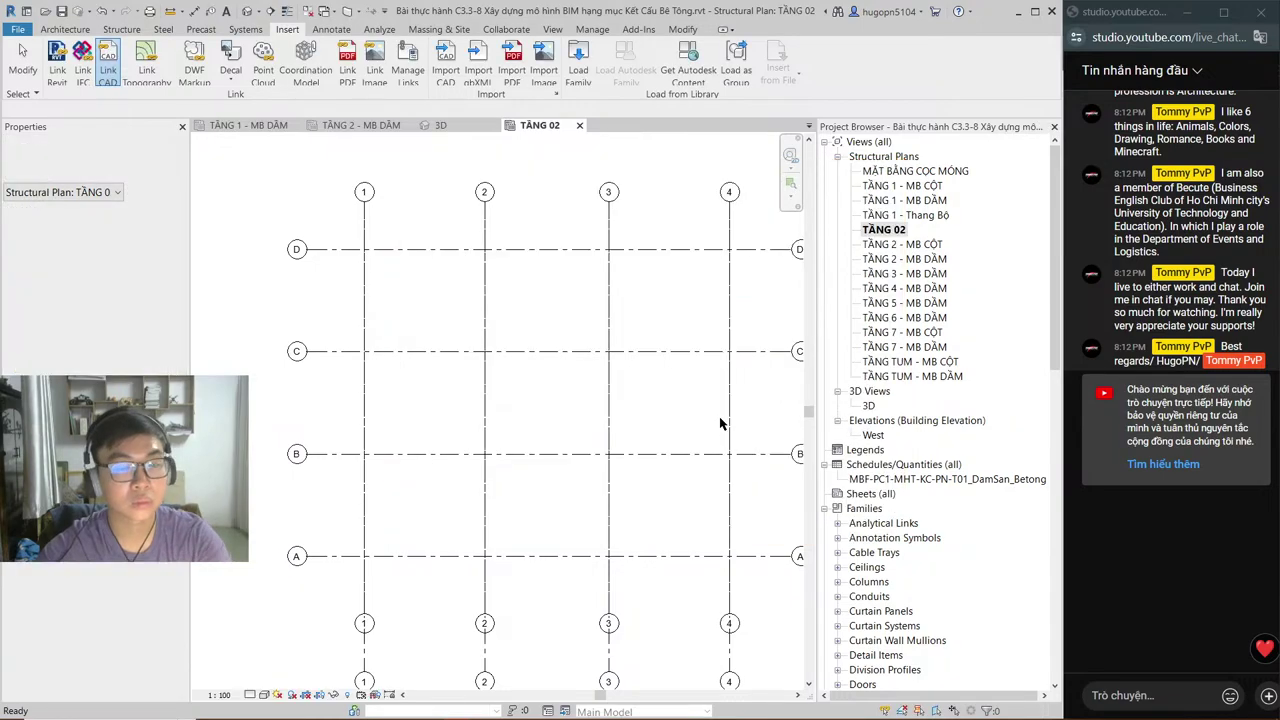
{"action": "key", "text": "alt+Tab"}
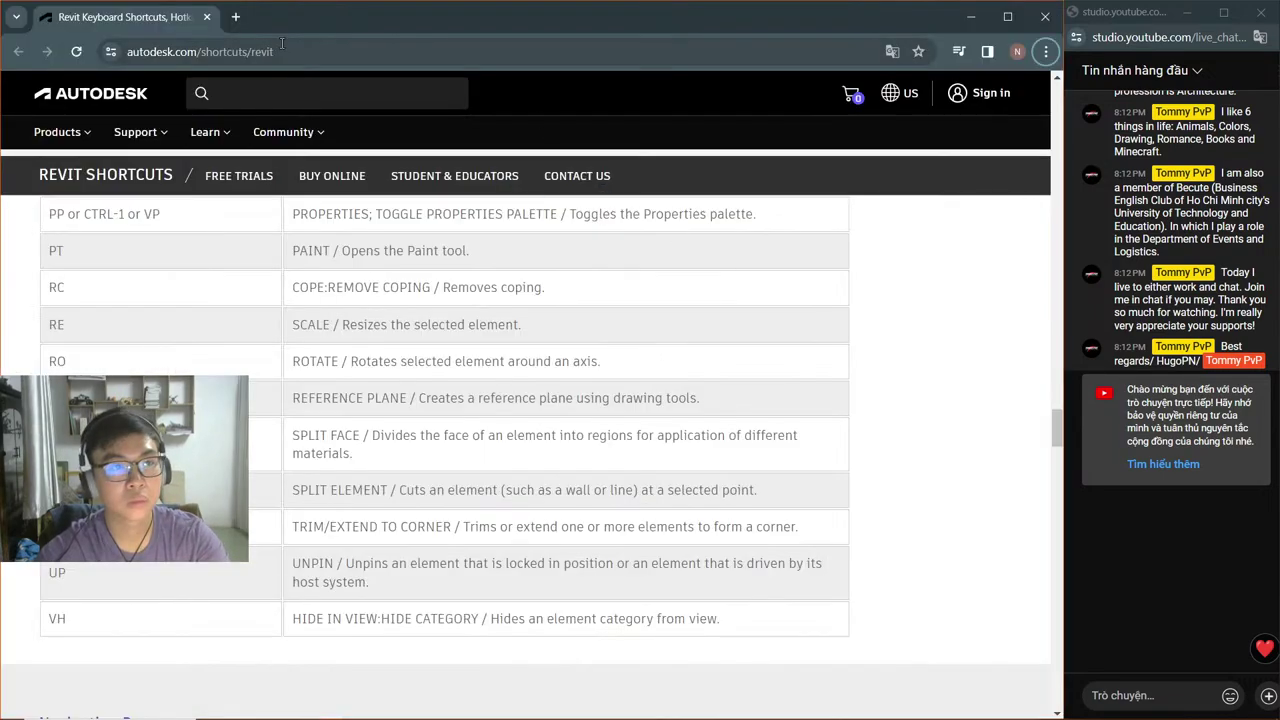
{"action": "key", "text": "ctrl+t"}
{"action": "type", "text": "facebook.com/nglpnam"}
{"action": "key", "text": "Return"}
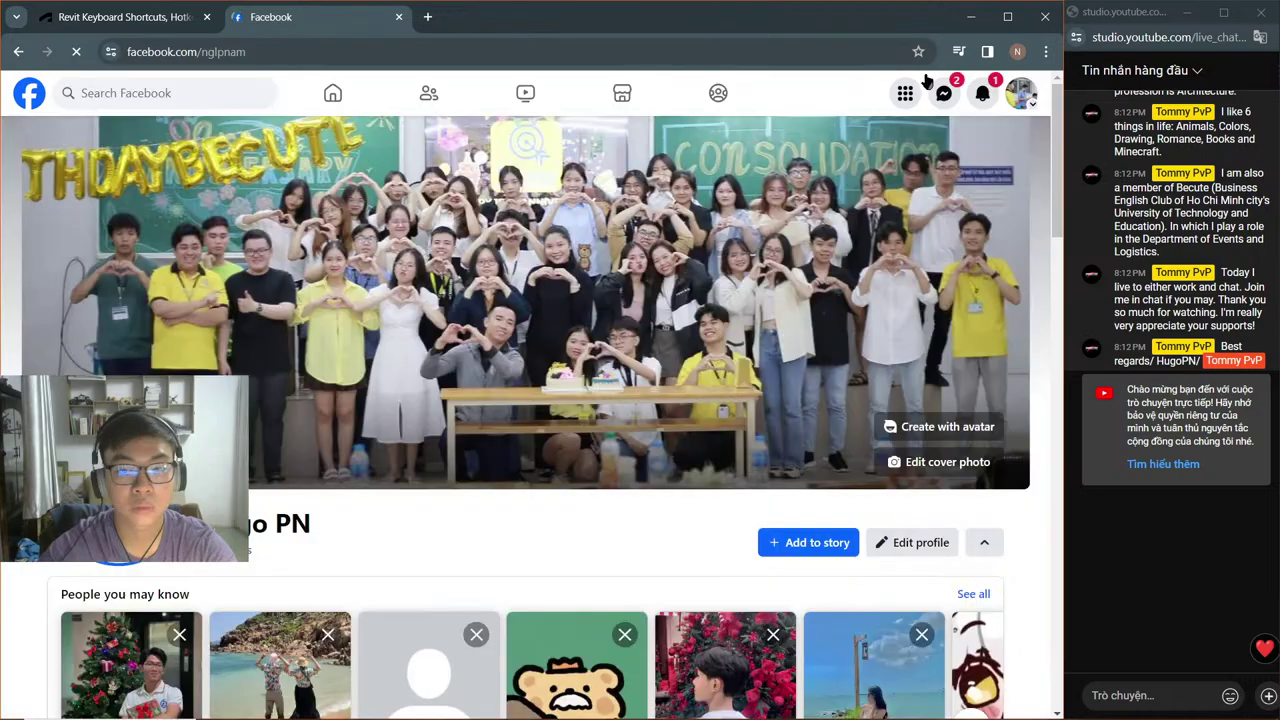
{"action": "left_click", "coordinate": [943, 93]}
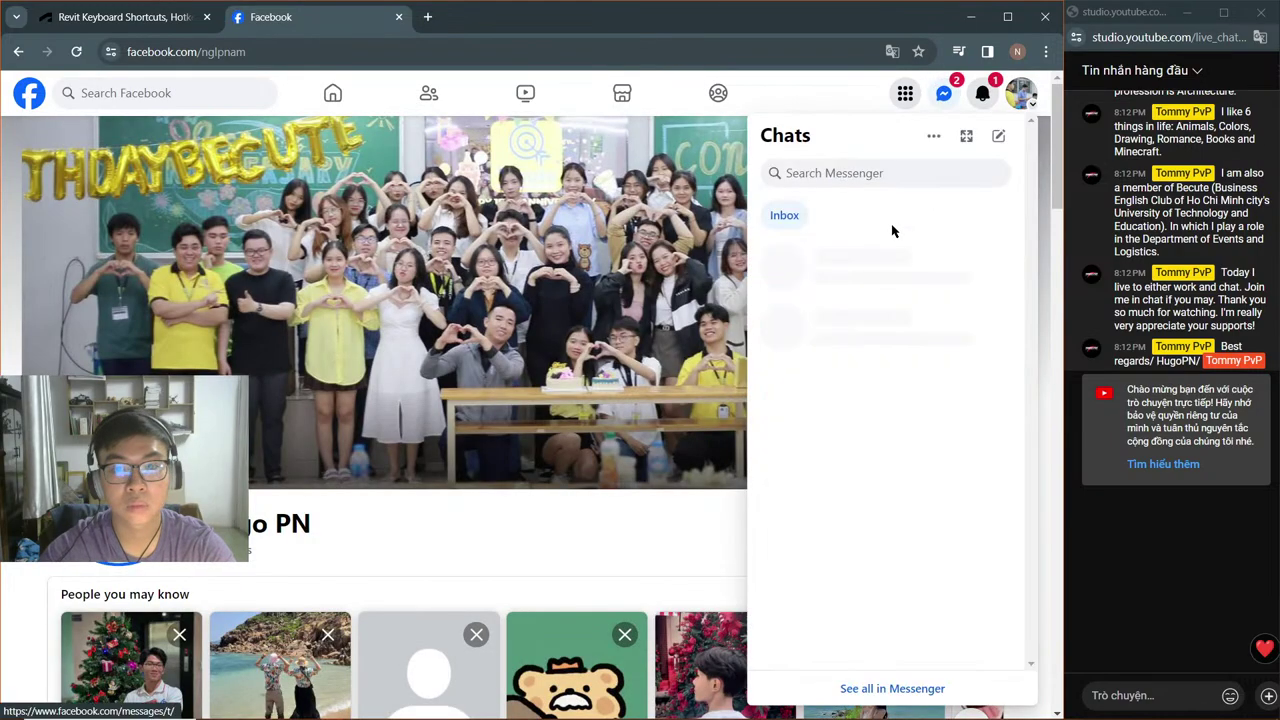
{"action": "scroll", "coordinate": [890, 260], "scroll_direction": "down", "scroll_amount": 3}
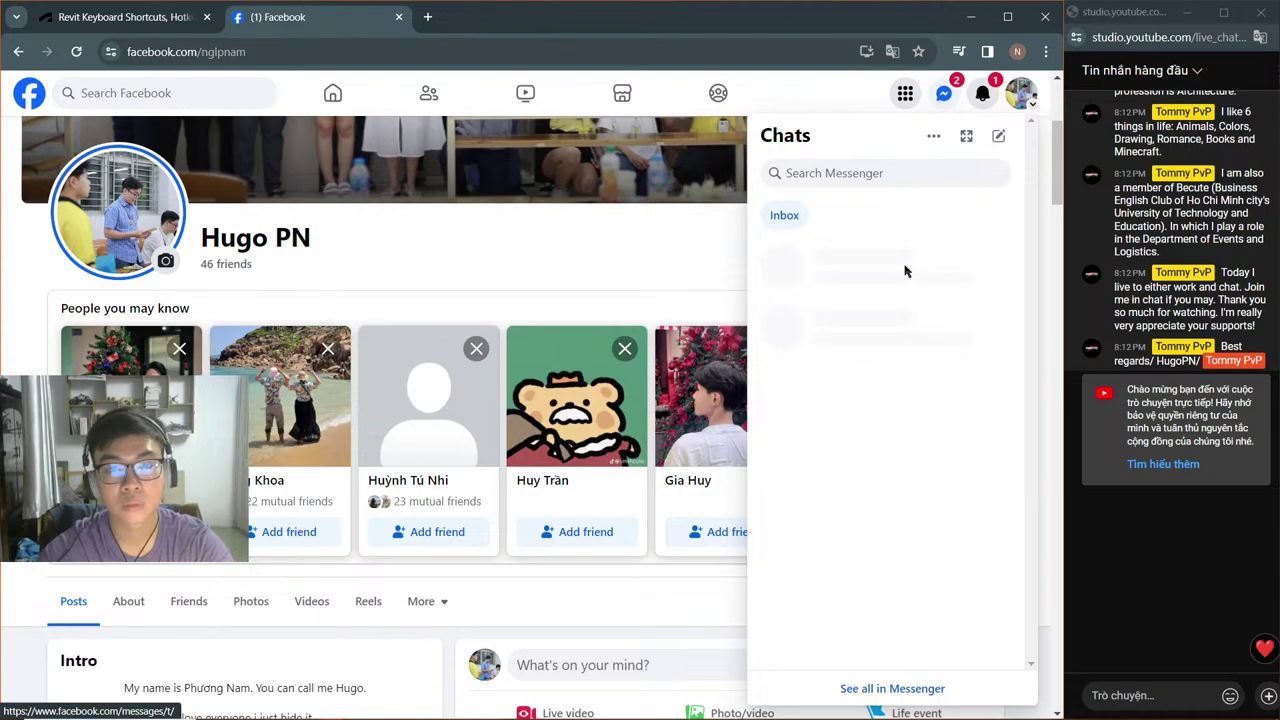
{"action": "left_click", "coordinate": [886, 316]}
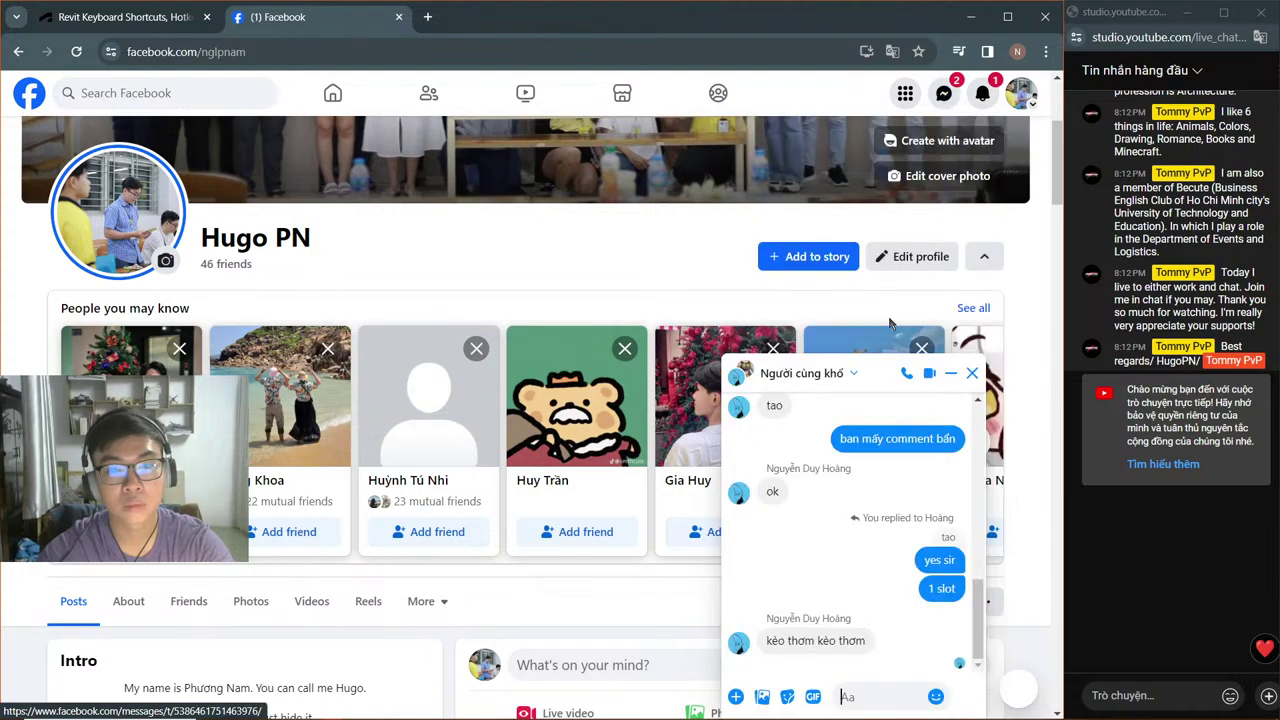
{"action": "left_click", "coordinate": [971, 373]}
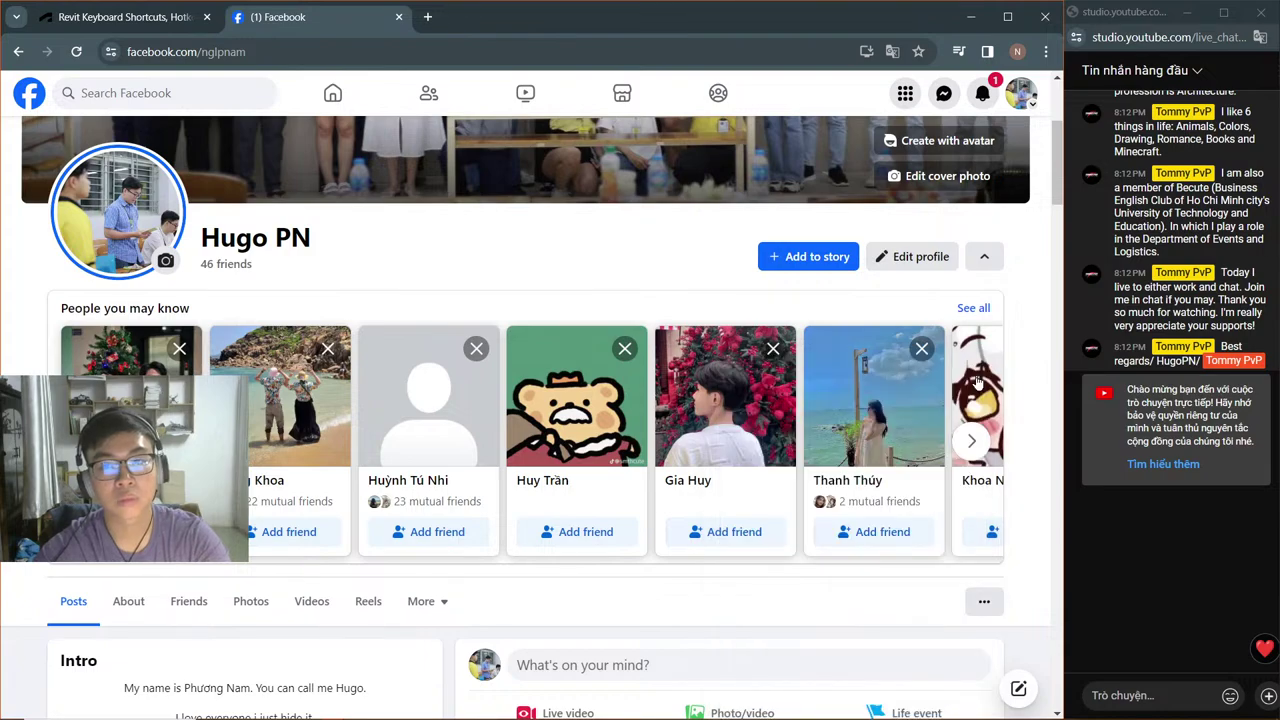
{"action": "left_click", "coordinate": [399, 18]}
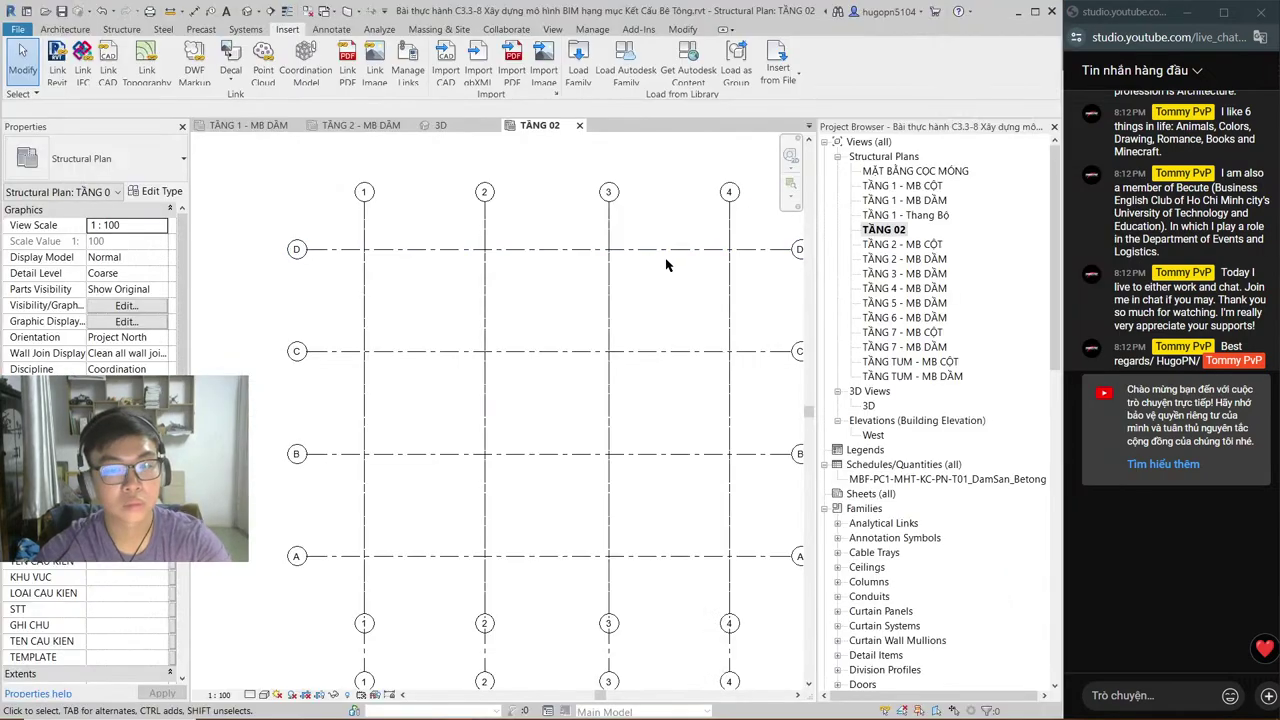
Step: Zoom the TẦNG 02 plan to fit, place the C3.3 stair DWG, and zoom in on it
{"action": "middle_click_drag", "start_coordinate": [571, 340], "coordinate": [681, 364]}
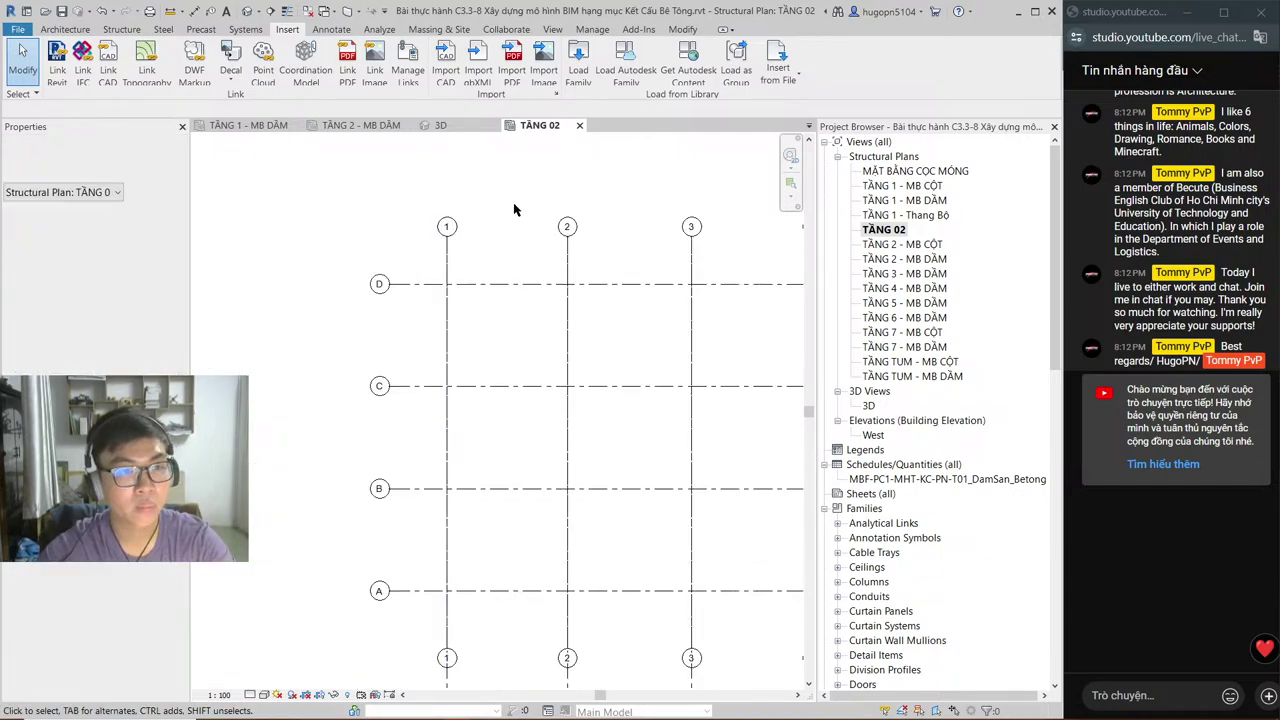
{"action": "right_click", "coordinate": [346, 268]}
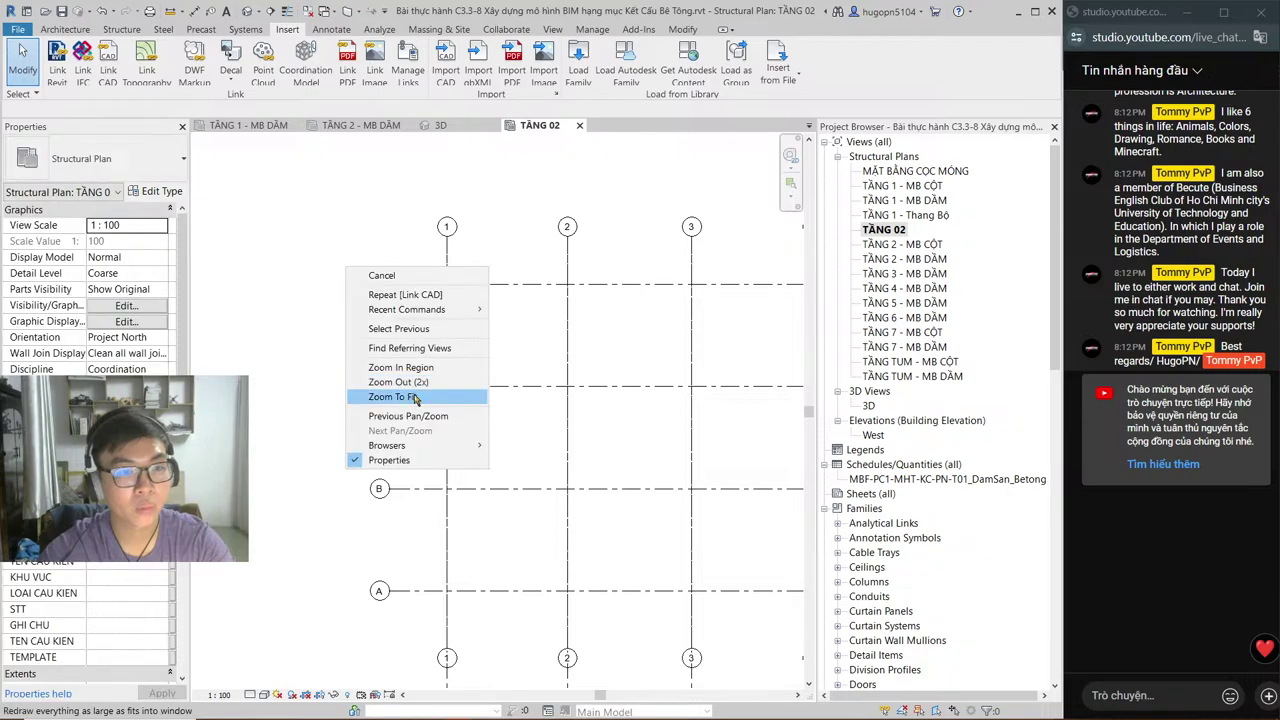
{"action": "left_click", "coordinate": [413, 392]}
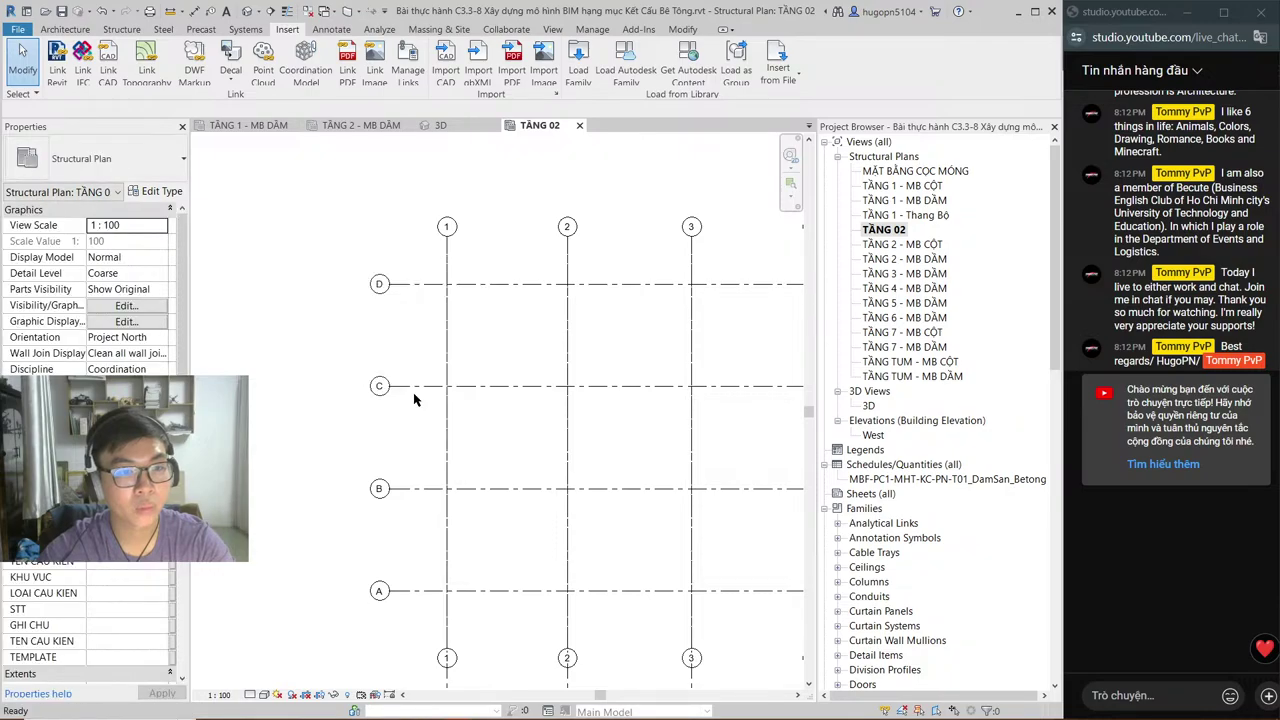
{"action": "left_click", "coordinate": [472, 438]}
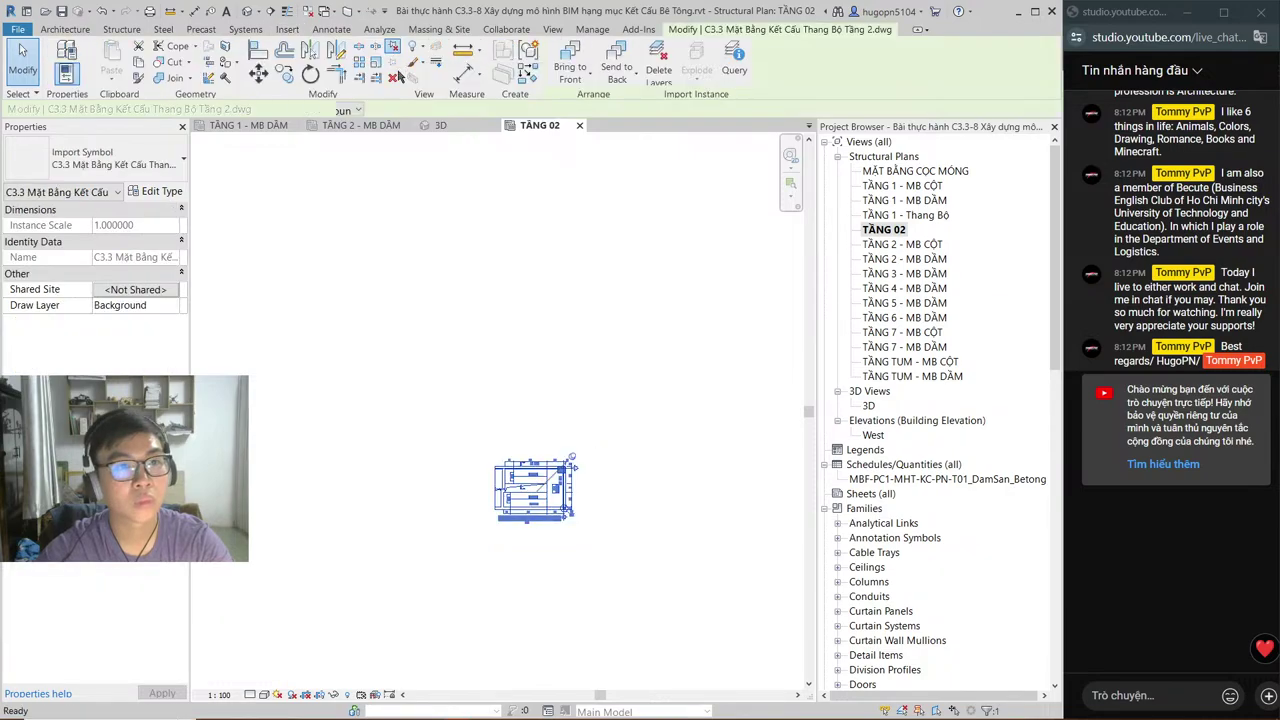
{"action": "scroll", "coordinate": [487, 492], "scroll_direction": "up", "scroll_amount": 4}
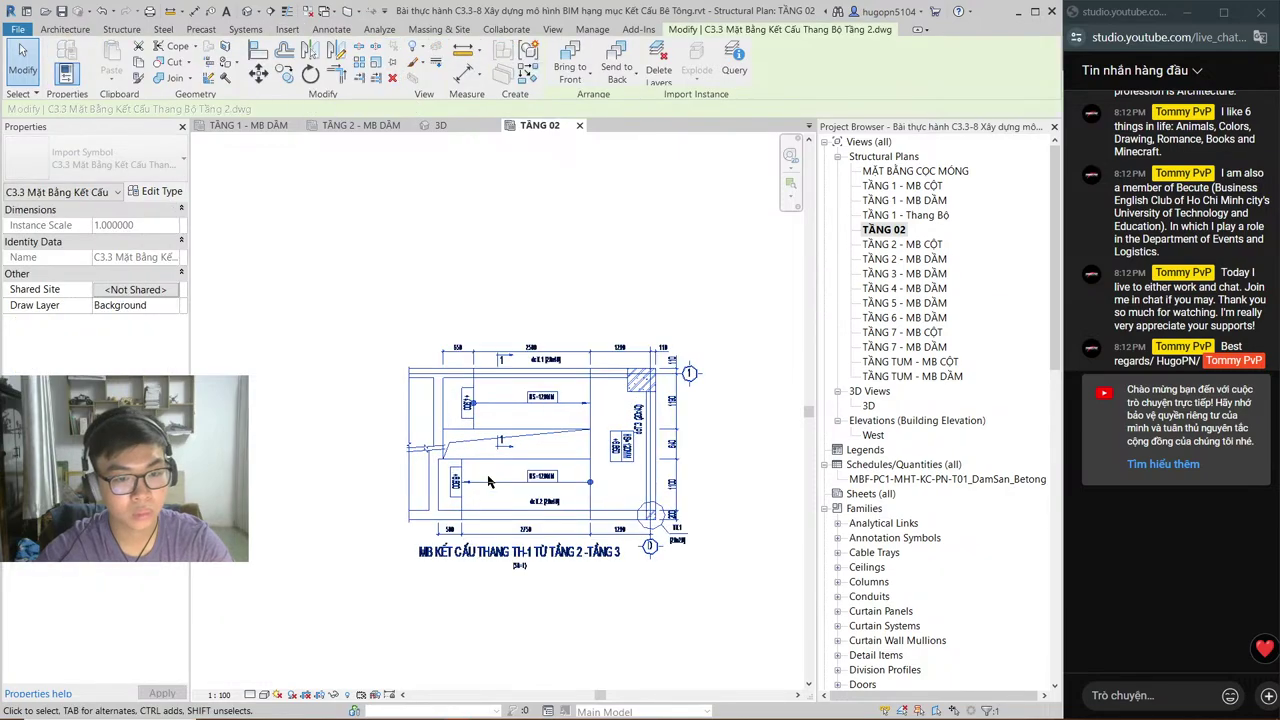
{"action": "scroll", "coordinate": [490, 467], "scroll_direction": "up", "scroll_amount": 2}
{"action": "middle_click_drag", "start_coordinate": [490, 467], "coordinate": [350, 329]}
Step: Rotate the linked stair drawing 90° with RO
{"action": "key", "text": "Escape"}
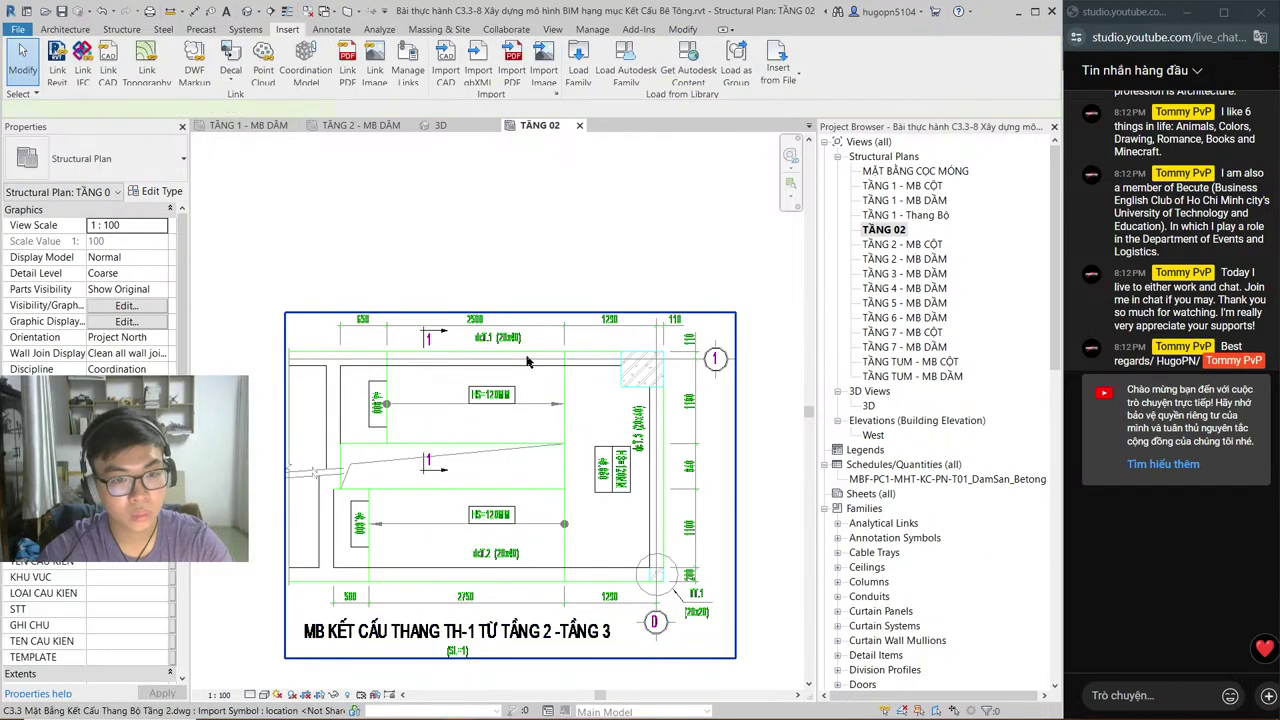
{"action": "left_click", "coordinate": [527, 362]}
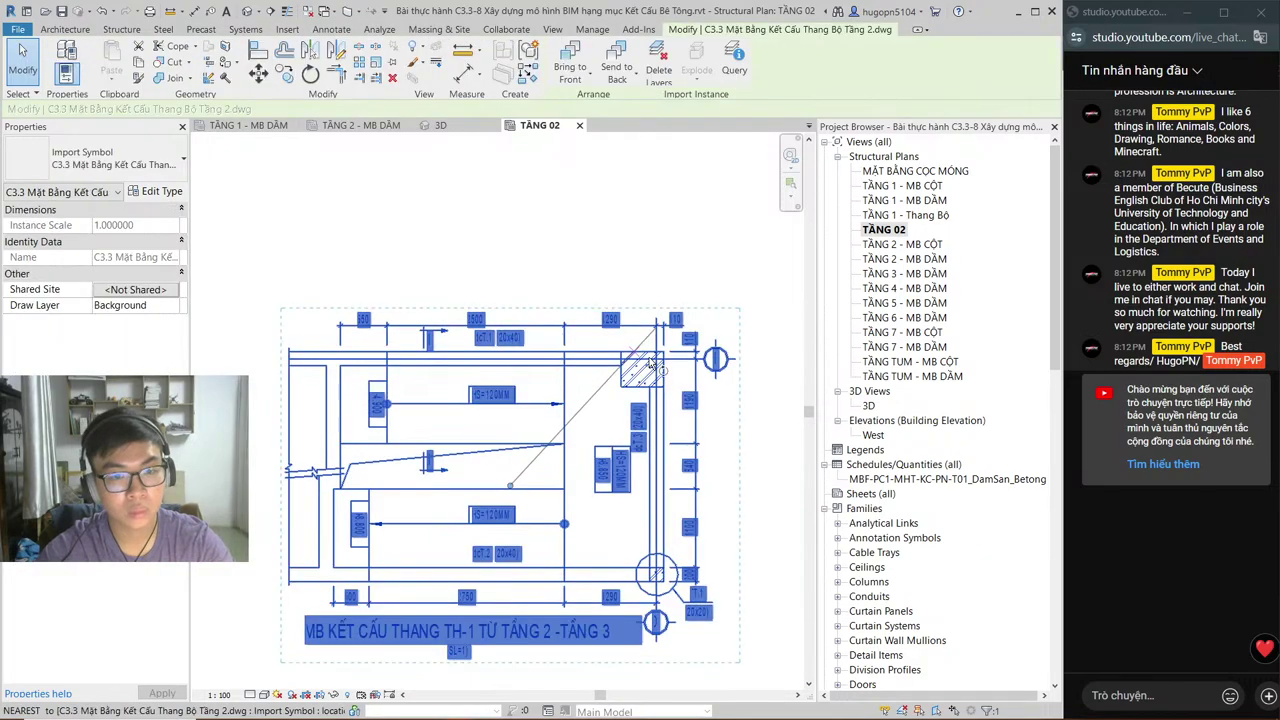
{"action": "key", "text": "r"}
{"action": "key", "text": "o"}
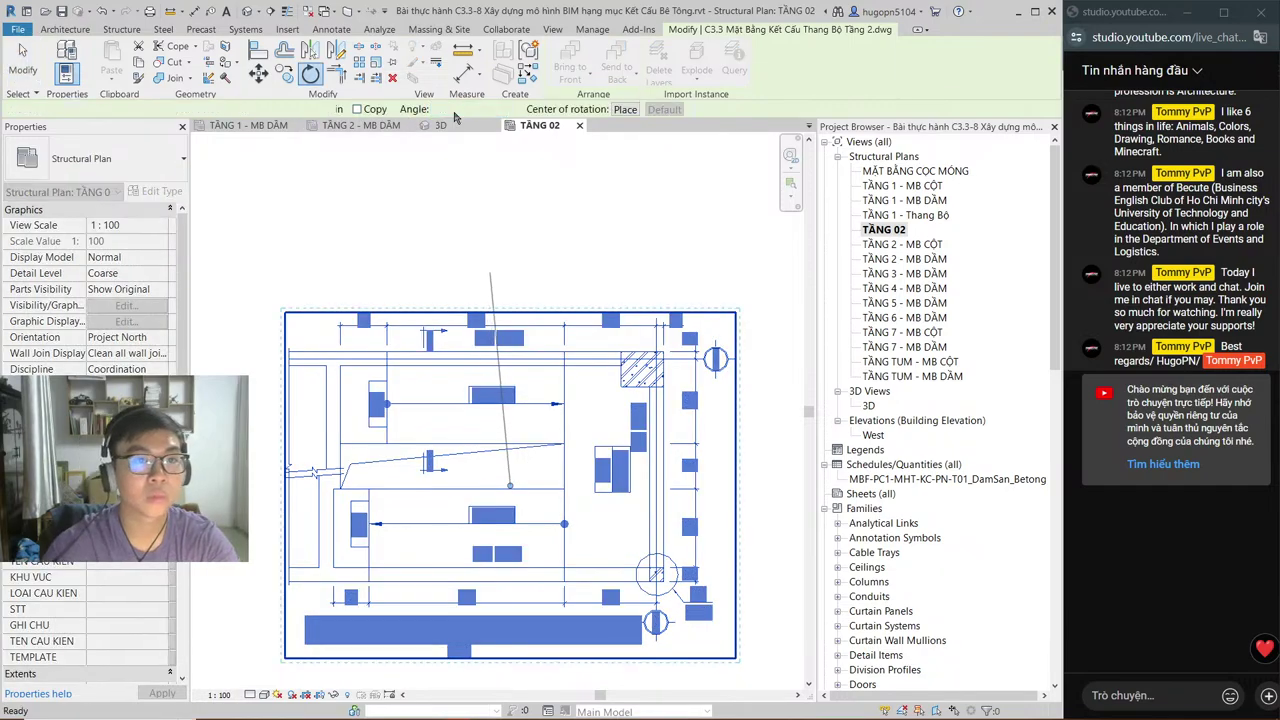
{"action": "left_click", "coordinate": [455, 113]}
{"action": "type", "text": "90"}
{"action": "key", "text": "Return"}
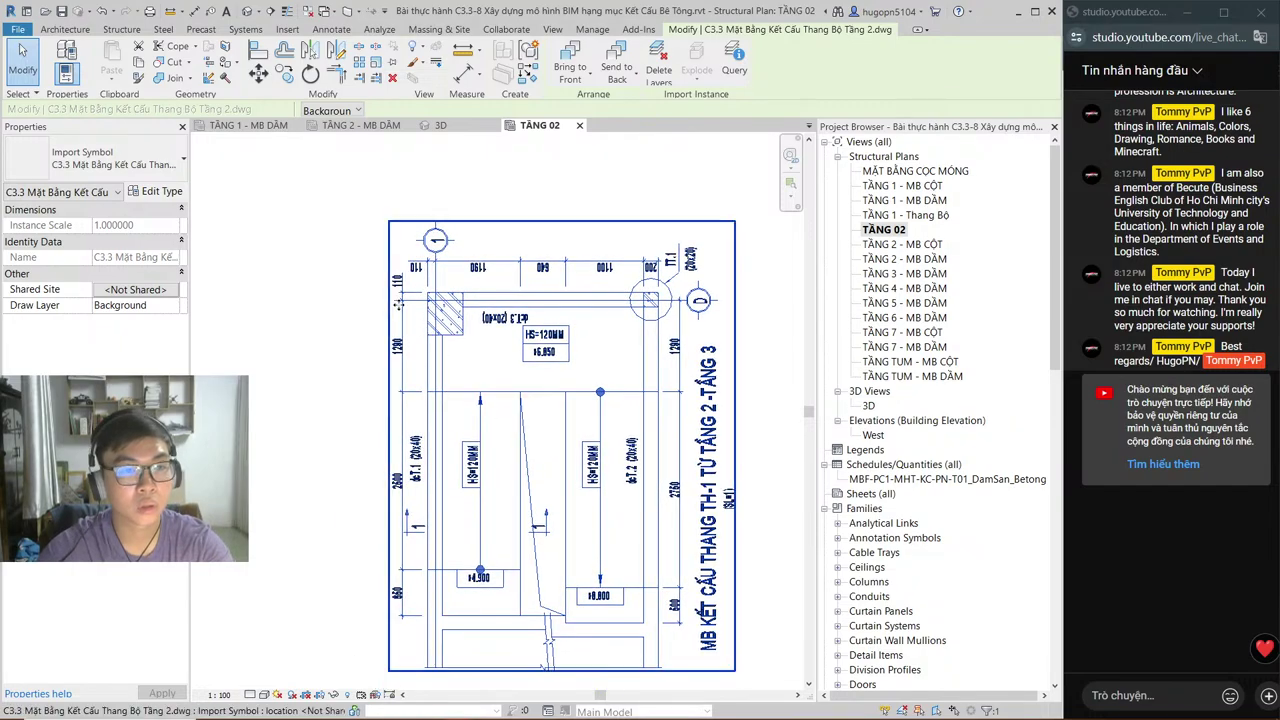
Step: Reselect the drawing, abandon the RE scale attempt, and rotate it again with RO
{"action": "left_click", "coordinate": [421, 313]}
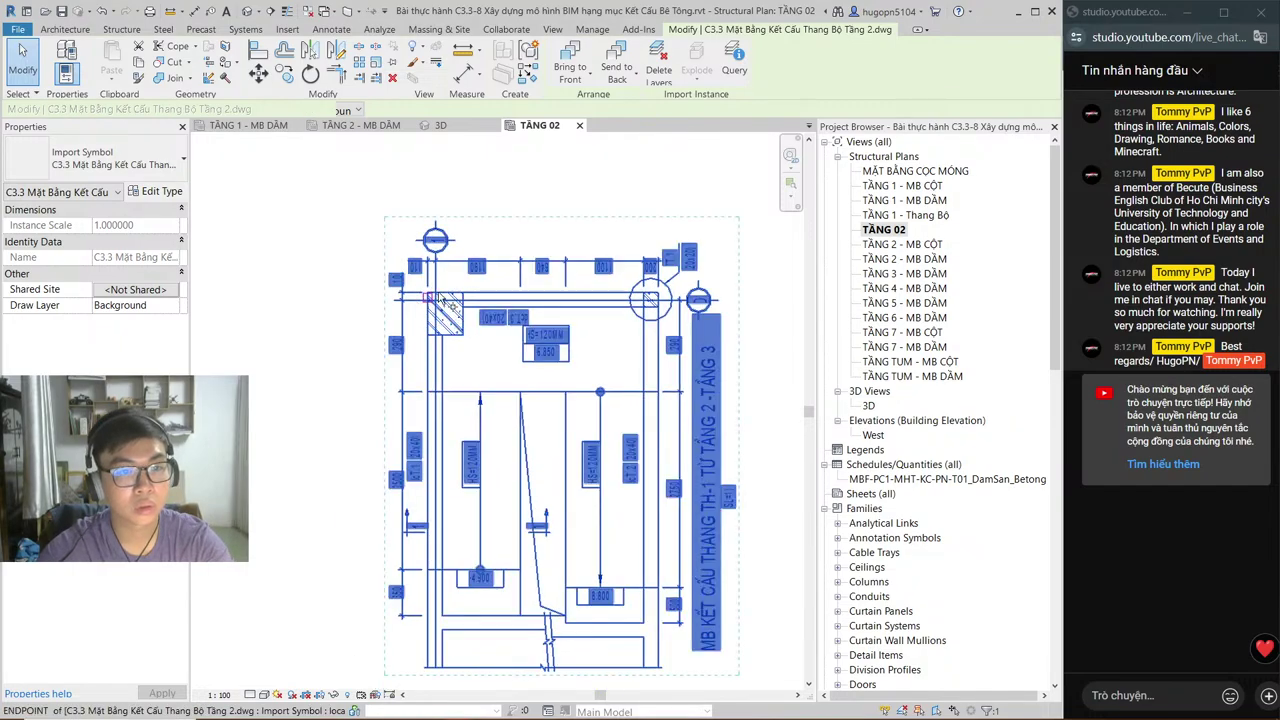
{"action": "key", "text": "r"}
{"action": "key", "text": "e"}
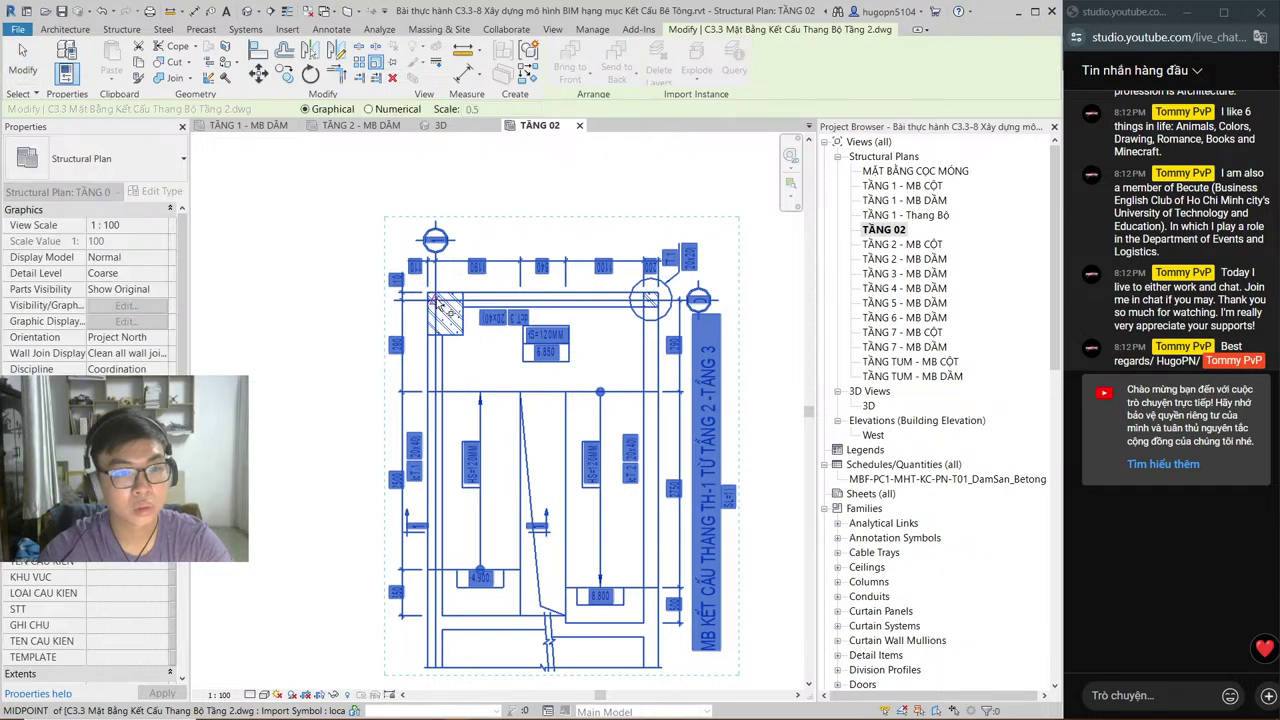
{"action": "left_click", "coordinate": [437, 305]}
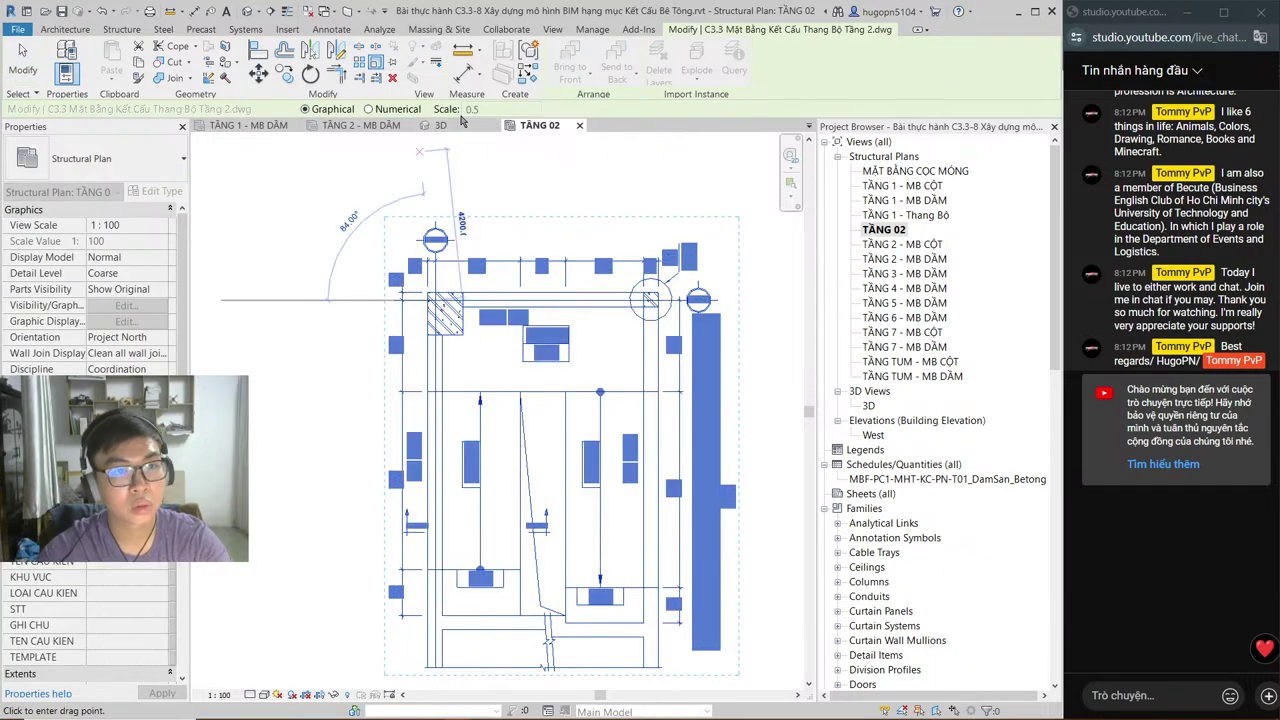
{"action": "left_click", "coordinate": [376, 111]}
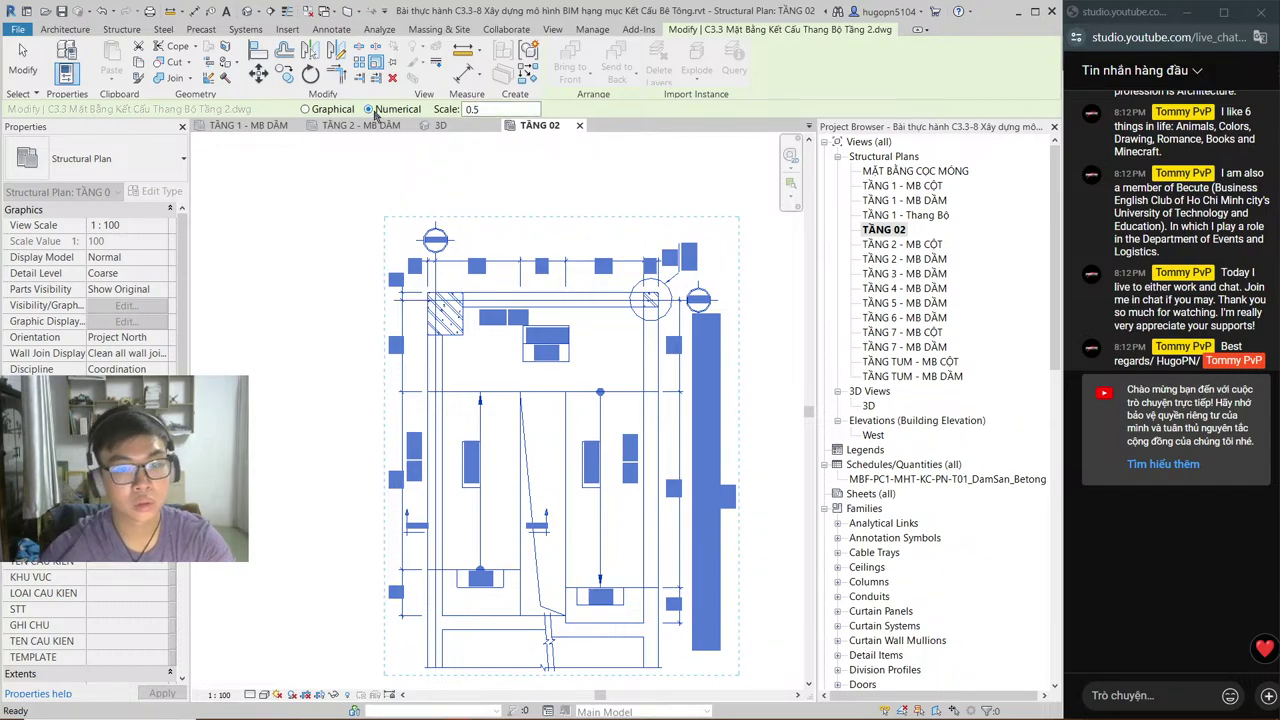
{"action": "key", "text": "r"}
{"action": "key", "text": "o"}
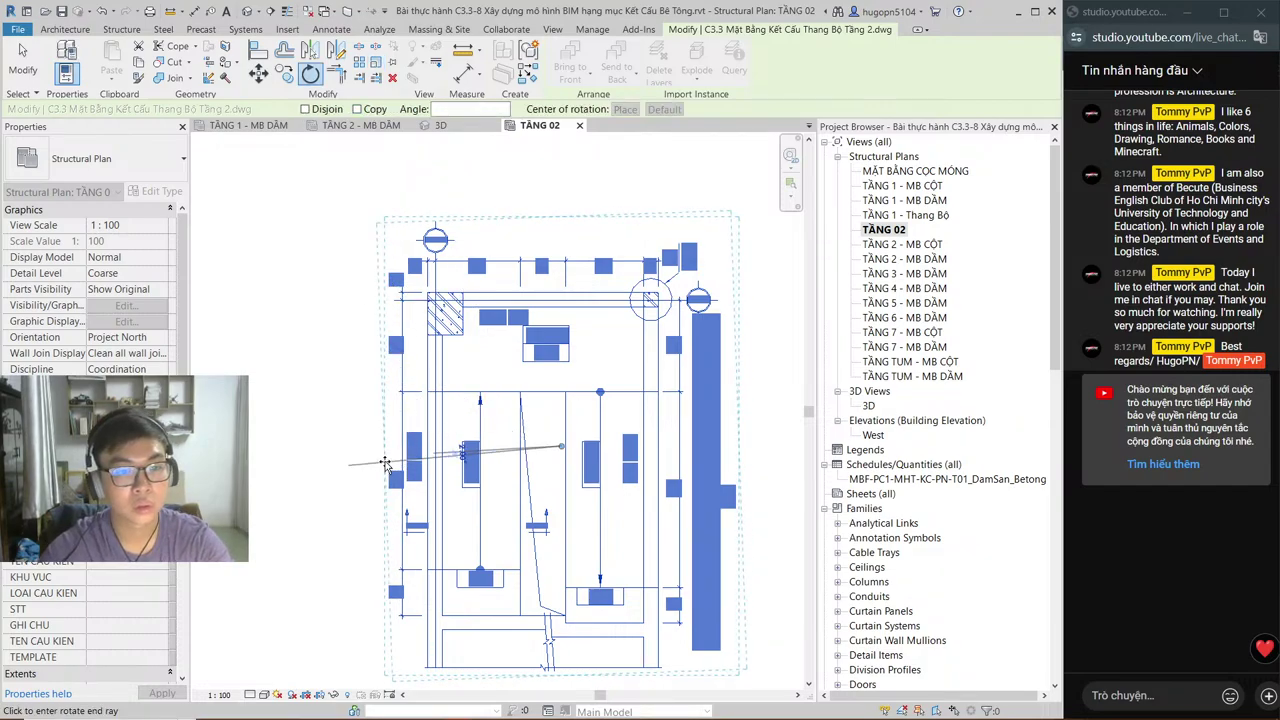
{"action": "left_click", "coordinate": [386, 459]}
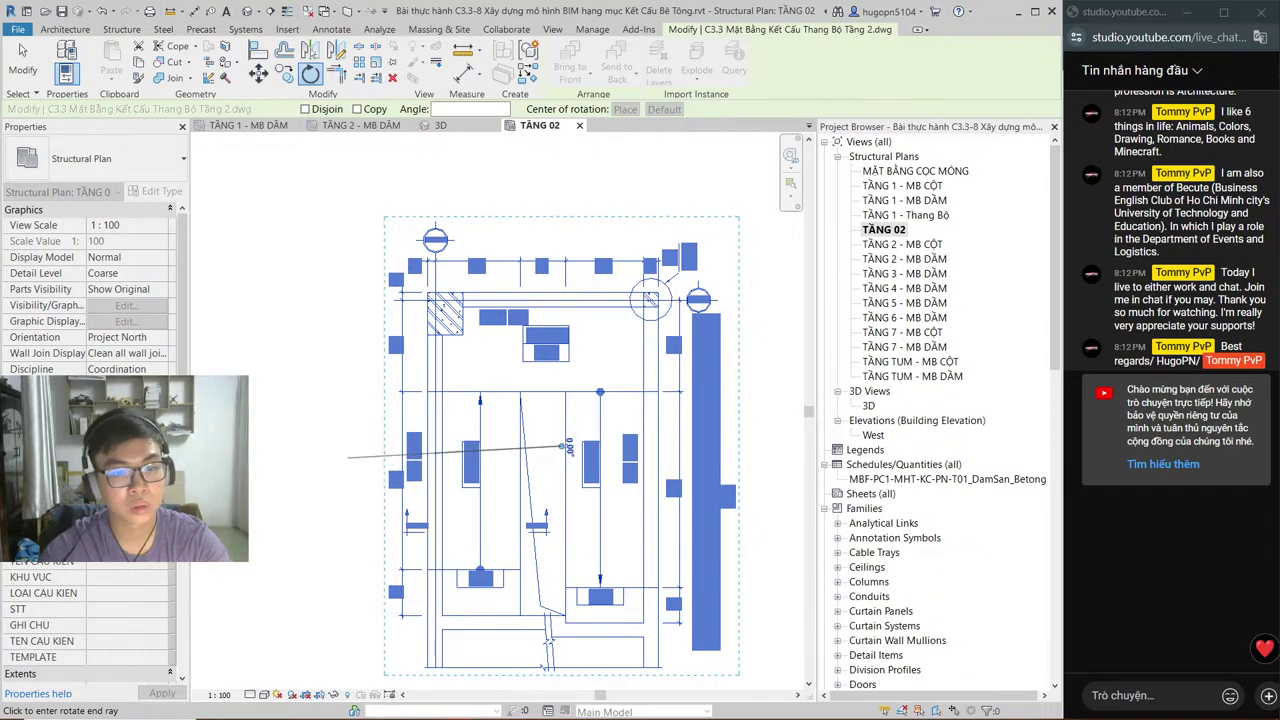
{"action": "left_click", "coordinate": [346, 473]}
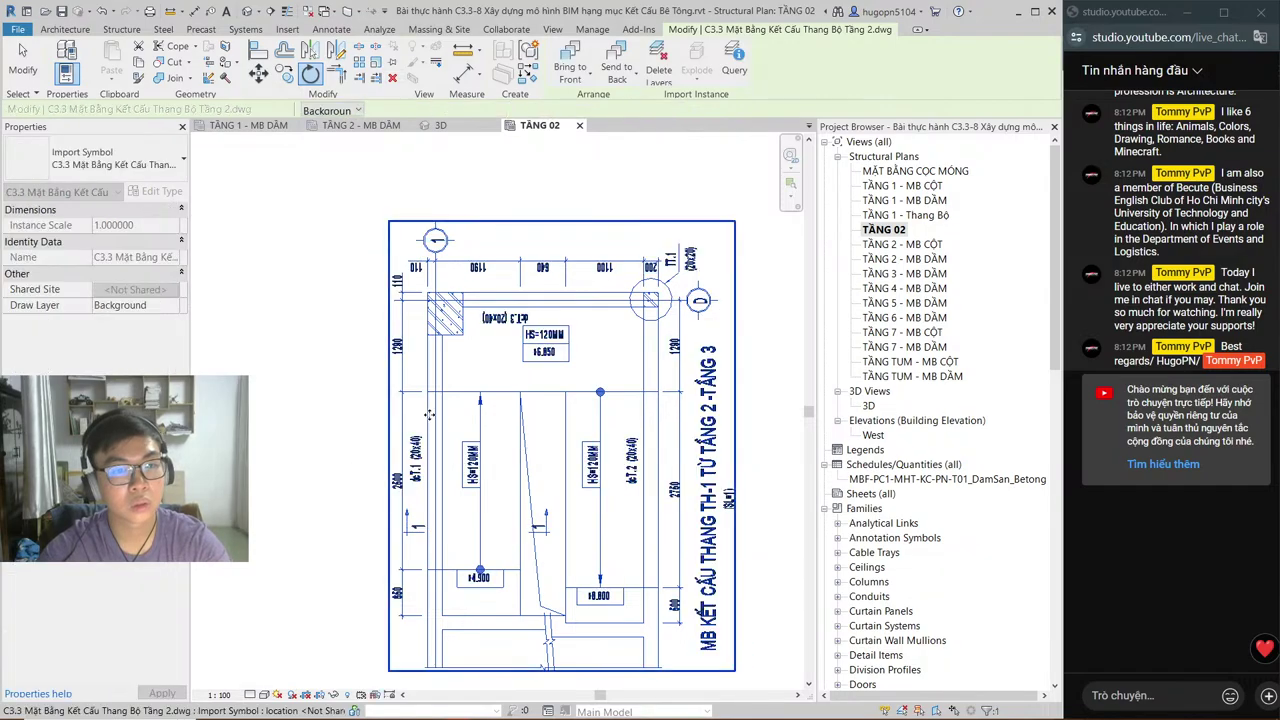
{"action": "key", "text": "Escape"}
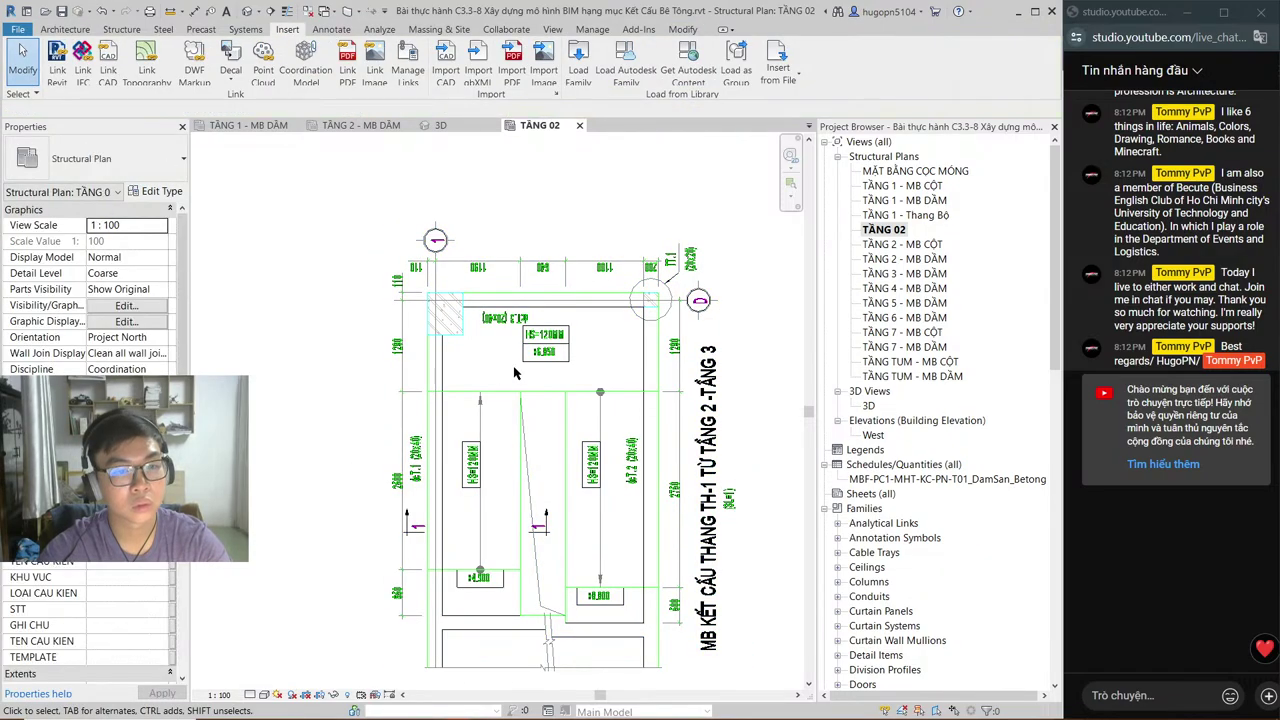
Step: Scale the linked stair DWG by 0.5 about its top-left corner
{"action": "left_click", "coordinate": [437, 373]}
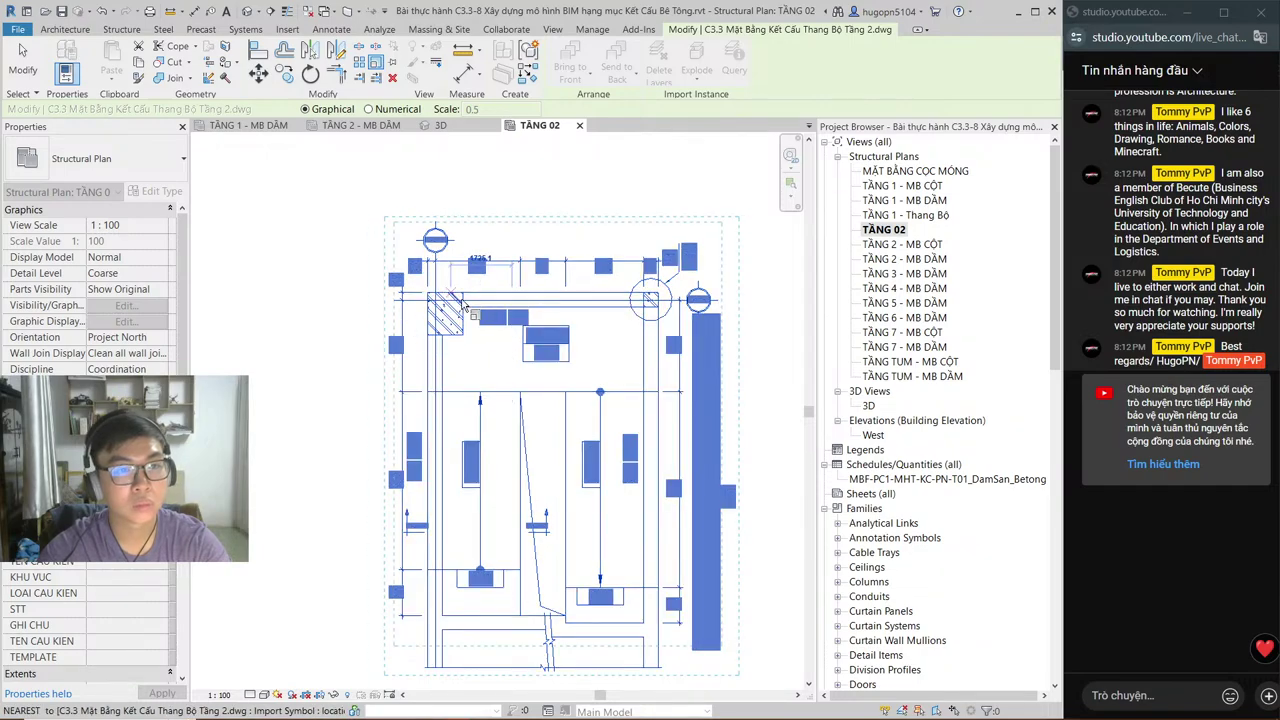
{"action": "left_click", "coordinate": [460, 292]}
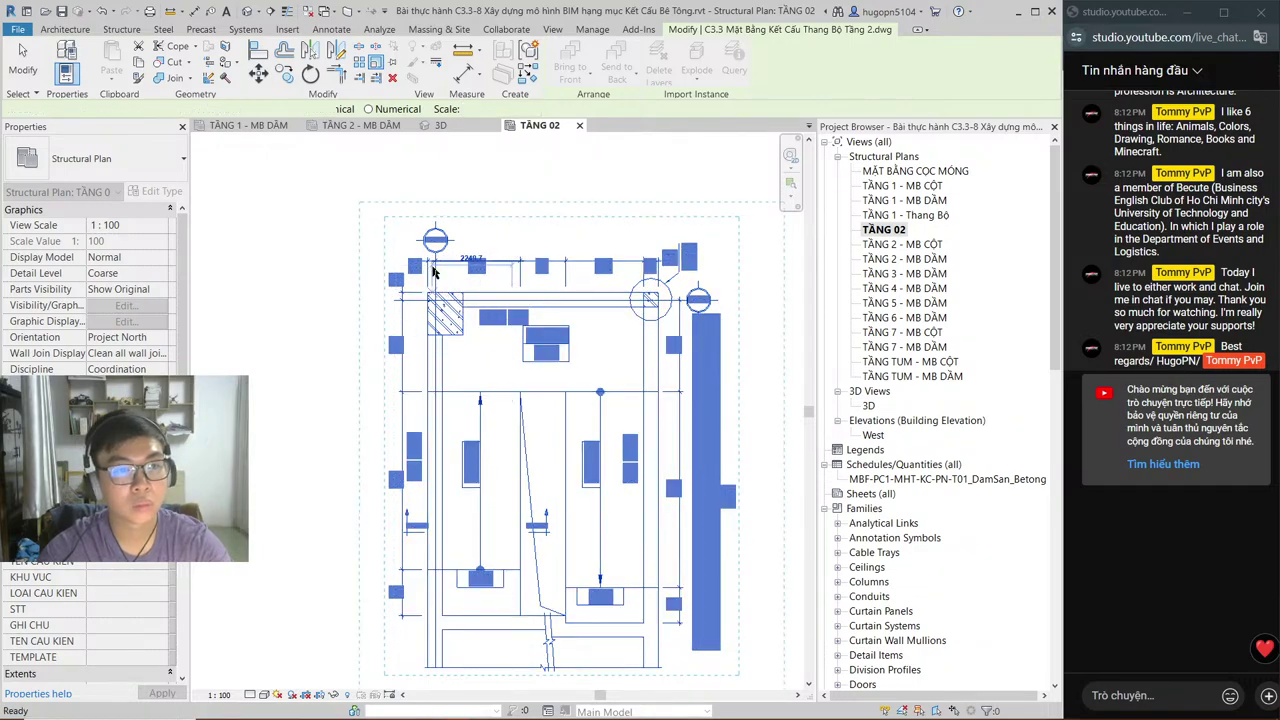
{"action": "key", "text": "Escape"}
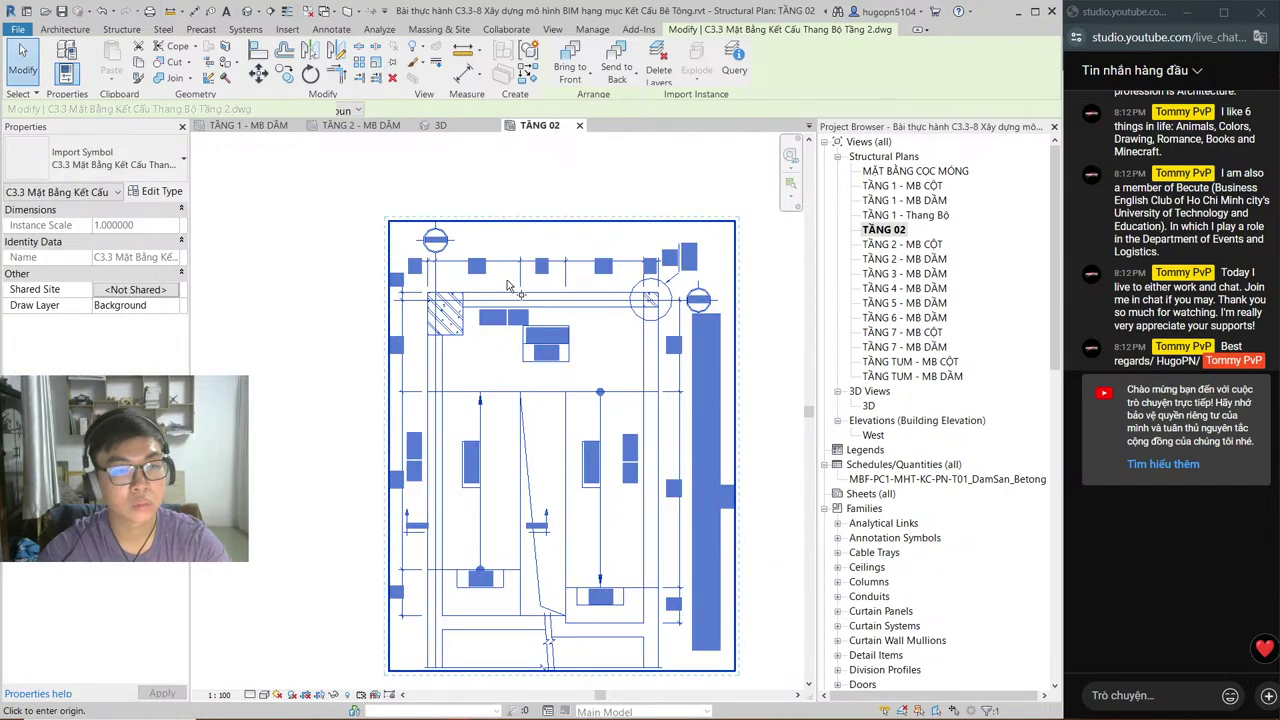
{"action": "key", "text": "Escape"}
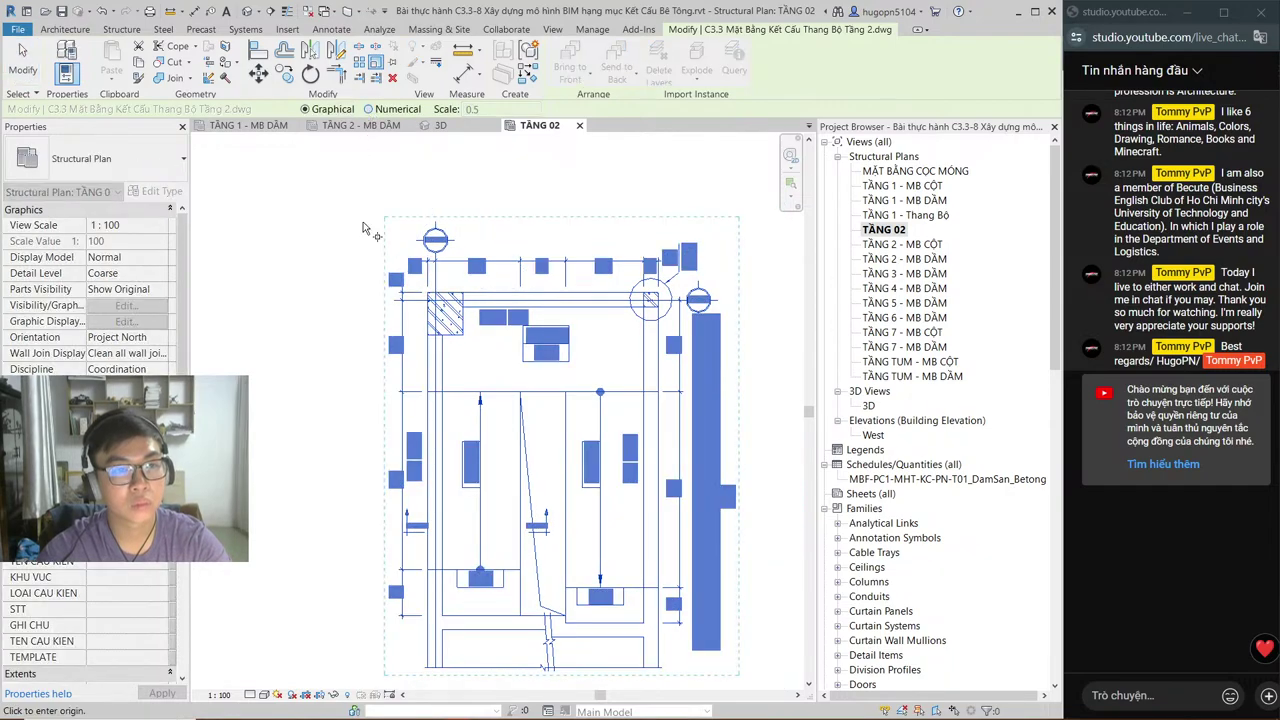
{"action": "left_click", "coordinate": [401, 304]}
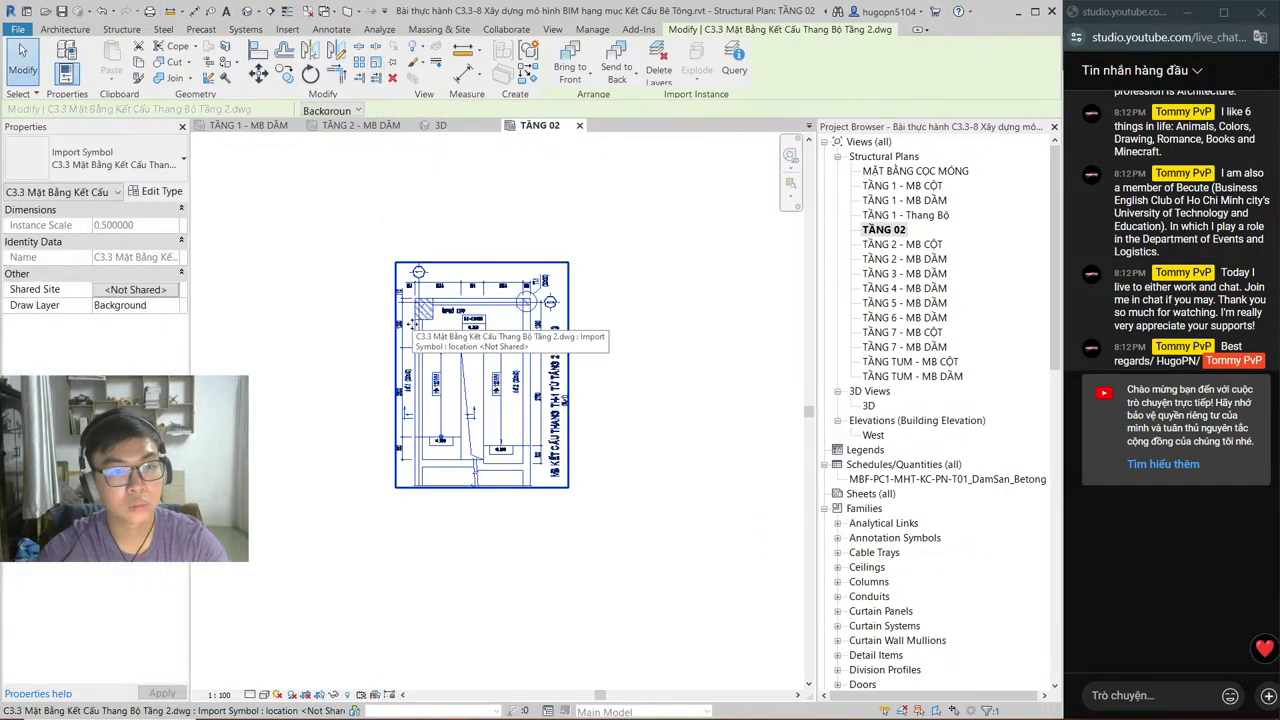
{"action": "scroll", "coordinate": [416, 328], "scroll_direction": "up", "scroll_amount": 4}
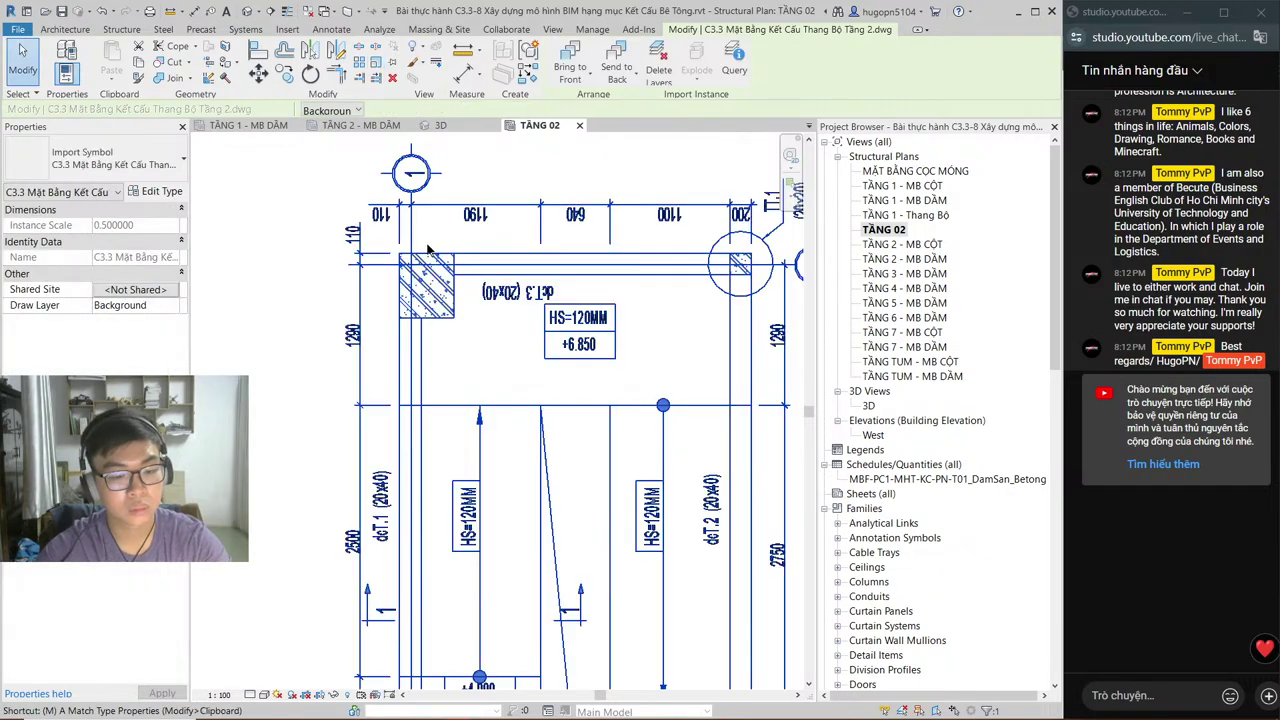
Step: Move the stair DWG with MV so its corner sits on the grid 1 intersection
{"action": "key", "text": "m"}
{"action": "key", "text": "v"}
{"action": "scroll", "coordinate": [424, 268], "scroll_direction": "up", "scroll_amount": 3}
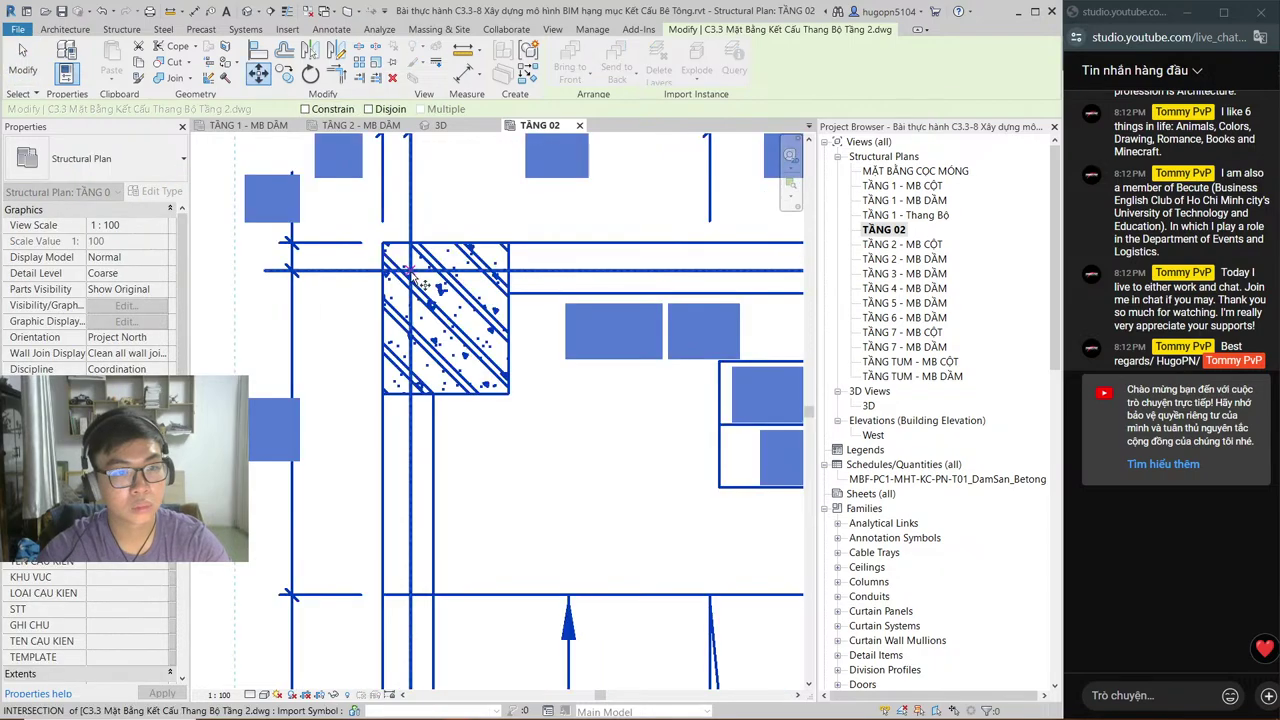
{"action": "scroll", "coordinate": [606, 328], "scroll_direction": "down", "scroll_amount": 5}
{"action": "right_click", "coordinate": [380, 316]}
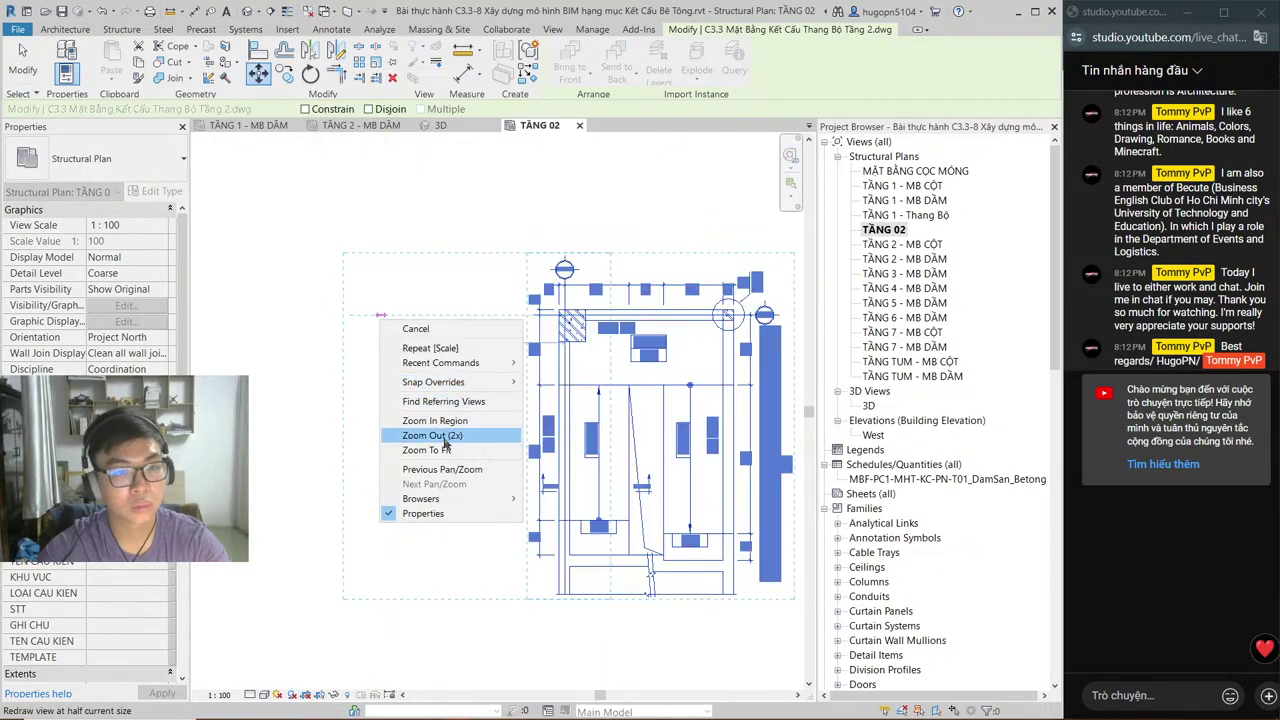
{"action": "left_click", "coordinate": [443, 440]}
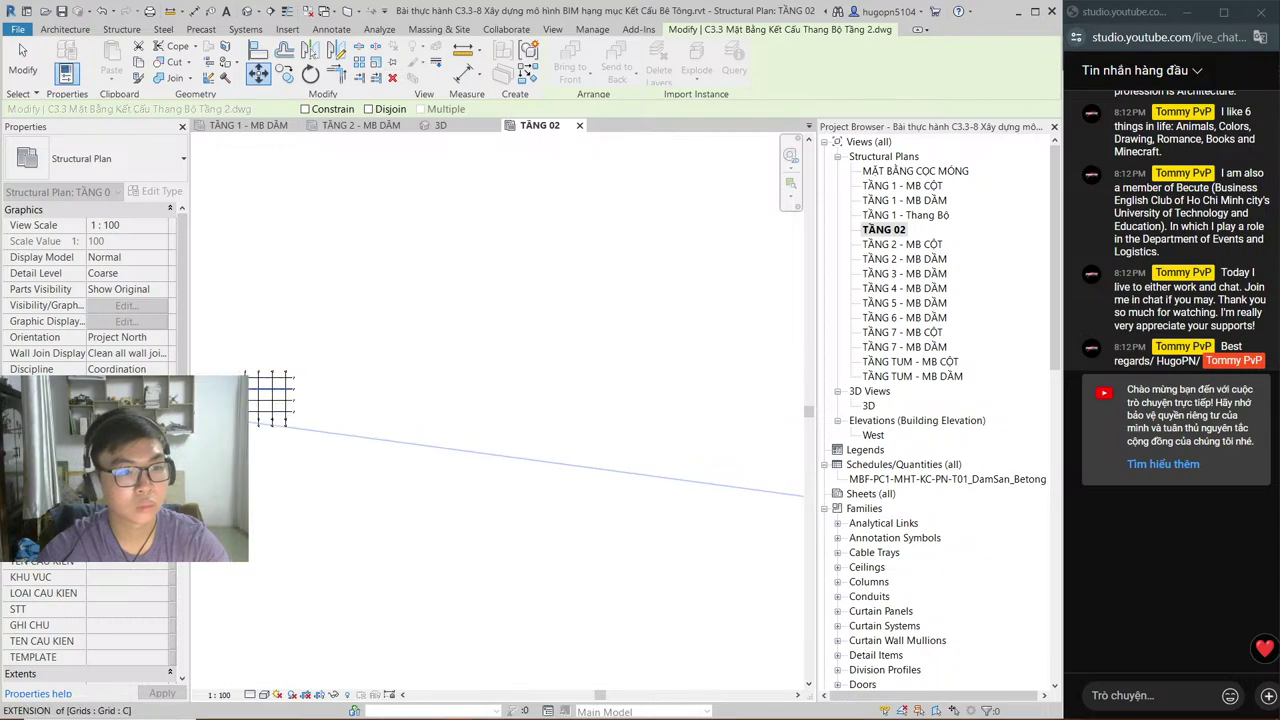
{"action": "scroll", "coordinate": [265, 398], "scroll_direction": "up", "scroll_amount": 8}
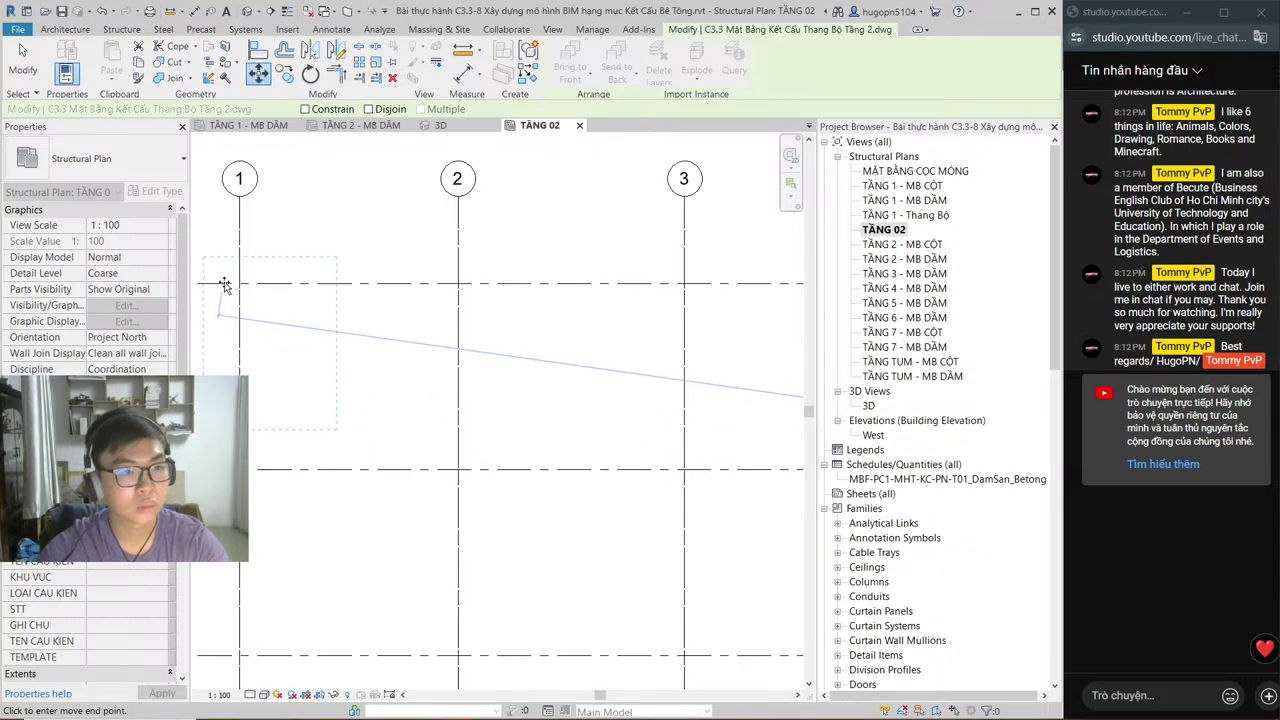
{"action": "scroll", "coordinate": [227, 284], "scroll_direction": "up", "scroll_amount": 2}
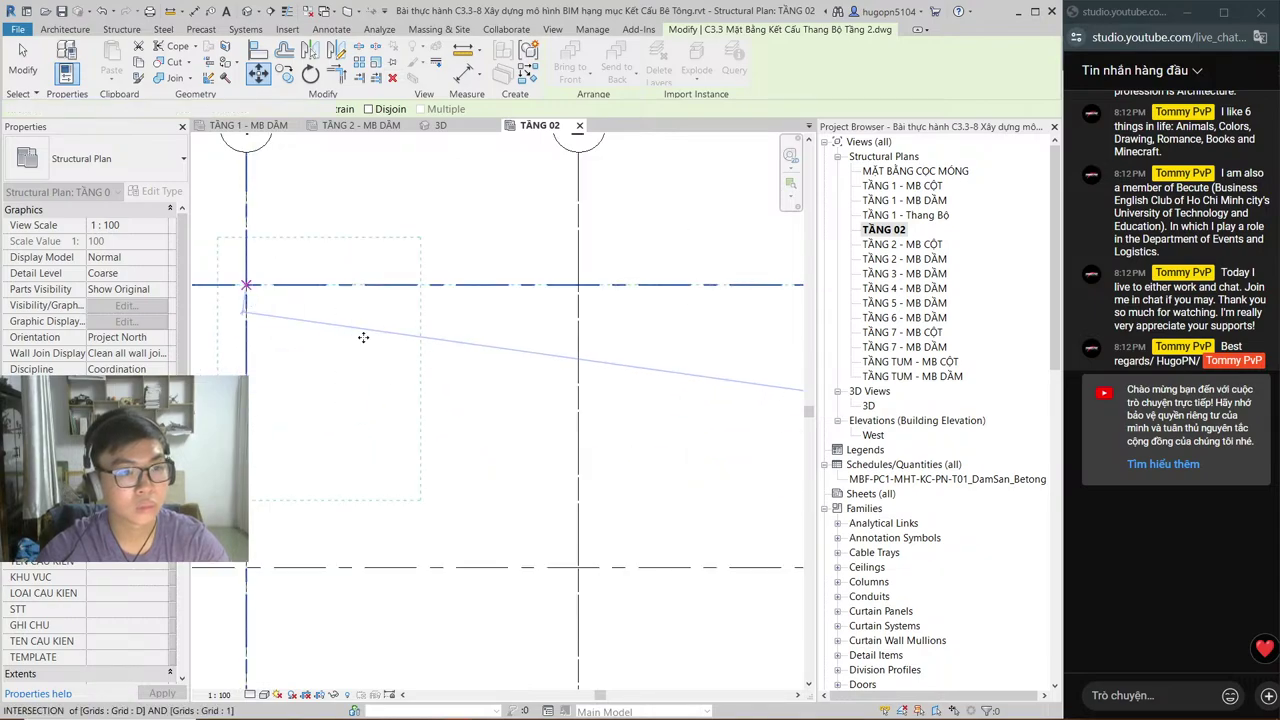
{"action": "left_click", "coordinate": [246, 285]}
{"action": "middle_click_drag", "start_coordinate": [246, 285], "coordinate": [336, 305]}
{"action": "scroll", "coordinate": [398, 395], "scroll_direction": "up", "scroll_amount": 2}
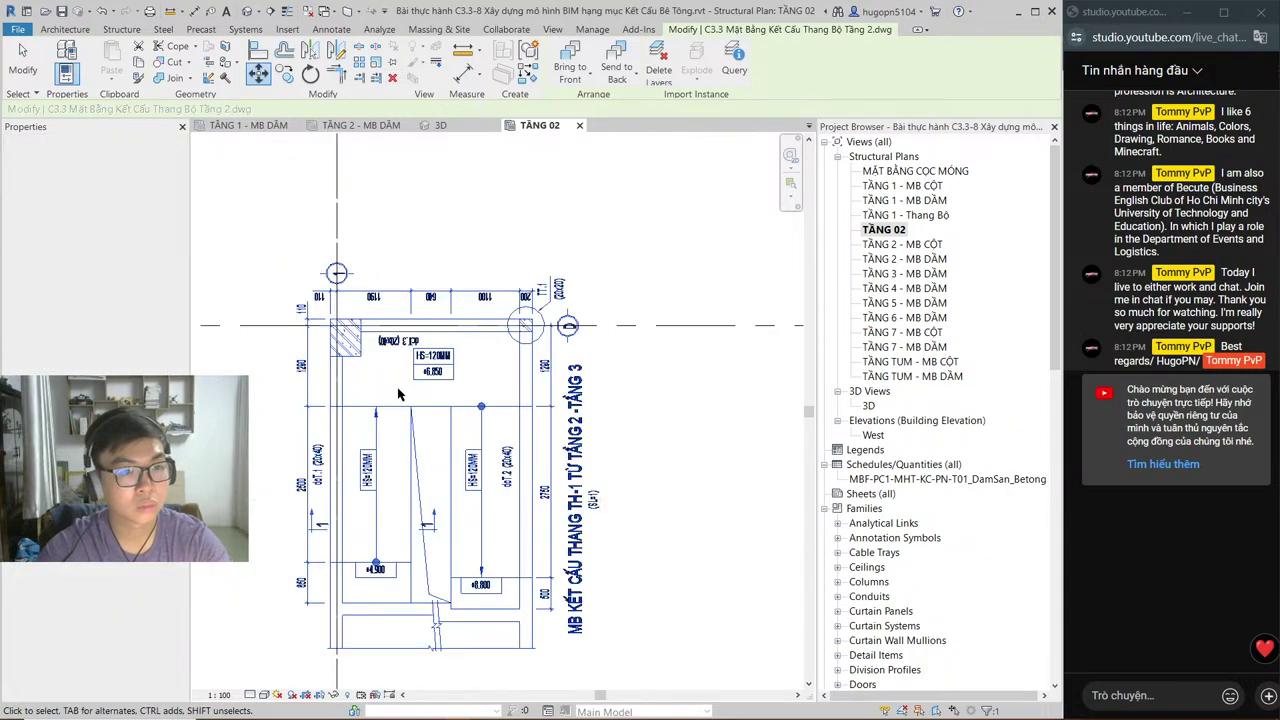
{"action": "scroll", "coordinate": [398, 395], "scroll_direction": "up", "scroll_amount": 2}
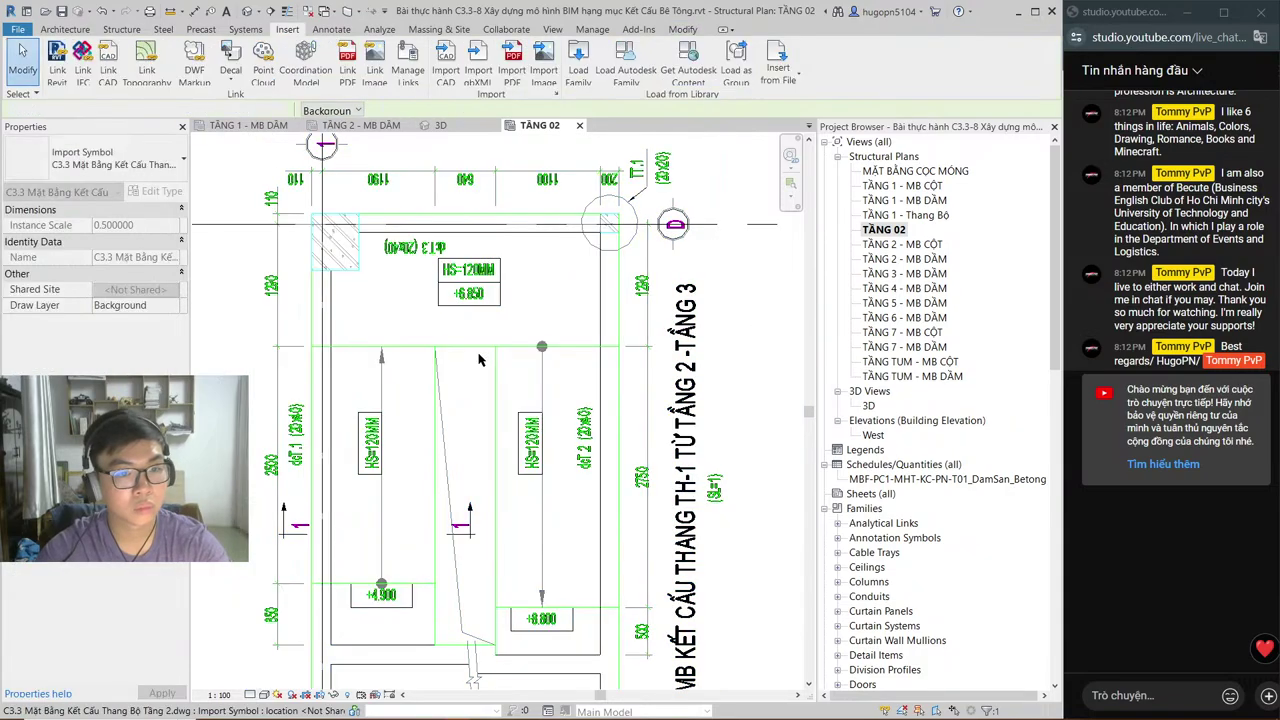
{"action": "key", "text": "Escape"}
Step: Start a new grid line with GR, then switch to the AutoCAD stair drawing CD-SS.DWG
{"action": "scroll", "coordinate": [479, 360], "scroll_direction": "down", "scroll_amount": 2}
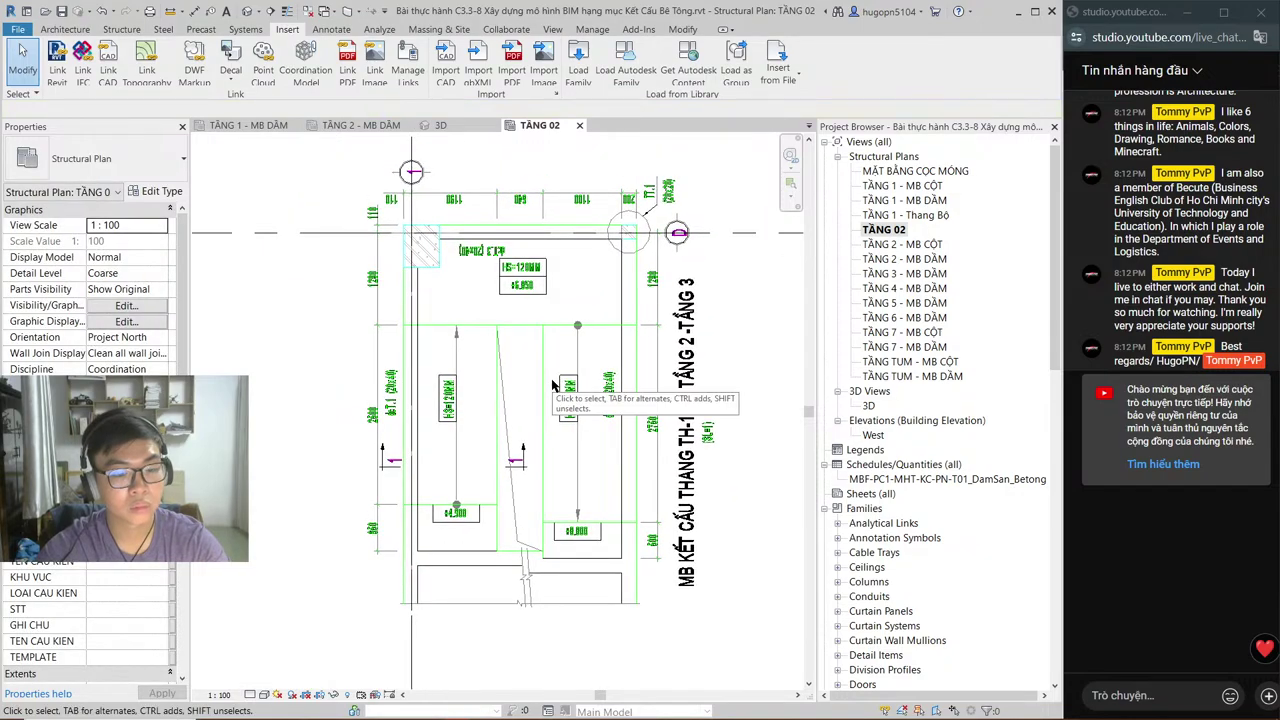
{"action": "key", "text": "g"}
{"action": "key", "text": "r"}
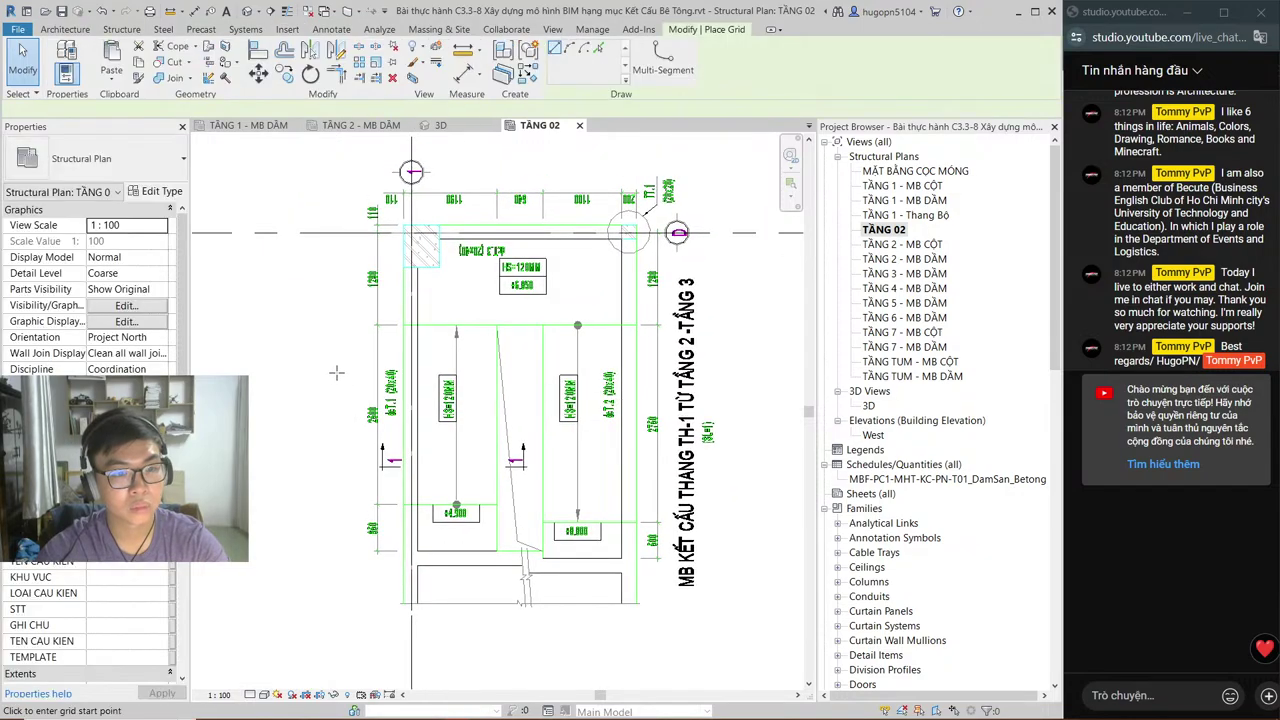
{"action": "scroll", "coordinate": [480, 525], "scroll_direction": "up", "scroll_amount": 2}
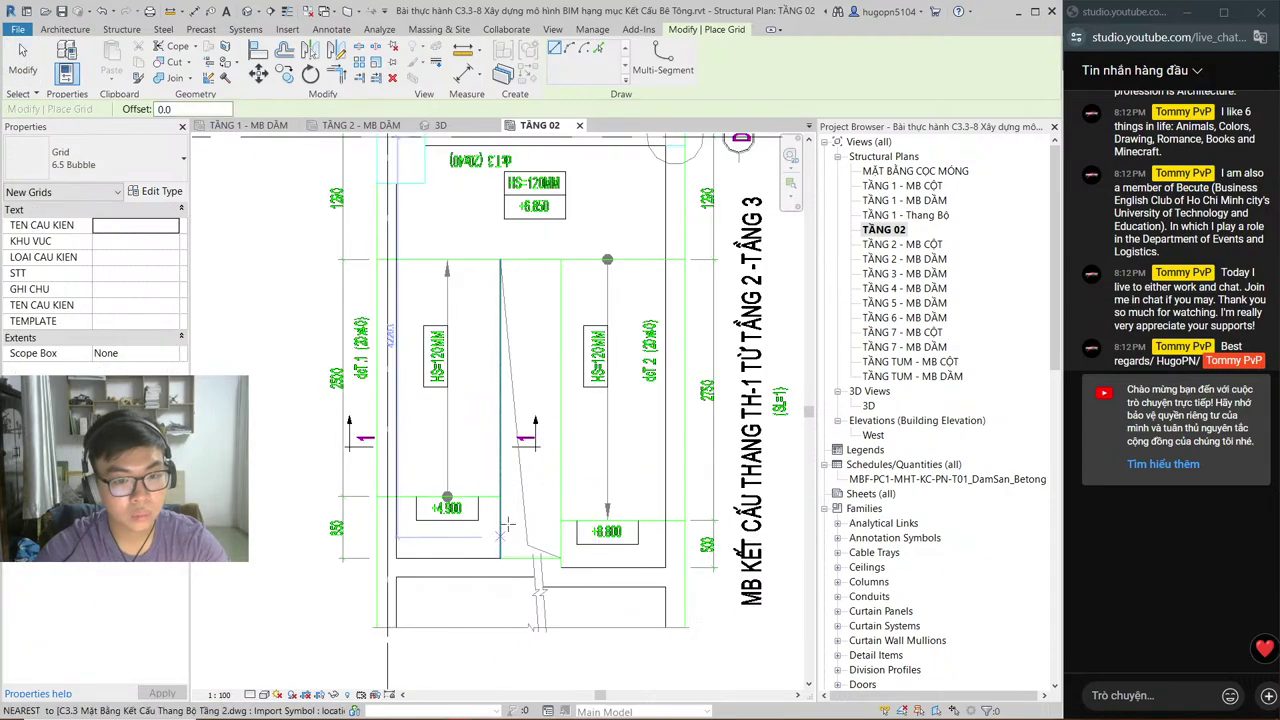
{"action": "key", "text": "alt+Tab"}
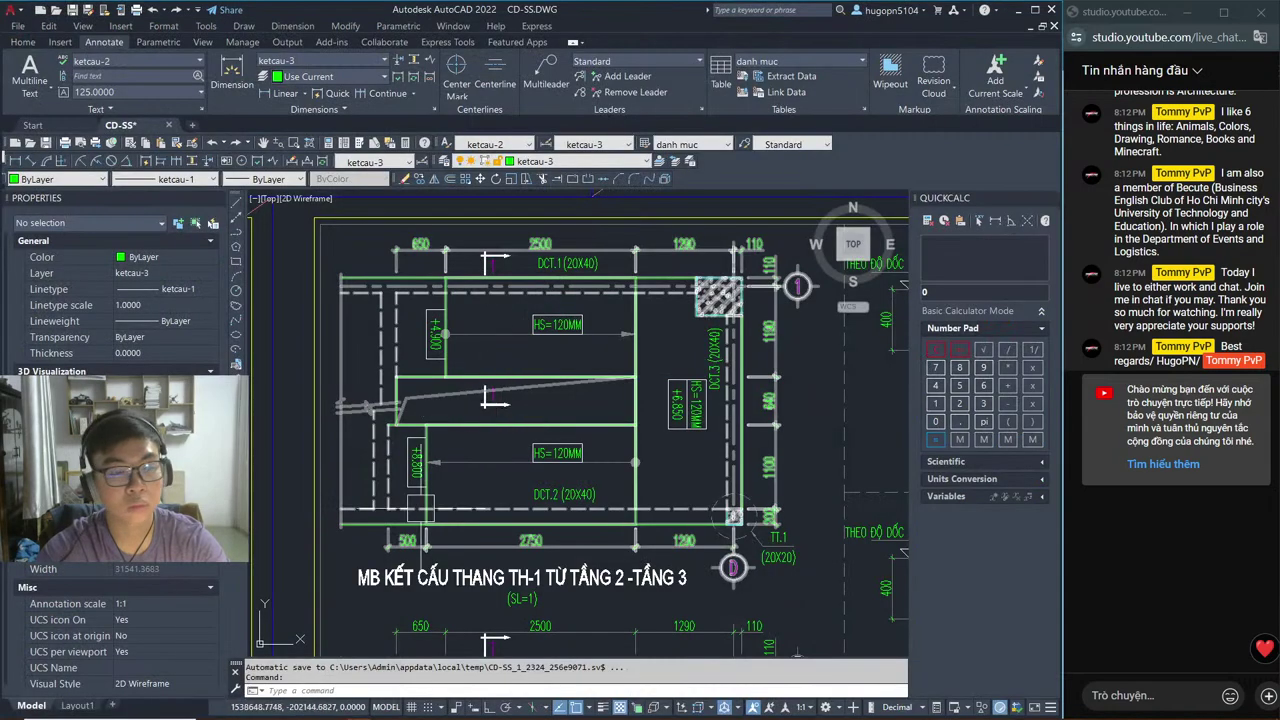
{"action": "scroll", "coordinate": [473, 540], "scroll_direction": "up", "scroll_amount": 4}
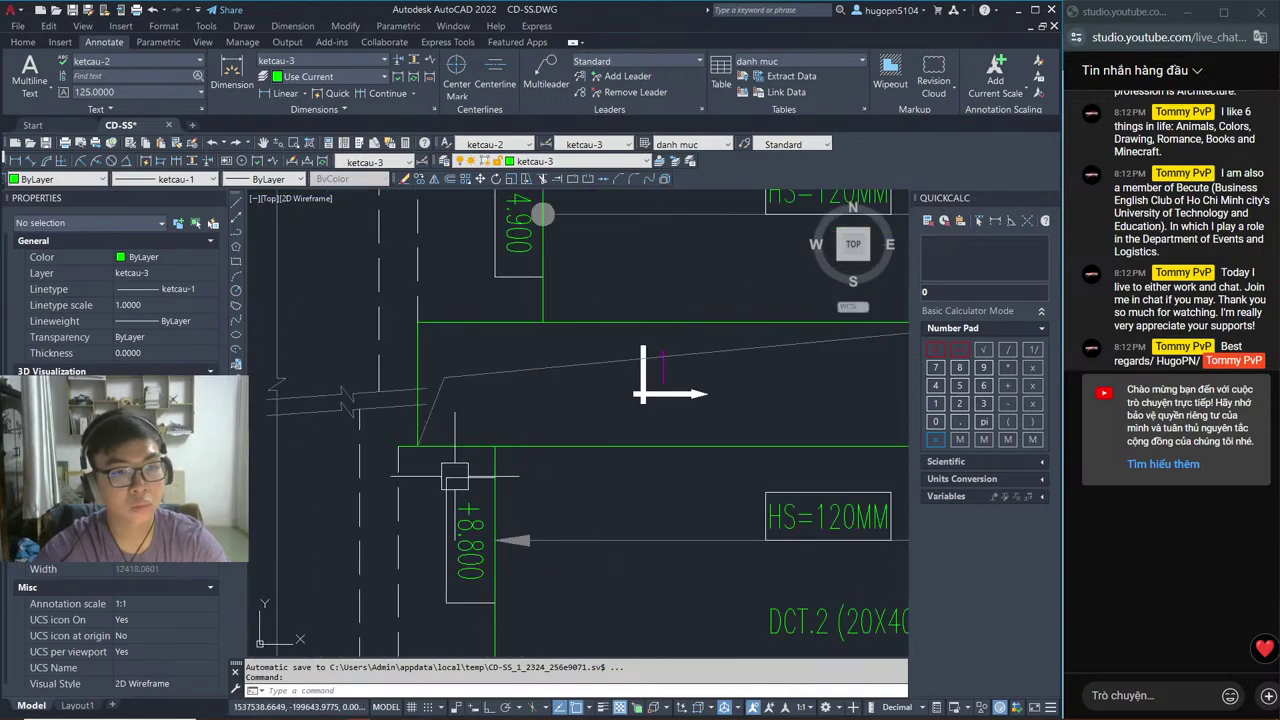
{"action": "scroll", "coordinate": [478, 483], "scroll_direction": "down", "scroll_amount": 2}
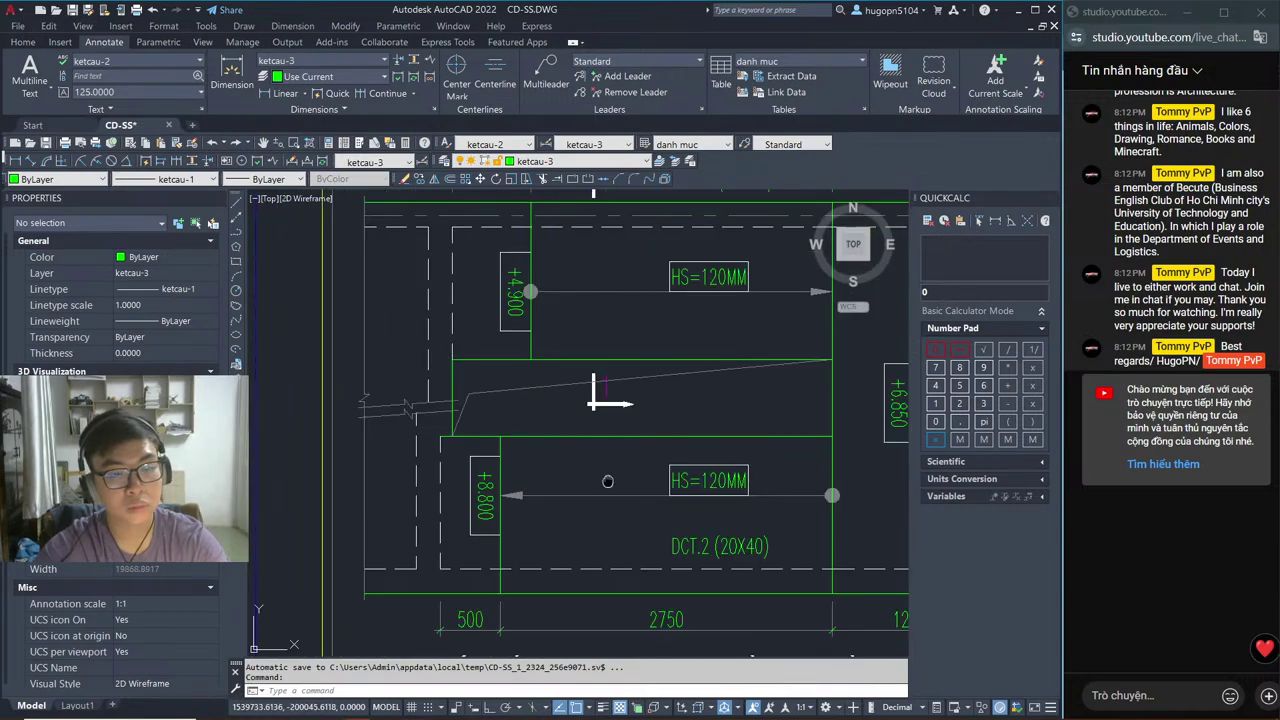
{"action": "scroll", "coordinate": [323, 489], "scroll_direction": "down", "scroll_amount": 2}
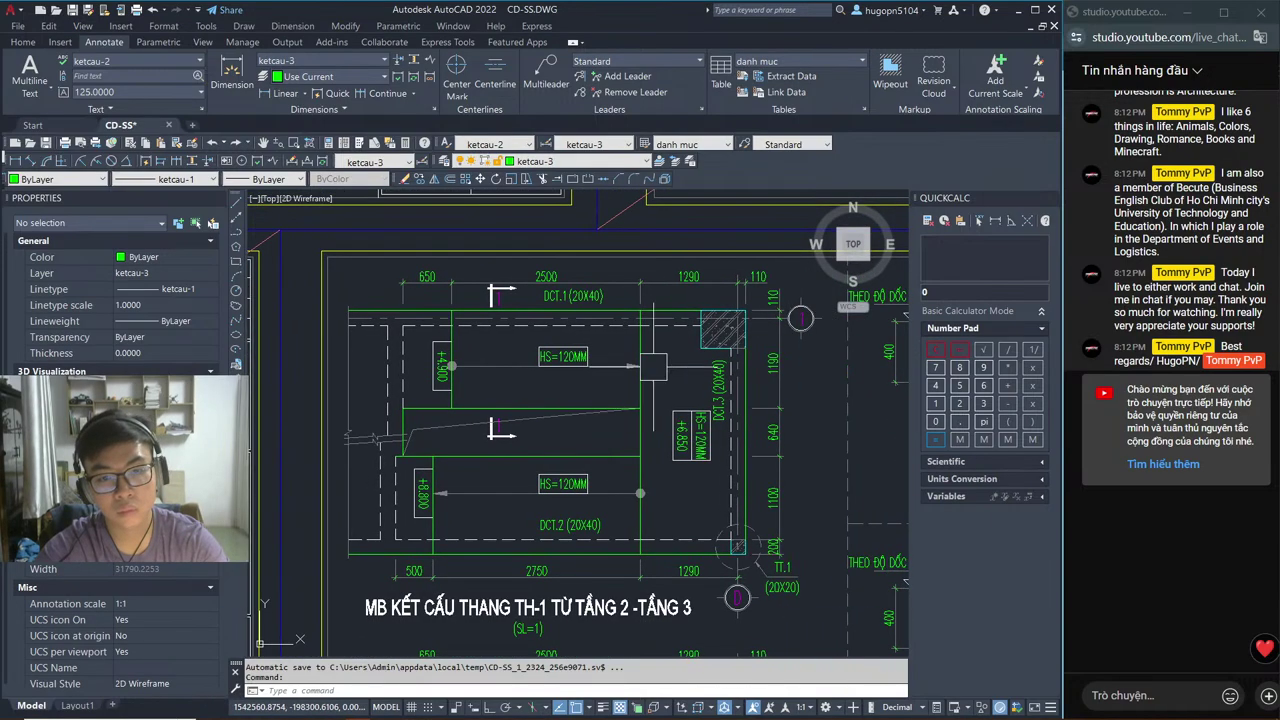
{"action": "middle_click_drag", "start_coordinate": [373, 438], "coordinate": [352, 480]}
Step: Back in Revit, cancel the grid started at the stair edge and switch to Chrome's shortcuts page
{"action": "key", "text": "alt+Tab"}
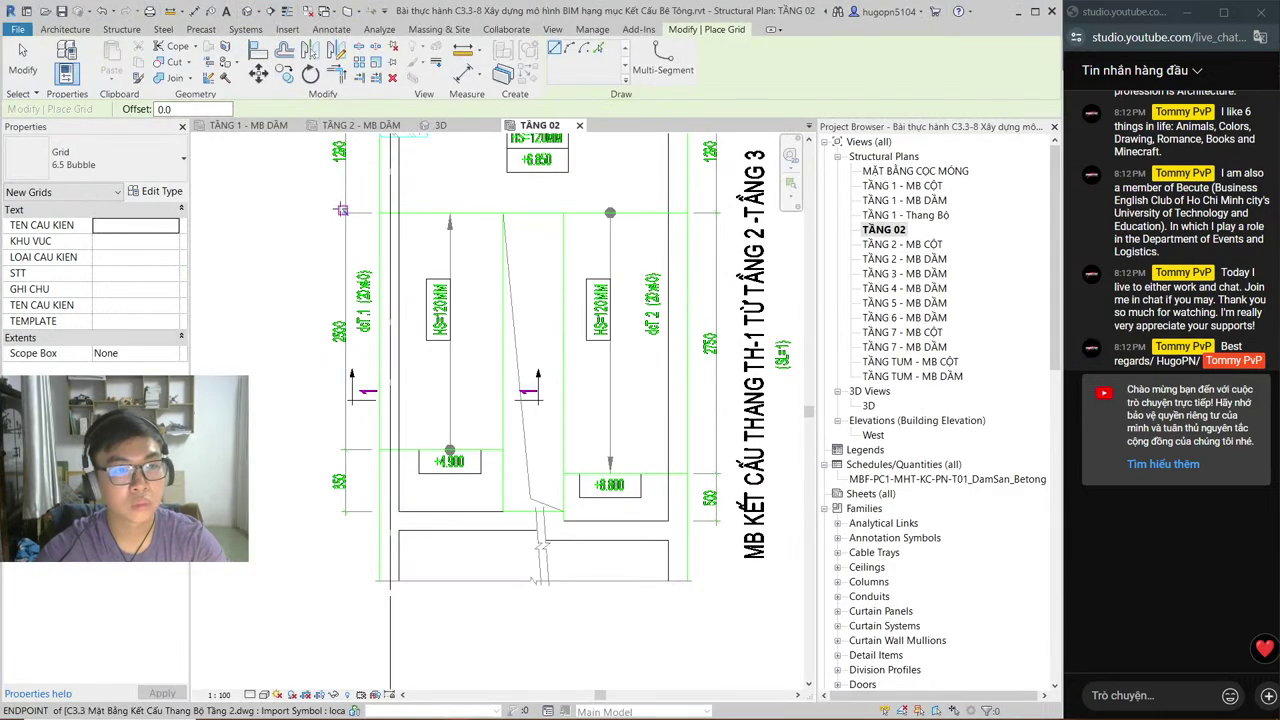
{"action": "left_click", "coordinate": [341, 210]}
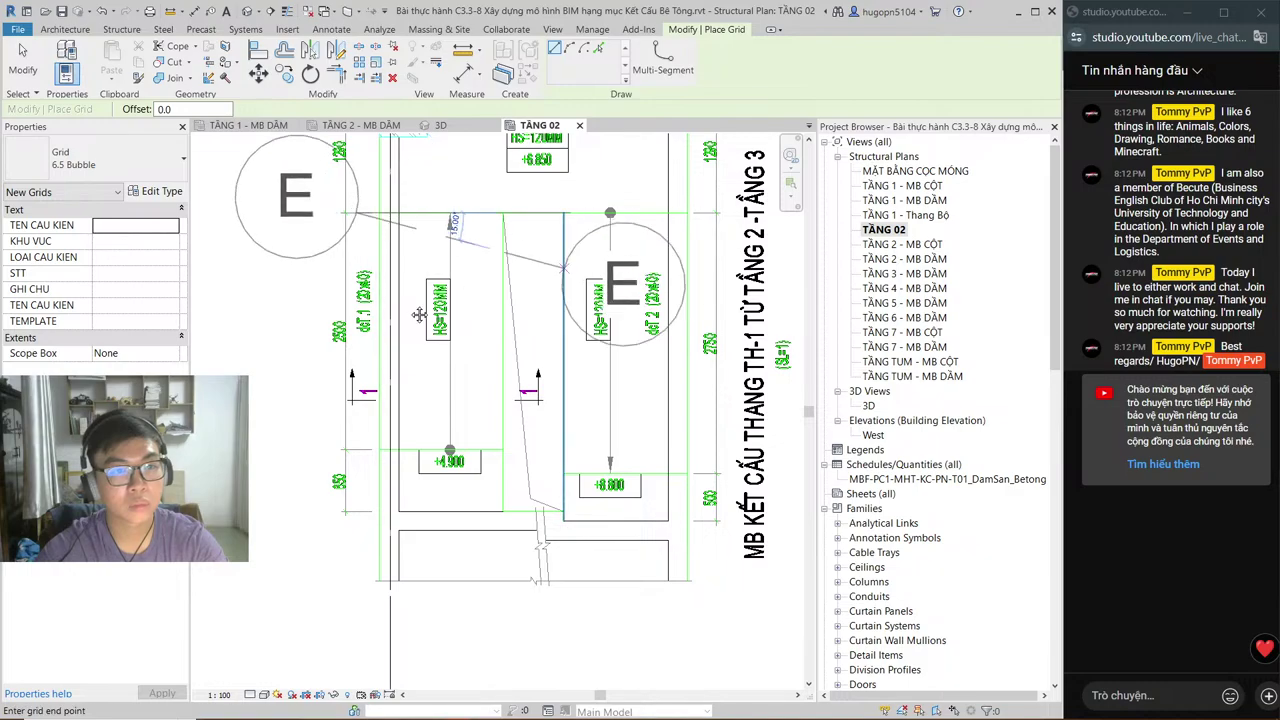
{"action": "key", "text": "Escape"}
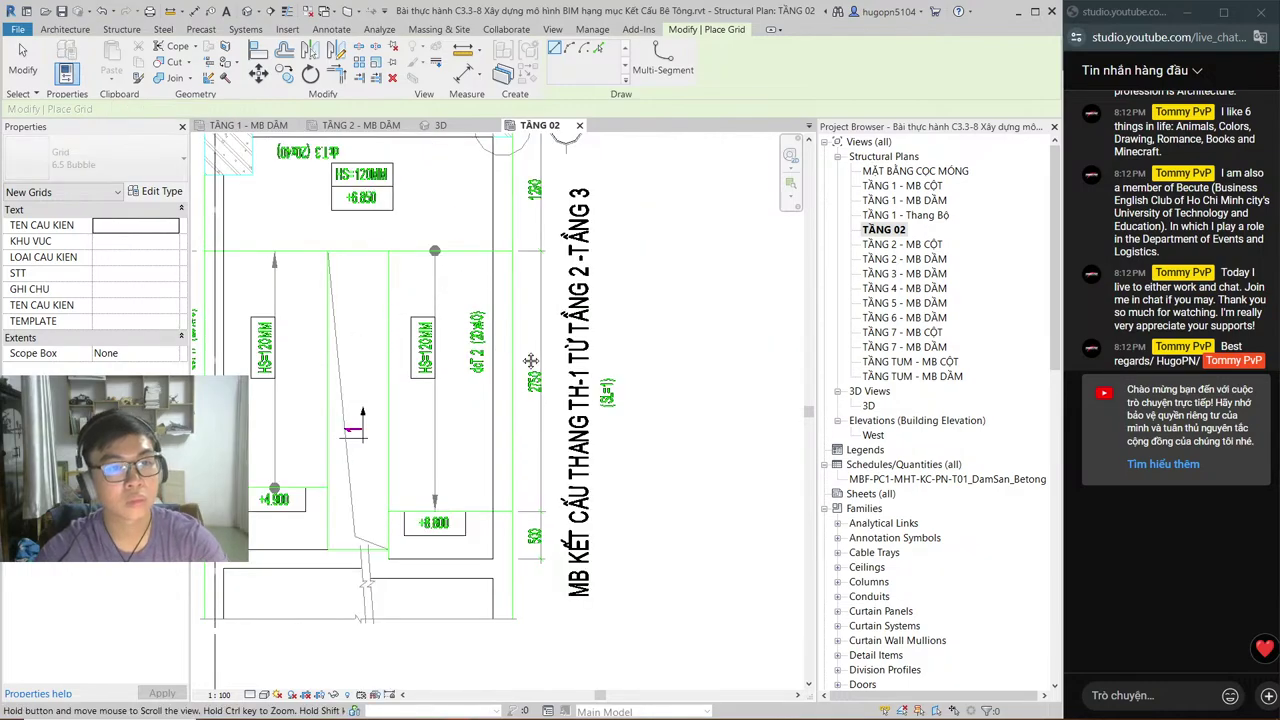
{"action": "middle_click_drag", "start_coordinate": [619, 327], "coordinate": [551, 369]}
{"action": "key", "text": "alt+Tab"}
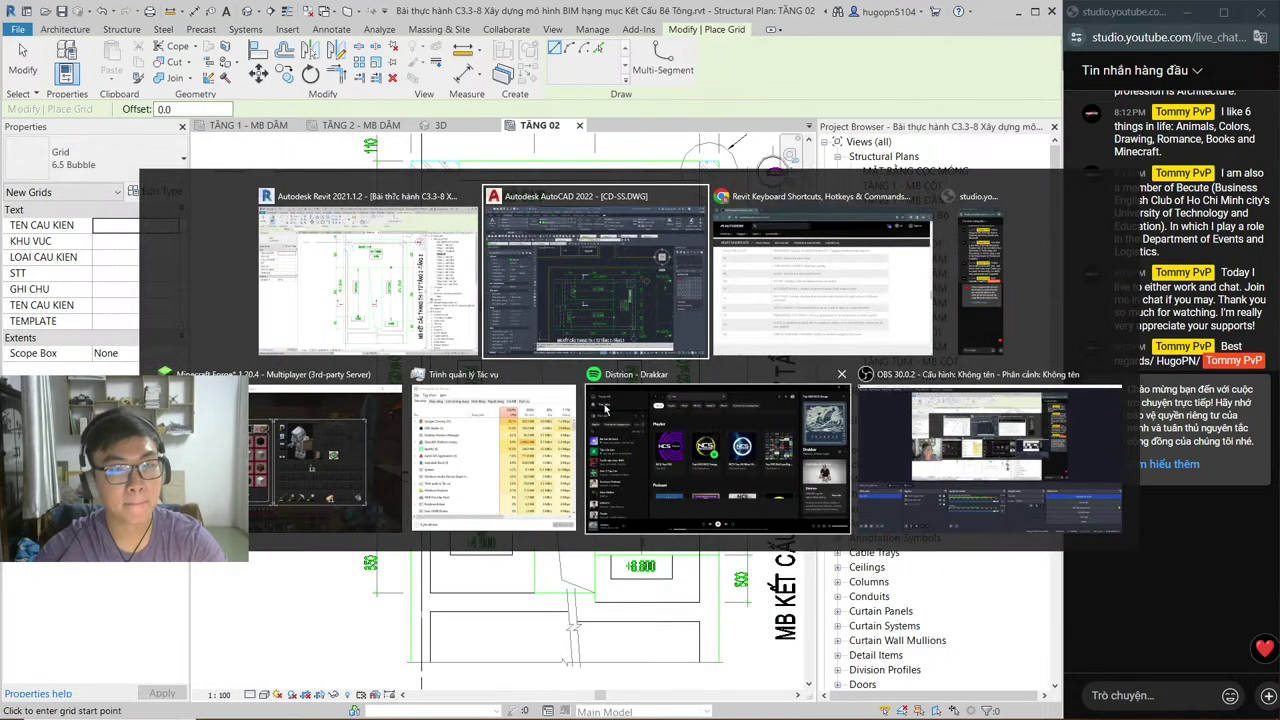
{"action": "key", "text": "alt+Tab"}
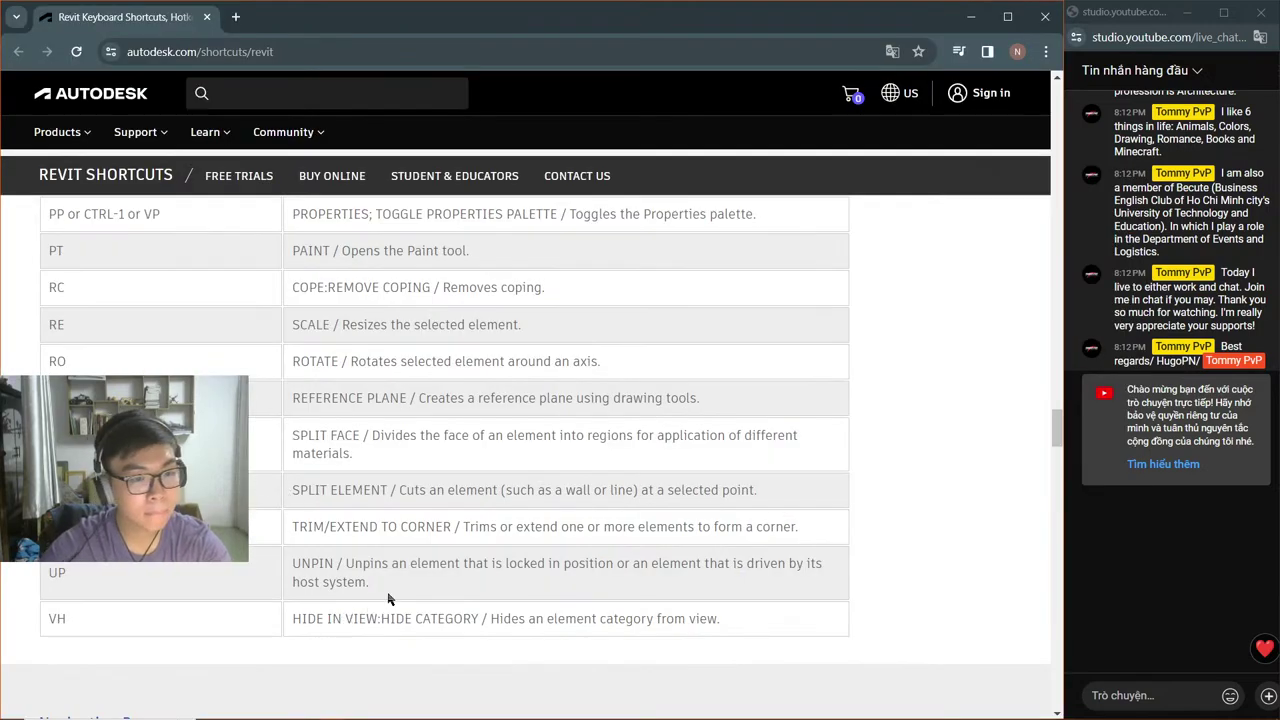
Step: Browse the Snaps and Modify shortcut entries on the Revit shortcuts page, then return to Revit
{"action": "scroll", "coordinate": [390, 593], "scroll_direction": "down", "scroll_amount": 4}
{"action": "scroll", "coordinate": [372, 520], "scroll_direction": "up", "scroll_amount": 4}
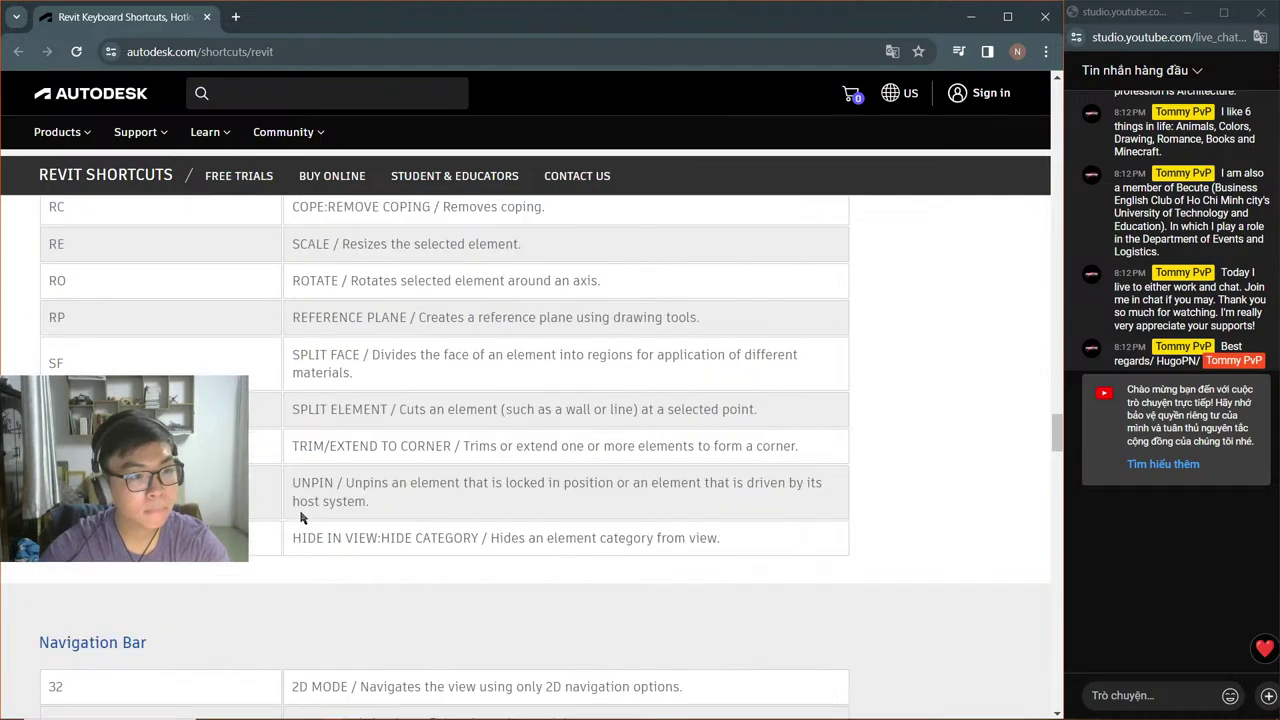
{"action": "scroll", "coordinate": [300, 517], "scroll_direction": "up", "scroll_amount": 2}
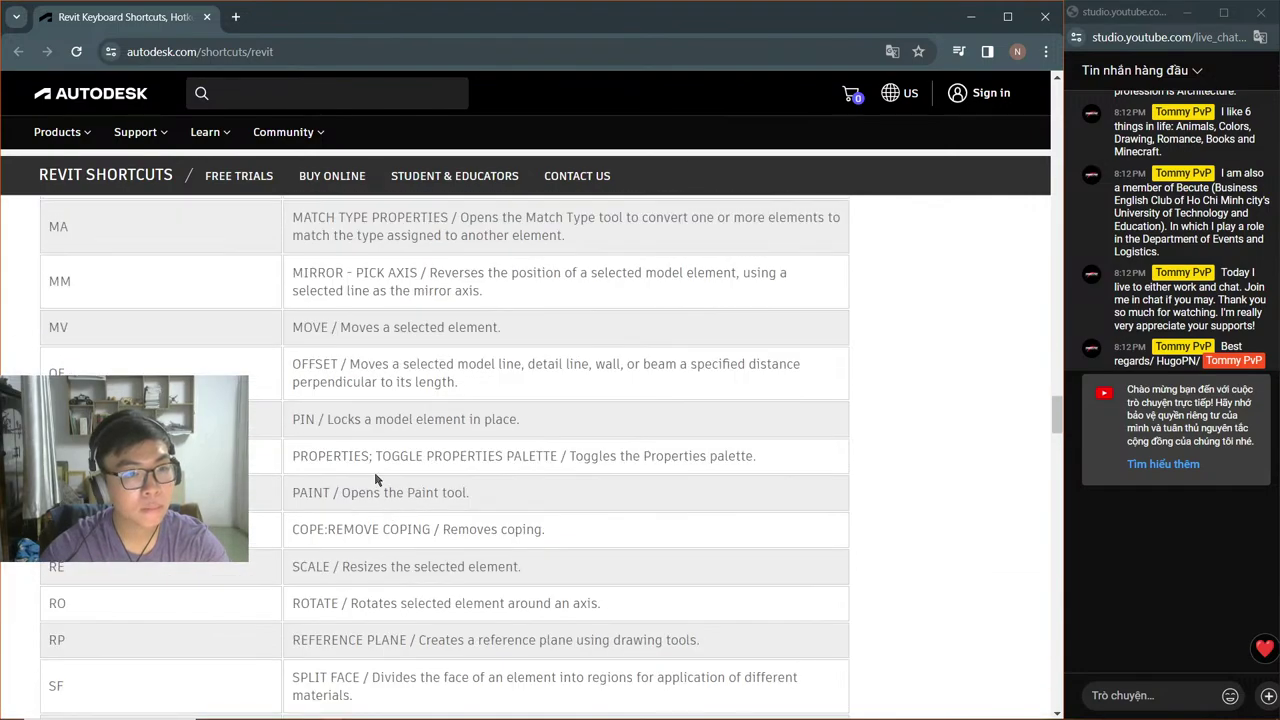
{"action": "scroll", "coordinate": [355, 430], "scroll_direction": "up", "scroll_amount": 2}
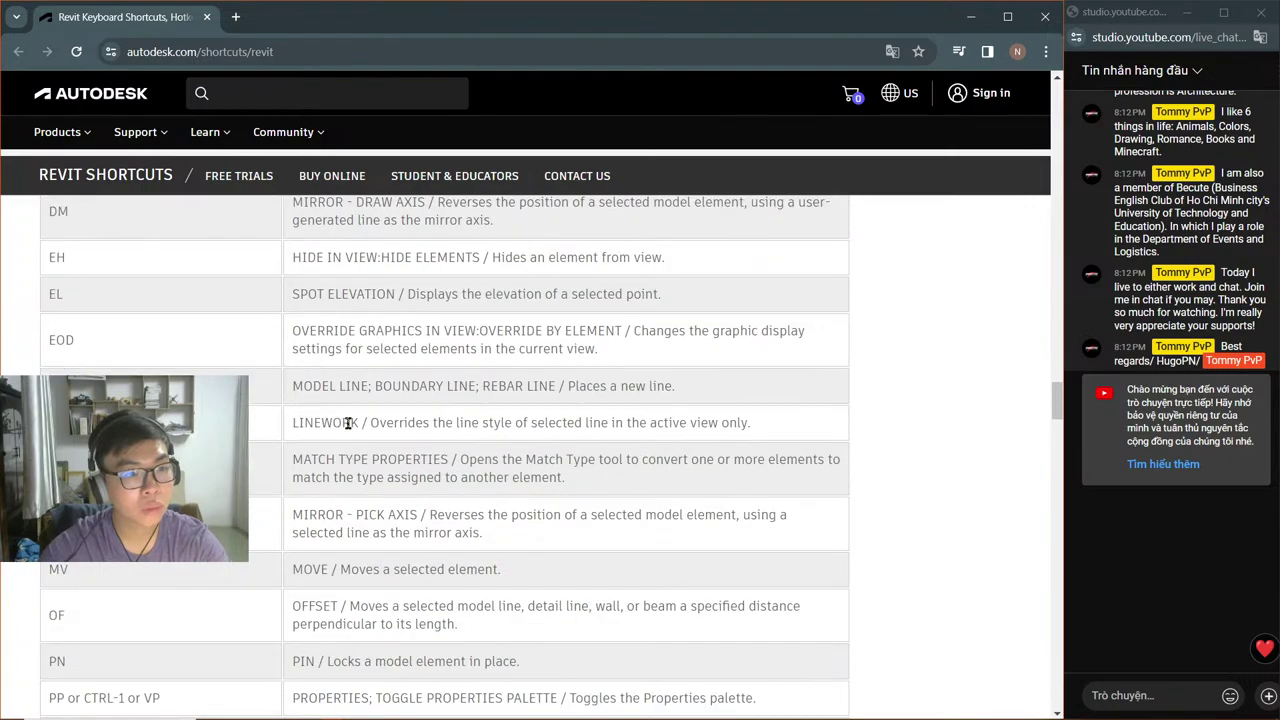
{"action": "scroll", "coordinate": [350, 422], "scroll_direction": "up", "scroll_amount": 1}
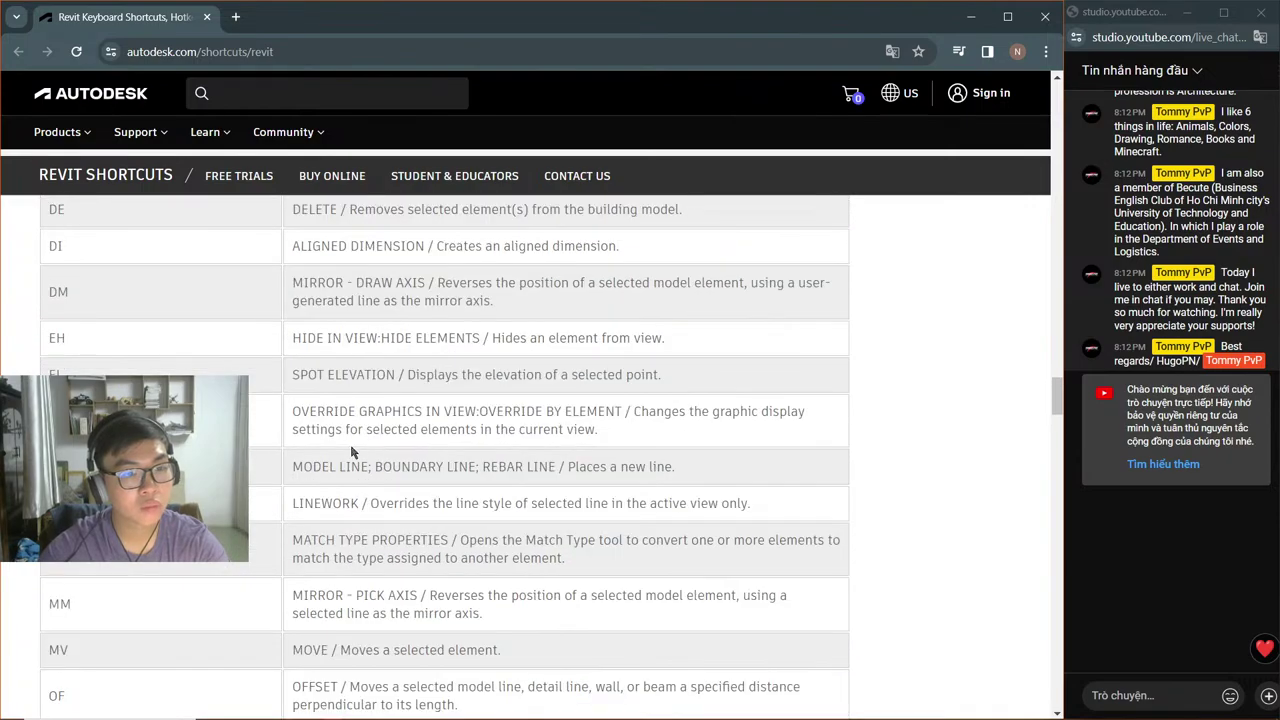
{"action": "scroll", "coordinate": [339, 457], "scroll_direction": "up", "scroll_amount": 1}
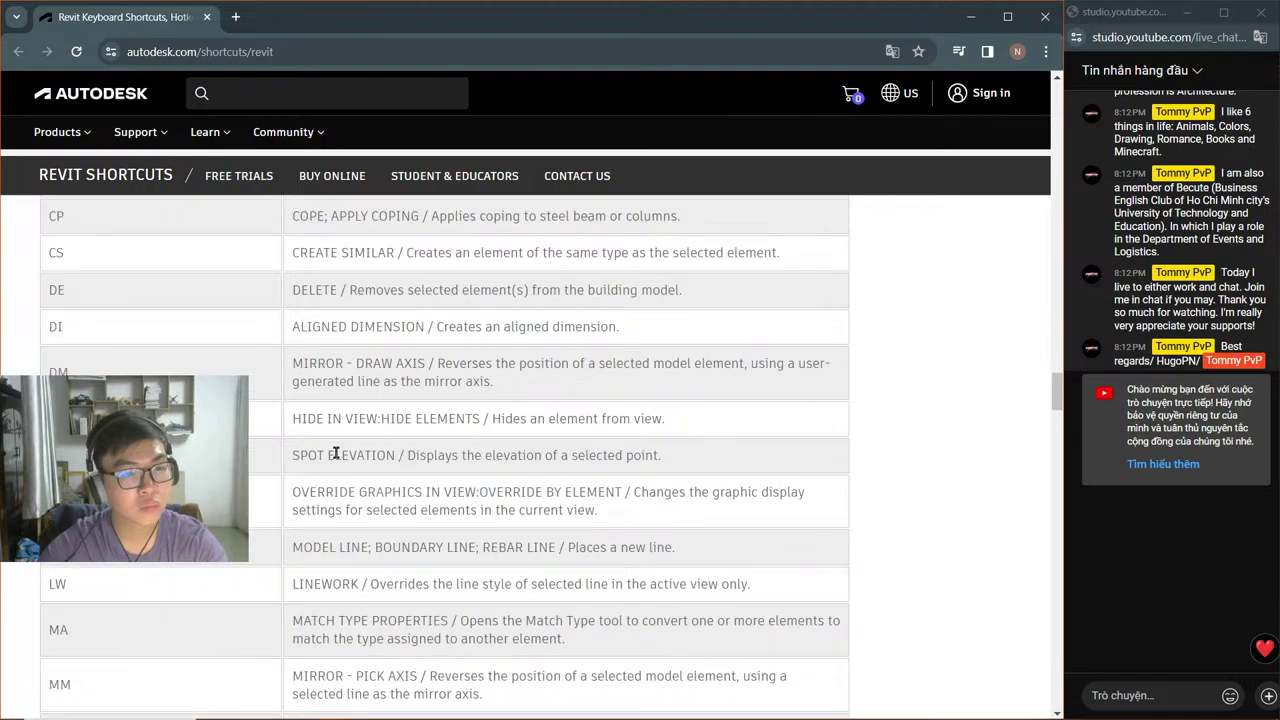
{"action": "scroll", "coordinate": [336, 454], "scroll_direction": "up", "scroll_amount": 2}
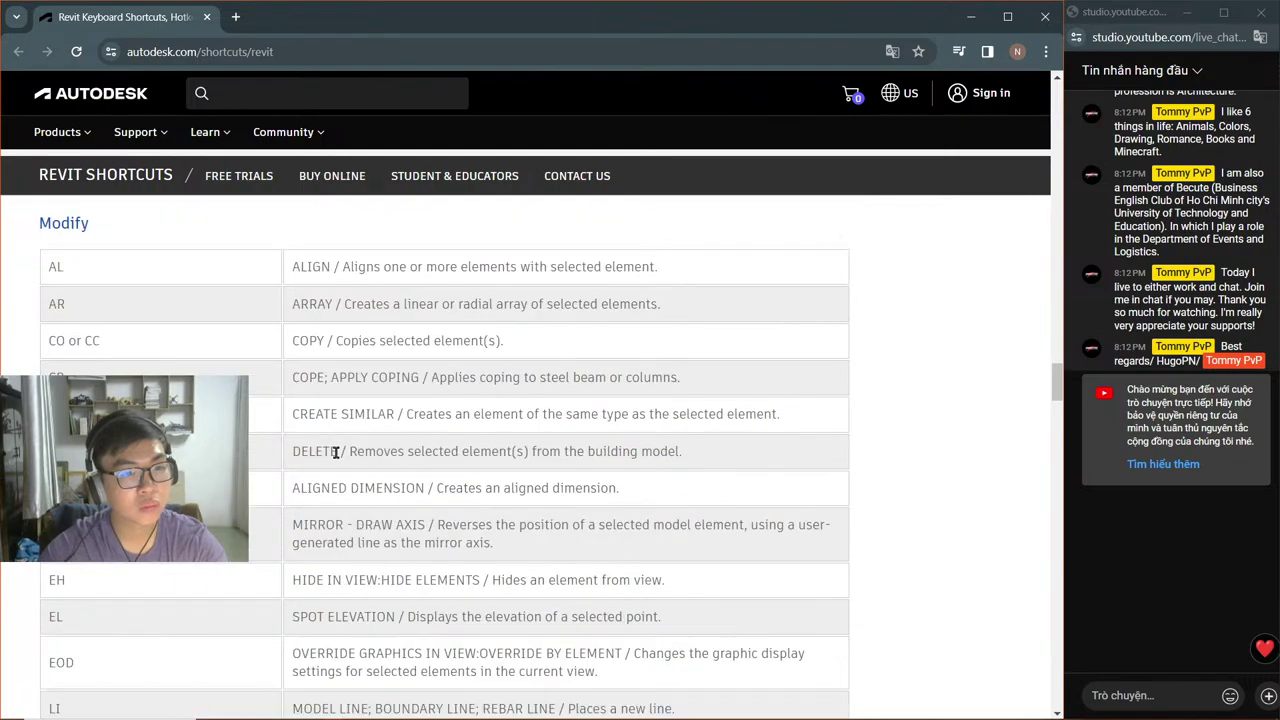
{"action": "scroll", "coordinate": [337, 453], "scroll_direction": "up", "scroll_amount": 6}
{"action": "scroll", "coordinate": [340, 458], "scroll_direction": "down", "scroll_amount": 3}
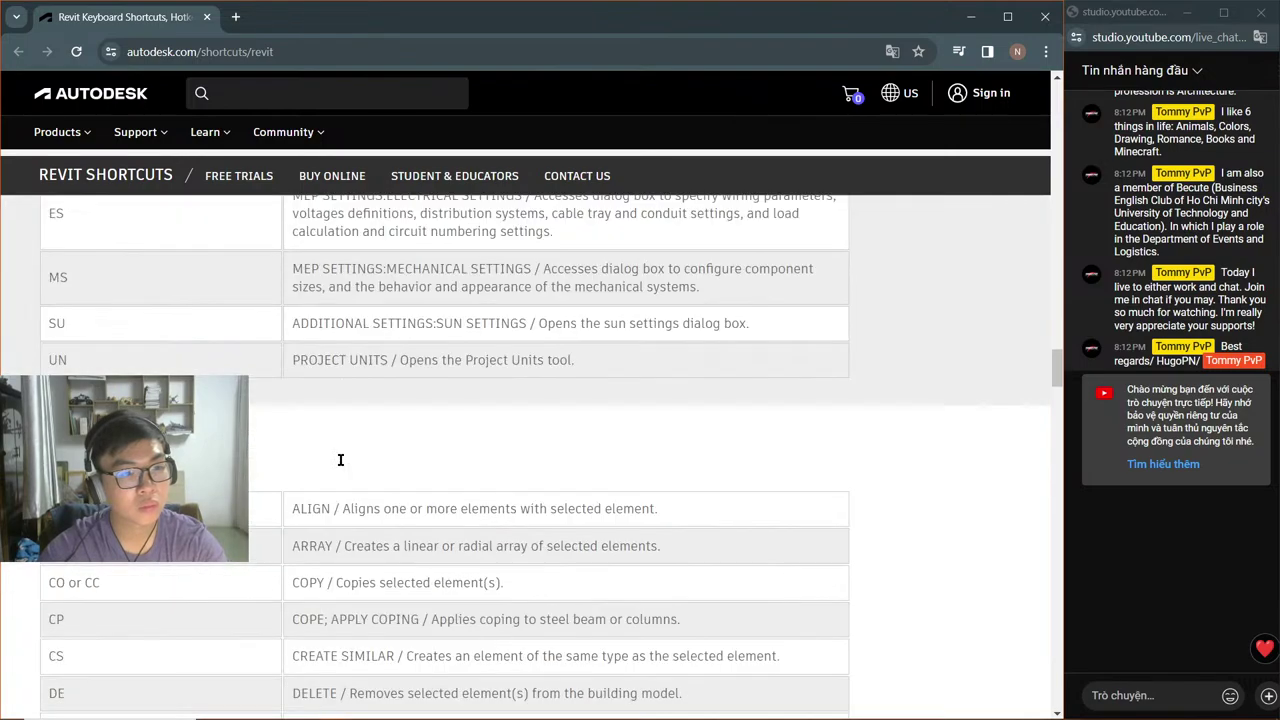
{"action": "scroll", "coordinate": [345, 465], "scroll_direction": "down", "scroll_amount": 20}
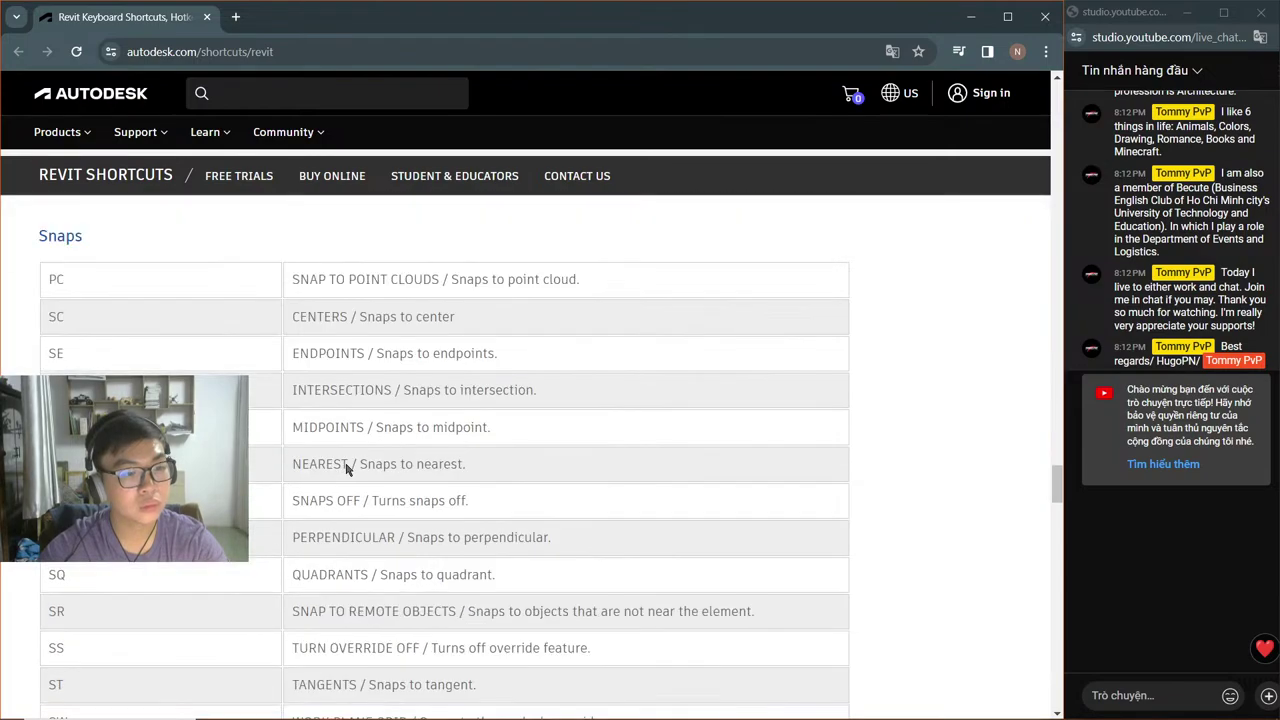
{"action": "scroll", "coordinate": [347, 468], "scroll_direction": "down", "scroll_amount": 5}
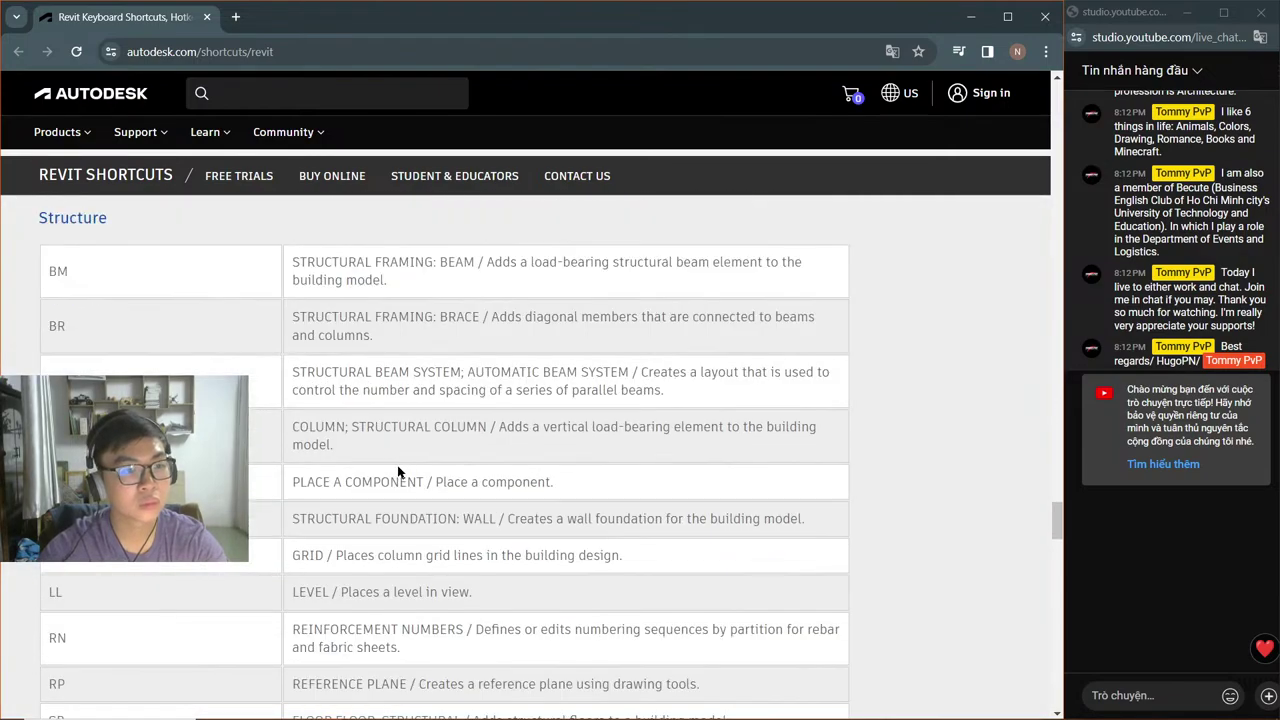
{"action": "scroll", "coordinate": [380, 468], "scroll_direction": "down", "scroll_amount": 6}
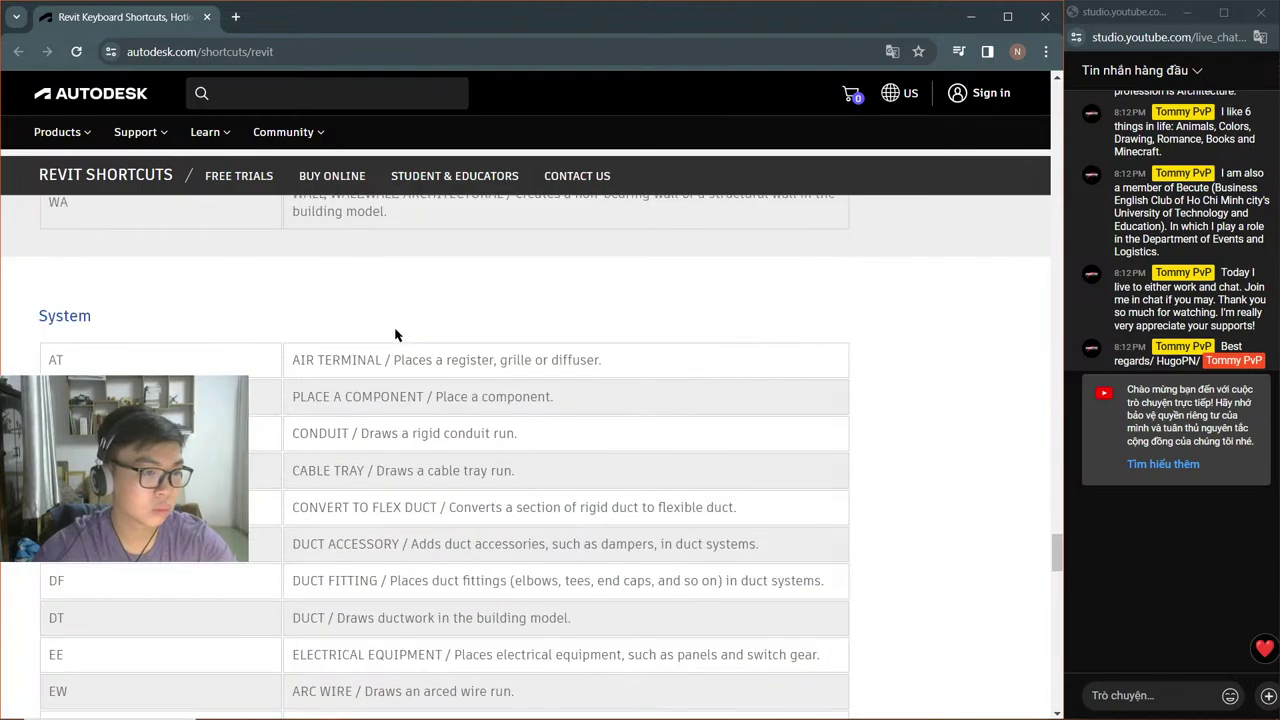
{"action": "scroll", "coordinate": [386, 338], "scroll_direction": "down", "scroll_amount": 5}
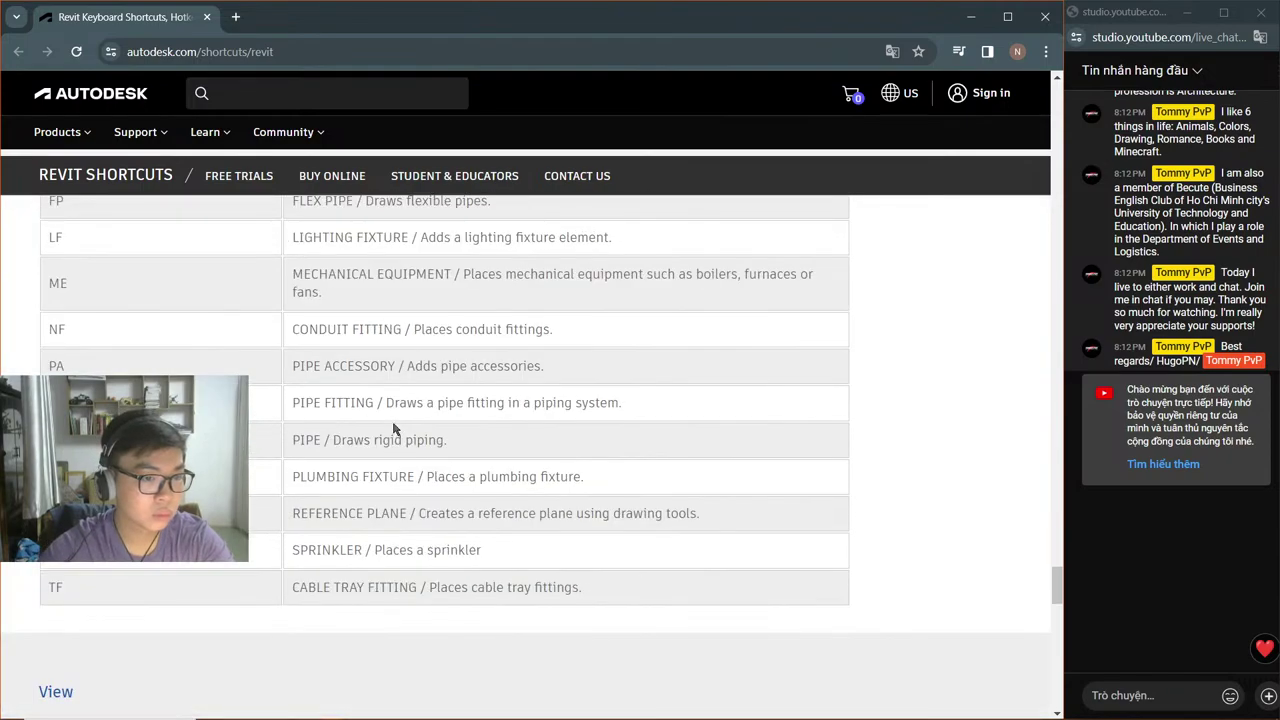
{"action": "scroll", "coordinate": [393, 430], "scroll_direction": "down", "scroll_amount": 5}
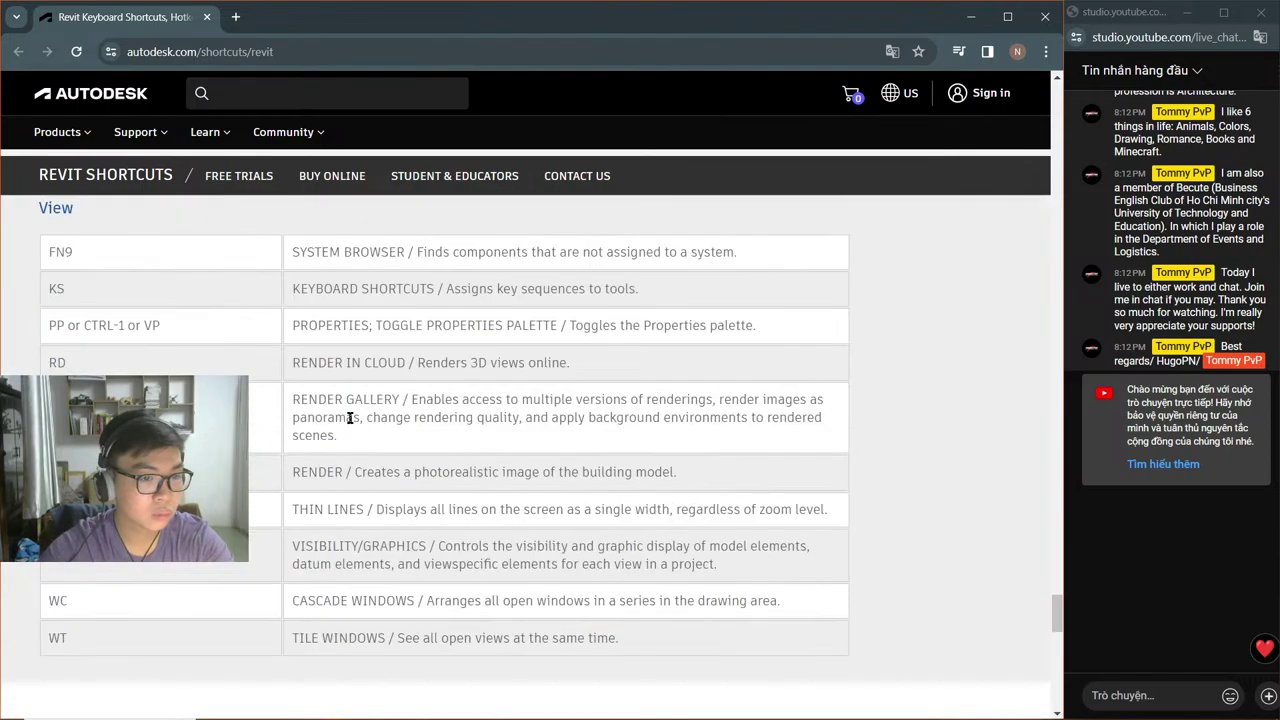
{"action": "scroll", "coordinate": [392, 422], "scroll_direction": "up", "scroll_amount": 1}
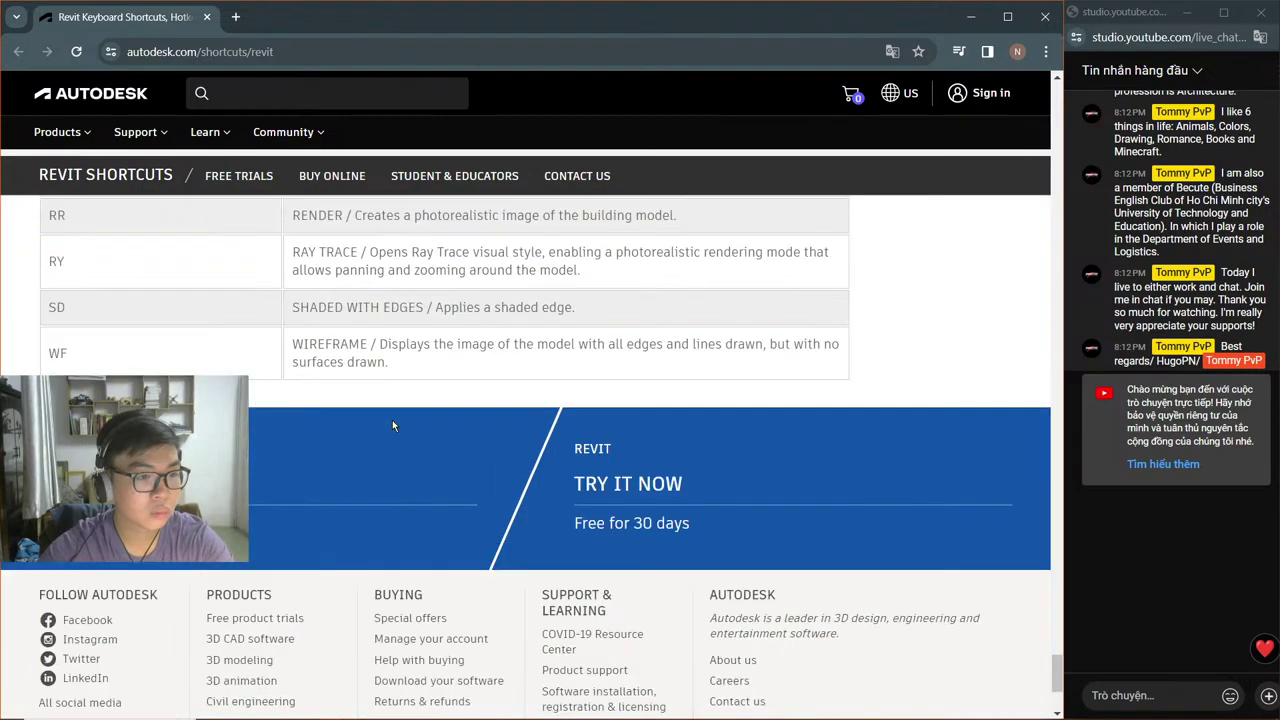
{"action": "scroll", "coordinate": [393, 425], "scroll_direction": "up", "scroll_amount": 4}
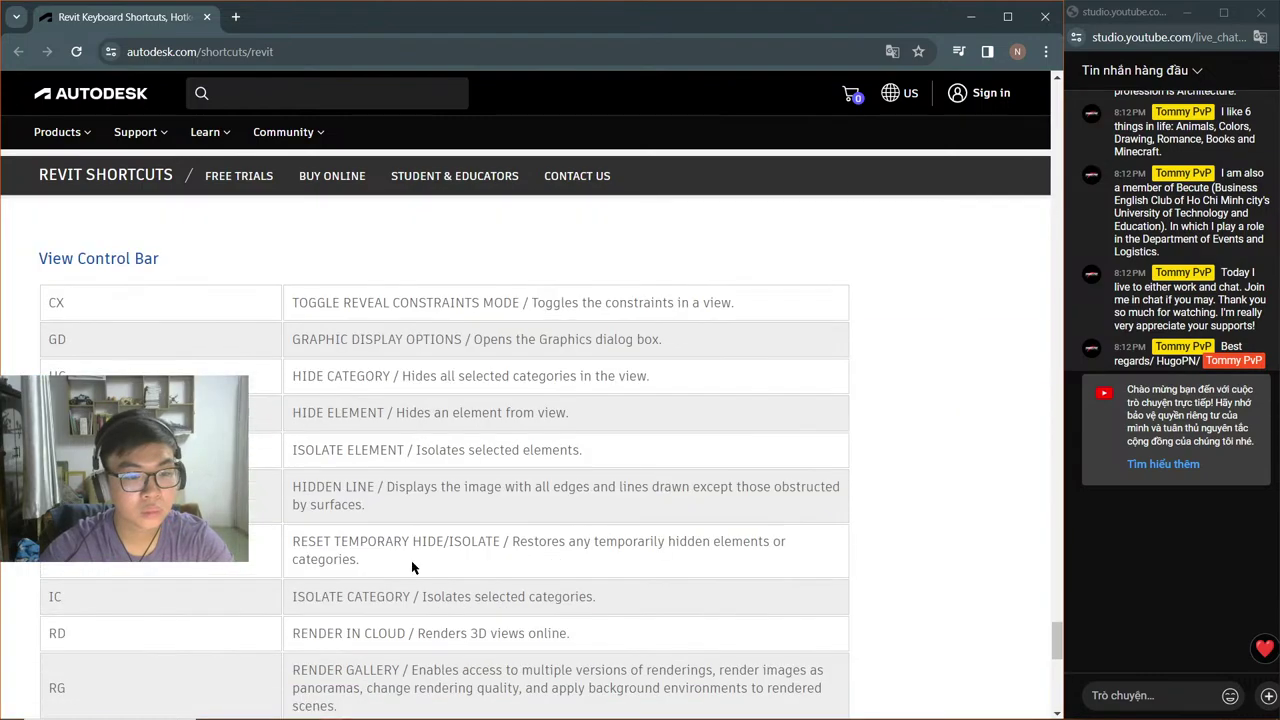
{"action": "scroll", "coordinate": [411, 563], "scroll_direction": "up", "scroll_amount": 3}
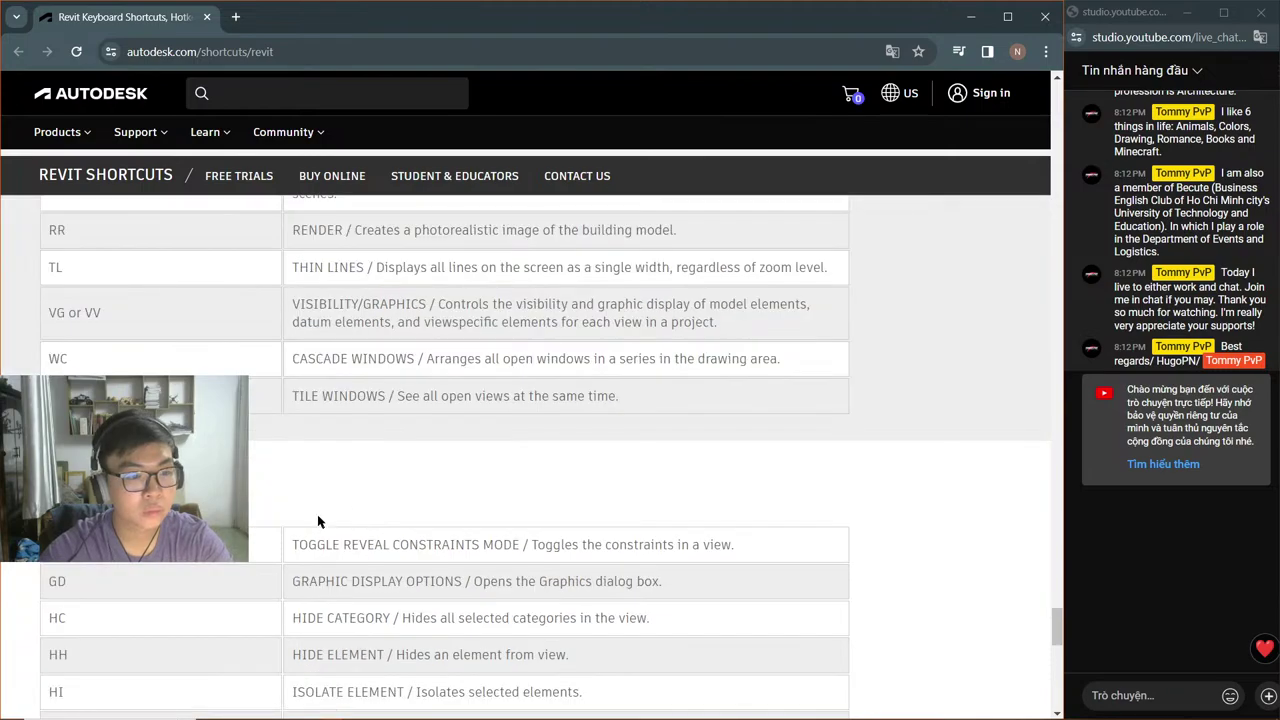
{"action": "scroll", "coordinate": [322, 524], "scroll_direction": "up", "scroll_amount": 5}
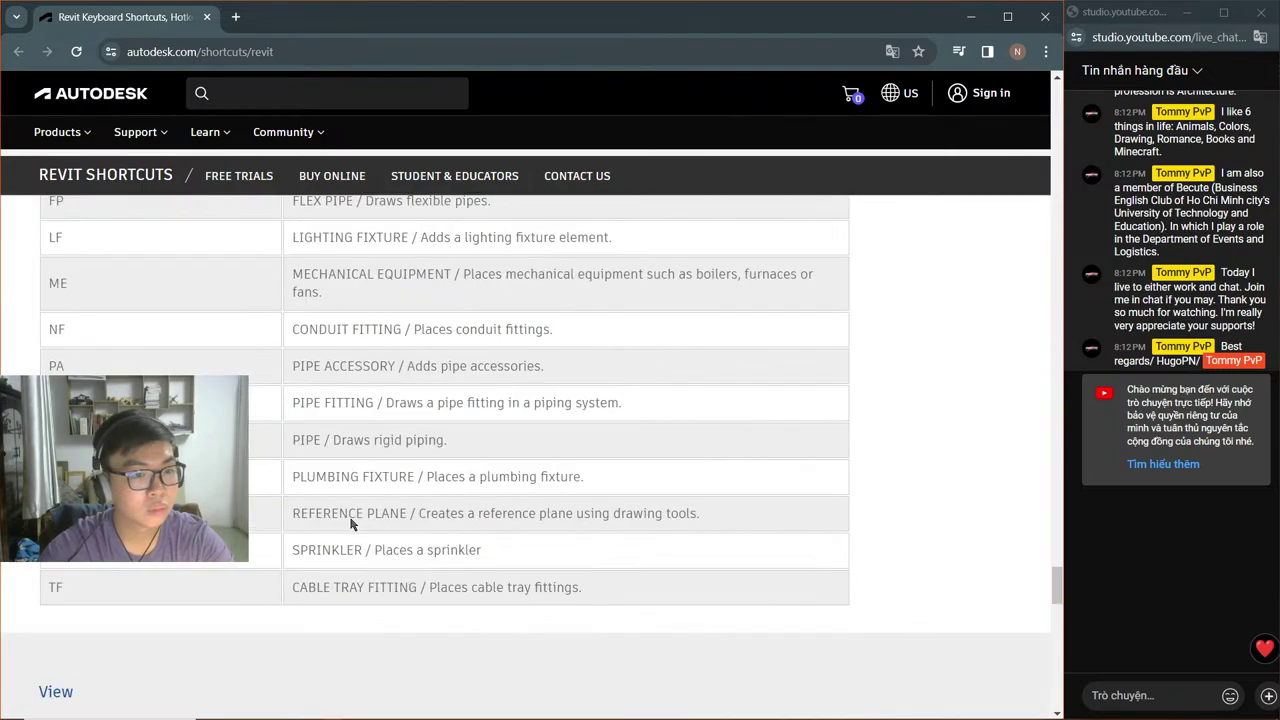
{"action": "scroll", "coordinate": [350, 523], "scroll_direction": "up", "scroll_amount": 5}
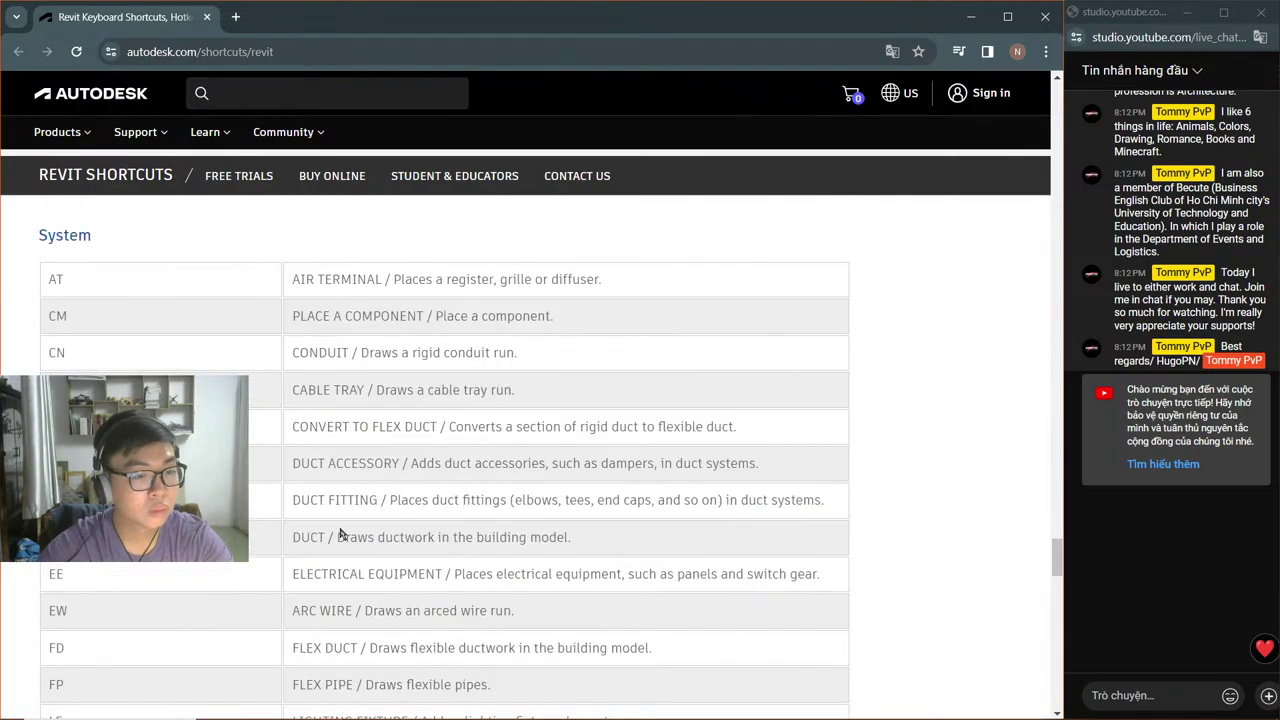
{"action": "scroll", "coordinate": [340, 535], "scroll_direction": "up", "scroll_amount": 5}
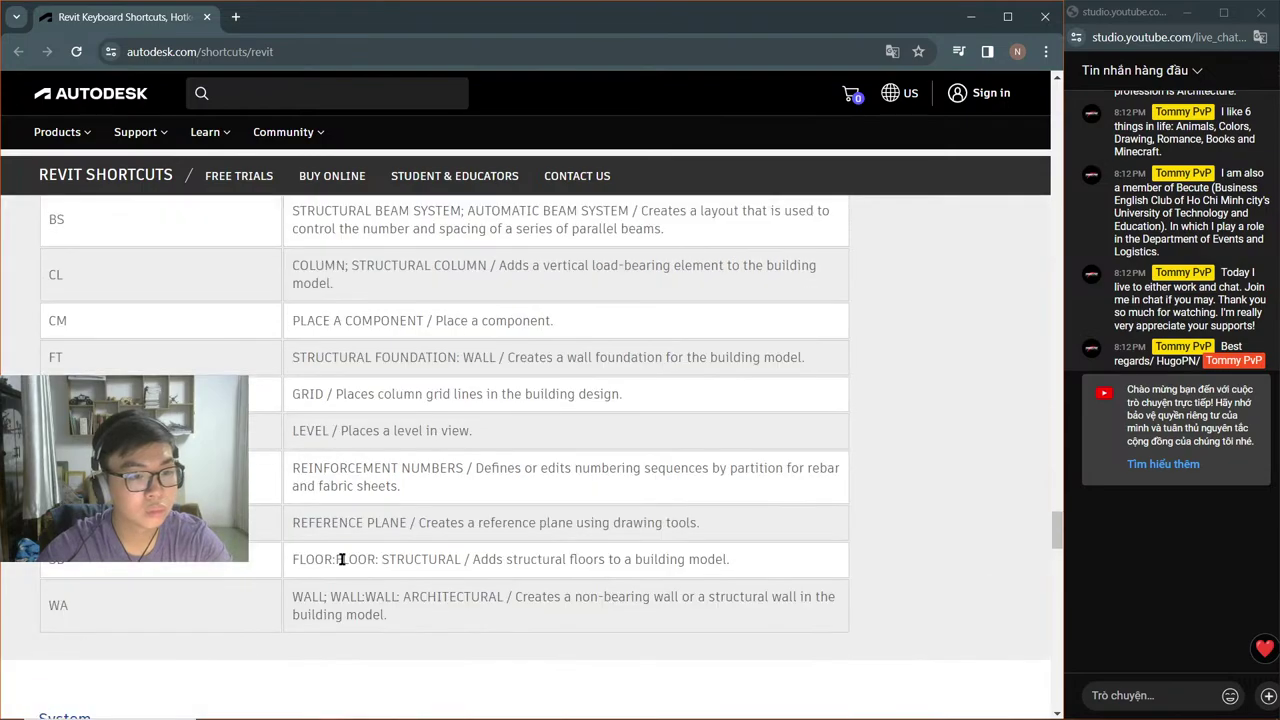
{"action": "scroll", "coordinate": [341, 559], "scroll_direction": "up", "scroll_amount": 3}
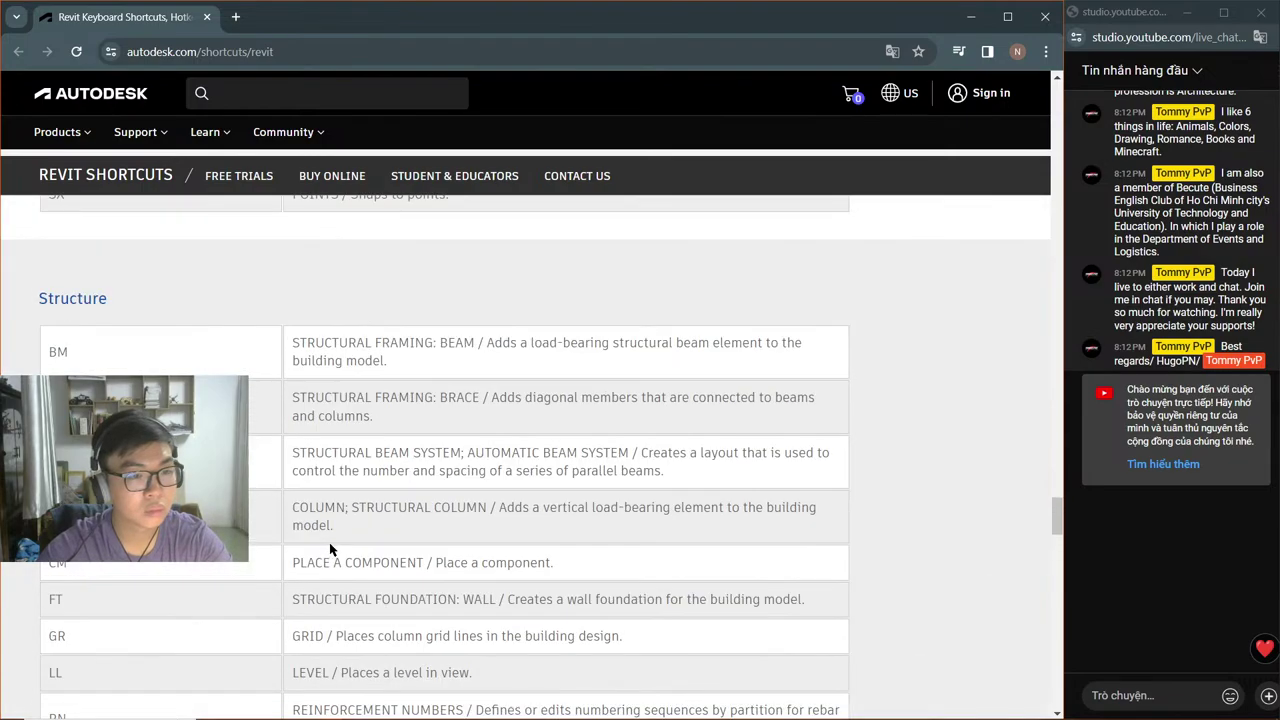
{"action": "scroll", "coordinate": [332, 549], "scroll_direction": "up", "scroll_amount": 4}
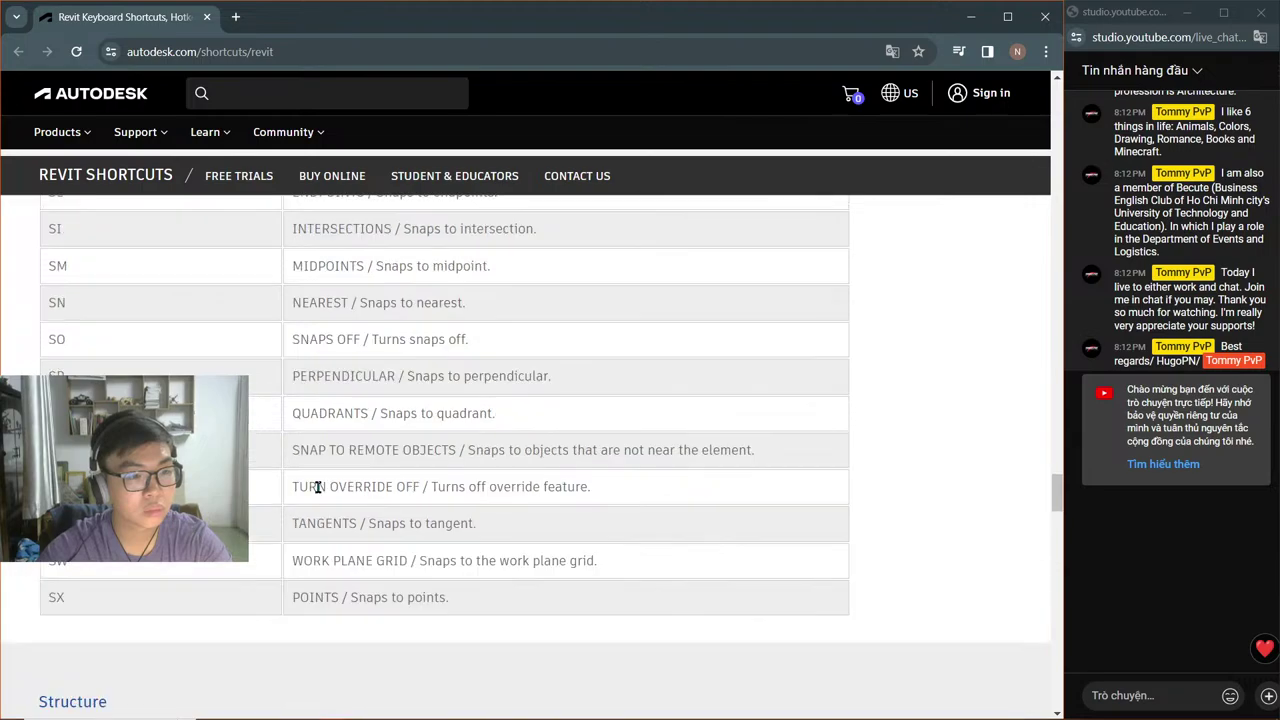
{"action": "scroll", "coordinate": [316, 505], "scroll_direction": "up", "scroll_amount": 1}
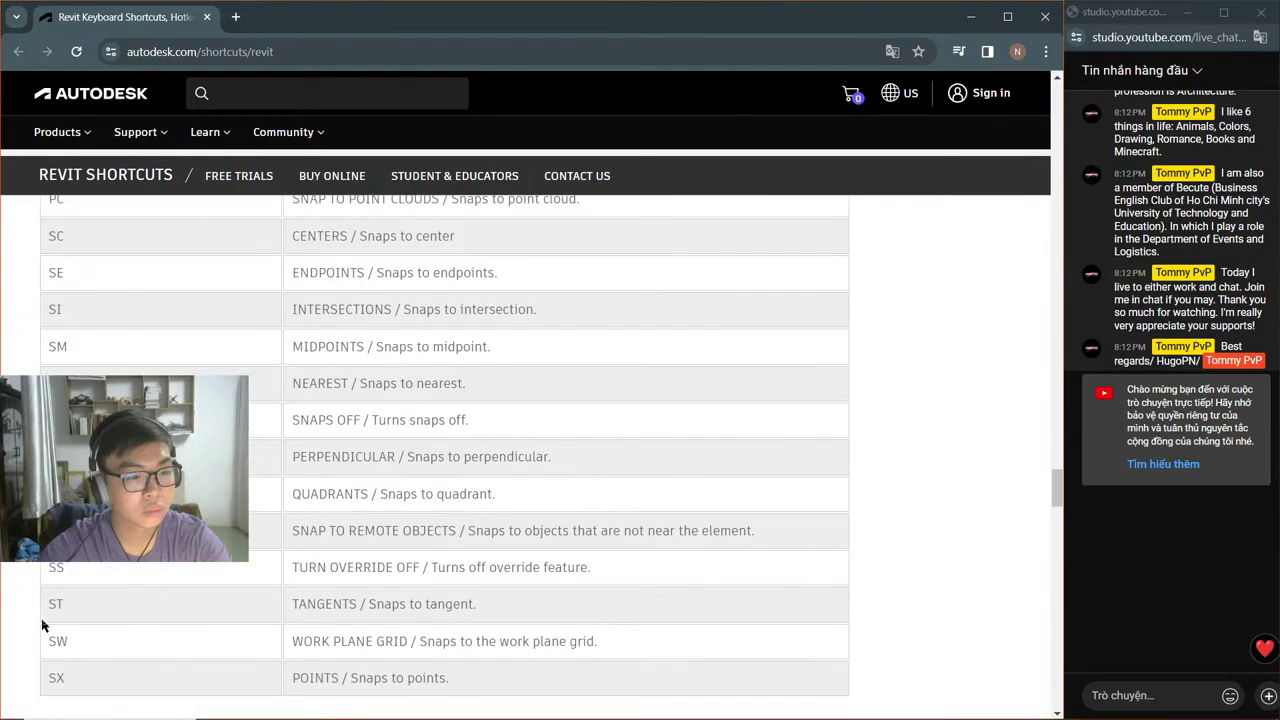
{"action": "scroll", "coordinate": [240, 466], "scroll_direction": "up", "scroll_amount": 4}
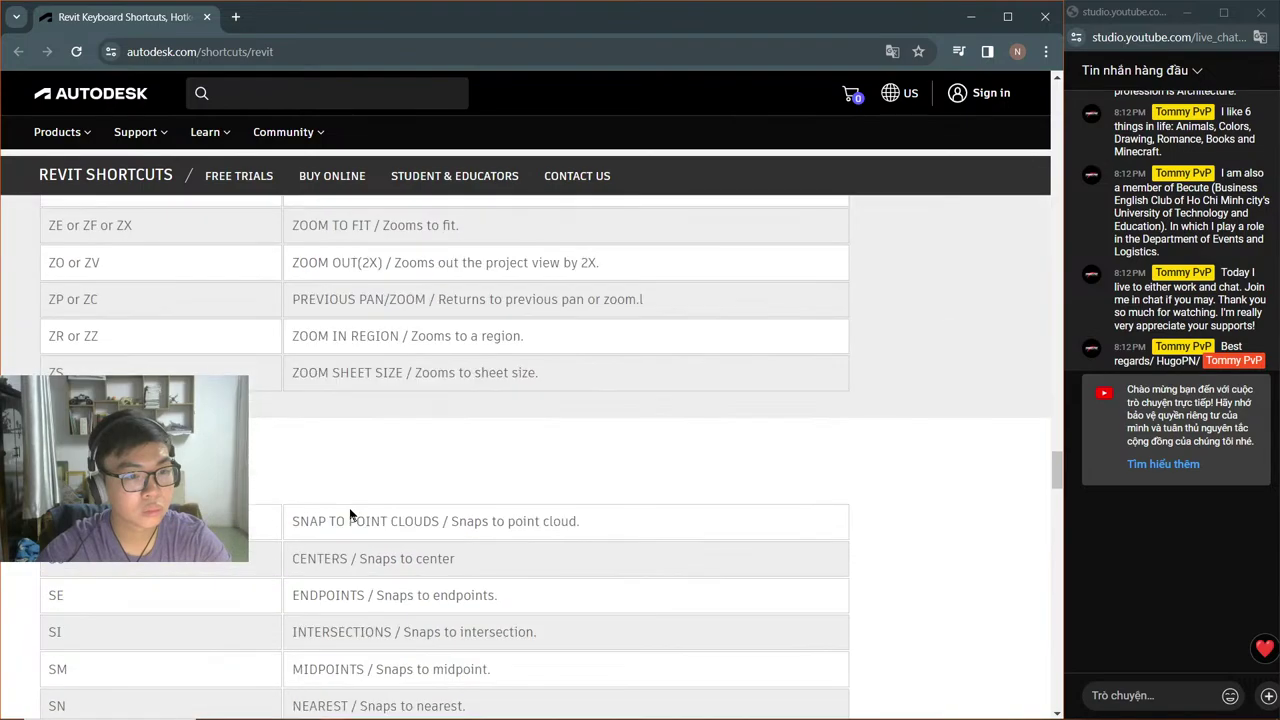
{"action": "scroll", "coordinate": [350, 515], "scroll_direction": "up", "scroll_amount": 3}
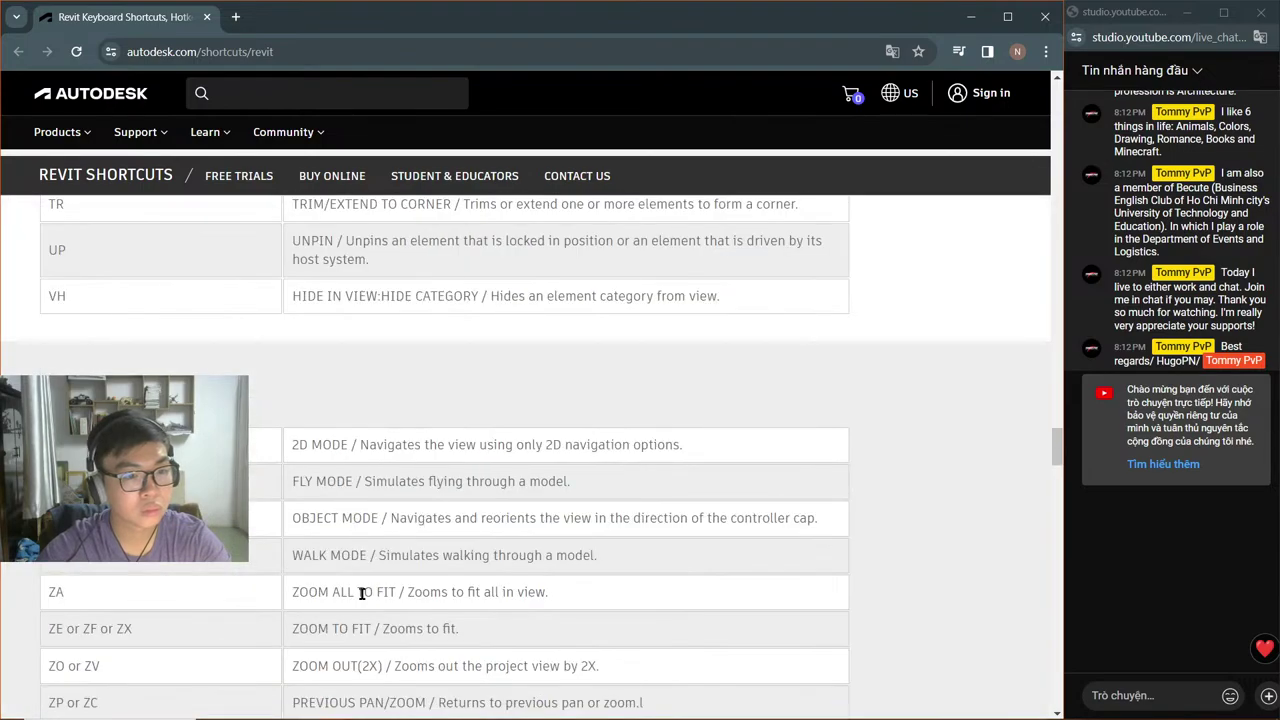
{"action": "scroll", "coordinate": [362, 600], "scroll_direction": "up", "scroll_amount": 4}
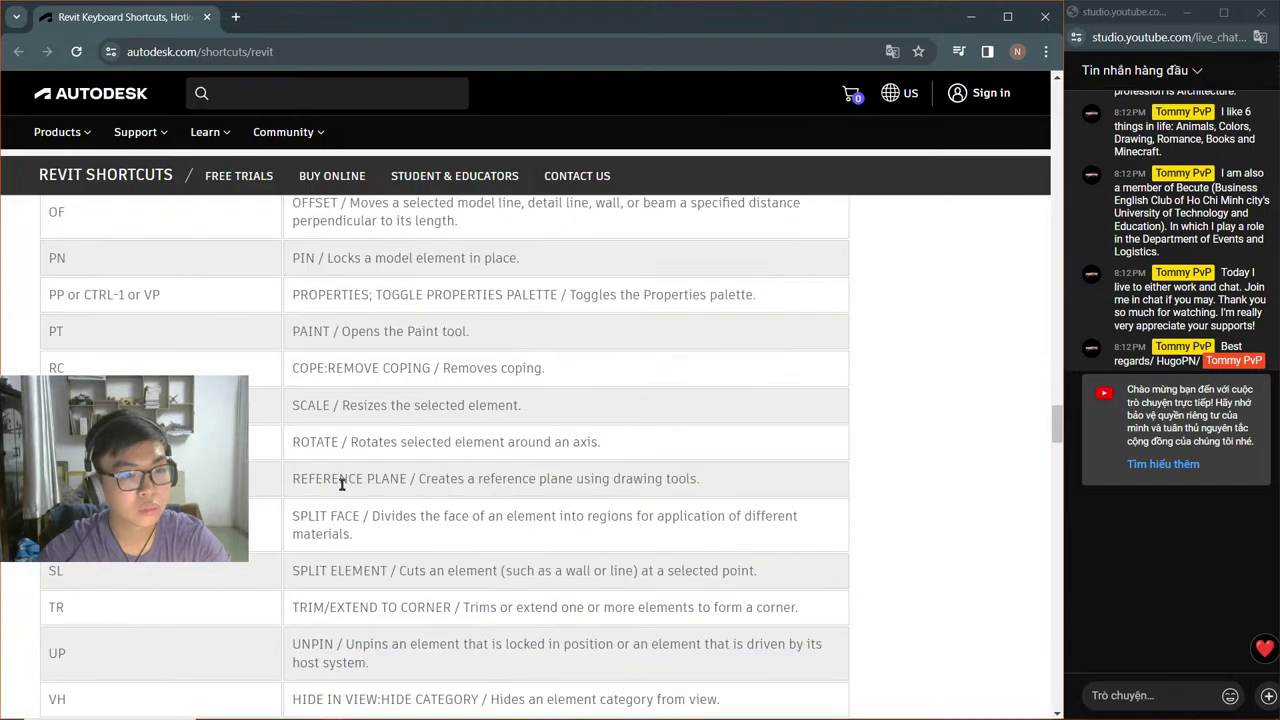
{"action": "scroll", "coordinate": [341, 484], "scroll_direction": "up", "scroll_amount": 4}
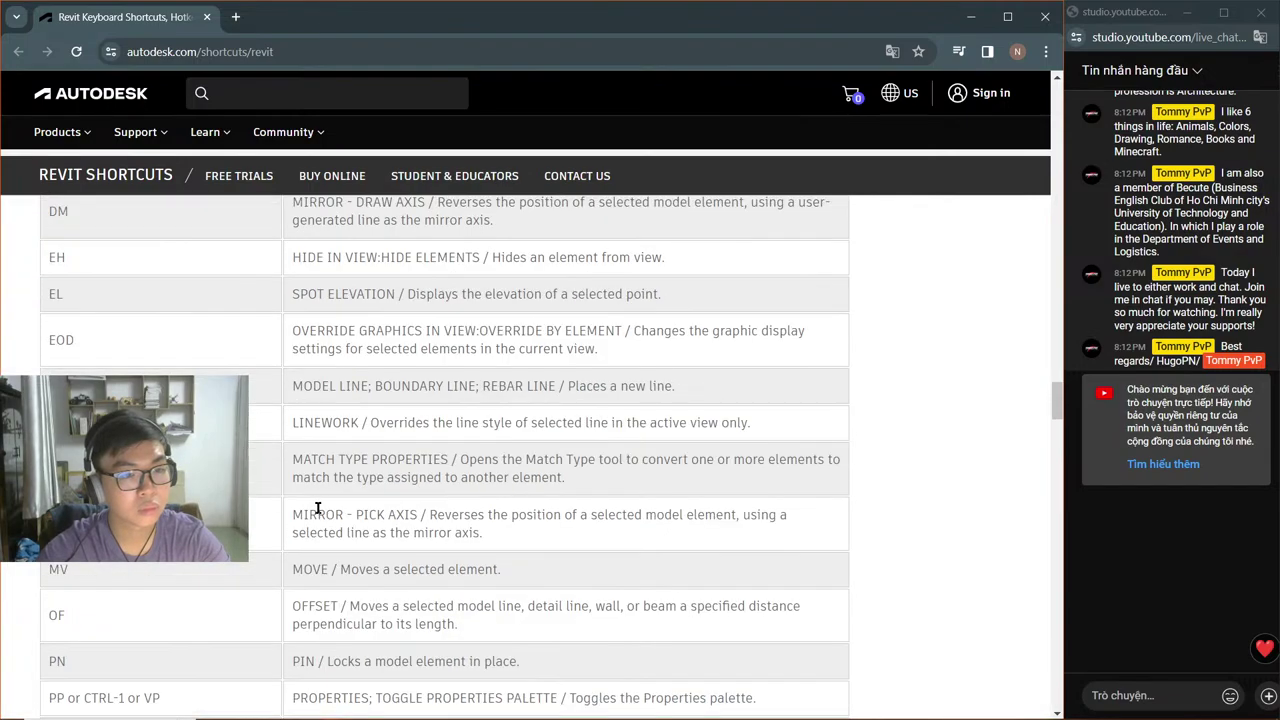
{"action": "scroll", "coordinate": [318, 510], "scroll_direction": "up", "scroll_amount": 3}
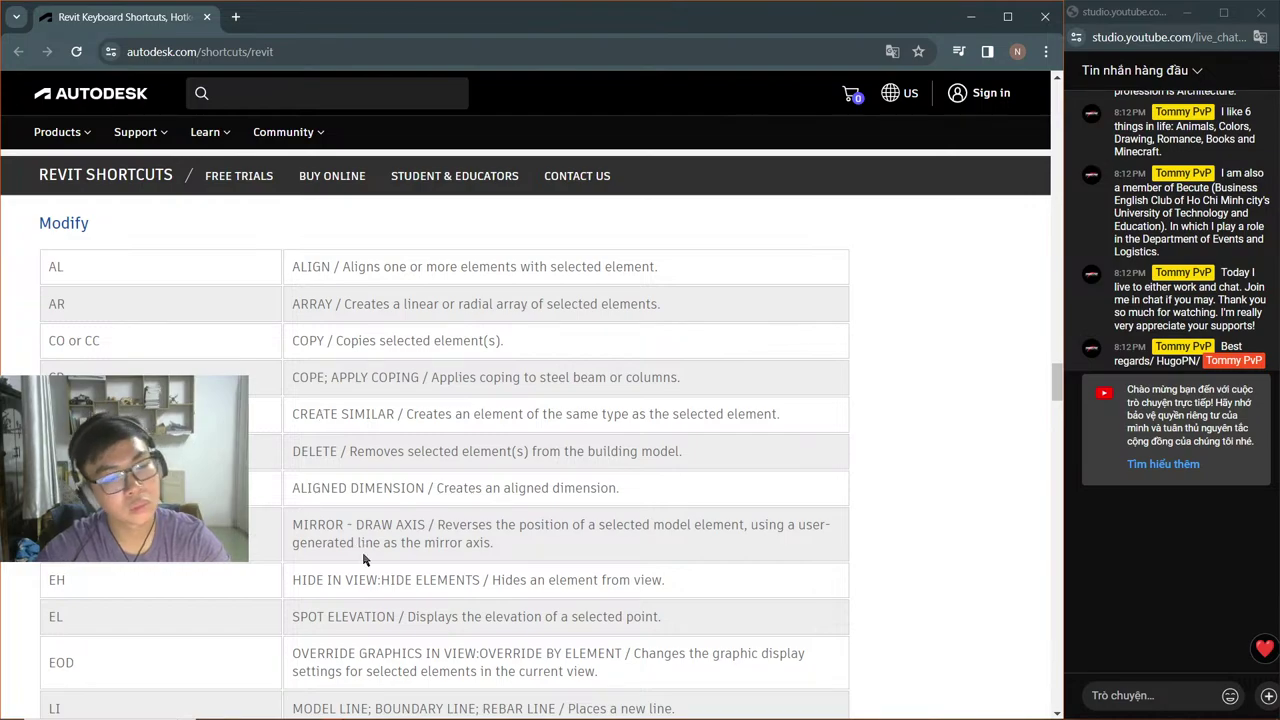
{"action": "scroll", "coordinate": [360, 545], "scroll_direction": "up", "scroll_amount": 4}
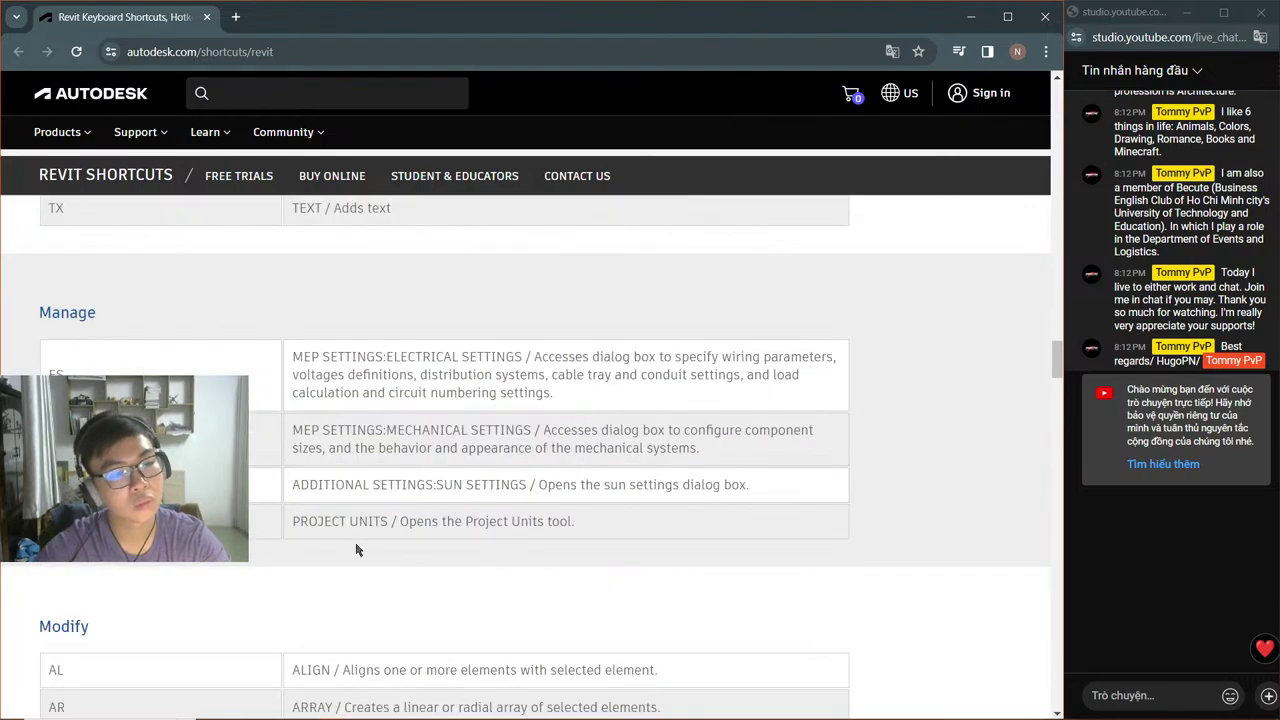
{"action": "scroll", "coordinate": [356, 550], "scroll_direction": "up", "scroll_amount": 1}
{"action": "scroll", "coordinate": [356, 548], "scroll_direction": "up", "scroll_amount": 2}
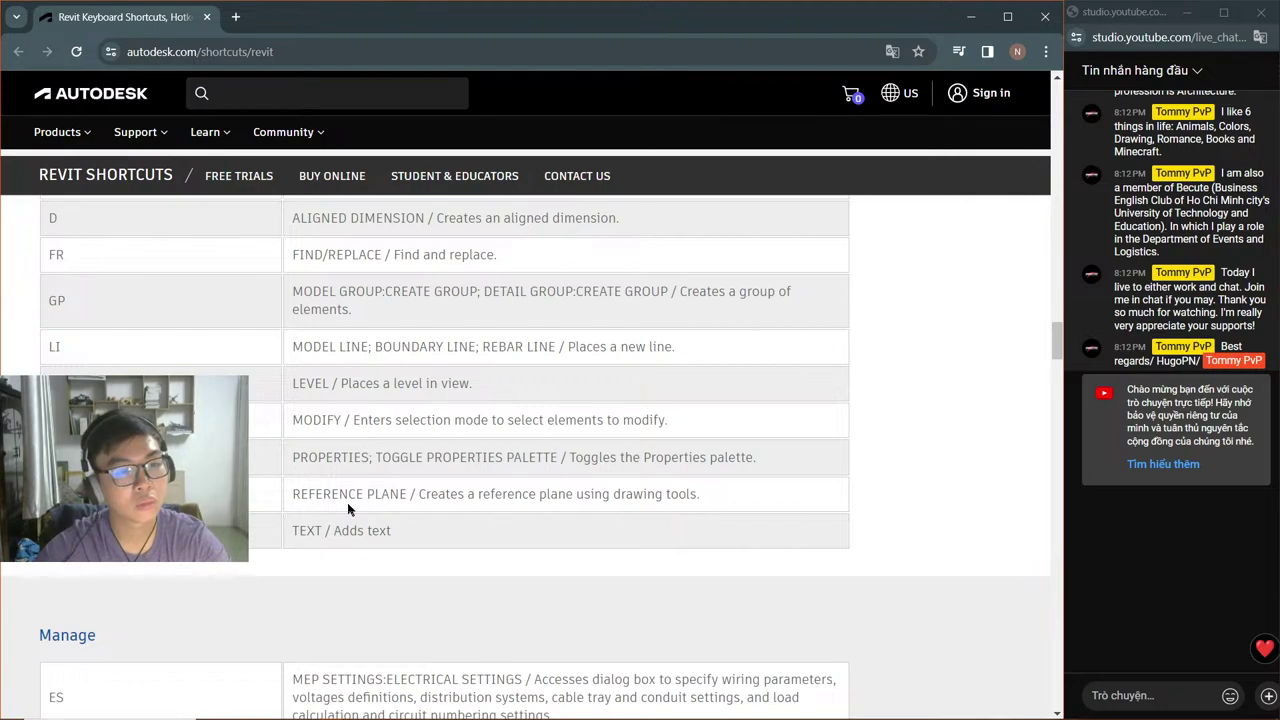
{"action": "scroll", "coordinate": [340, 503], "scroll_direction": "up", "scroll_amount": 2}
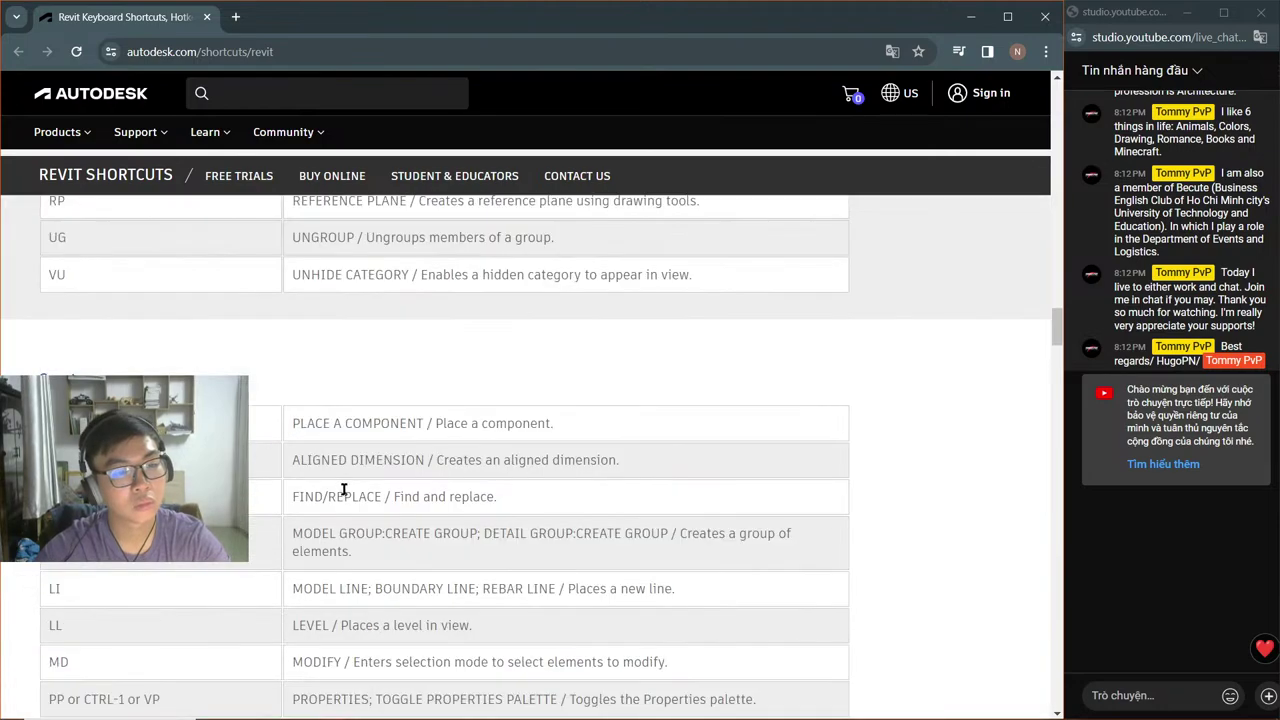
{"action": "scroll", "coordinate": [360, 487], "scroll_direction": "up", "scroll_amount": 3}
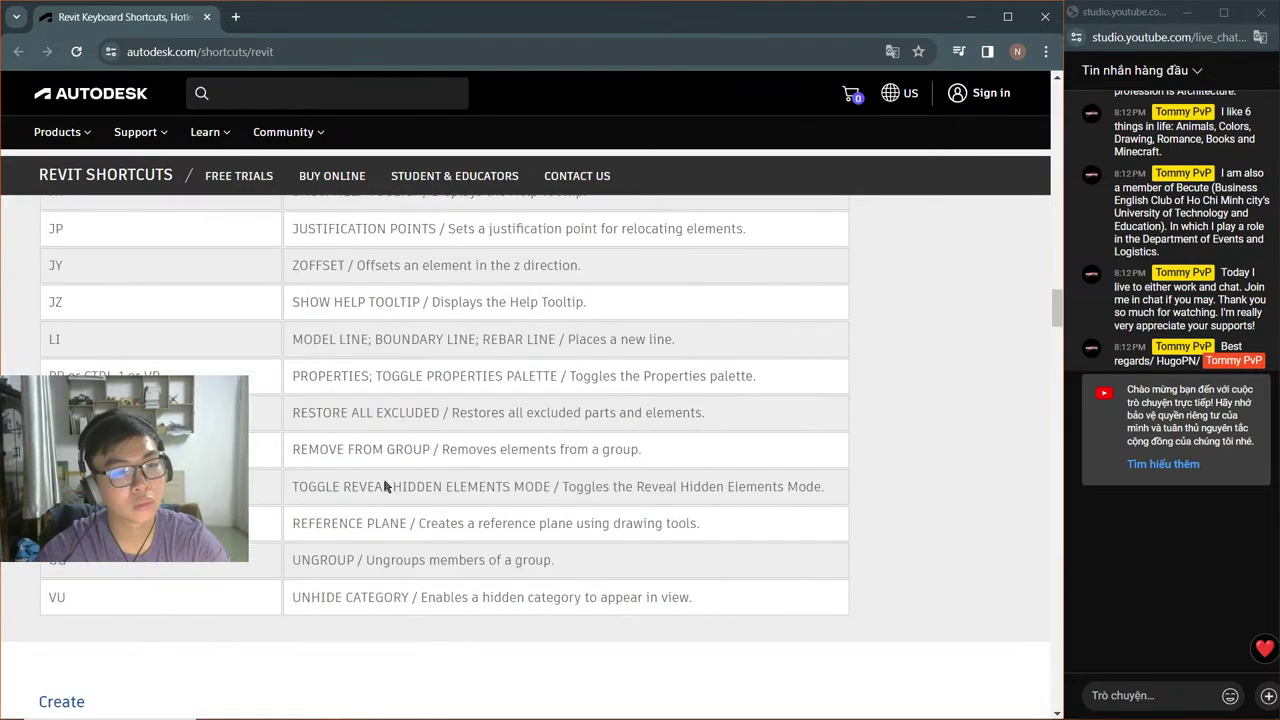
{"action": "scroll", "coordinate": [384, 483], "scroll_direction": "up", "scroll_amount": 3}
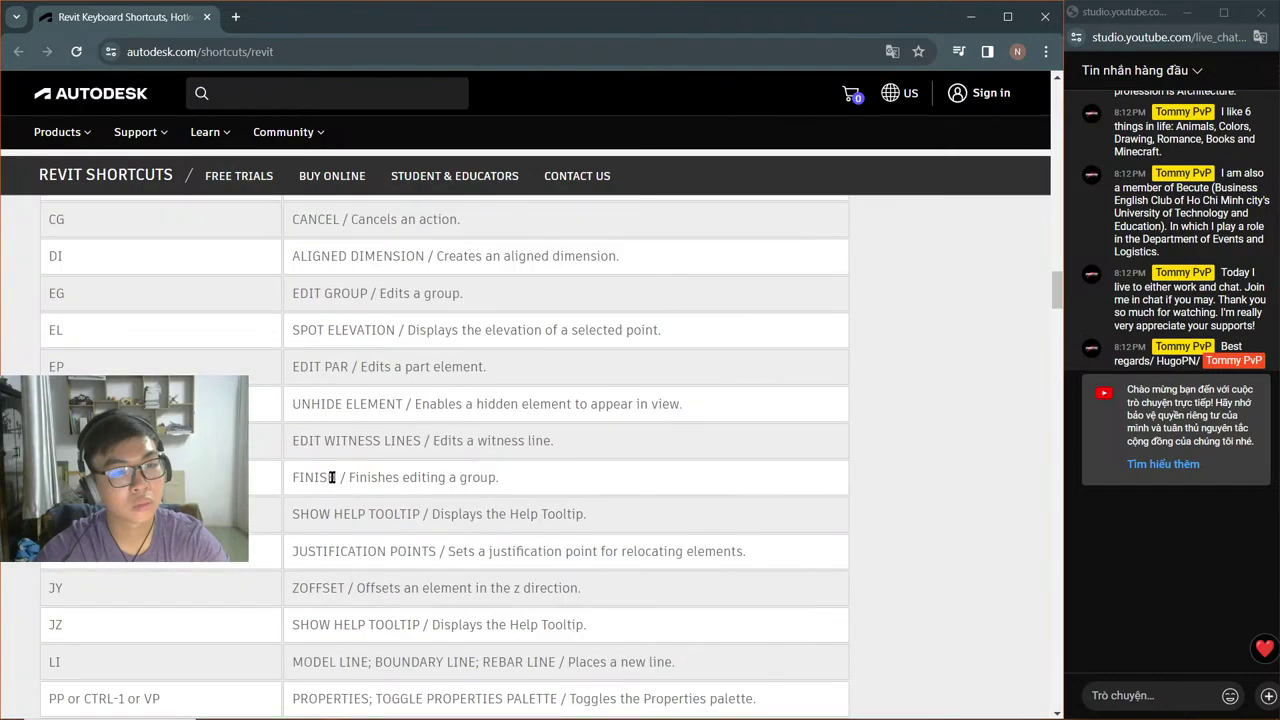
{"action": "scroll", "coordinate": [333, 458], "scroll_direction": "up", "scroll_amount": 5}
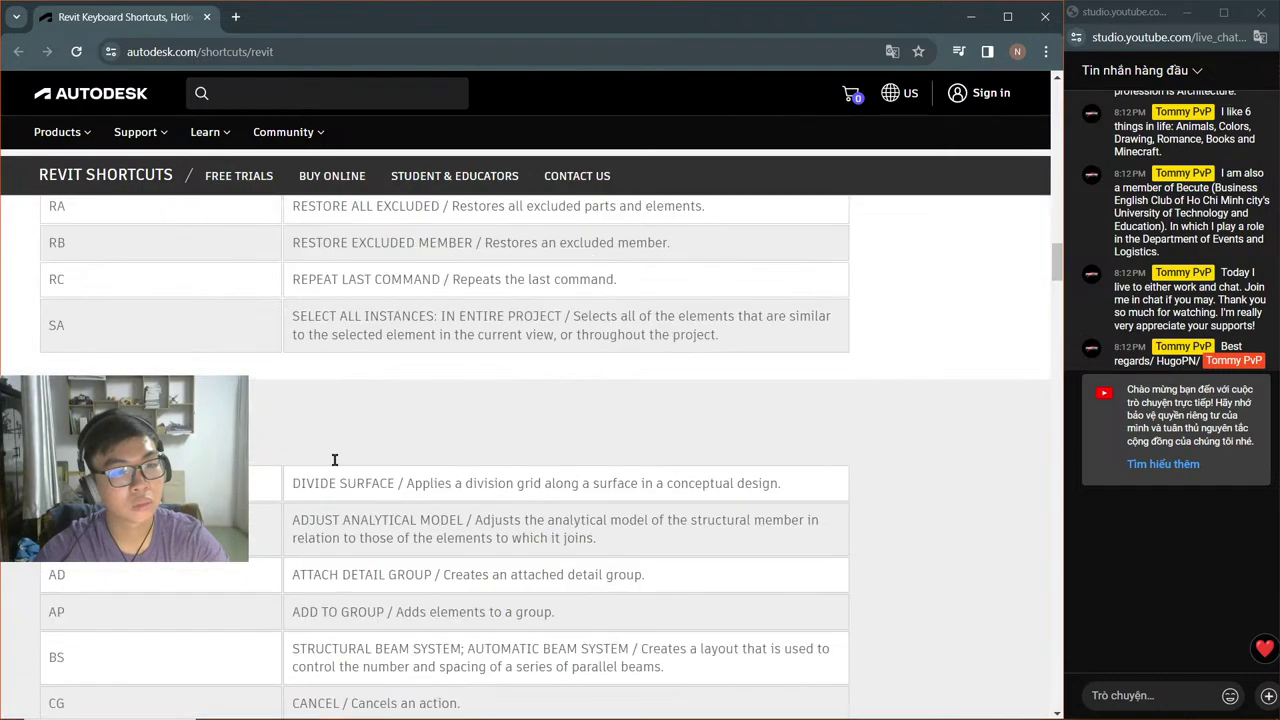
{"action": "scroll", "coordinate": [335, 459], "scroll_direction": "up", "scroll_amount": 6}
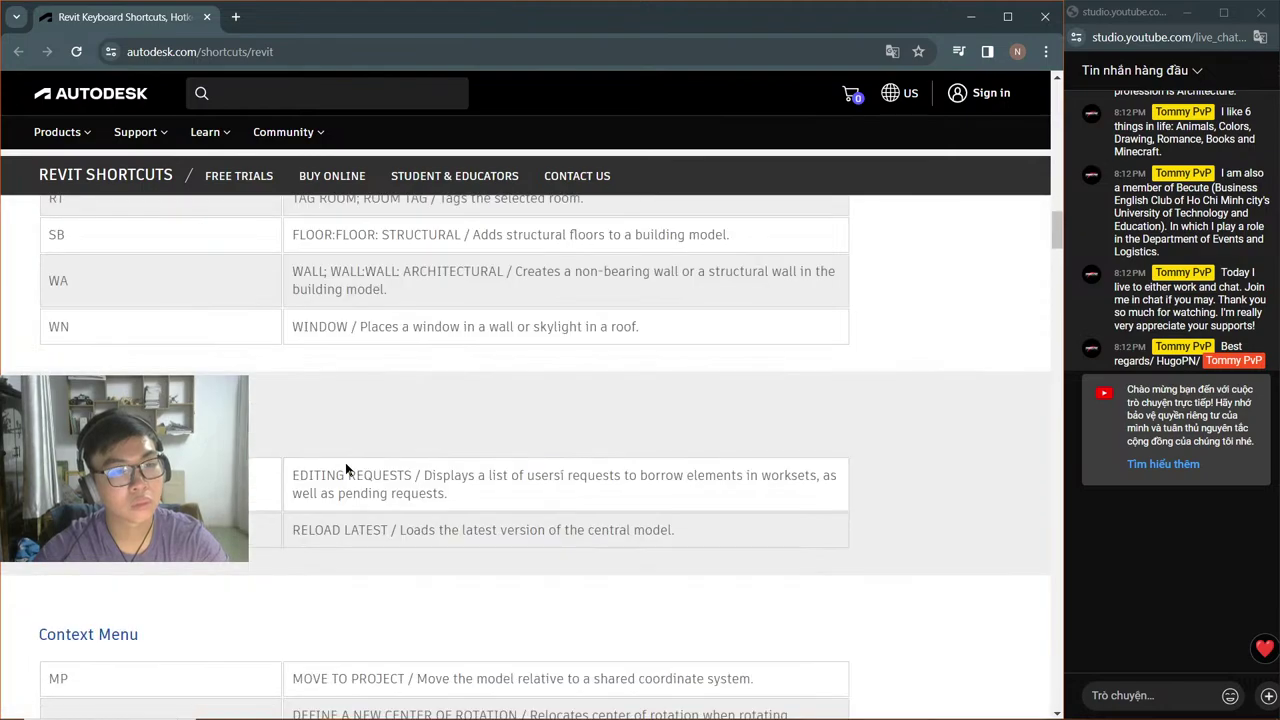
{"action": "scroll", "coordinate": [350, 472], "scroll_direction": "down", "scroll_amount": 10}
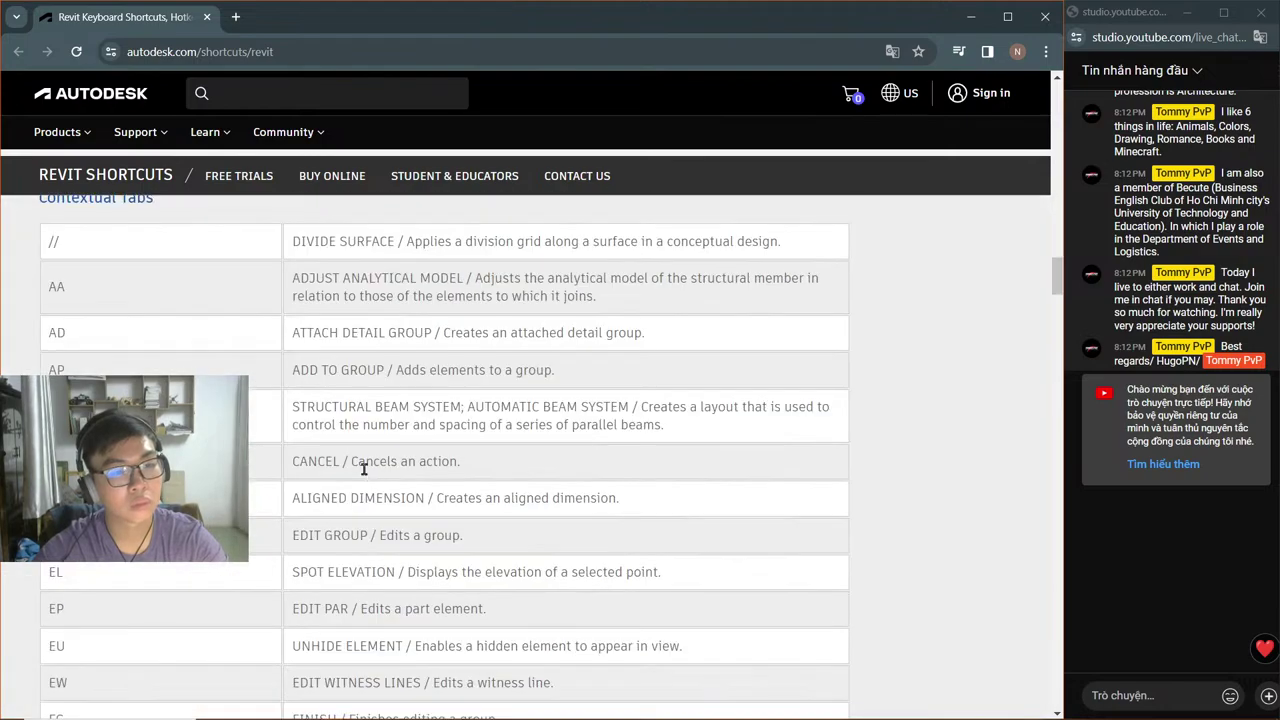
{"action": "scroll", "coordinate": [360, 482], "scroll_direction": "down", "scroll_amount": 6}
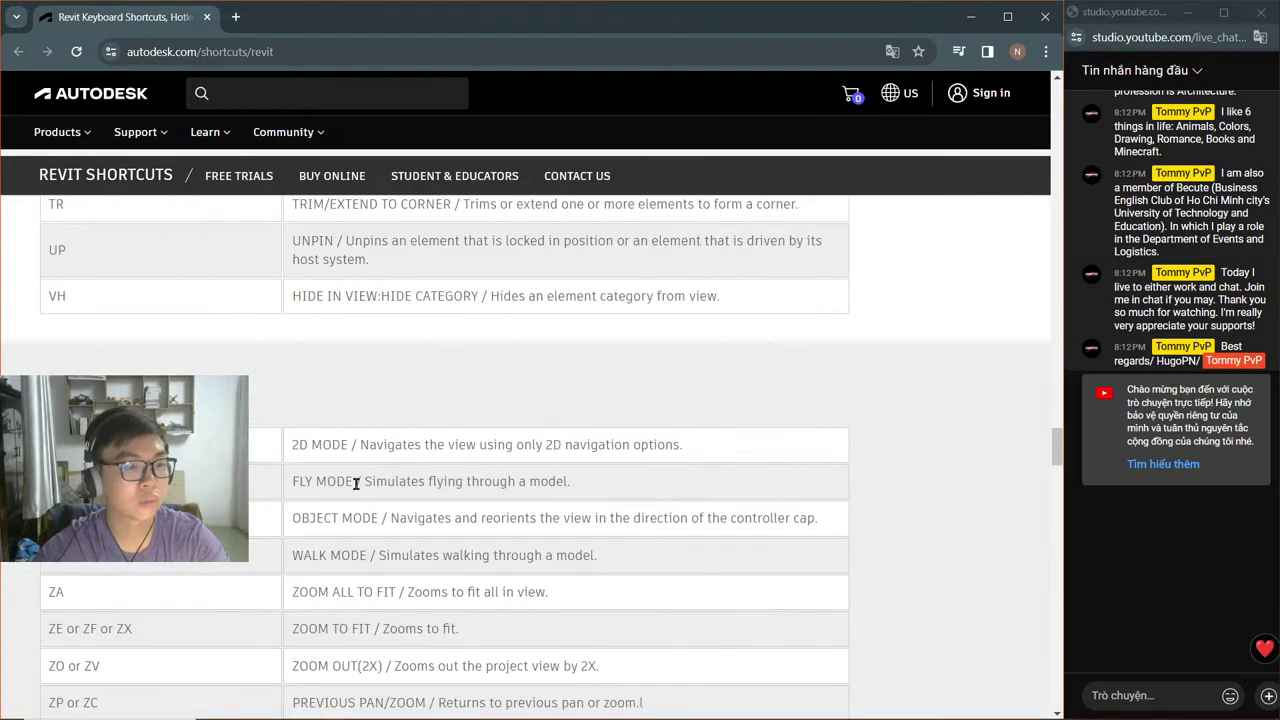
{"action": "scroll", "coordinate": [360, 475], "scroll_direction": "up", "scroll_amount": 5}
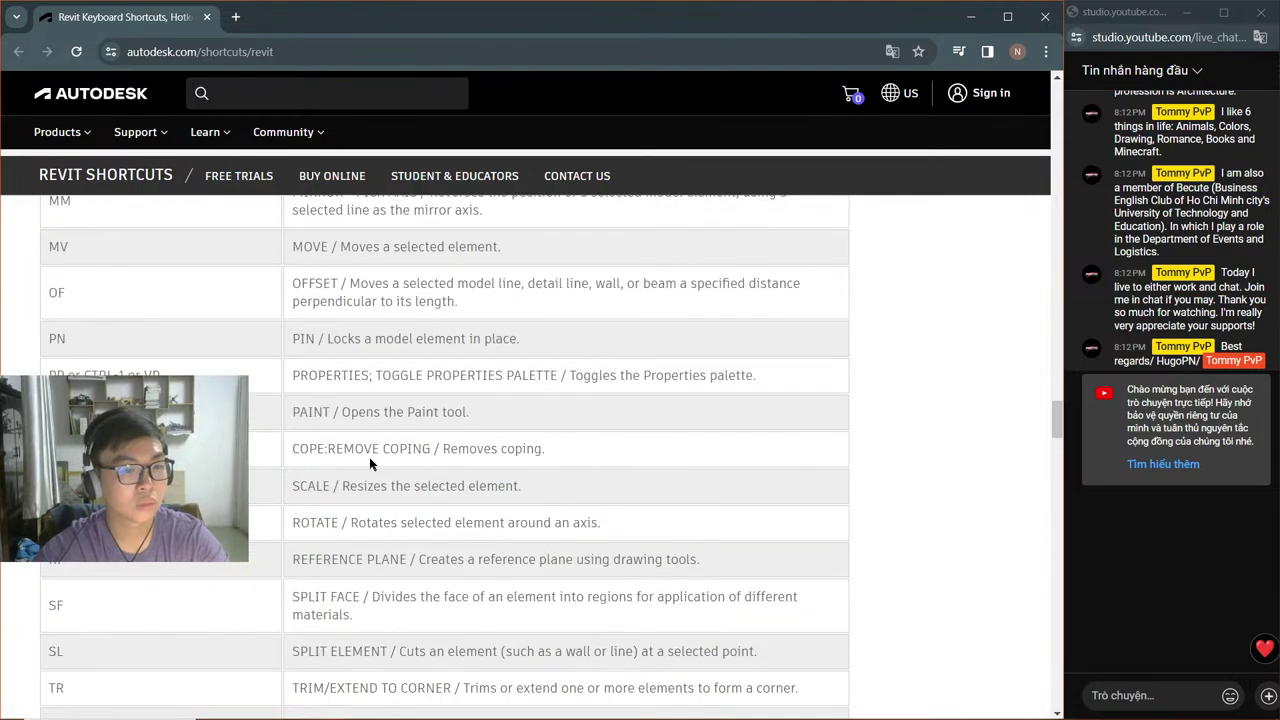
{"action": "scroll", "coordinate": [375, 470], "scroll_direction": "up", "scroll_amount": 6}
{"action": "scroll", "coordinate": [393, 483], "scroll_direction": "down", "scroll_amount": 3}
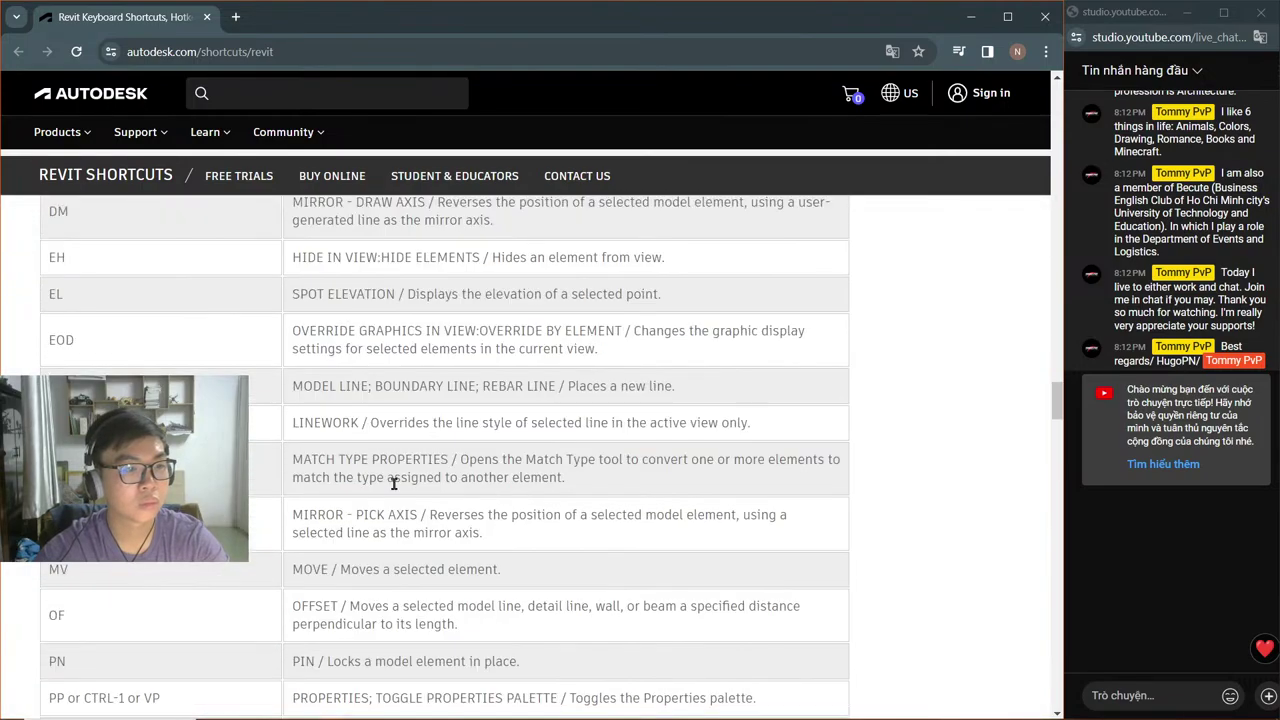
{"action": "scroll", "coordinate": [393, 483], "scroll_direction": "down", "scroll_amount": 12}
{"action": "scroll", "coordinate": [404, 503], "scroll_direction": "up", "scroll_amount": 6}
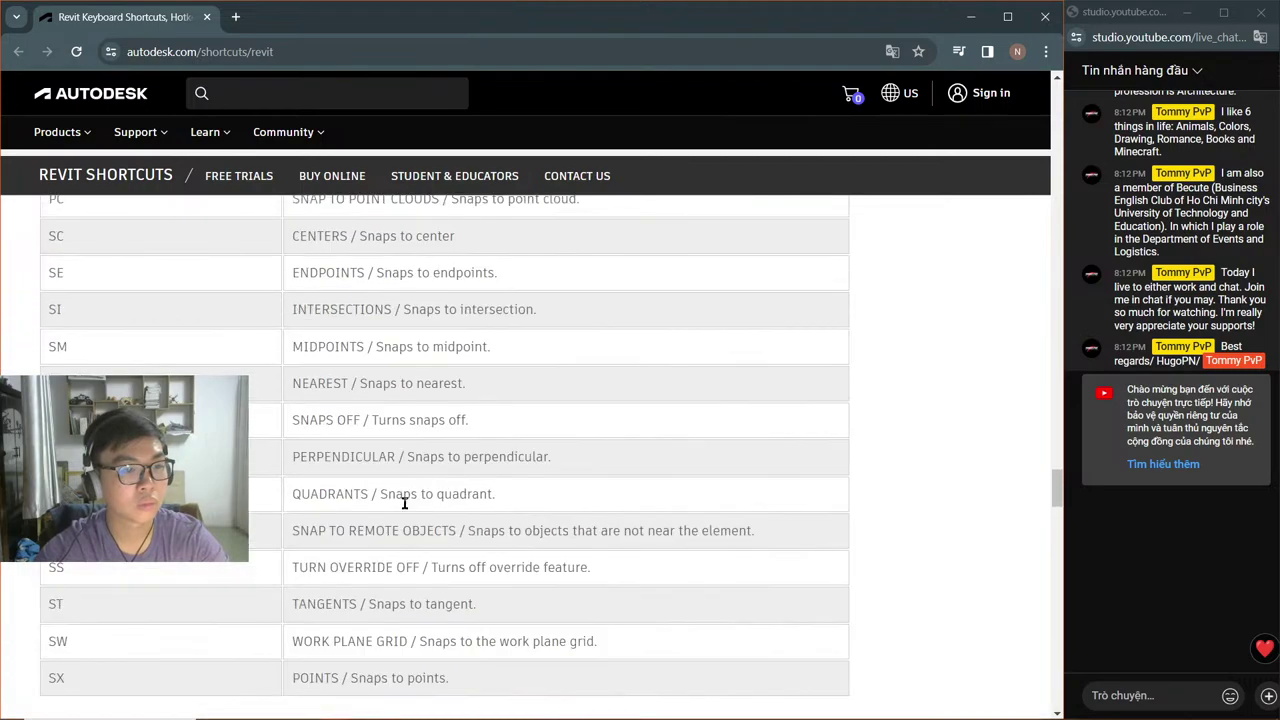
{"action": "scroll", "coordinate": [404, 503], "scroll_direction": "up", "scroll_amount": 11}
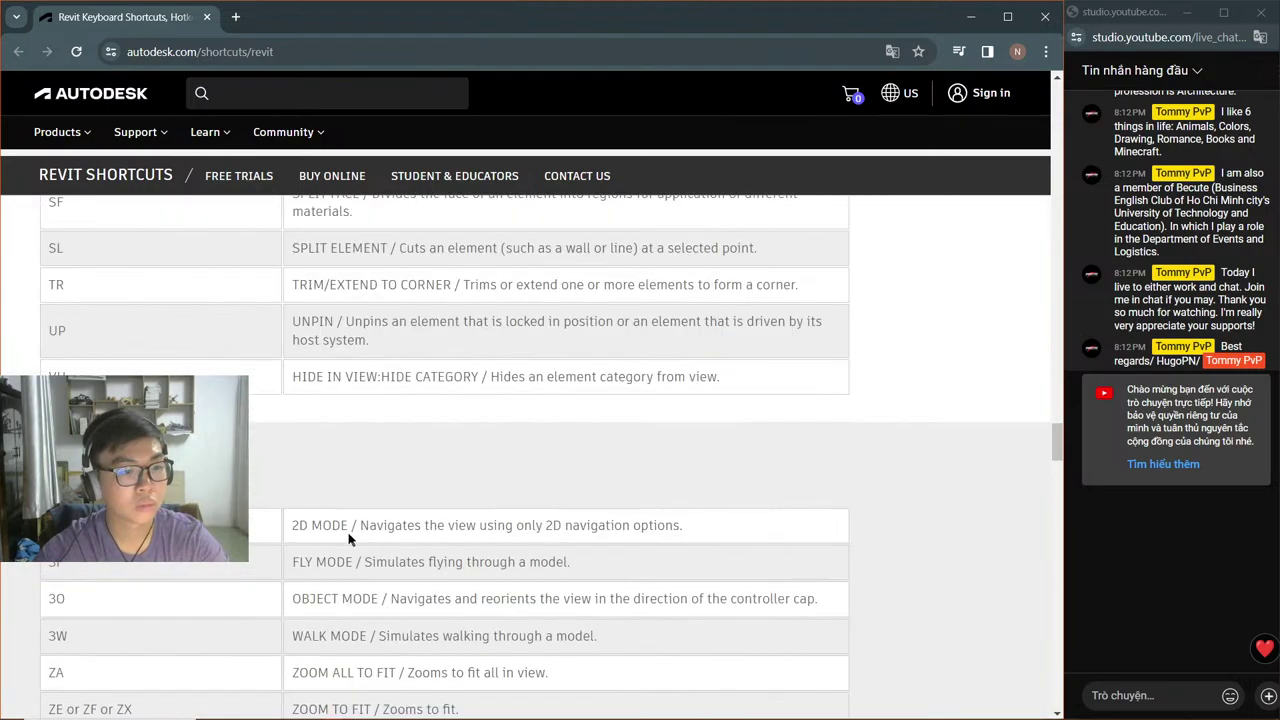
{"action": "scroll", "coordinate": [350, 529], "scroll_direction": "up", "scroll_amount": 10}
{"action": "scroll", "coordinate": [350, 522], "scroll_direction": "down", "scroll_amount": 1}
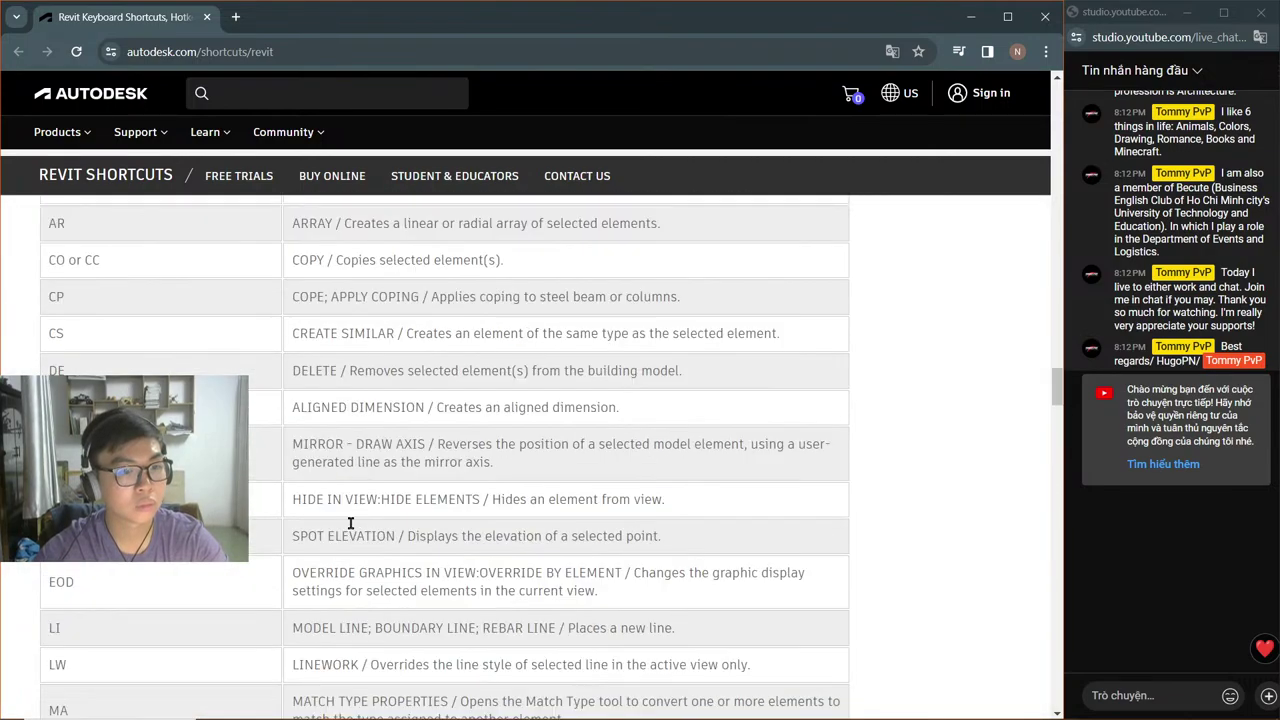
{"action": "scroll", "coordinate": [350, 522], "scroll_direction": "down", "scroll_amount": 2}
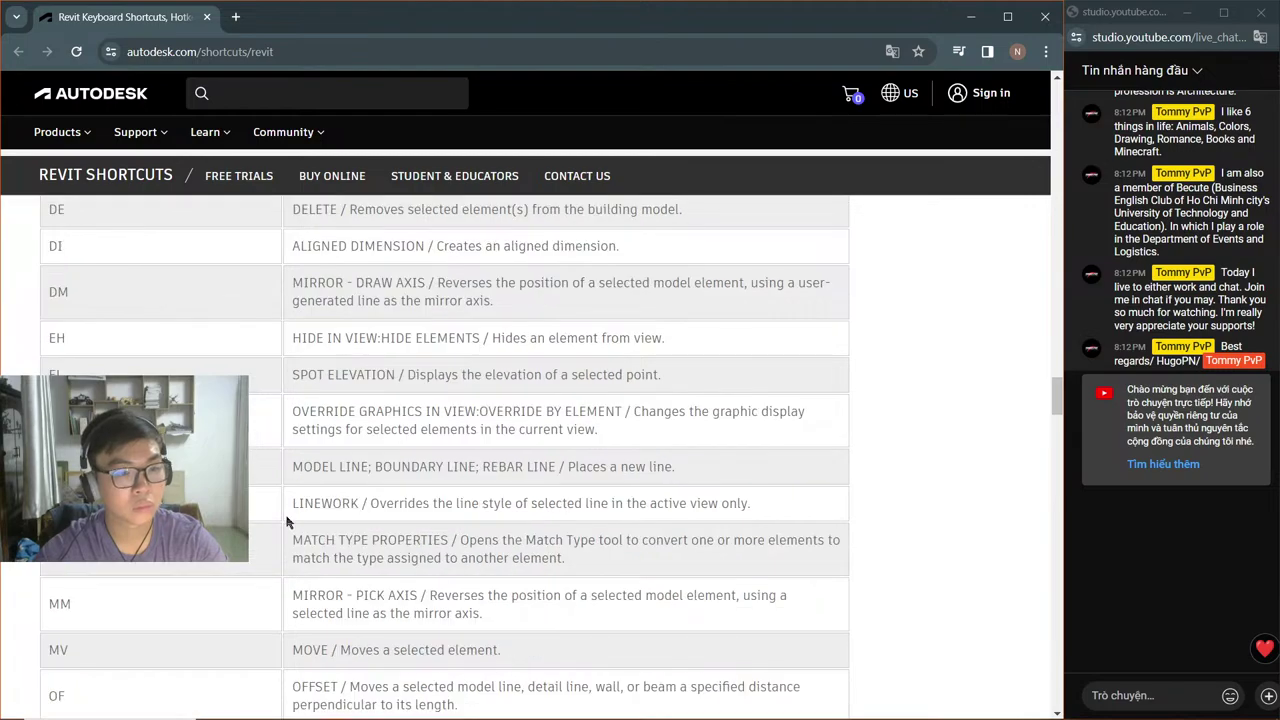
{"action": "key", "text": "alt+Tab"}
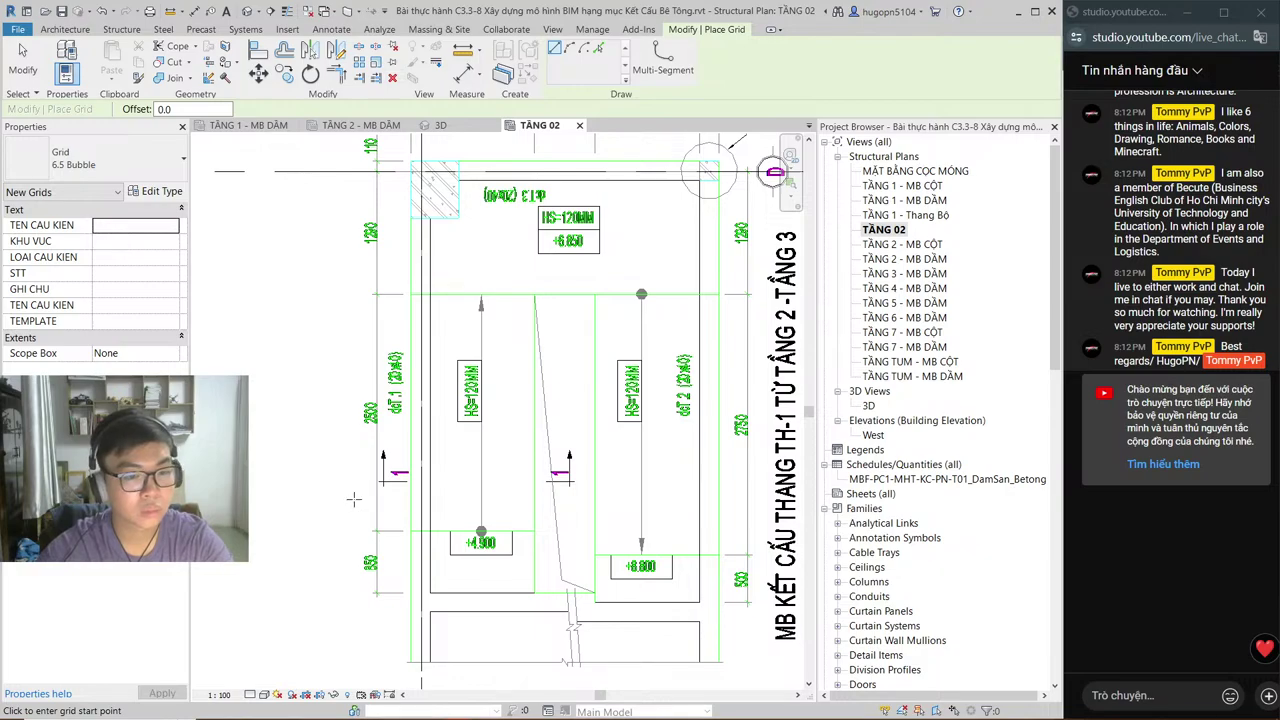
Step: Cancel the grid started at the stair corner and the LW Linework tool, then return to the shortcuts page
{"action": "left_click", "coordinate": [424, 296]}
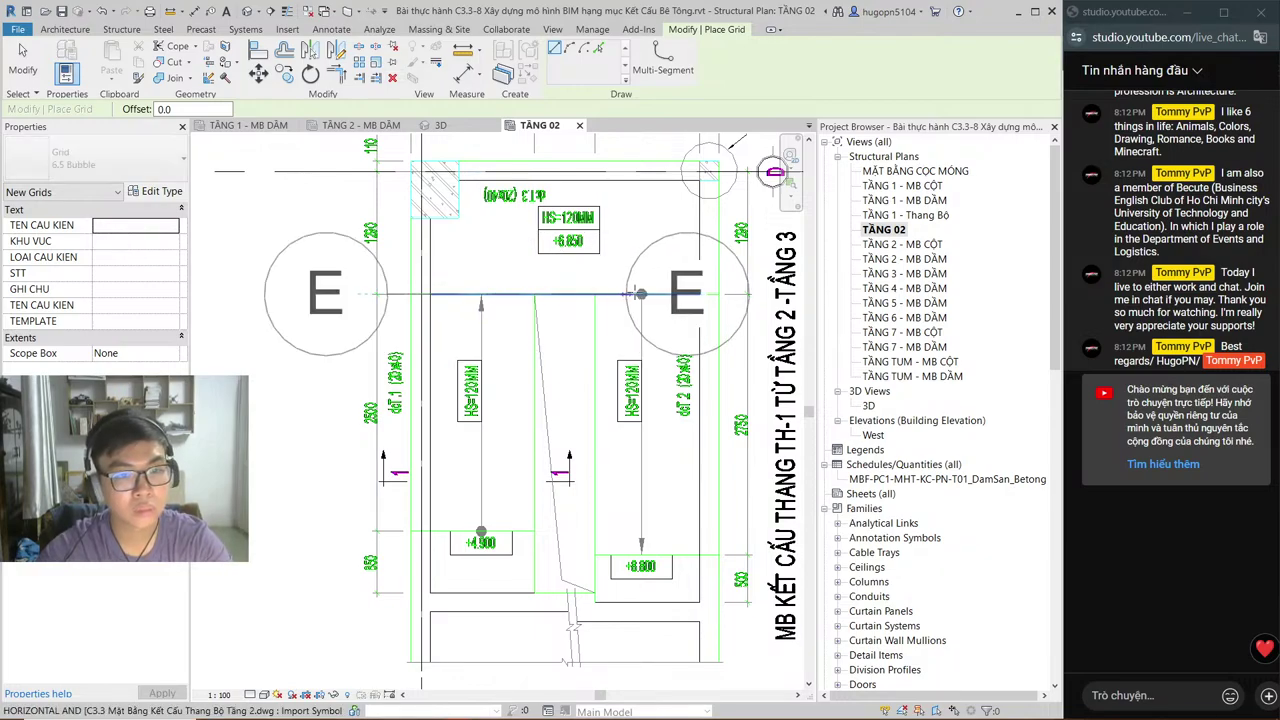
{"action": "key", "text": "Escape"}
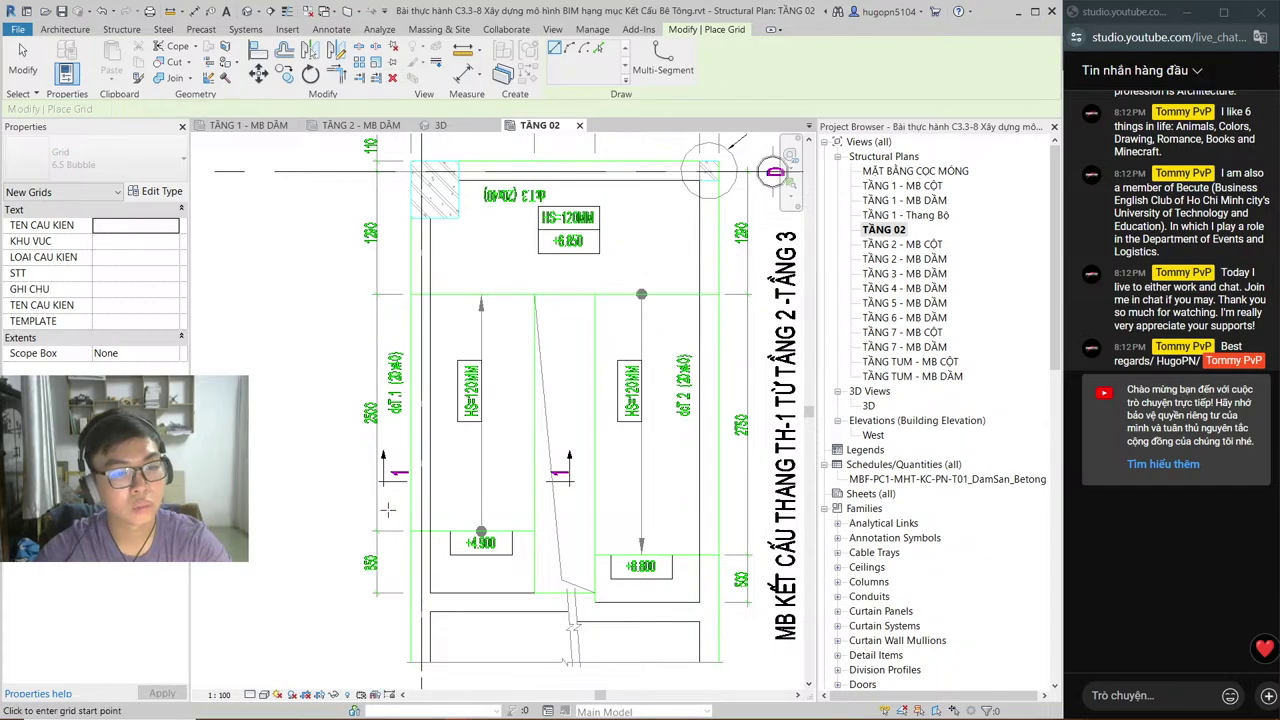
{"action": "key", "text": "Escape"}
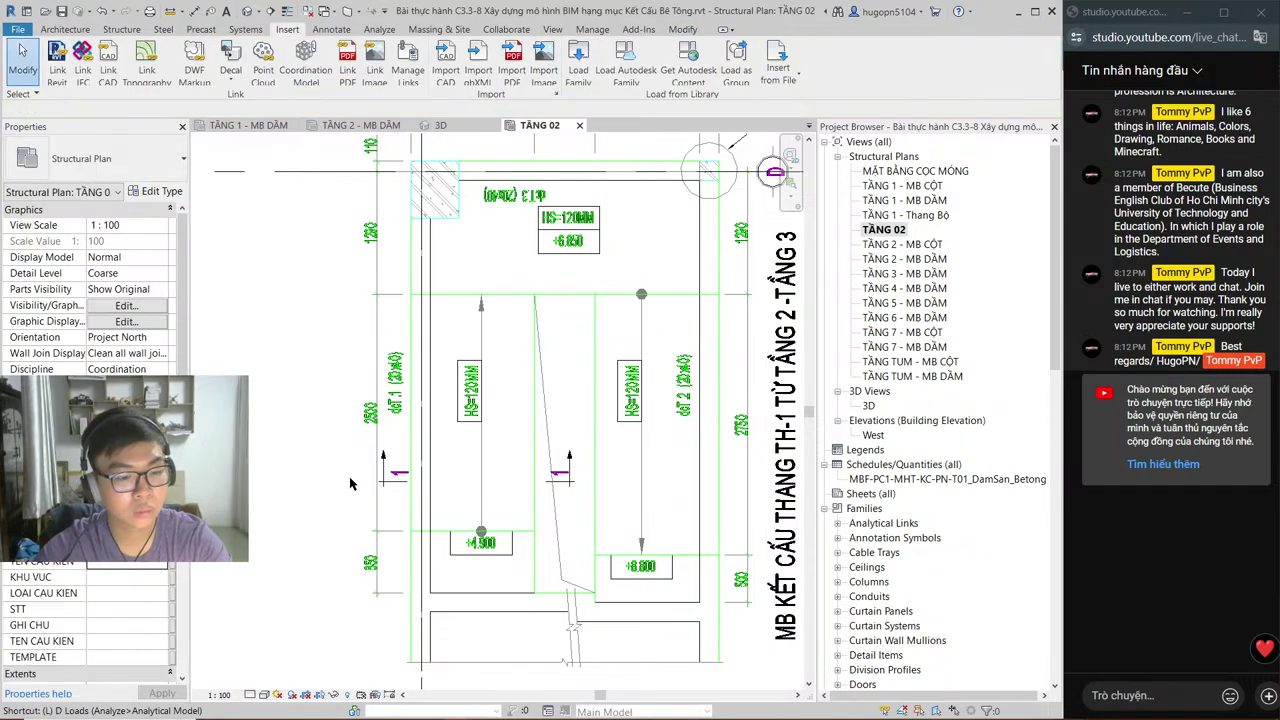
{"action": "key", "text": "l"}
{"action": "key", "text": "w"}
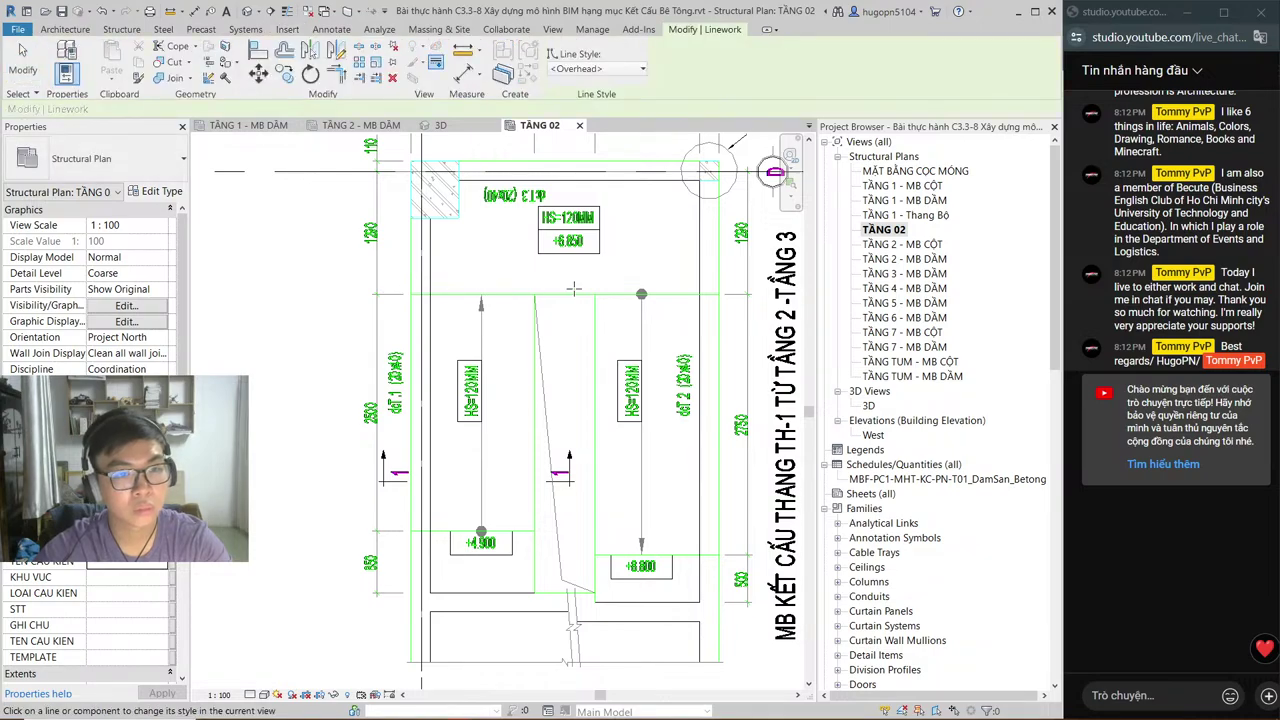
{"action": "key", "text": "Escape"}
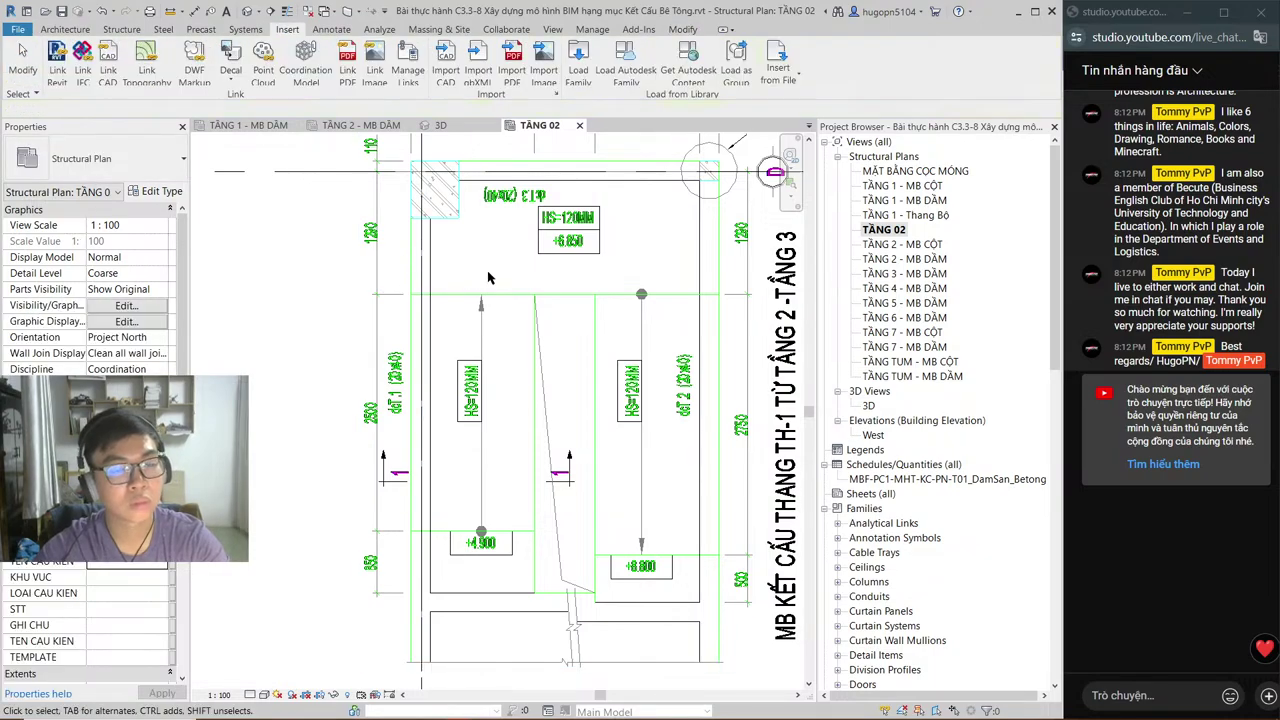
{"action": "key", "text": "alt+Tab"}
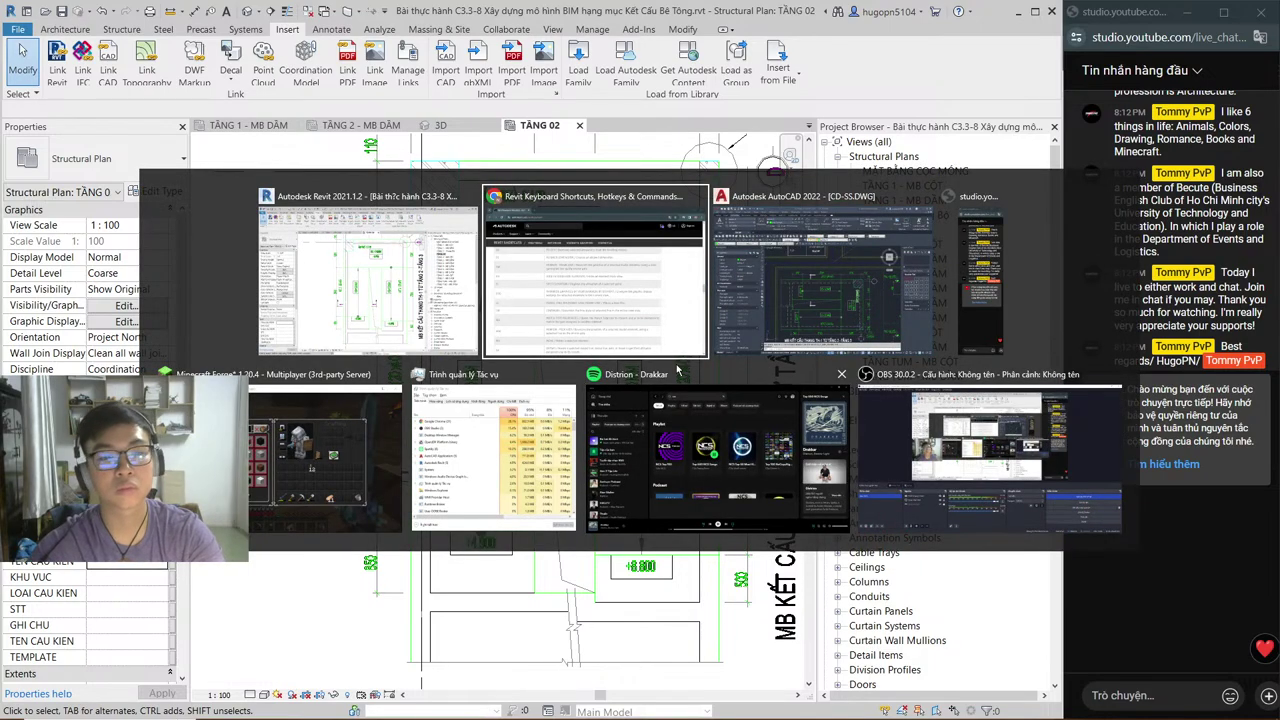
{"action": "left_click", "coordinate": [667, 355]}
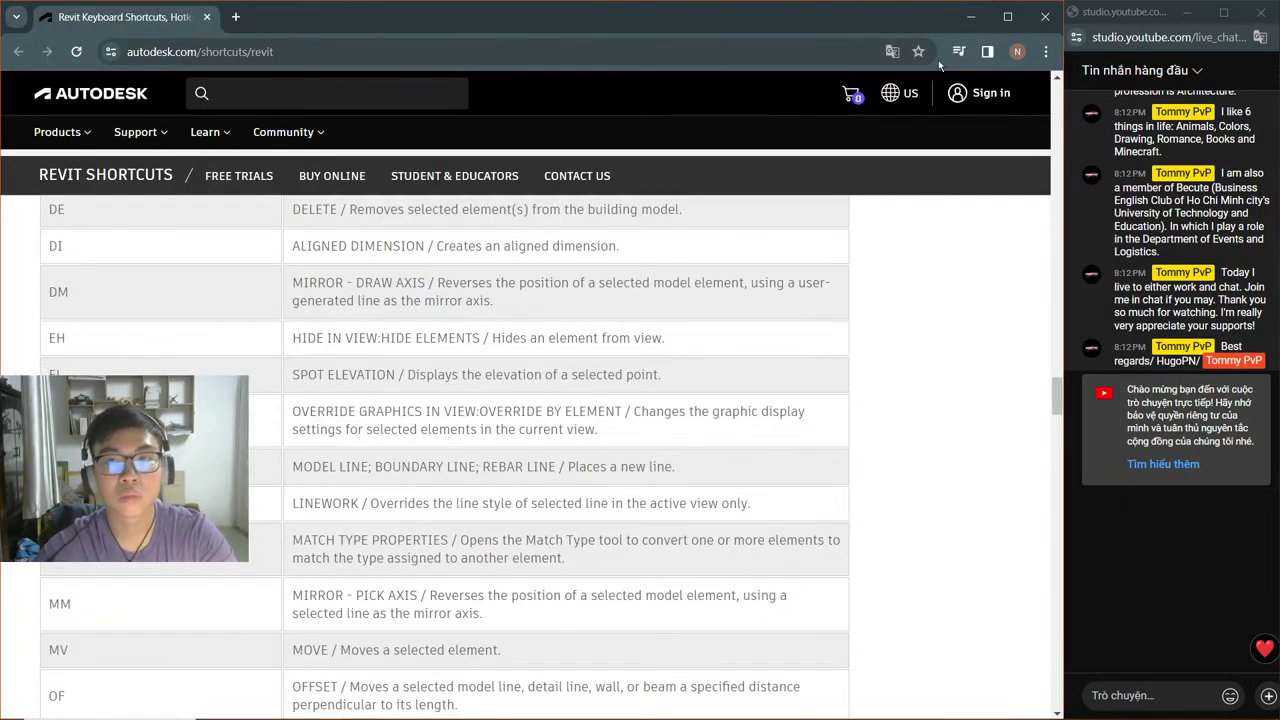
Step: Reopen the recently closed lesson 3.7 page from Chrome's History menu
{"action": "left_click", "coordinate": [1045, 51]}
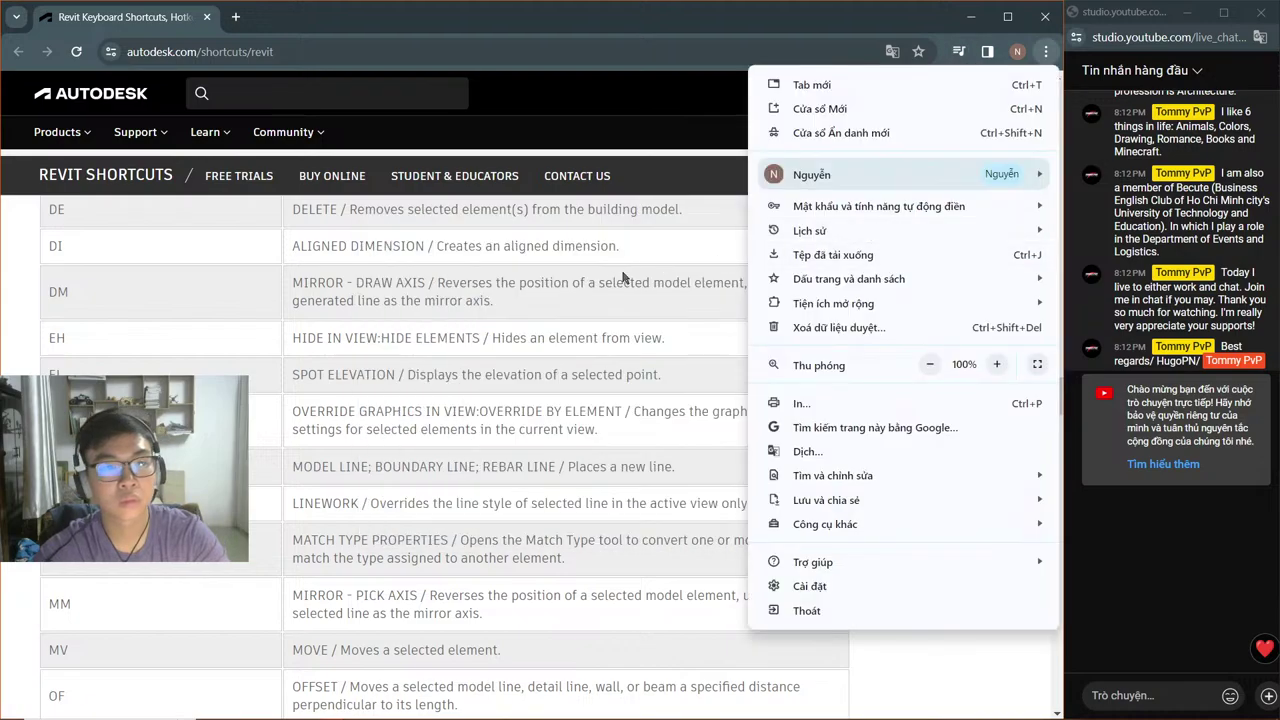
{"action": "mouse_move", "coordinate": [800, 230]}
{"action": "mouse_move", "coordinate": [718, 339]}
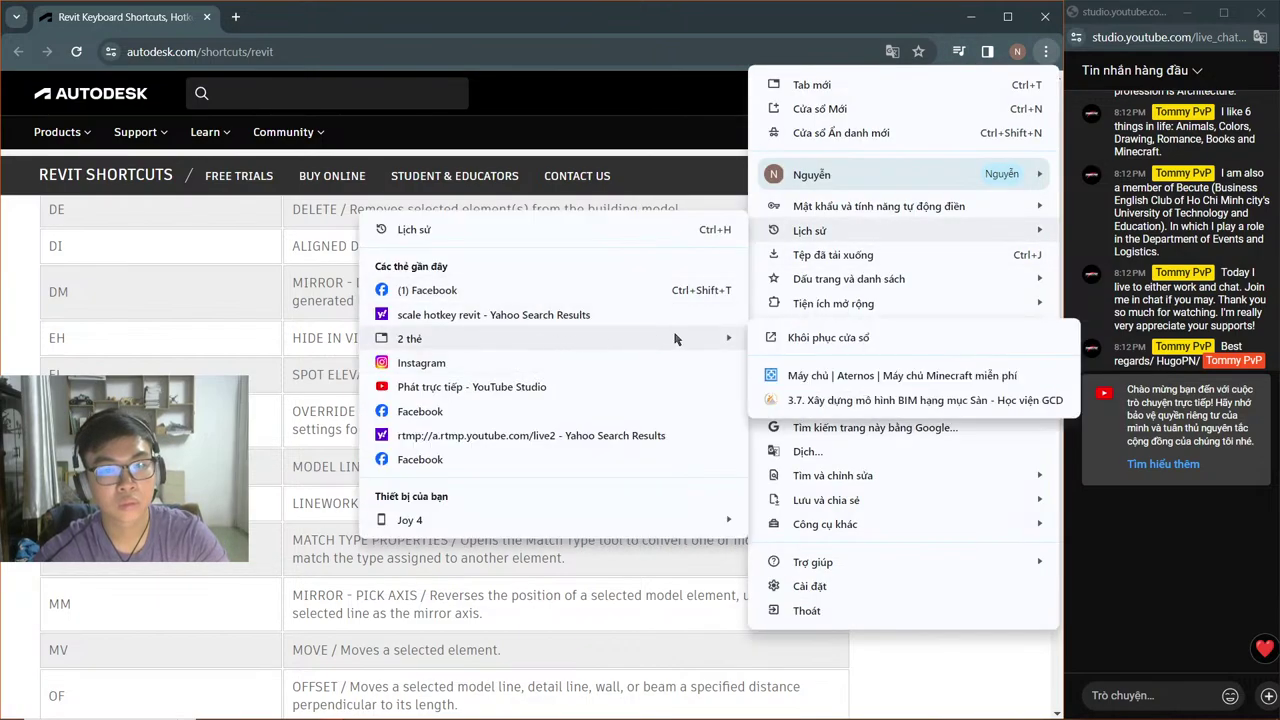
{"action": "left_click", "coordinate": [780, 399]}
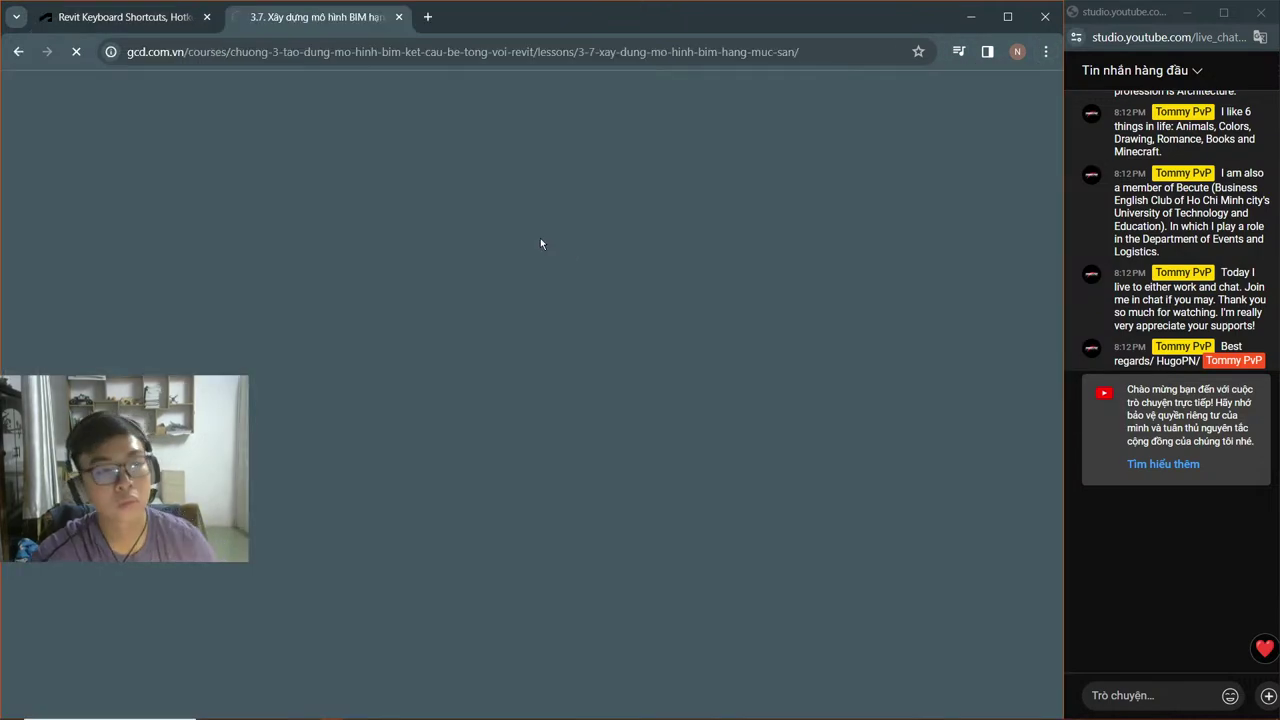
Step: Bring up the game window briefly, then minimize it to reveal the lesson page
{"action": "key", "text": "alt+Tab"}
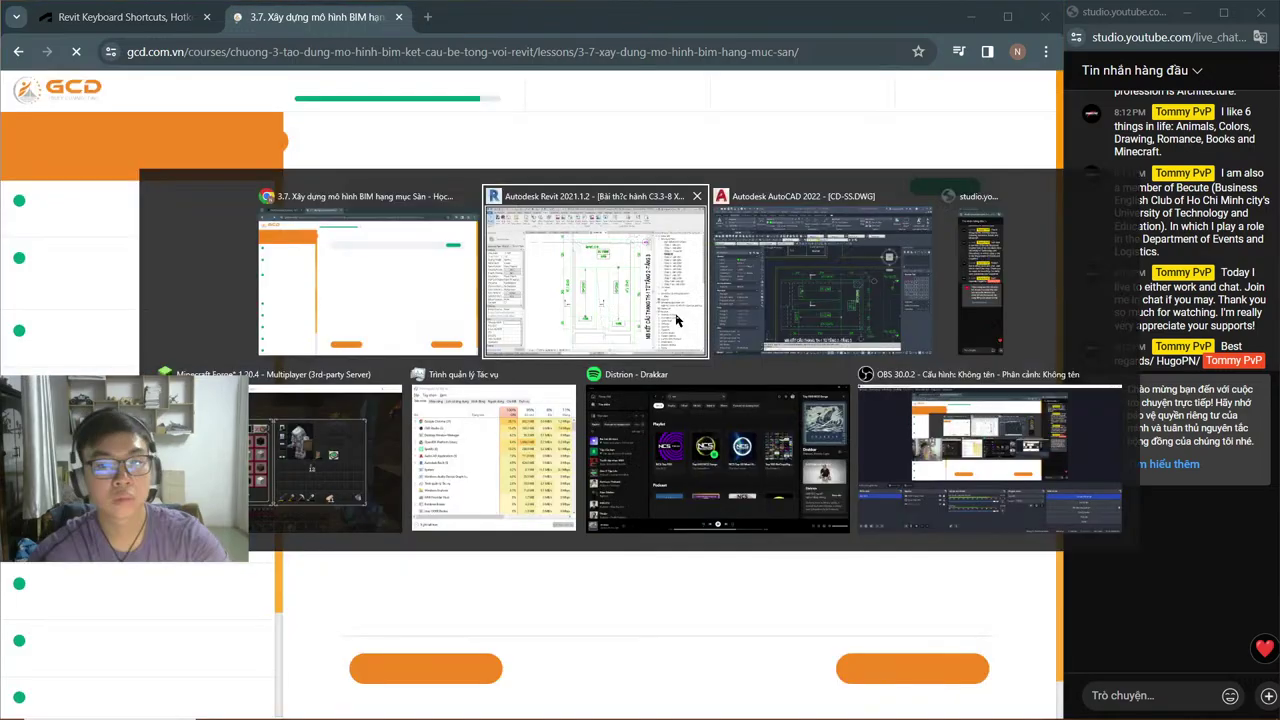
{"action": "left_click", "coordinate": [325, 452]}
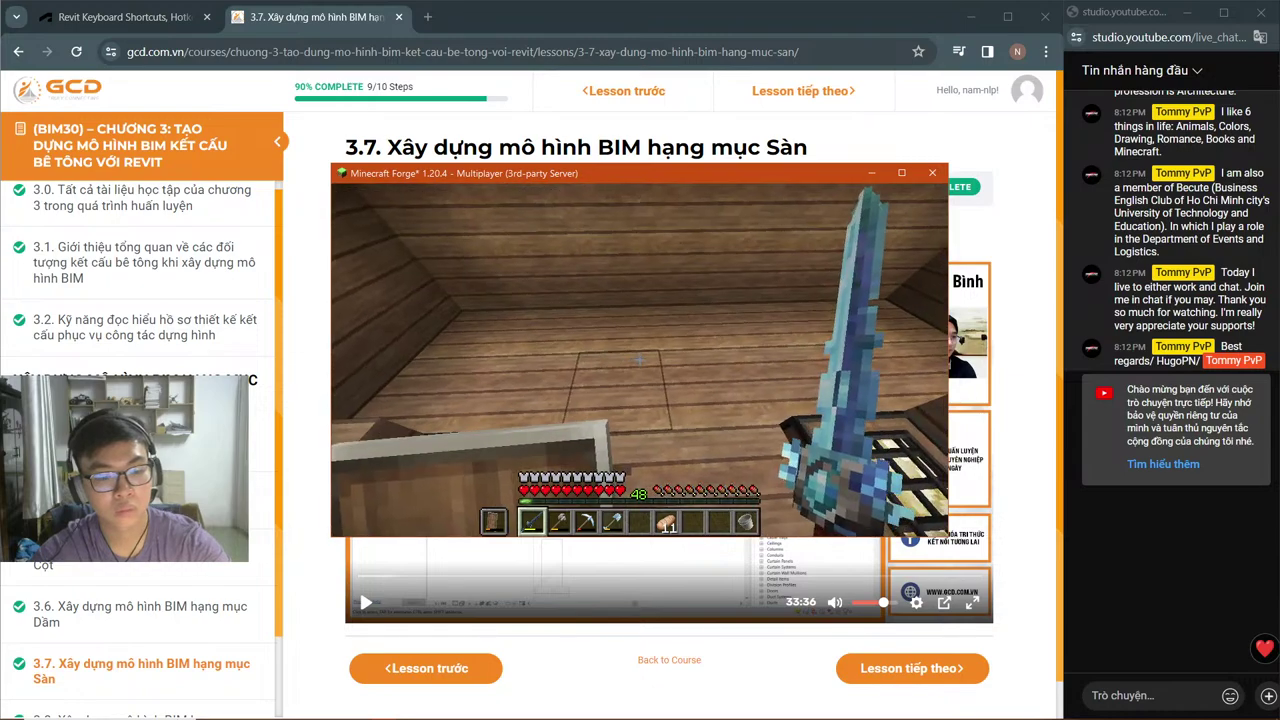
{"action": "key", "text": "F3"}
{"action": "key", "text": "e"}
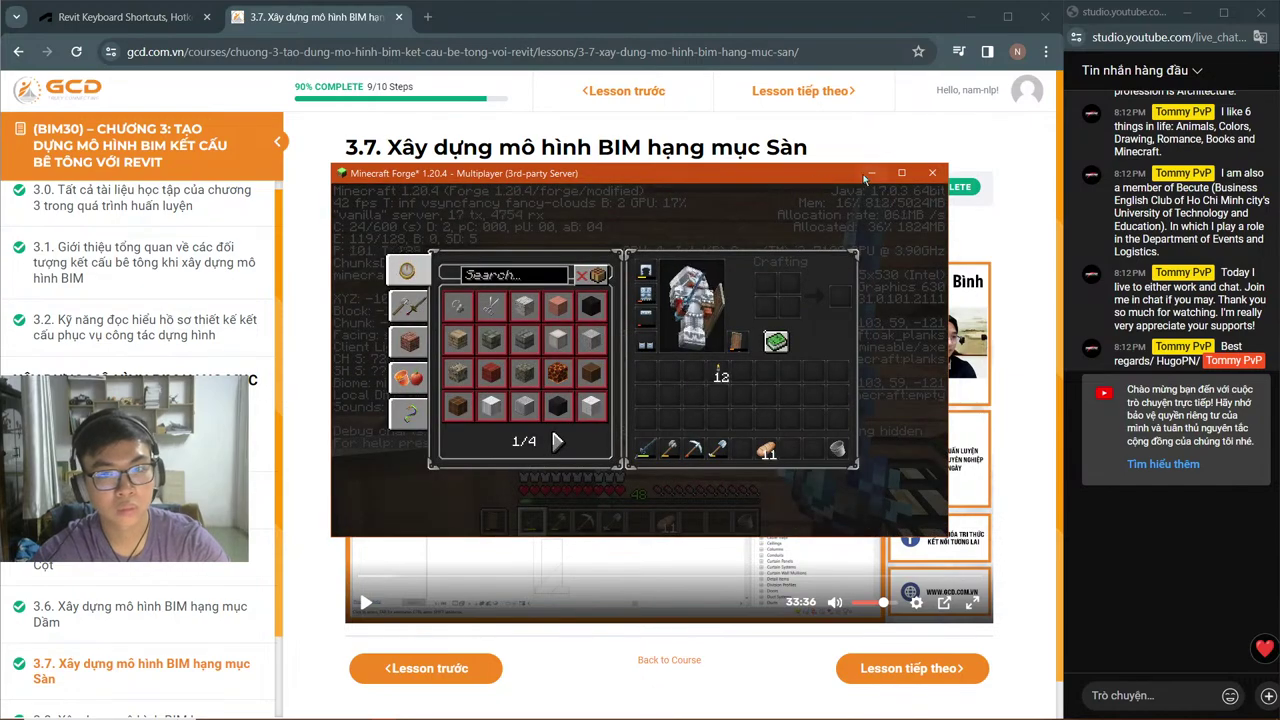
{"action": "left_click", "coordinate": [869, 174]}
Step: Play Video 3.7 and jump ahead to its Revit floor-modelling part
{"action": "left_click", "coordinate": [666, 437]}
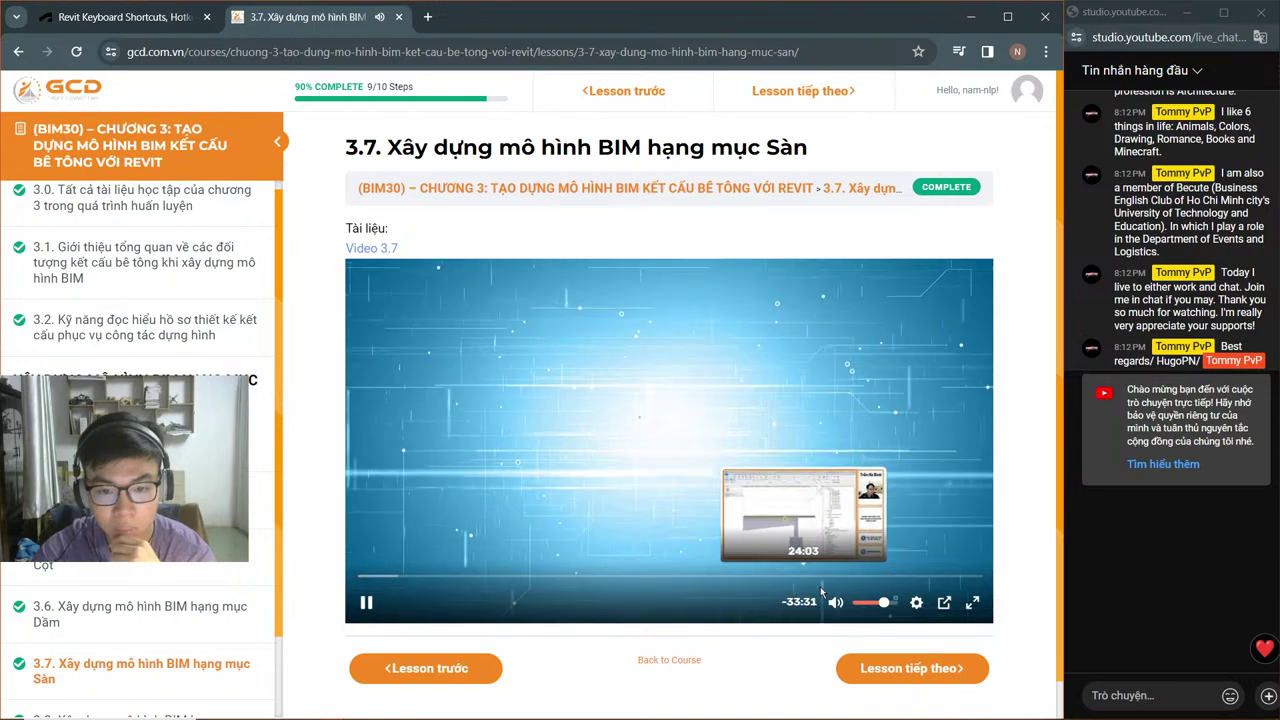
{"action": "left_click", "coordinate": [905, 588]}
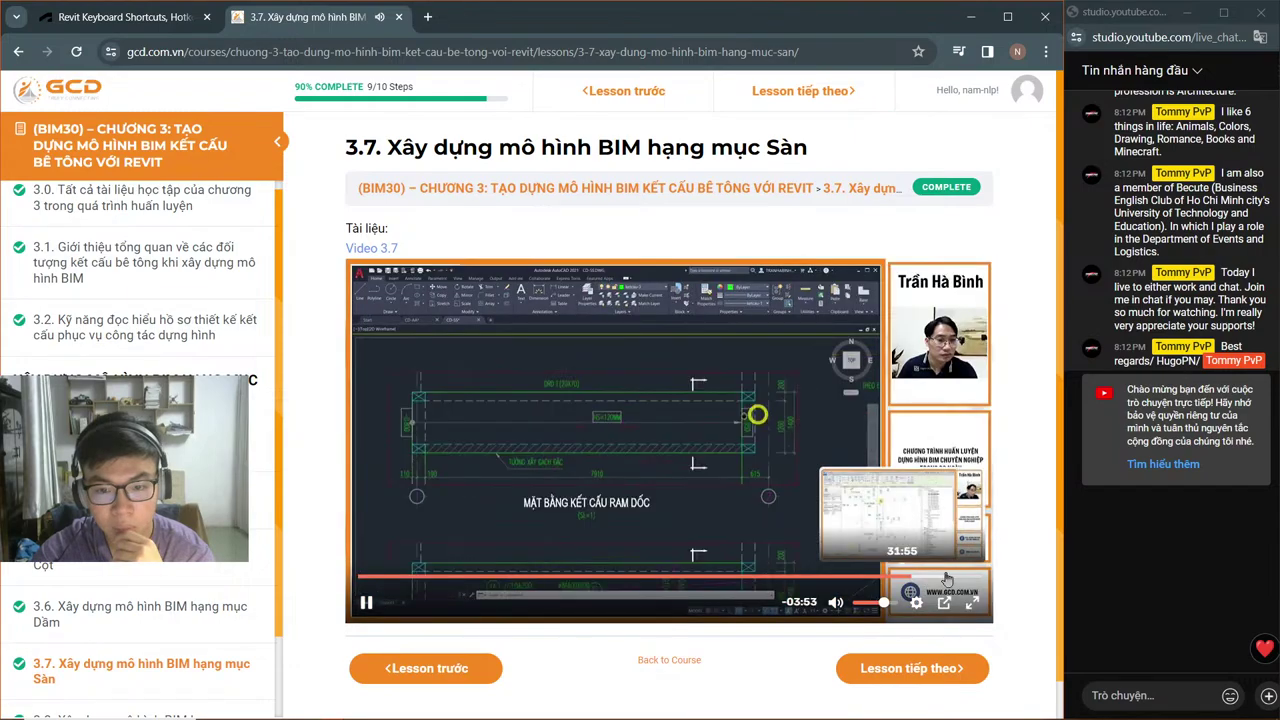
{"action": "left_click", "coordinate": [935, 579]}
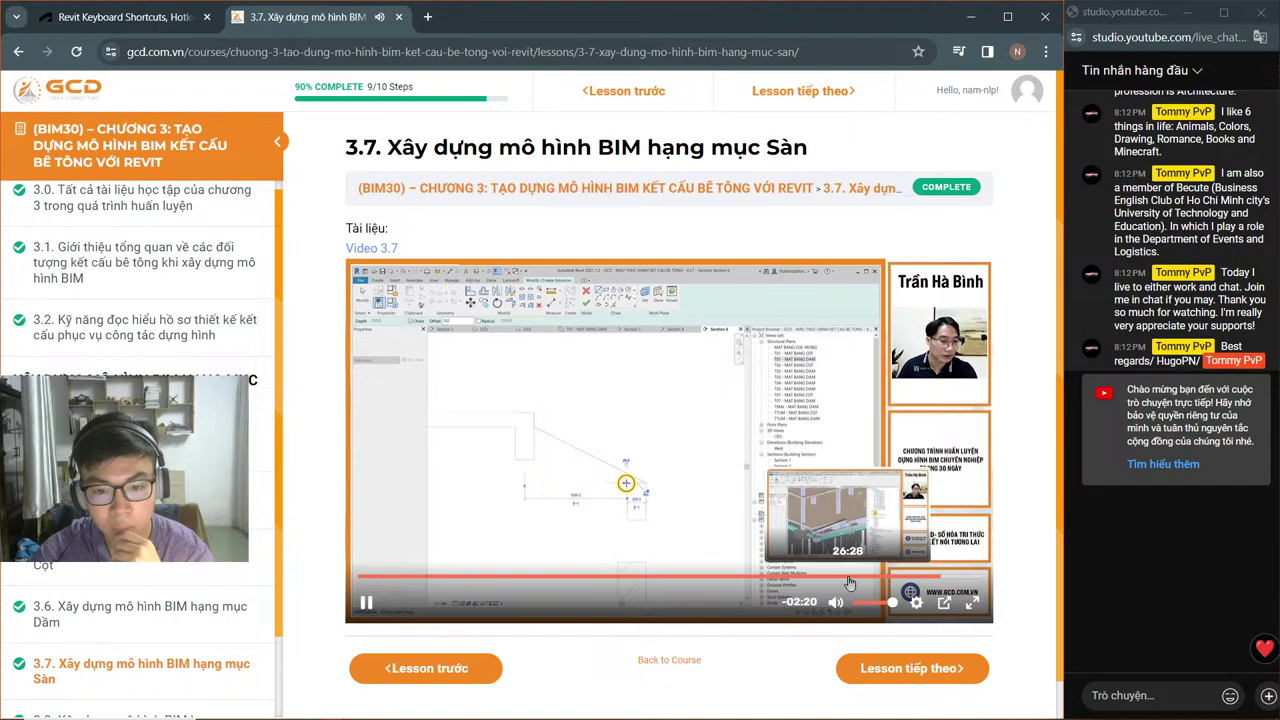
{"action": "scroll", "coordinate": [205, 600], "scroll_direction": "down", "scroll_amount": 2}
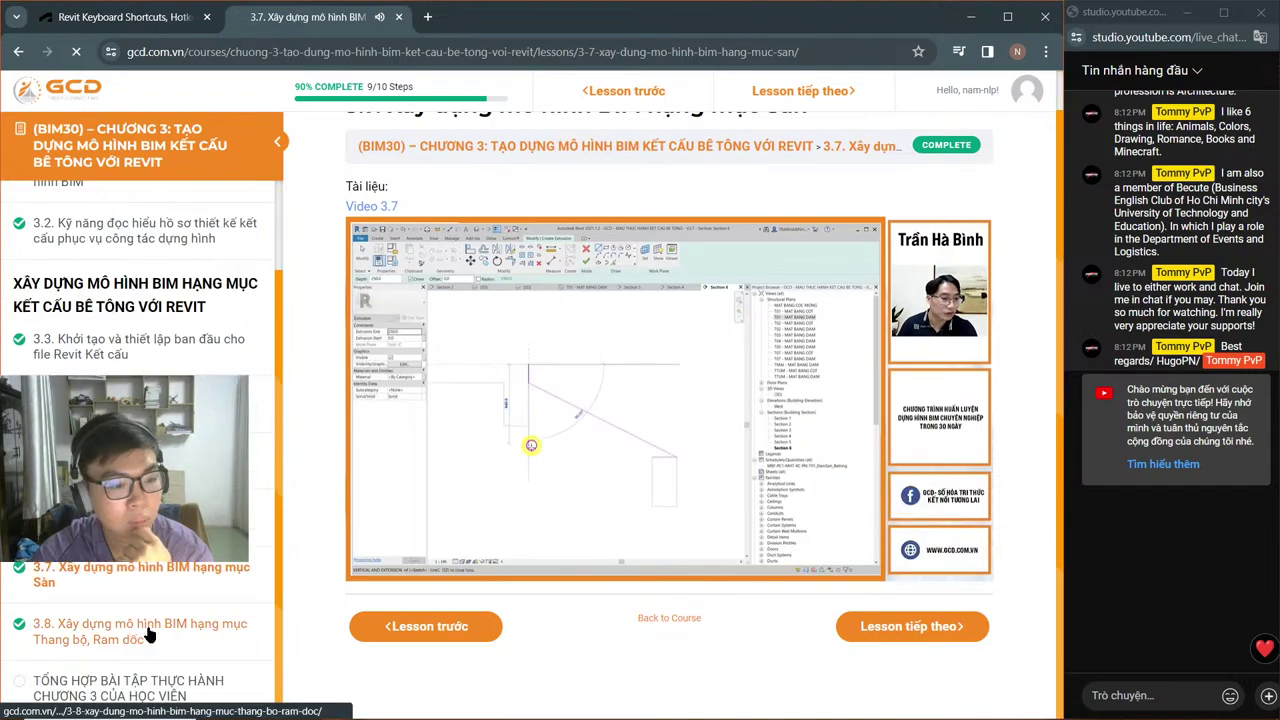
Step: Open lesson 3.8 and rewind its video to around 06:38 and earlier, at the stair plan
{"action": "left_click", "coordinate": [205, 630]}
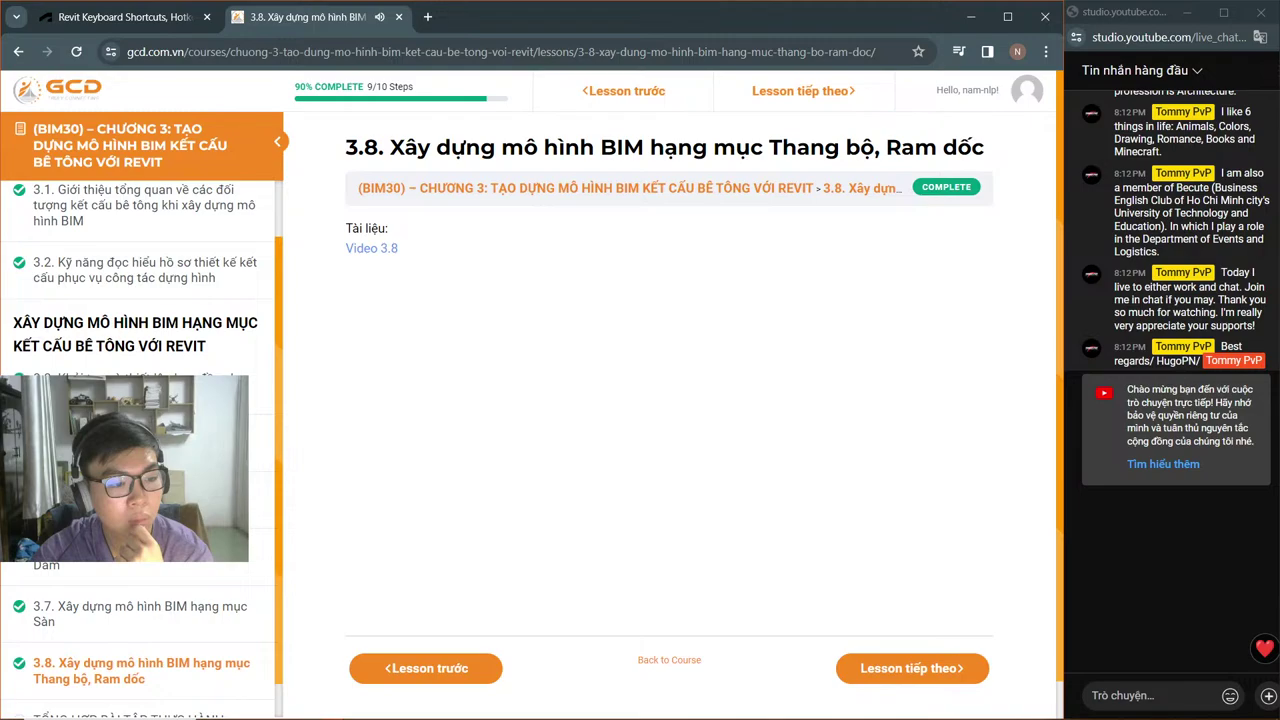
{"action": "left_click", "coordinate": [540, 588]}
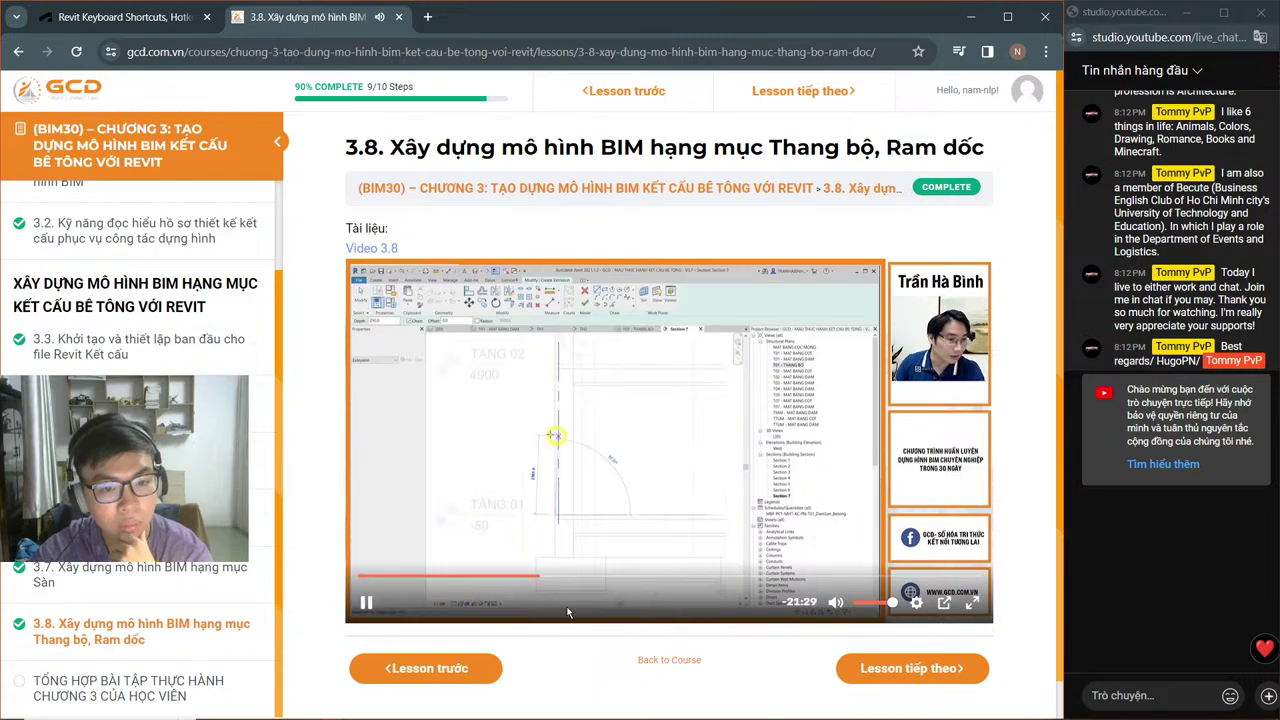
{"action": "left_click", "coordinate": [500, 580]}
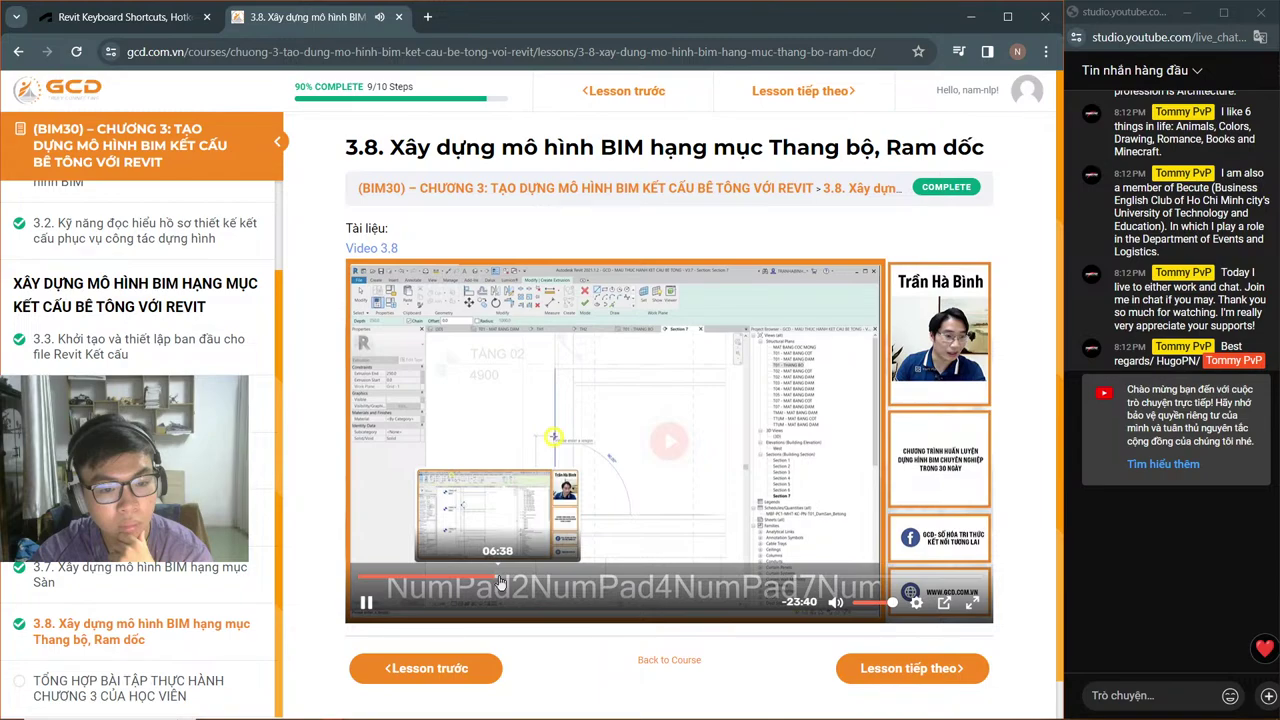
{"action": "left_click_drag", "start_coordinate": [500, 583], "coordinate": [483, 585]}
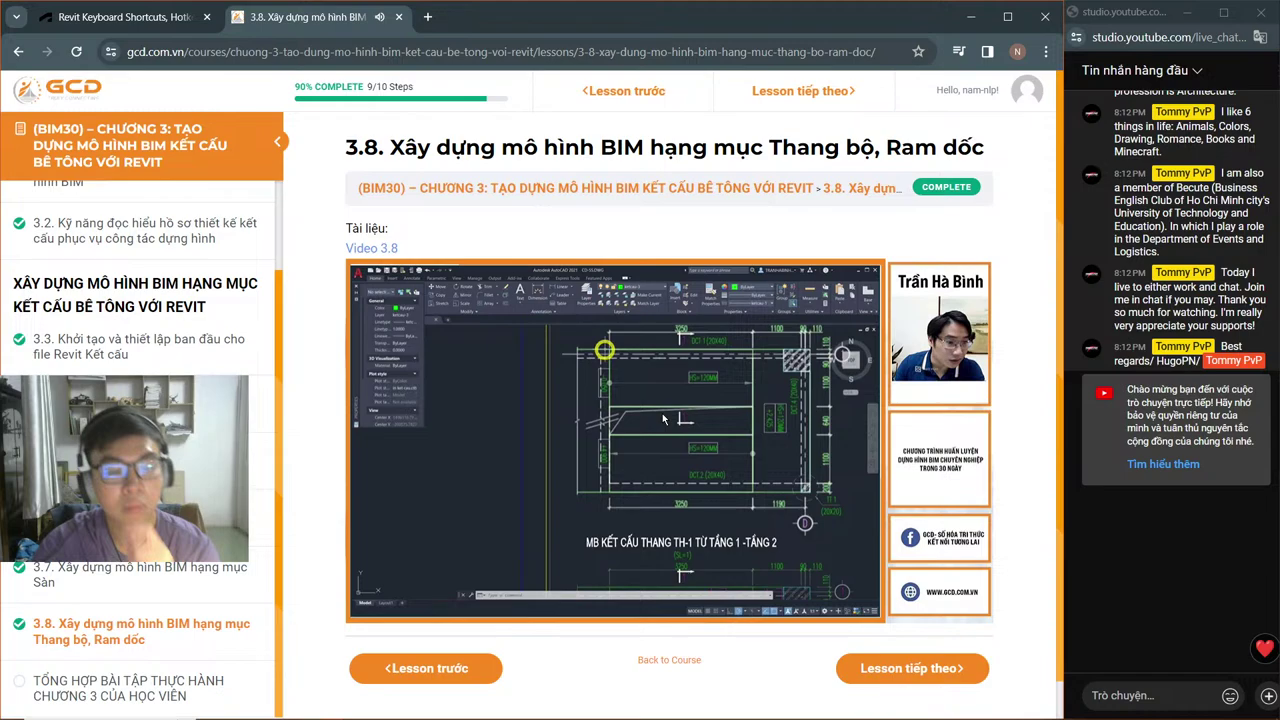
Step: Close the game inventory, then cycle through Revit back to the browser's shortcuts tab
{"action": "key", "text": "alt+Tab"}
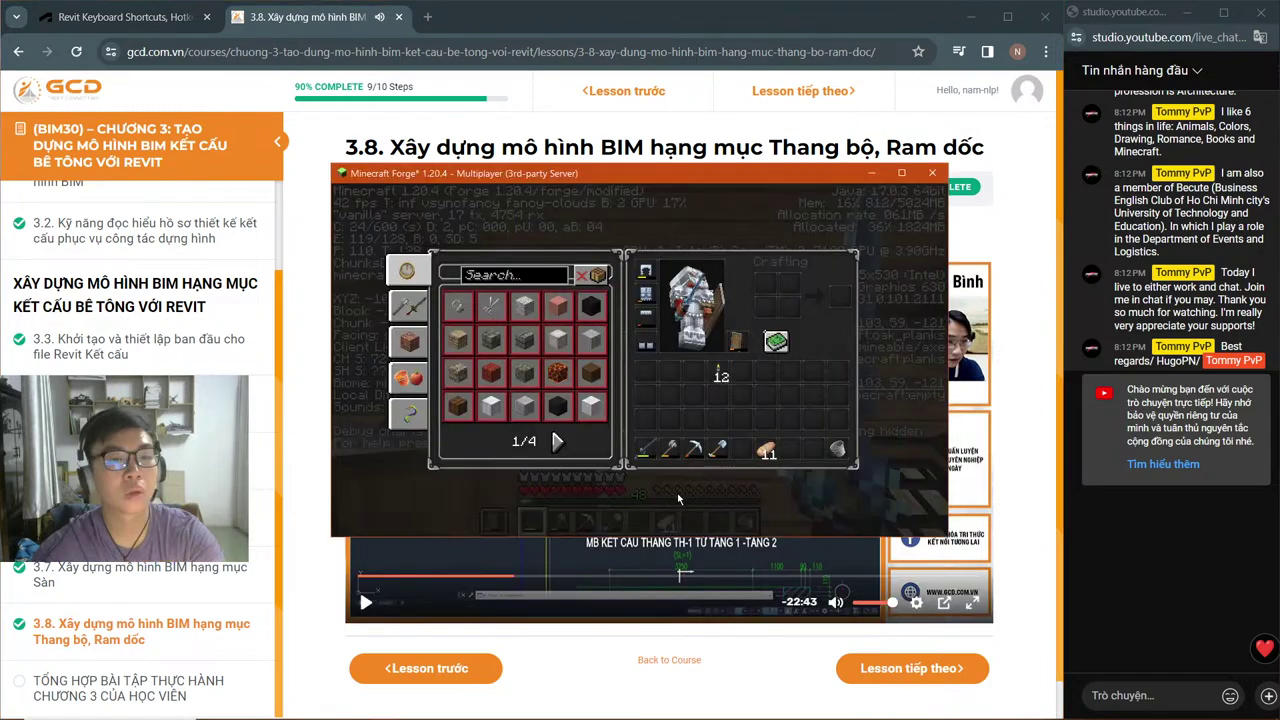
{"action": "key", "text": "Escape"}
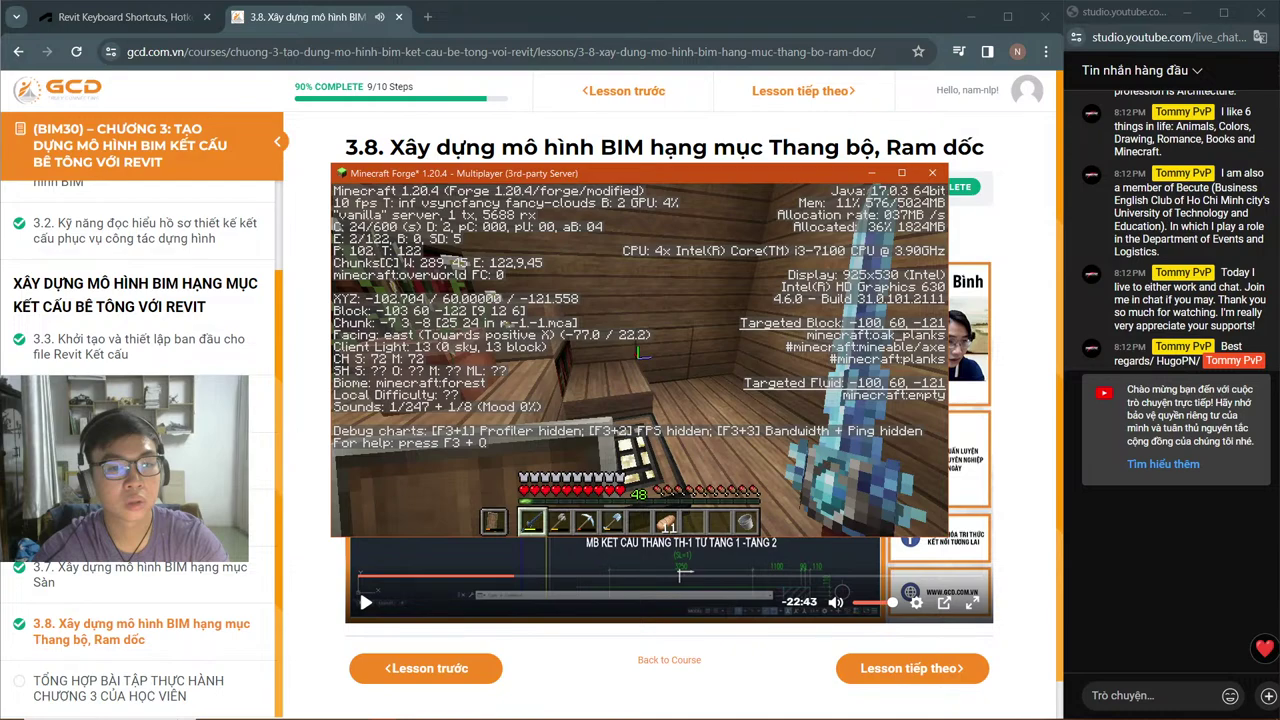
{"action": "key", "text": "alt+Tab"}
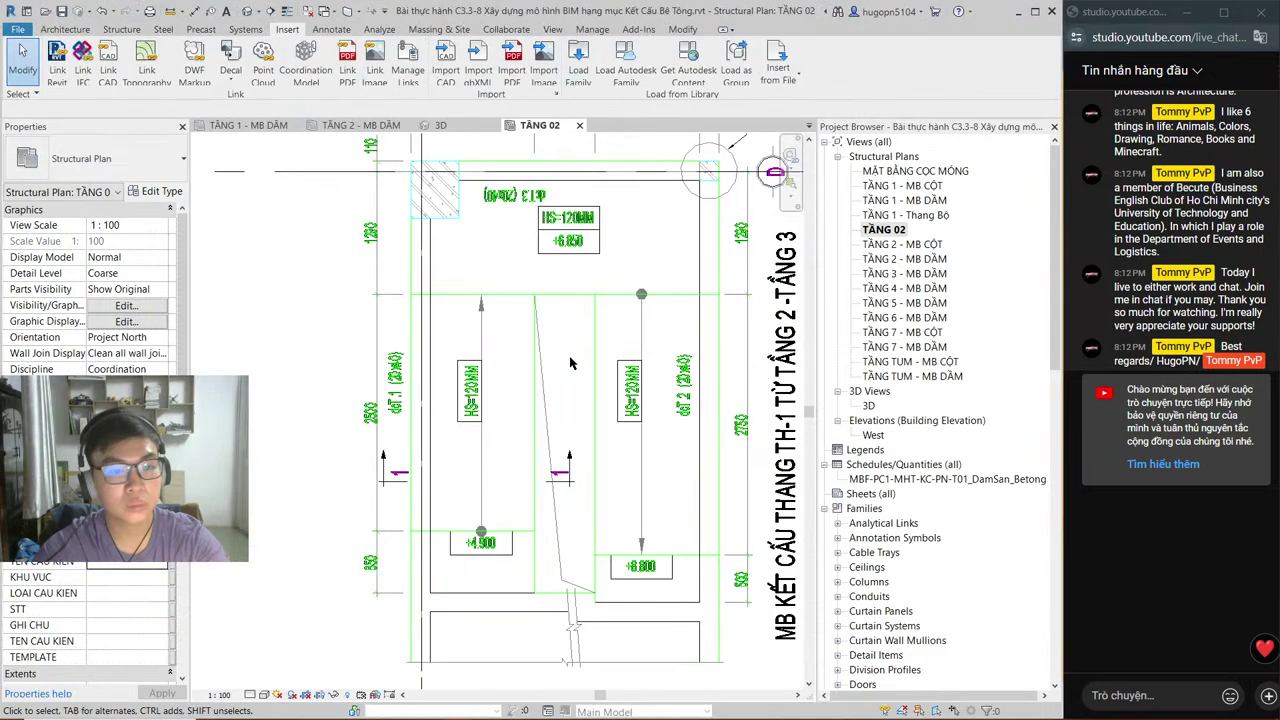
{"action": "key", "text": "alt+Tab"}
{"action": "key", "text": "alt+Tab"}
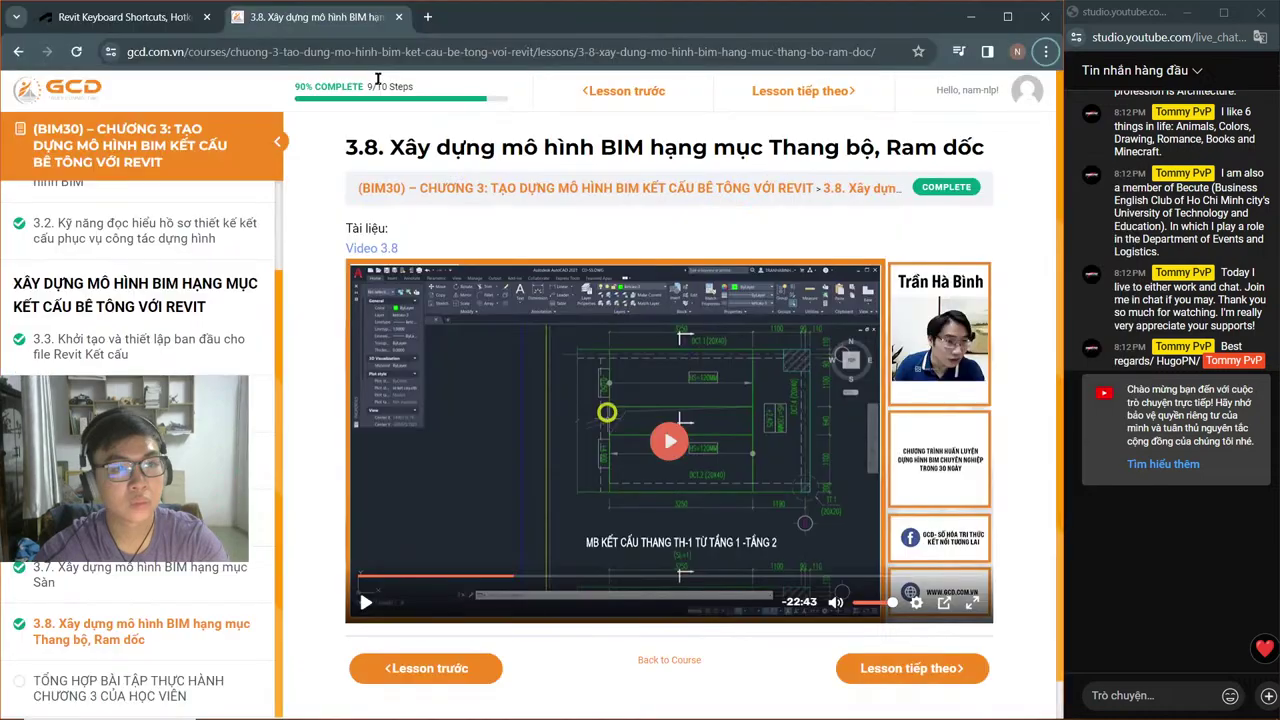
{"action": "key", "text": "ctrl+Tab"}
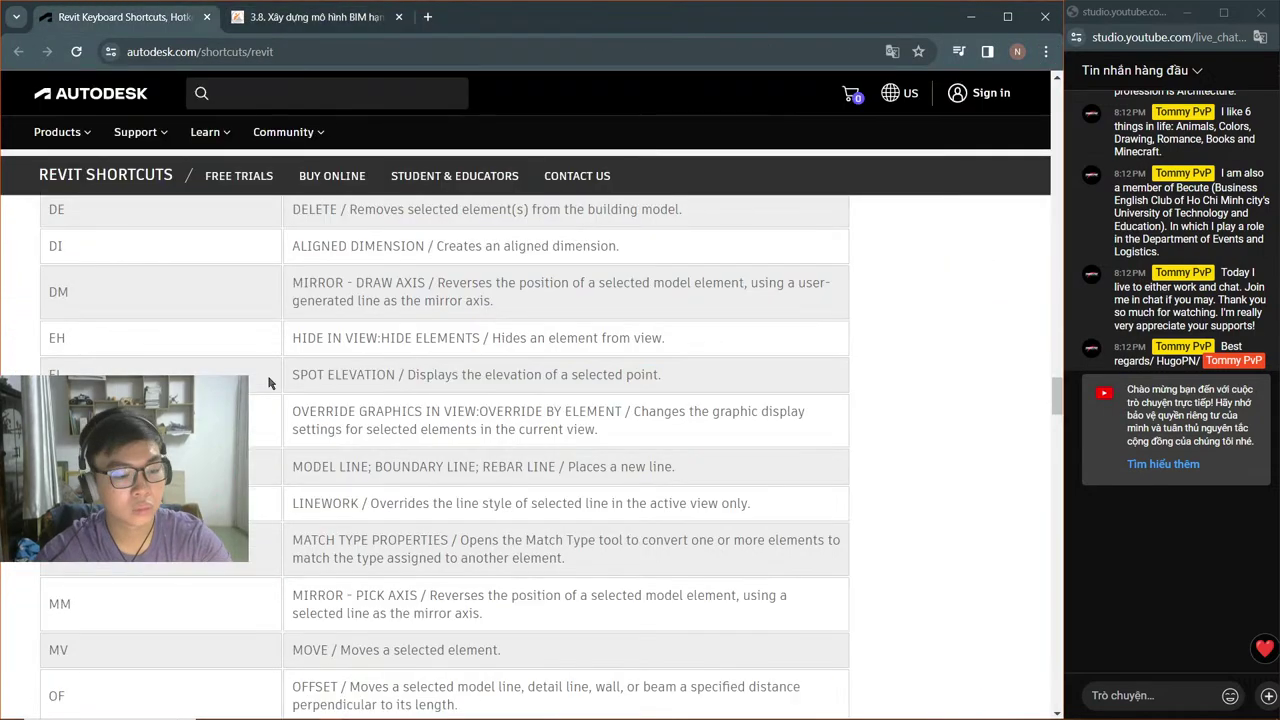
Step: Search the shortcuts page for 'rt' and browse the first matches
{"action": "key", "text": "ctrl+f"}
{"action": "type", "text": "rt"}
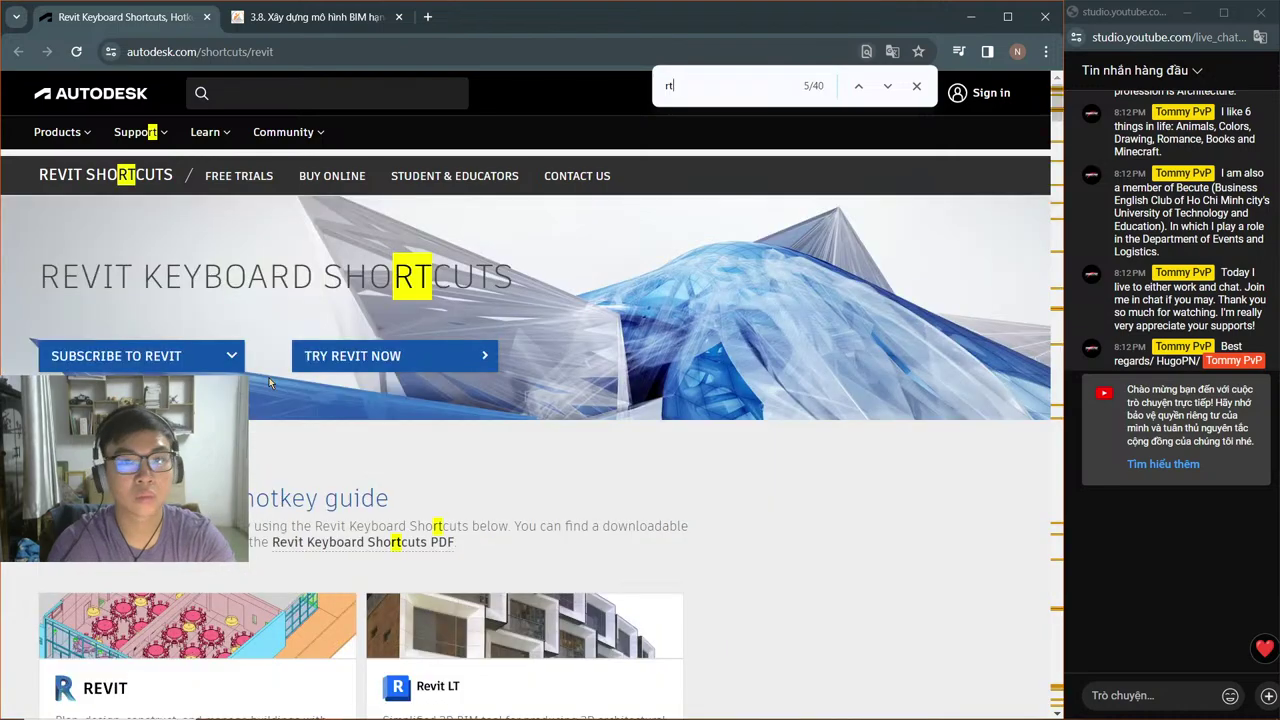
{"action": "scroll", "coordinate": [269, 377], "scroll_direction": "down", "scroll_amount": 1}
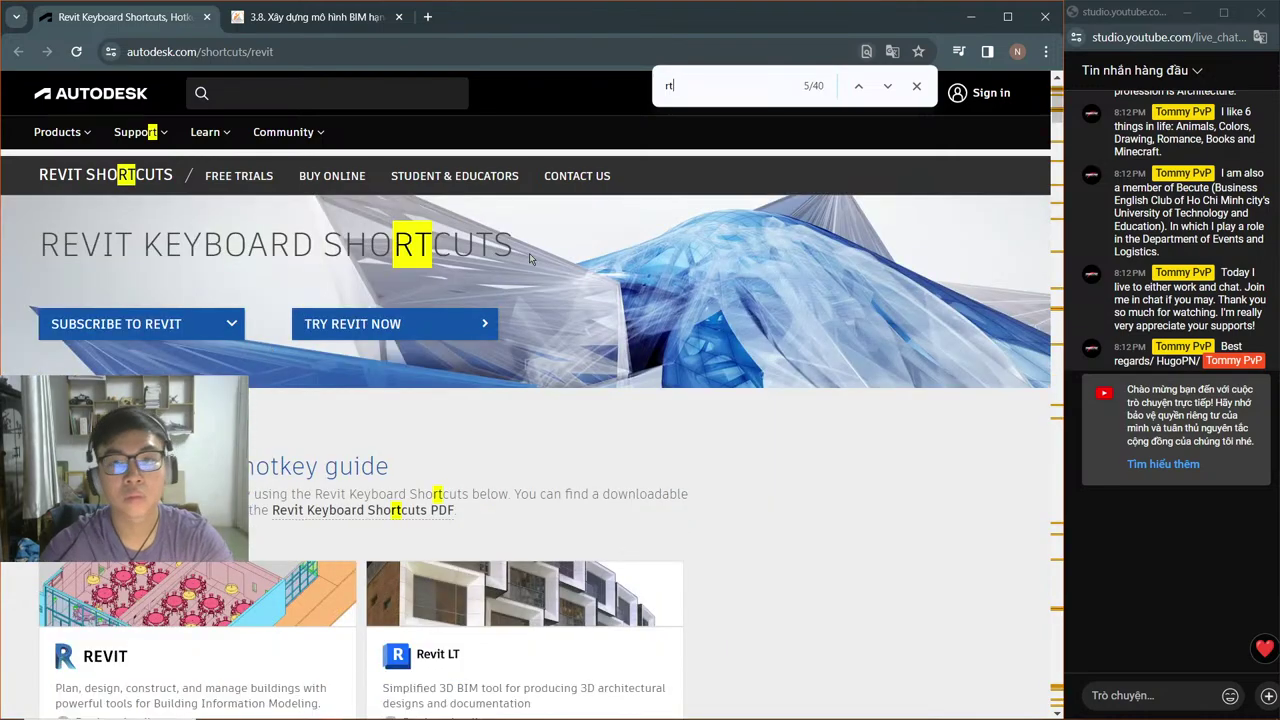
{"action": "left_click", "coordinate": [887, 86]}
{"action": "left_click", "coordinate": [887, 86]}
{"action": "left_click", "coordinate": [887, 86]}
{"action": "left_click", "coordinate": [887, 86]}
{"action": "left_click", "coordinate": [887, 86]}
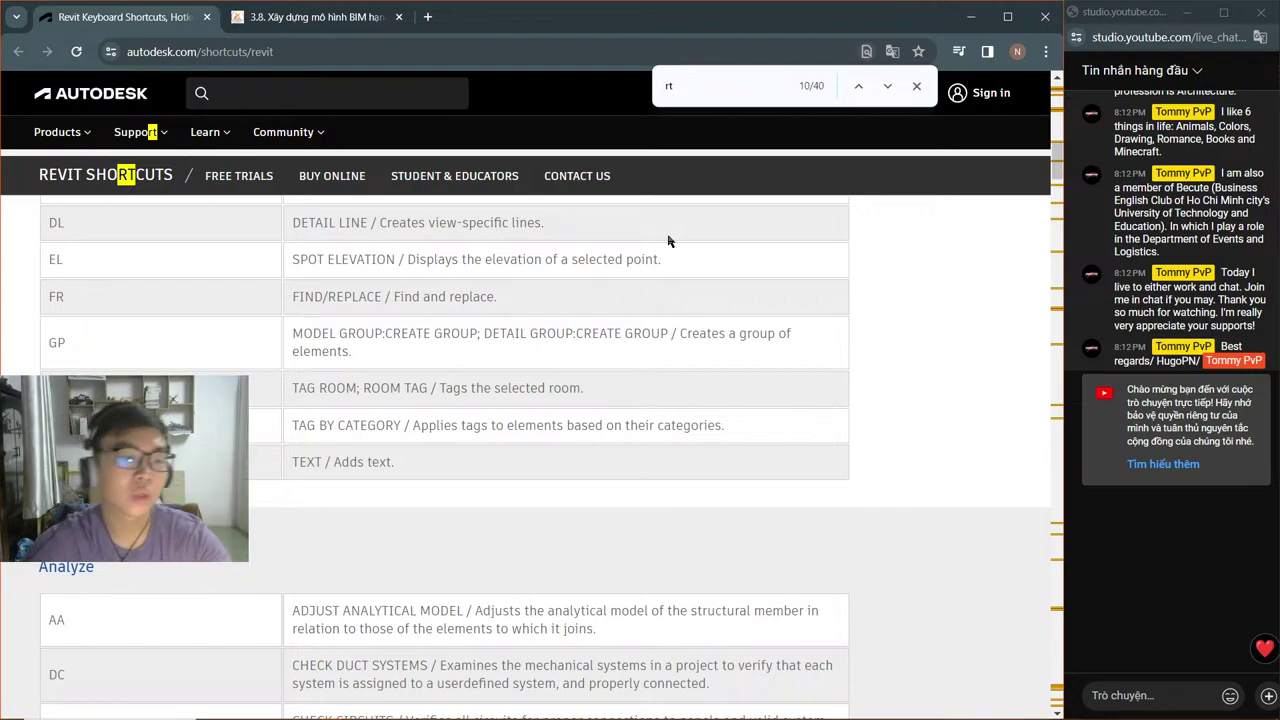
{"action": "key", "text": "Escape"}
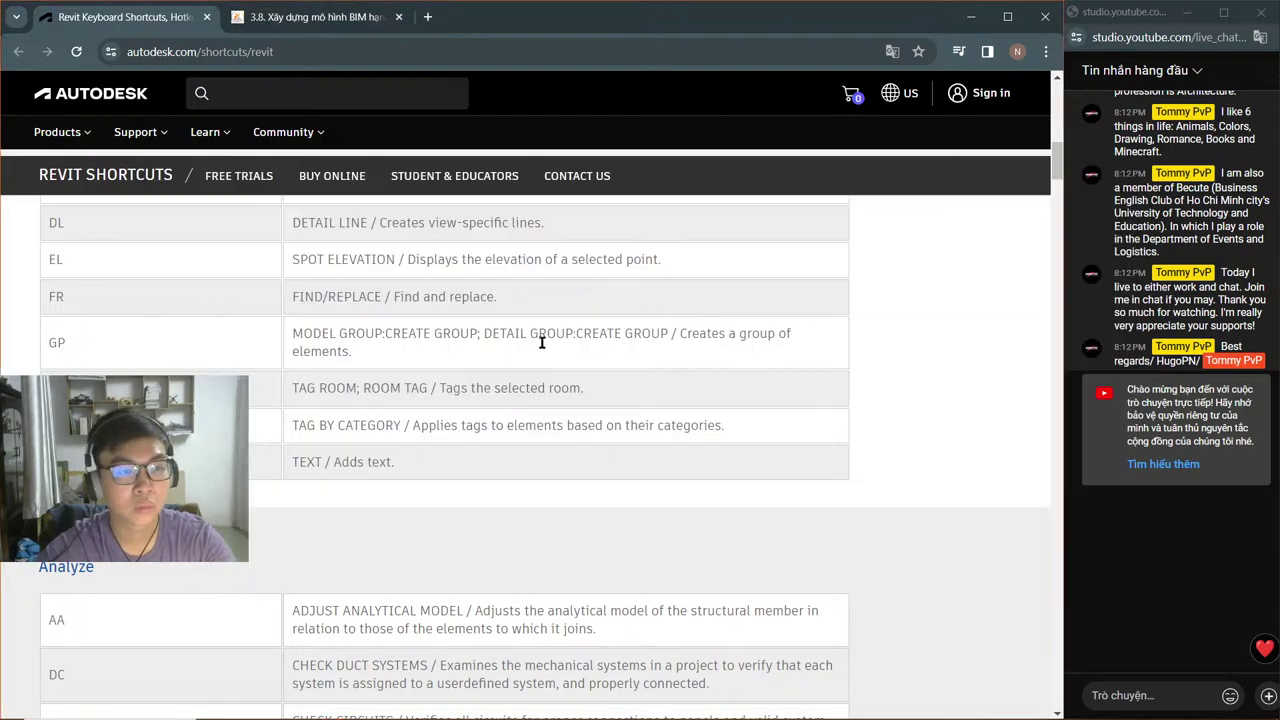
Step: Step through every remaining 'rt' match, including the System section, then return to Revit
{"action": "key", "text": "ctrl+f"}
{"action": "left_click", "coordinate": [888, 87]}
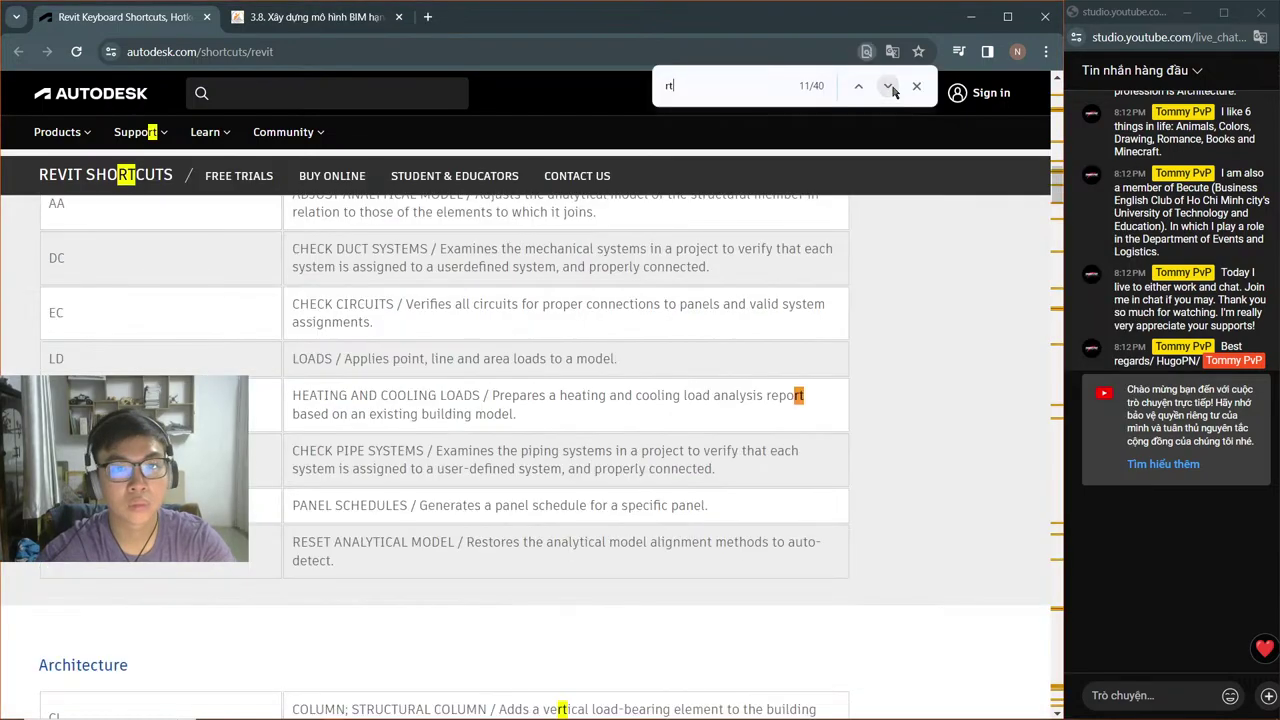
{"action": "left_click", "coordinate": [889, 88]}
{"action": "left_click", "coordinate": [889, 88]}
{"action": "left_click", "coordinate": [889, 88]}
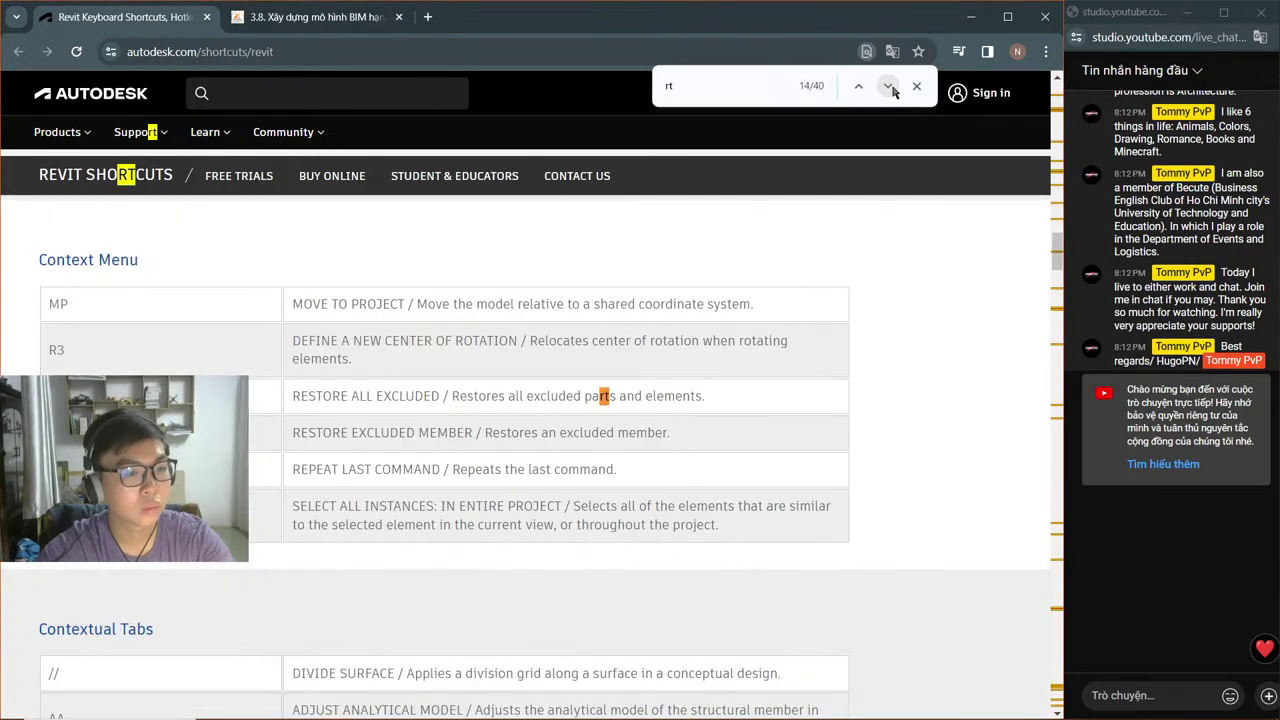
{"action": "key", "text": "shift+Return"}
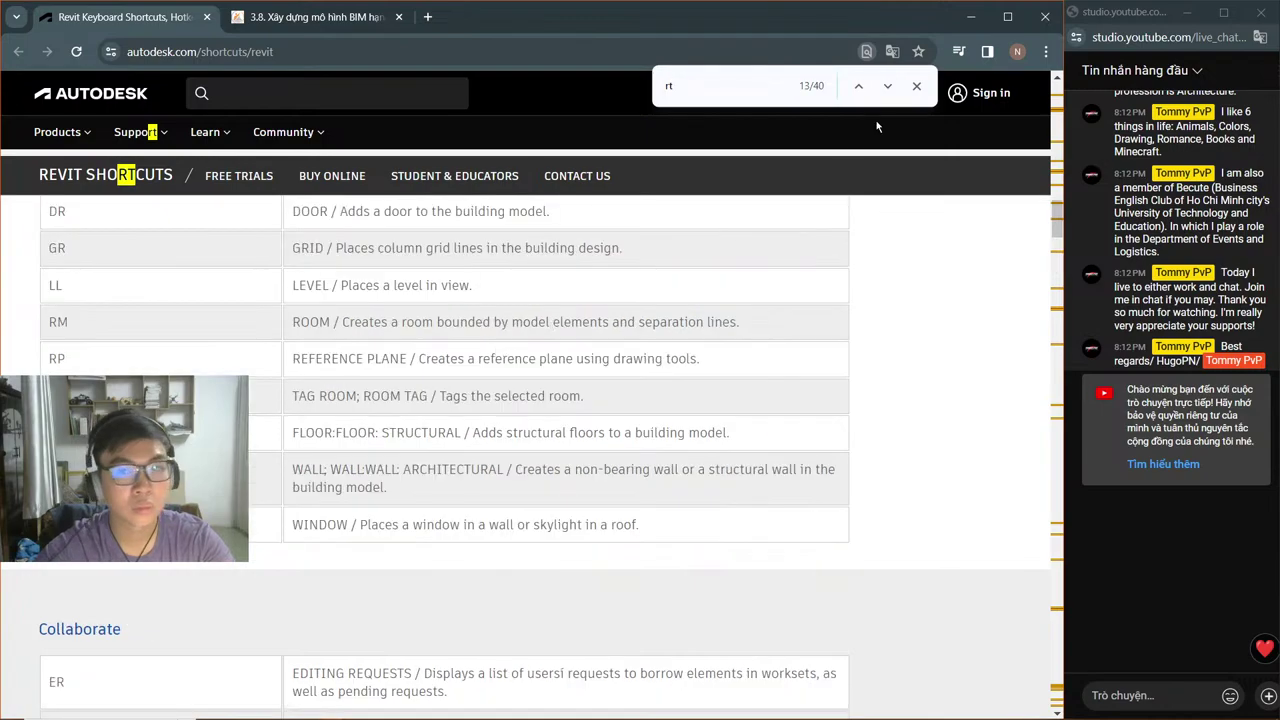
{"action": "left_click", "coordinate": [887, 87]}
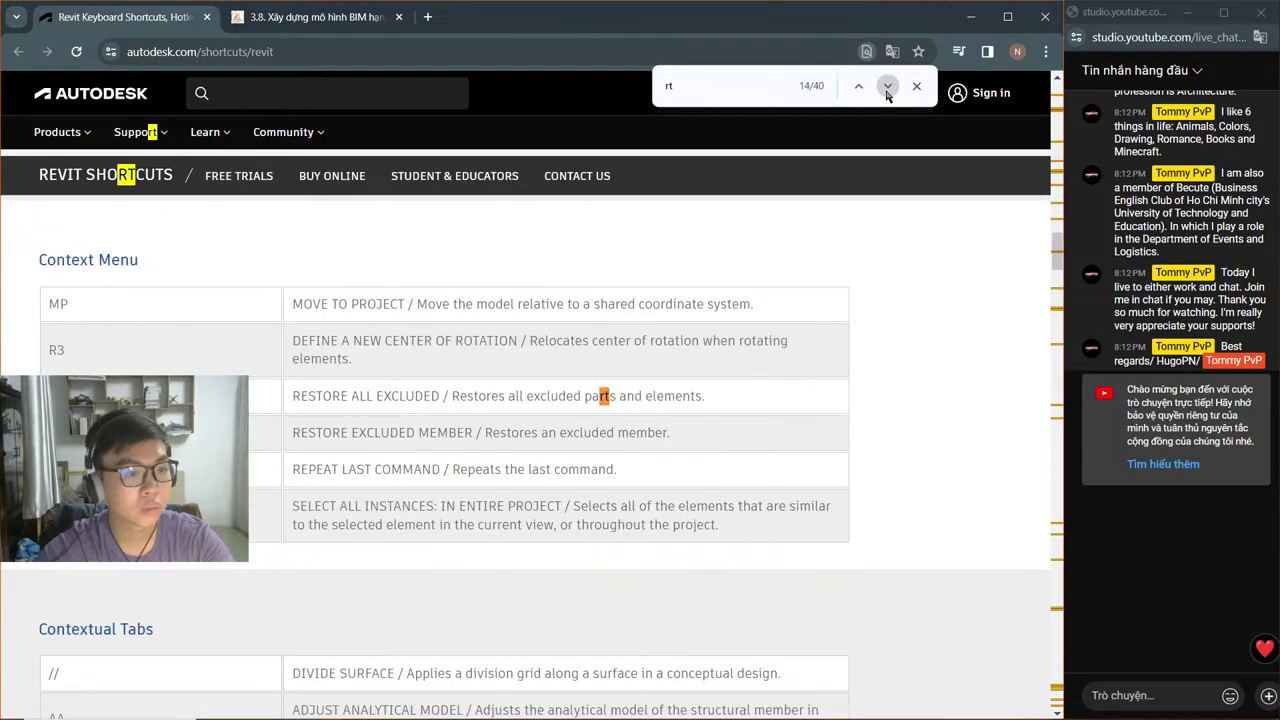
{"action": "left_click", "coordinate": [887, 87]}
{"action": "left_click", "coordinate": [887, 87]}
{"action": "left_click", "coordinate": [887, 87]}
{"action": "left_click", "coordinate": [887, 87]}
{"action": "left_click", "coordinate": [887, 87]}
{"action": "left_click", "coordinate": [887, 87]}
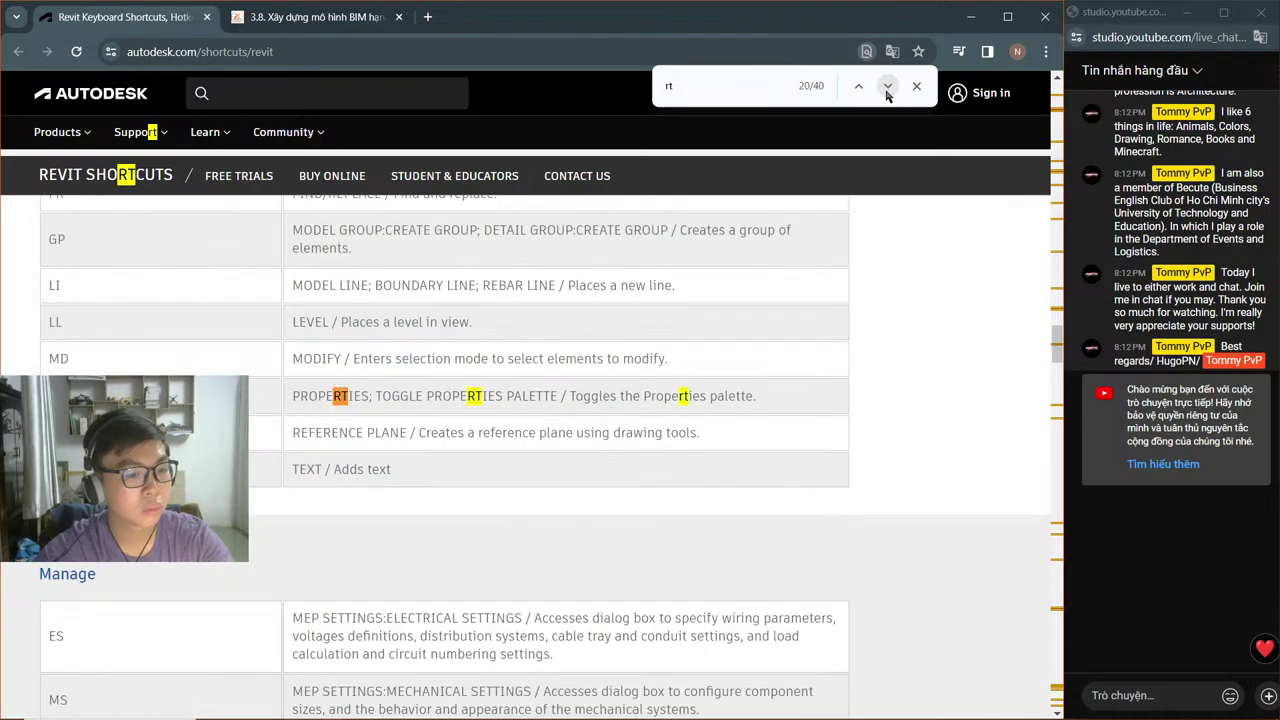
{"action": "left_click", "coordinate": [887, 87]}
{"action": "left_click", "coordinate": [887, 87]}
{"action": "left_click", "coordinate": [887, 87]}
{"action": "left_click", "coordinate": [887, 87]}
{"action": "left_click", "coordinate": [887, 87]}
{"action": "left_click", "coordinate": [887, 87]}
{"action": "left_click", "coordinate": [887, 87]}
{"action": "left_click", "coordinate": [887, 87]}
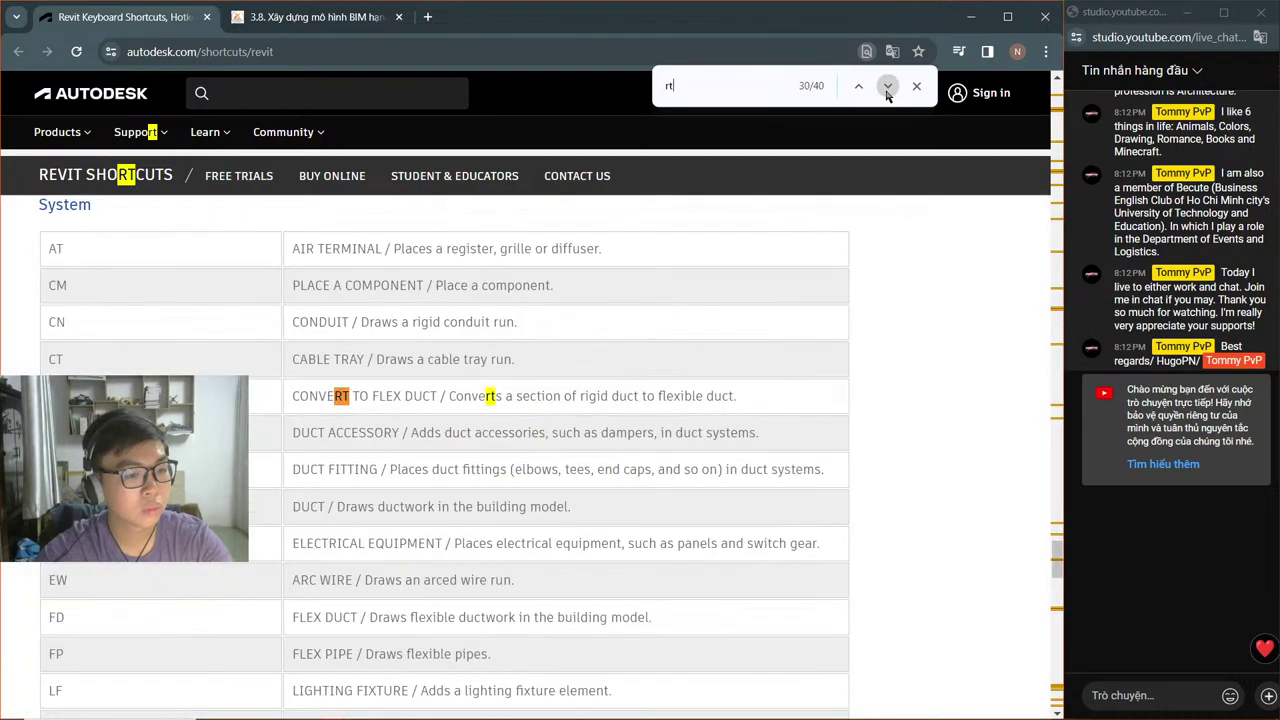
{"action": "left_click", "coordinate": [887, 87]}
{"action": "left_click", "coordinate": [887, 87]}
{"action": "left_click", "coordinate": [887, 87]}
{"action": "left_click", "coordinate": [887, 87]}
{"action": "left_click", "coordinate": [887, 87]}
{"action": "left_click", "coordinate": [887, 87]}
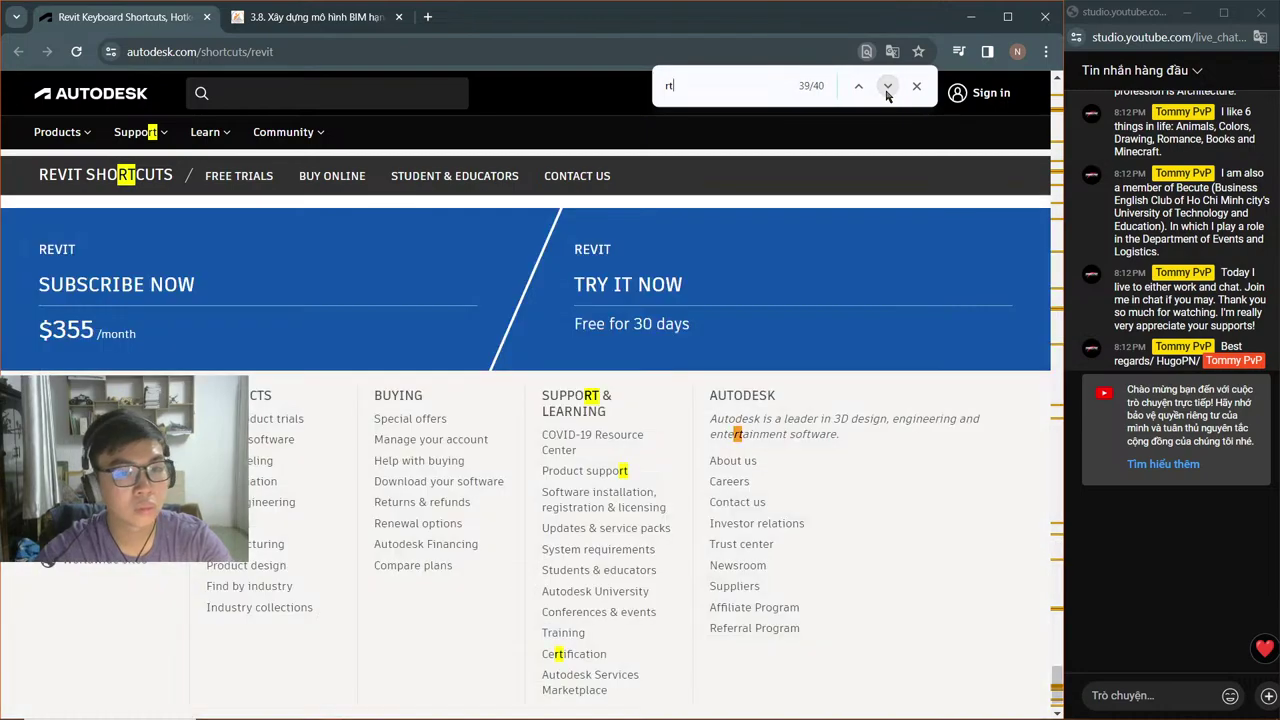
{"action": "left_click", "coordinate": [887, 87]}
{"action": "left_click", "coordinate": [887, 87]}
{"action": "left_click", "coordinate": [887, 87]}
{"action": "left_click", "coordinate": [887, 87]}
{"action": "left_click", "coordinate": [887, 87]}
{"action": "left_click", "coordinate": [887, 87]}
{"action": "left_click", "coordinate": [887, 87]}
{"action": "left_click", "coordinate": [887, 87]}
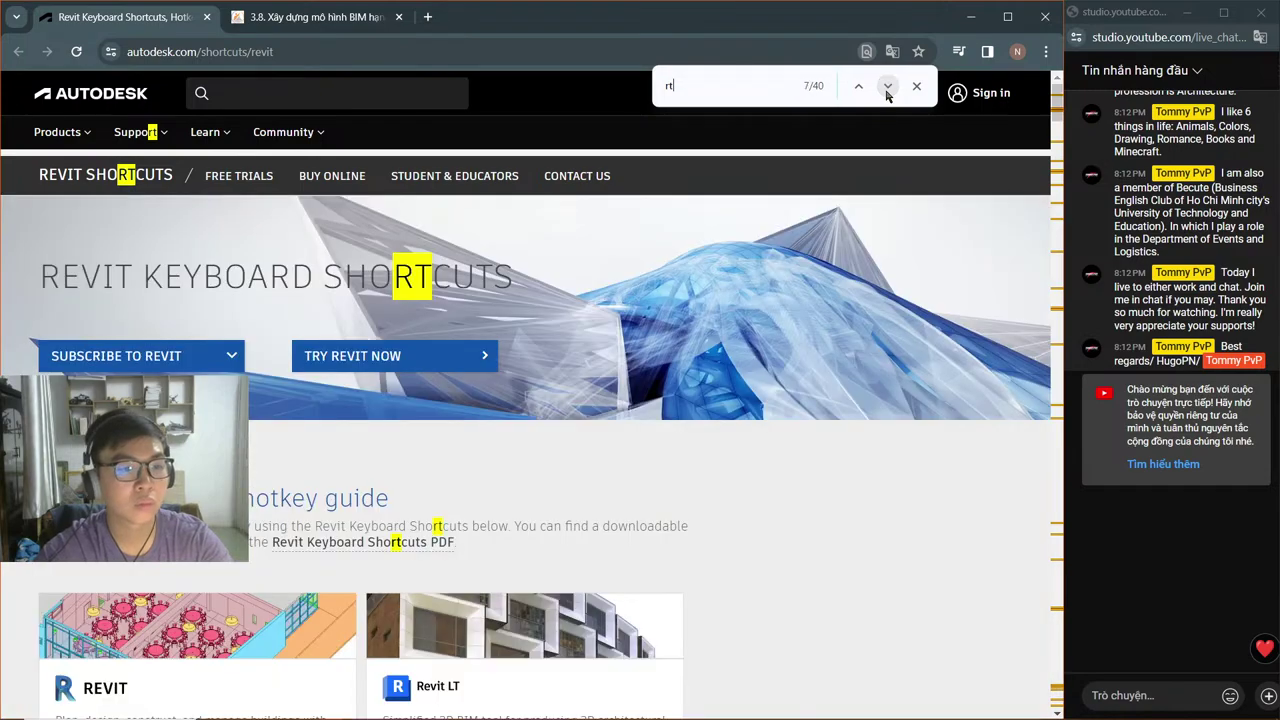
{"action": "left_click", "coordinate": [887, 87]}
{"action": "left_click", "coordinate": [887, 87]}
{"action": "left_click", "coordinate": [887, 87]}
{"action": "left_click", "coordinate": [887, 87]}
{"action": "left_click", "coordinate": [887, 87]}
{"action": "left_click", "coordinate": [887, 87]}
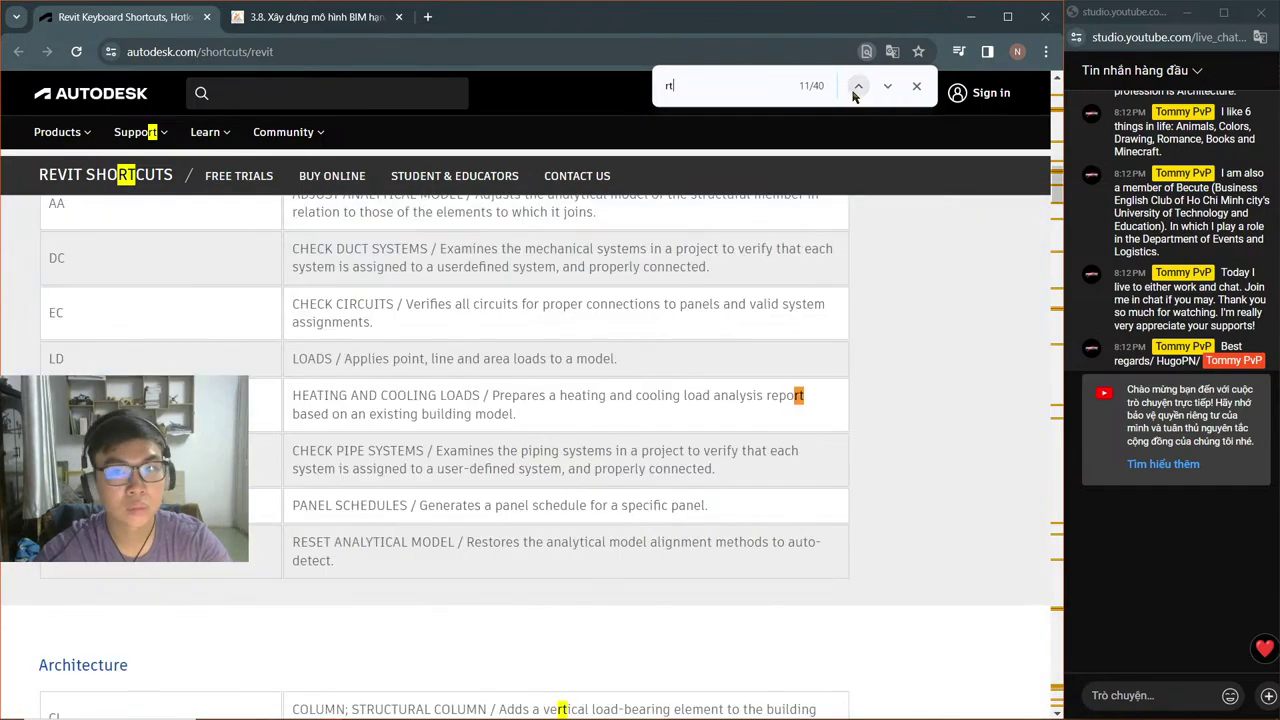
{"action": "left_click", "coordinate": [858, 89]}
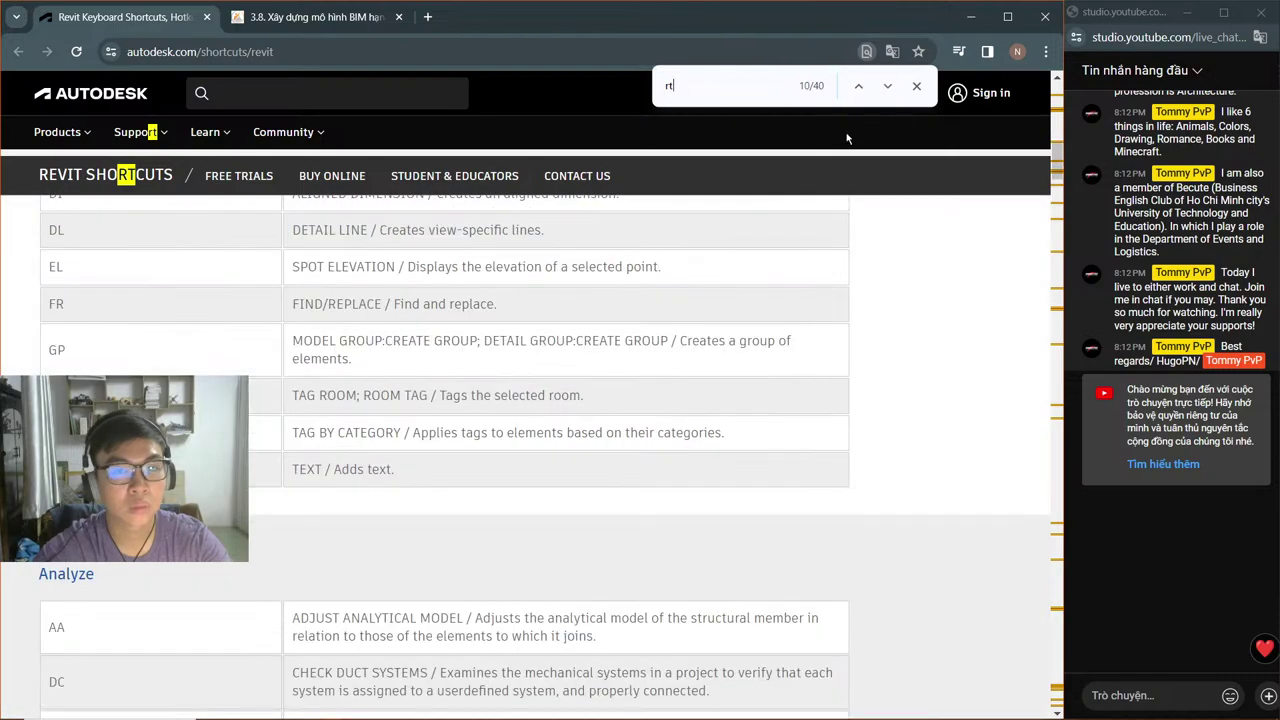
{"action": "key", "text": "alt+Tab"}
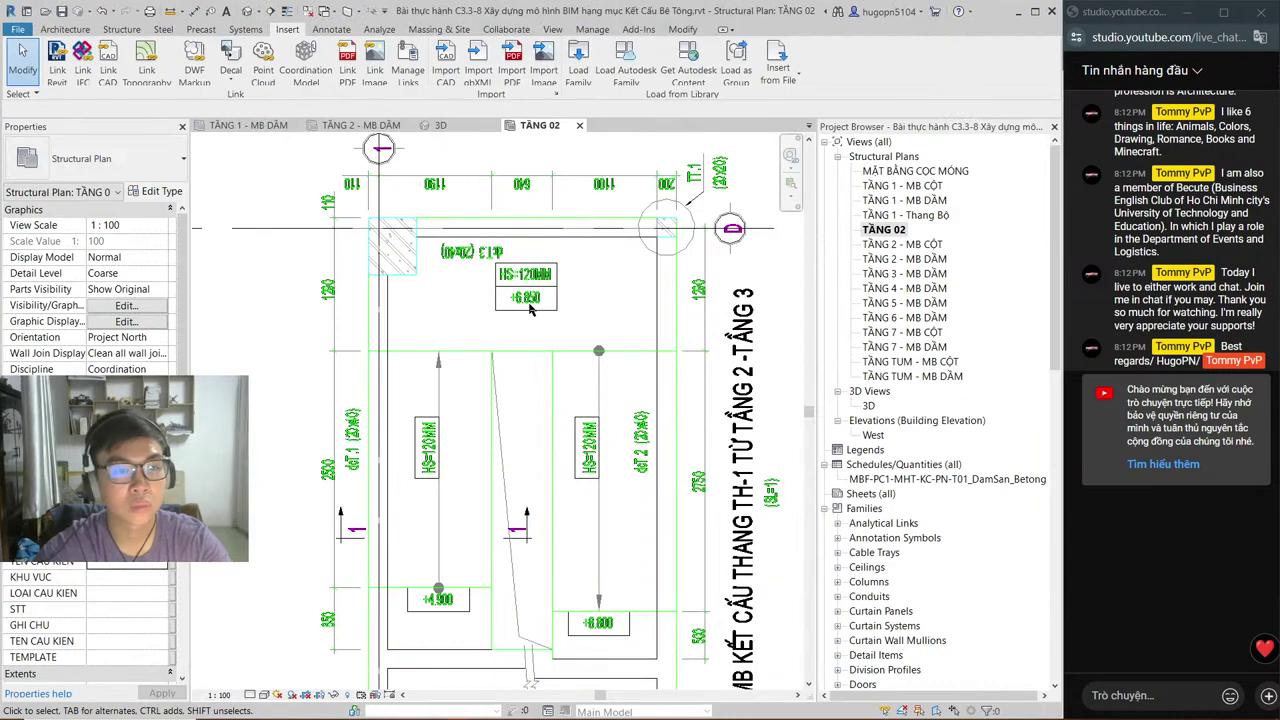
Step: Try the RT Tag Room shortcut twice on TẦNG 02, cancelling once, then switch to Chrome
{"action": "key", "text": "e"}
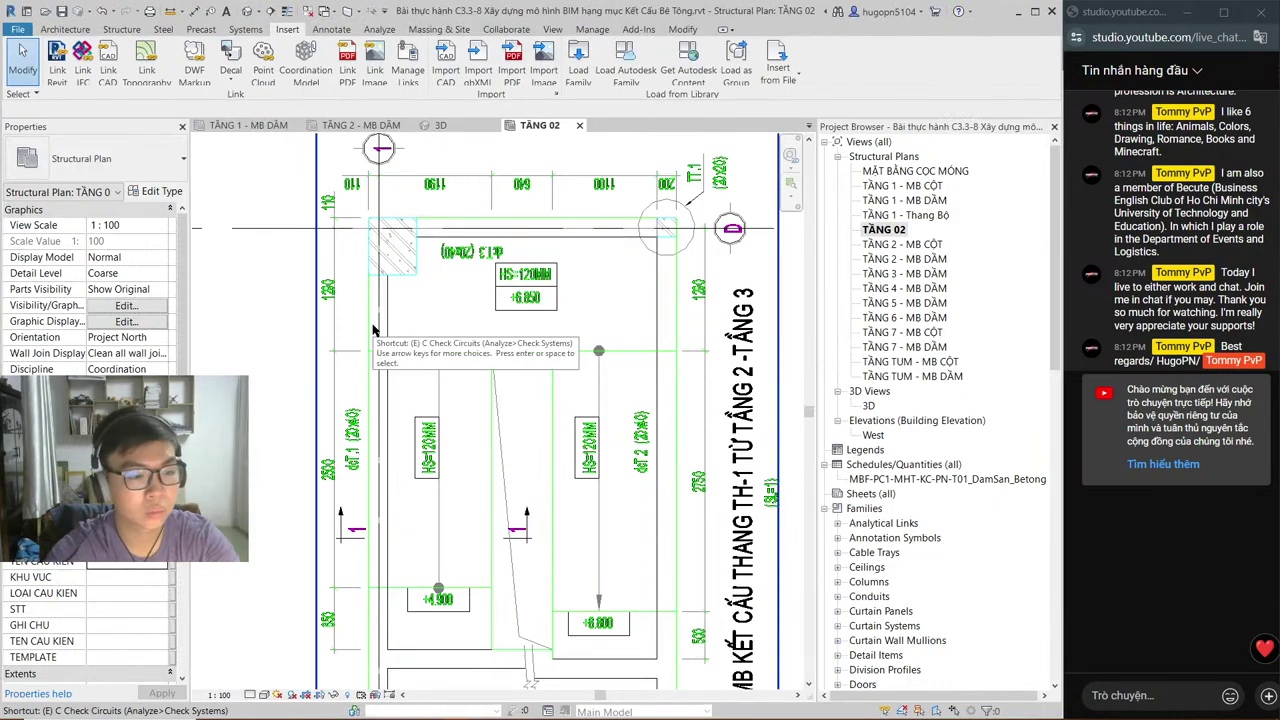
{"action": "key", "text": "r"}
{"action": "key", "text": "t"}
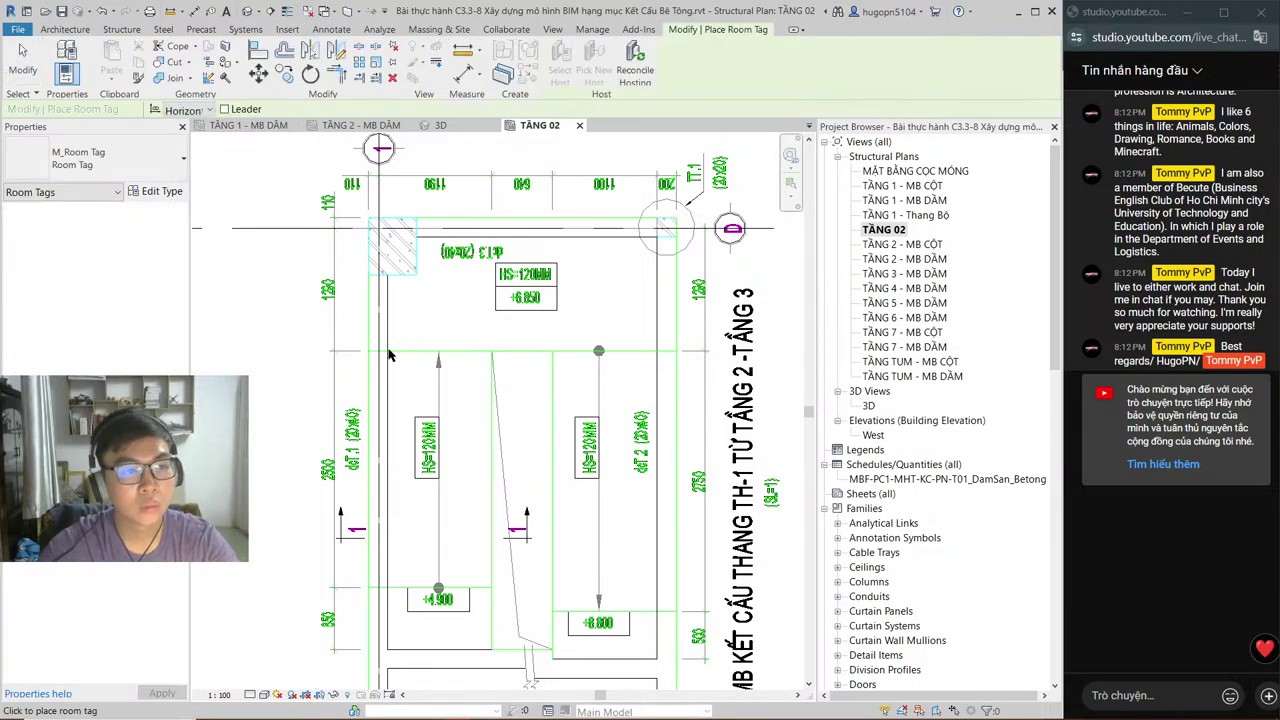
{"action": "key", "text": "Escape"}
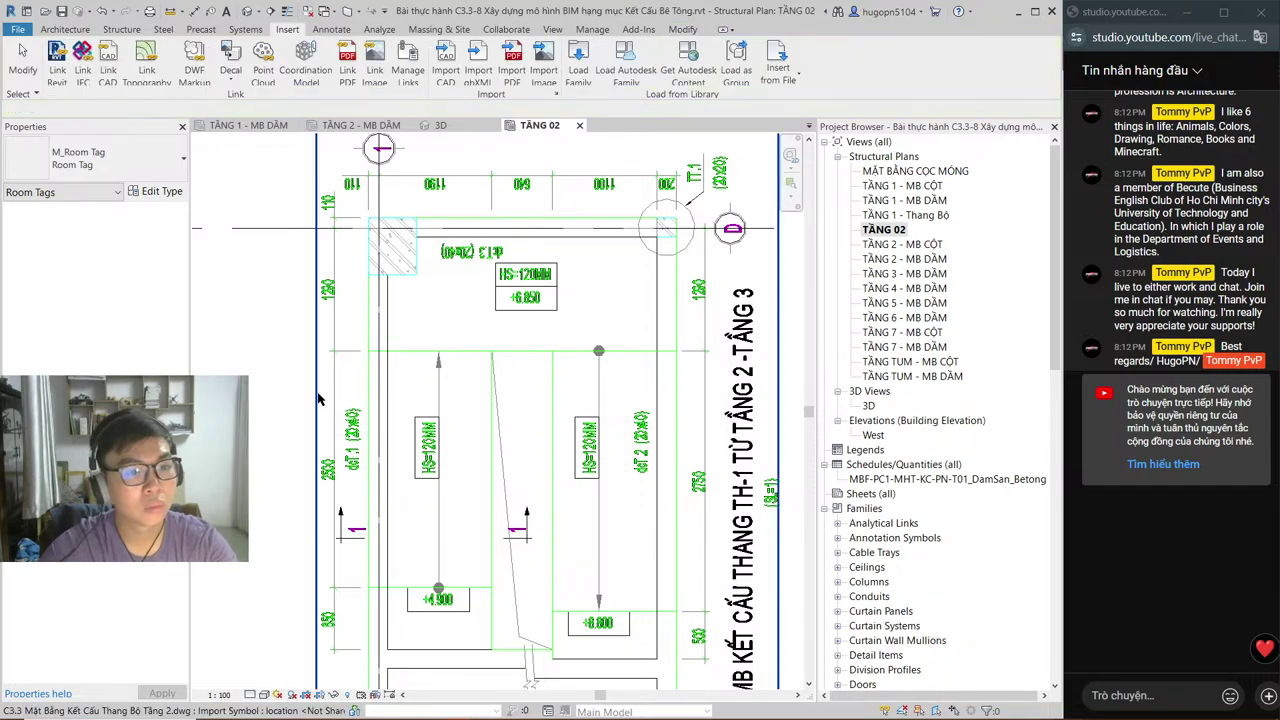
{"action": "key", "text": "r"}
{"action": "key", "text": "t"}
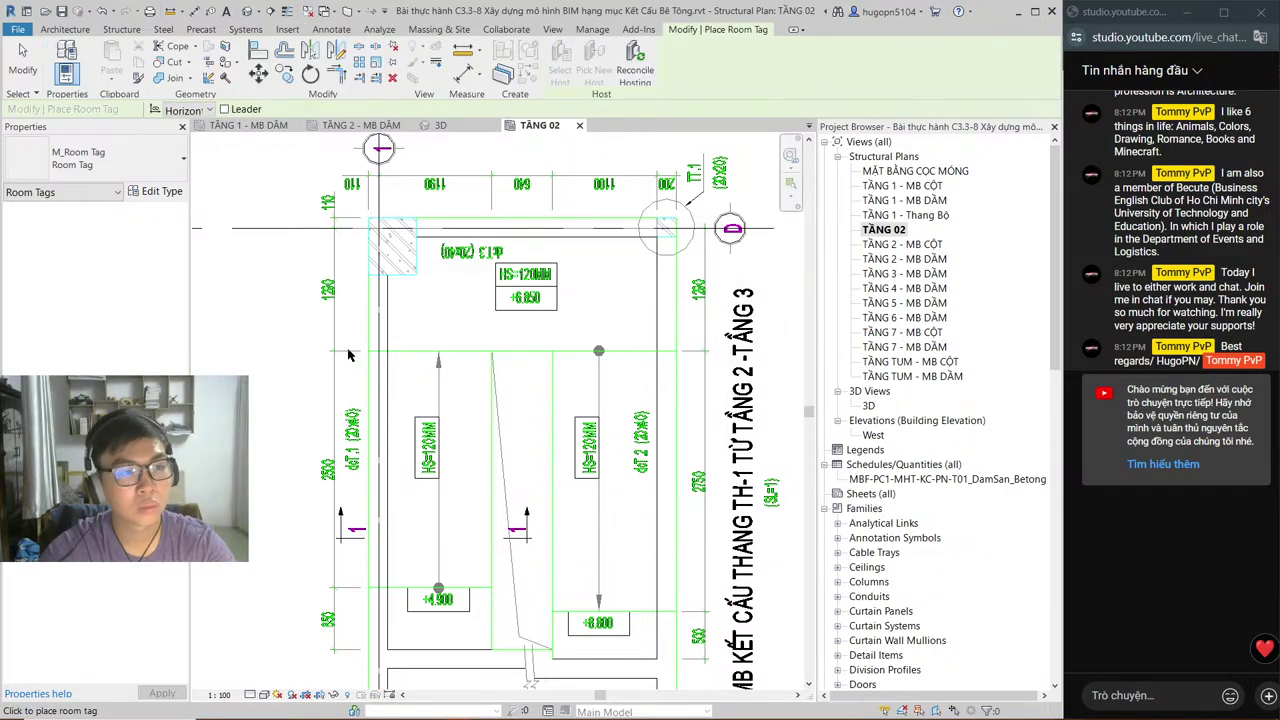
{"action": "key", "text": "alt+Tab"}
{"action": "key", "text": "alt+Tab"}
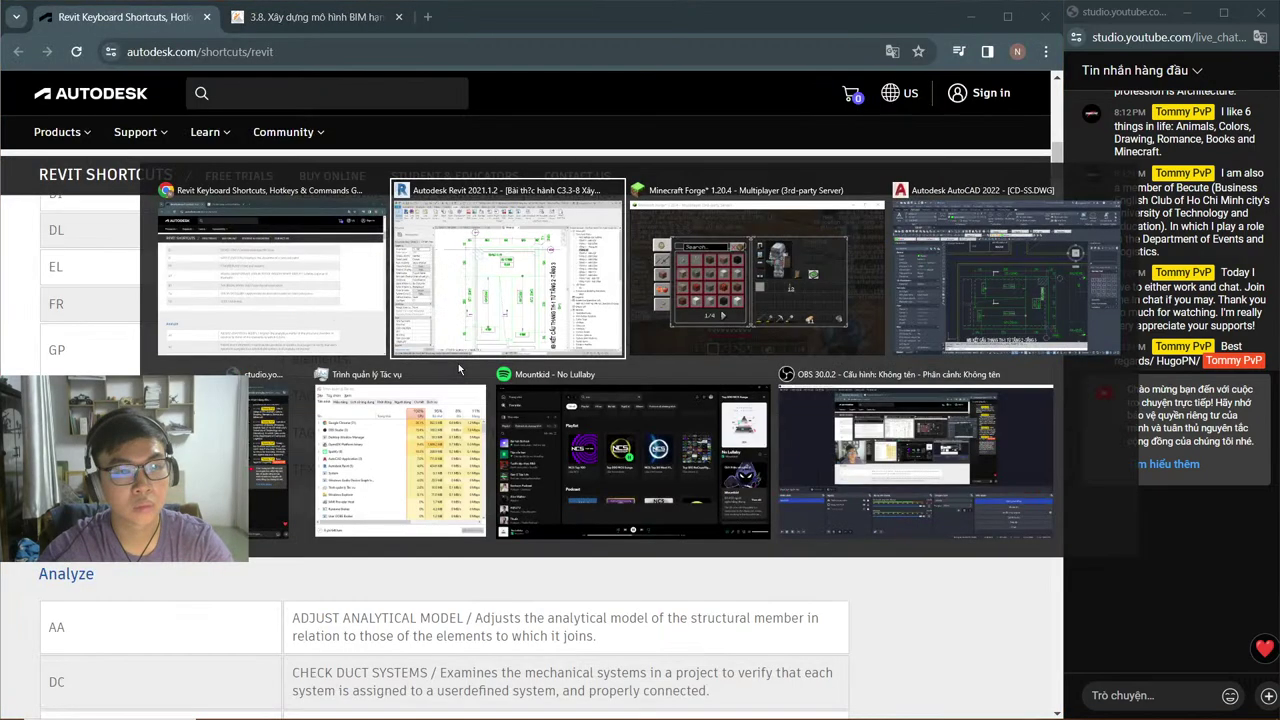
Step: Start the lesson 3.8 stairs-and-ramp video, then return to Revit
{"action": "key", "text": "Escape"}
{"action": "key", "text": "ctrl+Tab"}
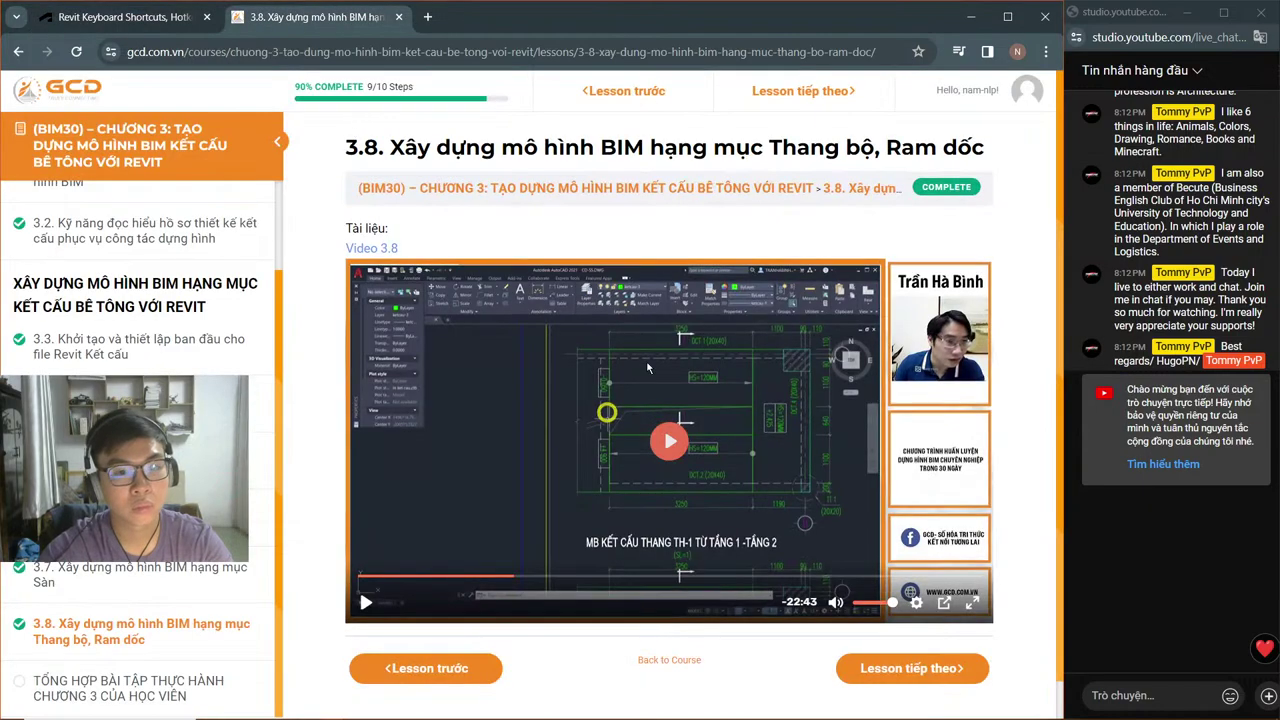
{"action": "left_click", "coordinate": [649, 370]}
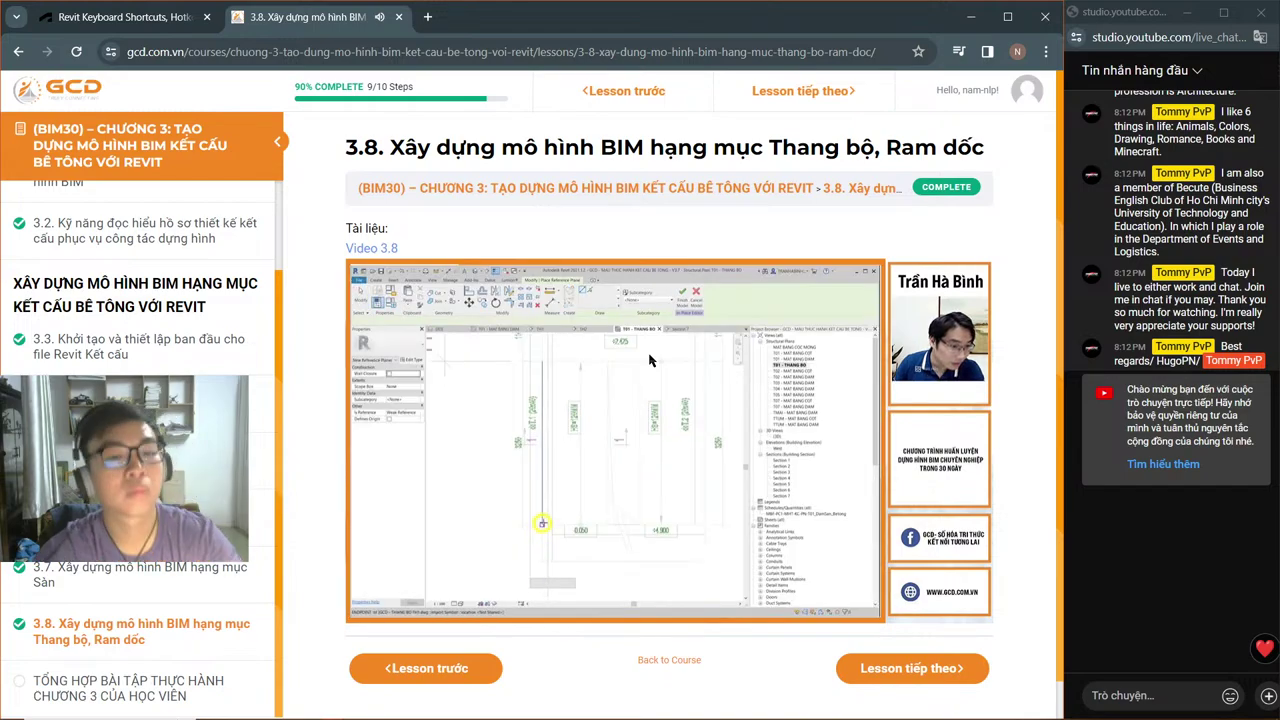
{"action": "key", "text": "alt+Tab"}
{"action": "key", "text": "alt+Tab"}
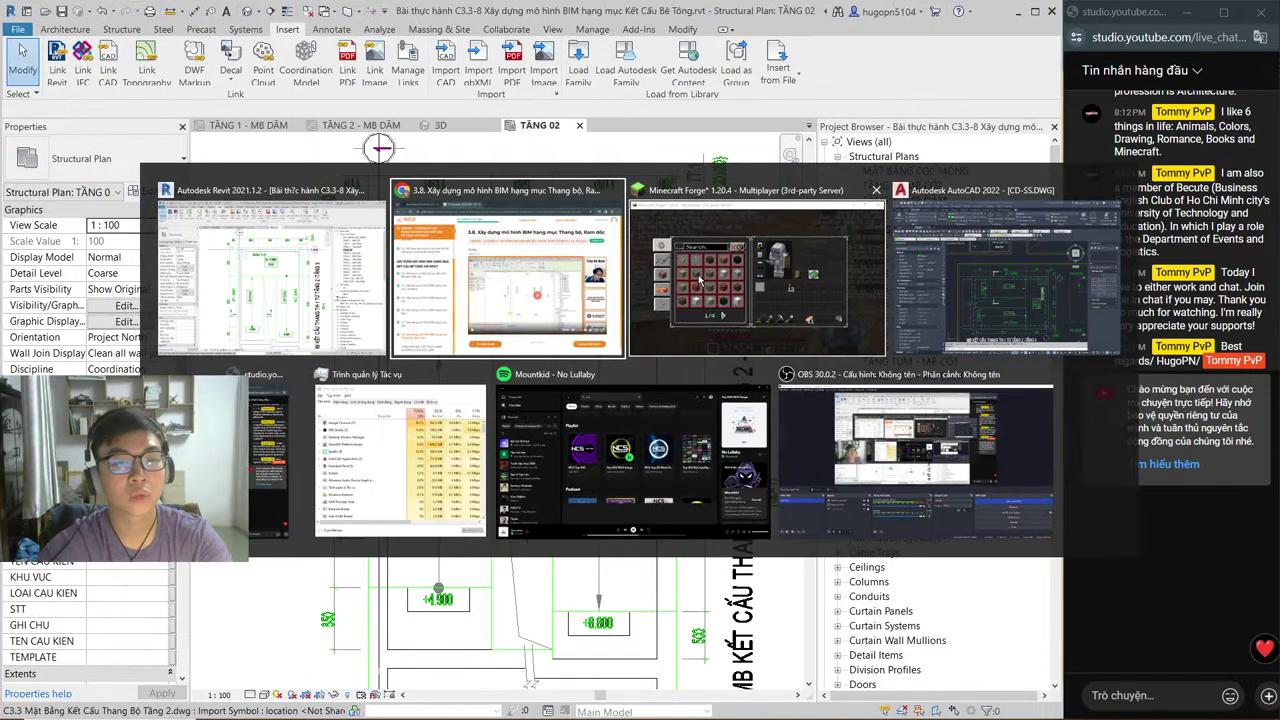
Step: Find the 'rp' Reference Plane shortcut on the shortcuts page, then return to Revit
{"action": "key", "text": "ctrl+Tab"}
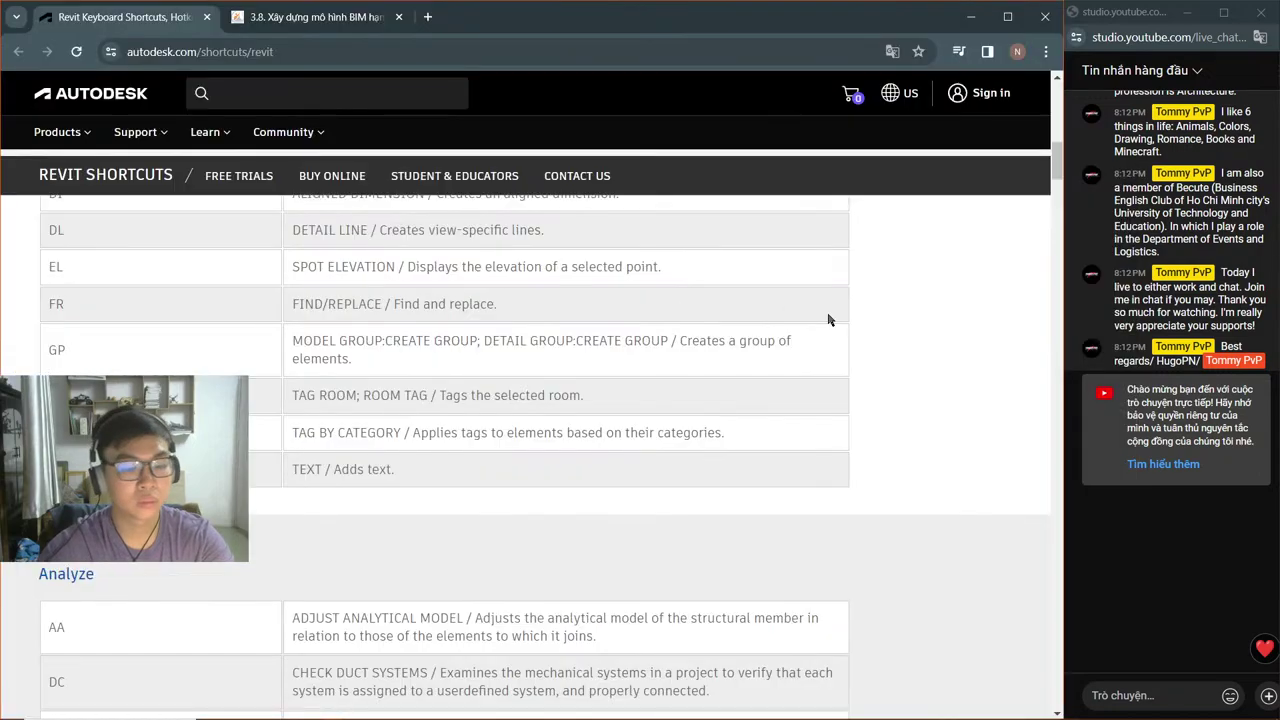
{"action": "key", "text": "ctrl+f"}
{"action": "type", "text": "rp"}
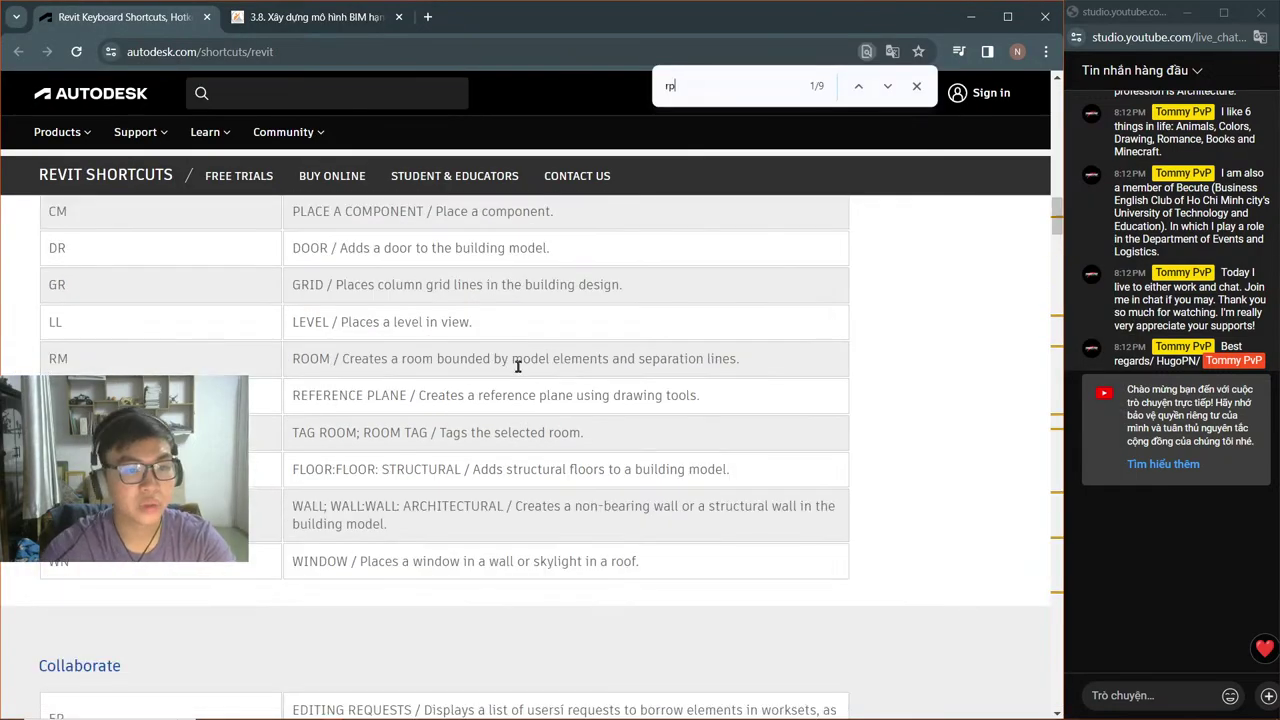
{"action": "key", "text": "Escape"}
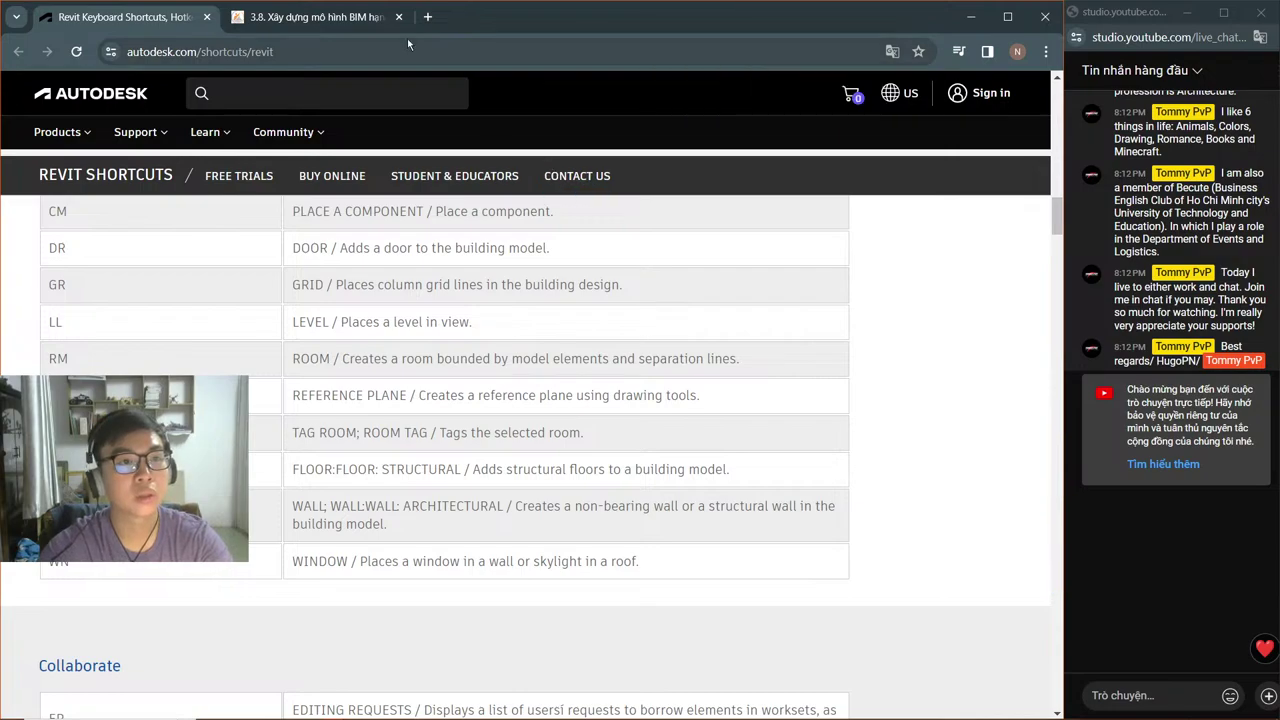
{"action": "key", "text": "alt+Tab"}
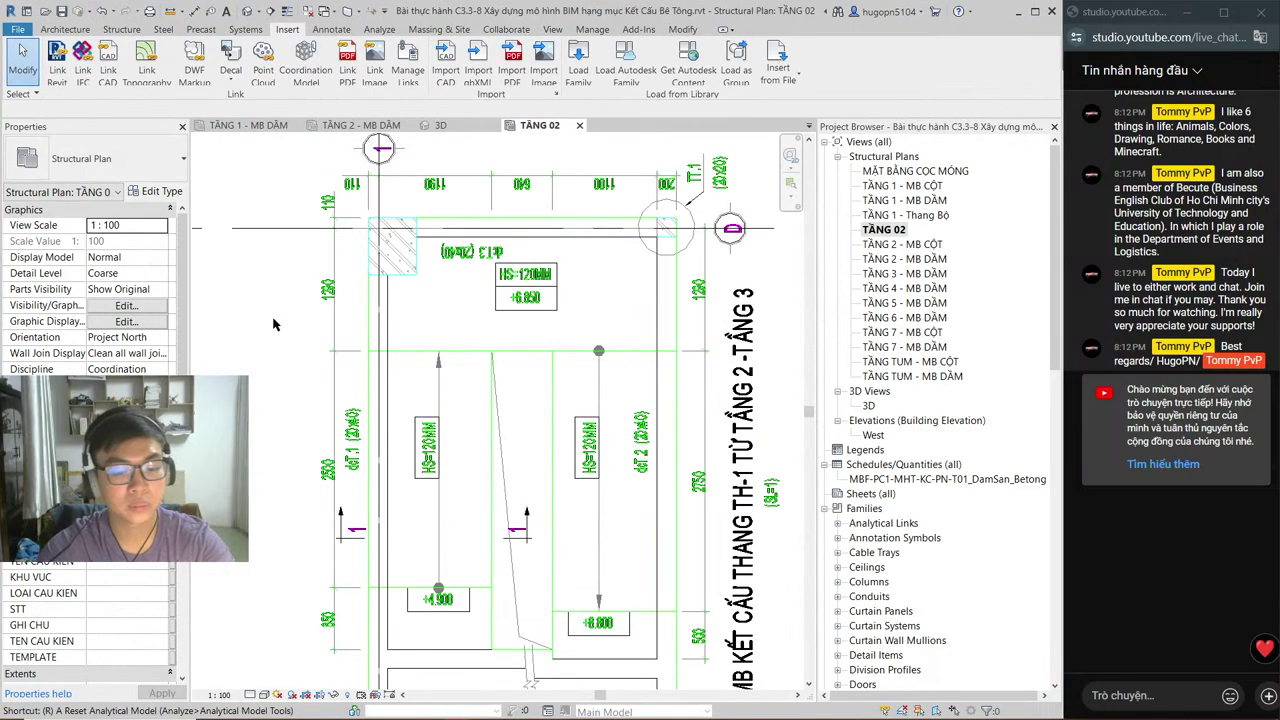
Step: Draw a horizontal reference plane with RP across the stair plan near the landing edge
{"action": "key", "text": "r"}
{"action": "key", "text": "p"}
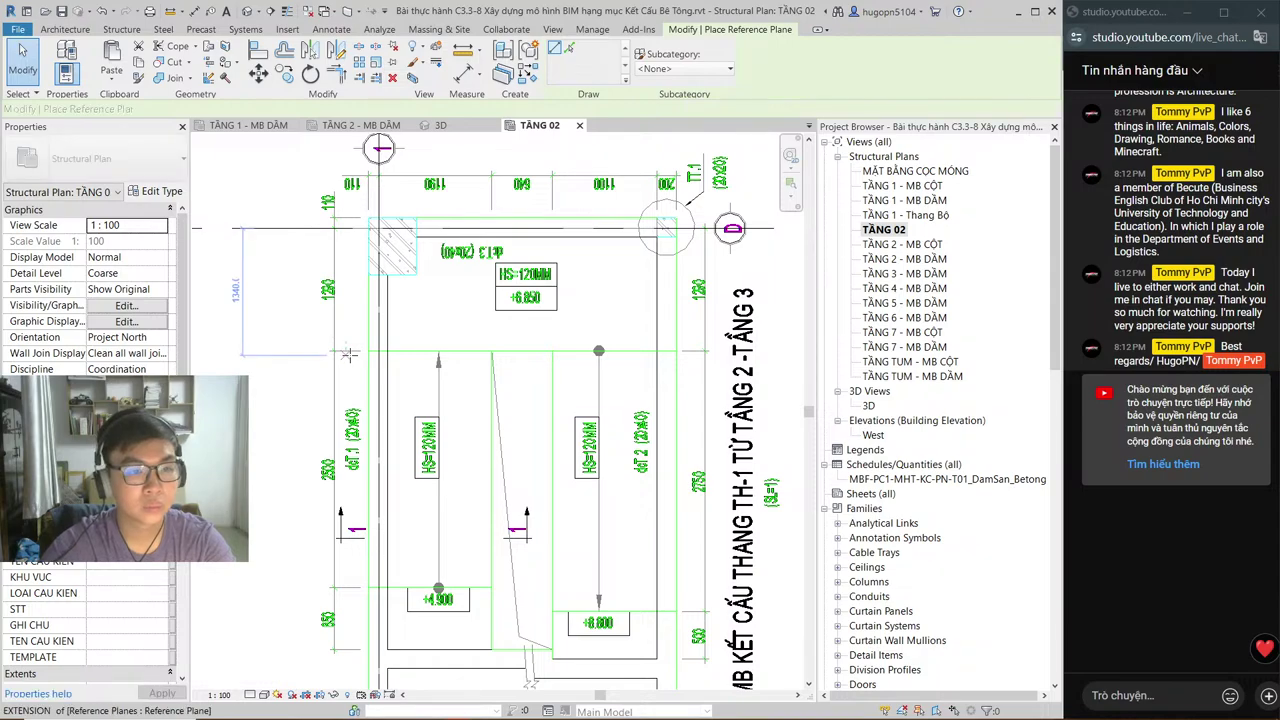
{"action": "left_click", "coordinate": [348, 352]}
{"action": "middle_click_drag", "start_coordinate": [348, 352], "coordinate": [340, 360]}
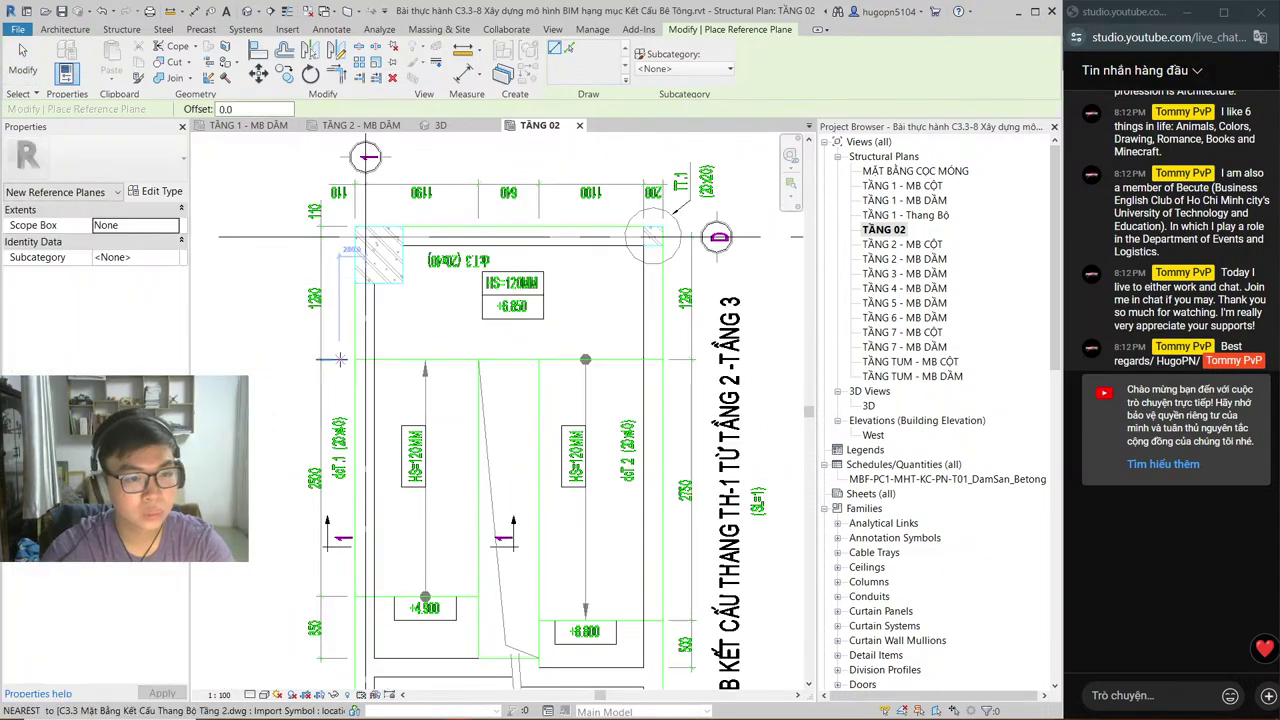
{"action": "left_click", "coordinate": [681, 359]}
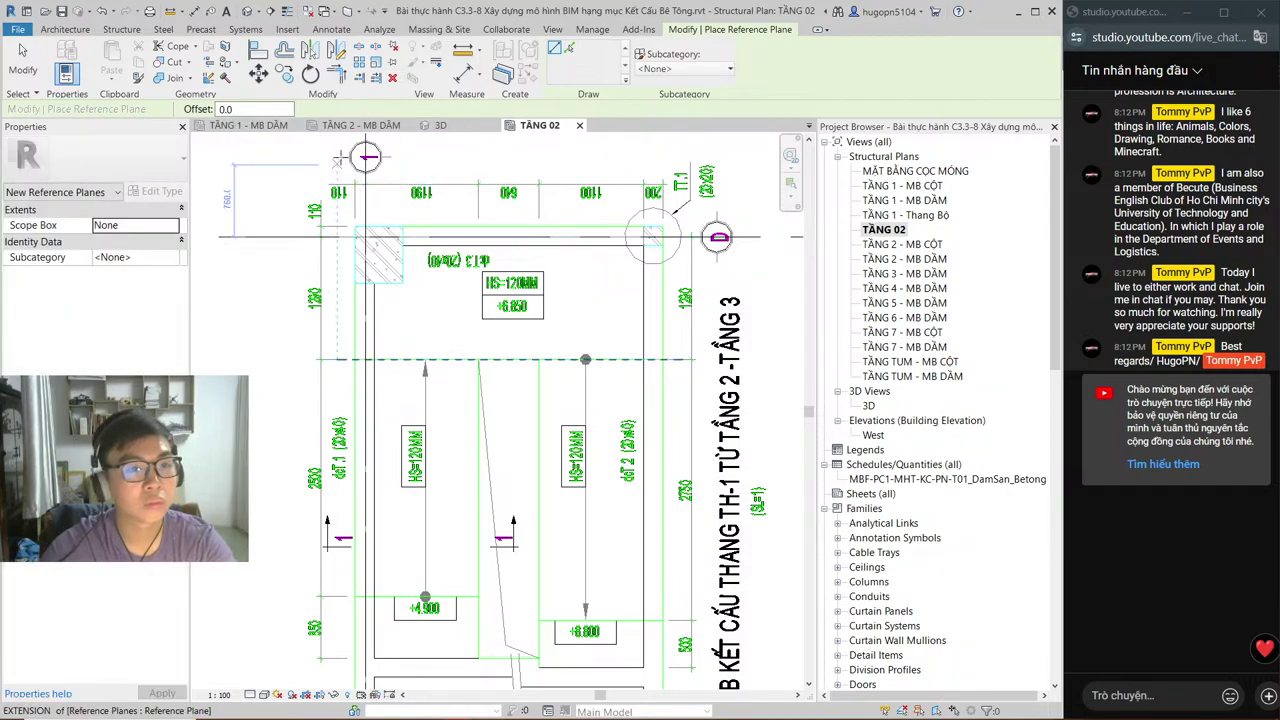
{"action": "left_click", "coordinate": [271, 11]}
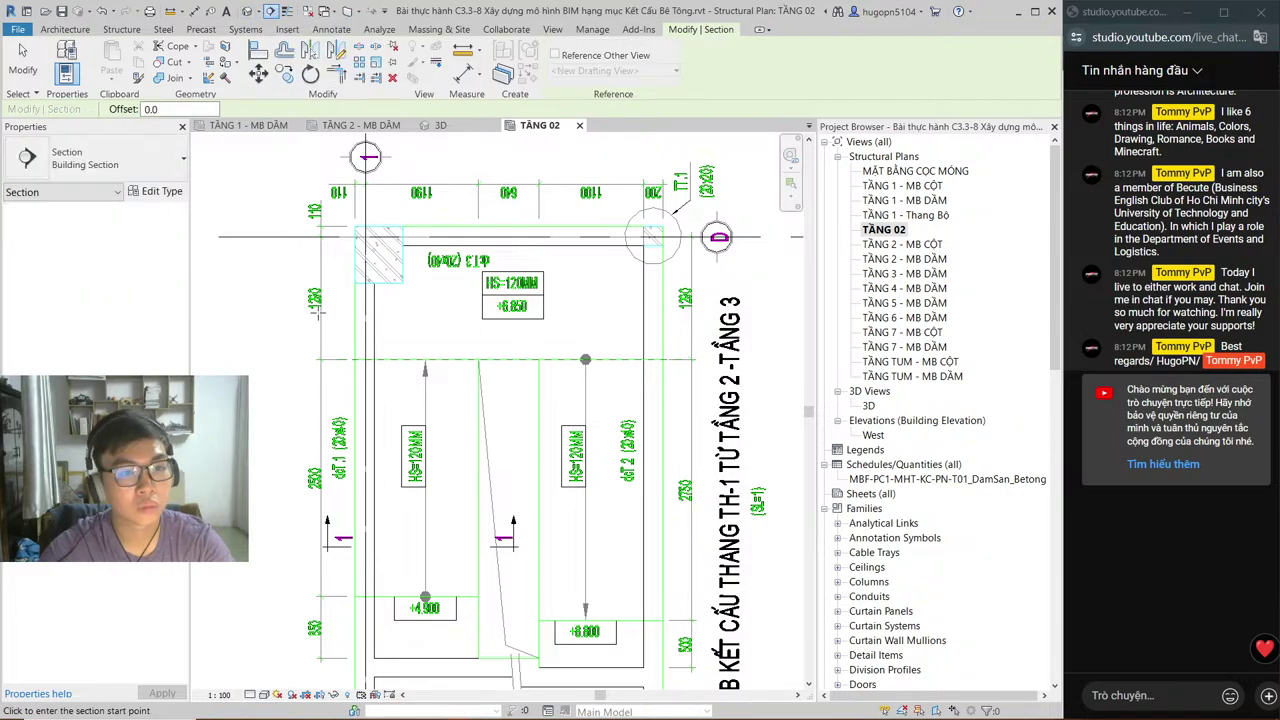
Step: Draw a vertical building section from above to below the stair's left side, then start RP
{"action": "left_click", "coordinate": [292, 200]}
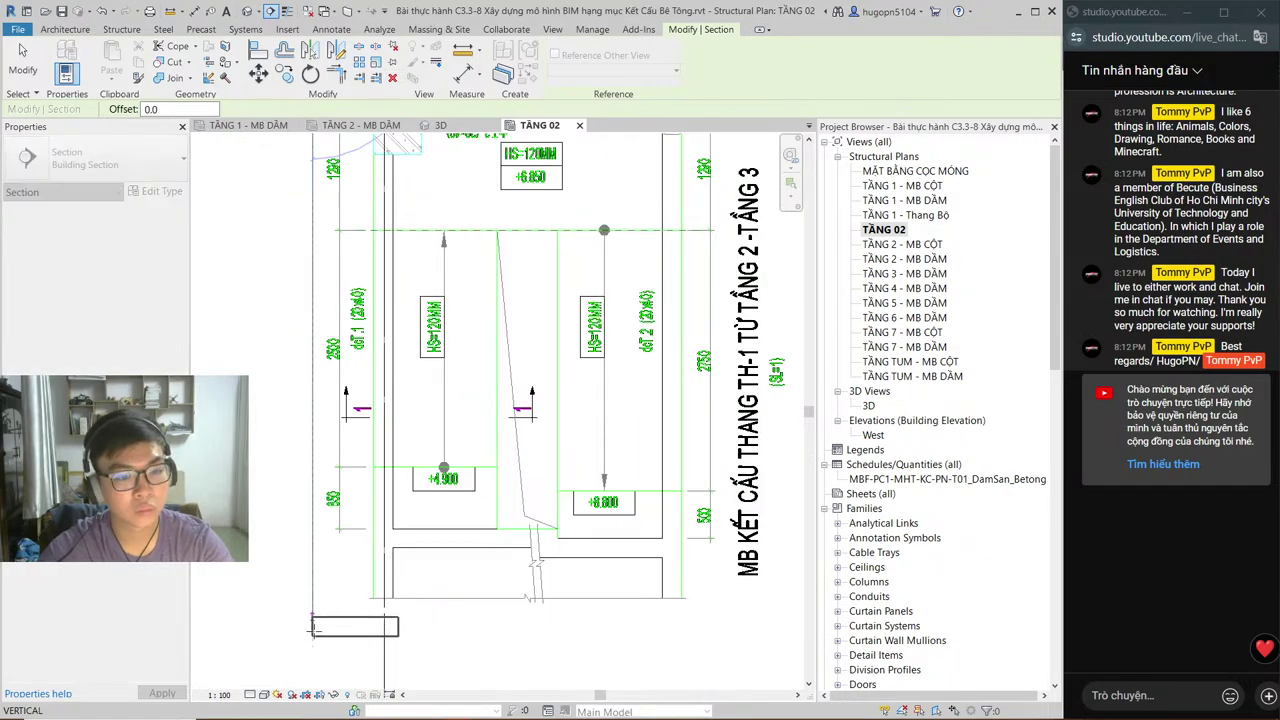
{"action": "left_click", "coordinate": [313, 648]}
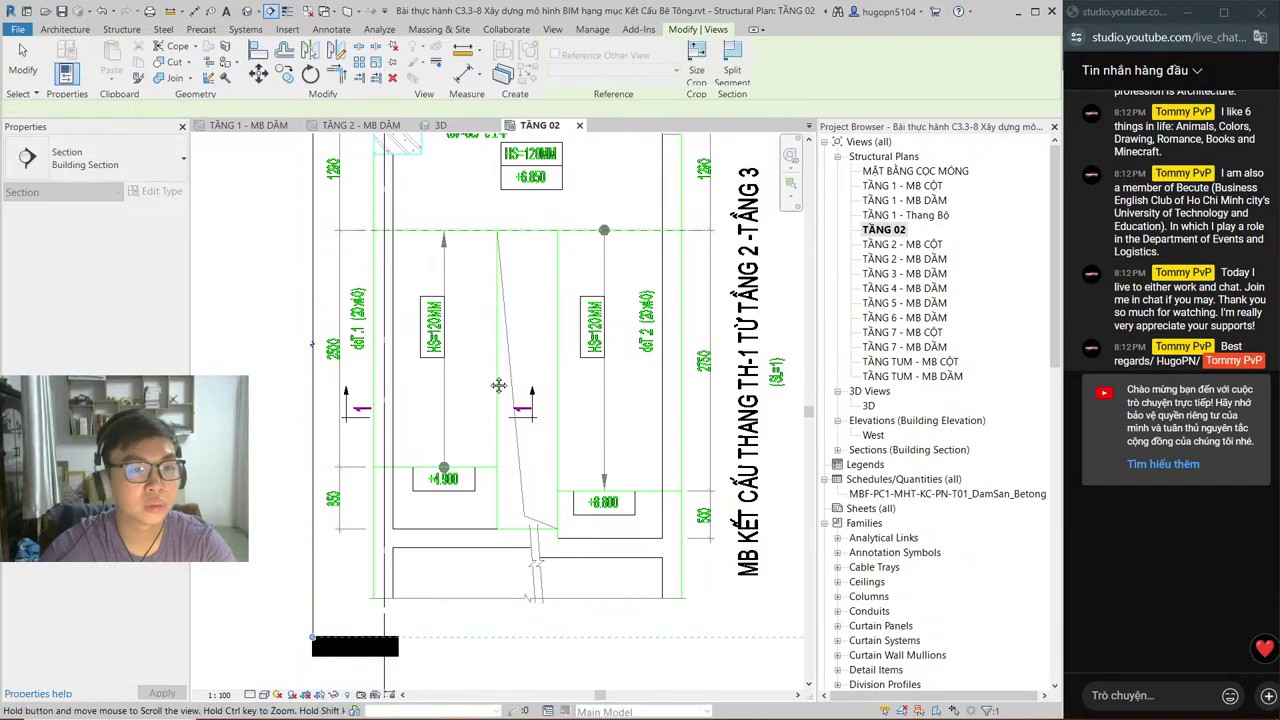
{"action": "middle_click_drag", "start_coordinate": [498, 356], "coordinate": [506, 464]}
{"action": "key", "text": "Escape"}
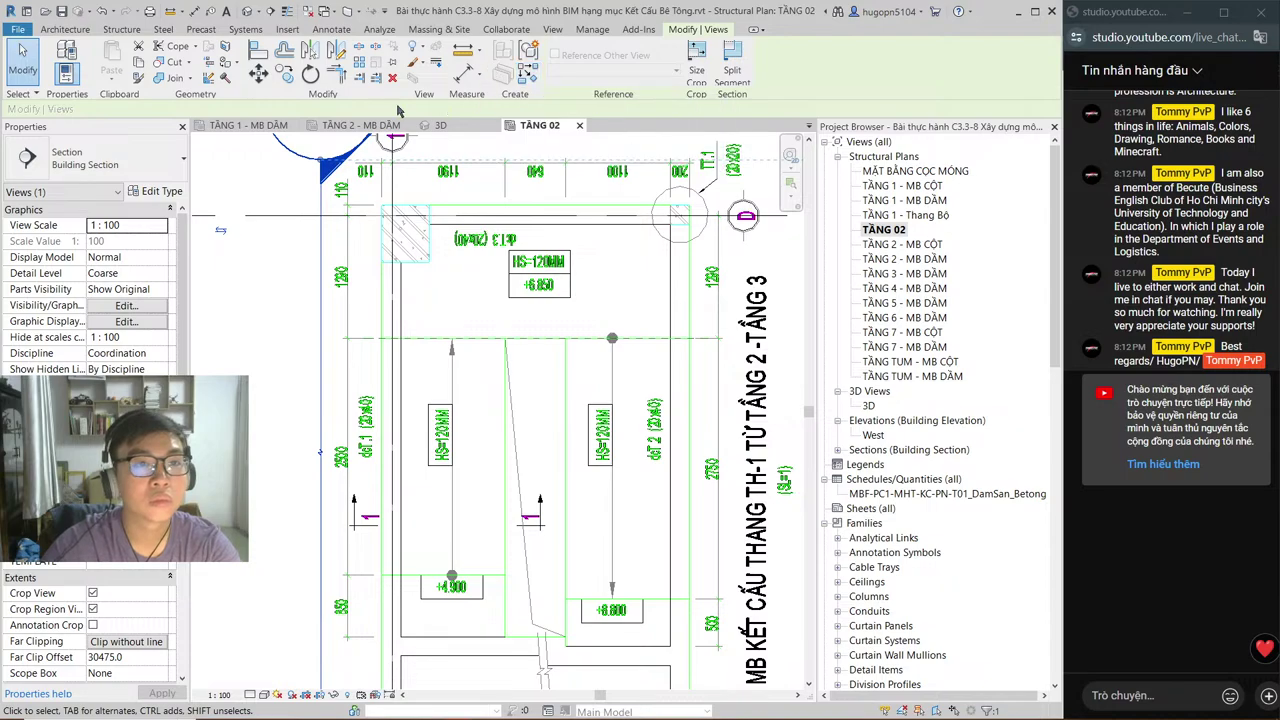
{"action": "middle_click_drag", "start_coordinate": [493, 506], "coordinate": [483, 386]}
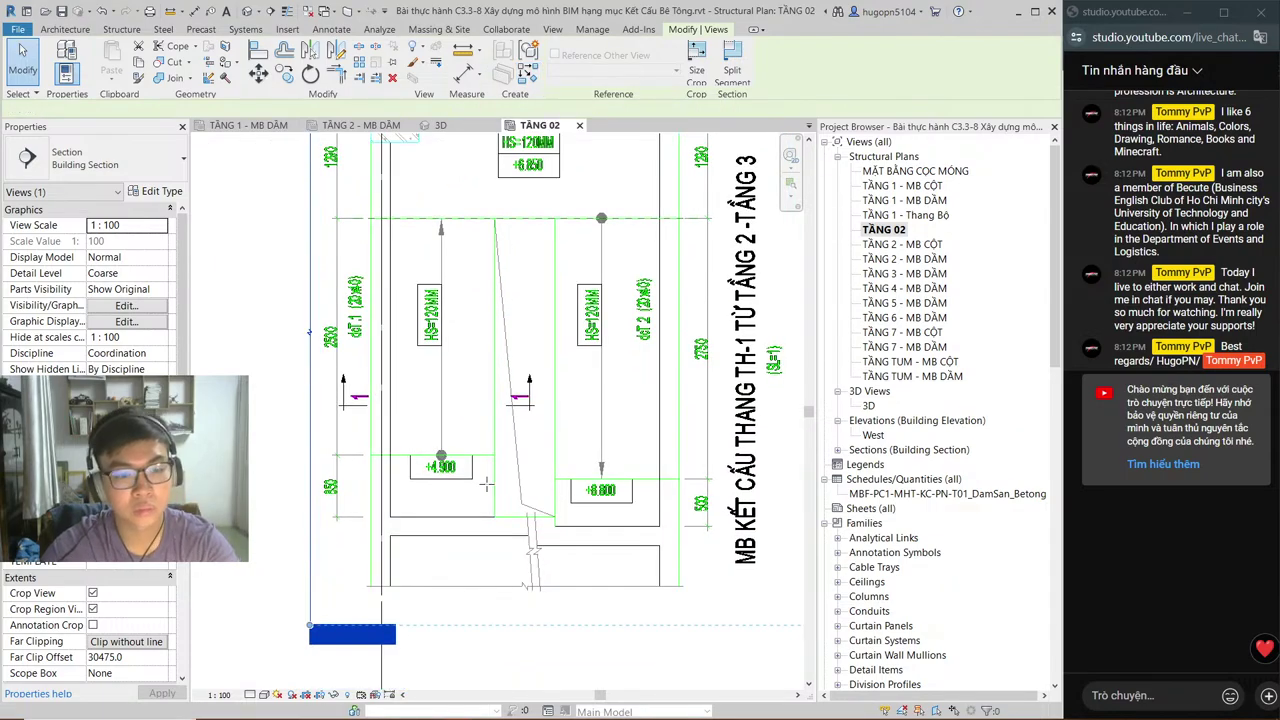
{"action": "key", "text": "r"}
{"action": "key", "text": "p"}
{"action": "key", "text": "alt+Tab"}
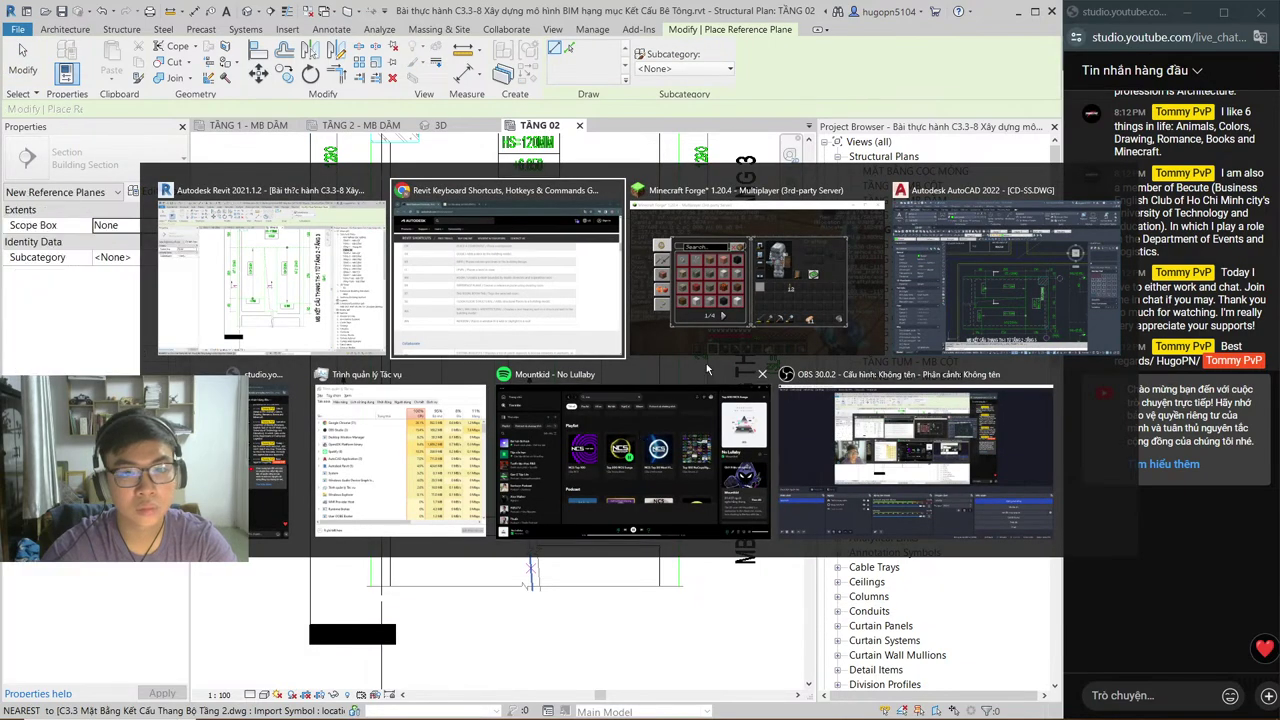
{"action": "key", "text": "alt+Tab"}
{"action": "key", "text": "alt+Tab"}
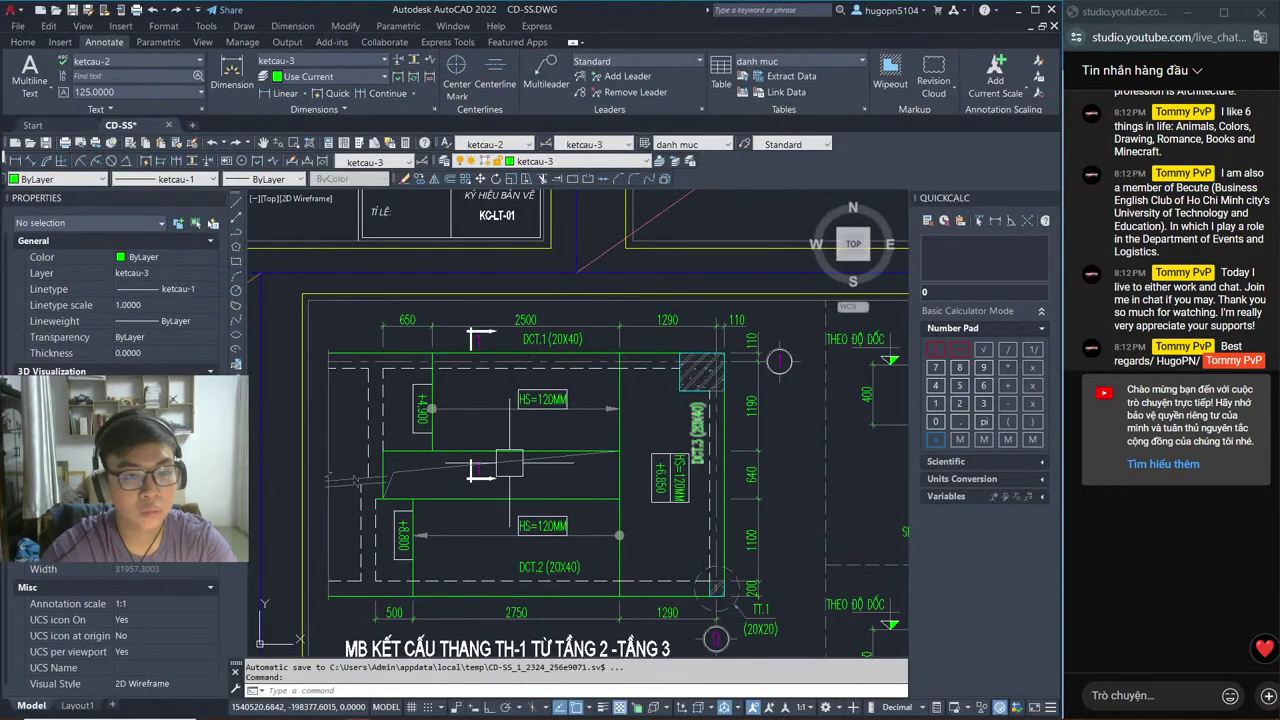
{"action": "scroll", "coordinate": [365, 450], "scroll_direction": "up", "scroll_amount": 2}
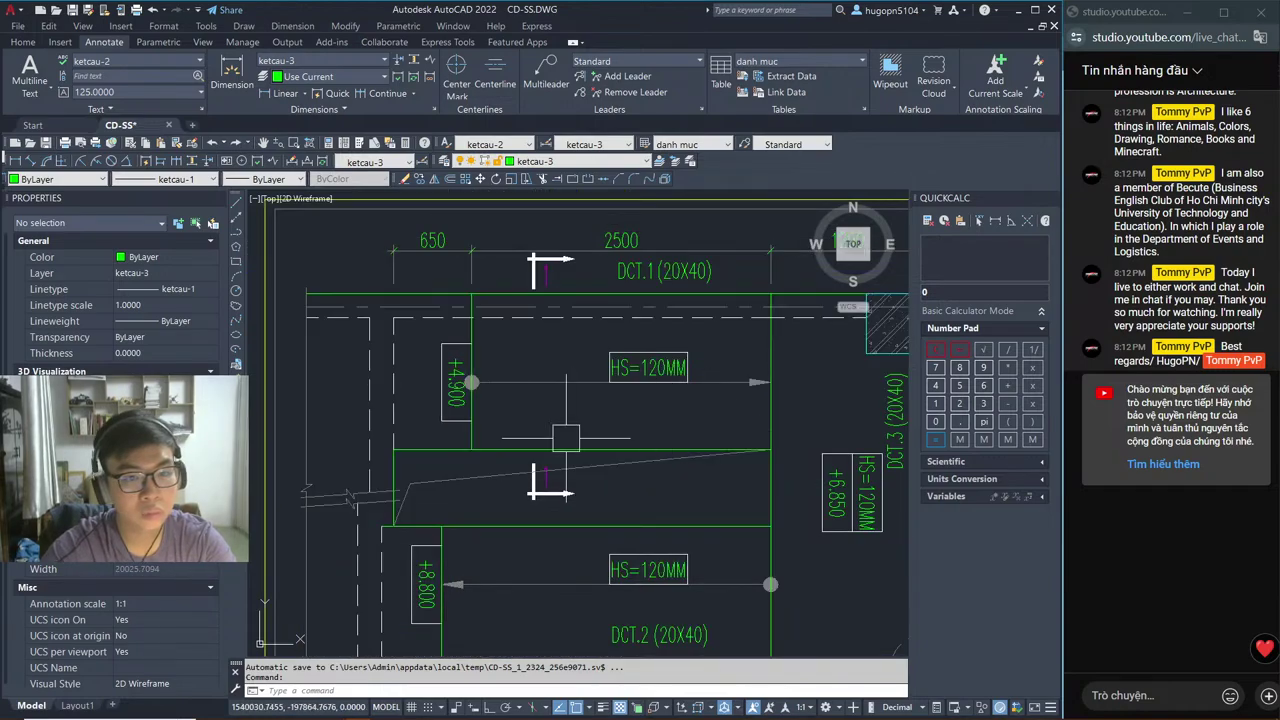
{"action": "key", "text": "alt+Tab"}
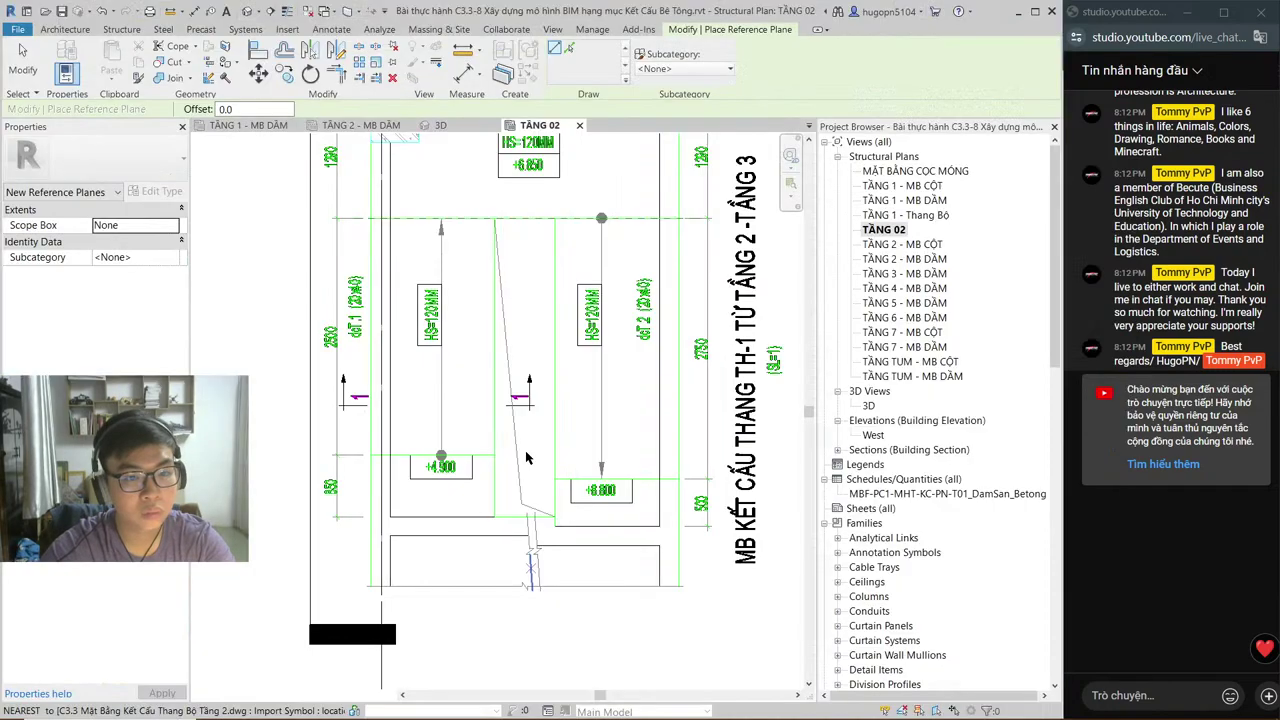
Step: Draw two horizontal reference planes at the landing edges by +4.900 and +8.000
{"action": "scroll", "coordinate": [423, 472], "scroll_direction": "up", "scroll_amount": 2}
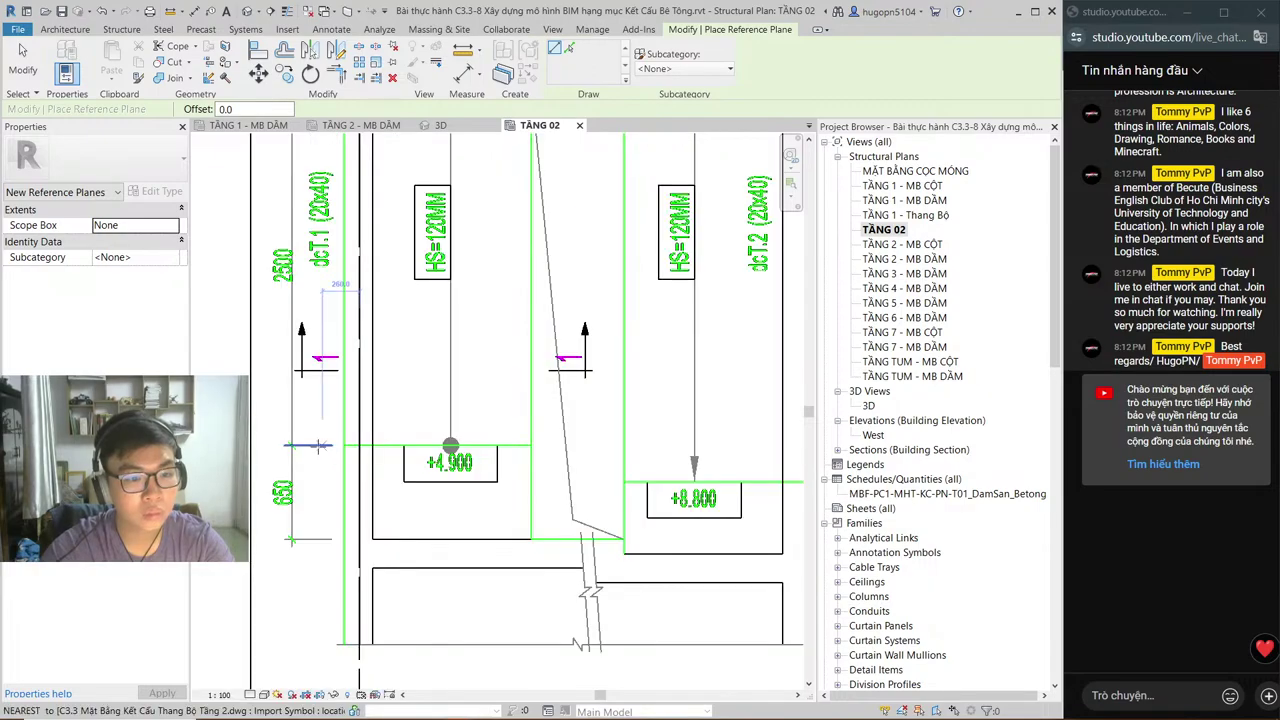
{"action": "left_click", "coordinate": [316, 445]}
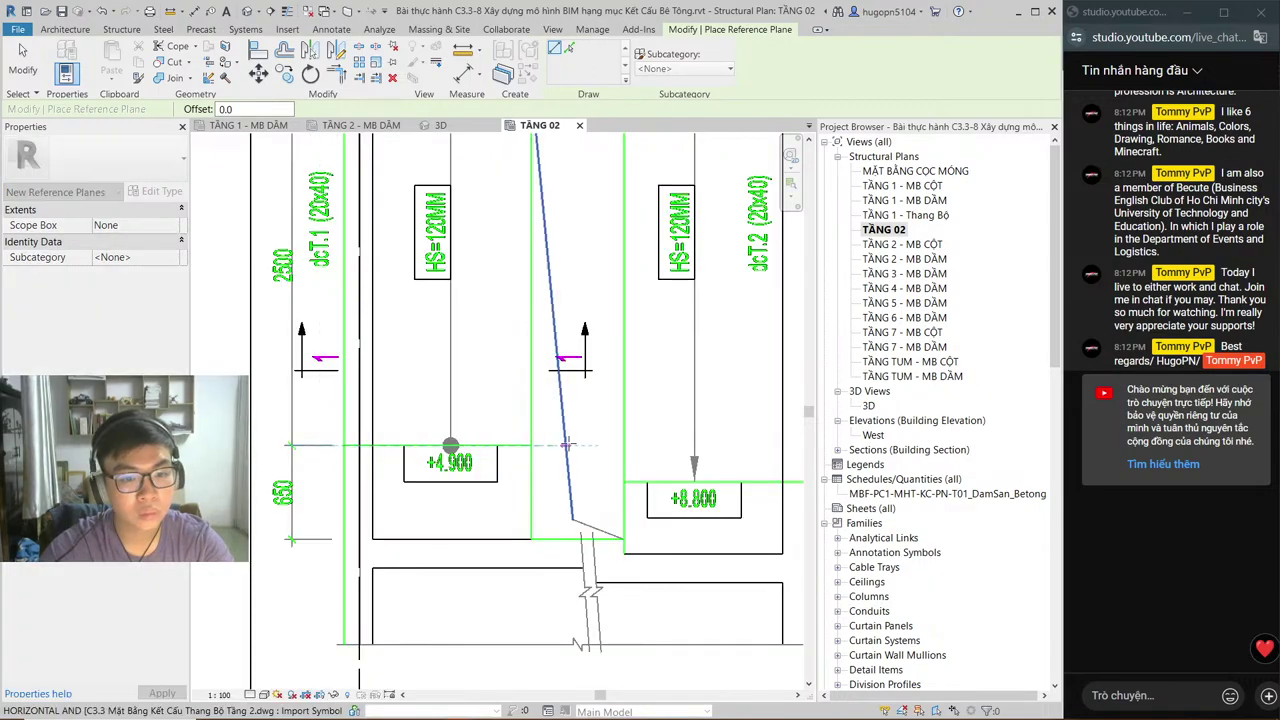
{"action": "left_click", "coordinate": [583, 445]}
{"action": "middle_click_drag", "start_coordinate": [583, 445], "coordinate": [390, 413]}
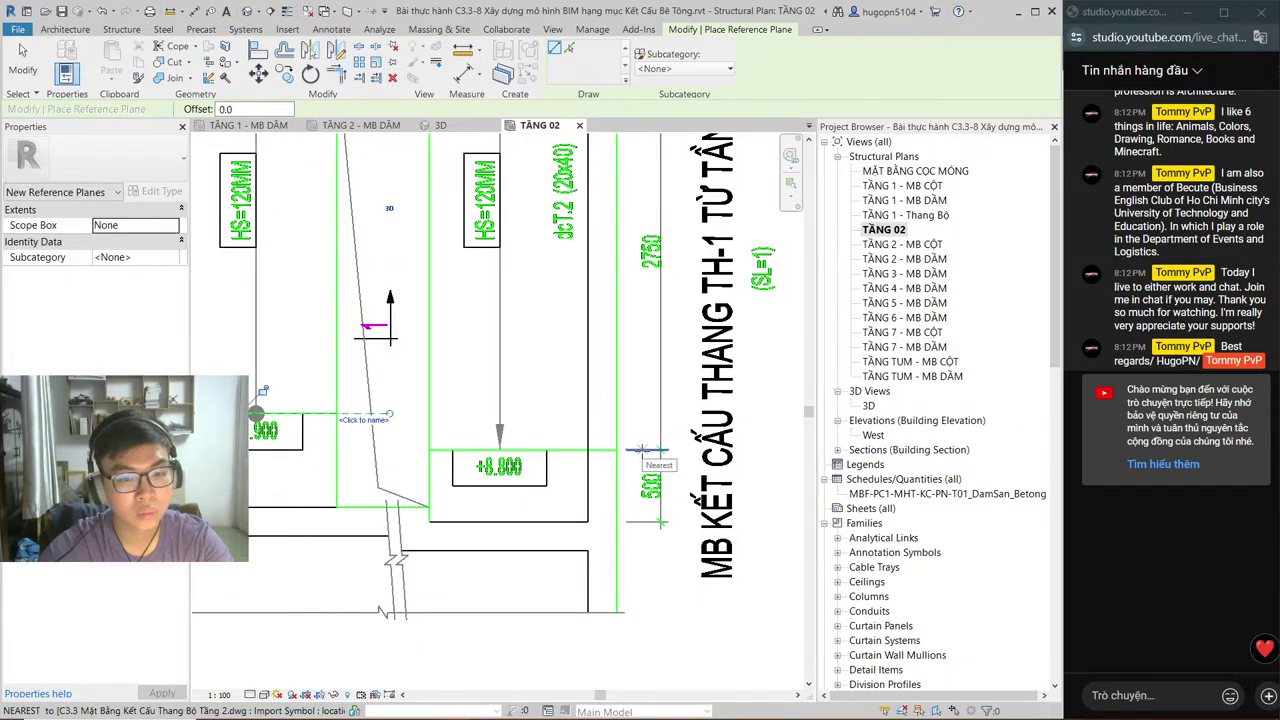
{"action": "left_click", "coordinate": [642, 449]}
{"action": "left_click", "coordinate": [400, 449]}
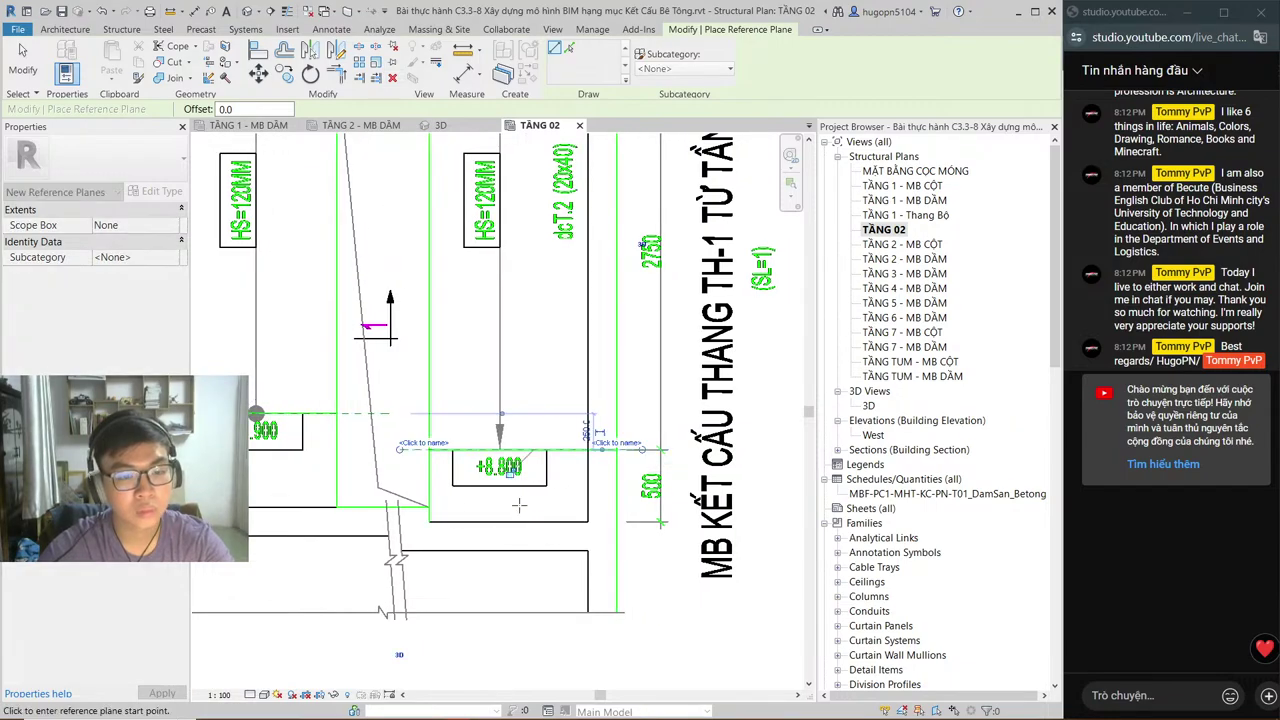
{"action": "key", "text": "Escape"}
{"action": "key", "text": "Escape"}
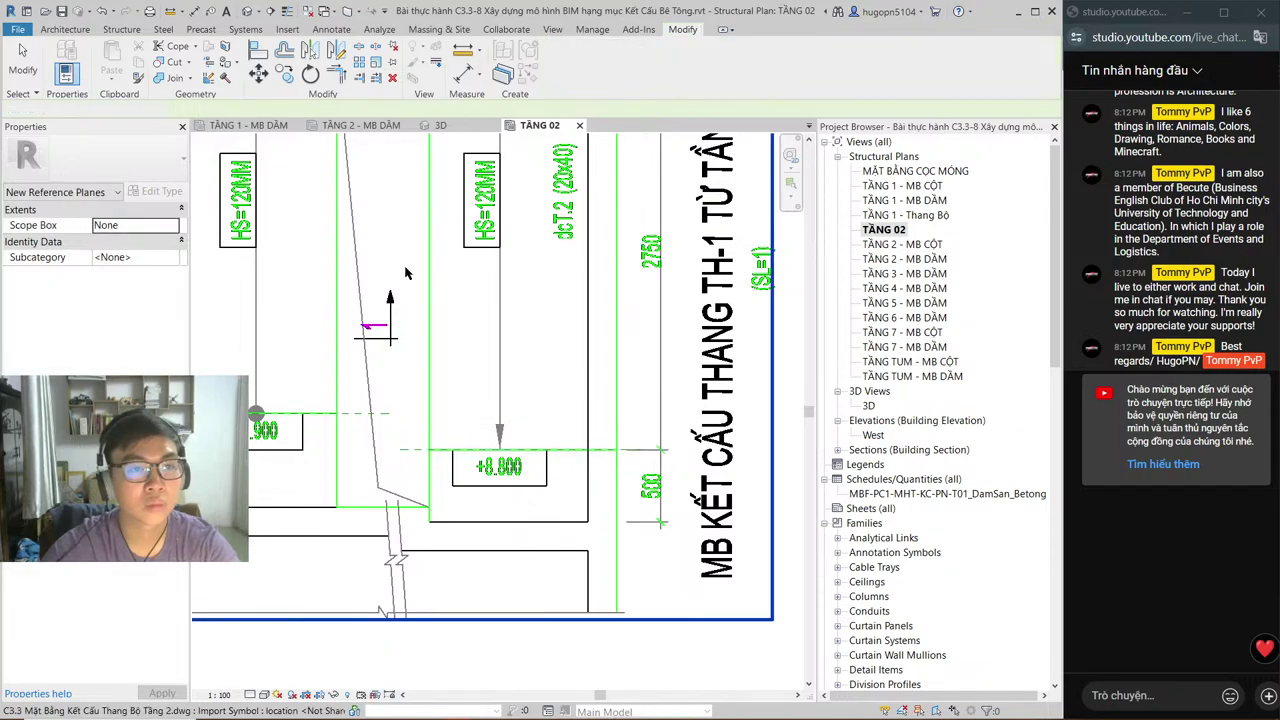
{"action": "middle_click_drag", "start_coordinate": [388, 305], "coordinate": [658, 365]}
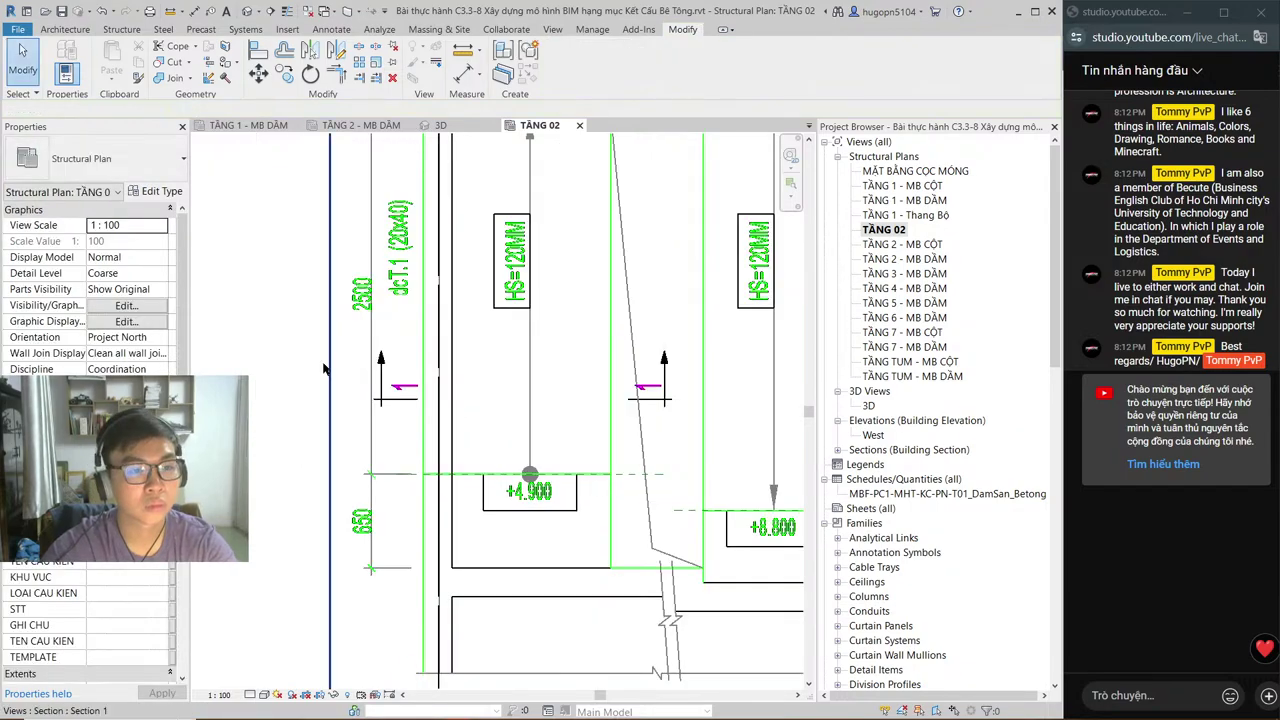
{"action": "right_click", "coordinate": [326, 369]}
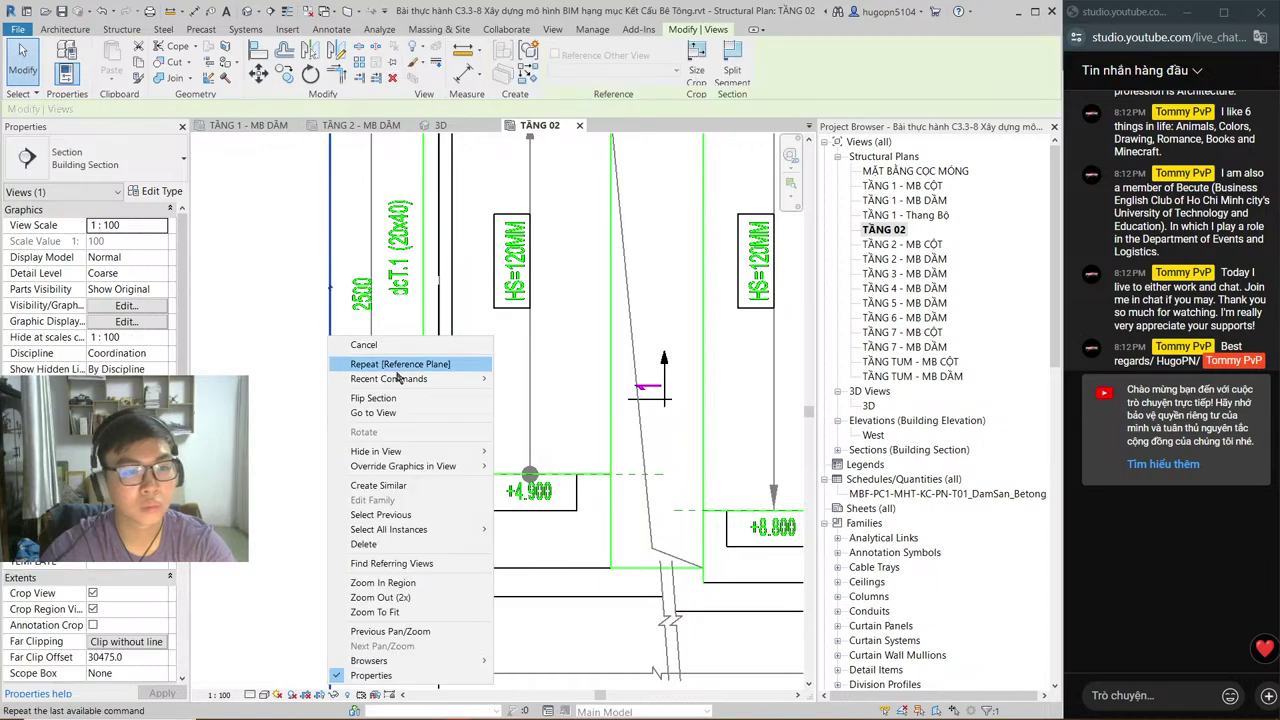
Step: Open Section 1 and drag its crop region to span TẦNG 02 to TẦNG 03
{"action": "left_click", "coordinate": [392, 412]}
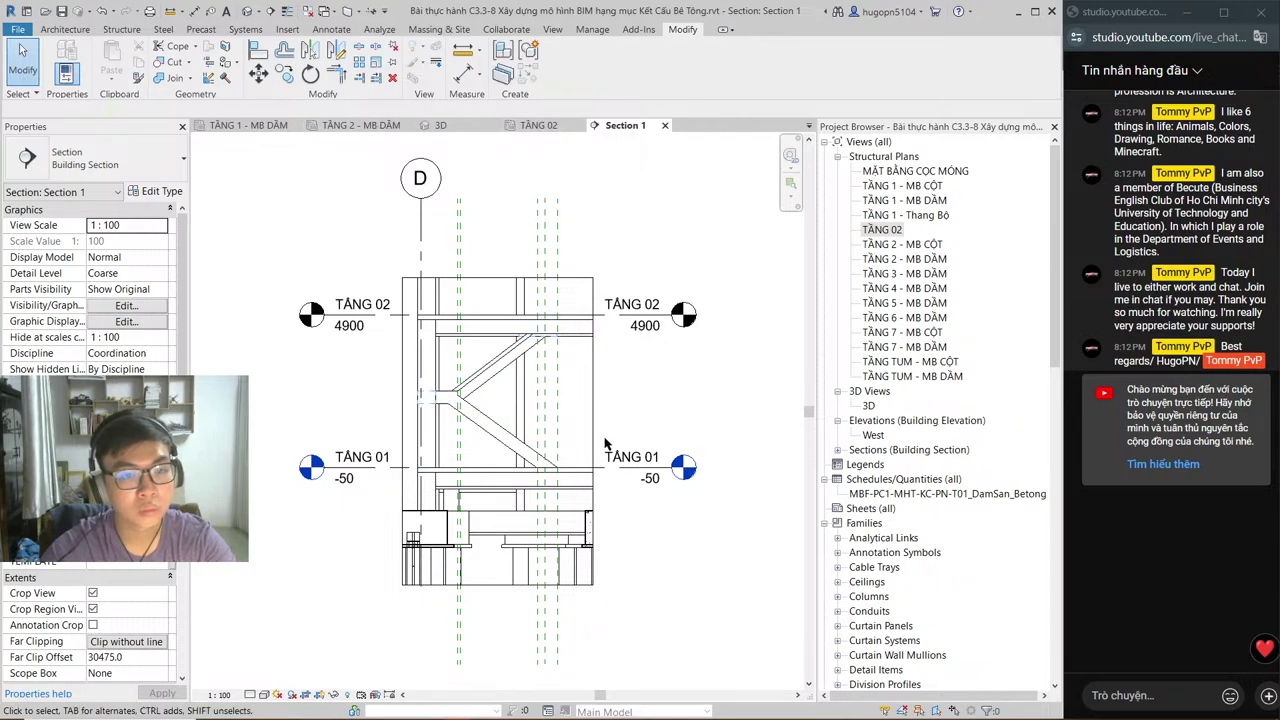
{"action": "left_click", "coordinate": [490, 279]}
{"action": "middle_click_drag", "start_coordinate": [520, 262], "coordinate": [538, 447]}
{"action": "left_click_drag", "start_coordinate": [515, 462], "coordinate": [516, 305]}
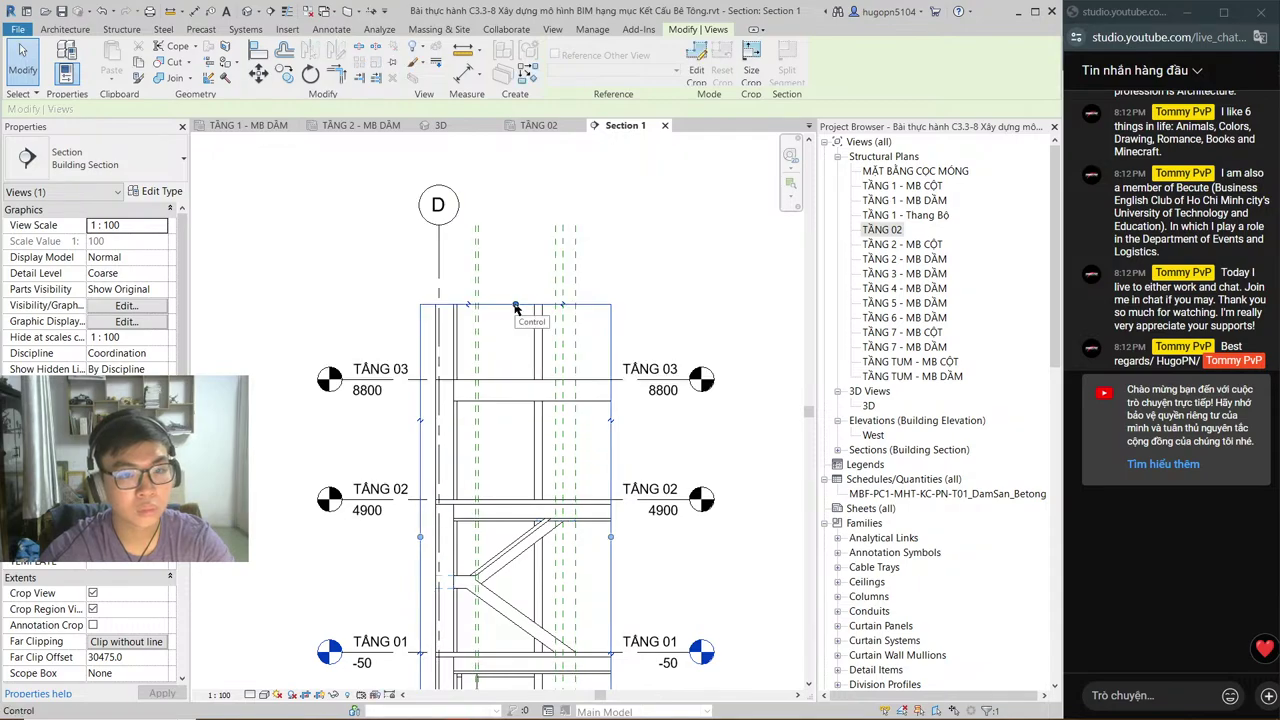
{"action": "middle_click_drag", "start_coordinate": [526, 423], "coordinate": [538, 387]}
{"action": "left_click_drag", "start_coordinate": [531, 672], "coordinate": [555, 430]}
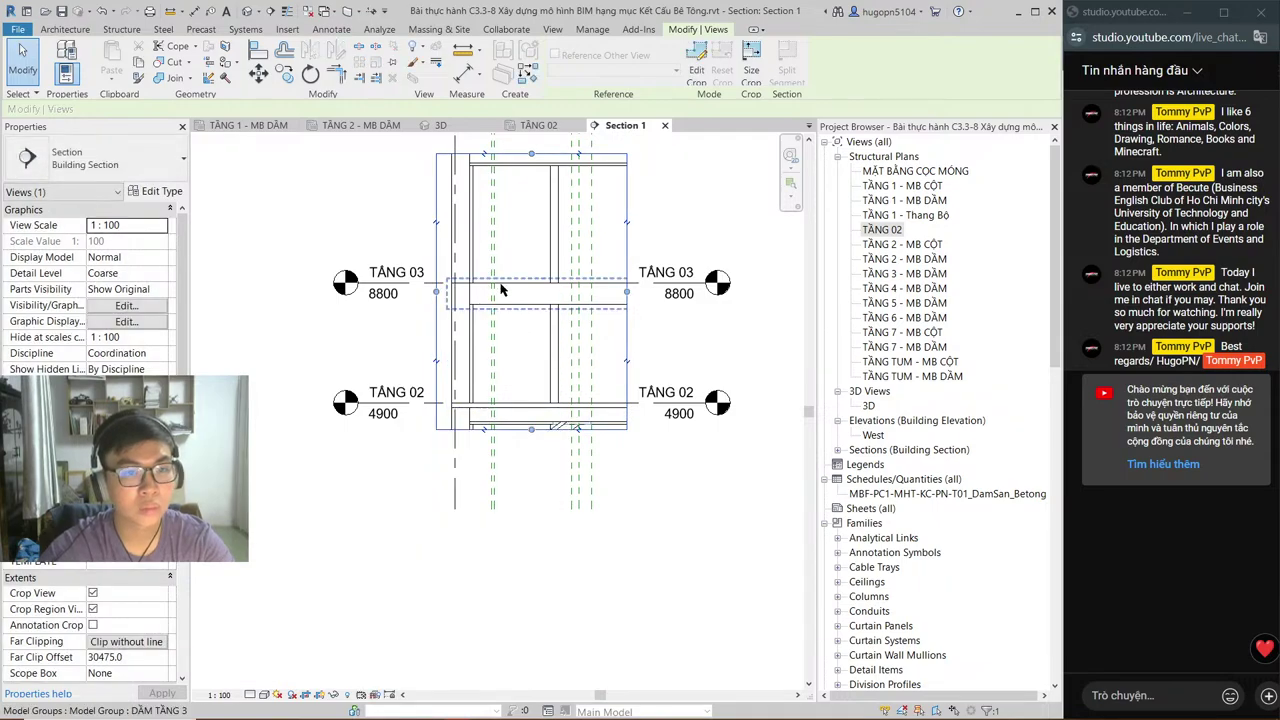
{"action": "scroll", "coordinate": [521, 355], "scroll_direction": "up", "scroll_amount": 1}
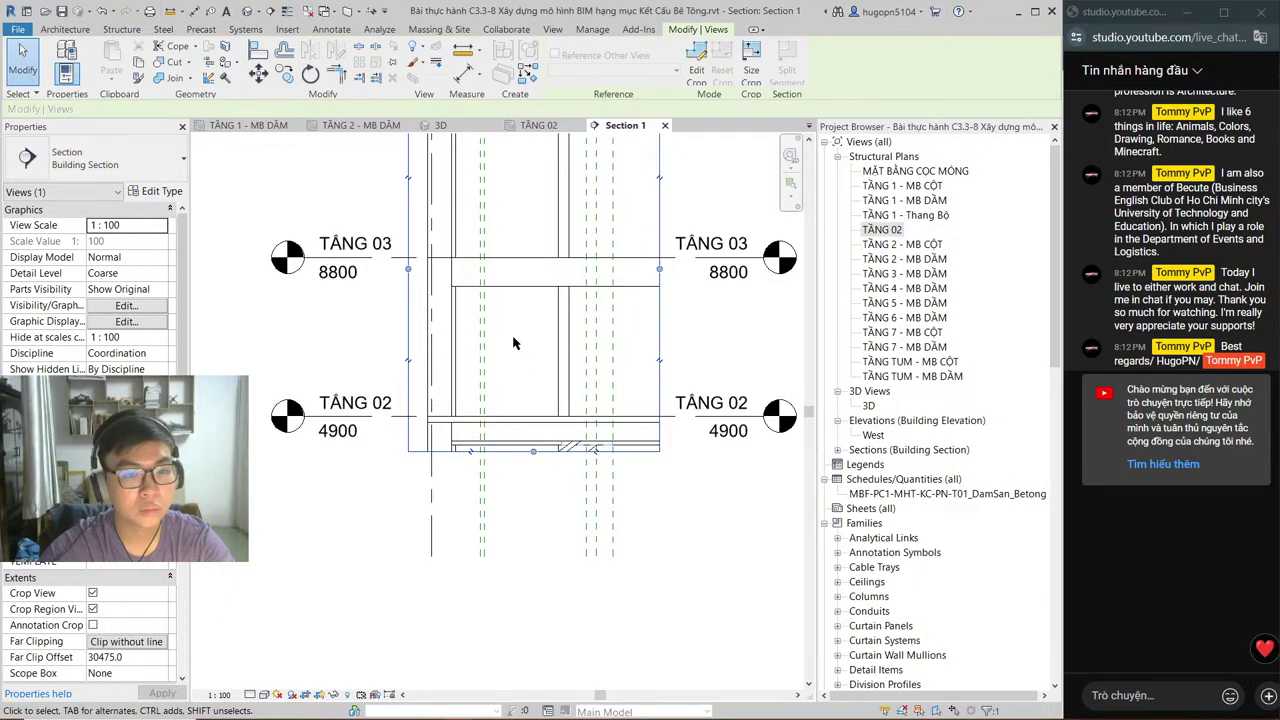
{"action": "middle_click_drag", "start_coordinate": [504, 320], "coordinate": [535, 385]}
Step: Set Section 1 to Fine detail level and Hidden Line visual style
{"action": "left_click", "coordinate": [264, 694]}
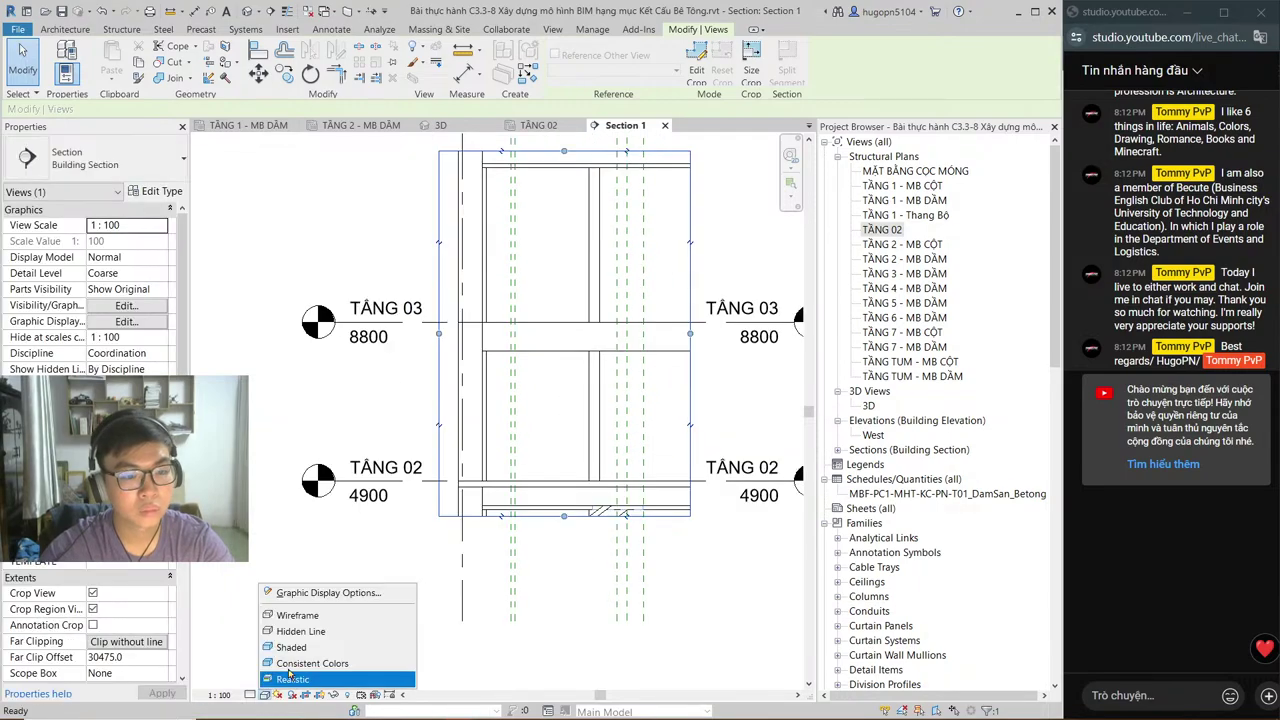
{"action": "left_click", "coordinate": [302, 648]}
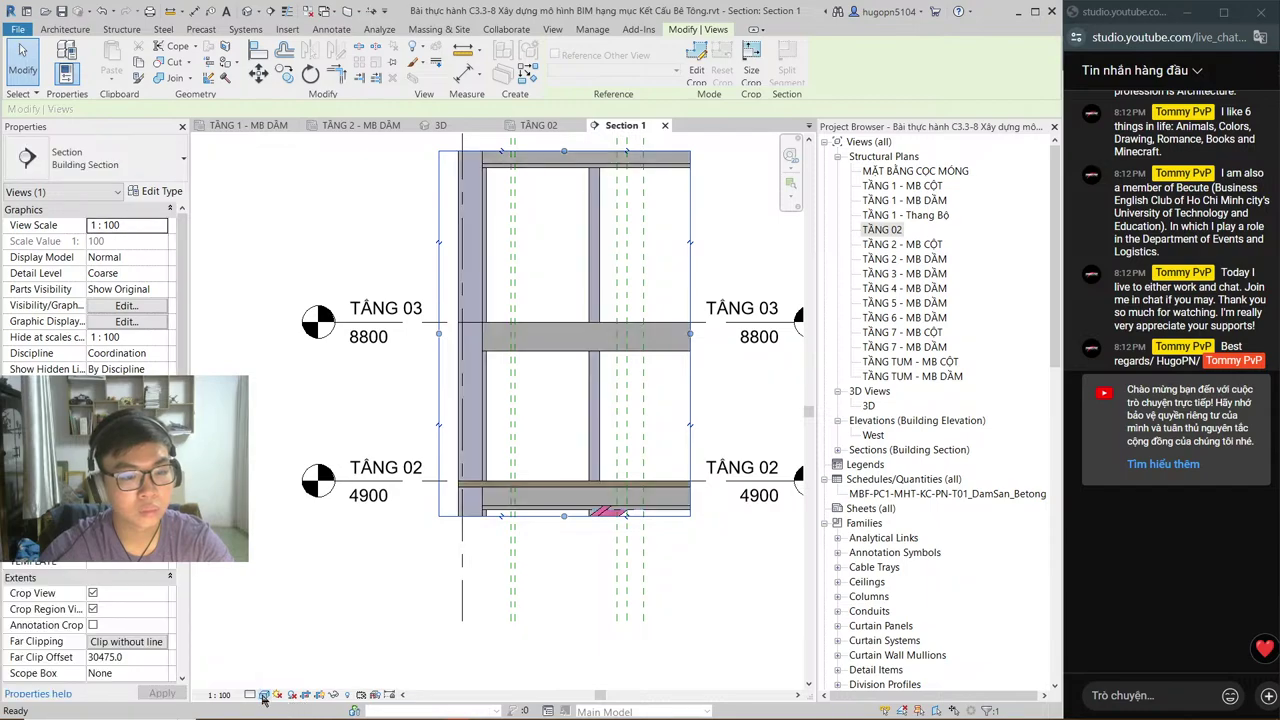
{"action": "left_click", "coordinate": [250, 694]}
{"action": "left_click", "coordinate": [290, 680]}
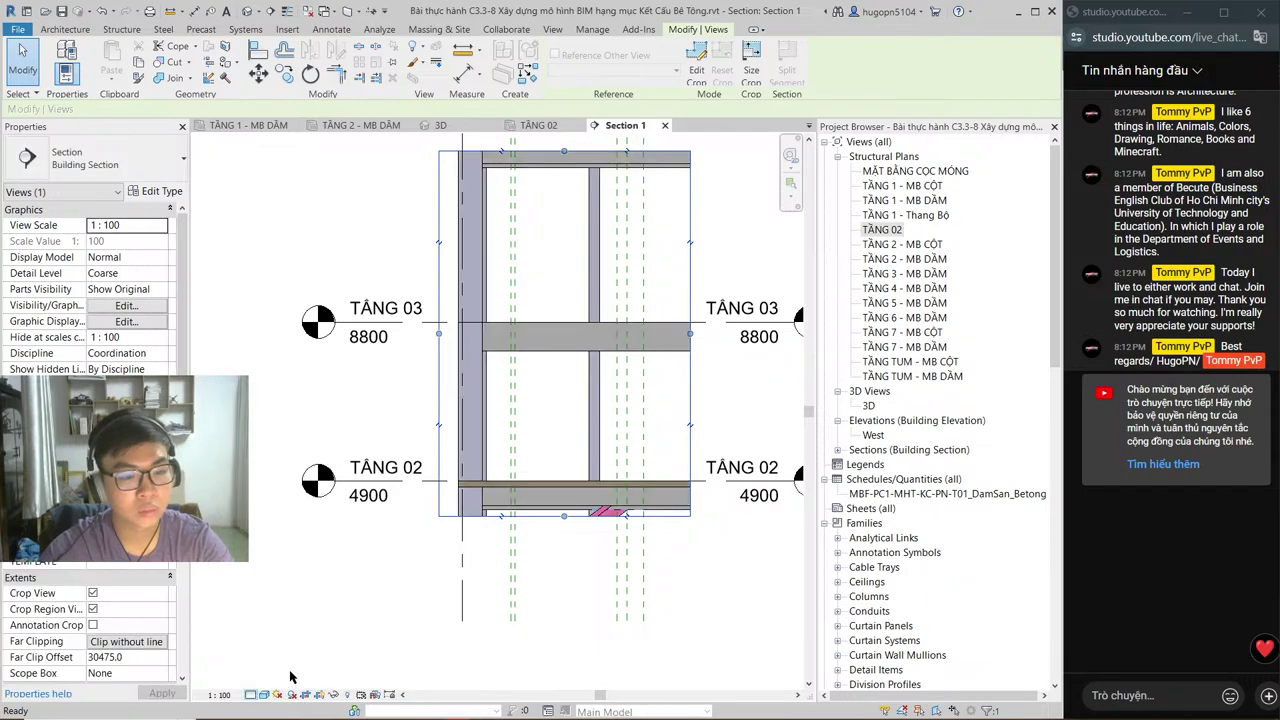
{"action": "left_click", "coordinate": [310, 625]}
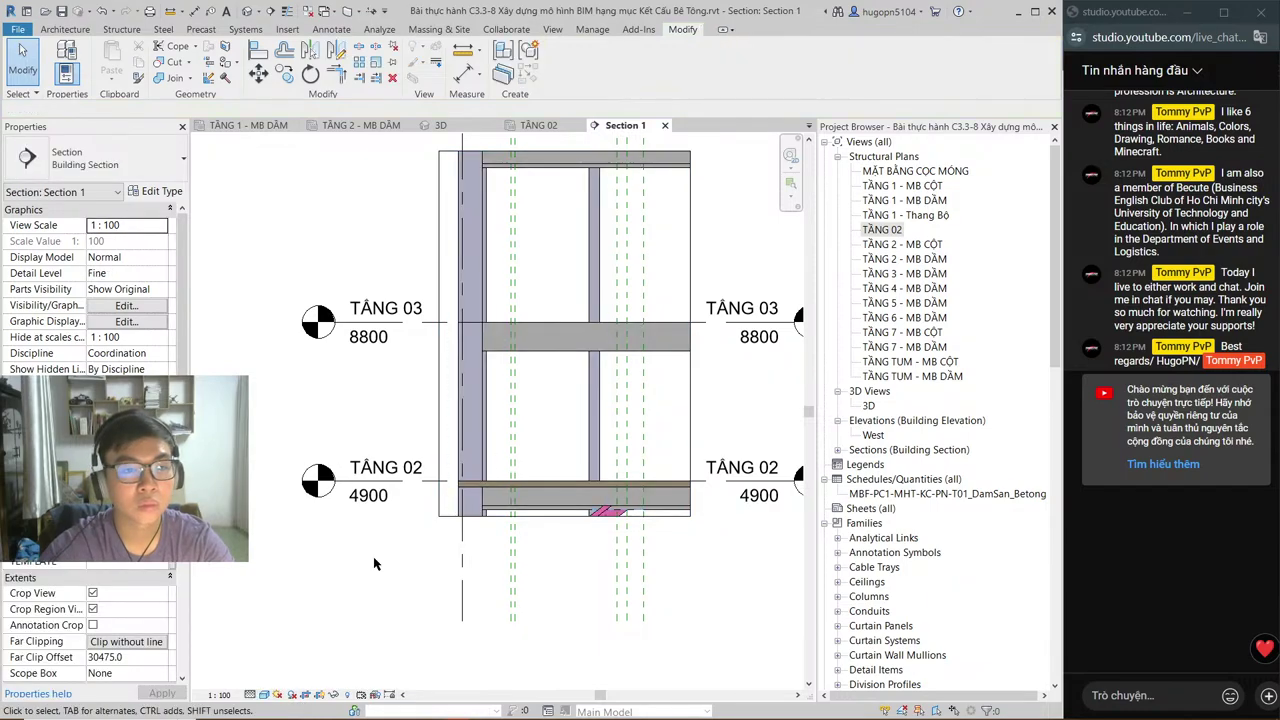
{"action": "left_click", "coordinate": [264, 695]}
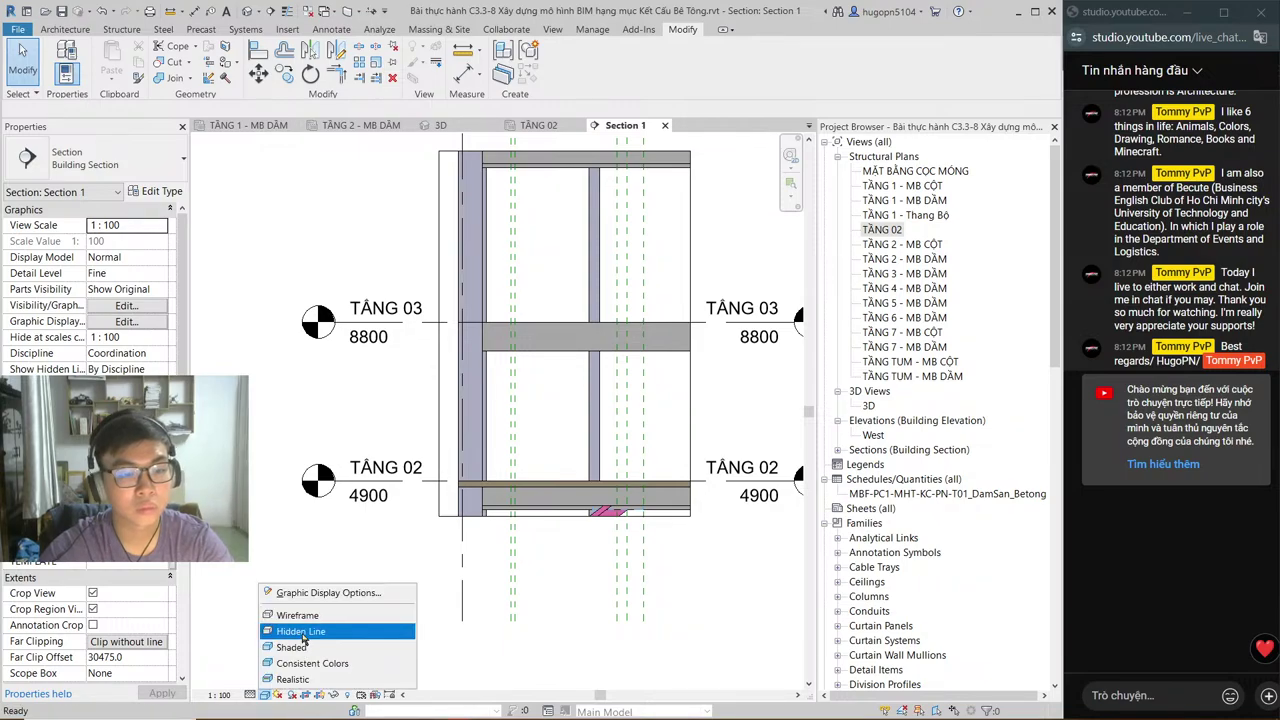
{"action": "left_click", "coordinate": [303, 632]}
{"action": "scroll", "coordinate": [610, 460], "scroll_direction": "up", "scroll_amount": 2}
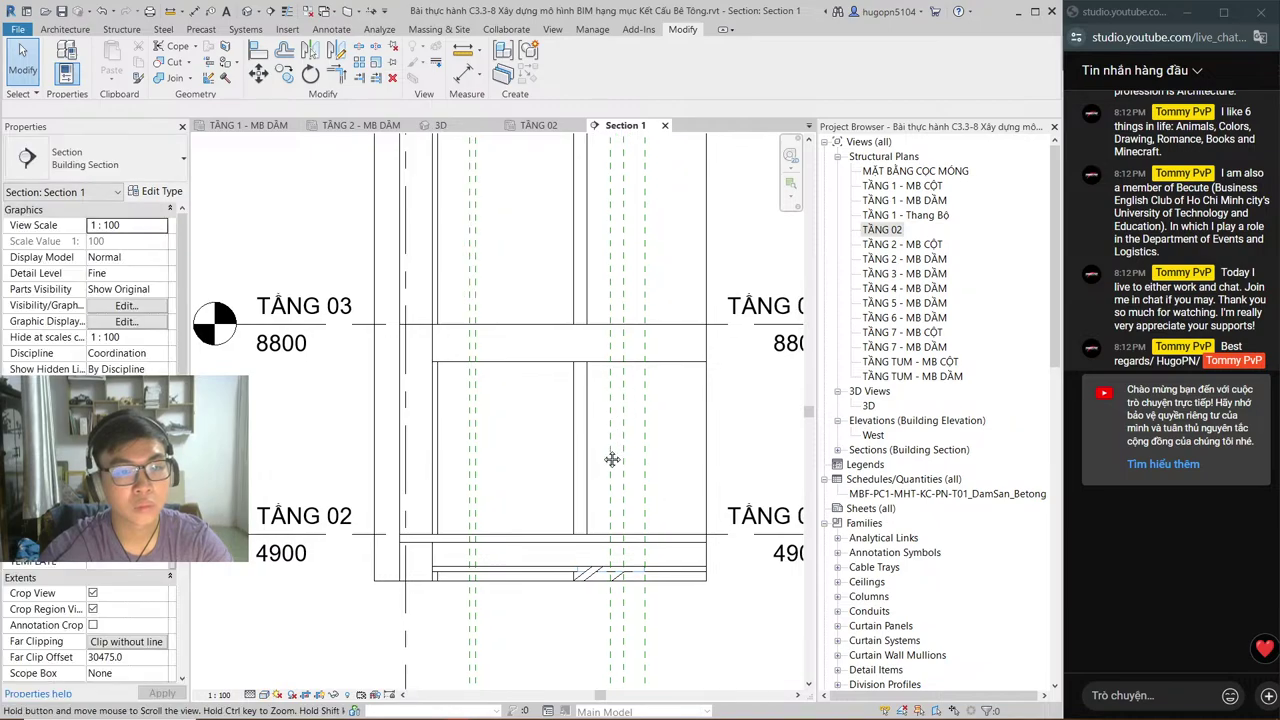
{"action": "middle_click_drag", "start_coordinate": [614, 467], "coordinate": [604, 474]}
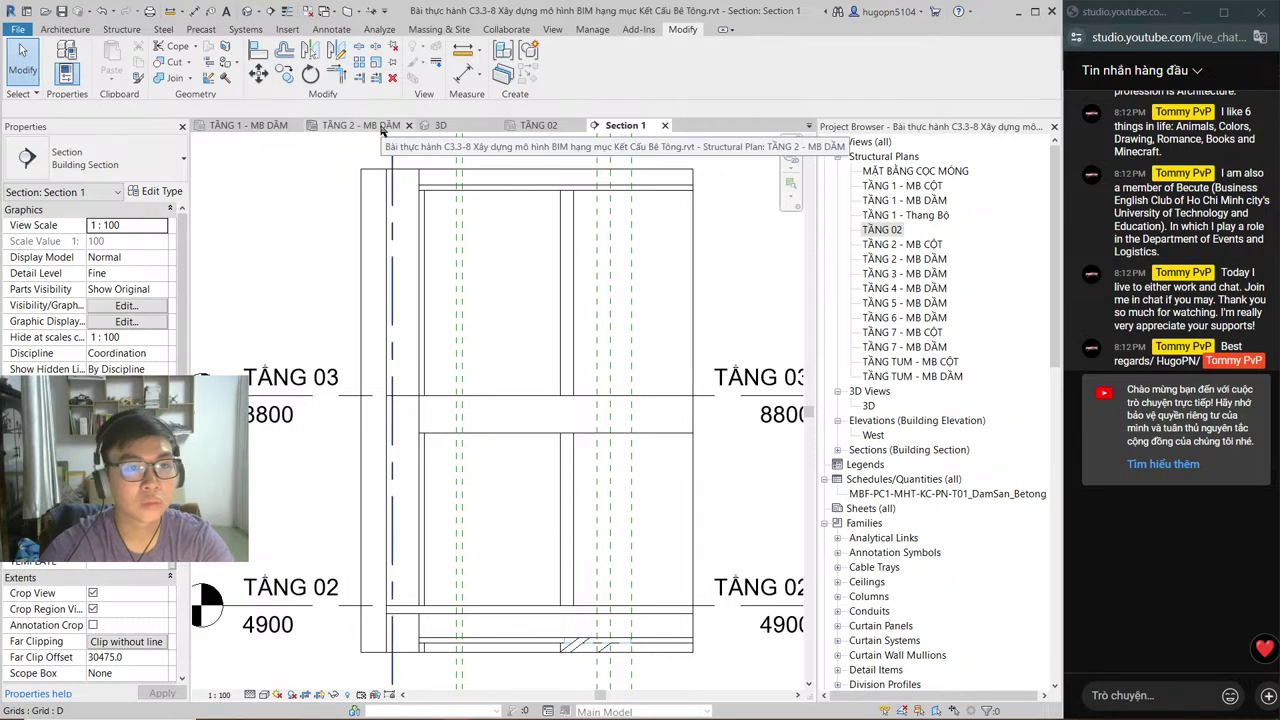
{"action": "left_click", "coordinate": [549, 30]}
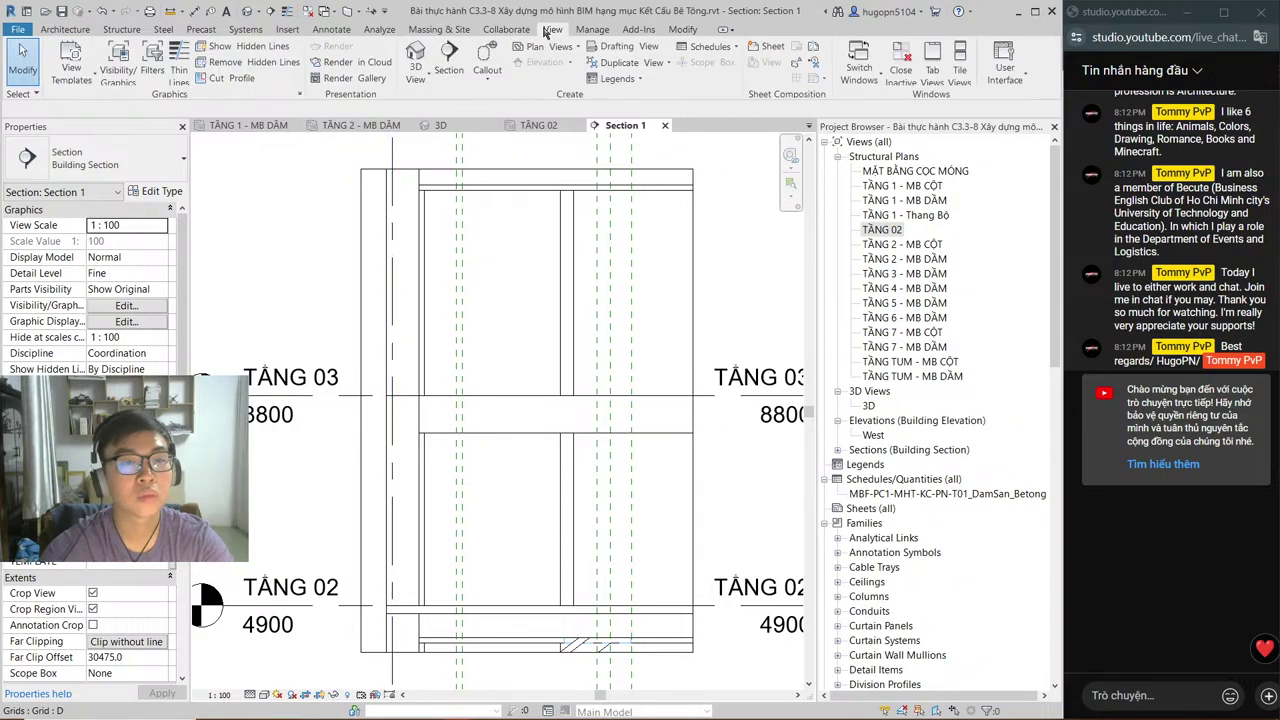
Step: Cancel the Family Category and Parameters prompt, then switch to the AutoCAD stair drawing
{"action": "left_click", "coordinate": [117, 32]}
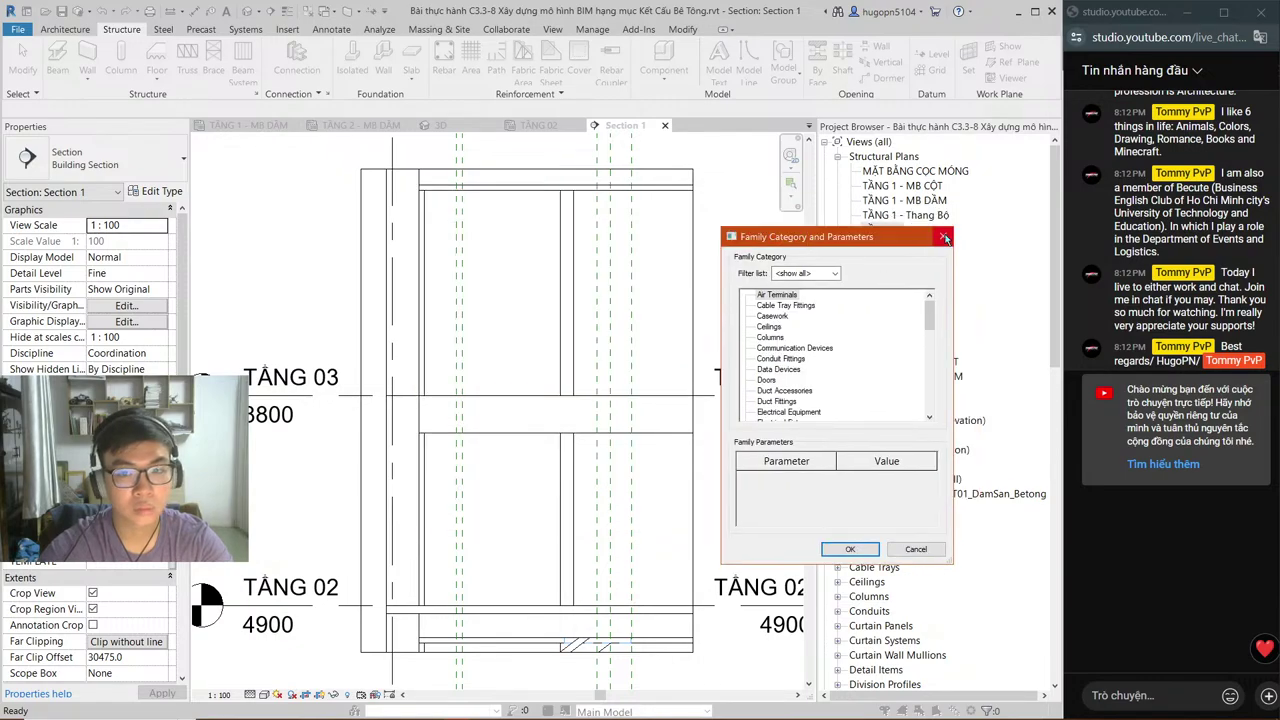
{"action": "left_click", "coordinate": [944, 237]}
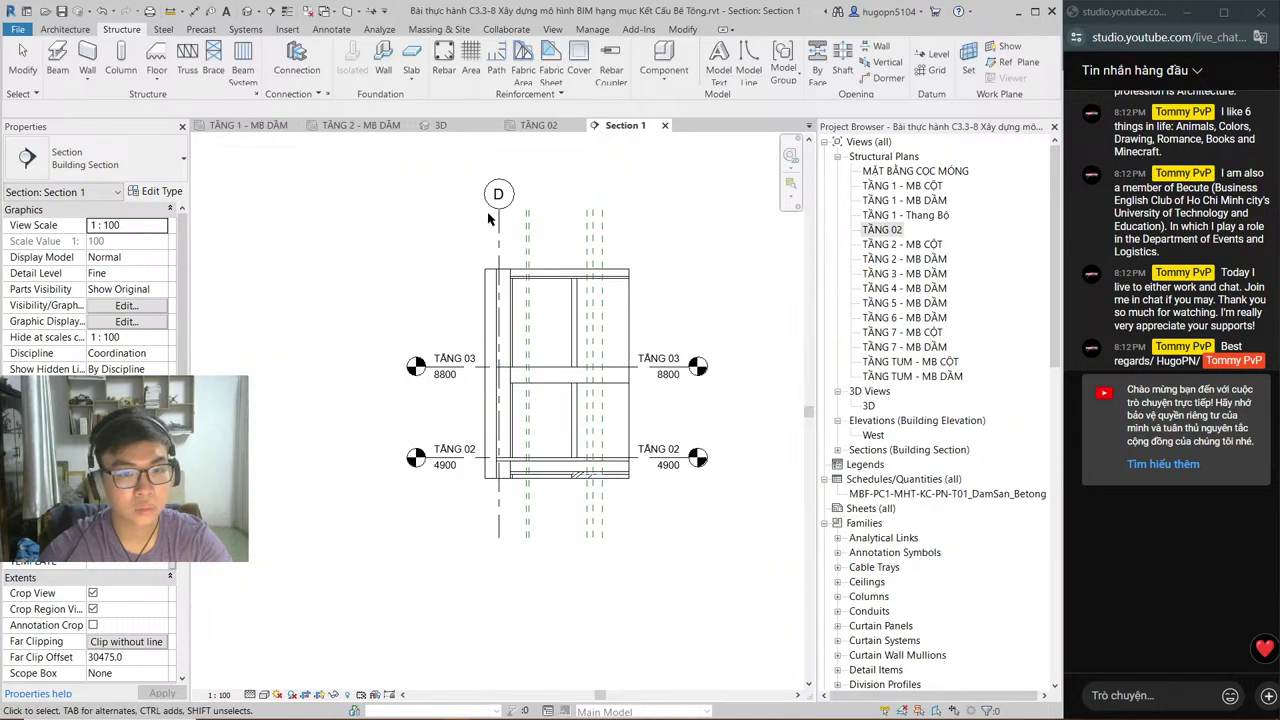
{"action": "scroll", "coordinate": [490, 292], "scroll_direction": "up", "scroll_amount": 2}
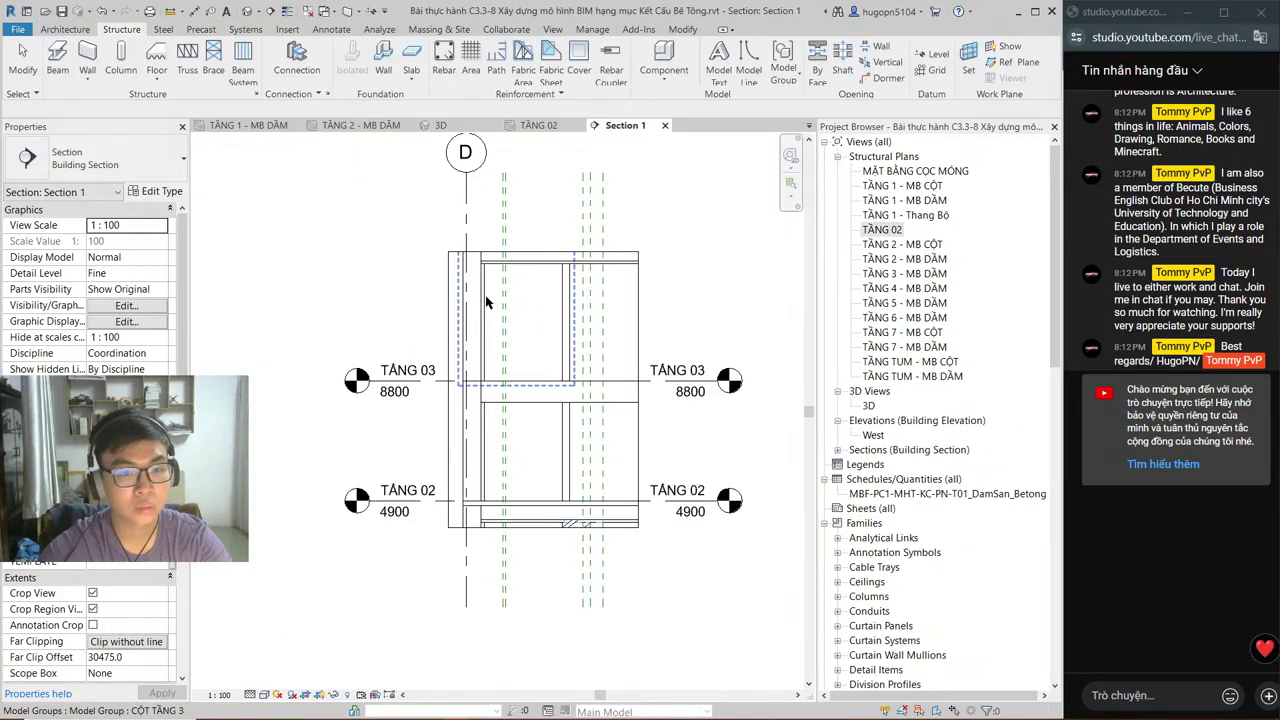
{"action": "key", "text": "alt+Tab"}
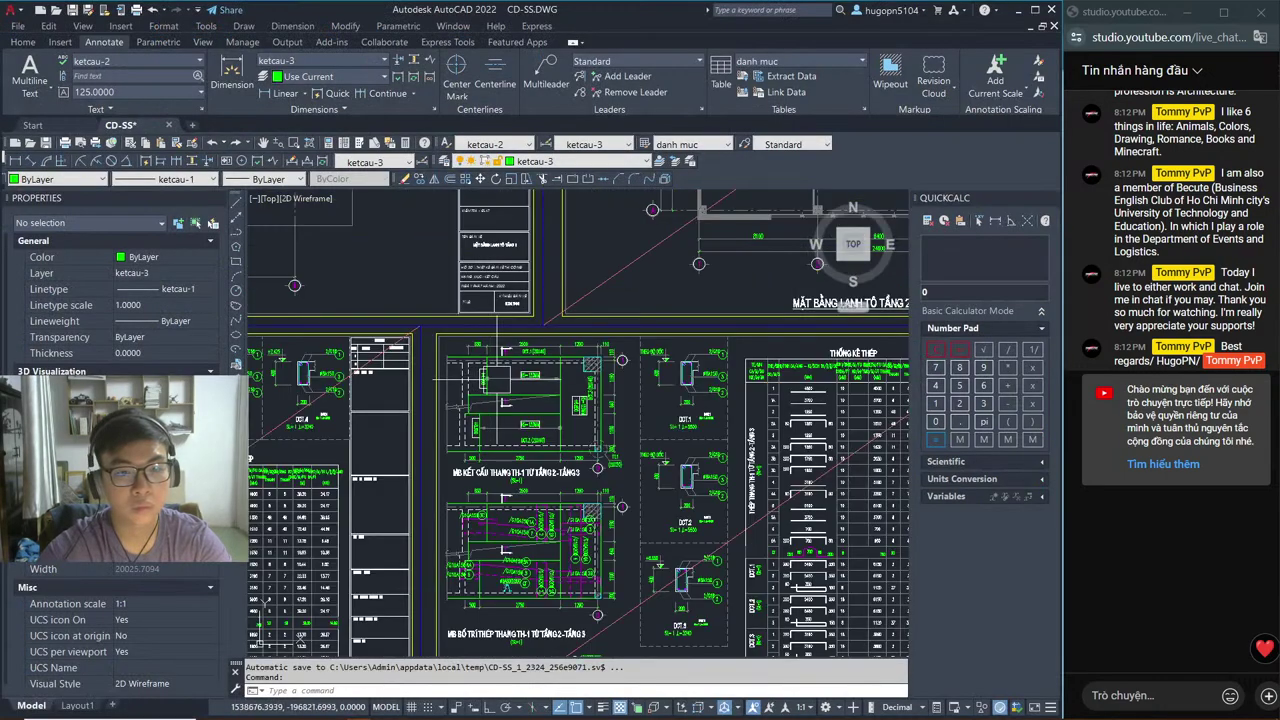
Step: Nudge the CD-SS.DWG stair plan slightly, then return to Revit's Section 1
{"action": "middle_click_drag", "start_coordinate": [551, 418], "coordinate": [567, 428]}
{"action": "key", "text": "alt+Tab"}
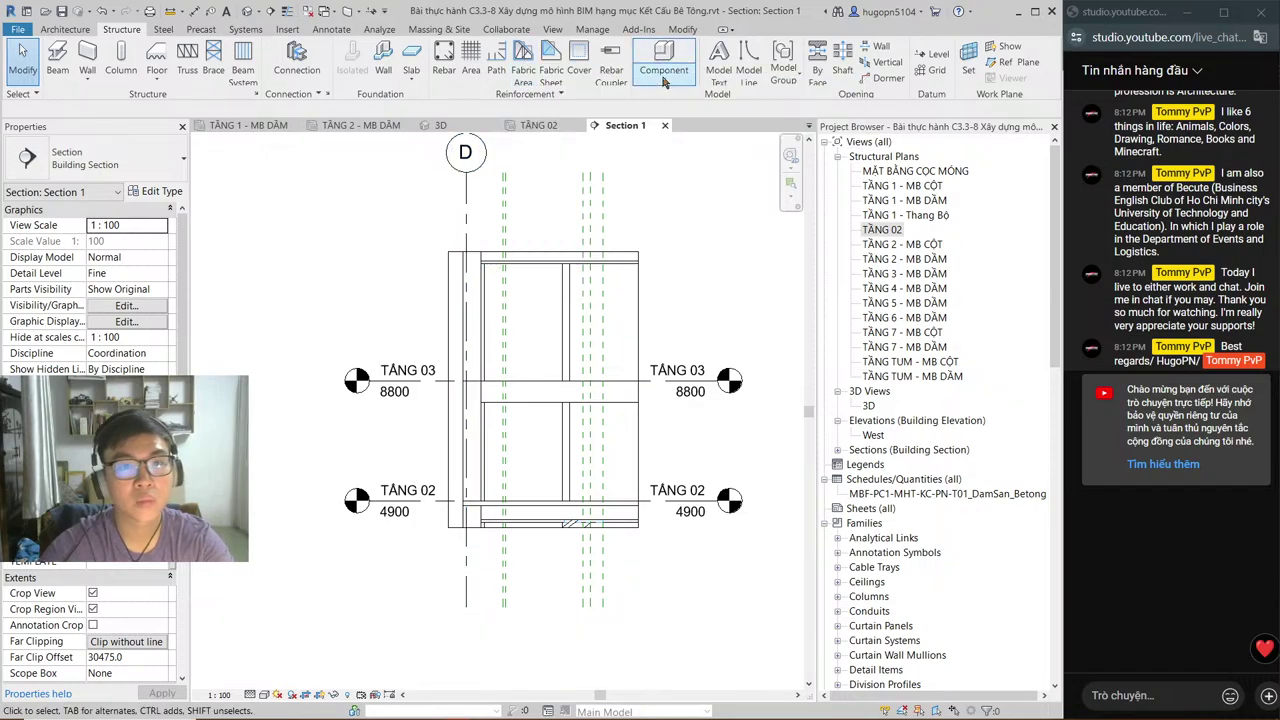
Step: Create an in-place Floors family named 'THANG BỘ TẦNG 2' with Model In-Place
{"action": "left_click", "coordinate": [664, 82]}
{"action": "left_click", "coordinate": [700, 131]}
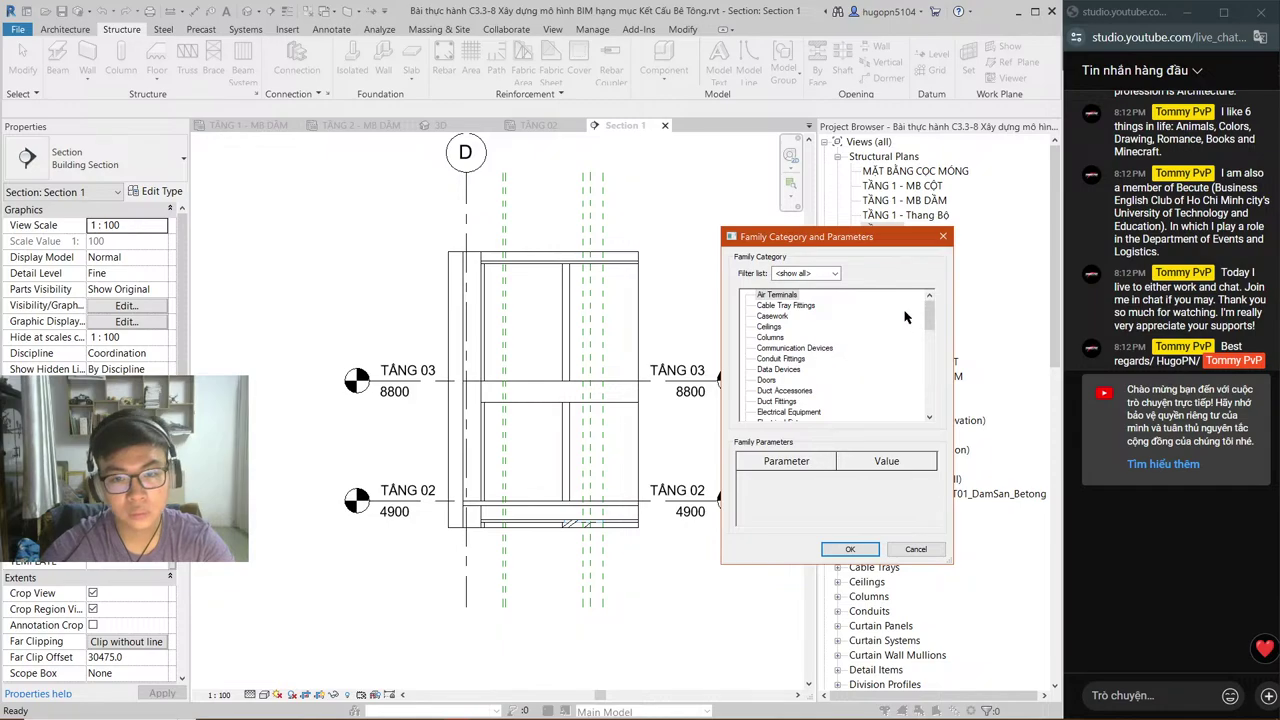
{"action": "scroll", "coordinate": [912, 323], "scroll_direction": "down", "scroll_amount": 3}
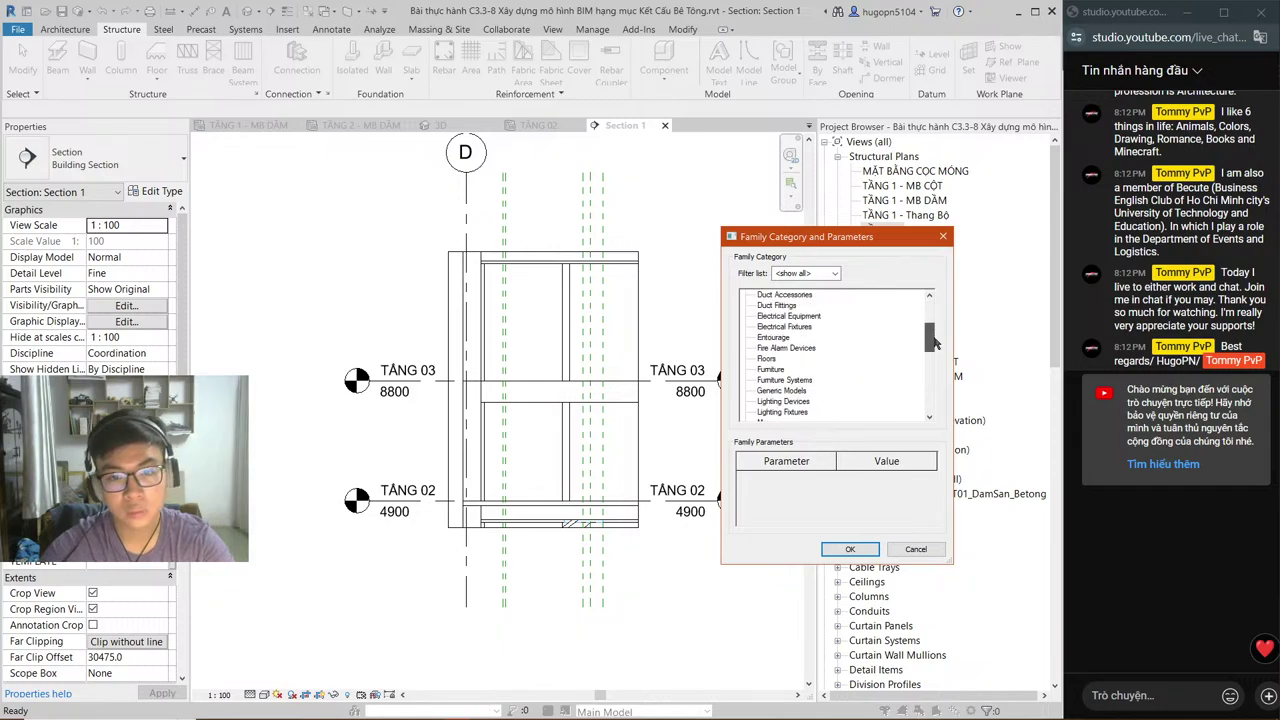
{"action": "left_click", "coordinate": [766, 358]}
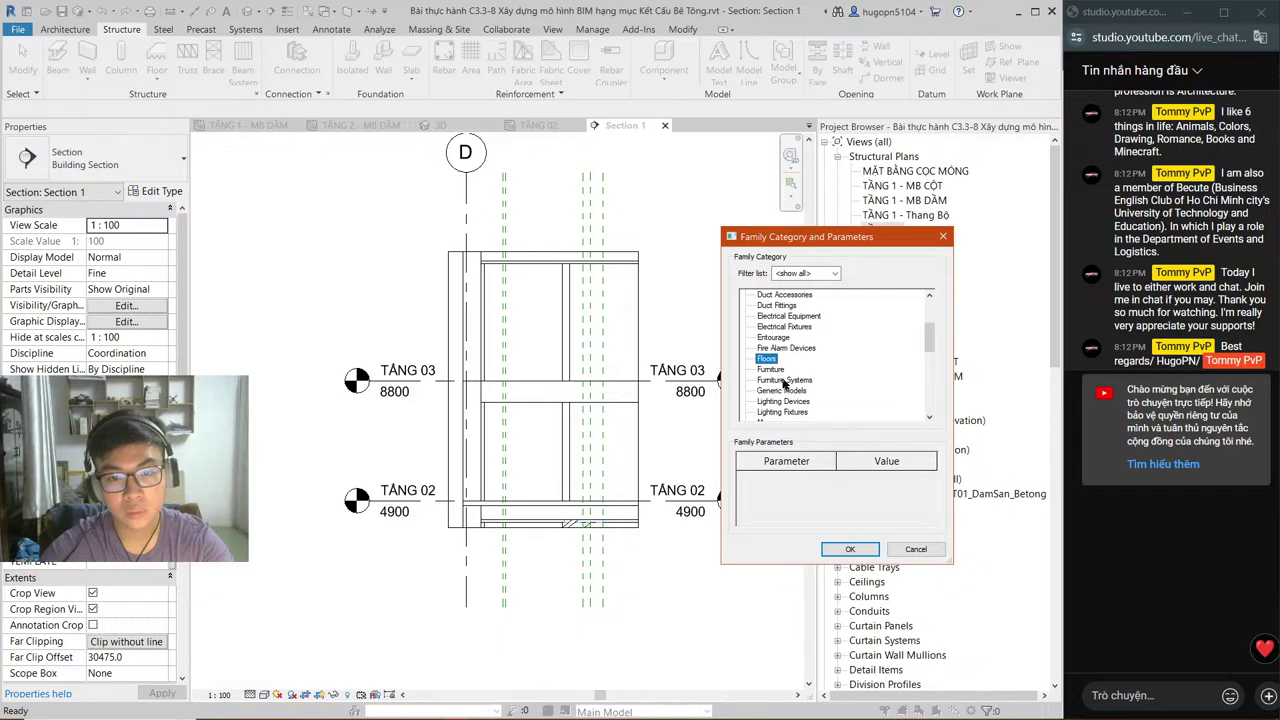
{"action": "left_click", "coordinate": [852, 549]}
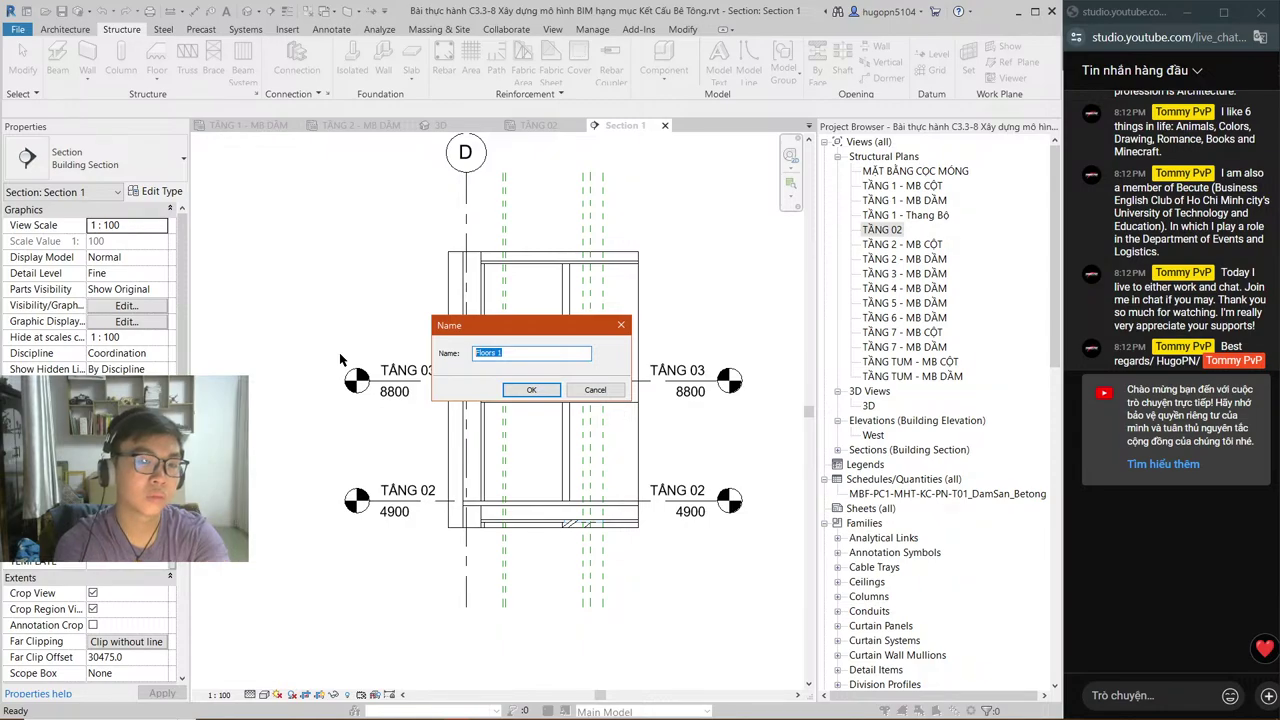
{"action": "type", "text": "T"}
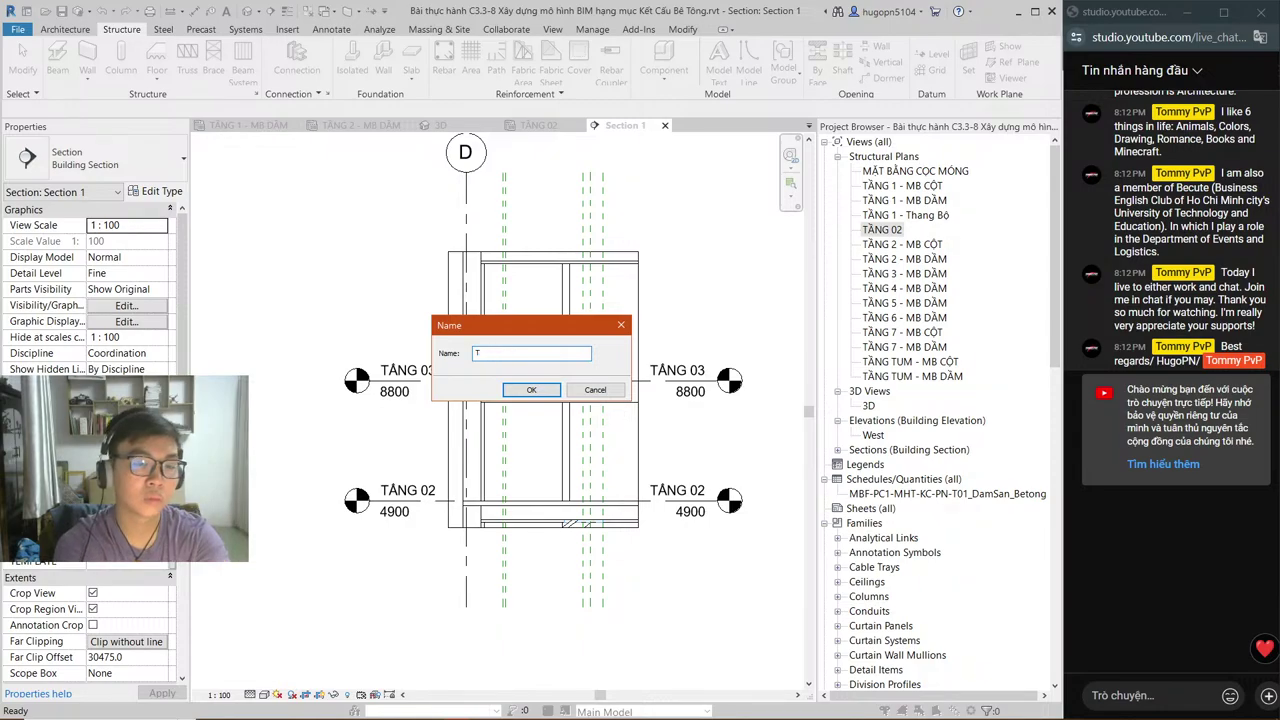
{"action": "type", "text": "HANG BOO"}
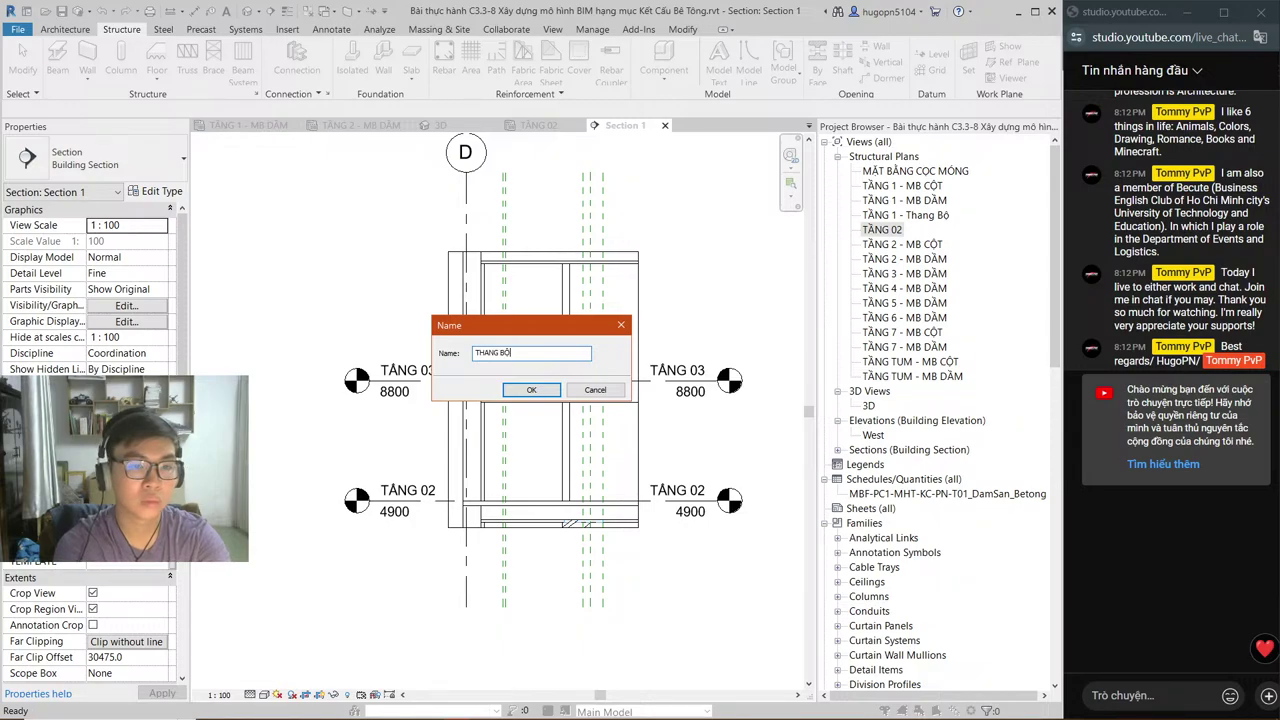
{"action": "type", "text": "j "}
{"action": "type", "text": "TẦNG"}
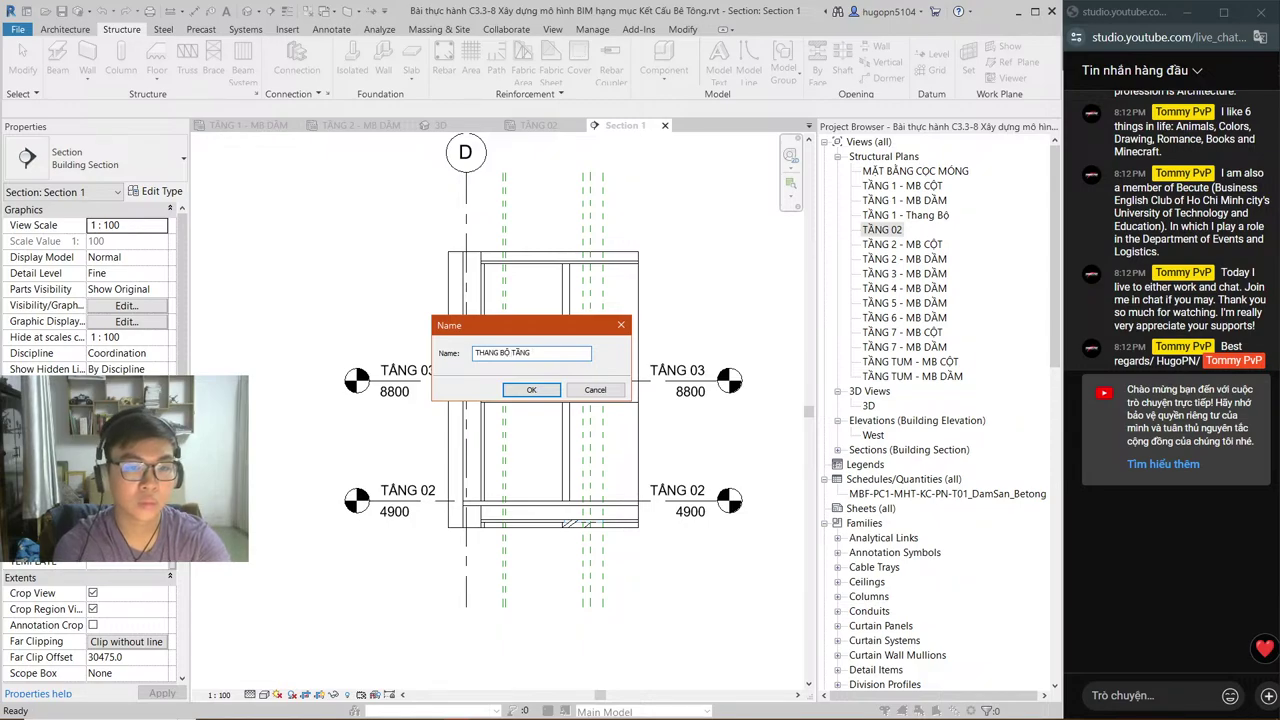
{"action": "type", "text": " 2"}
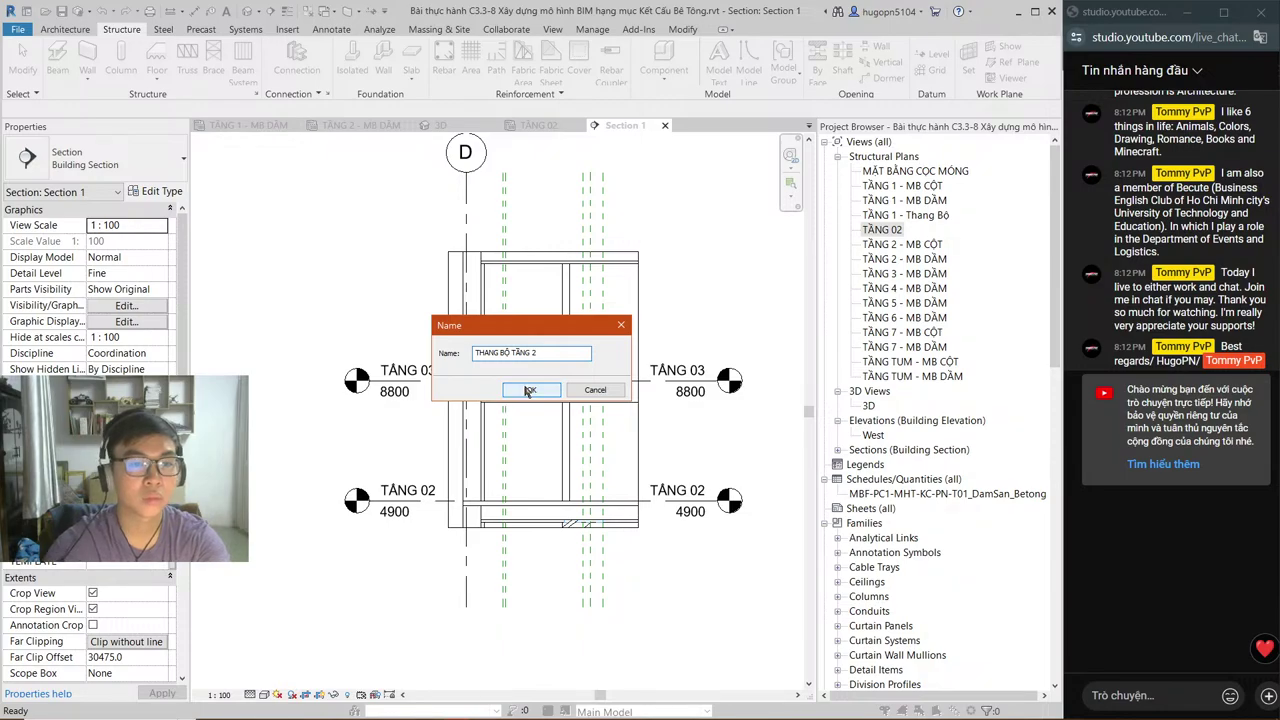
{"action": "left_click", "coordinate": [529, 390]}
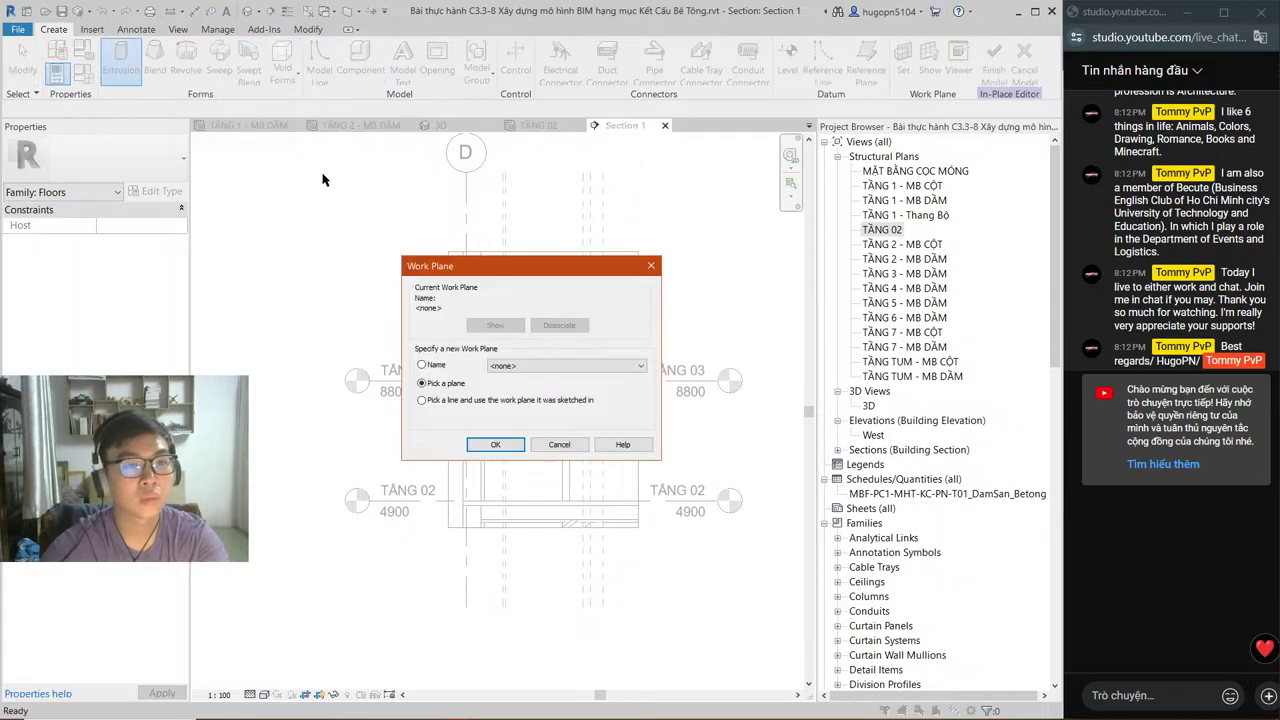
Step: Set the extrusion's work plane by name to Grid : 1
{"action": "left_click", "coordinate": [553, 366]}
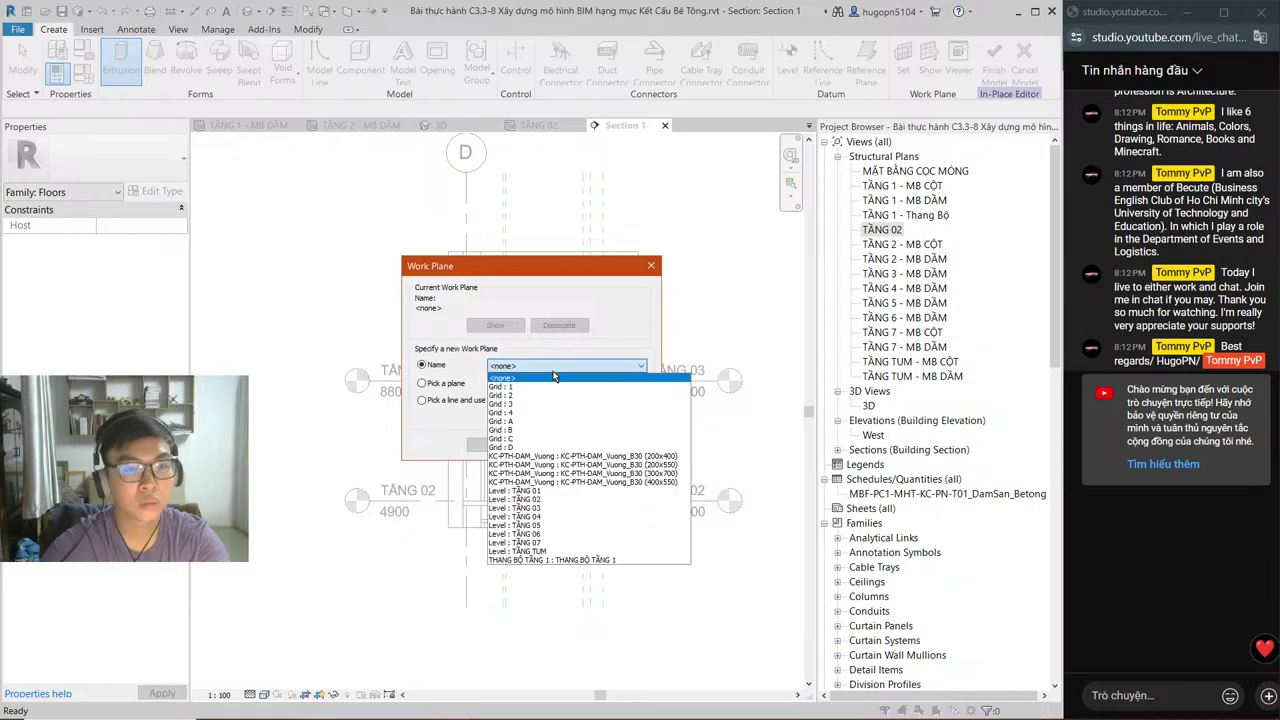
{"action": "left_click", "coordinate": [553, 382]}
{"action": "left_click", "coordinate": [503, 444]}
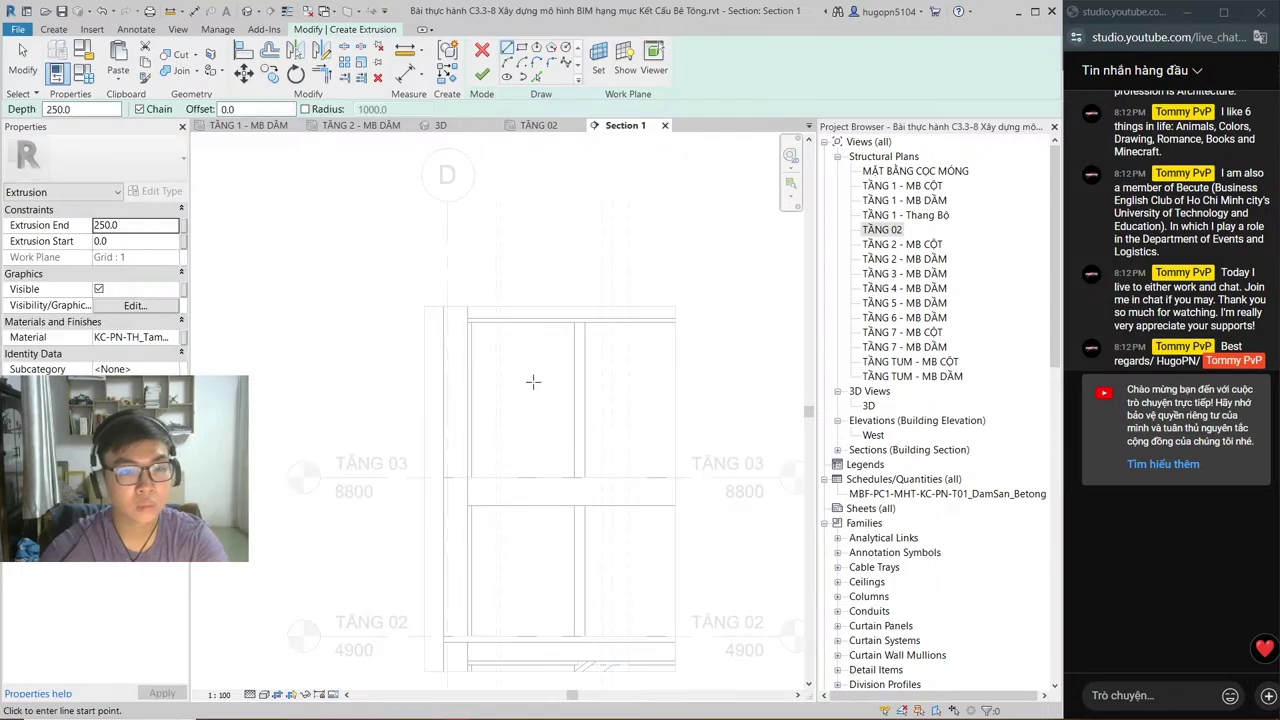
{"action": "key", "text": "alt+Tab"}
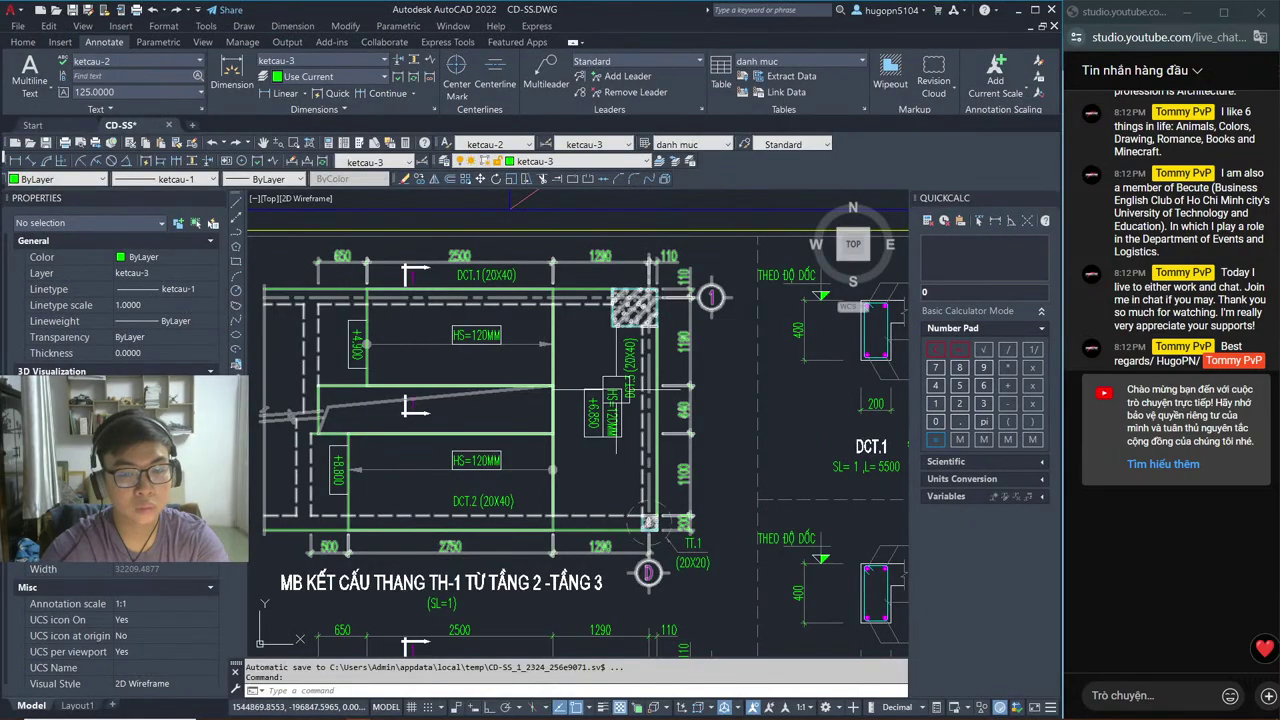
Step: Pan and zoom around the +6.850 HS=120MM landing and its DCT beams in AutoCAD
{"action": "scroll", "coordinate": [592, 338], "scroll_direction": "up", "scroll_amount": 6}
{"action": "middle_click_drag", "start_coordinate": [700, 380], "coordinate": [741, 470]}
{"action": "scroll", "coordinate": [741, 470], "scroll_direction": "down", "scroll_amount": 4}
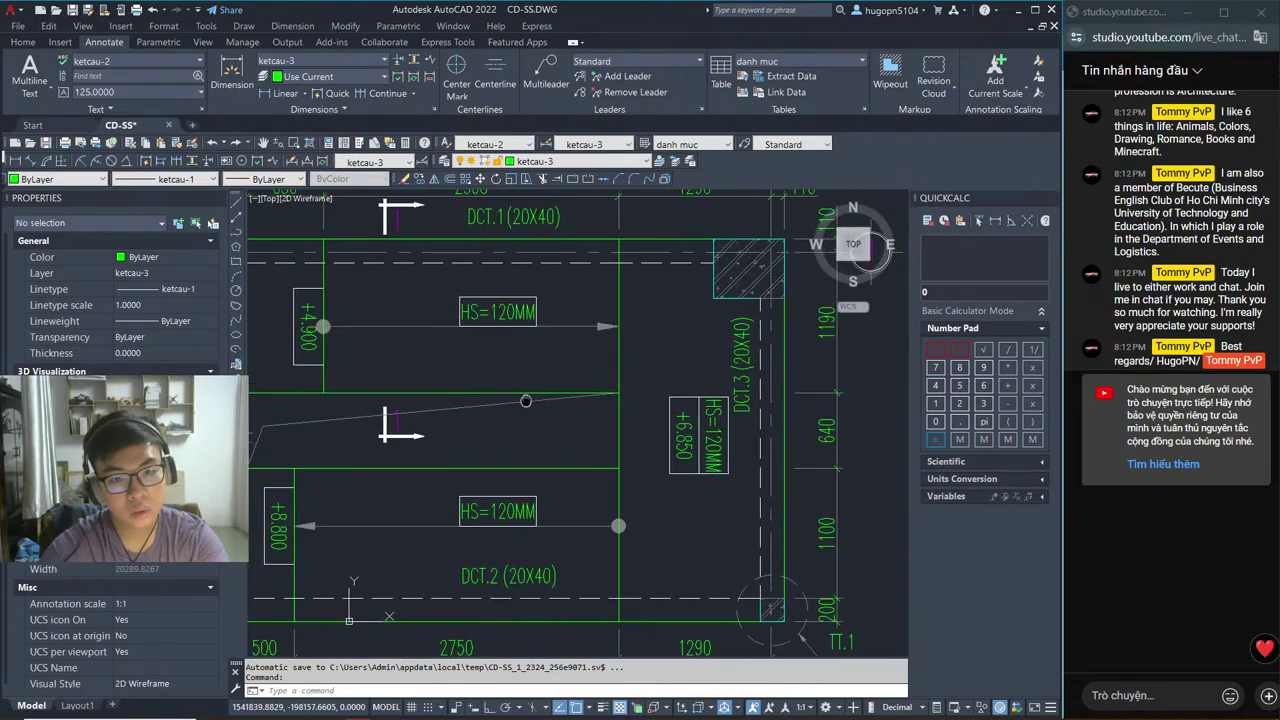
{"action": "middle_click_drag", "start_coordinate": [528, 399], "coordinate": [532, 398]}
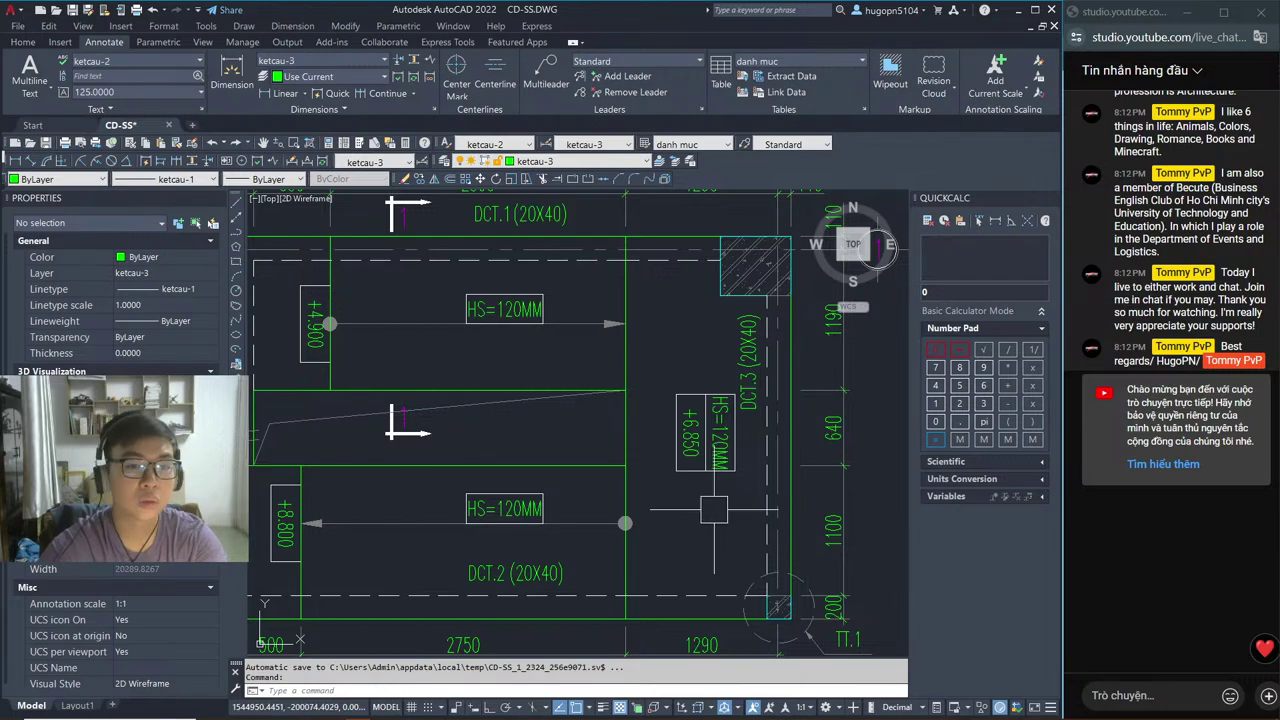
{"action": "middle_click_drag", "start_coordinate": [534, 448], "coordinate": [543, 457]}
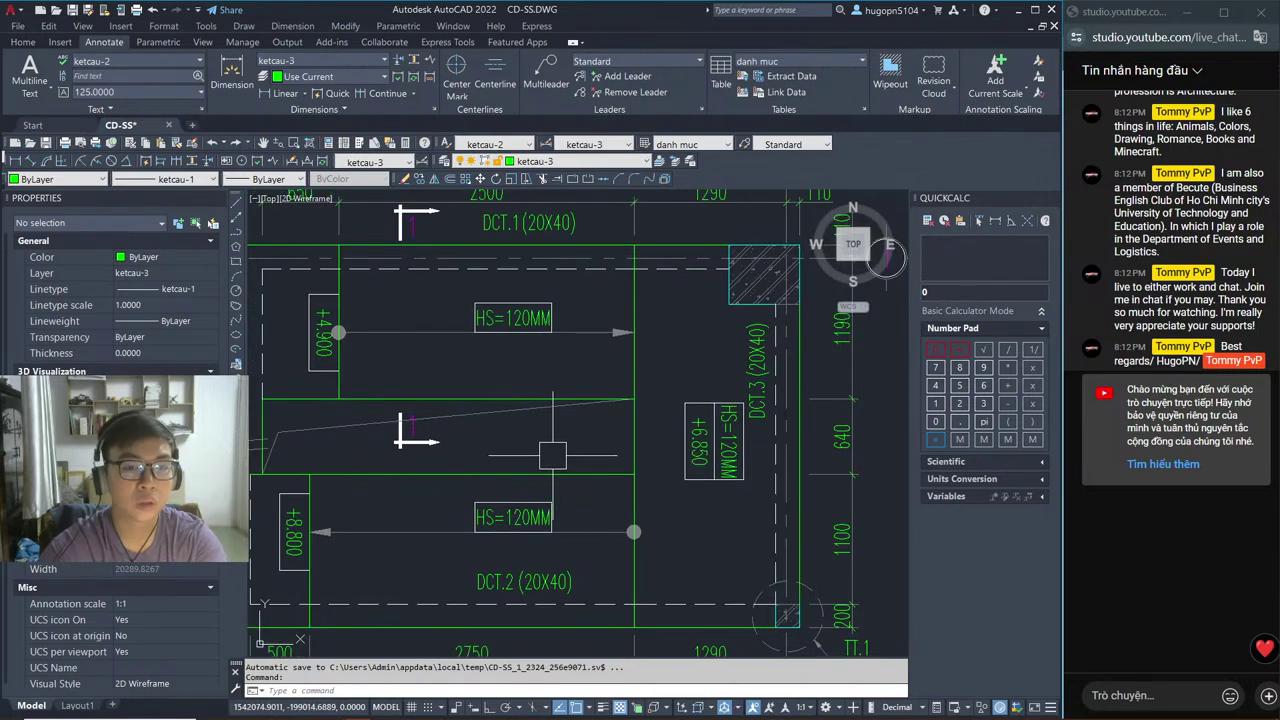
{"action": "key", "text": "alt+Tab"}
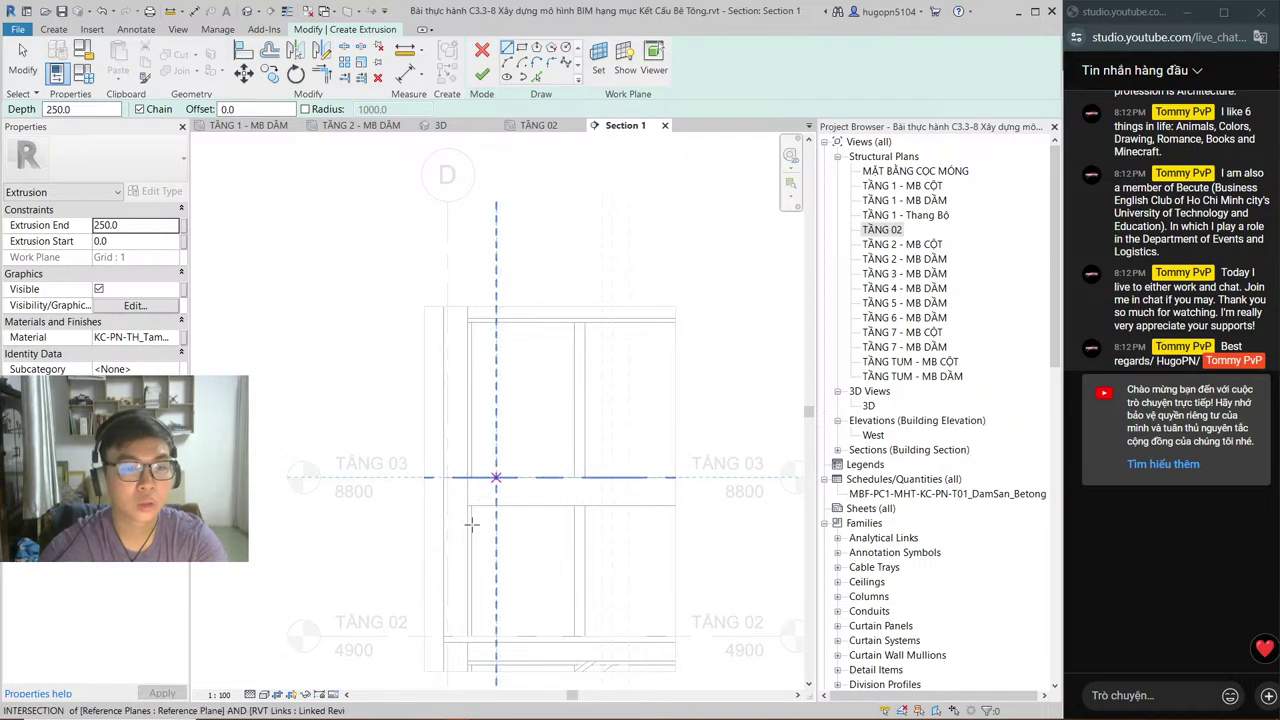
Step: Cancel the extrusion sketch, then cancel the whole in-place Floors family with Cancel Model
{"action": "middle_click_drag", "start_coordinate": [463, 538], "coordinate": [484, 512]}
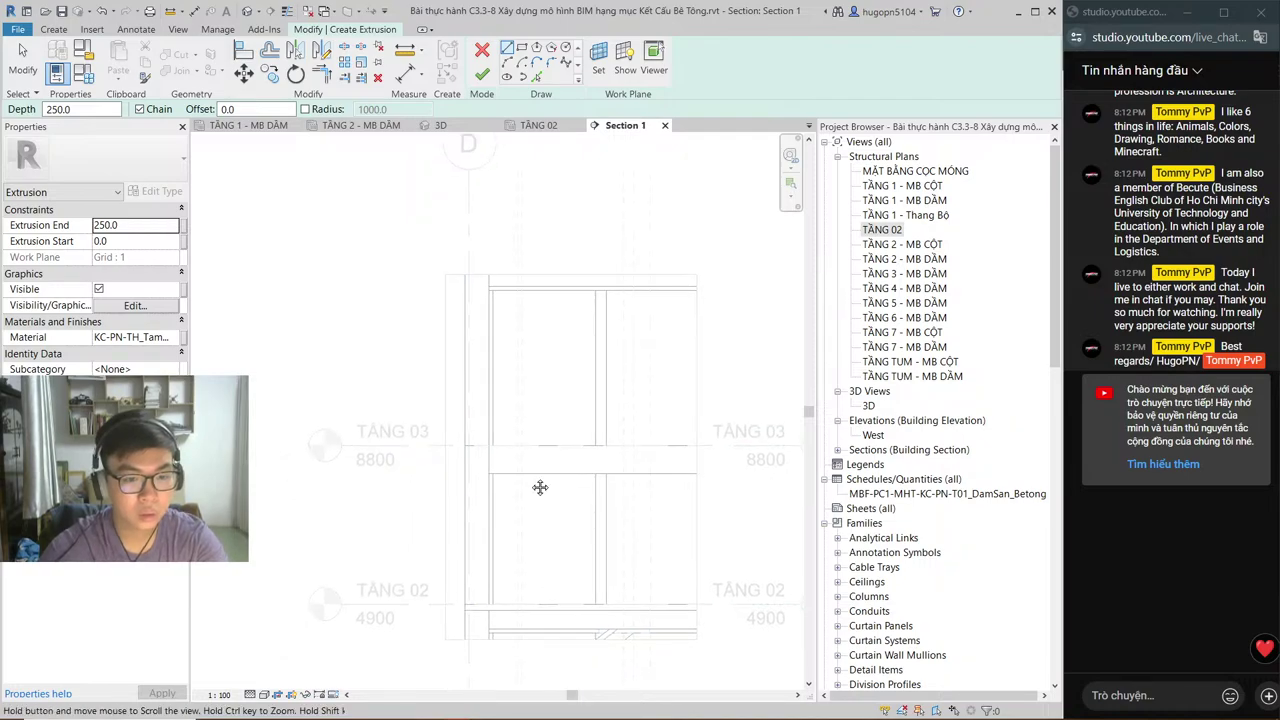
{"action": "middle_click_drag", "start_coordinate": [537, 490], "coordinate": [560, 375]}
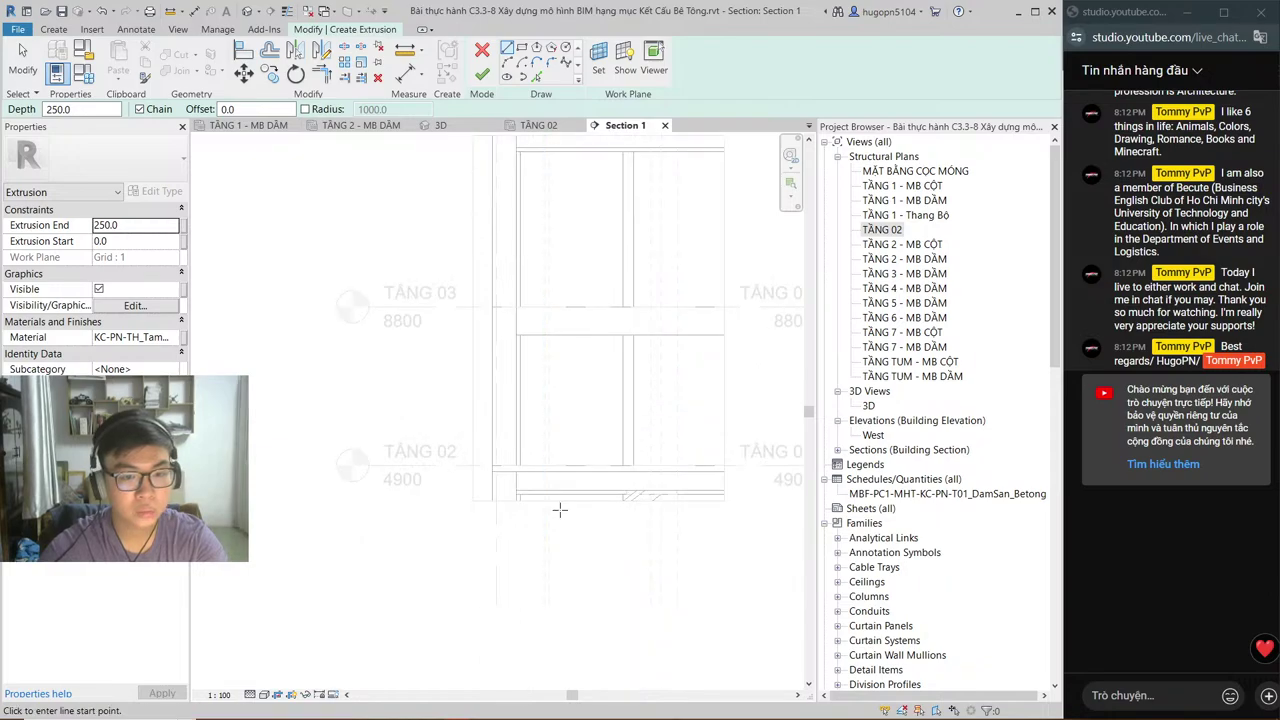
{"action": "key", "text": "Escape"}
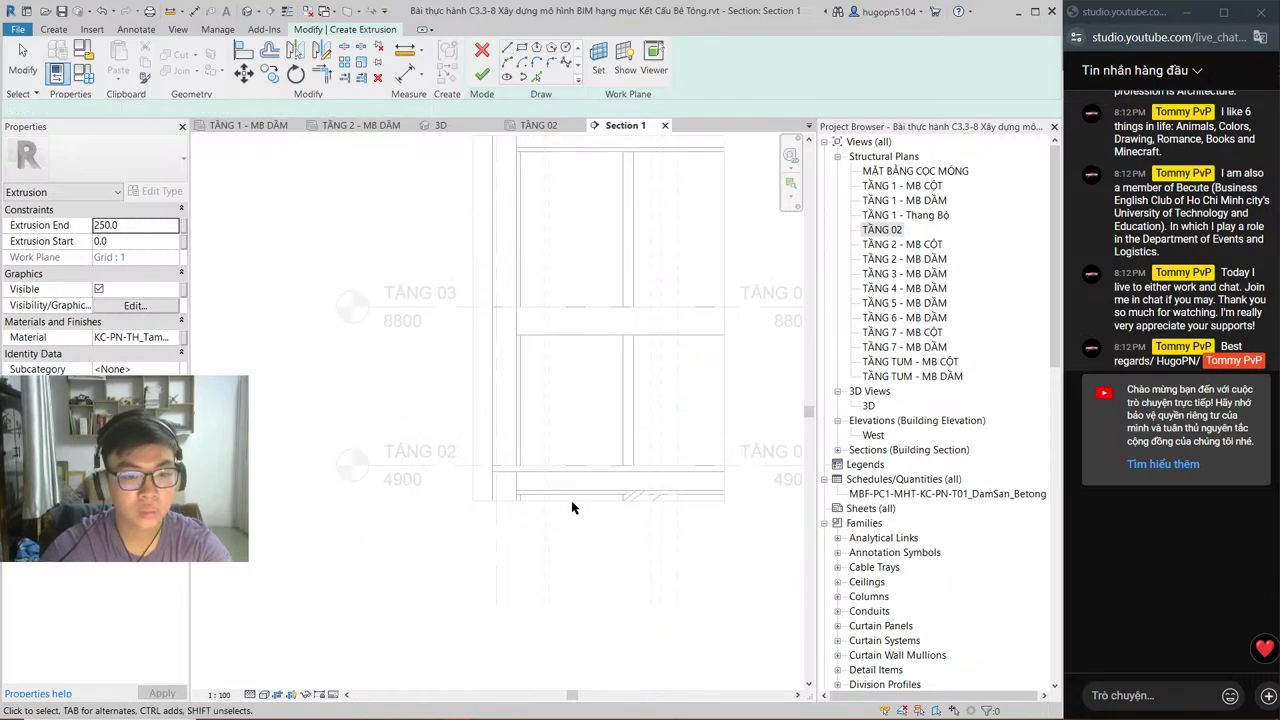
{"action": "middle_click_drag", "start_coordinate": [572, 508], "coordinate": [559, 589]}
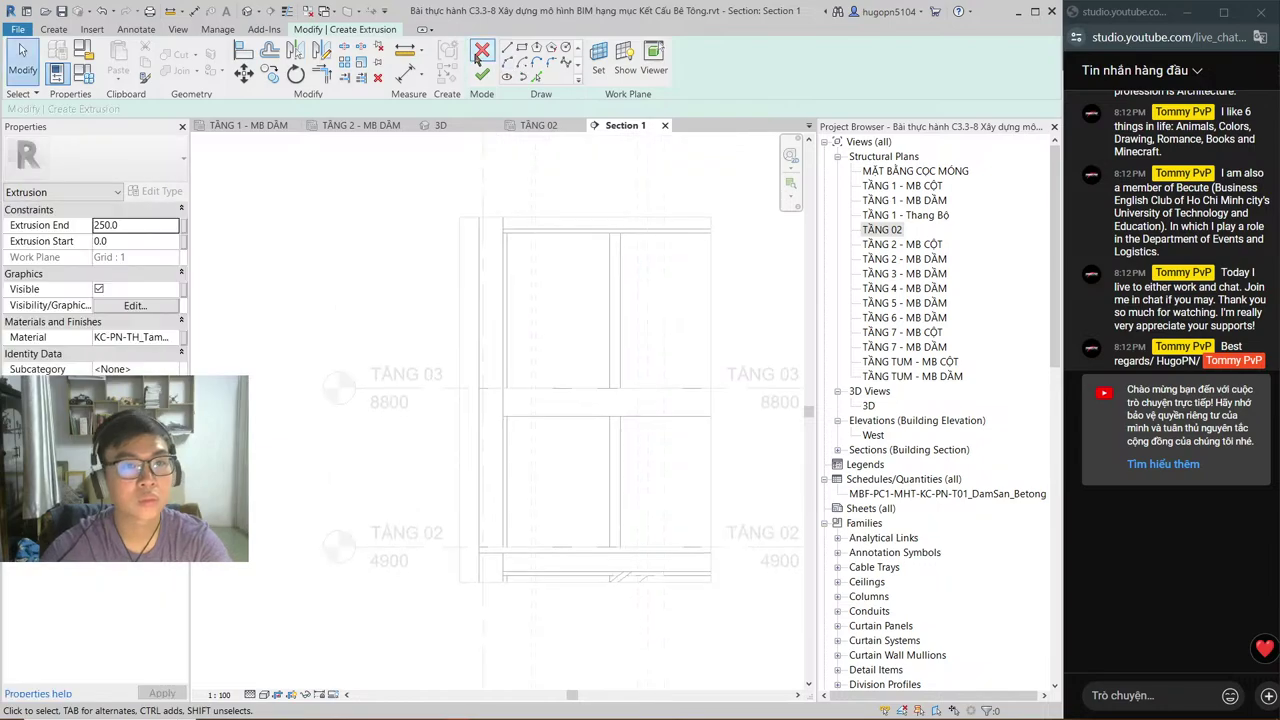
{"action": "left_click", "coordinate": [480, 53]}
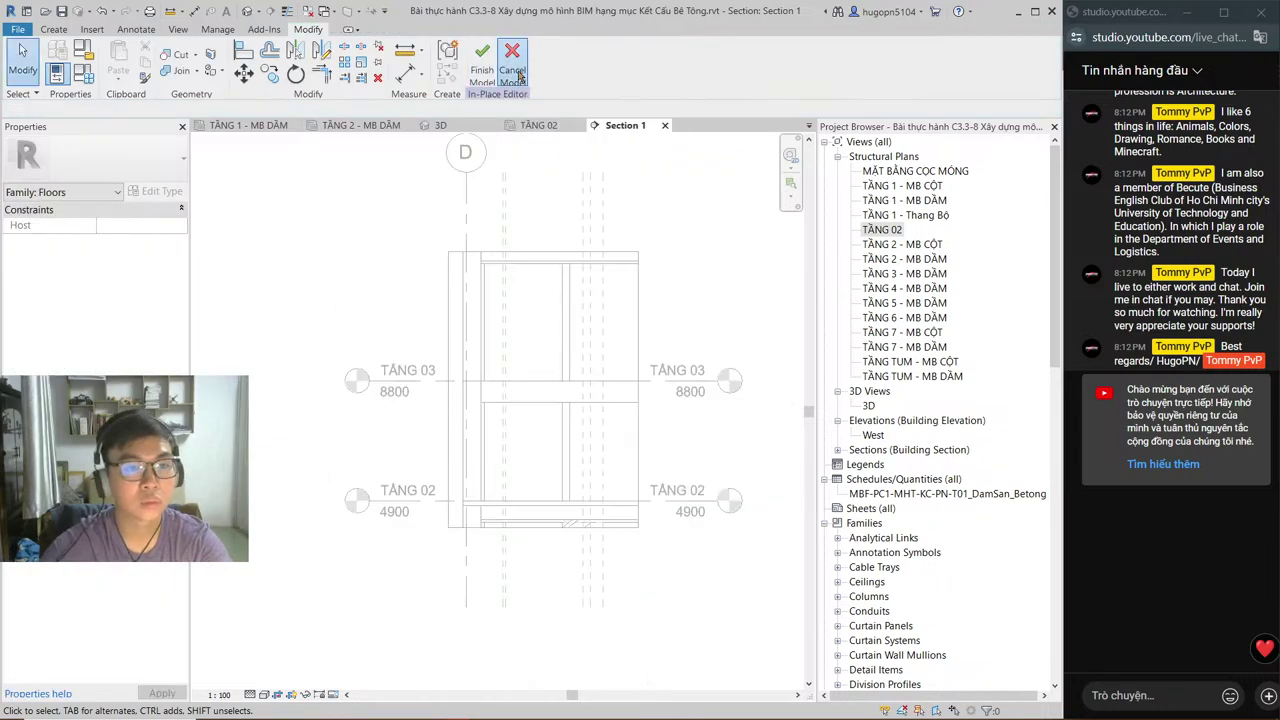
{"action": "left_click", "coordinate": [516, 72]}
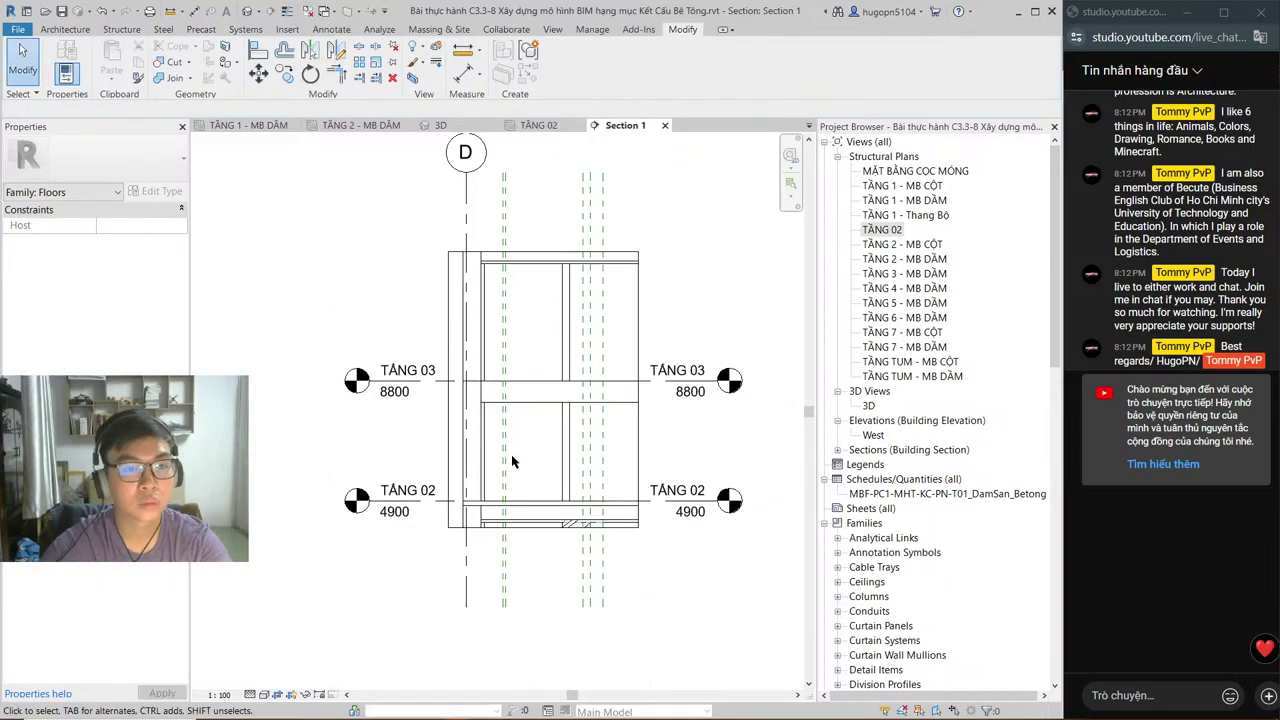
Step: Drag the Section 1 crop boundary below level TẦNG 01 and start a new Model In-Place
{"action": "left_click", "coordinate": [513, 530]}
{"action": "scroll", "coordinate": [560, 500], "scroll_direction": "down", "scroll_amount": 2}
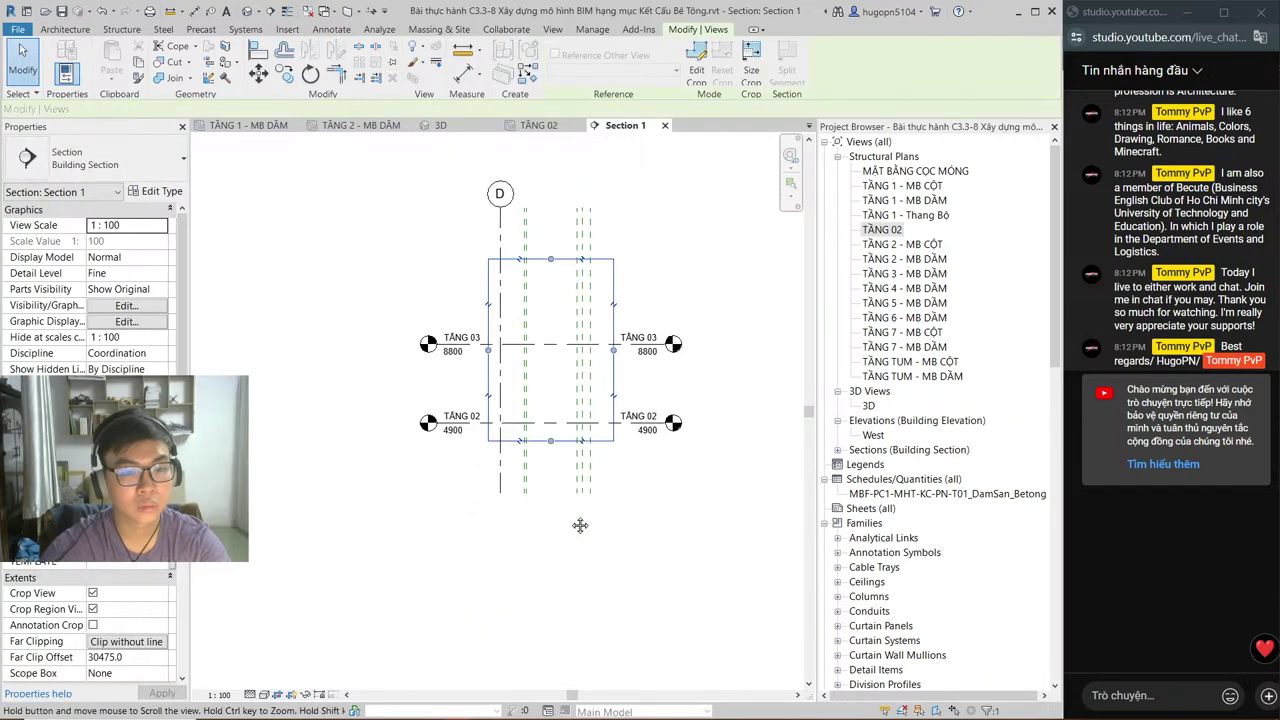
{"action": "middle_click_drag", "start_coordinate": [570, 581], "coordinate": [580, 521]}
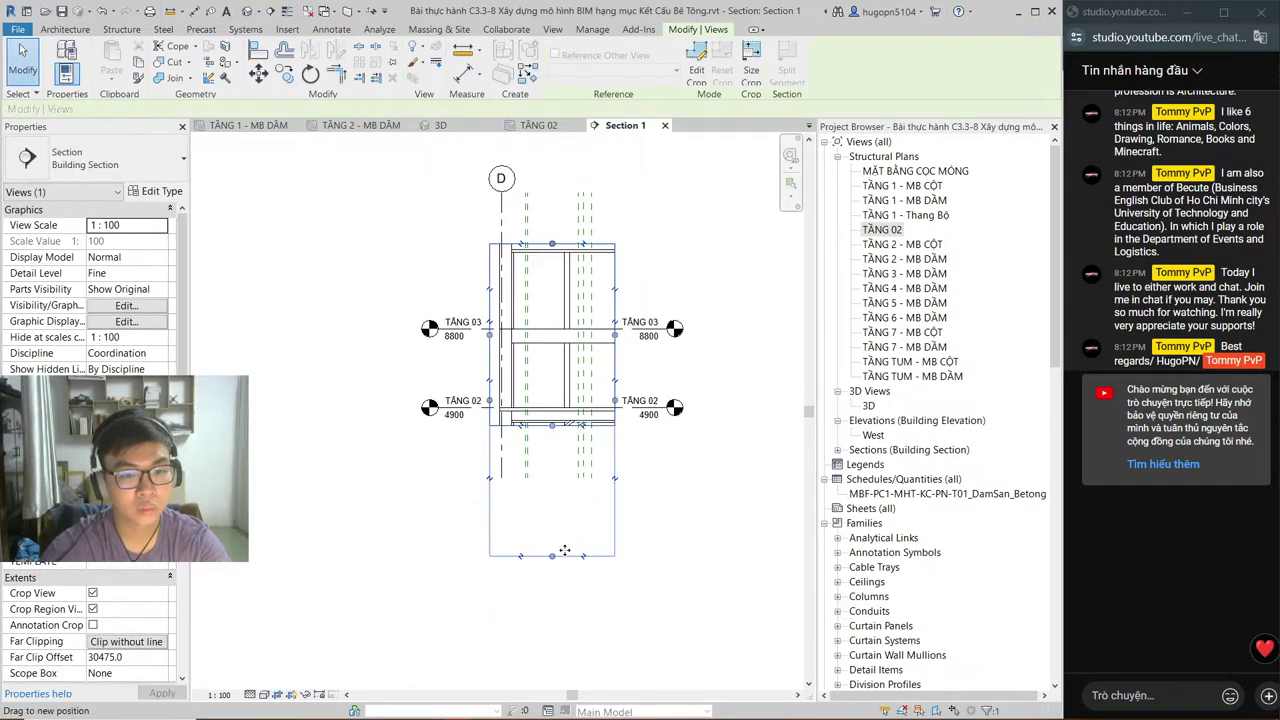
{"action": "left_click_drag", "start_coordinate": [568, 551], "coordinate": [568, 553]}
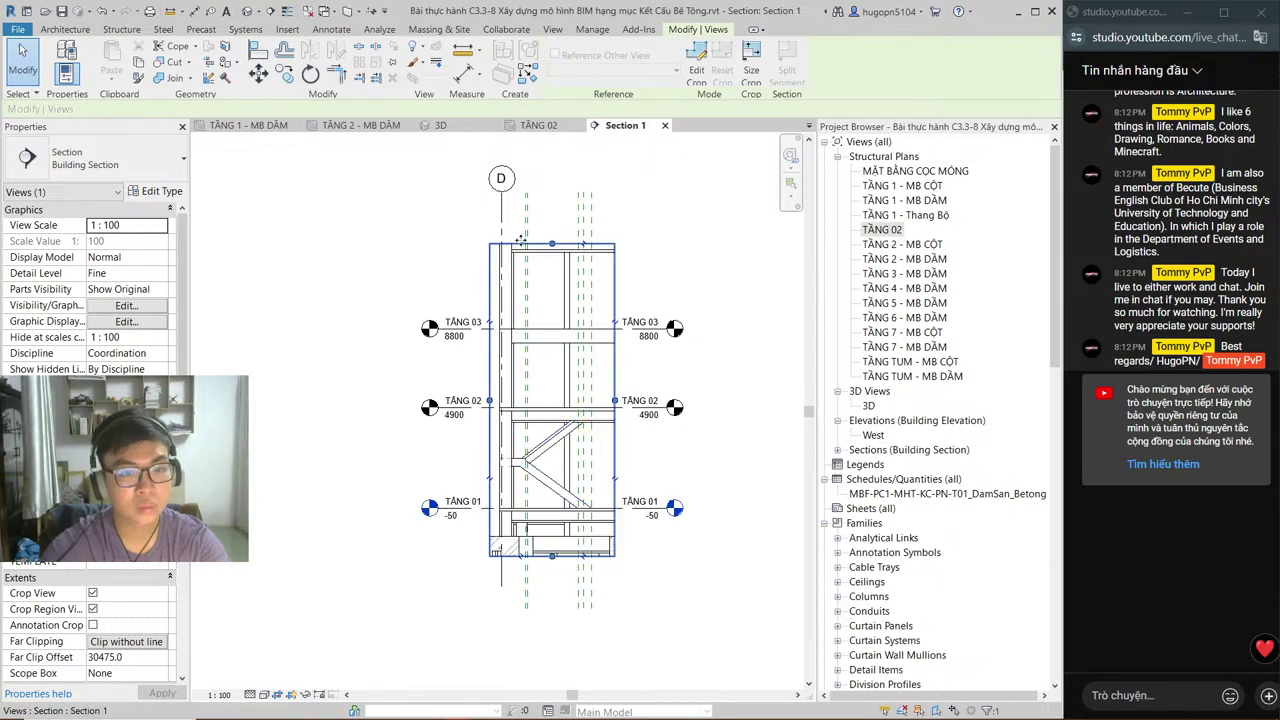
{"action": "scroll", "coordinate": [536, 433], "scroll_direction": "up", "scroll_amount": 3}
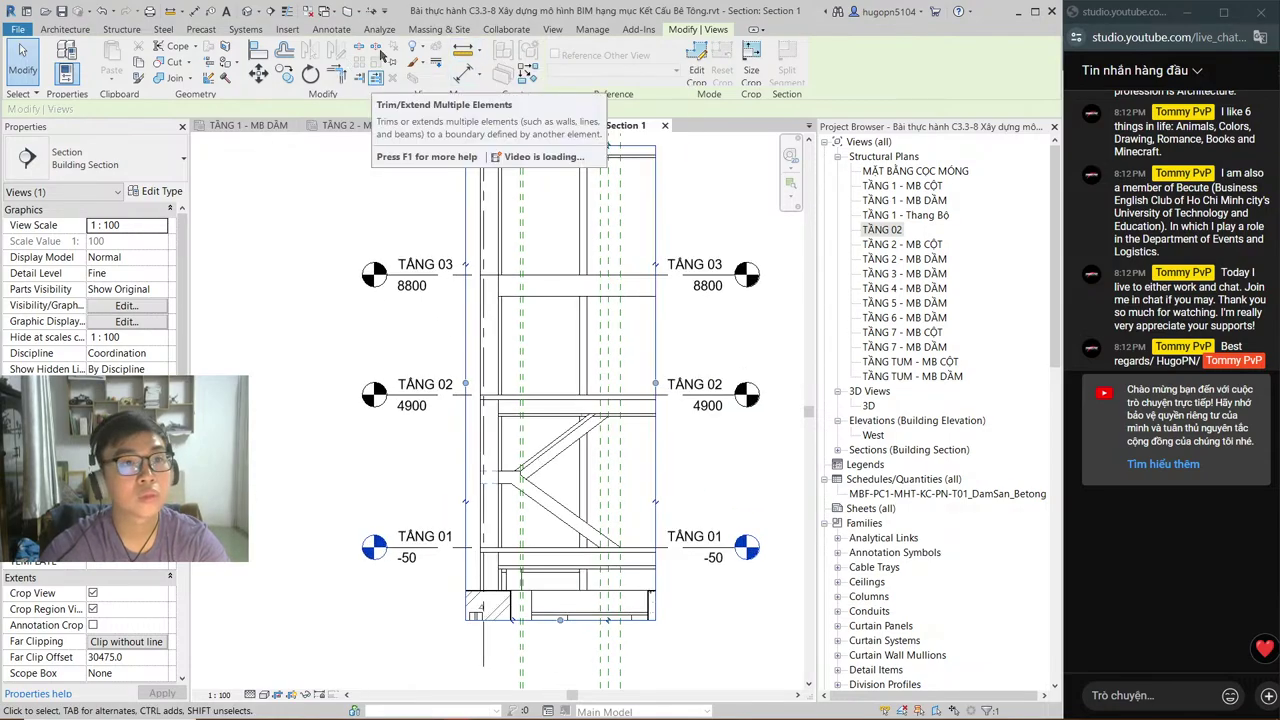
{"action": "left_click", "coordinate": [121, 29]}
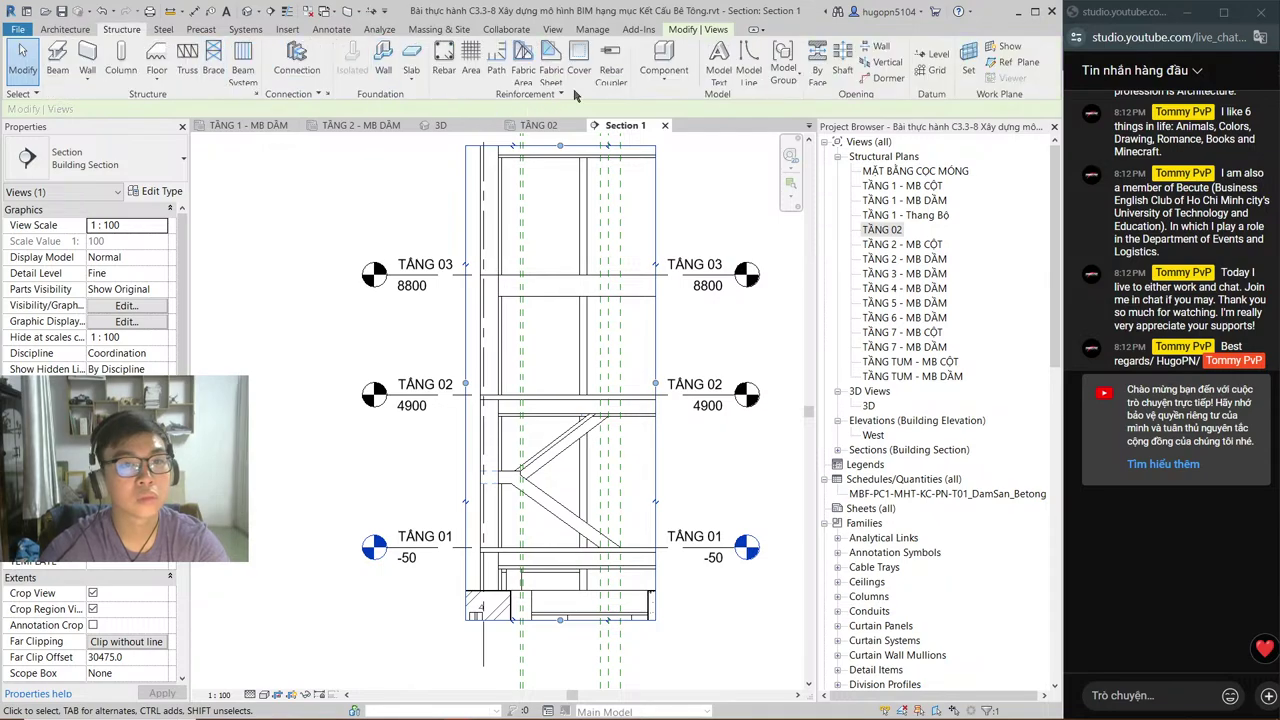
{"action": "left_click", "coordinate": [662, 68]}
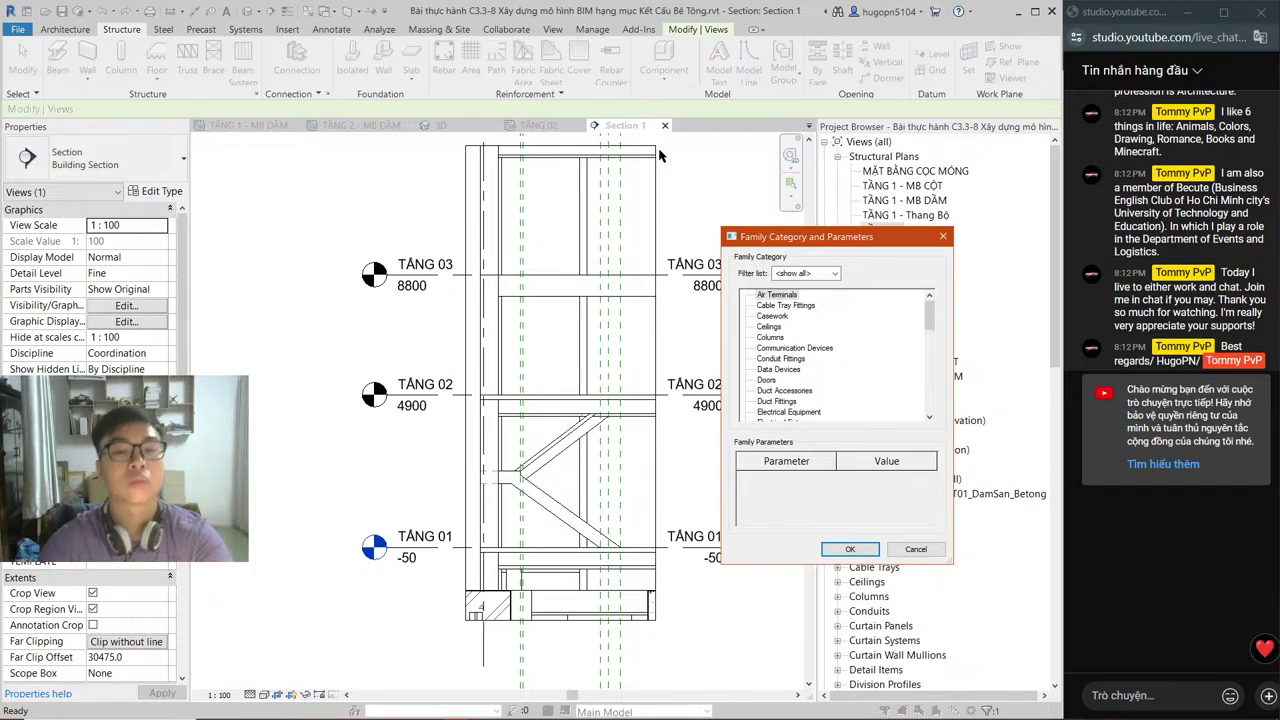
Step: Pick Floors and try the name 'THANG BOỘ TẦNG 1', dismissing the duplicate-name warning
{"action": "scroll", "coordinate": [756, 376], "scroll_direction": "down", "scroll_amount": 3}
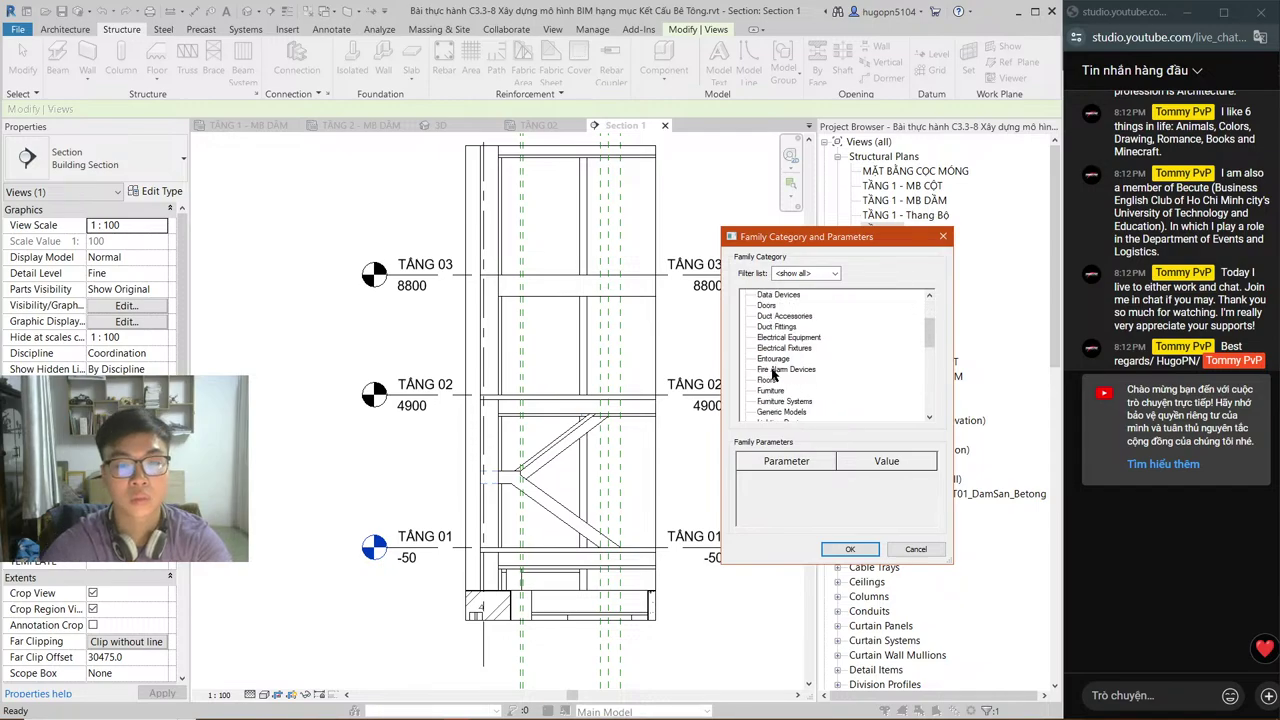
{"action": "double_click", "coordinate": [760, 380]}
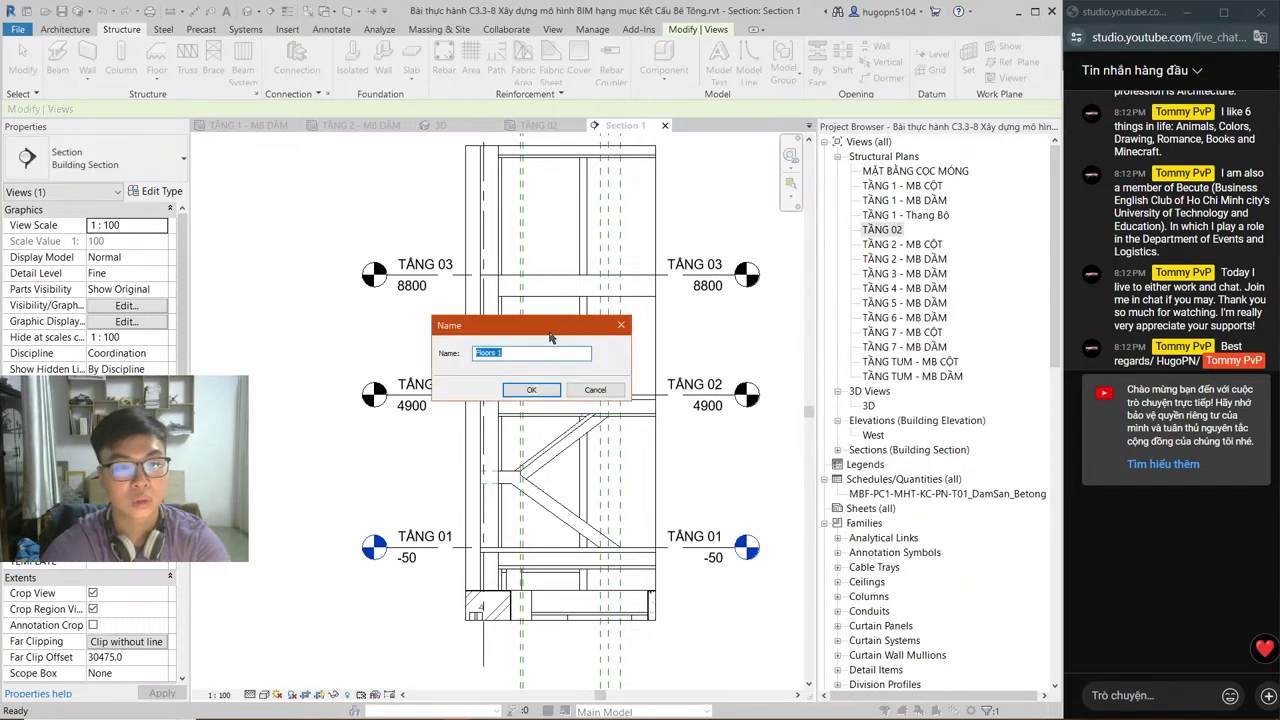
{"action": "type", "text": "THANG B"}
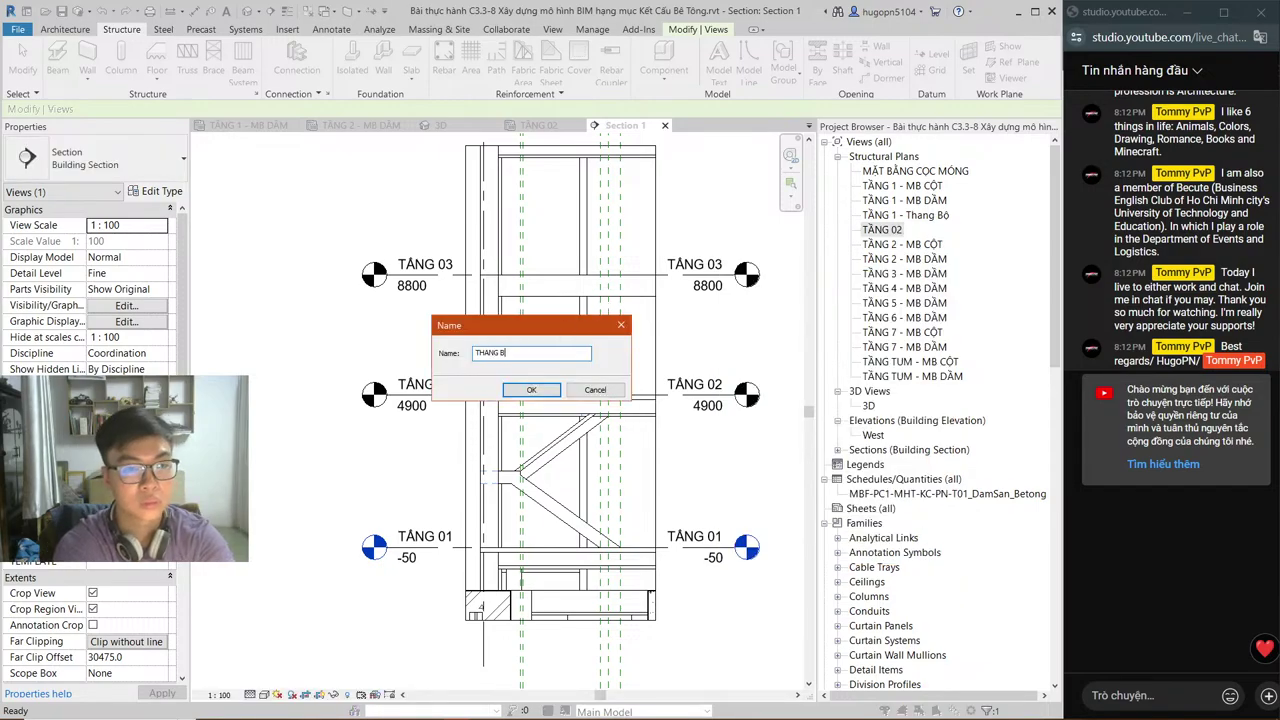
{"action": "type", "text": "OỘ TẦNG 1"}
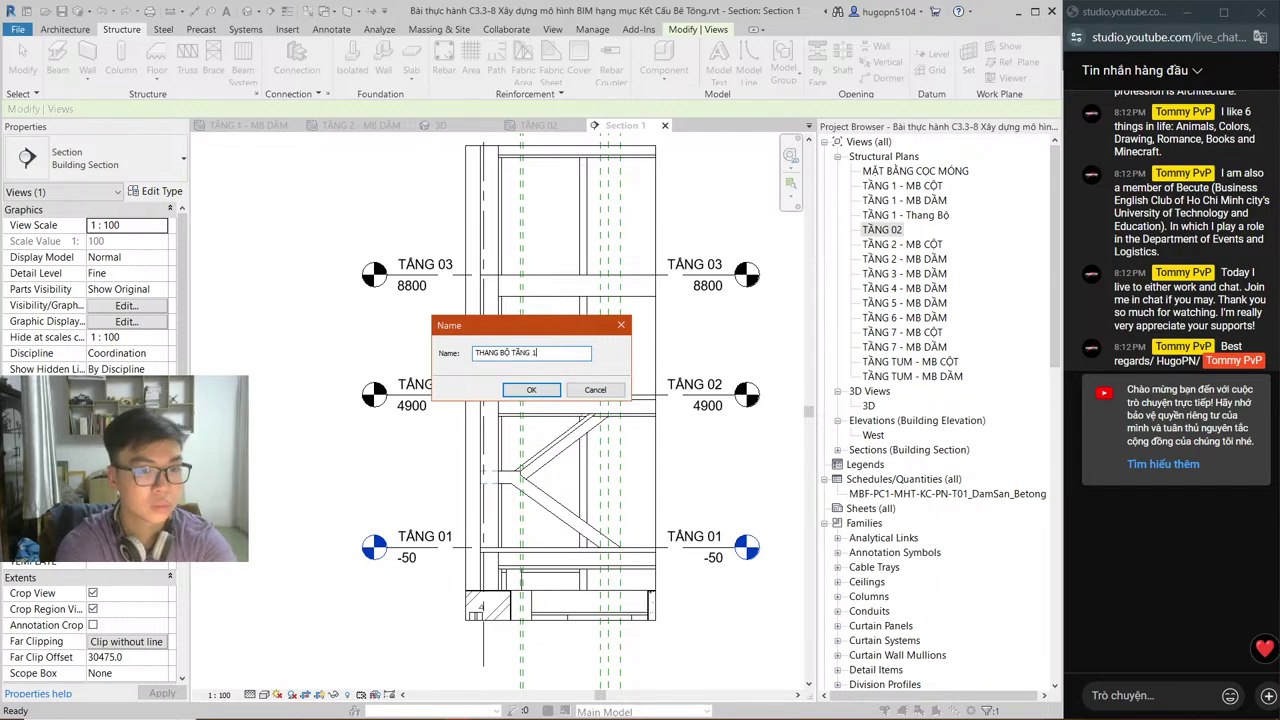
{"action": "key", "text": "Return"}
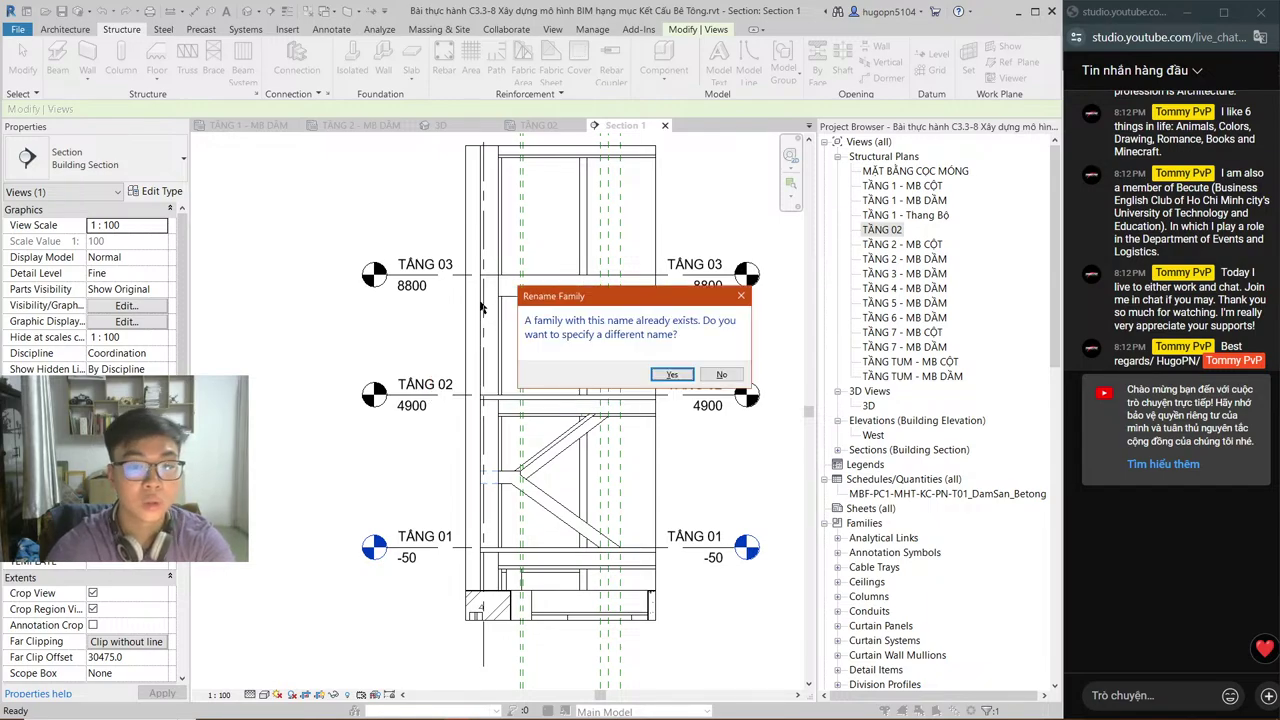
{"action": "key", "text": "n"}
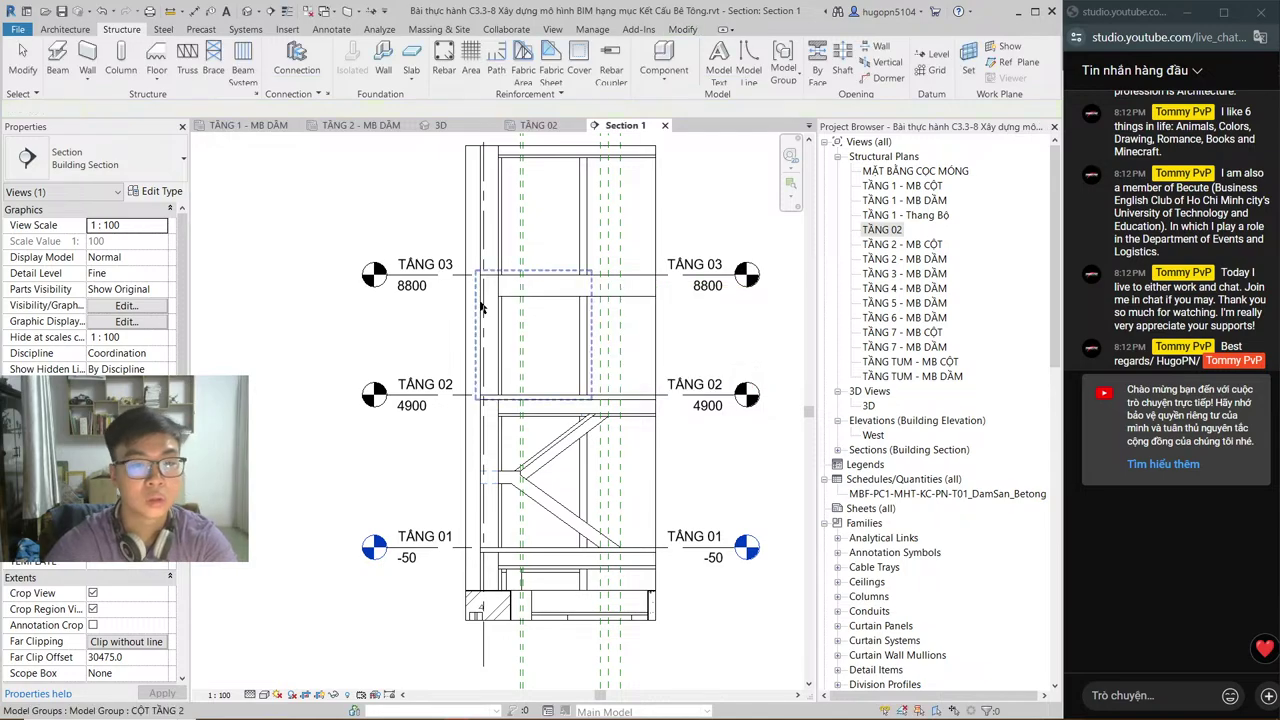
Step: Restart Model In-Place with the Floors category and name the family 'THANG BỘ TẦNG'
{"action": "left_click", "coordinate": [664, 82]}
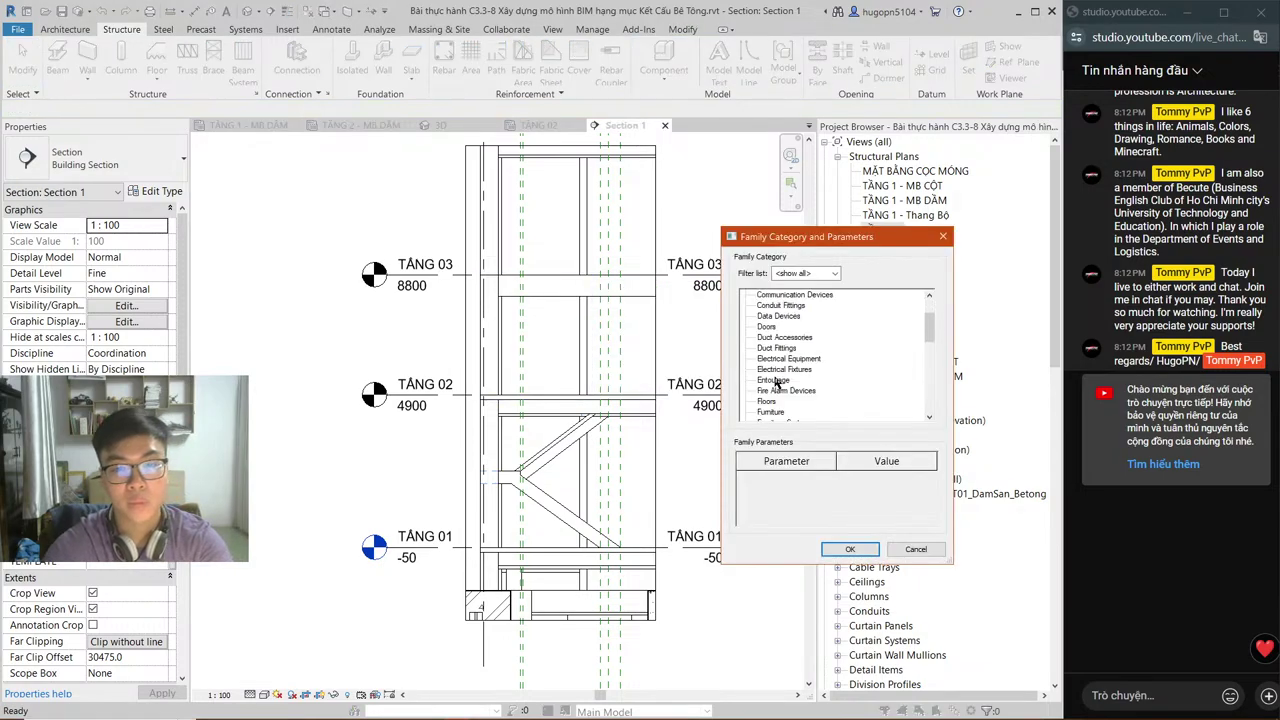
{"action": "left_click", "coordinate": [768, 401]}
{"action": "left_click", "coordinate": [849, 549]}
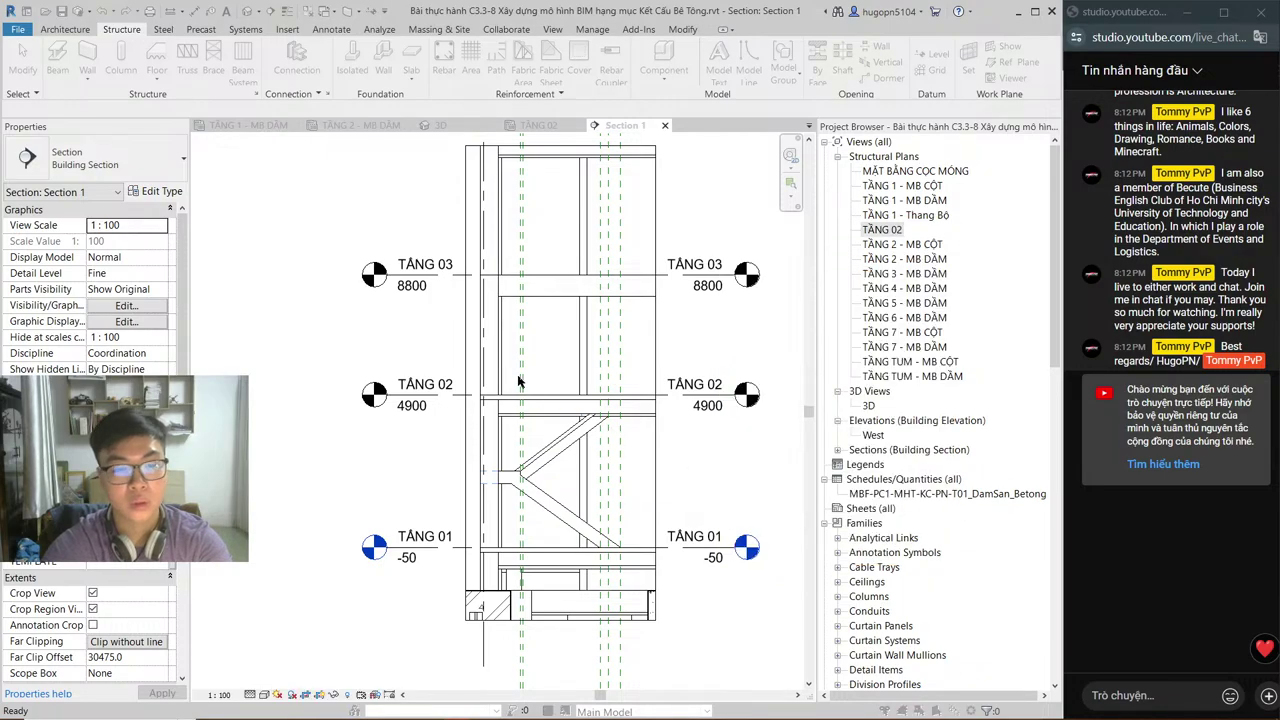
{"action": "type", "text": "THANG "}
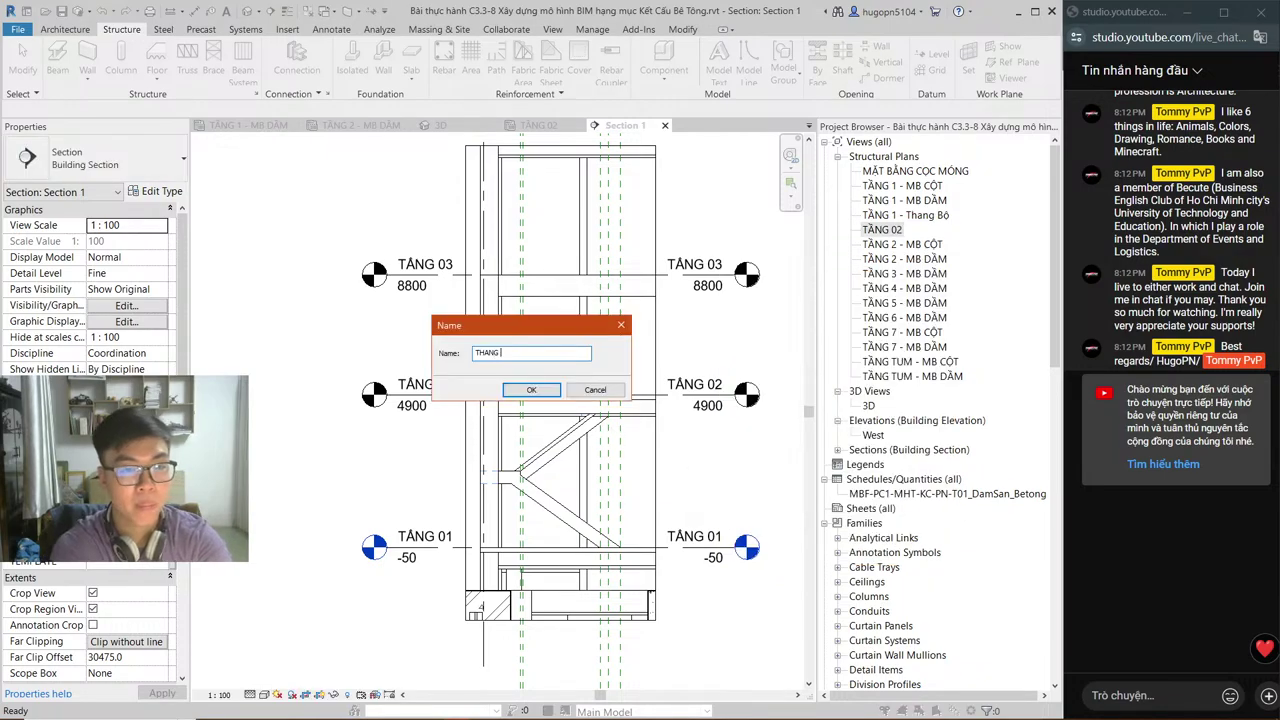
{"action": "type", "text": "BỘ TẦNG 2"}
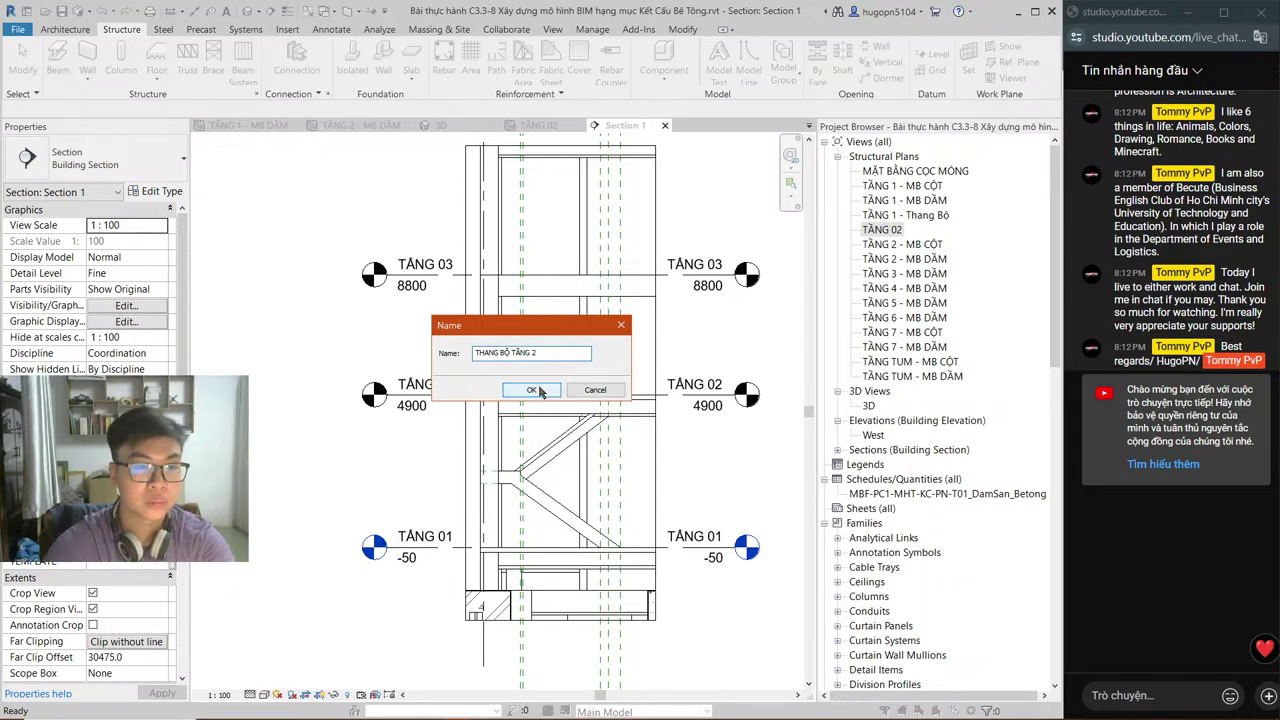
{"action": "left_click", "coordinate": [535, 390]}
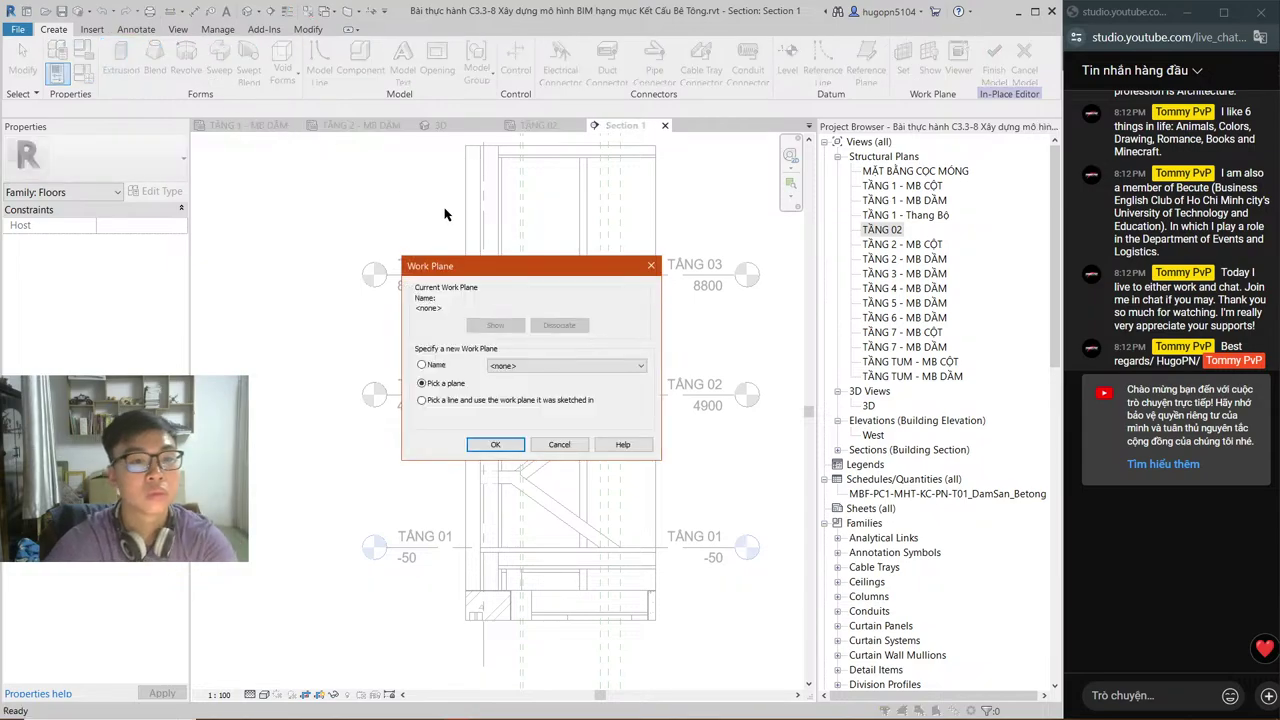
Step: Set the extrusion work plane to Grid : 1 by name
{"action": "left_click", "coordinate": [566, 365]}
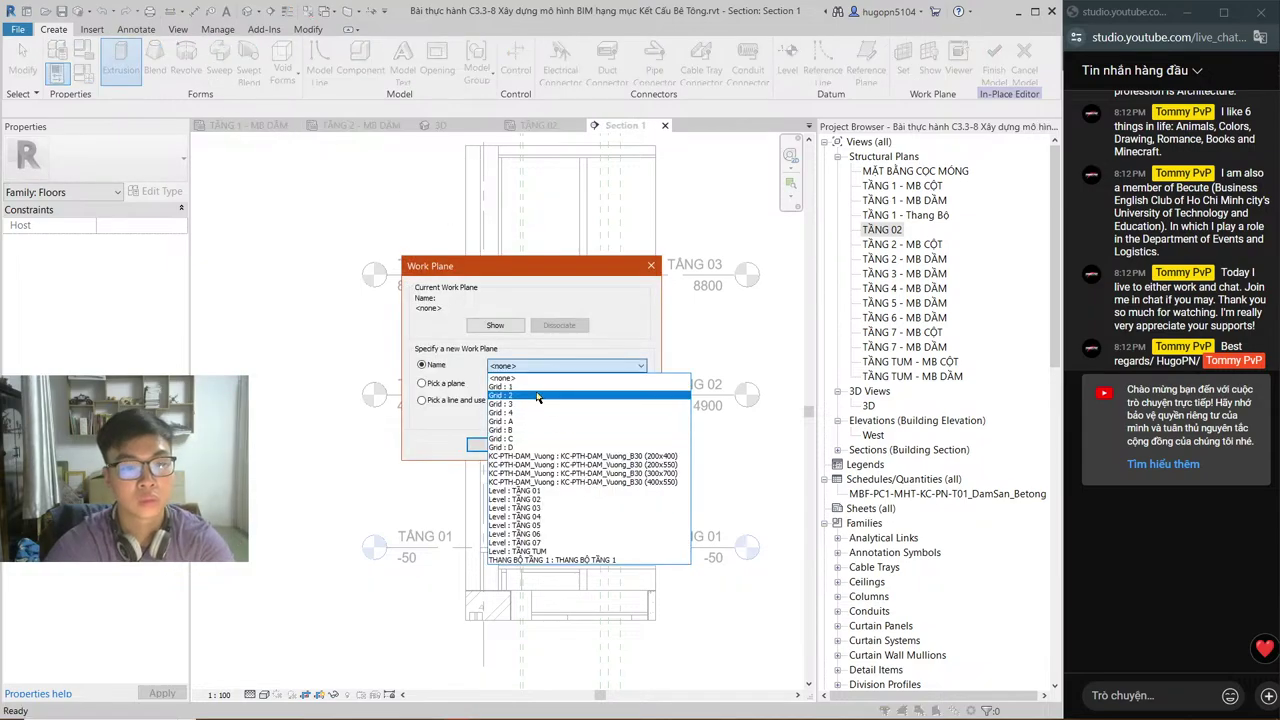
{"action": "left_click", "coordinate": [537, 390]}
{"action": "key", "text": "Return"}
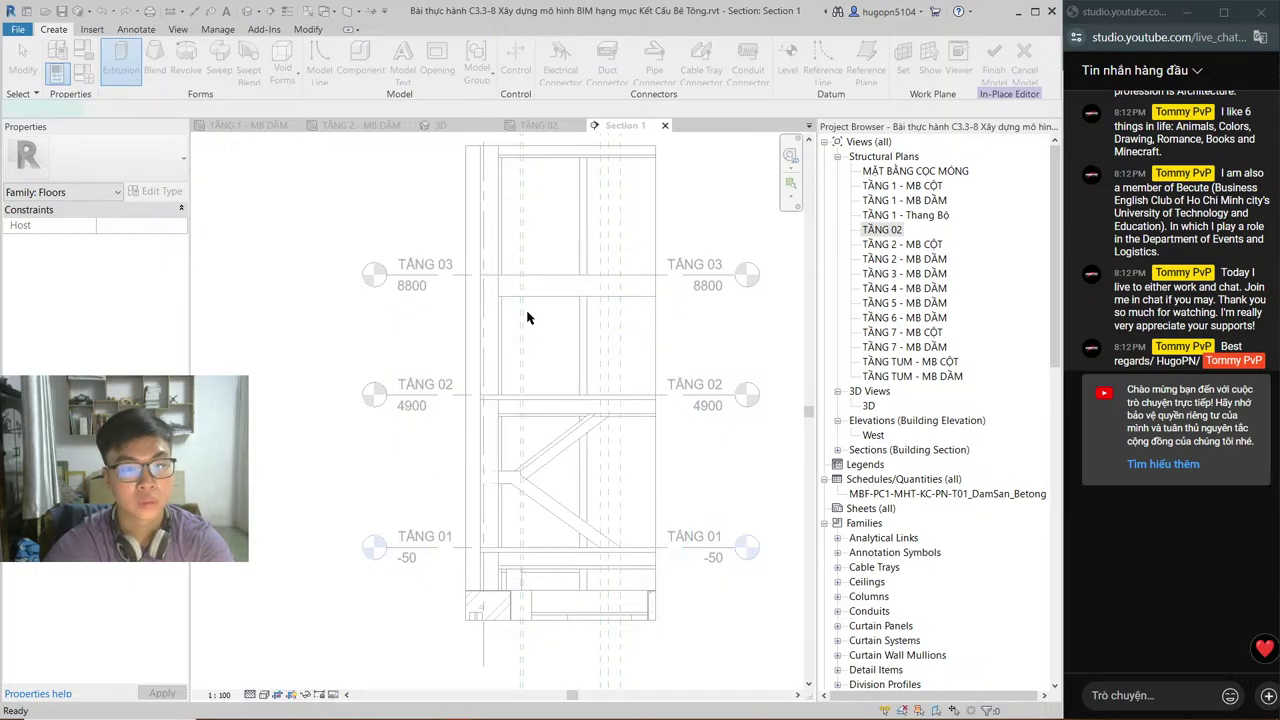
Step: Draw a 6900-long vertical profile line up from the beam endpoint
{"action": "scroll", "coordinate": [485, 552], "scroll_direction": "up", "scroll_amount": 2}
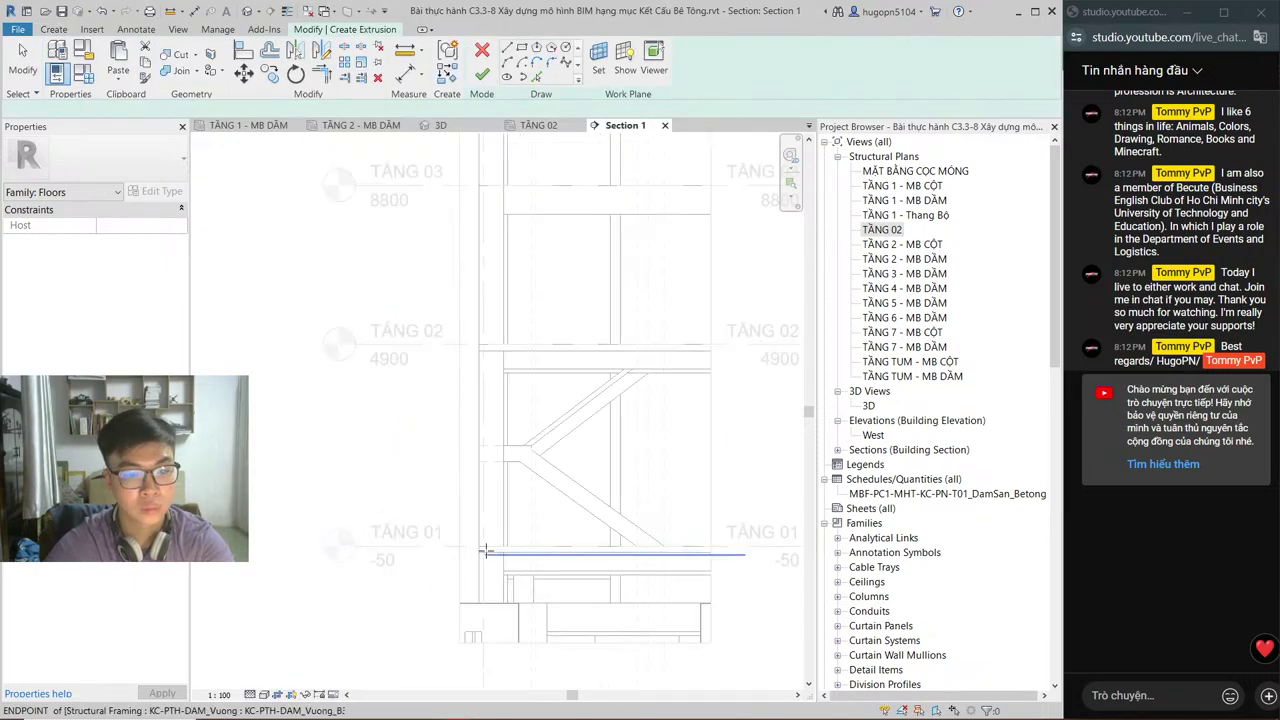
{"action": "scroll", "coordinate": [485, 552], "scroll_direction": "up", "scroll_amount": 2}
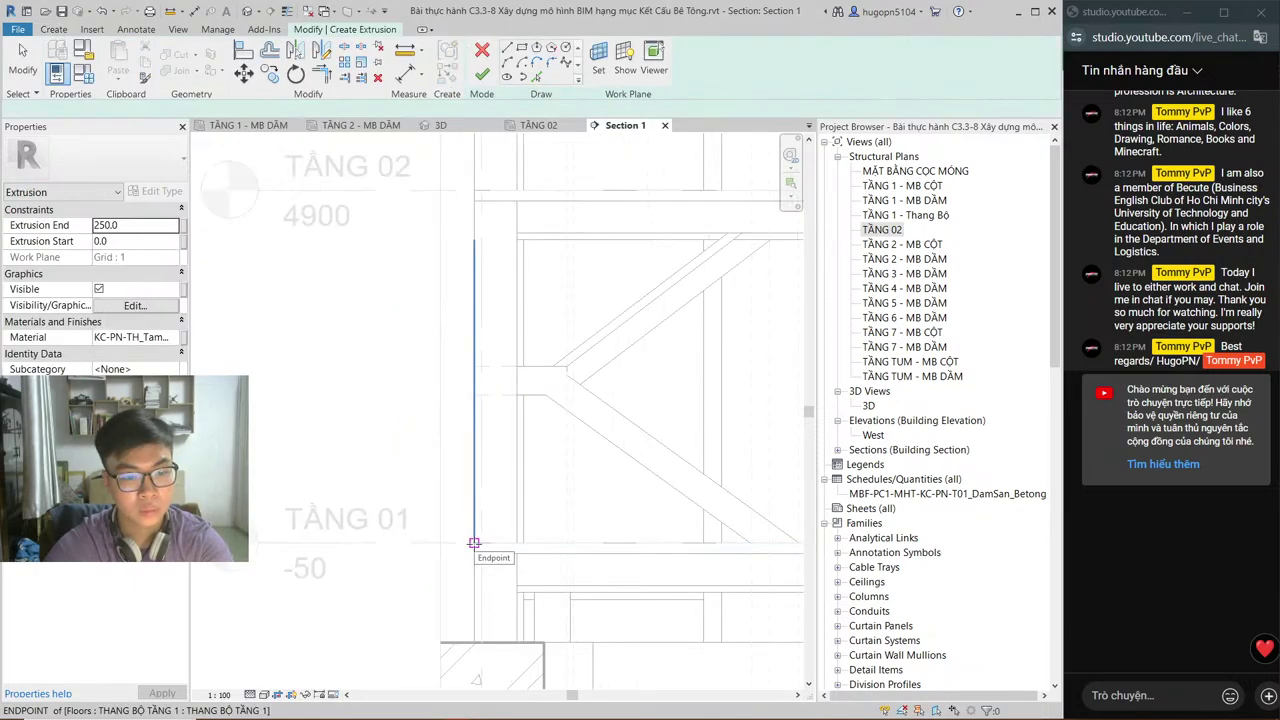
{"action": "left_click", "coordinate": [474, 543]}
{"action": "middle_click_drag", "start_coordinate": [462, 272], "coordinate": [462, 390]}
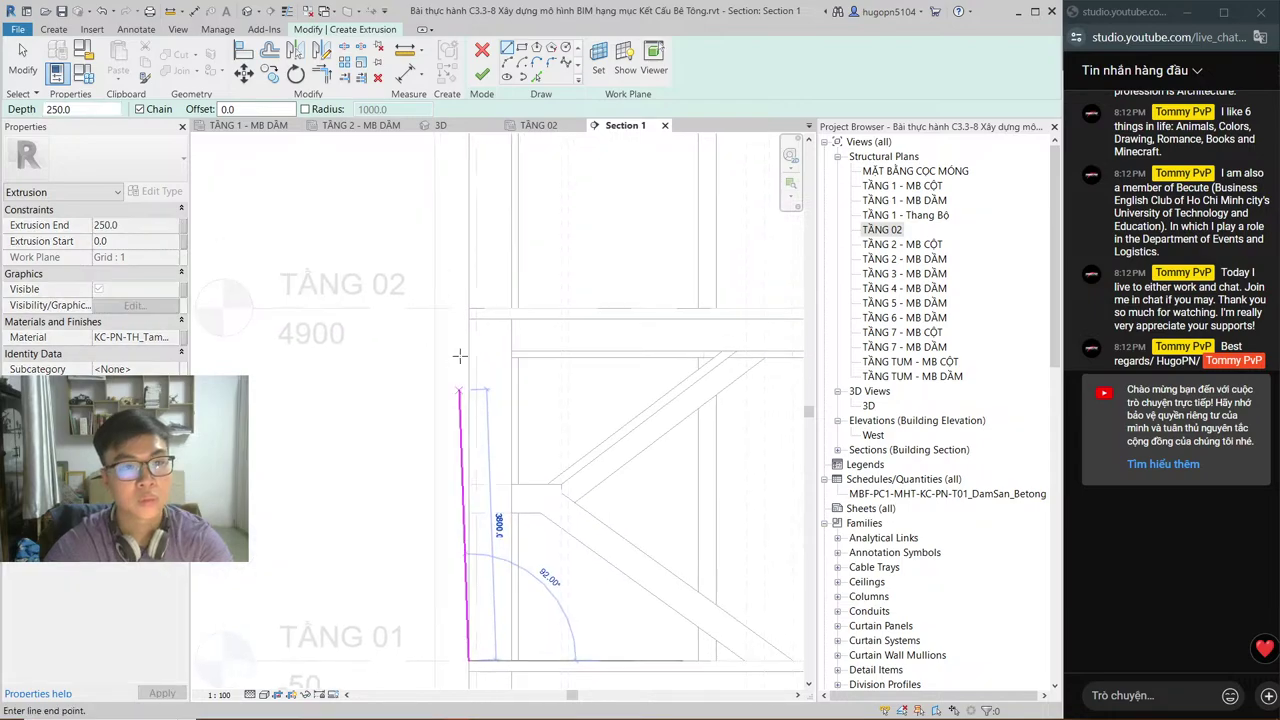
{"action": "key", "text": "alt+Tab"}
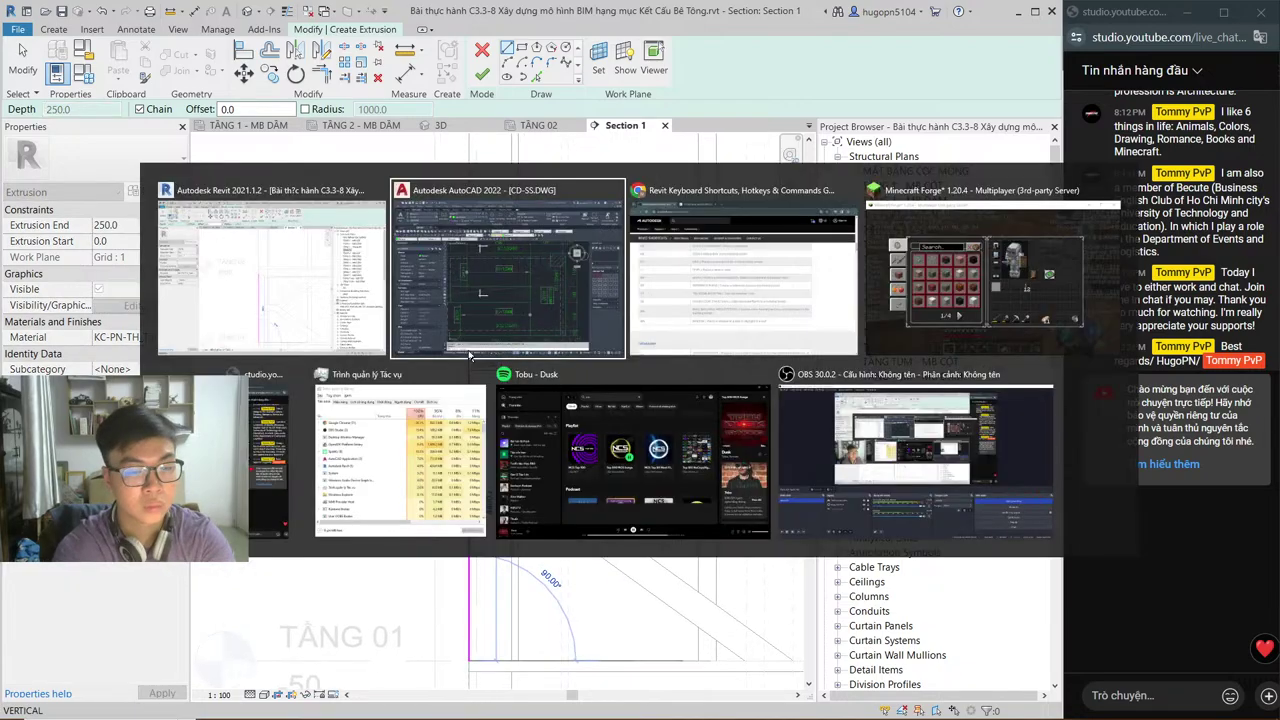
{"action": "key", "text": "alt+Tab"}
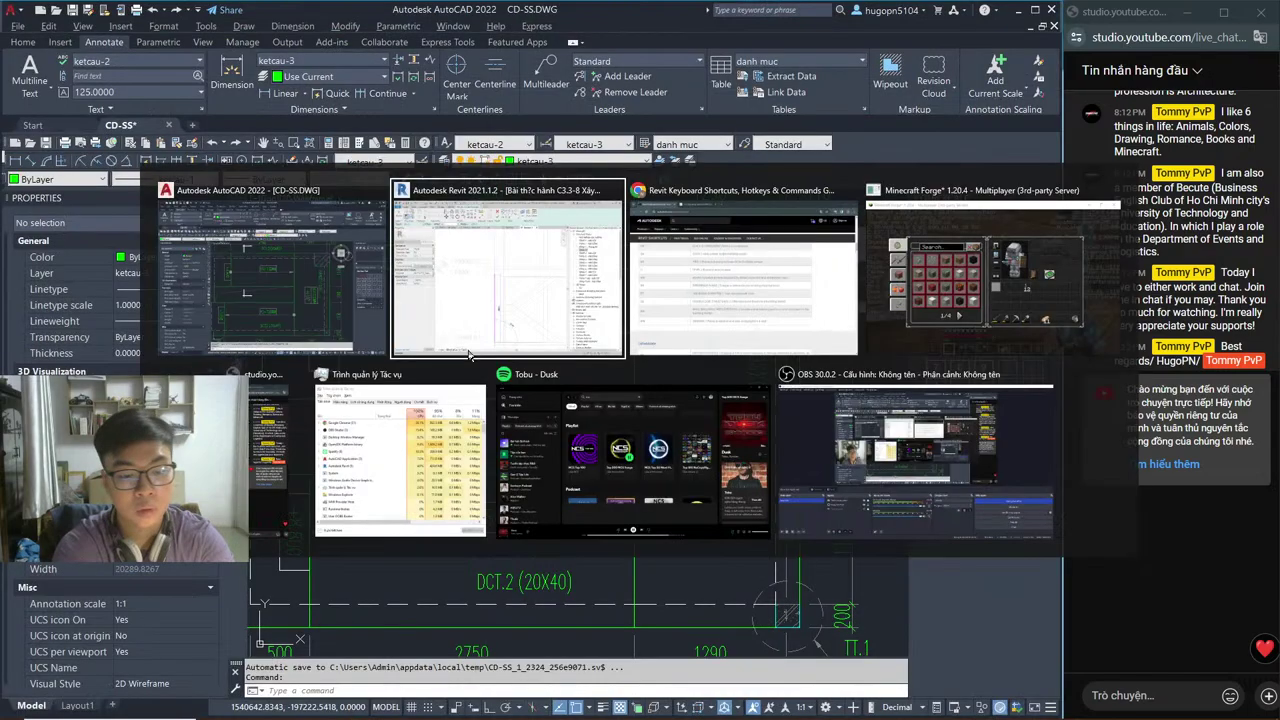
{"action": "type", "text": "6900"}
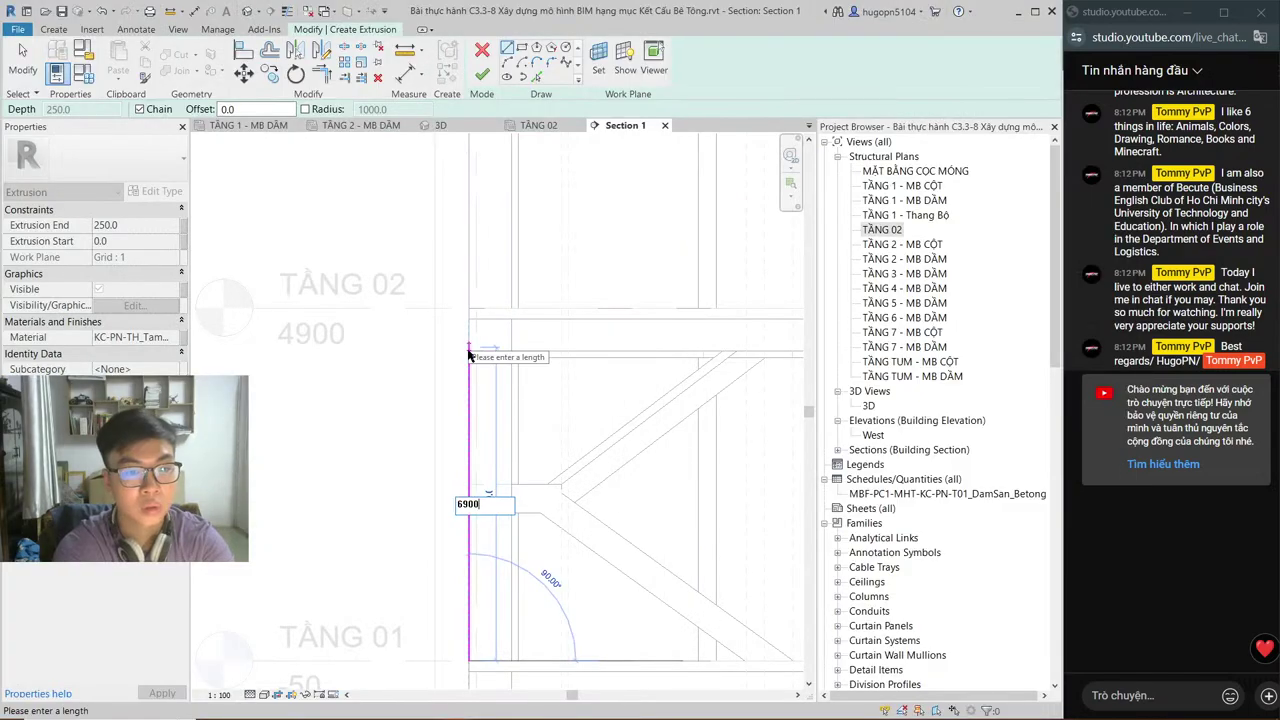
{"action": "key", "text": "Return"}
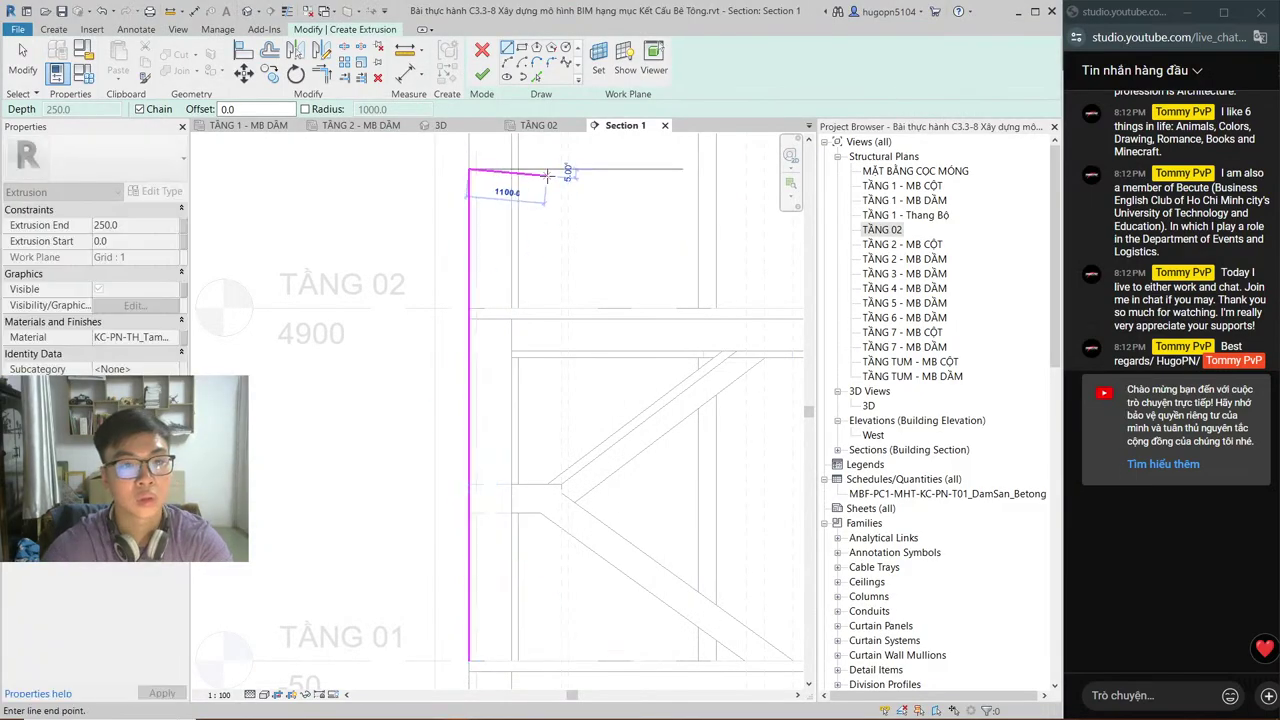
Step: Check the stair plan dimensions in AutoCAD against the section, then open the 3D view
{"action": "middle_click_drag", "start_coordinate": [543, 185], "coordinate": [560, 325]}
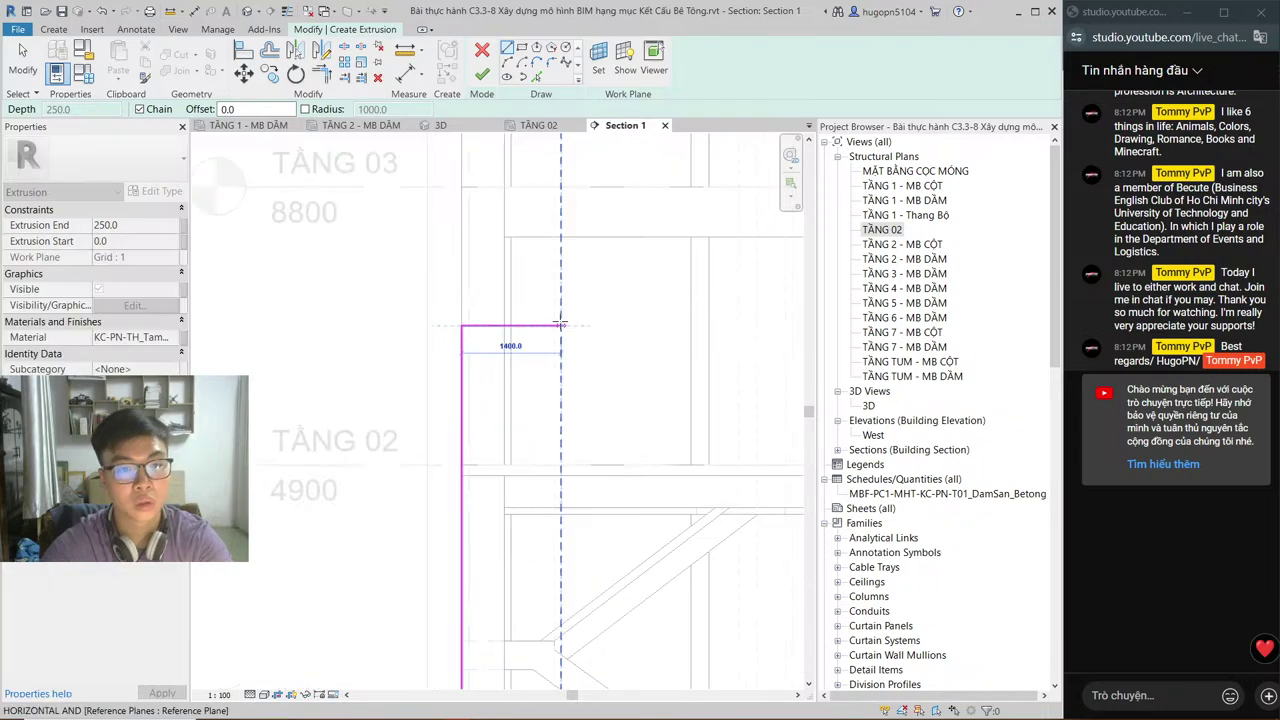
{"action": "key", "text": "alt+Tab"}
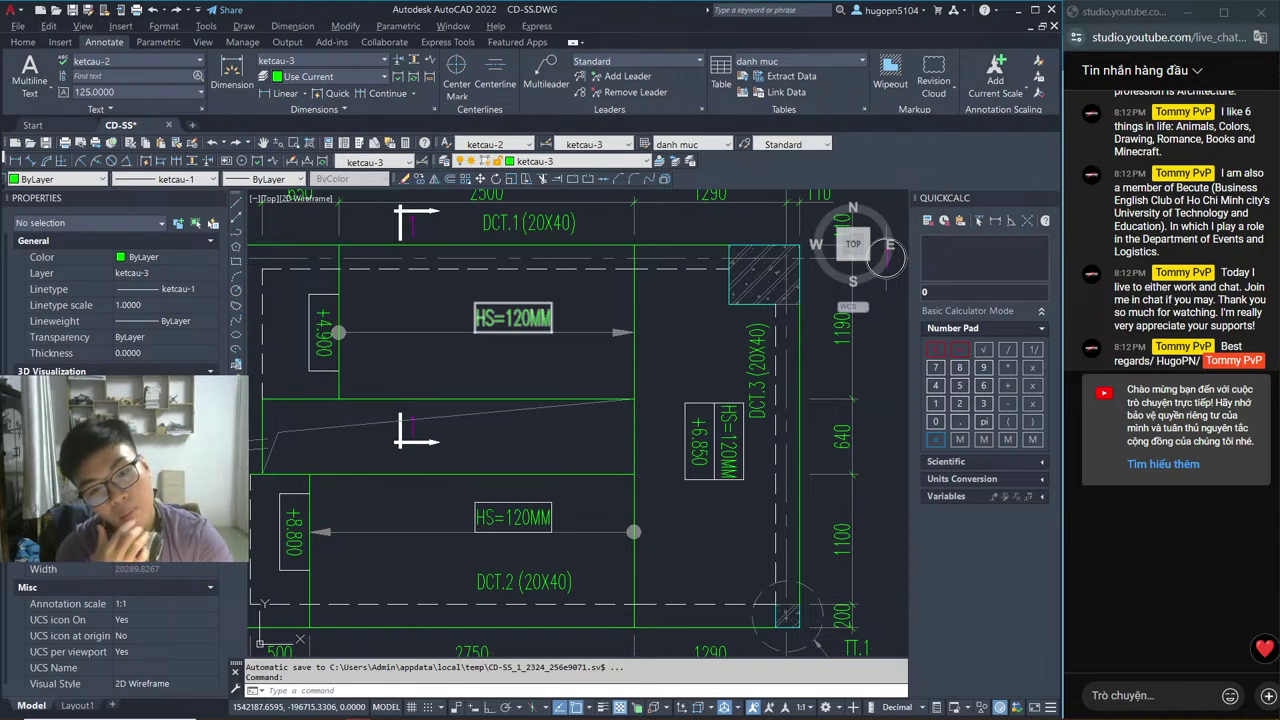
{"action": "key", "text": "alt+Tab"}
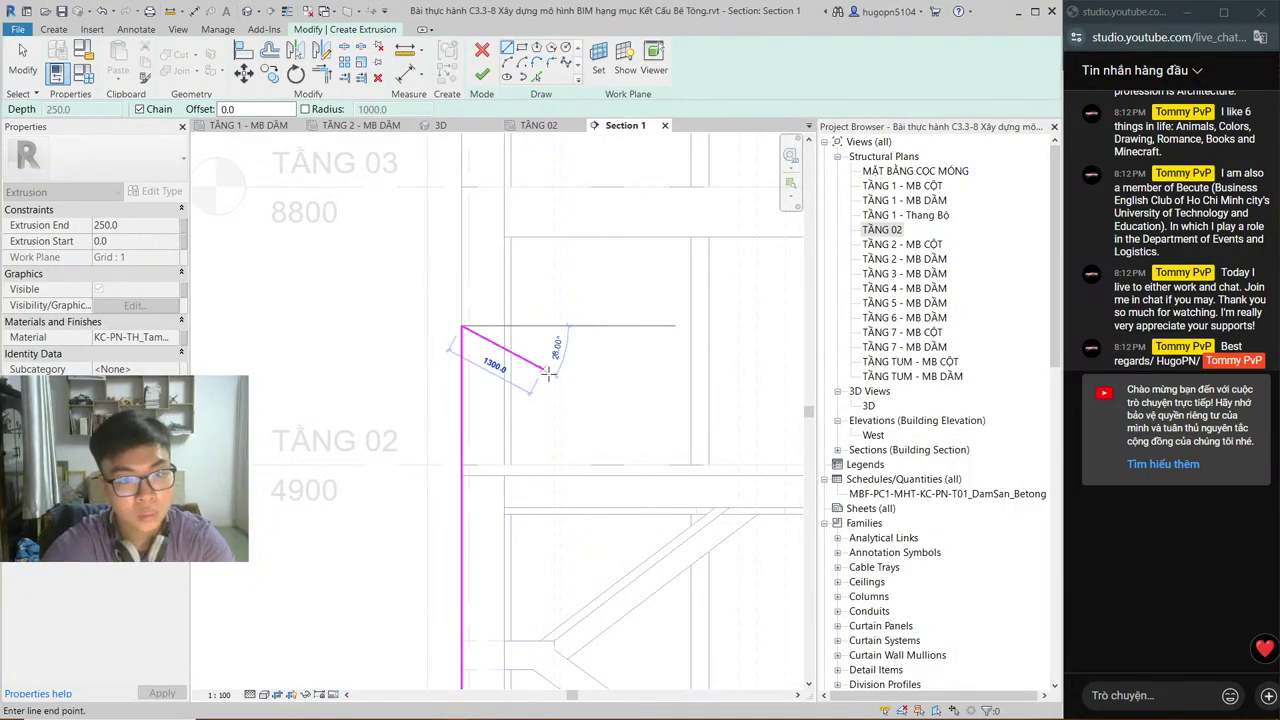
{"action": "scroll", "coordinate": [540, 330], "scroll_direction": "up", "scroll_amount": 3}
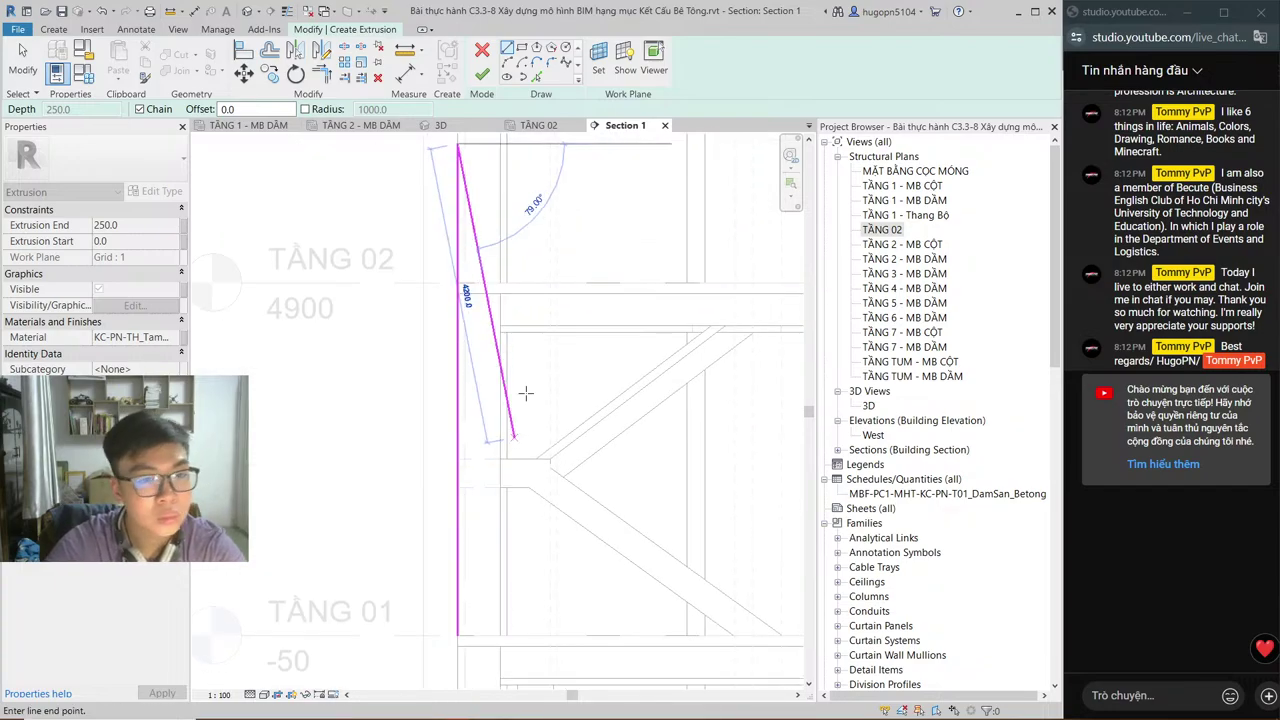
{"action": "middle_click_drag", "start_coordinate": [536, 388], "coordinate": [507, 646]}
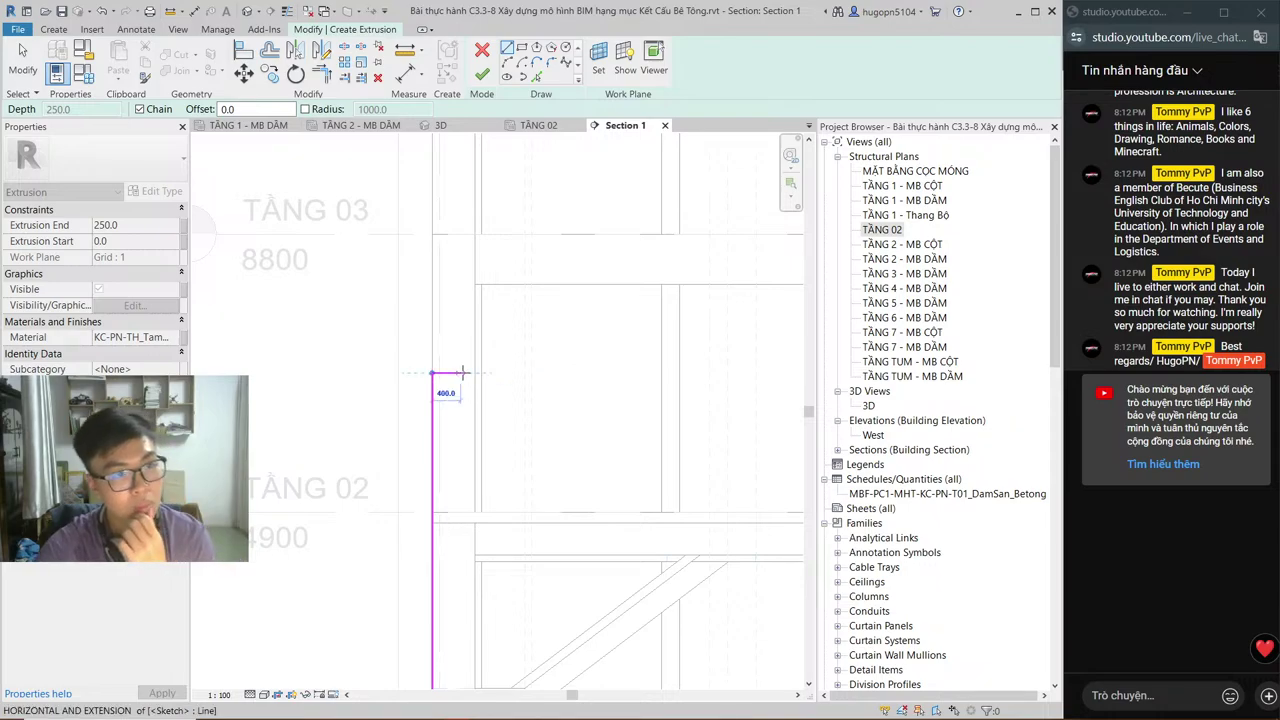
{"action": "left_click", "coordinate": [441, 126]}
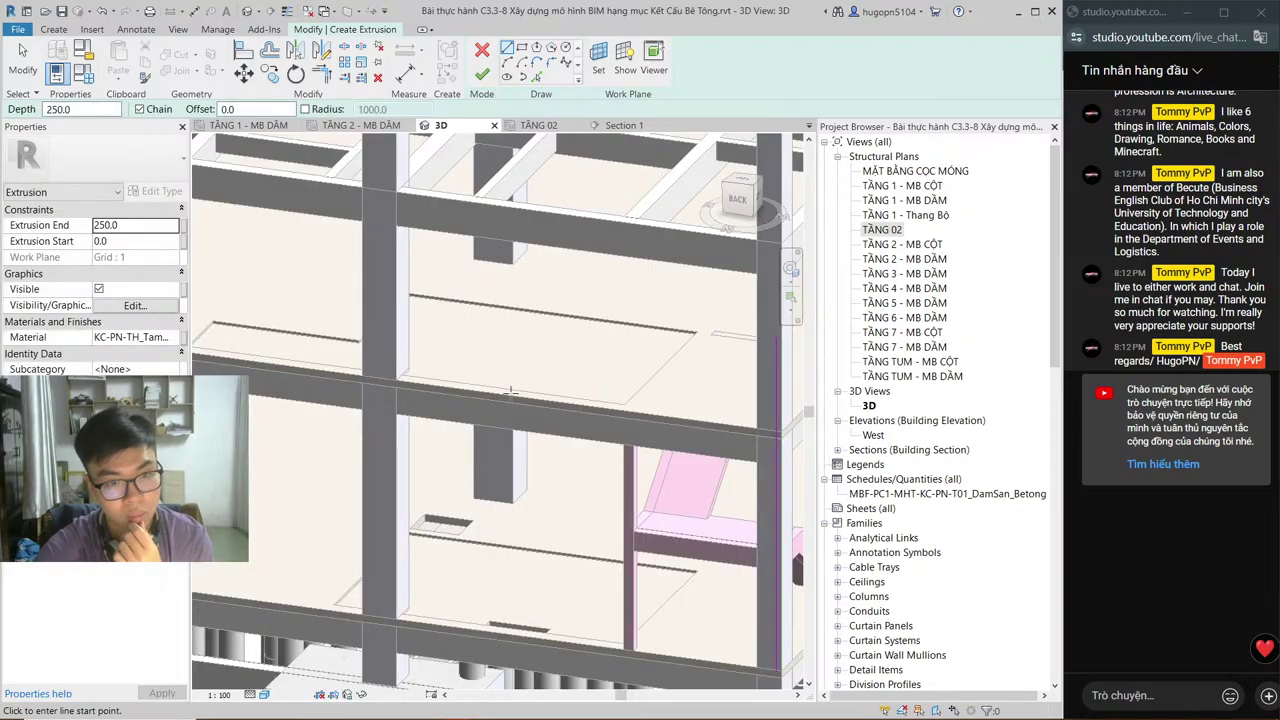
Step: Inspect the beam and stair brace from the left side in 3D, then go to TẦNG 2 - MB DẦM
{"action": "scroll", "coordinate": [466, 463], "scroll_direction": "up", "scroll_amount": 2}
{"action": "middle_click_drag", "start_coordinate": [466, 463], "coordinate": [472, 331]}
{"action": "left_click", "coordinate": [755, 200]}
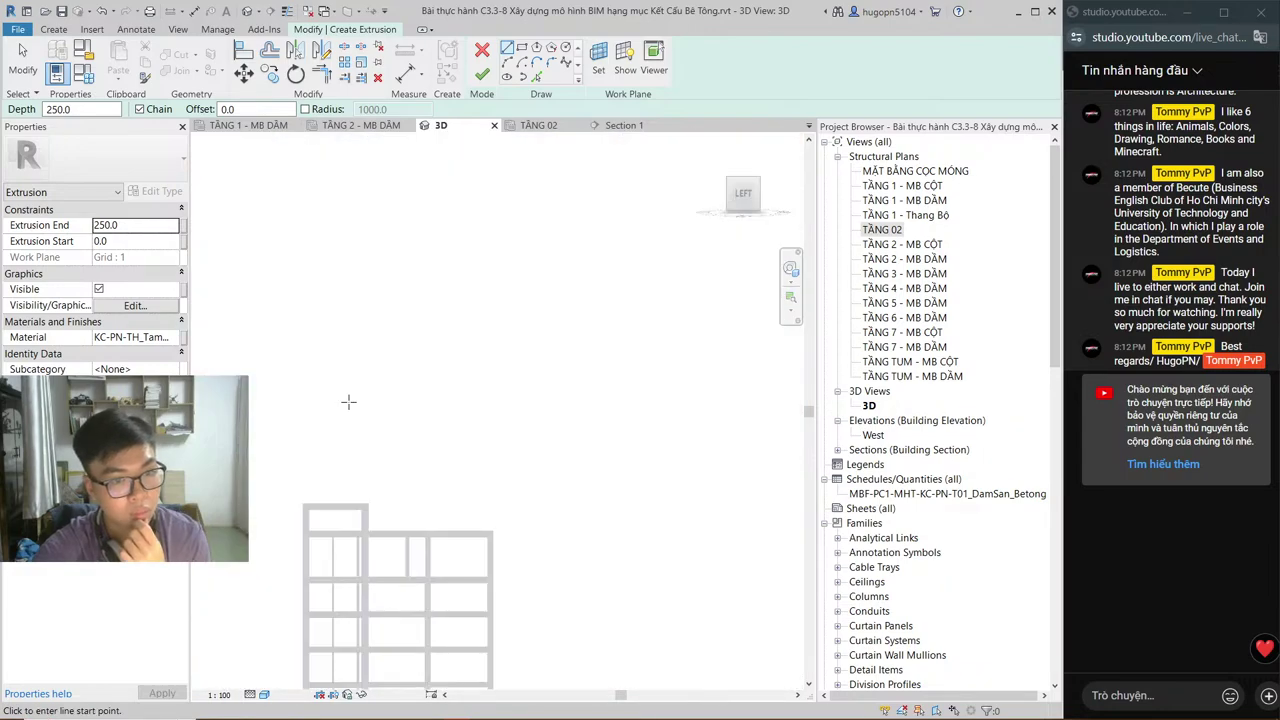
{"action": "scroll", "coordinate": [478, 298], "scroll_direction": "up", "scroll_amount": 6}
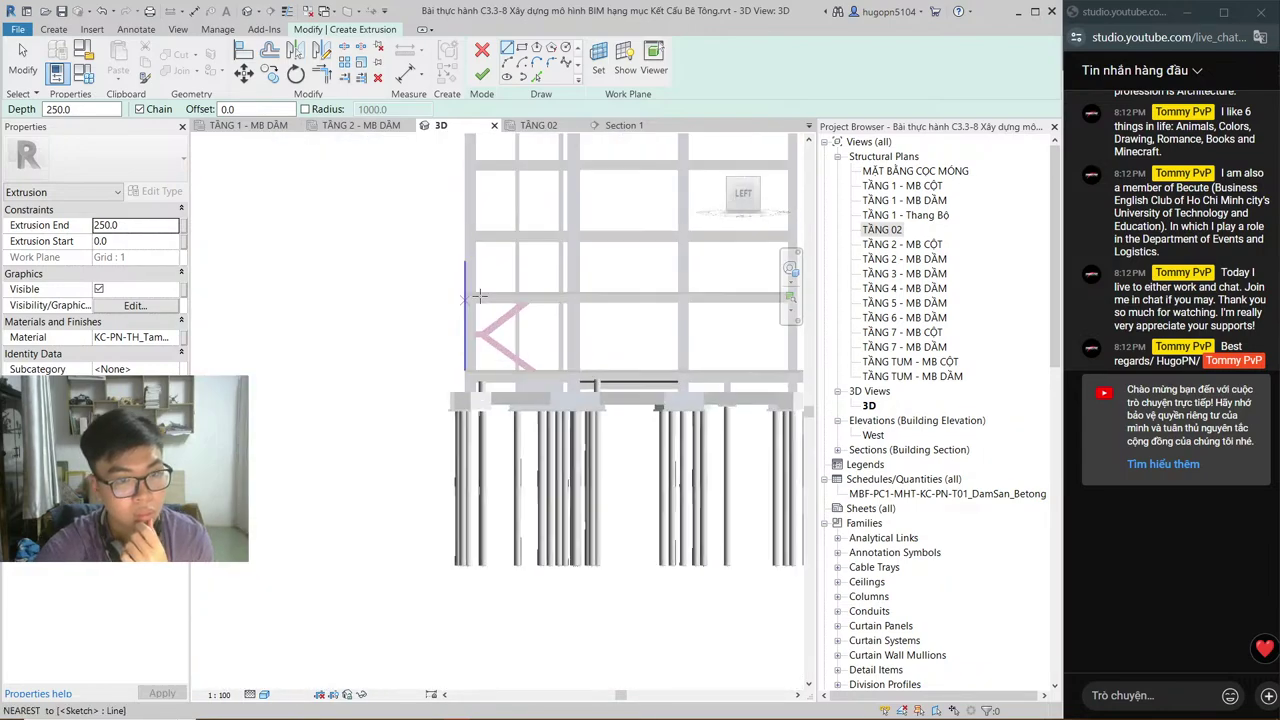
{"action": "scroll", "coordinate": [479, 296], "scroll_direction": "up", "scroll_amount": 4}
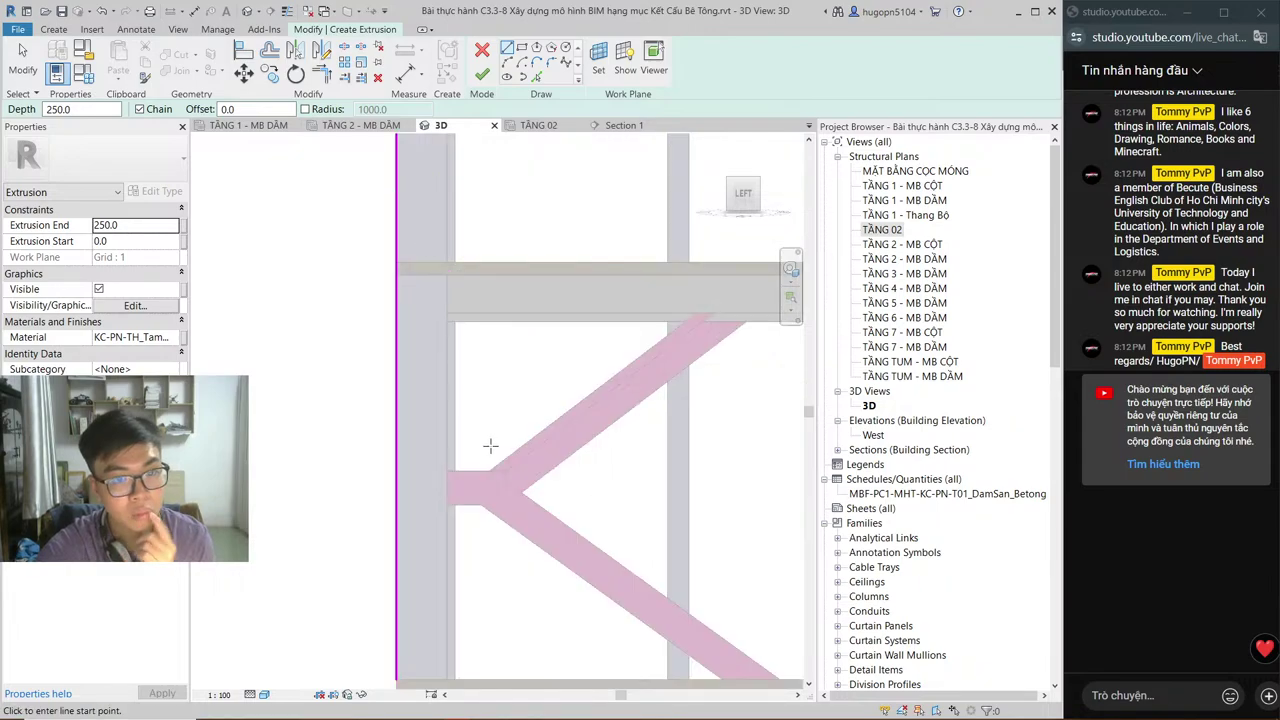
{"action": "middle_click_drag", "start_coordinate": [500, 456], "coordinate": [430, 580]}
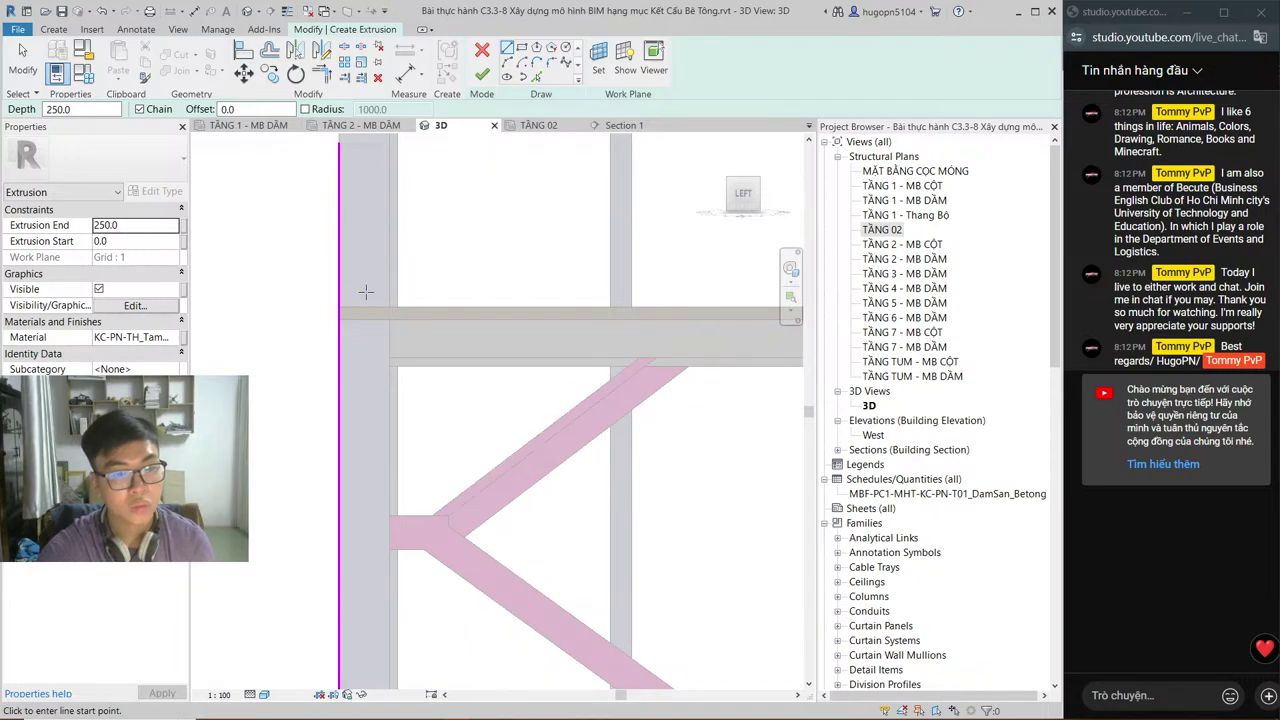
{"action": "left_click", "coordinate": [363, 125]}
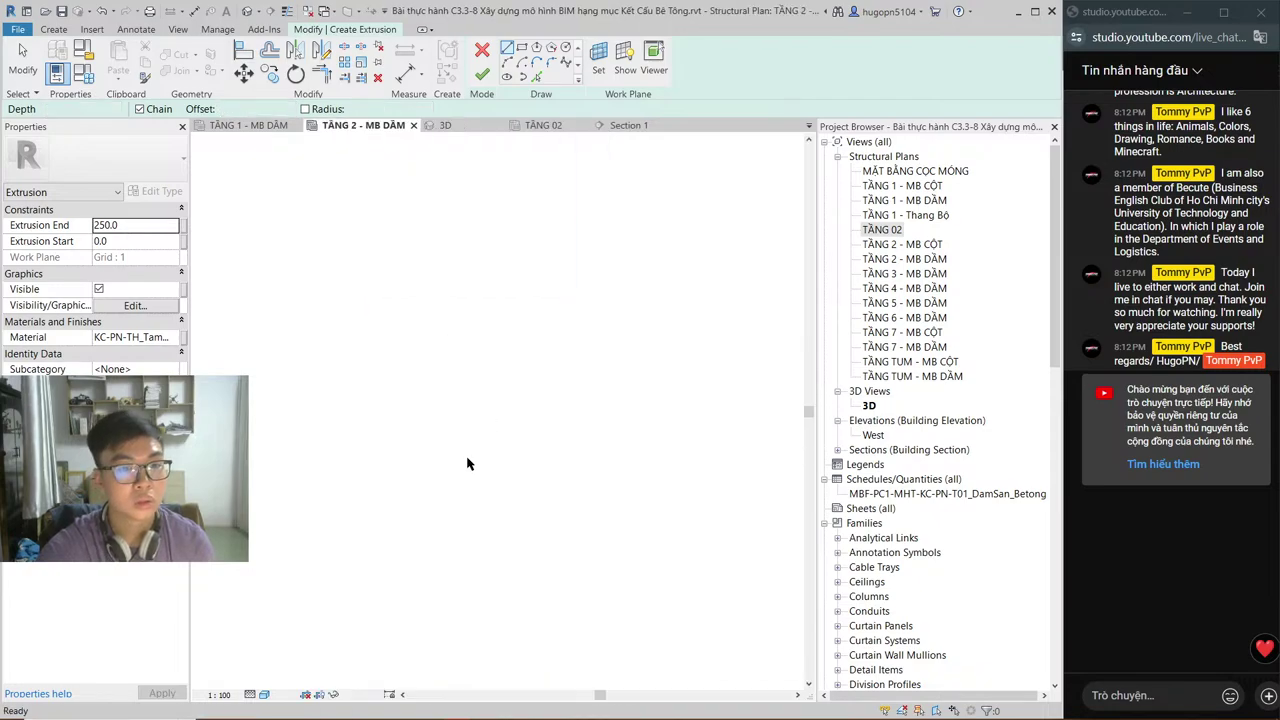
Step: Check the TẦNG 02 plan's properties and Project Browser options, then return to Section 1
{"action": "left_click", "coordinate": [532, 125]}
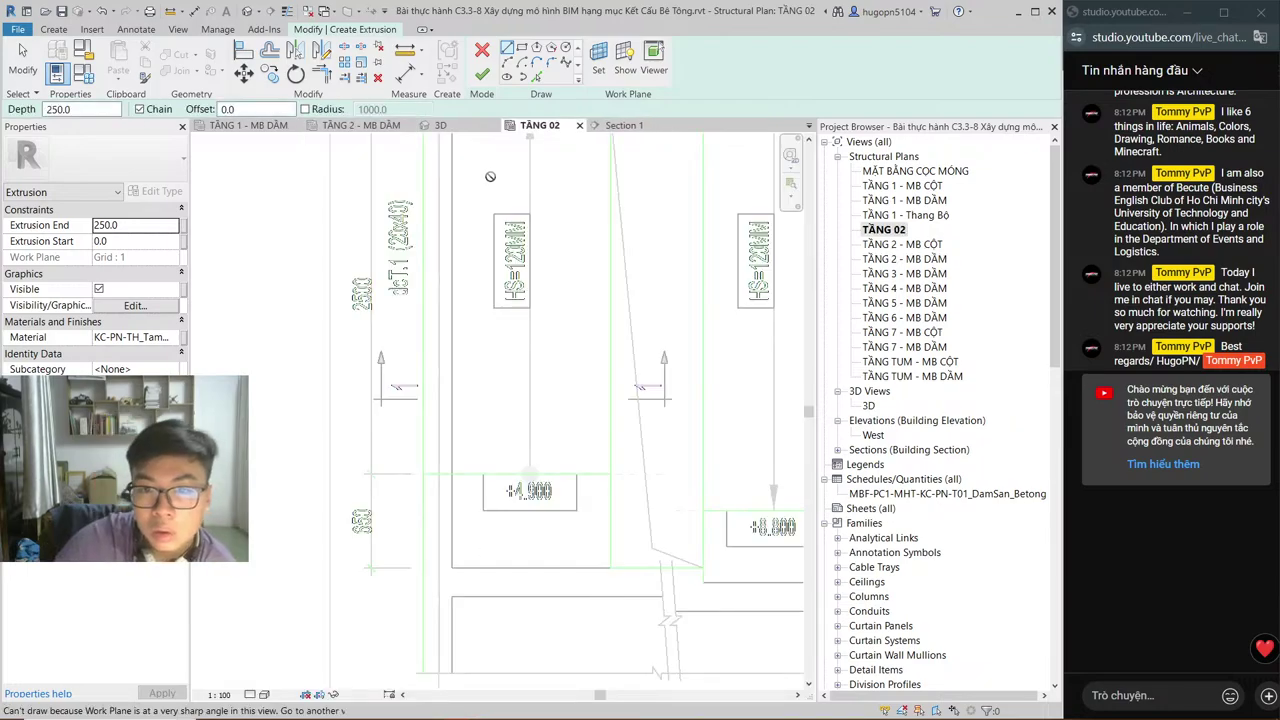
{"action": "left_click", "coordinate": [897, 230]}
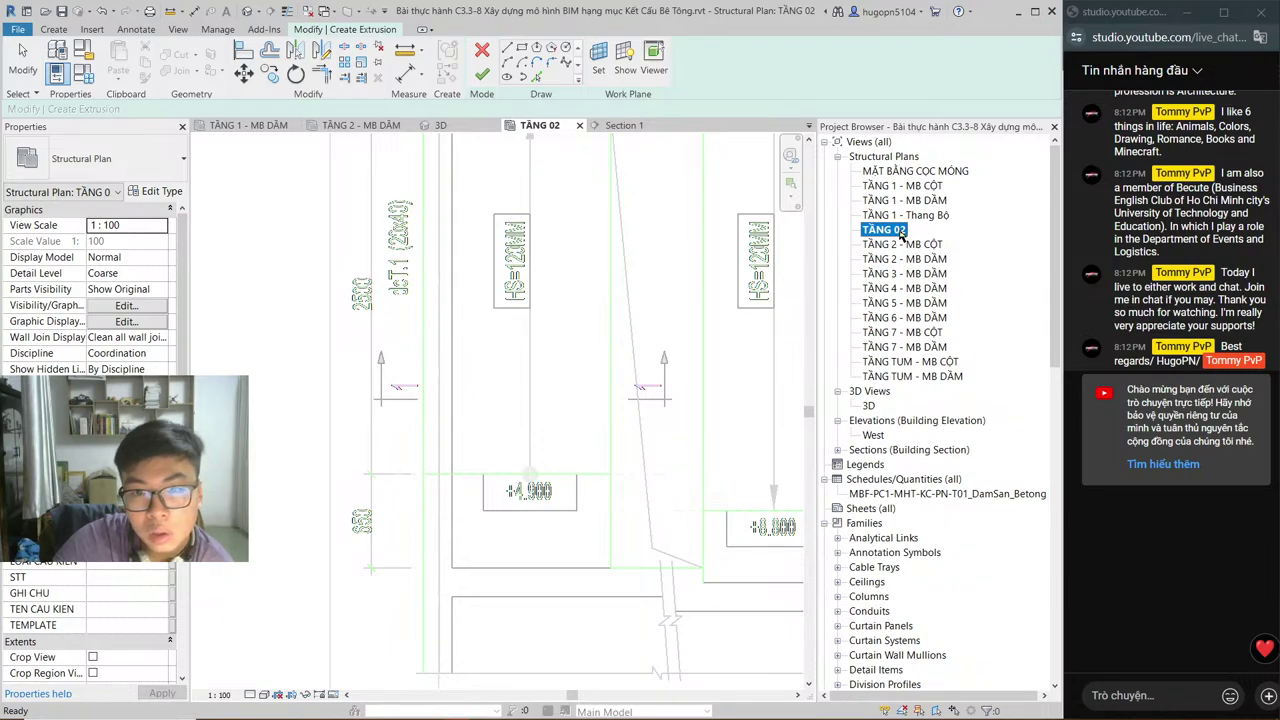
{"action": "right_click", "coordinate": [900, 233]}
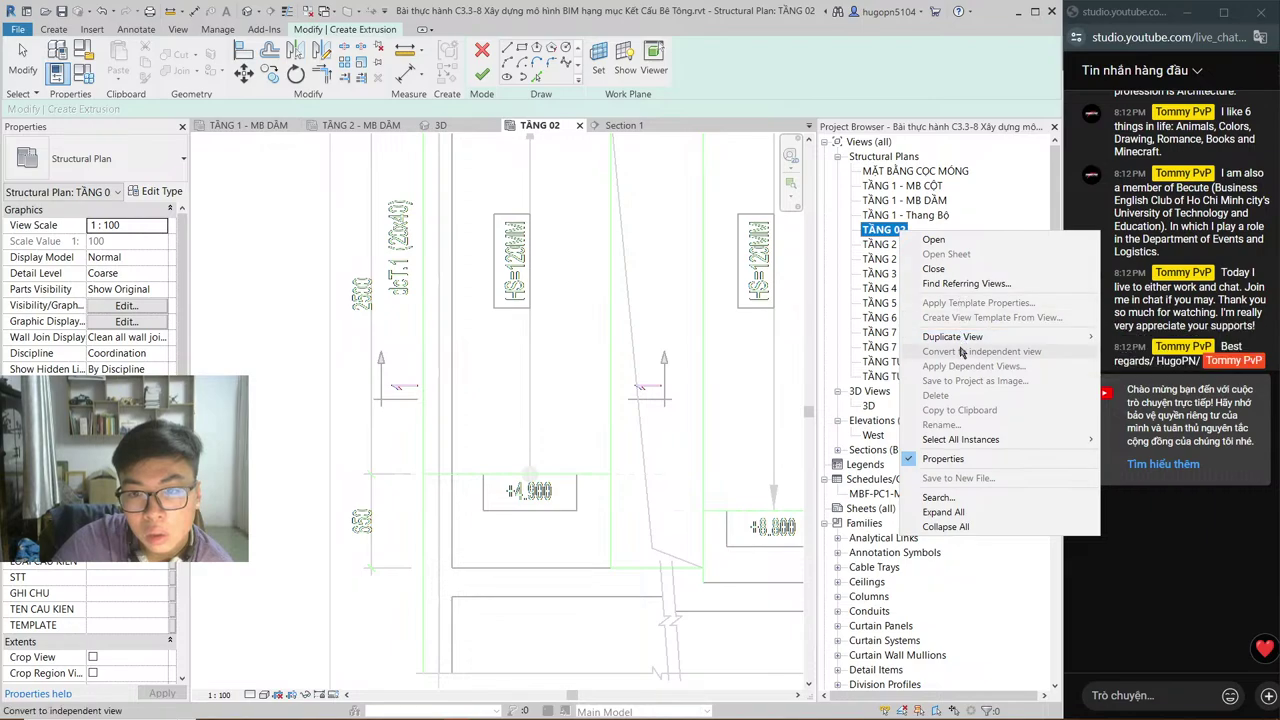
{"action": "left_click", "coordinate": [935, 215]}
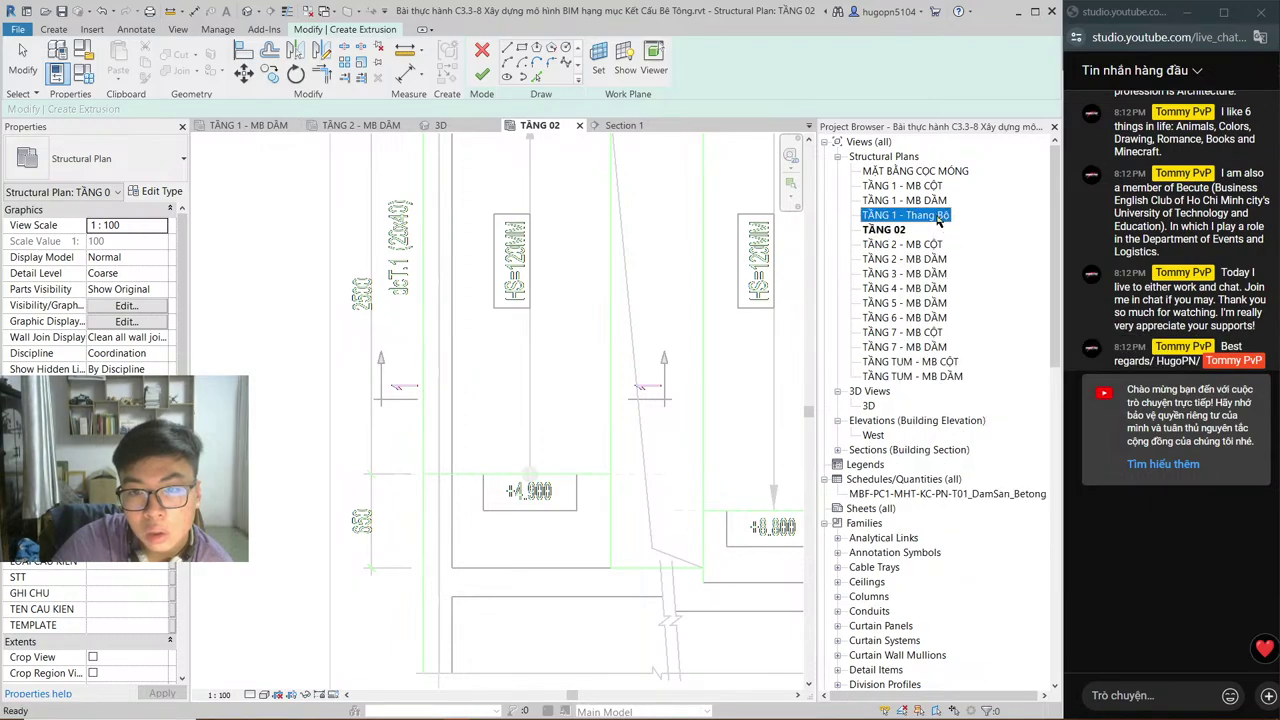
{"action": "left_click", "coordinate": [895, 230]}
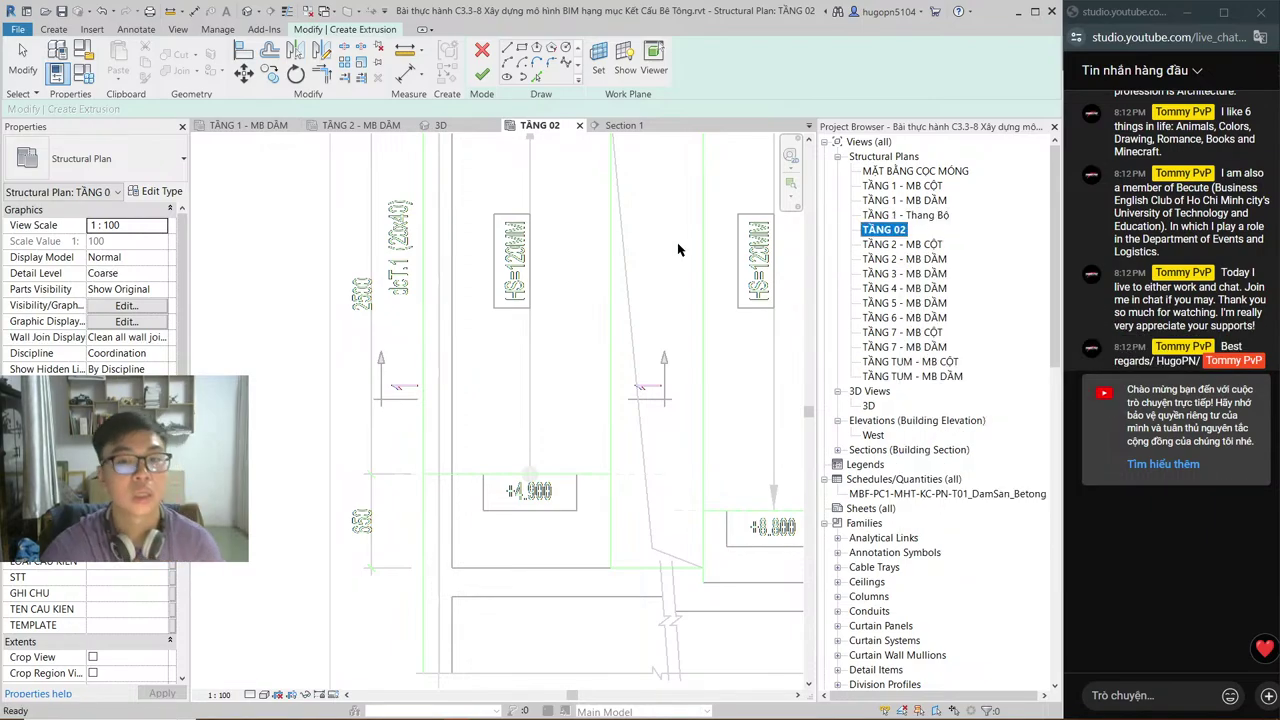
{"action": "left_click", "coordinate": [622, 125]}
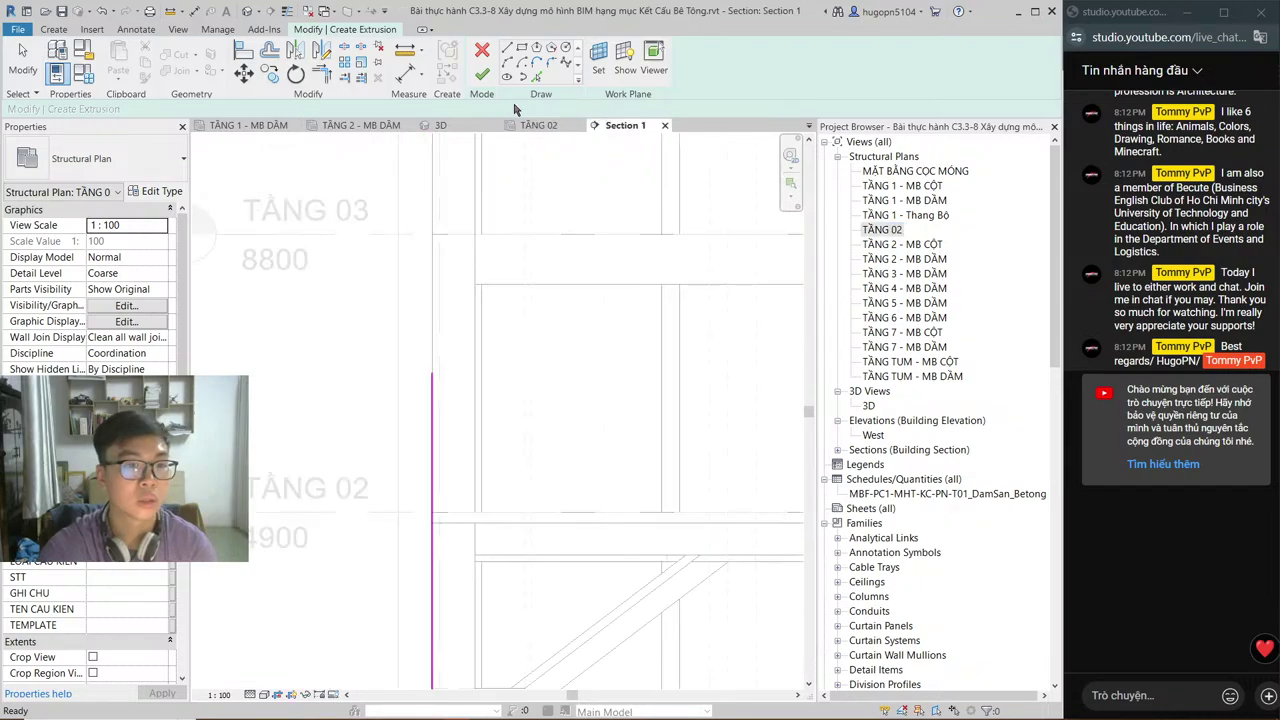
Step: Pan Section 1 and compare it with the AutoCAD stair drawing
{"action": "middle_click_drag", "start_coordinate": [530, 380], "coordinate": [495, 352]}
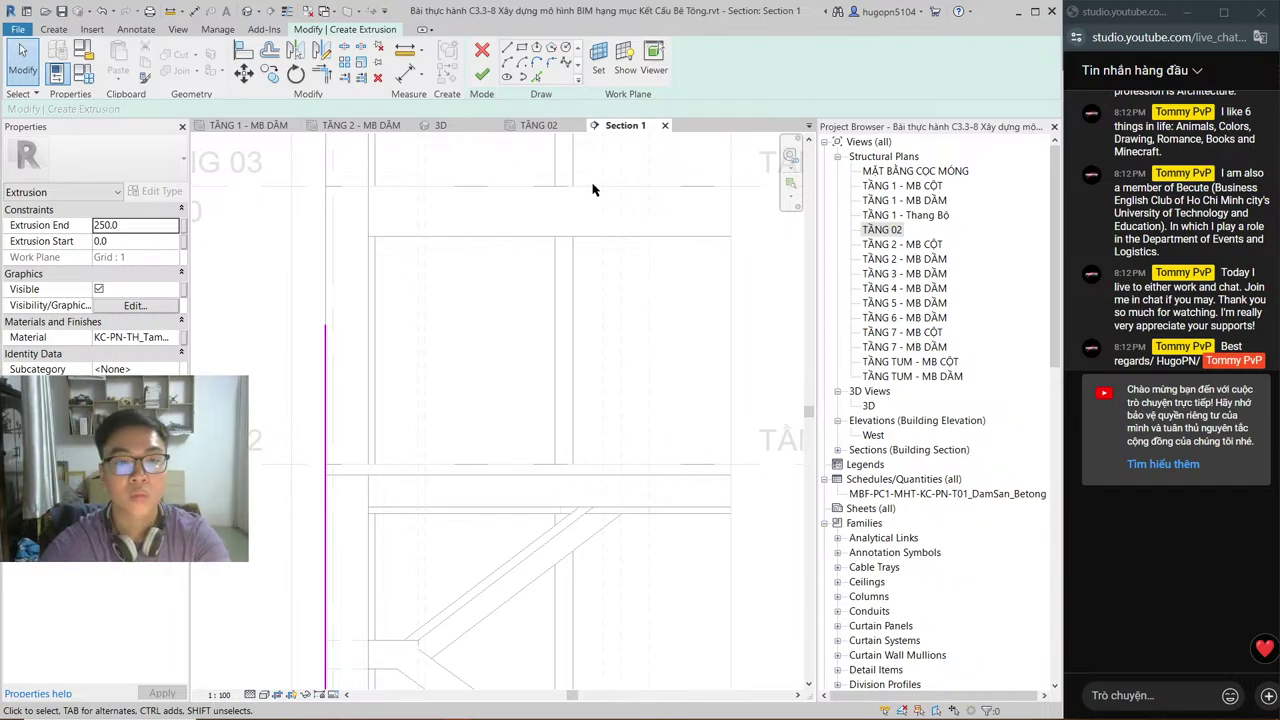
{"action": "key", "text": "alt+Tab"}
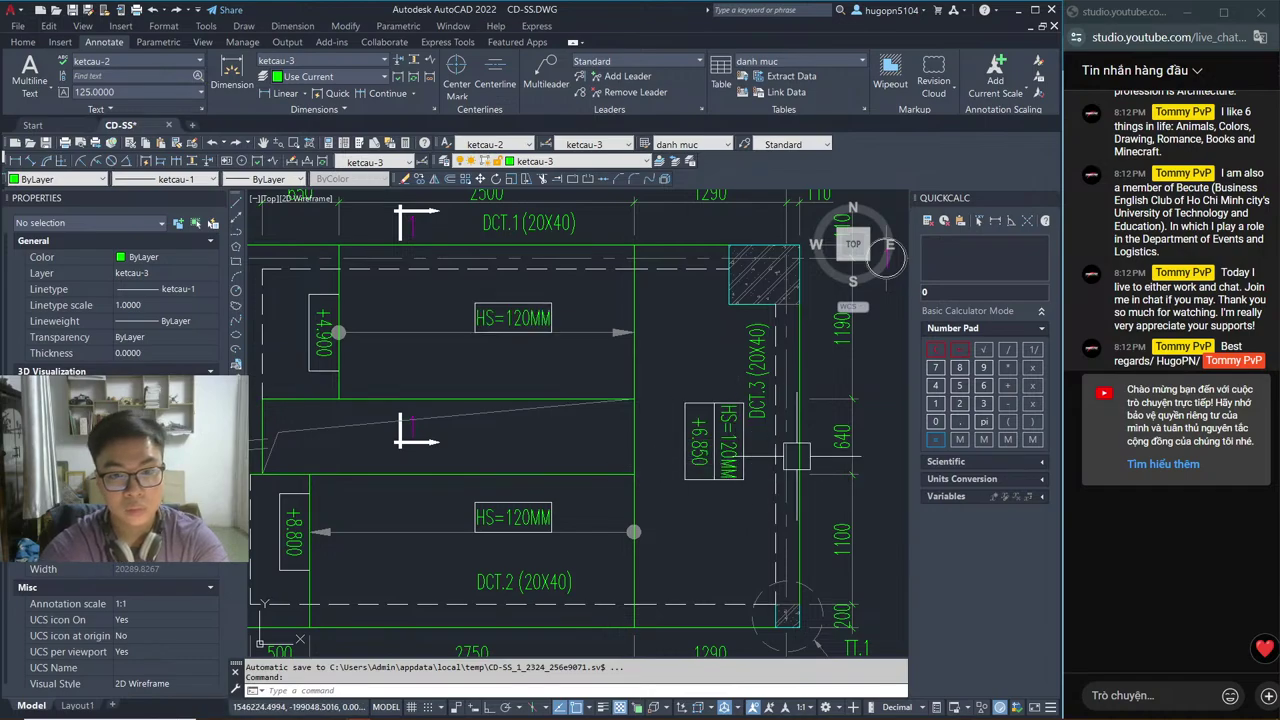
{"action": "key", "text": "alt+Tab"}
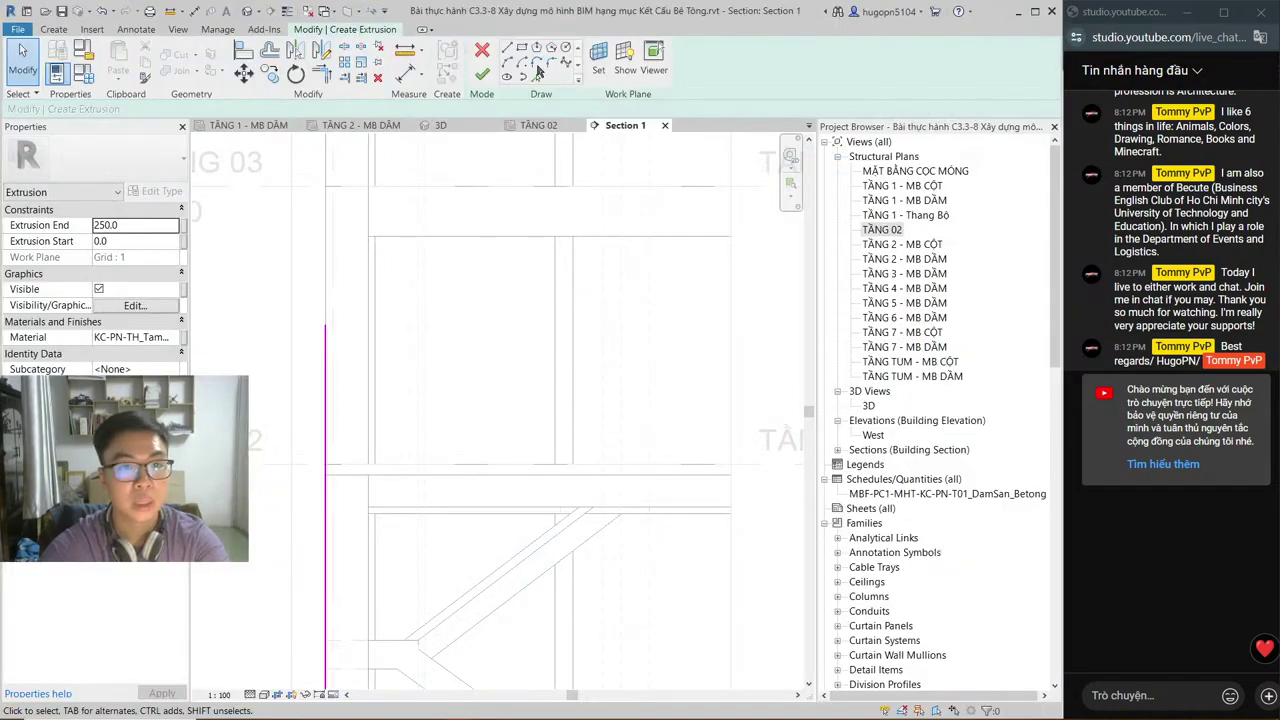
Step: Start the Line tool with LI, cancel it, and move to the TẦNG 02 plan
{"action": "key", "text": "l"}
{"action": "key", "text": "i"}
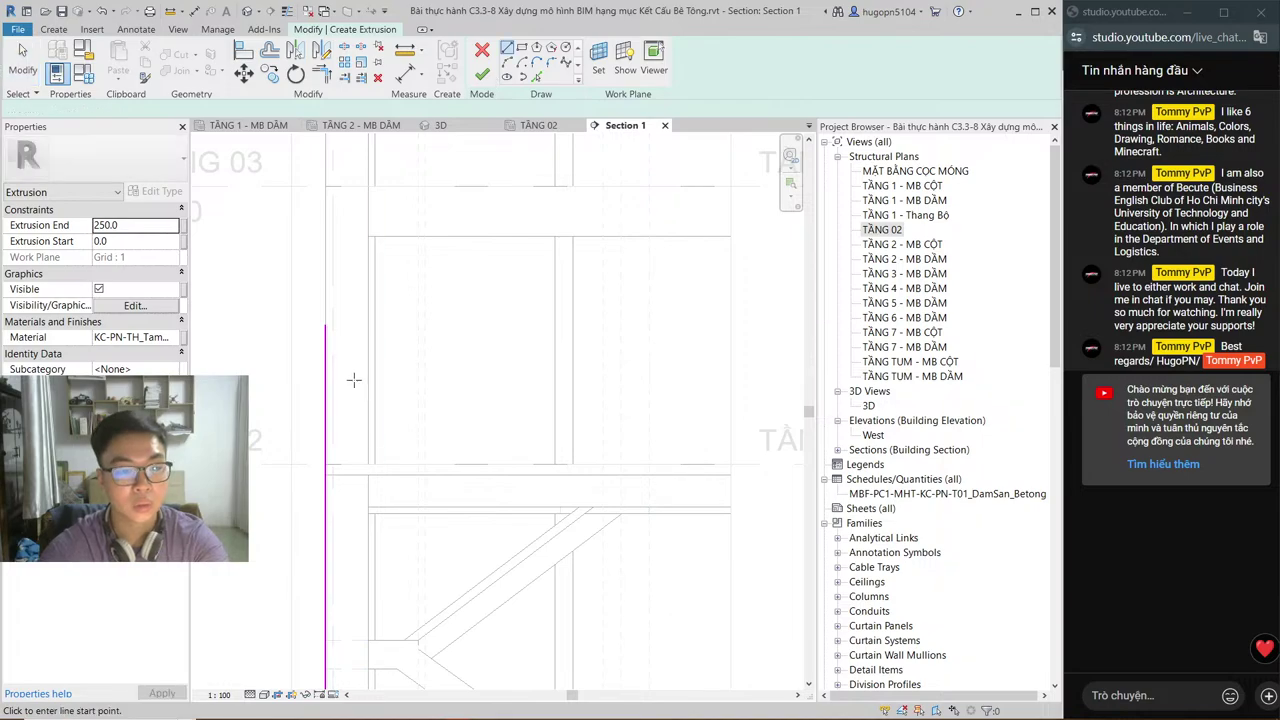
{"action": "scroll", "coordinate": [543, 280], "scroll_direction": "down", "scroll_amount": 2}
{"action": "scroll", "coordinate": [540, 400], "scroll_direction": "up", "scroll_amount": 2}
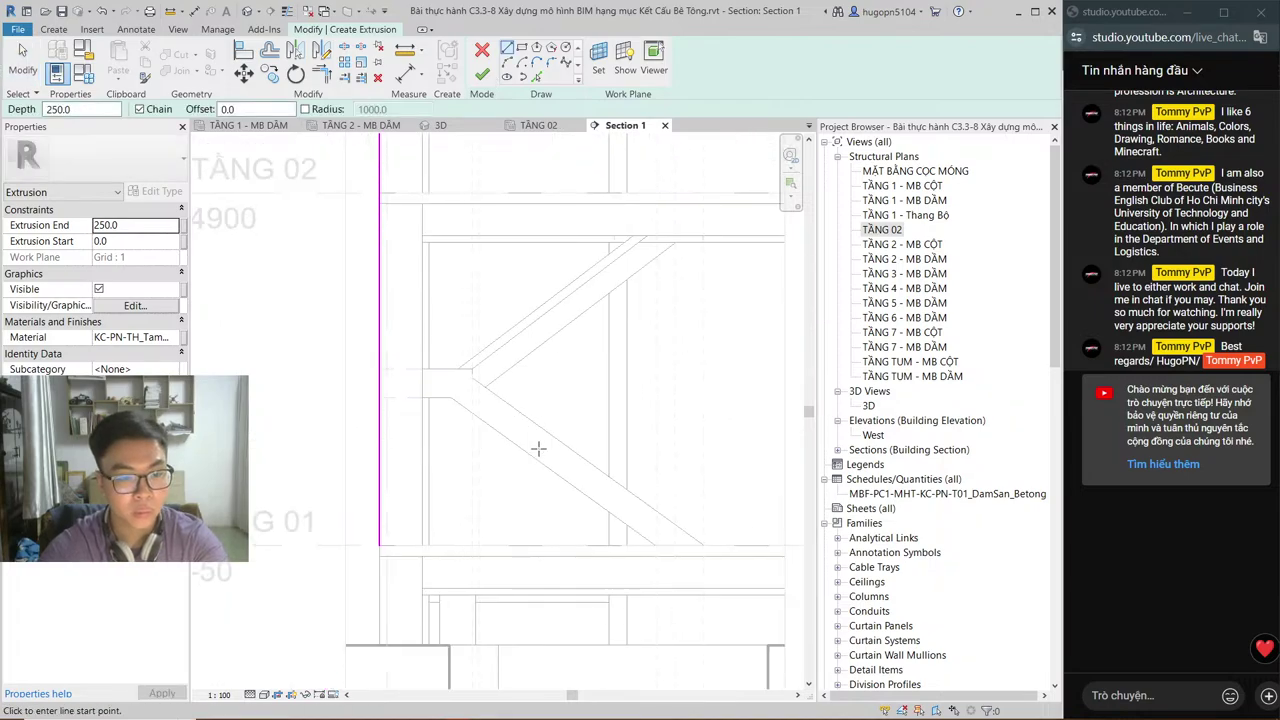
{"action": "scroll", "coordinate": [476, 627], "scroll_direction": "up", "scroll_amount": 1}
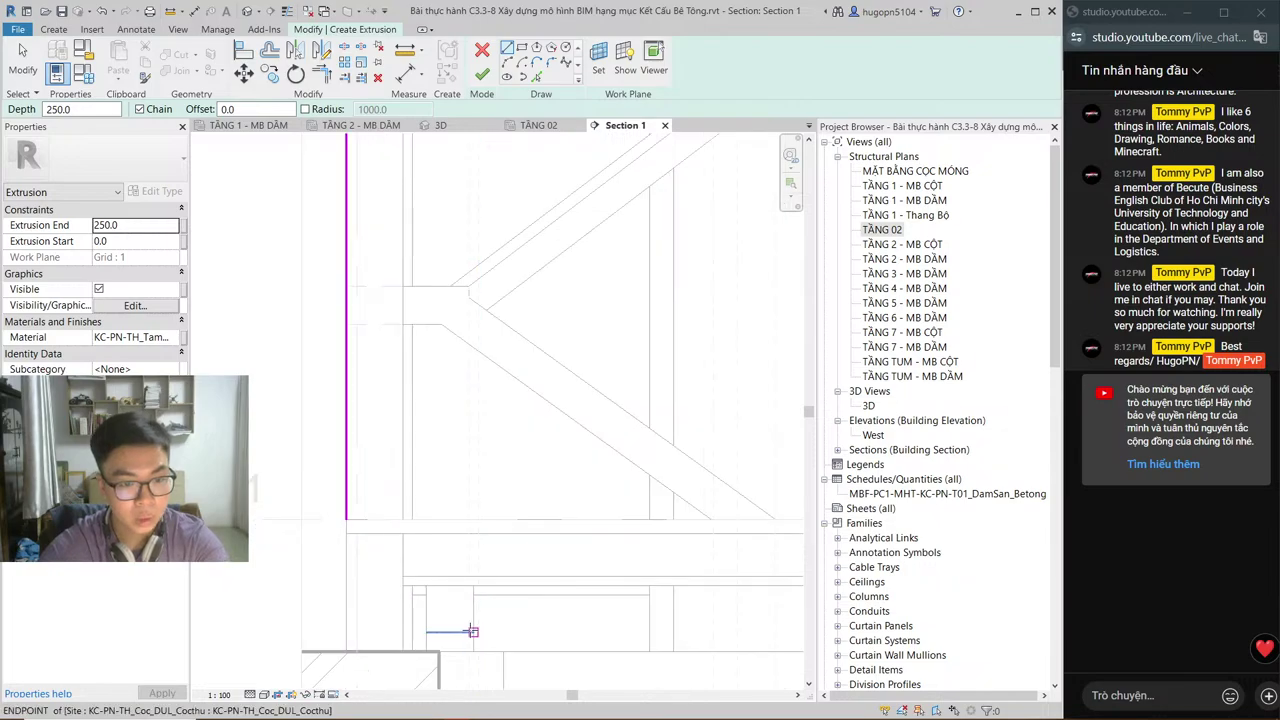
{"action": "key", "text": "Escape"}
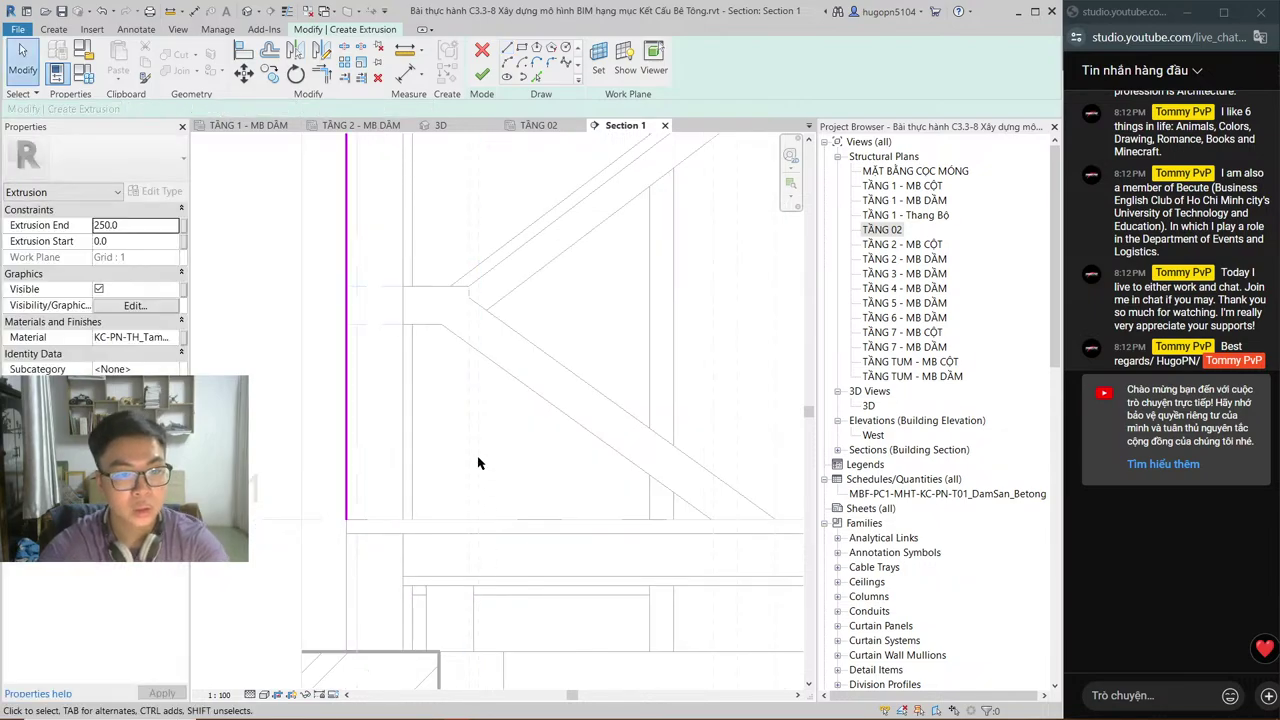
{"action": "middle_click_drag", "start_coordinate": [478, 463], "coordinate": [476, 503]}
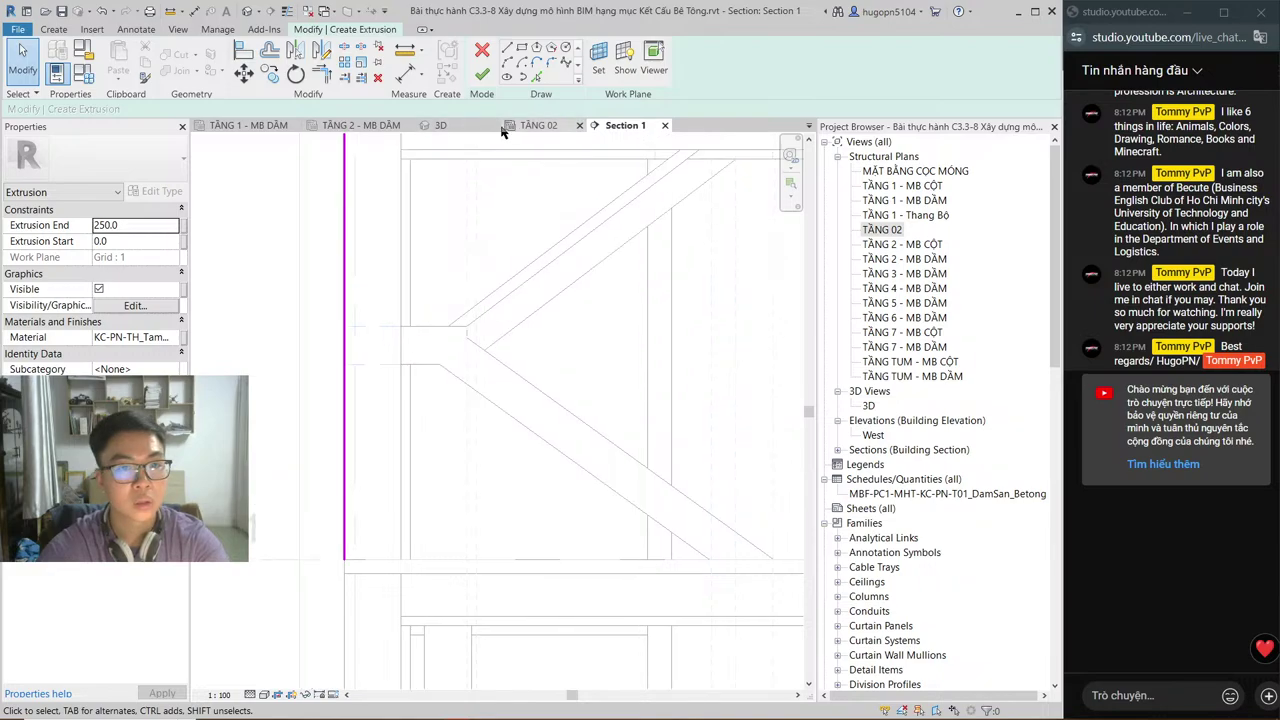
{"action": "left_click", "coordinate": [535, 126]}
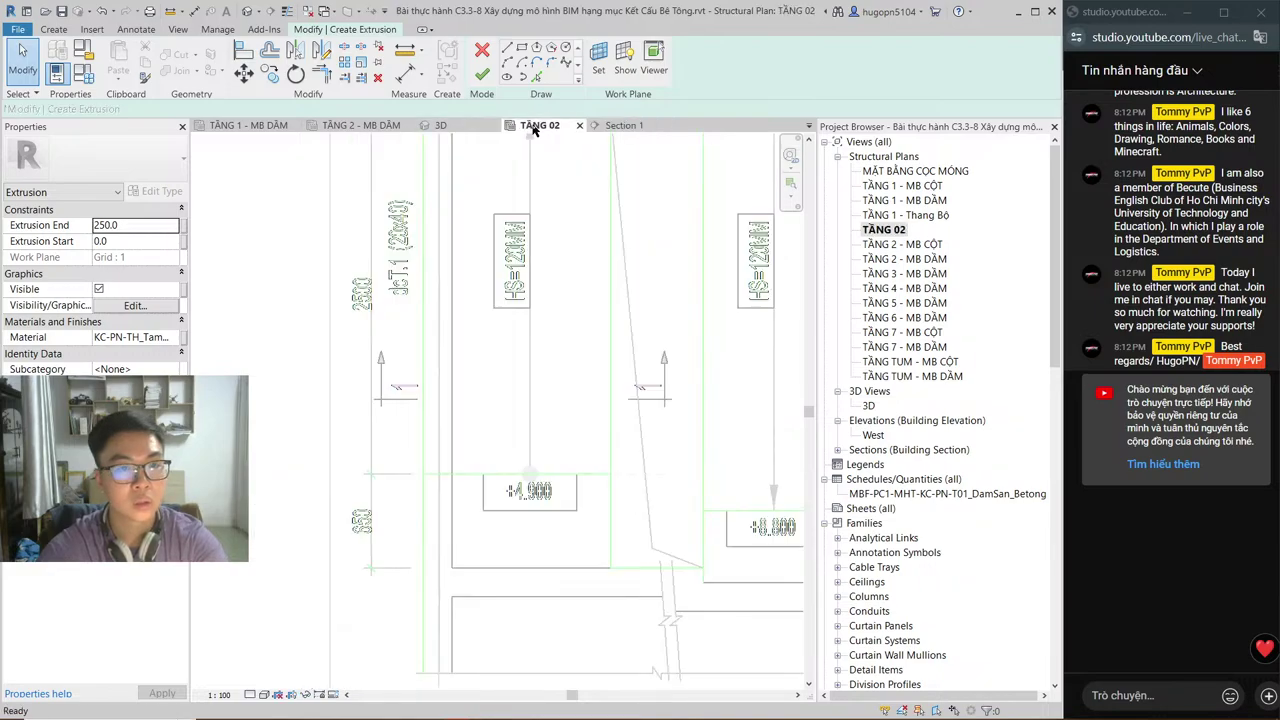
Step: Open the TẦNG 1 - Thang Bộ stair plan from the Project Browser
{"action": "scroll", "coordinate": [565, 377], "scroll_direction": "down", "scroll_amount": 1}
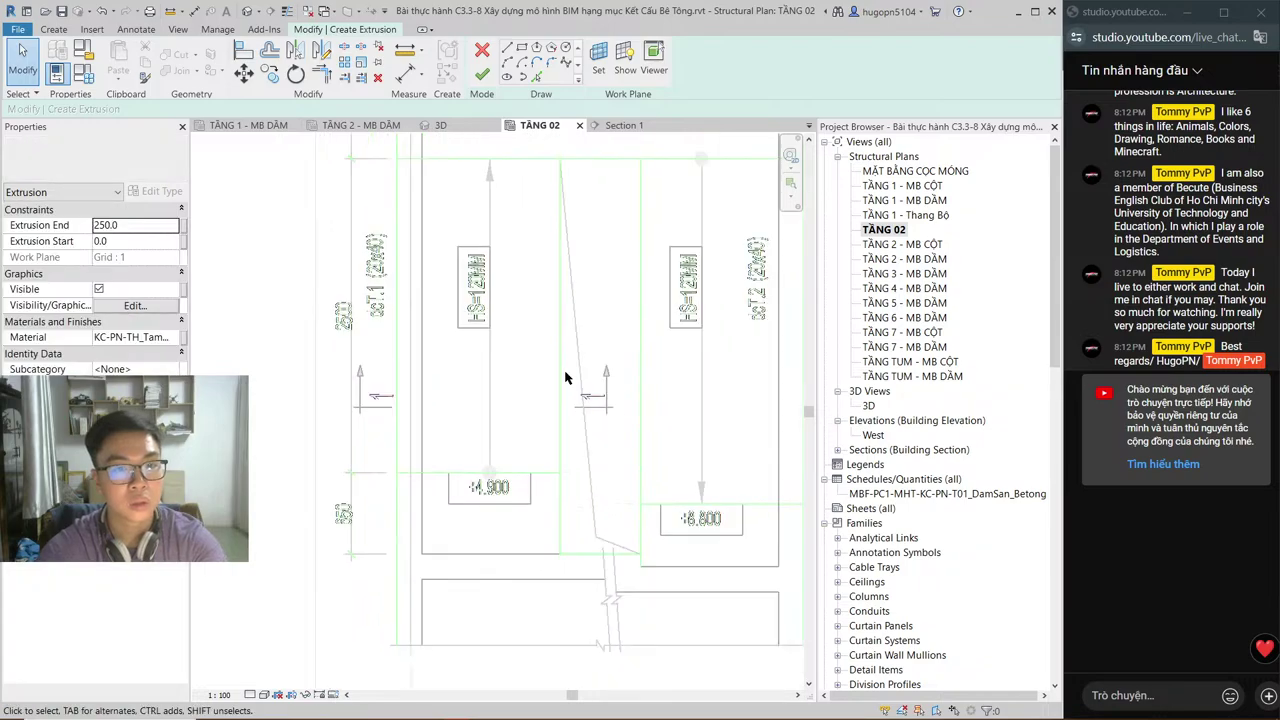
{"action": "scroll", "coordinate": [565, 377], "scroll_direction": "down", "scroll_amount": 2}
{"action": "middle_click_drag", "start_coordinate": [565, 377], "coordinate": [582, 466]}
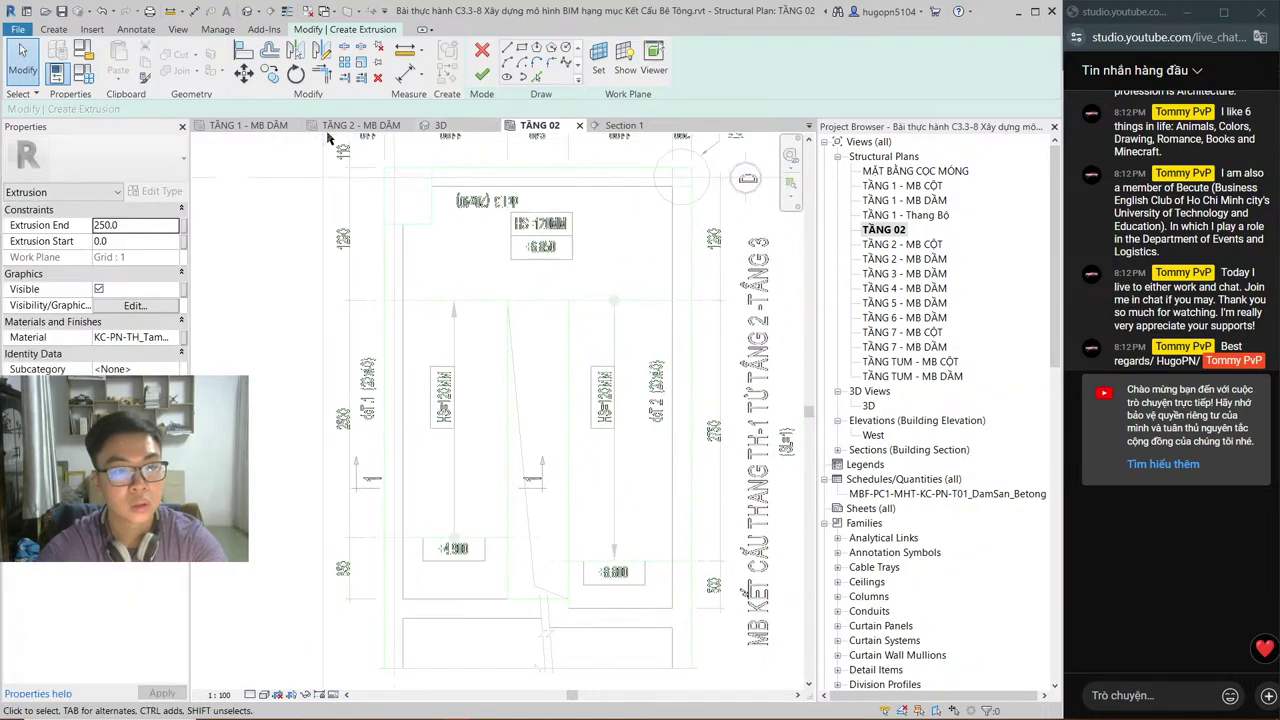
{"action": "left_click", "coordinate": [255, 125]}
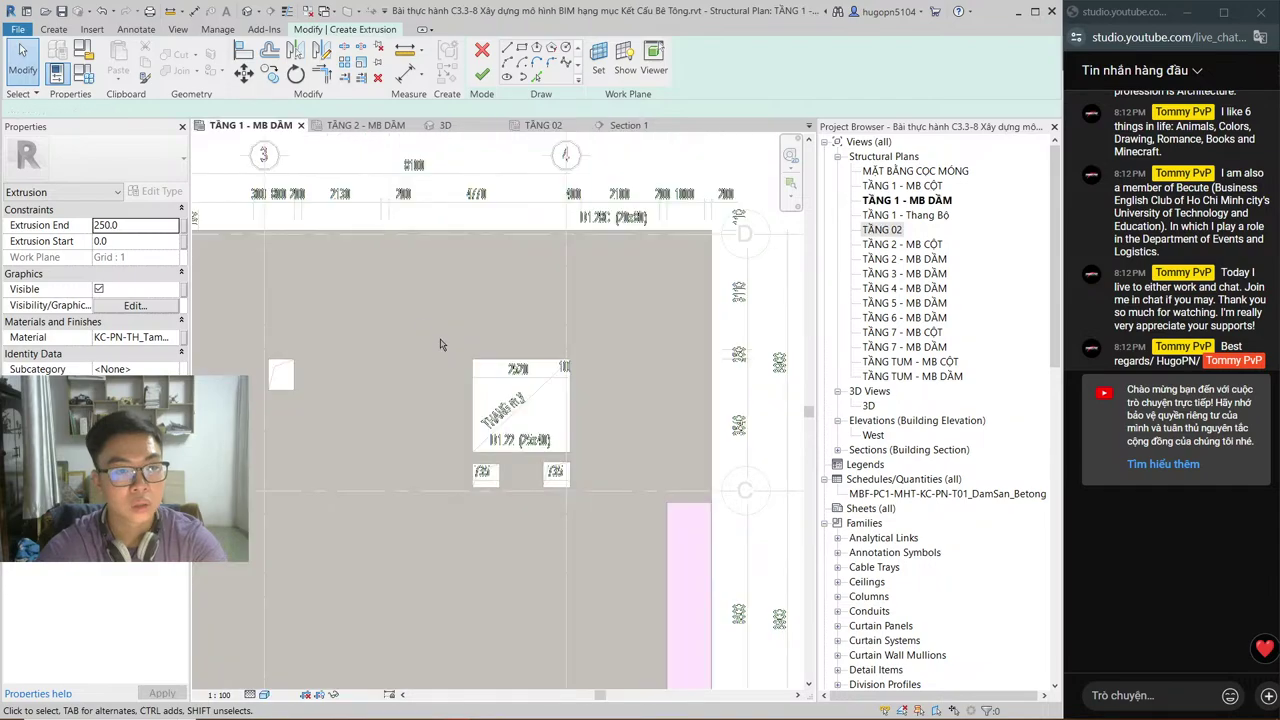
{"action": "double_click", "coordinate": [905, 215]}
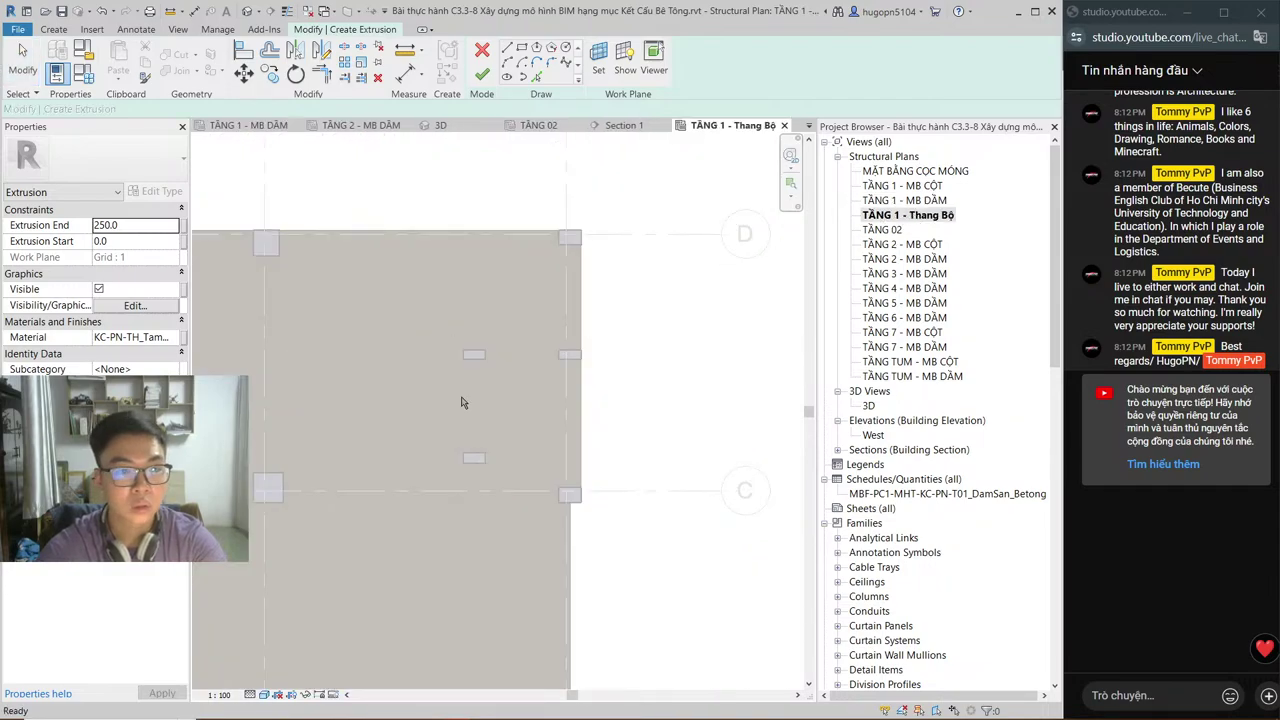
Step: Close the TẦNG 1 - Thang Bộ view, return to TẦNG 02, and reopen the stair plan
{"action": "scroll", "coordinate": [430, 402], "scroll_direction": "down", "scroll_amount": 2}
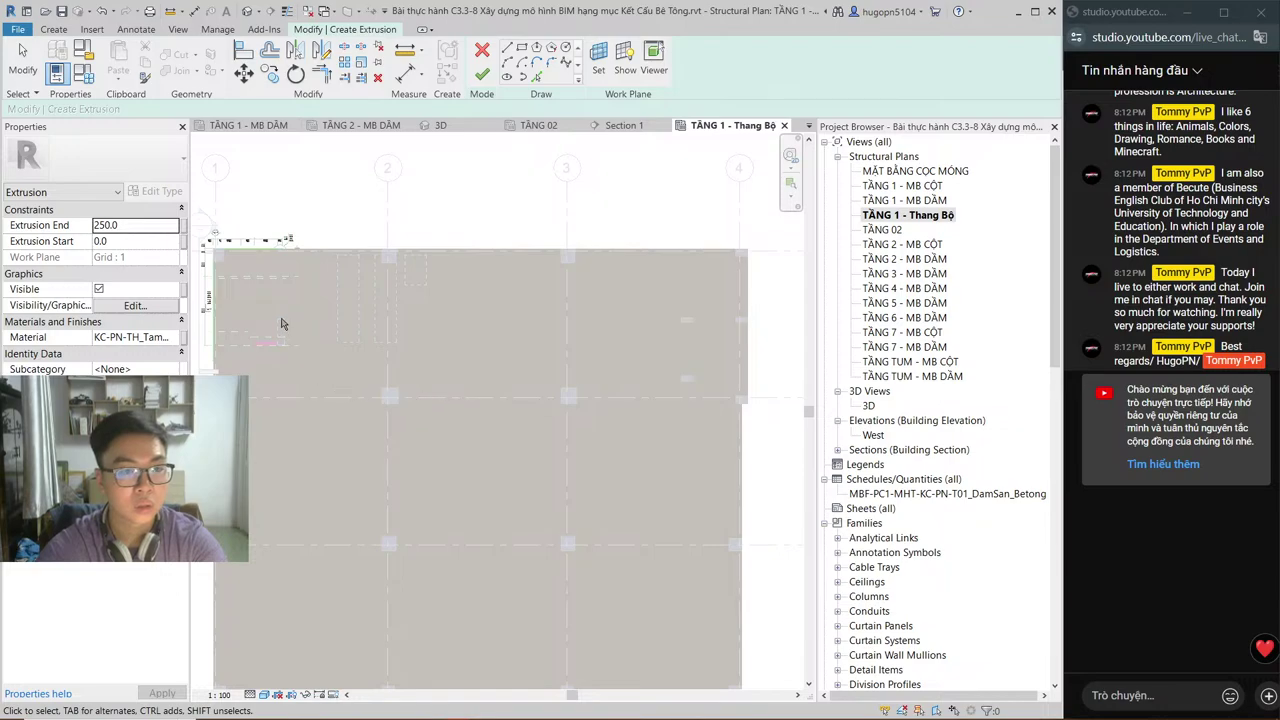
{"action": "scroll", "coordinate": [357, 288], "scroll_direction": "up", "scroll_amount": 3}
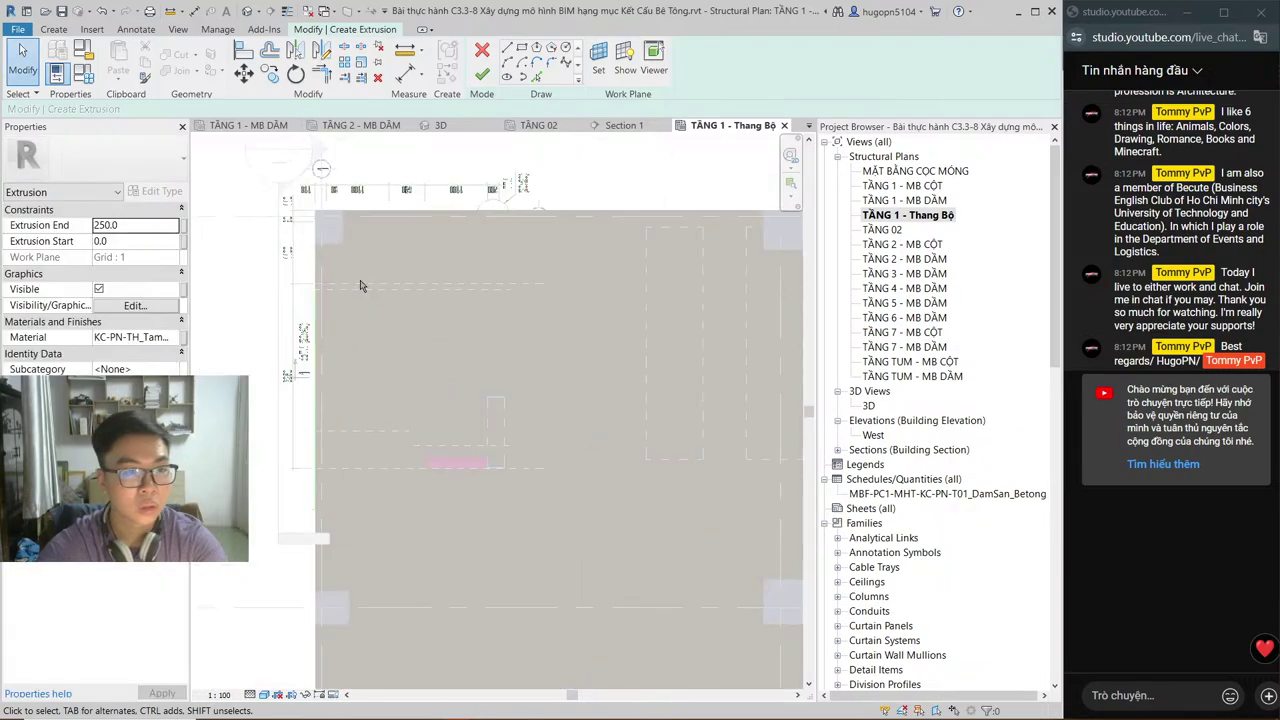
{"action": "scroll", "coordinate": [357, 288], "scroll_direction": "up", "scroll_amount": 2}
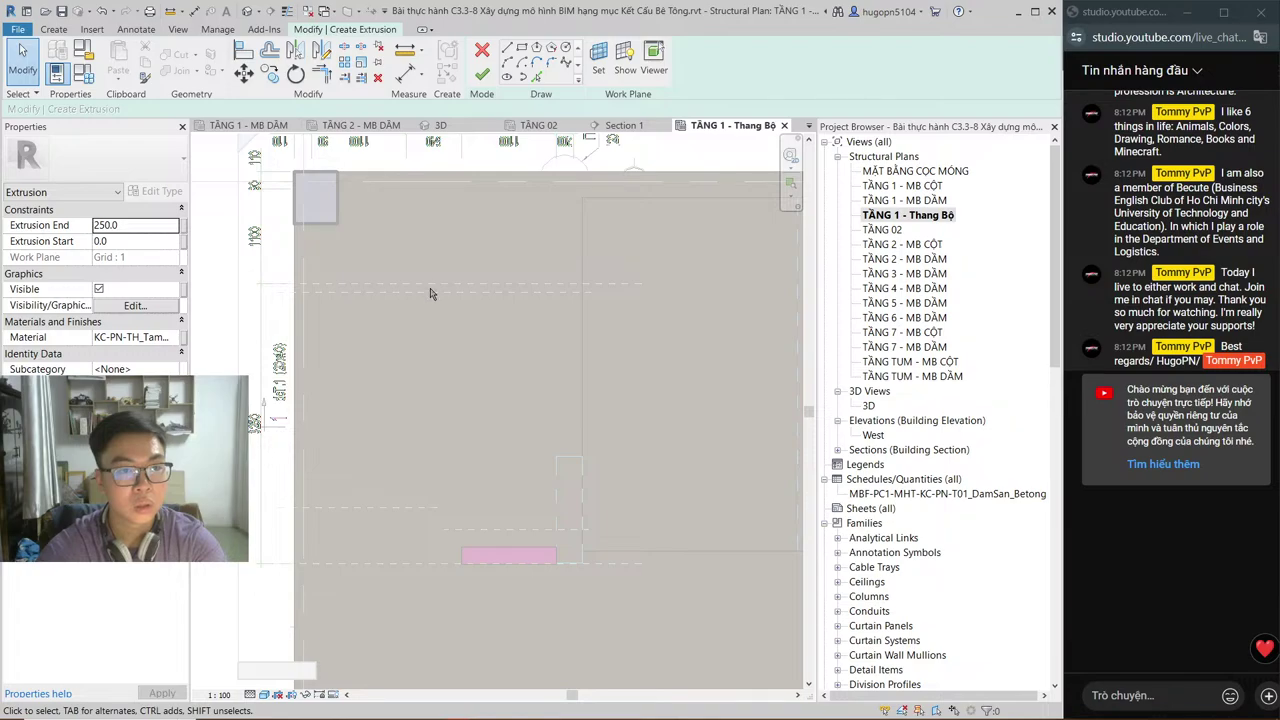
{"action": "left_click", "coordinate": [784, 125]}
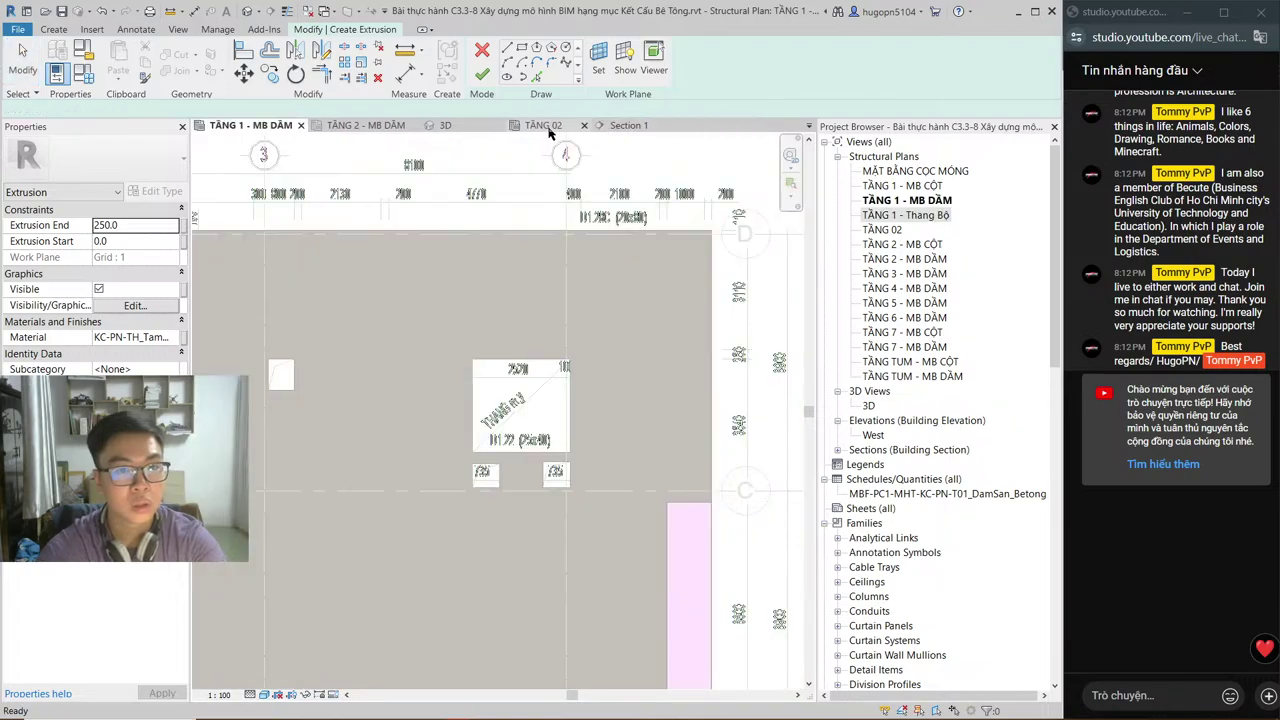
{"action": "left_click", "coordinate": [547, 127]}
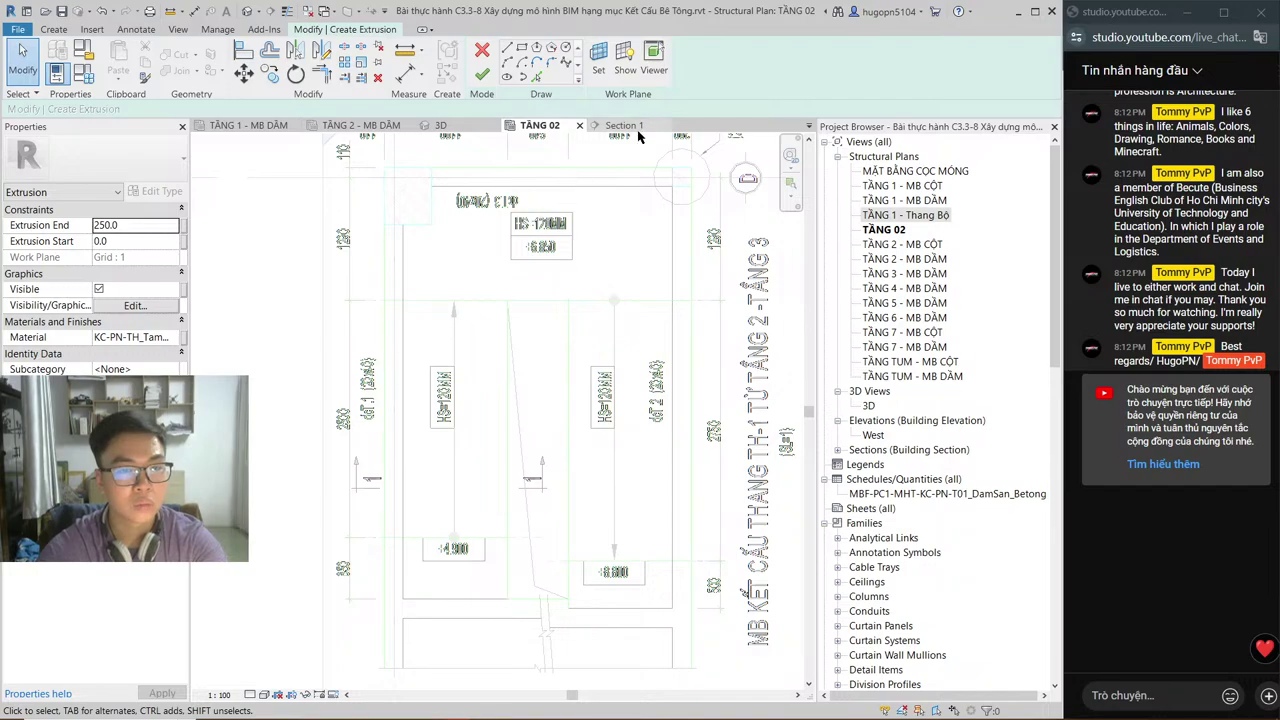
{"action": "double_click", "coordinate": [910, 215]}
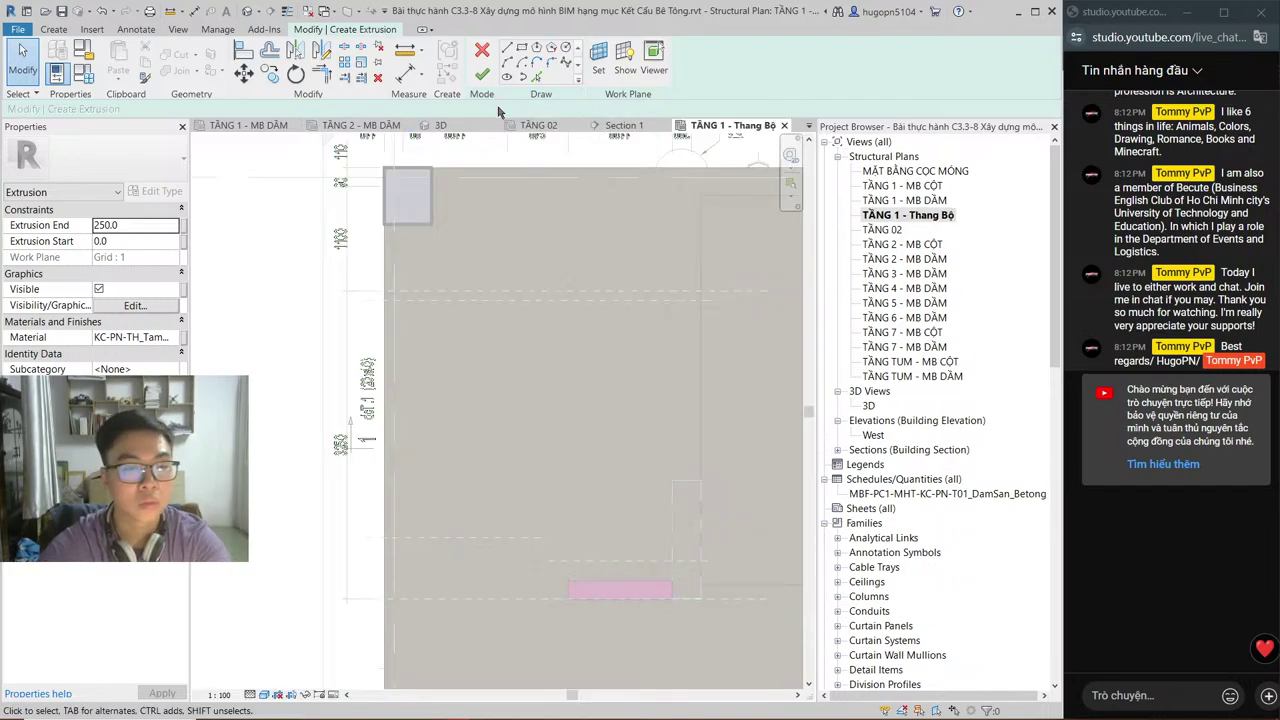
Step: Discard the unfinished extrusion sketch, then select and deselect the reference plane across the stair
{"action": "key", "text": "Escape"}
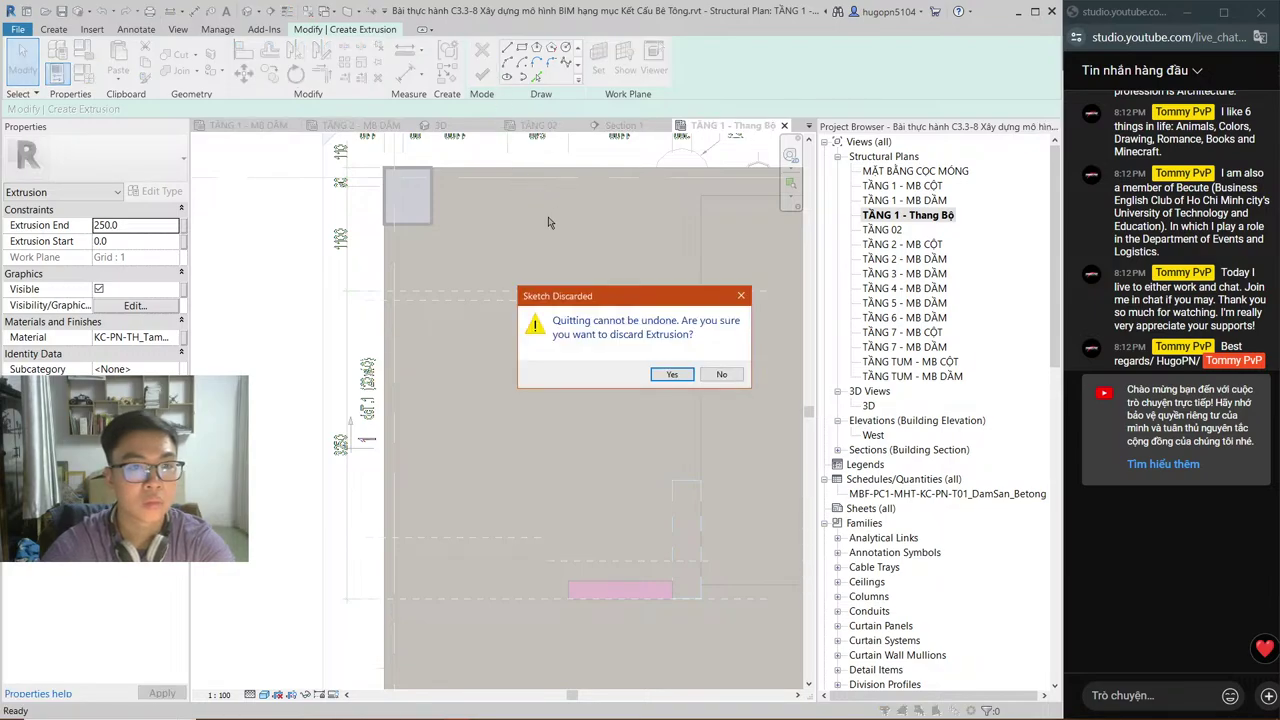
{"action": "key", "text": "Return"}
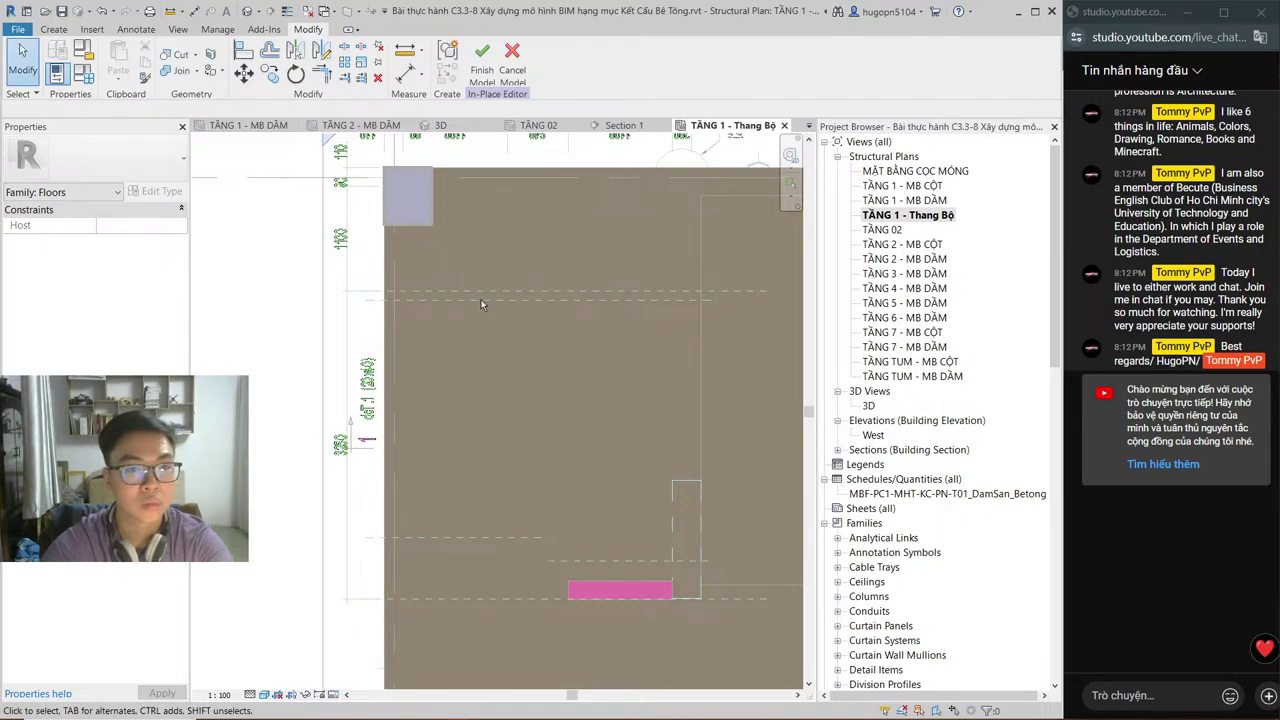
{"action": "left_click", "coordinate": [545, 299]}
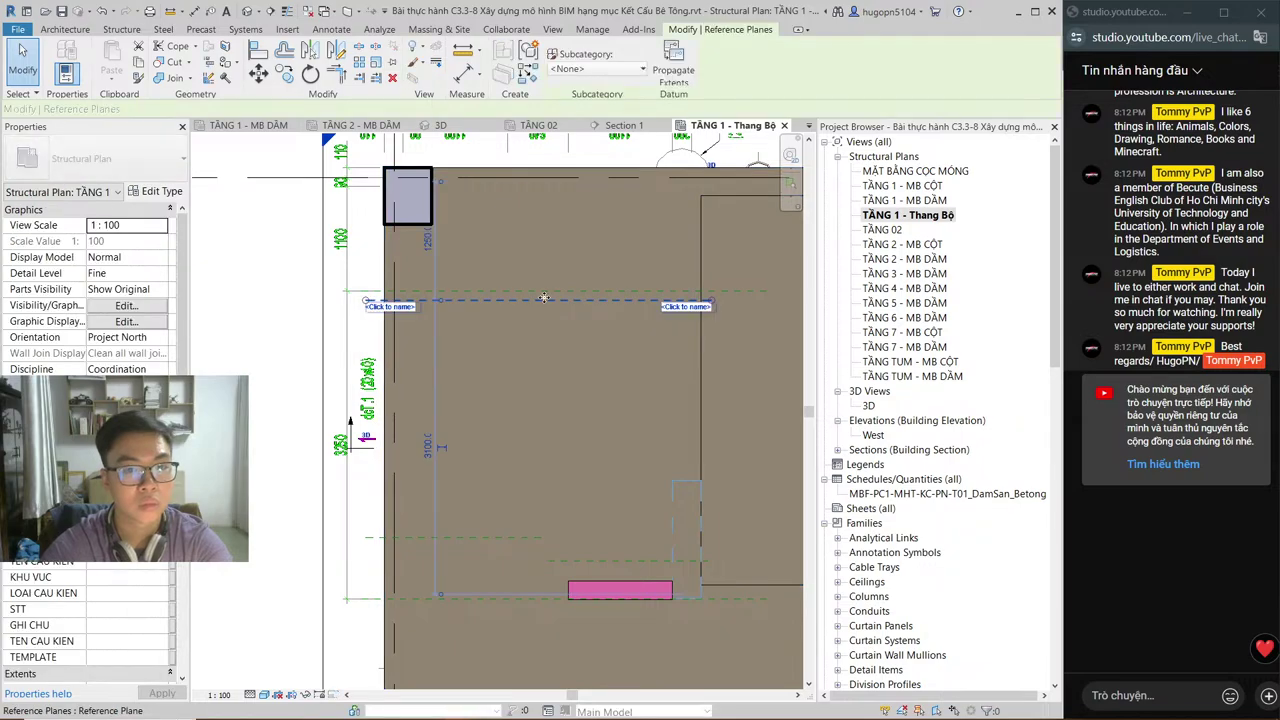
{"action": "key", "text": "Escape"}
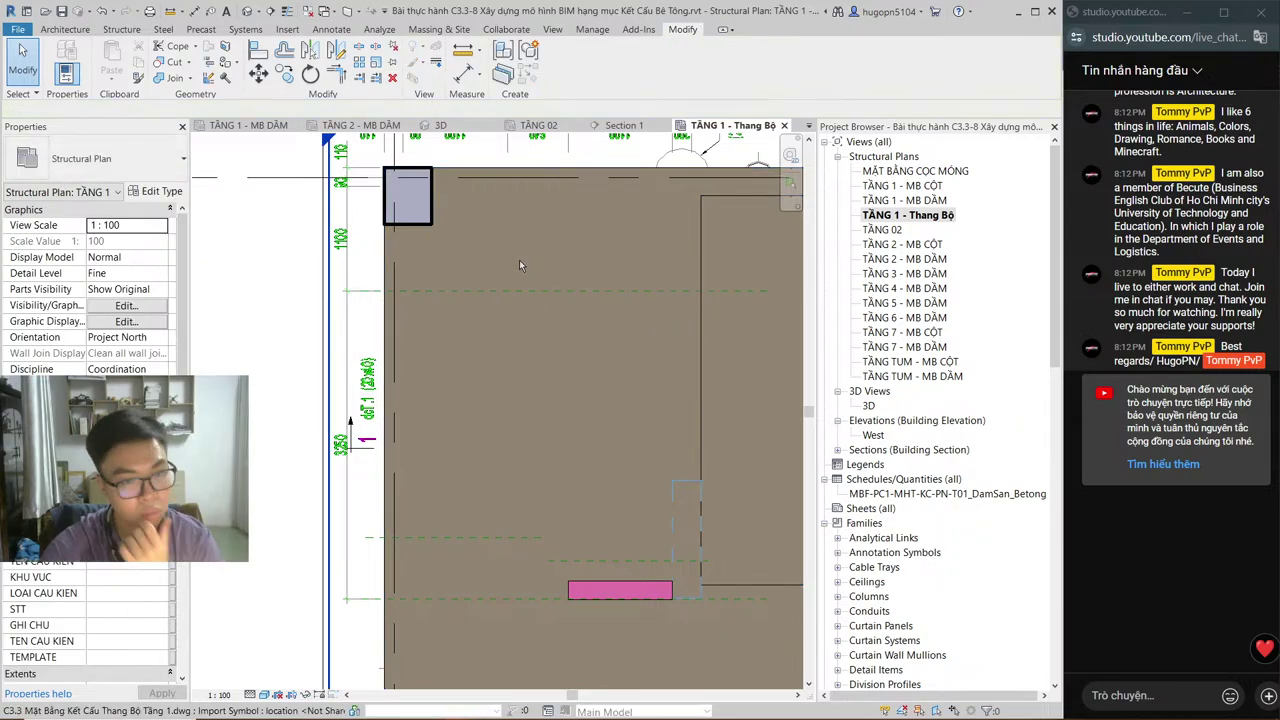
Step: Close and reopen the TẦNG 1 - Thang Bộ plan, shift the stair into view, then return to TẦNG 02
{"action": "left_click", "coordinate": [784, 126]}
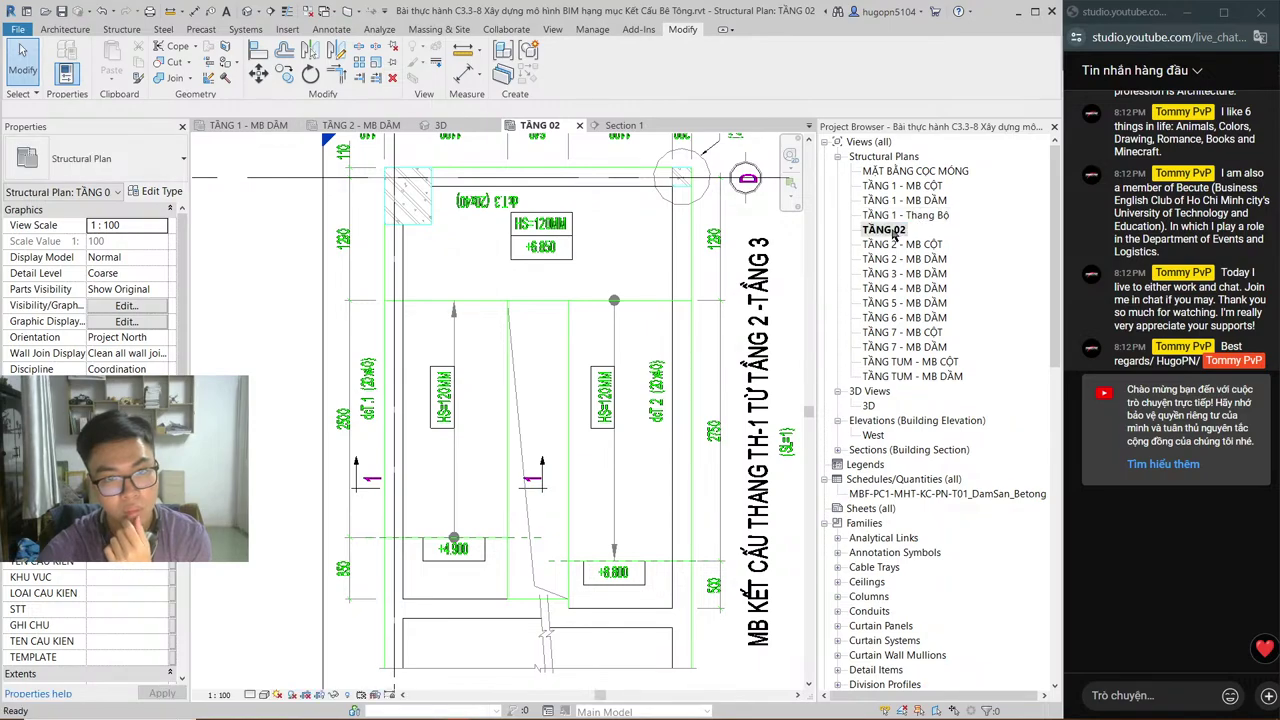
{"action": "double_click", "coordinate": [897, 215]}
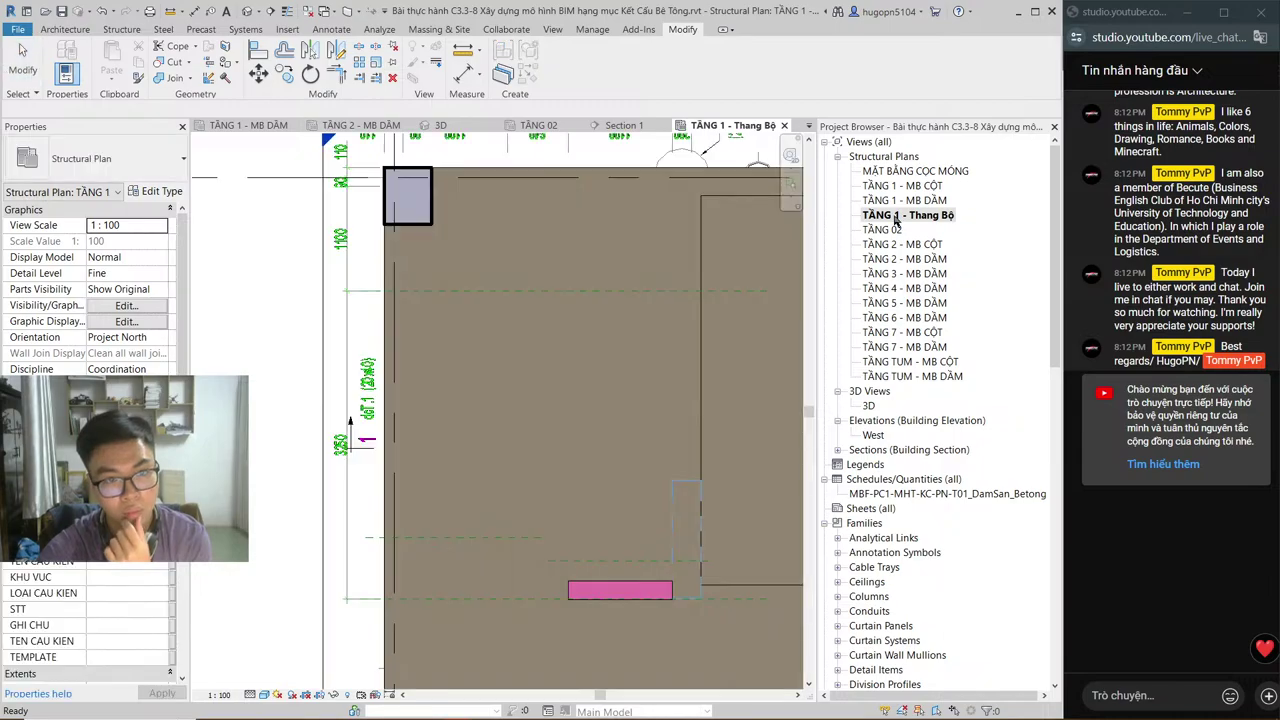
{"action": "scroll", "coordinate": [530, 258], "scroll_direction": "down", "scroll_amount": 1}
{"action": "middle_click_drag", "start_coordinate": [530, 258], "coordinate": [460, 265]}
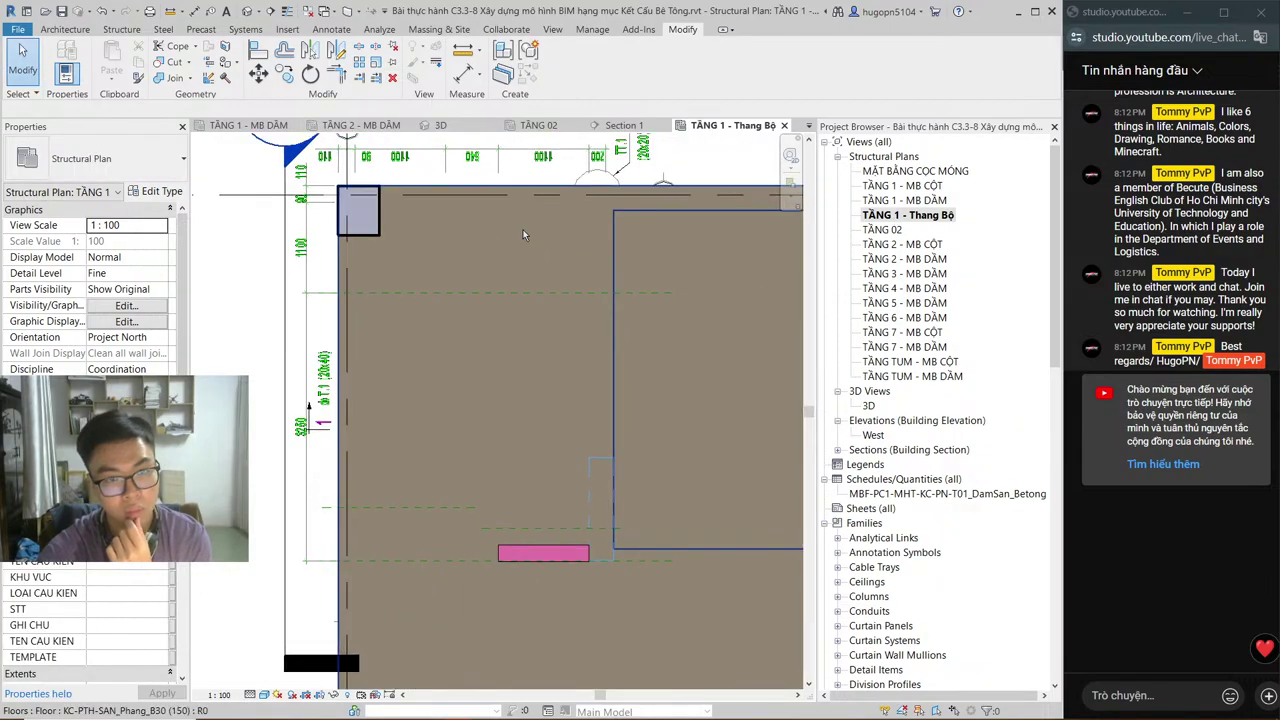
{"action": "key", "text": "ctrl+Tab"}
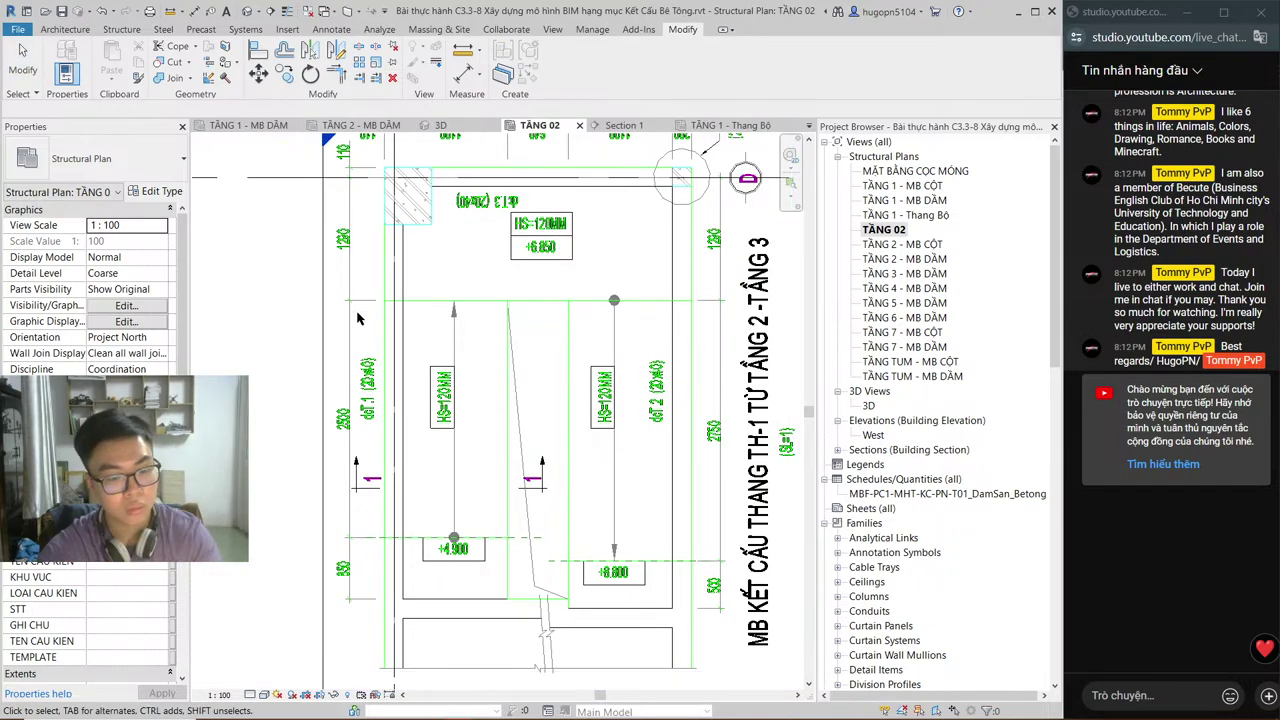
Step: Draw a horizontal reference plane with RP from the stair's left edge to its right edge
{"action": "key", "text": "r"}
{"action": "key", "text": "p"}
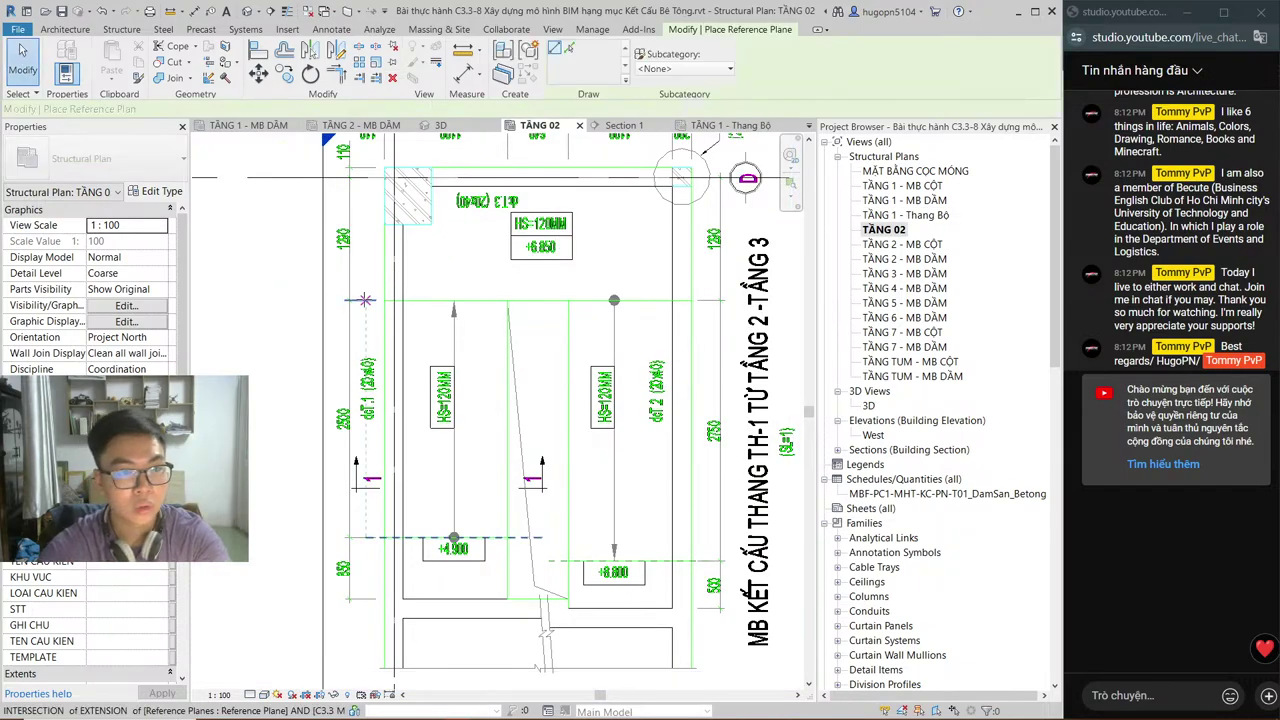
{"action": "left_click", "coordinate": [365, 299]}
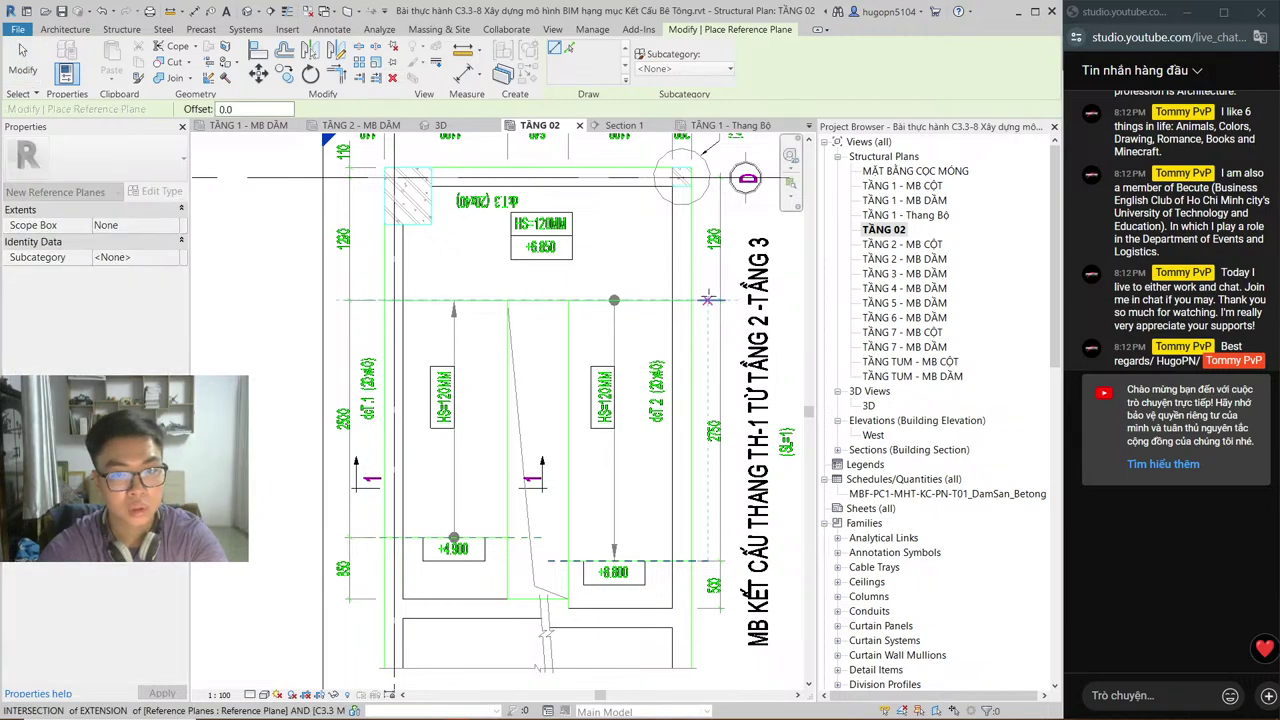
{"action": "left_click", "coordinate": [708, 299]}
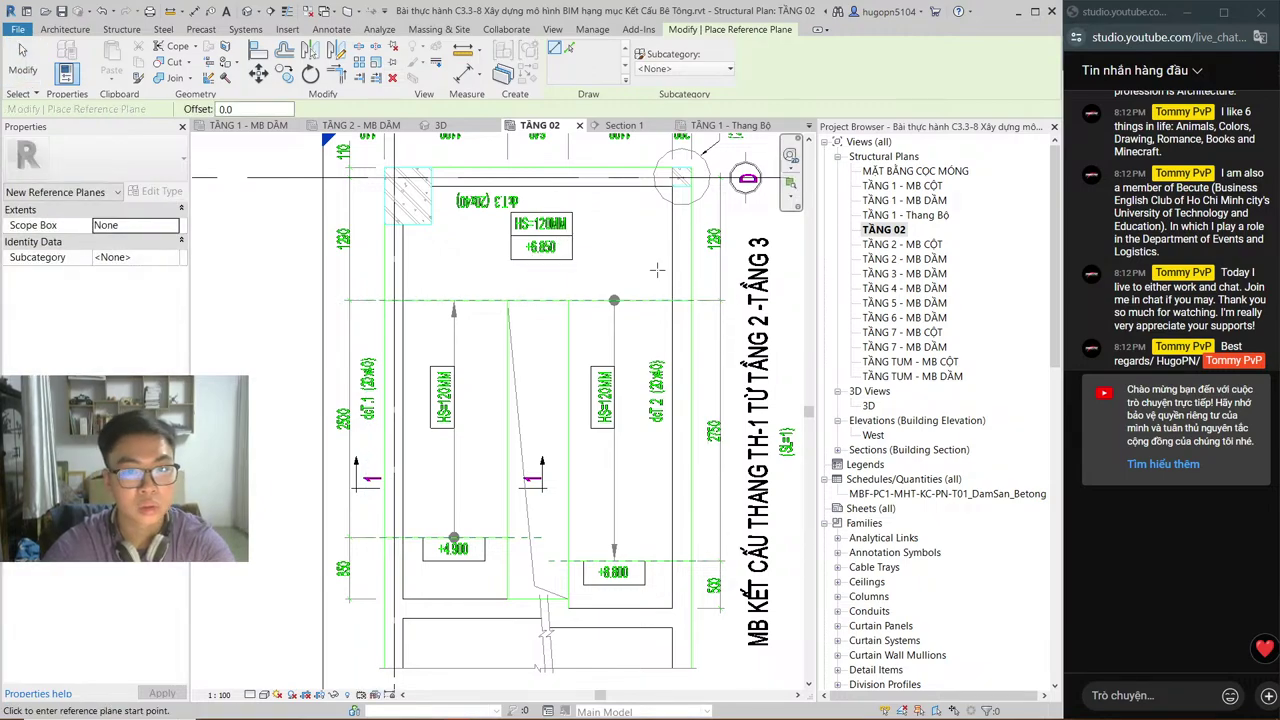
{"action": "key", "text": "Escape"}
{"action": "key", "text": "Escape"}
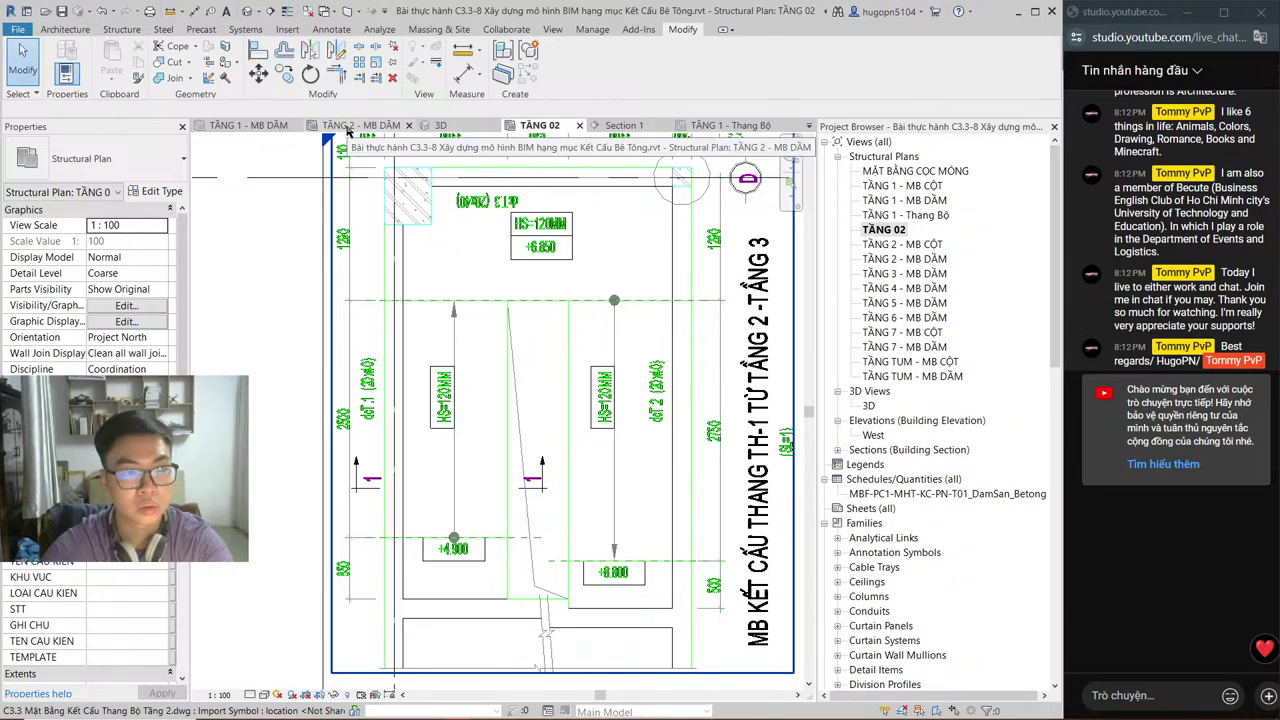
Step: Cycle through the 3D and TẦNG 02 views to reach Section 1
{"action": "left_click", "coordinate": [440, 125]}
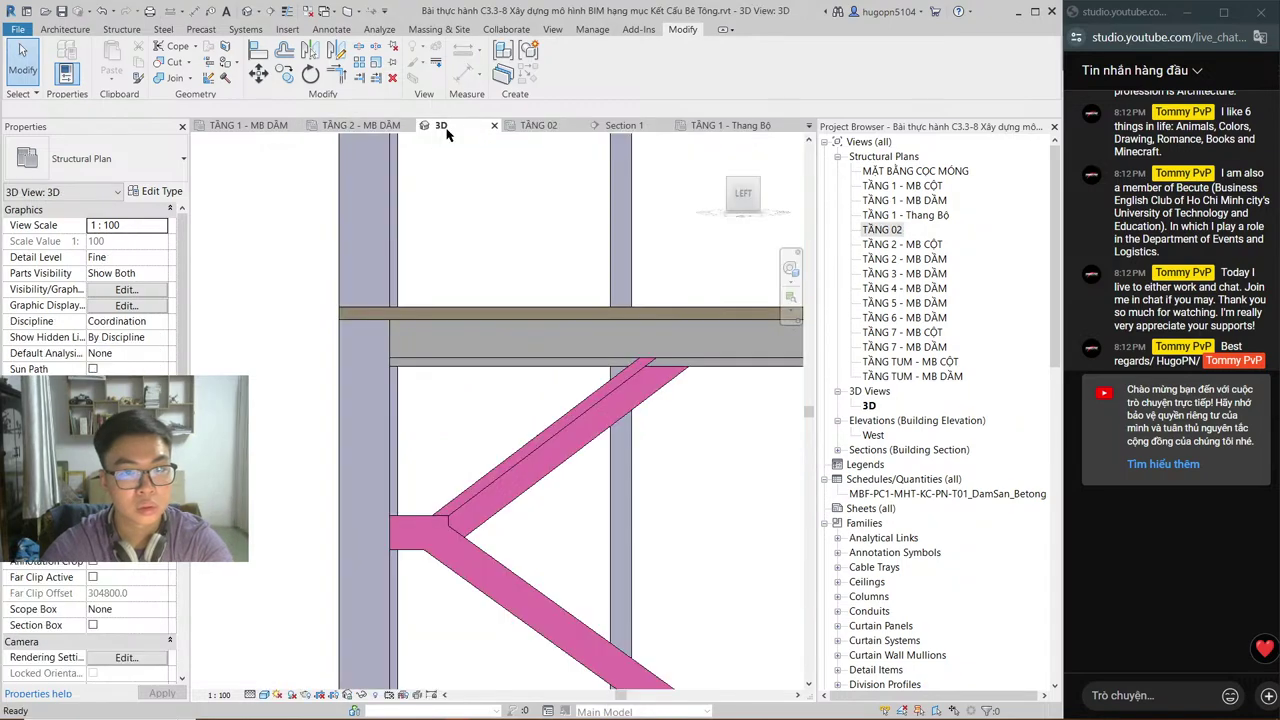
{"action": "left_click", "coordinate": [548, 126]}
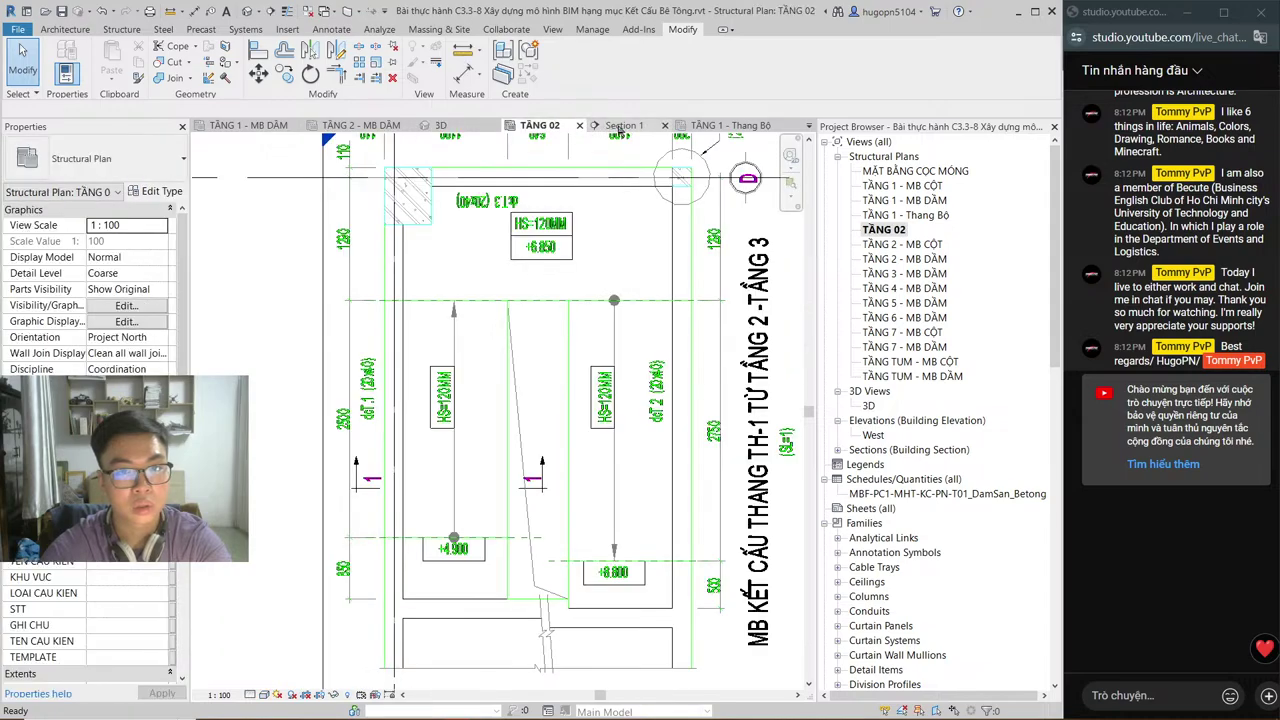
{"action": "left_click", "coordinate": [620, 128]}
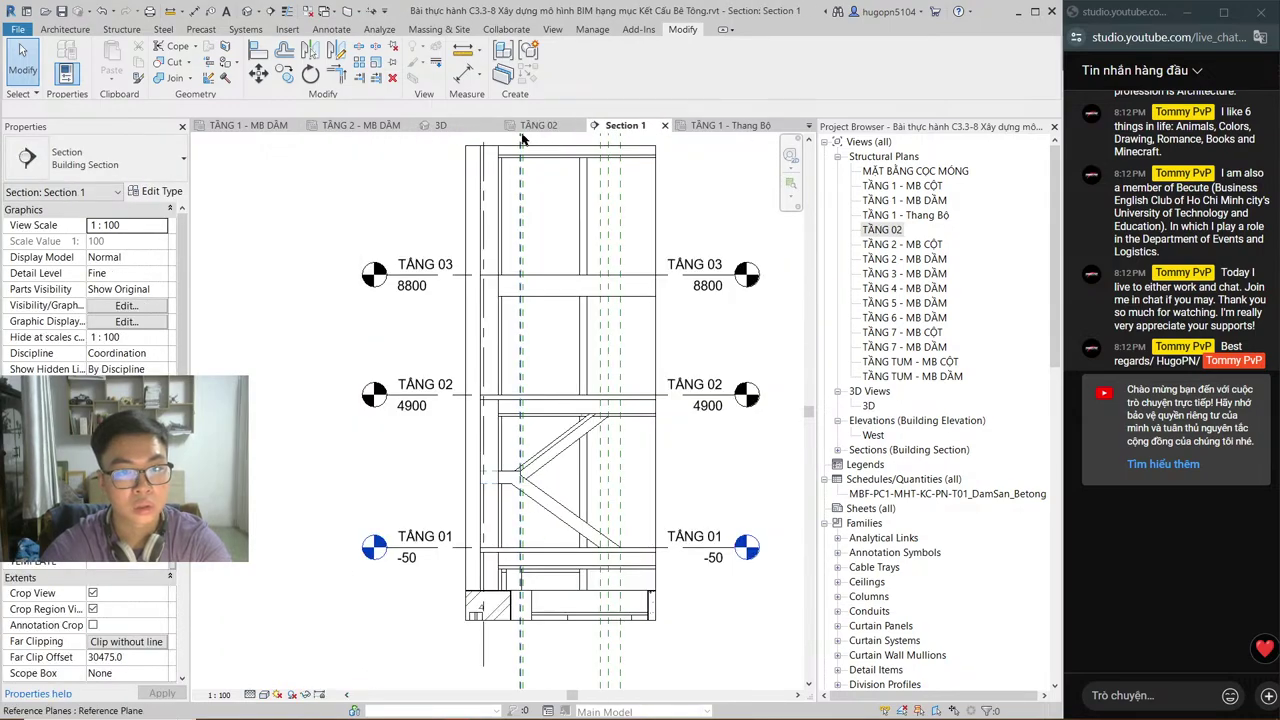
Step: Select the new reference plane on TẦNG 02 and zoom in on it in Section 1
{"action": "left_click", "coordinate": [532, 127]}
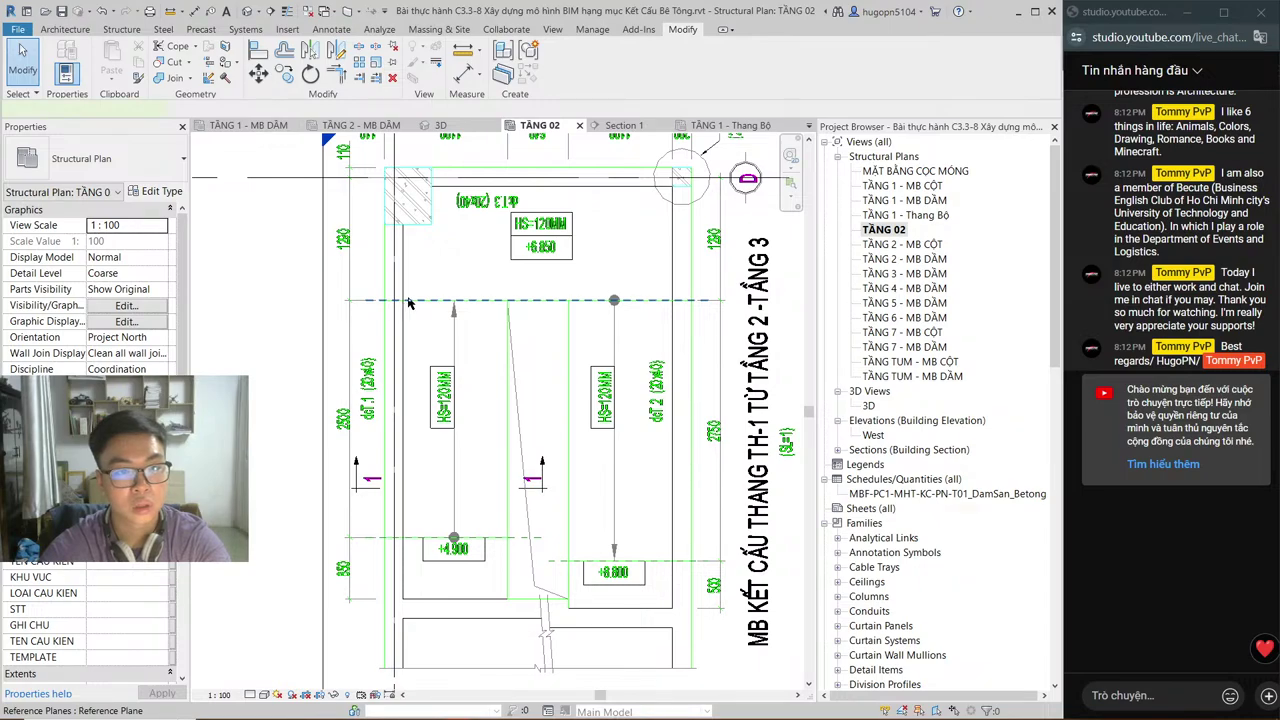
{"action": "left_click", "coordinate": [420, 299]}
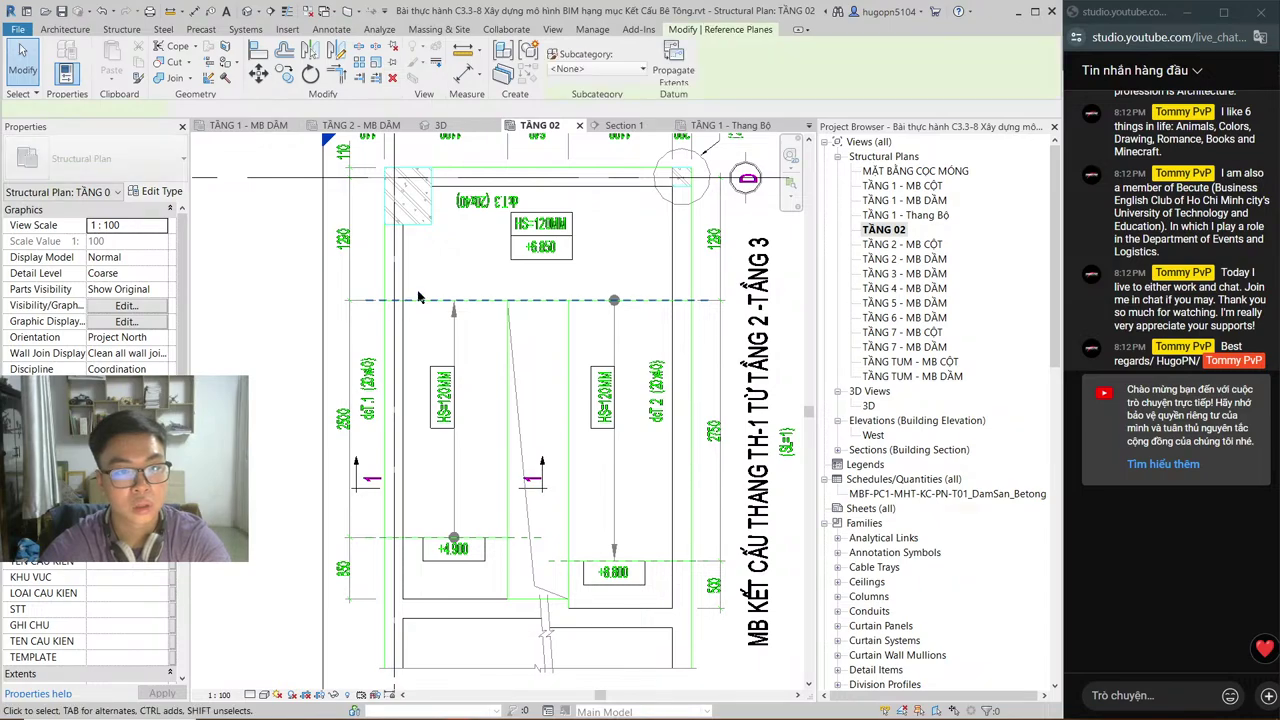
{"action": "left_click", "coordinate": [692, 127]}
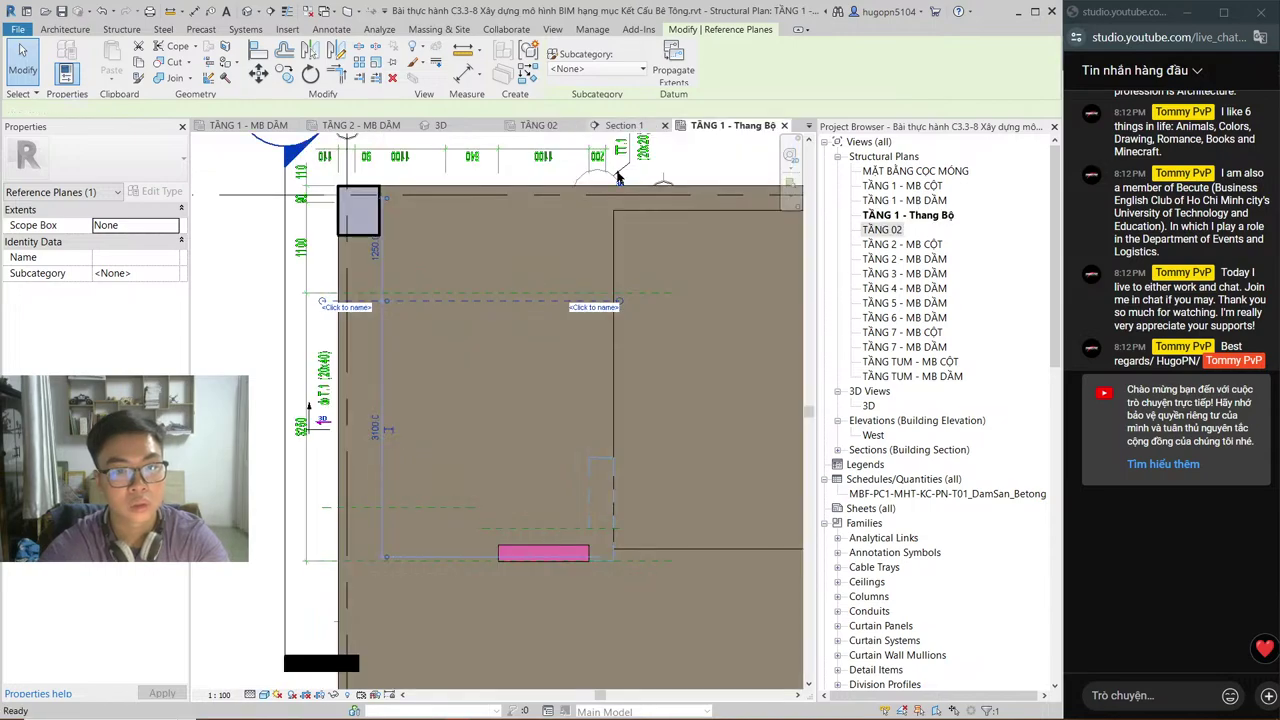
{"action": "left_click", "coordinate": [624, 125]}
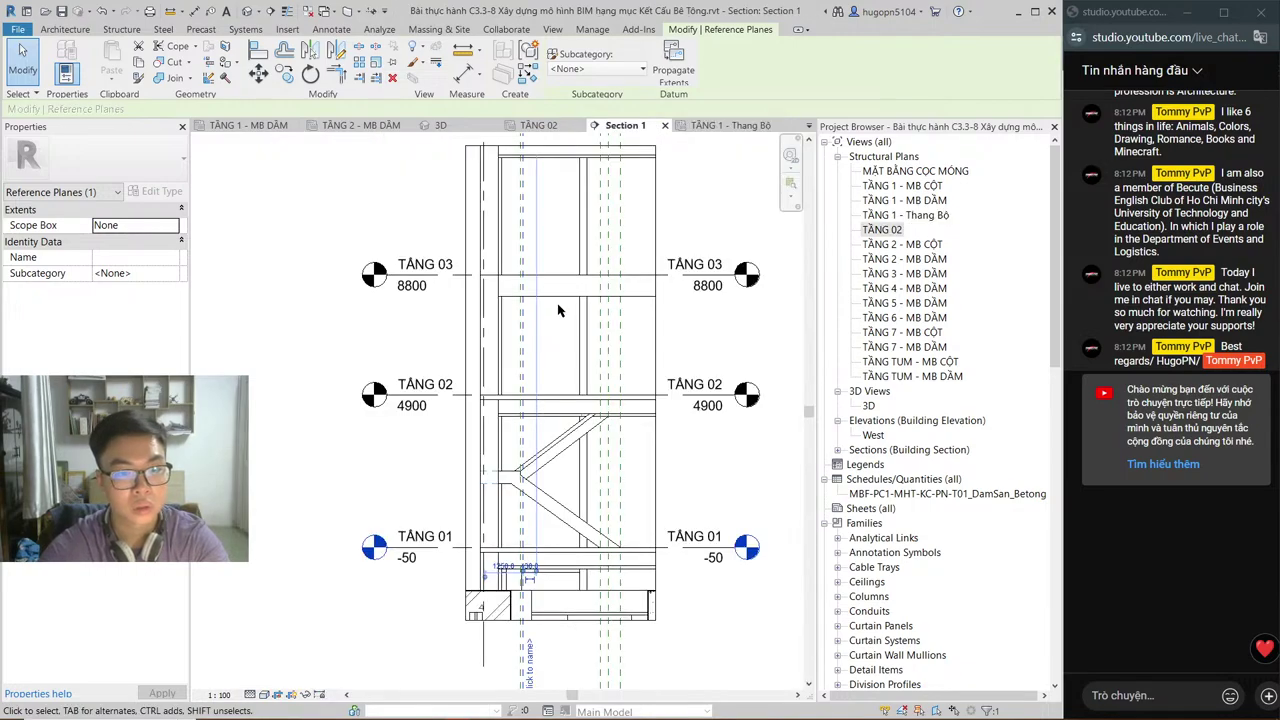
{"action": "scroll", "coordinate": [523, 591], "scroll_direction": "up", "scroll_amount": 1}
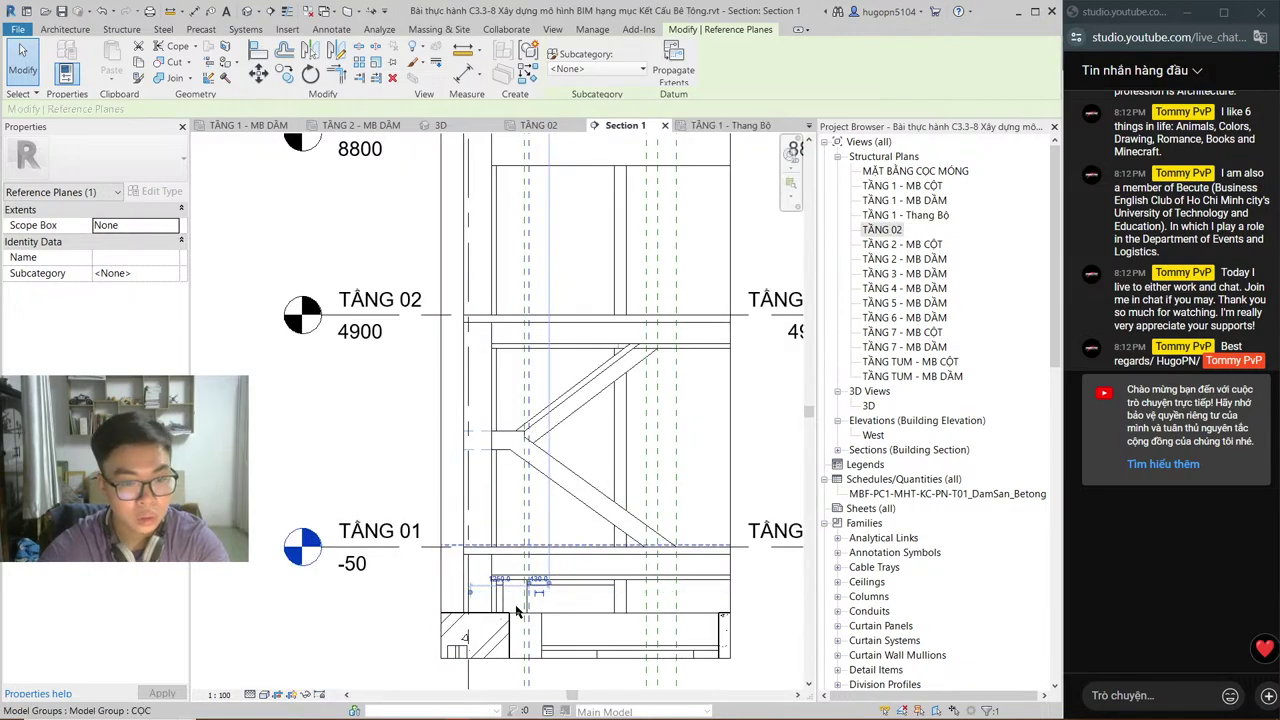
{"action": "scroll", "coordinate": [517, 612], "scroll_direction": "up", "scroll_amount": 1}
{"action": "scroll", "coordinate": [524, 600], "scroll_direction": "up", "scroll_amount": 1}
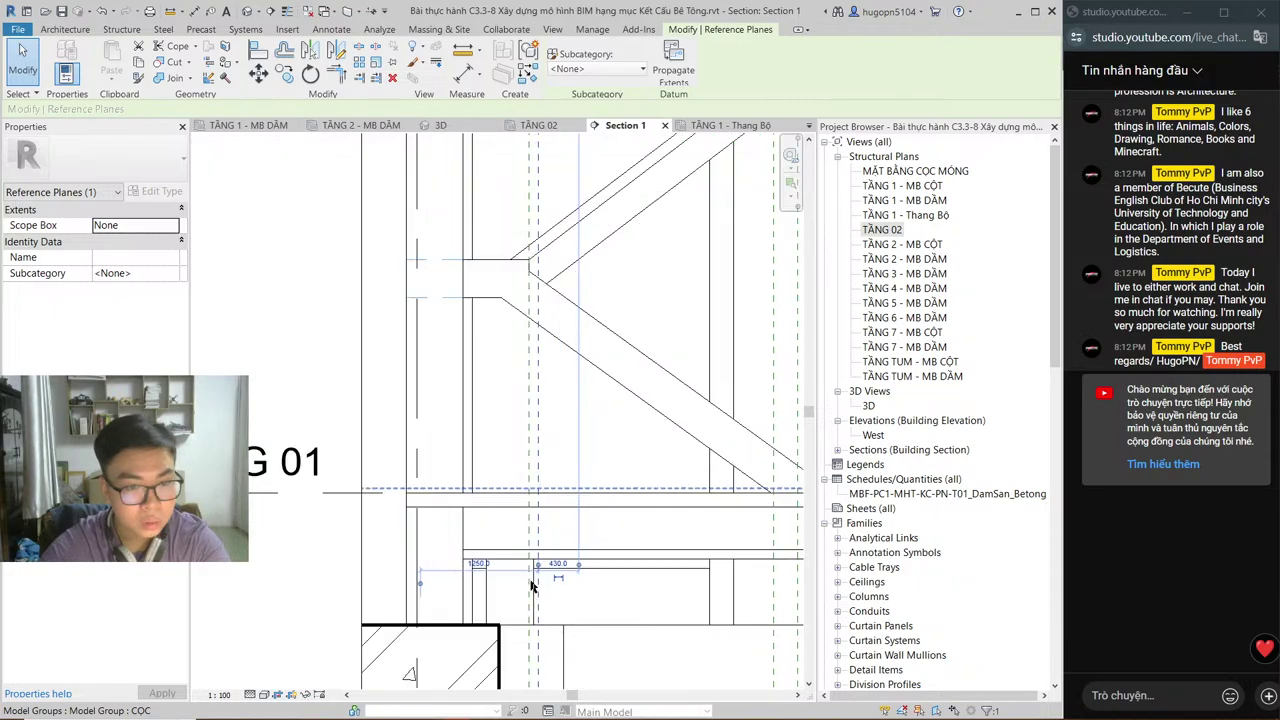
{"action": "scroll", "coordinate": [530, 592], "scroll_direction": "down", "scroll_amount": 2}
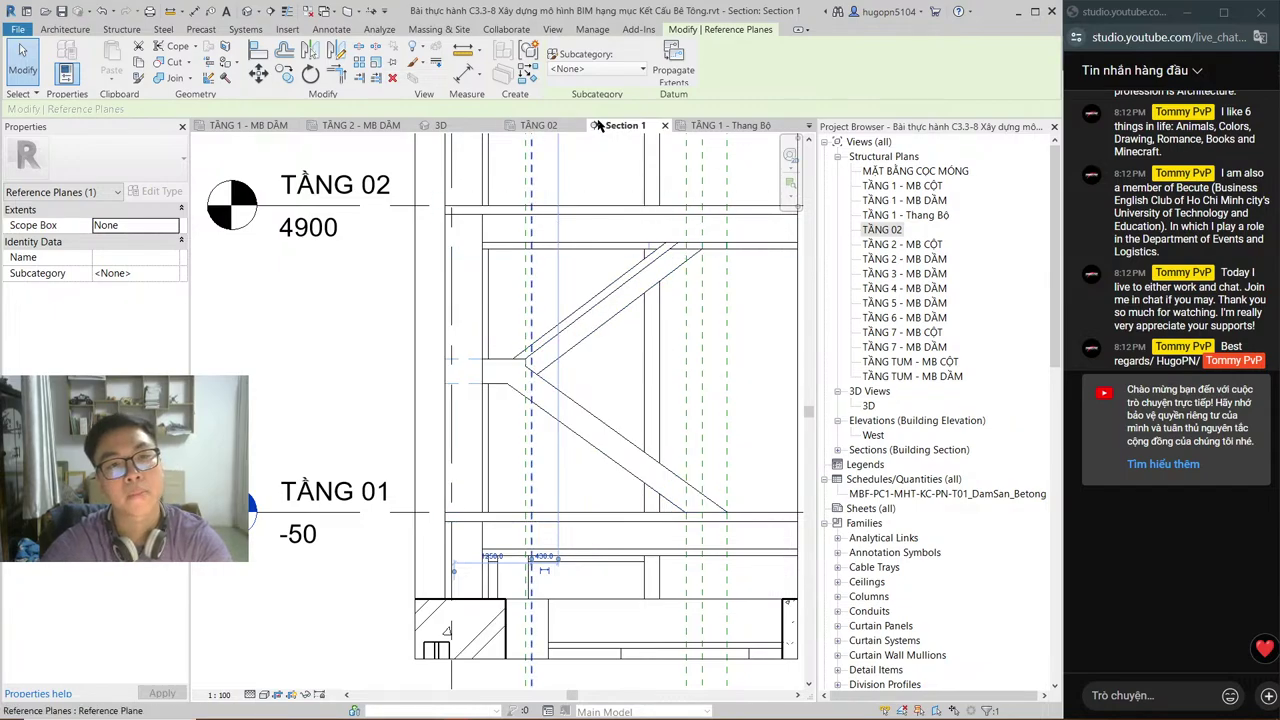
Step: Recheck the plane in TẦNG 1 - Thang Bộ and Section 1, then frame the stair's top edge on TẦNG 02
{"action": "left_click", "coordinate": [728, 125]}
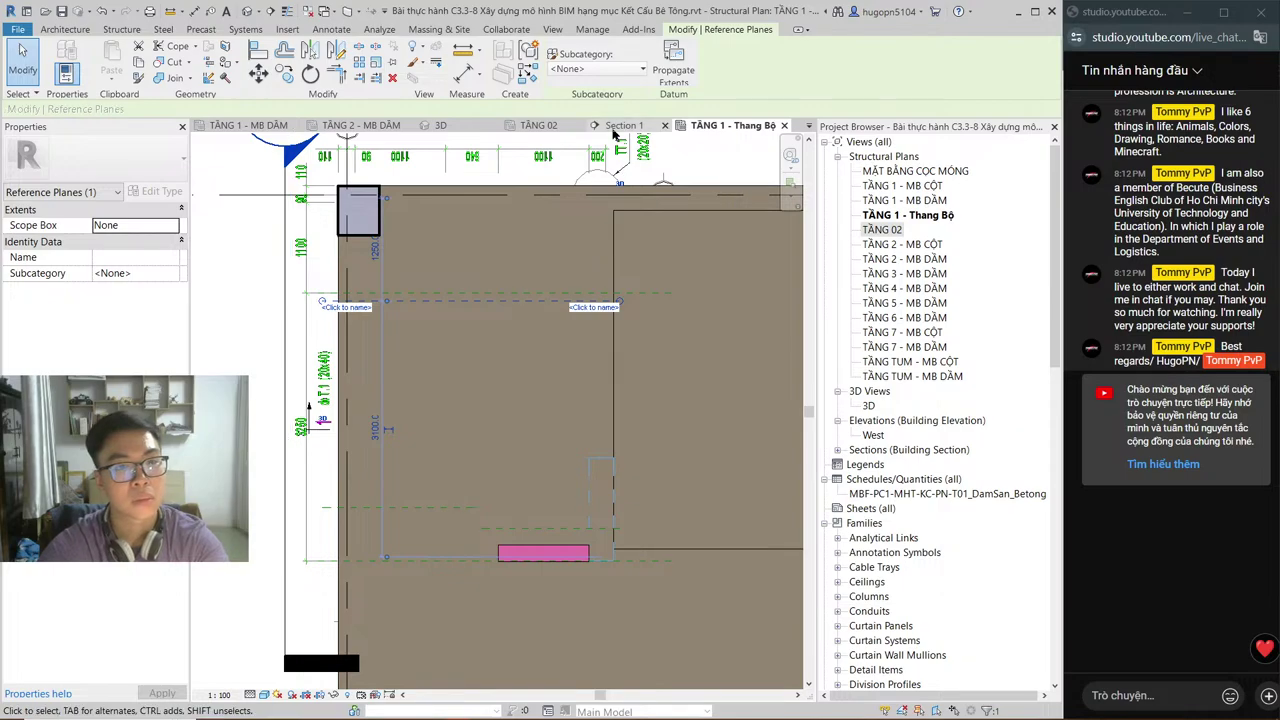
{"action": "left_click", "coordinate": [614, 132]}
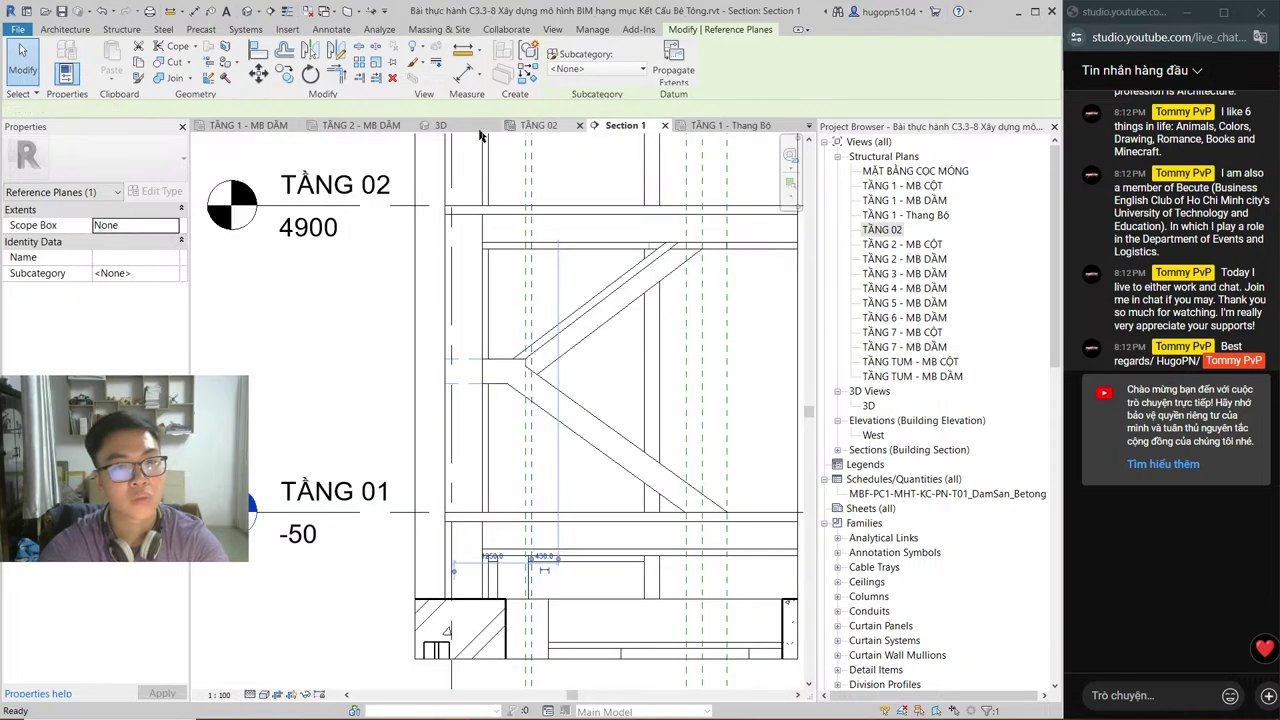
{"action": "left_click", "coordinate": [538, 125]}
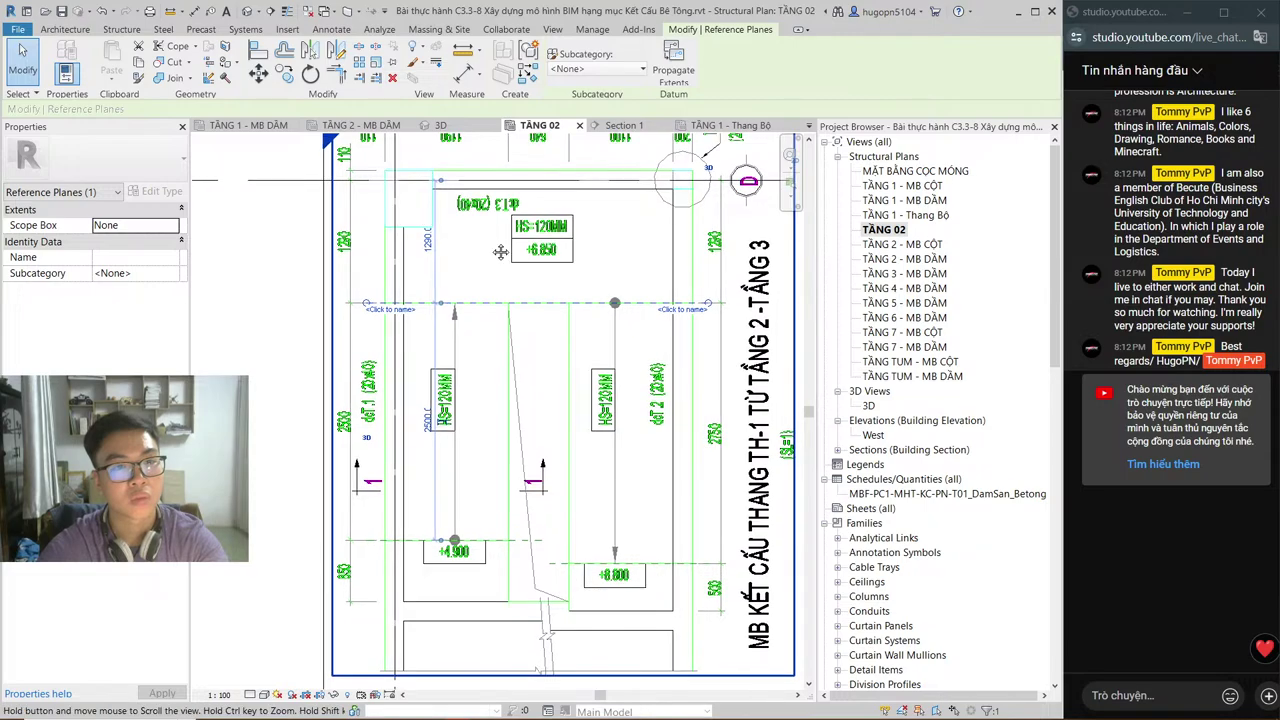
{"action": "scroll", "coordinate": [504, 258], "scroll_direction": "up", "scroll_amount": 2}
{"action": "middle_click_drag", "start_coordinate": [504, 258], "coordinate": [514, 284]}
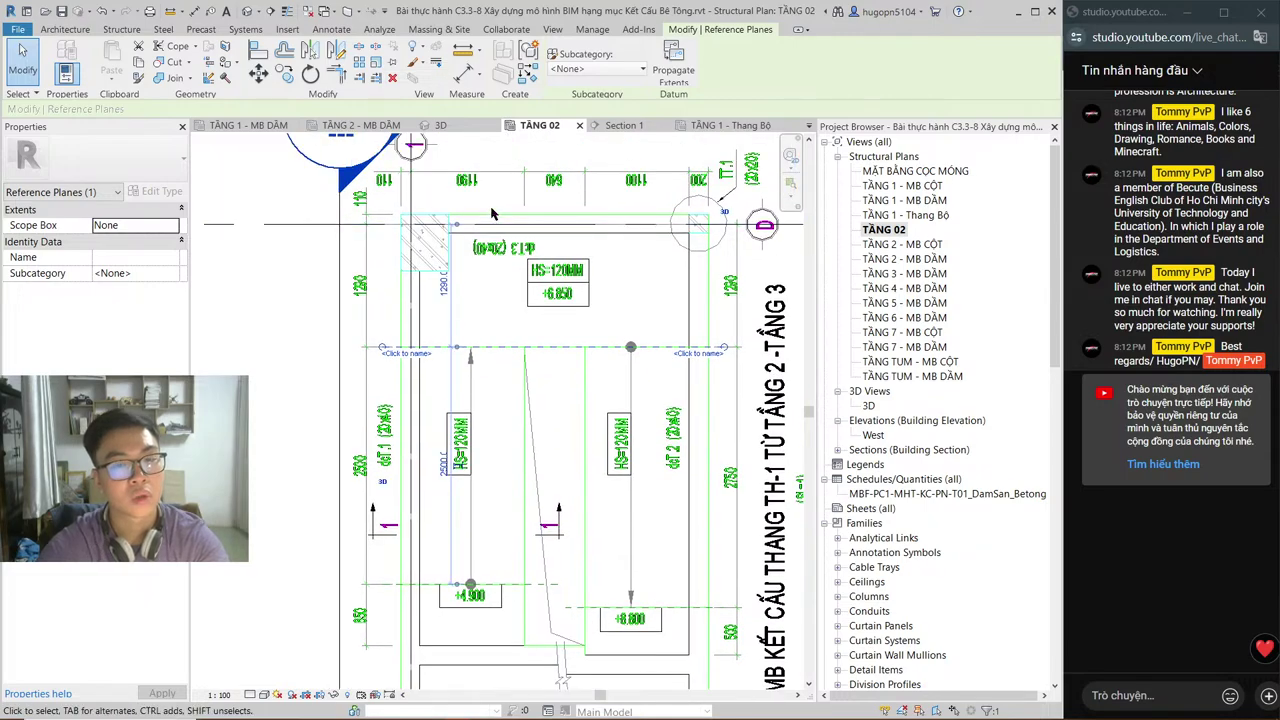
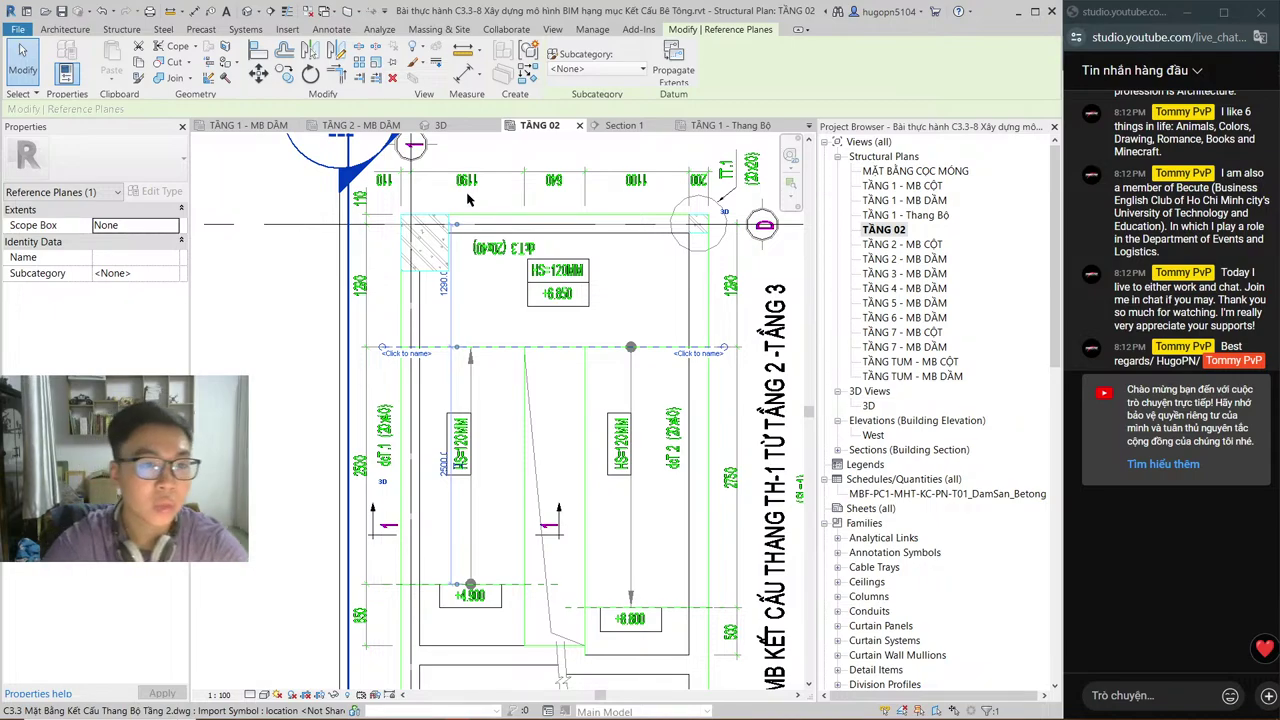
Step: Inspect the upper reference plane in the TẦNG 1 - Thang Bộ stair plan
{"action": "left_click", "coordinate": [735, 126]}
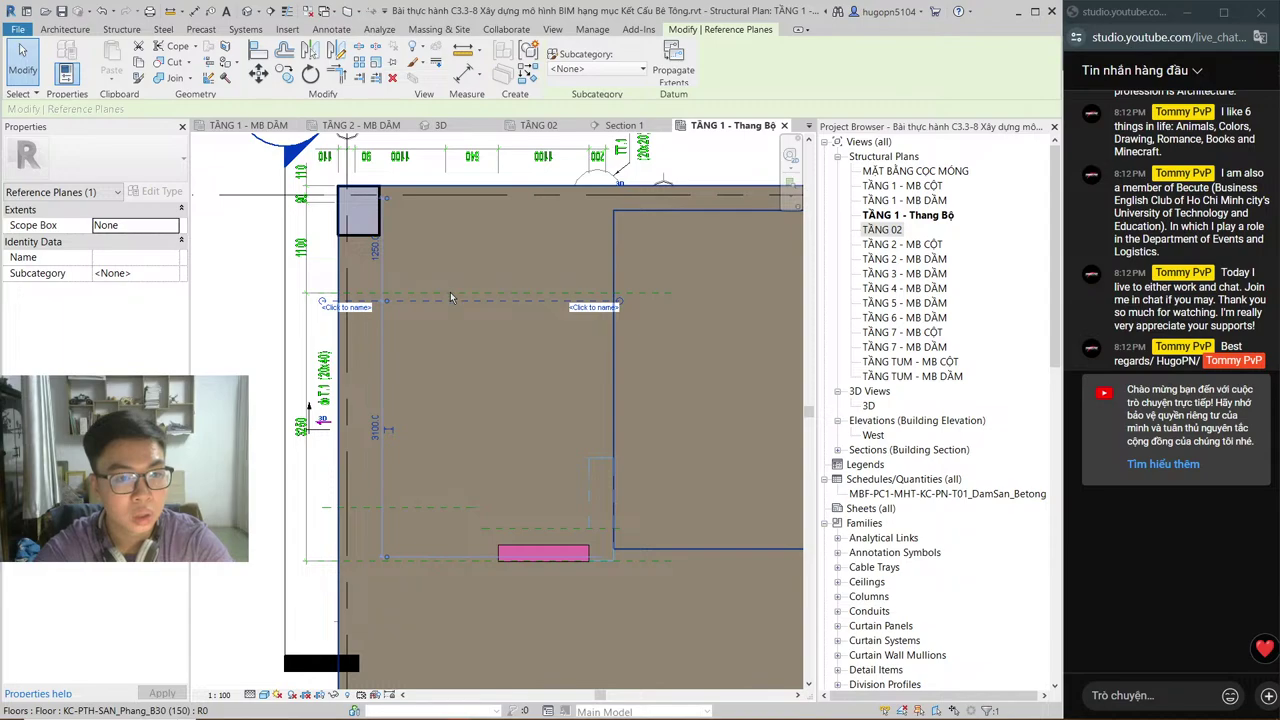
{"action": "key", "text": "Escape"}
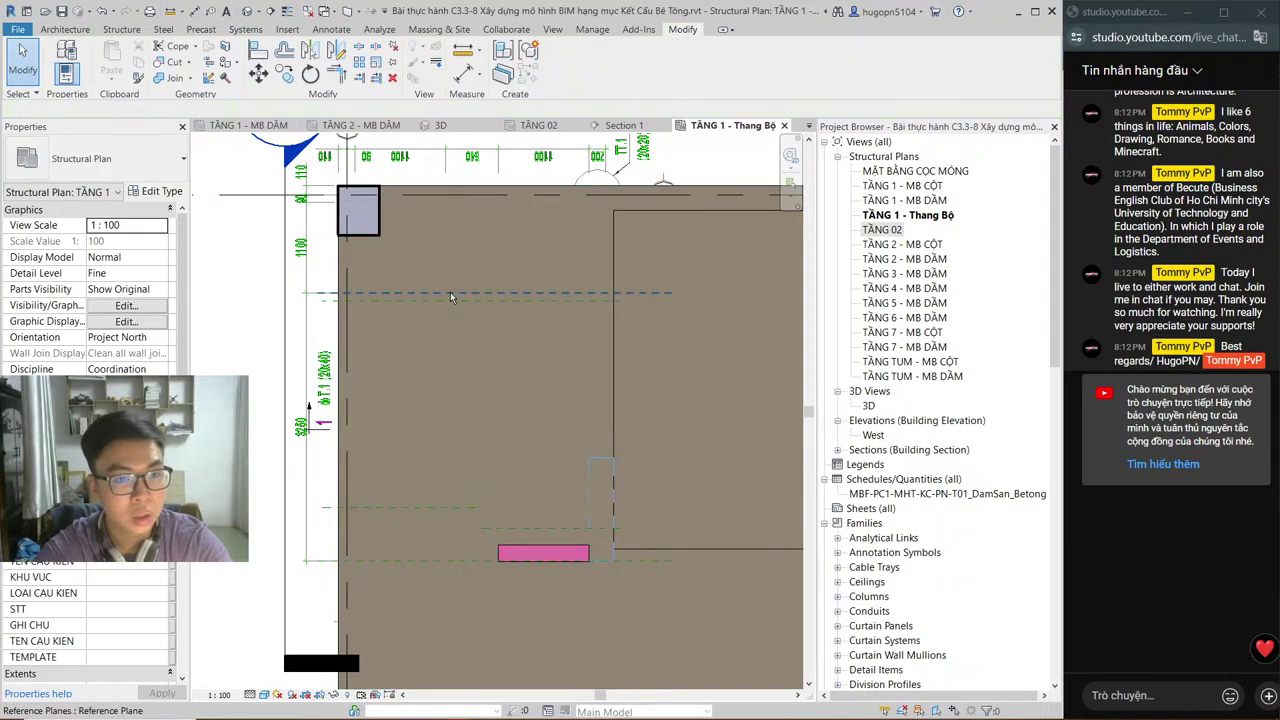
{"action": "left_click", "coordinate": [450, 295]}
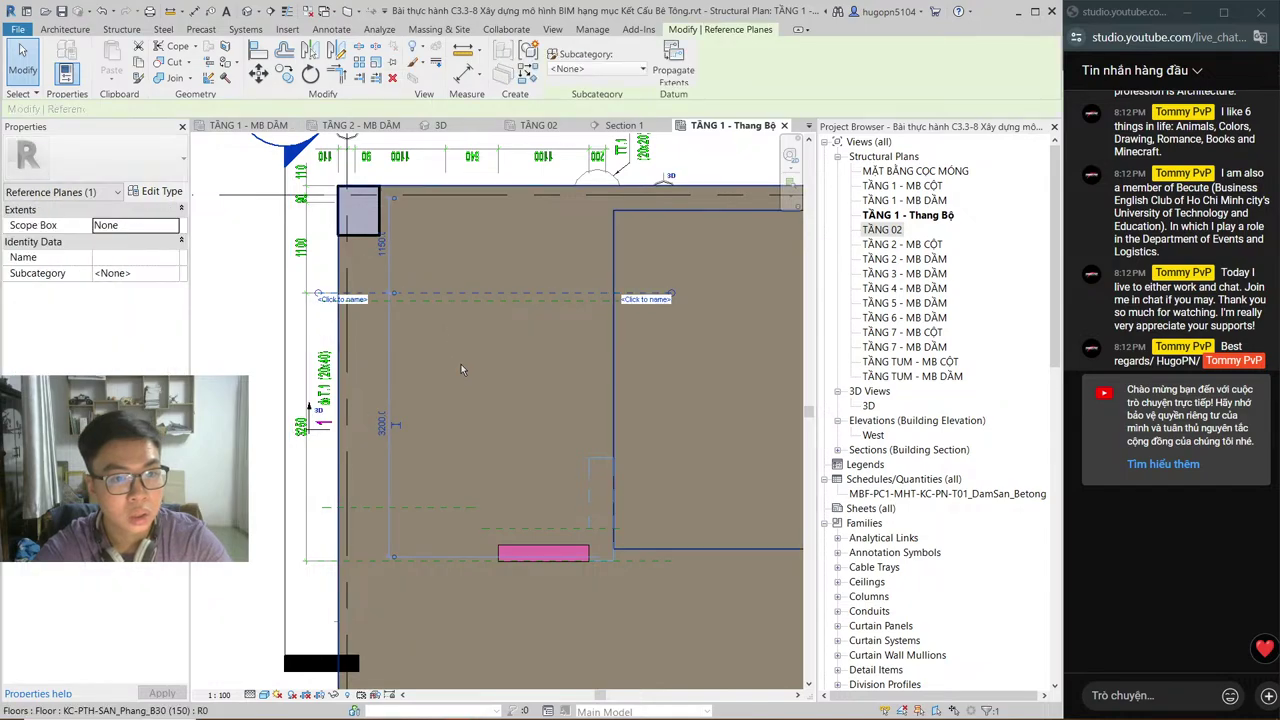
{"action": "key", "text": "Escape"}
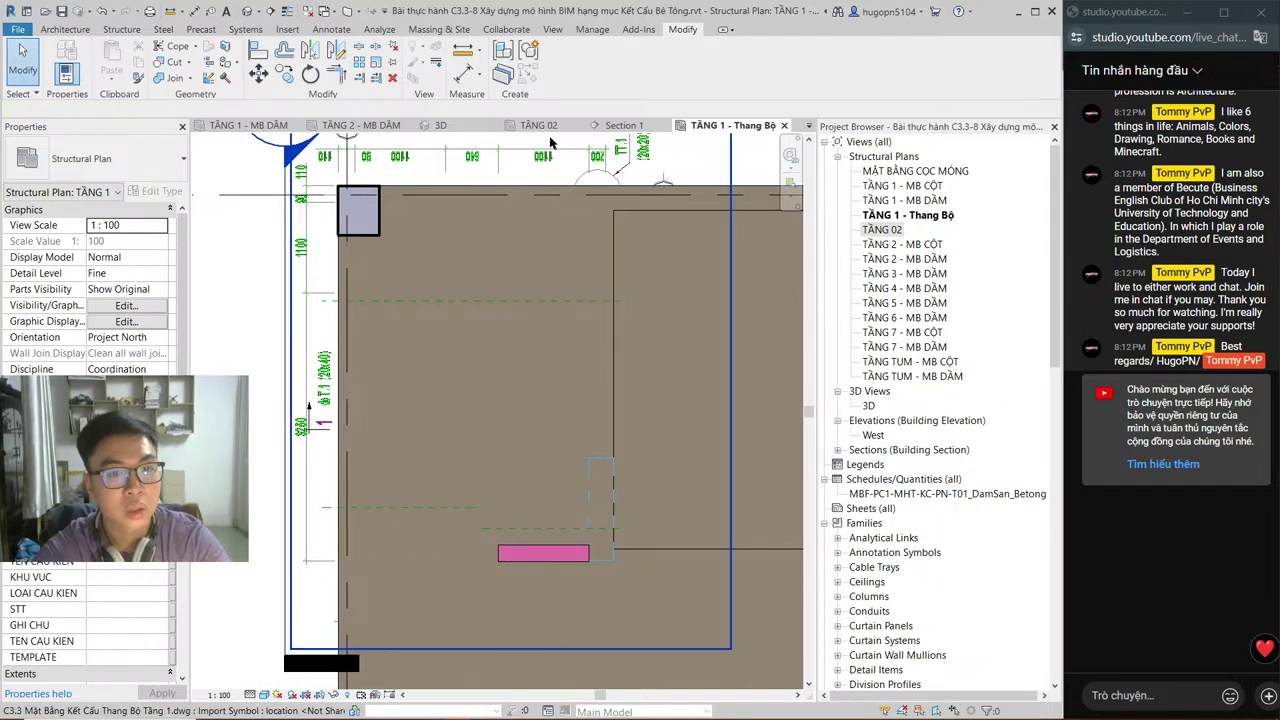
Step: Close the TẦNG 1 - Thang Bộ plan and pan Section 1 to frame the stair flights
{"action": "left_click", "coordinate": [596, 127]}
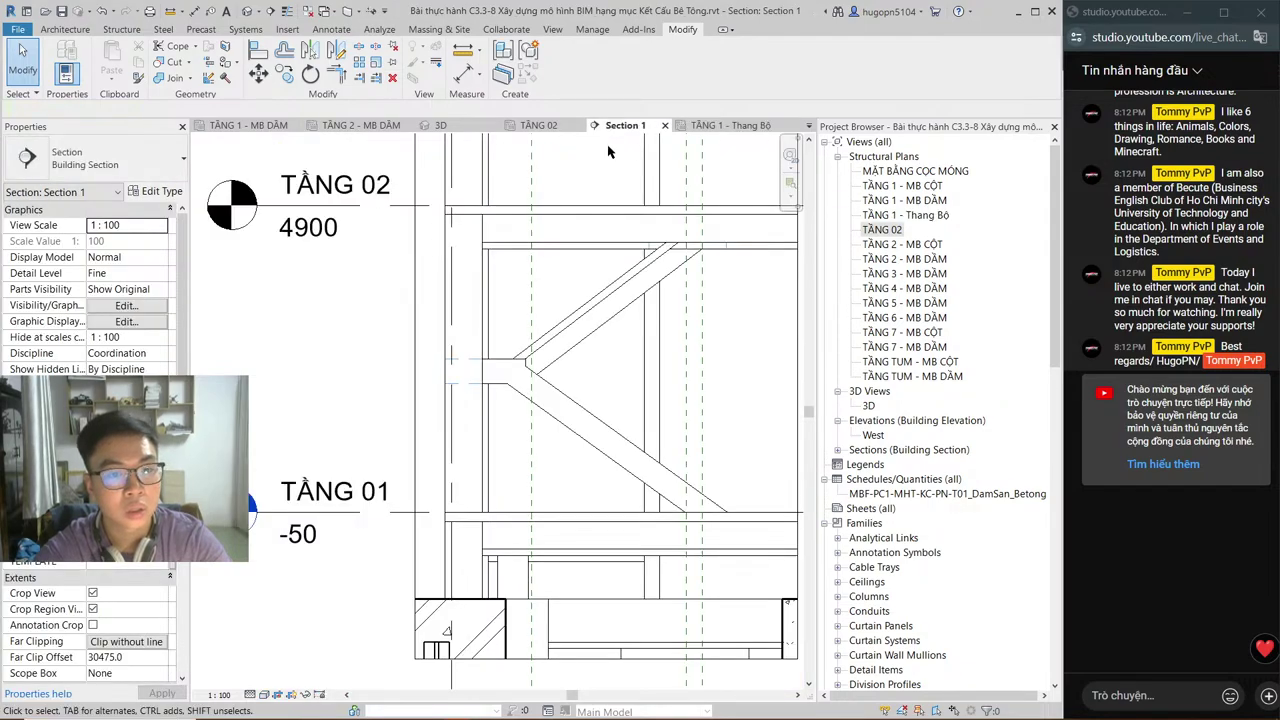
{"action": "left_click", "coordinate": [730, 126]}
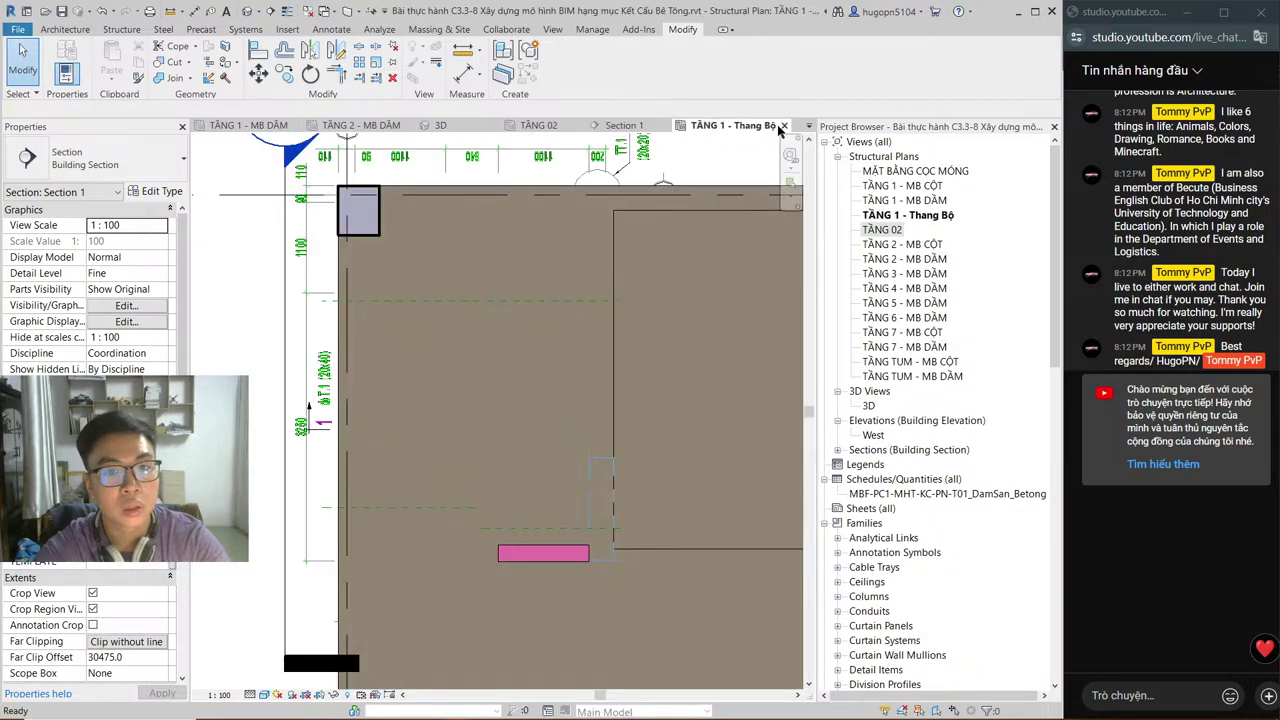
{"action": "left_click", "coordinate": [784, 126]}
{"action": "left_click", "coordinate": [539, 125]}
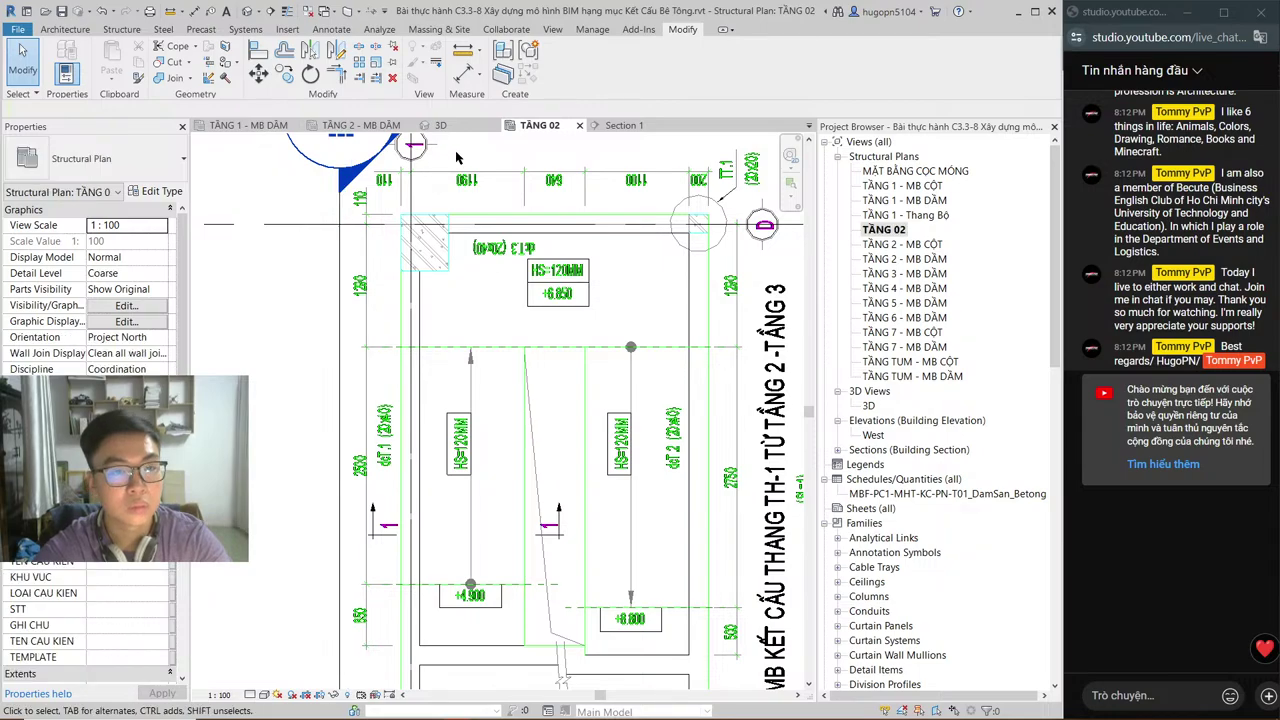
{"action": "key", "text": "ctrl+Tab"}
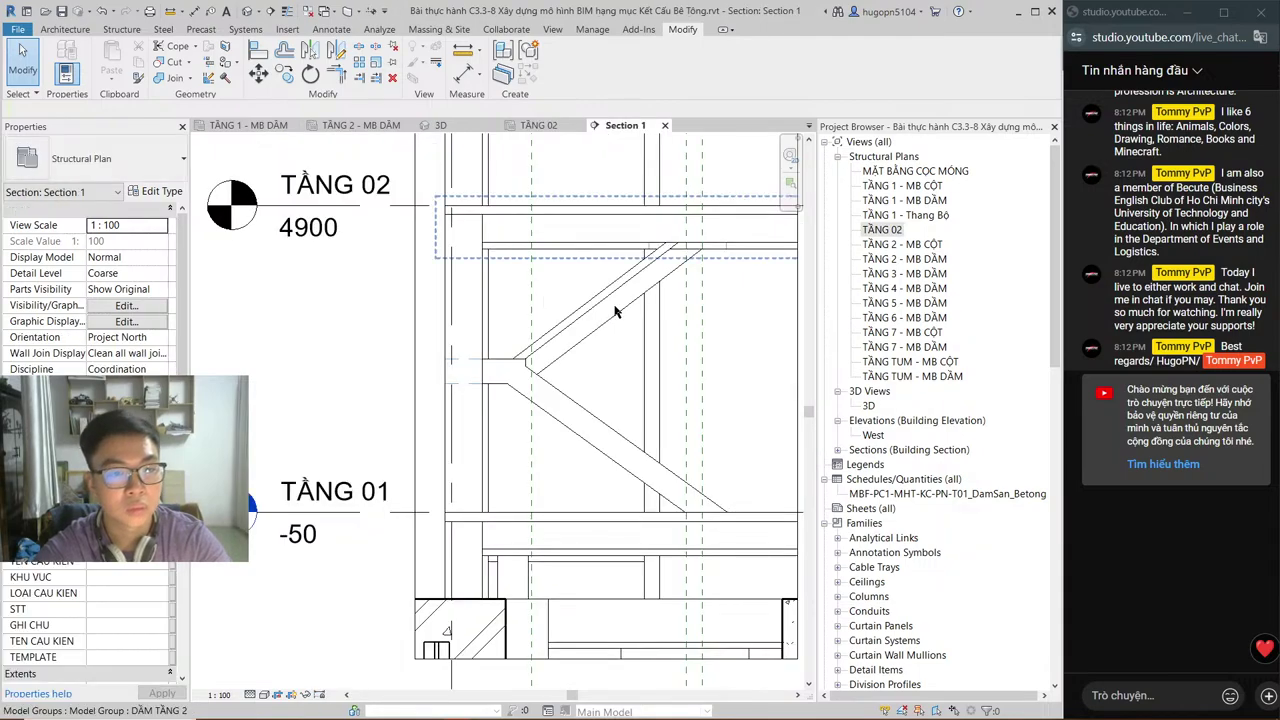
{"action": "middle_click_drag", "start_coordinate": [633, 346], "coordinate": [415, 361]}
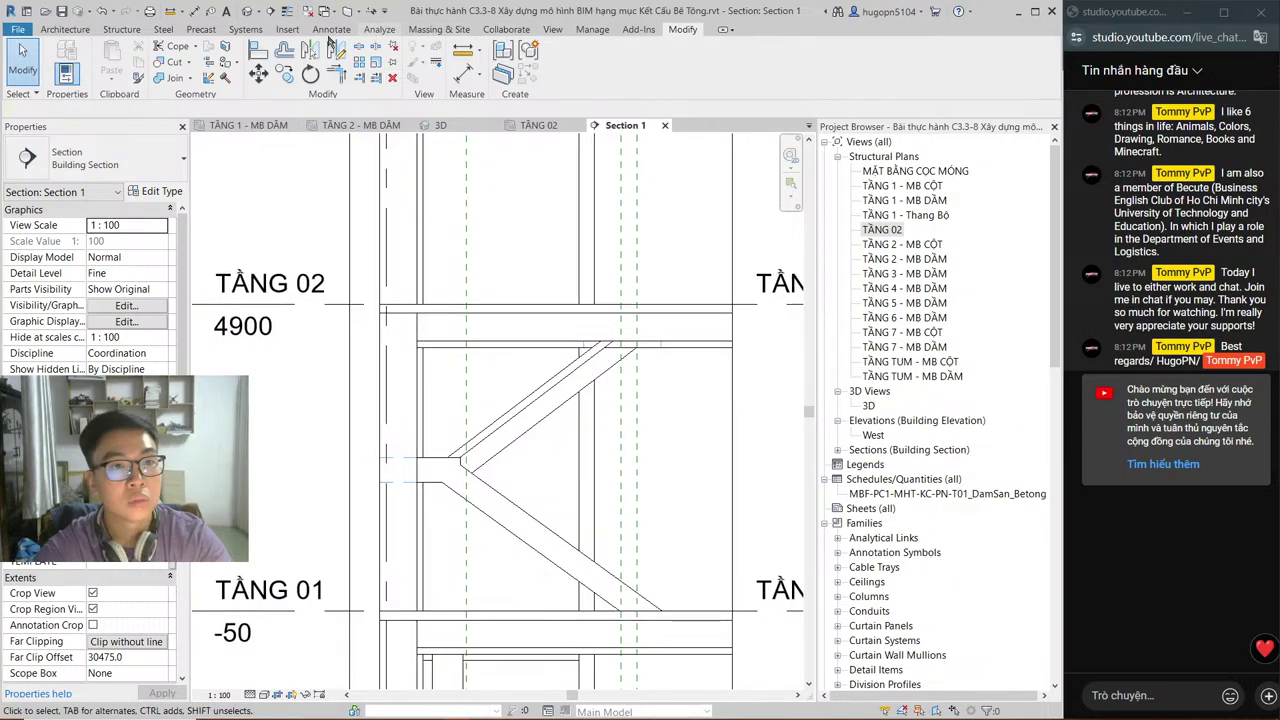
Step: Create a Floors-category in-place model named 'THANG BỘ TẦNG 2'
{"action": "left_click", "coordinate": [121, 29]}
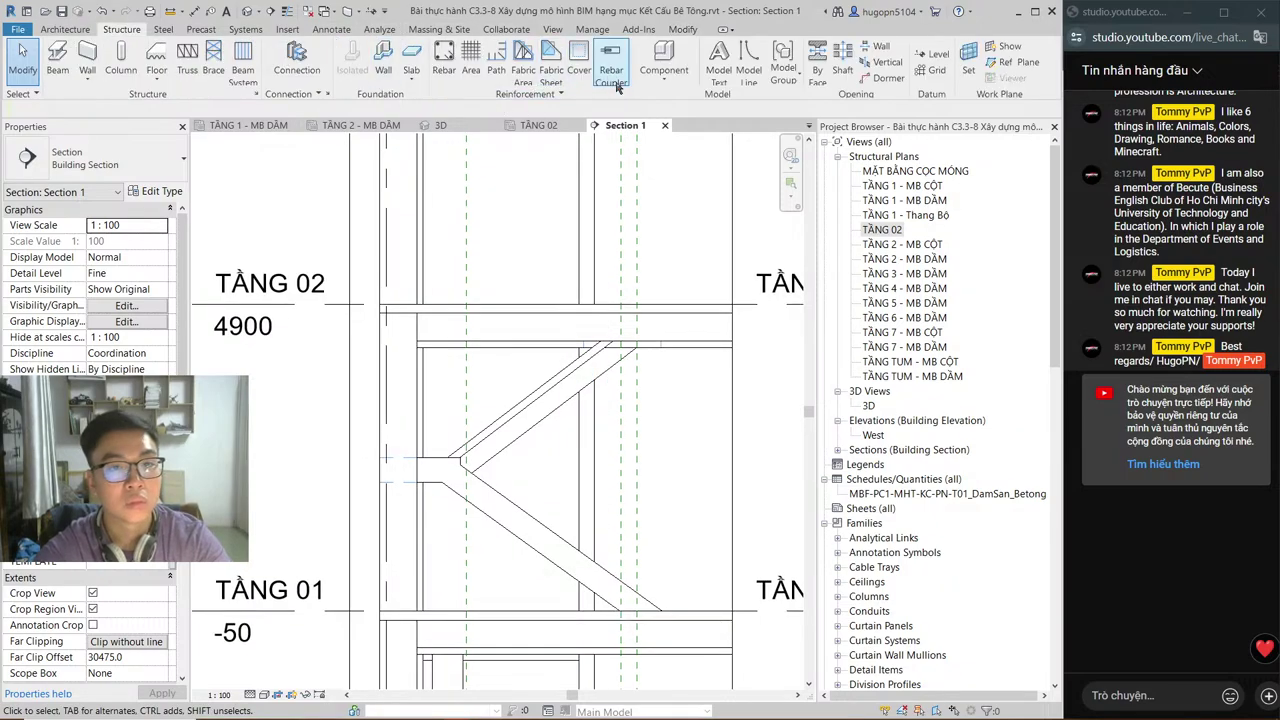
{"action": "left_click", "coordinate": [664, 75]}
{"action": "left_click", "coordinate": [678, 123]}
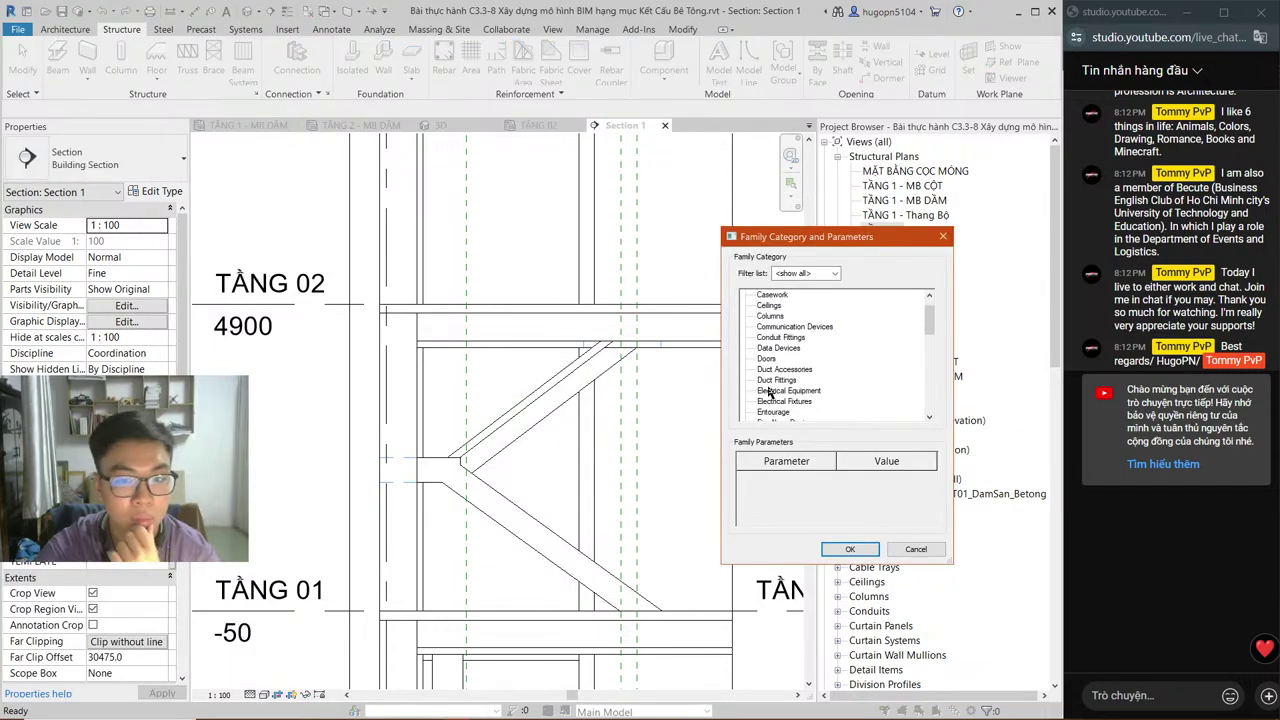
{"action": "scroll", "coordinate": [770, 393], "scroll_direction": "down", "scroll_amount": 1}
{"action": "scroll", "coordinate": [772, 395], "scroll_direction": "down", "scroll_amount": 1}
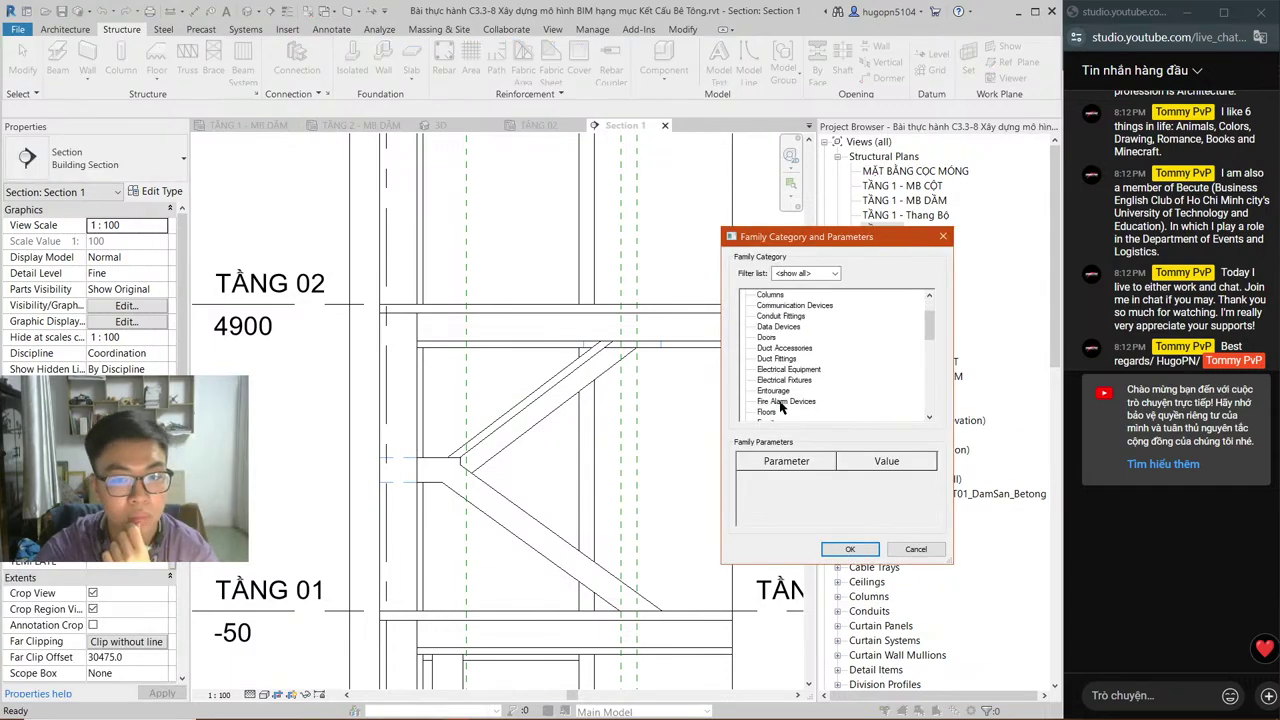
{"action": "left_click", "coordinate": [768, 411]}
{"action": "left_click", "coordinate": [849, 549]}
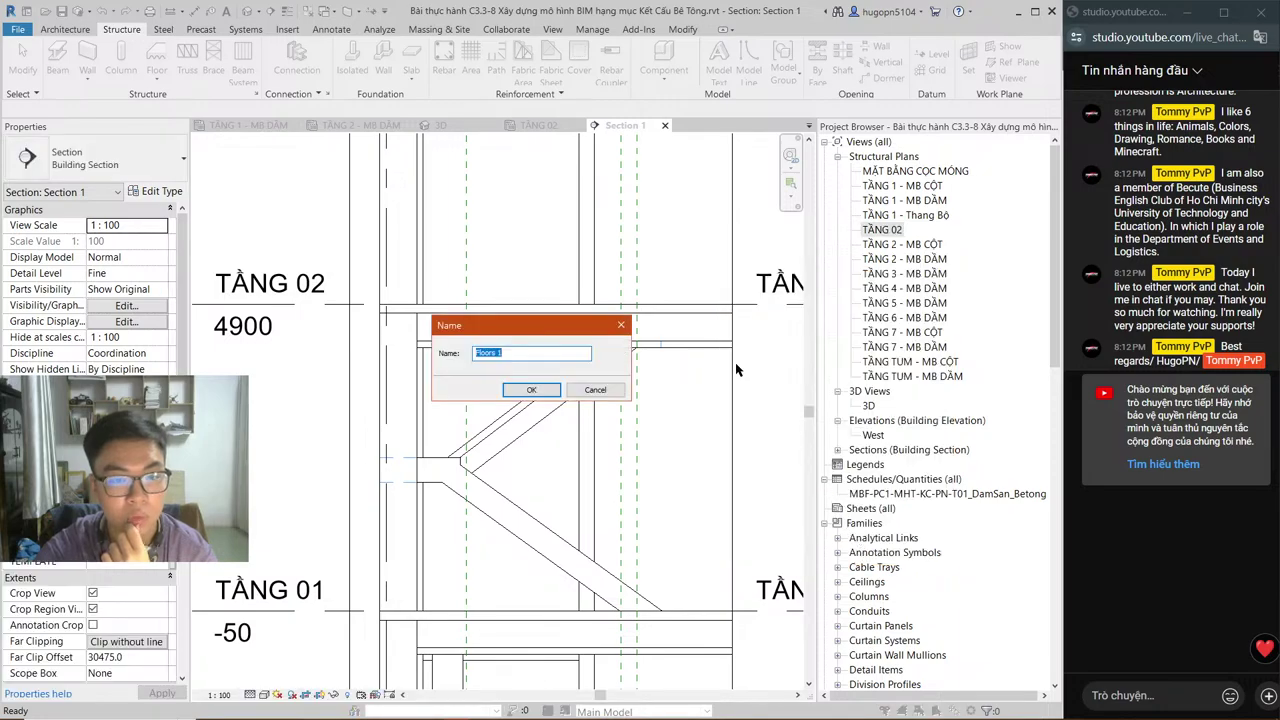
{"action": "type", "text": "THANG B"}
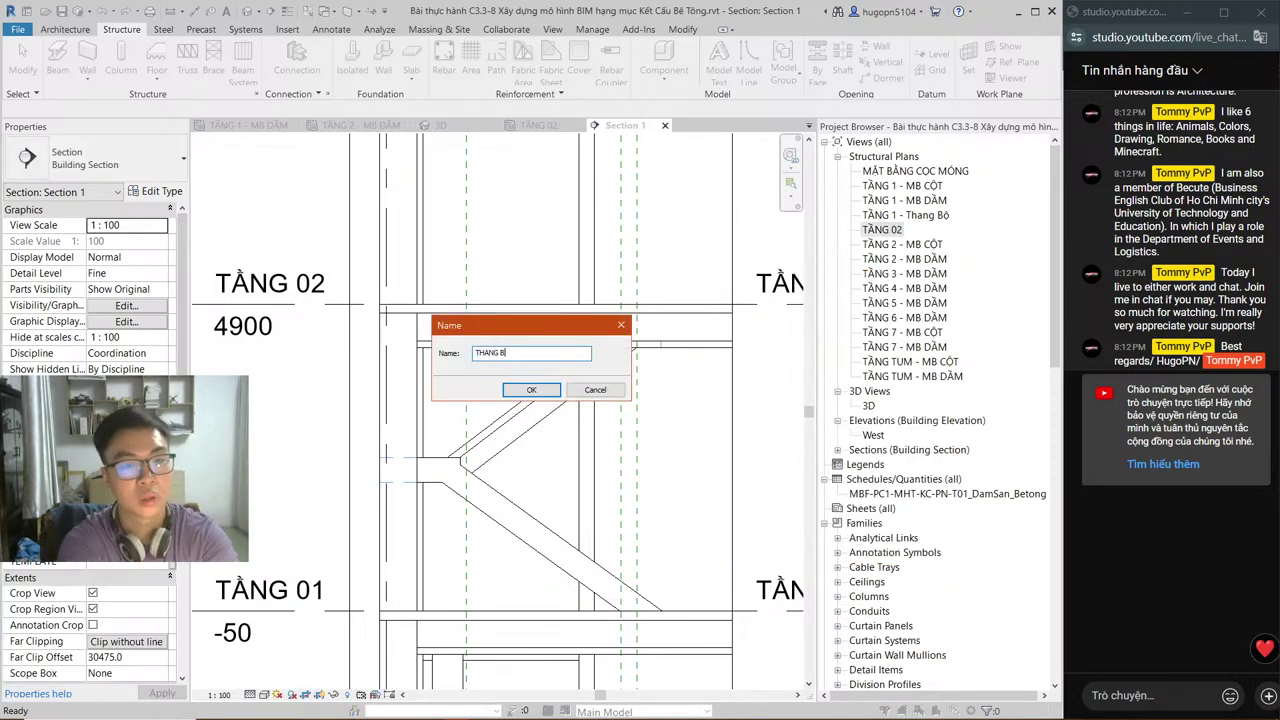
{"action": "type", "text": "Ộ TẦNG 2"}
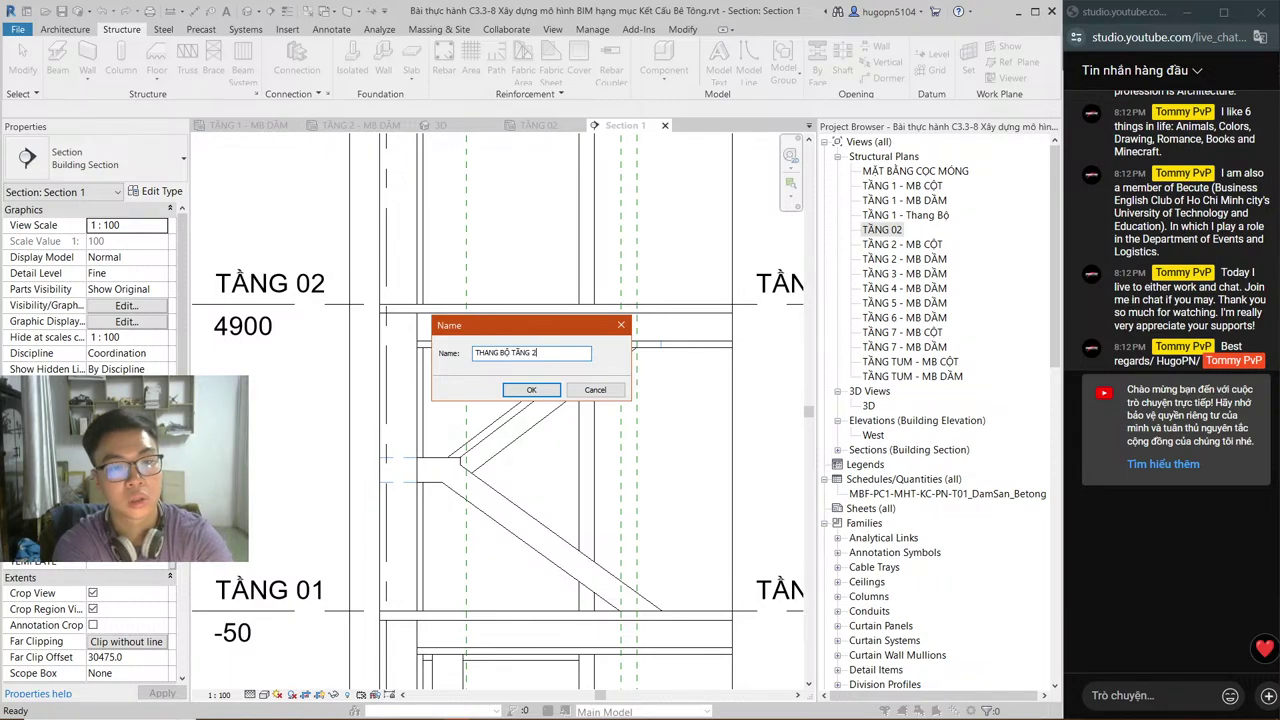
{"action": "key", "text": "Return"}
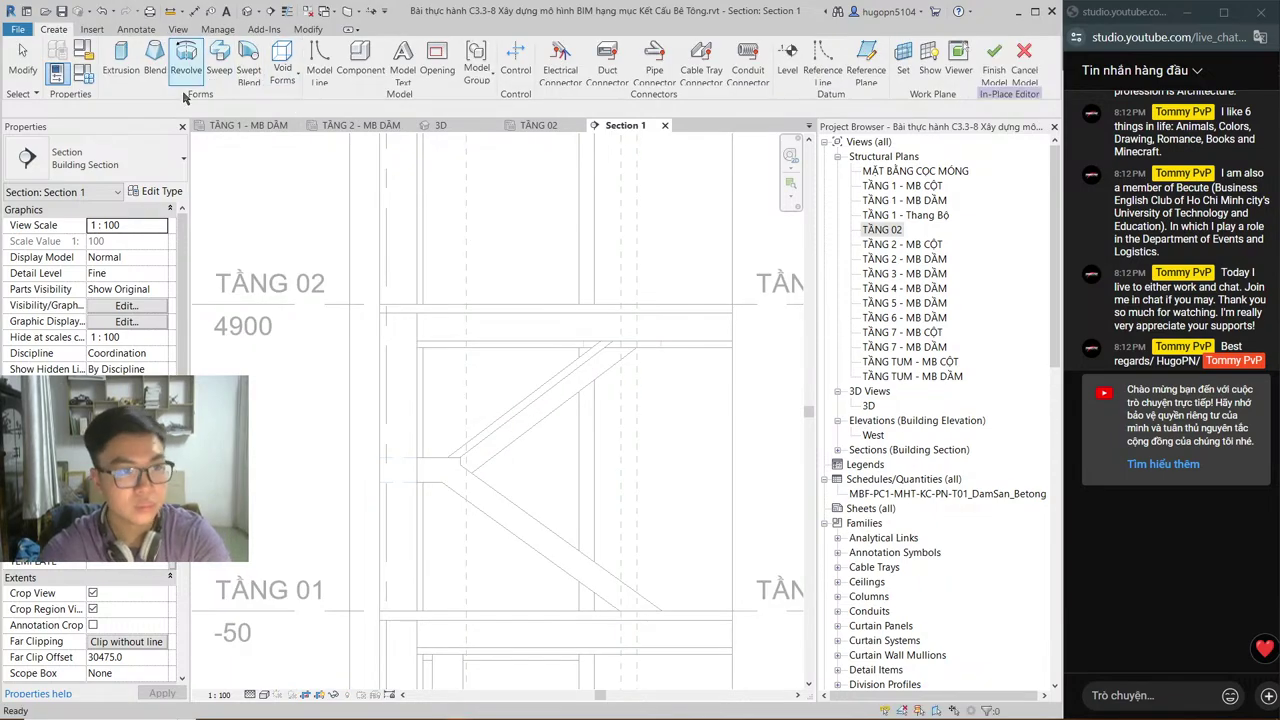
Step: Start an extrusion with its work plane set to Grid : 1
{"action": "left_click", "coordinate": [121, 58]}
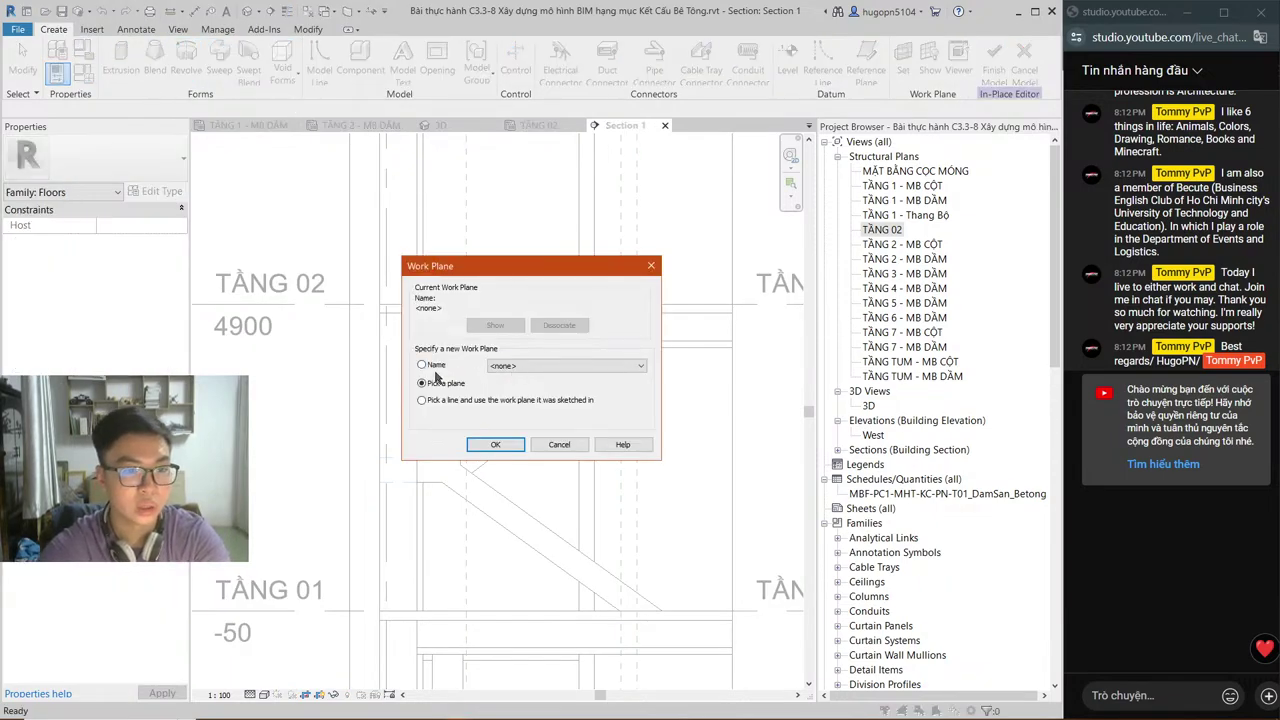
{"action": "left_click", "coordinate": [600, 365]}
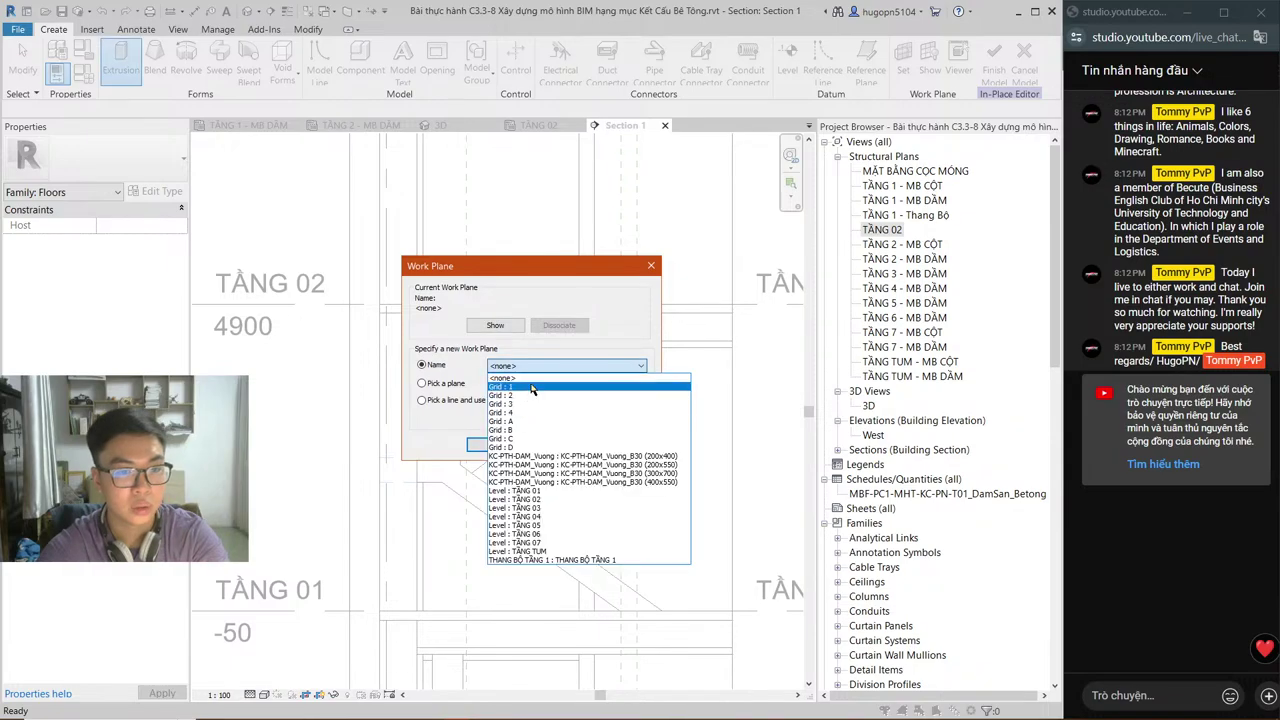
{"action": "left_click", "coordinate": [531, 388]}
{"action": "key", "text": "Return"}
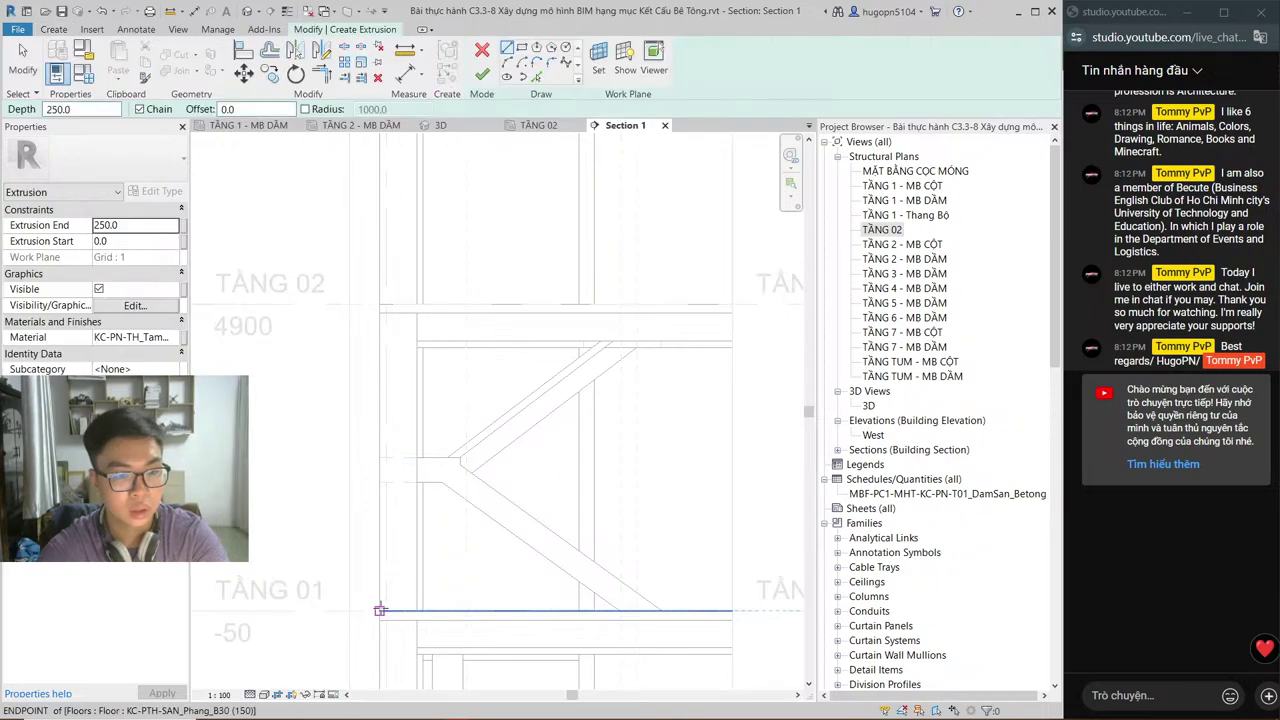
Step: Sketch the landing outline with a 690 vertical edge, a top edge and a 120 drop
{"action": "left_click", "coordinate": [380, 610]}
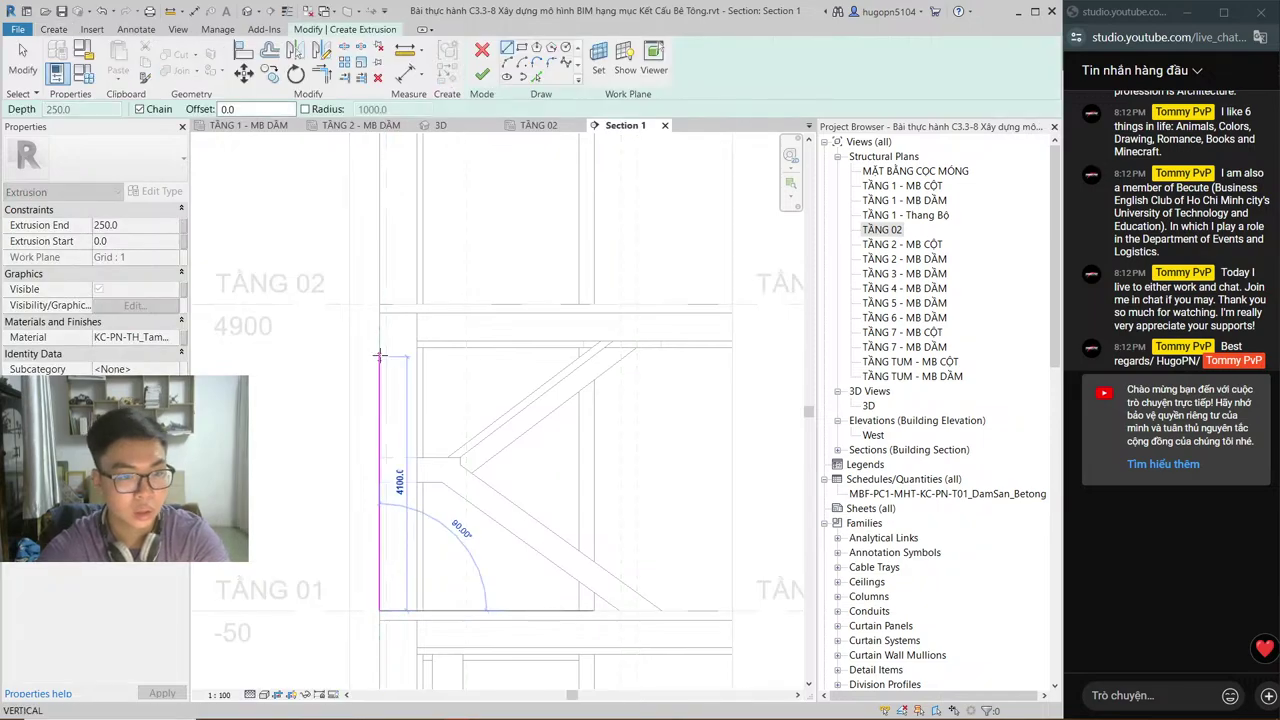
{"action": "type", "text": "690"}
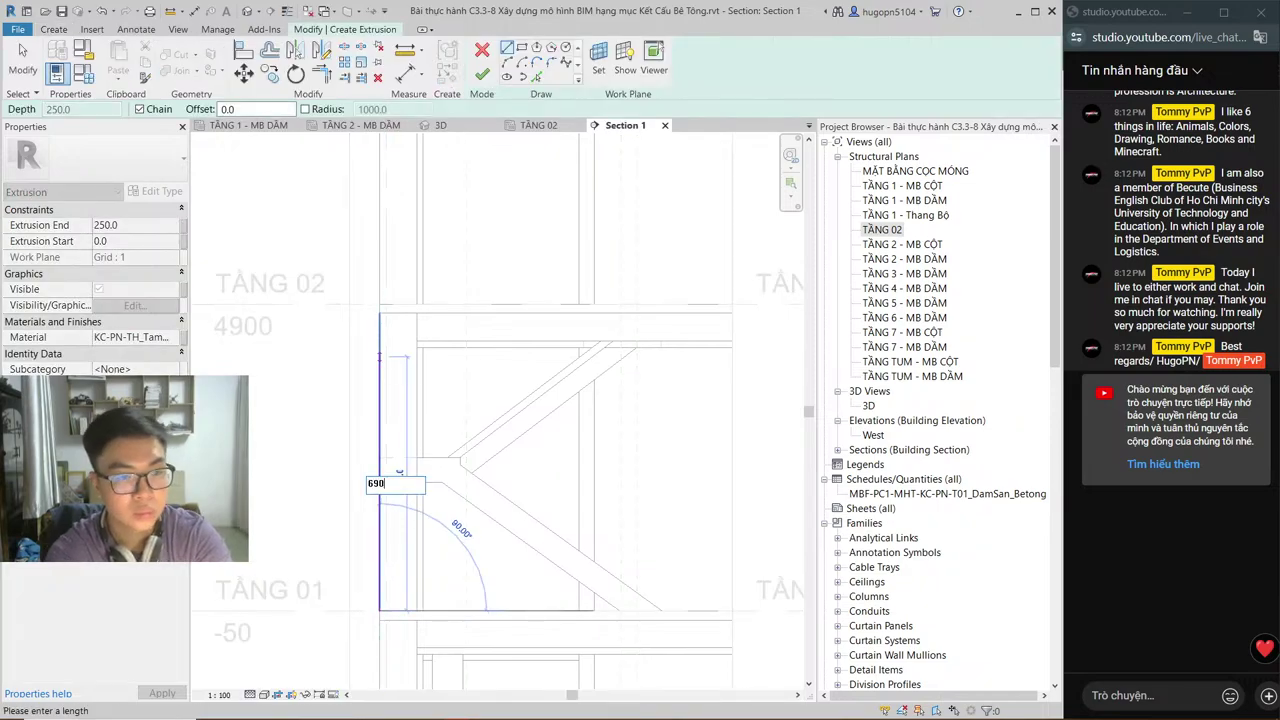
{"action": "left_click", "coordinate": [380, 183]}
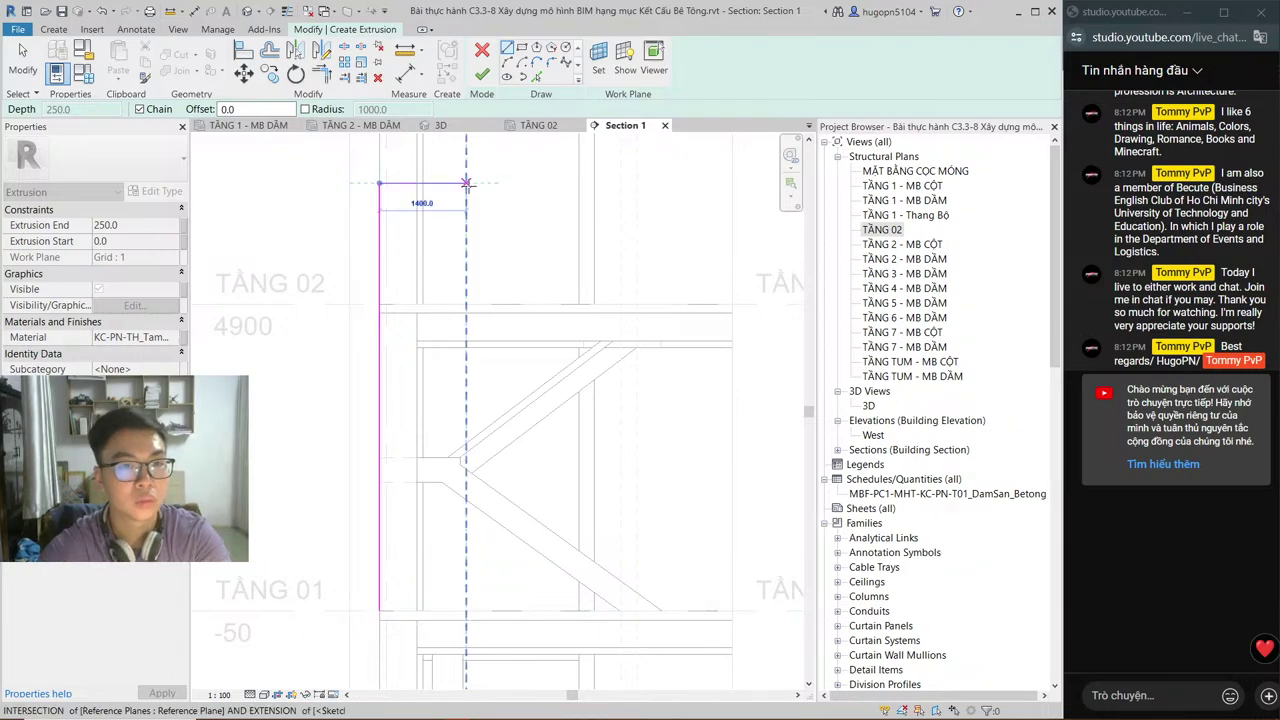
{"action": "left_click", "coordinate": [466, 183]}
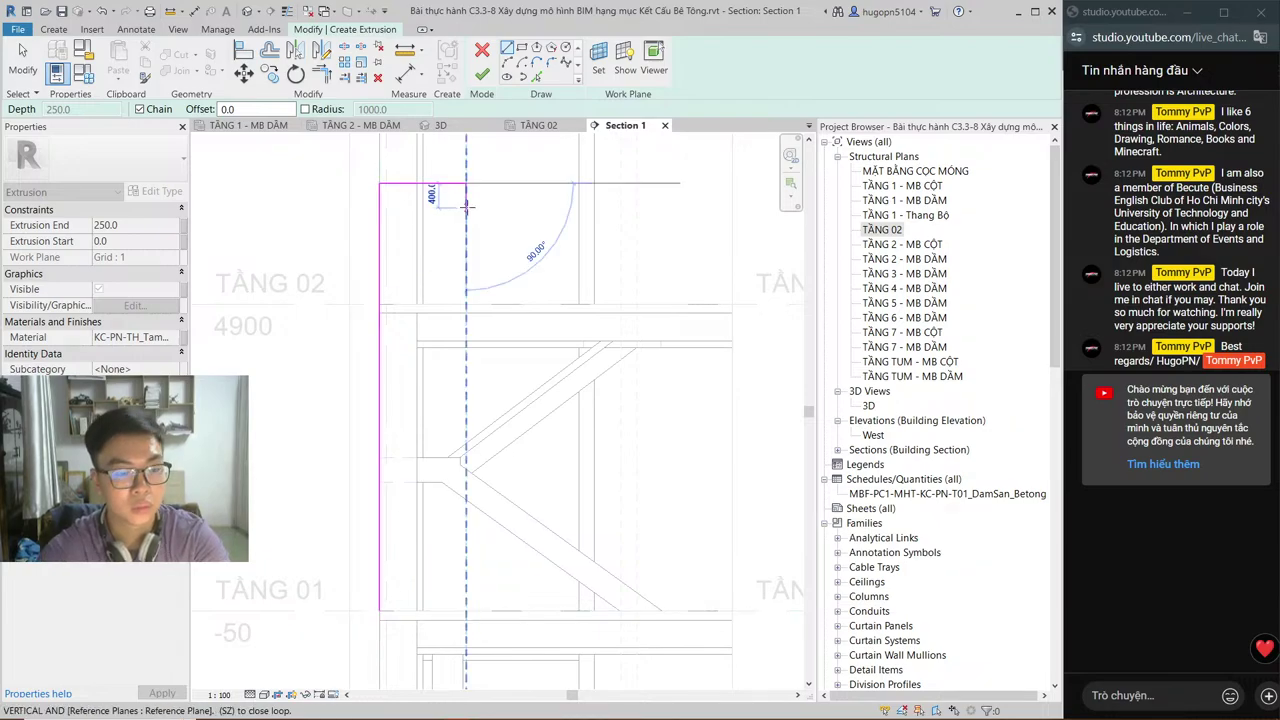
{"action": "type", "text": "120"}
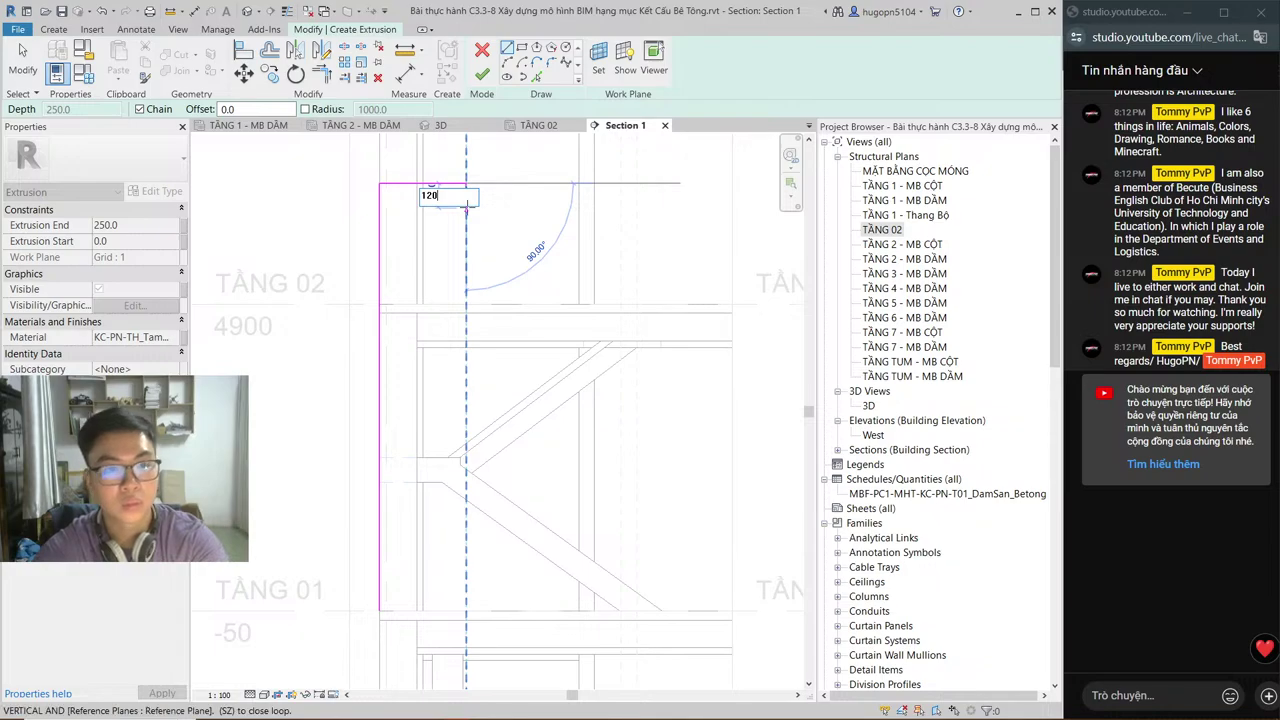
{"action": "key", "text": "Return"}
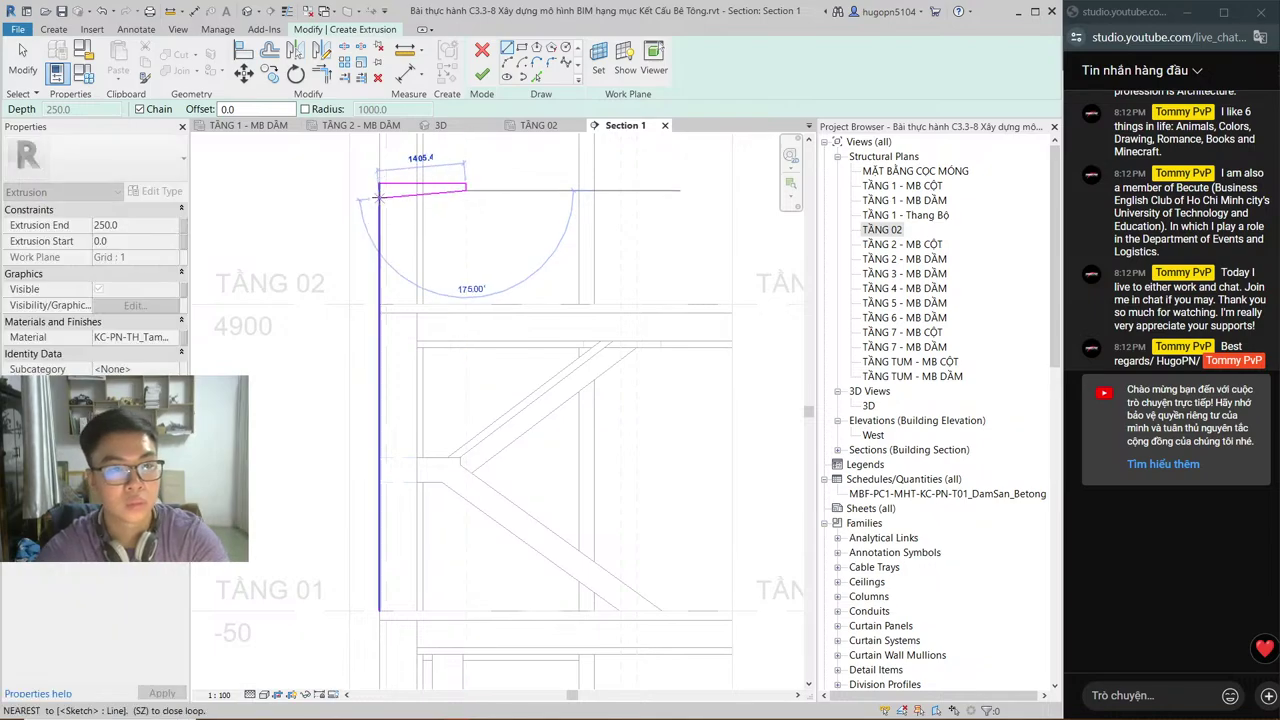
{"action": "scroll", "coordinate": [378, 197], "scroll_direction": "up", "scroll_amount": 3}
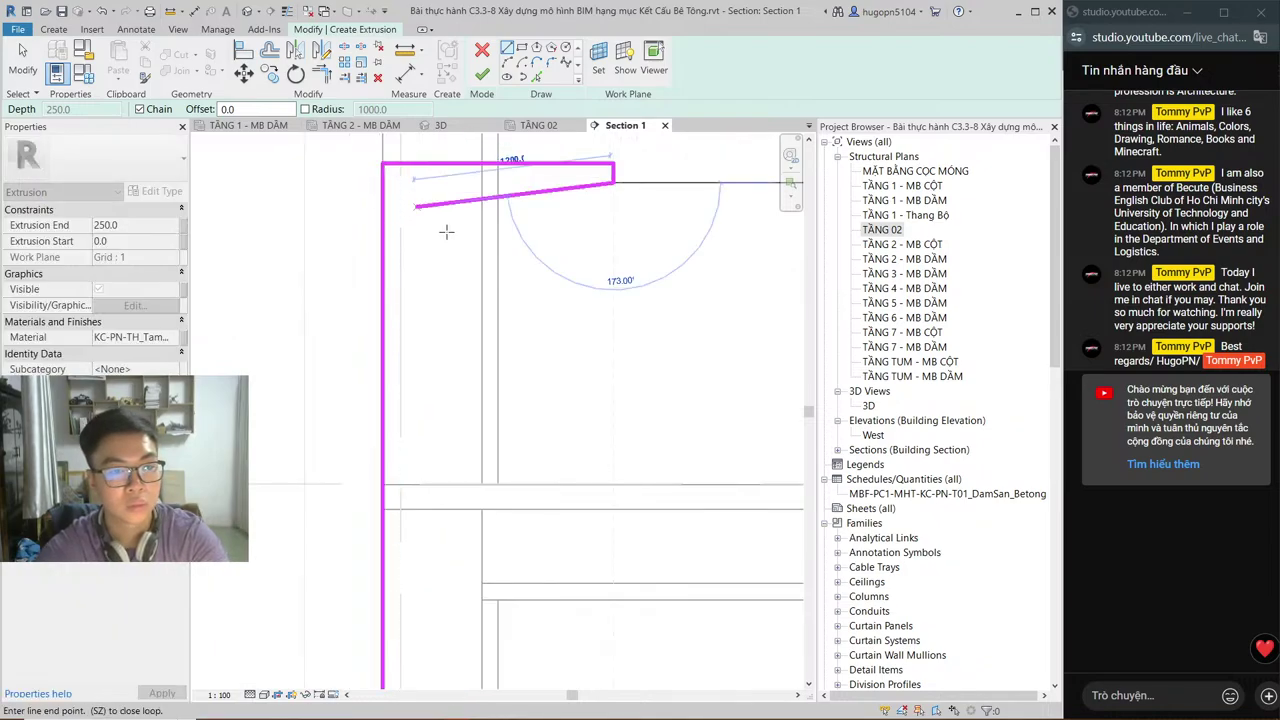
{"action": "scroll", "coordinate": [447, 230], "scroll_direction": "down", "scroll_amount": 2}
{"action": "middle_click_drag", "start_coordinate": [523, 414], "coordinate": [525, 522]}
{"action": "scroll", "coordinate": [432, 180], "scroll_direction": "up", "scroll_amount": 2}
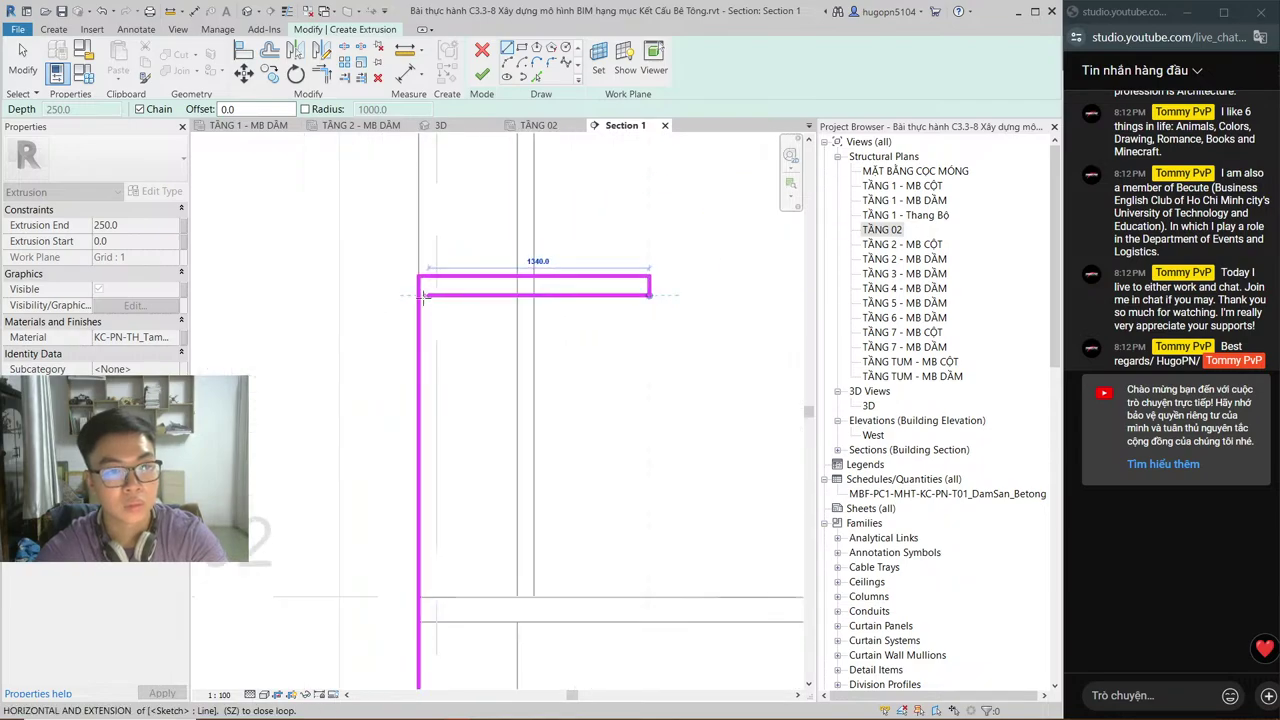
{"action": "left_click", "coordinate": [421, 296]}
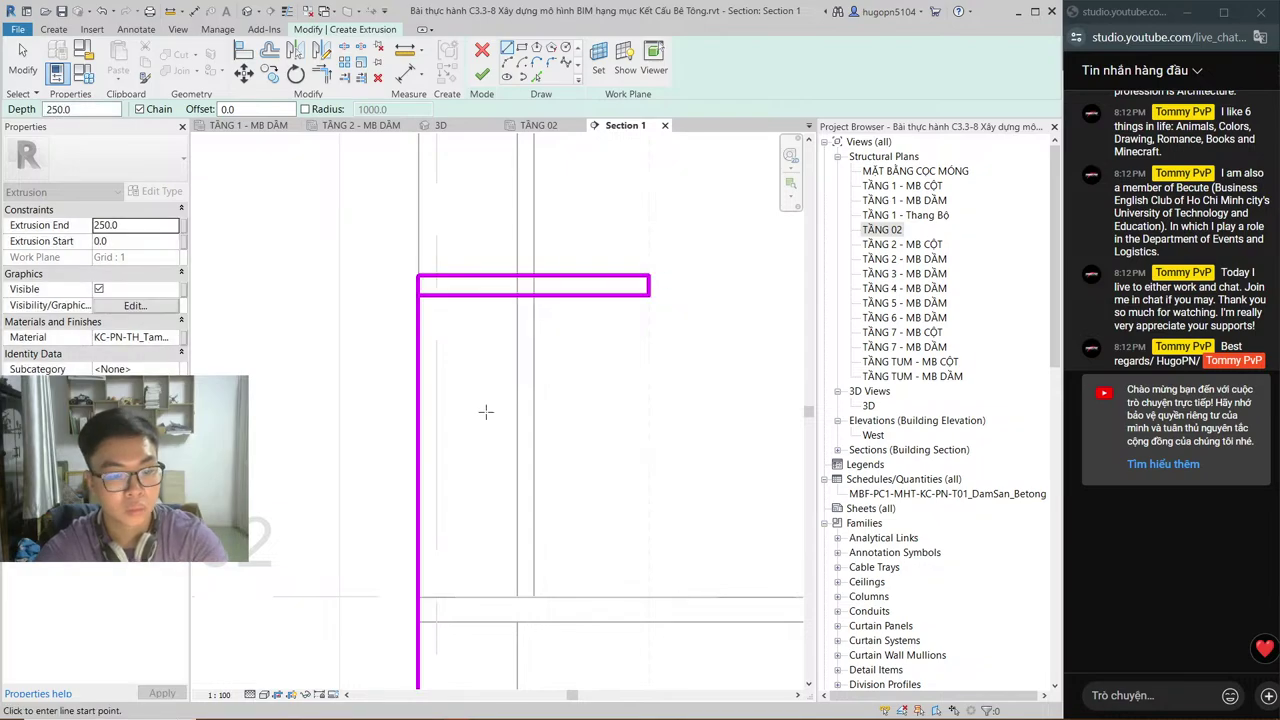
{"action": "key", "text": "Escape"}
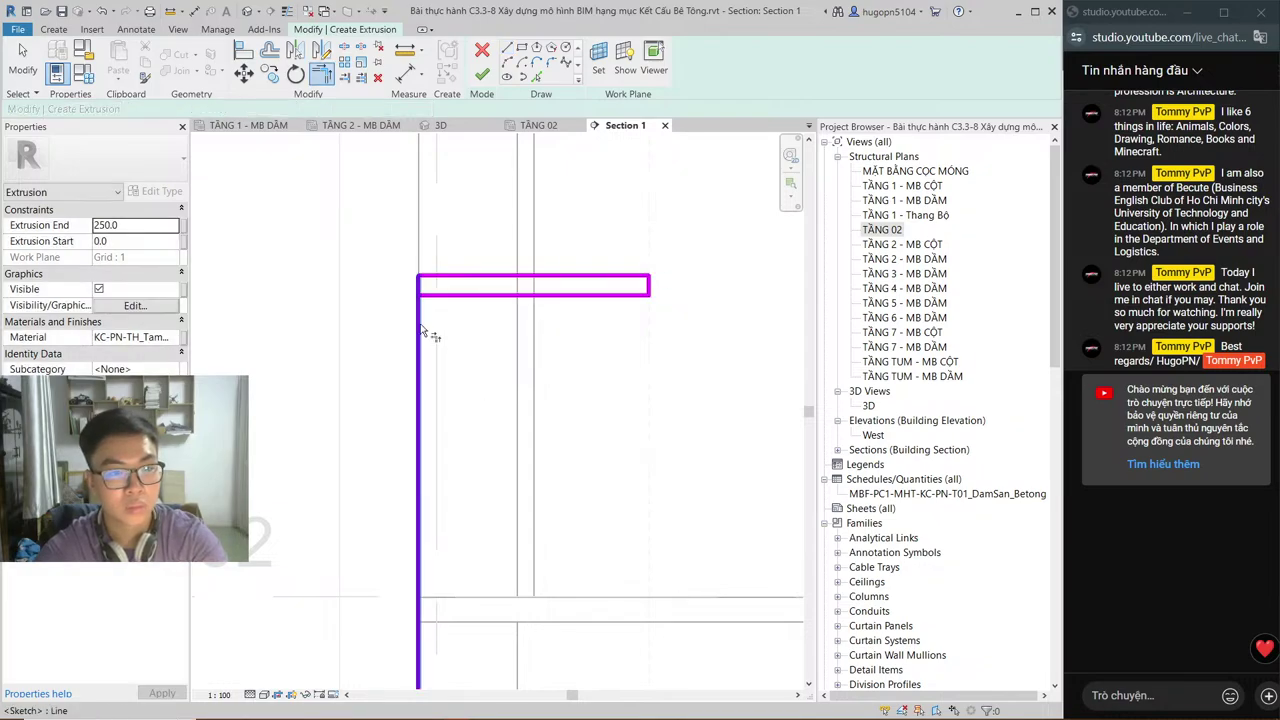
Step: Trim the sketch lines to corners, undoing the wrongly deleted line
{"action": "key", "text": "t"}
{"action": "key", "text": "r"}
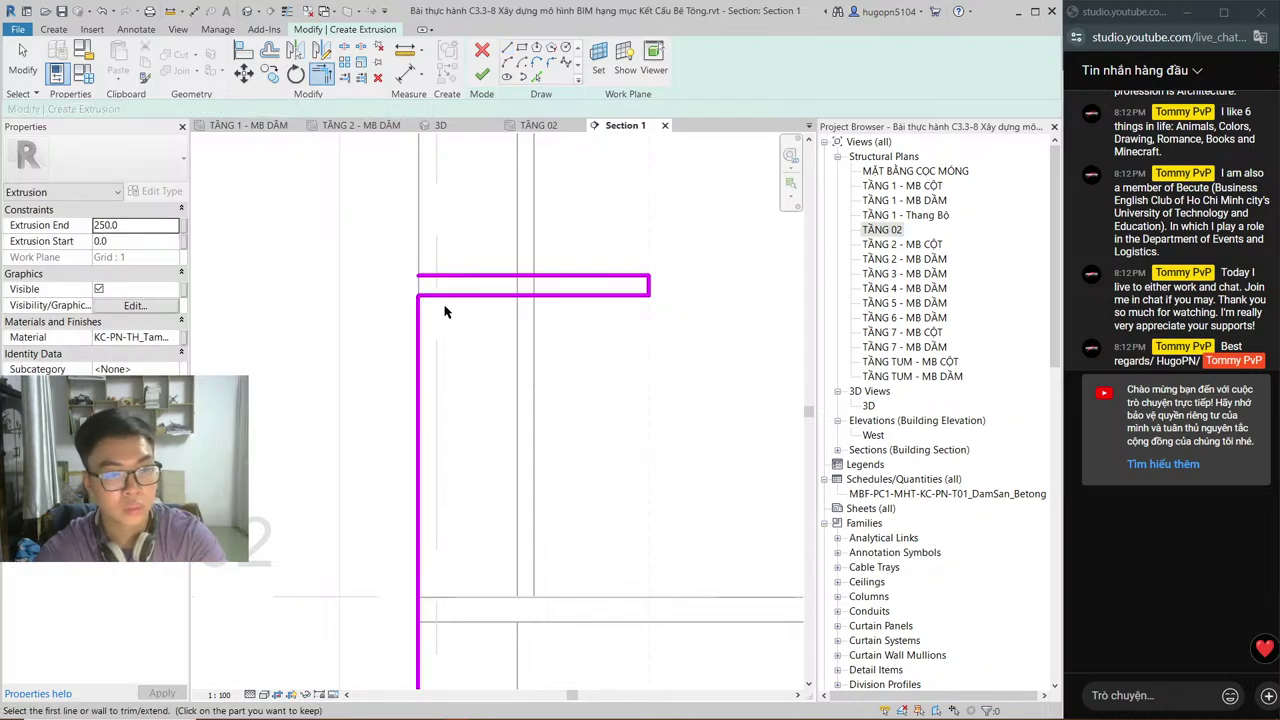
{"action": "key", "text": "Escape"}
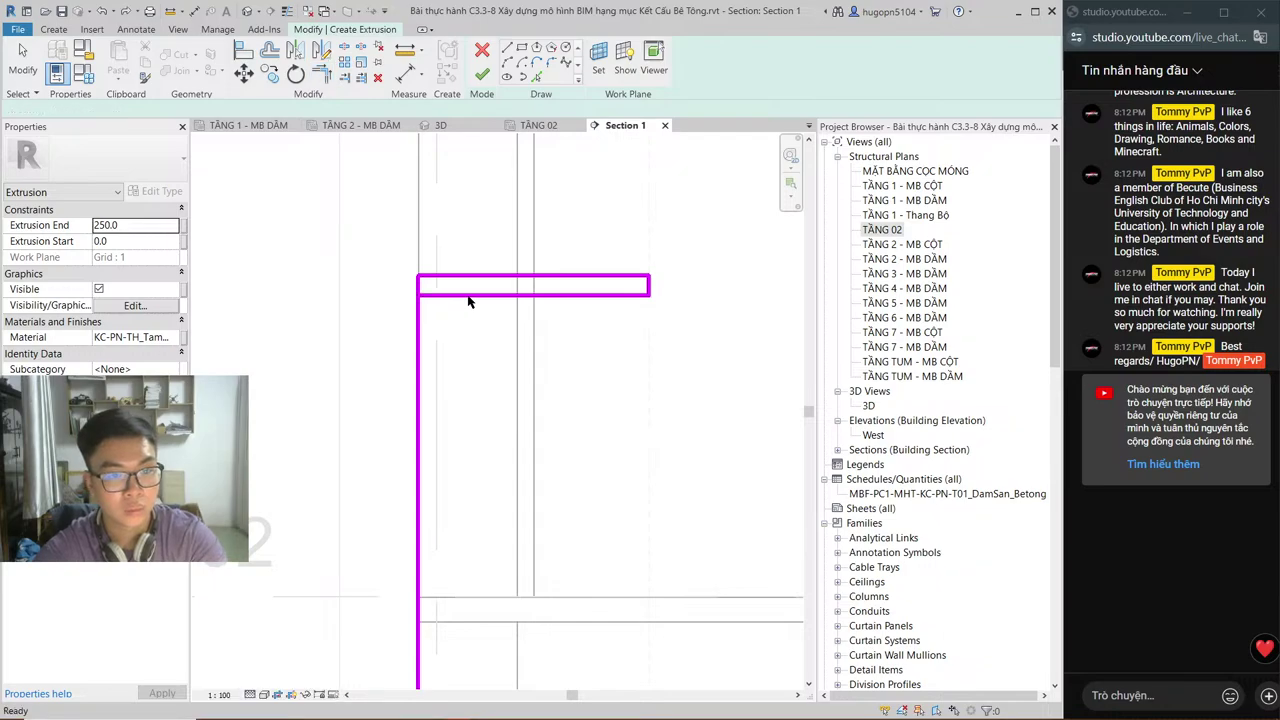
{"action": "left_click", "coordinate": [470, 293]}
{"action": "key", "text": "Delete"}
{"action": "key", "text": "t"}
{"action": "key", "text": "r"}
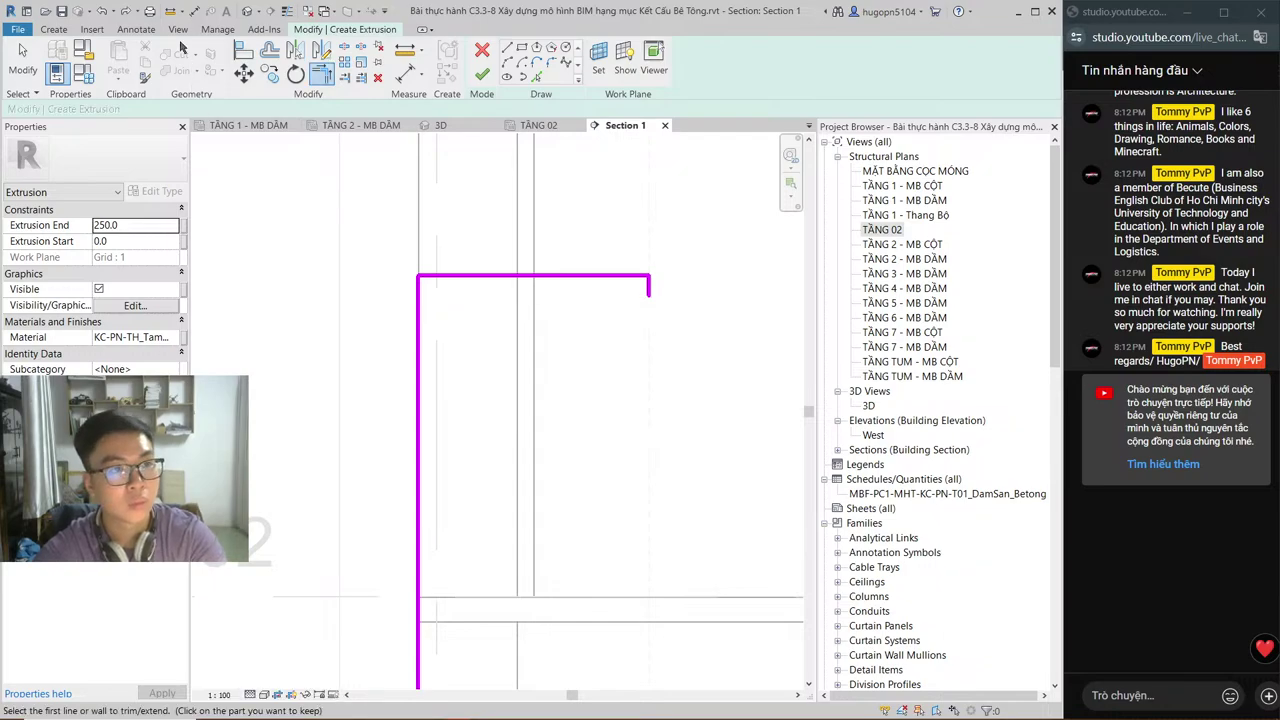
{"action": "key", "text": "ctrl+z"}
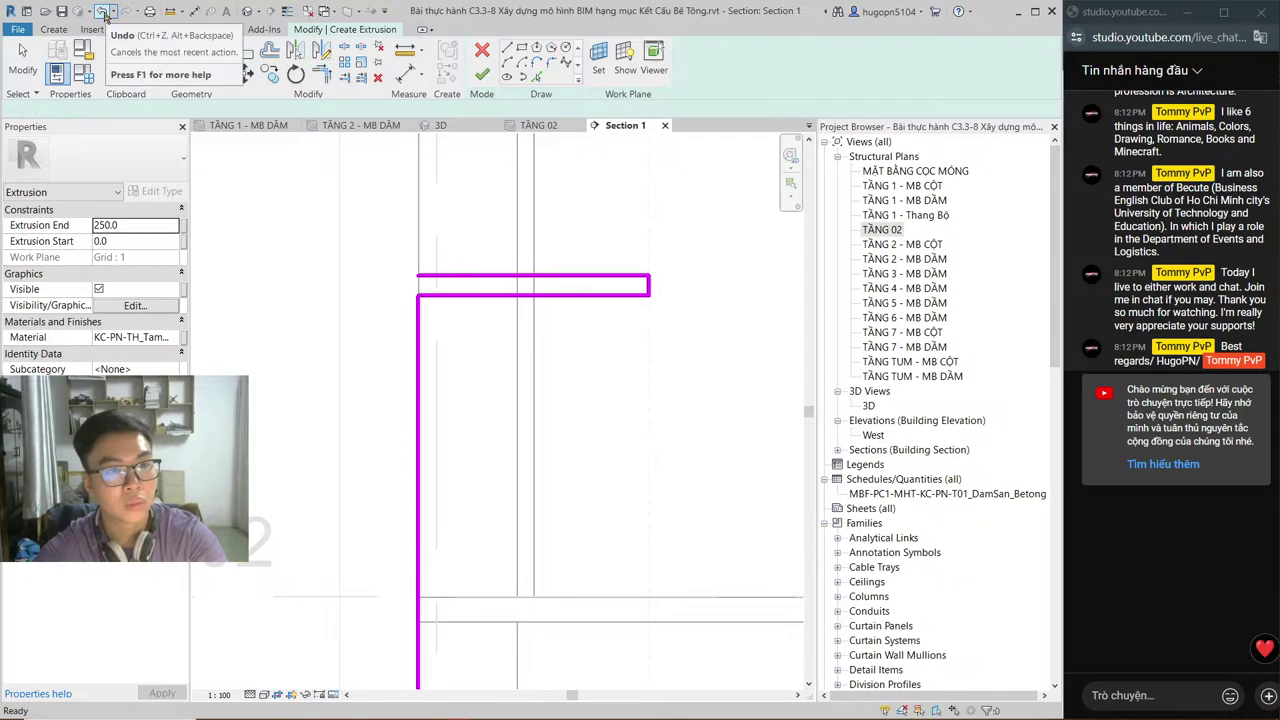
{"action": "key", "text": "Escape"}
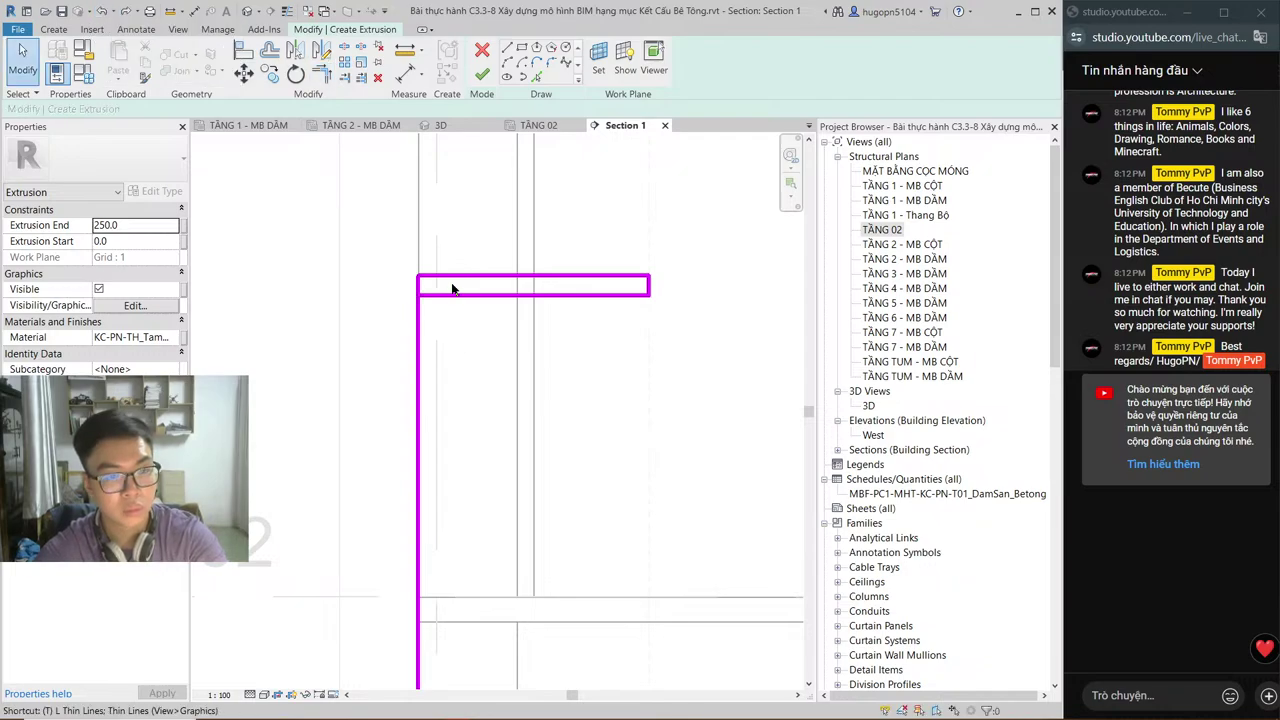
{"action": "key", "text": "t"}
{"action": "key", "text": "r"}
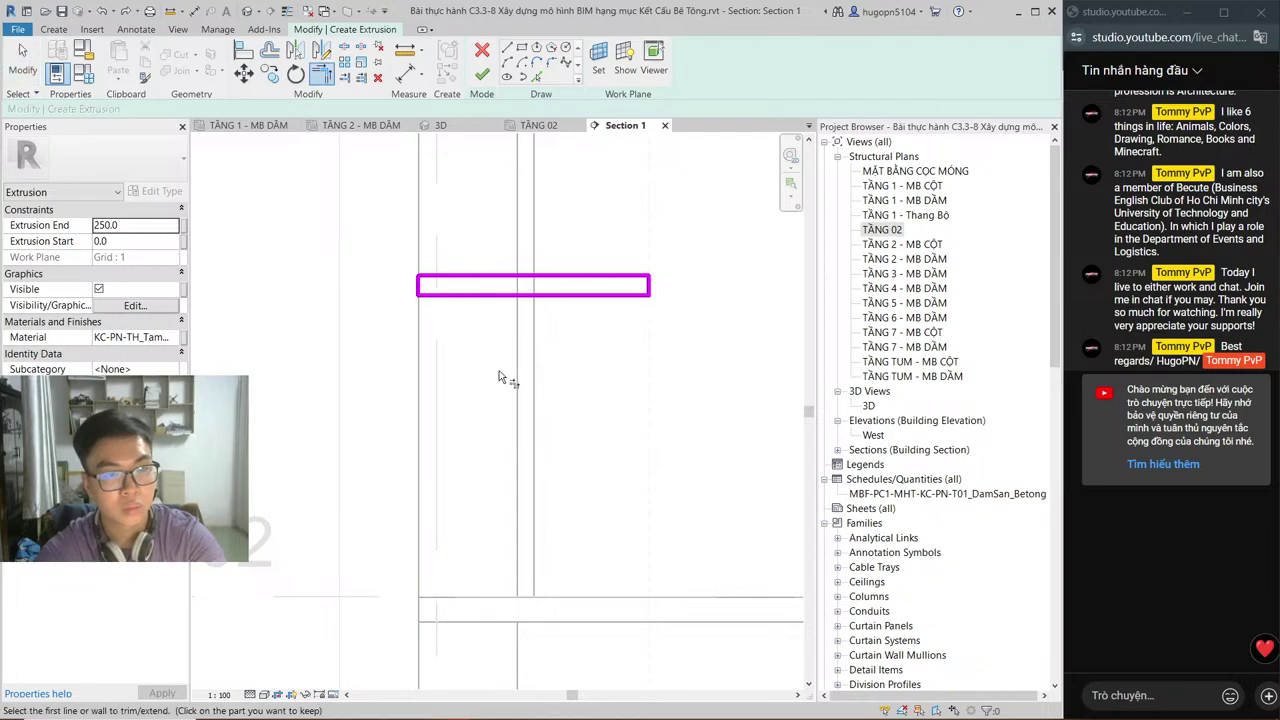
{"action": "key", "text": "Escape"}
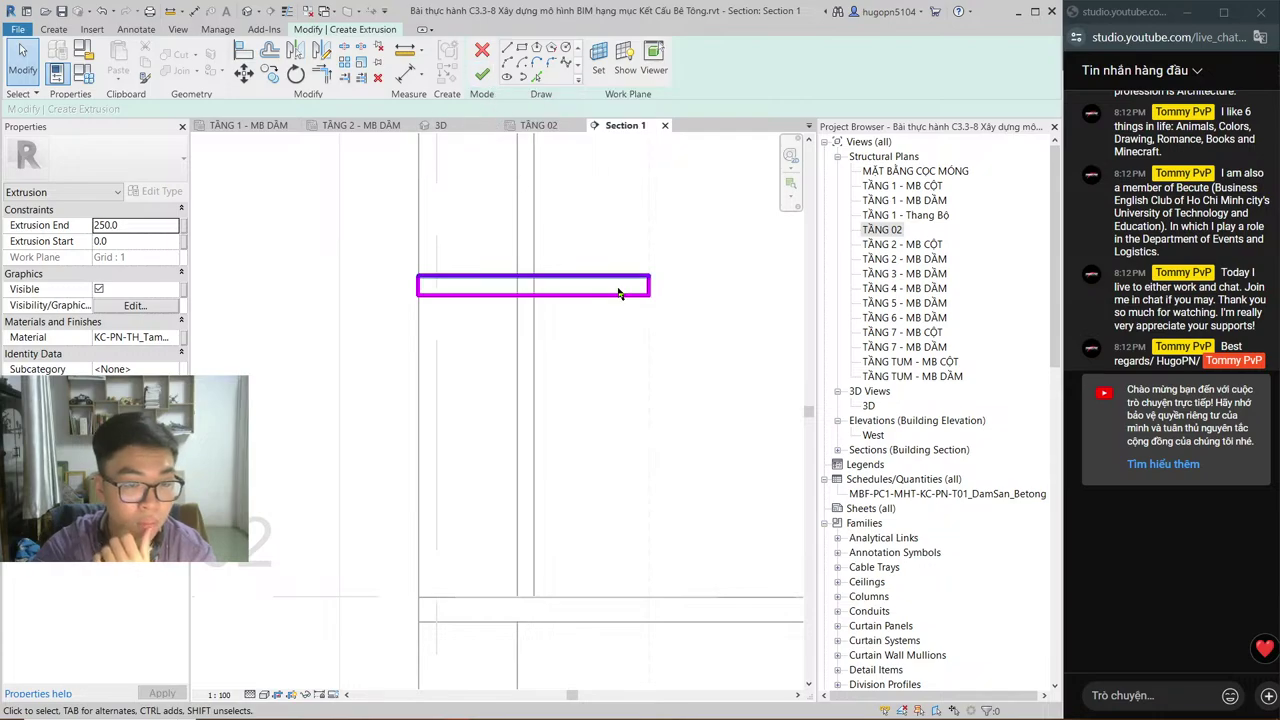
{"action": "middle_click_drag", "start_coordinate": [641, 304], "coordinate": [501, 389]}
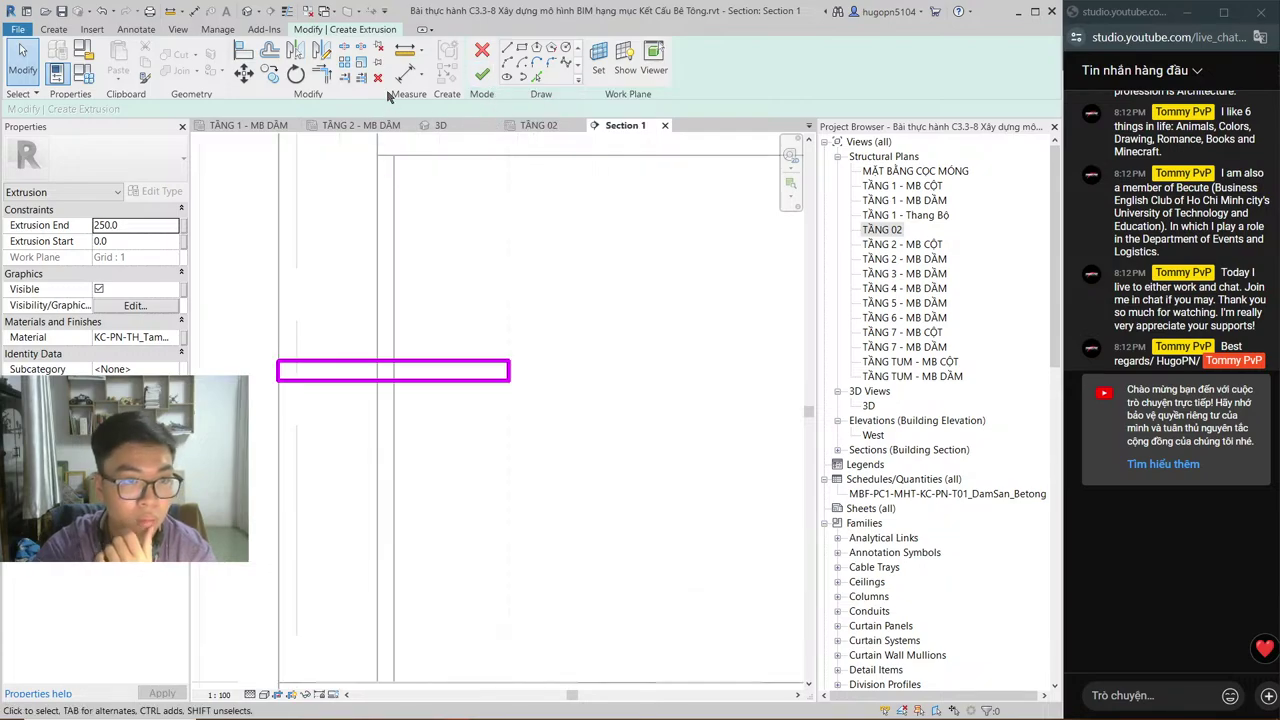
Step: Finish the landing extrusion sketch and the in-place floor model
{"action": "left_click", "coordinate": [482, 74]}
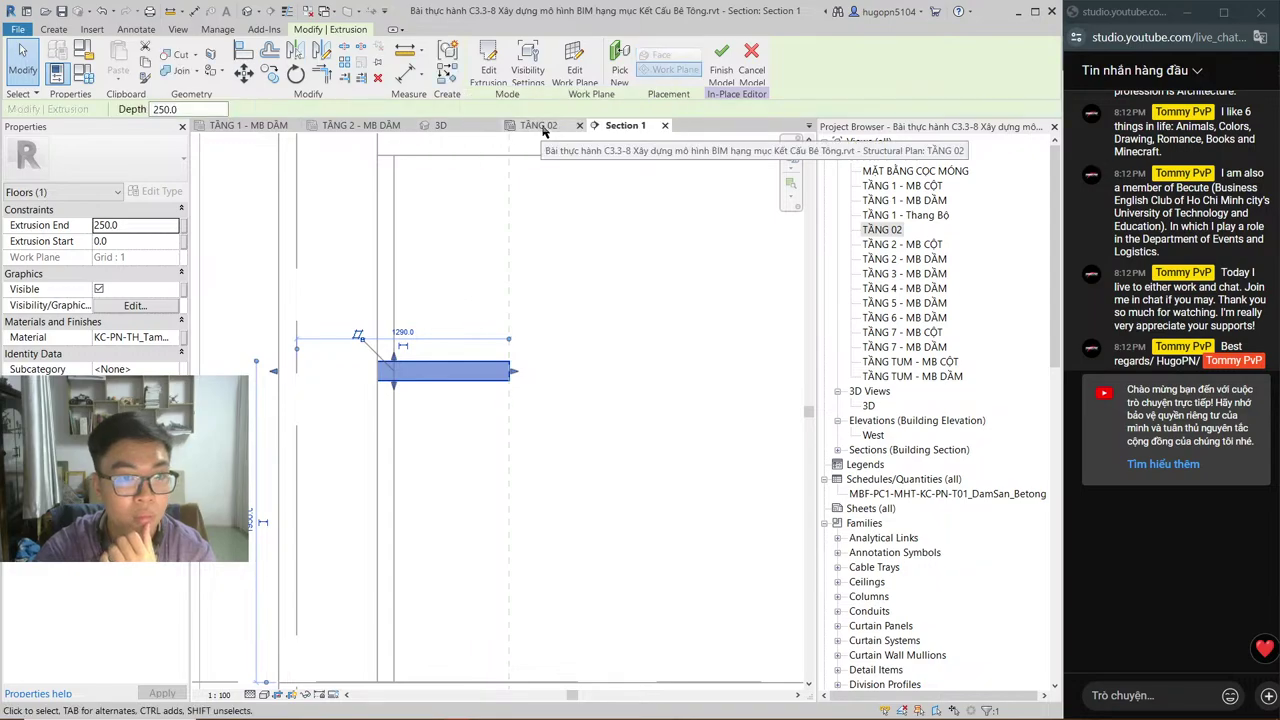
{"action": "left_click", "coordinate": [540, 126]}
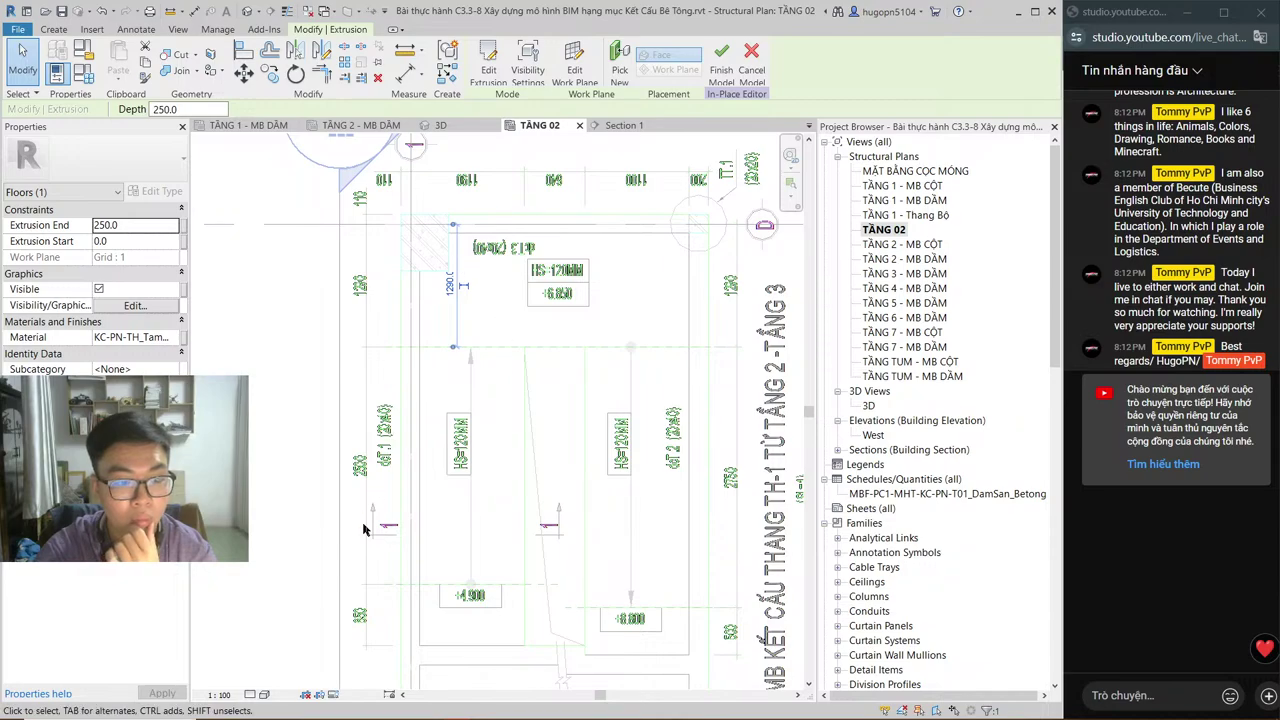
{"action": "left_click", "coordinate": [264, 694]}
{"action": "left_click", "coordinate": [300, 651]}
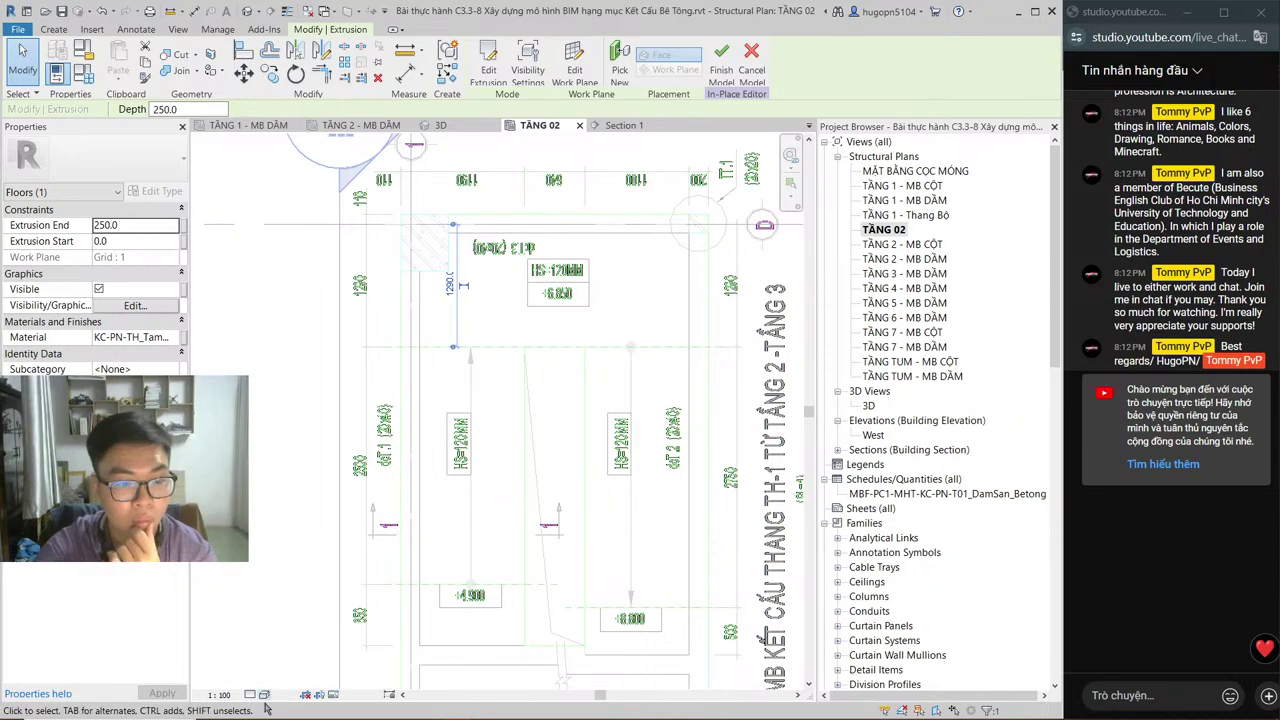
{"action": "left_click", "coordinate": [305, 558]}
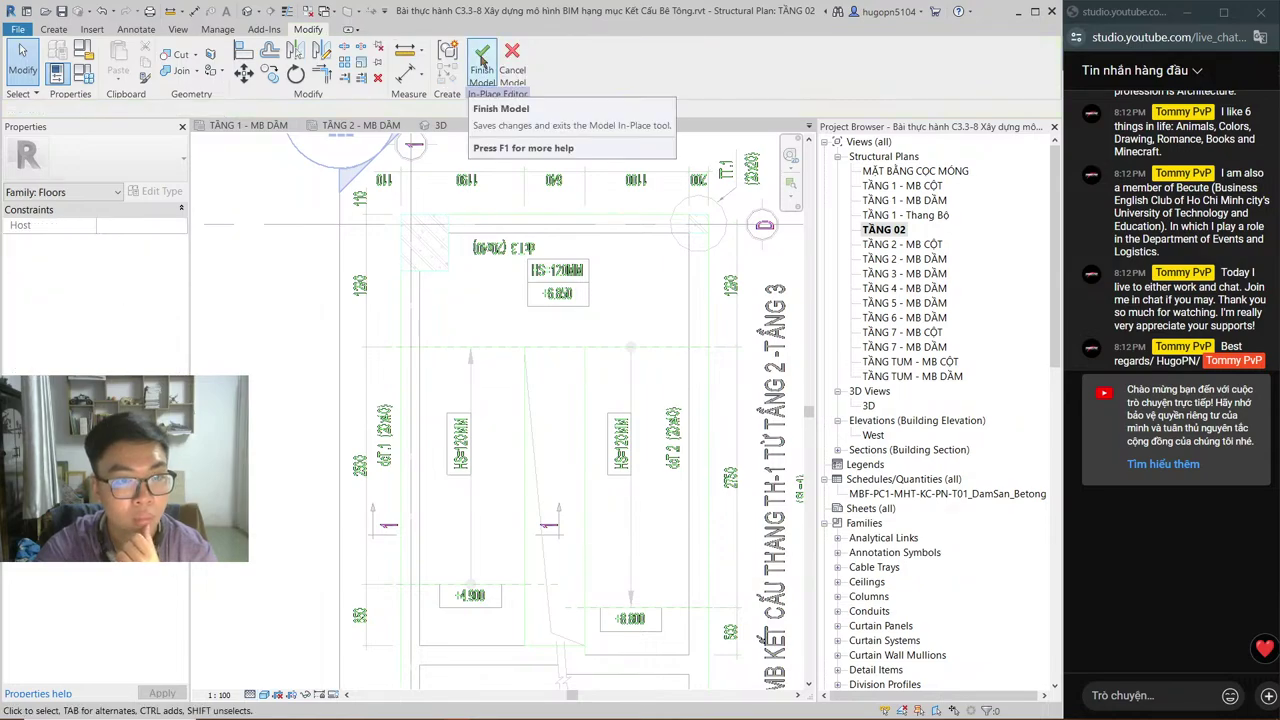
{"action": "left_click", "coordinate": [481, 60]}
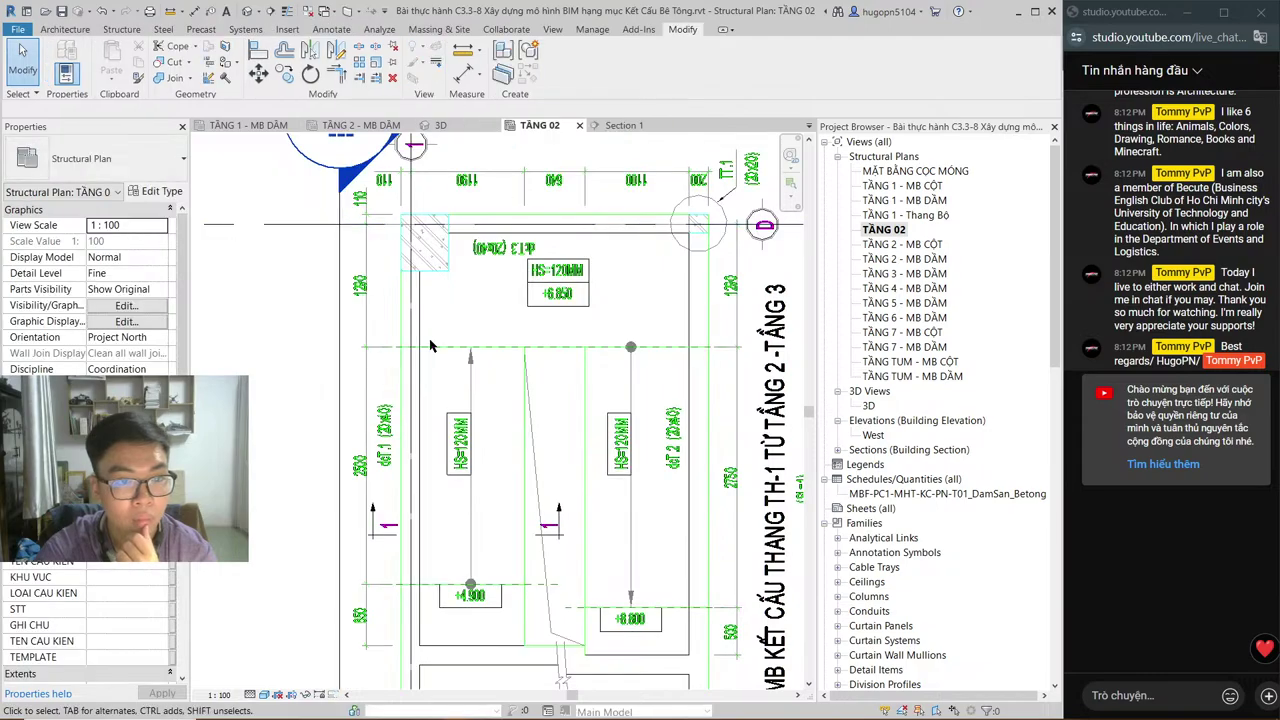
Step: Inspect the new landing in the Section 1, TẦNG 02, 3D and TẦNG 2 - MB DẦM views
{"action": "left_click", "coordinate": [624, 127]}
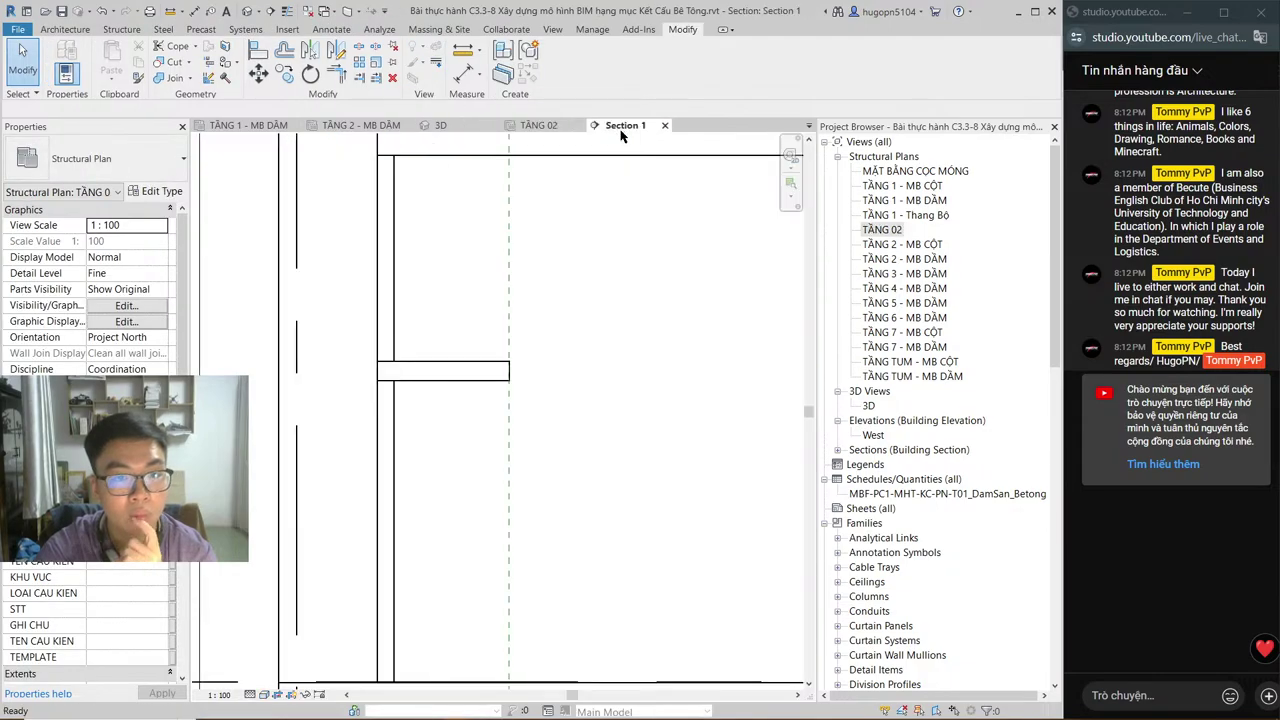
{"action": "left_click", "coordinate": [446, 369]}
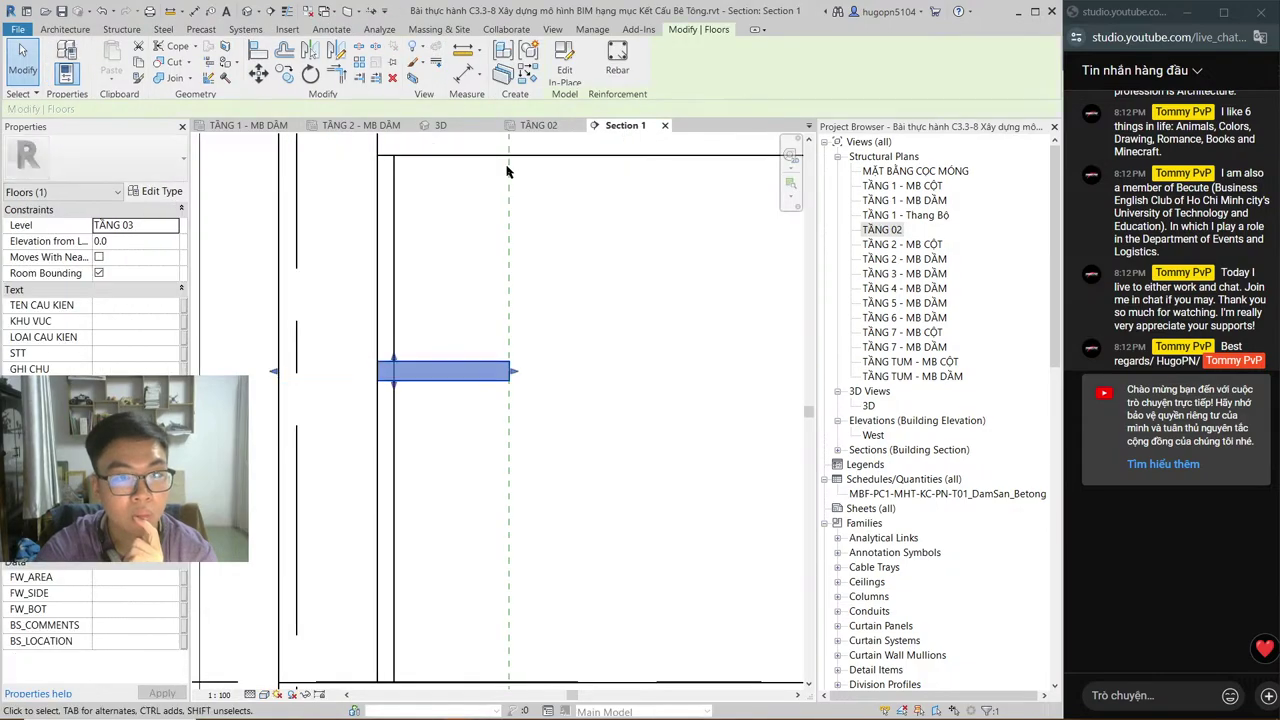
{"action": "left_click", "coordinate": [532, 126]}
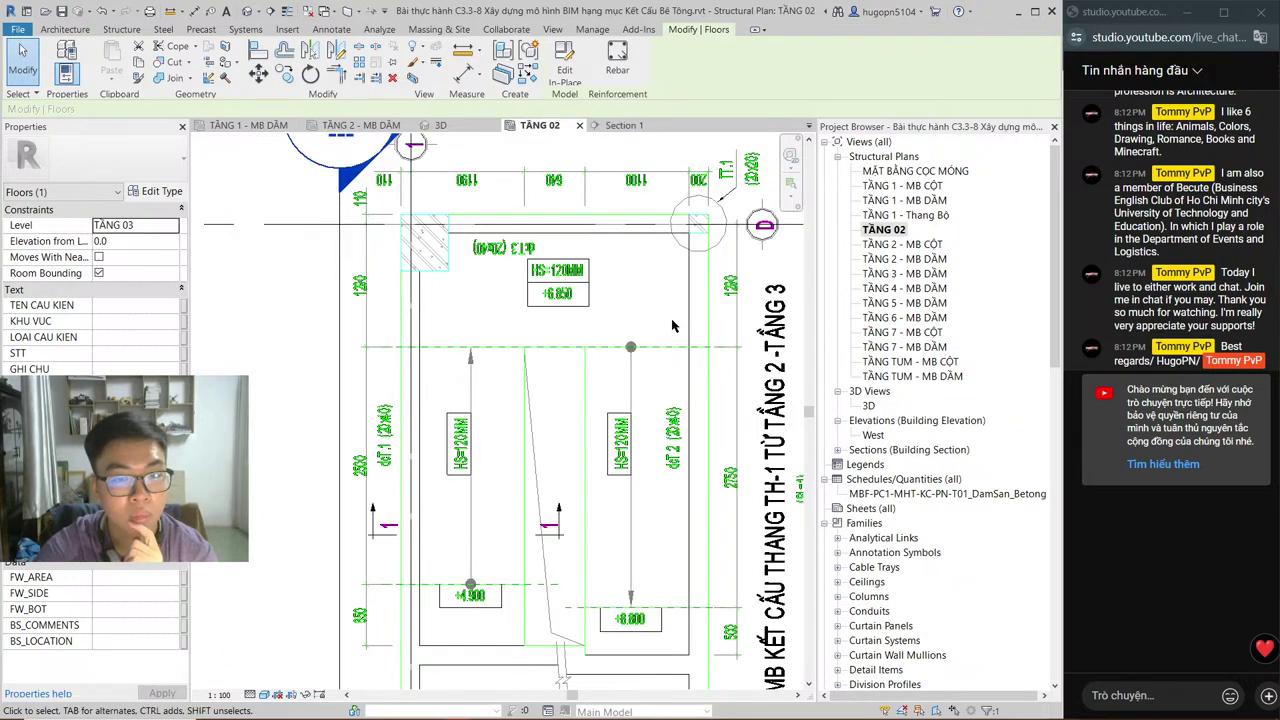
{"action": "left_click", "coordinate": [437, 127]}
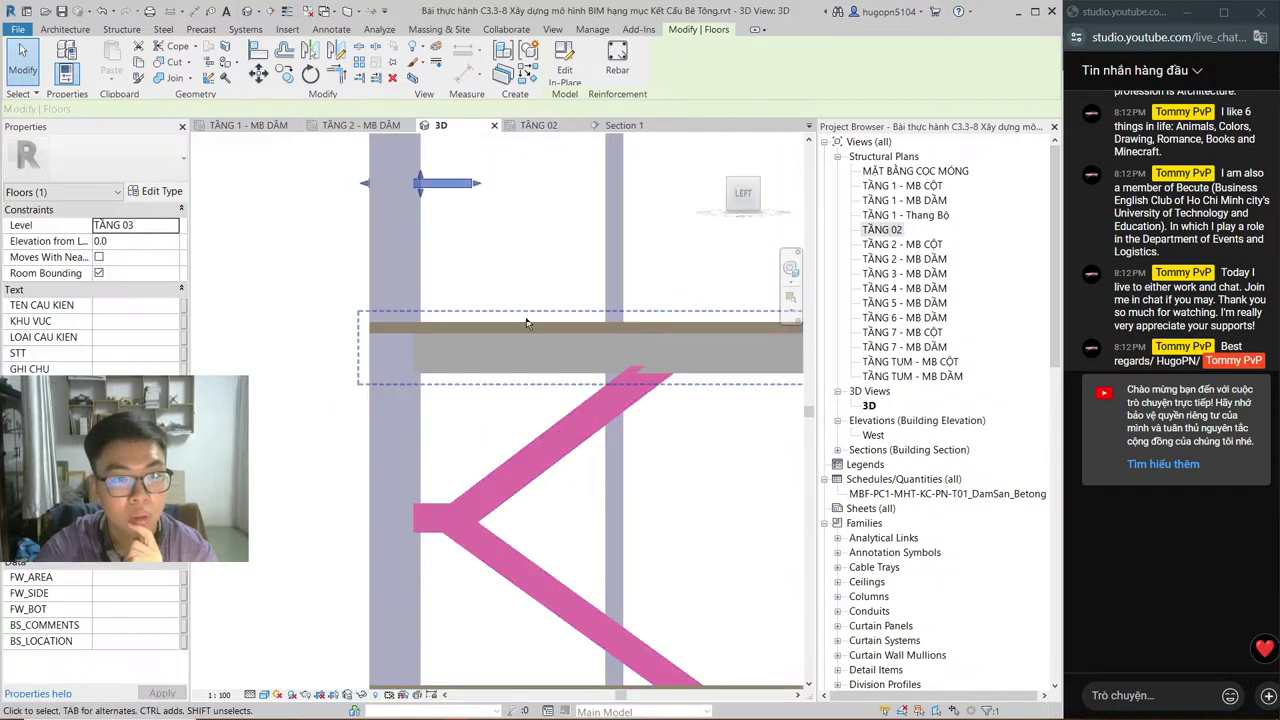
{"action": "middle_click_drag", "start_coordinate": [505, 278], "coordinate": [509, 373]}
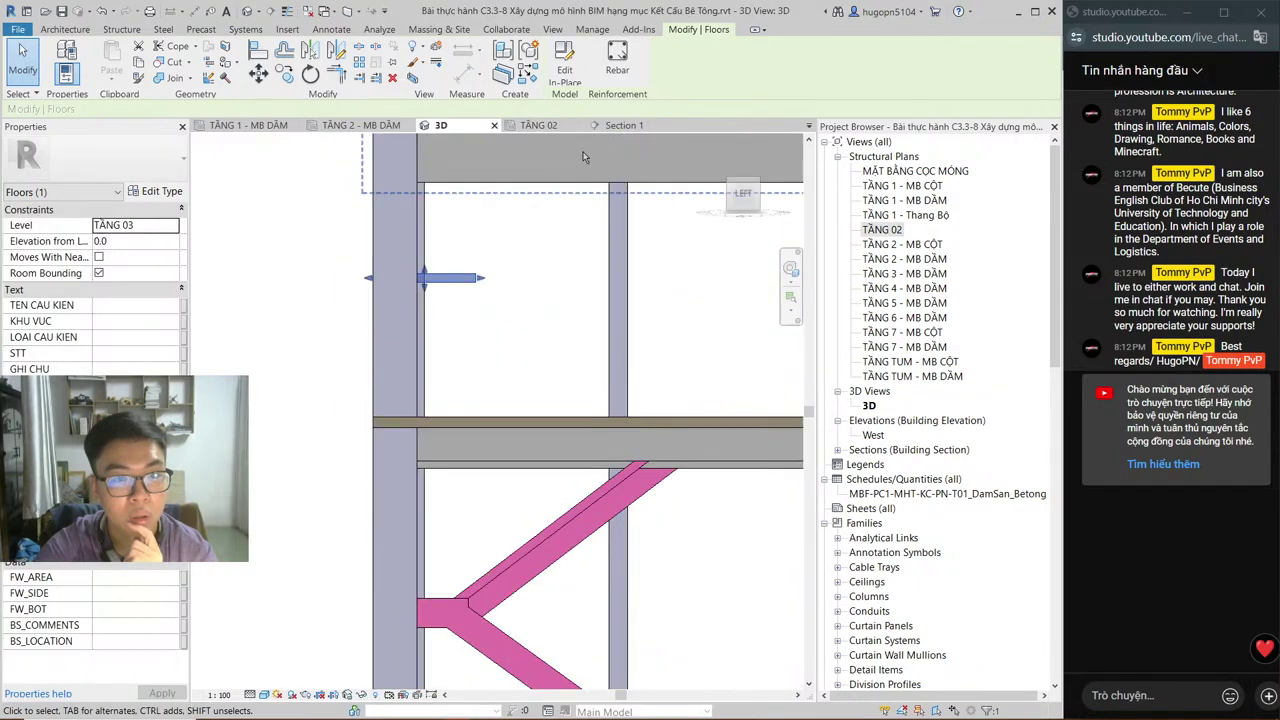
{"action": "left_click", "coordinate": [615, 126]}
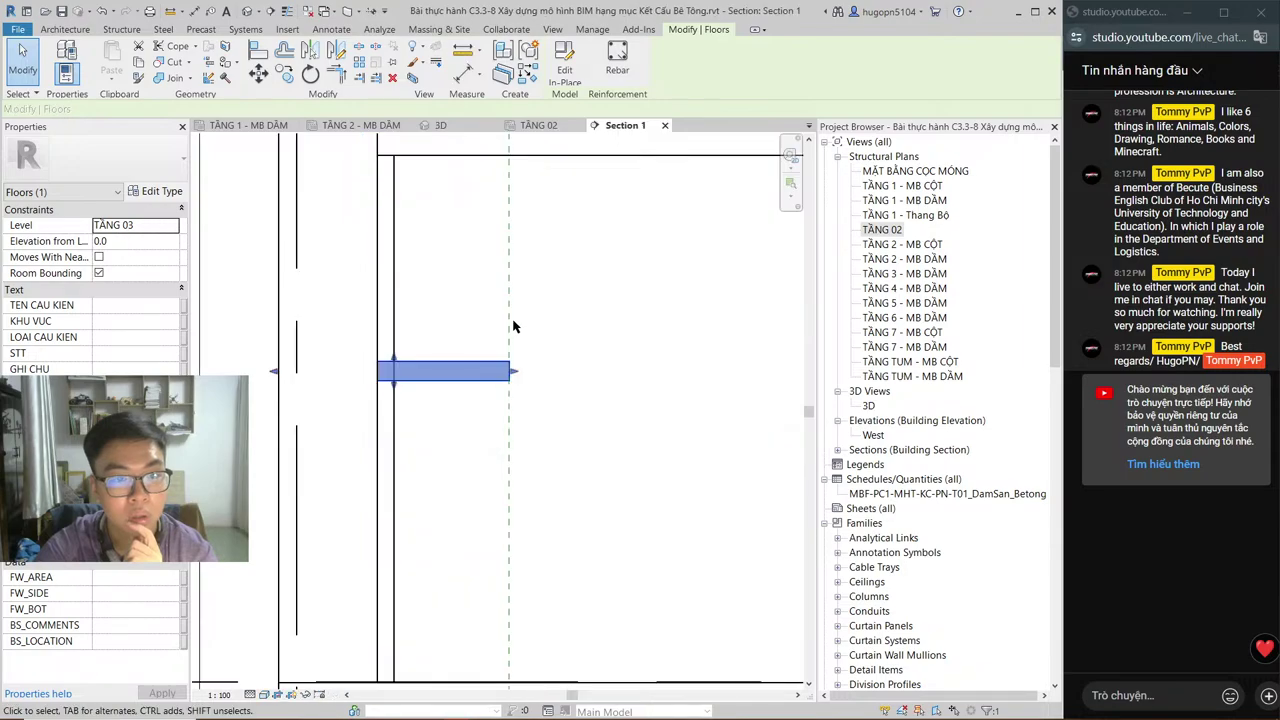
{"action": "left_click", "coordinate": [538, 127]}
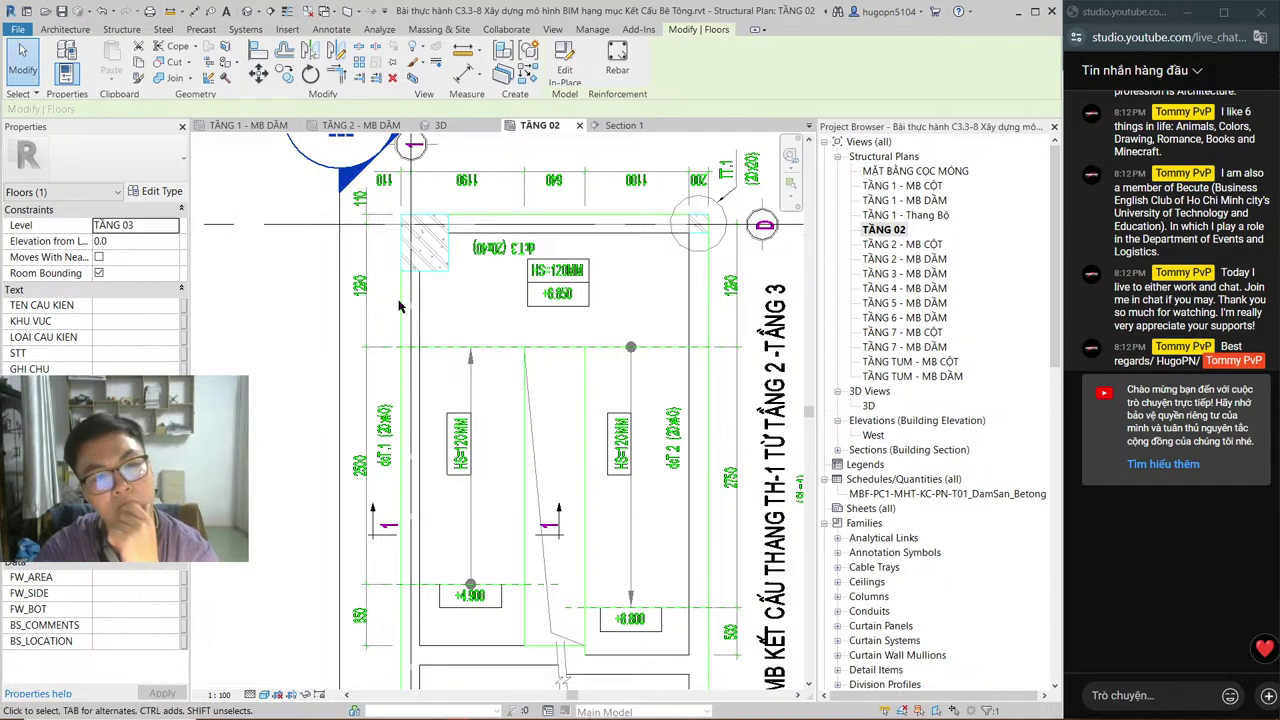
{"action": "left_click", "coordinate": [360, 125]}
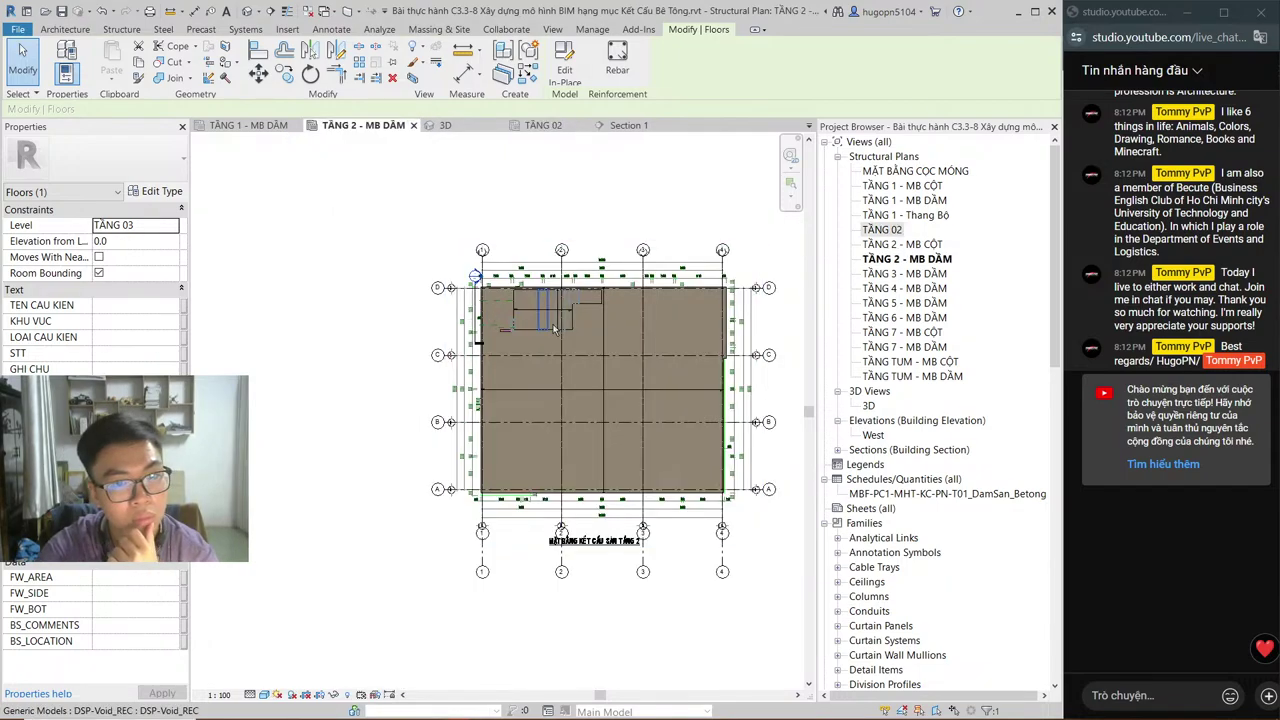
{"action": "left_click", "coordinate": [538, 125]}
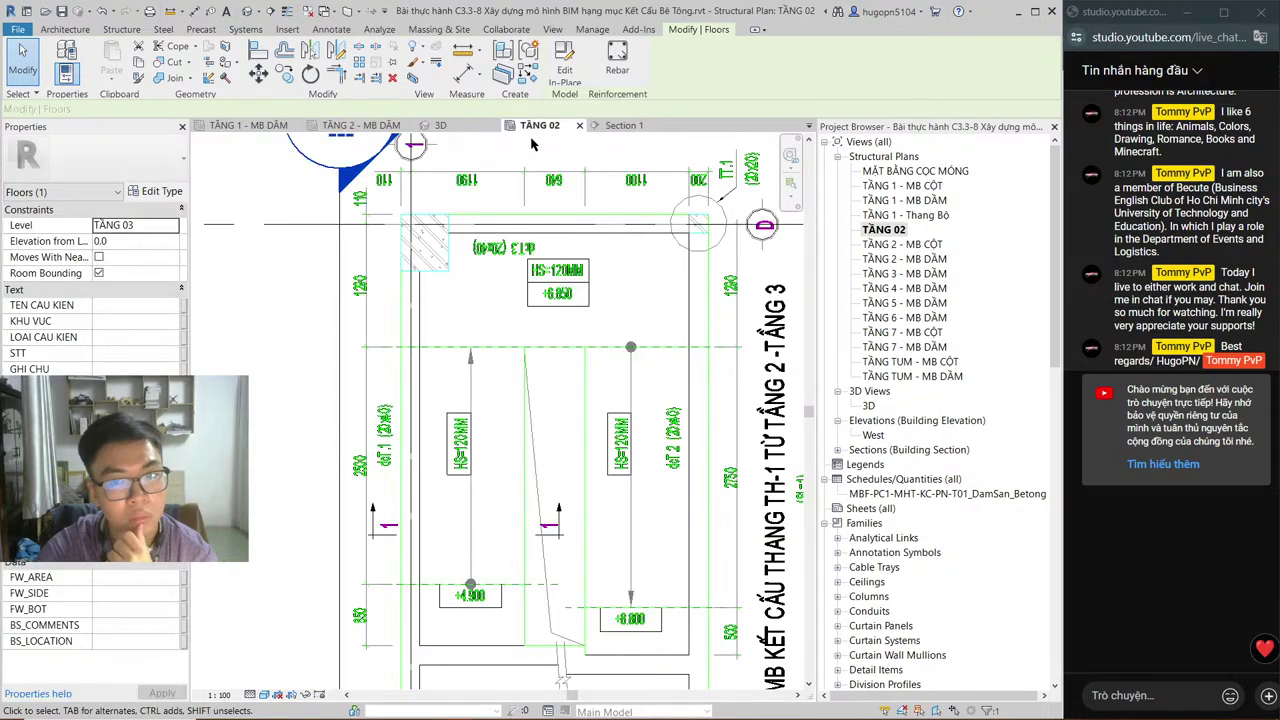
{"action": "left_click", "coordinate": [900, 231]}
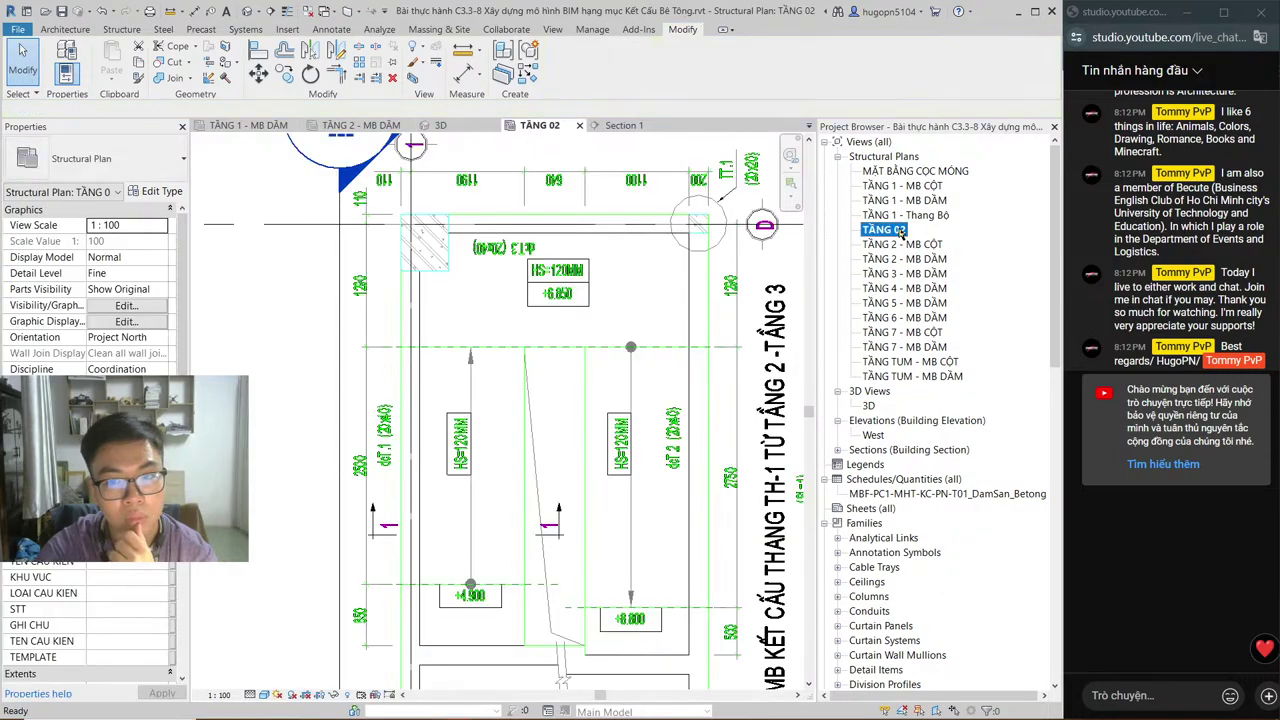
{"action": "left_click", "coordinate": [900, 230]}
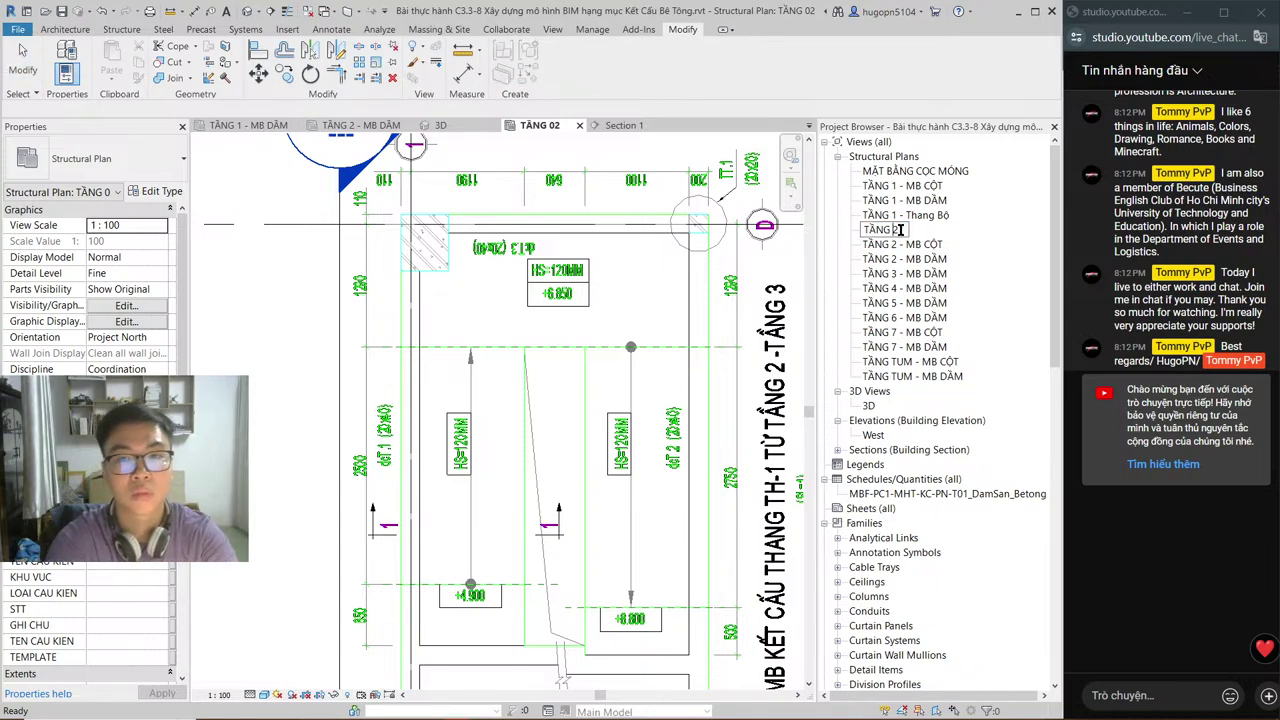
{"action": "key", "text": "BackSpace"}
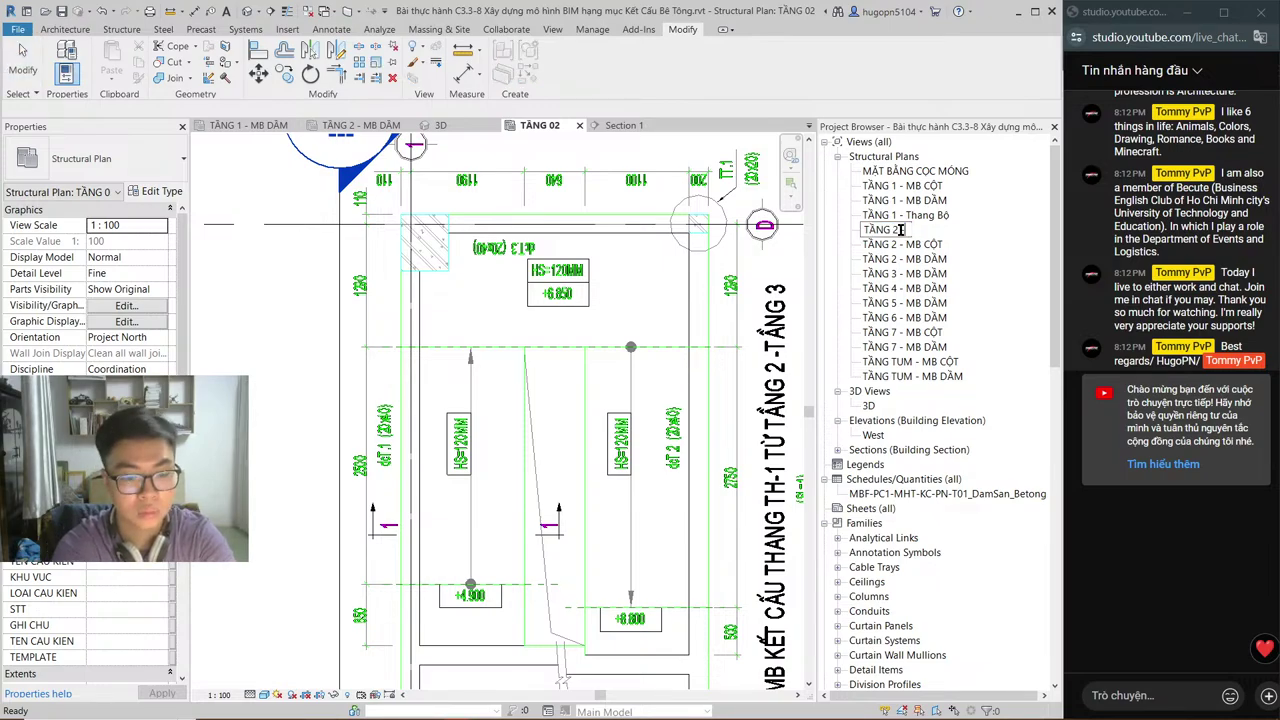
{"action": "type", "text": "- Thang Bộ"}
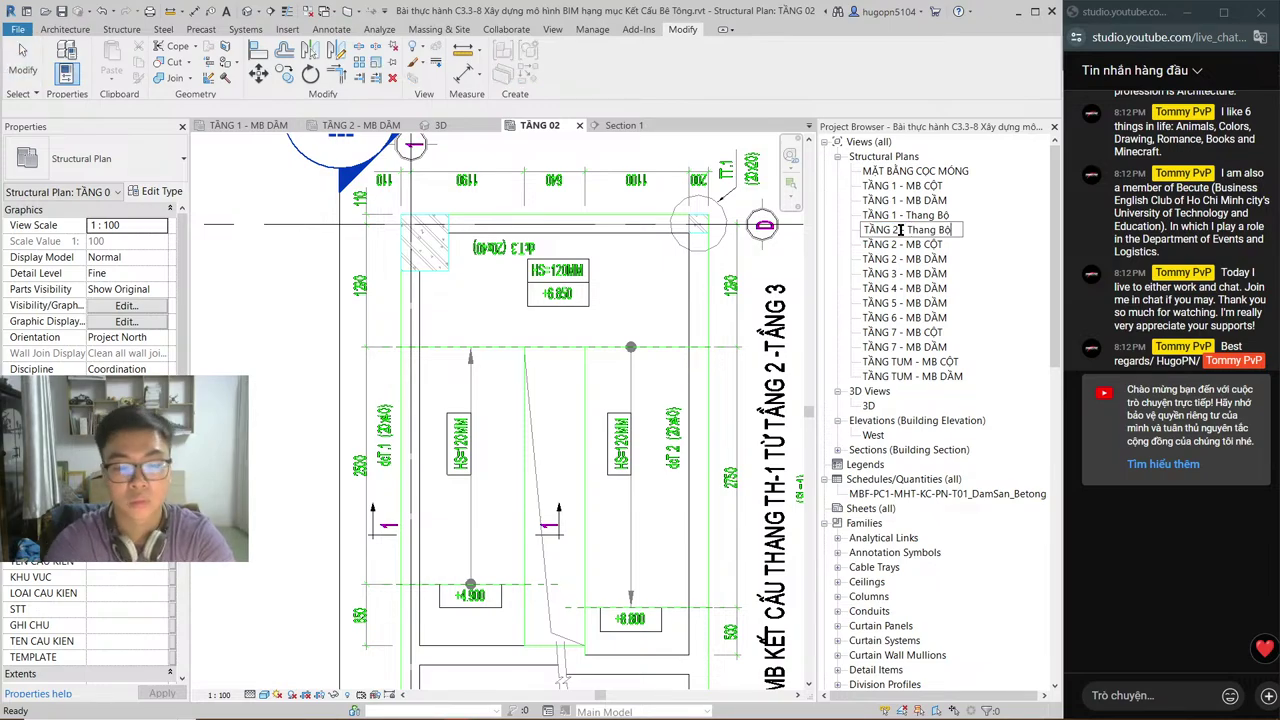
{"action": "key", "text": "Return"}
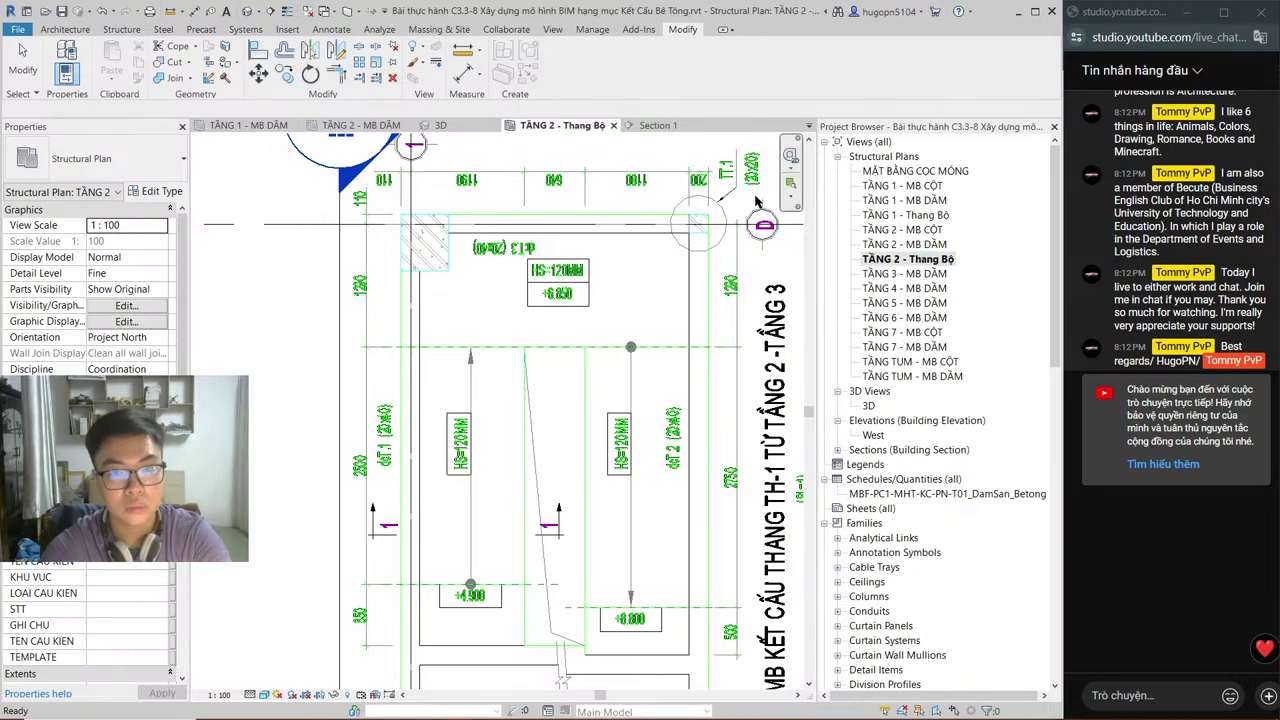
{"action": "left_click", "coordinate": [613, 286]}
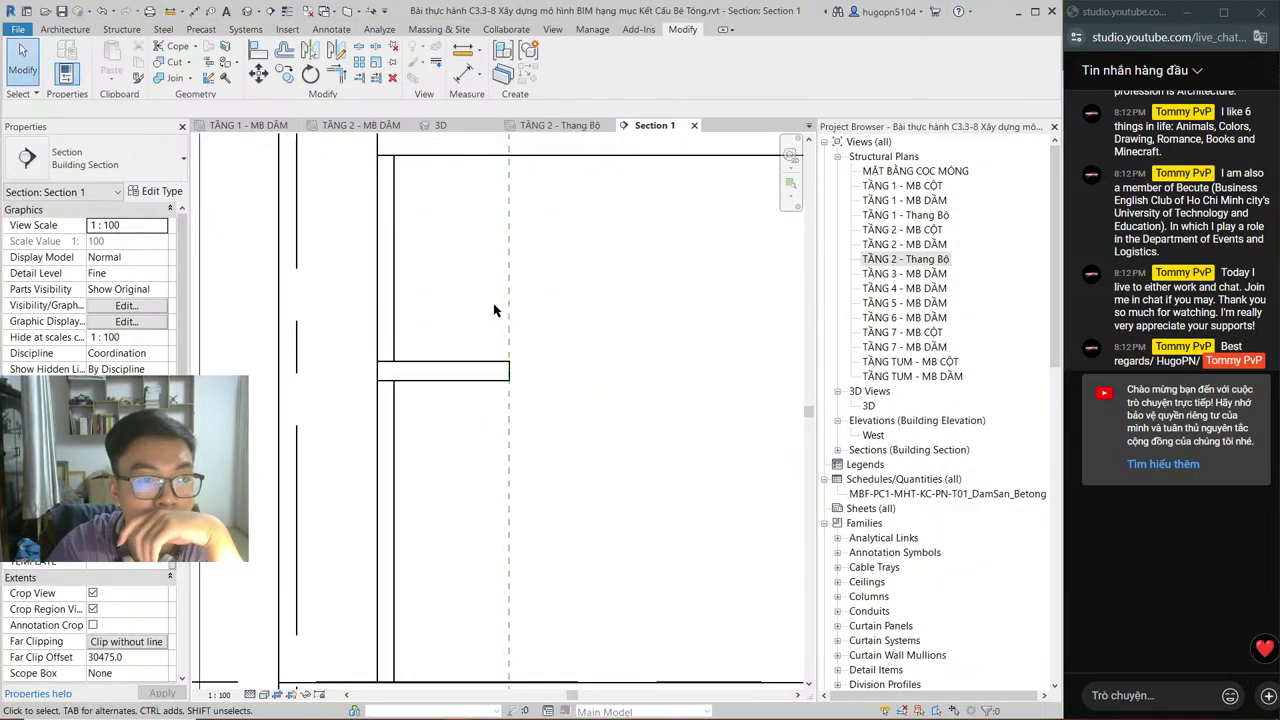
{"action": "scroll", "coordinate": [560, 375], "scroll_direction": "down", "scroll_amount": 2}
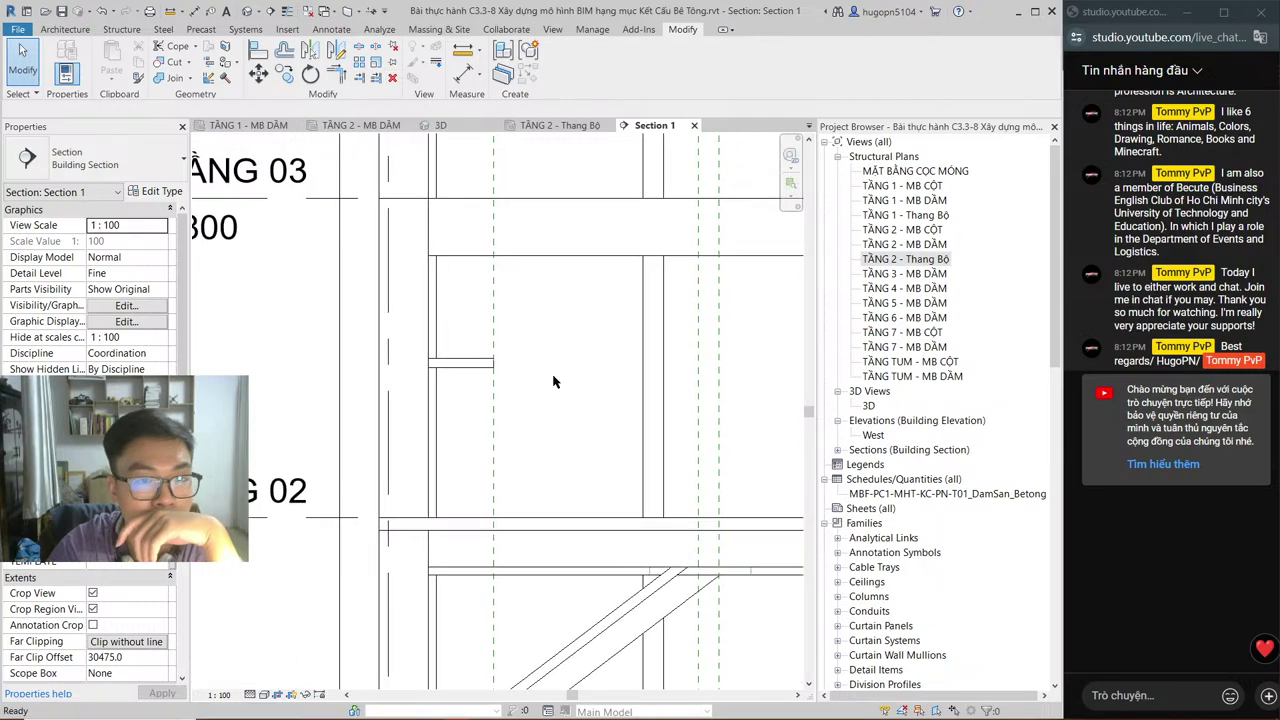
{"action": "middle_click_drag", "start_coordinate": [552, 381], "coordinate": [560, 230]}
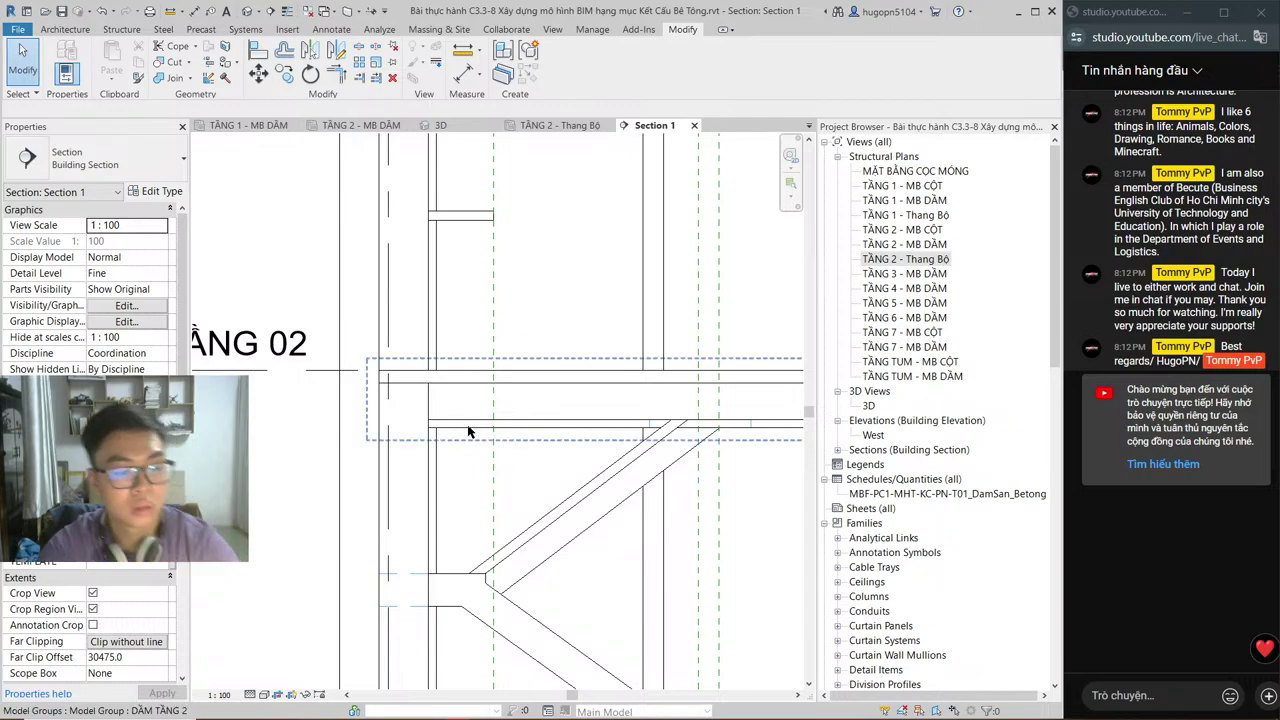
{"action": "key", "text": "alt+Tab"}
{"action": "scroll", "coordinate": [290, 630], "scroll_direction": "up", "scroll_amount": 3}
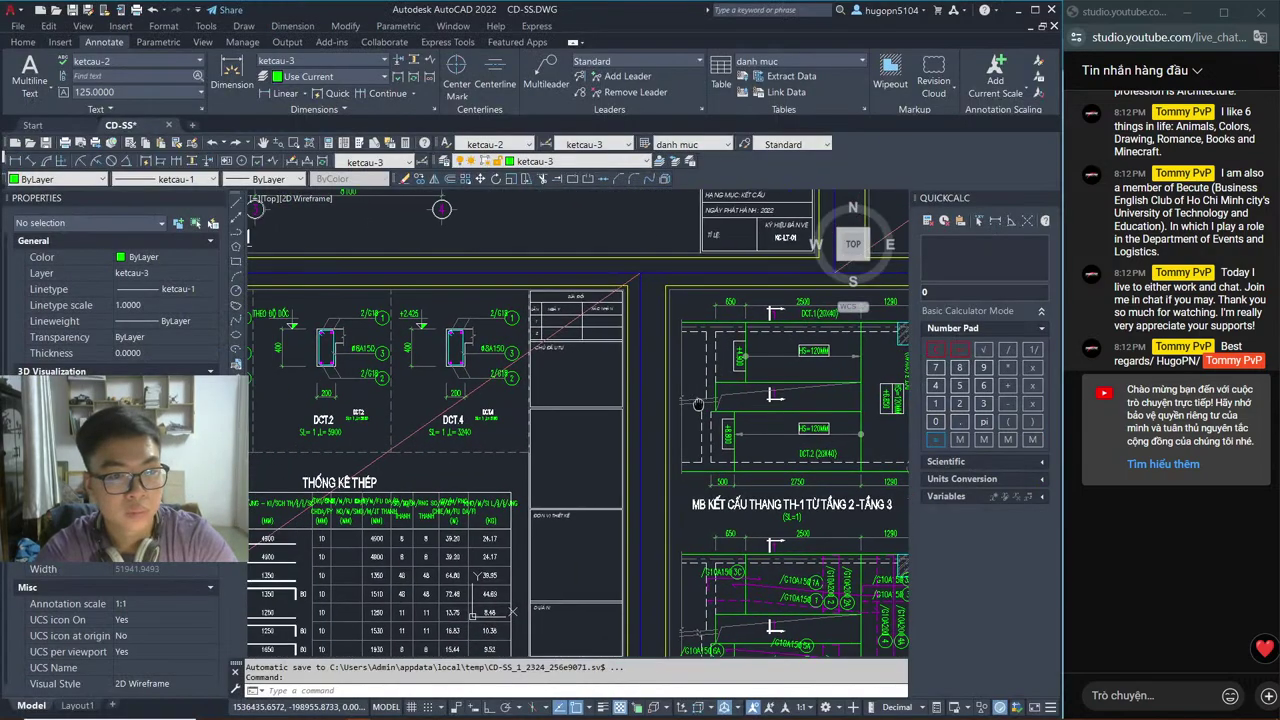
{"action": "scroll", "coordinate": [262, 640], "scroll_direction": "up", "scroll_amount": 5}
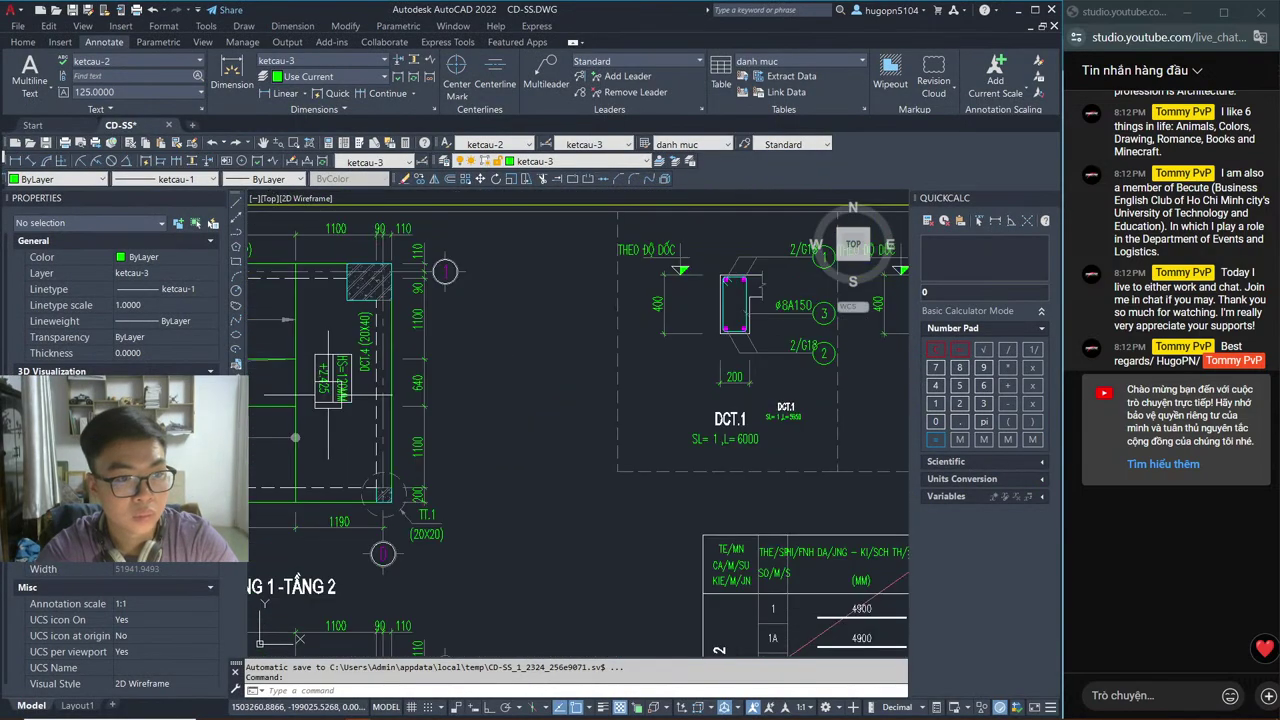
{"action": "scroll", "coordinate": [276, 462], "scroll_direction": "down", "scroll_amount": 5}
{"action": "scroll", "coordinate": [672, 408], "scroll_direction": "up", "scroll_amount": 2}
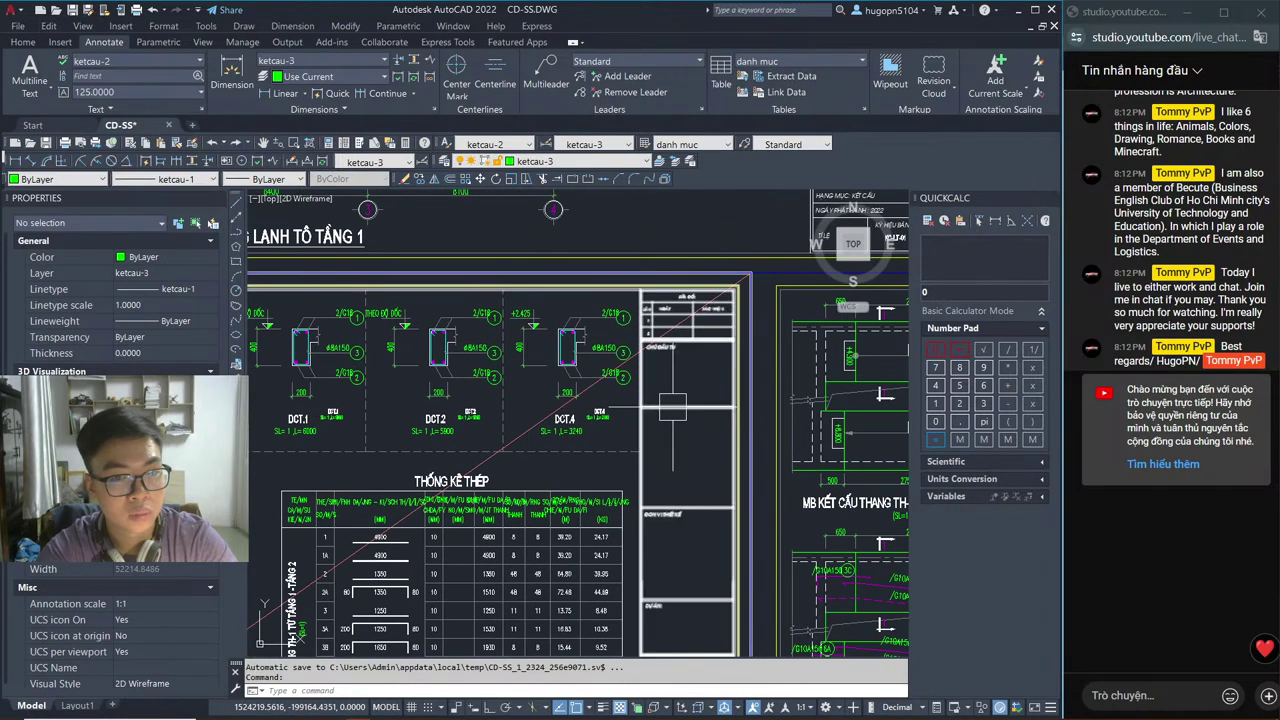
{"action": "key", "text": "alt+Tab"}
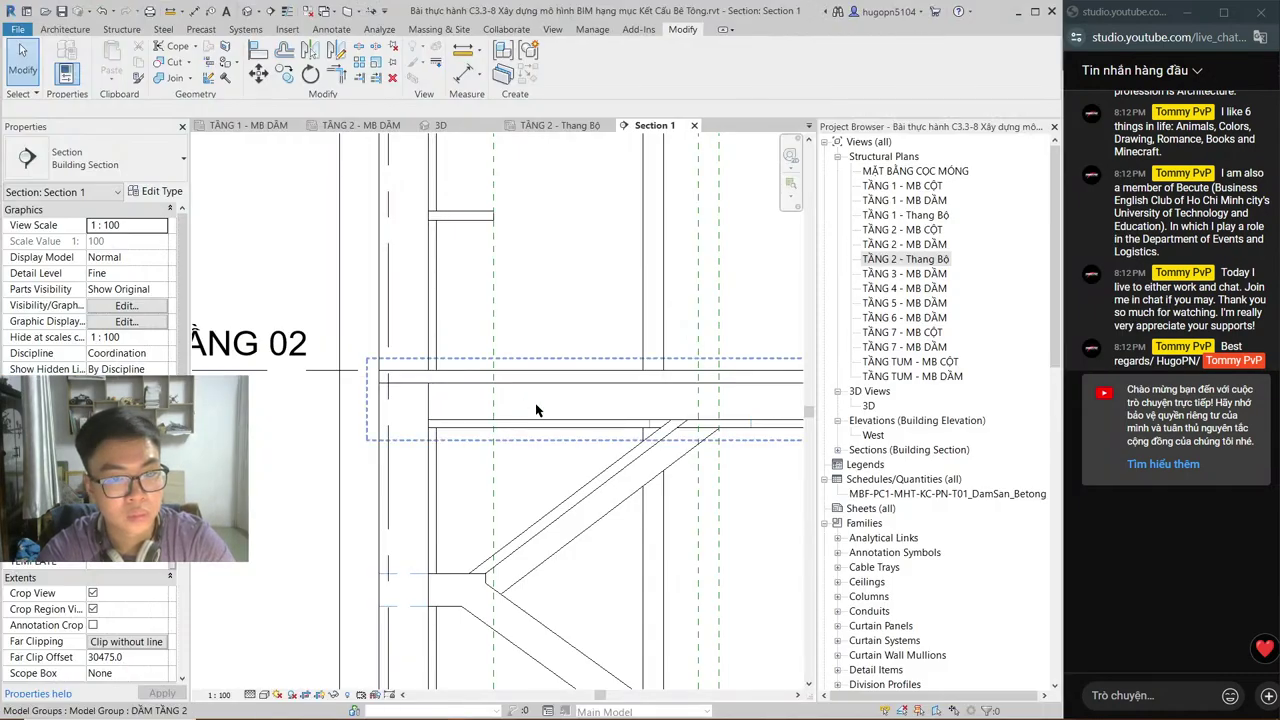
Step: Dimension between the landing's two edges to confirm its 400 thickness
{"action": "key", "text": "d"}
{"action": "key", "text": "i"}
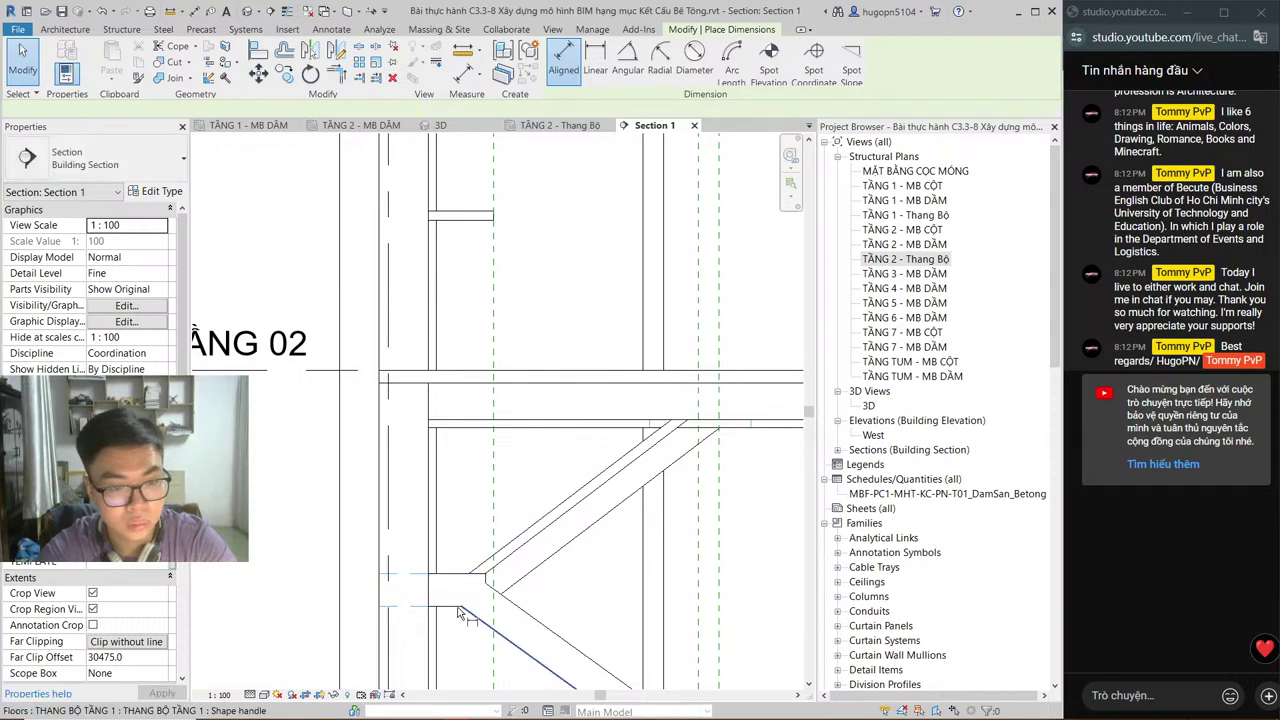
{"action": "left_click", "coordinate": [456, 606]}
{"action": "left_click", "coordinate": [458, 577]}
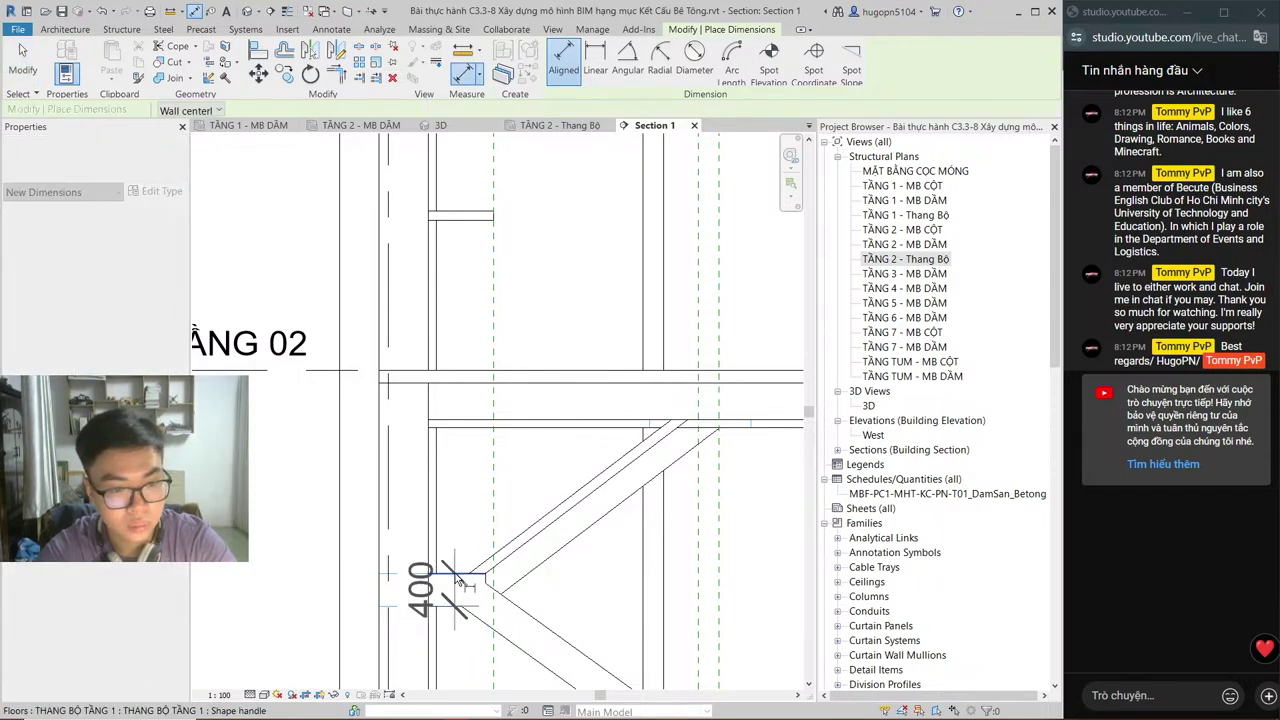
{"action": "key", "text": "Escape"}
{"action": "key", "text": "Escape"}
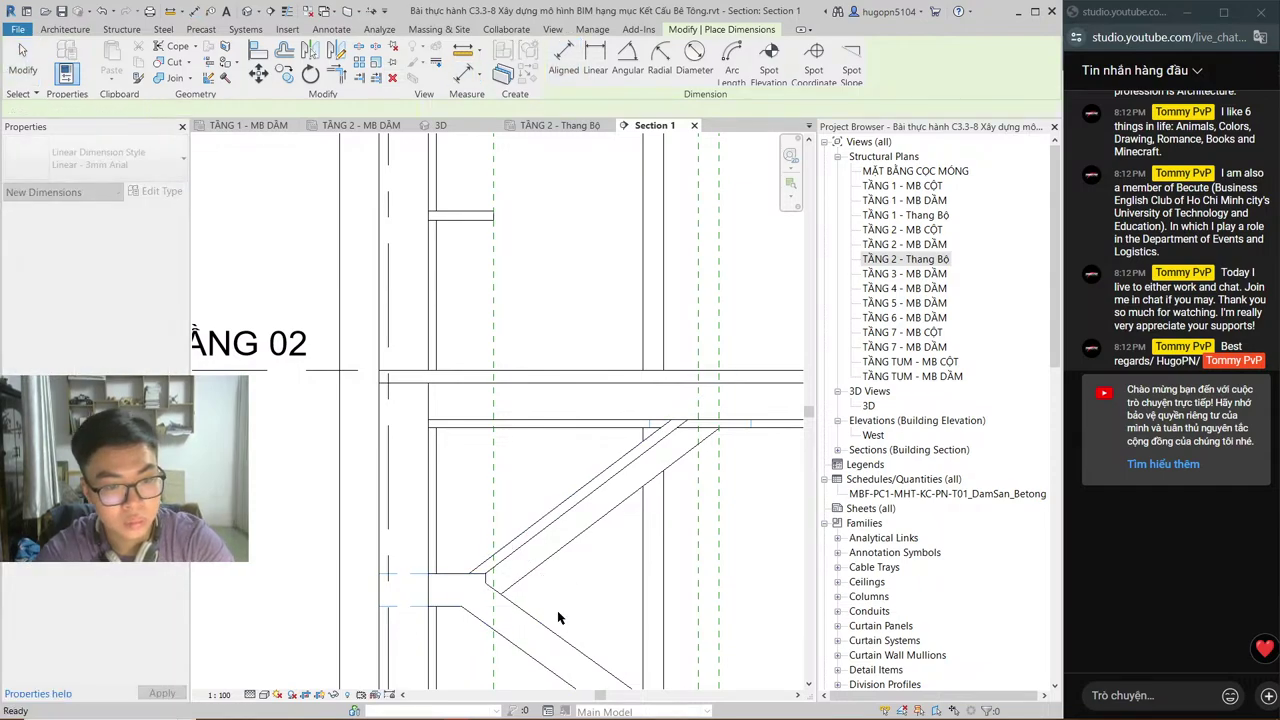
Step: Restart aligned dimensioning and pan the section up to the upper framing
{"action": "key", "text": "d"}
{"action": "key", "text": "i"}
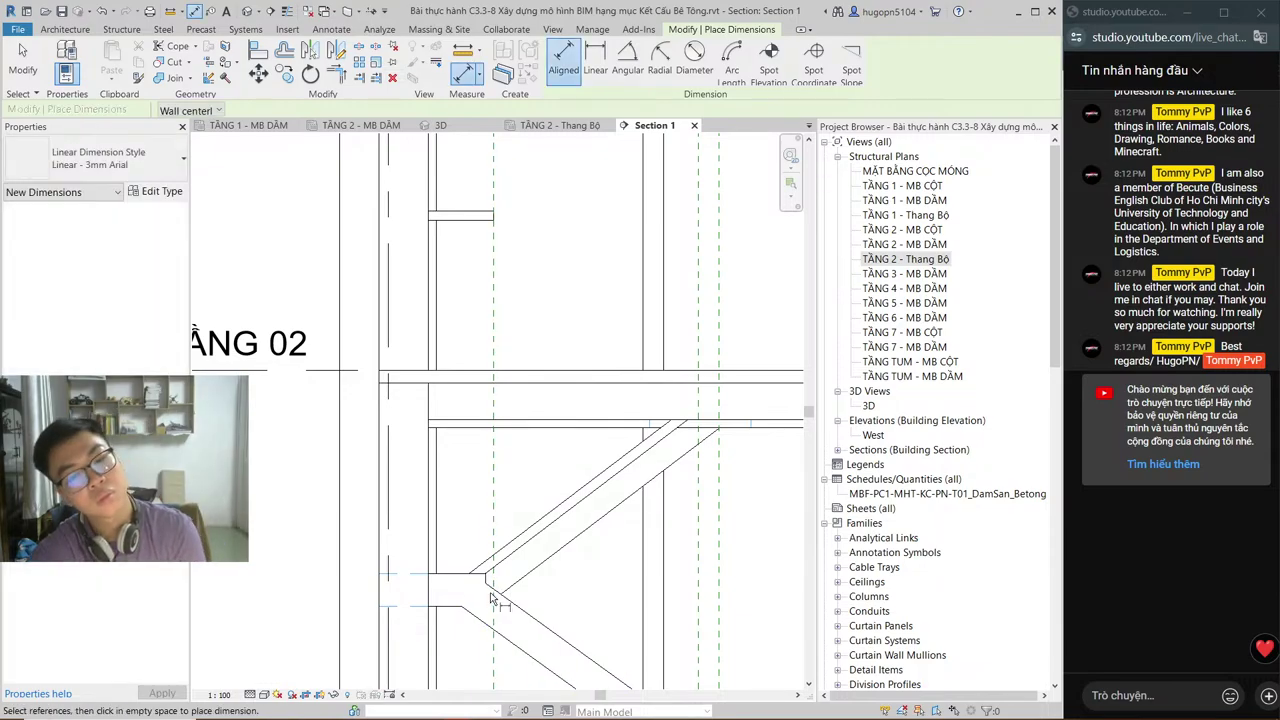
{"action": "scroll", "coordinate": [490, 600], "scroll_direction": "up", "scroll_amount": 3}
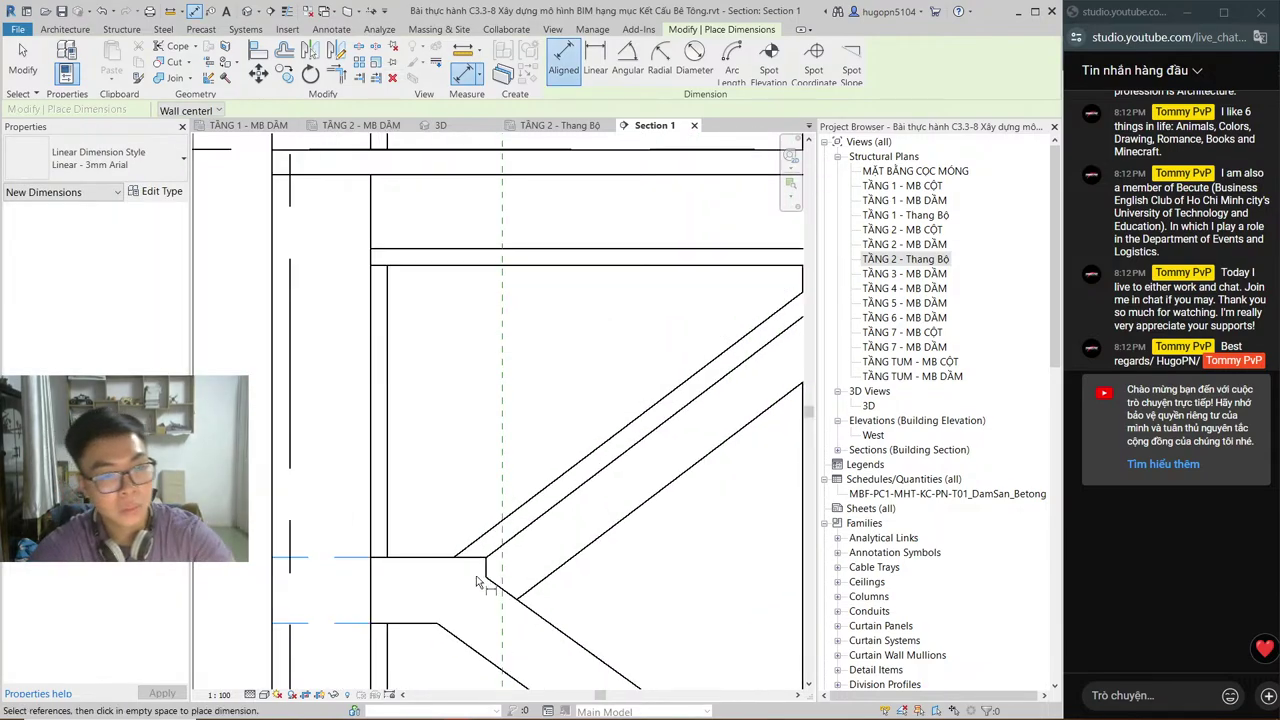
{"action": "scroll", "coordinate": [451, 528], "scroll_direction": "down", "scroll_amount": 2}
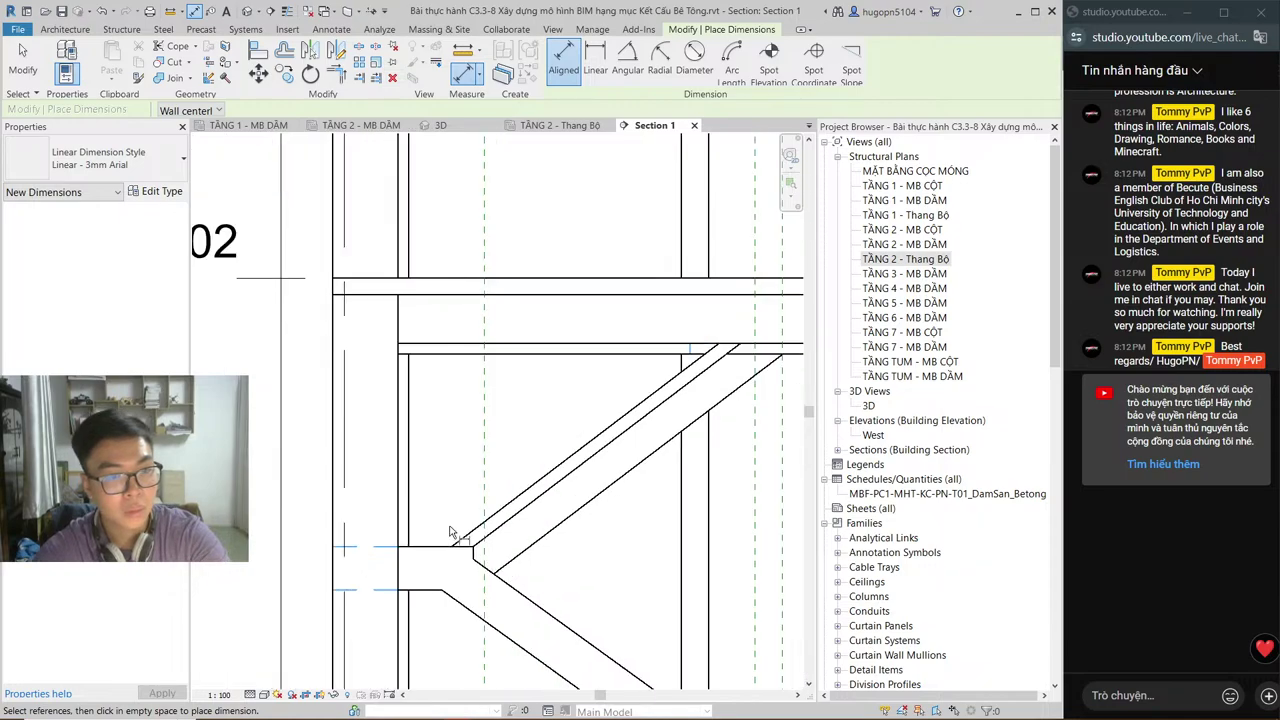
{"action": "middle_click_drag", "start_coordinate": [545, 317], "coordinate": [534, 619]}
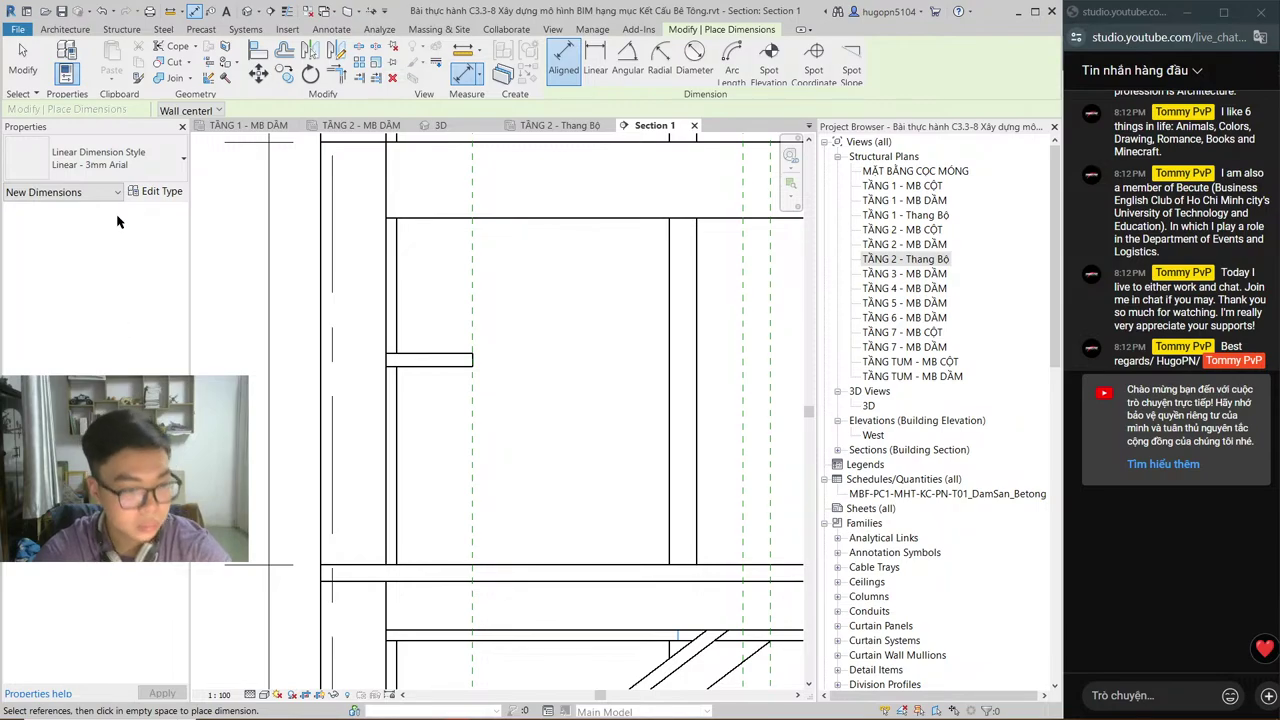
{"action": "key", "text": "alt+Tab"}
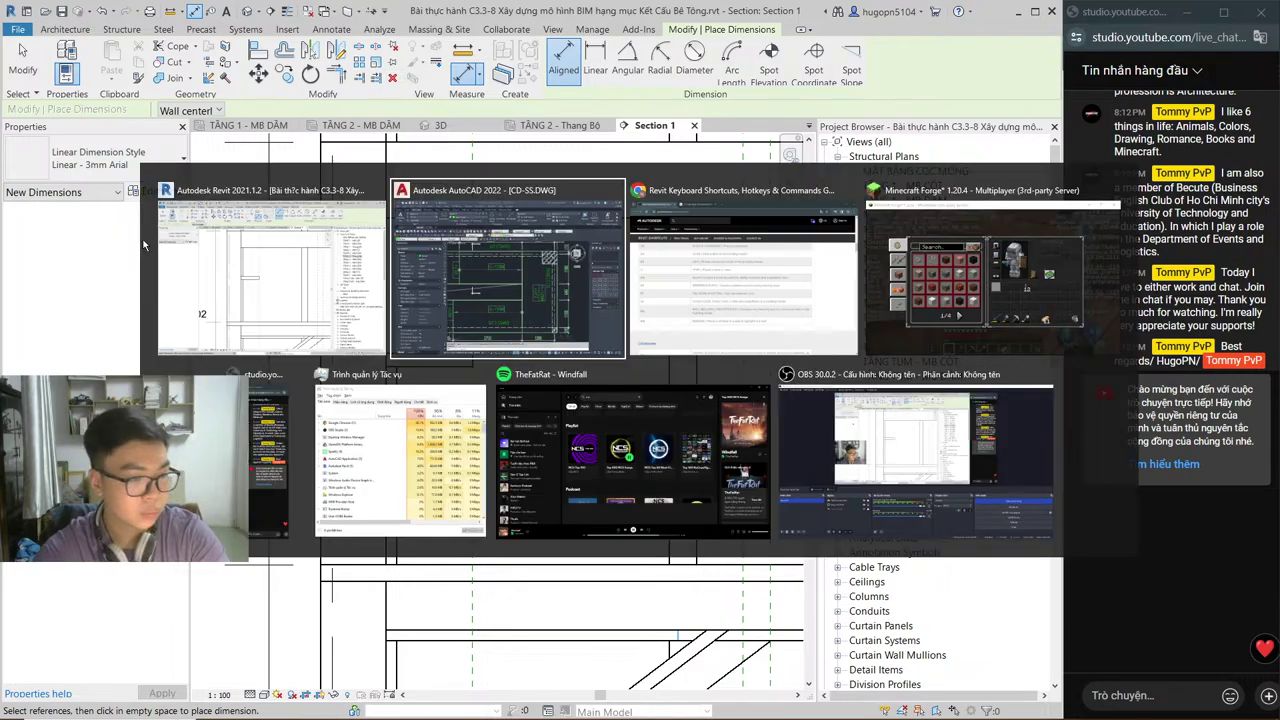
{"action": "key", "text": "alt+Tab"}
{"action": "key", "text": "alt+Tab"}
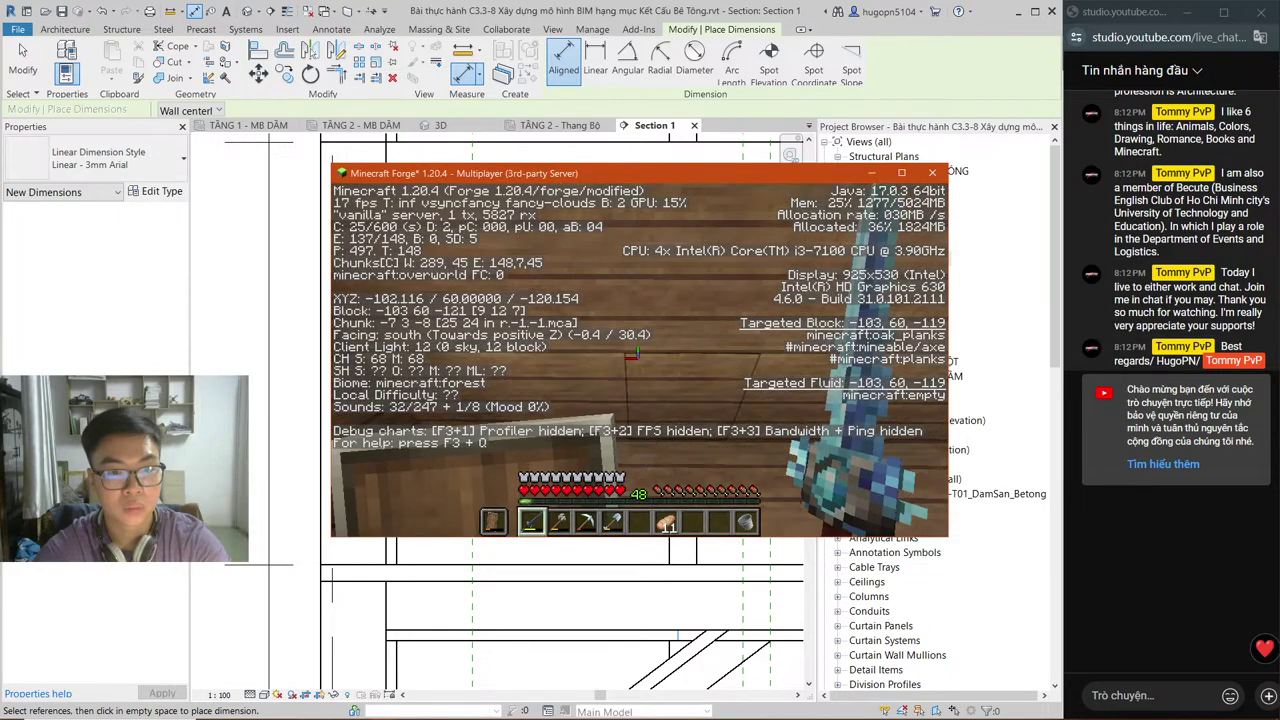
{"action": "key", "text": "d"}
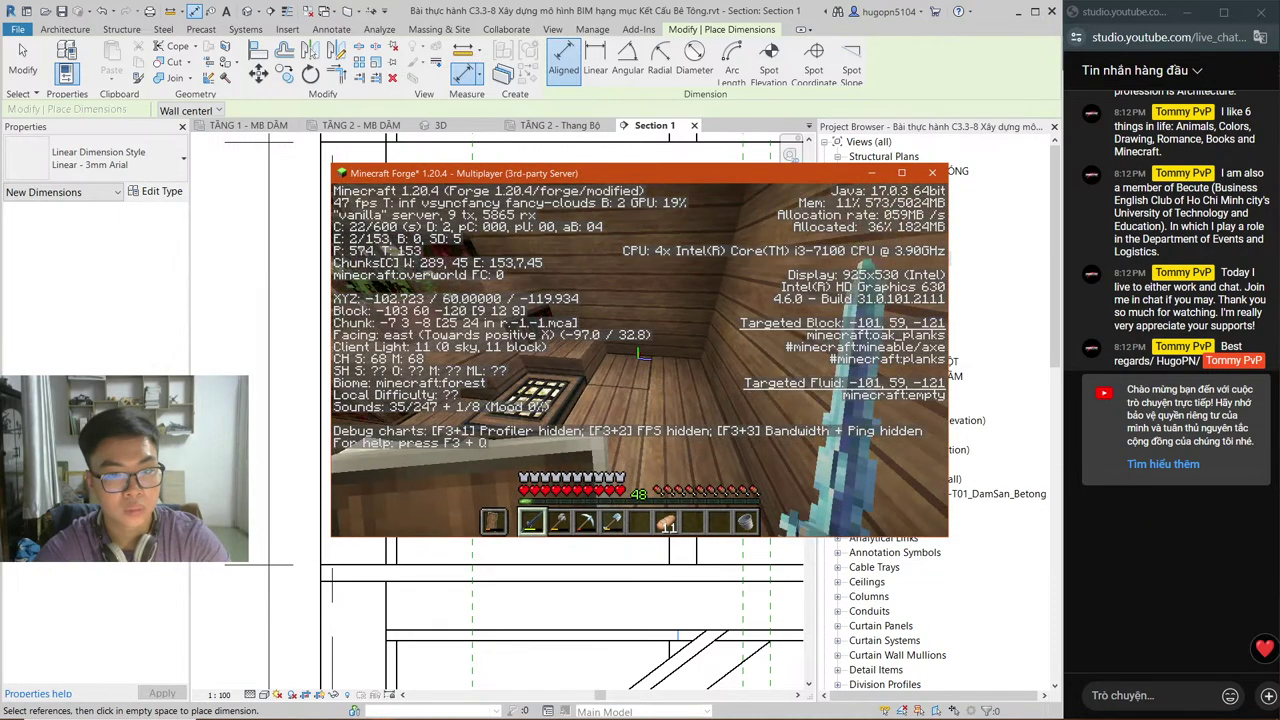
{"action": "key", "text": "e"}
{"action": "left_click", "coordinate": [901, 173]}
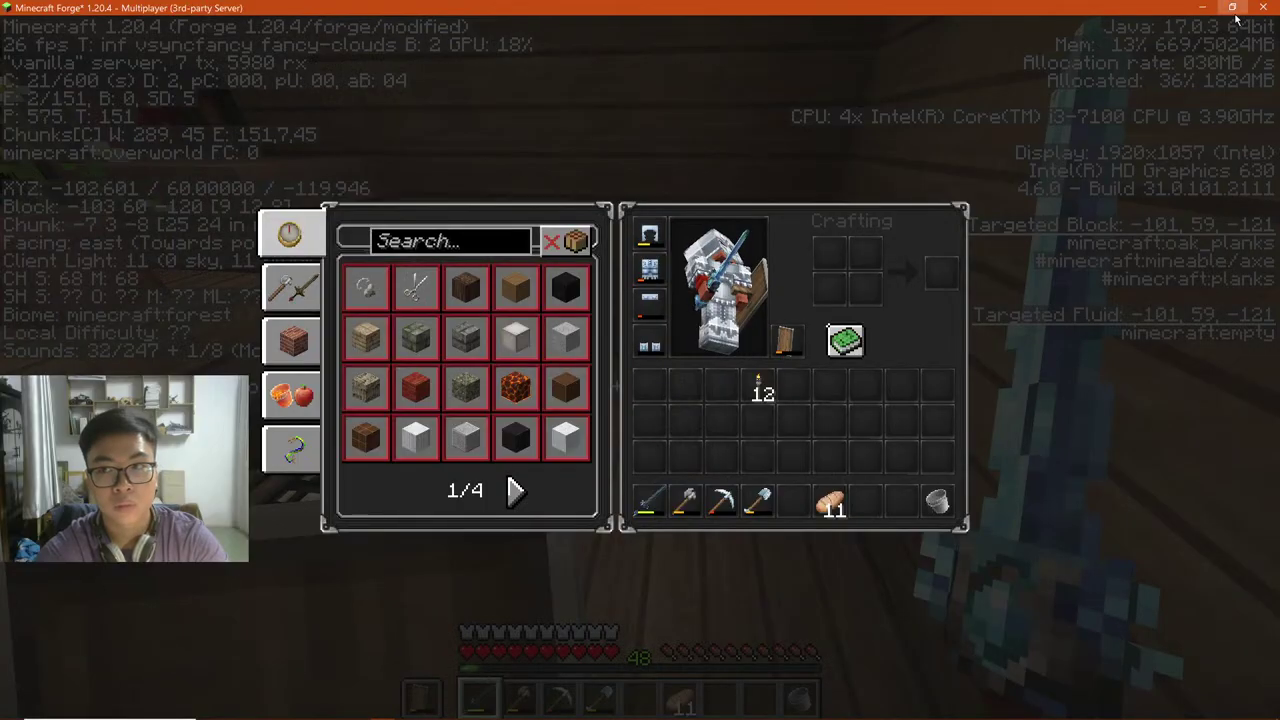
{"action": "left_click", "coordinate": [1224, 10]}
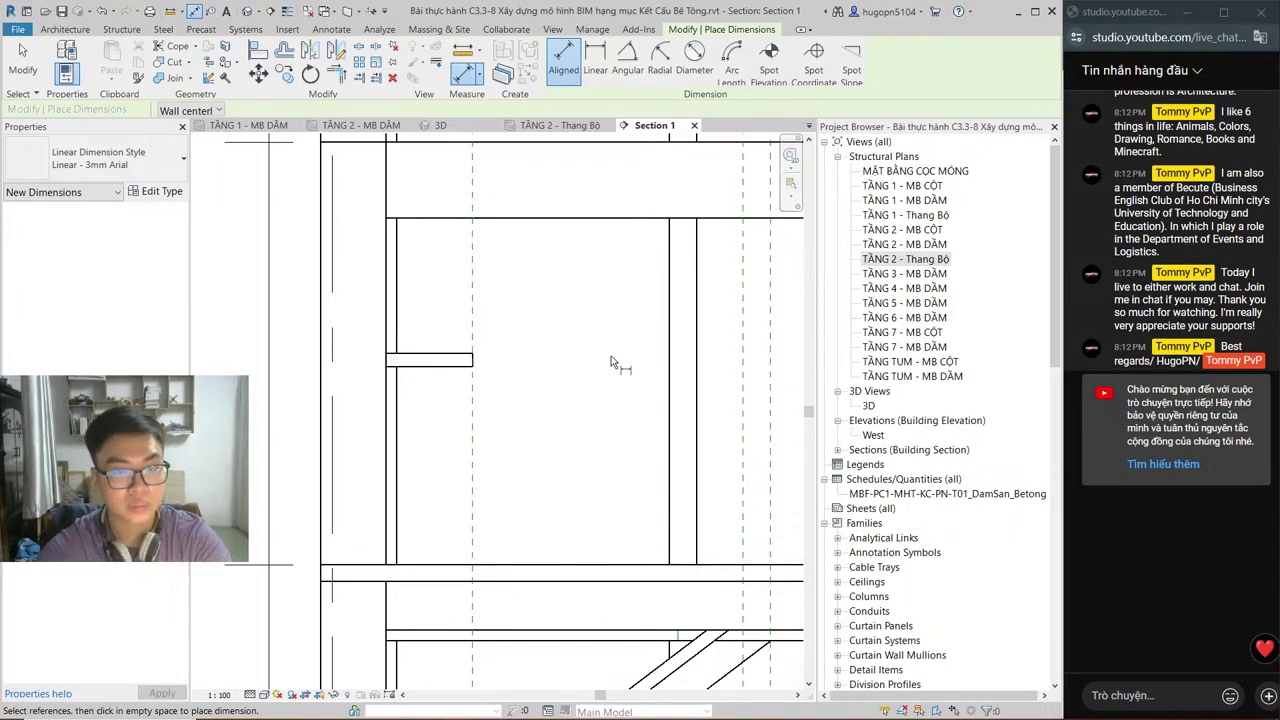
Step: Exit the Aligned dimension tool and switch from Section 1 to the TẦNG 2 - Thang Bộ plan
{"action": "key", "text": "Escape"}
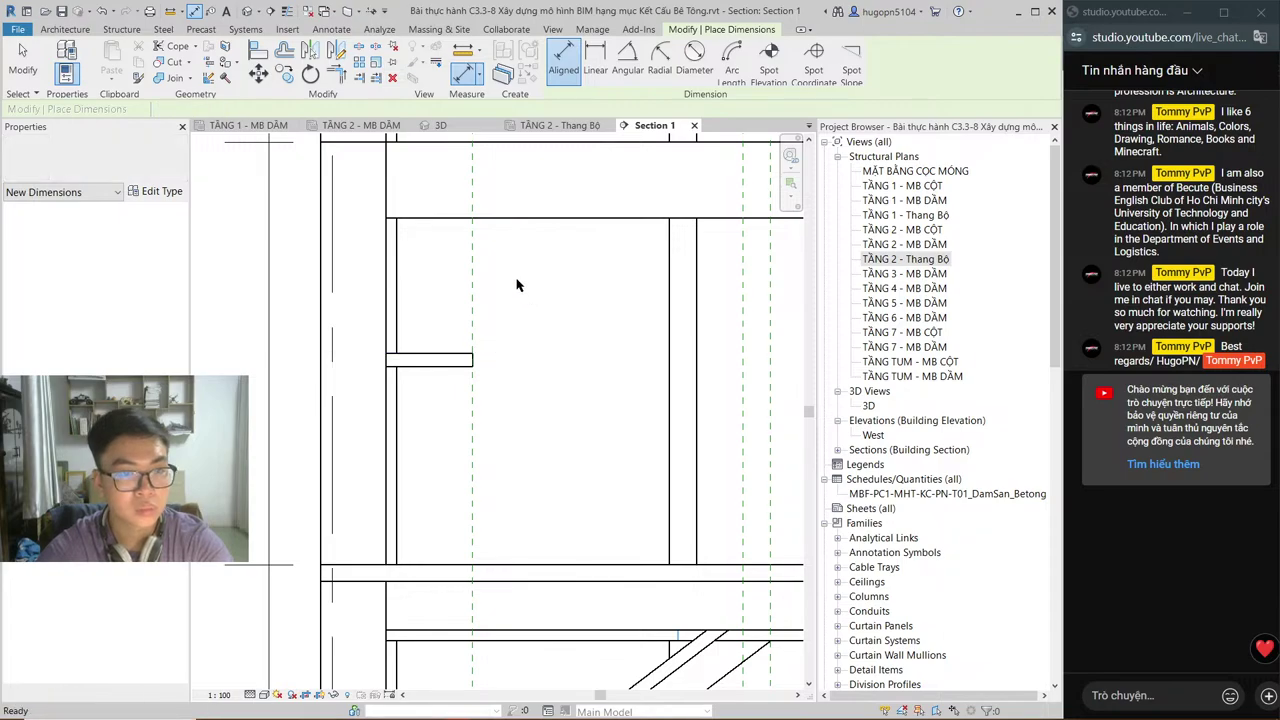
{"action": "middle_click_drag", "start_coordinate": [490, 279], "coordinate": [473, 336]}
{"action": "key", "text": "Escape"}
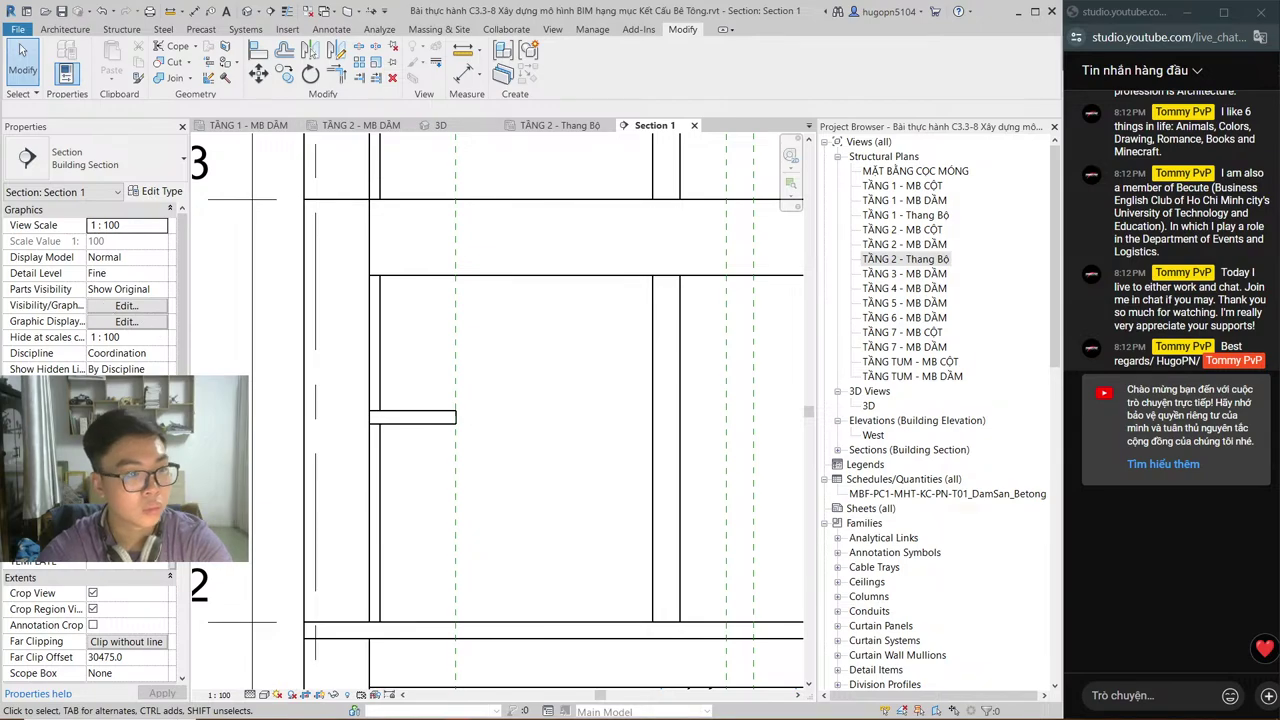
{"action": "scroll", "coordinate": [90, 300], "scroll_direction": "down", "scroll_amount": 5}
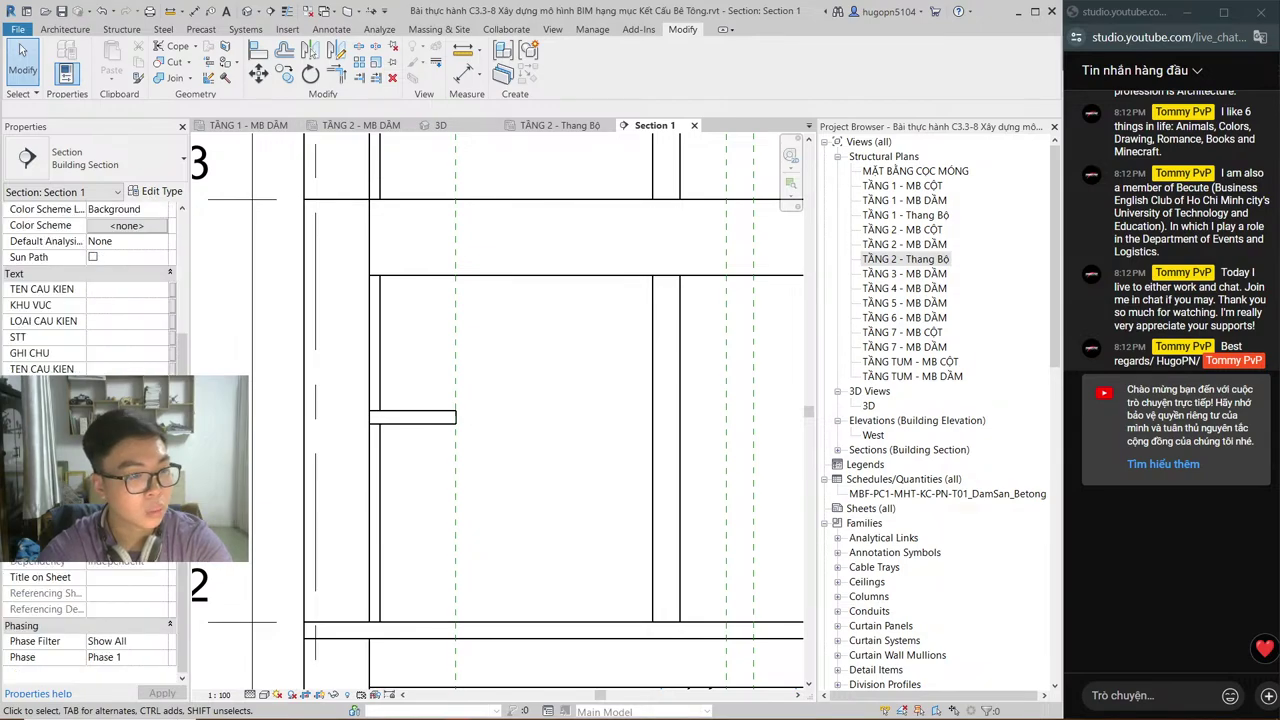
{"action": "scroll", "coordinate": [77, 320], "scroll_direction": "up", "scroll_amount": 5}
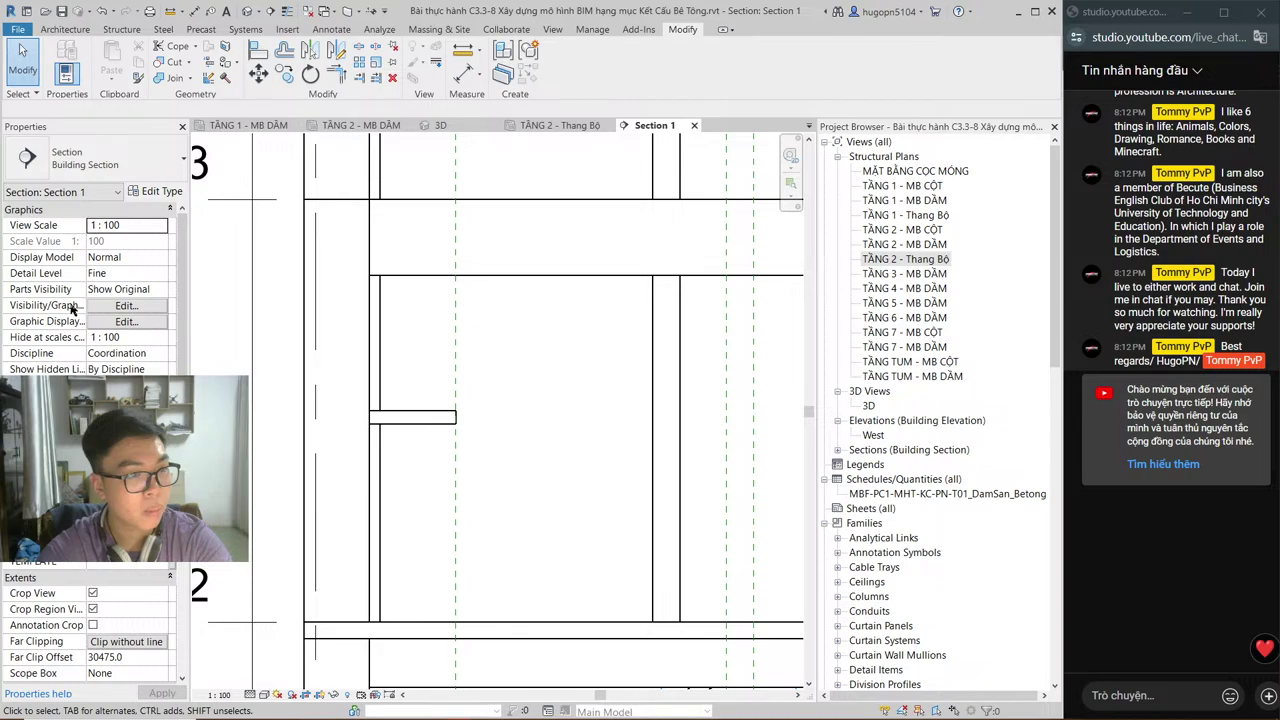
{"action": "scroll", "coordinate": [77, 320], "scroll_direction": "down", "scroll_amount": 5}
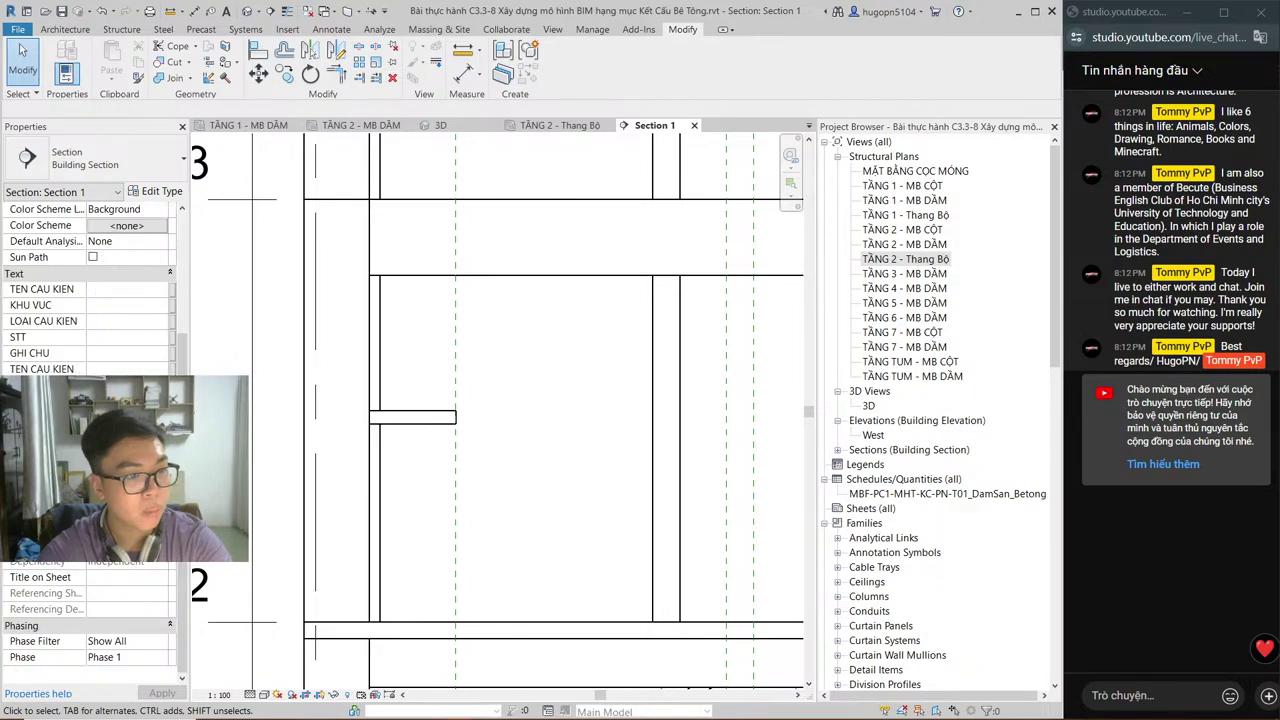
{"action": "scroll", "coordinate": [90, 400], "scroll_direction": "up", "scroll_amount": 5}
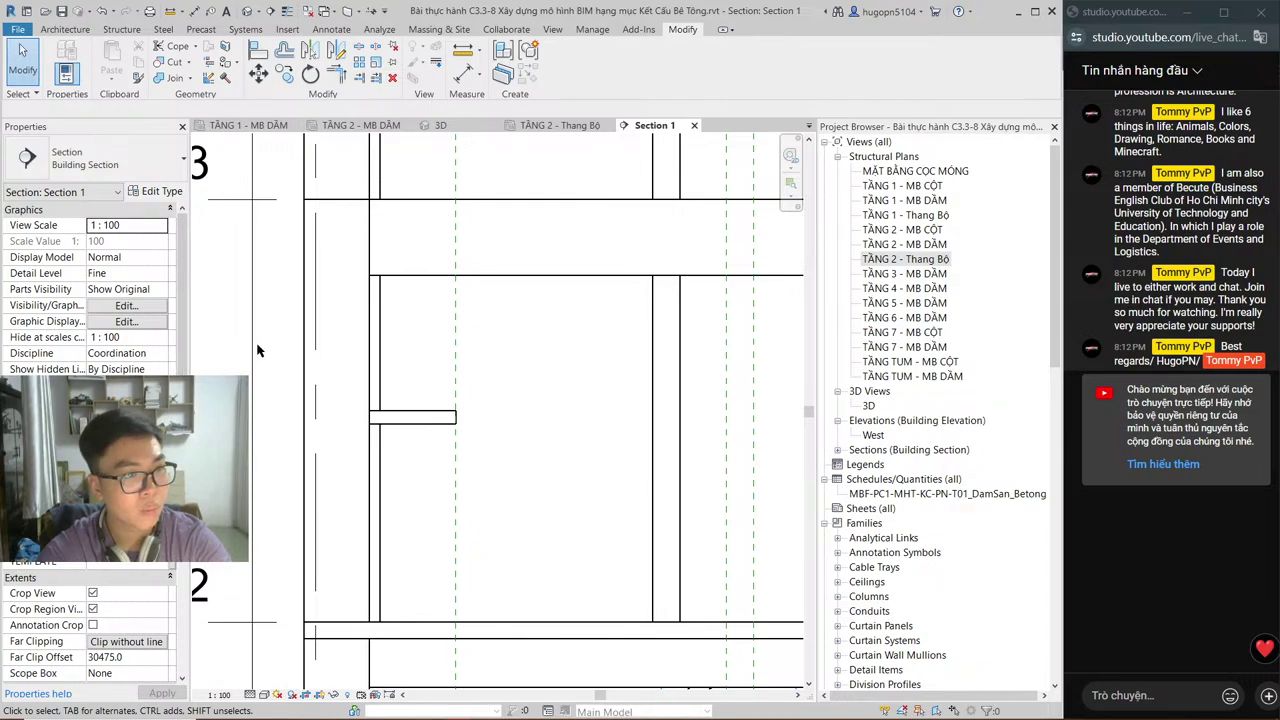
{"action": "scroll", "coordinate": [302, 366], "scroll_direction": "down", "scroll_amount": 3}
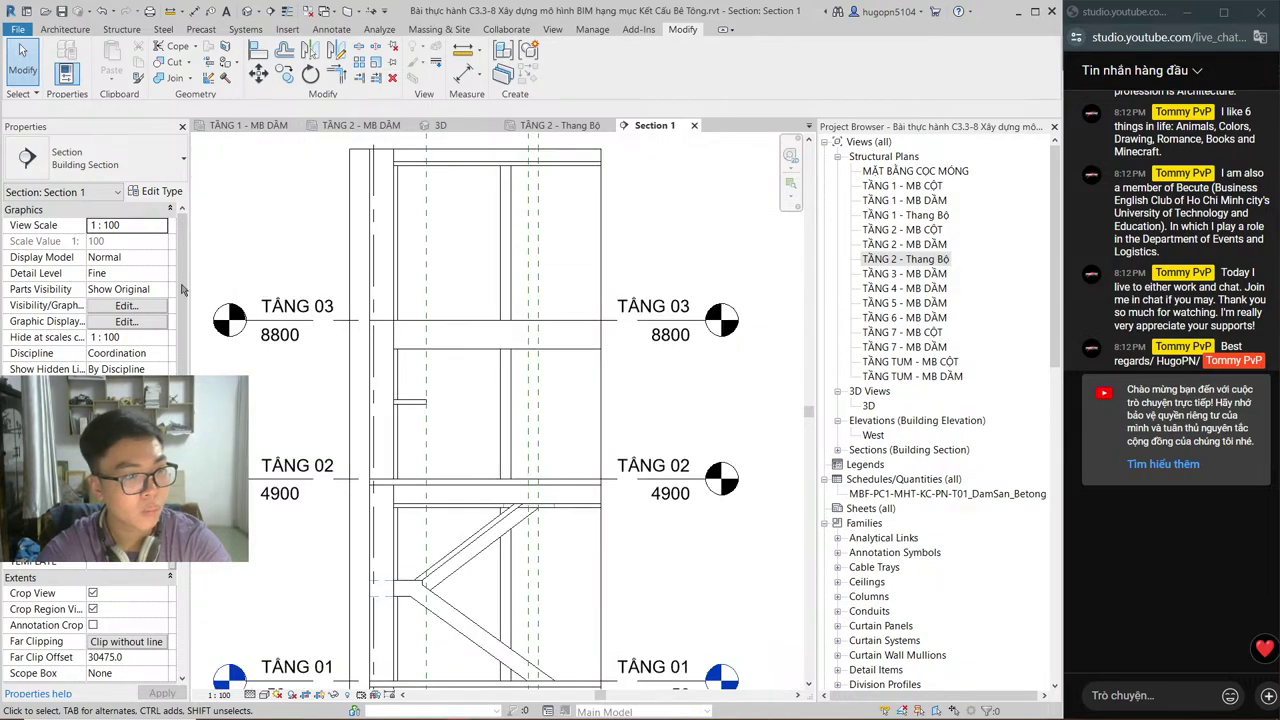
{"action": "left_click", "coordinate": [560, 125]}
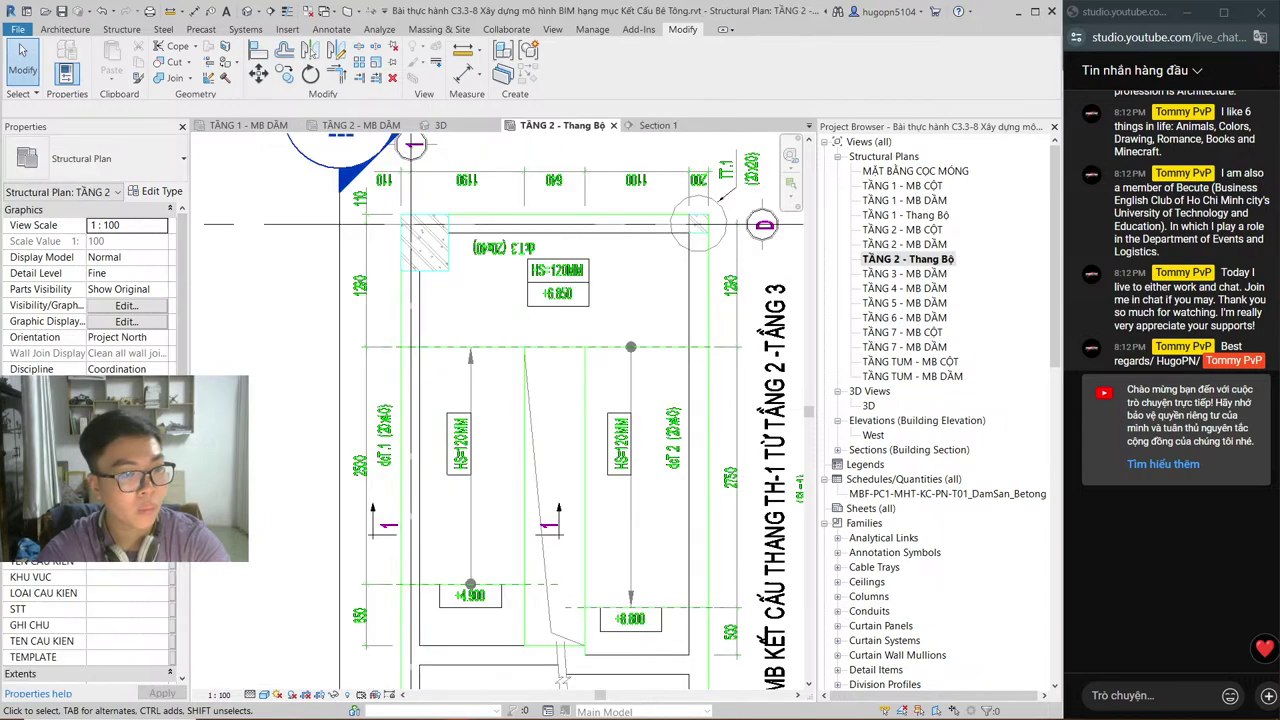
Step: Set the TẦNG 2 - Thang Bộ view range Top and Cut plane offsets to 7000 with VR
{"action": "scroll", "coordinate": [90, 280], "scroll_direction": "down", "scroll_amount": 3}
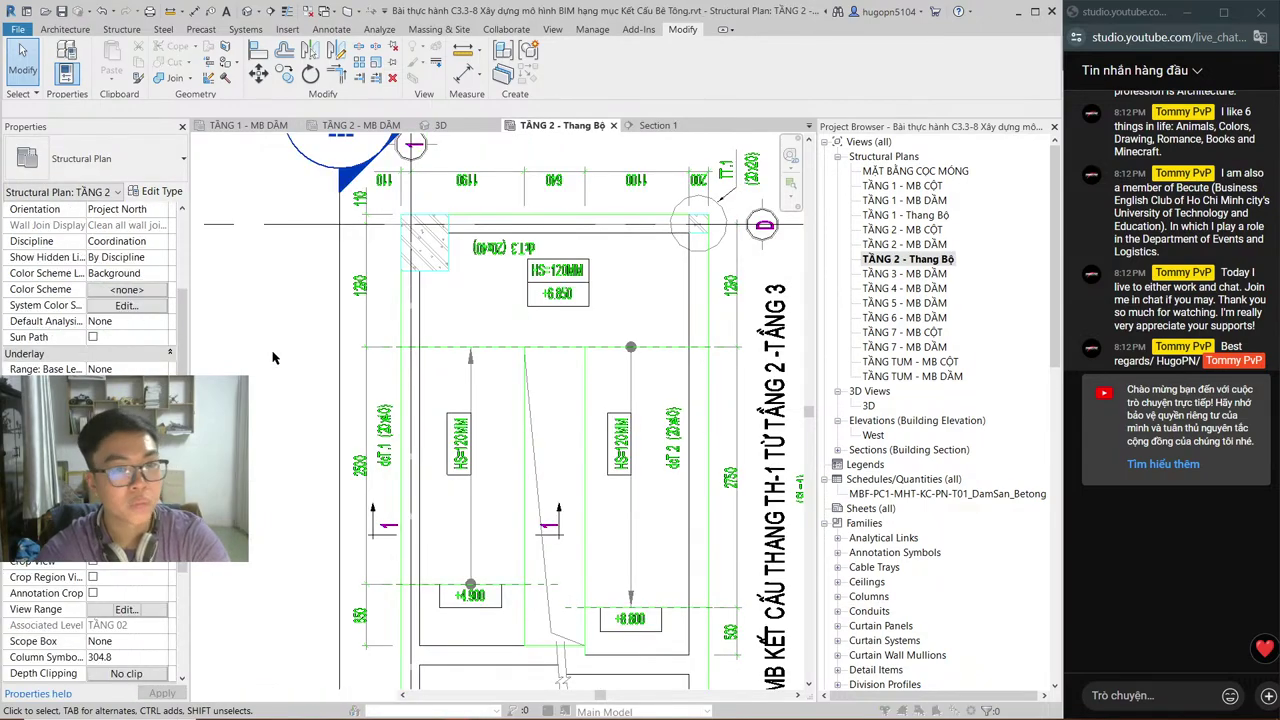
{"action": "key", "text": "v"}
{"action": "key", "text": "r"}
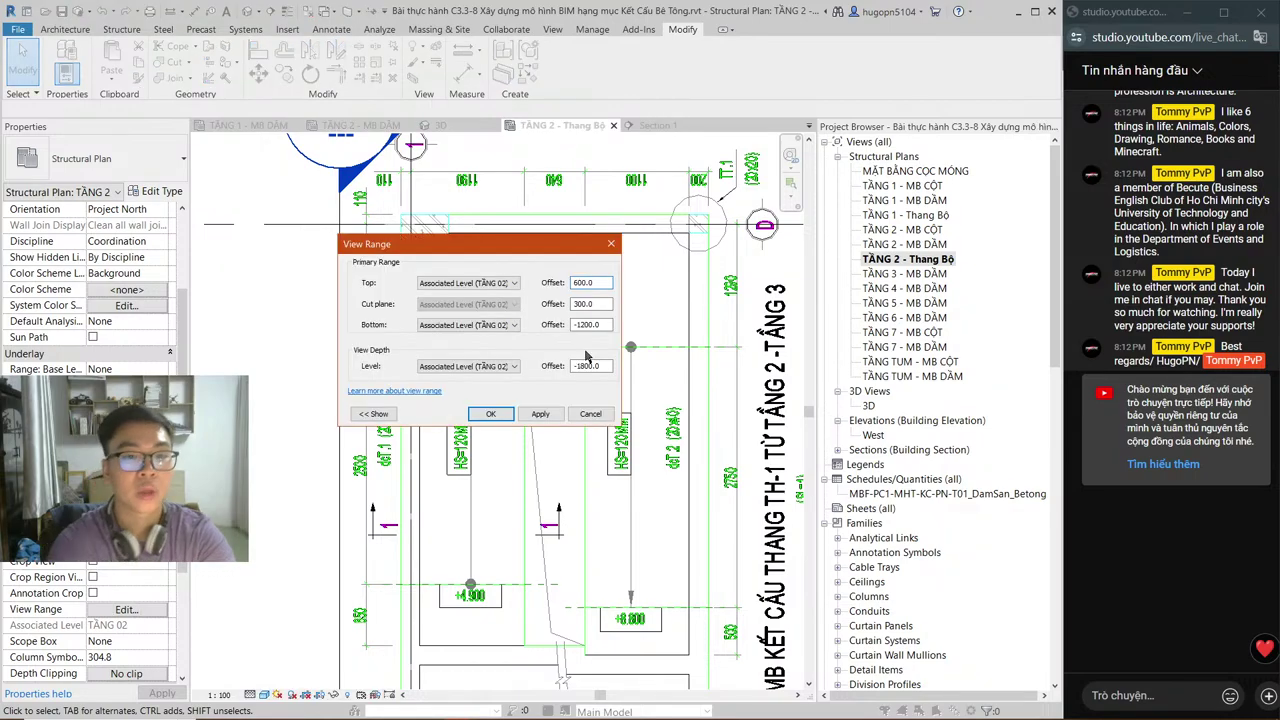
{"action": "key", "text": "BackSpace"}
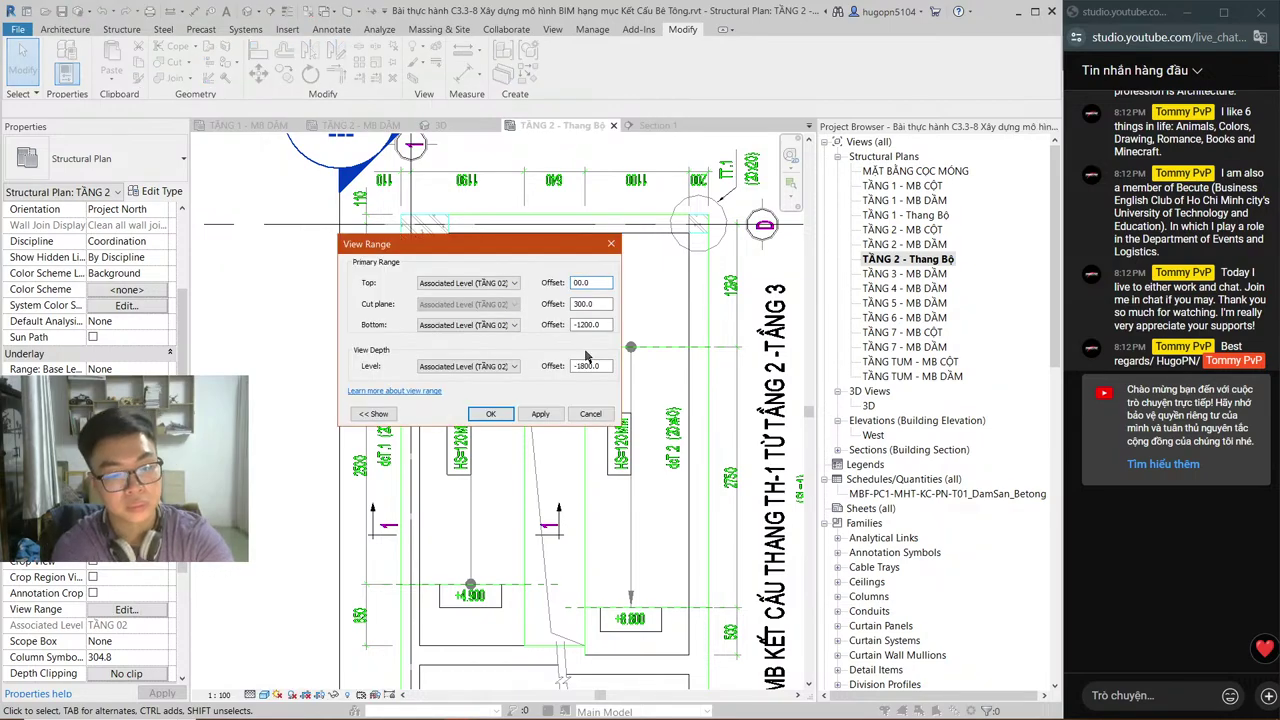
{"action": "type", "text": "70"}
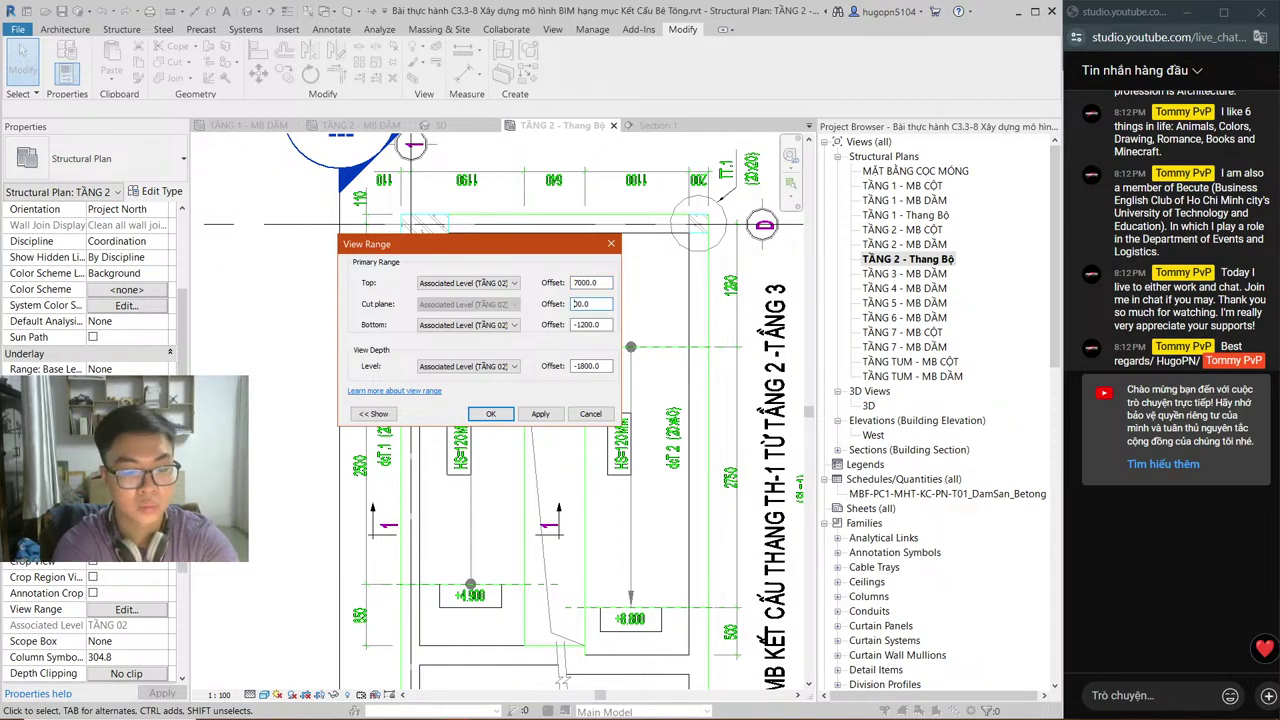
{"action": "left_click", "coordinate": [576, 304]}
{"action": "type", "text": "70"}
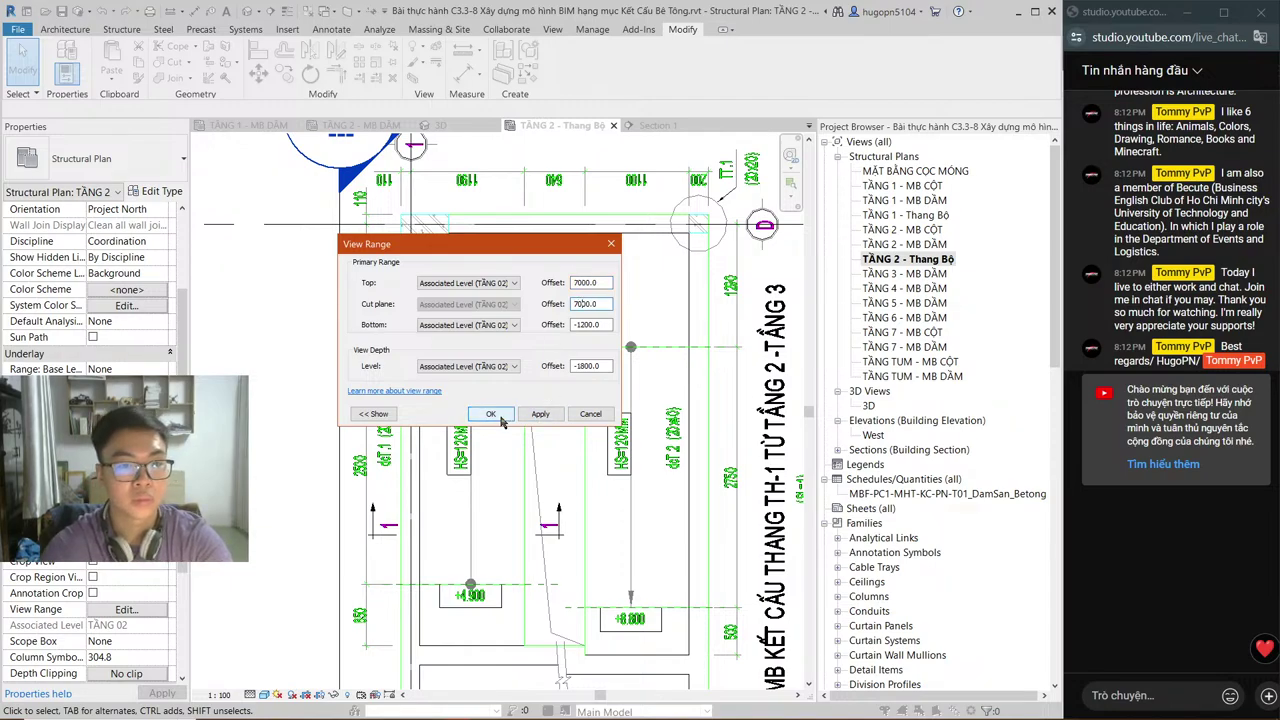
{"action": "left_click", "coordinate": [491, 415]}
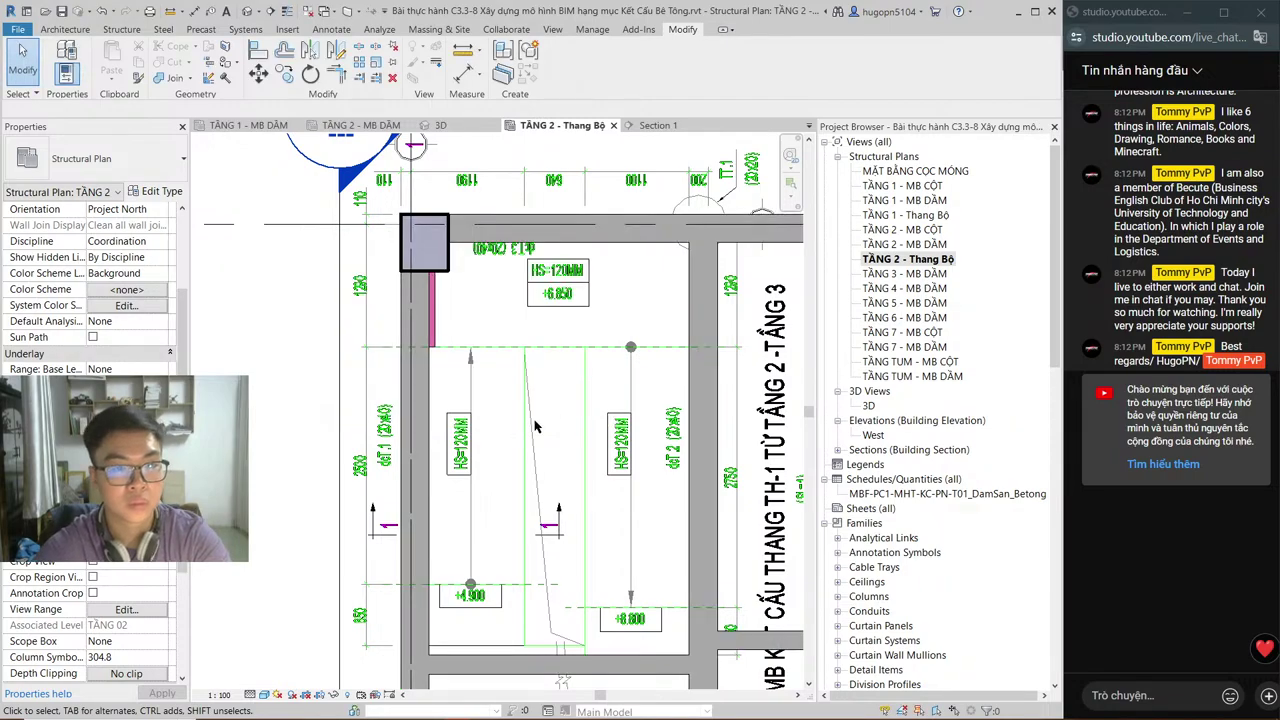
Step: Drag the landing floor's left and right edges onto the linked drawing's lines
{"action": "left_click", "coordinate": [435, 315]}
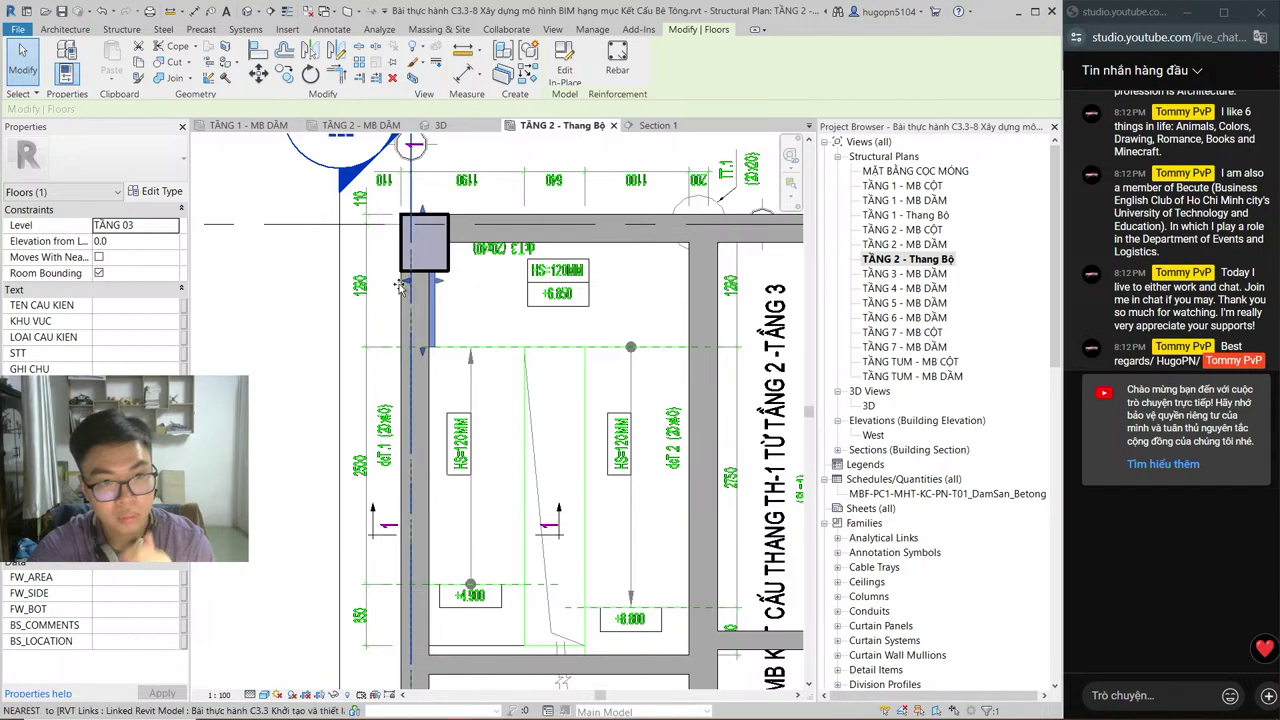
{"action": "left_click_drag", "start_coordinate": [399, 286], "coordinate": [728, 287]}
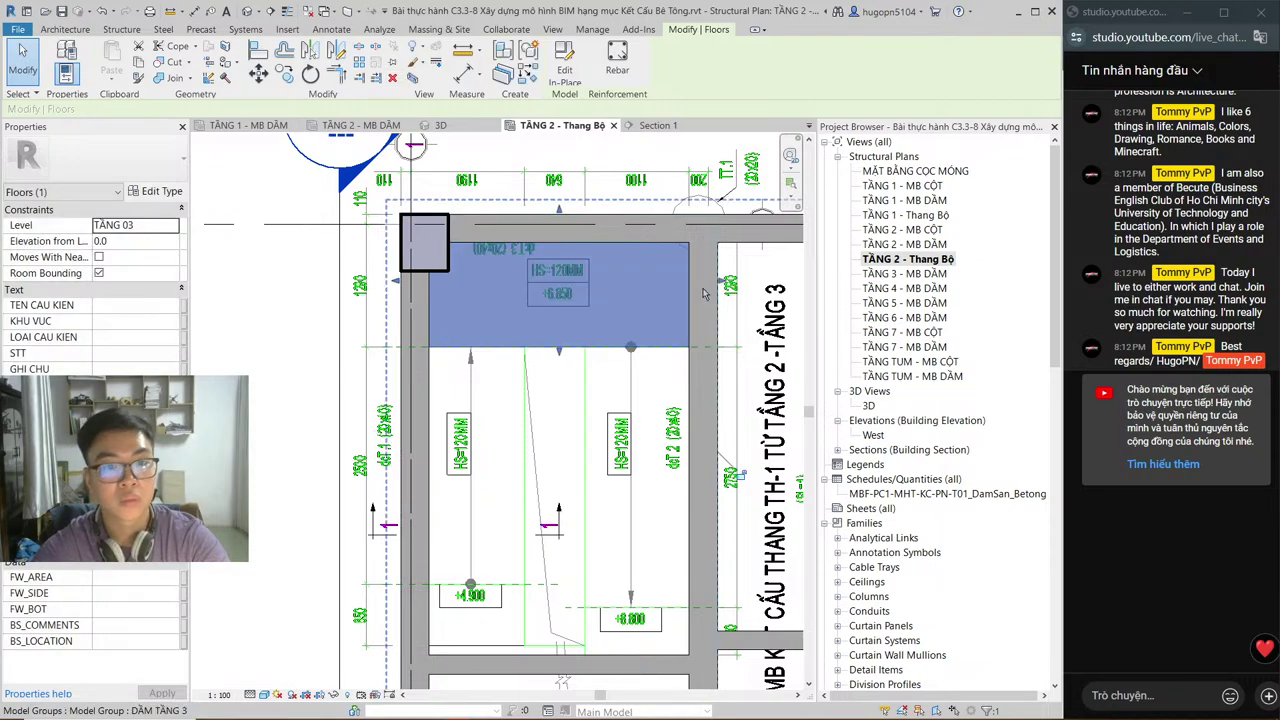
{"action": "left_click_drag", "start_coordinate": [398, 282], "coordinate": [422, 288]}
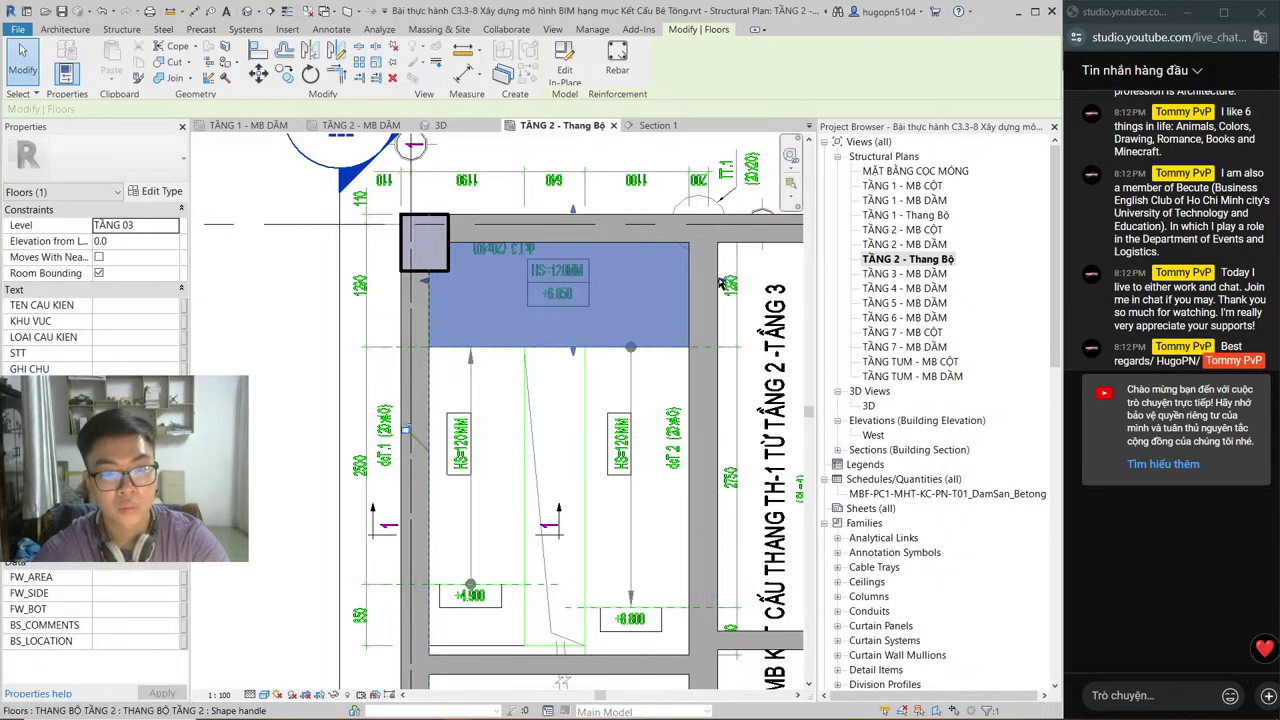
{"action": "left_click_drag", "start_coordinate": [720, 285], "coordinate": [428, 306]}
{"action": "scroll", "coordinate": [428, 306], "scroll_direction": "down", "scroll_amount": 2}
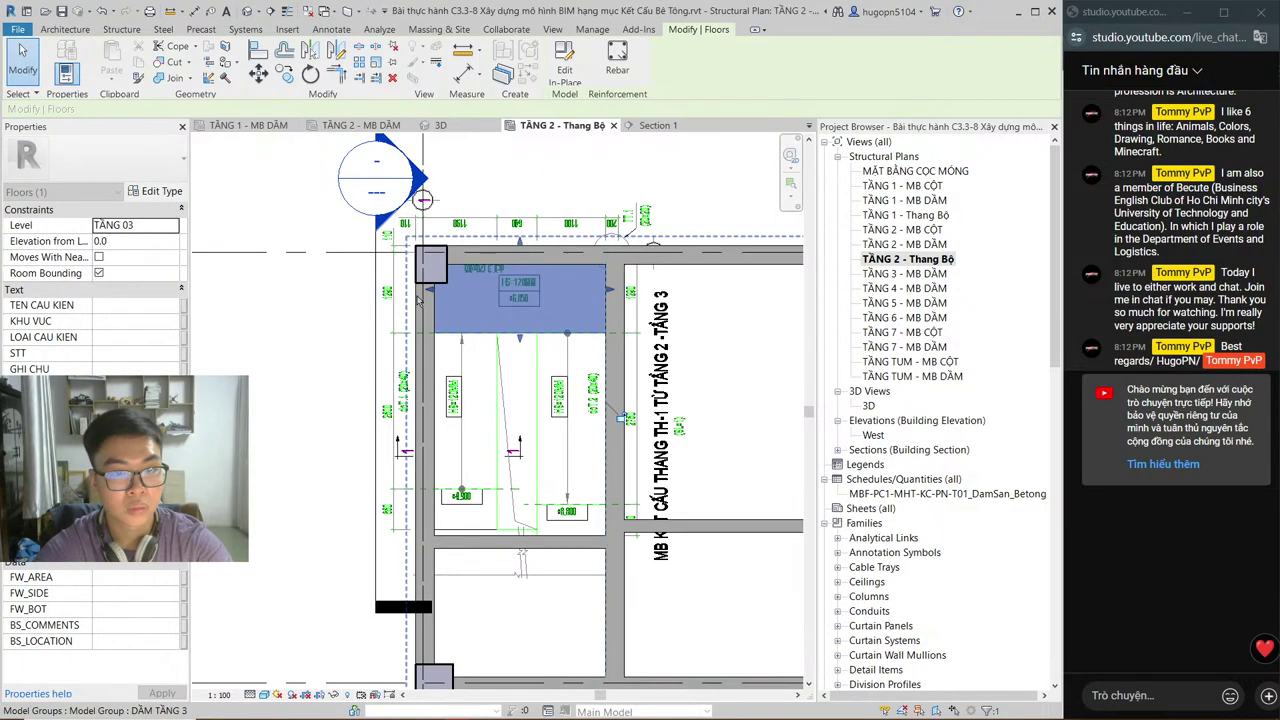
{"action": "scroll", "coordinate": [405, 326], "scroll_direction": "down", "scroll_amount": 2}
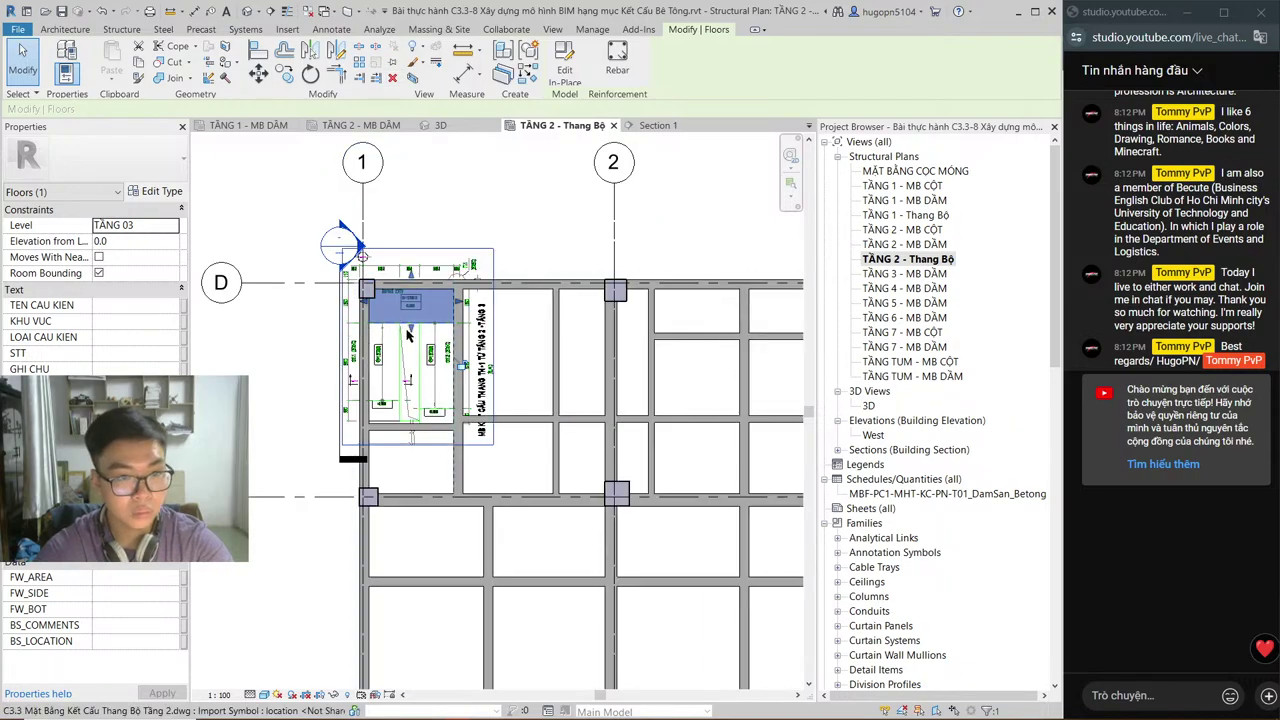
{"action": "key", "text": "Escape"}
{"action": "scroll", "coordinate": [406, 328], "scroll_direction": "down", "scroll_amount": 1}
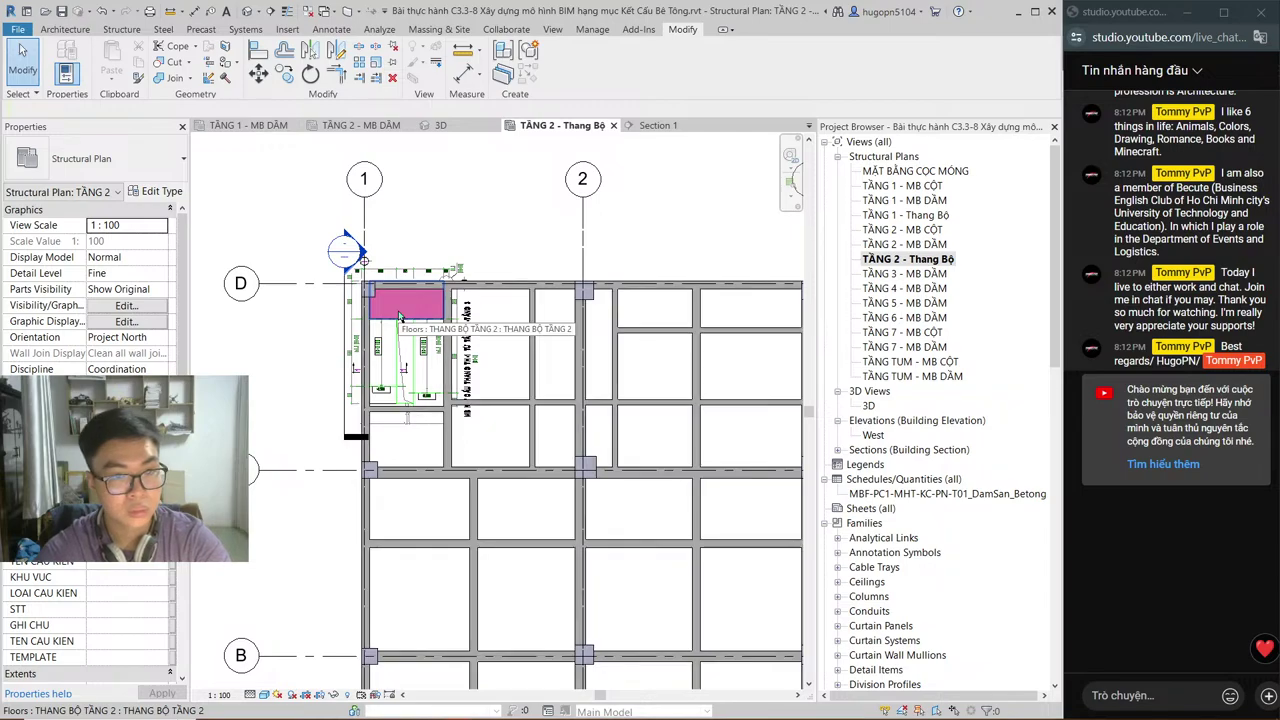
Step: Temporarily hide the landing, linked DWG, section line, DẦM TẦNG 3 and CỘT TẦNG 3 groups, then restore them
{"action": "left_click", "coordinate": [399, 316]}
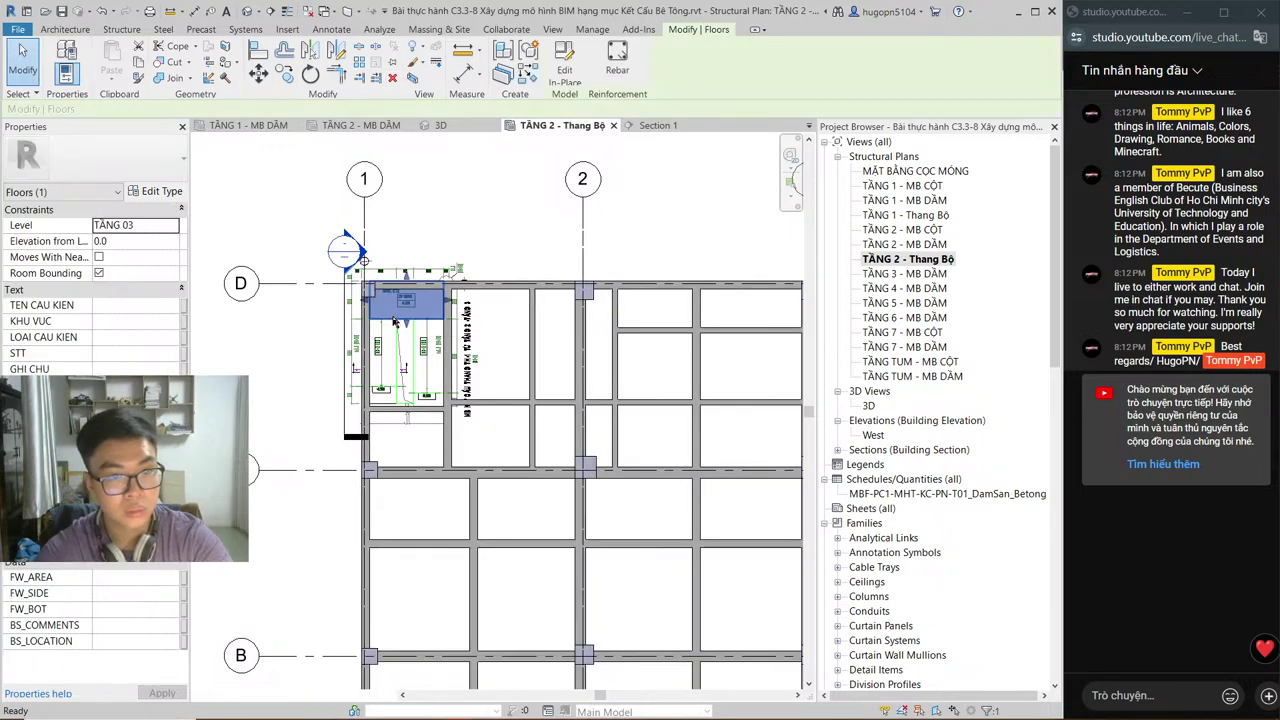
{"action": "key", "text": "h"}
{"action": "key", "text": "h"}
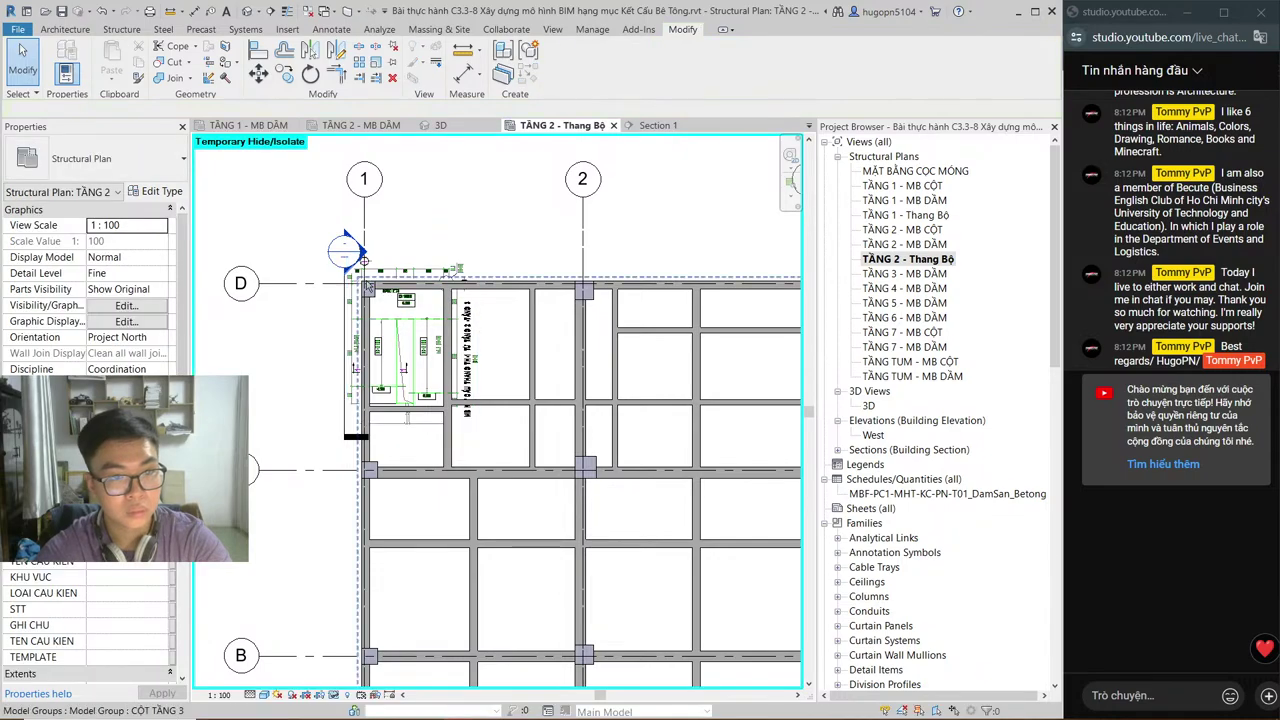
{"action": "left_click", "coordinate": [421, 281]}
{"action": "key", "text": "h"}
{"action": "key", "text": "h"}
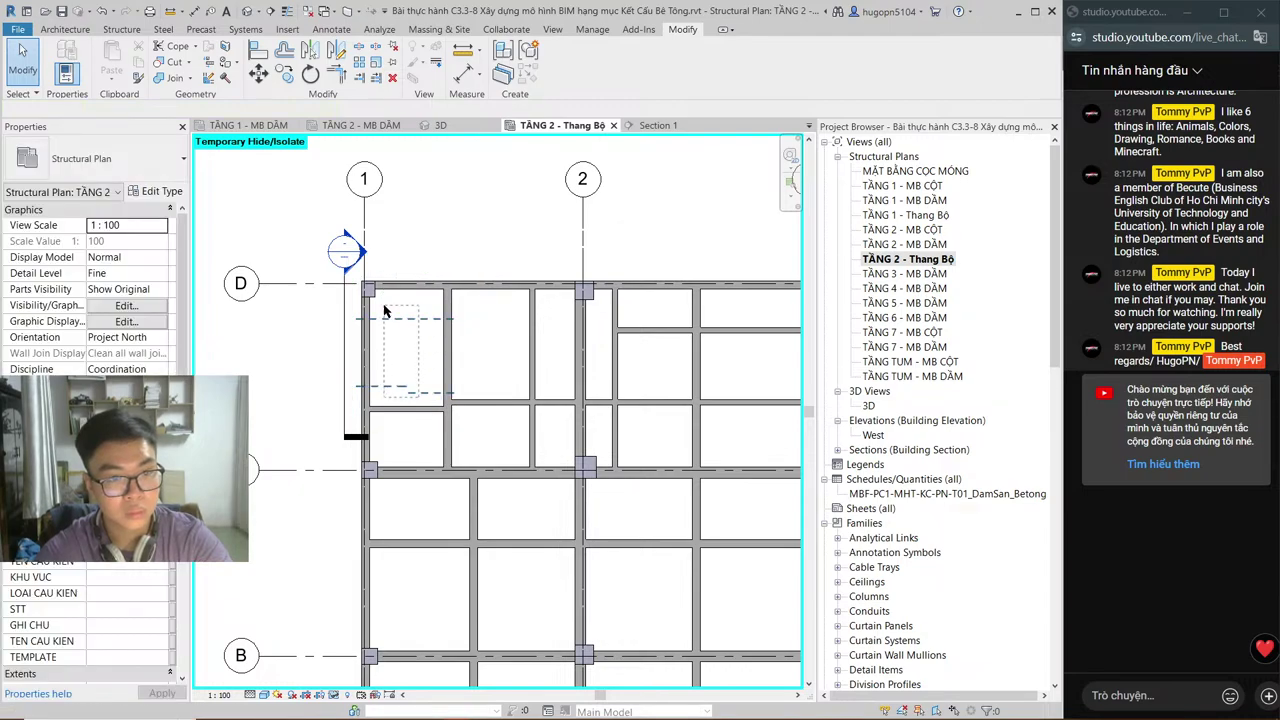
{"action": "left_click", "coordinate": [385, 312]}
{"action": "key", "text": "h"}
{"action": "key", "text": "h"}
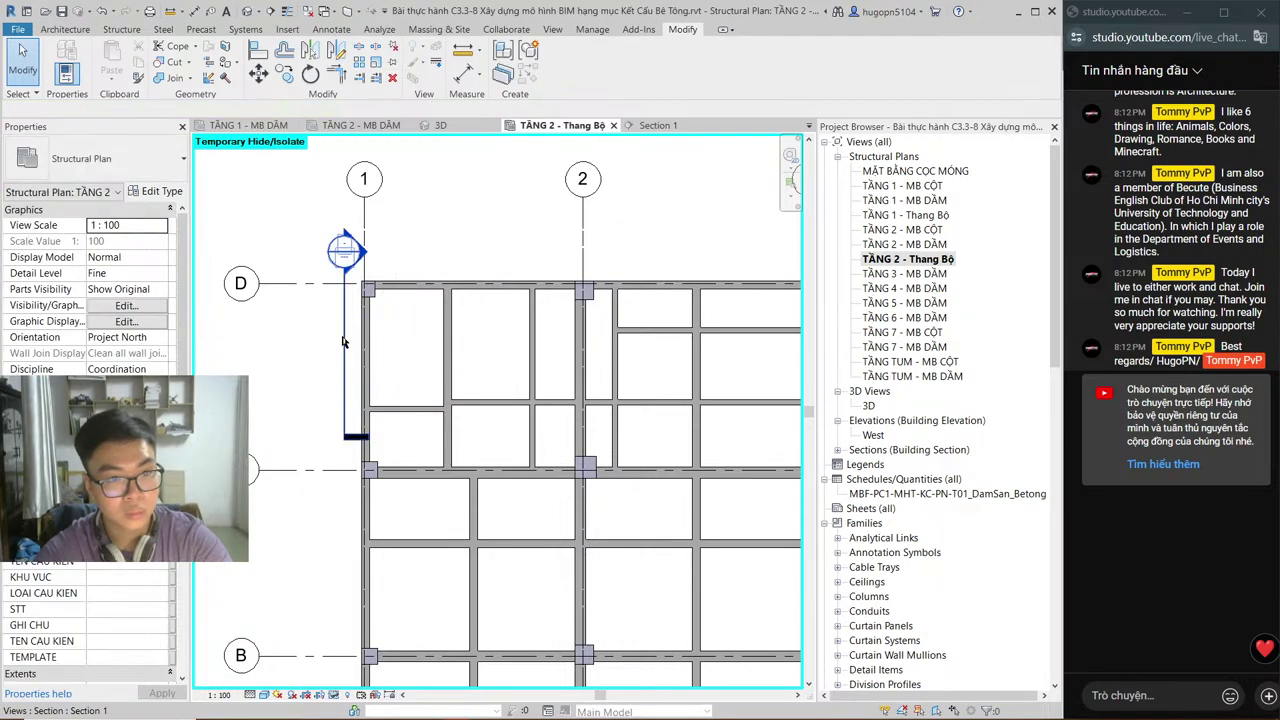
{"action": "left_click", "coordinate": [343, 342]}
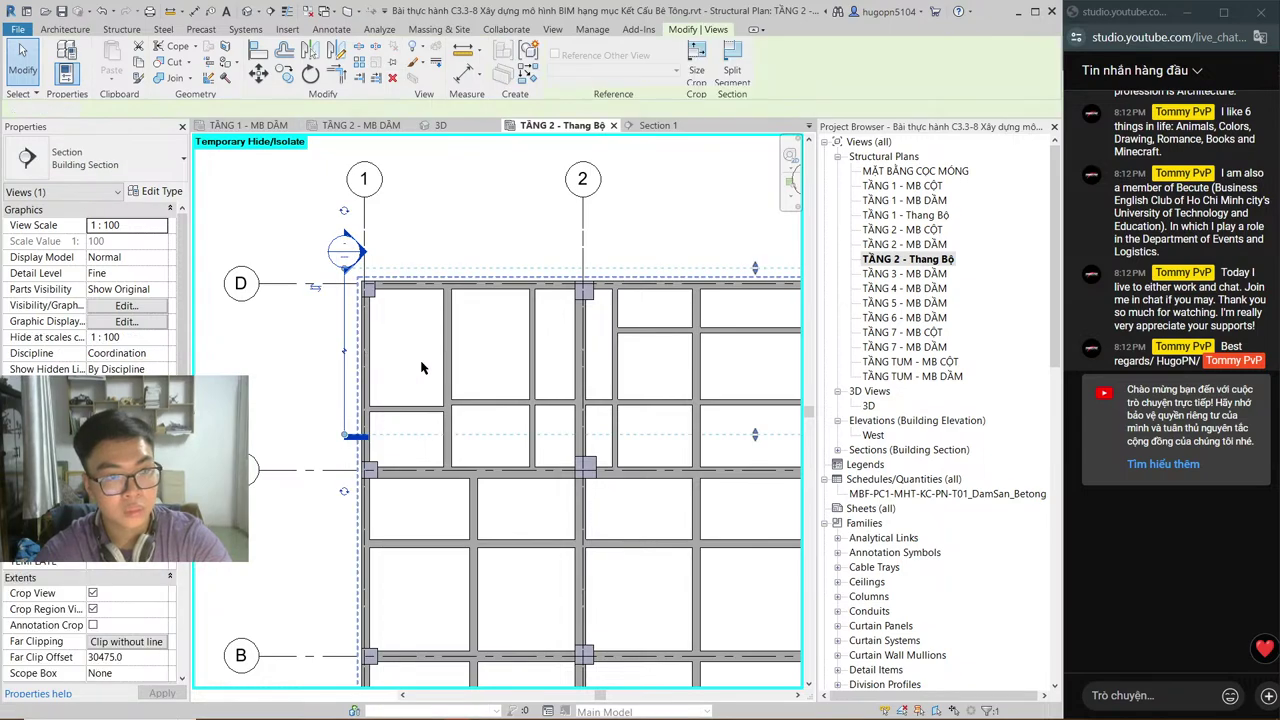
{"action": "key", "text": "h"}
{"action": "key", "text": "h"}
{"action": "scroll", "coordinate": [428, 370], "scroll_direction": "down", "scroll_amount": 3}
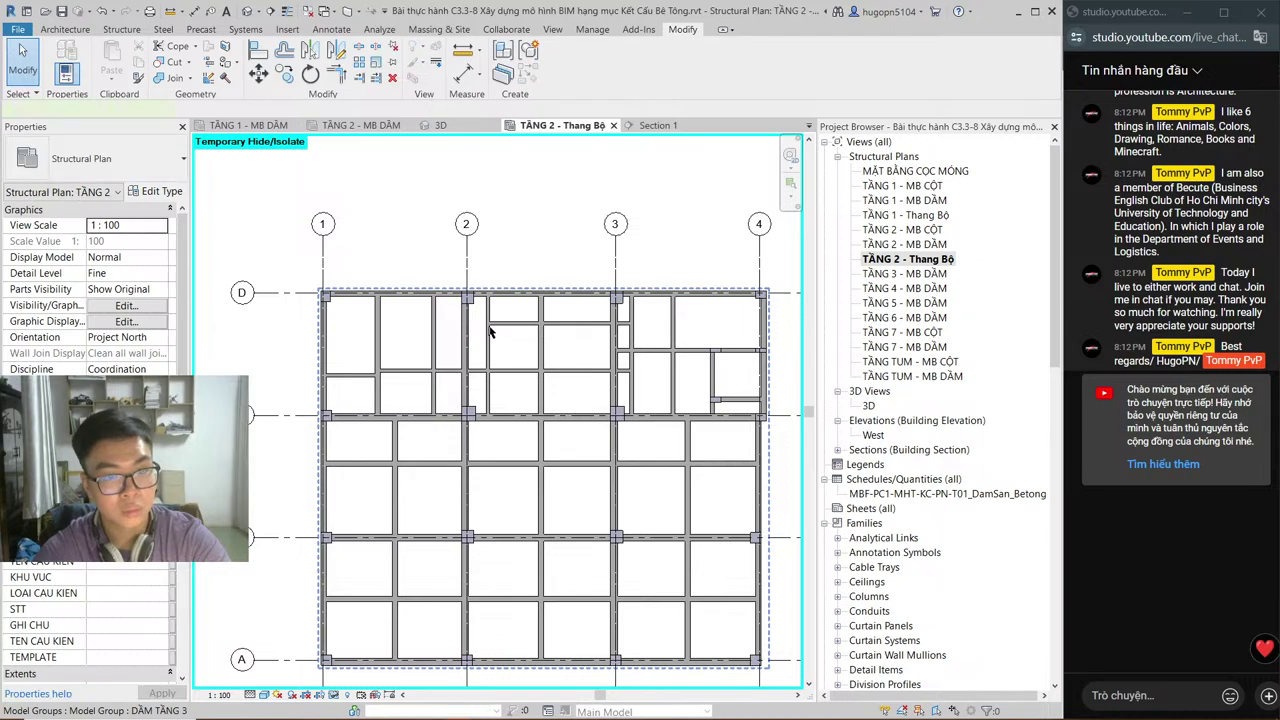
{"action": "left_click", "coordinate": [490, 332]}
{"action": "key", "text": "h"}
{"action": "key", "text": "h"}
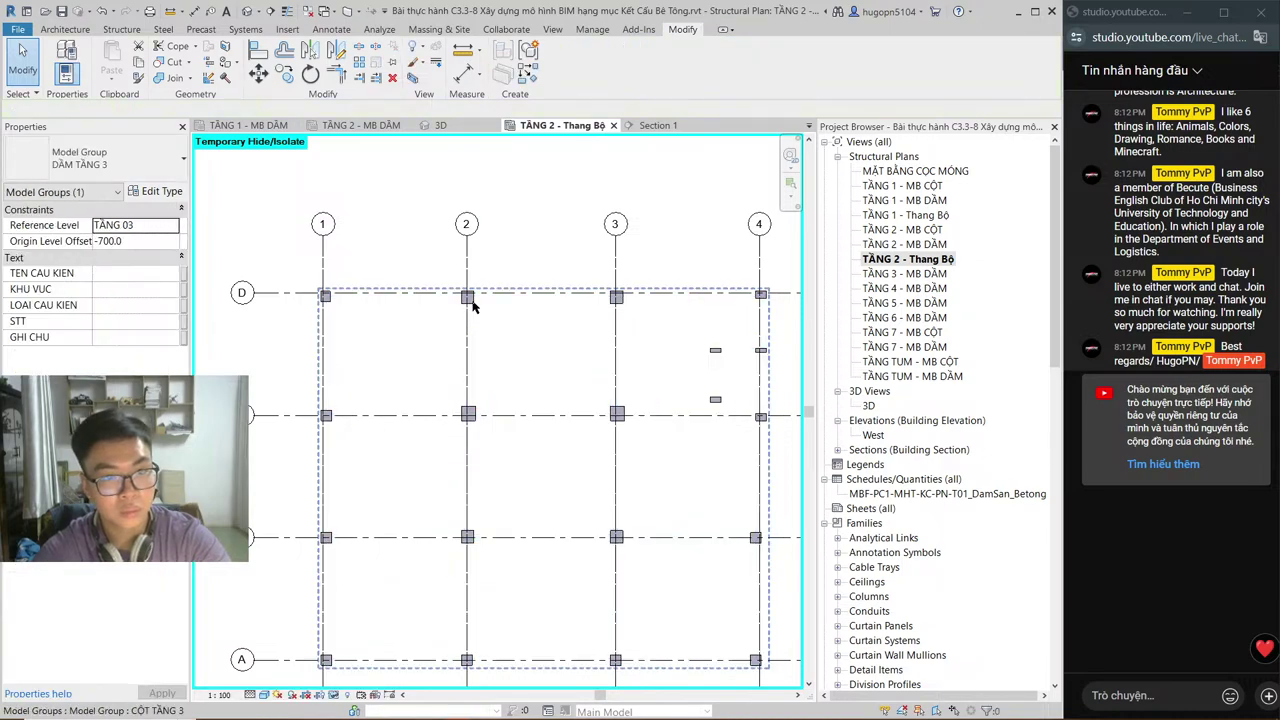
{"action": "left_click", "coordinate": [474, 306]}
{"action": "key", "text": "h"}
{"action": "key", "text": "h"}
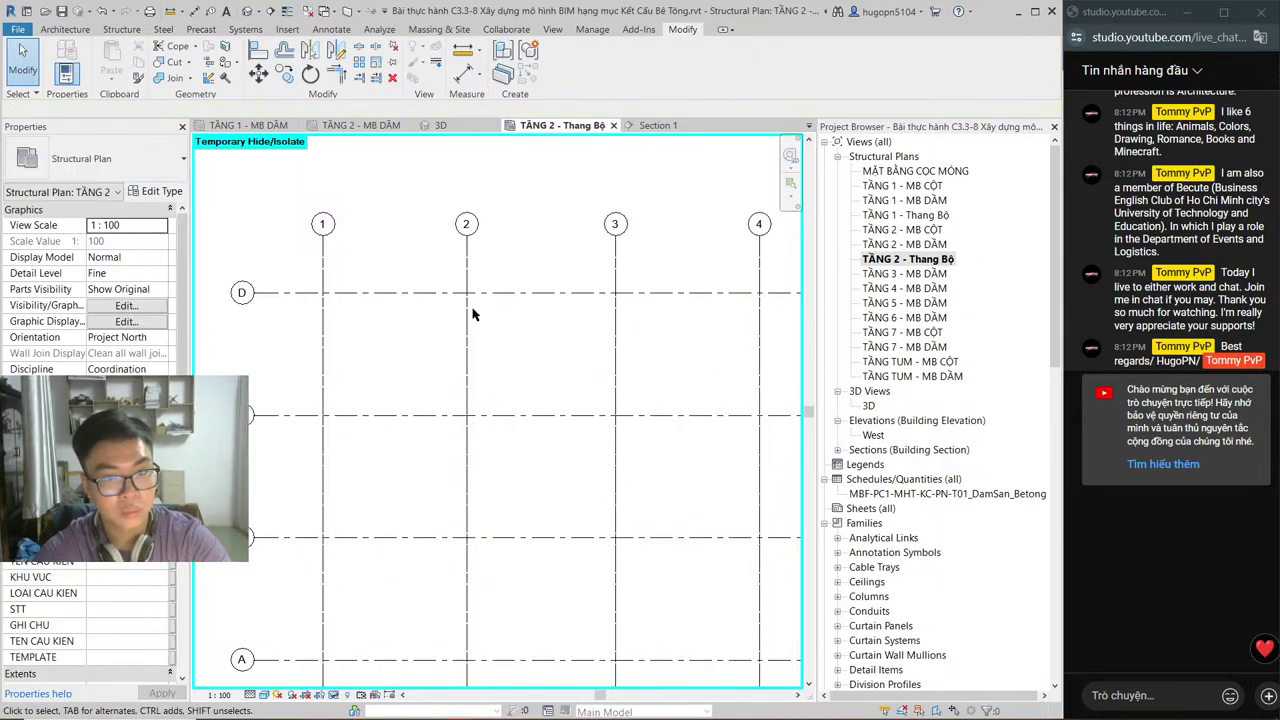
{"action": "key", "text": "h"}
{"action": "key", "text": "r"}
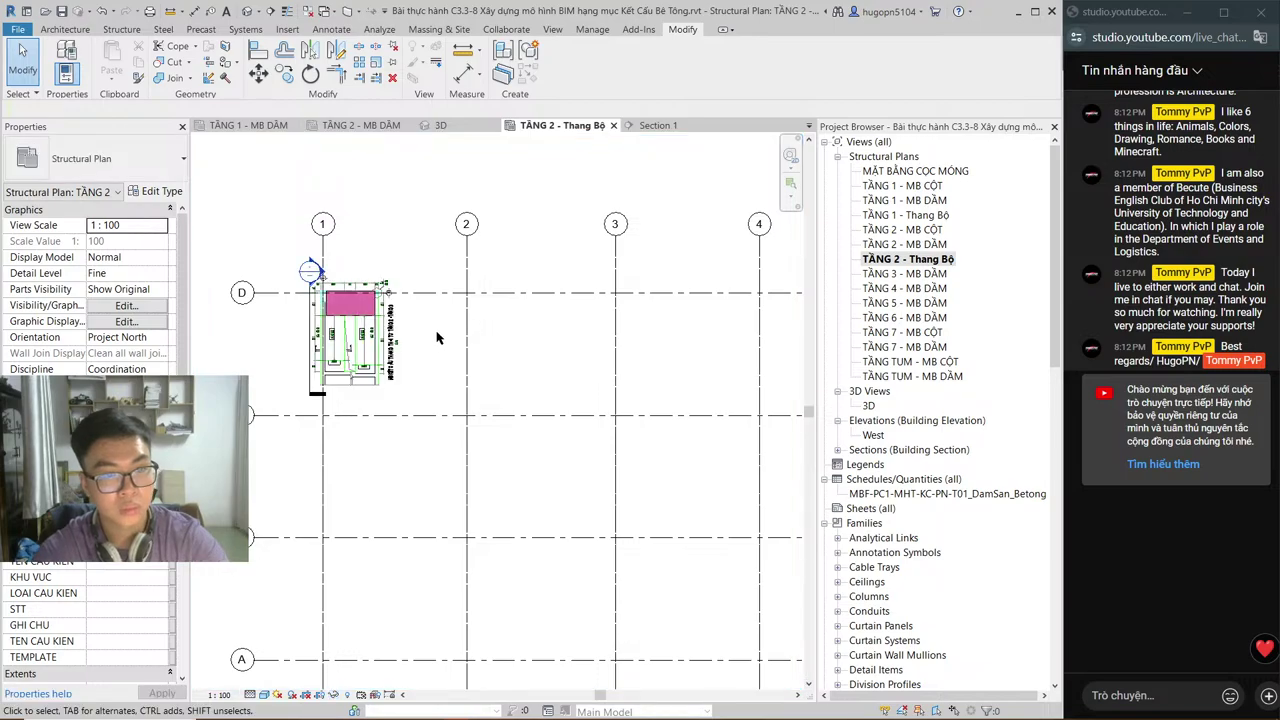
Step: Bring the landing's top edge down onto the drawing line, then open Section 1
{"action": "scroll", "coordinate": [322, 290], "scroll_direction": "up", "scroll_amount": 5}
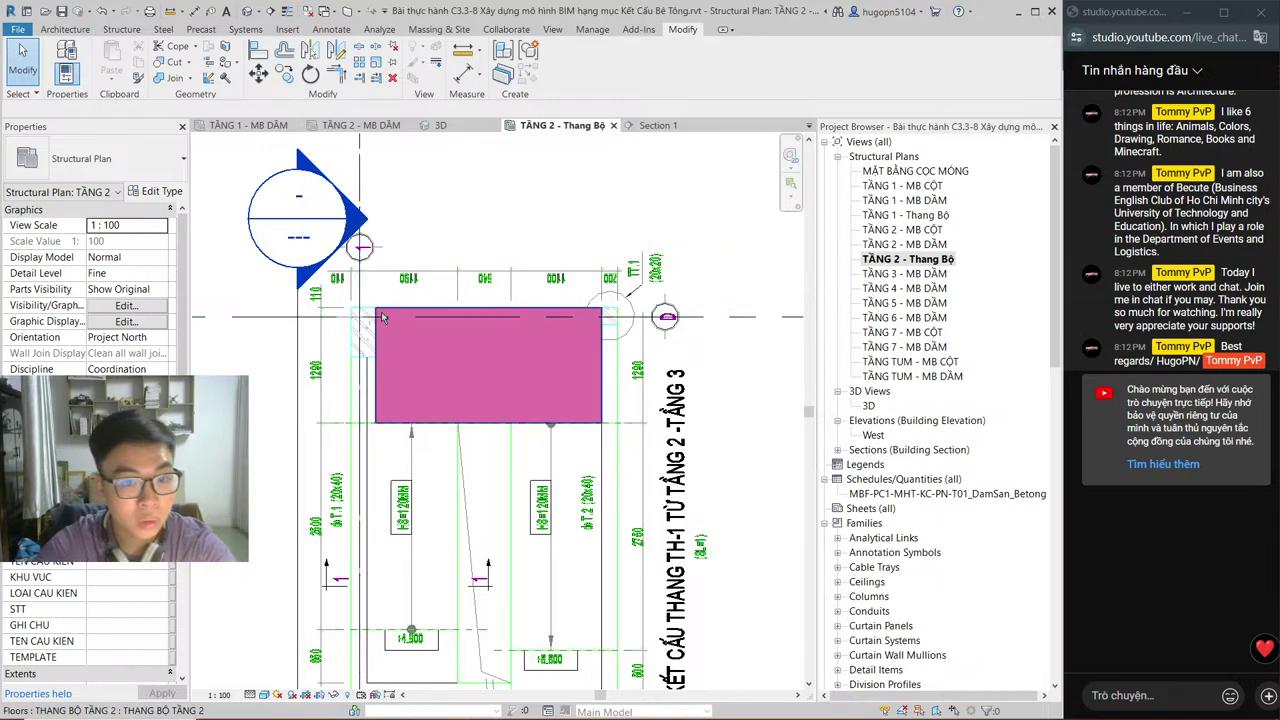
{"action": "left_click", "coordinate": [475, 311]}
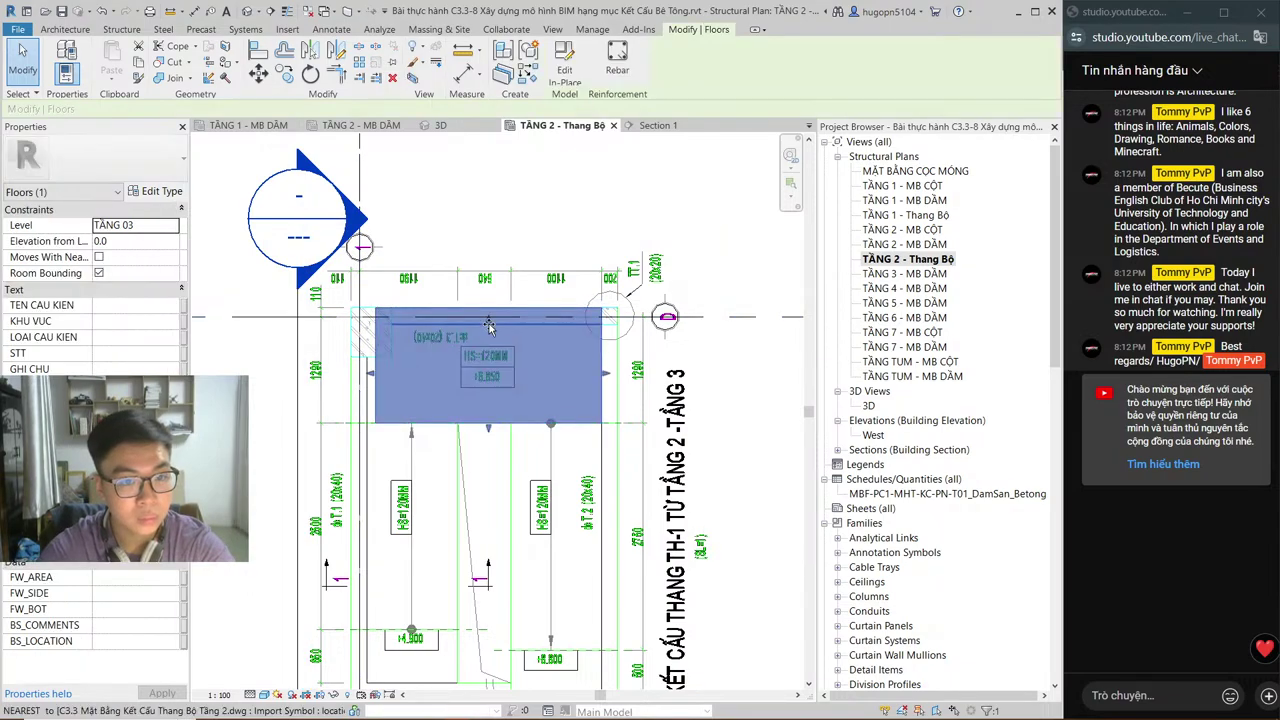
{"action": "left_click_drag", "start_coordinate": [489, 326], "coordinate": [491, 327]}
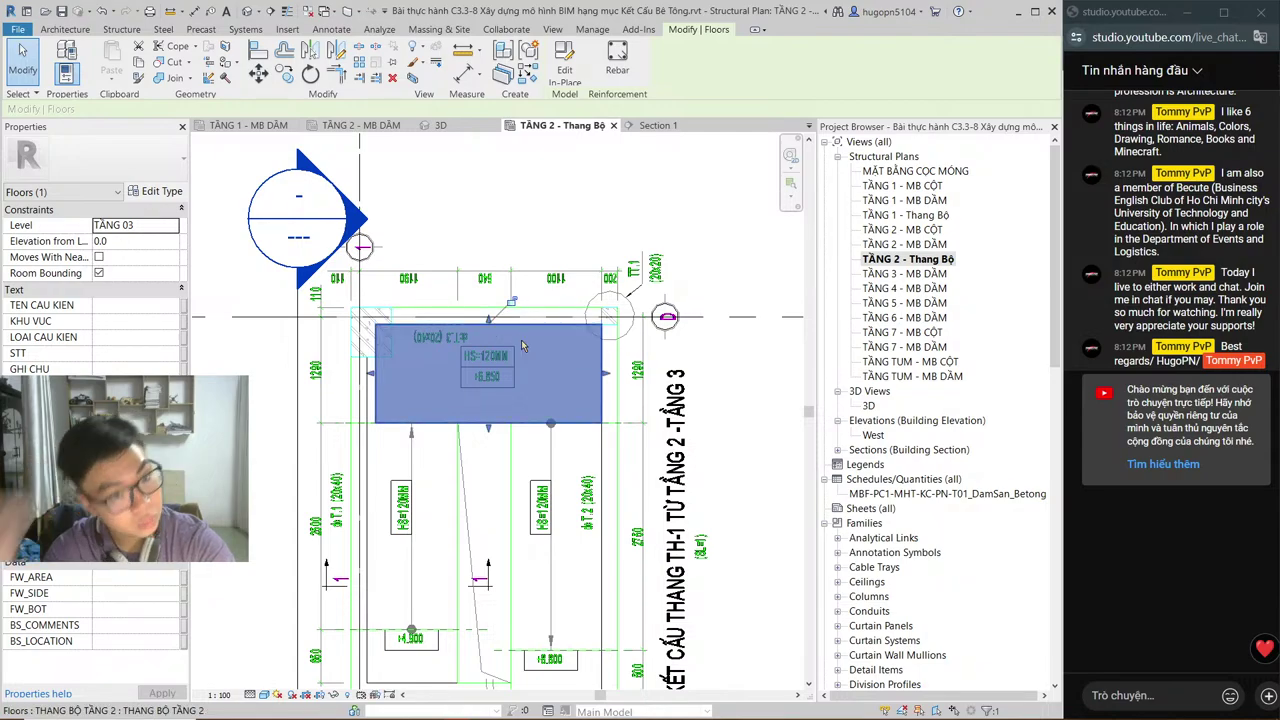
{"action": "key", "text": "Escape"}
{"action": "left_click", "coordinate": [655, 125]}
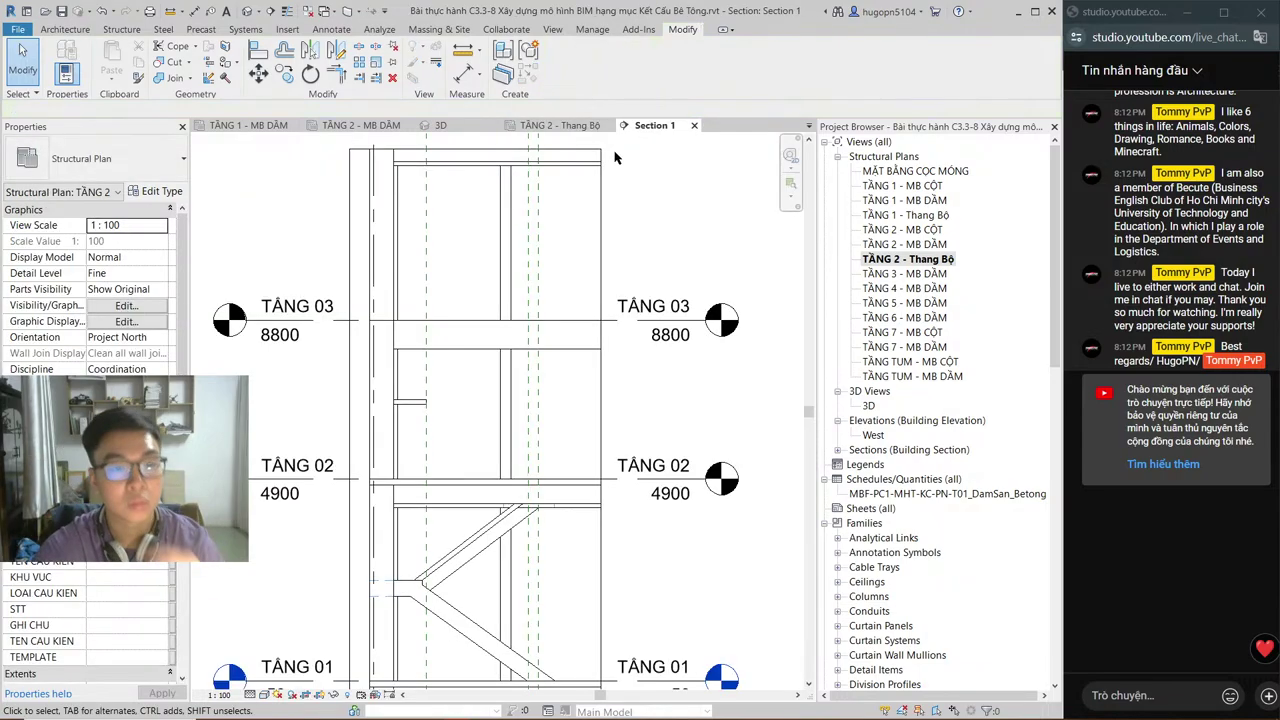
Step: Orbit and pan the 3D view to check the level-2 landing, then view Section 1
{"action": "left_click", "coordinate": [473, 125]}
{"action": "middle_click_drag", "start_coordinate": [557, 334], "coordinate": [488, 452], "text": "shift"}
{"action": "scroll", "coordinate": [615, 358], "scroll_direction": "down", "scroll_amount": 3}
{"action": "scroll", "coordinate": [642, 355], "scroll_direction": "up", "scroll_amount": 3}
{"action": "scroll", "coordinate": [488, 452], "scroll_direction": "down", "scroll_amount": 3}
{"action": "scroll", "coordinate": [620, 410], "scroll_direction": "up", "scroll_amount": 3}
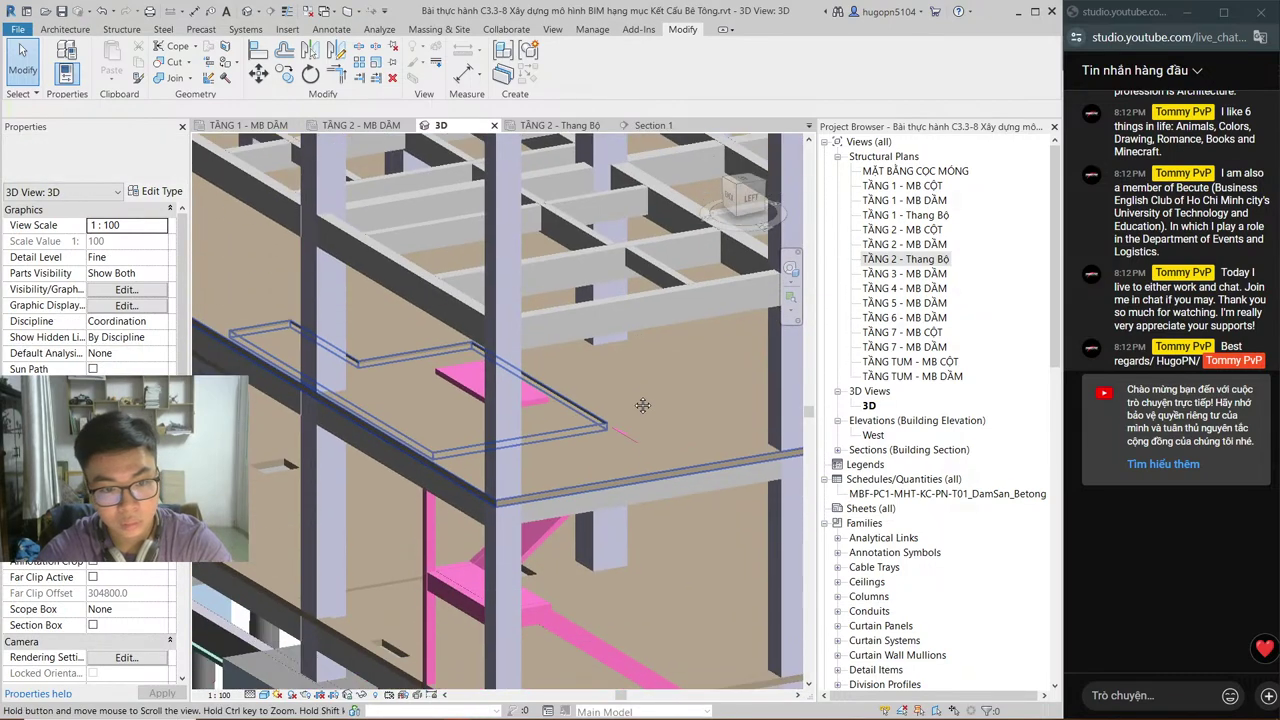
{"action": "middle_click_drag", "start_coordinate": [620, 410], "coordinate": [690, 455]}
{"action": "left_click", "coordinate": [653, 125]}
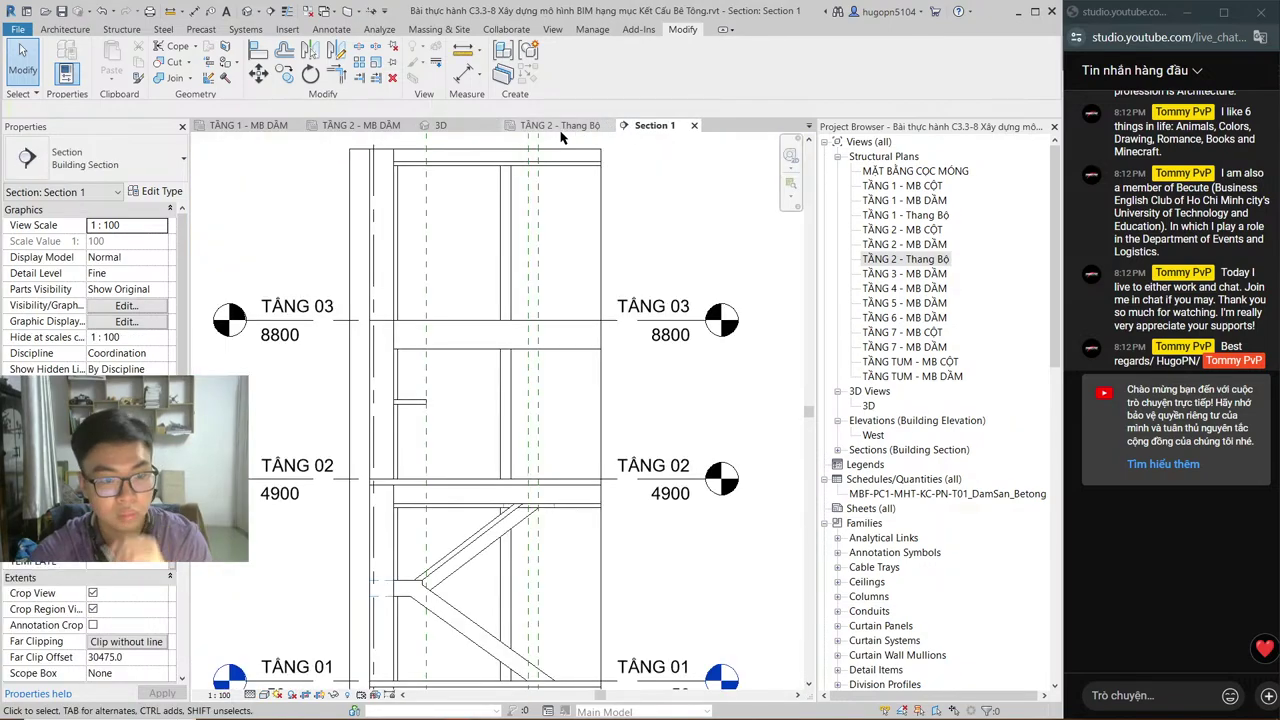
Step: Align the landing's left edge with the drawing line in the TẦNG 2 - Thang Bộ plan
{"action": "left_click", "coordinate": [558, 126]}
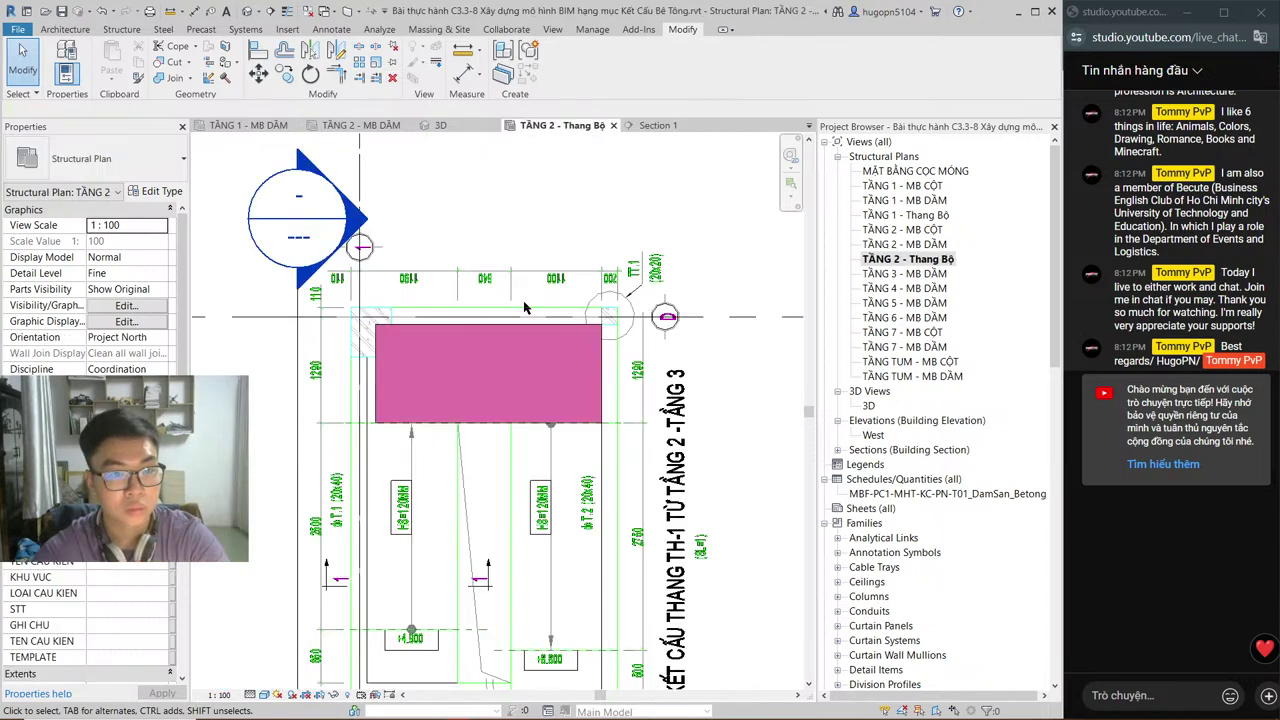
{"action": "middle_click_drag", "start_coordinate": [508, 440], "coordinate": [550, 368]}
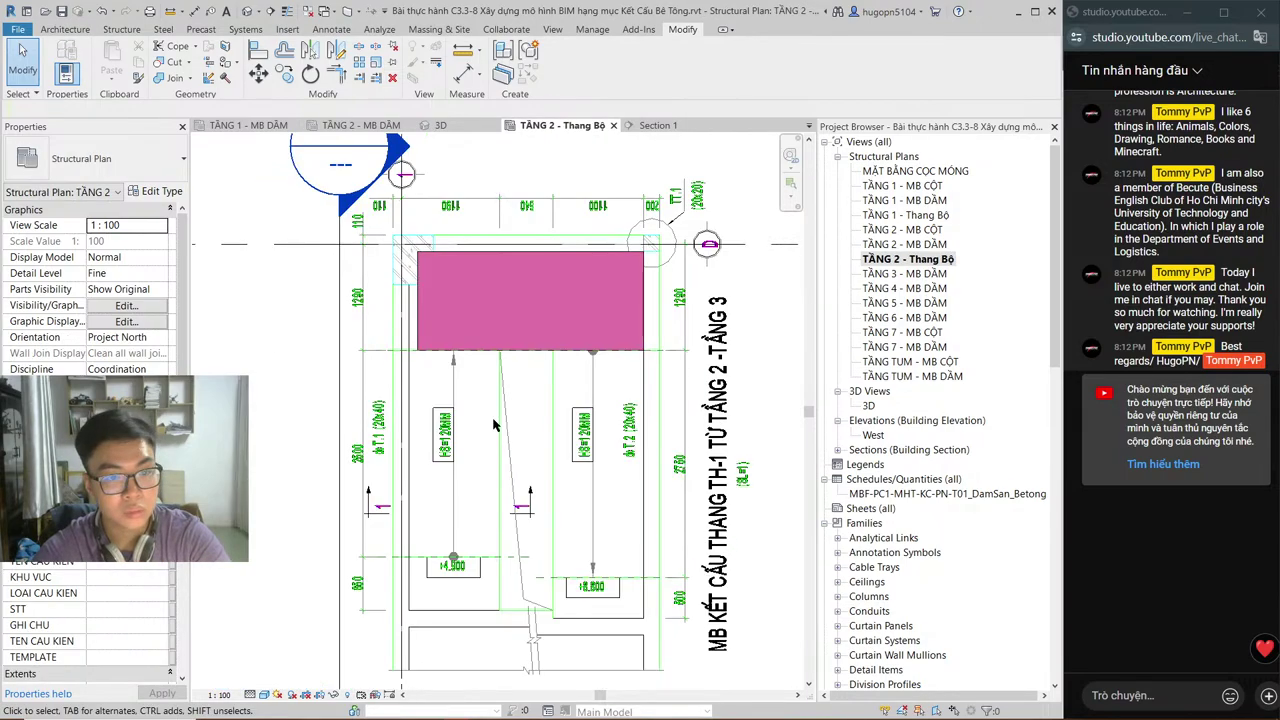
{"action": "scroll", "coordinate": [409, 318], "scroll_direction": "up", "scroll_amount": 2}
{"action": "left_click", "coordinate": [415, 300]}
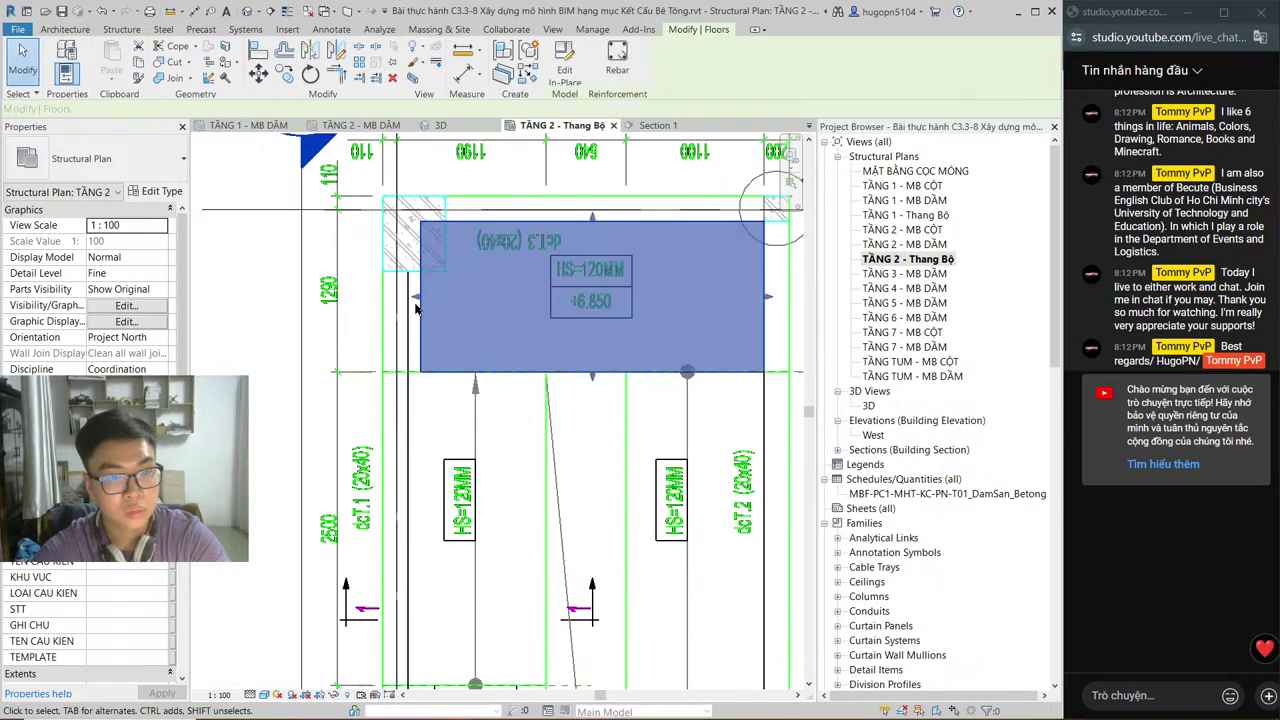
{"action": "left_click_drag", "start_coordinate": [417, 302], "coordinate": [404, 300]}
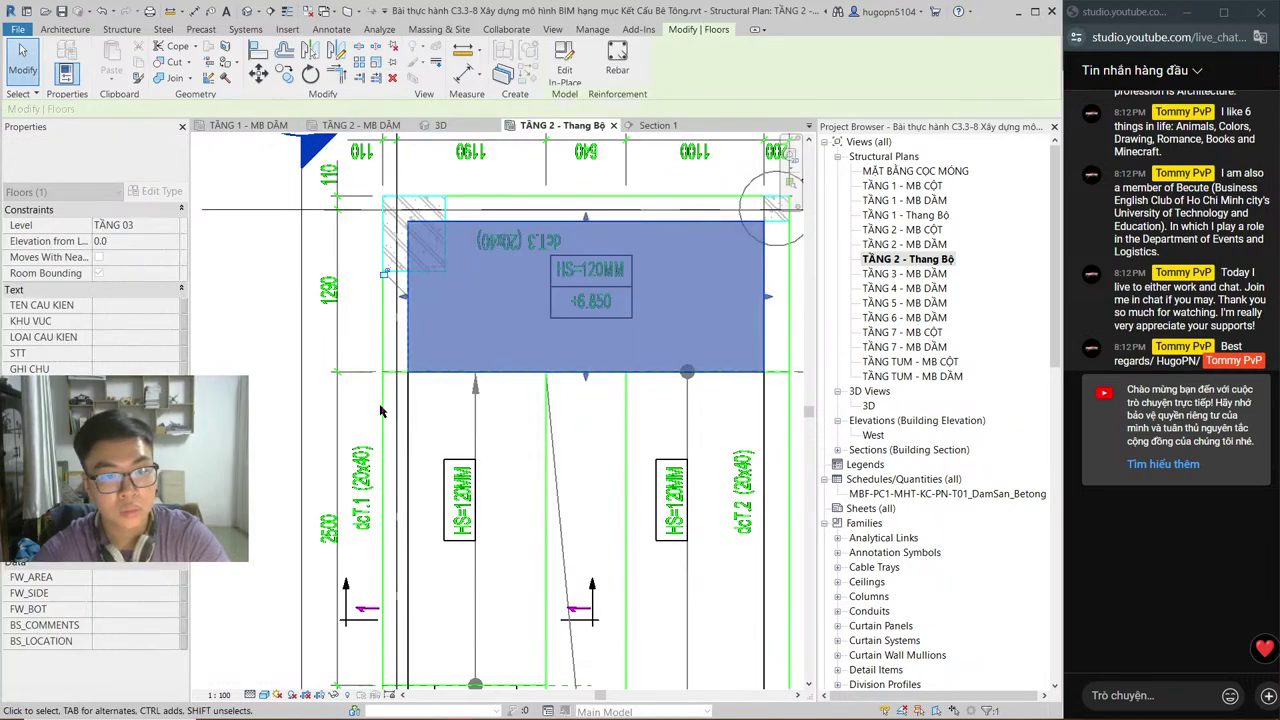
{"action": "left_click", "coordinate": [310, 418]}
{"action": "scroll", "coordinate": [310, 418], "scroll_direction": "down", "scroll_amount": 3, "text": "ctrl"}
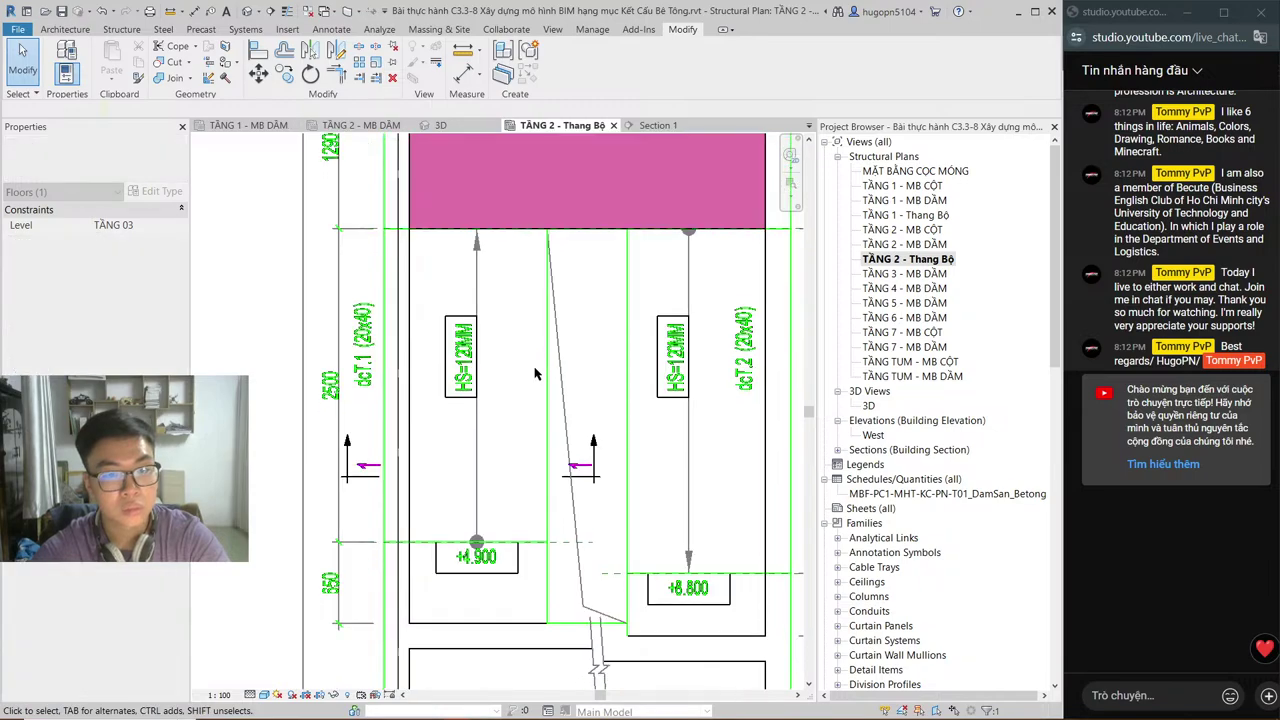
{"action": "key", "text": "alt+Tab"}
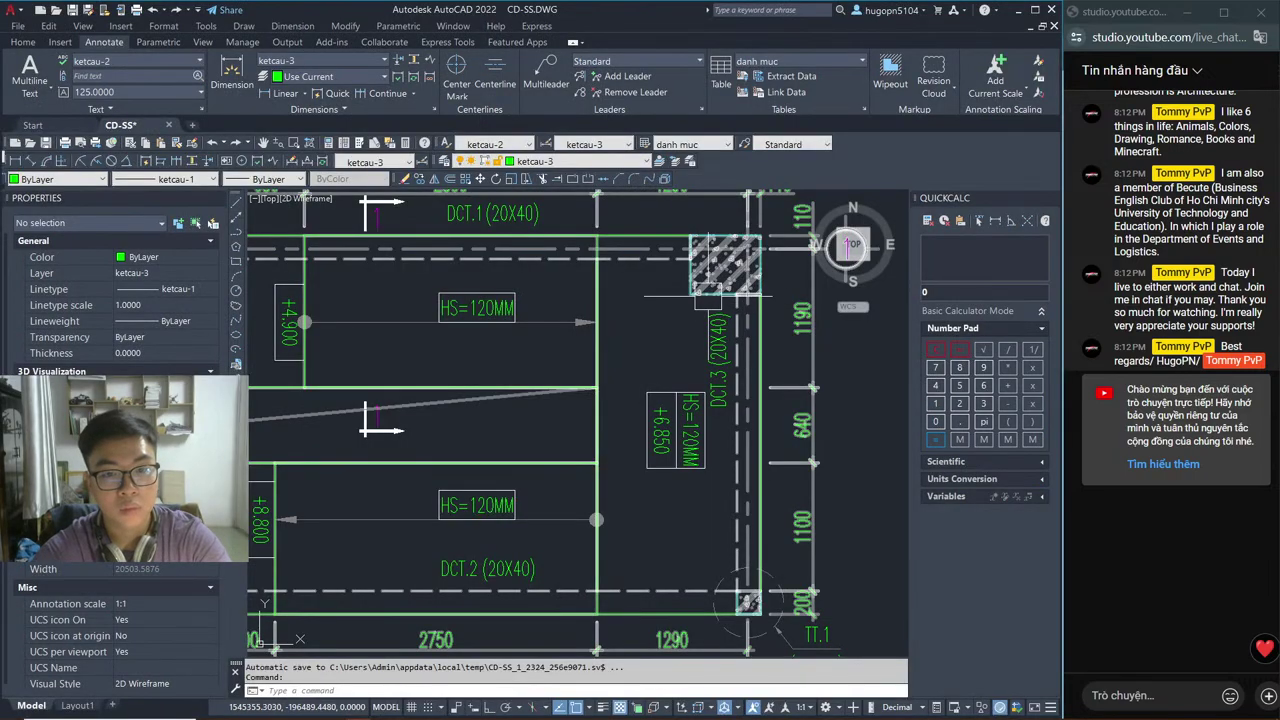
Step: Pan CD-SS.DWG to read the +6.850 landing dimensions, then return to Revit
{"action": "mouse_move", "coordinate": [657, 367]}
{"action": "middle_mouse_down"}
{"action": "mouse_move", "coordinate": [785, 368]}
{"action": "mouse_move", "coordinate": [743, 434]}
{"action": "mouse_move", "coordinate": [762, 422]}
{"action": "middle_mouse_up"}
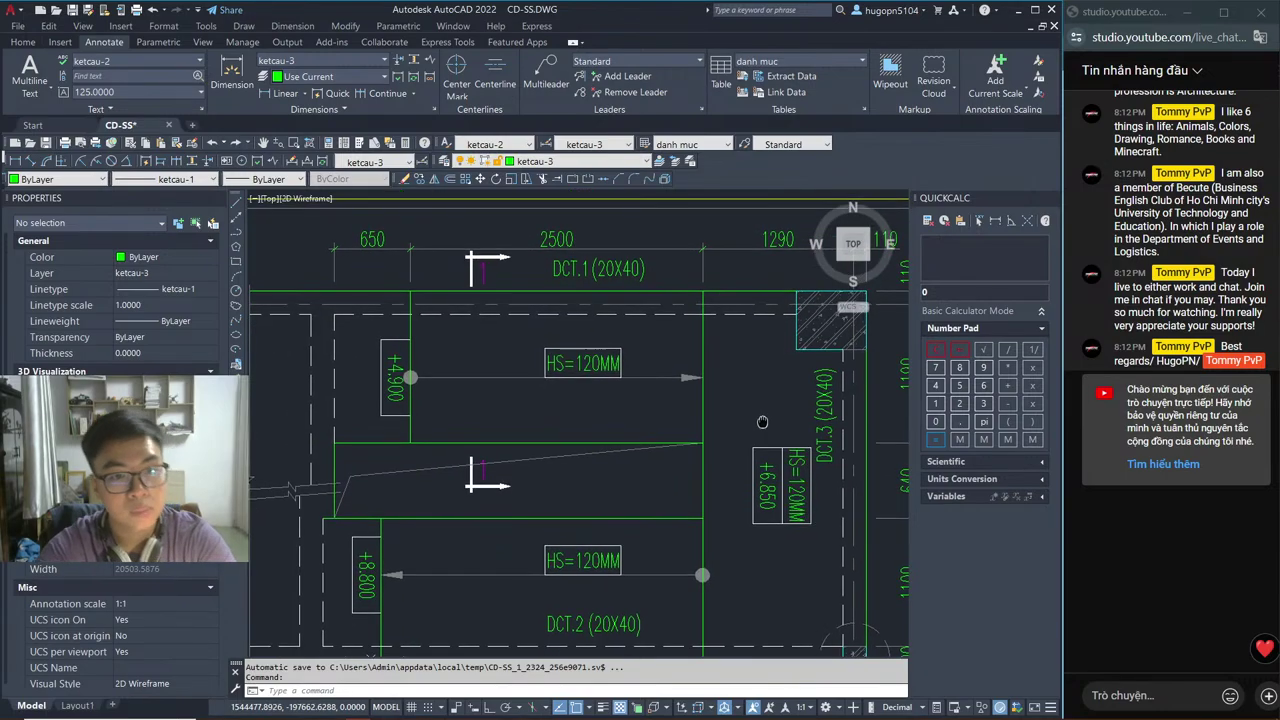
{"action": "middle_click_drag", "start_coordinate": [552, 418], "coordinate": [575, 460]}
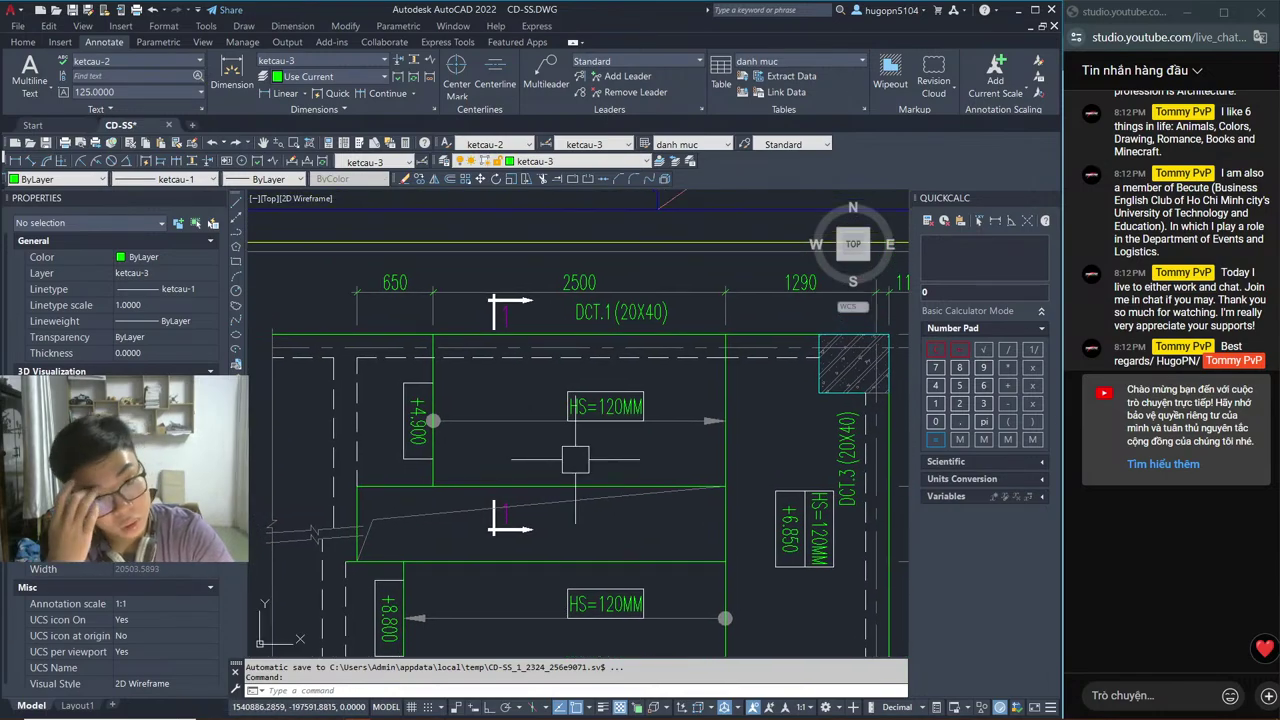
{"action": "key", "text": "alt+Tab"}
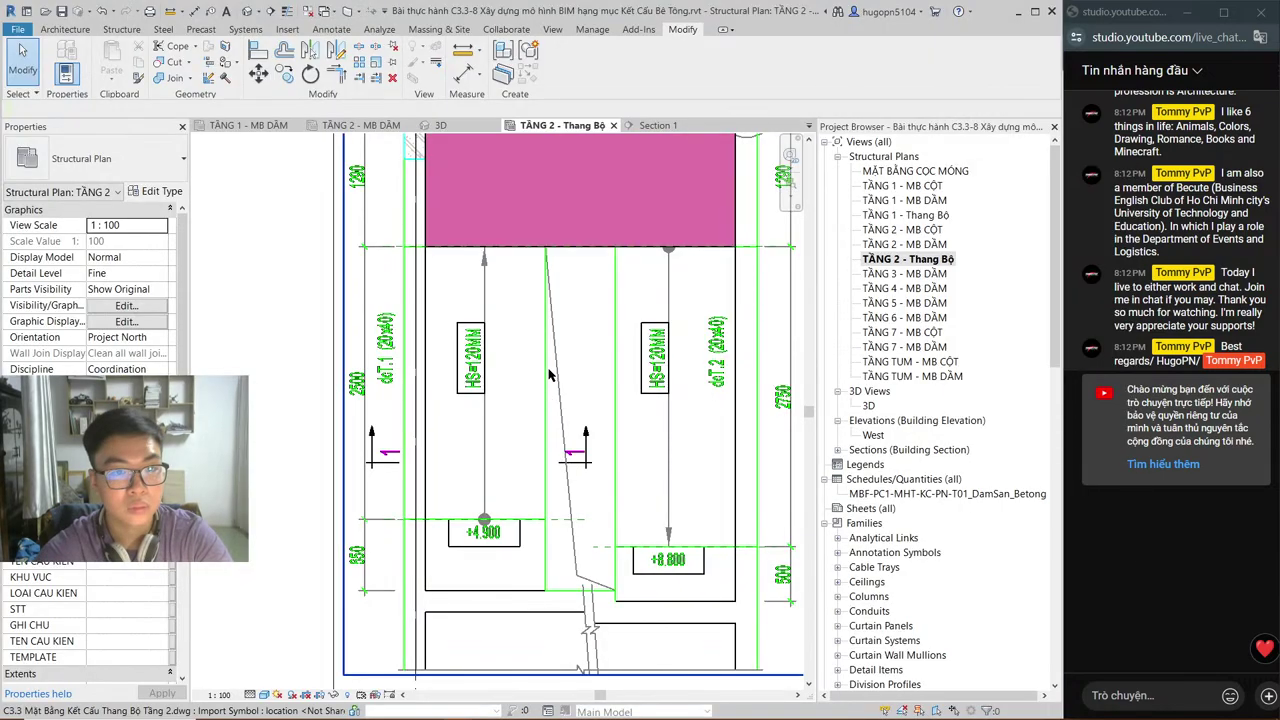
Step: Select the landing floor in Section 1 and open it with Edit In-Place
{"action": "left_click", "coordinate": [655, 126]}
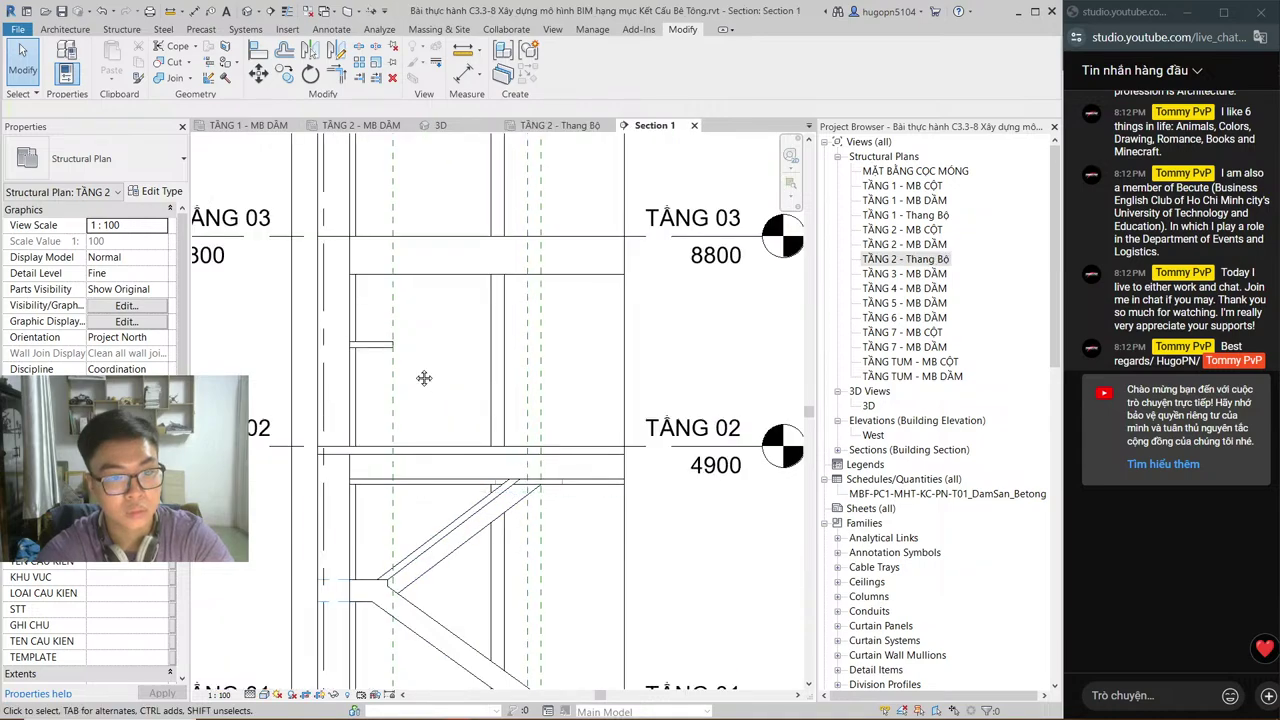
{"action": "scroll", "coordinate": [428, 404], "scroll_direction": "up", "scroll_amount": 2}
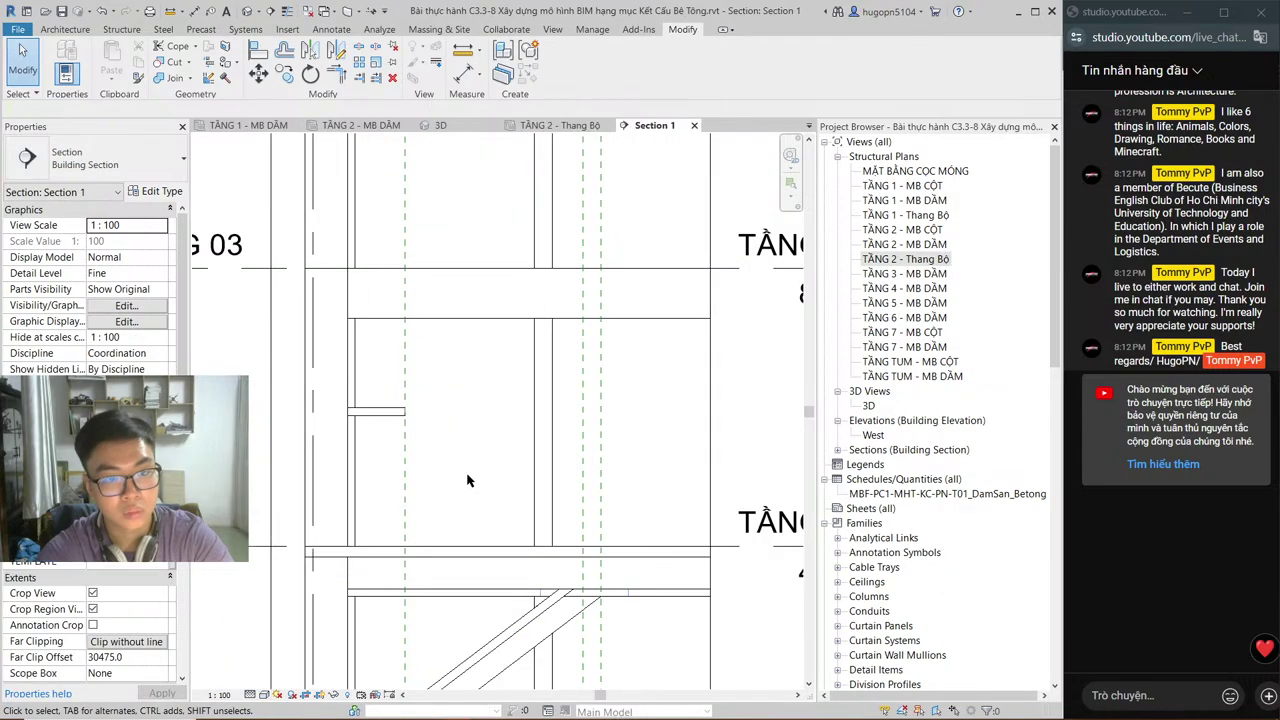
{"action": "left_click", "coordinate": [360, 411]}
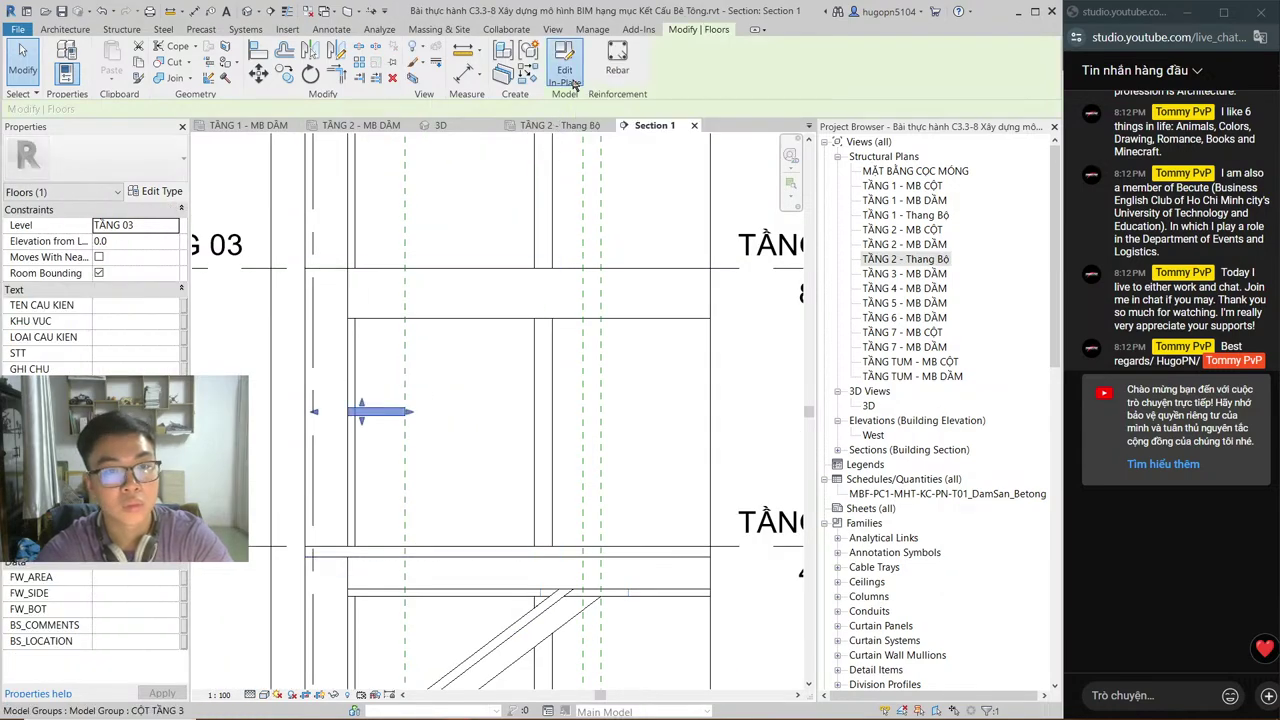
{"action": "left_click", "coordinate": [572, 84]}
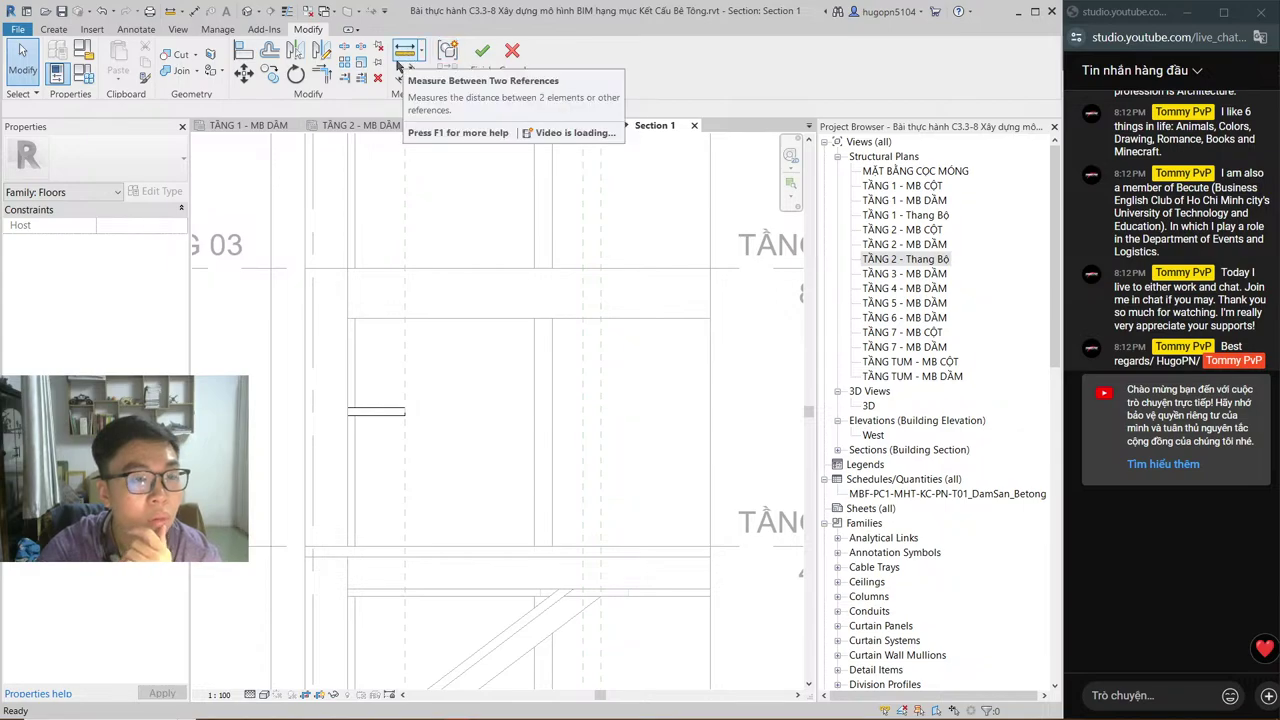
{"action": "left_click", "coordinate": [326, 53]}
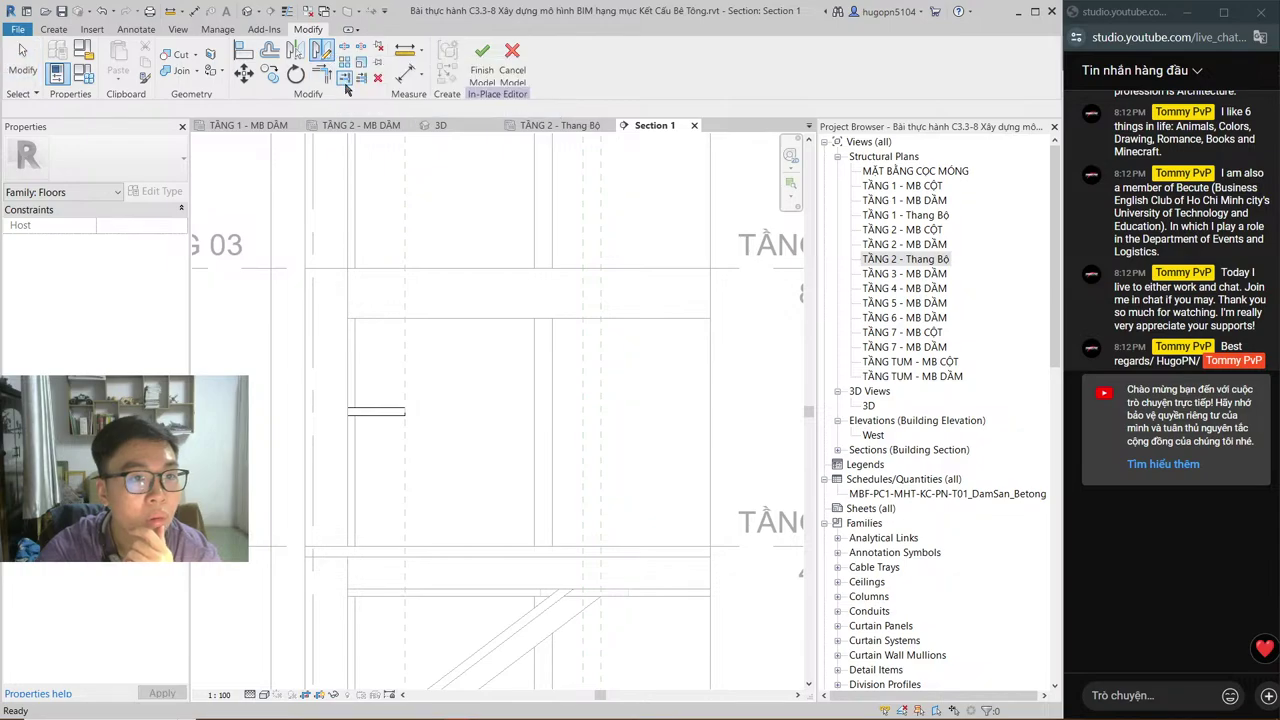
{"action": "key", "text": "Escape"}
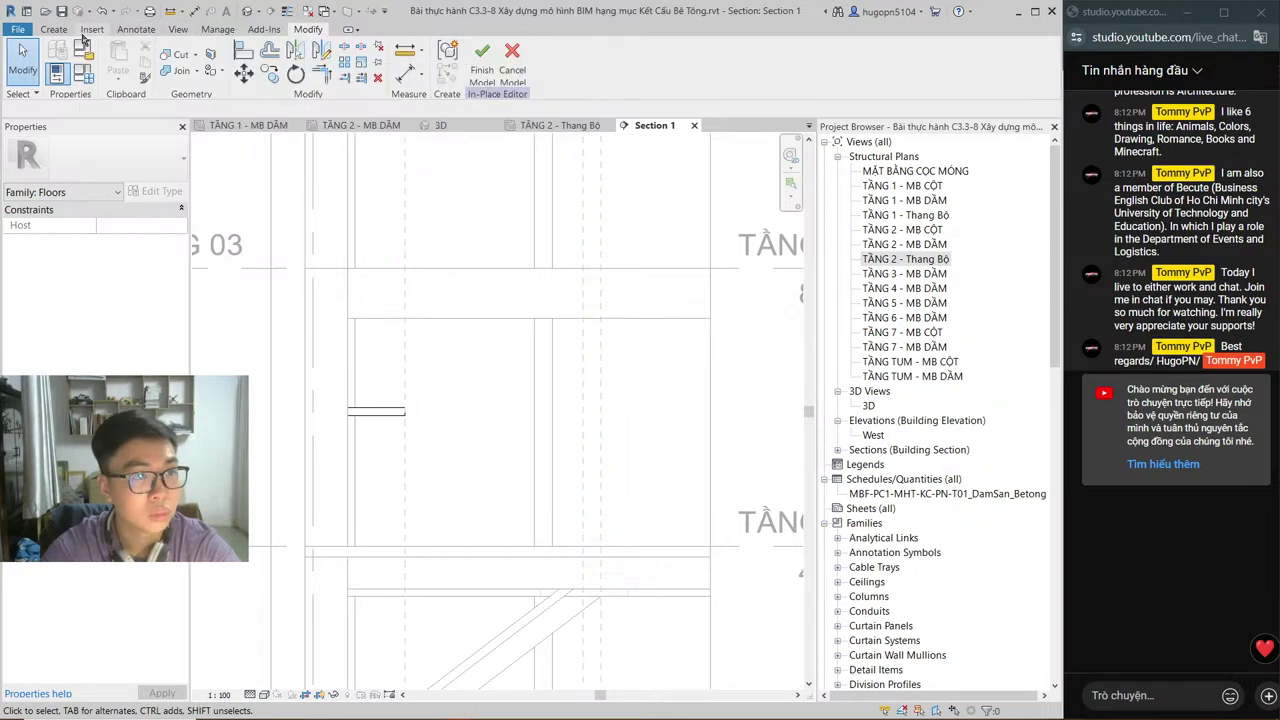
Step: Start a new in-place extrusion on the Grid 1 work plane
{"action": "left_click", "coordinate": [72, 31]}
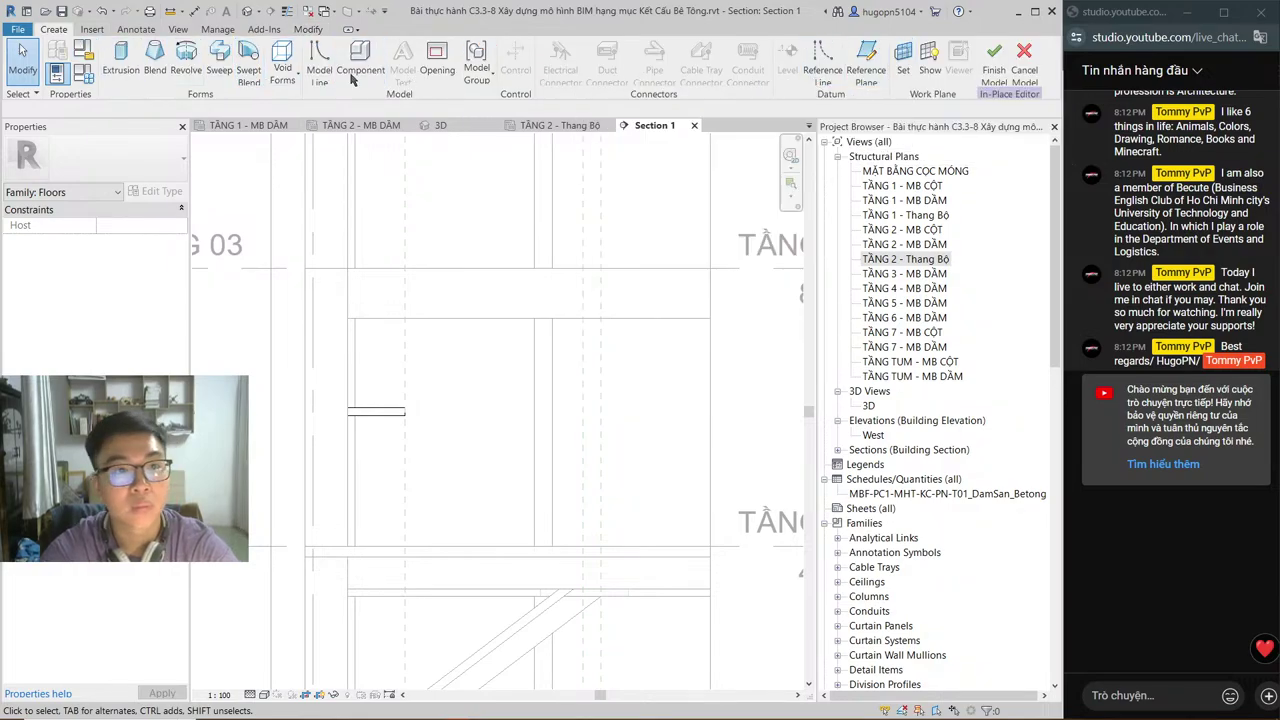
{"action": "left_click", "coordinate": [321, 78]}
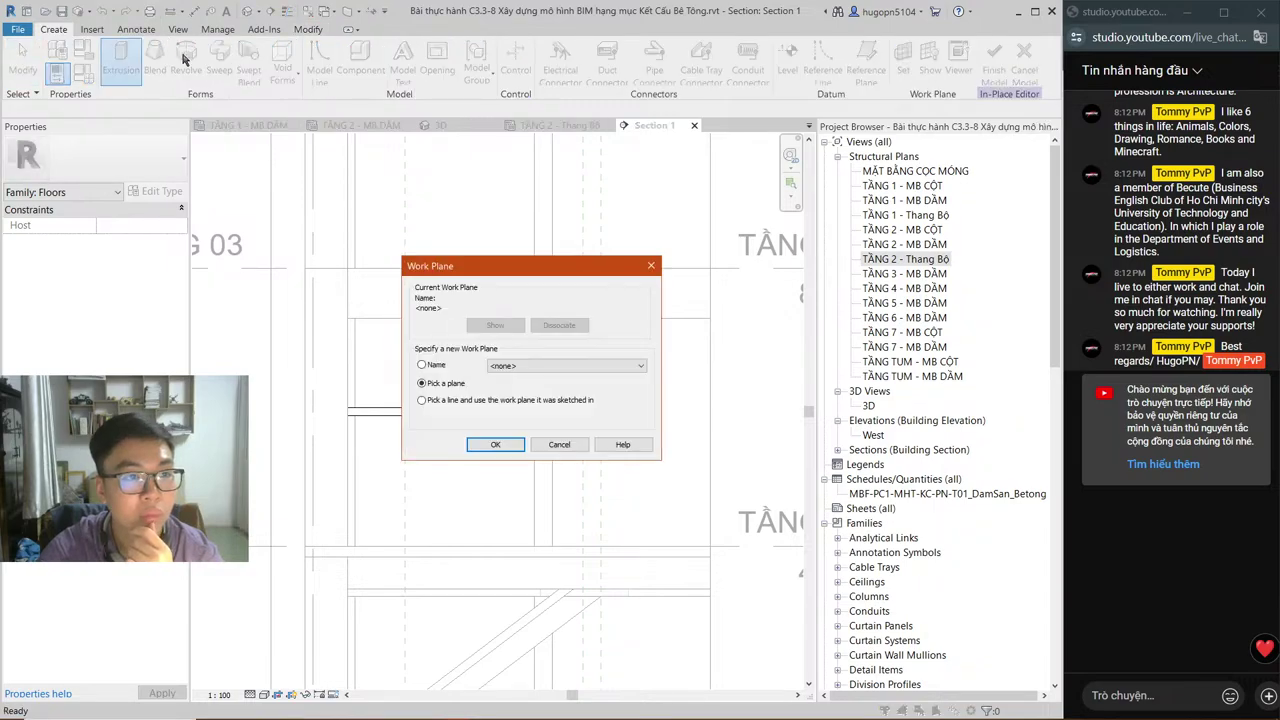
{"action": "left_click", "coordinate": [560, 365]}
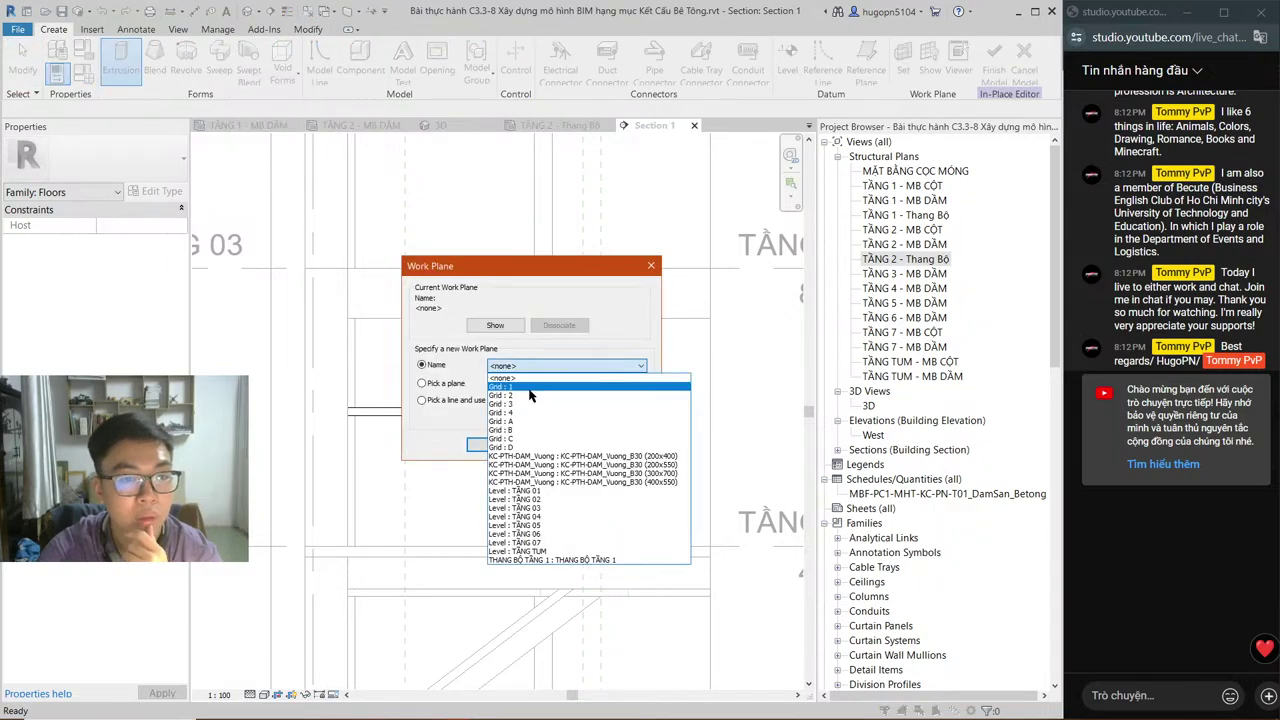
{"action": "left_click", "coordinate": [529, 388]}
{"action": "key", "text": "Return"}
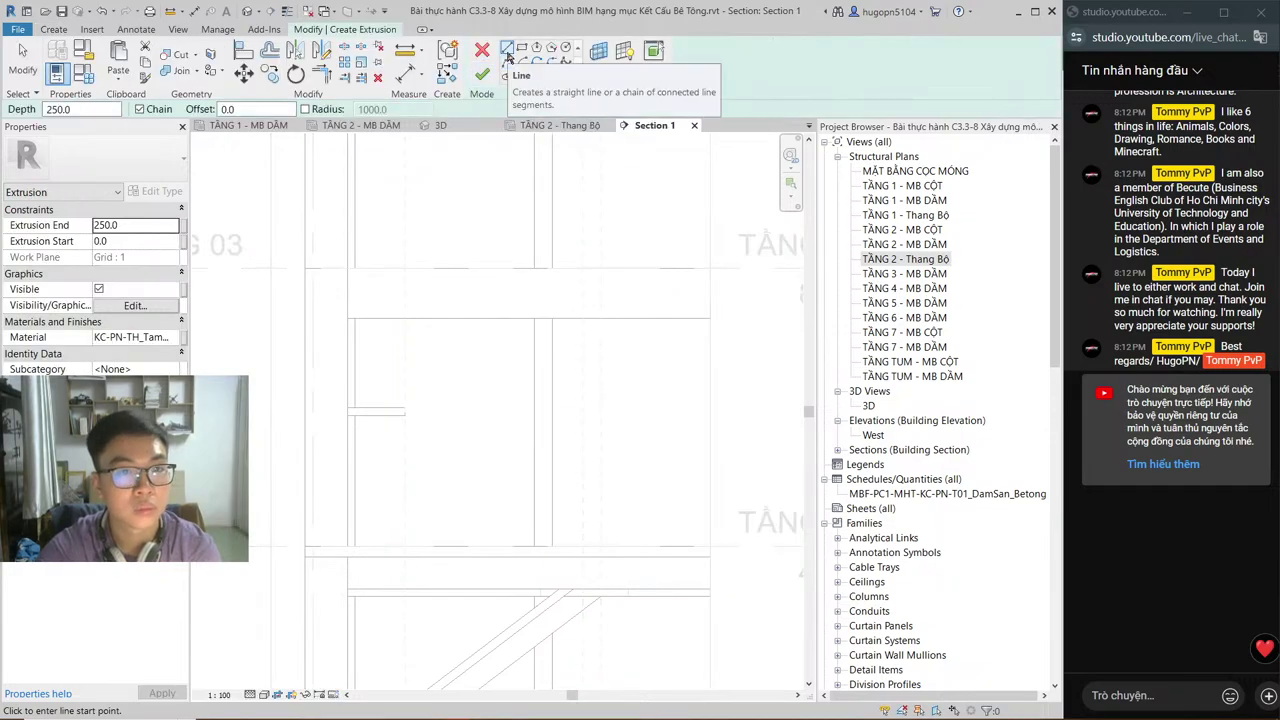
Step: Sketch the sloped line from the landing endpoint to the lower floor, plus a 480 bottom segment
{"action": "scroll", "coordinate": [443, 437], "scroll_direction": "up", "scroll_amount": 3}
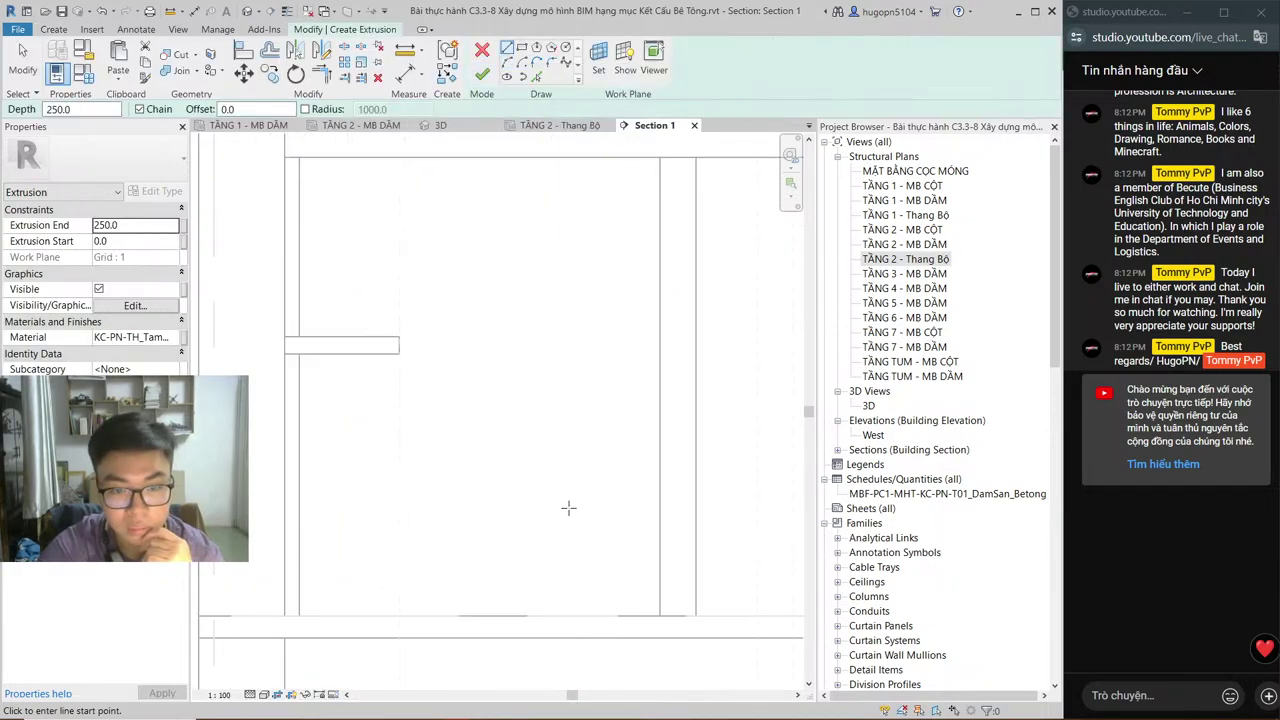
{"action": "scroll", "coordinate": [568, 503], "scroll_direction": "down", "scroll_amount": 2}
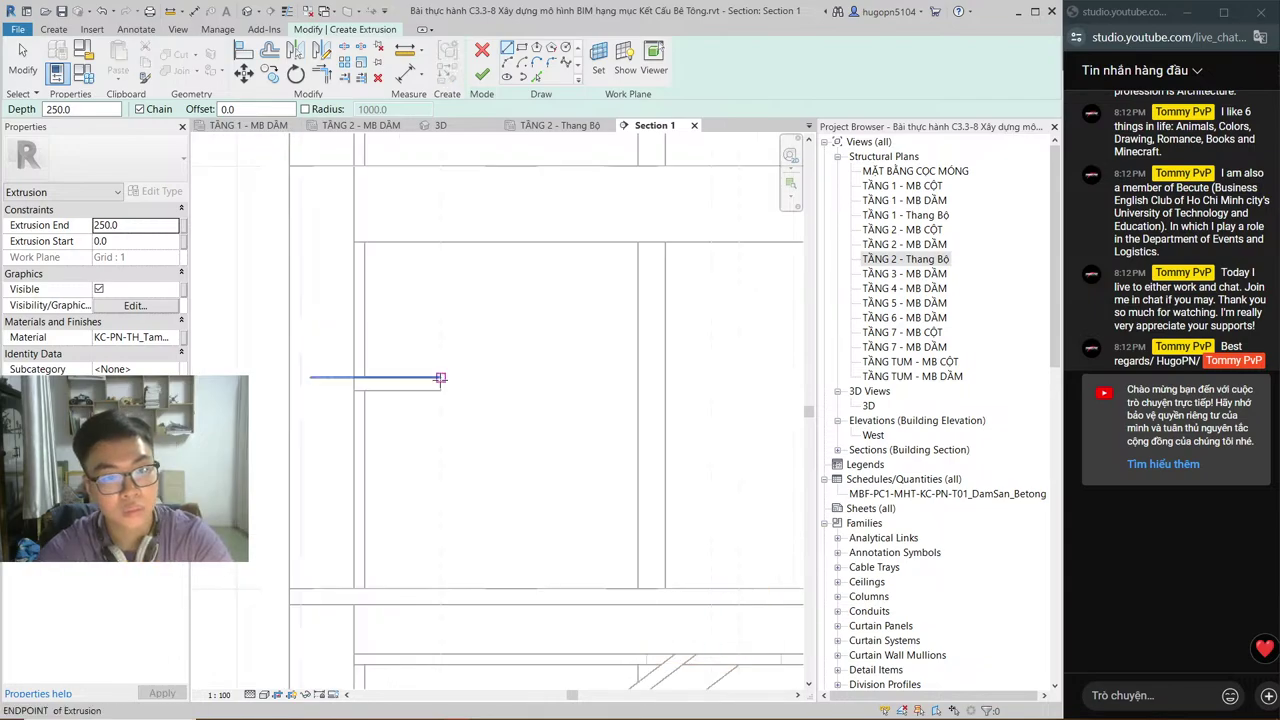
{"action": "left_click", "coordinate": [440, 378]}
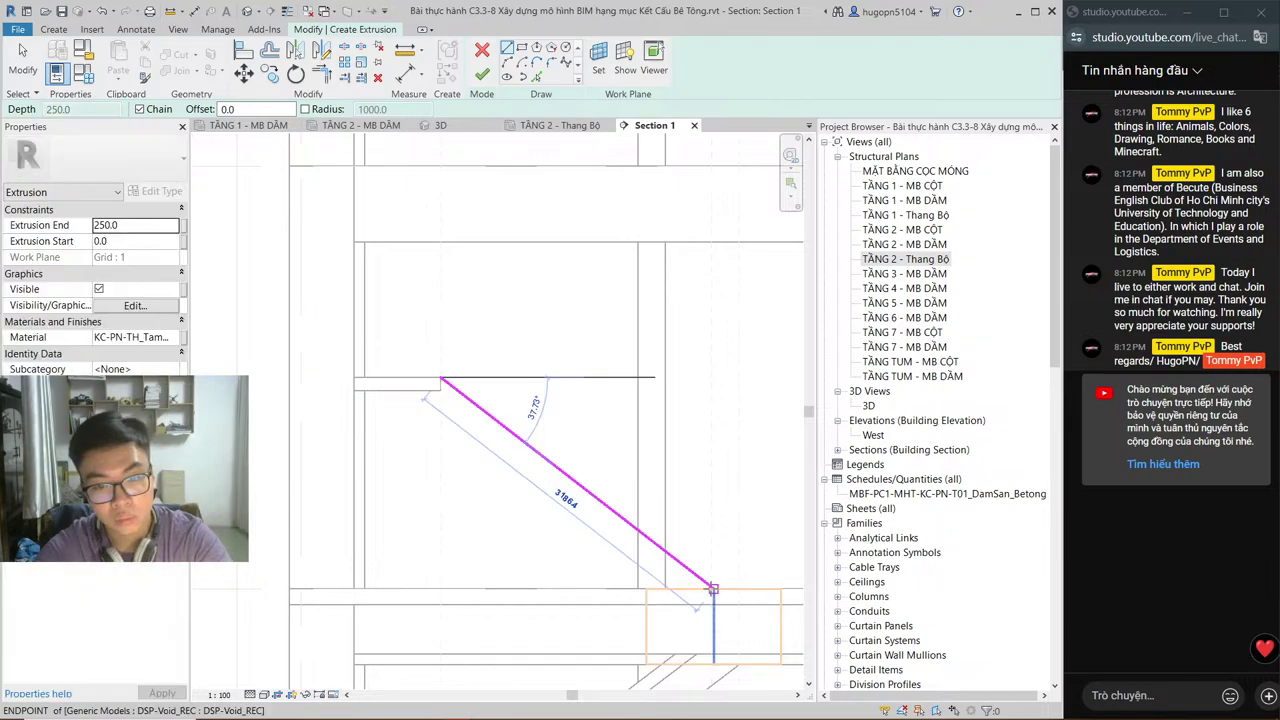
{"action": "scroll", "coordinate": [712, 588], "scroll_direction": "up", "scroll_amount": 4}
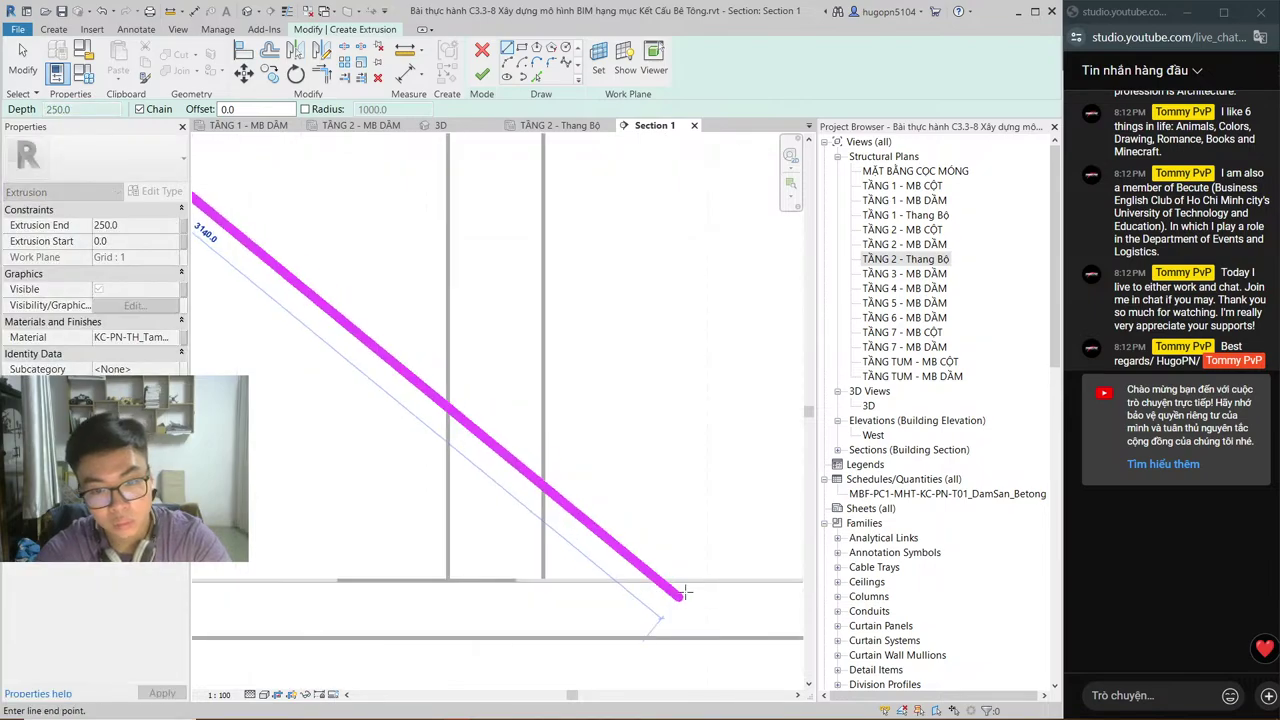
{"action": "left_click", "coordinate": [693, 588]}
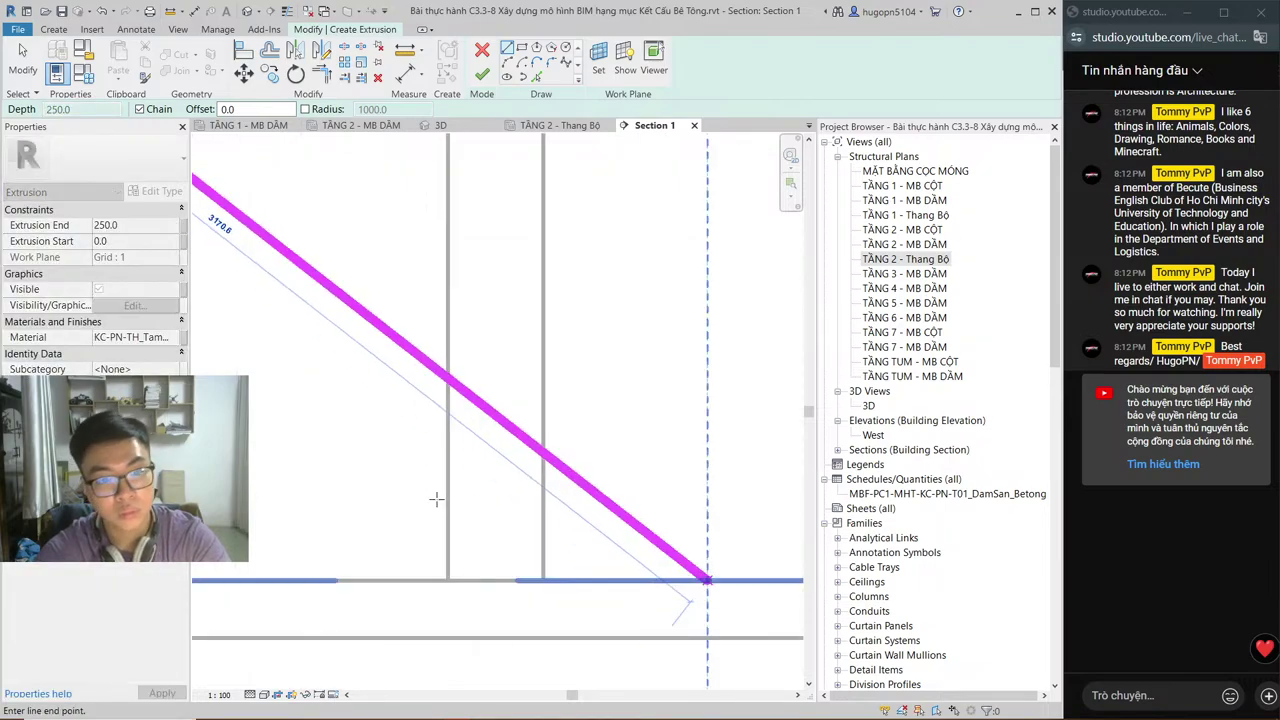
{"action": "scroll", "coordinate": [440, 497], "scroll_direction": "down", "scroll_amount": 2}
{"action": "scroll", "coordinate": [437, 498], "scroll_direction": "down", "scroll_amount": 1}
{"action": "left_click", "coordinate": [502, 535]}
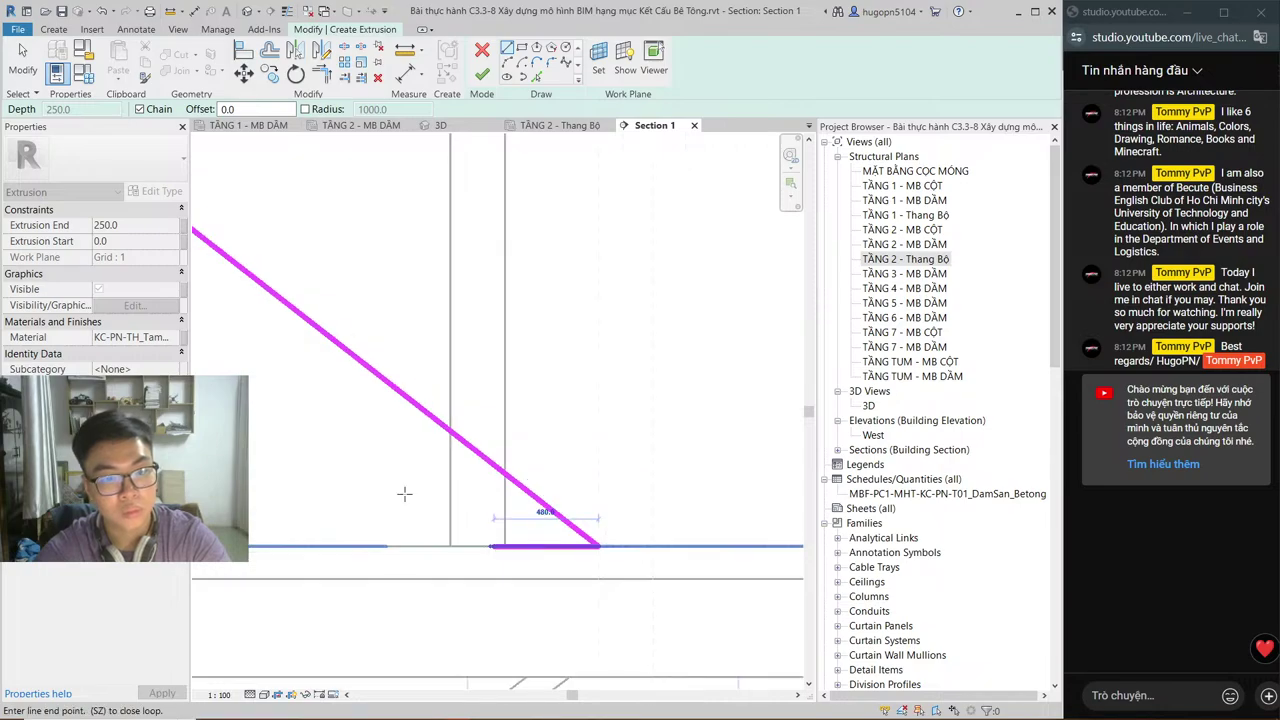
{"action": "key", "text": "Escape"}
{"action": "middle_click_drag", "start_coordinate": [401, 484], "coordinate": [590, 519]}
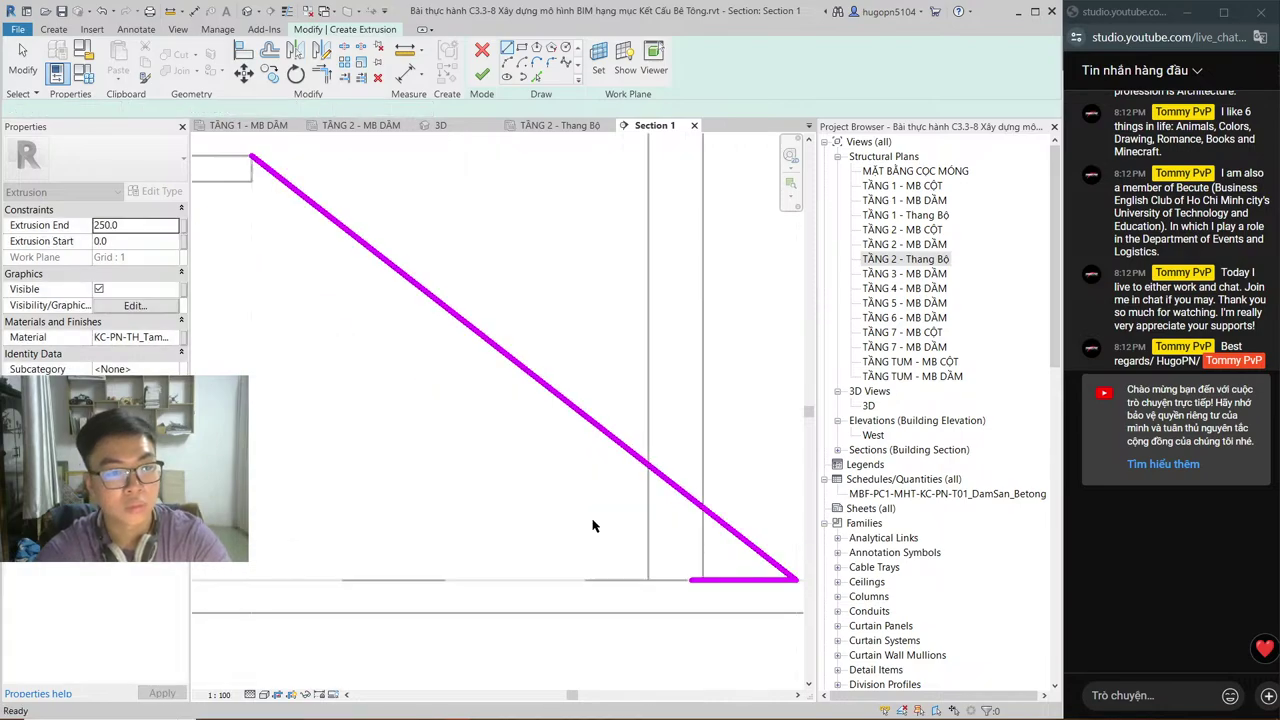
{"action": "scroll", "coordinate": [440, 362], "scroll_direction": "down", "scroll_amount": 1}
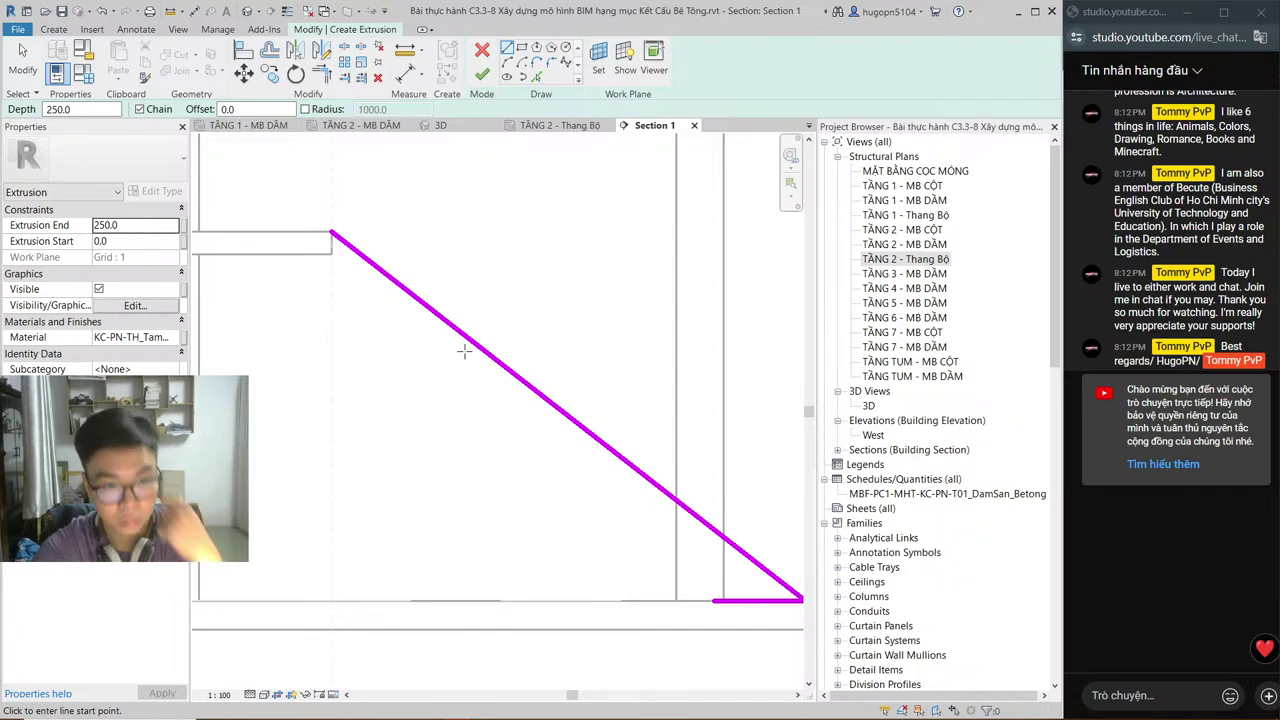
{"action": "key", "text": "Escape"}
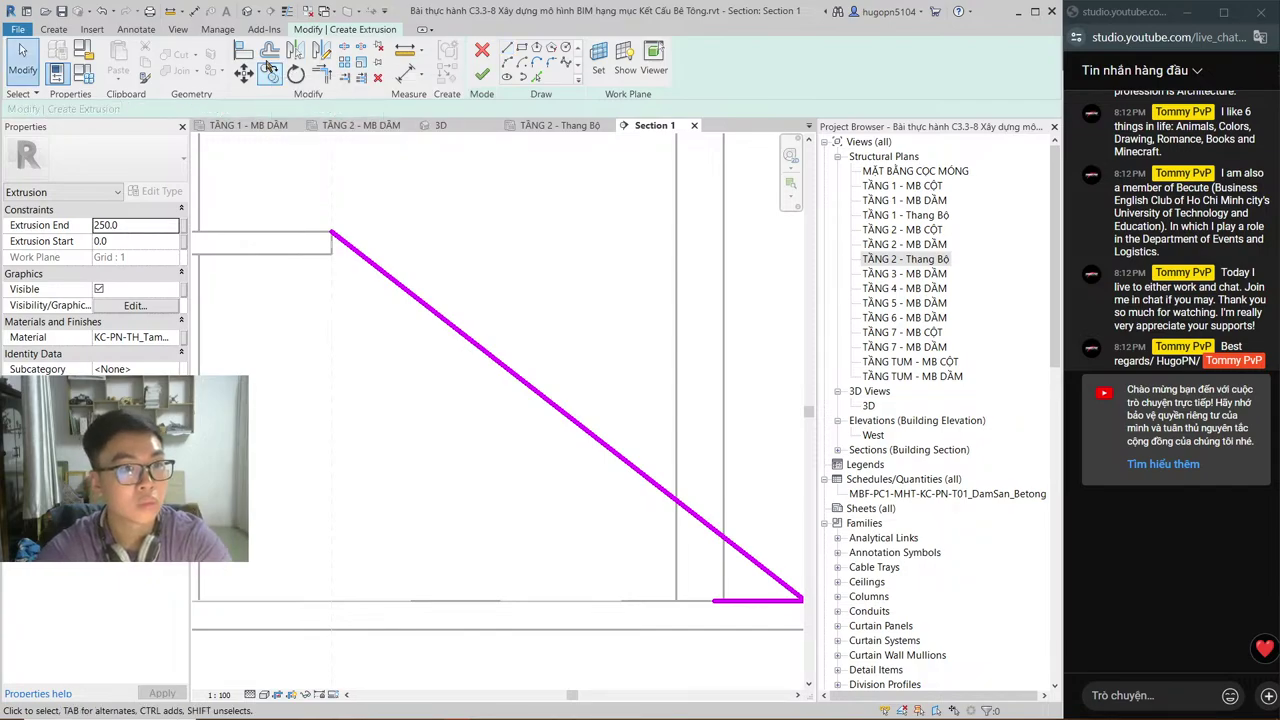
Step: Offset the sloped line 120 below and add a vertical line at its upper end
{"action": "left_click", "coordinate": [269, 53]}
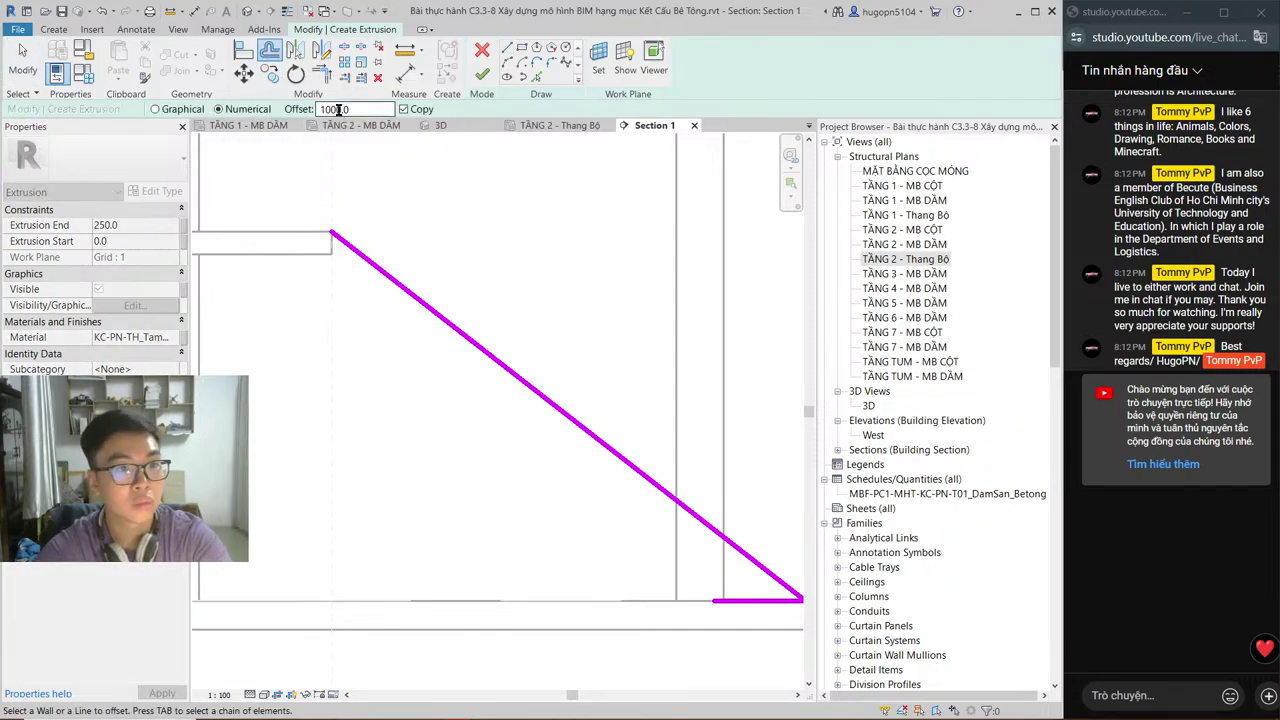
{"action": "type", "text": "12"}
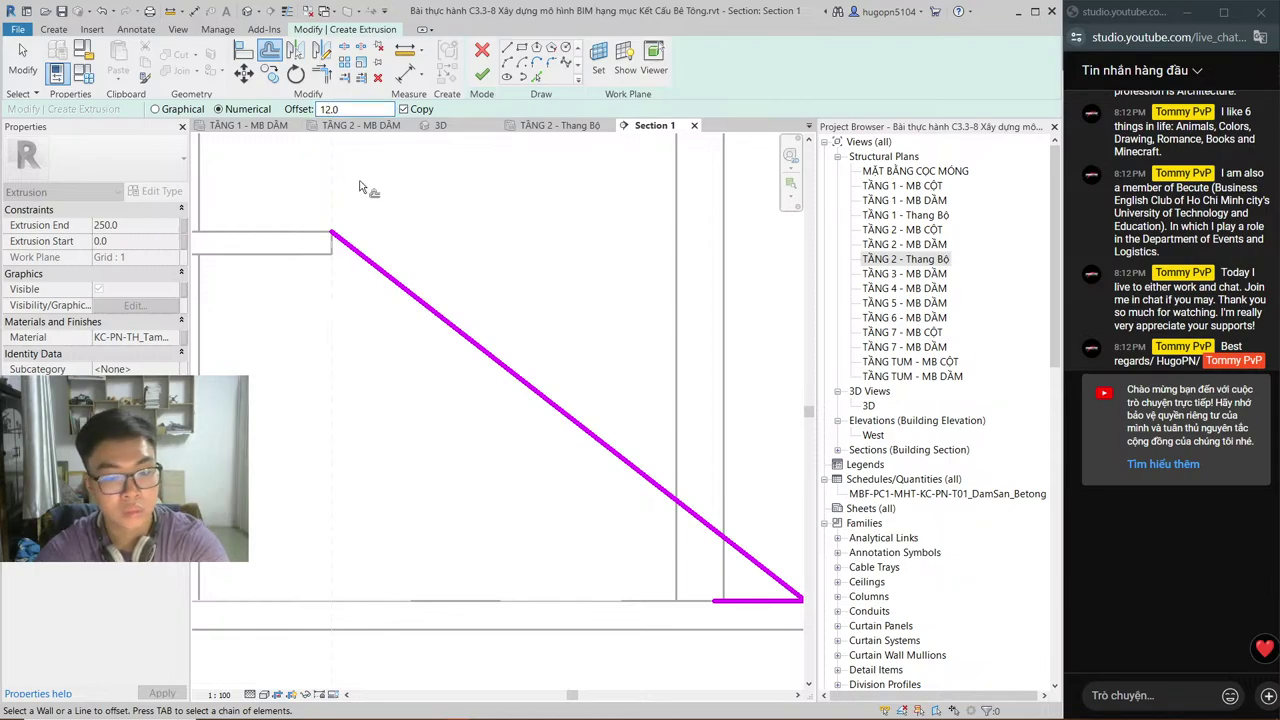
{"action": "type", "text": "0"}
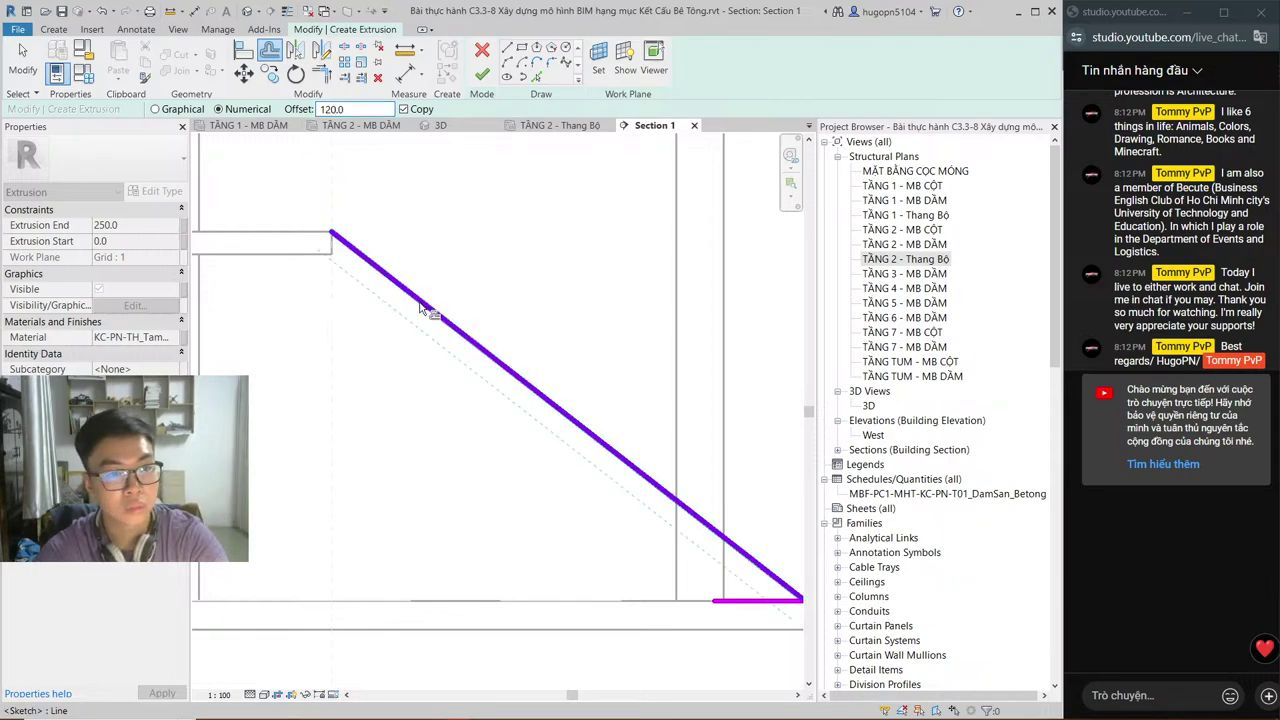
{"action": "left_click", "coordinate": [421, 308]}
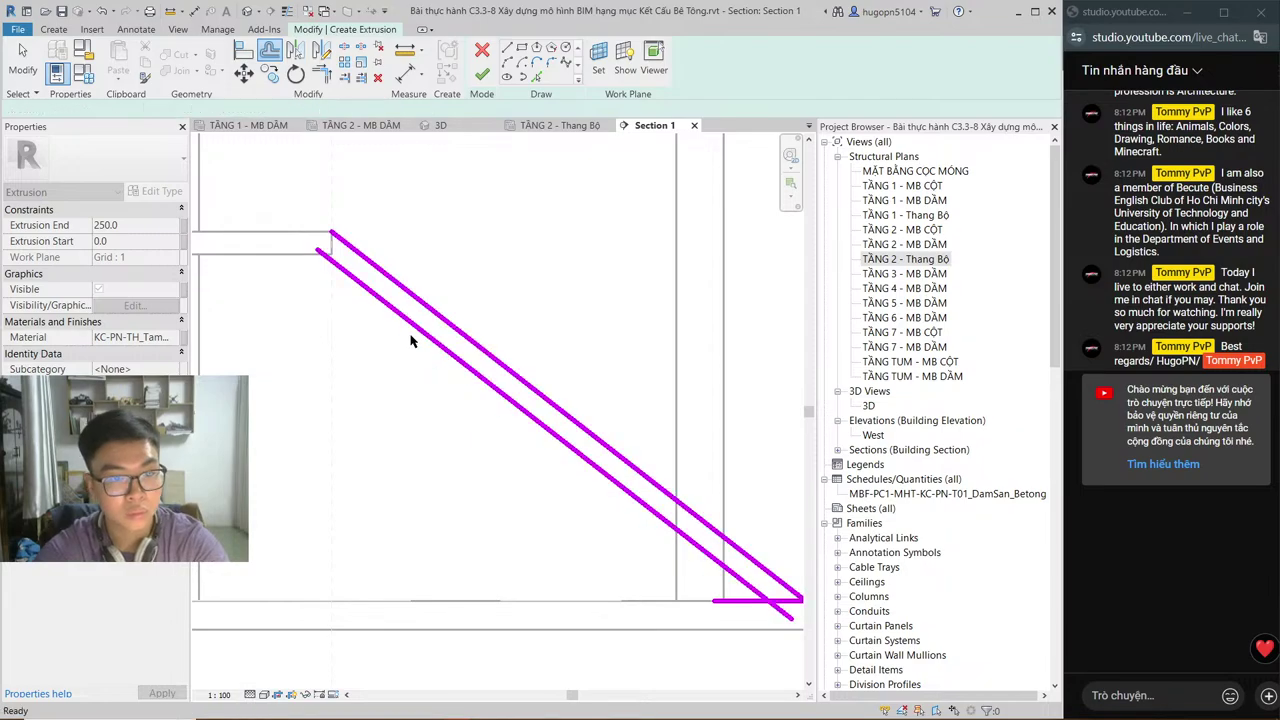
{"action": "key", "text": "Escape"}
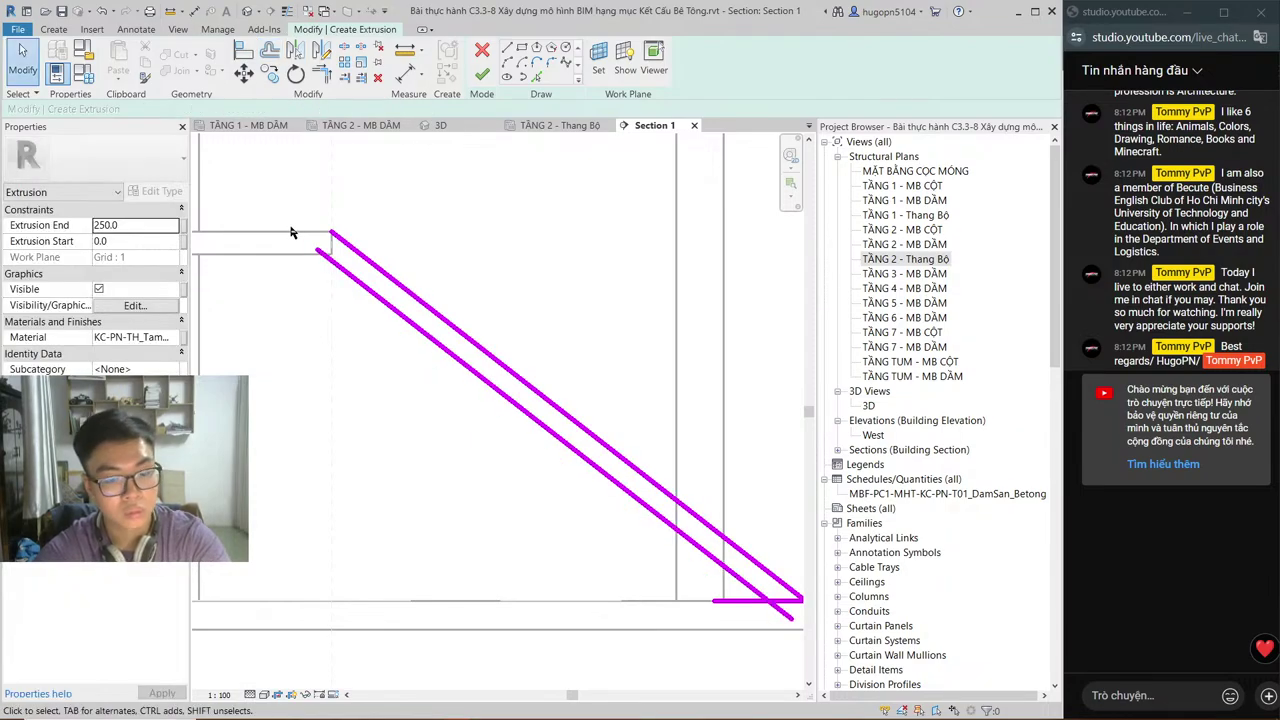
{"action": "key", "text": "l"}
{"action": "key", "text": "i"}
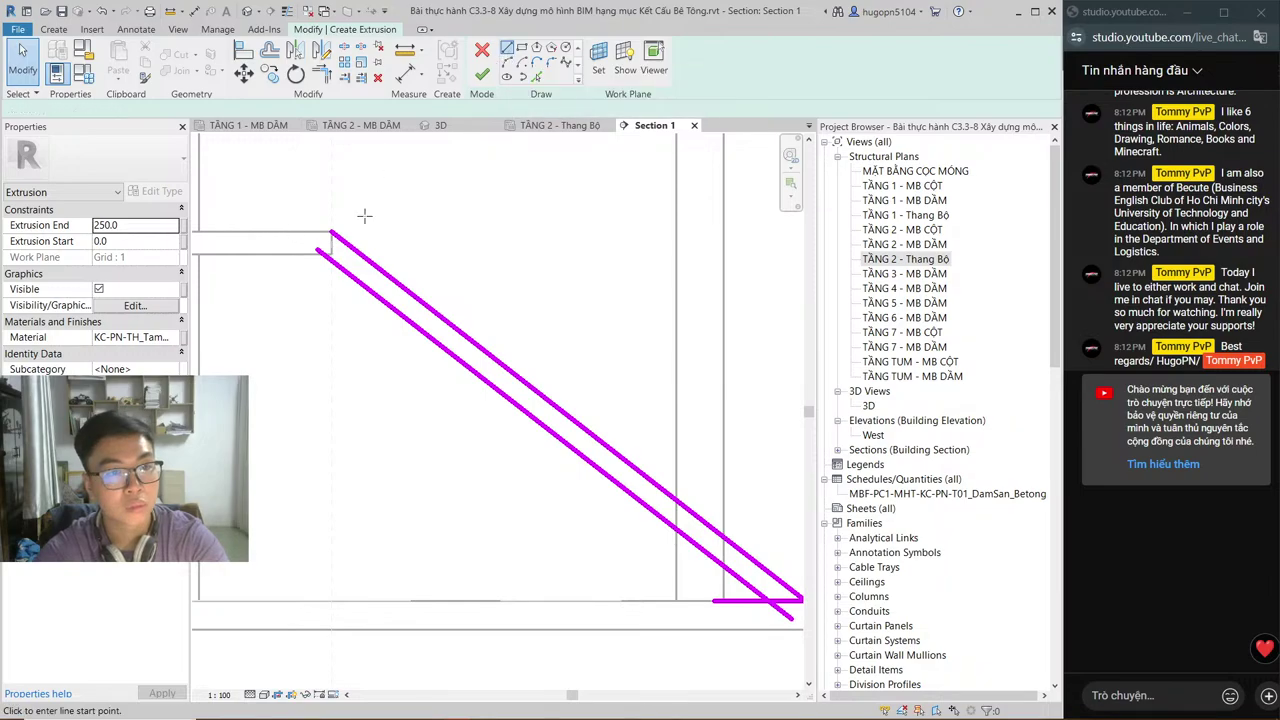
{"action": "left_click", "coordinate": [333, 233]}
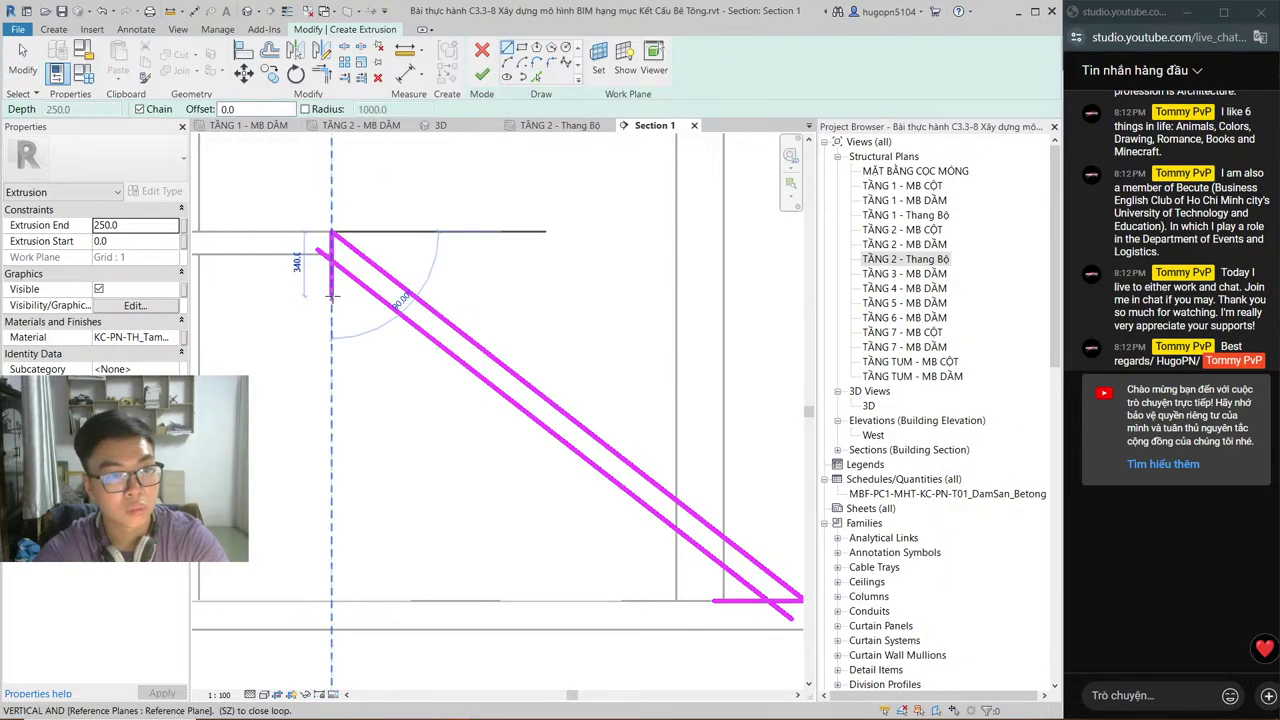
{"action": "left_click", "coordinate": [333, 295]}
{"action": "key", "text": "Escape"}
{"action": "key", "text": "Escape"}
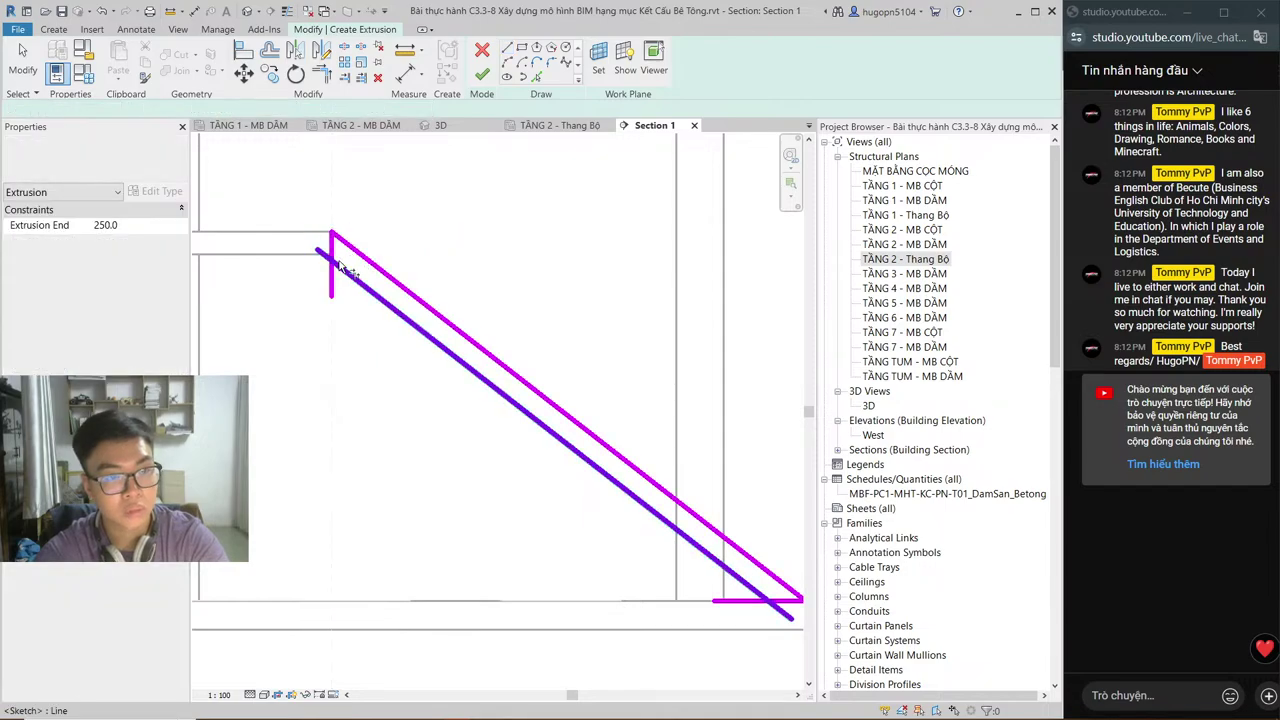
Step: Trim the top and bottom corners to close the sloped flight outline
{"action": "key", "text": "t"}
{"action": "key", "text": "r"}
{"action": "left_click", "coordinate": [349, 273]}
{"action": "left_click", "coordinate": [332, 248]}
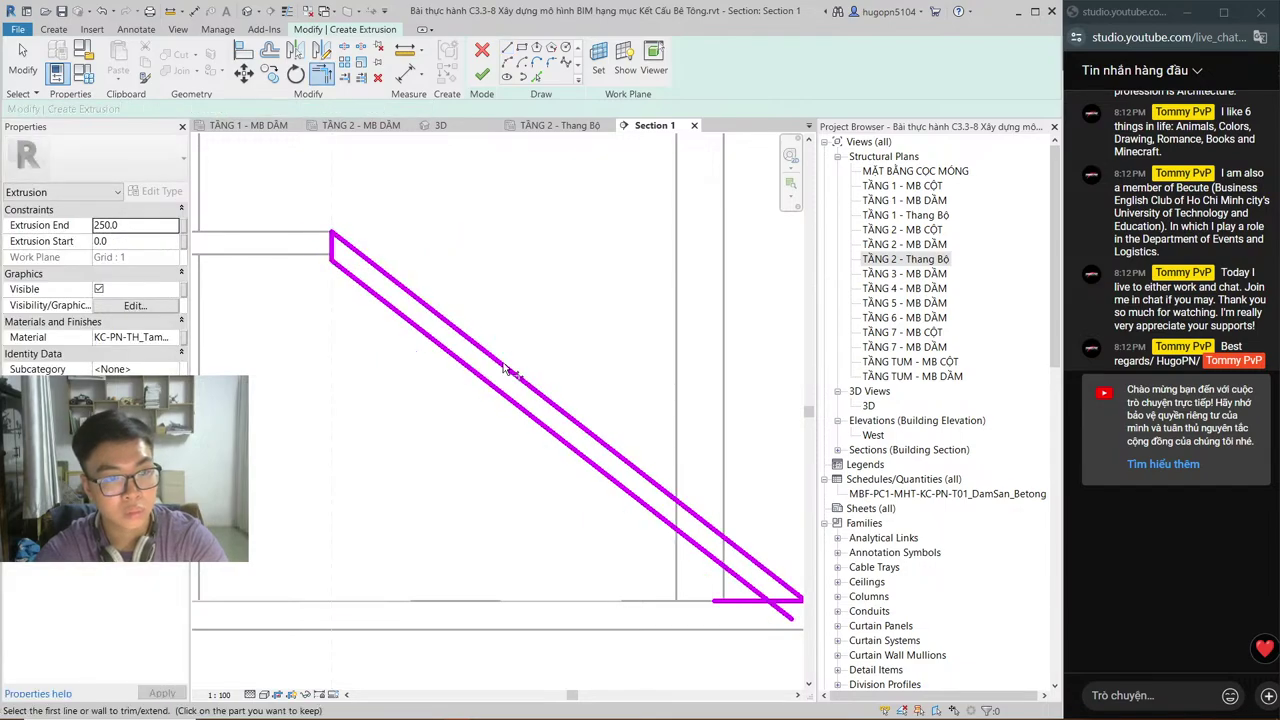
{"action": "middle_click_drag", "start_coordinate": [780, 603], "coordinate": [660, 517]}
{"action": "left_click", "coordinate": [660, 514]}
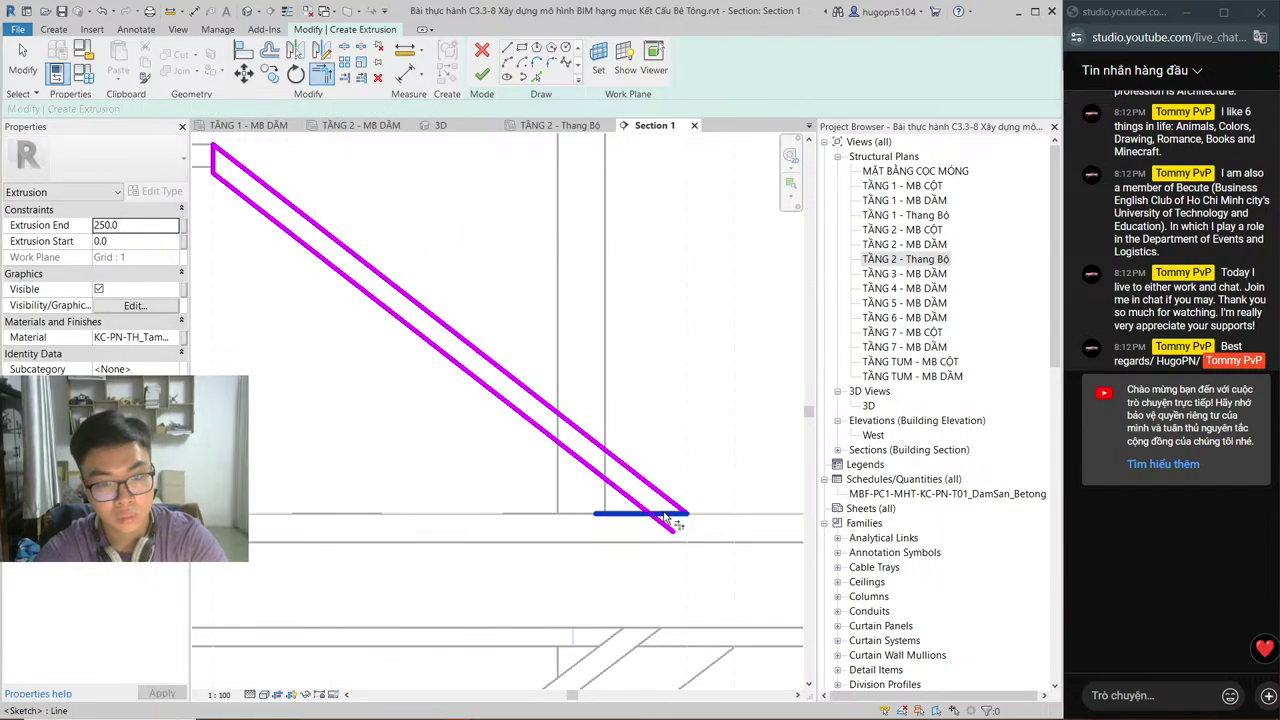
{"action": "left_click", "coordinate": [662, 519]}
{"action": "key", "text": "Escape"}
{"action": "key", "text": "Escape"}
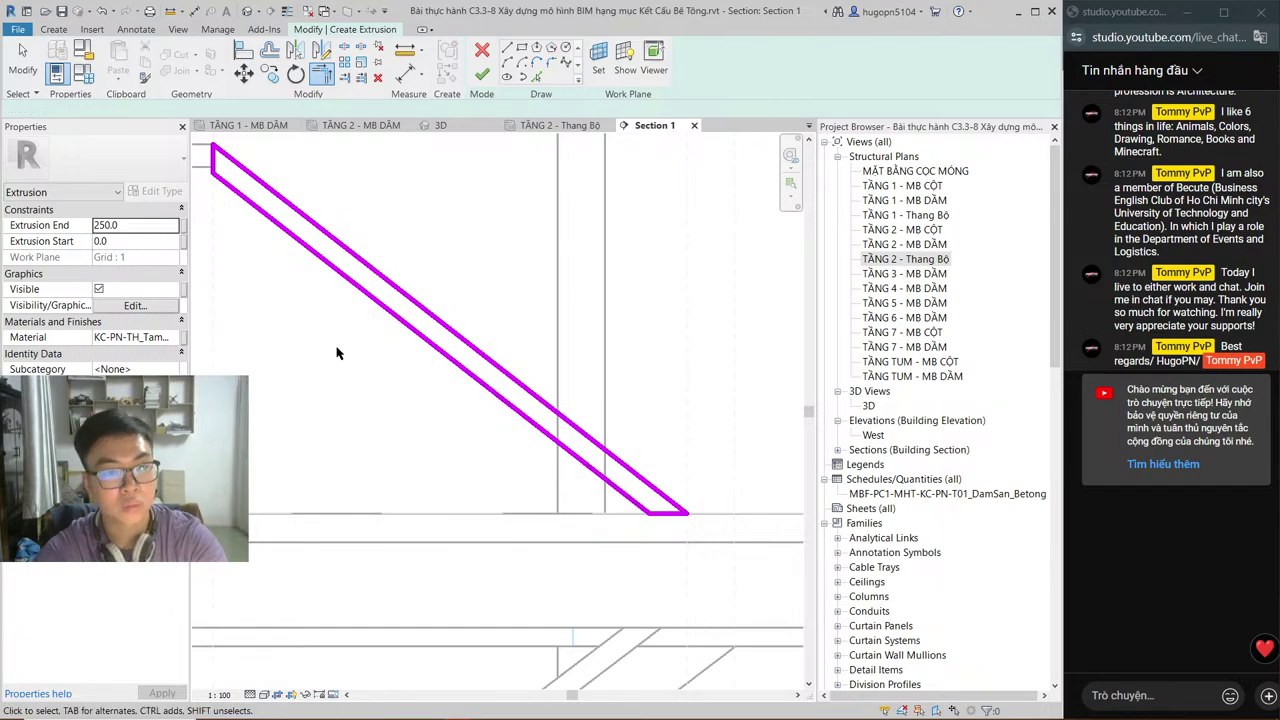
{"action": "middle_click_drag", "start_coordinate": [337, 353], "coordinate": [480, 406]}
{"action": "scroll", "coordinate": [480, 406], "scroll_direction": "down", "scroll_amount": 1}
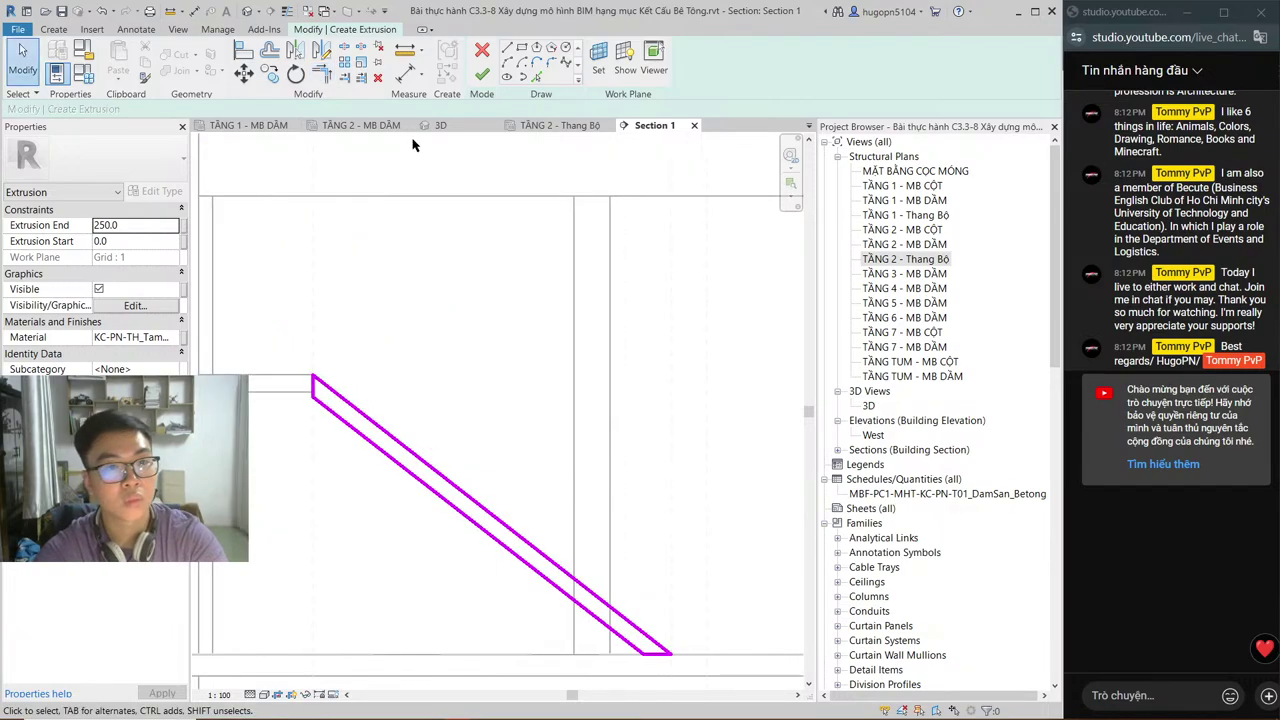
Step: Finish the extrusion and widen it in the TẦNG 2 - Thang Bộ plan to span 90.0–1190.0
{"action": "left_click", "coordinate": [482, 75]}
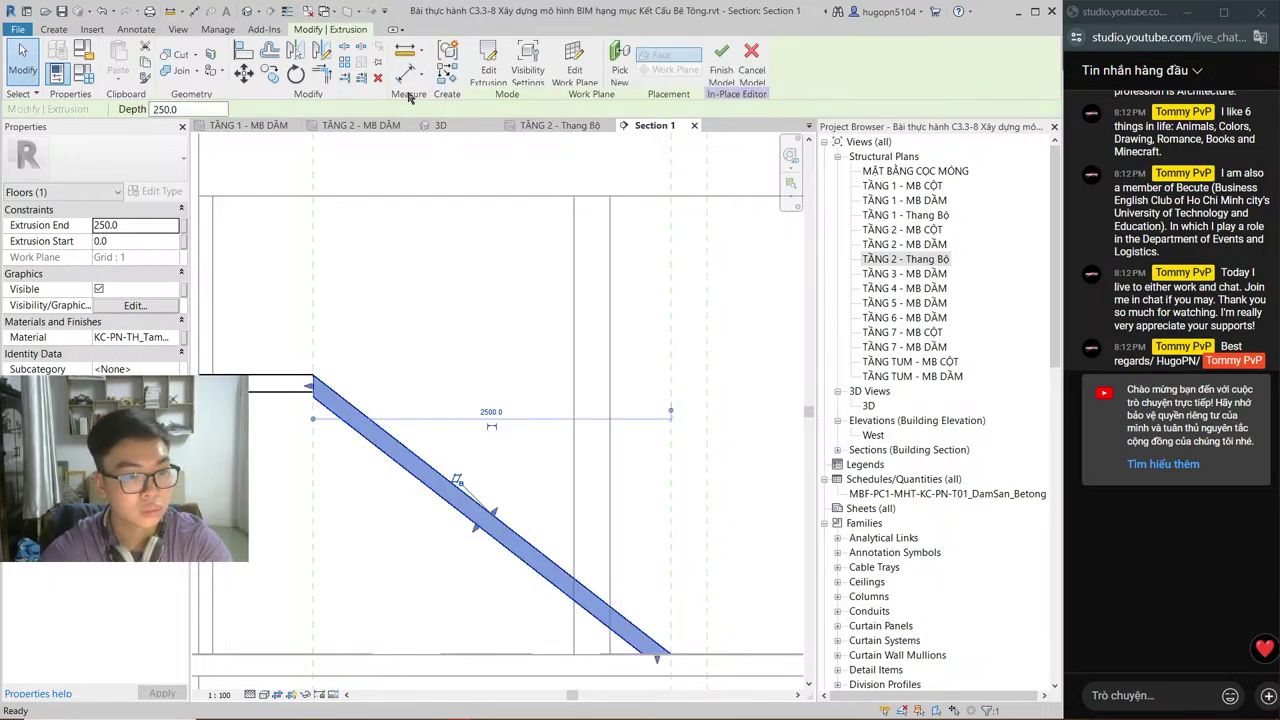
{"action": "left_click", "coordinate": [560, 125]}
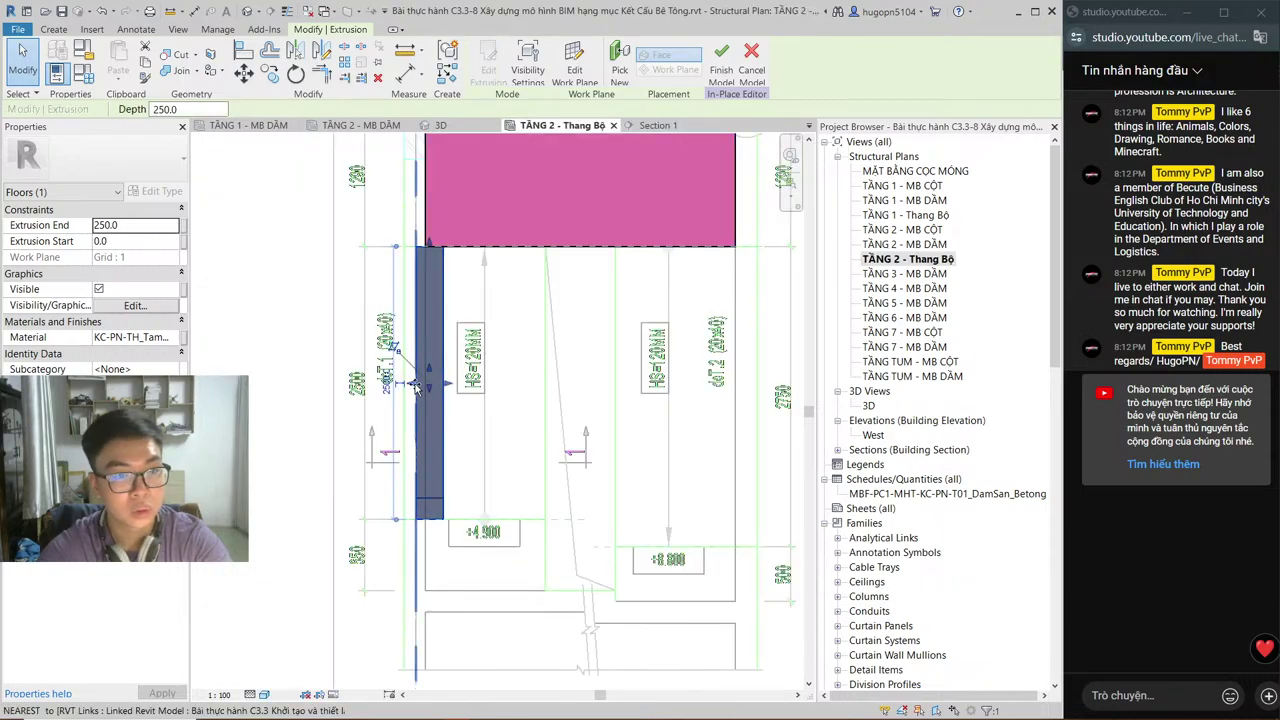
{"action": "left_click_drag", "start_coordinate": [417, 387], "coordinate": [546, 390]}
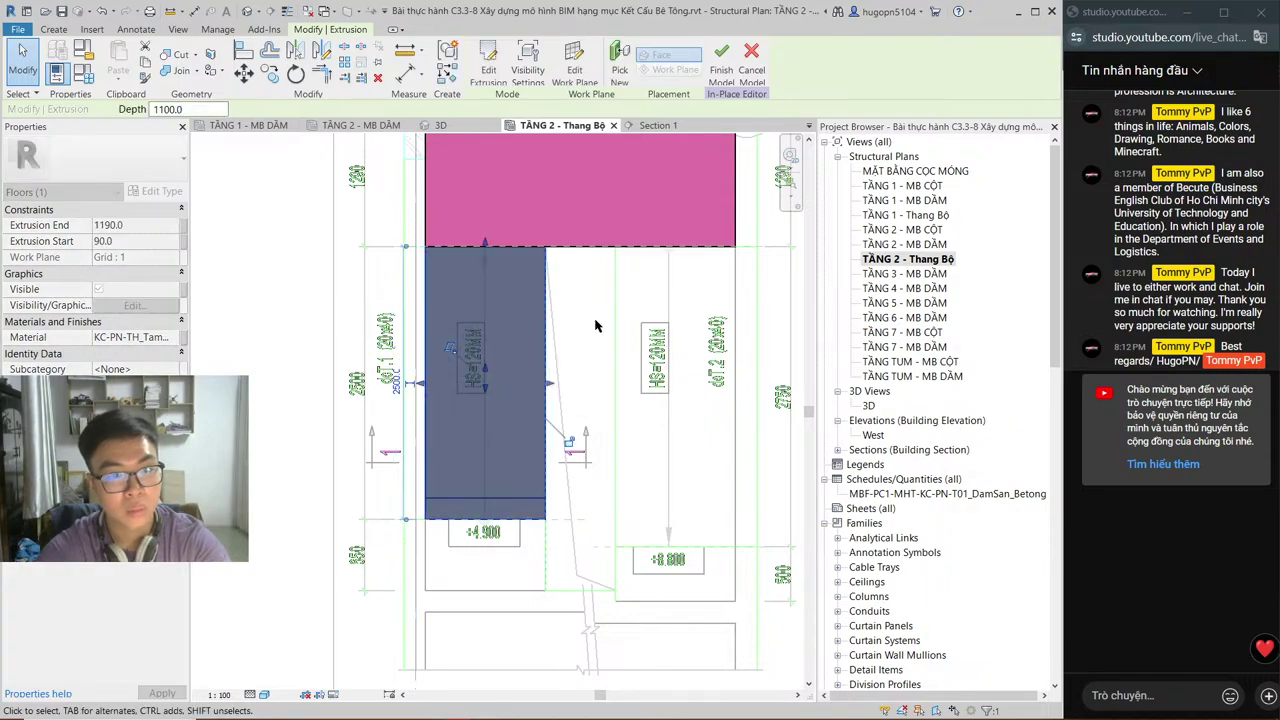
{"action": "left_click", "coordinate": [598, 330]}
{"action": "middle_click_drag", "start_coordinate": [598, 330], "coordinate": [524, 354]}
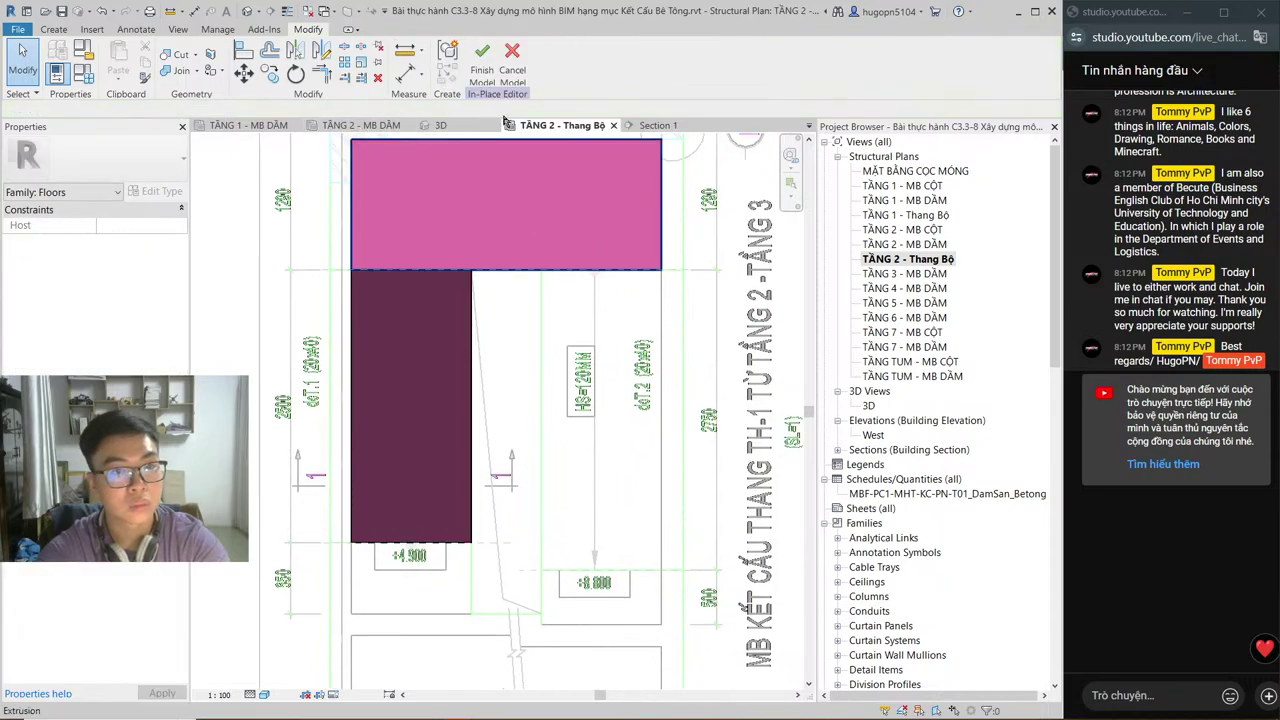
{"action": "left_click", "coordinate": [655, 125]}
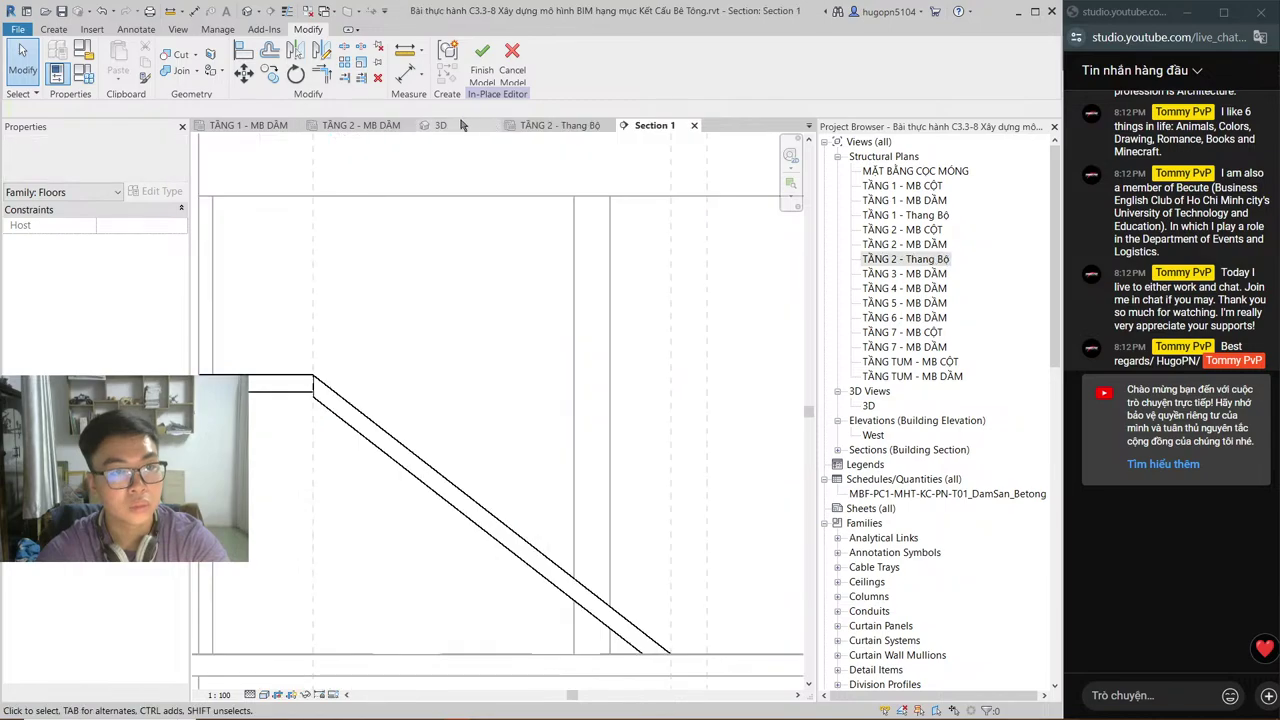
Step: Finish the in-place model and drag the Section 1 cut line right onto the second flight
{"action": "left_click", "coordinate": [535, 128]}
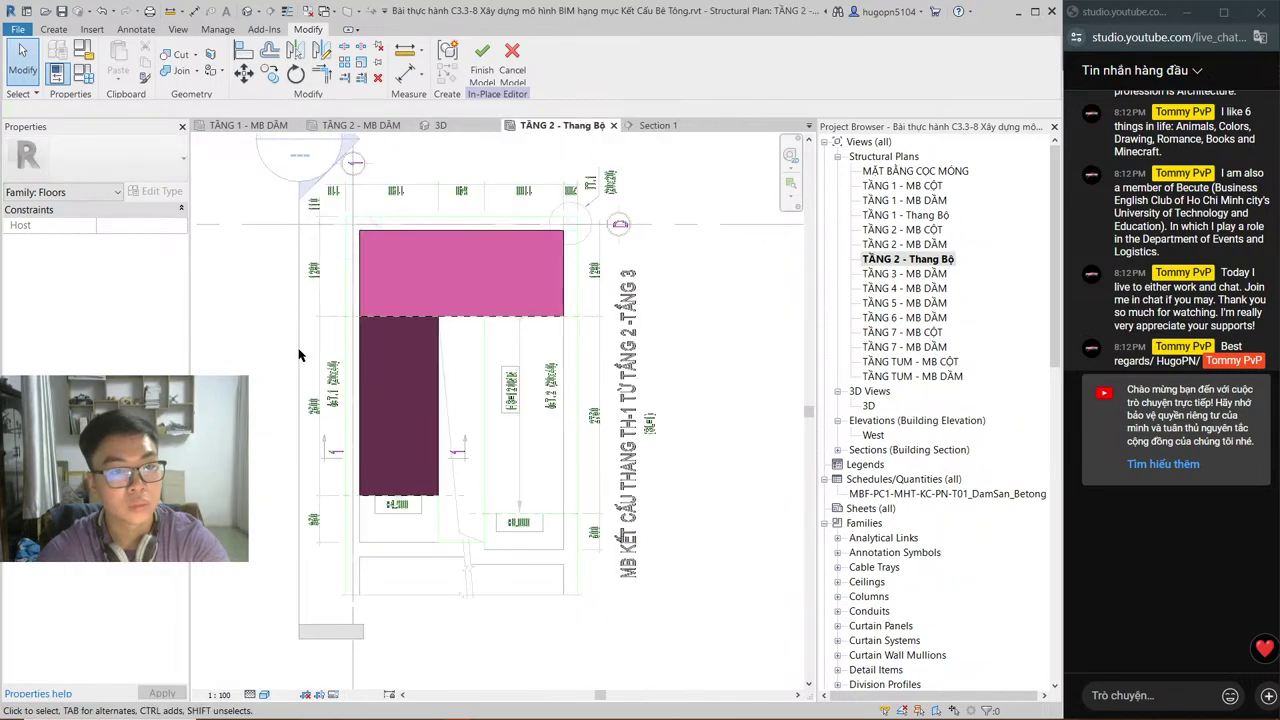
{"action": "left_click", "coordinate": [482, 60]}
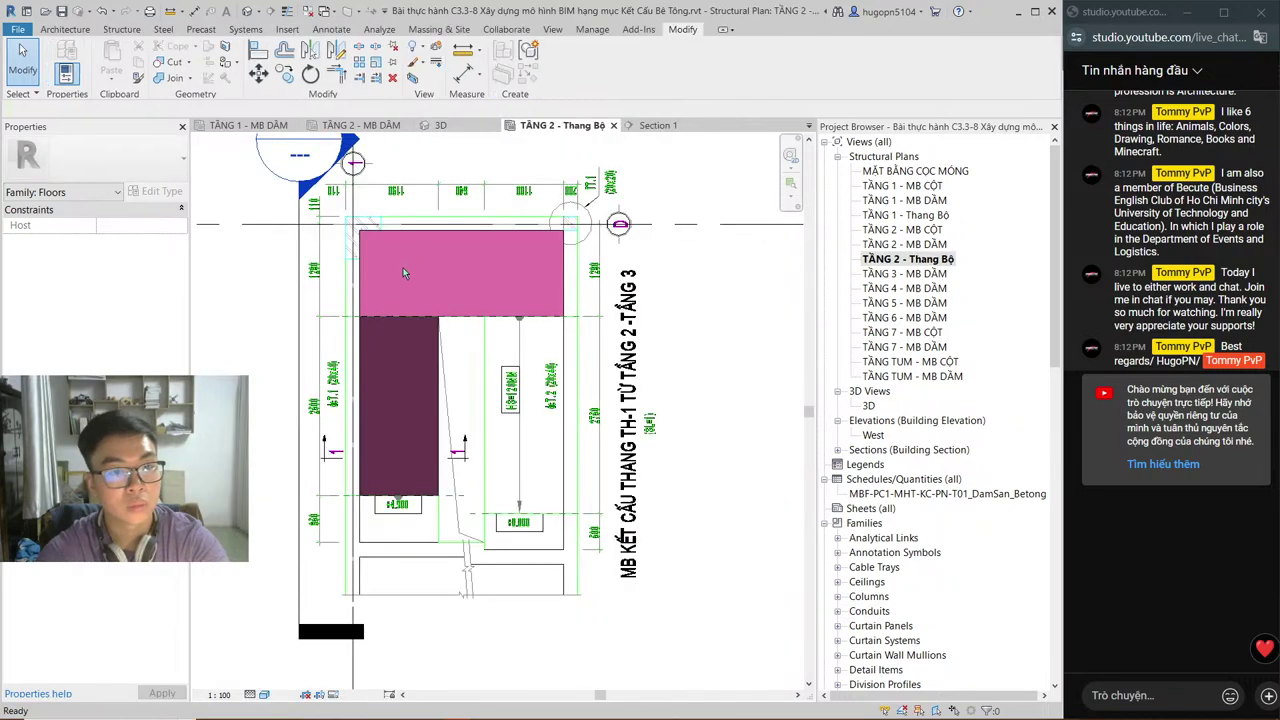
{"action": "left_click", "coordinate": [303, 296]}
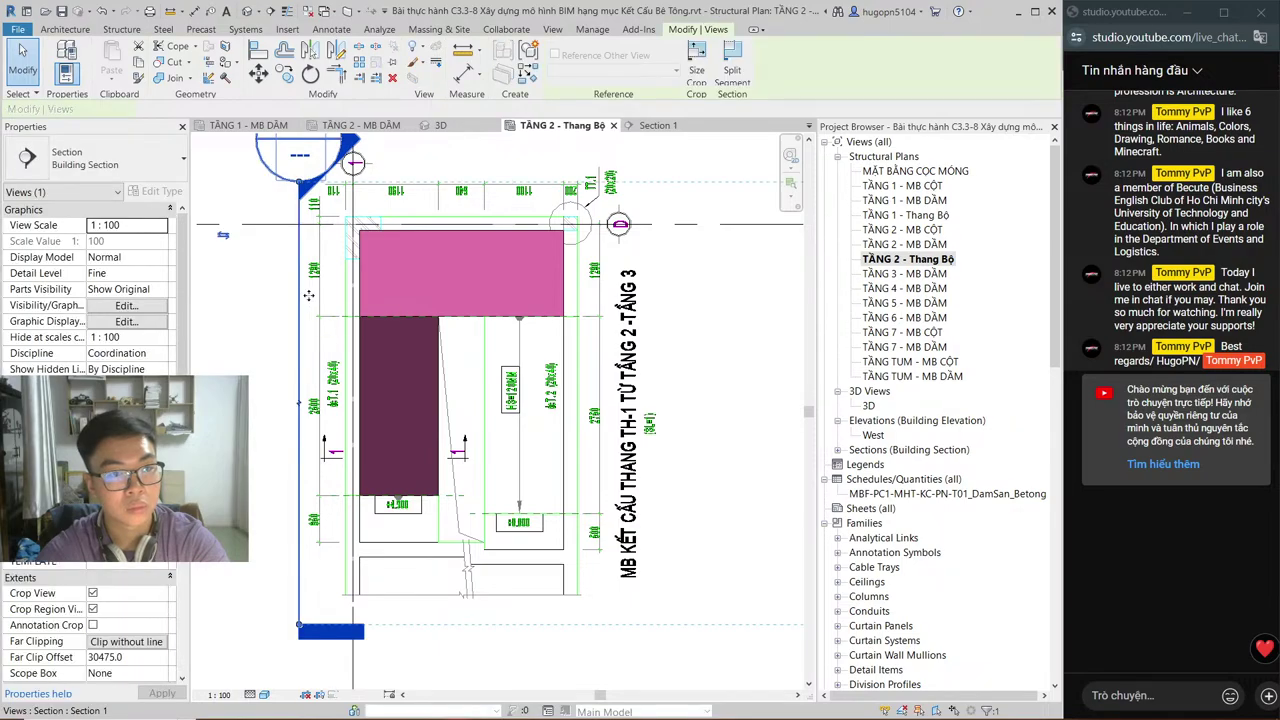
{"action": "left_click_drag", "start_coordinate": [313, 296], "coordinate": [457, 302]}
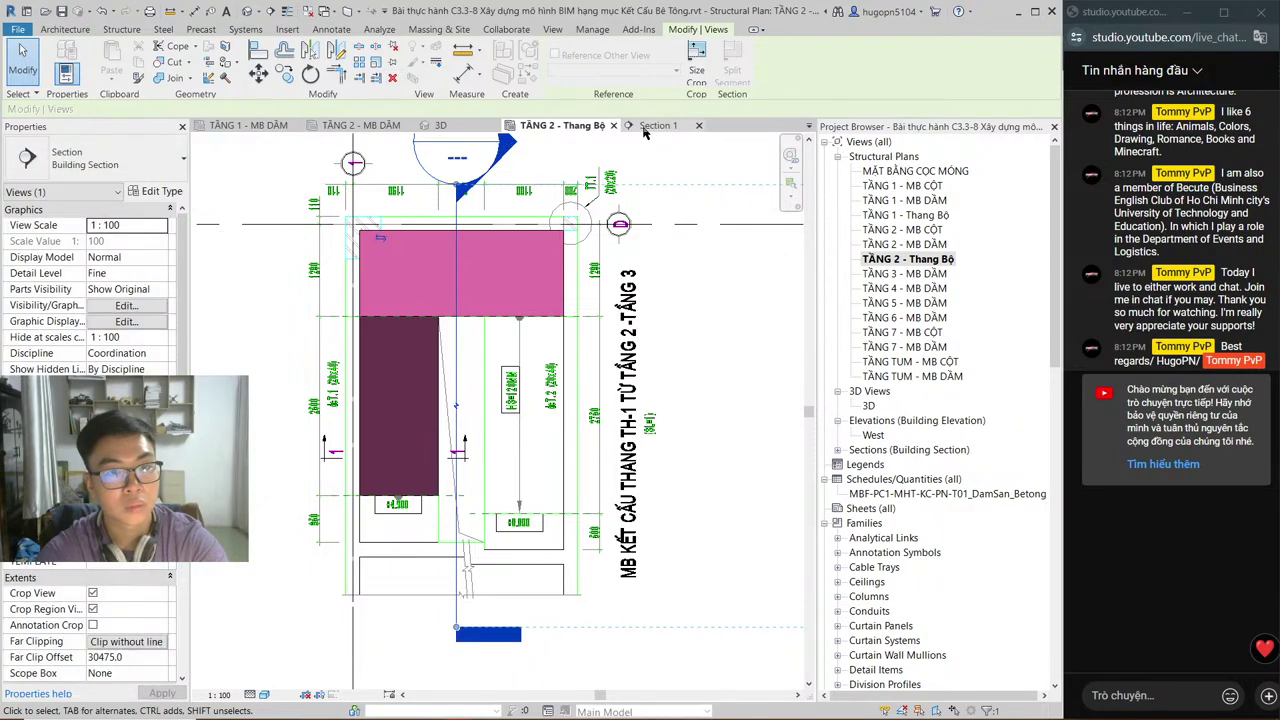
{"action": "left_click", "coordinate": [648, 127]}
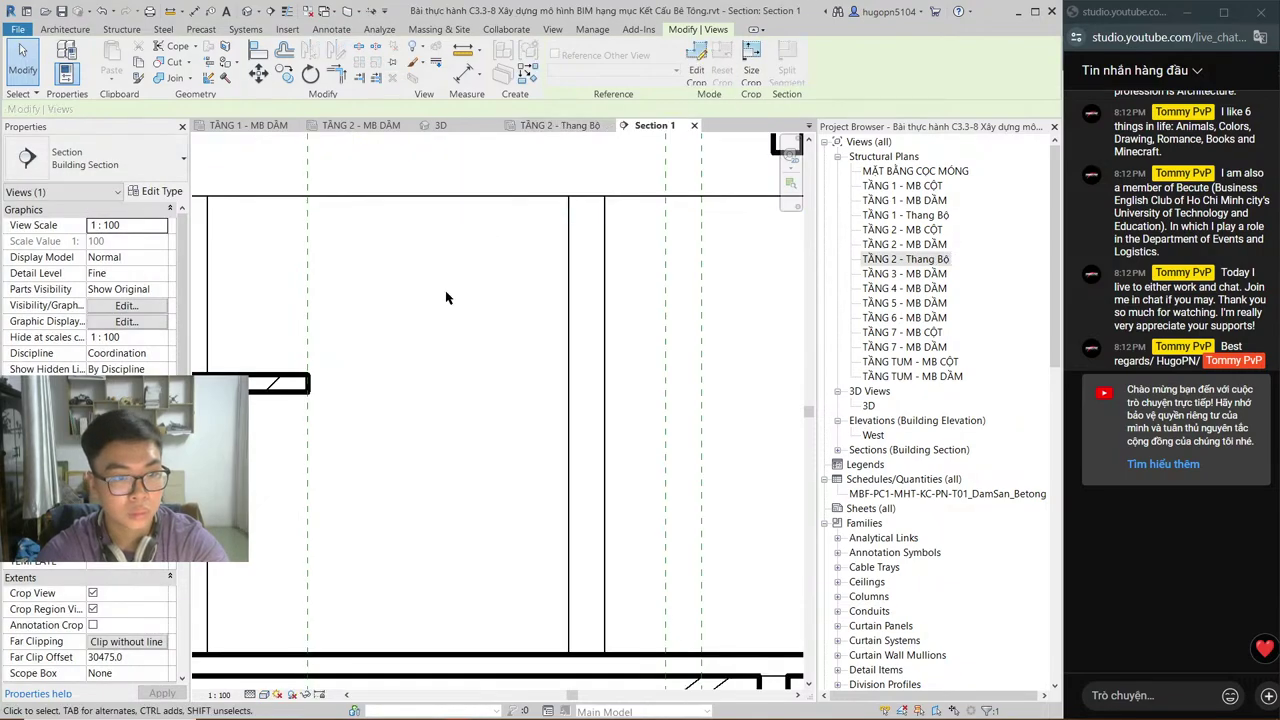
{"action": "scroll", "coordinate": [470, 325], "scroll_direction": "down", "scroll_amount": 2}
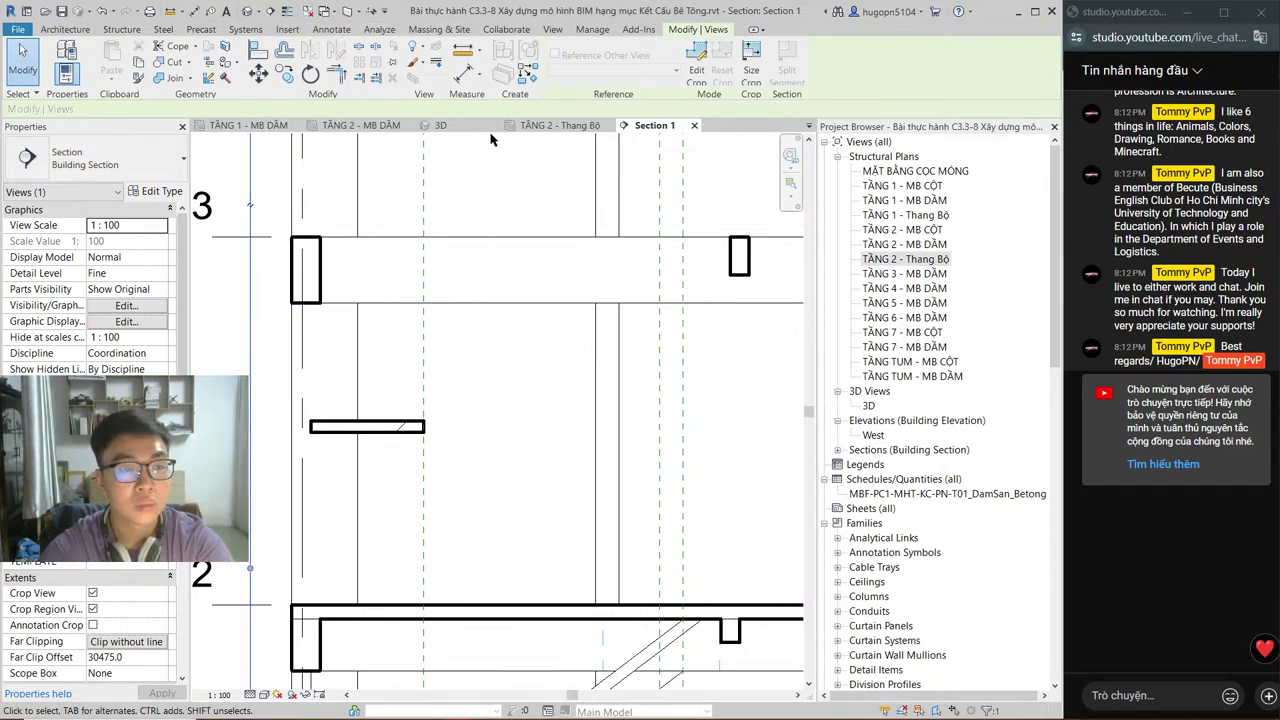
{"action": "left_click", "coordinate": [380, 427]}
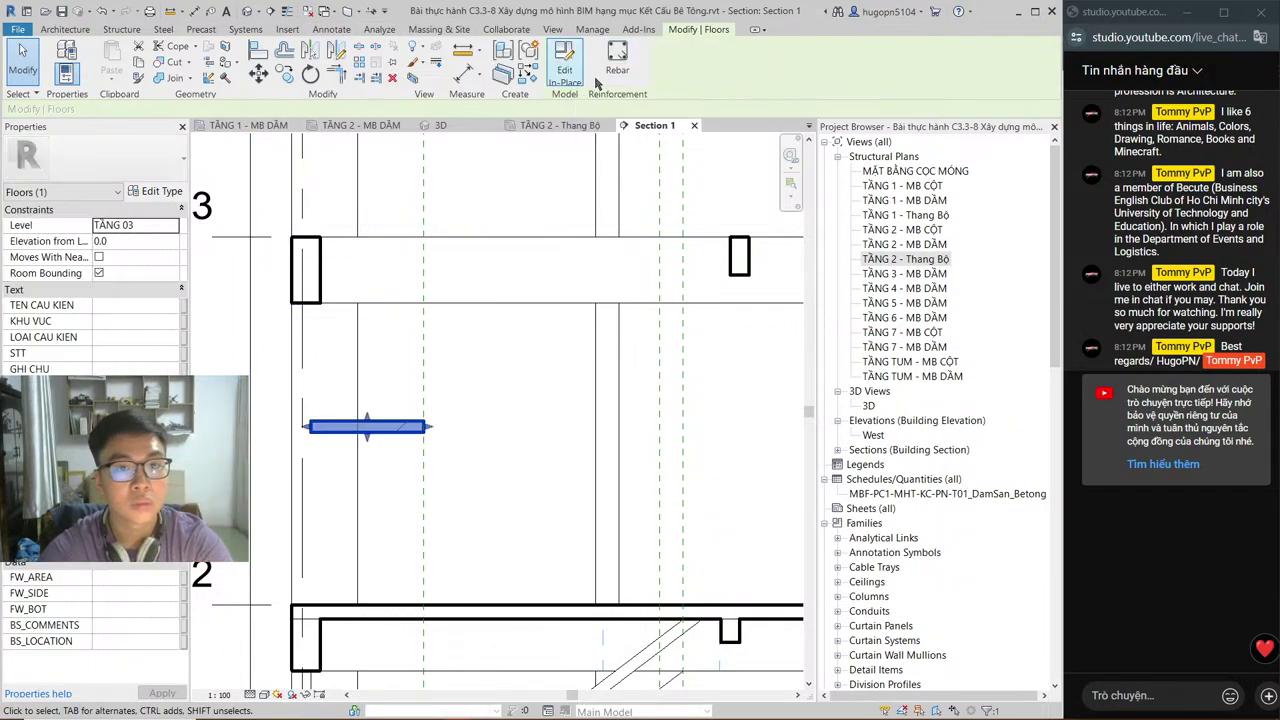
Step: Reopen the floors family in place and start an extrusion on the Grid : 1 work plane
{"action": "left_click", "coordinate": [580, 80]}
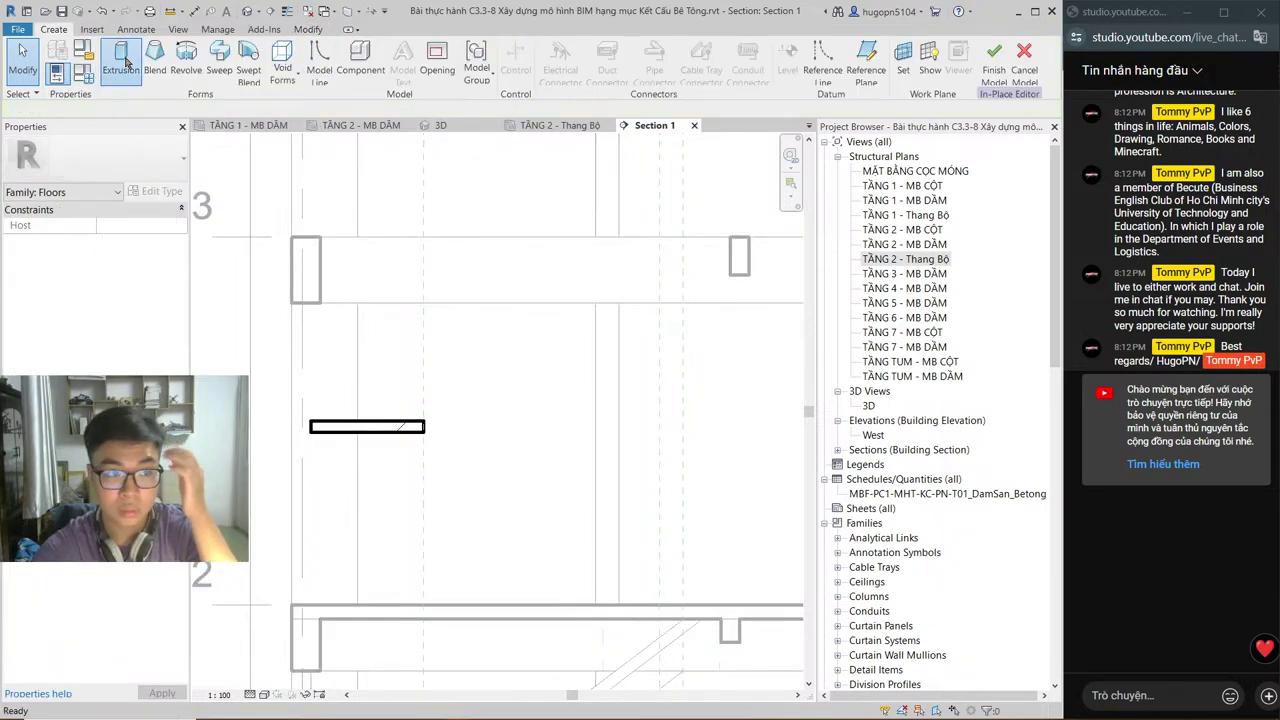
{"action": "left_click", "coordinate": [122, 62]}
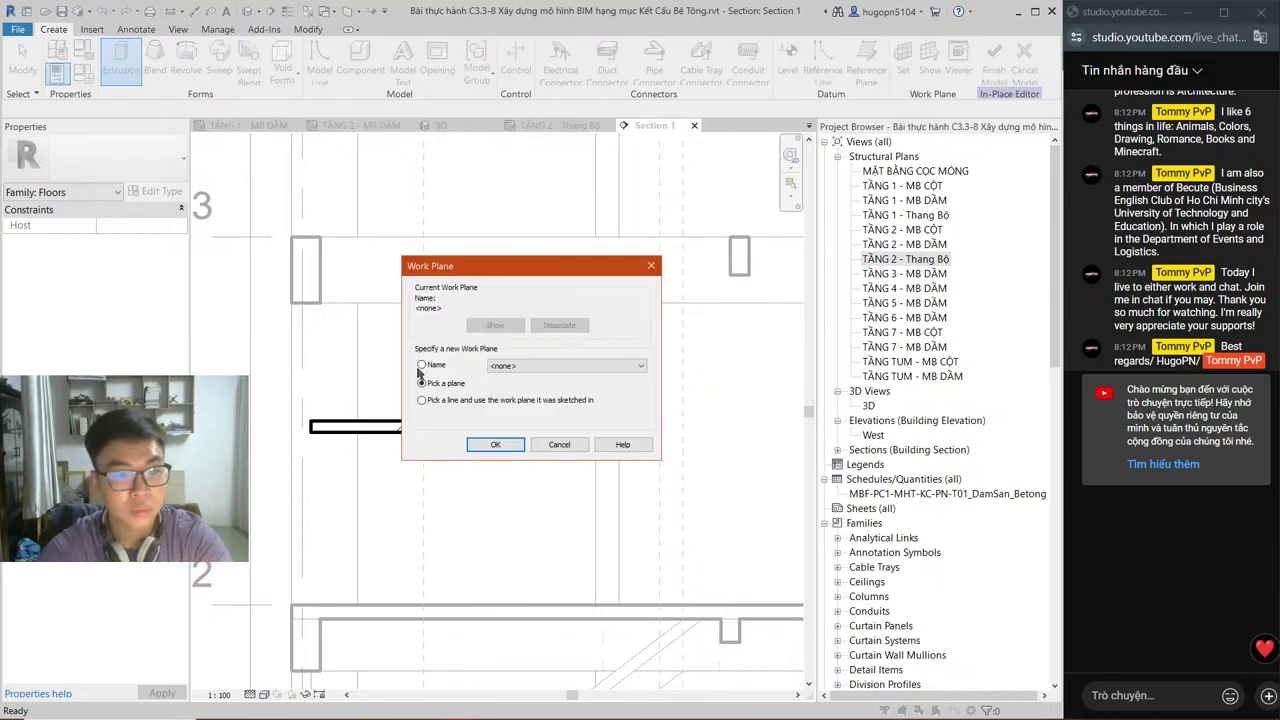
{"action": "left_click", "coordinate": [423, 365]}
{"action": "left_click", "coordinate": [540, 366]}
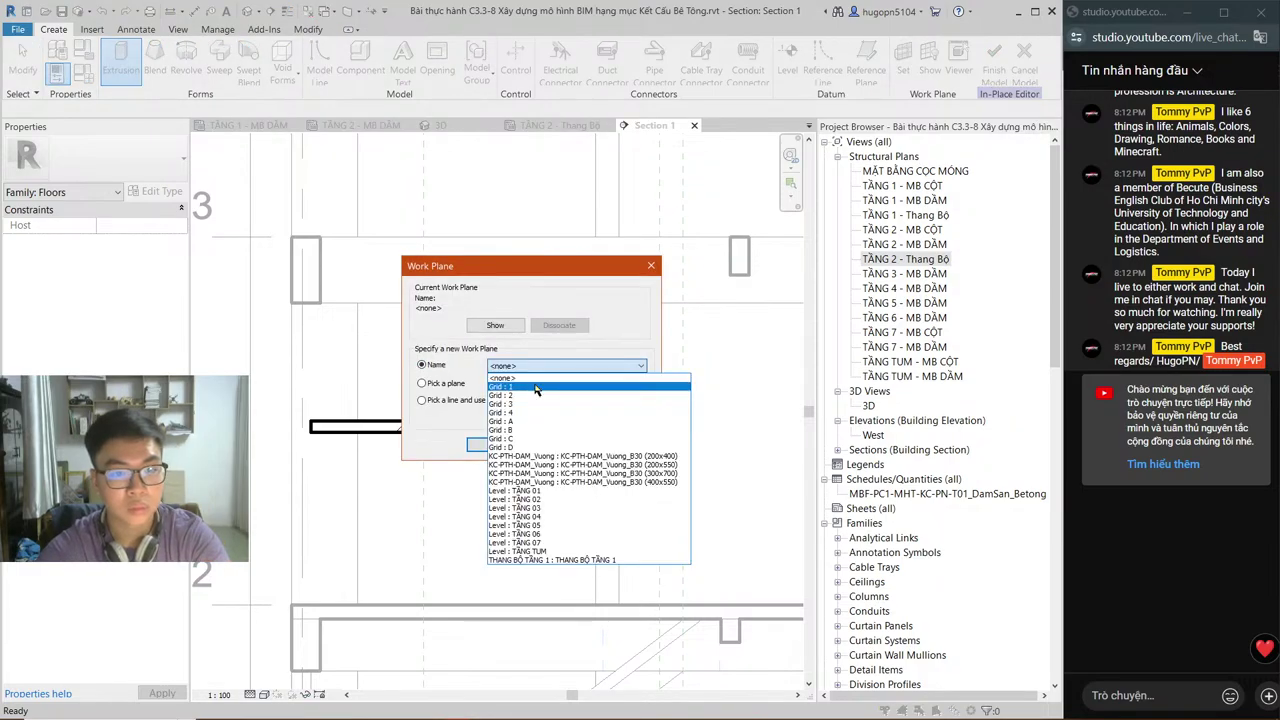
{"action": "left_click", "coordinate": [536, 388]}
{"action": "left_click", "coordinate": [488, 444]}
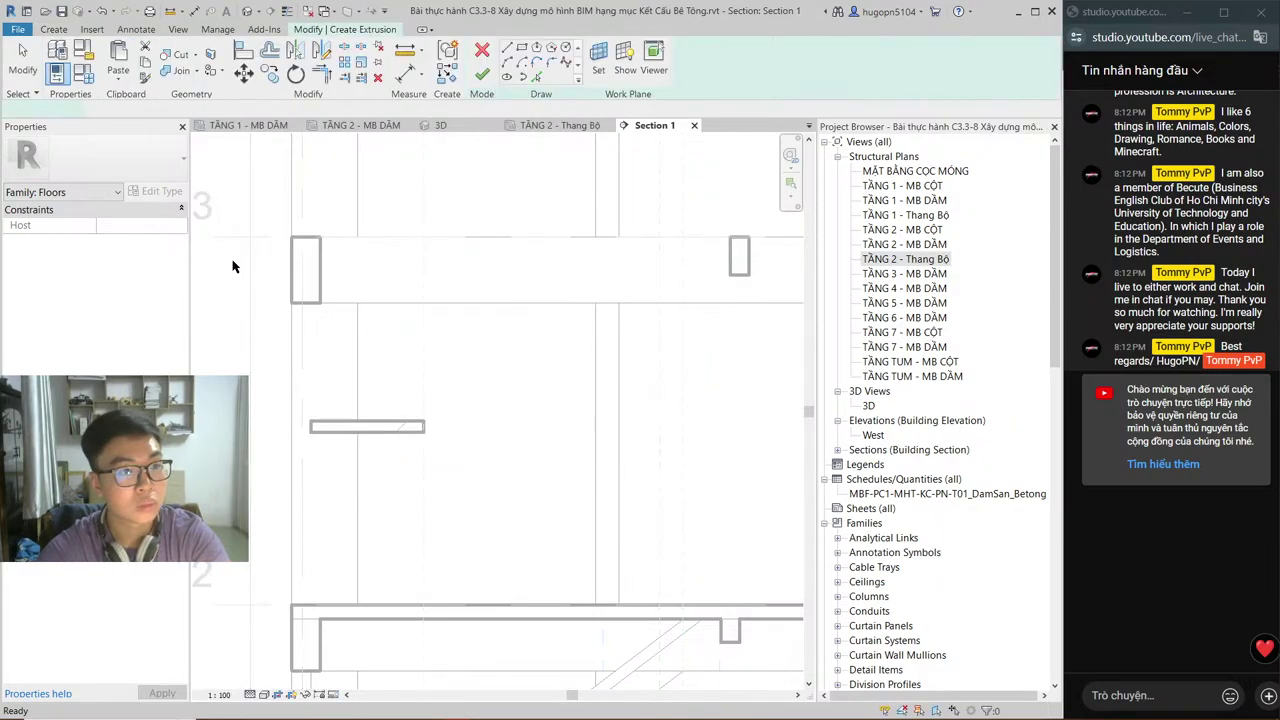
{"action": "key", "text": "alt+Tab"}
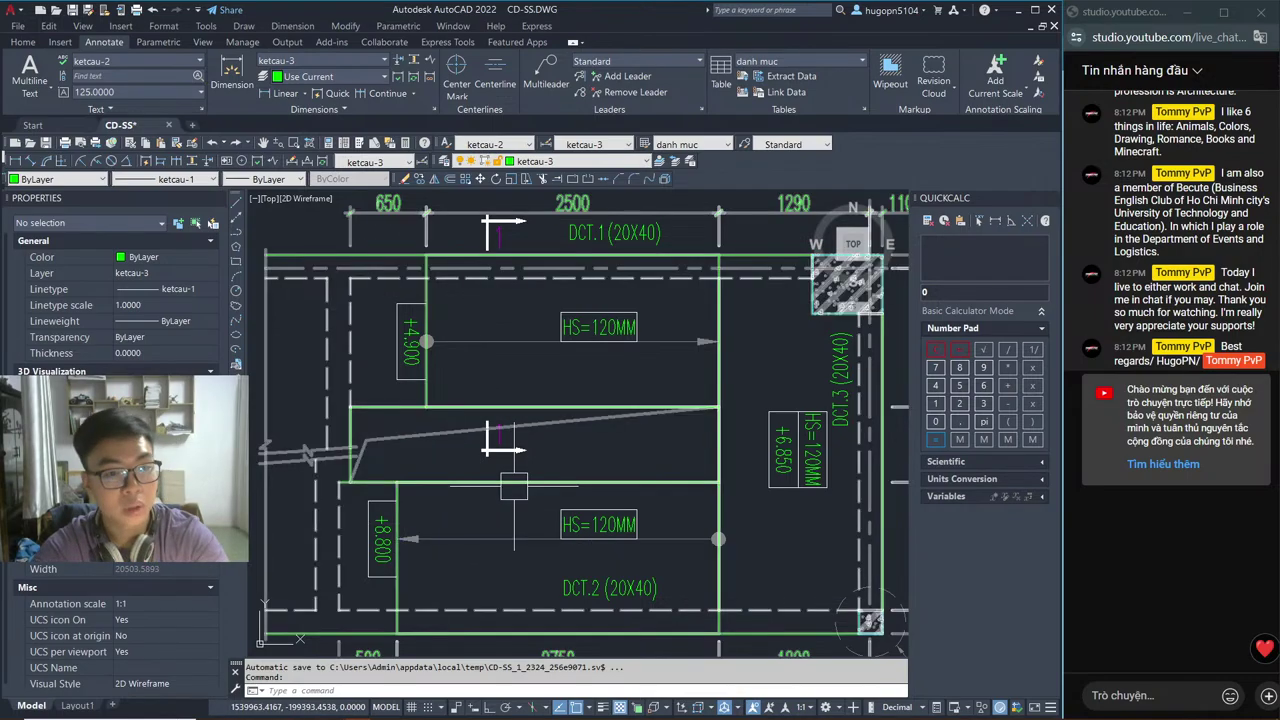
{"action": "key", "text": "alt+Tab"}
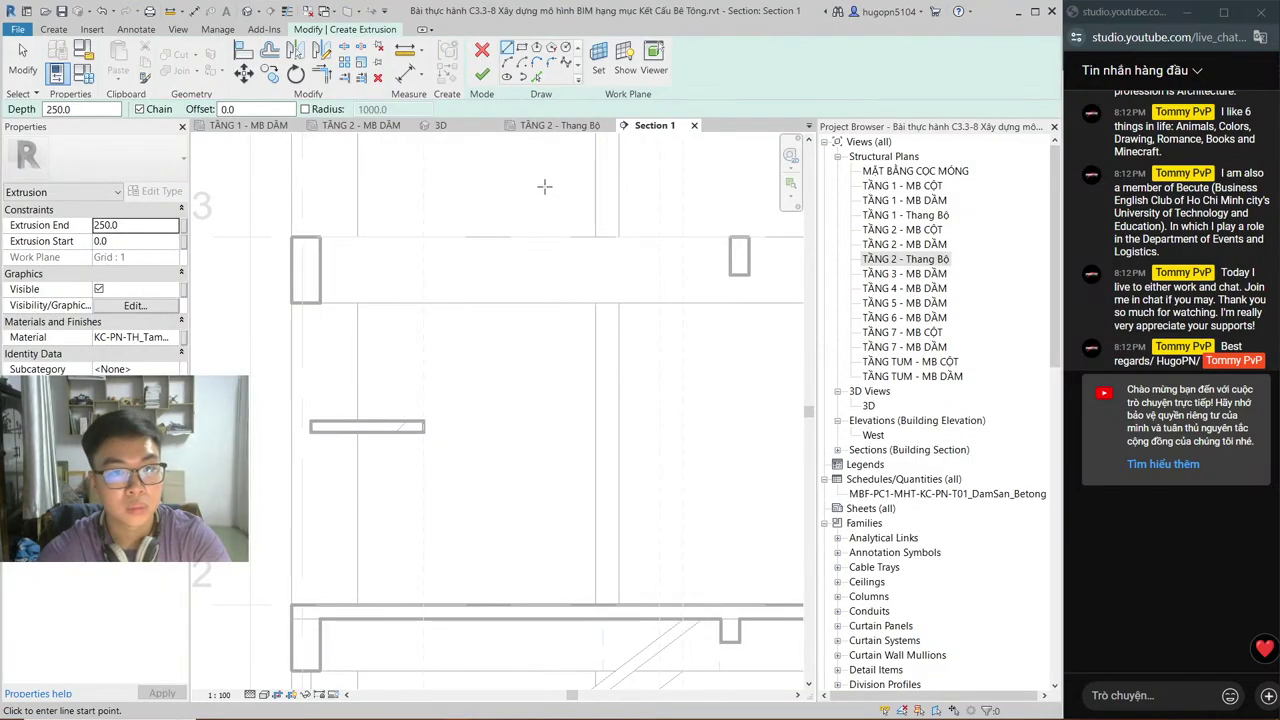
{"action": "key", "text": "alt+Tab"}
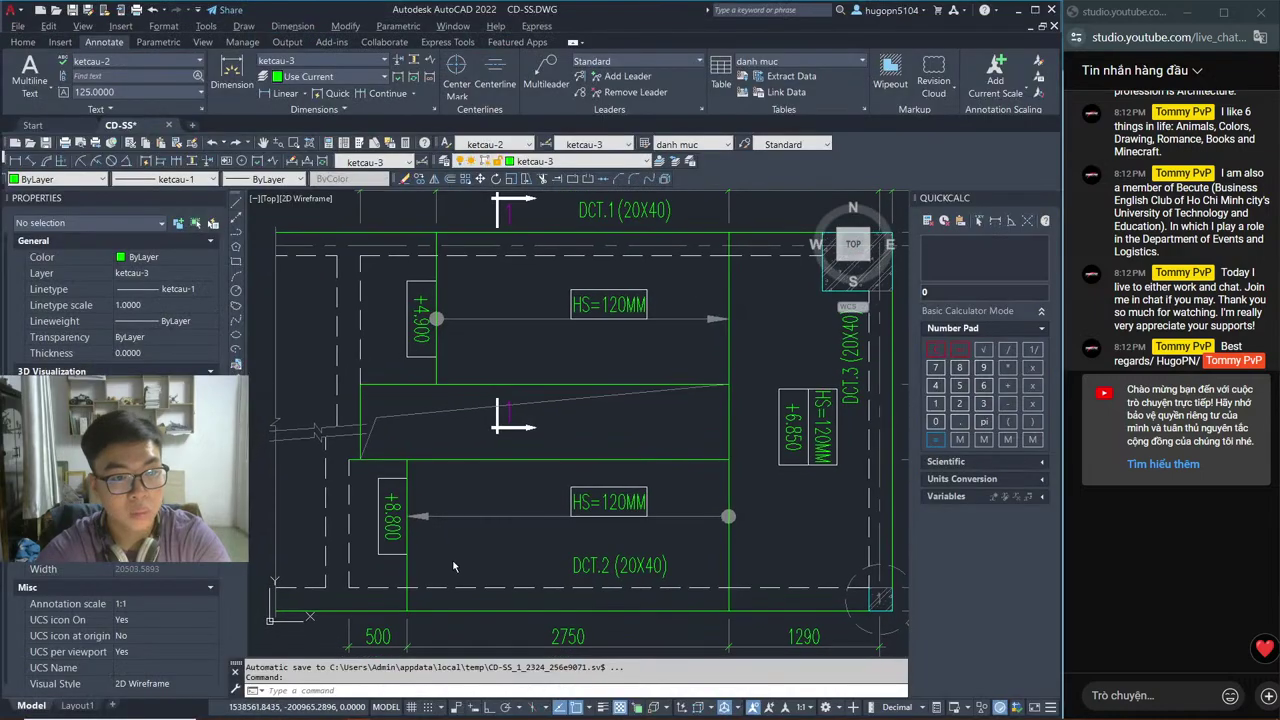
{"action": "key", "text": "alt+Tab"}
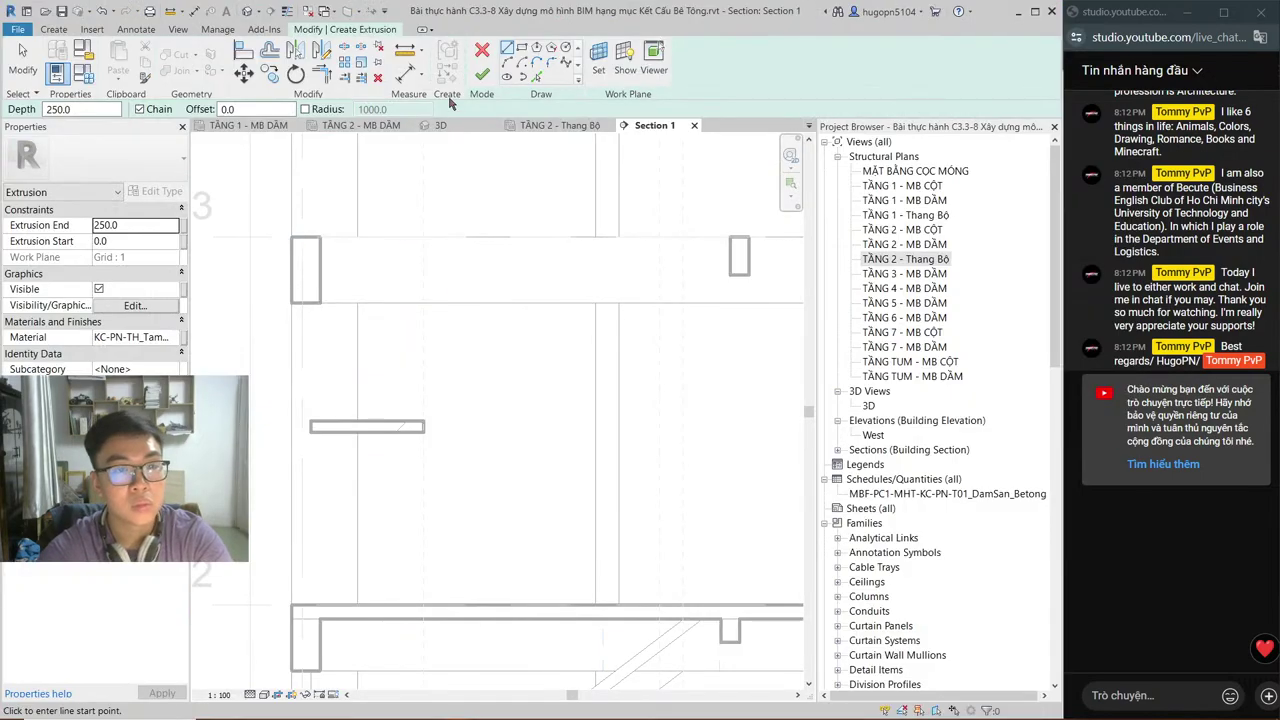
{"action": "scroll", "coordinate": [583, 414], "scroll_direction": "down", "scroll_amount": 2}
Step: Draw an 8800 vertical sketch line from the floor intersection
{"action": "middle_click_drag", "start_coordinate": [583, 414], "coordinate": [556, 101]}
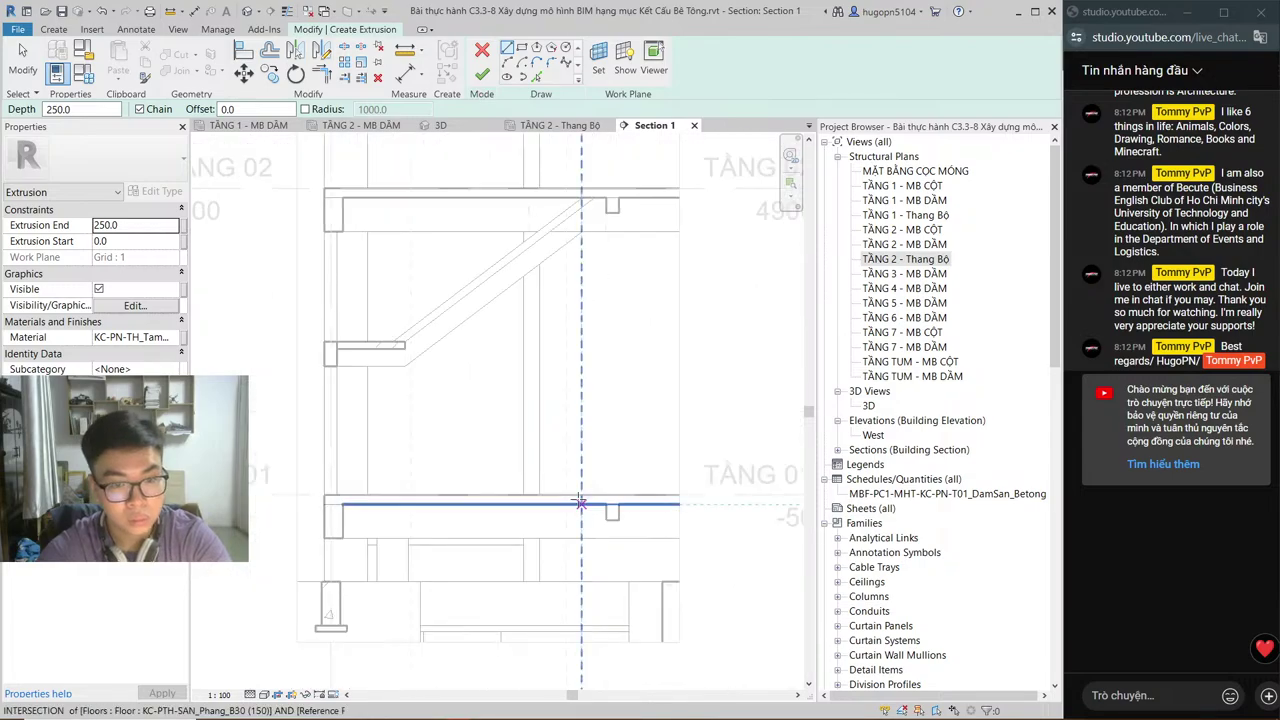
{"action": "left_click", "coordinate": [581, 495]}
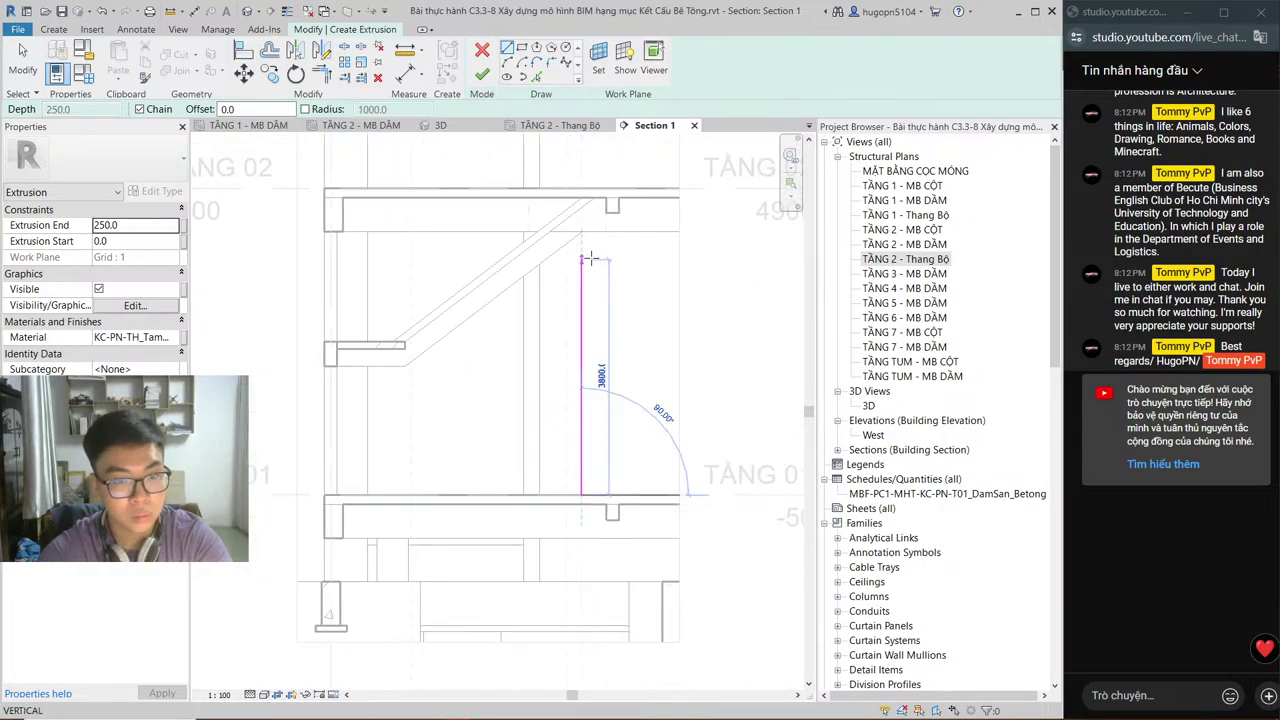
{"action": "type", "text": "8800"}
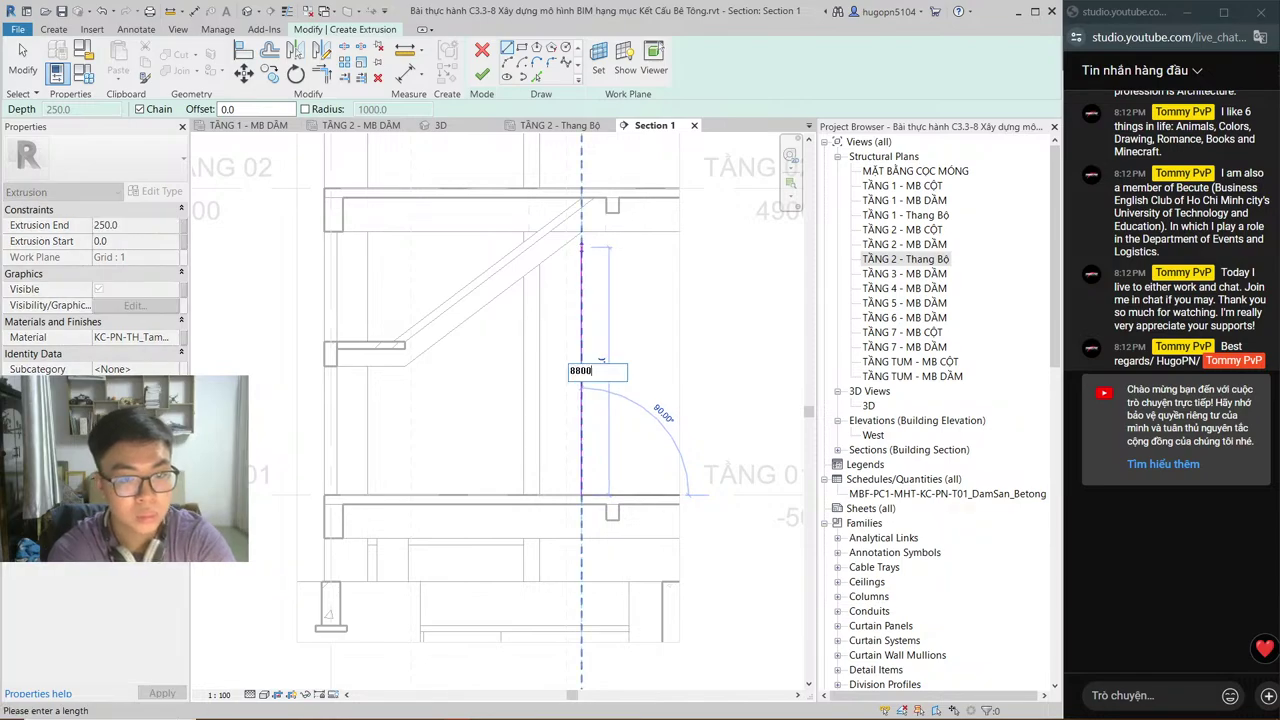
{"action": "key", "text": "Return"}
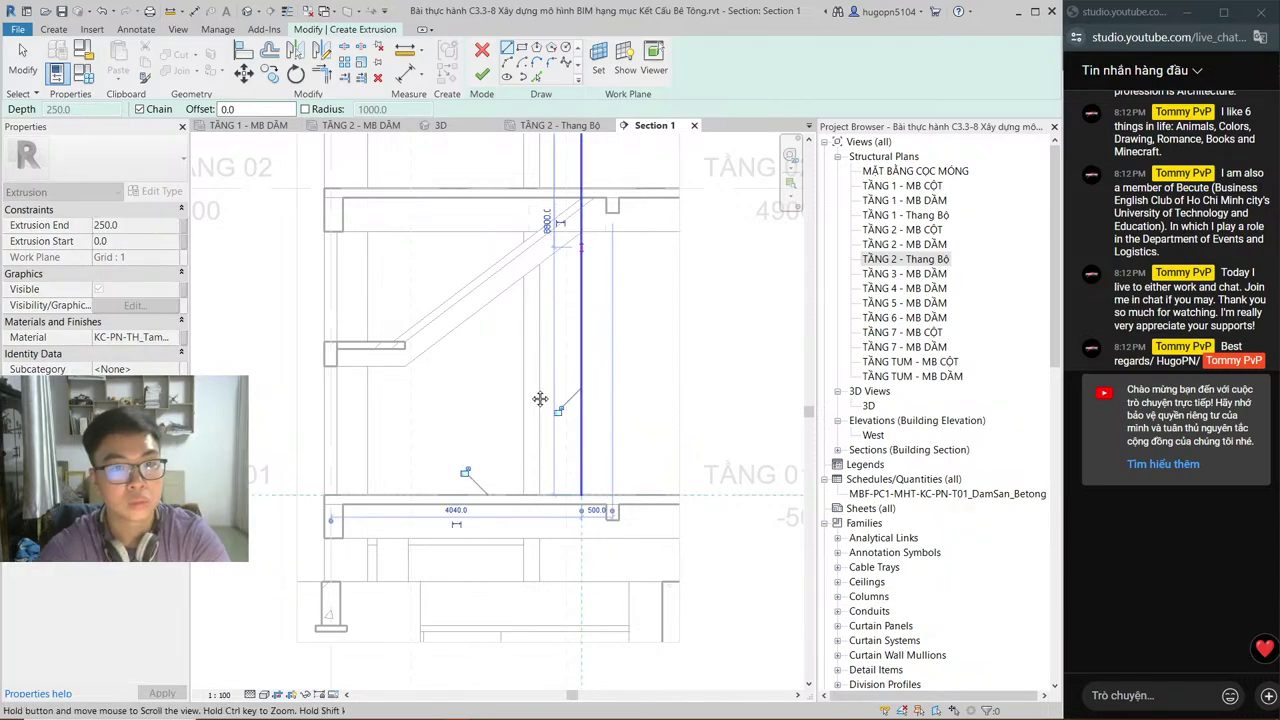
Step: Zoom in on the line's top near the column and cancel the unfinished sketch line
{"action": "scroll", "coordinate": [536, 424], "scroll_direction": "up", "scroll_amount": 2}
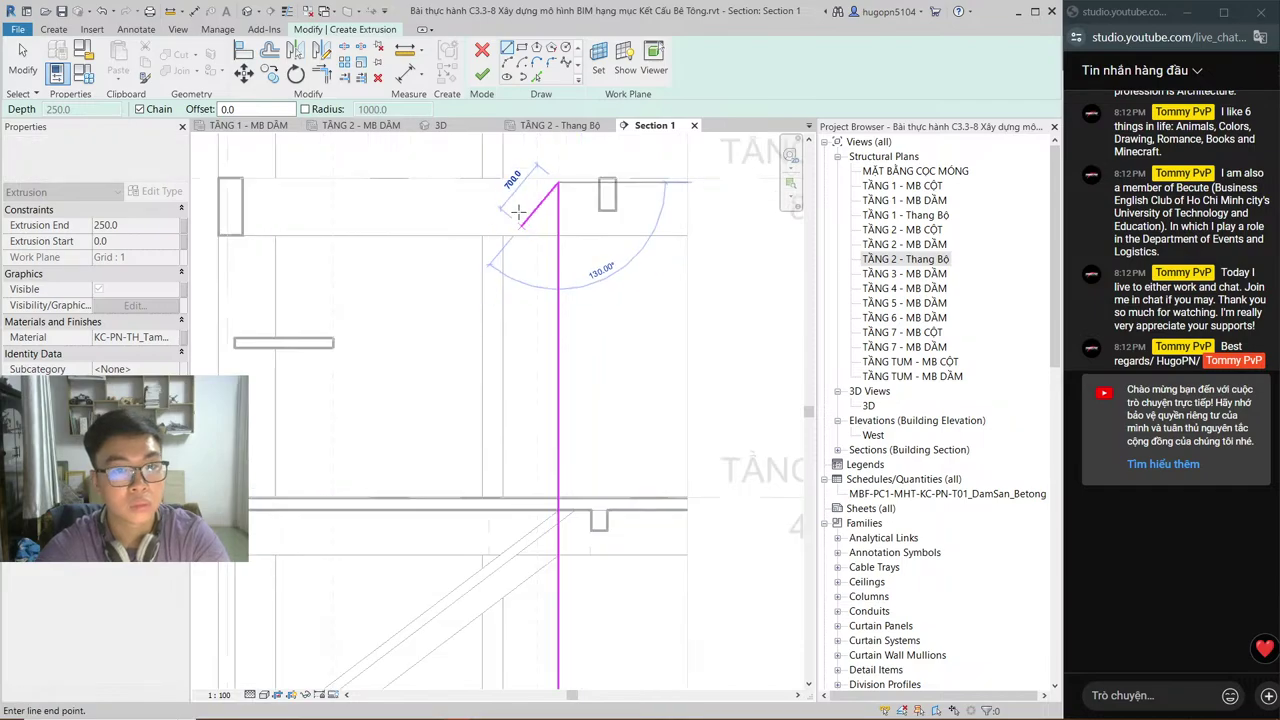
{"action": "mouse_move", "coordinate": [518, 211]}
{"action": "middle_mouse_down"}
{"action": "mouse_move", "coordinate": [574, 299]}
{"action": "mouse_move", "coordinate": [510, 310]}
{"action": "mouse_move", "coordinate": [527, 518]}
{"action": "middle_mouse_up"}
{"action": "scroll", "coordinate": [538, 296], "scroll_direction": "up", "scroll_amount": 2}
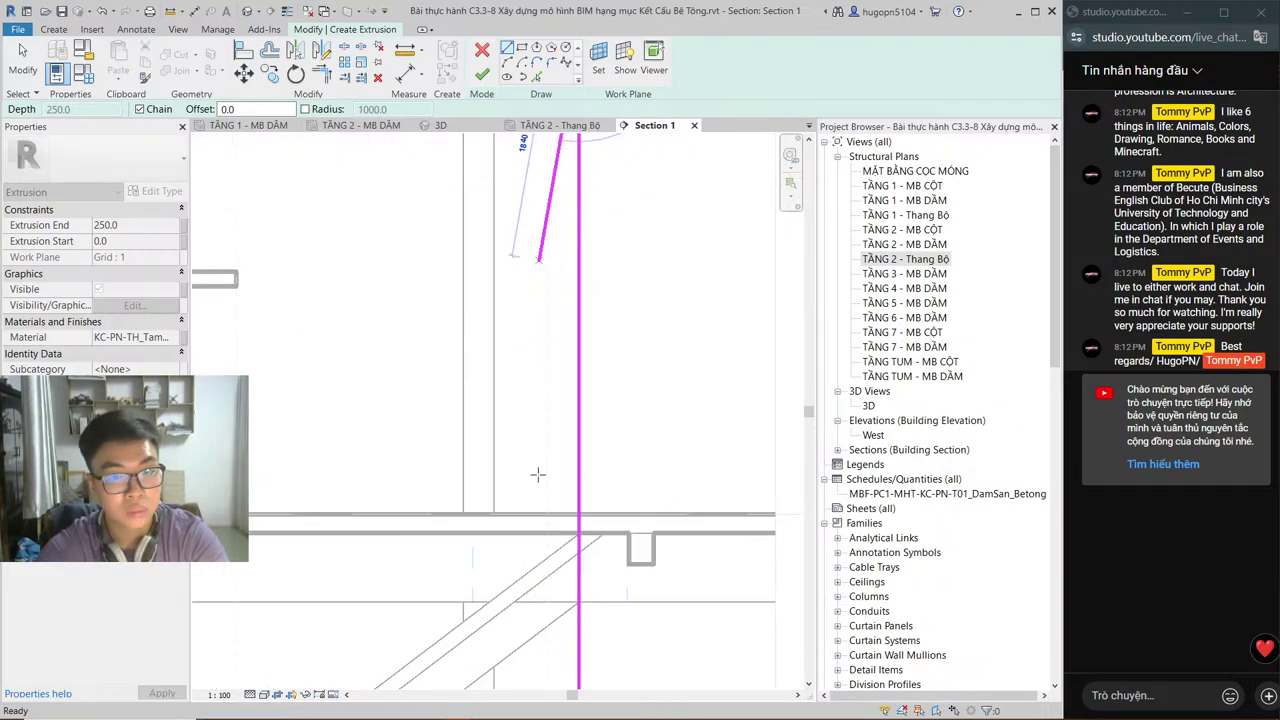
{"action": "middle_click_drag", "start_coordinate": [484, 140], "coordinate": [571, 257]}
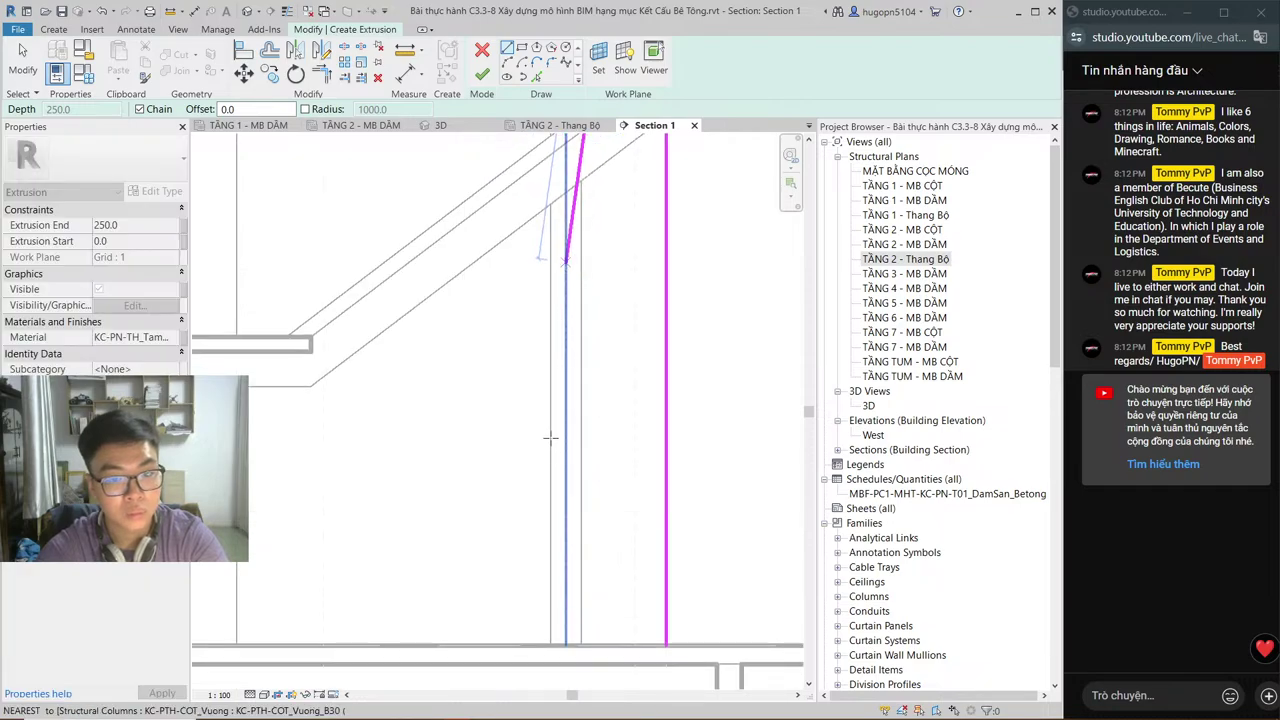
{"action": "middle_click_drag", "start_coordinate": [549, 398], "coordinate": [565, 268]}
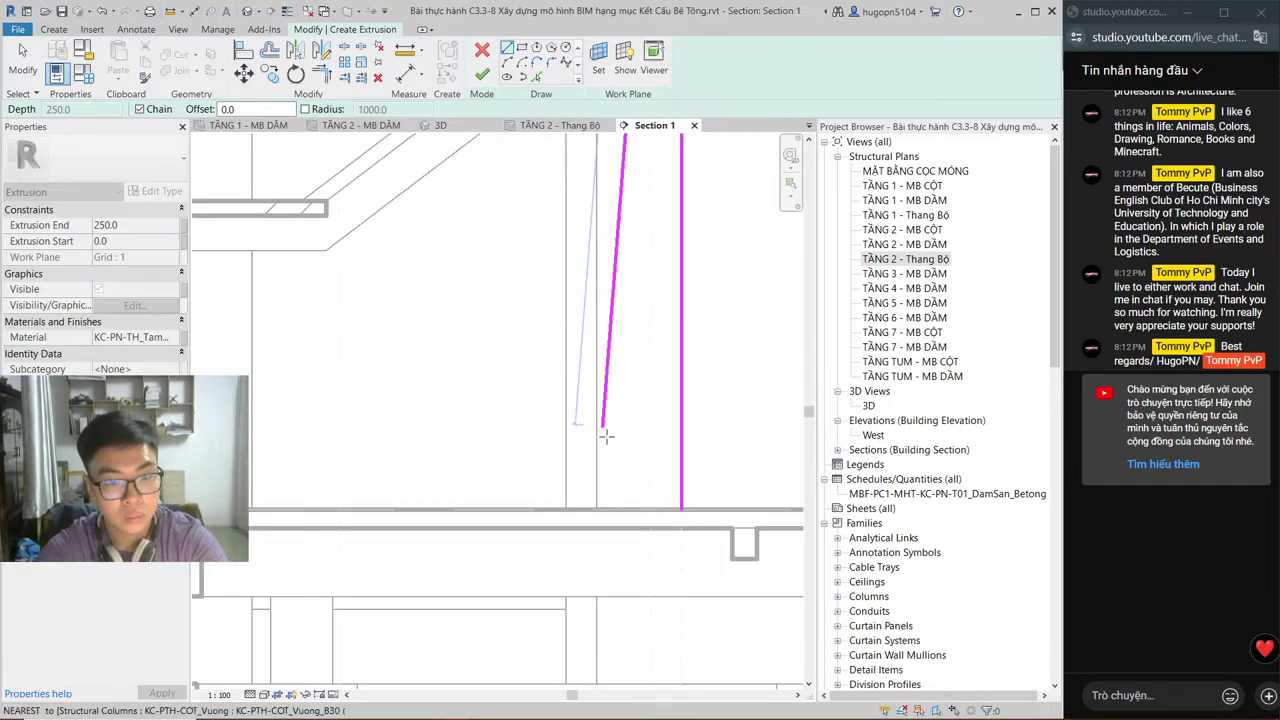
{"action": "key", "text": "Escape"}
{"action": "key", "text": "Escape"}
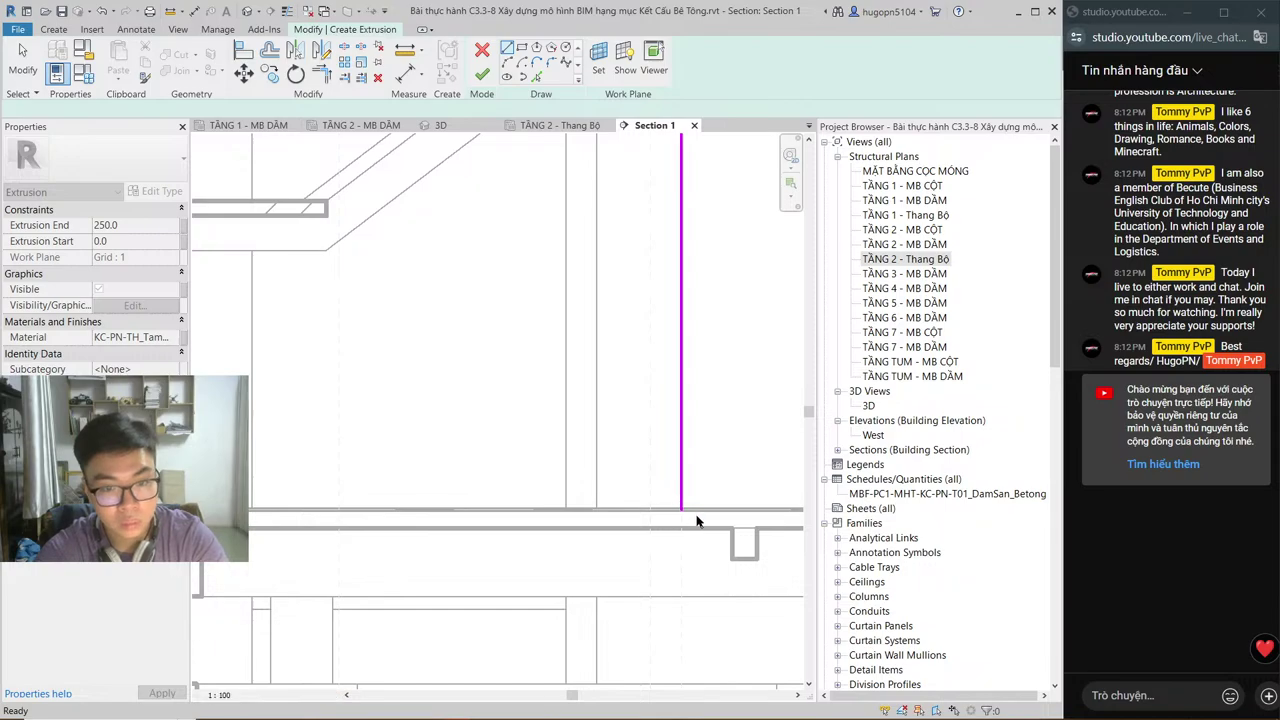
{"action": "scroll", "coordinate": [697, 521], "scroll_direction": "down", "scroll_amount": 3}
{"action": "scroll", "coordinate": [680, 500], "scroll_direction": "up", "scroll_amount": 2}
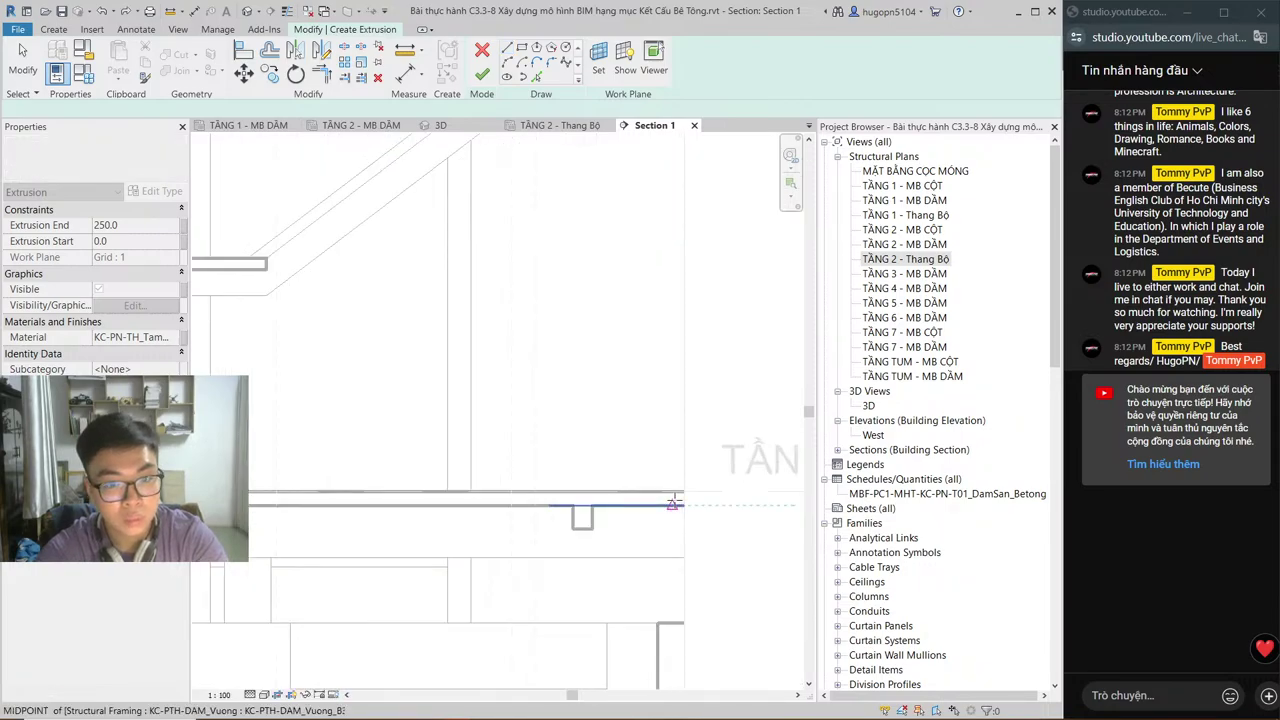
{"action": "key", "text": "l"}
{"action": "key", "text": "i"}
{"action": "scroll", "coordinate": [555, 465], "scroll_direction": "up", "scroll_amount": 5}
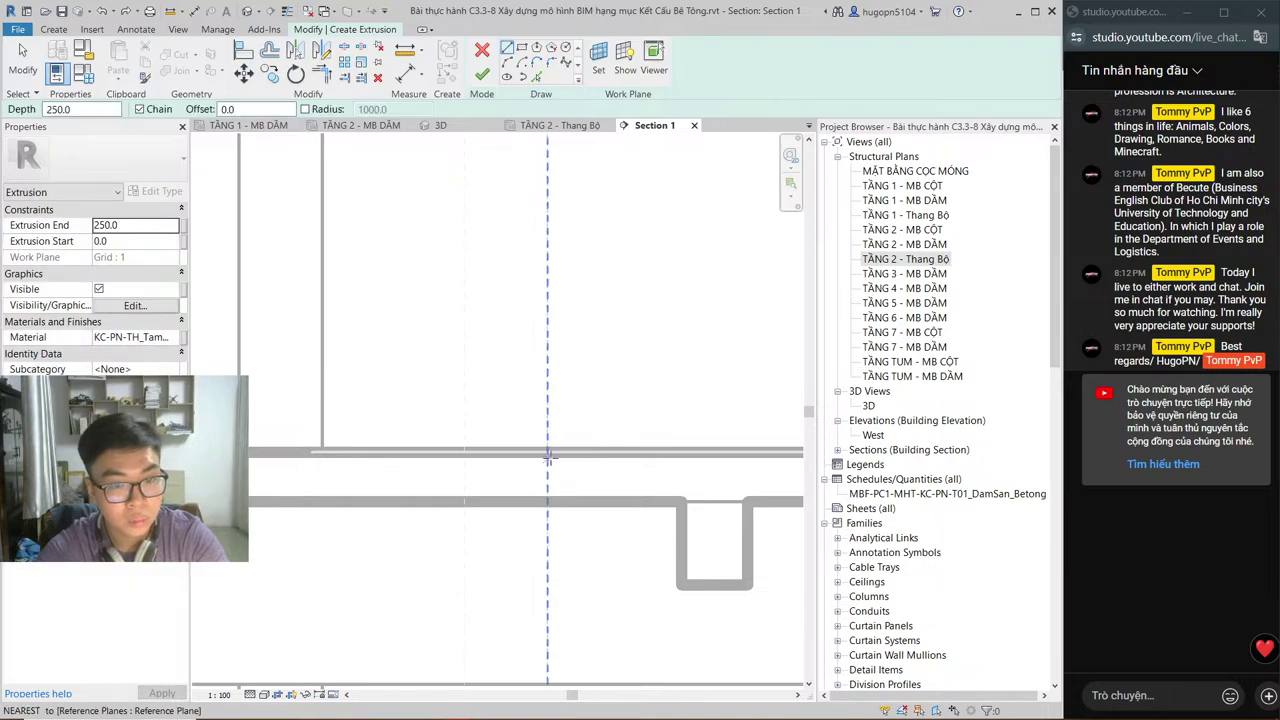
{"action": "key", "text": "ctrl+Tab"}
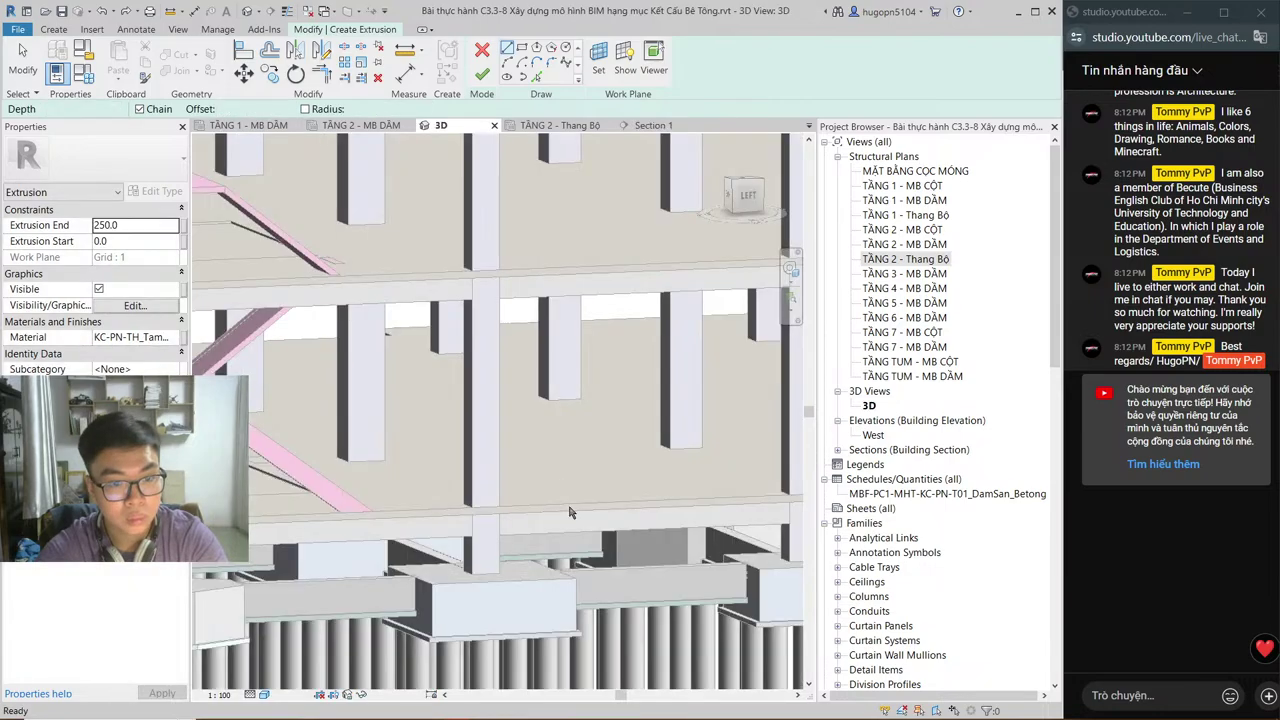
{"action": "middle_click_drag", "start_coordinate": [568, 511], "coordinate": [593, 538]}
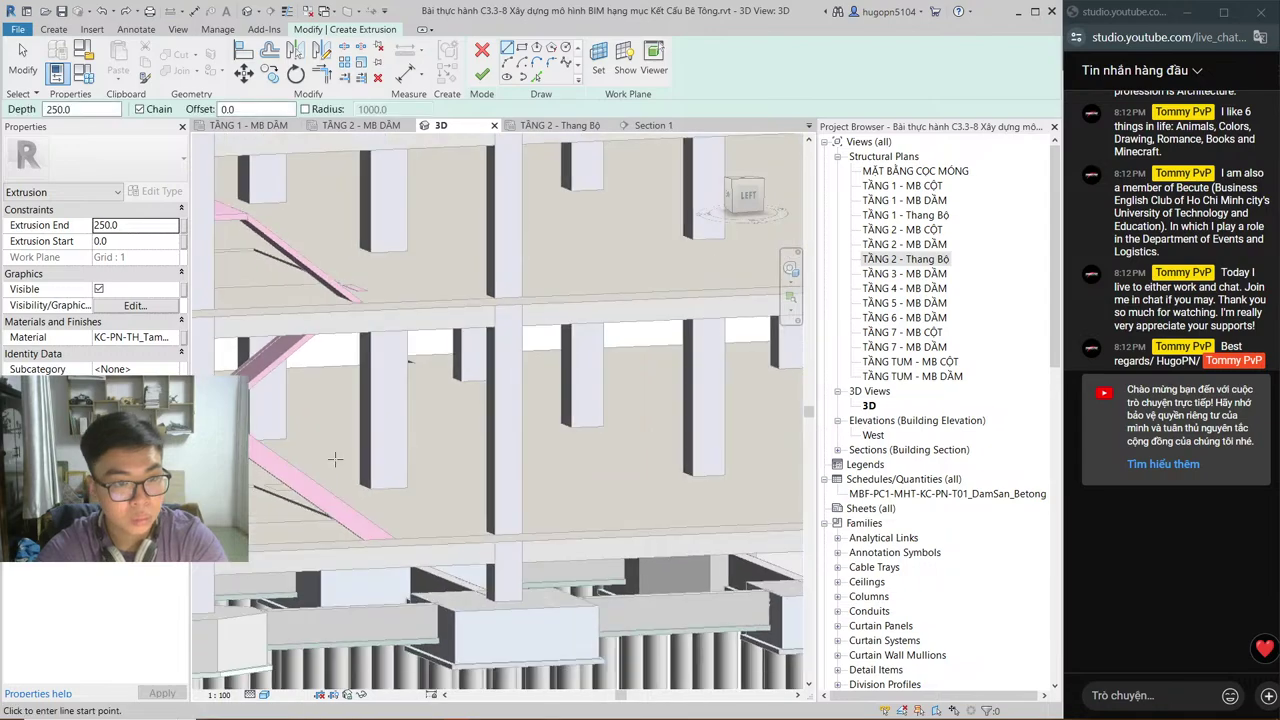
{"action": "scroll", "coordinate": [365, 300], "scroll_direction": "up", "scroll_amount": 3}
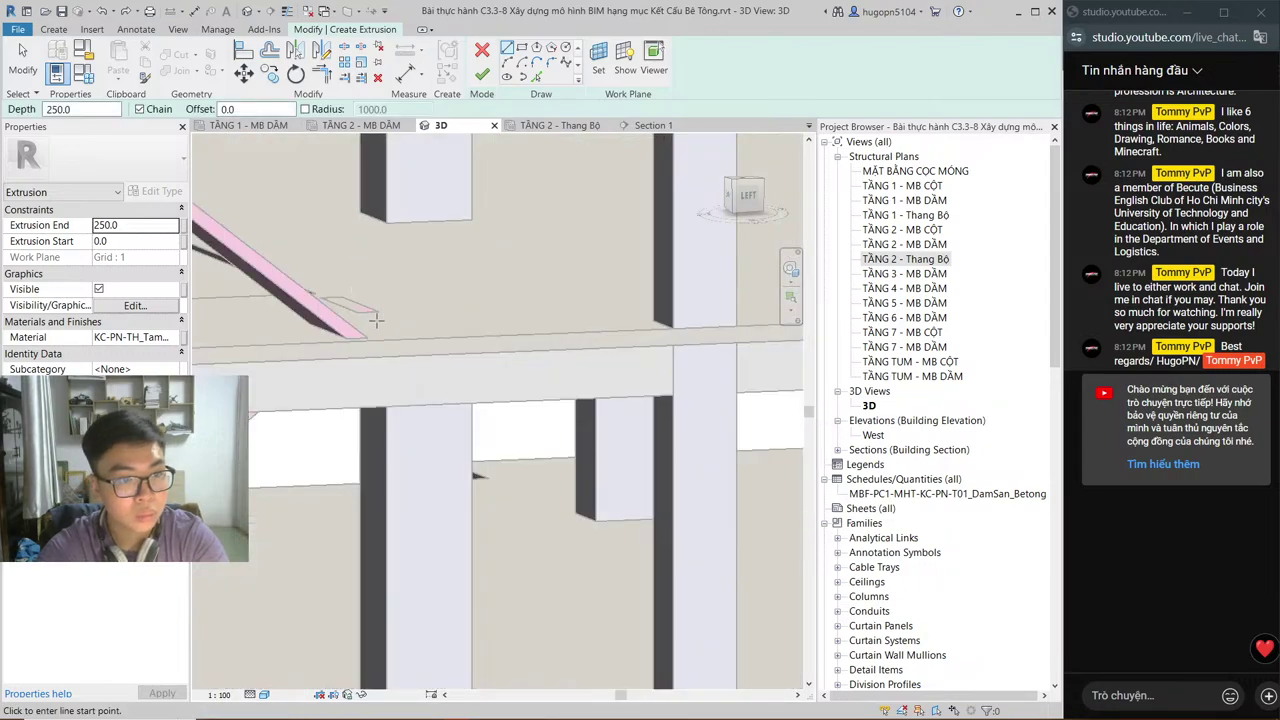
{"action": "scroll", "coordinate": [449, 246], "scroll_direction": "up", "scroll_amount": 2}
{"action": "scroll", "coordinate": [417, 371], "scroll_direction": "down", "scroll_amount": 2}
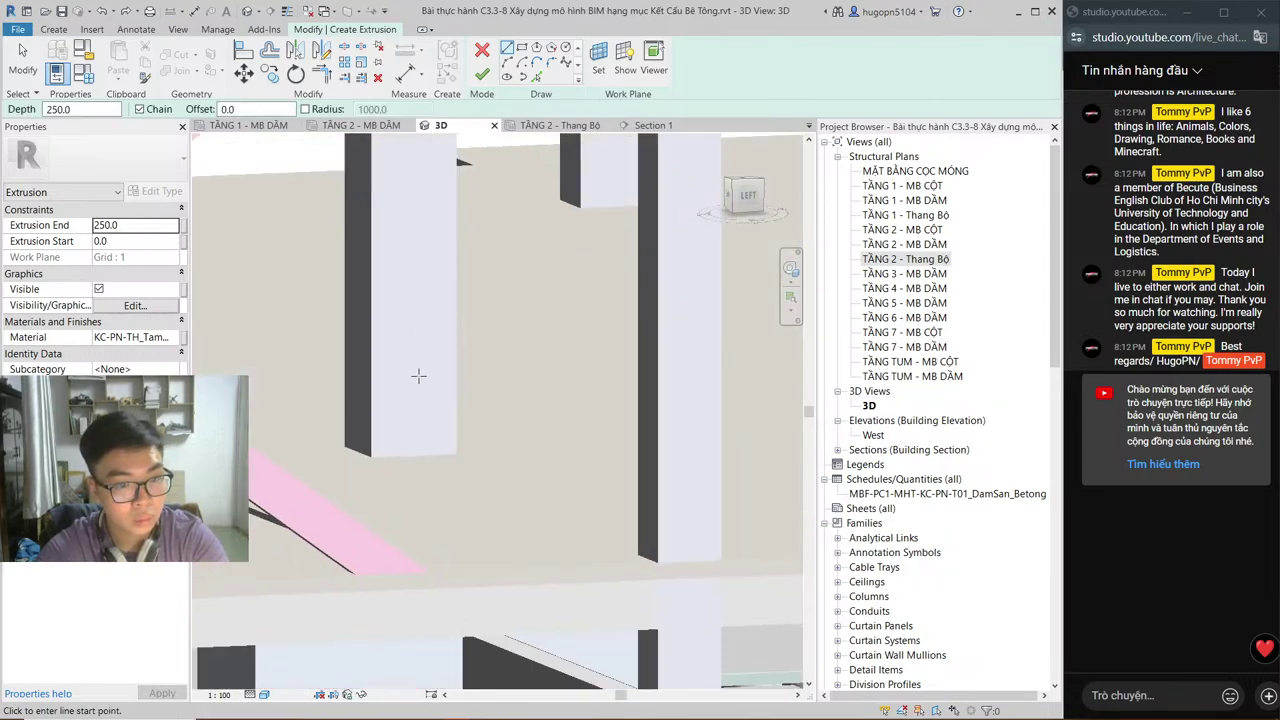
{"action": "scroll", "coordinate": [412, 406], "scroll_direction": "down", "scroll_amount": 1}
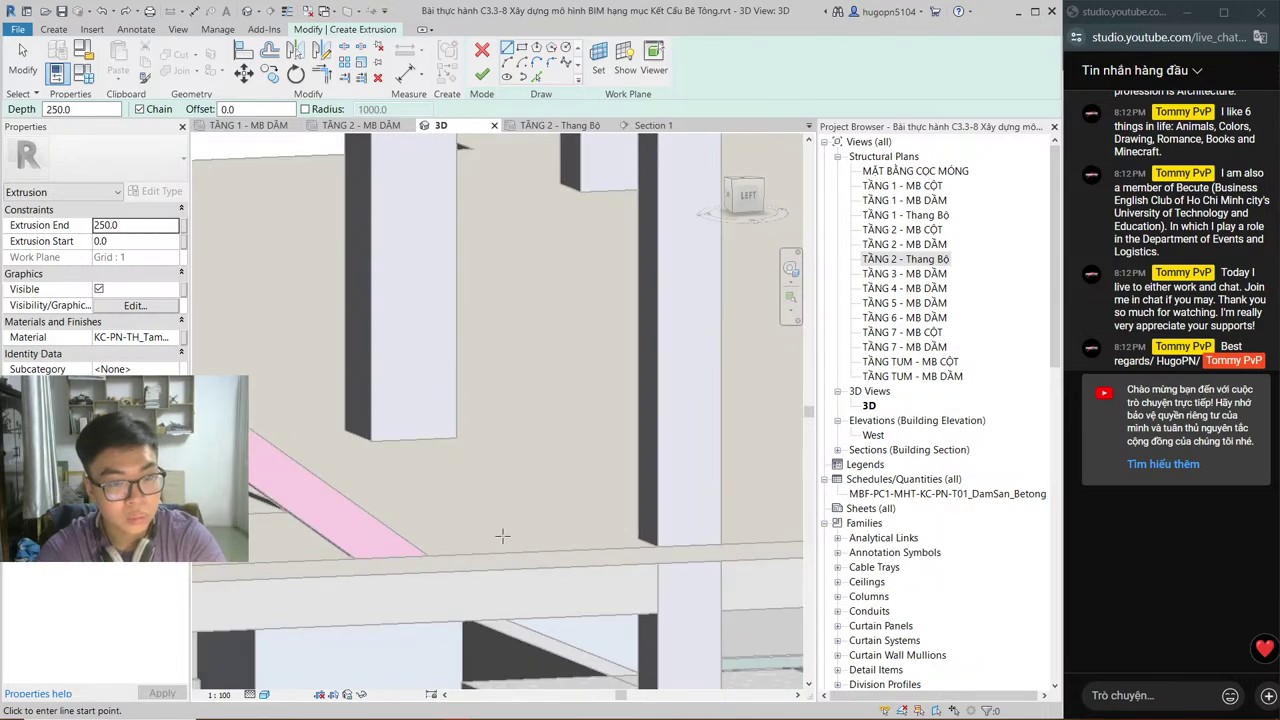
{"action": "key", "text": "ctrl+Tab"}
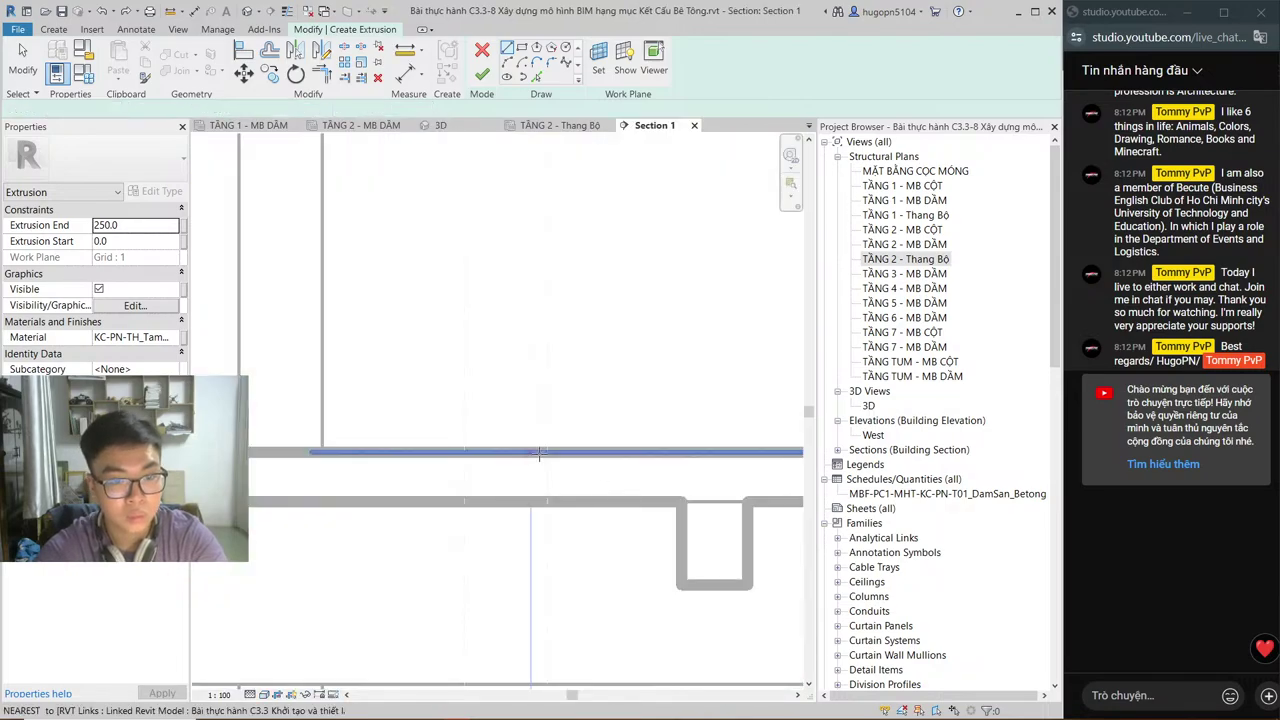
{"action": "key", "text": "l"}
{"action": "key", "text": "i"}
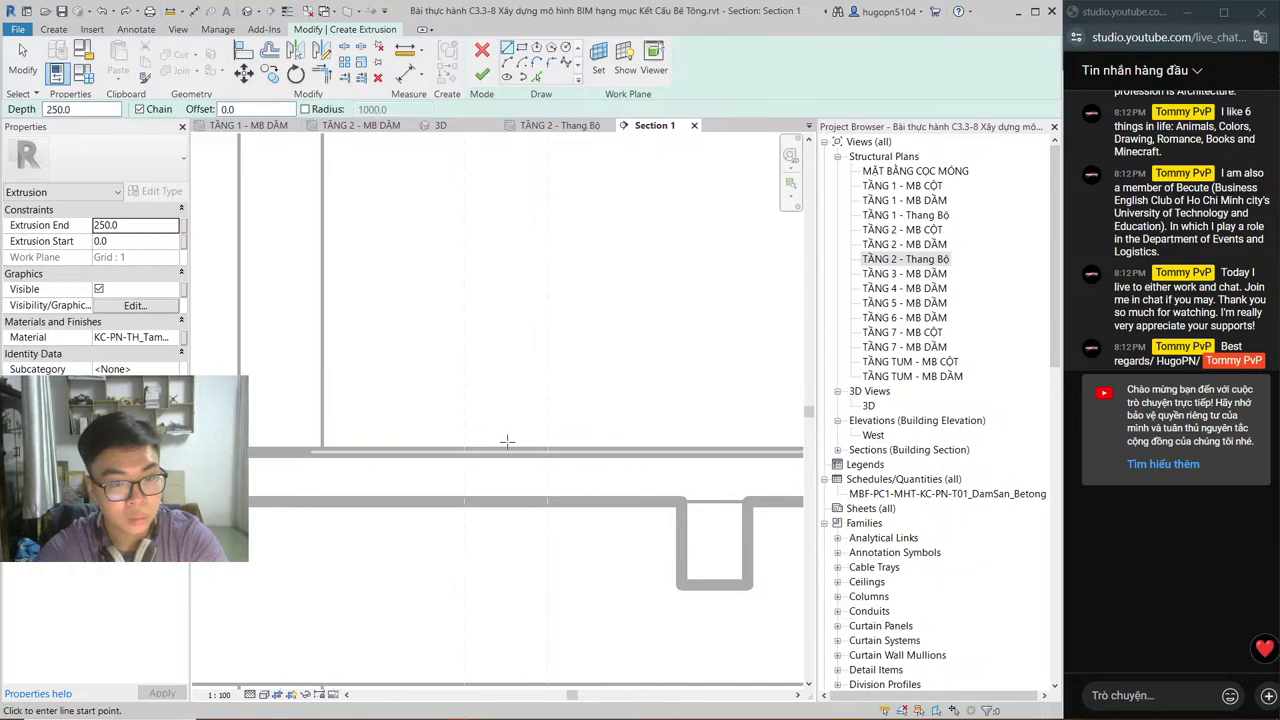
{"action": "scroll", "coordinate": [506, 440], "scroll_direction": "up", "scroll_amount": 1}
{"action": "scroll", "coordinate": [511, 440], "scroll_direction": "up", "scroll_amount": 1}
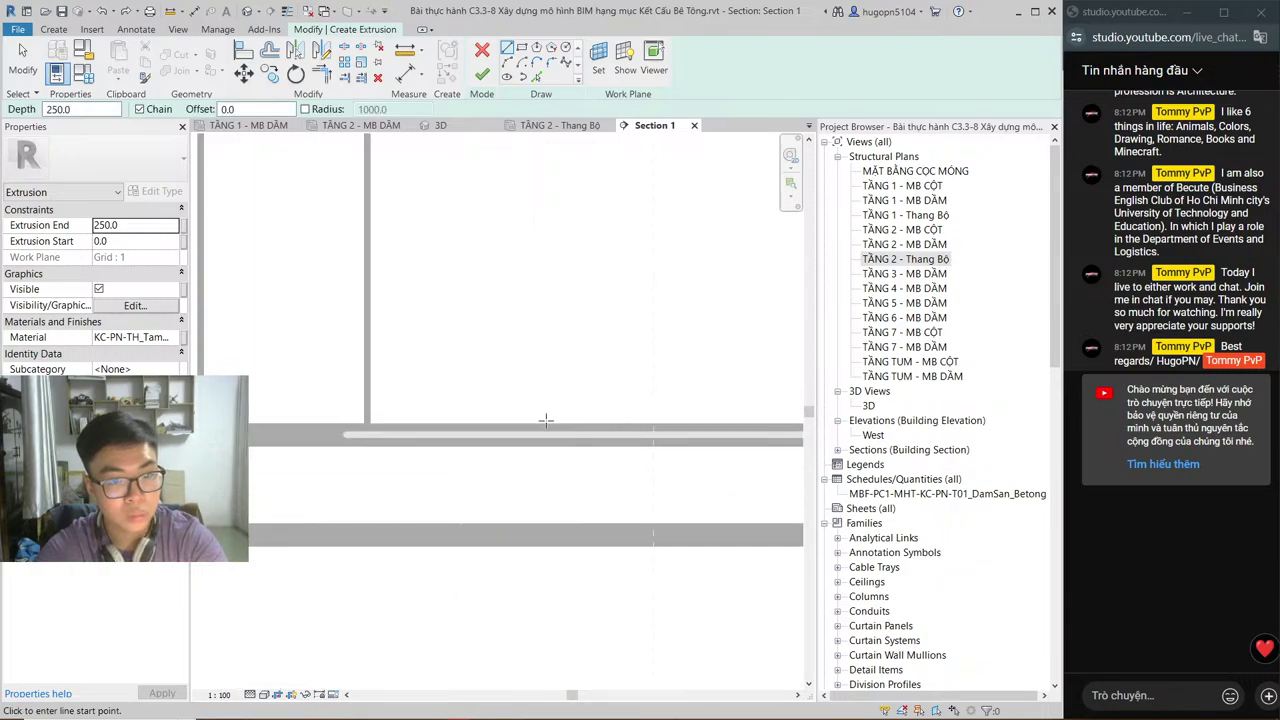
{"action": "key", "text": "Escape"}
{"action": "key", "text": "Escape"}
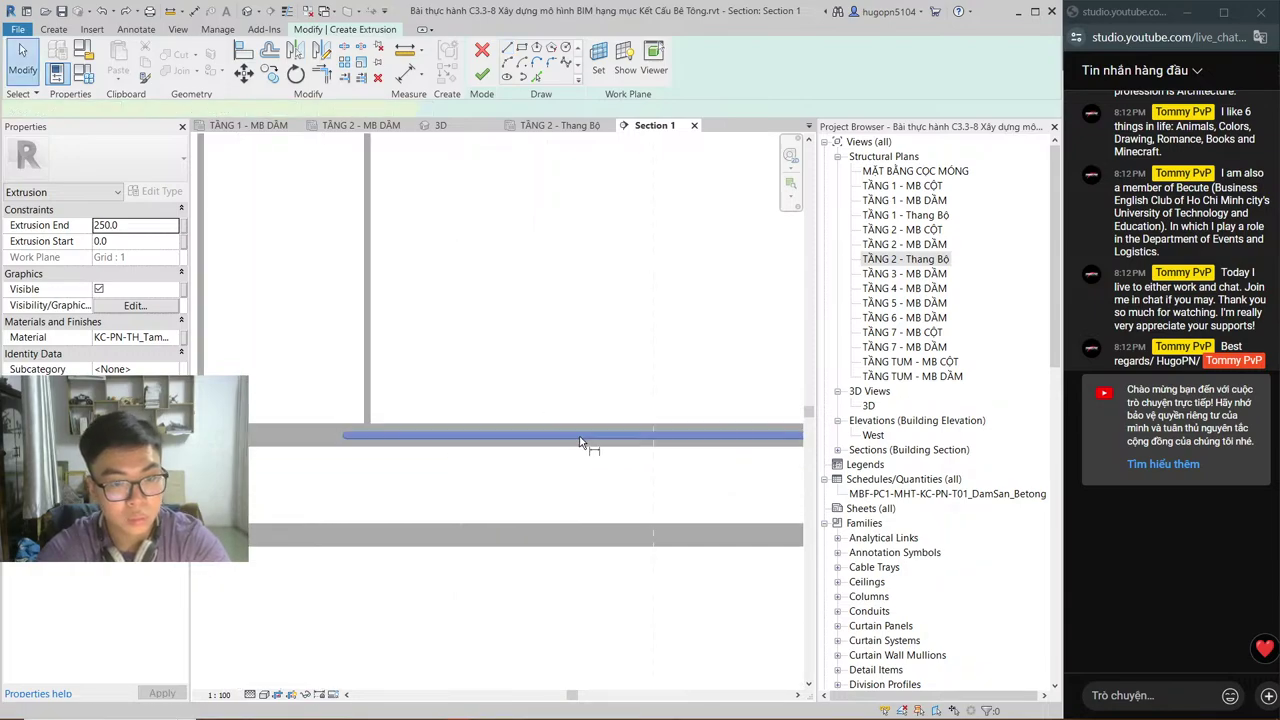
{"action": "key", "text": "d"}
{"action": "key", "text": "i"}
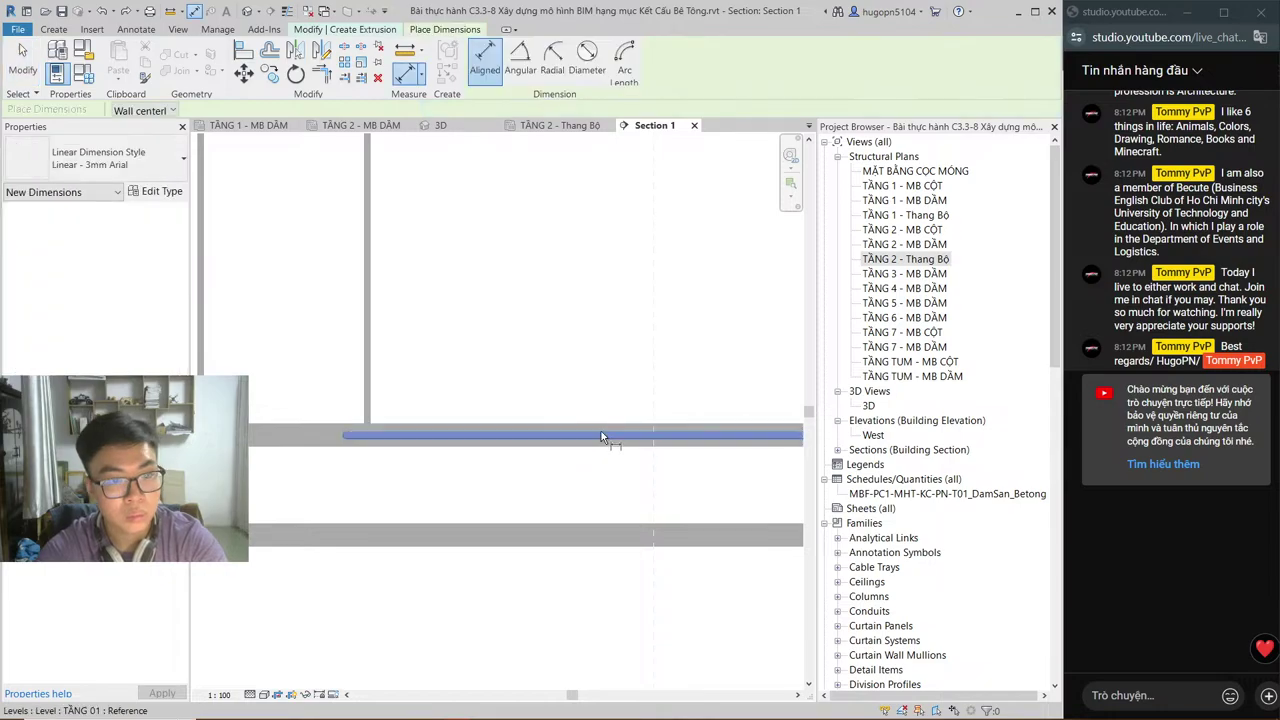
{"action": "scroll", "coordinate": [601, 431], "scroll_direction": "down", "scroll_amount": 2}
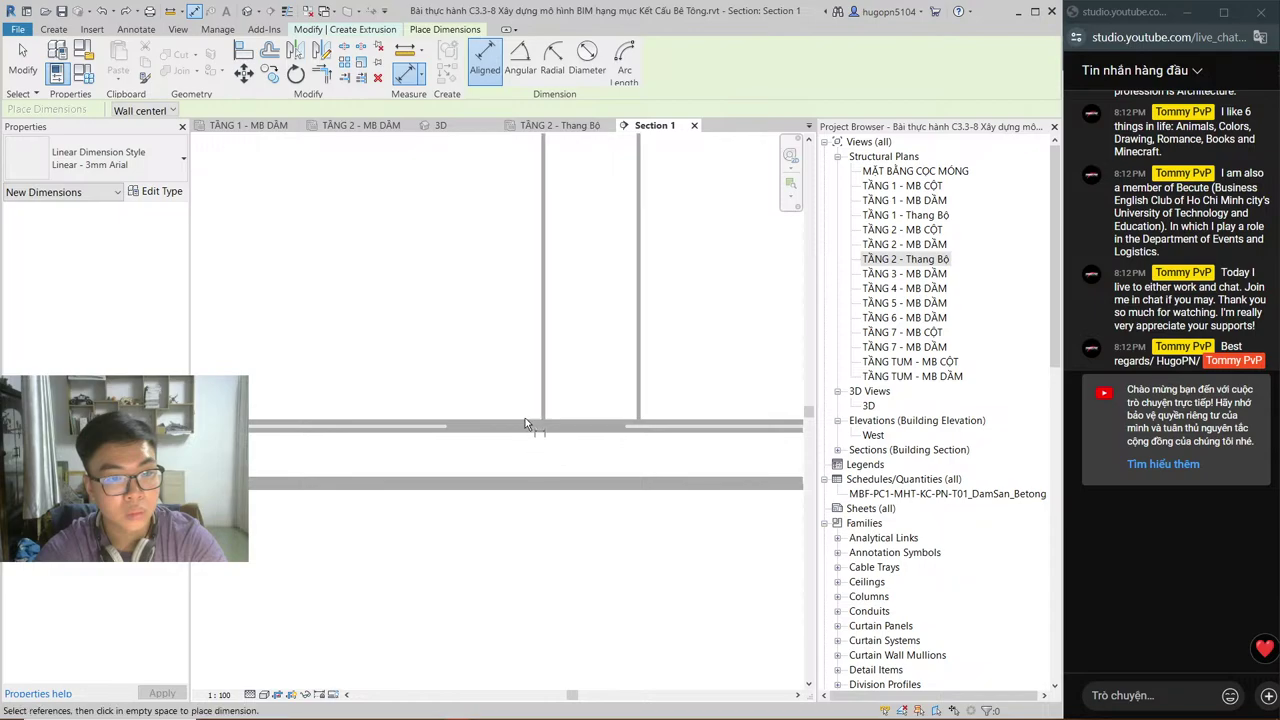
{"action": "left_click", "coordinate": [524, 422]}
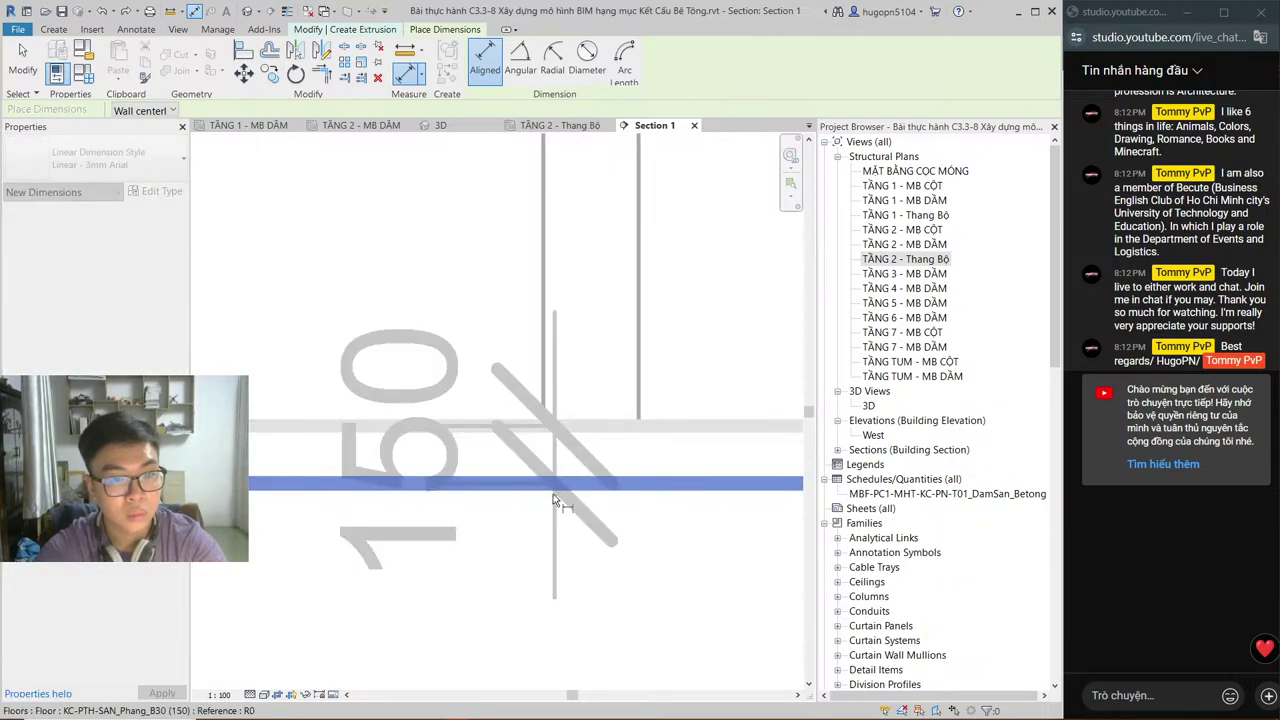
{"action": "key", "text": "Escape"}
{"action": "key", "text": "Escape"}
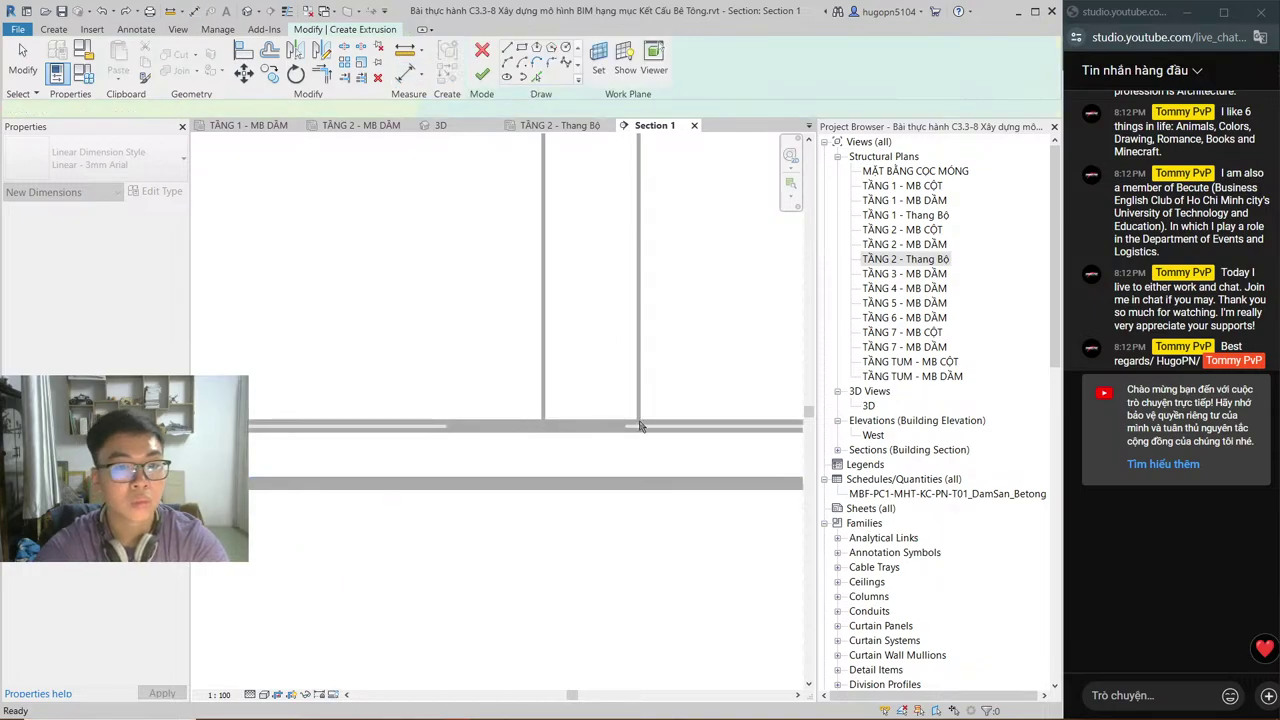
{"action": "key", "text": "d"}
{"action": "key", "text": "i"}
{"action": "middle_click_drag", "start_coordinate": [653, 428], "coordinate": [203, 519]}
{"action": "scroll", "coordinate": [275, 498], "scroll_direction": "up", "scroll_amount": 2}
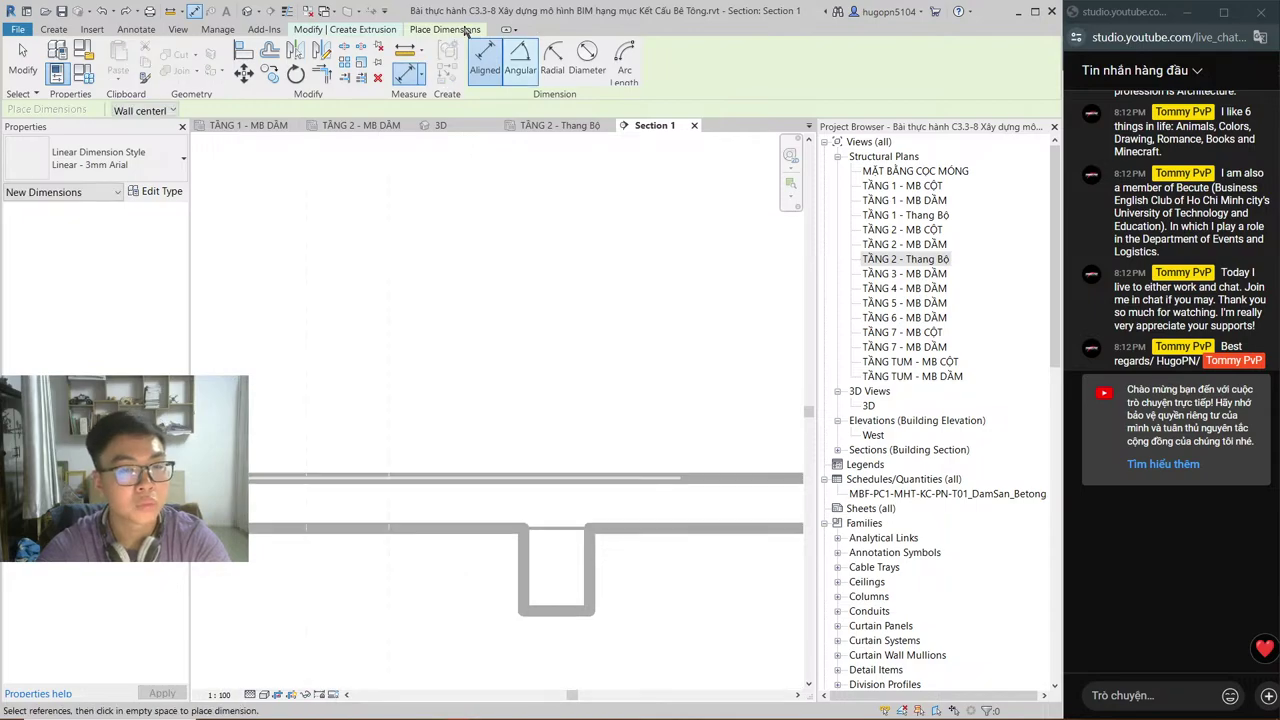
{"action": "left_click", "coordinate": [54, 29]}
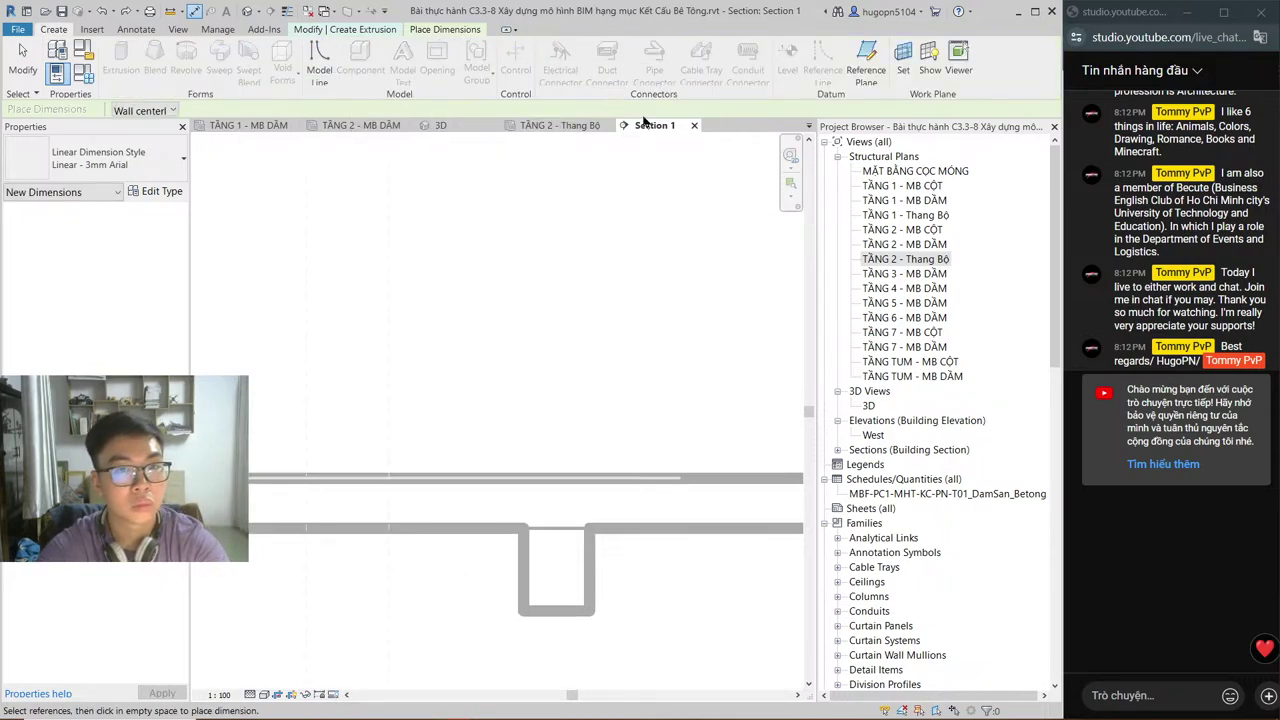
{"action": "left_click", "coordinate": [445, 29]}
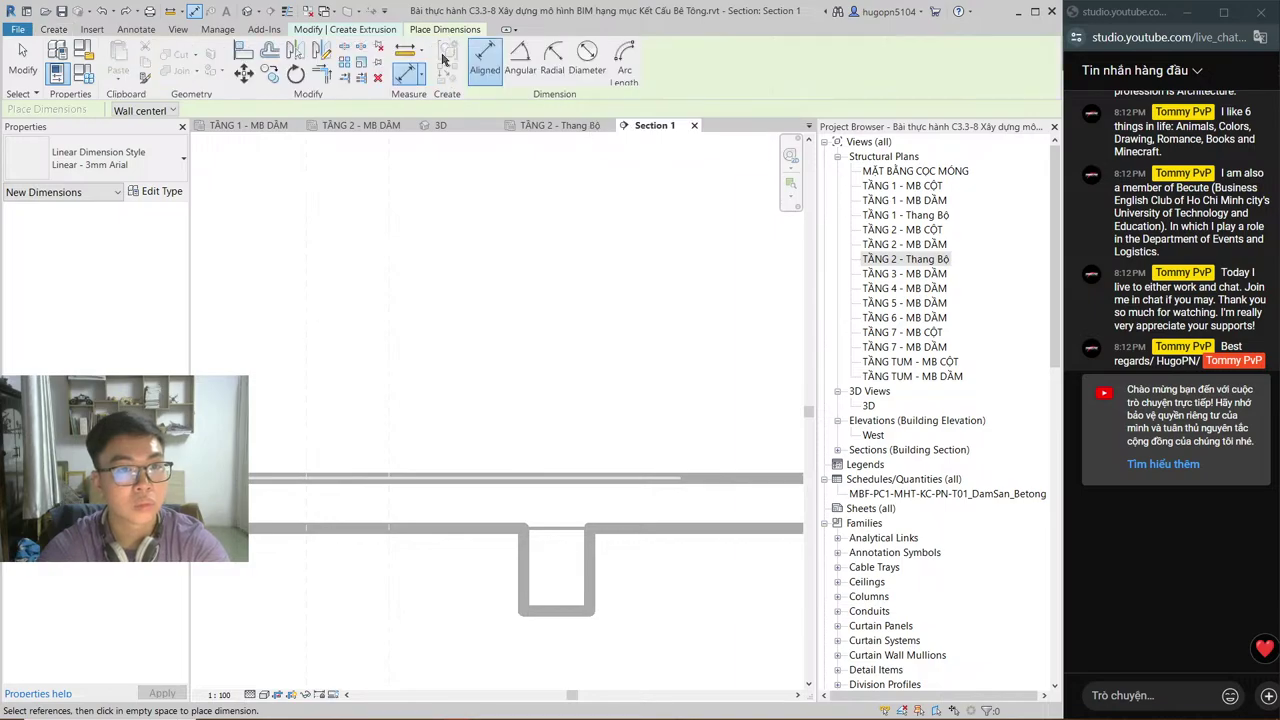
{"action": "key", "text": "Escape"}
{"action": "key", "text": "Escape"}
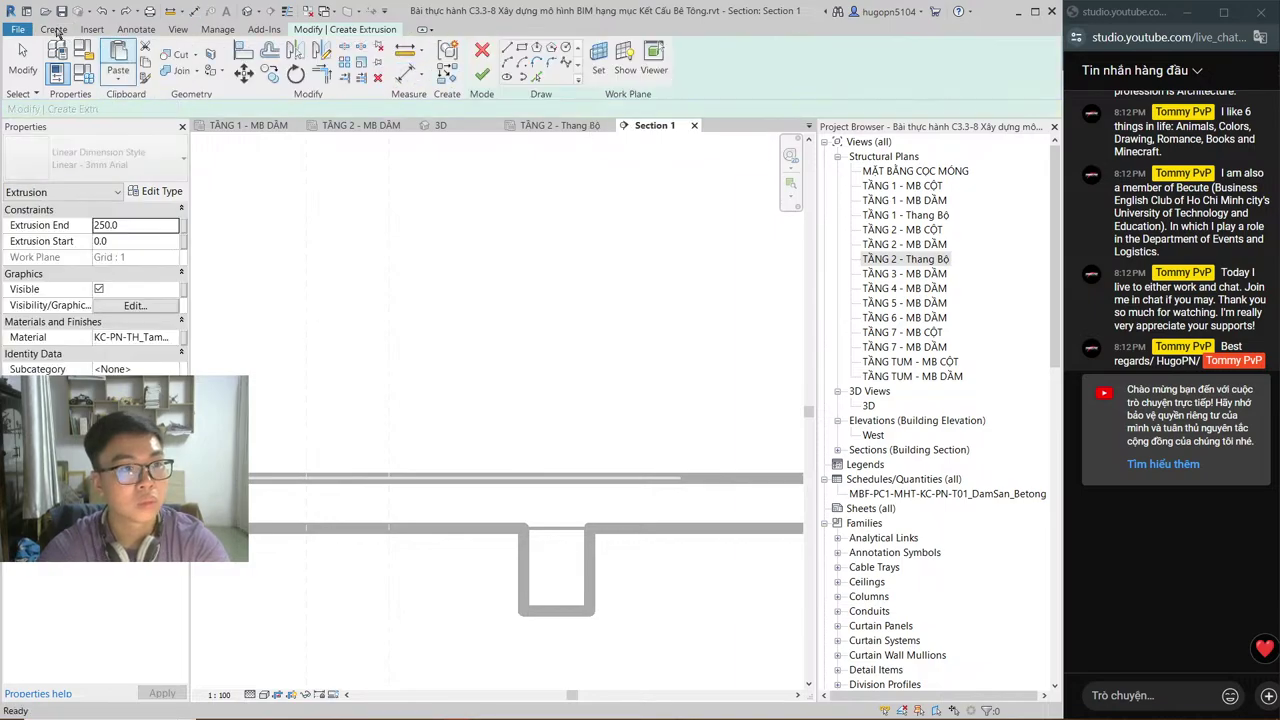
{"action": "left_click", "coordinate": [56, 31]}
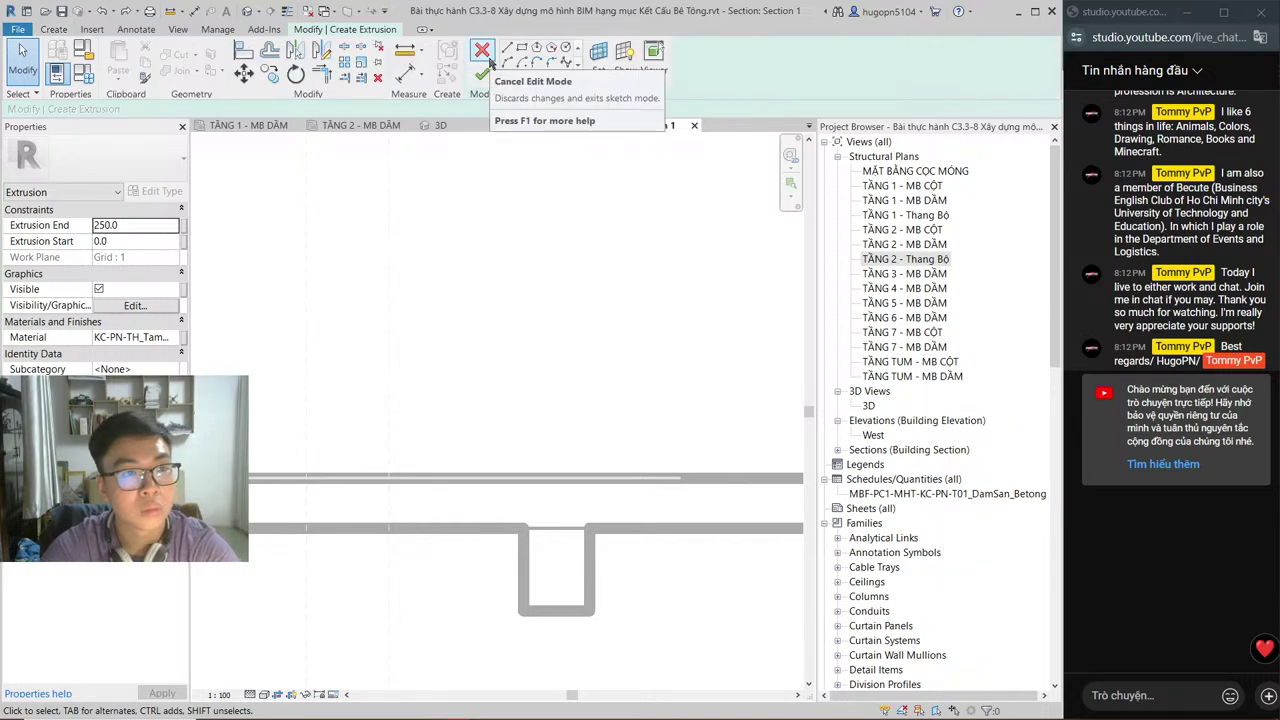
Step: Discard a misplaced line and draw the tall vertical profile edge at the beam
{"action": "key", "text": "l"}
{"action": "key", "text": "i"}
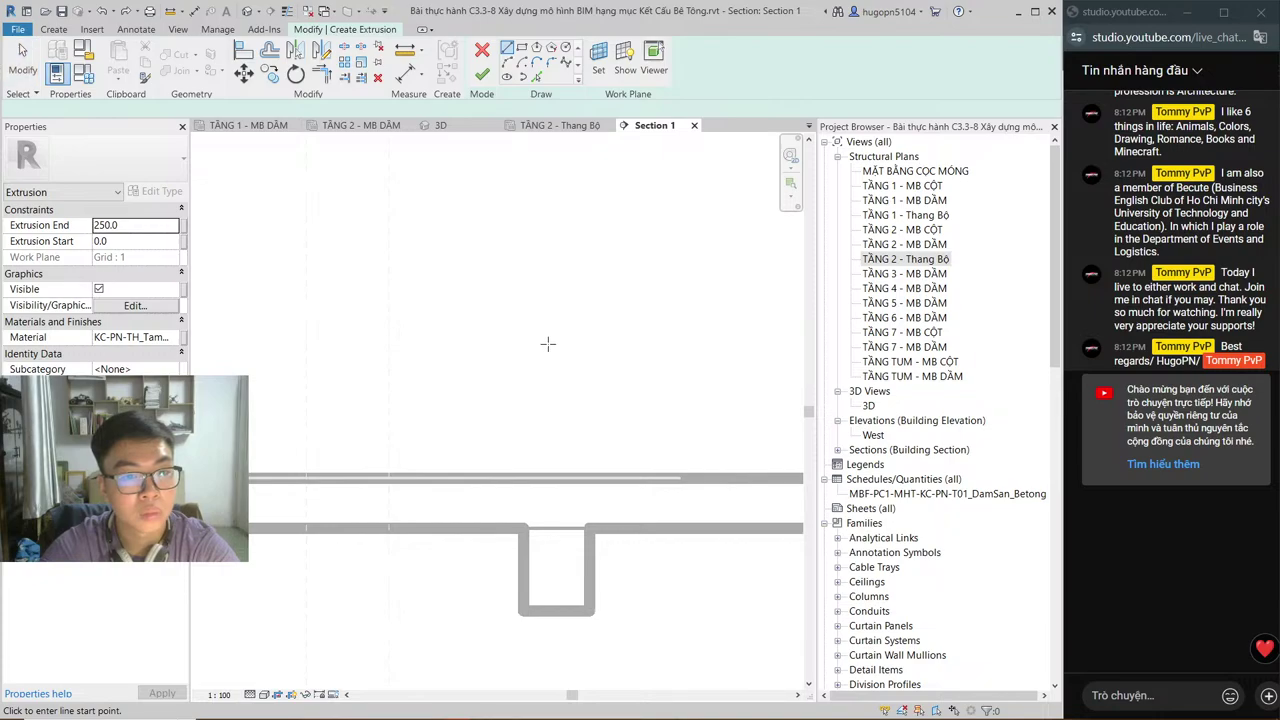
{"action": "scroll", "coordinate": [538, 370], "scroll_direction": "down", "scroll_amount": 2}
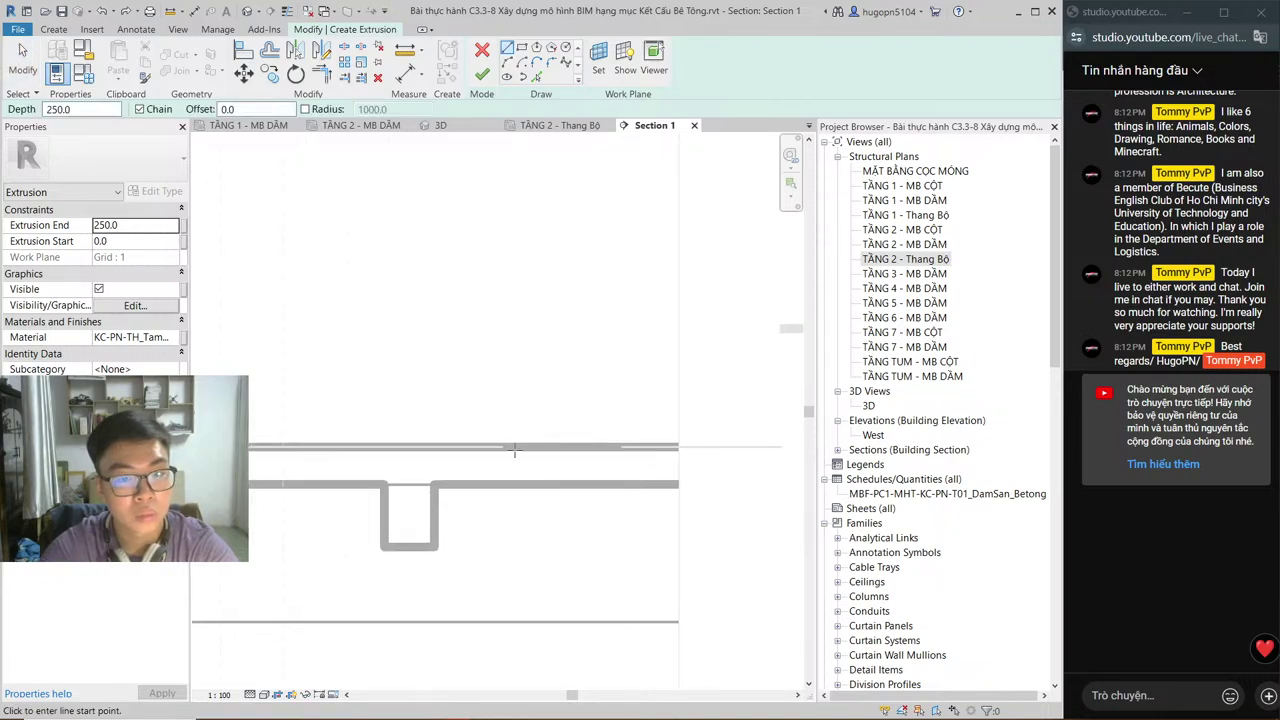
{"action": "scroll", "coordinate": [301, 443], "scroll_direction": "up", "scroll_amount": 1}
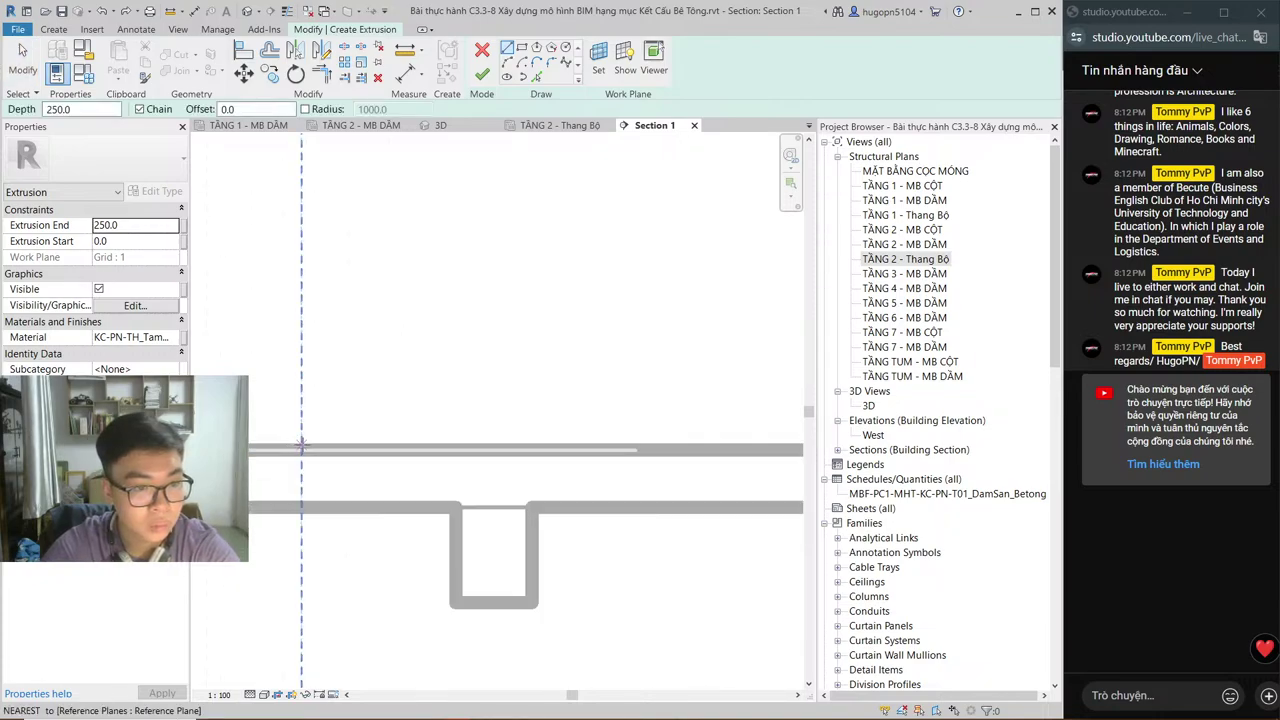
{"action": "left_click", "coordinate": [356, 462]}
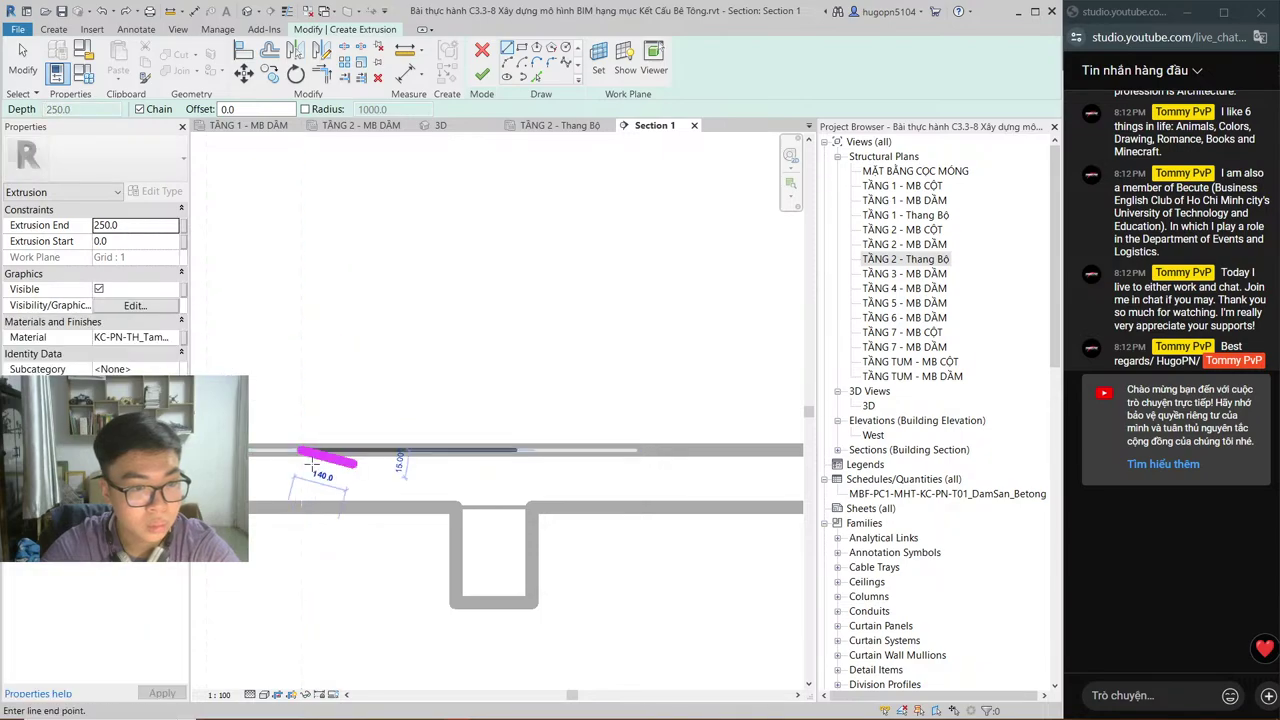
{"action": "scroll", "coordinate": [290, 460], "scroll_direction": "down", "scroll_amount": 1}
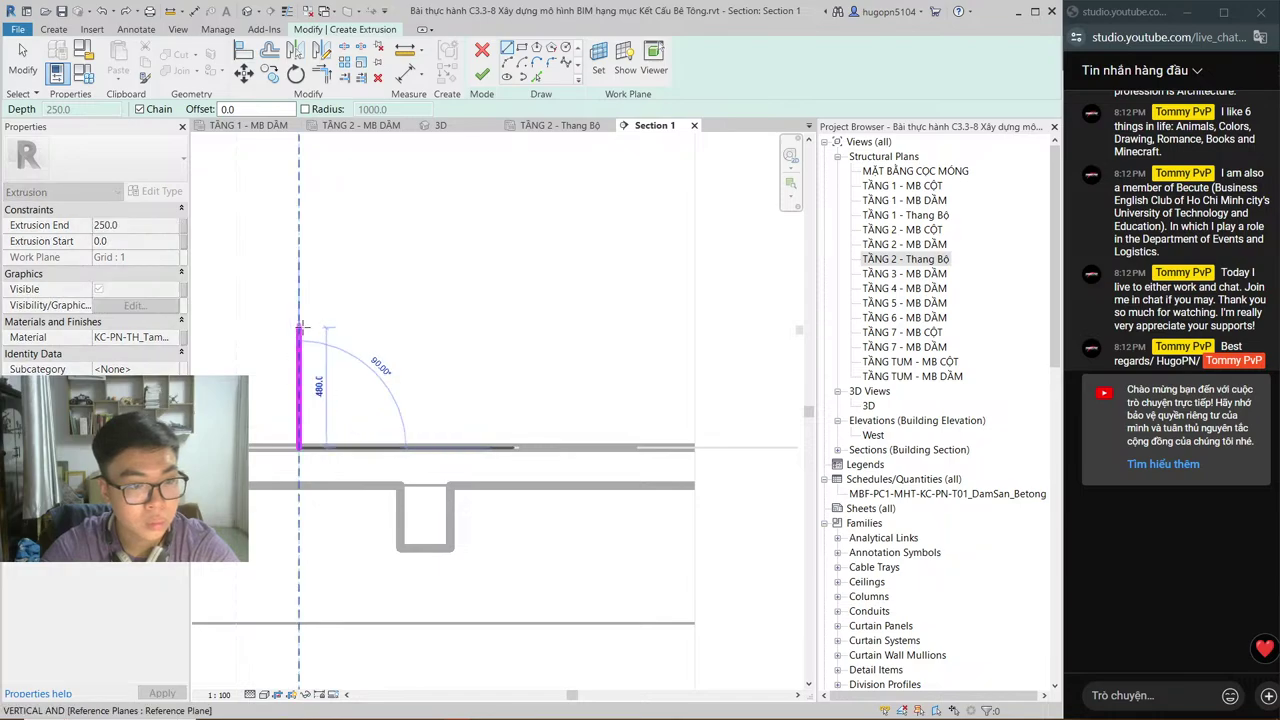
{"action": "key", "text": "Escape"}
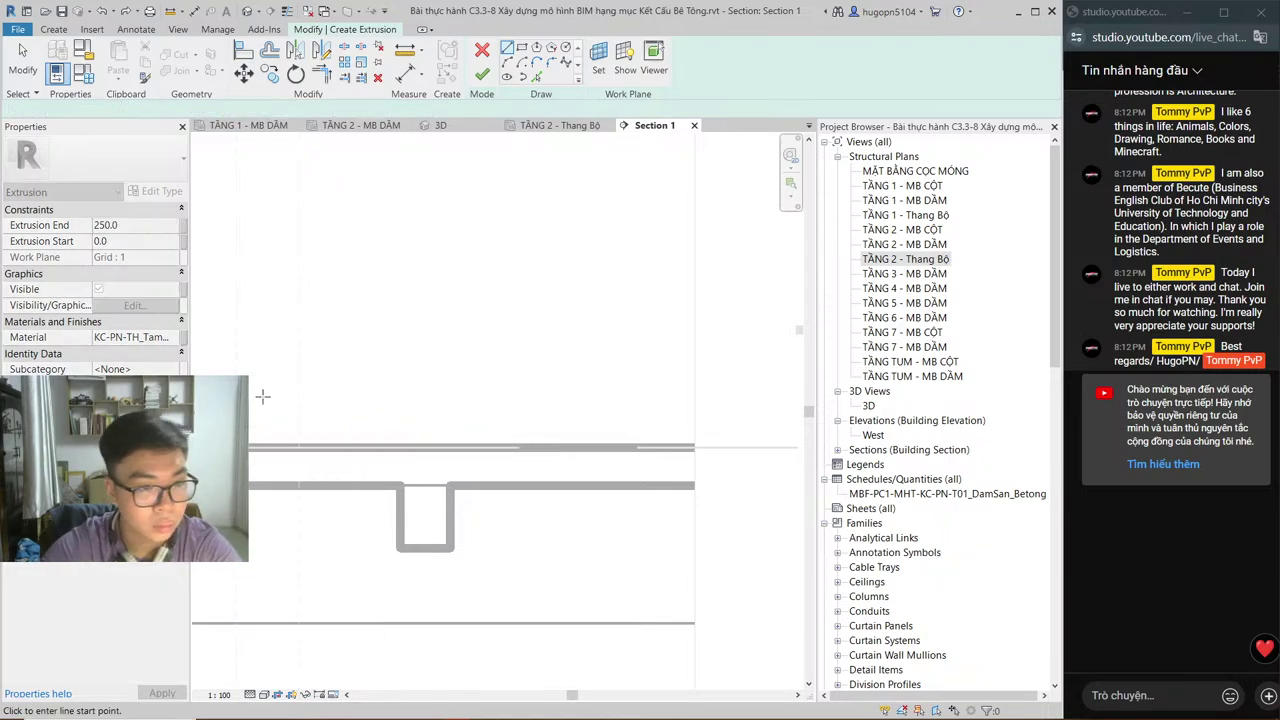
{"action": "scroll", "coordinate": [277, 420], "scroll_direction": "up", "scroll_amount": 2}
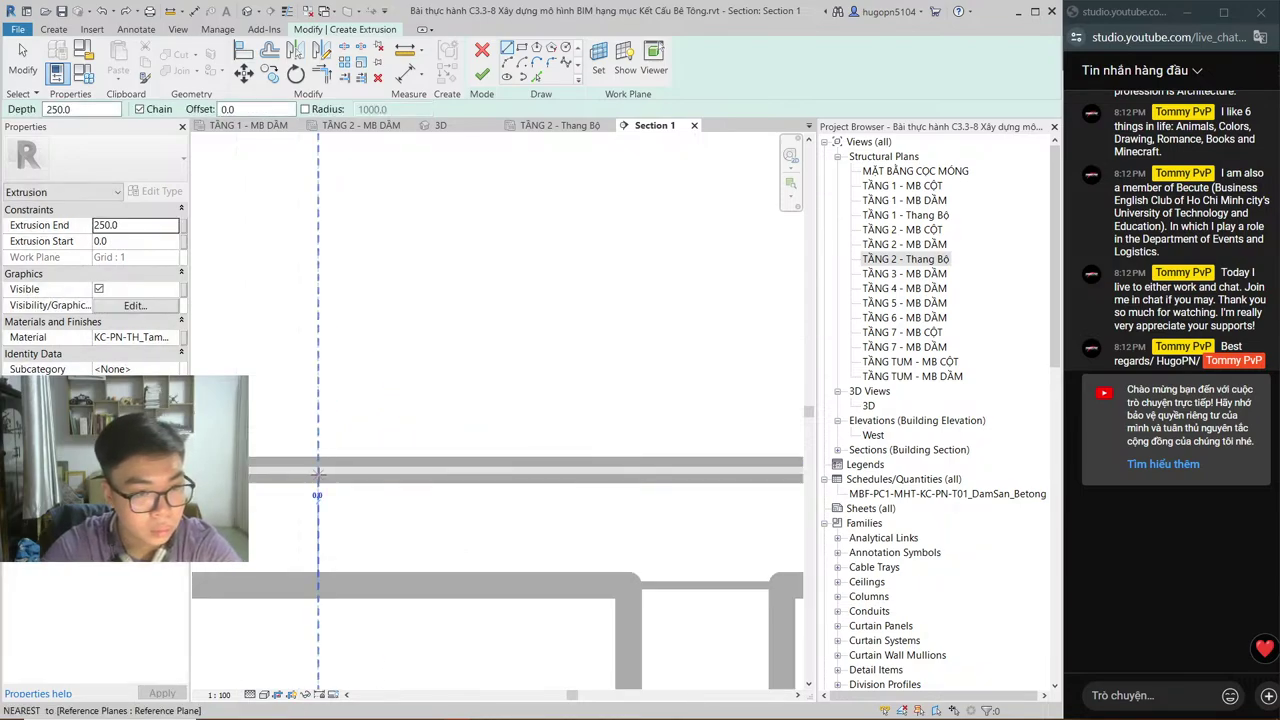
{"action": "left_click", "coordinate": [317, 470]}
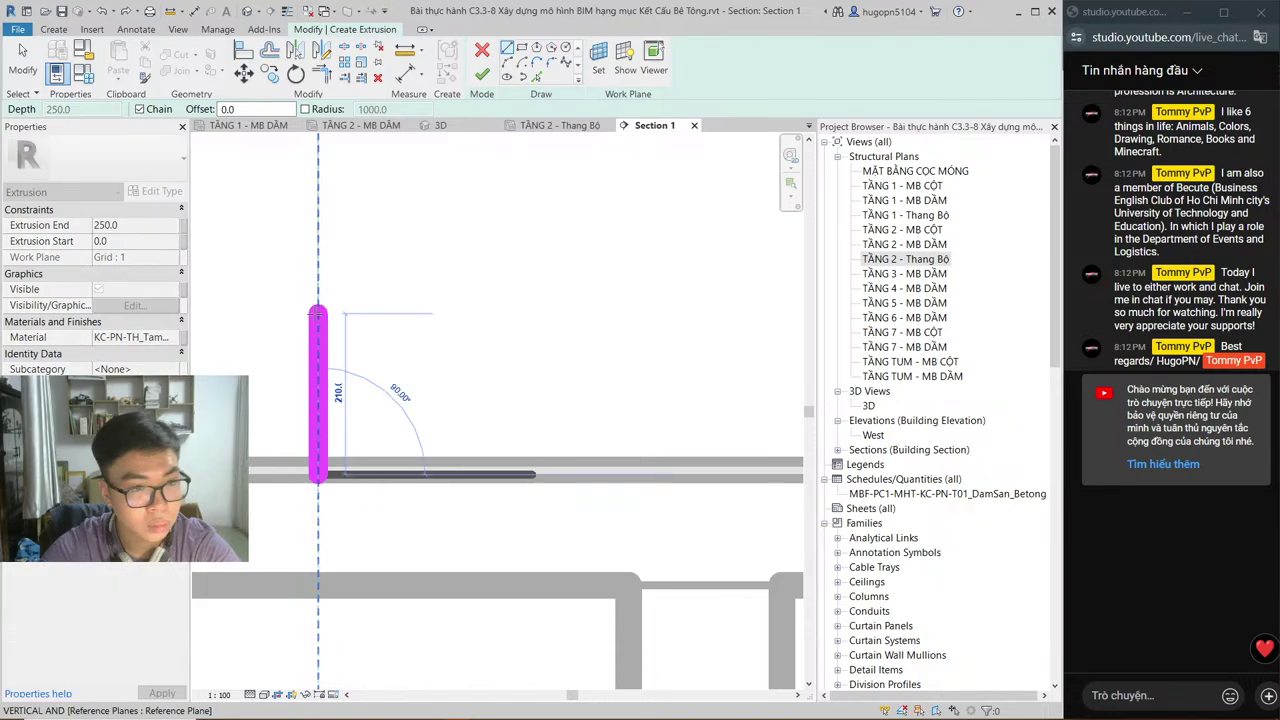
{"action": "left_click", "coordinate": [317, 312]}
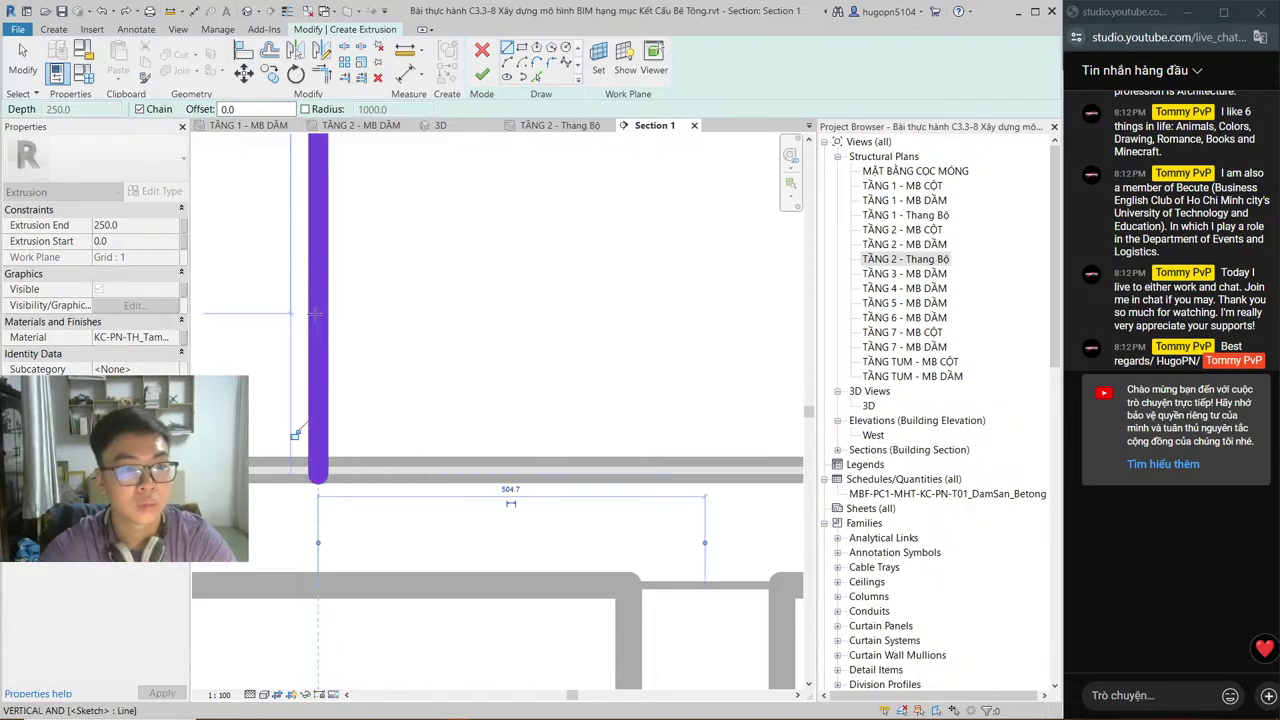
Step: Draw the slanted flight line to the beam corner and a short vertical line below it
{"action": "scroll", "coordinate": [443, 600], "scroll_direction": "up", "scroll_amount": 3}
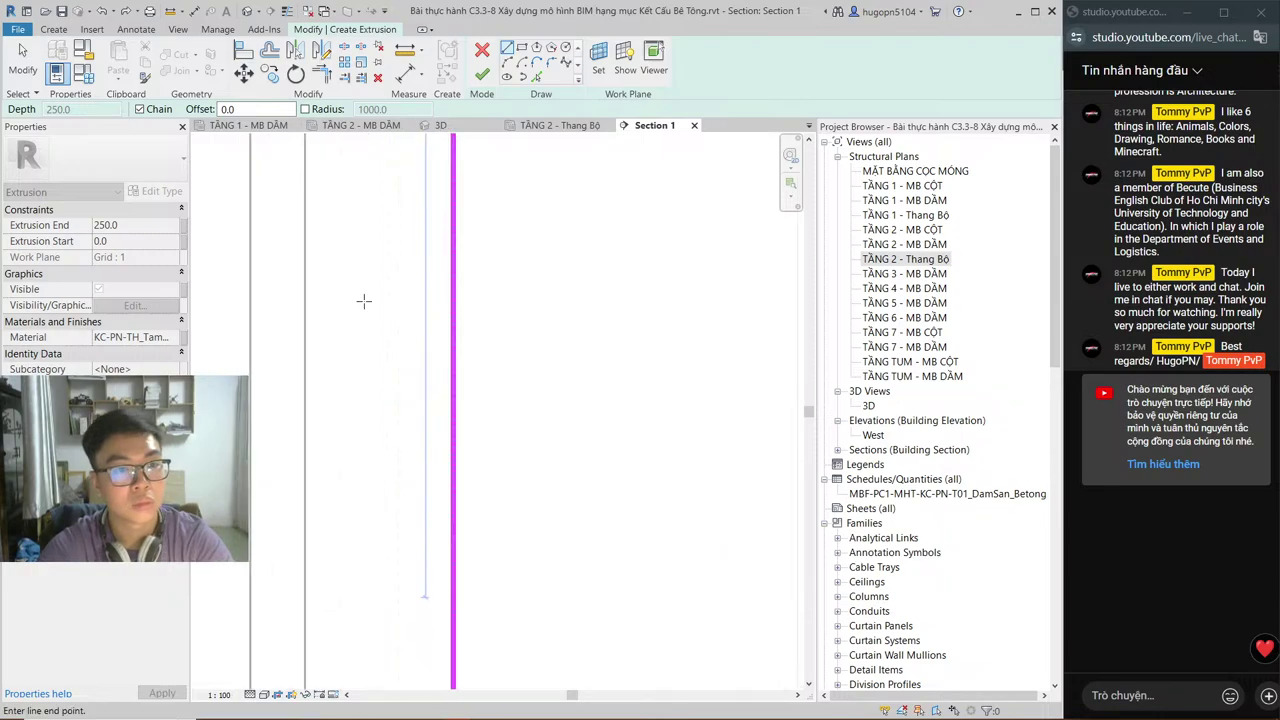
{"action": "scroll", "coordinate": [437, 563], "scroll_direction": "down", "scroll_amount": 3}
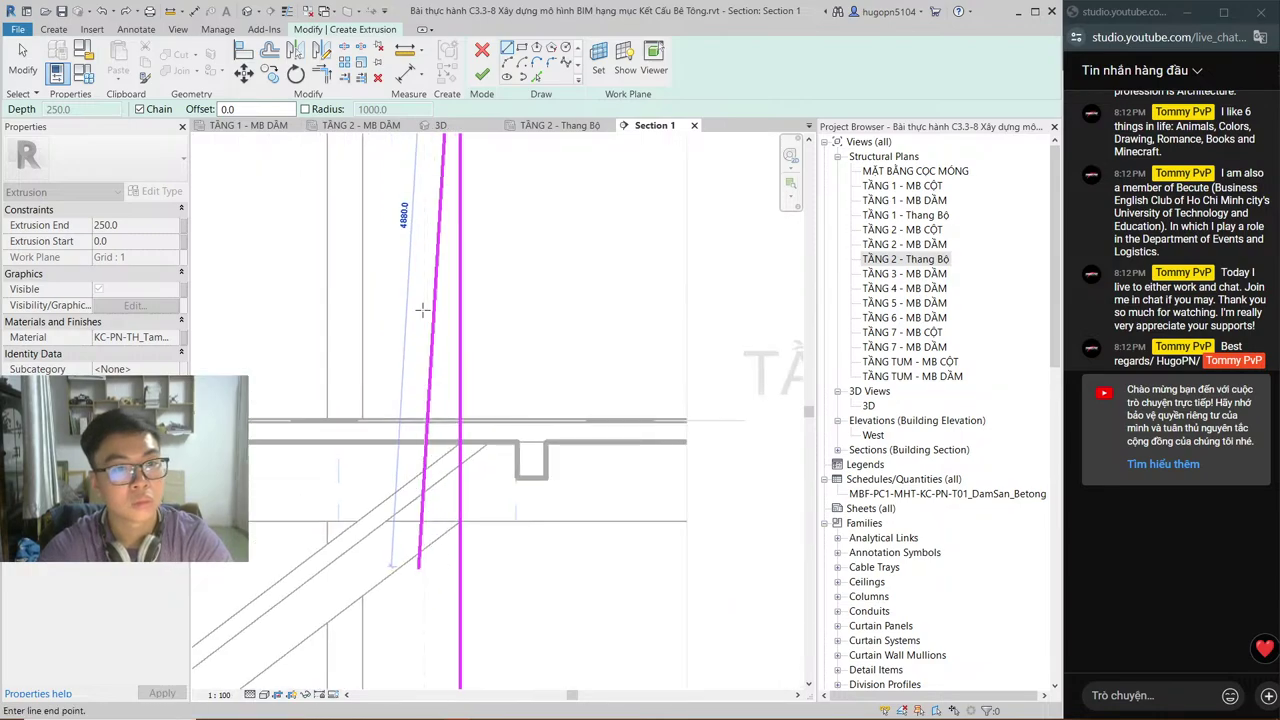
{"action": "scroll", "coordinate": [424, 325], "scroll_direction": "up", "scroll_amount": 3}
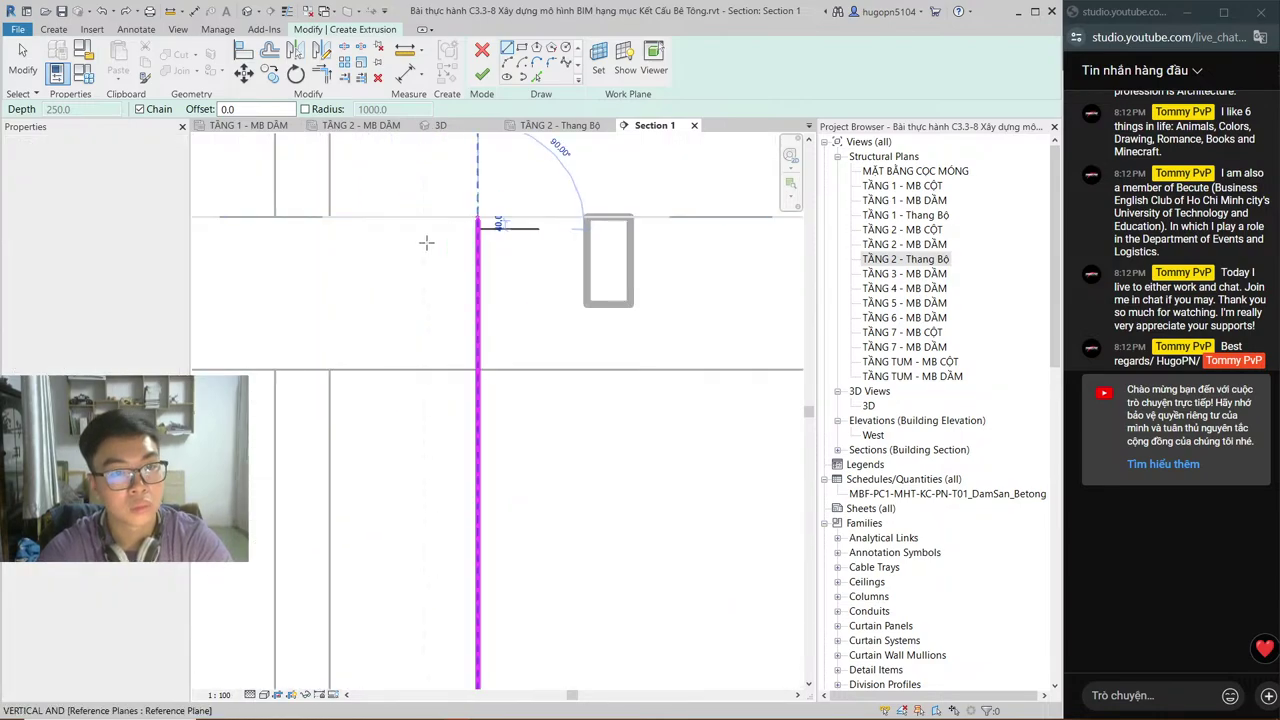
{"action": "scroll", "coordinate": [280, 480], "scroll_direction": "down", "scroll_amount": 2}
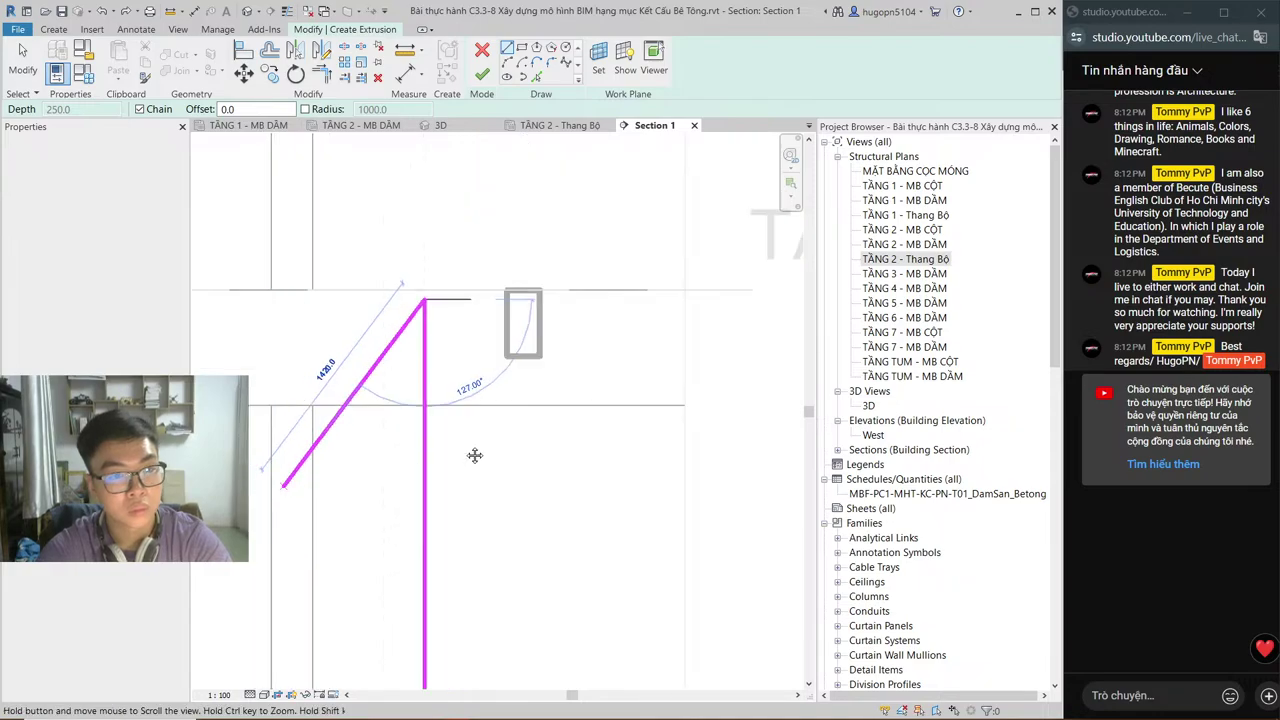
{"action": "middle_click_drag", "start_coordinate": [568, 431], "coordinate": [410, 458]}
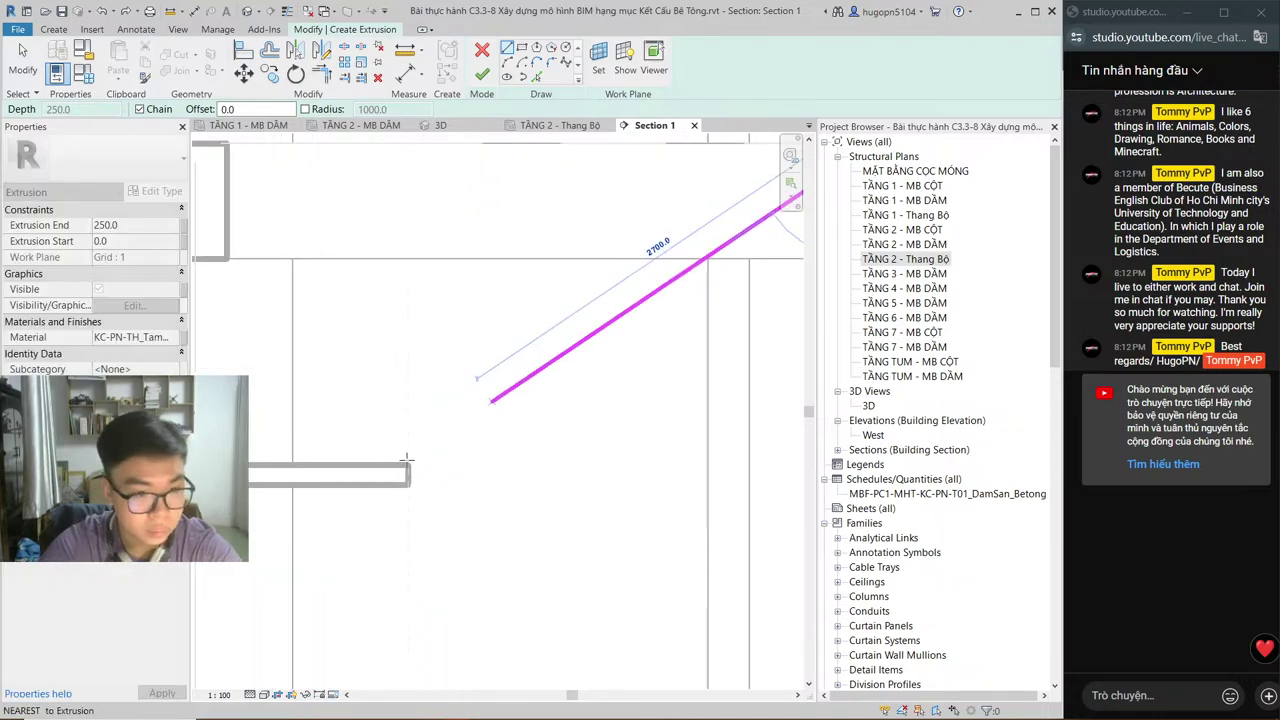
{"action": "scroll", "coordinate": [410, 458], "scroll_direction": "up", "scroll_amount": 1}
{"action": "left_click", "coordinate": [414, 461]}
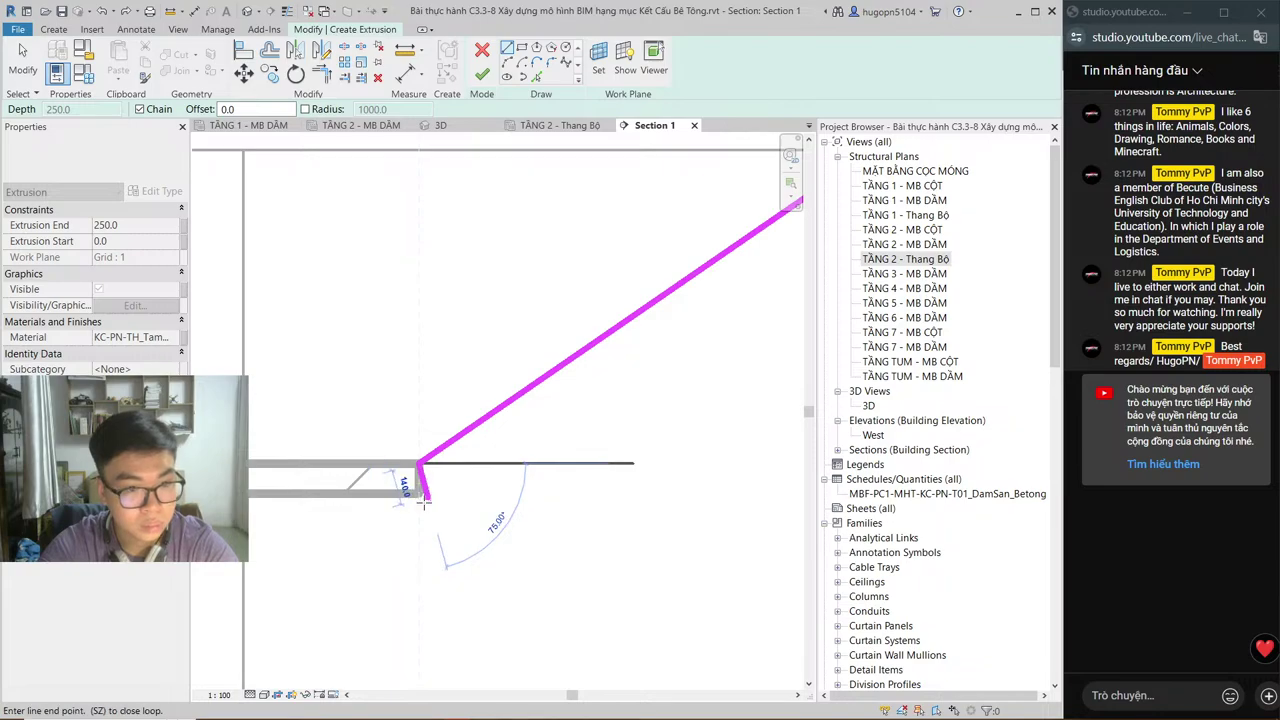
{"action": "left_click", "coordinate": [418, 558]}
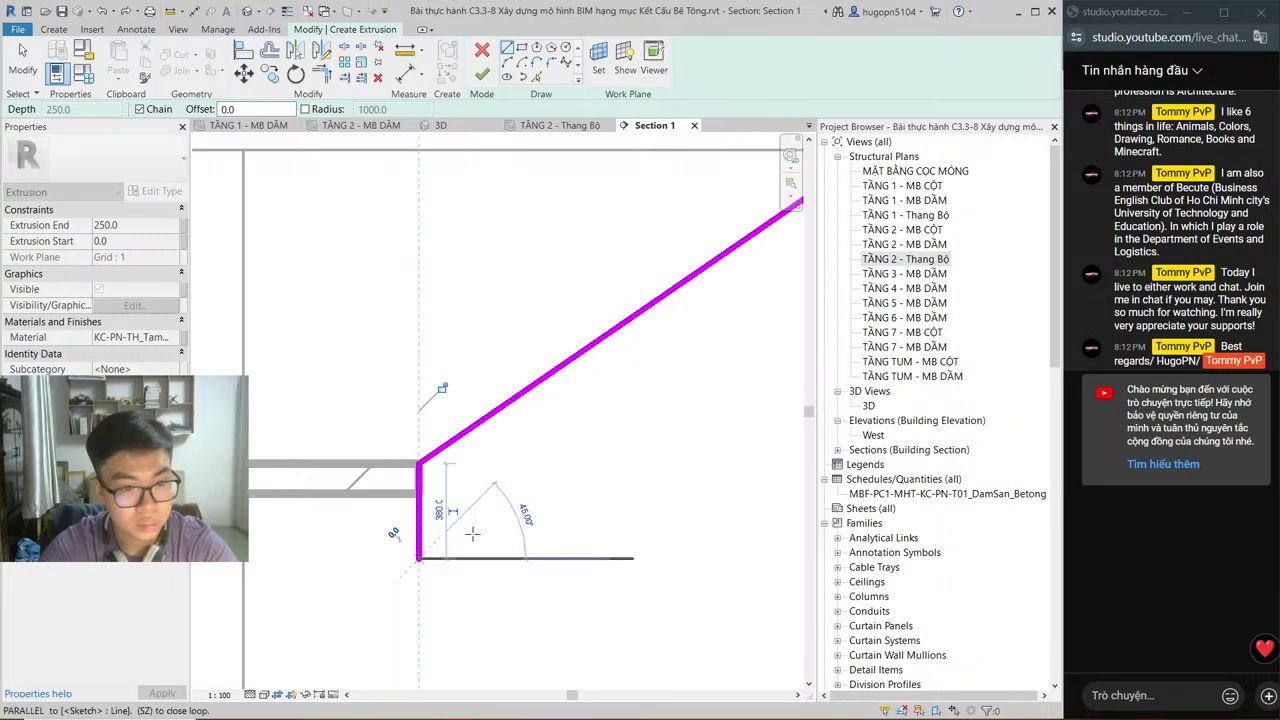
{"action": "key", "text": "Escape"}
{"action": "middle_click_drag", "start_coordinate": [472, 535], "coordinate": [420, 500]}
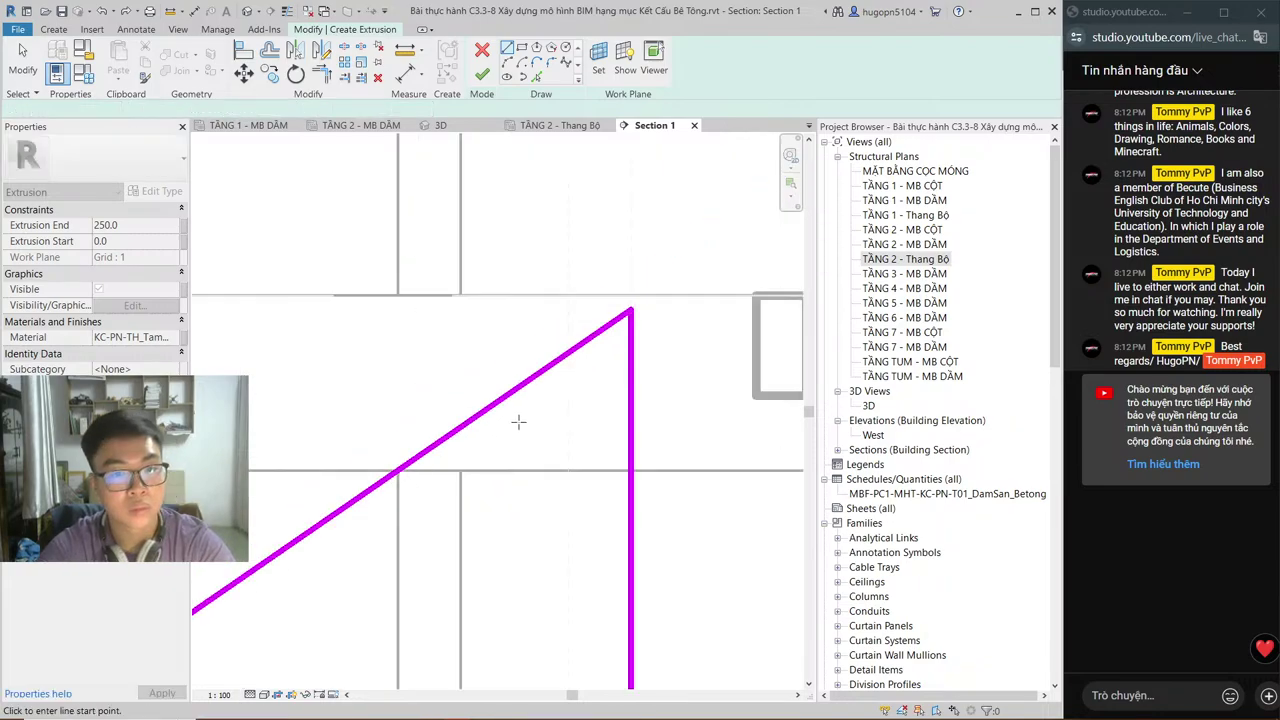
{"action": "scroll", "coordinate": [567, 403], "scroll_direction": "down", "scroll_amount": 3}
{"action": "scroll", "coordinate": [534, 474], "scroll_direction": "up", "scroll_amount": 3}
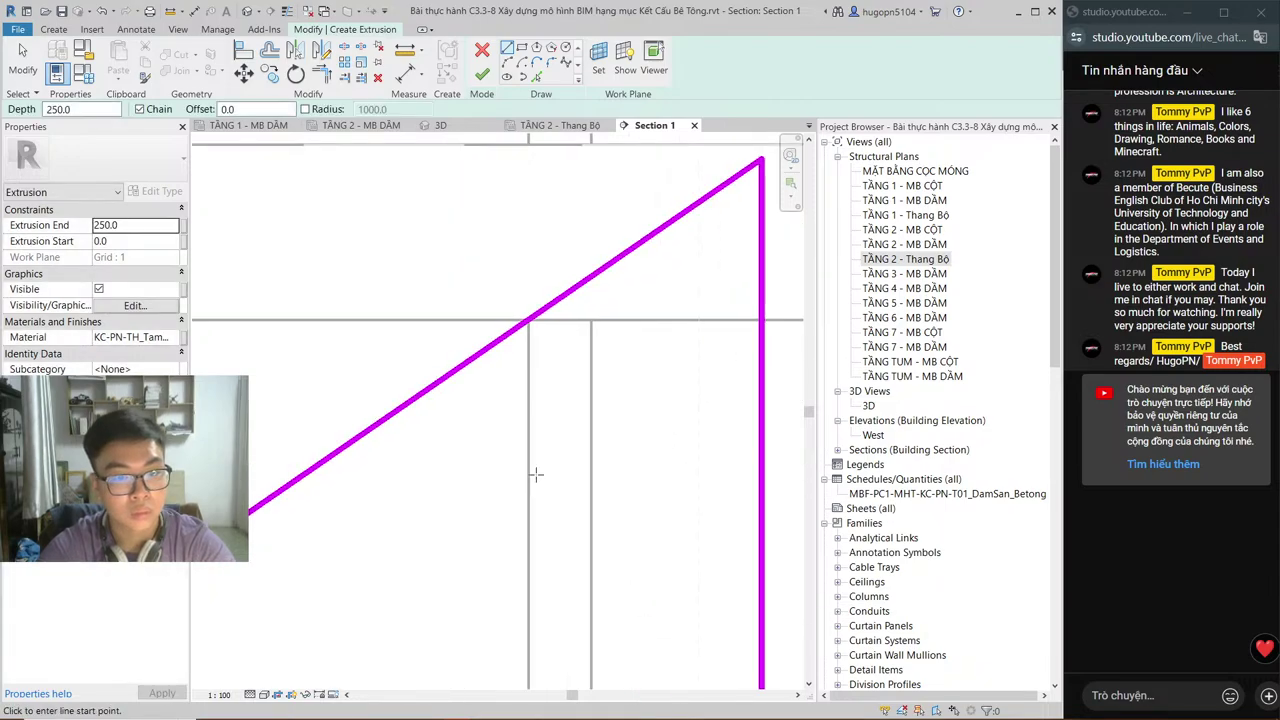
{"action": "key", "text": "Escape"}
{"action": "scroll", "coordinate": [748, 240], "scroll_direction": "down", "scroll_amount": 2}
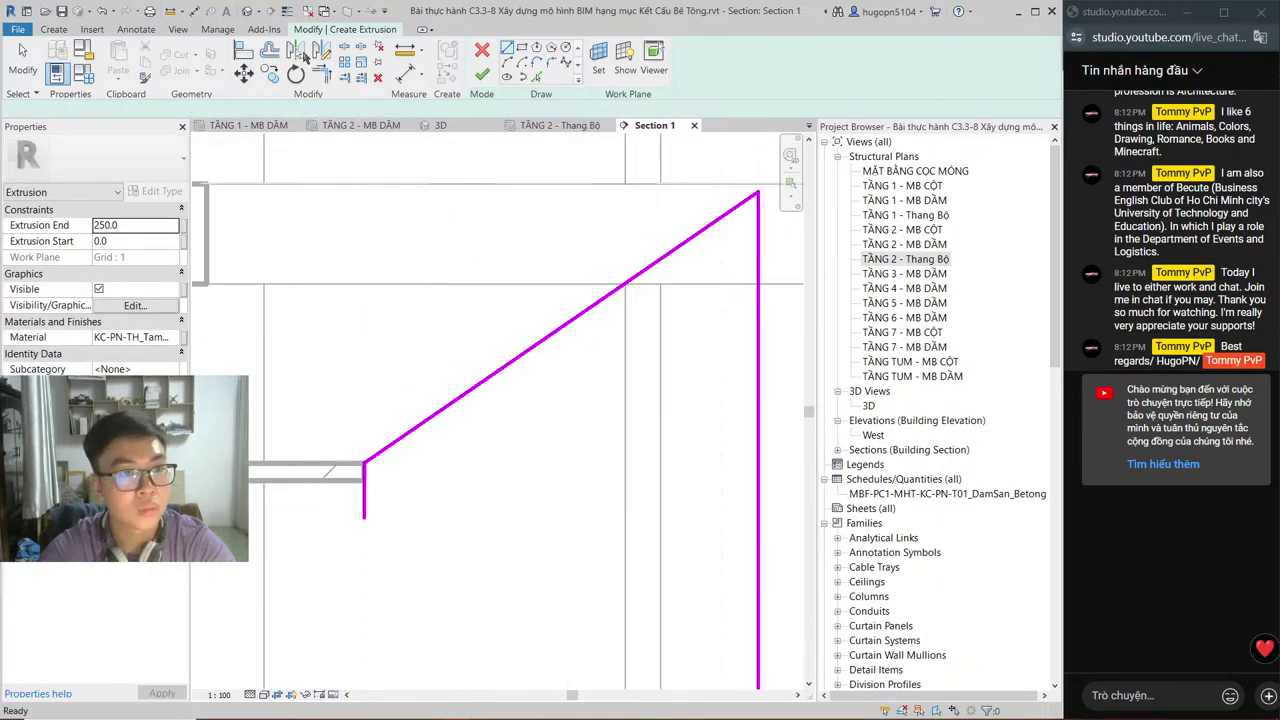
Step: Offset the slanted line 120 to form the flight's underside
{"action": "key", "text": "o"}
{"action": "key", "text": "f"}
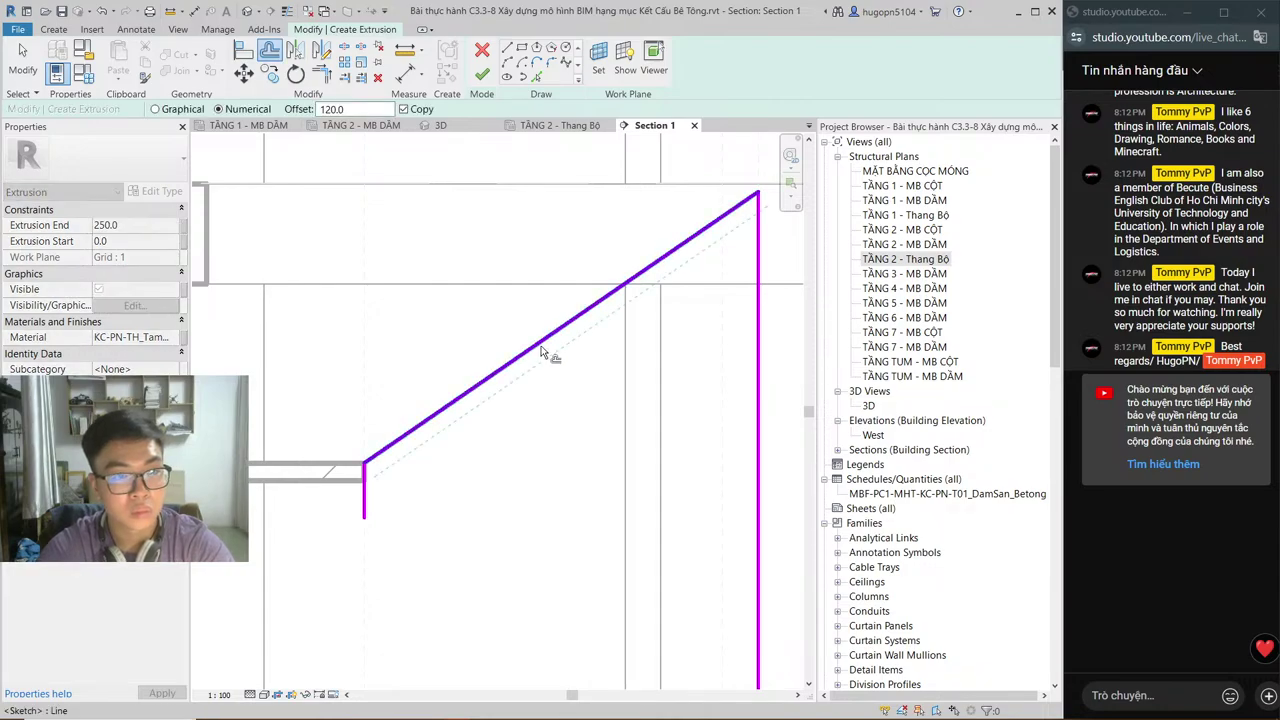
{"action": "left_click", "coordinate": [541, 350]}
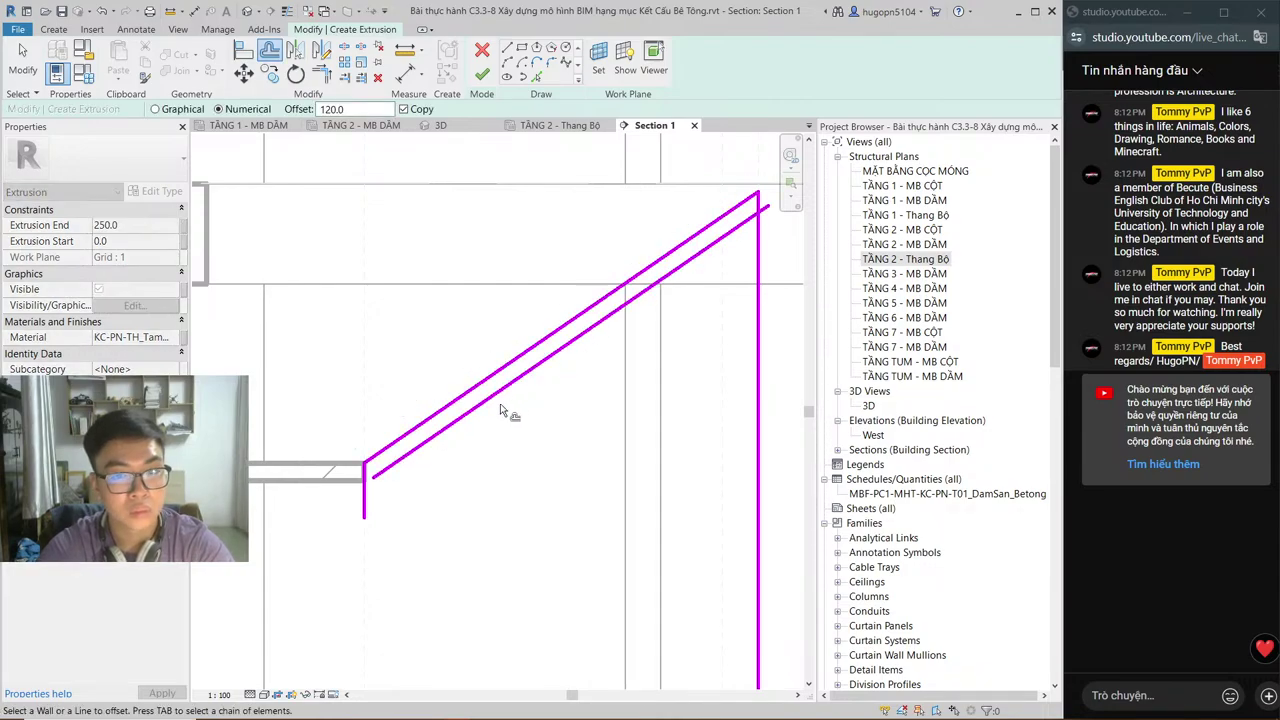
{"action": "key", "text": "Escape"}
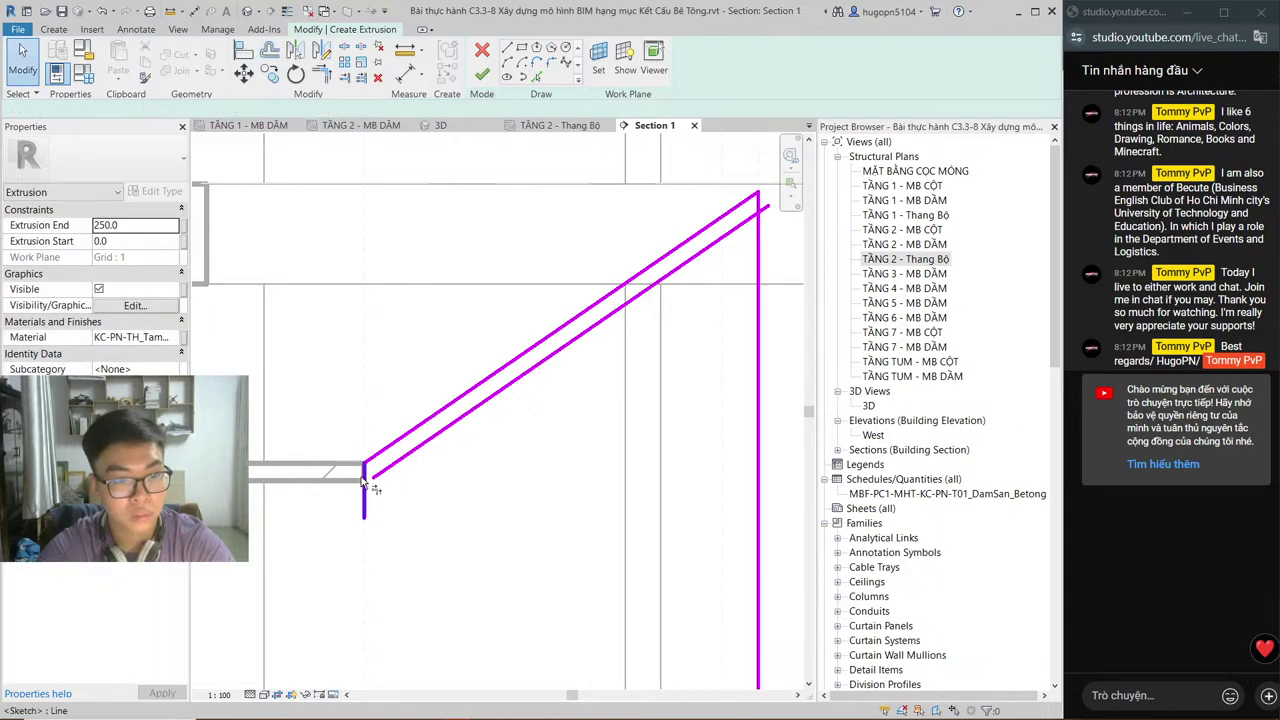
Step: Trim both ends into corners and finish the sketch as an extrusion
{"action": "key", "text": "t"}
{"action": "key", "text": "r"}
{"action": "left_click", "coordinate": [364, 474]}
{"action": "left_click", "coordinate": [376, 477]}
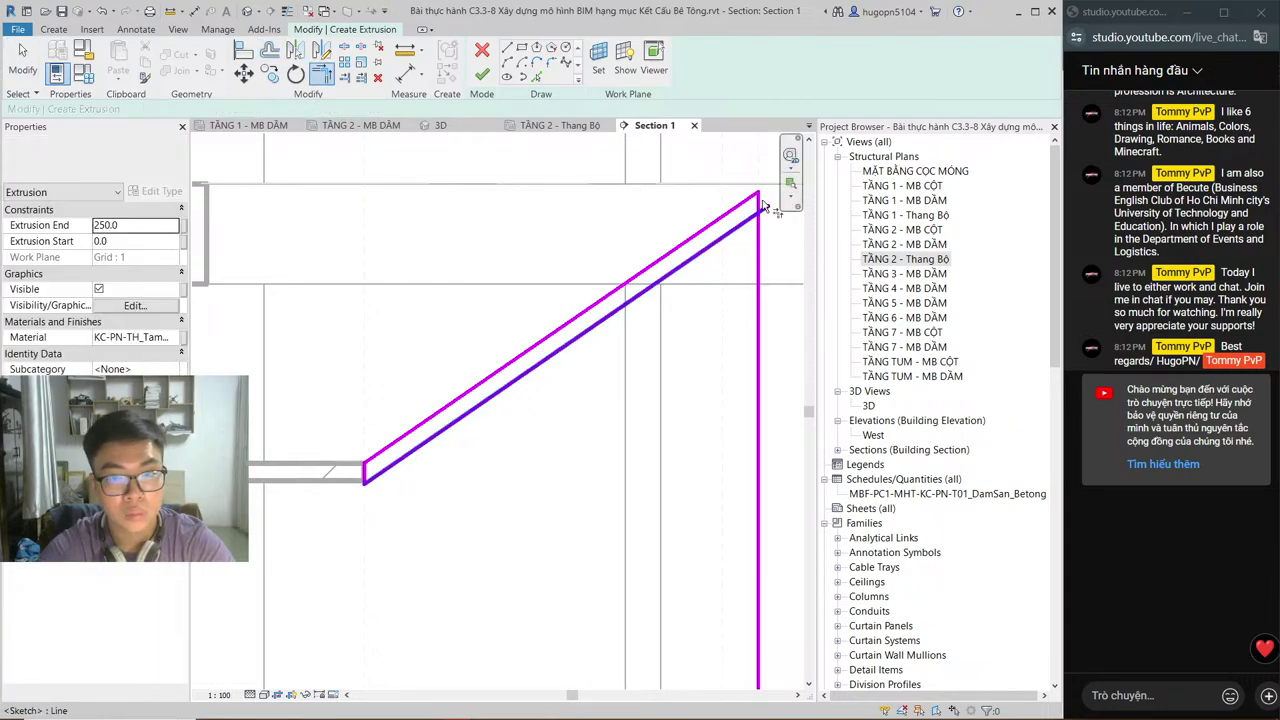
{"action": "left_click", "coordinate": [760, 206]}
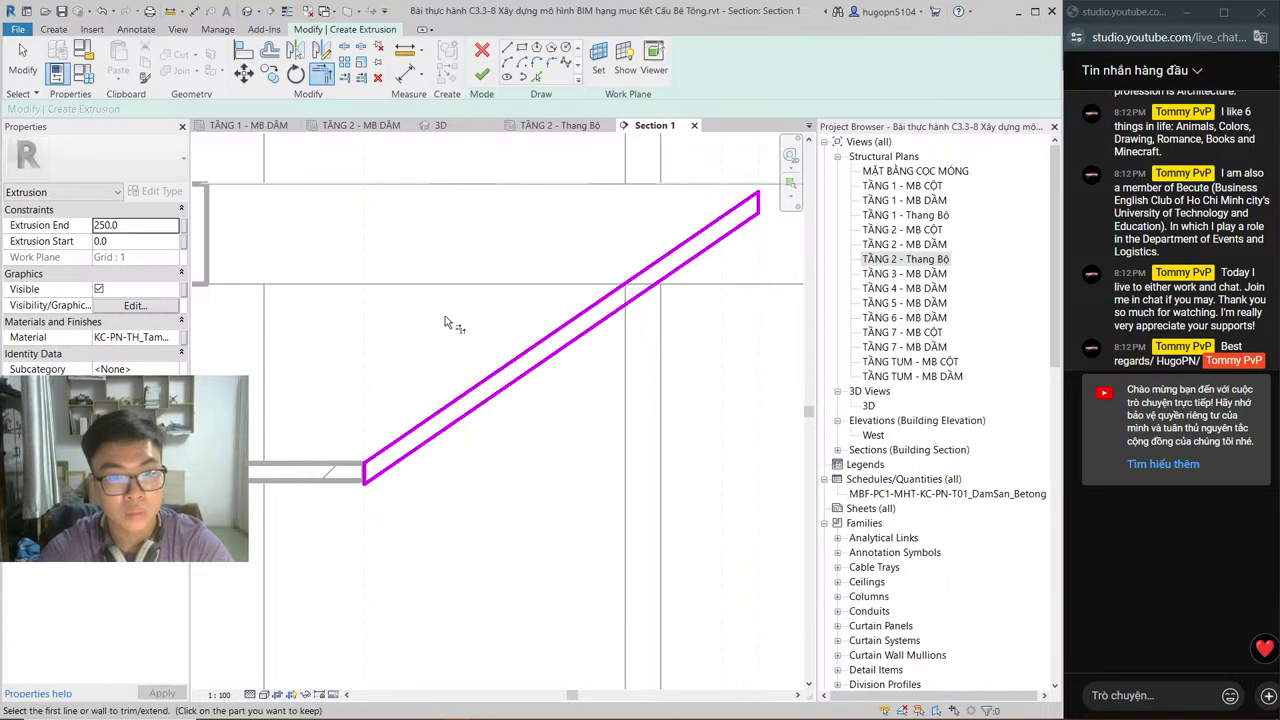
{"action": "key", "text": "Escape"}
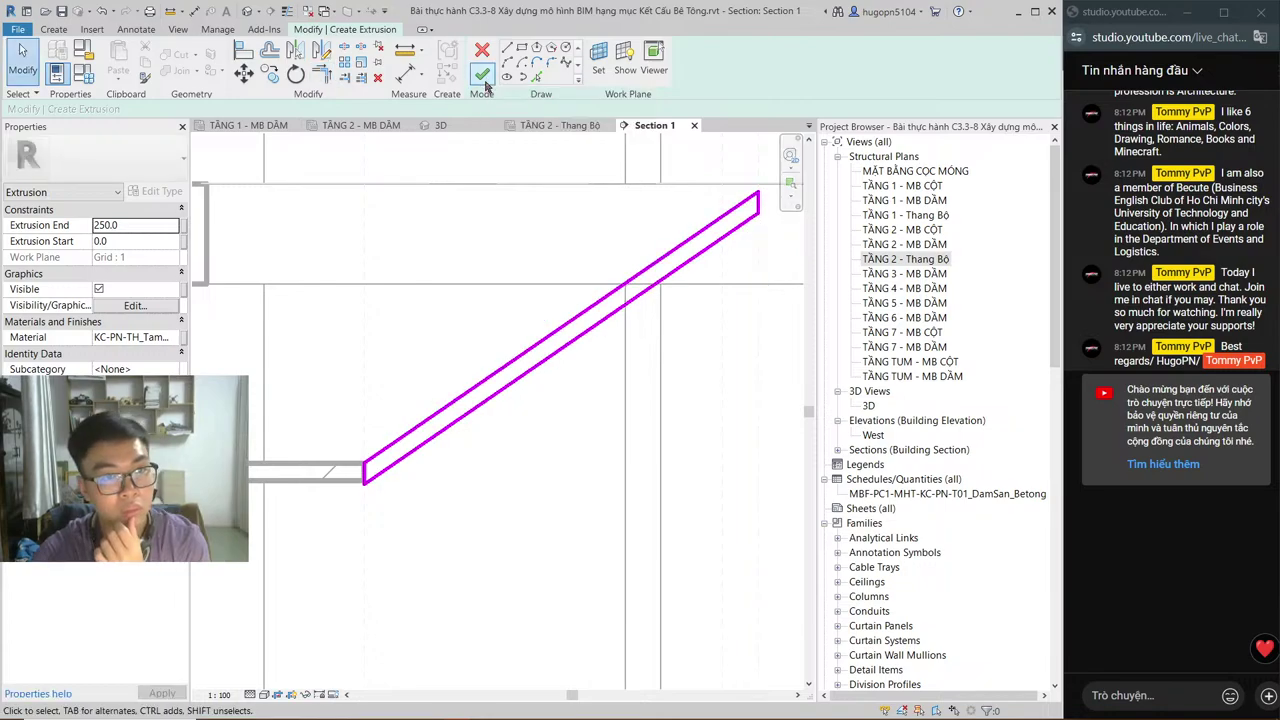
{"action": "left_click", "coordinate": [483, 76]}
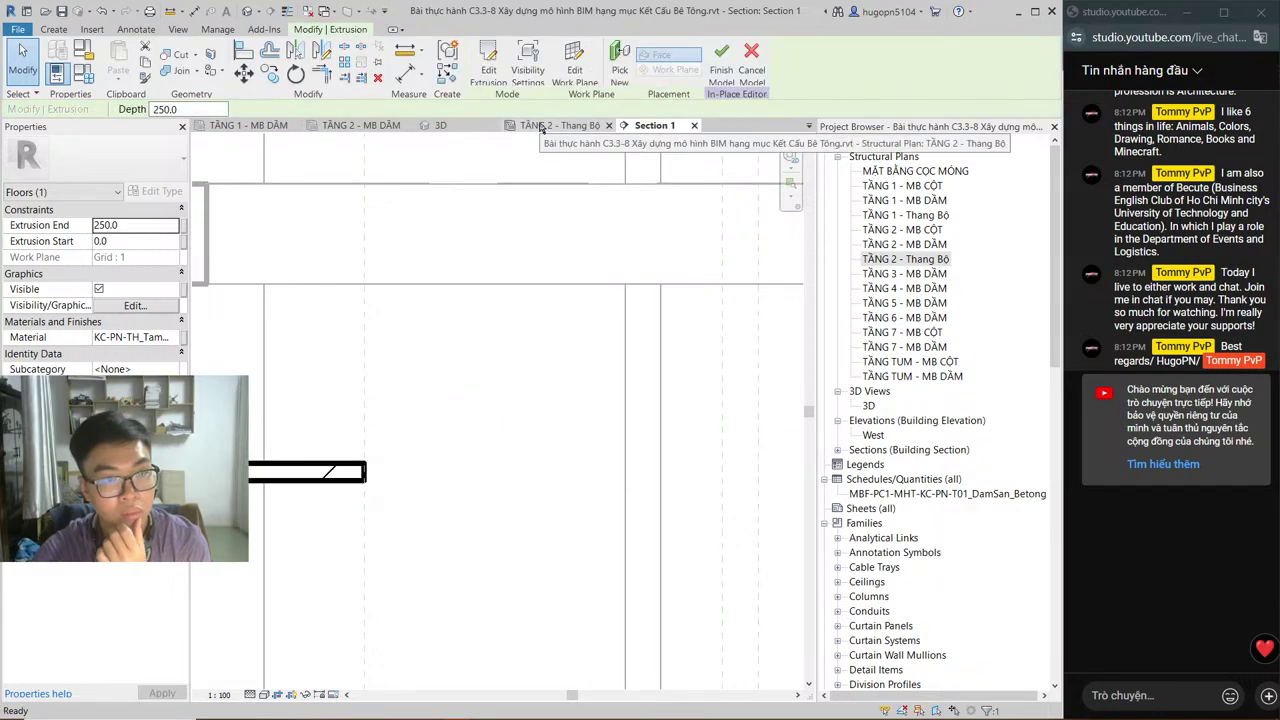
Step: In the TẦNG 2 - Thang Bộ plan, stretch the second flight extrusion to span 1830.0–2930.0
{"action": "left_click", "coordinate": [540, 126]}
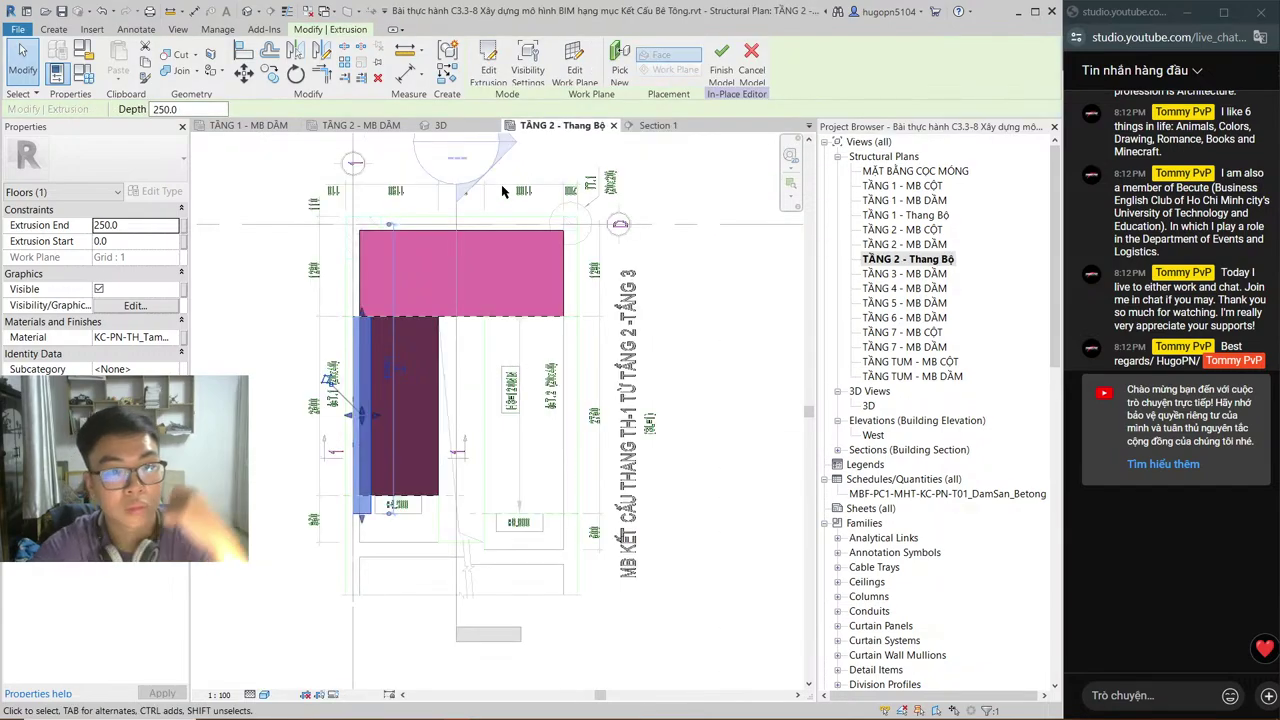
{"action": "left_click", "coordinate": [494, 231]}
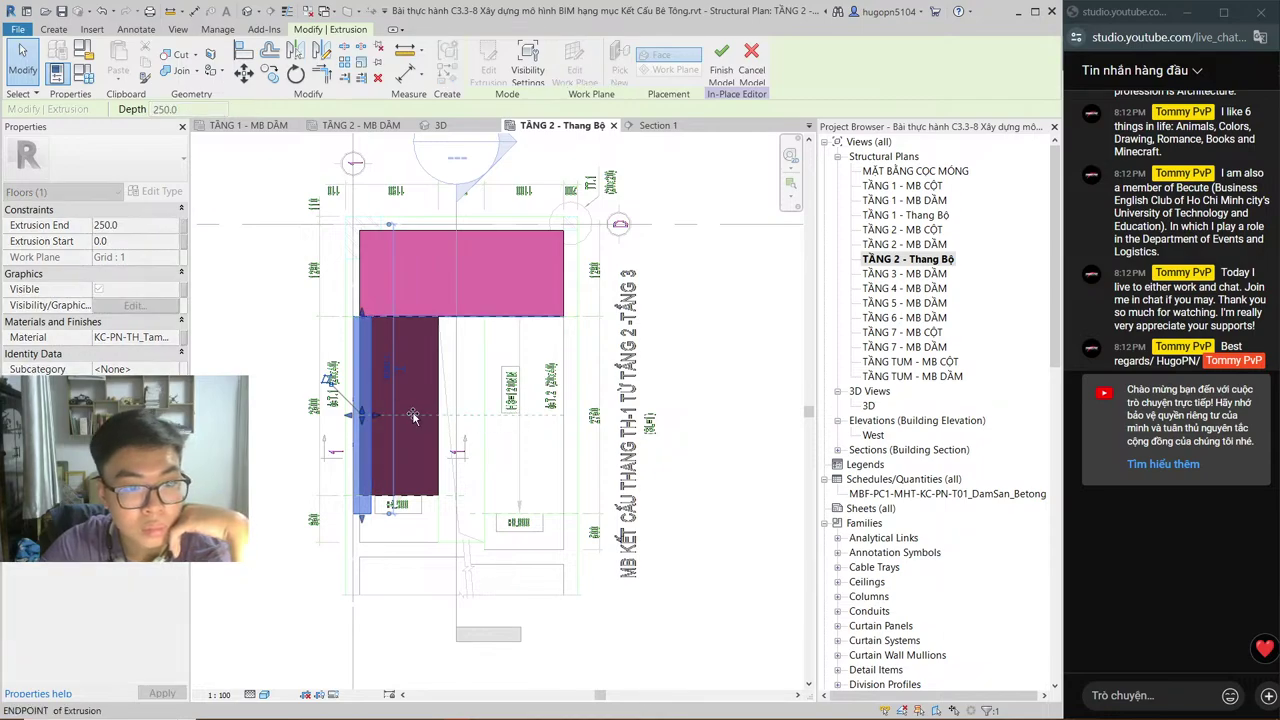
{"action": "left_click", "coordinate": [410, 416]}
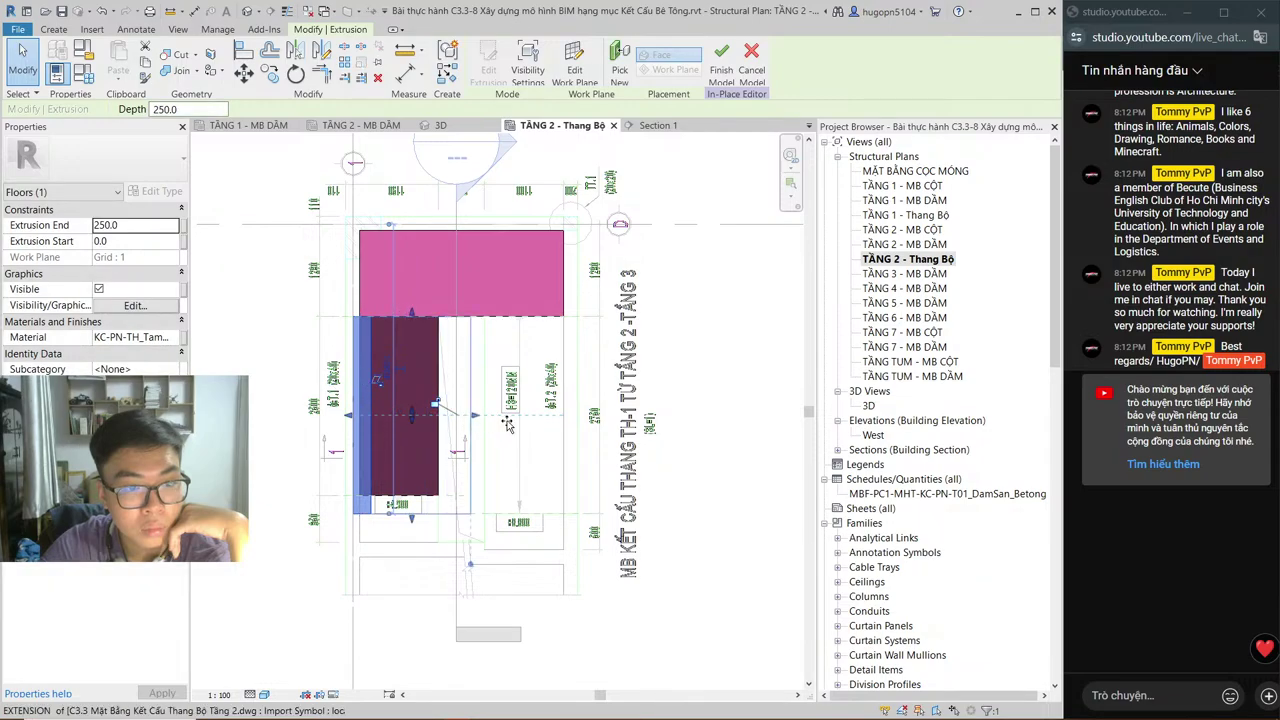
{"action": "left_click_drag", "start_coordinate": [513, 420], "coordinate": [578, 422]}
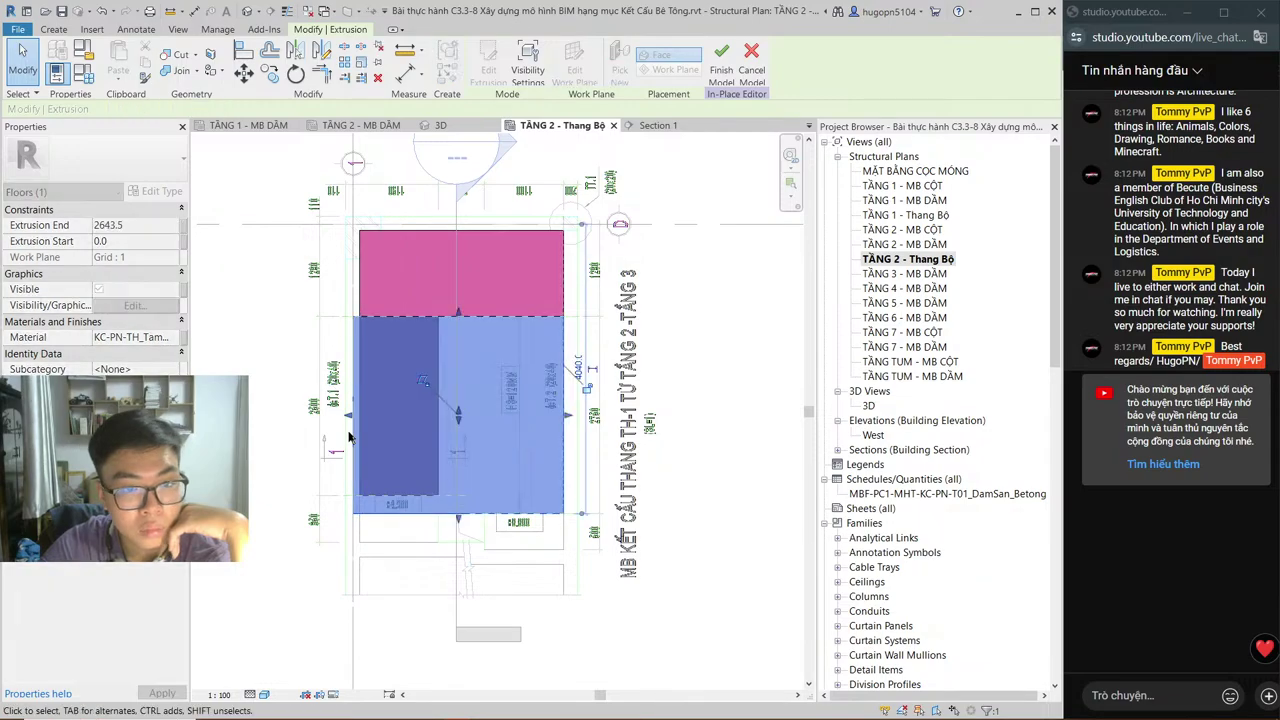
{"action": "left_click", "coordinate": [480, 418]}
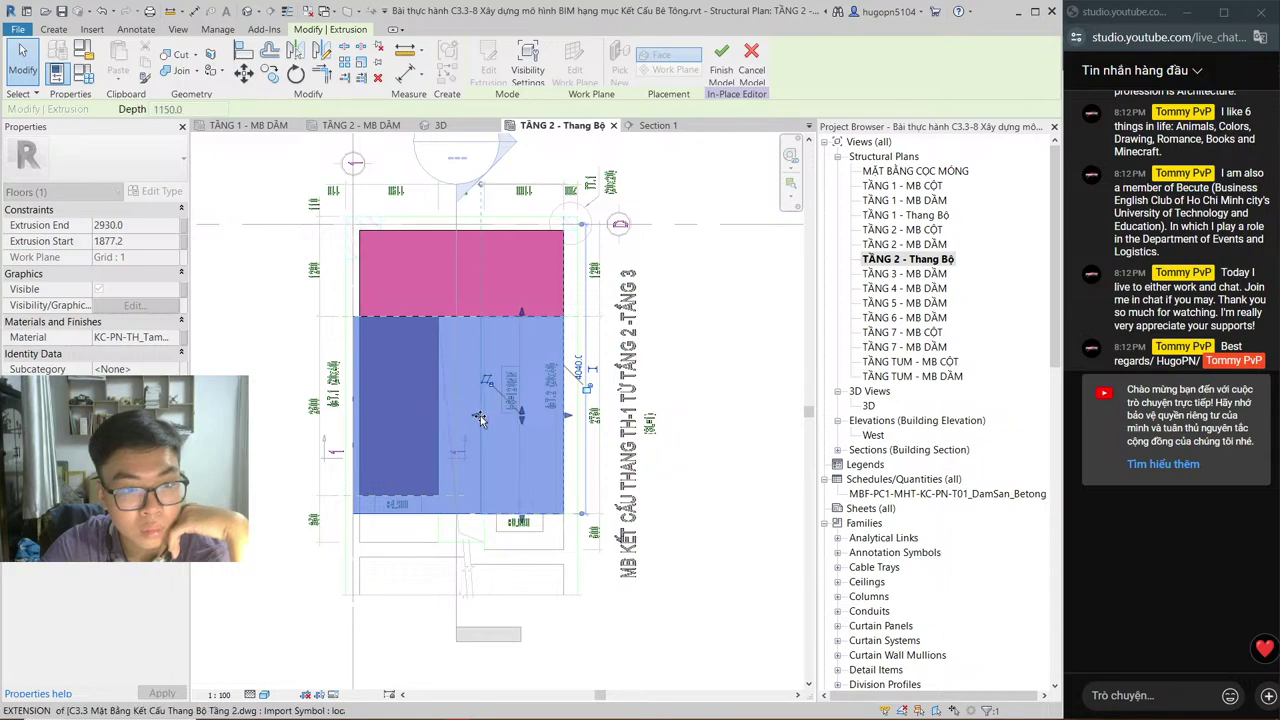
{"action": "left_click", "coordinate": [480, 418]}
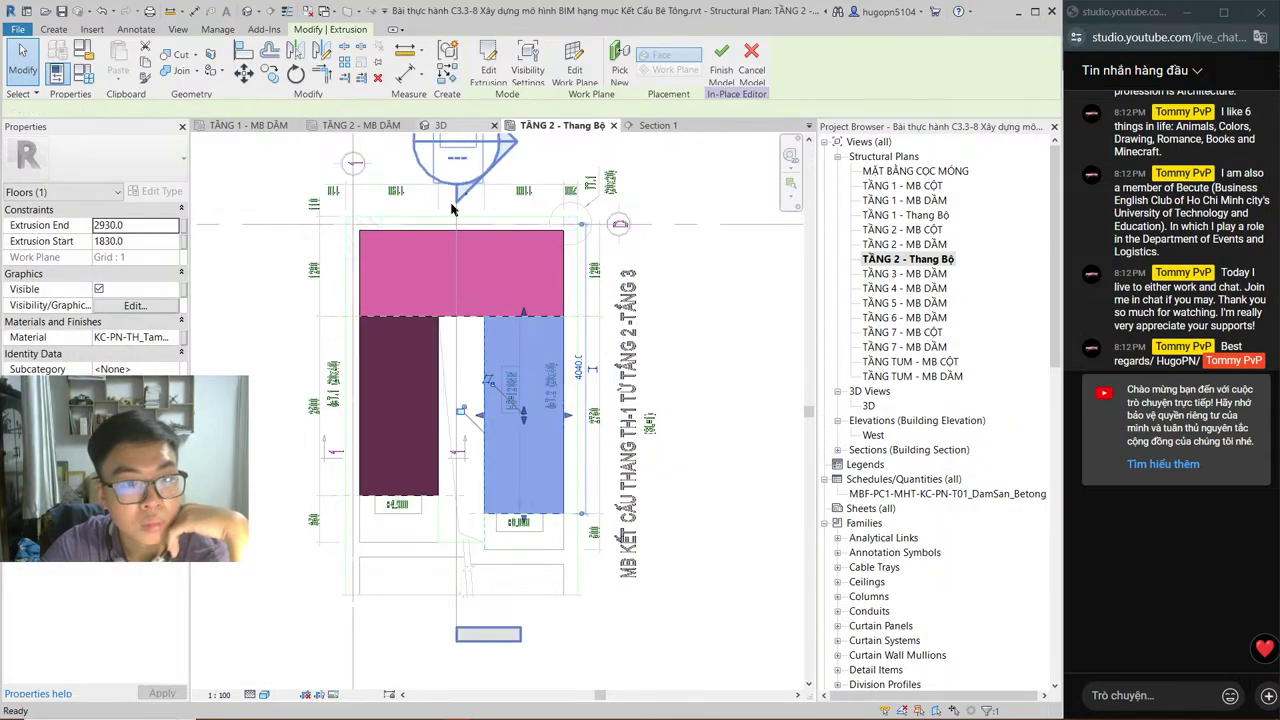
{"action": "key", "text": "ctrl+Tab"}
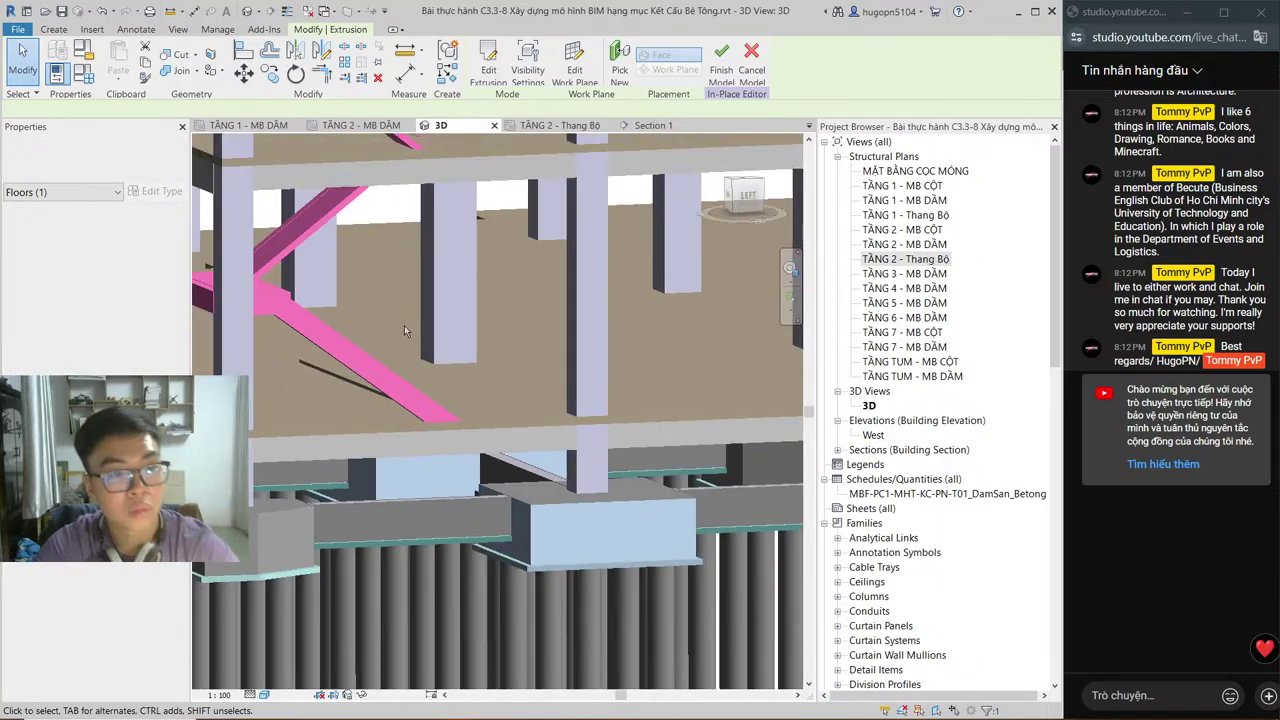
Step: Inspect the new sloped flight in 3D, then finish the in-place model
{"action": "middle_click_drag", "start_coordinate": [395, 323], "coordinate": [412, 273], "text": "shift"}
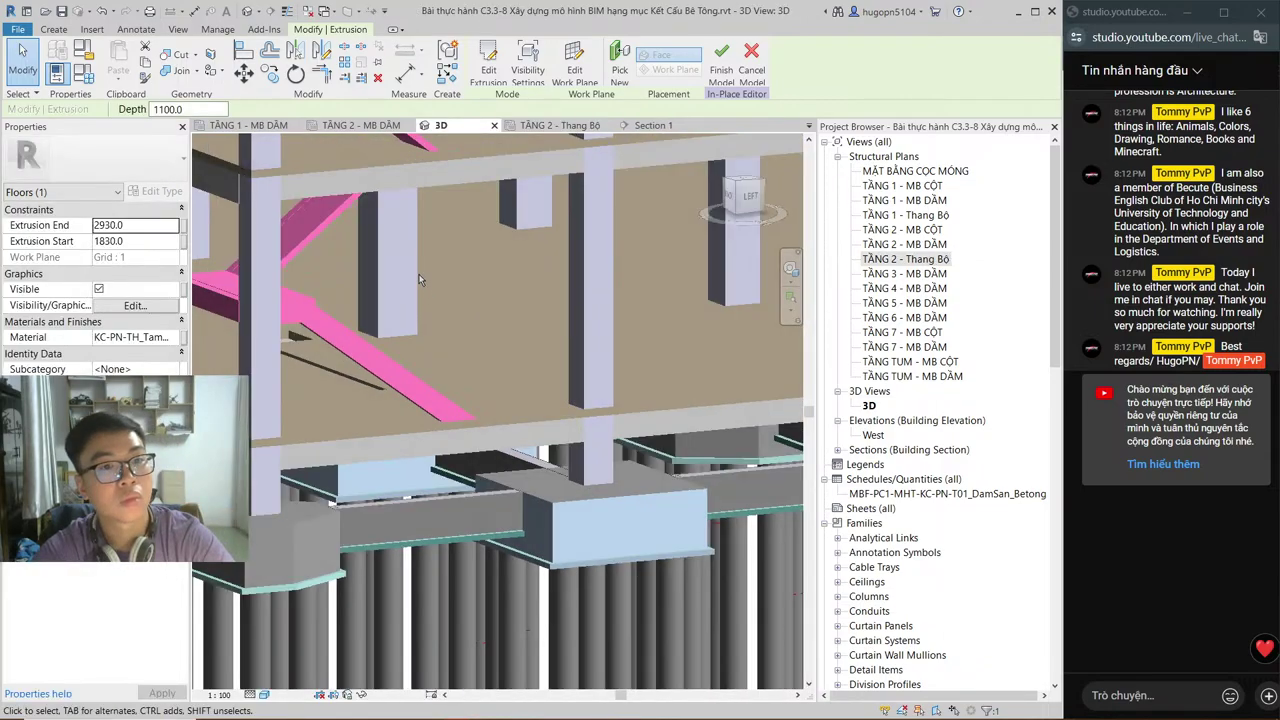
{"action": "scroll", "coordinate": [412, 275], "scroll_direction": "down", "scroll_amount": 5}
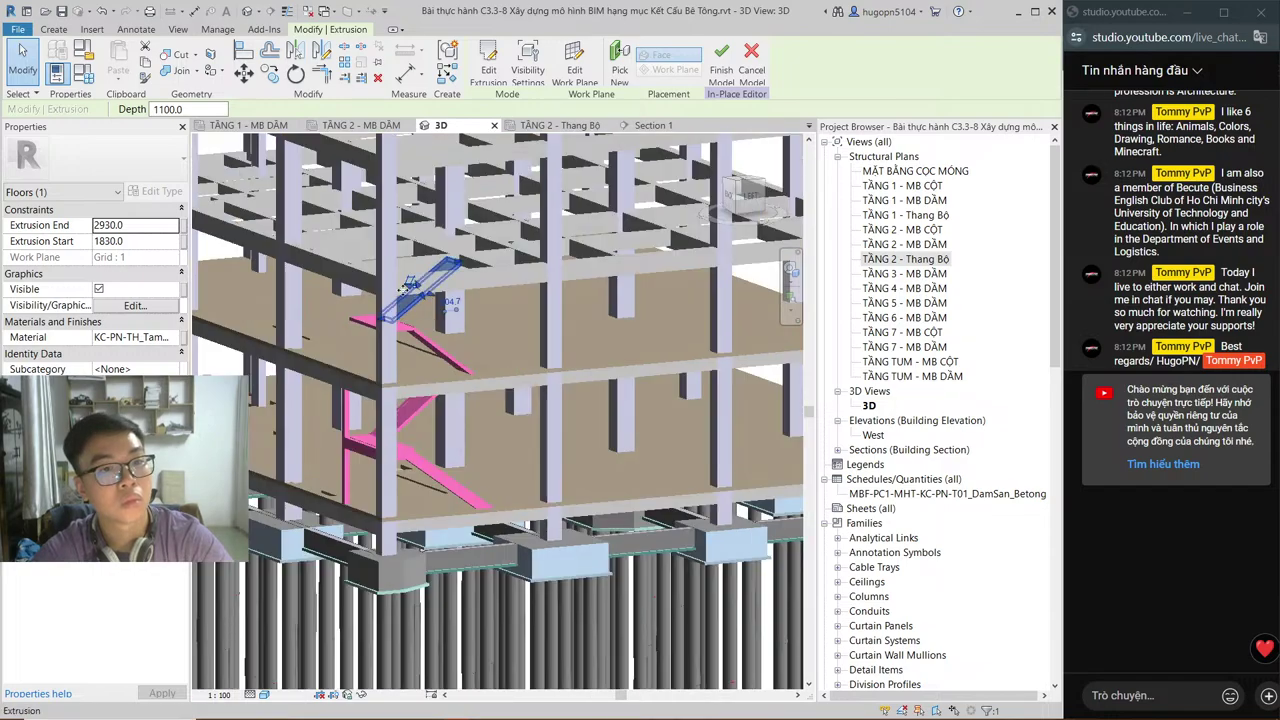
{"action": "middle_click_drag", "start_coordinate": [412, 299], "coordinate": [412, 290], "text": "shift"}
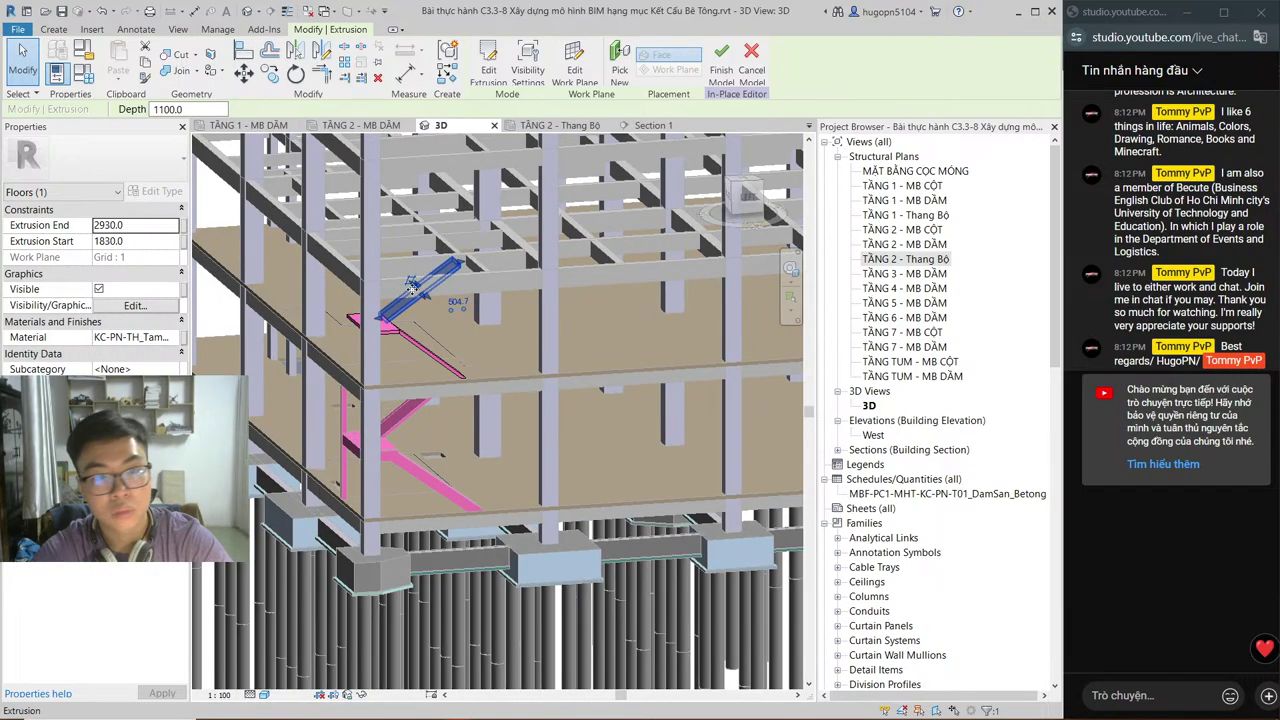
{"action": "scroll", "coordinate": [412, 289], "scroll_direction": "up", "scroll_amount": 3}
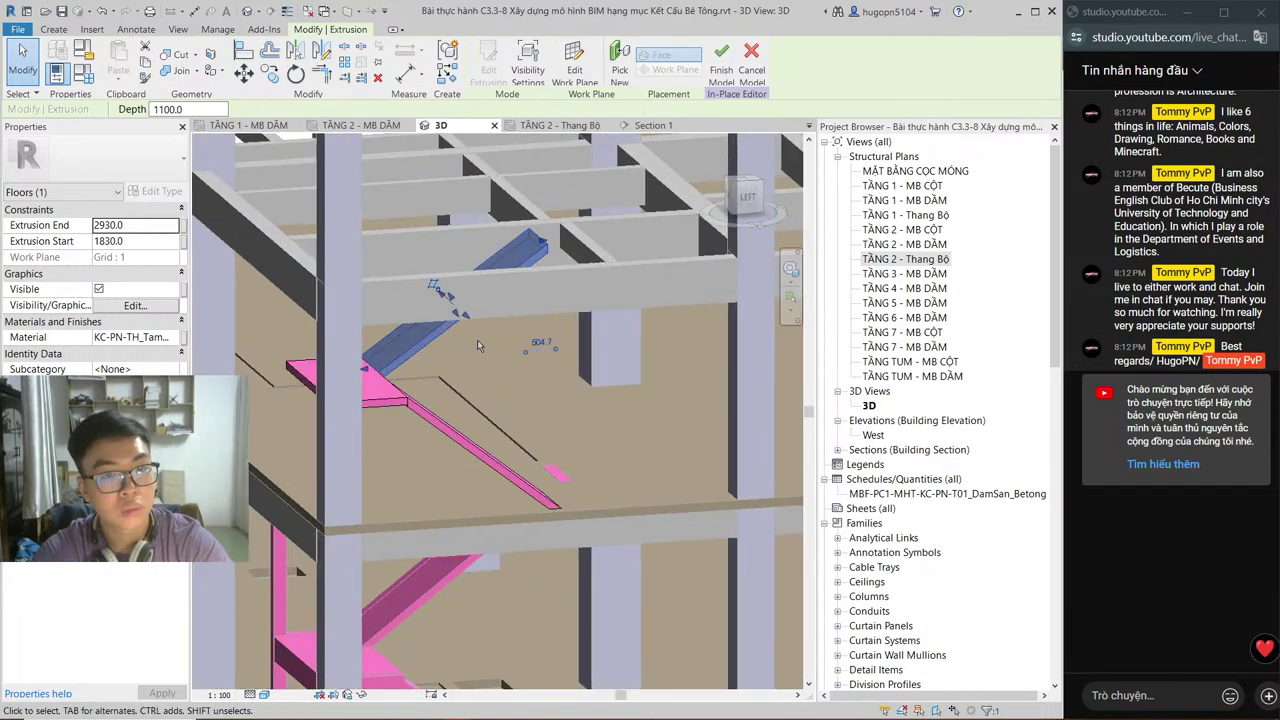
{"action": "key", "text": "Escape"}
{"action": "middle_click_drag", "start_coordinate": [483, 347], "coordinate": [510, 448]}
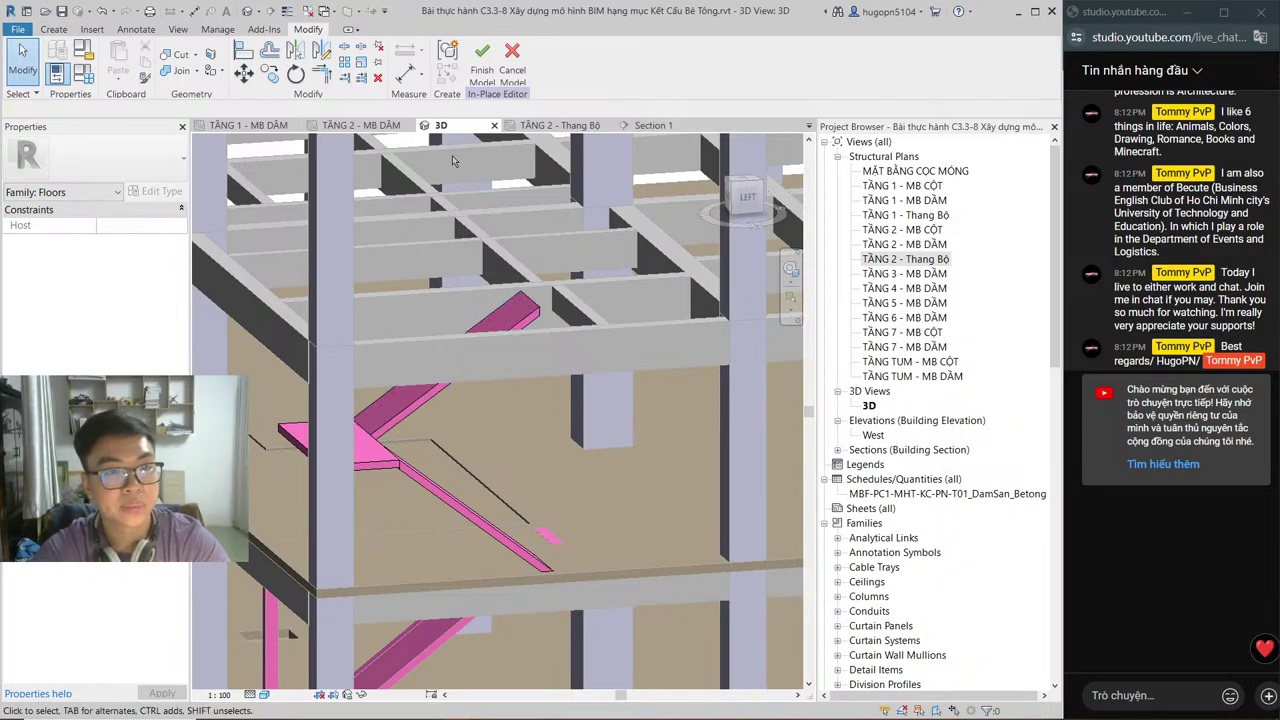
{"action": "left_click", "coordinate": [481, 70]}
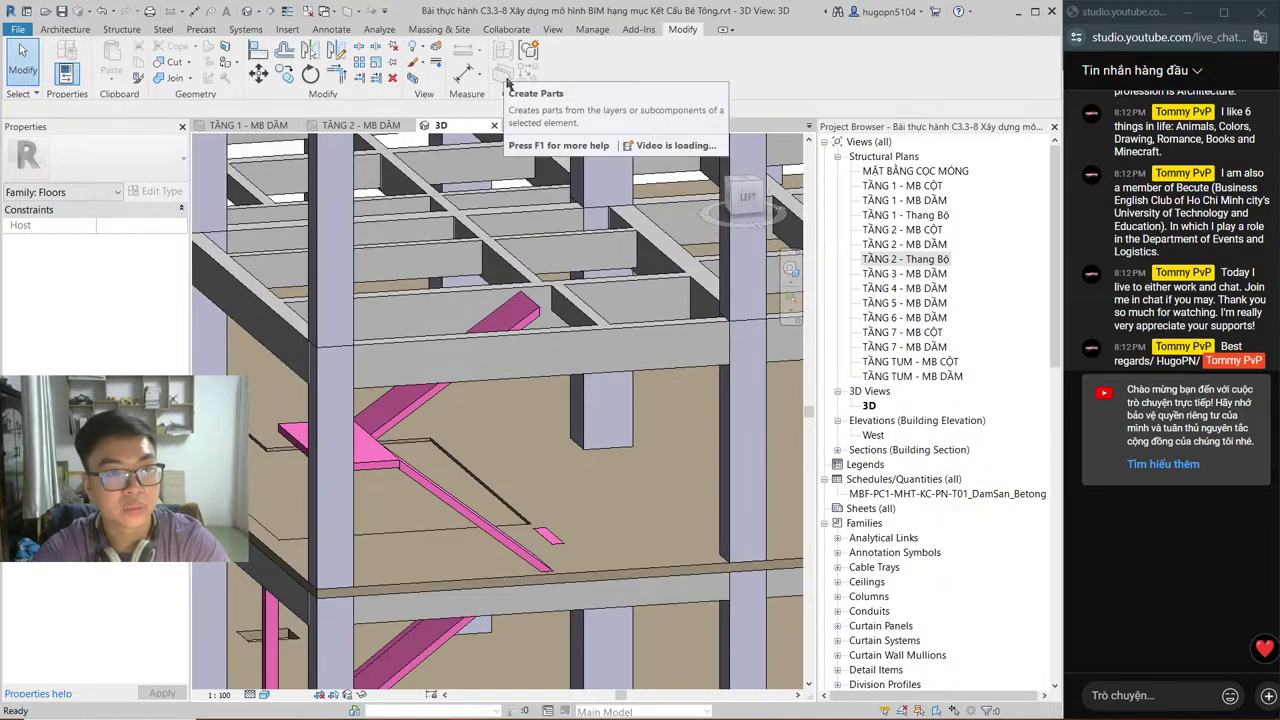
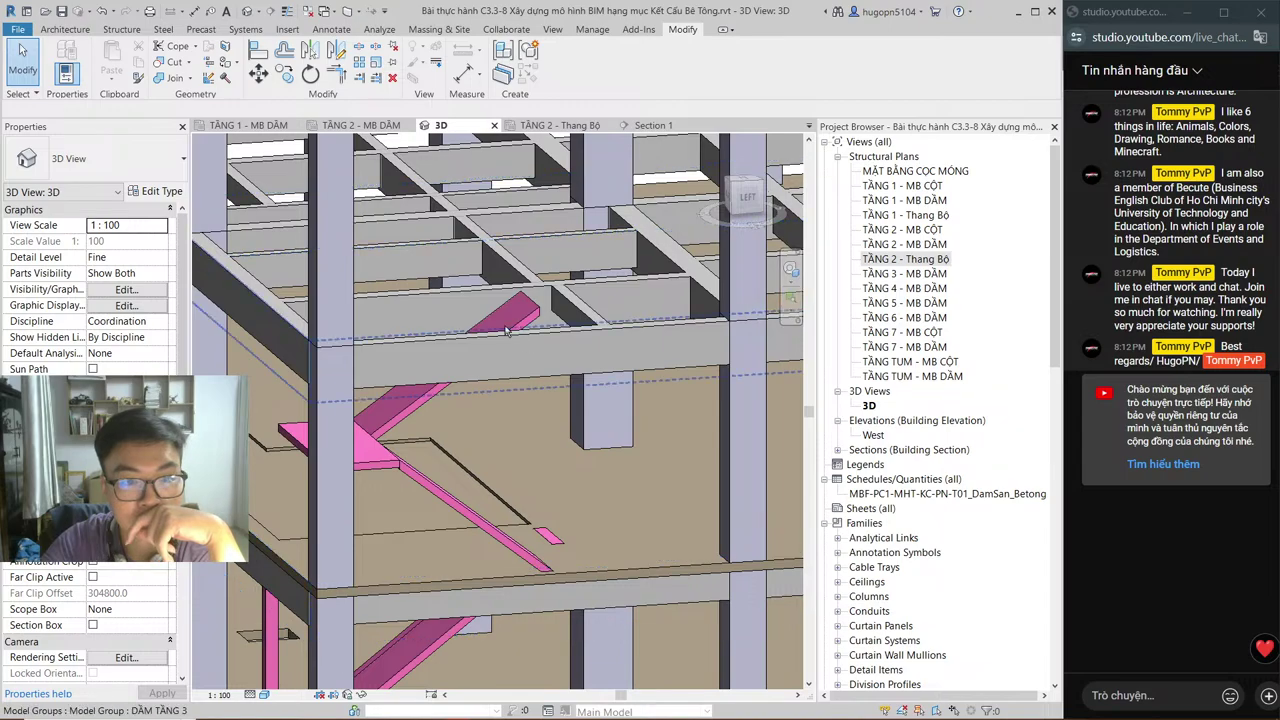
Step: Orbit the Revit 3D model to view the stair framing, then switch to CD-SS.DWG in AutoCAD
{"action": "middle_click_drag", "start_coordinate": [487, 316], "coordinate": [414, 179], "text": "shift"}
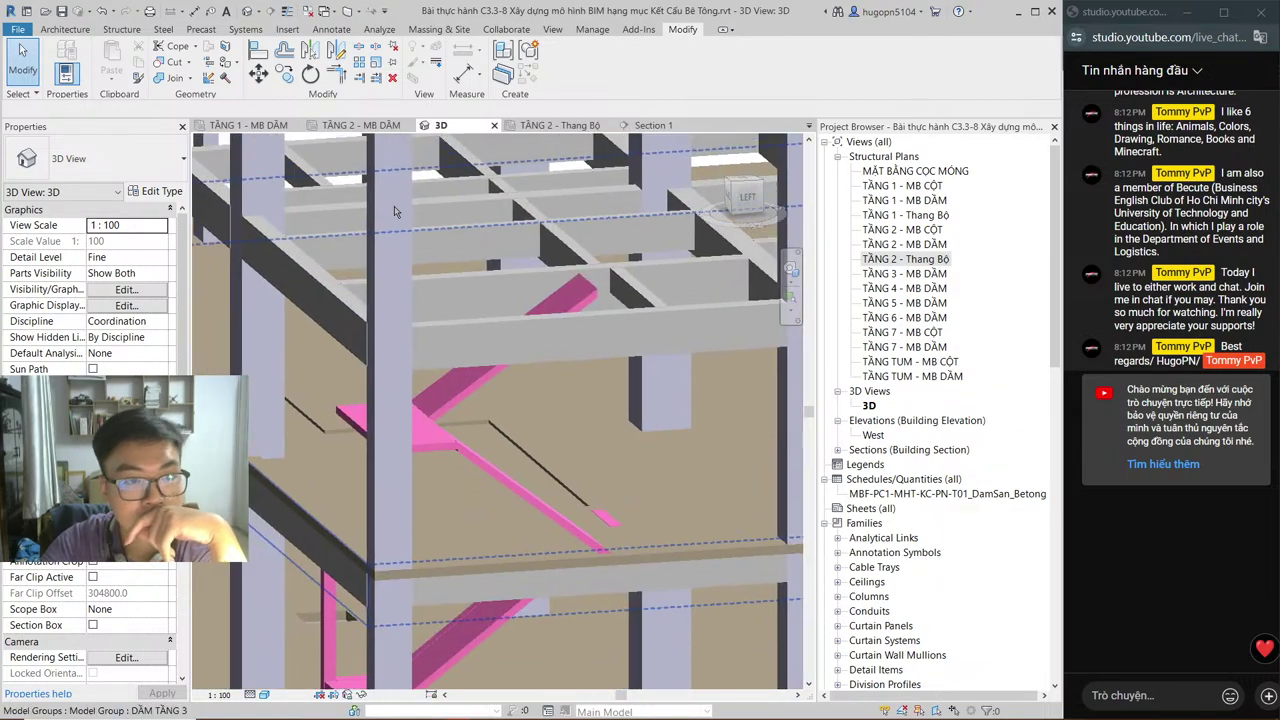
{"action": "mouse_move", "coordinate": [431, 710]}
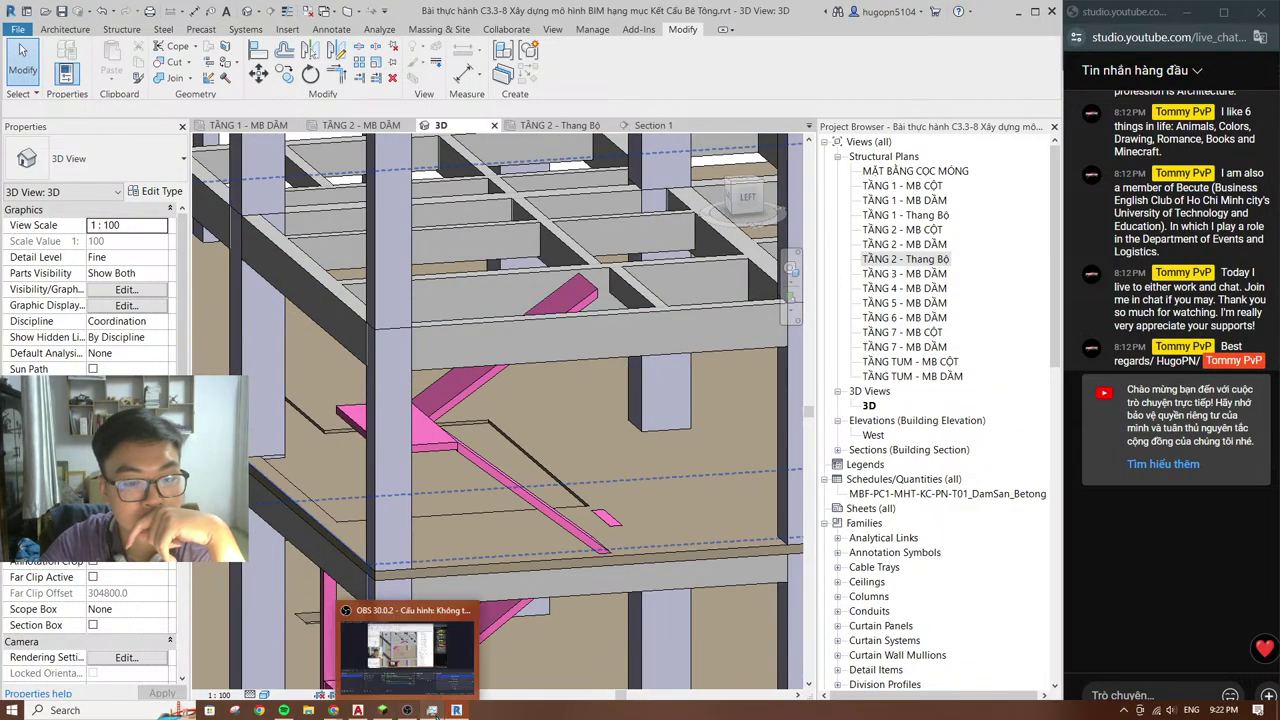
{"action": "left_click", "coordinate": [357, 710]}
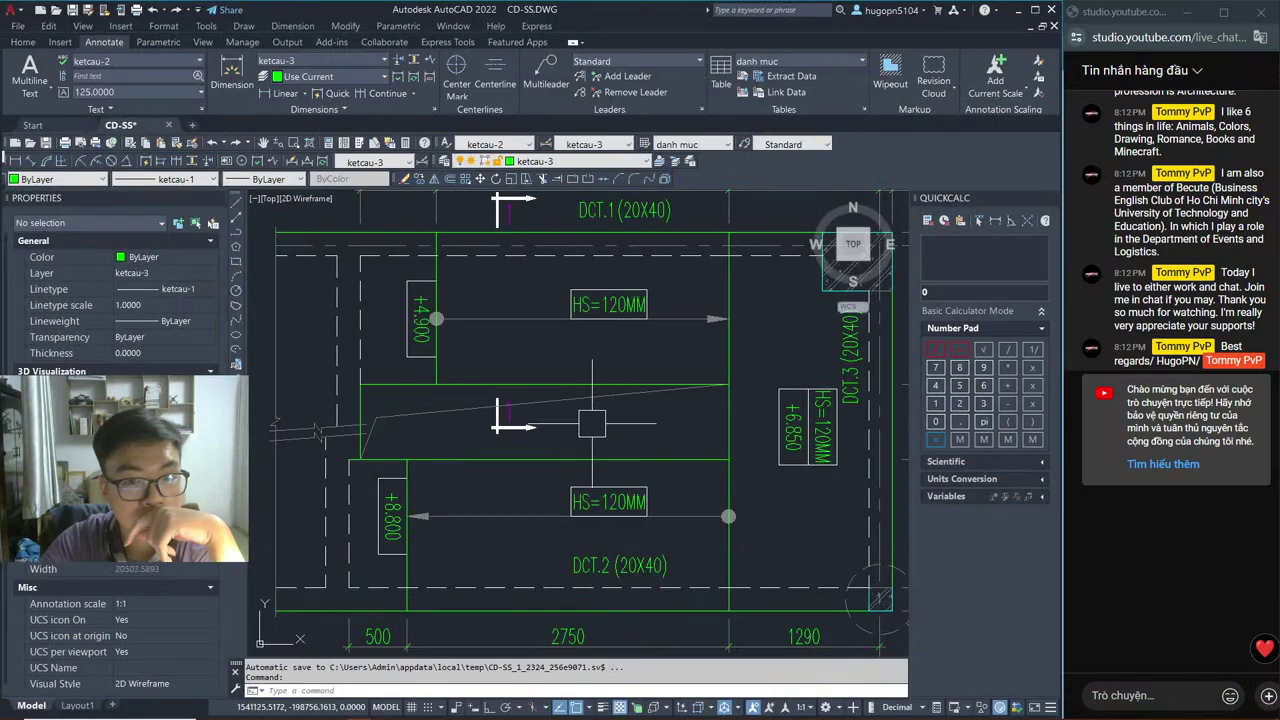
Step: Pan the CD-SS.DWG drawing to beam DCT.3 and column TT.1, then return to Revit
{"action": "middle_click_drag", "start_coordinate": [594, 428], "coordinate": [357, 413]}
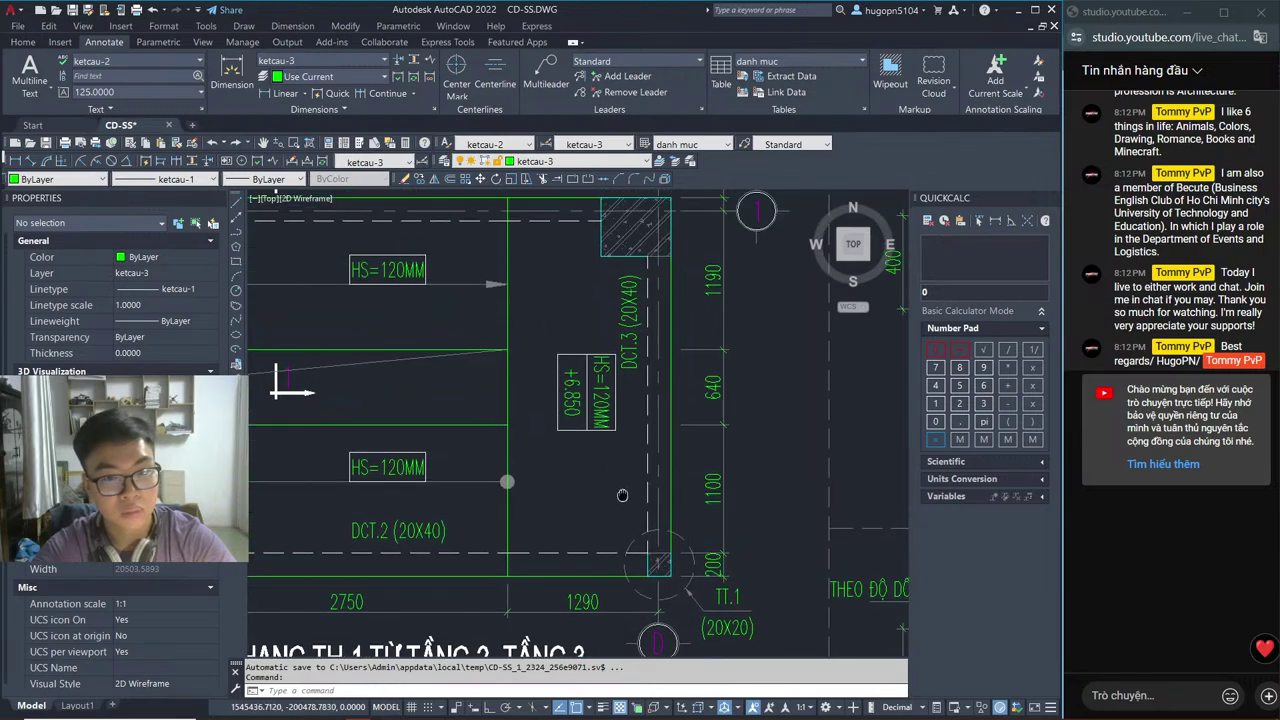
{"action": "middle_click_drag", "start_coordinate": [607, 512], "coordinate": [626, 464]}
{"action": "key", "text": "alt+Tab"}
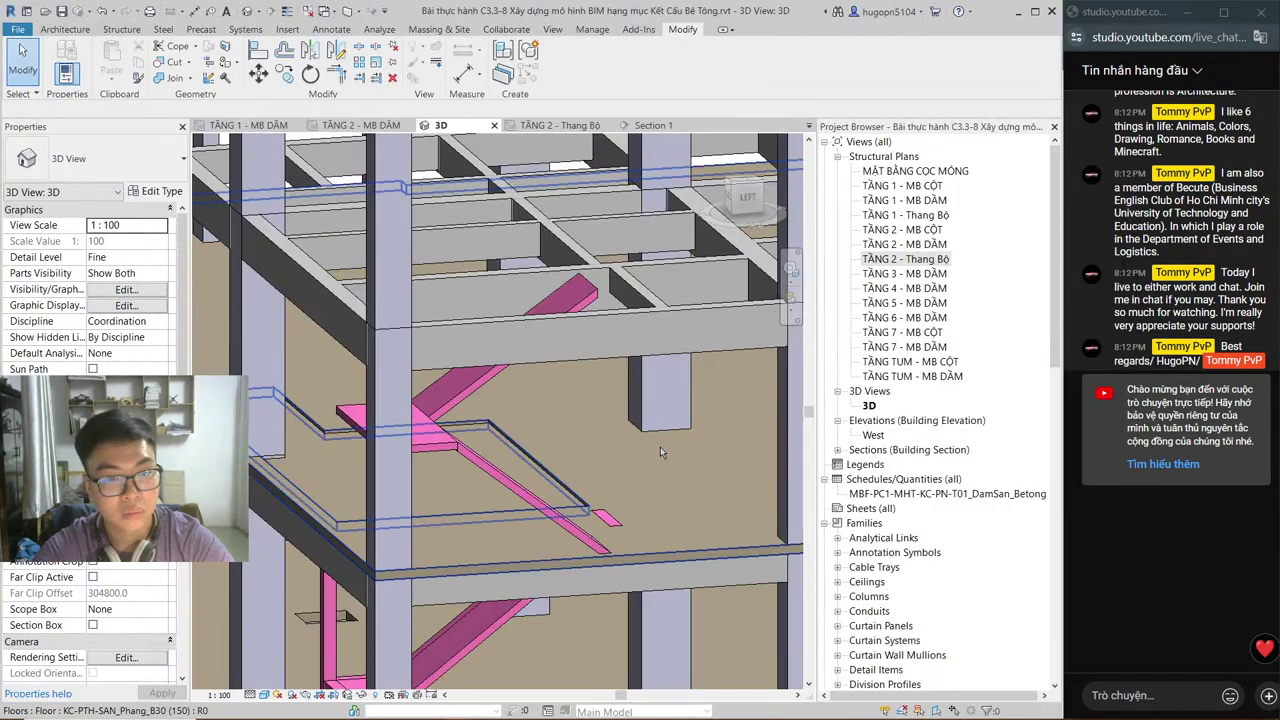
Step: In the TẦNG 2 - Thang Bộ plan, open the stair landing floor for in-place editing
{"action": "left_click", "coordinate": [555, 125]}
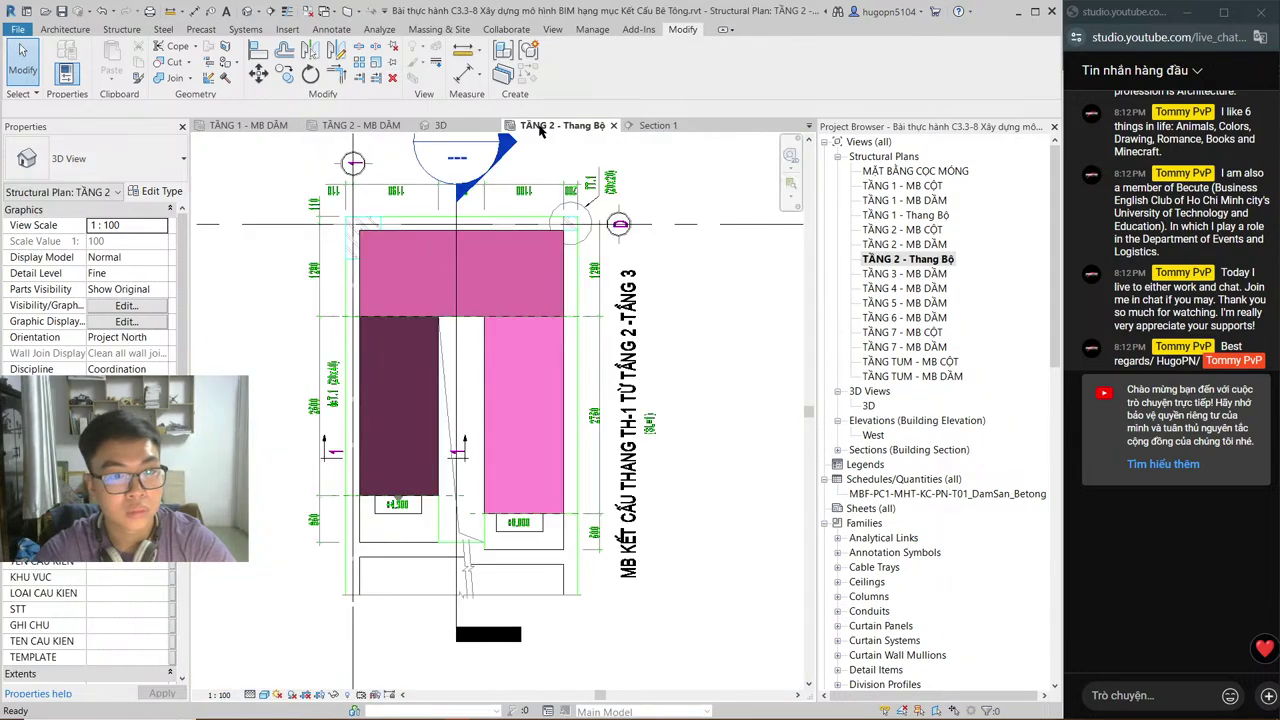
{"action": "scroll", "coordinate": [560, 200], "scroll_direction": "up", "scroll_amount": 3}
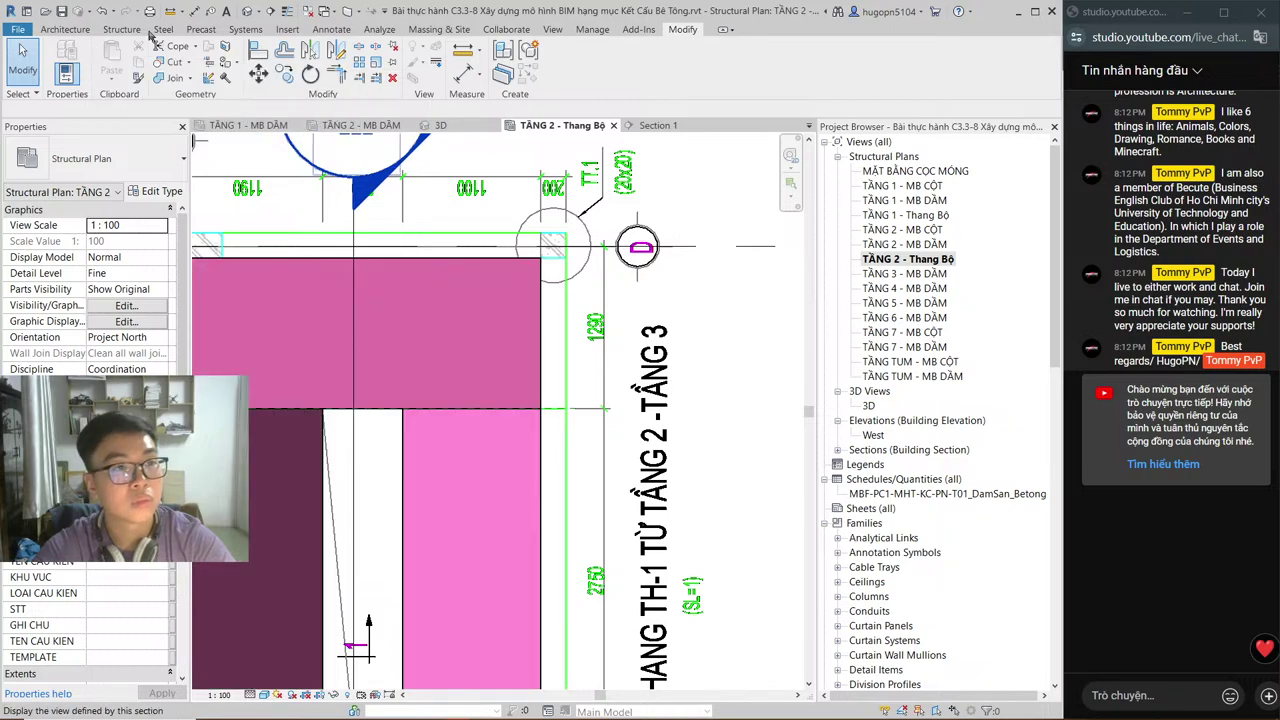
{"action": "left_click", "coordinate": [437, 300]}
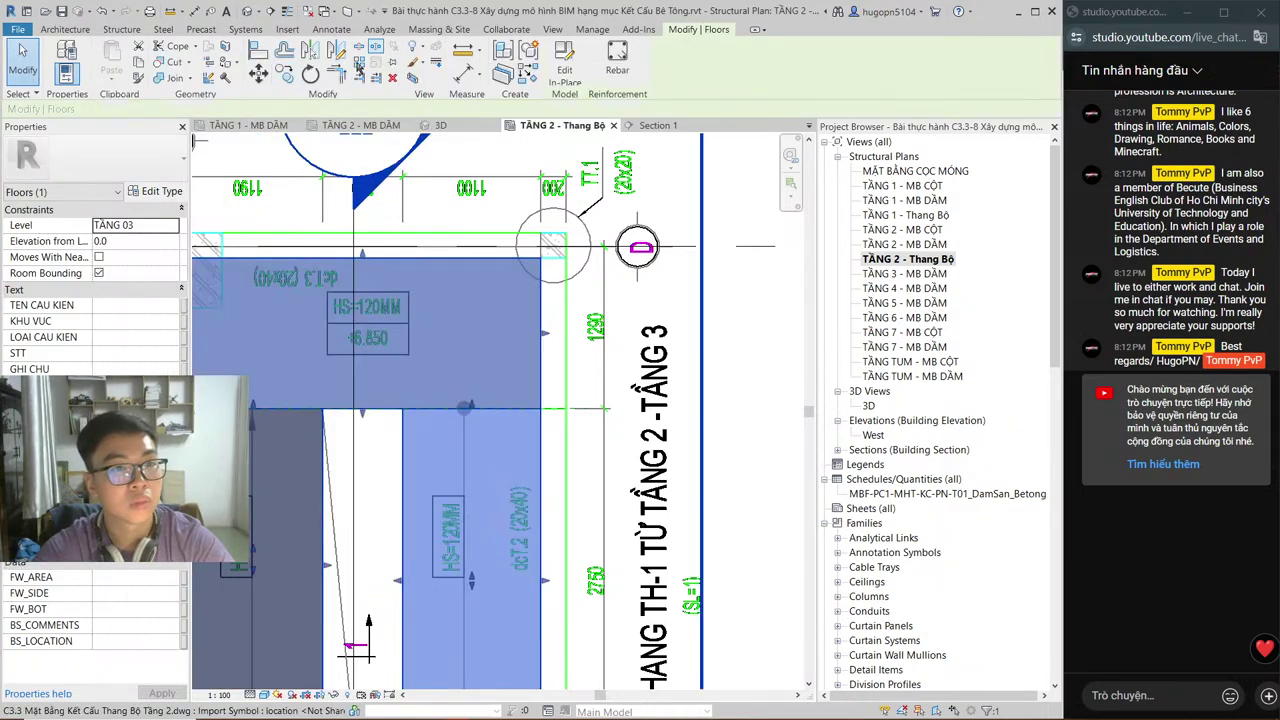
{"action": "left_click", "coordinate": [533, 55]}
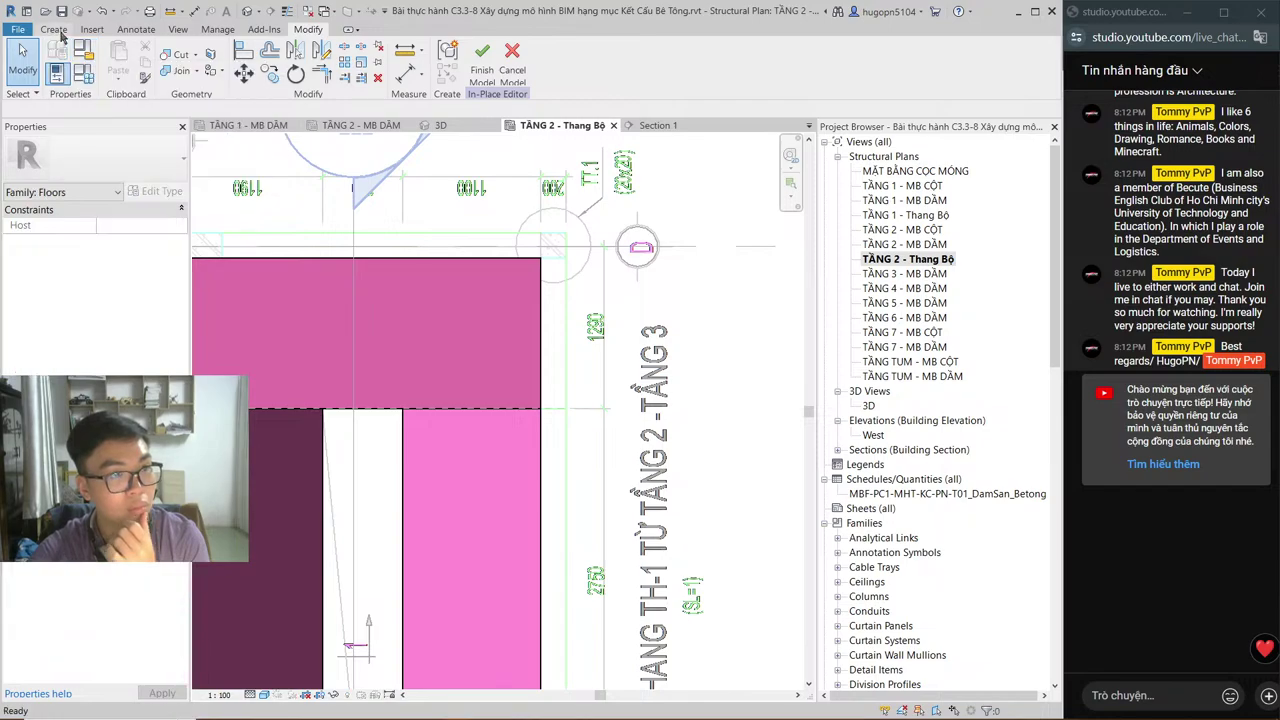
Step: Sketch a 200×200 square extrusion at the TT.1 column position and finish it
{"action": "left_click", "coordinate": [75, 57]}
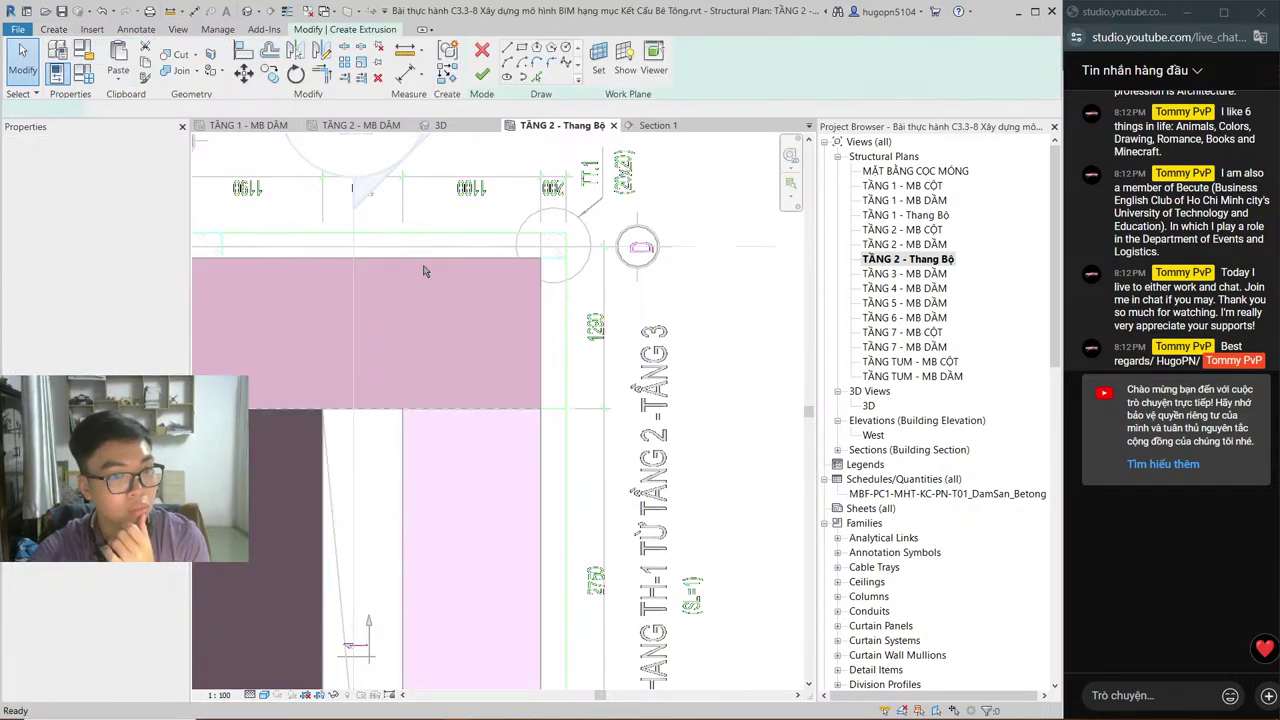
{"action": "key", "text": "l"}
{"action": "key", "text": "i"}
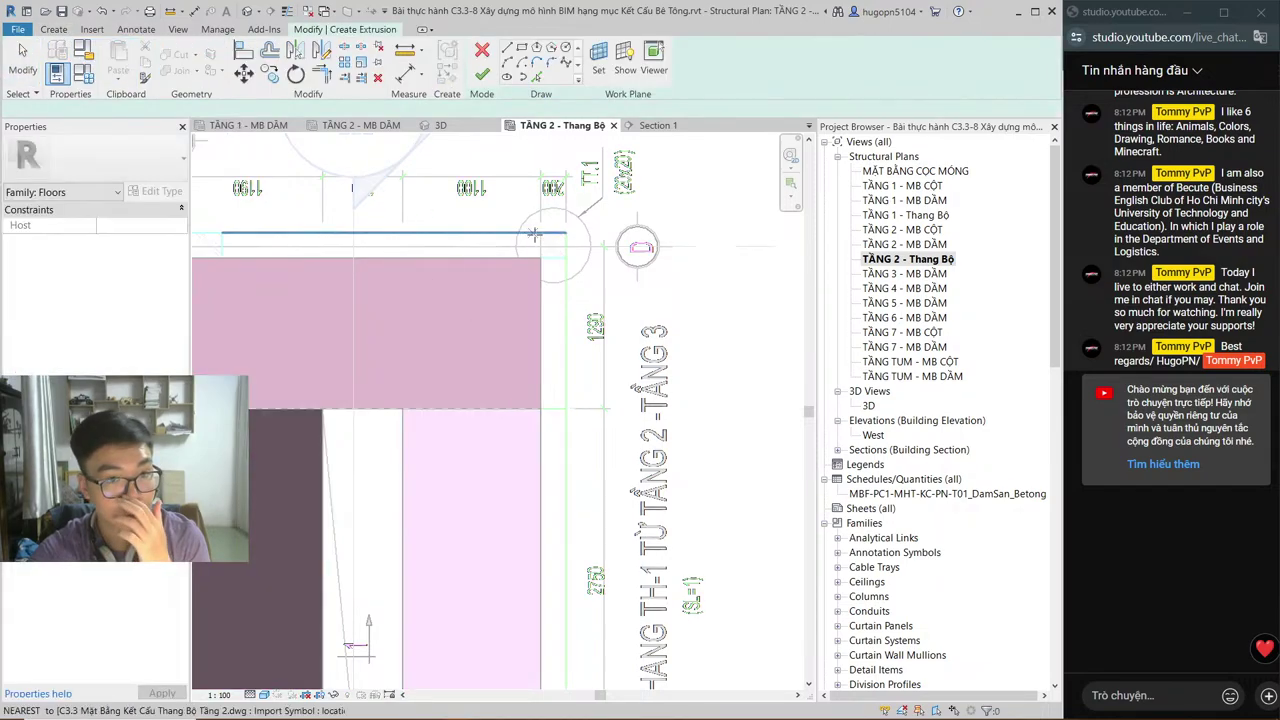
{"action": "left_click", "coordinate": [540, 234]}
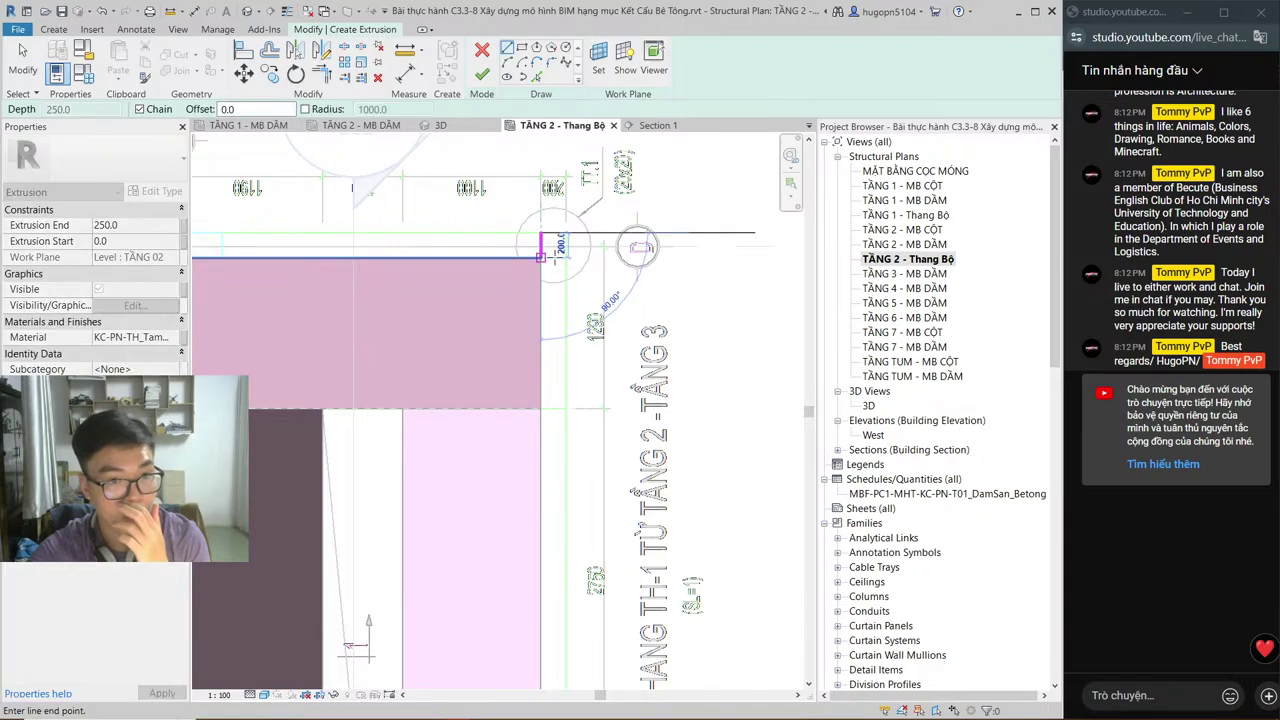
{"action": "left_click", "coordinate": [540, 258]}
{"action": "left_click", "coordinate": [565, 258]}
{"action": "left_click", "coordinate": [565, 234]}
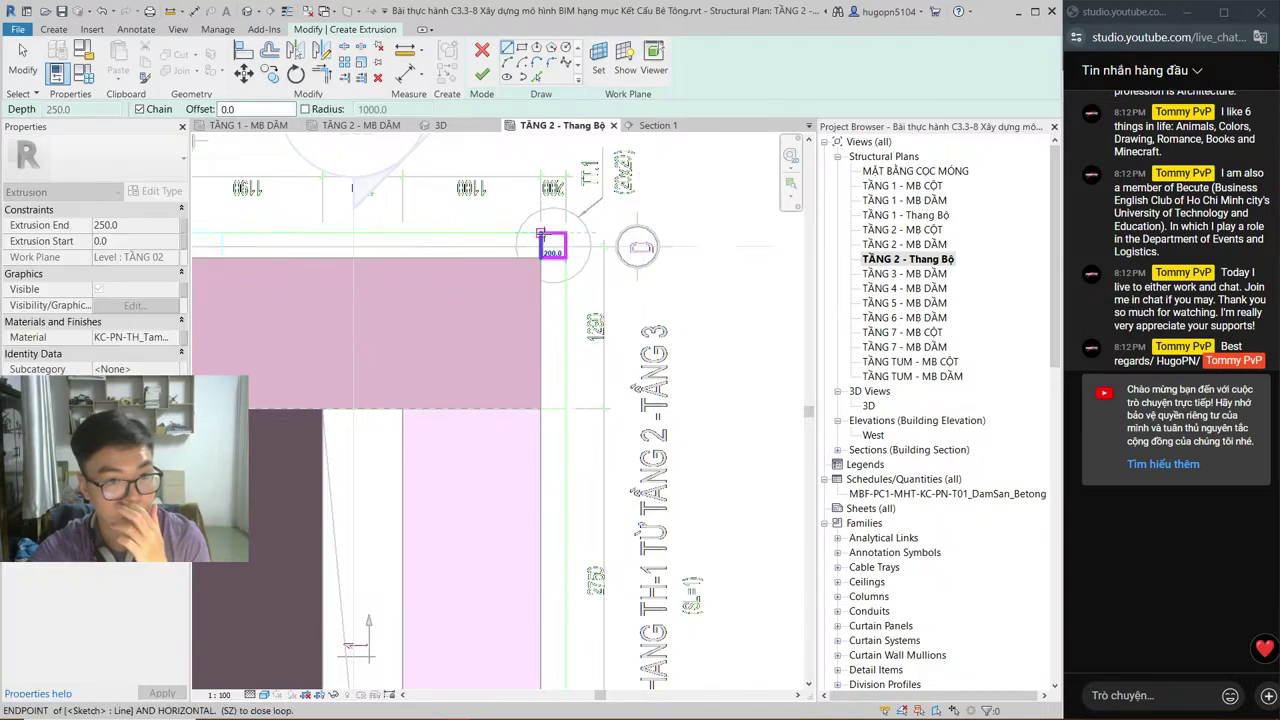
{"action": "left_click", "coordinate": [540, 234]}
{"action": "middle_click_drag", "start_coordinate": [422, 251], "coordinate": [529, 251]}
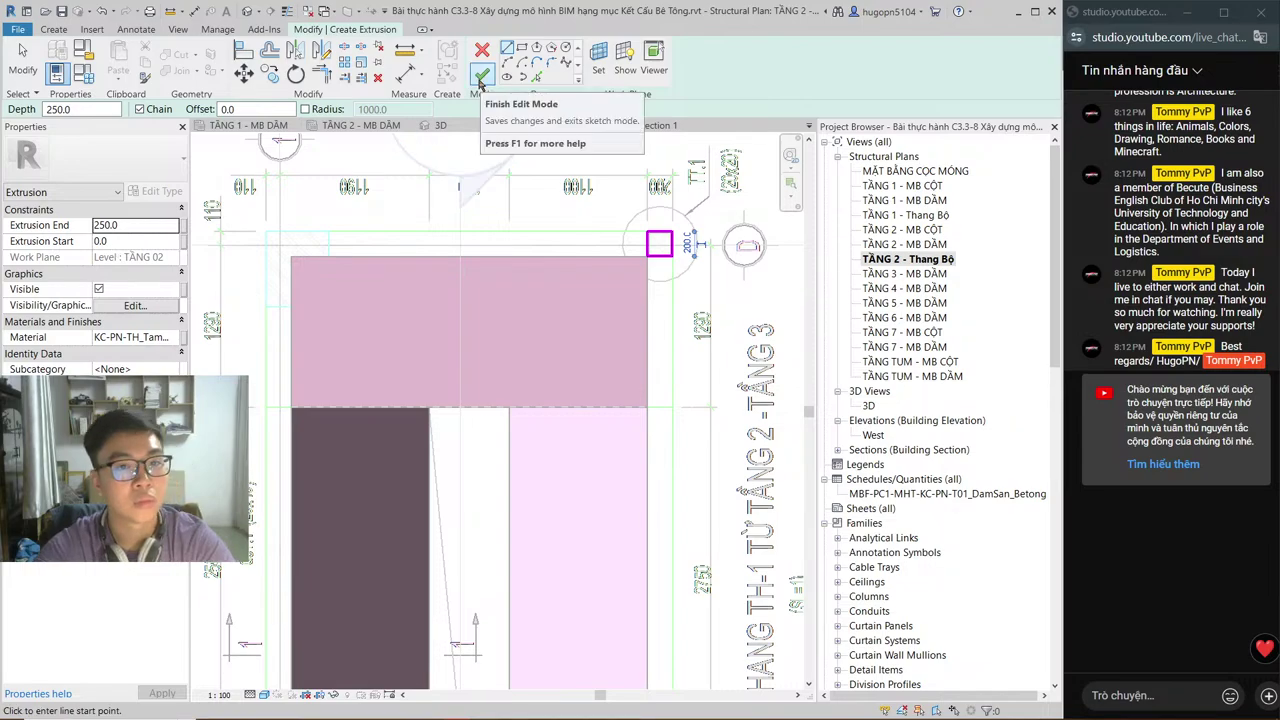
{"action": "left_click", "coordinate": [481, 77]}
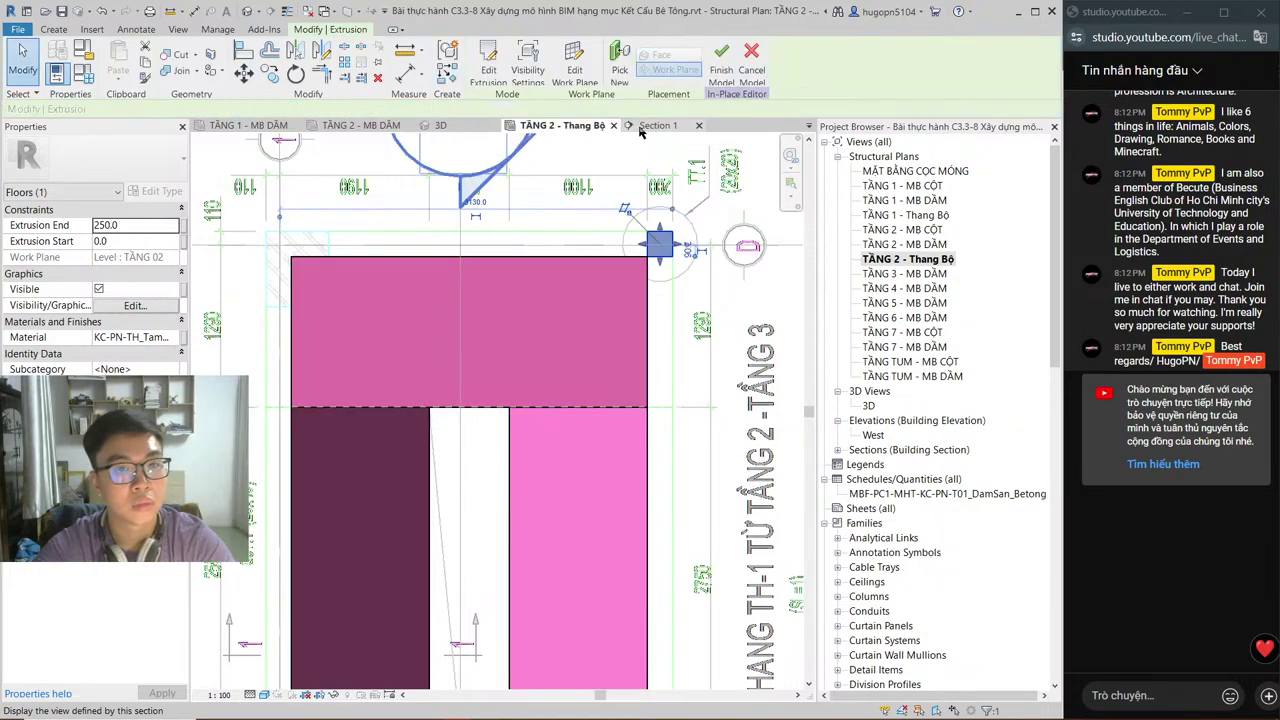
Step: In Section 1, stretch the square extrusion's top up to the slab at 3200 and check it in 3D
{"action": "left_click", "coordinate": [641, 131]}
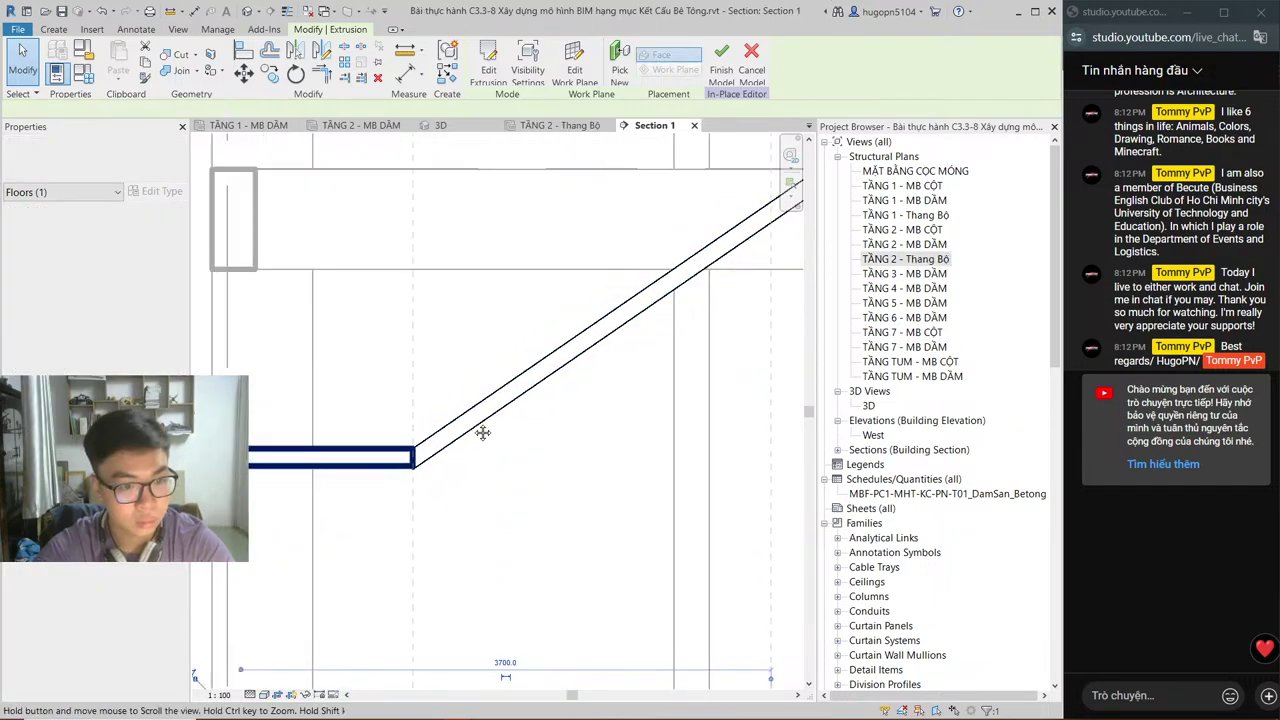
{"action": "middle_click_drag", "start_coordinate": [504, 417], "coordinate": [389, 415]}
{"action": "scroll", "coordinate": [395, 359], "scroll_direction": "down", "scroll_amount": 2}
{"action": "left_click_drag", "start_coordinate": [374, 550], "coordinate": [400, 230]}
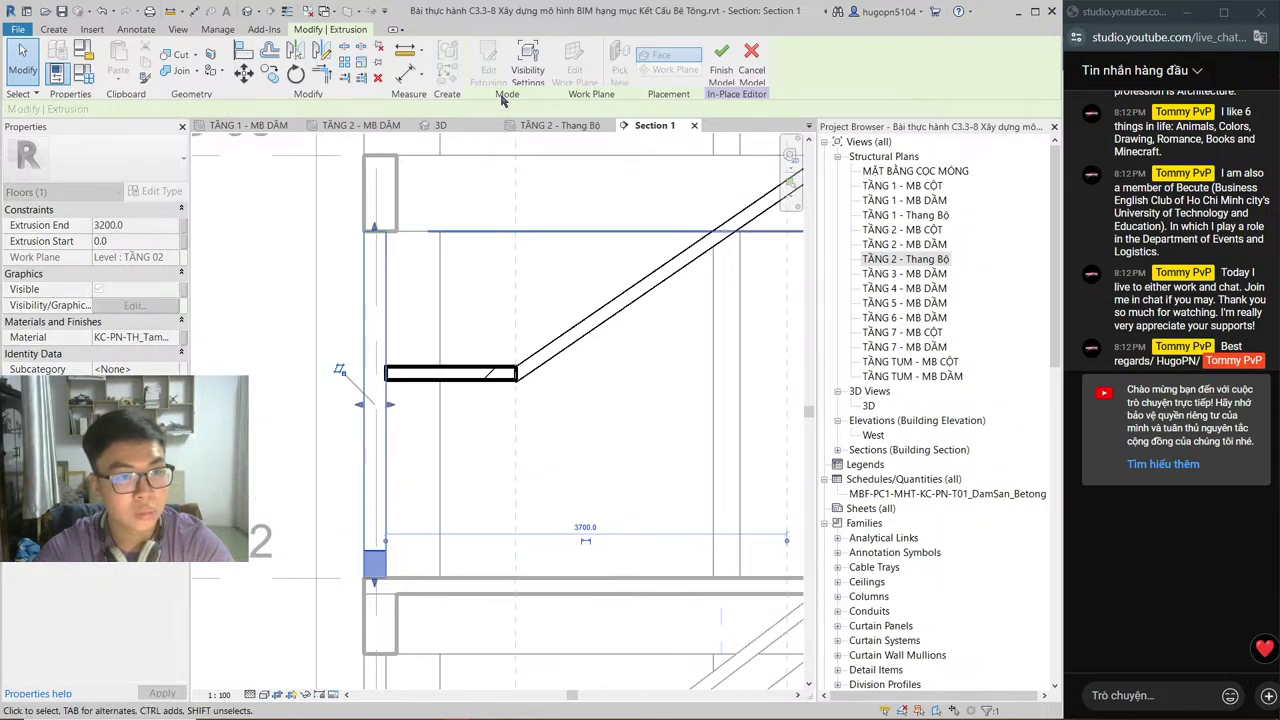
{"action": "key", "text": "ctrl+Tab"}
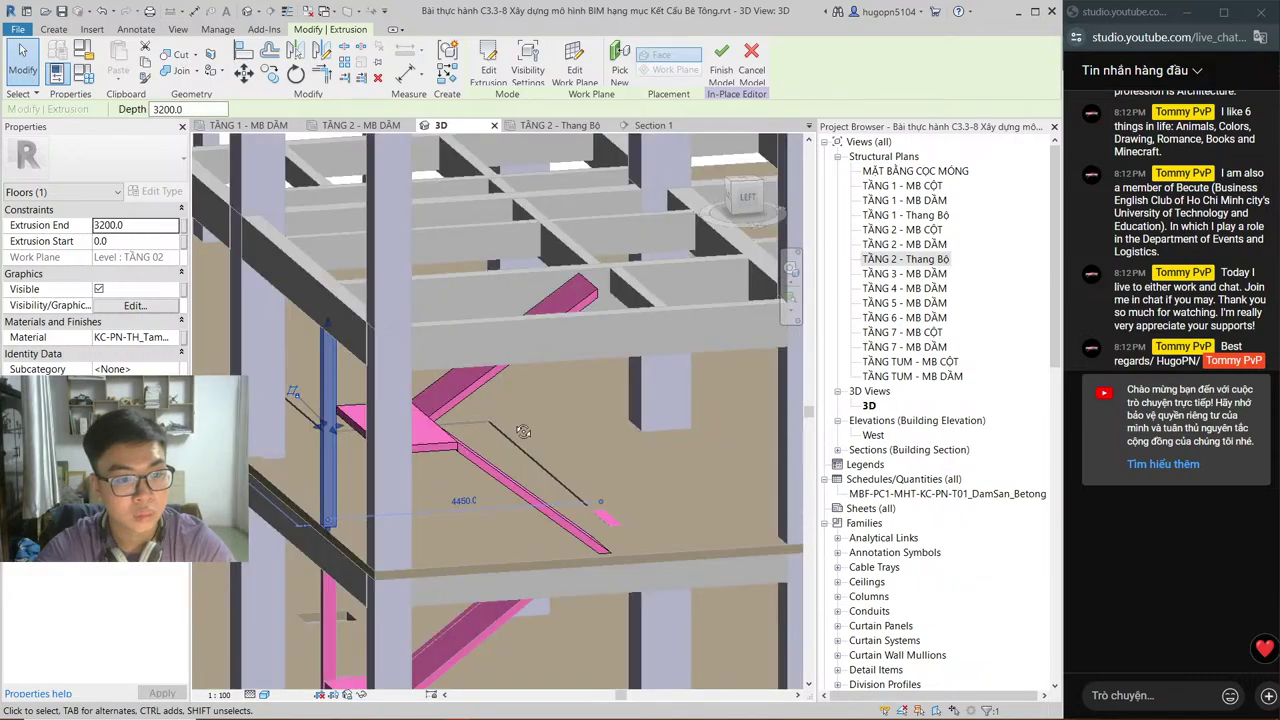
{"action": "middle_click_drag", "start_coordinate": [539, 330], "coordinate": [494, 331], "text": "shift"}
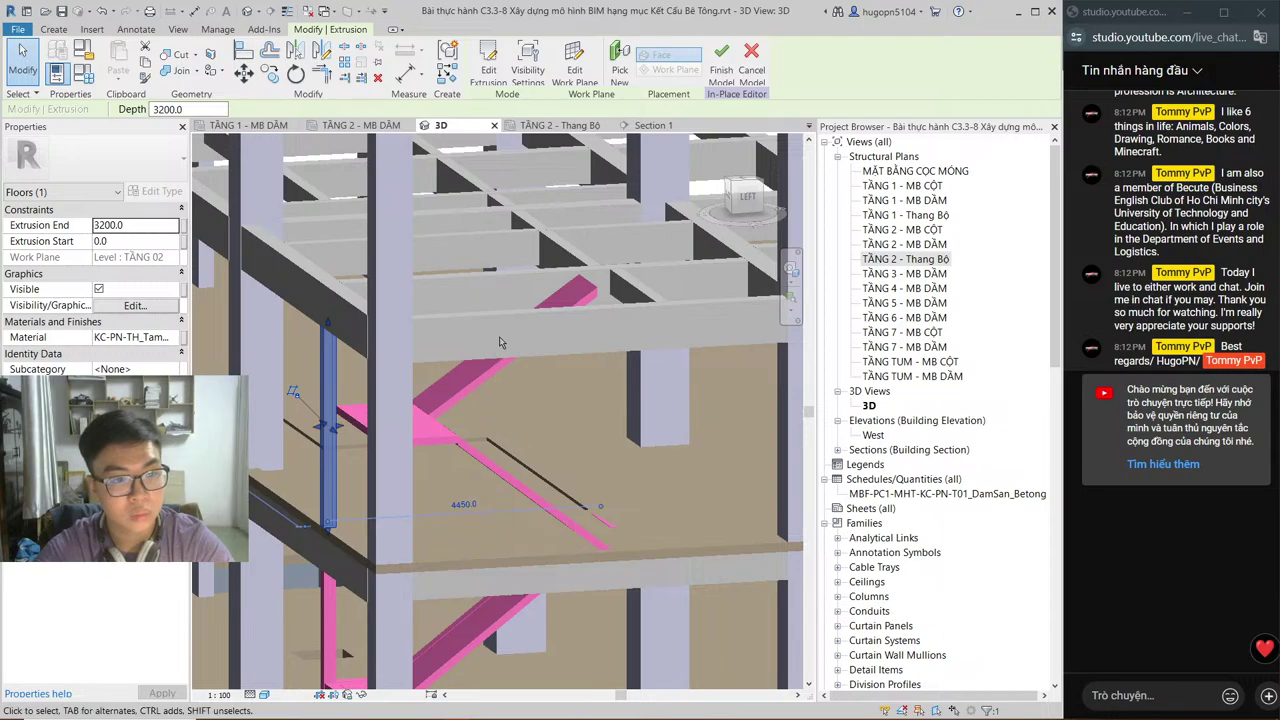
{"action": "key", "text": "Escape"}
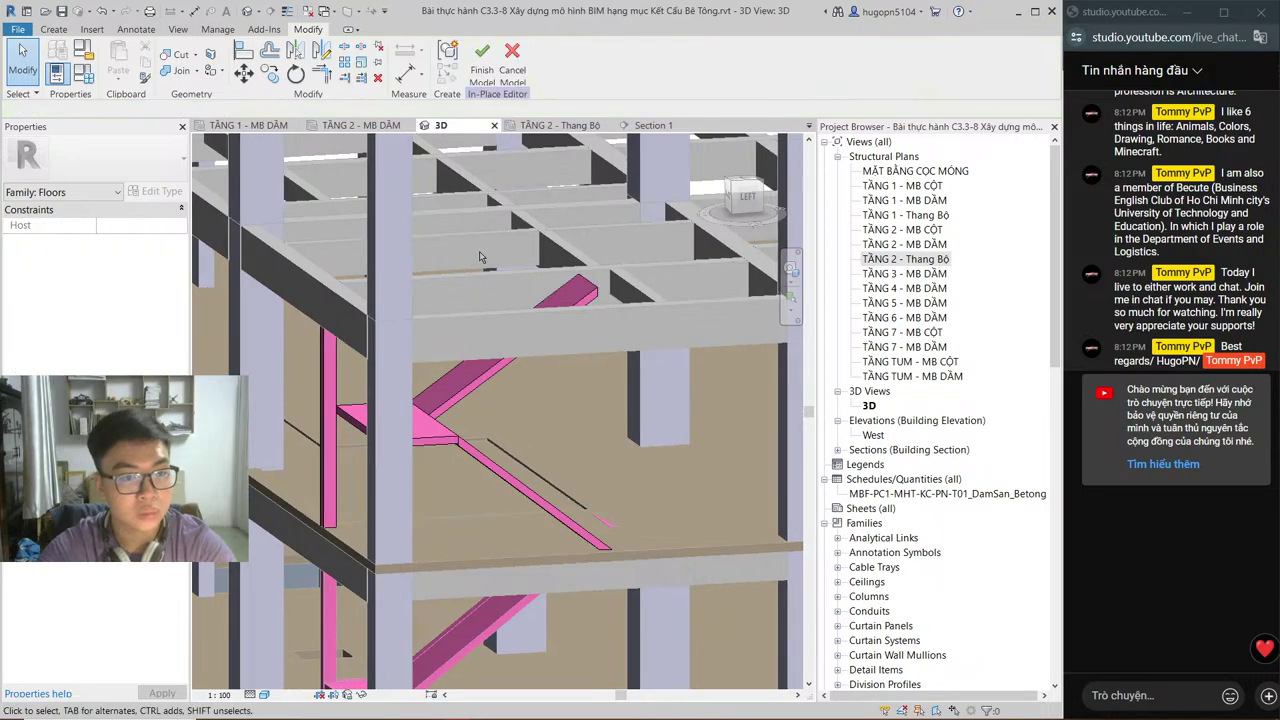
{"action": "key", "text": "ctrl+Tab"}
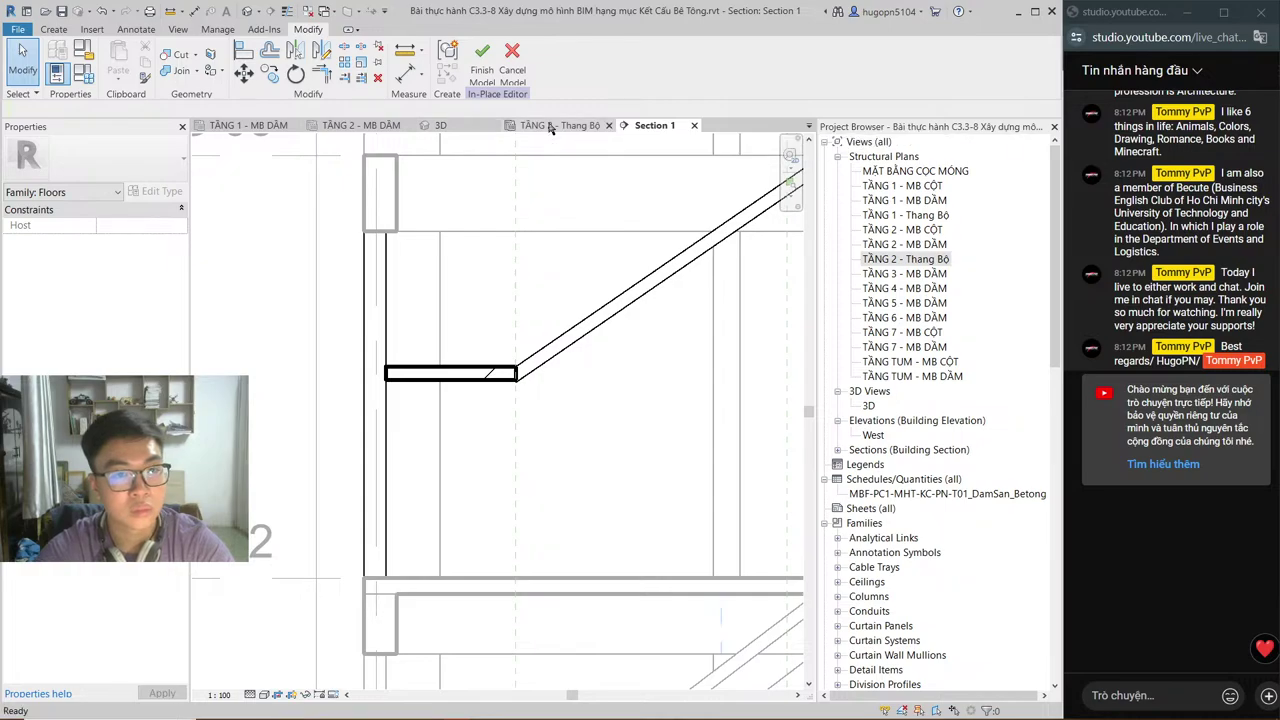
Step: Finish the in-place floor model, reopen it for editing, and switch to AutoCAD
{"action": "left_click", "coordinate": [549, 127]}
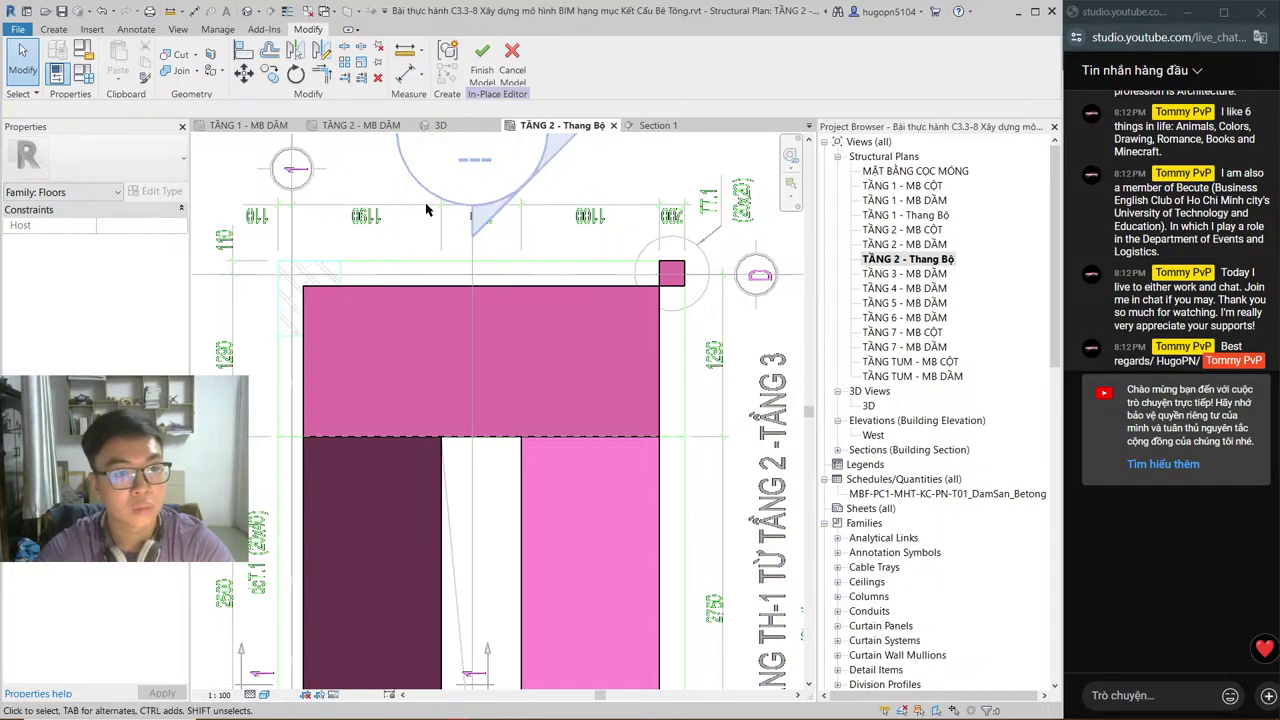
{"action": "left_click", "coordinate": [478, 76]}
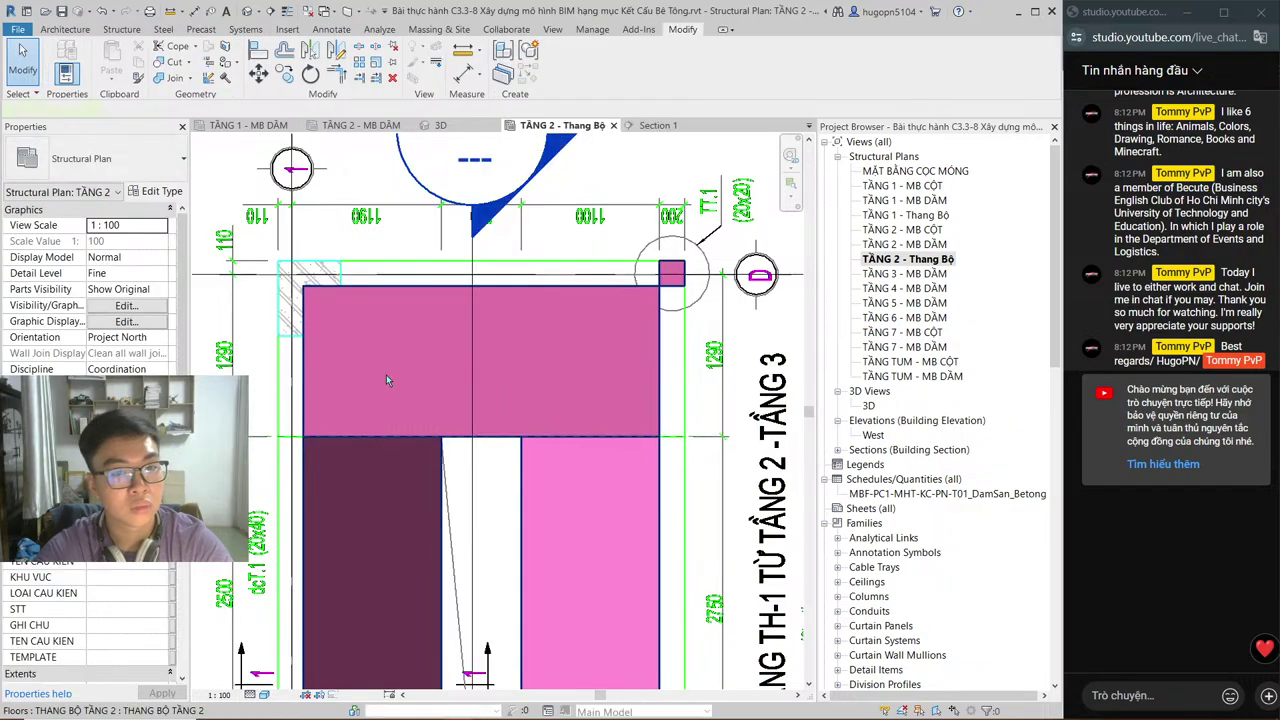
{"action": "left_click", "coordinate": [384, 379]}
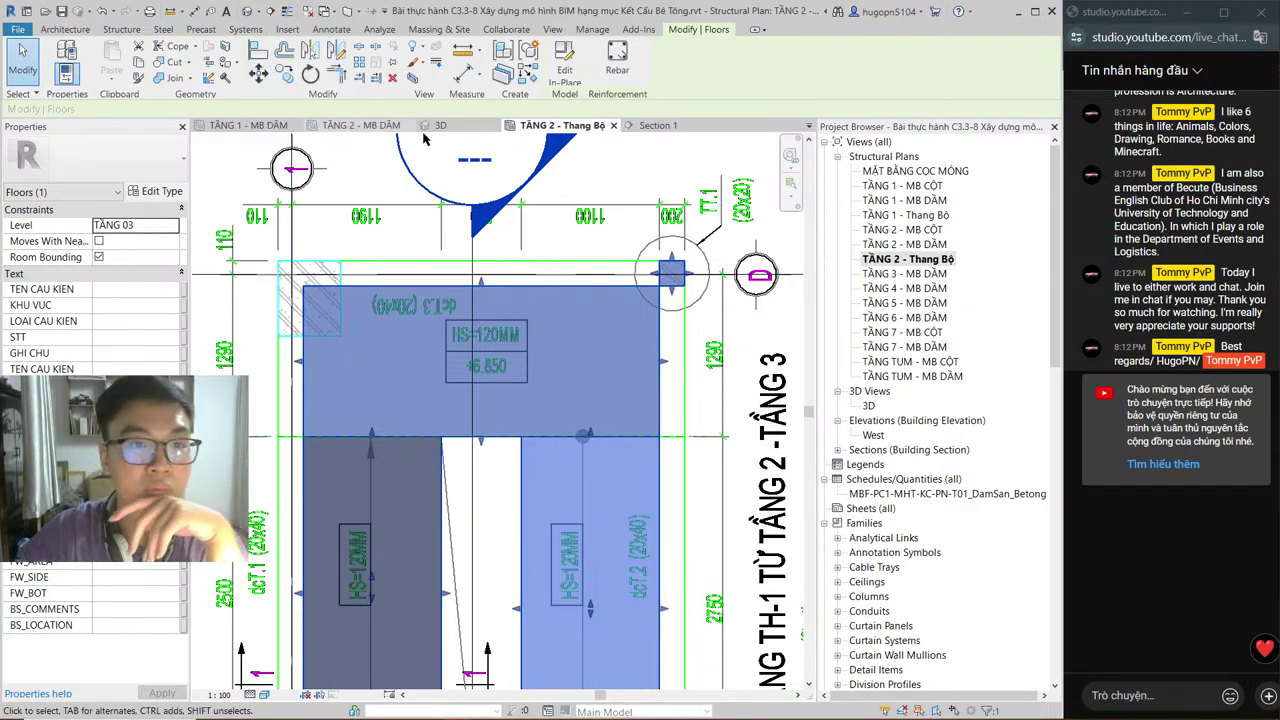
{"action": "left_click", "coordinate": [564, 66]}
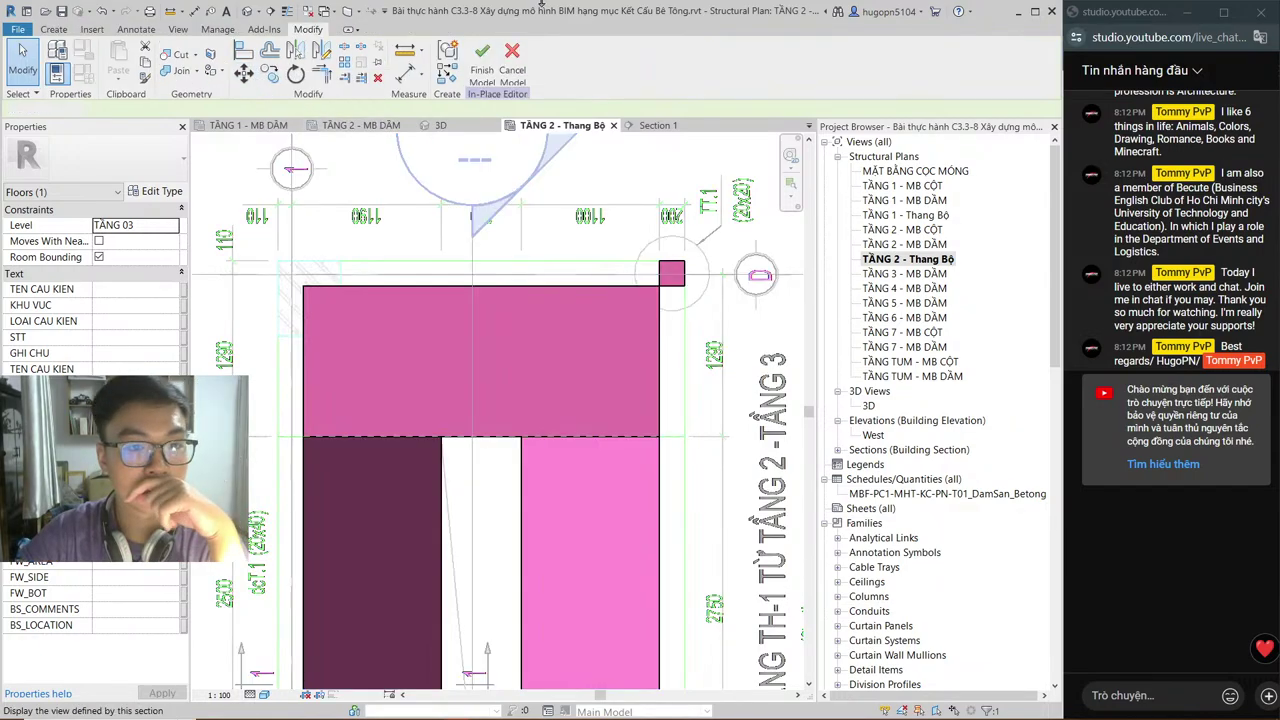
{"action": "key", "text": "alt+Tab"}
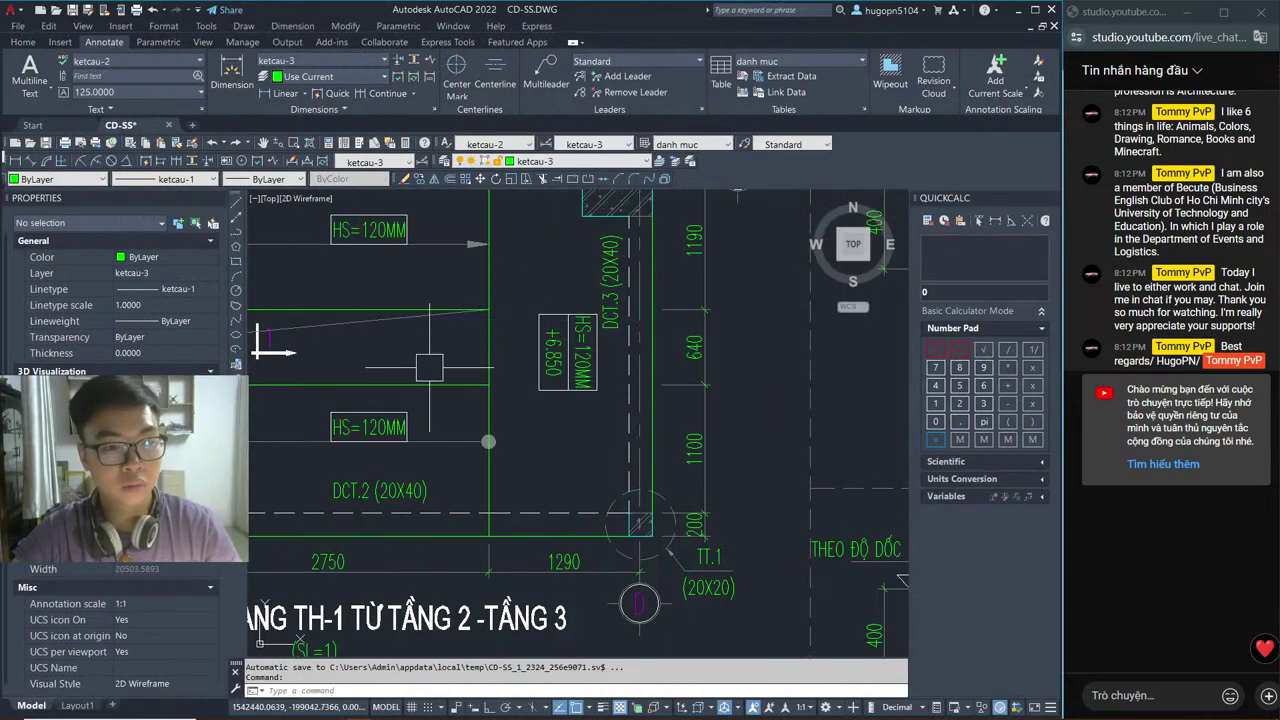
Step: Pan the CD-SS.DWG drawing to center beam DCT.1 (20X40), then return to the Revit plan
{"action": "mouse_move", "coordinate": [430, 369]}
{"action": "middle_mouse_down"}
{"action": "mouse_move", "coordinate": [586, 512]}
{"action": "mouse_move", "coordinate": [570, 517]}
{"action": "middle_mouse_up"}
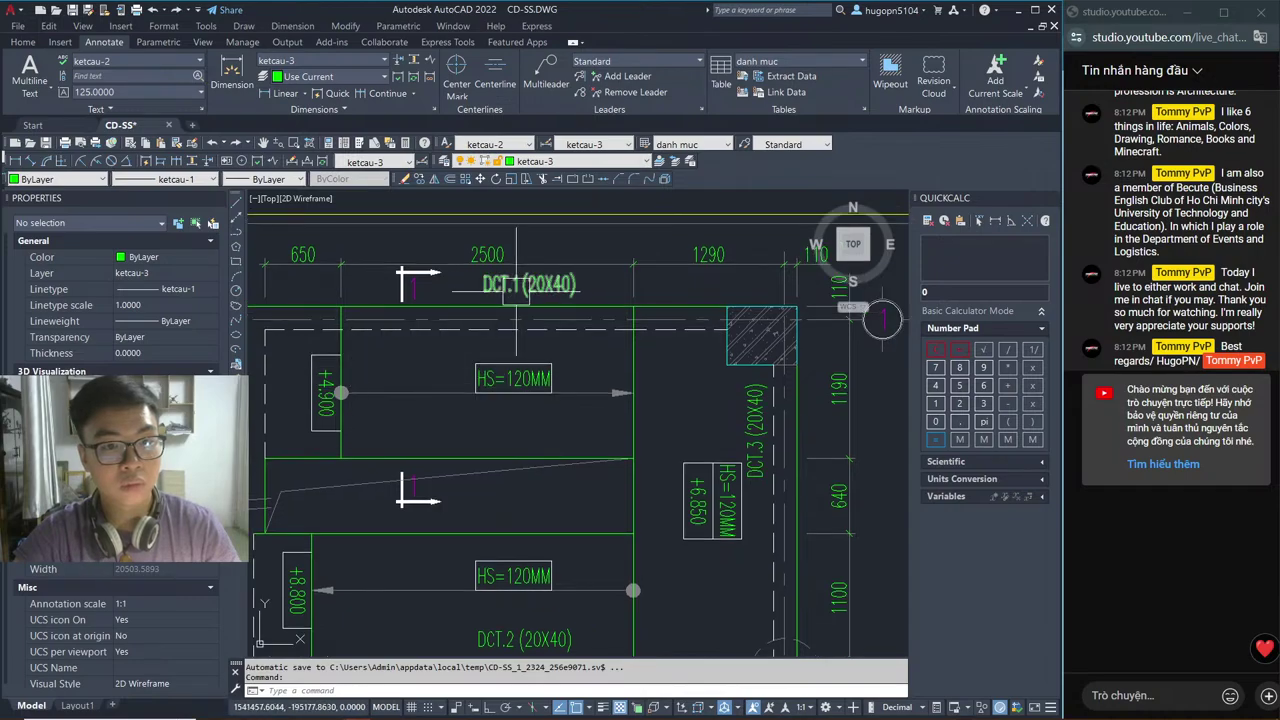
{"action": "middle_click_drag", "start_coordinate": [508, 285], "coordinate": [539, 325]}
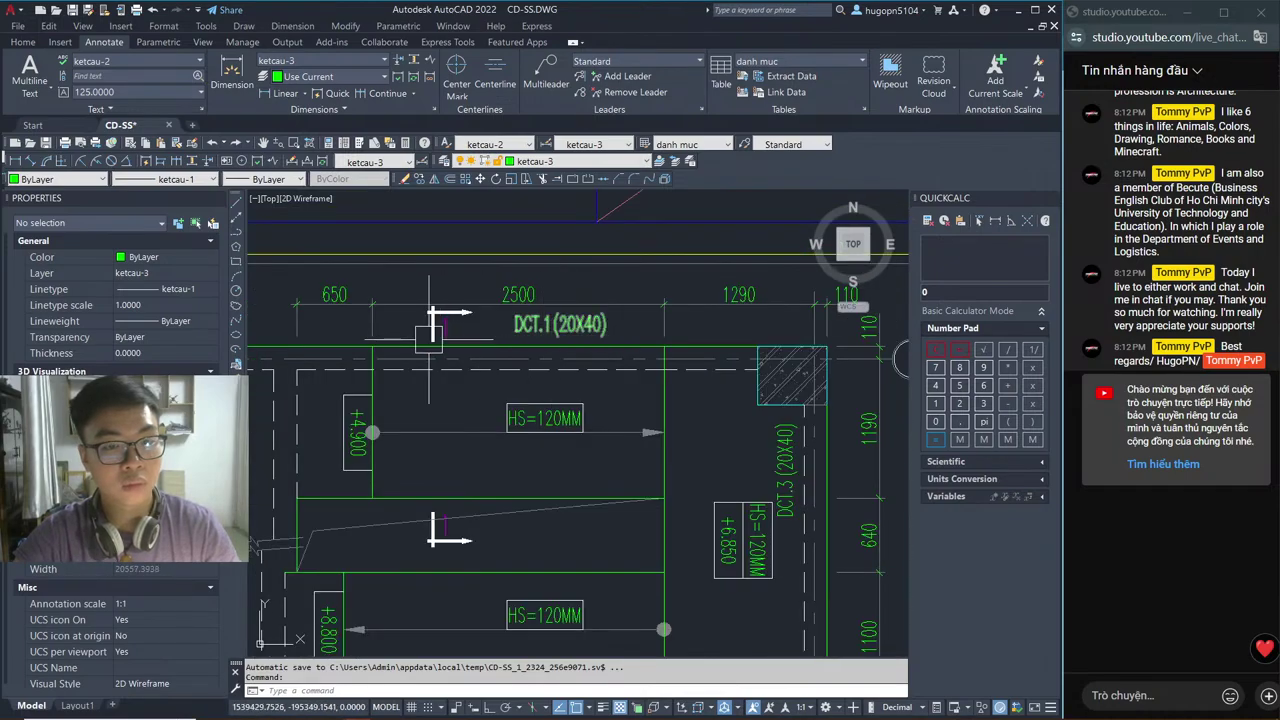
{"action": "middle_click_drag", "start_coordinate": [430, 337], "coordinate": [501, 316]}
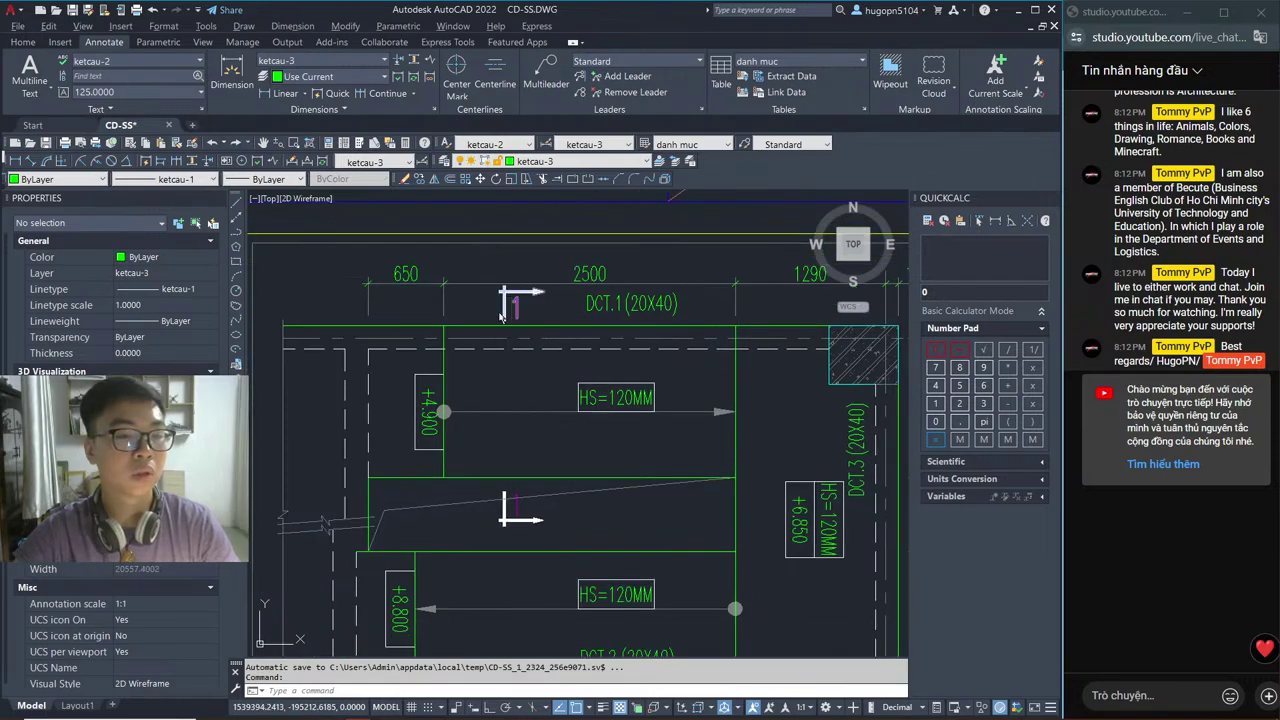
{"action": "key", "text": "alt+Tab"}
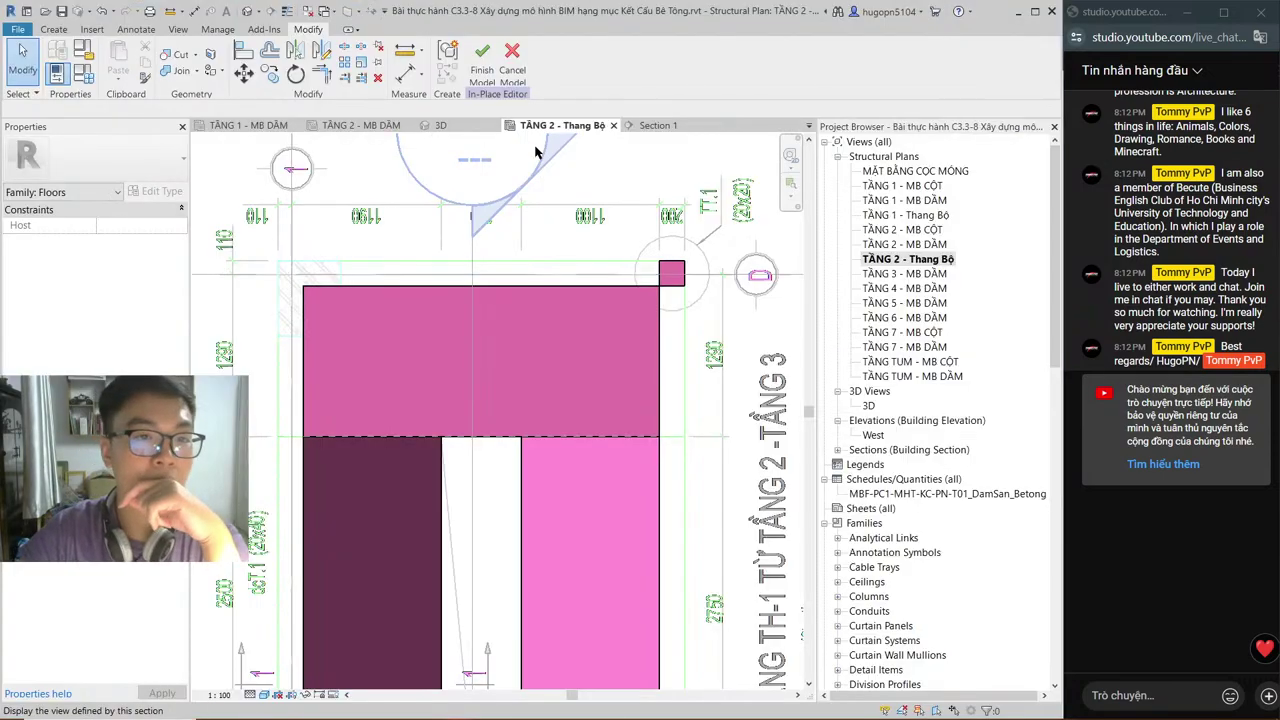
Step: Inspect the building frame and stair landing extrusion in the 3D view
{"action": "left_click", "coordinate": [652, 125]}
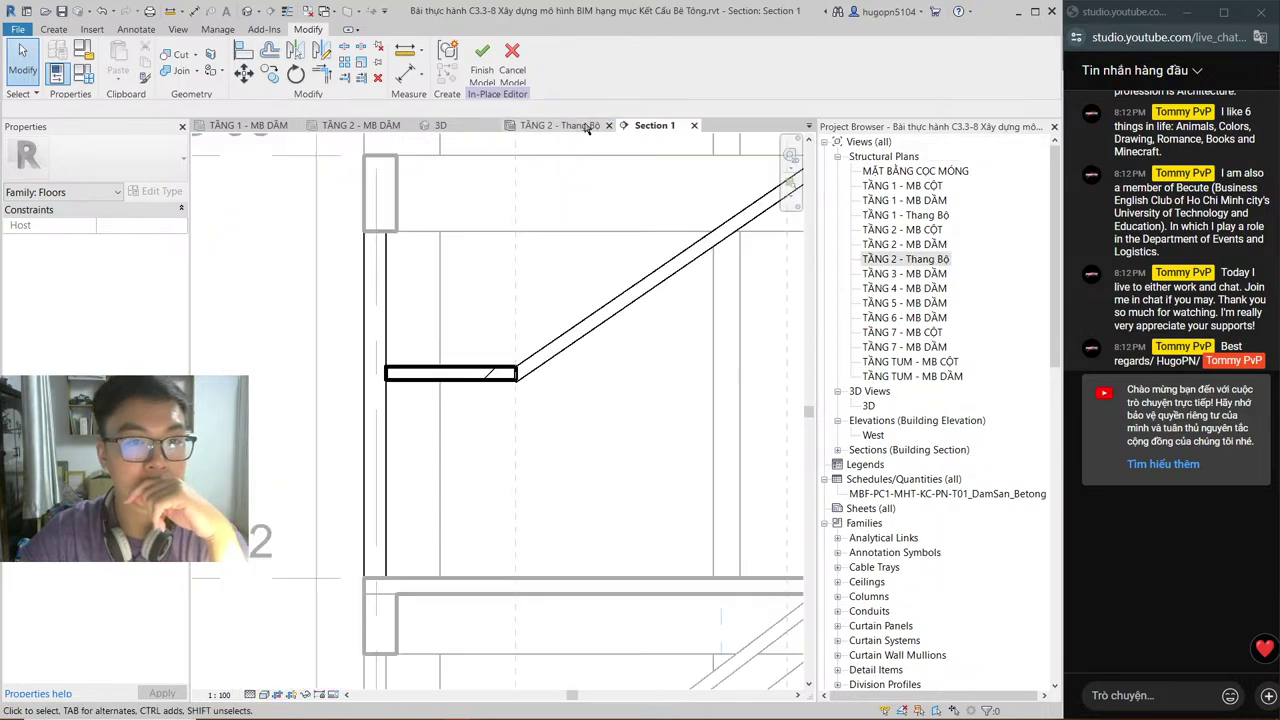
{"action": "left_click", "coordinate": [585, 130]}
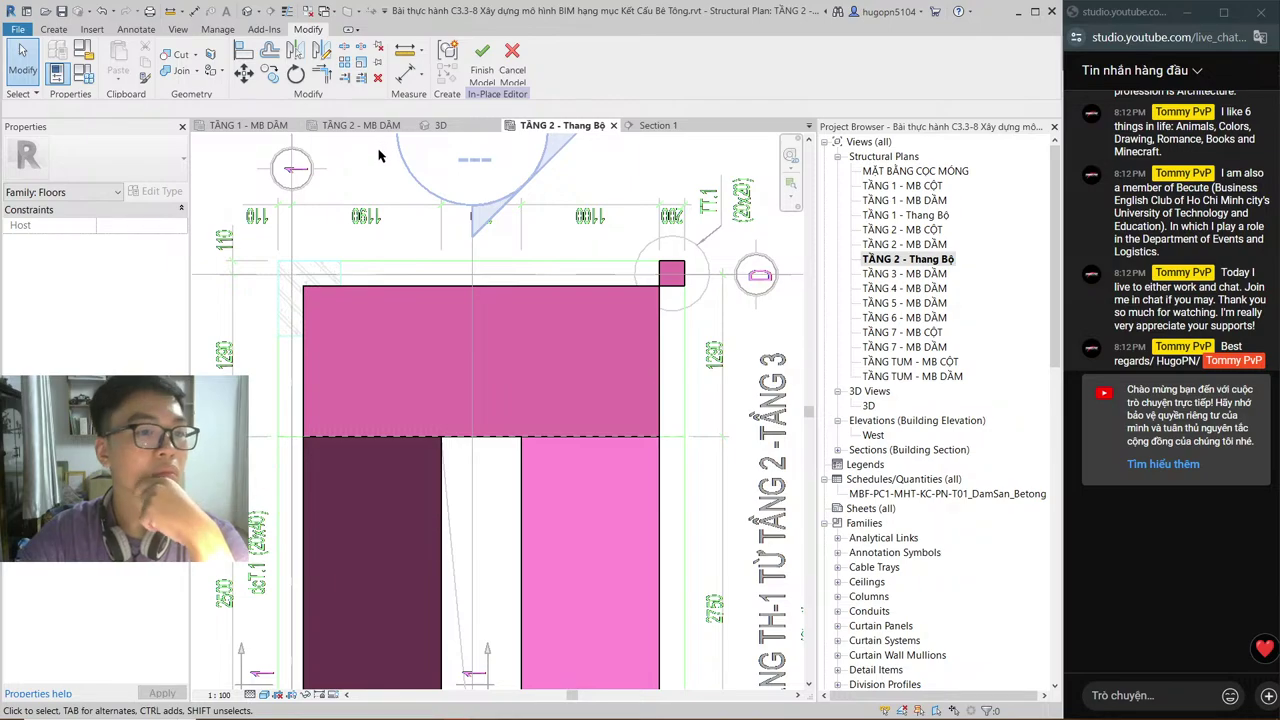
{"action": "left_click", "coordinate": [440, 125]}
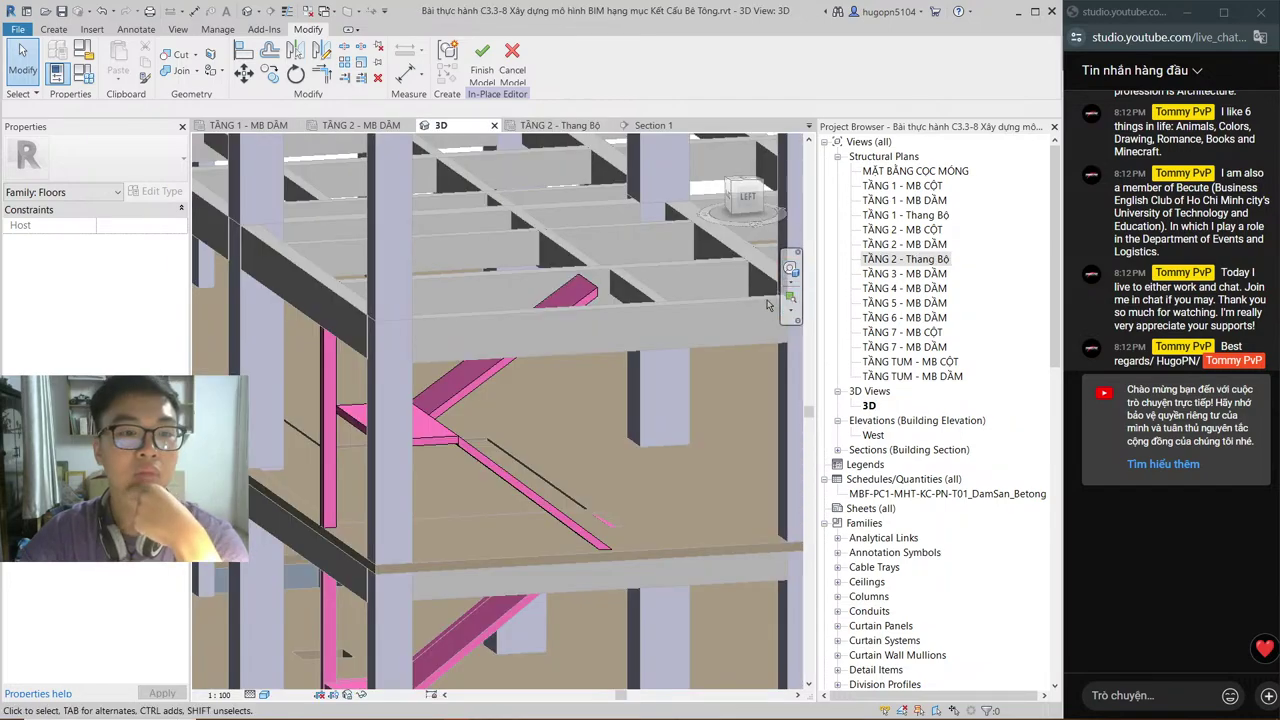
{"action": "left_click", "coordinate": [730, 207]}
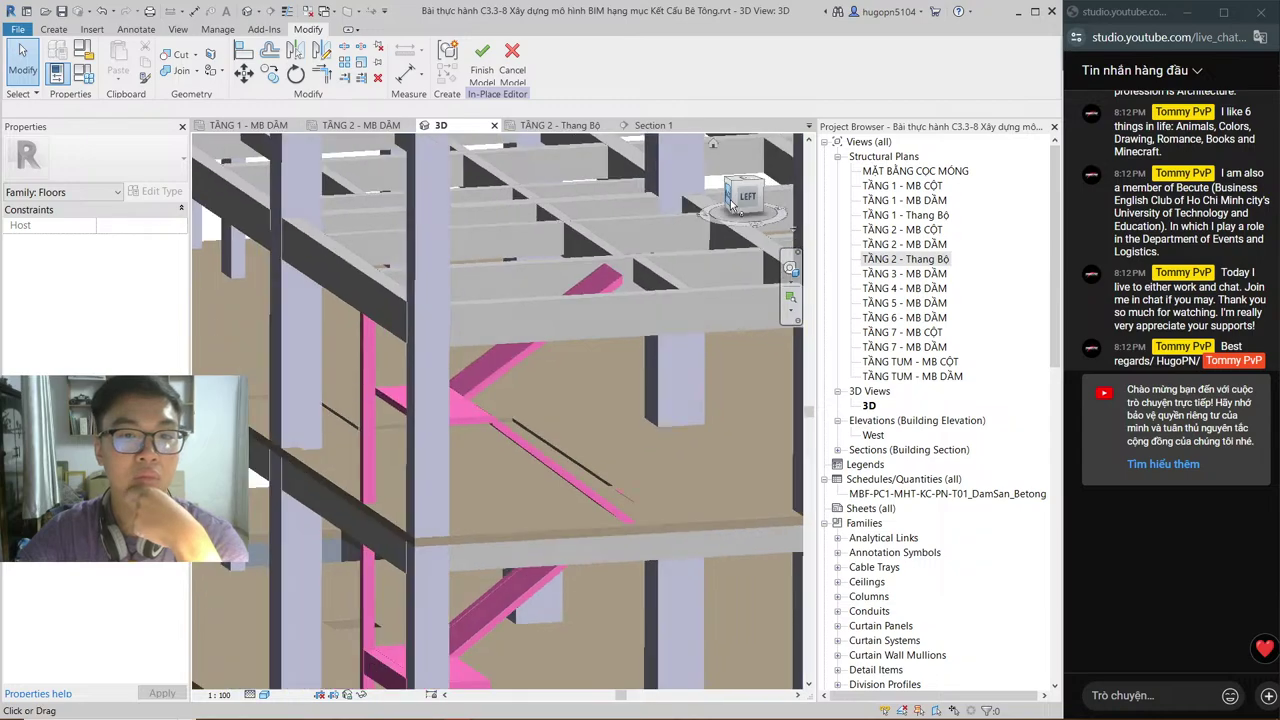
{"action": "left_click", "coordinate": [730, 207]}
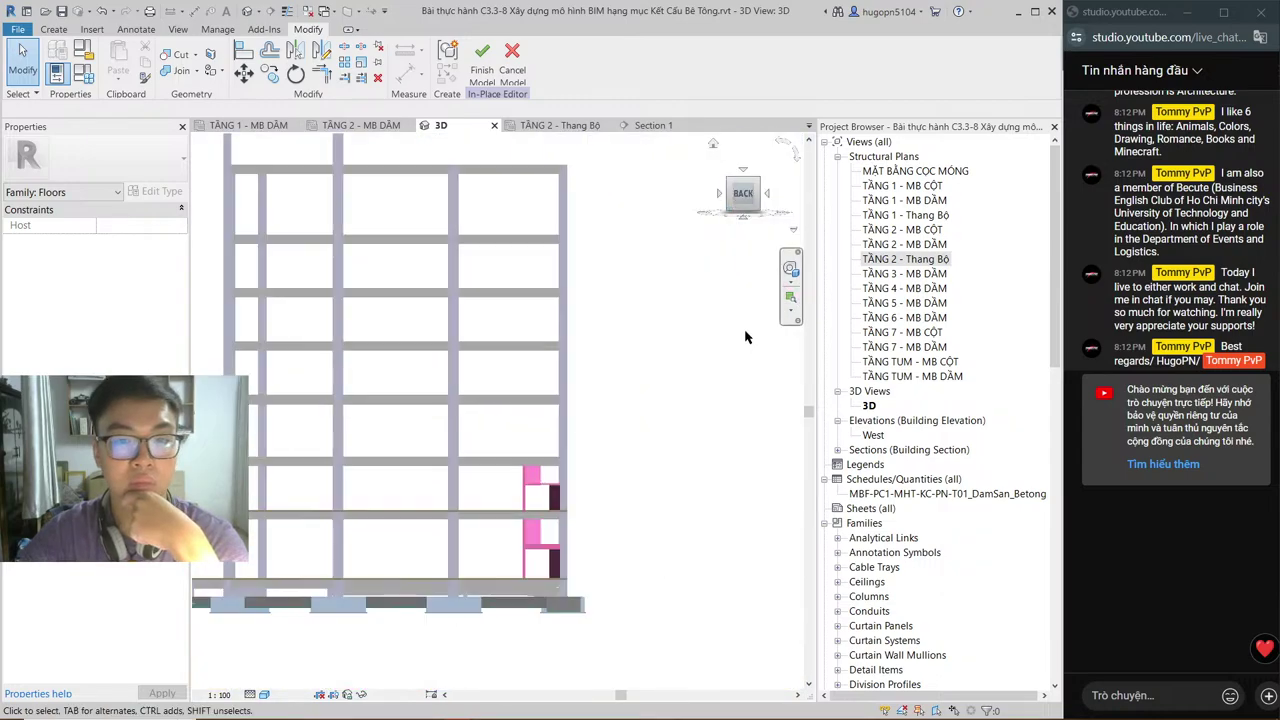
{"action": "scroll", "coordinate": [512, 537], "scroll_direction": "up", "scroll_amount": 5}
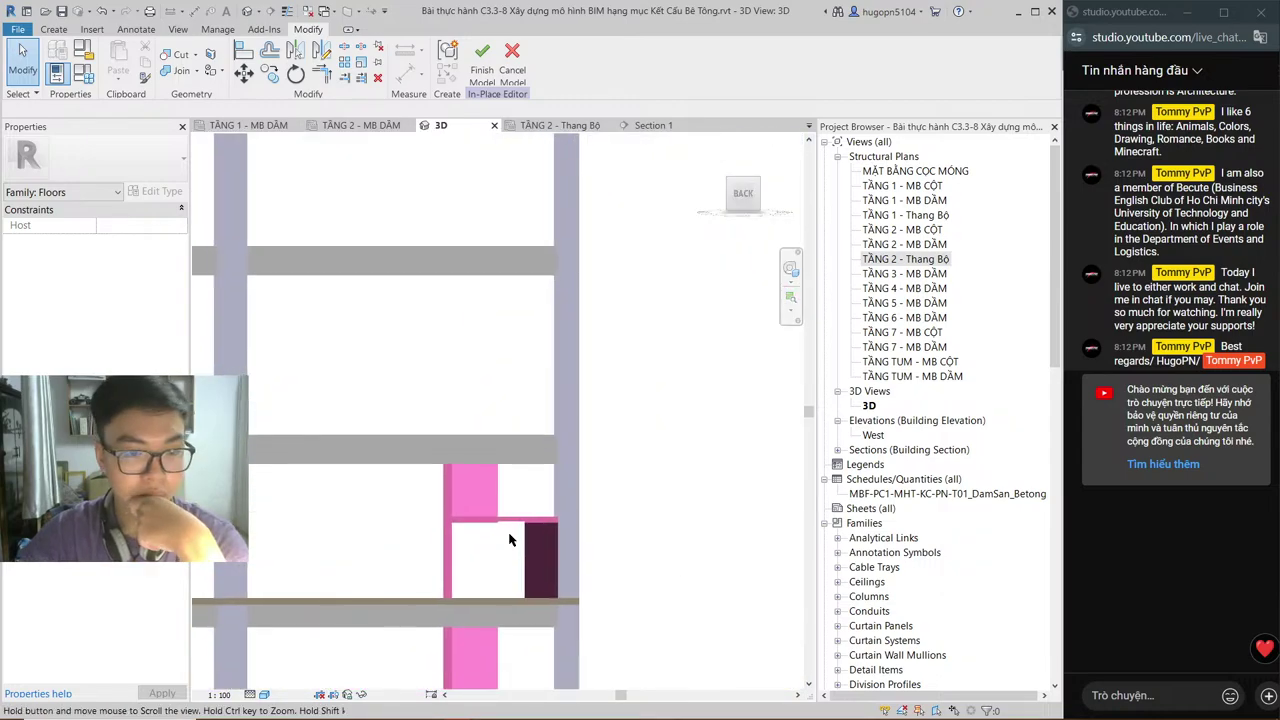
{"action": "middle_click_drag", "start_coordinate": [509, 540], "coordinate": [507, 479], "text": "shift"}
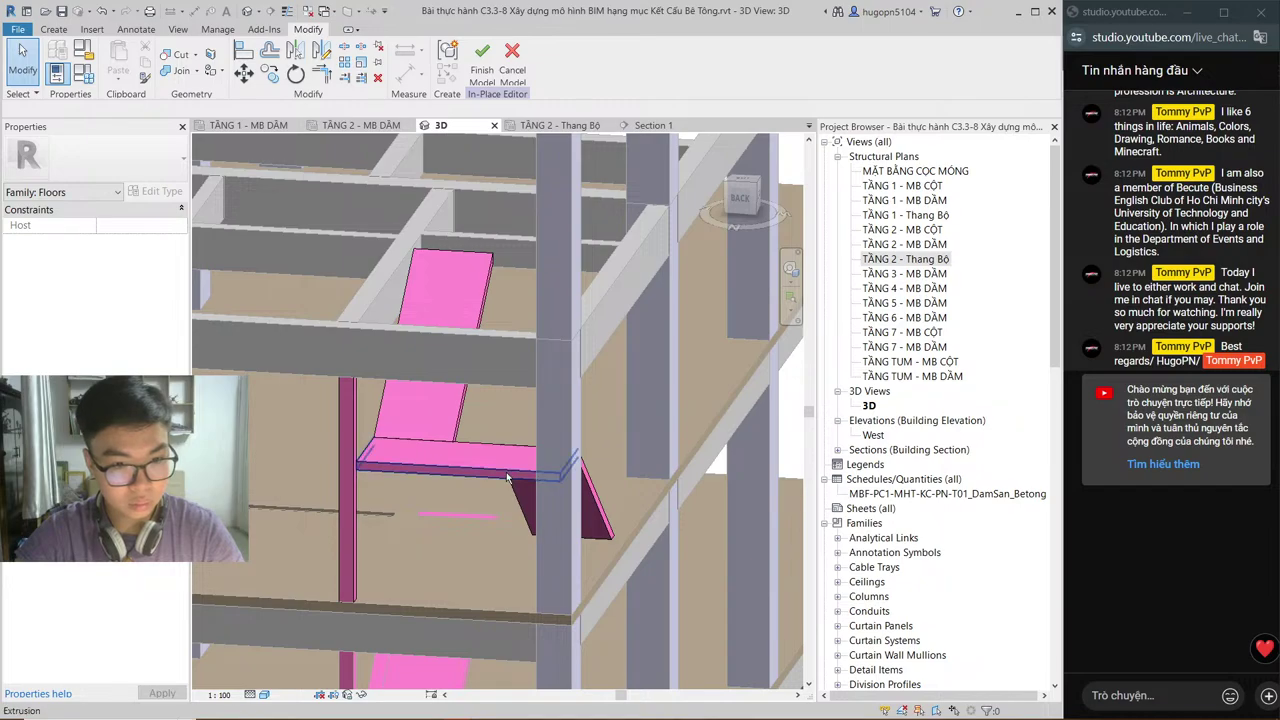
{"action": "left_click", "coordinate": [507, 479]}
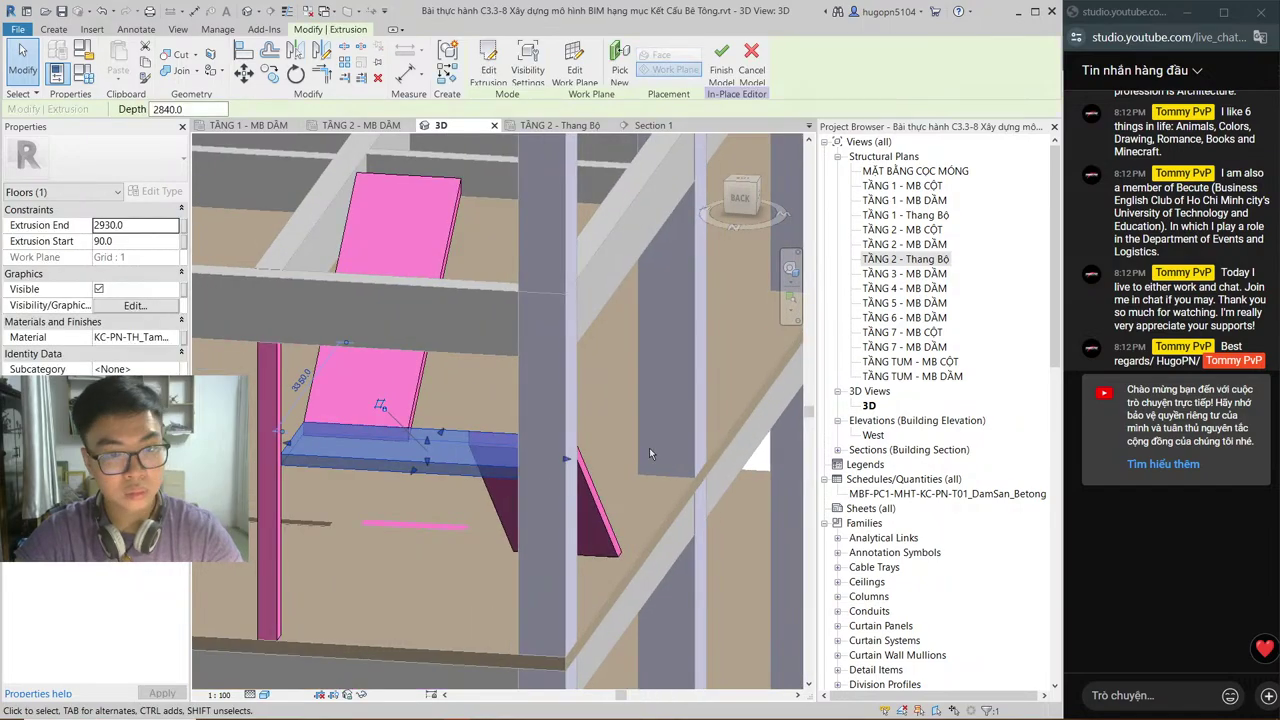
Step: In the TẦNG 2 - Thang Bộ plan, finish the in-place floor model and reopen it for editing
{"action": "left_click", "coordinate": [560, 125]}
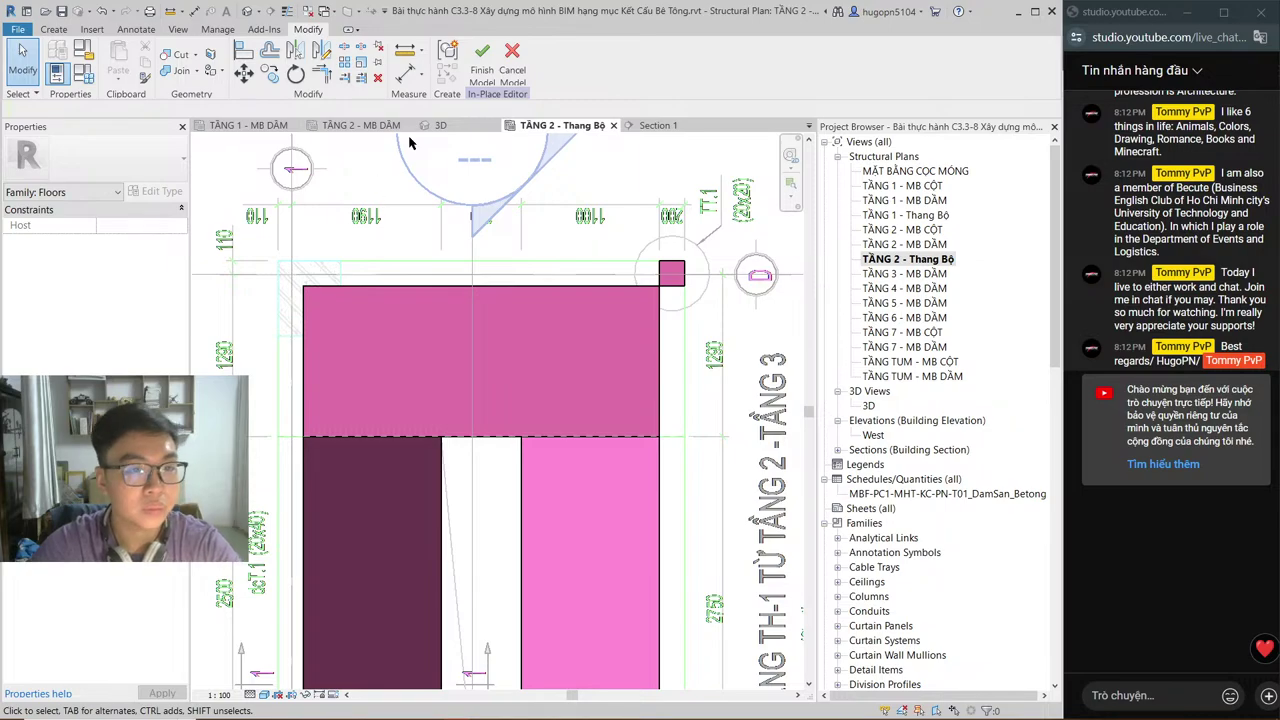
{"action": "left_click", "coordinate": [481, 58]}
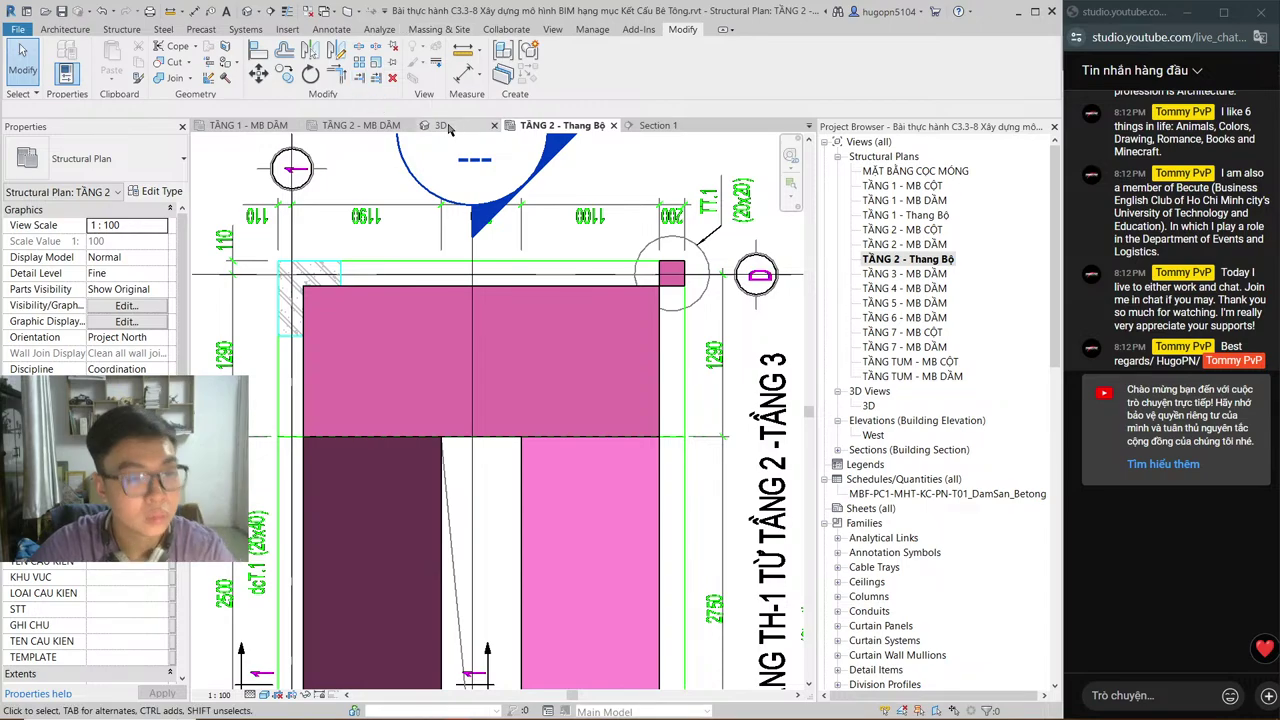
{"action": "key", "text": "ctrl+Left"}
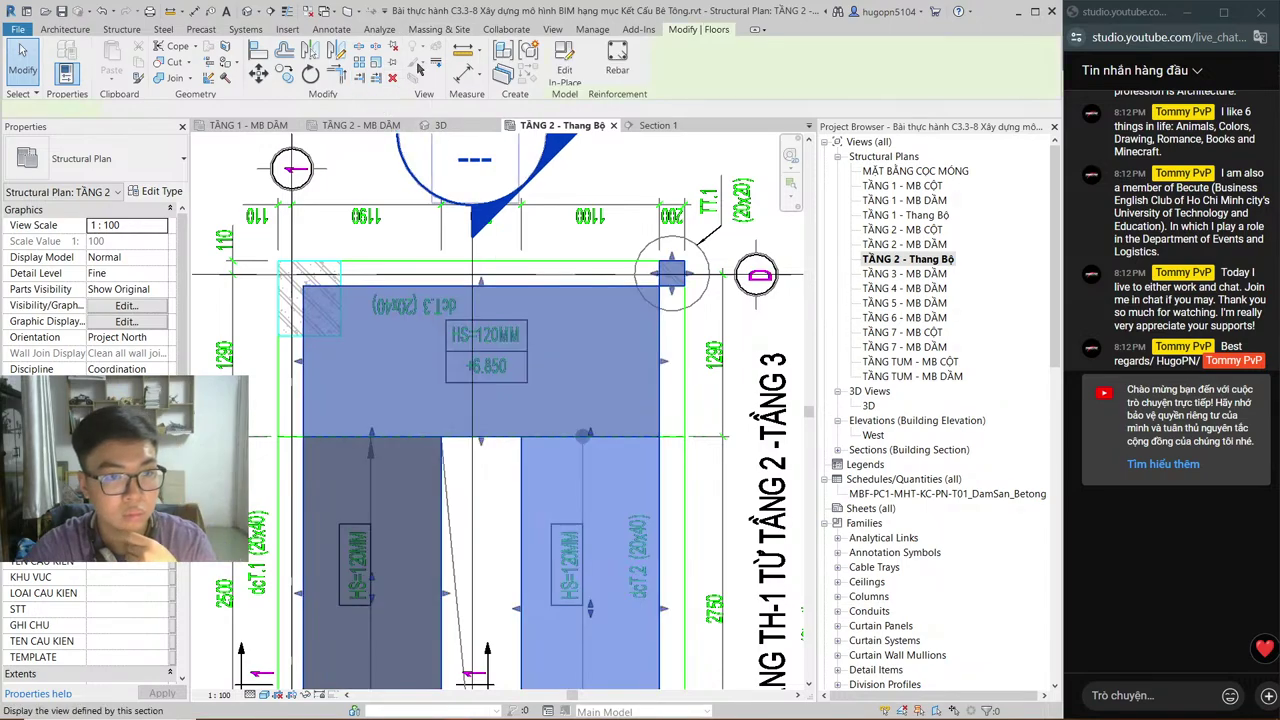
{"action": "left_click", "coordinate": [564, 68]}
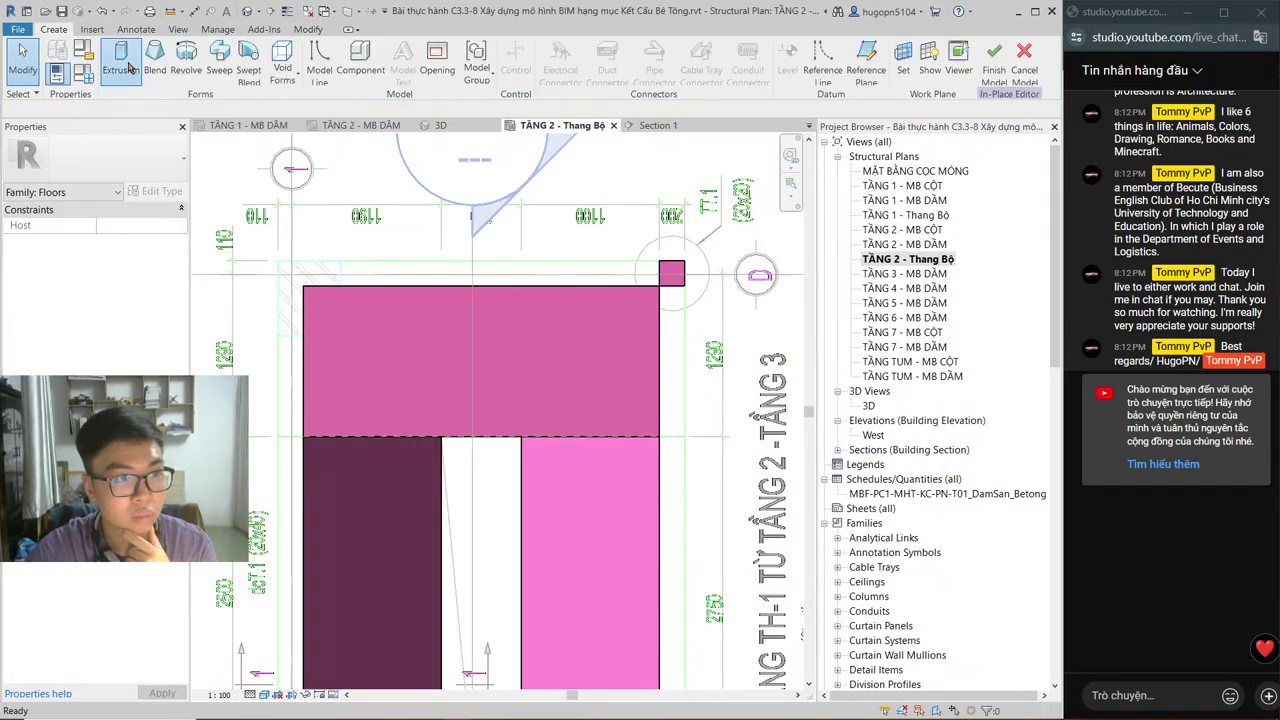
Step: Sketch a 200-wide rectangular beam outline along the landing's top edge and finish the extrusion
{"action": "left_click", "coordinate": [122, 62]}
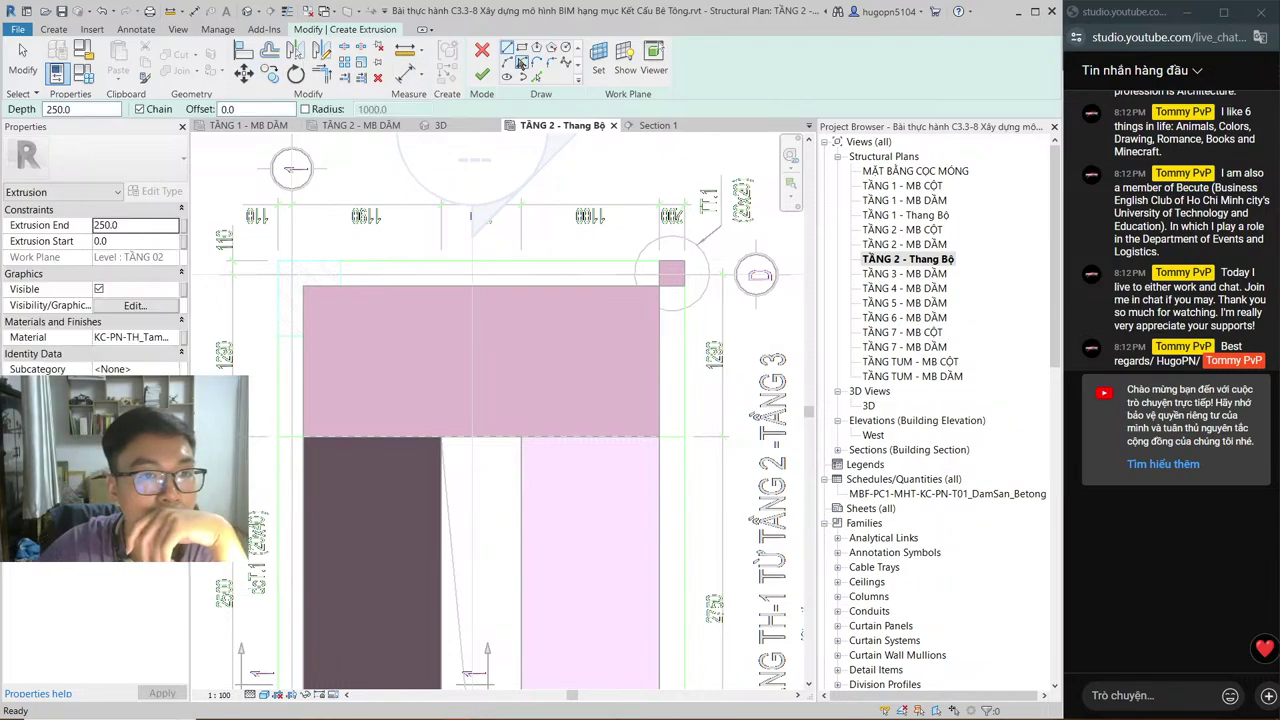
{"action": "left_click", "coordinate": [659, 266]}
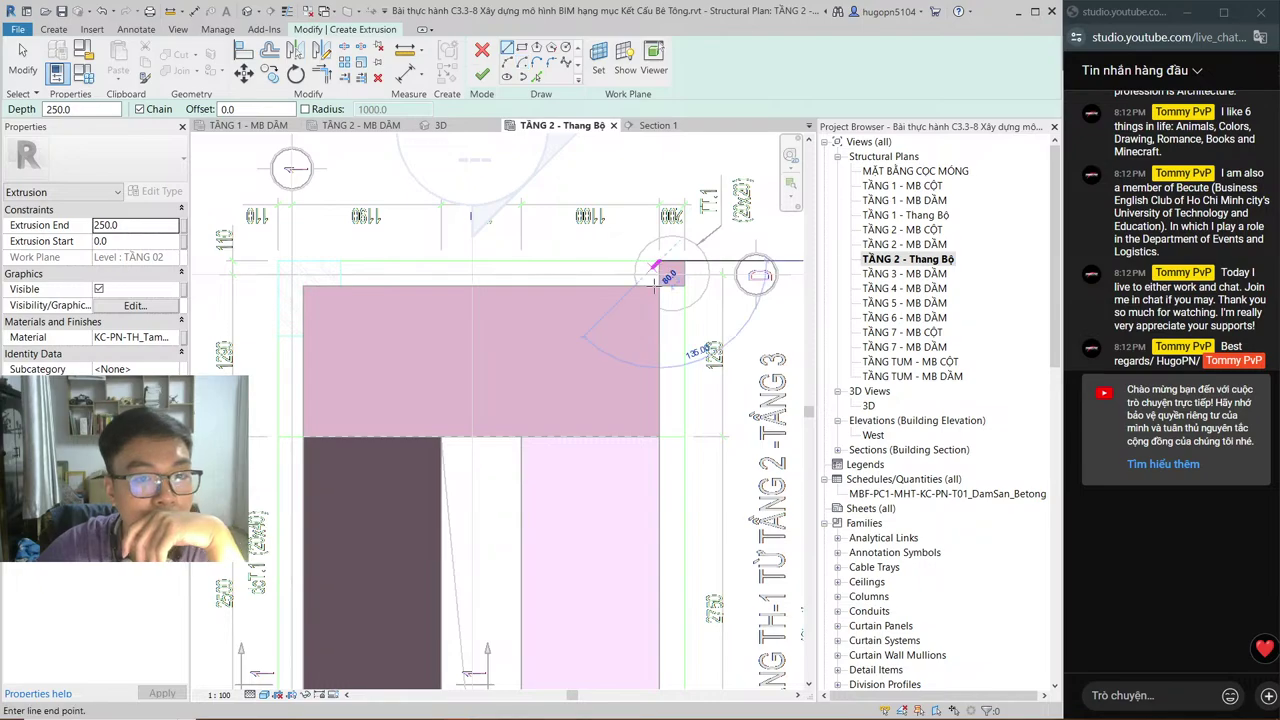
{"action": "left_click", "coordinate": [659, 286]}
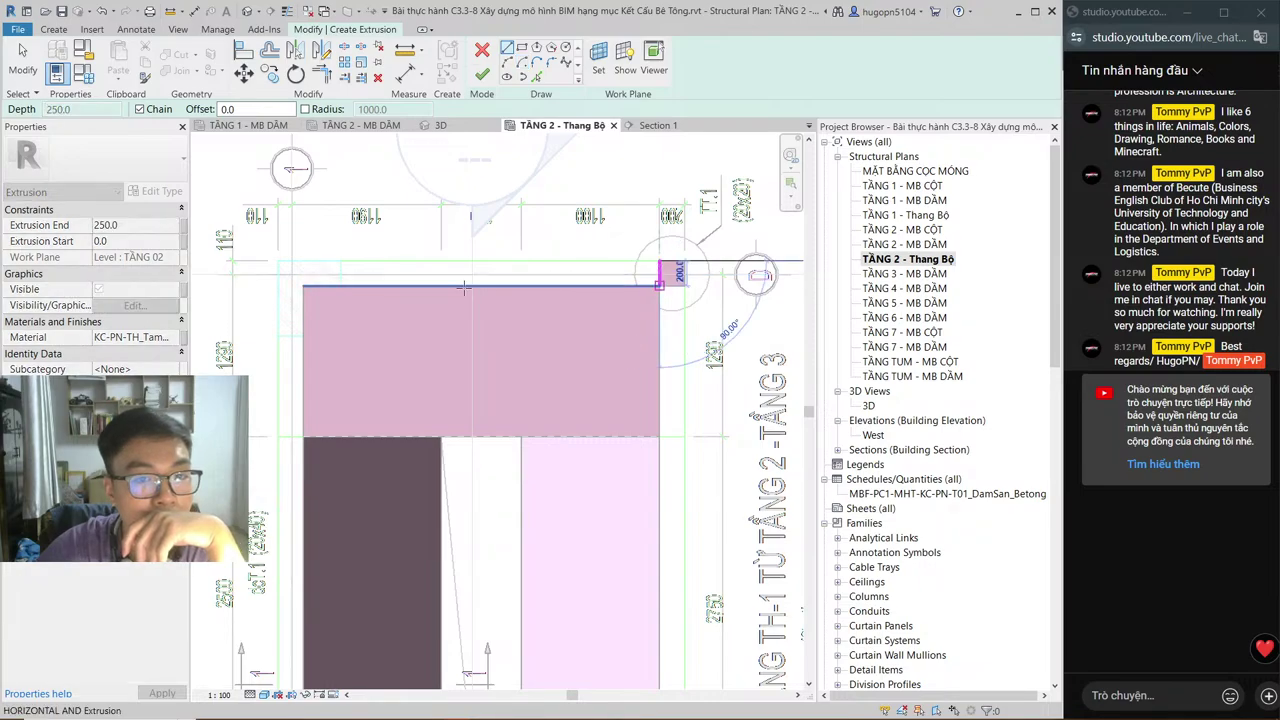
{"action": "left_click", "coordinate": [340, 286]}
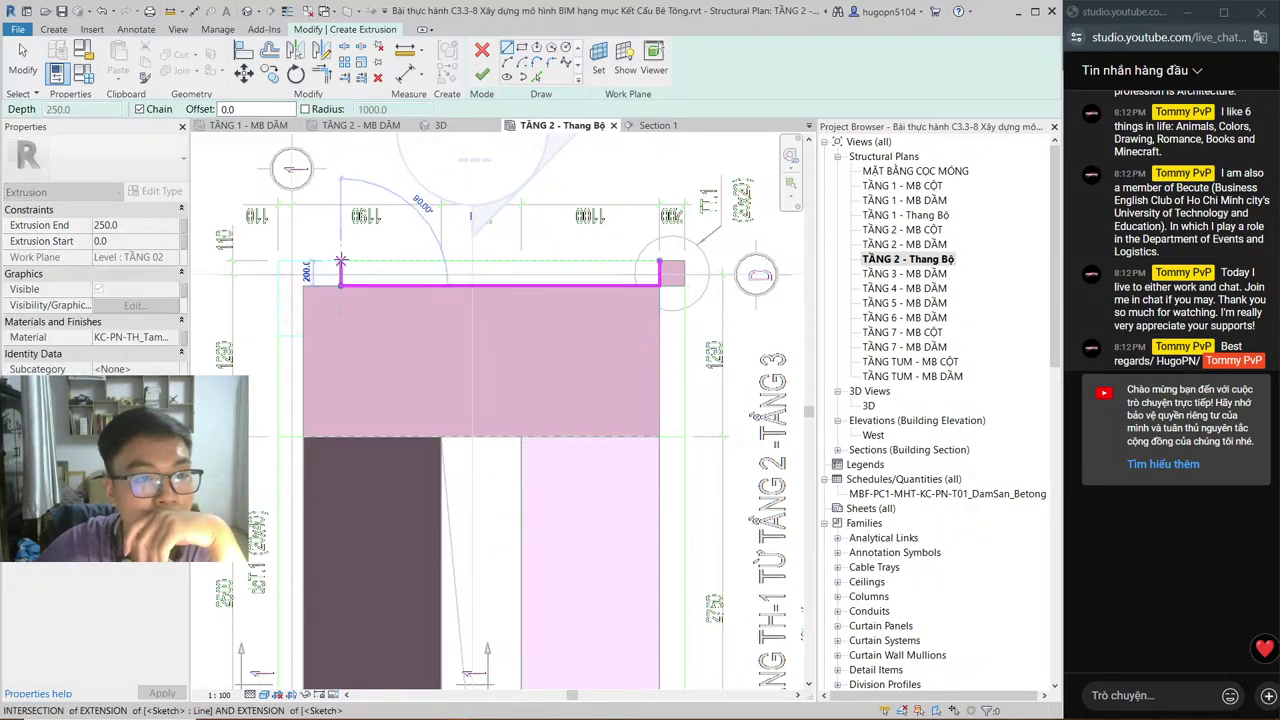
{"action": "left_click", "coordinate": [340, 266]}
{"action": "left_click", "coordinate": [659, 266]}
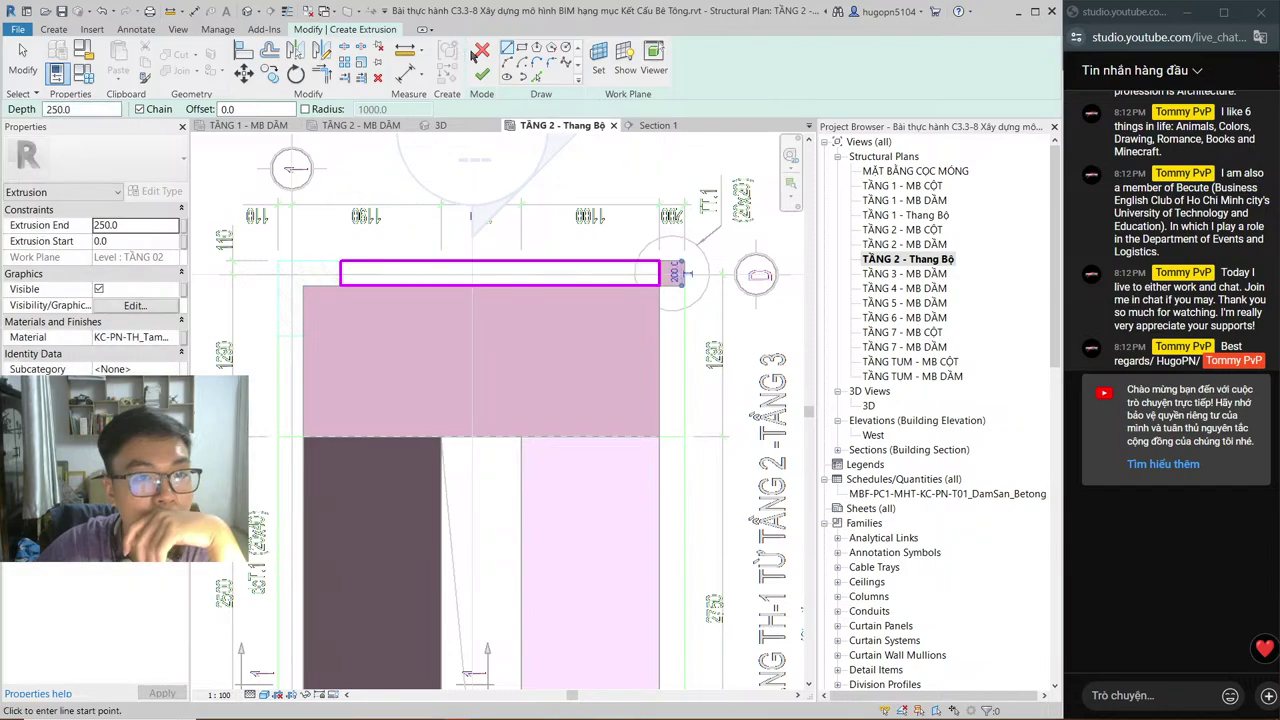
{"action": "left_click", "coordinate": [482, 74]}
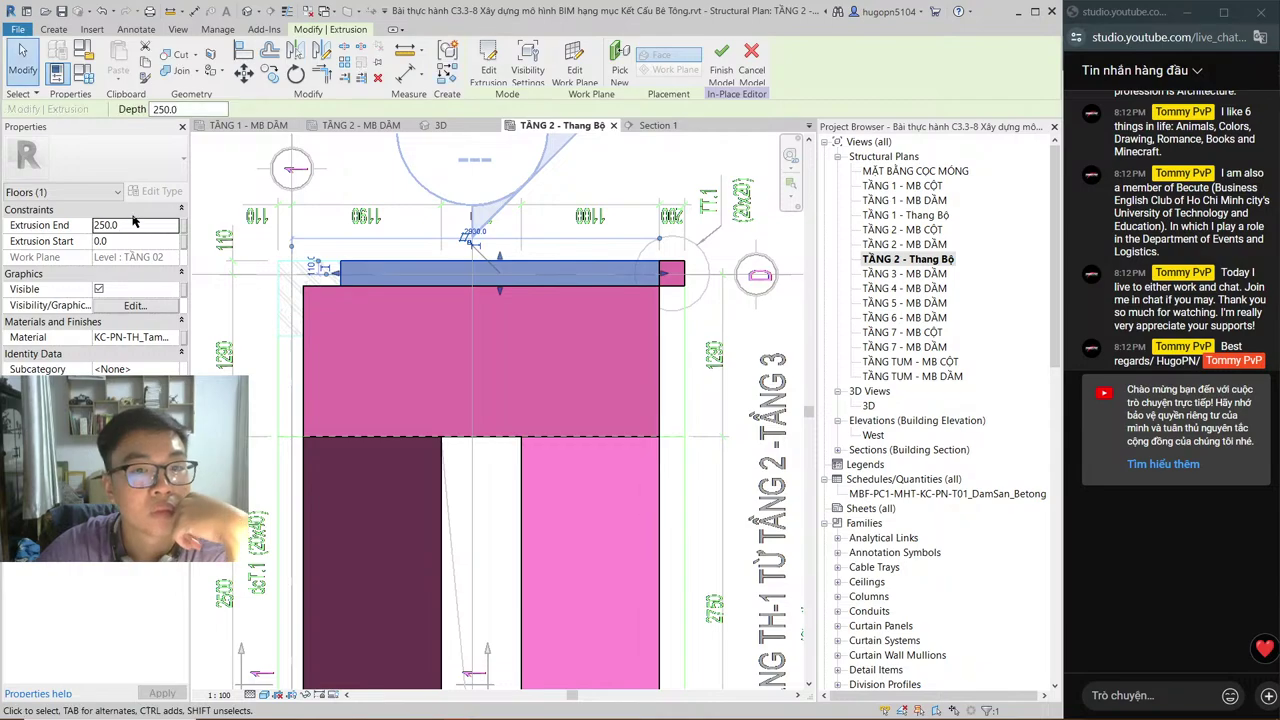
{"action": "key", "text": "alt+Tab"}
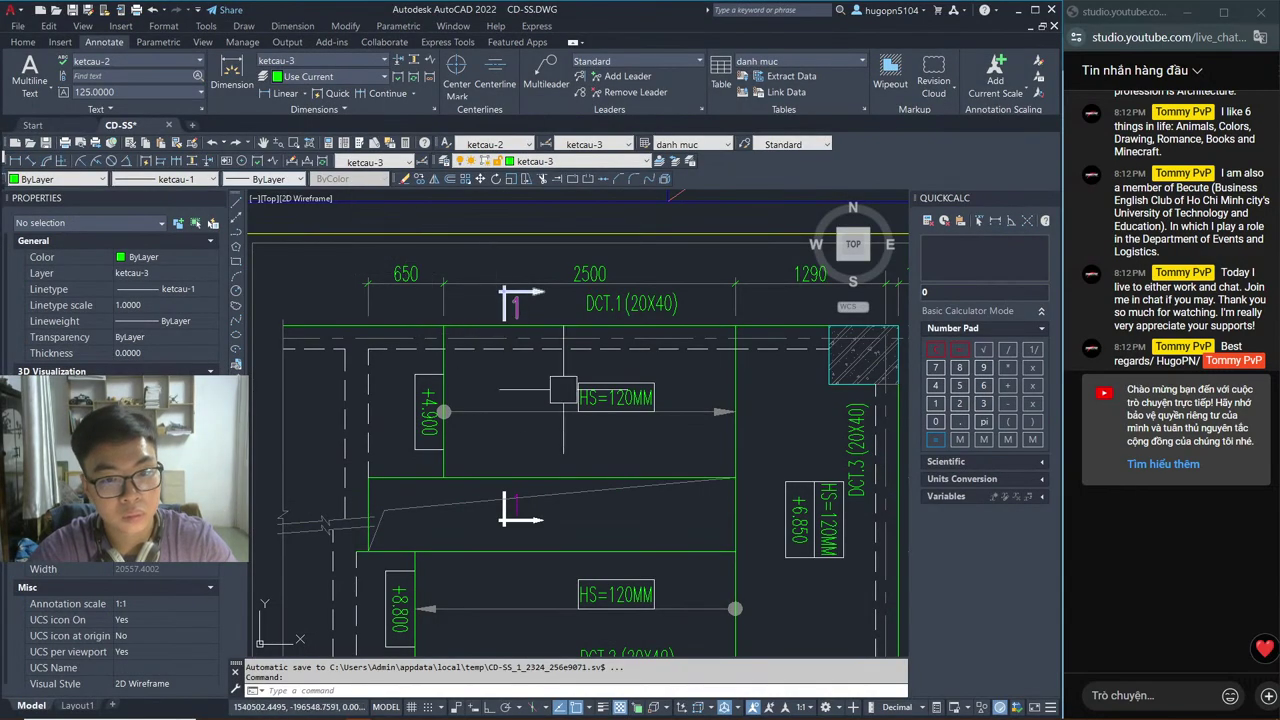
{"action": "key", "text": "alt+Tab"}
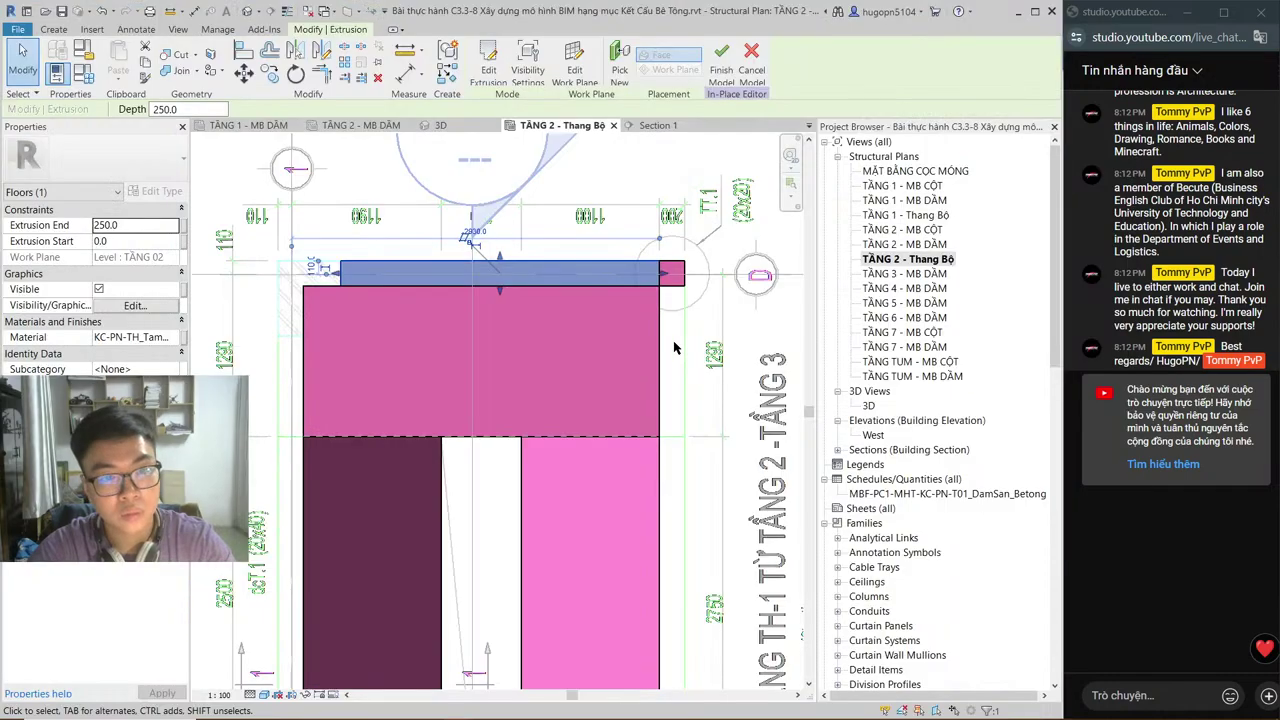
Step: Set the beam extrusion's Extrusion Start to 6900 and Extrusion End to 400, then view it in 3D
{"action": "left_click", "coordinate": [100, 241]}
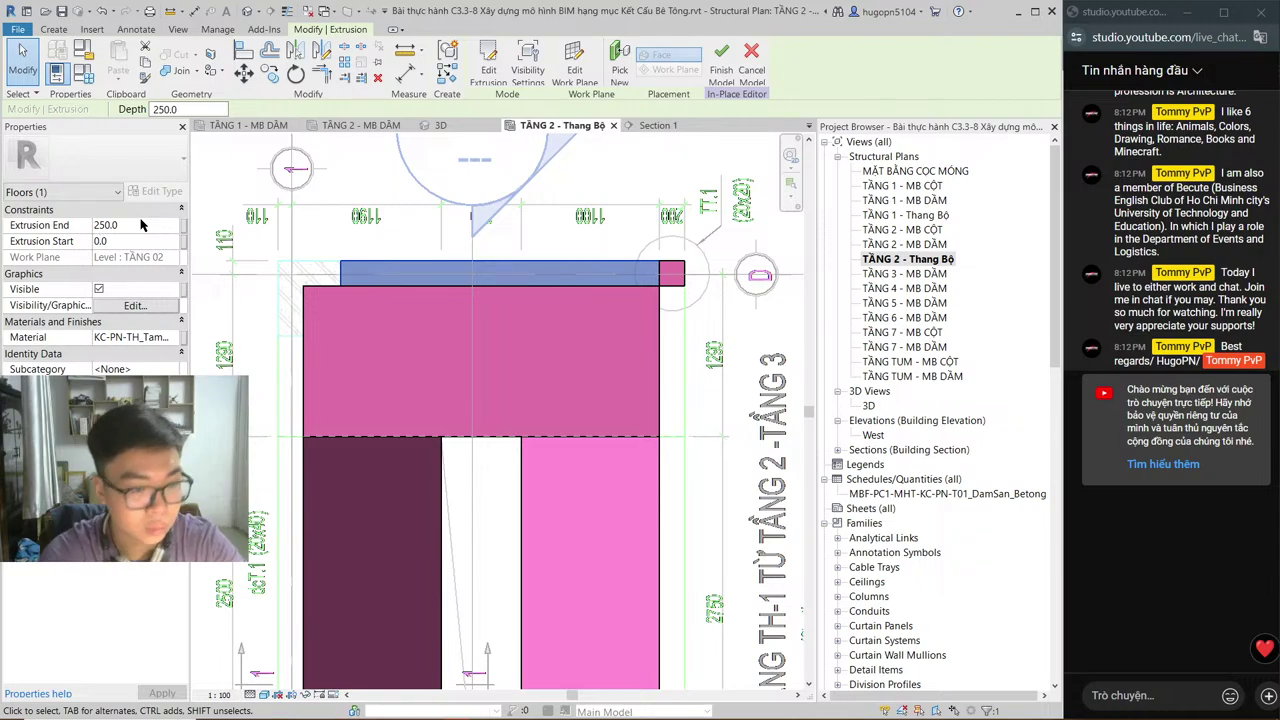
{"action": "type", "text": "69"}
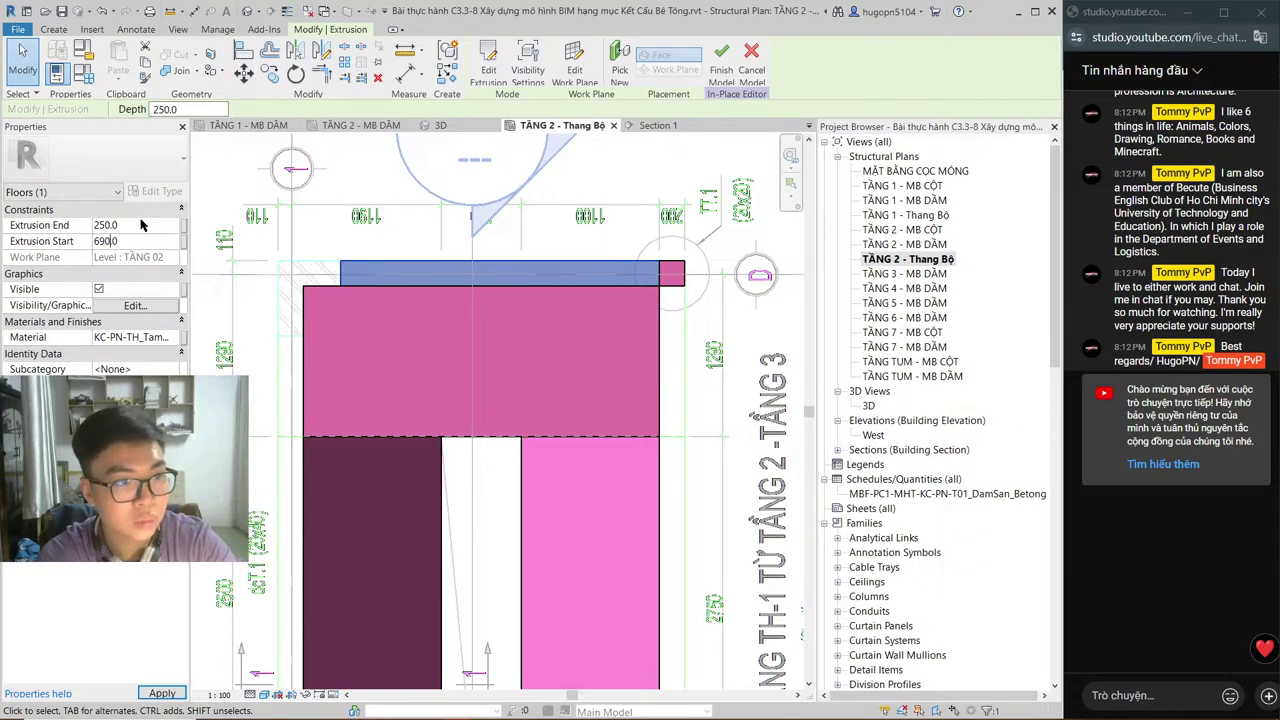
{"action": "type", "text": "0"}
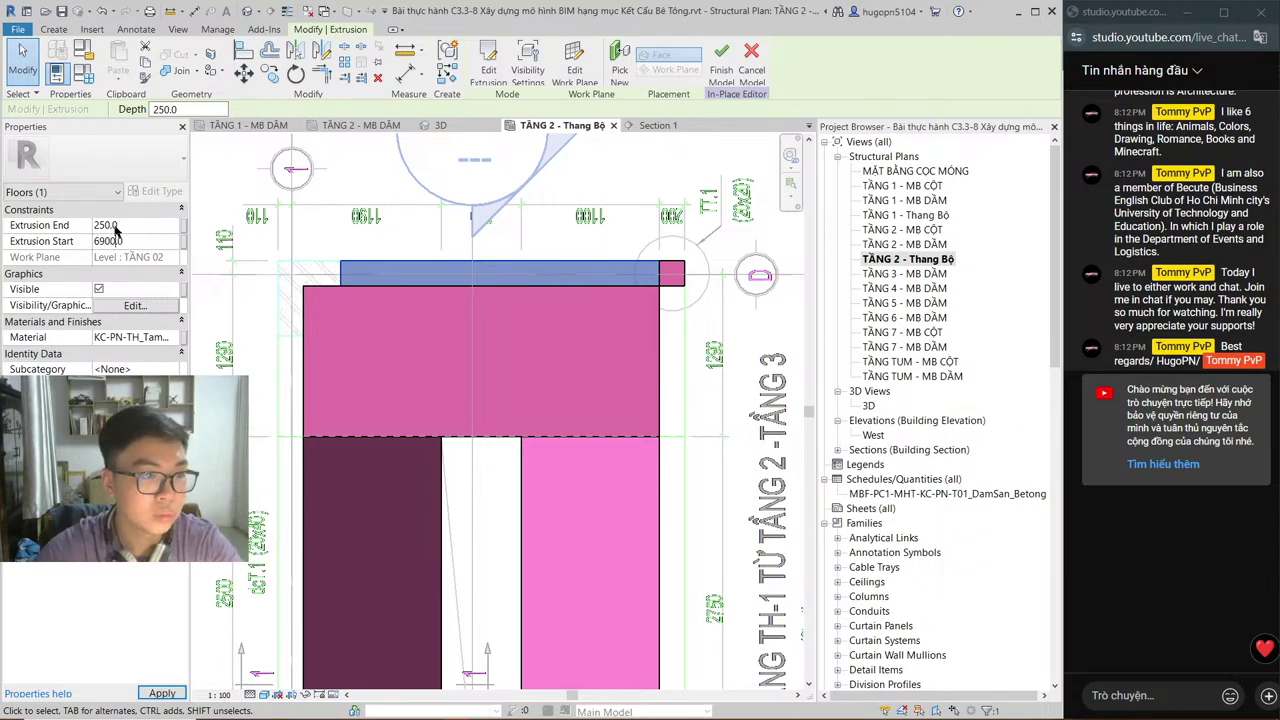
{"action": "left_click", "coordinate": [106, 225]}
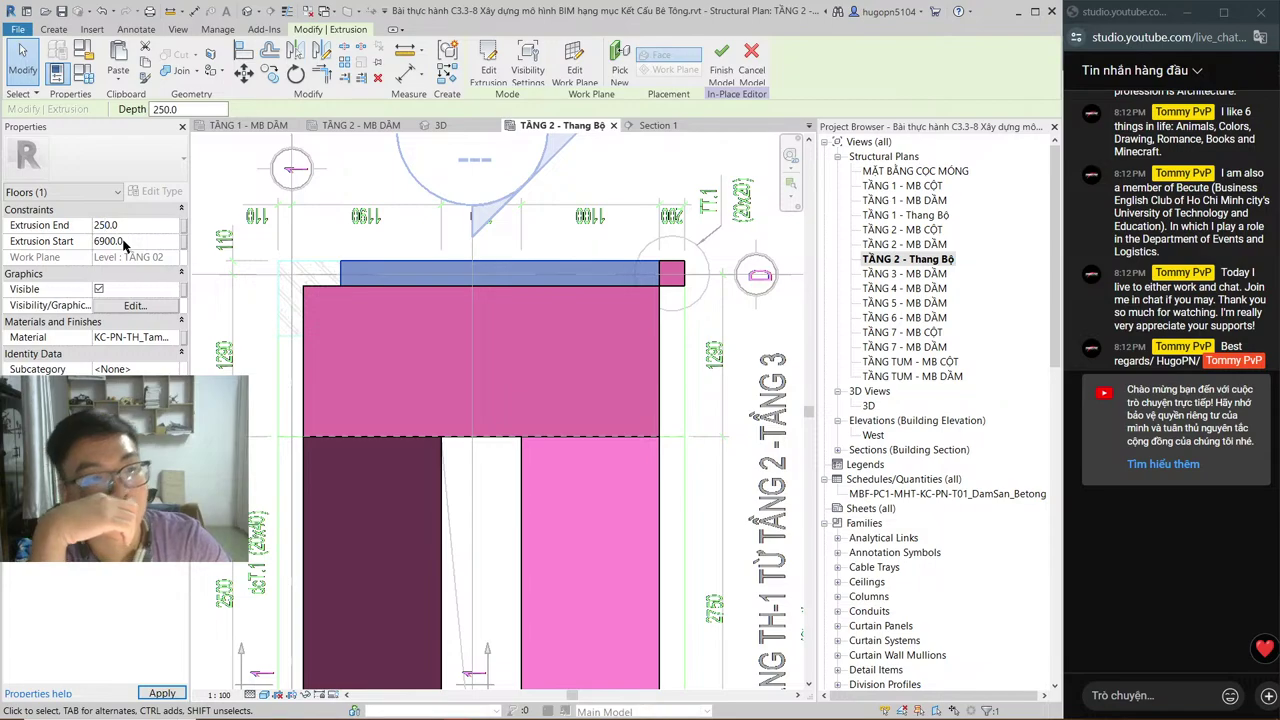
{"action": "key", "text": "BackSpace"}
{"action": "key", "text": "BackSpace"}
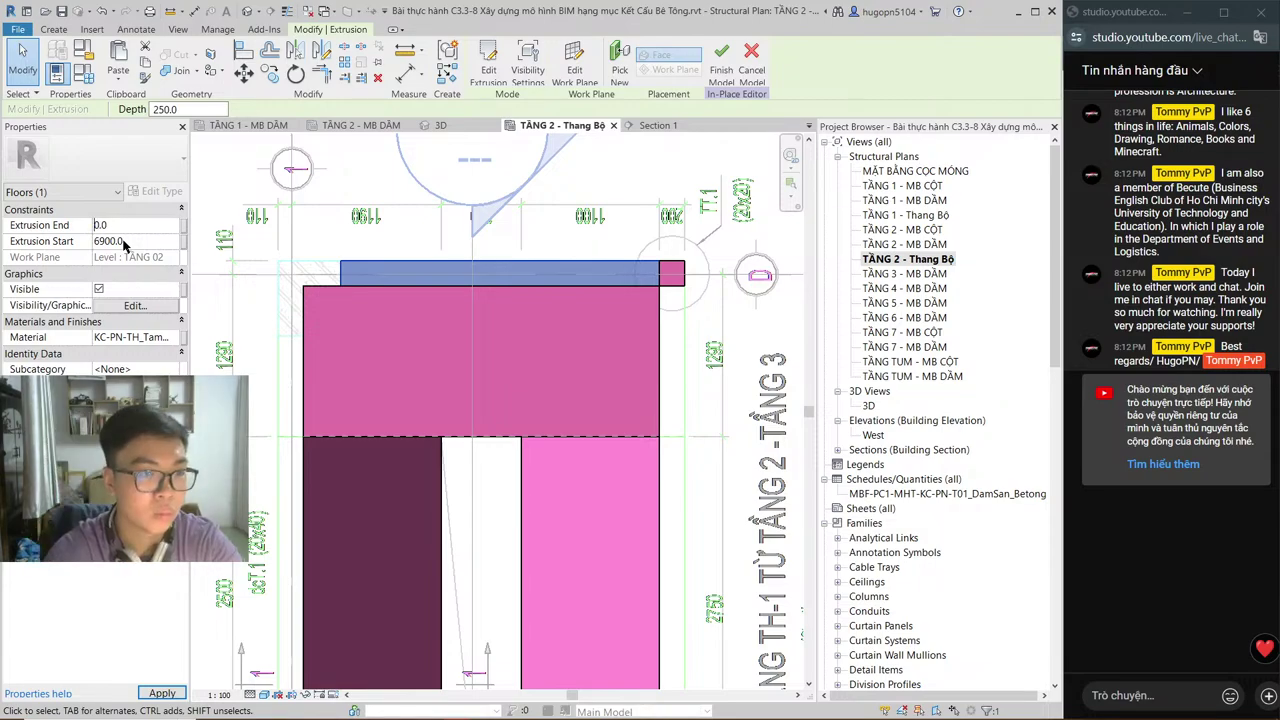
{"action": "type", "text": "40"}
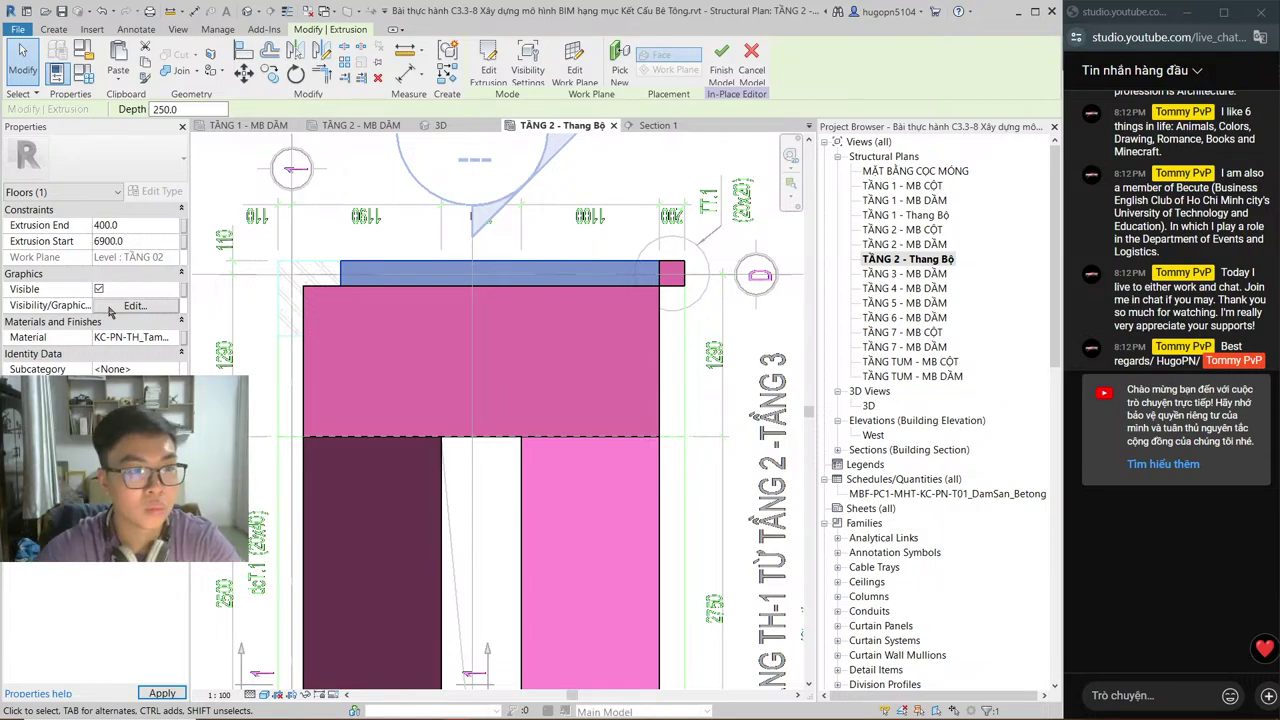
{"action": "key", "text": "Return"}
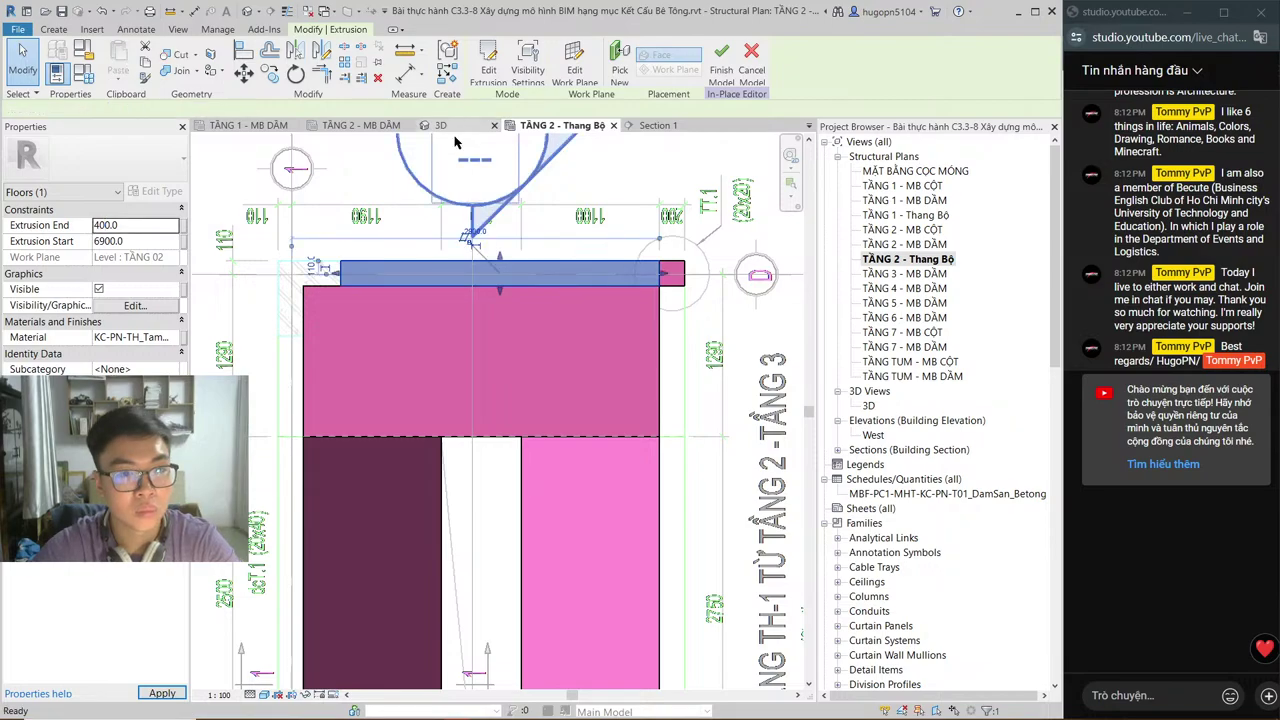
{"action": "left_click", "coordinate": [440, 125]}
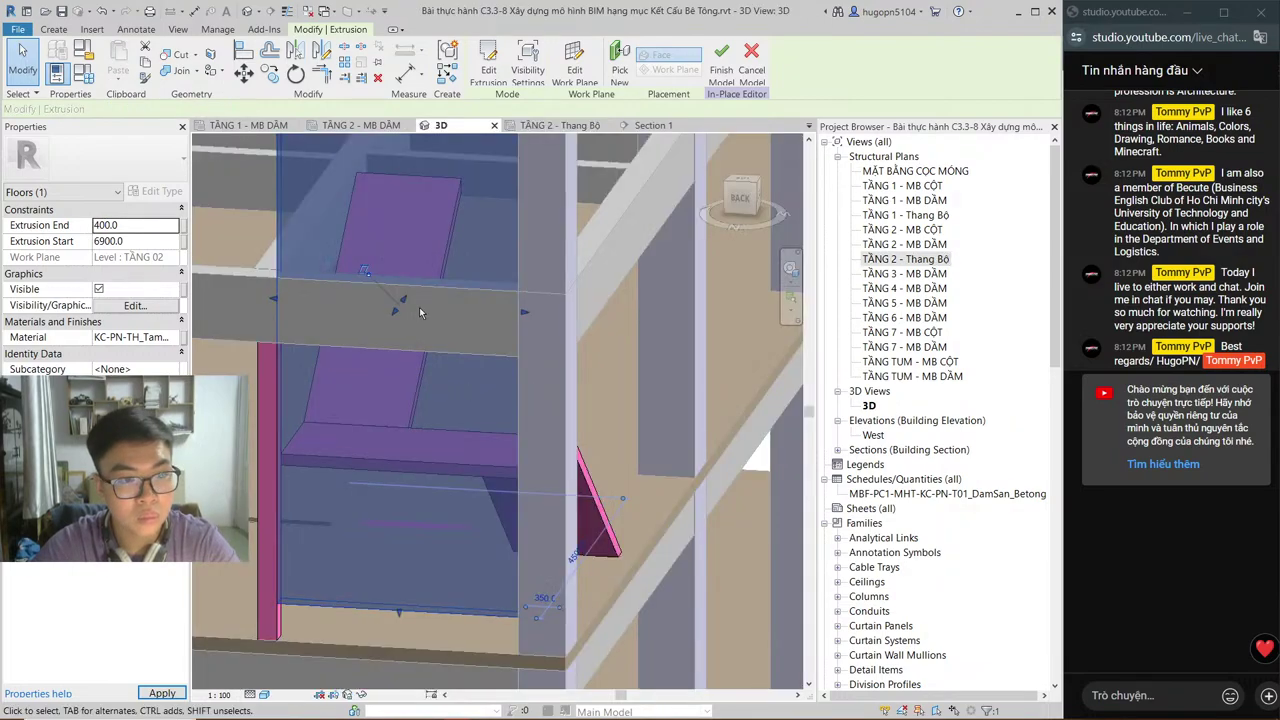
Step: Change the beam extrusion's Extrusion Start from 6900 to 0, so it spans 0 to 400
{"action": "middle_click_drag", "start_coordinate": [418, 312], "coordinate": [466, 262], "text": "shift"}
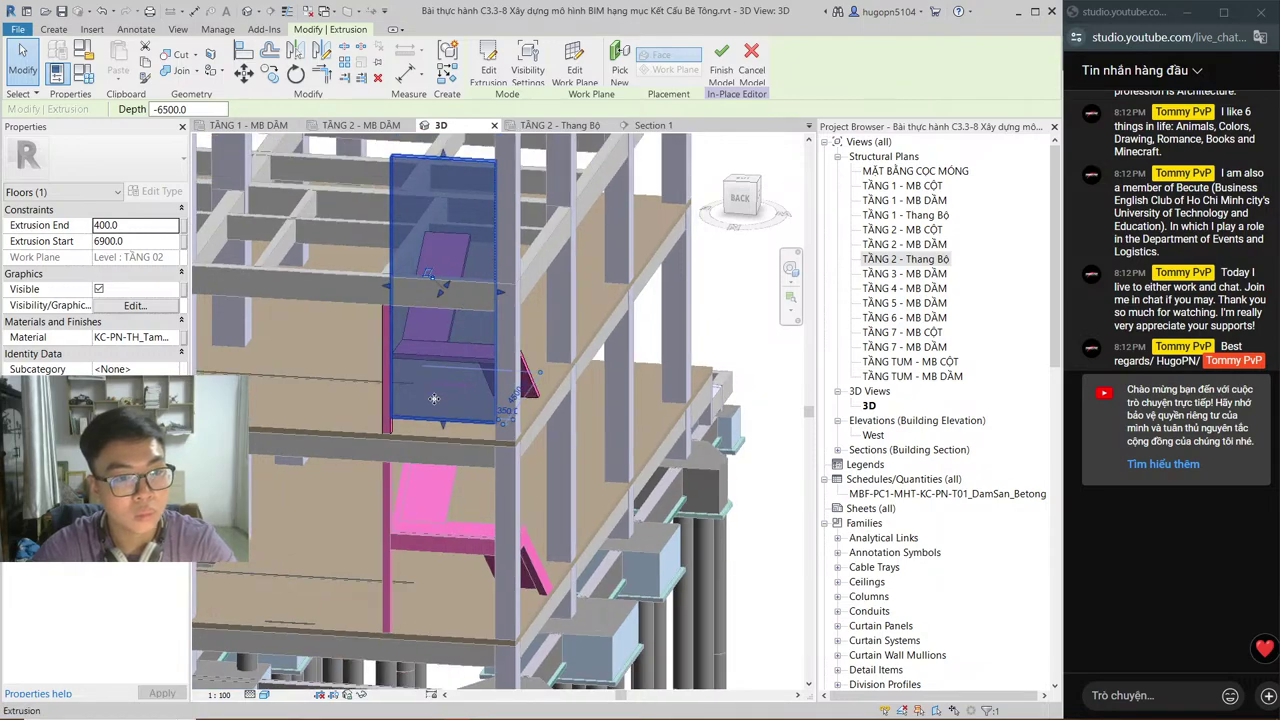
{"action": "middle_click_drag", "start_coordinate": [434, 406], "coordinate": [466, 359], "text": "shift"}
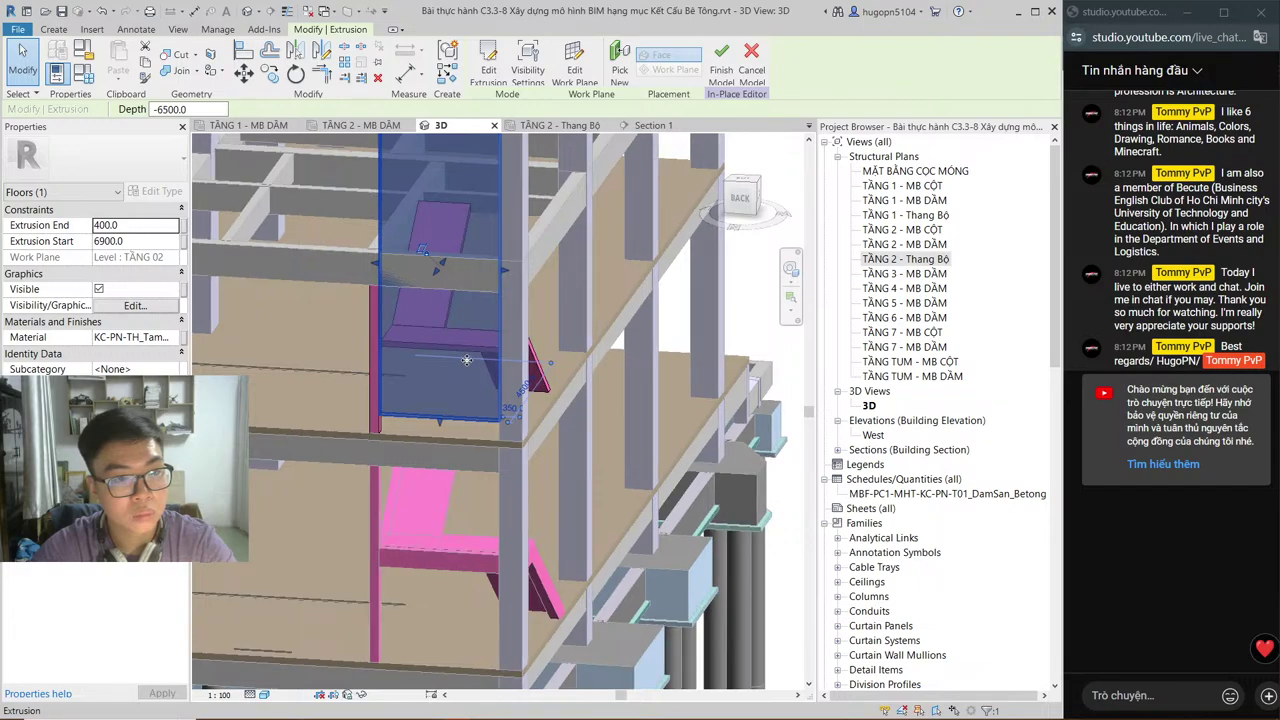
{"action": "middle_click_drag", "start_coordinate": [445, 270], "coordinate": [410, 171], "text": "shift"}
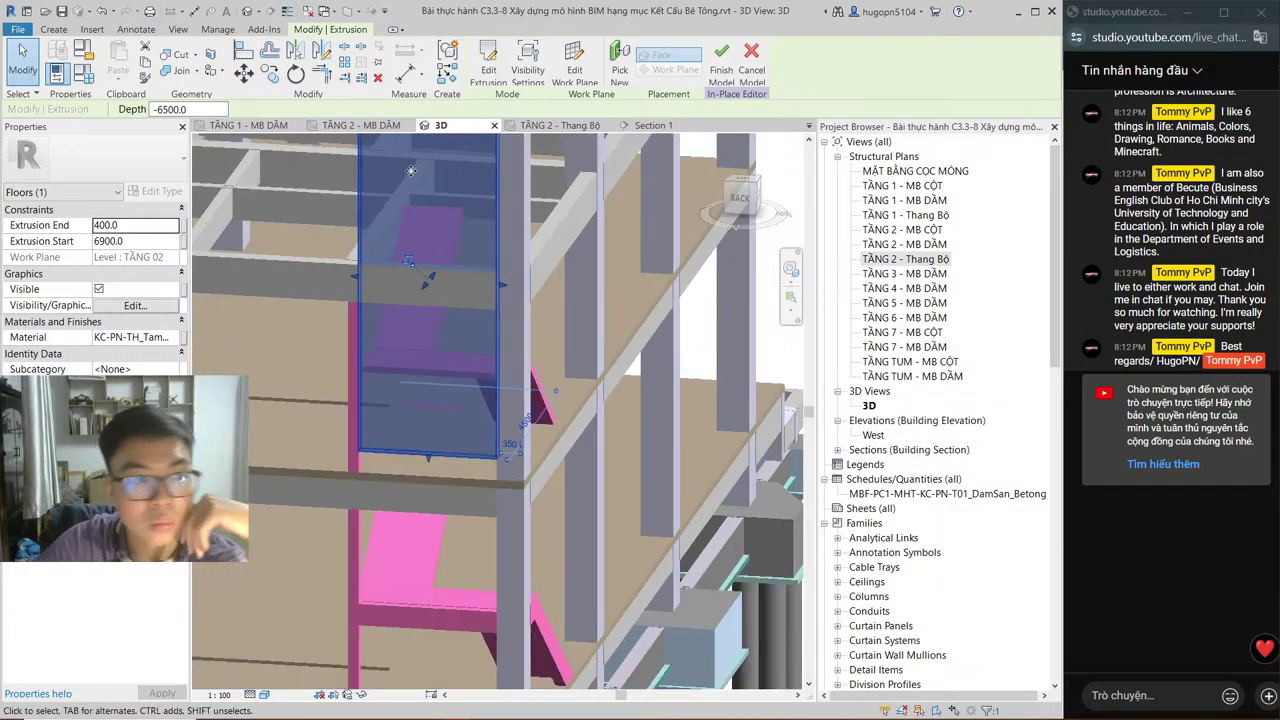
{"action": "left_click", "coordinate": [110, 242]}
{"action": "type", "text": "0"}
{"action": "key", "text": "Return"}
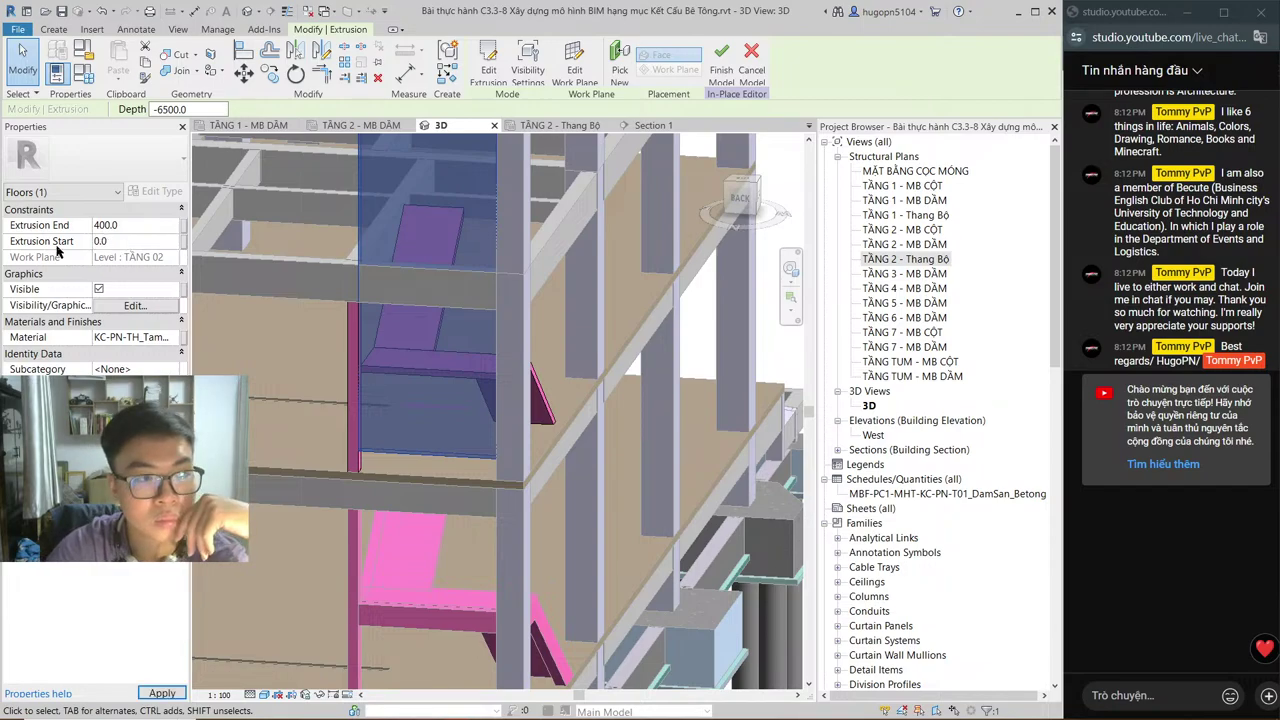
{"action": "key", "text": "Escape"}
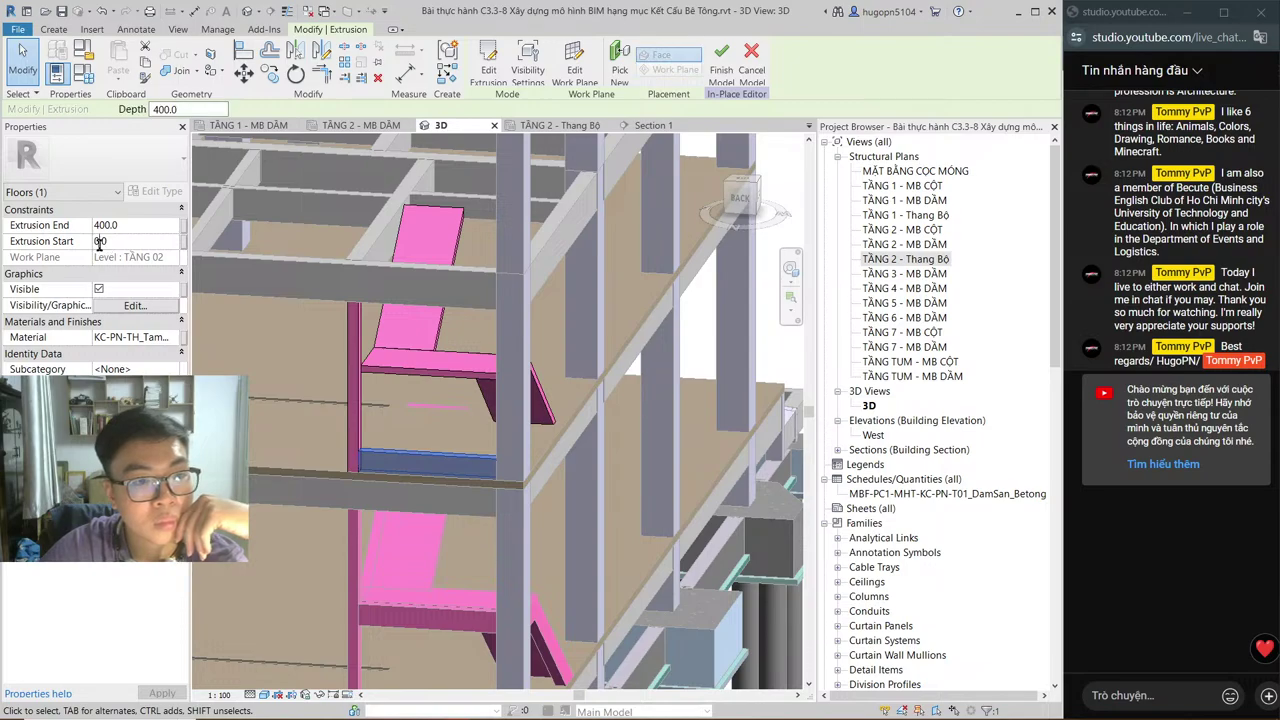
{"action": "left_click", "coordinate": [100, 241]}
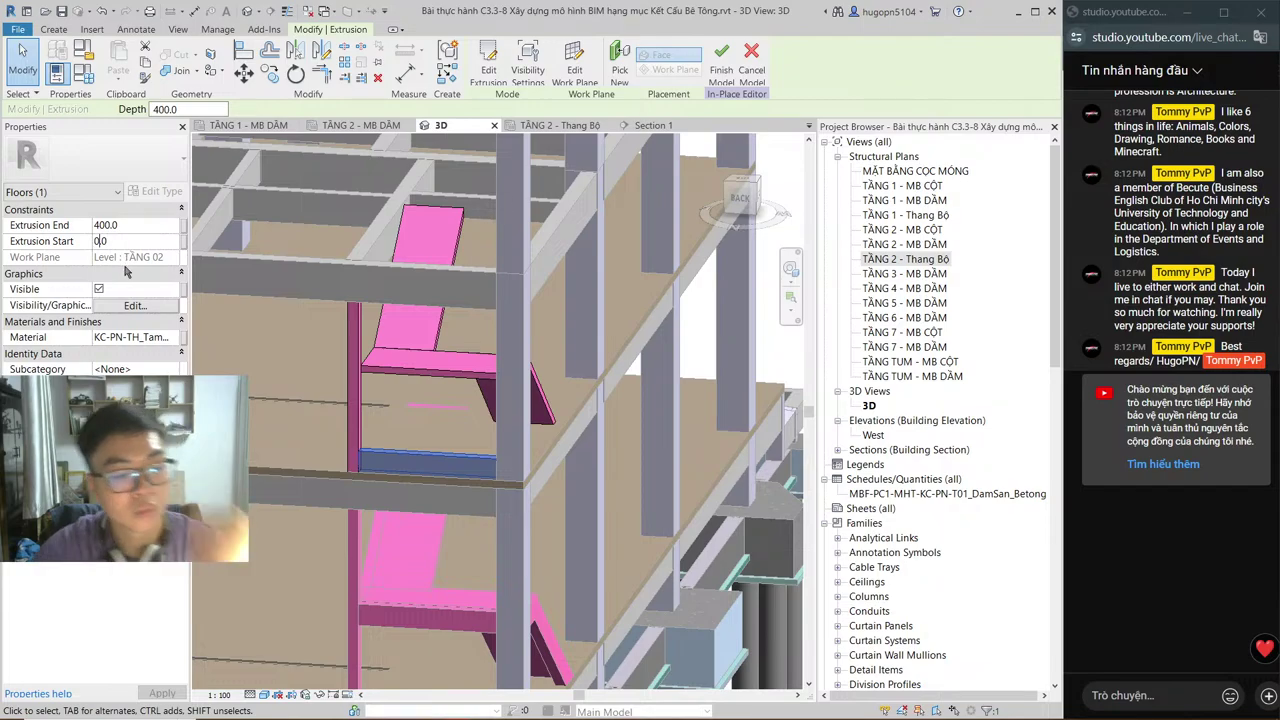
{"action": "key", "text": "Return"}
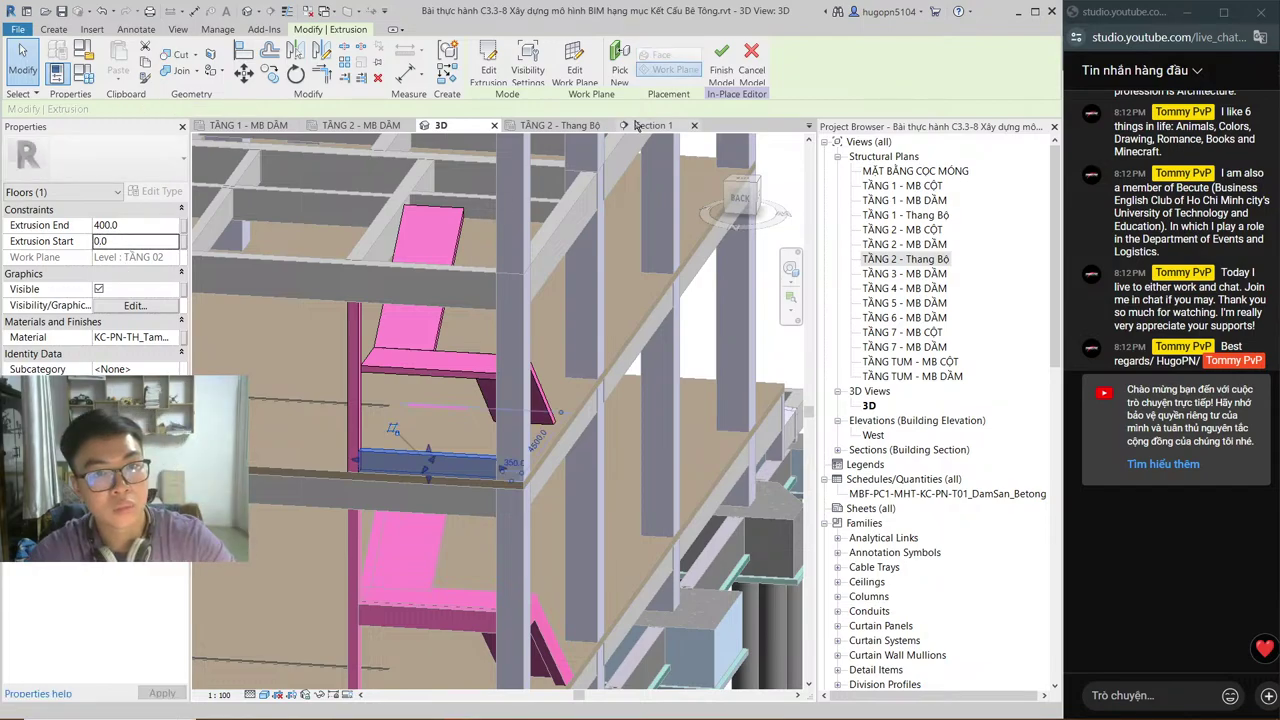
Step: In Section 1, align the small extrusion's edge to the landing beam's top edge
{"action": "left_click", "coordinate": [645, 125]}
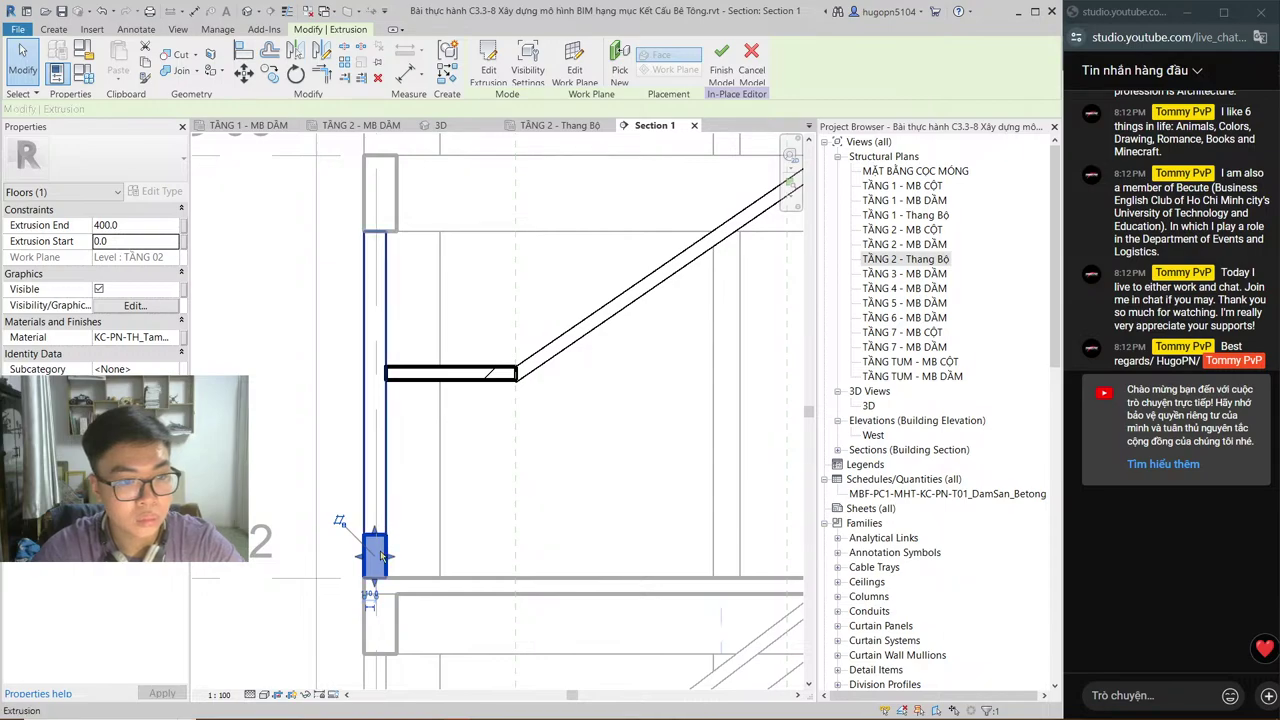
{"action": "left_click", "coordinate": [378, 555]}
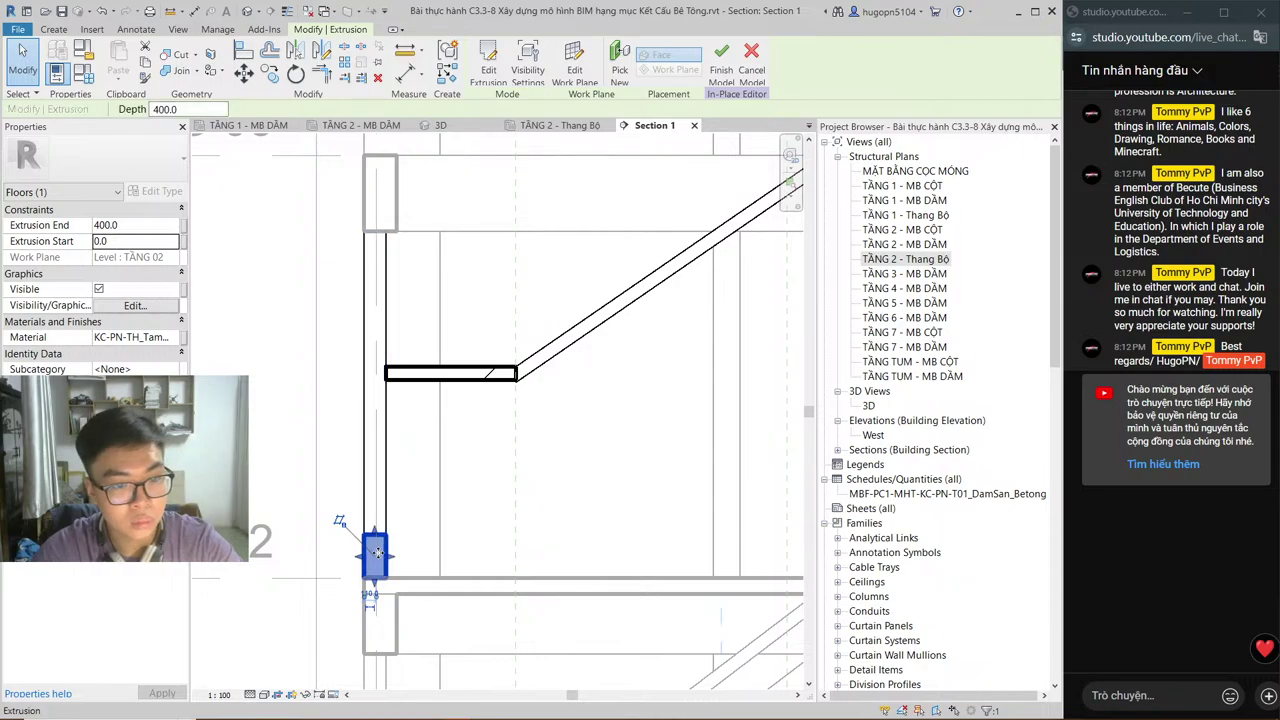
{"action": "key", "text": "d"}
{"action": "key", "text": "i"}
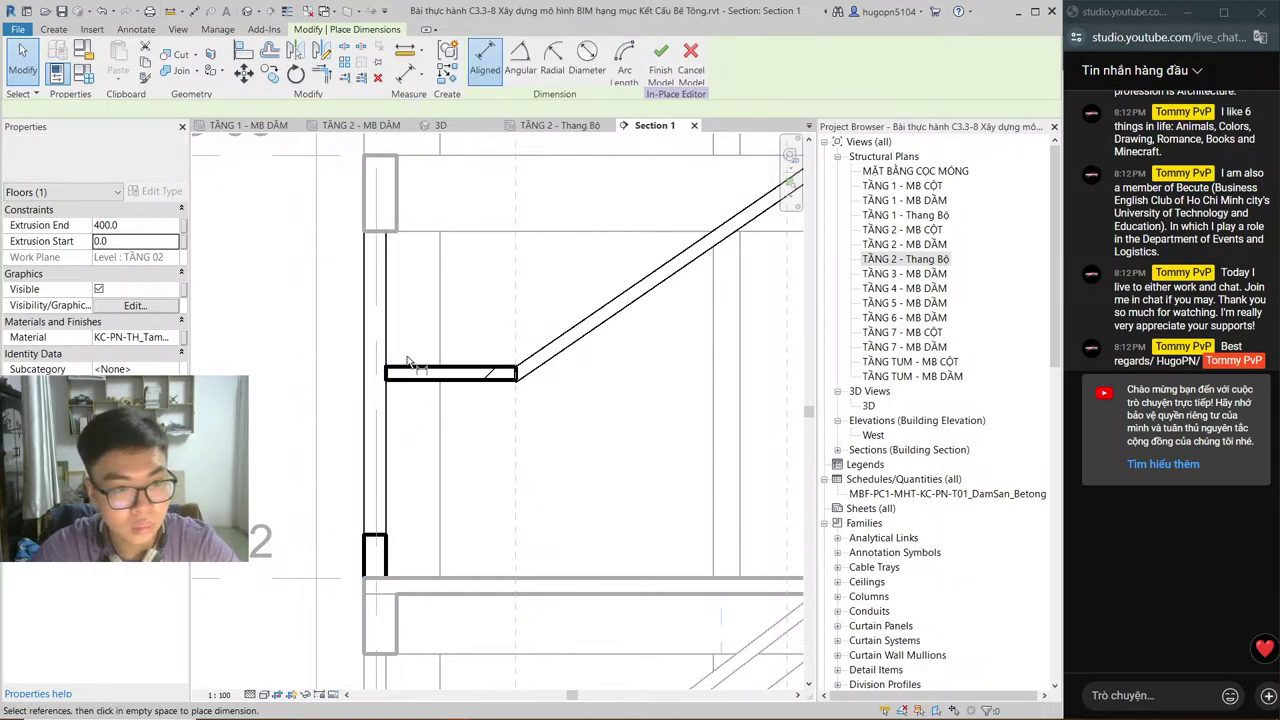
{"action": "key", "text": "Escape"}
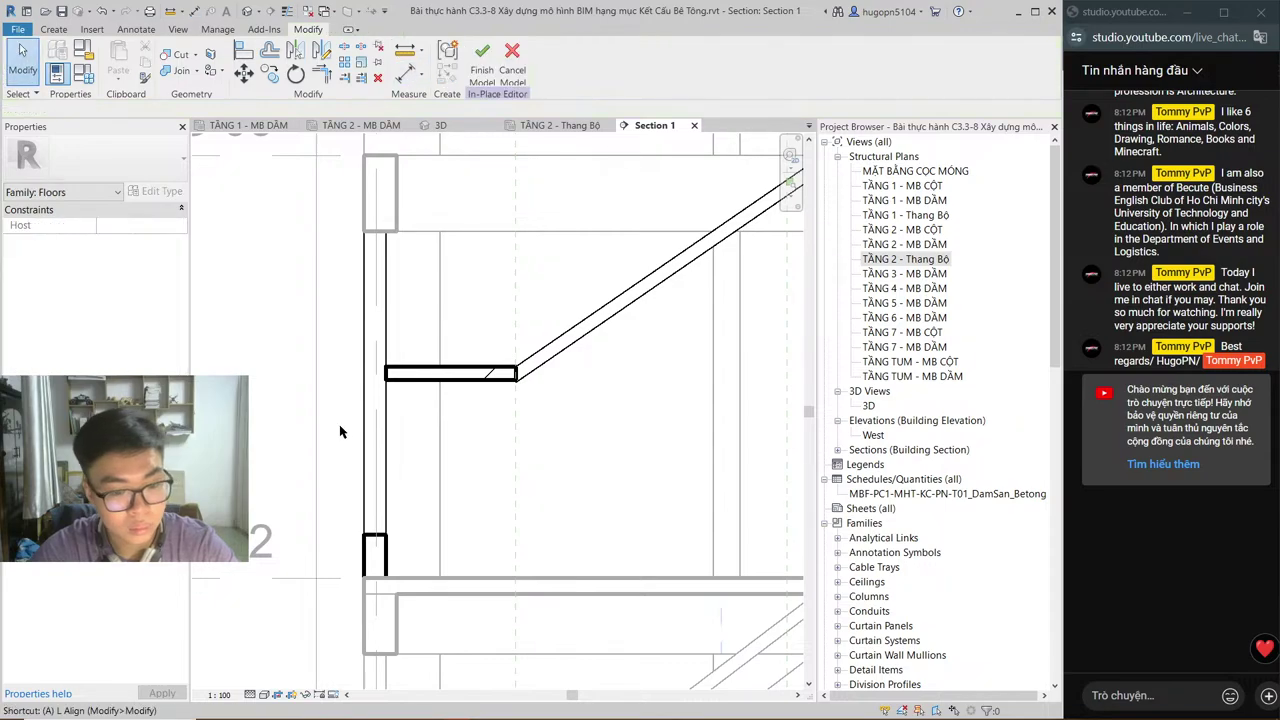
{"action": "key", "text": "l"}
{"action": "left_click", "coordinate": [422, 369]}
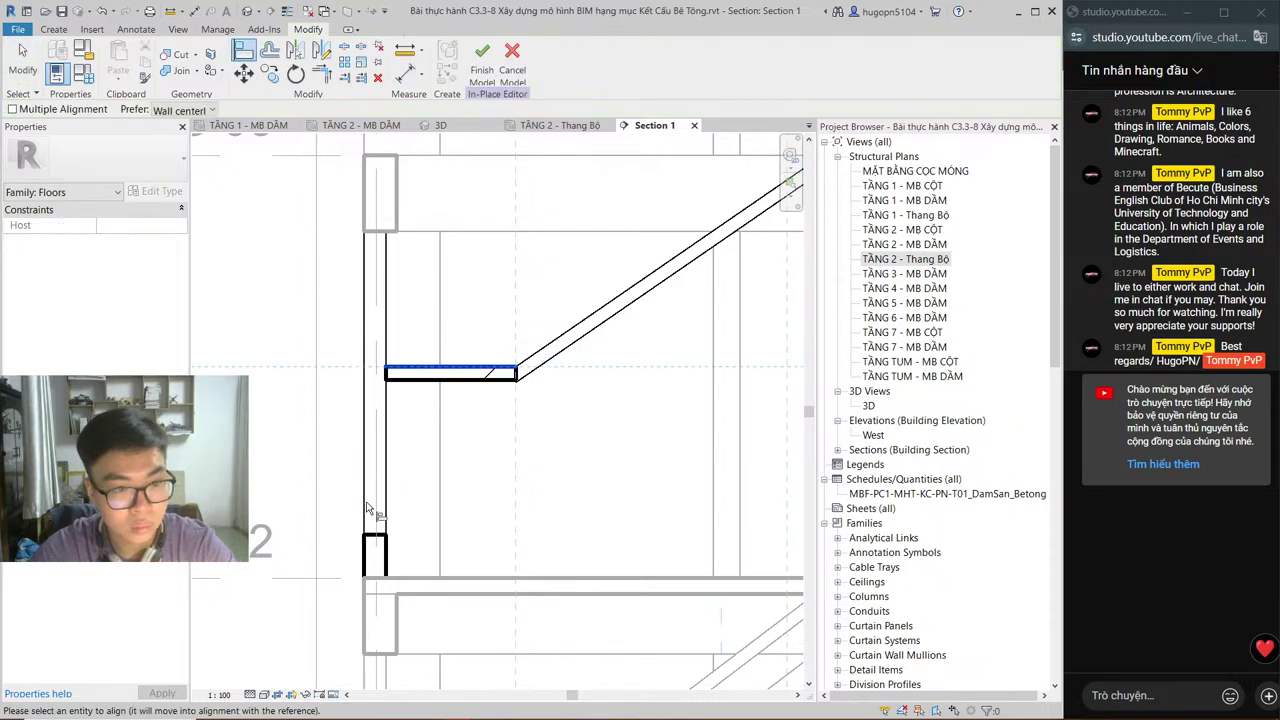
{"action": "left_click", "coordinate": [368, 530]}
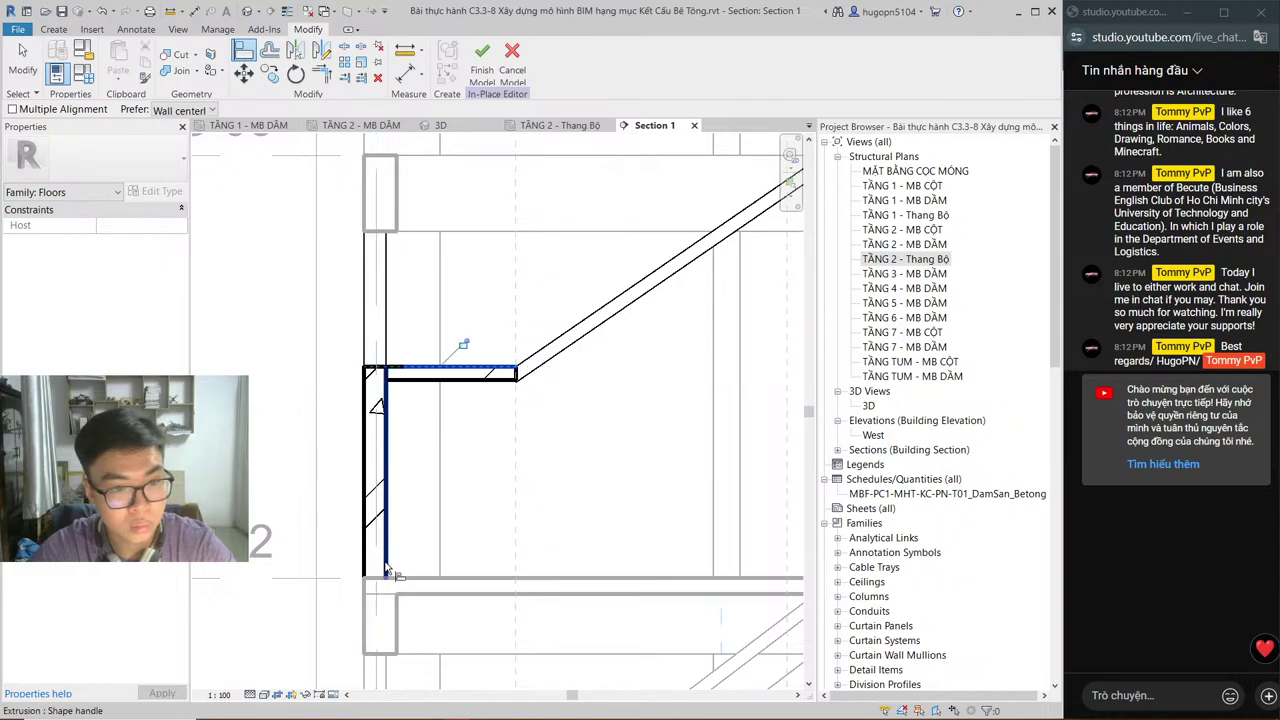
{"action": "key", "text": "Escape"}
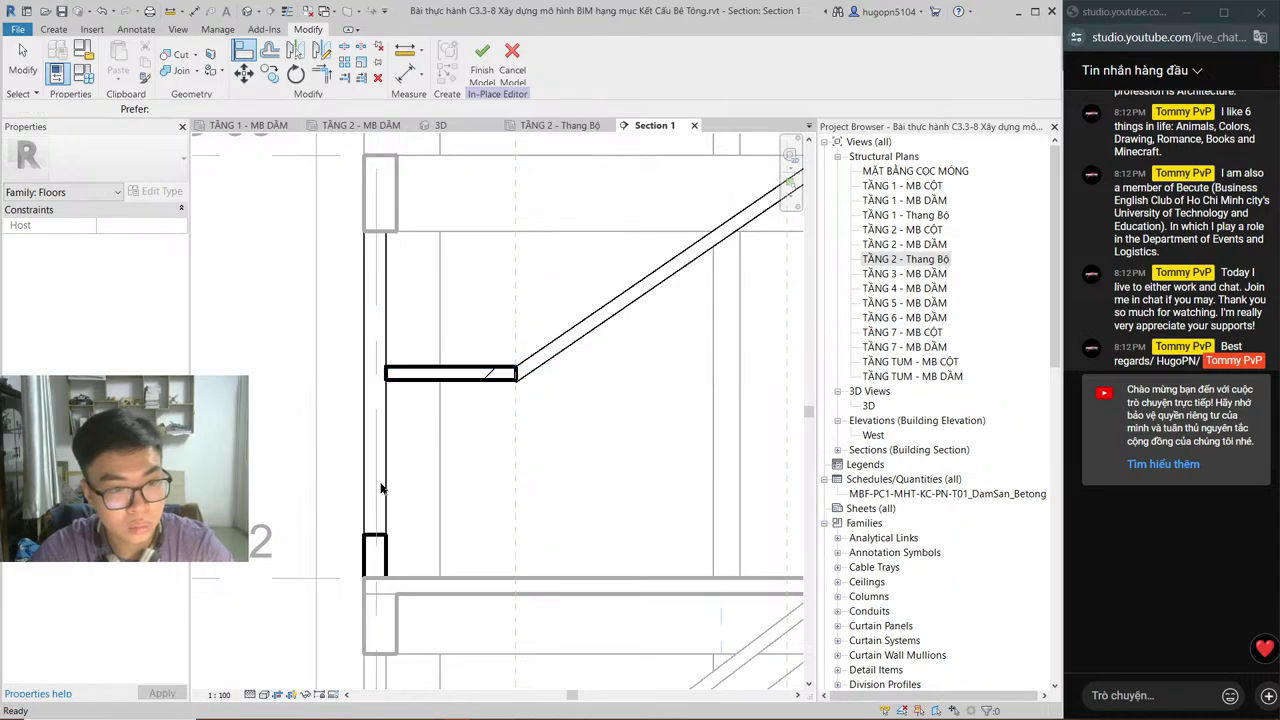
Step: Move the lower extrusion beside the column up to its new position
{"action": "left_click", "coordinate": [388, 546]}
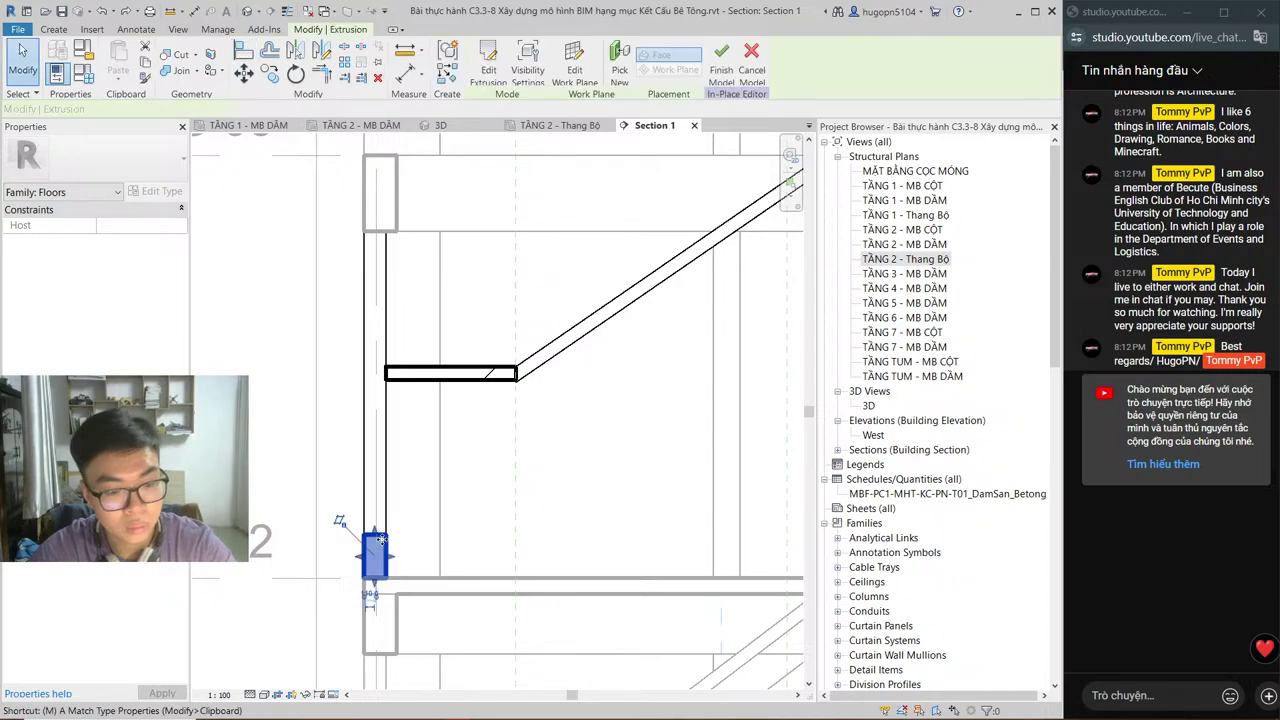
{"action": "key", "text": "m"}
{"action": "key", "text": "v"}
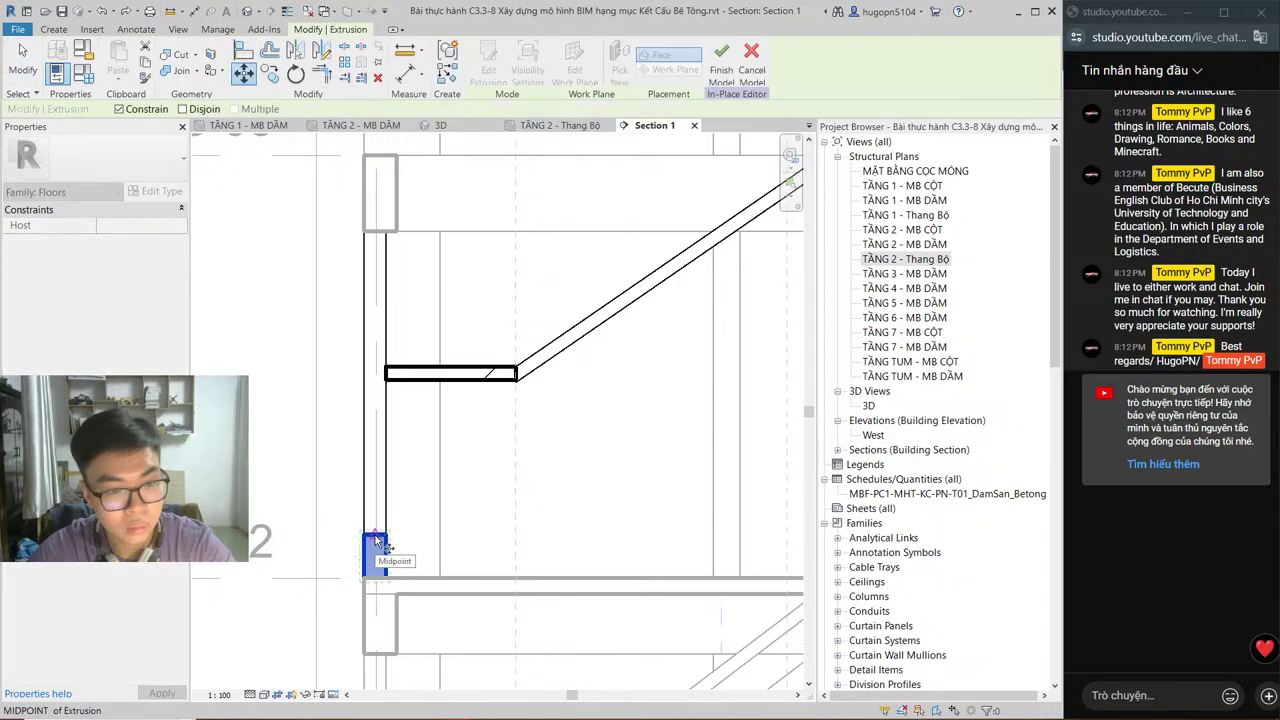
{"action": "left_click", "coordinate": [376, 540]}
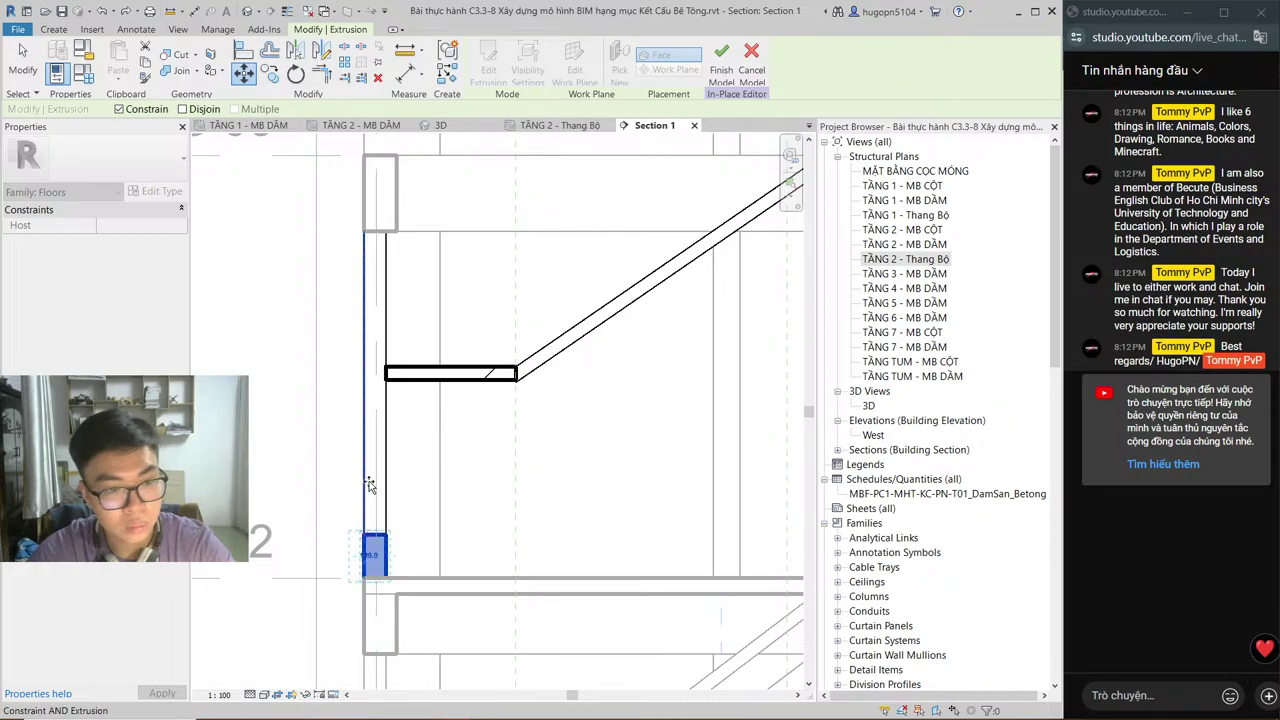
{"action": "left_click", "coordinate": [370, 537]}
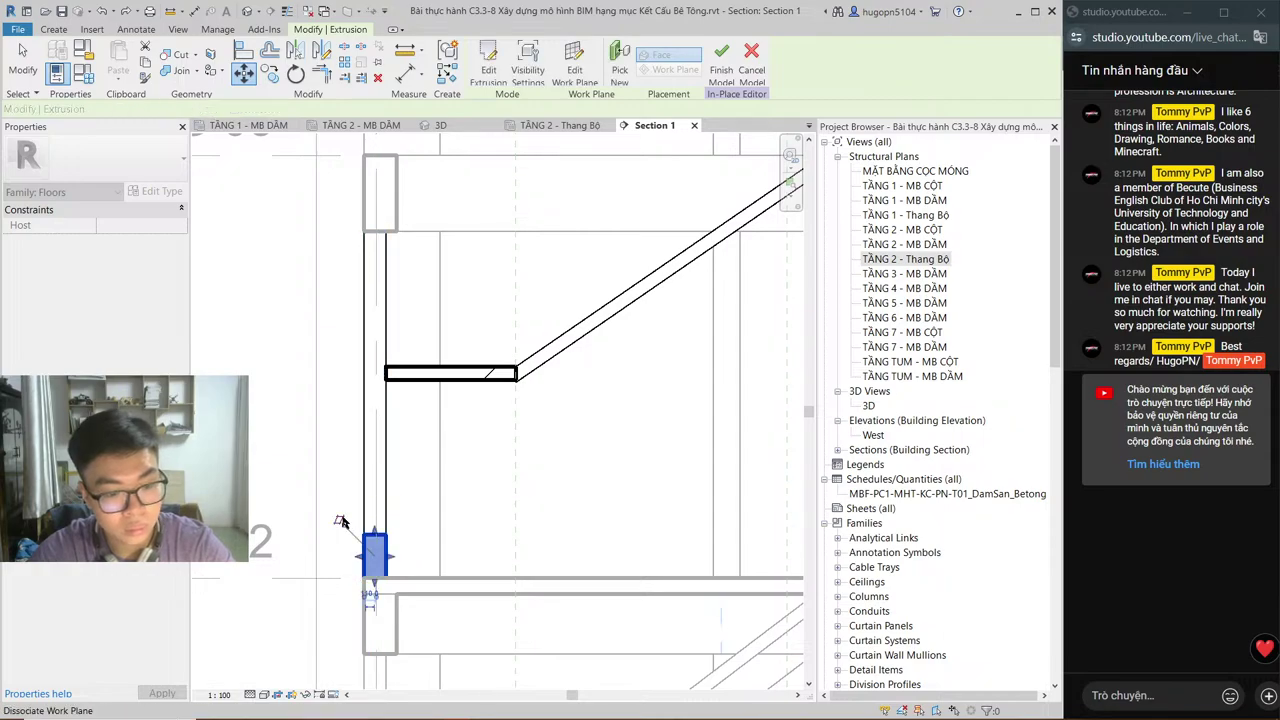
{"action": "key", "text": "m"}
{"action": "key", "text": "v"}
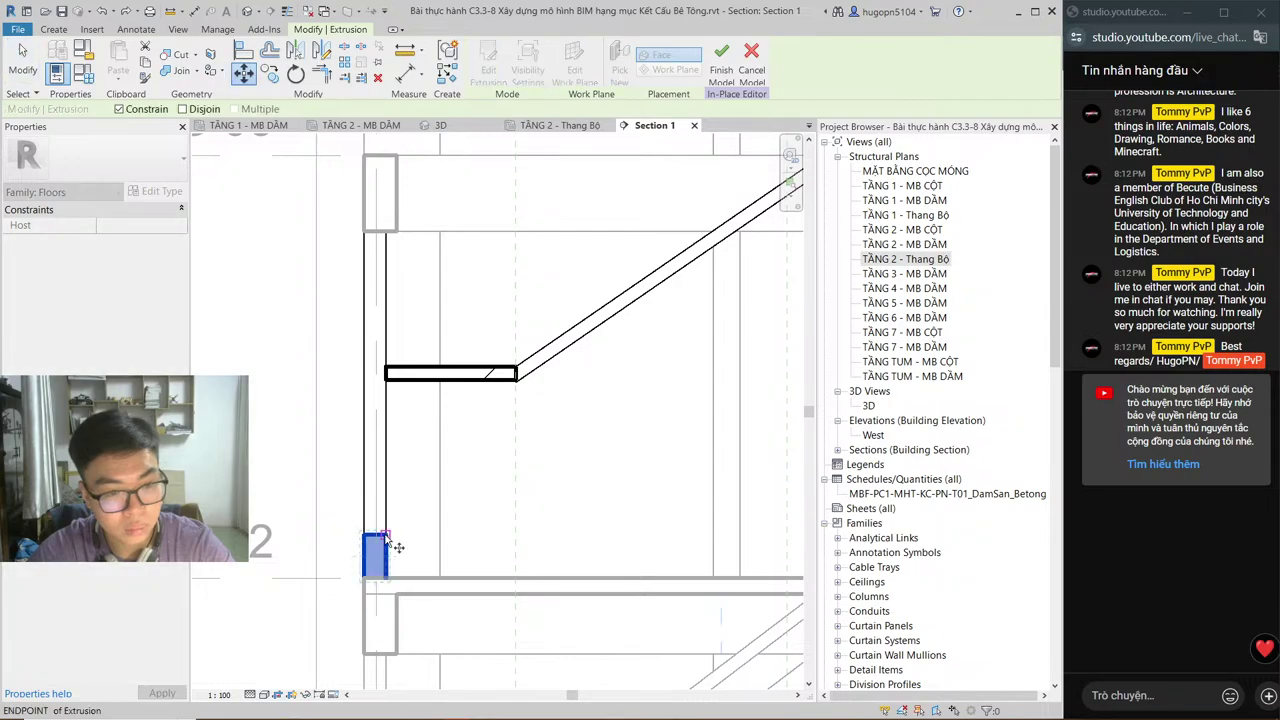
{"action": "left_click", "coordinate": [385, 538]}
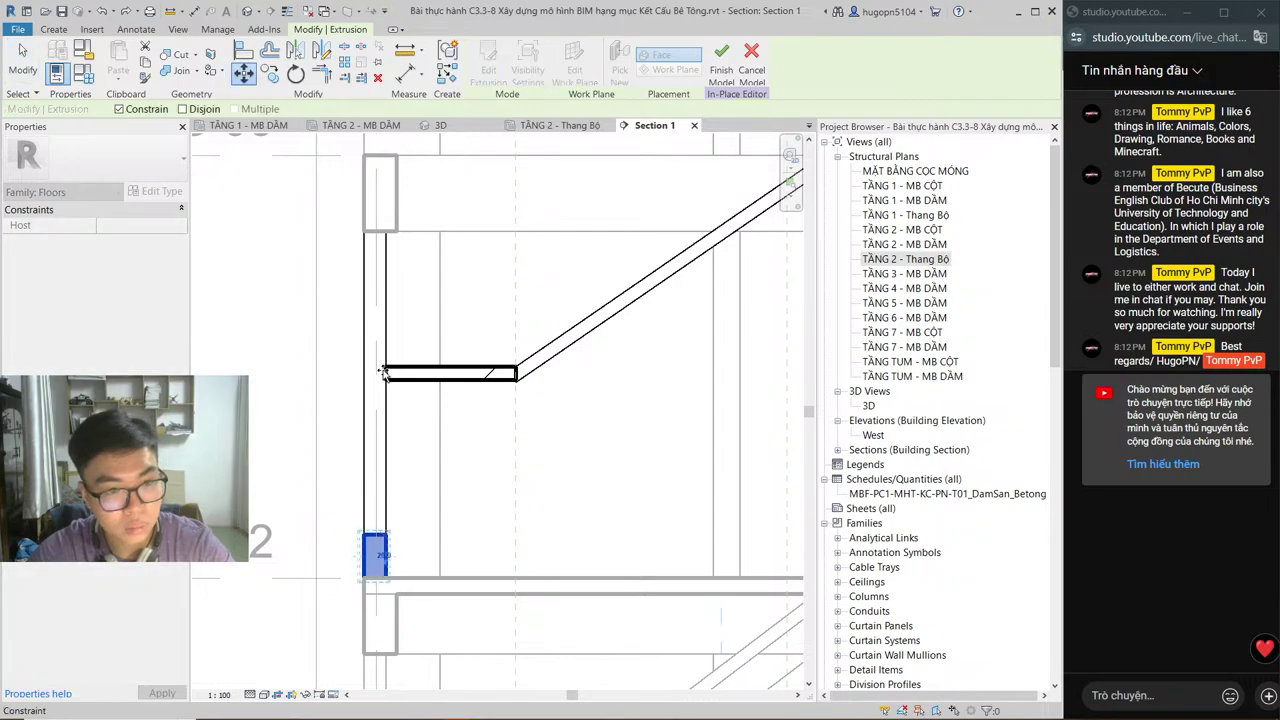
{"action": "scroll", "coordinate": [387, 368], "scroll_direction": "up", "scroll_amount": 4}
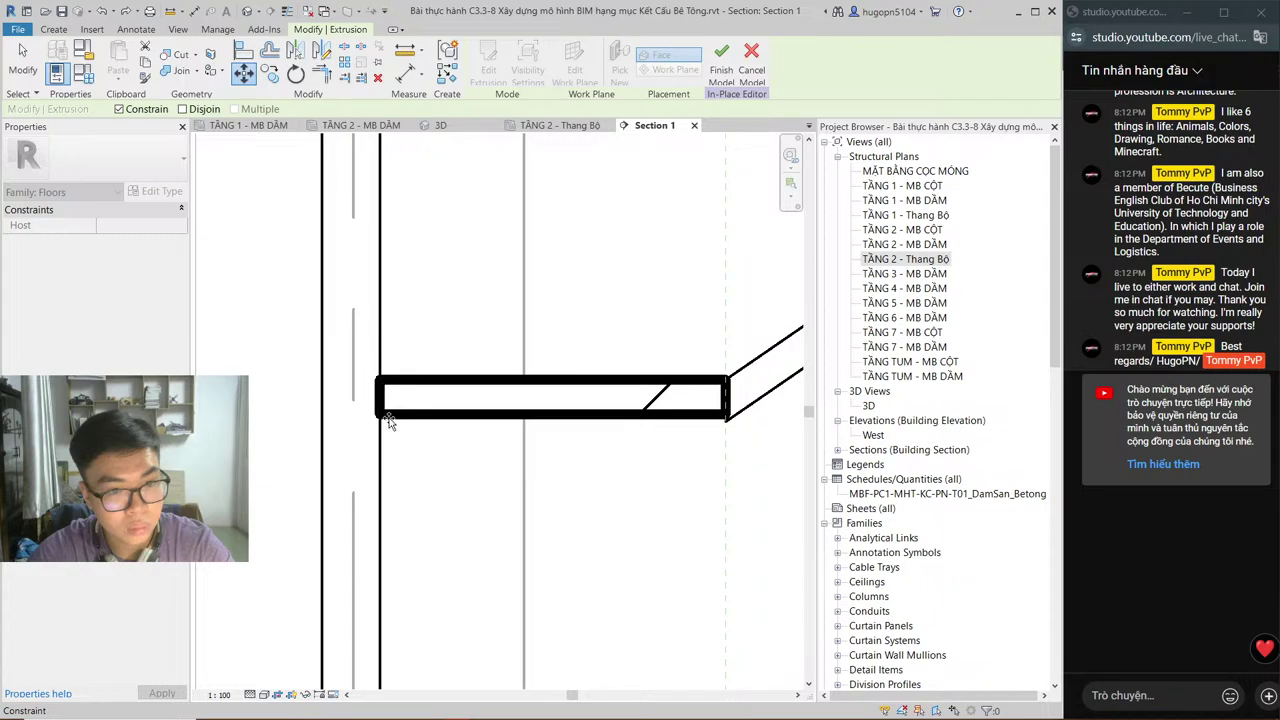
{"action": "scroll", "coordinate": [389, 420], "scroll_direction": "down", "scroll_amount": 3}
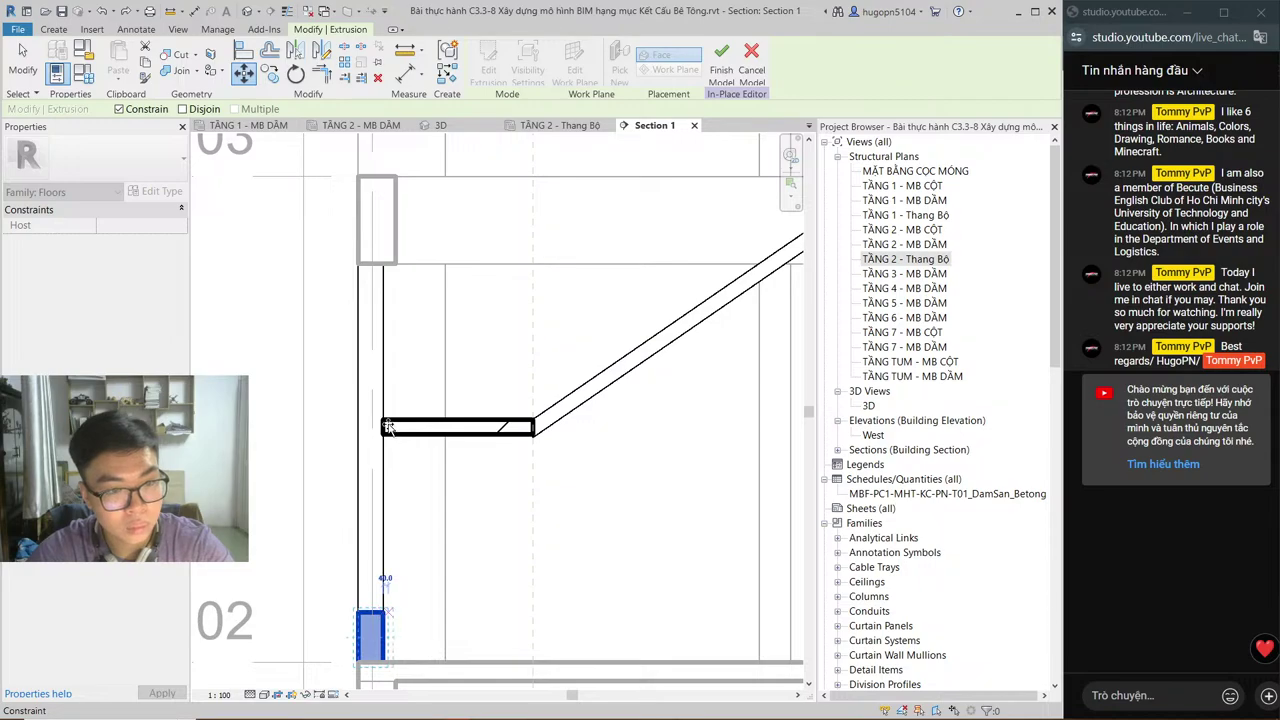
{"action": "left_click", "coordinate": [388, 427]}
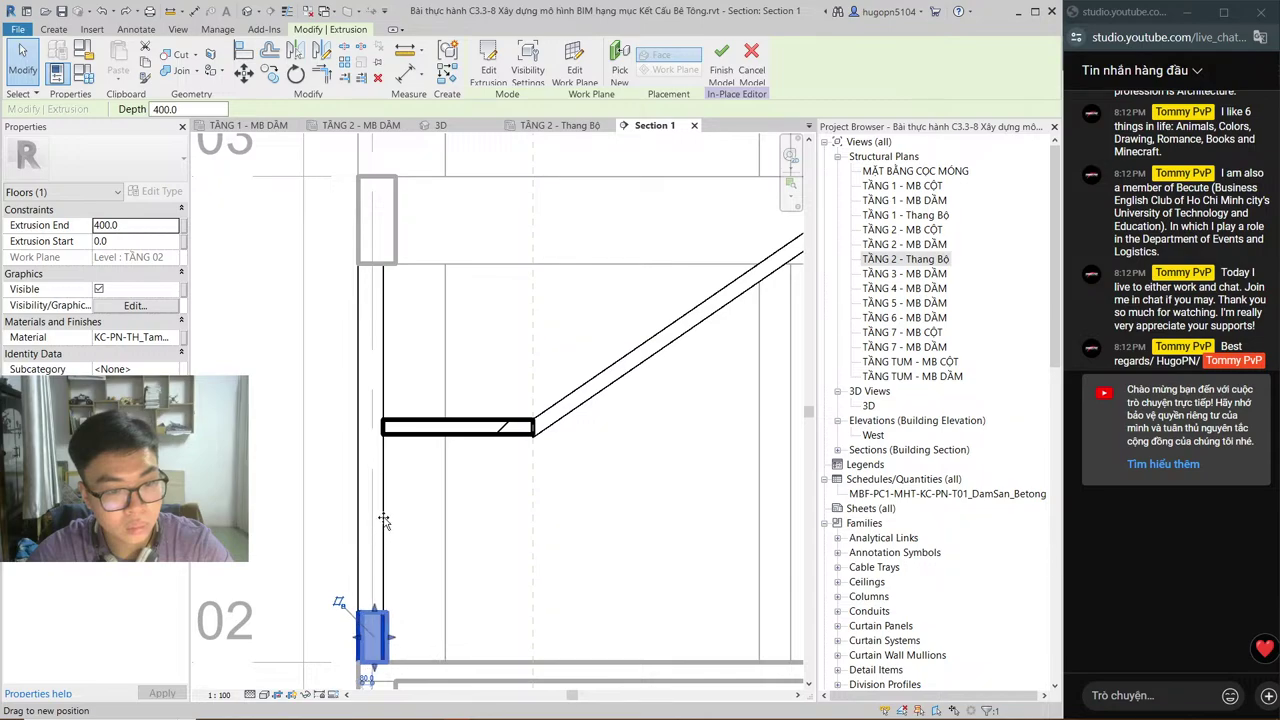
{"action": "key", "text": "Escape"}
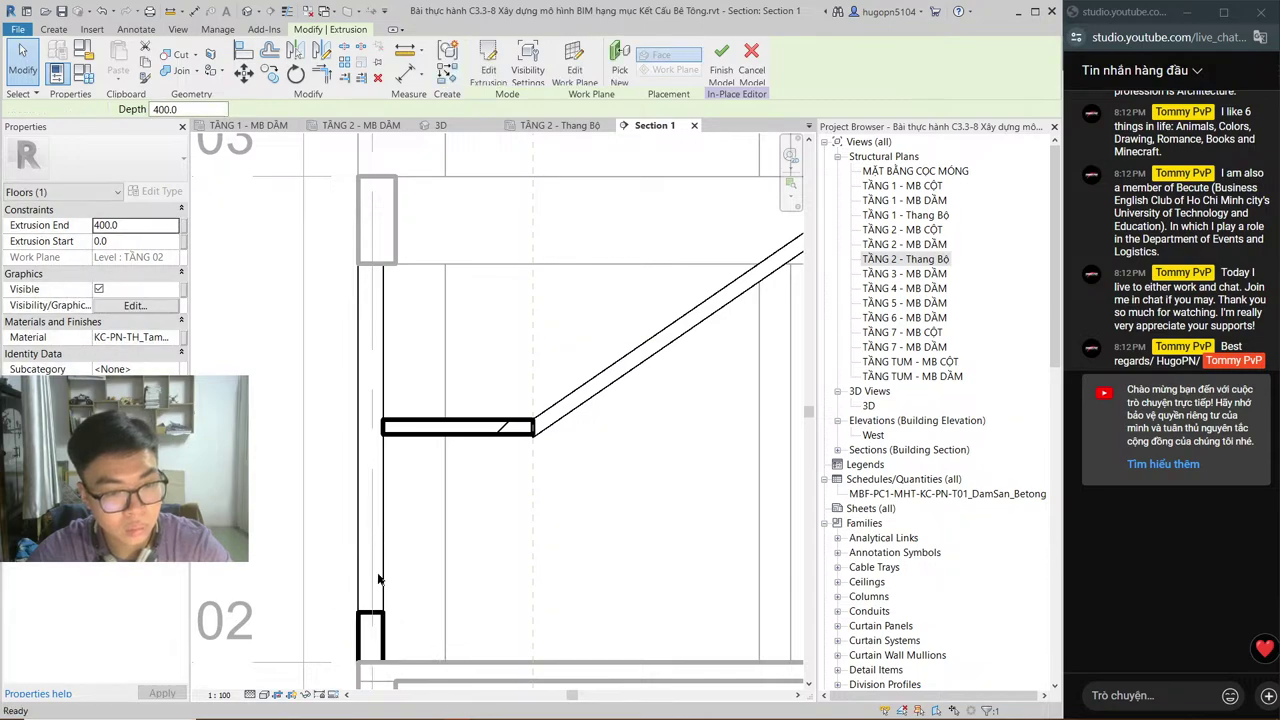
Step: Try editing the bottom extrusion's Extrusion End value, dismissing the extrusion-too-thin error
{"action": "left_click", "coordinate": [371, 624]}
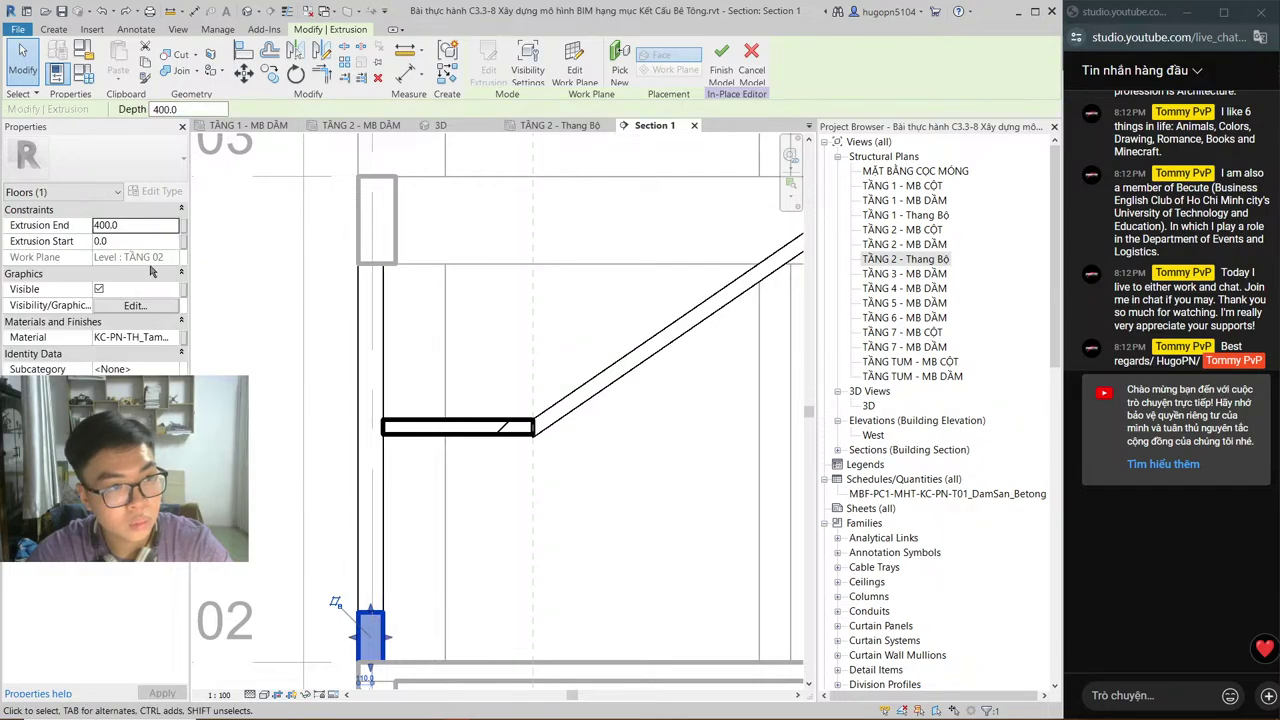
{"action": "key", "text": "Return"}
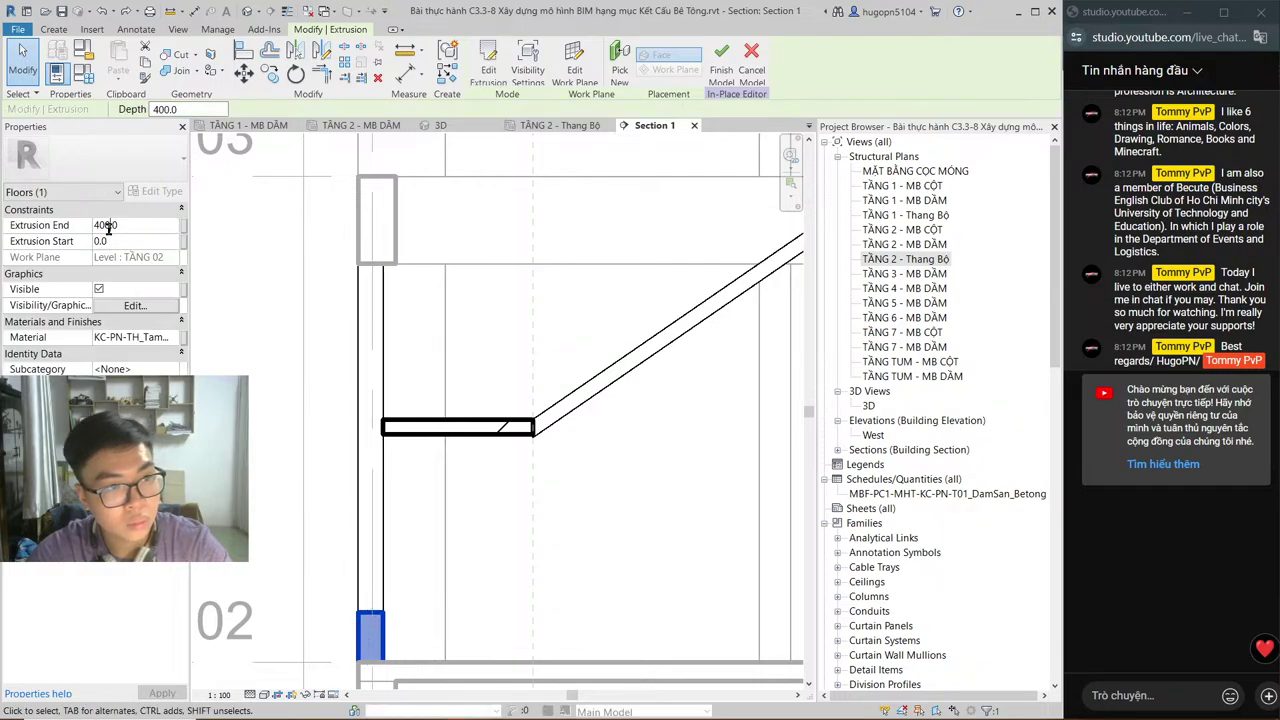
{"action": "double_click", "coordinate": [106, 226]}
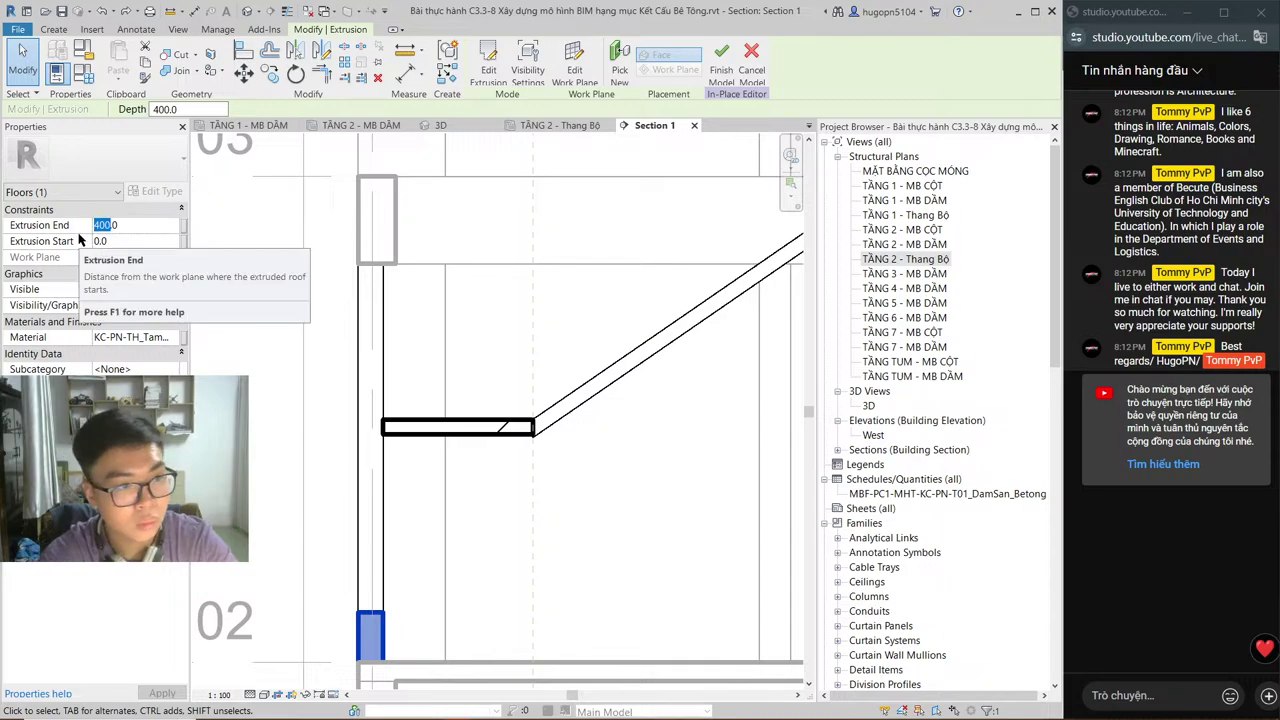
{"action": "key", "text": "BackSpace"}
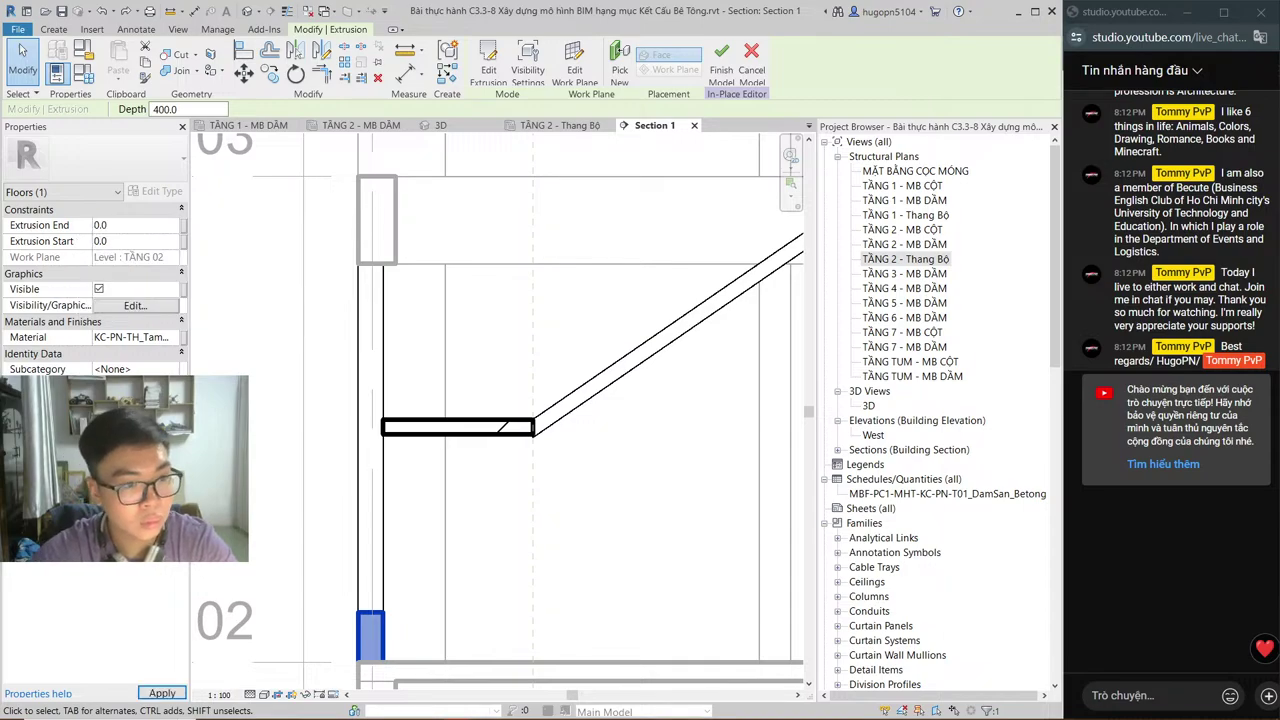
{"action": "left_click", "coordinate": [135, 225]}
{"action": "key", "text": "Return"}
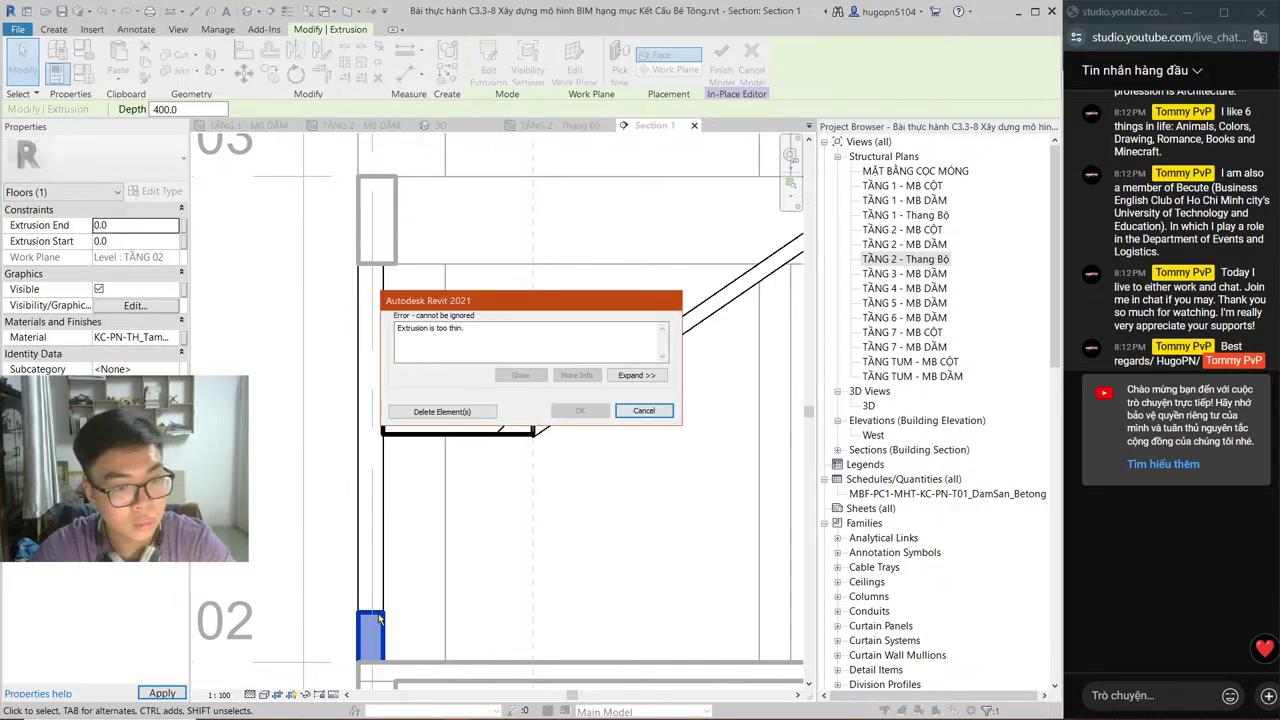
{"action": "key", "text": "Escape"}
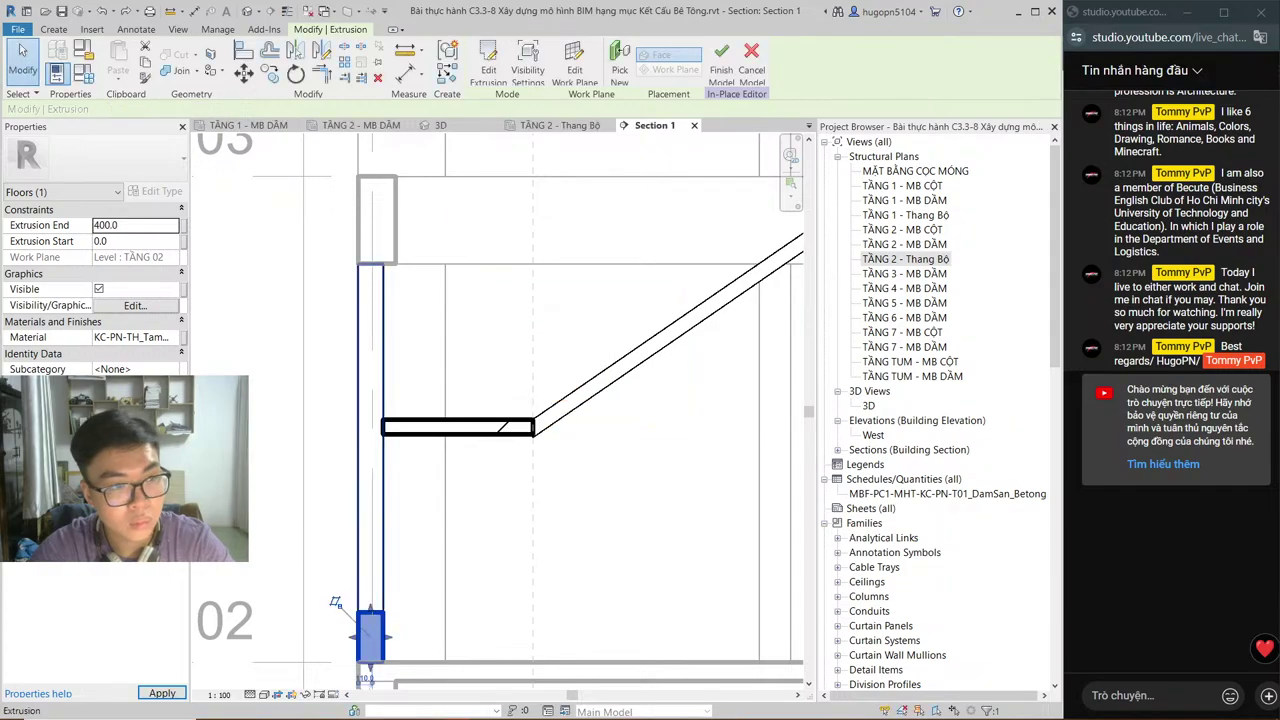
Step: Drag the extrusion's shape handle up to the landing's underside, giving Extrusion End 1950.0
{"action": "left_click", "coordinate": [367, 632]}
{"action": "left_click_drag", "start_coordinate": [367, 632], "coordinate": [381, 420]}
{"action": "key", "text": "Escape"}
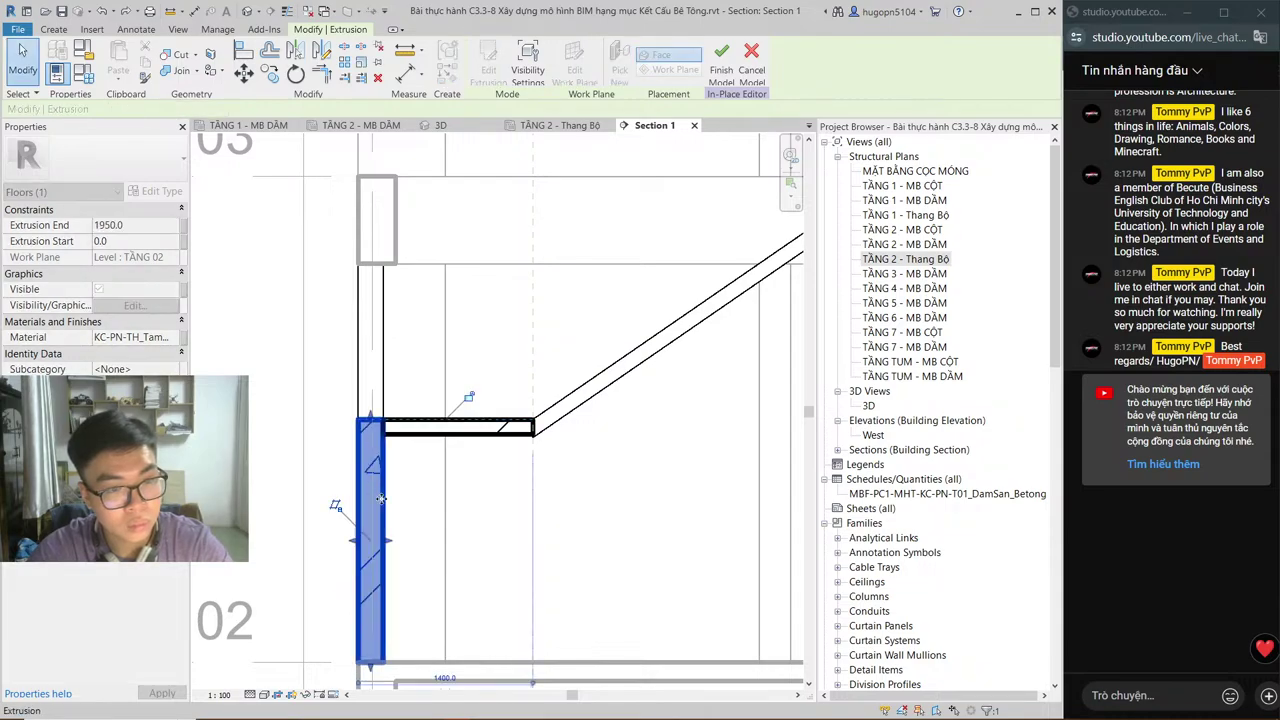
{"action": "key", "text": "Escape"}
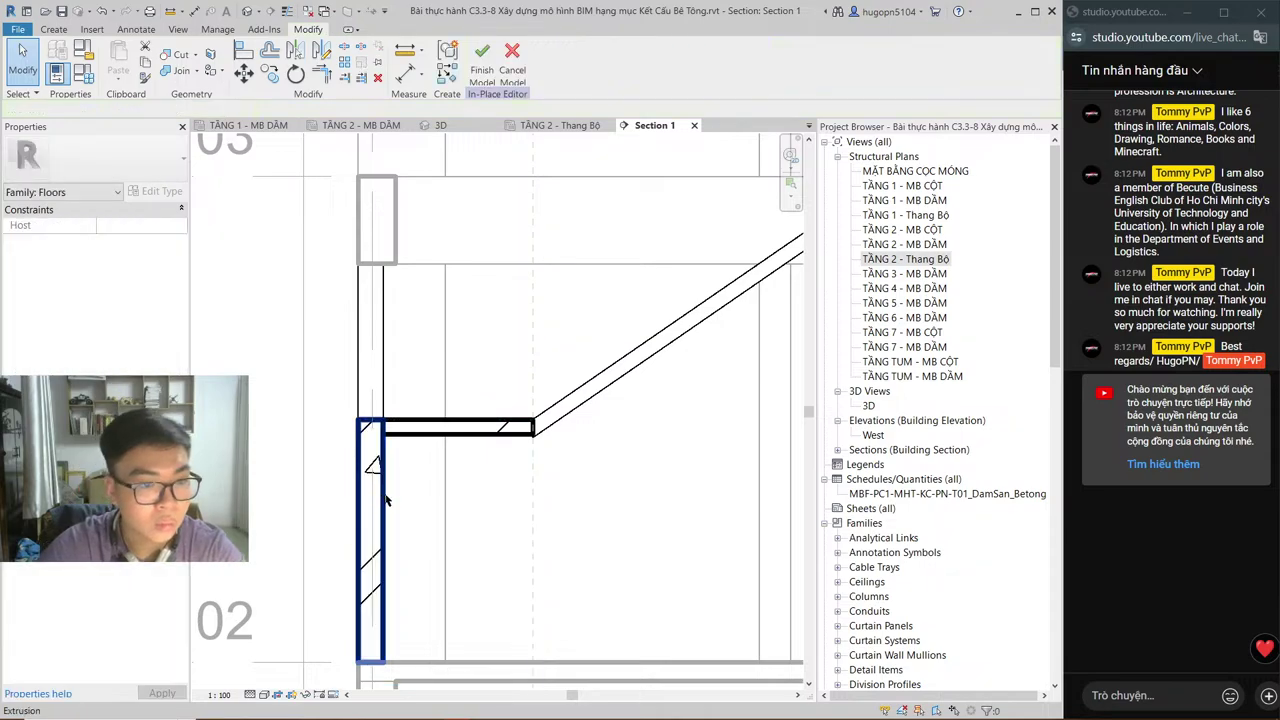
{"action": "left_click", "coordinate": [386, 500]}
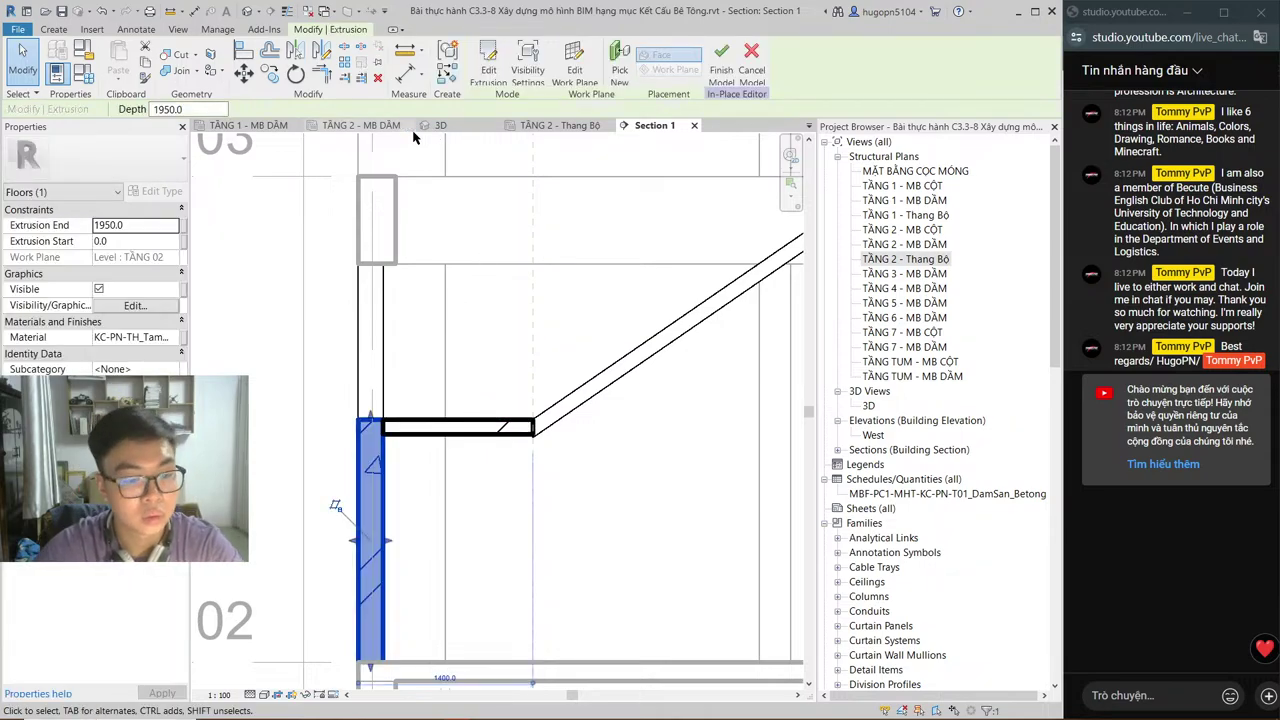
{"action": "left_click", "coordinate": [551, 346]}
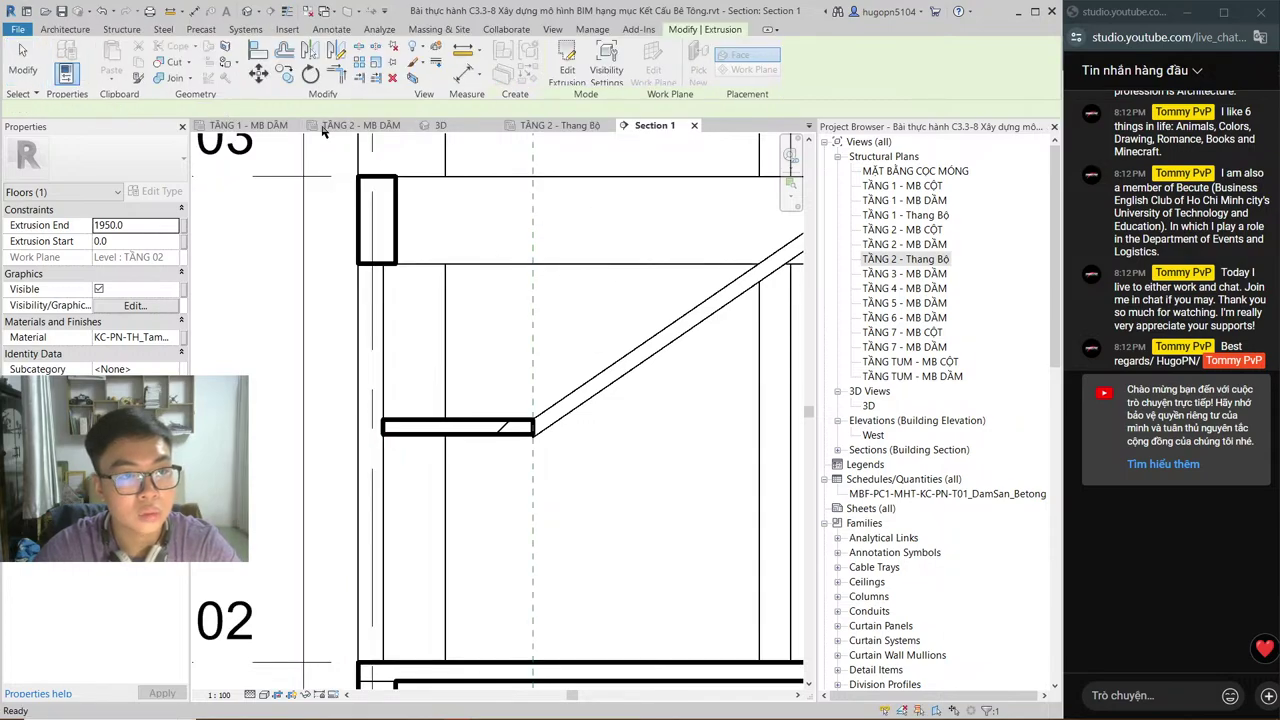
Step: Select the stair floor and reopen it for in-place editing
{"action": "left_click", "coordinate": [530, 145]}
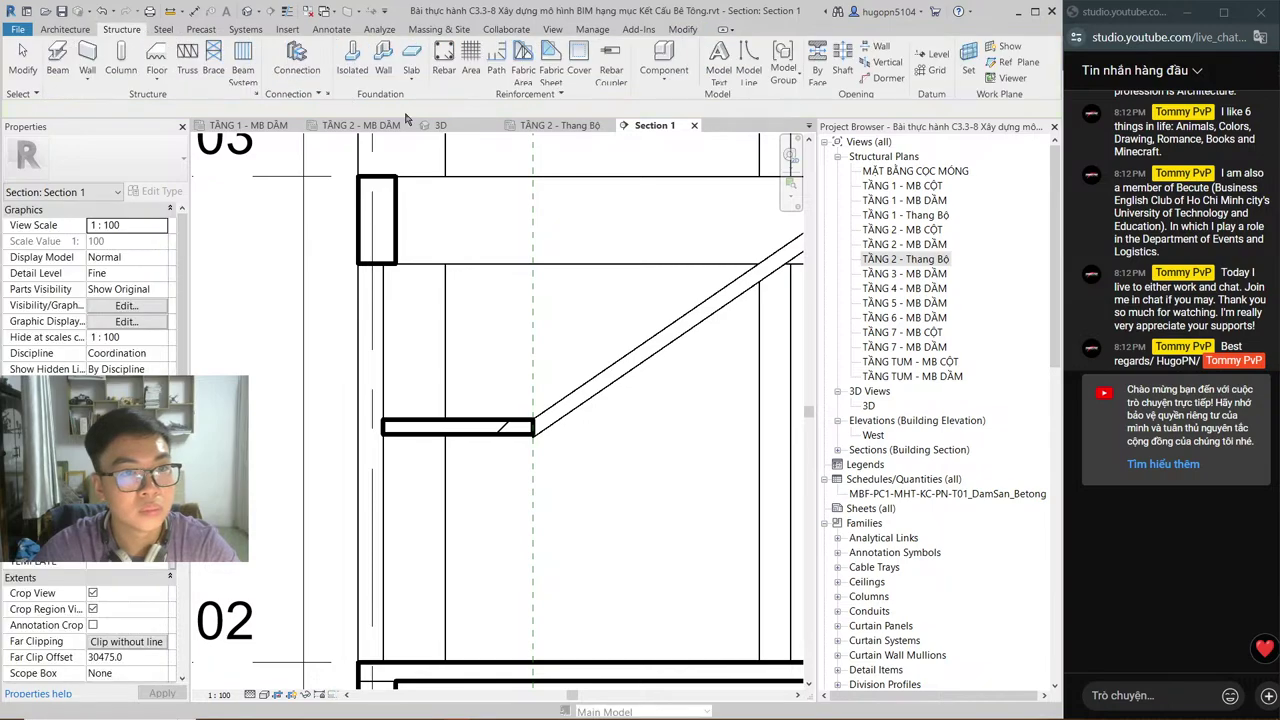
{"action": "left_click", "coordinate": [664, 72]}
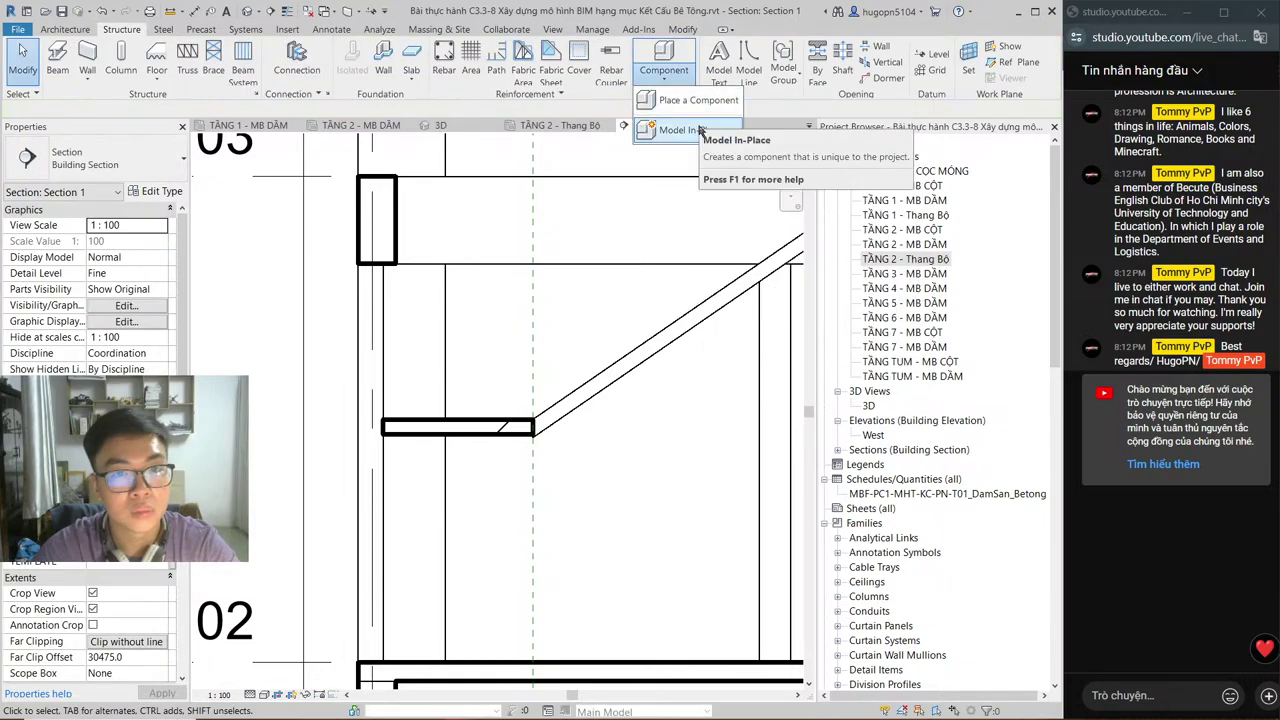
{"action": "left_click", "coordinate": [700, 130]}
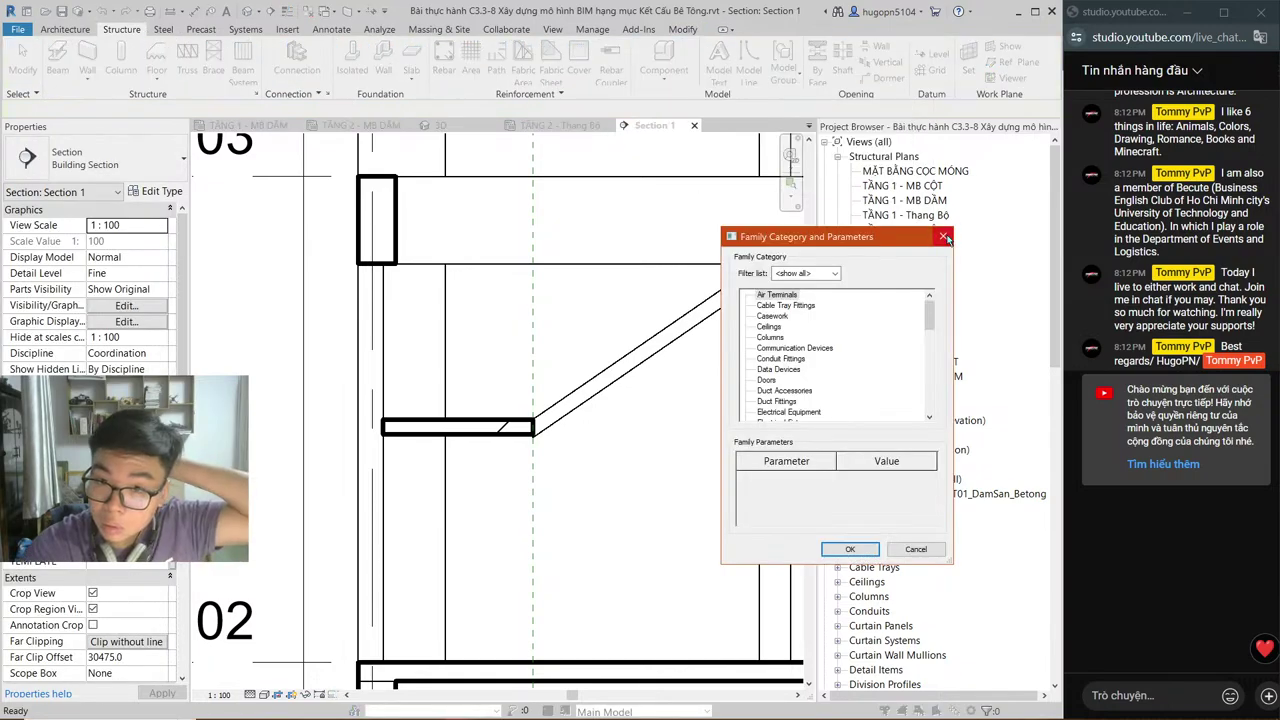
{"action": "left_click", "coordinate": [943, 238]}
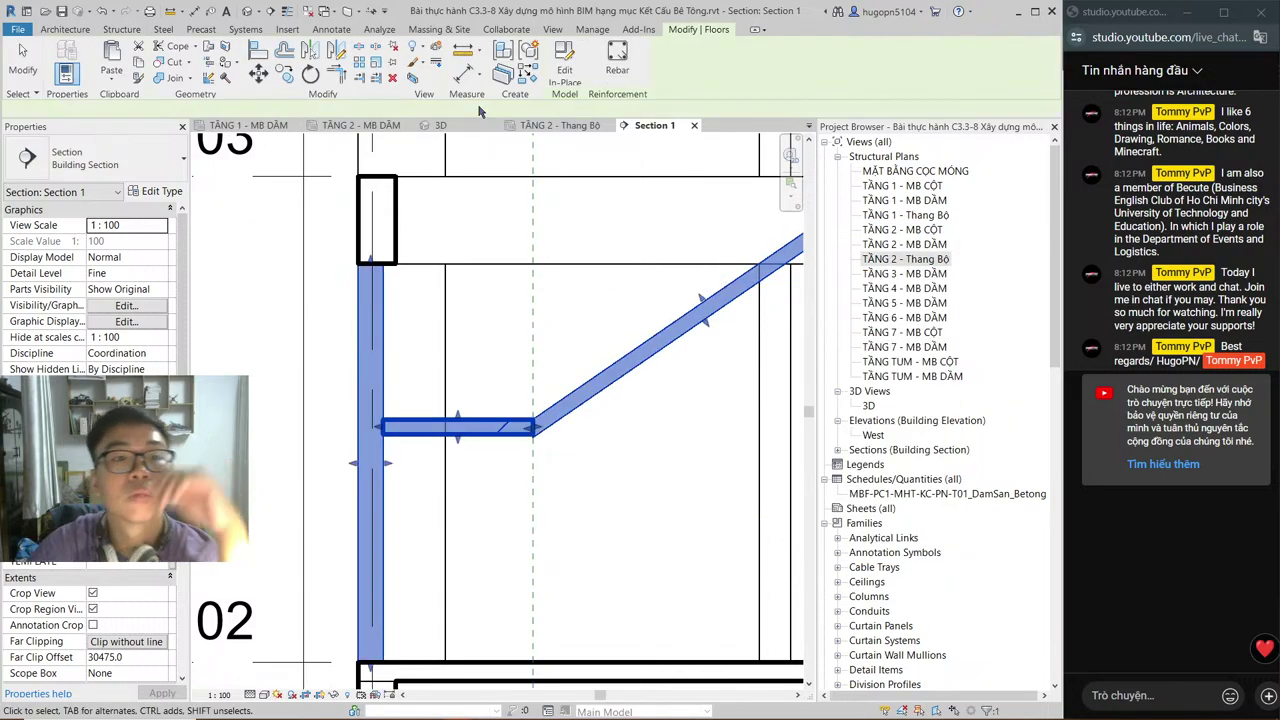
{"action": "left_click", "coordinate": [563, 68]}
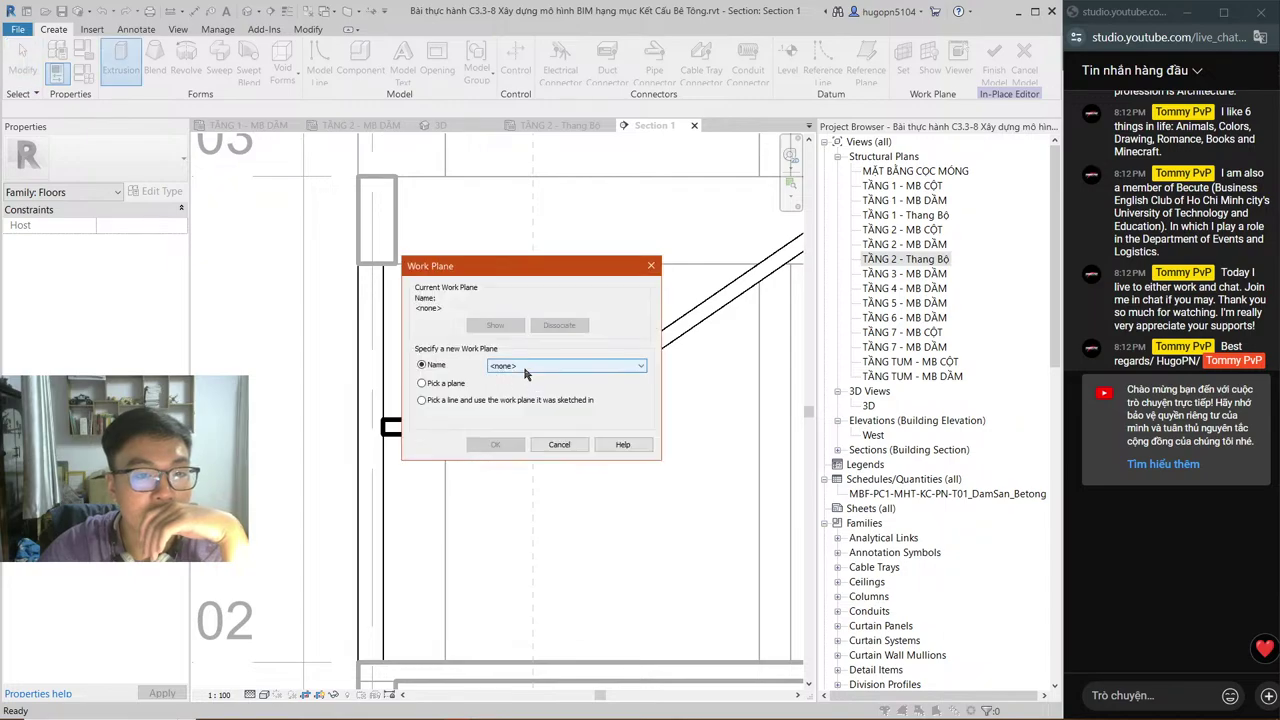
Step: Sketch a 200×400 rectangular beam profile under the landing's left end and finish the extrusion
{"action": "left_click", "coordinate": [526, 368]}
{"action": "key", "text": "Escape"}
{"action": "key", "text": "Escape"}
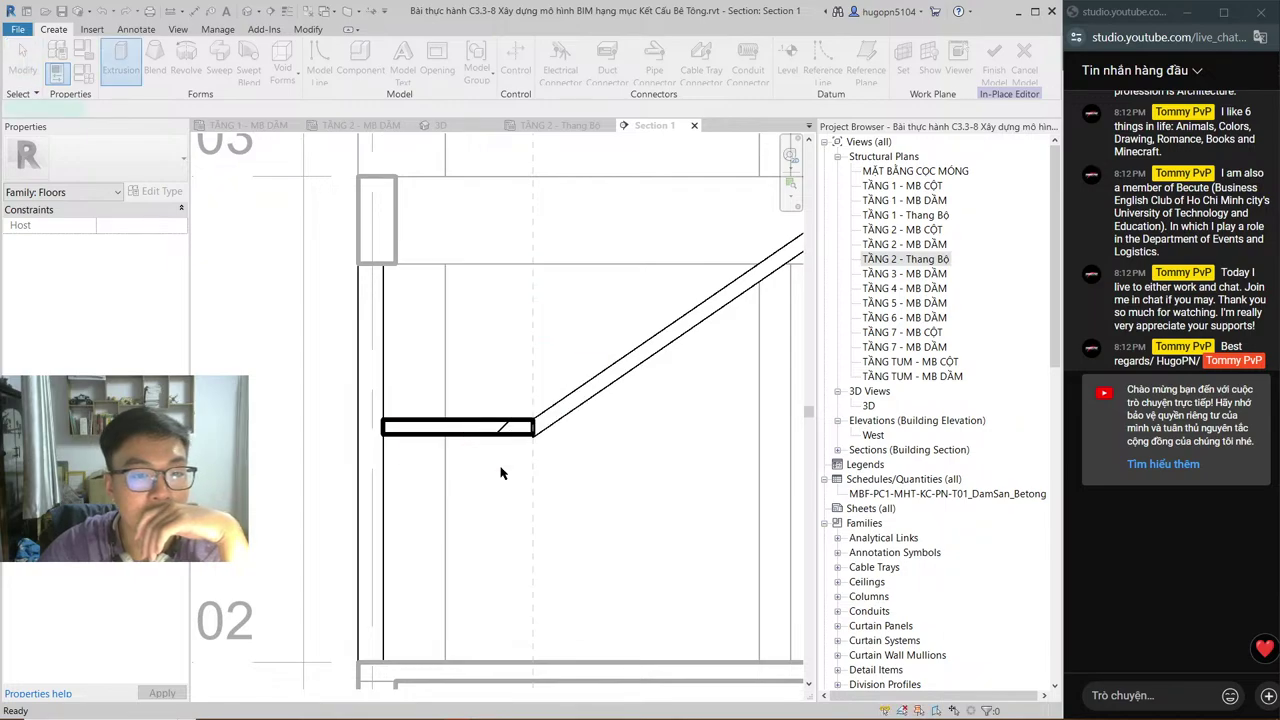
{"action": "left_click", "coordinate": [381, 420]}
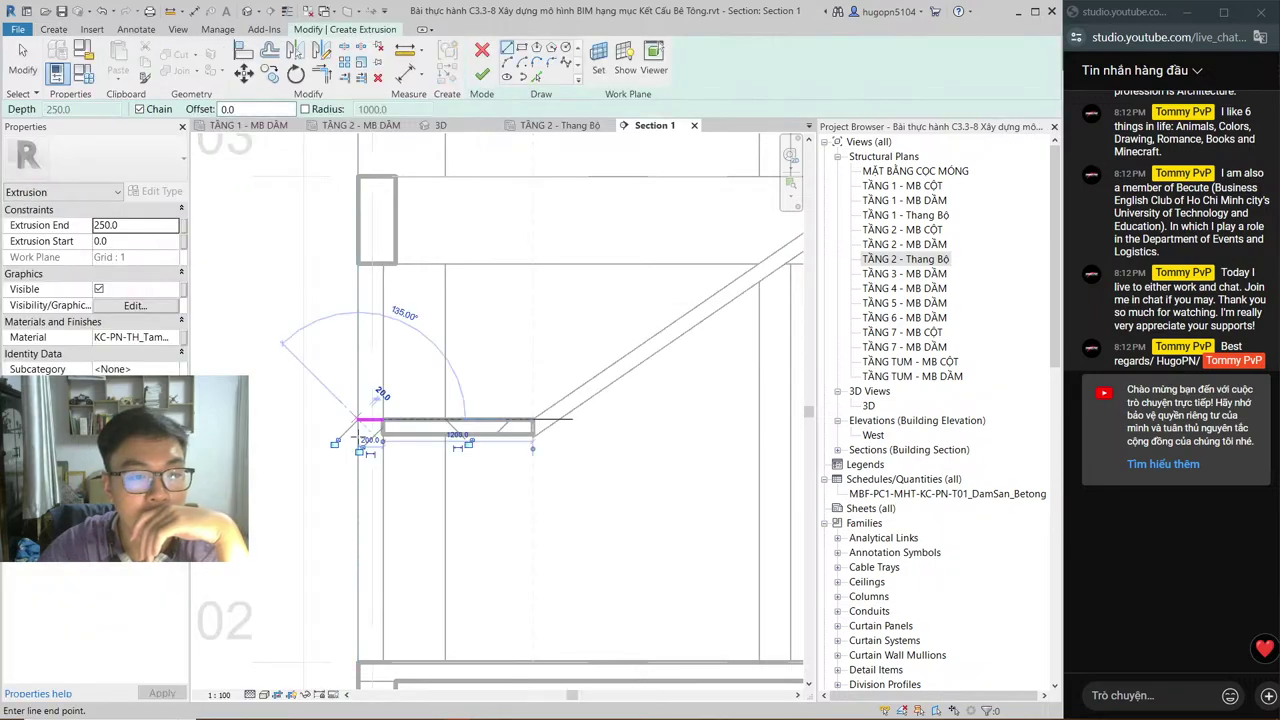
{"action": "type", "text": "40"}
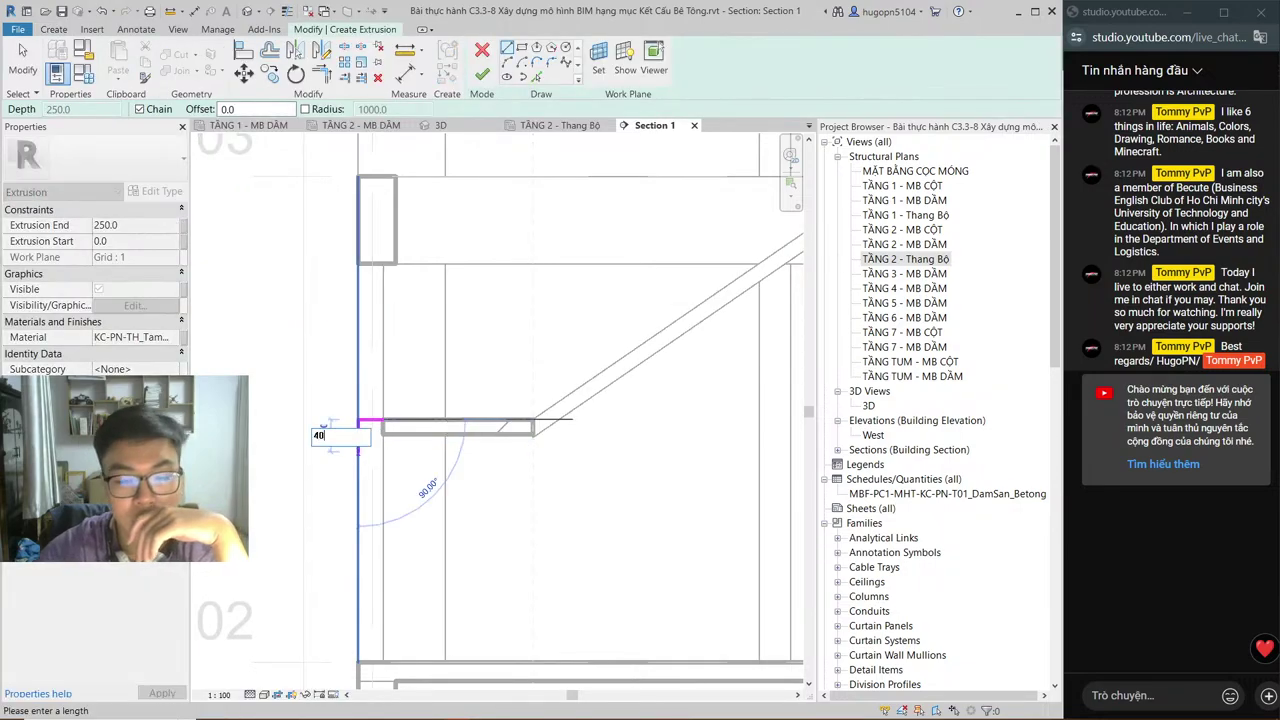
{"action": "type", "text": "0"}
{"action": "key", "text": "Return"}
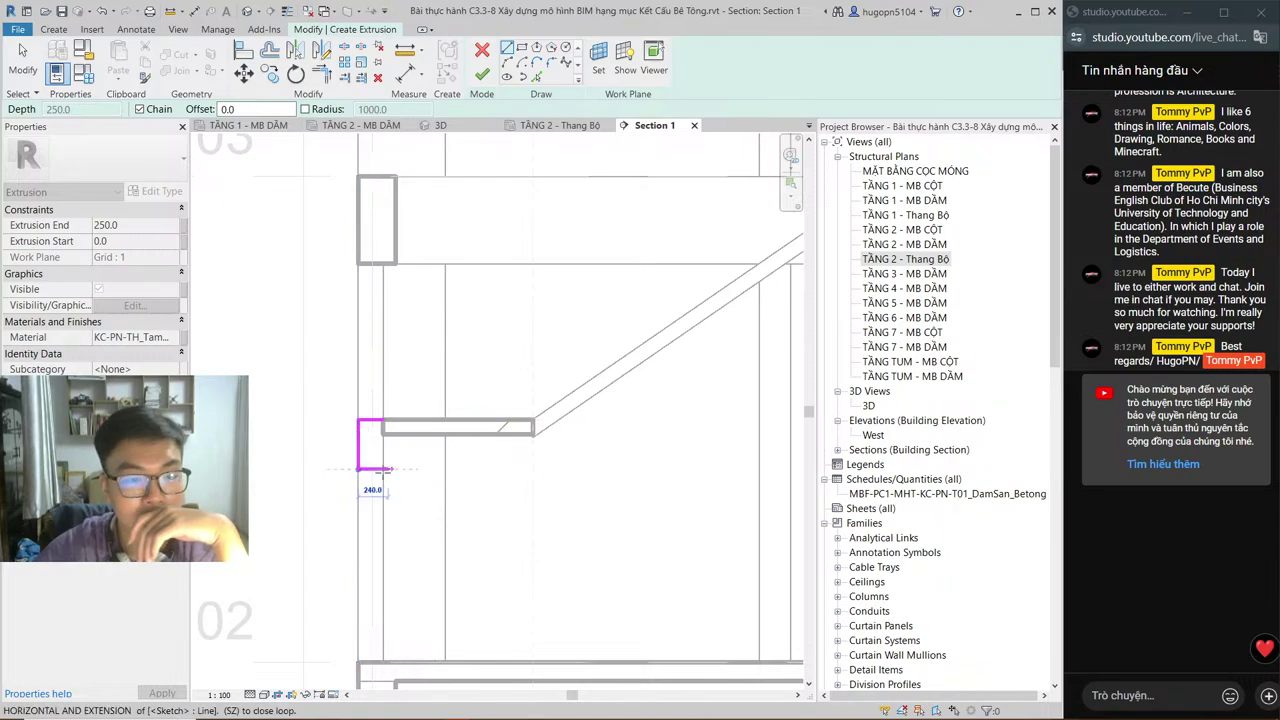
{"action": "left_click", "coordinate": [383, 468]}
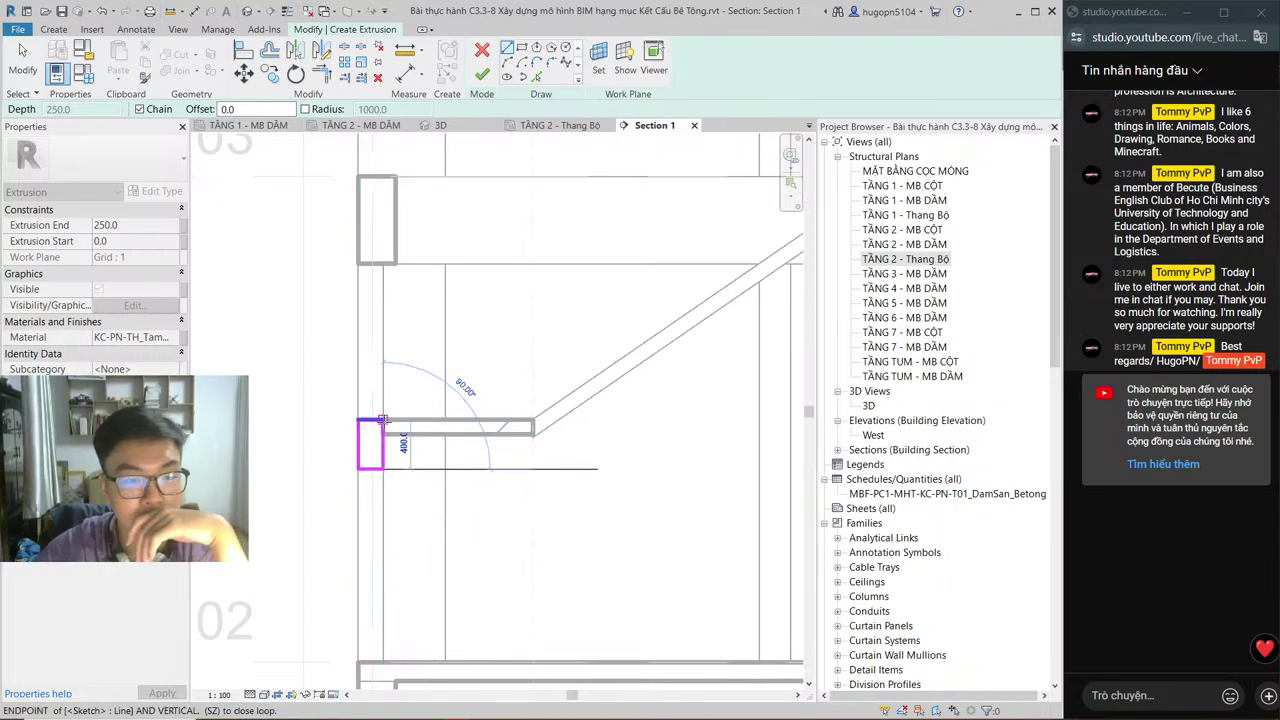
{"action": "left_click", "coordinate": [383, 420]}
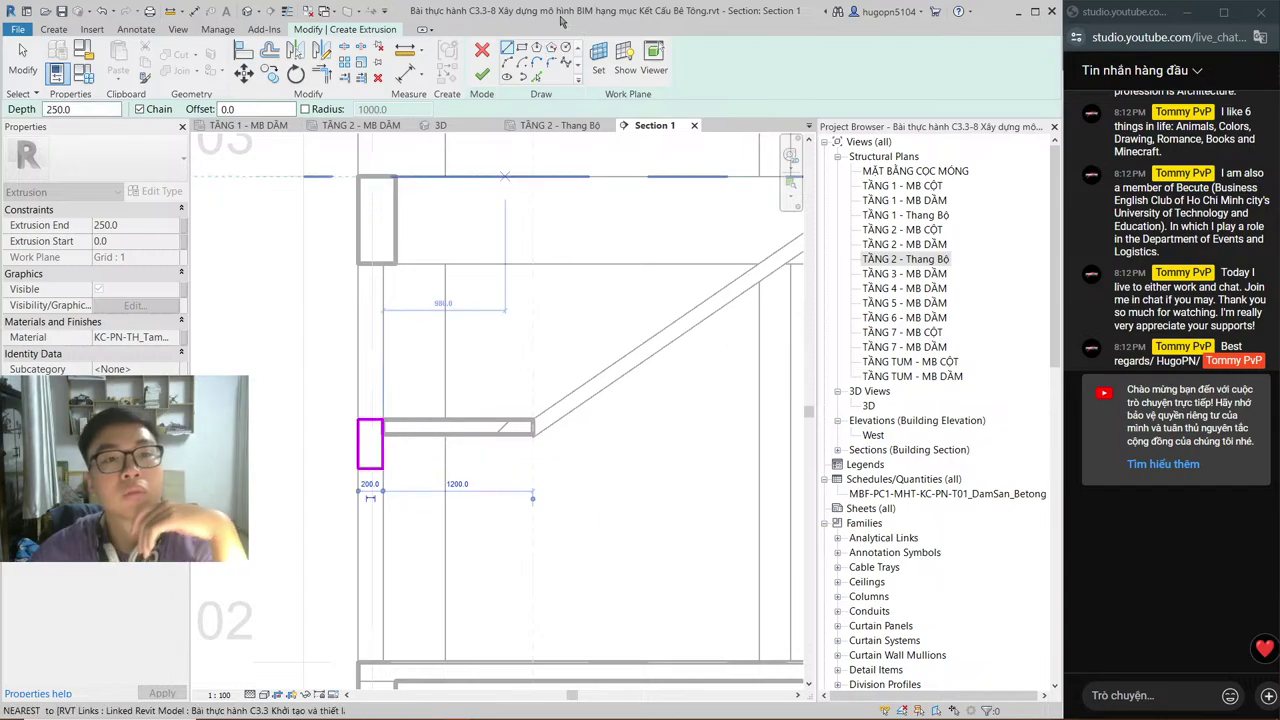
{"action": "left_click", "coordinate": [482, 68]}
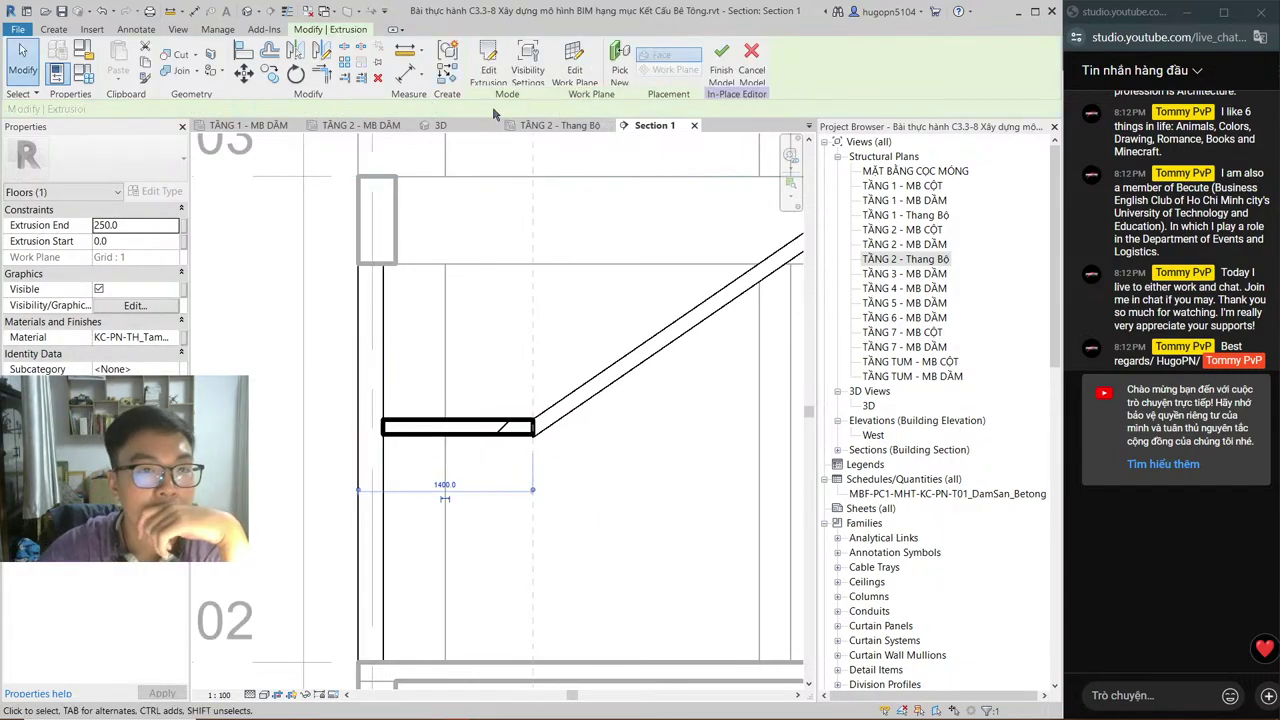
Step: In the TẦNG 2 - Thang Bộ plan, stretch the beam extrusion across the landing to span 390–2930
{"action": "left_click", "coordinate": [555, 125]}
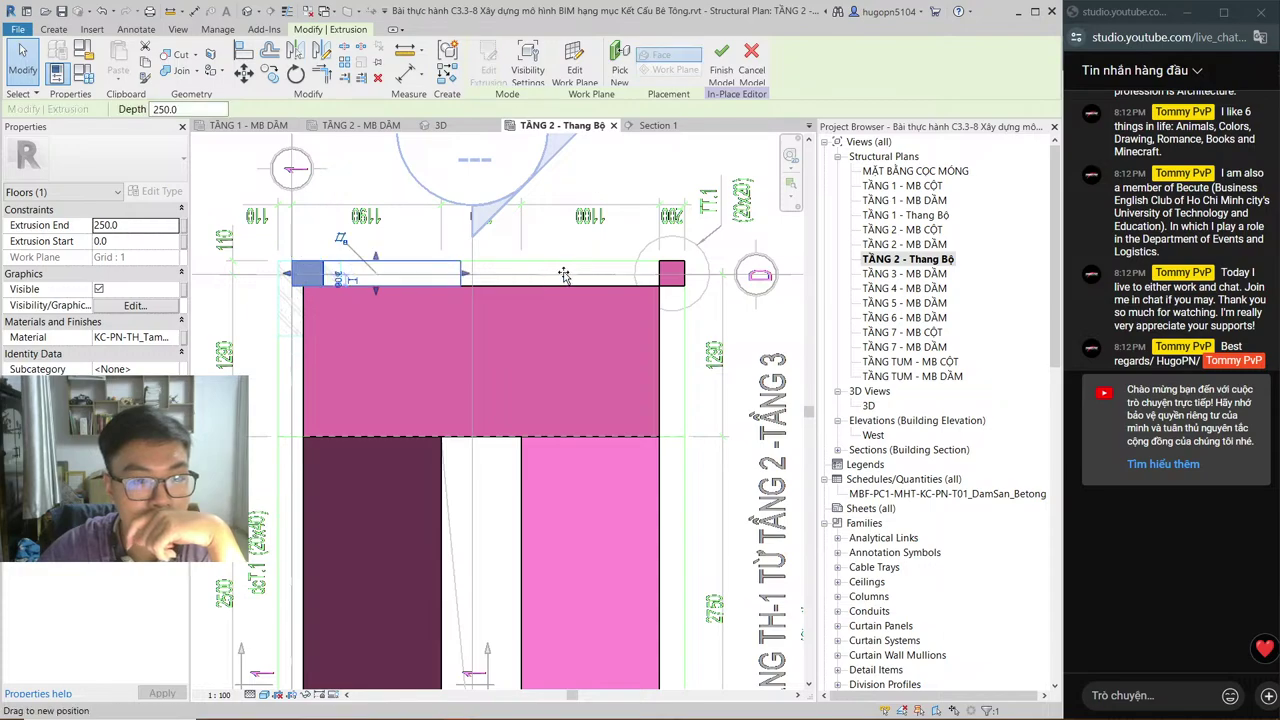
{"action": "left_click", "coordinate": [335, 276]}
{"action": "left_click_drag", "start_coordinate": [585, 275], "coordinate": [684, 274]}
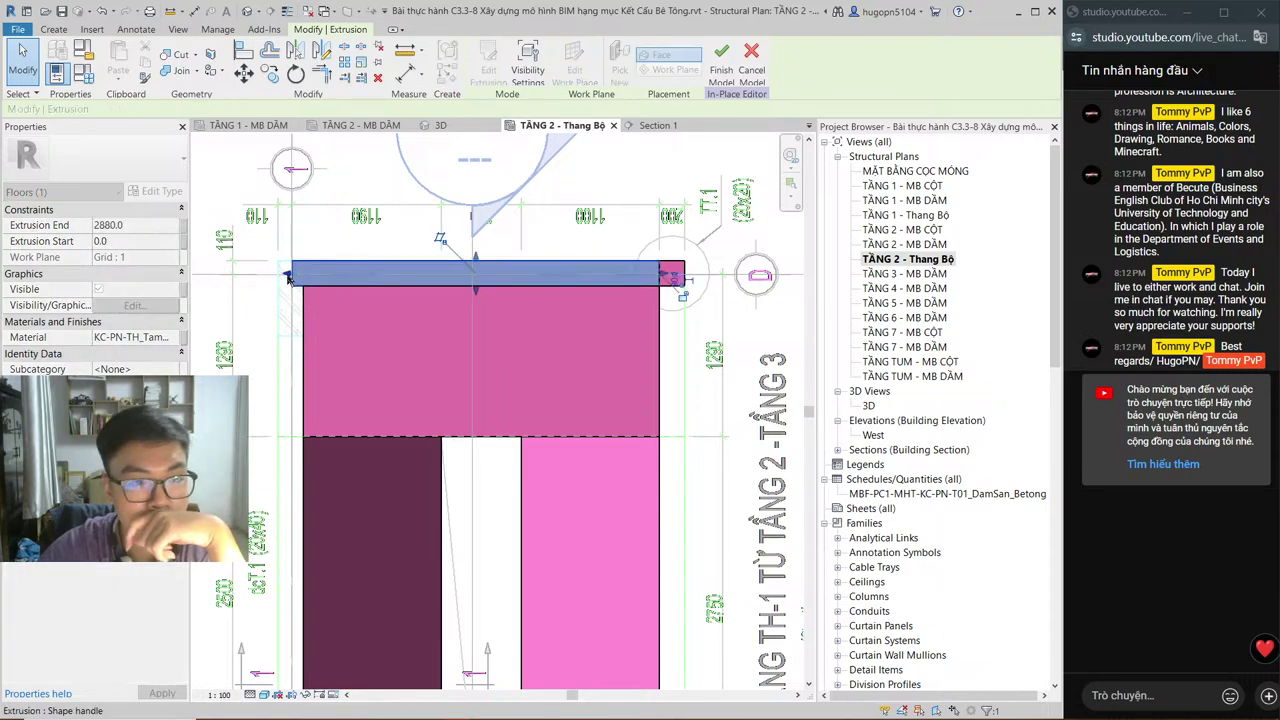
{"action": "left_click_drag", "start_coordinate": [290, 277], "coordinate": [338, 275]}
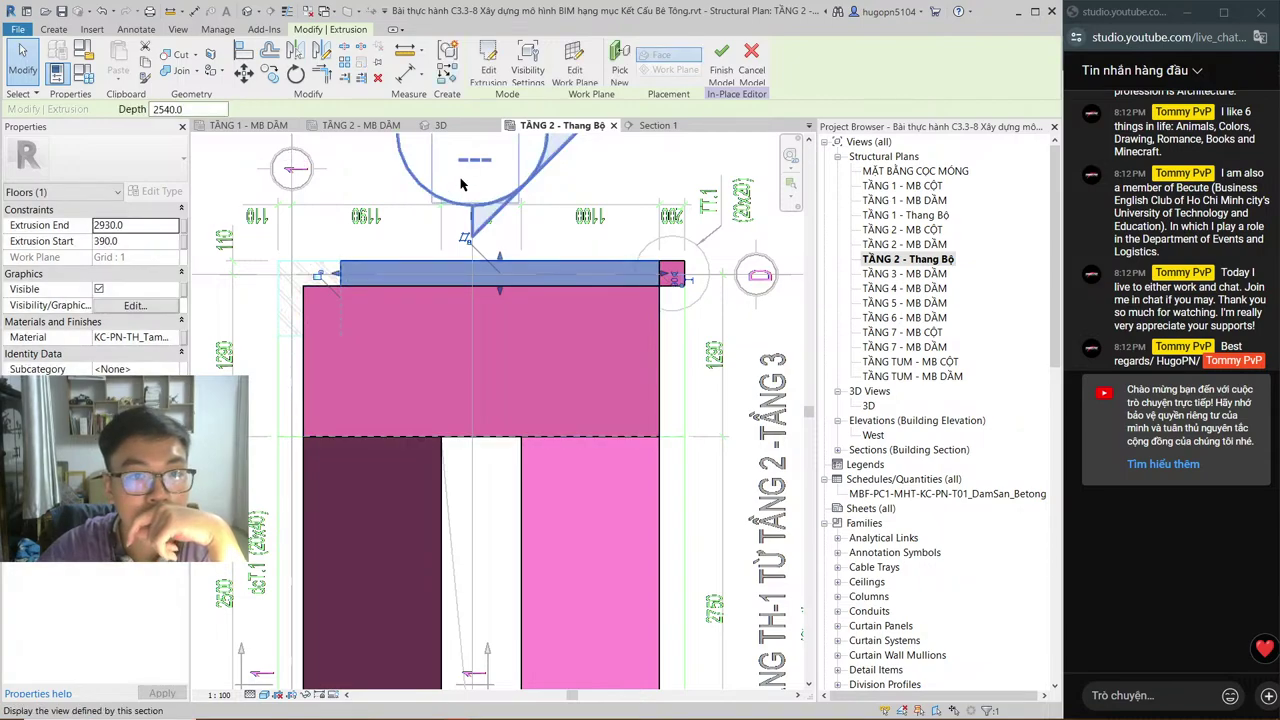
Step: Finish the in-place stair floor, then reopen it for in-place editing
{"action": "left_click", "coordinate": [721, 67]}
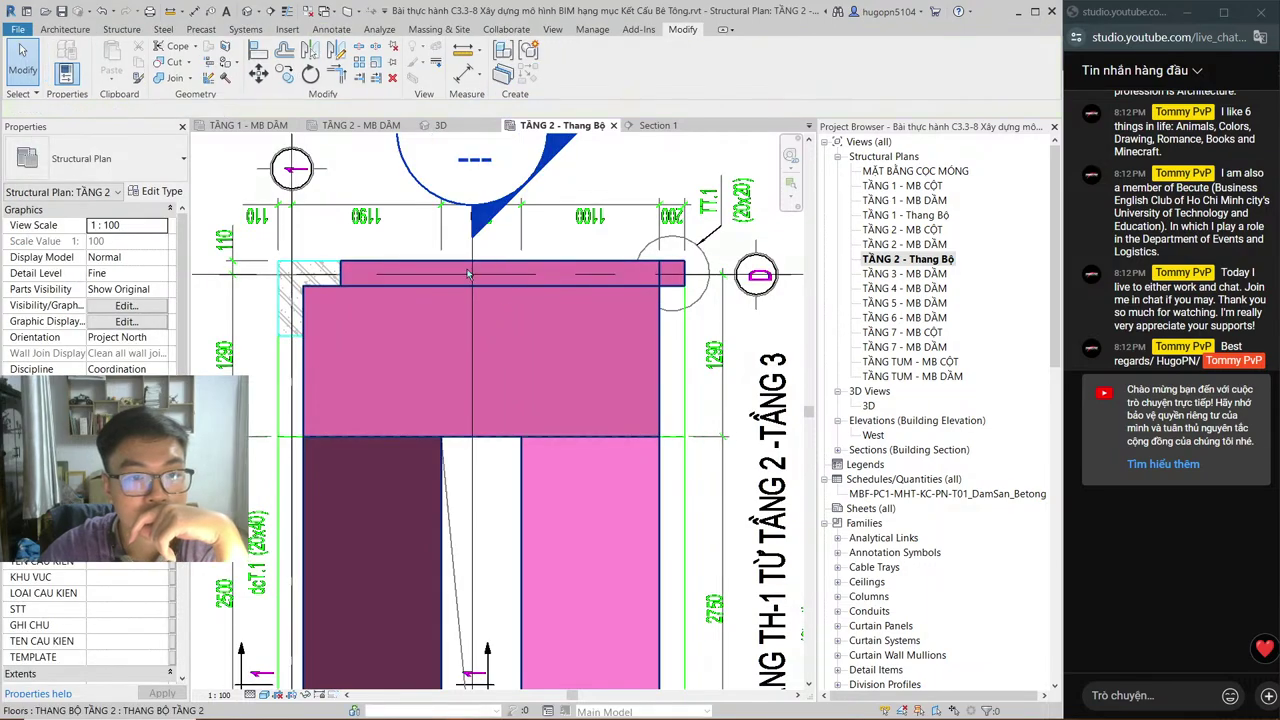
{"action": "left_click", "coordinate": [432, 278]}
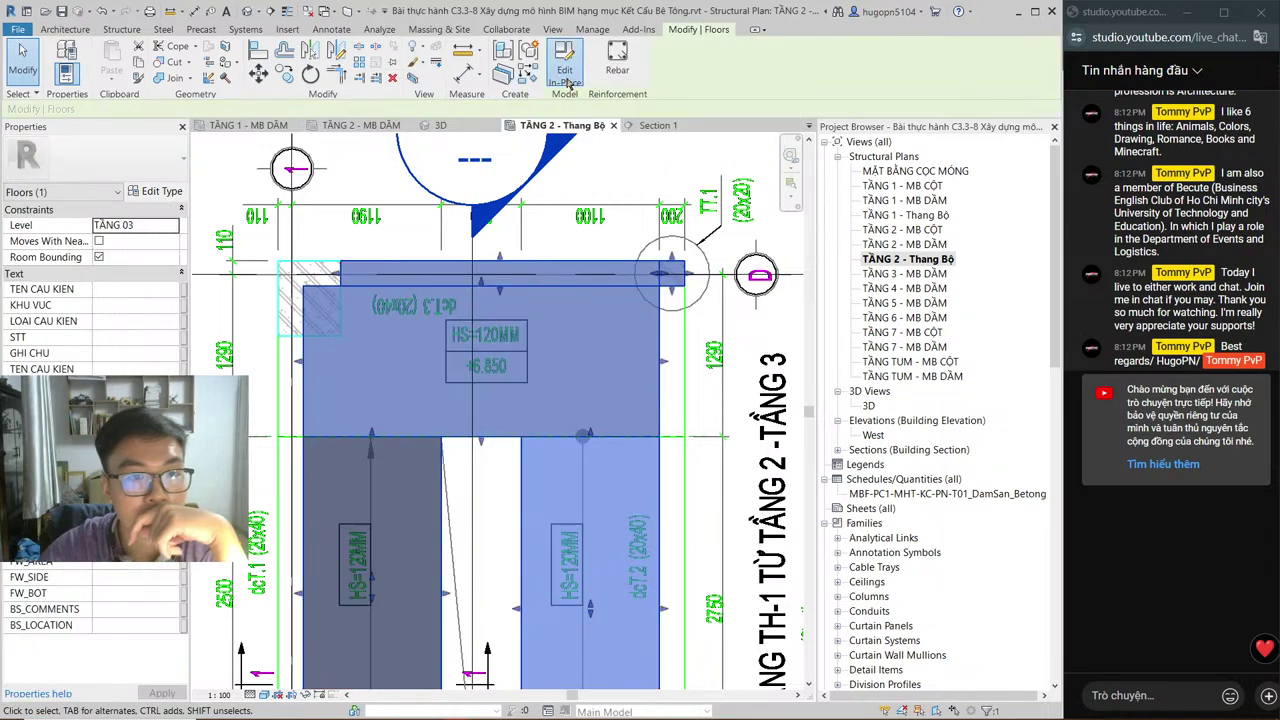
{"action": "left_click", "coordinate": [555, 87]}
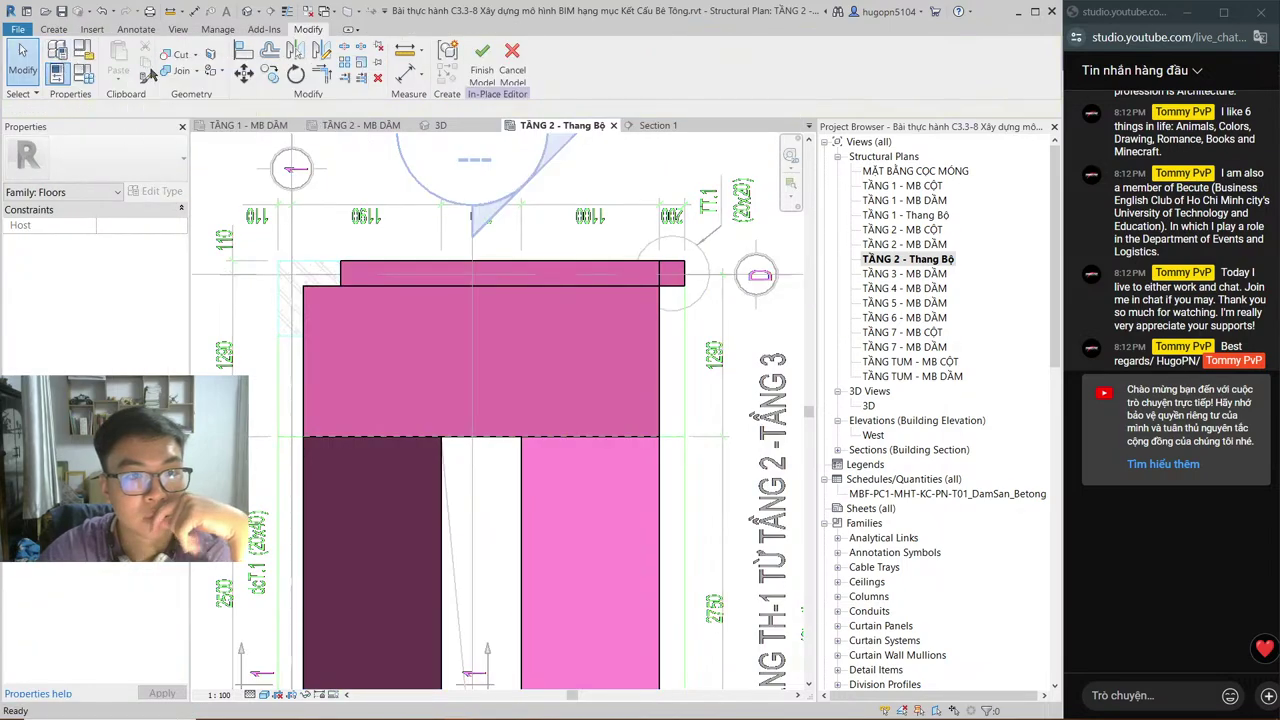
{"action": "left_click", "coordinate": [53, 29]}
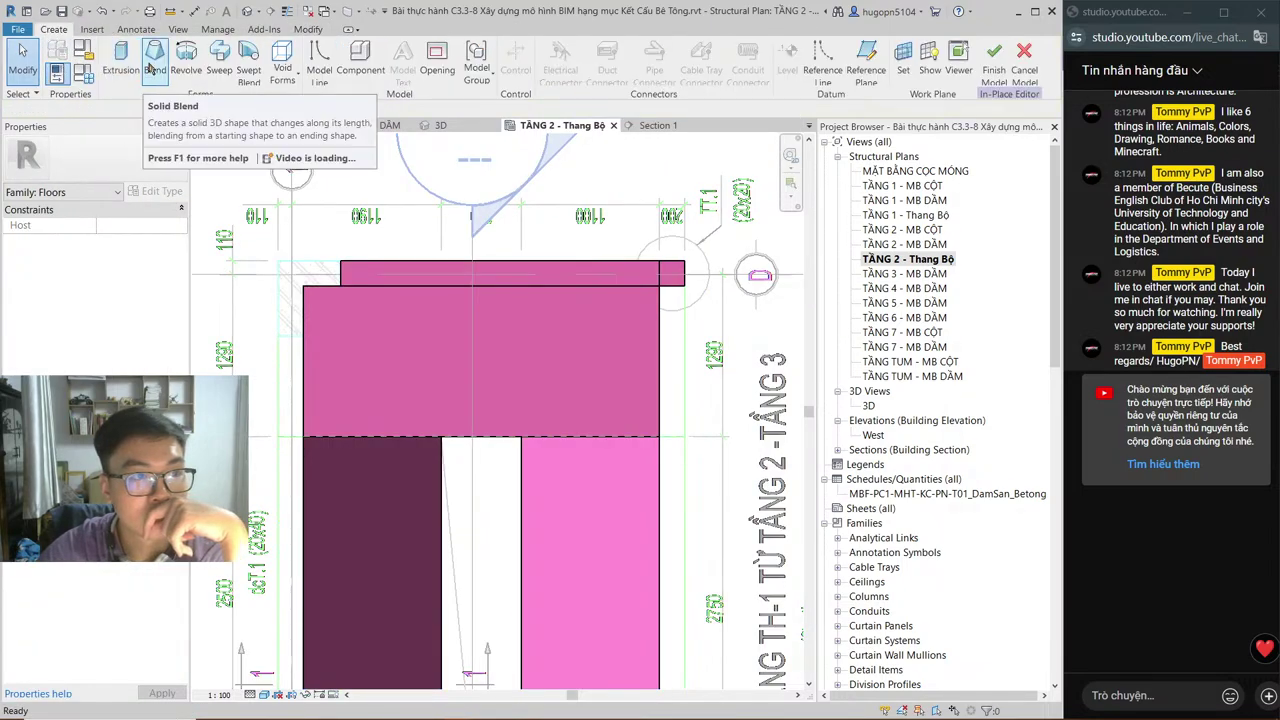
Step: From Section 1, start another extrusion and choose a named work plane for it
{"action": "left_click", "coordinate": [650, 125]}
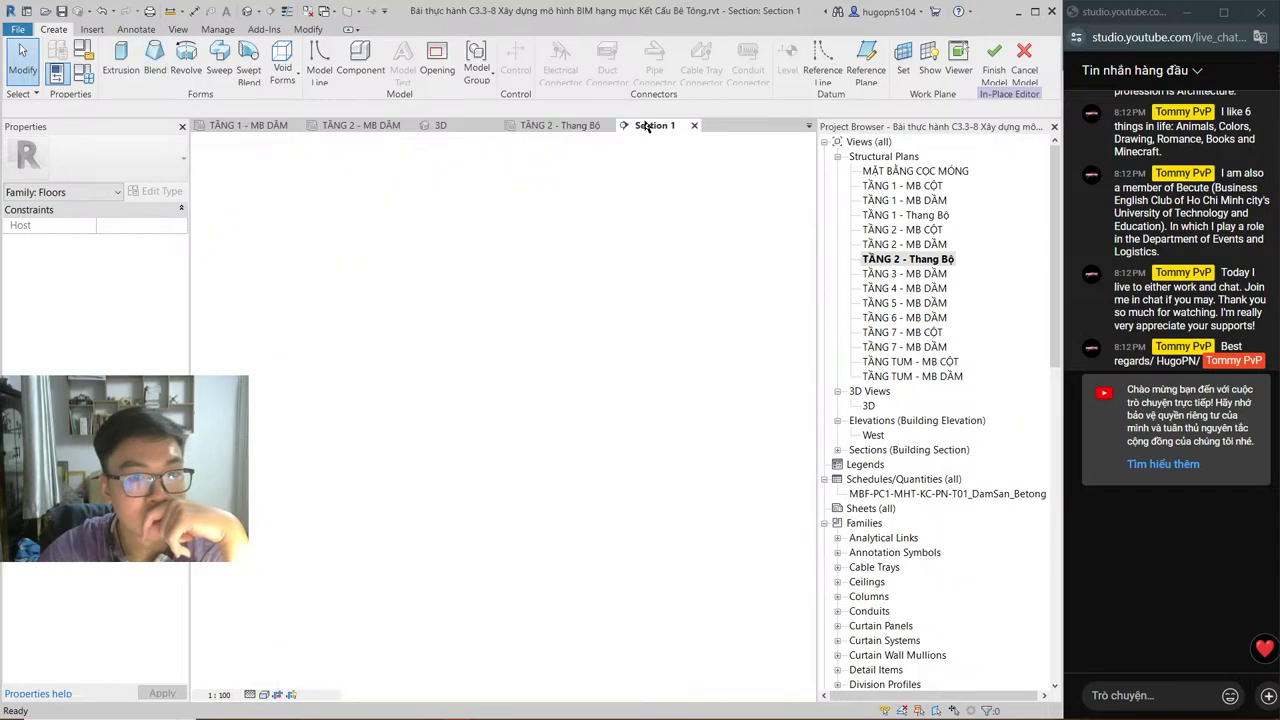
{"action": "left_click", "coordinate": [135, 68]}
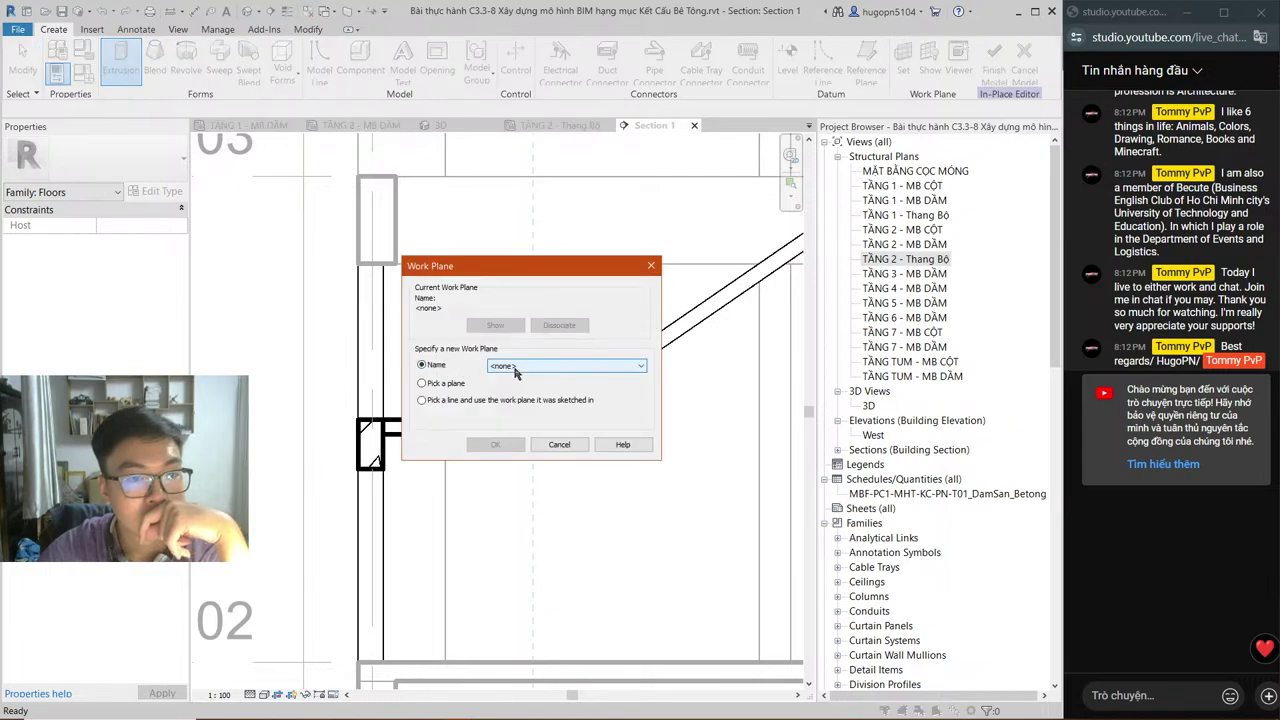
{"action": "left_click", "coordinate": [516, 368]}
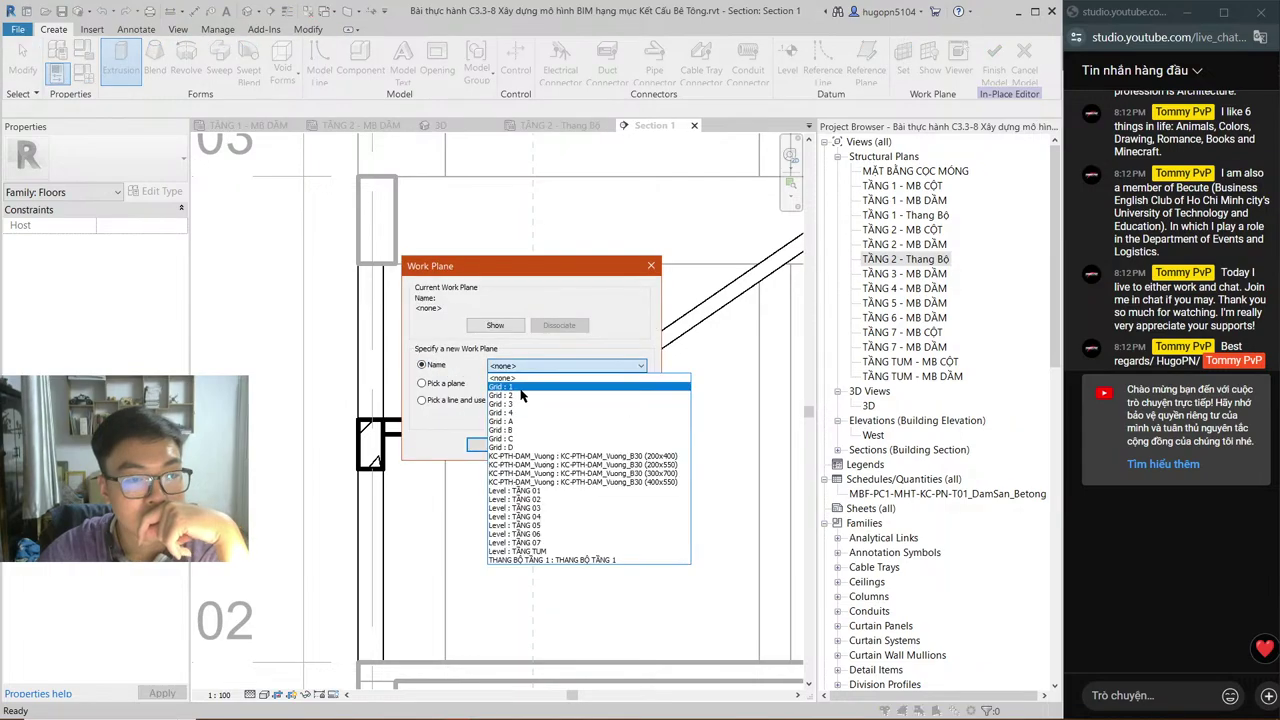
{"action": "left_click", "coordinate": [521, 388]}
{"action": "left_click", "coordinate": [651, 266]}
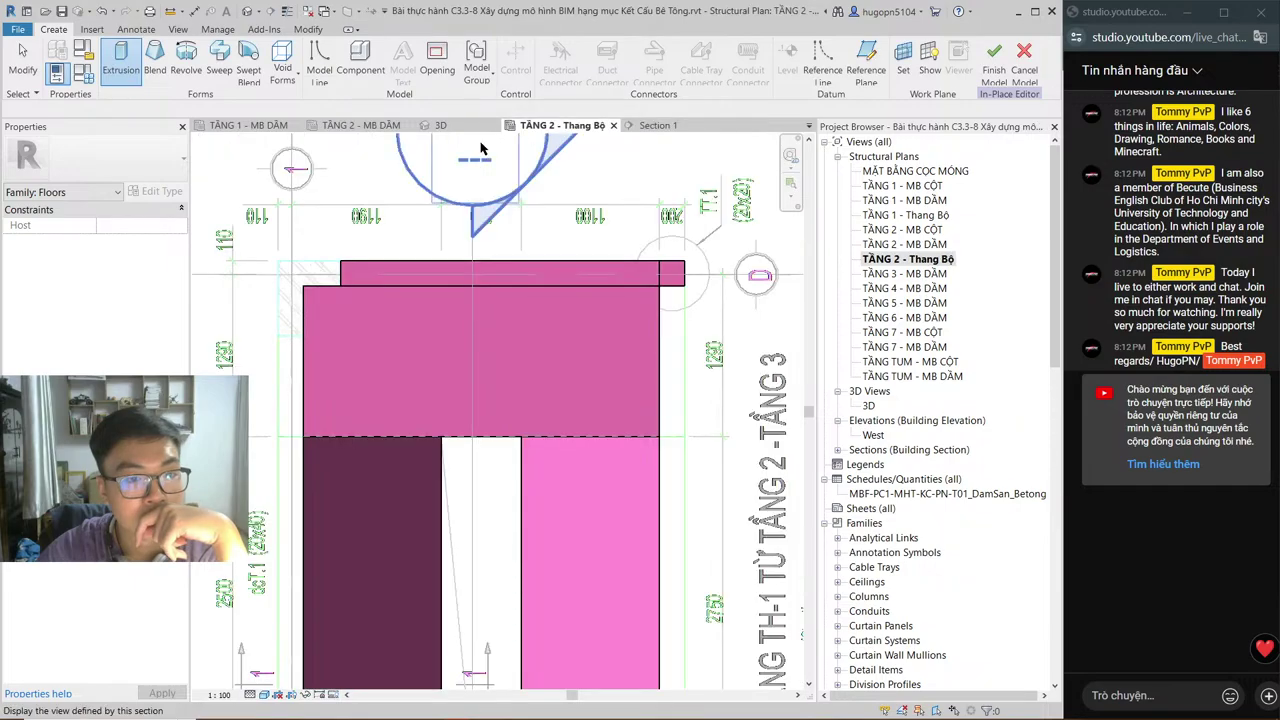
{"action": "scroll", "coordinate": [520, 323], "scroll_direction": "down", "scroll_amount": 3}
{"action": "scroll", "coordinate": [527, 332], "scroll_direction": "up", "scroll_amount": 2}
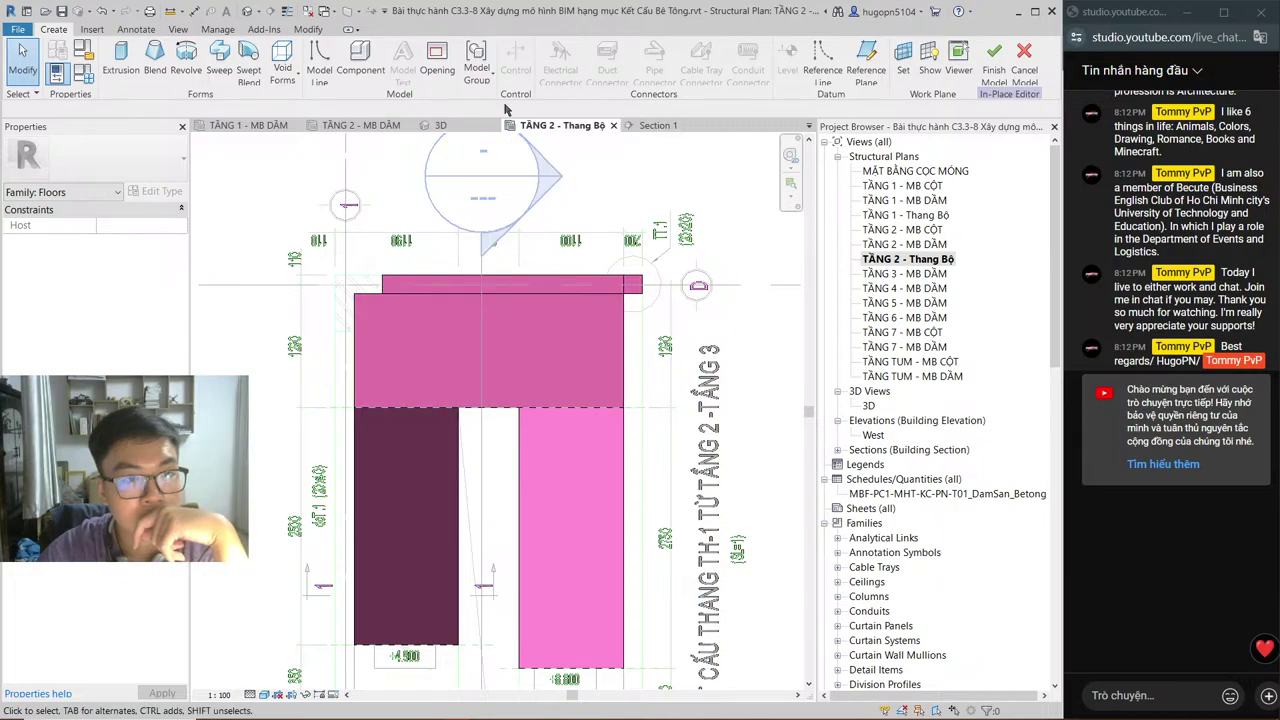
Step: Finish the in-place stair floor, shift the section cut right and review Section 1
{"action": "left_click", "coordinate": [996, 72]}
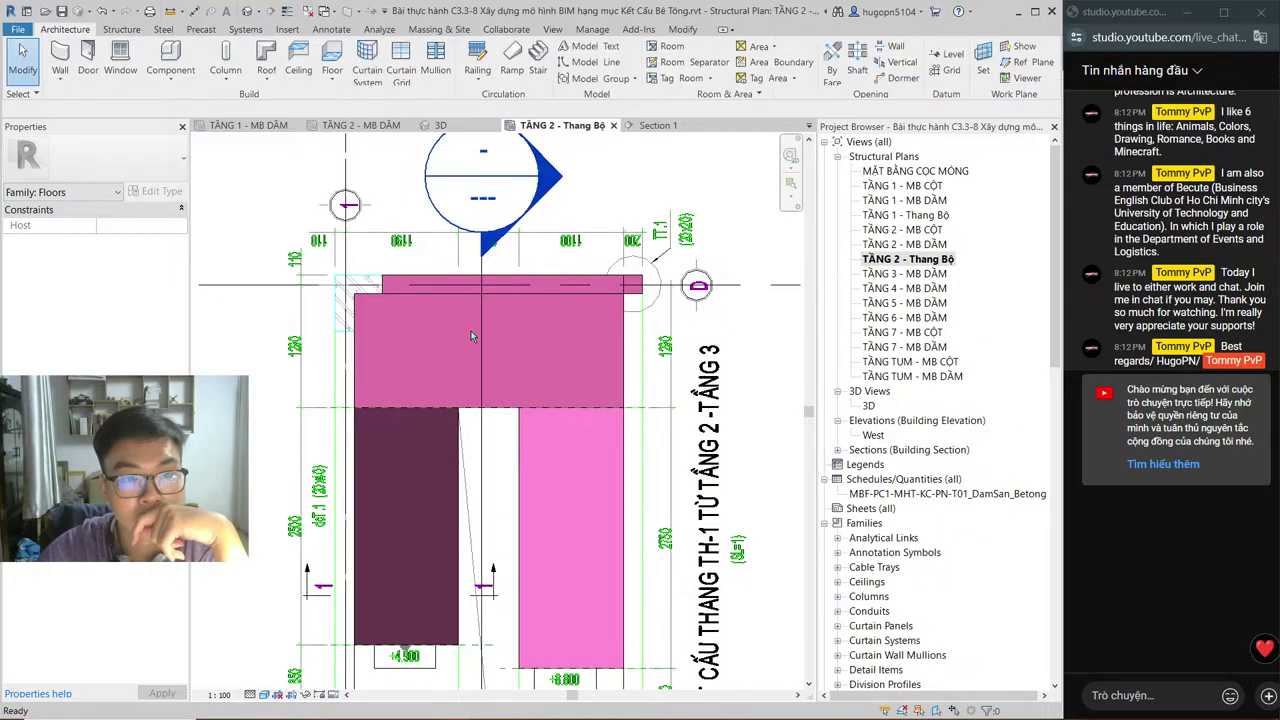
{"action": "left_click_drag", "start_coordinate": [473, 332], "coordinate": [585, 337]}
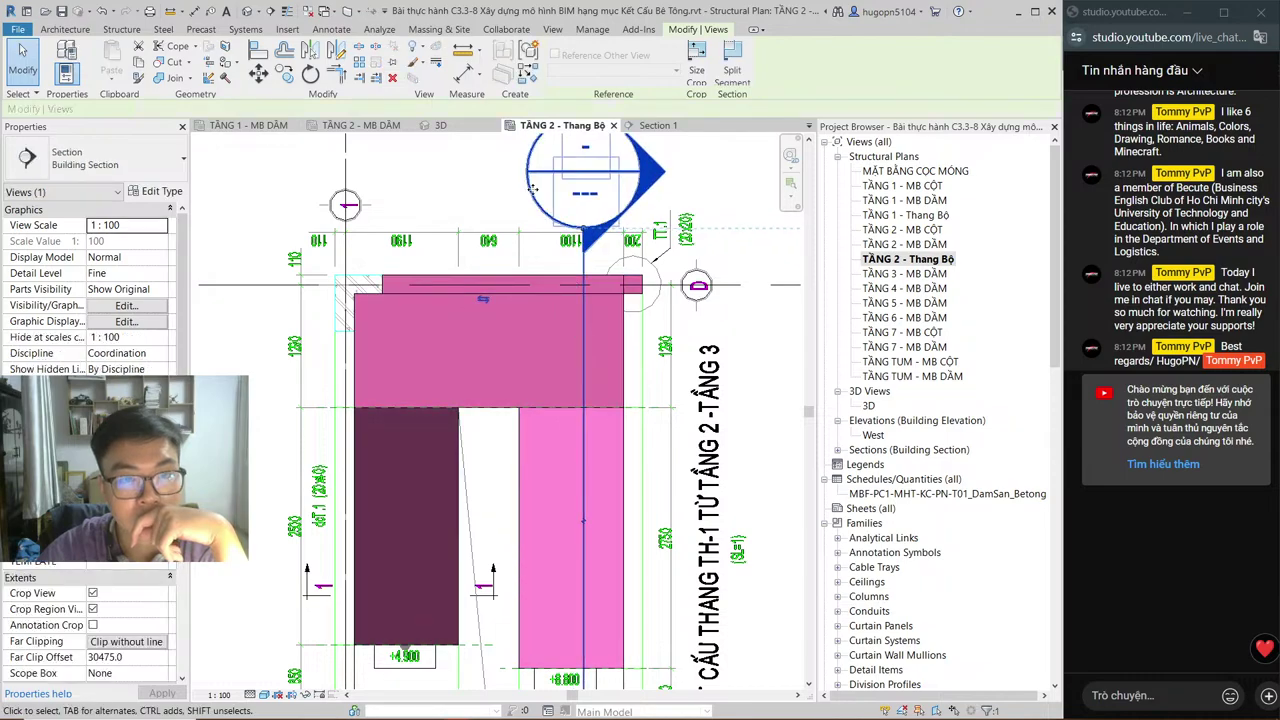
{"action": "left_click", "coordinate": [656, 125]}
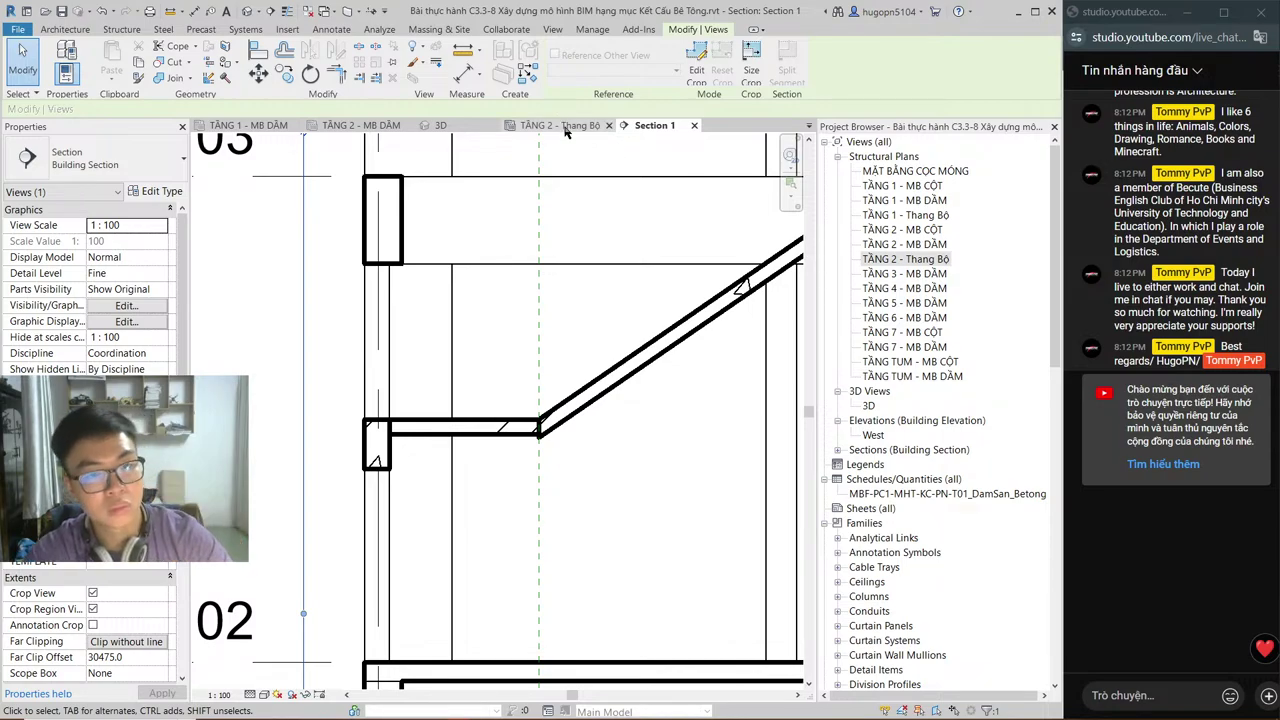
{"action": "key", "text": "alt+Tab"}
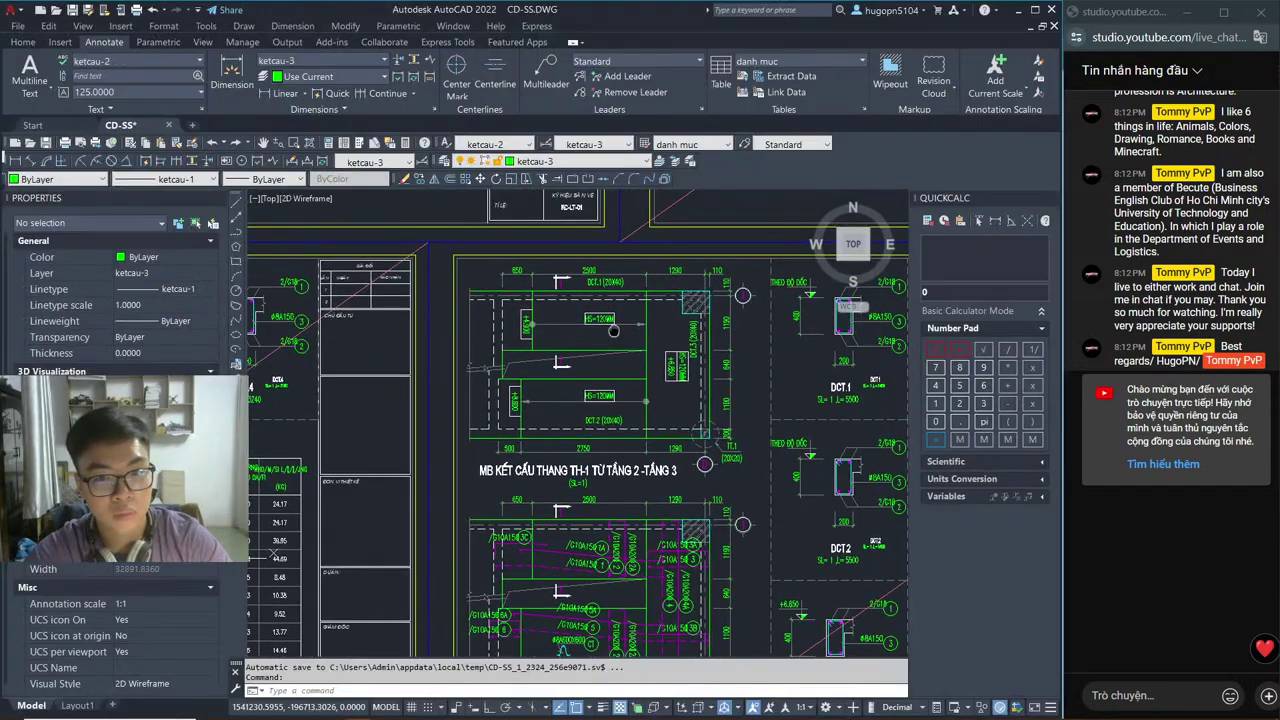
Step: Zoom over the MB kết cấu thang TH-1 plan in CD-SS.DWG, then return to Revit
{"action": "scroll", "coordinate": [741, 355], "scroll_direction": "up", "scroll_amount": 4}
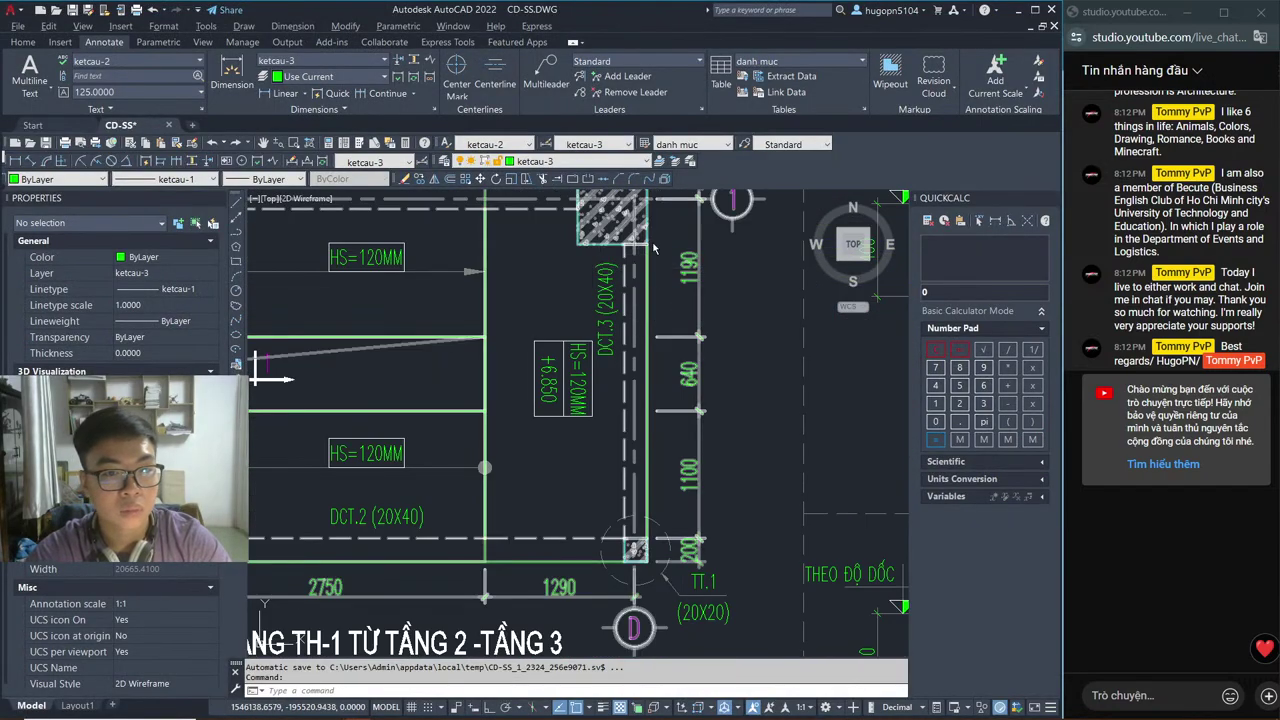
{"action": "scroll", "coordinate": [700, 375], "scroll_direction": "down", "scroll_amount": 3}
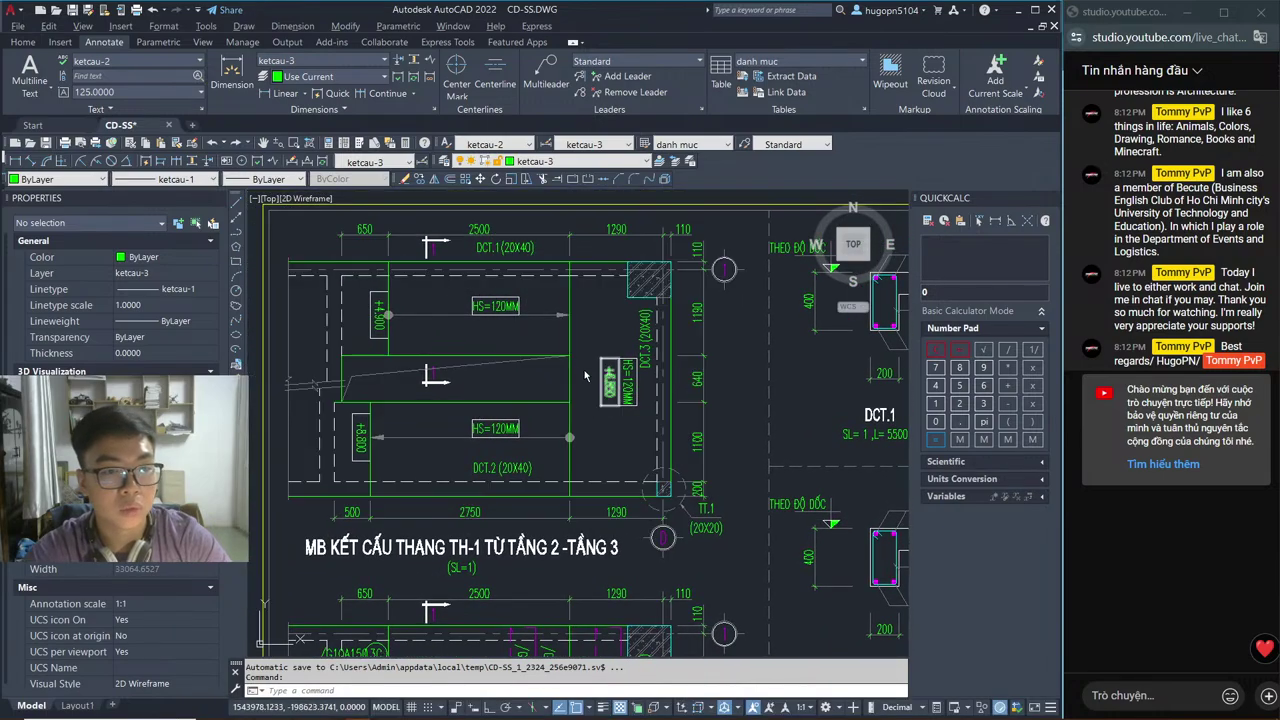
{"action": "key", "text": "alt+Tab"}
{"action": "left_click", "coordinate": [443, 191]}
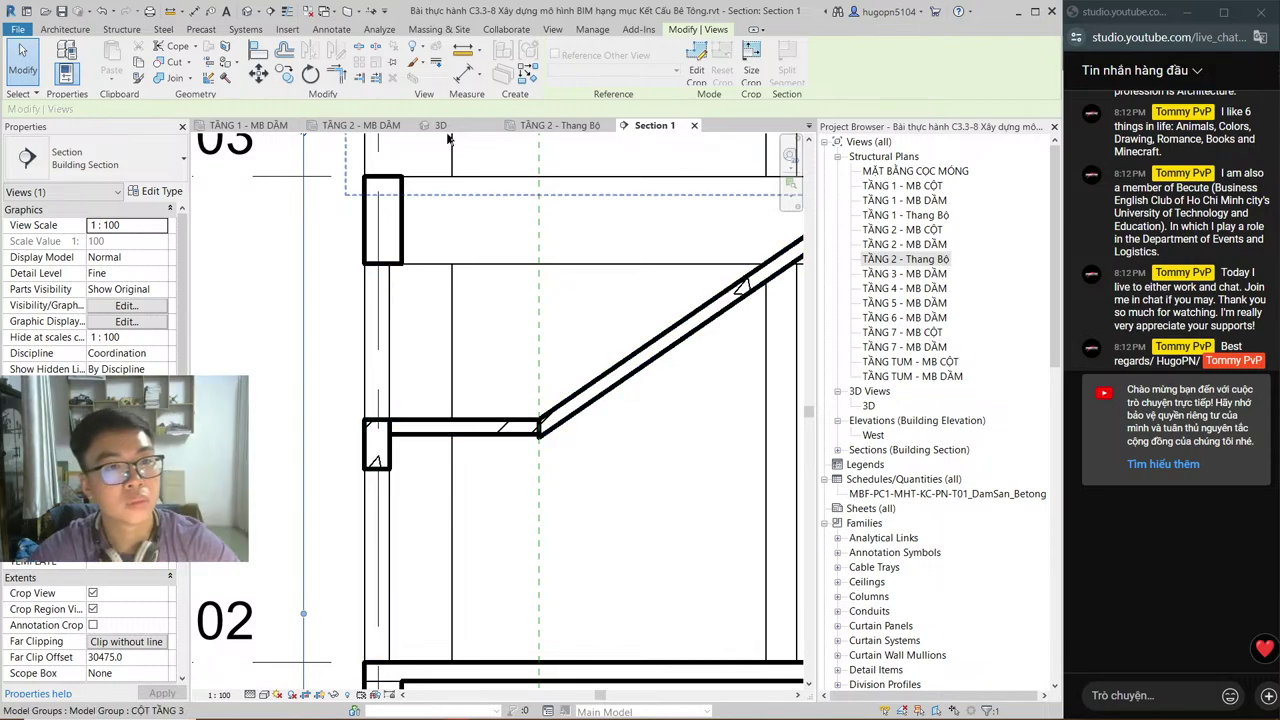
Step: Drag the Section 1 cut line left on the TẦNG 2 - Thang Bộ plan and review the section
{"action": "left_click", "coordinate": [525, 125]}
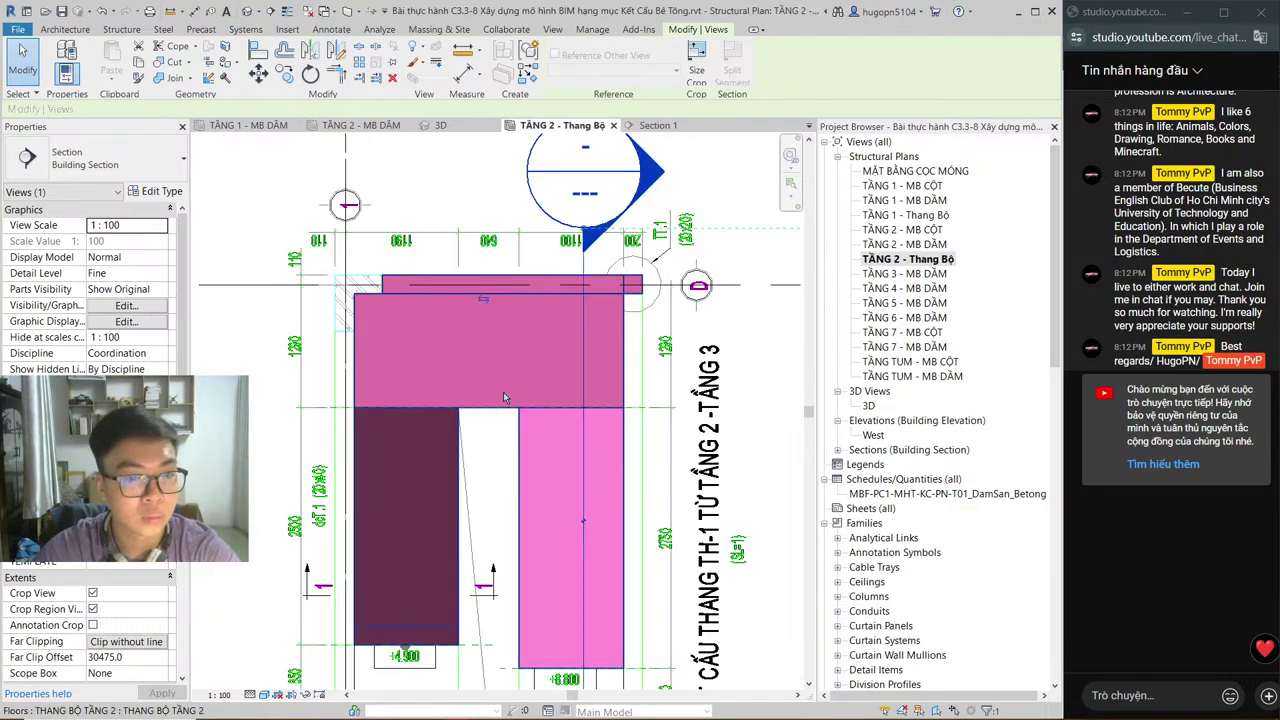
{"action": "left_click", "coordinate": [583, 263]}
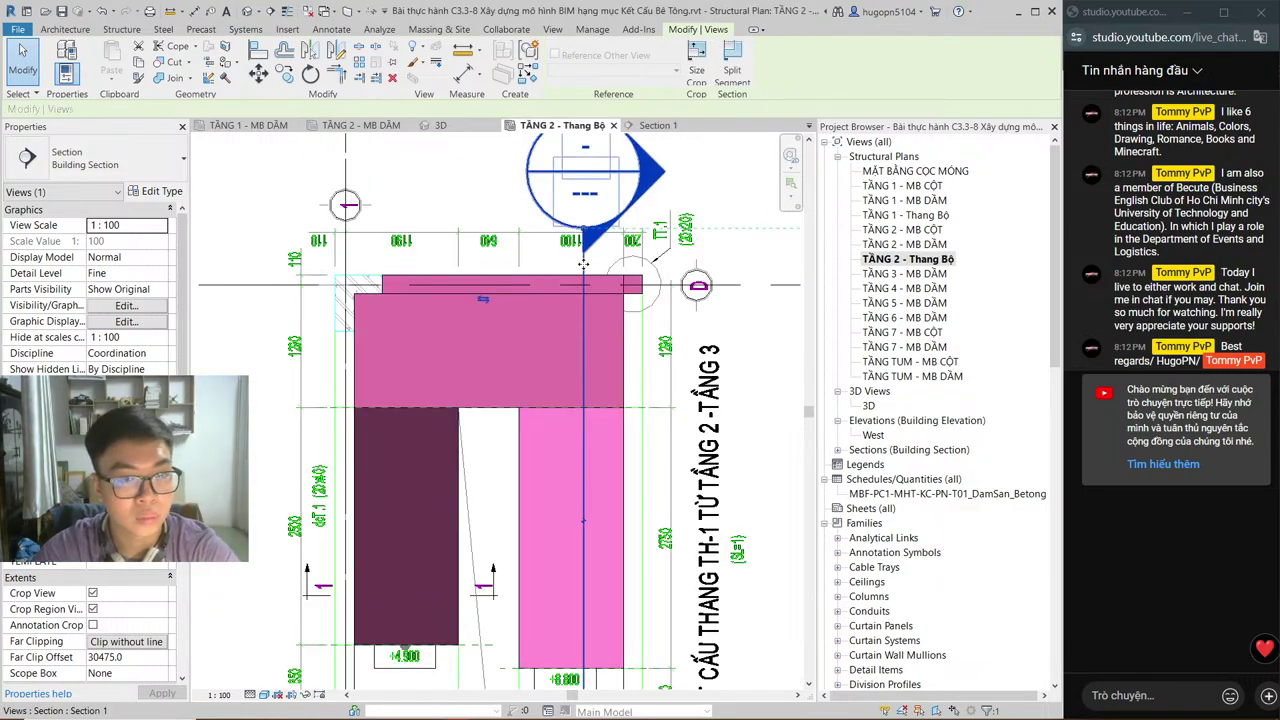
{"action": "left_click_drag", "start_coordinate": [583, 263], "coordinate": [283, 259]}
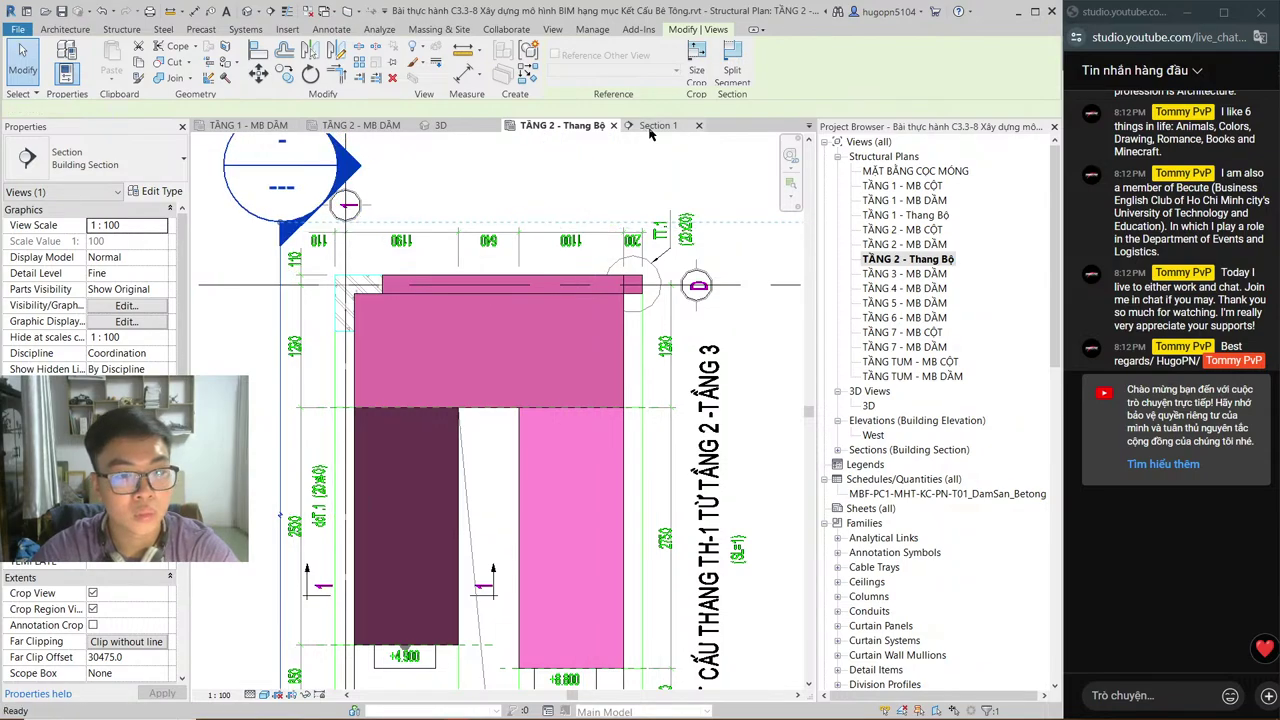
{"action": "left_click", "coordinate": [651, 126]}
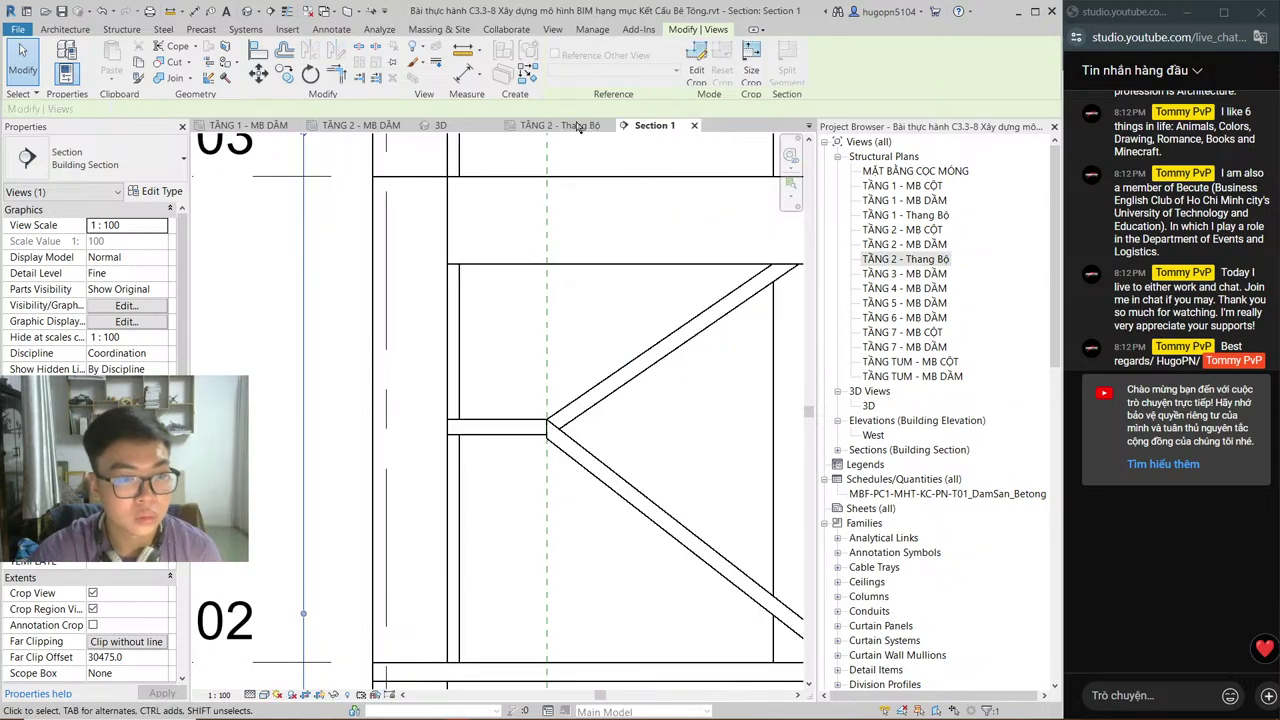
{"action": "middle_click_drag", "start_coordinate": [540, 170], "coordinate": [449, 153]}
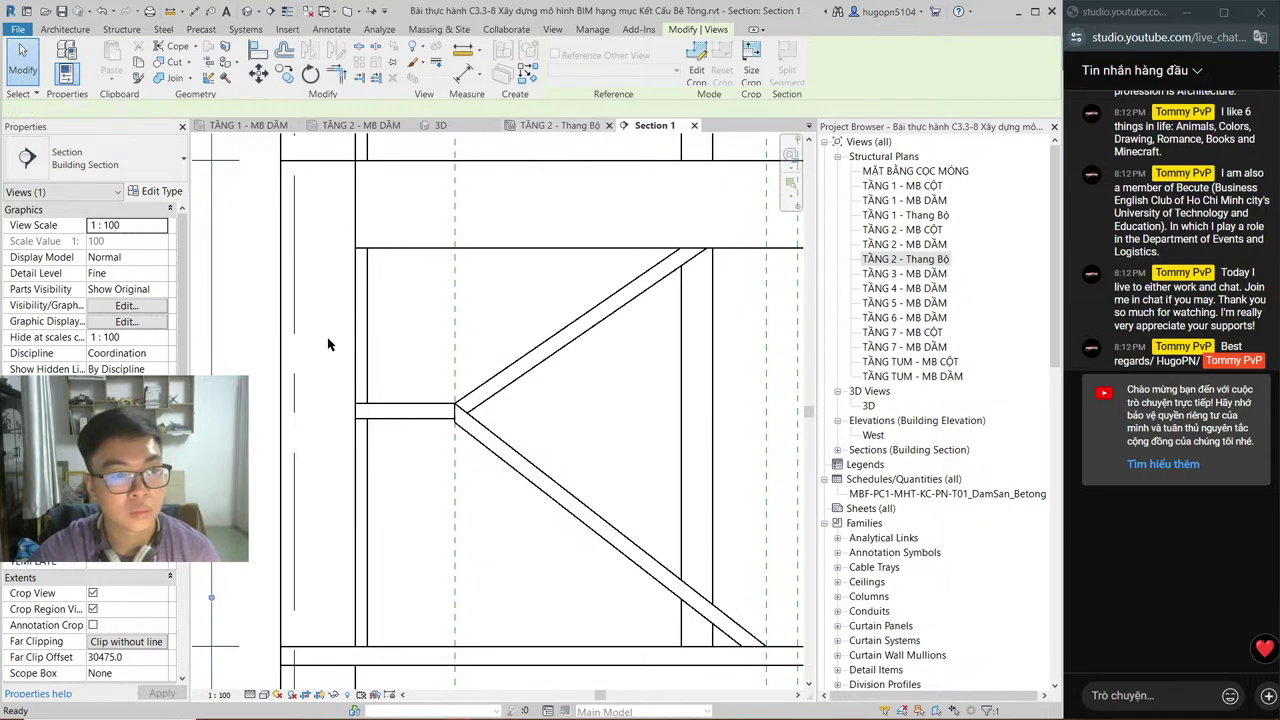
Step: Nudge the cut line right until Section 1 shows the landing and both flights, then select them
{"action": "key", "text": "ctrl+Tab"}
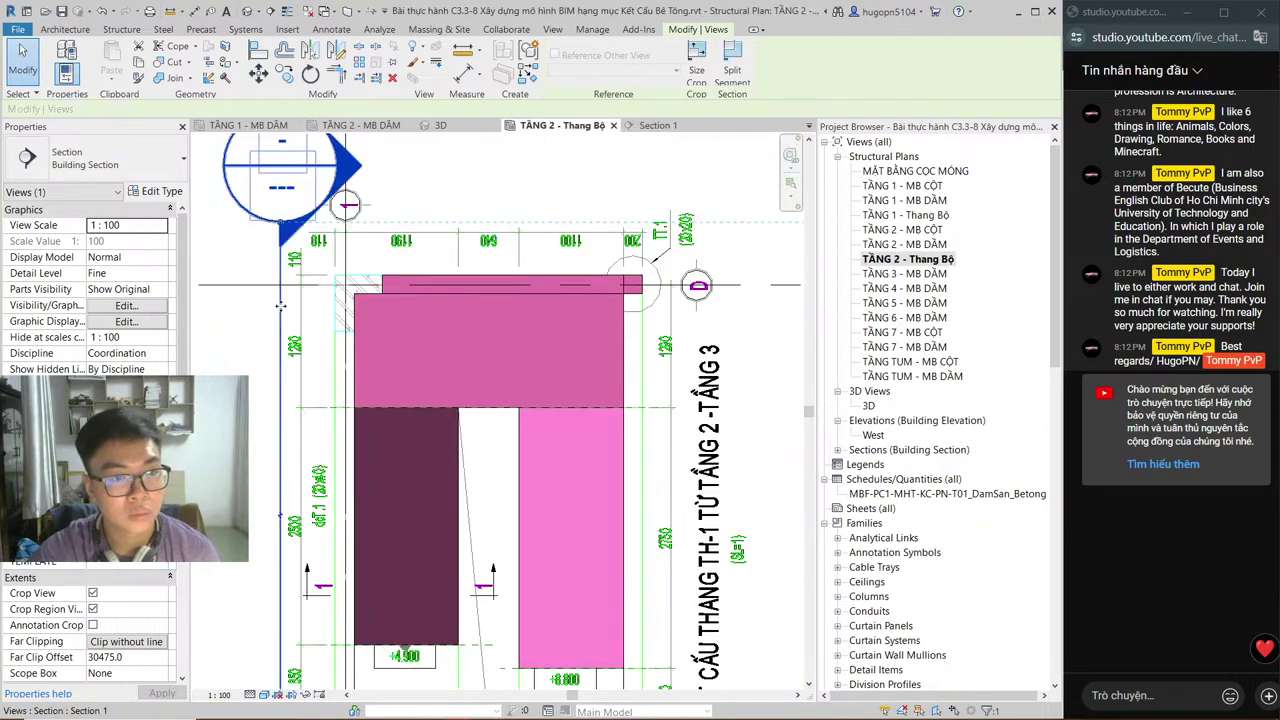
{"action": "left_click_drag", "start_coordinate": [283, 306], "coordinate": [345, 308]}
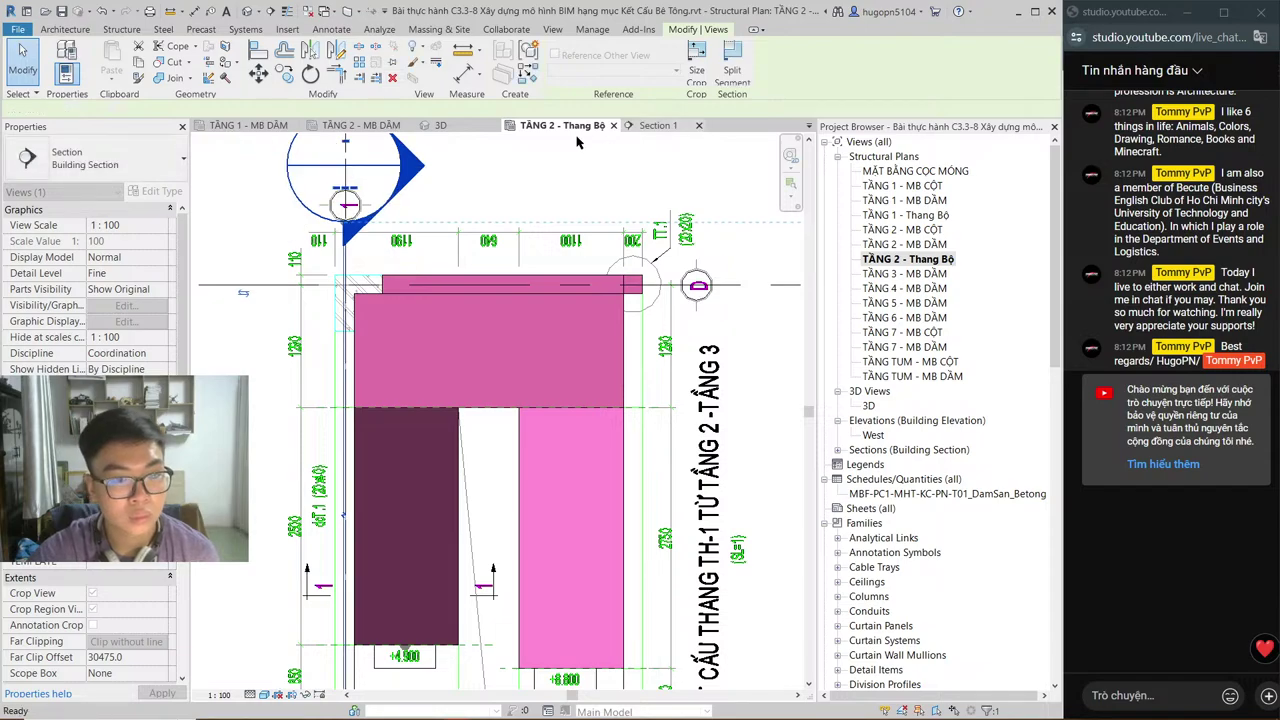
{"action": "key", "text": "ctrl+Tab"}
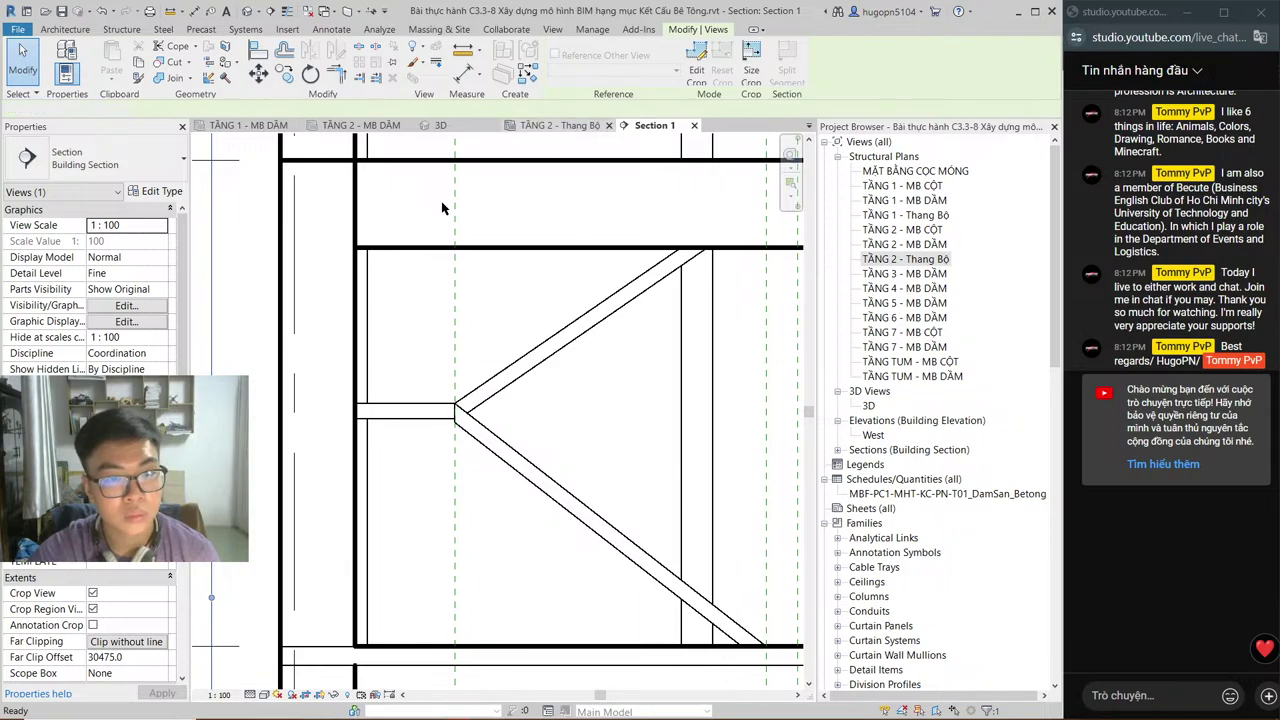
{"action": "key", "text": "ctrl+Tab"}
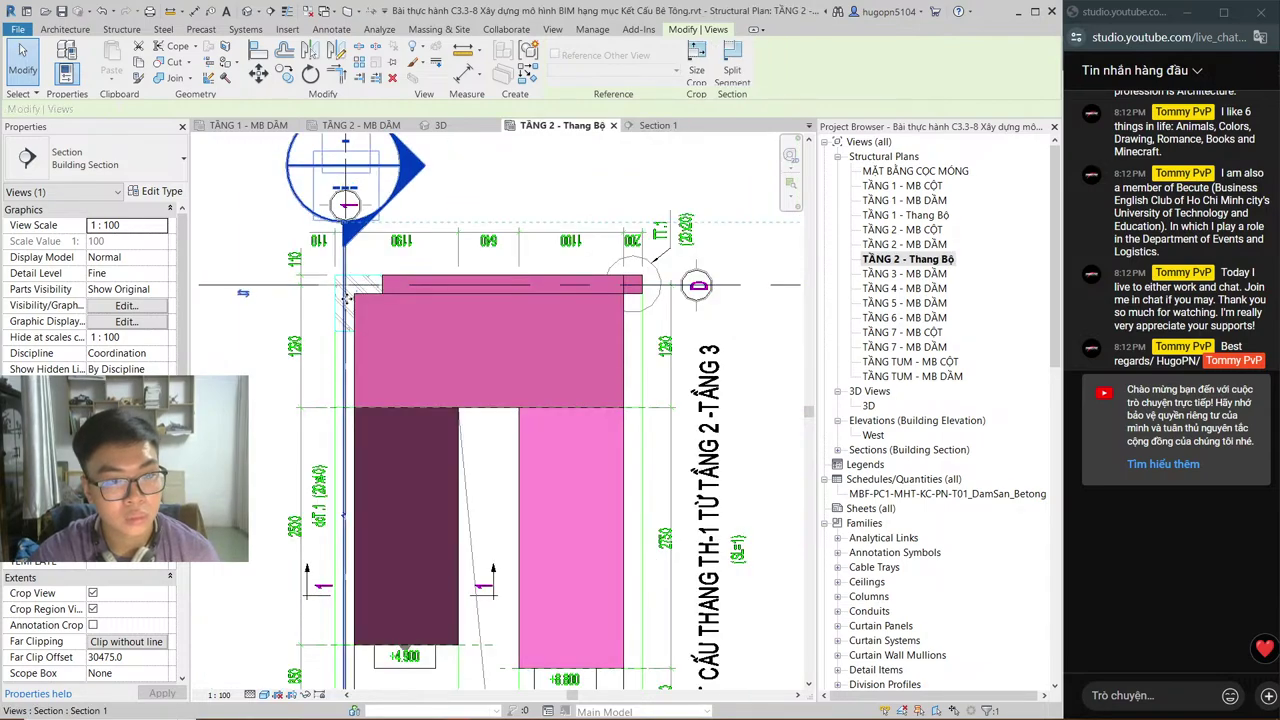
{"action": "left_click_drag", "start_coordinate": [349, 297], "coordinate": [374, 298]}
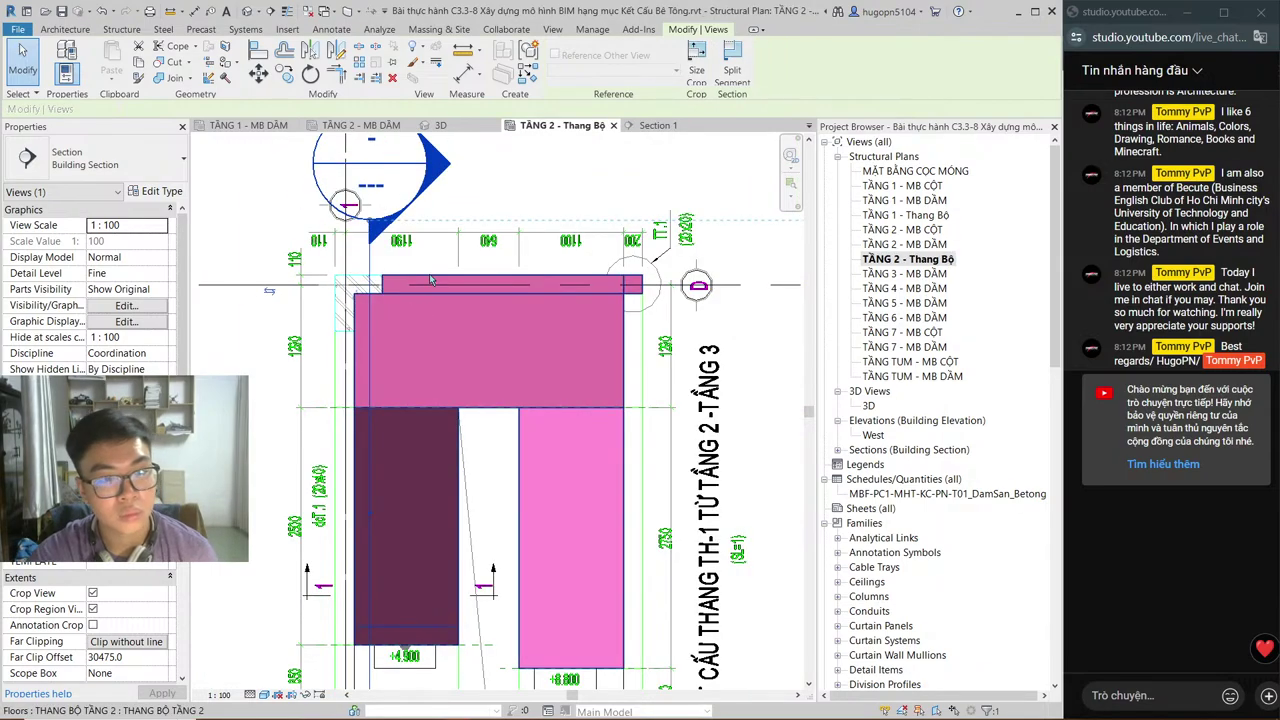
{"action": "left_click", "coordinate": [652, 125]}
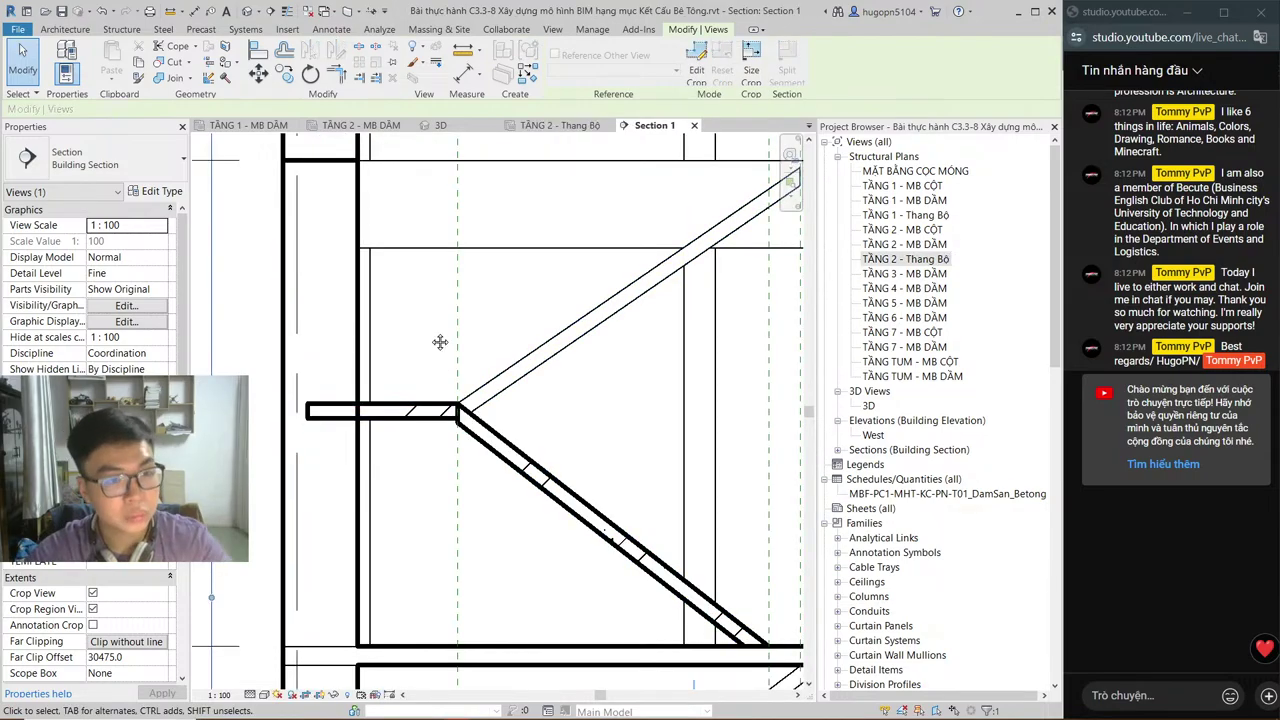
{"action": "scroll", "coordinate": [440, 342], "scroll_direction": "down", "scroll_amount": 2}
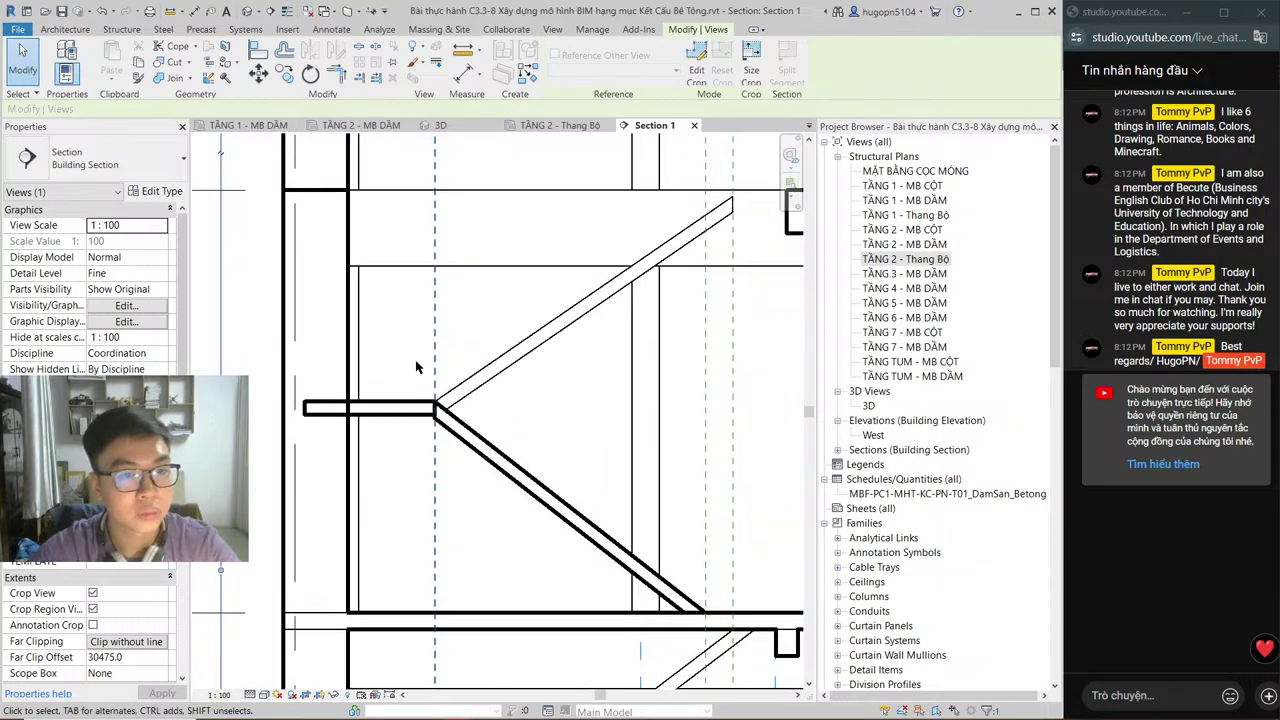
{"action": "left_click", "coordinate": [407, 405]}
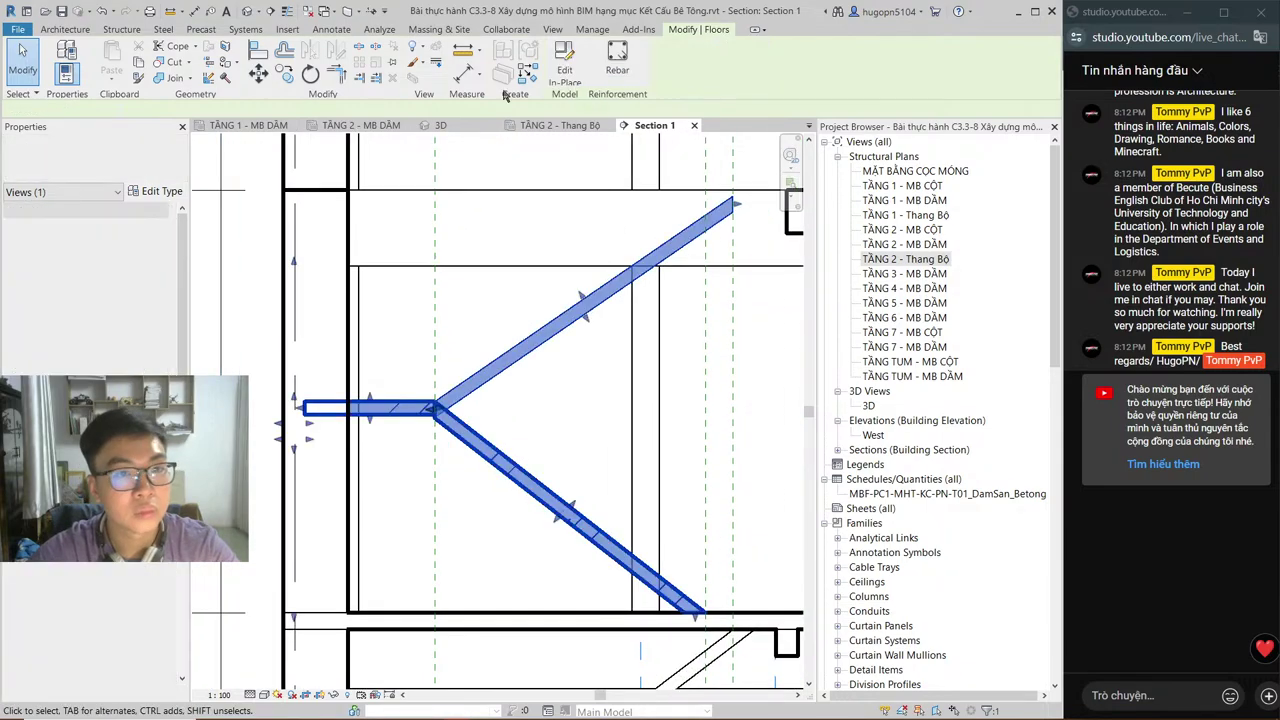
Step: Edit the stair floors in place and start an extrusion on work plane Grid : 1
{"action": "left_click", "coordinate": [560, 62]}
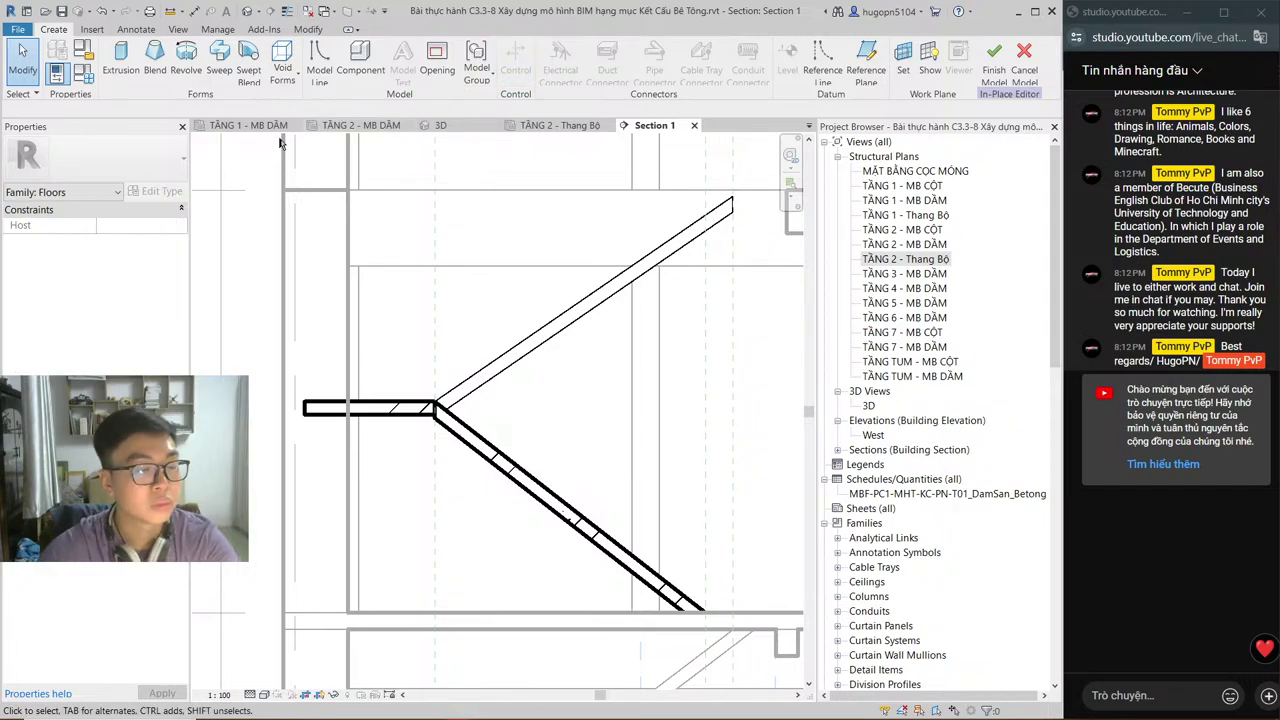
{"action": "left_click", "coordinate": [120, 60]}
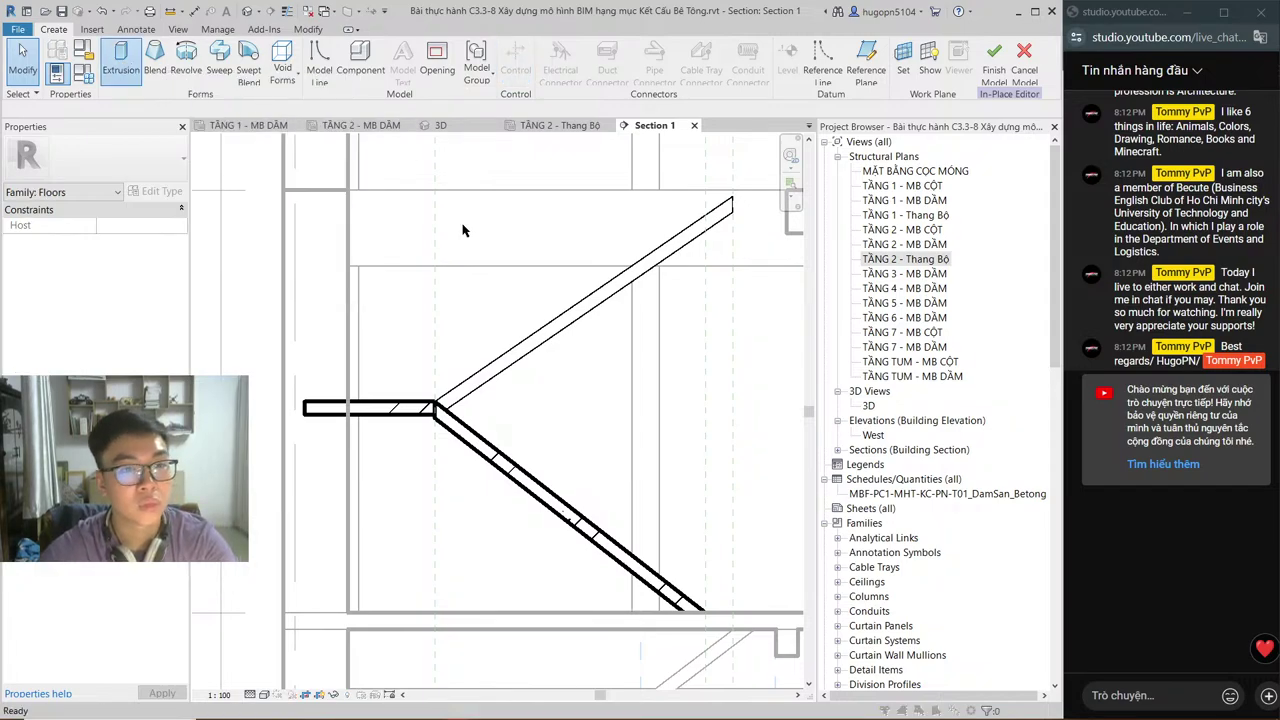
{"action": "left_click", "coordinate": [503, 366]}
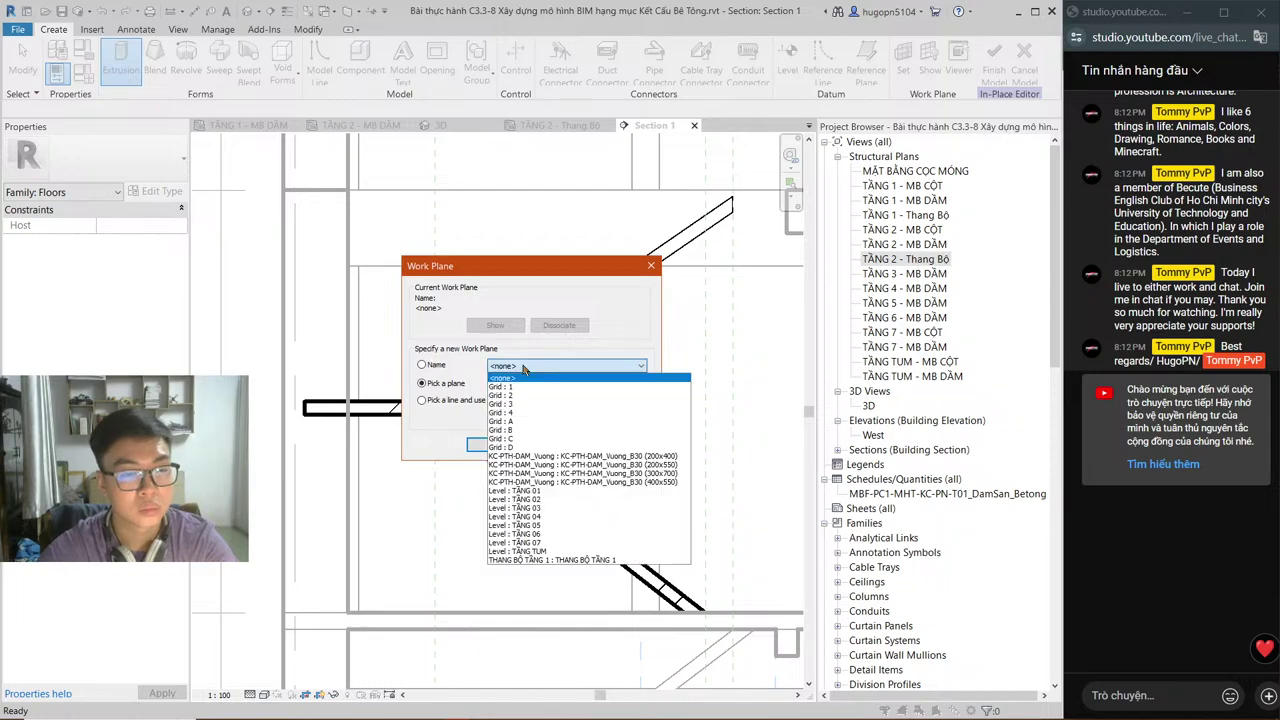
{"action": "left_click", "coordinate": [503, 377]}
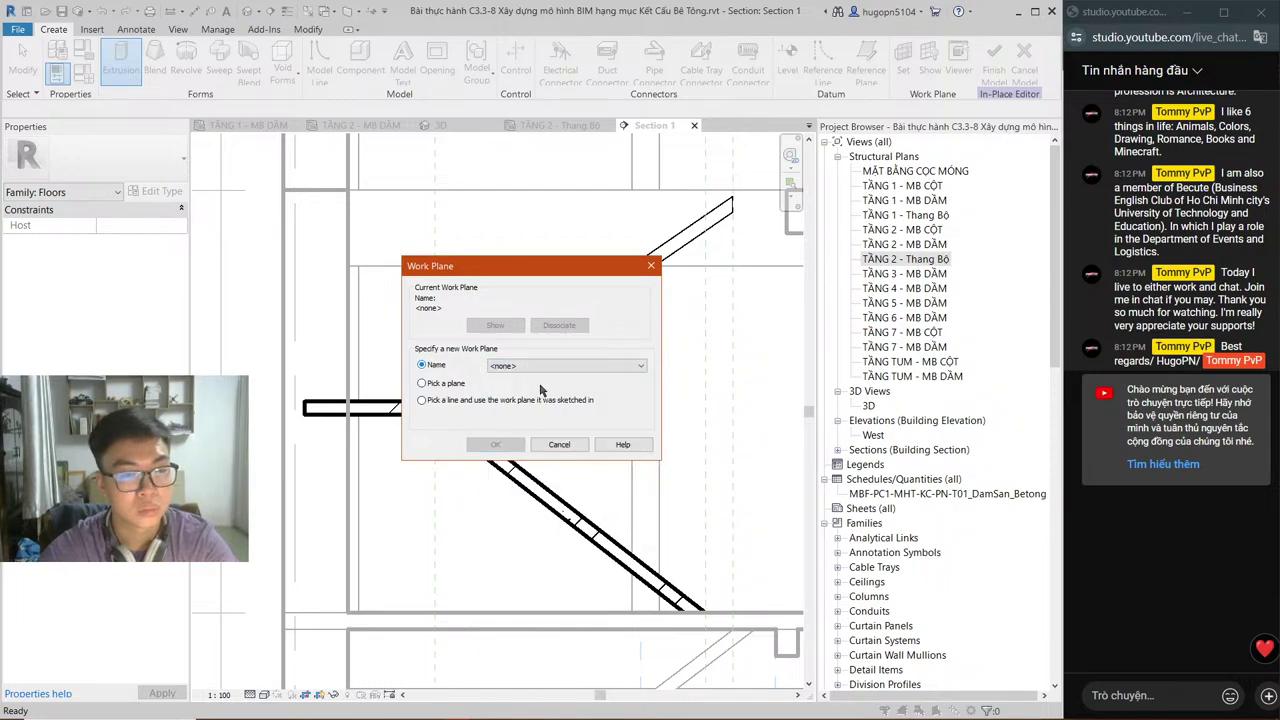
{"action": "left_click", "coordinate": [535, 366]}
{"action": "left_click", "coordinate": [560, 458]}
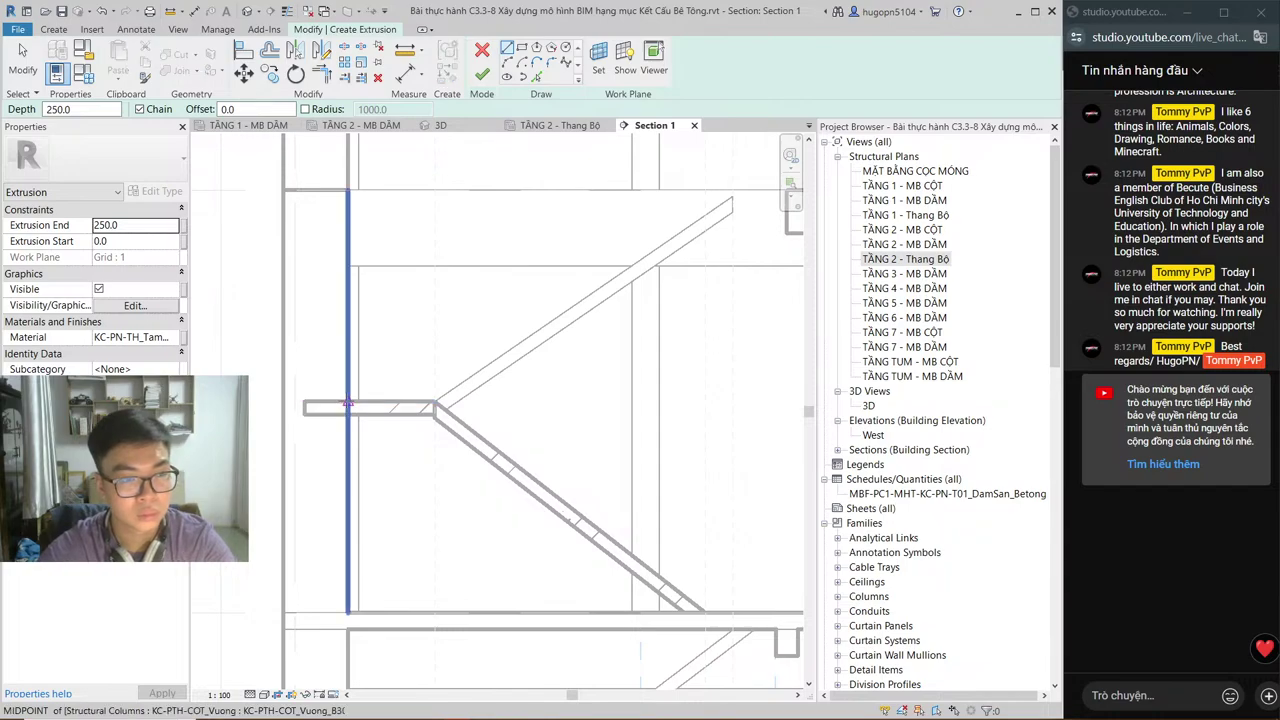
Step: Sketch an 800 by 400 rectangular beam outline starting at the column midpoint
{"action": "left_click", "coordinate": [348, 404]}
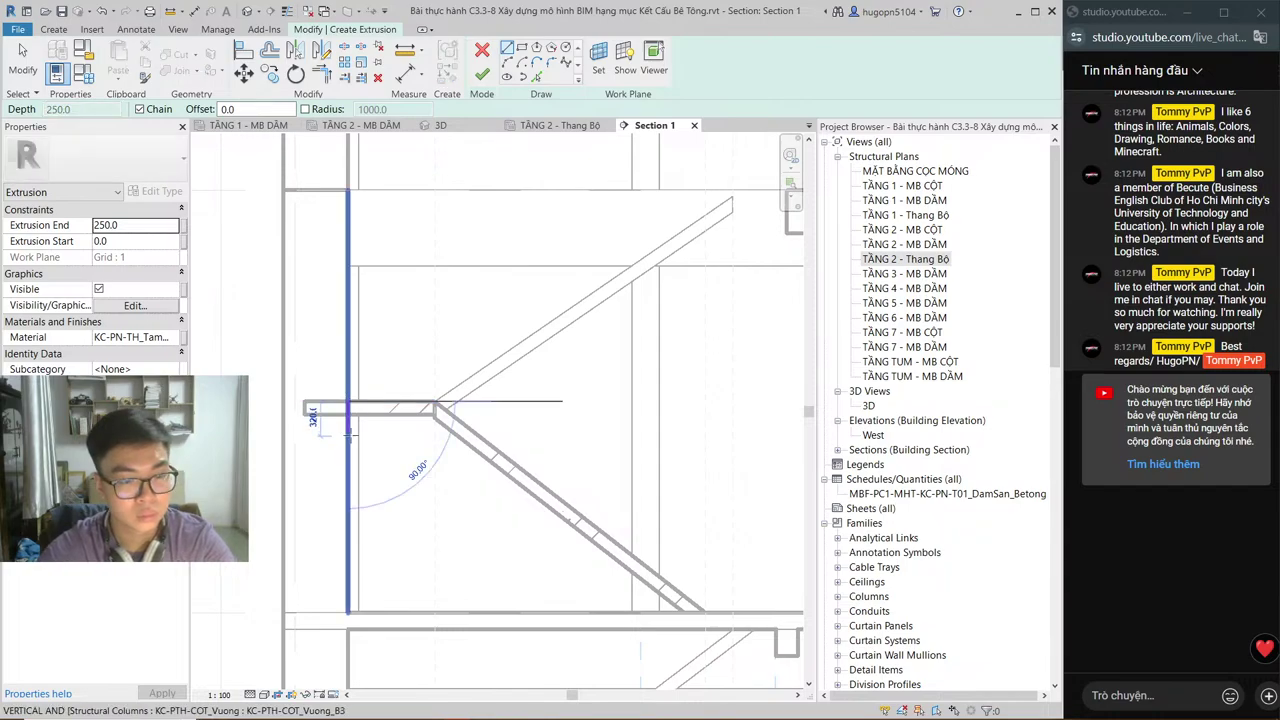
{"action": "left_click", "coordinate": [348, 440]}
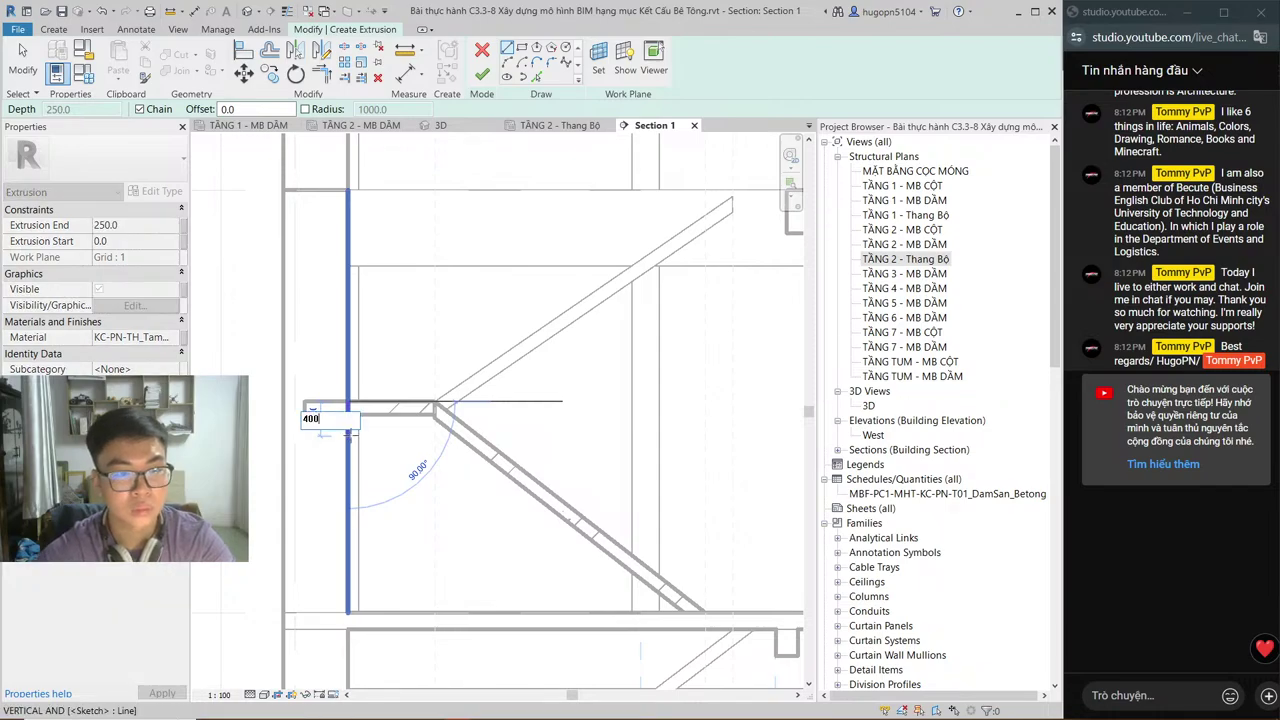
{"action": "left_click", "coordinate": [435, 443]}
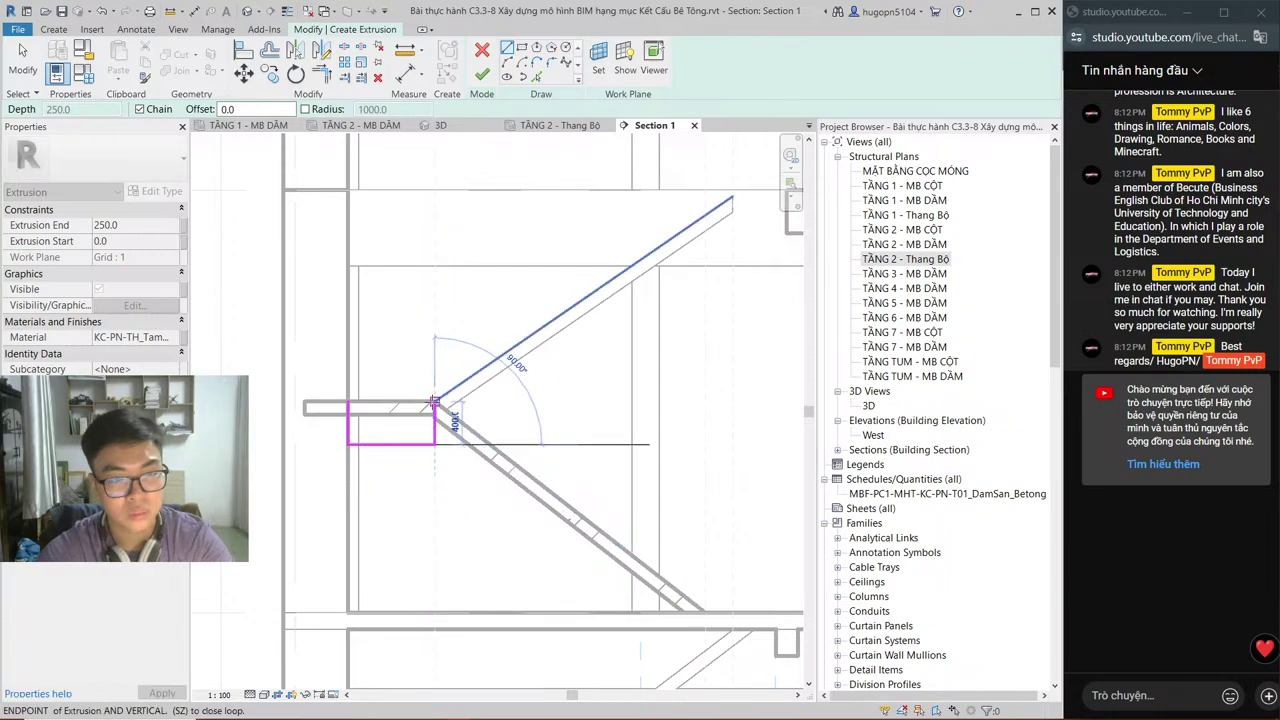
{"action": "left_click", "coordinate": [435, 403]}
{"action": "left_click", "coordinate": [348, 403]}
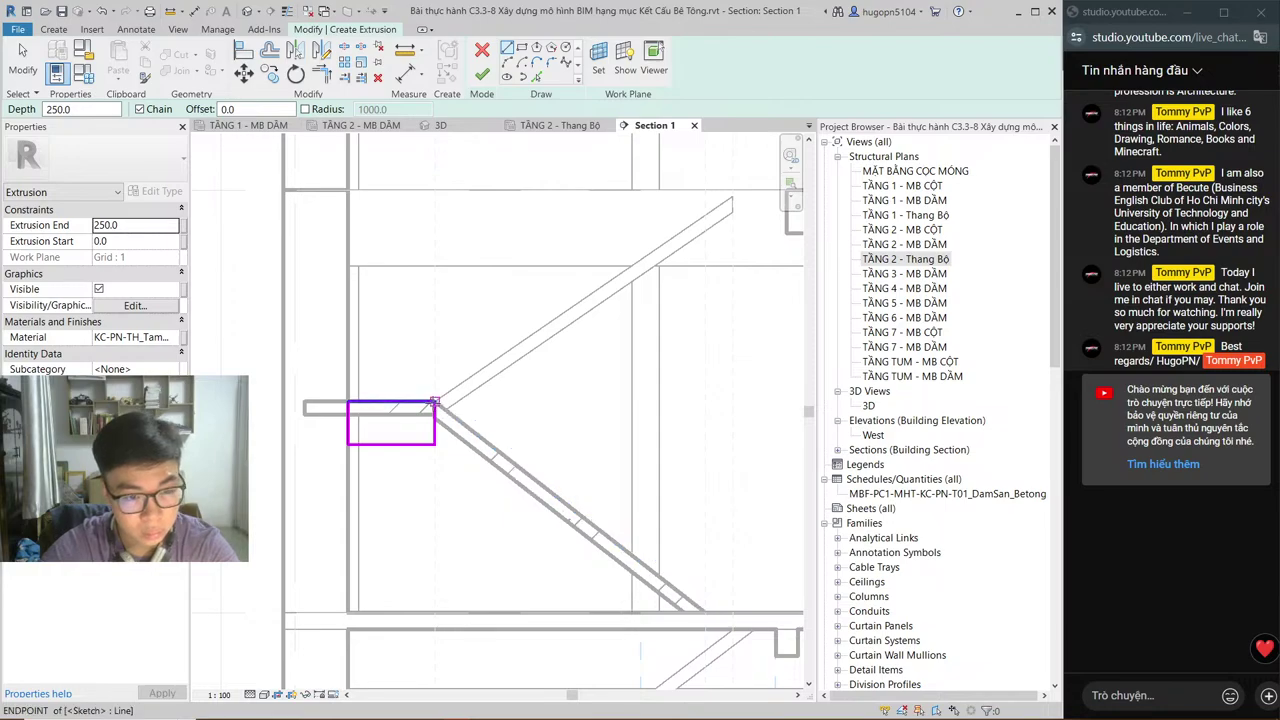
Step: Draw a line from the beam's top-right corner down the lower flight to the slab corner
{"action": "left_click", "coordinate": [434, 402]}
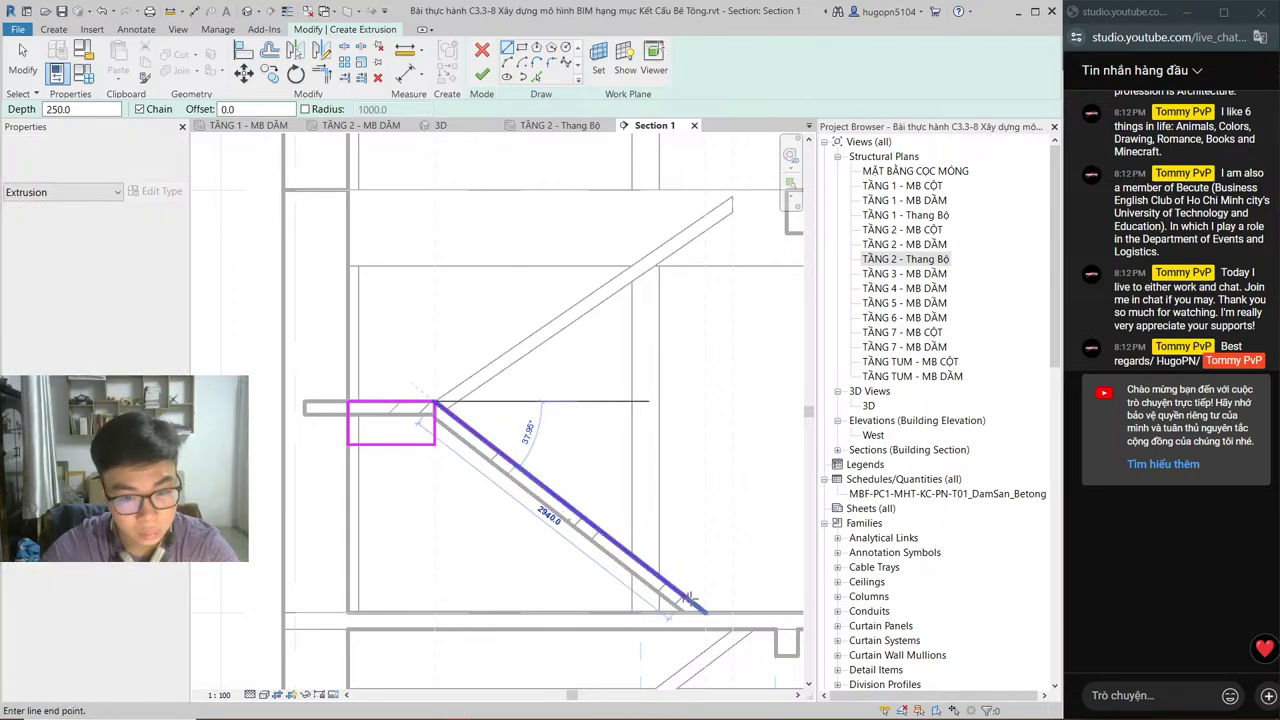
{"action": "left_click", "coordinate": [700, 610]}
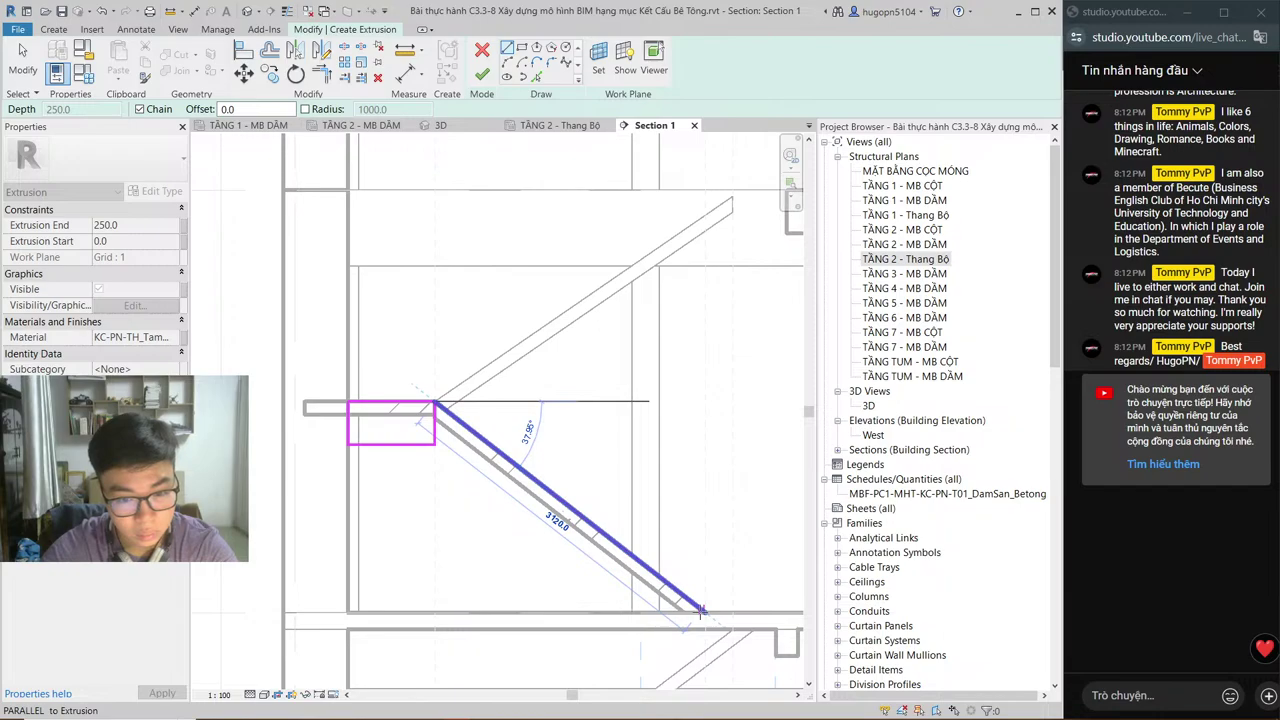
{"action": "left_click", "coordinate": [700, 610]}
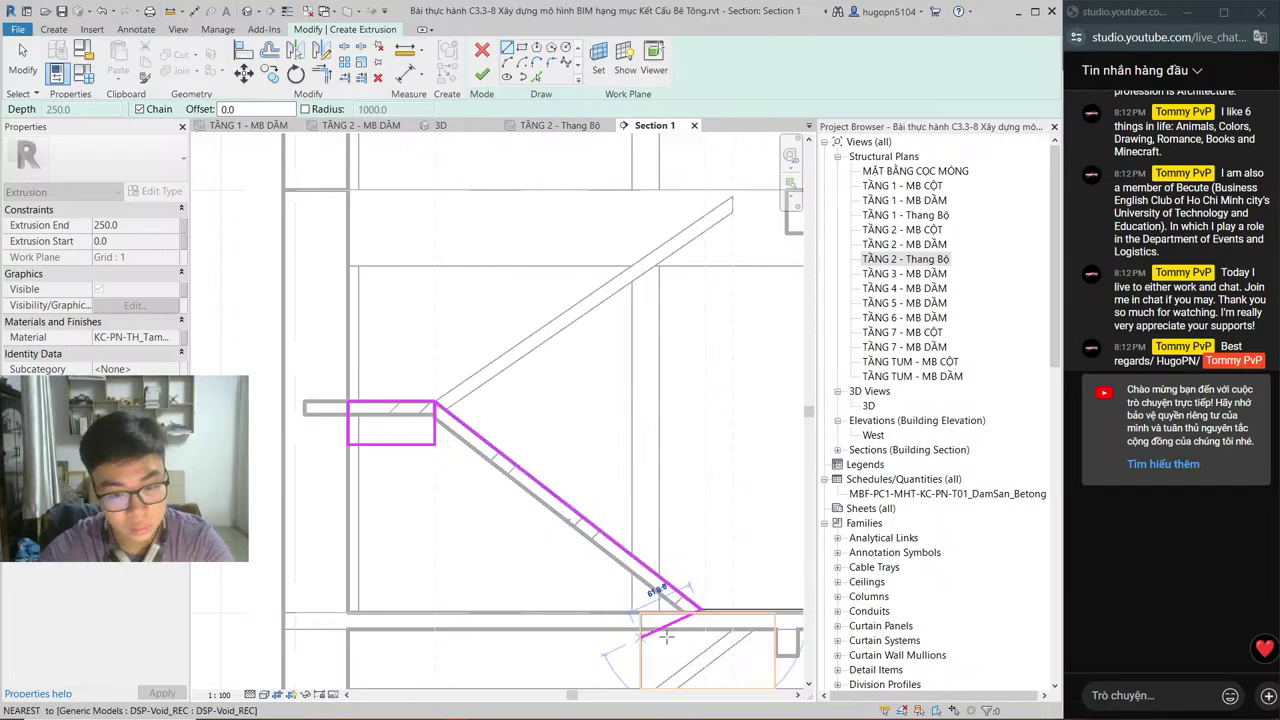
{"action": "scroll", "coordinate": [676, 632], "scroll_direction": "up", "scroll_amount": 3}
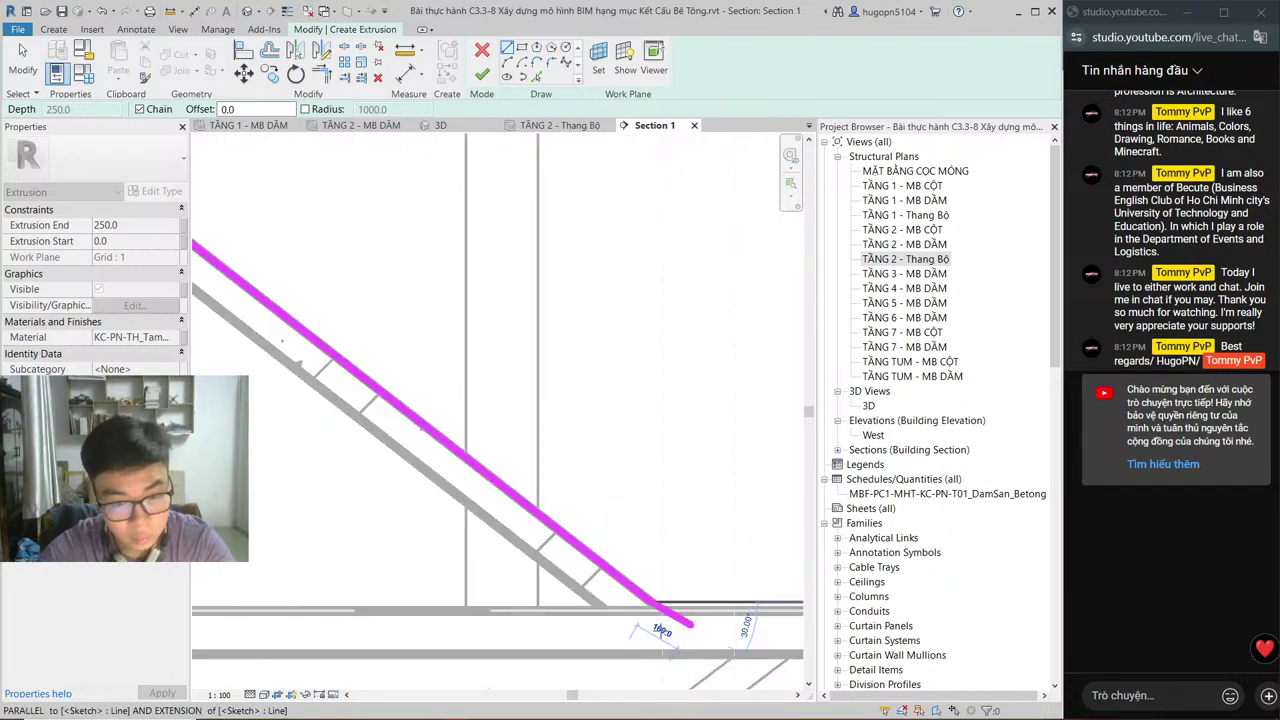
{"action": "scroll", "coordinate": [690, 627], "scroll_direction": "up", "scroll_amount": 1}
{"action": "left_click", "coordinate": [651, 603]}
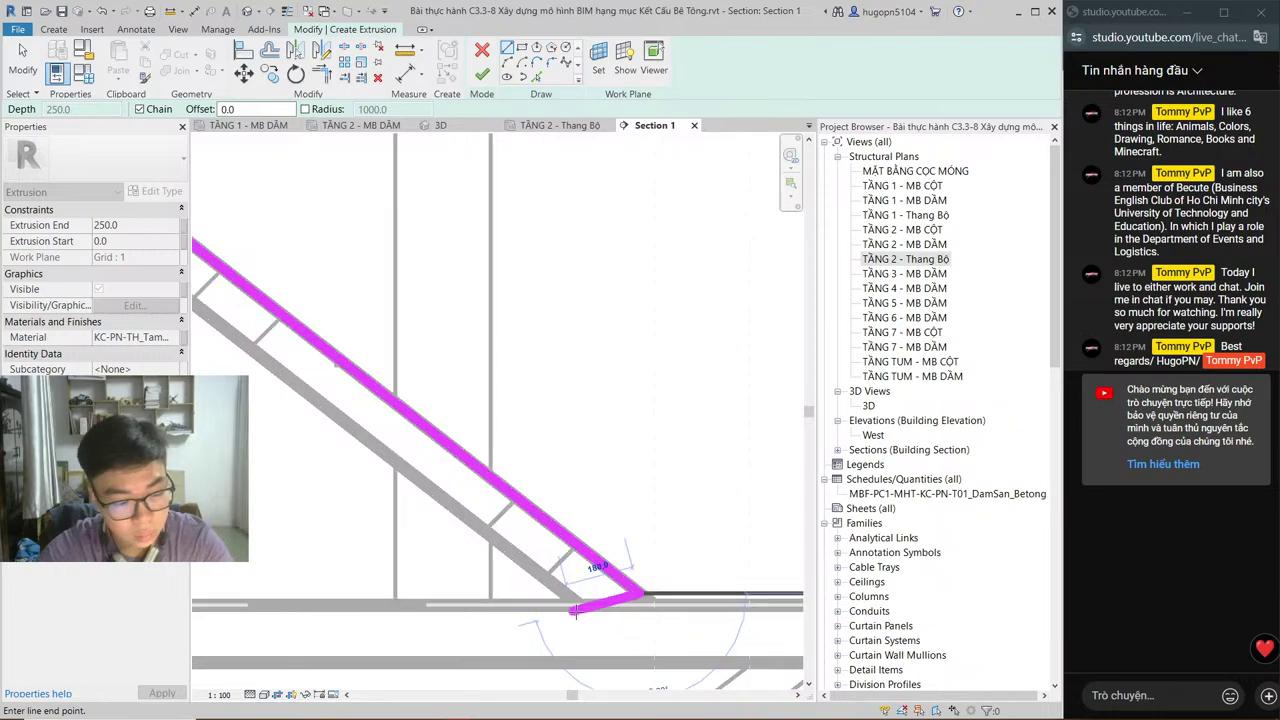
{"action": "key", "text": "Escape"}
{"action": "key", "text": "Escape"}
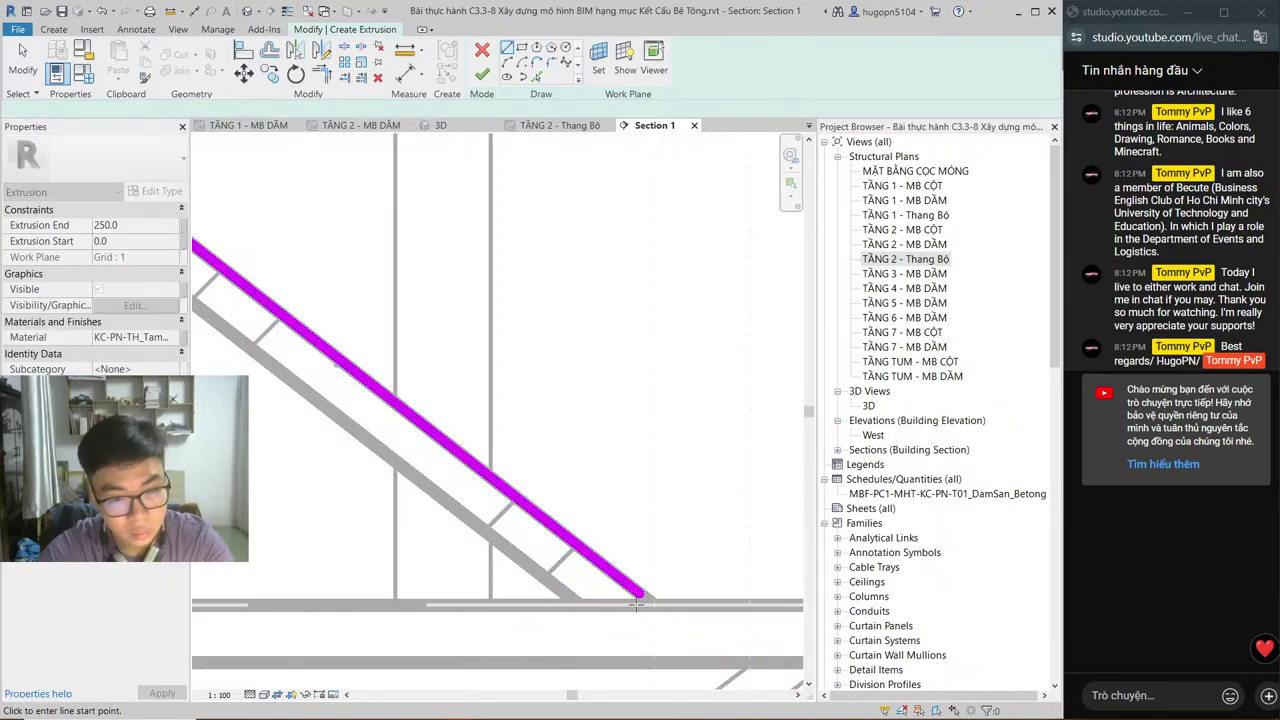
Step: Draw another sloped line to the slab corner and close the loop with a horizontal edge
{"action": "scroll", "coordinate": [620, 597], "scroll_direction": "down", "scroll_amount": 3}
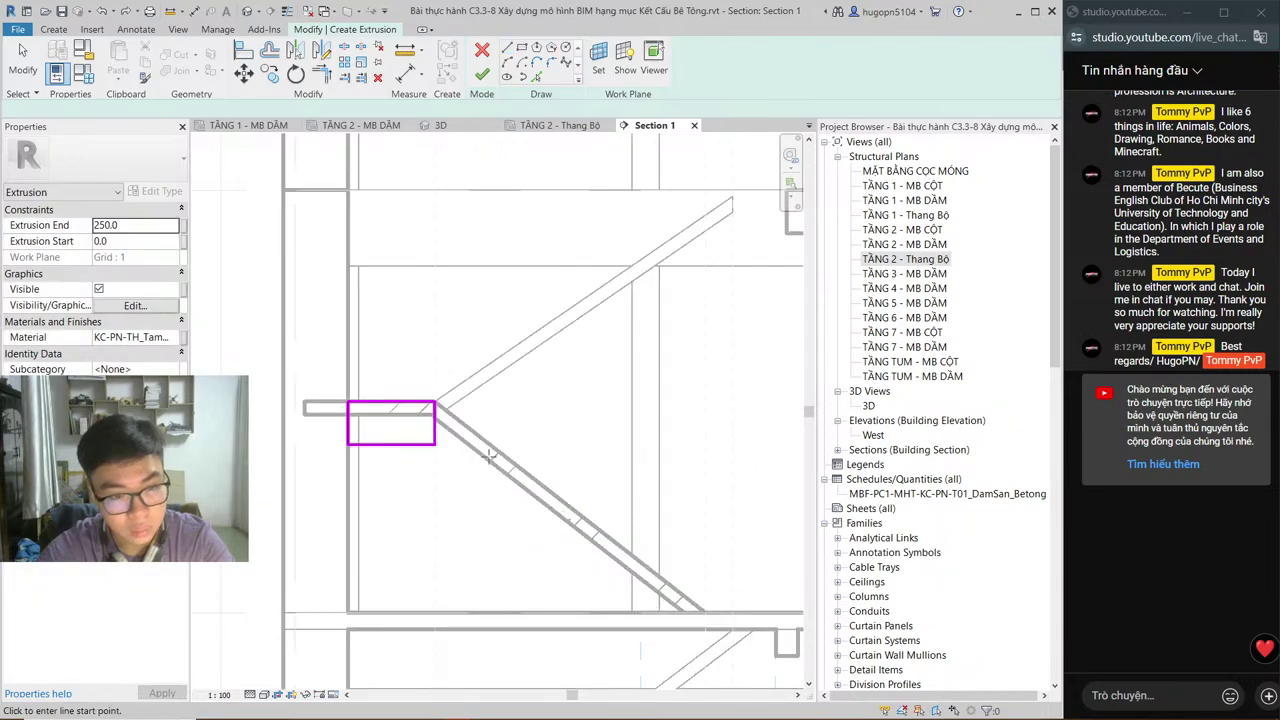
{"action": "key", "text": "l"}
{"action": "key", "text": "i"}
{"action": "left_click", "coordinate": [435, 402]}
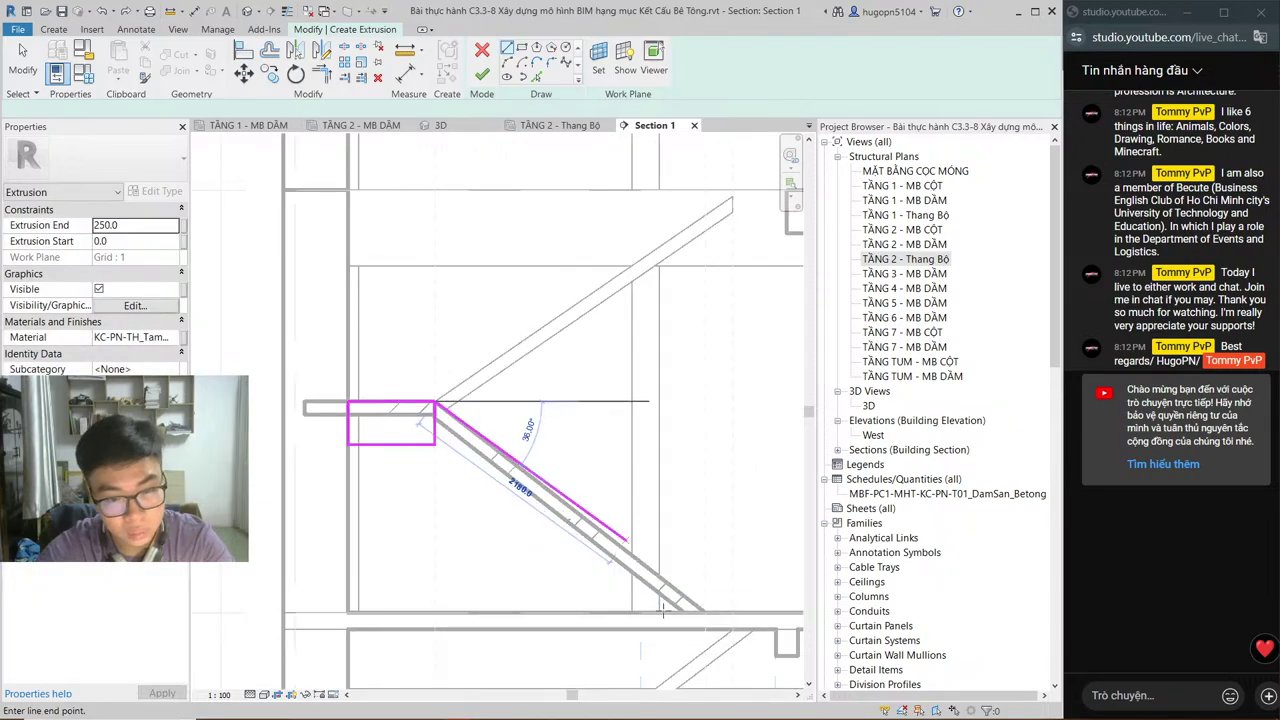
{"action": "scroll", "coordinate": [666, 620], "scroll_direction": "up", "scroll_amount": 3}
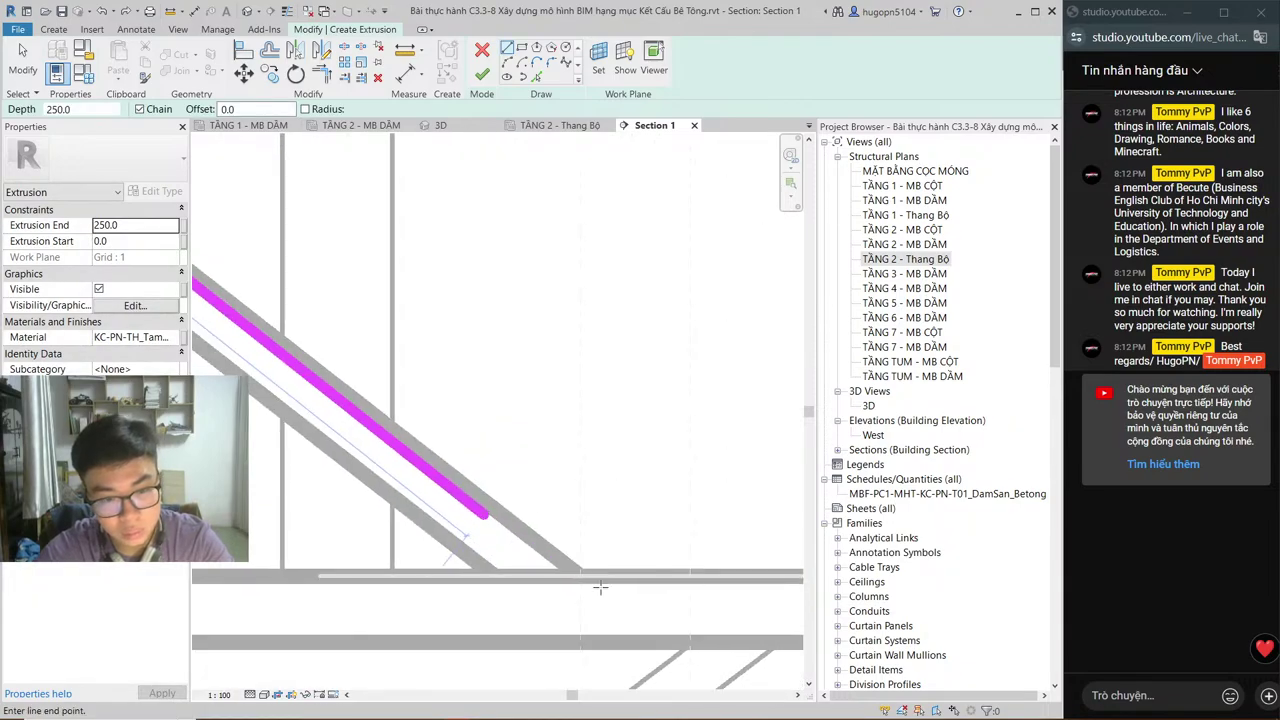
{"action": "scroll", "coordinate": [576, 580], "scroll_direction": "up", "scroll_amount": 1}
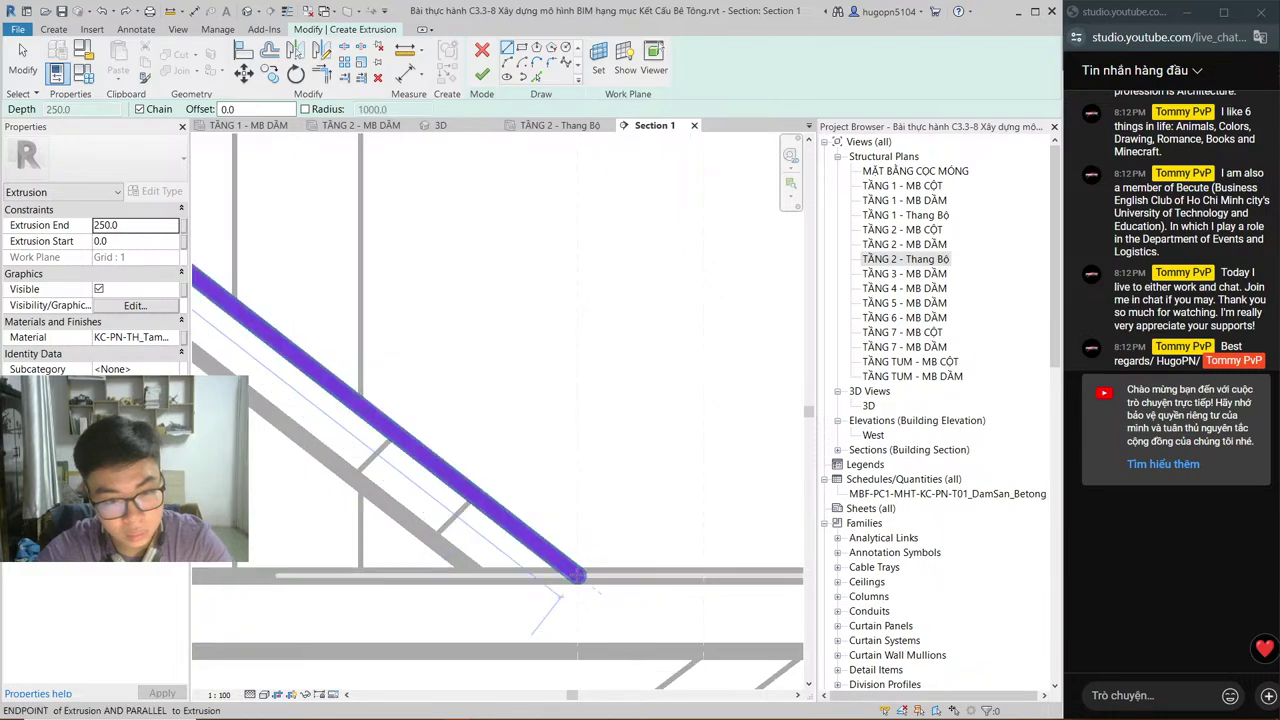
{"action": "scroll", "coordinate": [664, 572], "scroll_direction": "down", "scroll_amount": 1}
{"action": "left_click", "coordinate": [598, 575]}
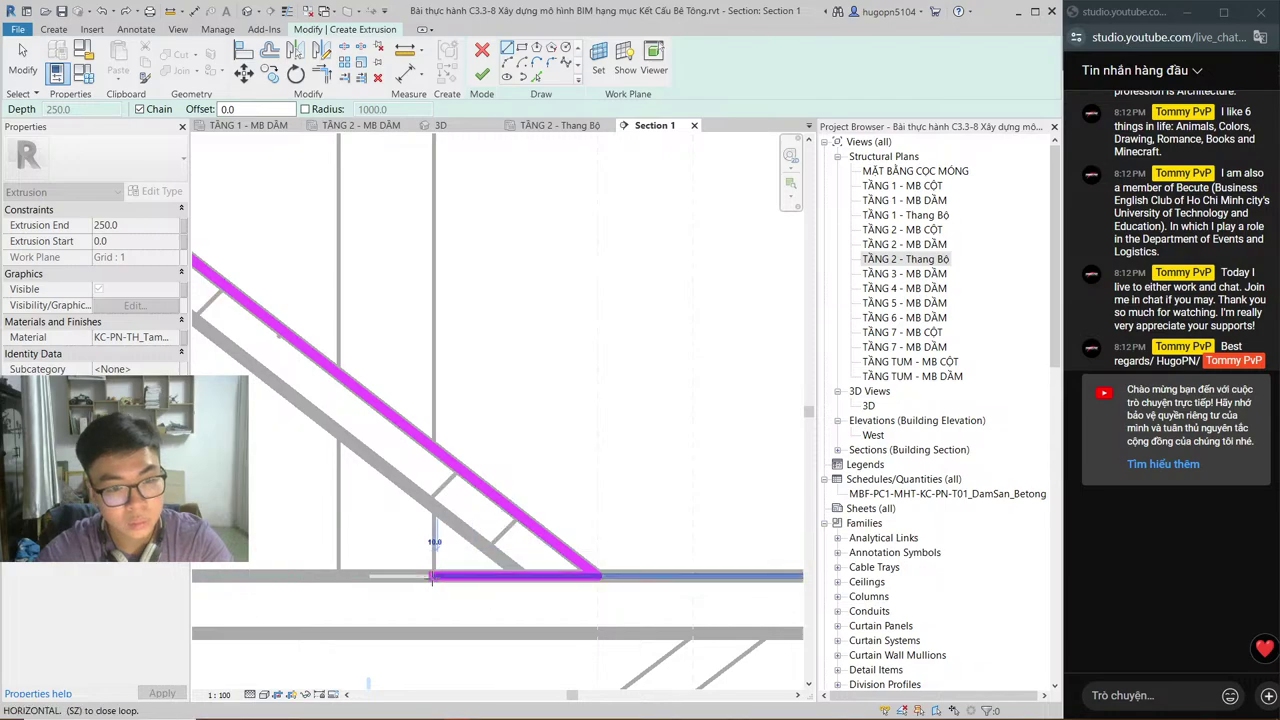
{"action": "left_click", "coordinate": [432, 575]}
{"action": "scroll", "coordinate": [446, 561], "scroll_direction": "down", "scroll_amount": 2}
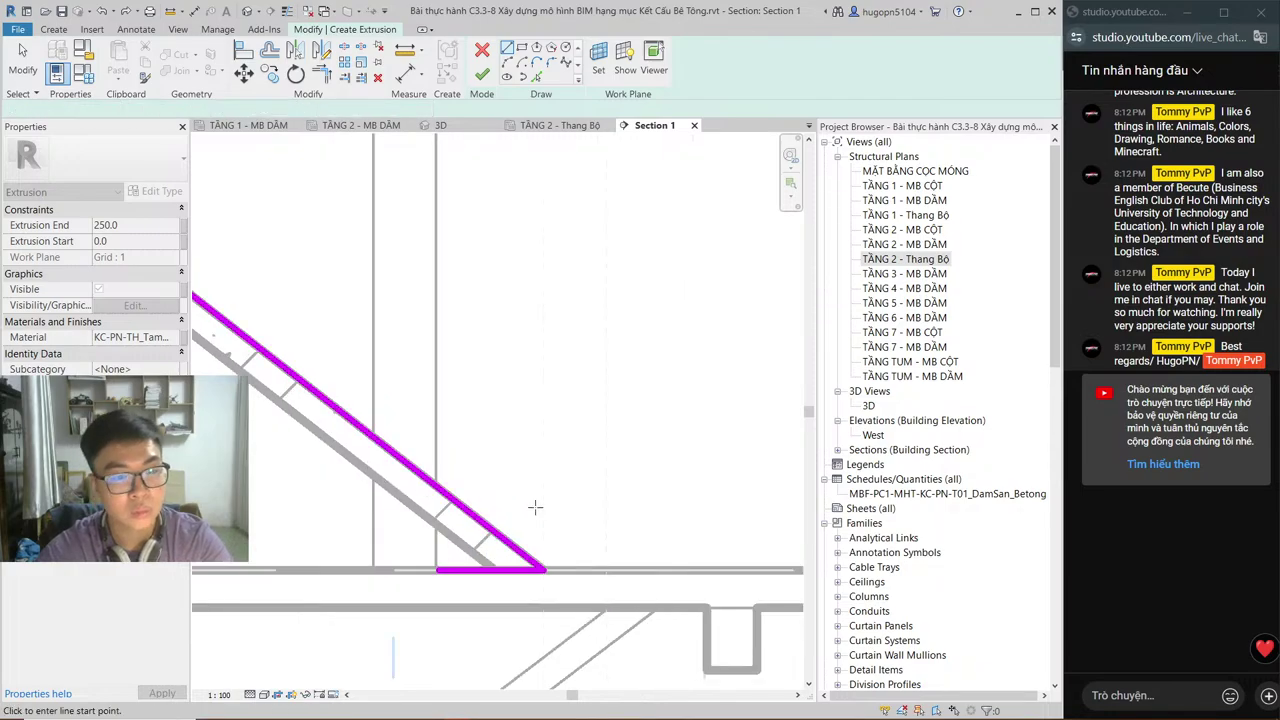
{"action": "middle_click_drag", "start_coordinate": [538, 509], "coordinate": [691, 519]}
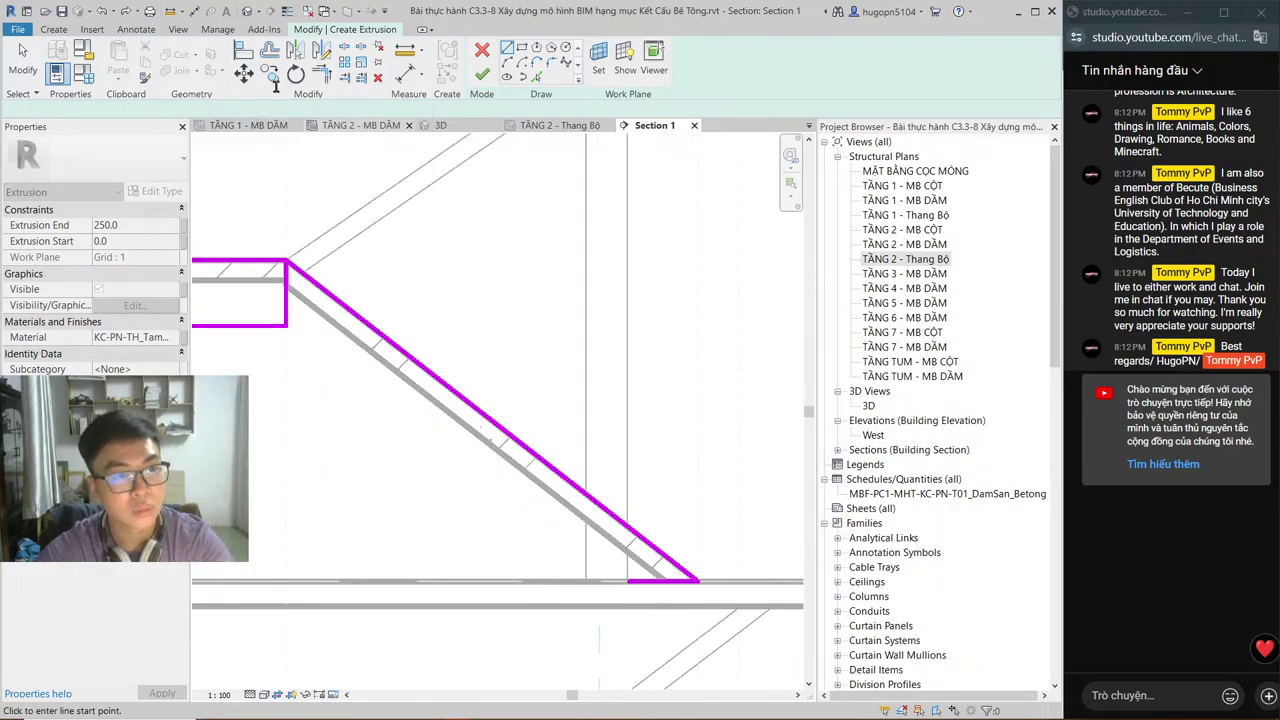
{"action": "key", "text": "o"}
{"action": "key", "text": "f"}
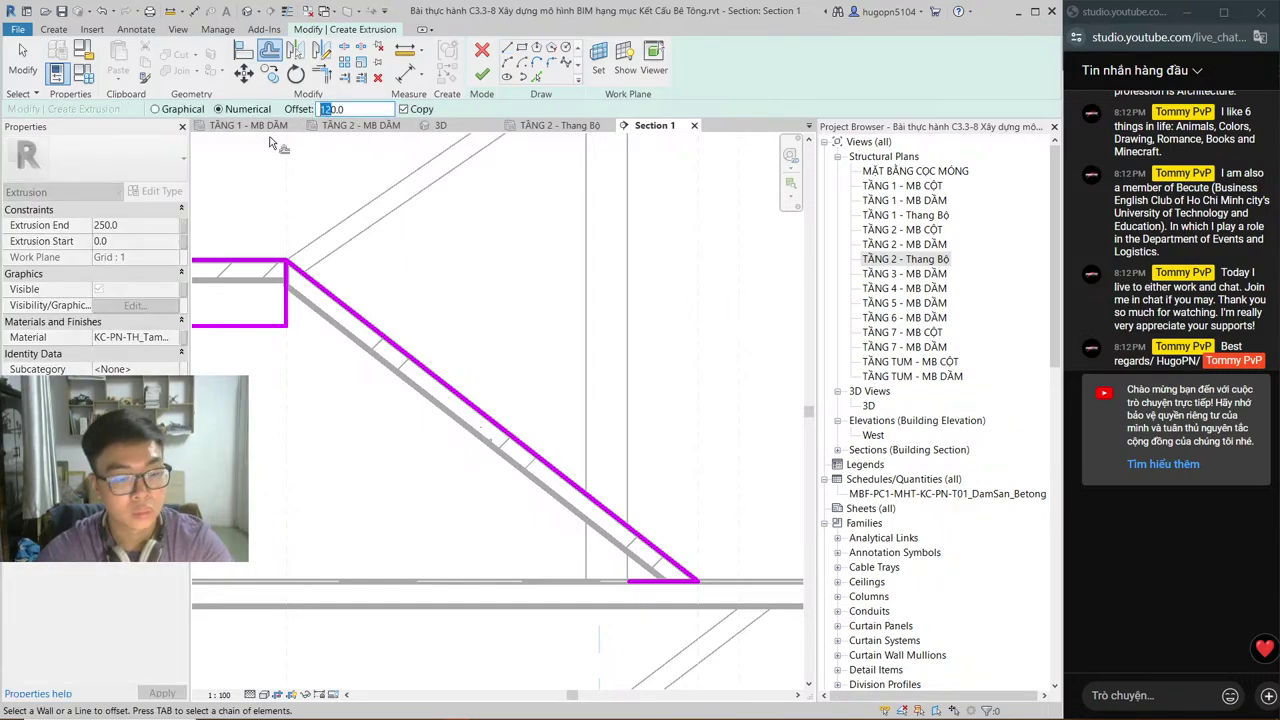
Step: Offset the sloped line 400 and trim it into a corner with the bottom edge
{"action": "type", "text": "400"}
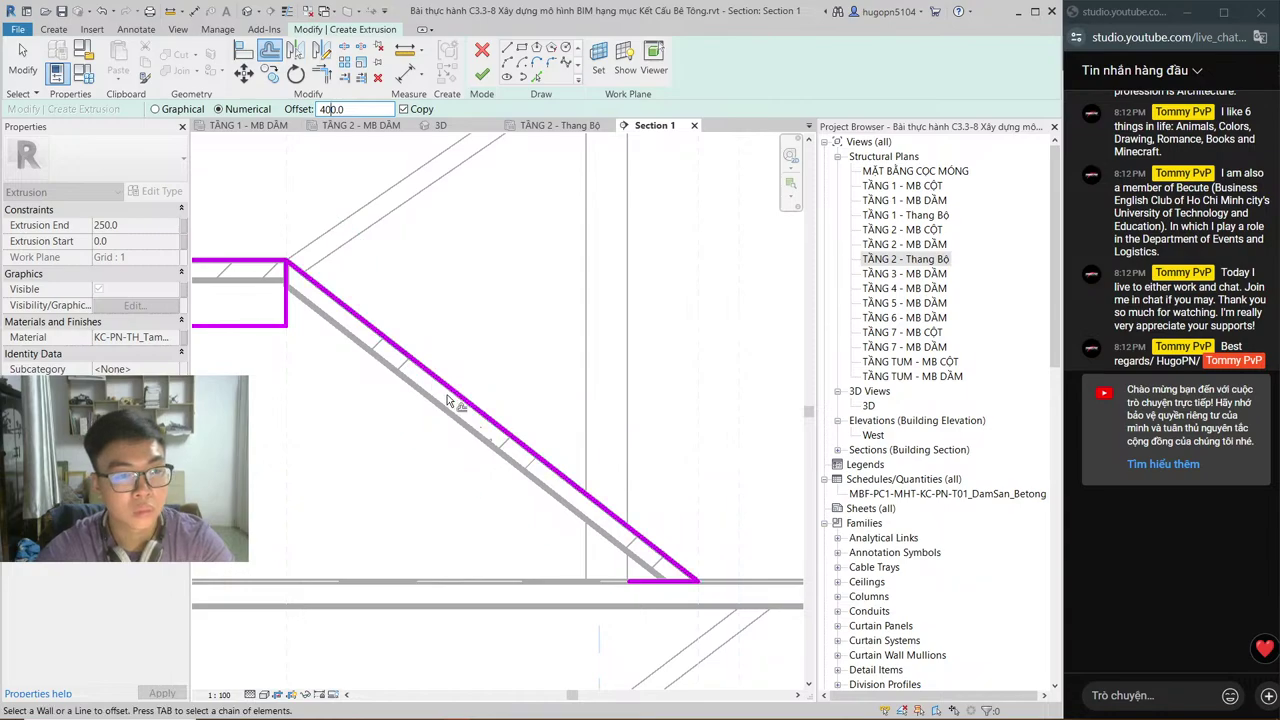
{"action": "left_click", "coordinate": [458, 398]}
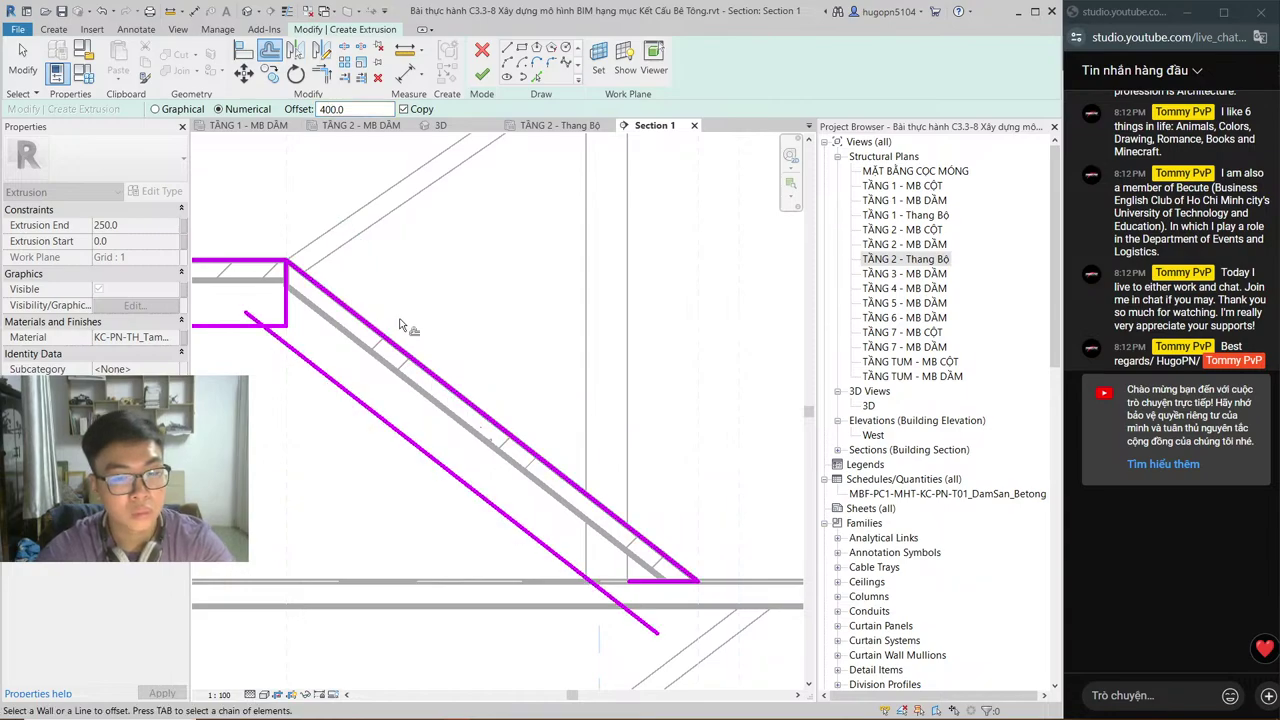
{"action": "key", "text": "t"}
{"action": "key", "text": "r"}
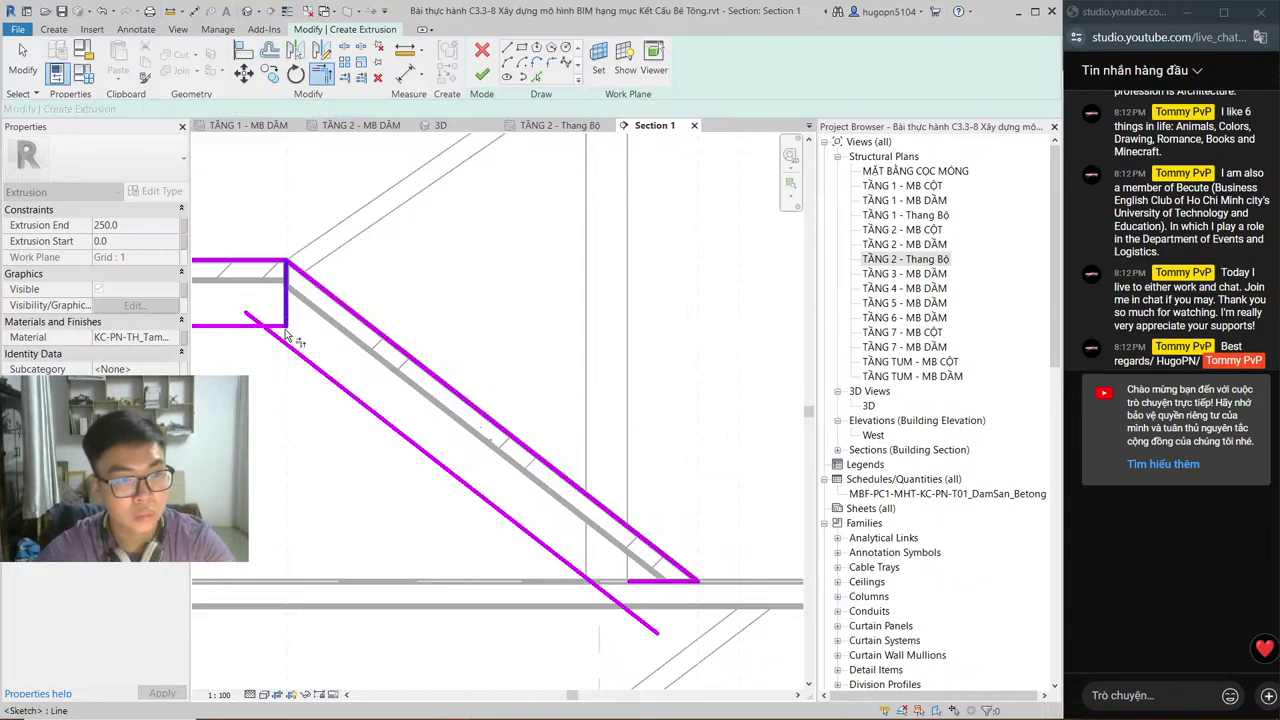
{"action": "left_click", "coordinate": [284, 343]}
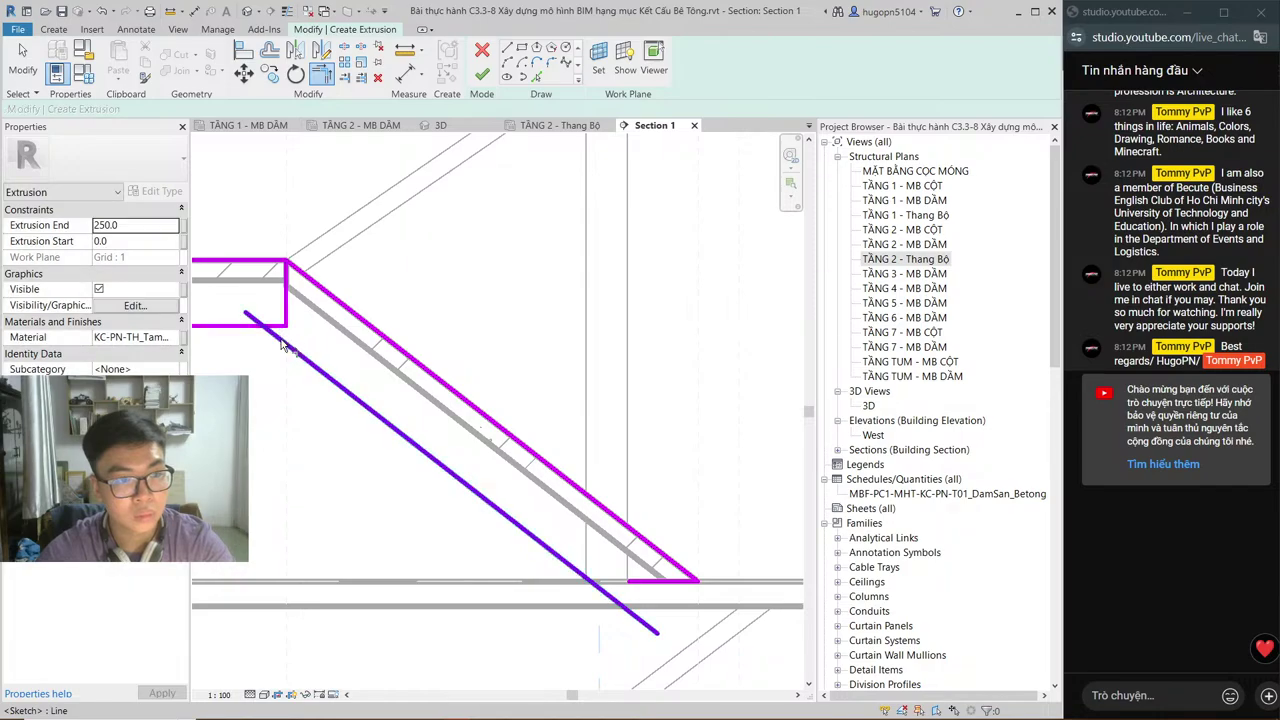
{"action": "left_click", "coordinate": [279, 326]}
{"action": "middle_click_drag", "start_coordinate": [279, 326], "coordinate": [392, 407]}
{"action": "key", "text": "Escape"}
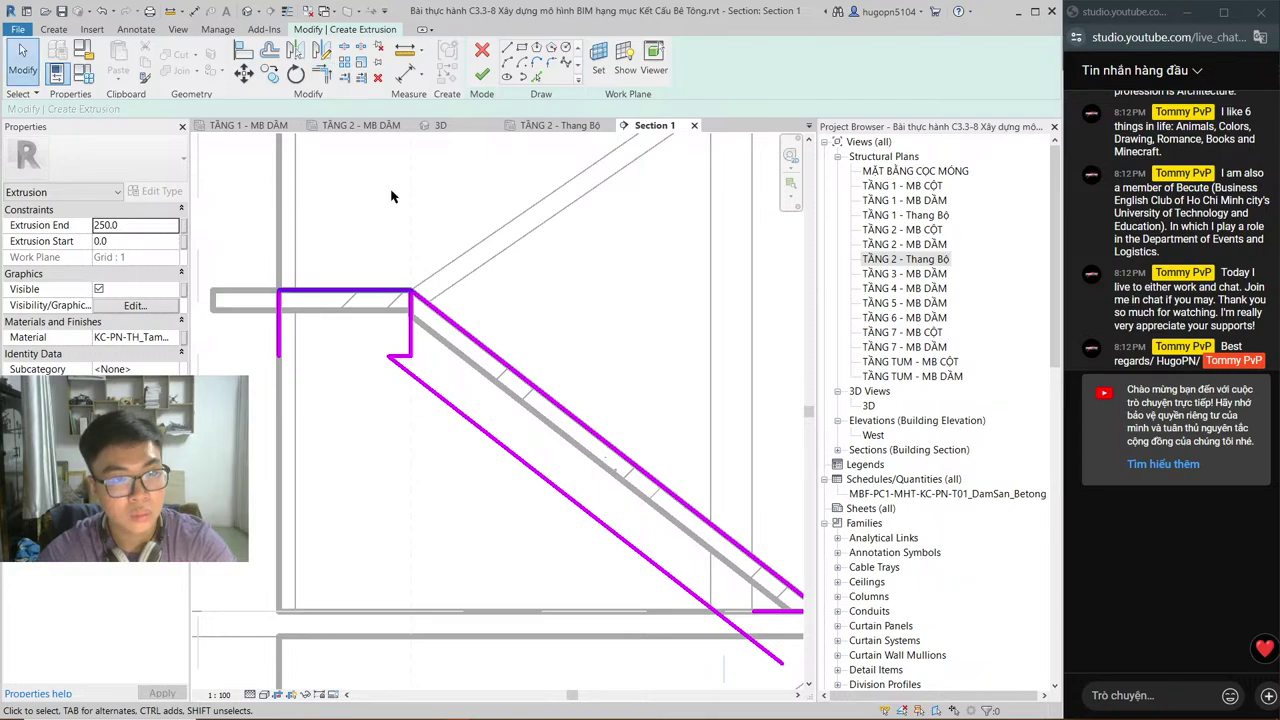
Step: Draw the line closing the bottom of the landing rectangle
{"action": "key", "text": "l"}
{"action": "key", "text": "i"}
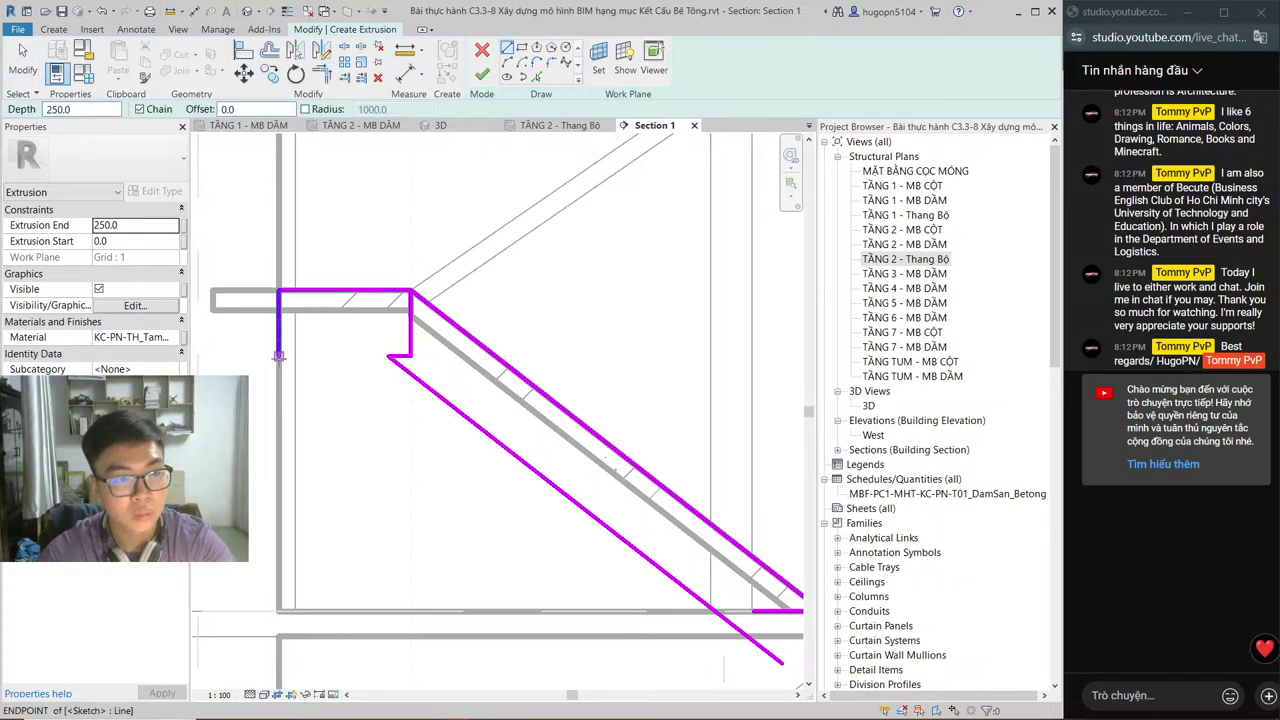
{"action": "left_click", "coordinate": [281, 357]}
{"action": "left_click", "coordinate": [388, 356]}
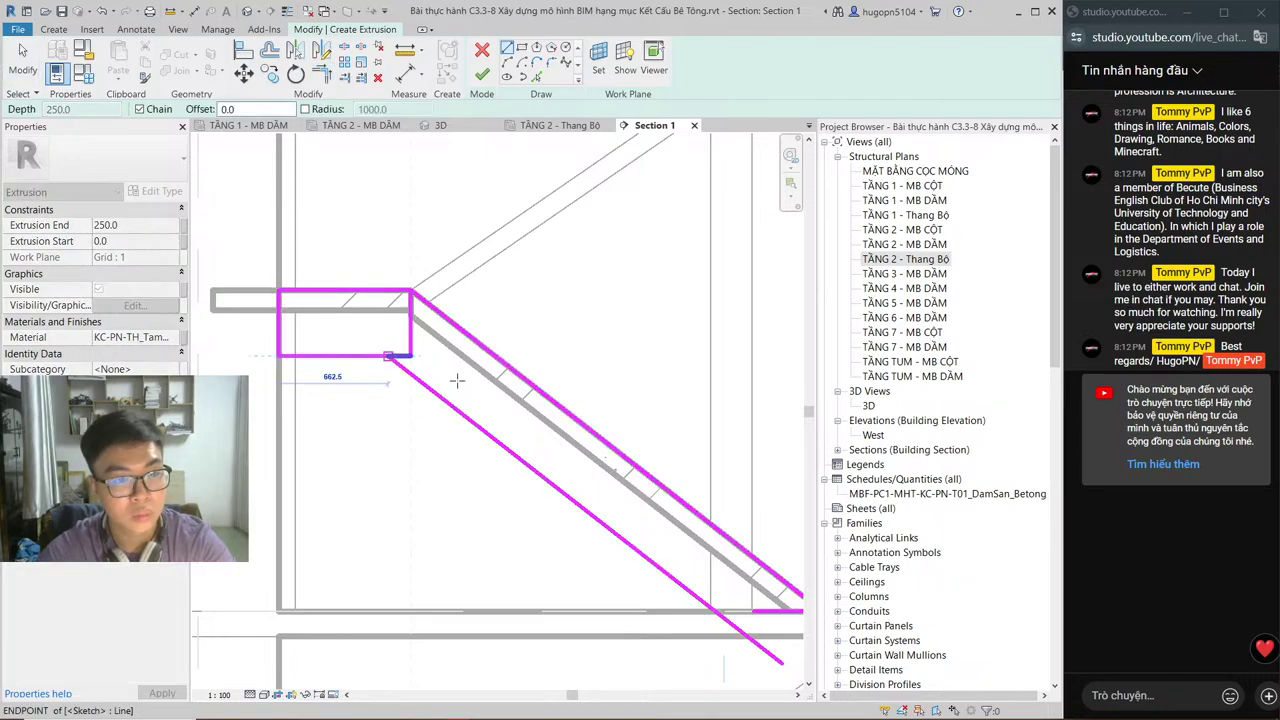
{"action": "key", "text": "Escape"}
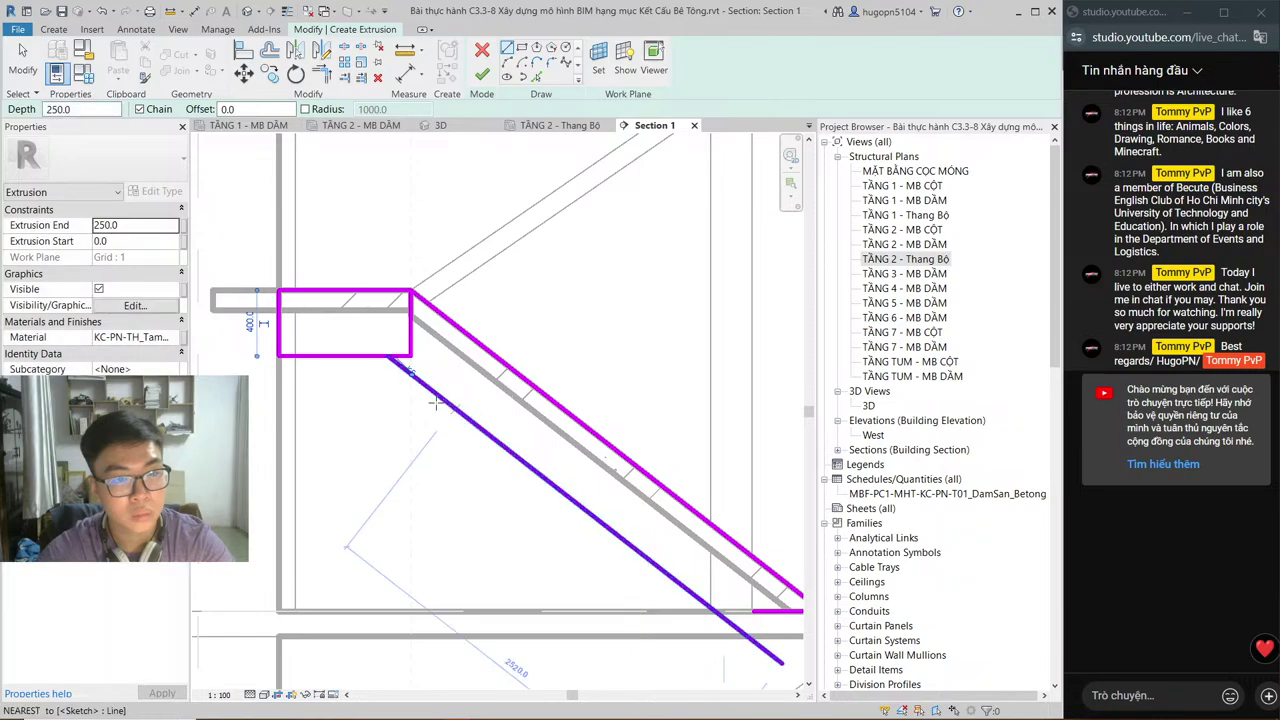
{"action": "middle_click_drag", "start_coordinate": [423, 393], "coordinate": [426, 400]}
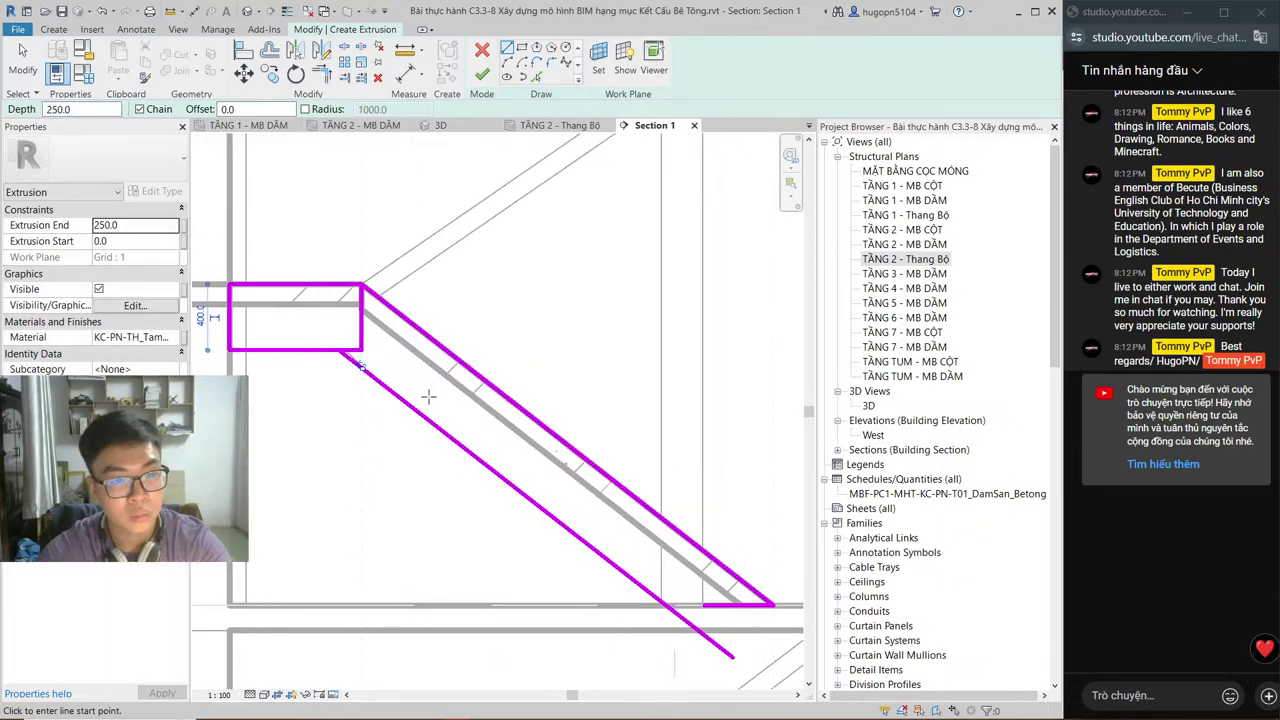
{"action": "key", "text": "Escape"}
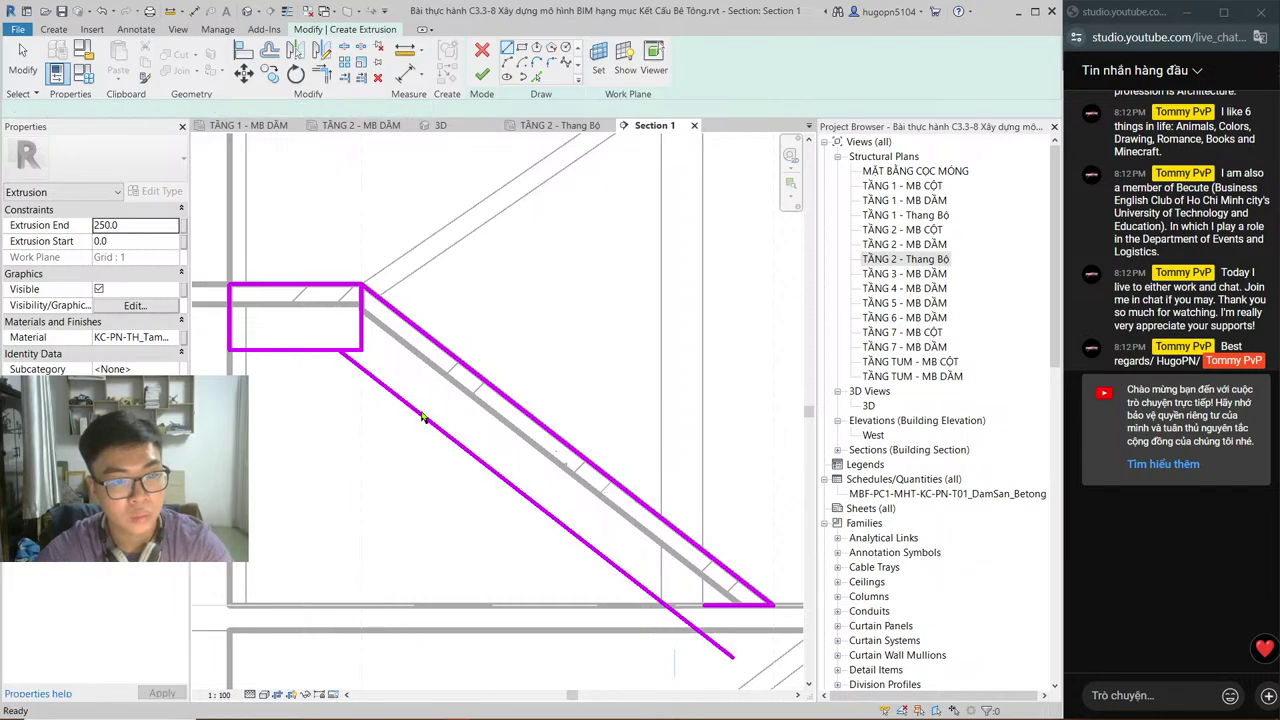
Step: Delete the sloped and short bottom sketch lines and finish the beam sketch
{"action": "left_click", "coordinate": [421, 416]}
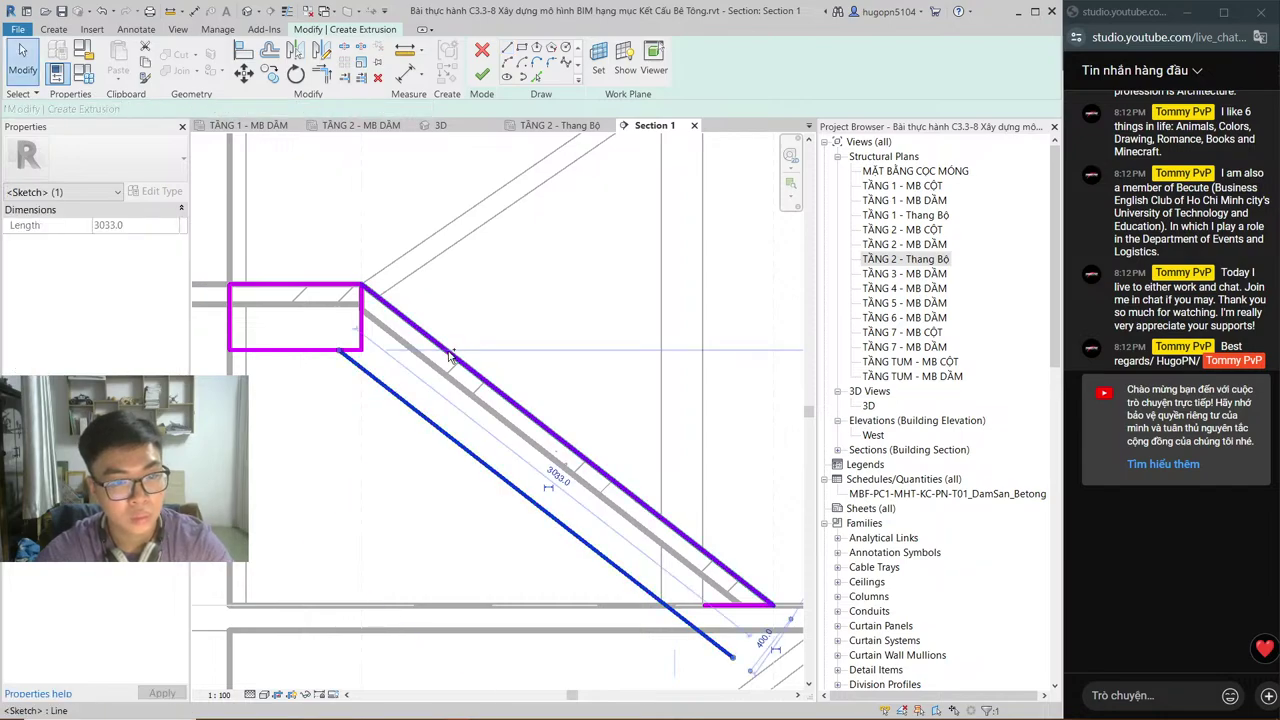
{"action": "left_click", "coordinate": [450, 357], "text": "ctrl"}
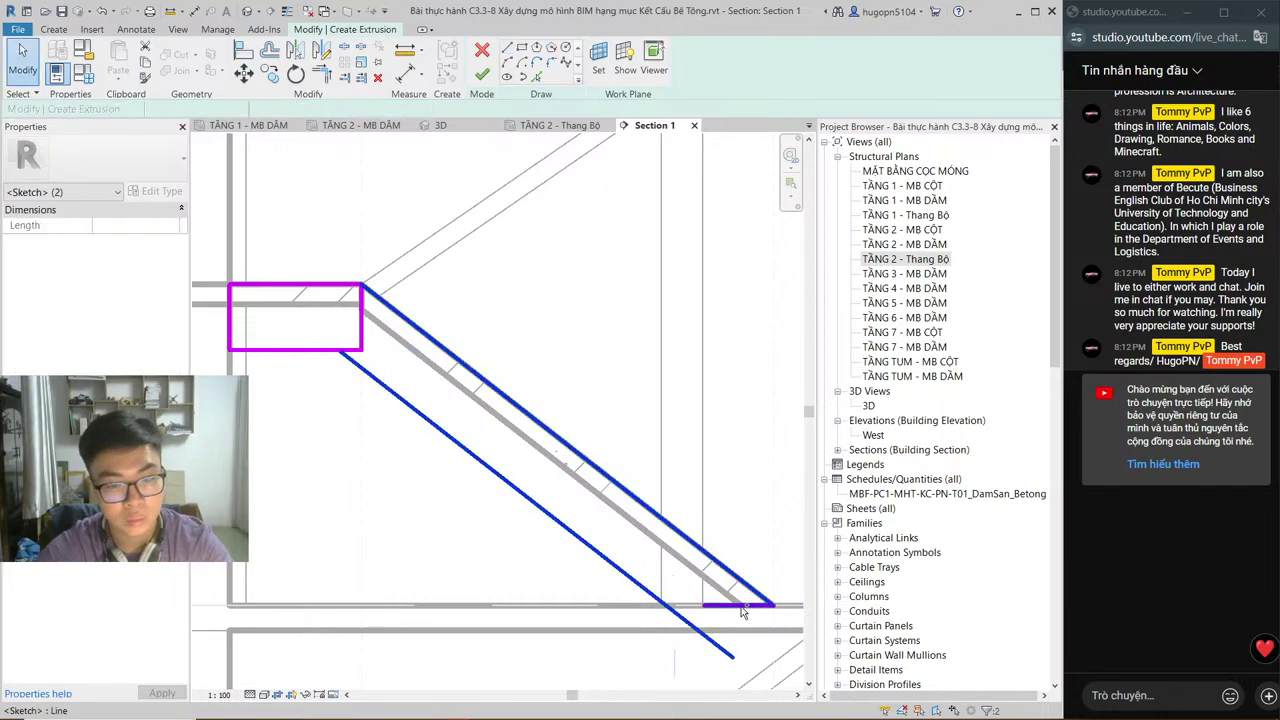
{"action": "left_click", "coordinate": [738, 605], "text": "ctrl"}
{"action": "key", "text": "Delete"}
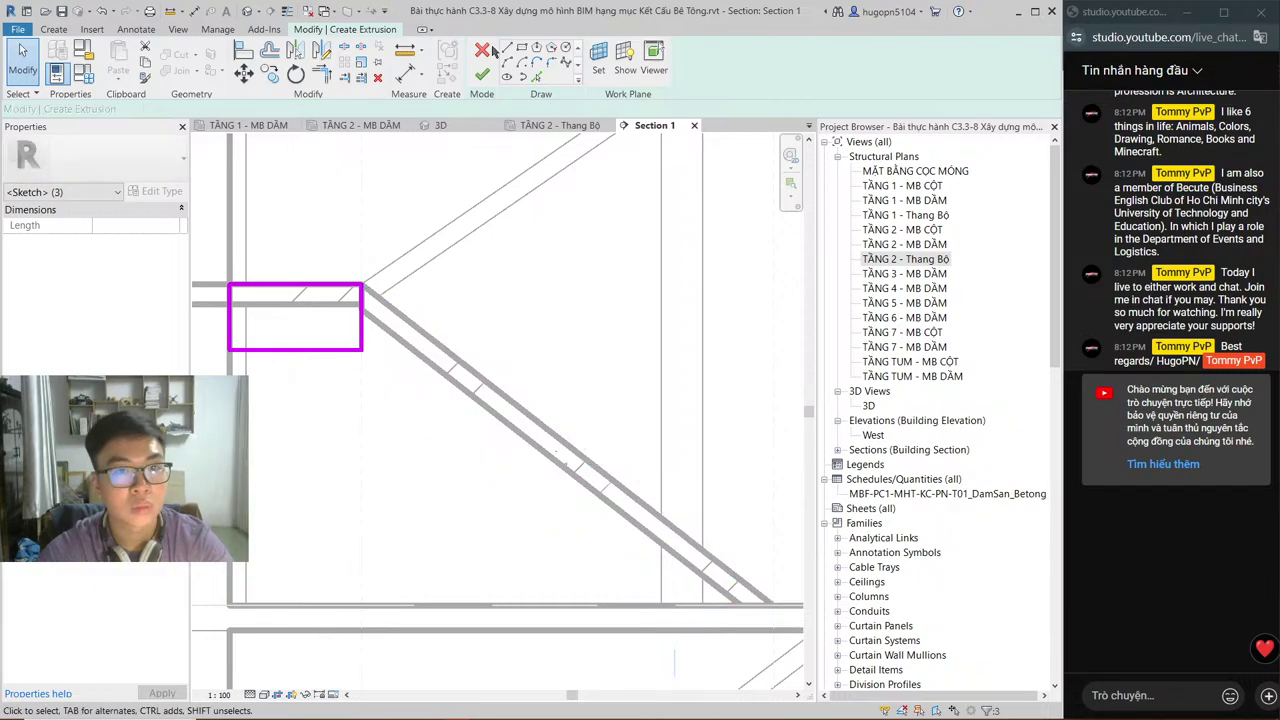
{"action": "left_click", "coordinate": [483, 49]}
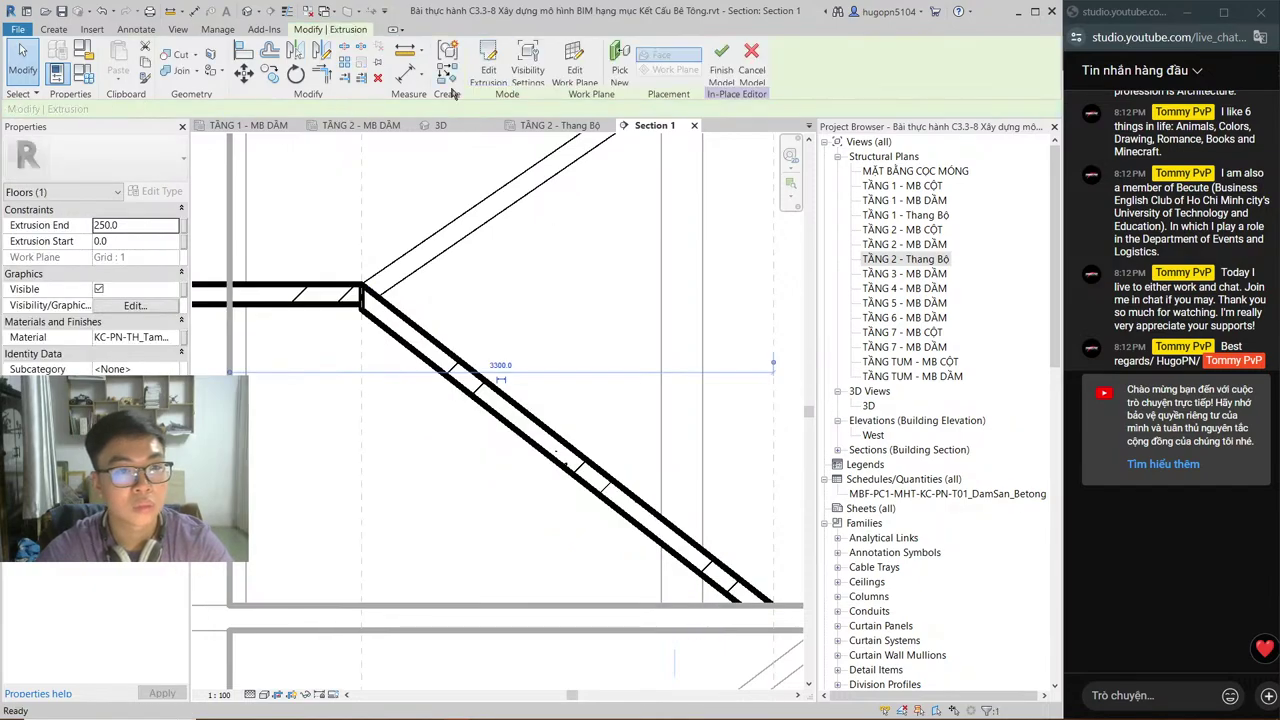
Step: Stretch the beam extrusion to span -110 to 90 in plan, inspect it in 3D, and finish the model
{"action": "left_click", "coordinate": [556, 125]}
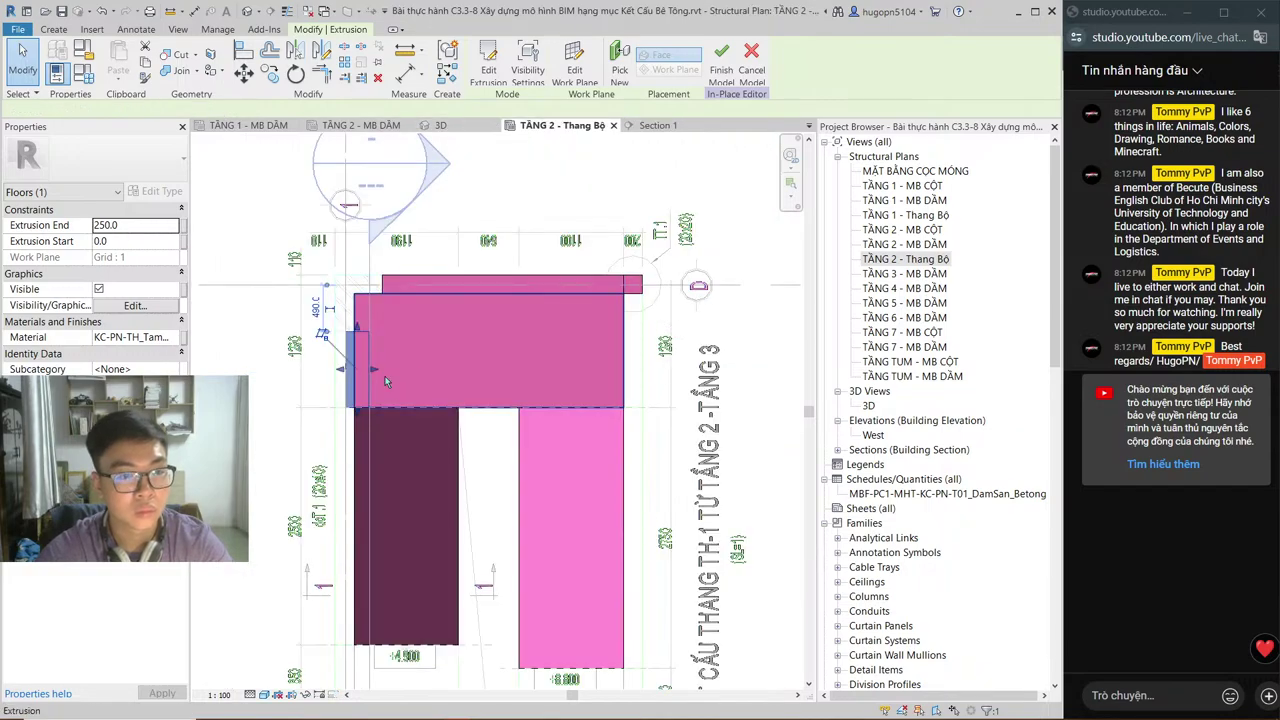
{"action": "left_click", "coordinate": [340, 372]}
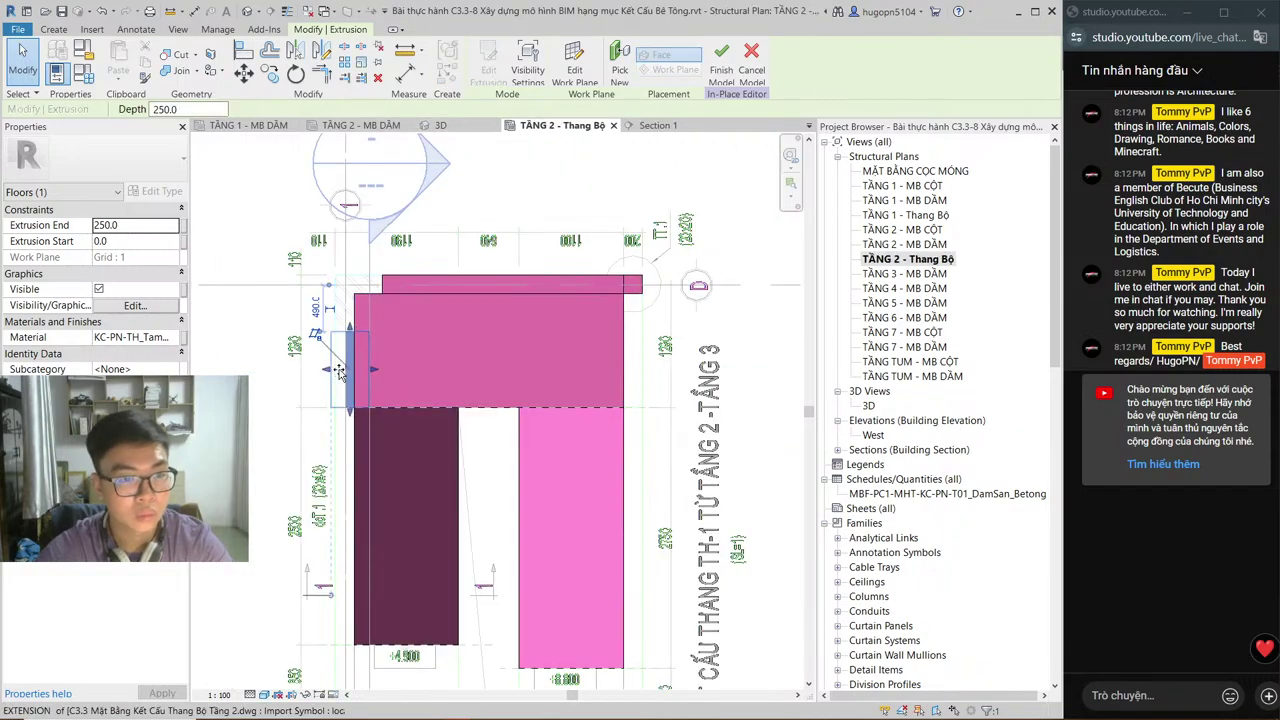
{"action": "left_click_drag", "start_coordinate": [340, 372], "coordinate": [358, 372]}
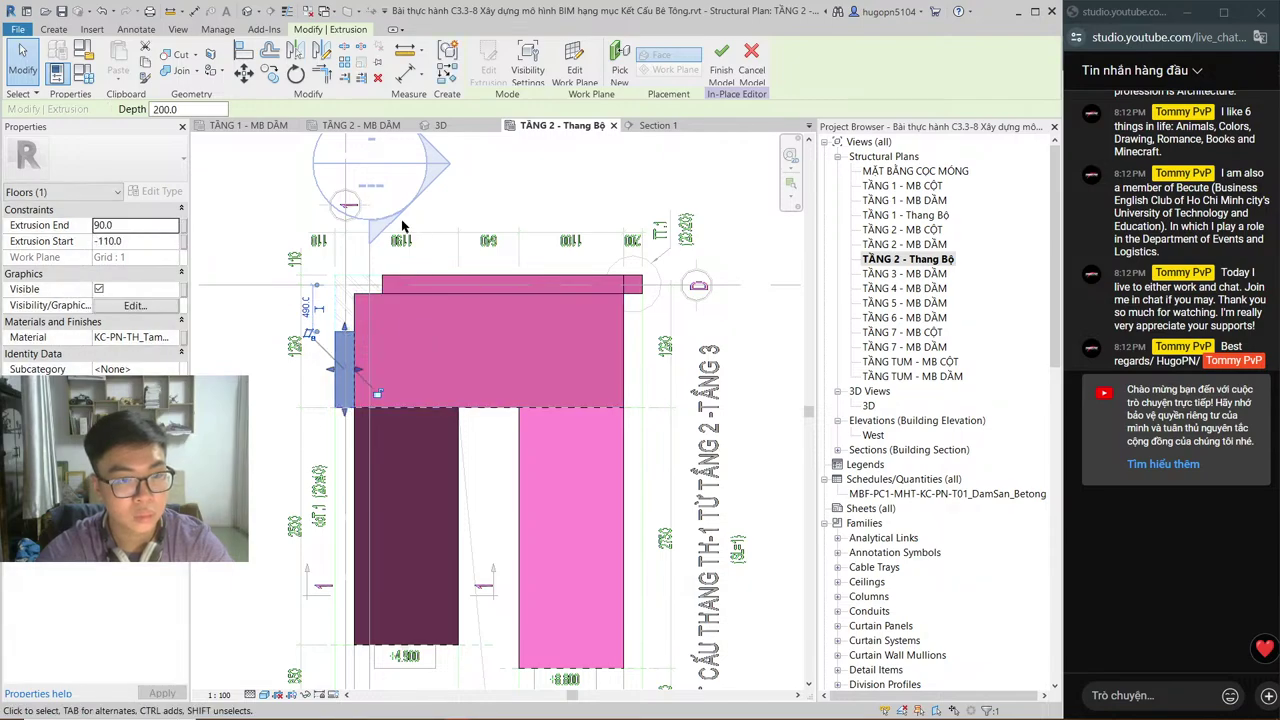
{"action": "left_click", "coordinate": [440, 125]}
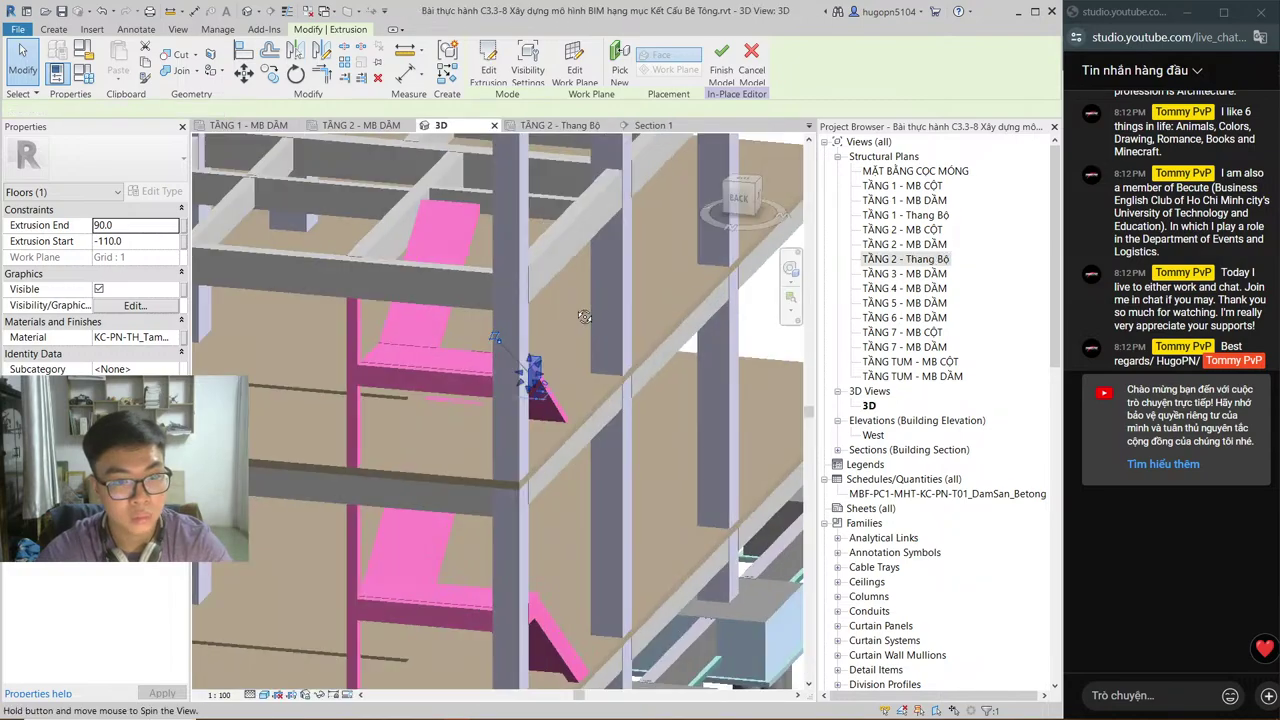
{"action": "middle_click_drag", "start_coordinate": [480, 300], "coordinate": [514, 336], "text": "shift"}
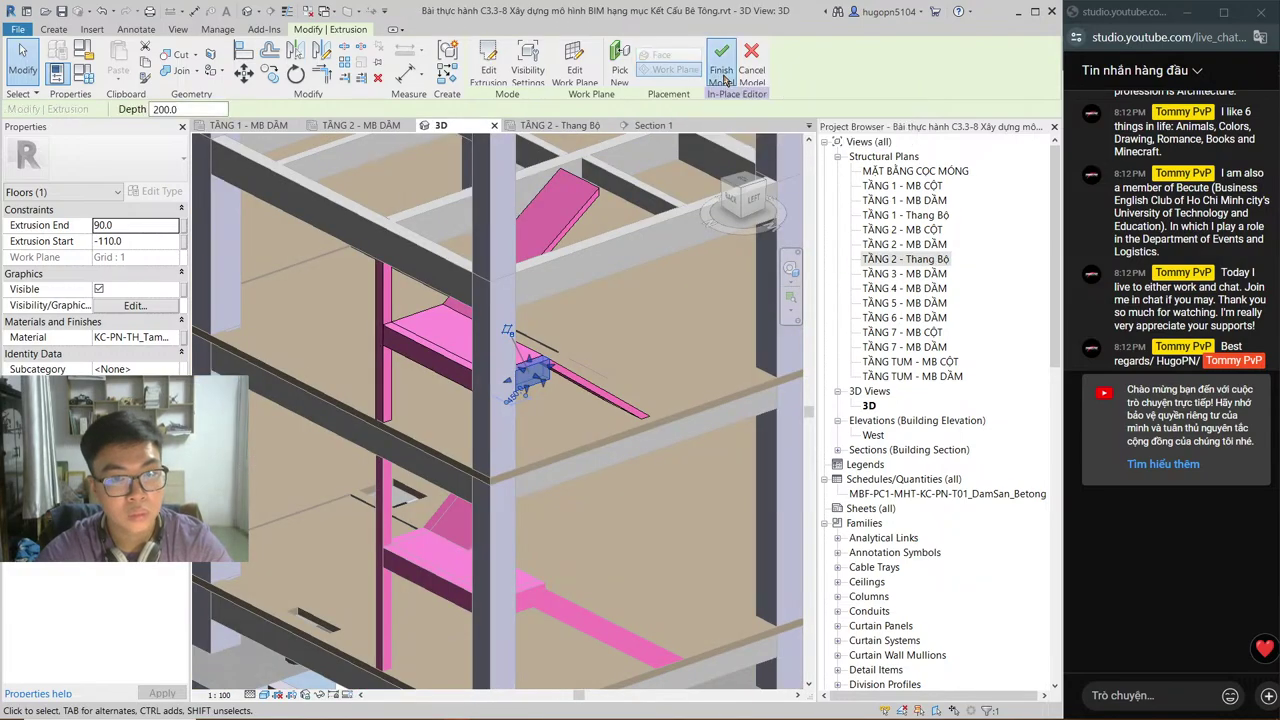
{"action": "left_click", "coordinate": [723, 76]}
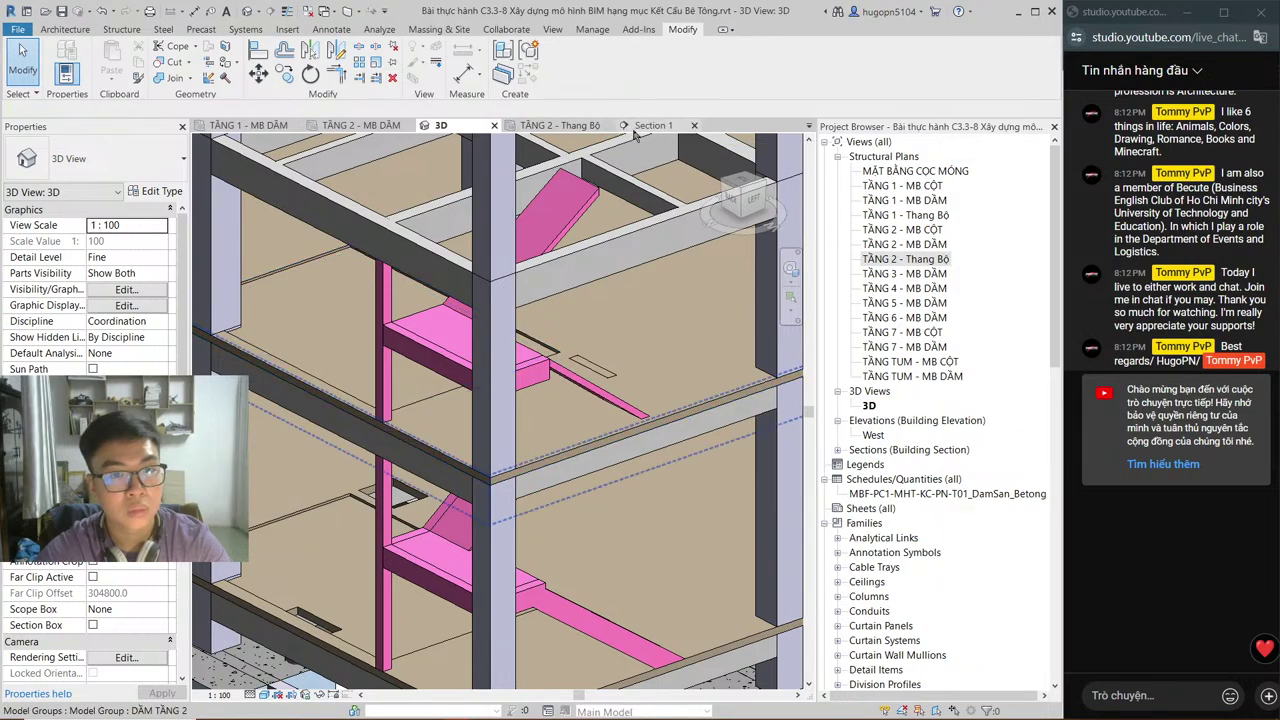
Step: Review Section 1 and the TẦNG 2 - MB DẦM plan, then return to Section 1
{"action": "left_click", "coordinate": [634, 131]}
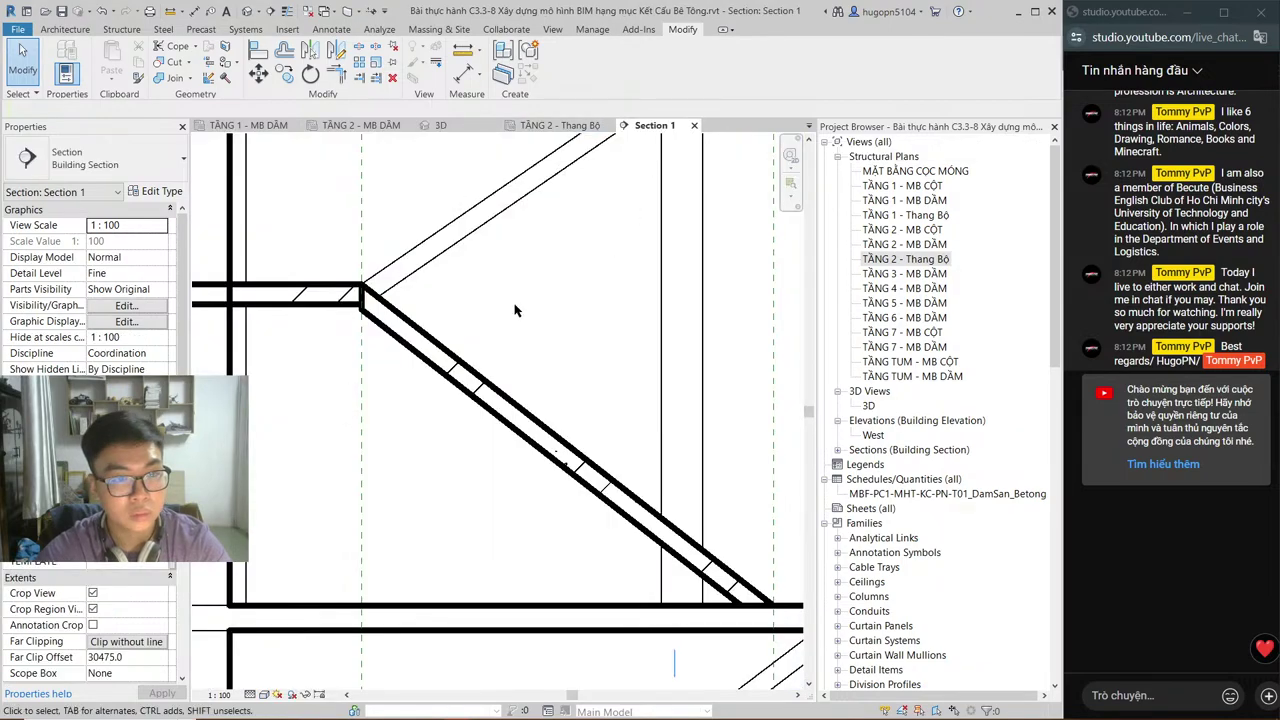
{"action": "scroll", "coordinate": [540, 313], "scroll_direction": "down", "scroll_amount": 2}
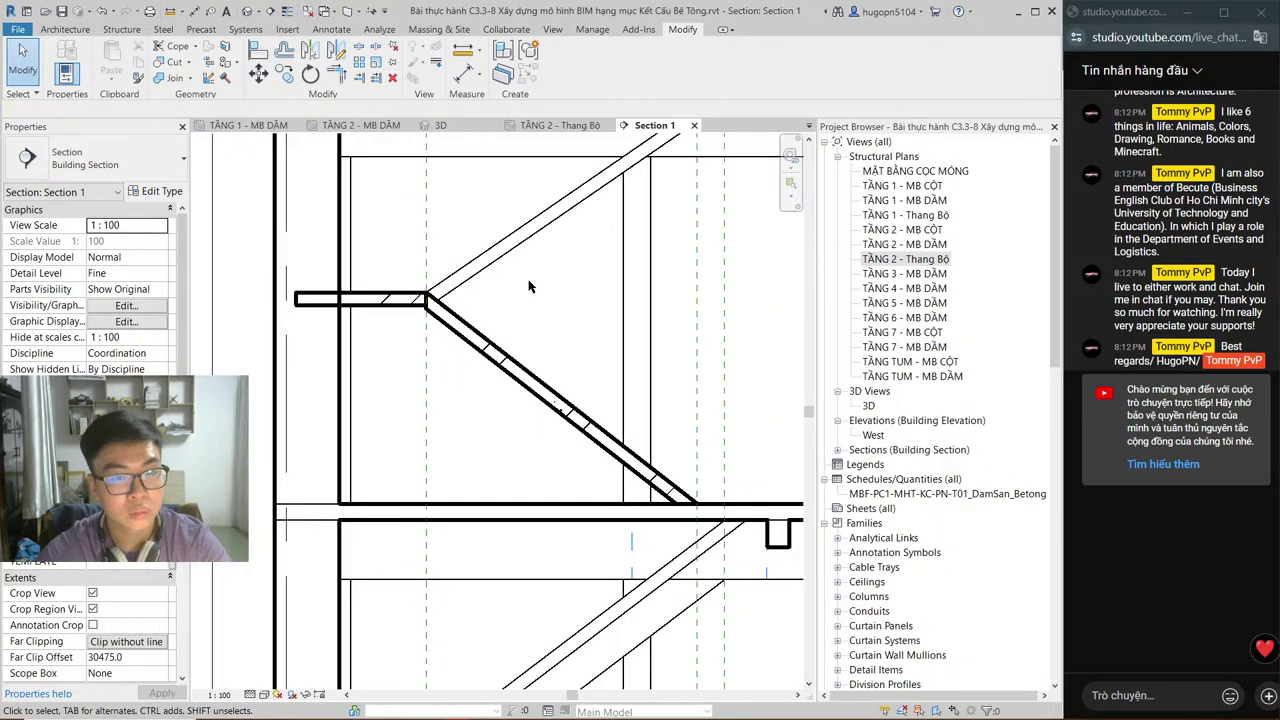
{"action": "middle_click_drag", "start_coordinate": [528, 292], "coordinate": [533, 332]}
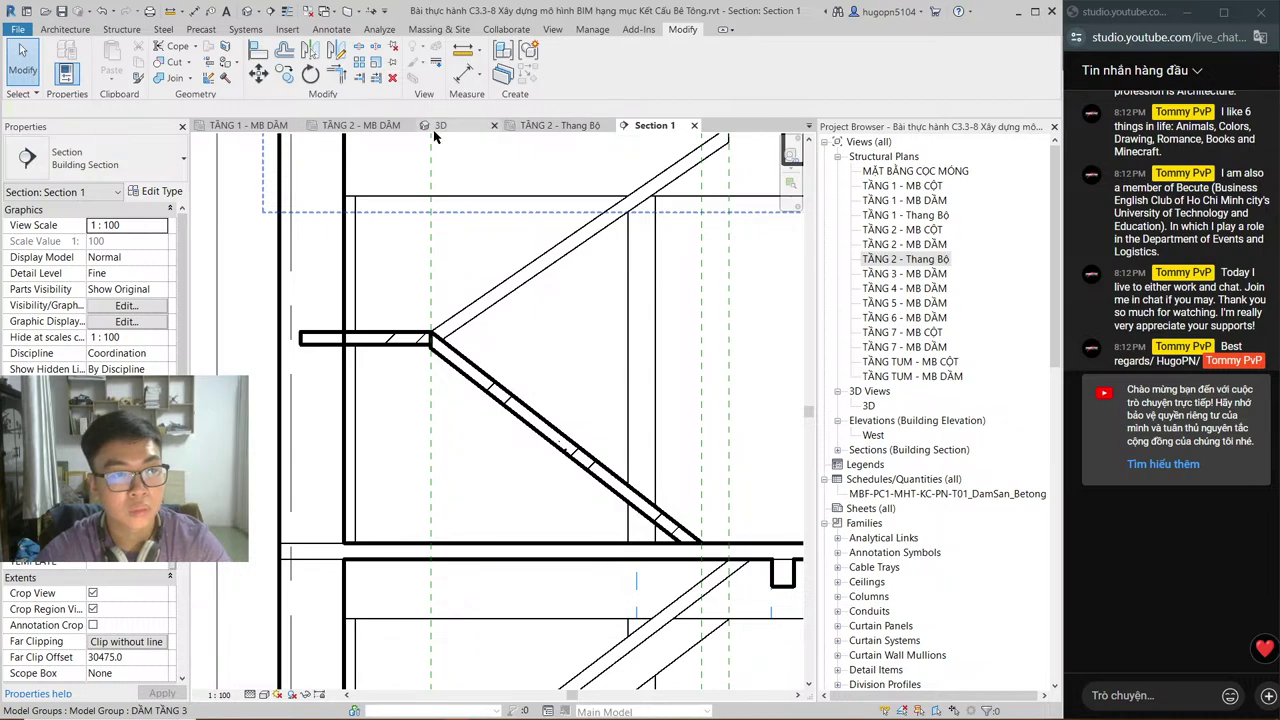
{"action": "left_click", "coordinate": [380, 130]}
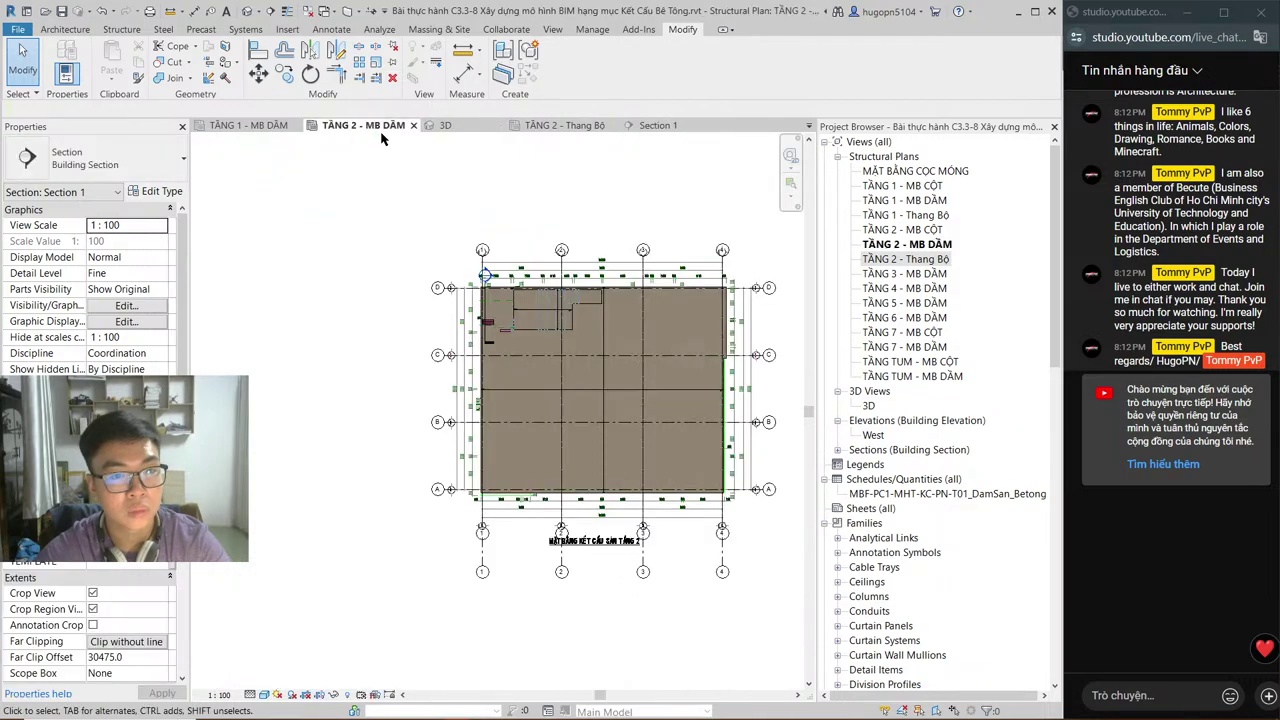
{"action": "left_click", "coordinate": [652, 125]}
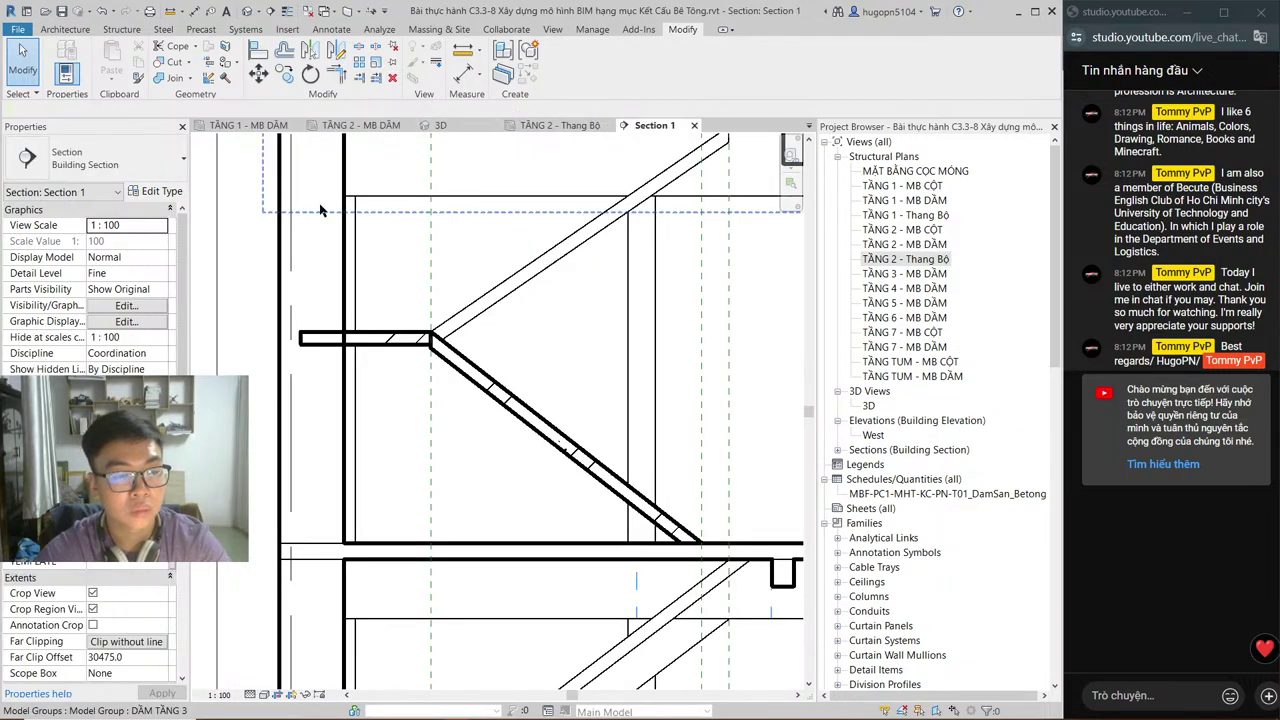
Step: Open the stair floor in place and cancel the model twice, leaving it unchanged
{"action": "left_click", "coordinate": [397, 347]}
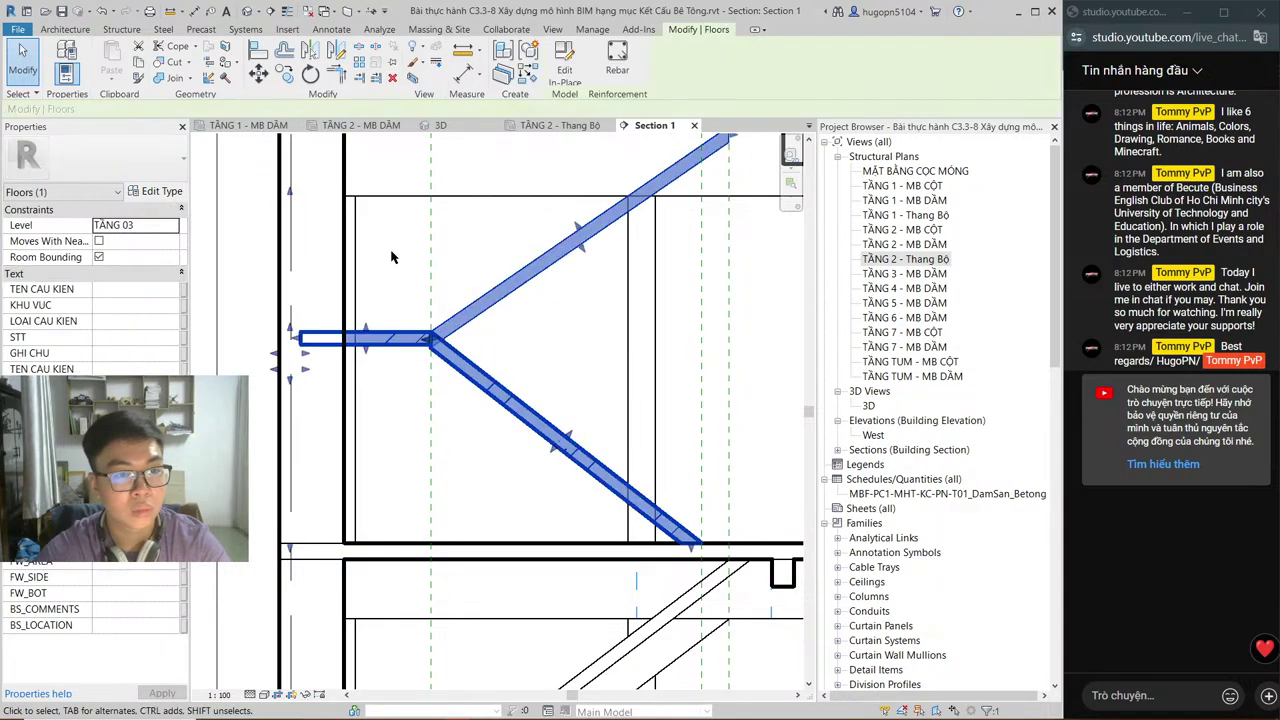
{"action": "left_click", "coordinate": [558, 66]}
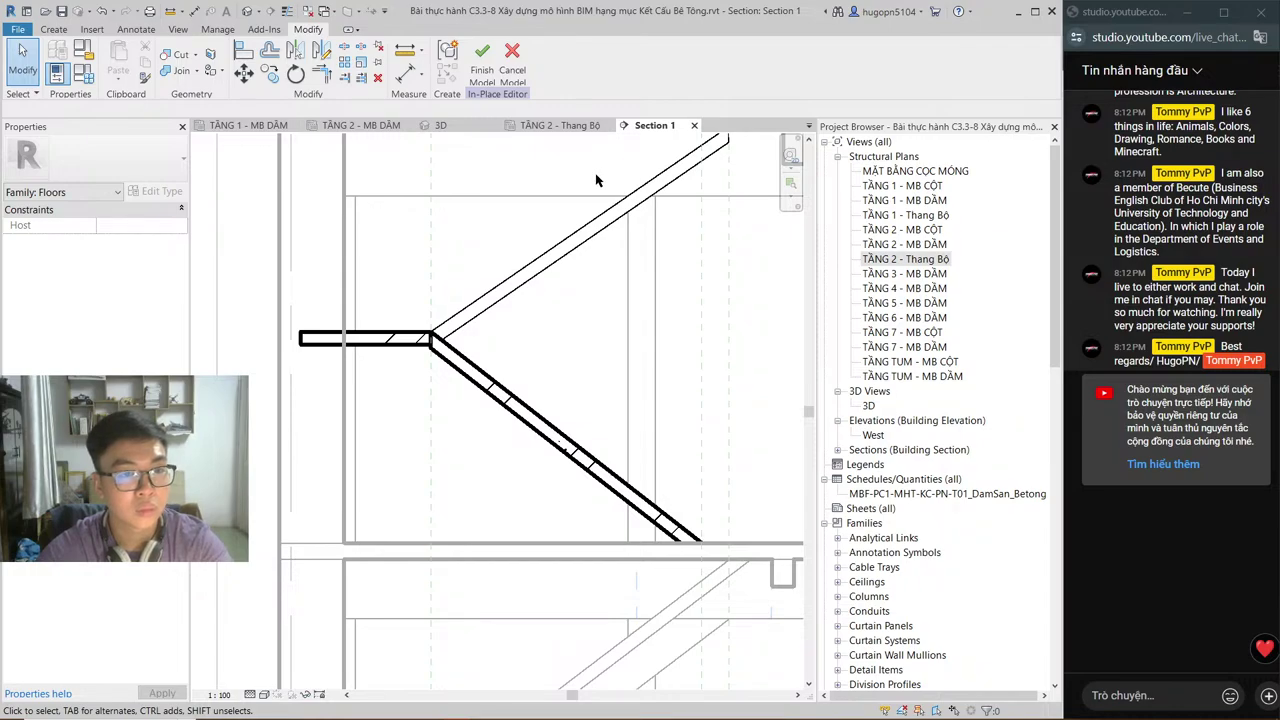
{"action": "left_click", "coordinate": [512, 60]}
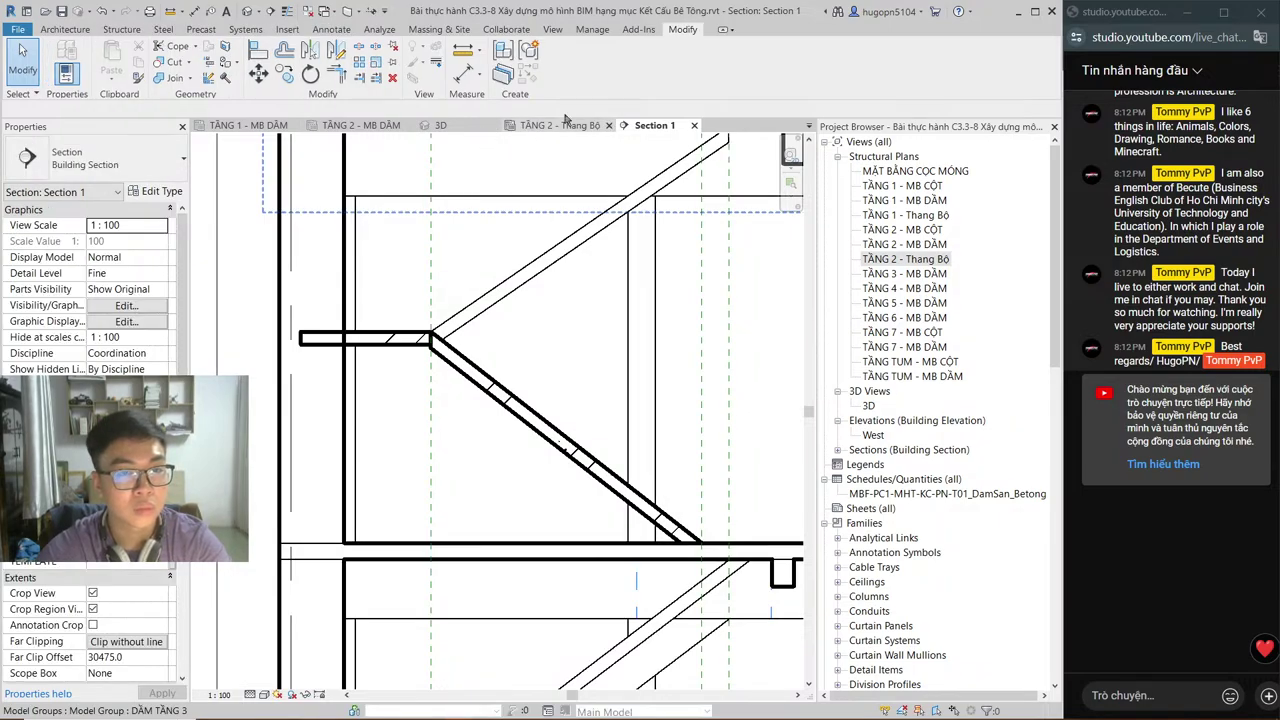
{"action": "left_click", "coordinate": [560, 248]}
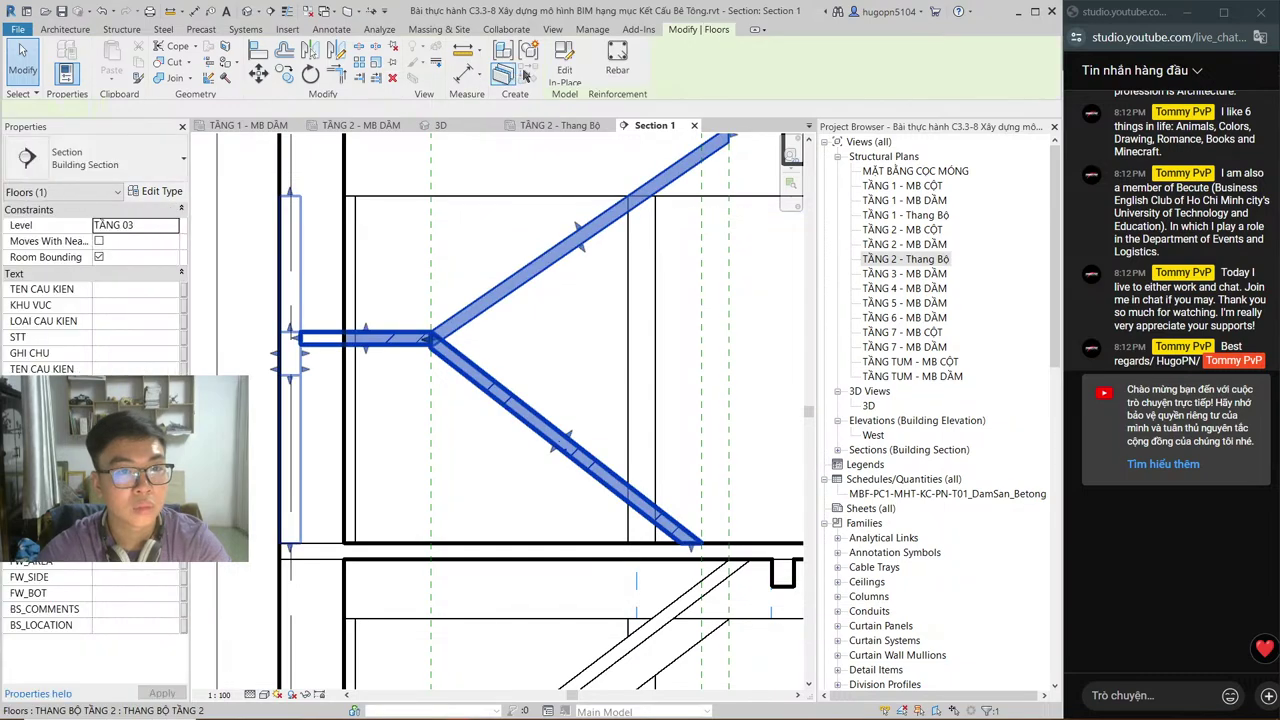
{"action": "left_click", "coordinate": [564, 62]}
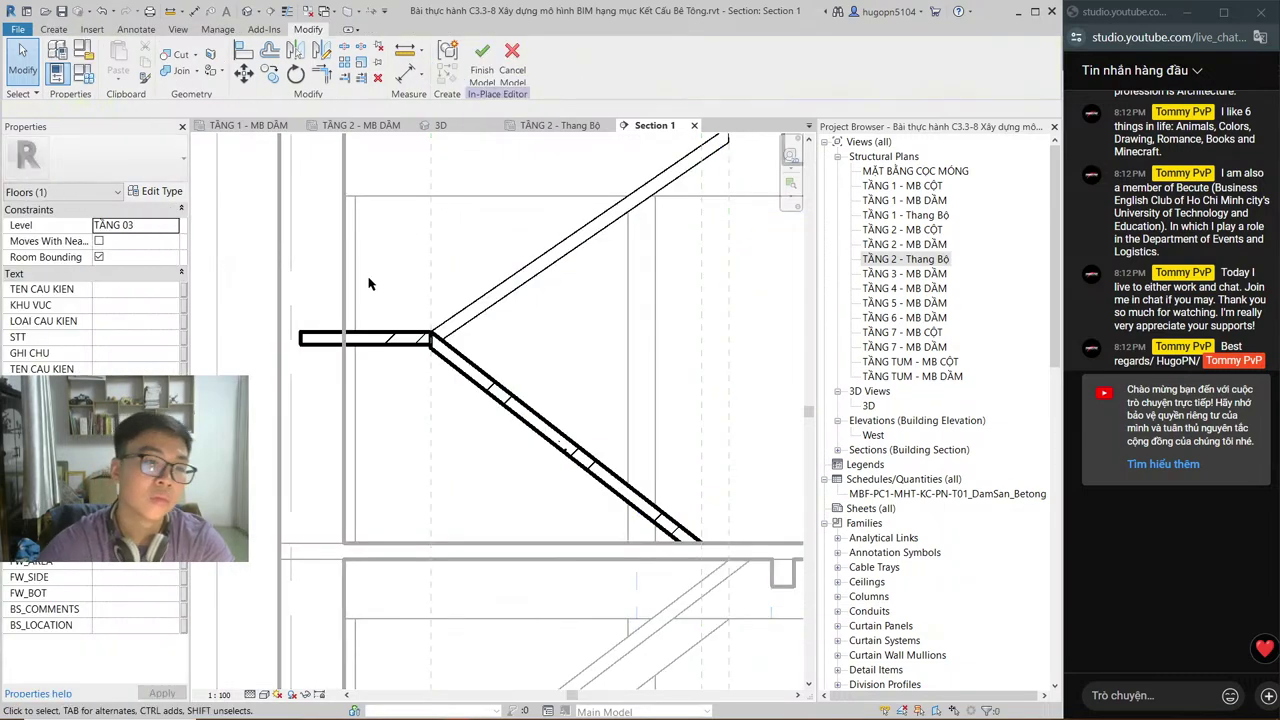
{"action": "left_click", "coordinate": [350, 280]}
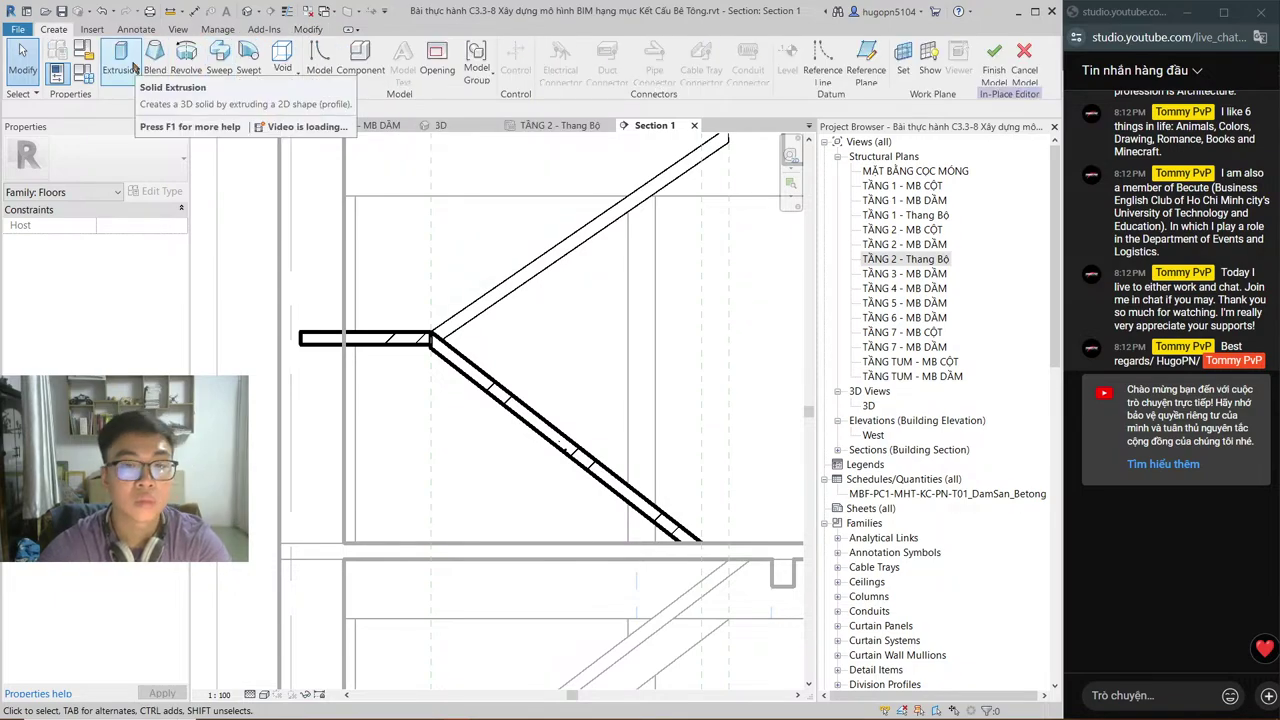
{"action": "left_click", "coordinate": [1030, 76]}
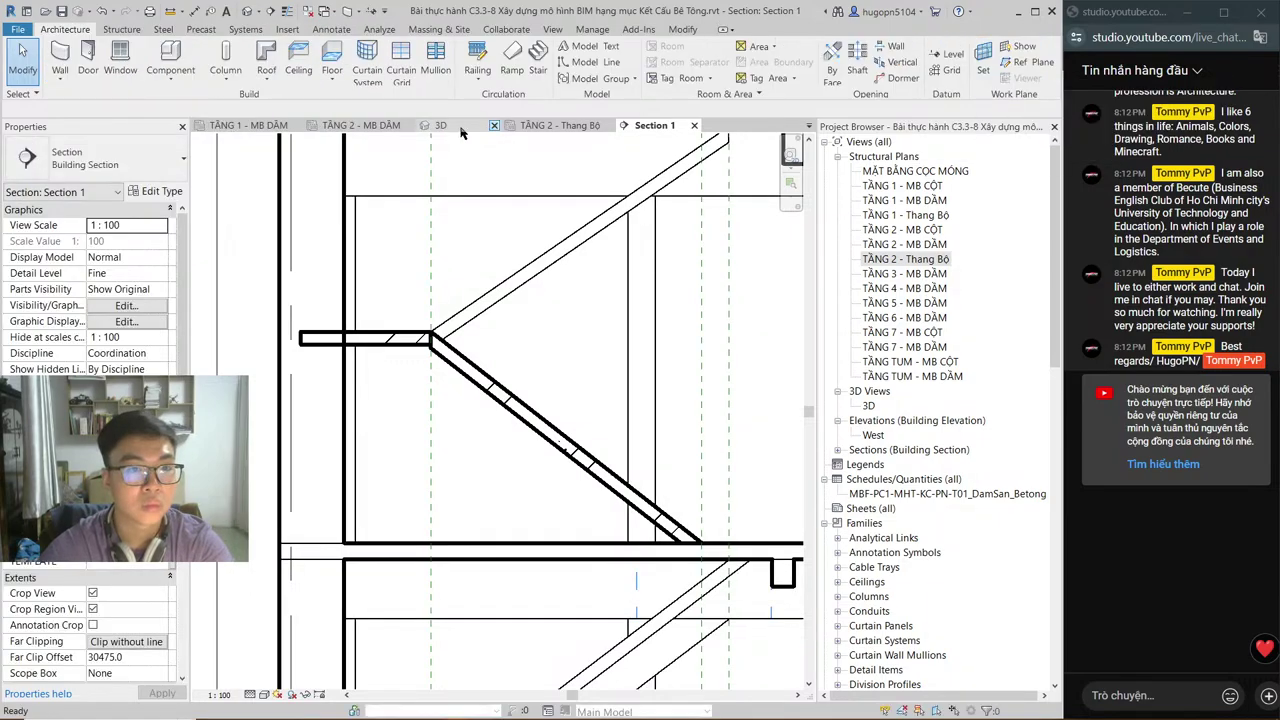
Step: In the TẦNG 2 - Thang Bộ plan, open the stair floor for in-place editing
{"action": "left_click", "coordinate": [560, 125]}
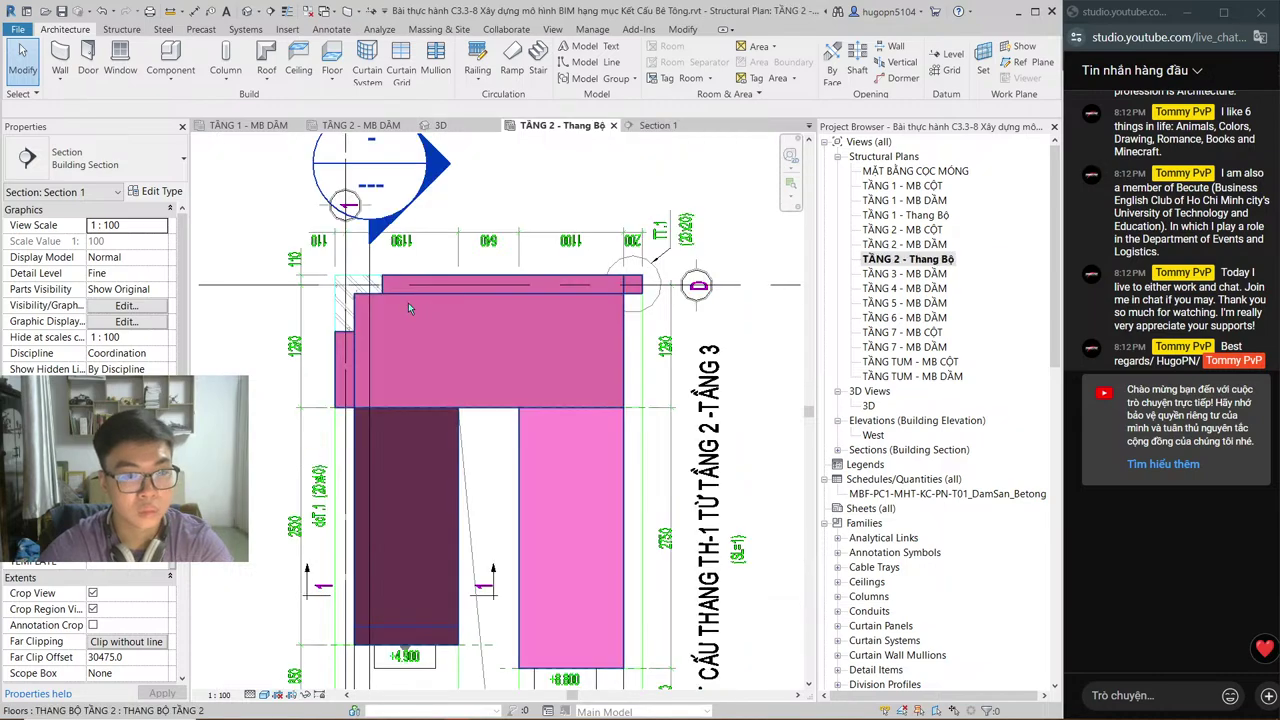
{"action": "left_click", "coordinate": [340, 379]}
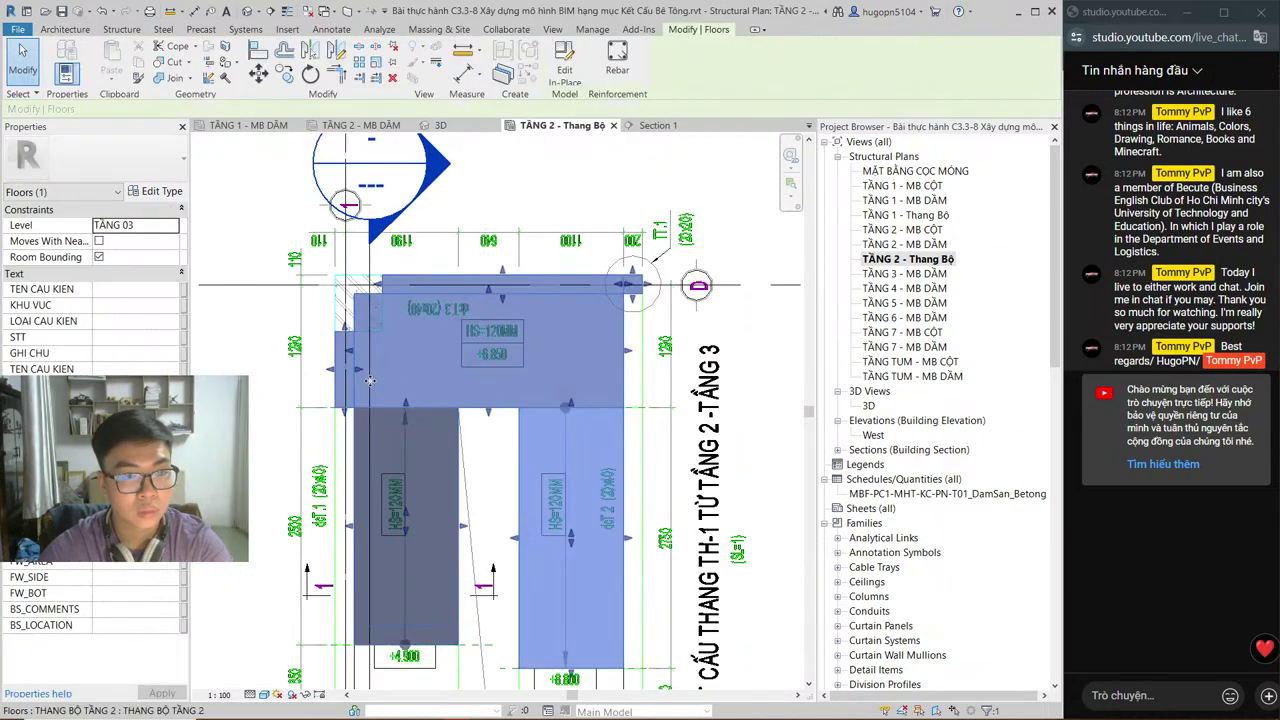
{"action": "key", "text": "Escape"}
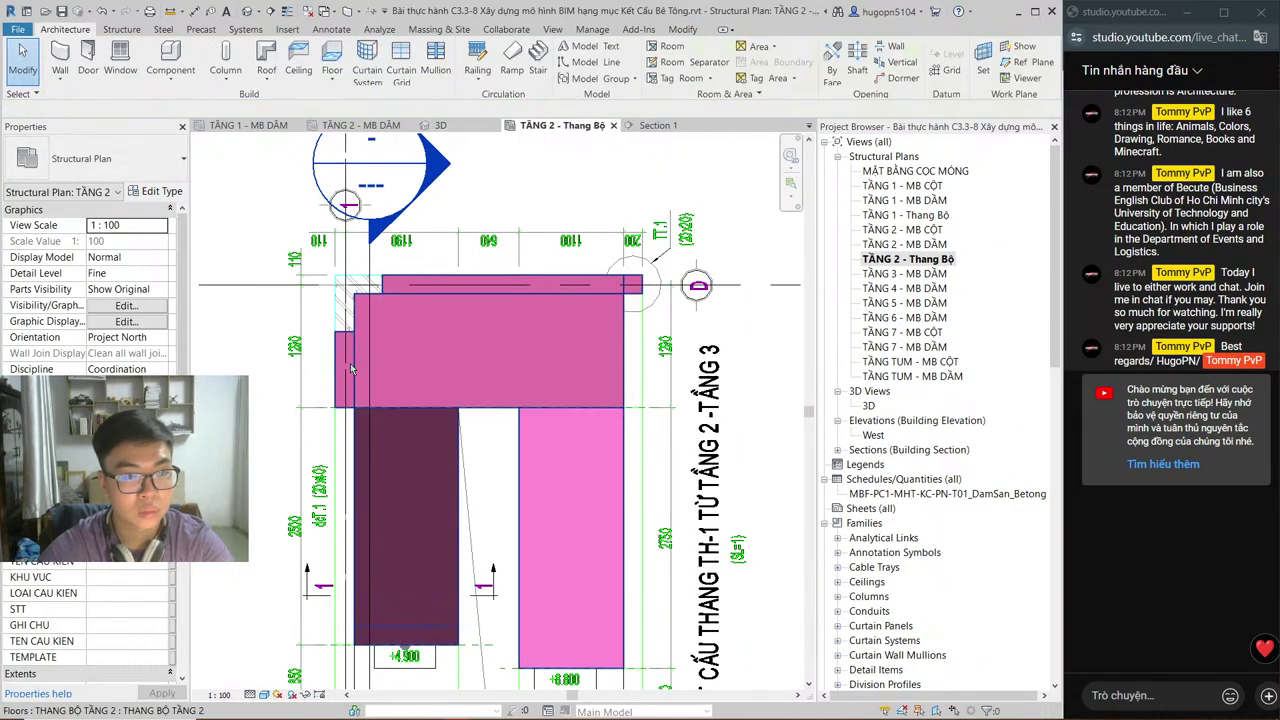
{"action": "left_click", "coordinate": [351, 369]}
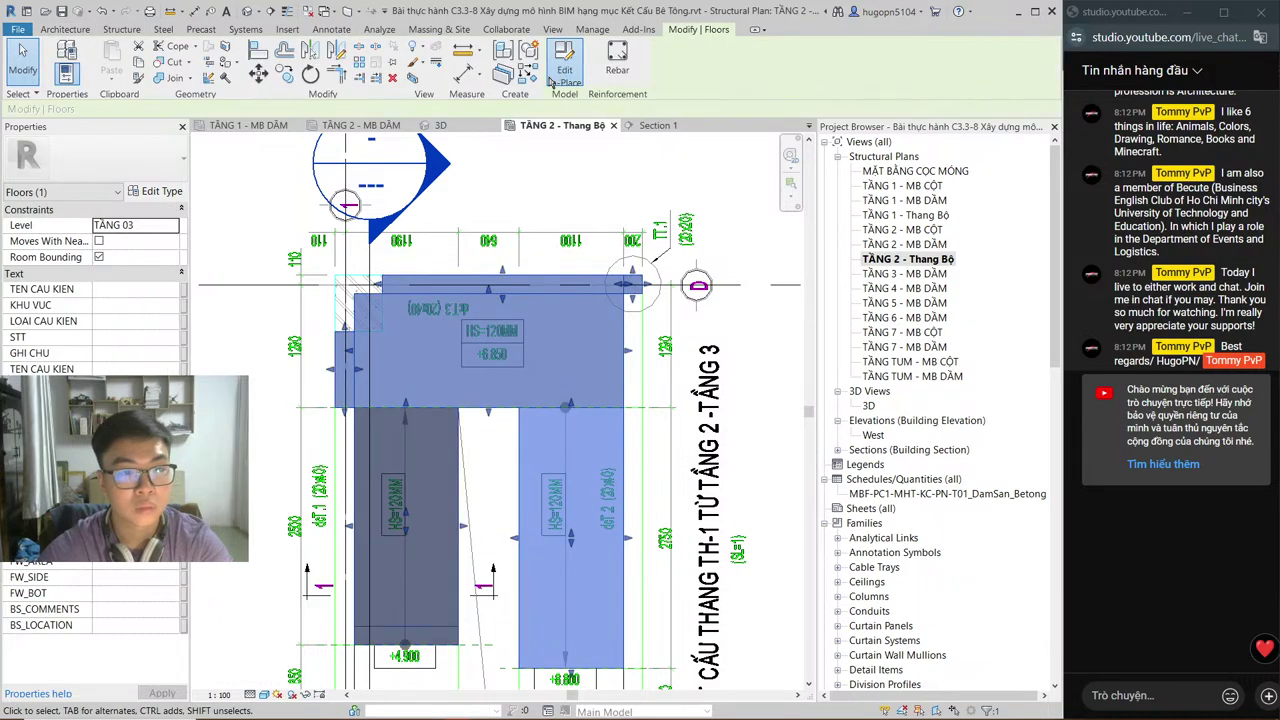
{"action": "double_click", "coordinate": [354, 376]}
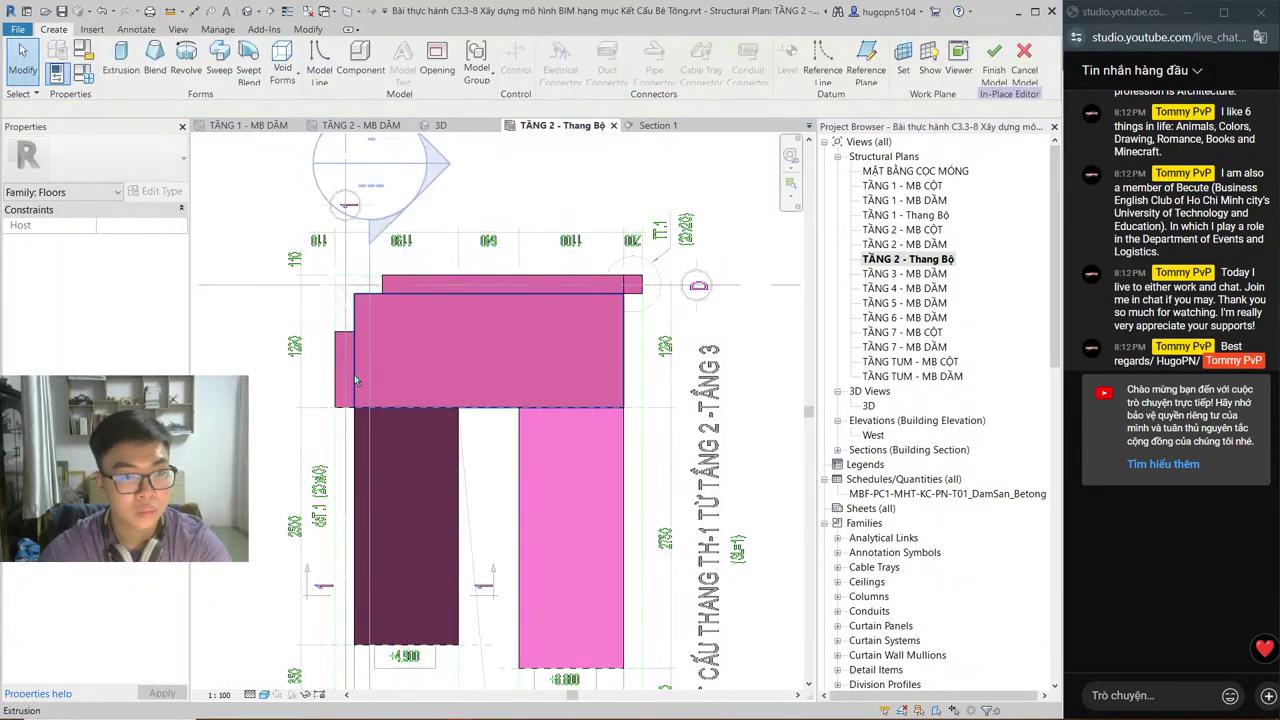
Step: Stretch the small edge extrusion to 546.7 beneath the landing and check it in Section 1
{"action": "left_click", "coordinate": [354, 377]}
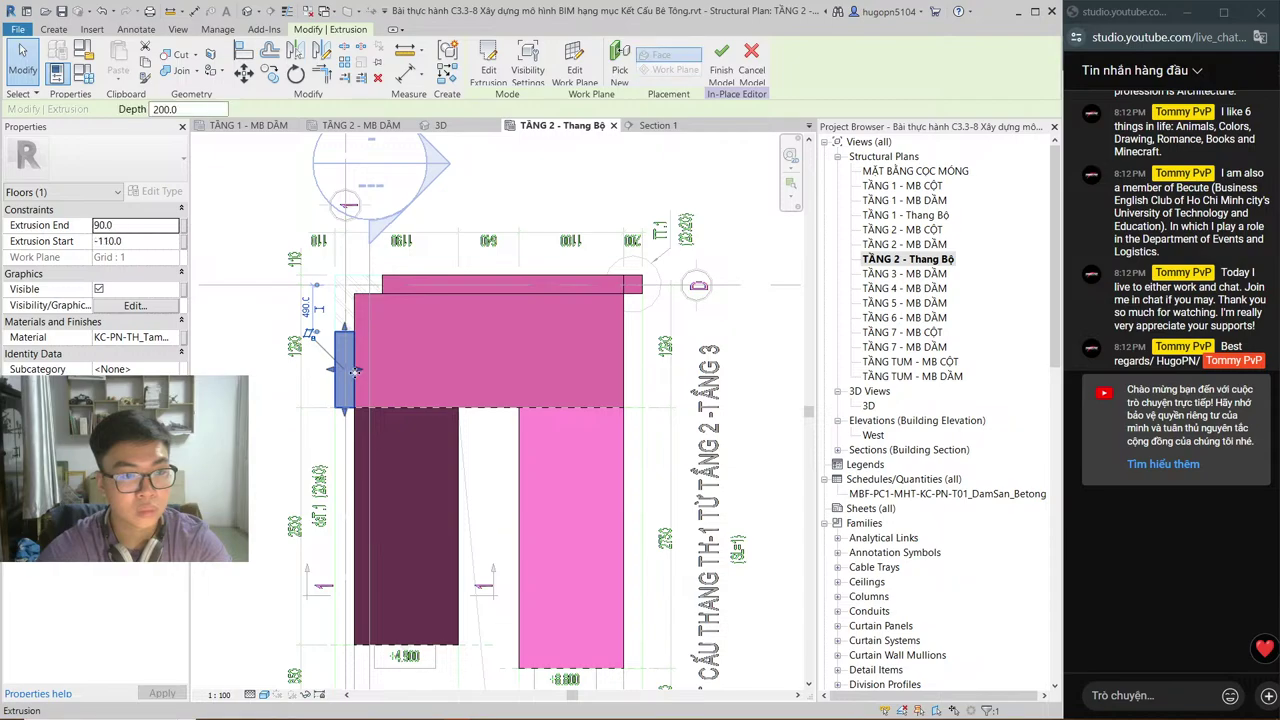
{"action": "left_click_drag", "start_coordinate": [355, 375], "coordinate": [331, 372]}
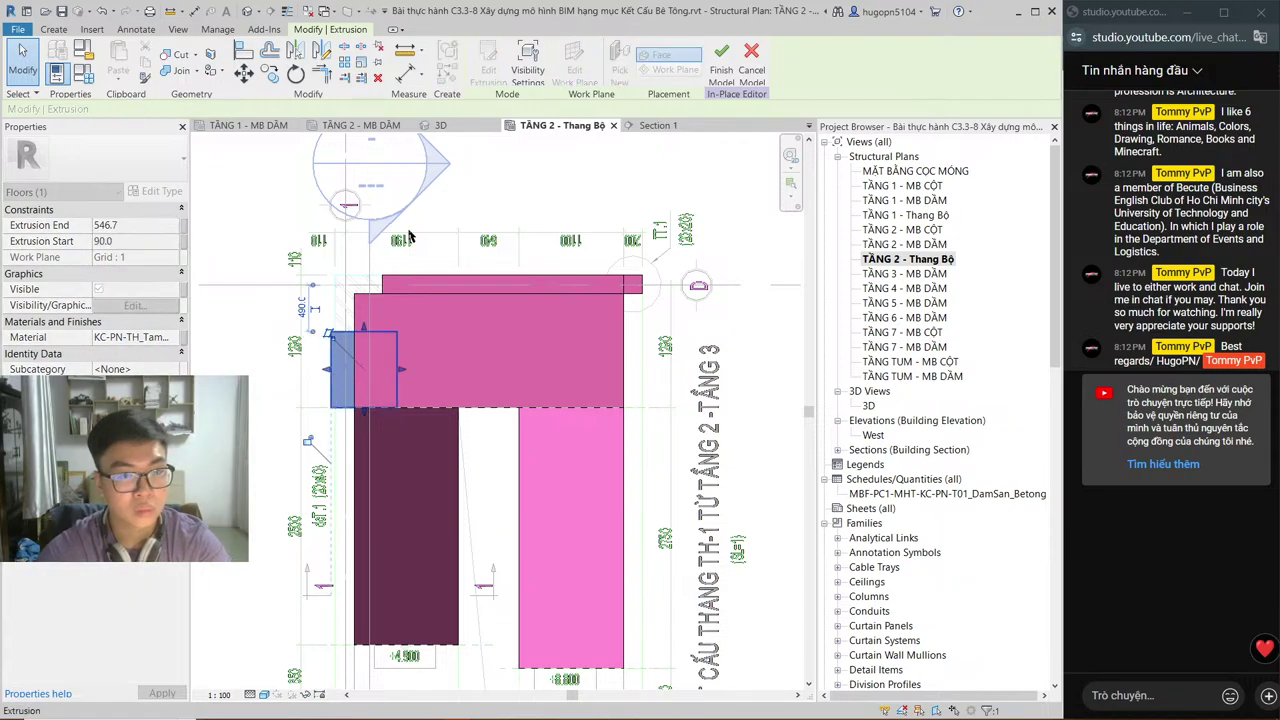
{"action": "left_click", "coordinate": [655, 125]}
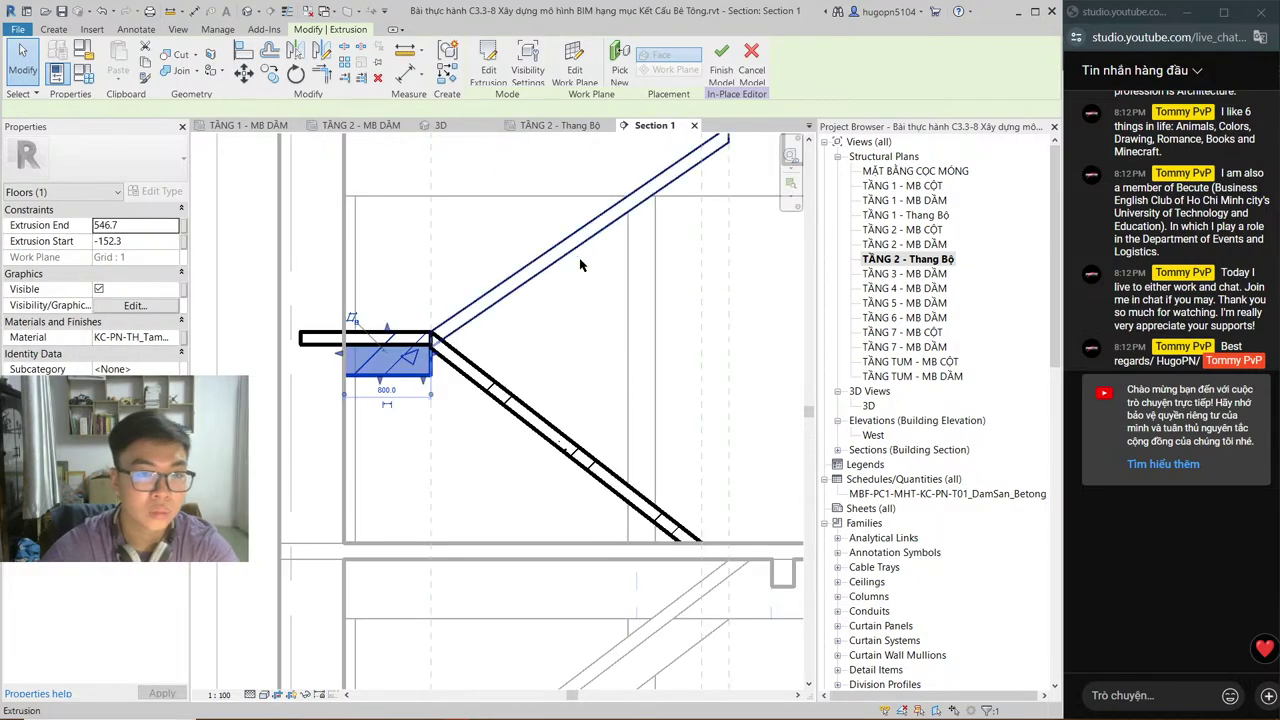
{"action": "left_click", "coordinate": [577, 278]}
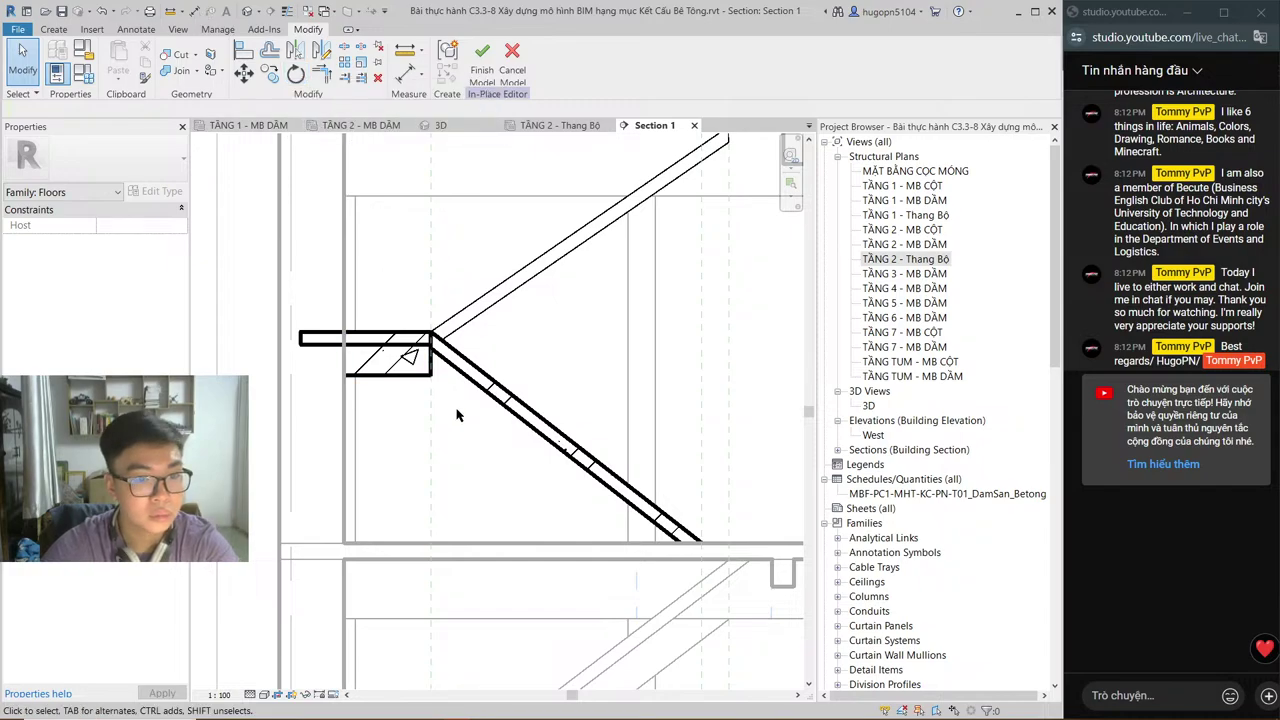
{"action": "middle_click_drag", "start_coordinate": [457, 417], "coordinate": [494, 149]}
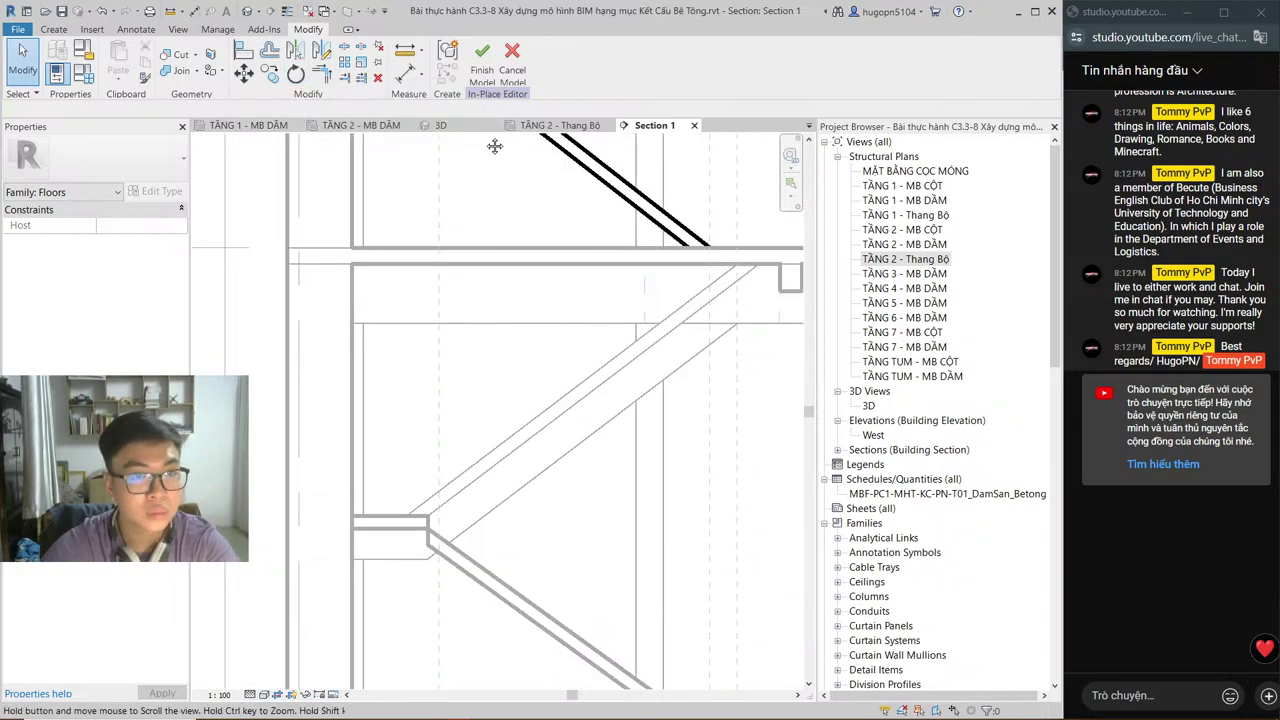
{"action": "left_click", "coordinate": [440, 125]}
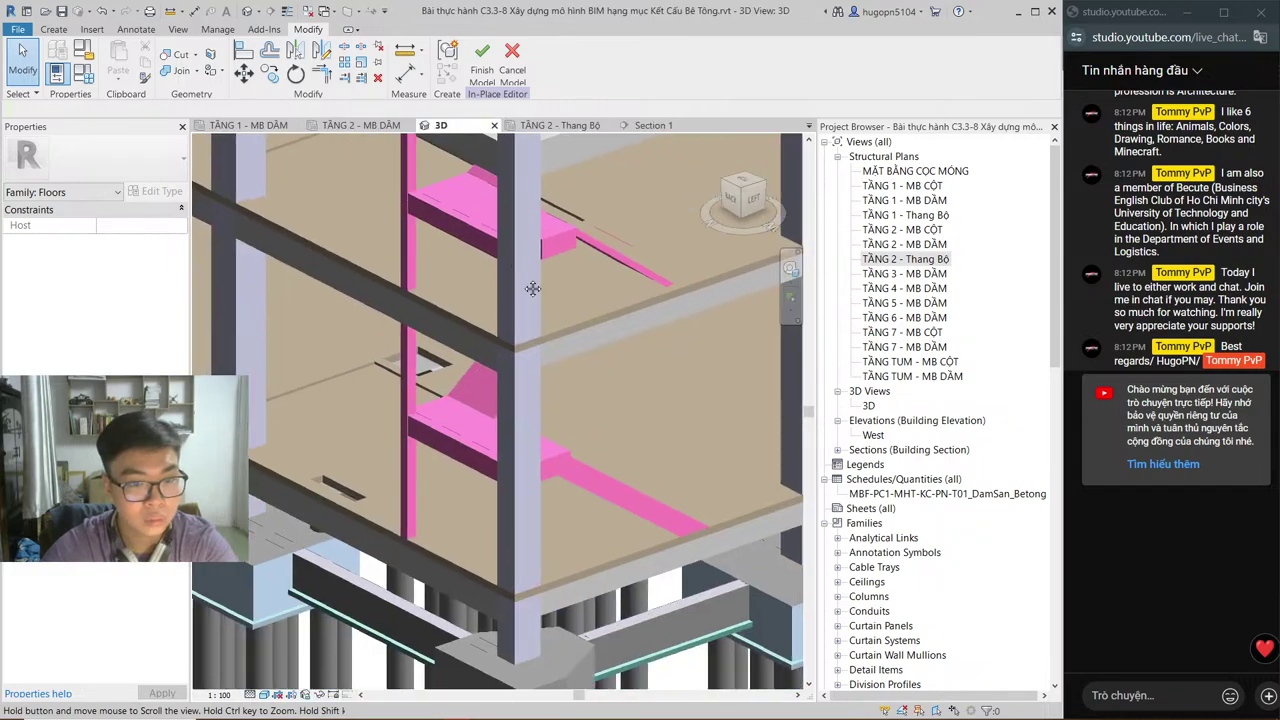
{"action": "scroll", "coordinate": [528, 466], "scroll_direction": "up", "scroll_amount": 5}
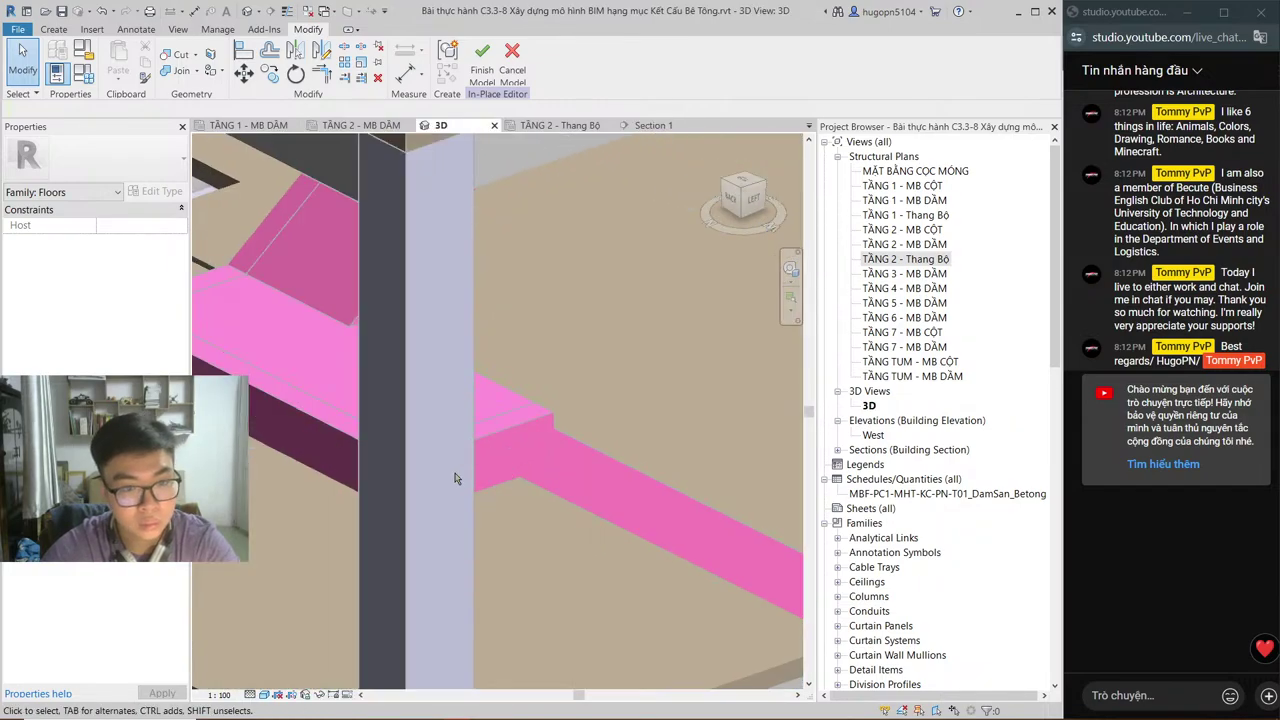
{"action": "scroll", "coordinate": [455, 477], "scroll_direction": "down", "scroll_amount": 4}
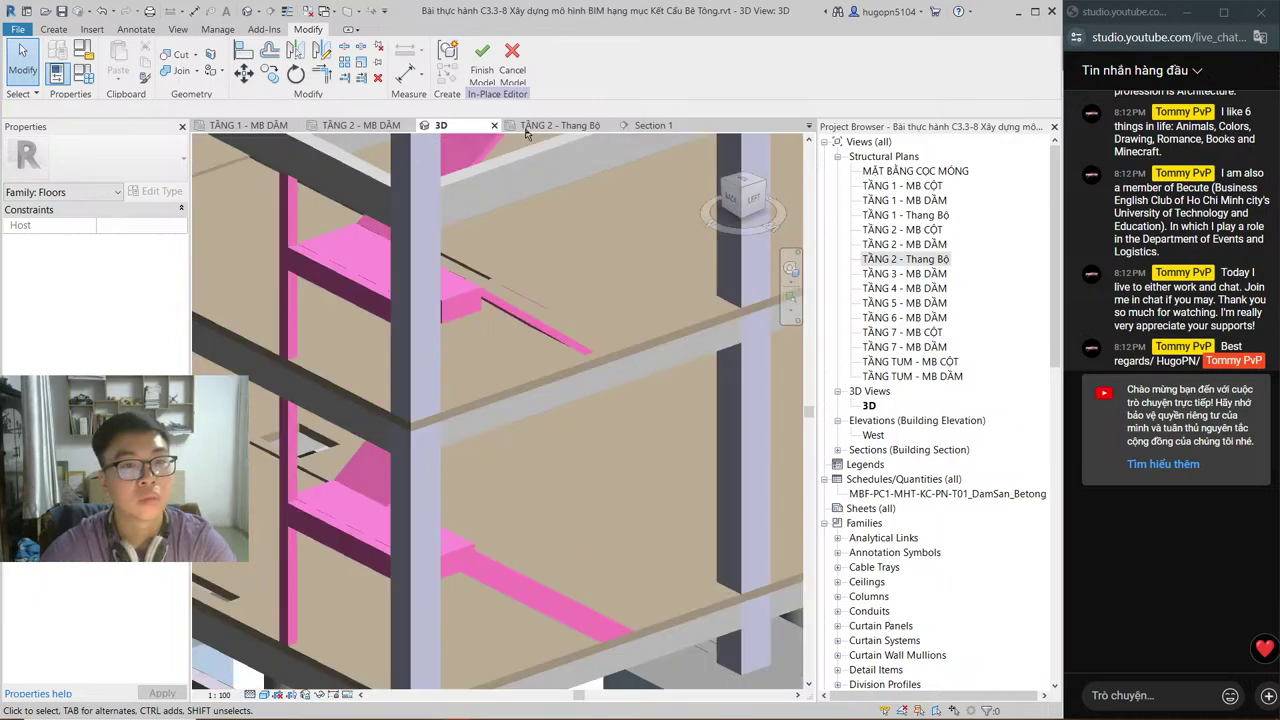
{"action": "left_click", "coordinate": [638, 126]}
{"action": "middle_click_drag", "start_coordinate": [520, 423], "coordinate": [499, 627]}
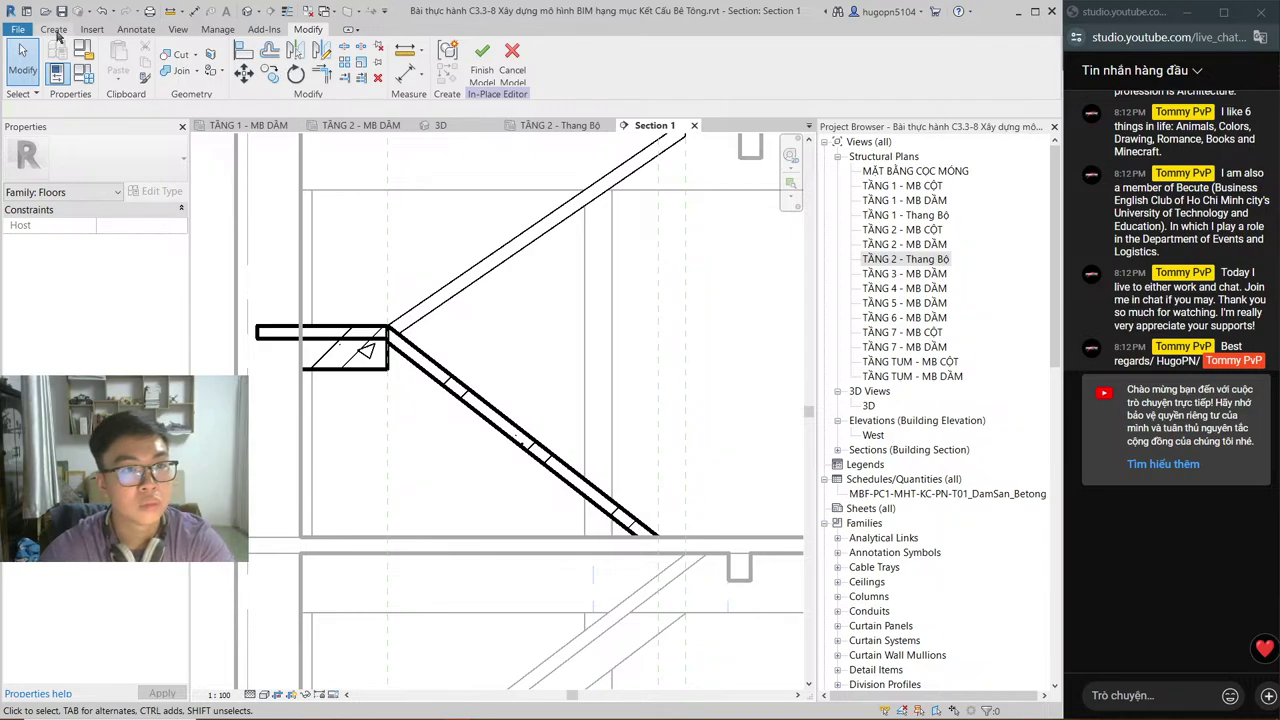
Step: Start a new extrusion with its work plane set to Grid : 2
{"action": "left_click", "coordinate": [56, 31]}
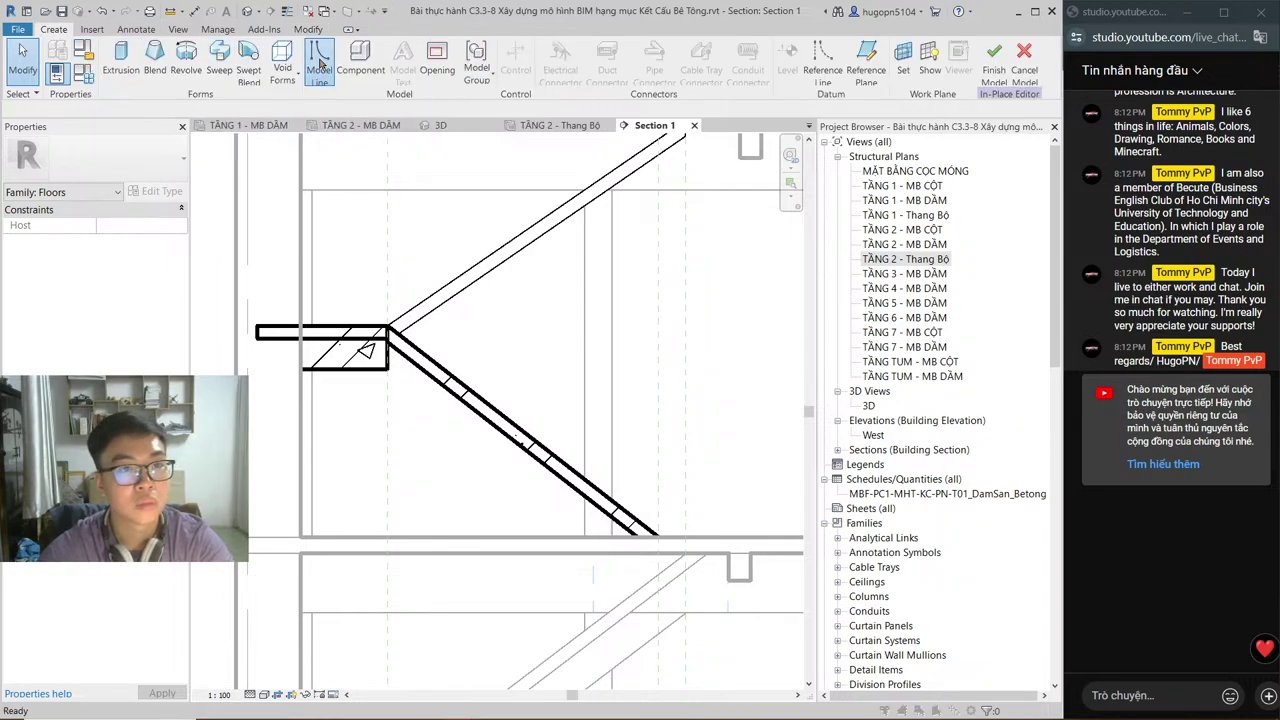
{"action": "left_click", "coordinate": [649, 267]}
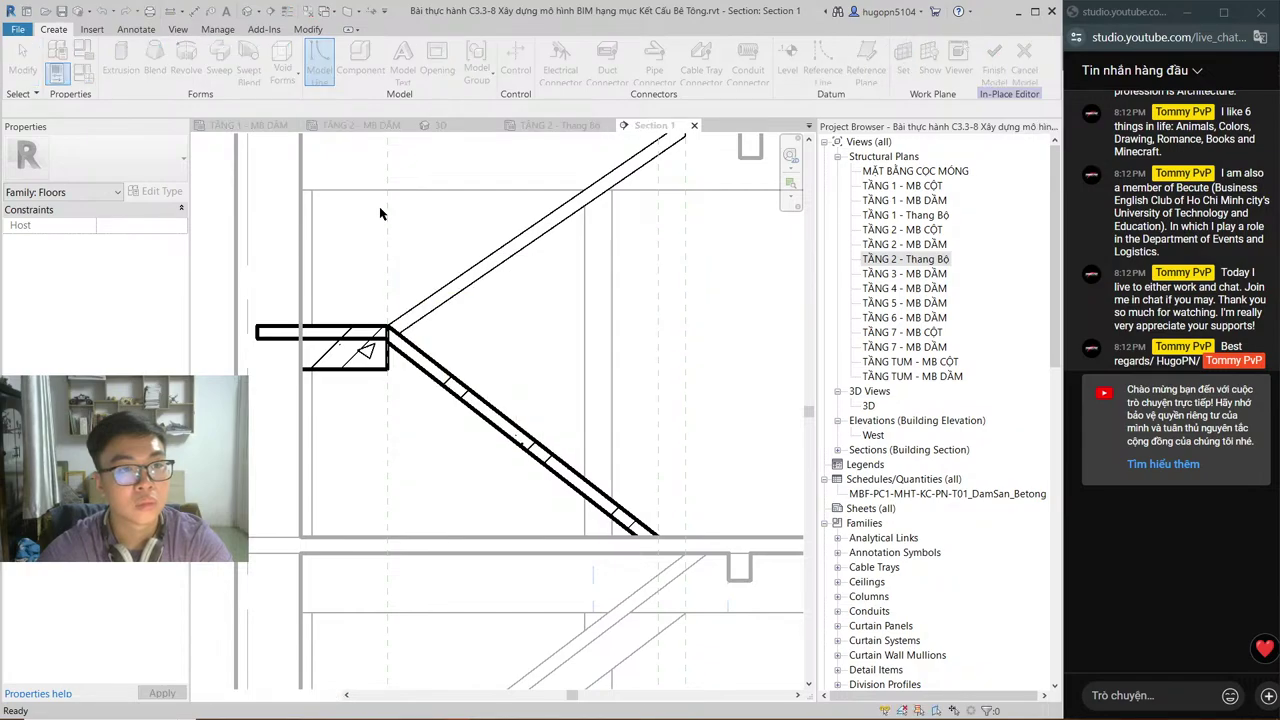
{"action": "left_click", "coordinate": [53, 30]}
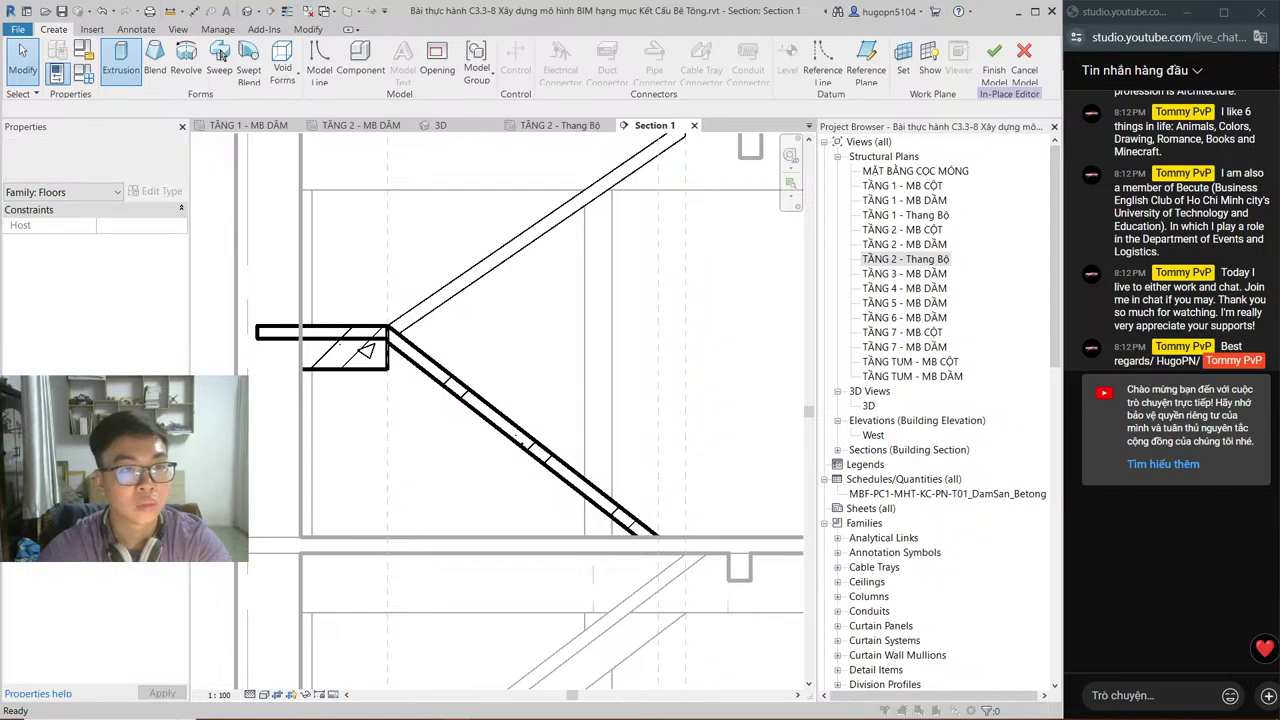
{"action": "left_click", "coordinate": [120, 60]}
{"action": "left_click", "coordinate": [600, 365]}
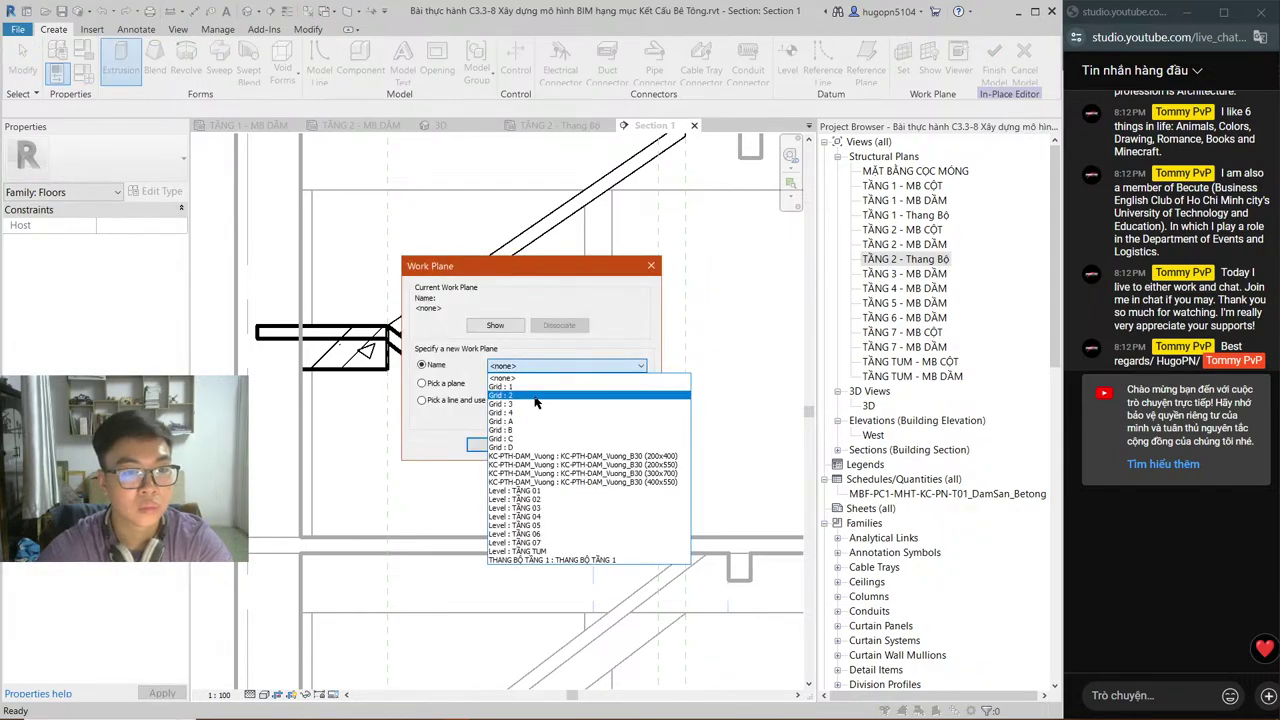
{"action": "left_click", "coordinate": [535, 397]}
{"action": "key", "text": "Return"}
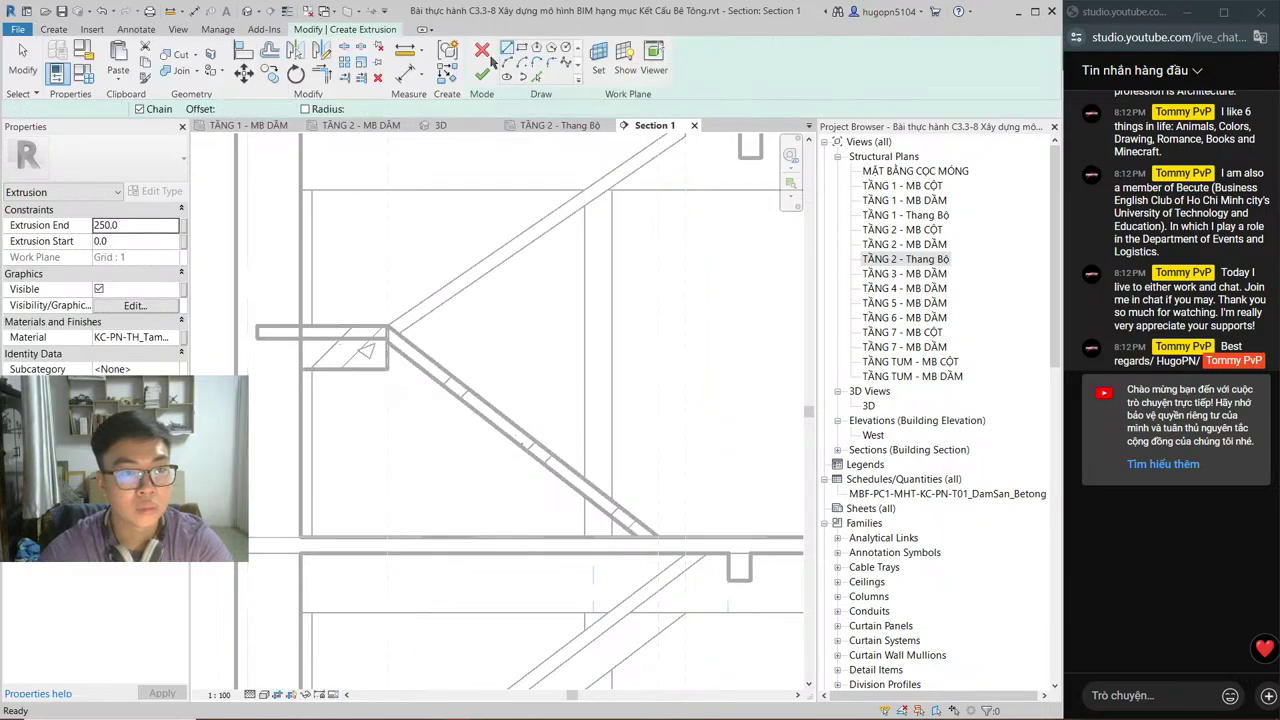
Step: Abandon the extrusion sketch, then select the extrusion beneath the landing to delete it
{"action": "scroll", "coordinate": [407, 399], "scroll_direction": "up", "scroll_amount": 2}
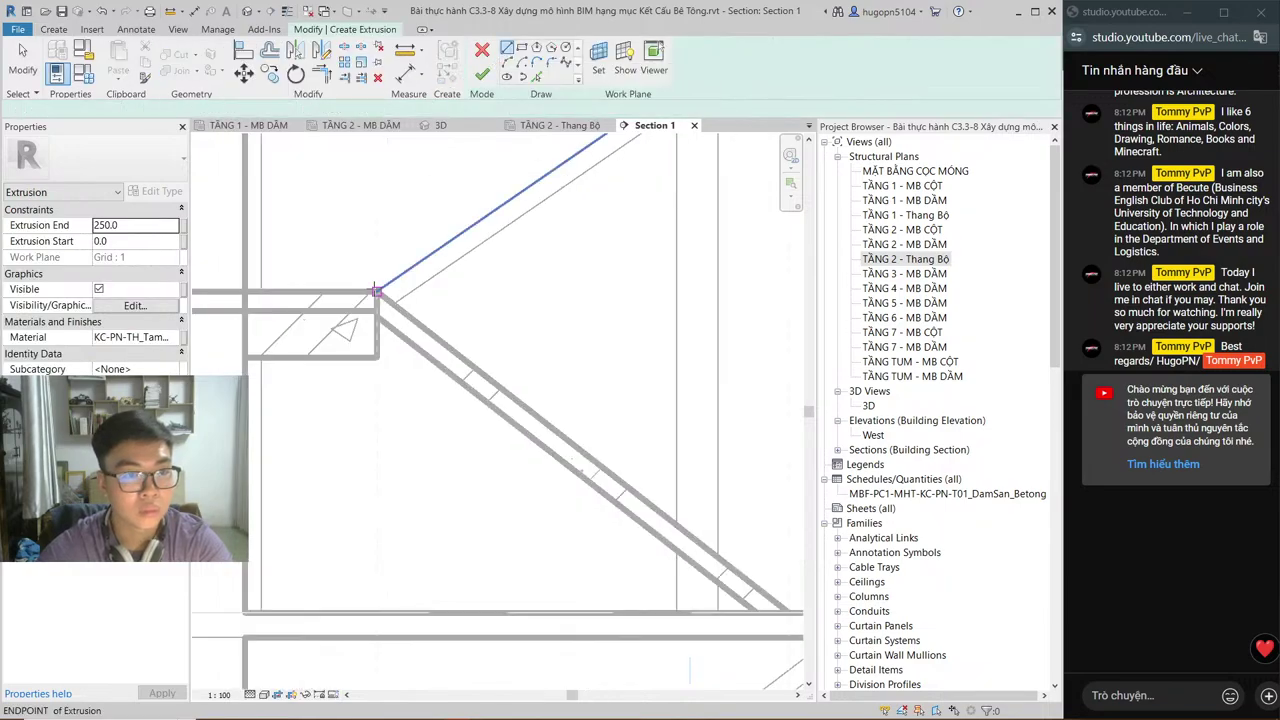
{"action": "left_click", "coordinate": [376, 291]}
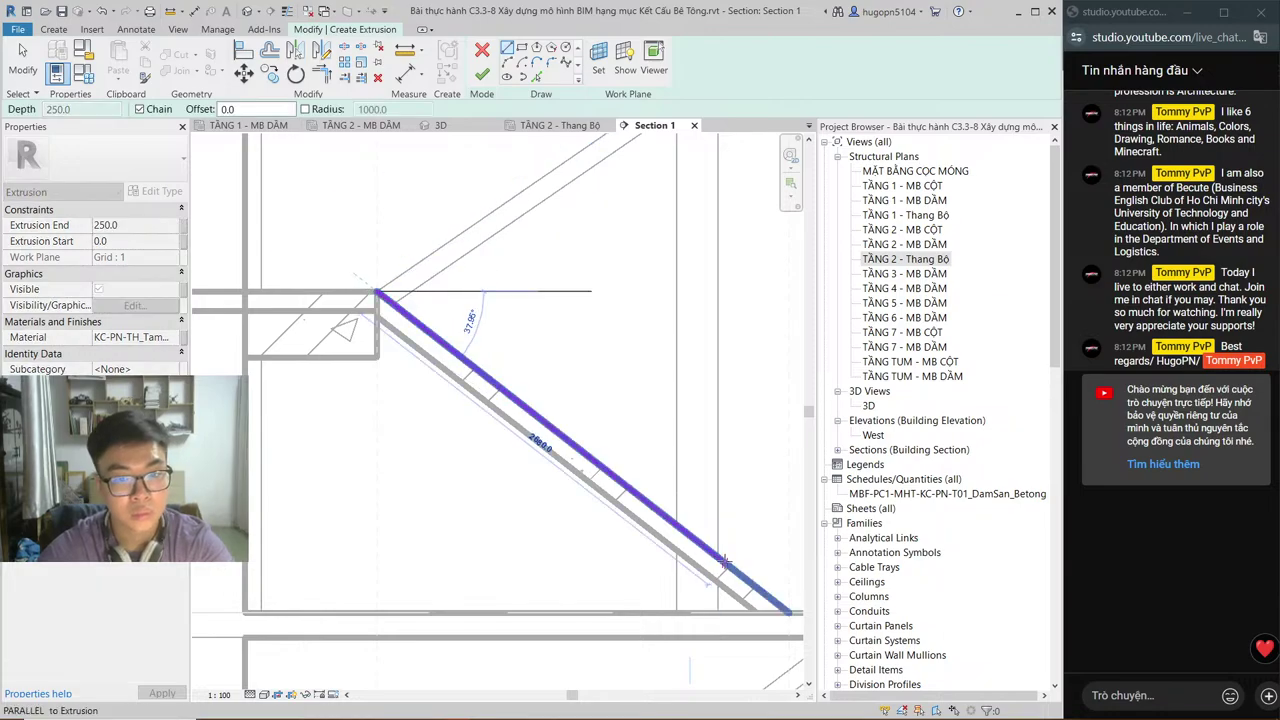
{"action": "key", "text": "Escape"}
{"action": "key", "text": "Escape"}
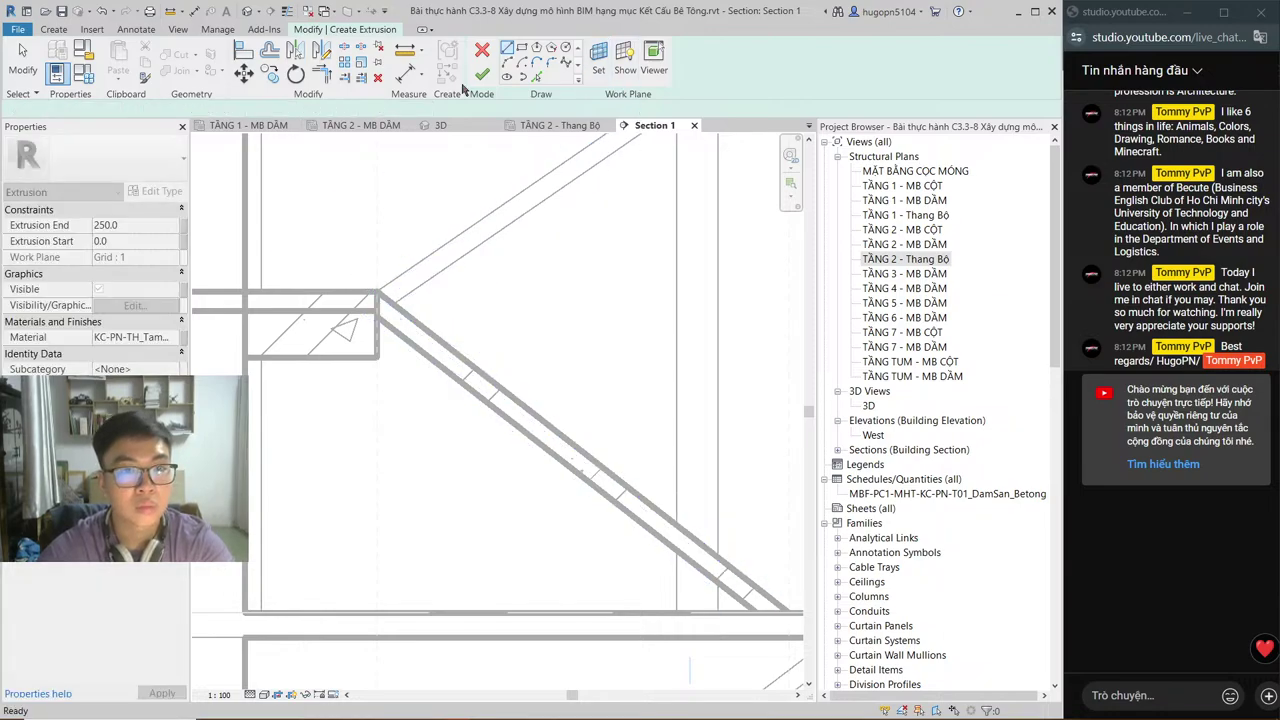
{"action": "left_click", "coordinate": [482, 74]}
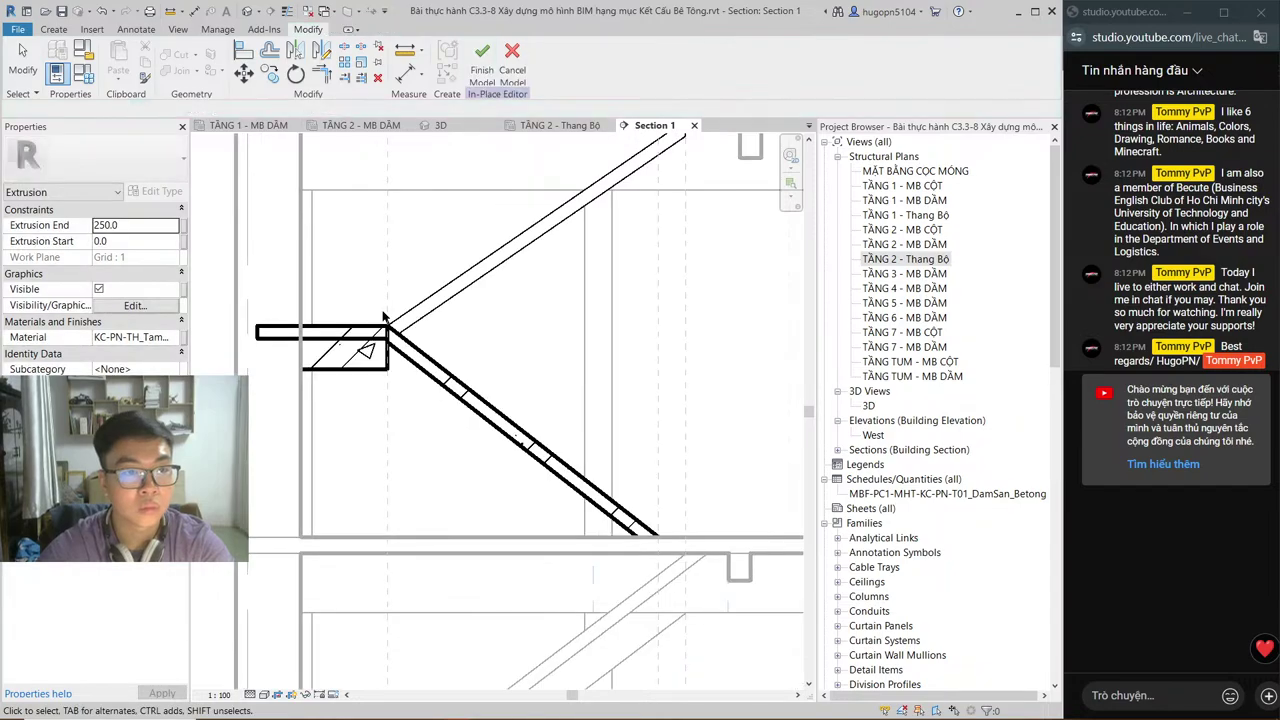
{"action": "left_click", "coordinate": [376, 378]}
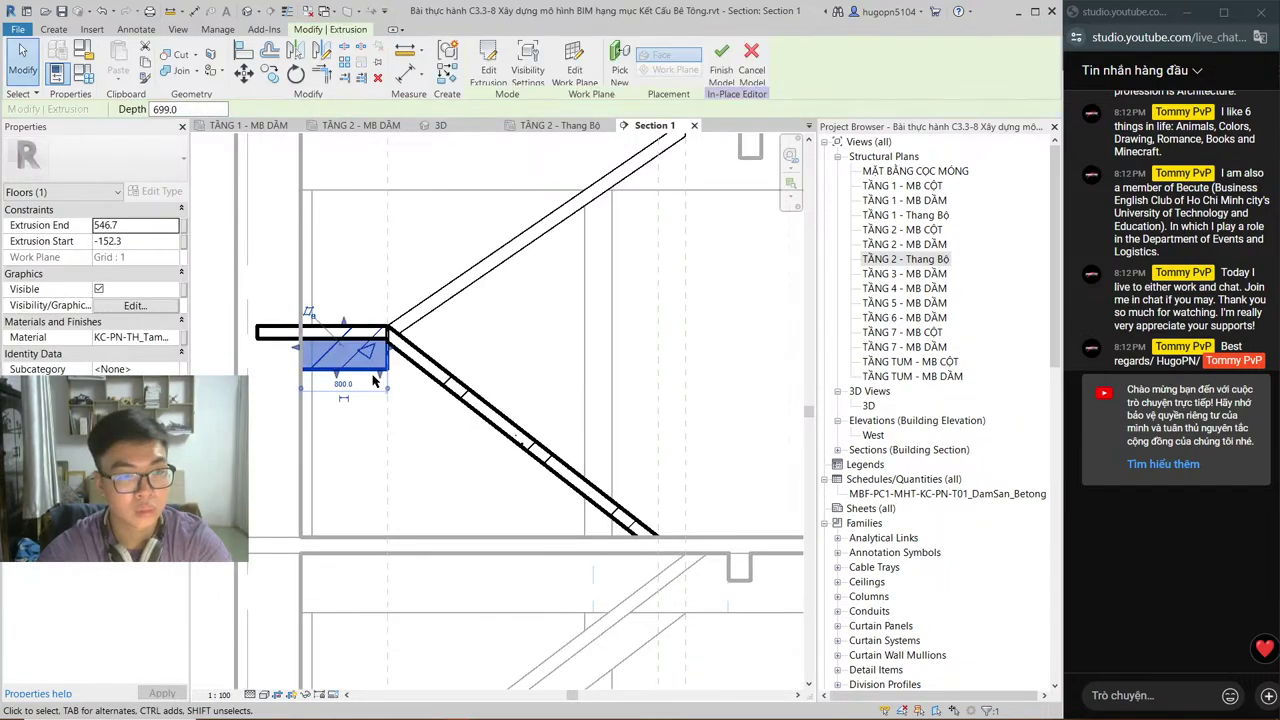
{"action": "key", "text": "Escape"}
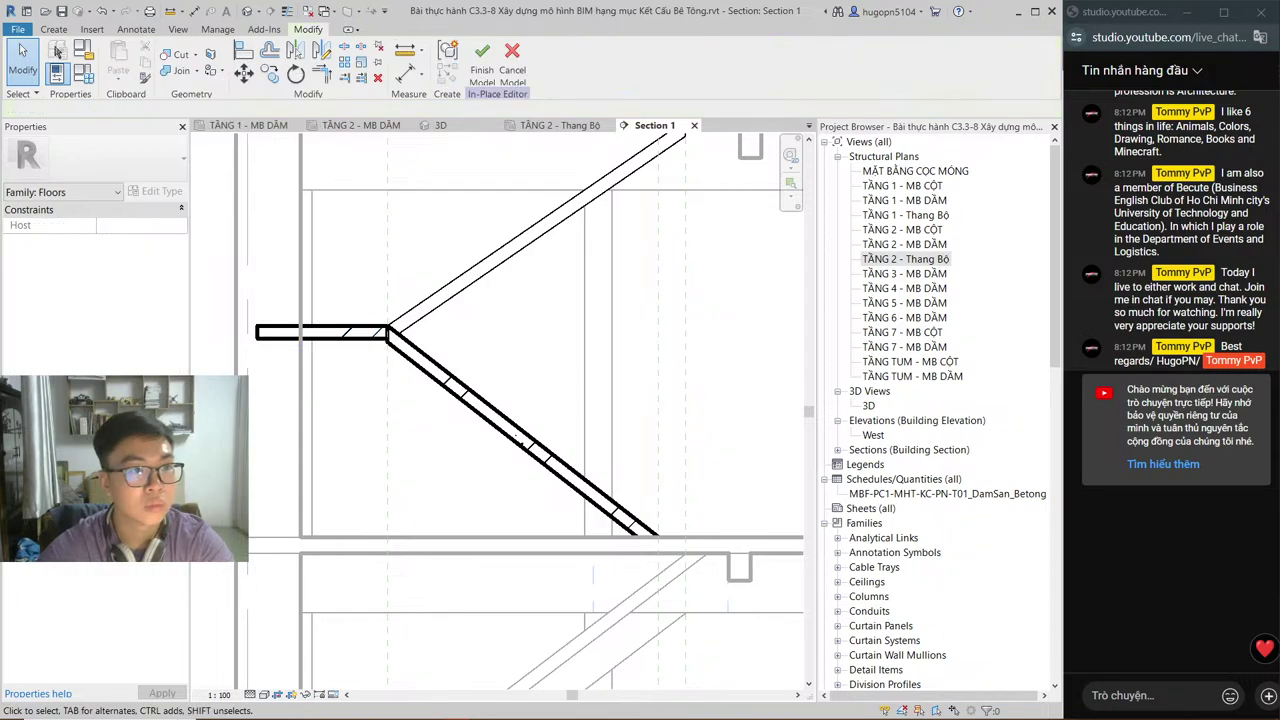
Step: Start an extrusion on Grid : 1 and sketch a 300-long horizontal landing edge
{"action": "left_click", "coordinate": [54, 29]}
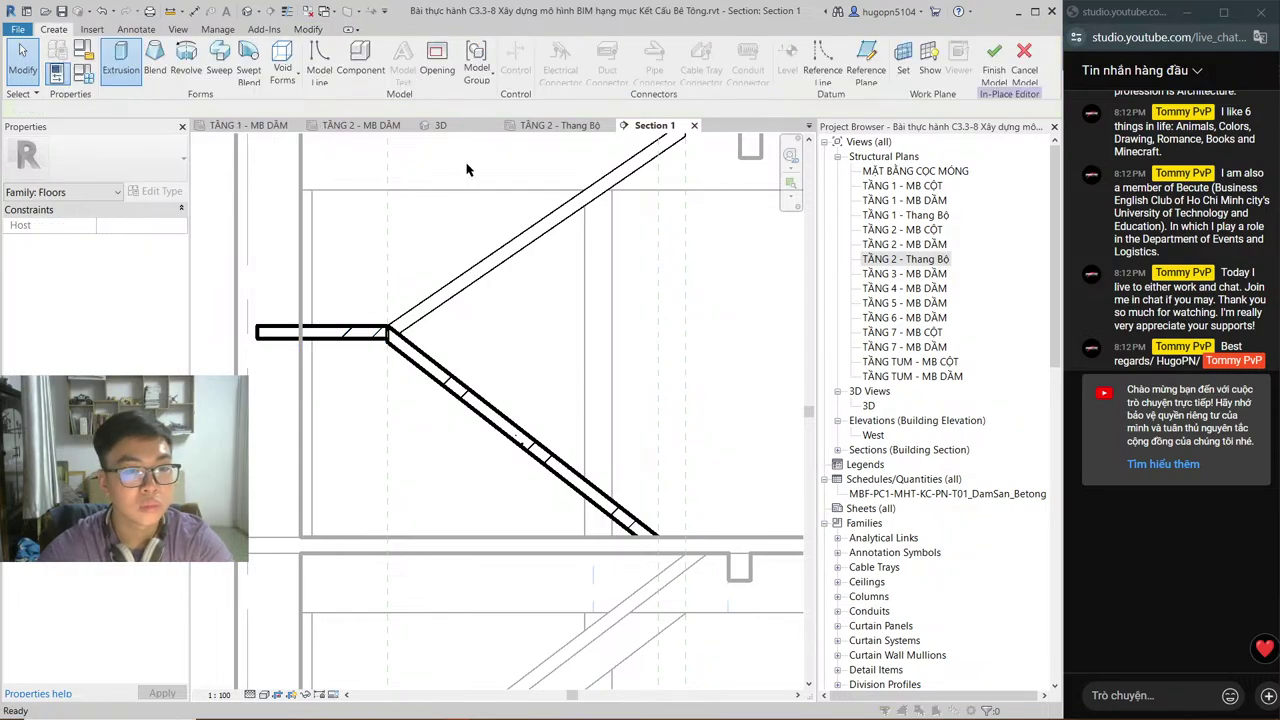
{"action": "left_click", "coordinate": [545, 365]}
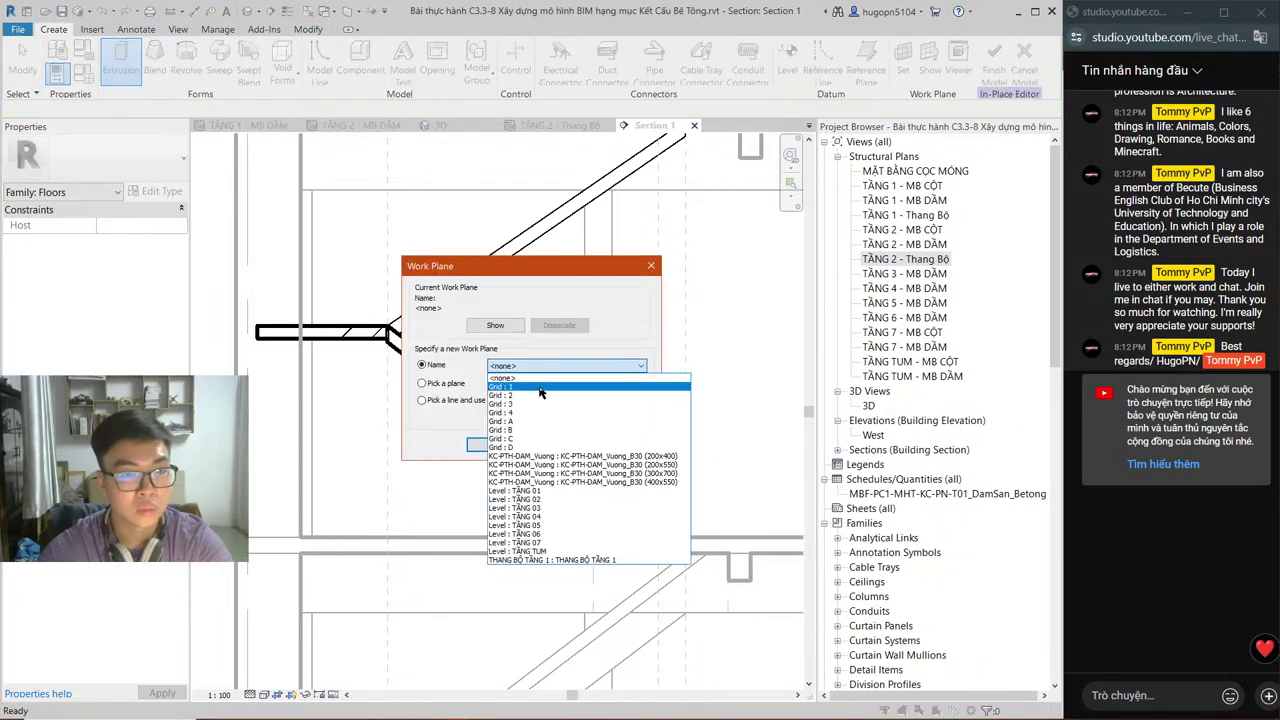
{"action": "left_click", "coordinate": [540, 387]}
{"action": "key", "text": "Return"}
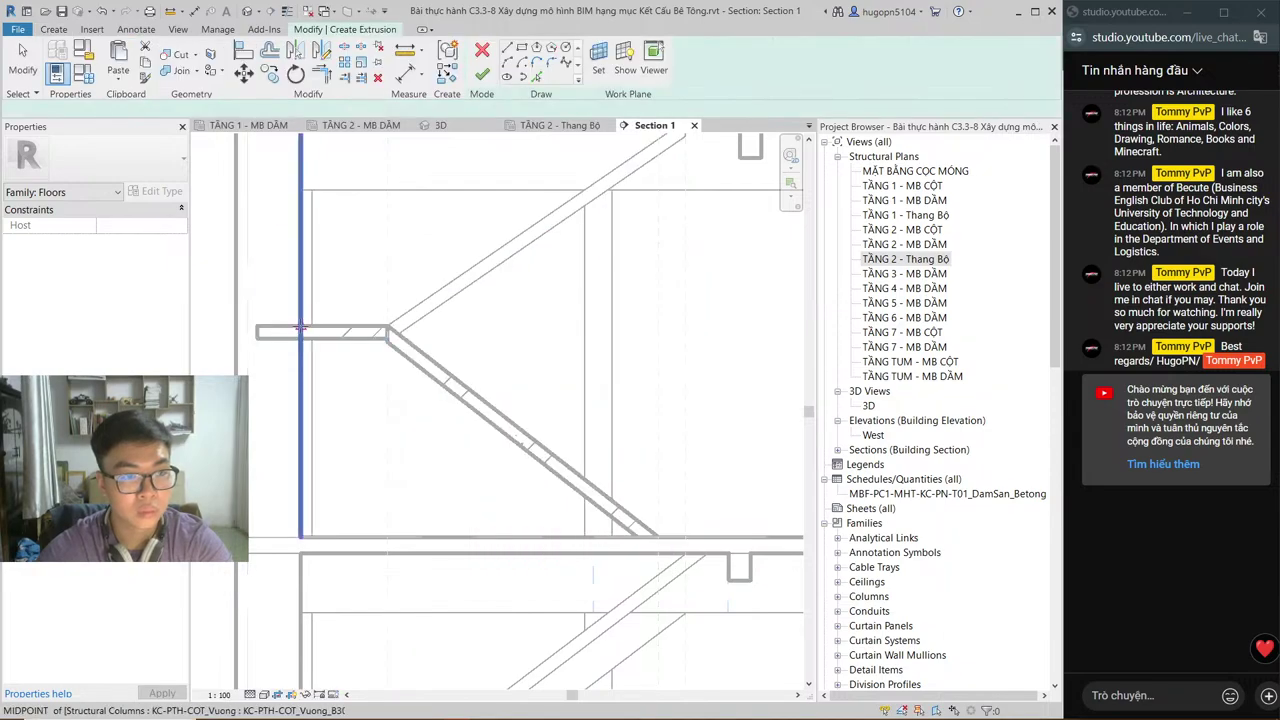
{"action": "left_click", "coordinate": [300, 328]}
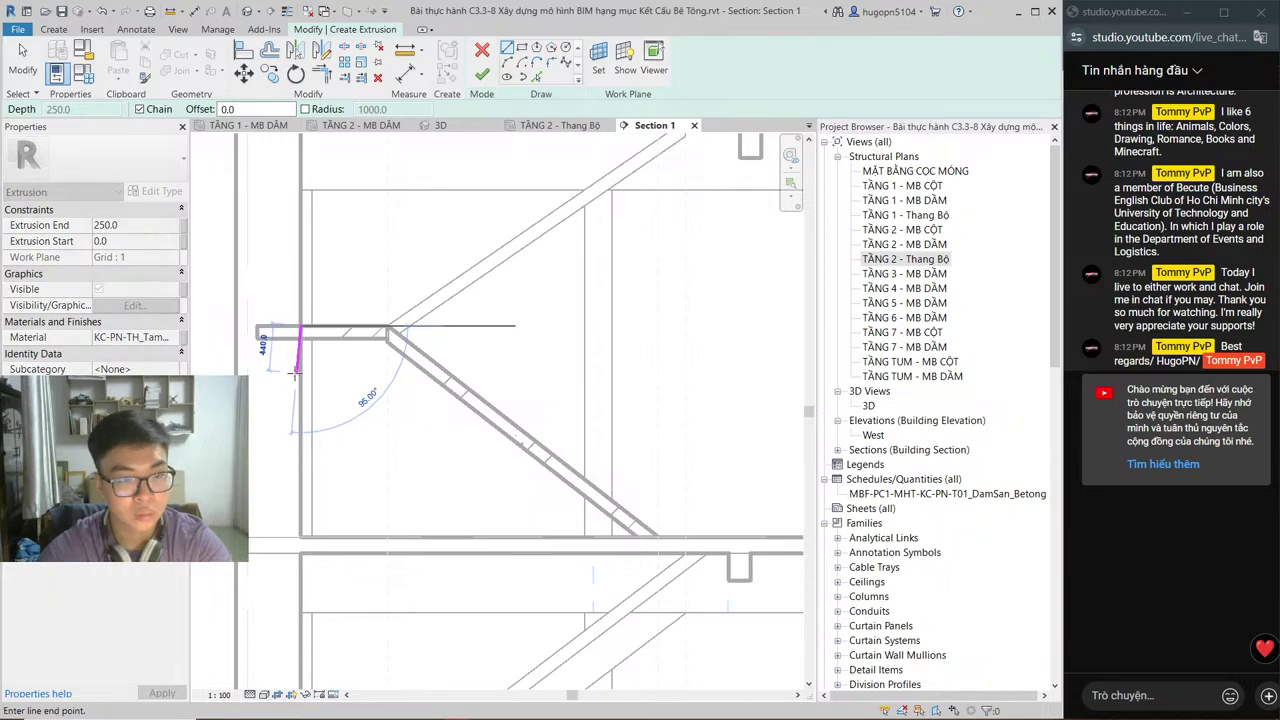
{"action": "type", "text": "300"}
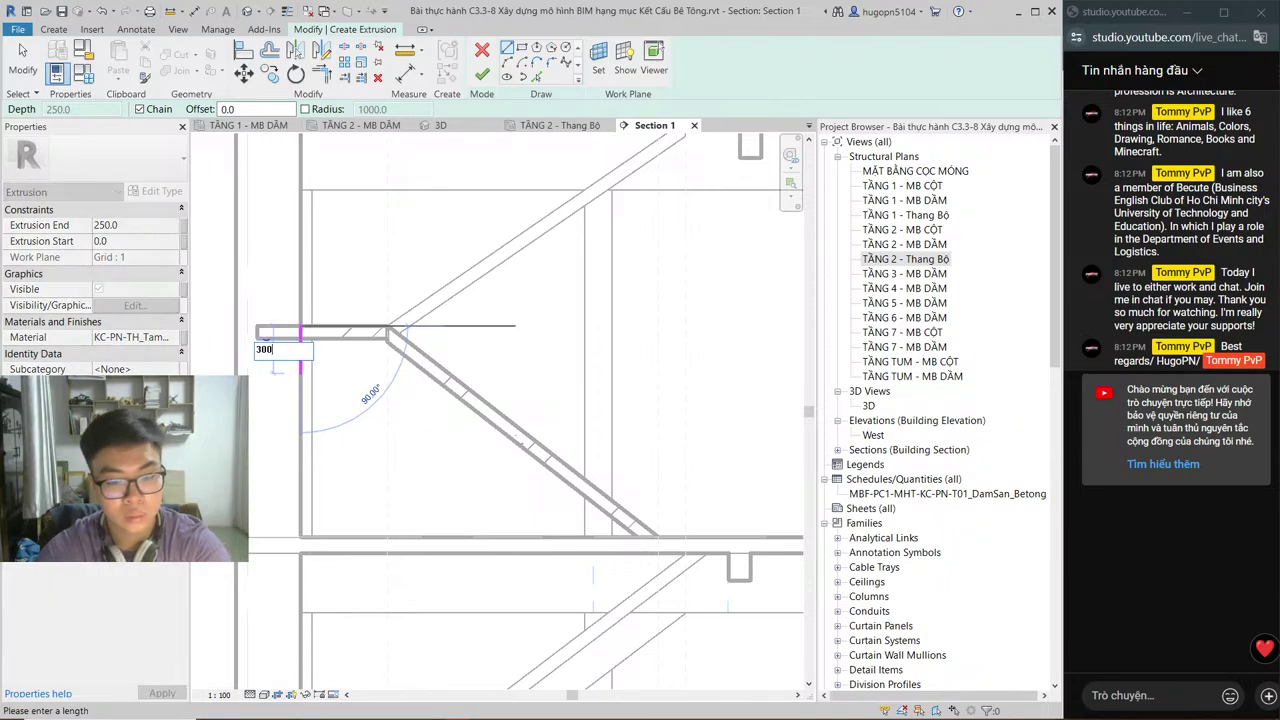
{"action": "key", "text": "Return"}
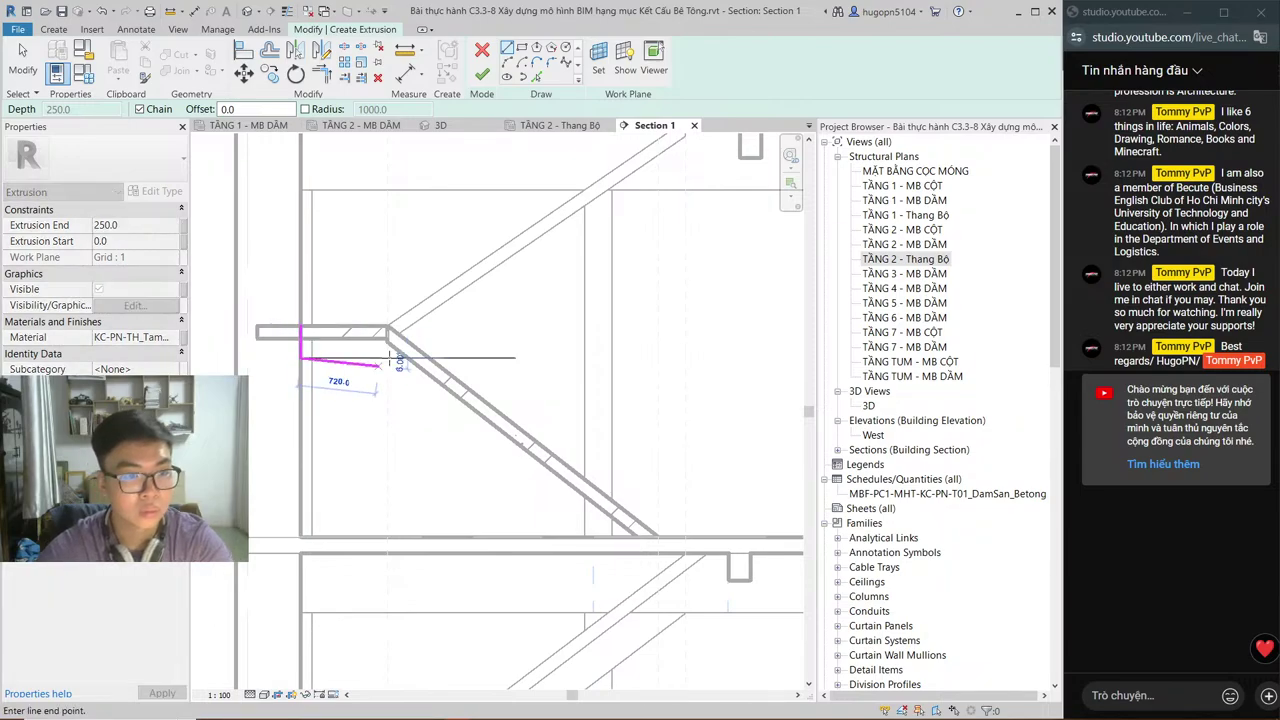
{"action": "left_click", "coordinate": [387, 357]}
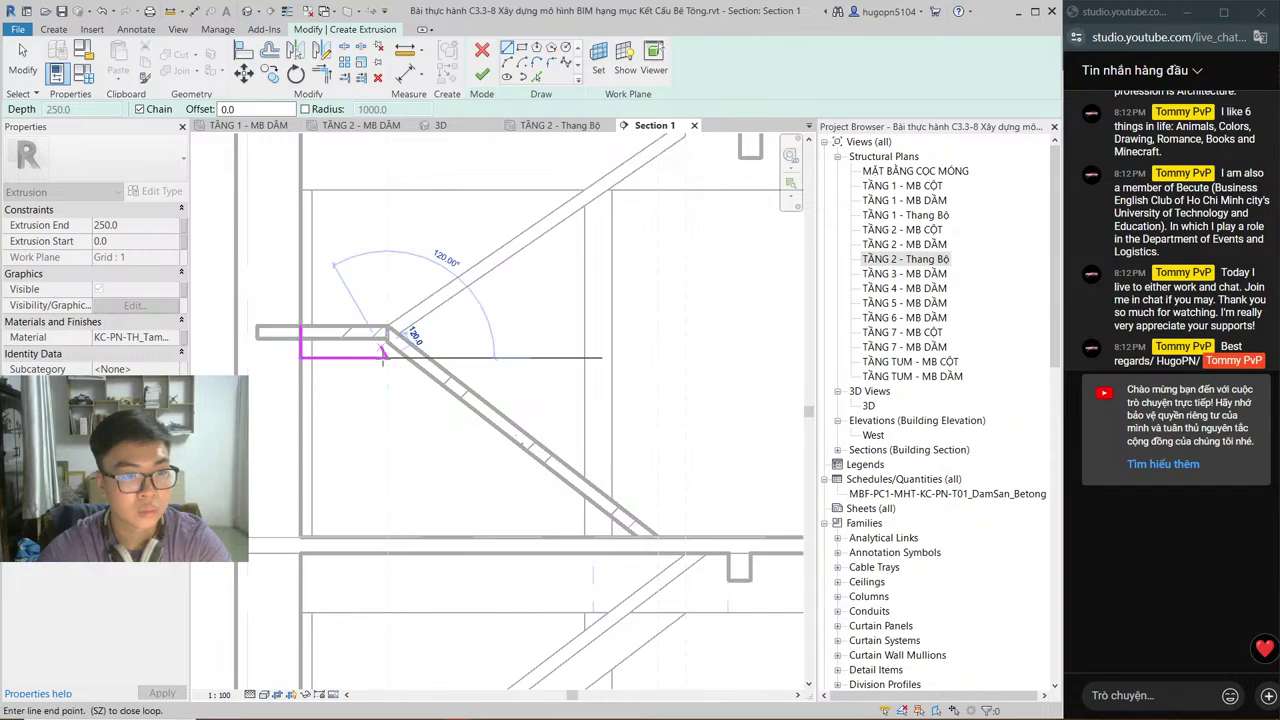
{"action": "key", "text": "Escape"}
{"action": "key", "text": "Escape"}
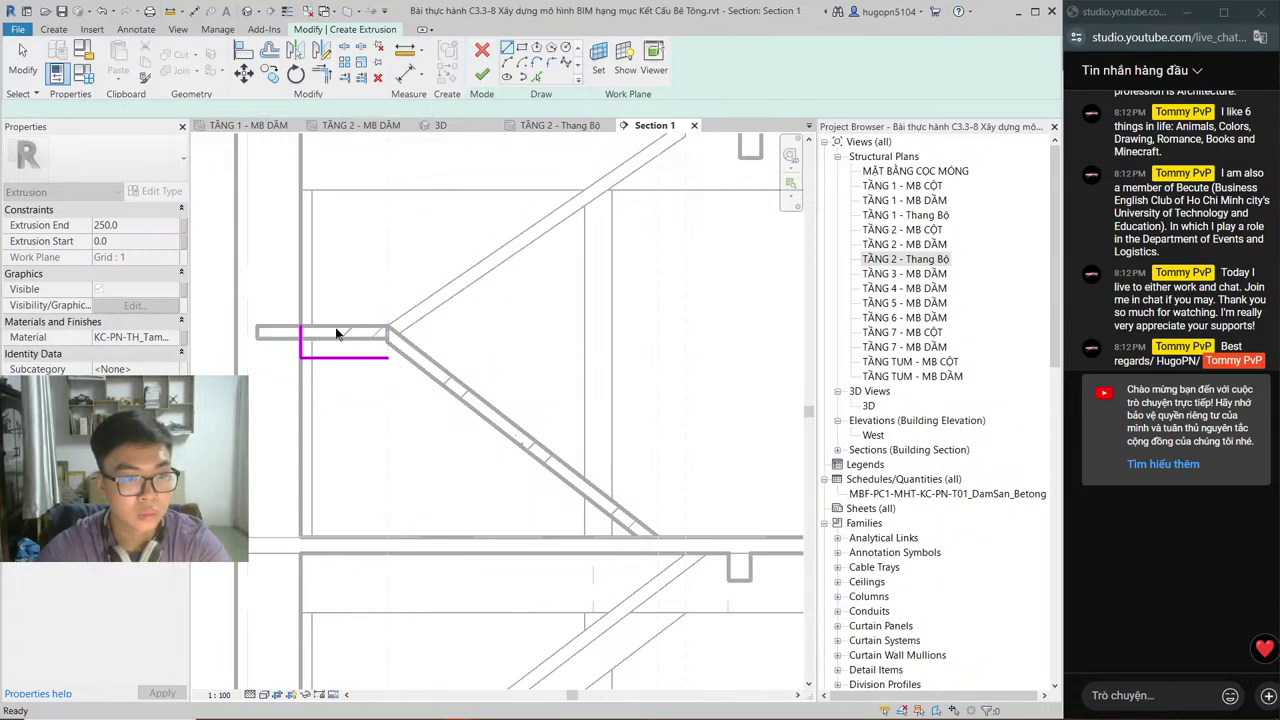
Step: Sketch the landing's top edge, the sloping flight edge and the bottom edge along the lower floor
{"action": "key", "text": "l"}
{"action": "key", "text": "i"}
{"action": "left_click", "coordinate": [300, 326]}
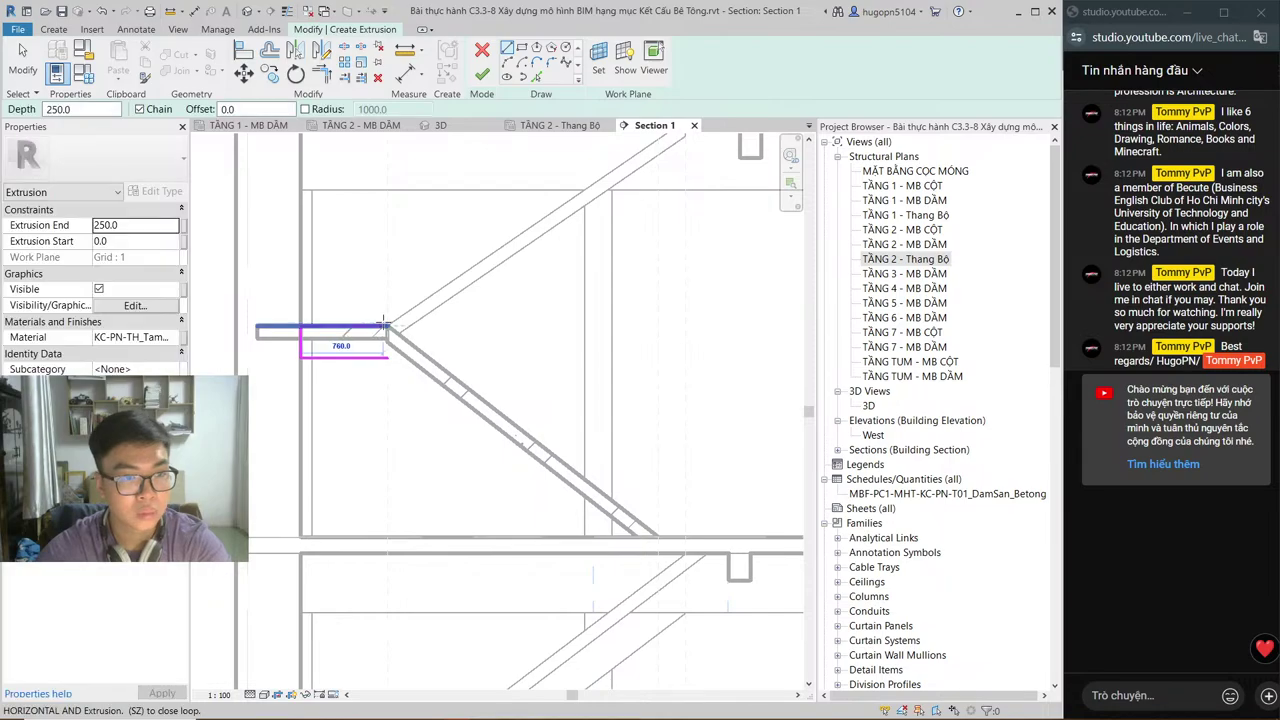
{"action": "left_click", "coordinate": [386, 324]}
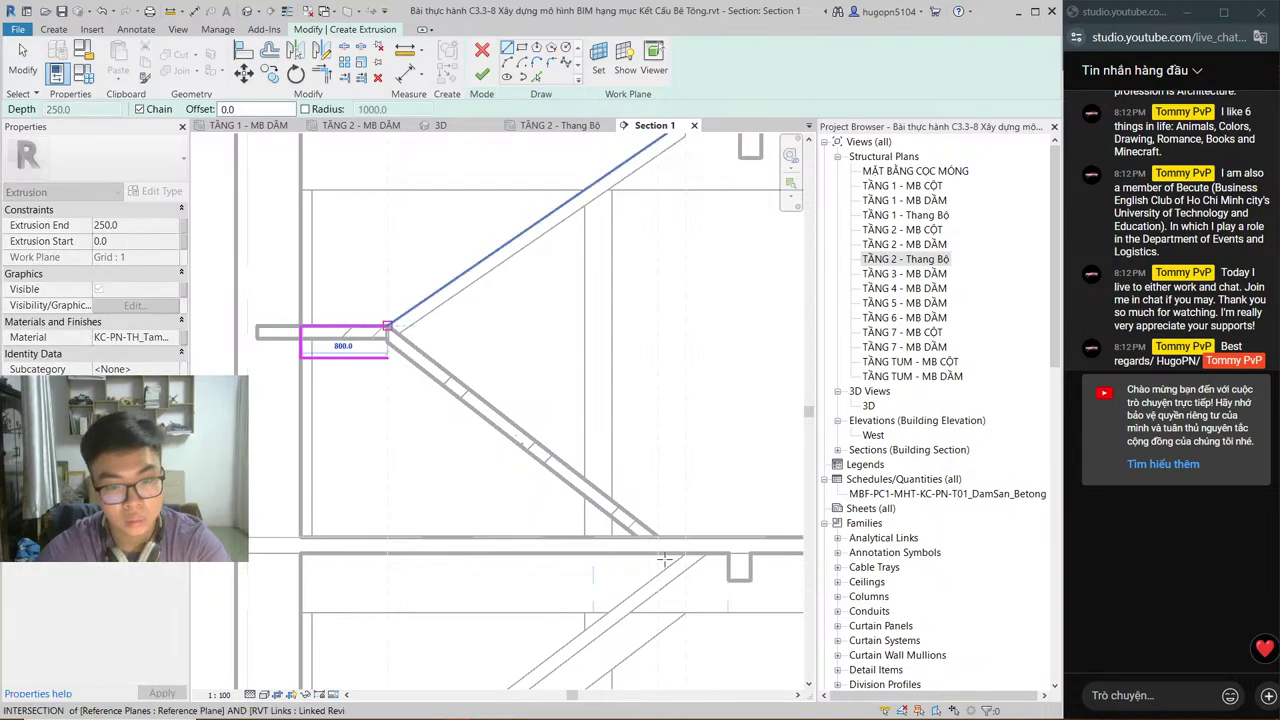
{"action": "scroll", "coordinate": [661, 557], "scroll_direction": "up", "scroll_amount": 3}
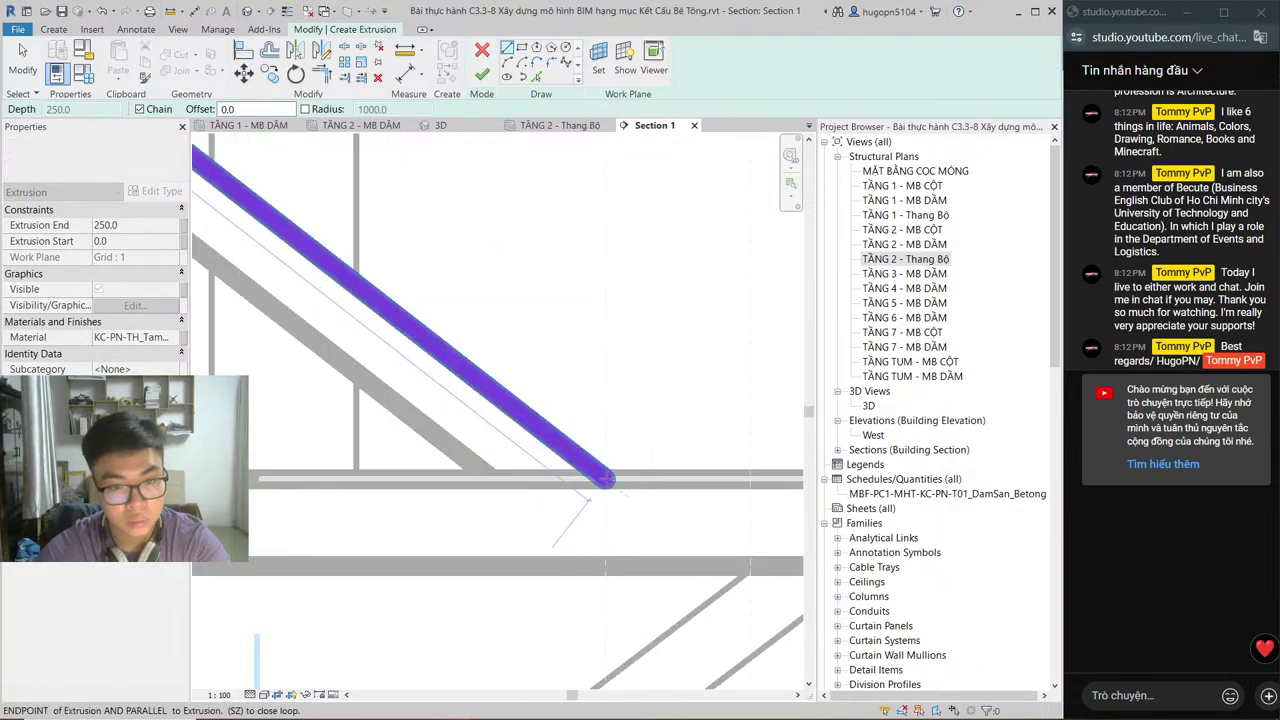
{"action": "left_click", "coordinate": [604, 480]}
{"action": "left_click", "coordinate": [318, 480]}
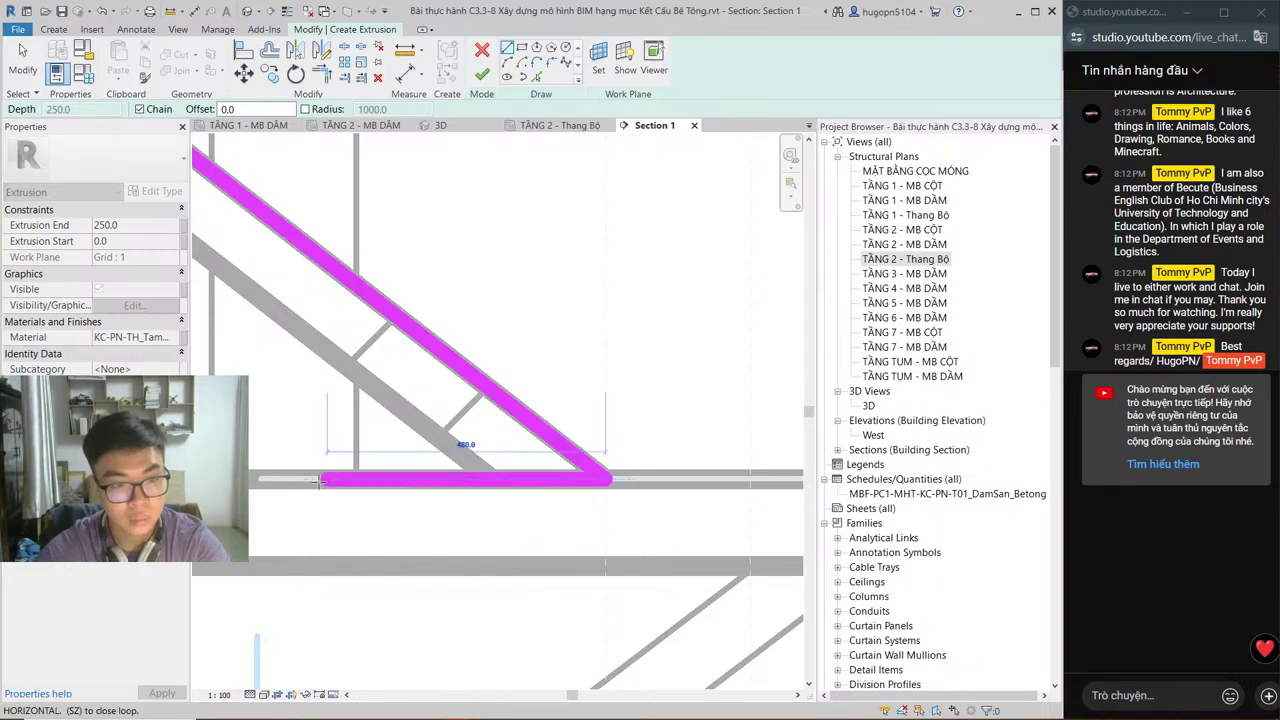
{"action": "left_click", "coordinate": [252, 480]}
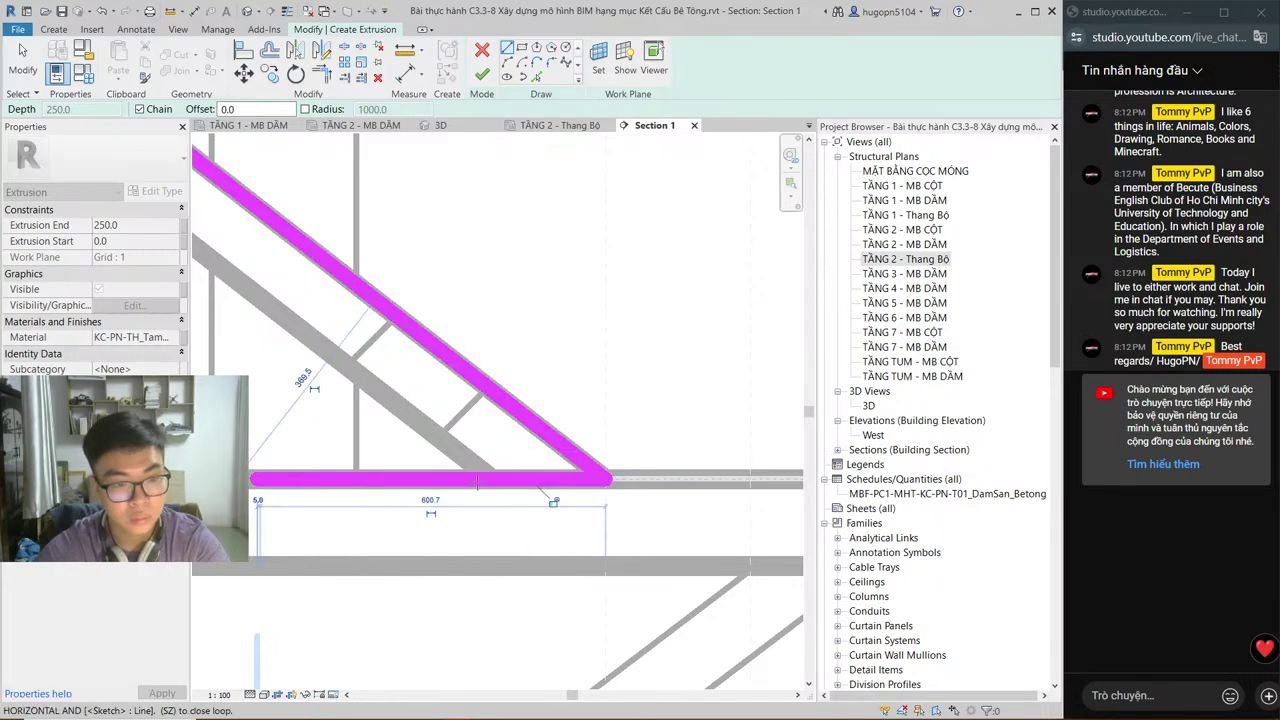
{"action": "scroll", "coordinate": [443, 471], "scroll_direction": "down", "scroll_amount": 3}
{"action": "middle_click_drag", "start_coordinate": [443, 471], "coordinate": [514, 495]}
{"action": "key", "text": "Escape"}
{"action": "key", "text": "Escape"}
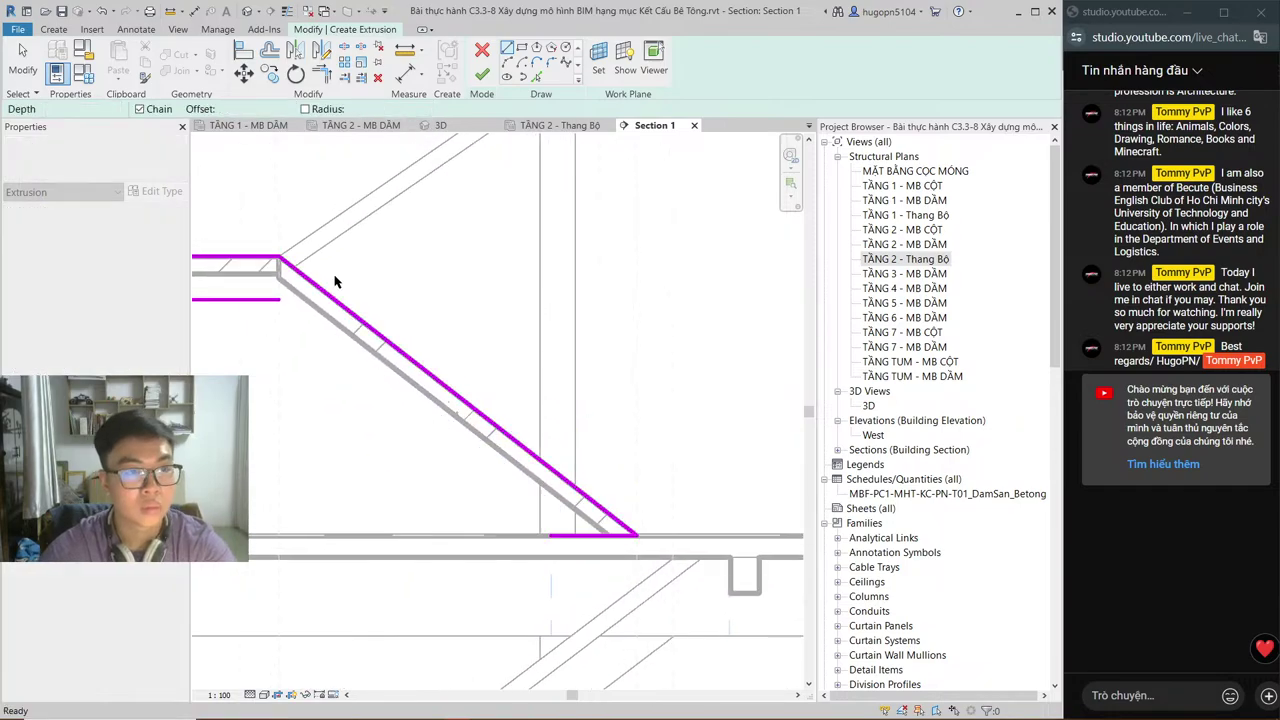
Step: Offset the sloping edge 400 for the flight underside, trim the corners and finish the extrusion
{"action": "key", "text": "o"}
{"action": "key", "text": "f"}
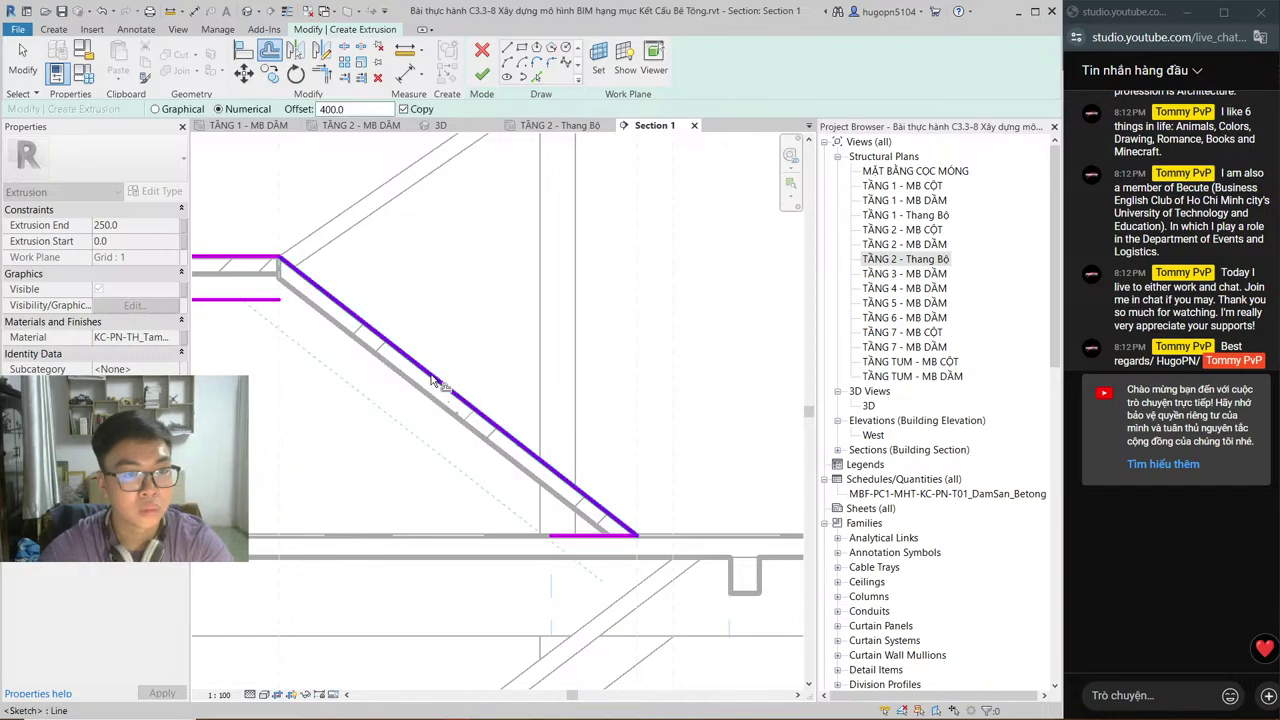
{"action": "left_click", "coordinate": [312, 342]}
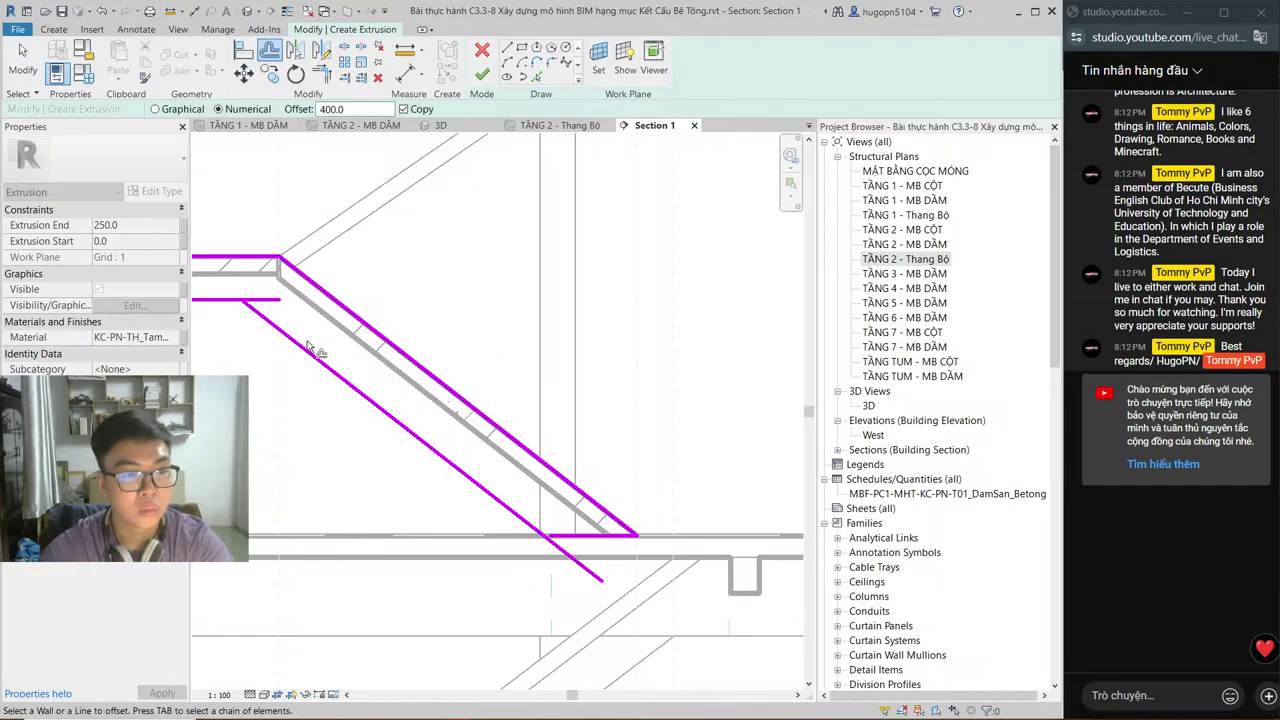
{"action": "key", "text": "Escape"}
{"action": "key", "text": "Escape"}
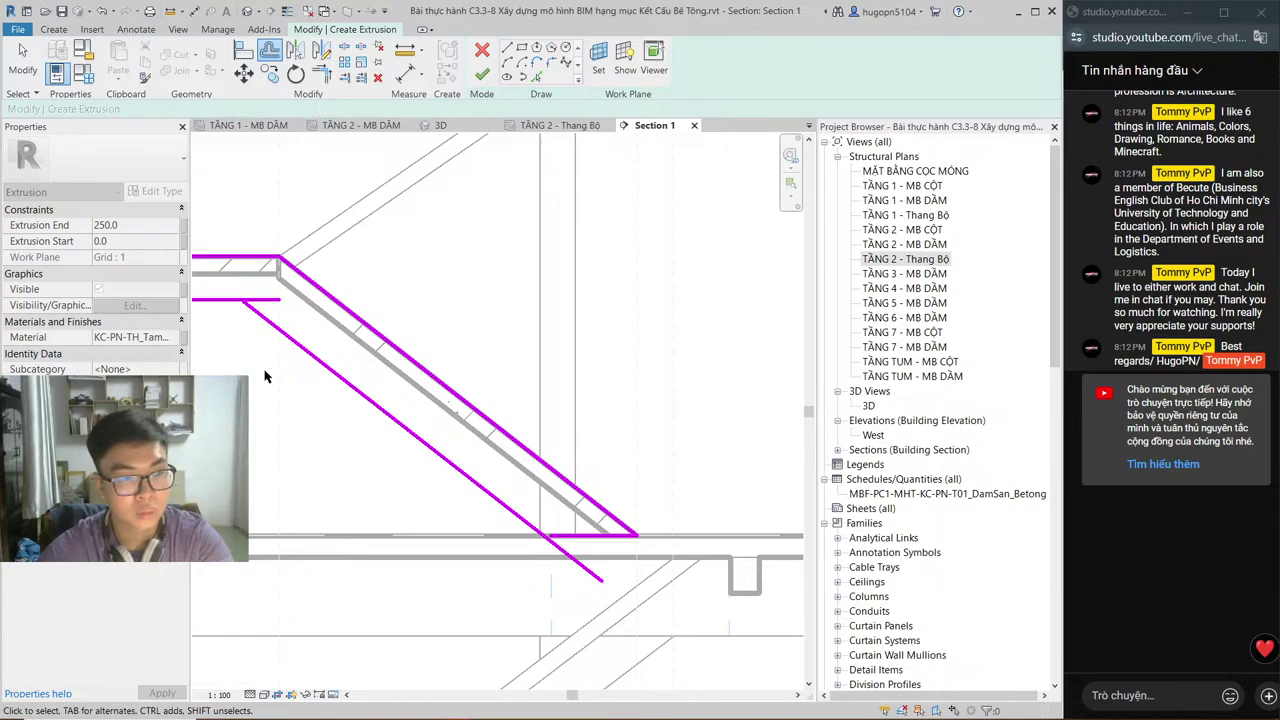
{"action": "key", "text": "t"}
{"action": "key", "text": "l"}
{"action": "key", "text": "i"}
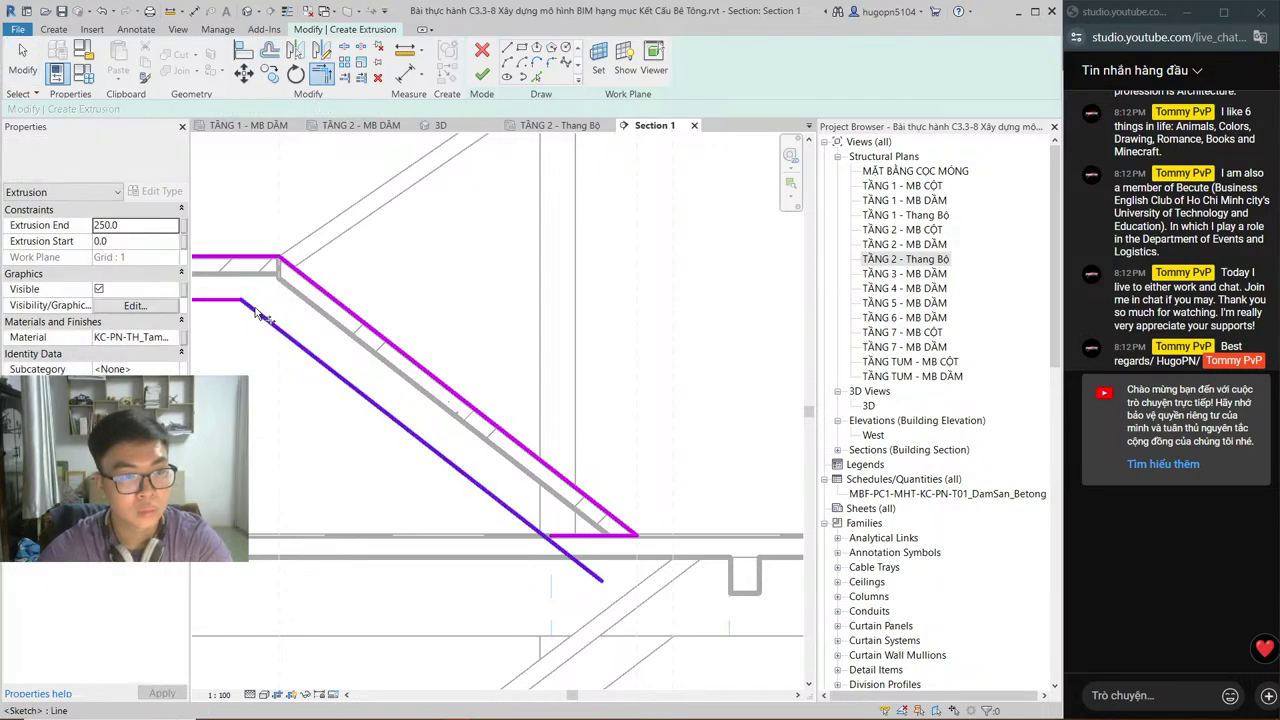
{"action": "left_click", "coordinate": [272, 321]}
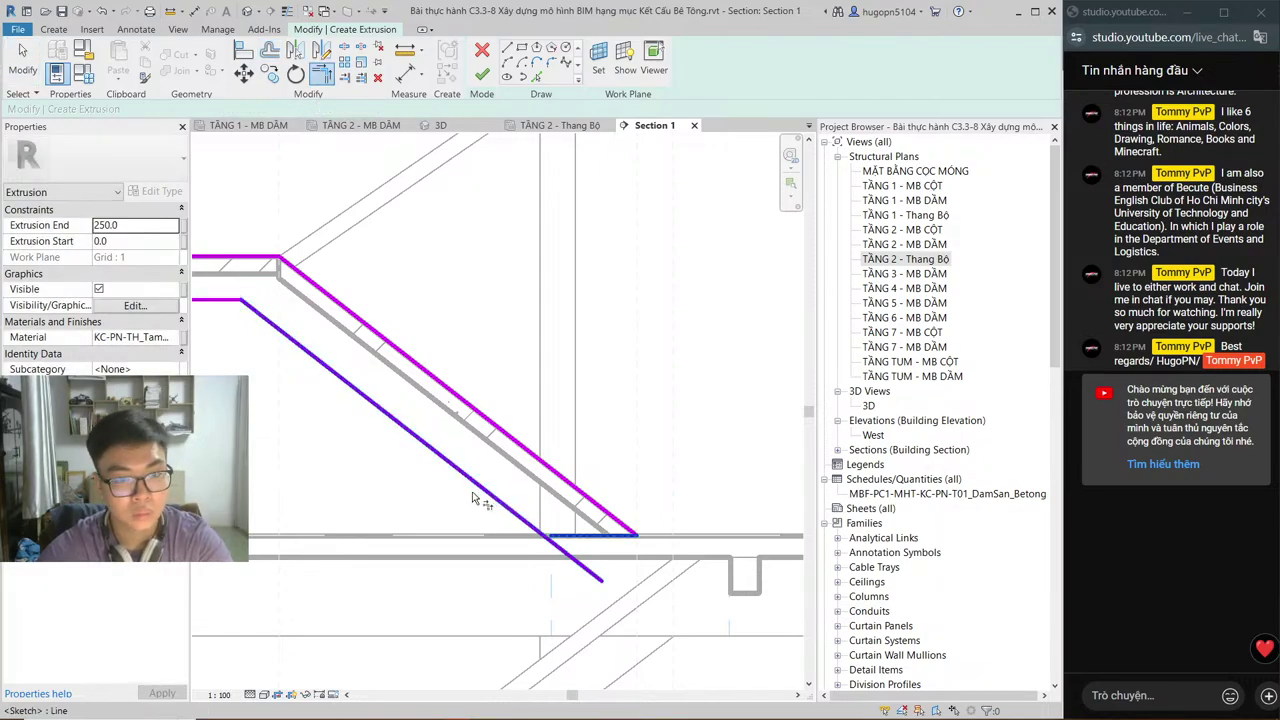
{"action": "left_click", "coordinate": [430, 490]}
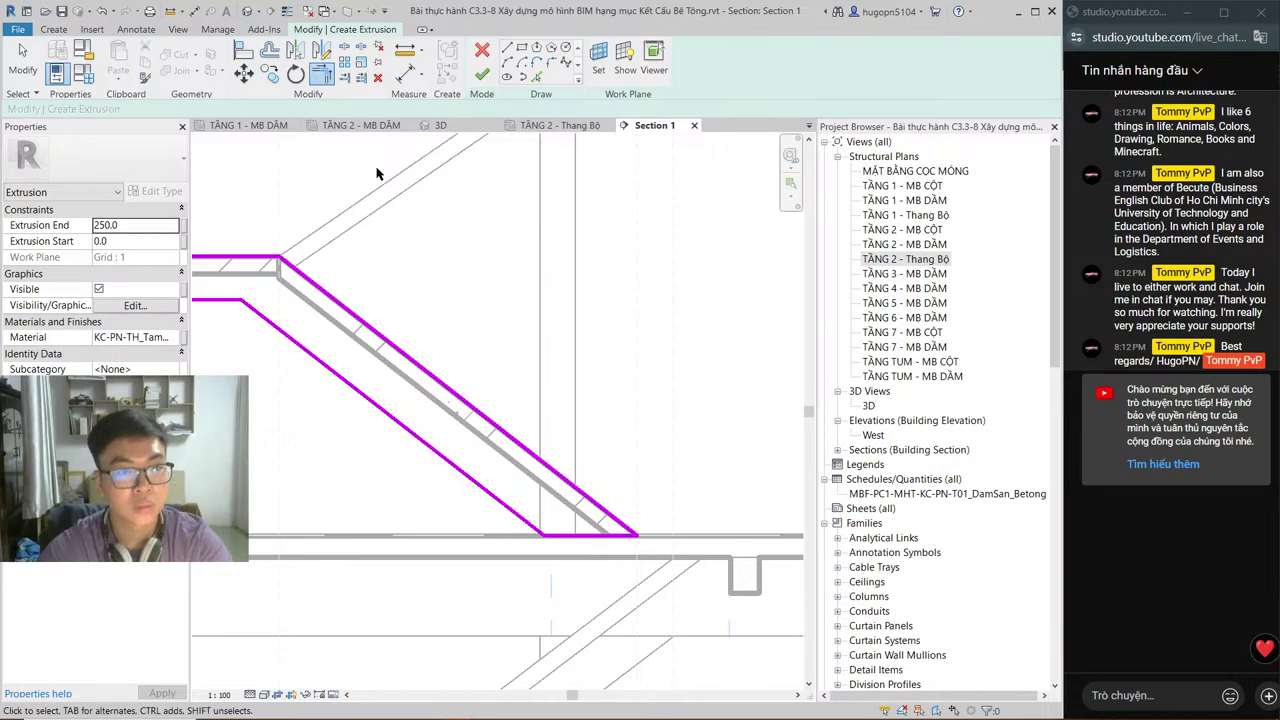
{"action": "left_click", "coordinate": [482, 75]}
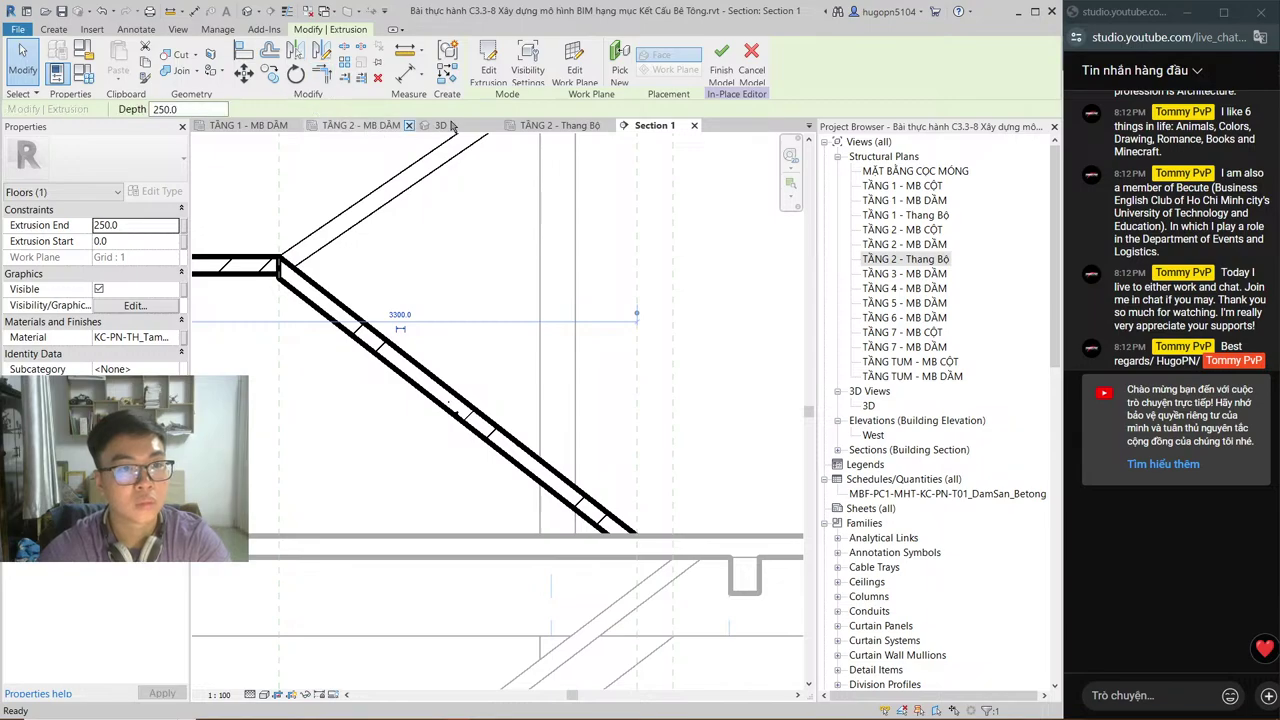
Step: In the TẦNG 2 - Thang Bộ plan, set the new extrusion to run from -110 to 90
{"action": "left_click", "coordinate": [560, 125]}
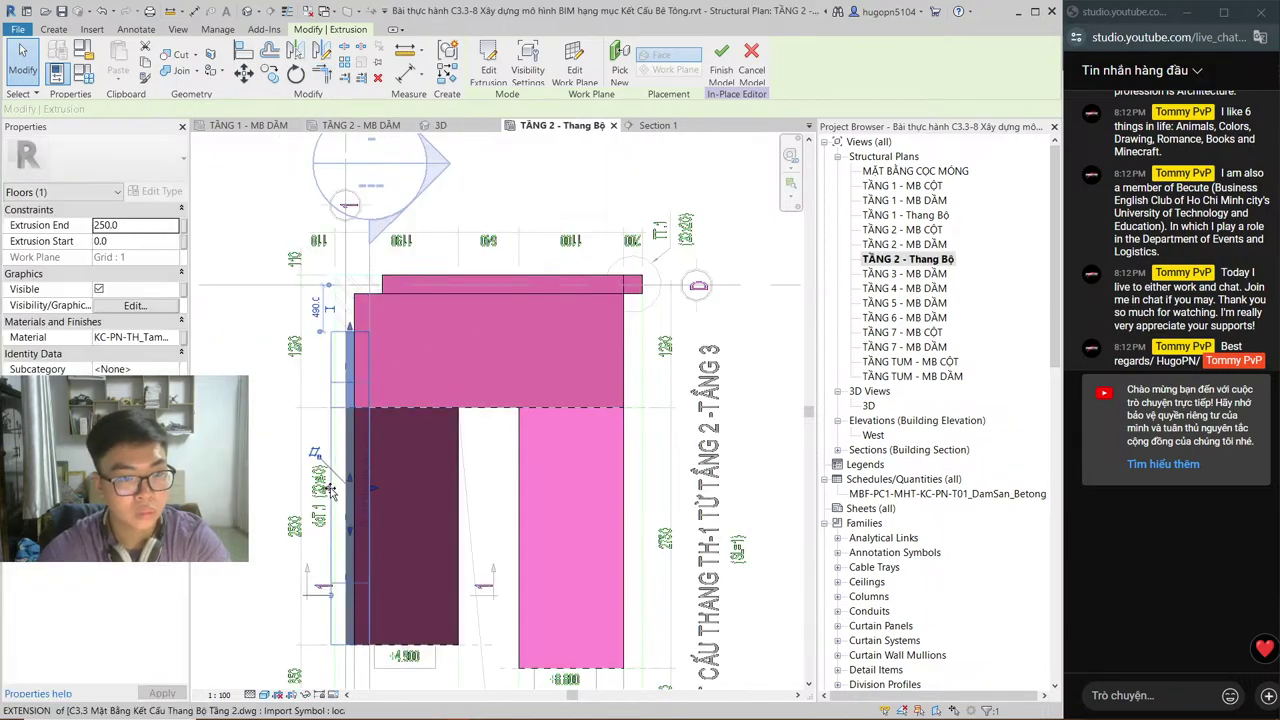
{"action": "left_click_drag", "start_coordinate": [330, 488], "coordinate": [375, 500]}
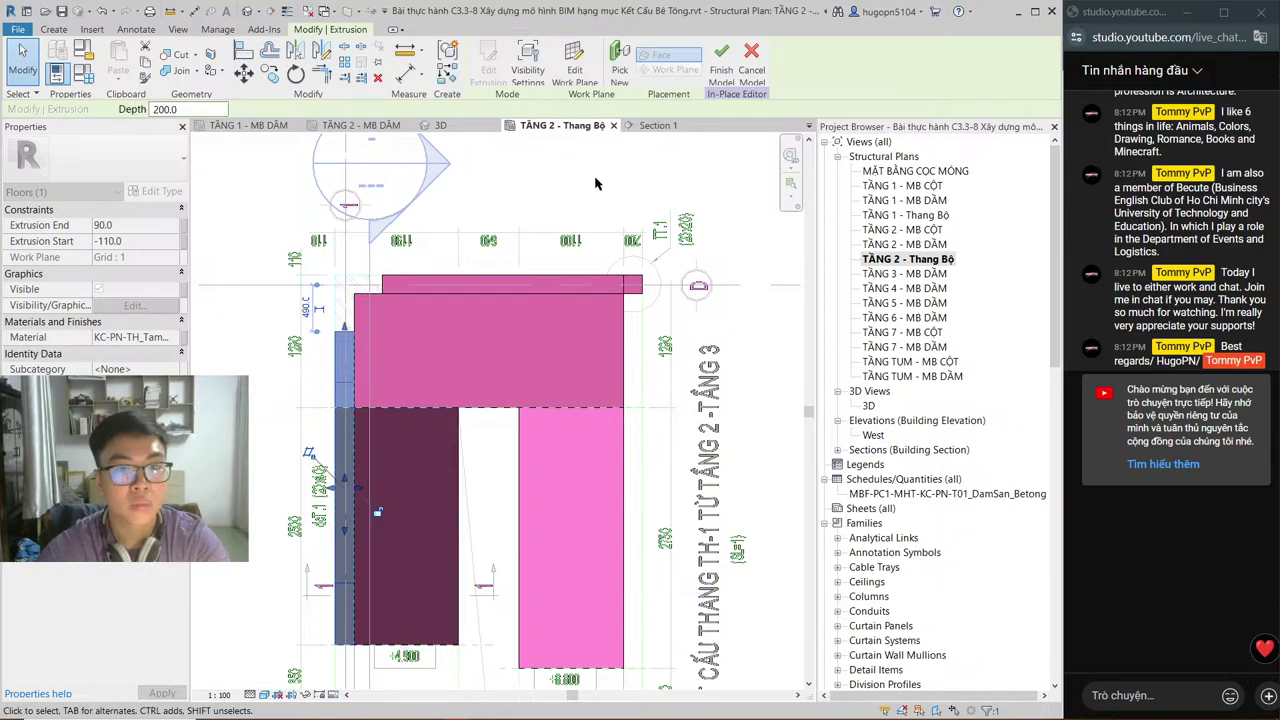
{"action": "key", "text": "ctrl+Tab"}
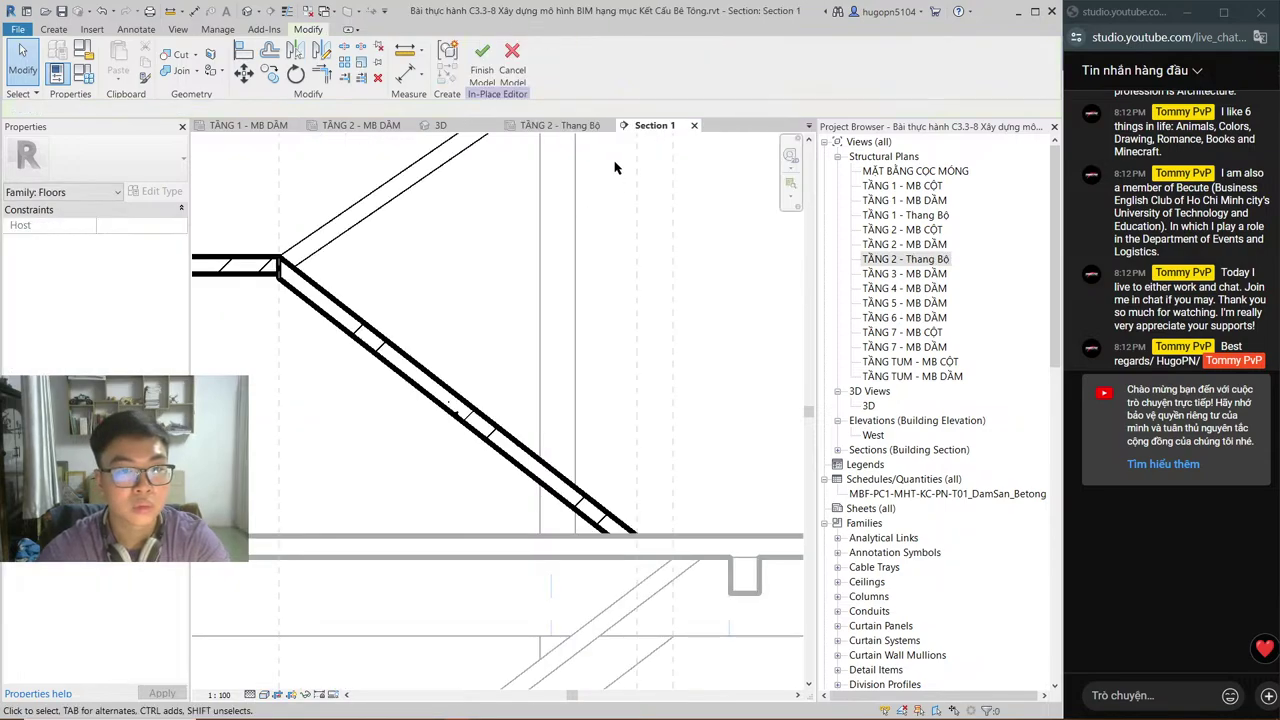
{"action": "left_click", "coordinate": [565, 126]}
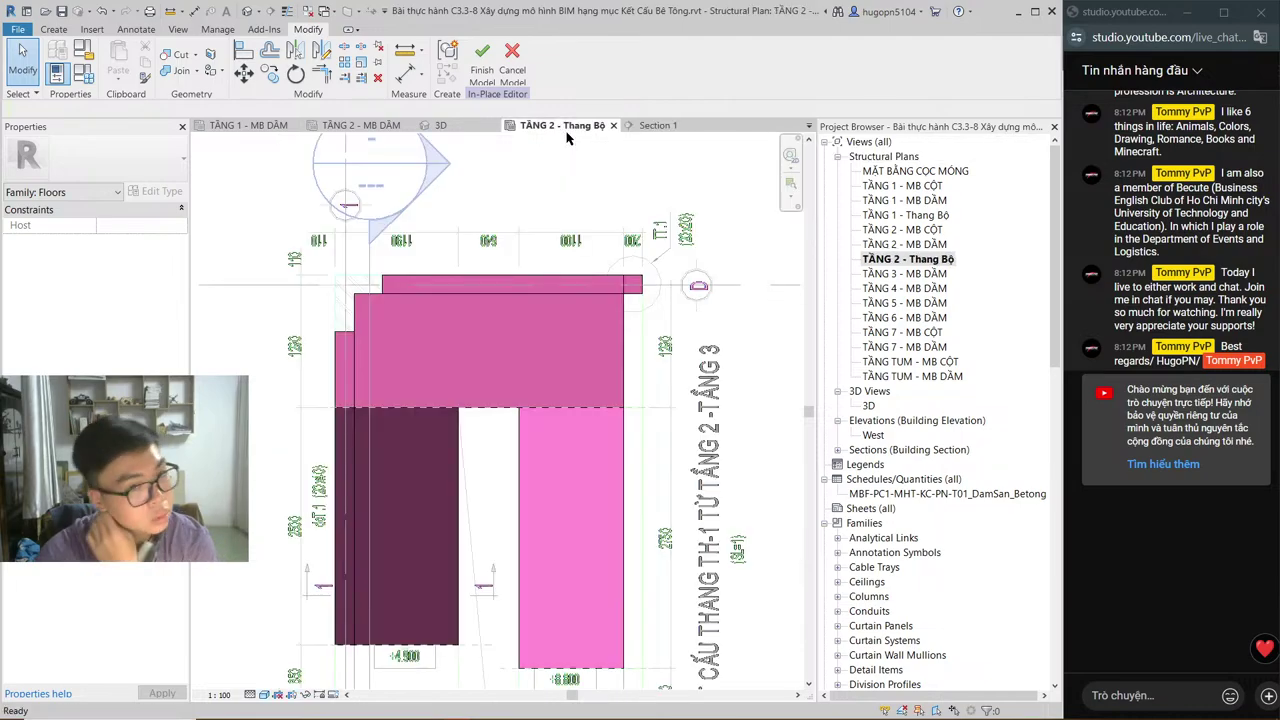
{"action": "key", "text": "ctrl+Tab"}
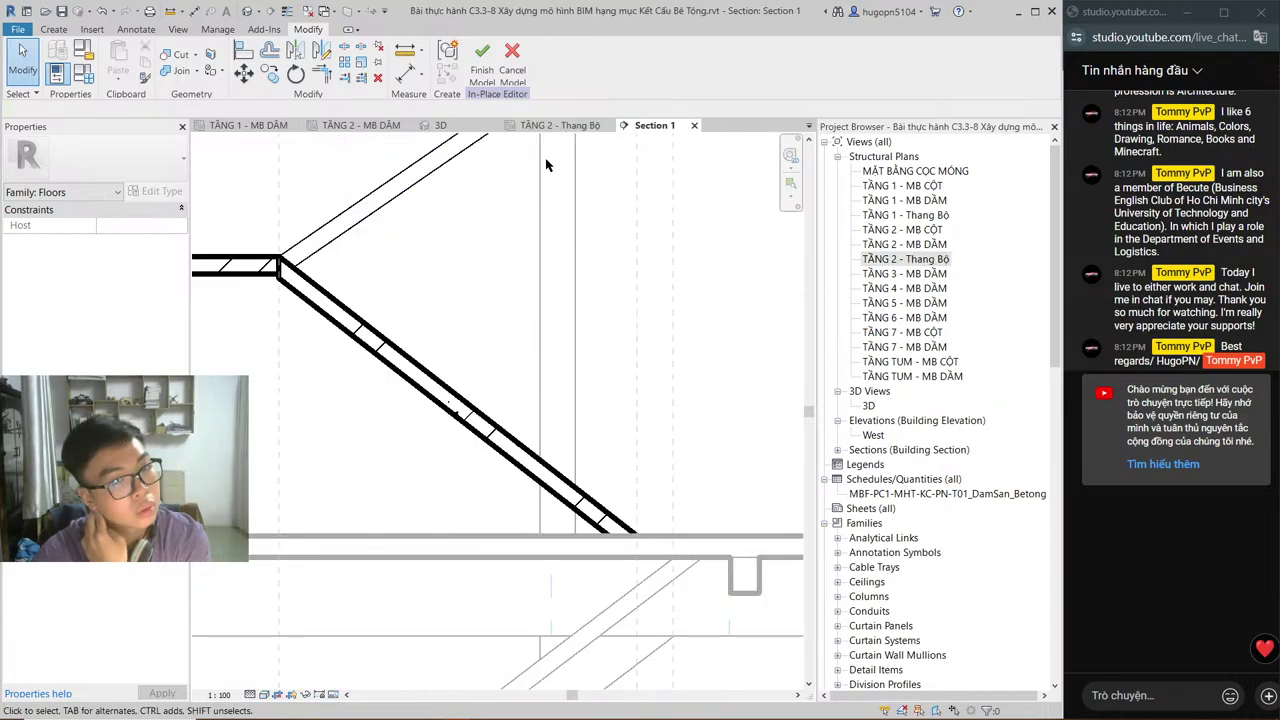
Step: Shift Section 1's cut line right, then reopen the upper landing and flight floor in-place
{"action": "left_click", "coordinate": [537, 128]}
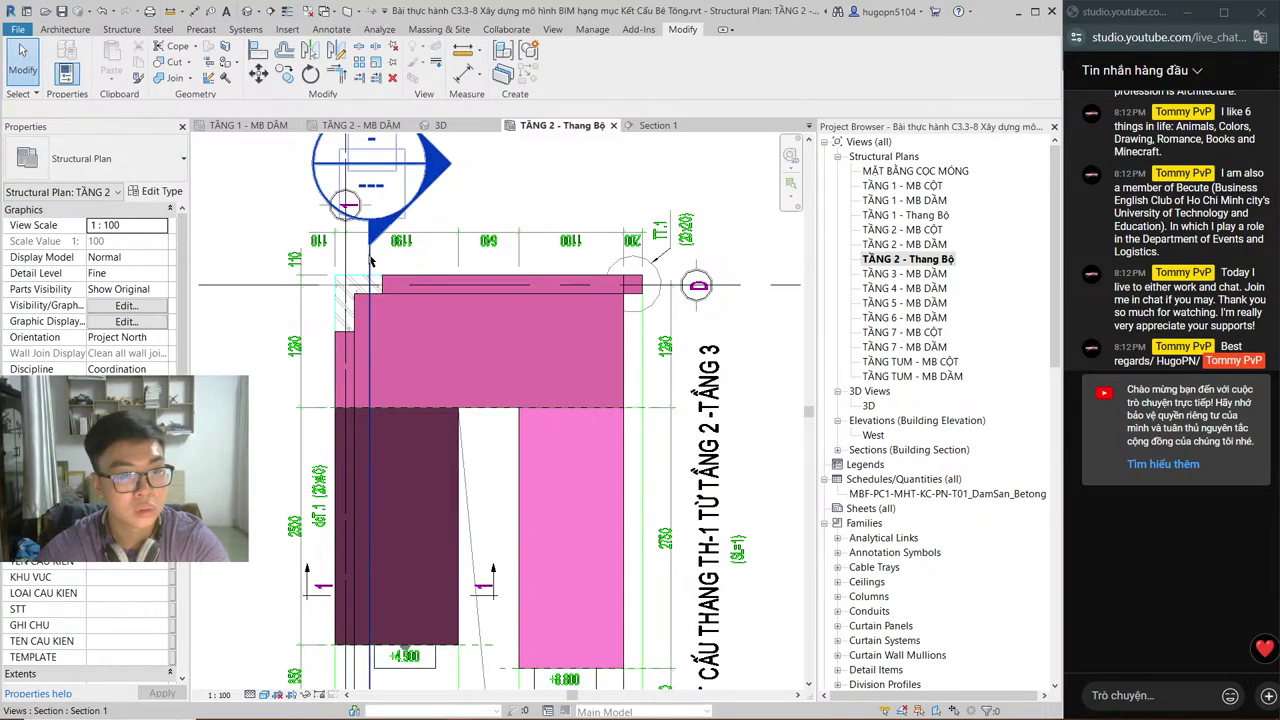
{"action": "left_click_drag", "start_coordinate": [370, 262], "coordinate": [565, 264]}
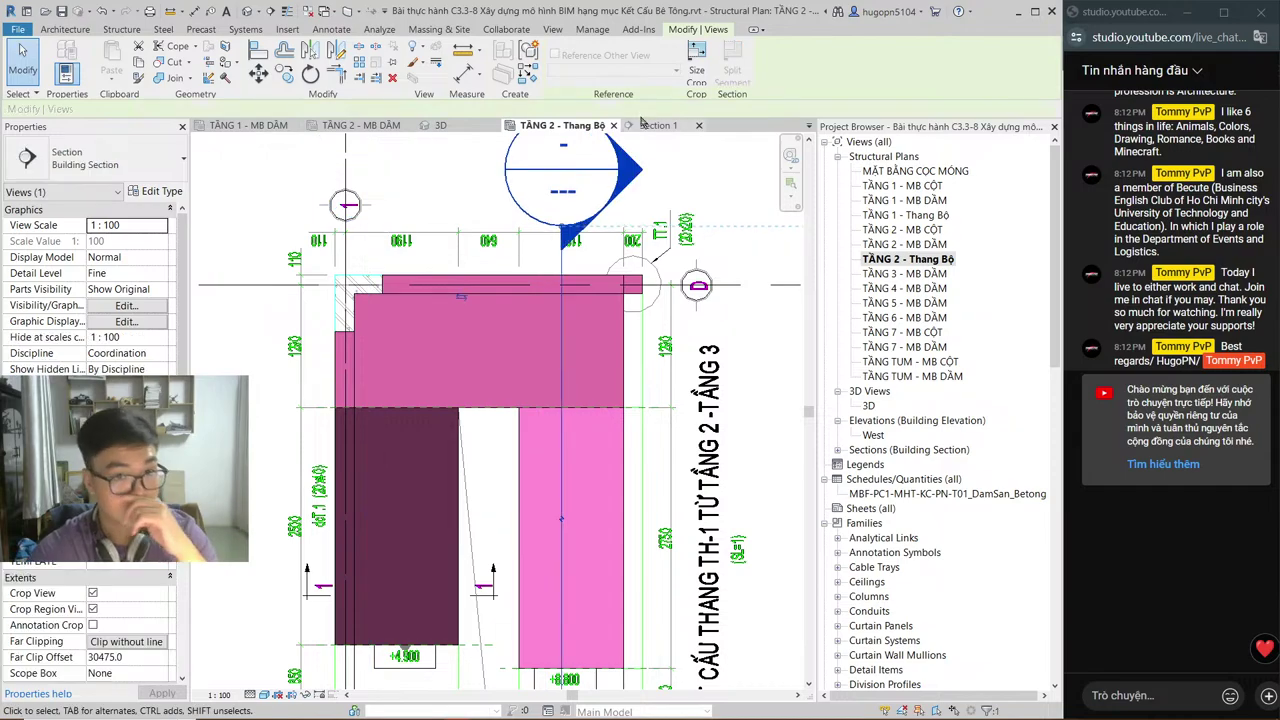
{"action": "left_click", "coordinate": [648, 127]}
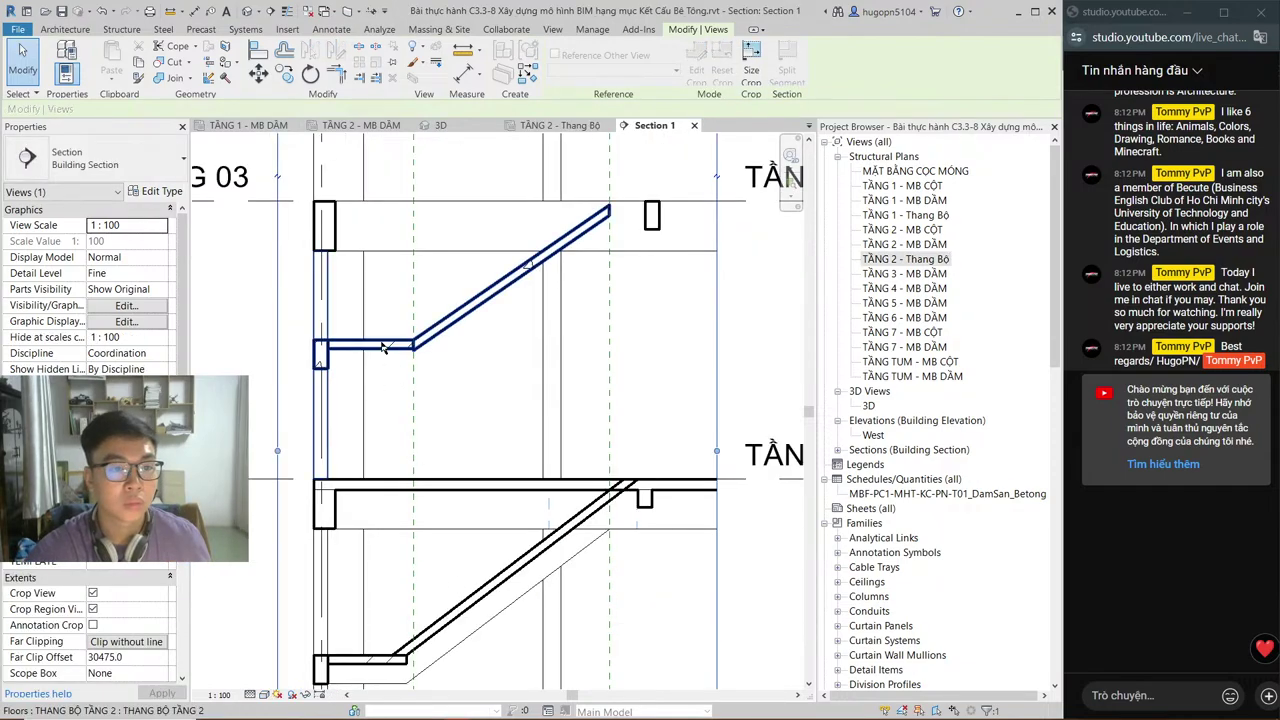
{"action": "left_click", "coordinate": [384, 348]}
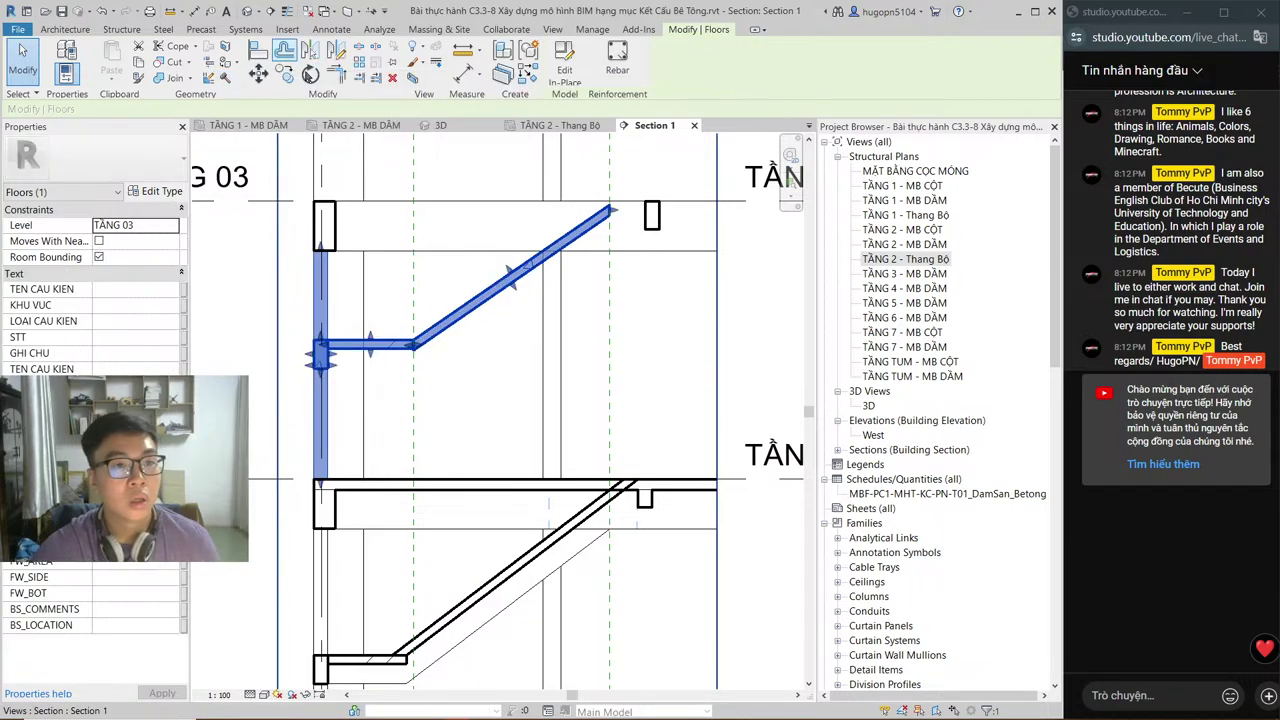
{"action": "left_click", "coordinate": [564, 64]}
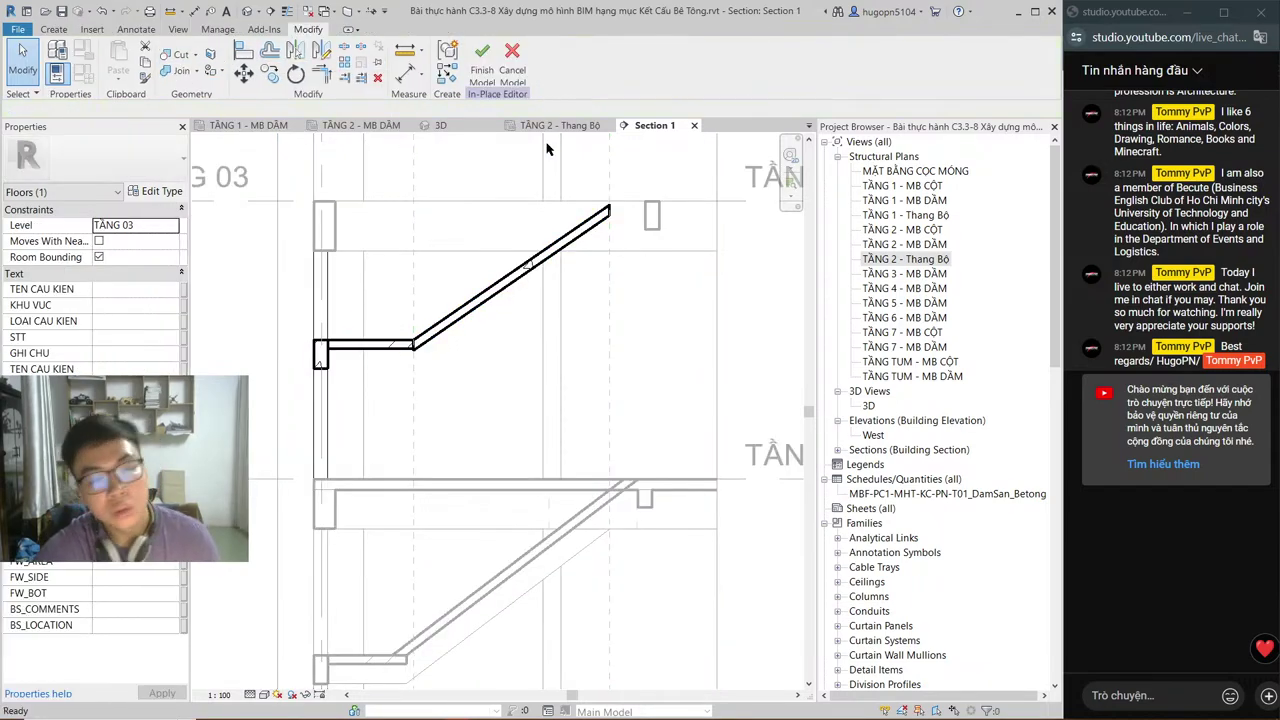
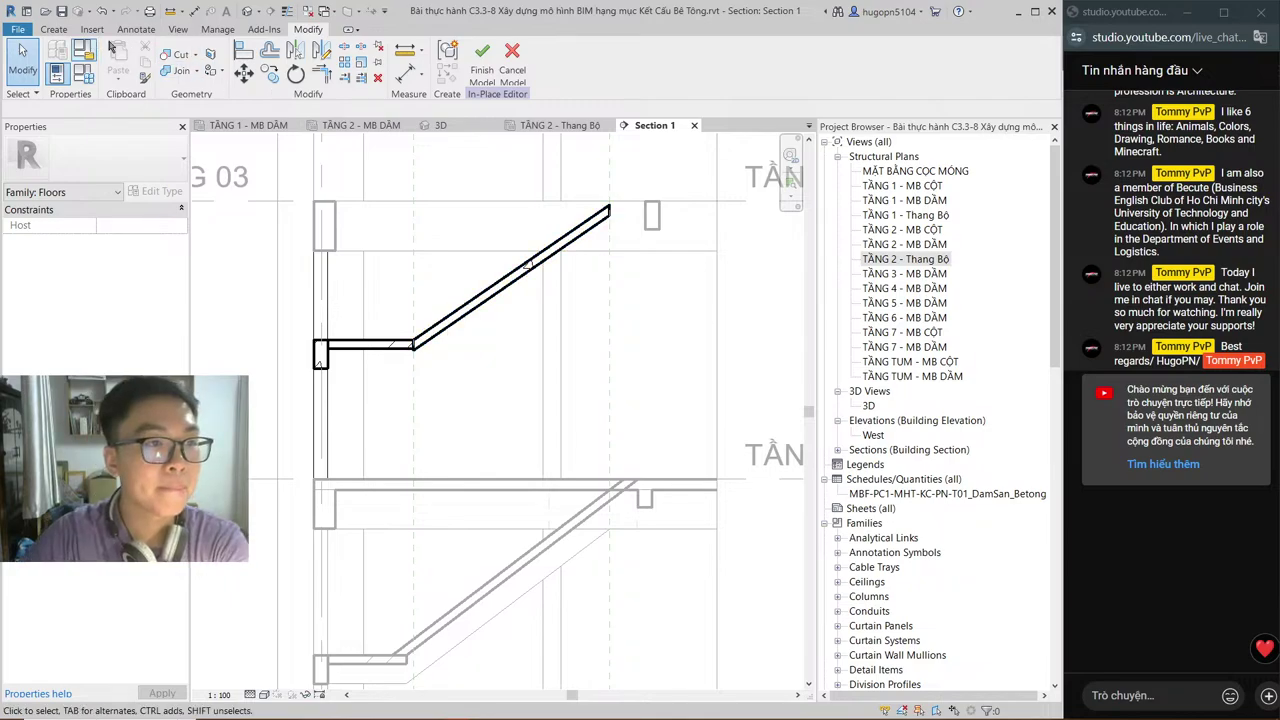
Step: Start a new extrusion on work plane Grid : 1 with depth 250.0
{"action": "left_click", "coordinate": [53, 29]}
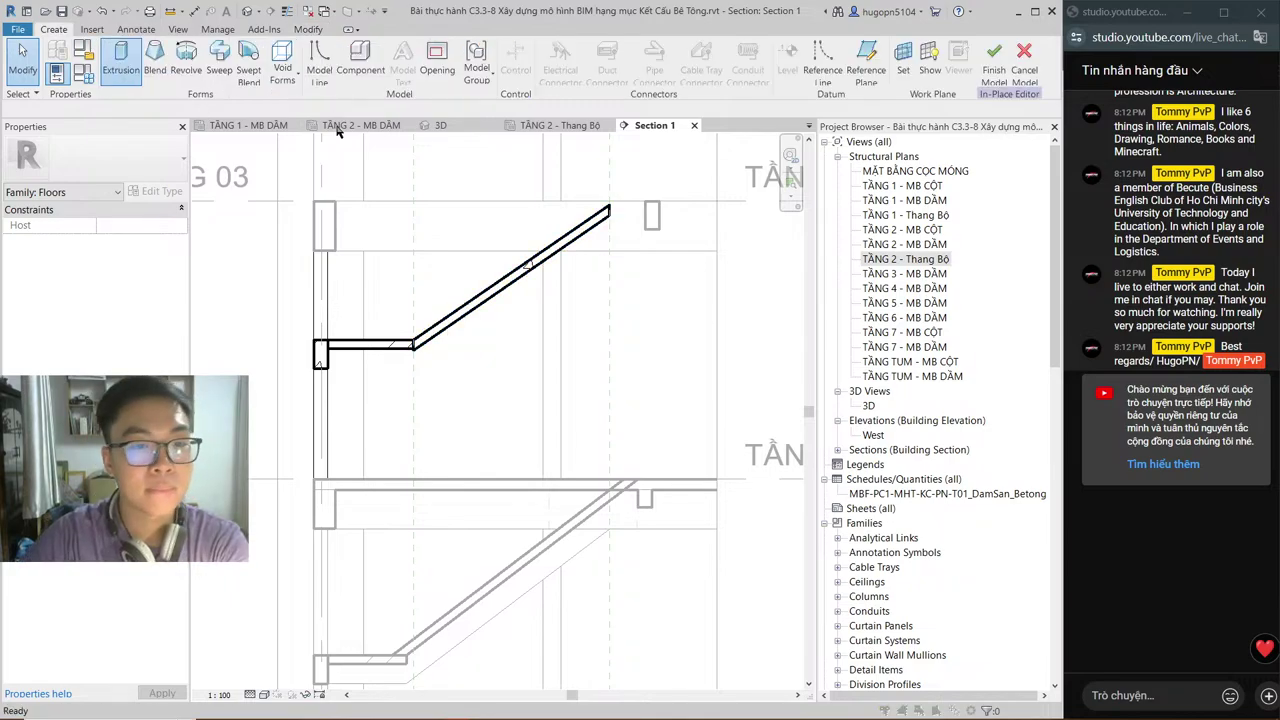
{"action": "left_click", "coordinate": [515, 366]}
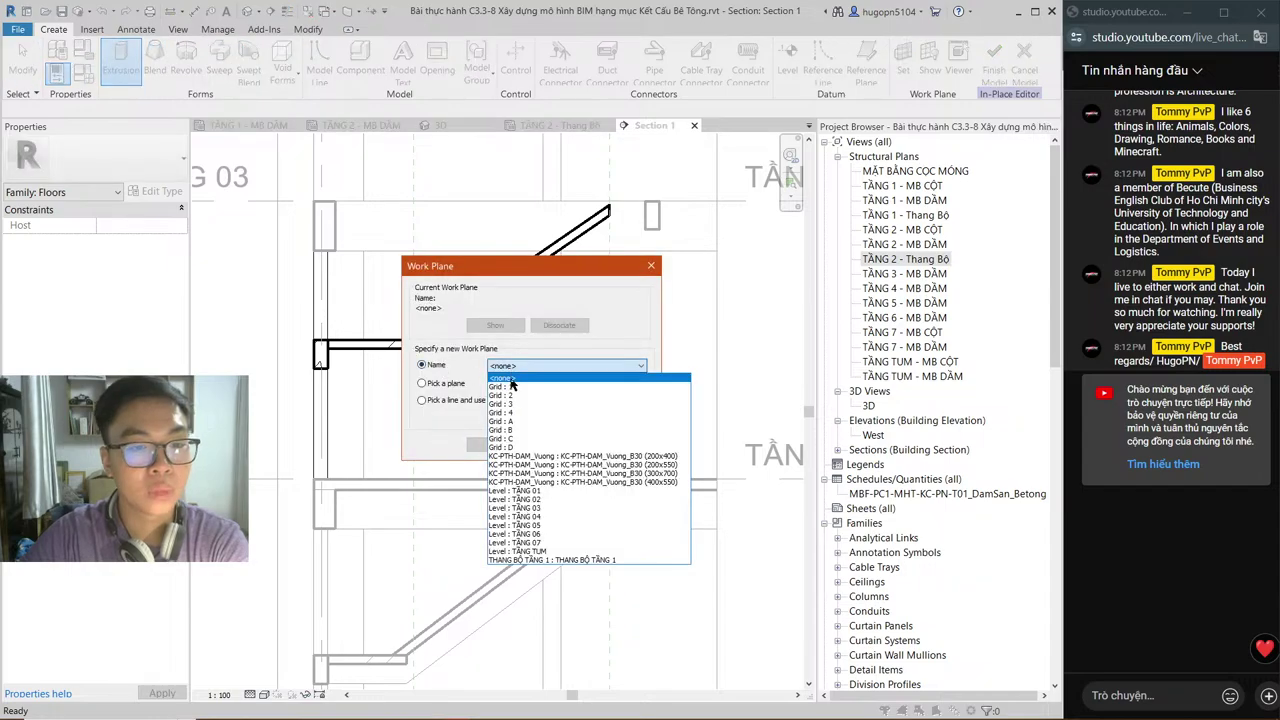
{"action": "key", "text": "Escape"}
{"action": "key", "text": "Escape"}
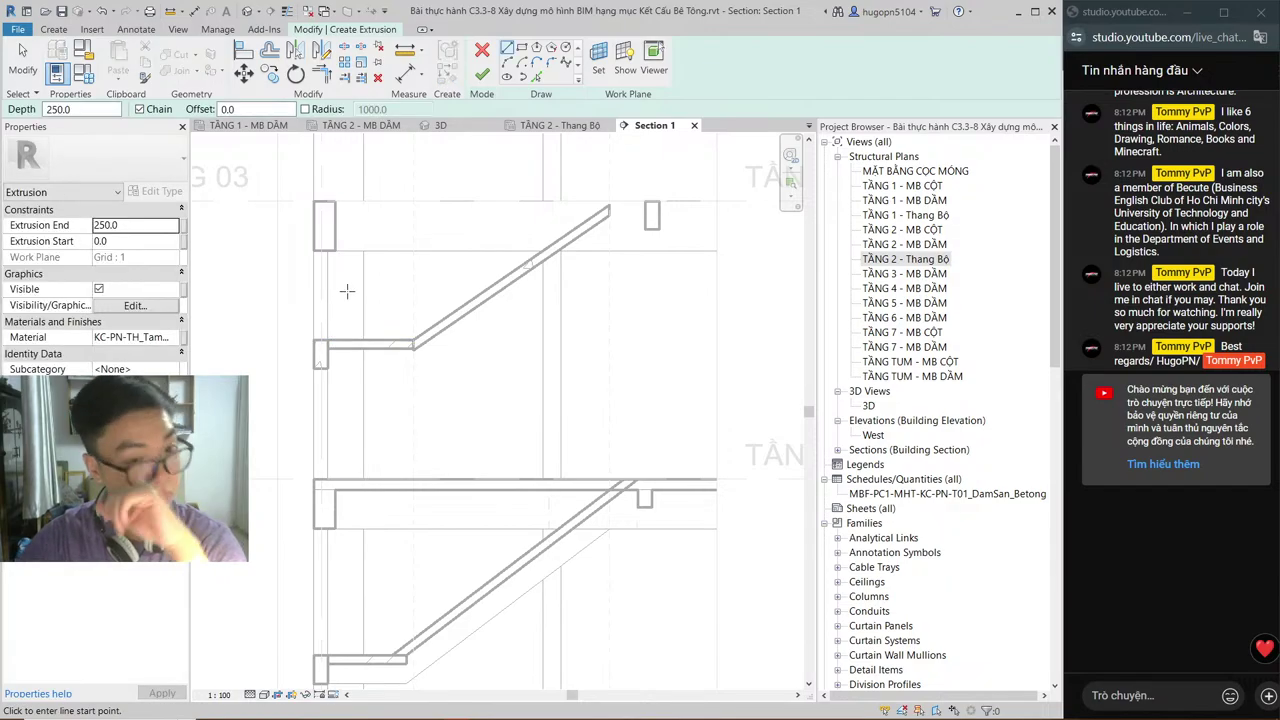
Step: Draw the 400 vertical and 1200 horizontal edges of the landing profile
{"action": "scroll", "coordinate": [327, 352], "scroll_direction": "up", "scroll_amount": 3}
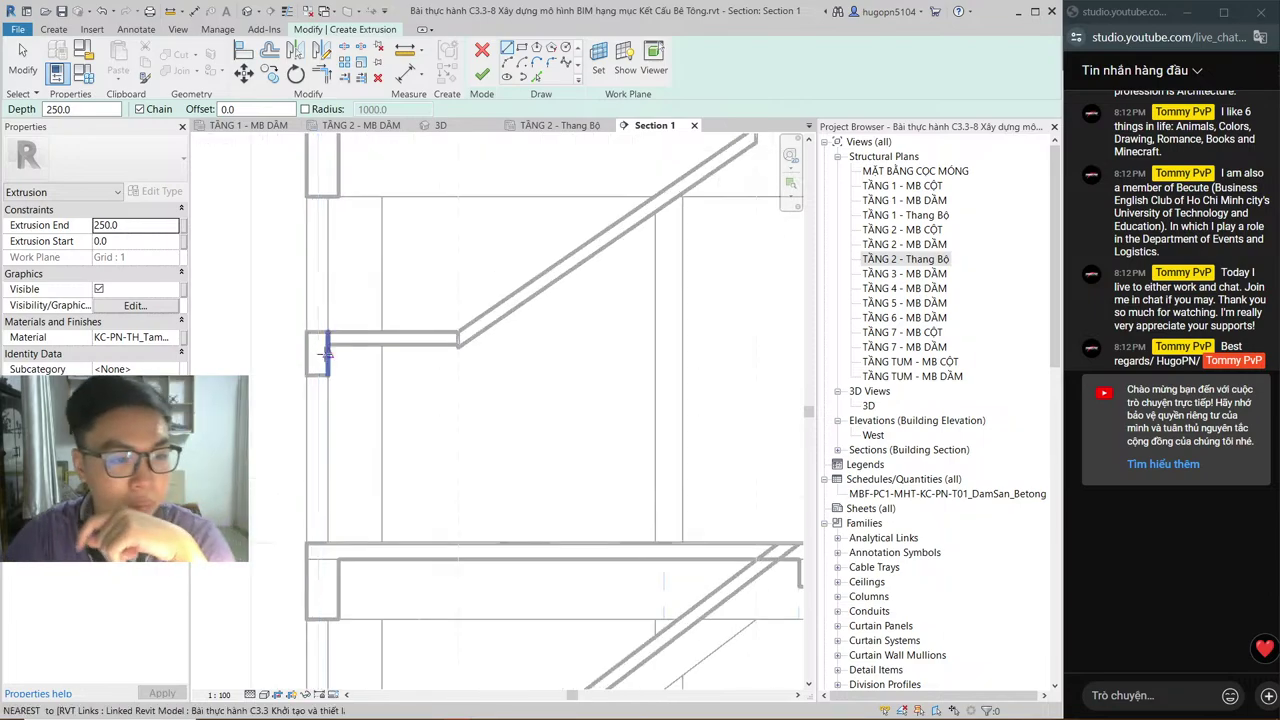
{"action": "left_click", "coordinate": [327, 333]}
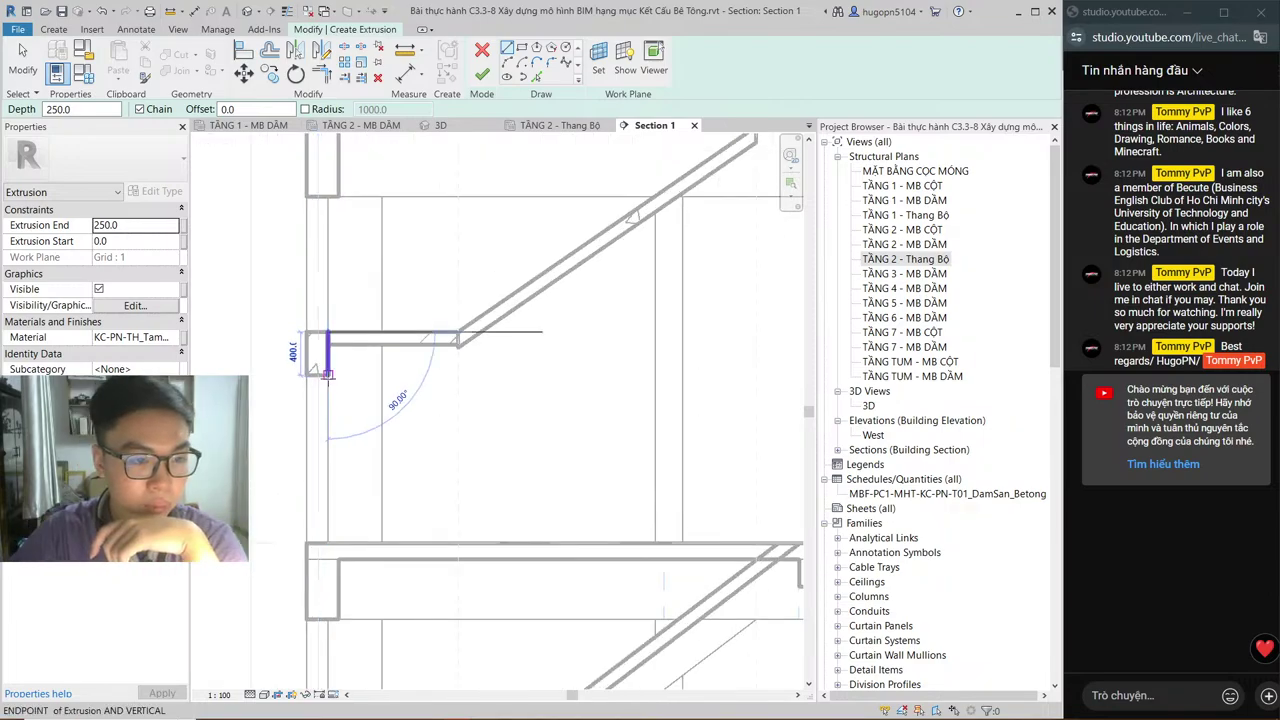
{"action": "left_click", "coordinate": [327, 373]}
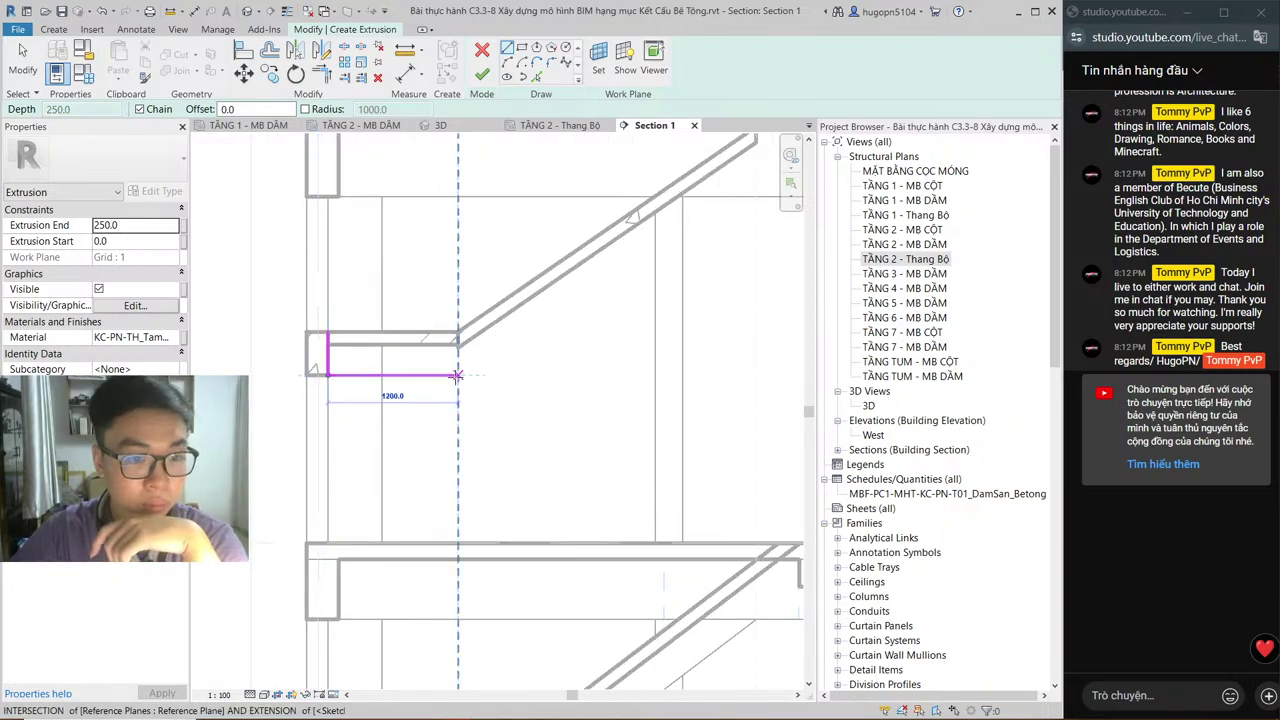
{"action": "left_click", "coordinate": [456, 375]}
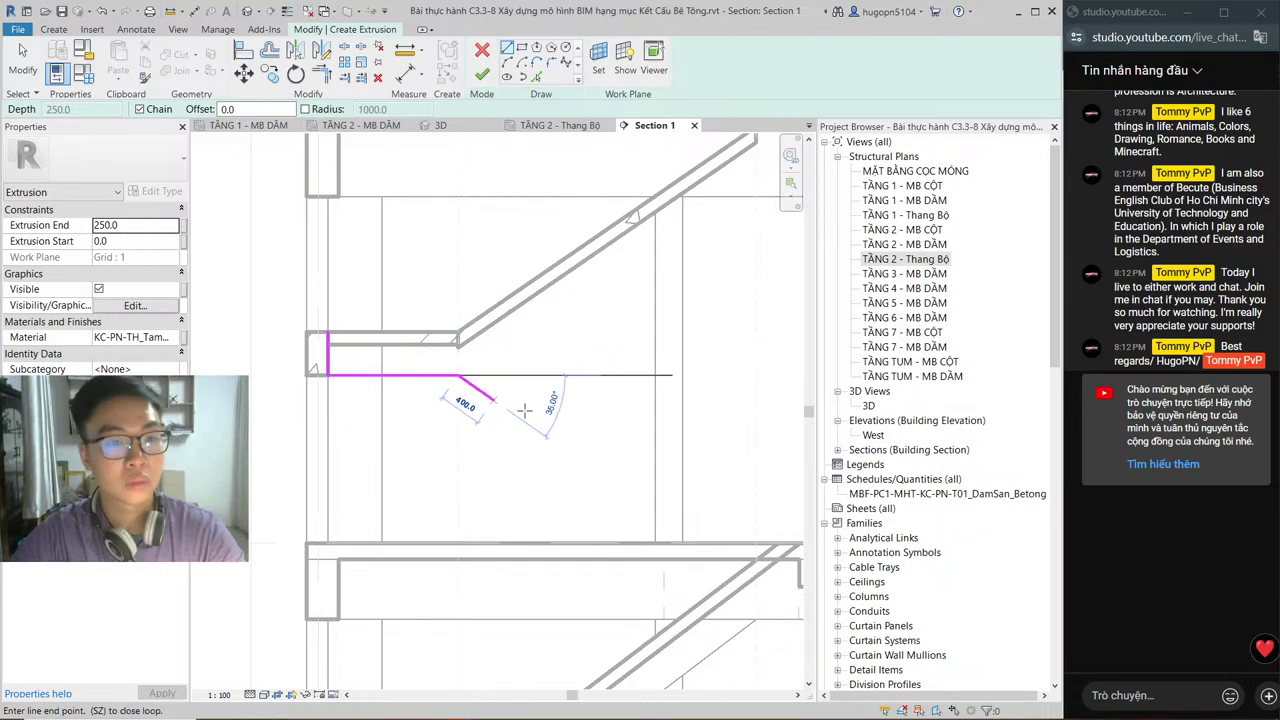
{"action": "key", "text": "Escape"}
{"action": "middle_click_drag", "start_coordinate": [525, 410], "coordinate": [492, 475]}
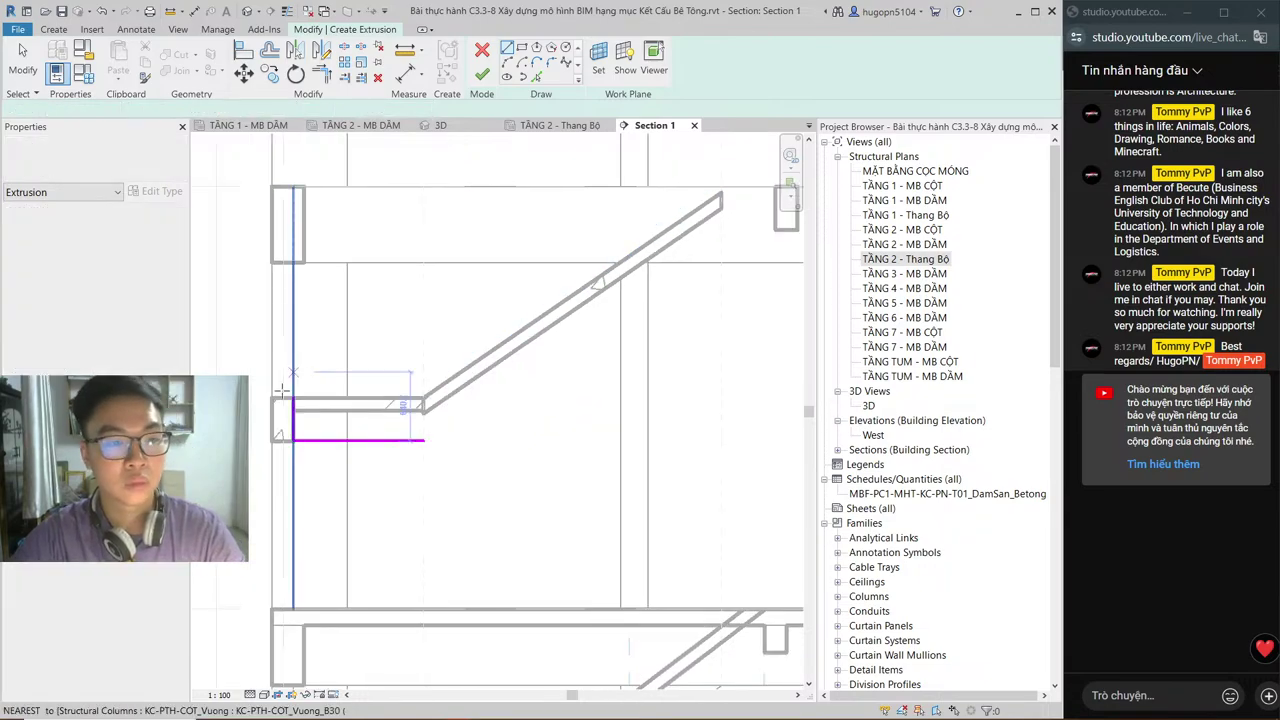
Step: Sketch the landing's 1200 top edge, the sloped flight edge up to the beam, and its vertical end
{"action": "left_click", "coordinate": [293, 400]}
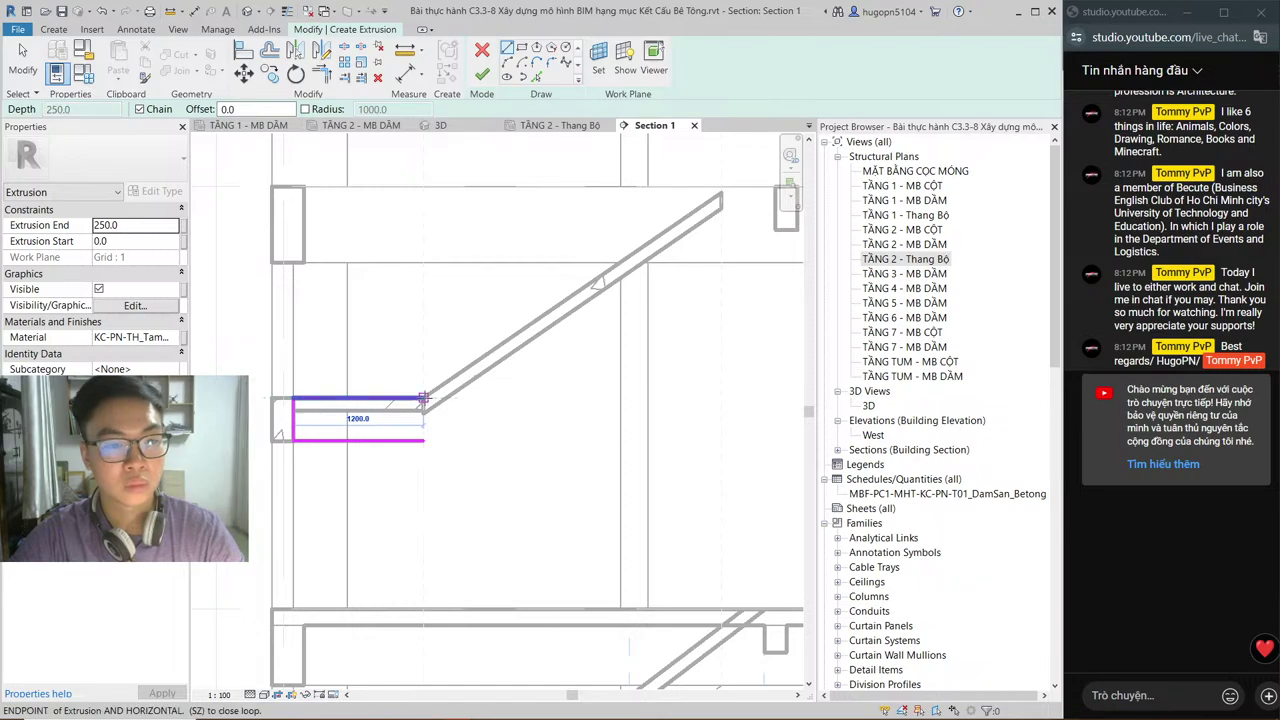
{"action": "left_click", "coordinate": [424, 399]}
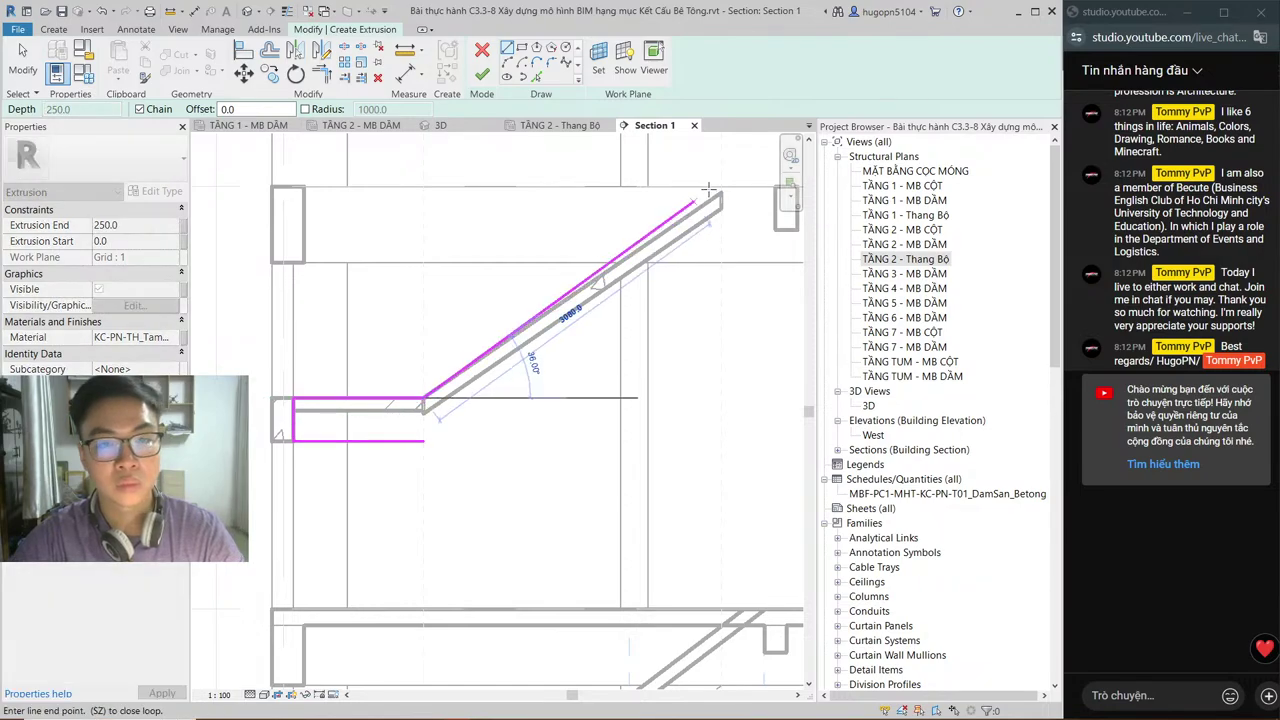
{"action": "left_click", "coordinate": [718, 194]}
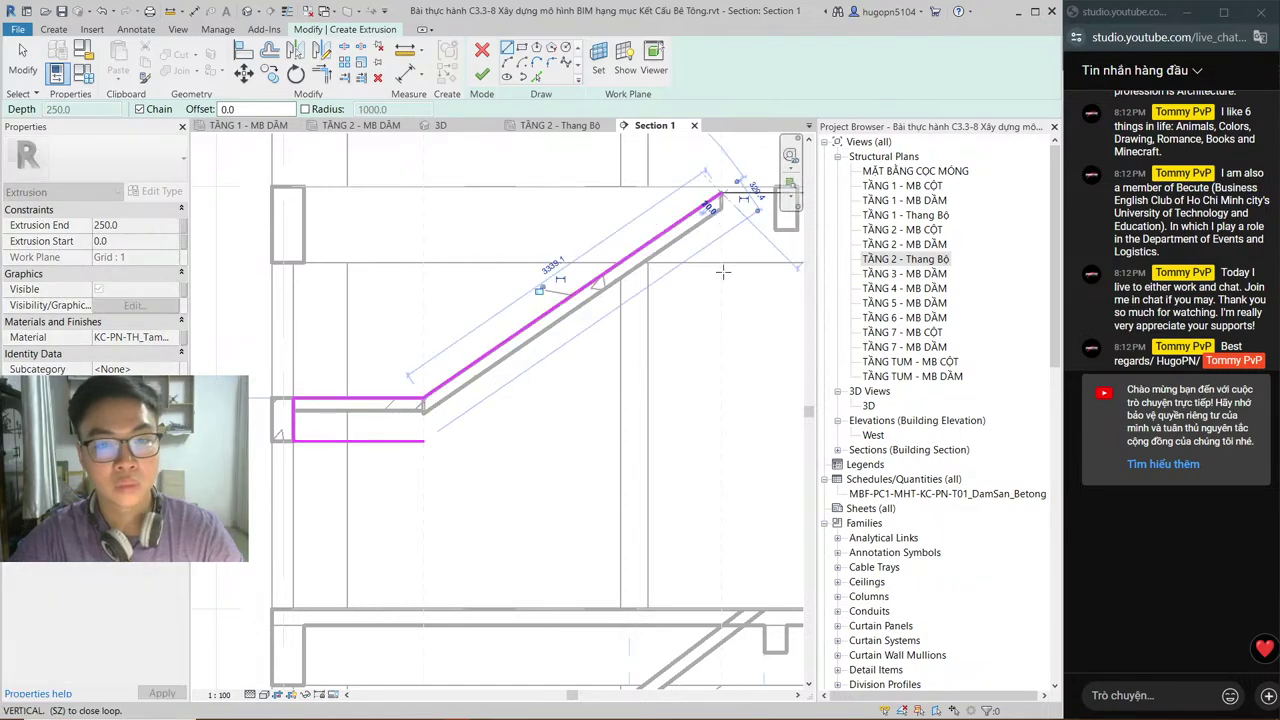
{"action": "left_click", "coordinate": [720, 324]}
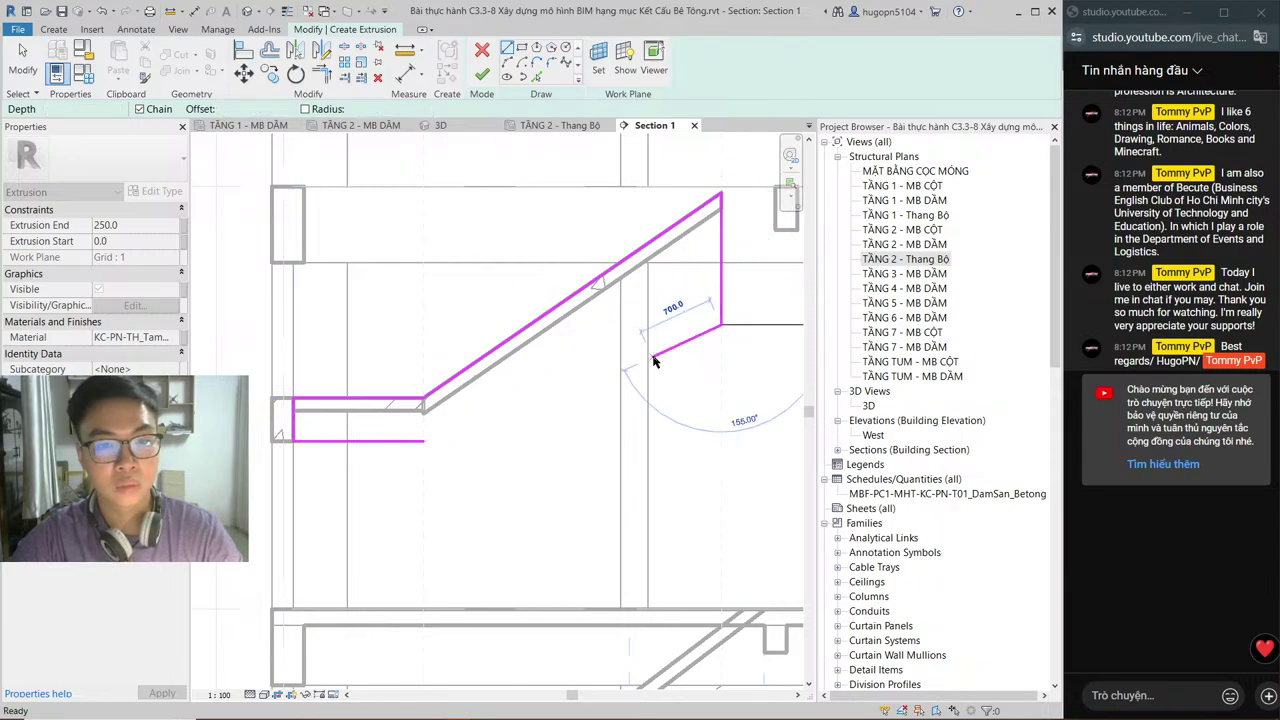
{"action": "key", "text": "Escape"}
{"action": "key", "text": "Escape"}
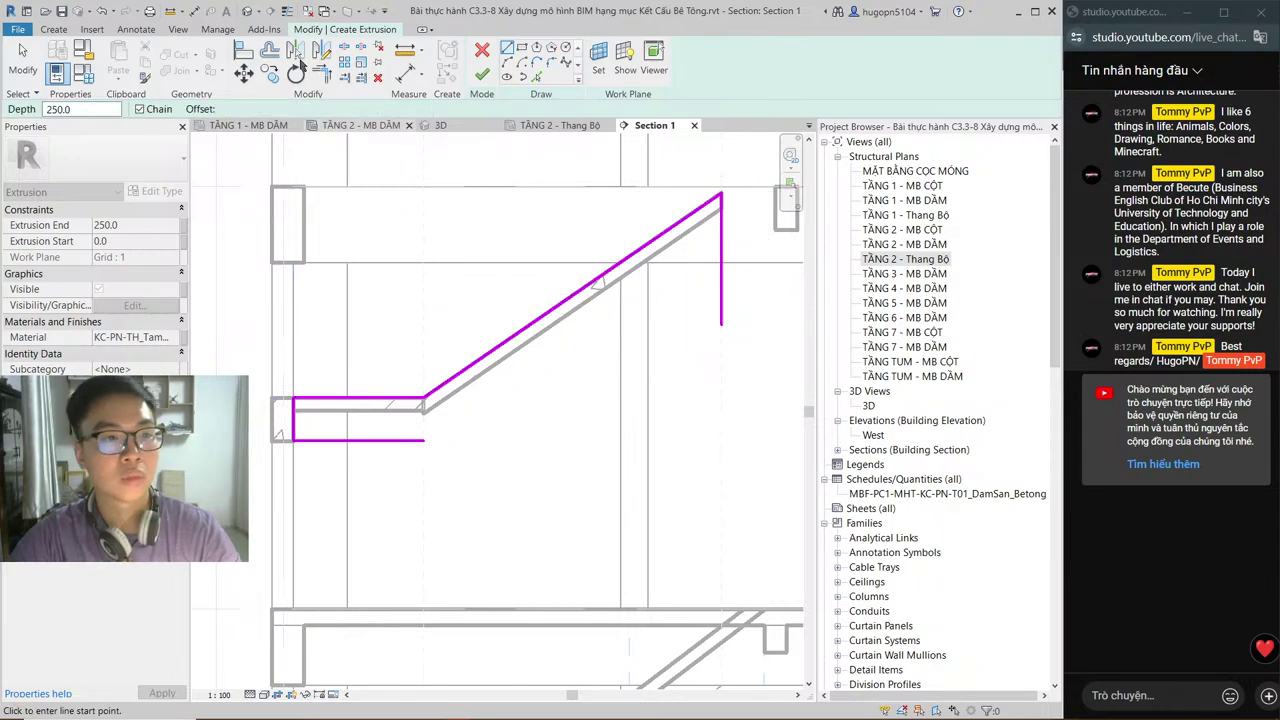
Step: Offset the sloped edge 400 below and trim the corners to close the profile
{"action": "left_click", "coordinate": [296, 53]}
{"action": "left_click", "coordinate": [269, 51]}
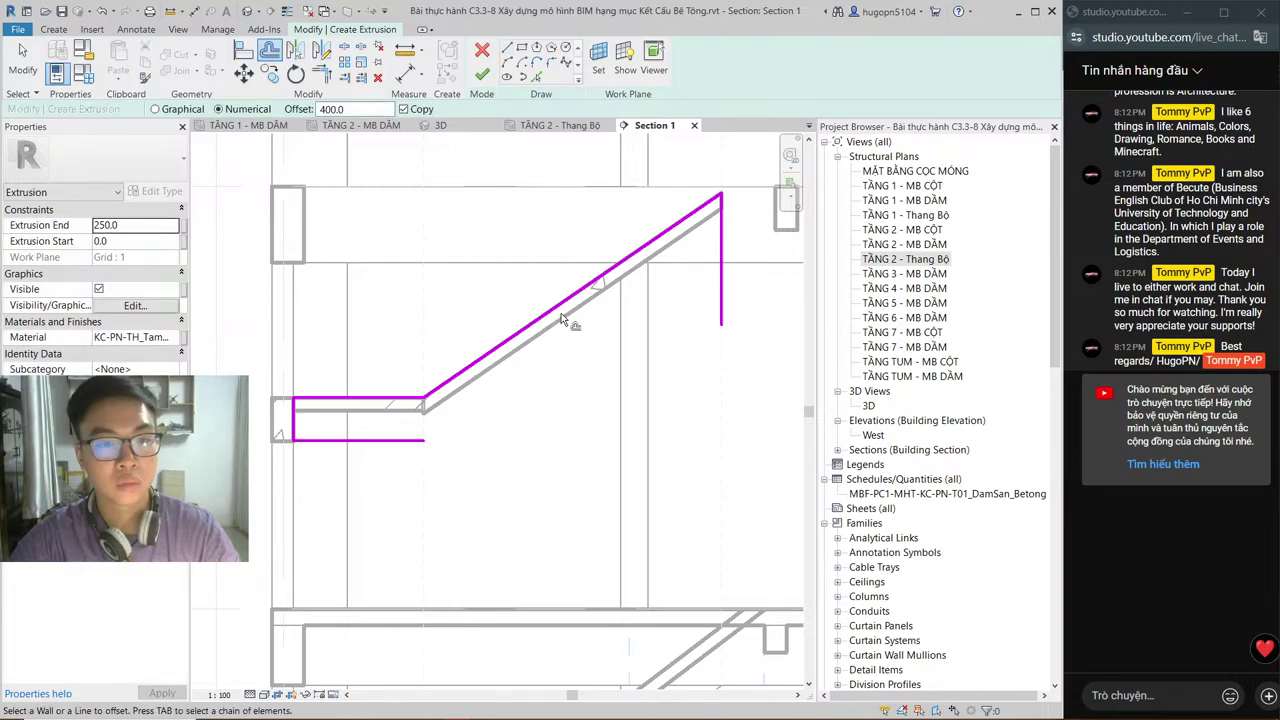
{"action": "left_click", "coordinate": [562, 320]}
{"action": "key", "text": "Escape"}
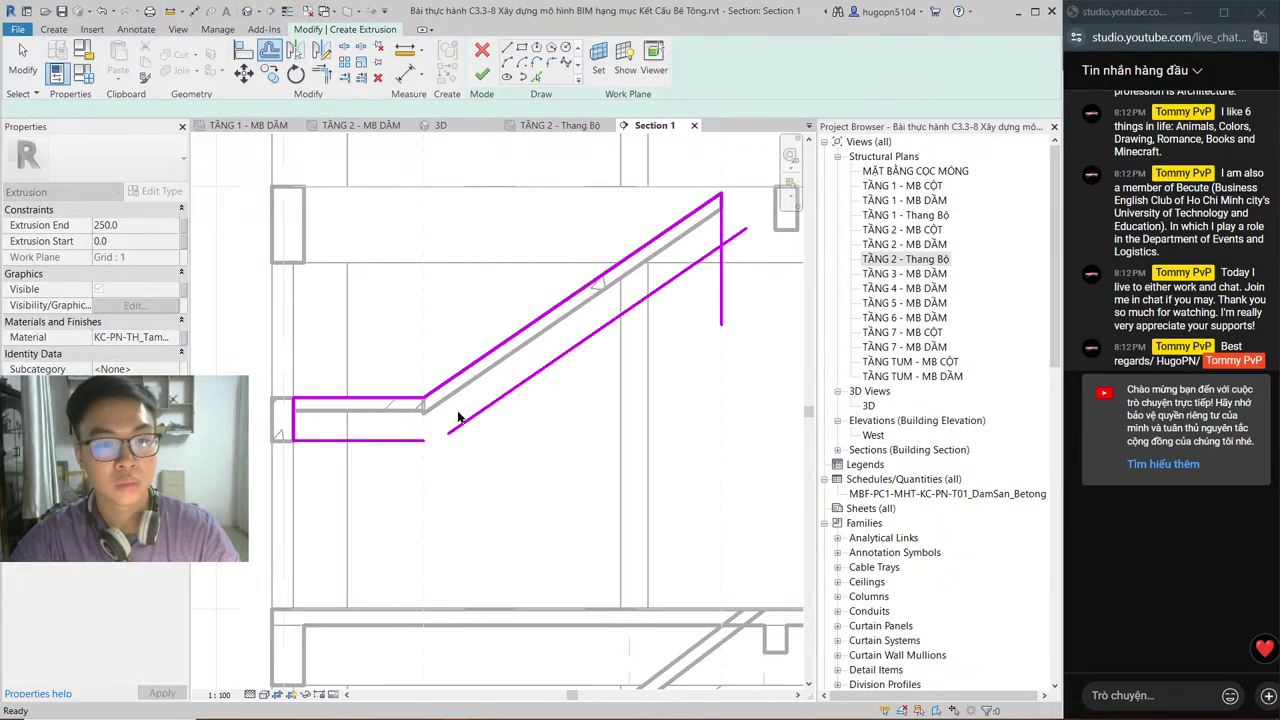
{"action": "key", "text": "t"}
{"action": "key", "text": "r"}
{"action": "left_click", "coordinate": [416, 440]}
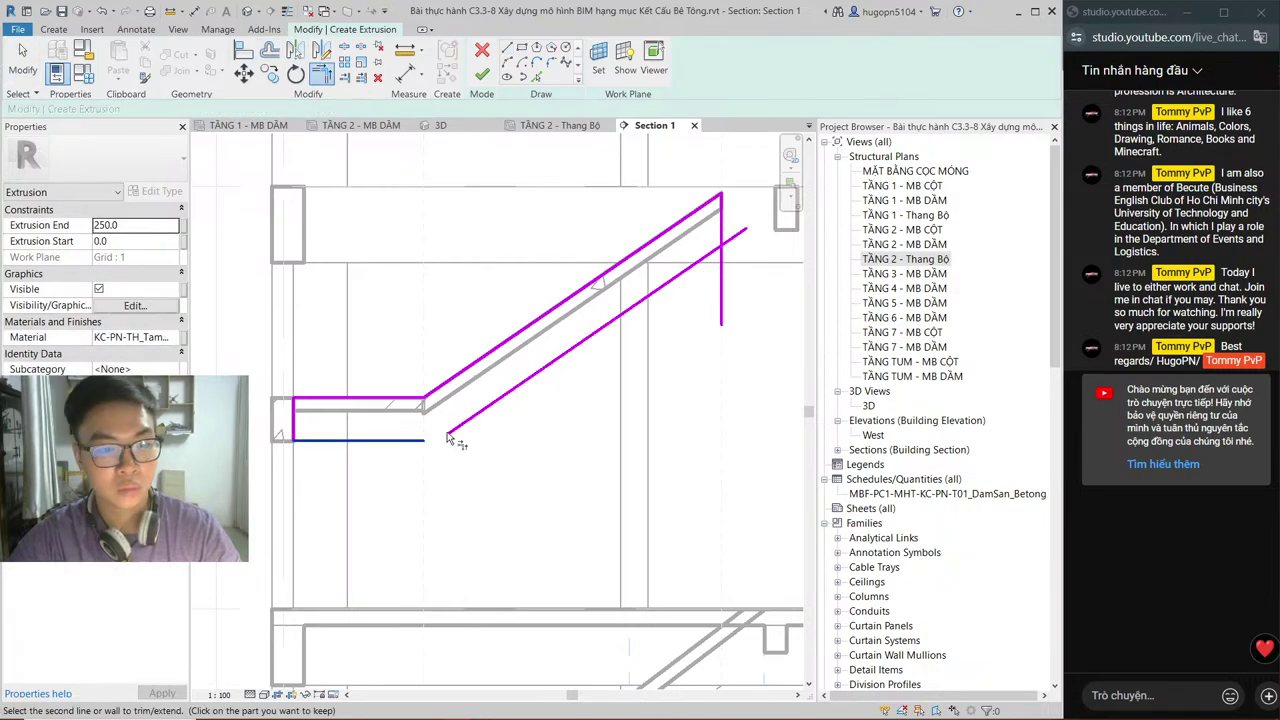
{"action": "left_click", "coordinate": [449, 437]}
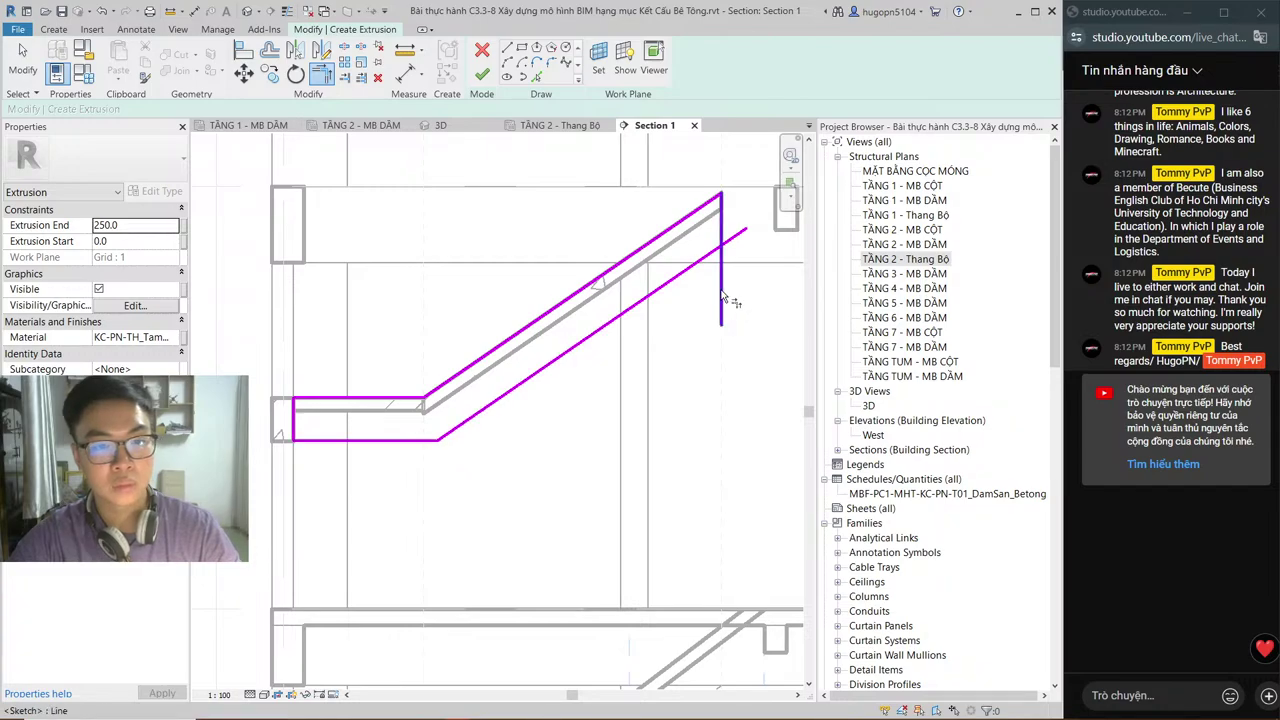
{"action": "left_click", "coordinate": [721, 225]}
{"action": "left_click", "coordinate": [703, 262]}
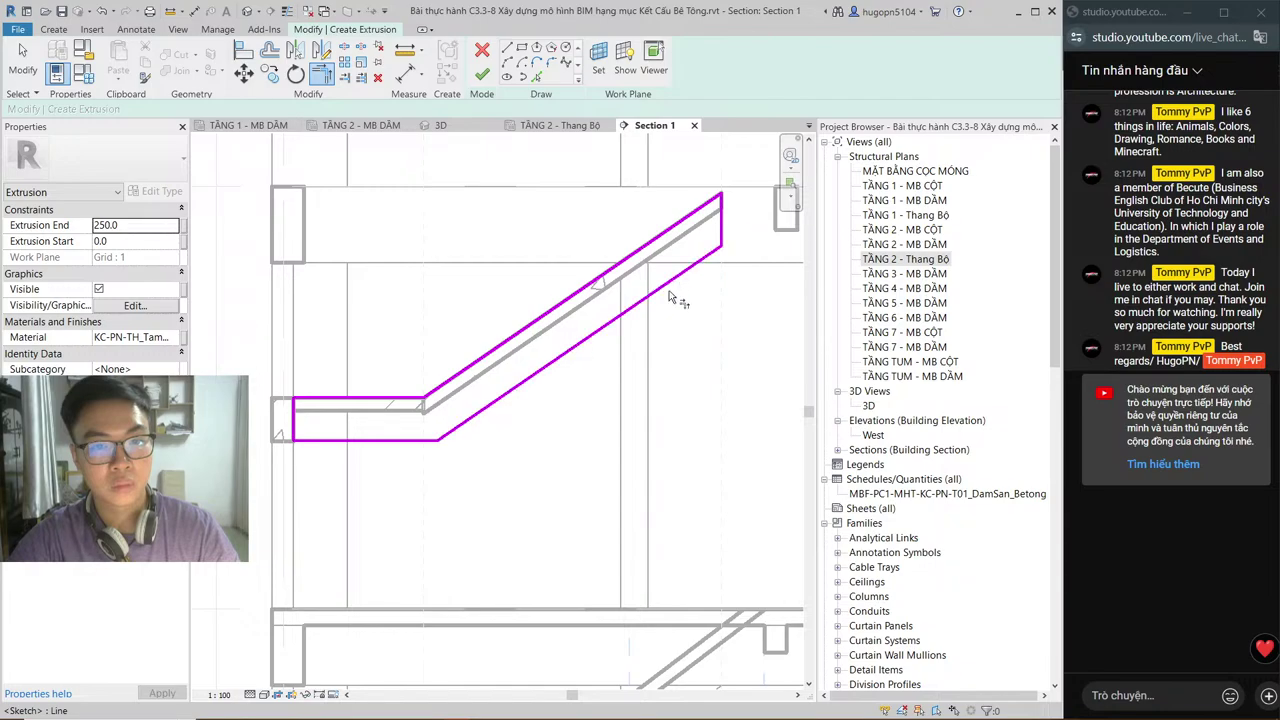
{"action": "middle_click_drag", "start_coordinate": [559, 590], "coordinate": [607, 306]}
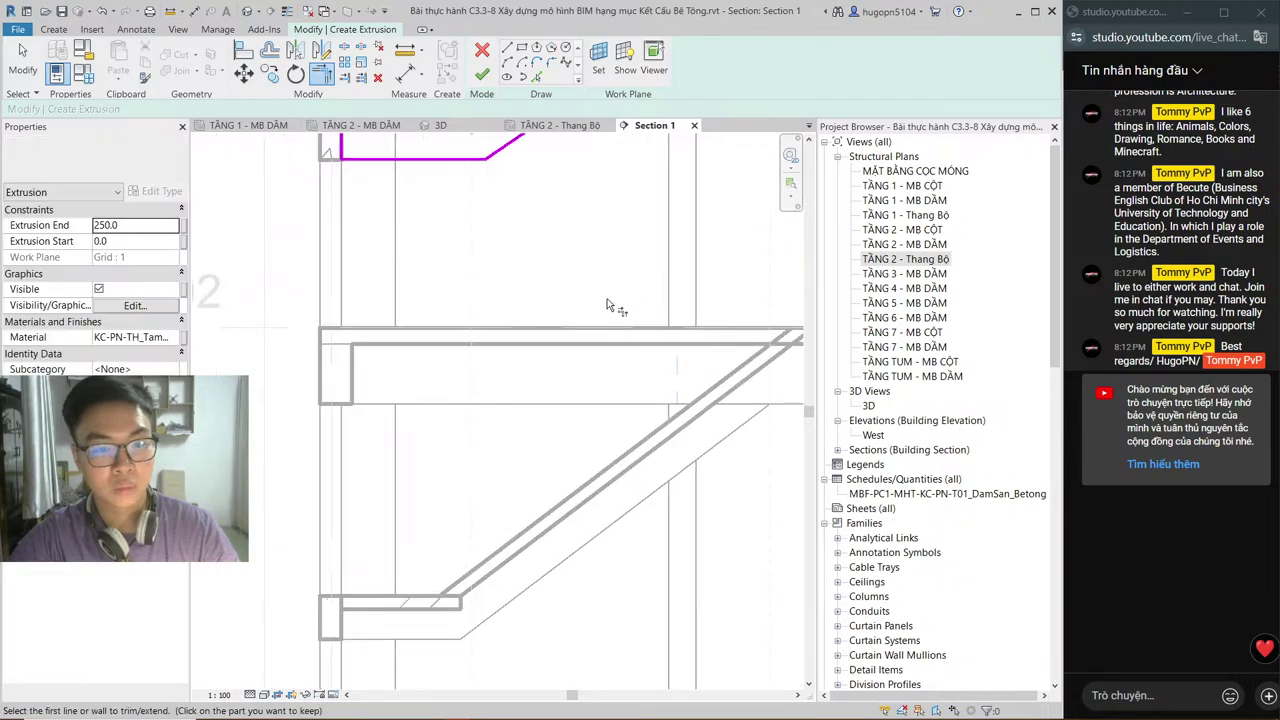
{"action": "mouse_move", "coordinate": [568, 257]}
{"action": "middle_mouse_down"}
{"action": "mouse_move", "coordinate": [566, 293]}
{"action": "mouse_move", "coordinate": [566, 270]}
{"action": "mouse_move", "coordinate": [463, 360]}
{"action": "middle_mouse_up"}
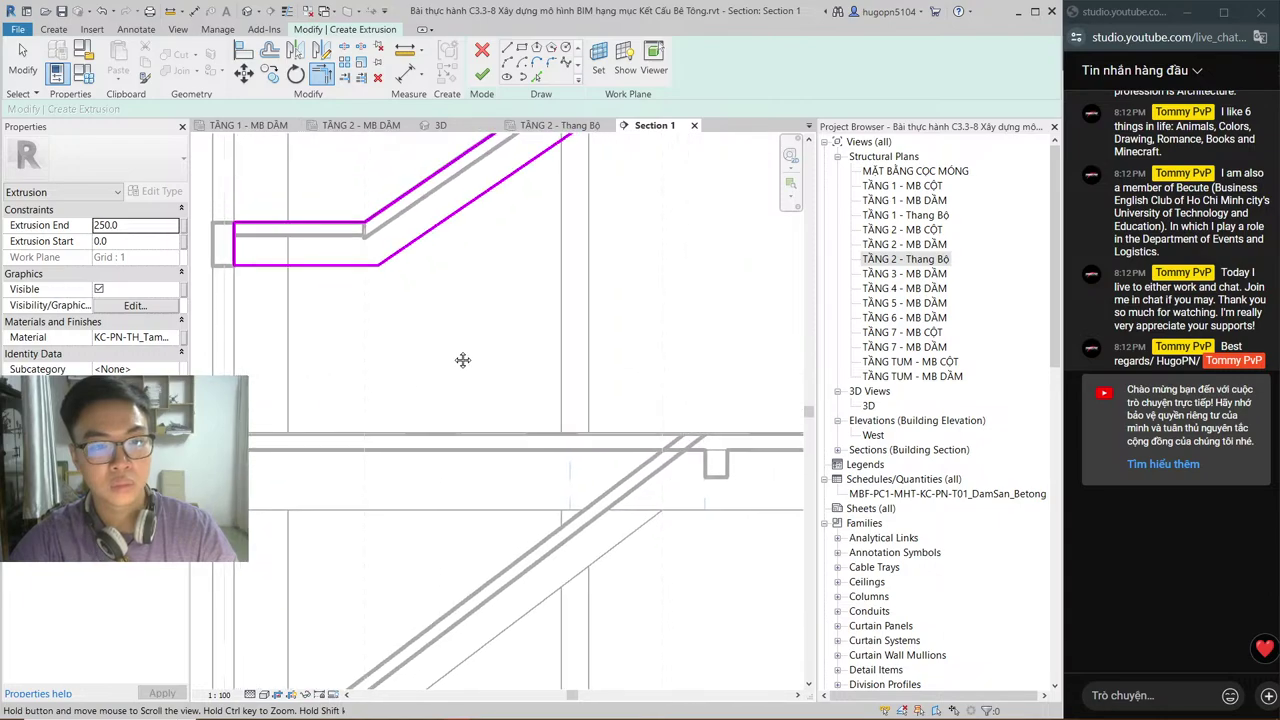
{"action": "key", "text": "t"}
{"action": "key", "text": "r"}
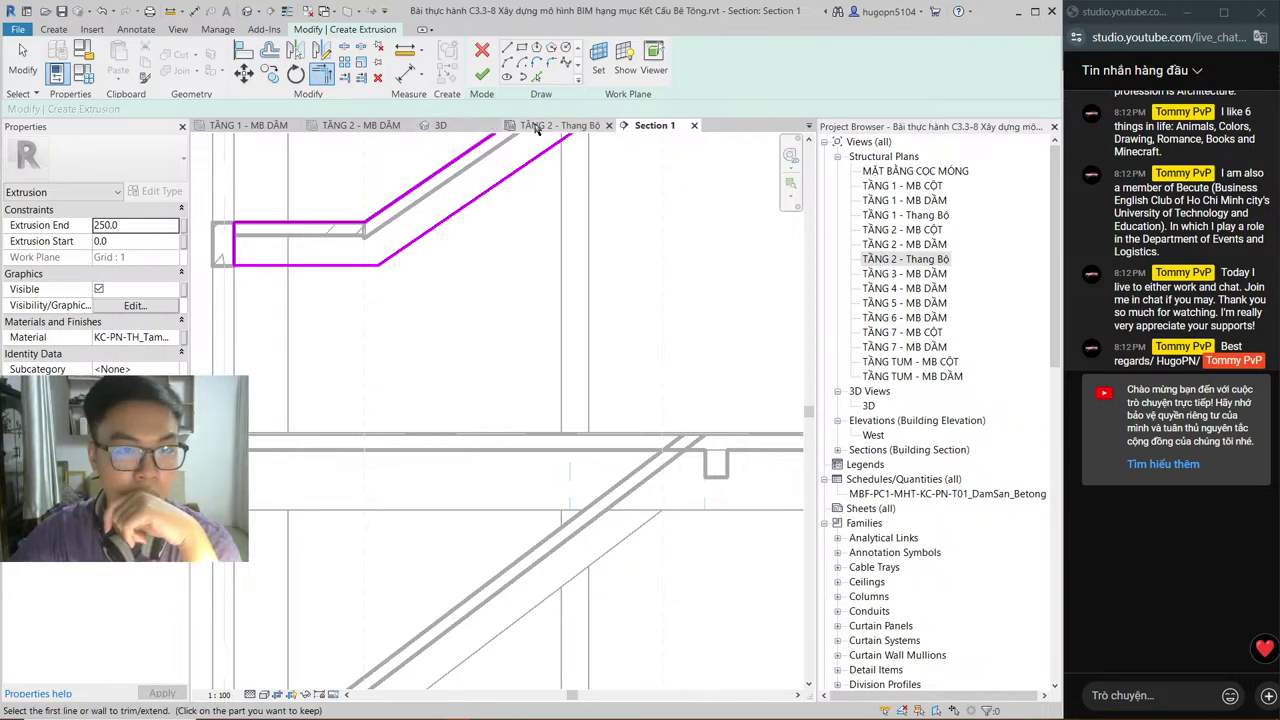
{"action": "left_click", "coordinate": [440, 125]}
{"action": "mouse_move", "coordinate": [601, 461]}
{"action": "middle_mouse_down"}
{"action": "mouse_move", "coordinate": [623, 427]}
{"action": "mouse_move", "coordinate": [703, 592]}
{"action": "middle_mouse_up"}
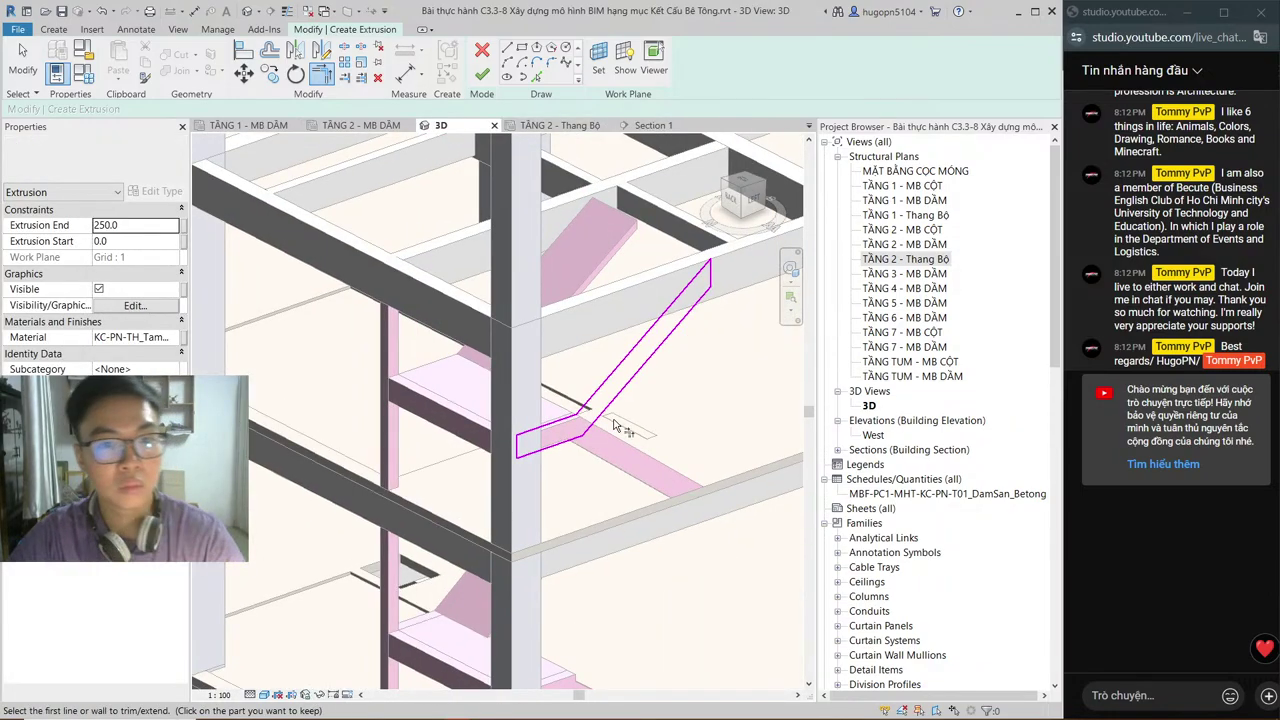
{"action": "mouse_move", "coordinate": [618, 428]}
{"action": "middle_mouse_down", "text": "shift"}
{"action": "mouse_move", "coordinate": [470, 540]}
{"action": "mouse_move", "coordinate": [623, 557]}
{"action": "mouse_move", "coordinate": [479, 513]}
{"action": "middle_mouse_up", "text": "shift"}
{"action": "scroll", "coordinate": [500, 530], "scroll_direction": "up", "scroll_amount": 4}
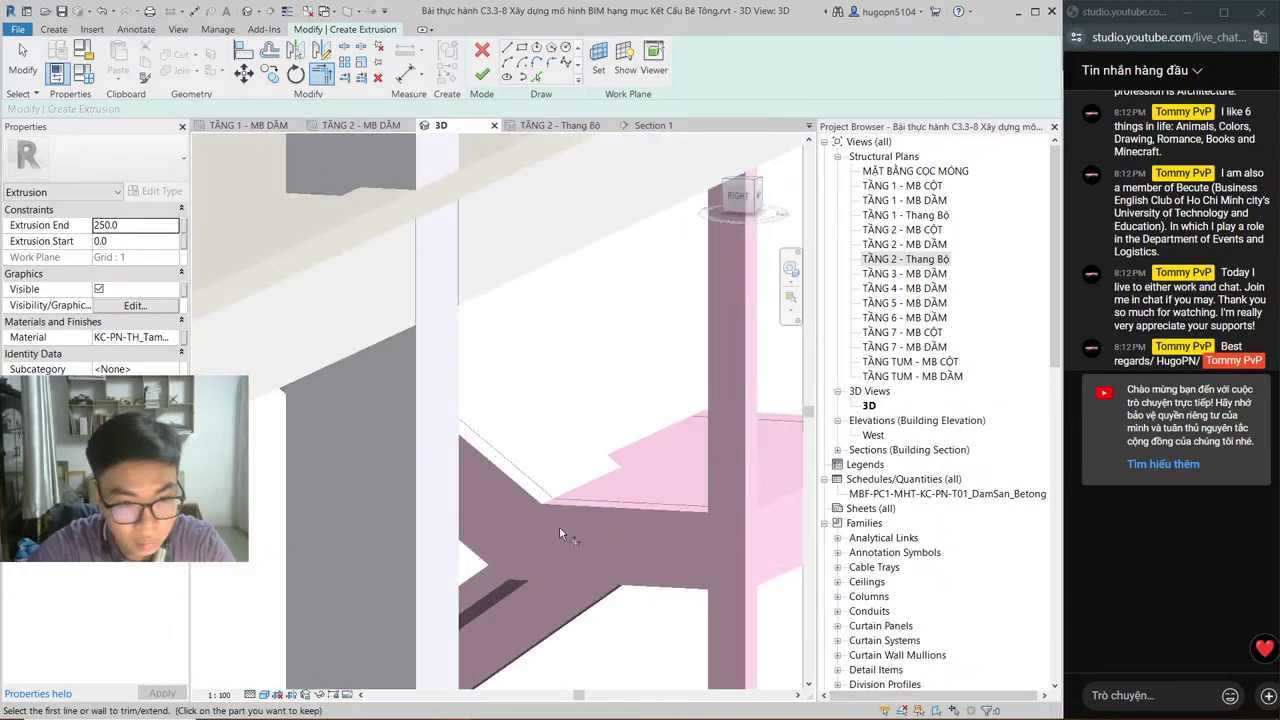
{"action": "middle_click_drag", "start_coordinate": [561, 532], "coordinate": [785, 463], "text": "shift"}
{"action": "middle_click_drag", "start_coordinate": [624, 464], "coordinate": [785, 572], "text": "shift"}
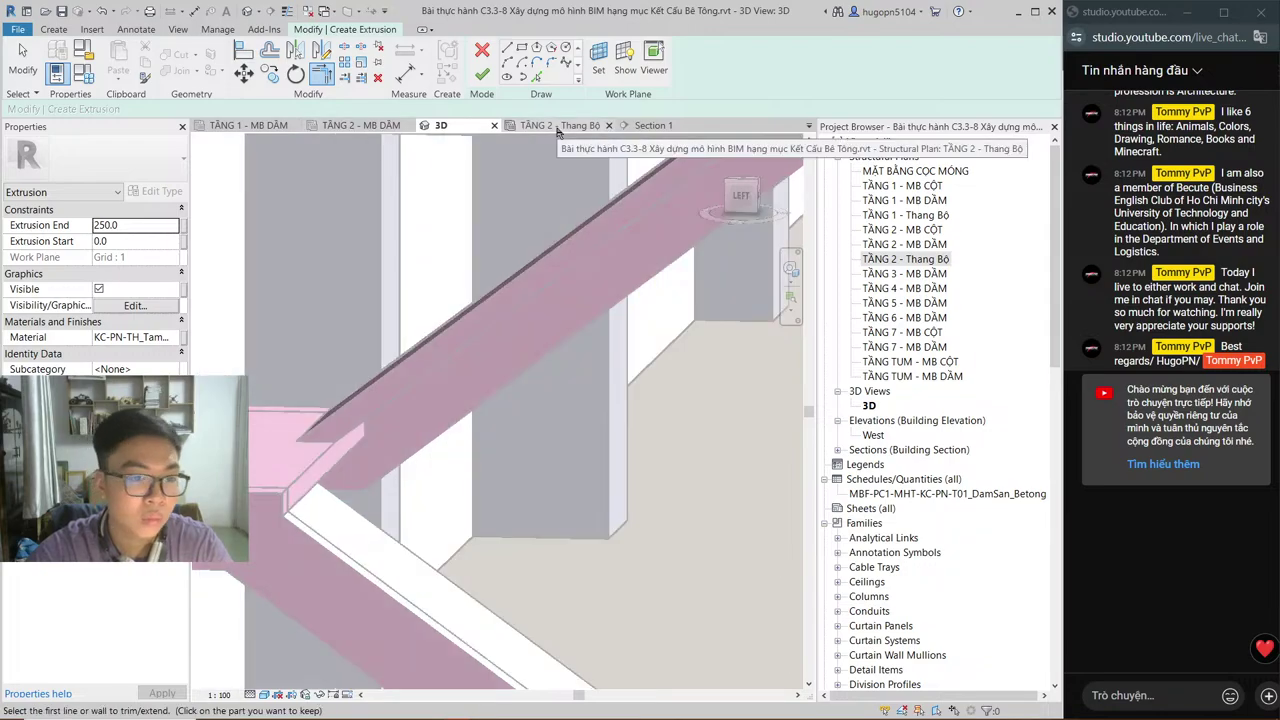
{"action": "middle_click_drag", "start_coordinate": [492, 438], "coordinate": [568, 180], "text": "shift"}
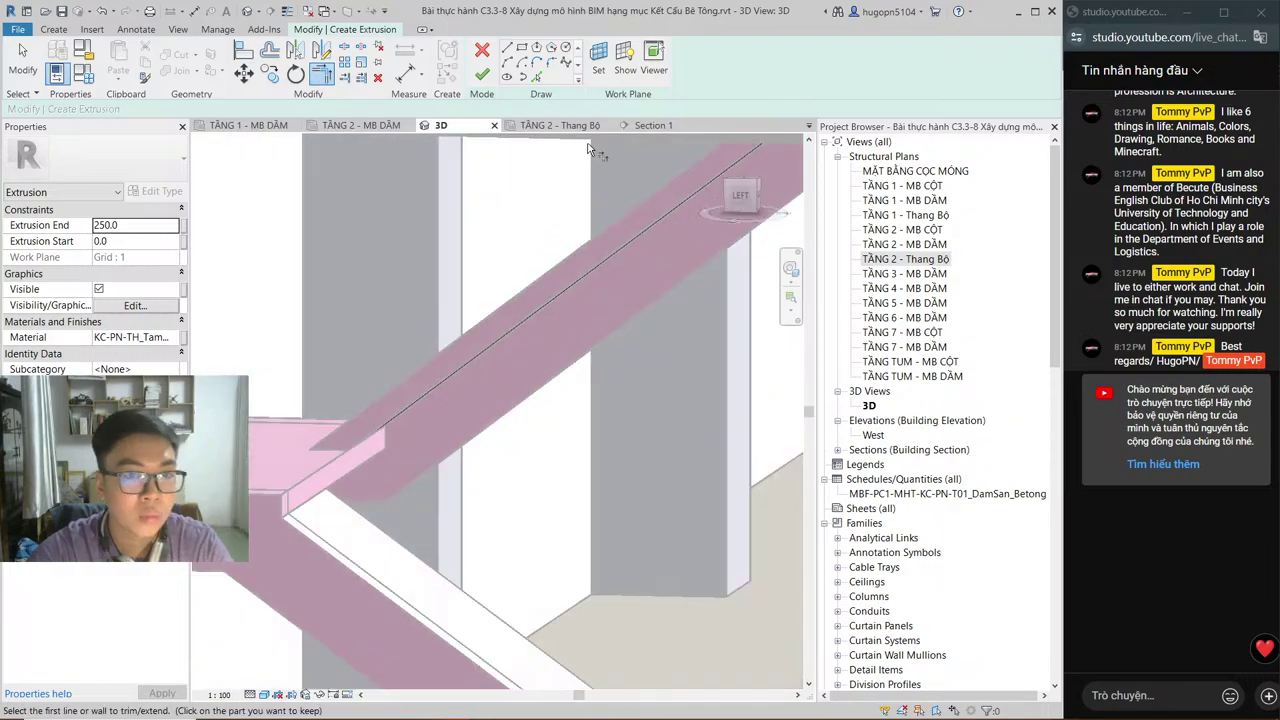
{"action": "left_click", "coordinate": [650, 125]}
{"action": "middle_click_drag", "start_coordinate": [457, 249], "coordinate": [460, 462]}
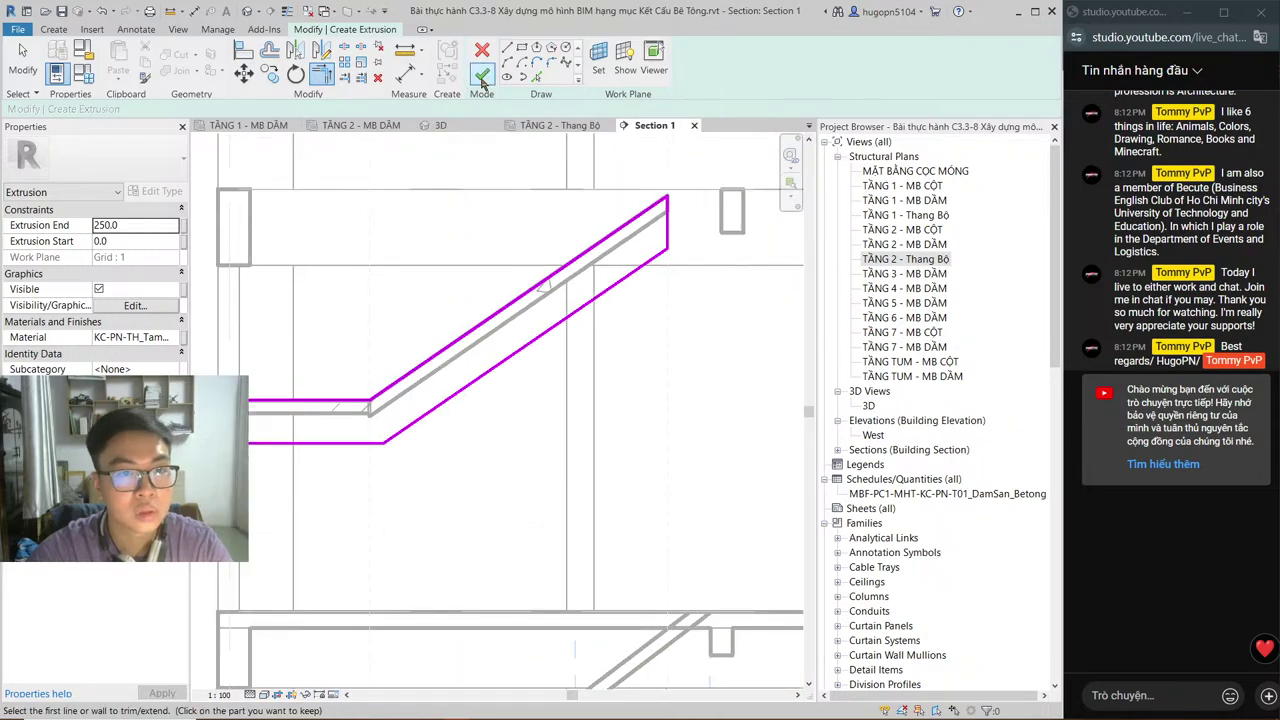
{"action": "left_click", "coordinate": [558, 125]}
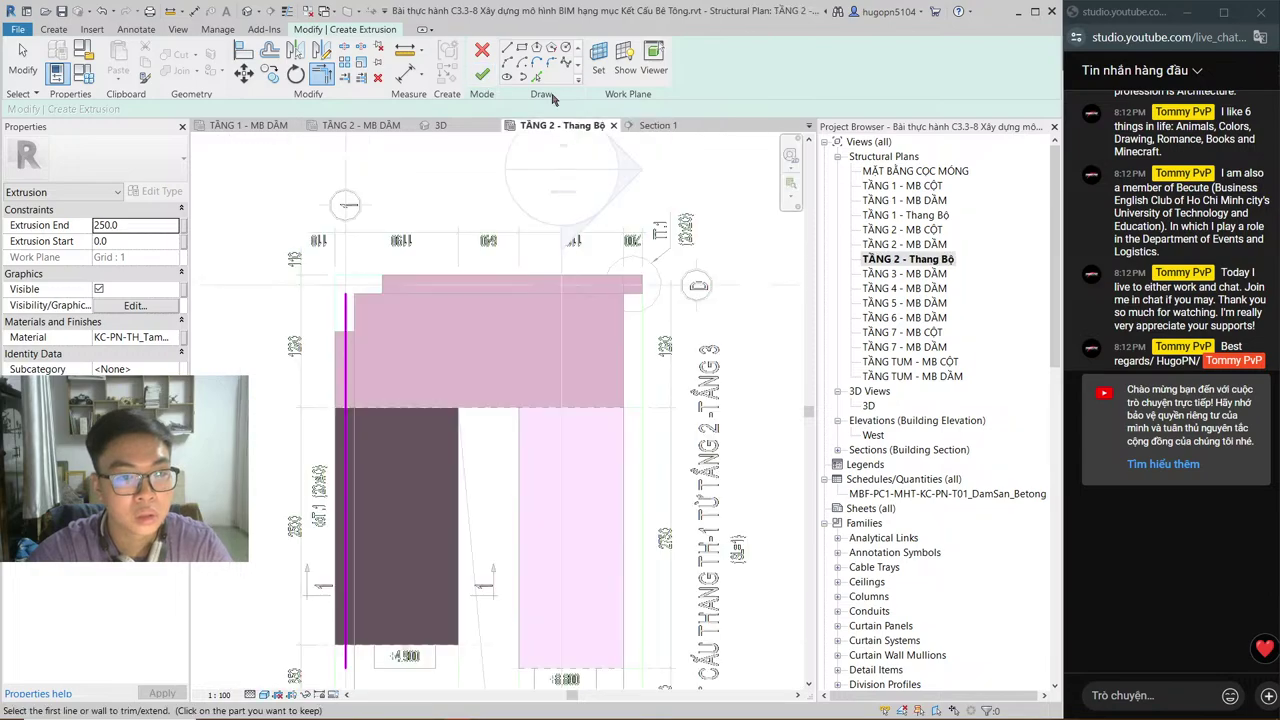
{"action": "left_click", "coordinate": [655, 125]}
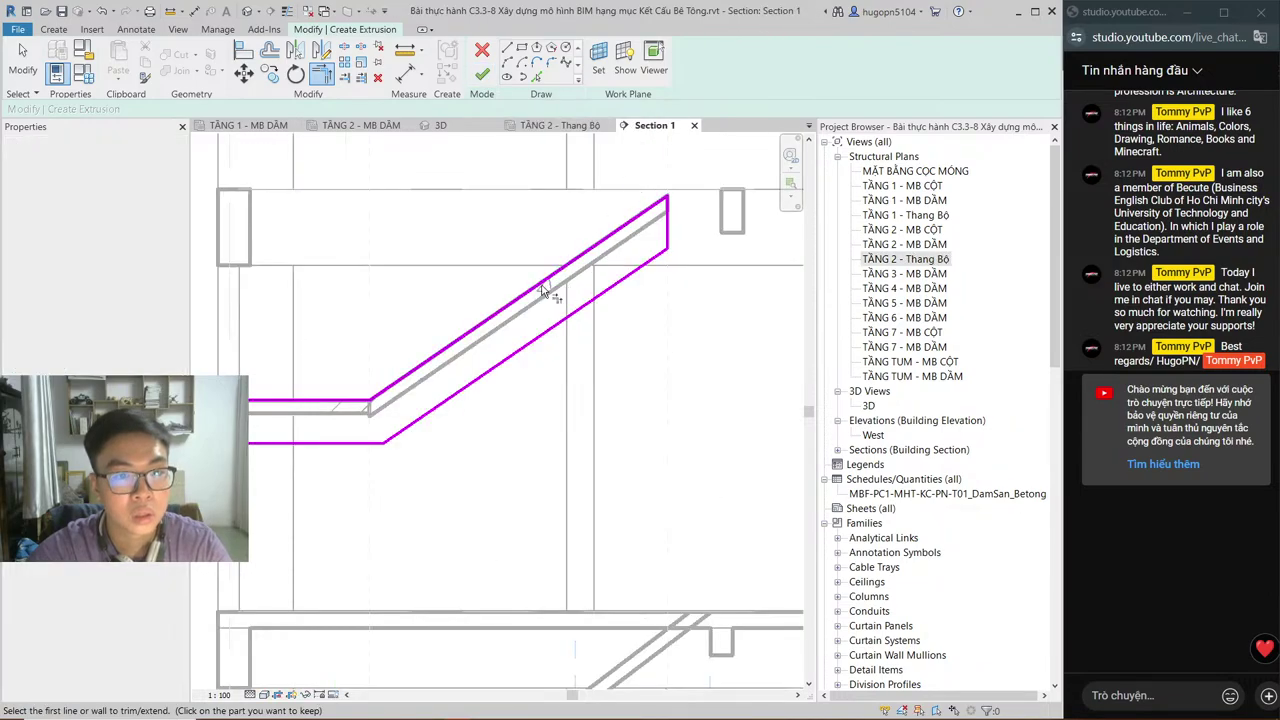
{"action": "left_click", "coordinate": [482, 75]}
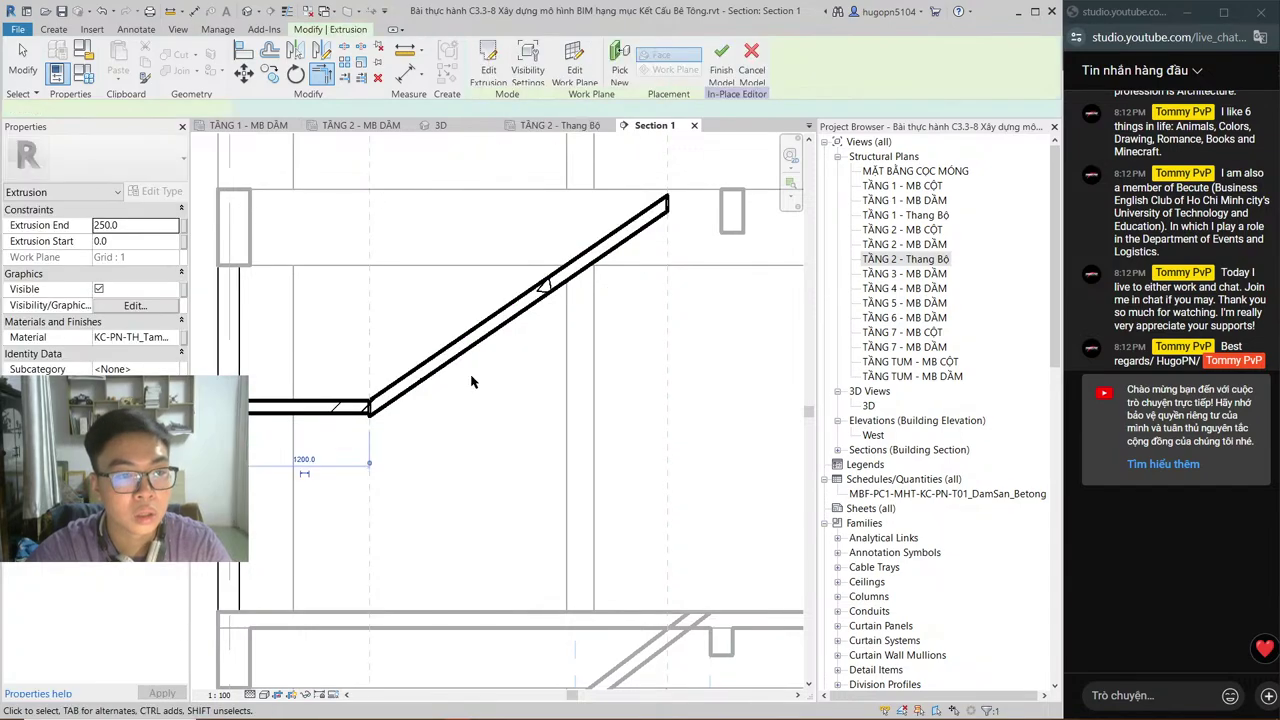
{"action": "left_click", "coordinate": [600, 125]}
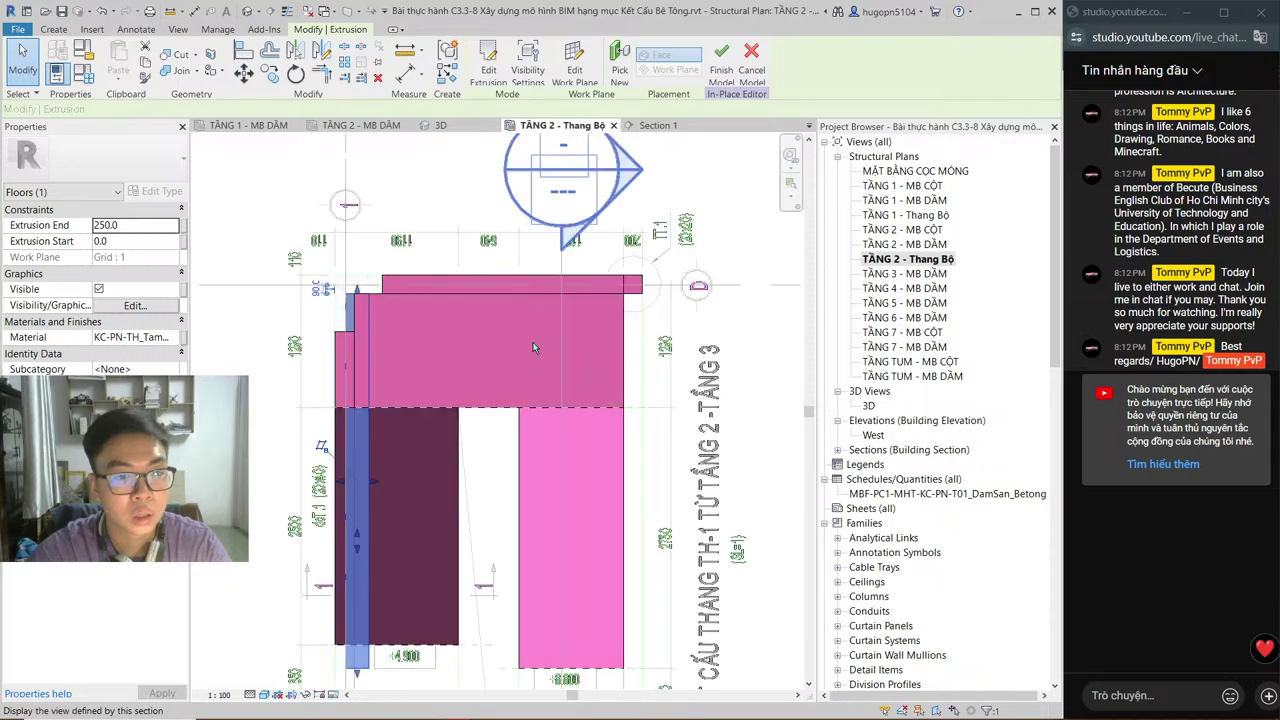
{"action": "left_click", "coordinate": [375, 487]}
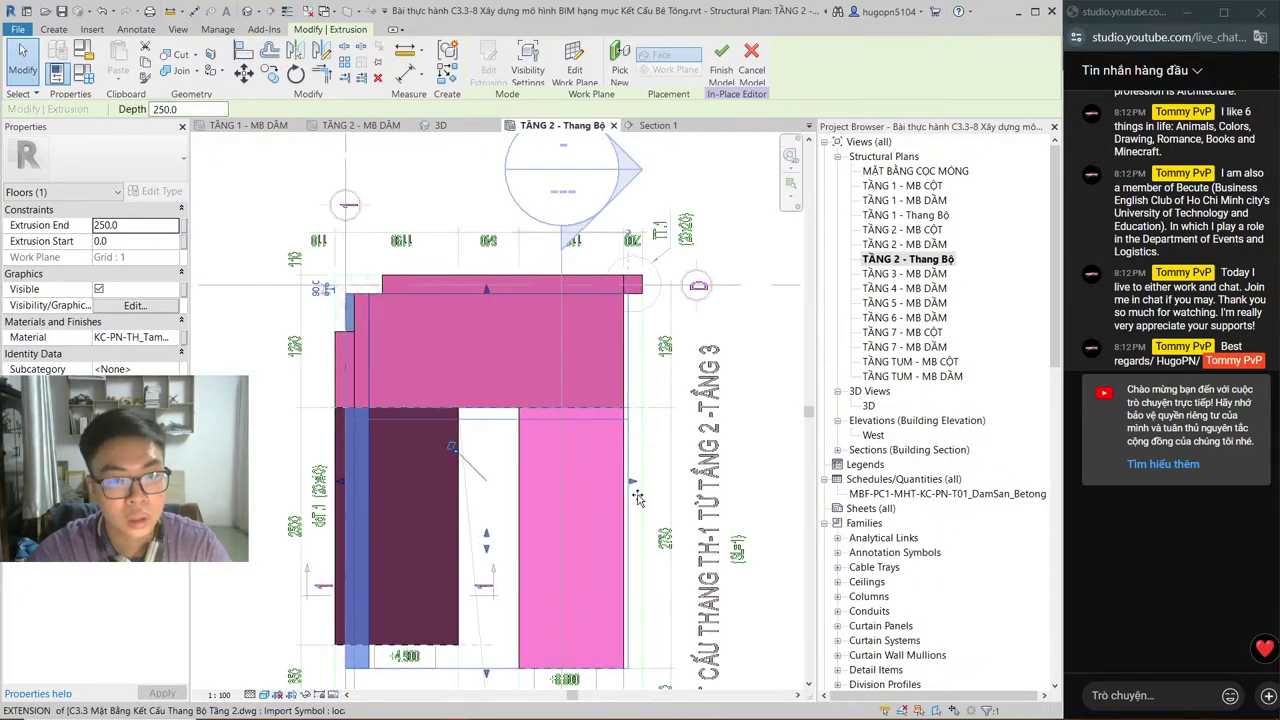
{"action": "left_click", "coordinate": [640, 497]}
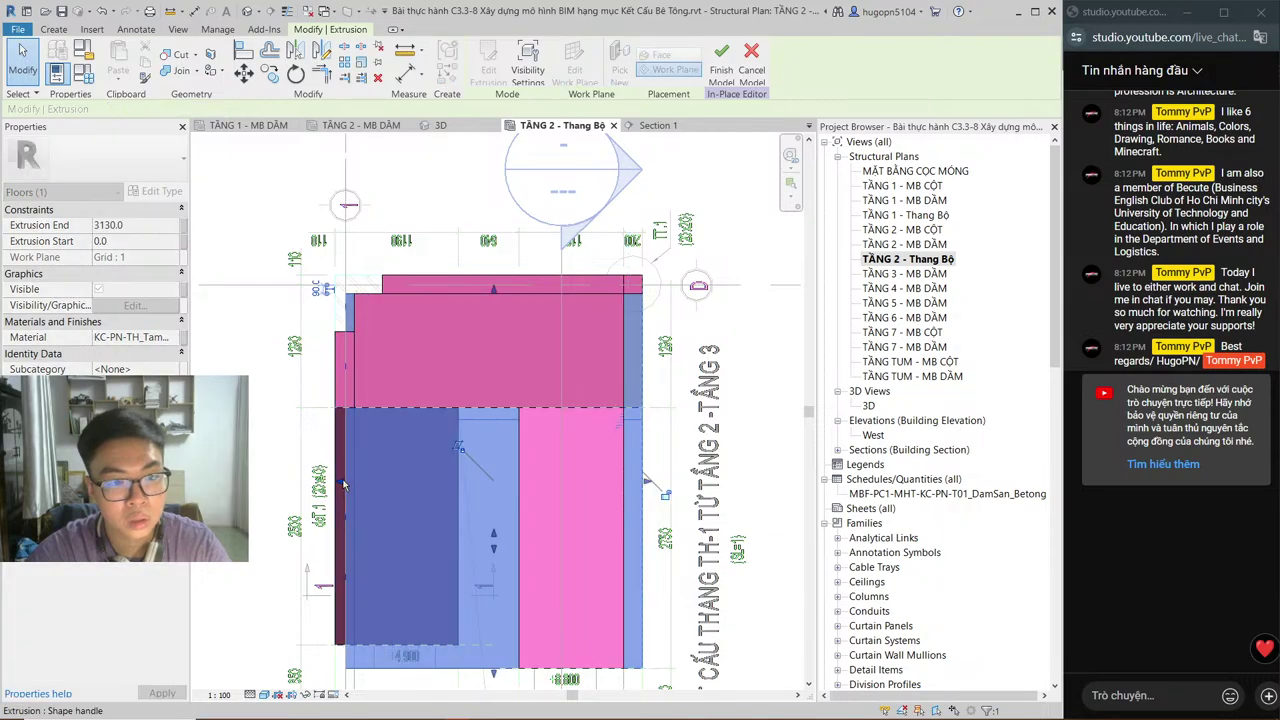
{"action": "key", "text": "ctrl+z"}
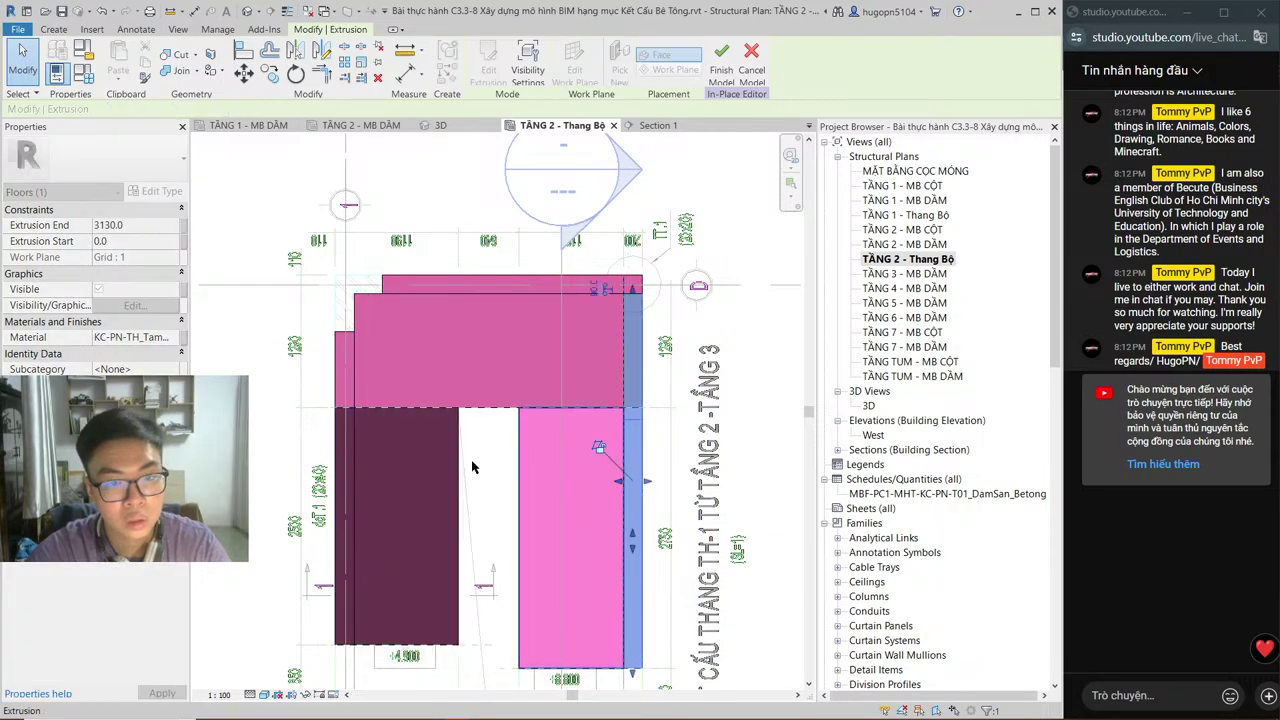
Step: Open the 3D view and look at the pink stair beams straight from the left
{"action": "key", "text": "Escape"}
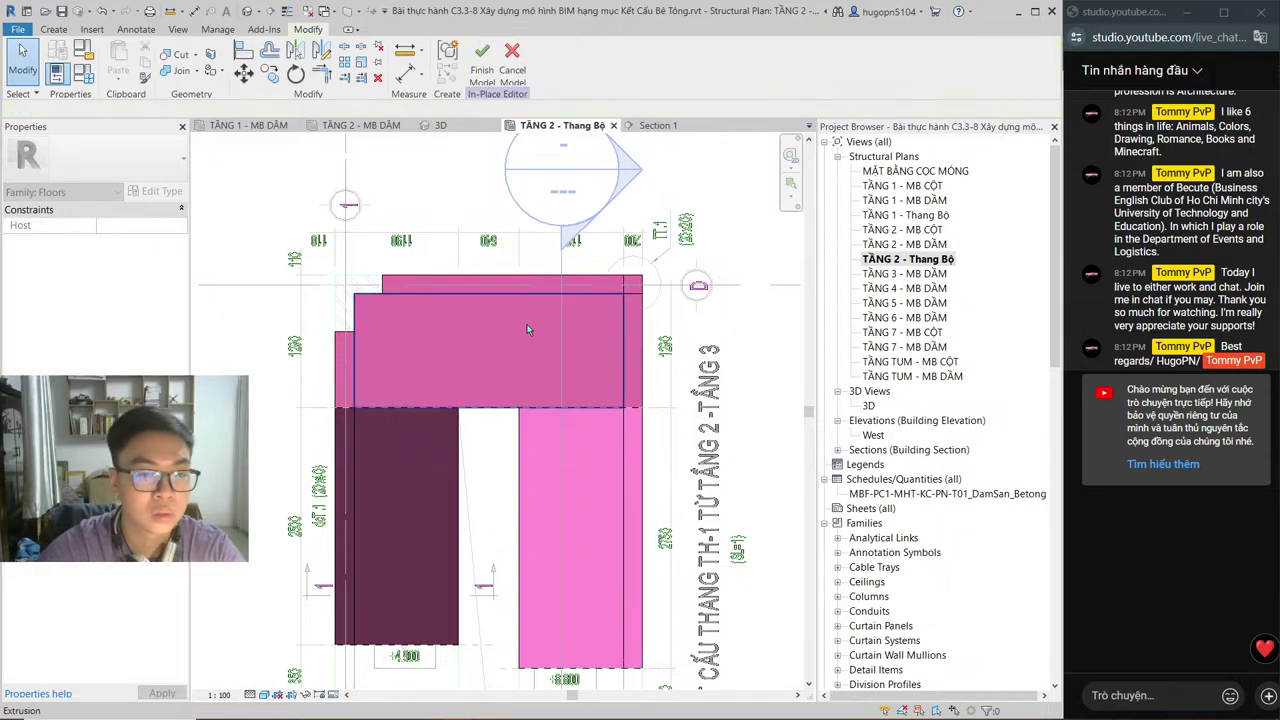
{"action": "left_click", "coordinate": [456, 128]}
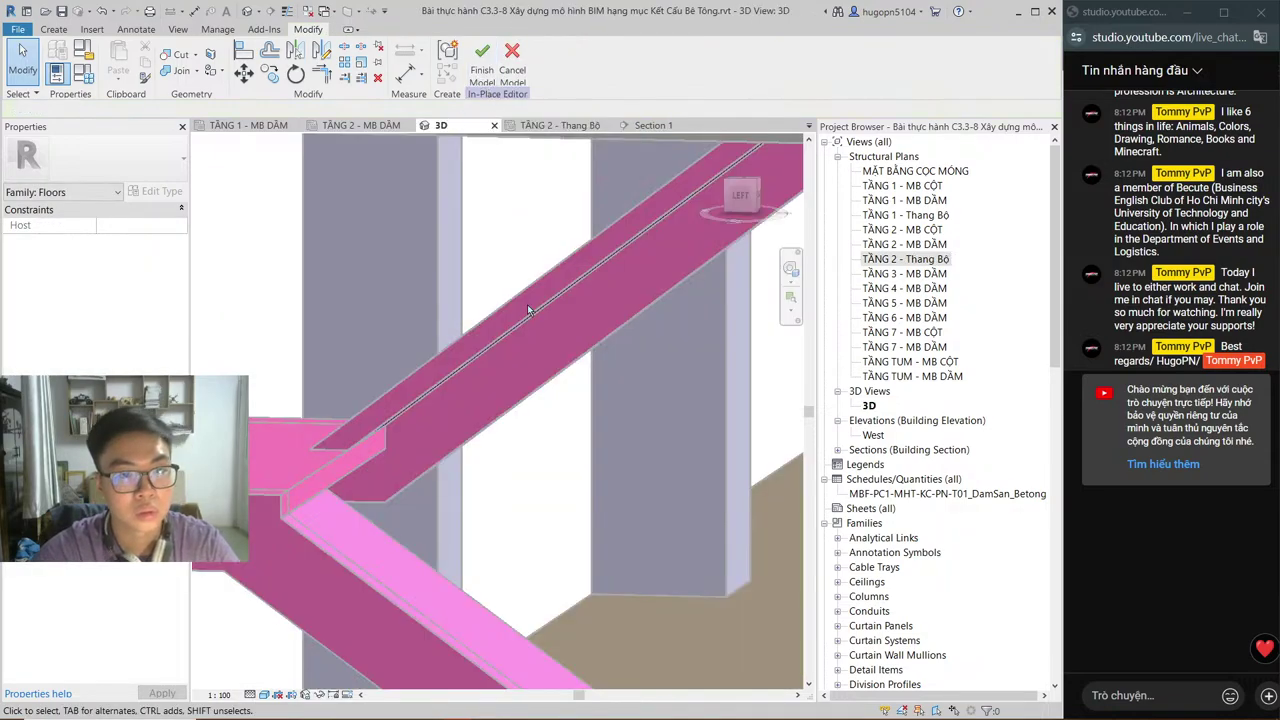
{"action": "scroll", "coordinate": [531, 378], "scroll_direction": "down", "scroll_amount": 3}
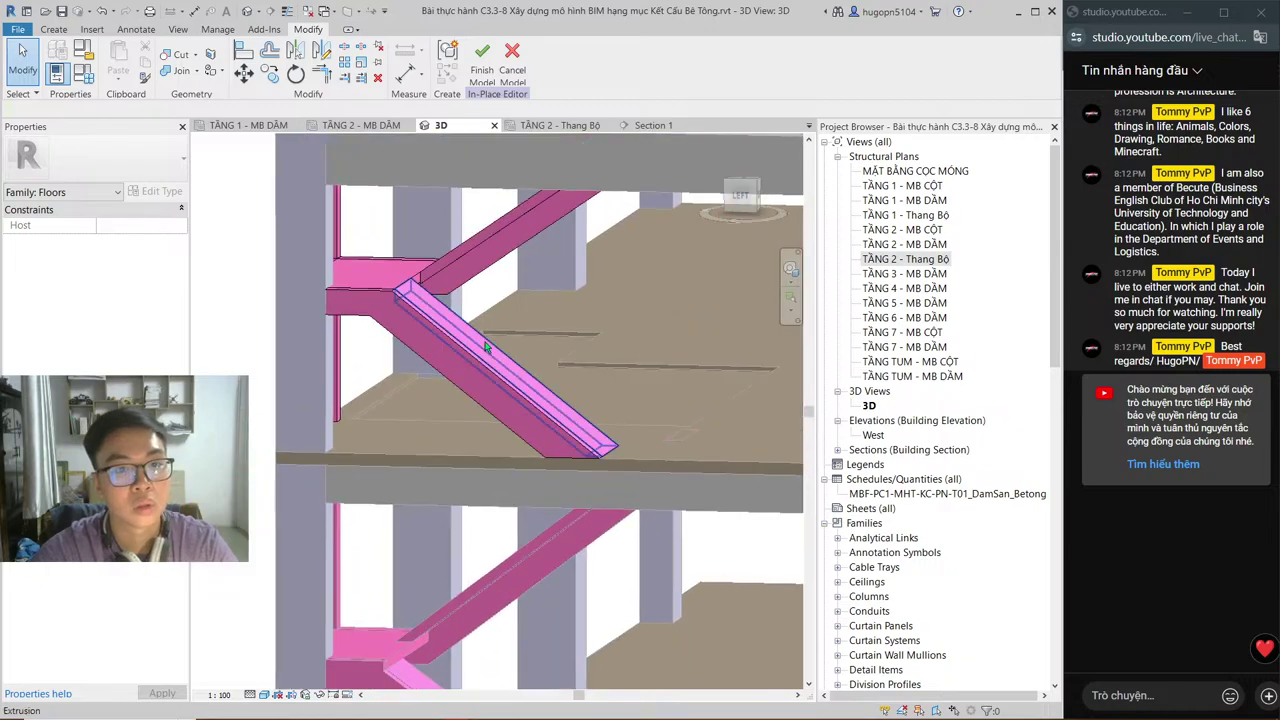
{"action": "middle_click_drag", "start_coordinate": [487, 329], "coordinate": [561, 489], "text": "shift"}
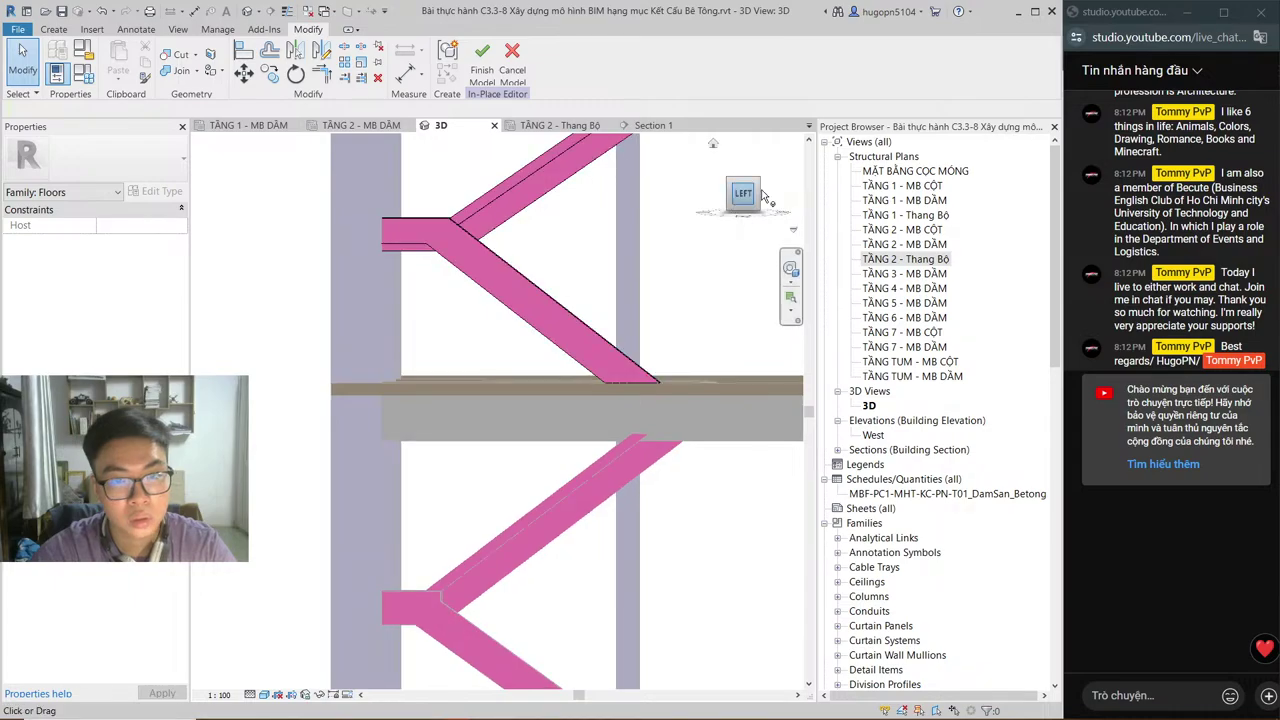
{"action": "left_click", "coordinate": [759, 194]}
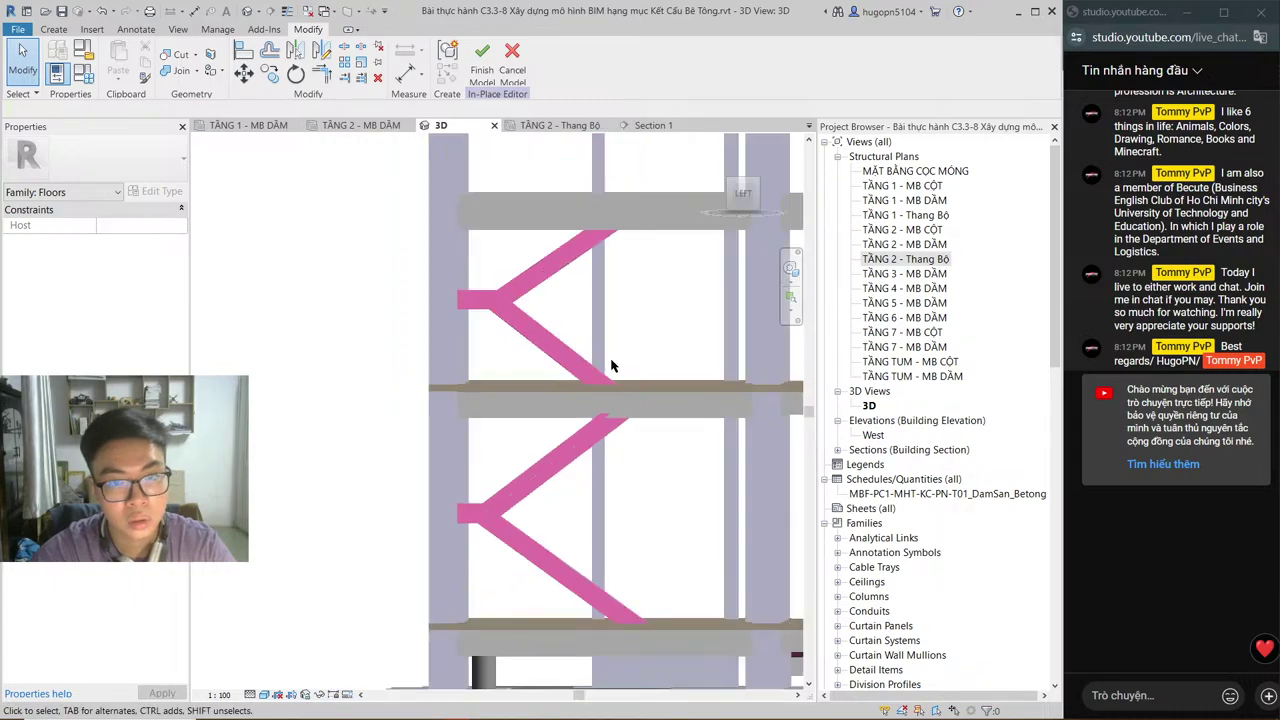
Step: View the building from the right and orbit around the stair beams and the flight under the slab
{"action": "middle_click_drag", "start_coordinate": [659, 319], "coordinate": [750, 210], "text": "shift"}
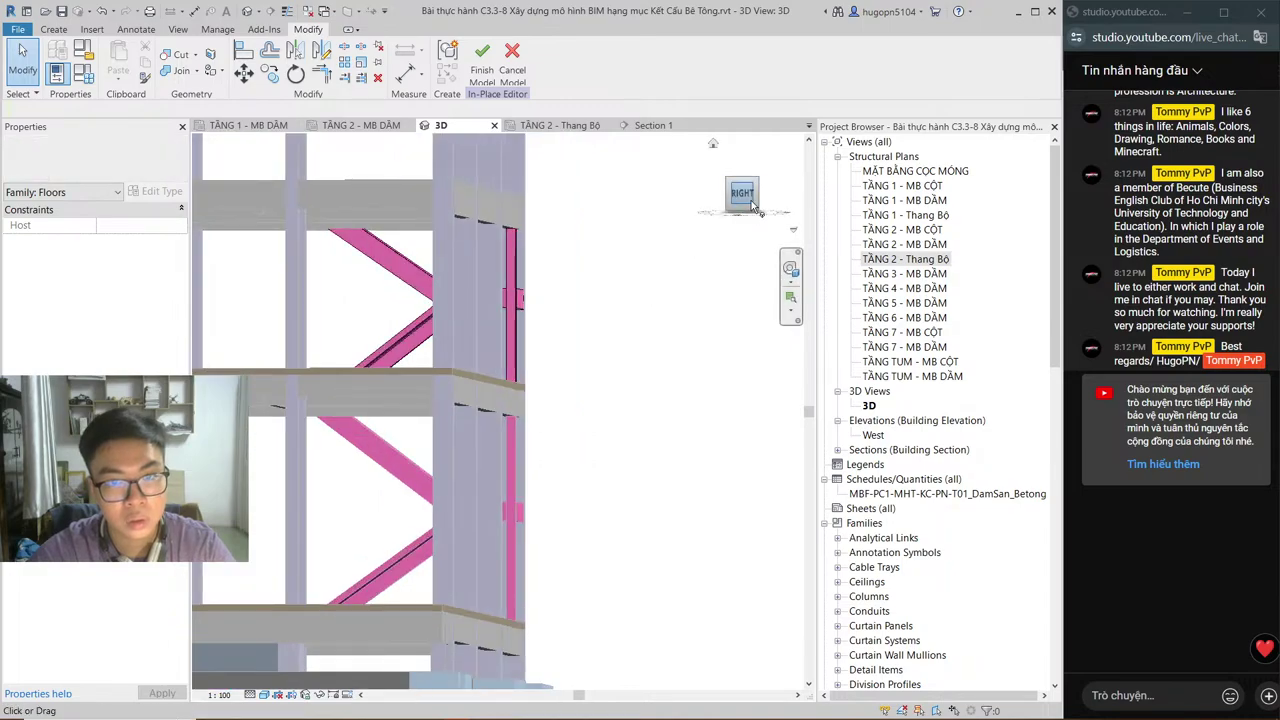
{"action": "left_click", "coordinate": [753, 205]}
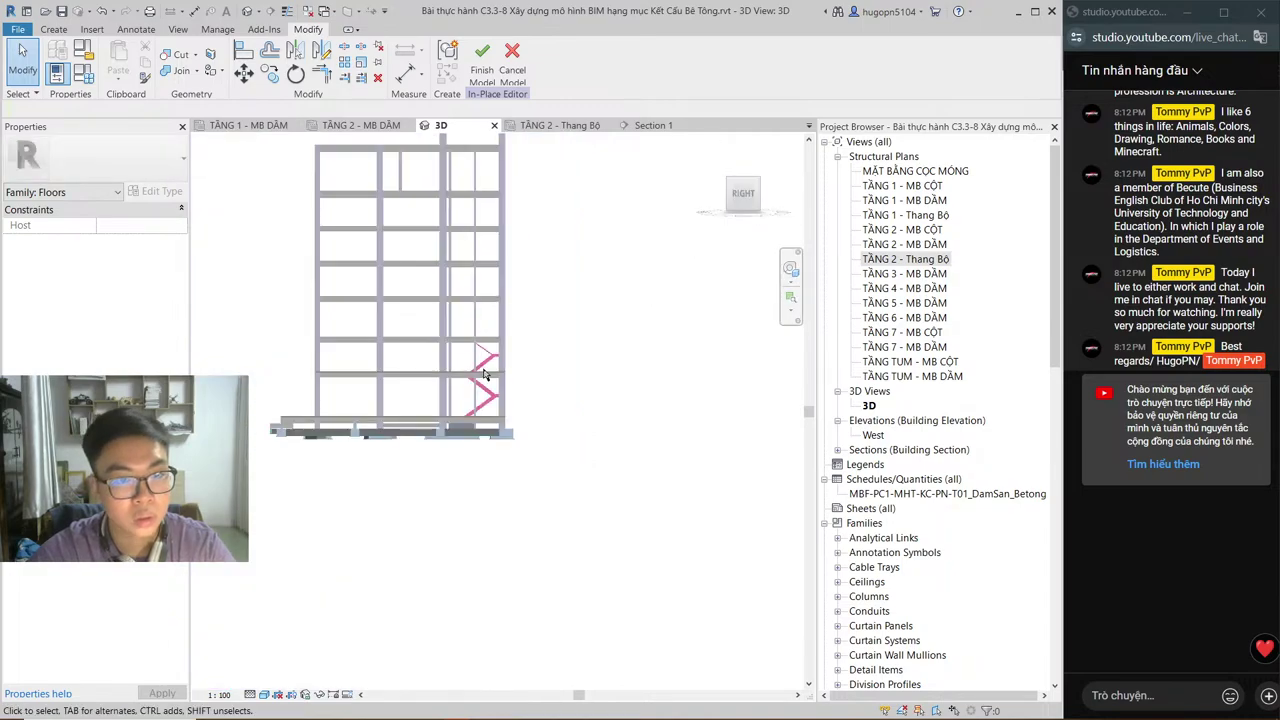
{"action": "scroll", "coordinate": [490, 388], "scroll_direction": "up", "scroll_amount": 3}
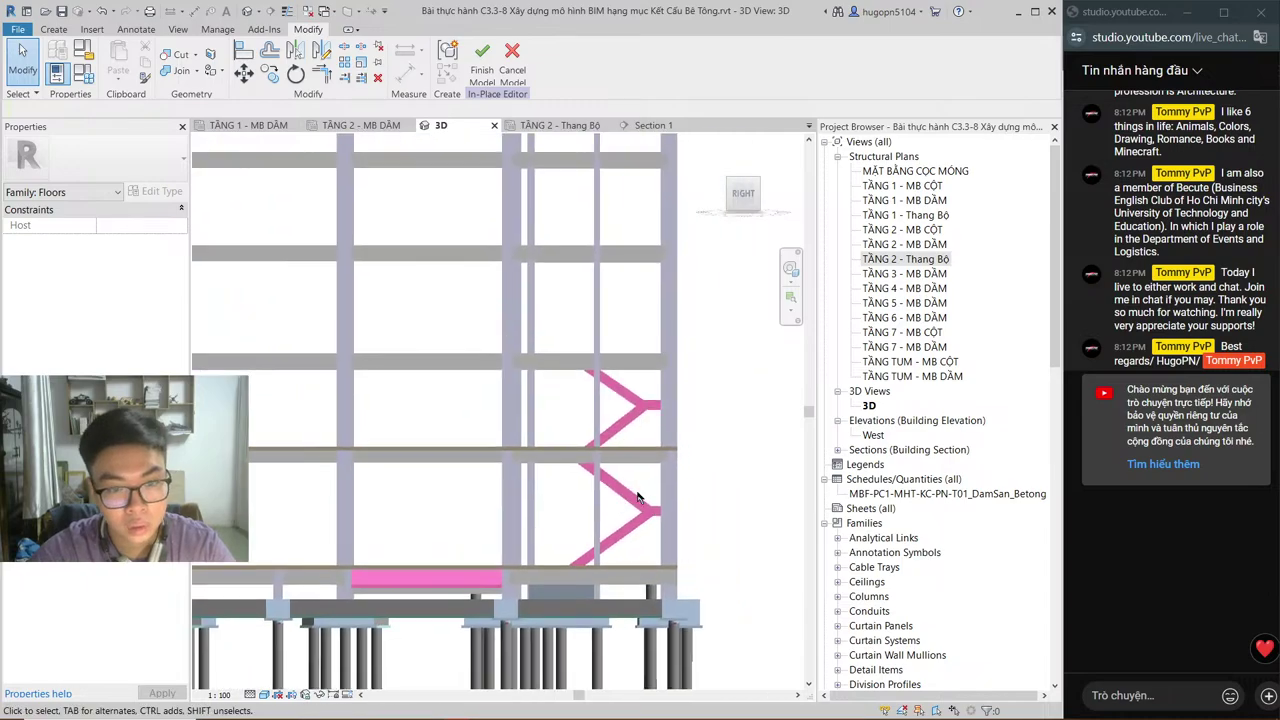
{"action": "scroll", "coordinate": [632, 508], "scroll_direction": "up", "scroll_amount": 3}
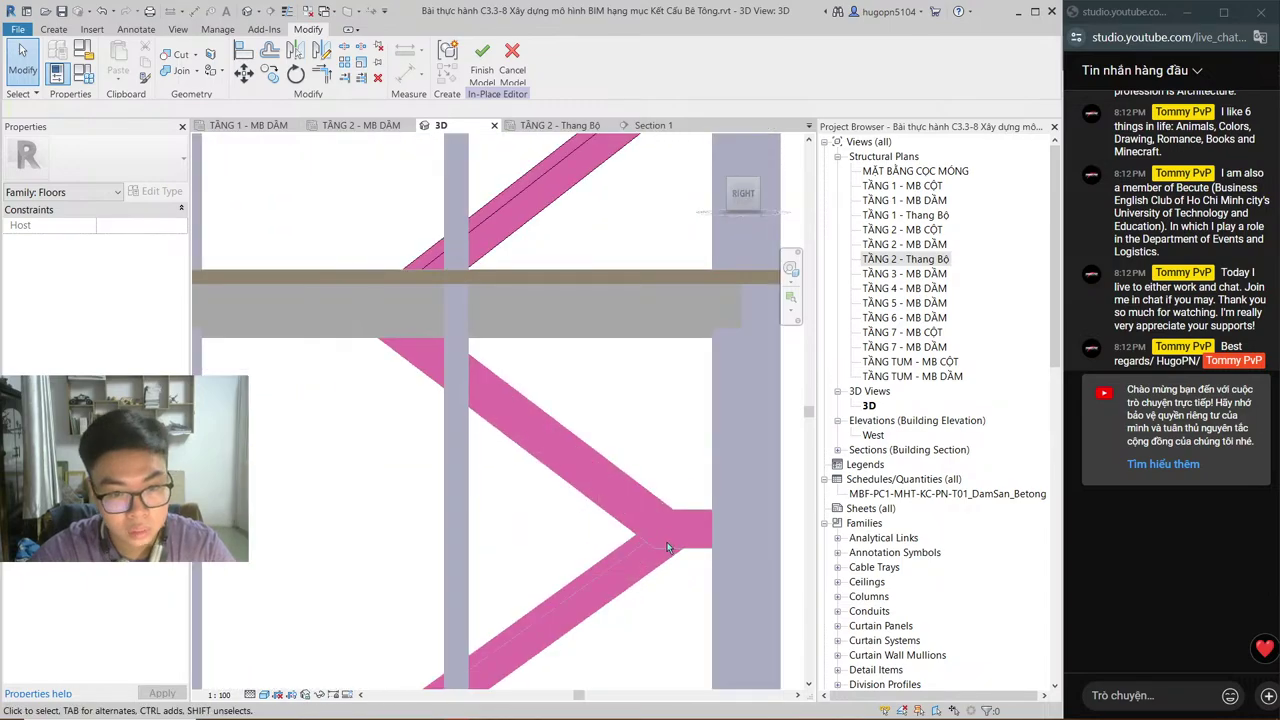
{"action": "middle_click_drag", "start_coordinate": [667, 542], "coordinate": [673, 685]}
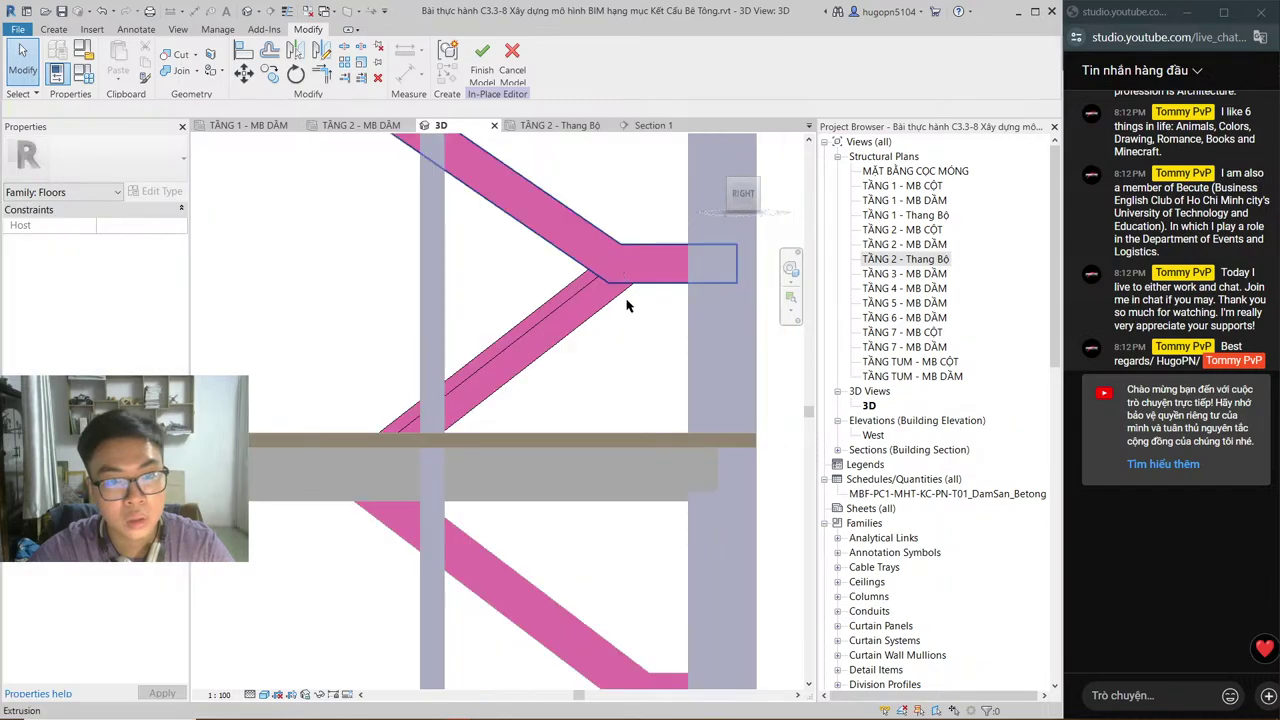
{"action": "scroll", "coordinate": [636, 330], "scroll_direction": "down", "scroll_amount": 2}
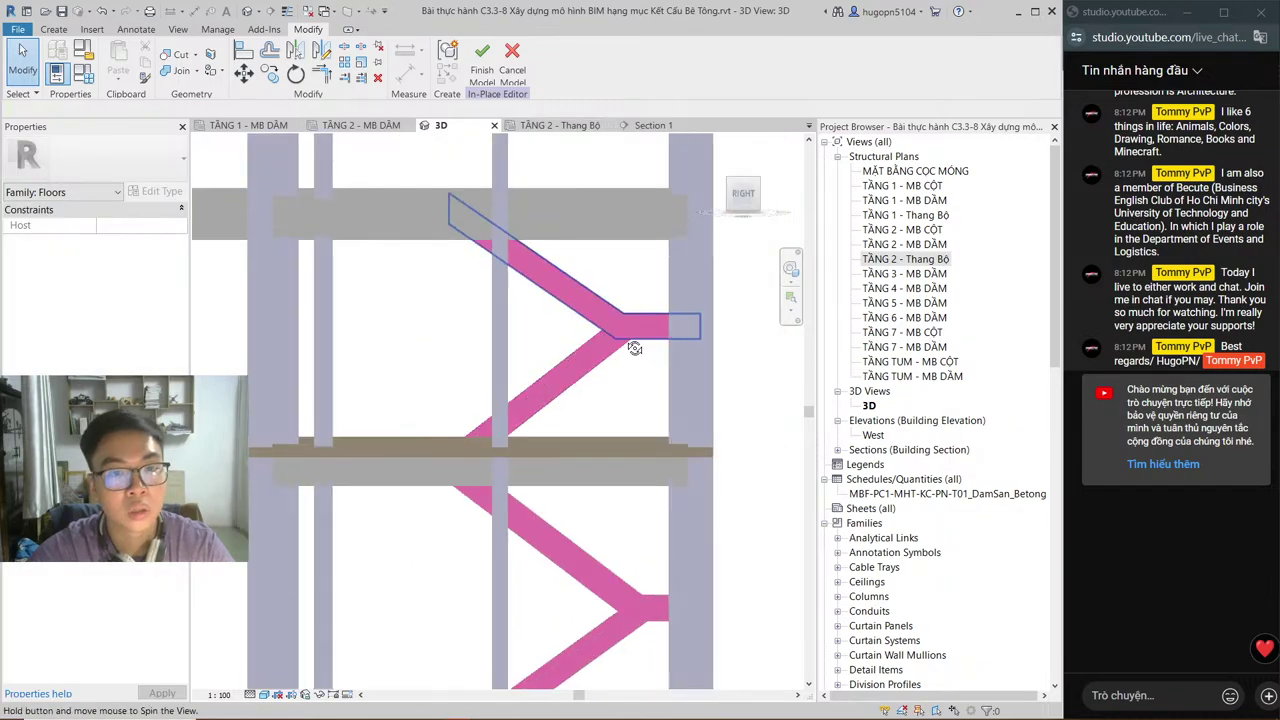
{"action": "middle_click_drag", "start_coordinate": [634, 337], "coordinate": [565, 489], "text": "shift"}
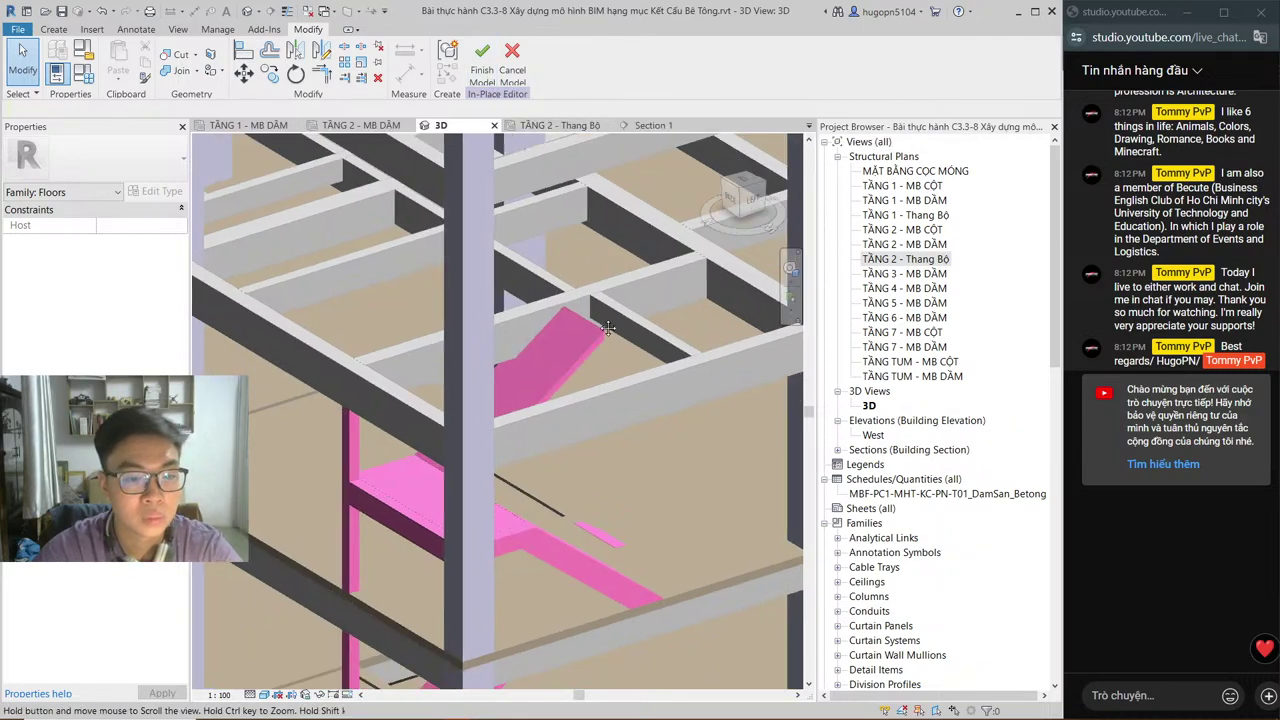
{"action": "middle_click_drag", "start_coordinate": [618, 305], "coordinate": [488, 377]}
{"action": "key", "text": "alt+Tab"}
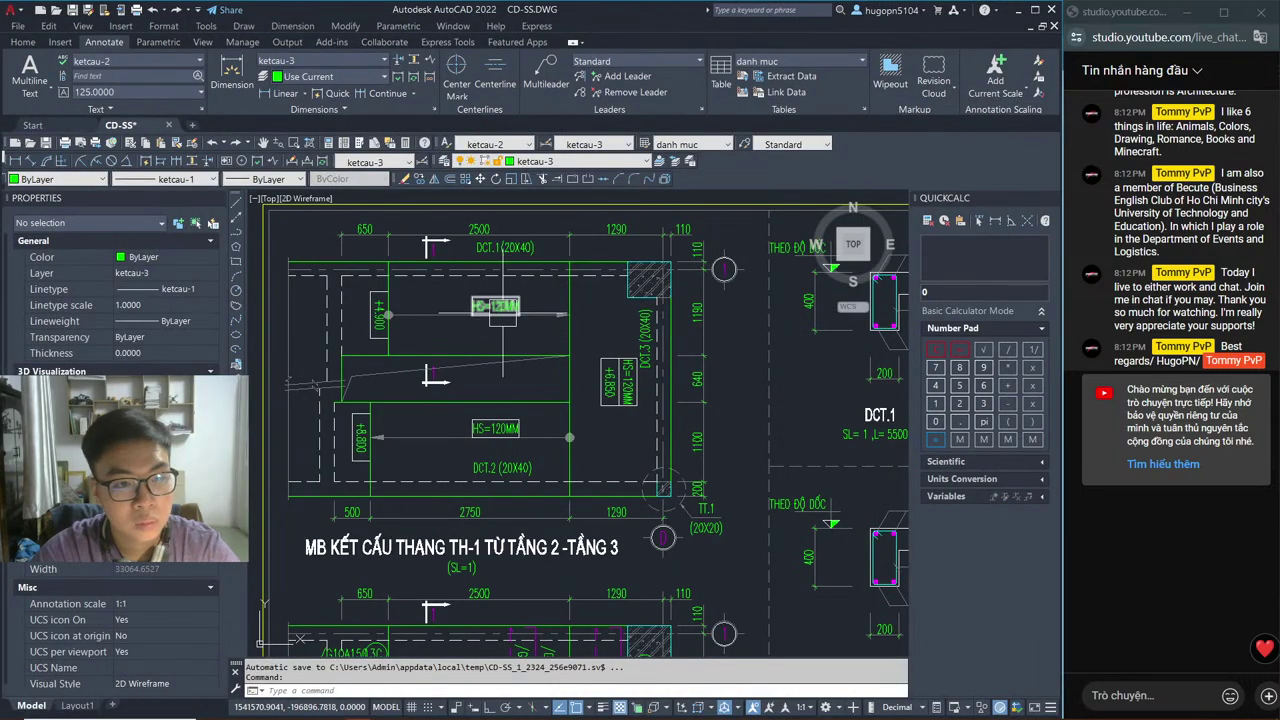
Step: Pan and zoom over the MB KẾT CẤU THANG TH-1 detail near +8.800, then go back to Revit
{"action": "middle_click_drag", "start_coordinate": [505, 314], "coordinate": [634, 333]}
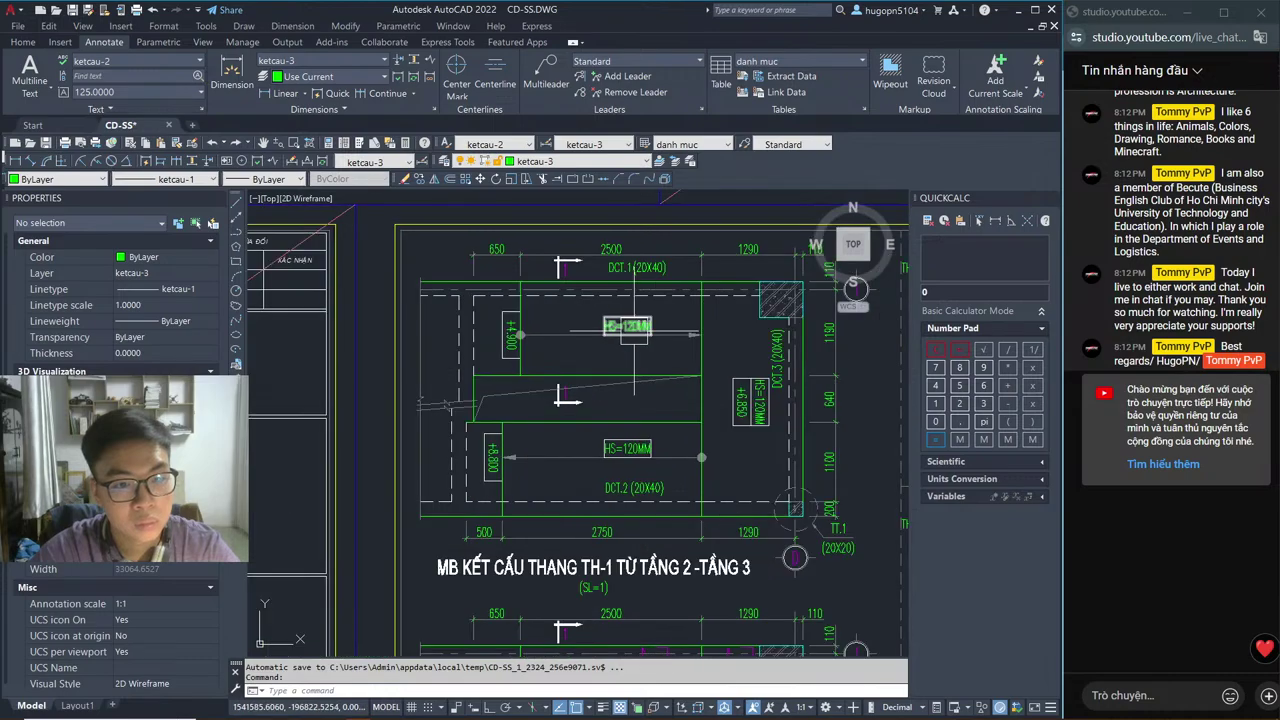
{"action": "scroll", "coordinate": [627, 326], "scroll_direction": "up", "scroll_amount": 5}
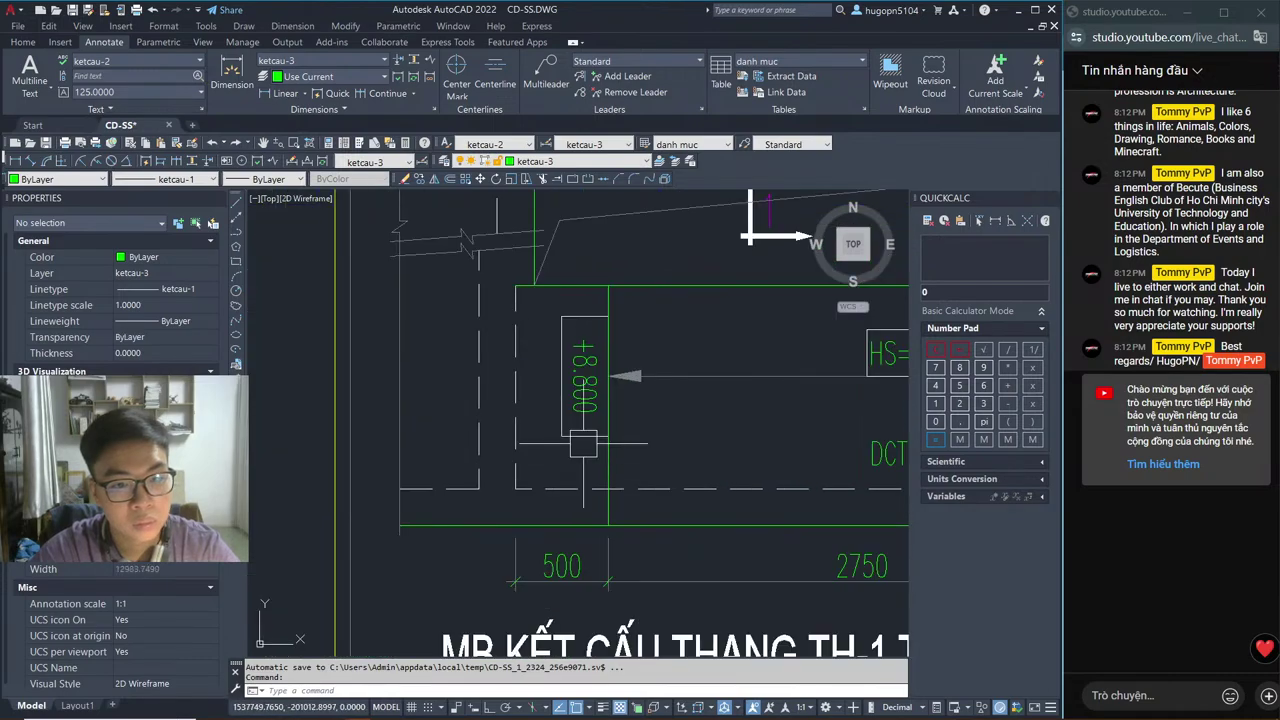
{"action": "scroll", "coordinate": [505, 520], "scroll_direction": "down", "scroll_amount": 3}
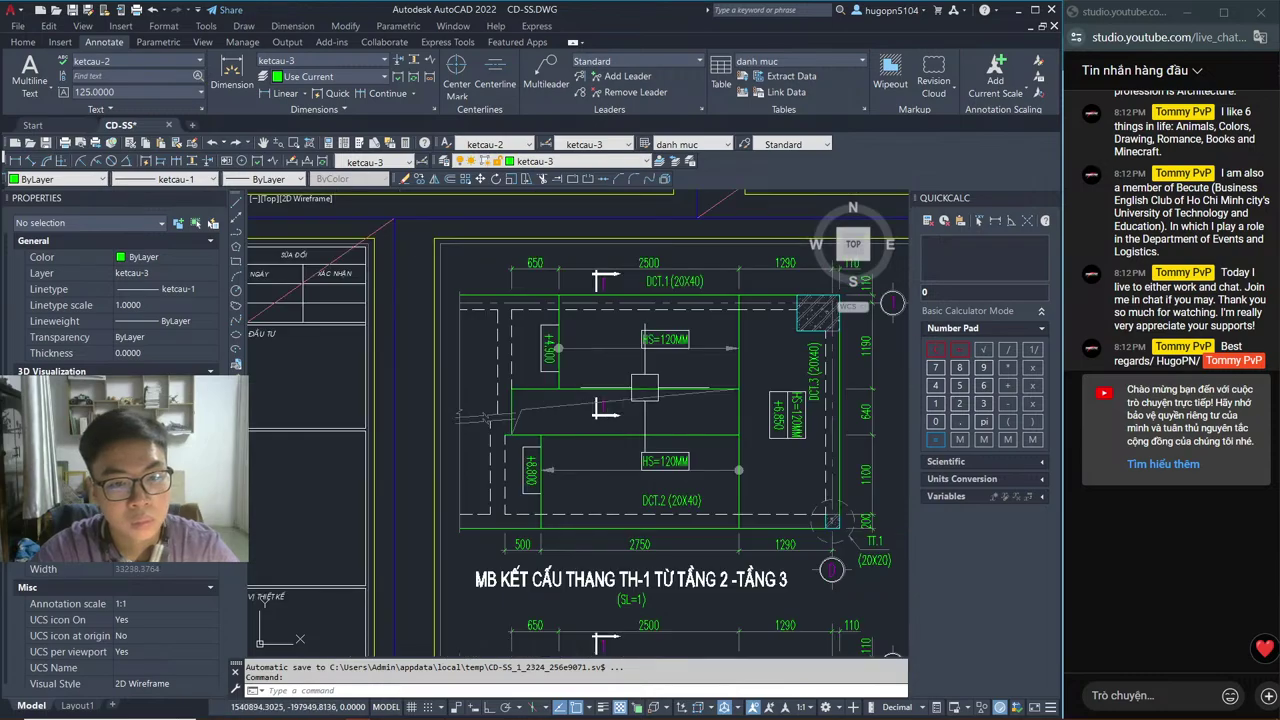
{"action": "key", "text": "alt+Tab"}
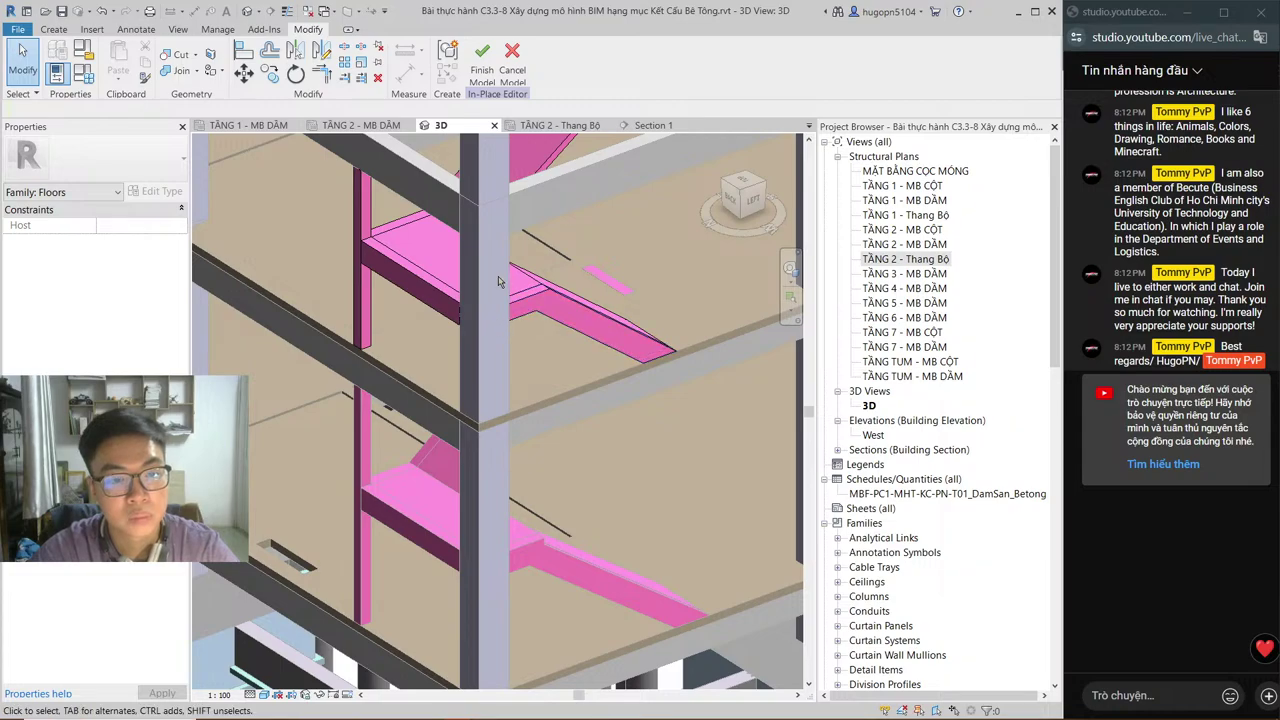
Step: Finish the in-place stair model and open the TẦNG 2 - Thang Bộ plan
{"action": "left_click", "coordinate": [482, 55]}
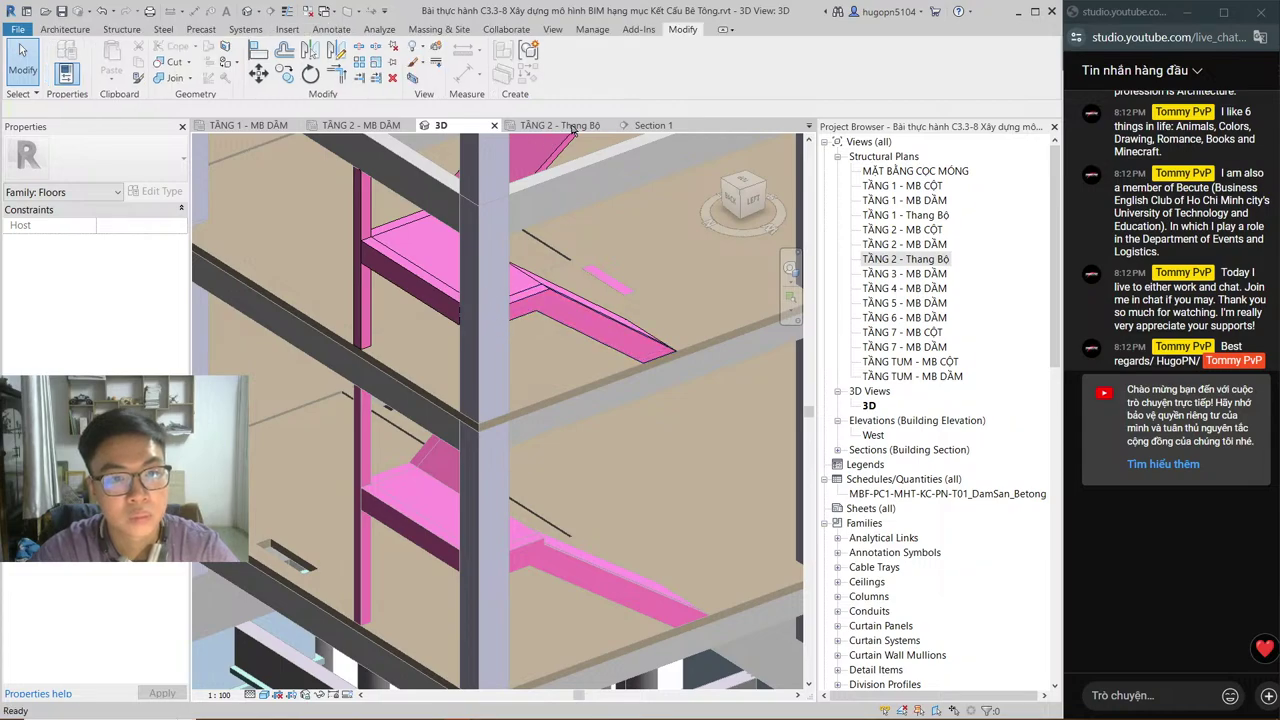
{"action": "left_click", "coordinate": [573, 127]}
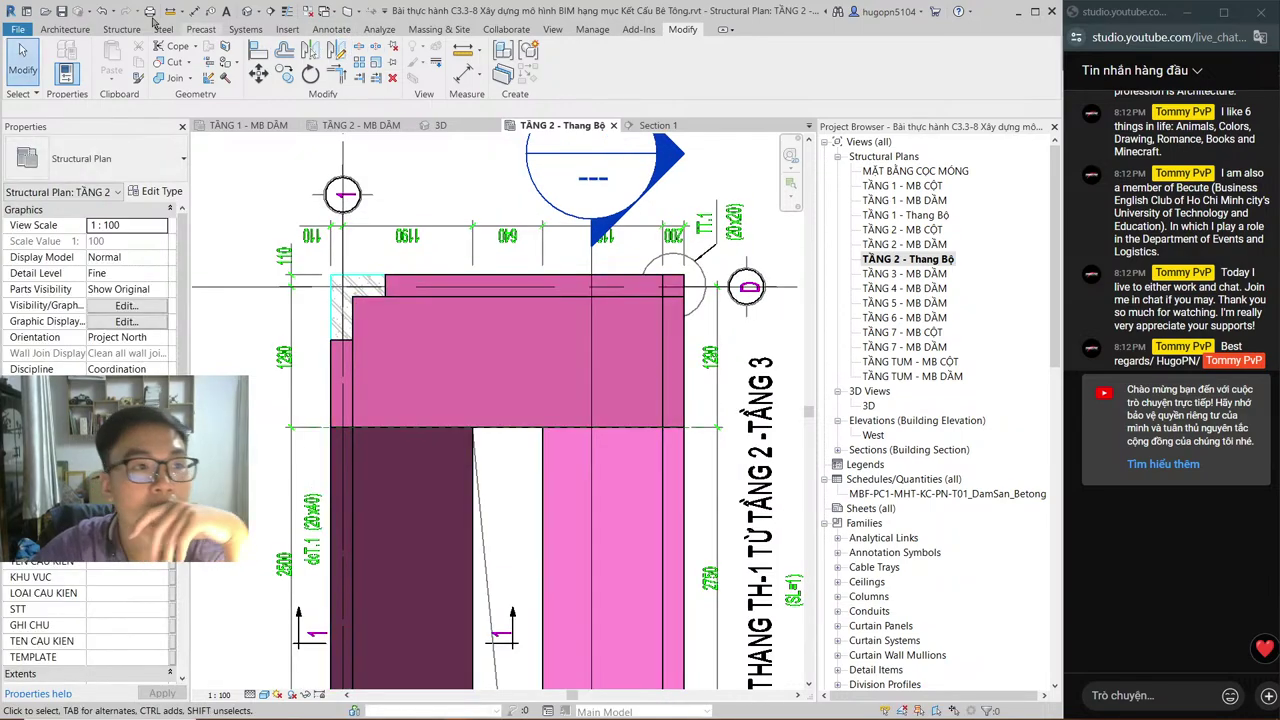
{"action": "left_click", "coordinate": [118, 28]}
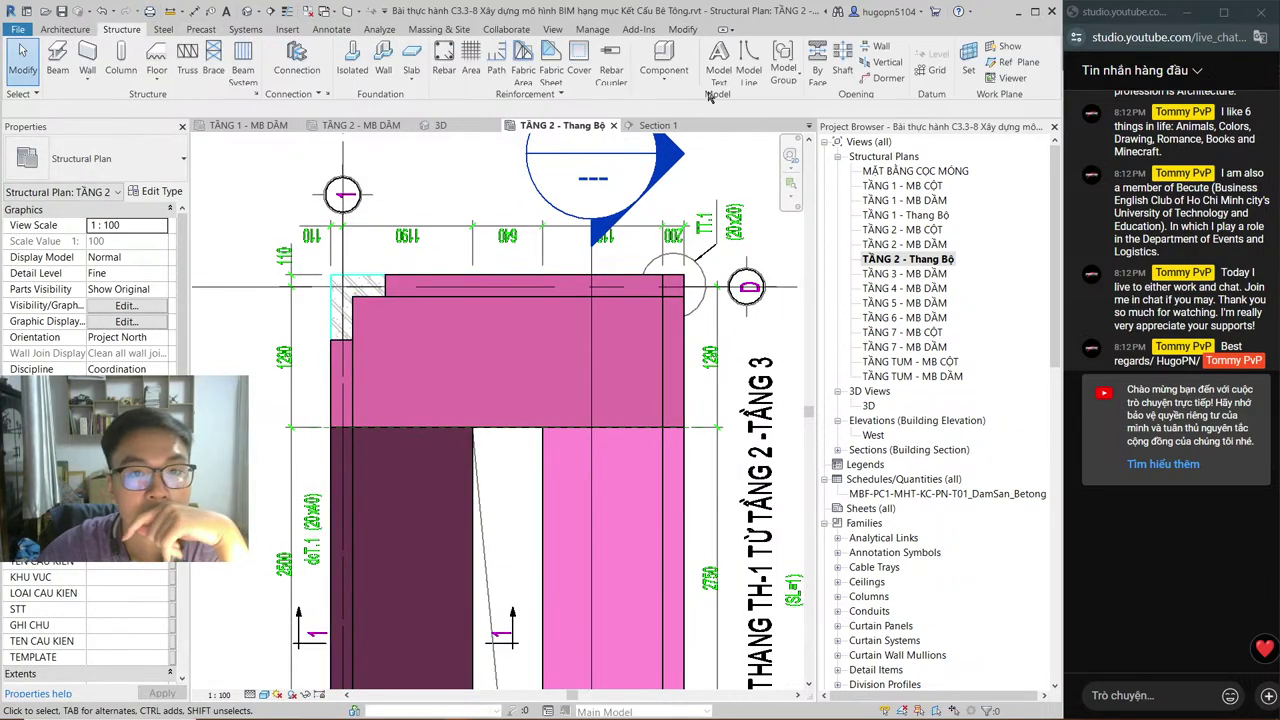
Step: Place a DSP-Void_REC void at the upper-left corner of the stair landing
{"action": "left_click", "coordinate": [665, 78]}
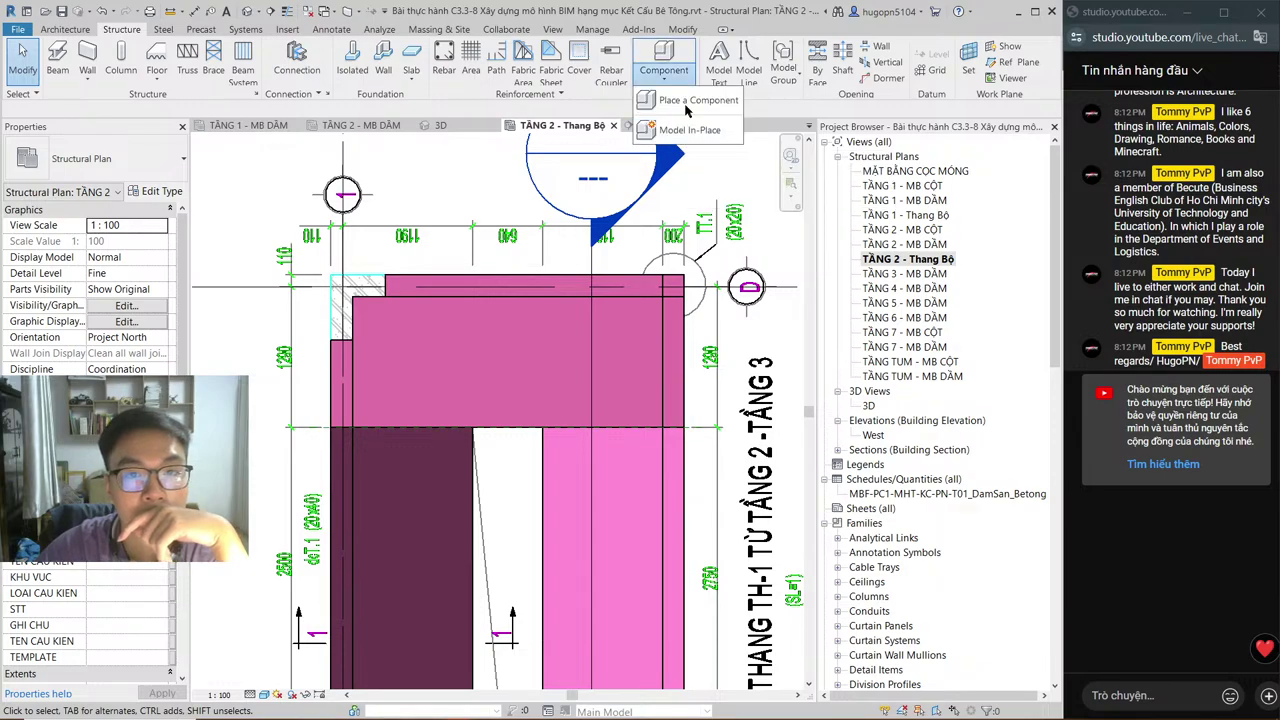
{"action": "left_click", "coordinate": [690, 101]}
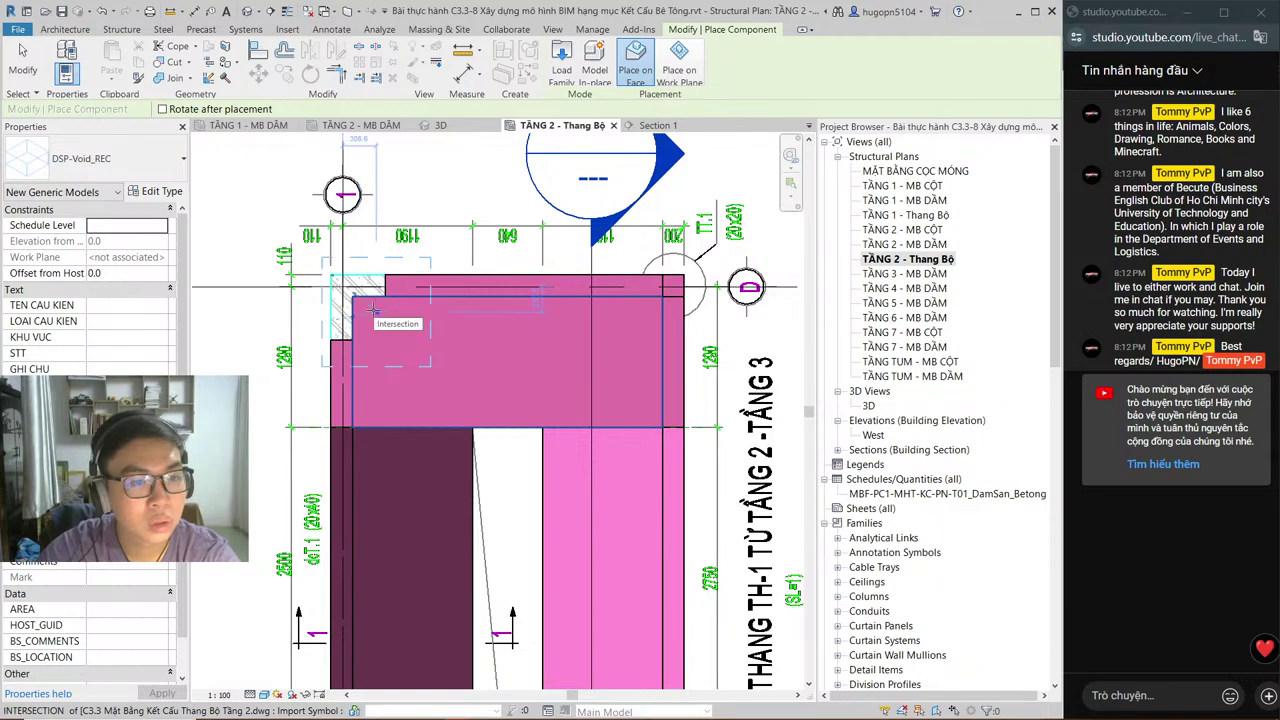
{"action": "left_click", "coordinate": [372, 311]}
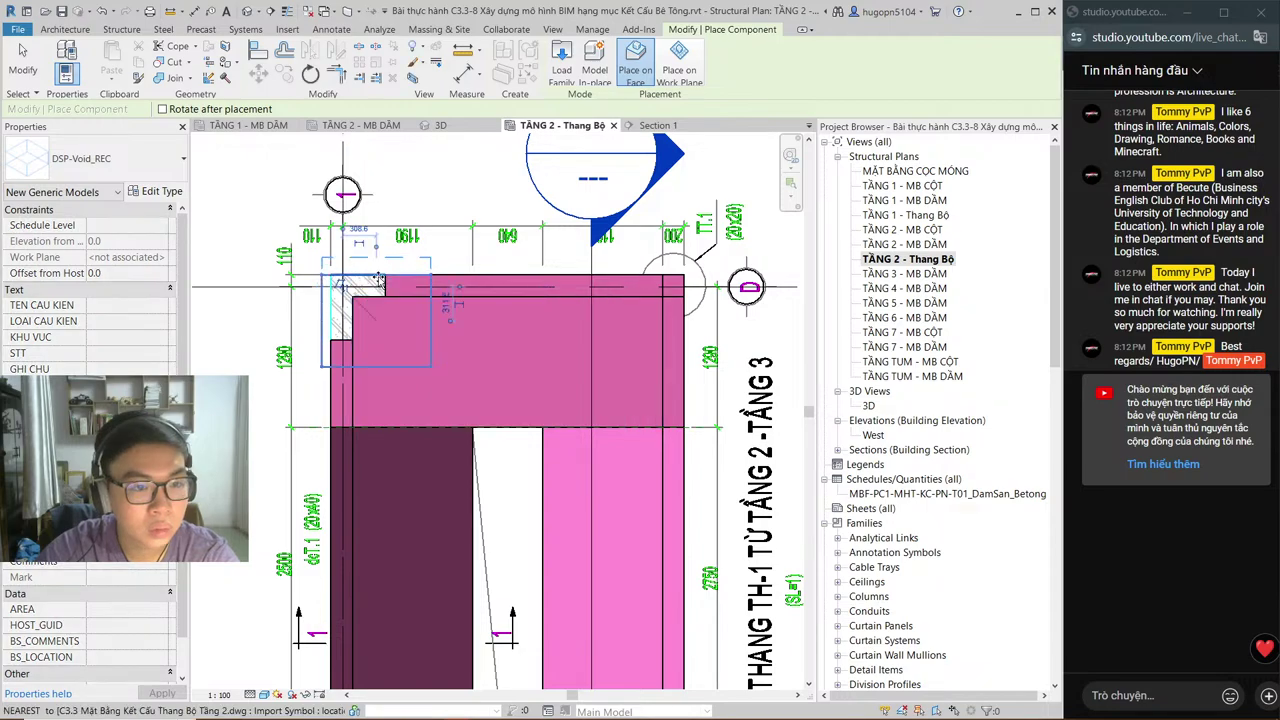
{"action": "left_click", "coordinate": [334, 322]}
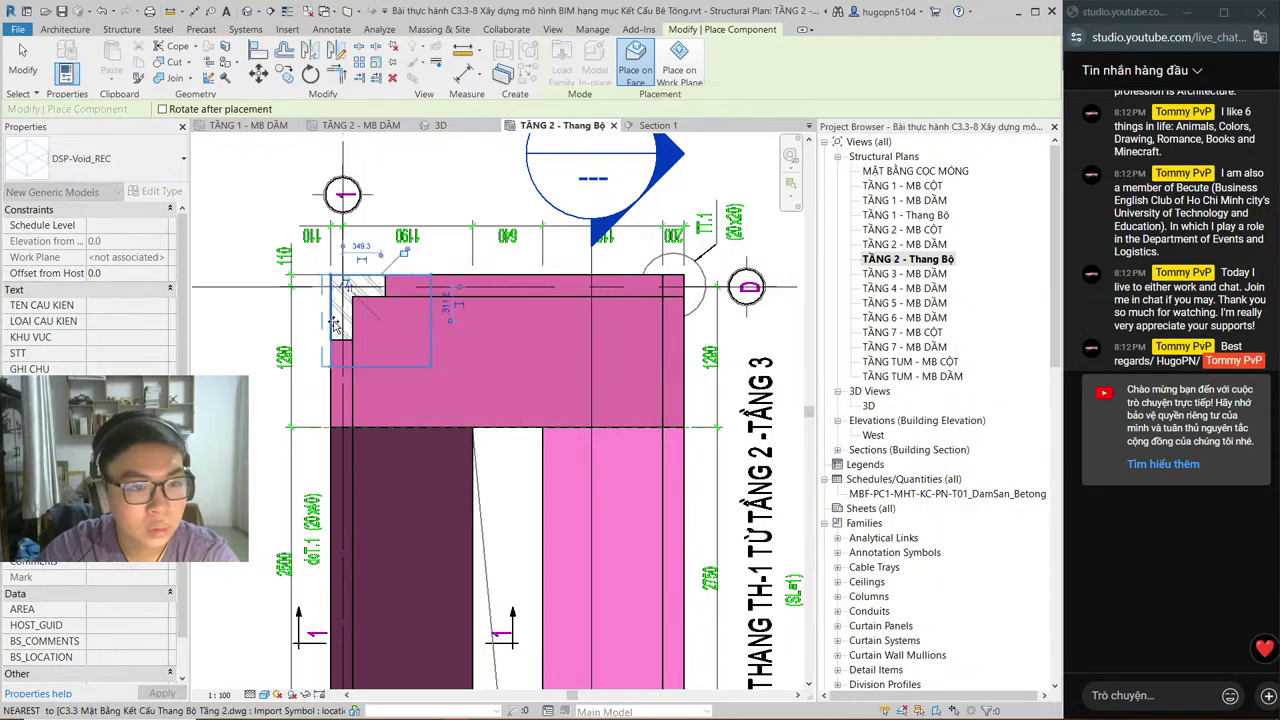
{"action": "left_click_drag", "start_coordinate": [334, 322], "coordinate": [383, 305]}
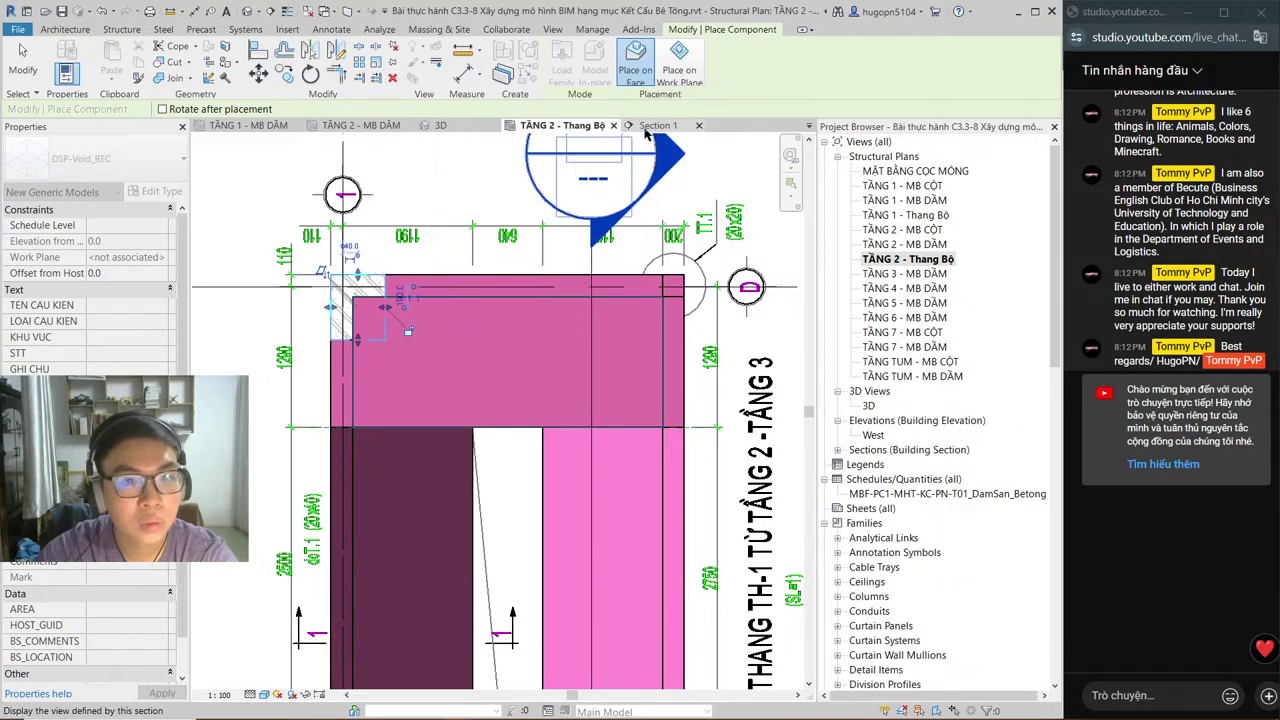
Step: Cancel void placement, shift the Section 1 cut line left onto the landing, and open Section 1
{"action": "left_click", "coordinate": [652, 126]}
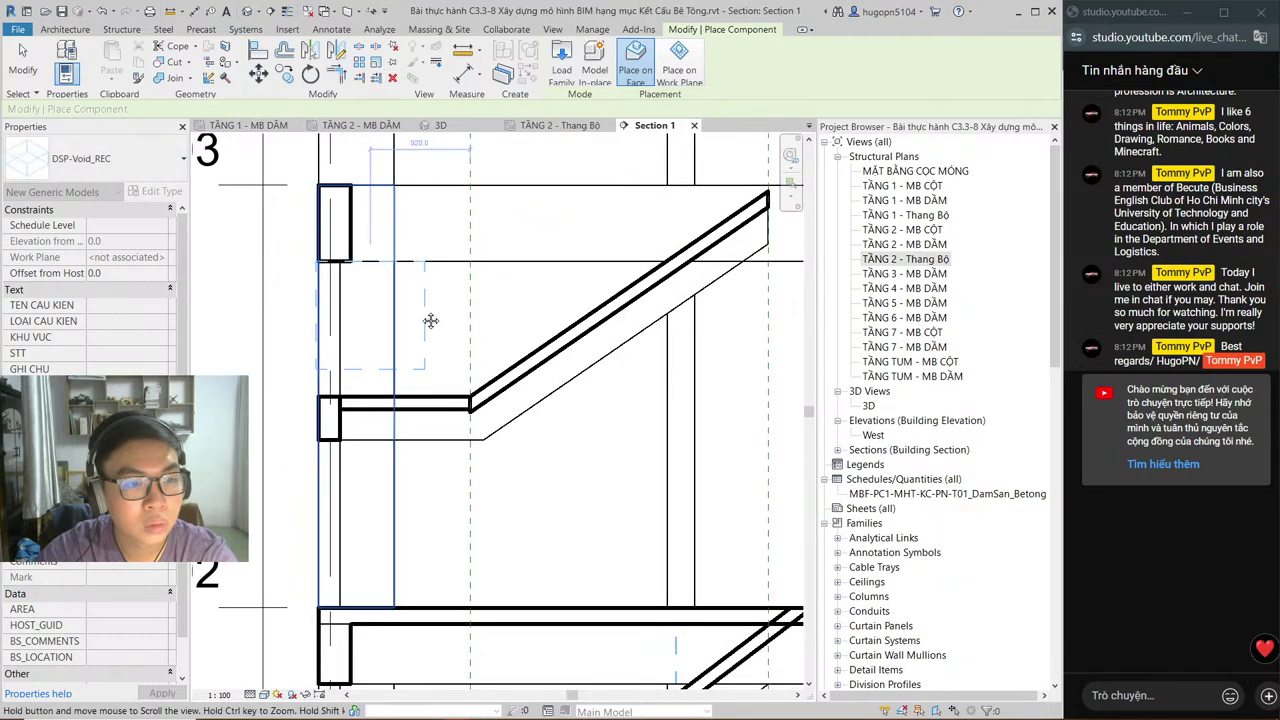
{"action": "middle_click_drag", "start_coordinate": [436, 320], "coordinate": [458, 318]}
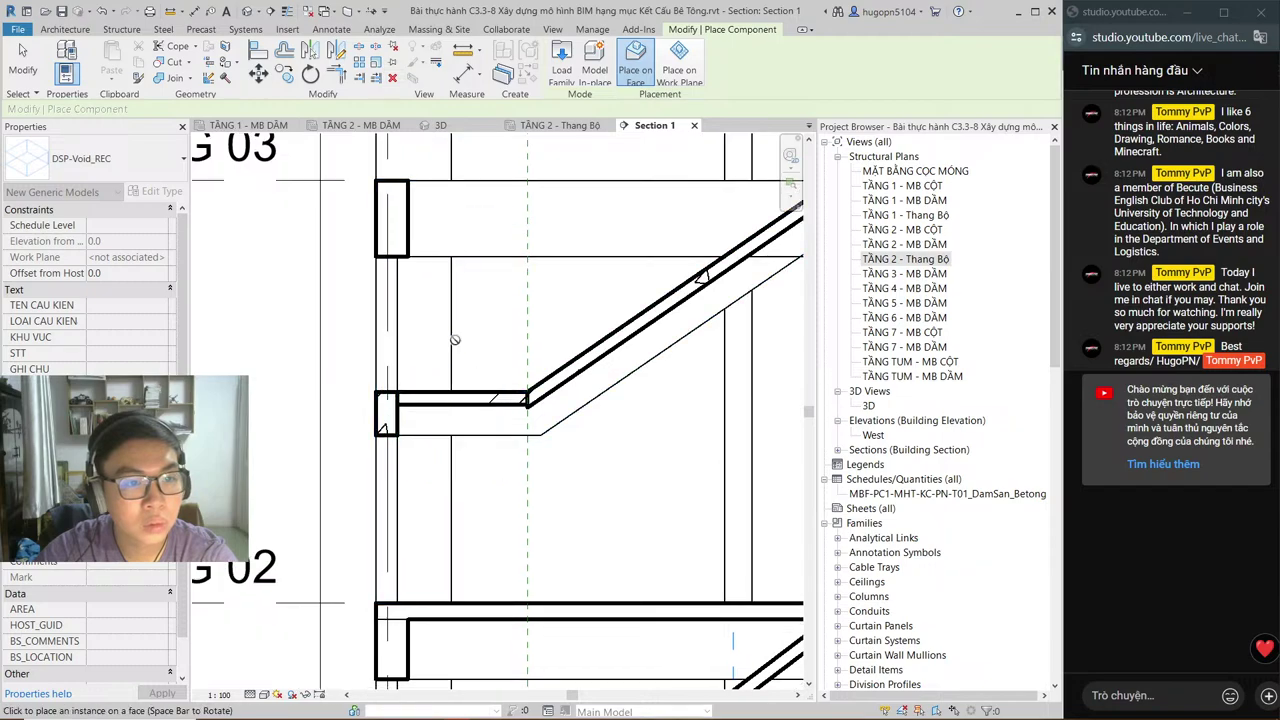
{"action": "key", "text": "Escape"}
{"action": "key", "text": "Escape"}
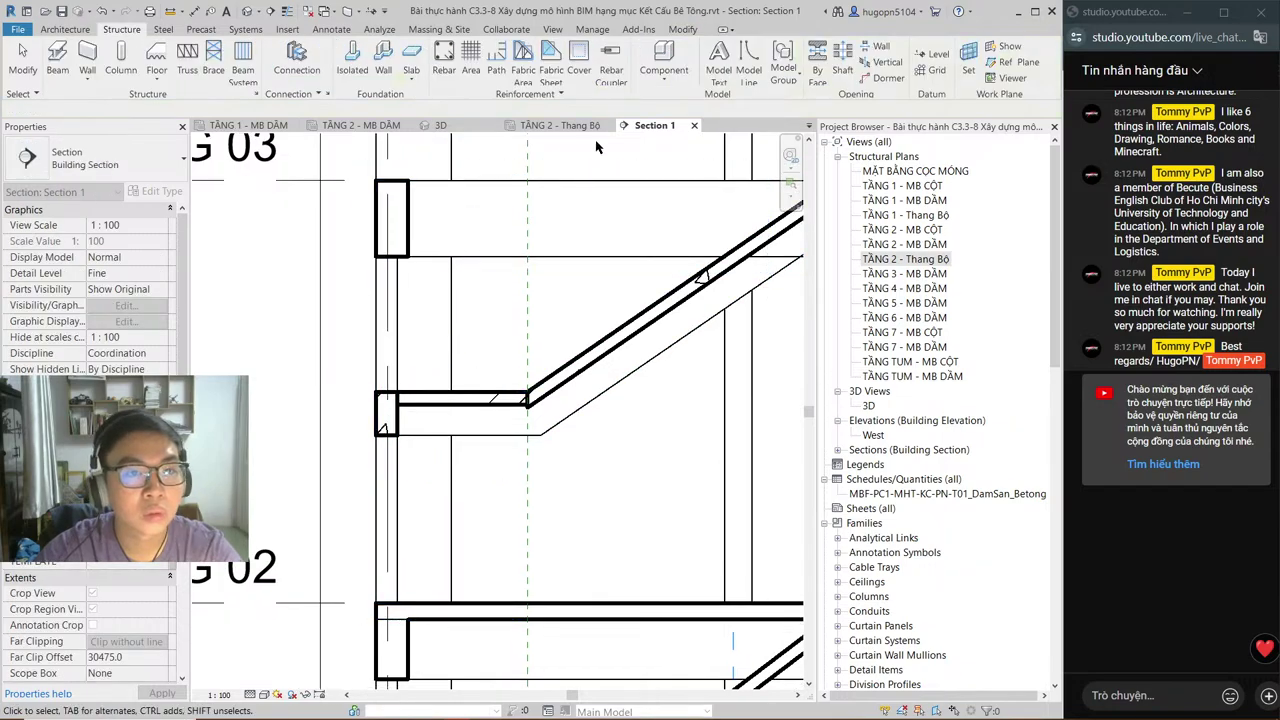
{"action": "left_click", "coordinate": [566, 126]}
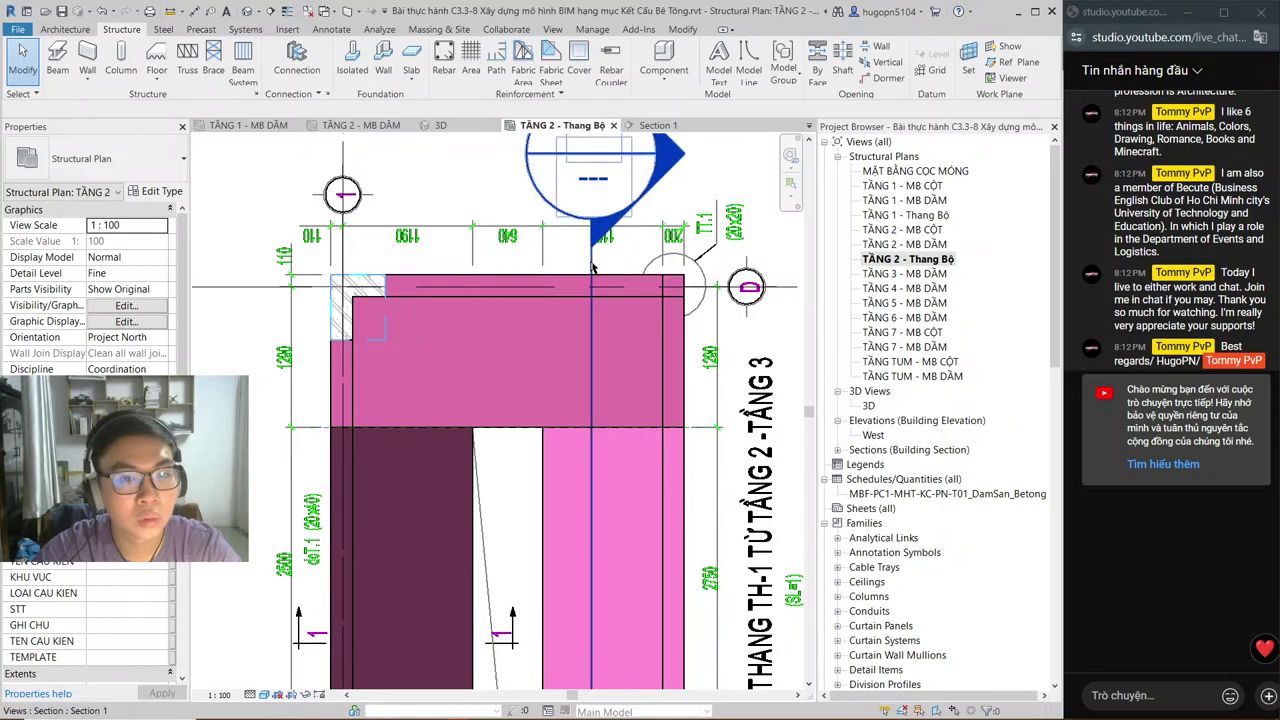
{"action": "left_click_drag", "start_coordinate": [593, 267], "coordinate": [285, 267]}
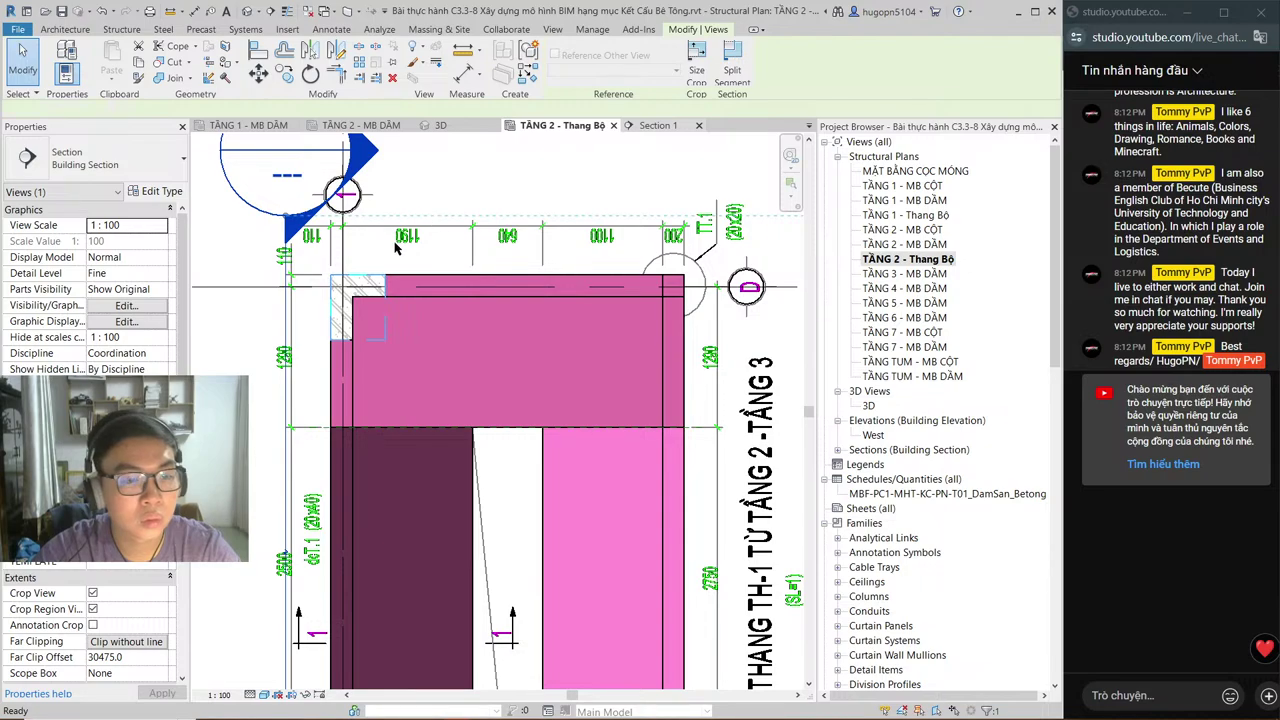
{"action": "double_click", "coordinate": [342, 193]}
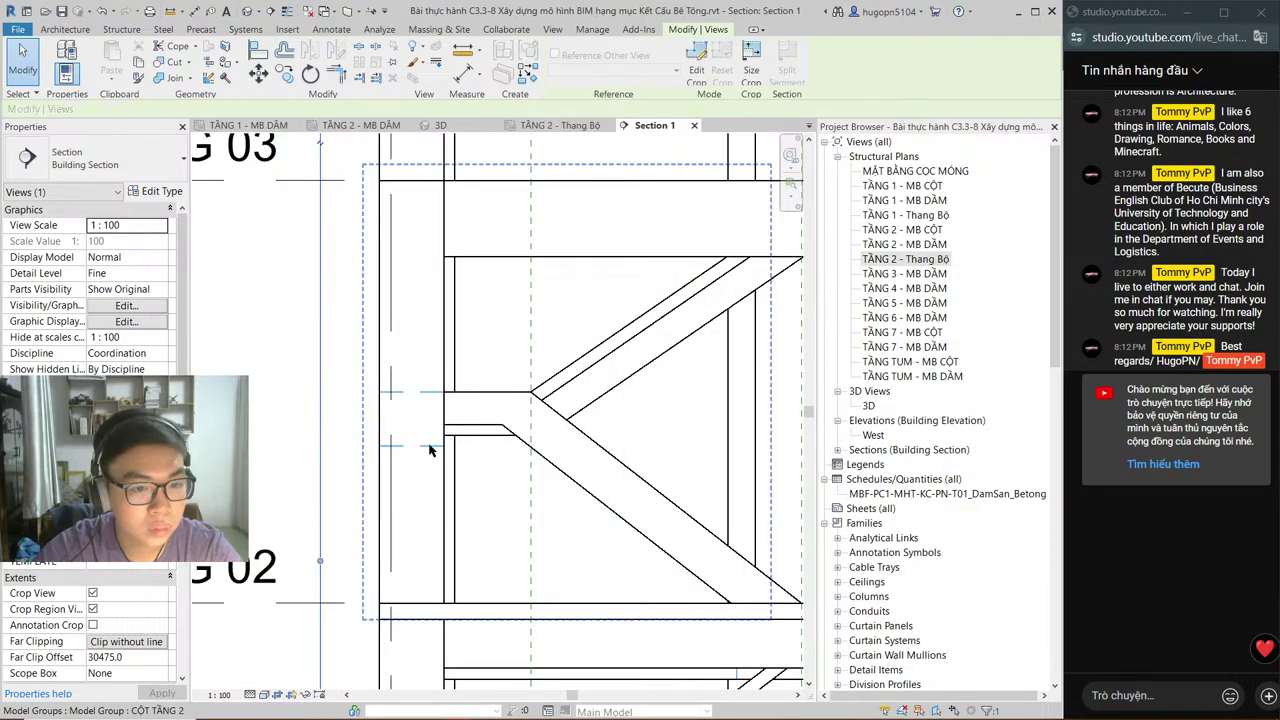
{"action": "scroll", "coordinate": [430, 450], "scroll_direction": "up", "scroll_amount": 2}
{"action": "key", "text": "Escape"}
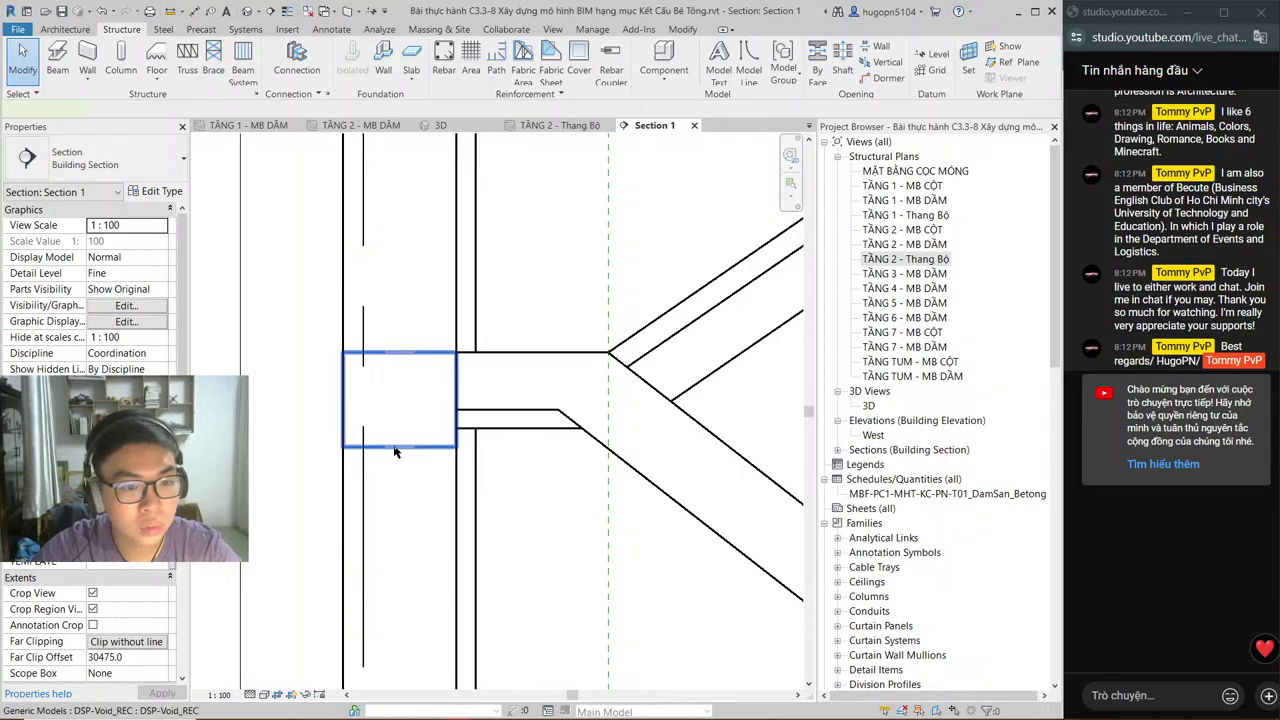
Step: Raise the void's bottom edge to the landing slab thickness, then check the plan, section and 3D views
{"action": "left_click", "coordinate": [394, 450]}
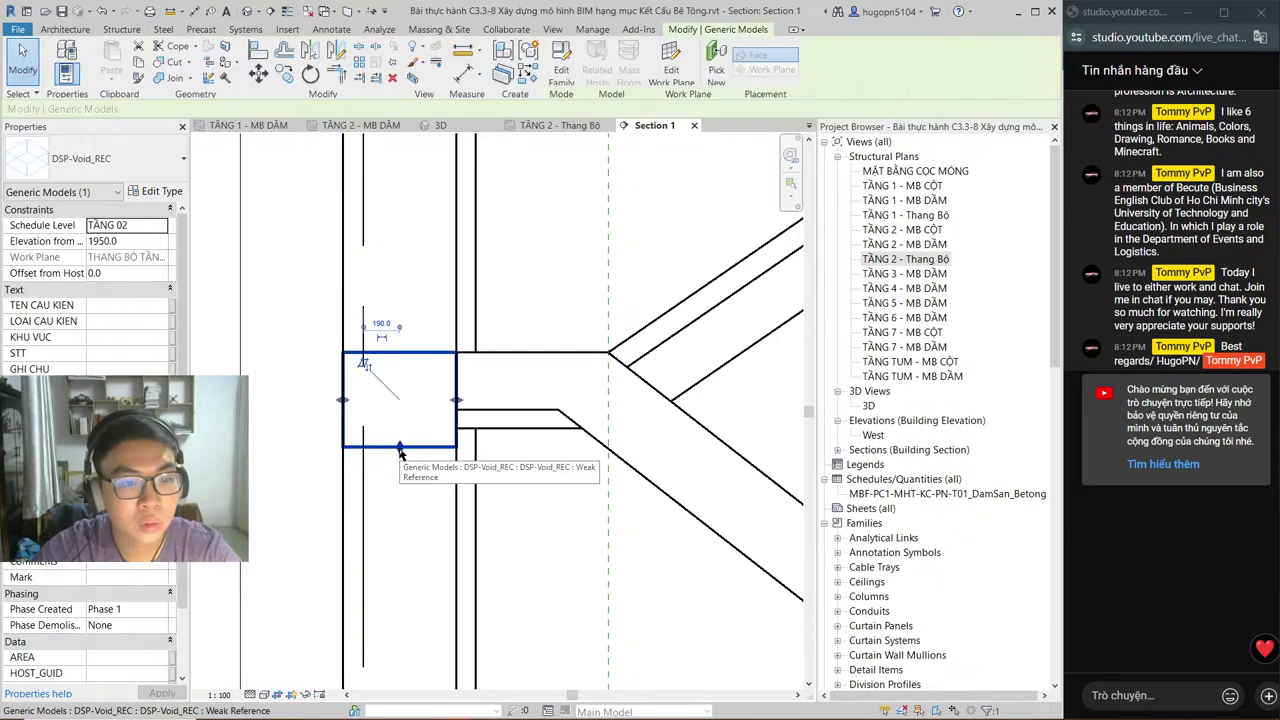
{"action": "left_click_drag", "start_coordinate": [399, 450], "coordinate": [409, 408]}
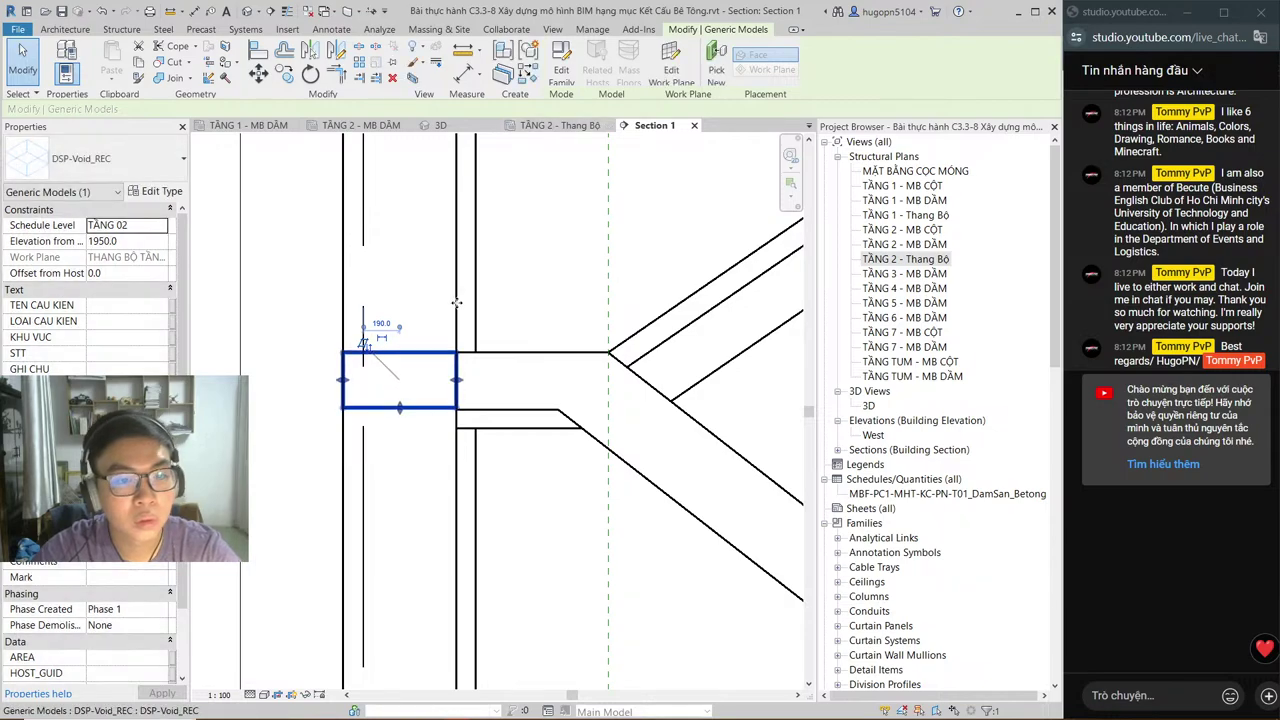
{"action": "left_click", "coordinate": [548, 126]}
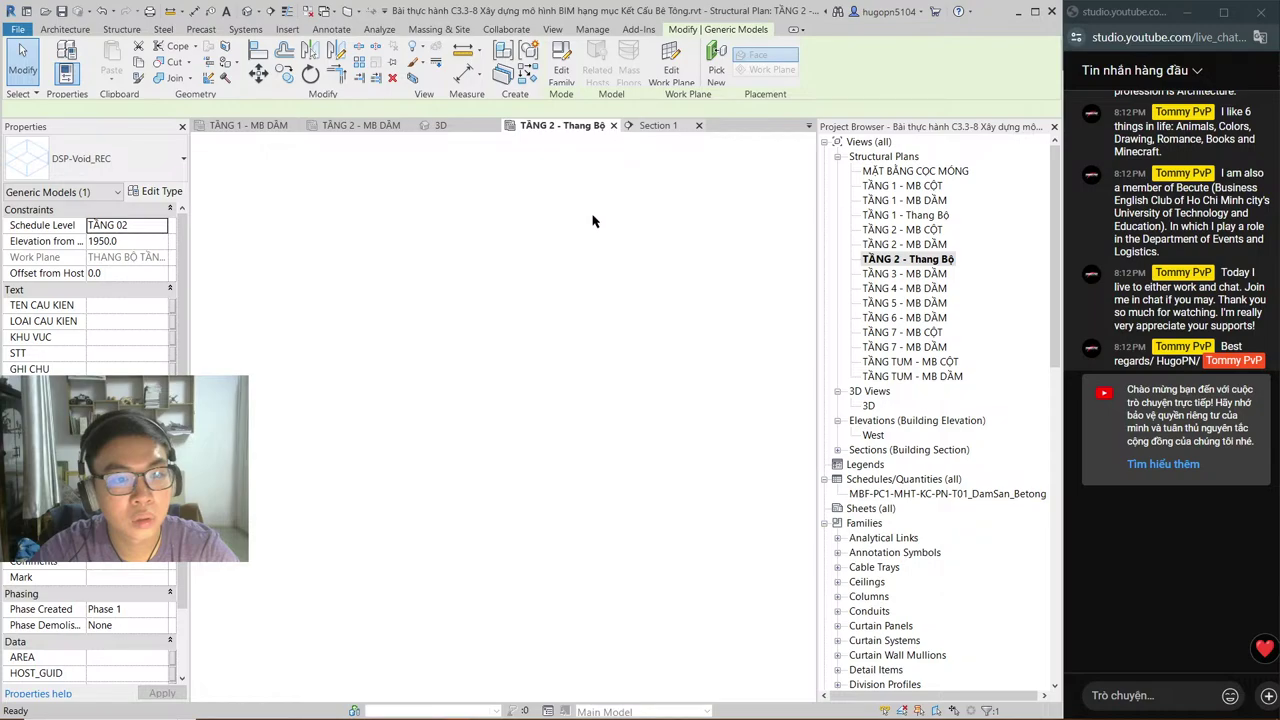
{"action": "key", "text": "ctrl+Tab"}
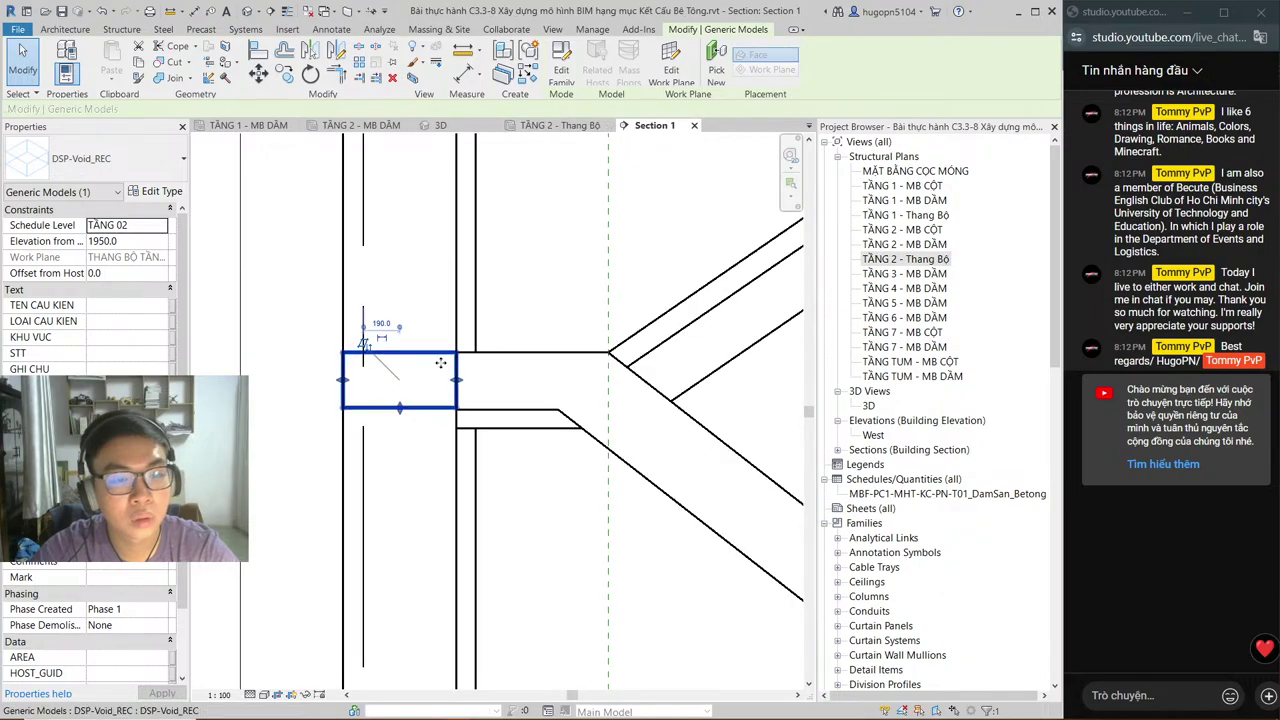
{"action": "key", "text": "ctrl+Tab"}
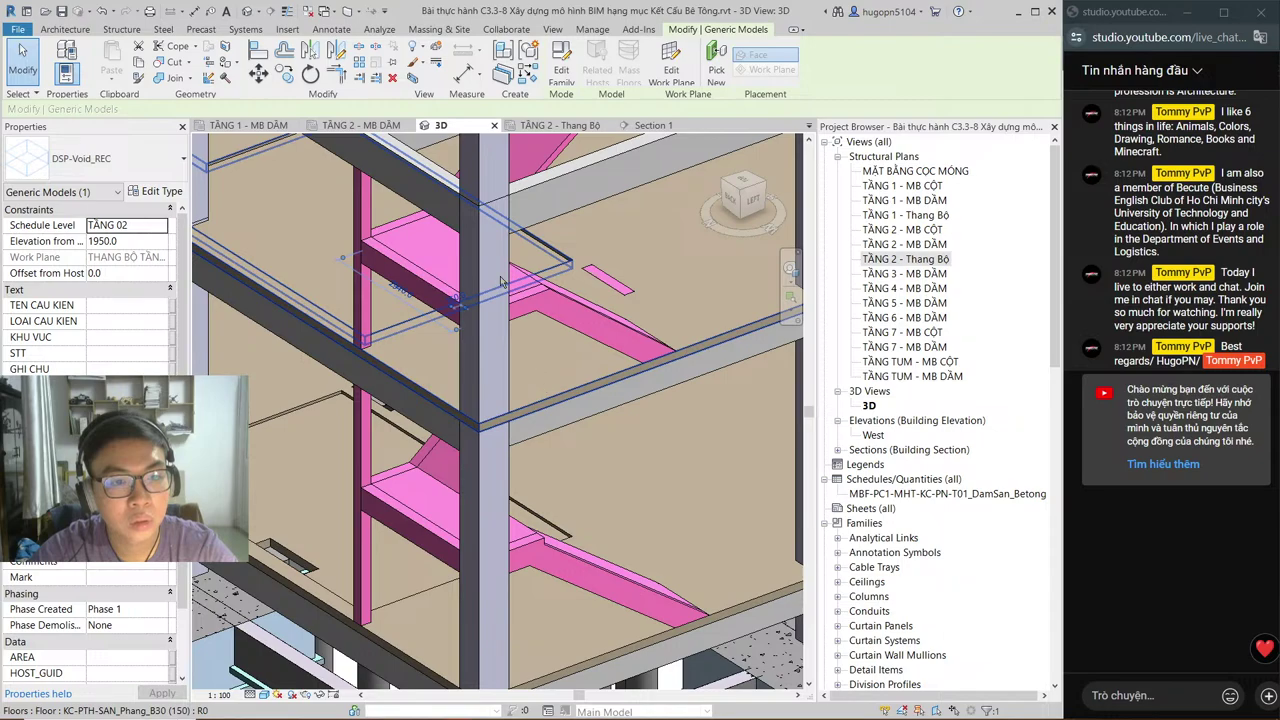
{"action": "key", "text": "ctrl+Tab"}
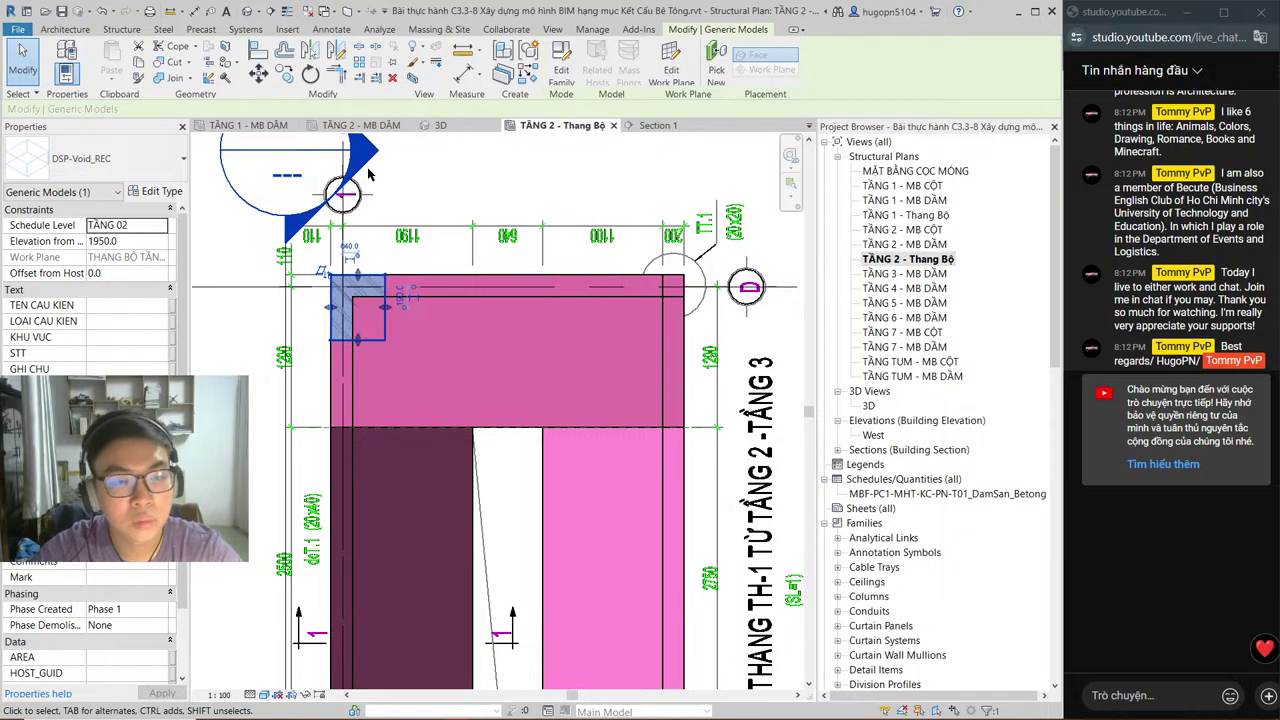
Step: In Section 1, cut the landing column with the rectangular void using Cut Geometry
{"action": "left_click", "coordinate": [162, 63]}
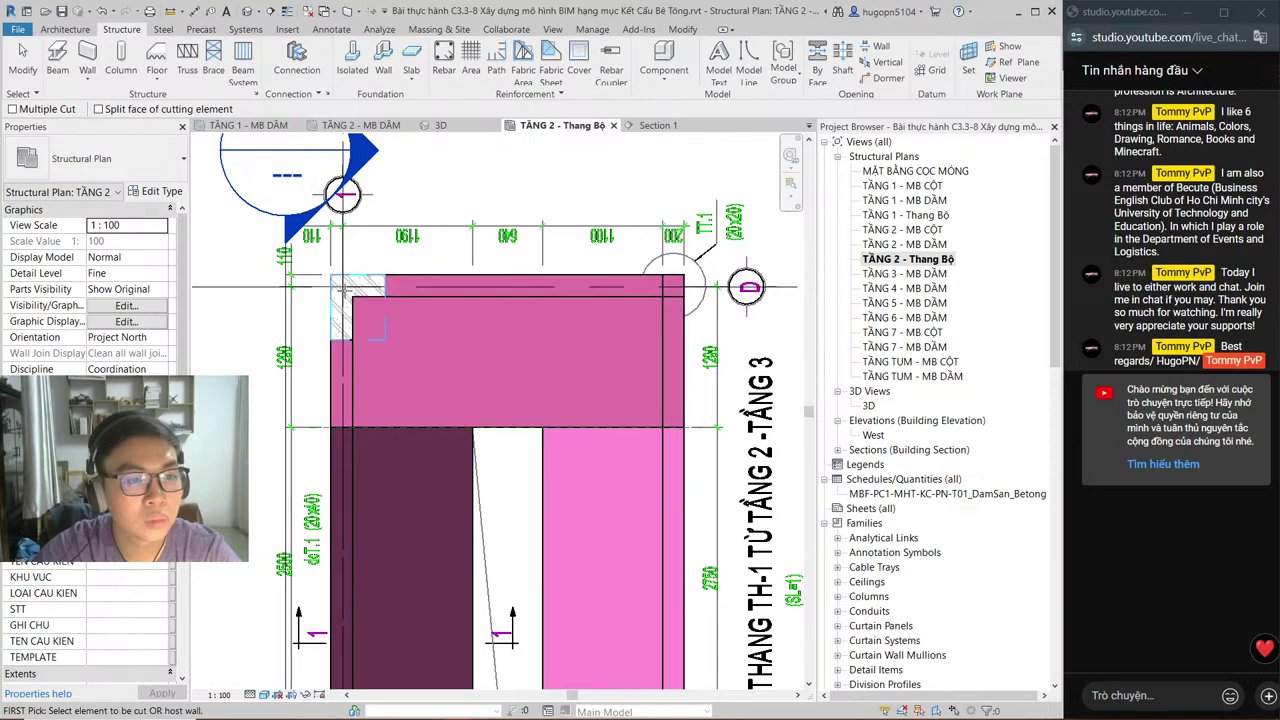
{"action": "key", "text": "ctrl+Tab"}
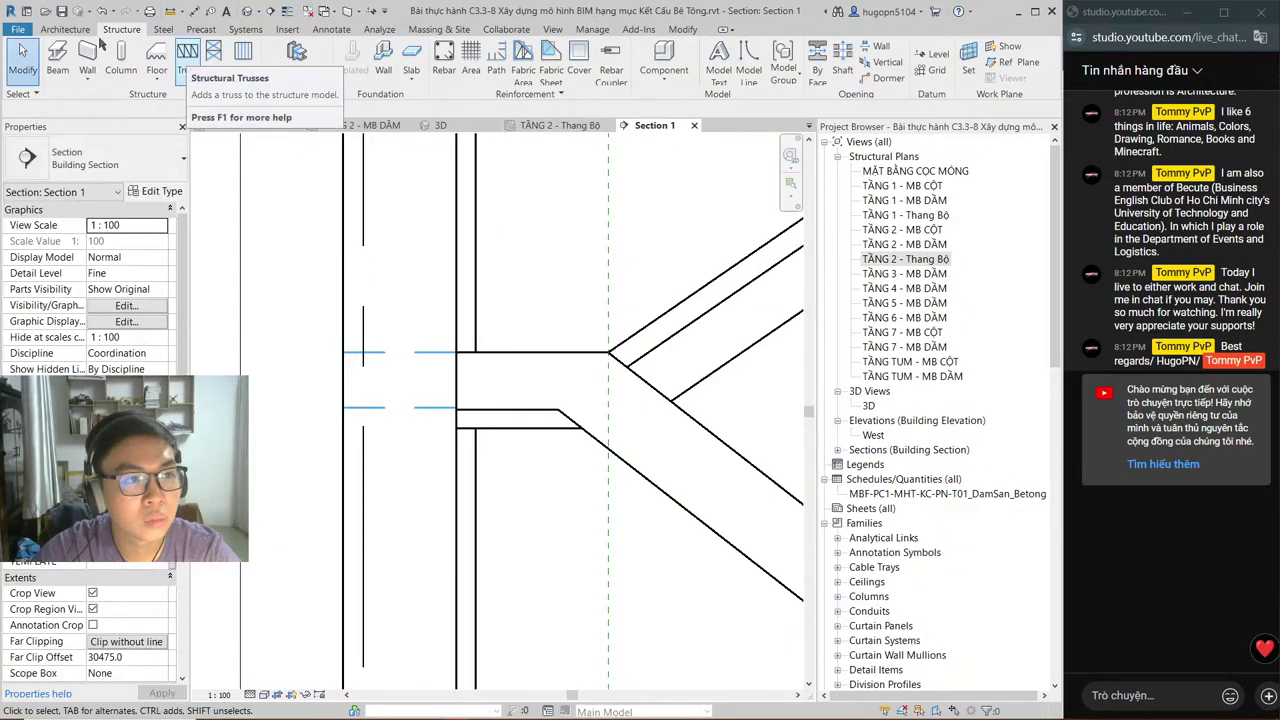
{"action": "key", "text": "Escape"}
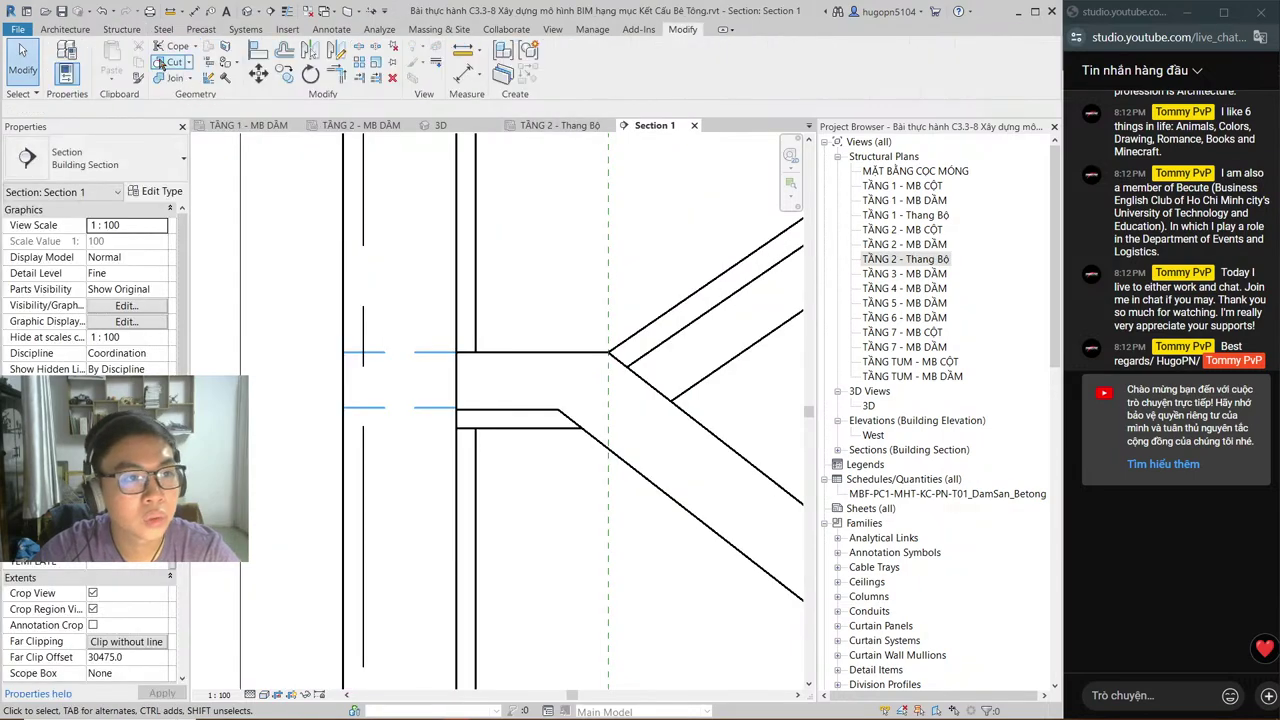
{"action": "left_click", "coordinate": [160, 62]}
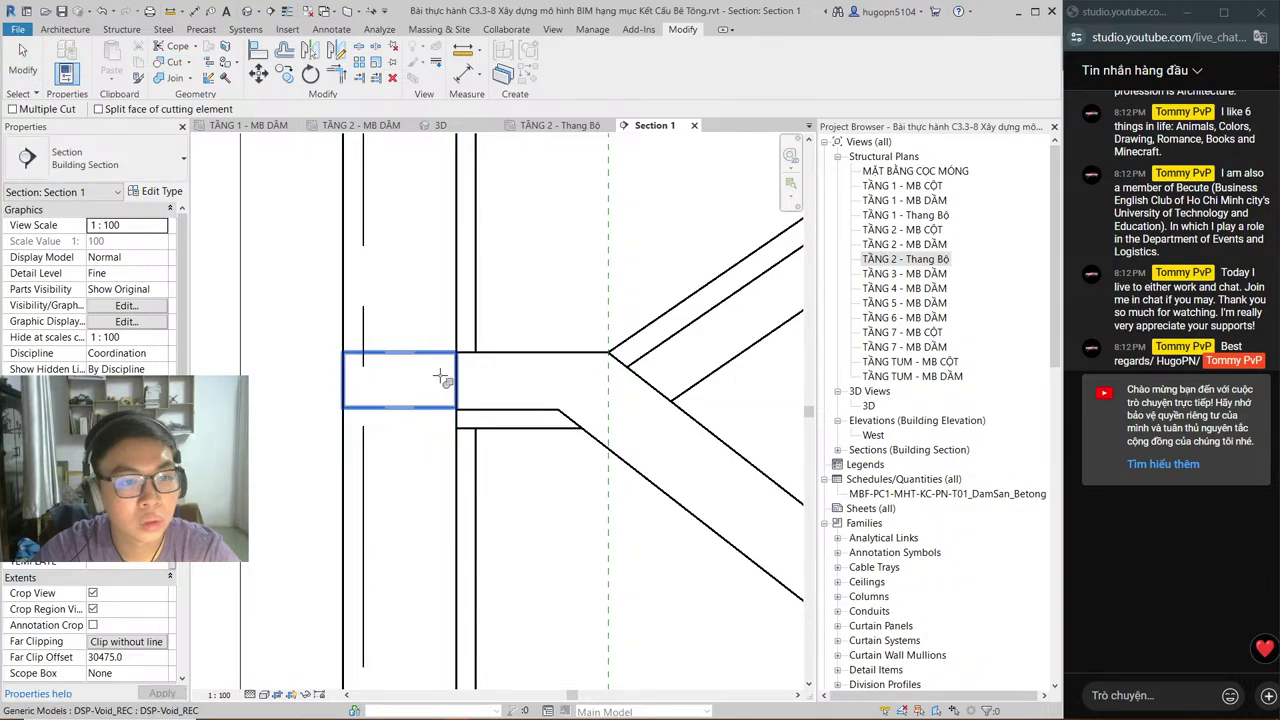
{"action": "left_click", "coordinate": [440, 377]}
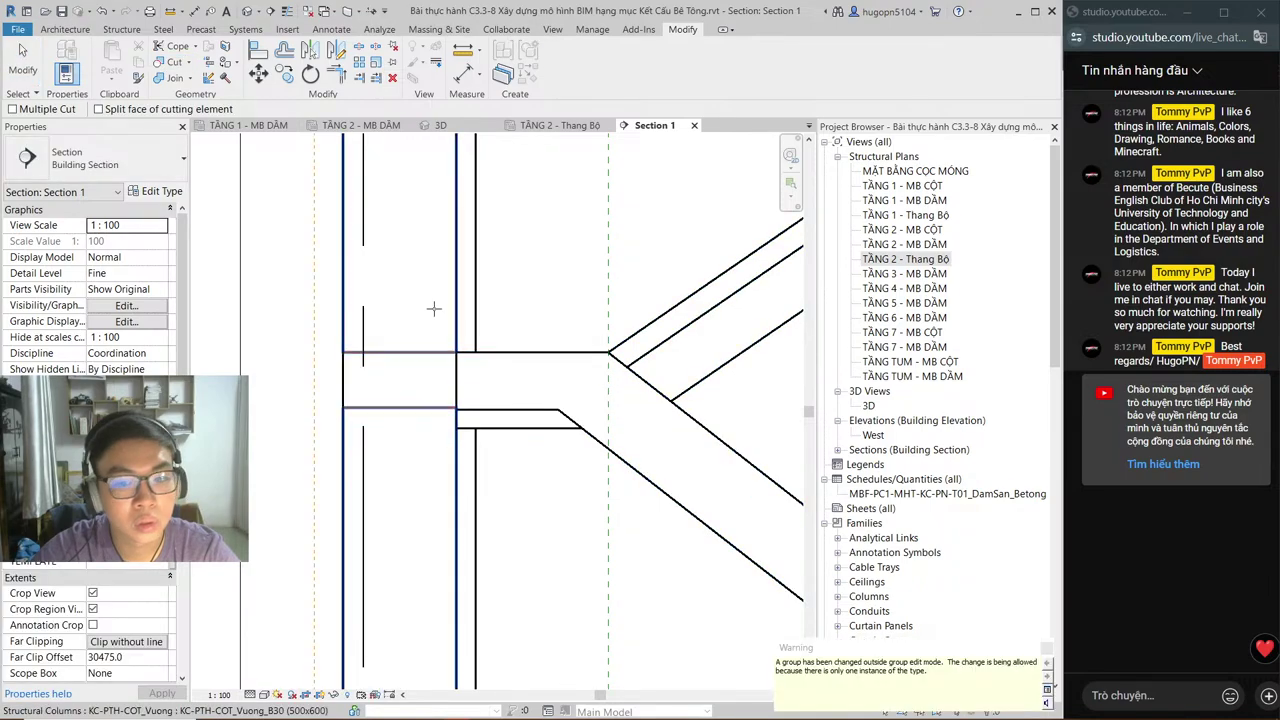
Step: Orbit the 3D view to inspect the cut column and stair slabs, then return to the plan
{"action": "left_click", "coordinate": [440, 125]}
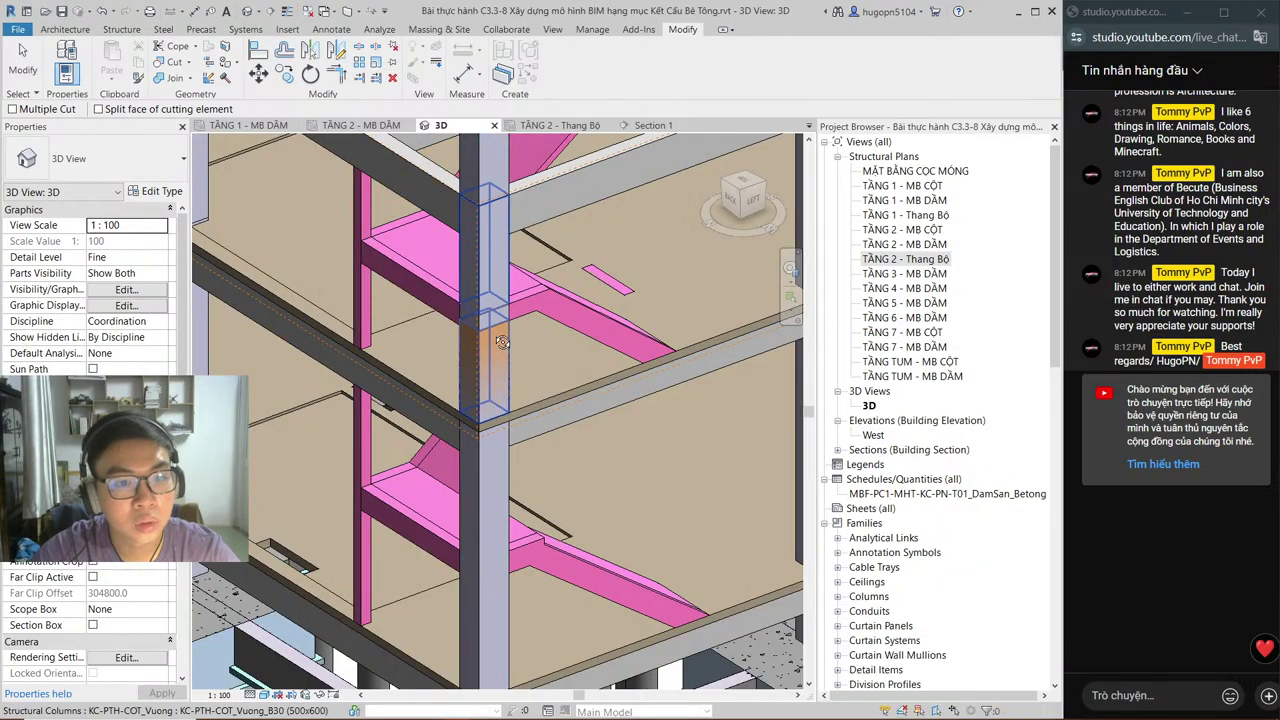
{"action": "middle_click_drag", "start_coordinate": [500, 336], "coordinate": [588, 338], "text": "shift"}
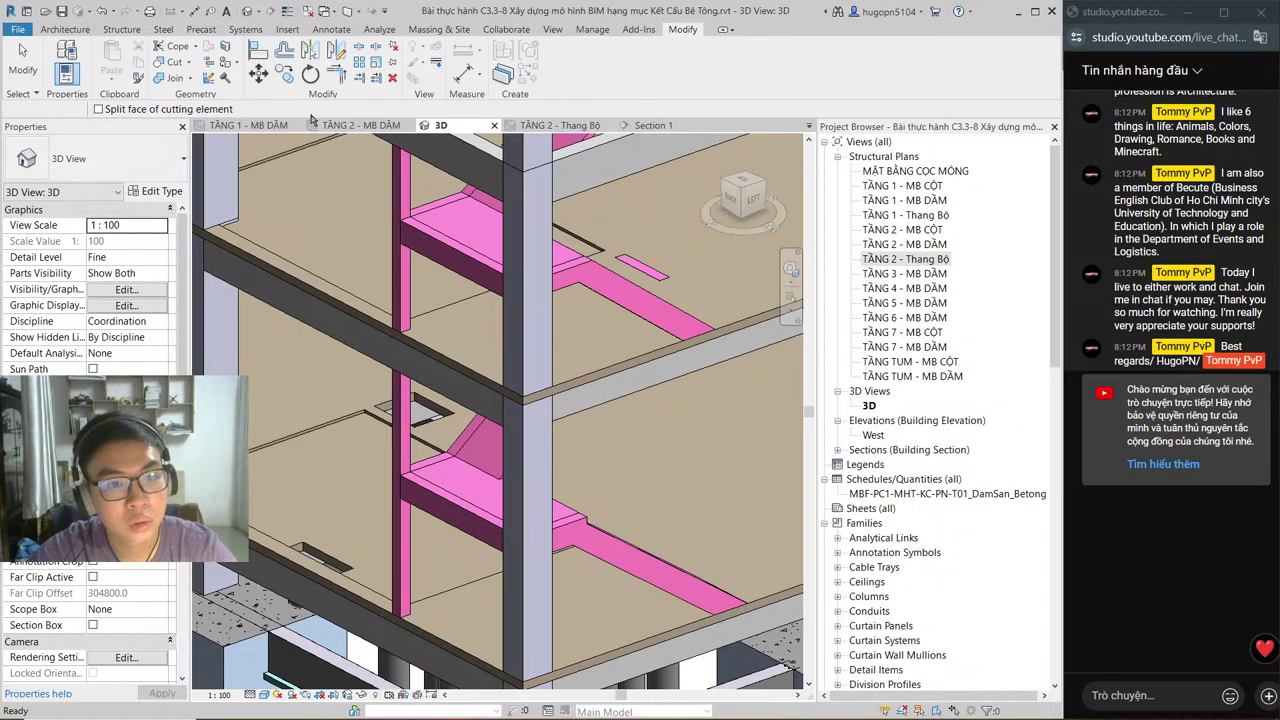
{"action": "key", "text": "Escape"}
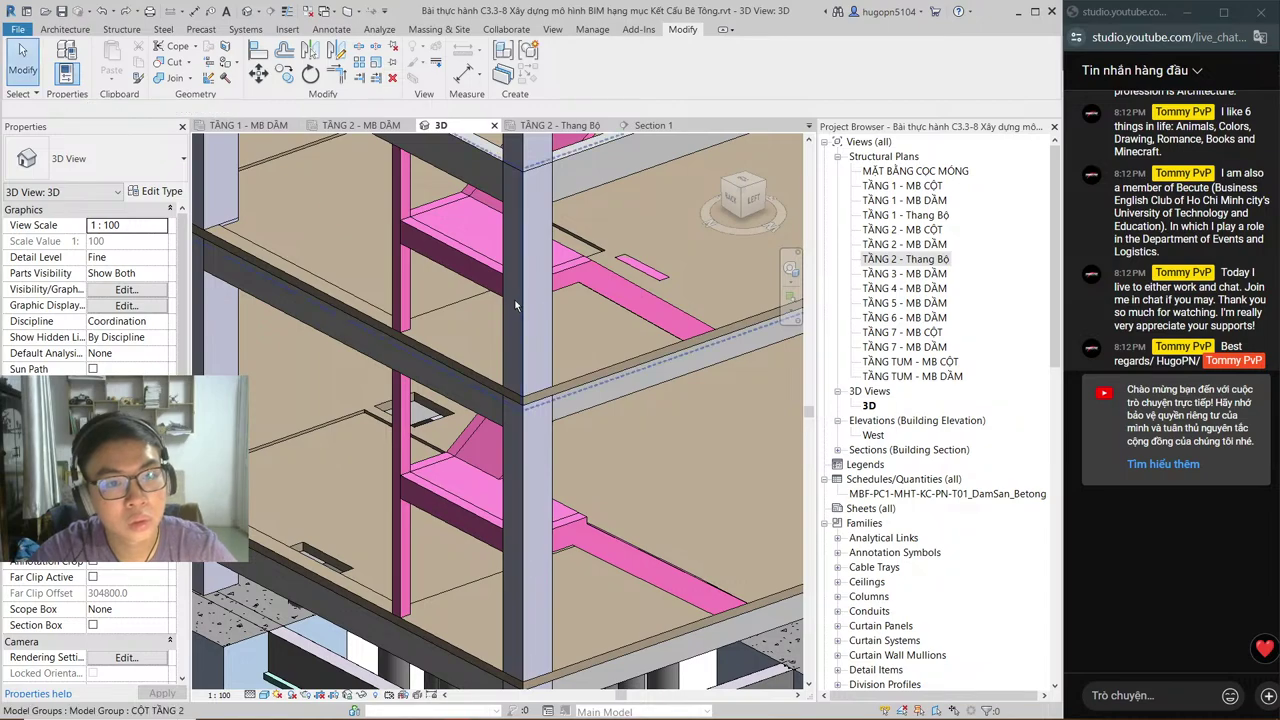
{"action": "middle_click_drag", "start_coordinate": [516, 305], "coordinate": [510, 380], "text": "shift"}
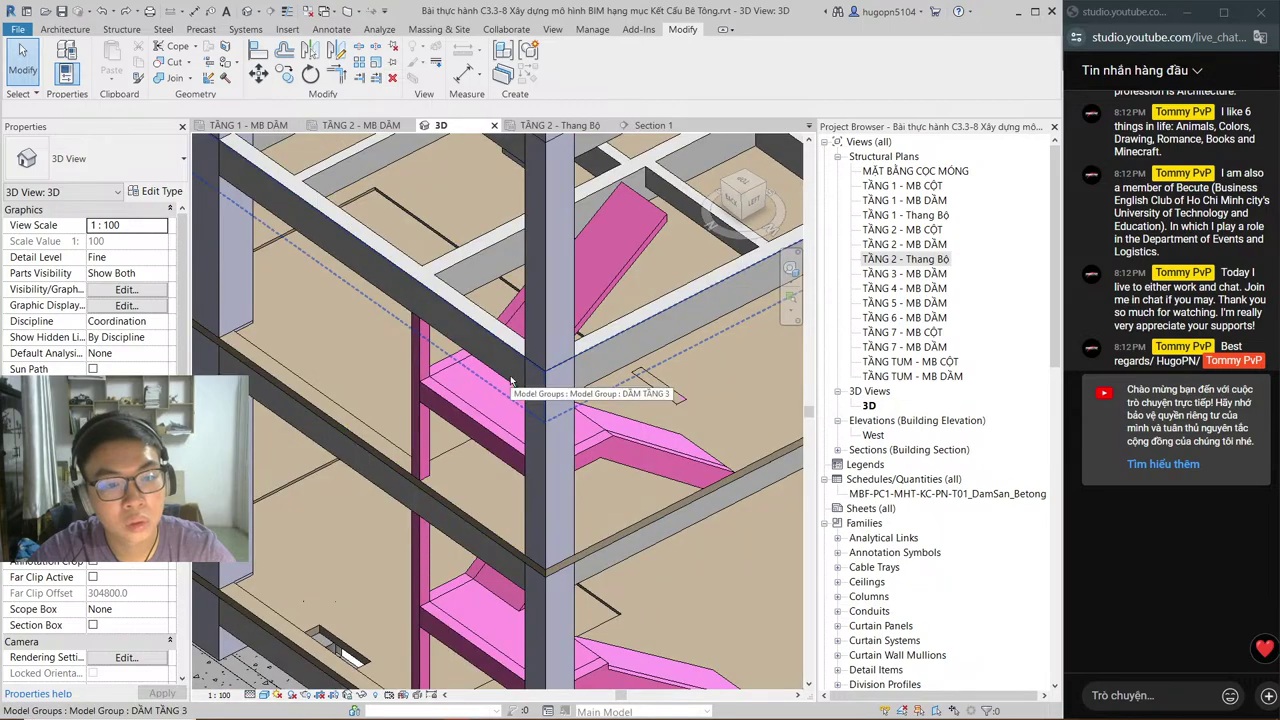
{"action": "left_click", "coordinate": [560, 125]}
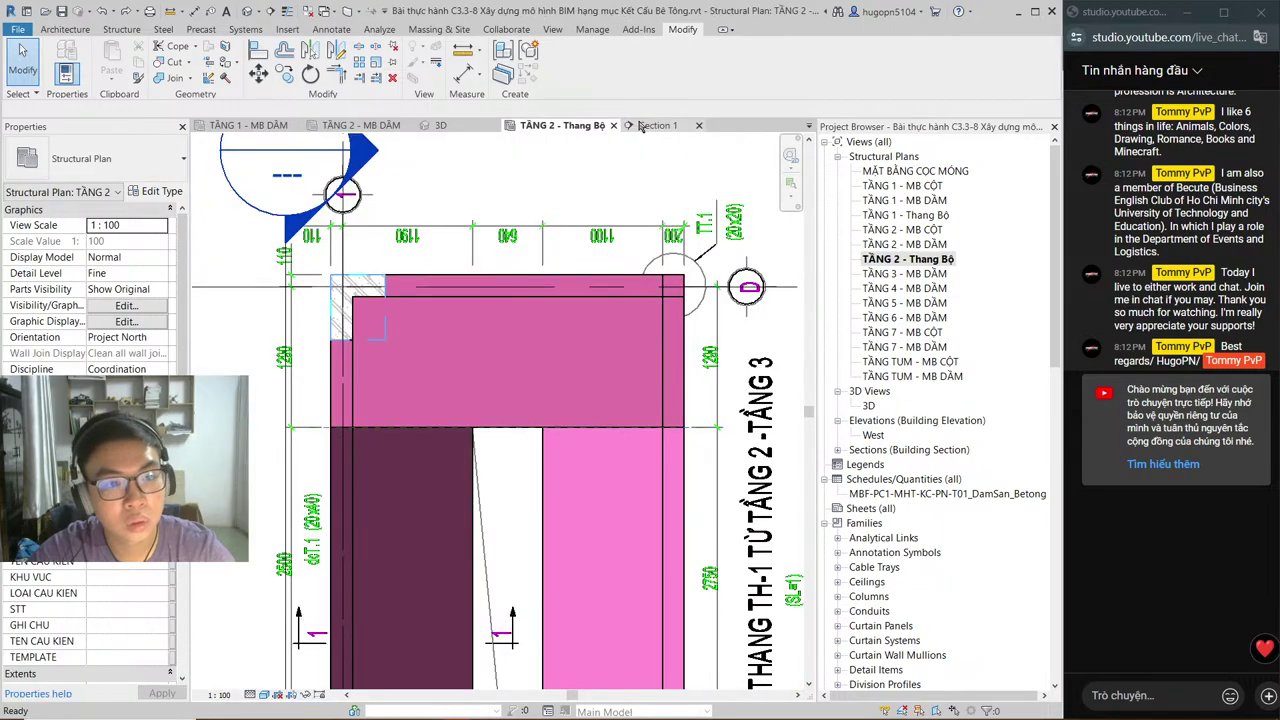
{"action": "left_click", "coordinate": [641, 126]}
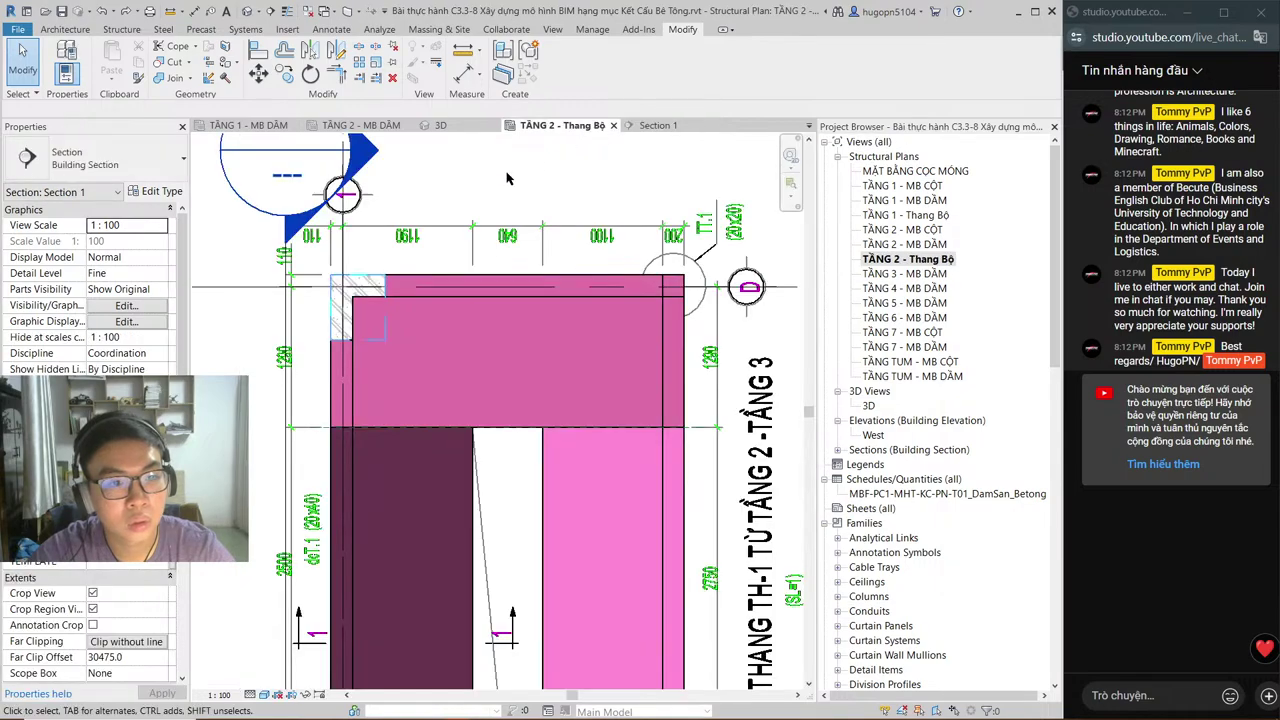
{"action": "left_click", "coordinate": [336, 310]}
{"action": "scroll", "coordinate": [336, 310], "scroll_direction": "up", "scroll_amount": 2}
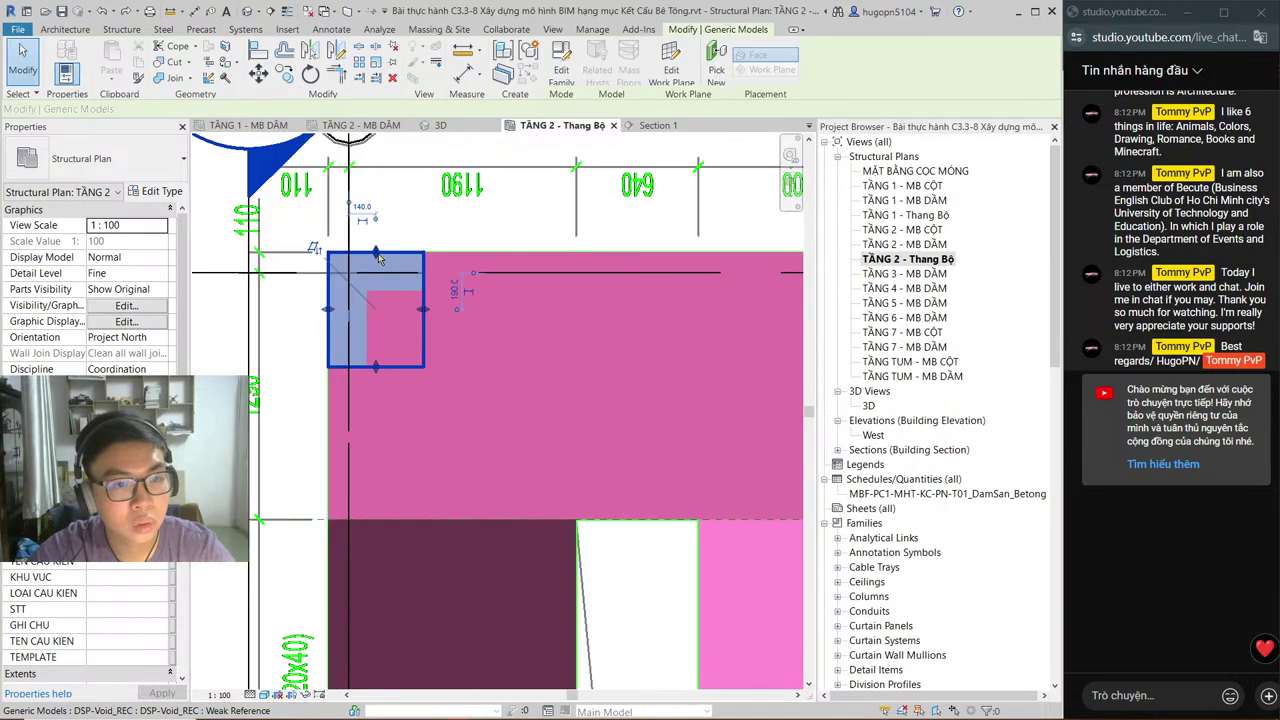
{"action": "left_click_drag", "start_coordinate": [376, 253], "coordinate": [366, 328]}
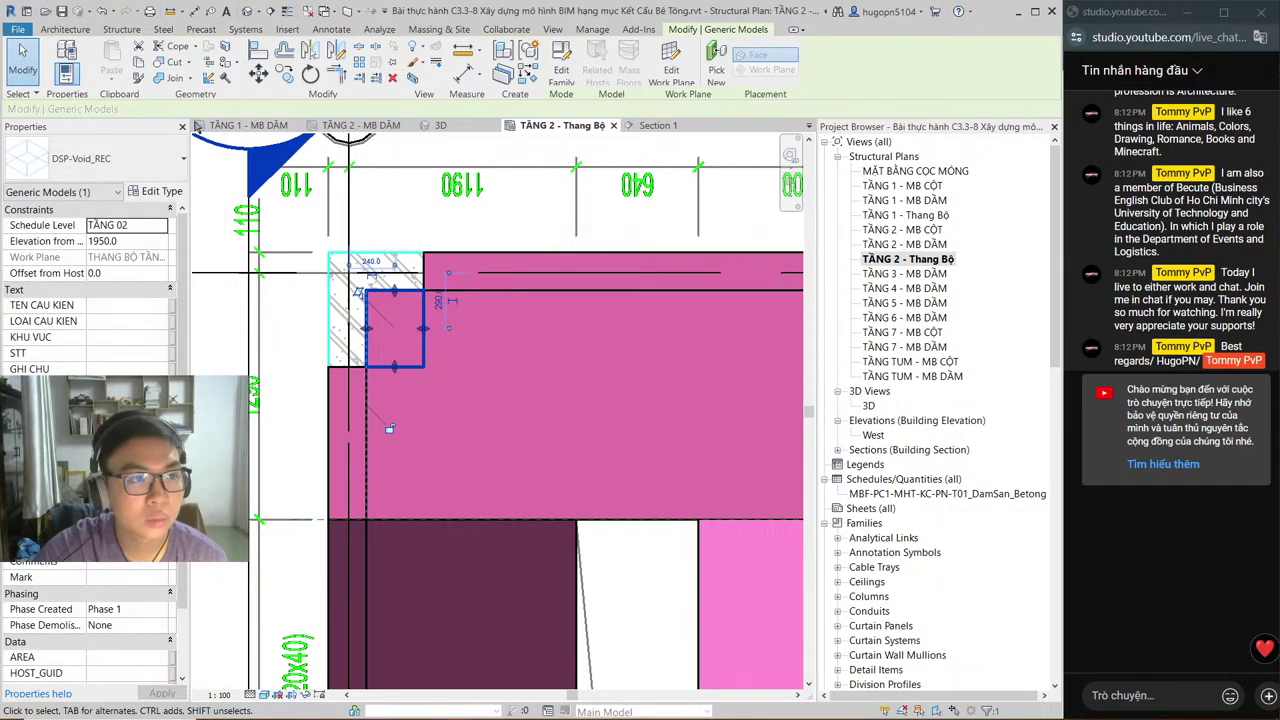
{"action": "left_click", "coordinate": [236, 168]}
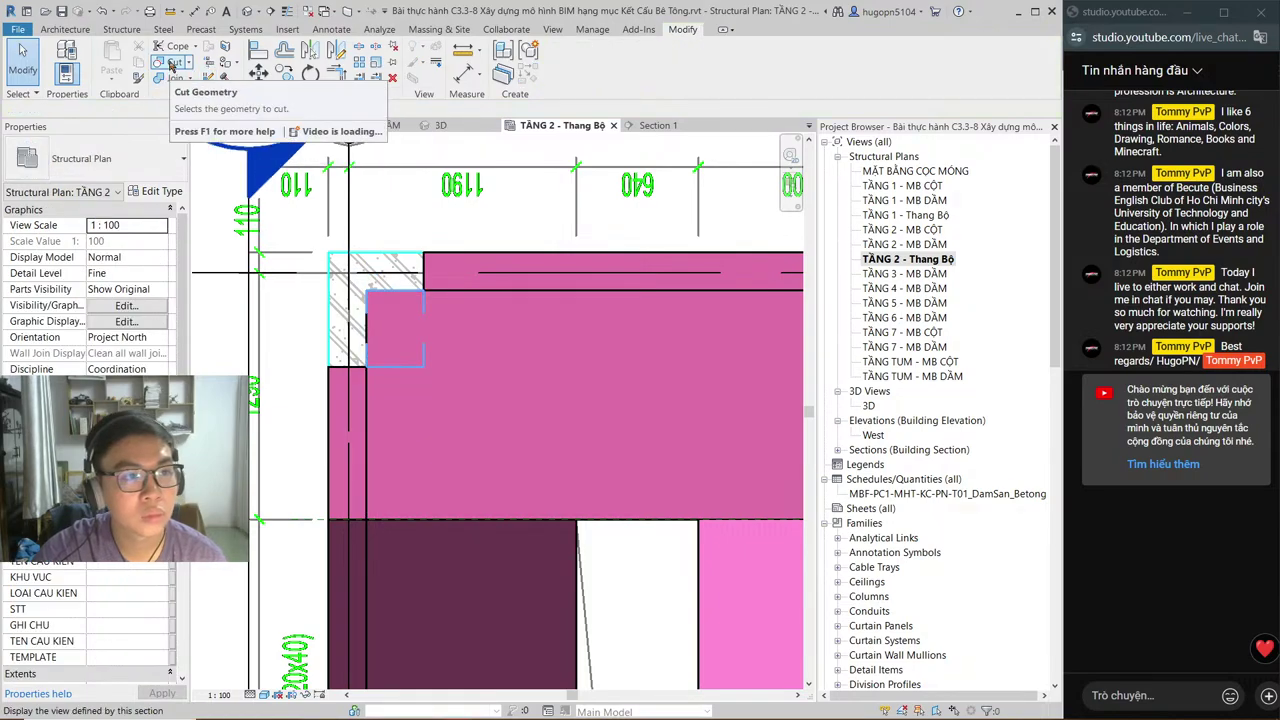
{"action": "left_click", "coordinate": [172, 62]}
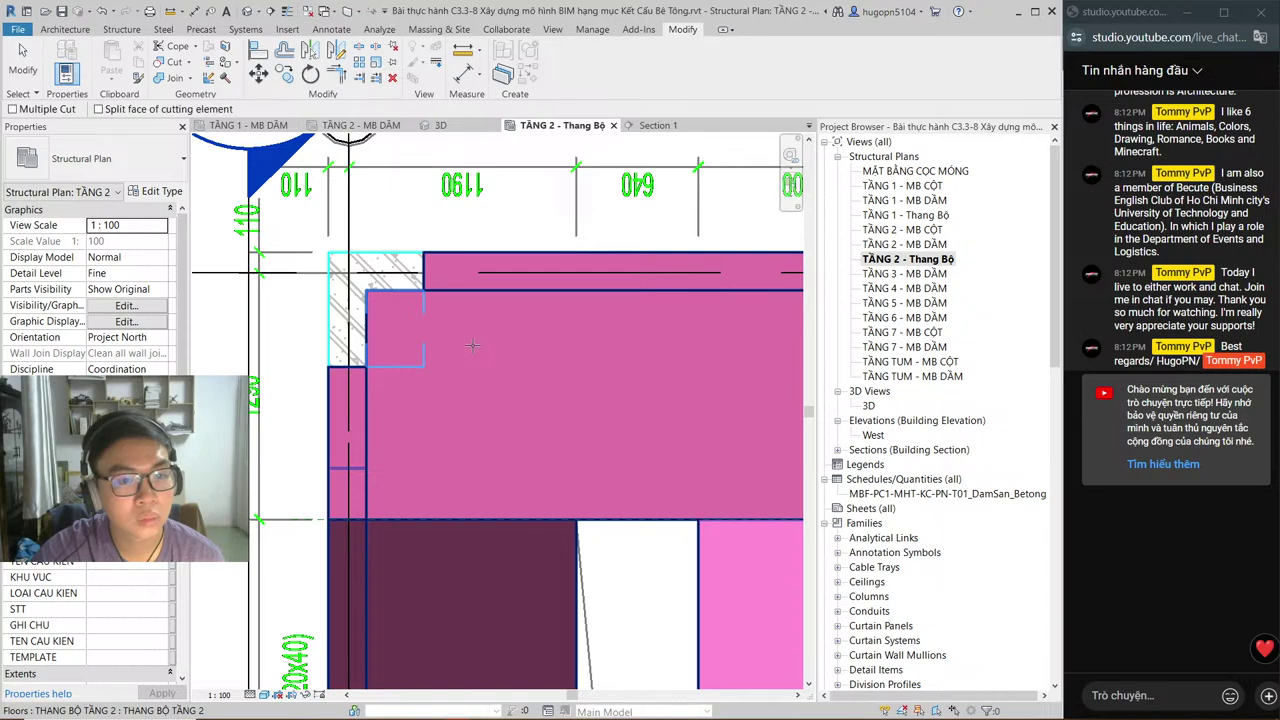
{"action": "left_click", "coordinate": [472, 345]}
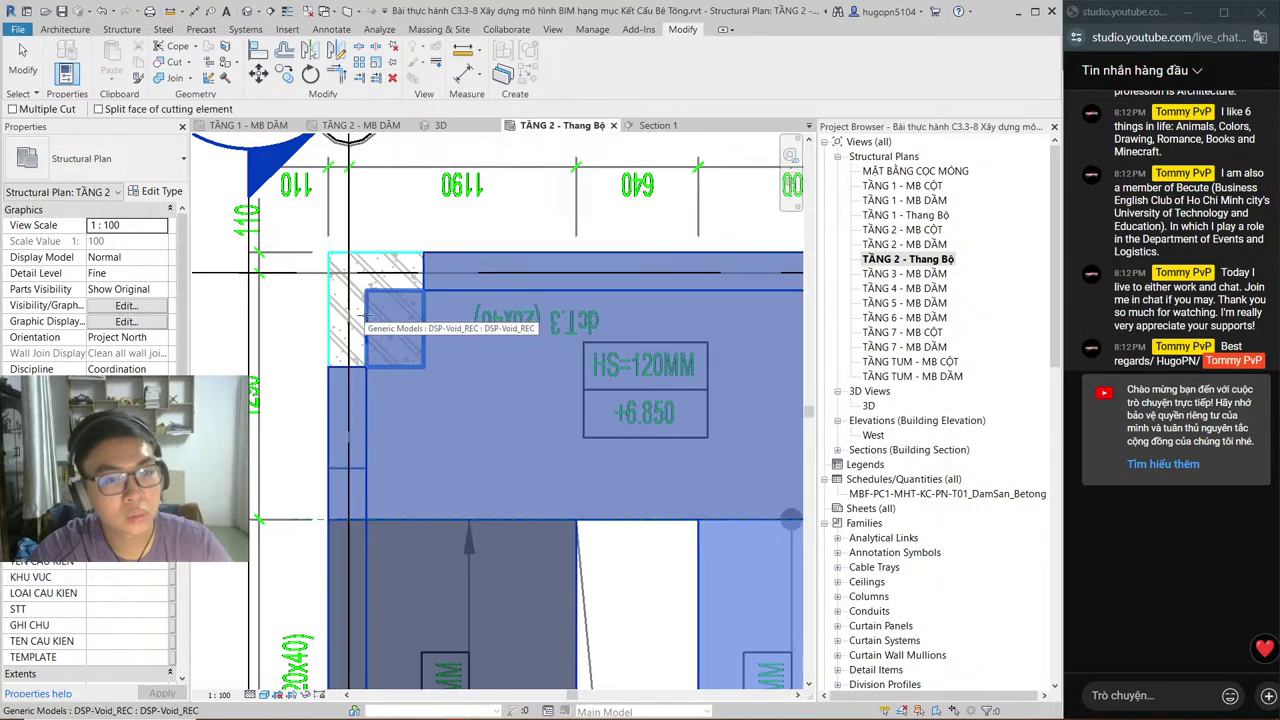
{"action": "left_click", "coordinate": [372, 316]}
{"action": "key", "text": "Escape"}
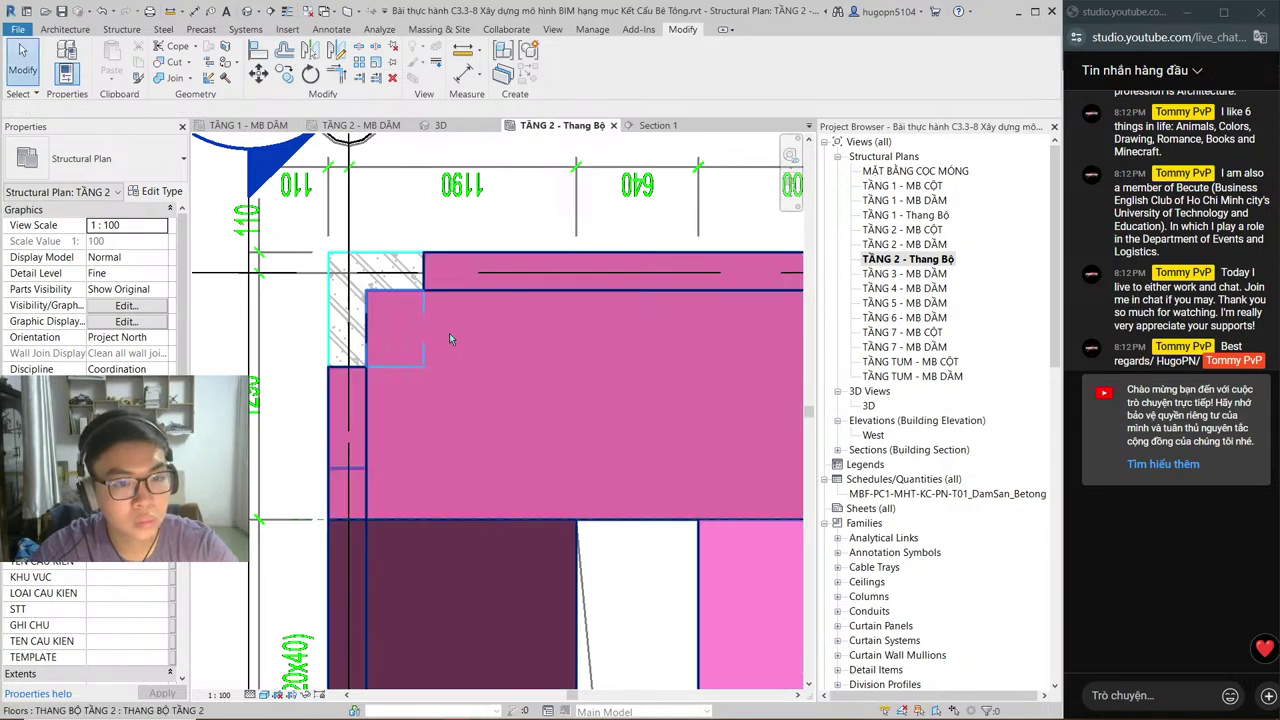
{"action": "left_click", "coordinate": [172, 63]}
{"action": "left_click", "coordinate": [368, 305]}
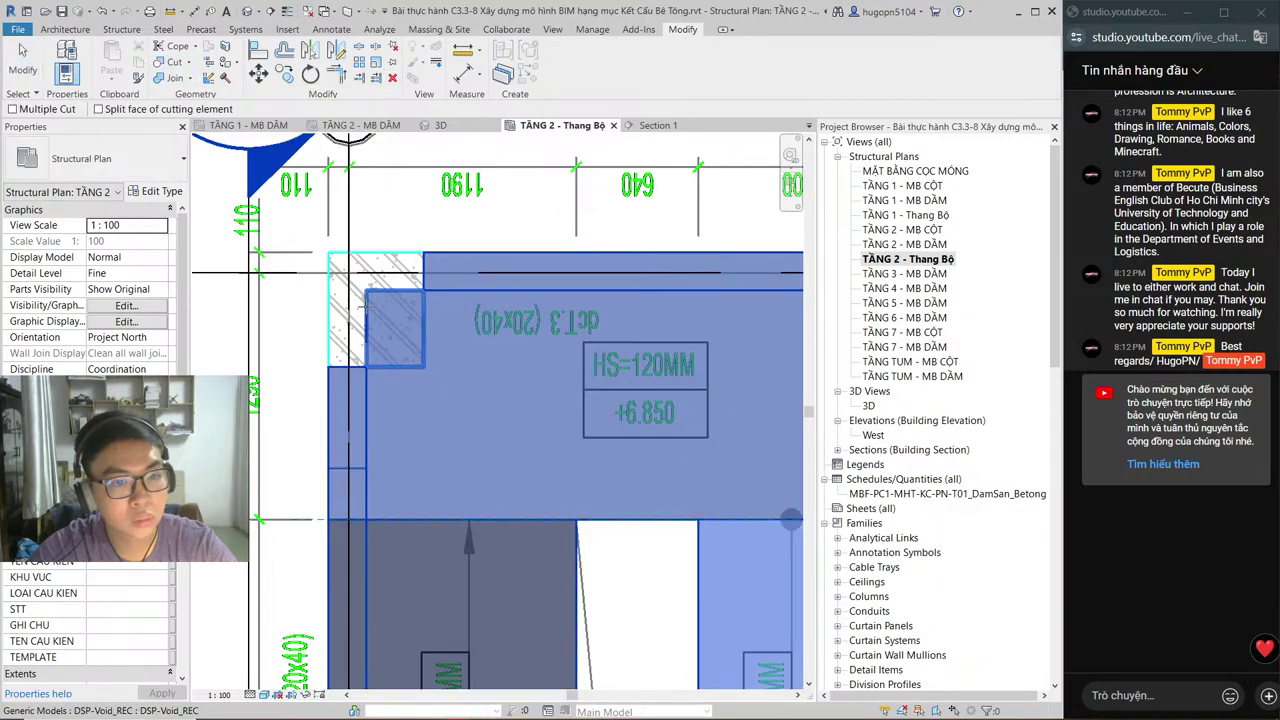
{"action": "left_click", "coordinate": [368, 308]}
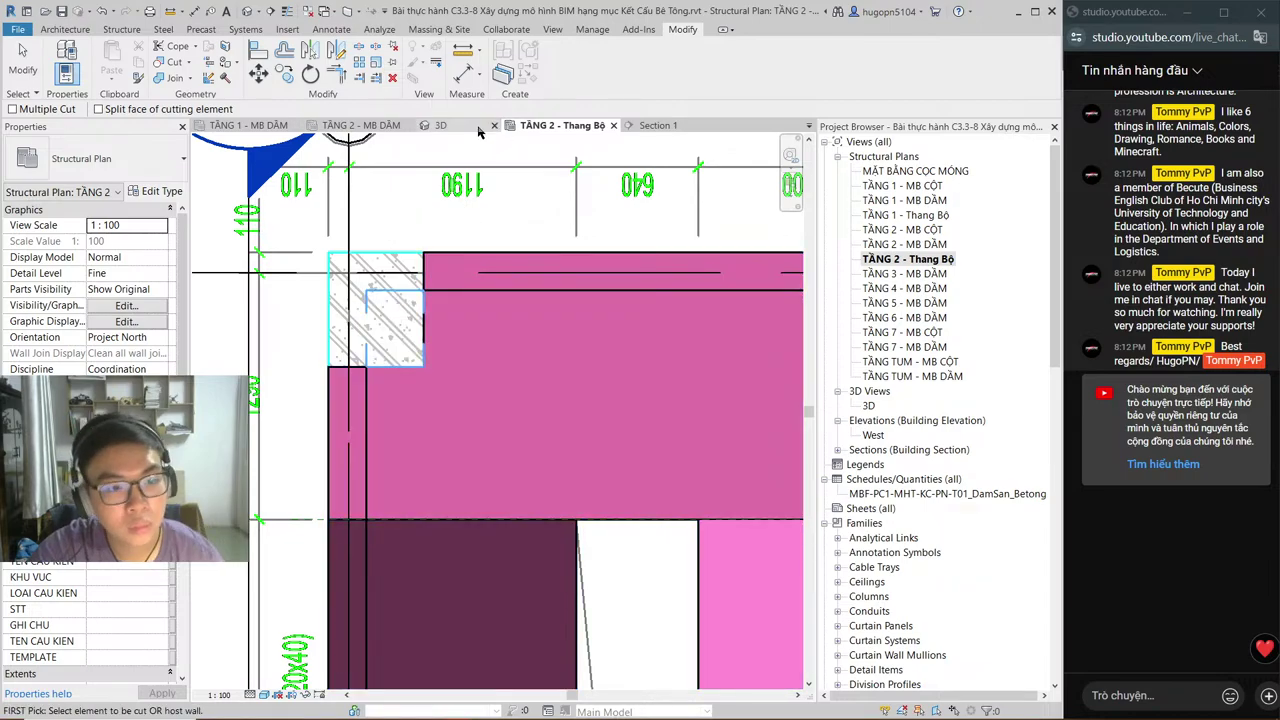
{"action": "left_click", "coordinate": [628, 127]}
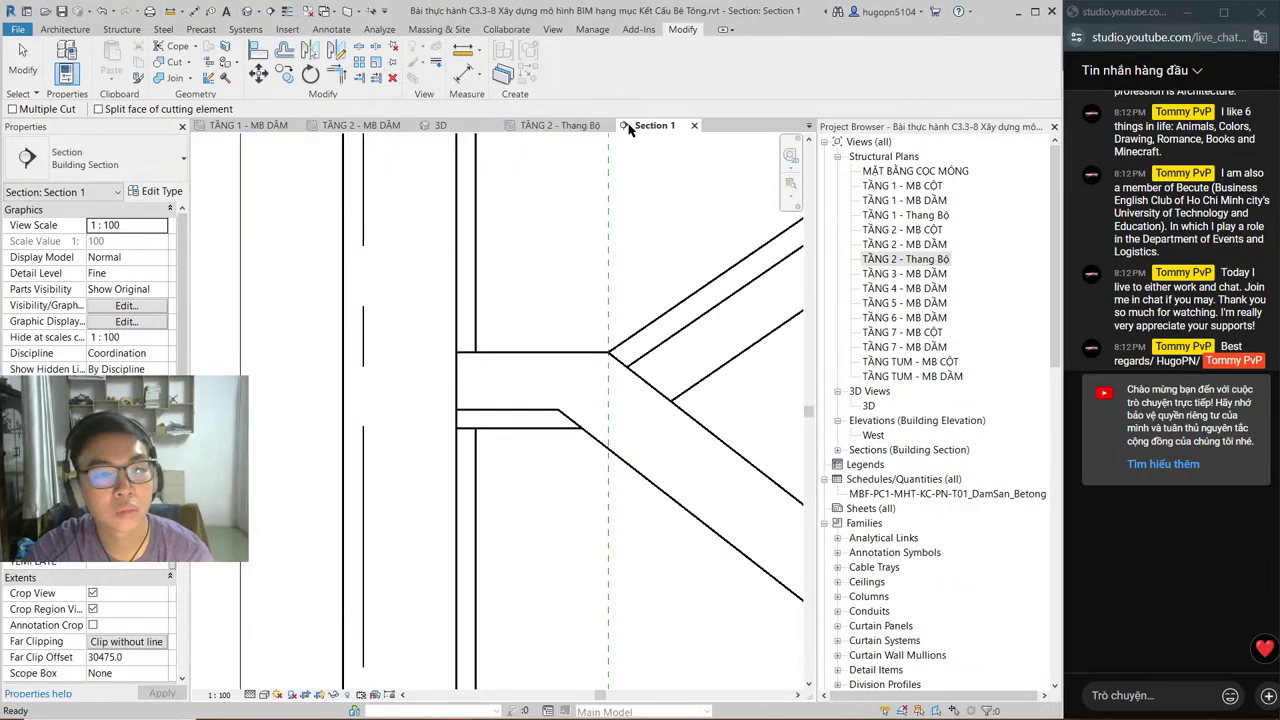
{"action": "key", "text": "ctrl+Tab"}
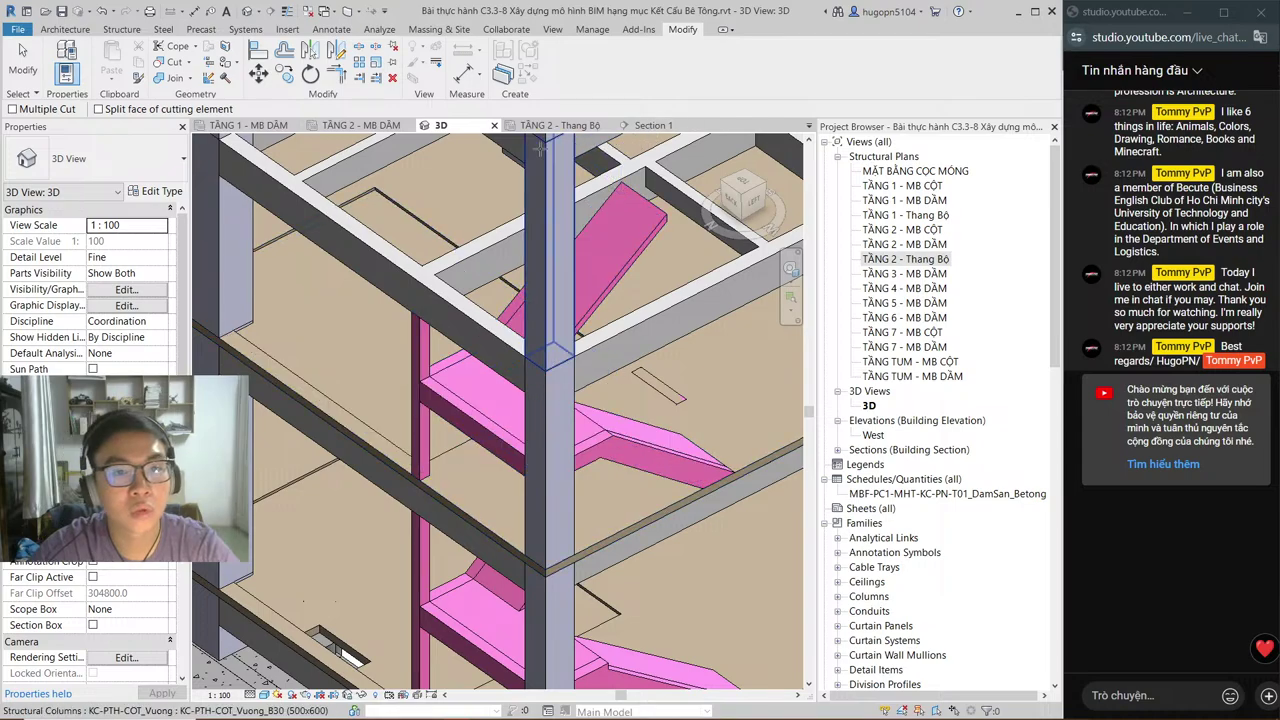
{"action": "key", "text": "ctrl+Tab"}
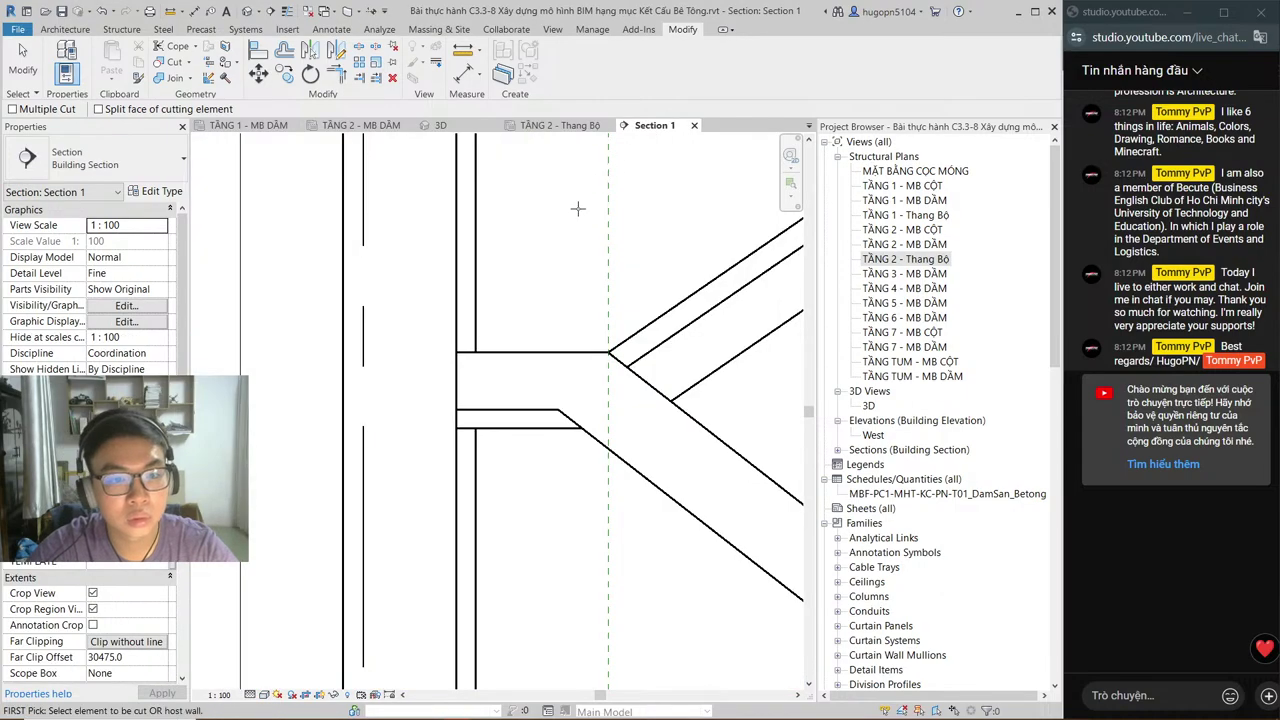
{"action": "key", "text": "ctrl+Tab"}
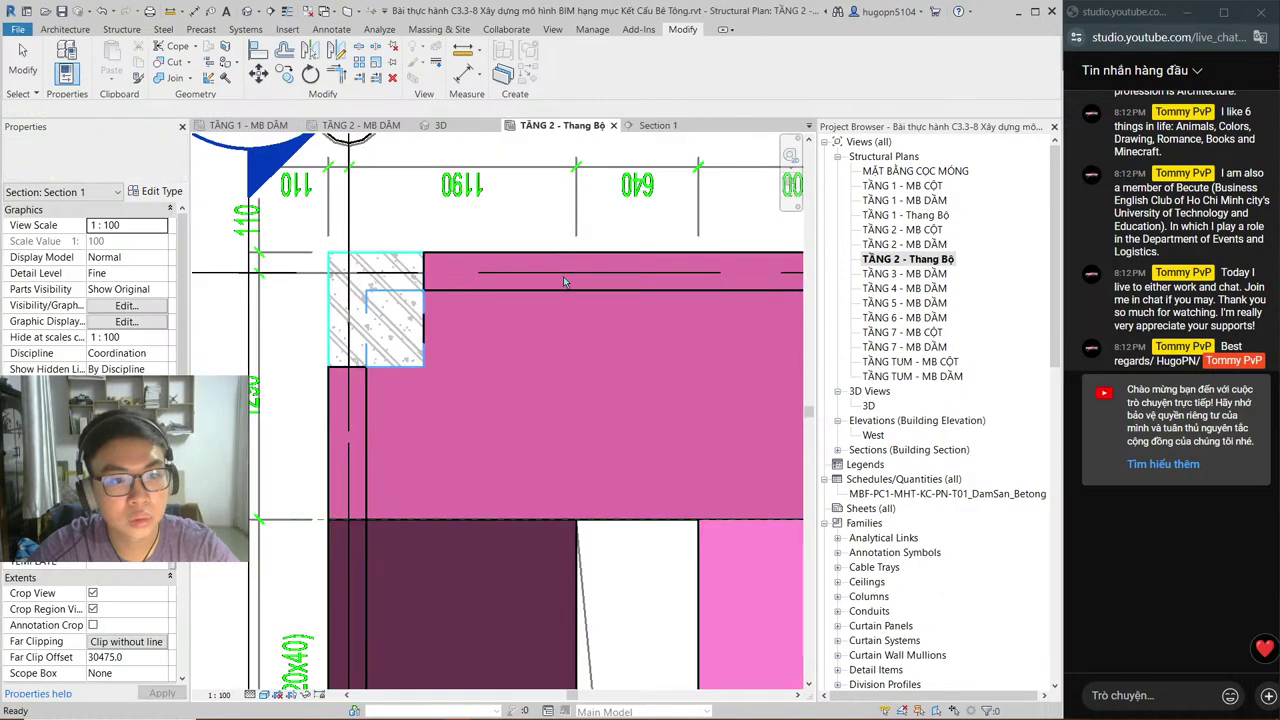
{"action": "scroll", "coordinate": [580, 282], "scroll_direction": "down", "scroll_amount": 1}
{"action": "middle_click_drag", "start_coordinate": [580, 282], "coordinate": [494, 193]}
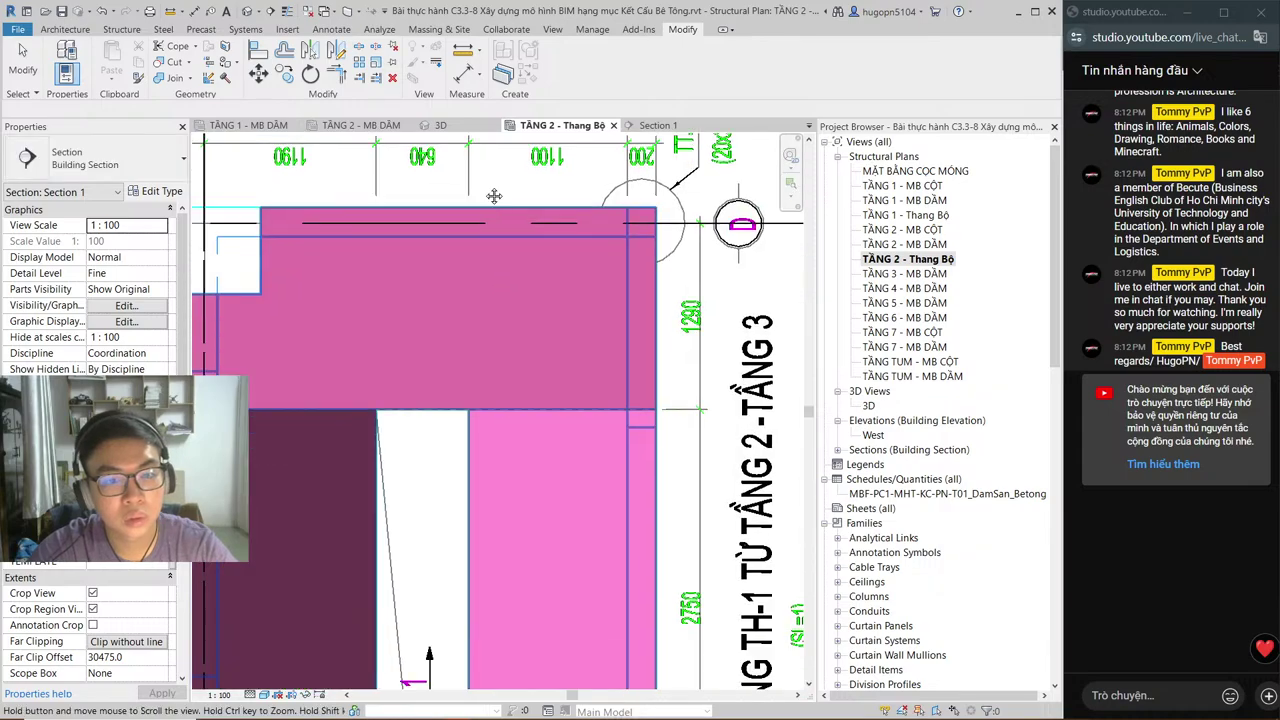
{"action": "scroll", "coordinate": [385, 219], "scroll_direction": "down", "scroll_amount": 2}
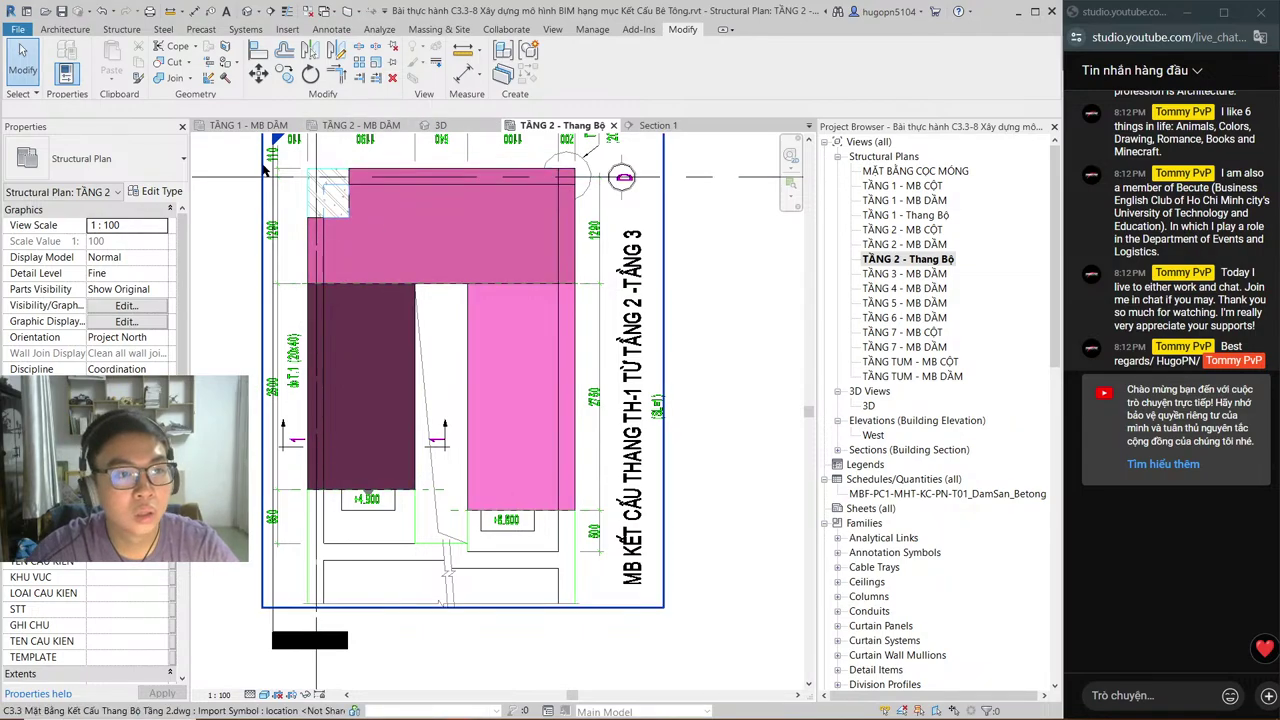
Step: Move the Section 1 line across the right stair flight and open that section at the sloped flight
{"action": "left_click", "coordinate": [272, 268]}
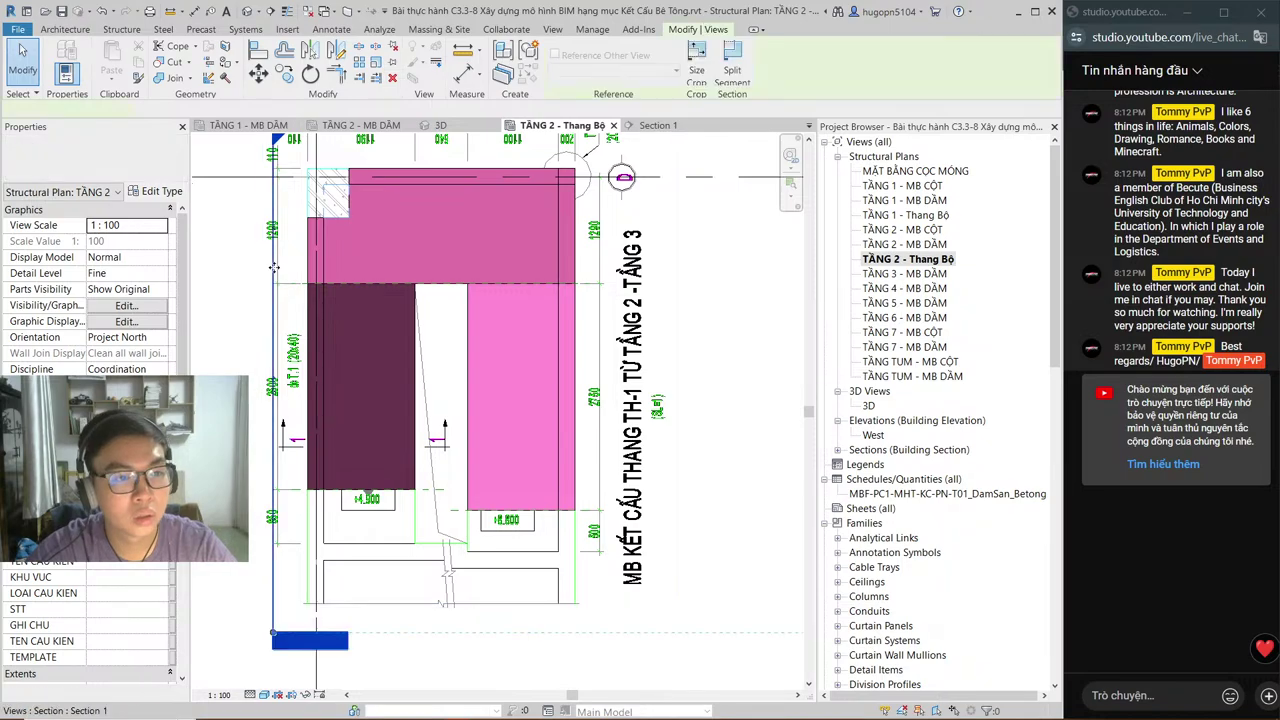
{"action": "left_click_drag", "start_coordinate": [272, 268], "coordinate": [534, 277]}
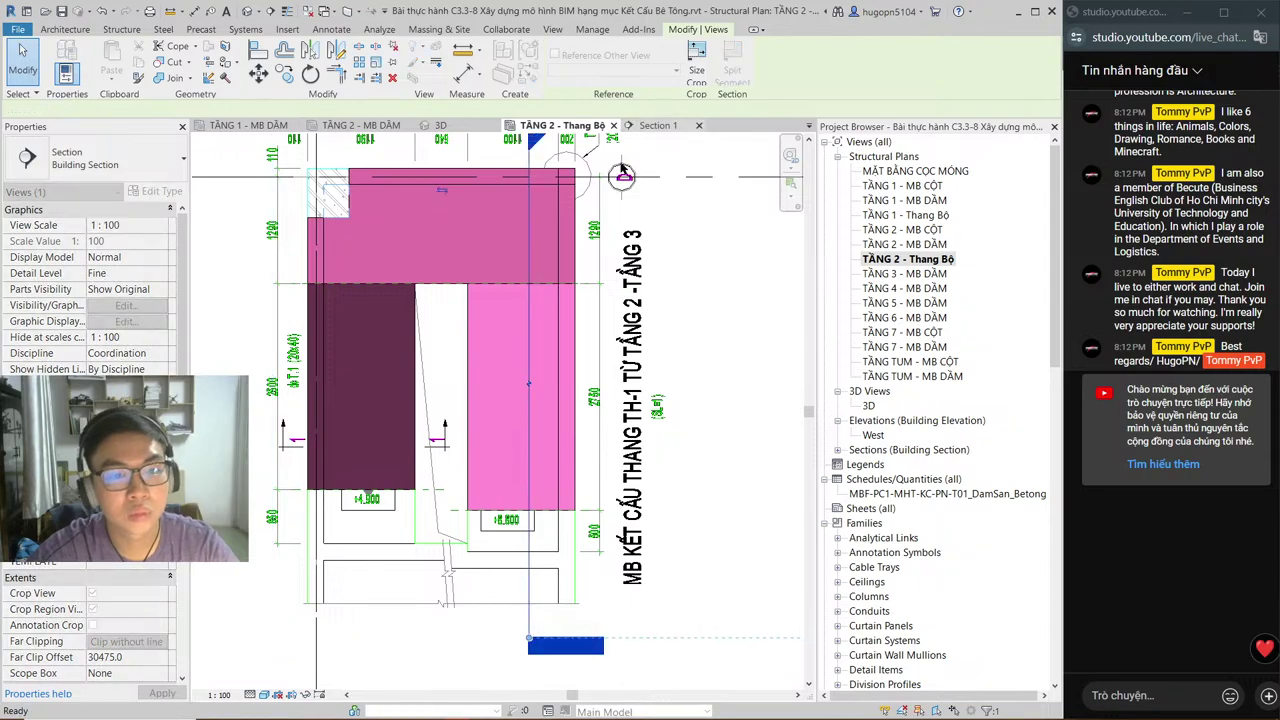
{"action": "double_click", "coordinate": [621, 176]}
{"action": "scroll", "coordinate": [440, 400], "scroll_direction": "down", "scroll_amount": 3}
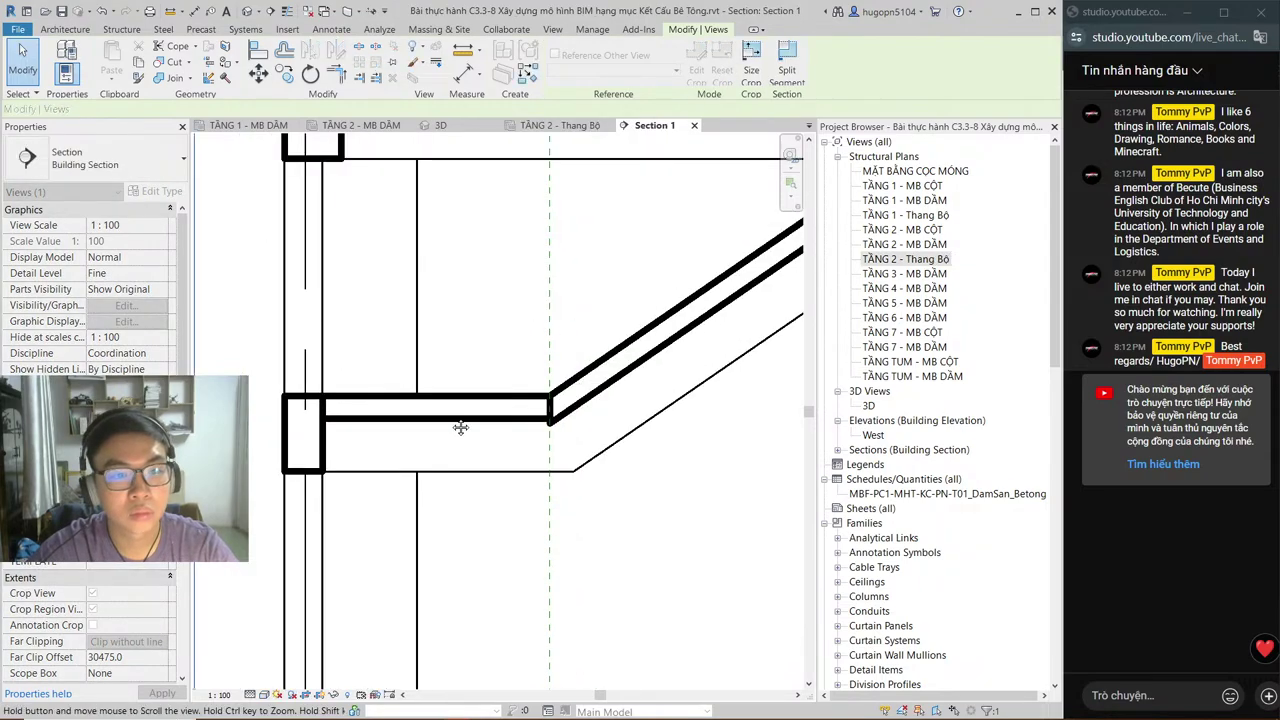
{"action": "middle_click_drag", "start_coordinate": [430, 447], "coordinate": [242, 582]}
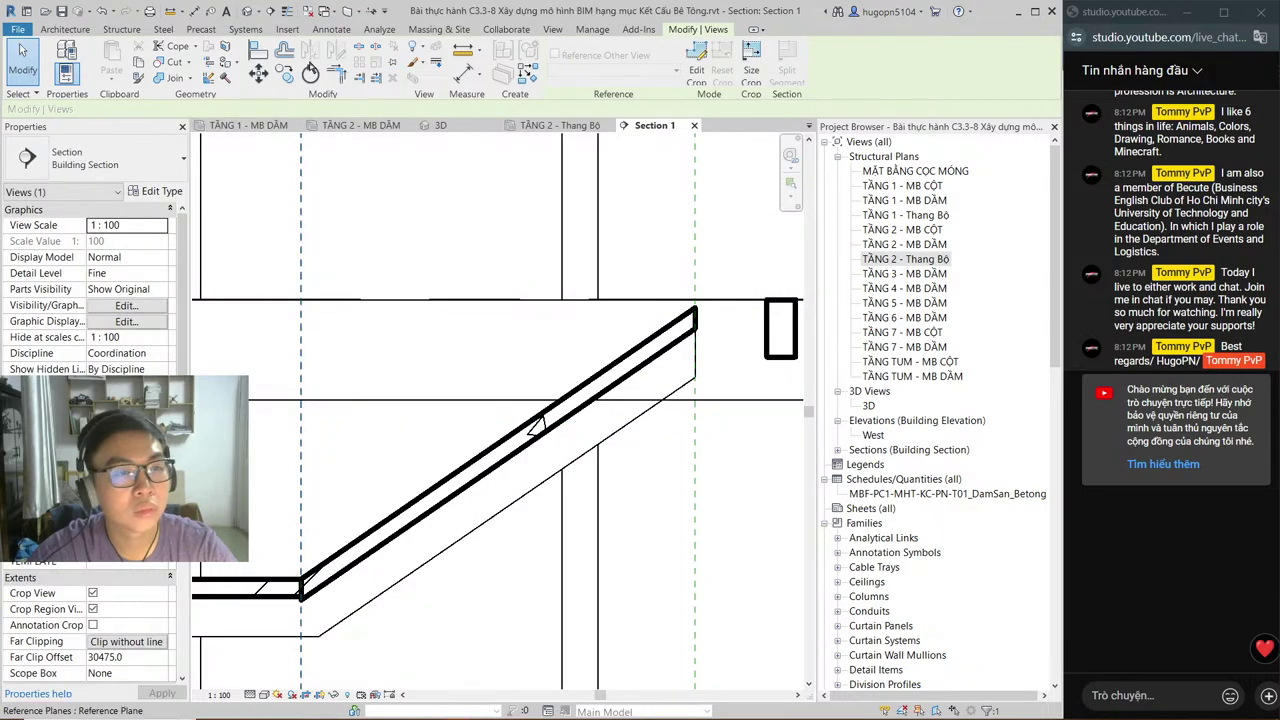
{"action": "key", "text": "Escape"}
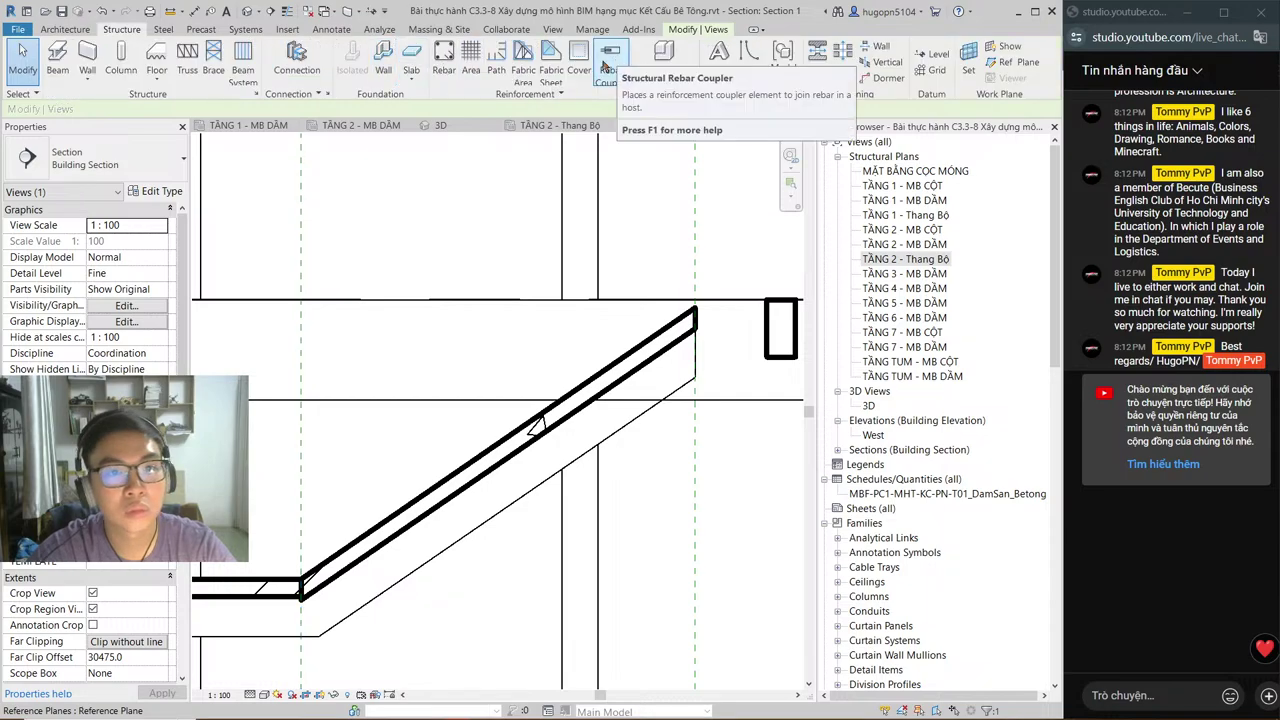
Step: Using CL, place a DSP-Void_REC void box in Section 1 at the top of the sloped flight
{"action": "key", "text": "c"}
{"action": "key", "text": "l"}
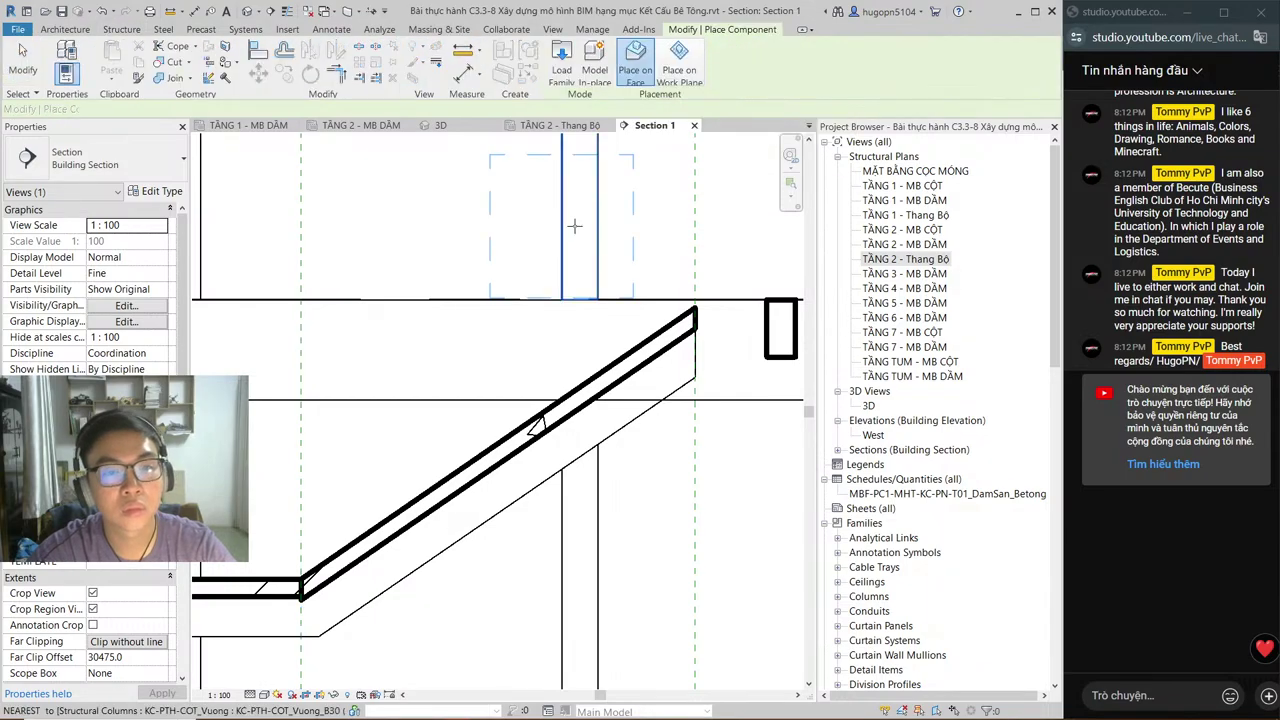
{"action": "key", "text": "c"}
{"action": "key", "text": "m"}
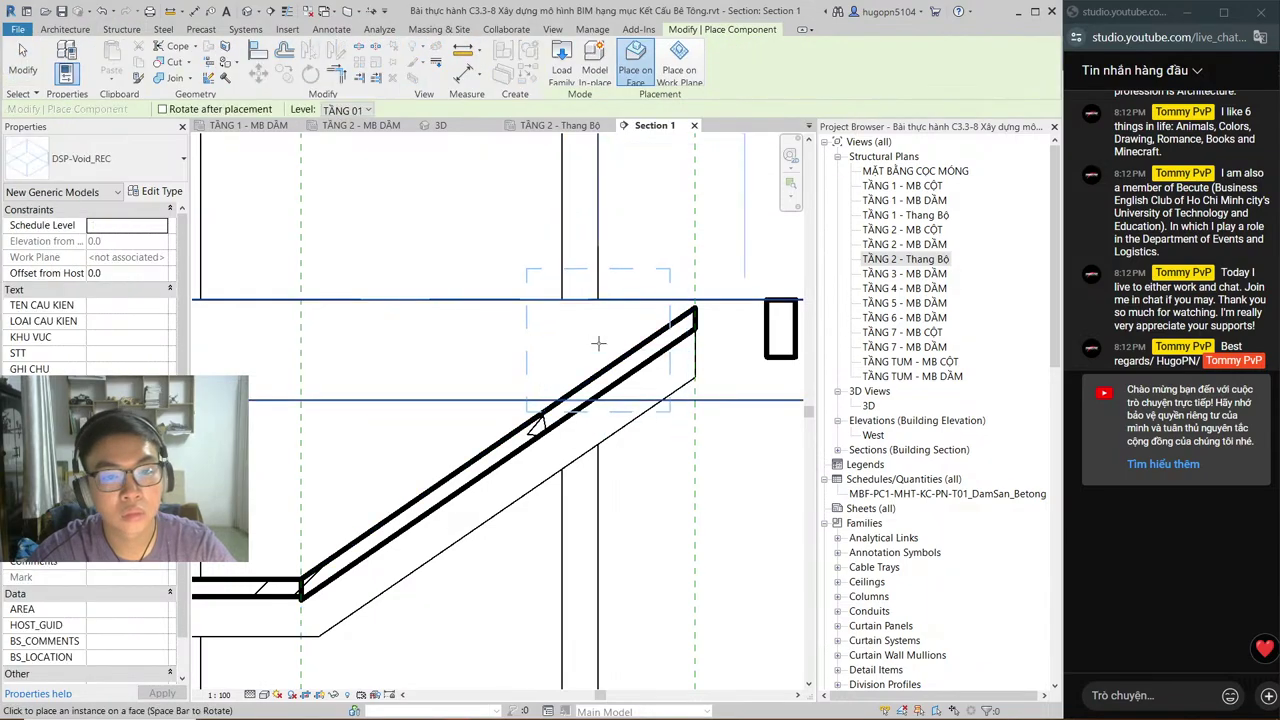
{"action": "left_click", "coordinate": [555, 126]}
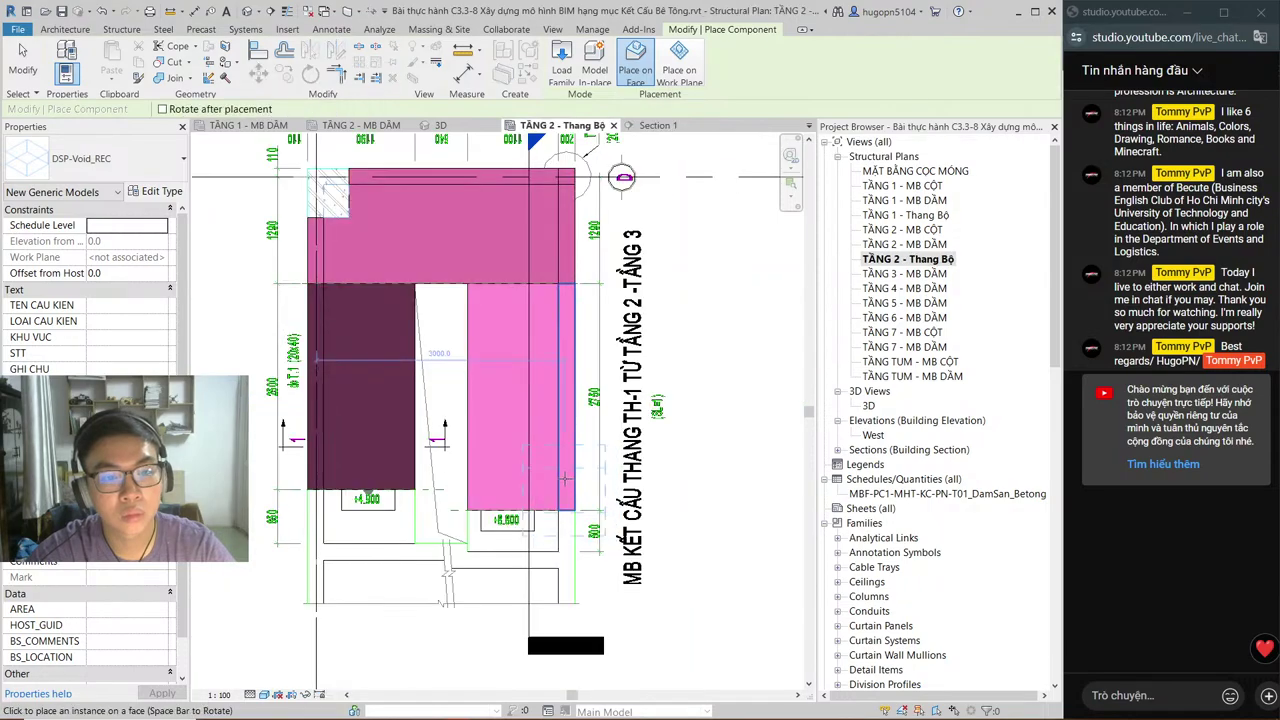
{"action": "left_click", "coordinate": [657, 126]}
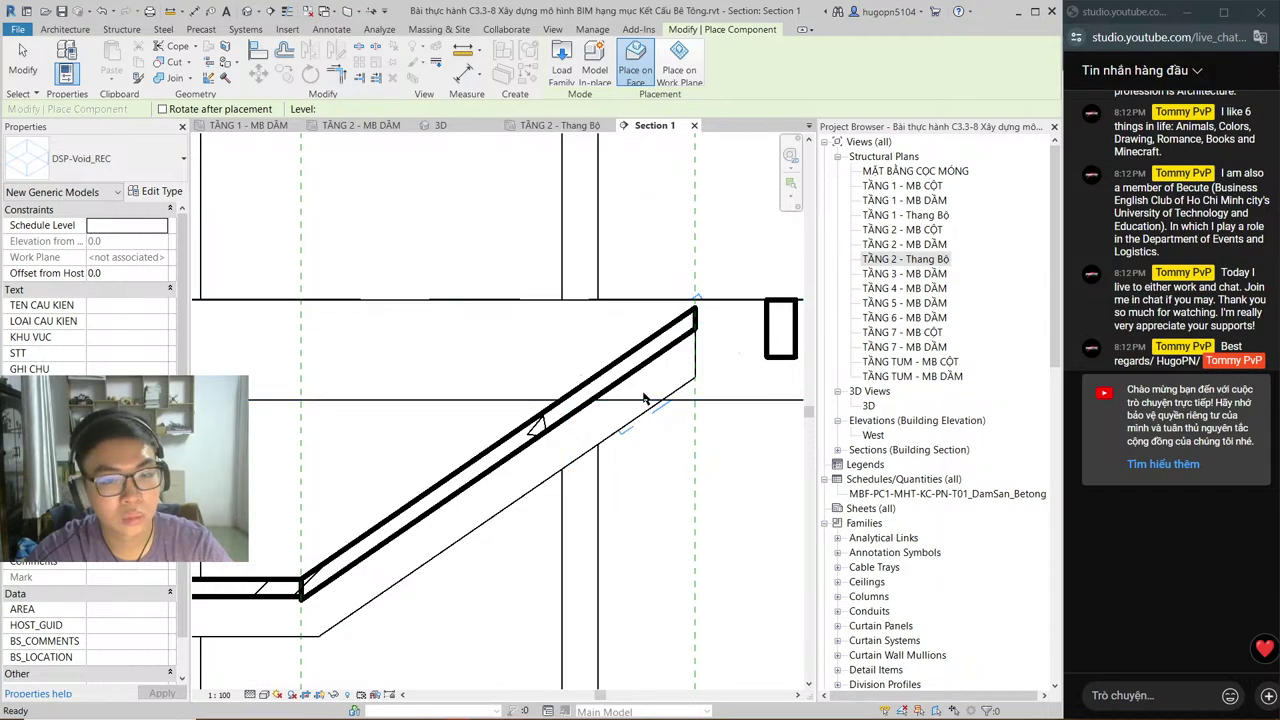
{"action": "left_click", "coordinate": [619, 341]}
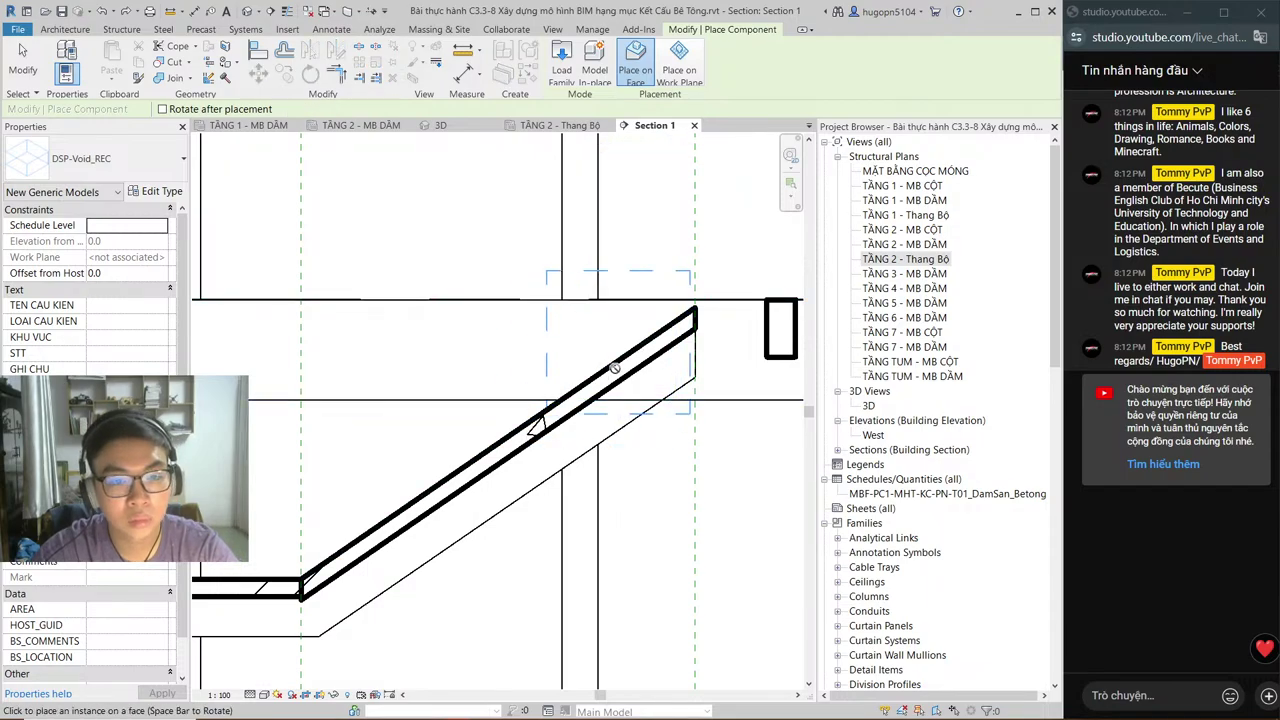
{"action": "key", "text": "Escape"}
{"action": "left_click", "coordinate": [606, 422]}
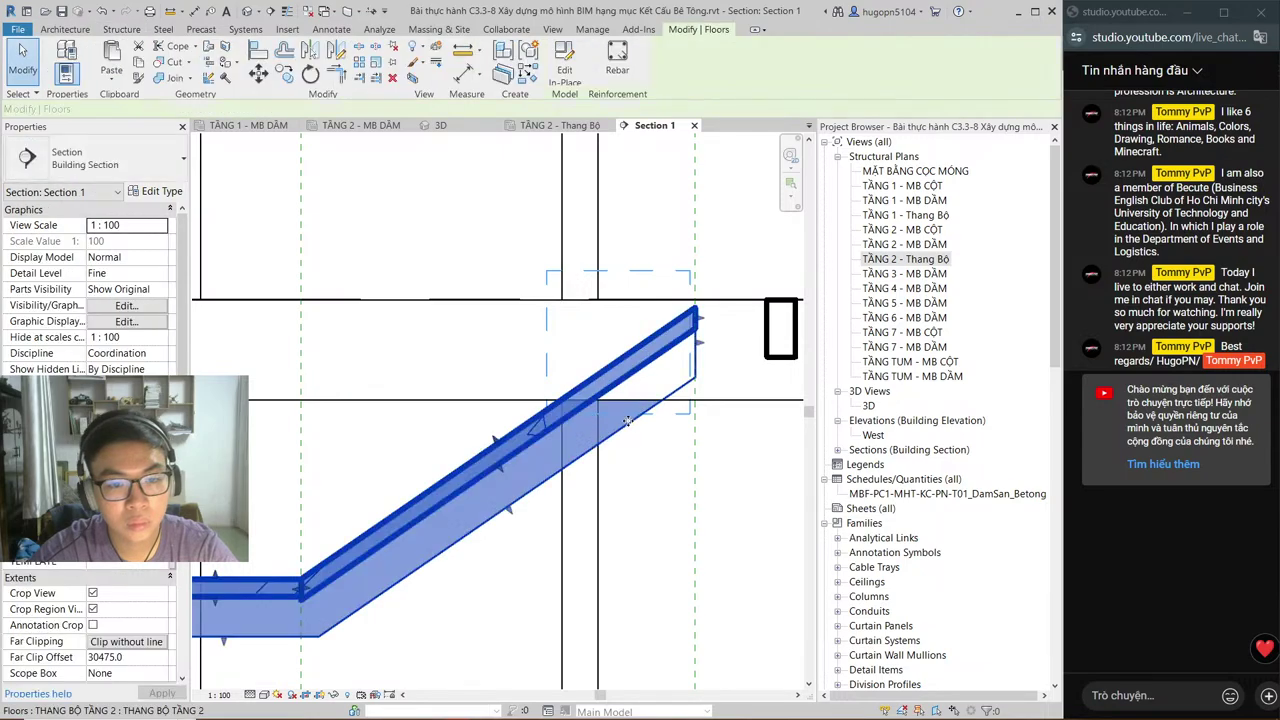
{"action": "key", "text": "Escape"}
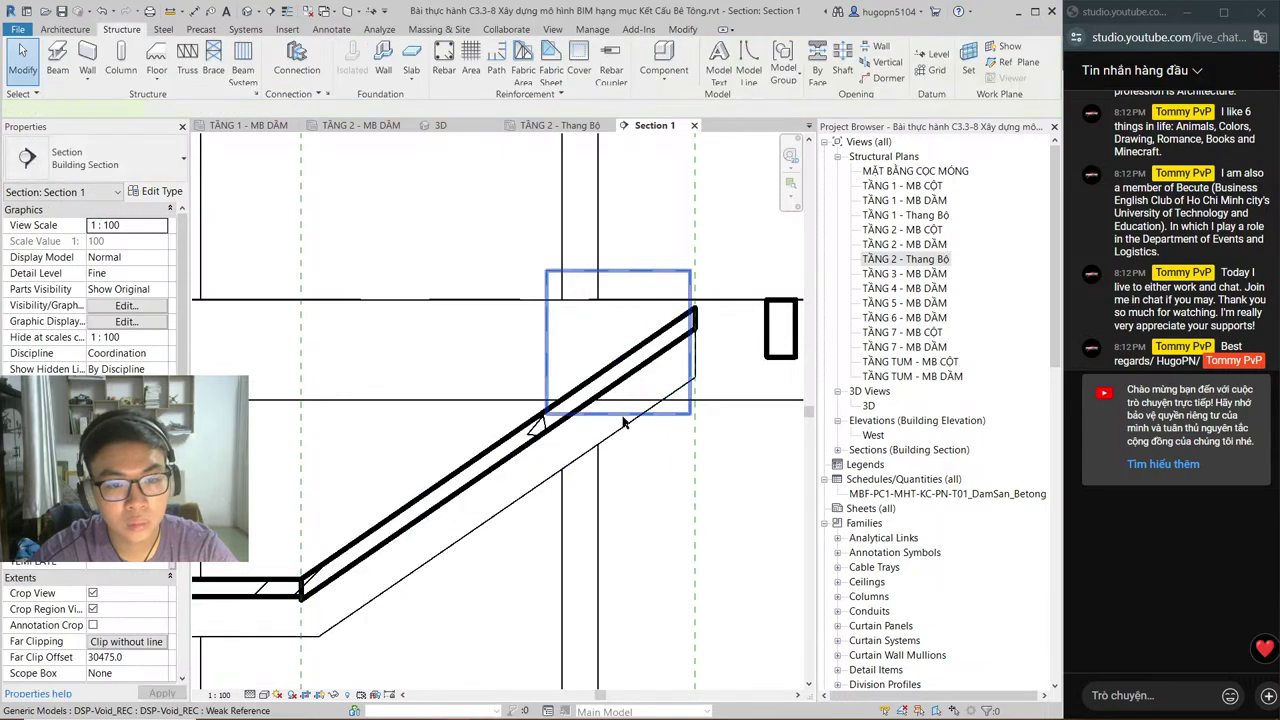
Step: Stretch the void's right and top handles to the flight edge and floor line, at elevation 8500.0
{"action": "left_click", "coordinate": [626, 422]}
{"action": "left_click", "coordinate": [623, 412]}
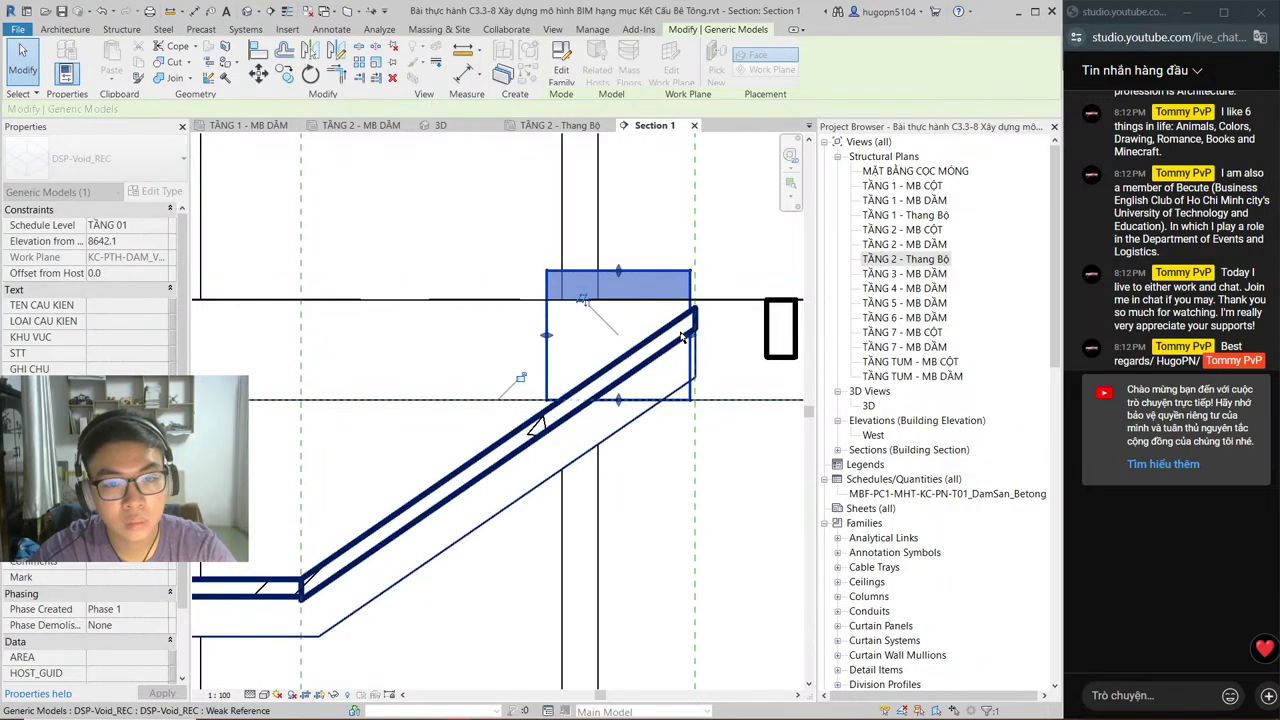
{"action": "left_click_drag", "start_coordinate": [690, 336], "coordinate": [696, 336]}
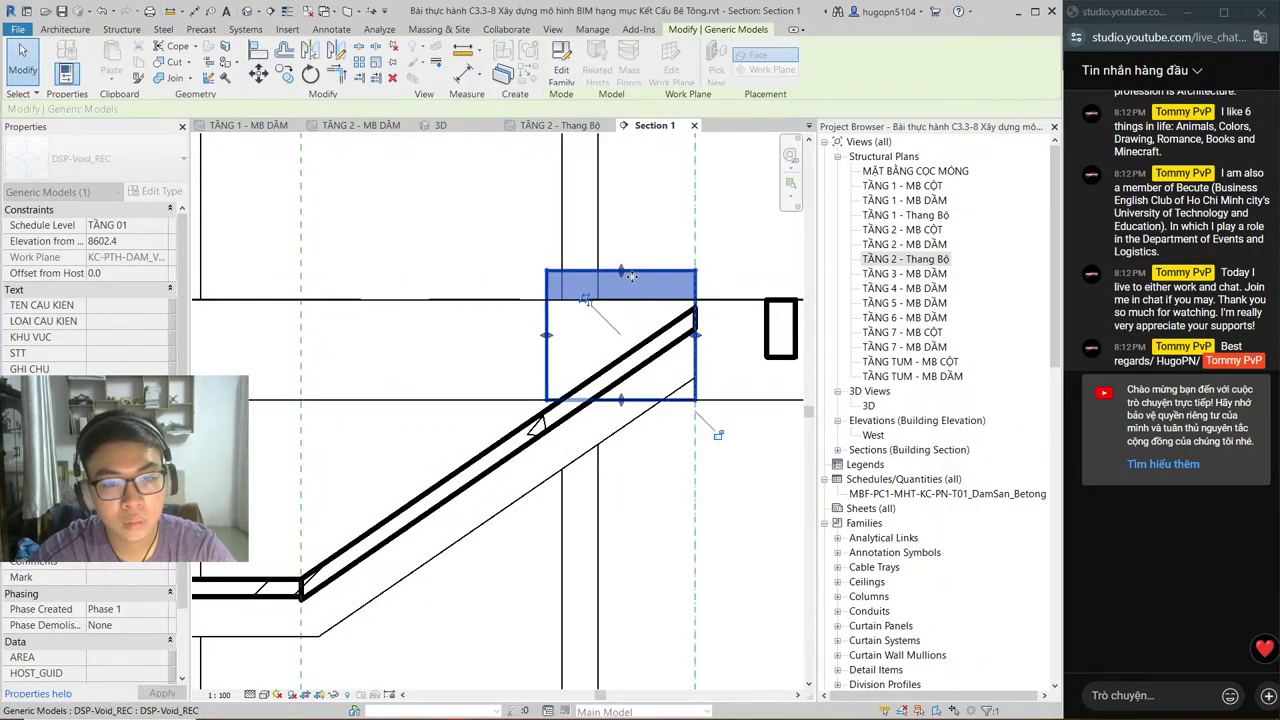
{"action": "left_click_drag", "start_coordinate": [623, 272], "coordinate": [615, 300]}
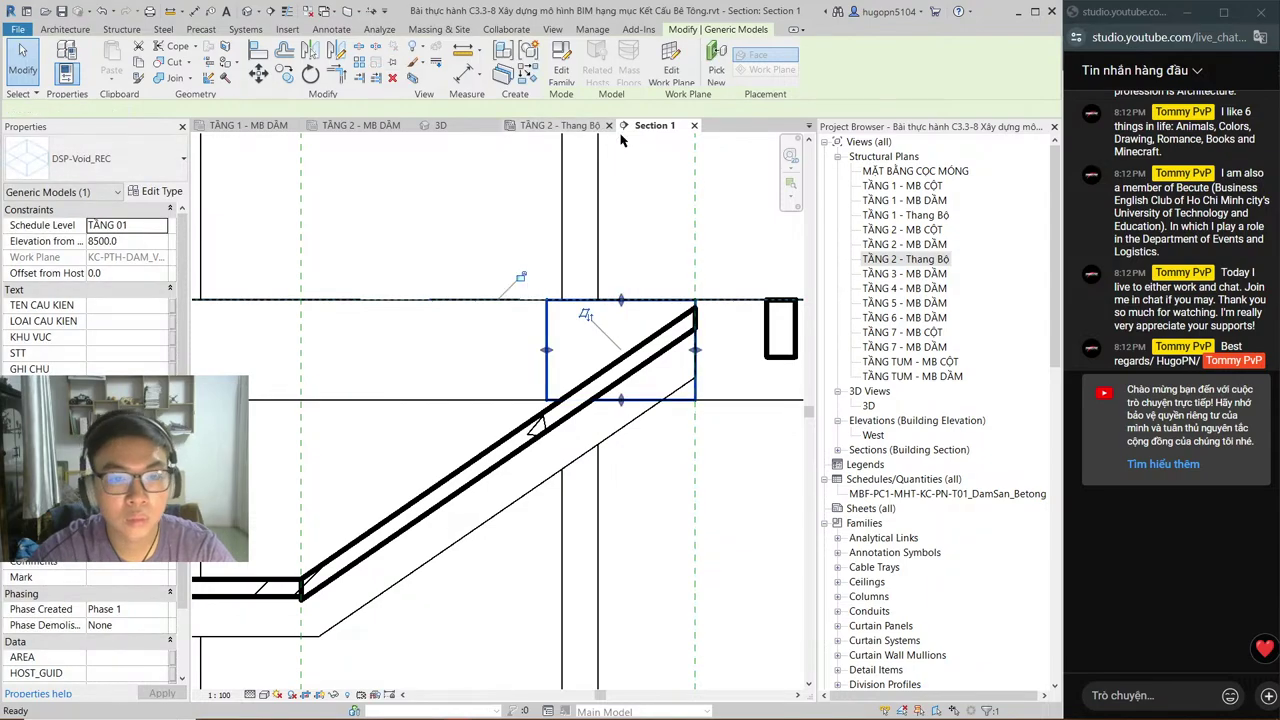
{"action": "left_click", "coordinate": [558, 125]}
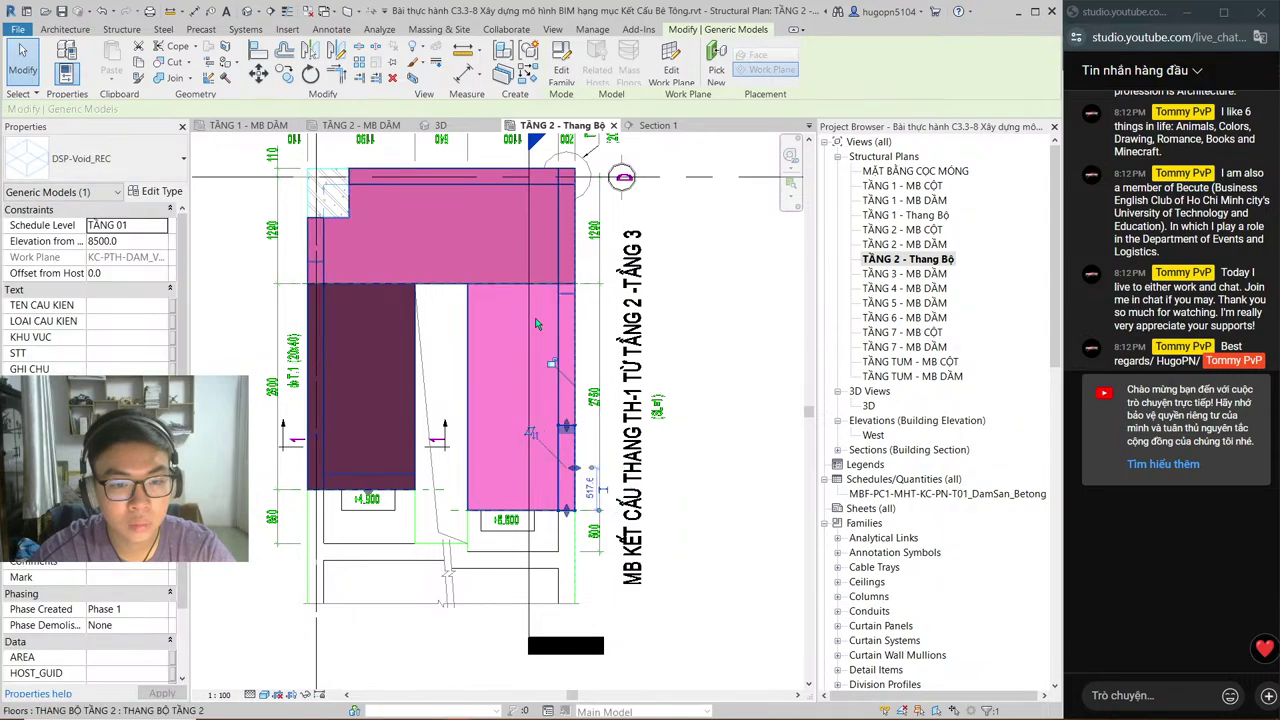
Step: Zoom in and apply Cut Geometry so the void box cuts the stair floor, then show 3D
{"action": "scroll", "coordinate": [575, 466], "scroll_direction": "up", "scroll_amount": 1}
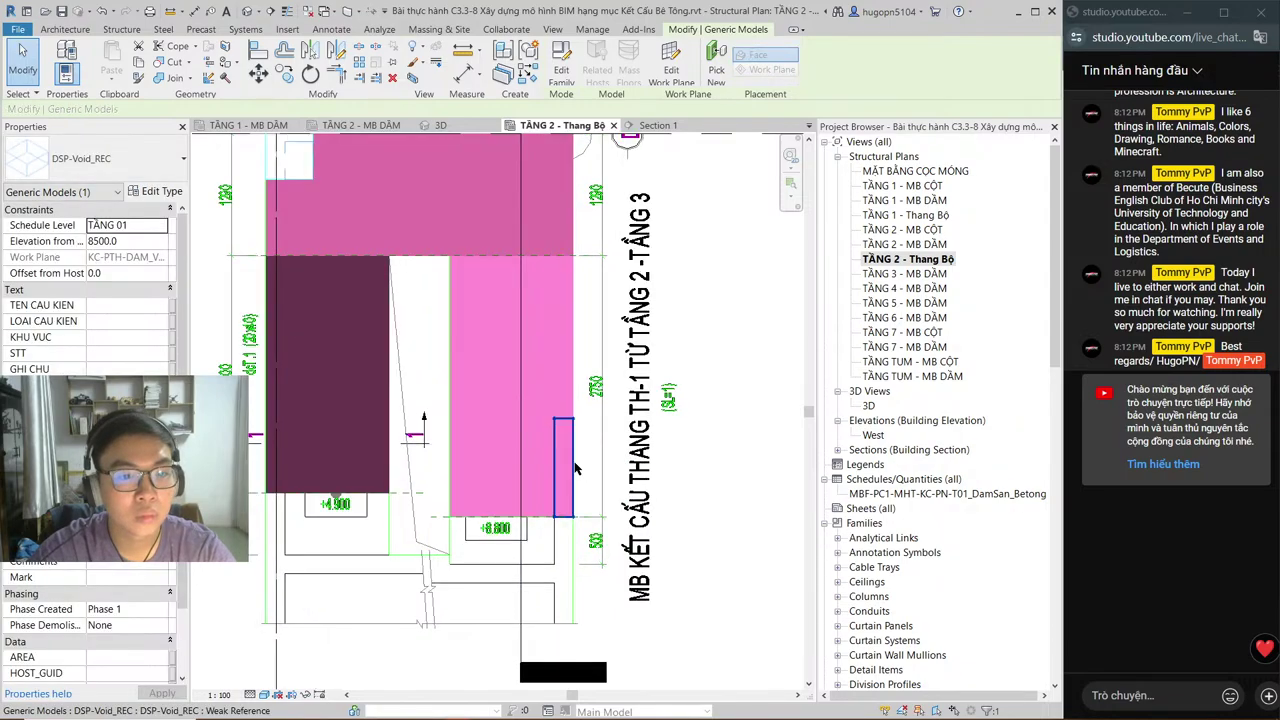
{"action": "scroll", "coordinate": [575, 466], "scroll_direction": "up", "scroll_amount": 2}
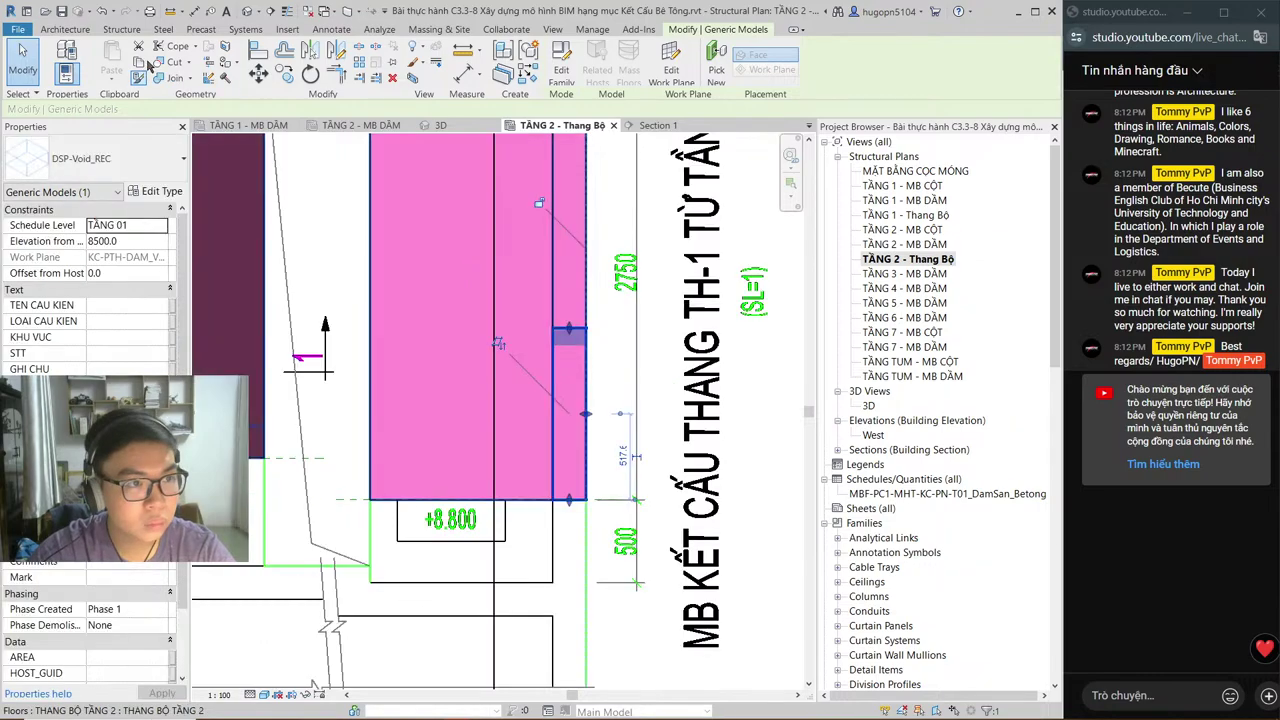
{"action": "key", "text": "Escape"}
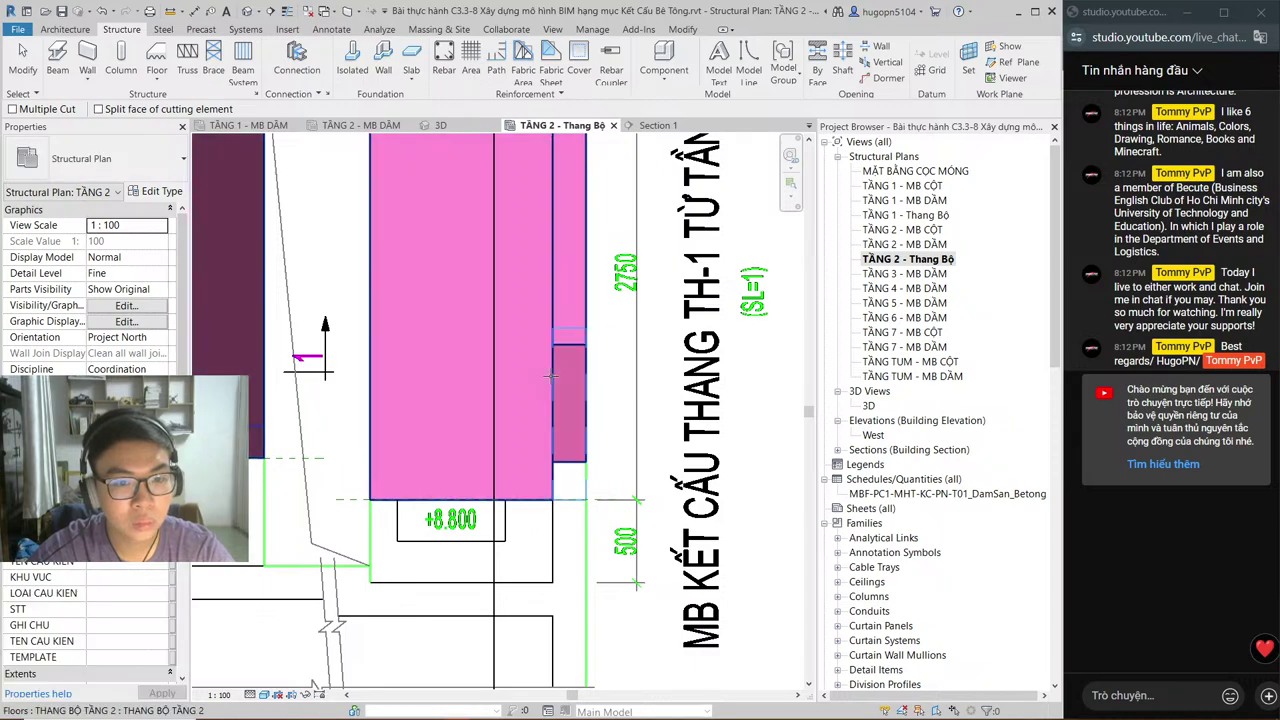
{"action": "key", "text": "Escape"}
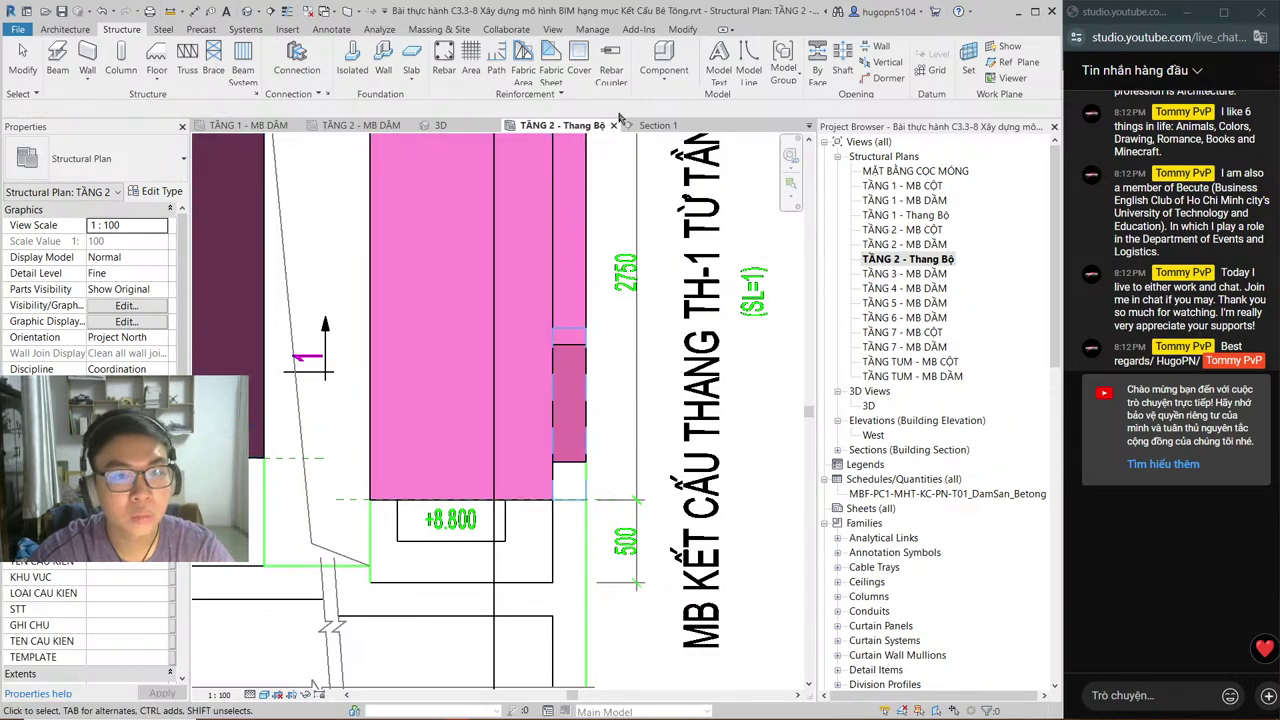
{"action": "key", "text": "ctrl+Tab"}
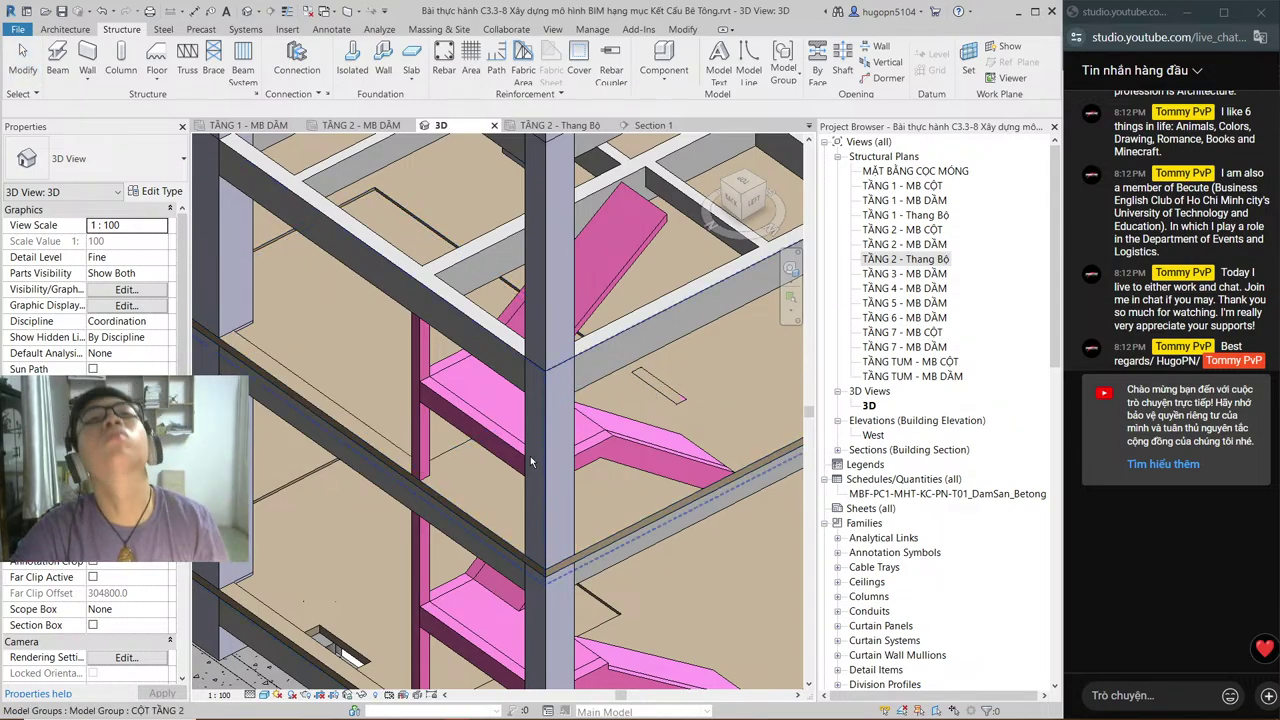
Step: Delete the Section 1 line crossing the stair in TẦNG 2 - Thang Bộ, then show TẦNG 3 - MB DẦM
{"action": "left_click", "coordinate": [905, 274]}
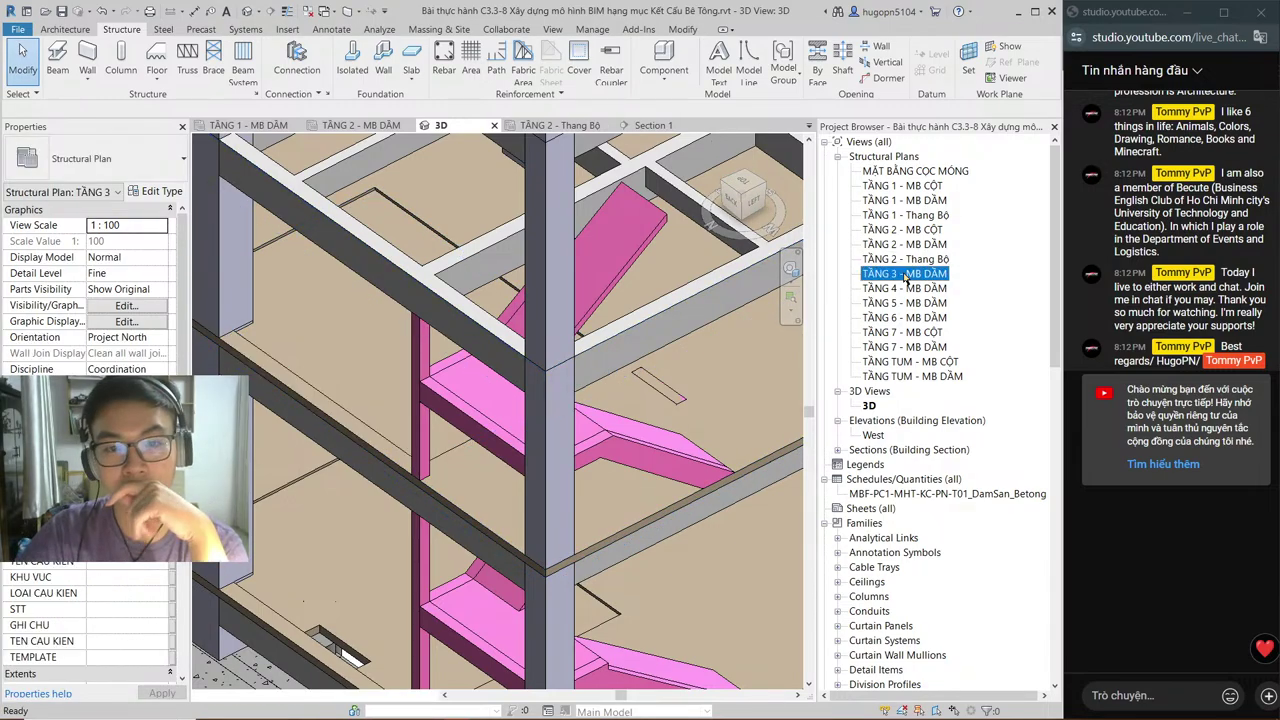
{"action": "double_click", "coordinate": [905, 274]}
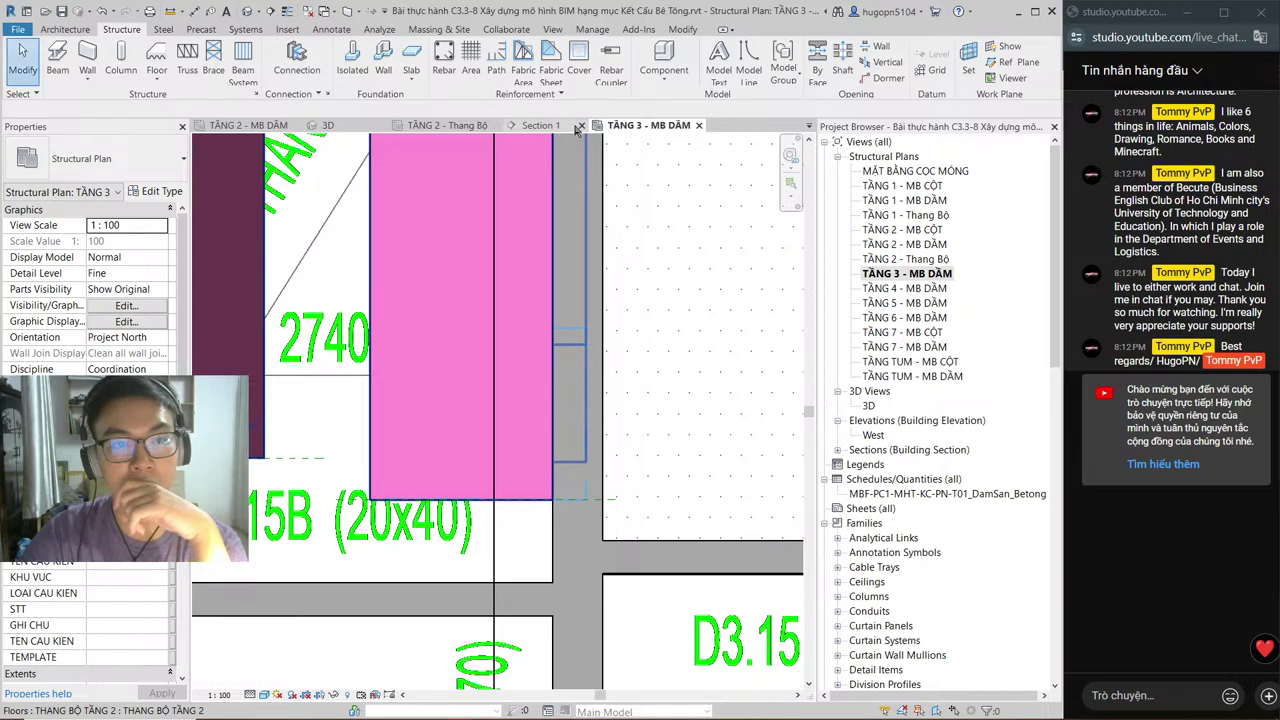
{"action": "left_click", "coordinate": [470, 125]}
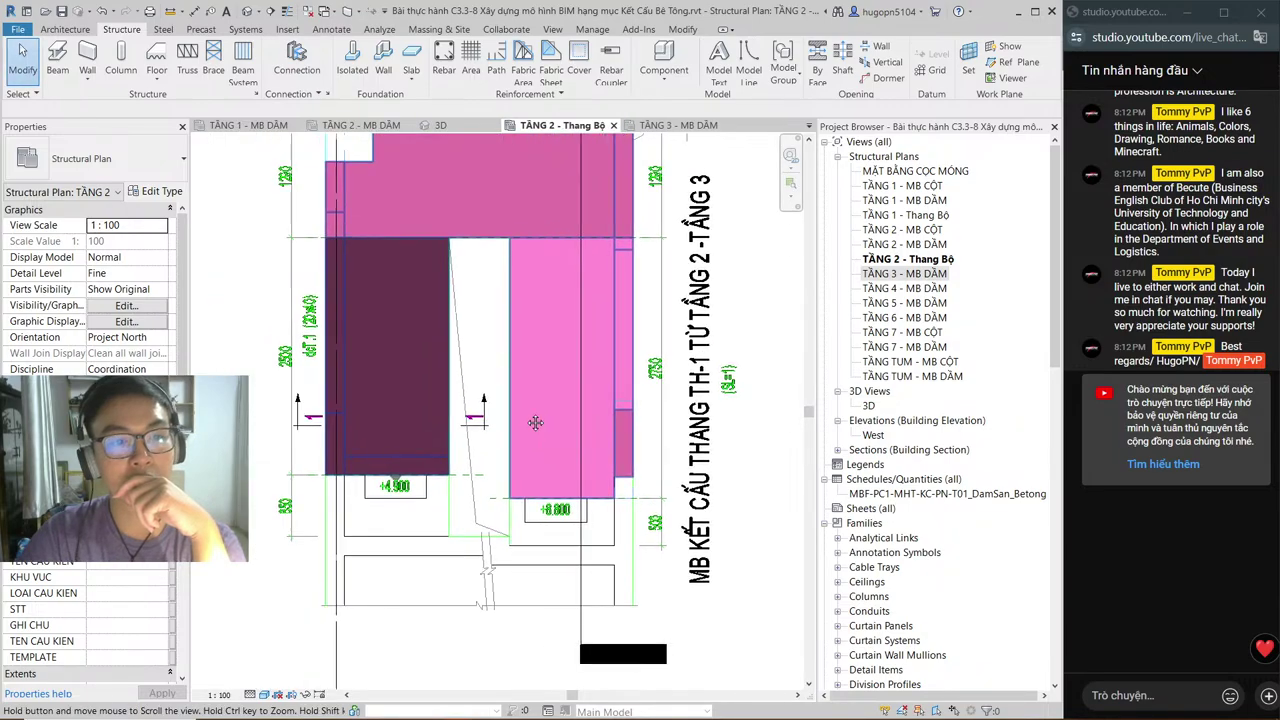
{"action": "middle_click_drag", "start_coordinate": [449, 392], "coordinate": [539, 418]}
{"action": "left_click", "coordinate": [588, 292]}
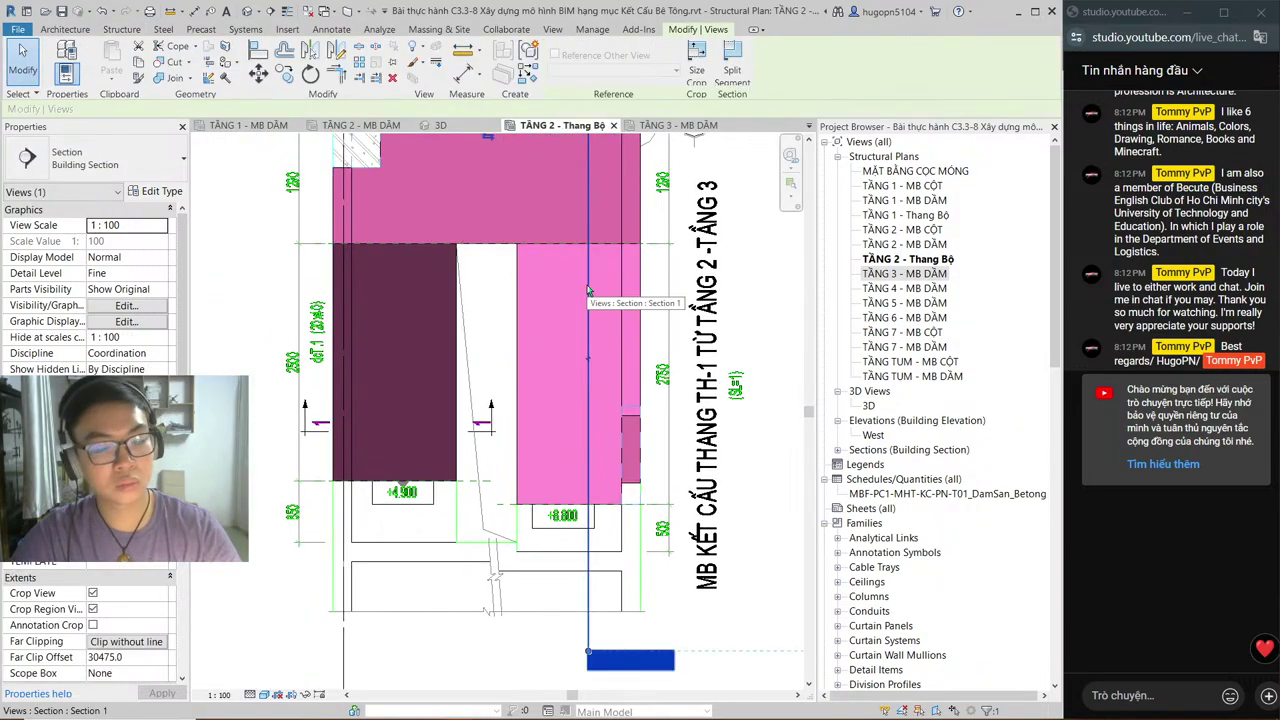
{"action": "key", "text": "Delete"}
{"action": "left_click", "coordinate": [651, 412]}
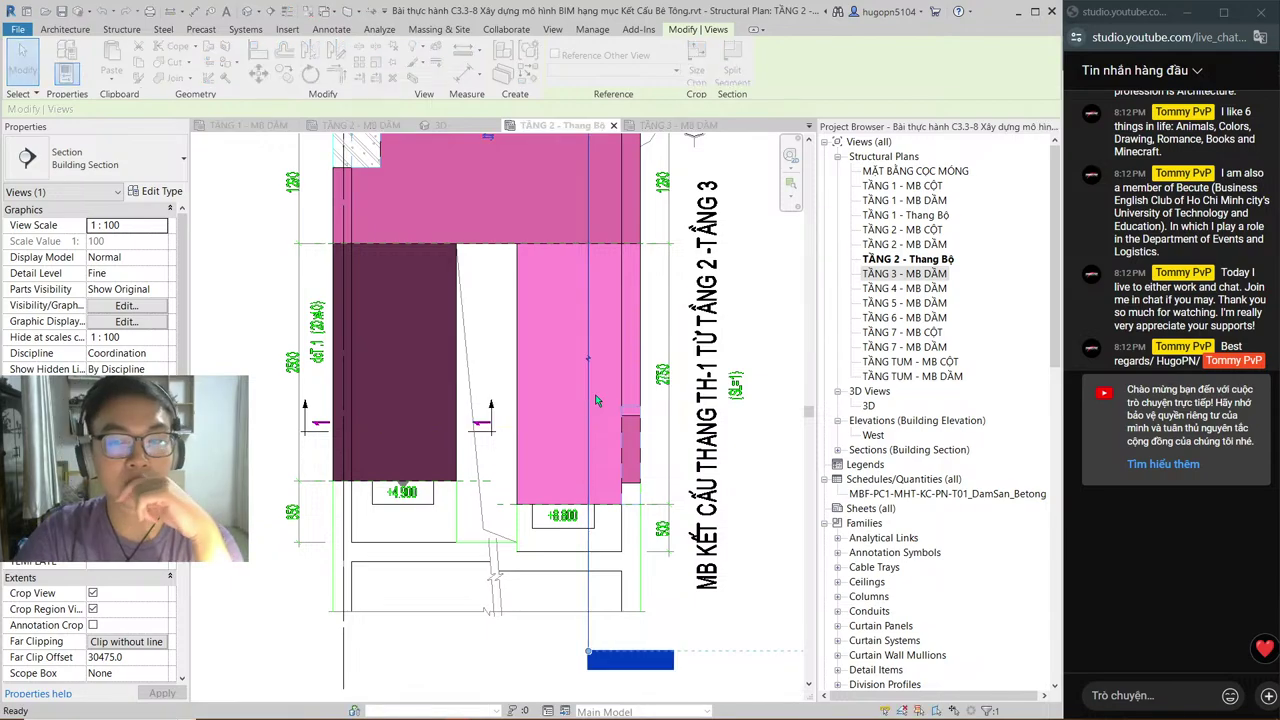
{"action": "left_click", "coordinate": [678, 126]}
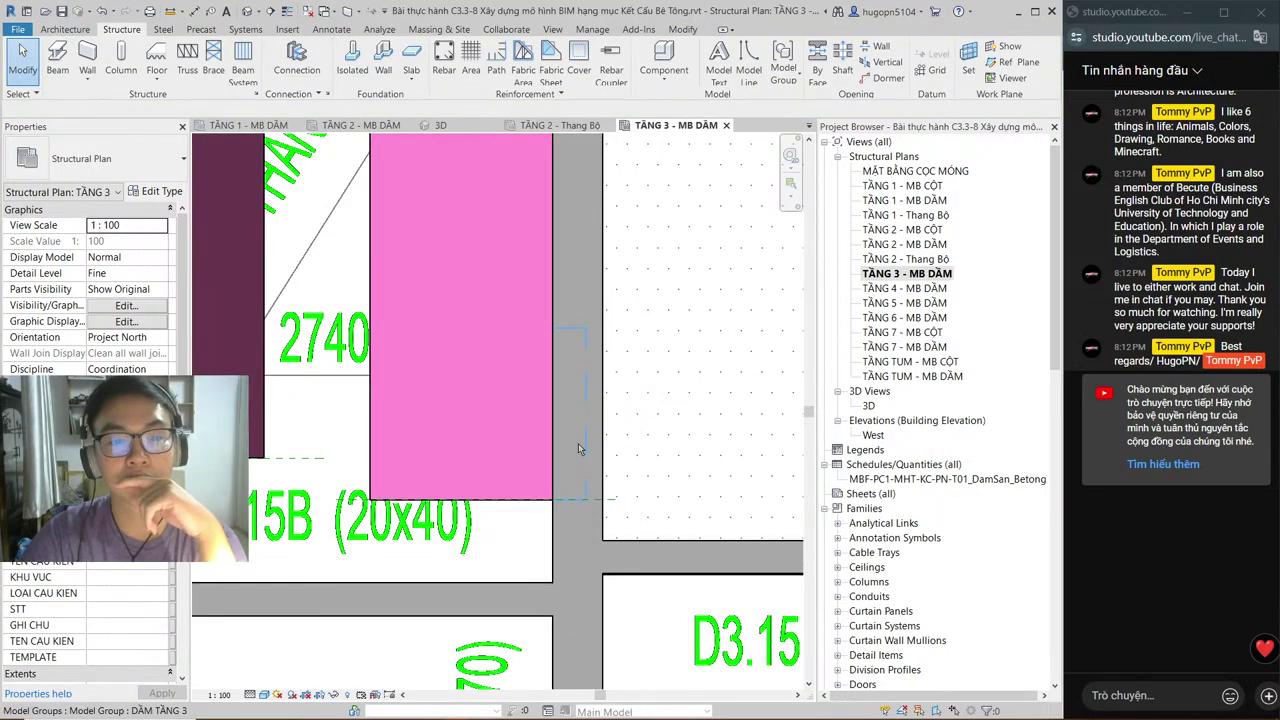
Step: Select the DSP-Void_REC void and drag its right edge onto the beam midpoint
{"action": "scroll", "coordinate": [685, 400], "scroll_direction": "down", "scroll_amount": 1}
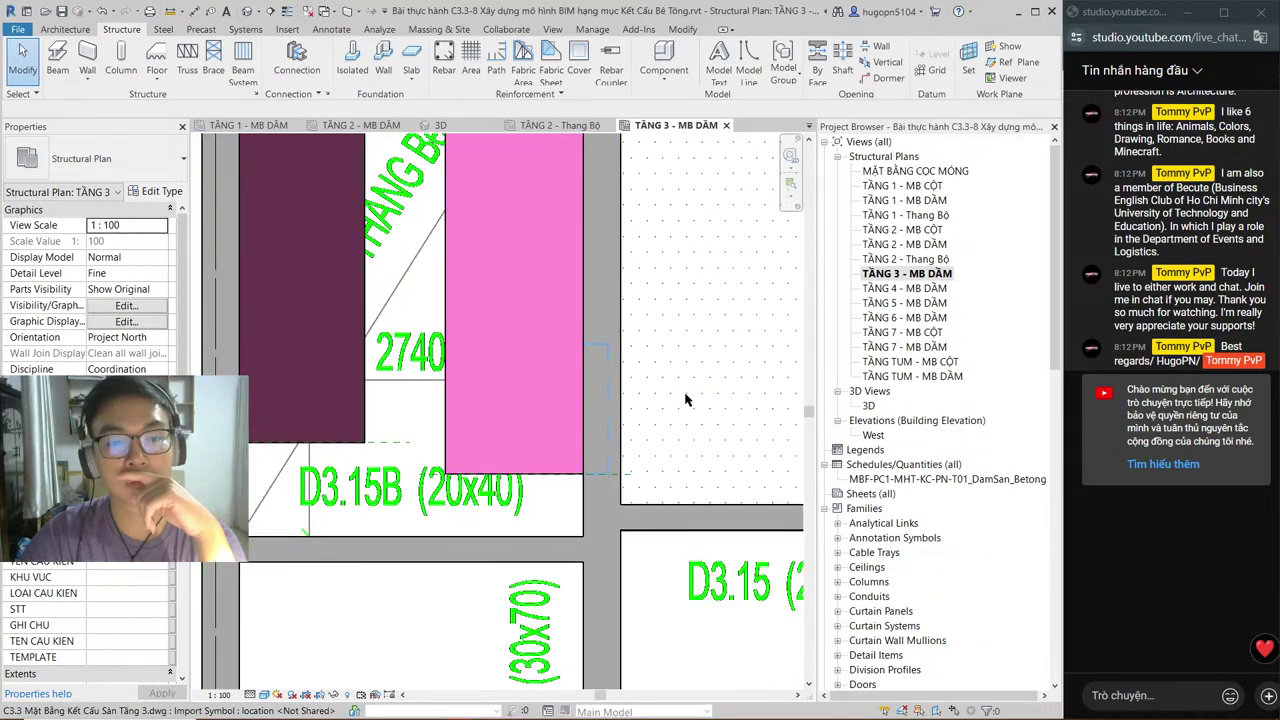
{"action": "left_click", "coordinate": [608, 421]}
{"action": "key", "text": "Escape"}
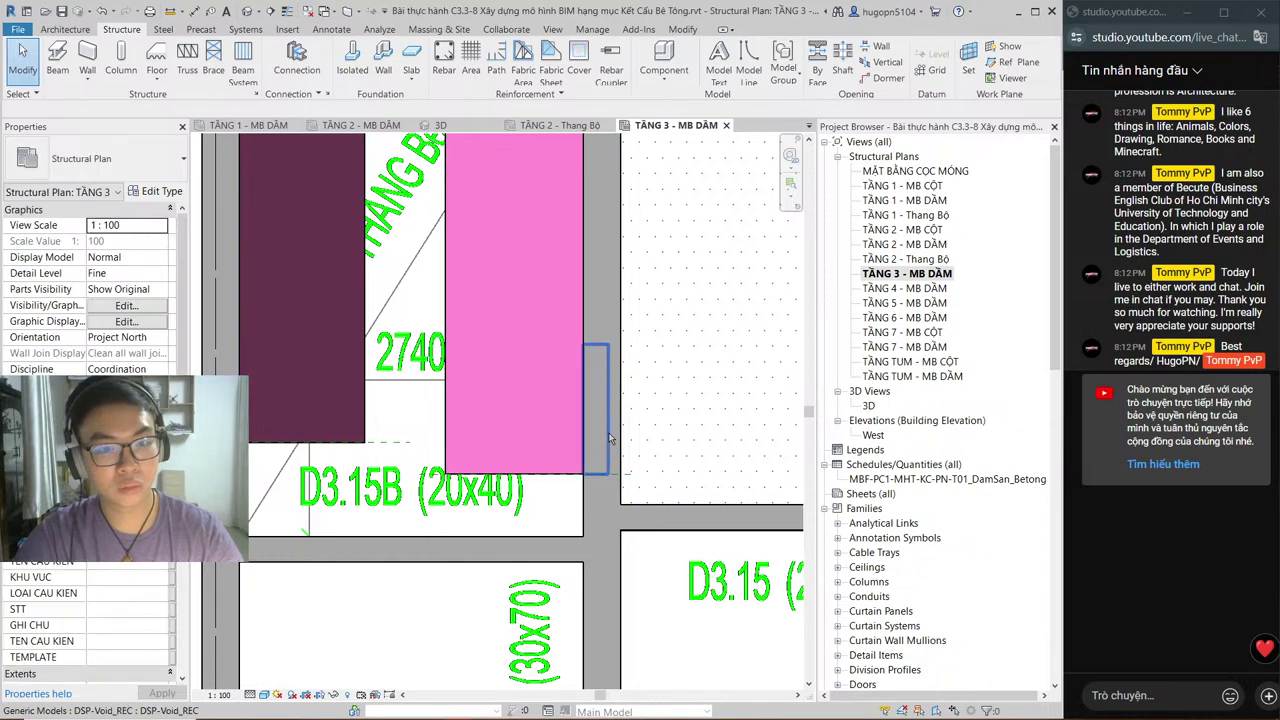
{"action": "left_click", "coordinate": [608, 437]}
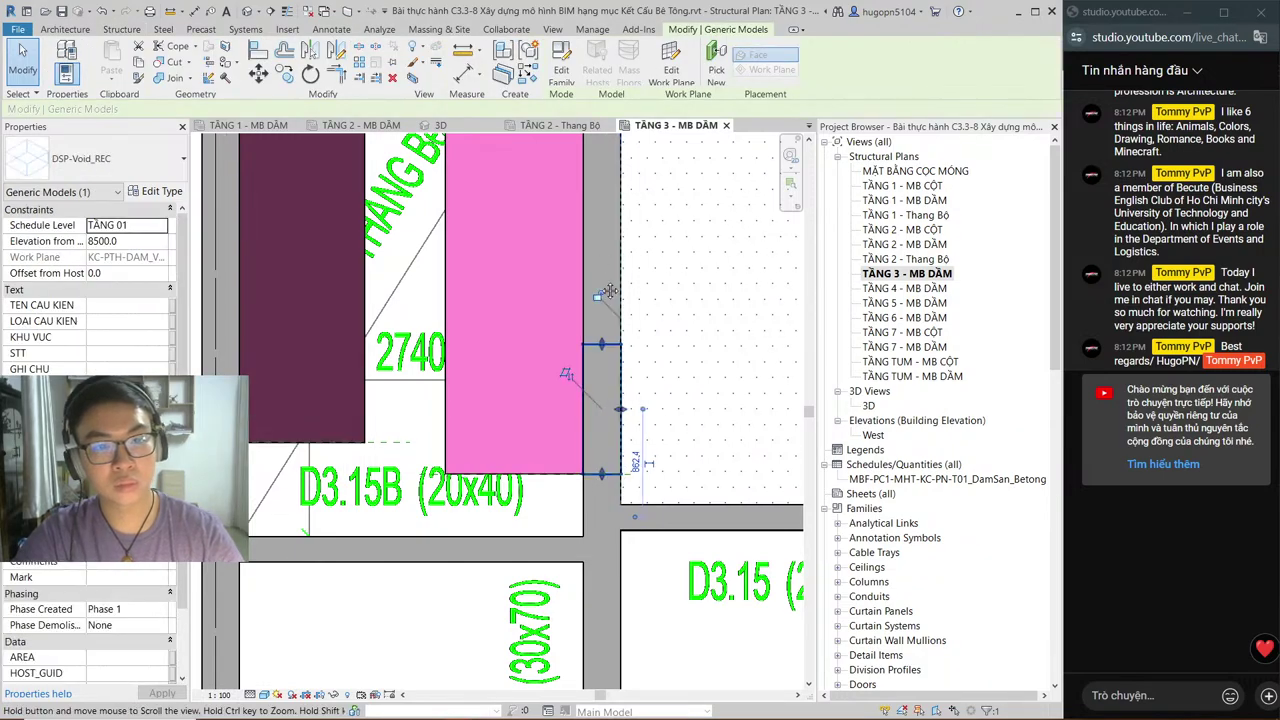
{"action": "scroll", "coordinate": [610, 314], "scroll_direction": "down", "scroll_amount": 2}
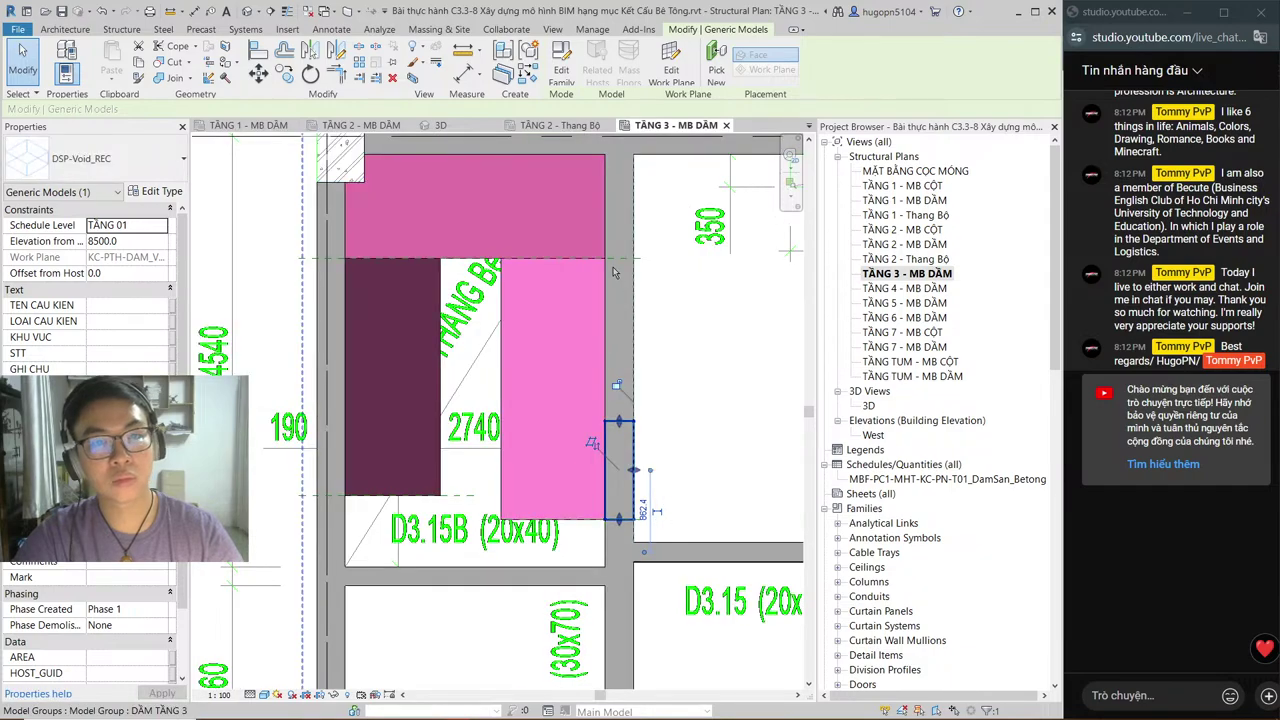
{"action": "middle_click_drag", "start_coordinate": [605, 272], "coordinate": [647, 250]}
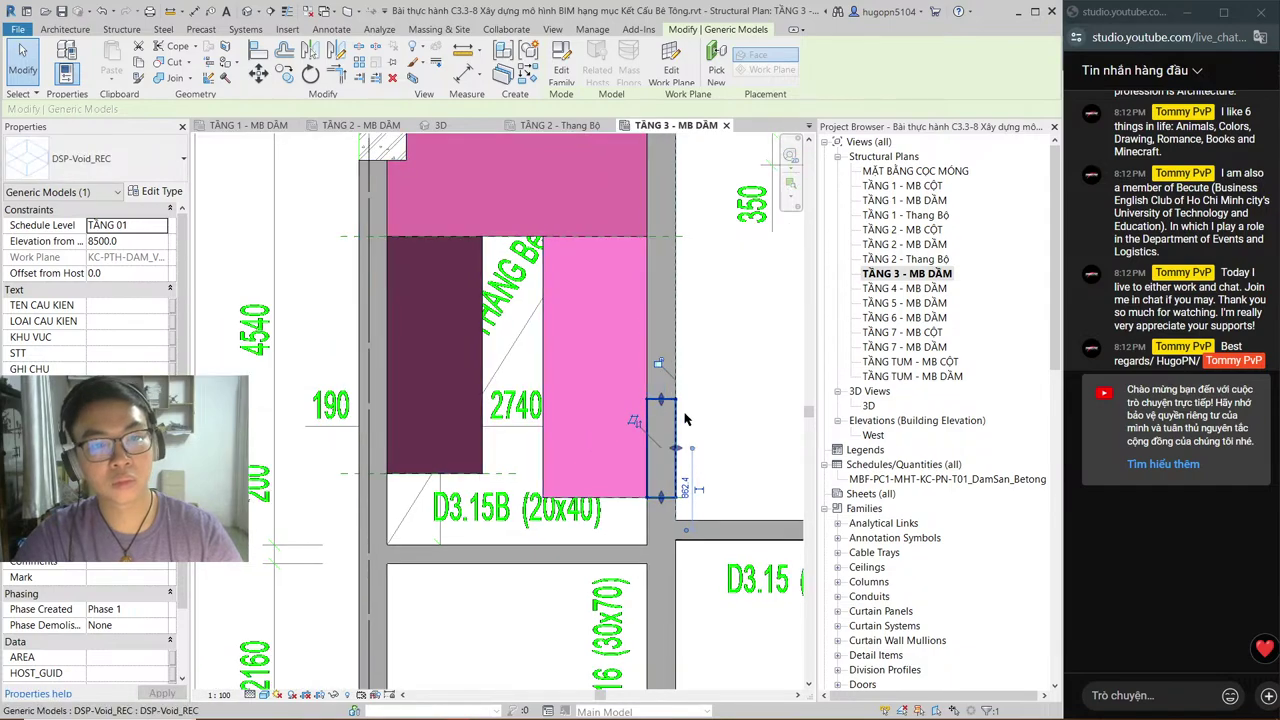
{"action": "left_click_drag", "start_coordinate": [676, 447], "coordinate": [703, 455]}
{"action": "scroll", "coordinate": [677, 452], "scroll_direction": "up", "scroll_amount": 3}
{"action": "left_click", "coordinate": [670, 440]}
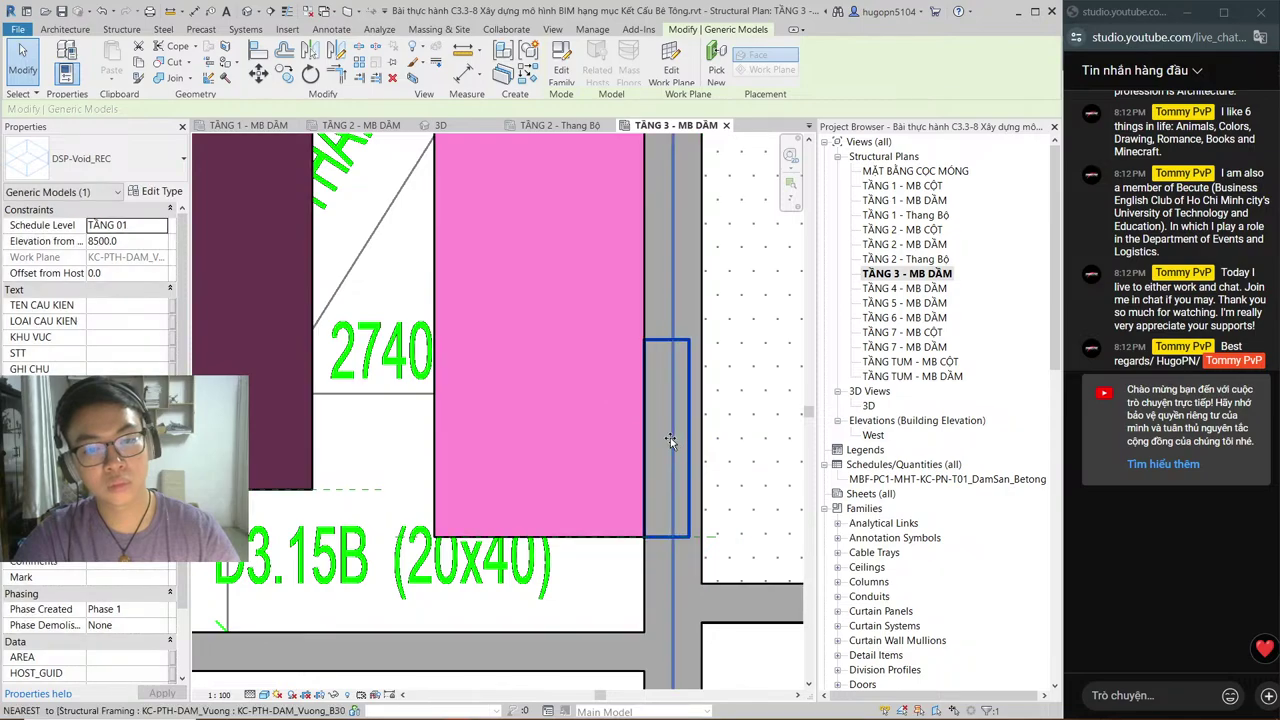
Step: Switch the plan to Wireframe and pull the void's right edge back onto the beam edge
{"action": "left_click", "coordinate": [670, 440]}
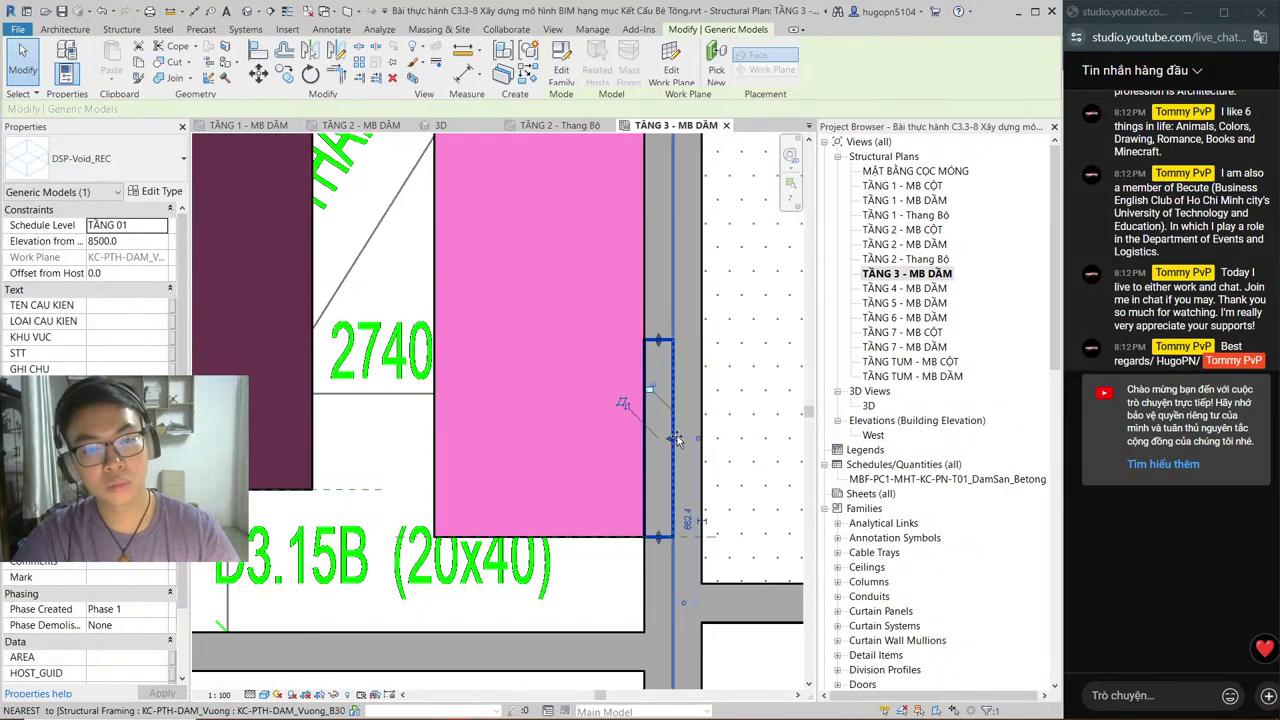
{"action": "left_click_drag", "start_coordinate": [680, 440], "coordinate": [684, 401]}
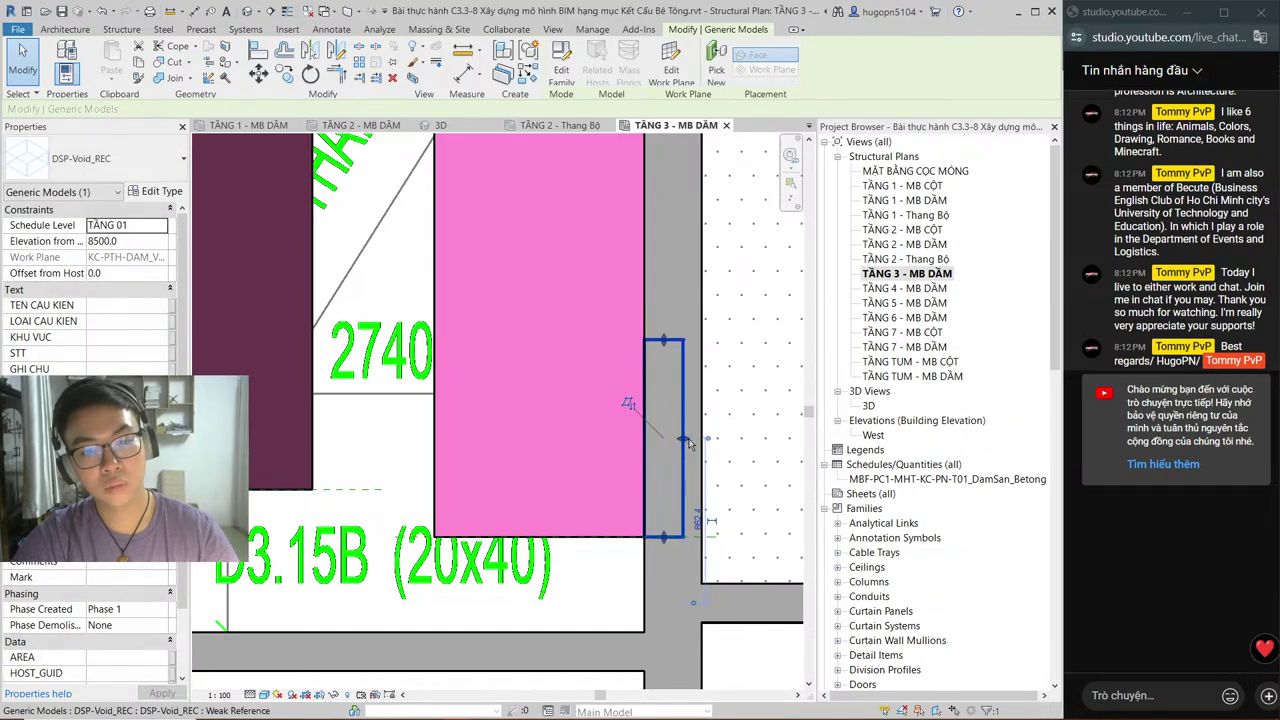
{"action": "left_click_drag", "start_coordinate": [690, 443], "coordinate": [678, 443]}
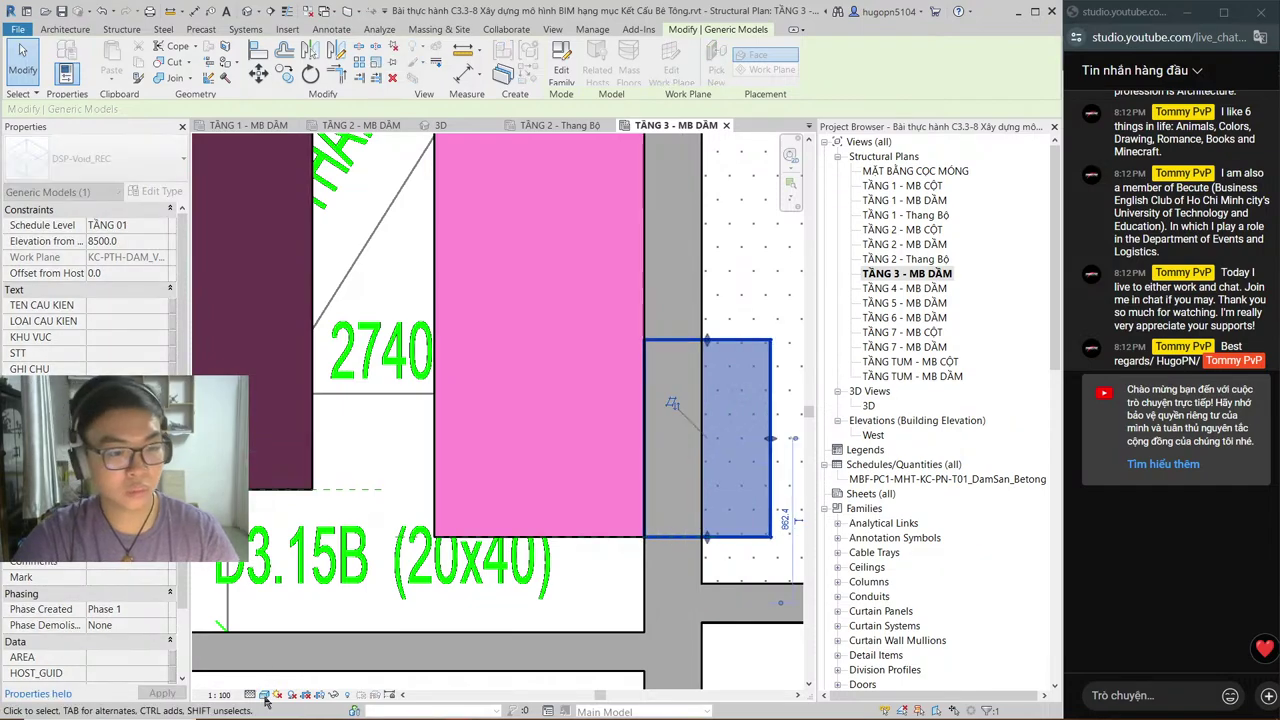
{"action": "left_click", "coordinate": [264, 695]}
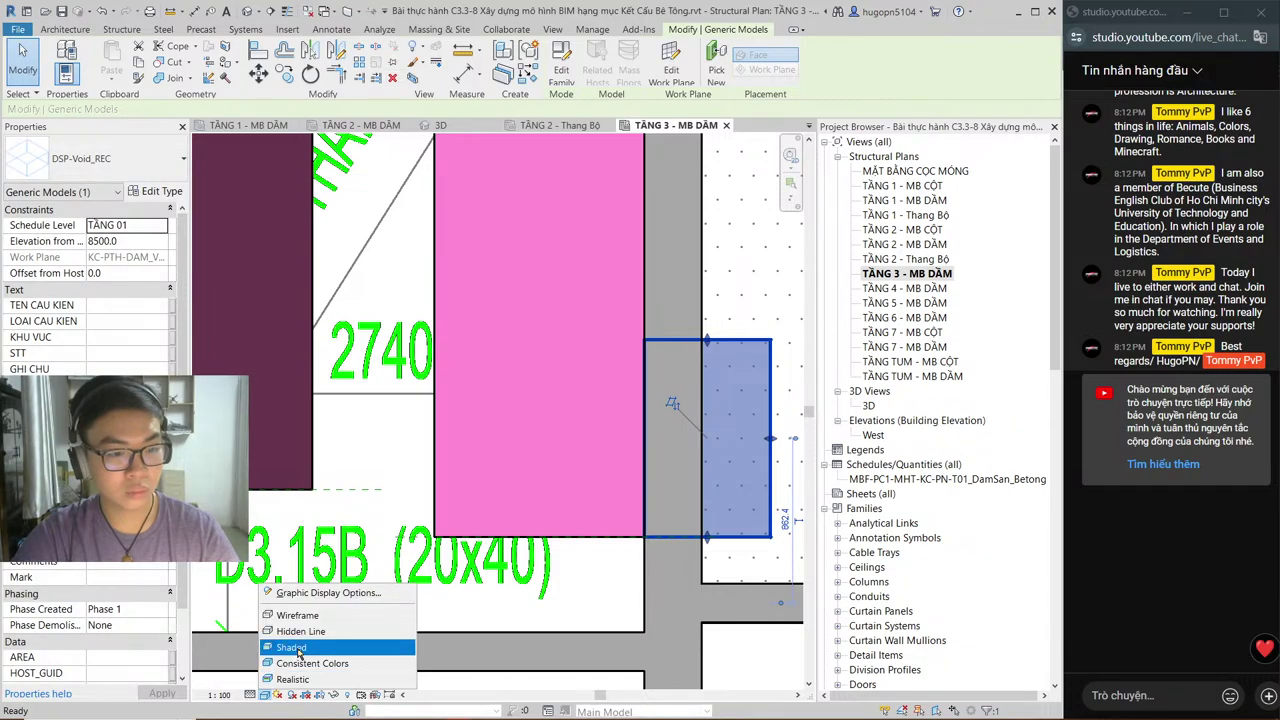
{"action": "left_click", "coordinate": [291, 648]}
{"action": "left_click", "coordinate": [264, 695]}
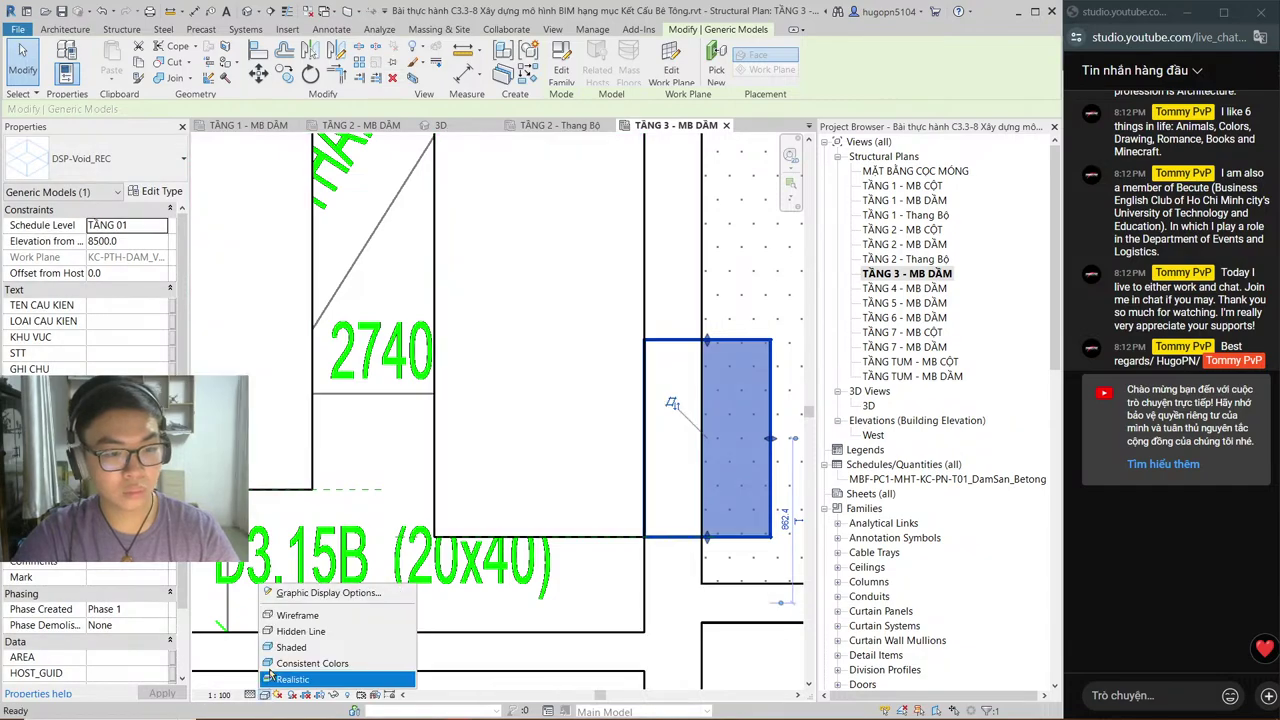
{"action": "left_click", "coordinate": [297, 615]}
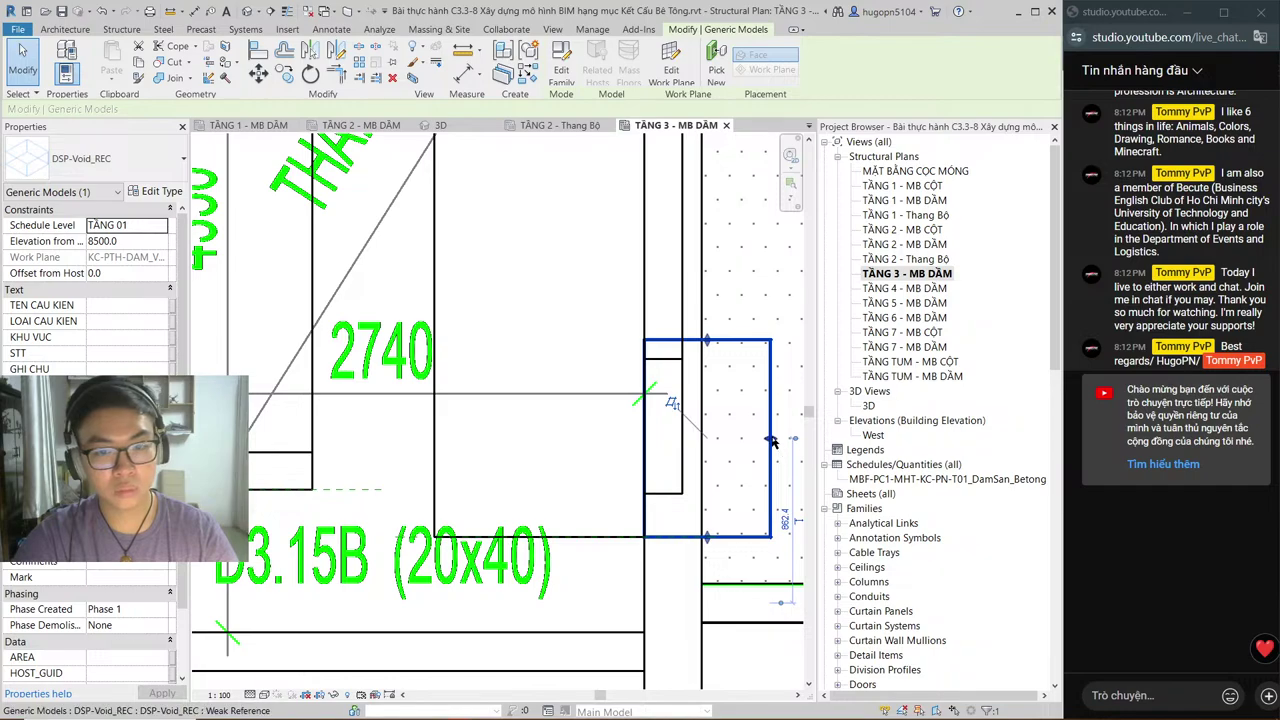
{"action": "left_click_drag", "start_coordinate": [771, 441], "coordinate": [683, 432]}
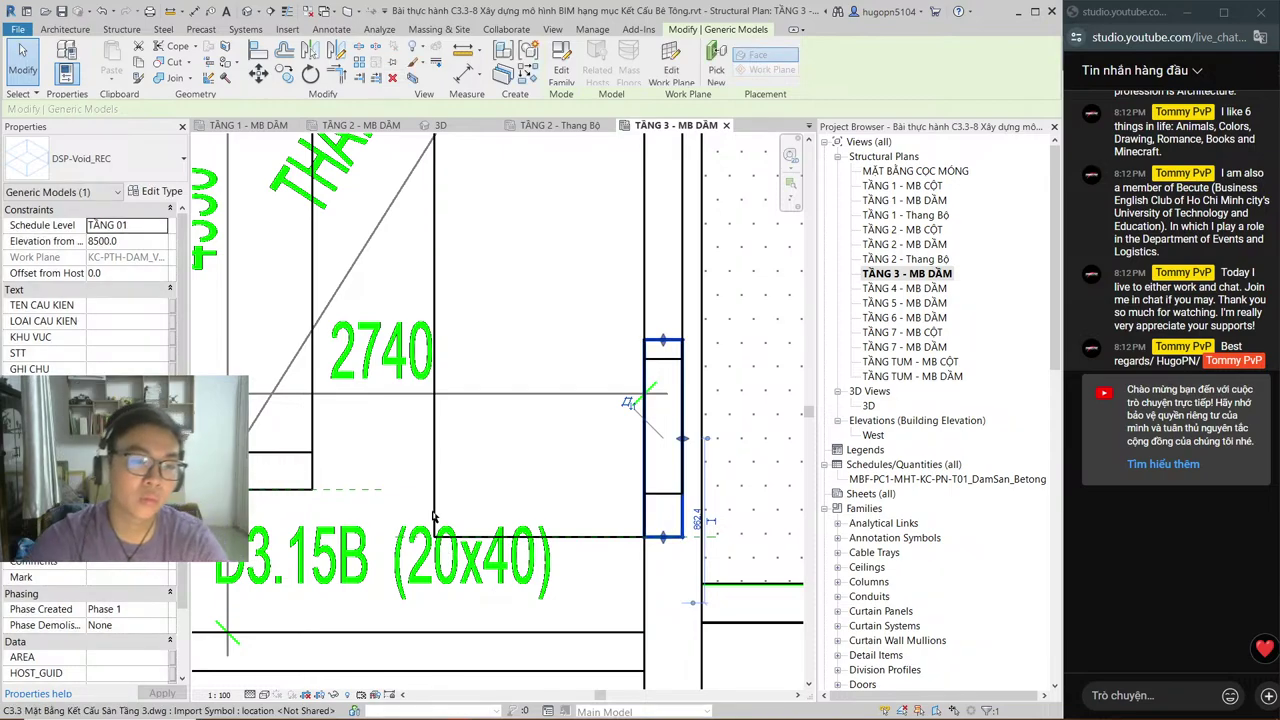
Step: Restore Shaded display, zoom out, and compare the TẦNG 3 - MB DẦM and TẦNG 2 - Thang Bộ plans
{"action": "left_click", "coordinate": [274, 697]}
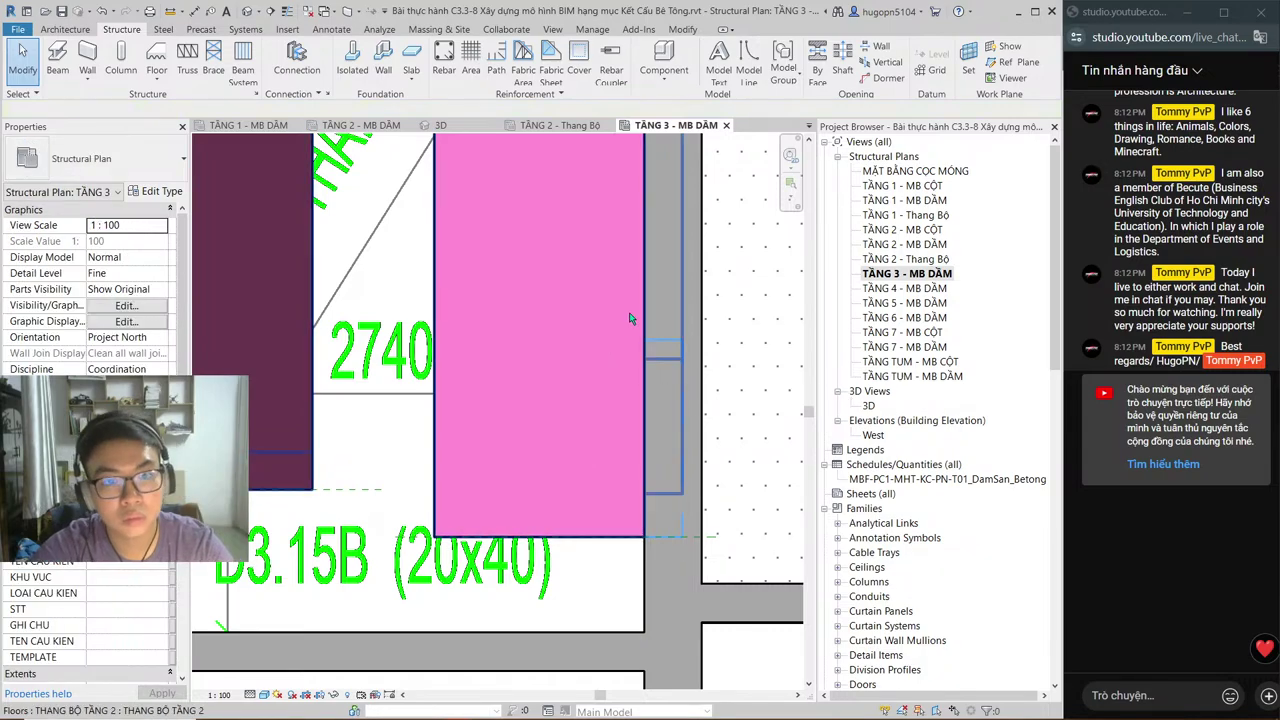
{"action": "scroll", "coordinate": [630, 320], "scroll_direction": "down", "scroll_amount": 2}
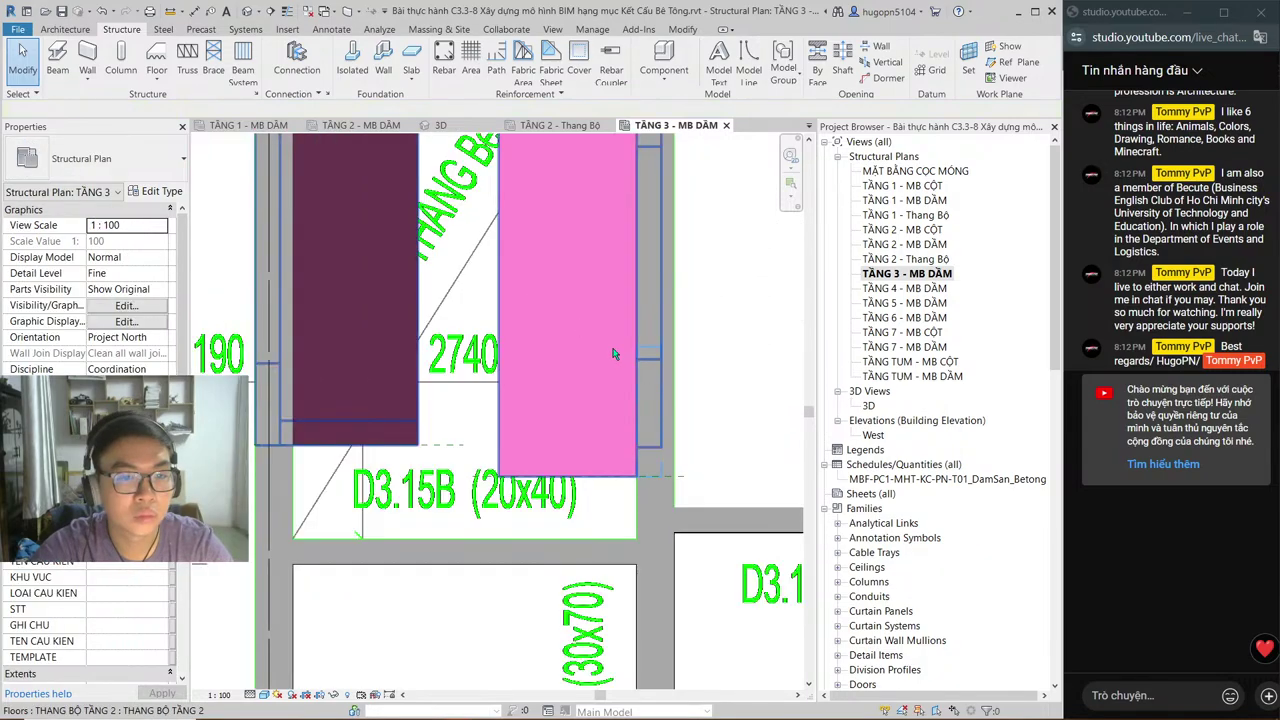
{"action": "scroll", "coordinate": [580, 315], "scroll_direction": "down", "scroll_amount": 1}
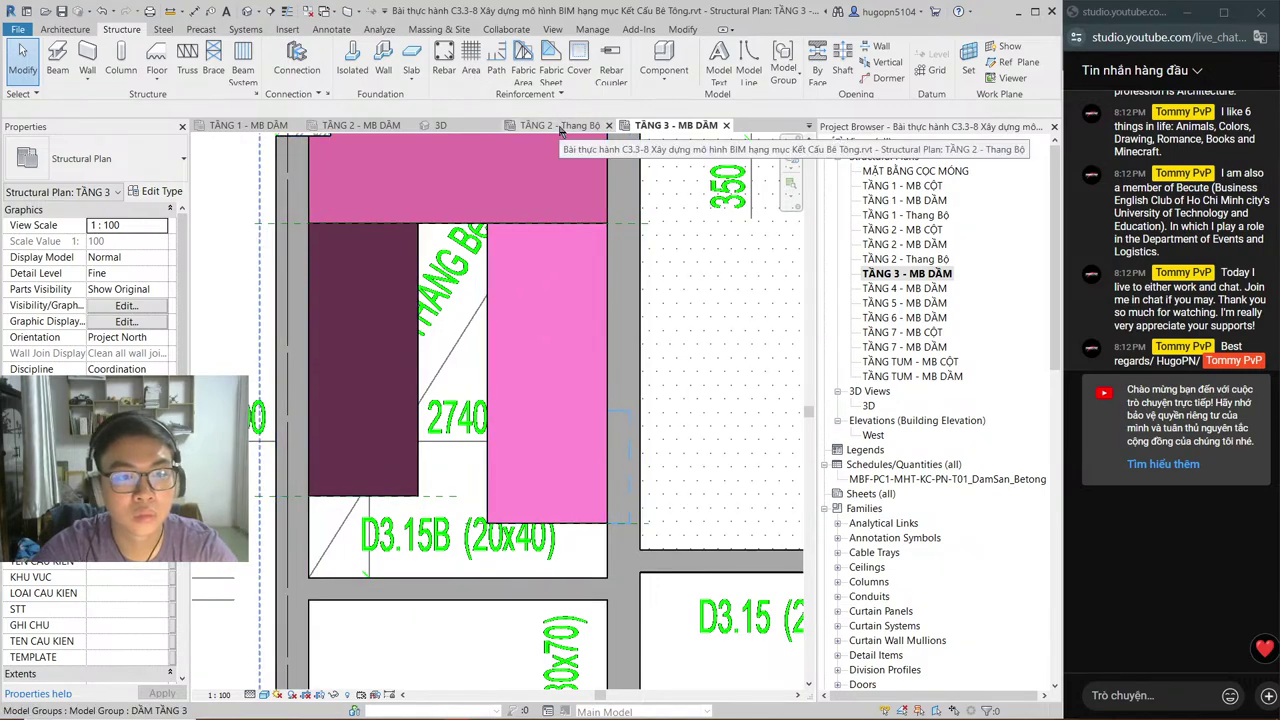
{"action": "left_click", "coordinate": [561, 127]}
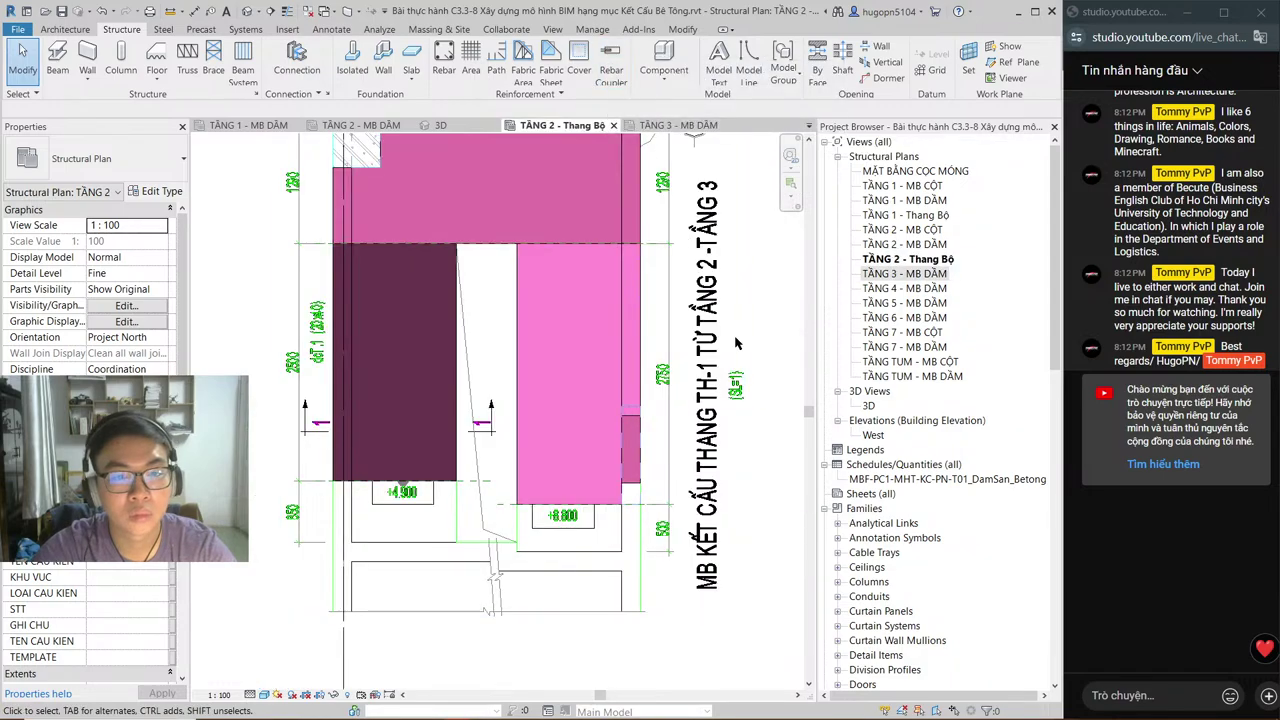
{"action": "left_click", "coordinate": [676, 125]}
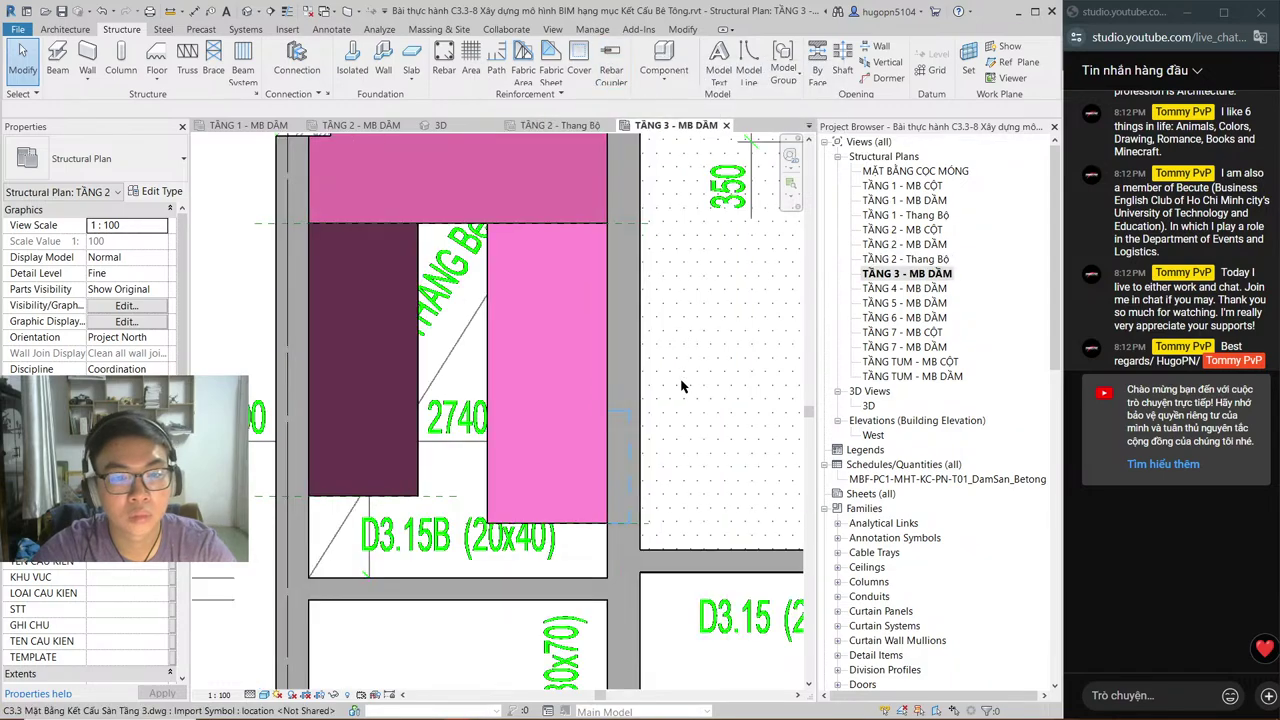
{"action": "left_click", "coordinate": [568, 130]}
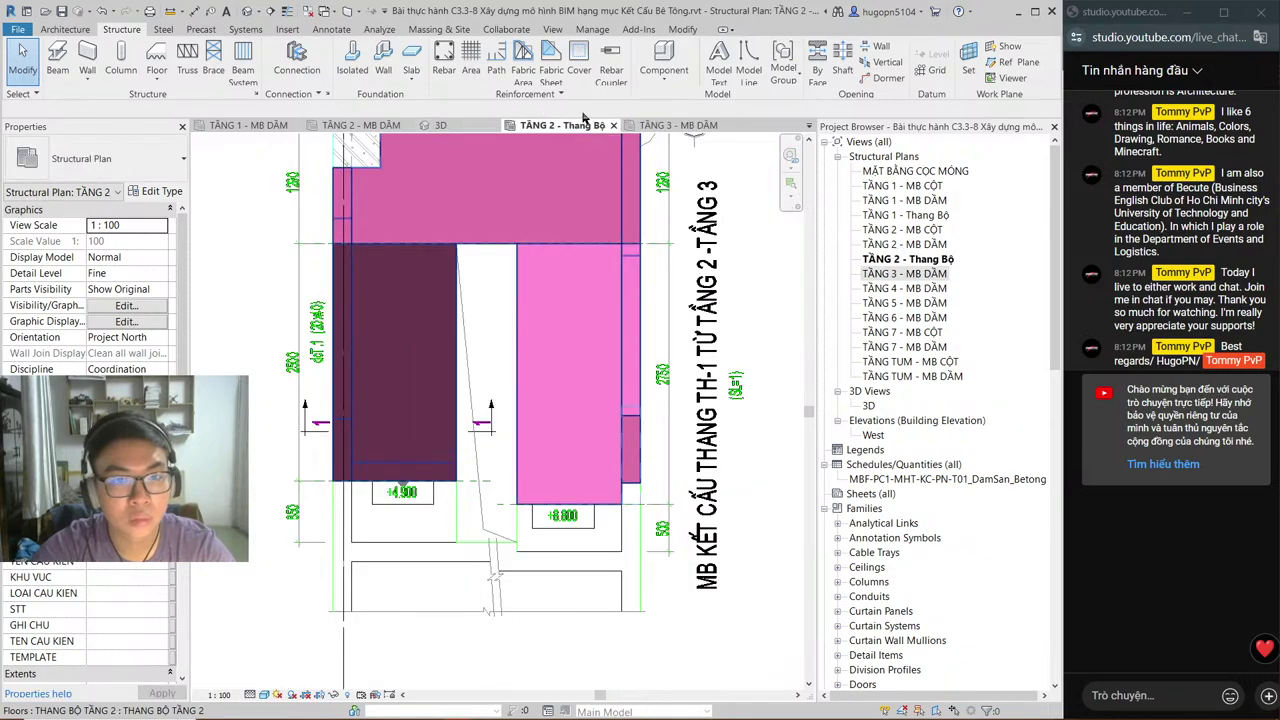
{"action": "left_click", "coordinate": [676, 125]}
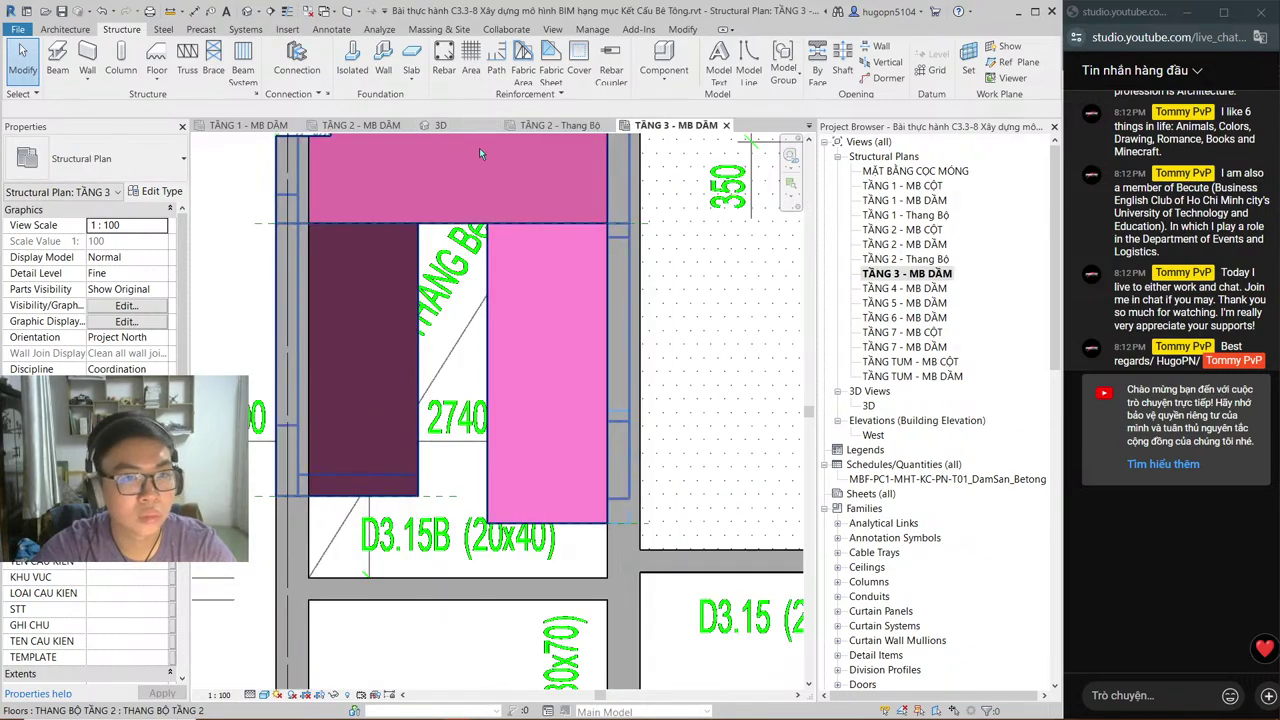
{"action": "left_click", "coordinate": [556, 125]}
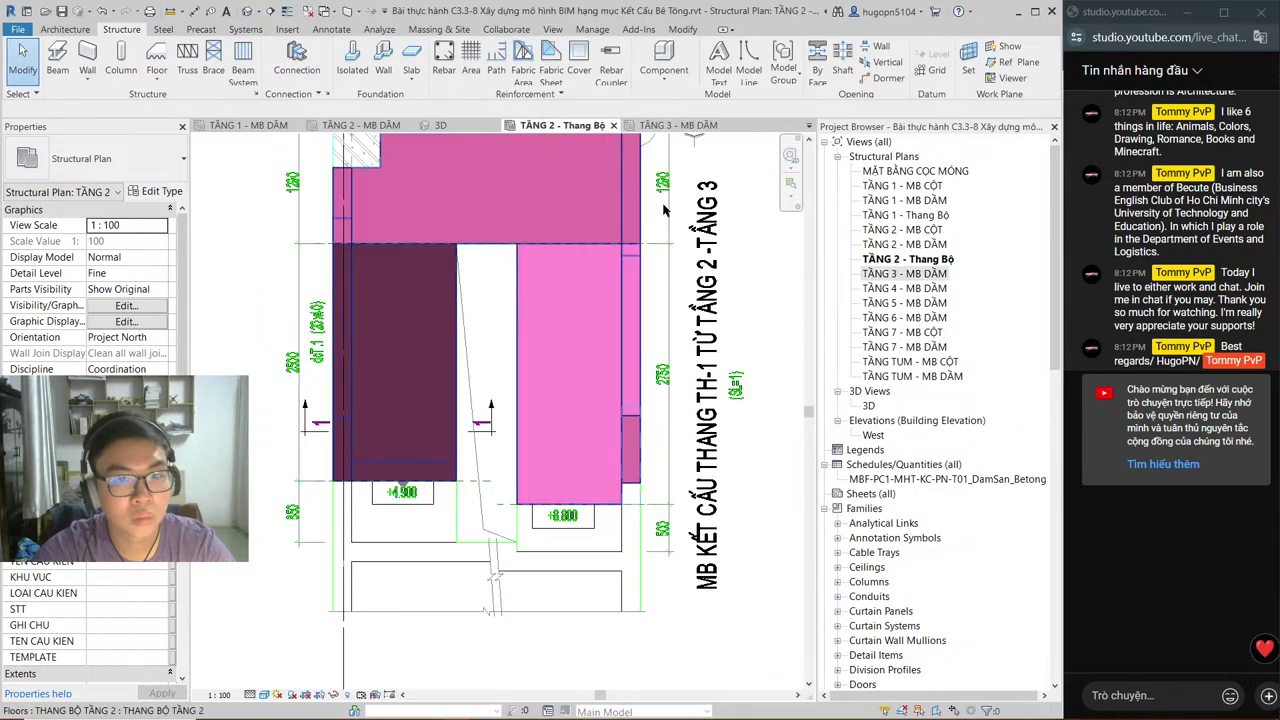
Step: Close the TẦNG 2 - Thang Bộ, TẦNG 2 - MB DẦM and TẦNG 1 - MB DẦM views and recenter the plan
{"action": "left_click", "coordinate": [616, 125]}
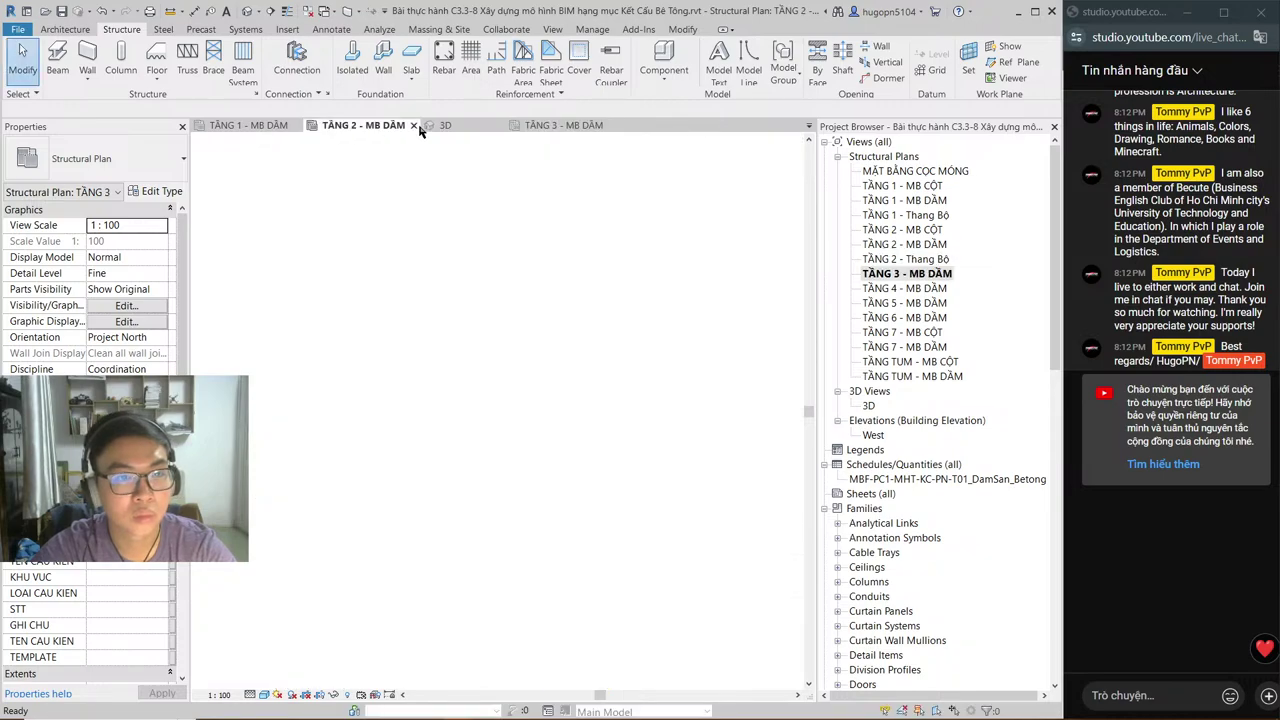
{"action": "left_click", "coordinate": [413, 126]}
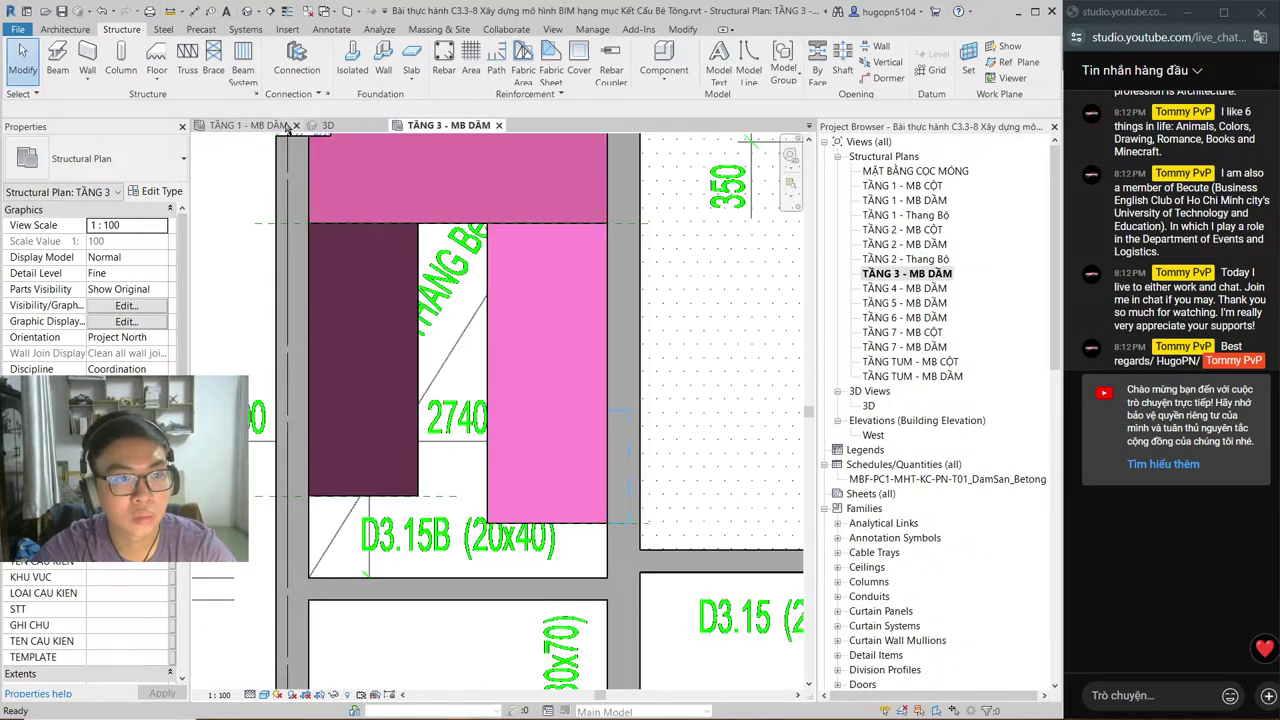
{"action": "left_click", "coordinate": [296, 125]}
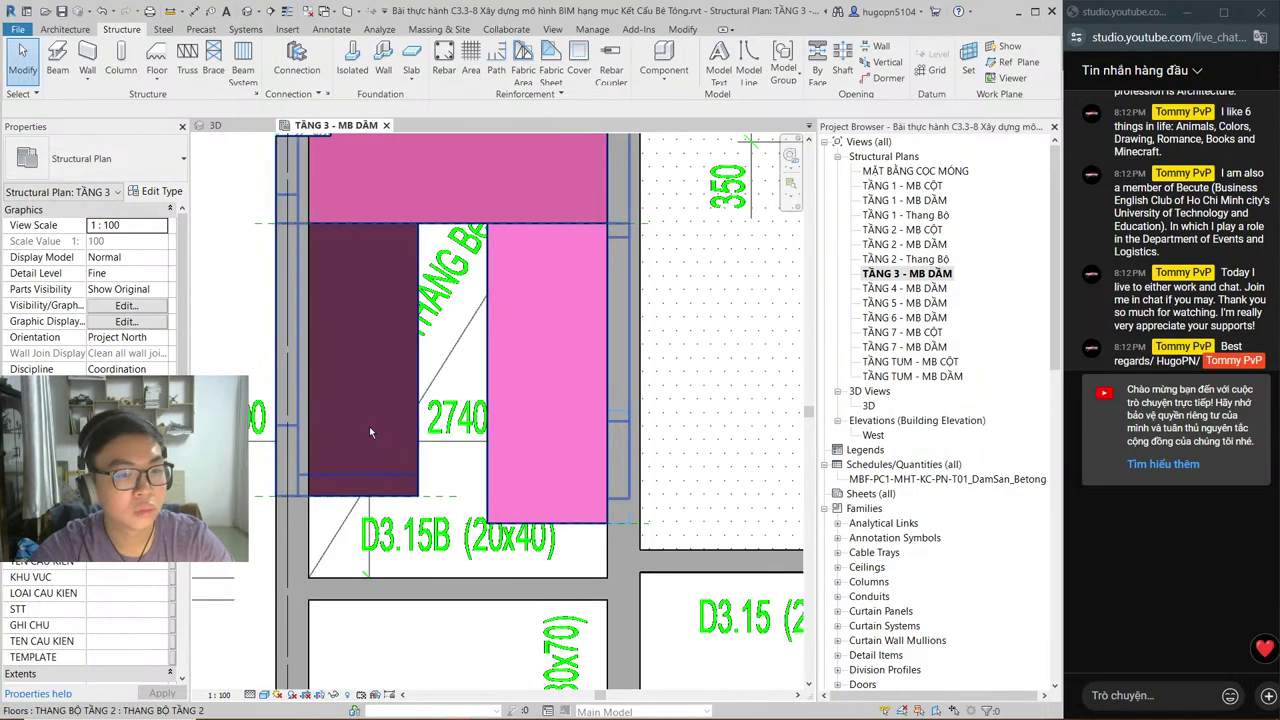
{"action": "scroll", "coordinate": [452, 375], "scroll_direction": "down", "scroll_amount": 2}
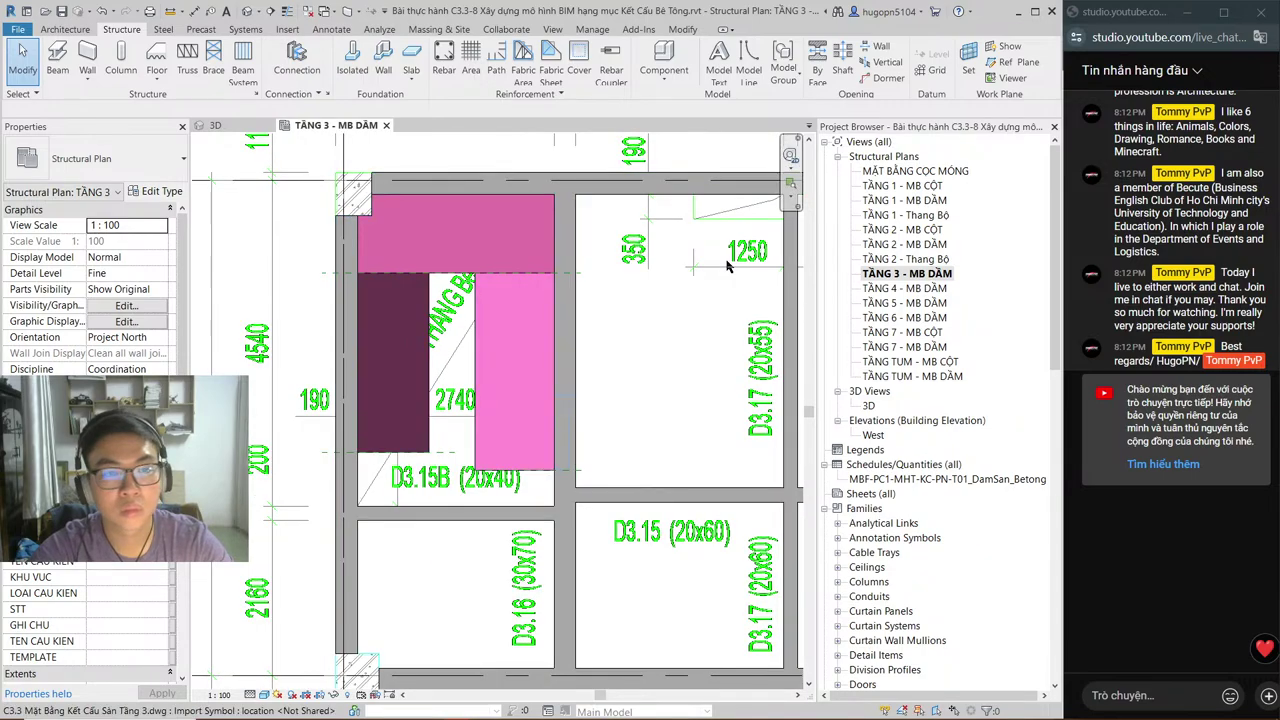
{"action": "middle_click_drag", "start_coordinate": [676, 277], "coordinate": [644, 299]}
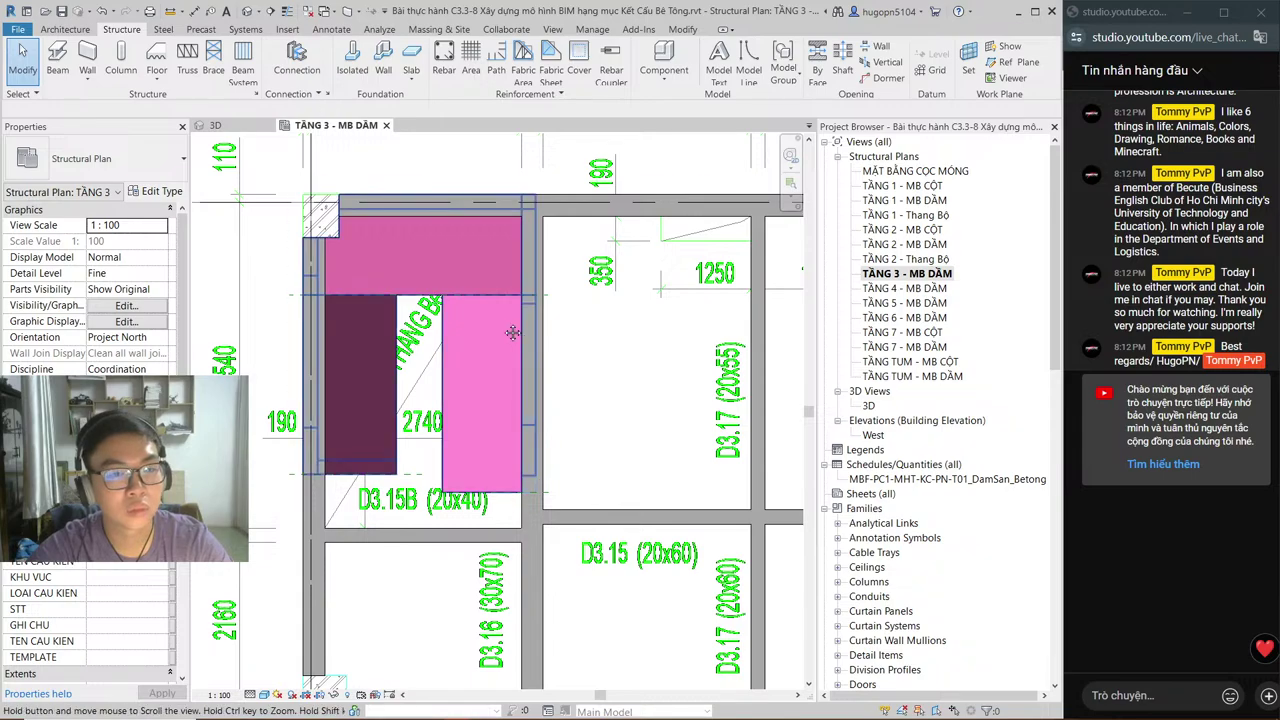
{"action": "middle_click_drag", "start_coordinate": [491, 329], "coordinate": [488, 327]}
Step: Switch to AutoCAD and zoom across the rows of sheets in CD-SS.DWG
{"action": "key", "text": "alt+Tab"}
{"action": "scroll", "coordinate": [700, 420], "scroll_direction": "down", "scroll_amount": 5}
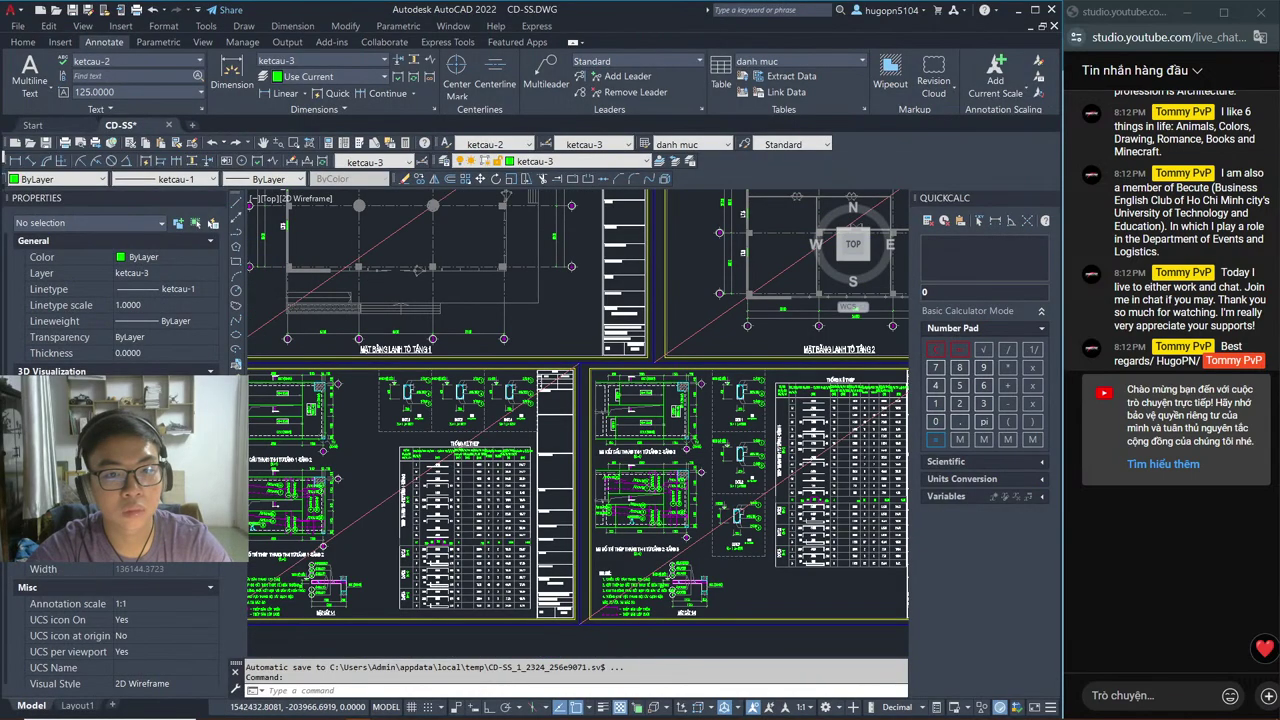
{"action": "scroll", "coordinate": [600, 480], "scroll_direction": "down", "scroll_amount": 3}
{"action": "mouse_move", "coordinate": [594, 491]}
{"action": "middle_mouse_down"}
{"action": "mouse_move", "coordinate": [604, 517]}
{"action": "mouse_move", "coordinate": [602, 404]}
{"action": "middle_mouse_up"}
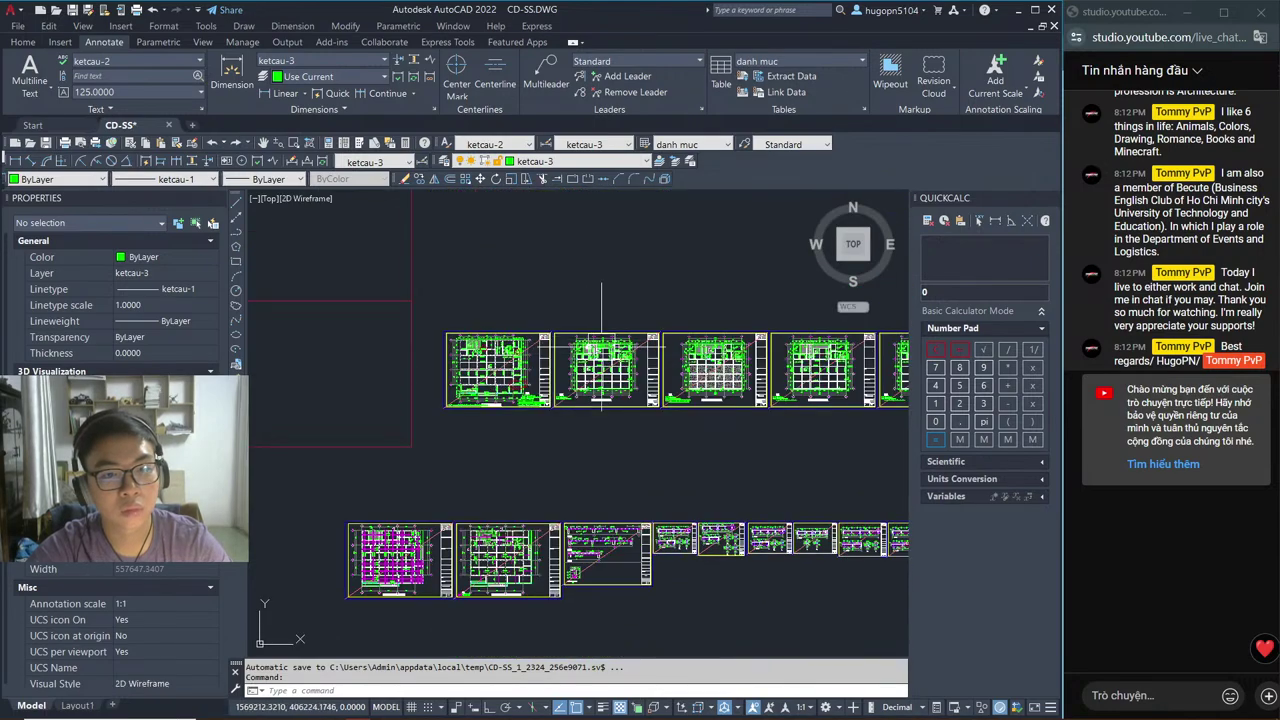
{"action": "scroll", "coordinate": [602, 404], "scroll_direction": "up", "scroll_amount": 3}
{"action": "scroll", "coordinate": [695, 388], "scroll_direction": "up", "scroll_amount": 4}
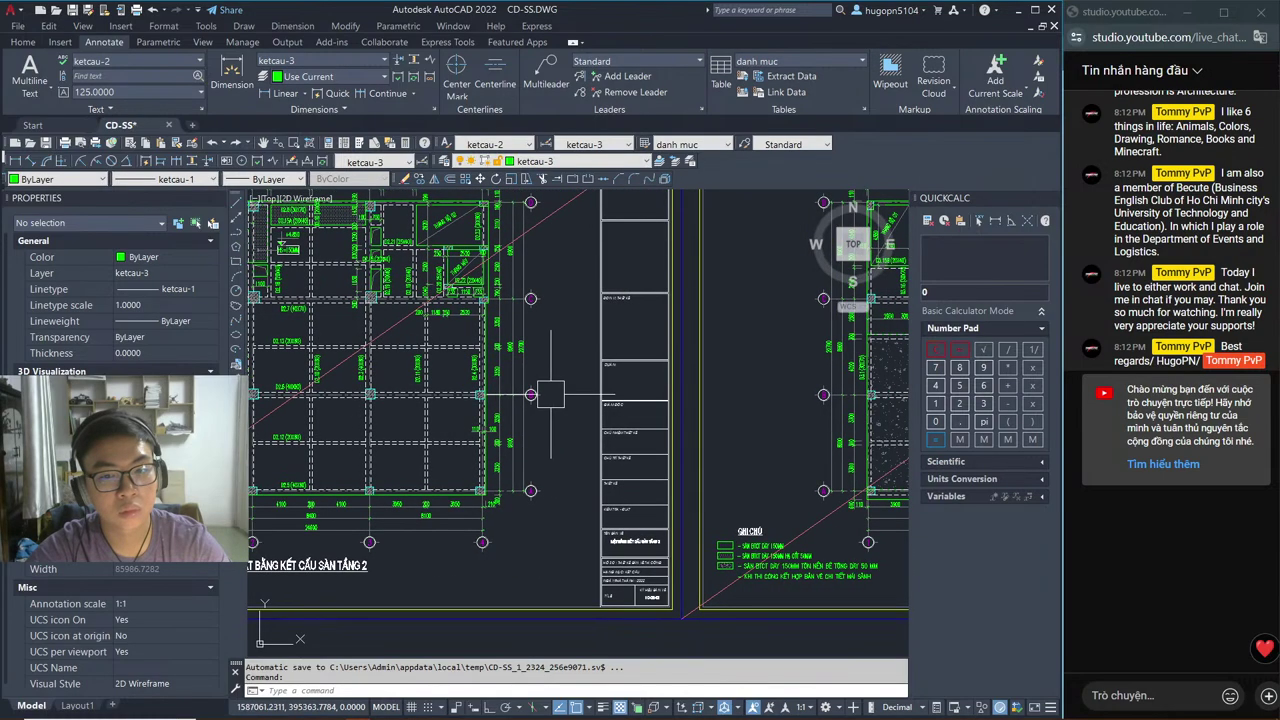
{"action": "scroll", "coordinate": [580, 285], "scroll_direction": "up", "scroll_amount": 4}
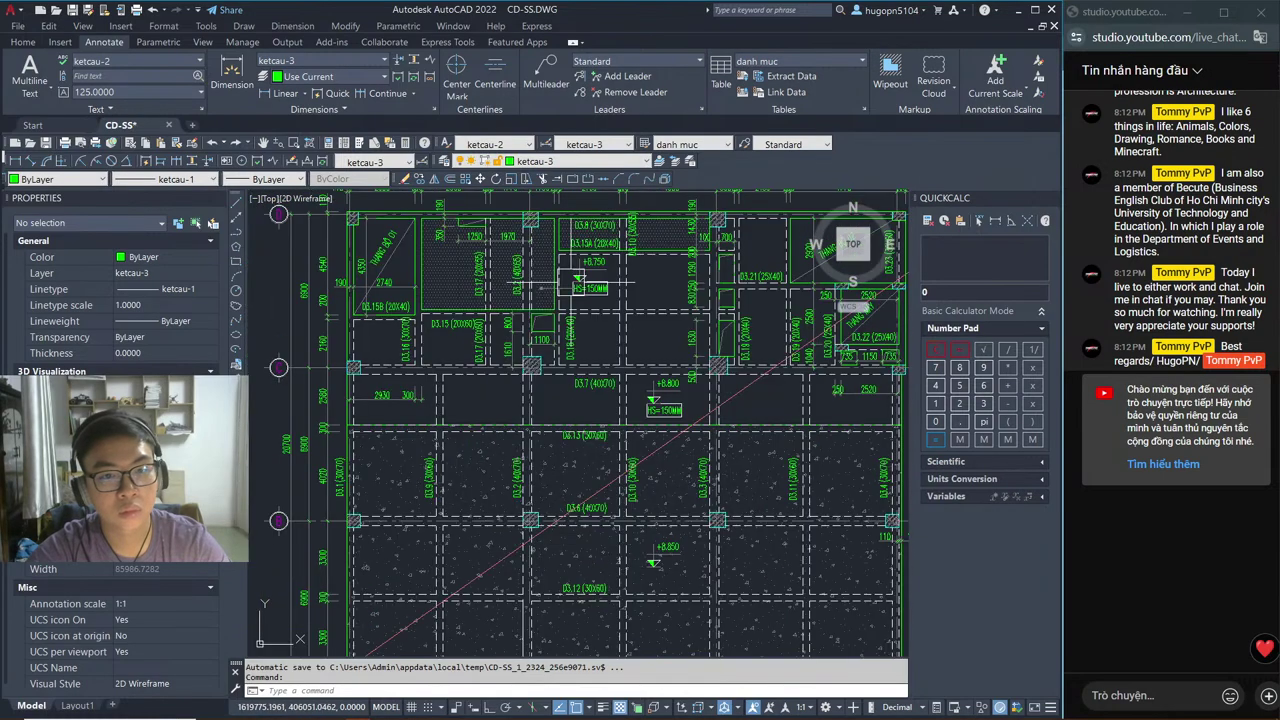
Step: Pan to the Sàn Tầng 2 slab plan and zoom into its GHI CHÚ notes
{"action": "middle_click_drag", "start_coordinate": [572, 283], "coordinate": [414, 222]}
{"action": "scroll", "coordinate": [414, 222], "scroll_direction": "down", "scroll_amount": 4}
{"action": "scroll", "coordinate": [349, 484], "scroll_direction": "up", "scroll_amount": 2}
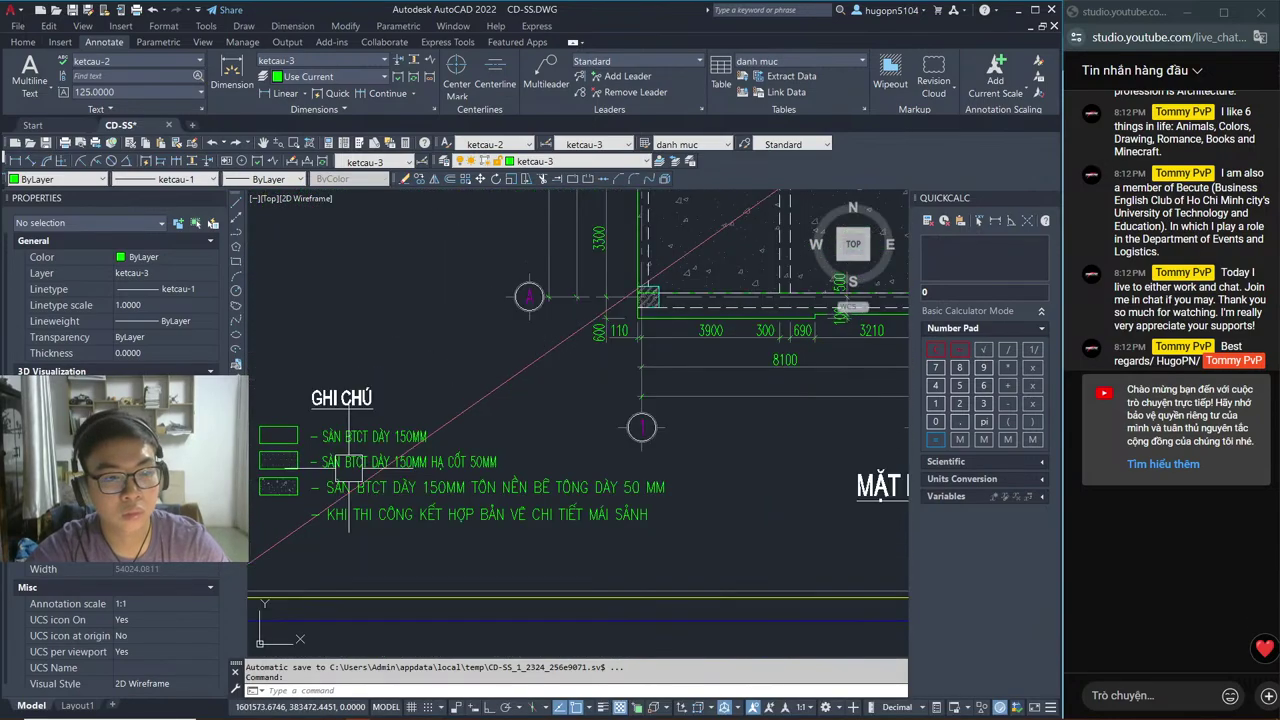
{"action": "middle_click_drag", "start_coordinate": [349, 484], "coordinate": [392, 433]}
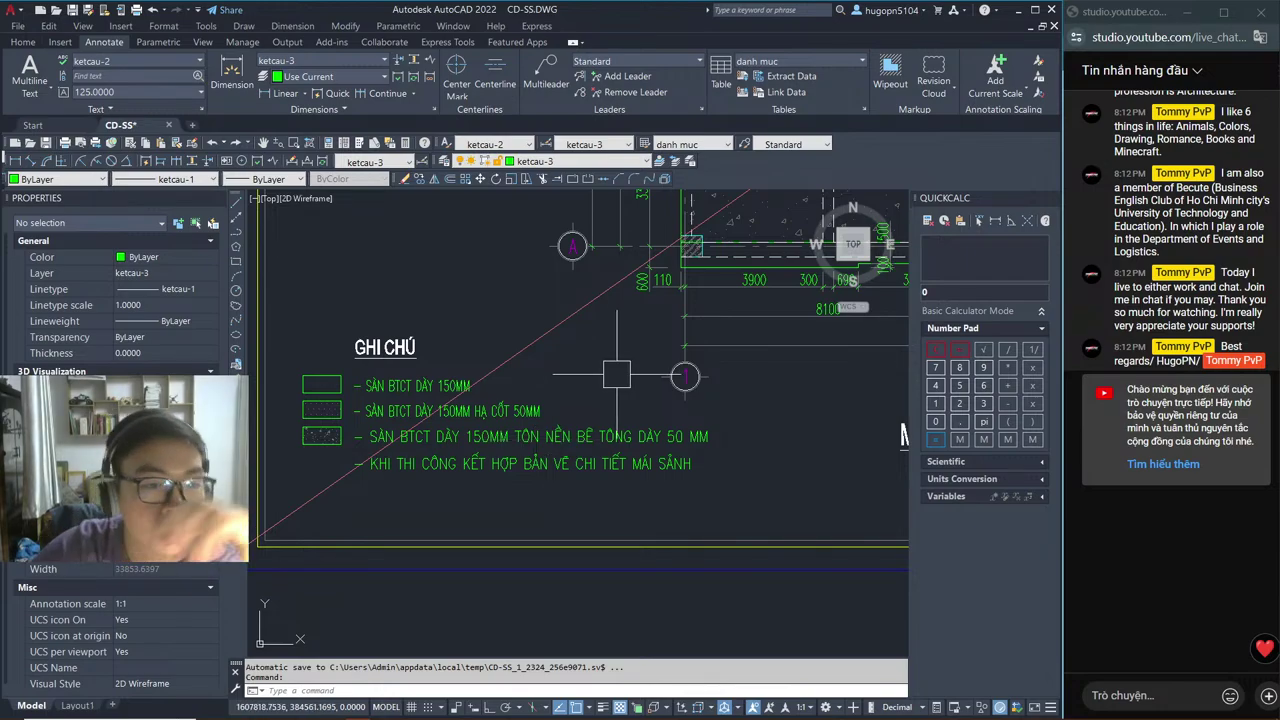
{"action": "scroll", "coordinate": [412, 465], "scroll_direction": "up", "scroll_amount": 2}
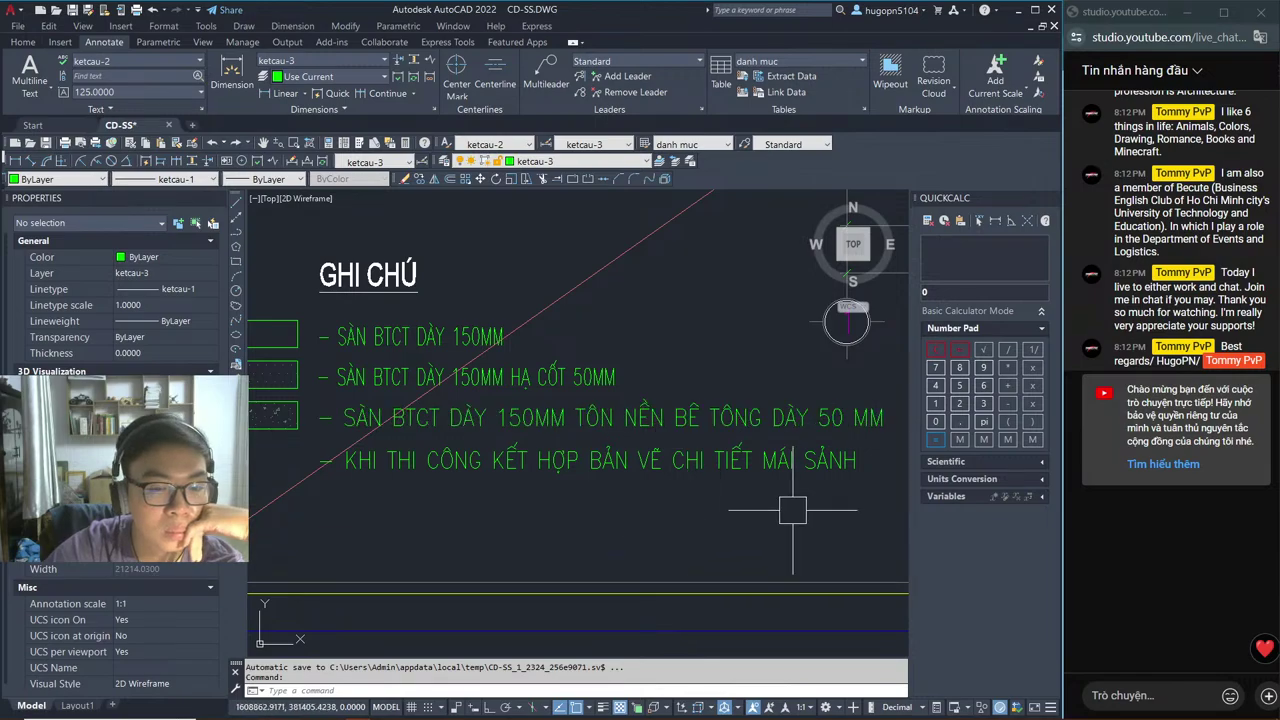
{"action": "middle_click_drag", "start_coordinate": [764, 517], "coordinate": [708, 551]}
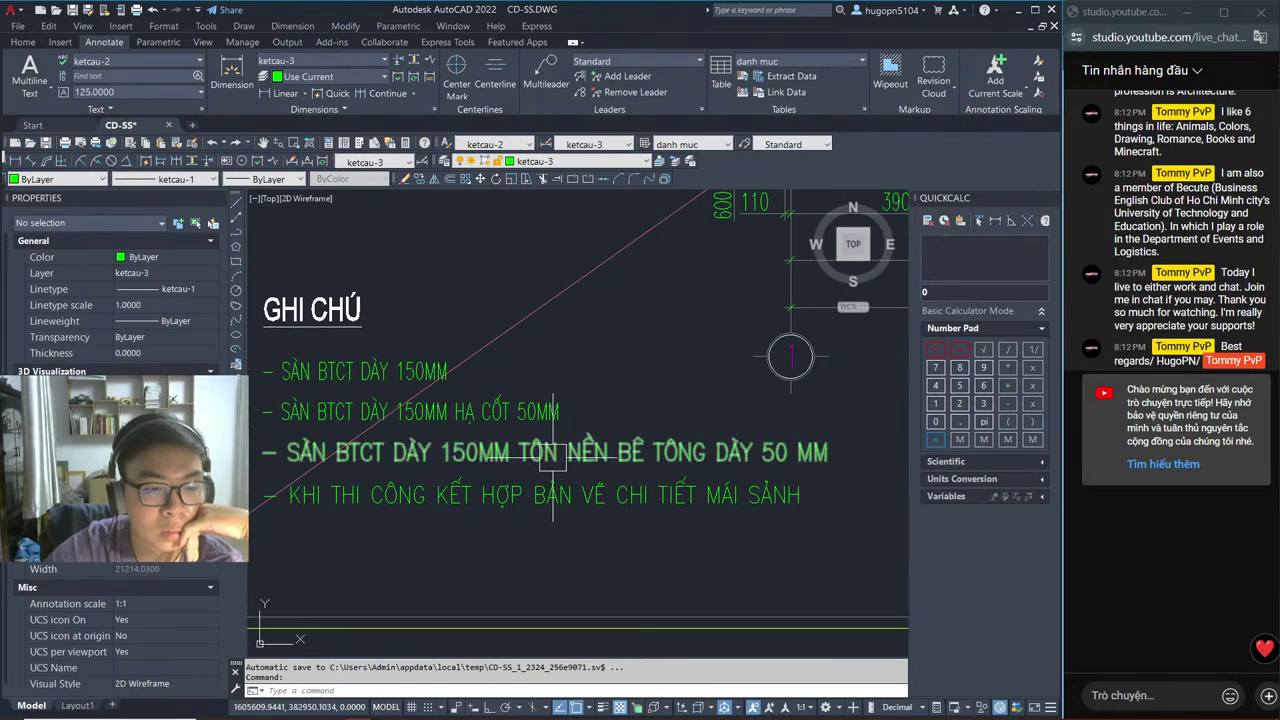
{"action": "key", "text": "alt+Tab"}
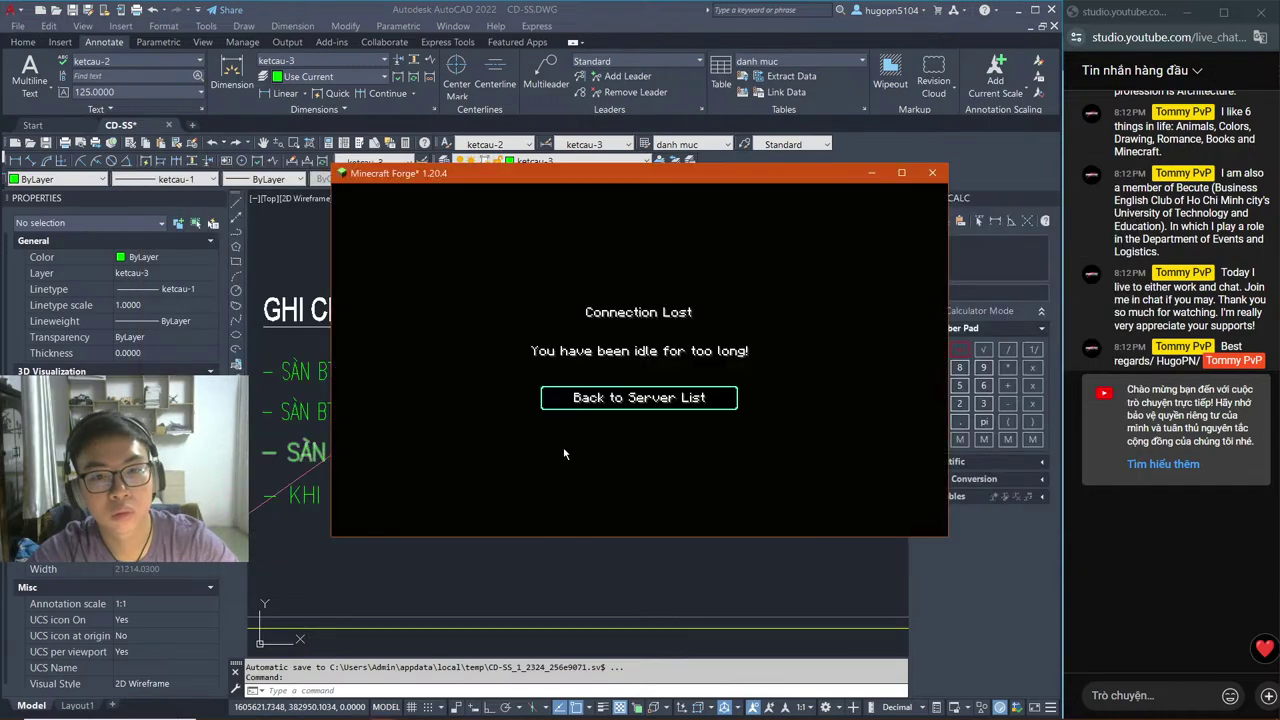
Step: Return from Minecraft's 'Connection Lost' screen to the server list, then back out to the main menu
{"action": "left_click", "coordinate": [700, 400]}
{"action": "key", "text": "alt+Tab"}
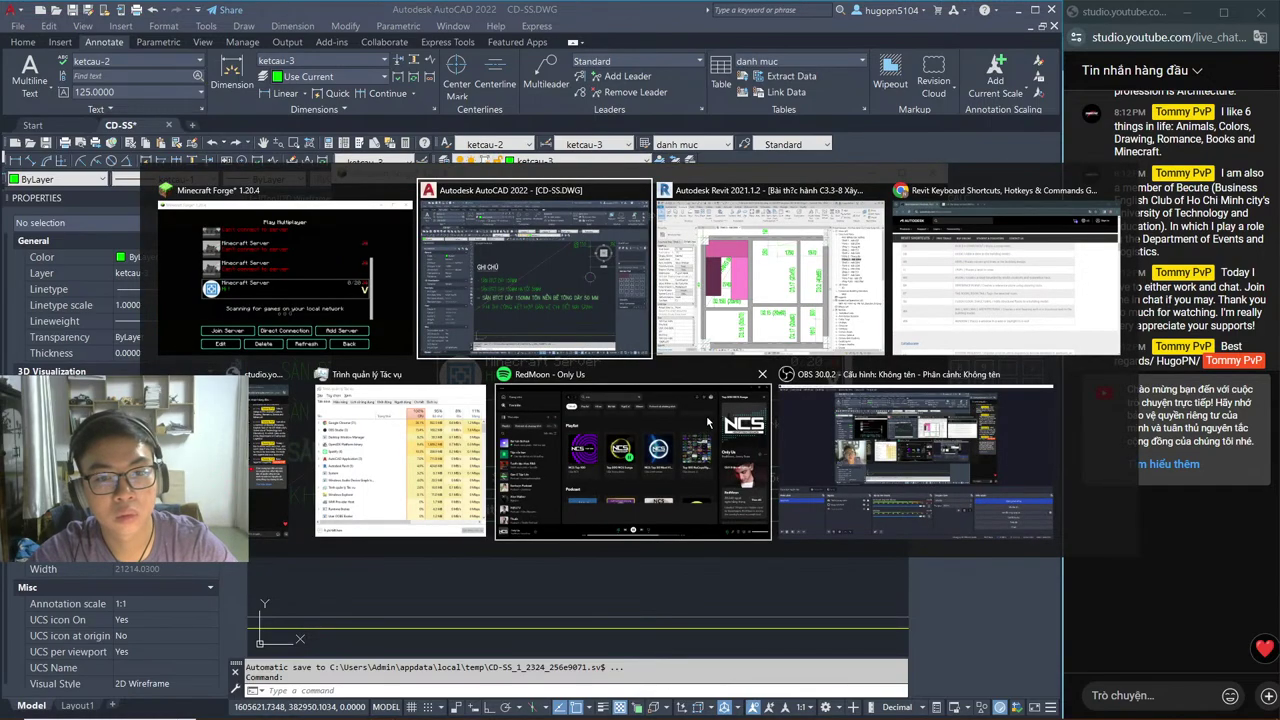
{"action": "key", "text": "alt+Tab"}
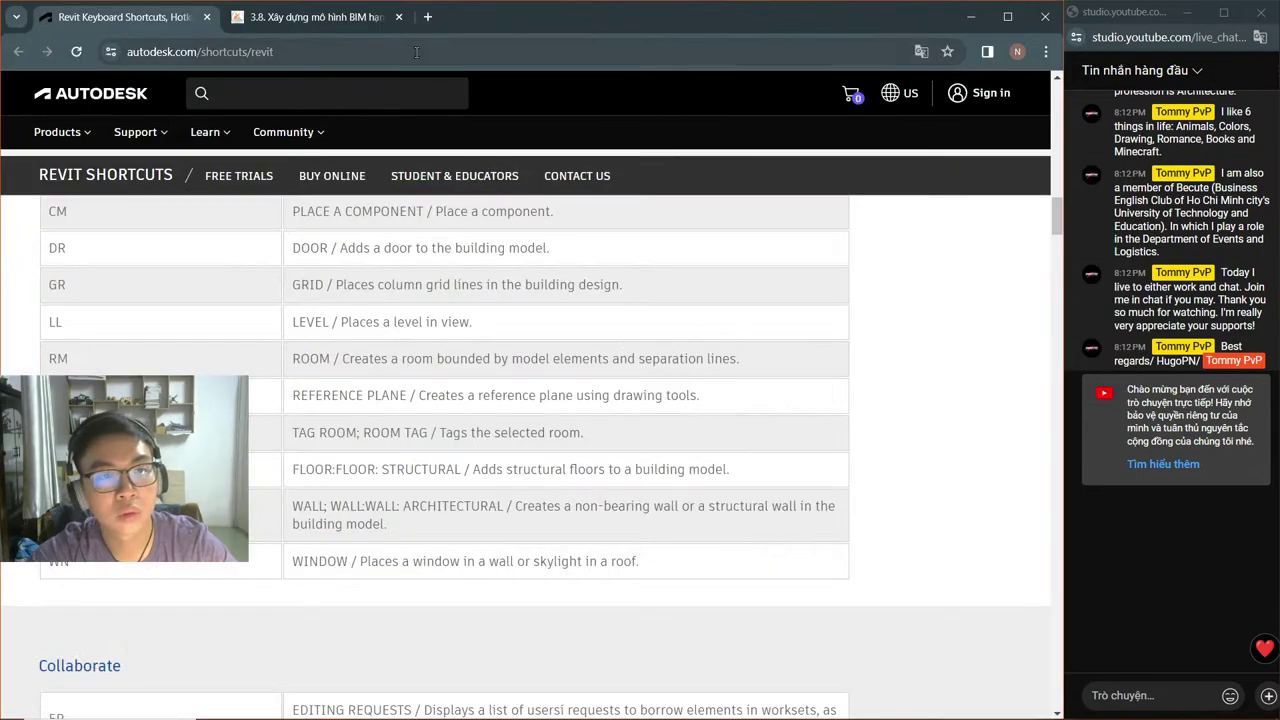
{"action": "key", "text": "alt+Tab"}
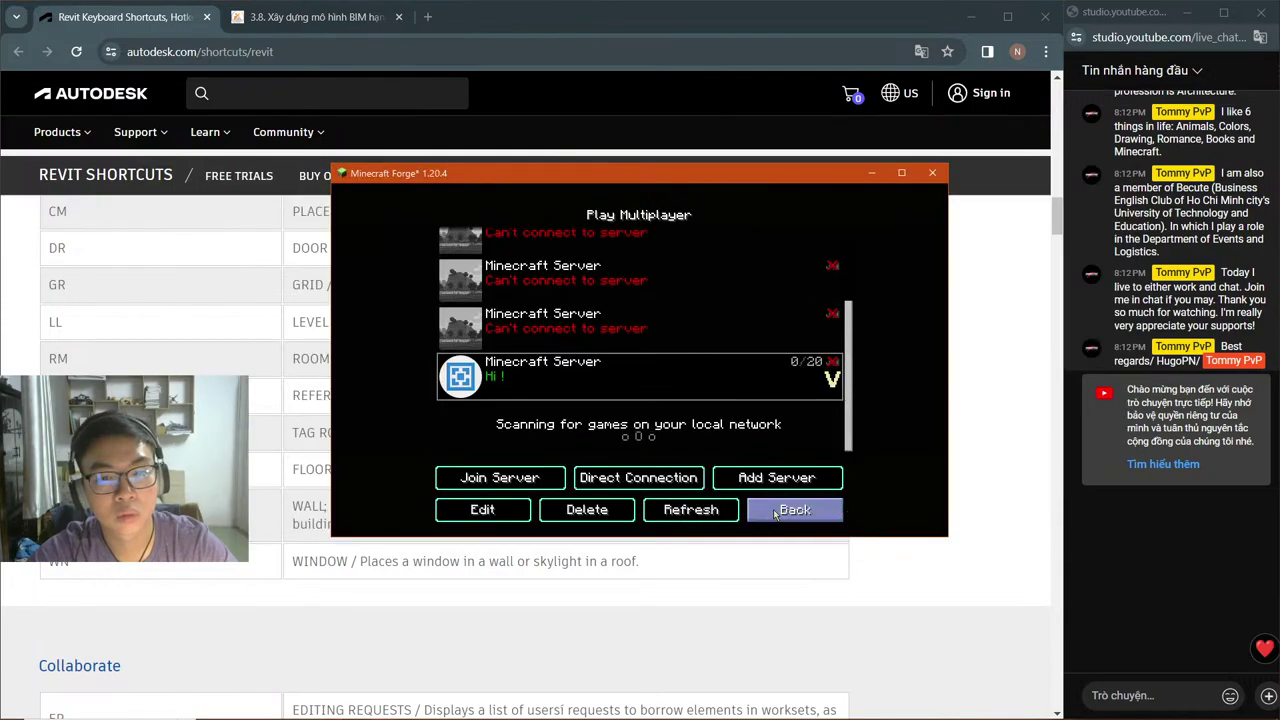
{"action": "left_click", "coordinate": [790, 508]}
{"action": "left_click", "coordinate": [748, 458]}
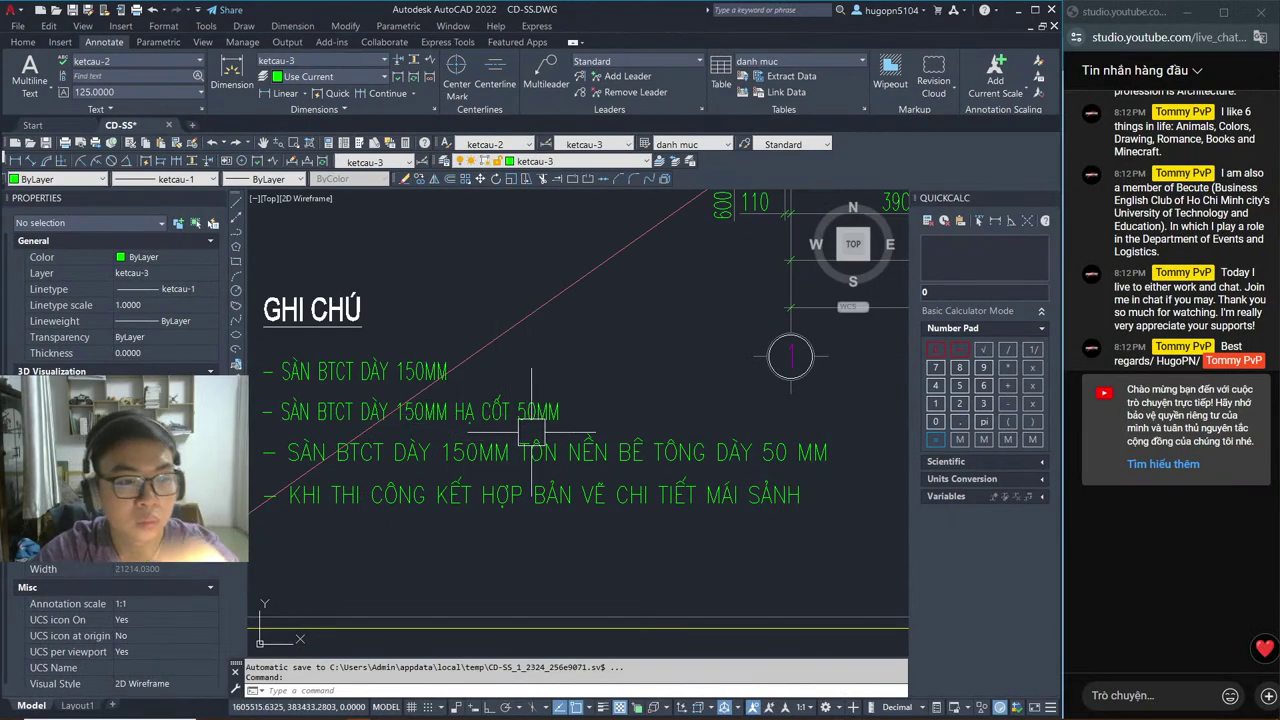
Step: Zoom out to the Sàn Tầng 3 slab plan and pan past beam D3.4 up to the stair openings
{"action": "middle_click_drag", "start_coordinate": [620, 409], "coordinate": [602, 433]}
{"action": "scroll", "coordinate": [602, 433], "scroll_direction": "down", "scroll_amount": 5}
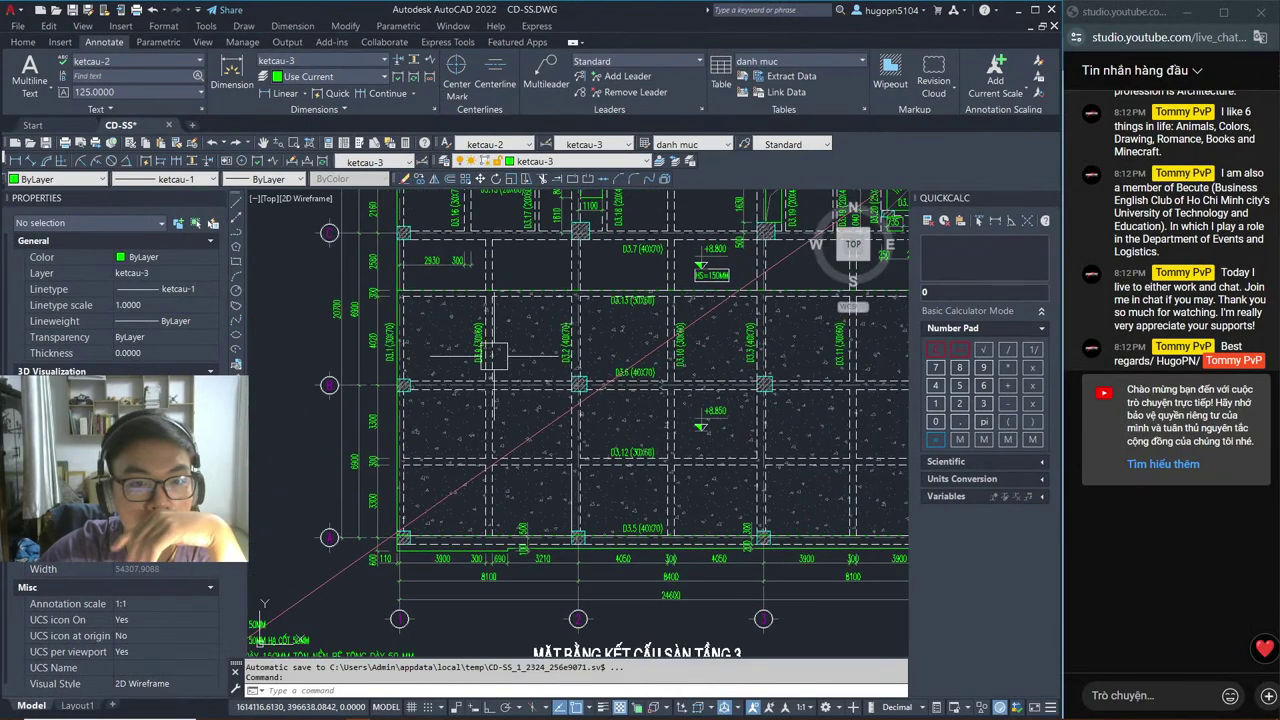
{"action": "scroll", "coordinate": [580, 321], "scroll_direction": "up", "scroll_amount": 2}
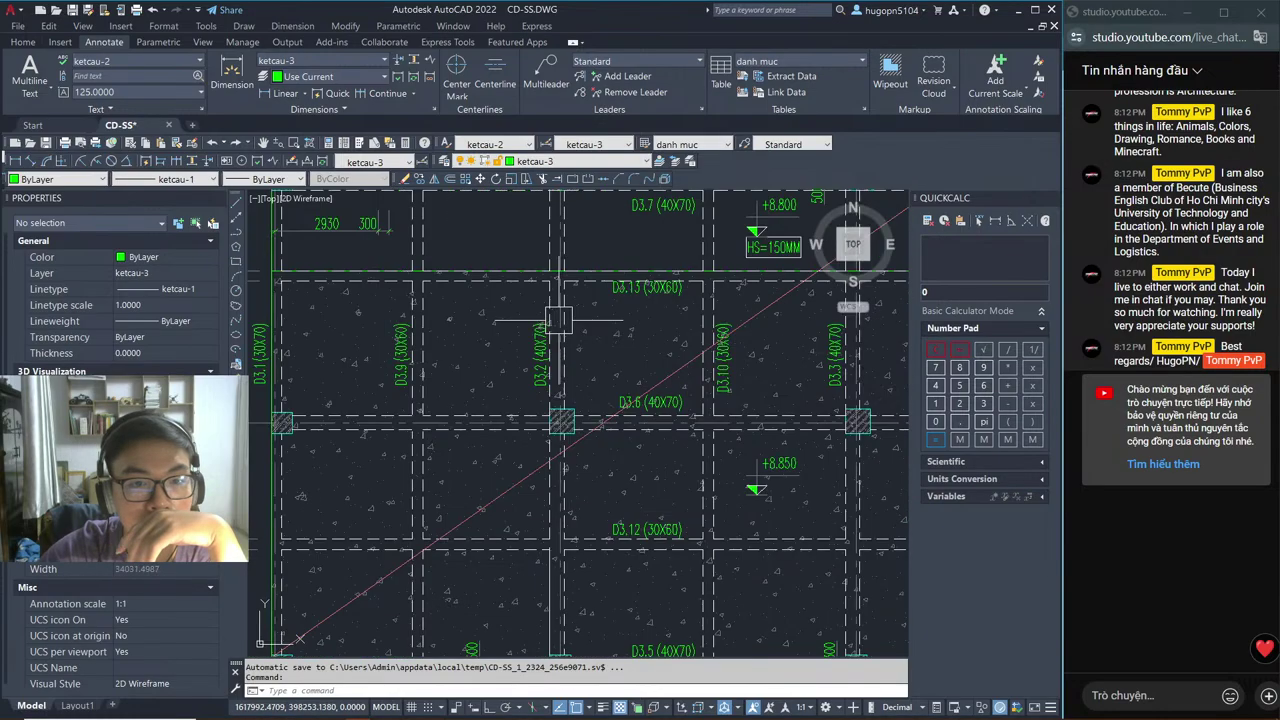
{"action": "scroll", "coordinate": [558, 320], "scroll_direction": "down", "scroll_amount": 2}
{"action": "scroll", "coordinate": [416, 452], "scroll_direction": "up", "scroll_amount": 6}
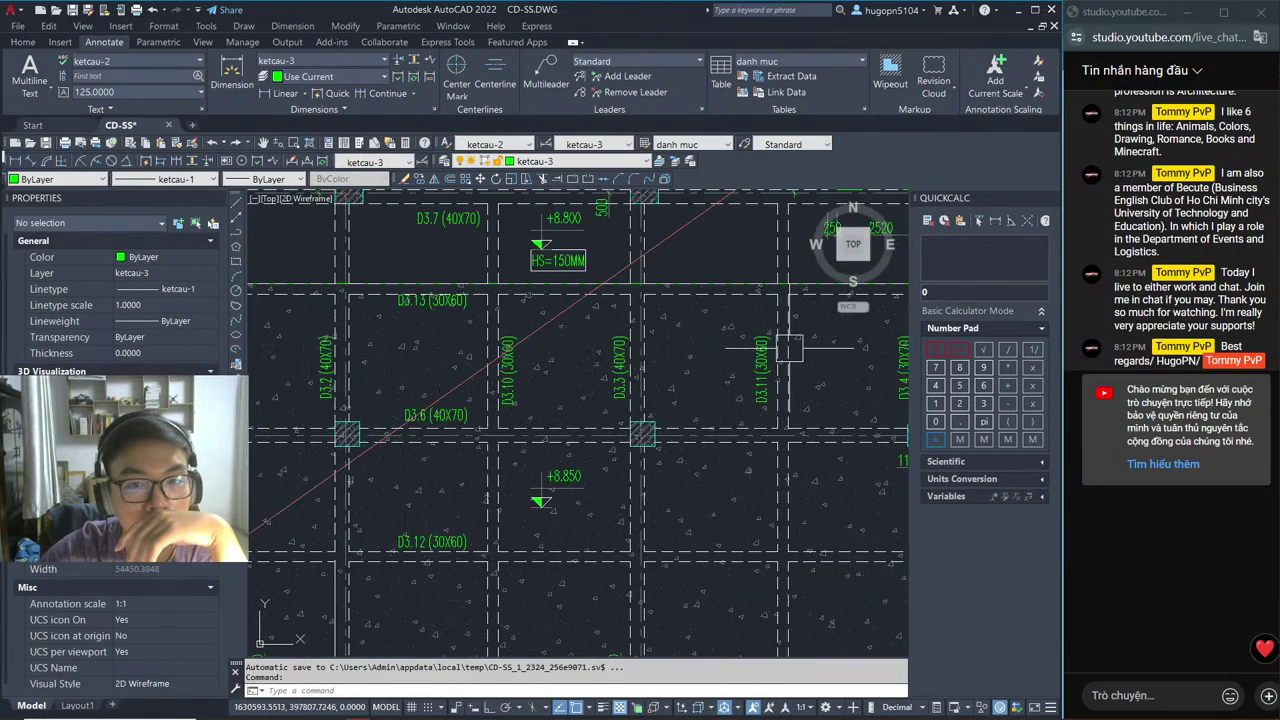
{"action": "middle_click_drag", "start_coordinate": [416, 452], "coordinate": [554, 384]}
{"action": "scroll", "coordinate": [603, 433], "scroll_direction": "down", "scroll_amount": 5}
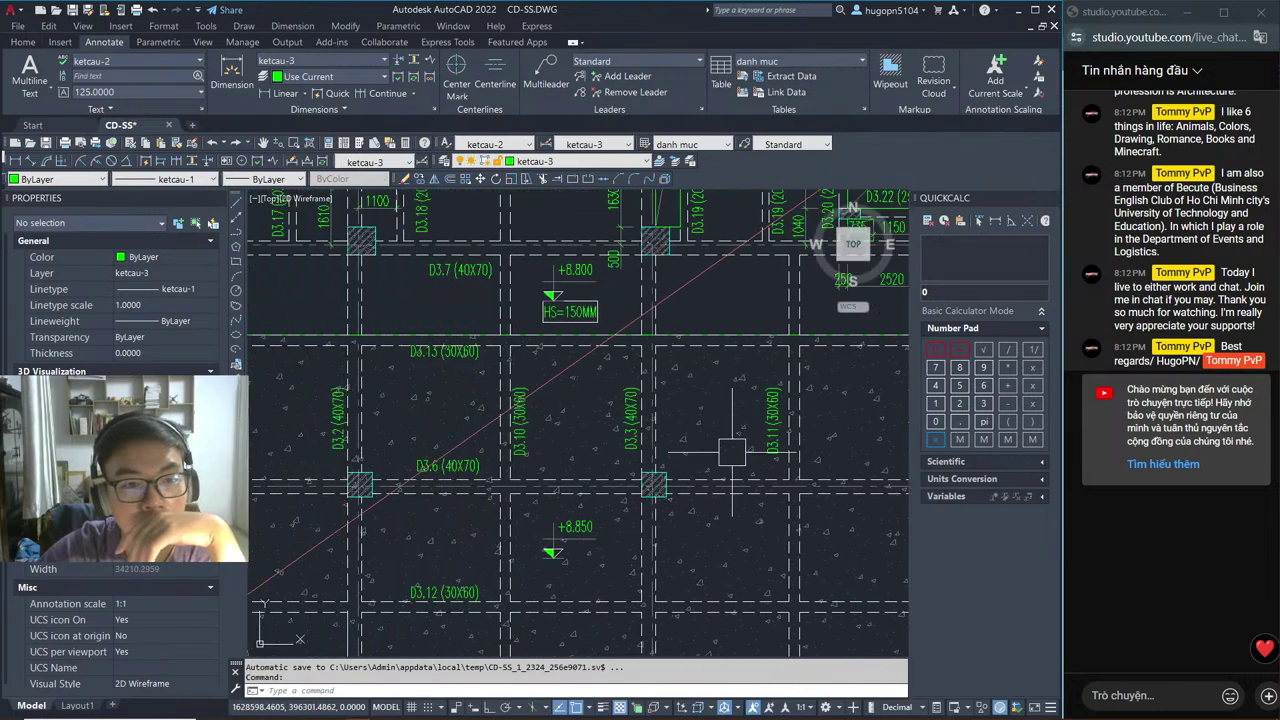
{"action": "middle_click_drag", "start_coordinate": [530, 493], "coordinate": [536, 474]}
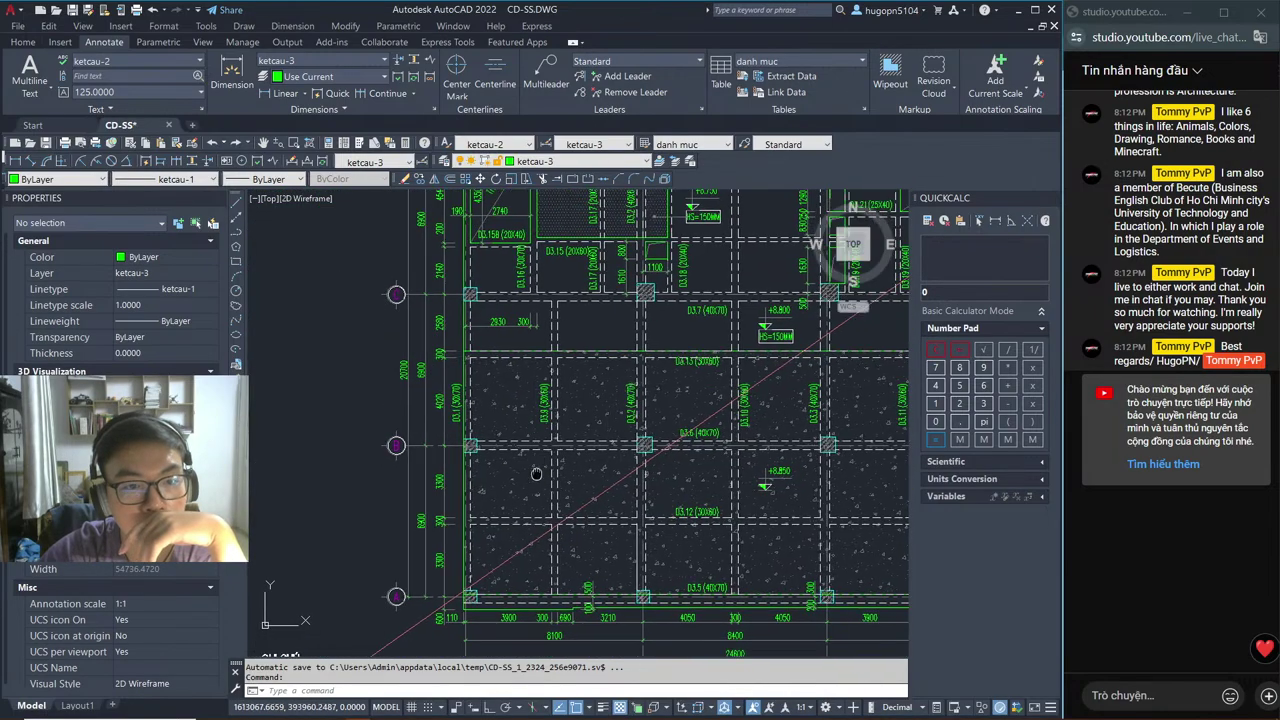
{"action": "mouse_move", "coordinate": [467, 372]}
{"action": "middle_mouse_down"}
{"action": "mouse_move", "coordinate": [348, 378]}
{"action": "mouse_move", "coordinate": [280, 404]}
{"action": "mouse_move", "coordinate": [300, 432]}
{"action": "mouse_move", "coordinate": [435, 479]}
{"action": "middle_mouse_up"}
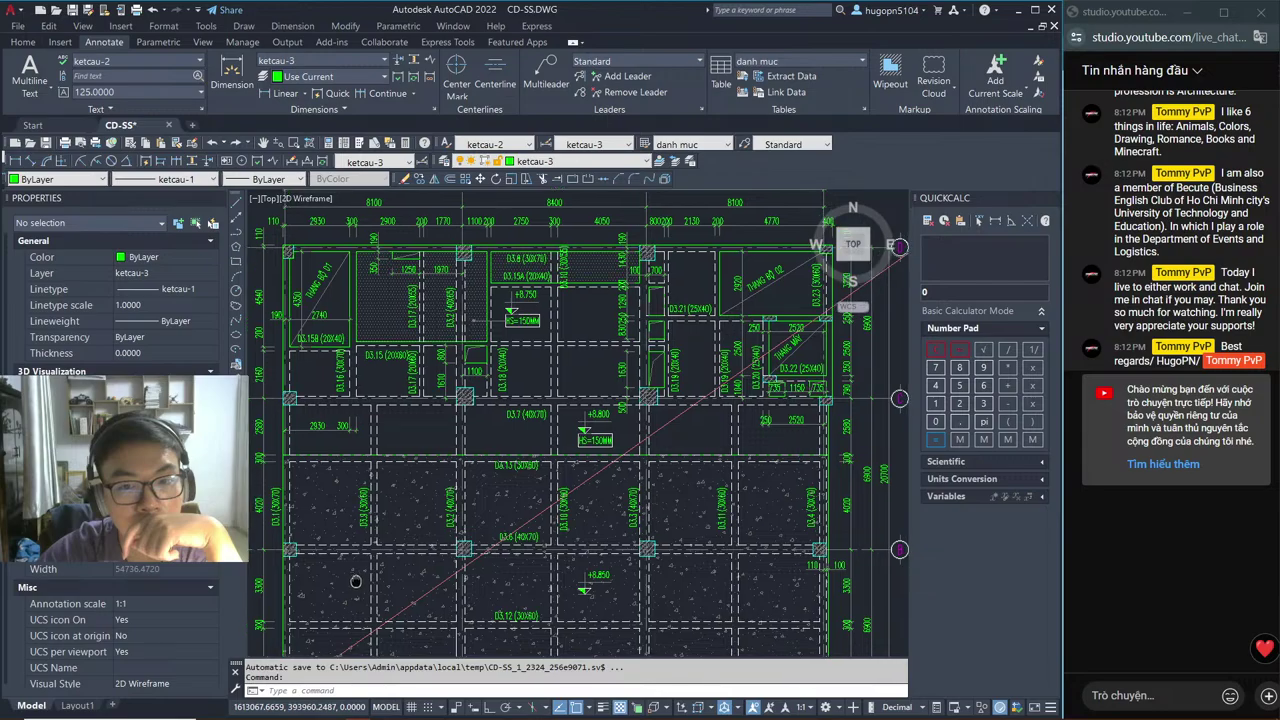
{"action": "mouse_move", "coordinate": [347, 579]}
{"action": "middle_mouse_down"}
{"action": "mouse_move", "coordinate": [318, 562]}
{"action": "mouse_move", "coordinate": [463, 541]}
{"action": "middle_mouse_up"}
{"action": "key", "text": "alt+Tab"}
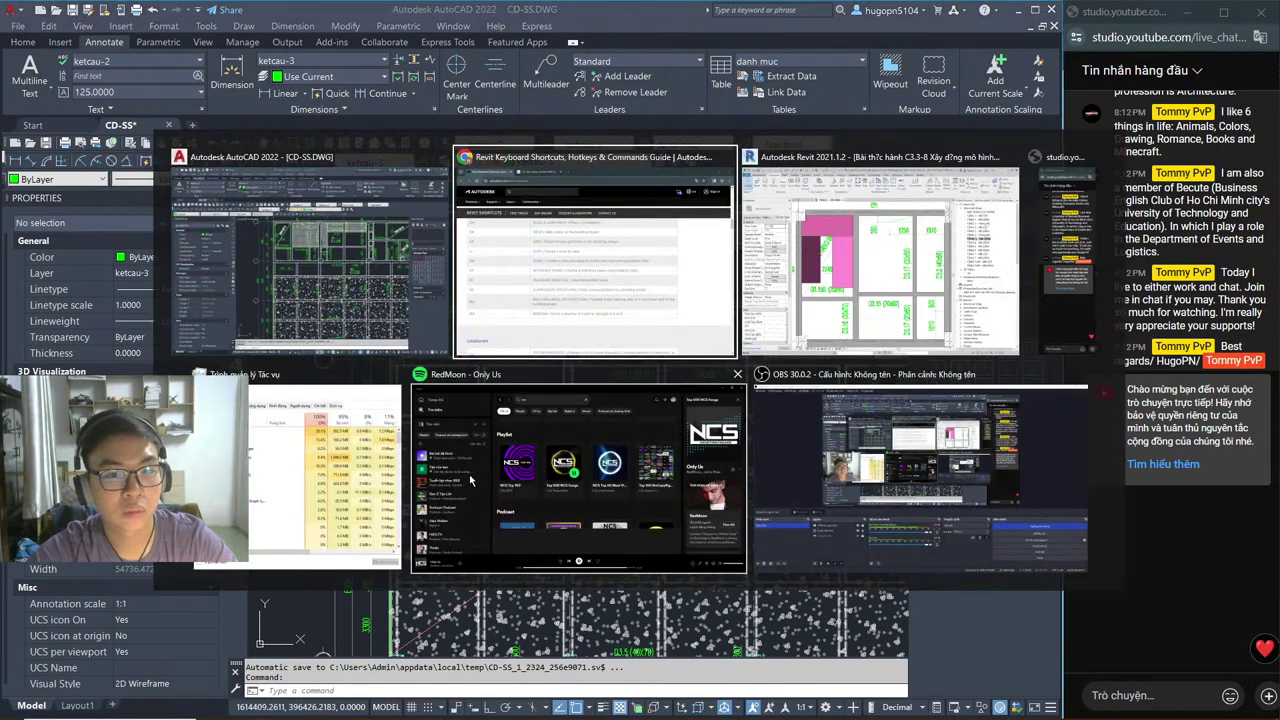
Step: Open TẦNG 2 - MB DẦM, pan to the stairs near grids D and C, and select the floor slab
{"action": "left_click", "coordinate": [862, 312]}
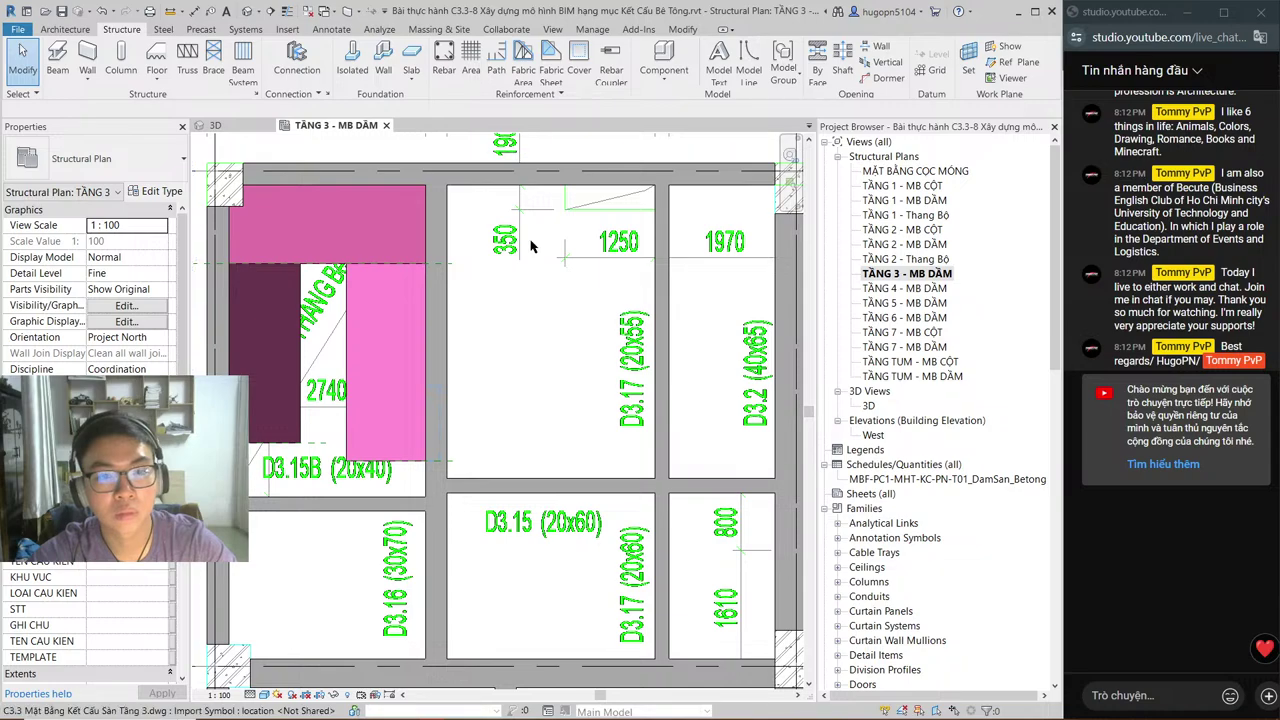
{"action": "double_click", "coordinate": [910, 244]}
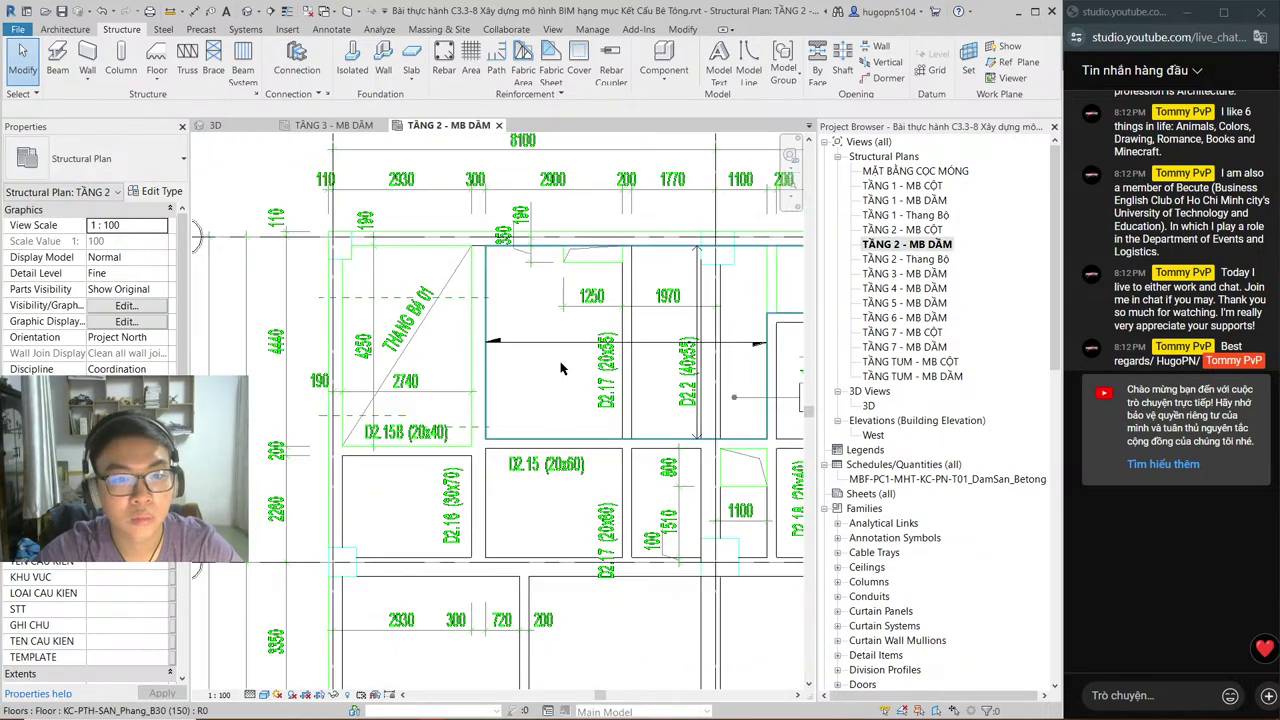
{"action": "middle_click_drag", "start_coordinate": [560, 369], "coordinate": [389, 332]}
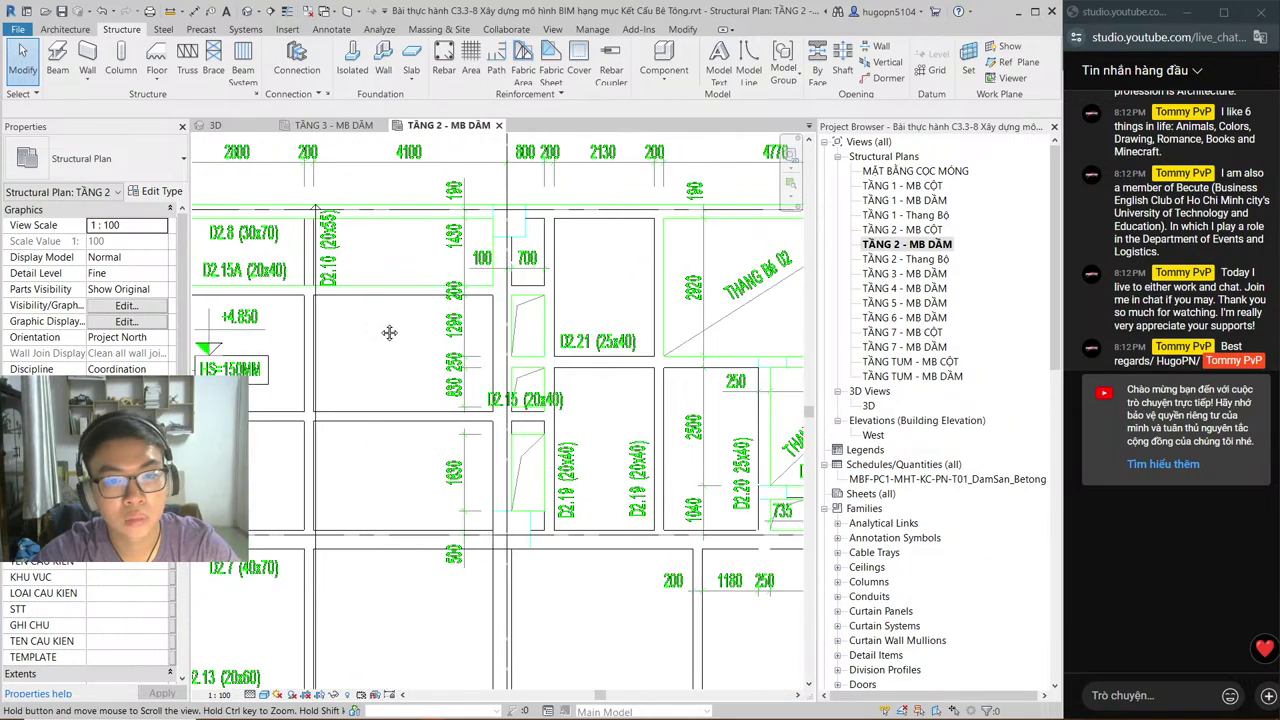
{"action": "middle_click_drag", "start_coordinate": [790, 372], "coordinate": [486, 385]}
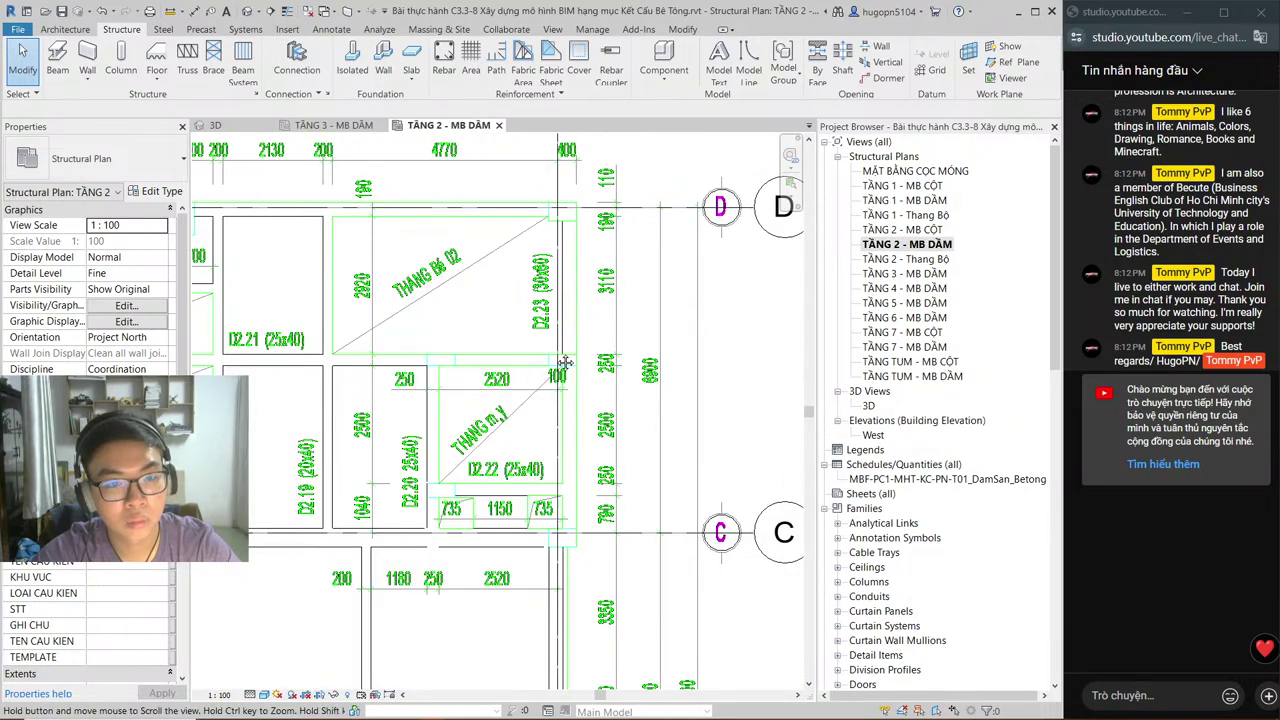
{"action": "left_click", "coordinate": [560, 393]}
{"action": "middle_click_drag", "start_coordinate": [400, 405], "coordinate": [510, 348]}
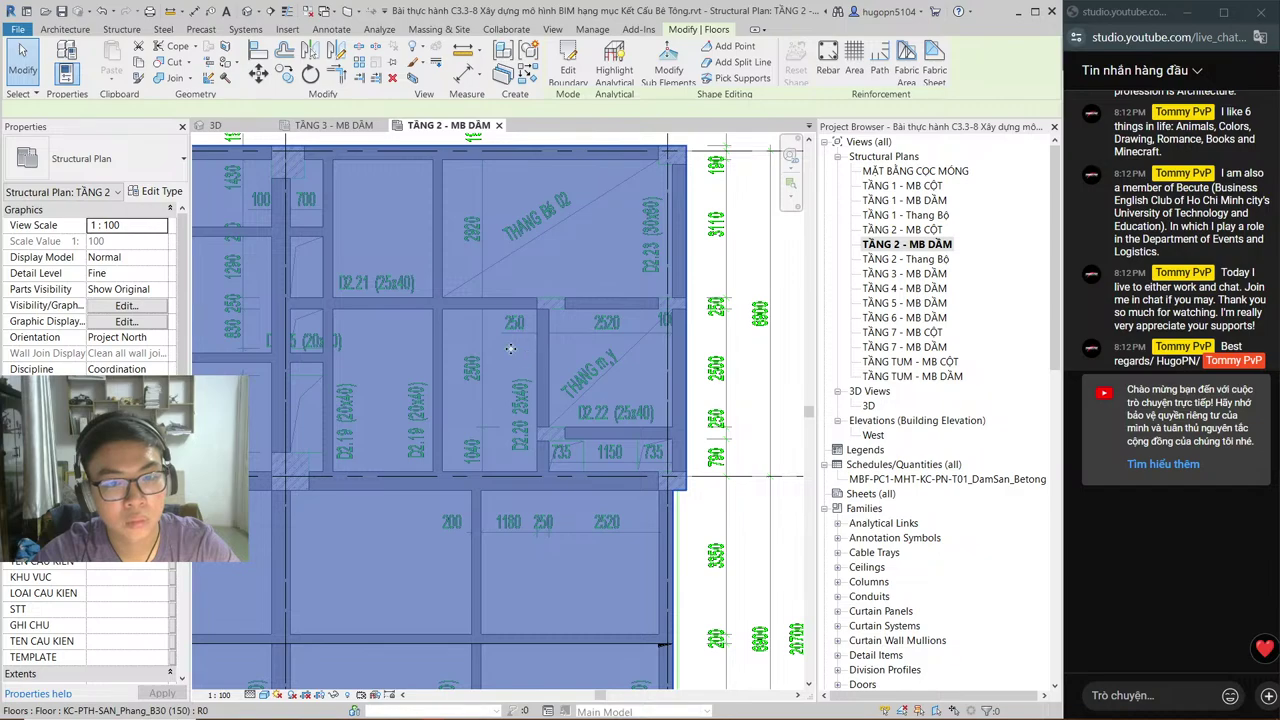
{"action": "left_click", "coordinate": [482, 315]}
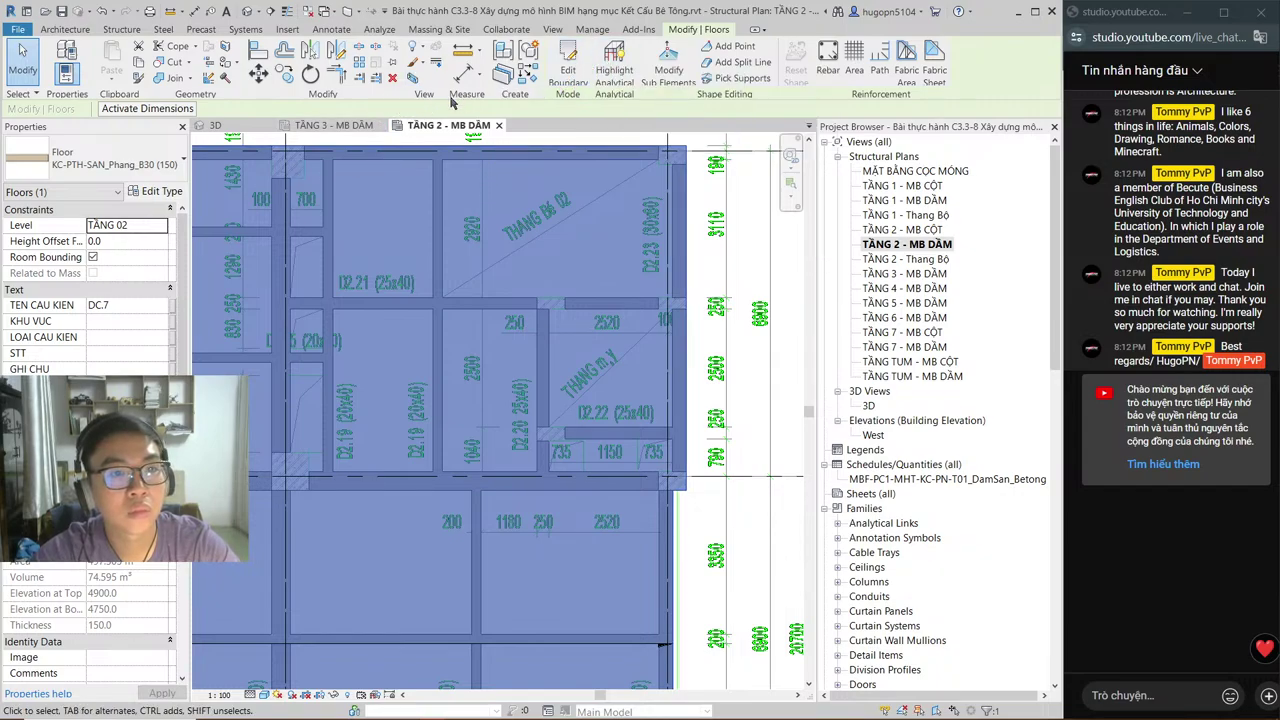
Step: Enter Edit Boundary on the floor and sketch a closed boundary loop between the beams
{"action": "left_click", "coordinate": [586, 82]}
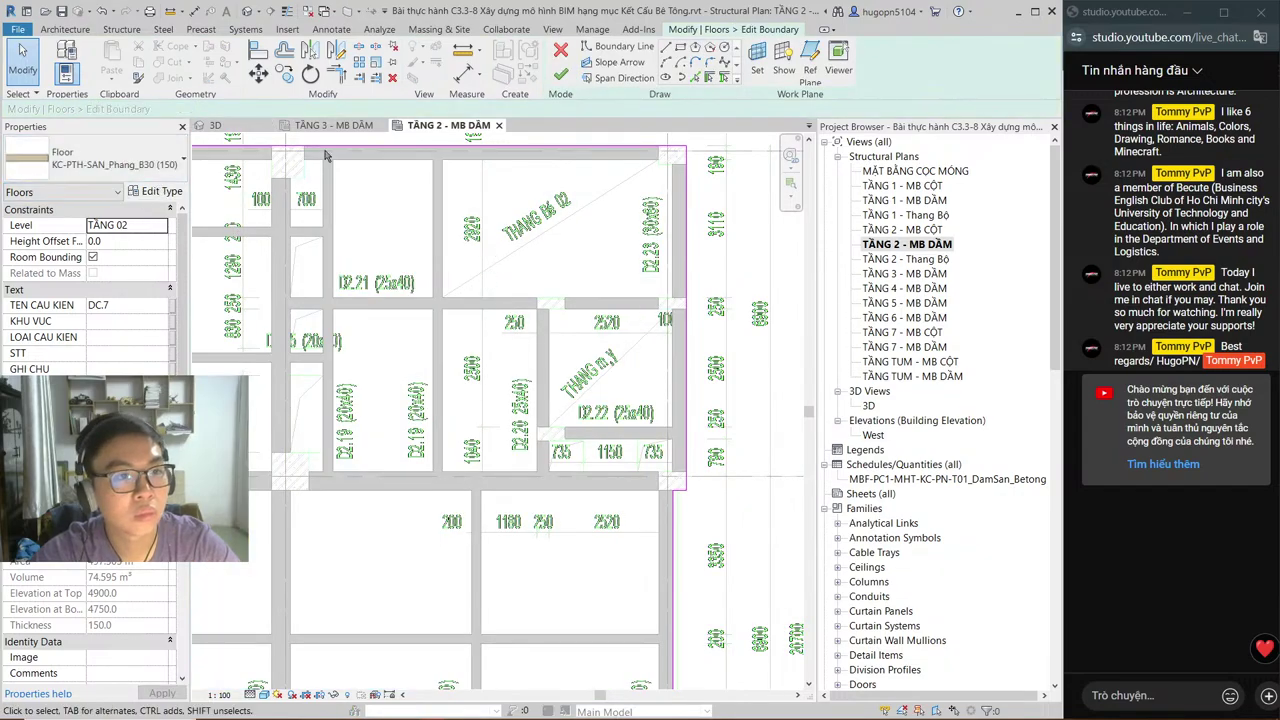
{"action": "left_click", "coordinate": [617, 46]}
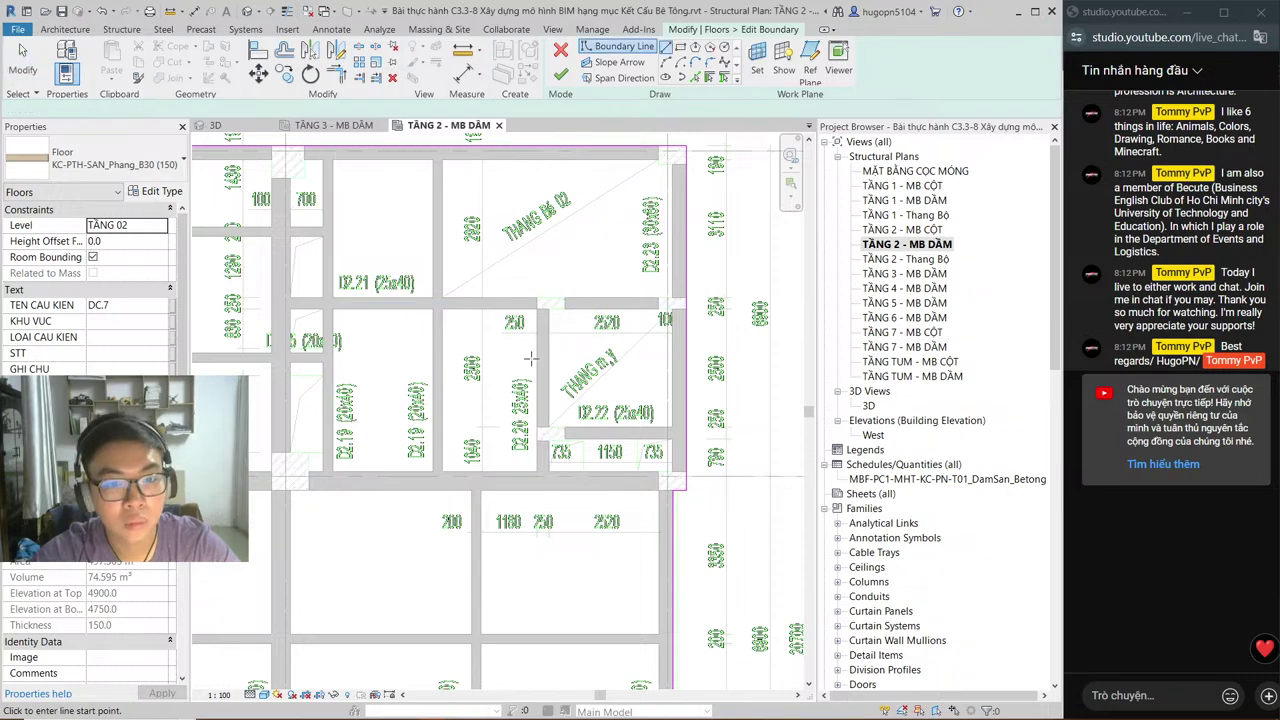
{"action": "scroll", "coordinate": [566, 368], "scroll_direction": "up", "scroll_amount": 1}
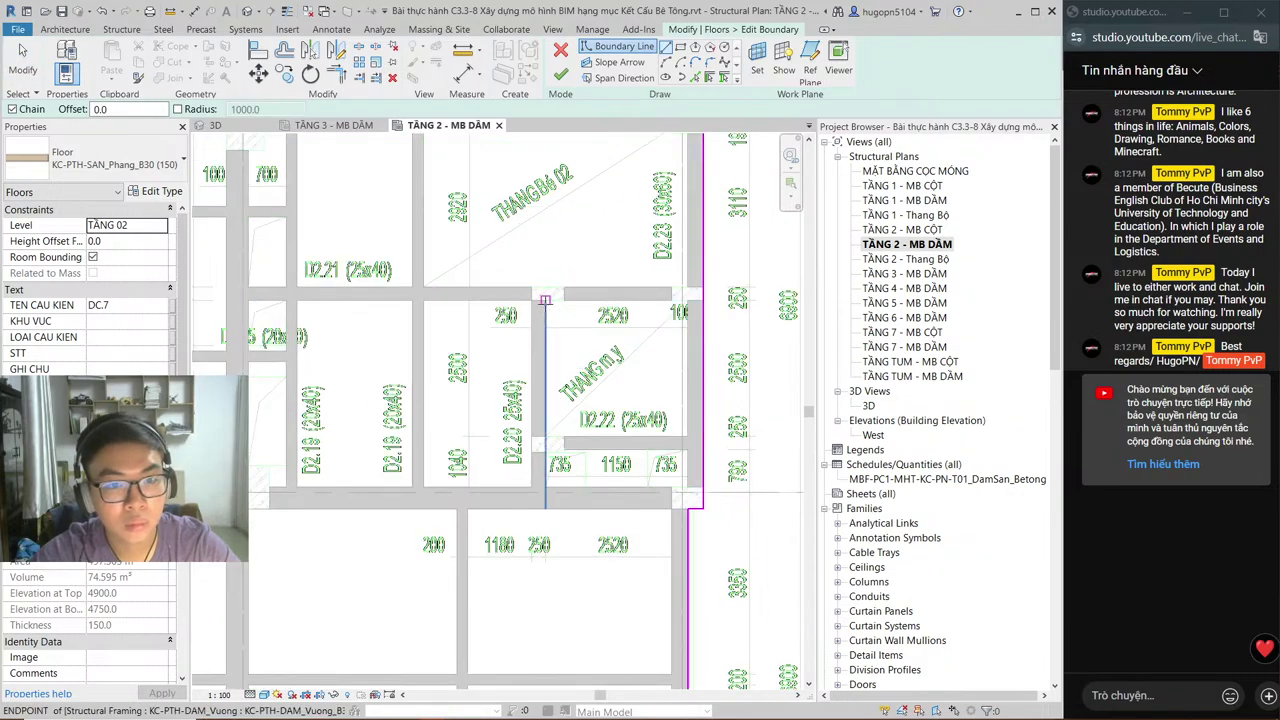
{"action": "left_click", "coordinate": [545, 300]}
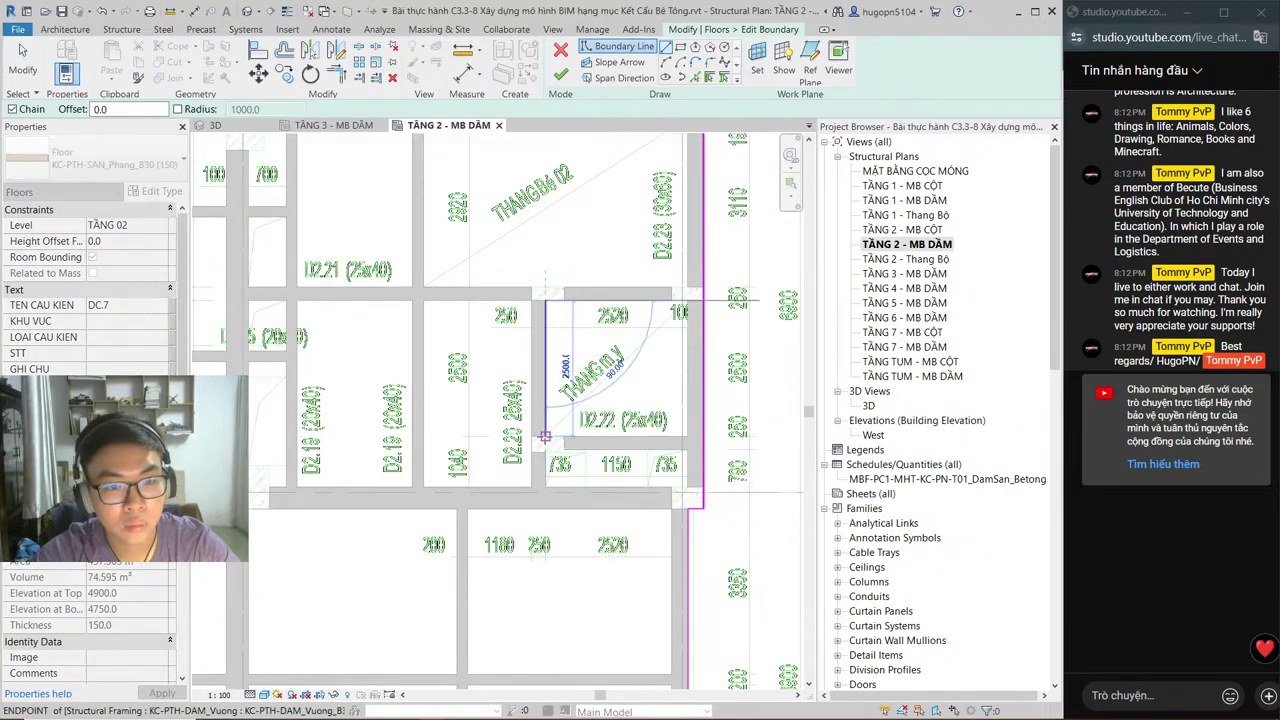
{"action": "left_click", "coordinate": [545, 436]}
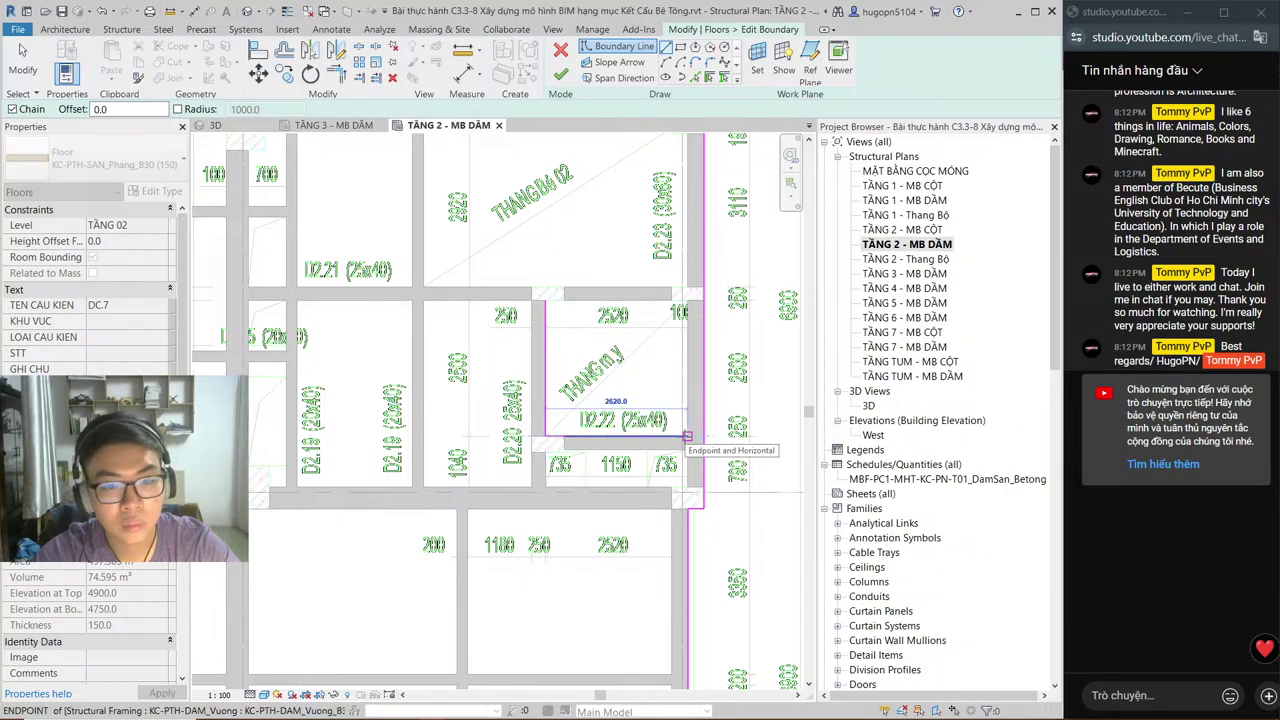
{"action": "left_click", "coordinate": [687, 436]}
{"action": "left_click", "coordinate": [687, 300]}
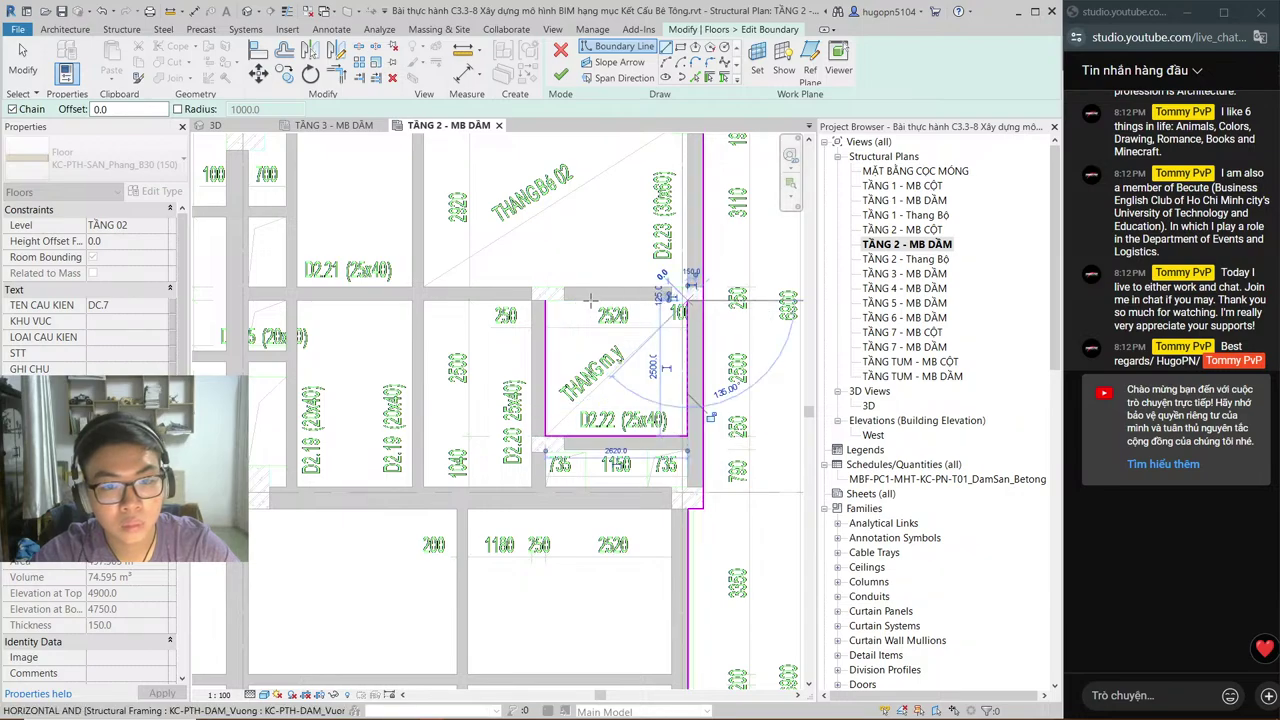
{"action": "left_click", "coordinate": [545, 300]}
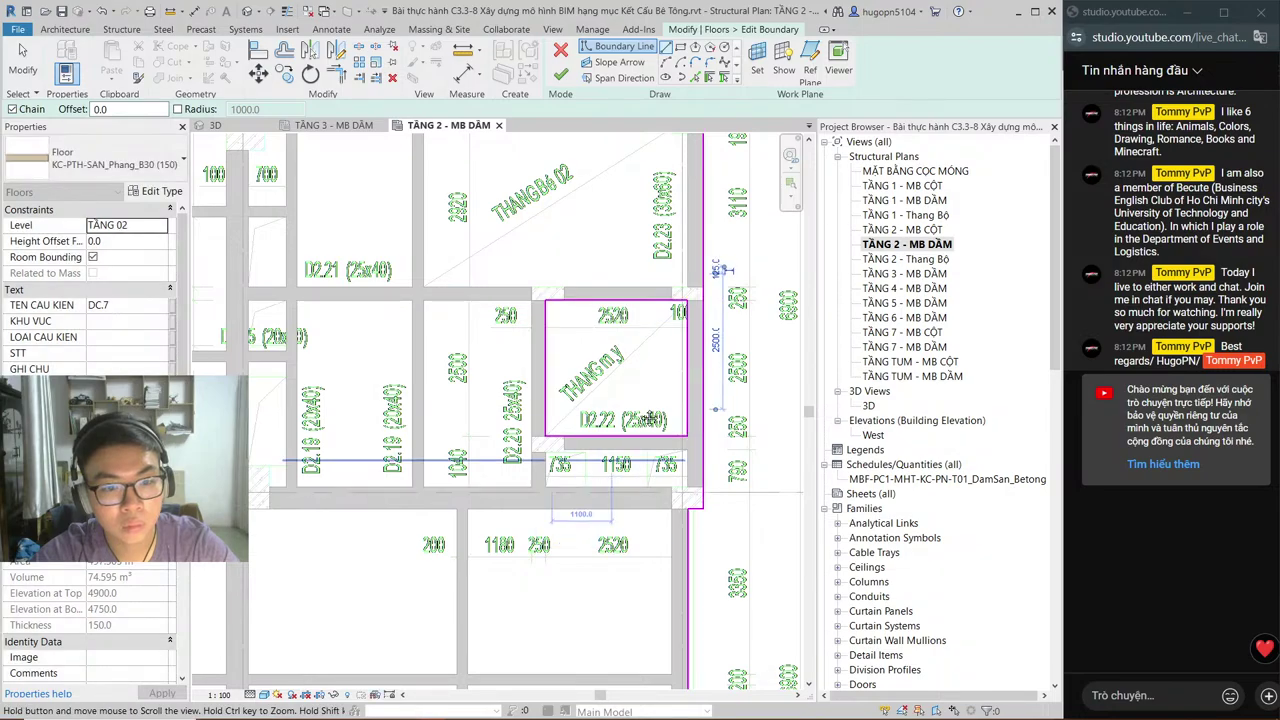
Step: Sketch a closed opening loop around the first 735 cell
{"action": "scroll", "coordinate": [601, 390], "scroll_direction": "up", "scroll_amount": 3}
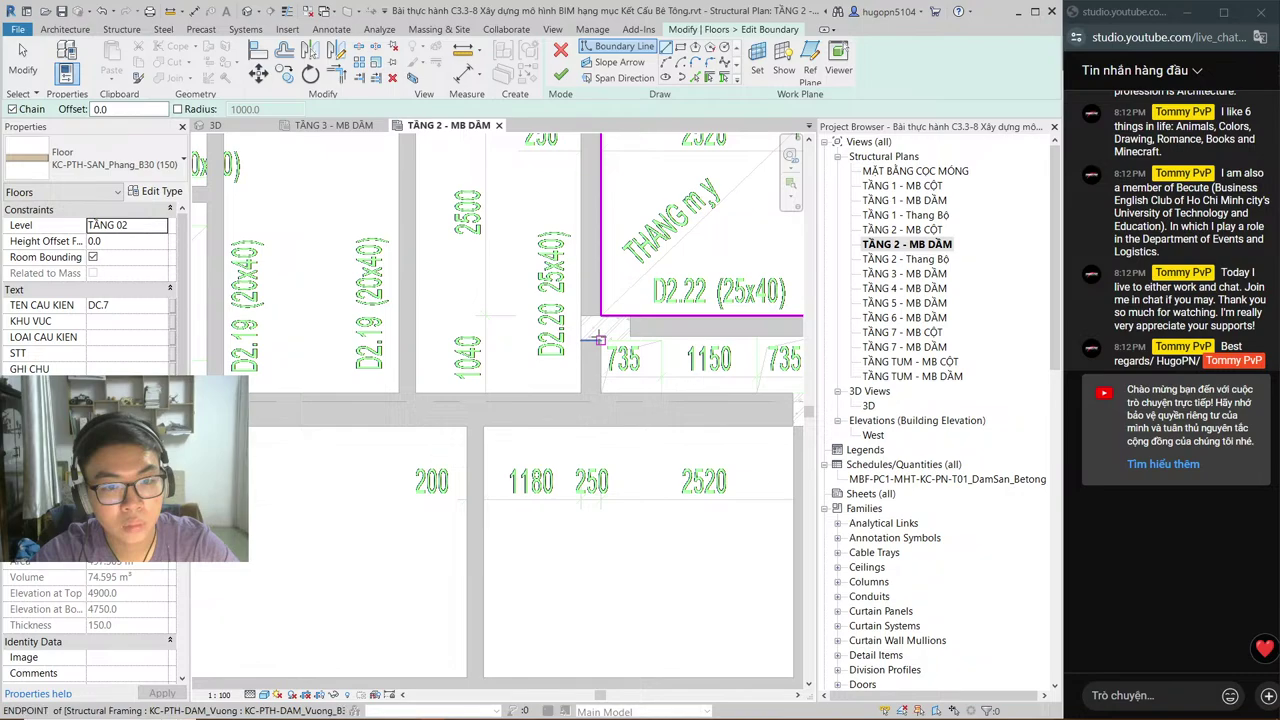
{"action": "left_click", "coordinate": [599, 340]}
{"action": "left_click", "coordinate": [660, 343]}
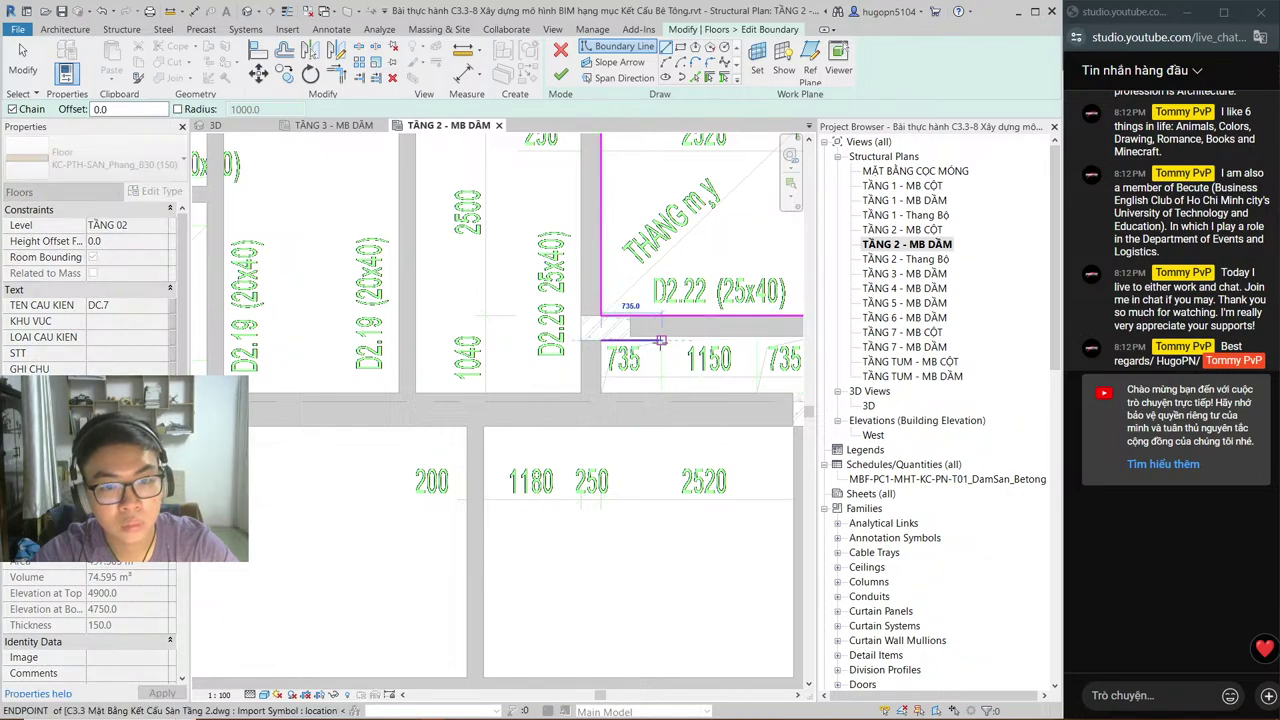
{"action": "left_click", "coordinate": [660, 393]}
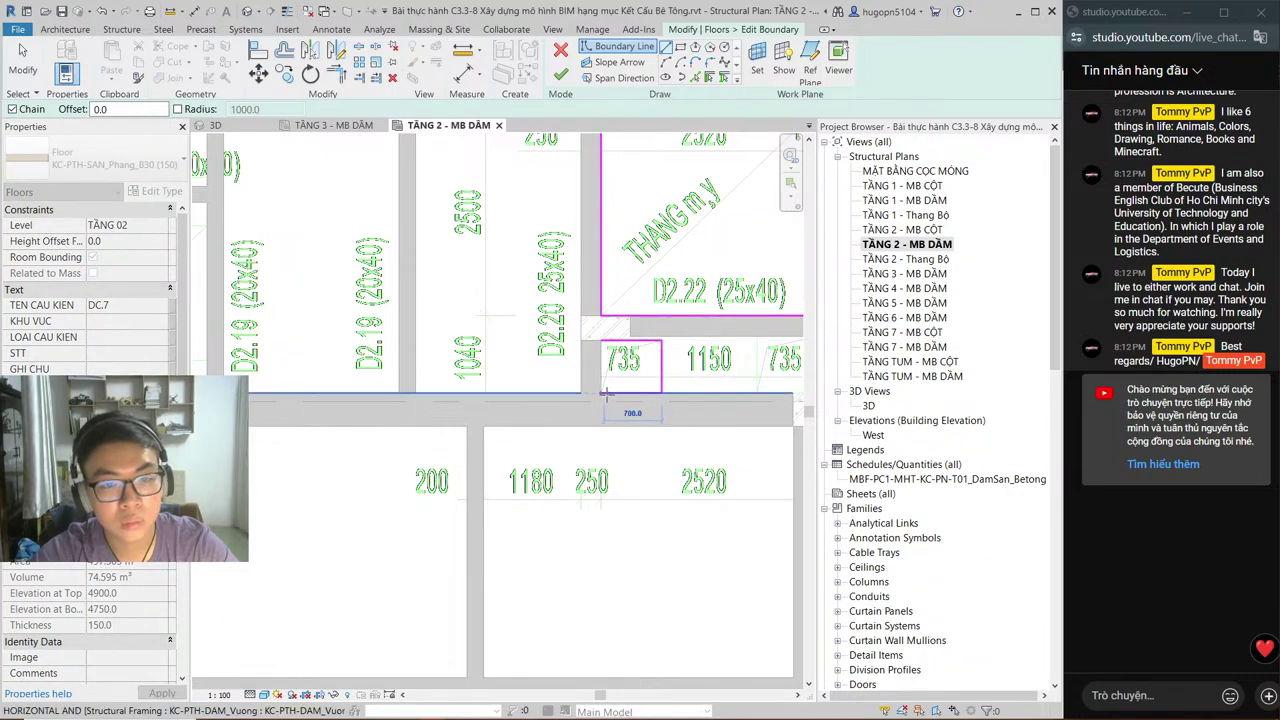
{"action": "left_click", "coordinate": [600, 393]}
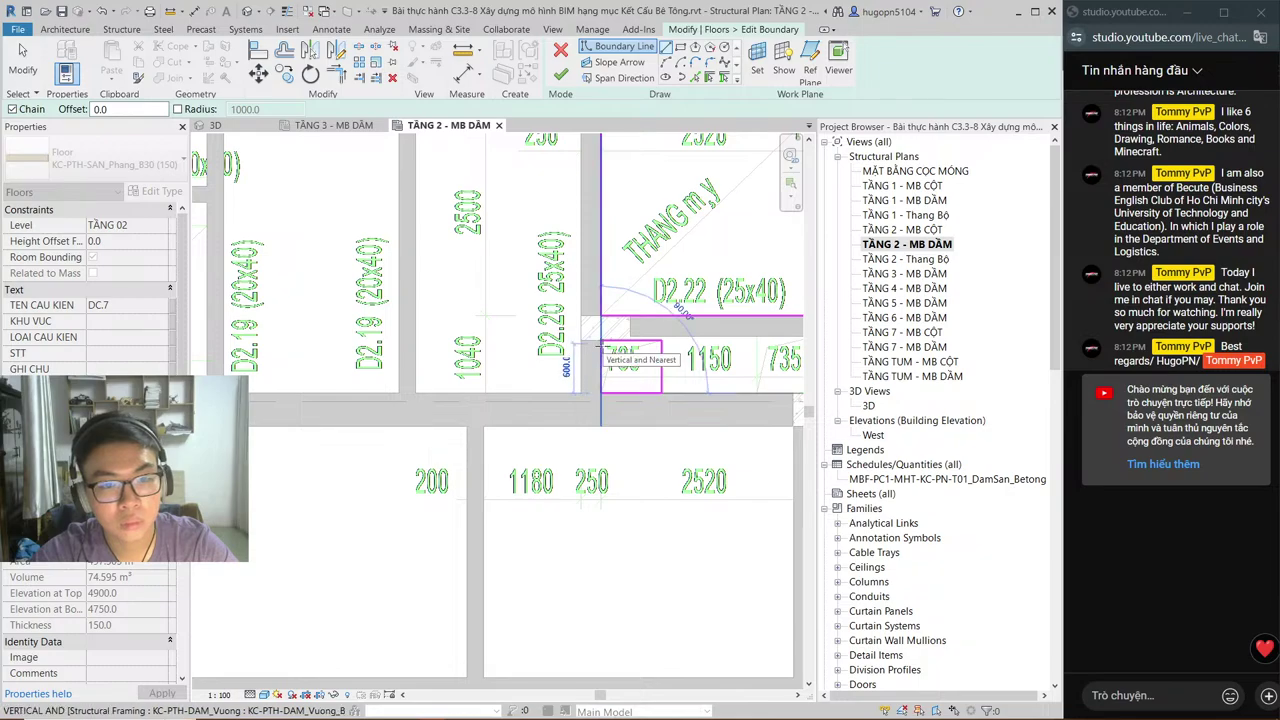
{"action": "left_click", "coordinate": [600, 343]}
{"action": "key", "text": "Escape"}
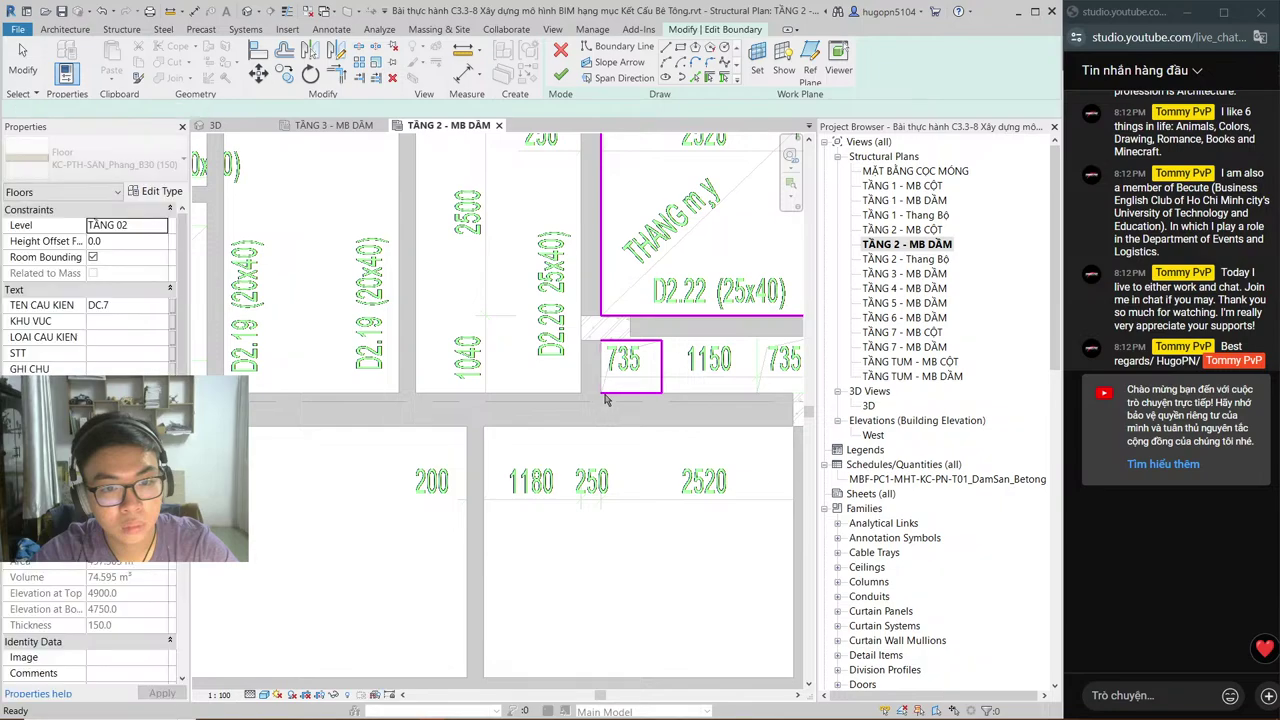
Step: Sketch a closed opening loop around the right-hand 735 cell
{"action": "left_click", "coordinate": [617, 46]}
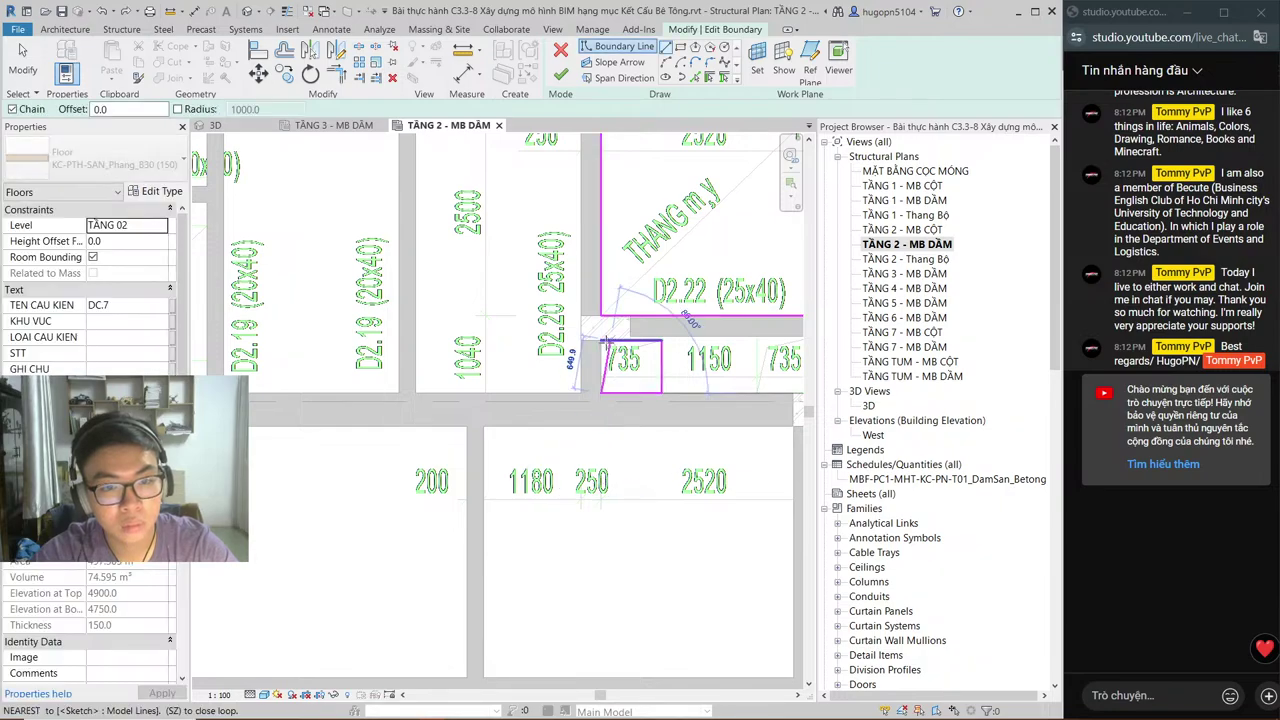
{"action": "middle_click_drag", "start_coordinate": [738, 369], "coordinate": [520, 377]}
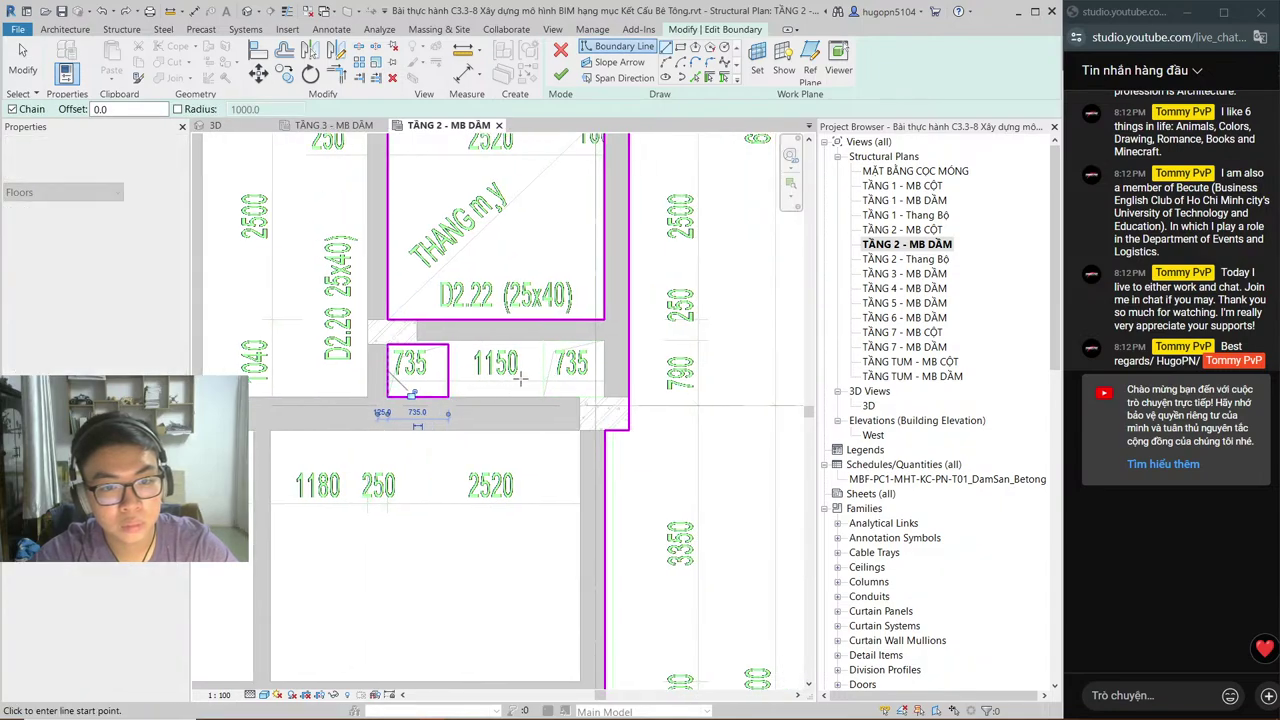
{"action": "scroll", "coordinate": [390, 405], "scroll_direction": "up", "scroll_amount": 5}
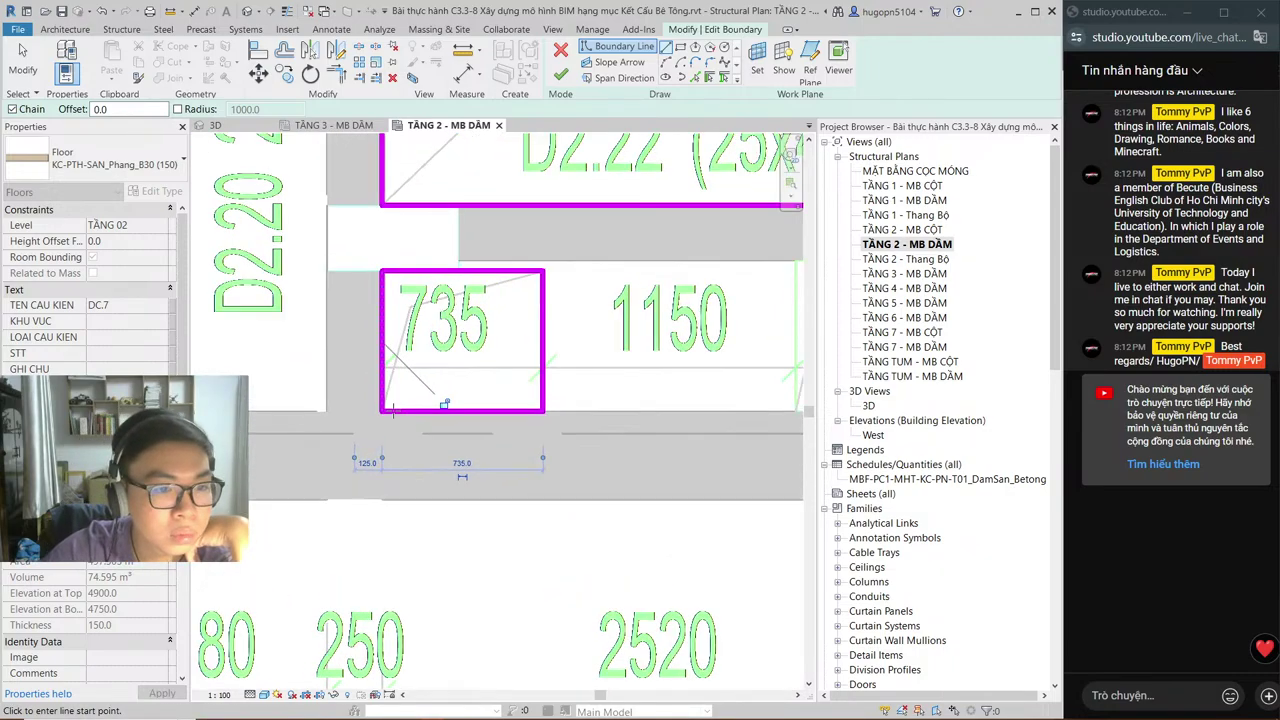
{"action": "middle_click_drag", "start_coordinate": [571, 389], "coordinate": [296, 436]}
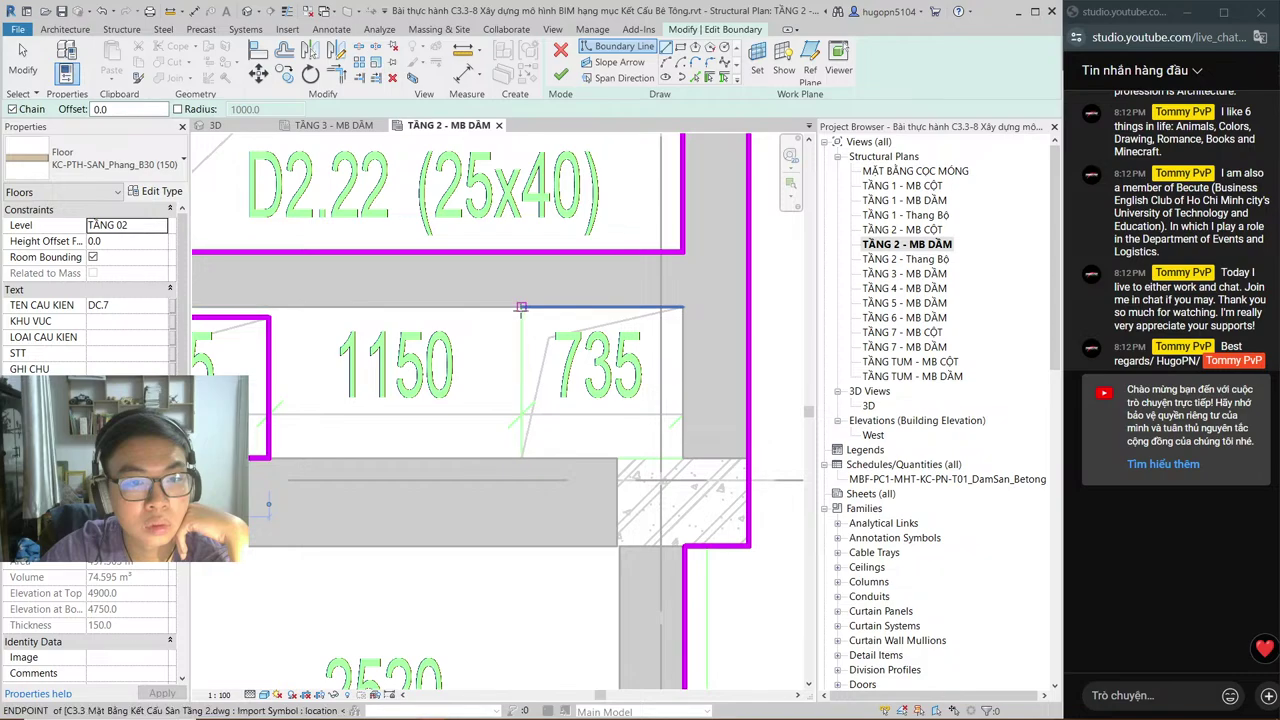
{"action": "left_click", "coordinate": [521, 307]}
{"action": "left_click", "coordinate": [521, 458]}
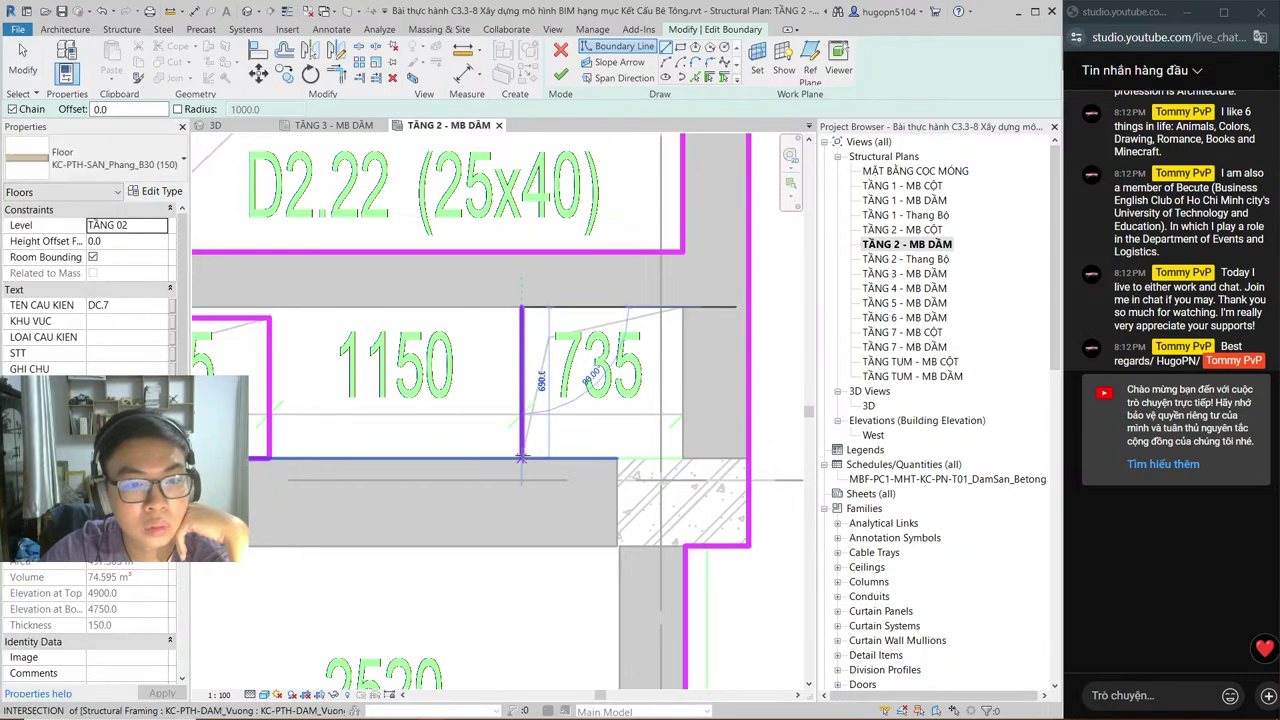
{"action": "left_click", "coordinate": [682, 458]}
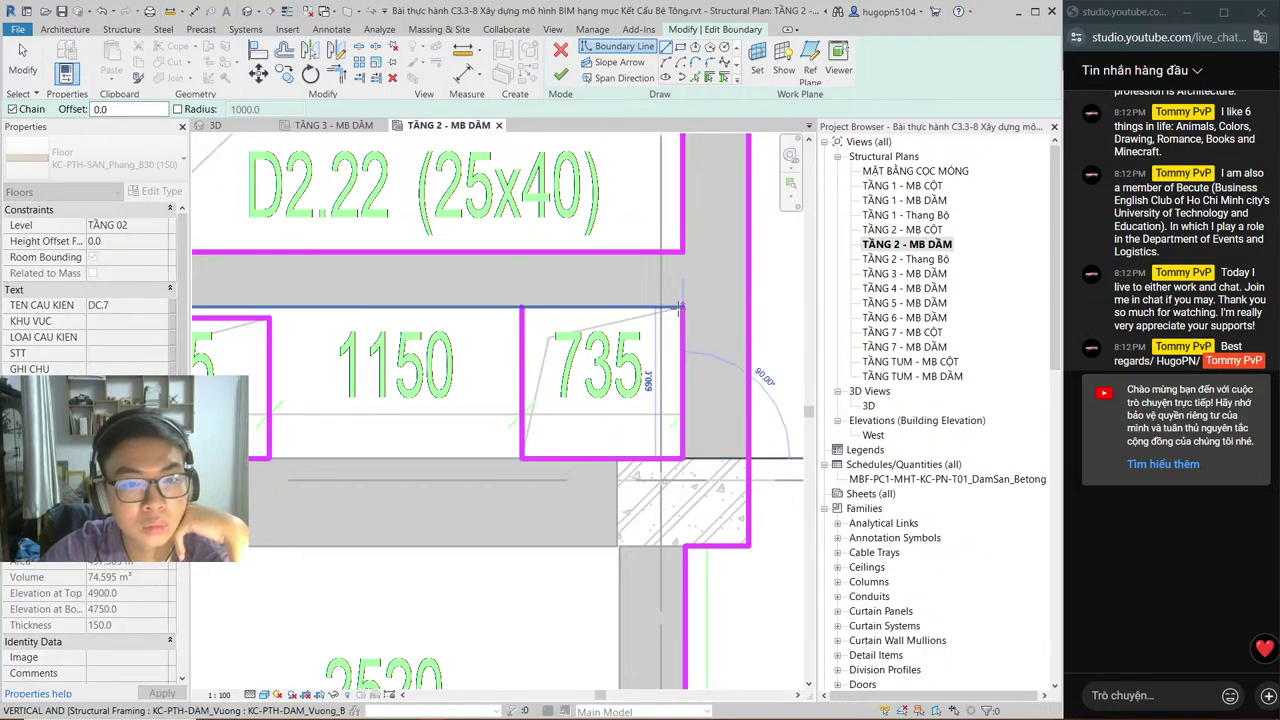
{"action": "left_click", "coordinate": [683, 308]}
Step: Sketch a 700-wide opening loop around the adjacent narrow cell
{"action": "scroll", "coordinate": [705, 335], "scroll_direction": "down", "scroll_amount": 2}
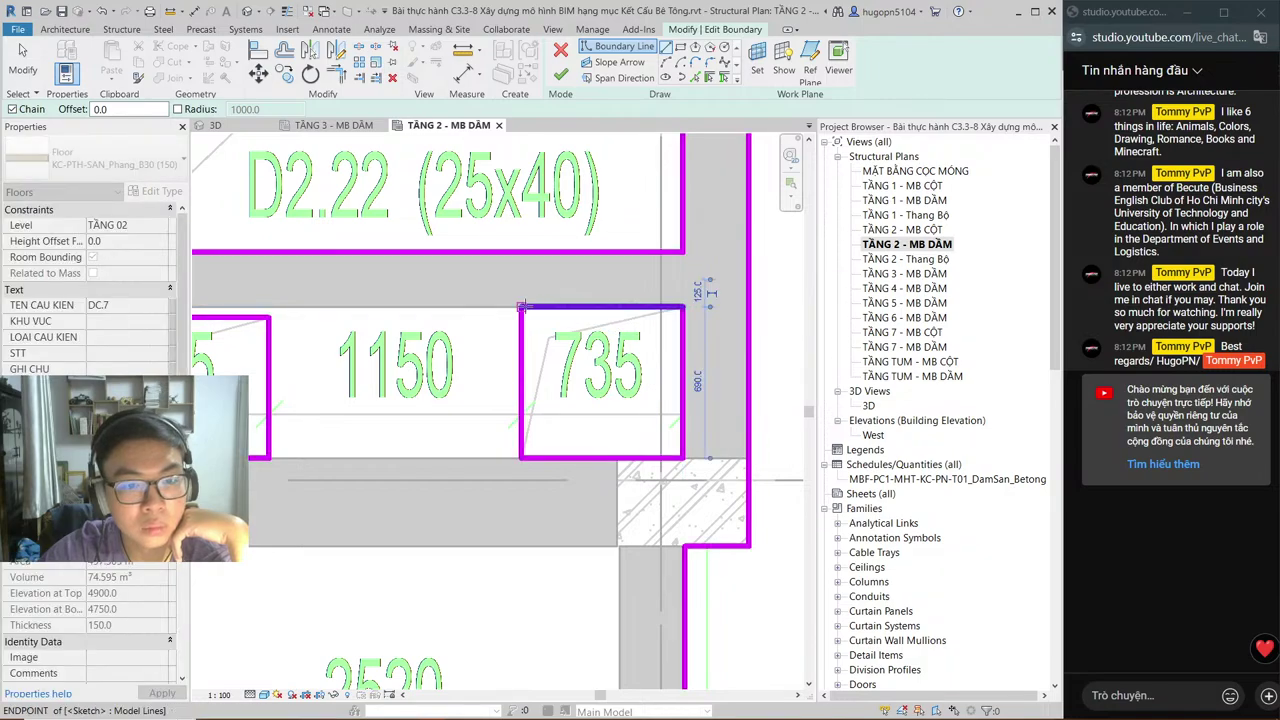
{"action": "scroll", "coordinate": [470, 330], "scroll_direction": "down", "scroll_amount": 4}
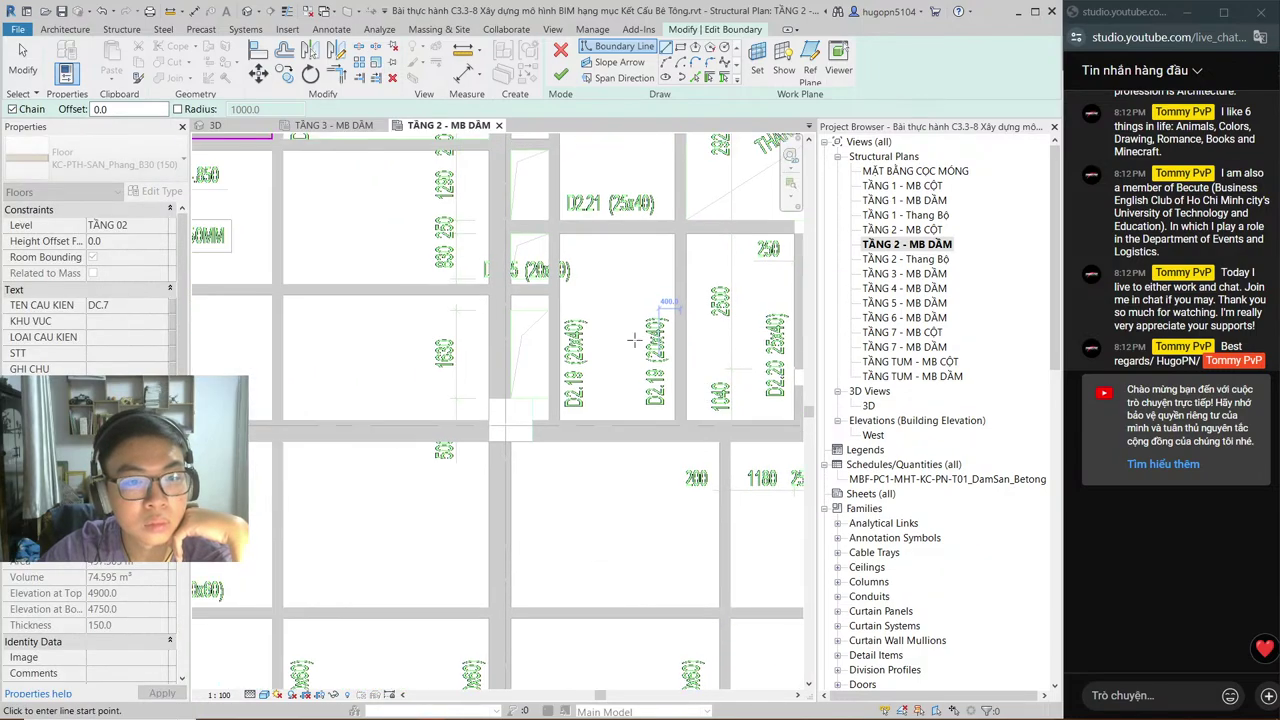
{"action": "scroll", "coordinate": [540, 320], "scroll_direction": "up", "scroll_amount": 2}
{"action": "scroll", "coordinate": [525, 313], "scroll_direction": "up", "scroll_amount": 2}
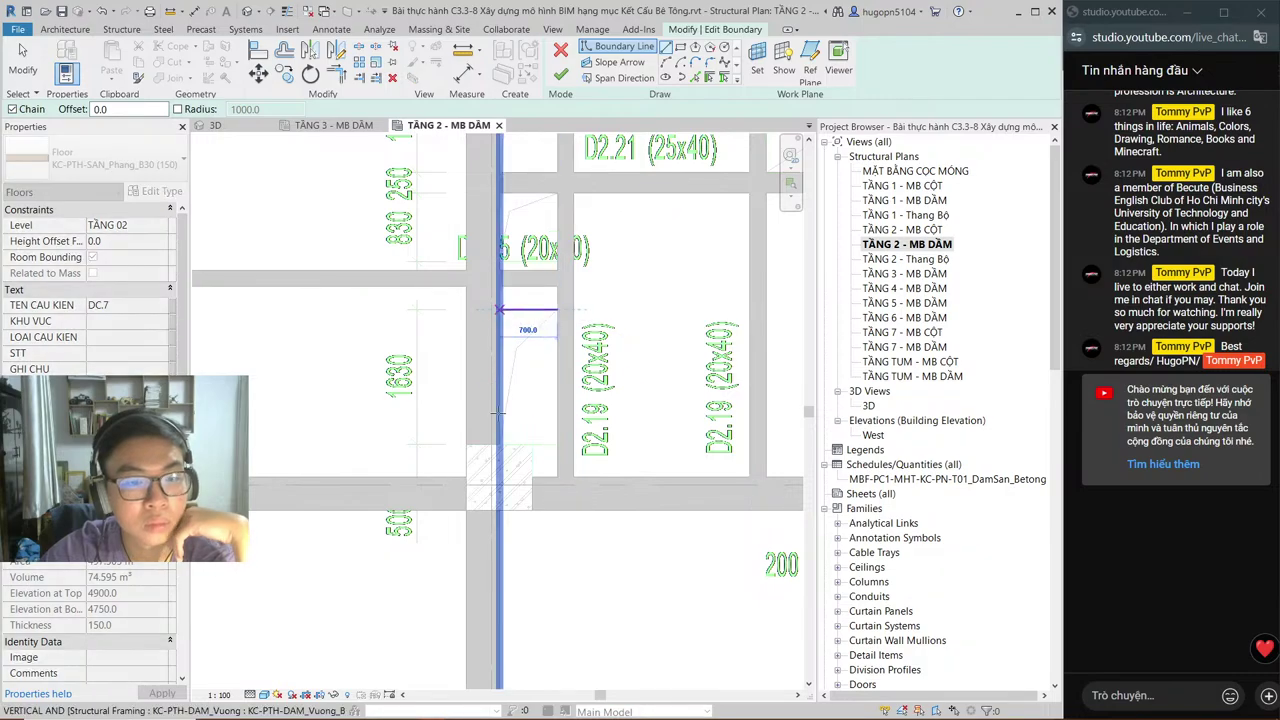
{"action": "left_click", "coordinate": [499, 310]}
{"action": "left_click", "coordinate": [499, 443]}
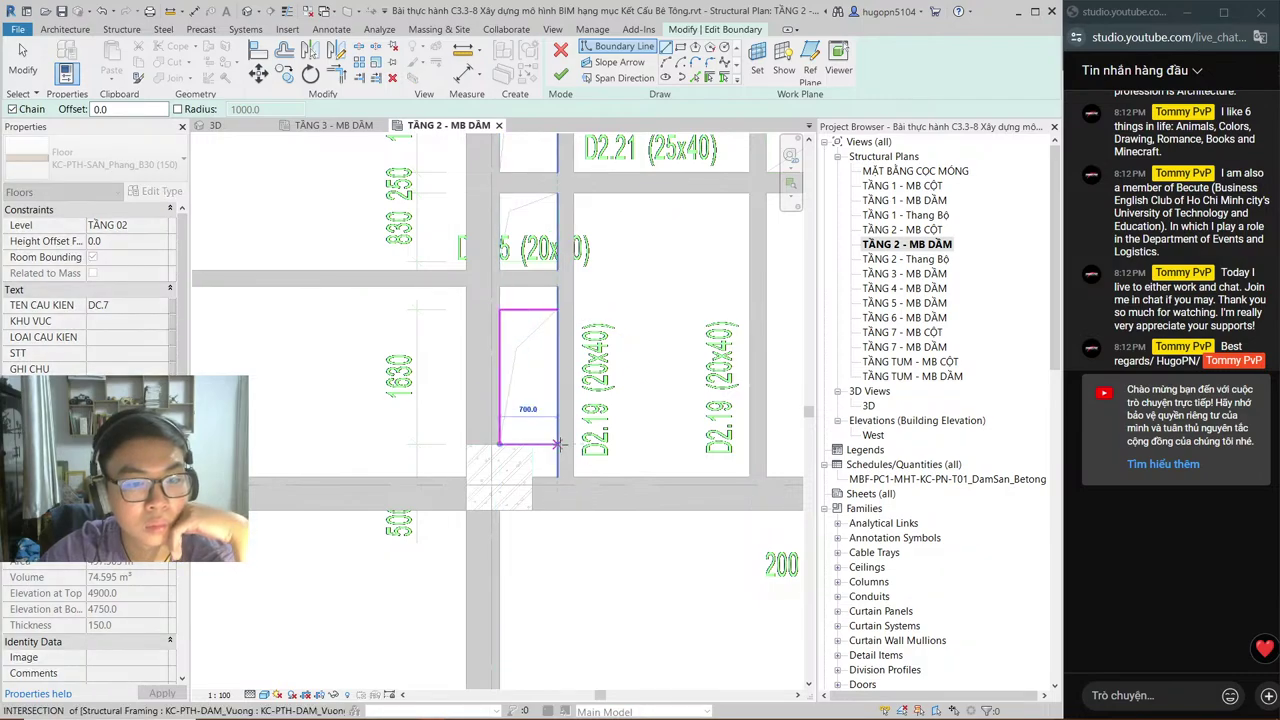
{"action": "left_click", "coordinate": [557, 443]}
{"action": "left_click", "coordinate": [557, 310]}
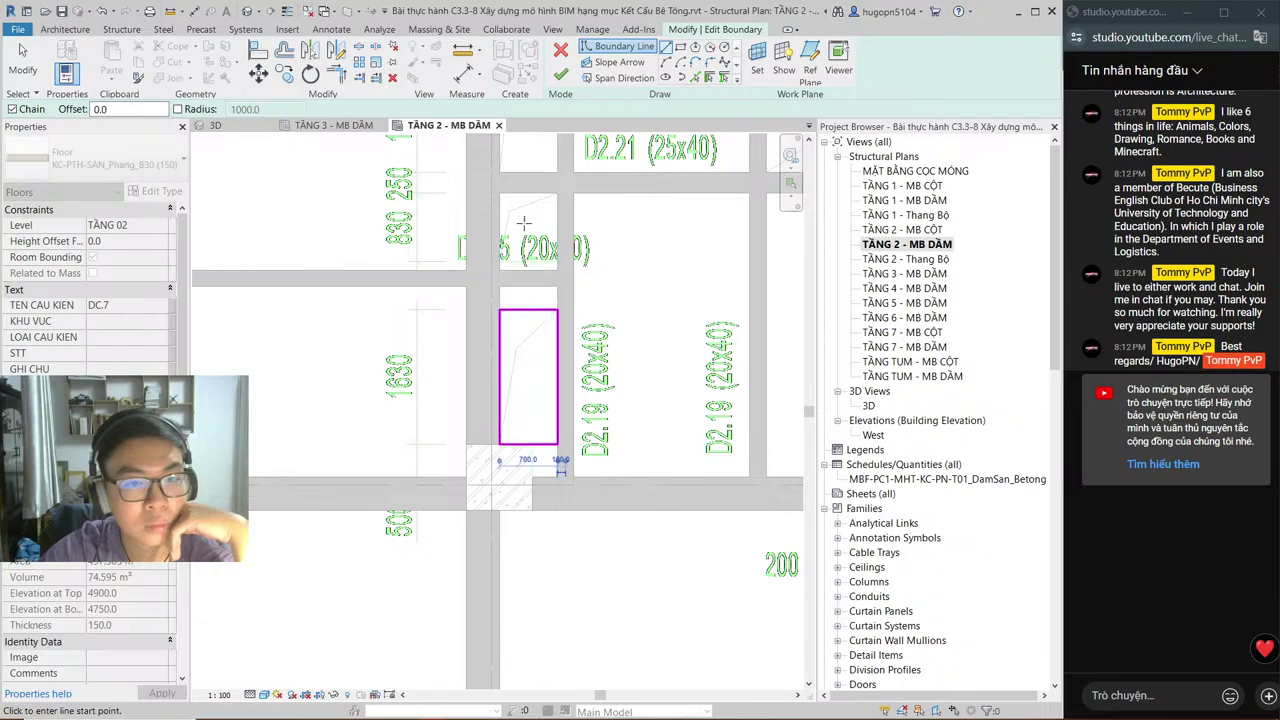
{"action": "middle_click_drag", "start_coordinate": [520, 217], "coordinate": [503, 334]}
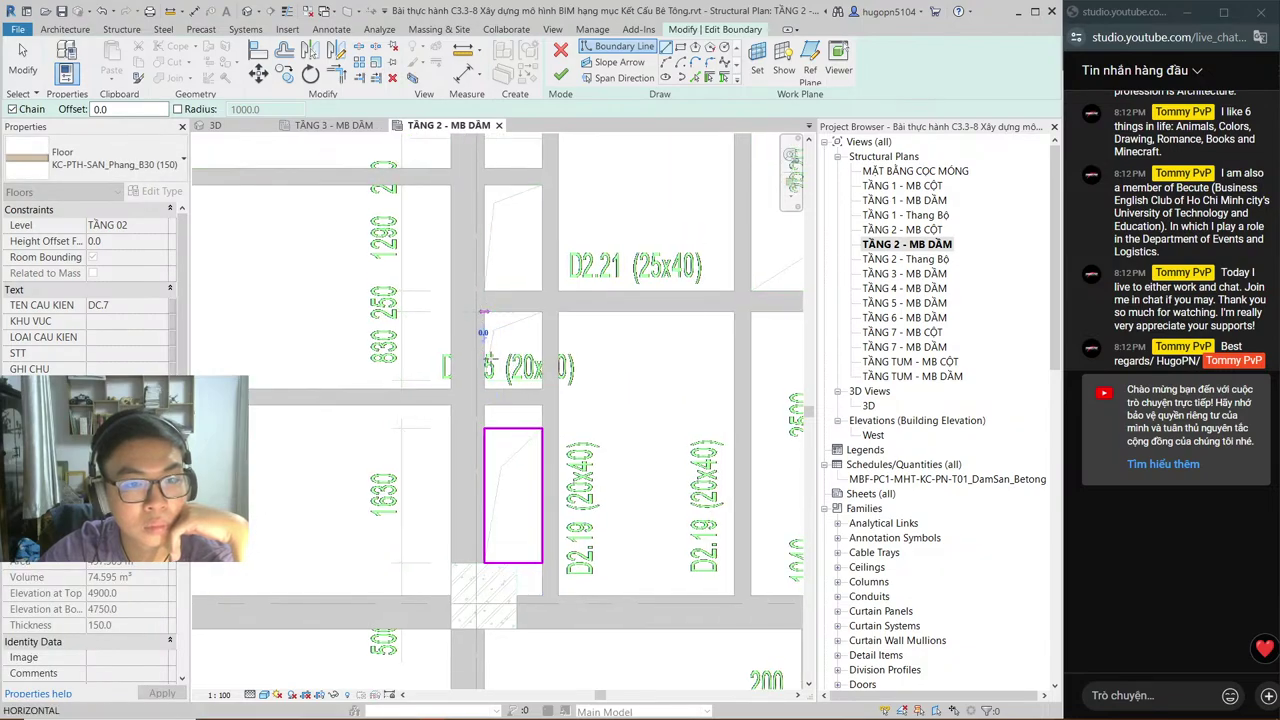
Step: With the Rectangle tool, sketch 700 × 830, 700 × 1290 and another cell opening near D2.21
{"action": "left_click", "coordinate": [483, 311]}
{"action": "key", "text": "Escape"}
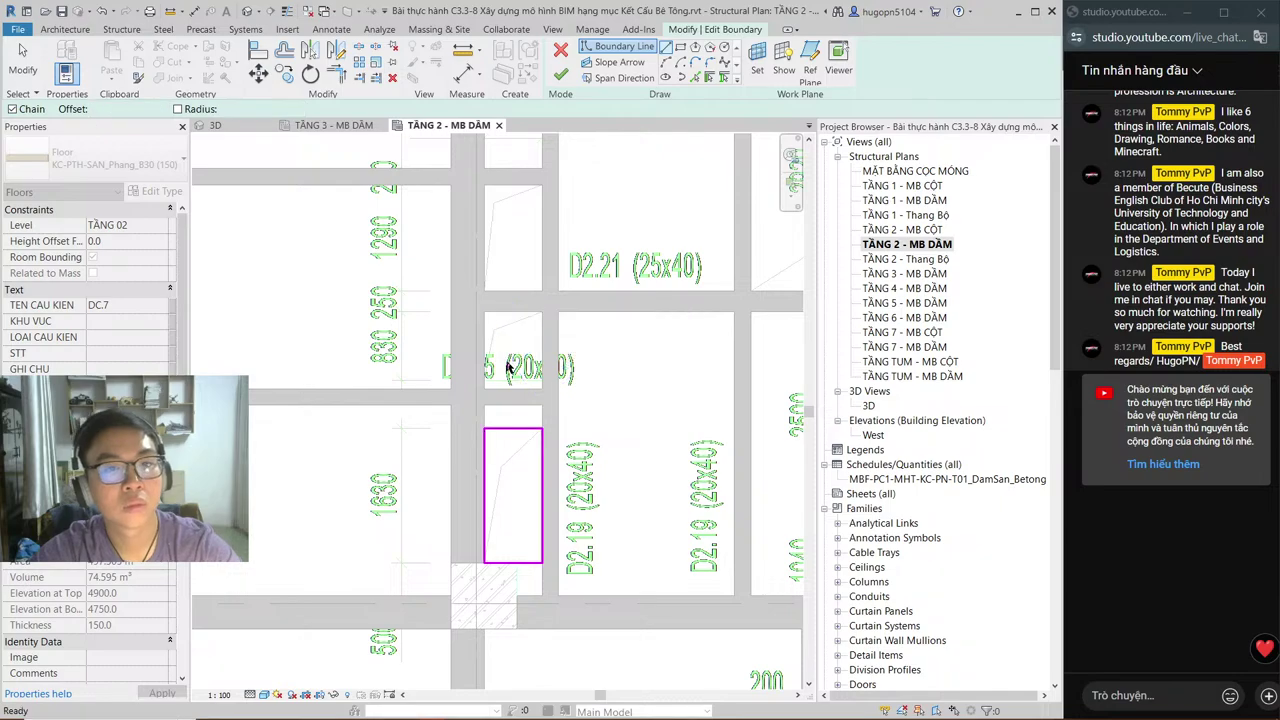
{"action": "left_click", "coordinate": [680, 47]}
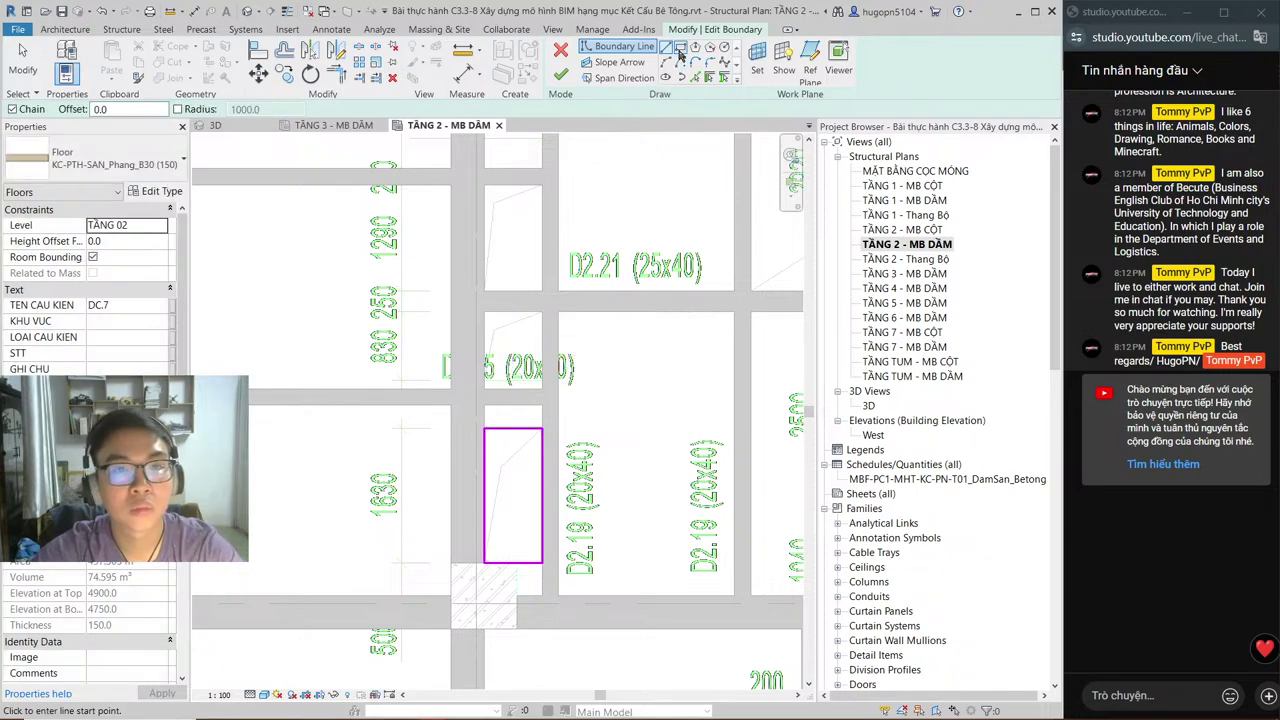
{"action": "left_click", "coordinate": [485, 313]}
{"action": "left_click", "coordinate": [537, 381]}
{"action": "left_click", "coordinate": [545, 391]}
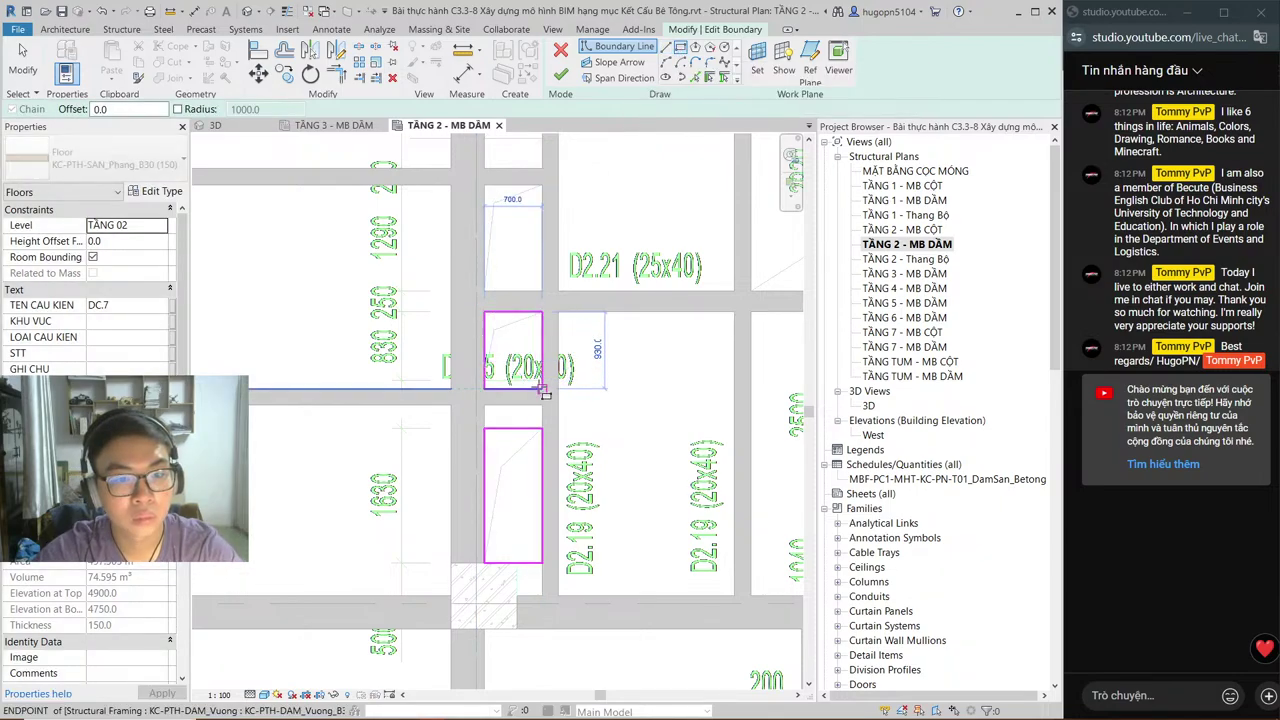
{"action": "left_click", "coordinate": [484, 185]}
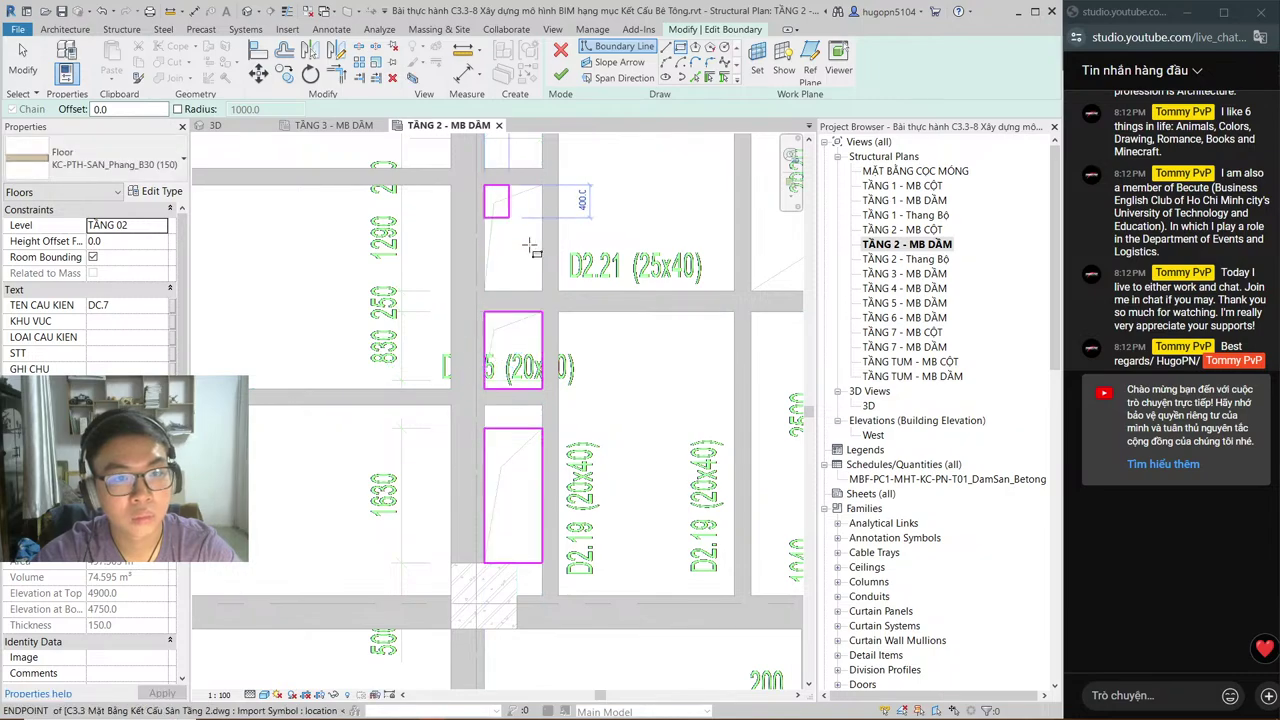
{"action": "left_click", "coordinate": [542, 290]}
{"action": "middle_click_drag", "start_coordinate": [488, 200], "coordinate": [500, 438]}
{"action": "left_click", "coordinate": [488, 430]}
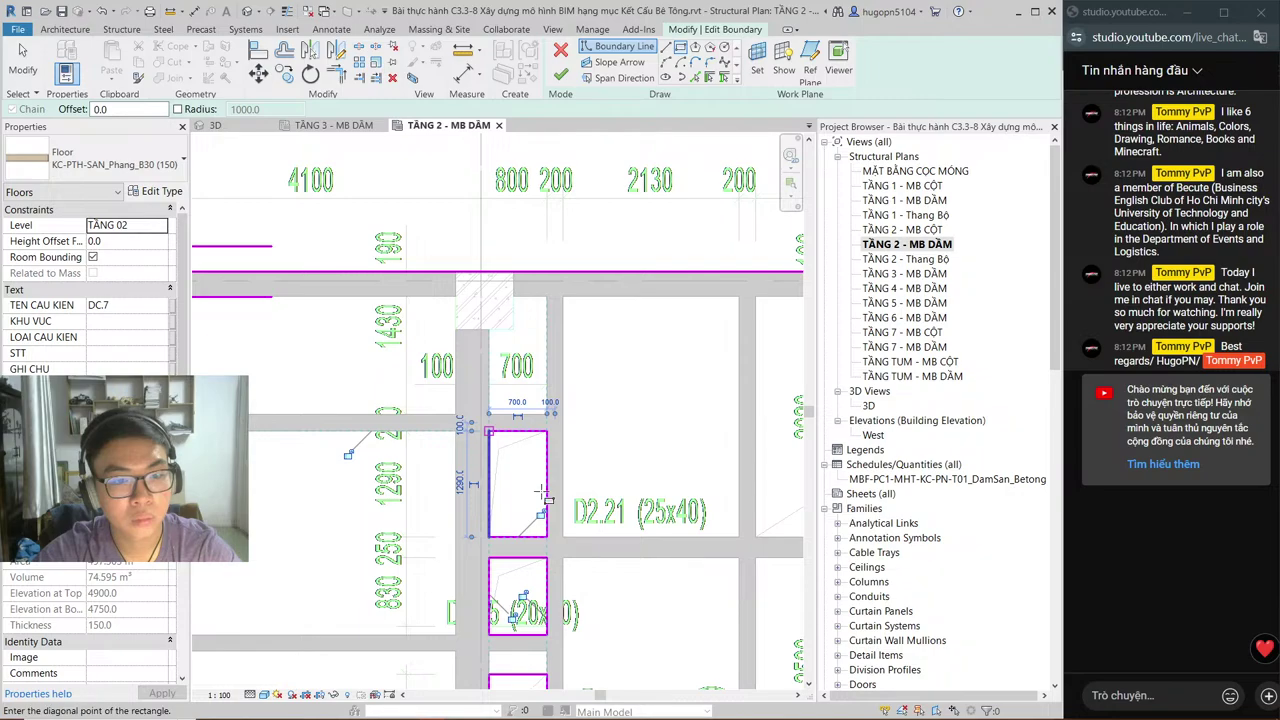
{"action": "left_click", "coordinate": [548, 538]}
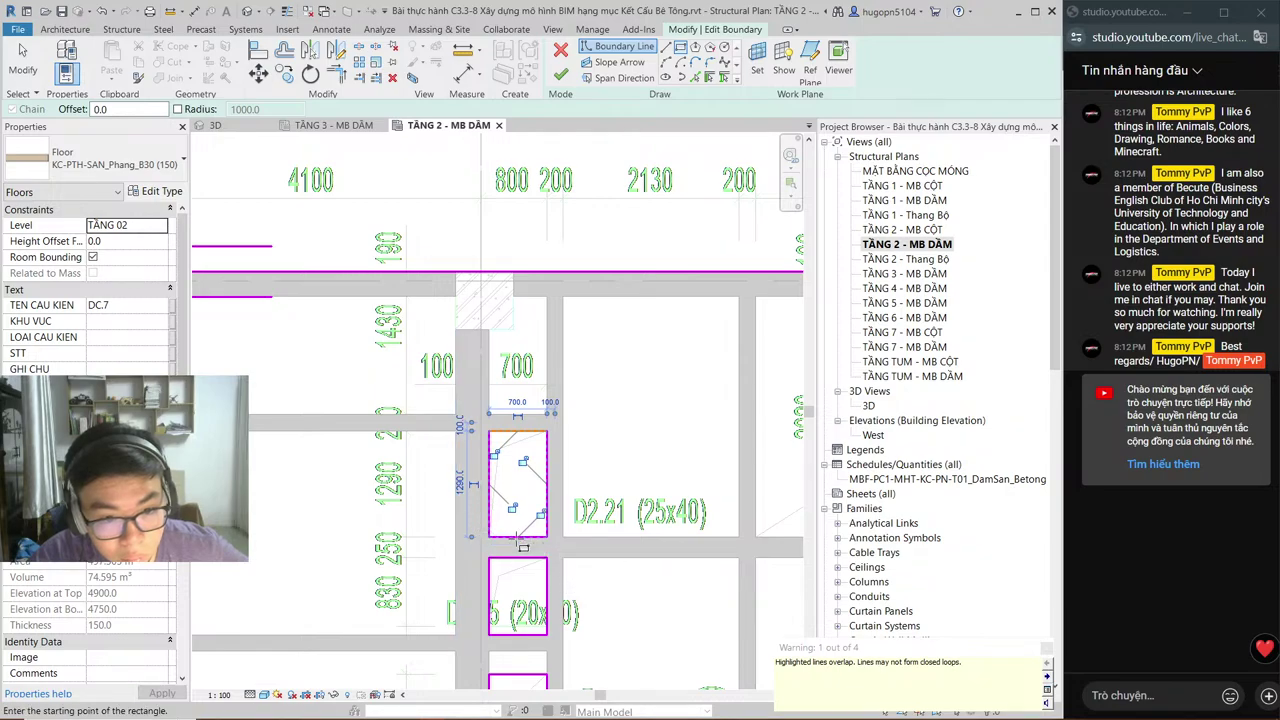
Step: Sketch a rectangular opening boundary in the cell above D2.21
{"action": "scroll", "coordinate": [517, 540], "scroll_direction": "up", "scroll_amount": 2}
{"action": "scroll", "coordinate": [520, 483], "scroll_direction": "up", "scroll_amount": 1}
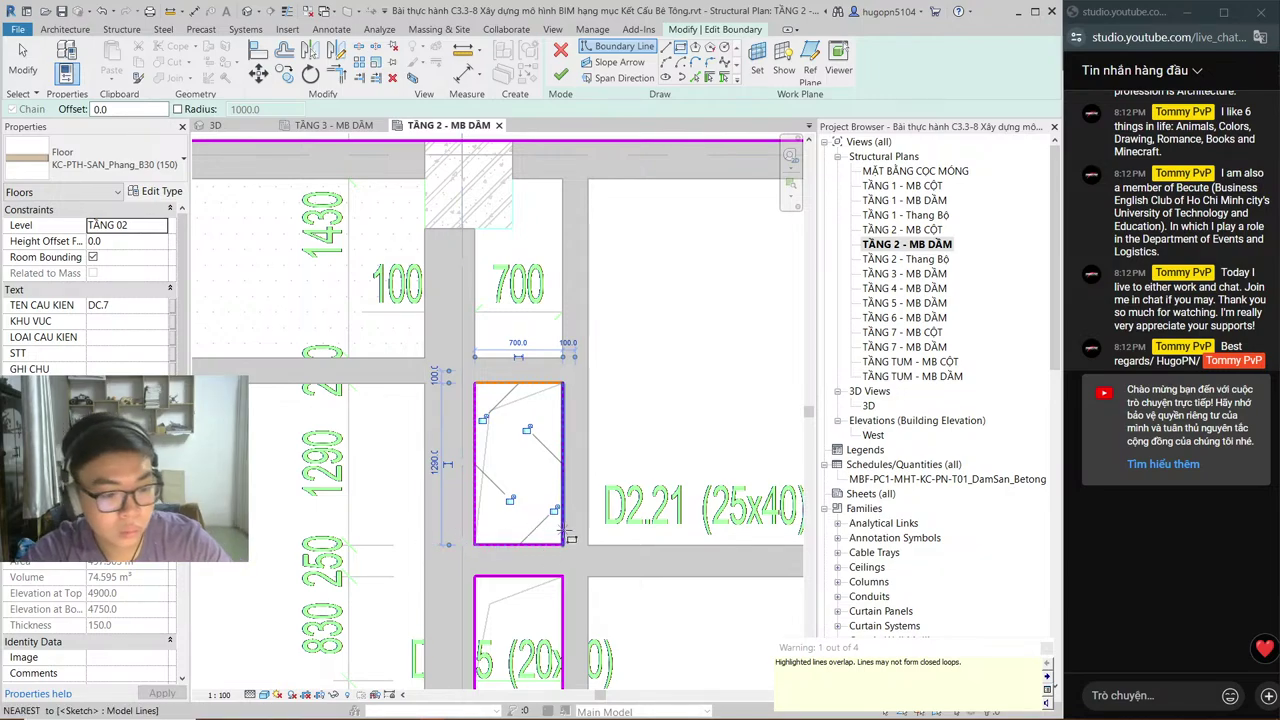
{"action": "key", "text": "Escape"}
{"action": "key", "text": "Escape"}
{"action": "scroll", "coordinate": [535, 510], "scroll_direction": "down", "scroll_amount": 3}
{"action": "key", "text": "Return"}
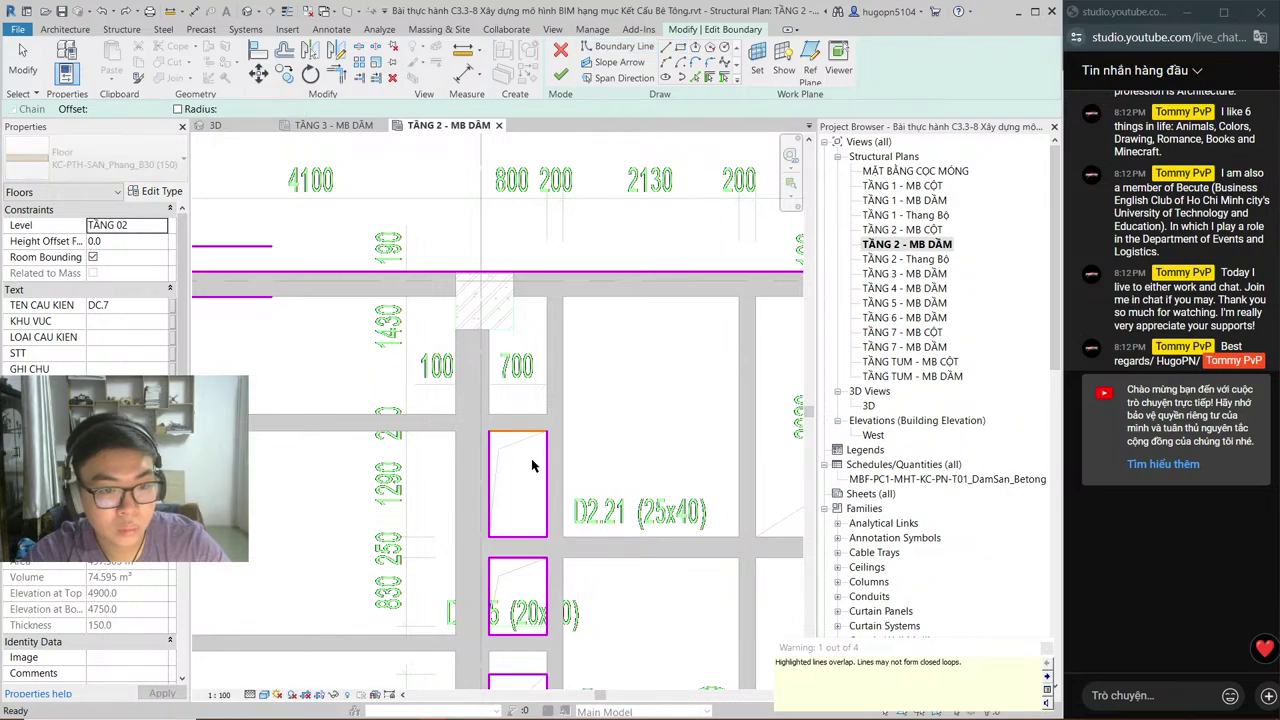
{"action": "middle_click_drag", "start_coordinate": [529, 457], "coordinate": [524, 210]}
{"action": "left_click", "coordinate": [484, 185]}
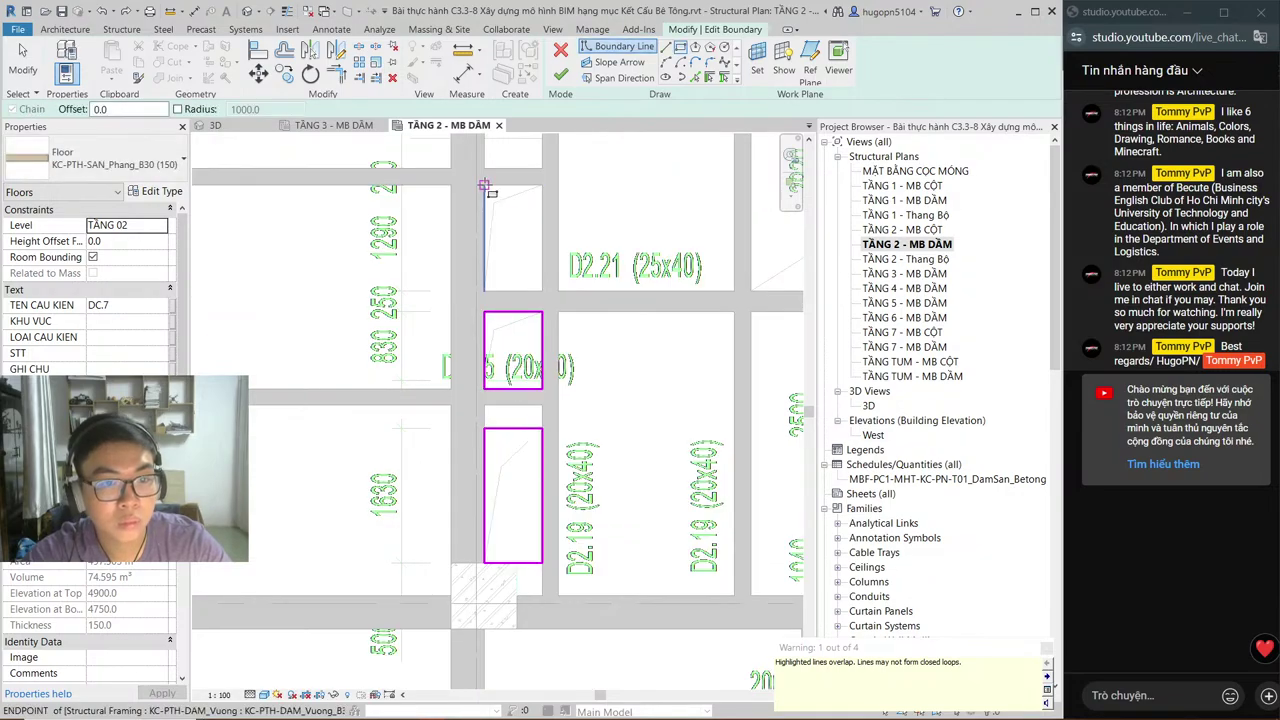
{"action": "left_click", "coordinate": [542, 285]}
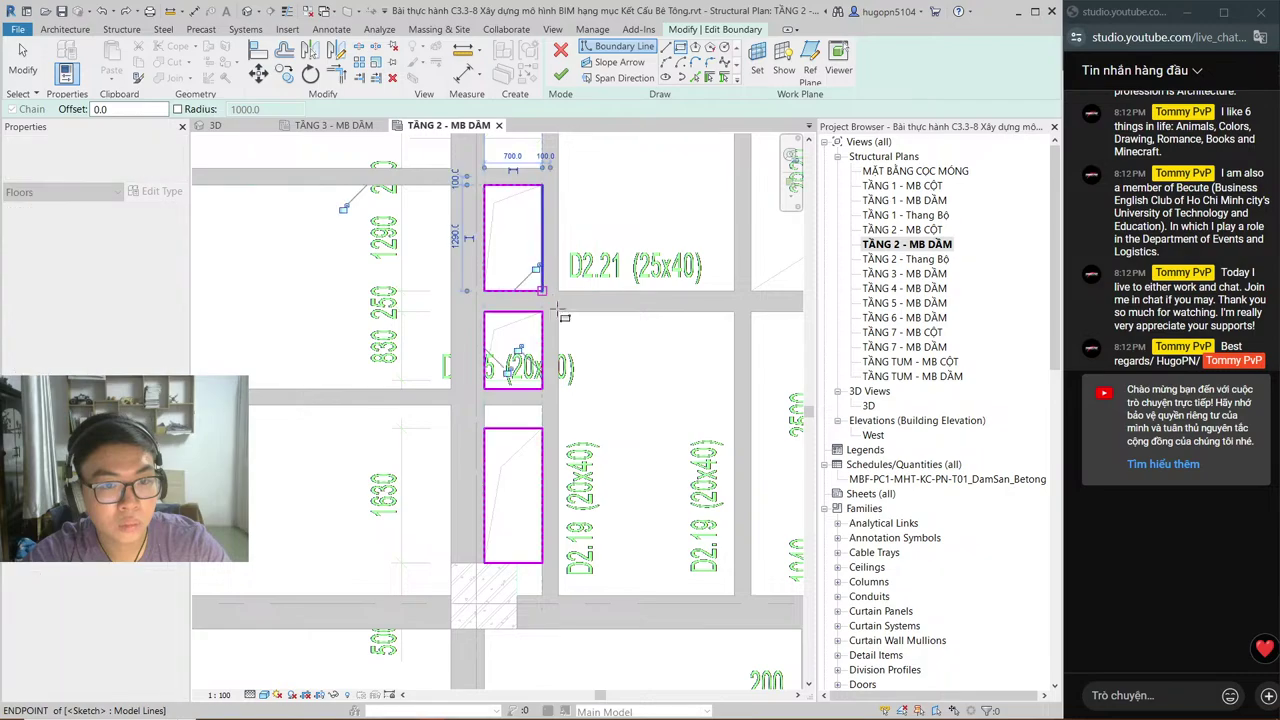
Step: Draw a rectangle between beam corners around the small opening beside D2.18, then pan toward the stair area
{"action": "mouse_move", "coordinate": [523, 380]}
{"action": "middle_mouse_down"}
{"action": "mouse_move", "coordinate": [560, 417]}
{"action": "mouse_move", "coordinate": [457, 434]}
{"action": "mouse_move", "coordinate": [611, 379]}
{"action": "middle_mouse_up"}
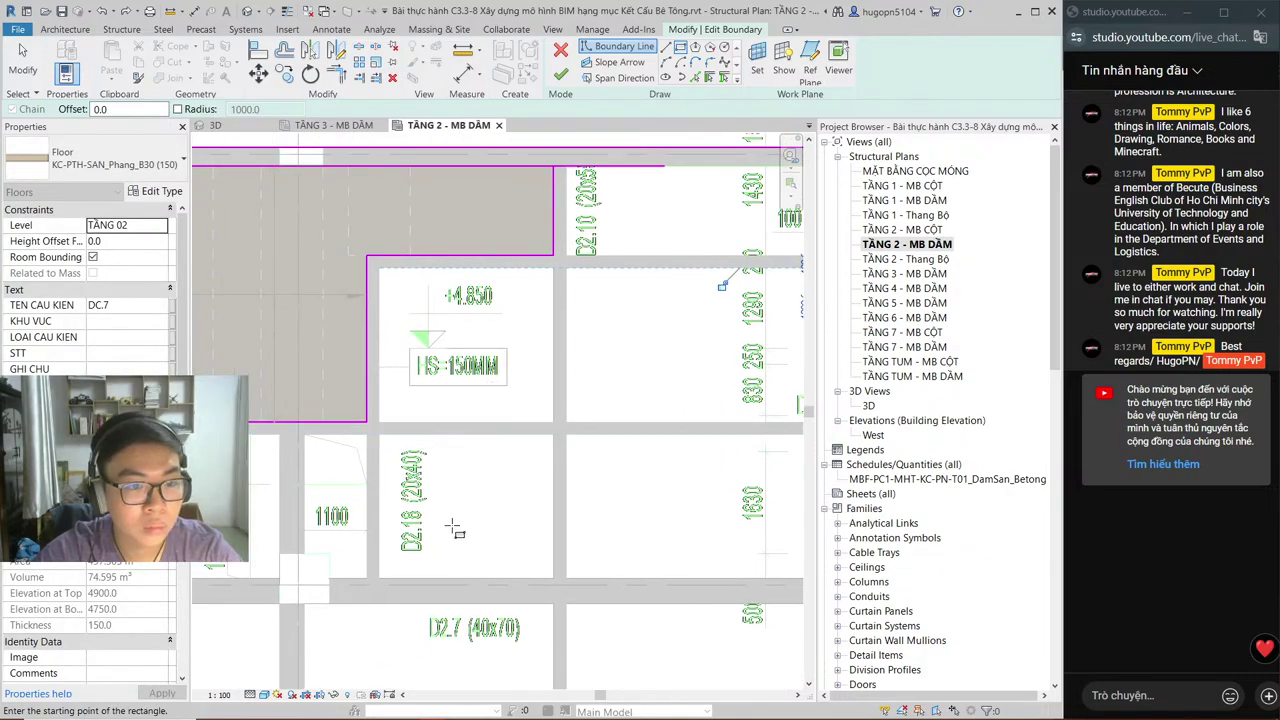
{"action": "middle_click_drag", "start_coordinate": [452, 525], "coordinate": [617, 430]}
{"action": "left_click", "coordinate": [403, 374]}
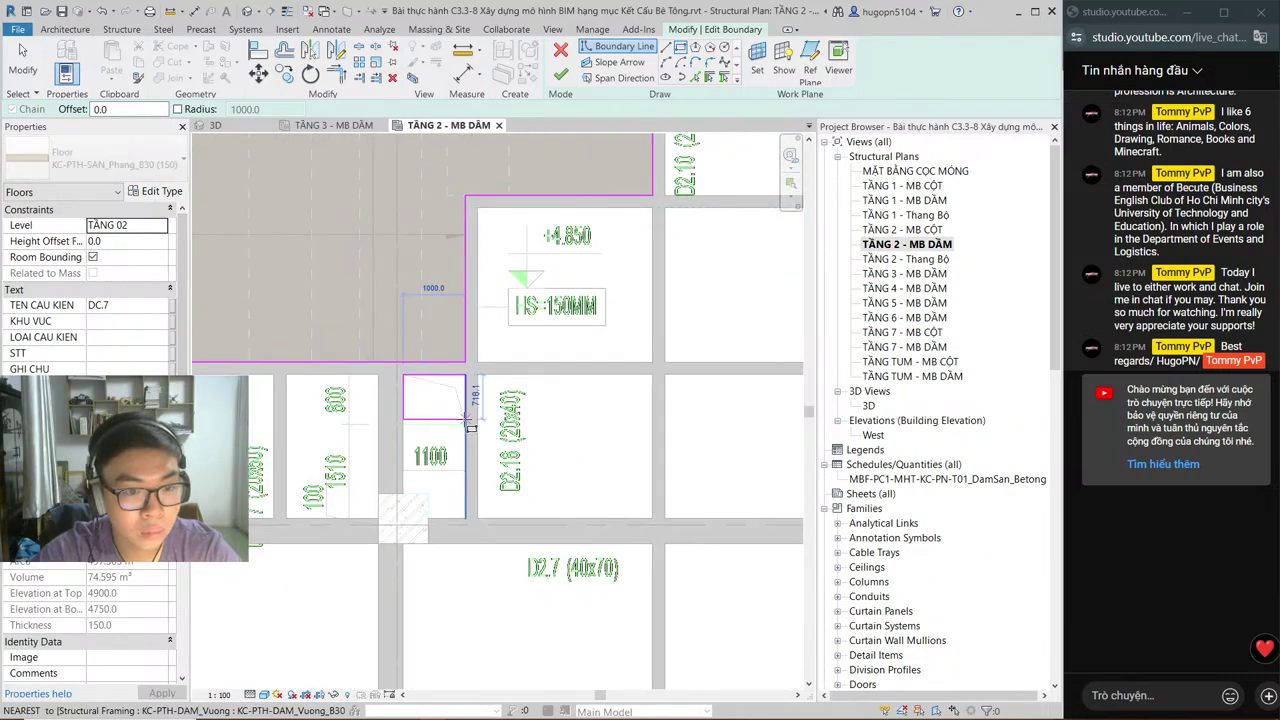
{"action": "left_click", "coordinate": [466, 425]}
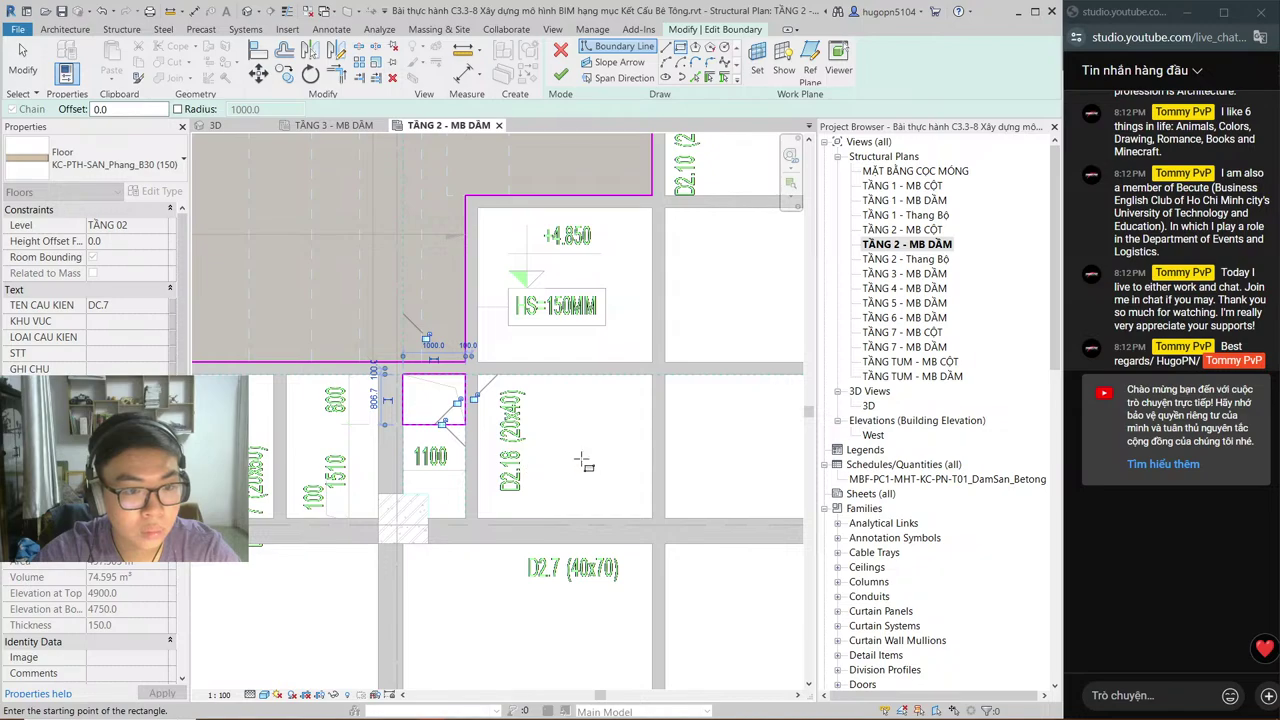
{"action": "scroll", "coordinate": [588, 458], "scroll_direction": "down", "scroll_amount": 1}
{"action": "middle_click_drag", "start_coordinate": [588, 458], "coordinate": [593, 447]}
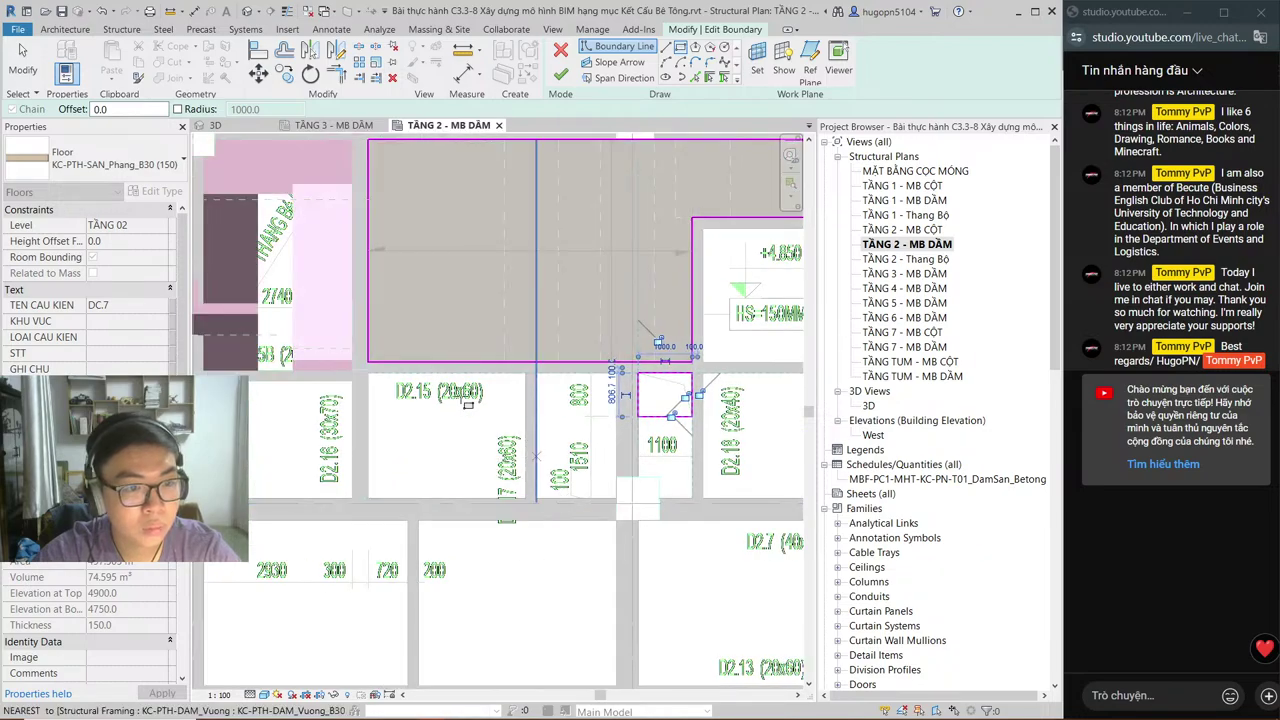
{"action": "mouse_move", "coordinate": [436, 382]}
{"action": "middle_mouse_down"}
{"action": "mouse_move", "coordinate": [524, 471]}
{"action": "mouse_move", "coordinate": [540, 400]}
{"action": "mouse_move", "coordinate": [470, 385]}
{"action": "mouse_move", "coordinate": [455, 330]}
{"action": "mouse_move", "coordinate": [463, 341]}
{"action": "middle_mouse_up"}
{"action": "scroll", "coordinate": [540, 400], "scroll_direction": "down", "scroll_amount": 1}
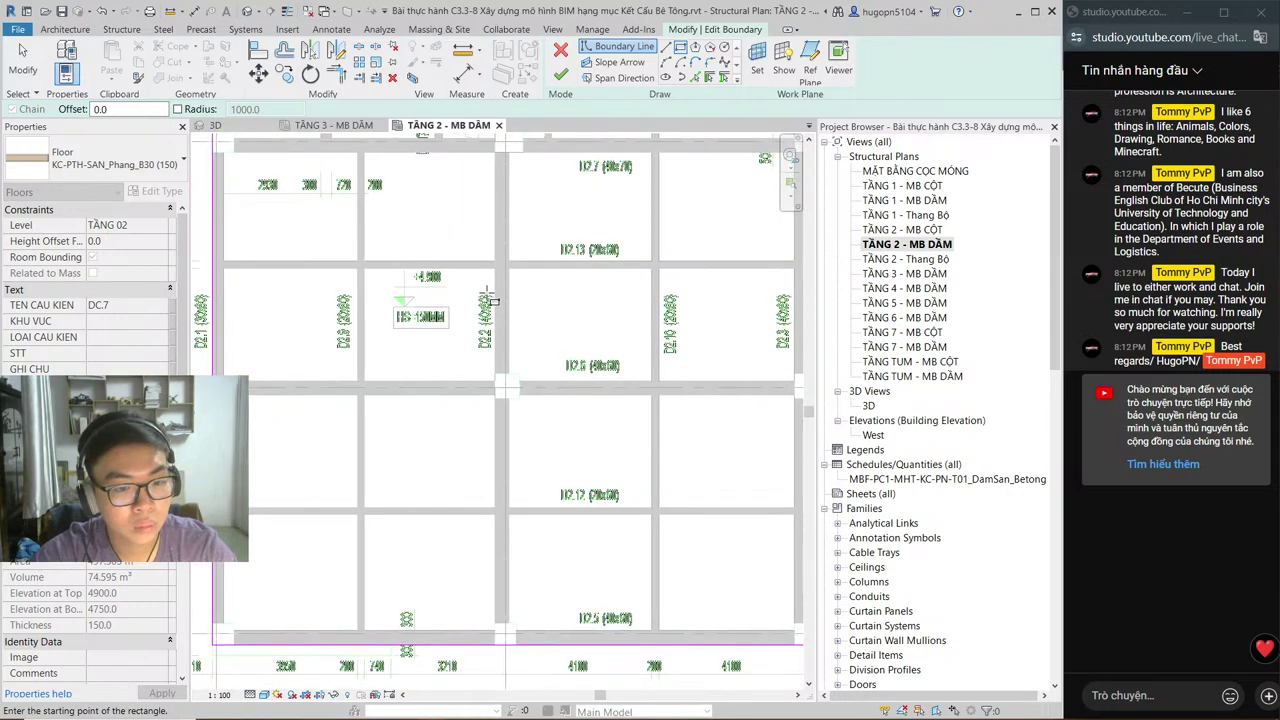
{"action": "key", "text": "alt+Tab"}
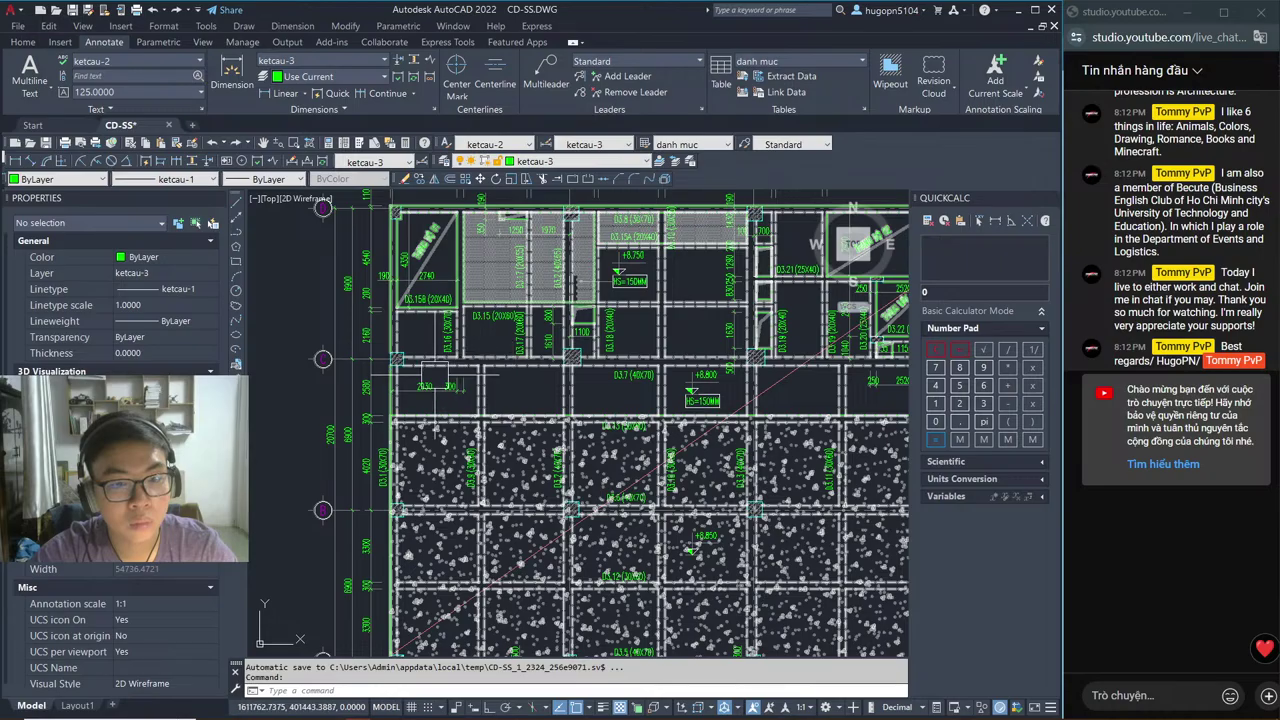
Step: Inspect the THANG BO 02 stair and THANG MAY lift openings on the CD-SS plan, then return to Revit
{"action": "scroll", "coordinate": [743, 413], "scroll_direction": "down", "scroll_amount": 5}
{"action": "scroll", "coordinate": [743, 413], "scroll_direction": "up", "scroll_amount": 8}
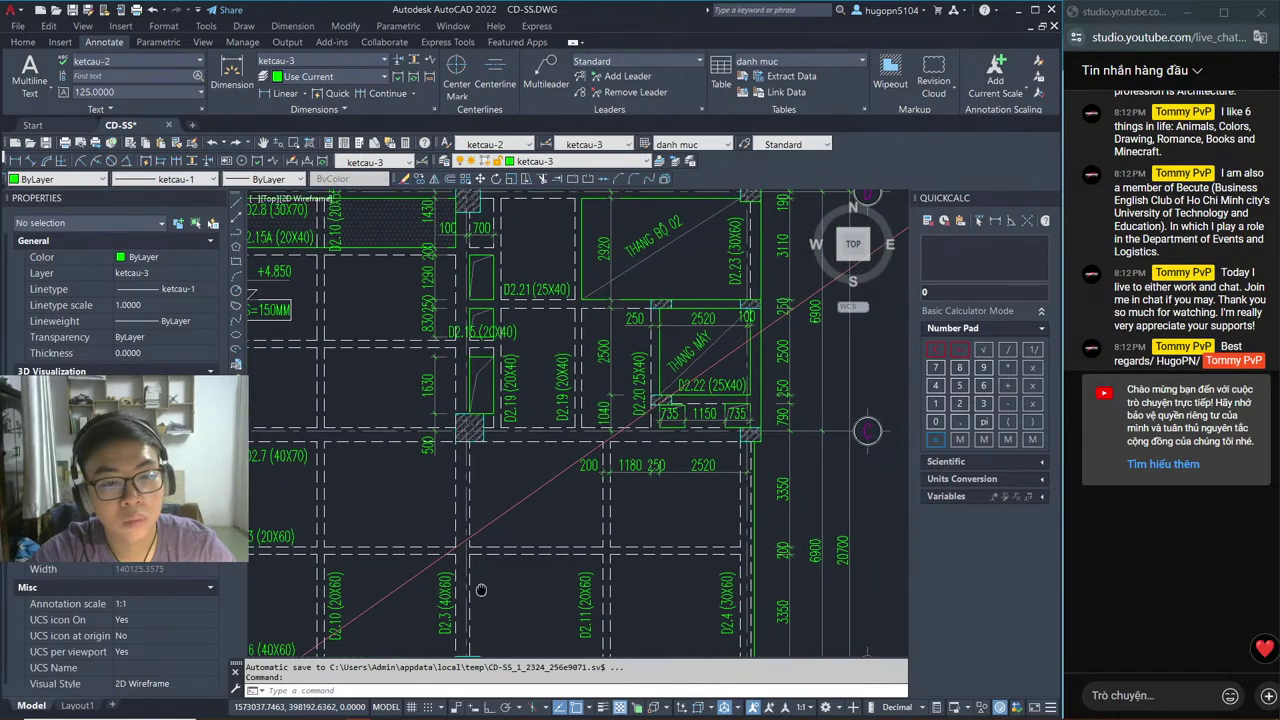
{"action": "scroll", "coordinate": [748, 621], "scroll_direction": "down", "scroll_amount": 4}
{"action": "mouse_move", "coordinate": [748, 621]}
{"action": "middle_mouse_down"}
{"action": "mouse_move", "coordinate": [701, 343]}
{"action": "mouse_move", "coordinate": [498, 509]}
{"action": "mouse_move", "coordinate": [307, 483]}
{"action": "middle_mouse_up"}
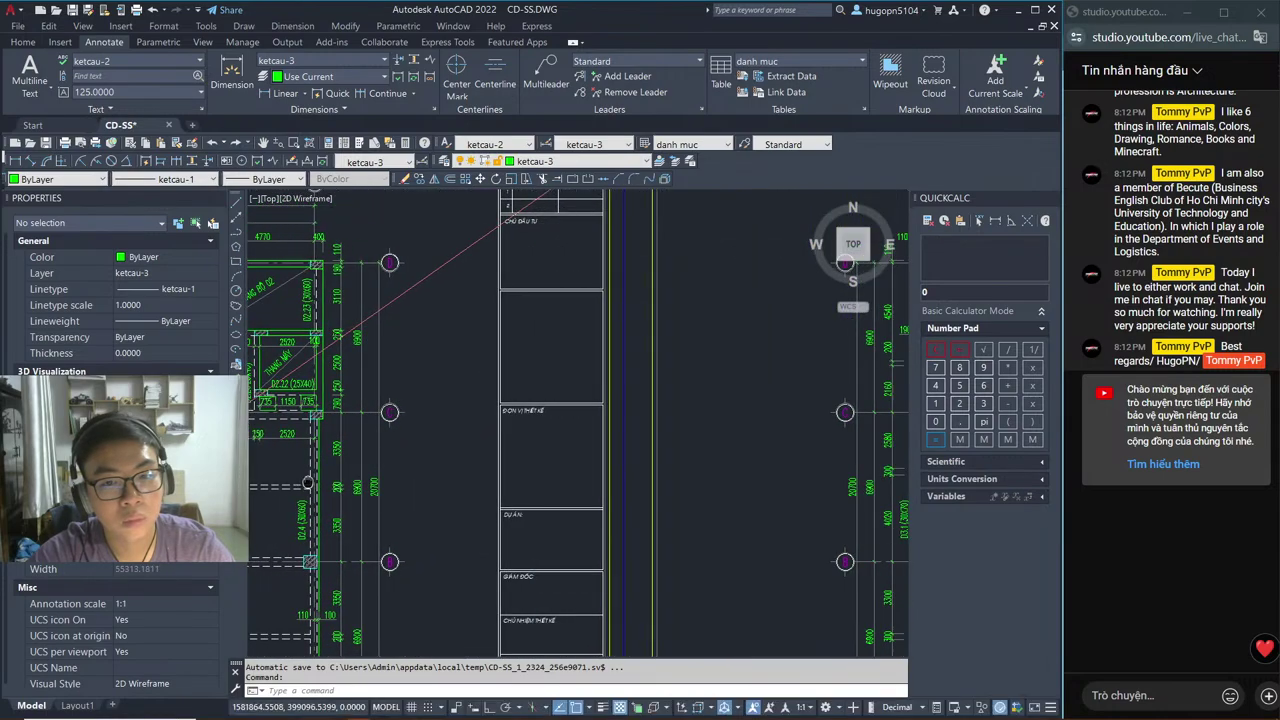
{"action": "key", "text": "alt+Tab"}
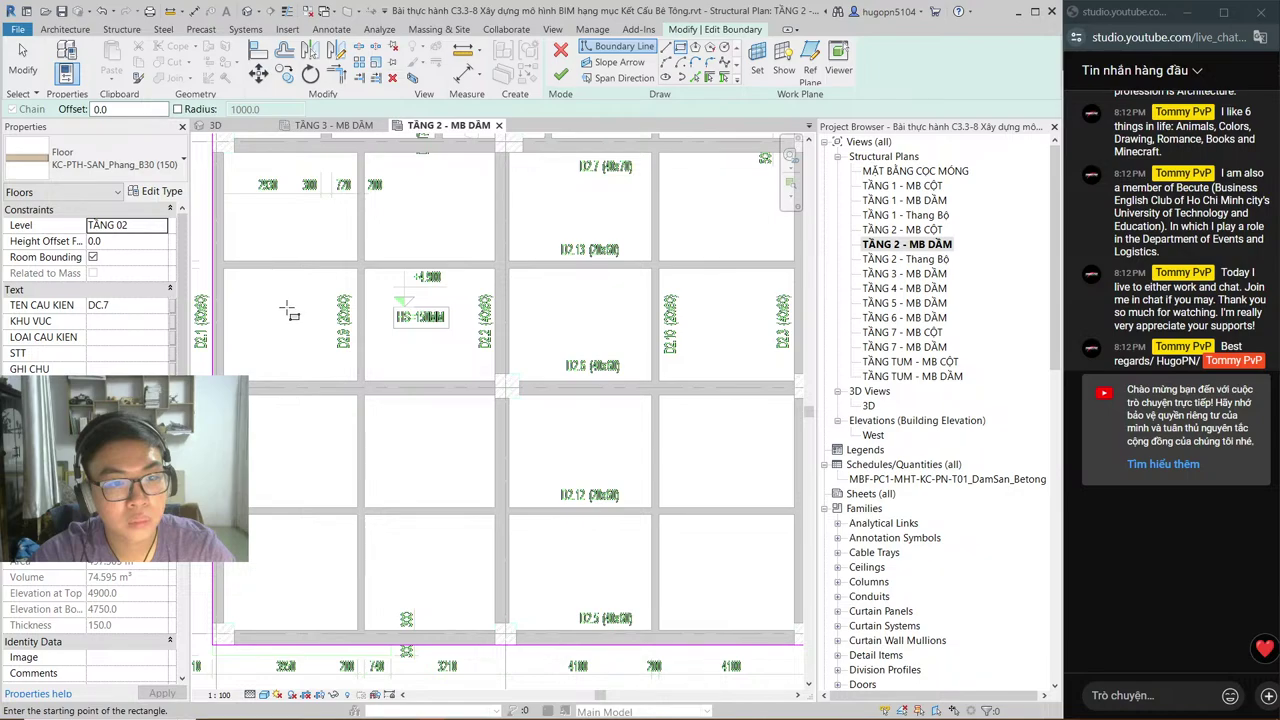
Step: Zoom to the top edge of the floor boundary and cancel the unfinished rectangle there
{"action": "middle_click_drag", "start_coordinate": [290, 313], "coordinate": [445, 298]}
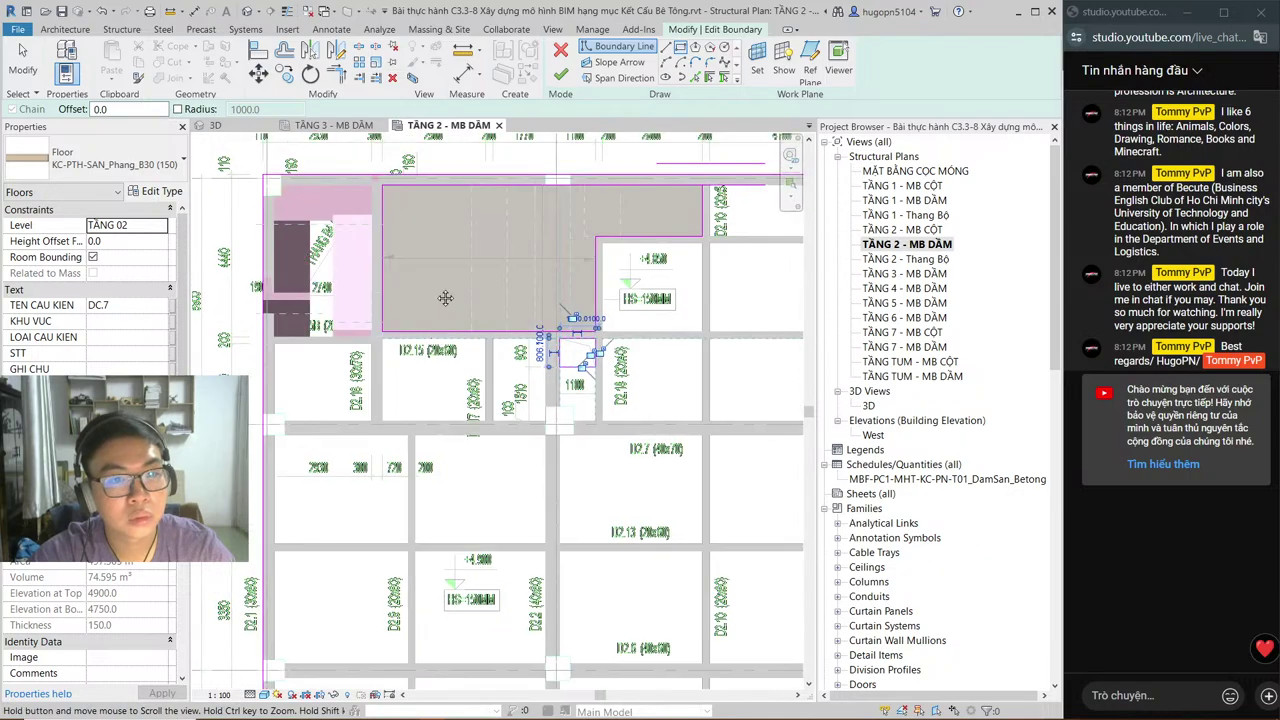
{"action": "scroll", "coordinate": [535, 192], "scroll_direction": "up", "scroll_amount": 2}
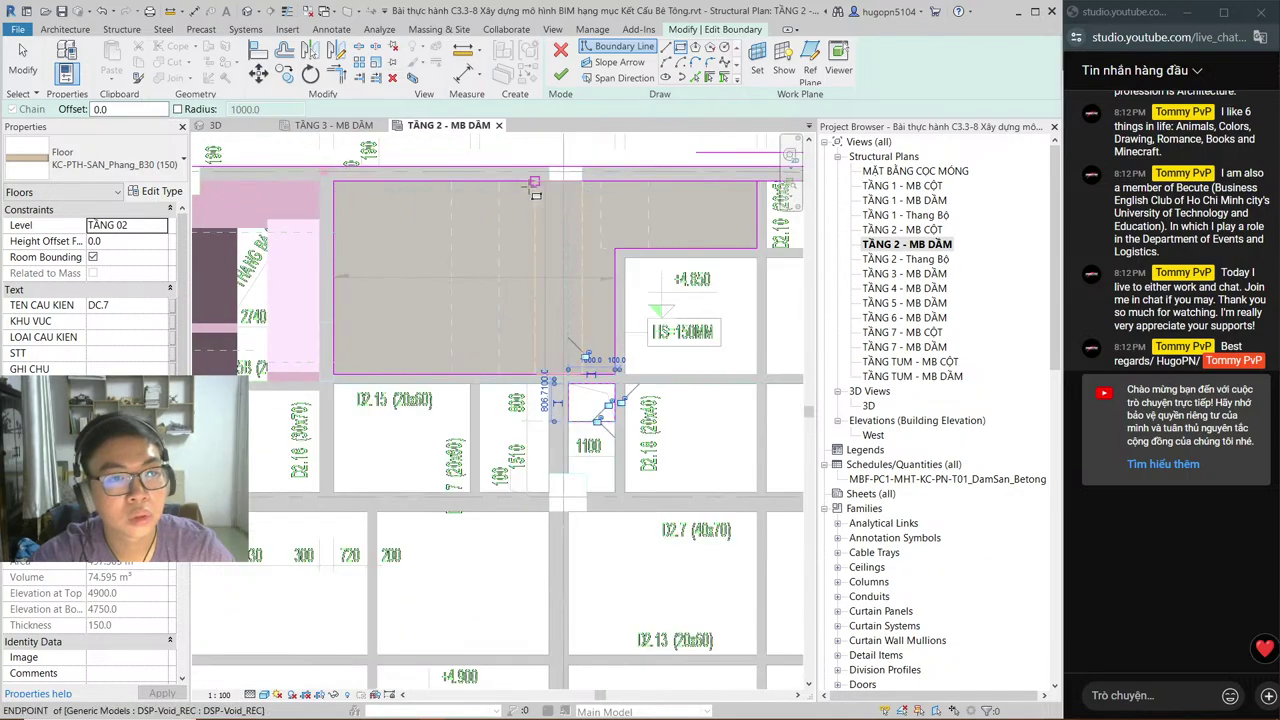
{"action": "scroll", "coordinate": [535, 192], "scroll_direction": "up", "scroll_amount": 2}
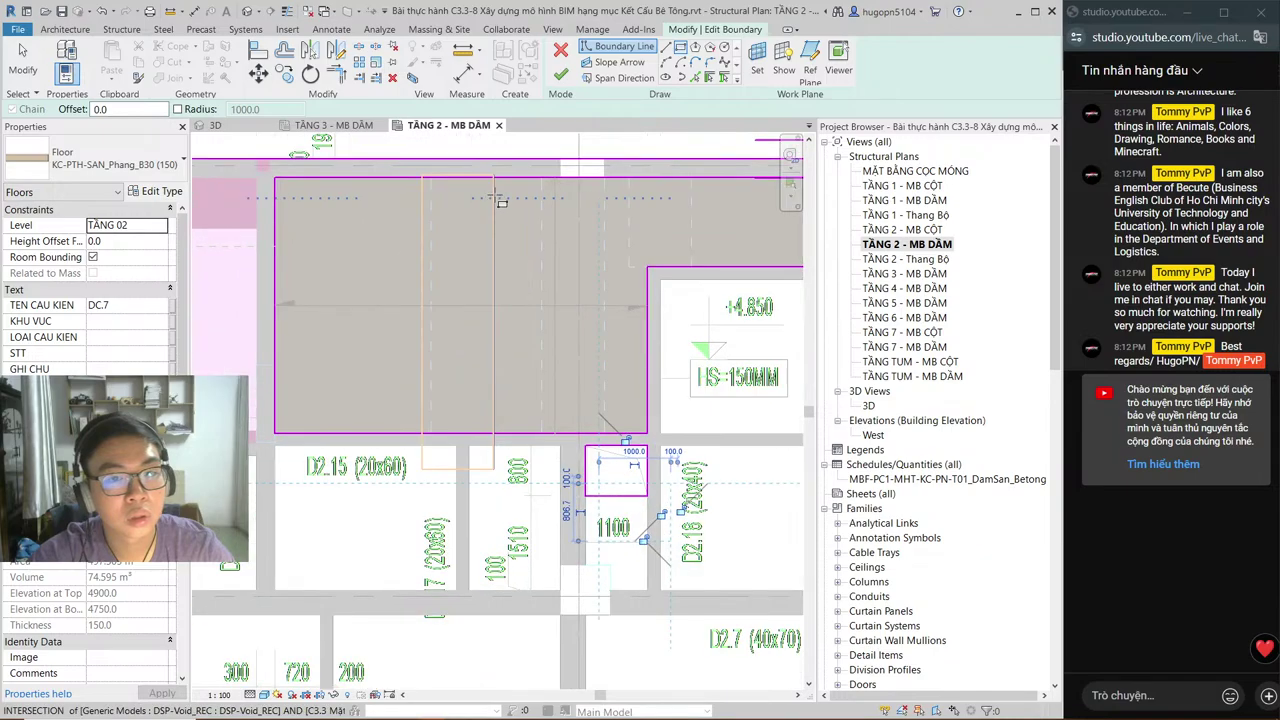
{"action": "scroll", "coordinate": [500, 200], "scroll_direction": "up", "scroll_amount": 1}
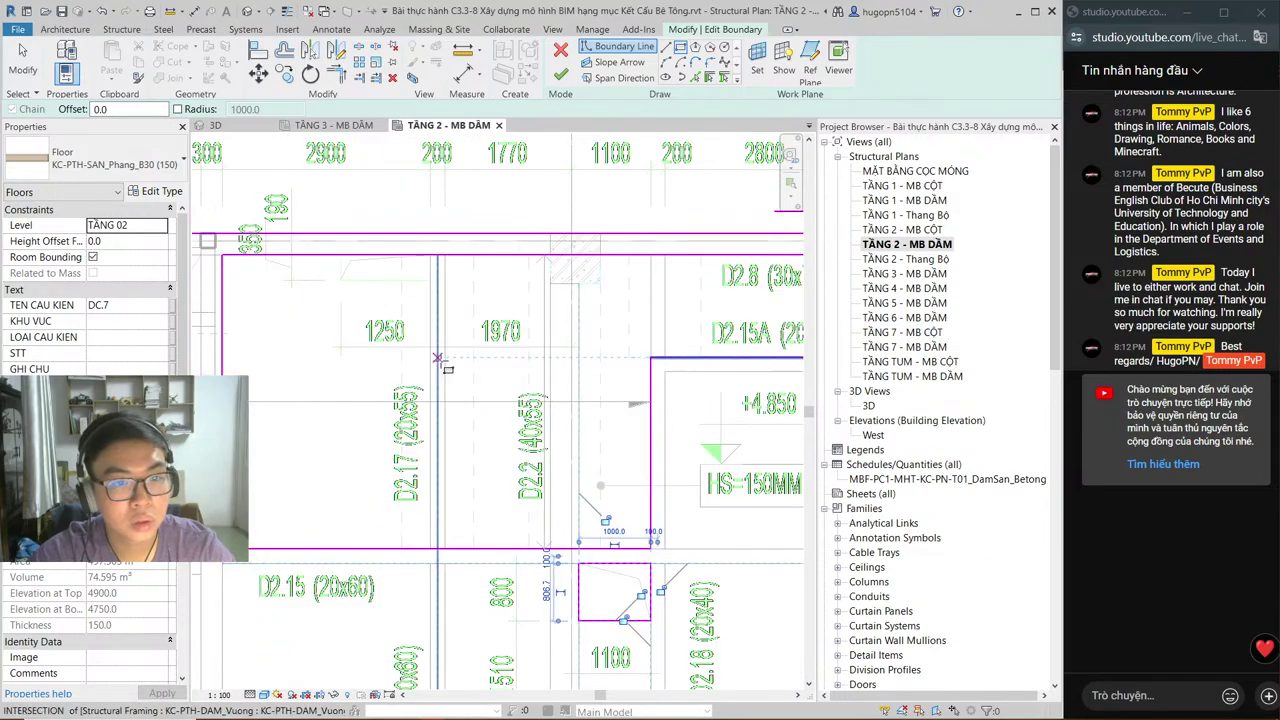
{"action": "left_click", "coordinate": [341, 256]}
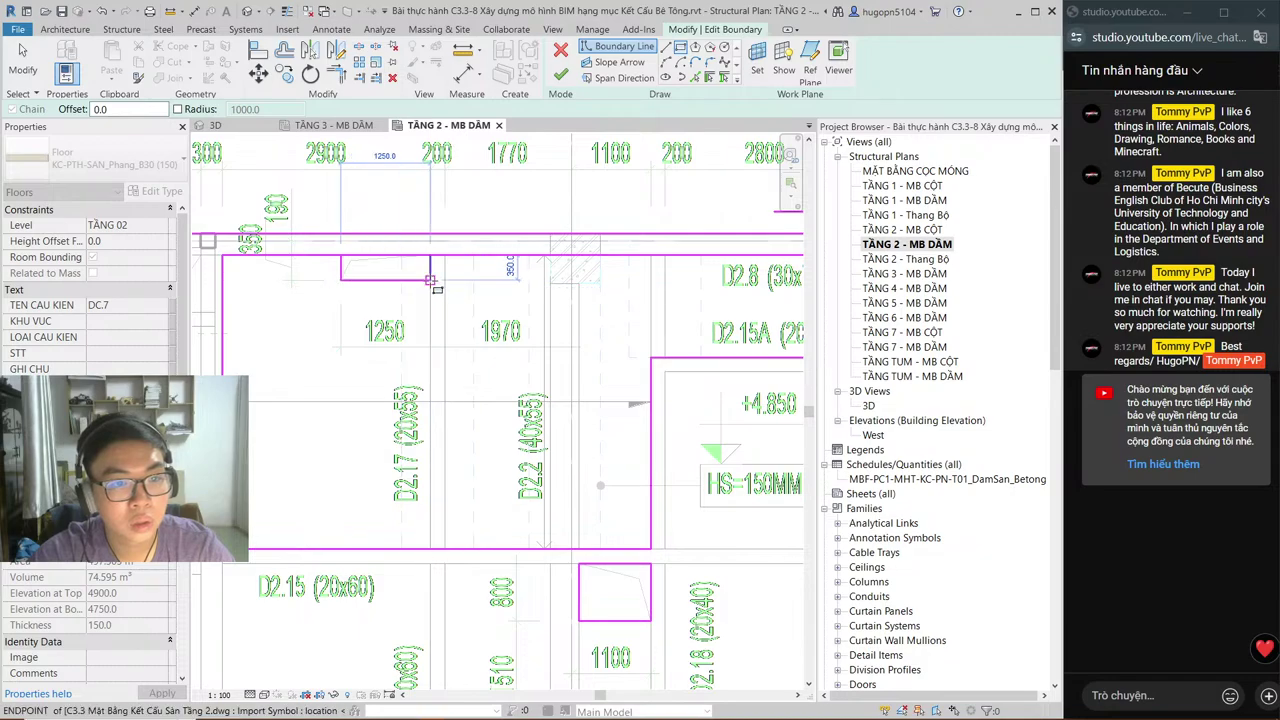
{"action": "key", "text": "Escape"}
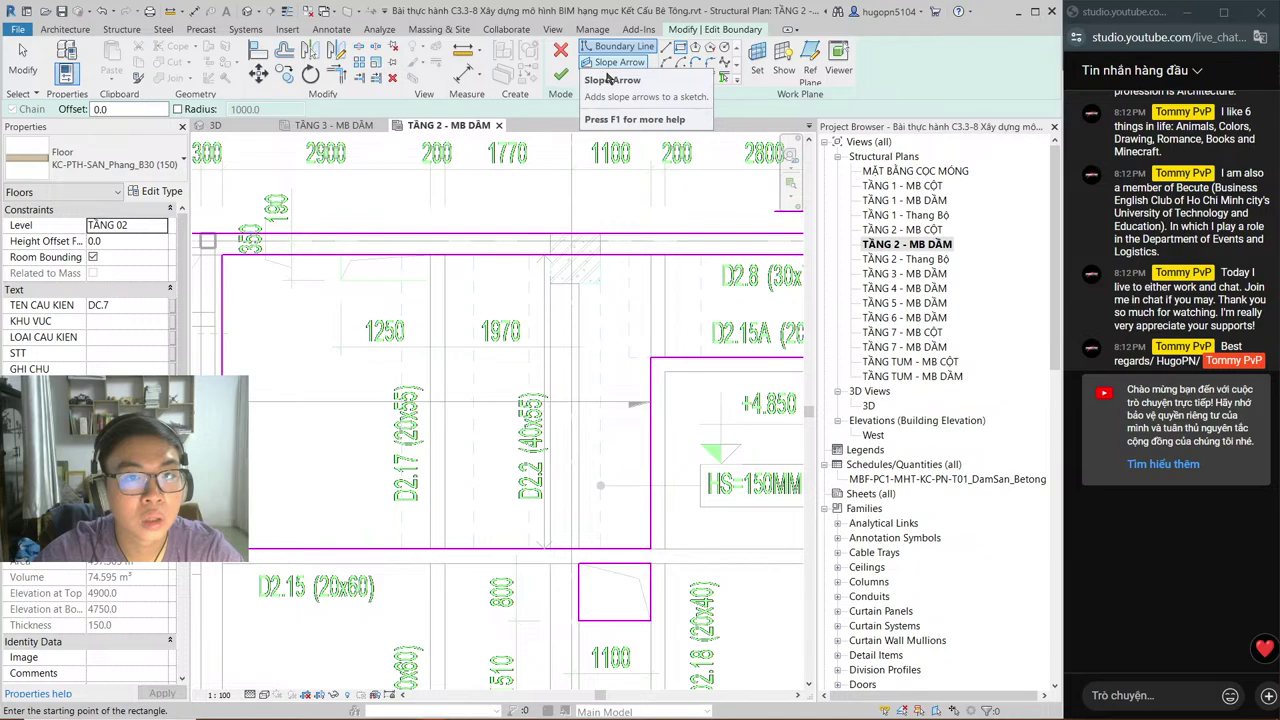
Step: Draw the 350-deep notch side line on the top edge with the Line tool, then select the top boundary line
{"action": "left_click", "coordinate": [682, 62]}
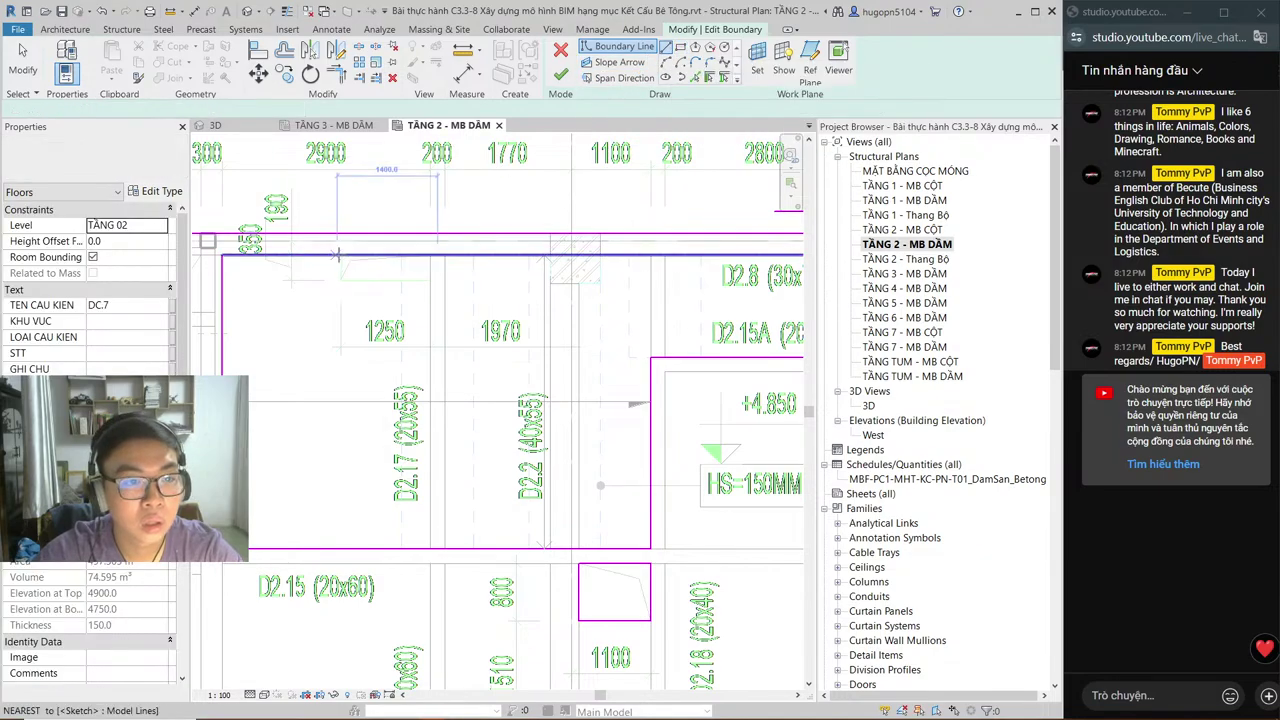
{"action": "left_click", "coordinate": [340, 360]}
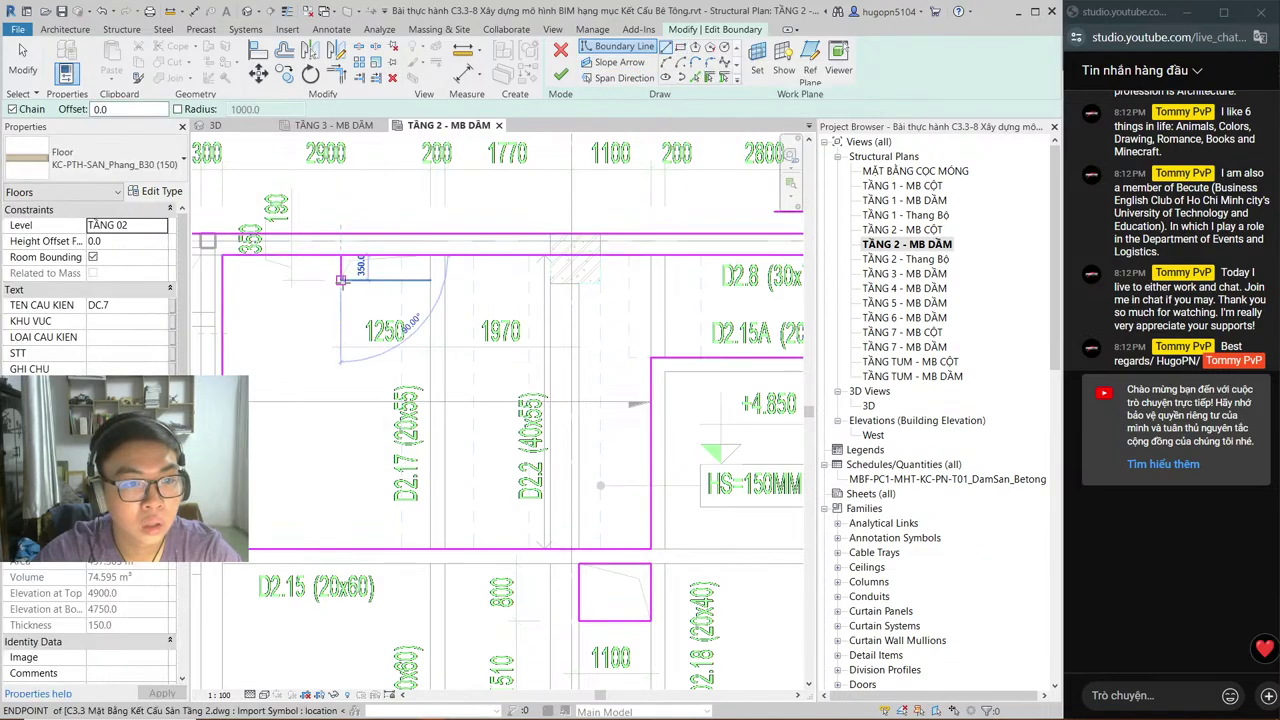
{"action": "left_click", "coordinate": [340, 279]}
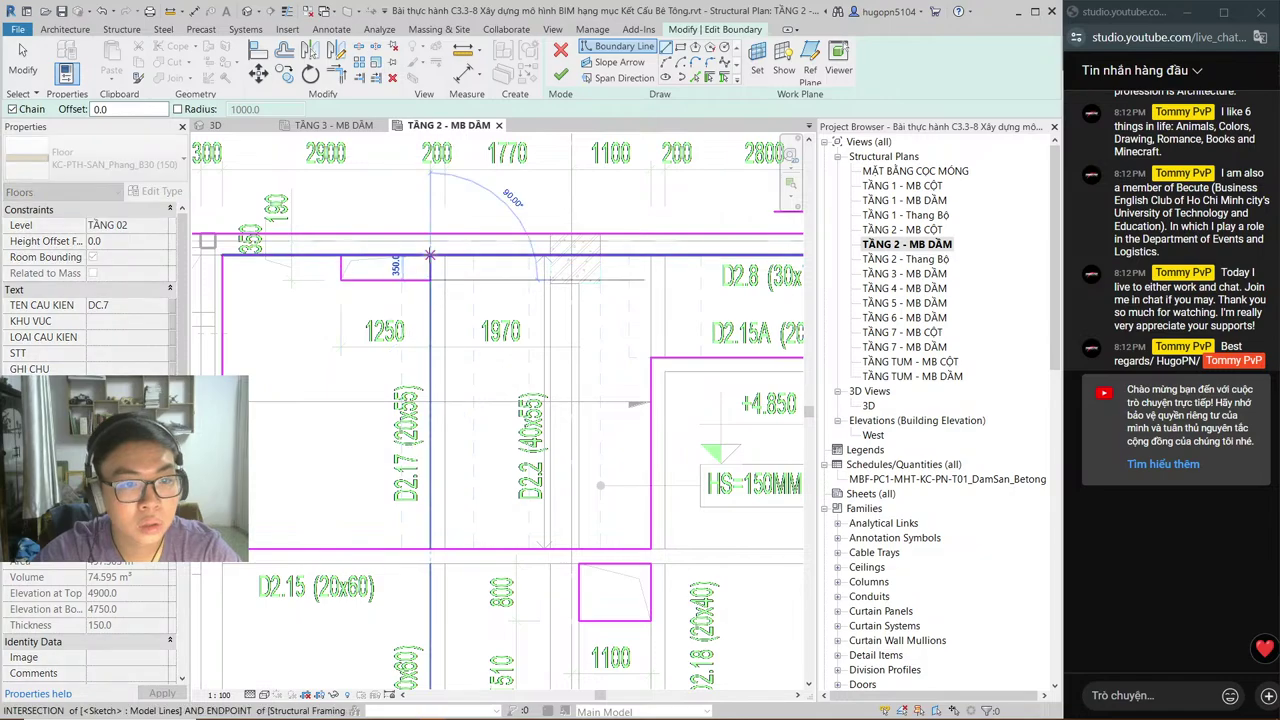
{"action": "key", "text": "Escape"}
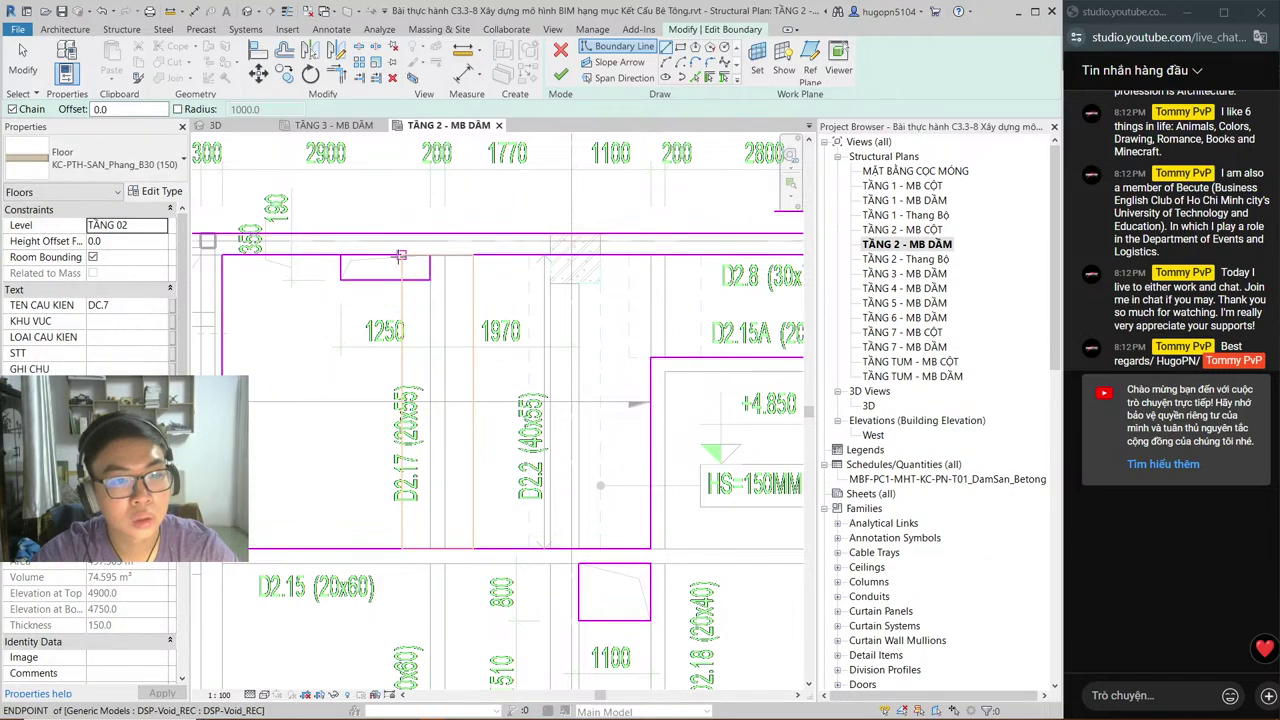
{"action": "key", "text": "Escape"}
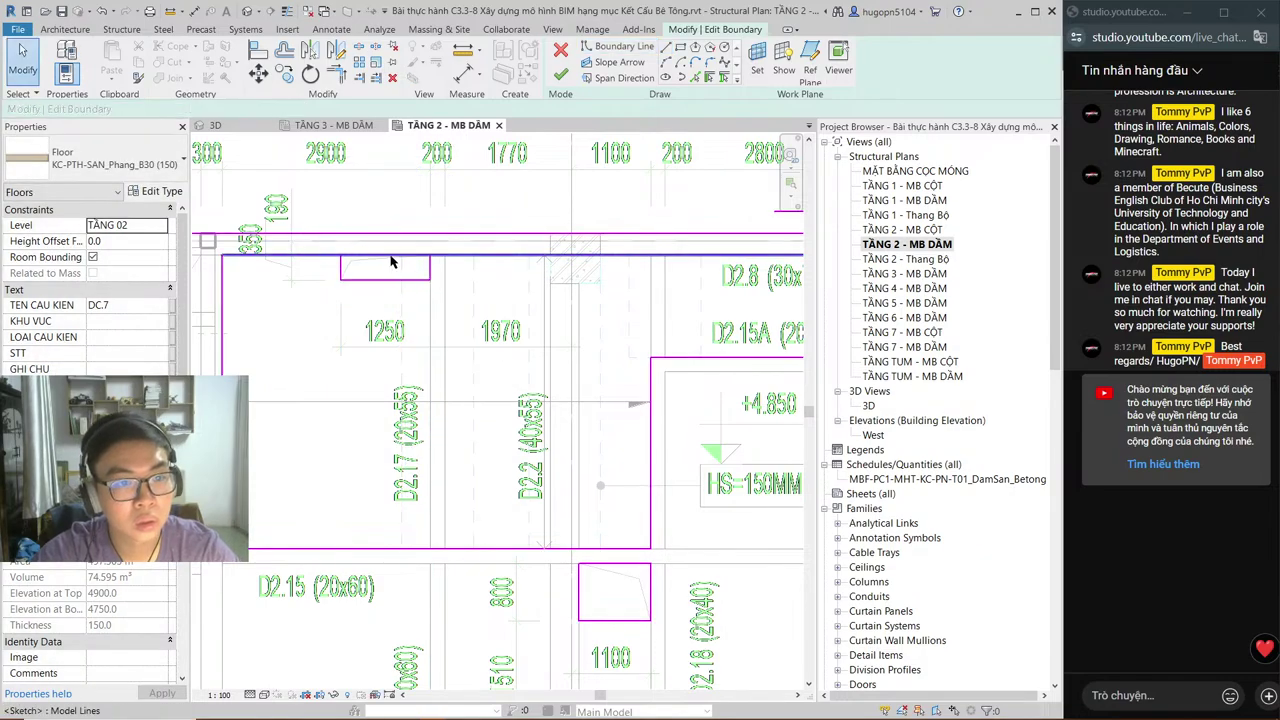
{"action": "left_click", "coordinate": [330, 257]}
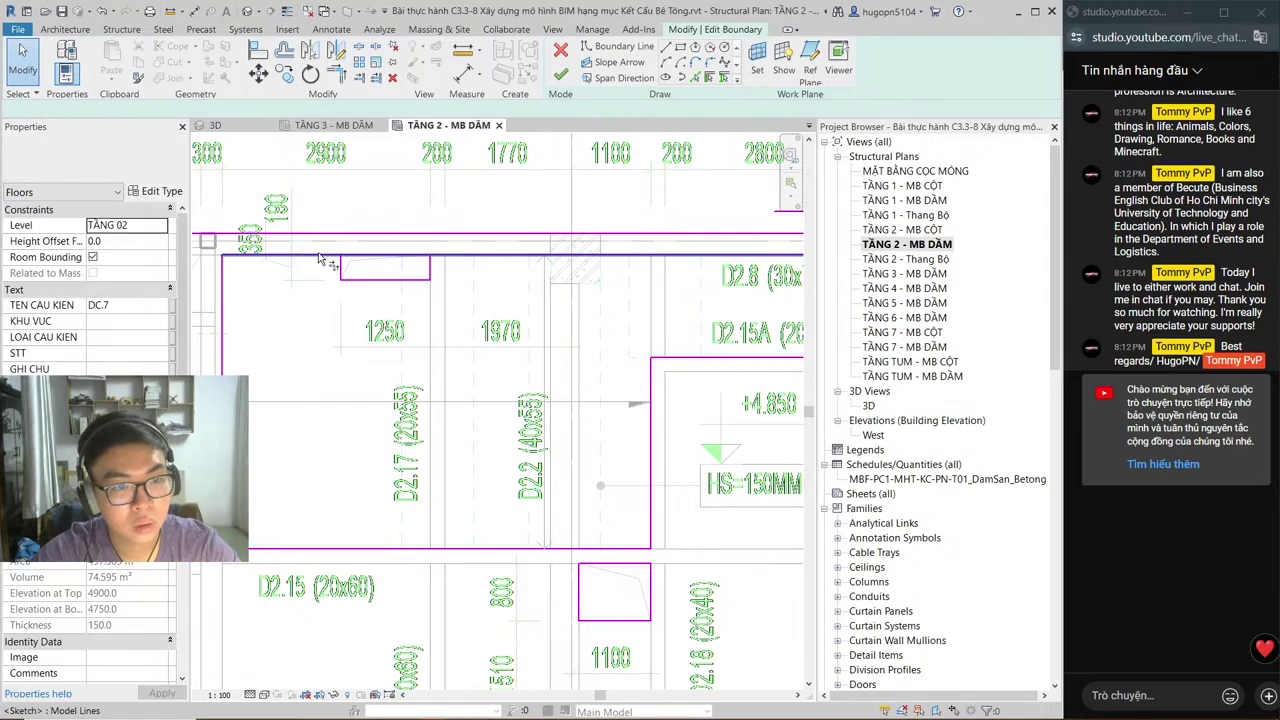
Step: Drag the top boundary line, leaving the 'Can't keep elements joined' error open, and pan the plan
{"action": "left_click_drag", "start_coordinate": [318, 258], "coordinate": [322, 262]}
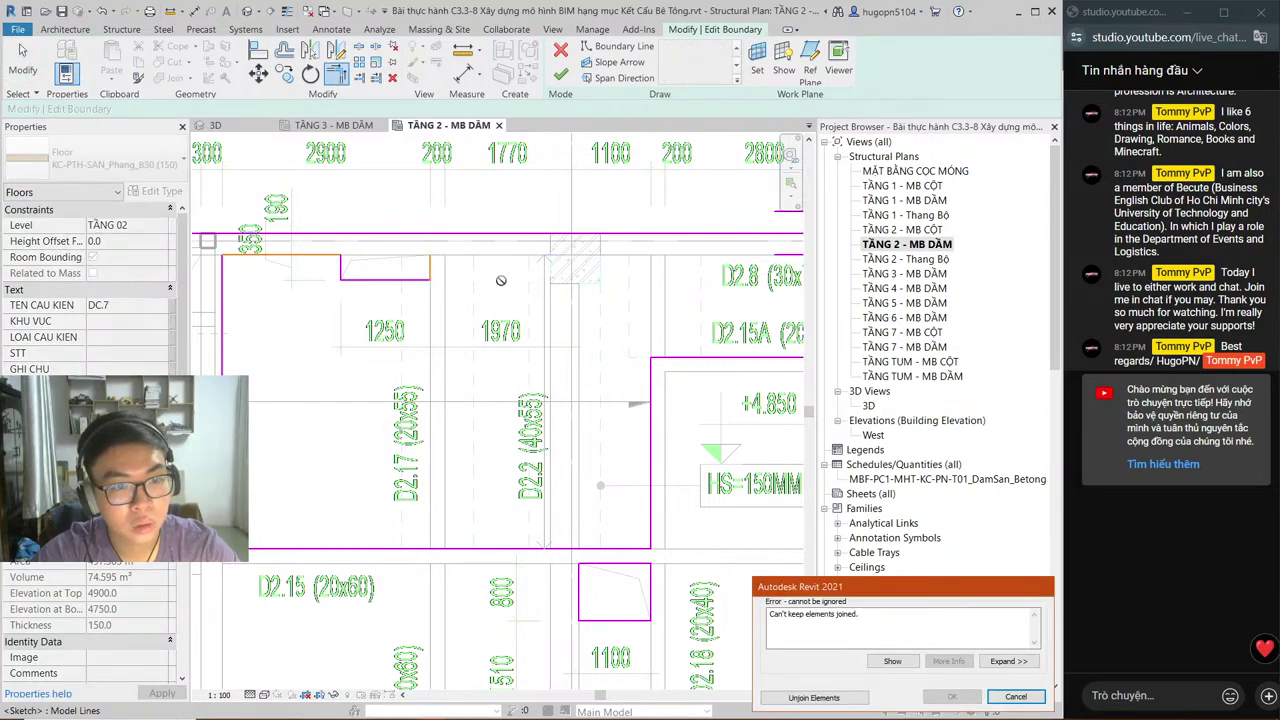
{"action": "middle_click_drag", "start_coordinate": [569, 289], "coordinate": [431, 326]}
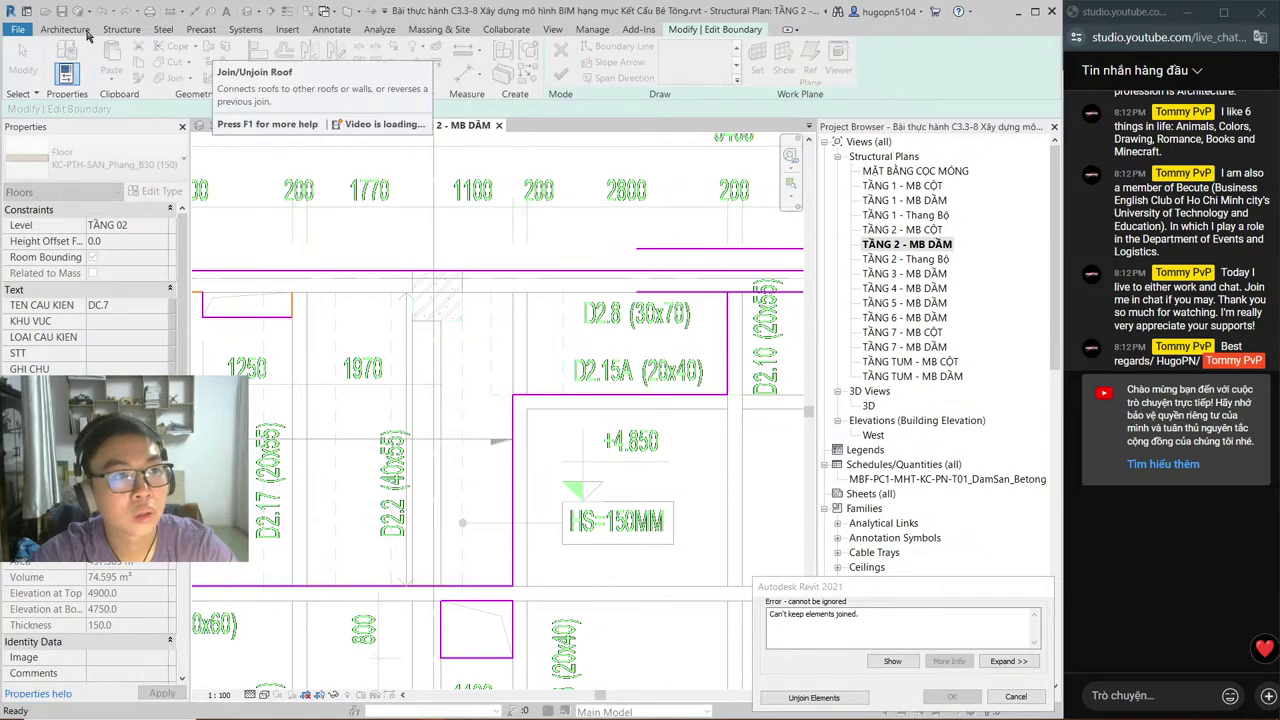
{"action": "middle_click_drag", "start_coordinate": [338, 335], "coordinate": [396, 327]}
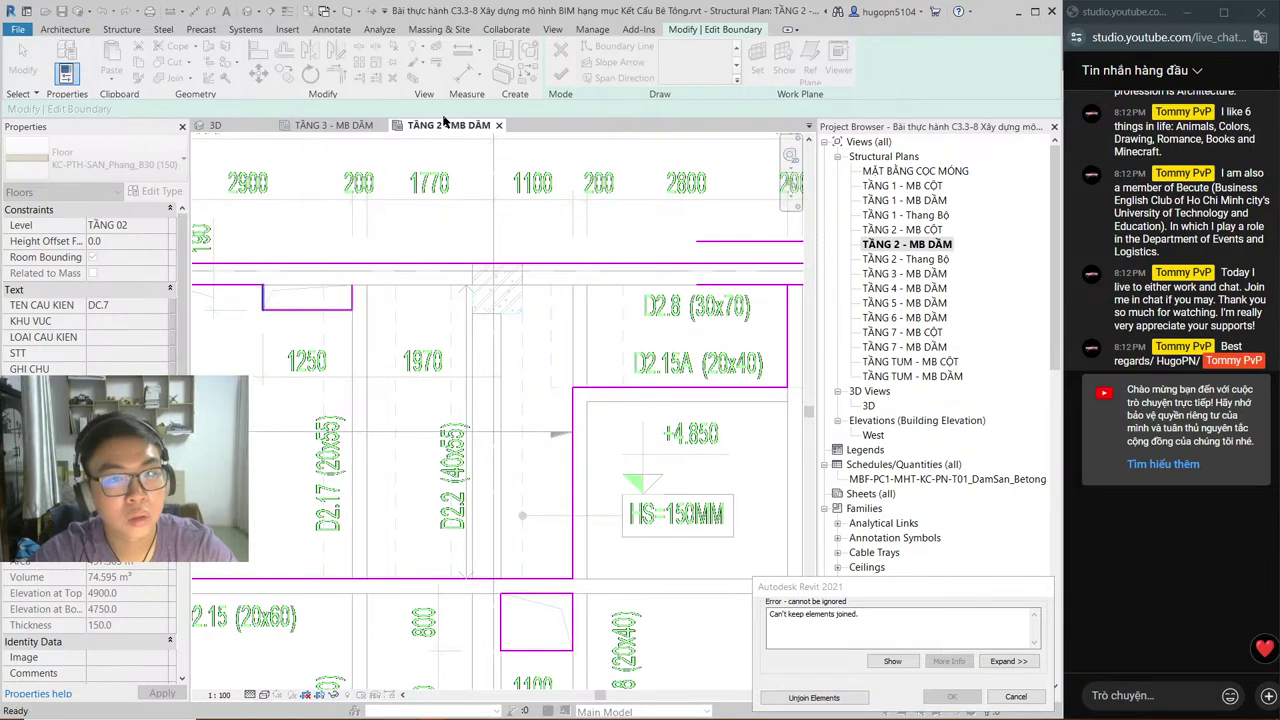
{"action": "left_click", "coordinate": [122, 29]}
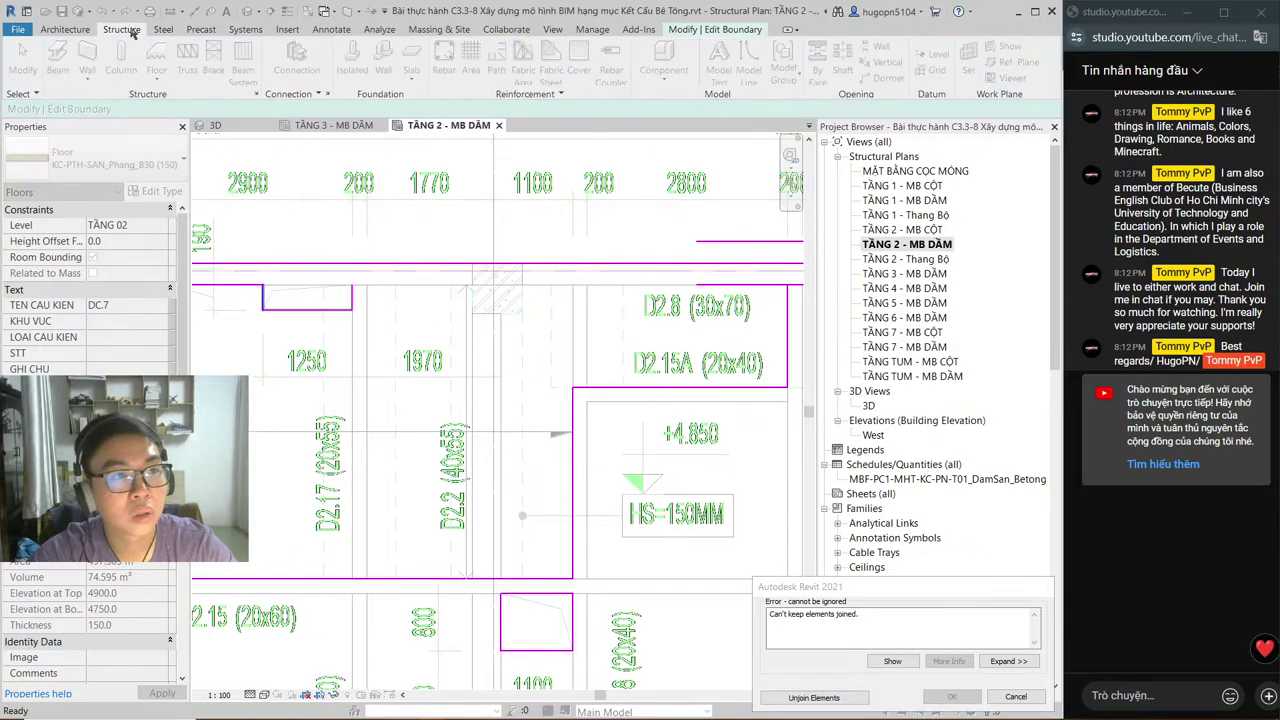
{"action": "left_click", "coordinate": [683, 30]}
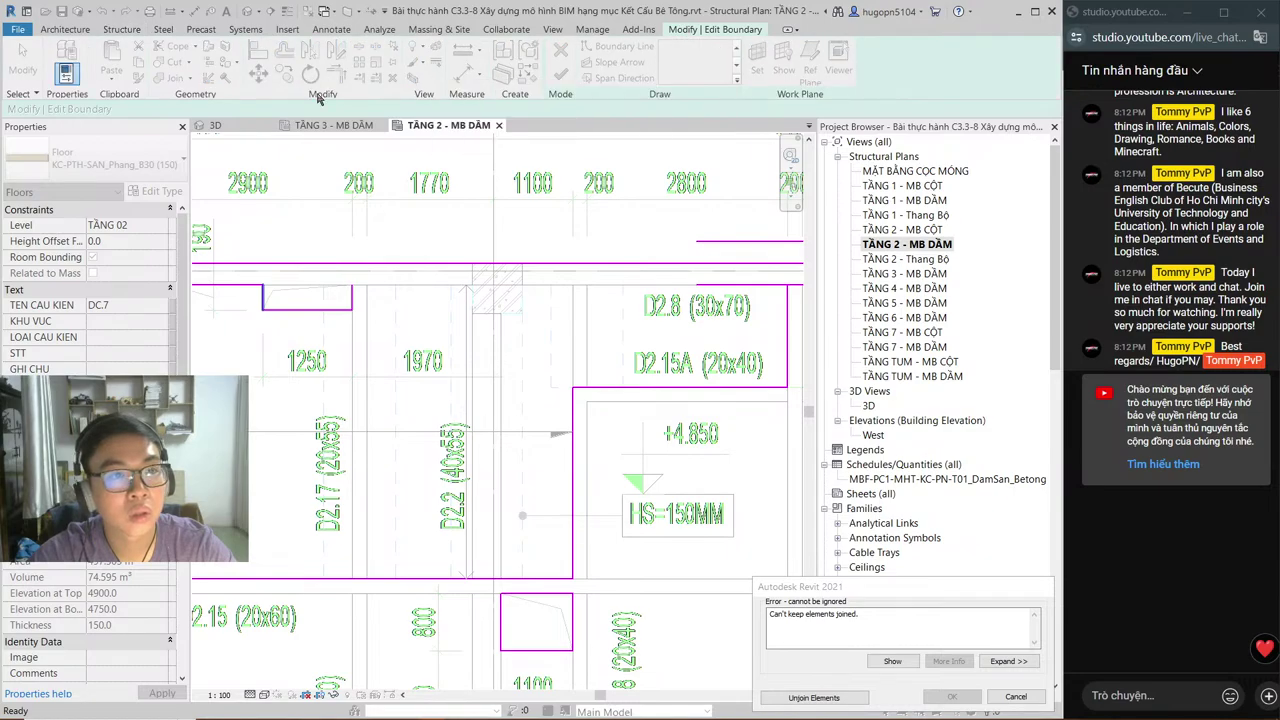
{"action": "middle_click_drag", "start_coordinate": [388, 323], "coordinate": [469, 300]}
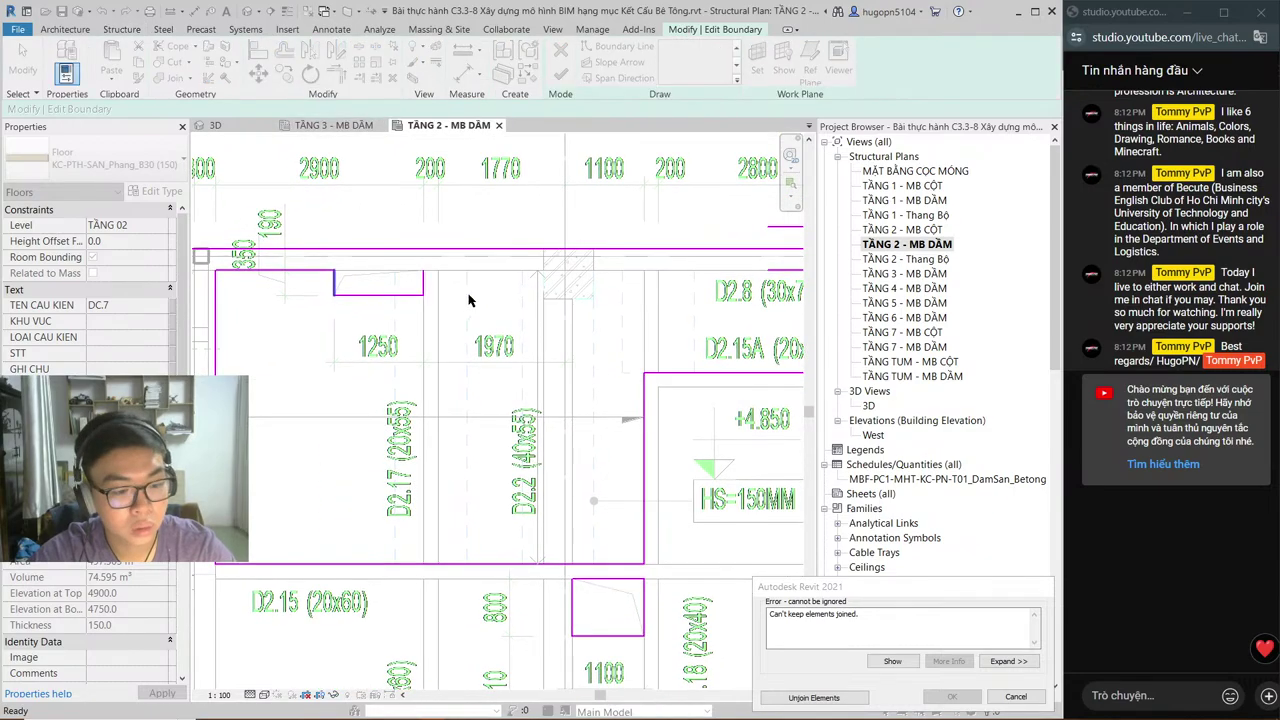
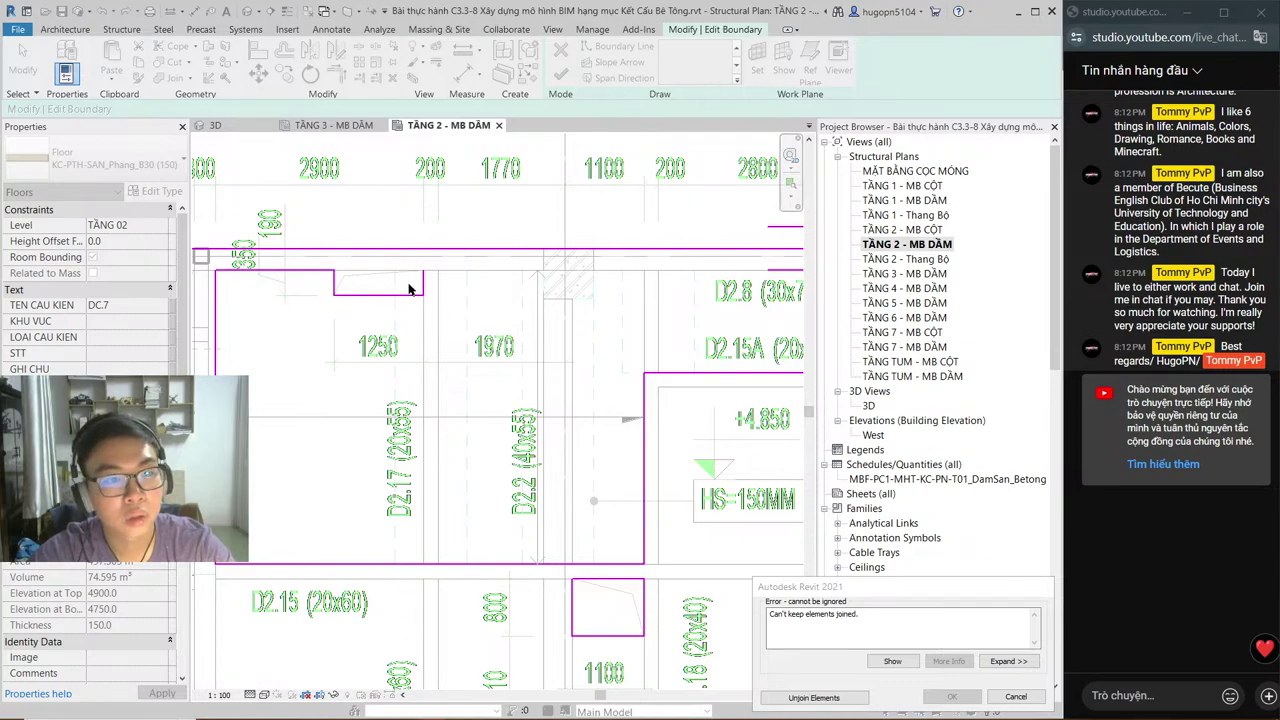
Step: Dismiss the join error and draw boundary lines along the top beam edge of the TẦNG 02 floor
{"action": "left_click", "coordinate": [1015, 696]}
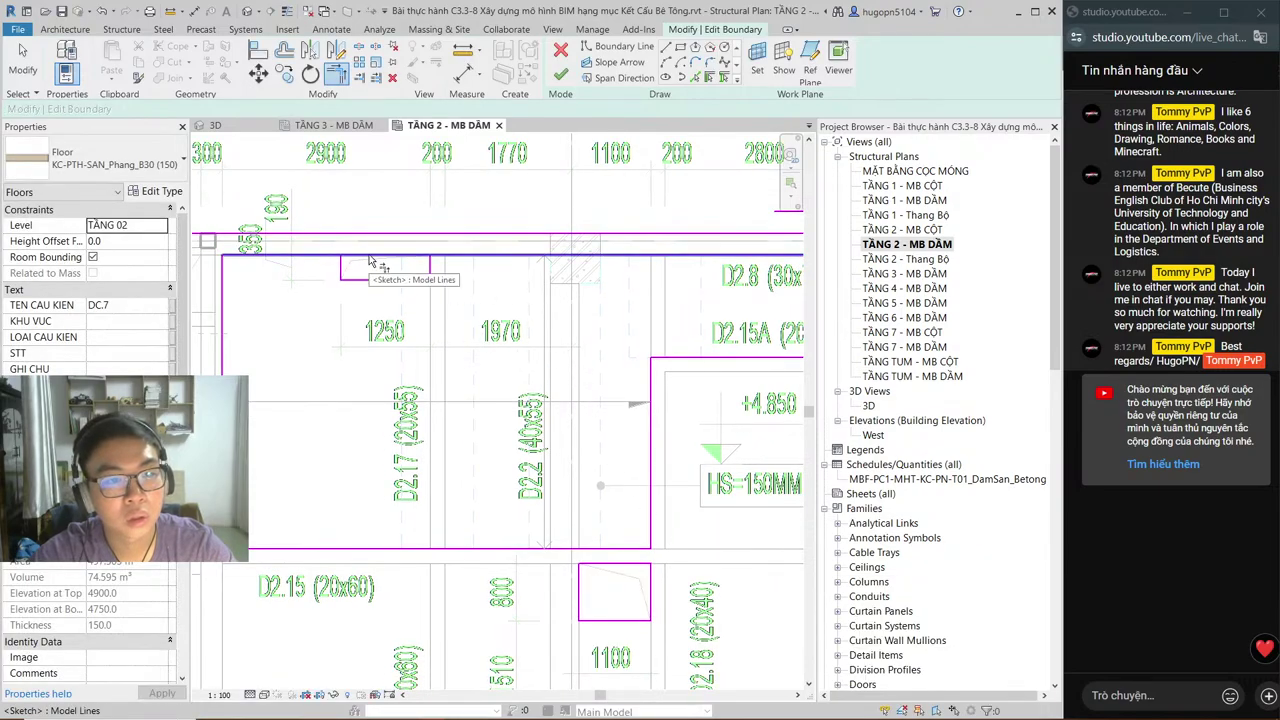
{"action": "left_click", "coordinate": [664, 48]}
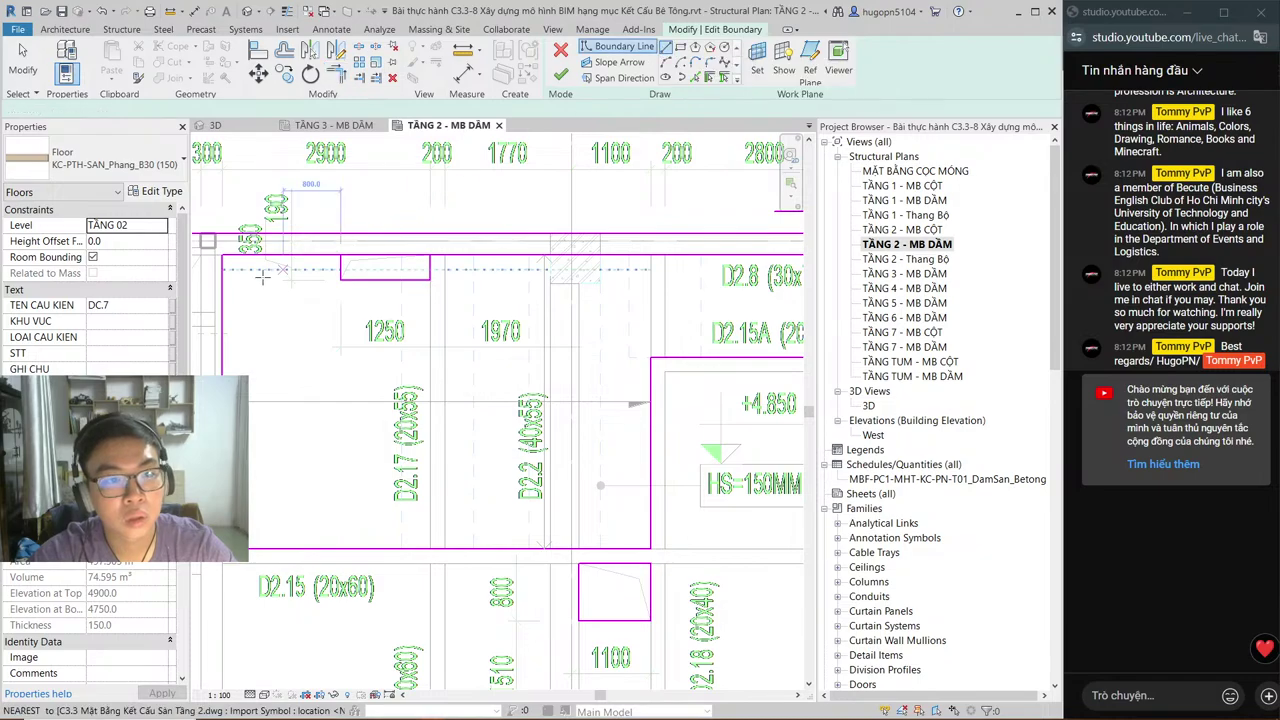
{"action": "left_click", "coordinate": [222, 256]}
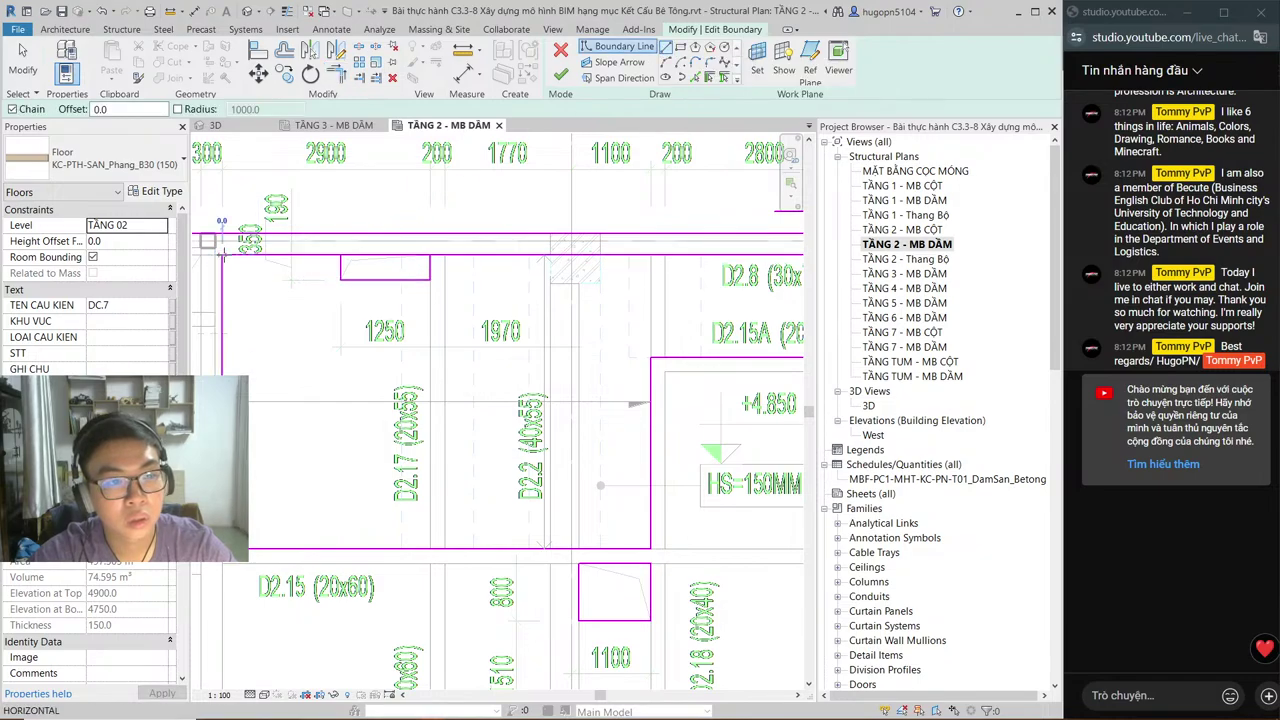
{"action": "left_click", "coordinate": [474, 256]}
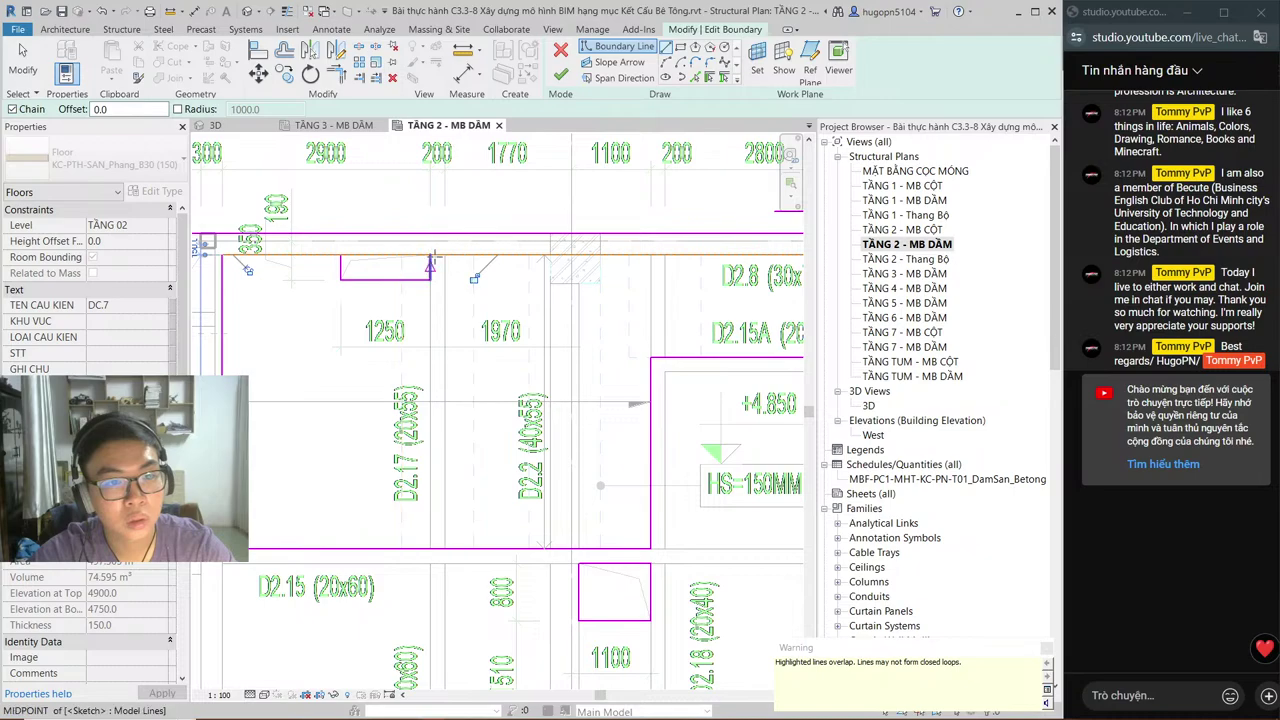
{"action": "middle_click_drag", "start_coordinate": [601, 271], "coordinate": [394, 299]}
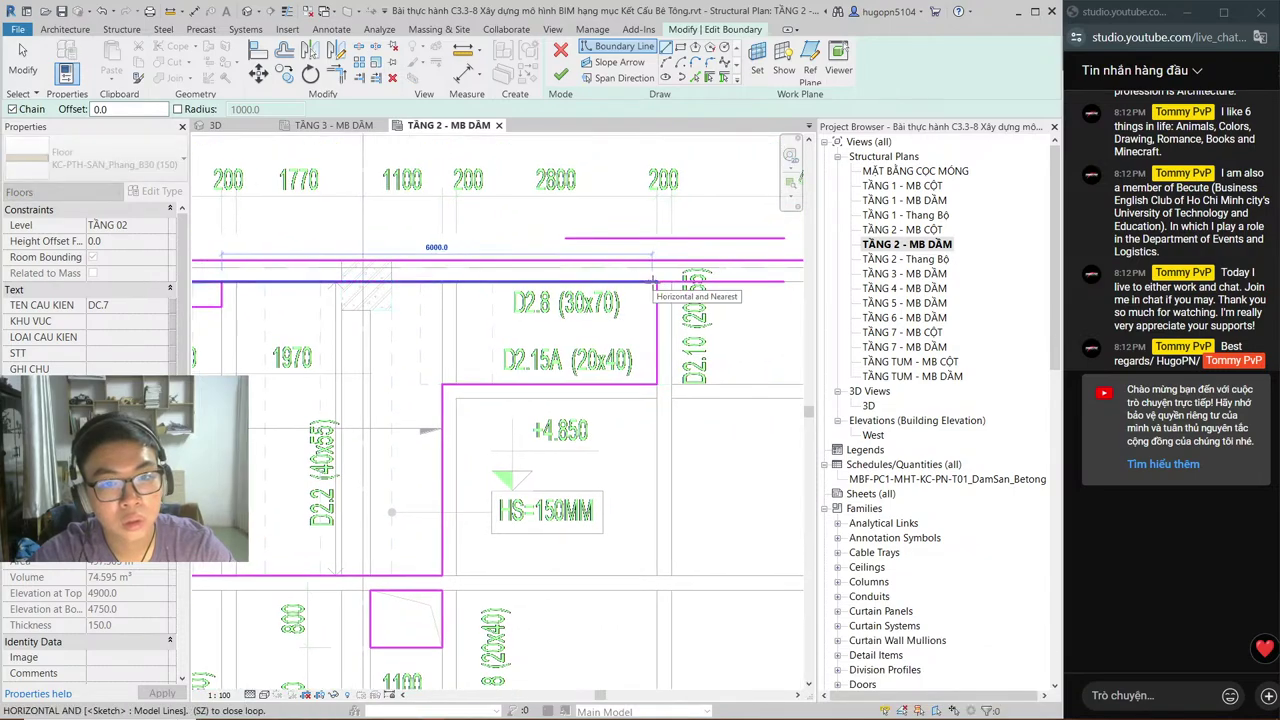
{"action": "left_click", "coordinate": [652, 281]}
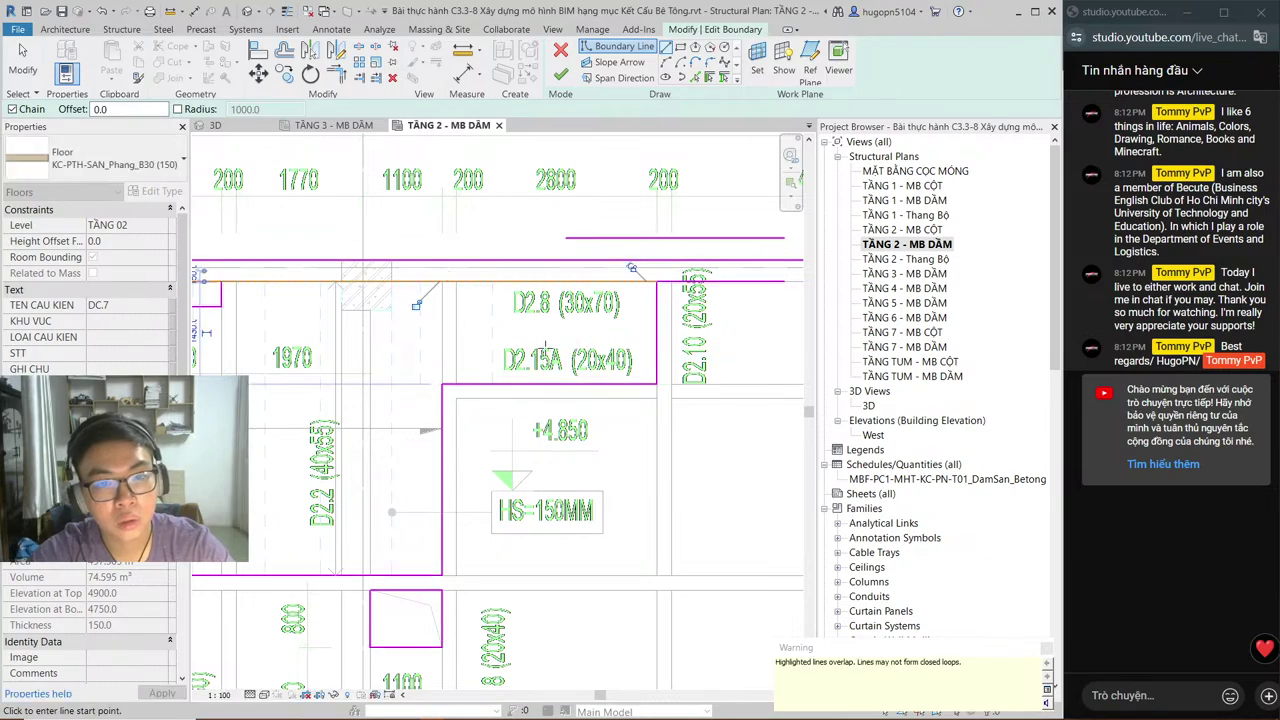
{"action": "key", "text": "Escape"}
{"action": "key", "text": "Escape"}
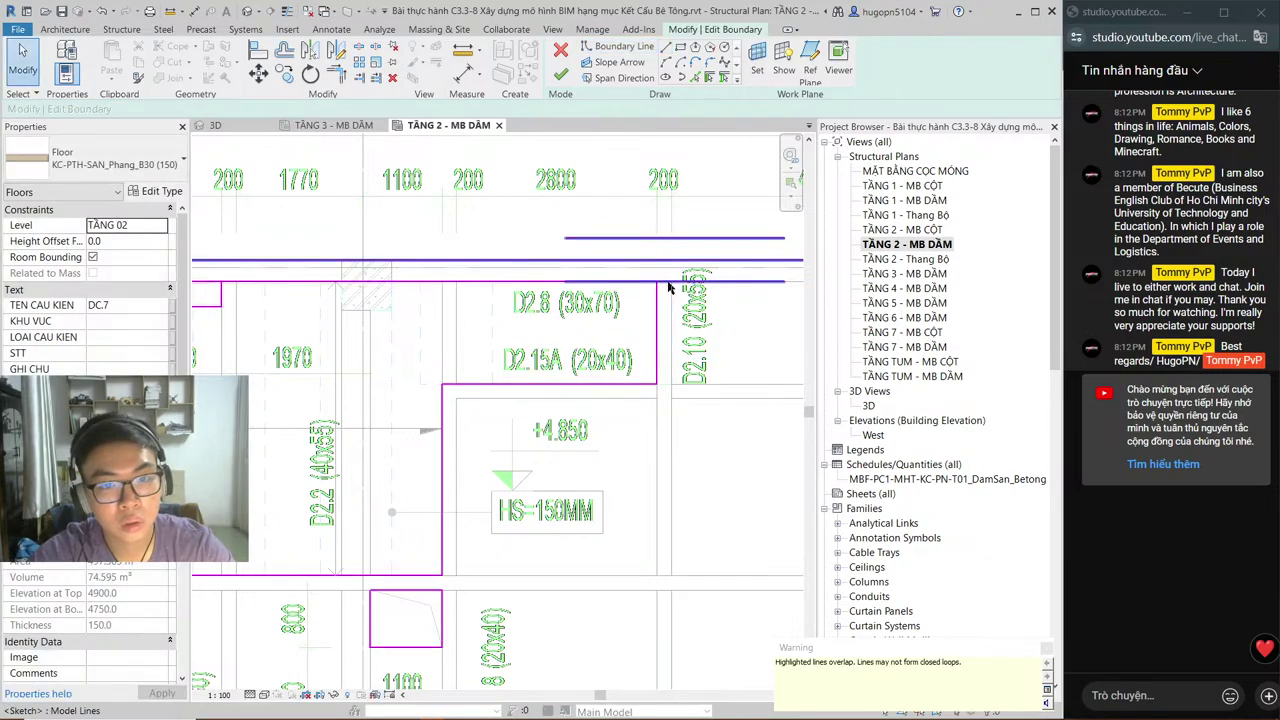
{"action": "scroll", "coordinate": [500, 300], "scroll_direction": "down", "scroll_amount": 3}
{"action": "scroll", "coordinate": [375, 300], "scroll_direction": "up", "scroll_amount": 3}
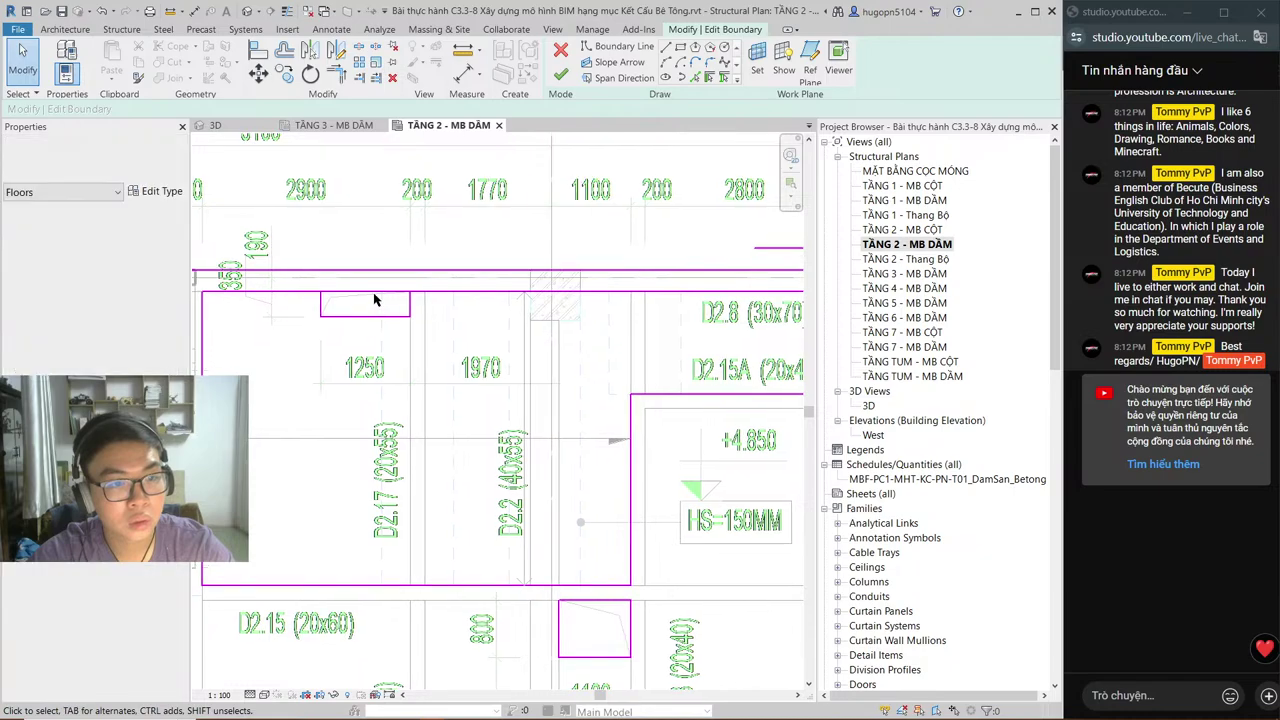
{"action": "left_click", "coordinate": [375, 300]}
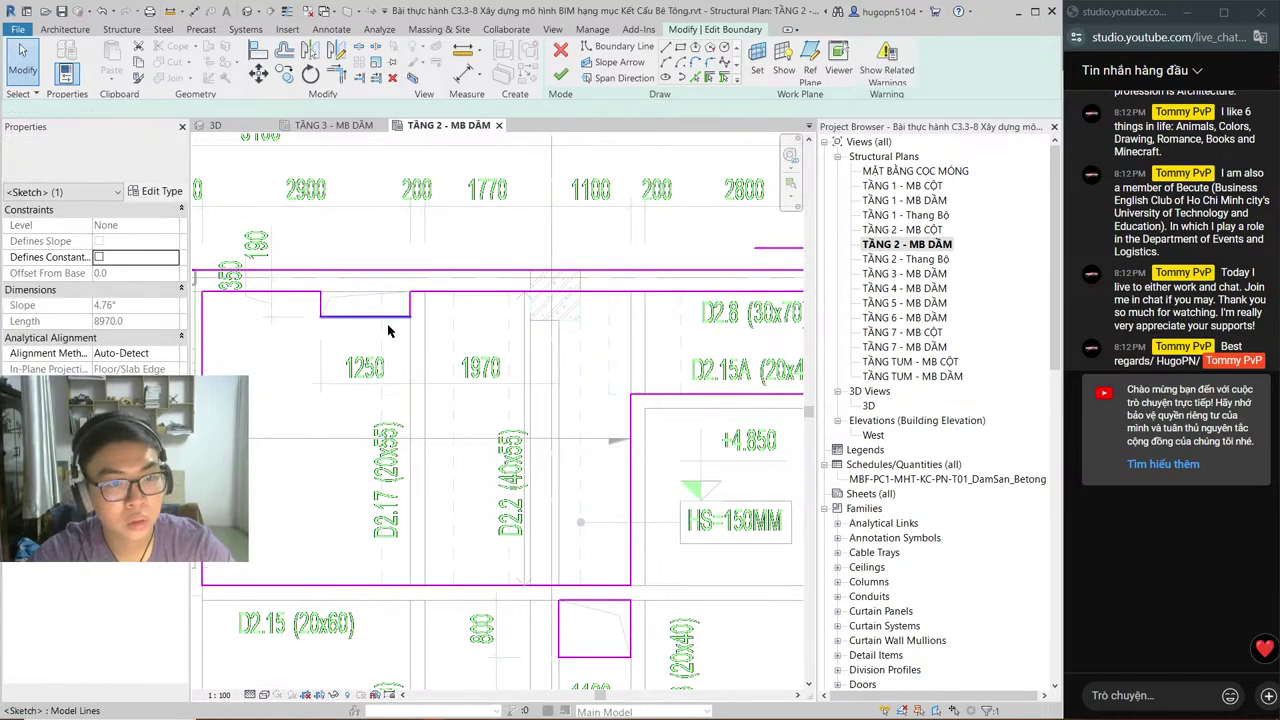
{"action": "scroll", "coordinate": [385, 345], "scroll_direction": "down", "scroll_amount": 2}
{"action": "mouse_move", "coordinate": [515, 282]}
{"action": "middle_mouse_down"}
{"action": "mouse_move", "coordinate": [500, 360]}
{"action": "mouse_move", "coordinate": [466, 349]}
{"action": "middle_mouse_up"}
{"action": "left_click", "coordinate": [466, 349]}
{"action": "scroll", "coordinate": [447, 350], "scroll_direction": "down", "scroll_amount": 1}
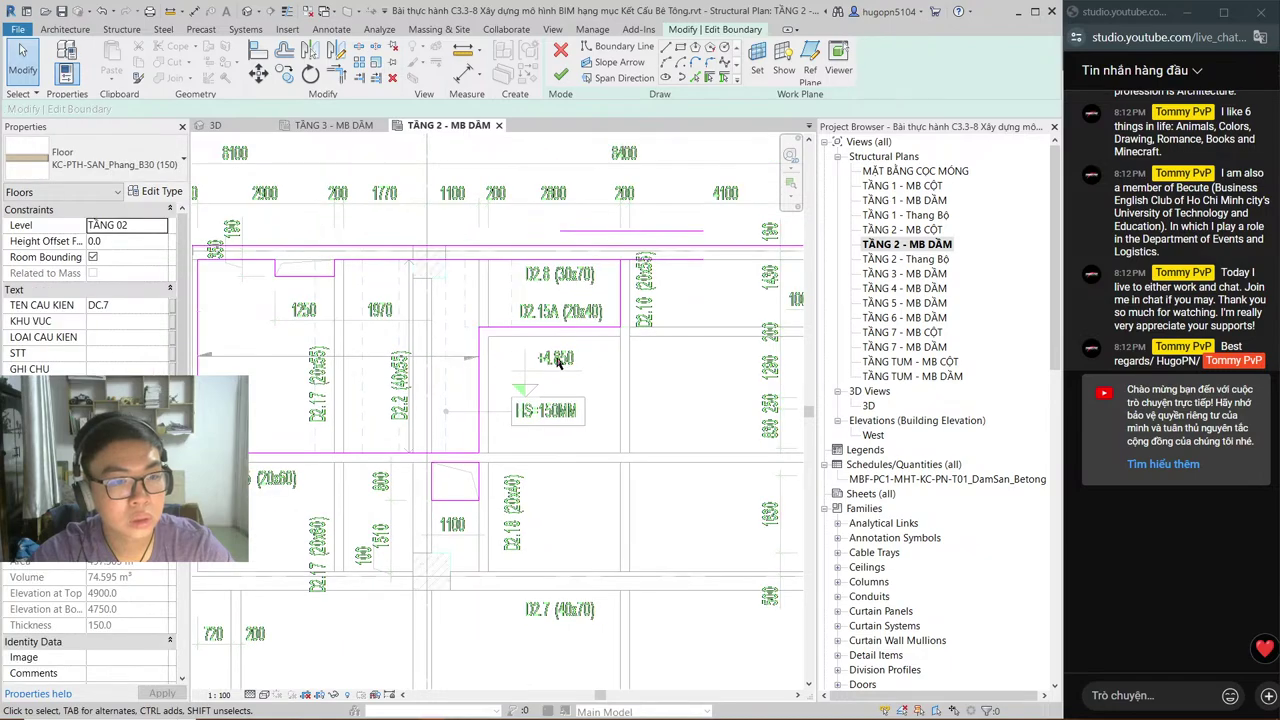
{"action": "scroll", "coordinate": [557, 362], "scroll_direction": "down", "scroll_amount": 1}
{"action": "middle_click_drag", "start_coordinate": [606, 286], "coordinate": [307, 348]}
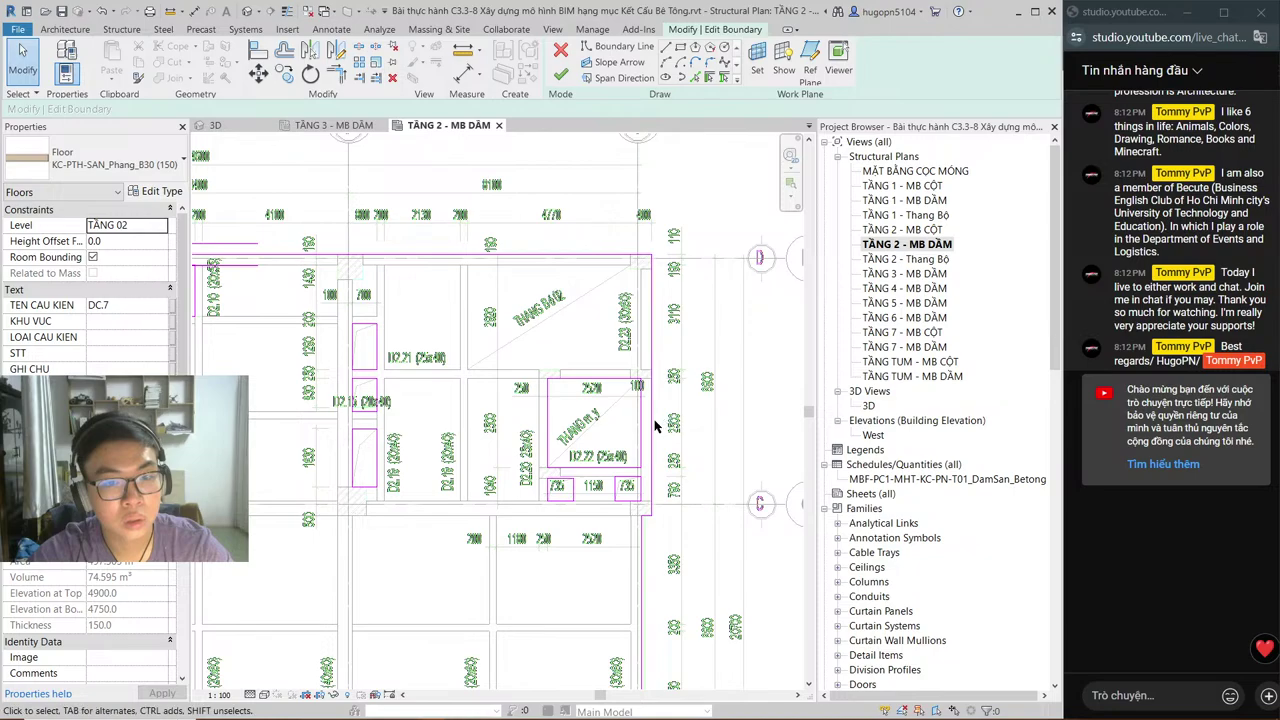
{"action": "scroll", "coordinate": [652, 420], "scroll_direction": "up", "scroll_amount": 2}
{"action": "middle_click_drag", "start_coordinate": [420, 383], "coordinate": [514, 387]}
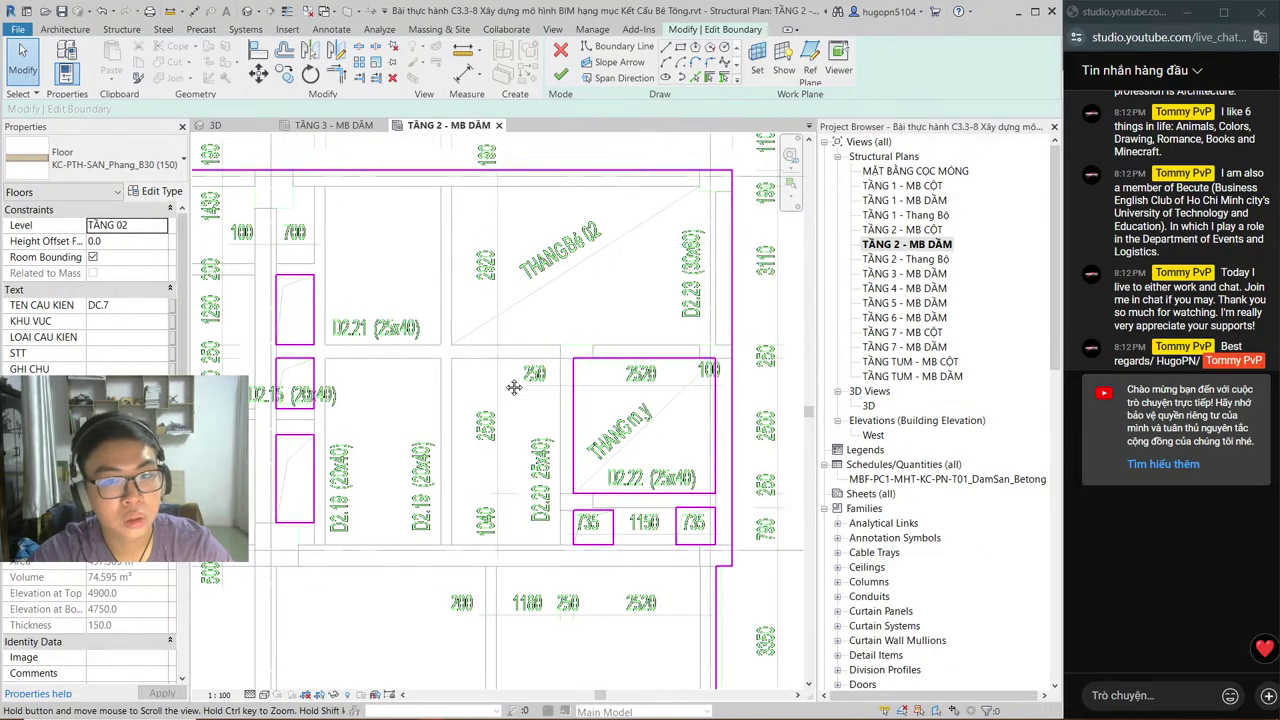
{"action": "scroll", "coordinate": [745, 310], "scroll_direction": "up", "scroll_amount": 1}
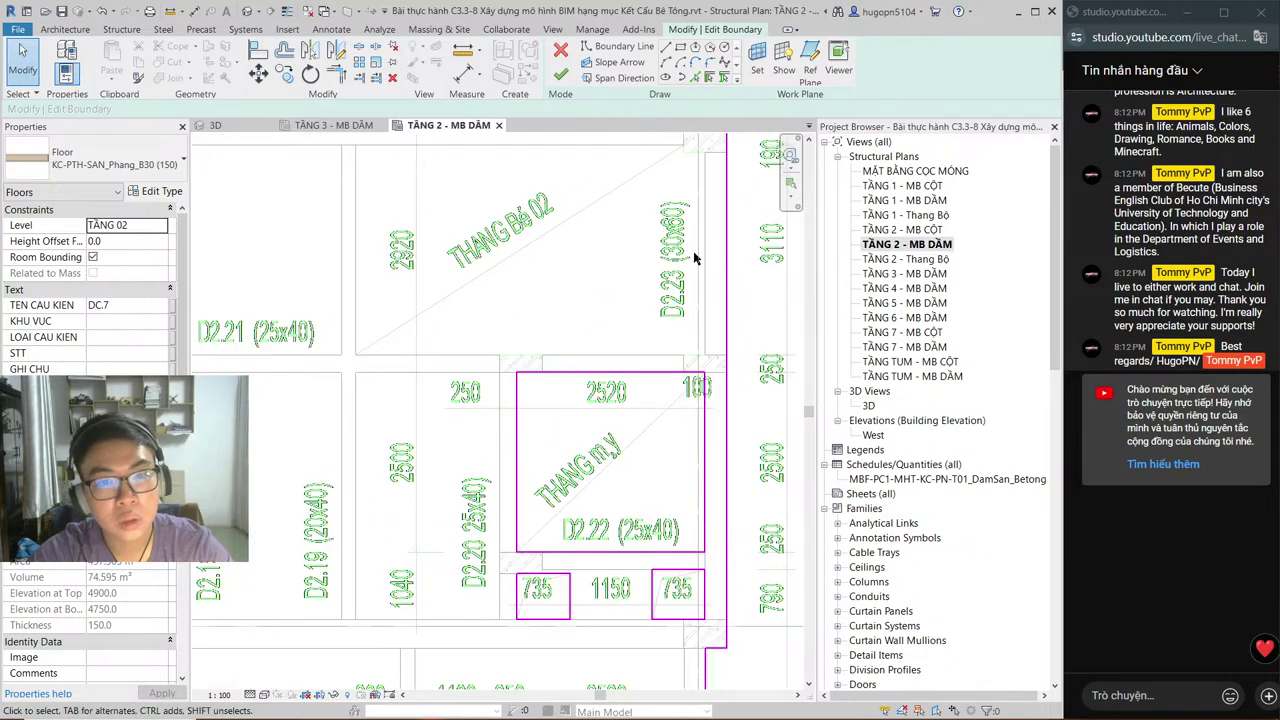
{"action": "scroll", "coordinate": [695, 258], "scroll_direction": "up", "scroll_amount": 1}
{"action": "middle_click_drag", "start_coordinate": [695, 258], "coordinate": [597, 234]}
{"action": "key", "text": "alt+Tab"}
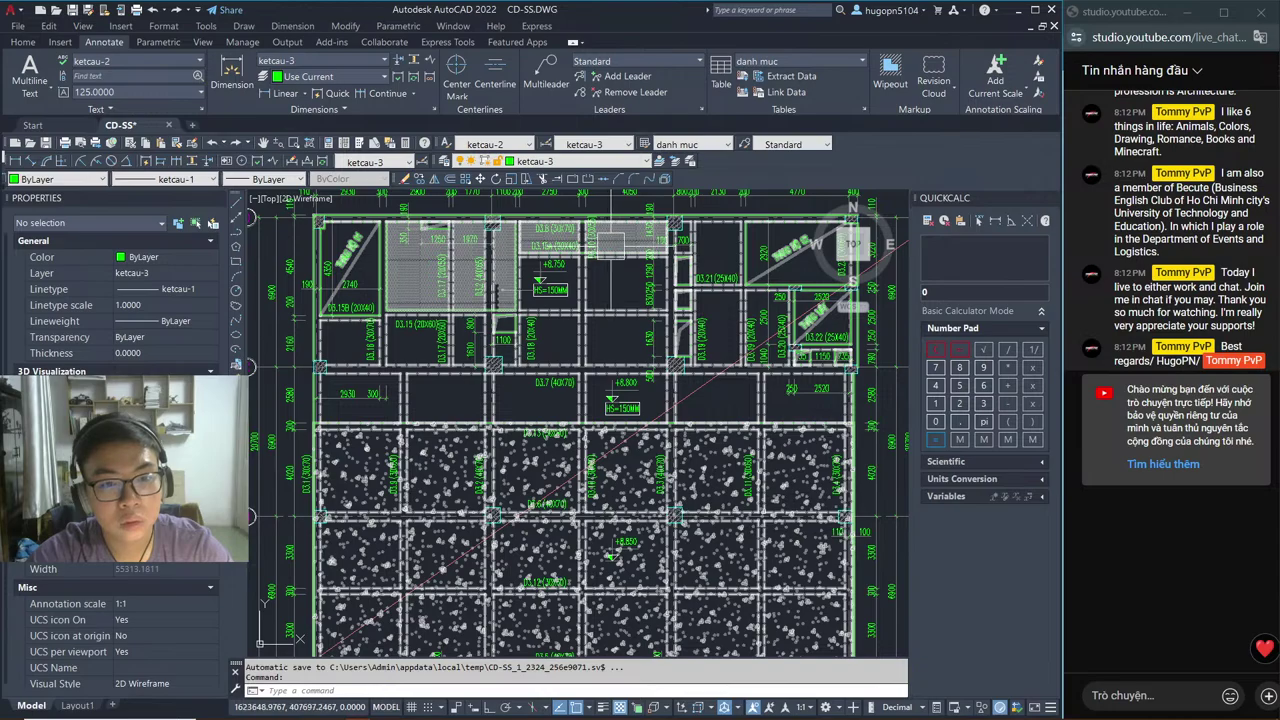
{"action": "scroll", "coordinate": [585, 353], "scroll_direction": "down", "scroll_amount": 3}
{"action": "scroll", "coordinate": [585, 353], "scroll_direction": "up", "scroll_amount": 8}
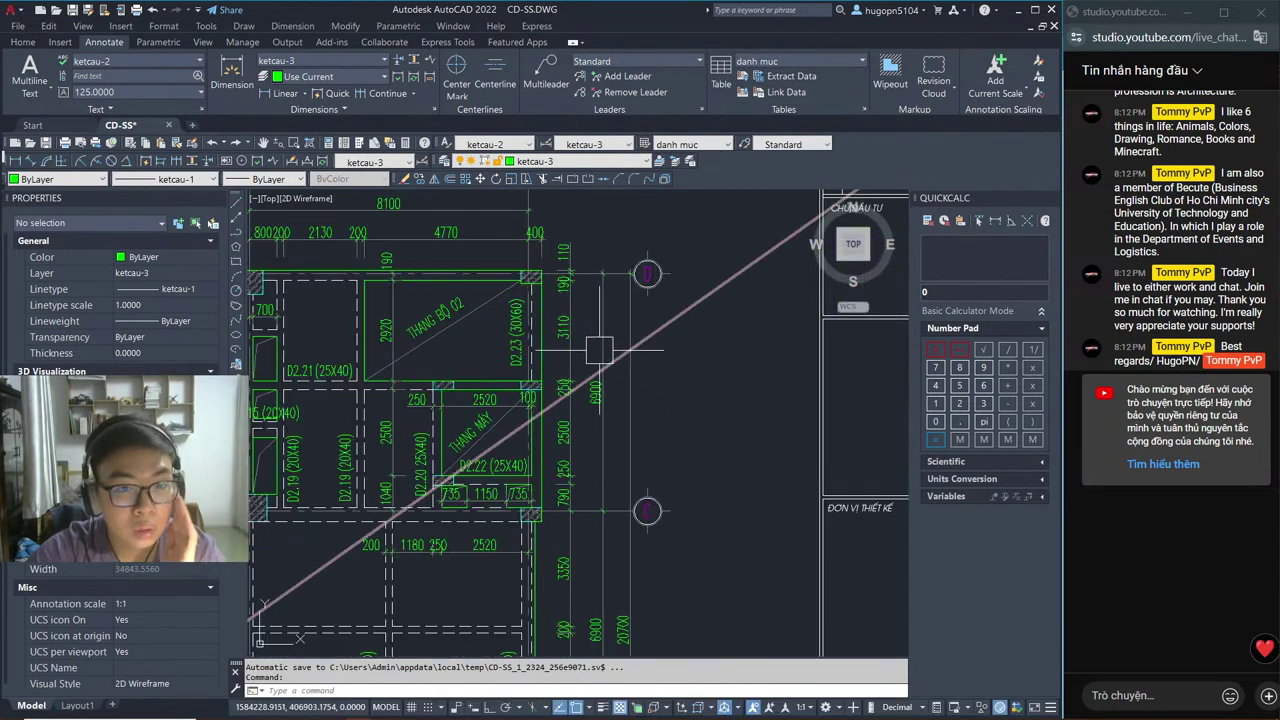
{"action": "scroll", "coordinate": [533, 297], "scroll_direction": "down", "scroll_amount": 5}
{"action": "scroll", "coordinate": [522, 307], "scroll_direction": "up", "scroll_amount": 4}
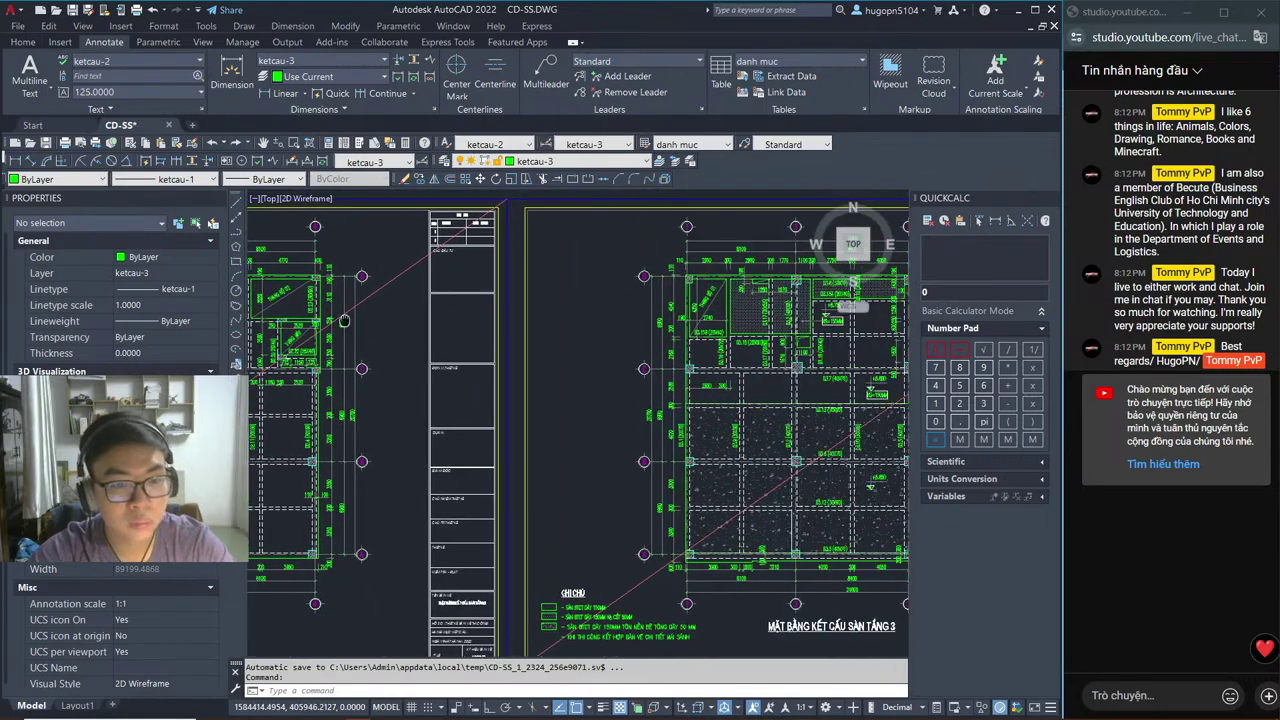
{"action": "key", "text": "alt+Tab"}
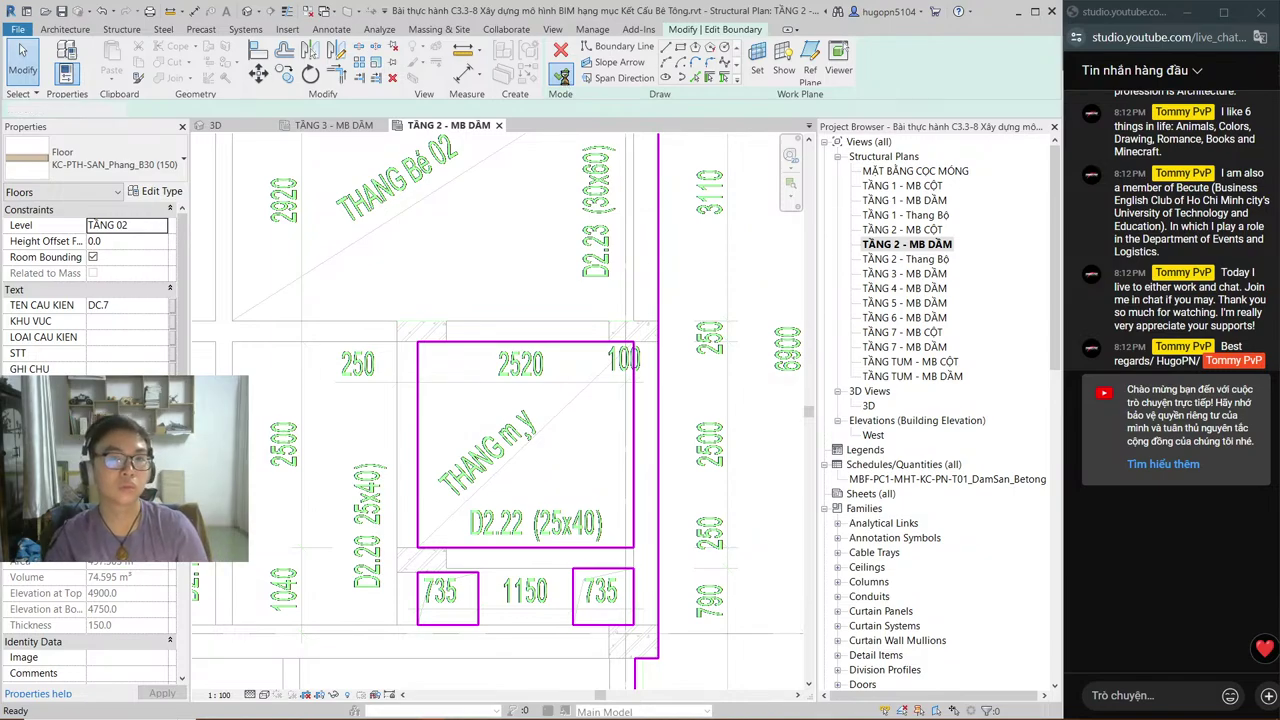
Step: Finish the floor boundary edit, shrinking the slab to 73.007 m³, and dismiss the overlap warning
{"action": "left_click", "coordinate": [563, 75]}
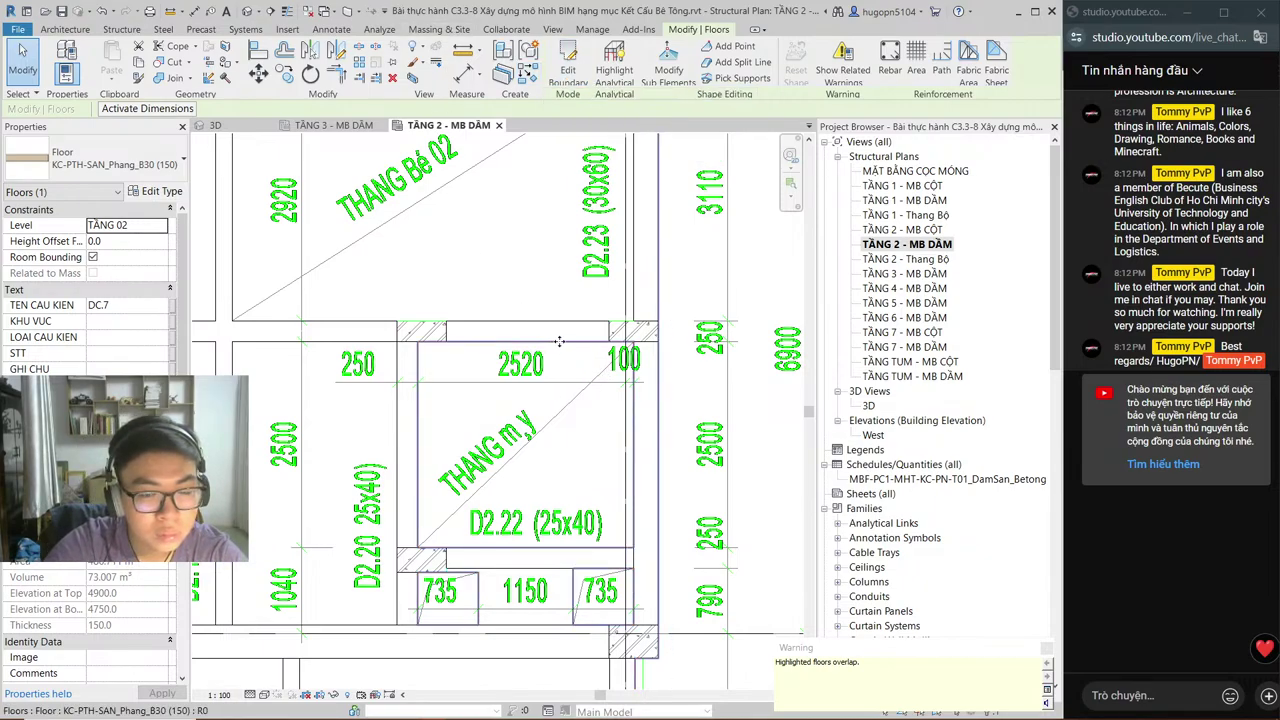
{"action": "left_click", "coordinate": [1046, 649]}
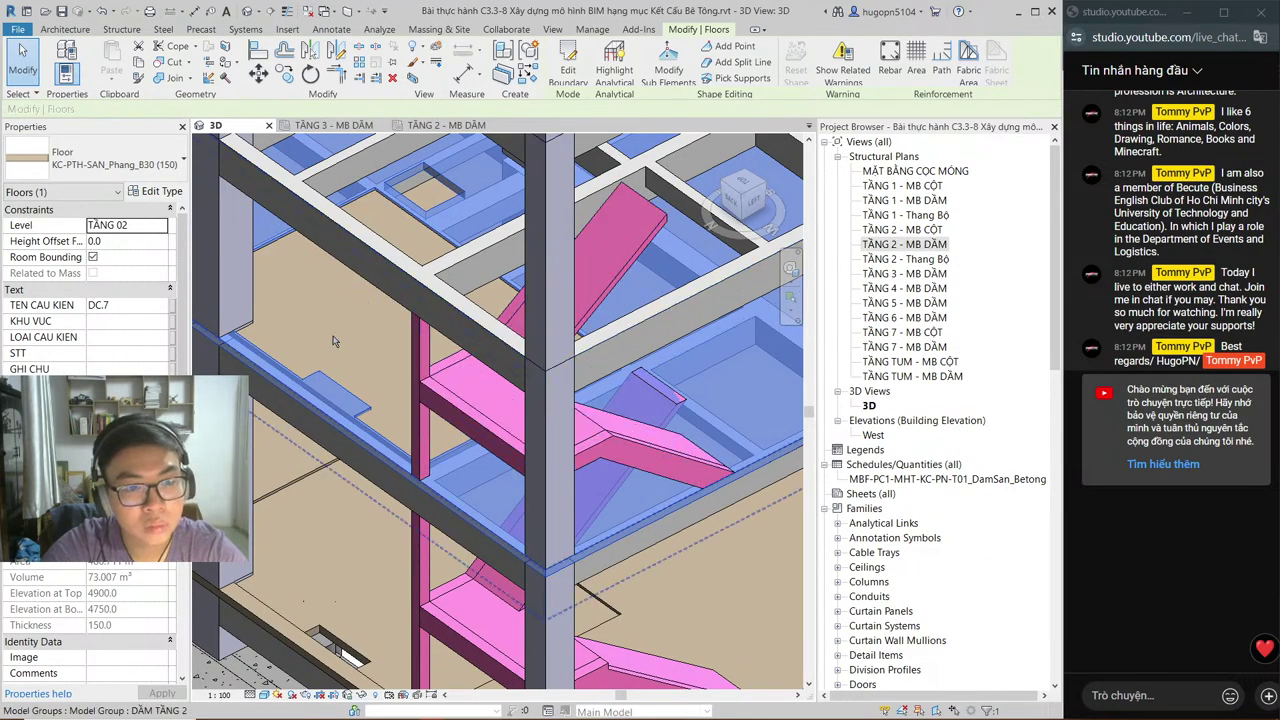
Step: Orbit the 3D view to inspect the stair floor, then open the TẦNG 1 - MB DẦM plan
{"action": "key", "text": "Escape"}
{"action": "middle_click_drag", "start_coordinate": [335, 342], "coordinate": [540, 265], "text": "shift"}
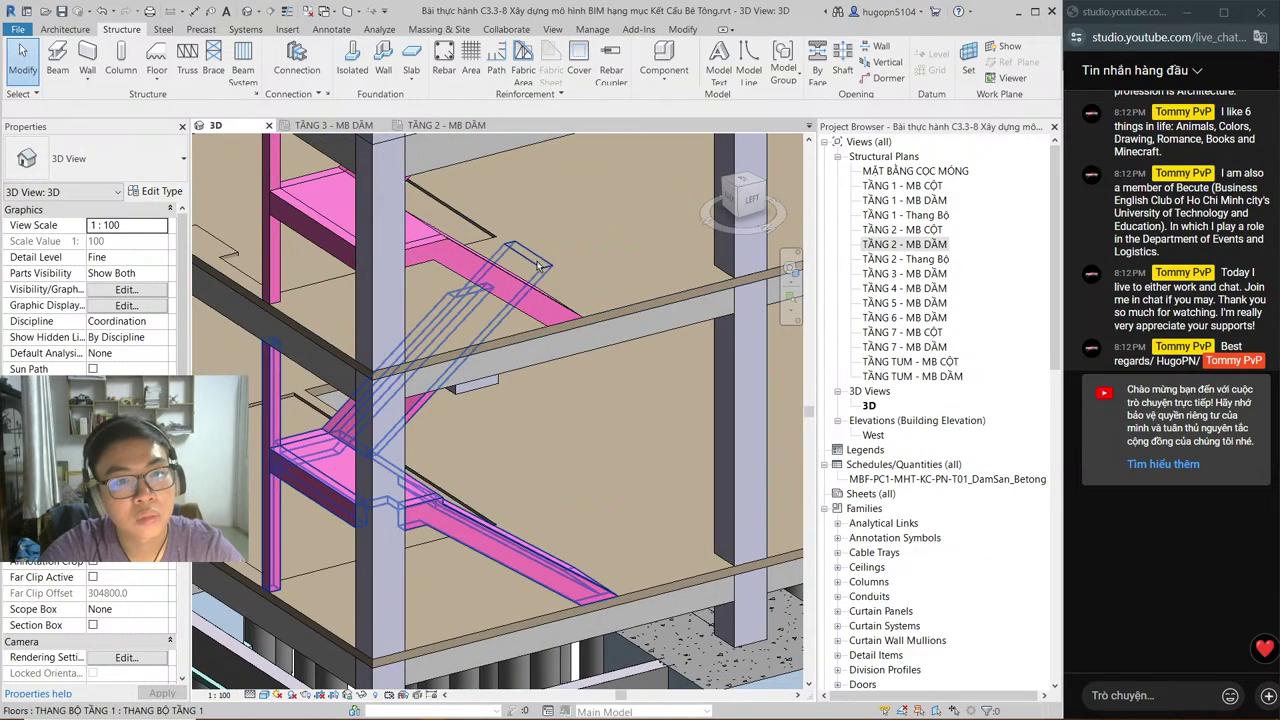
{"action": "left_click", "coordinate": [436, 468]}
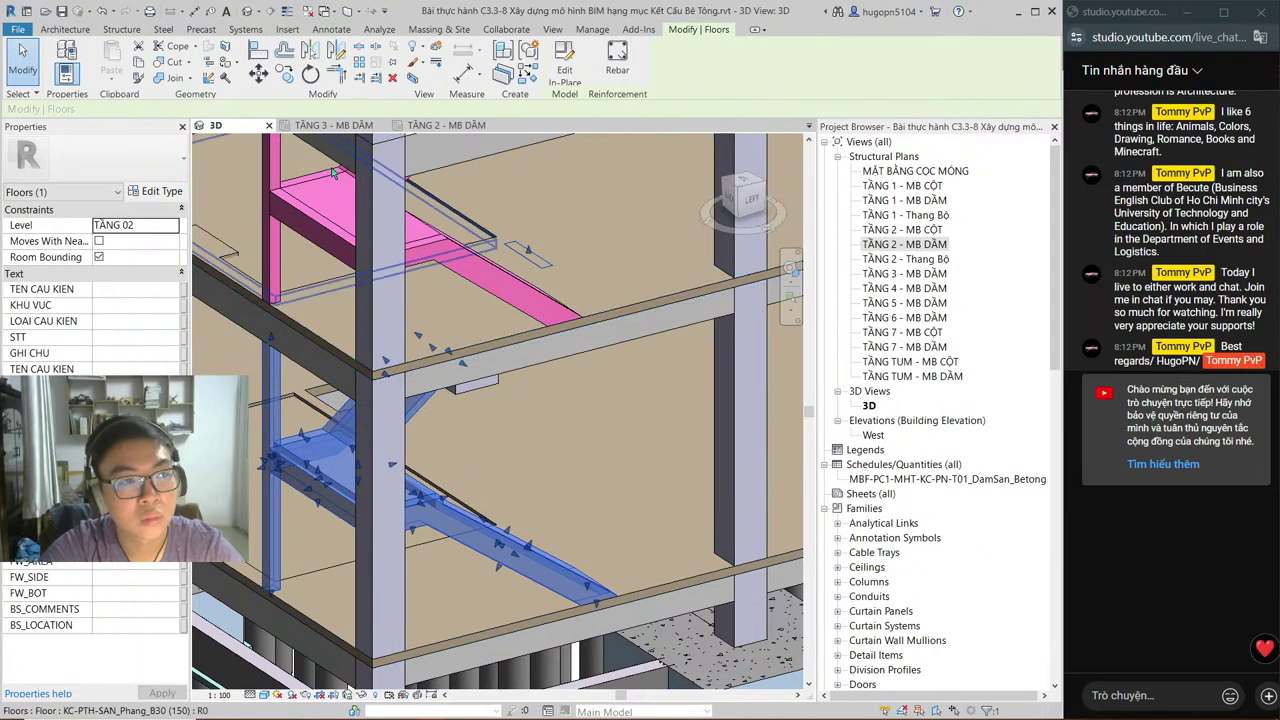
{"action": "key", "text": "Escape"}
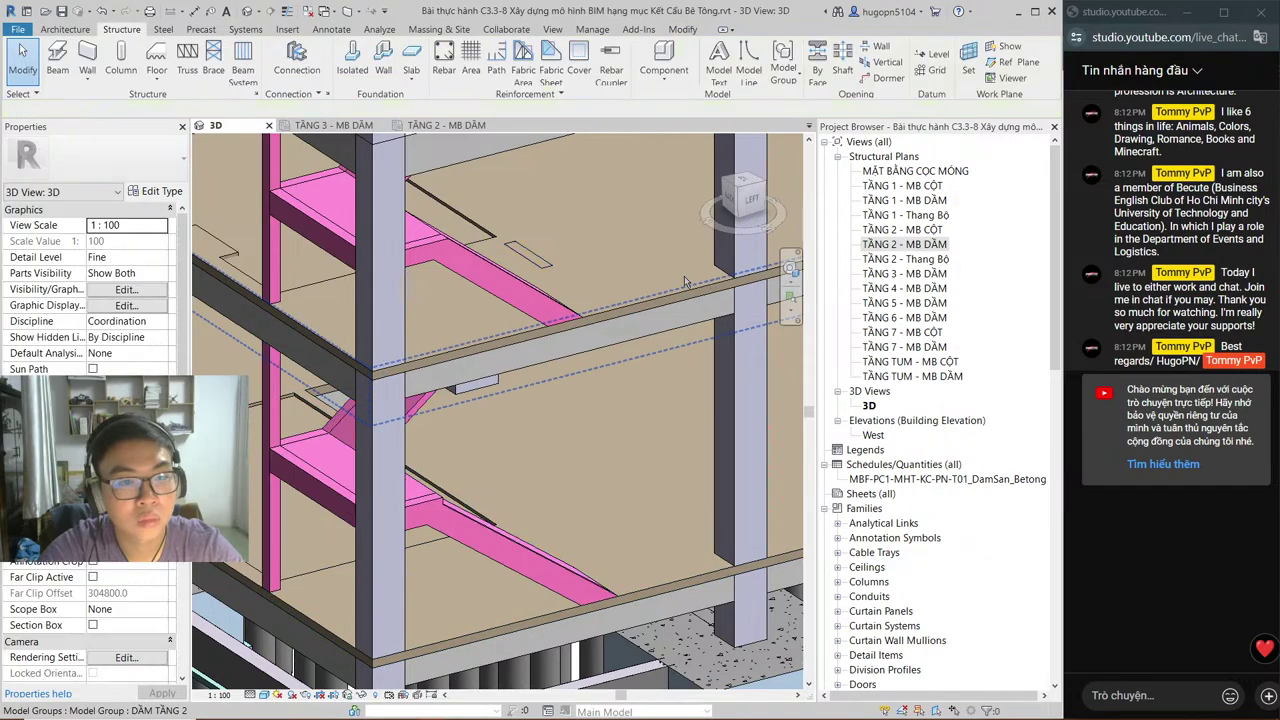
{"action": "double_click", "coordinate": [936, 203]}
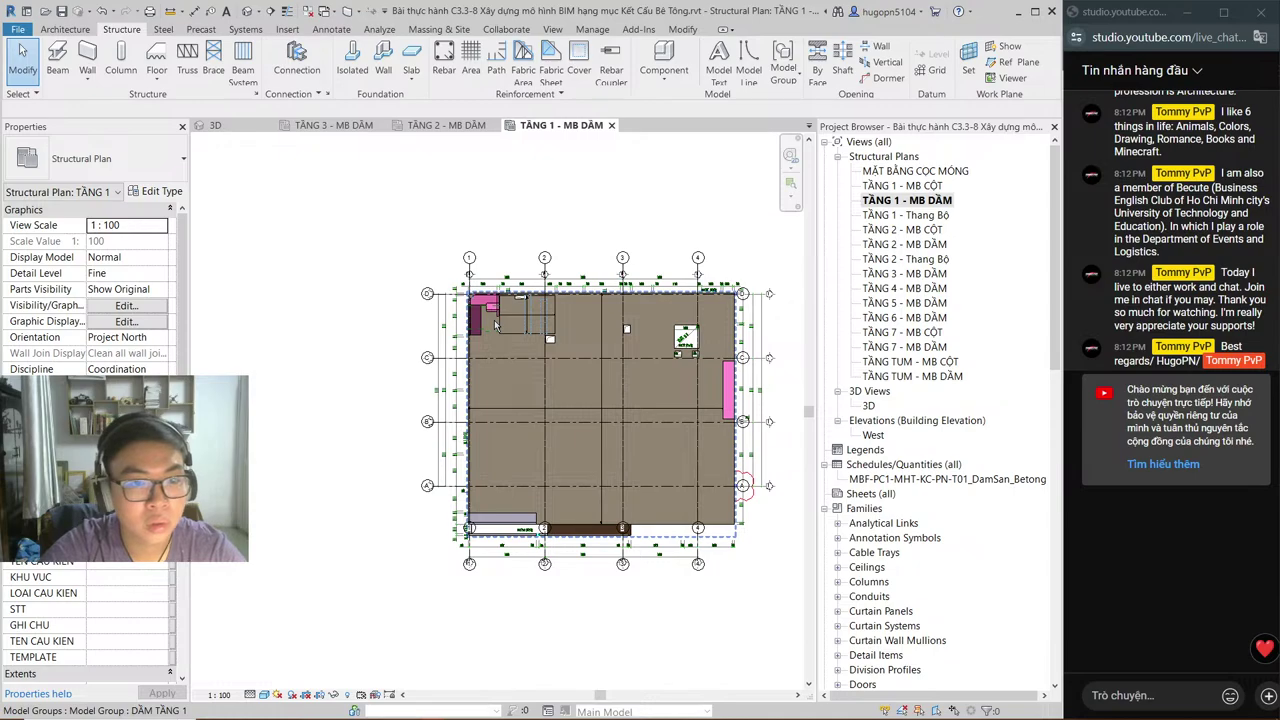
Step: Open the TẦNG 1 - Thang Bộ plan, zoom to the stair bay and bring up its View Range
{"action": "scroll", "coordinate": [494, 318], "scroll_direction": "up", "scroll_amount": 2}
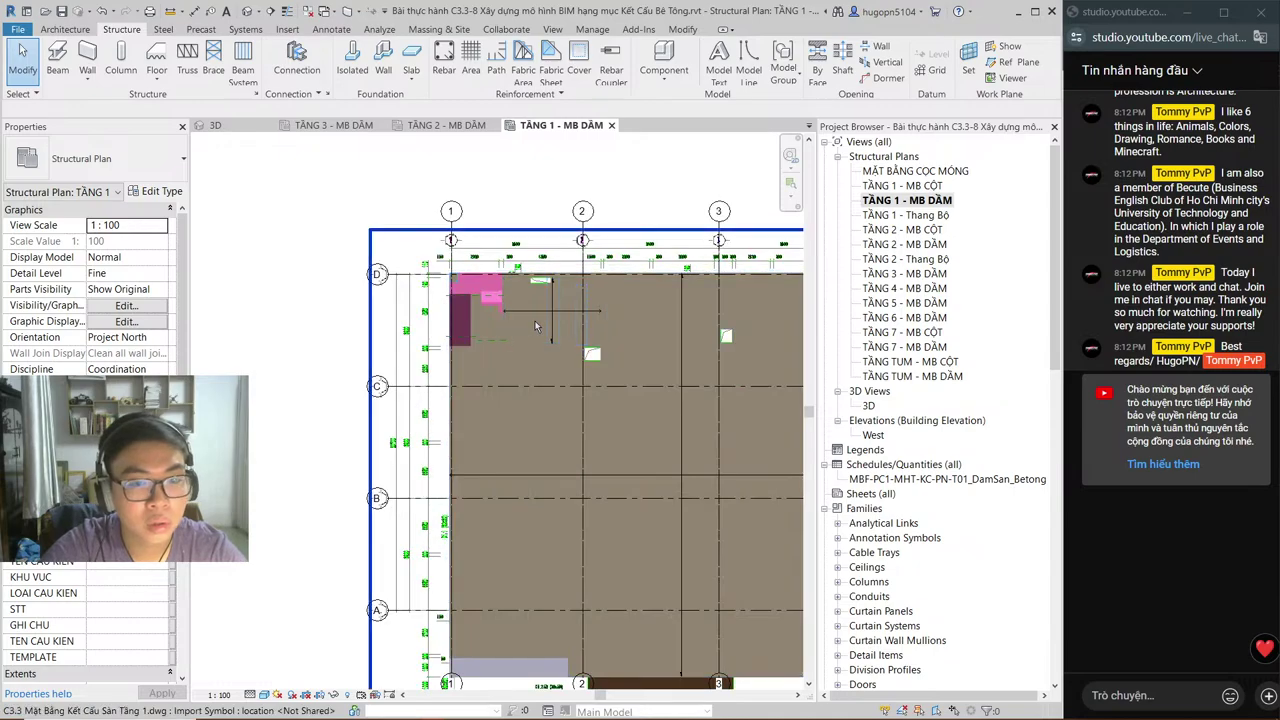
{"action": "double_click", "coordinate": [912, 215]}
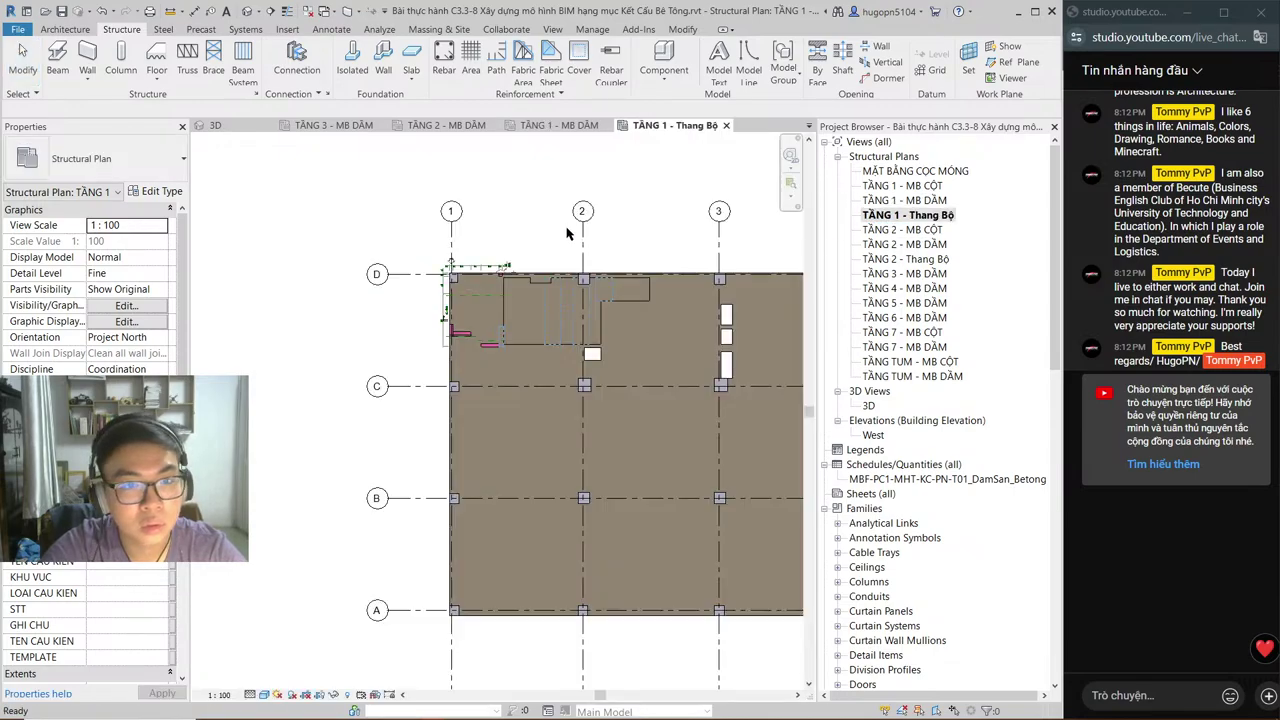
{"action": "scroll", "coordinate": [500, 300], "scroll_direction": "up", "scroll_amount": 3}
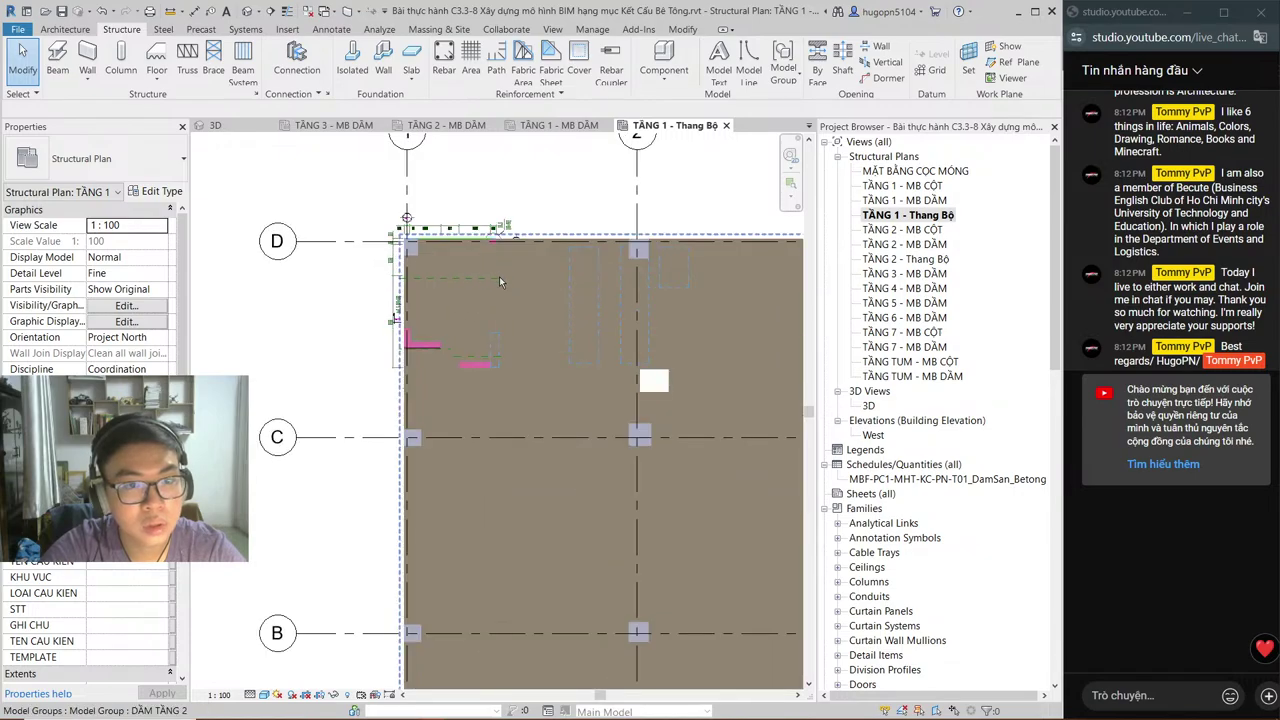
{"action": "scroll", "coordinate": [567, 288], "scroll_direction": "up", "scroll_amount": 1}
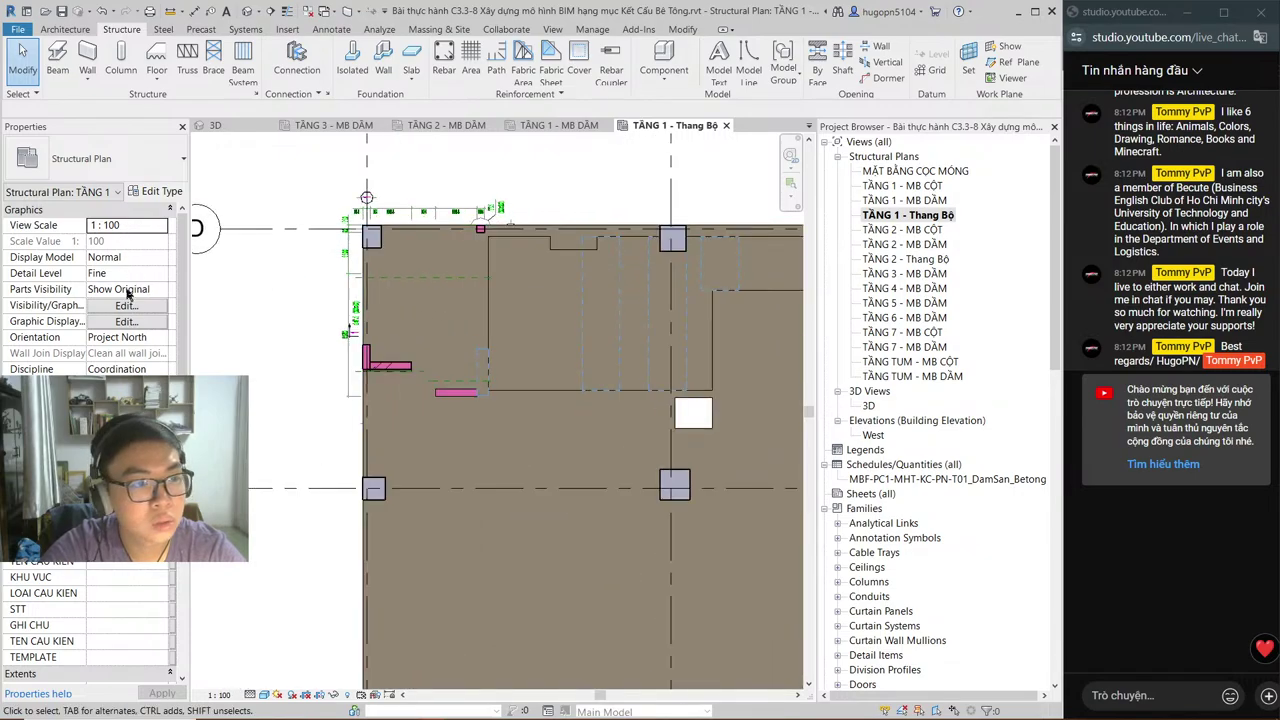
{"action": "scroll", "coordinate": [110, 333], "scroll_direction": "down", "scroll_amount": 6}
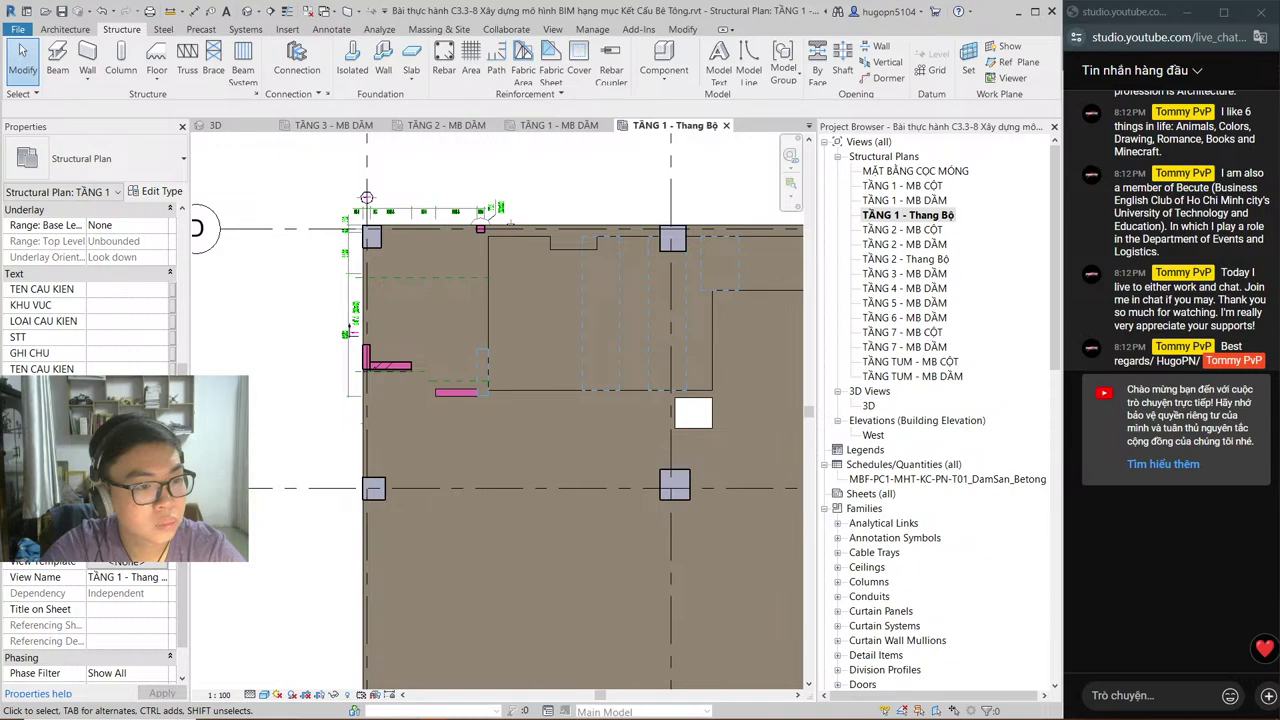
{"action": "left_click", "coordinate": [150, 481]}
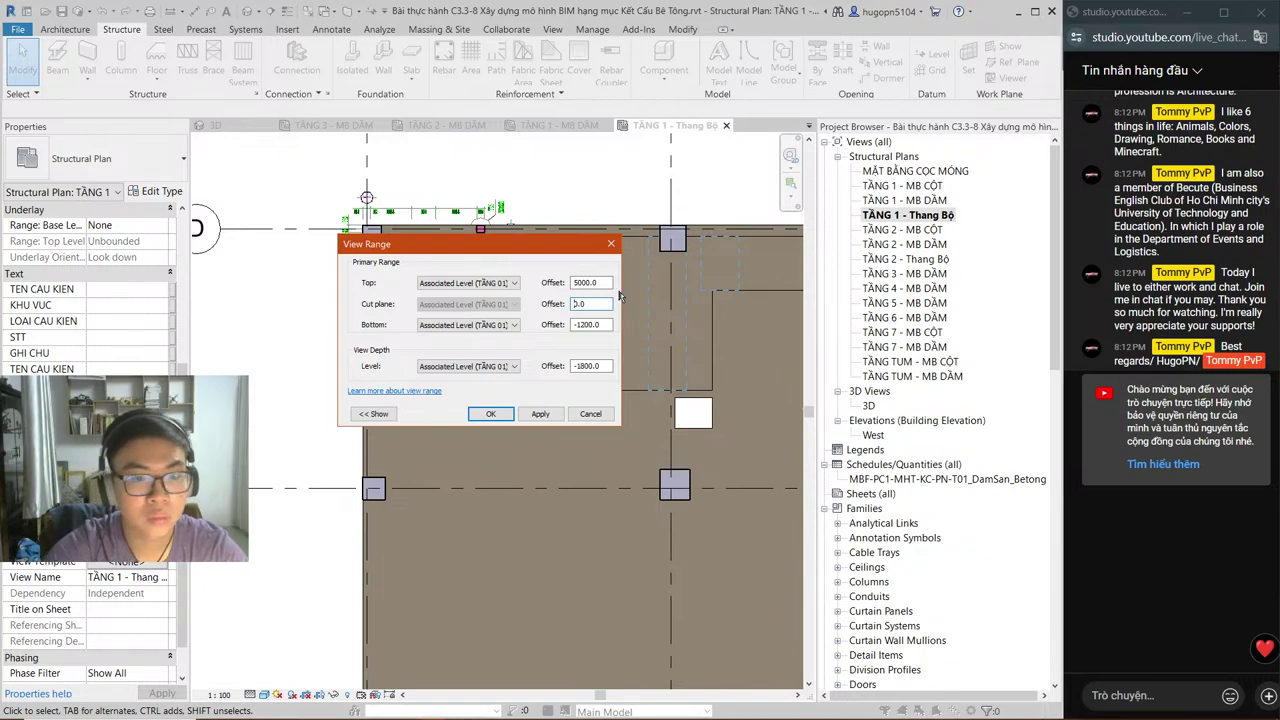
{"action": "left_click", "coordinate": [540, 413]}
{"action": "left_click", "coordinate": [490, 413]}
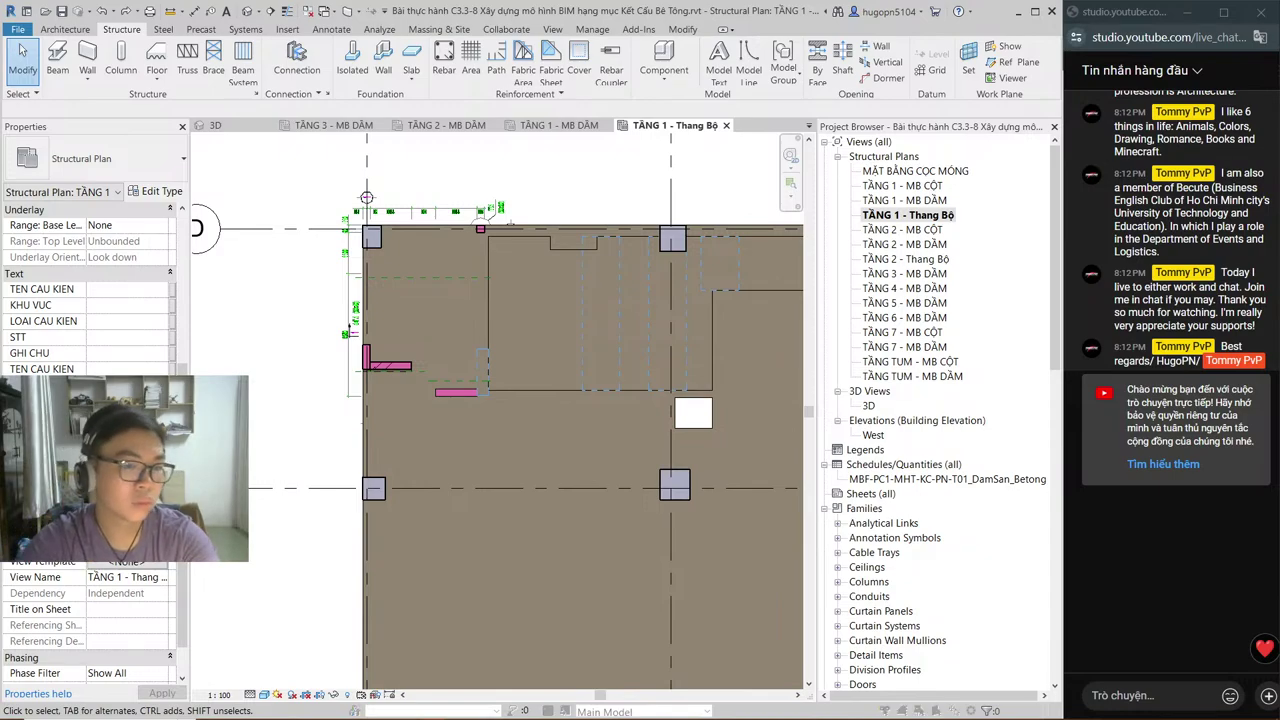
{"action": "key", "text": "v"}
{"action": "key", "text": "r"}
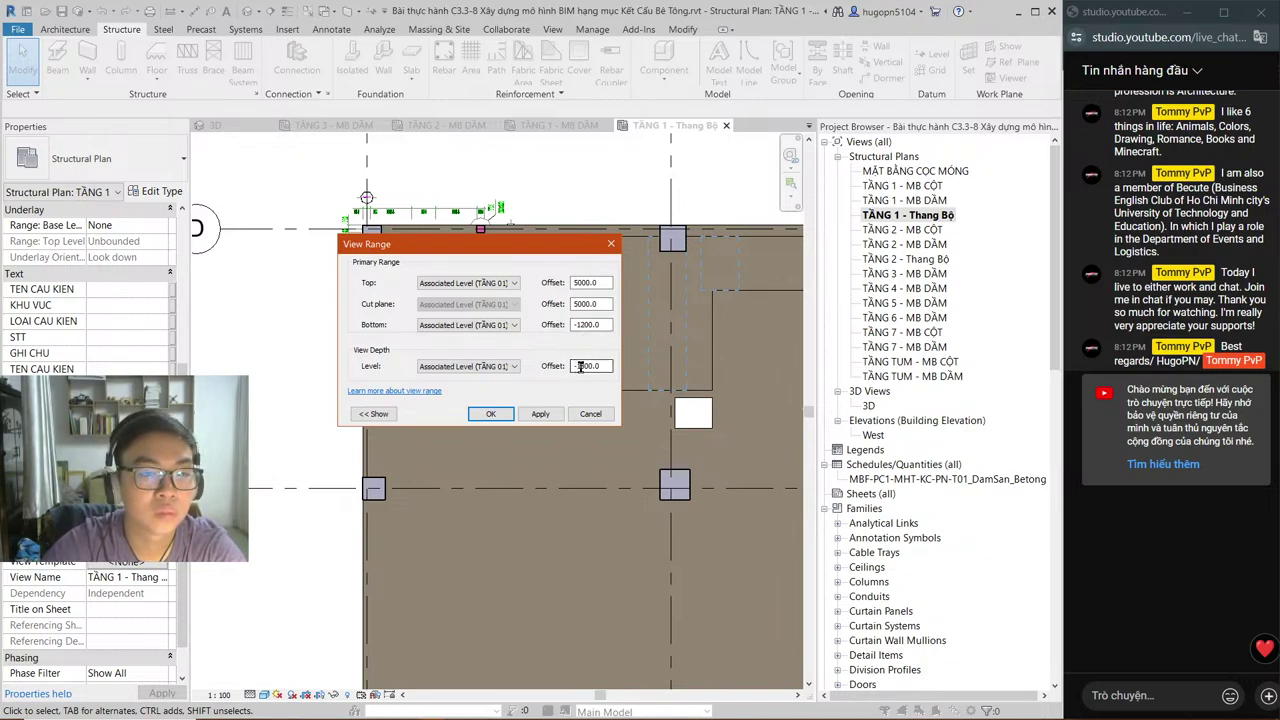
{"action": "left_click", "coordinate": [590, 414]}
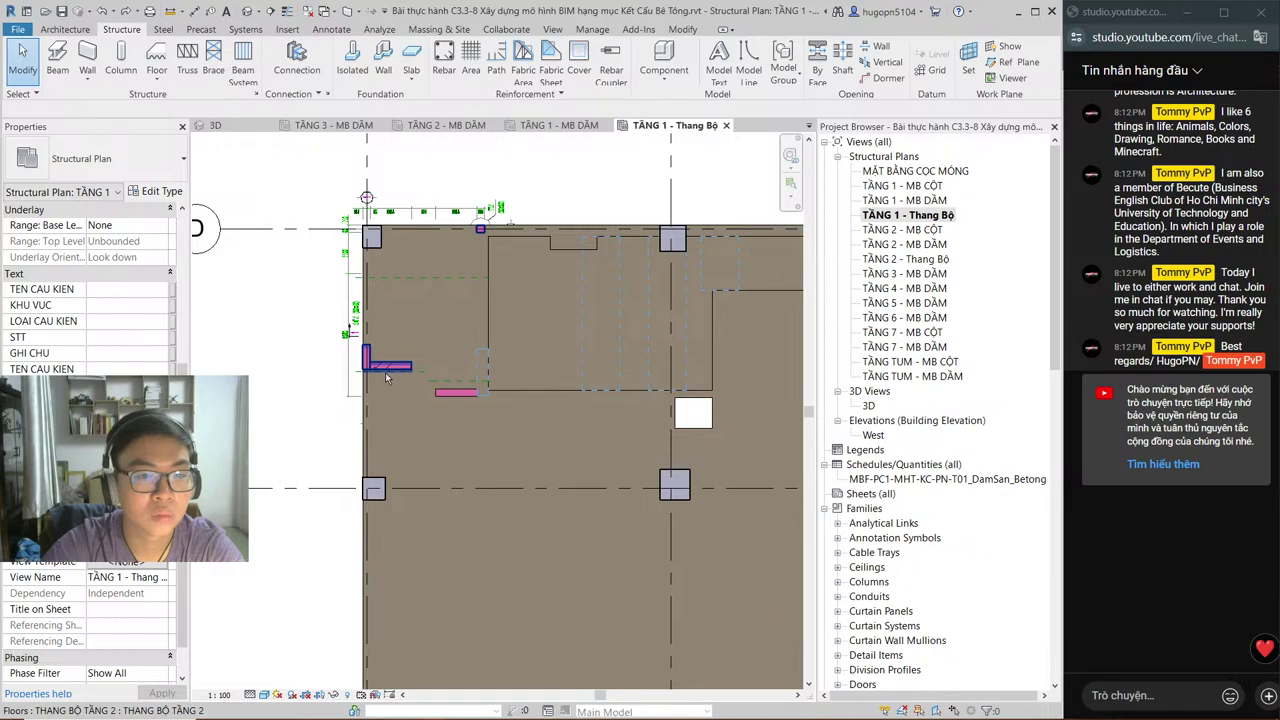
{"action": "scroll", "coordinate": [386, 376], "scroll_direction": "up", "scroll_amount": 3}
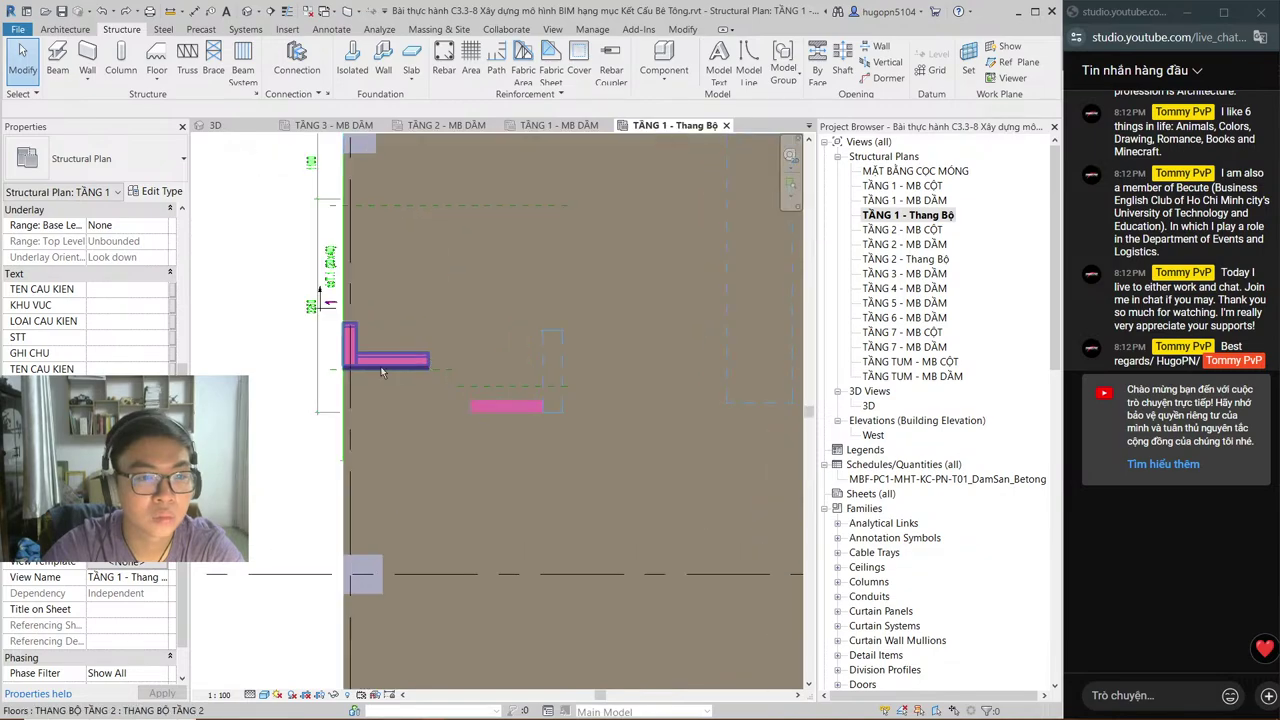
Step: Check the TẦNG 1 - MB DẦM plan's View Range for reference, closing it unchanged
{"action": "left_click", "coordinate": [559, 125]}
{"action": "scroll", "coordinate": [450, 314], "scroll_direction": "up", "scroll_amount": 2}
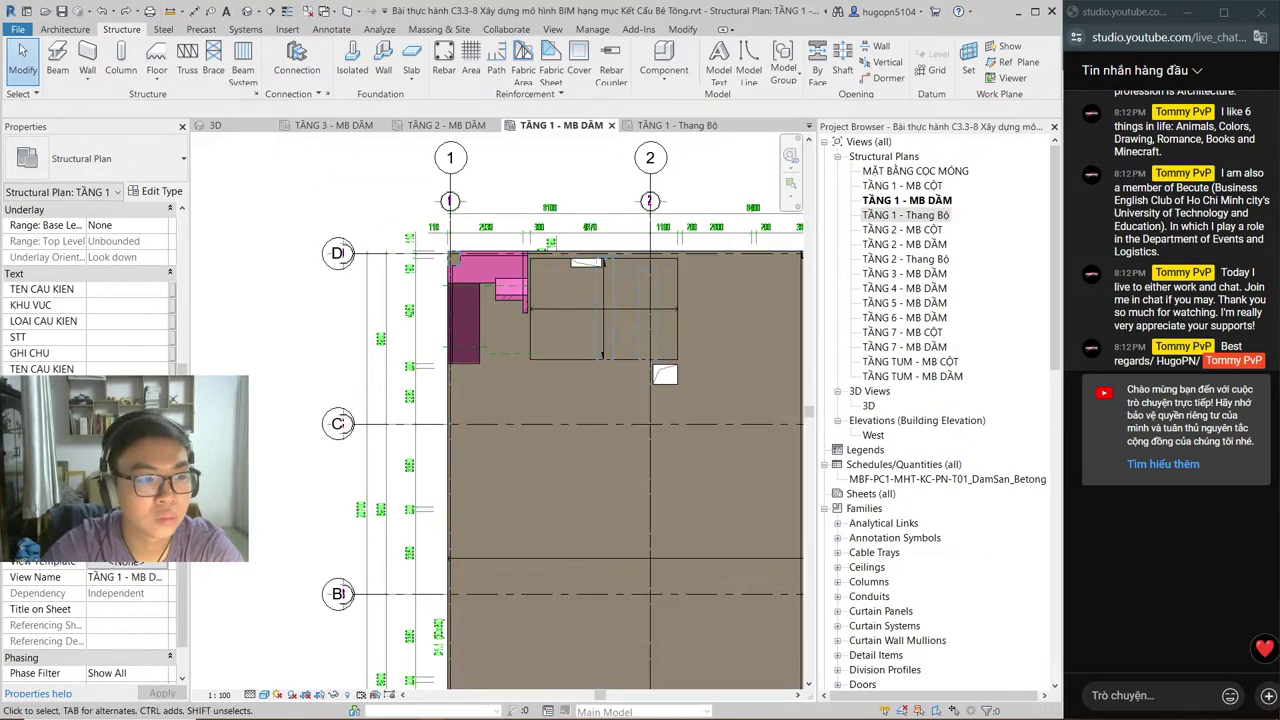
{"action": "left_click", "coordinate": [150, 481]}
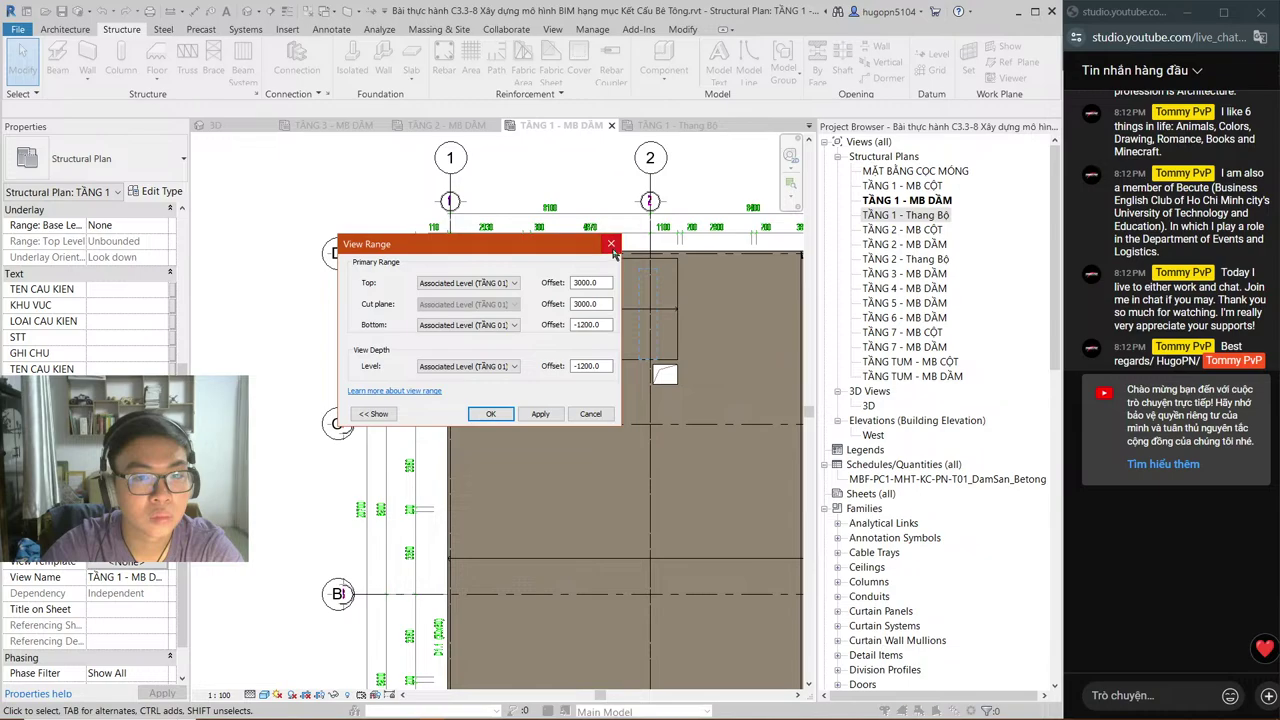
{"action": "left_click", "coordinate": [611, 244]}
Step: Set the TẦNG 1 - Thang Bộ View Range offsets to 3000 and apply them
{"action": "left_click", "coordinate": [675, 125]}
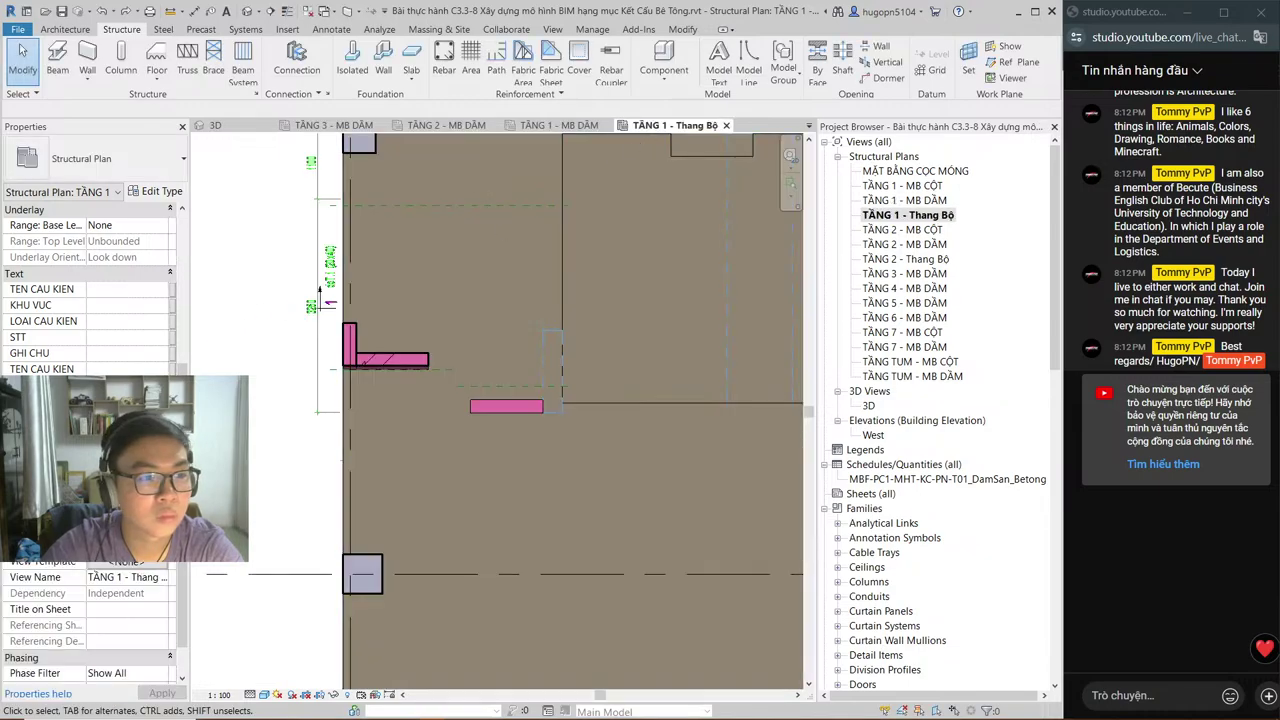
{"action": "left_click", "coordinate": [150, 481]}
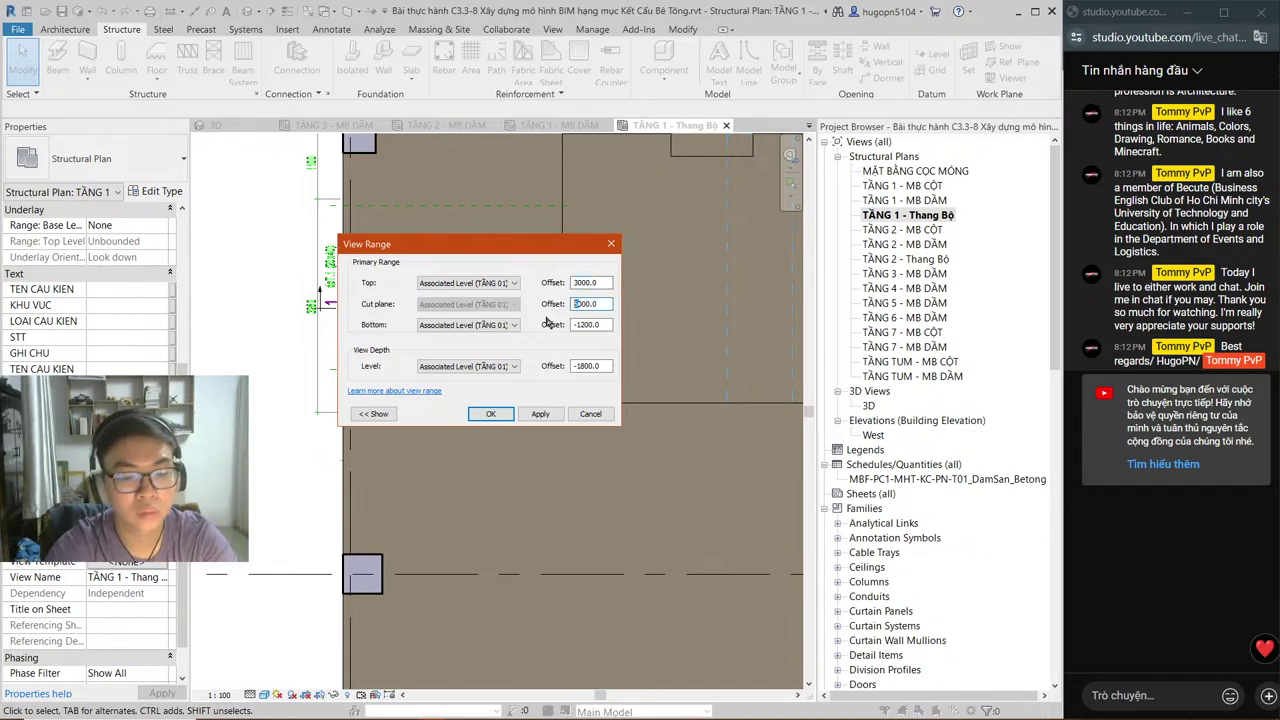
{"action": "left_click", "coordinate": [490, 413]}
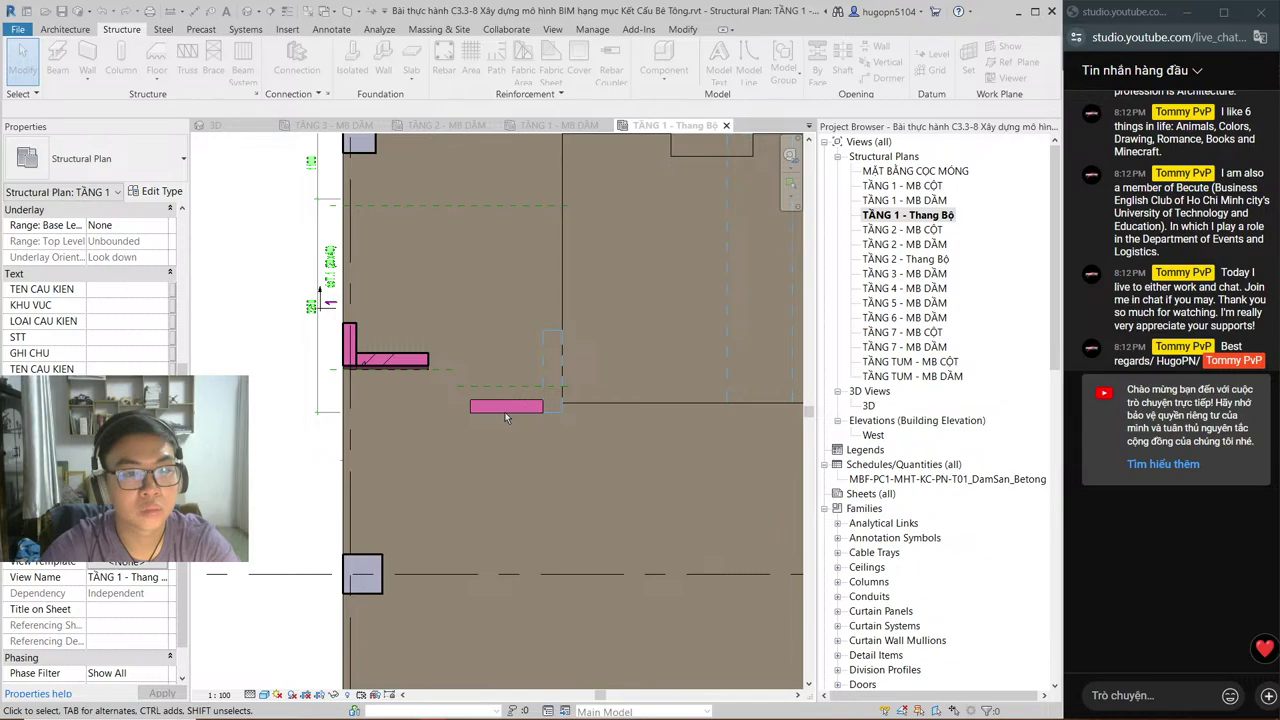
{"action": "middle_click_drag", "start_coordinate": [415, 281], "coordinate": [425, 337]}
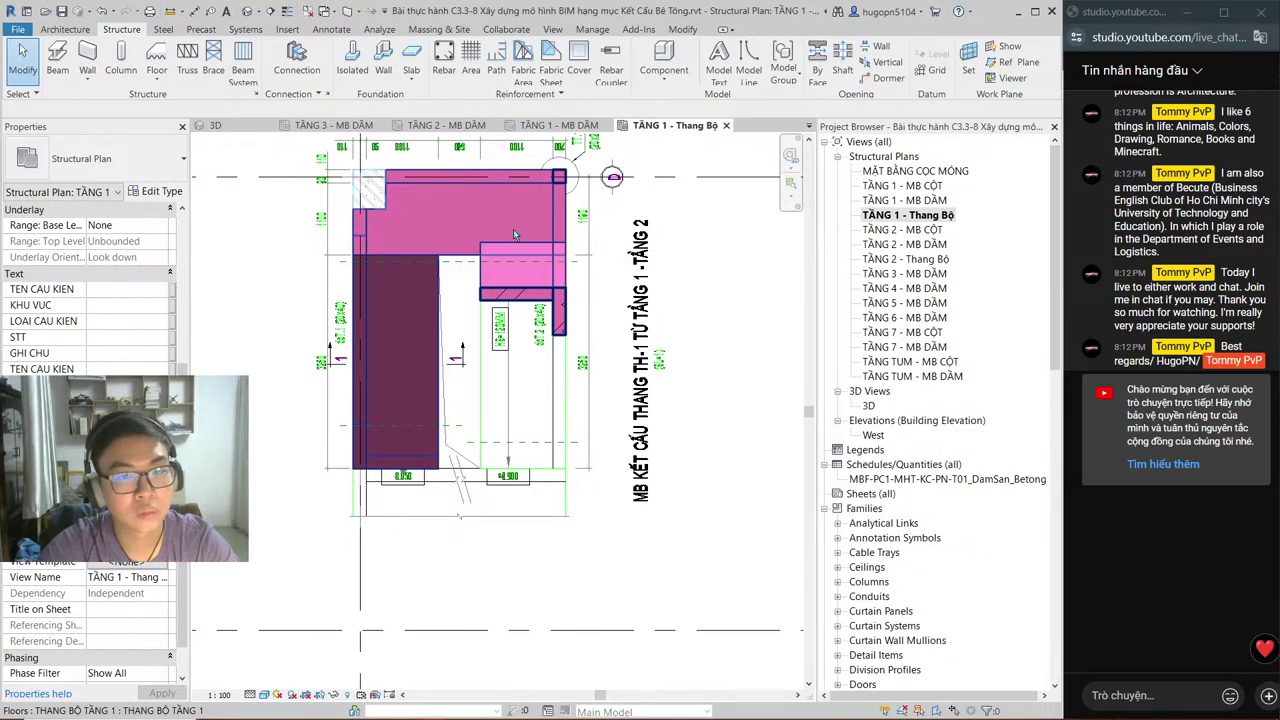
Step: Zoom to the stair in the TẦNG 1 - Thang Bộ plan and select the imported C3.3 stair DWG
{"action": "left_click", "coordinate": [580, 127]}
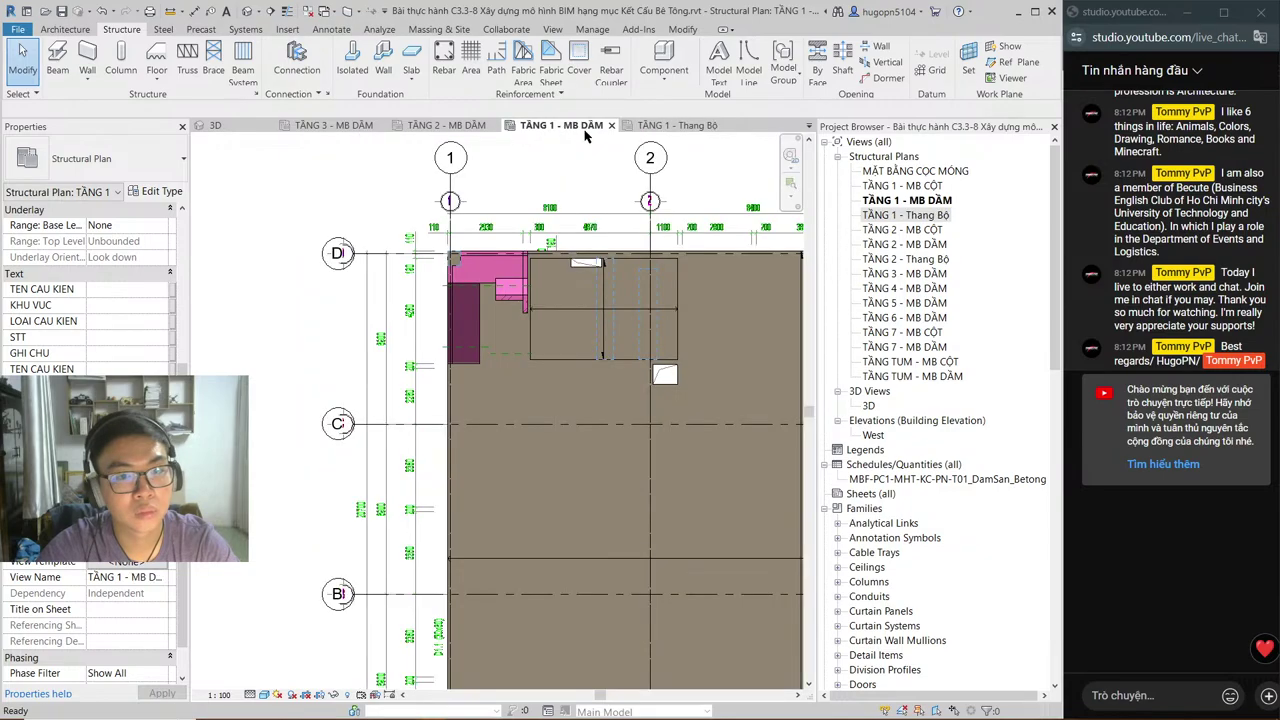
{"action": "left_click", "coordinate": [665, 126]}
{"action": "scroll", "coordinate": [525, 243], "scroll_direction": "up", "scroll_amount": 5}
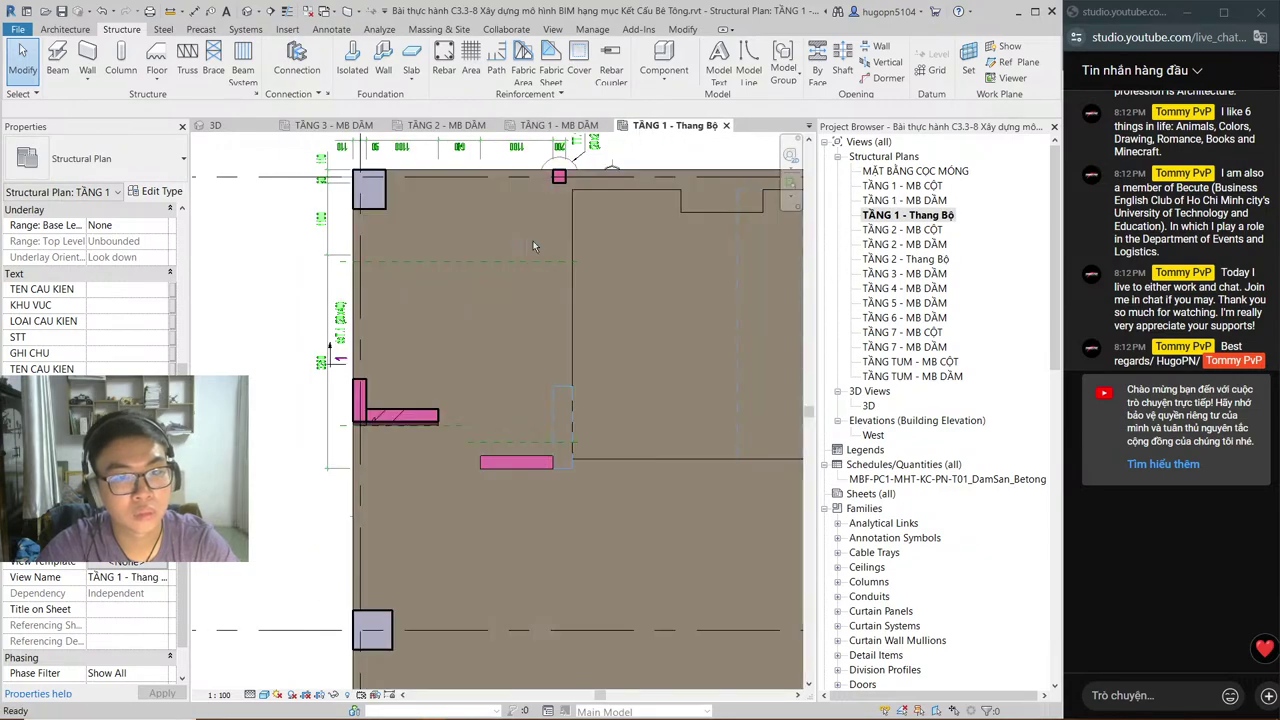
{"action": "scroll", "coordinate": [472, 279], "scroll_direction": "down", "scroll_amount": 3}
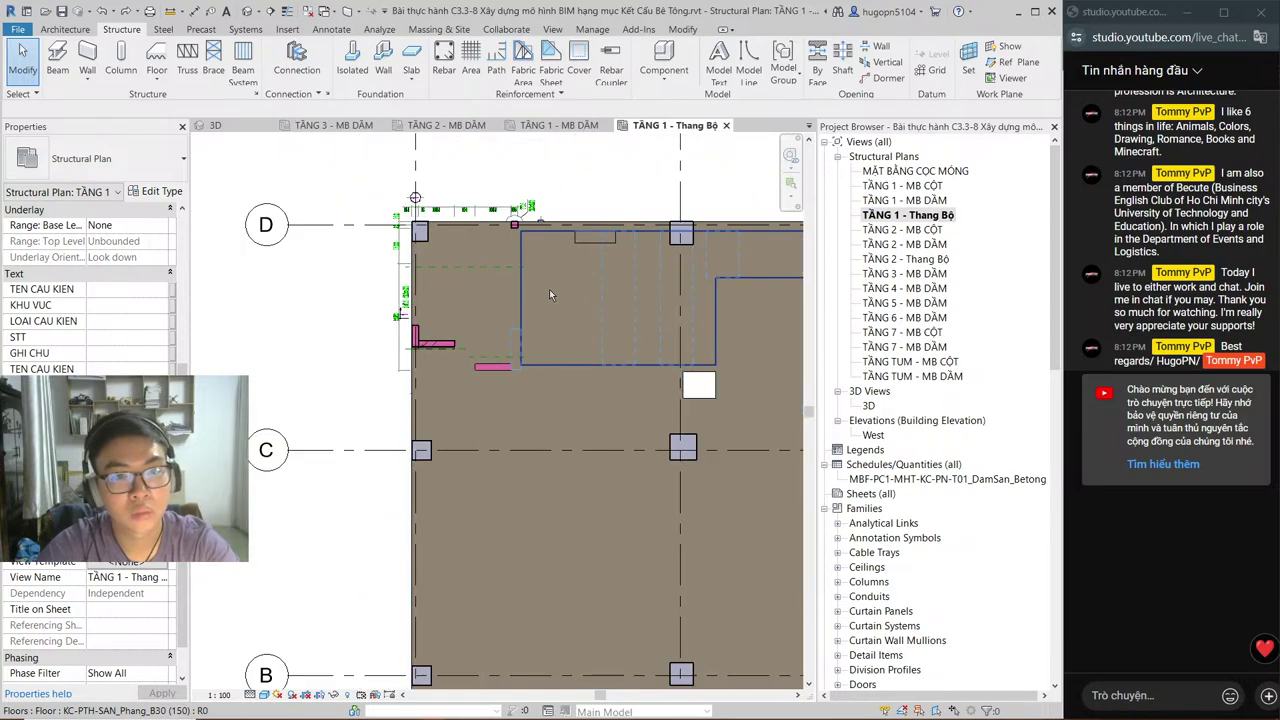
{"action": "scroll", "coordinate": [451, 248], "scroll_direction": "up", "scroll_amount": 3}
{"action": "scroll", "coordinate": [451, 245], "scroll_direction": "down", "scroll_amount": 4}
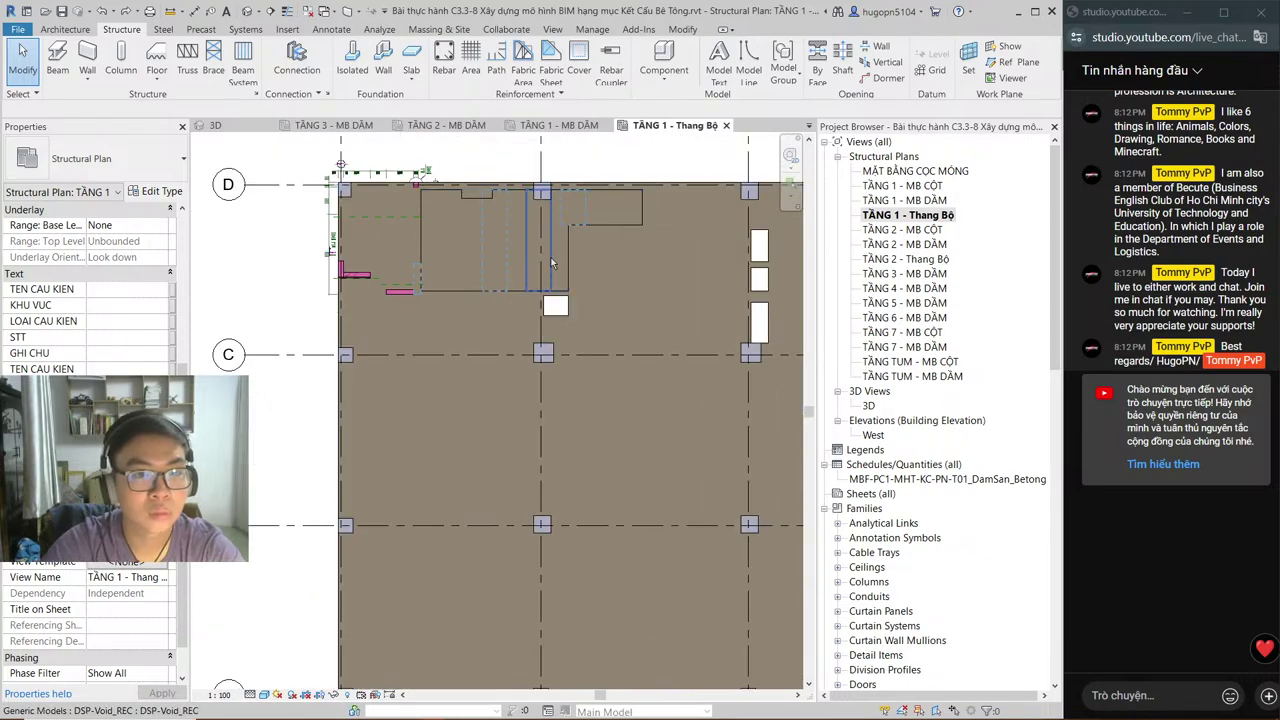
{"action": "scroll", "coordinate": [420, 255], "scroll_direction": "up", "scroll_amount": 4}
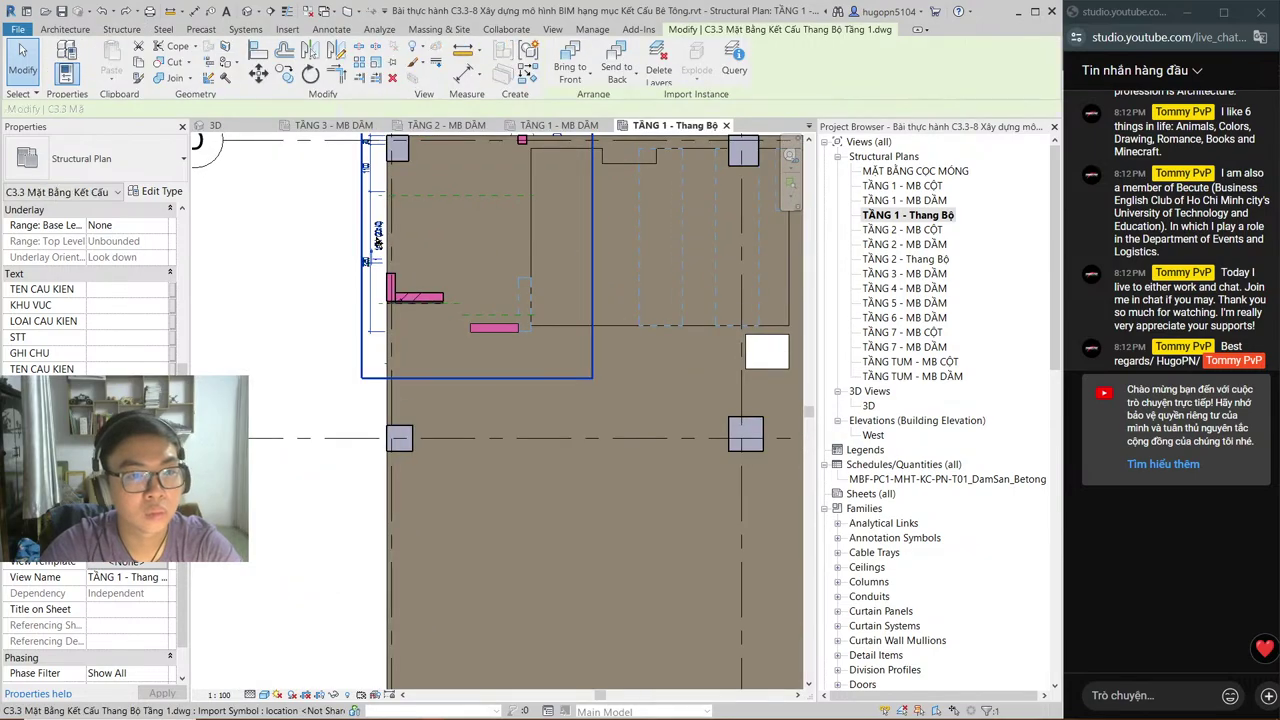
{"action": "left_click", "coordinate": [377, 241]}
Step: Temporarily hide the stair DWG, the magenta L-shaped element and the stair with HH
{"action": "key", "text": "h"}
{"action": "key", "text": "h"}
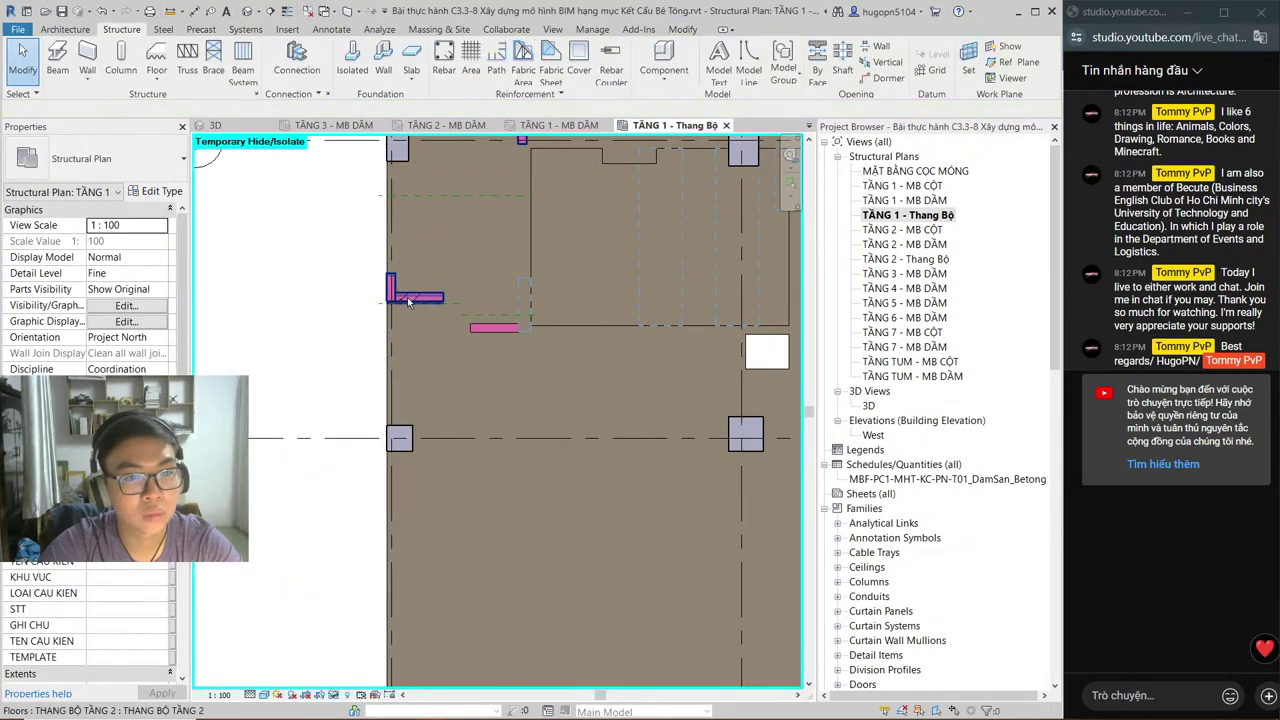
{"action": "left_click", "coordinate": [406, 297]}
{"action": "key", "text": "h"}
{"action": "key", "text": "h"}
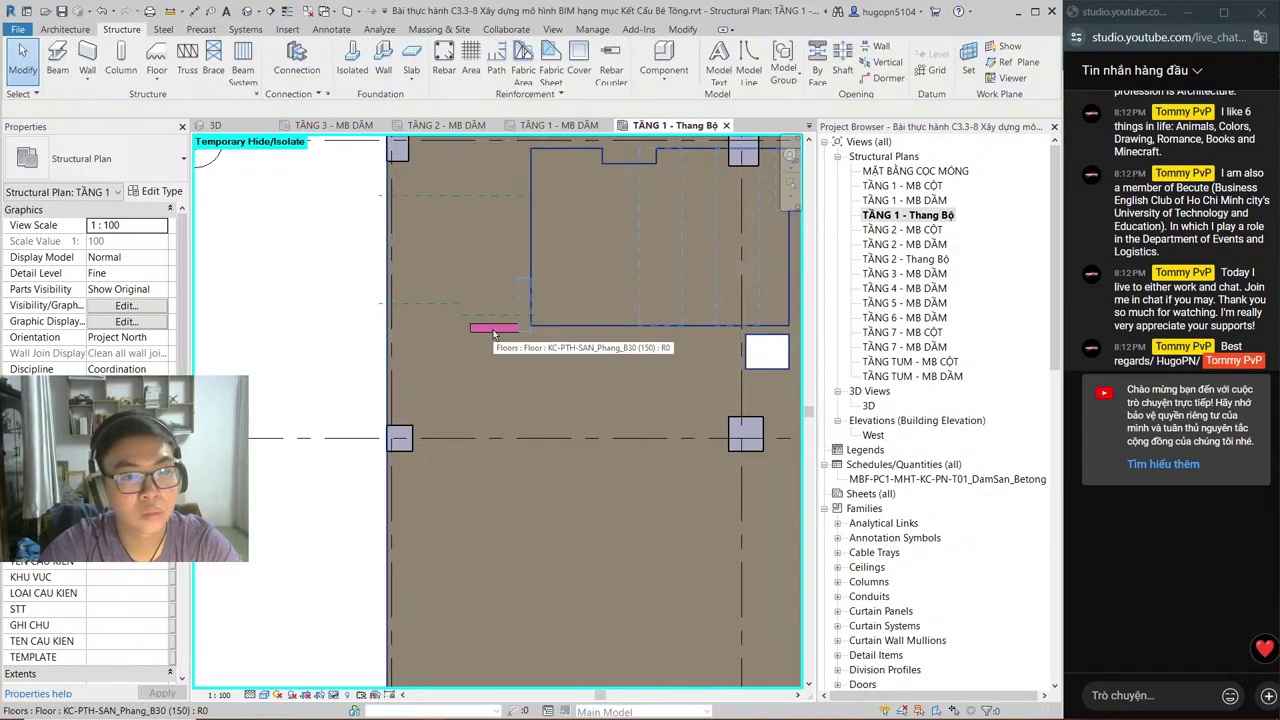
{"action": "left_click", "coordinate": [503, 334]}
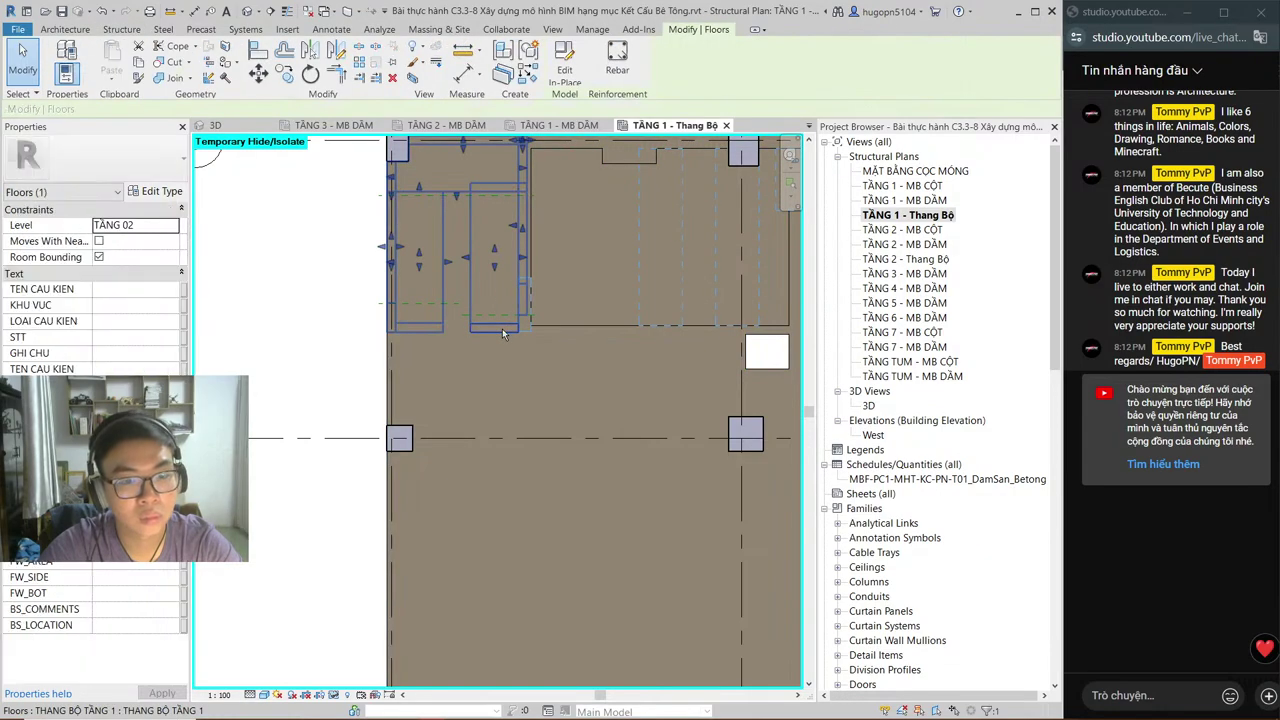
{"action": "key", "text": "h"}
{"action": "key", "text": "h"}
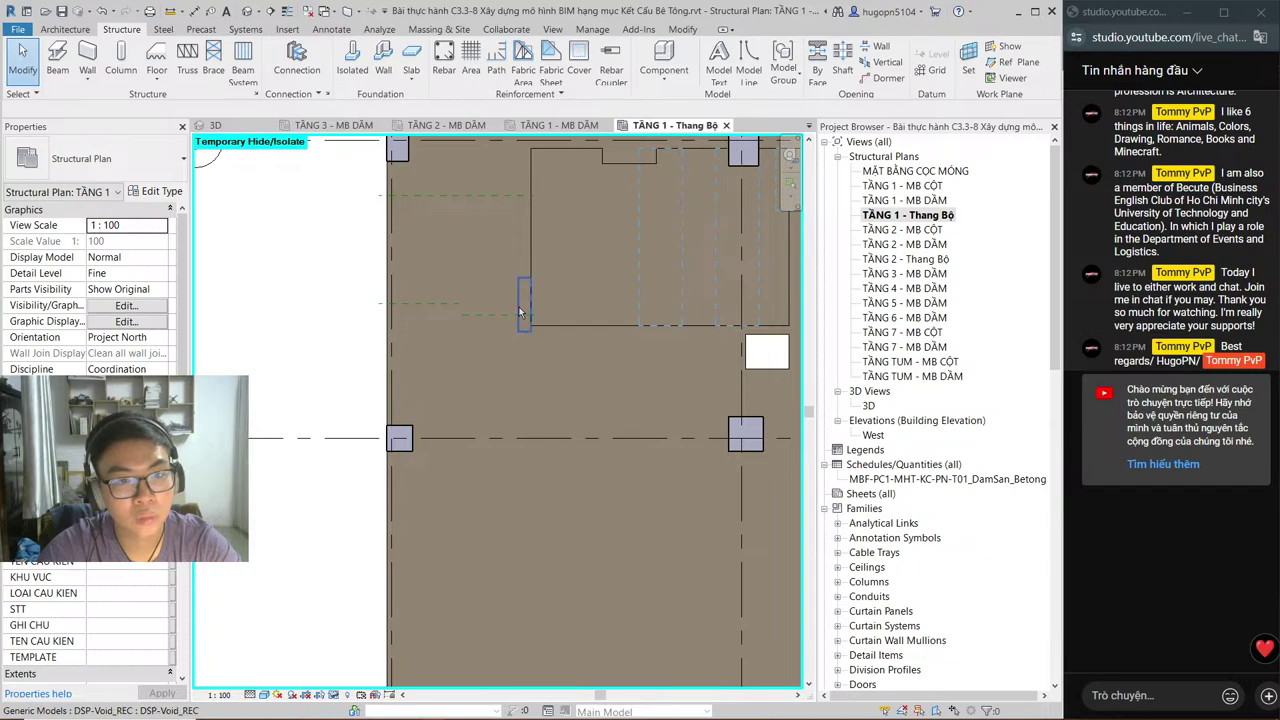
Step: Inspect the void element and the reference plane without changing them
{"action": "left_click", "coordinate": [519, 312]}
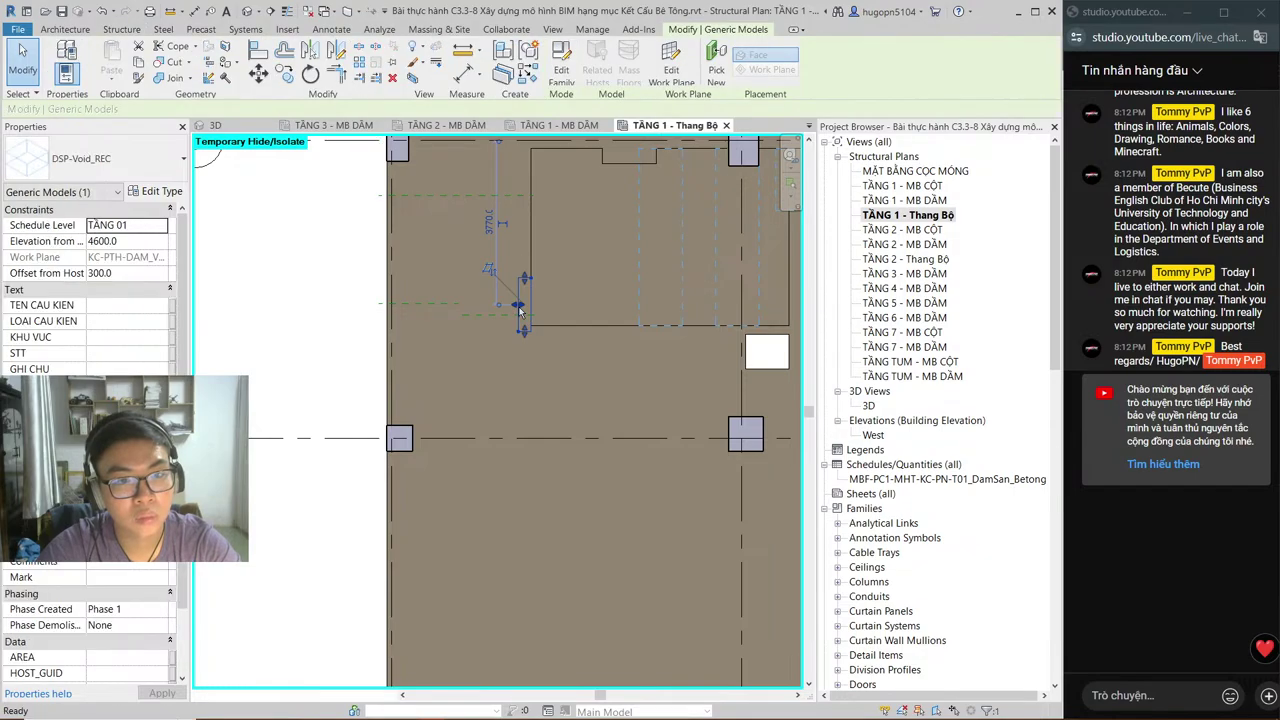
{"action": "key", "text": "Escape"}
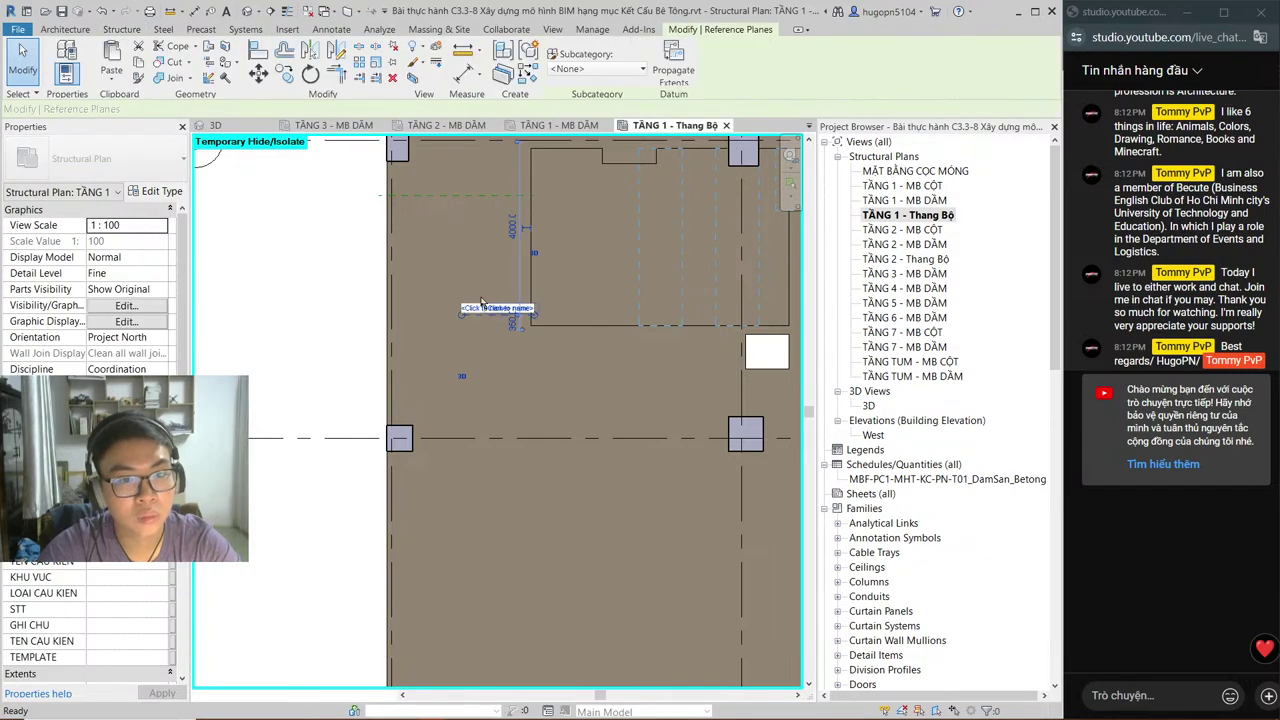
{"action": "left_click", "coordinate": [464, 197]}
{"action": "scroll", "coordinate": [464, 197], "scroll_direction": "down", "scroll_amount": 2}
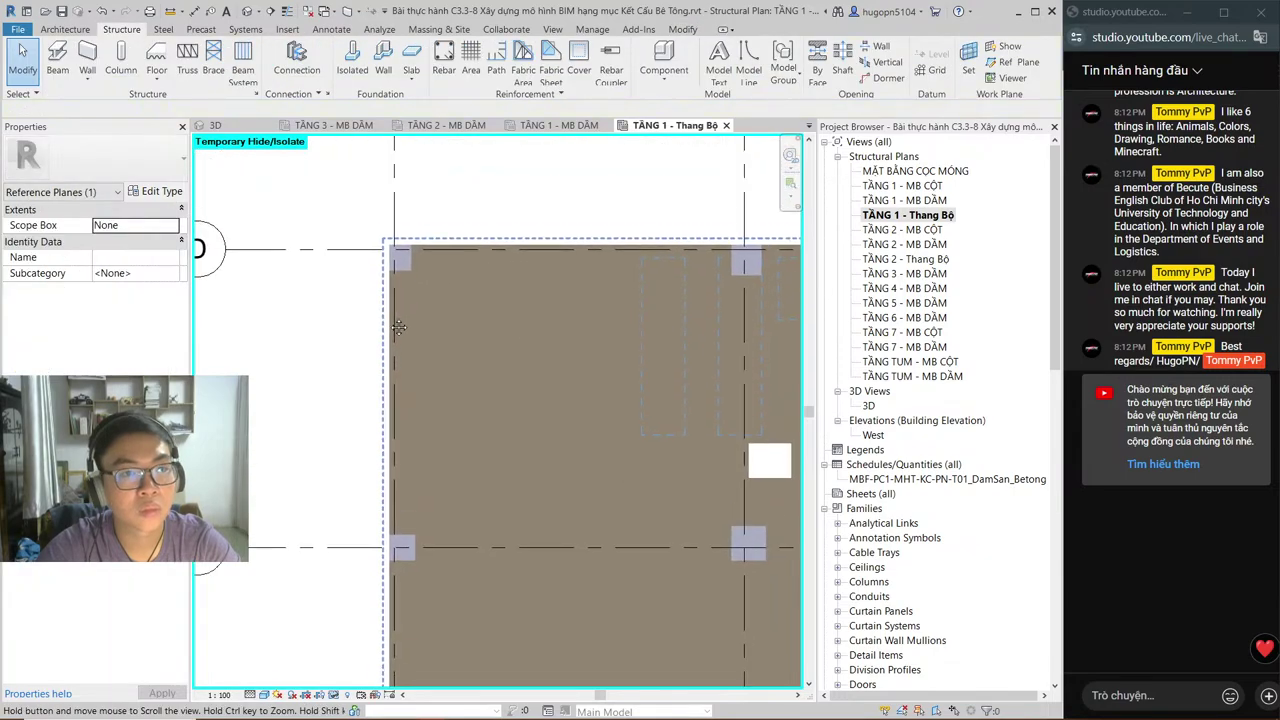
{"action": "key", "text": "Escape"}
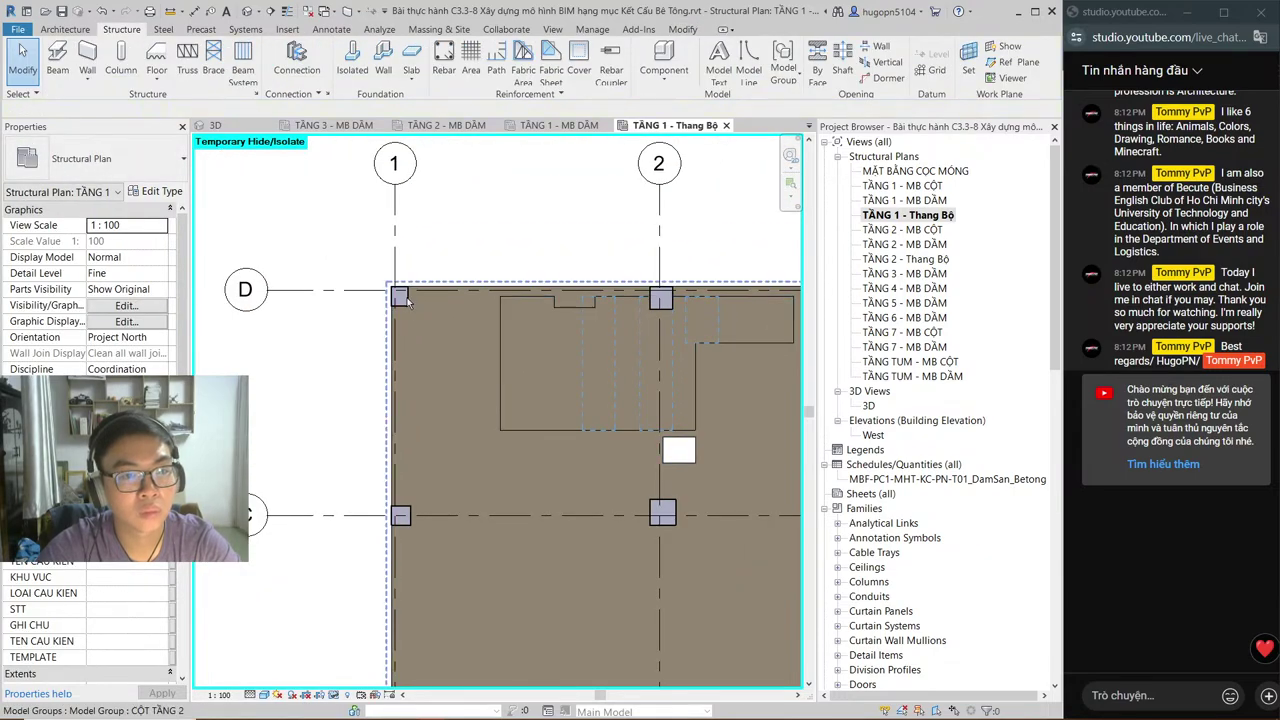
Step: Ungroup the CỘT TẦNG 2 column group with UG
{"action": "left_click", "coordinate": [455, 318]}
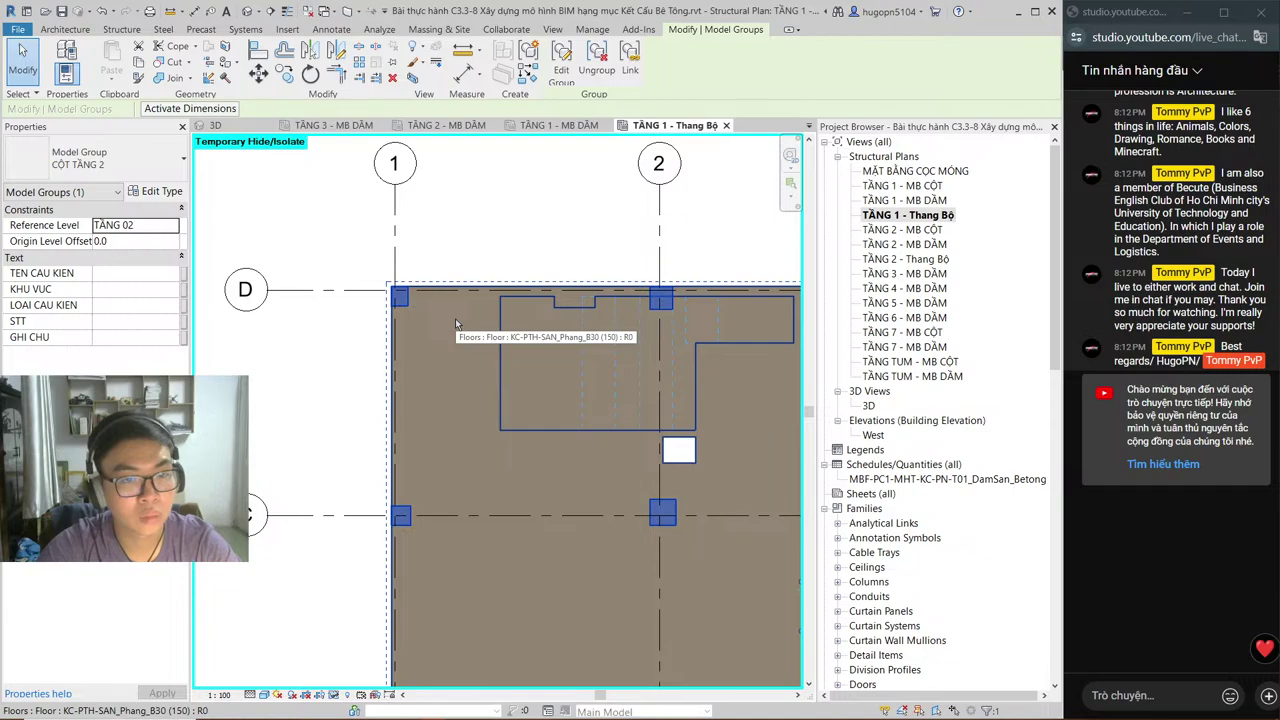
{"action": "key", "text": "u"}
{"action": "key", "text": "g"}
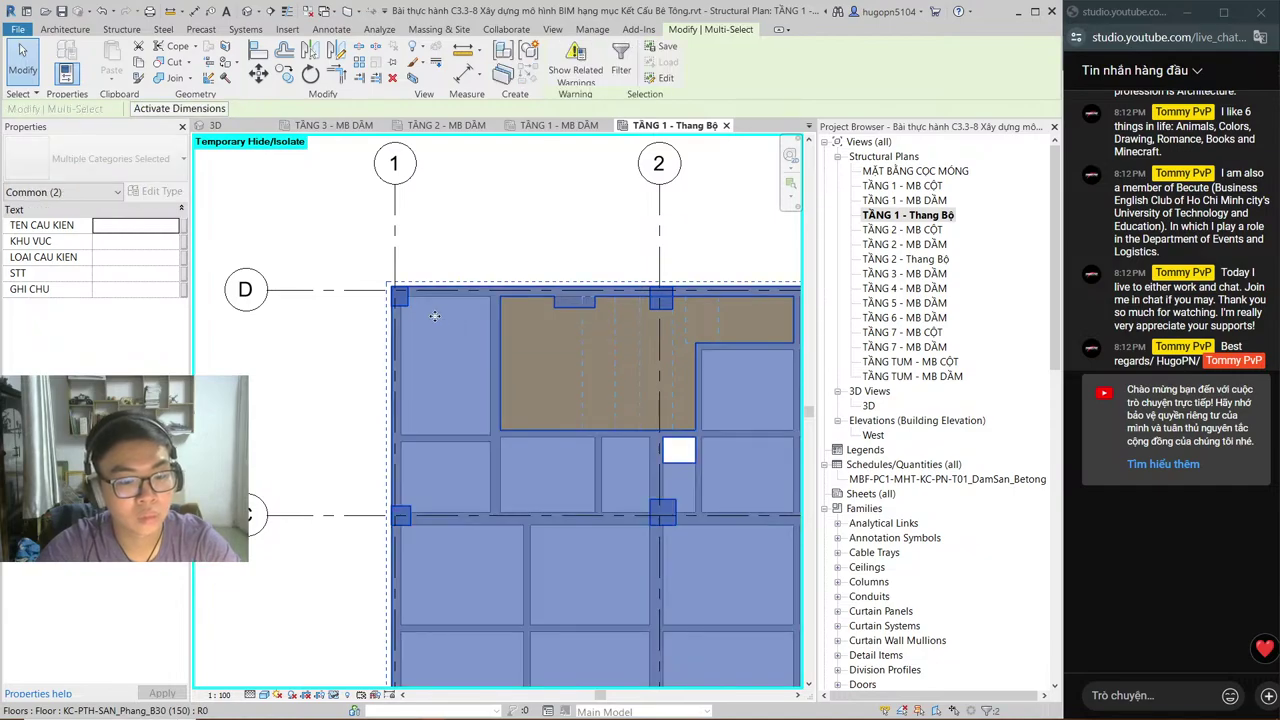
{"action": "key", "text": "Escape"}
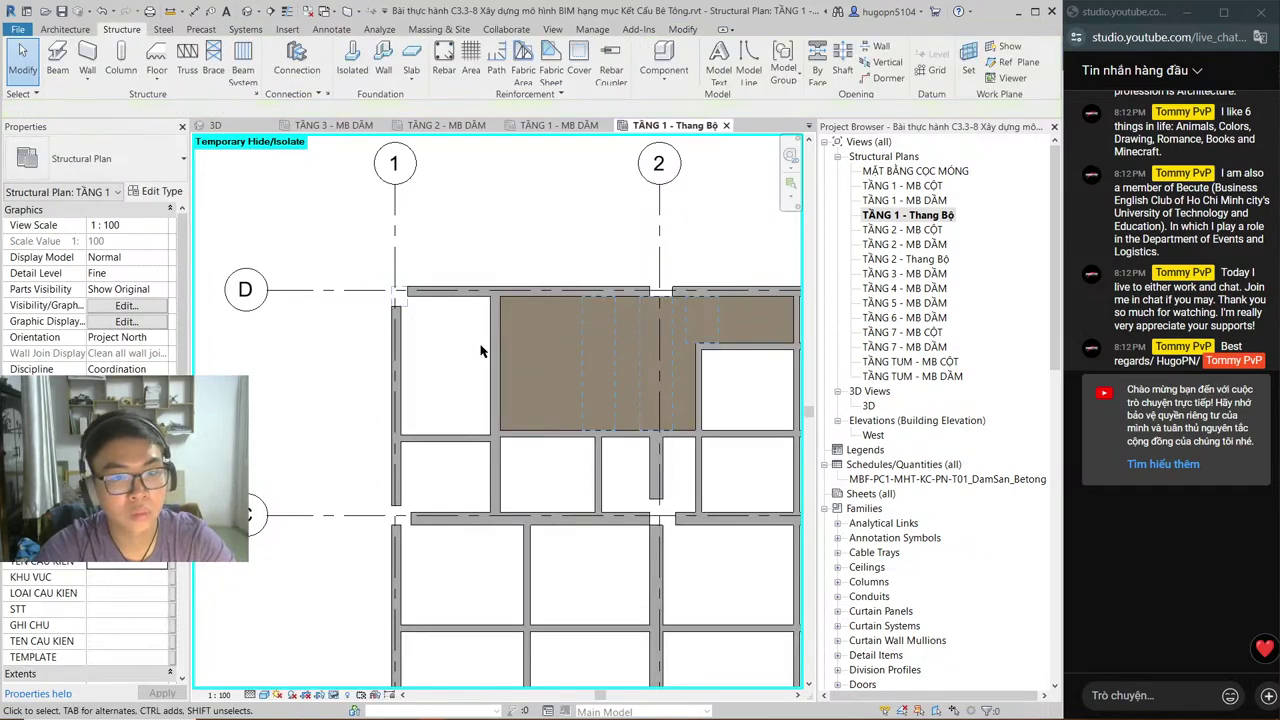
Step: Hide the DẦM TẦNG 2 beam group, check the stair-area floor, then select beams and floor together
{"action": "left_click", "coordinate": [500, 311]}
{"action": "key", "text": "Delete"}
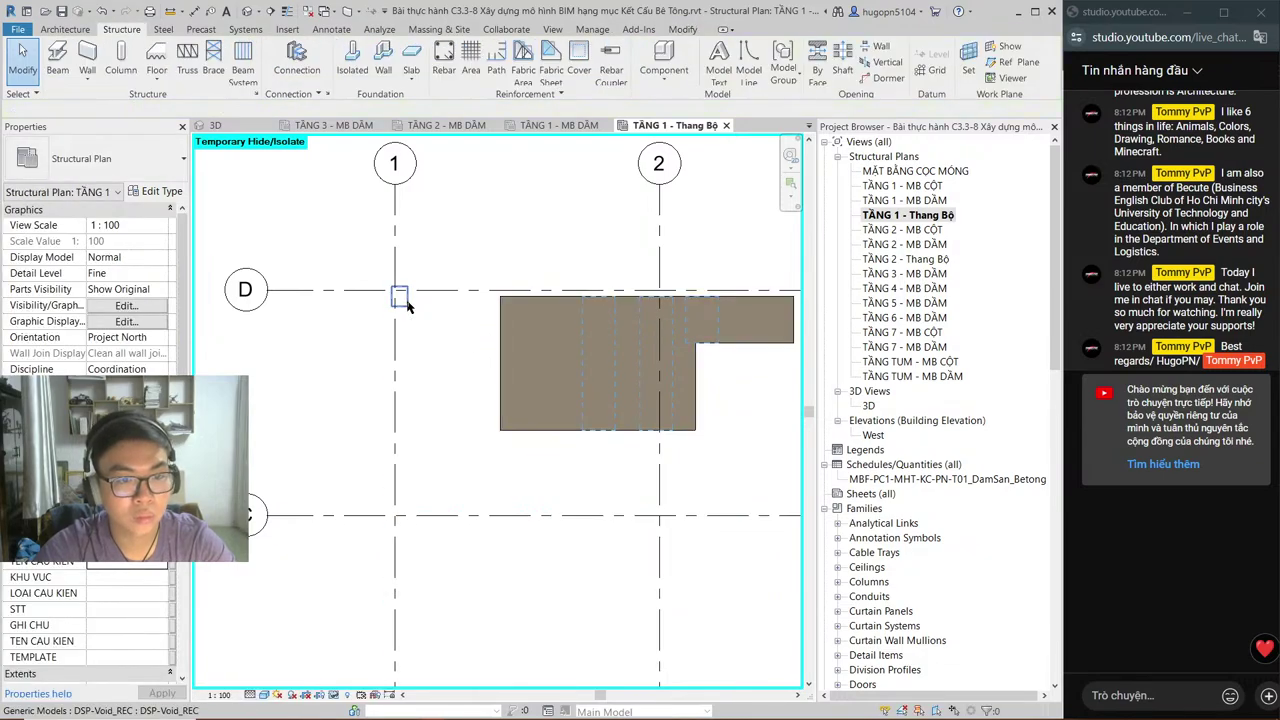
{"action": "left_click", "coordinate": [507, 328]}
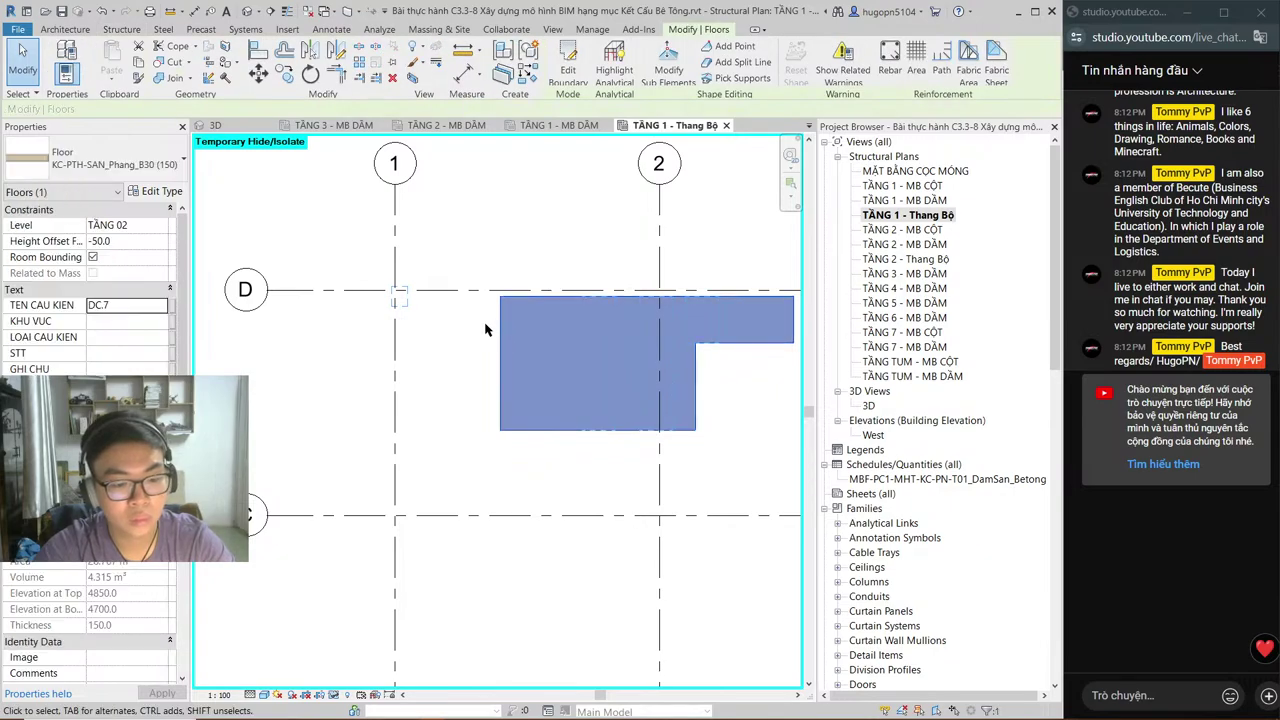
{"action": "left_click", "coordinate": [489, 328]}
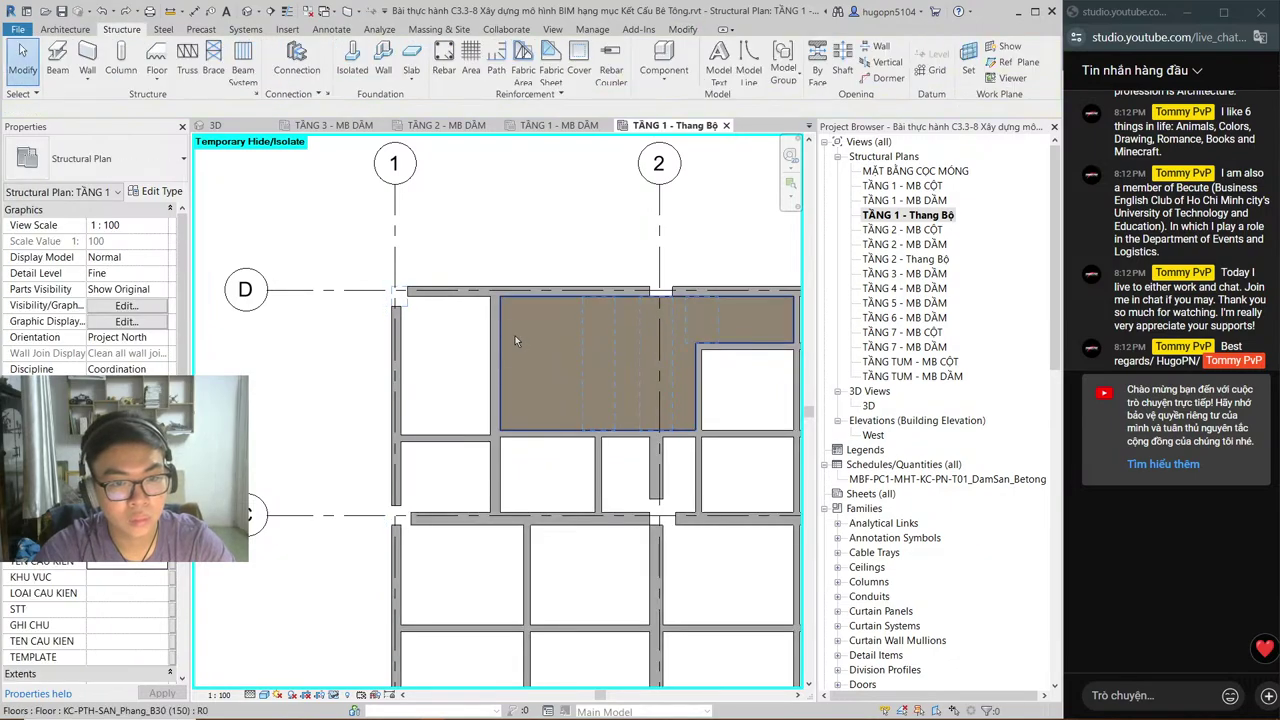
{"action": "left_click", "coordinate": [496, 340]}
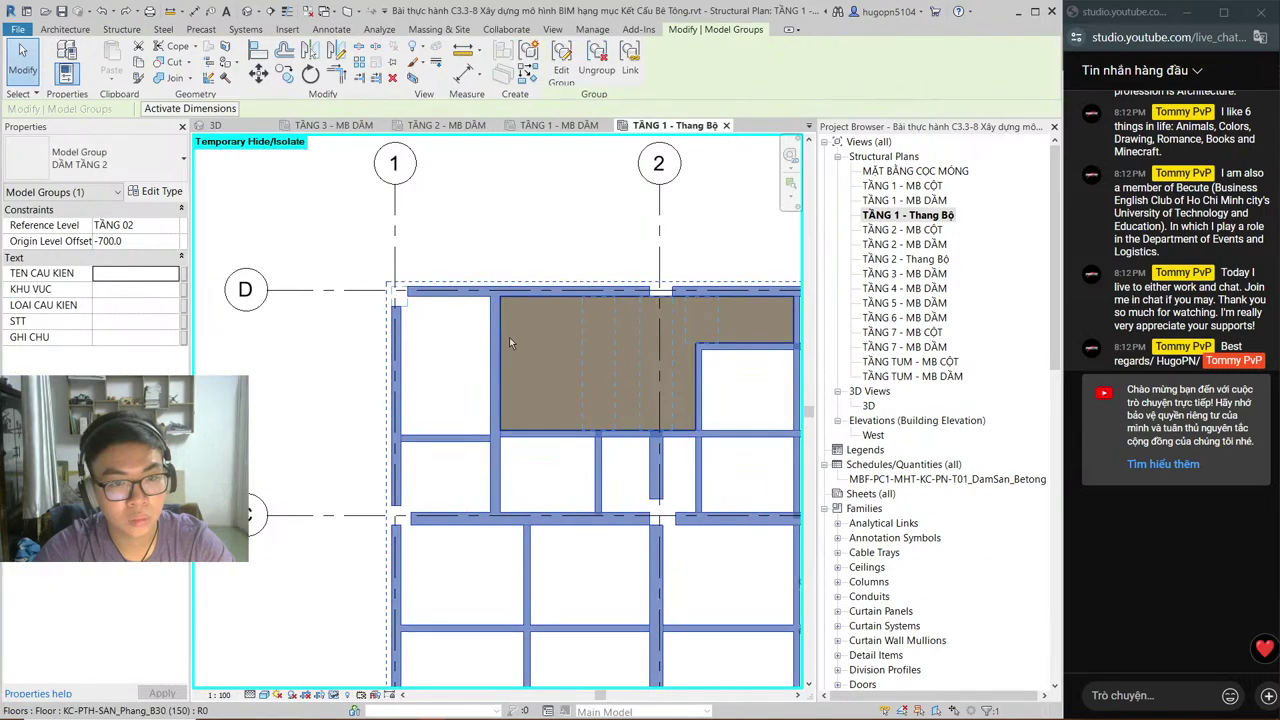
{"action": "left_click", "coordinate": [511, 337], "text": "ctrl"}
Step: Hide the selected beams and floor, then reset temporary hiding with HR
{"action": "key", "text": "Delete"}
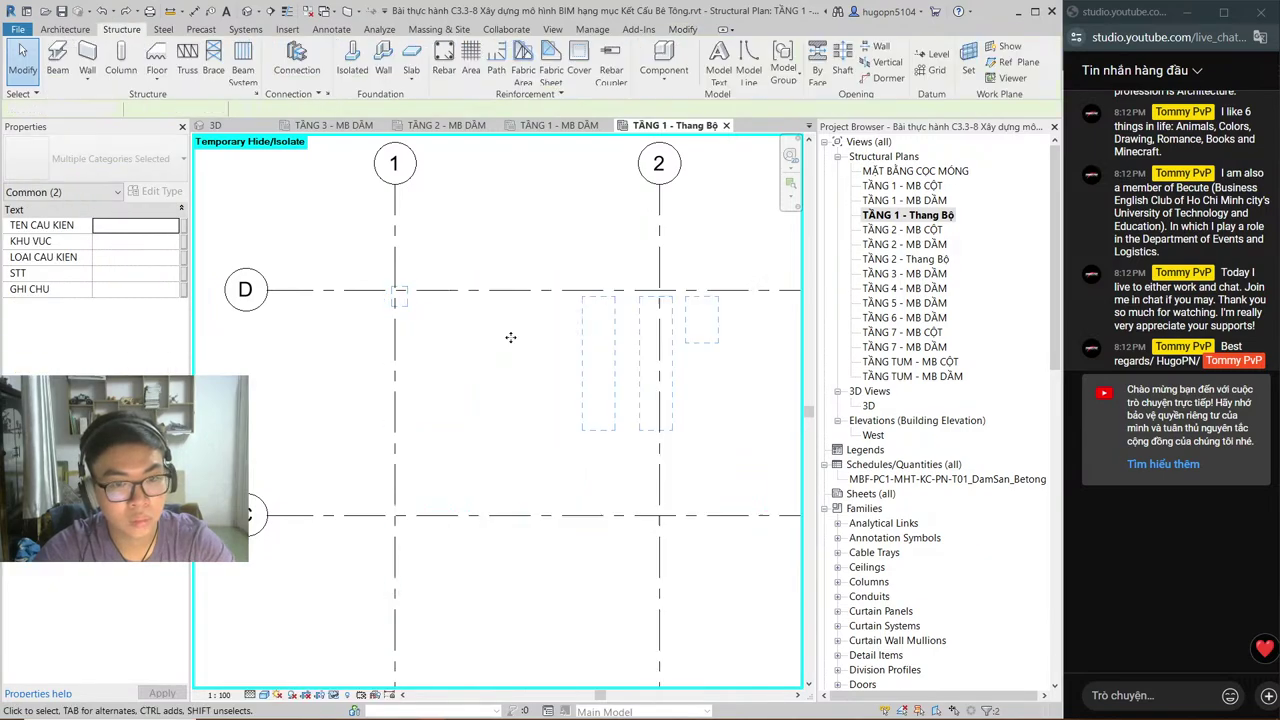
{"action": "key", "text": "h"}
{"action": "key", "text": "r"}
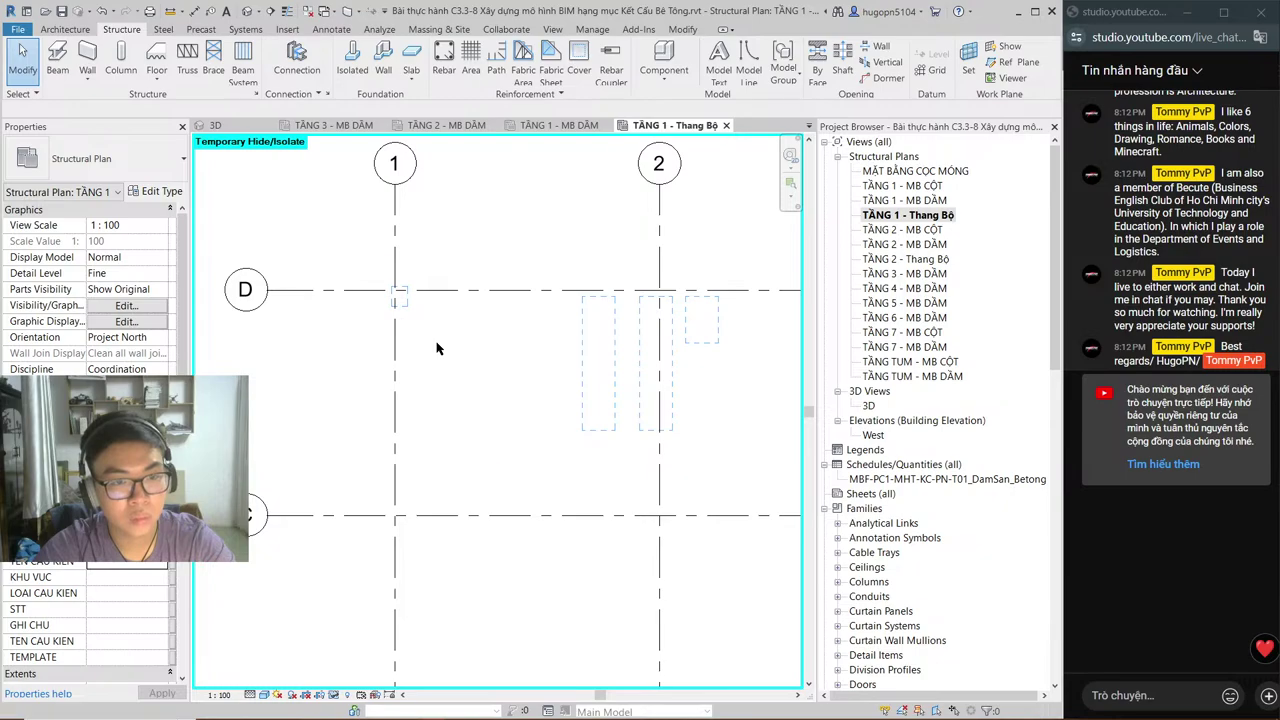
{"action": "scroll", "coordinate": [445, 340], "scroll_direction": "up", "scroll_amount": 1}
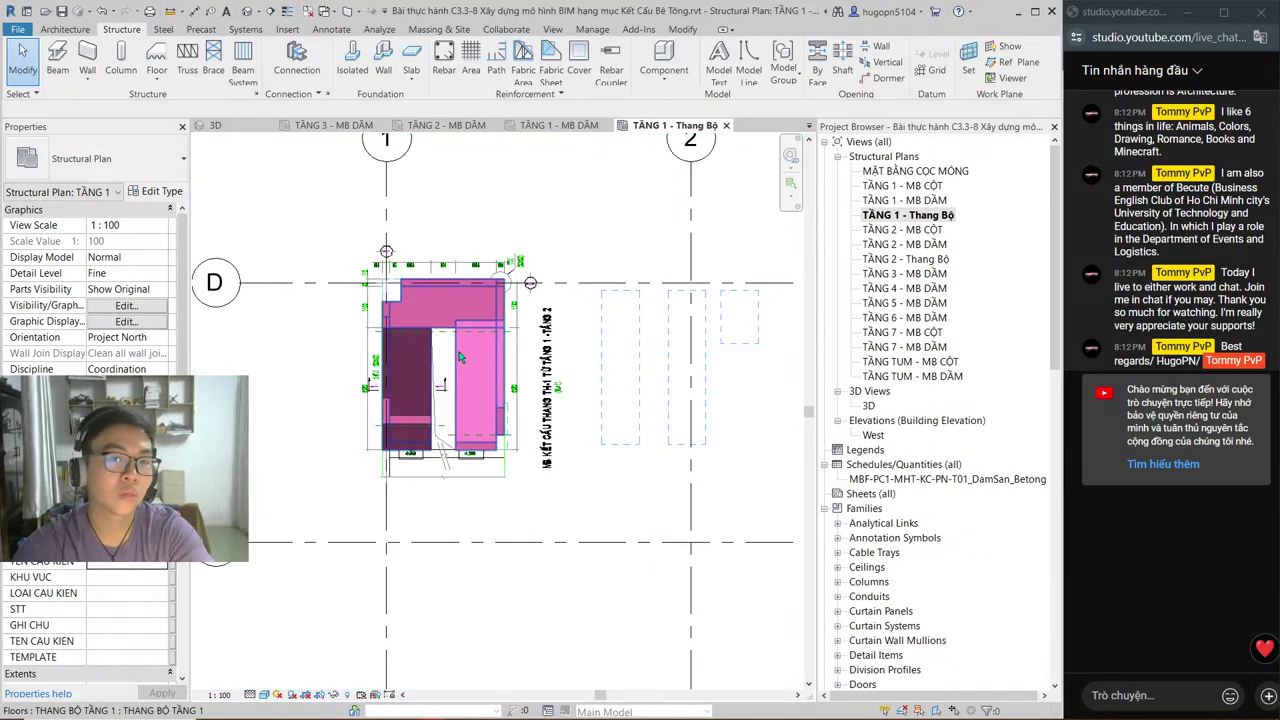
{"action": "scroll", "coordinate": [440, 340], "scroll_direction": "up", "scroll_amount": 1}
{"action": "scroll", "coordinate": [422, 340], "scroll_direction": "up", "scroll_amount": 1}
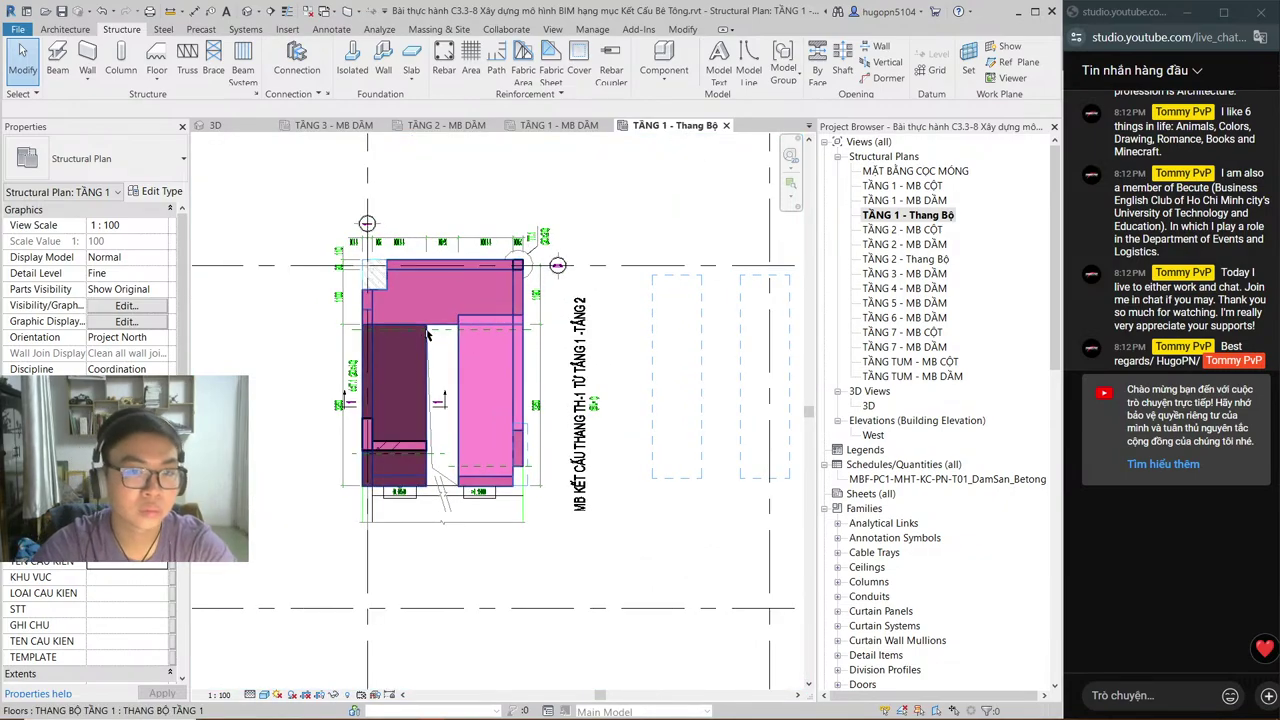
{"action": "scroll", "coordinate": [396, 316], "scroll_direction": "down", "scroll_amount": 1}
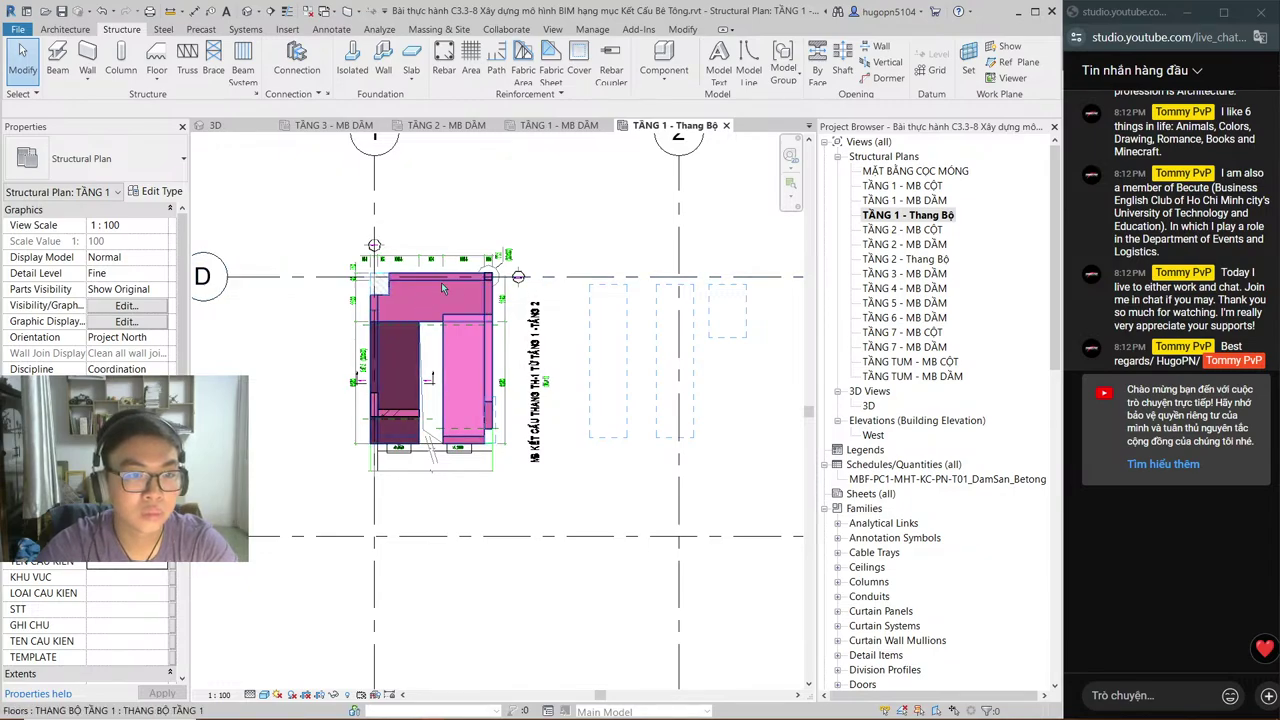
{"action": "left_click_drag", "start_coordinate": [570, 295], "coordinate": [632, 272]}
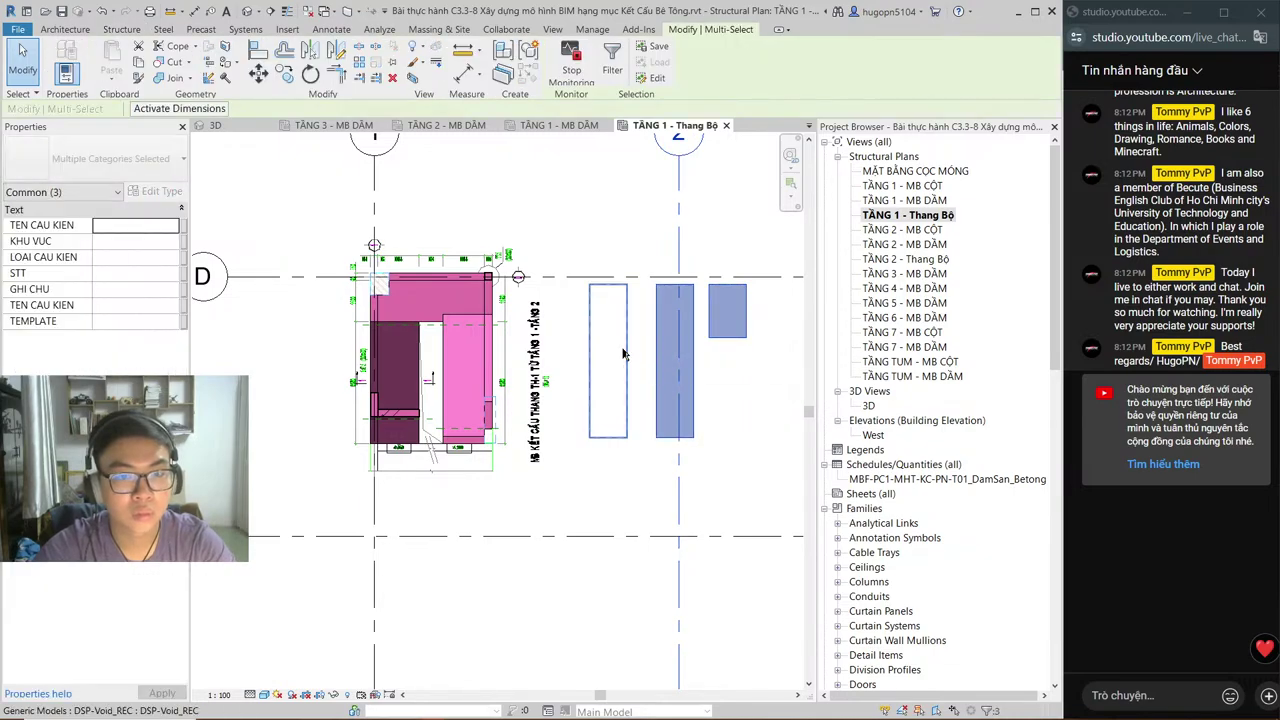
Step: Delete the three dashed void boxes beside the stair and recentre the stair plan
{"action": "left_click", "coordinate": [615, 352]}
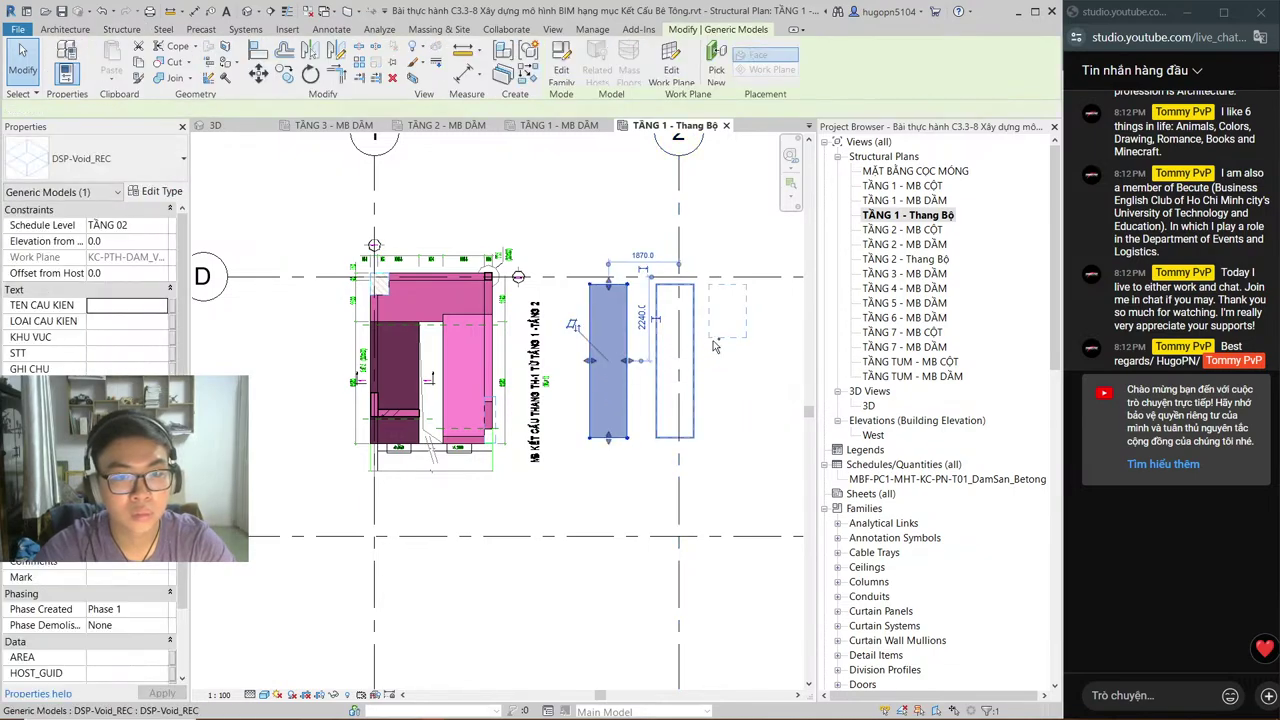
{"action": "left_click", "coordinate": [660, 352], "text": "ctrl"}
{"action": "left_click", "coordinate": [739, 338], "text": "ctrl"}
{"action": "key", "text": "Delete"}
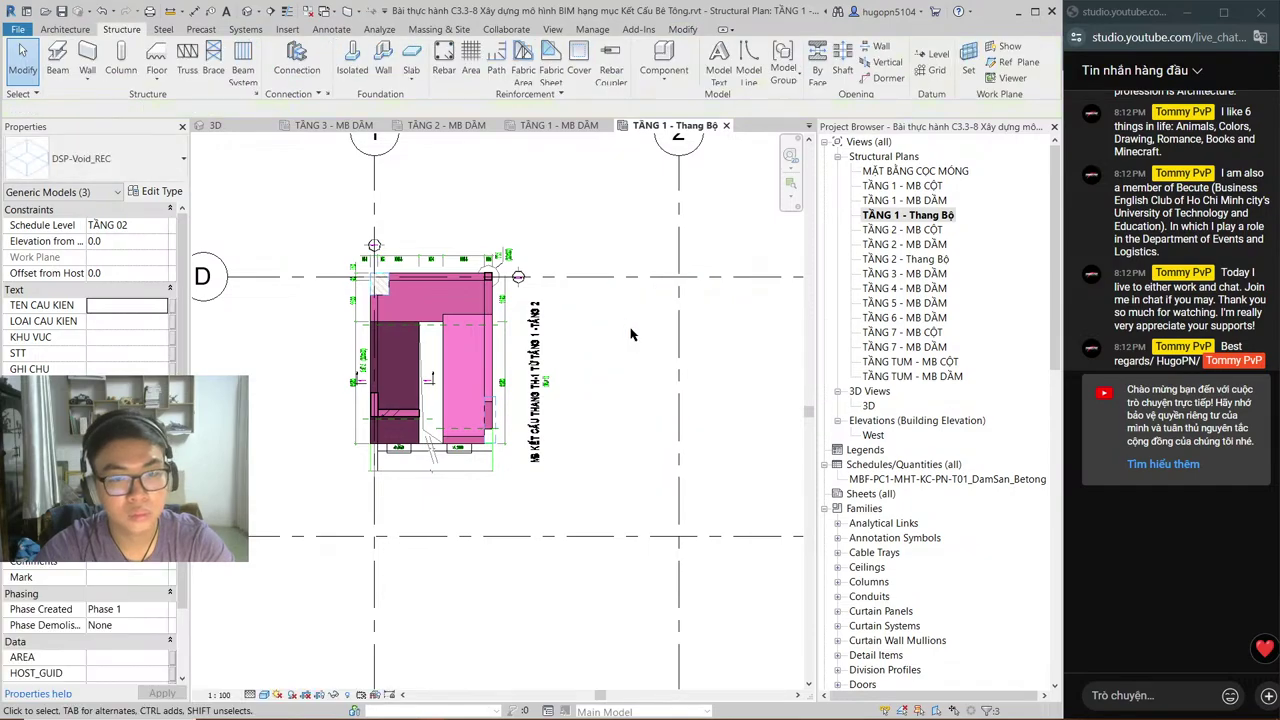
{"action": "scroll", "coordinate": [449, 282], "scroll_direction": "up", "scroll_amount": 1}
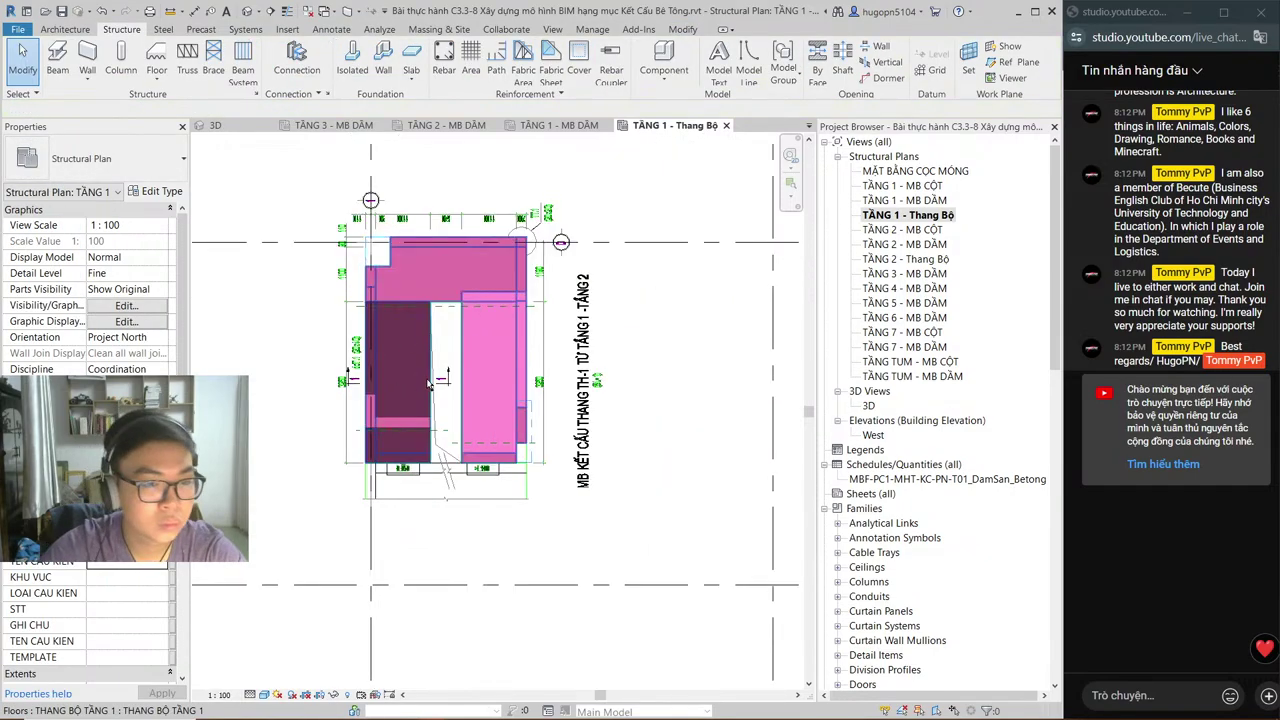
{"action": "scroll", "coordinate": [421, 407], "scroll_direction": "up", "scroll_amount": 1}
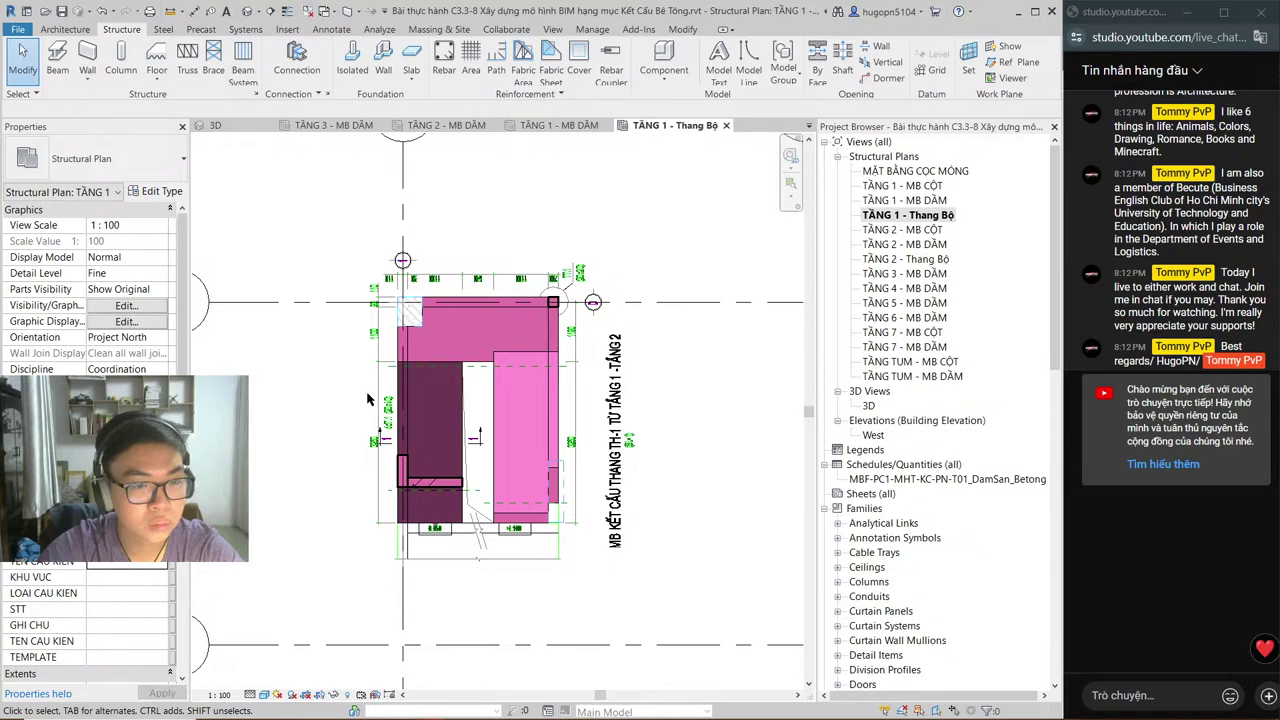
{"action": "scroll", "coordinate": [402, 508], "scroll_direction": "up", "scroll_amount": 1}
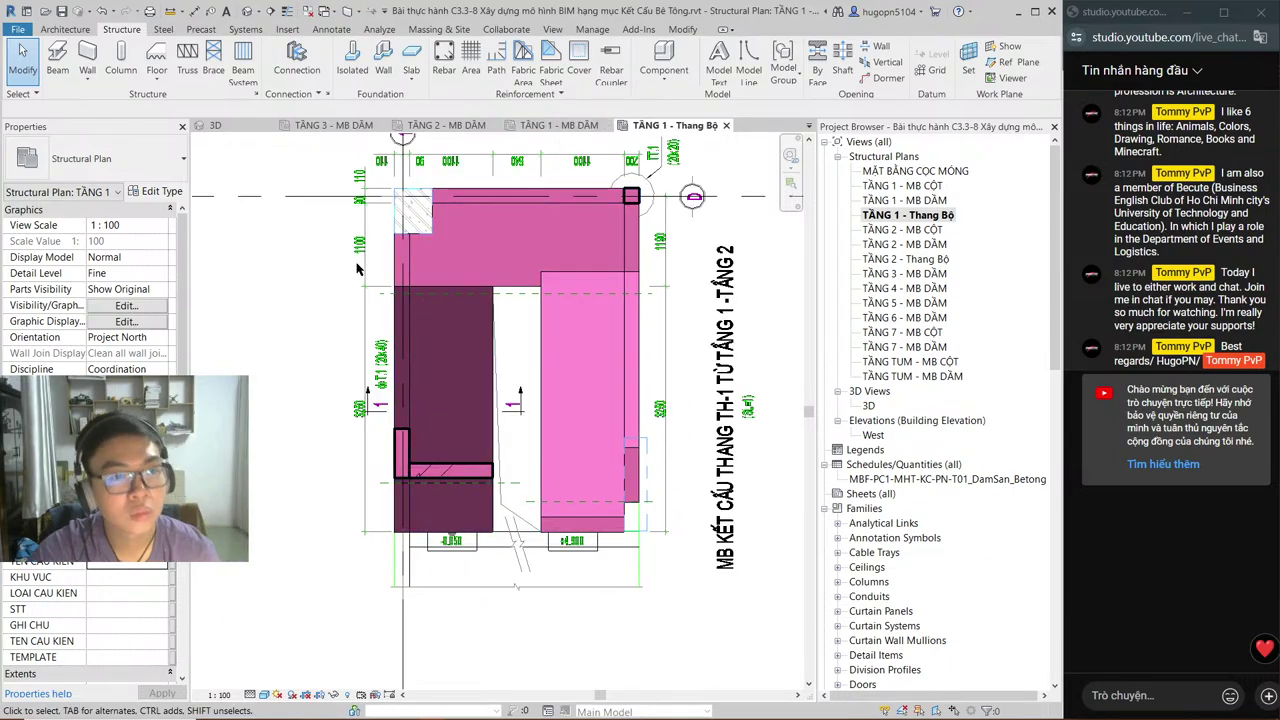
{"action": "middle_click_drag", "start_coordinate": [350, 265], "coordinate": [351, 333]}
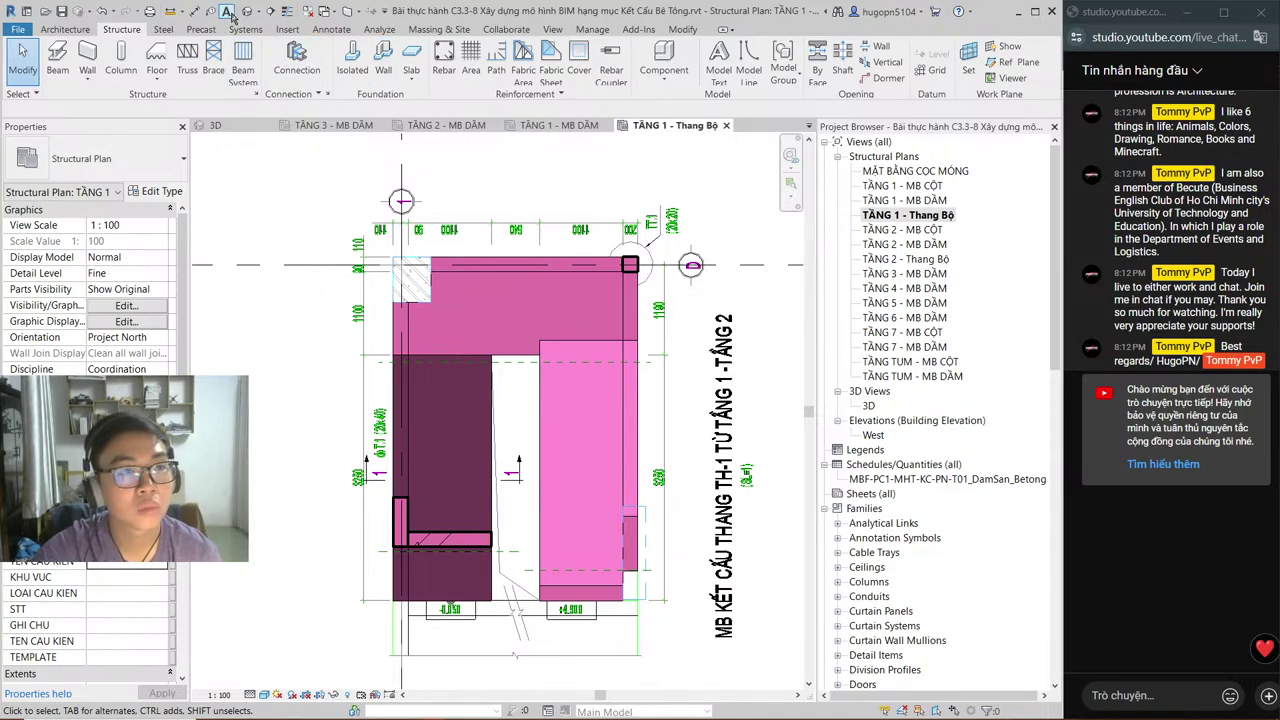
Step: Draw a vertical section across the stair and go to Section 1 showing flights between TẦNG 01 and 02
{"action": "left_click", "coordinate": [270, 11]}
{"action": "left_click", "coordinate": [457, 241]}
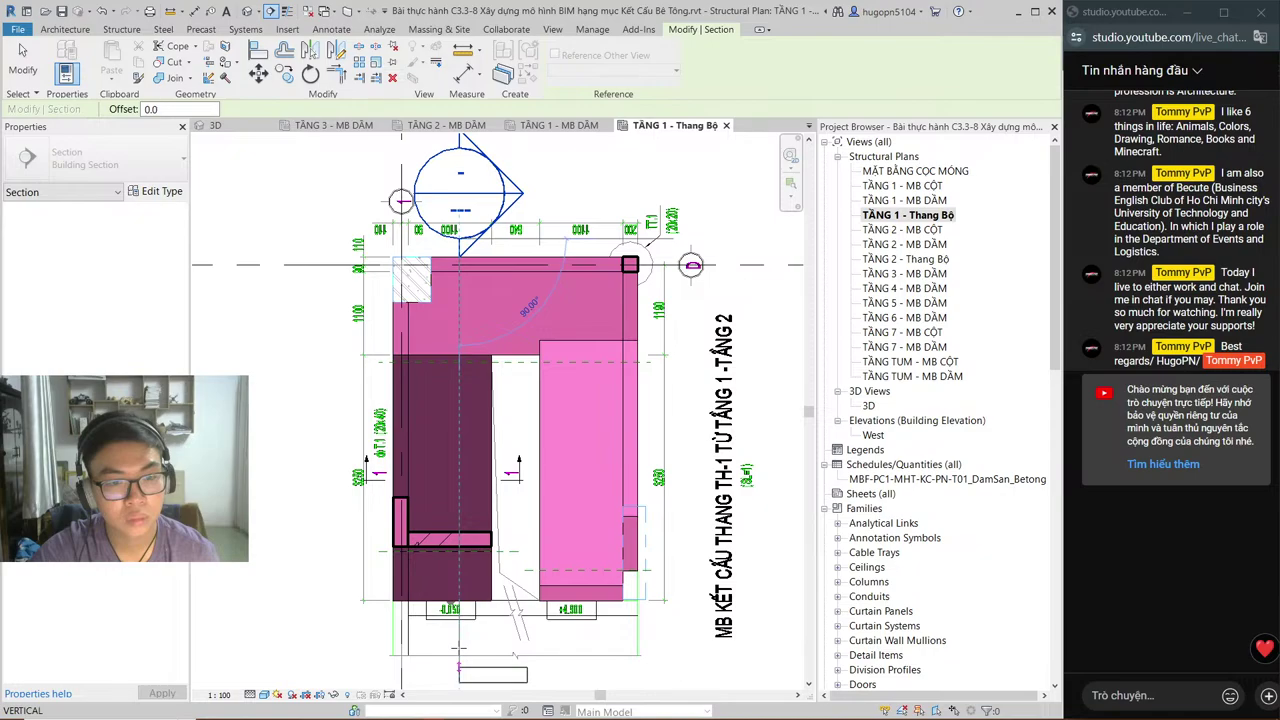
{"action": "left_click", "coordinate": [459, 665]}
{"action": "right_click", "coordinate": [462, 263]}
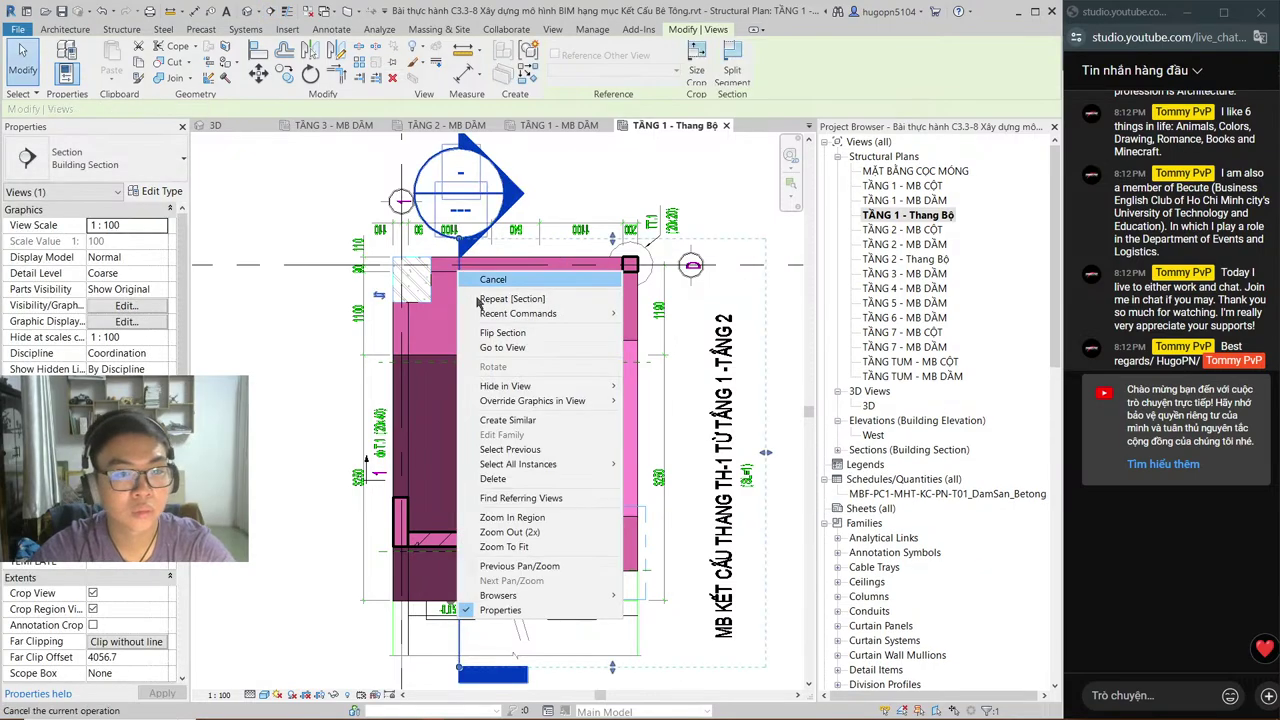
{"action": "left_click", "coordinate": [517, 349]}
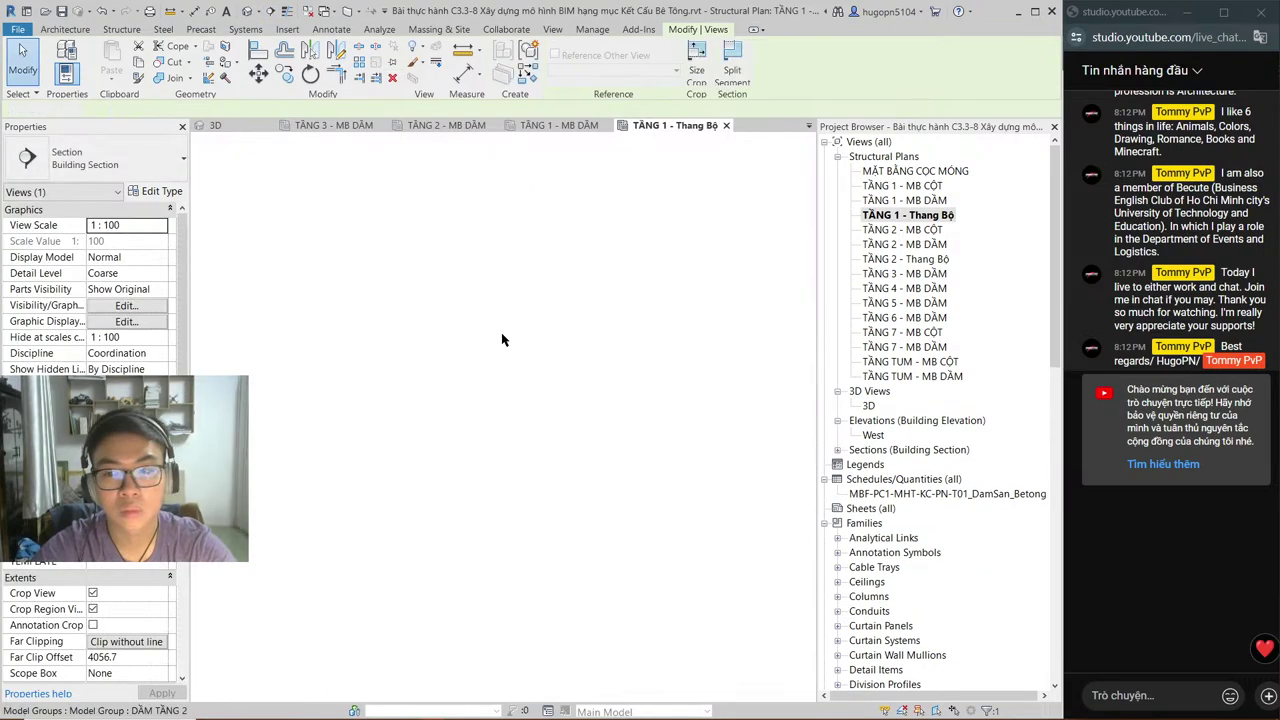
{"action": "scroll", "coordinate": [445, 530], "scroll_direction": "up", "scroll_amount": 3}
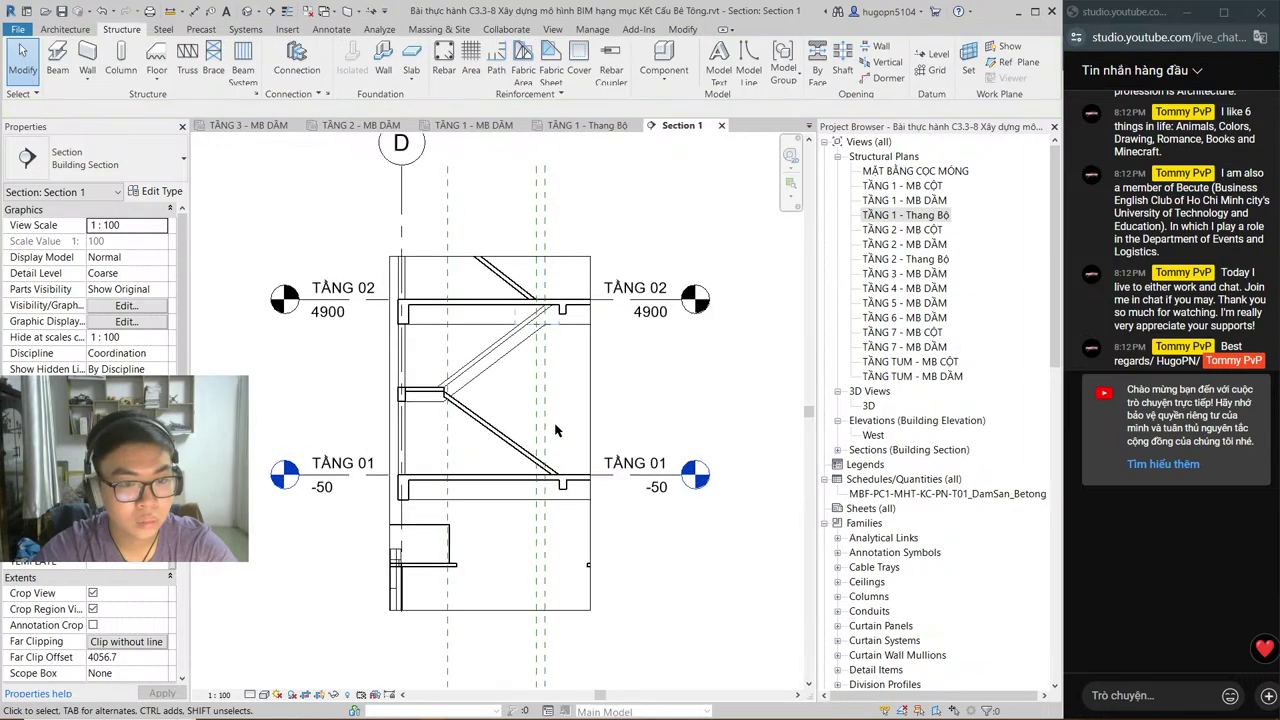
{"action": "scroll", "coordinate": [445, 530], "scroll_direction": "up", "scroll_amount": 1}
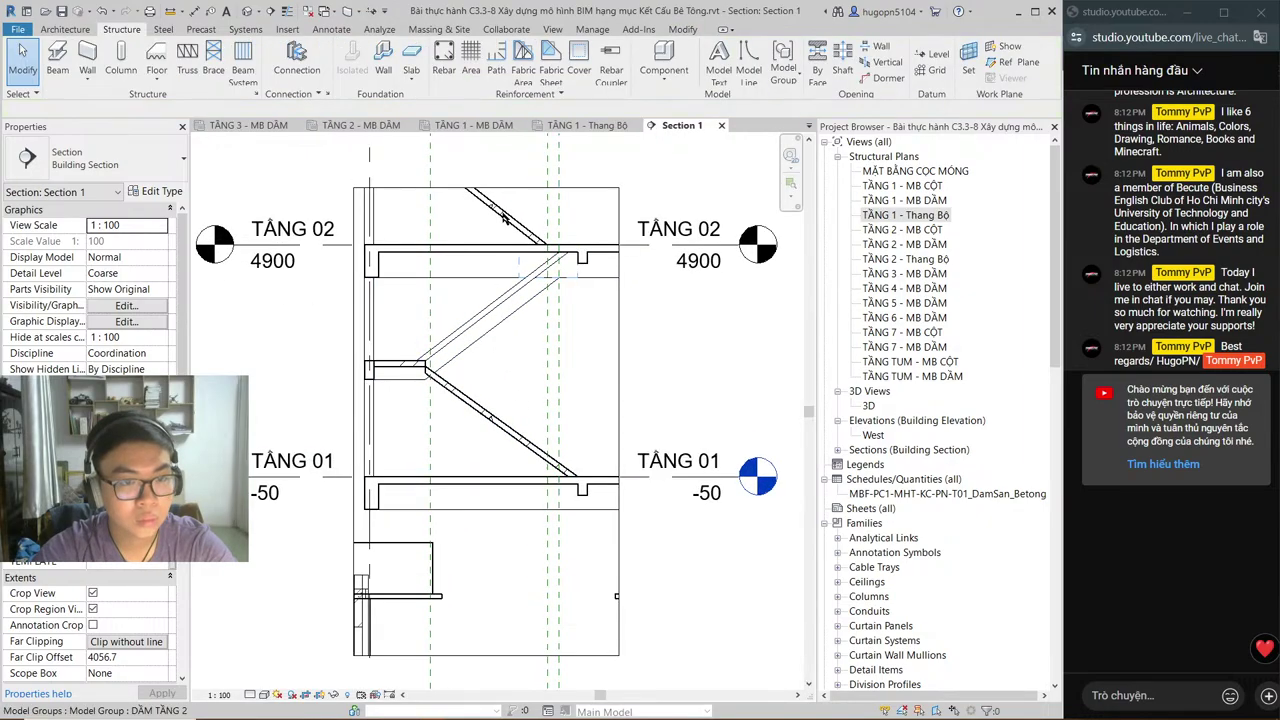
Step: Delete the three vertical reference planes in Section 1 using DE
{"action": "left_click", "coordinate": [362, 125]}
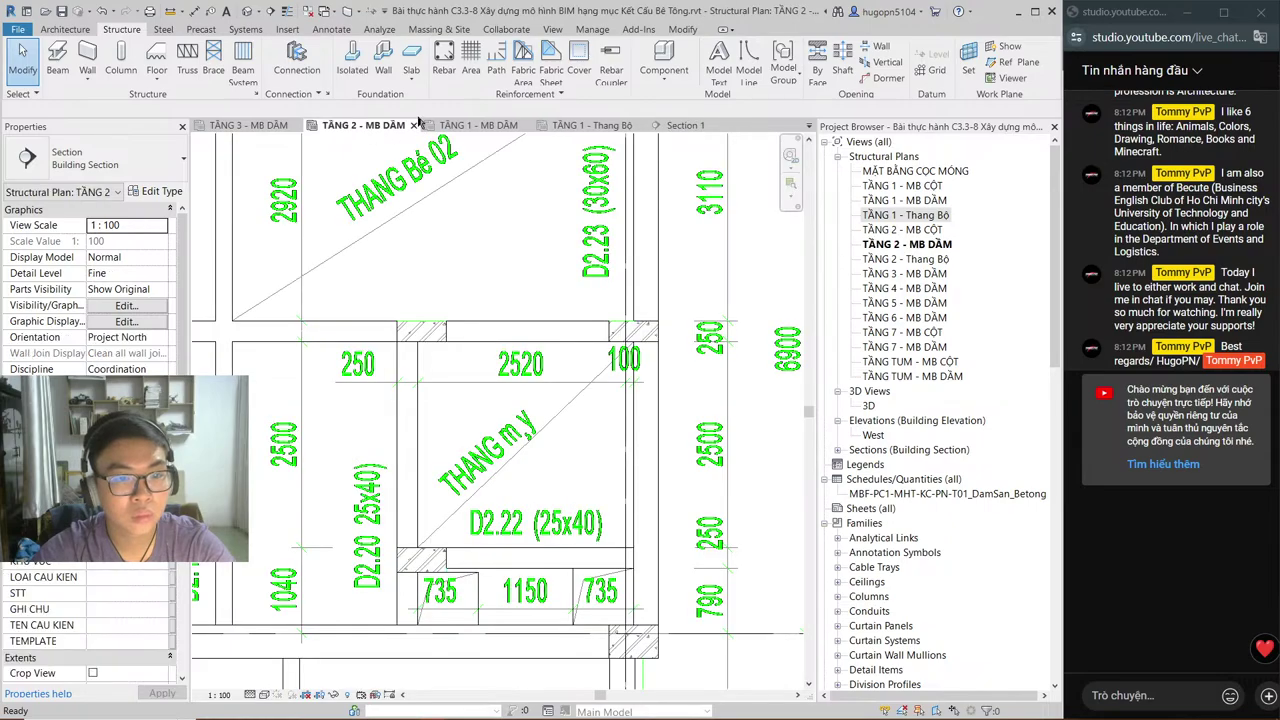
{"action": "left_click", "coordinate": [590, 127]}
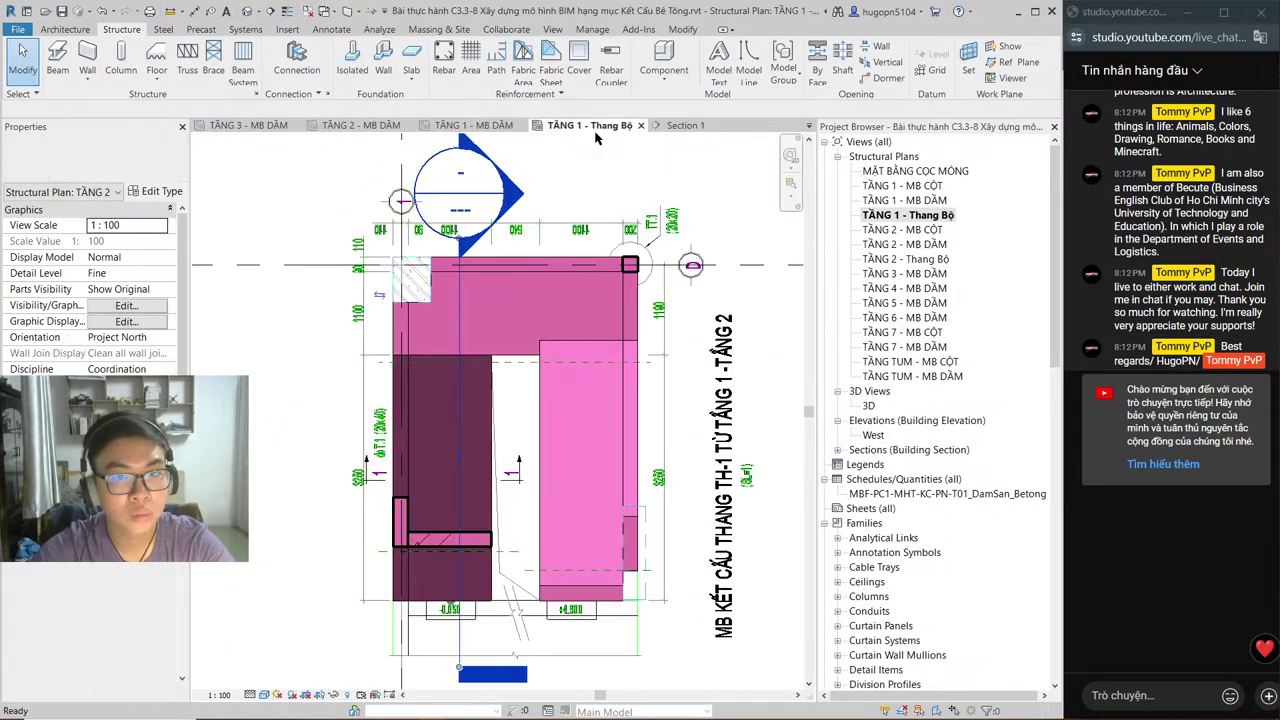
{"action": "left_click", "coordinate": [685, 125]}
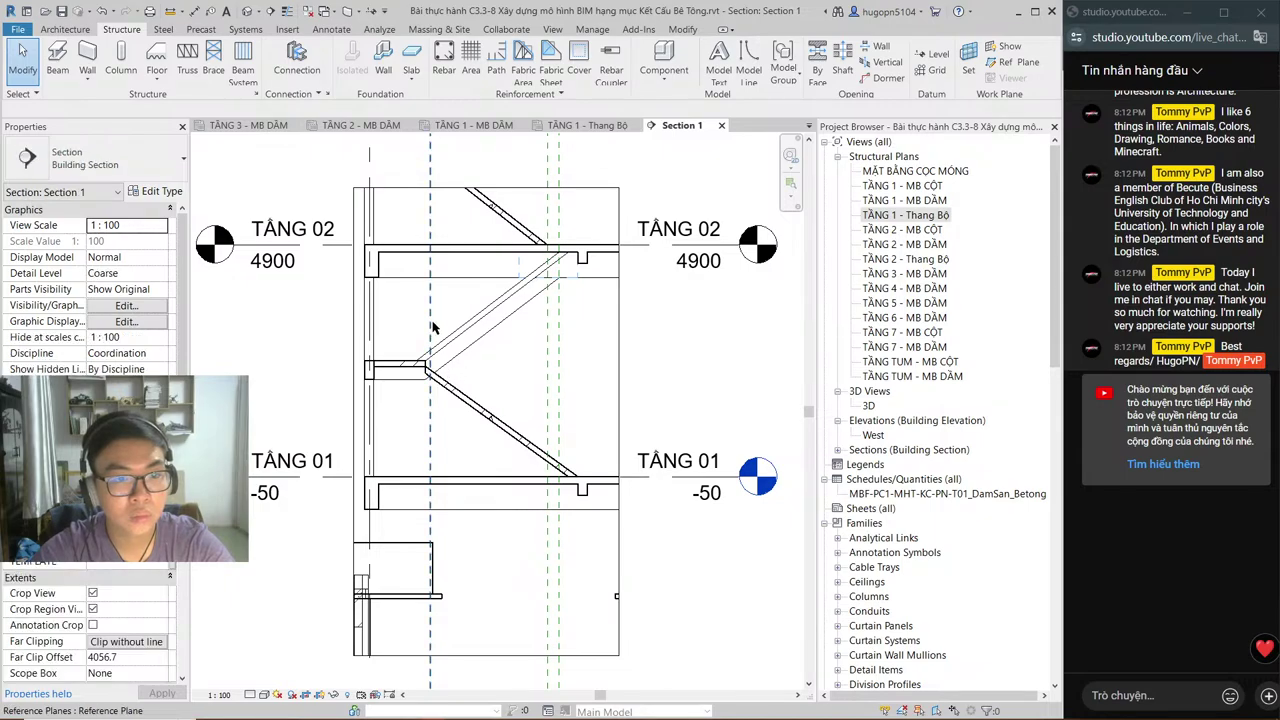
{"action": "left_click", "coordinate": [573, 343]}
{"action": "left_click", "coordinate": [548, 342], "text": "ctrl"}
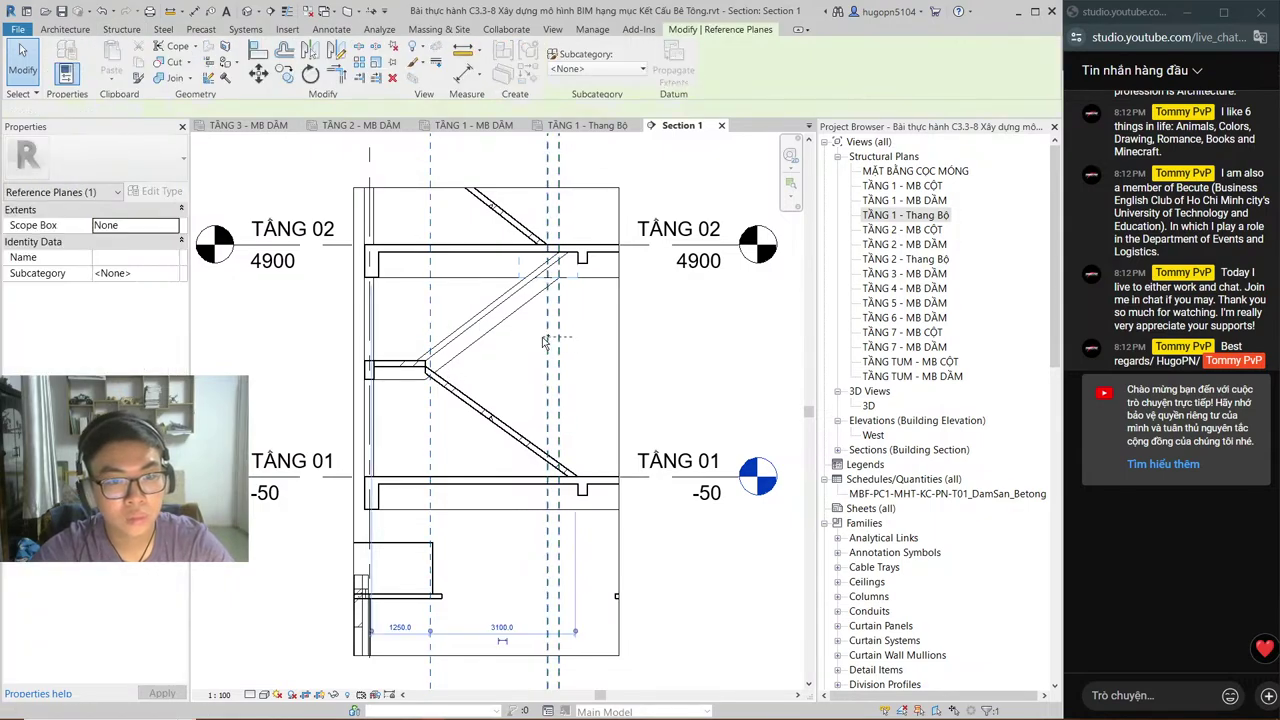
{"action": "left_click", "coordinate": [544, 341], "text": "ctrl"}
{"action": "key", "text": "d"}
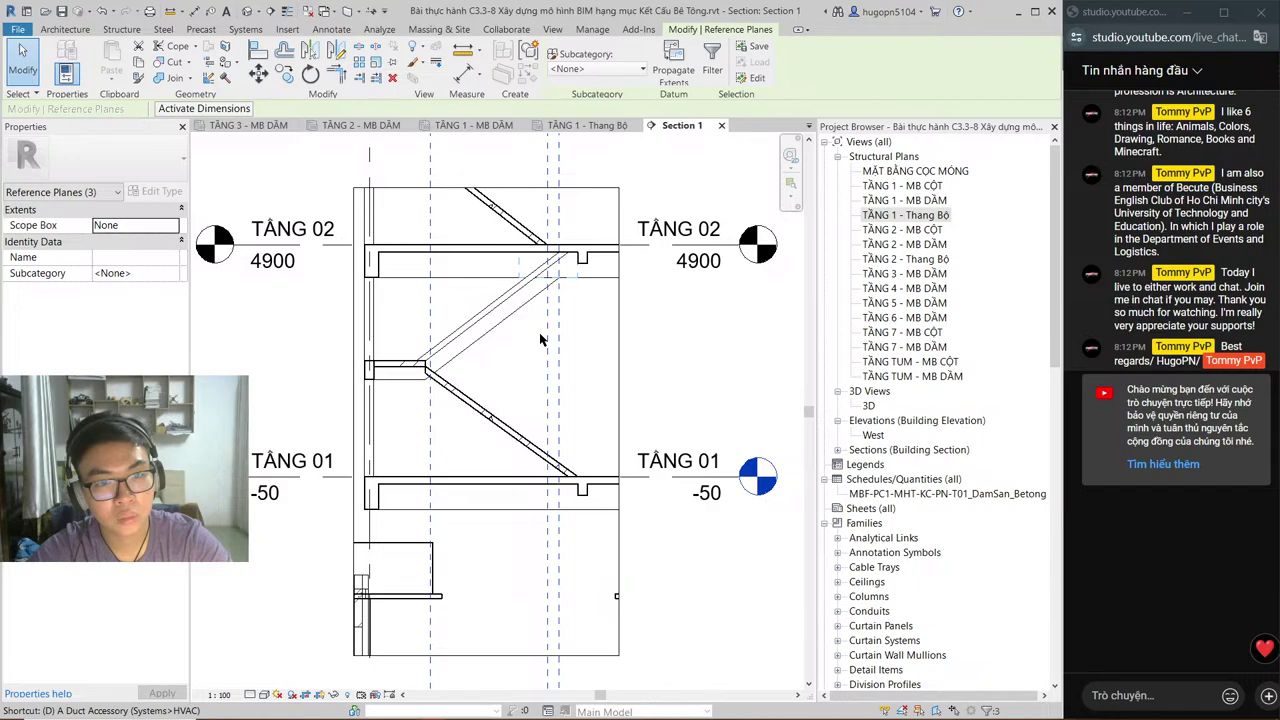
{"action": "key", "text": "e"}
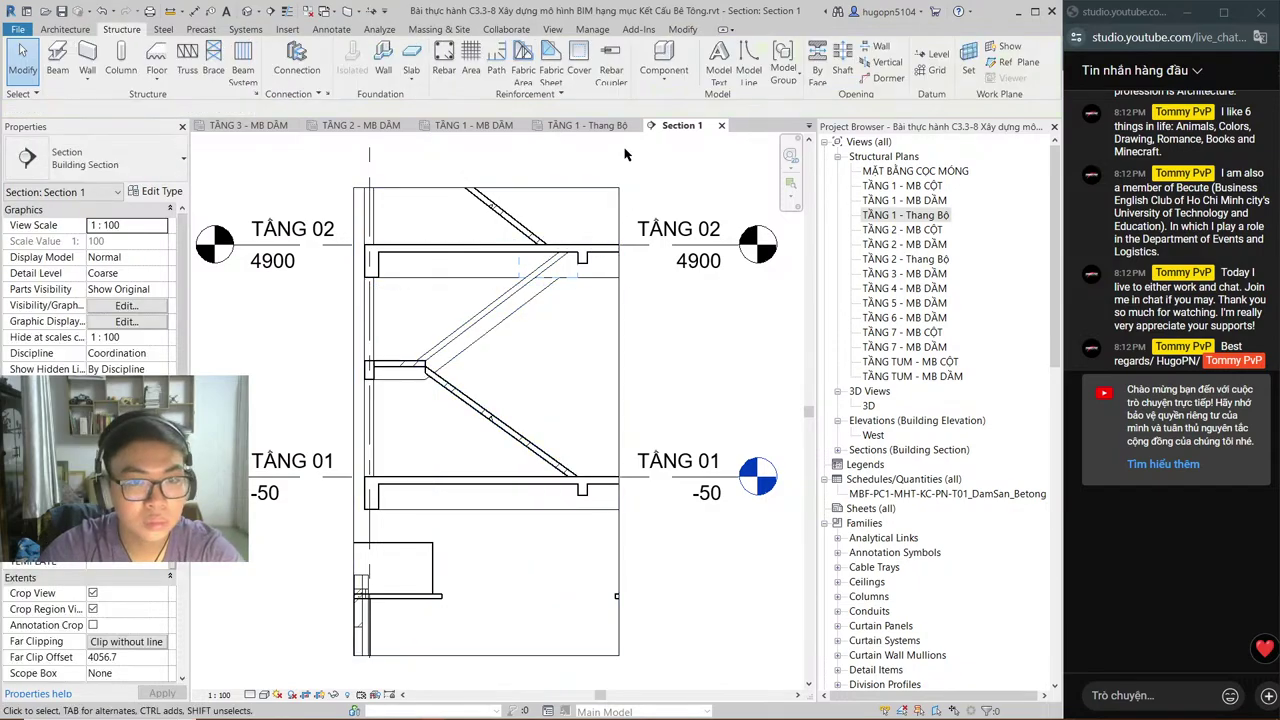
Step: Check the TẦNG 03 stair landing floor in Section 1, then open the Thang Bộ plan's View Range
{"action": "left_click", "coordinate": [590, 125]}
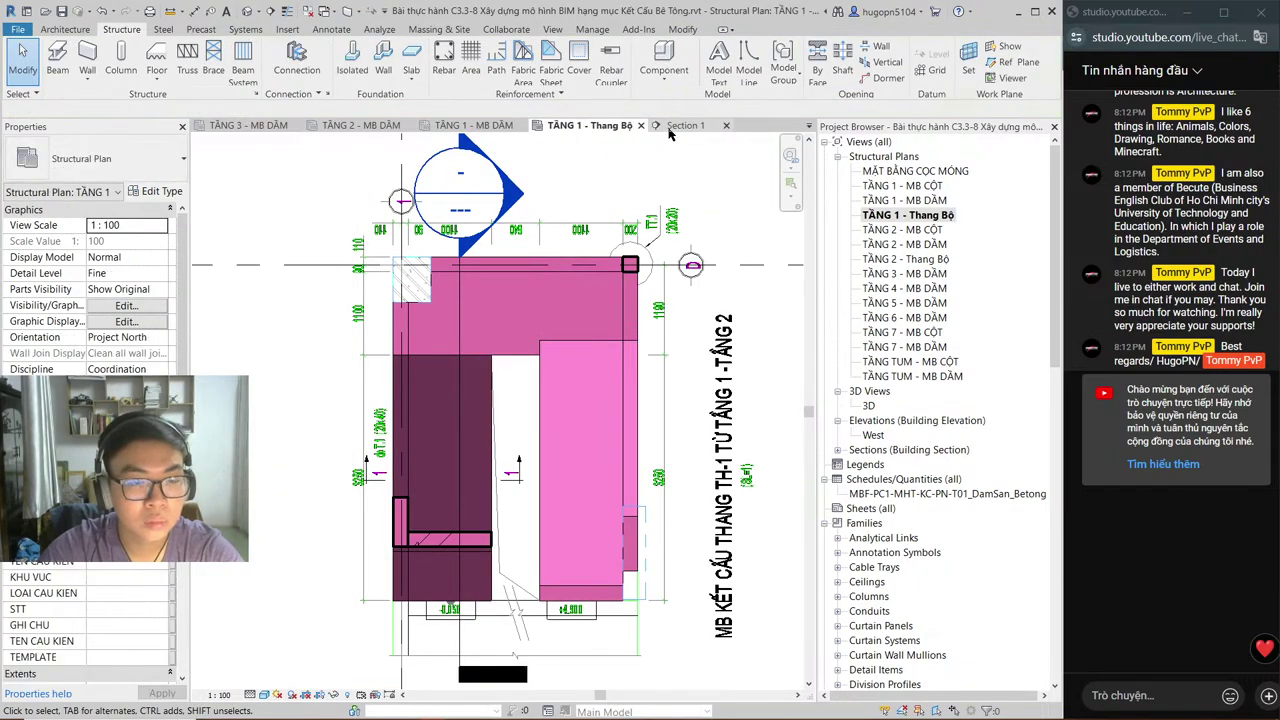
{"action": "left_click", "coordinate": [417, 517]}
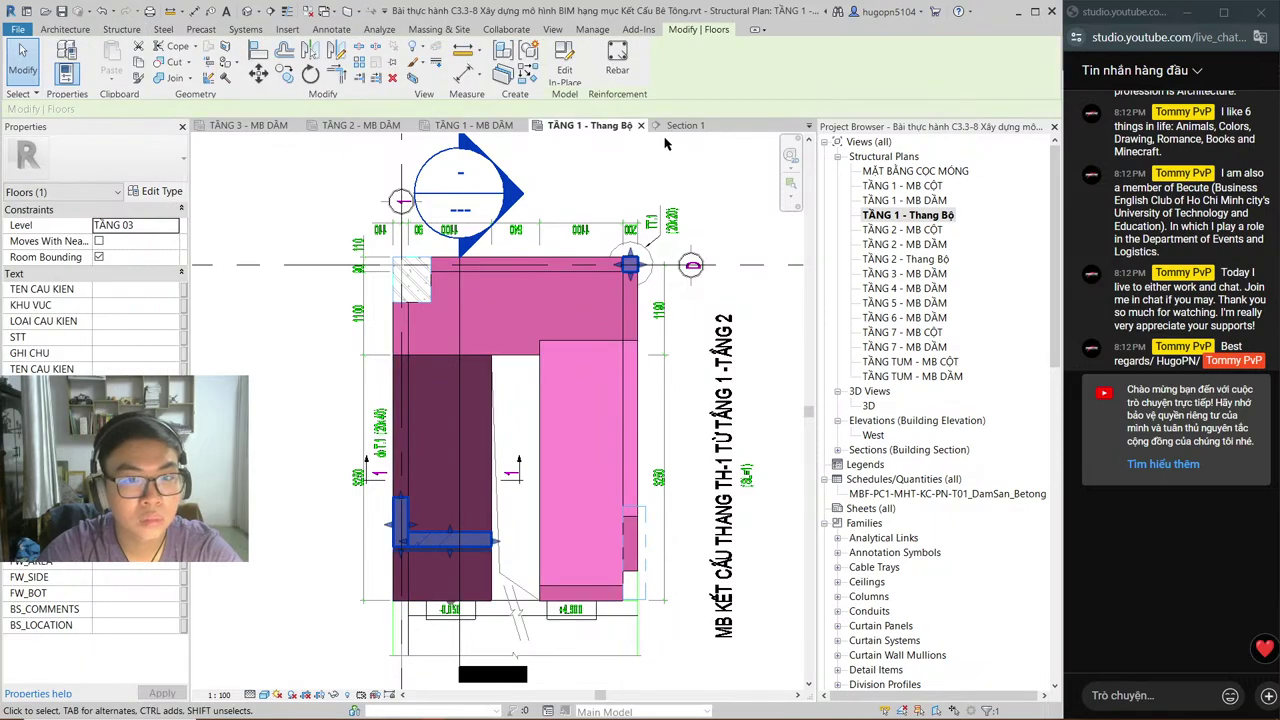
{"action": "left_click", "coordinate": [680, 127]}
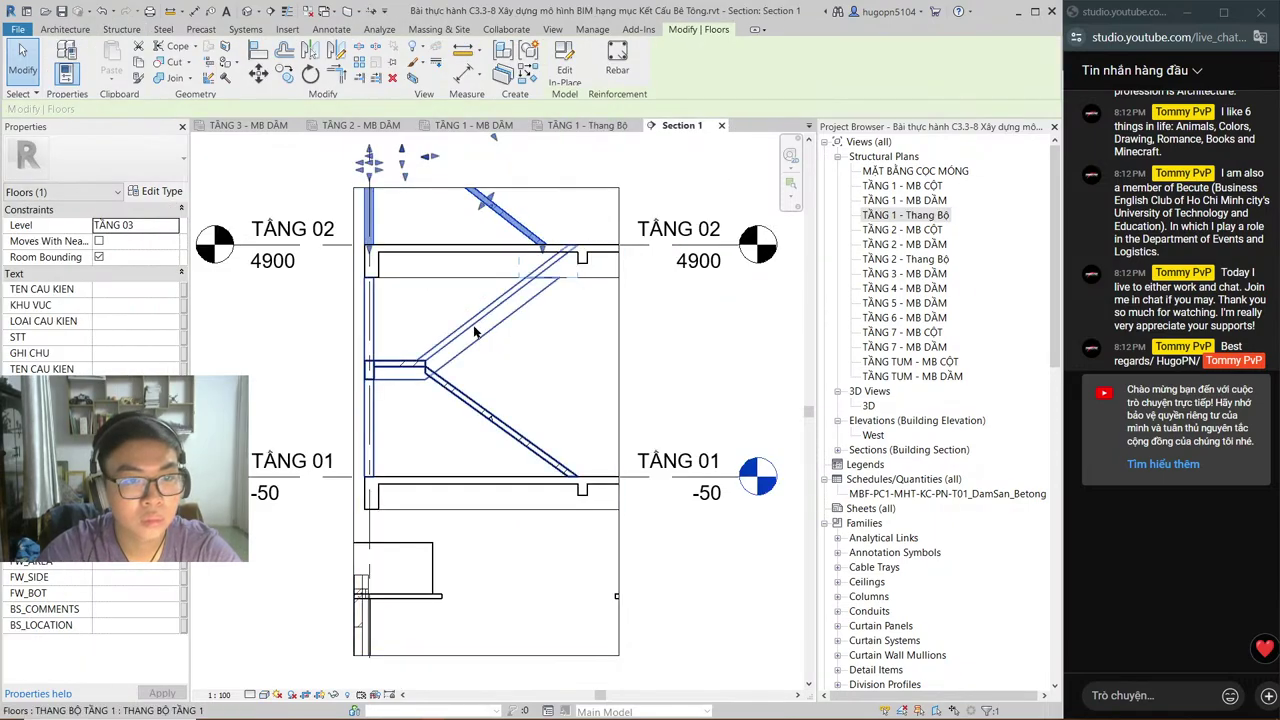
{"action": "scroll", "coordinate": [520, 458], "scroll_direction": "up", "scroll_amount": 2}
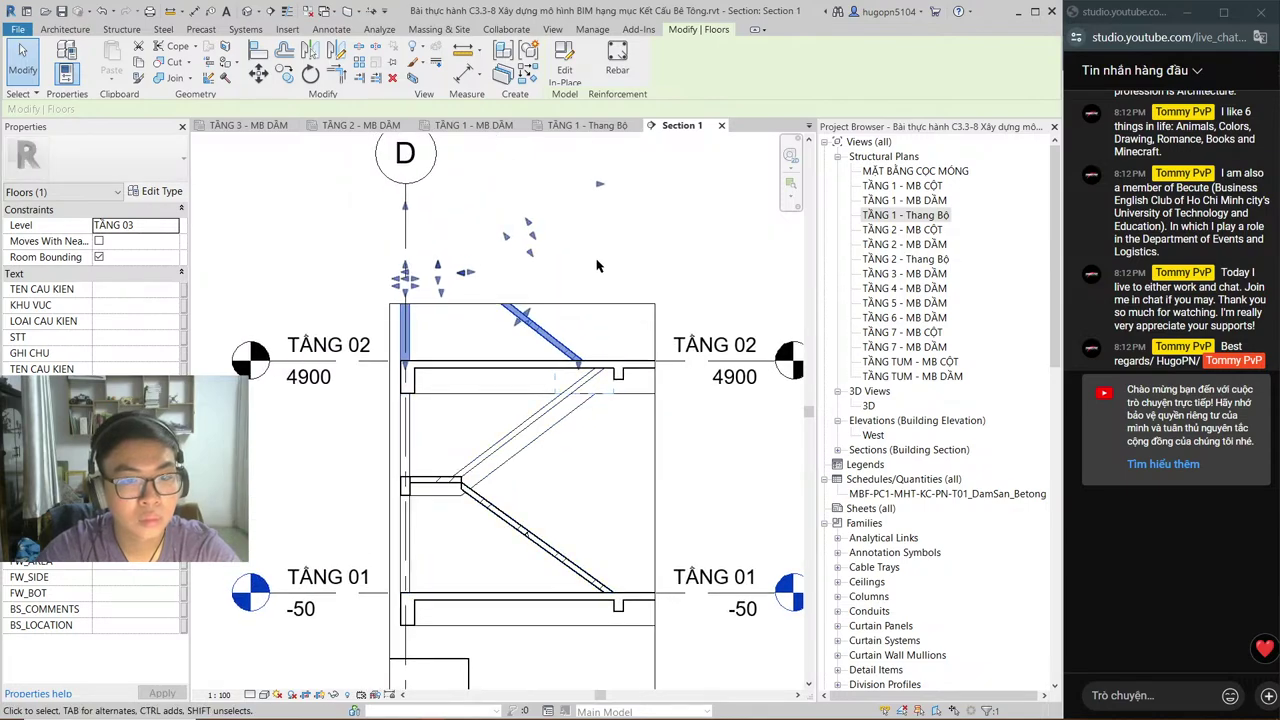
{"action": "left_click", "coordinate": [588, 125]}
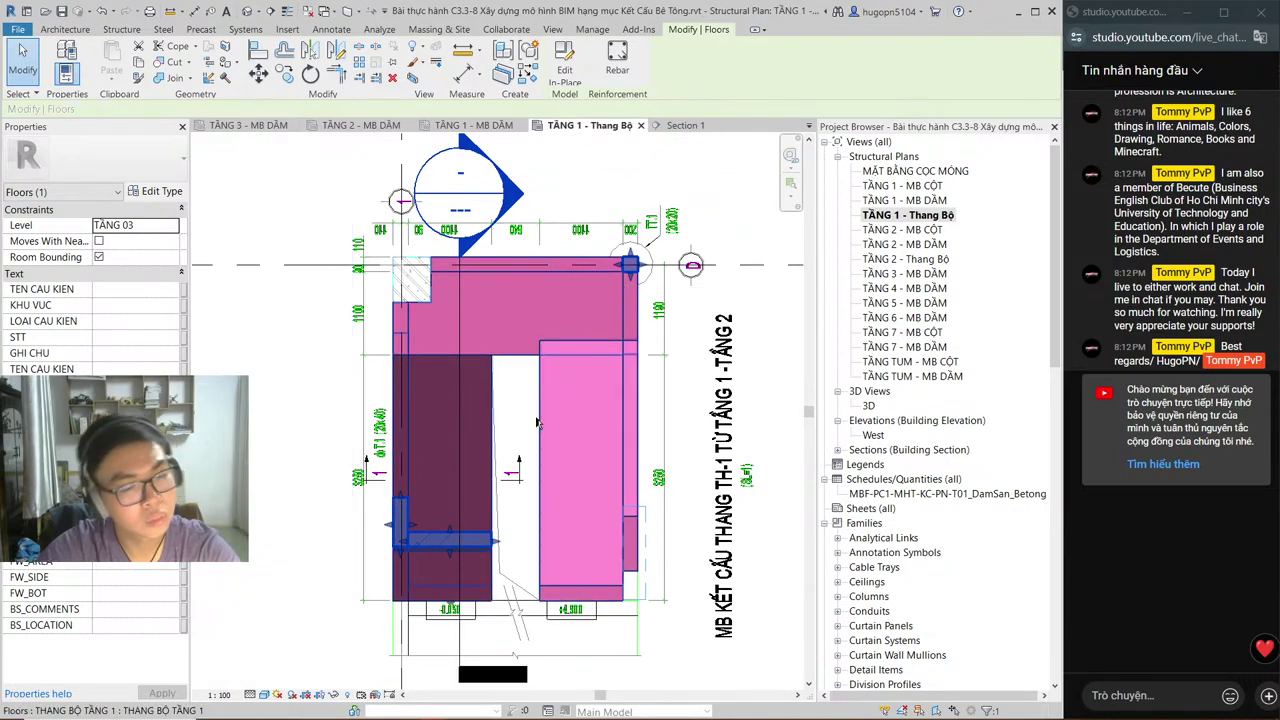
{"action": "middle_click_drag", "start_coordinate": [537, 444], "coordinate": [541, 414]}
{"action": "key", "text": "Escape"}
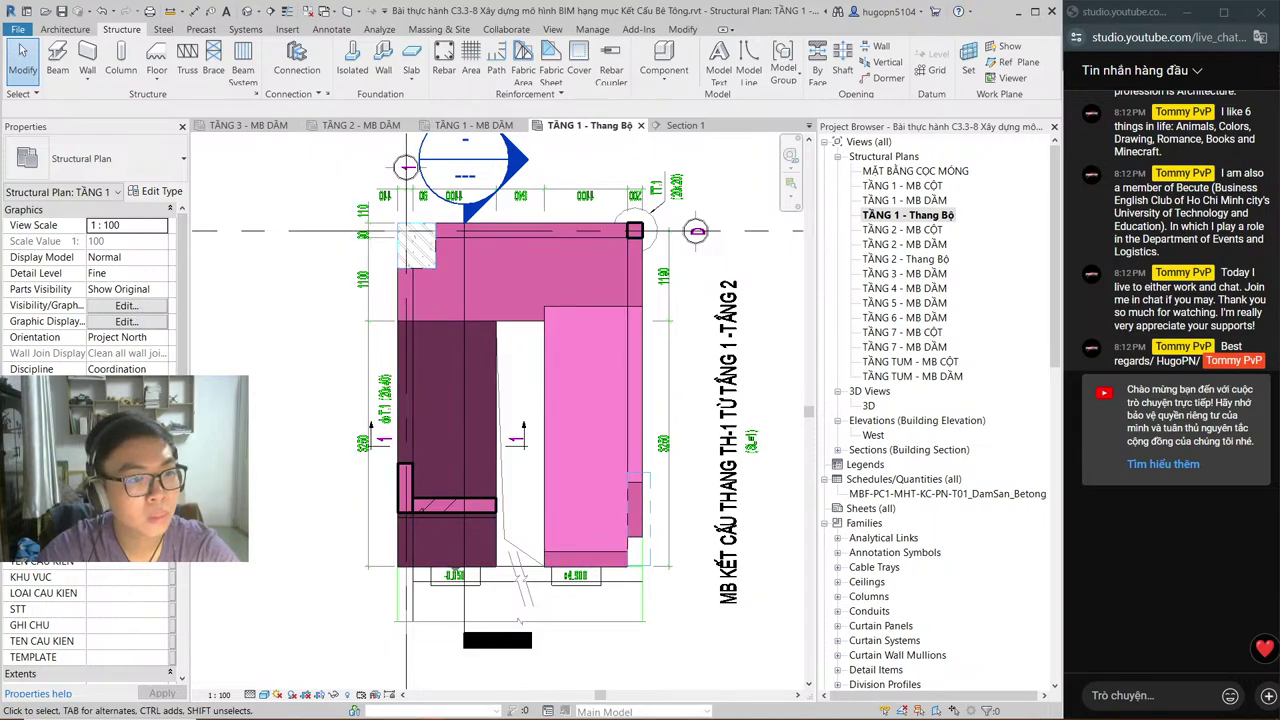
{"action": "scroll", "coordinate": [90, 450], "scroll_direction": "down", "scroll_amount": 5}
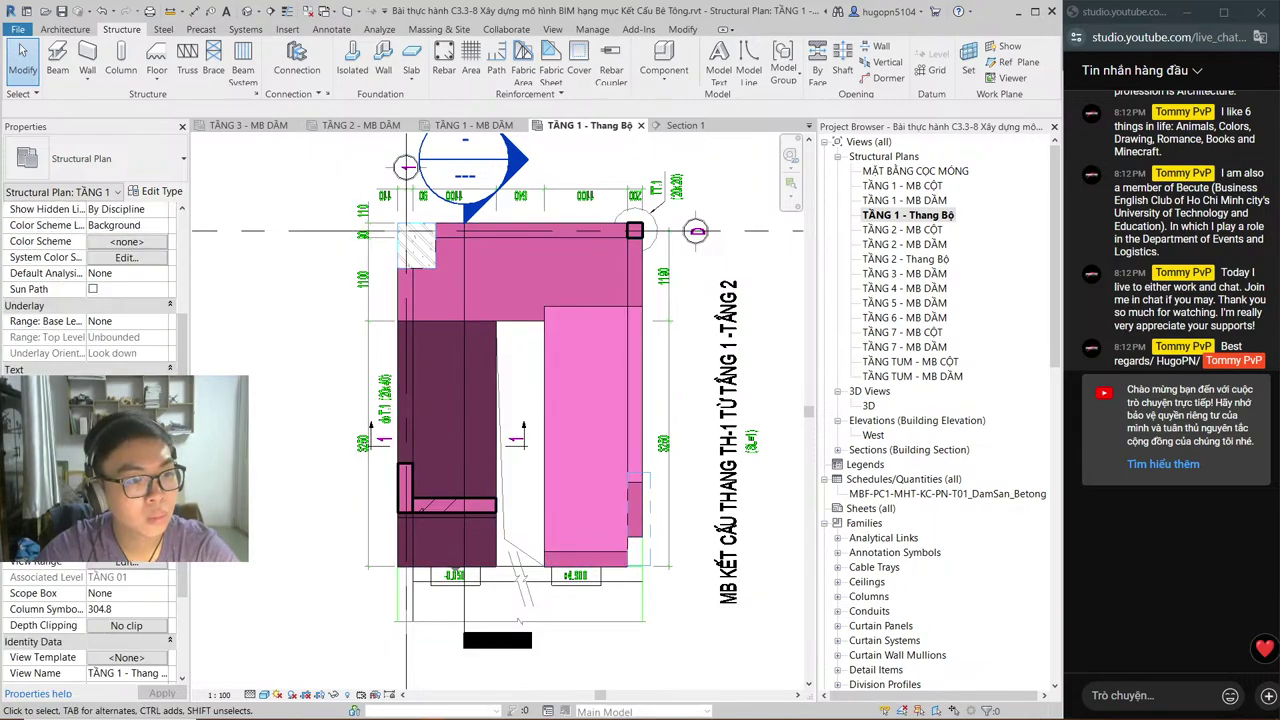
{"action": "left_click", "coordinate": [126, 514]}
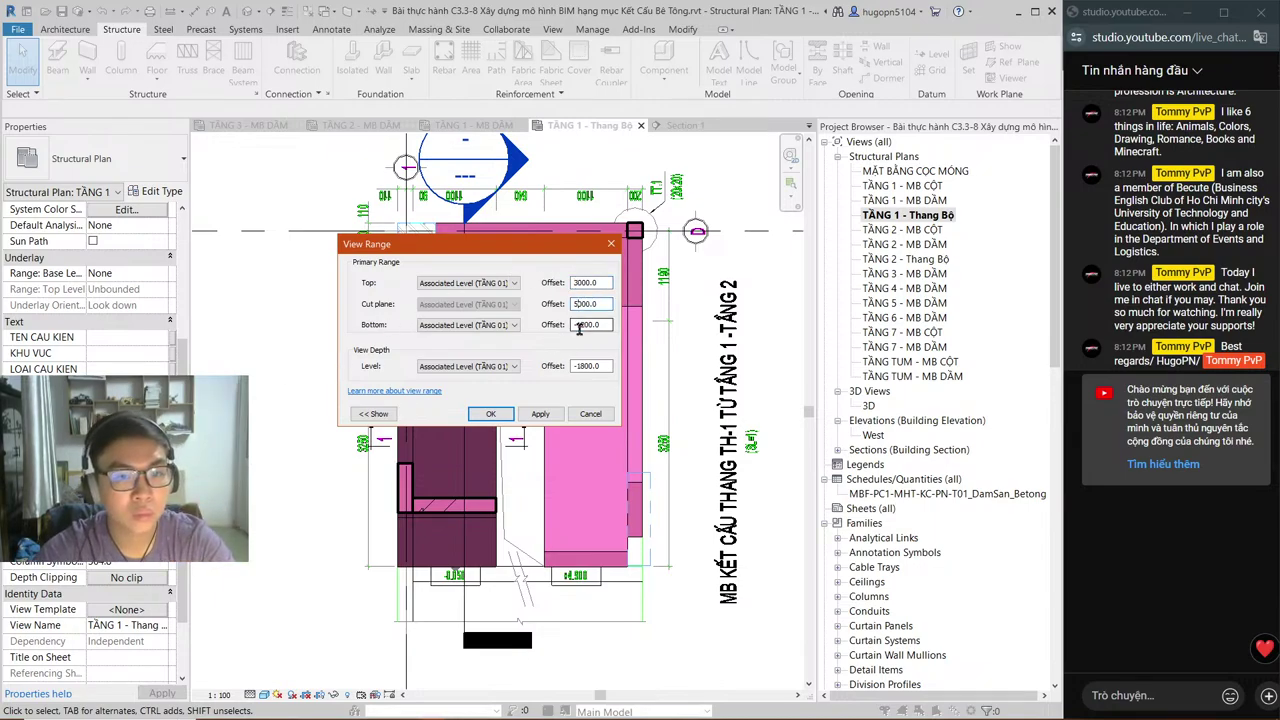
Step: Apply the 3000 top offset view range to the TẦNG 1 - Thang Bộ stair plan
{"action": "left_click", "coordinate": [492, 414]}
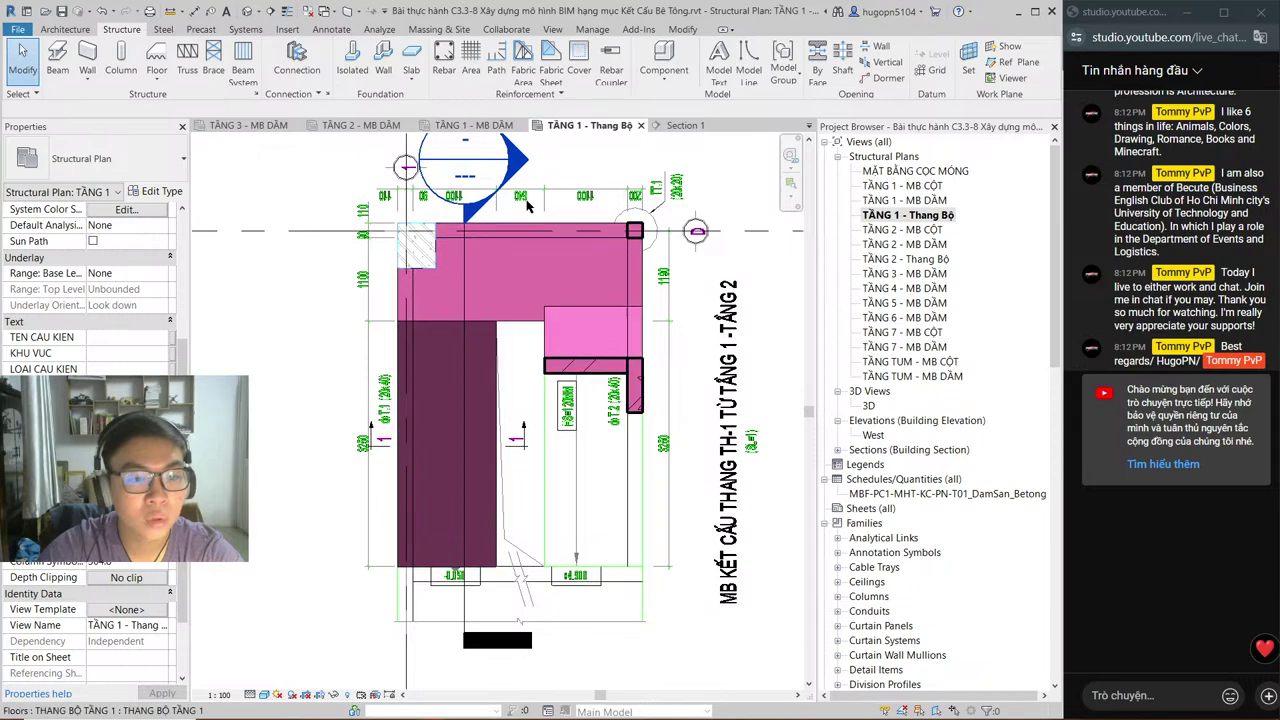
Step: Check the TẦNG 1 and TẦNG 2 beam plans, then select the stair floor slab in 3D
{"action": "left_click", "coordinate": [500, 126]}
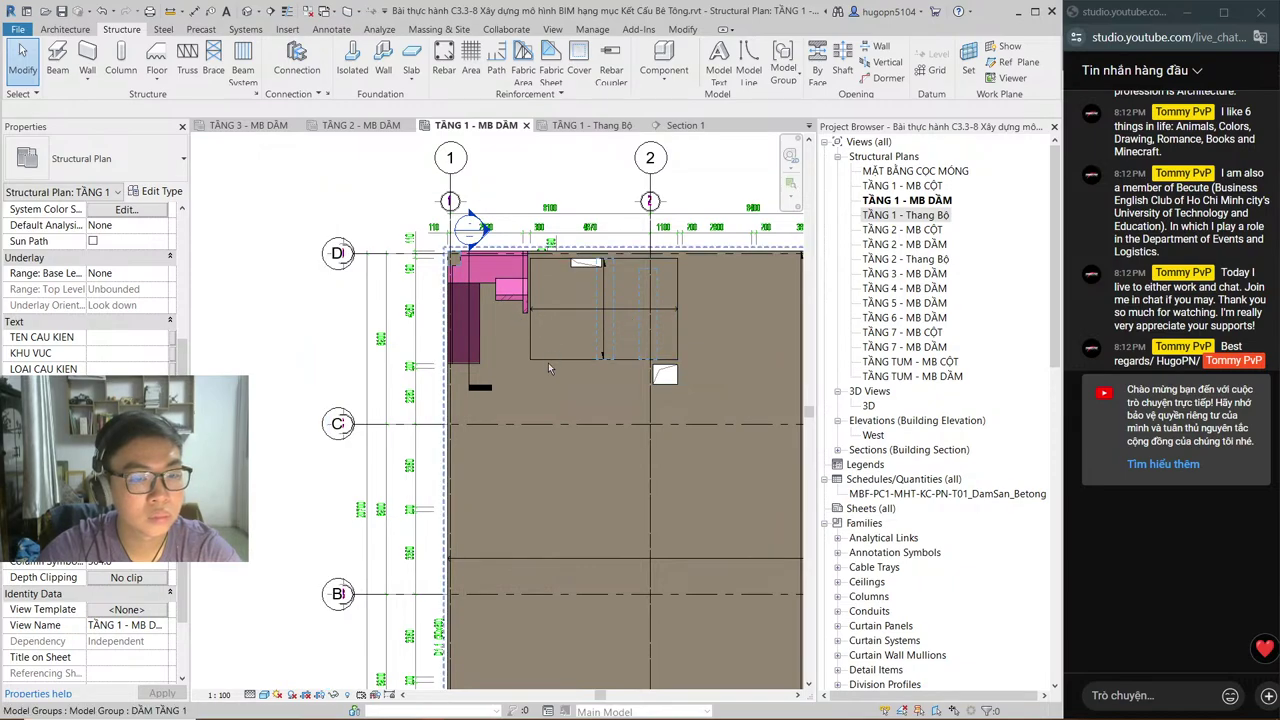
{"action": "middle_click_drag", "start_coordinate": [466, 400], "coordinate": [356, 419]}
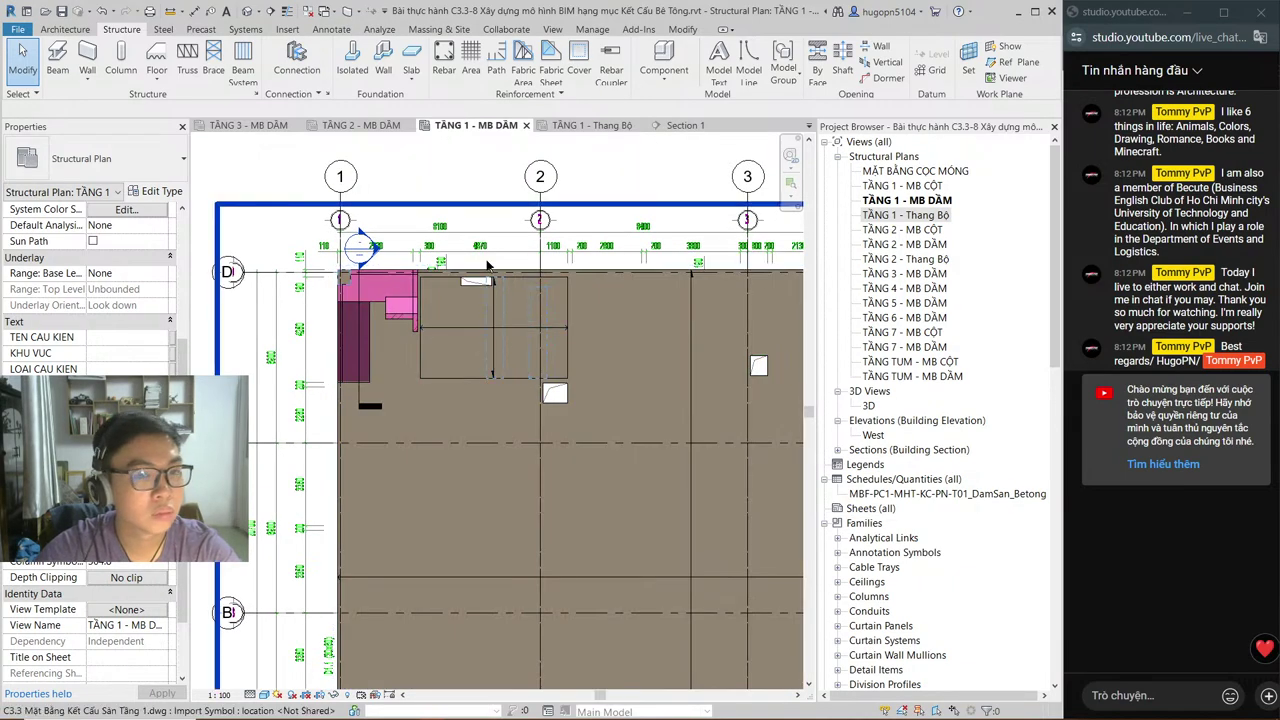
{"action": "left_click", "coordinate": [350, 127]}
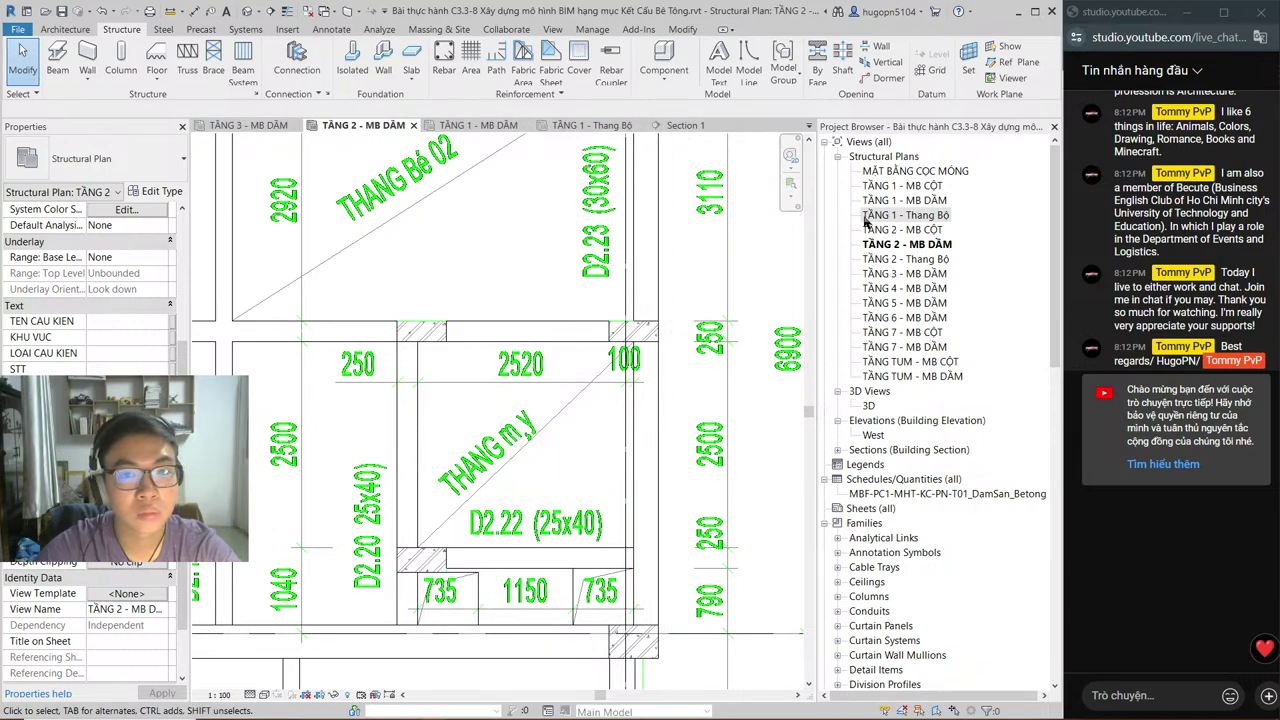
{"action": "left_click", "coordinate": [809, 127]}
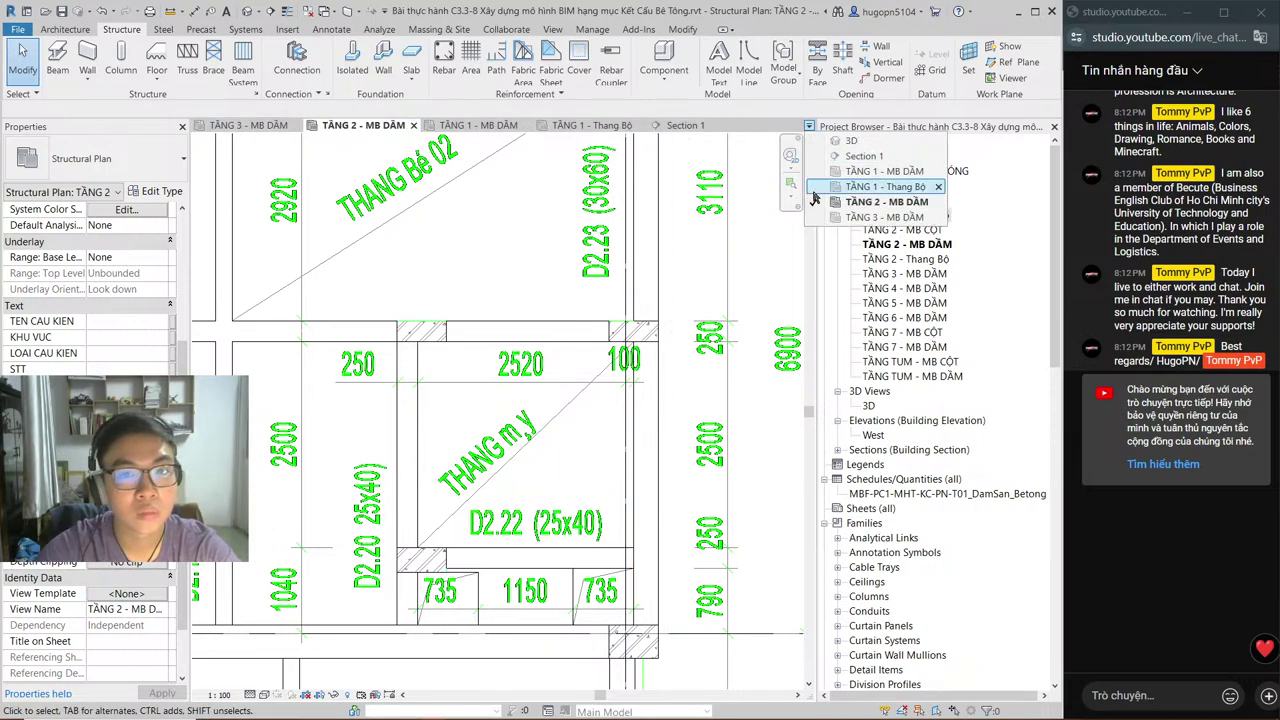
{"action": "left_click", "coordinate": [845, 143]}
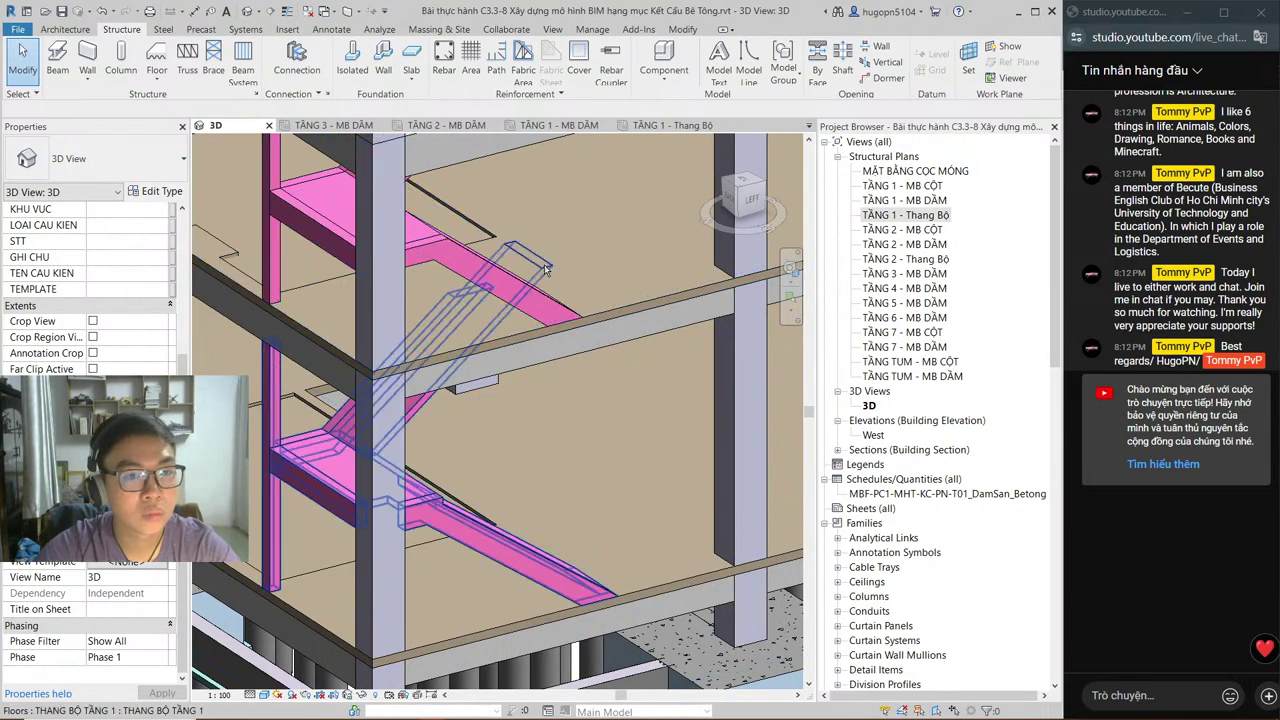
{"action": "left_click", "coordinate": [545, 268]}
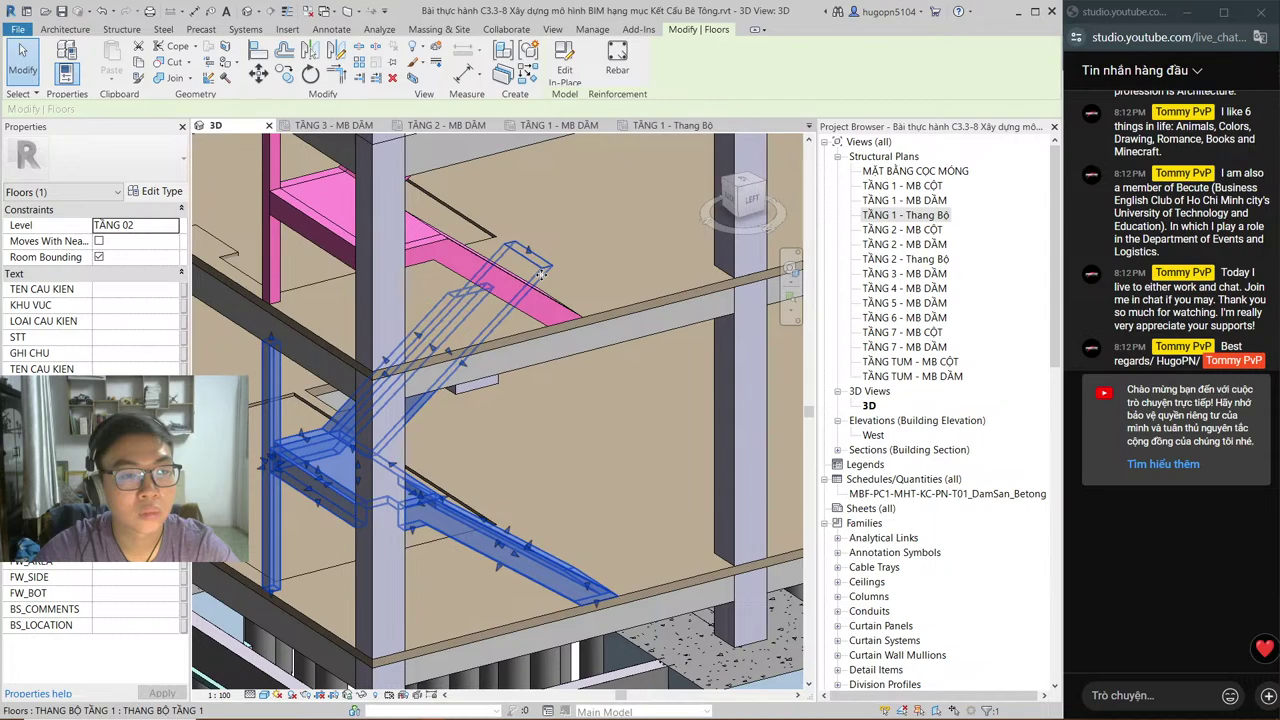
Step: Close the TẦNG 1 - MB DẦM view and drag the Section 1 line right across the stair
{"action": "left_click", "coordinate": [570, 126]}
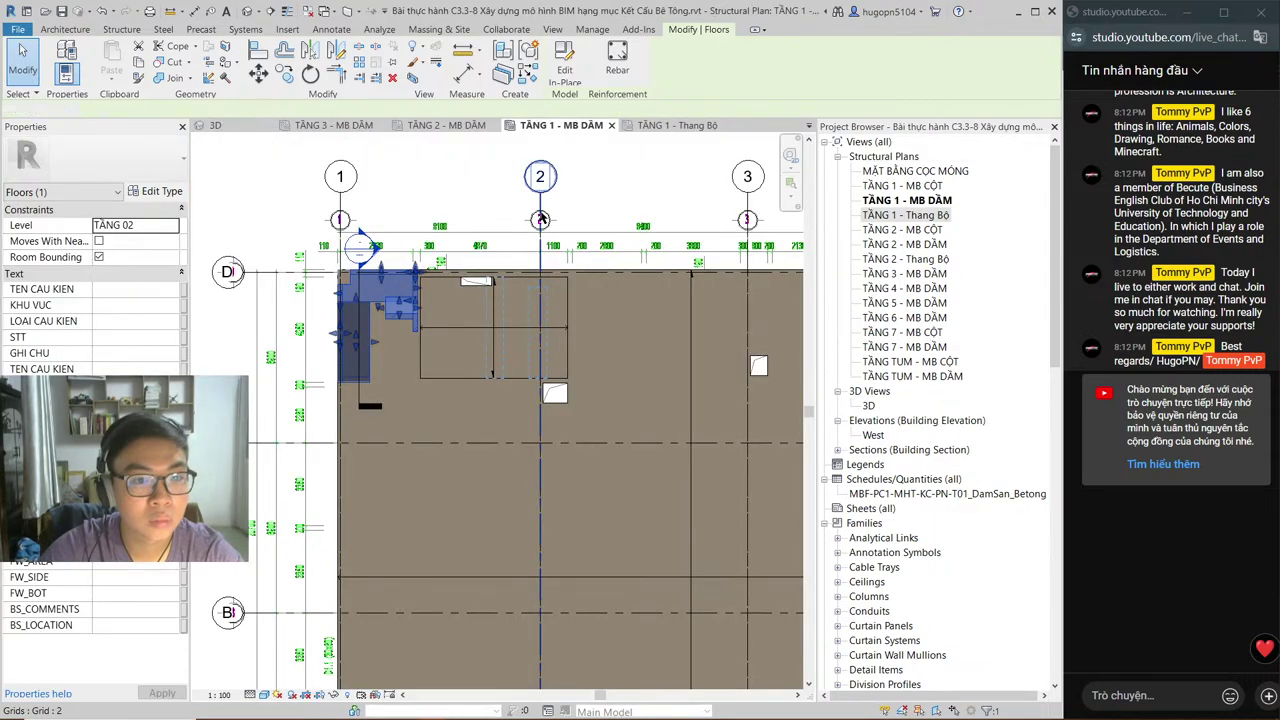
{"action": "left_click", "coordinate": [640, 126]}
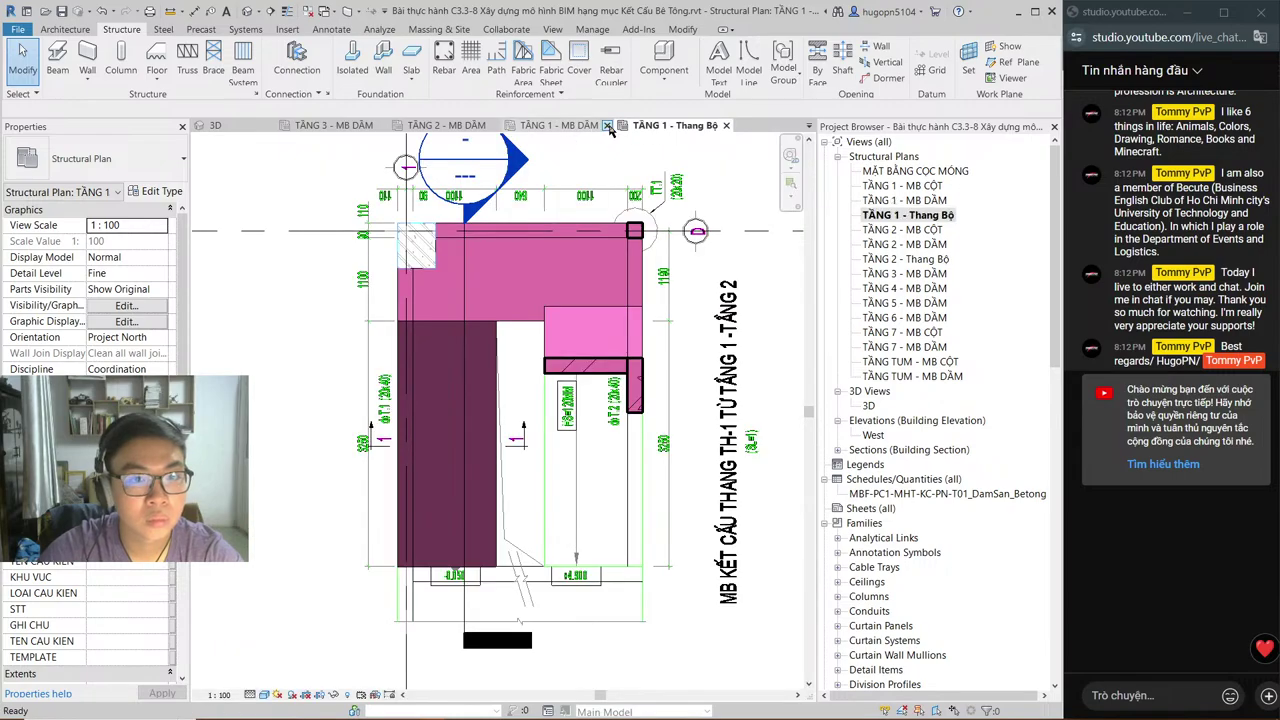
{"action": "left_click", "coordinate": [607, 126]}
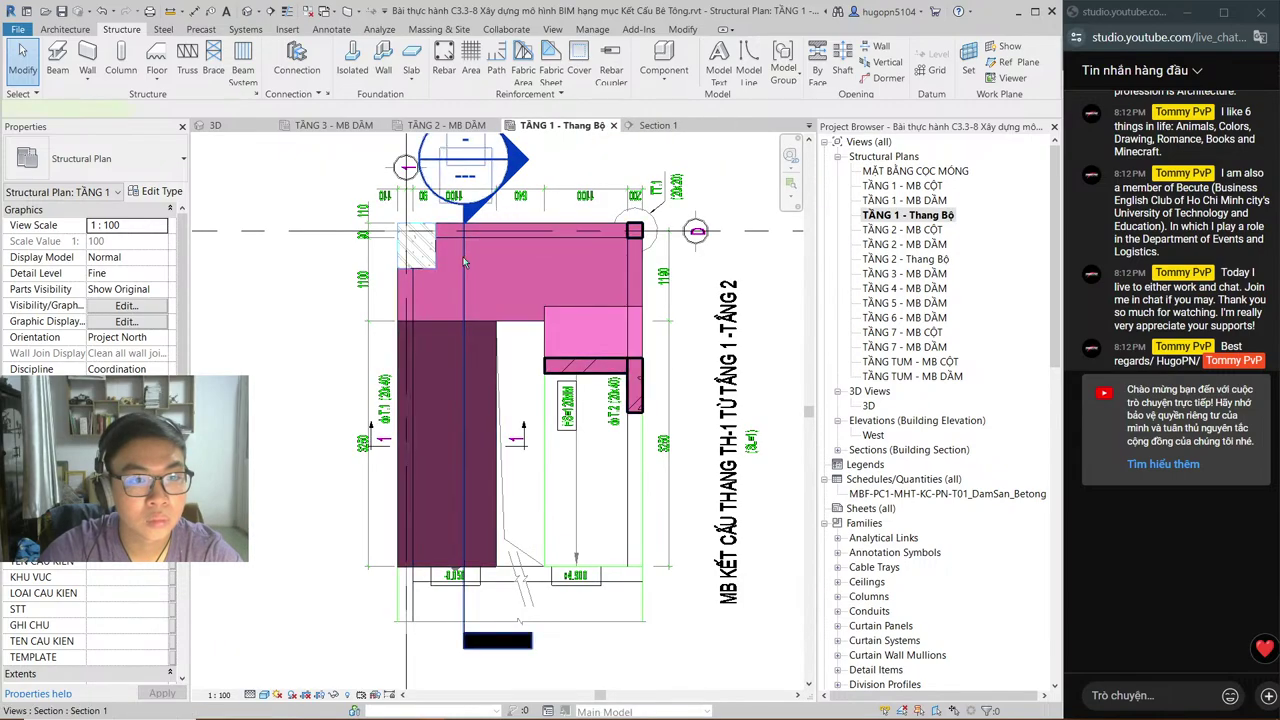
{"action": "left_click_drag", "start_coordinate": [463, 262], "coordinate": [600, 261]}
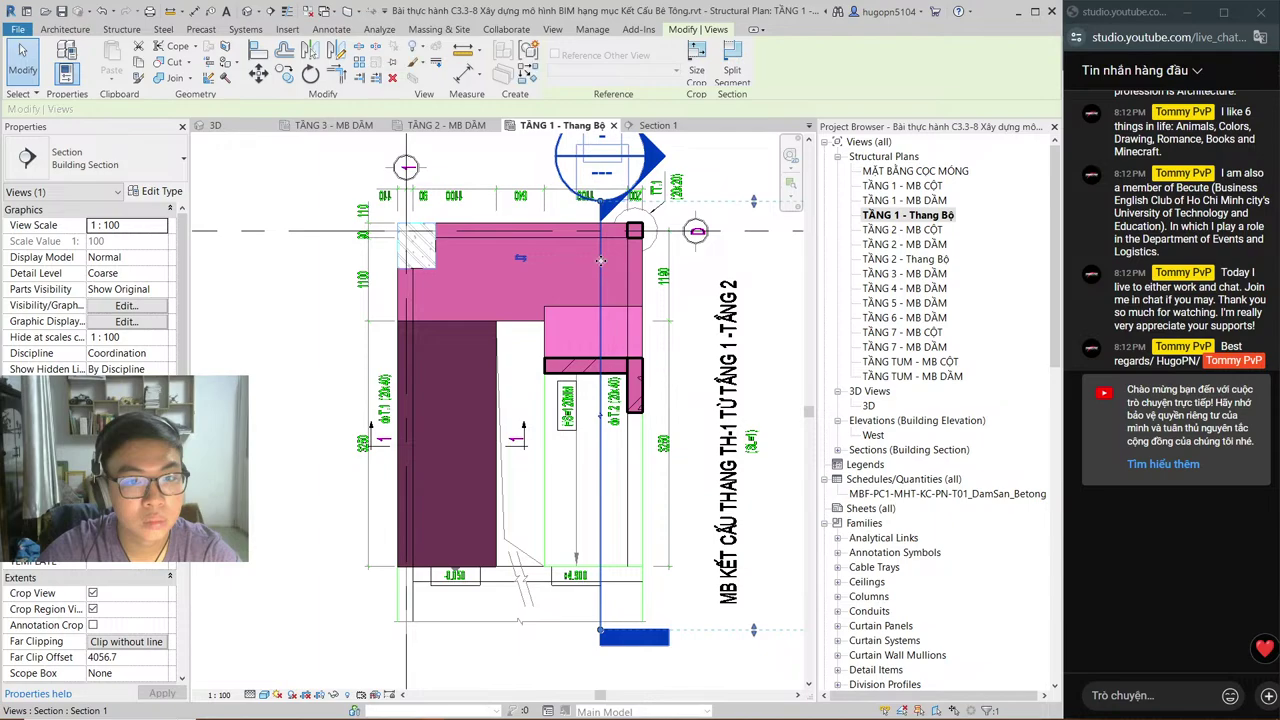
Step: Open Section 1 and zoom in on the stair
{"action": "left_click", "coordinate": [656, 126]}
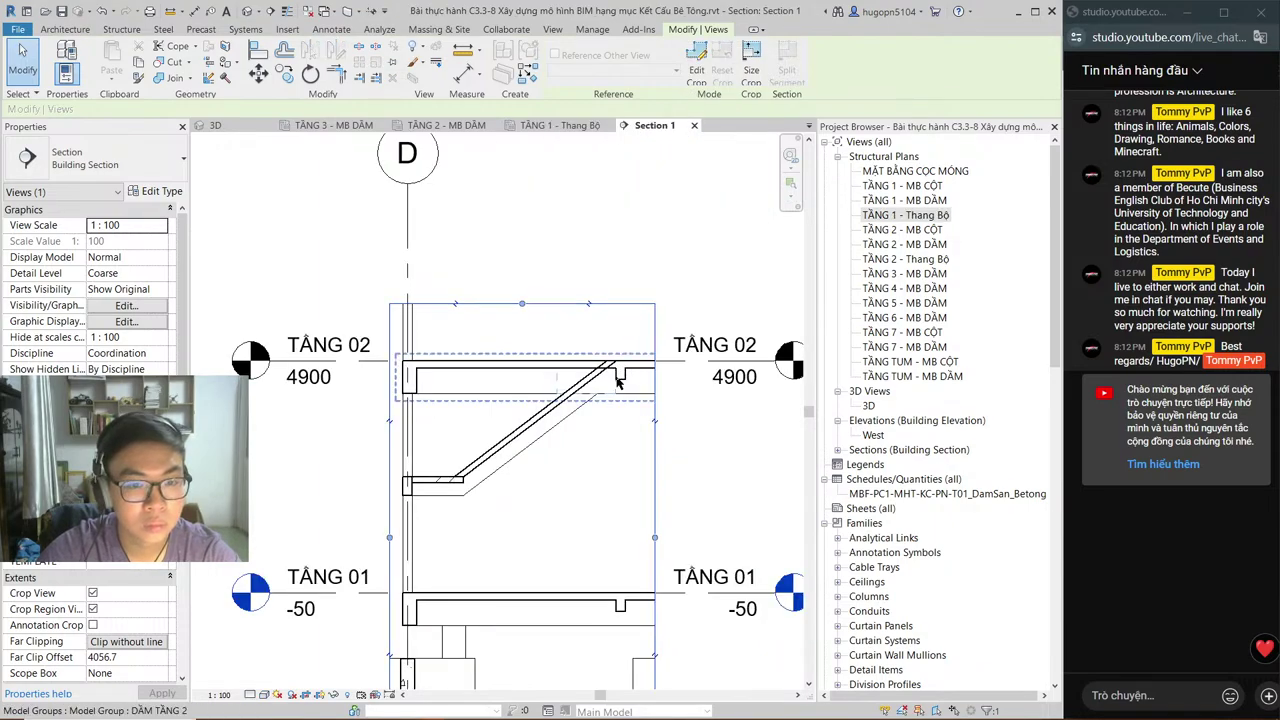
{"action": "scroll", "coordinate": [617, 363], "scroll_direction": "up", "scroll_amount": 4}
{"action": "scroll", "coordinate": [616, 365], "scroll_direction": "up", "scroll_amount": 2}
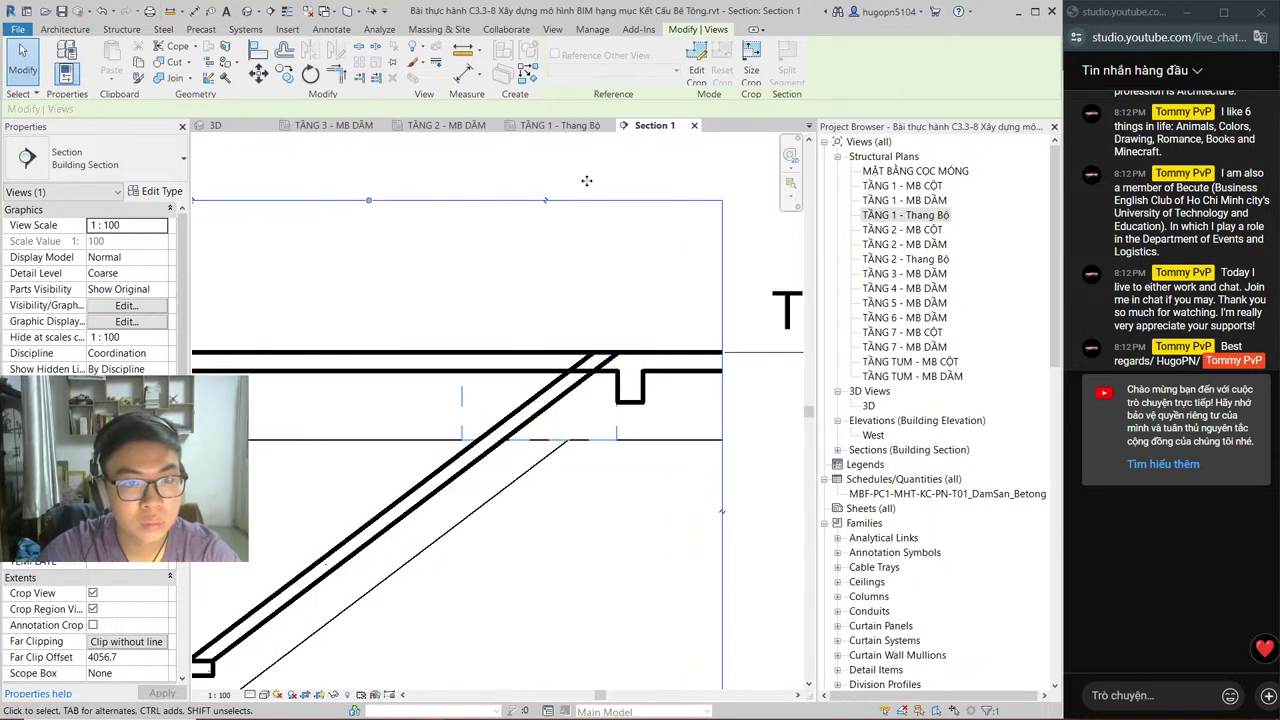
Step: Compare the TẦNG 1 - Thang Bộ and TẦNG 1 - MB DẦM plans, then return to Section 1
{"action": "double_click", "coordinate": [900, 215]}
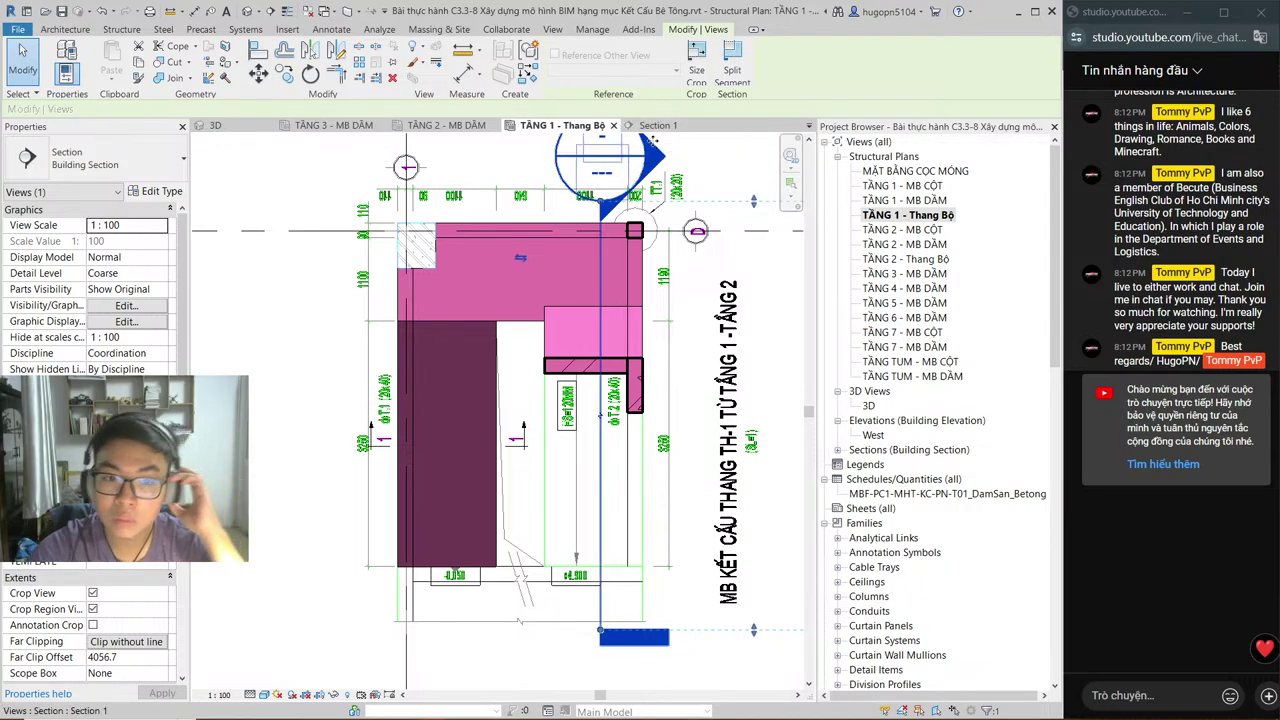
{"action": "double_click", "coordinate": [916, 200]}
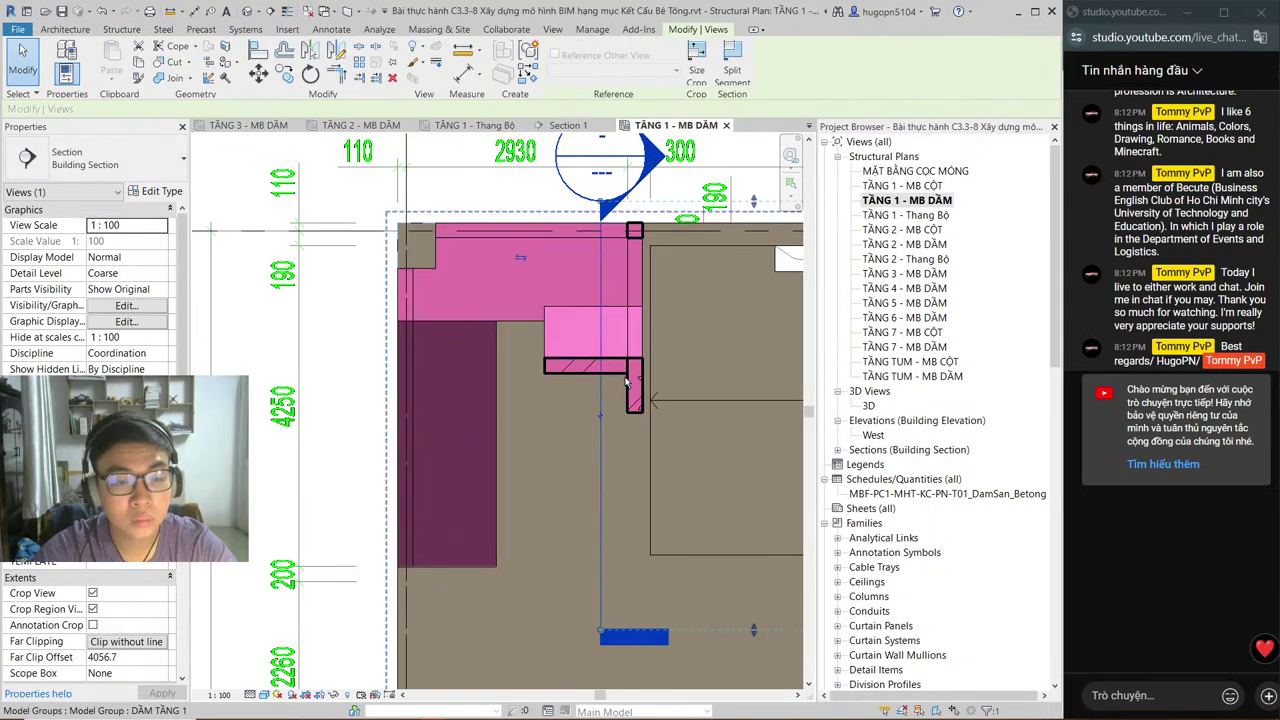
{"action": "middle_click_drag", "start_coordinate": [699, 437], "coordinate": [677, 435]}
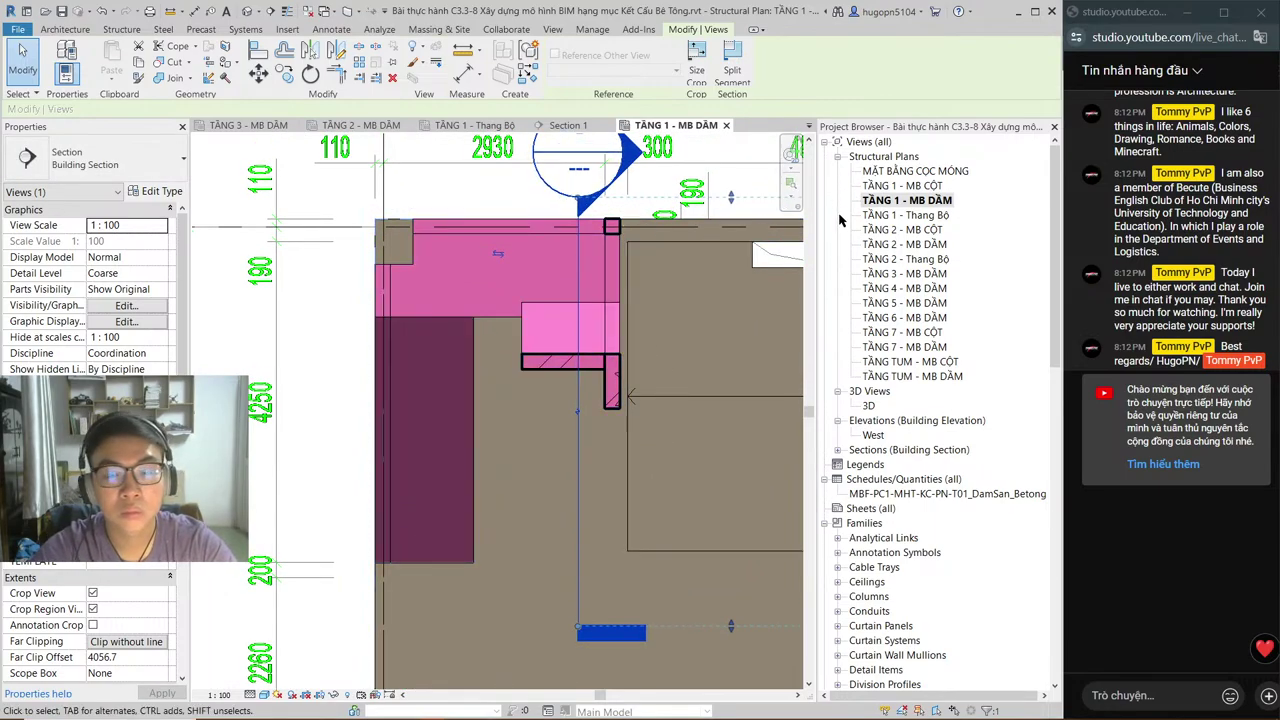
{"action": "double_click", "coordinate": [920, 214]}
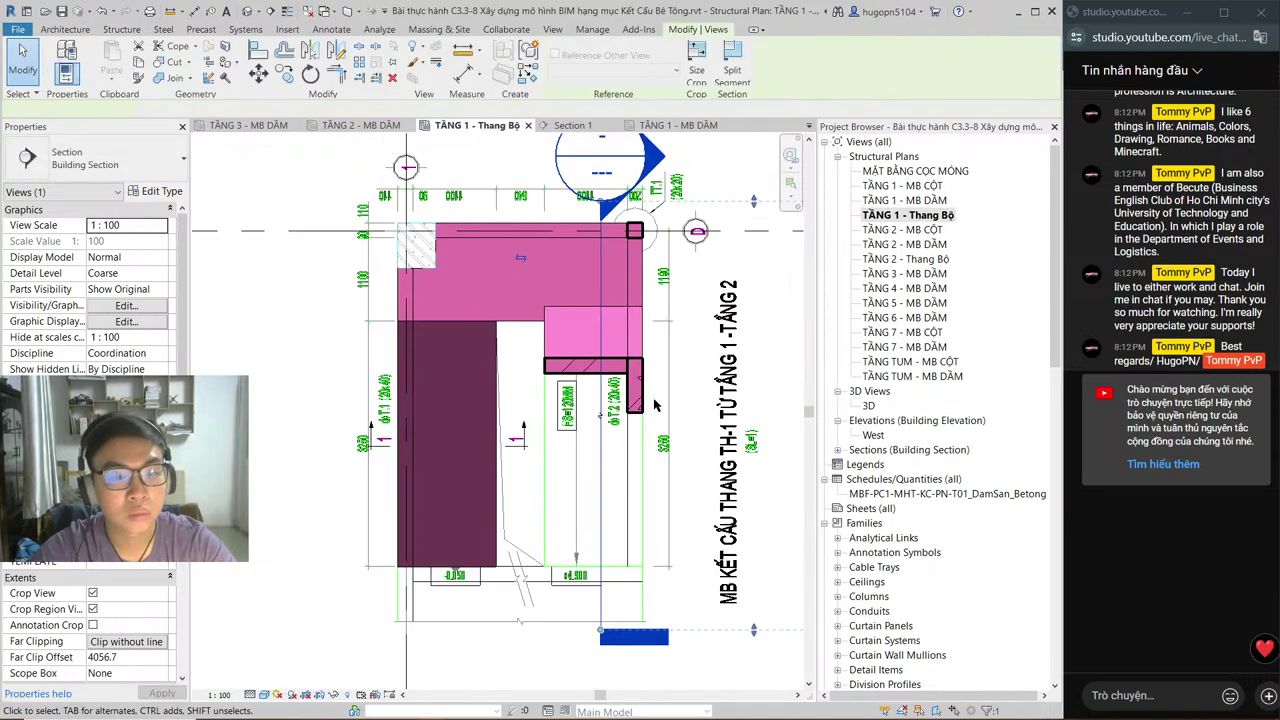
{"action": "middle_click_drag", "start_coordinate": [645, 397], "coordinate": [639, 351]}
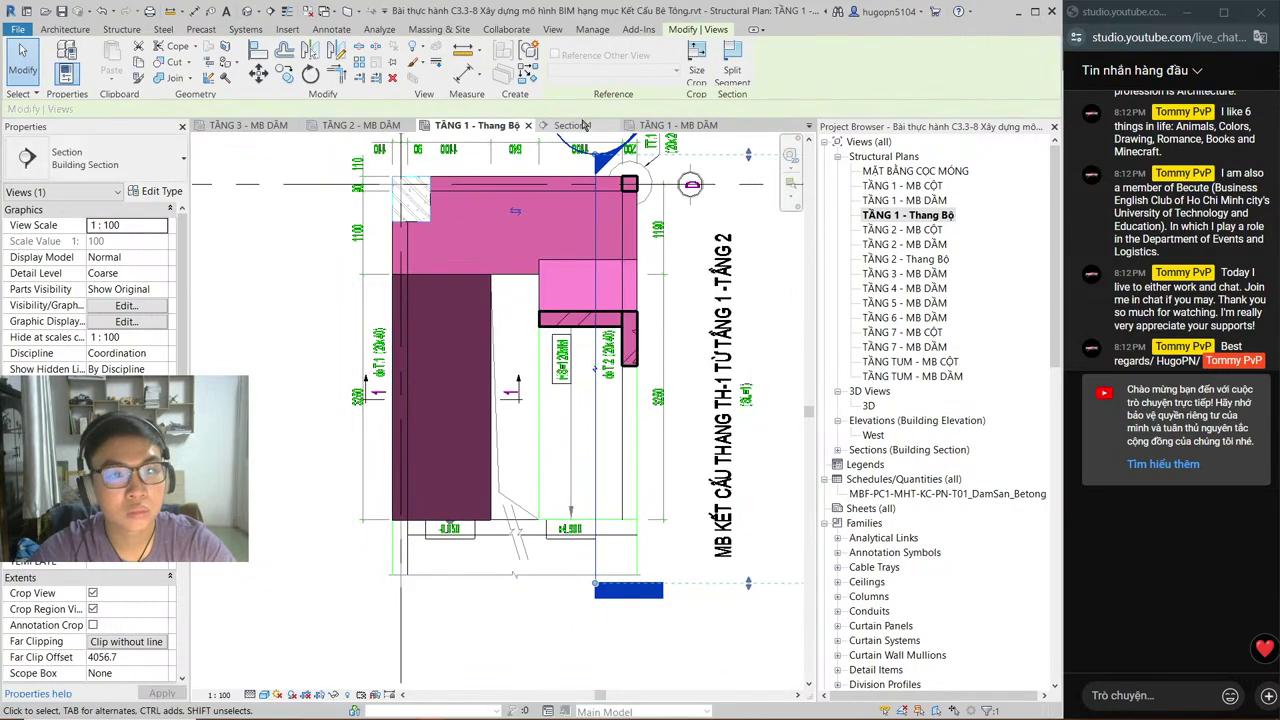
{"action": "double_click", "coordinate": [605, 155]}
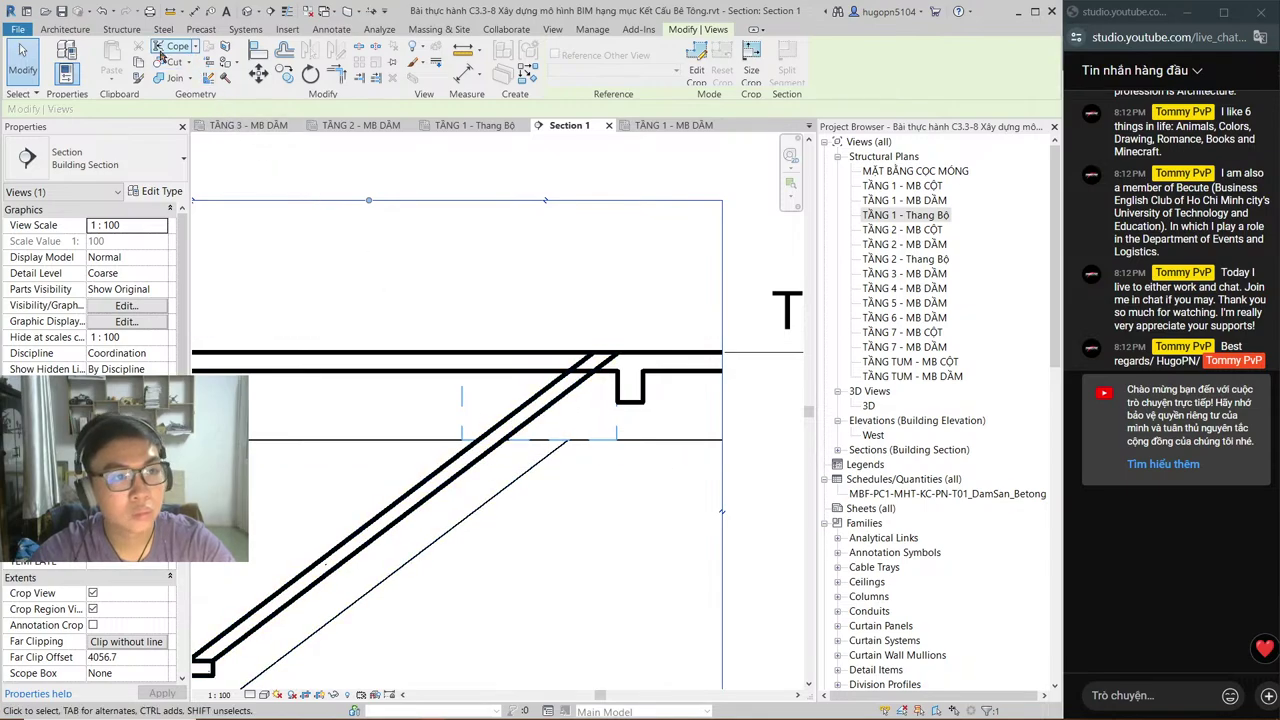
{"action": "left_click", "coordinate": [157, 63]}
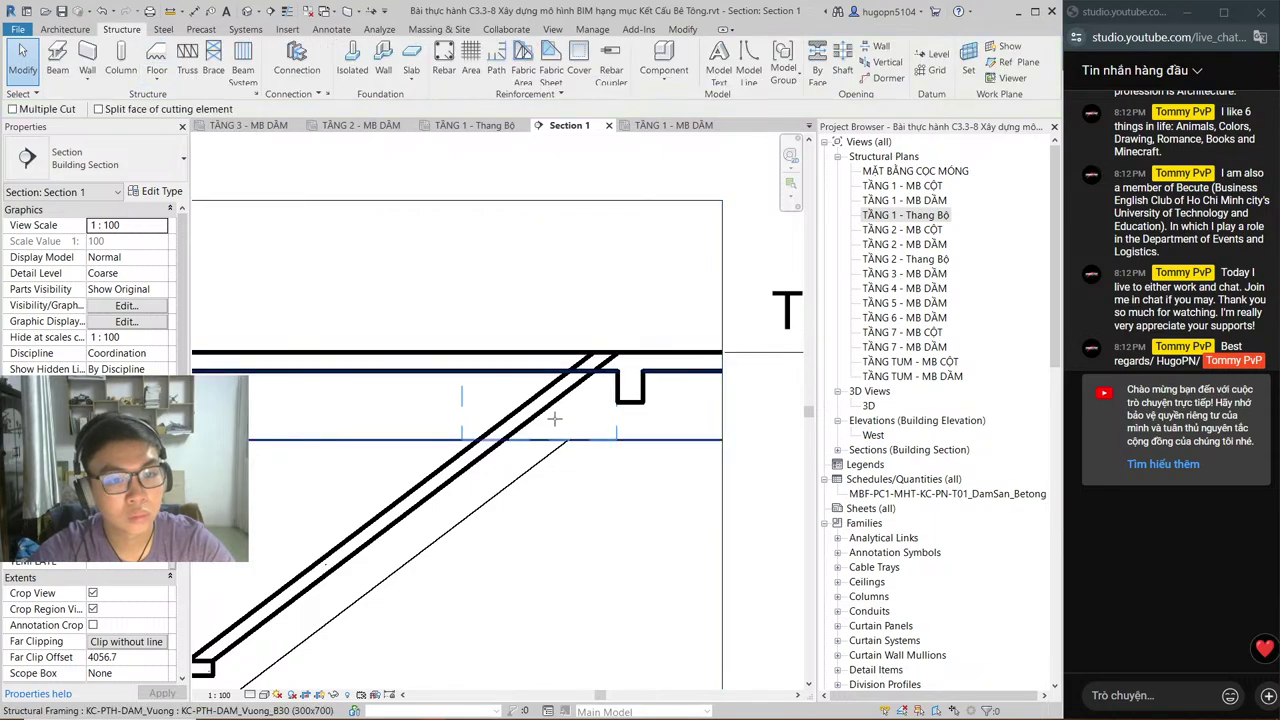
{"action": "left_click", "coordinate": [510, 413]}
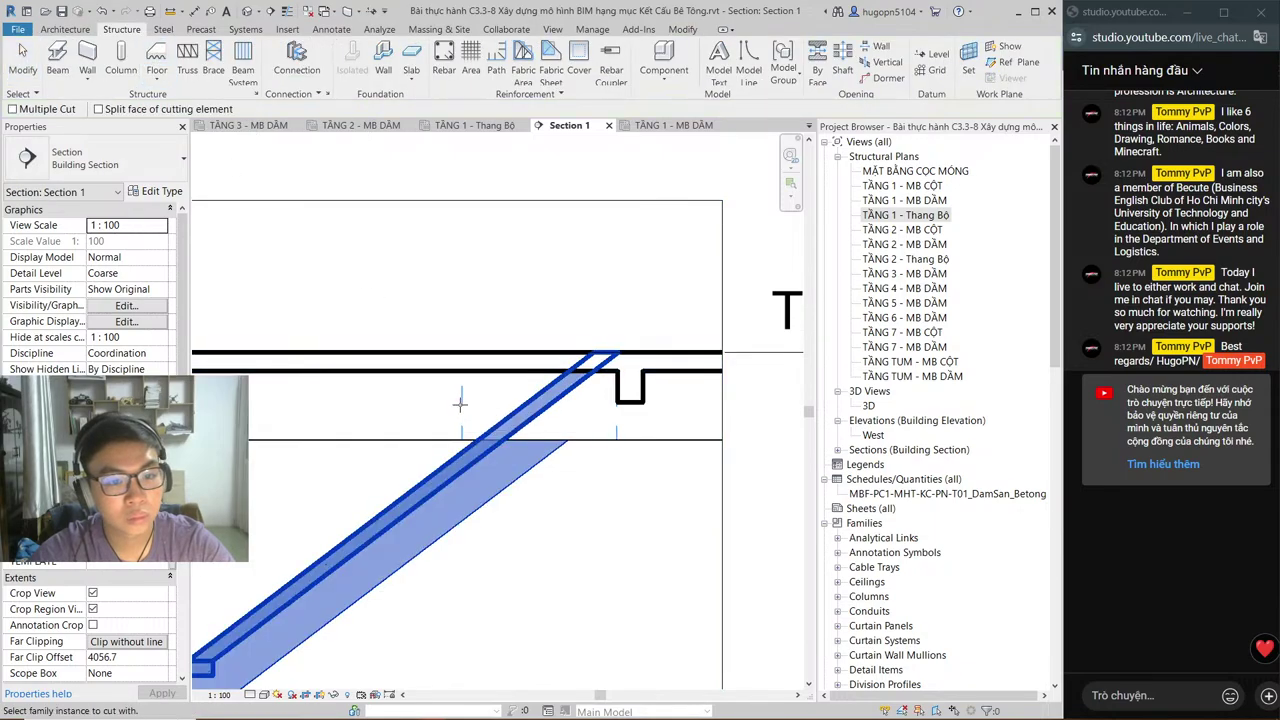
{"action": "left_click", "coordinate": [461, 400]}
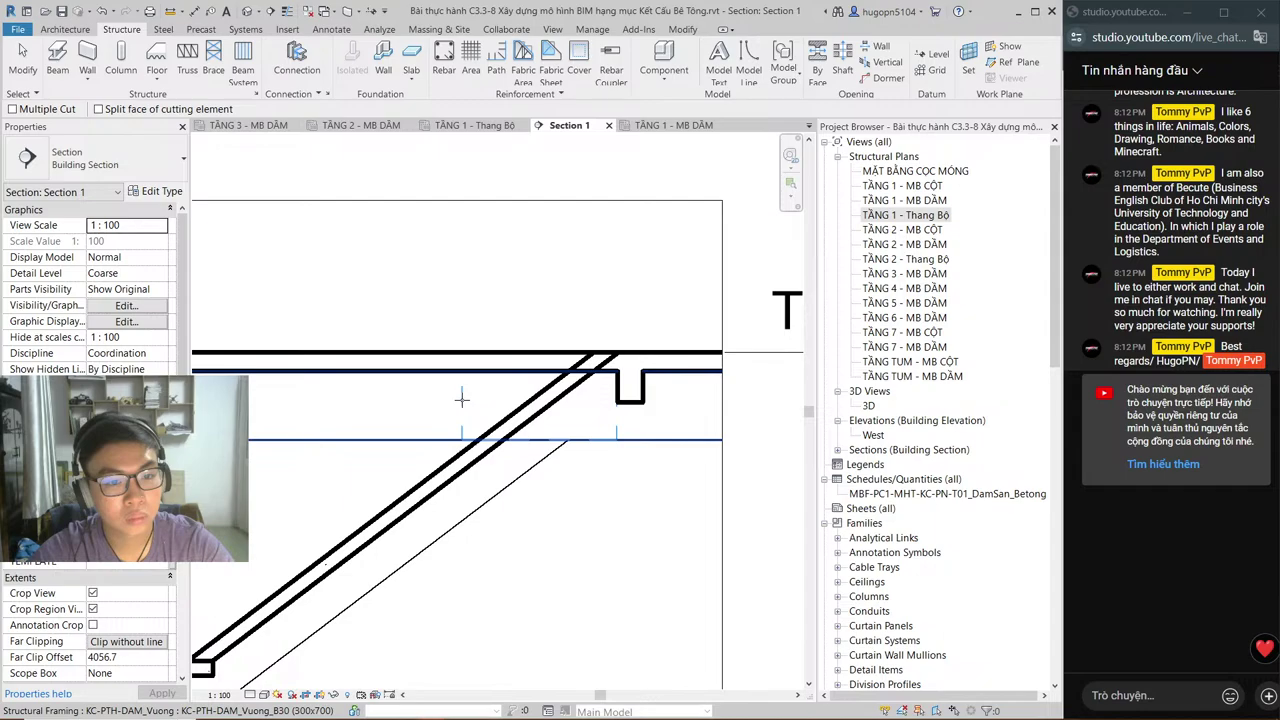
{"action": "scroll", "coordinate": [614, 431], "scroll_direction": "up", "scroll_amount": 2}
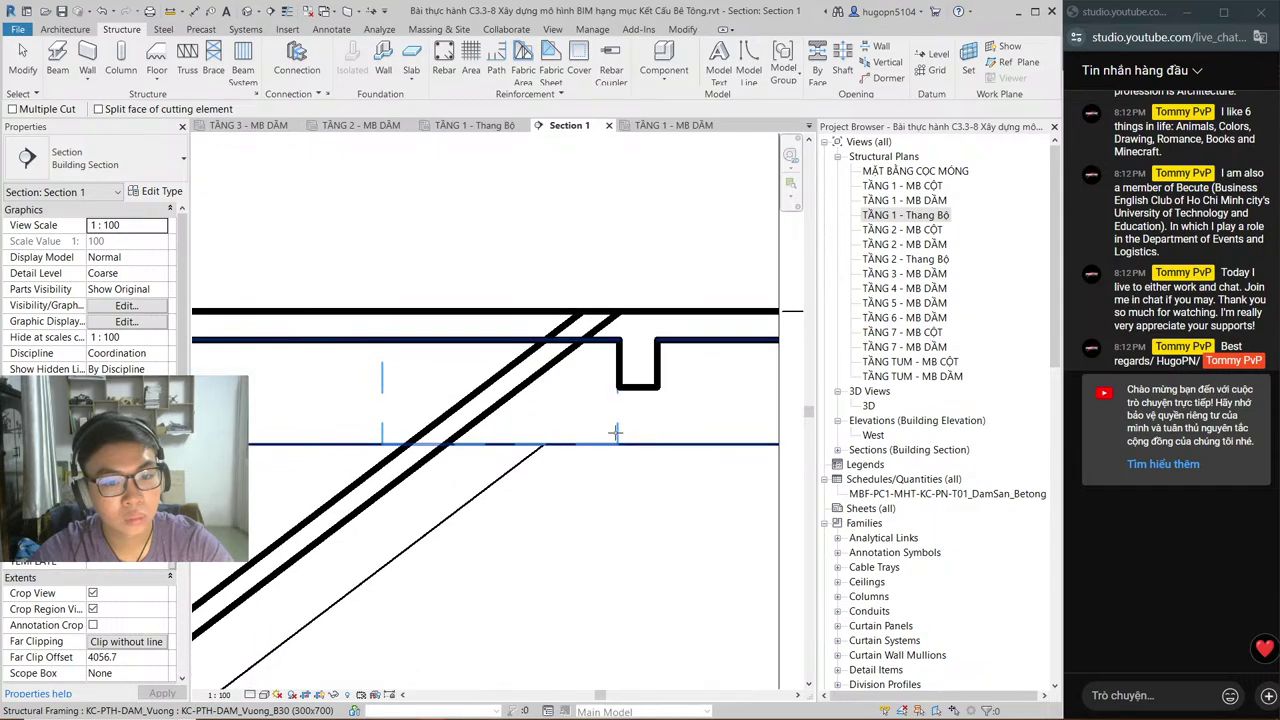
{"action": "key", "text": "Escape"}
{"action": "scroll", "coordinate": [618, 432], "scroll_direction": "down", "scroll_amount": 1}
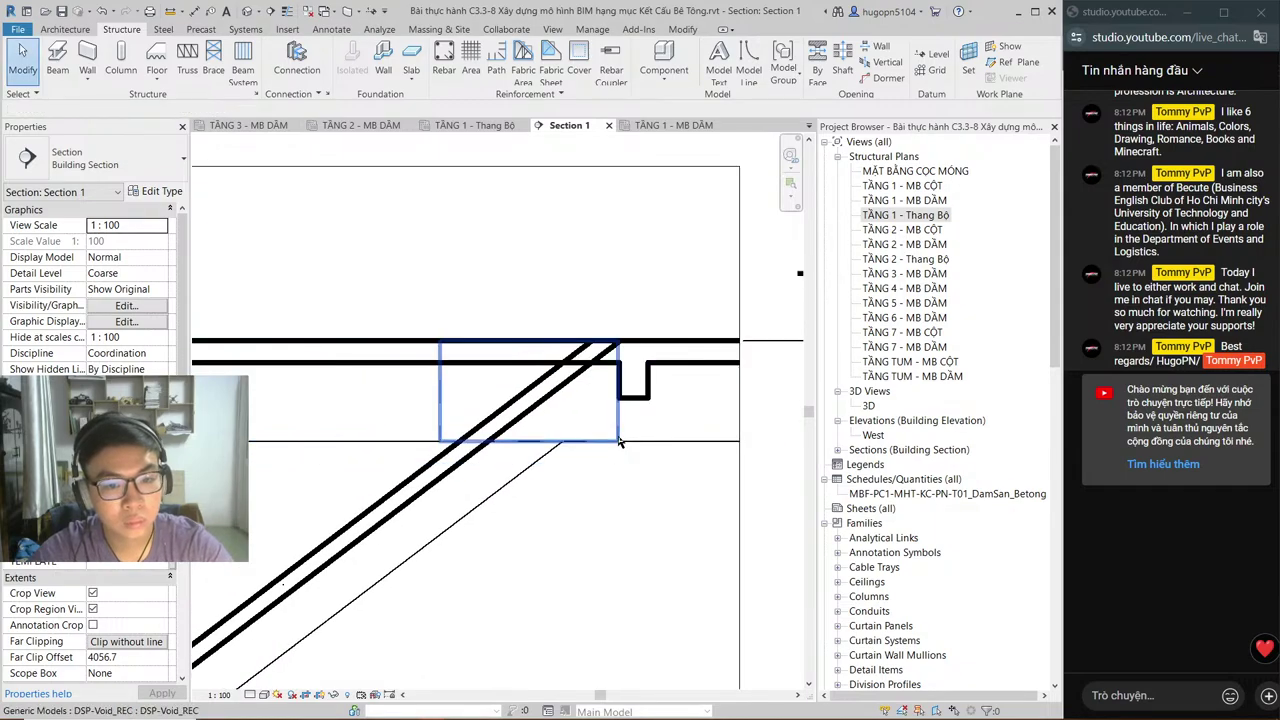
{"action": "left_click", "coordinate": [606, 323]}
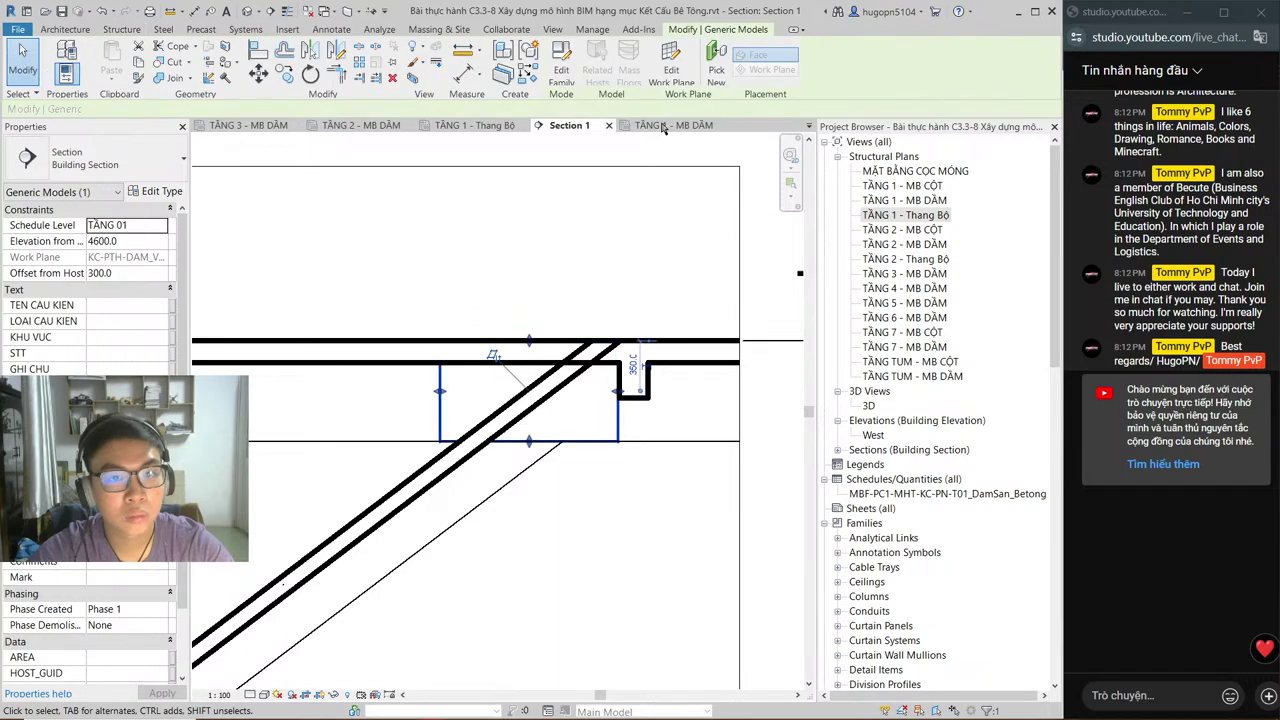
{"action": "left_click", "coordinate": [662, 127]}
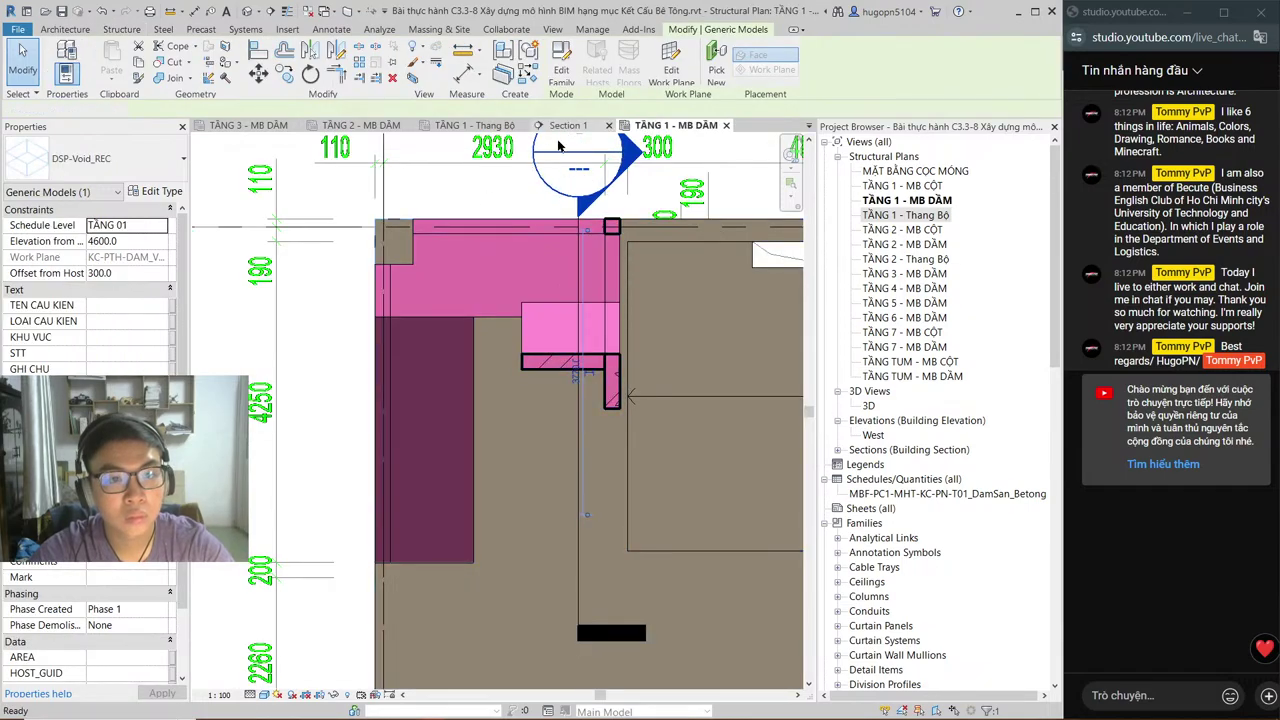
{"action": "key", "text": "ctrl+Tab"}
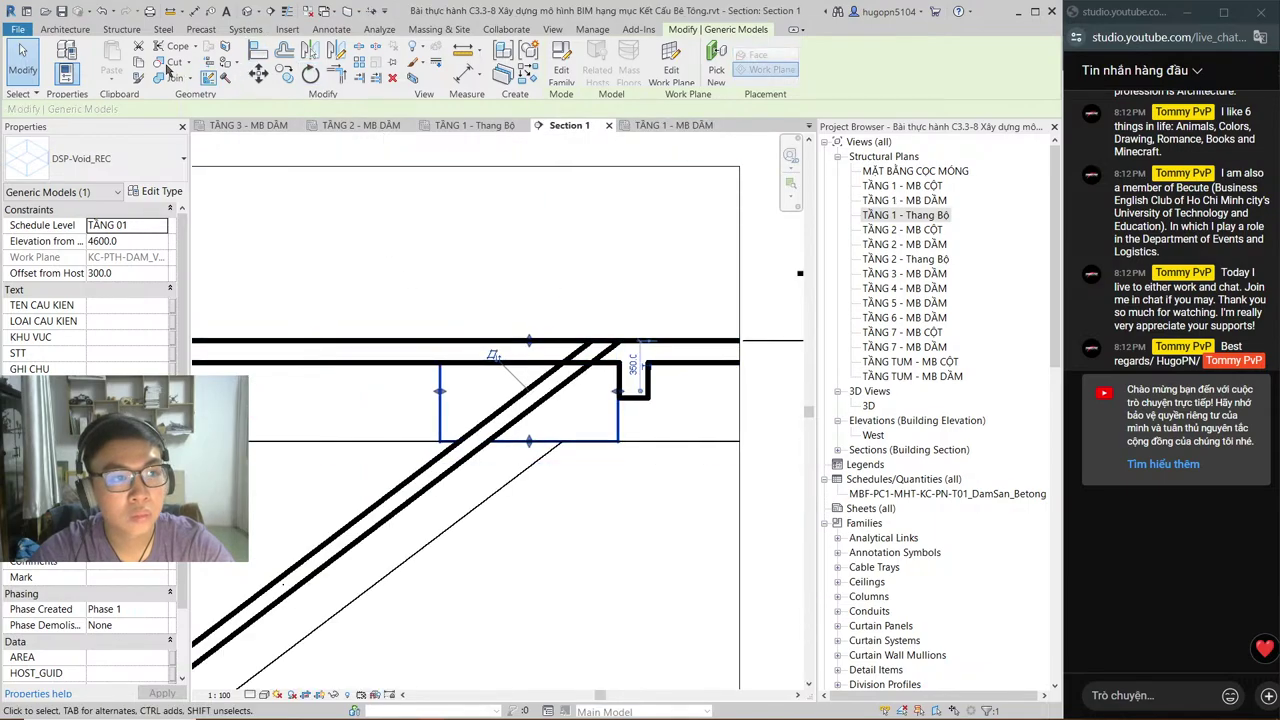
{"action": "key", "text": "Escape"}
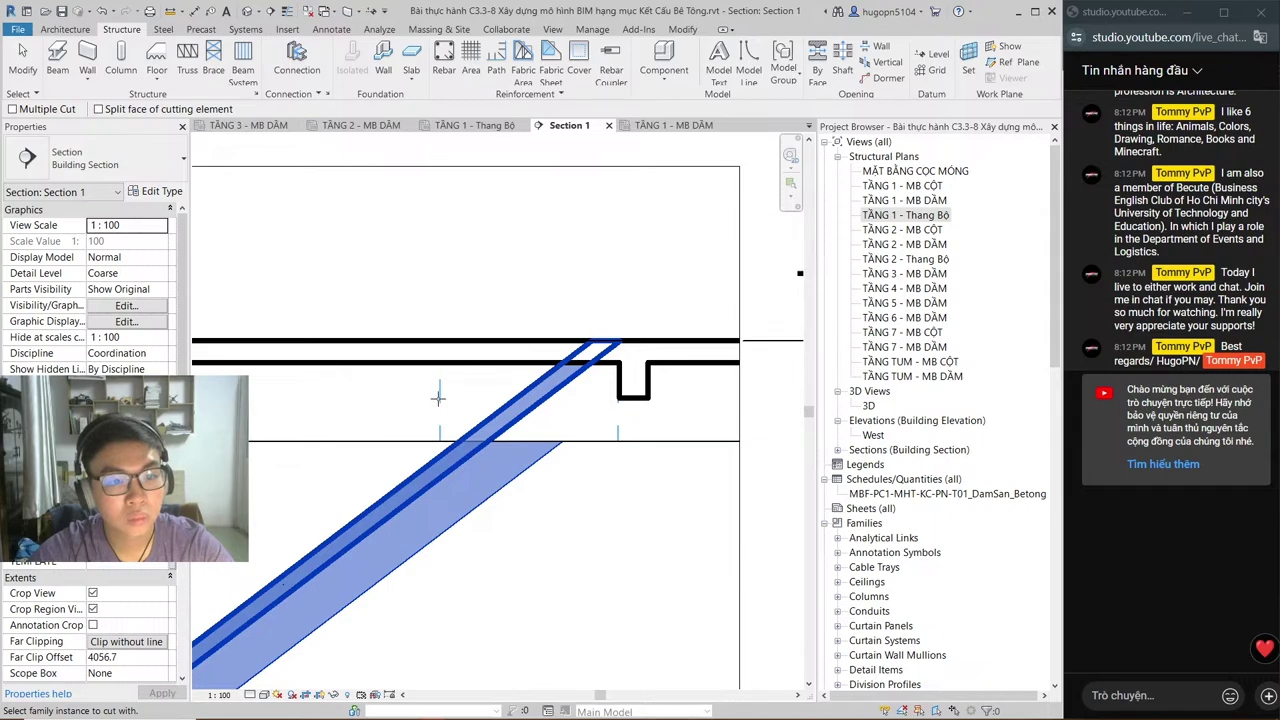
{"action": "left_click", "coordinate": [439, 399]}
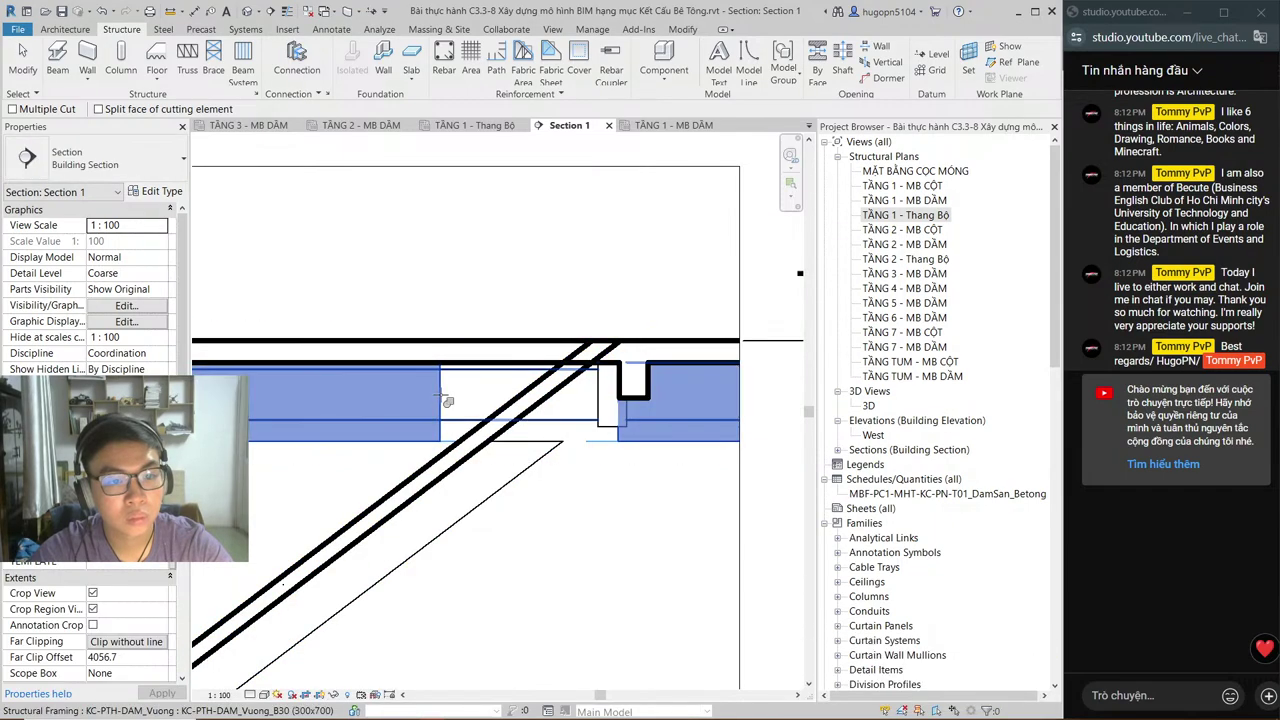
{"action": "key", "text": "Escape"}
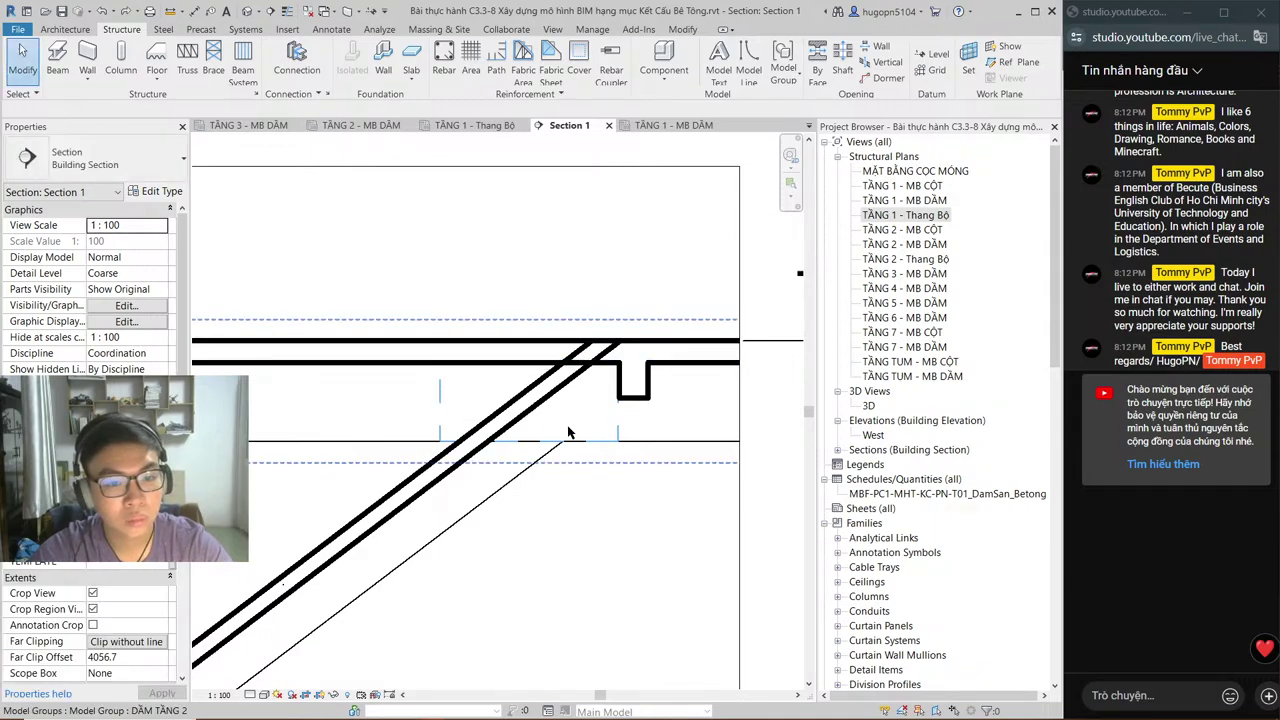
Step: Drag the sloped stair slab's top end down onto the floor level line
{"action": "left_click", "coordinate": [527, 405]}
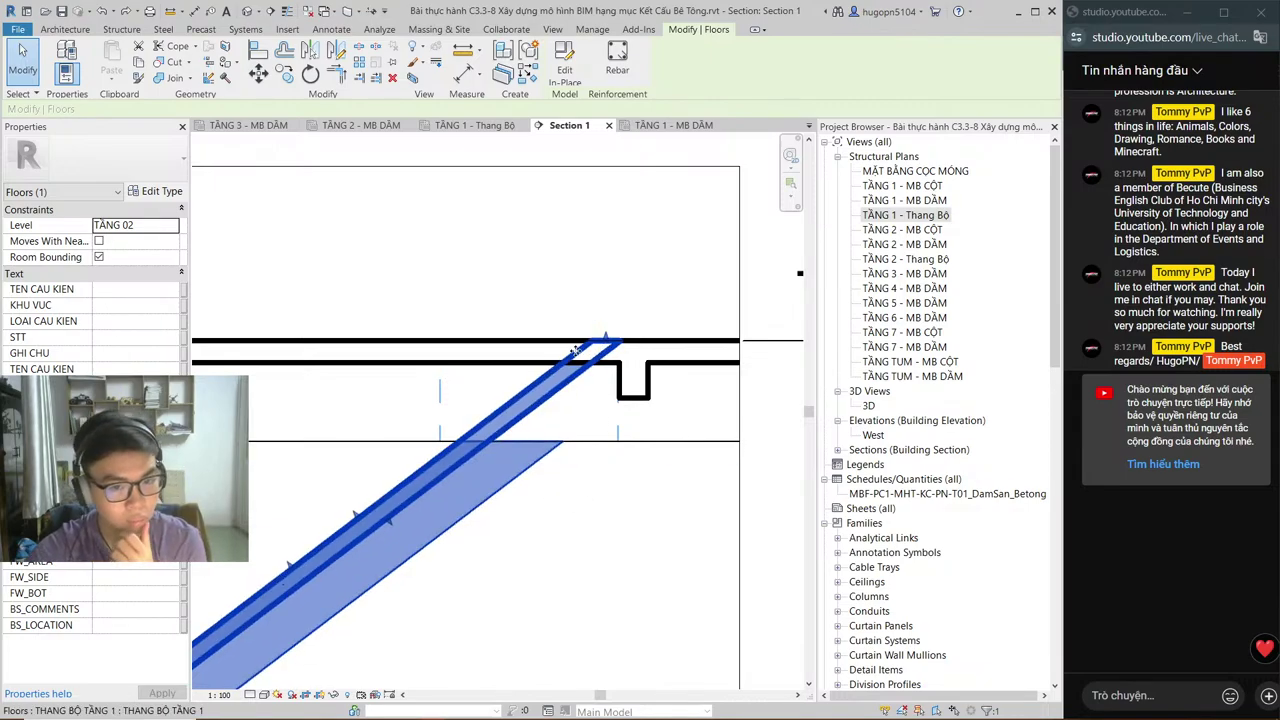
{"action": "left_click_drag", "start_coordinate": [600, 338], "coordinate": [537, 446]}
{"action": "left_click_drag", "start_coordinate": [550, 446], "coordinate": [549, 450]}
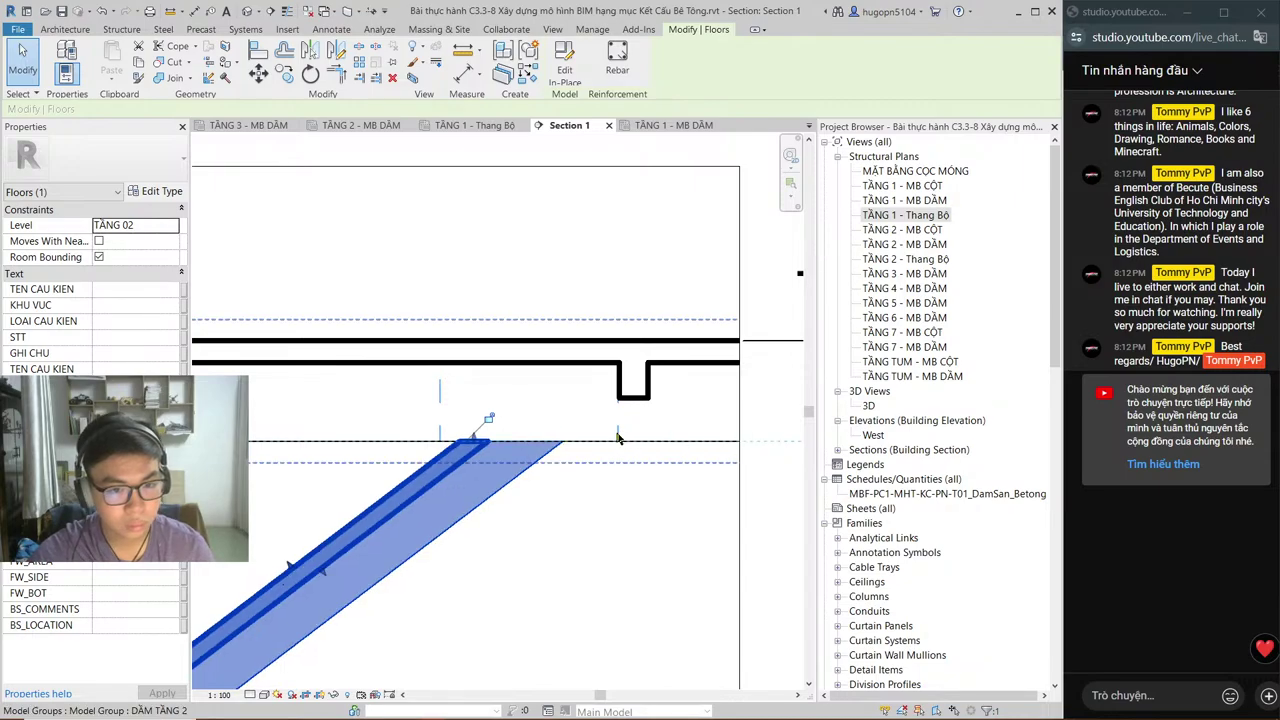
Step: Remove the DSP-Void_REC rectangular void box
{"action": "key", "text": "Escape"}
{"action": "left_click", "coordinate": [618, 437]}
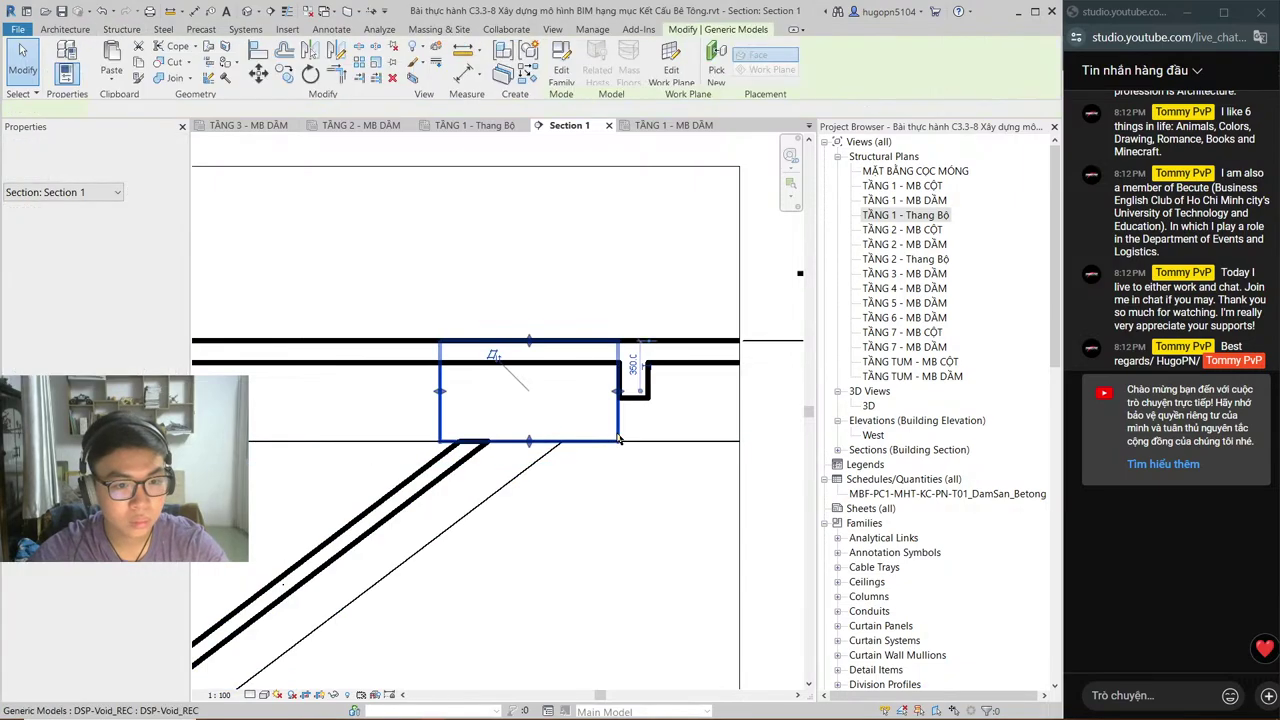
{"action": "key", "text": "Escape"}
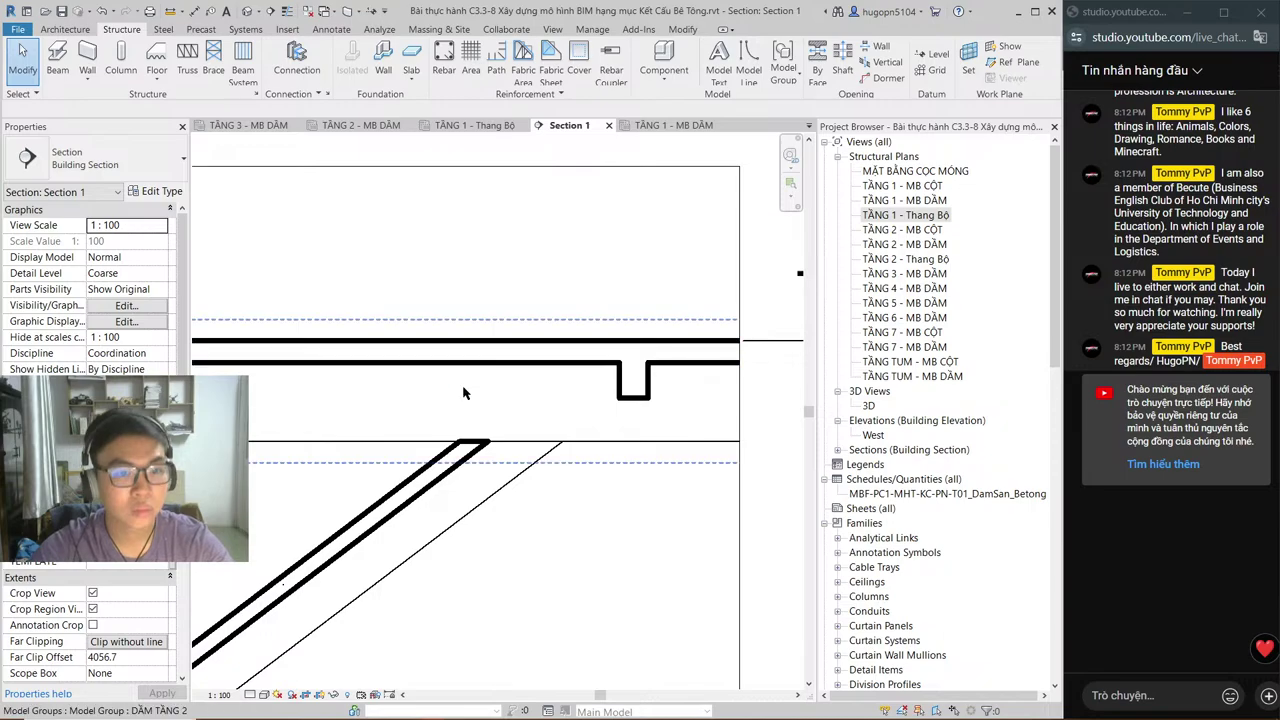
Step: Review the open views: TẦNG 1 and TẦNG 2 plans, the 3D view and Section 1
{"action": "left_click", "coordinate": [673, 125]}
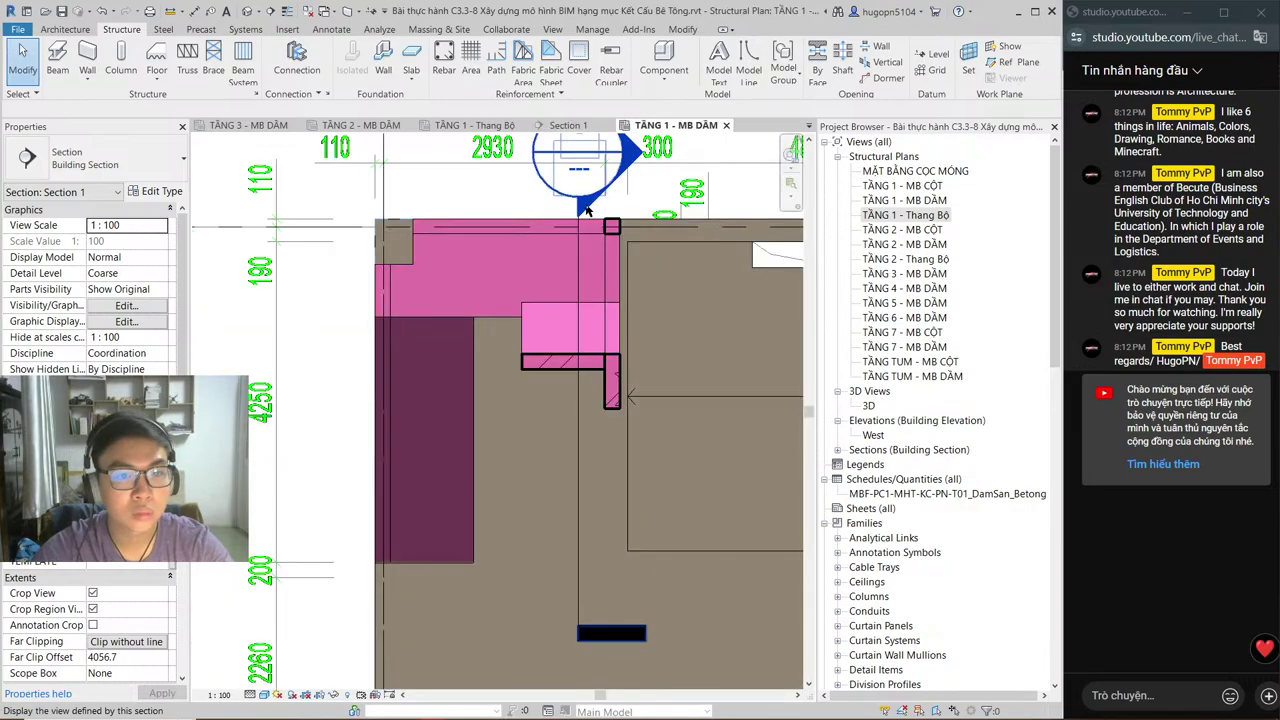
{"action": "left_click", "coordinate": [468, 126]}
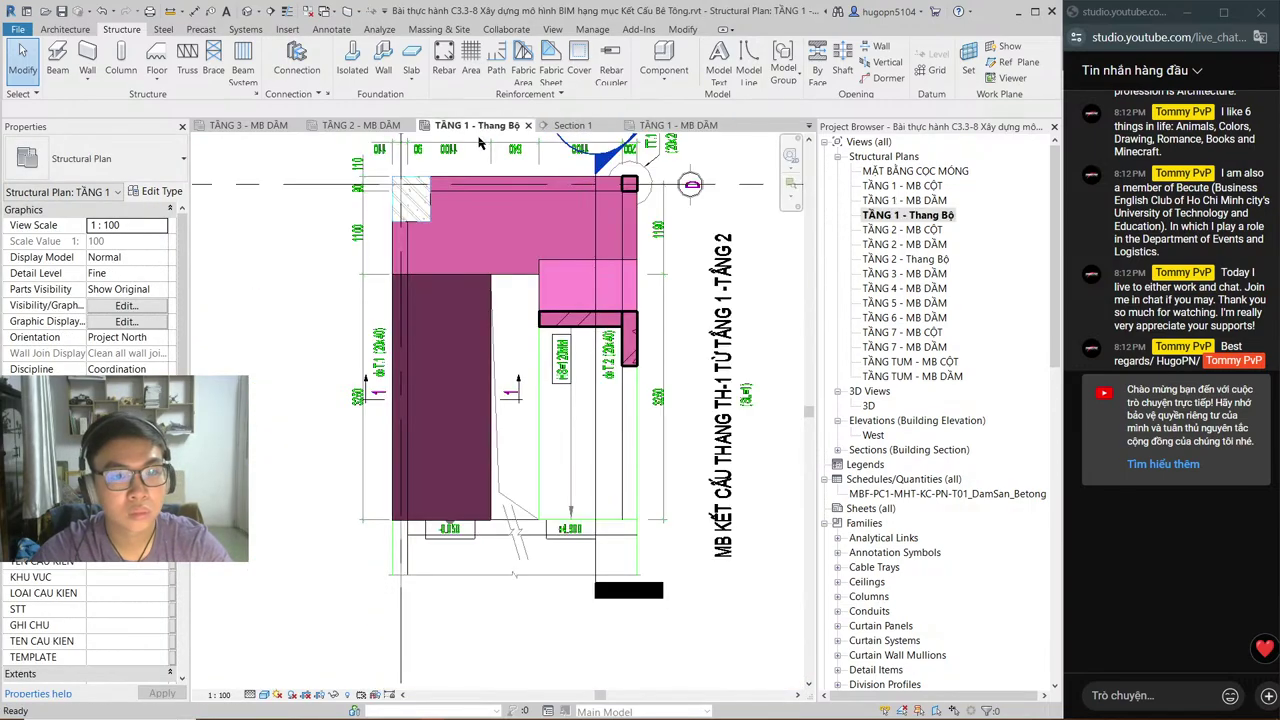
{"action": "left_click", "coordinate": [362, 125]}
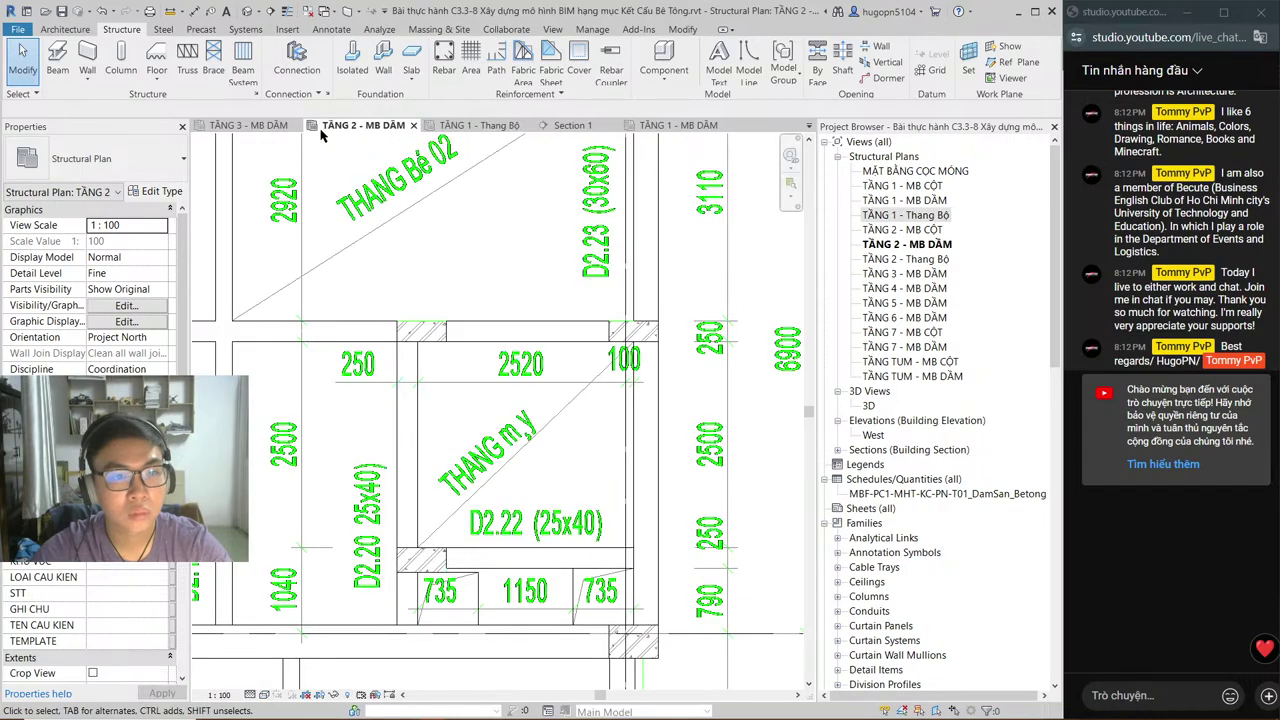
{"action": "left_click", "coordinate": [808, 127]}
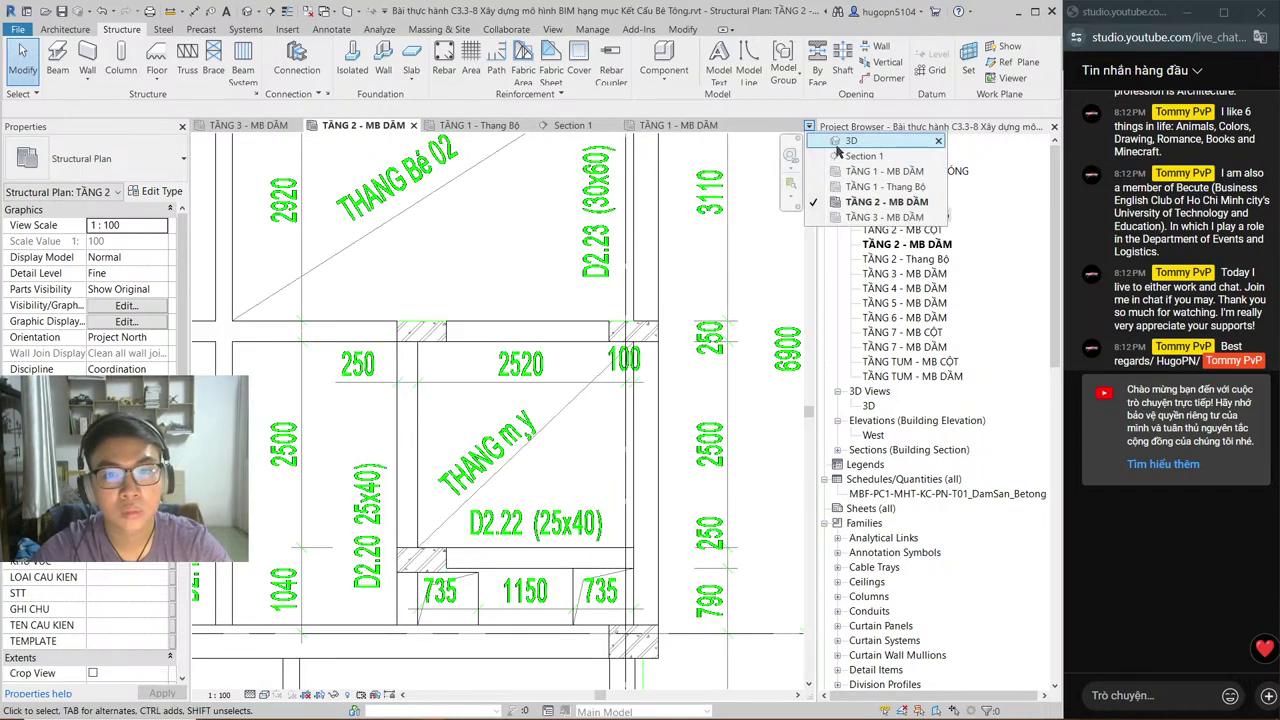
{"action": "left_click", "coordinate": [845, 141]}
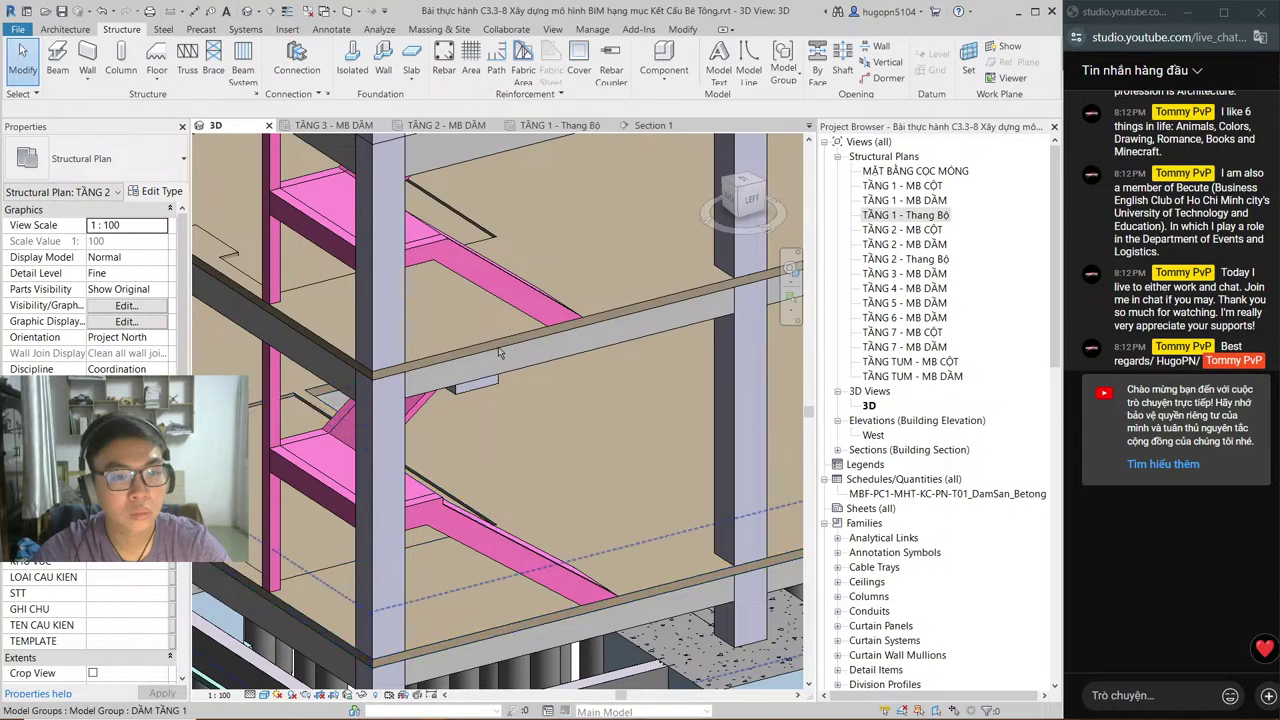
{"action": "left_click", "coordinate": [650, 125]}
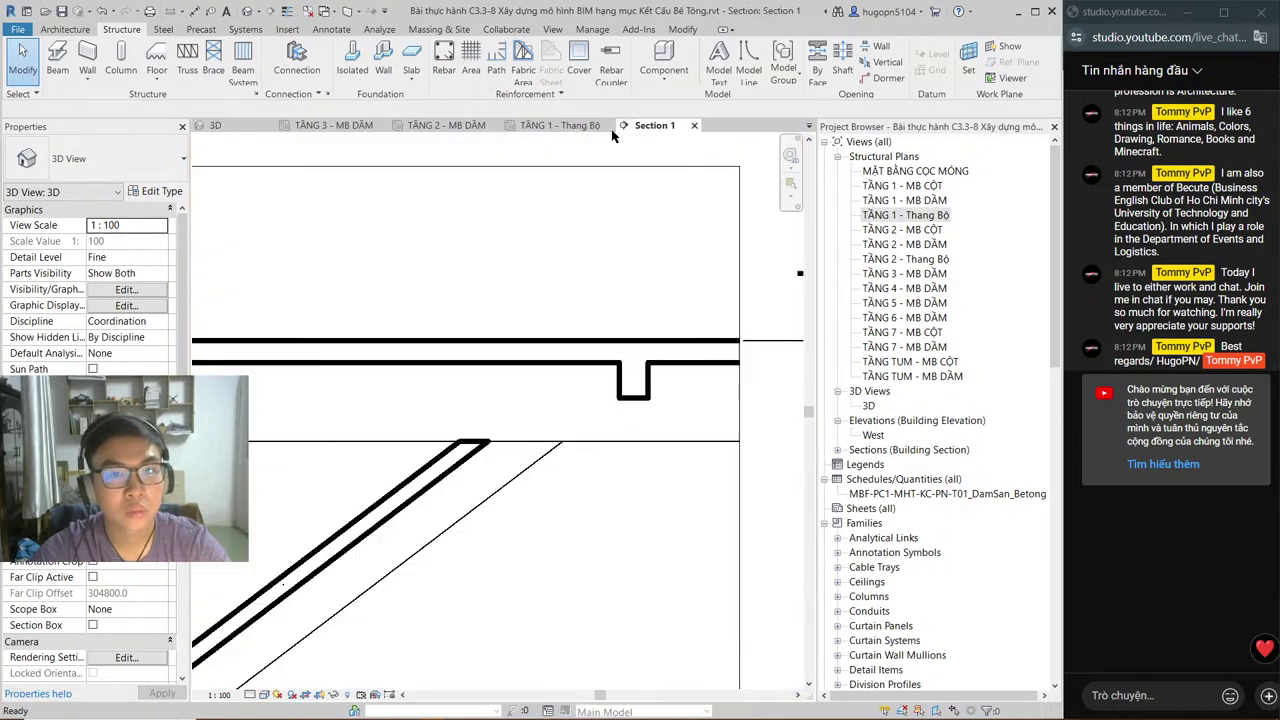
{"action": "left_click", "coordinate": [562, 125]}
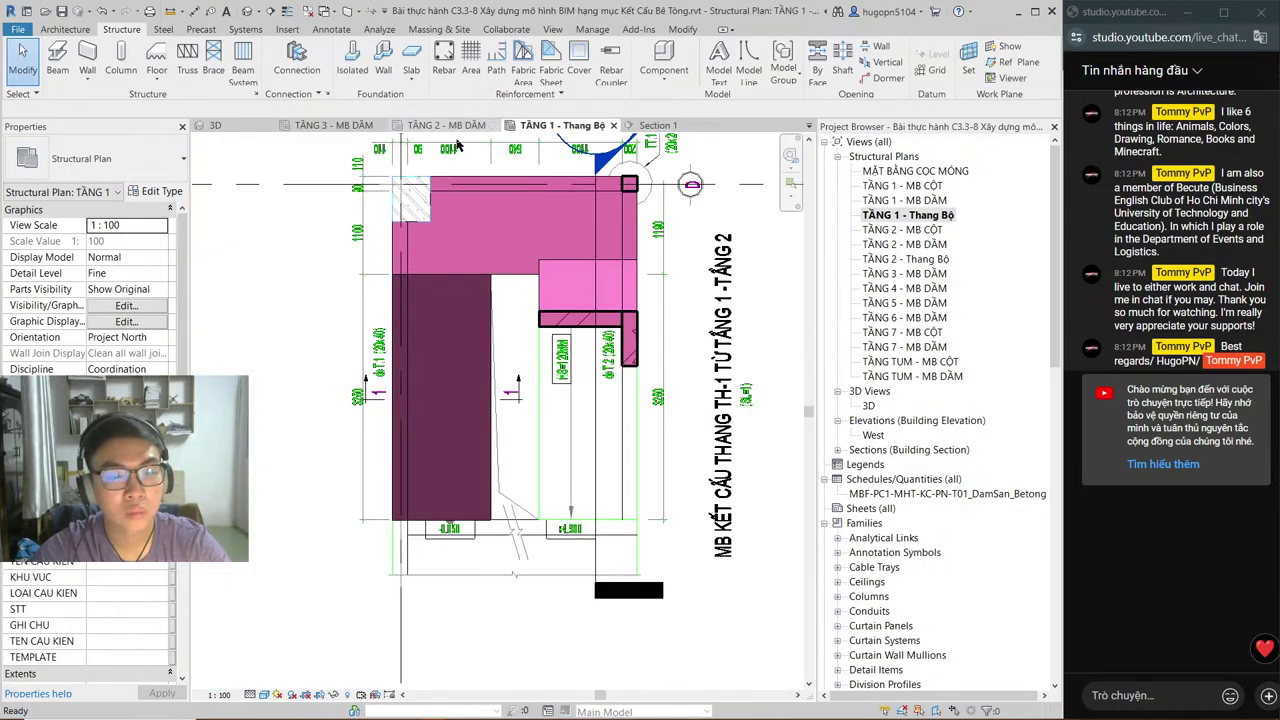
{"action": "left_click", "coordinate": [658, 125]}
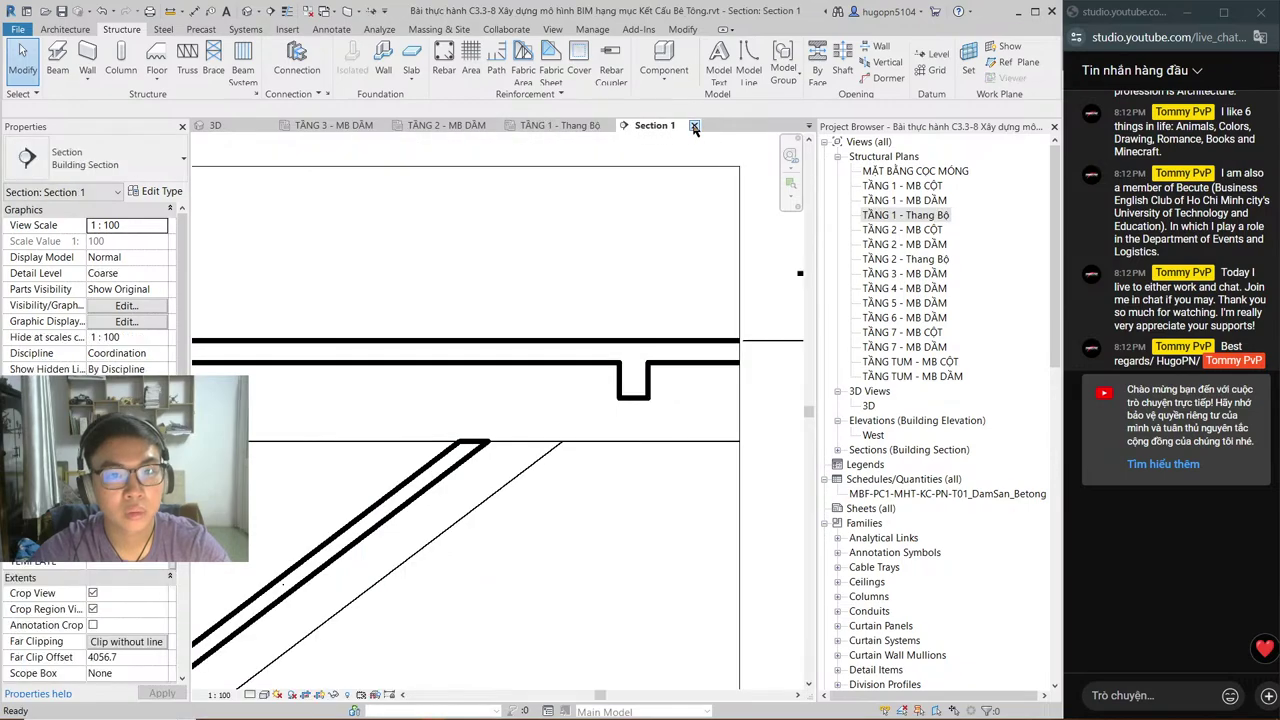
Step: Close Section 1, TẦNG 1 - Thang Bộ and TẦNG 1 - MB DẦM, leaving TẦNG 2 - MB DẦM showing
{"action": "left_click", "coordinate": [694, 126]}
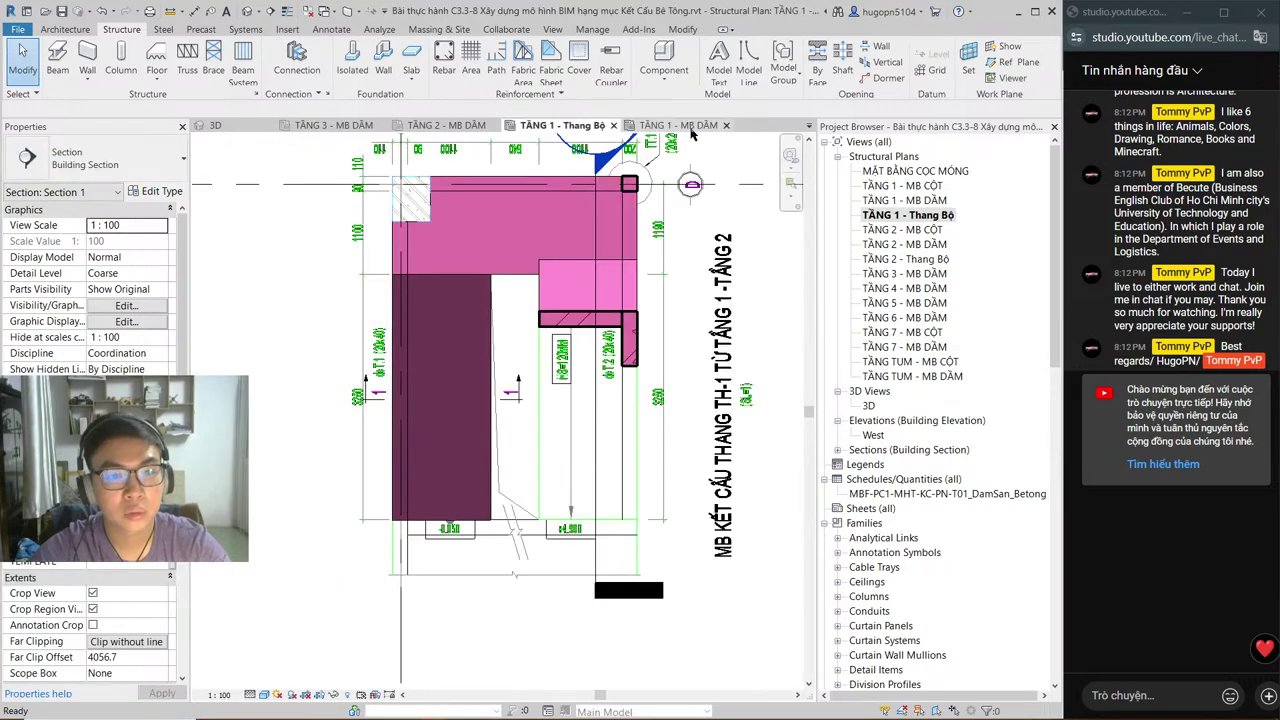
{"action": "left_click", "coordinate": [614, 127]}
{"action": "left_click", "coordinate": [605, 127]}
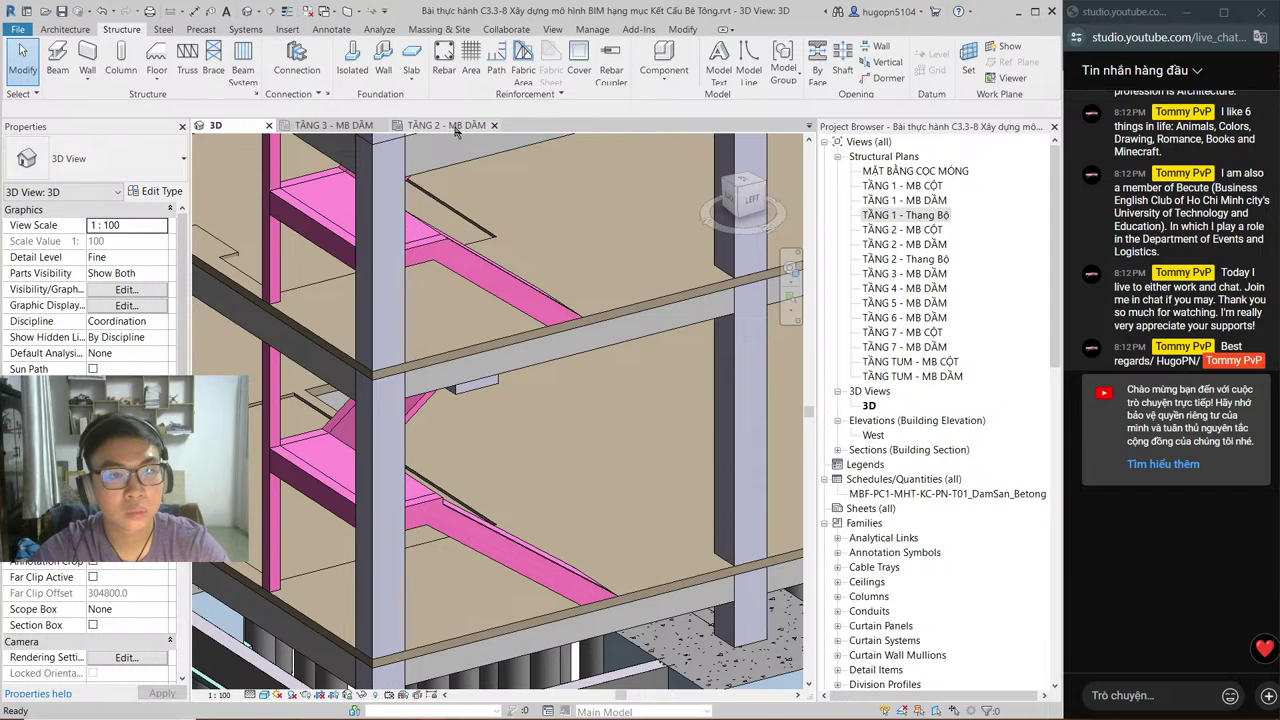
{"action": "left_click", "coordinate": [494, 129]}
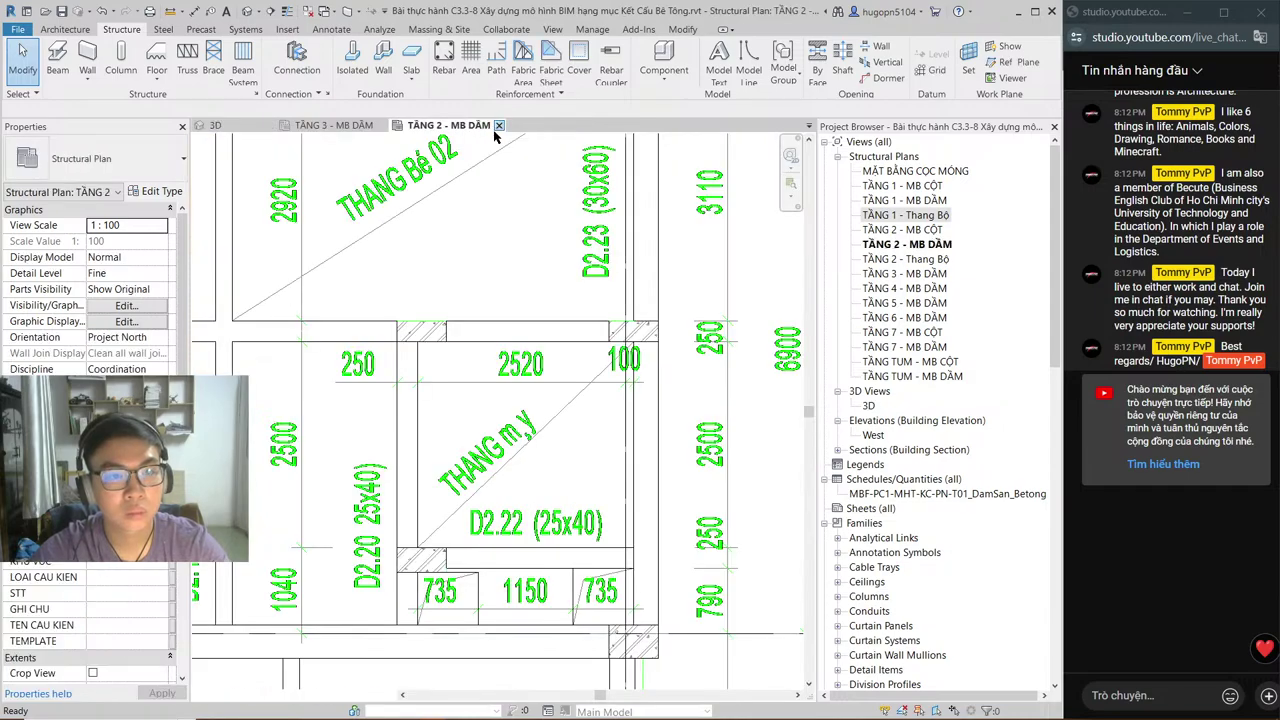
Step: Close TẦNG 2 - MB DẦM, orbit around the pink stair in 3D, and open TẦNG 1 - MB DẦM
{"action": "left_click", "coordinate": [498, 126]}
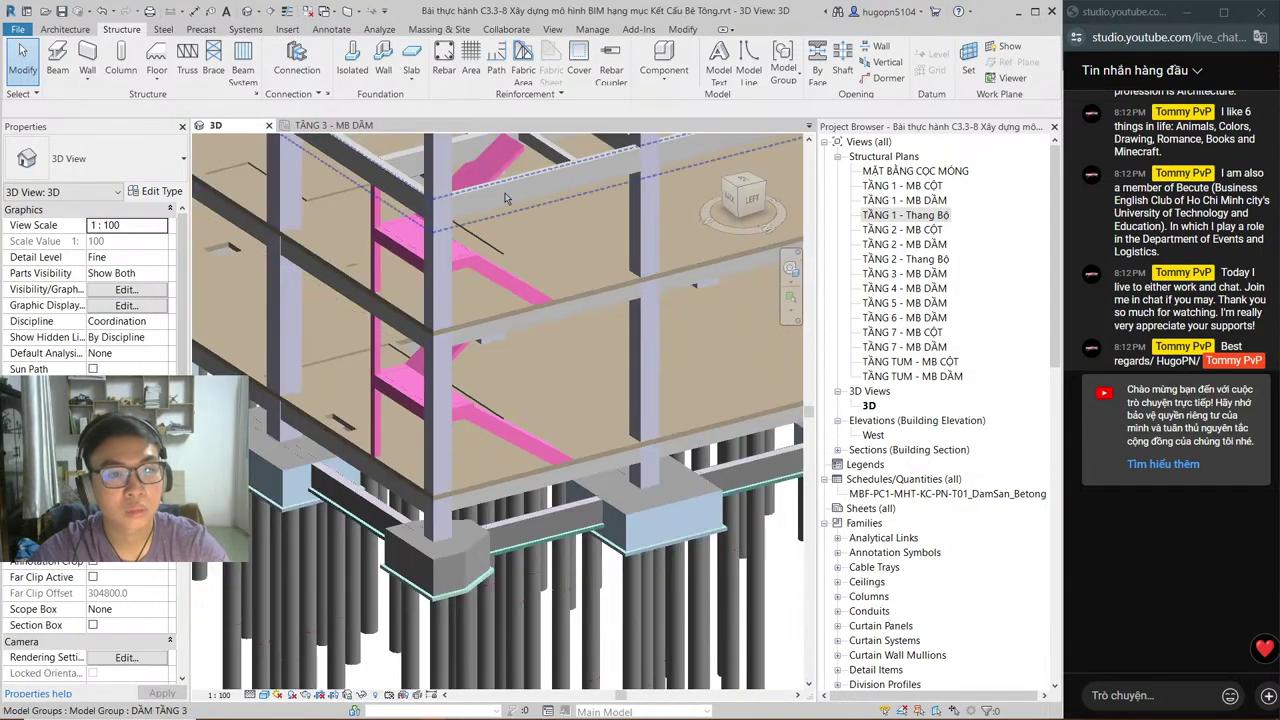
{"action": "scroll", "coordinate": [530, 280], "scroll_direction": "down", "scroll_amount": 3}
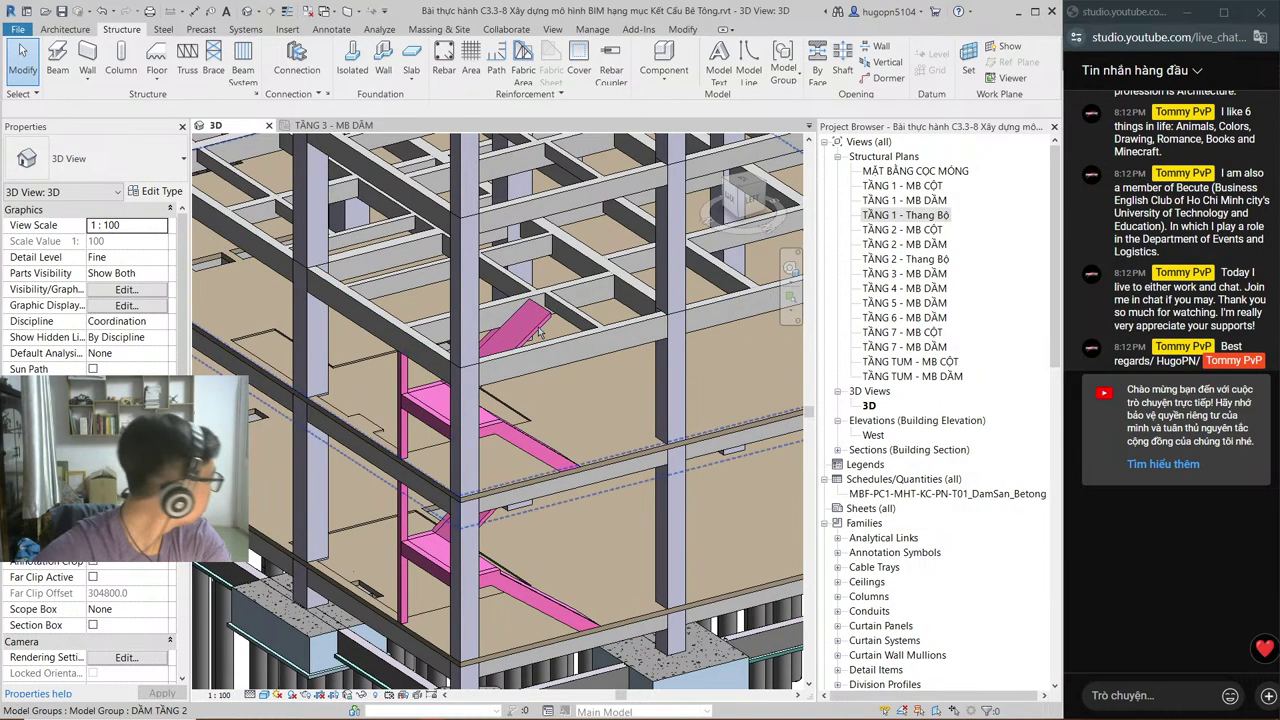
{"action": "scroll", "coordinate": [530, 310], "scroll_direction": "up", "scroll_amount": 5}
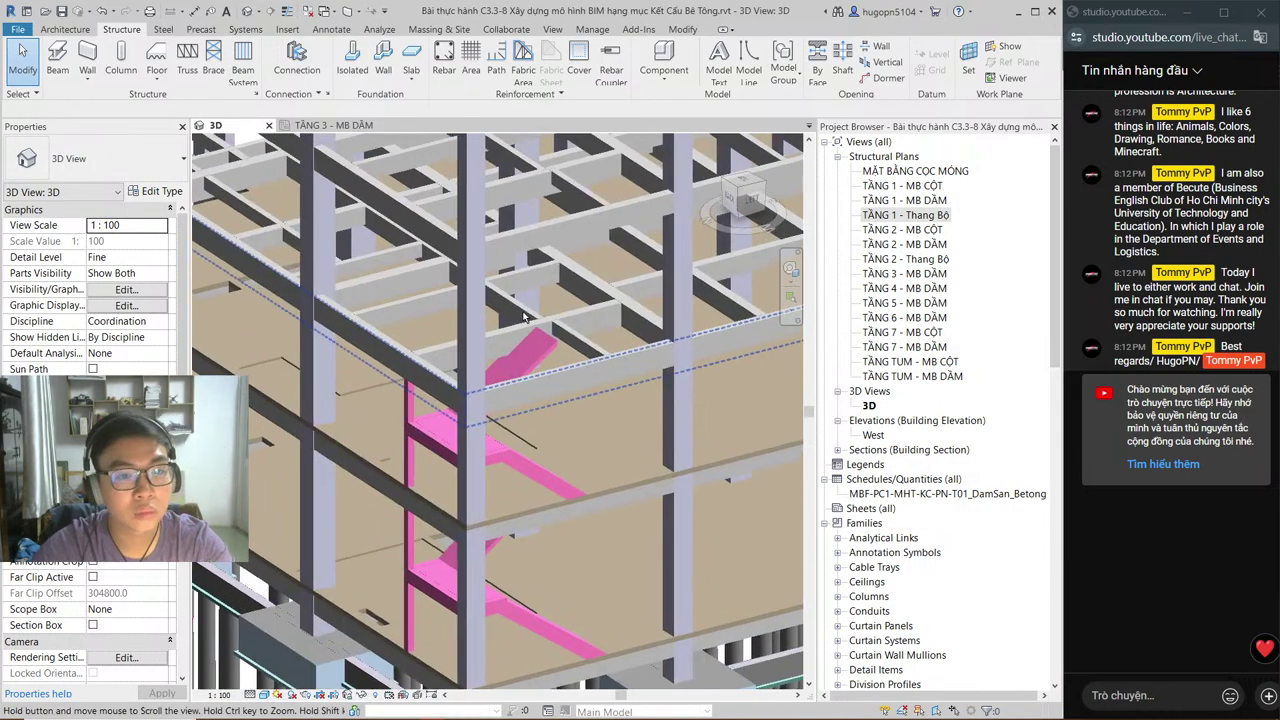
{"action": "middle_click_drag", "start_coordinate": [542, 342], "coordinate": [380, 350], "text": "shift"}
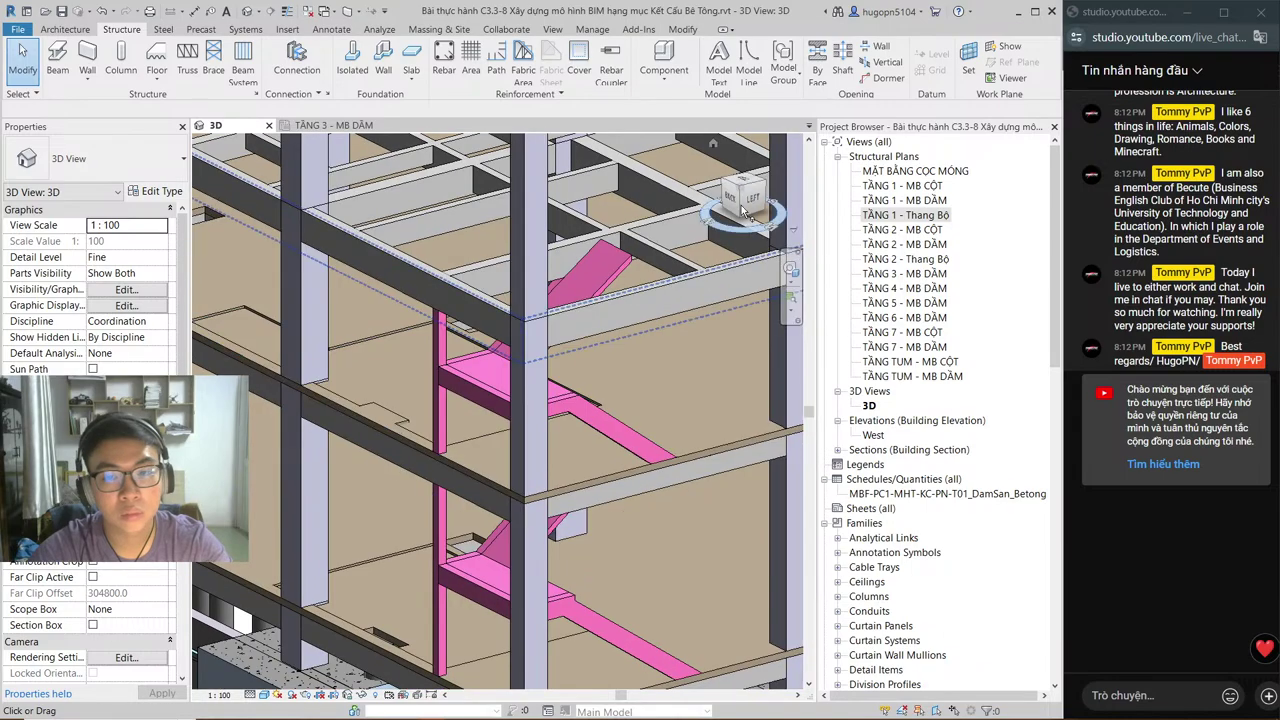
{"action": "left_click", "coordinate": [904, 200]}
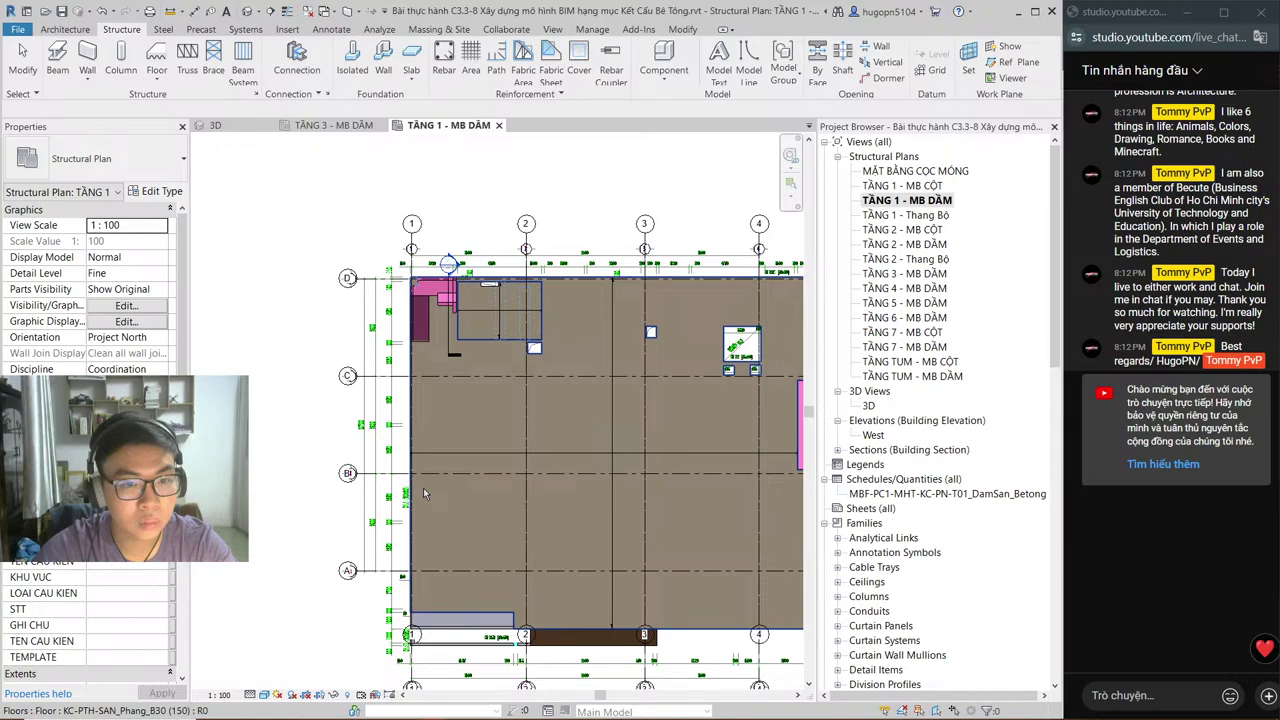
Step: Switch the TẦNG 1 - MB DẦM plan to Hidden Line, back to Shaded, then close it
{"action": "left_click", "coordinate": [262, 697]}
{"action": "left_click", "coordinate": [302, 625]}
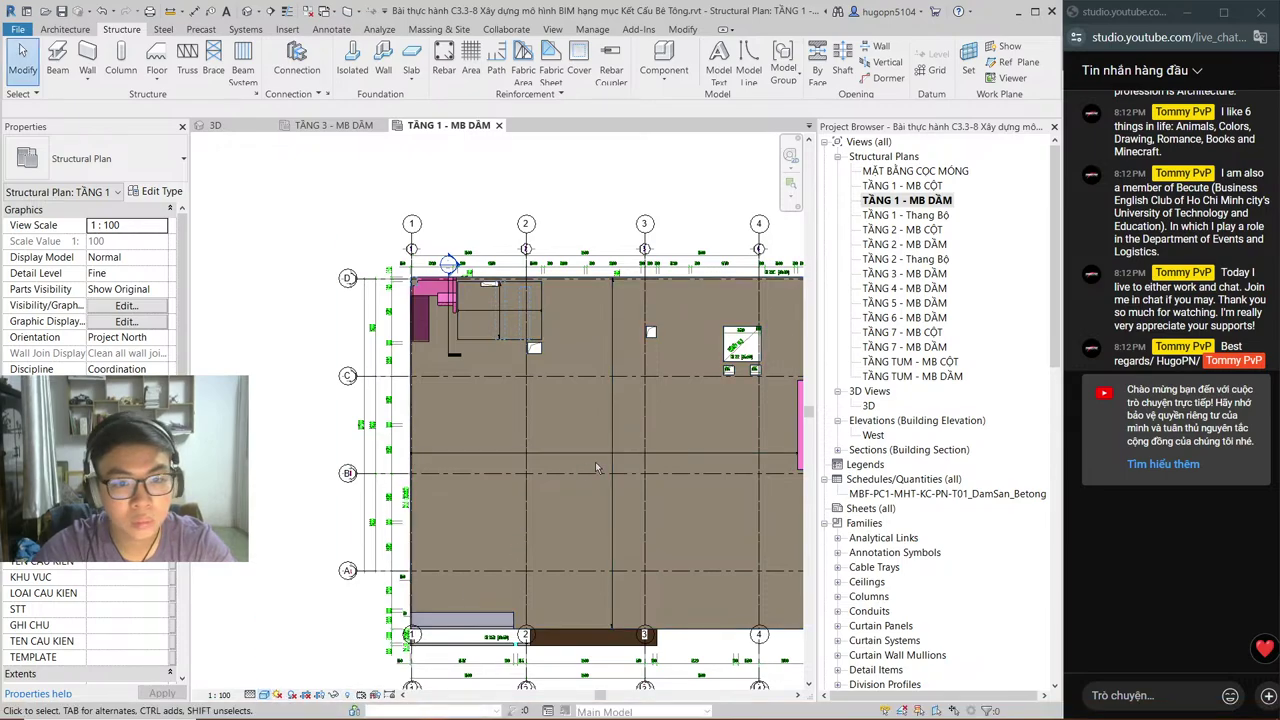
{"action": "scroll", "coordinate": [645, 300], "scroll_direction": "up", "scroll_amount": 3}
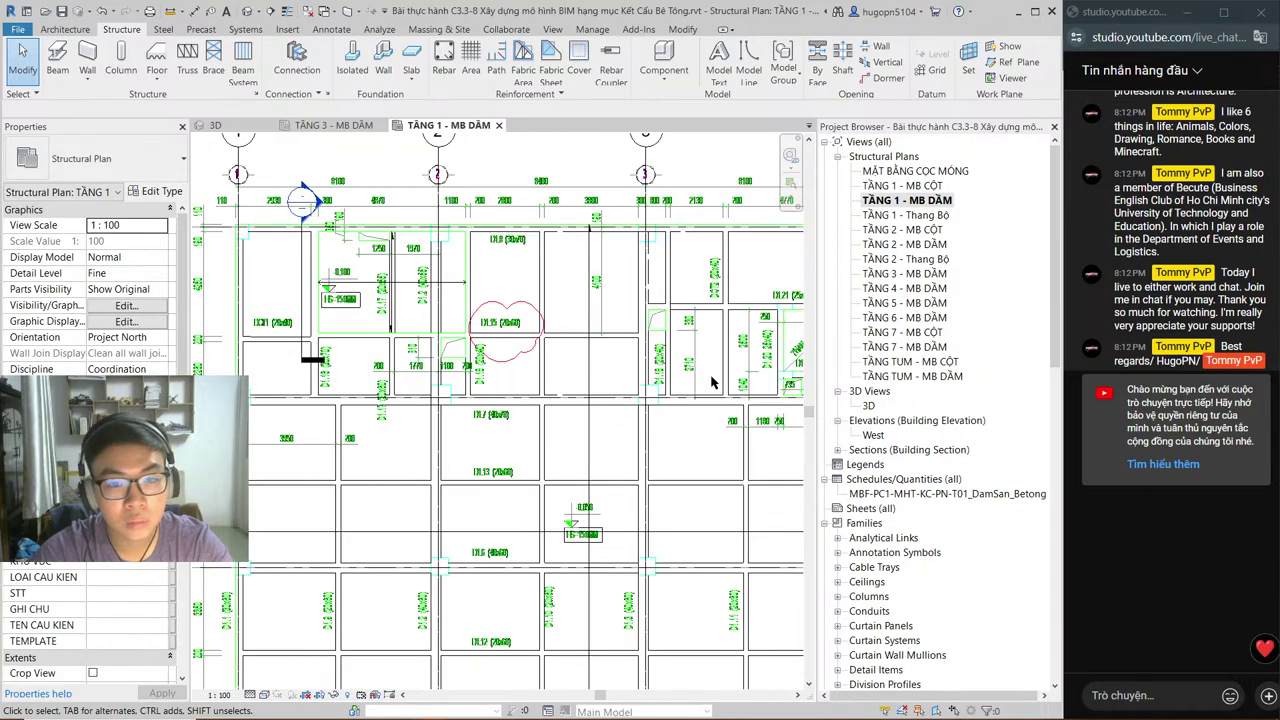
{"action": "scroll", "coordinate": [712, 381], "scroll_direction": "down", "scroll_amount": 1}
{"action": "scroll", "coordinate": [645, 477], "scroll_direction": "up", "scroll_amount": 1}
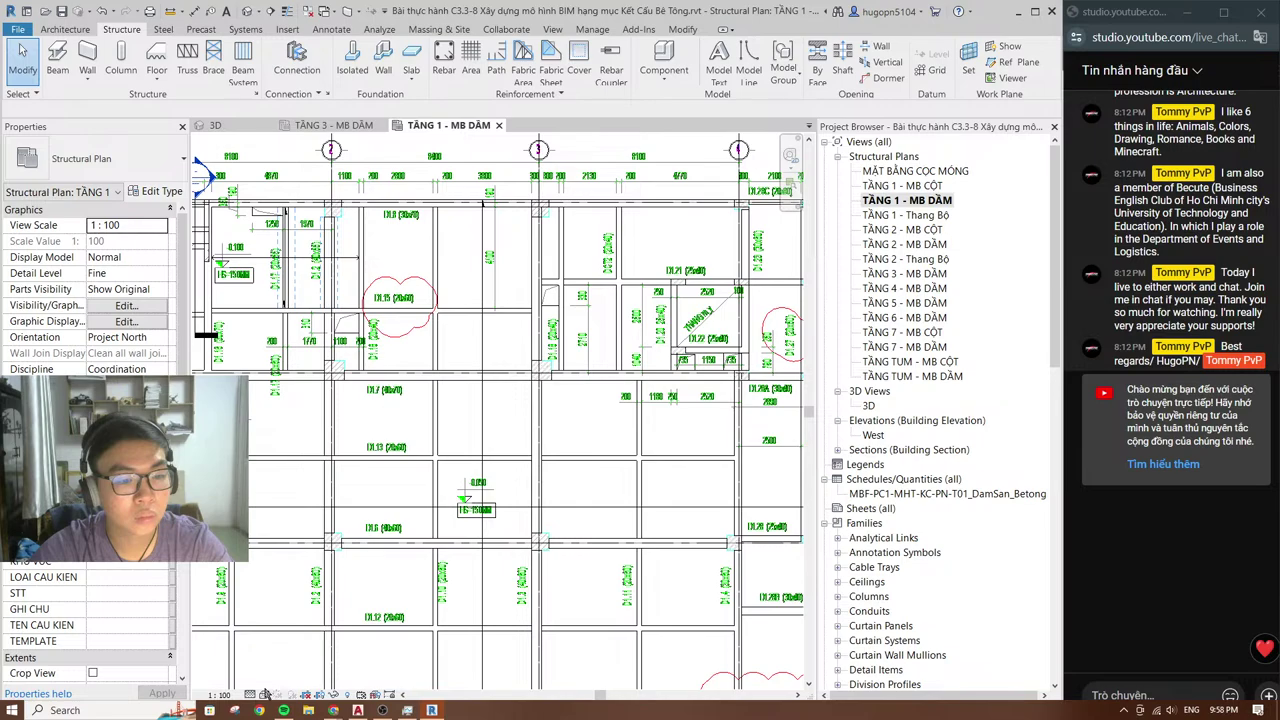
{"action": "left_click", "coordinate": [265, 694]}
{"action": "left_click", "coordinate": [300, 627]}
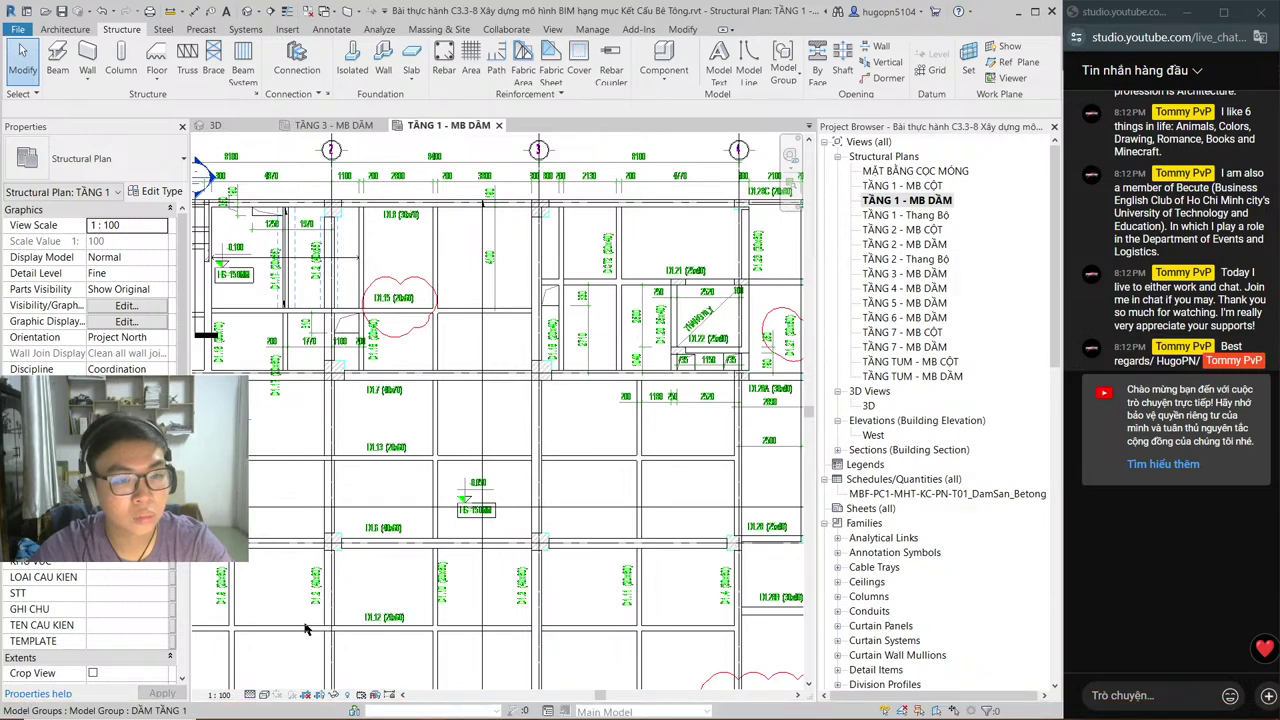
{"action": "left_click", "coordinate": [264, 694]}
{"action": "left_click", "coordinate": [300, 643]}
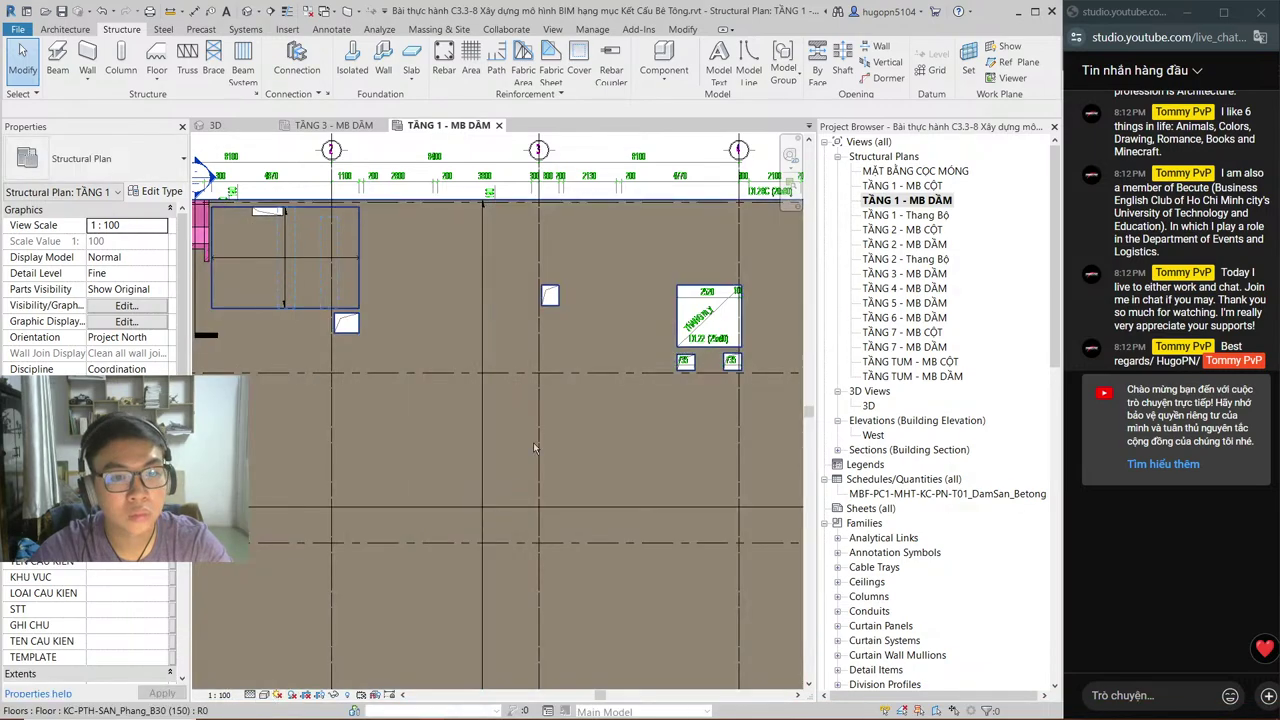
{"action": "left_click", "coordinate": [498, 125]}
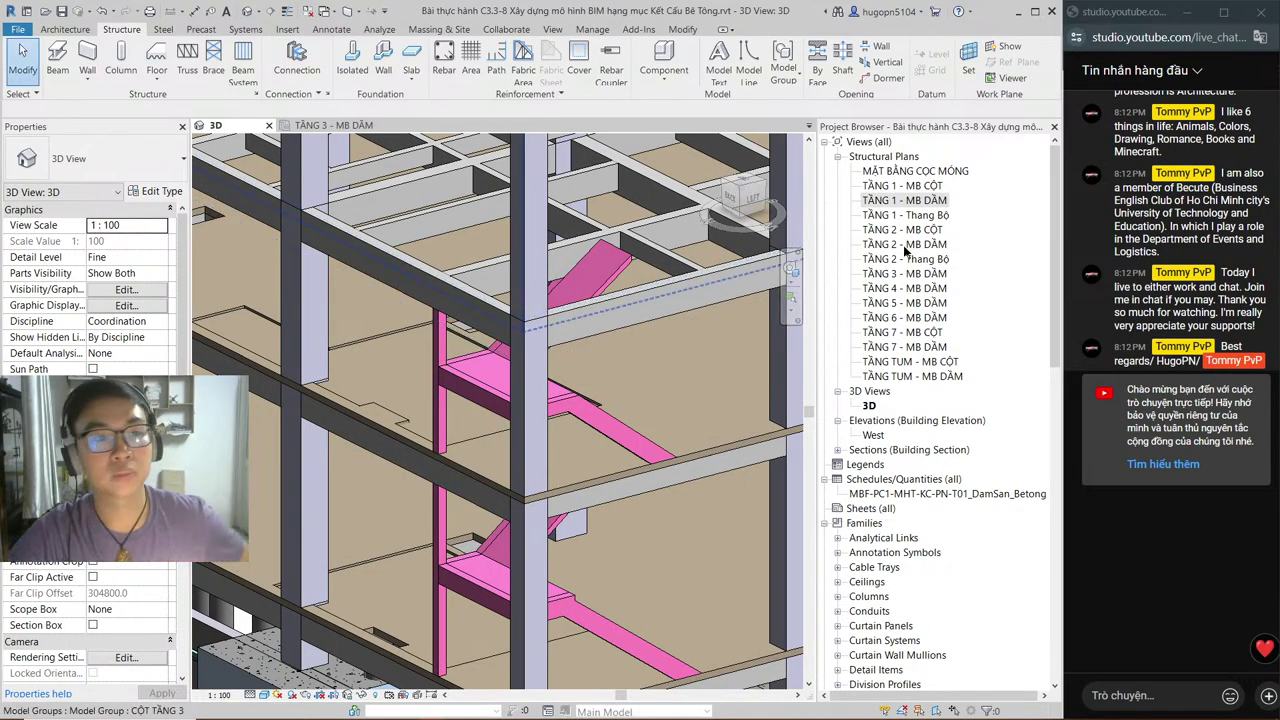
Step: Open the TẦNG 3 - MB DẦM plan and start a floor boundary sketch (SB) with the Line tool
{"action": "double_click", "coordinate": [905, 273]}
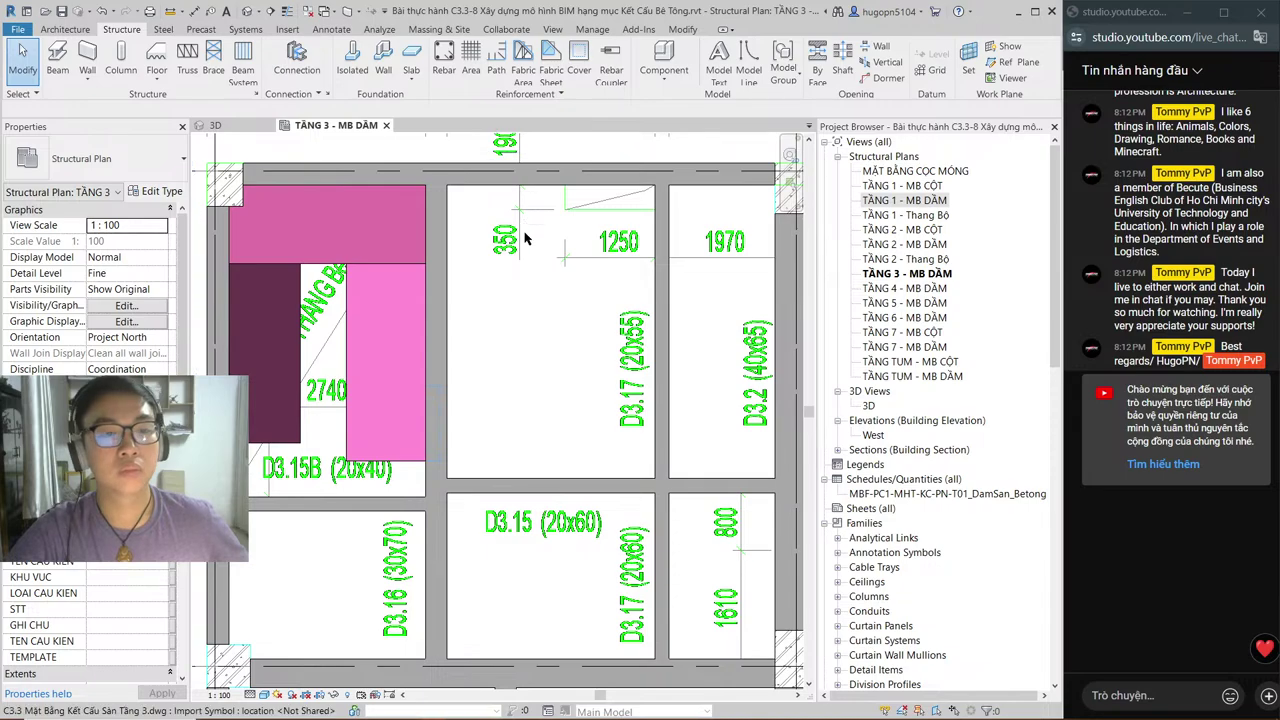
{"action": "scroll", "coordinate": [525, 238], "scroll_direction": "down", "scroll_amount": 5}
{"action": "scroll", "coordinate": [500, 270], "scroll_direction": "up", "scroll_amount": 3}
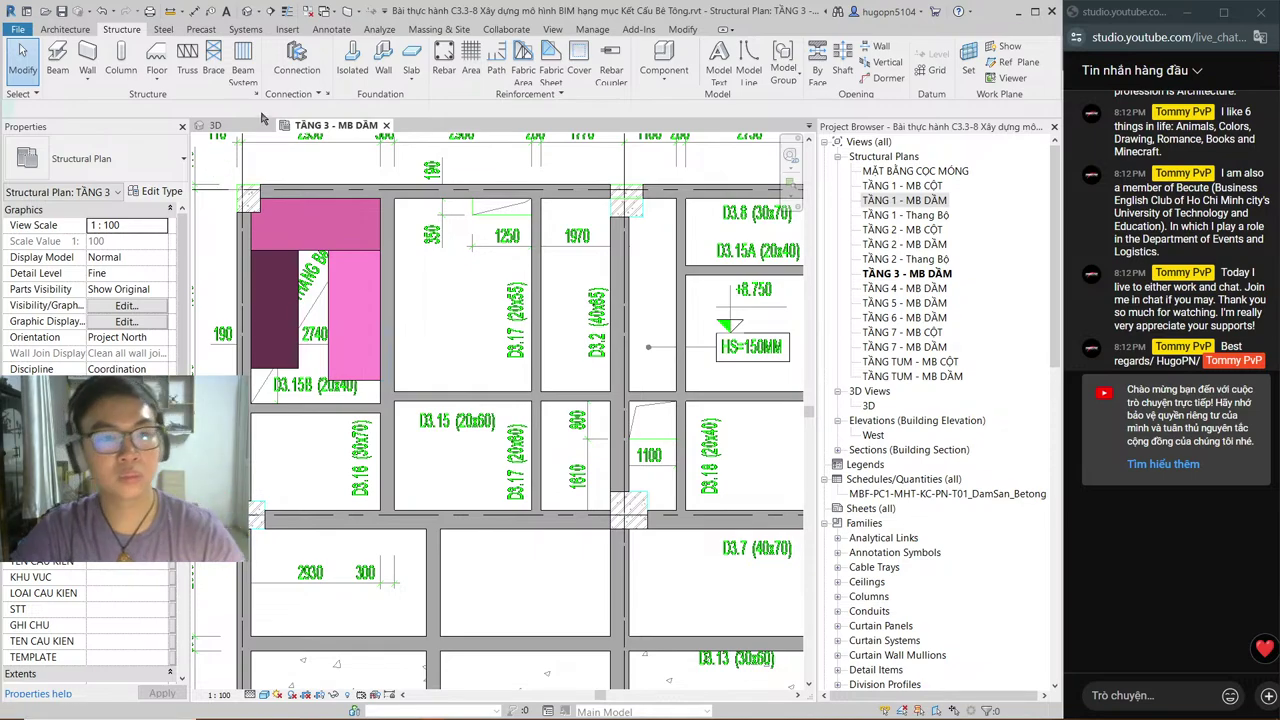
{"action": "key", "text": "s"}
{"action": "key", "text": "b"}
{"action": "scroll", "coordinate": [240, 190], "scroll_direction": "up", "scroll_amount": 3}
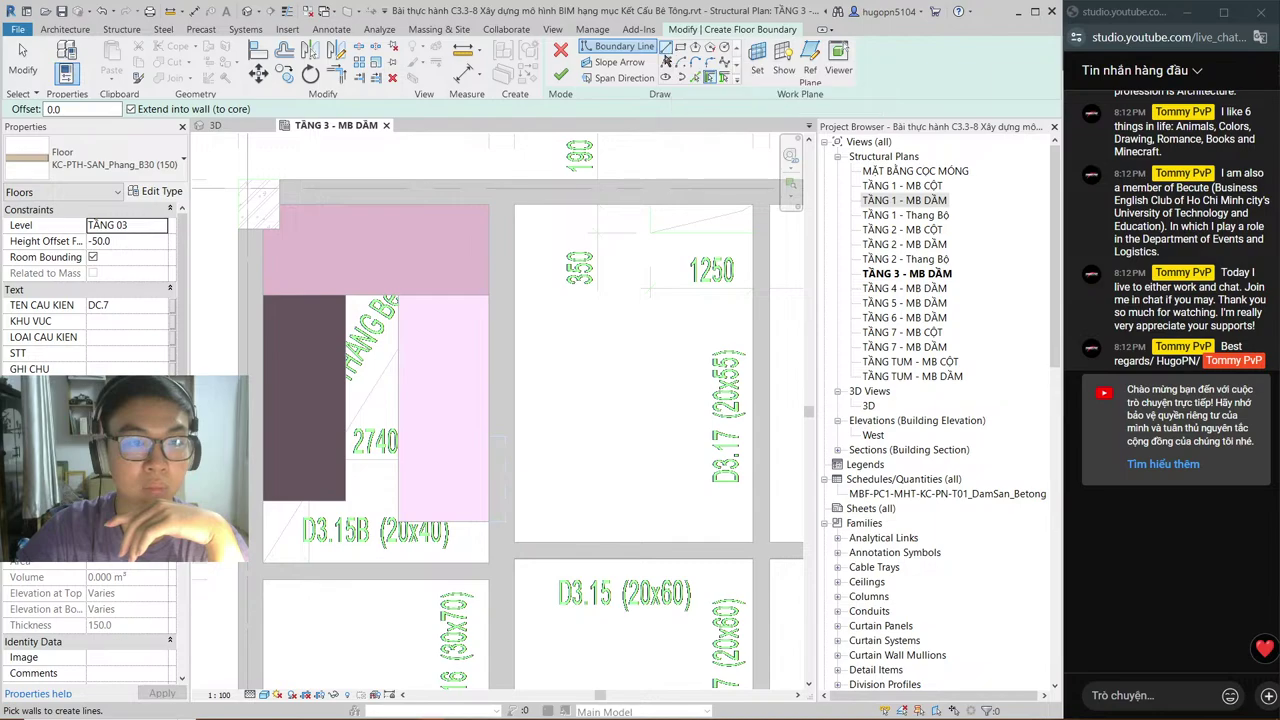
{"action": "left_click", "coordinate": [665, 47]}
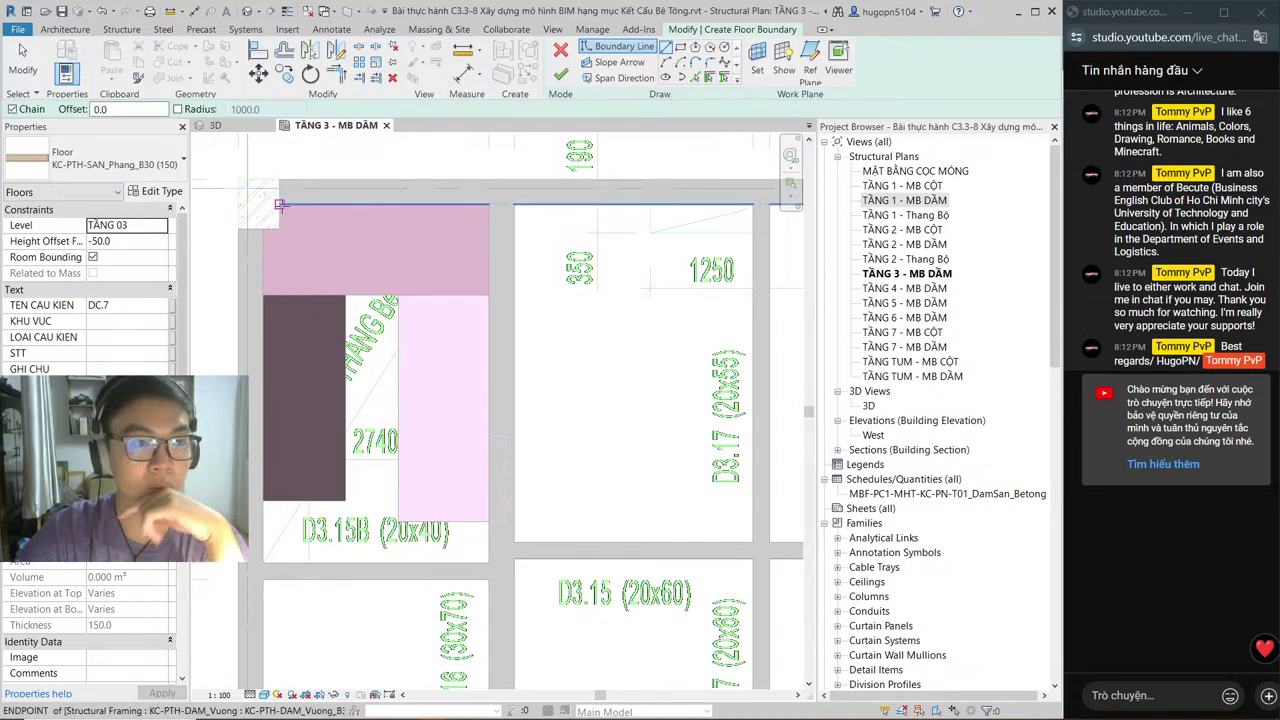
Step: Draw the boundary along the beam edges from the top-left corner to the grid A/4 endpoint
{"action": "left_click", "coordinate": [280, 204]}
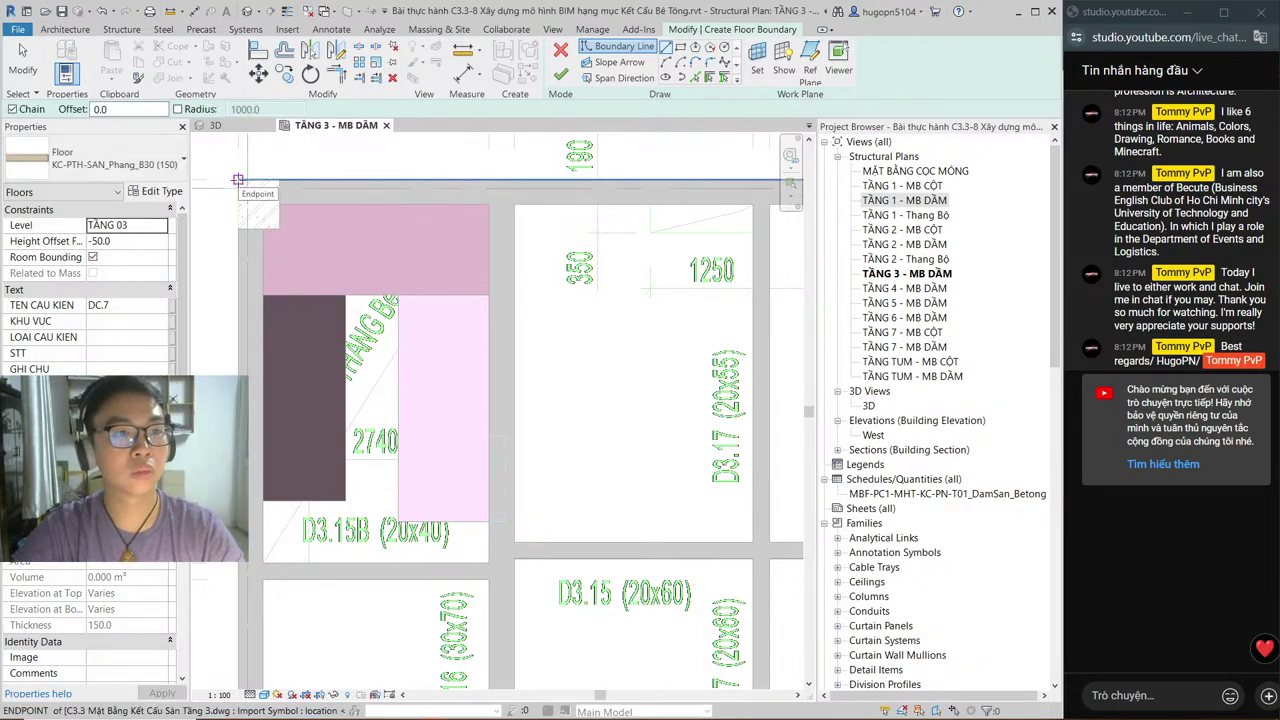
{"action": "left_click", "coordinate": [240, 184]}
{"action": "scroll", "coordinate": [207, 247], "scroll_direction": "down", "scroll_amount": 5}
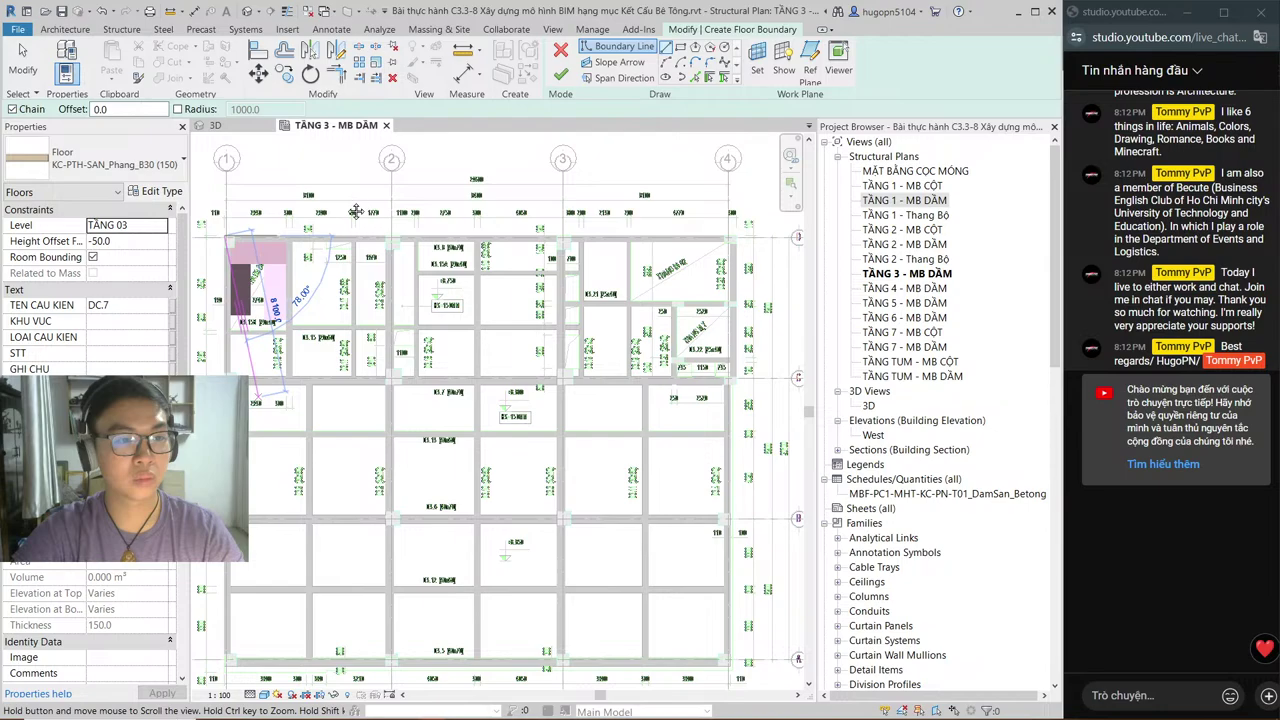
{"action": "scroll", "coordinate": [298, 440], "scroll_direction": "up", "scroll_amount": 3}
{"action": "scroll", "coordinate": [295, 462], "scroll_direction": "up", "scroll_amount": 4}
{"action": "scroll", "coordinate": [290, 450], "scroll_direction": "down", "scroll_amount": 1}
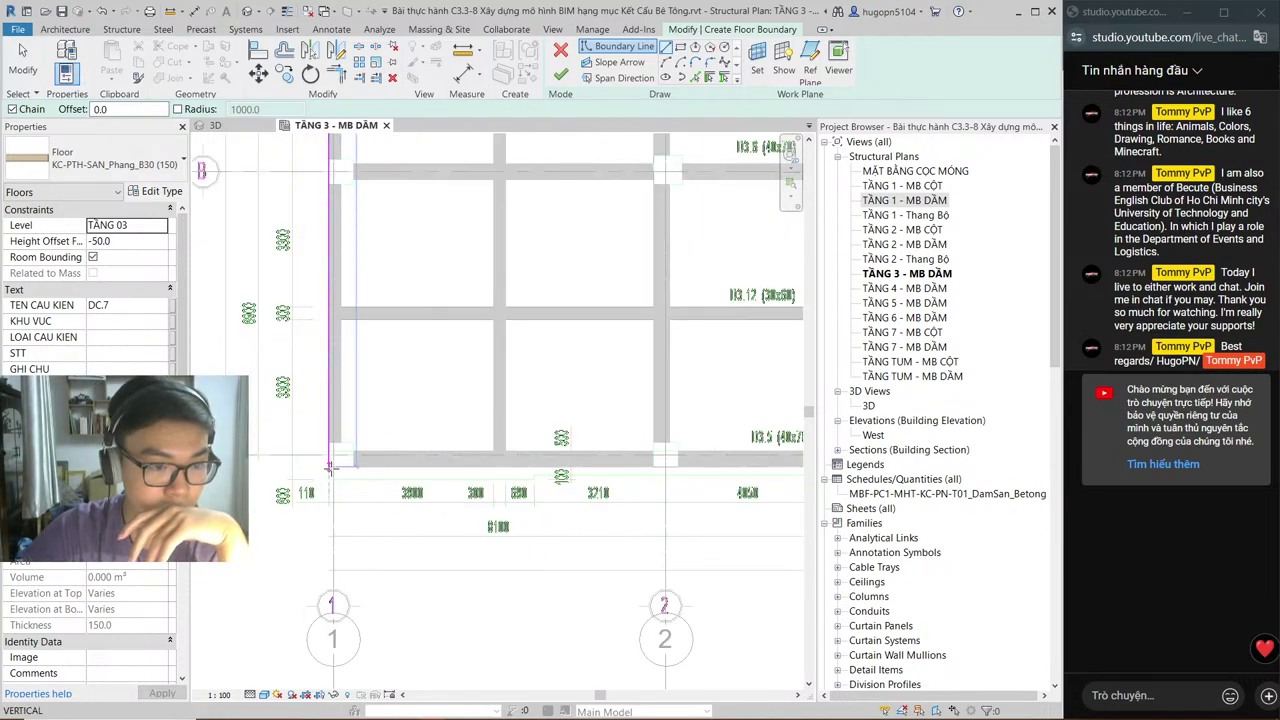
{"action": "scroll", "coordinate": [546, 450], "scroll_direction": "down", "scroll_amount": 3}
{"action": "middle_click_drag", "start_coordinate": [530, 460], "coordinate": [500, 451]}
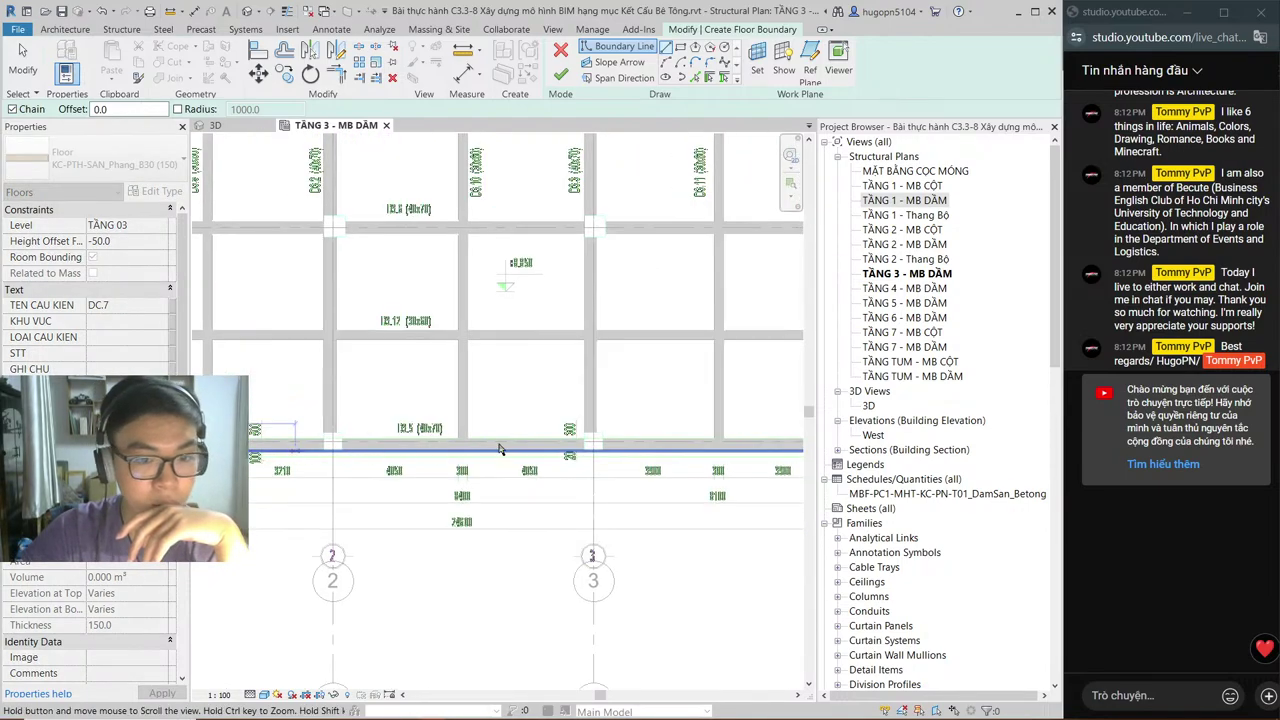
{"action": "scroll", "coordinate": [582, 453], "scroll_direction": "up", "scroll_amount": 2}
{"action": "scroll", "coordinate": [584, 452], "scroll_direction": "up", "scroll_amount": 3}
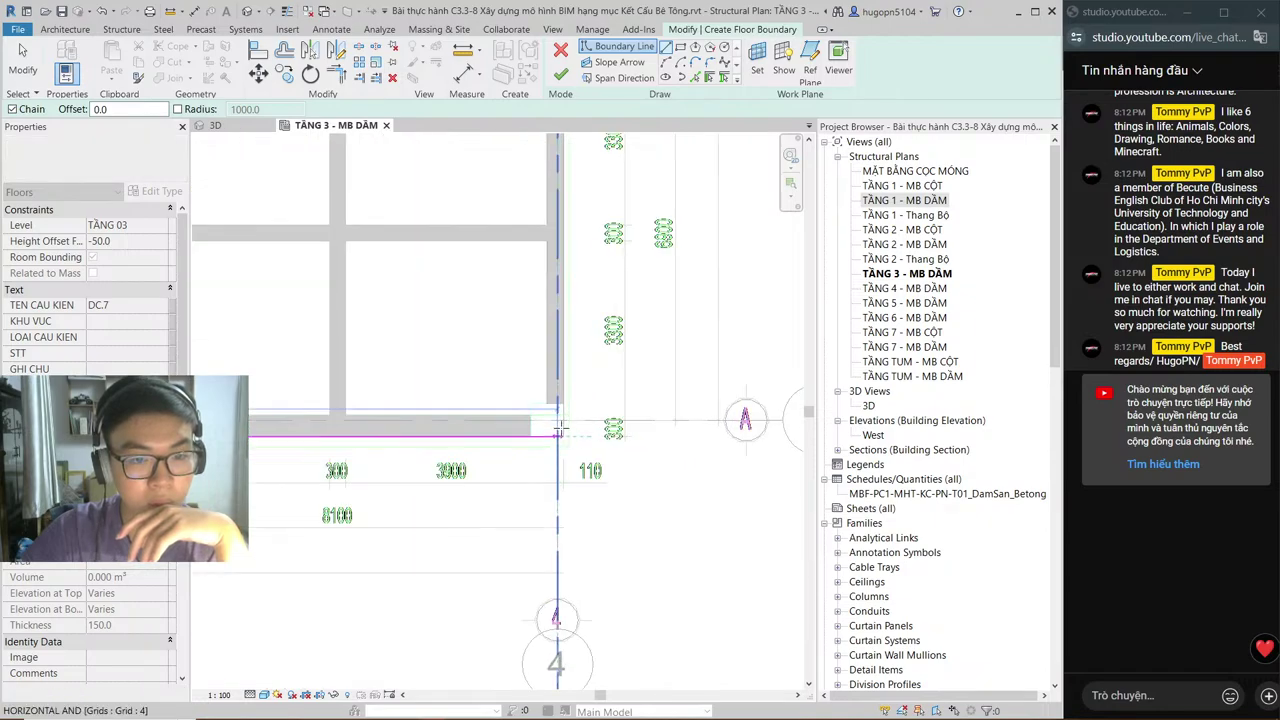
{"action": "left_click", "coordinate": [563, 435]}
Step: Pan to grids 1–3 along the bottom edge and switch to the AutoCAD plan
{"action": "scroll", "coordinate": [640, 266], "scroll_direction": "down", "scroll_amount": 1}
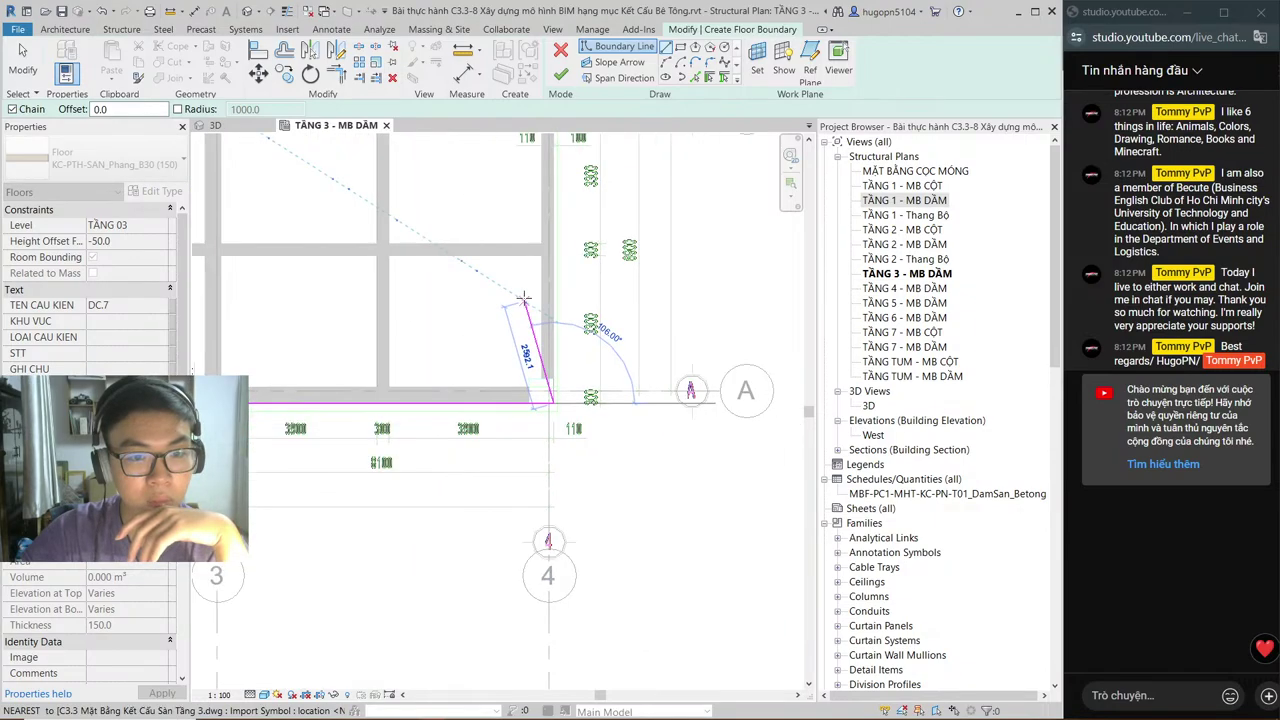
{"action": "middle_click_drag", "start_coordinate": [610, 193], "coordinate": [608, 229]}
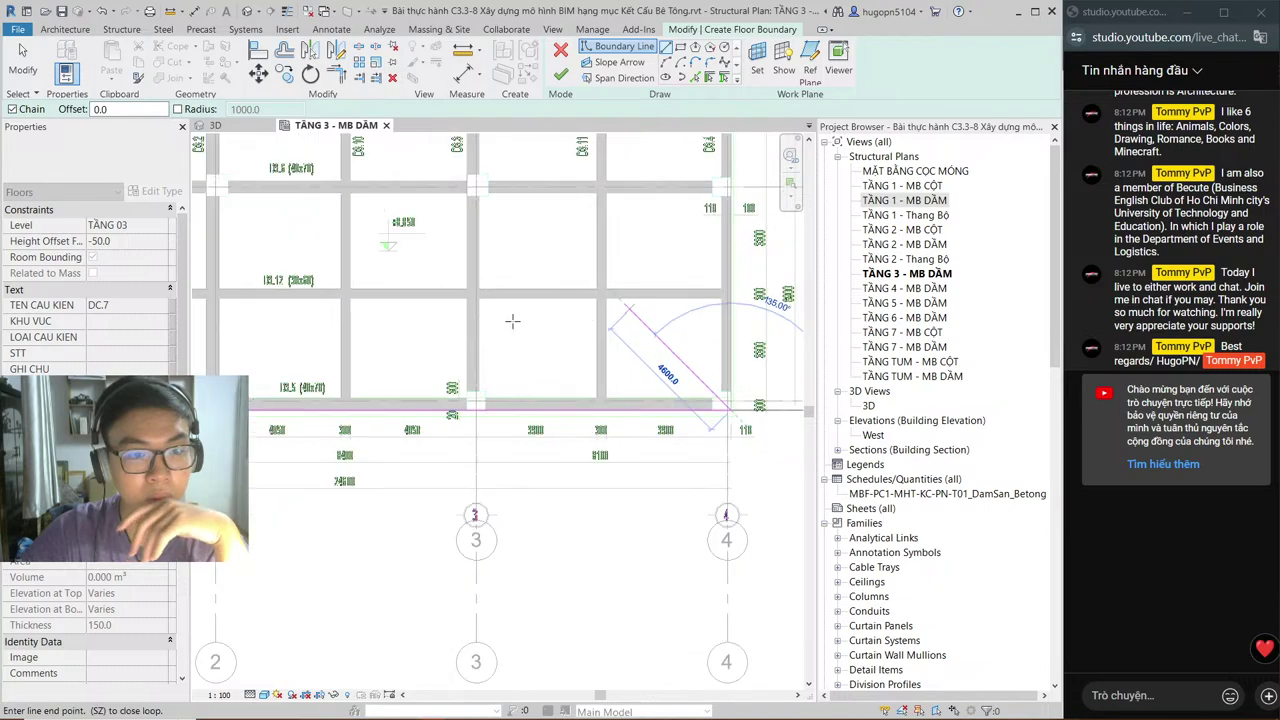
{"action": "scroll", "coordinate": [543, 334], "scroll_direction": "down", "scroll_amount": 1}
{"action": "middle_click_drag", "start_coordinate": [543, 334], "coordinate": [618, 338]}
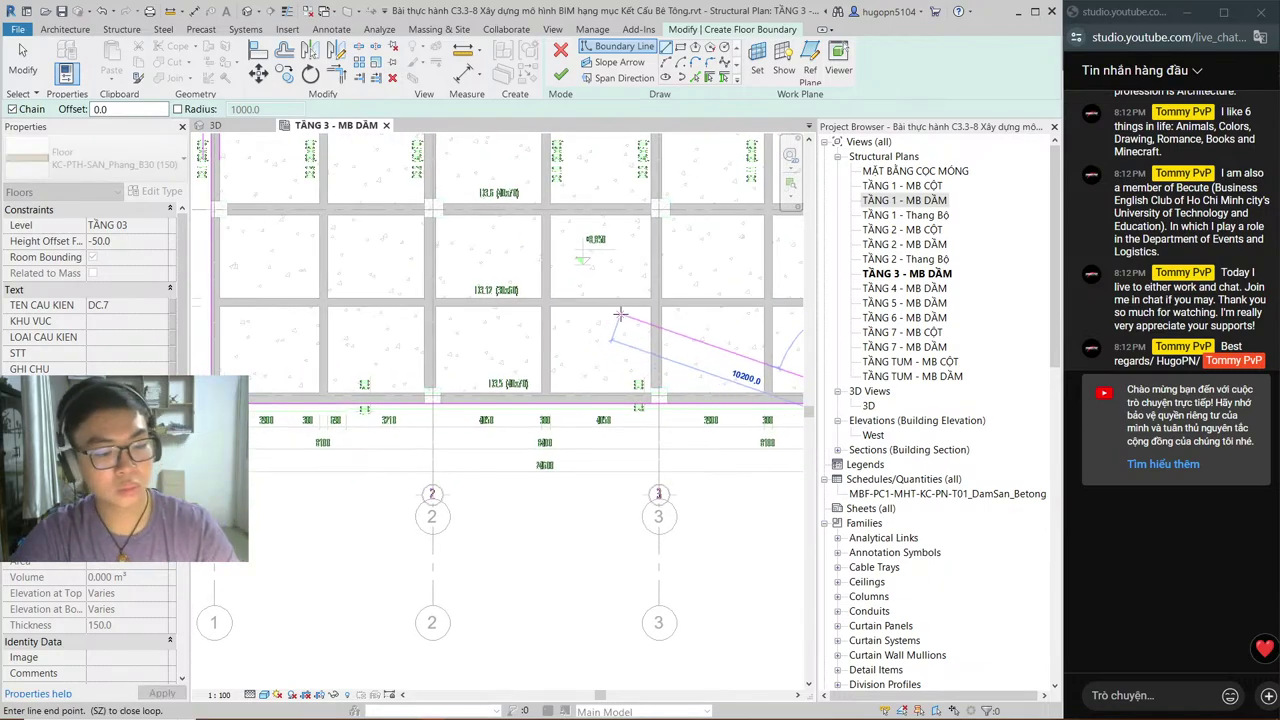
{"action": "key", "text": "alt+Tab"}
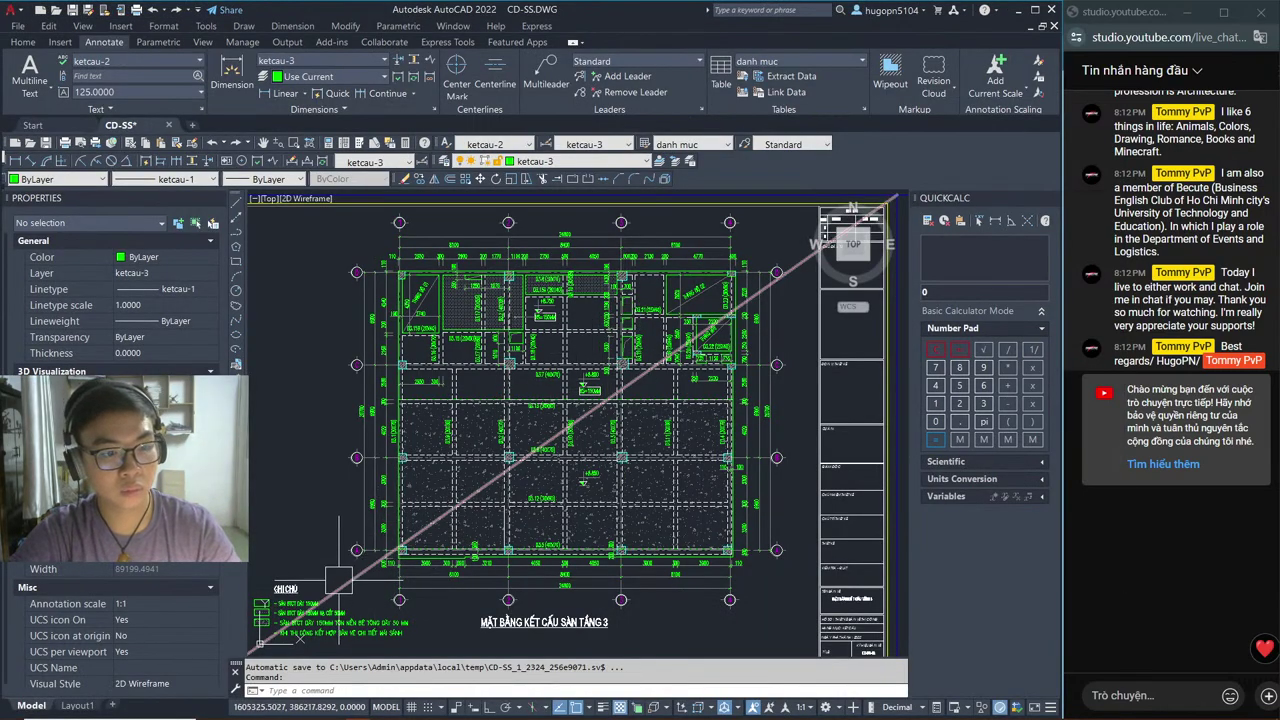
Step: Zoom and pan the AutoCAD plans to grid A and the GHI CHÚ notes
{"action": "scroll", "coordinate": [453, 562], "scroll_direction": "up", "scroll_amount": 4}
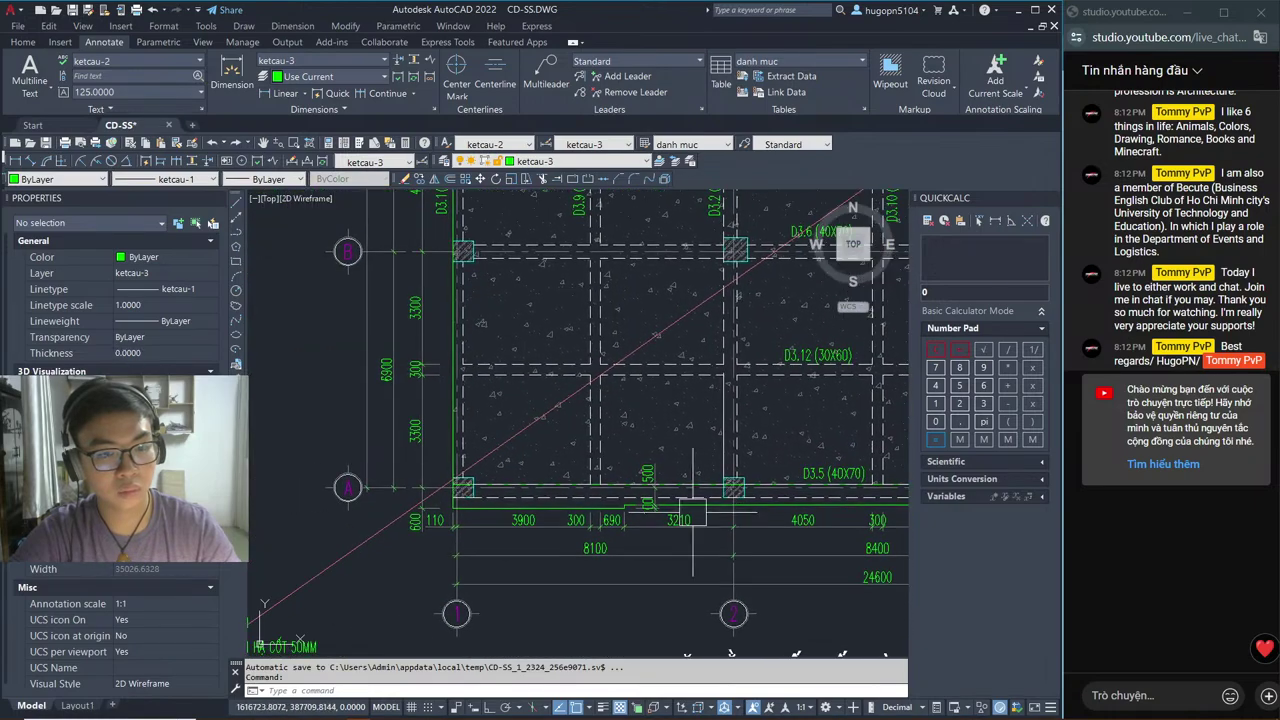
{"action": "scroll", "coordinate": [640, 540], "scroll_direction": "up", "scroll_amount": 5}
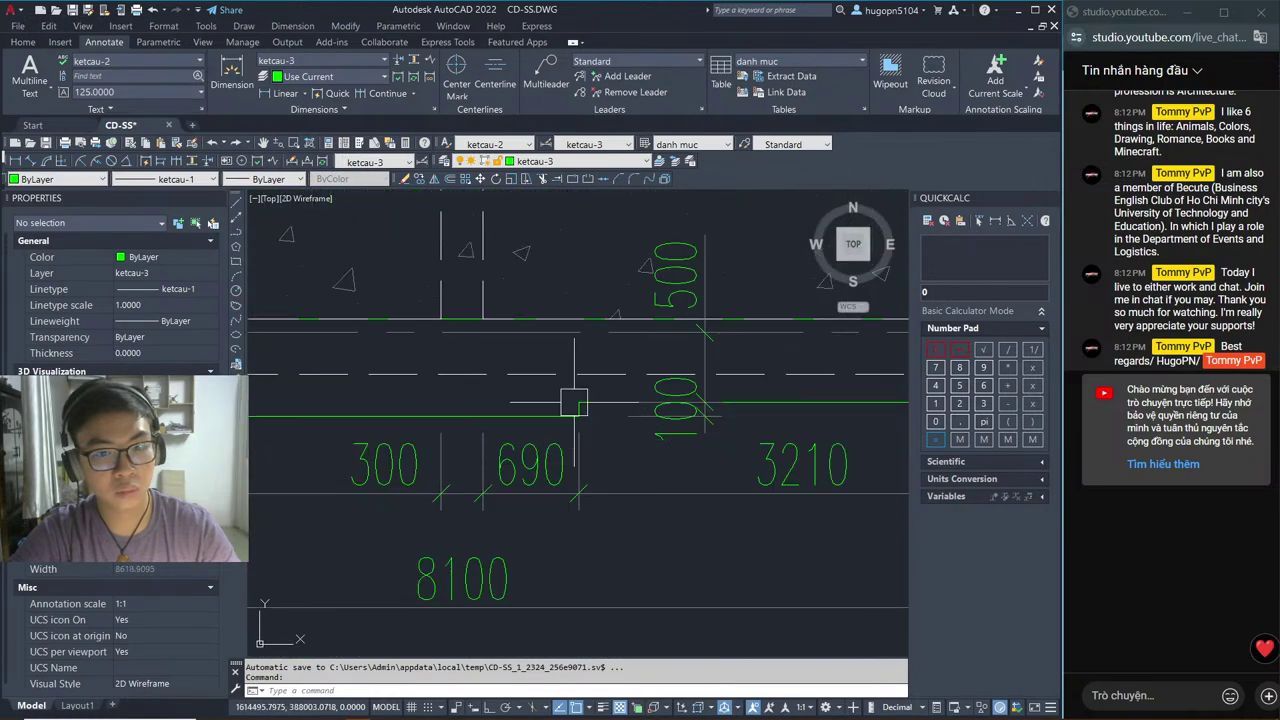
{"action": "scroll", "coordinate": [640, 455], "scroll_direction": "down", "scroll_amount": 4}
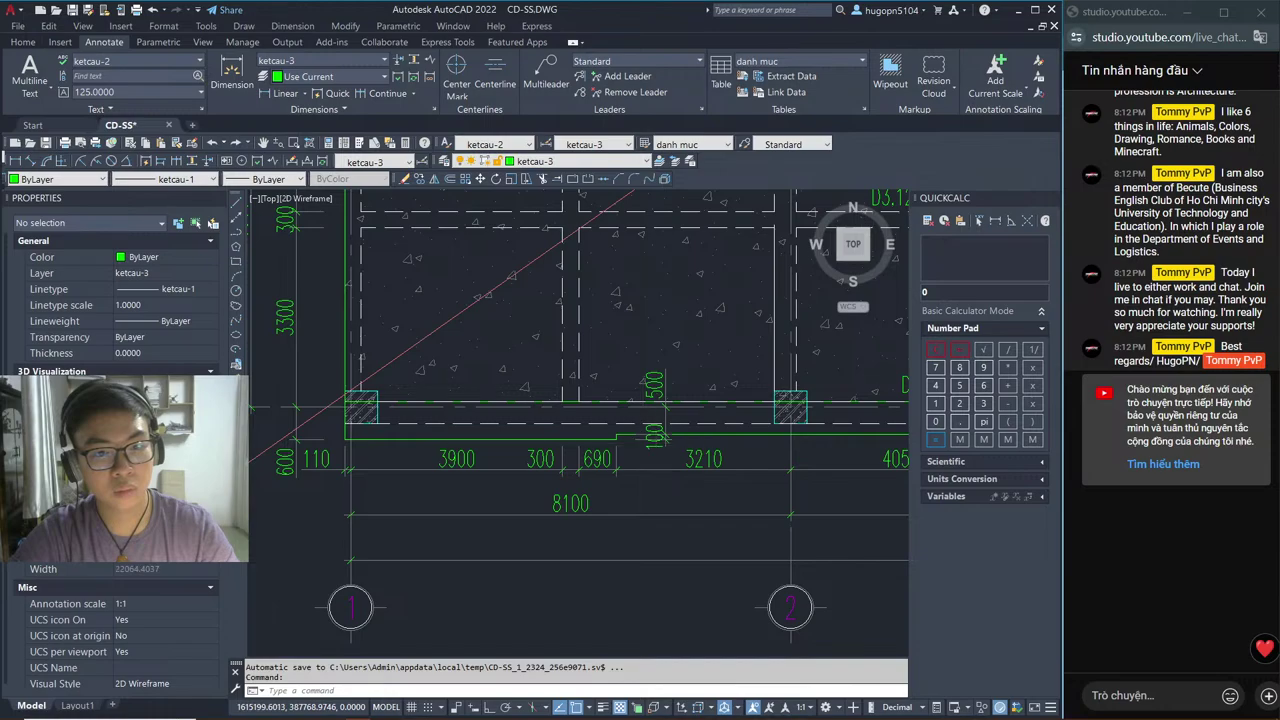
{"action": "scroll", "coordinate": [643, 442], "scroll_direction": "down", "scroll_amount": 2}
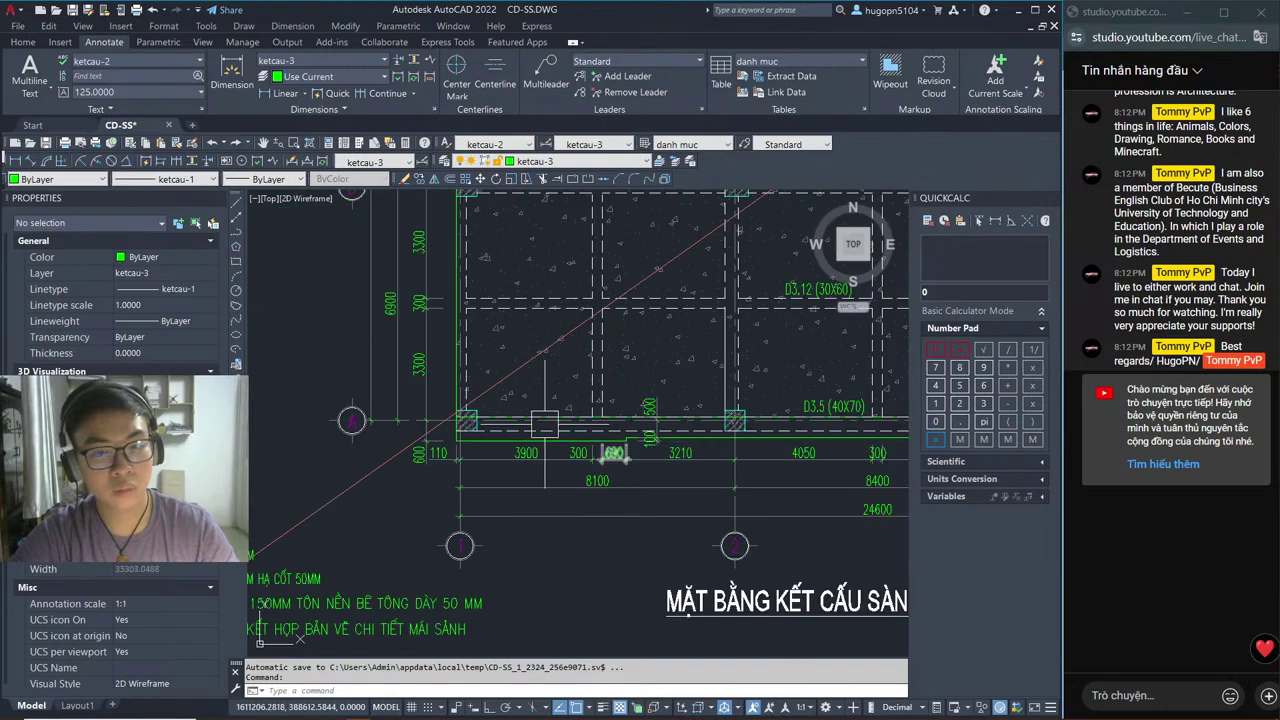
{"action": "mouse_move", "coordinate": [544, 424]}
{"action": "middle_mouse_down"}
{"action": "mouse_move", "coordinate": [660, 330]}
{"action": "mouse_move", "coordinate": [627, 362]}
{"action": "middle_mouse_up"}
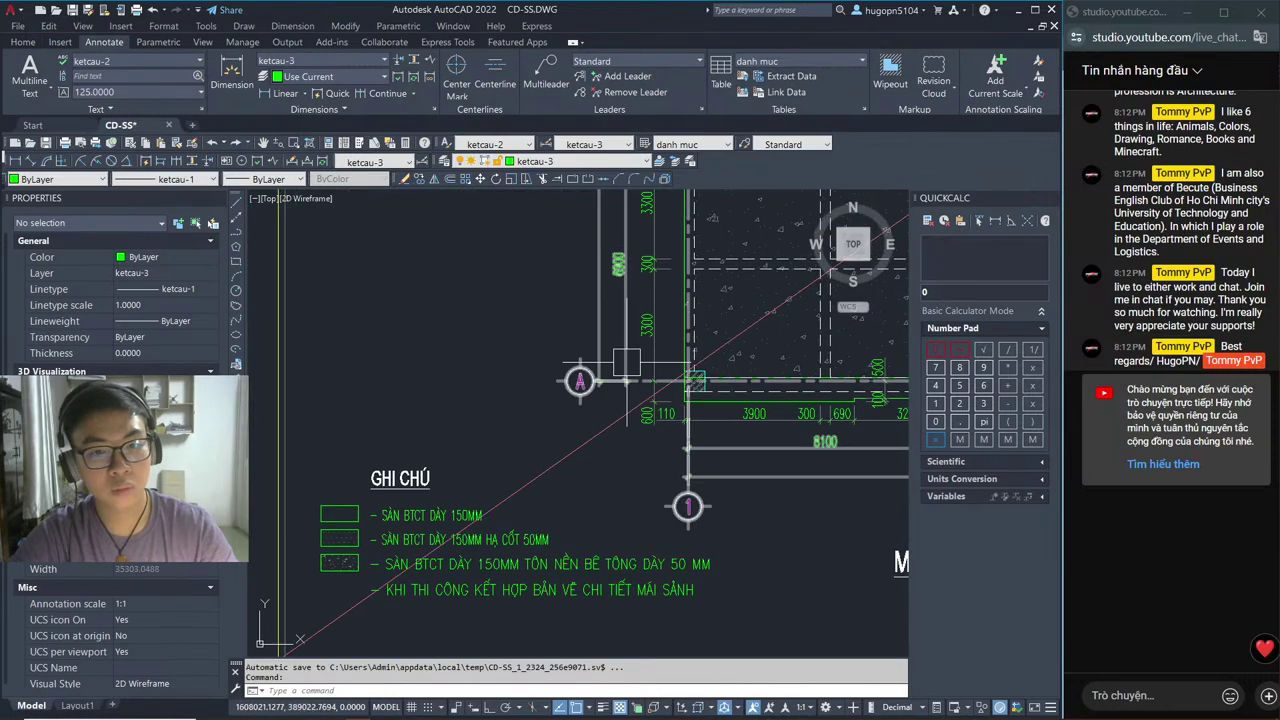
{"action": "scroll", "coordinate": [629, 418], "scroll_direction": "down", "scroll_amount": 4}
{"action": "scroll", "coordinate": [396, 424], "scroll_direction": "up", "scroll_amount": 4}
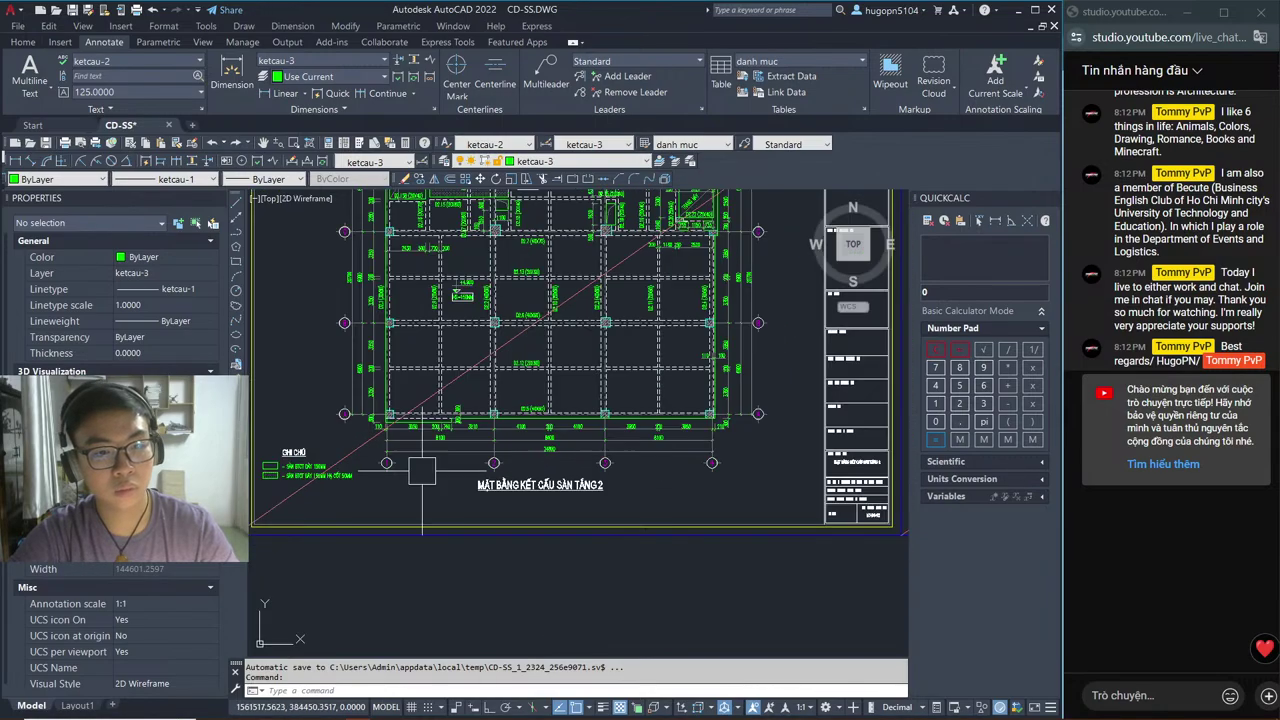
{"action": "scroll", "coordinate": [470, 424], "scroll_direction": "up", "scroll_amount": 6}
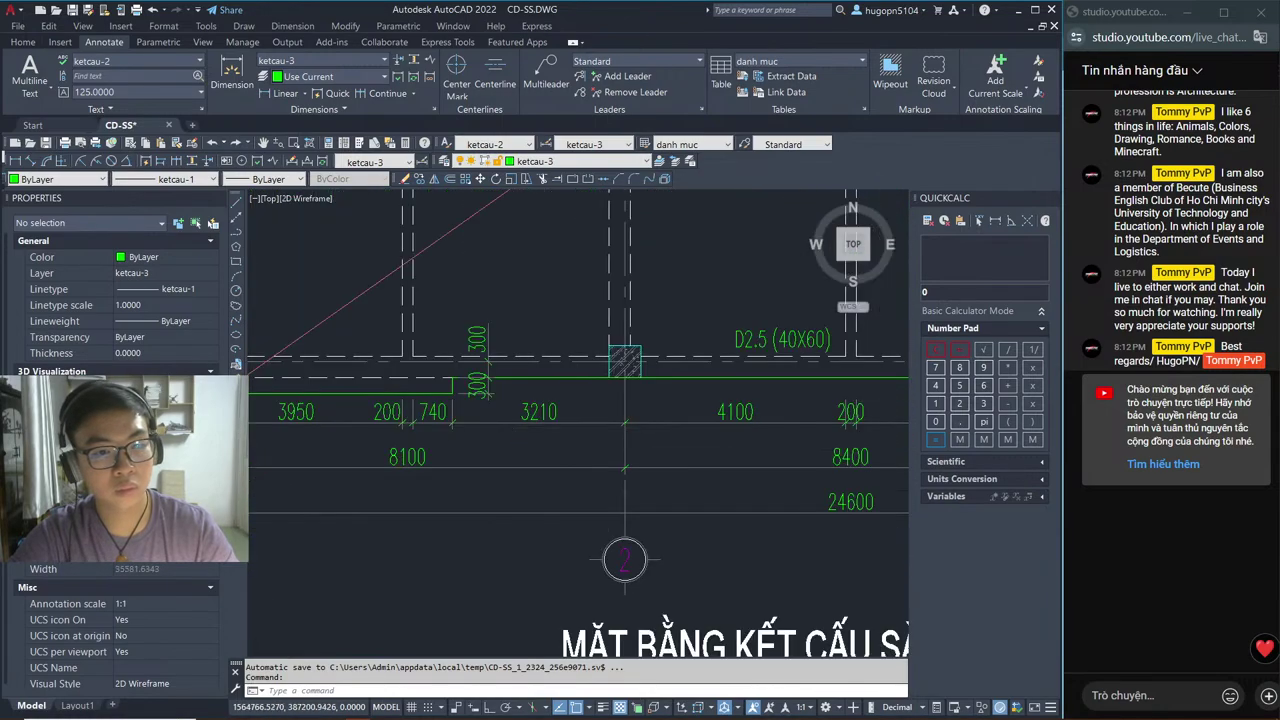
{"action": "scroll", "coordinate": [579, 428], "scroll_direction": "down", "scroll_amount": 8}
{"action": "scroll", "coordinate": [660, 430], "scroll_direction": "up", "scroll_amount": 5}
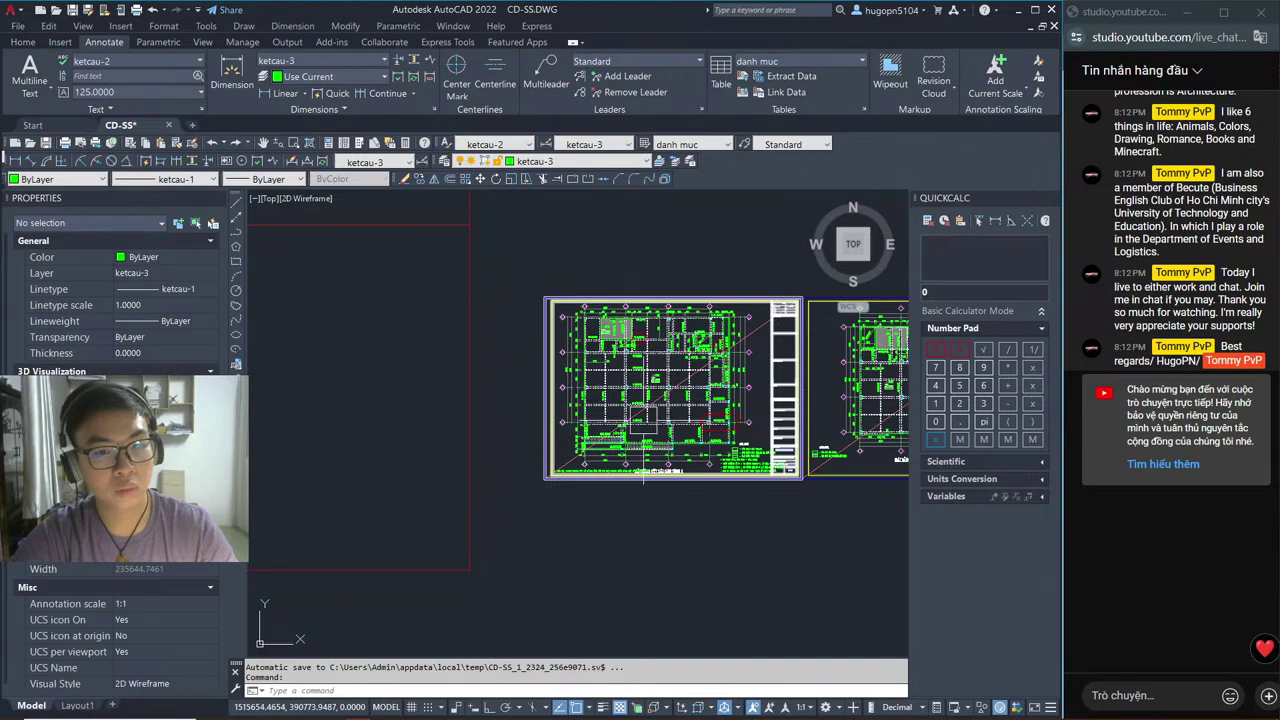
{"action": "scroll", "coordinate": [676, 425], "scroll_direction": "up", "scroll_amount": 4}
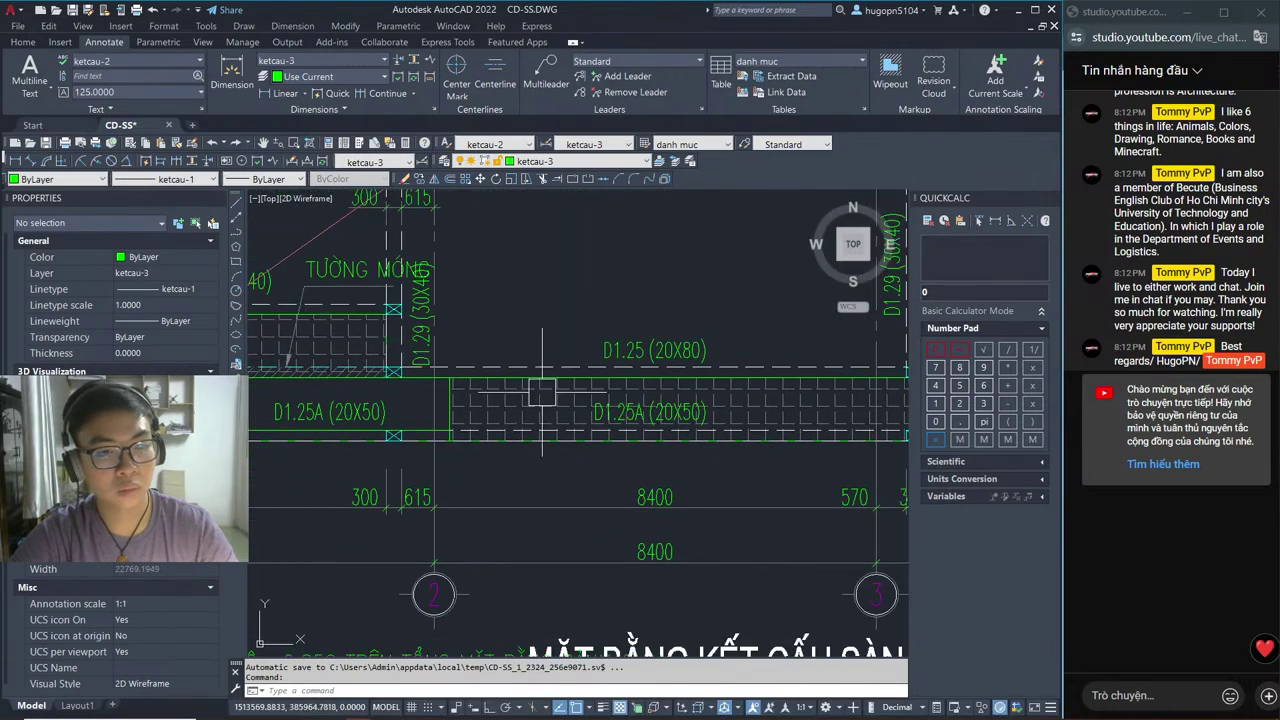
Step: Read the beam dimensions around grid 2, then pan over to the GHI CHÚ notes
{"action": "middle_click_drag", "start_coordinate": [620, 466], "coordinate": [650, 350]}
{"action": "scroll", "coordinate": [650, 350], "scroll_direction": "down", "scroll_amount": 3}
{"action": "scroll", "coordinate": [560, 340], "scroll_direction": "up", "scroll_amount": 5}
{"action": "scroll", "coordinate": [560, 330], "scroll_direction": "down", "scroll_amount": 3}
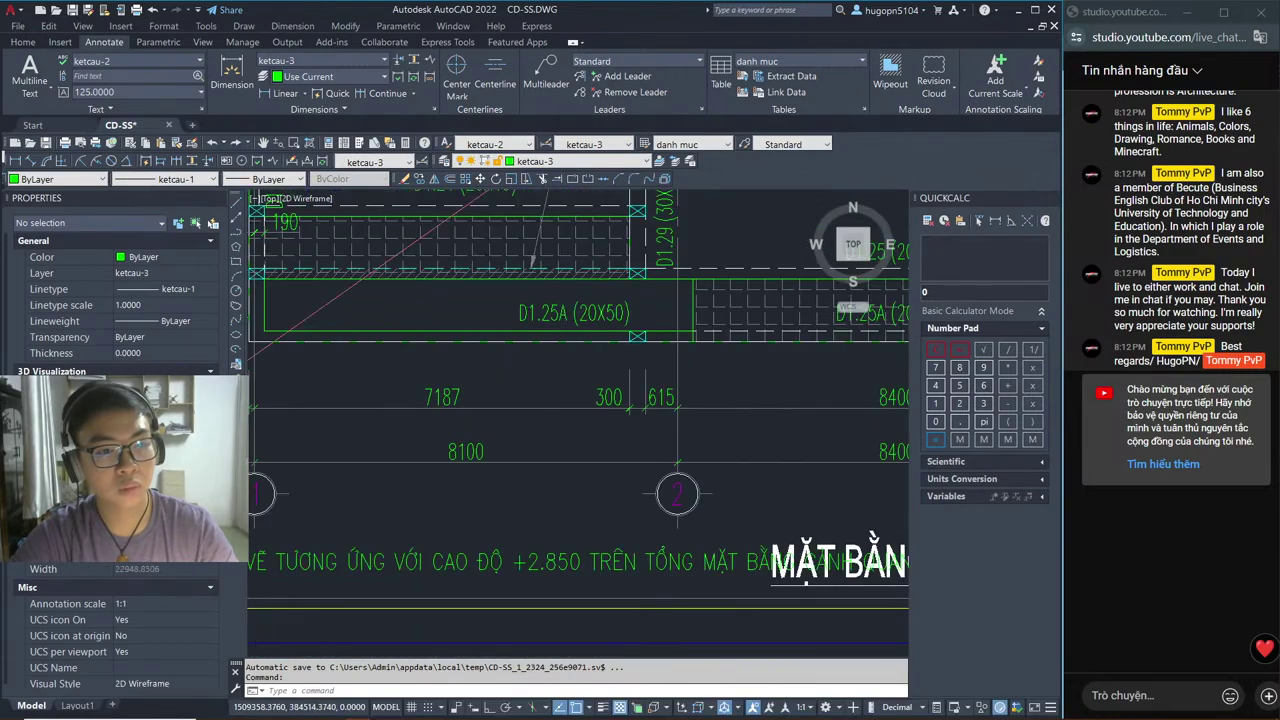
{"action": "scroll", "coordinate": [559, 324], "scroll_direction": "up", "scroll_amount": 4}
{"action": "scroll", "coordinate": [587, 373], "scroll_direction": "down", "scroll_amount": 4}
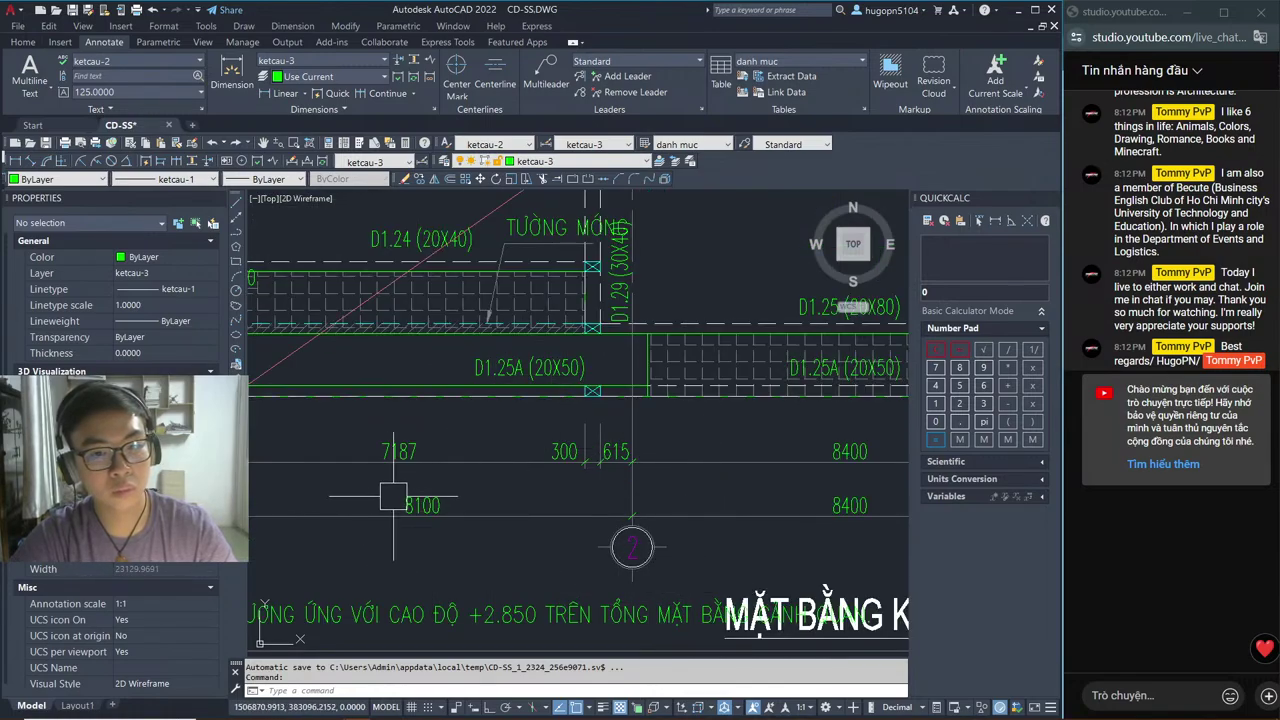
{"action": "scroll", "coordinate": [630, 468], "scroll_direction": "down", "scroll_amount": 4}
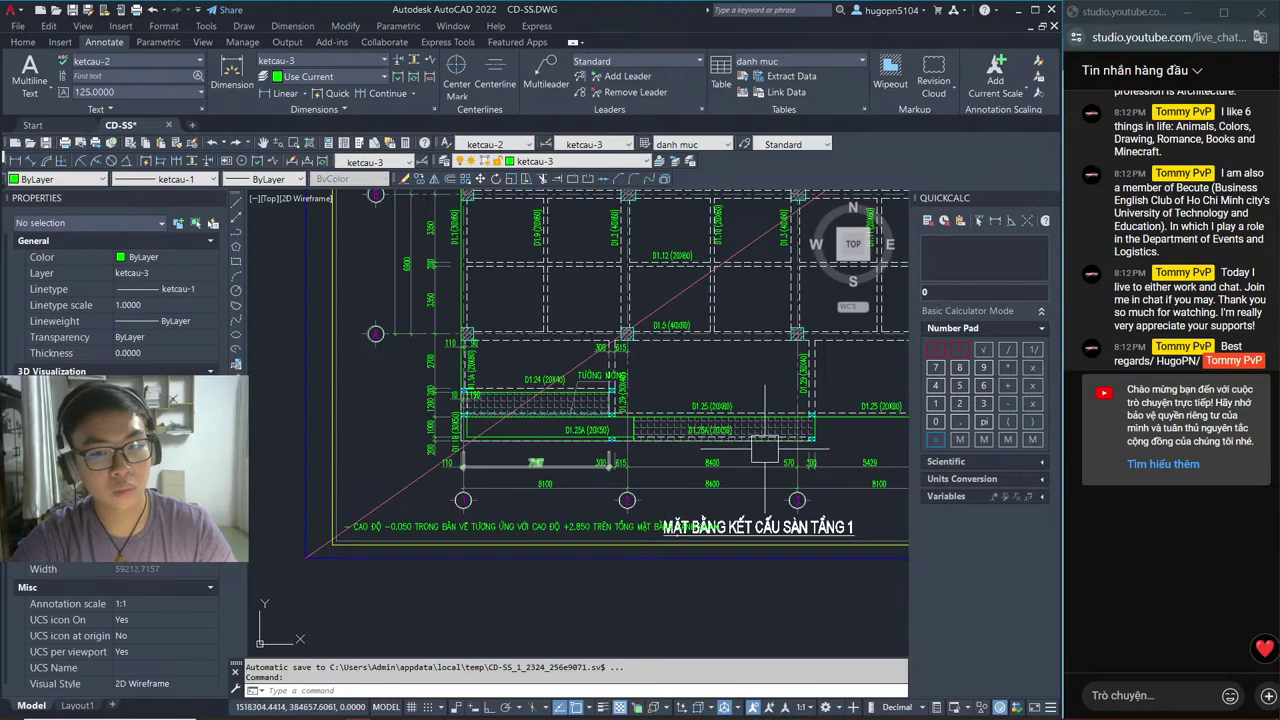
{"action": "mouse_move", "coordinate": [764, 450]}
{"action": "middle_mouse_down"}
{"action": "mouse_move", "coordinate": [620, 460]}
{"action": "mouse_move", "coordinate": [670, 470]}
{"action": "mouse_move", "coordinate": [628, 500]}
{"action": "mouse_move", "coordinate": [320, 480]}
{"action": "mouse_move", "coordinate": [290, 463]}
{"action": "mouse_move", "coordinate": [230, 470]}
{"action": "middle_mouse_up"}
Step: Return to Revit and discard the unfinished floor boundary sketch
{"action": "key", "text": "alt+Tab"}
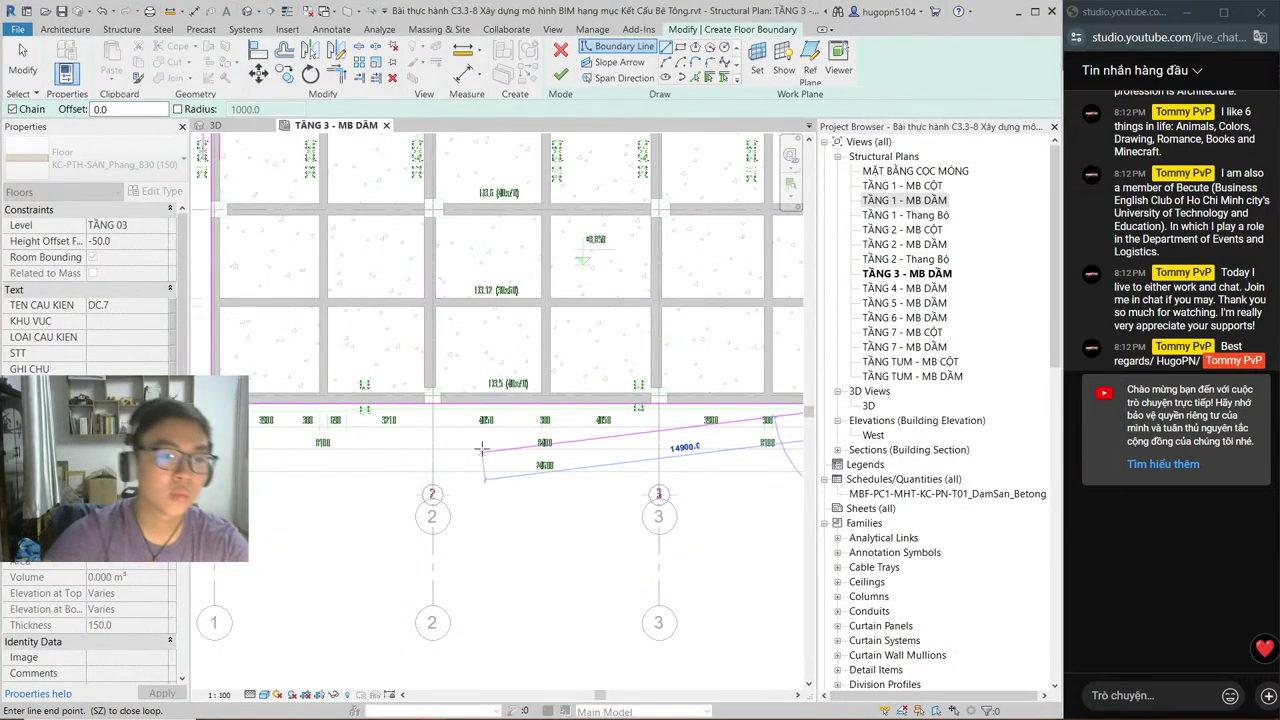
{"action": "left_click", "coordinate": [561, 56]}
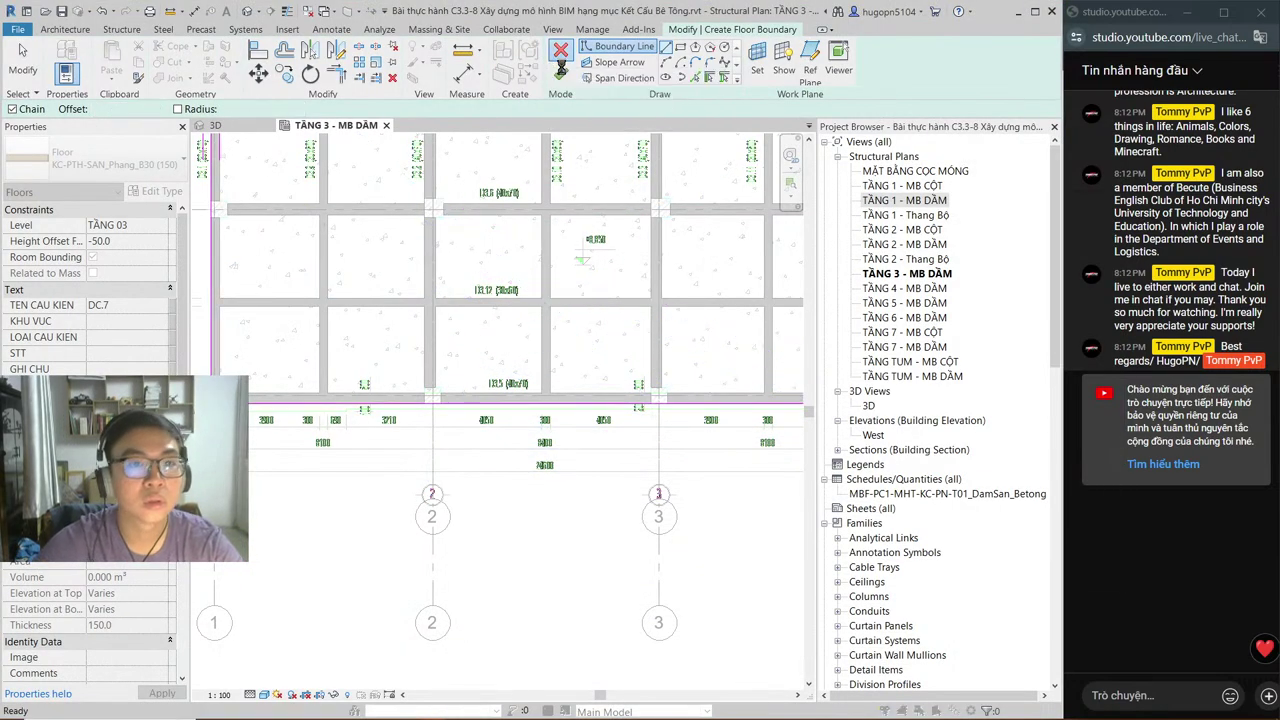
{"action": "left_click", "coordinate": [561, 54]}
{"action": "left_click", "coordinate": [671, 373]}
{"action": "scroll", "coordinate": [740, 290], "scroll_direction": "up", "scroll_amount": 3}
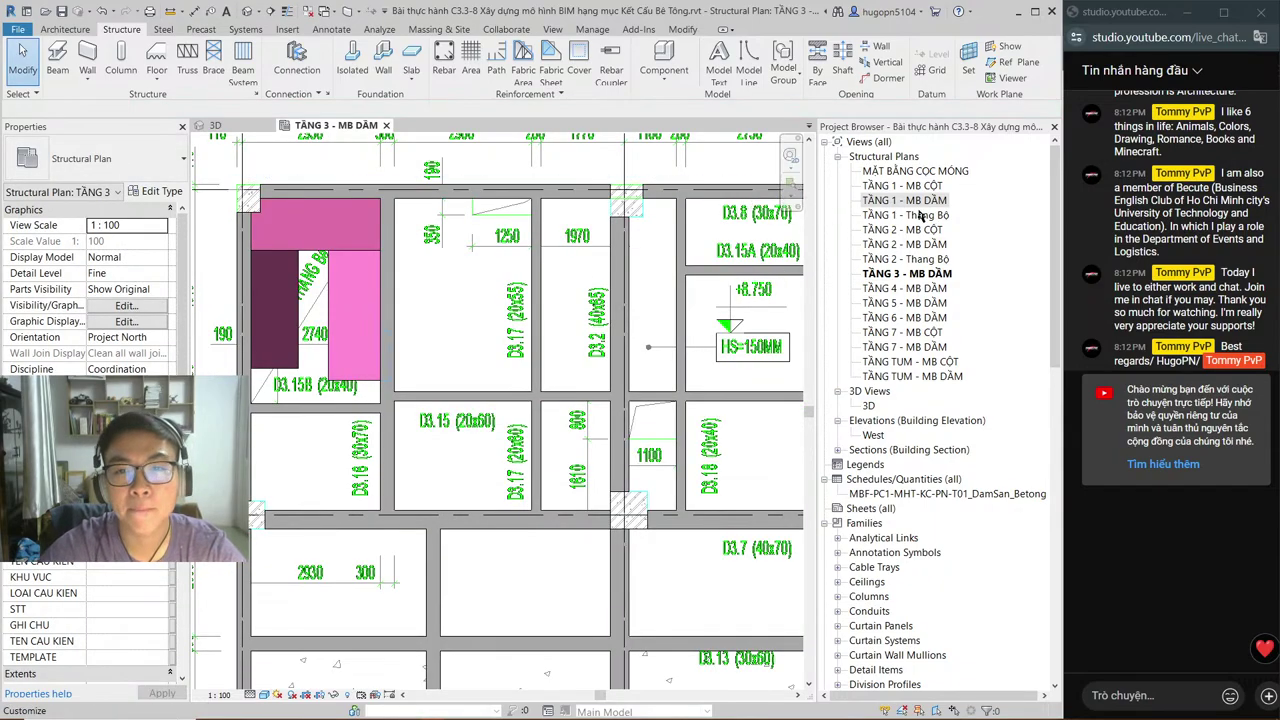
Step: Open the TẦNG 2 - MB DẦM plan, set it to Shaded, and select the DẦM TẦNG 2 beam group
{"action": "left_click", "coordinate": [923, 247]}
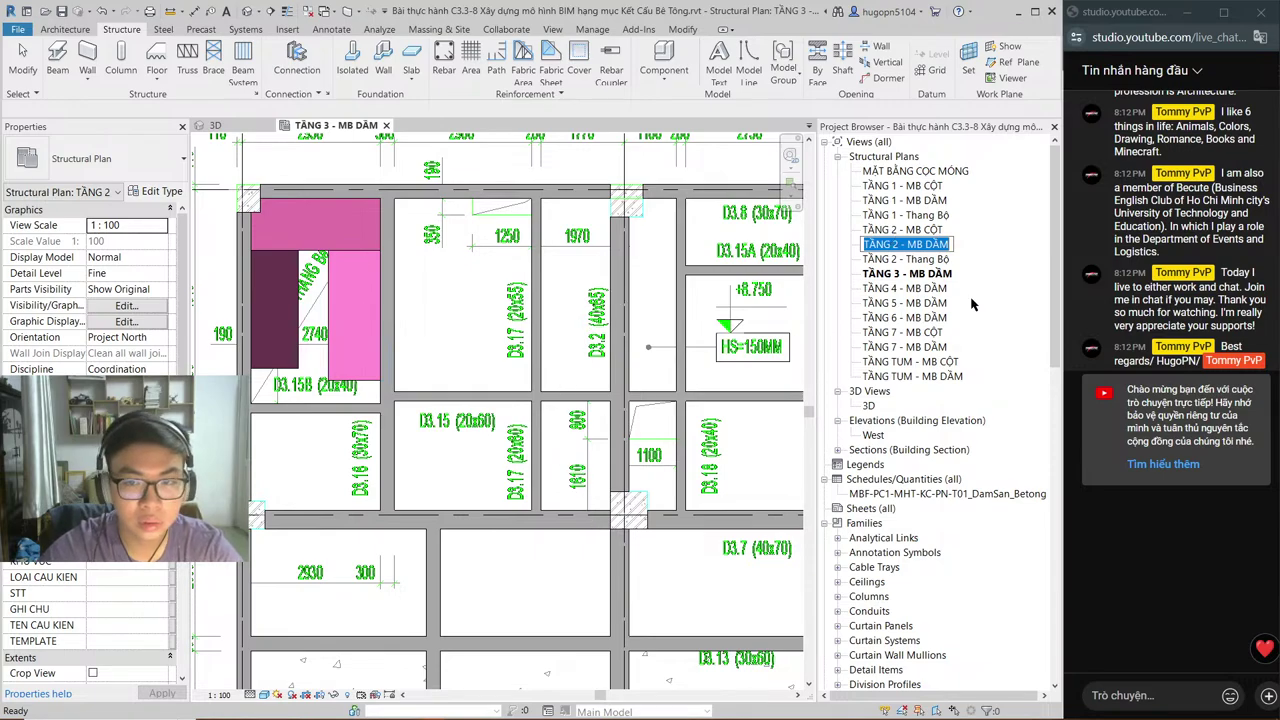
{"action": "double_click", "coordinate": [917, 248]}
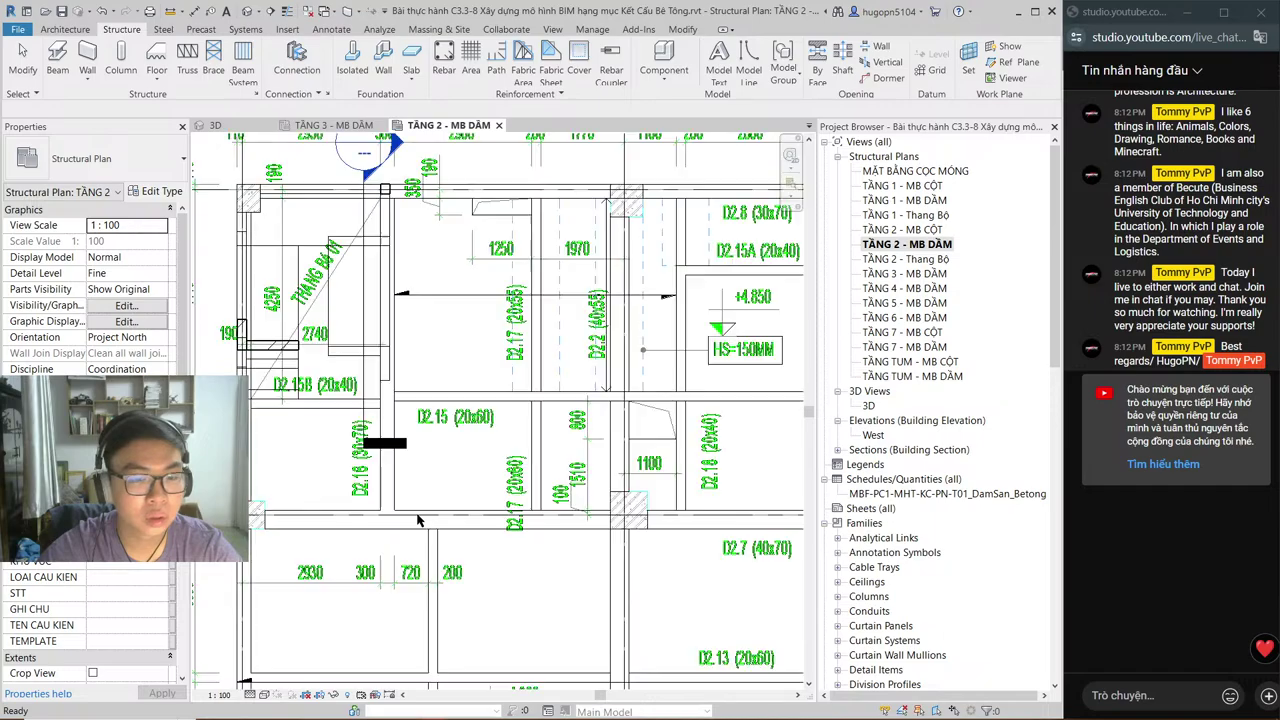
{"action": "scroll", "coordinate": [540, 427], "scroll_direction": "up", "scroll_amount": 4}
{"action": "middle_click_drag", "start_coordinate": [556, 427], "coordinate": [549, 297]}
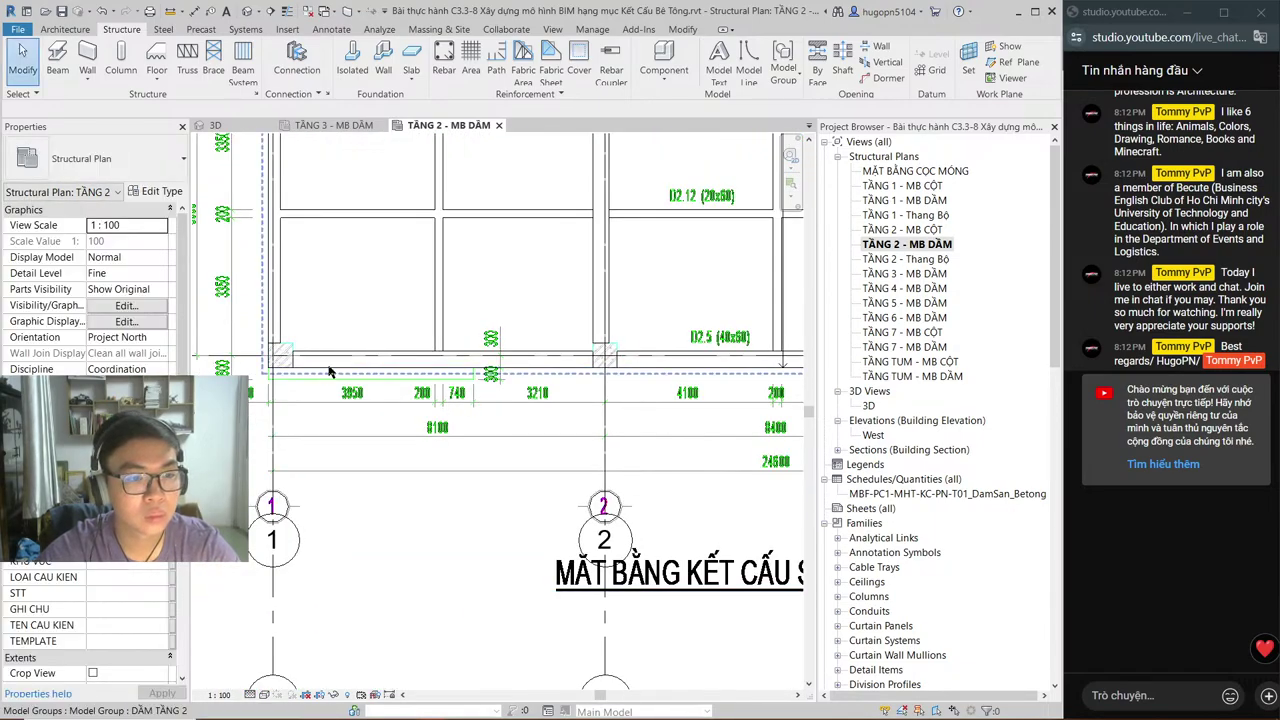
{"action": "left_click", "coordinate": [264, 695]}
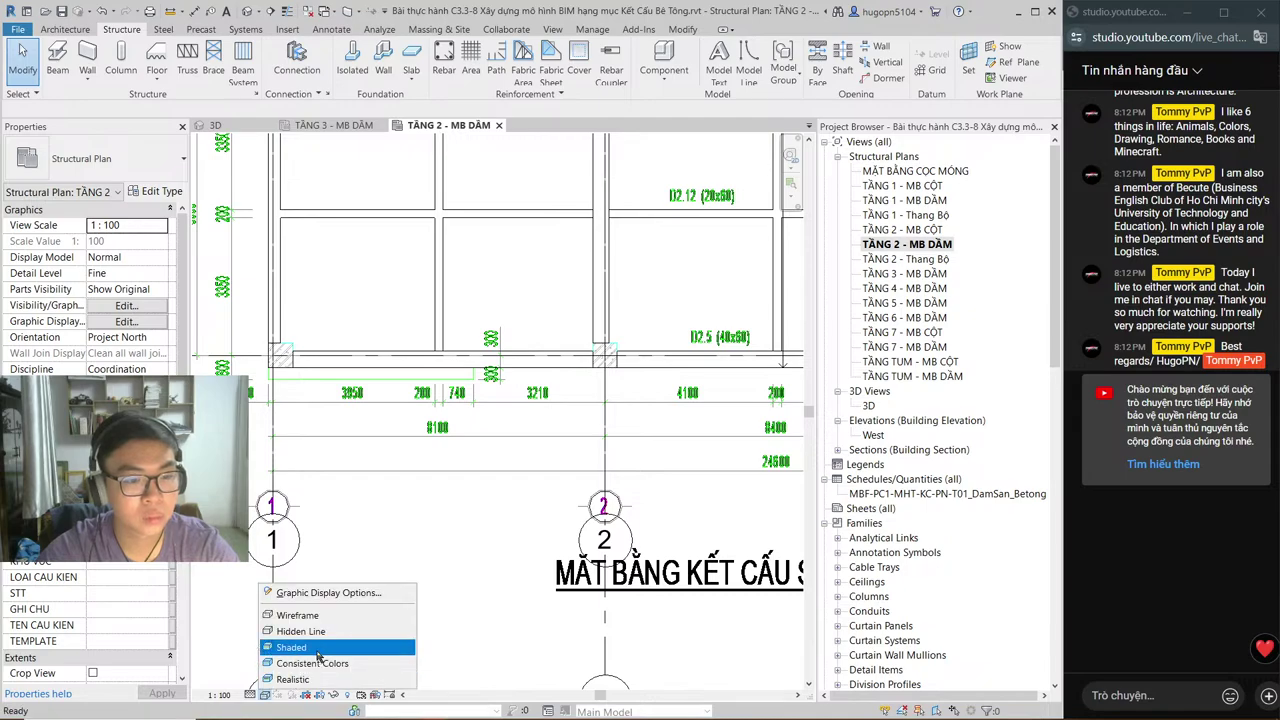
{"action": "left_click", "coordinate": [292, 647]}
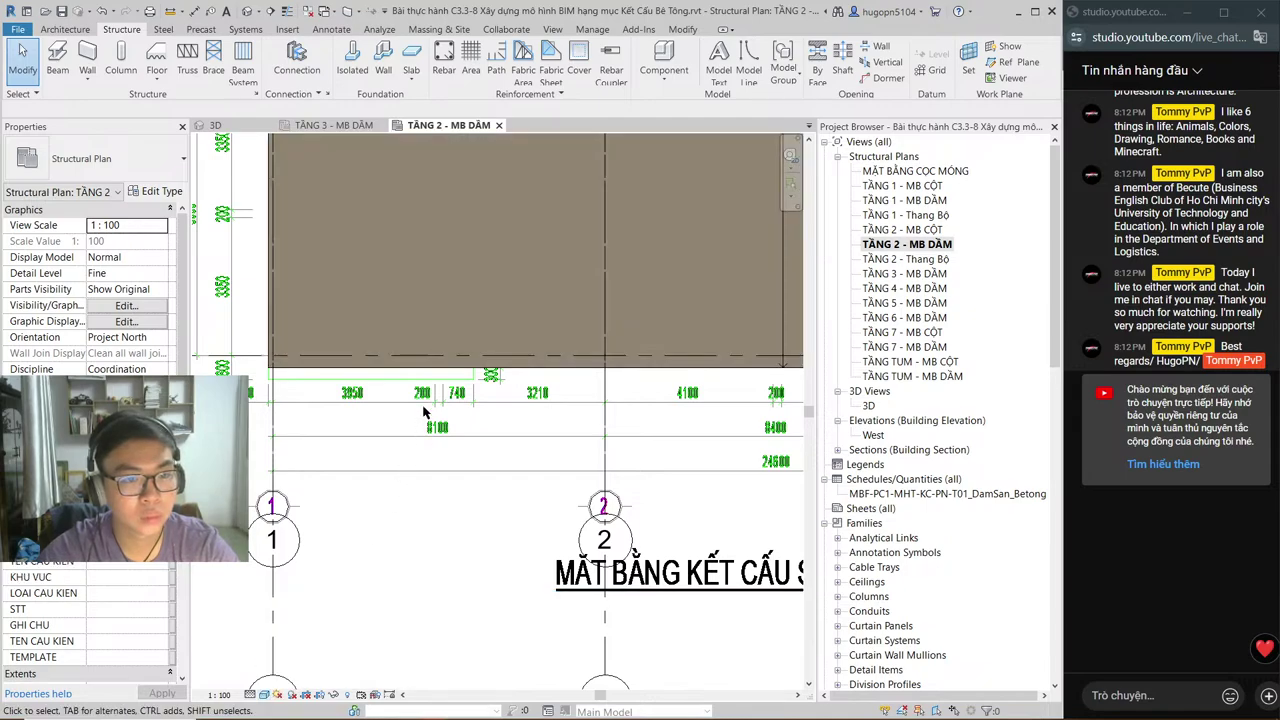
{"action": "left_click", "coordinate": [447, 374]}
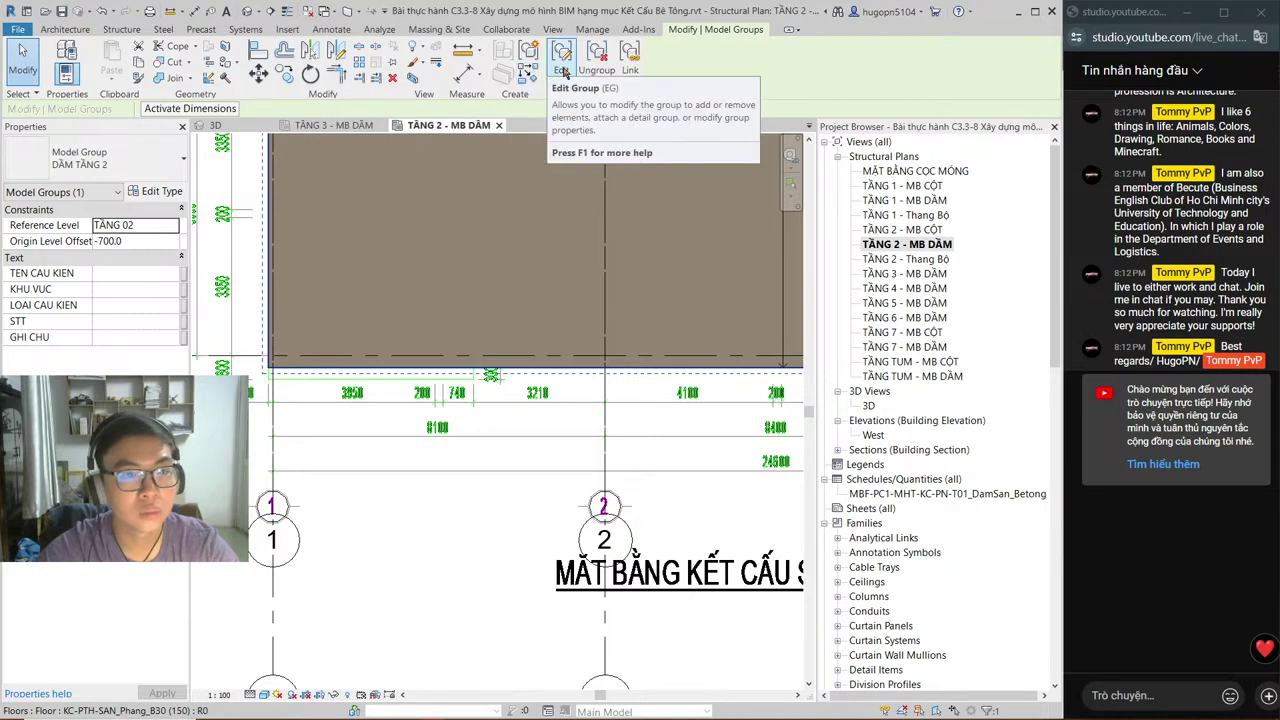
Step: Select the TẦNG 2 floor slab, enter its boundary sketch and pick the grid A edge
{"action": "key", "text": "Escape"}
{"action": "left_click", "coordinate": [441, 201]}
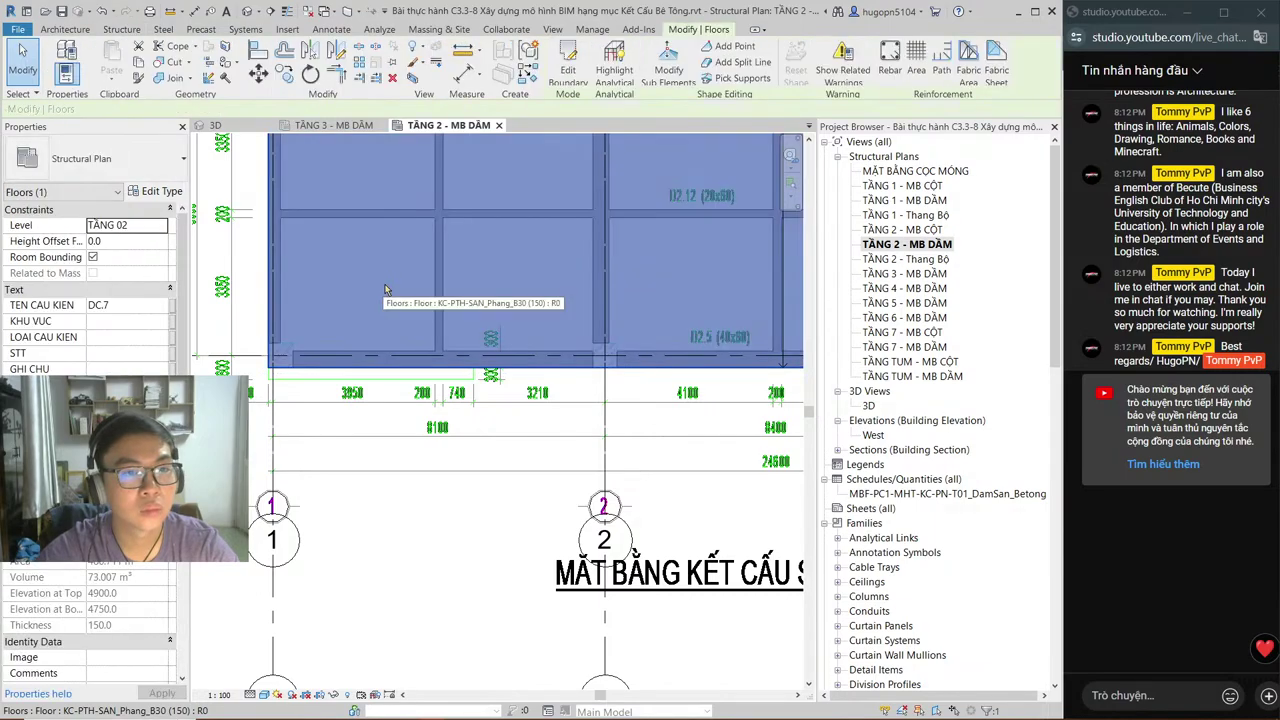
{"action": "left_click", "coordinate": [565, 78]}
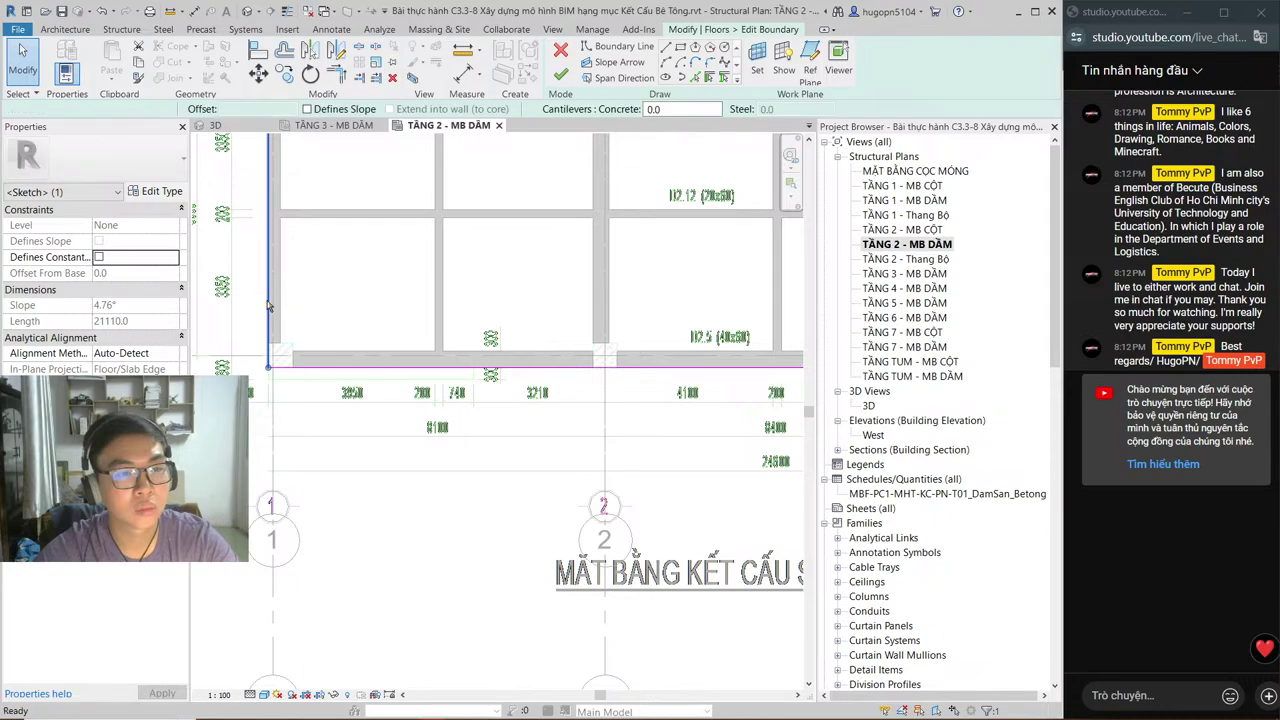
{"action": "left_click", "coordinate": [348, 369]}
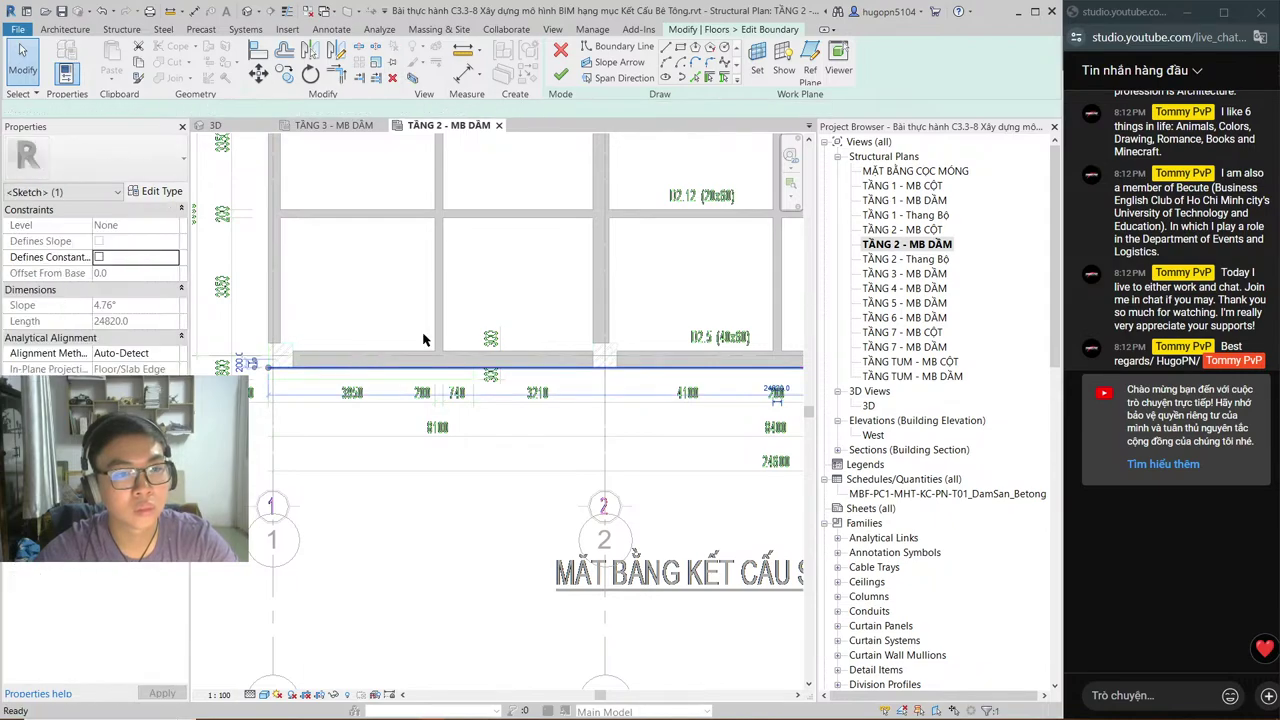
{"action": "left_click", "coordinate": [526, 309]}
{"action": "scroll", "coordinate": [371, 271], "scroll_direction": "down", "scroll_amount": 3}
{"action": "middle_click_drag", "start_coordinate": [371, 271], "coordinate": [422, 469]}
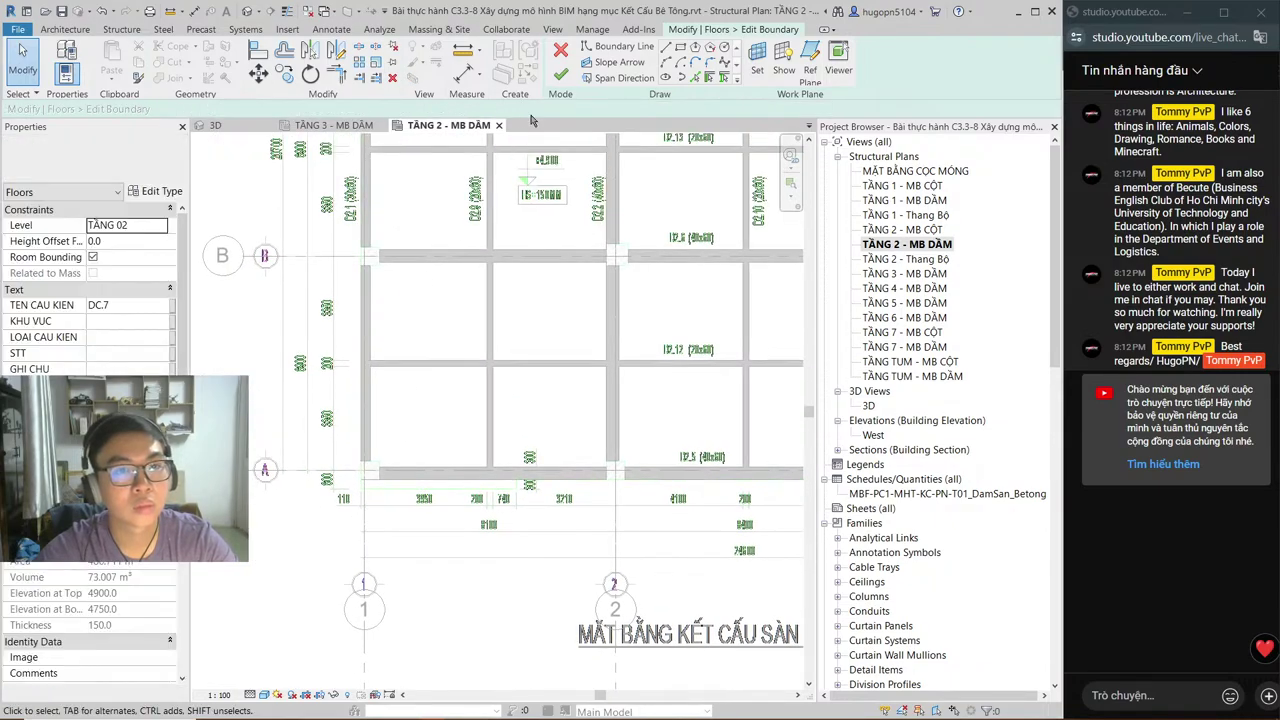
Step: Redraw the grid A boundary along the beam faces from the A/1 corner, past the 300 notch, to grid 4
{"action": "left_click", "coordinate": [665, 47]}
{"action": "middle_click_drag", "start_coordinate": [437, 231], "coordinate": [366, 427]}
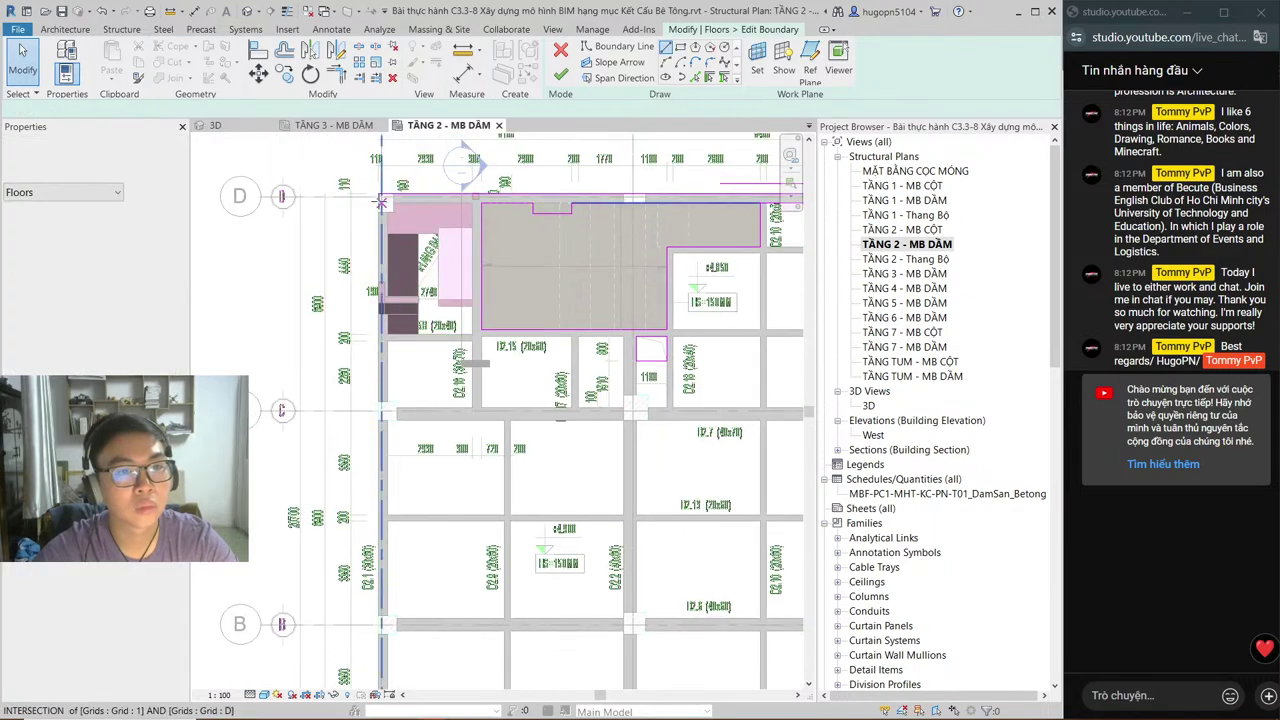
{"action": "left_click", "coordinate": [381, 197]}
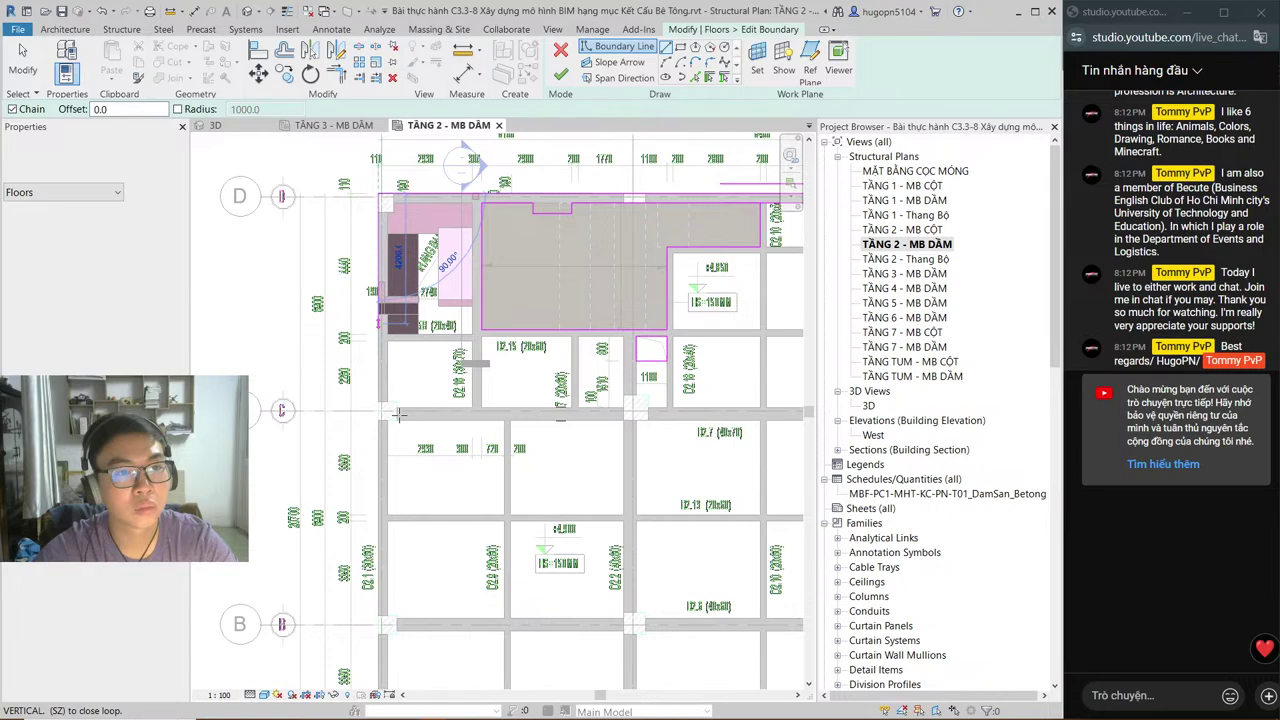
{"action": "middle_click_drag", "start_coordinate": [399, 413], "coordinate": [380, 140]}
{"action": "scroll", "coordinate": [365, 360], "scroll_direction": "up", "scroll_amount": 5}
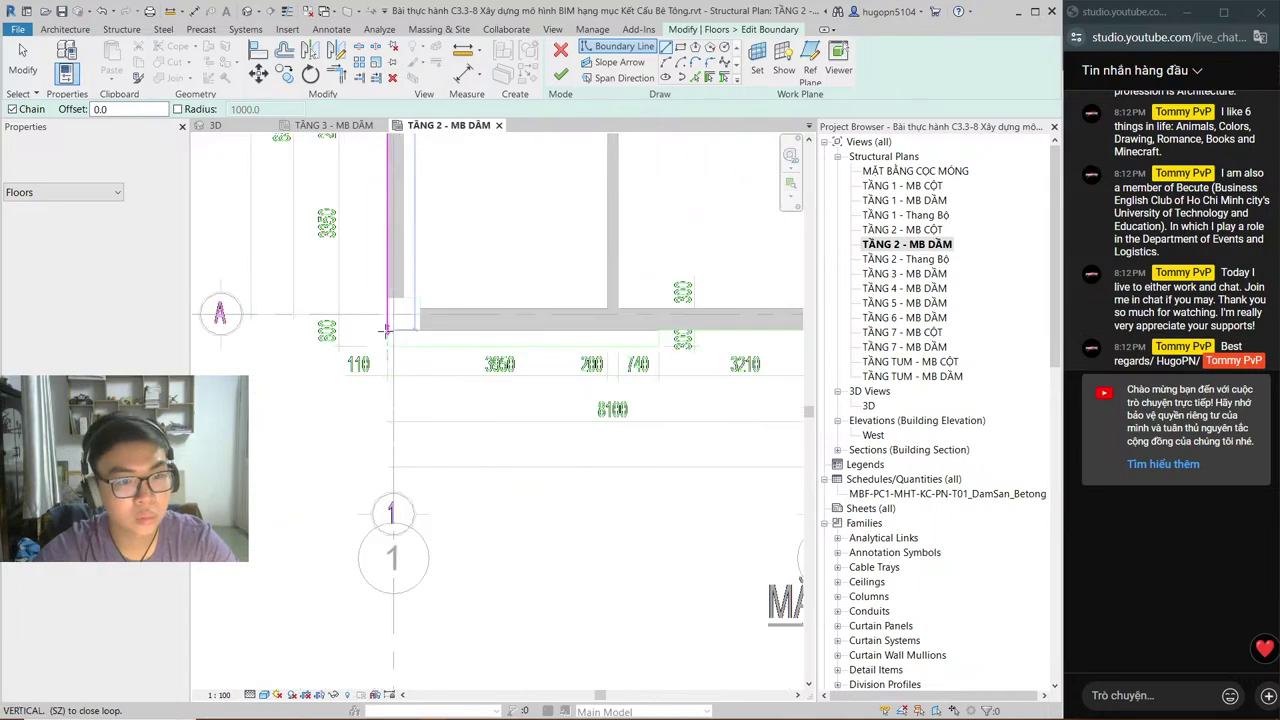
{"action": "left_click", "coordinate": [526, 346]}
{"action": "middle_click_drag", "start_coordinate": [708, 341], "coordinate": [318, 380]}
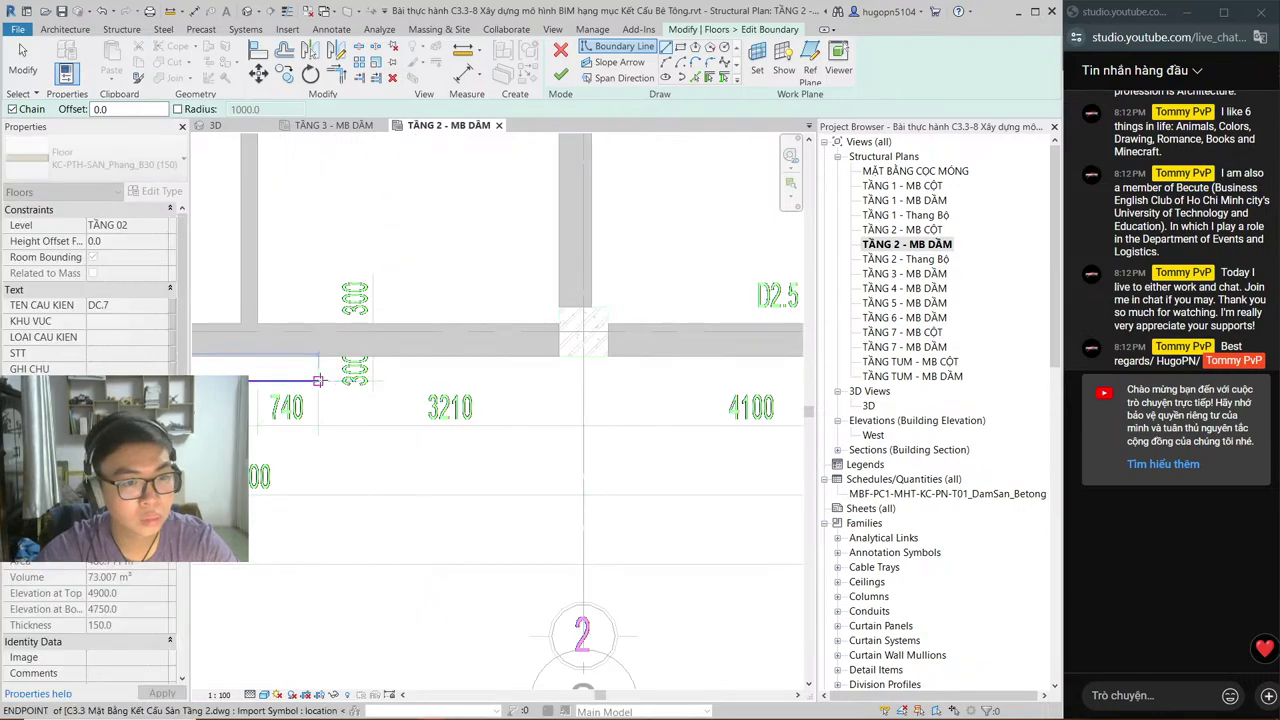
{"action": "left_click", "coordinate": [317, 355]}
{"action": "left_click", "coordinate": [317, 355]}
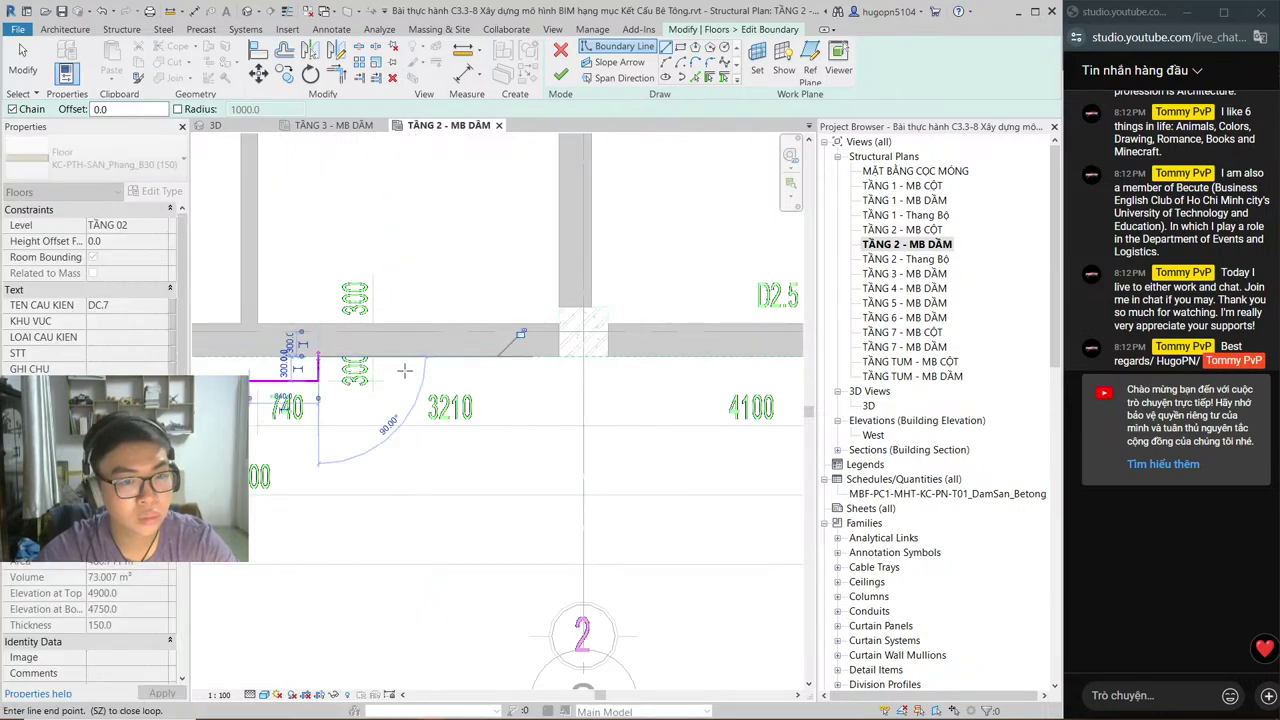
{"action": "scroll", "coordinate": [500, 357], "scroll_direction": "down", "scroll_amount": 5}
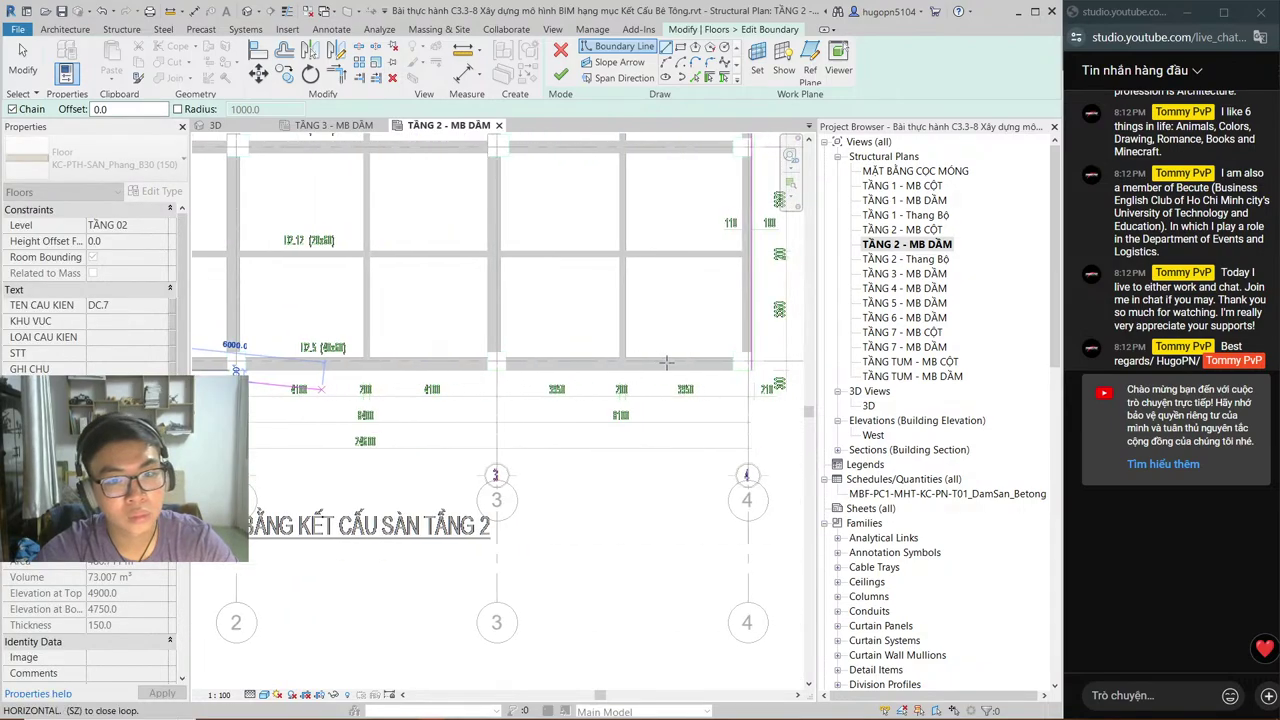
{"action": "scroll", "coordinate": [754, 361], "scroll_direction": "up", "scroll_amount": 4}
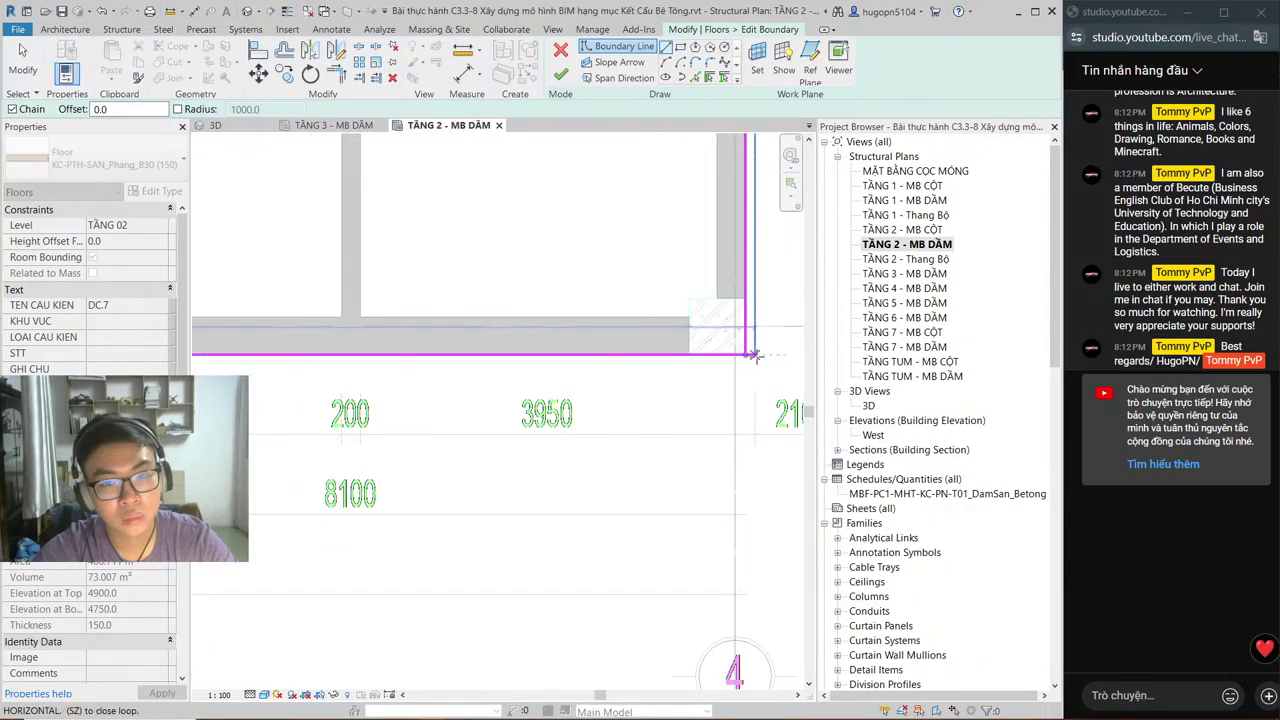
{"action": "left_click", "coordinate": [754, 353]}
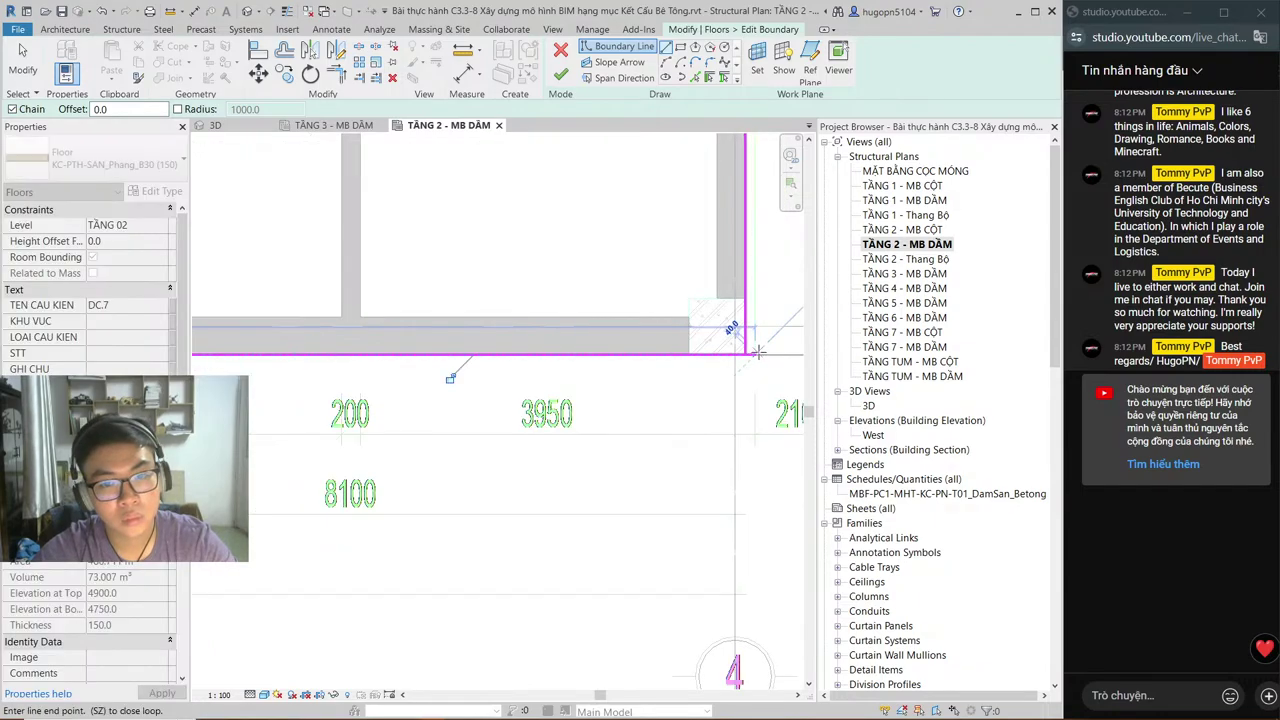
Step: Stop drawing boundary lines and check the new grid A edge of the sketch
{"action": "key", "text": "Escape"}
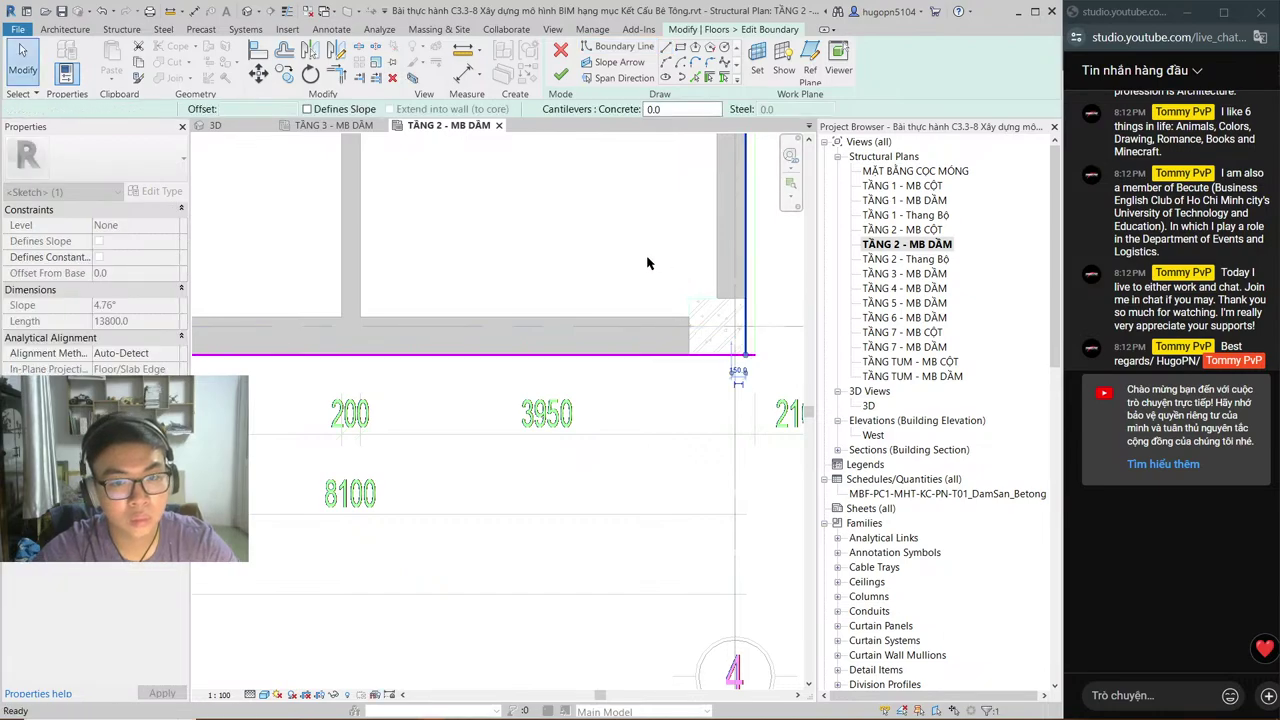
{"action": "scroll", "coordinate": [643, 240], "scroll_direction": "down", "scroll_amount": 4}
{"action": "key", "text": "Escape"}
{"action": "middle_click_drag", "start_coordinate": [636, 253], "coordinate": [630, 273]}
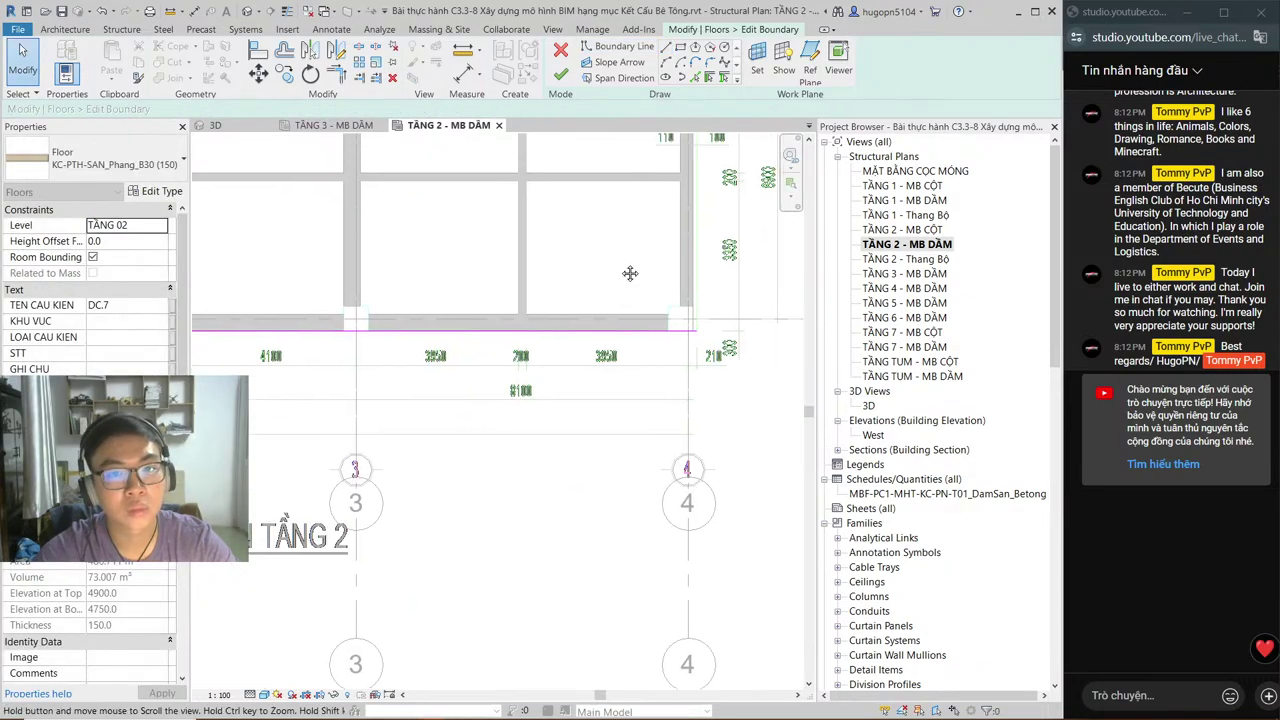
{"action": "scroll", "coordinate": [630, 273], "scroll_direction": "up", "scroll_amount": 2}
{"action": "key", "text": "Return"}
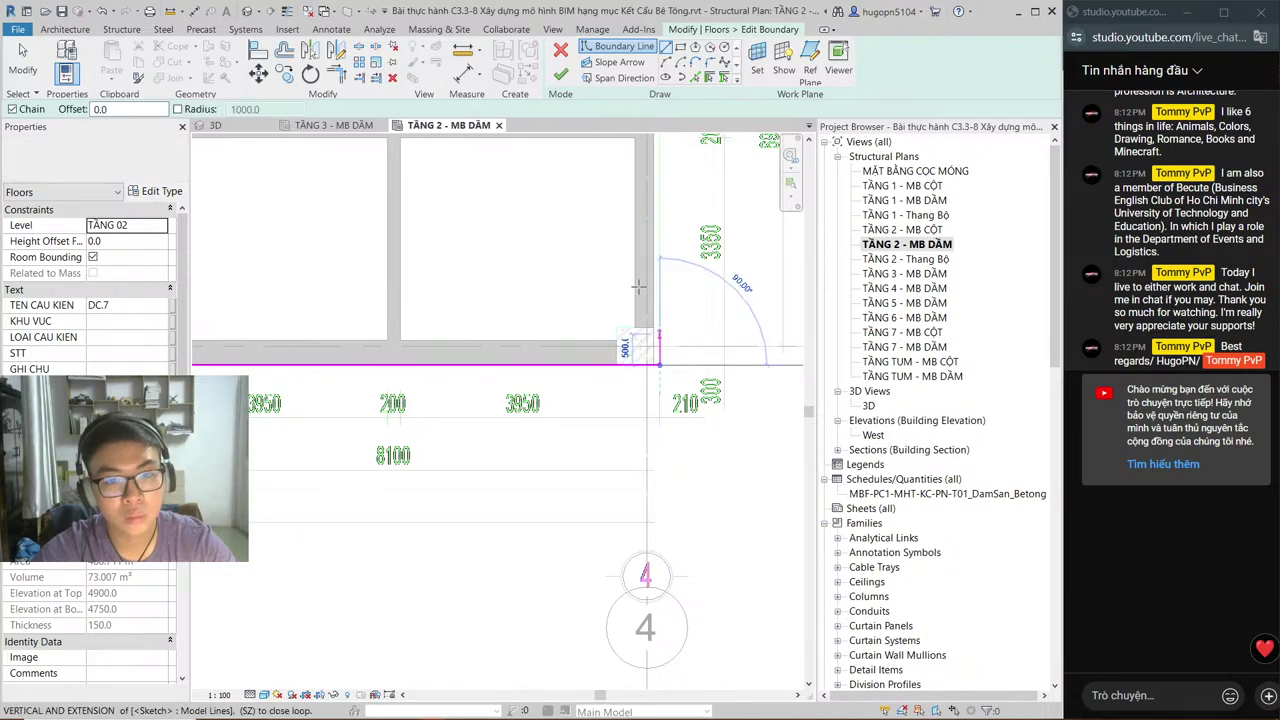
{"action": "scroll", "coordinate": [638, 287], "scroll_direction": "up", "scroll_amount": 5}
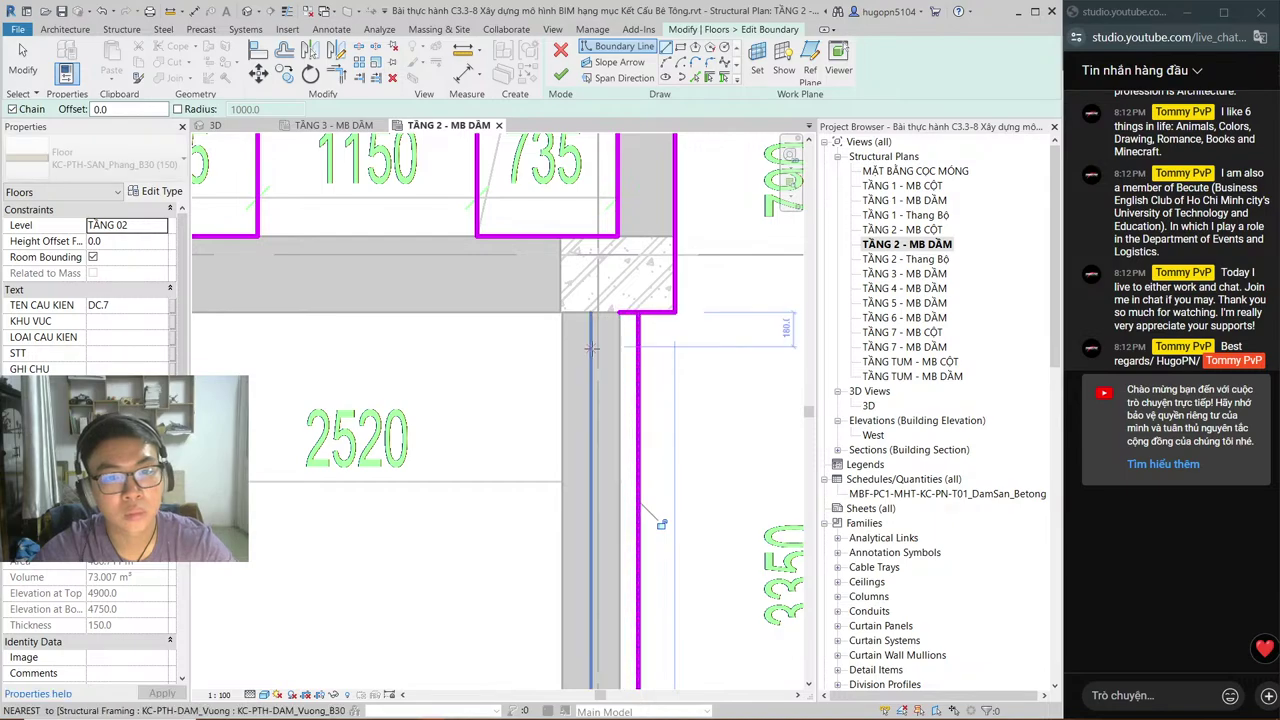
{"action": "key", "text": "Escape"}
{"action": "key", "text": "Escape"}
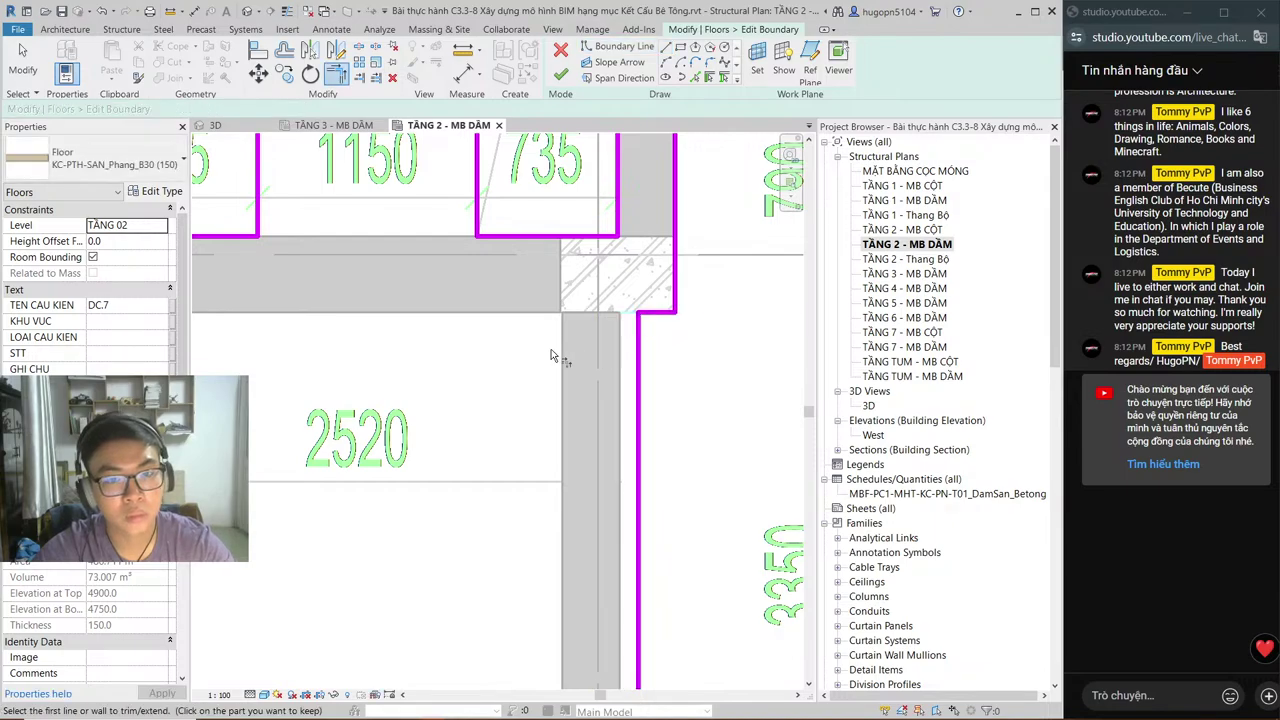
Step: Review the sketch outline and stair openings, then close the TẦNG 2 - MB DẦM plan
{"action": "scroll", "coordinate": [551, 356], "scroll_direction": "down", "scroll_amount": 3}
{"action": "middle_click_drag", "start_coordinate": [551, 296], "coordinate": [565, 565]}
{"action": "middle_click_drag", "start_coordinate": [543, 450], "coordinate": [556, 665]}
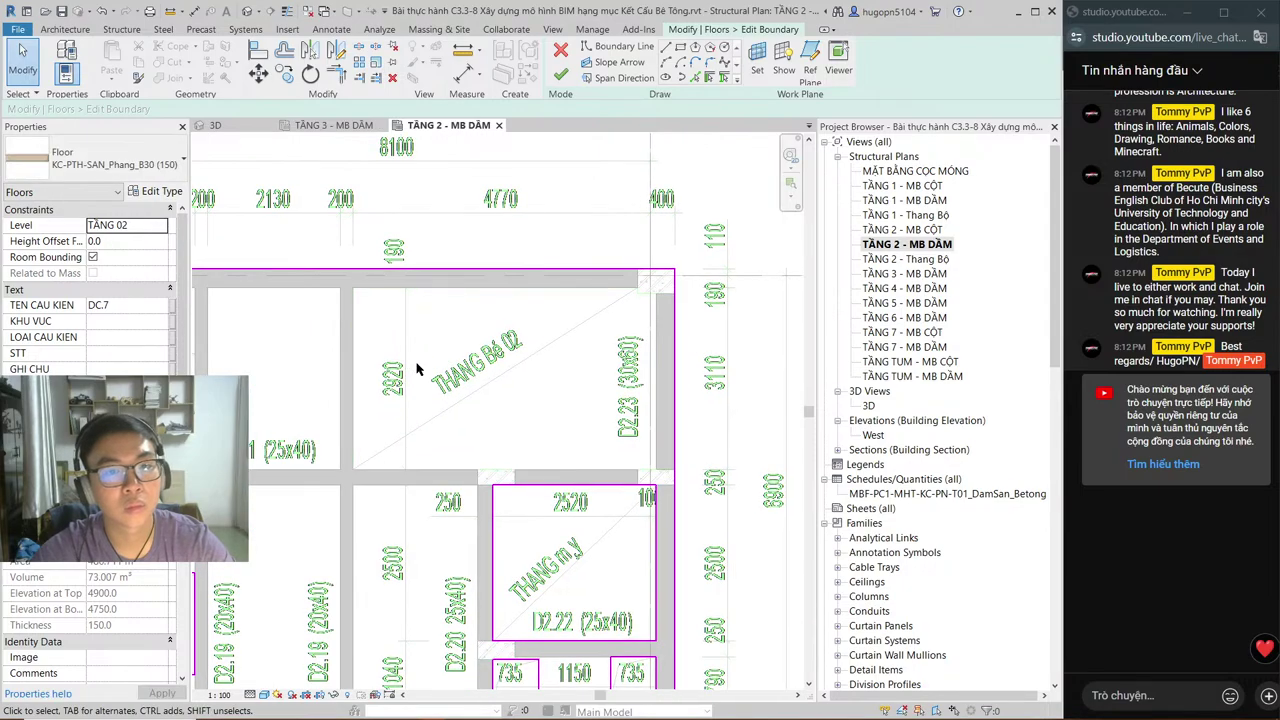
{"action": "scroll", "coordinate": [580, 225], "scroll_direction": "down", "scroll_amount": 1}
{"action": "middle_click_drag", "start_coordinate": [586, 417], "coordinate": [586, 371]}
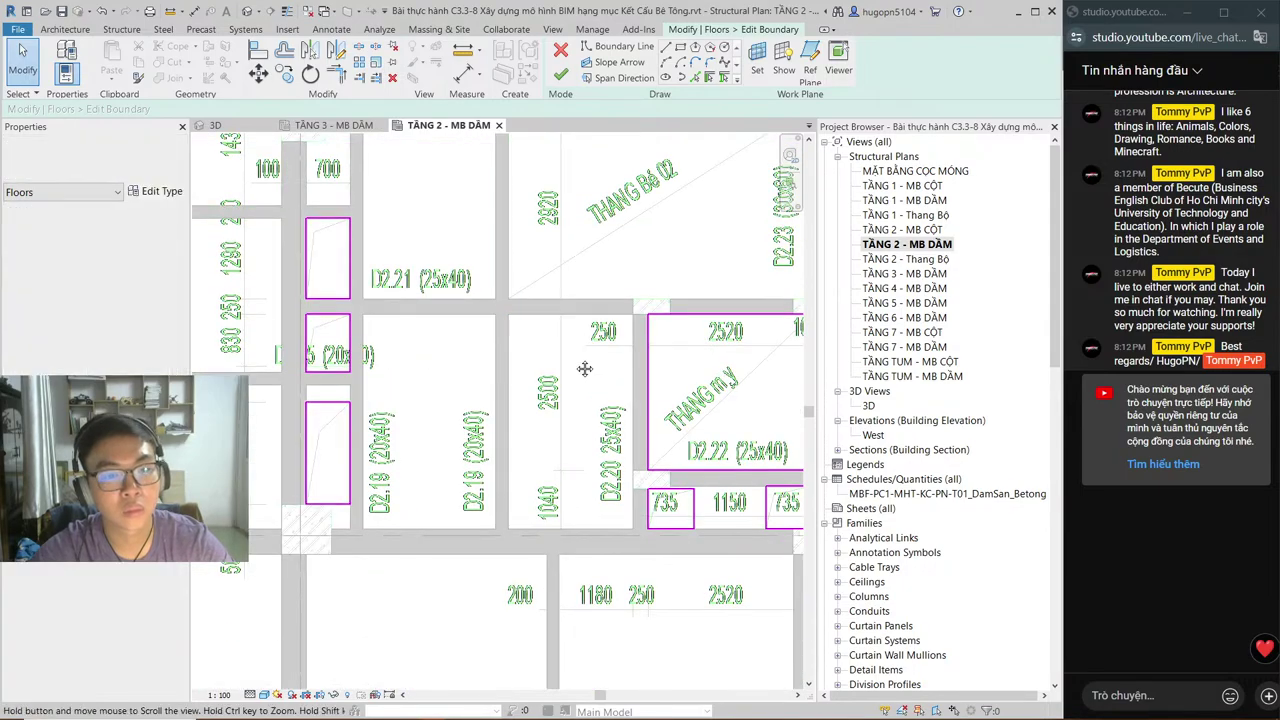
{"action": "scroll", "coordinate": [585, 368], "scroll_direction": "up", "scroll_amount": 2}
{"action": "middle_click_drag", "start_coordinate": [580, 470], "coordinate": [583, 262]}
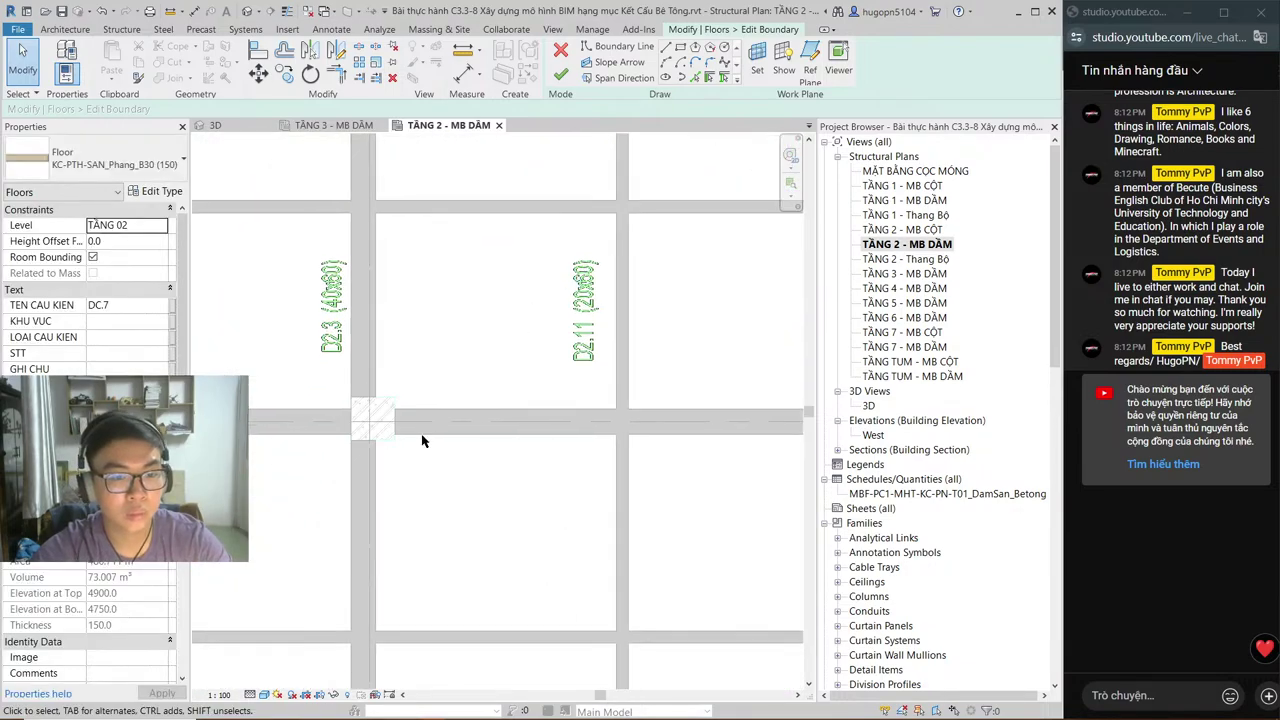
{"action": "scroll", "coordinate": [422, 441], "scroll_direction": "down", "scroll_amount": 2}
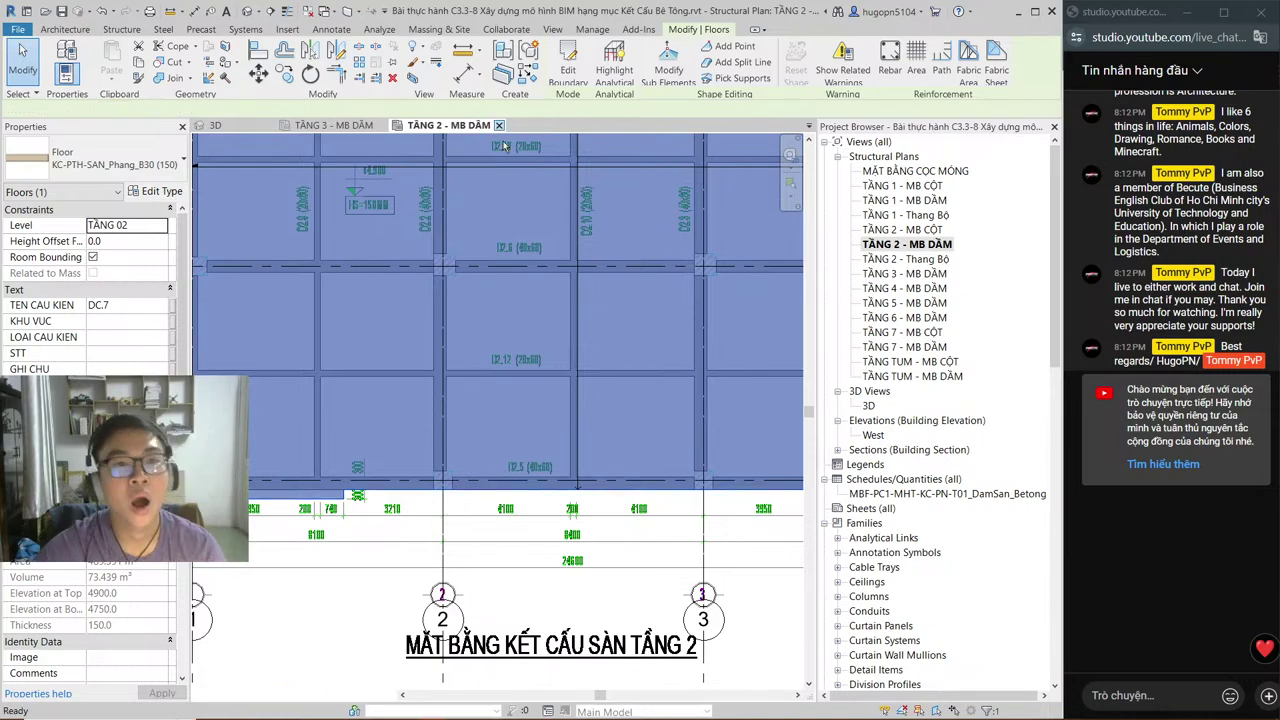
{"action": "left_click", "coordinate": [498, 125]}
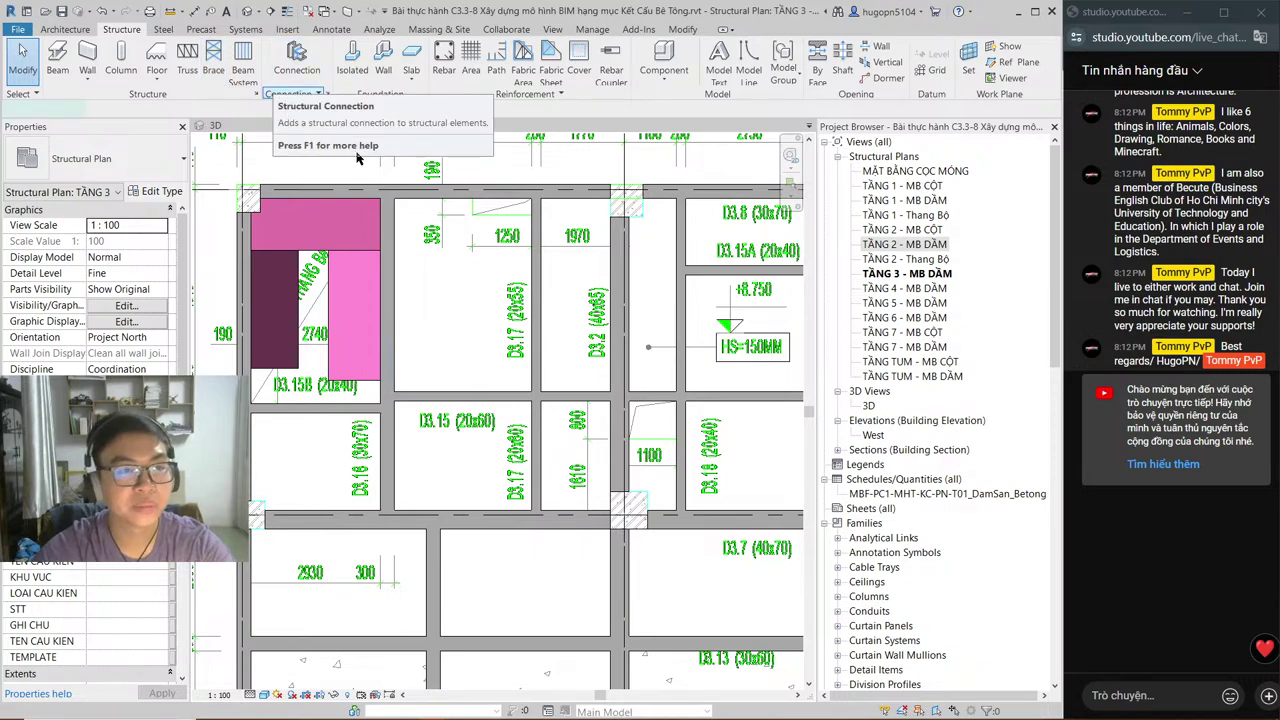
Step: Start a new TẦNG 3 floor with SB and draw its boundary from grid 1 down along grid 1
{"action": "key", "text": "s"}
{"action": "key", "text": "b"}
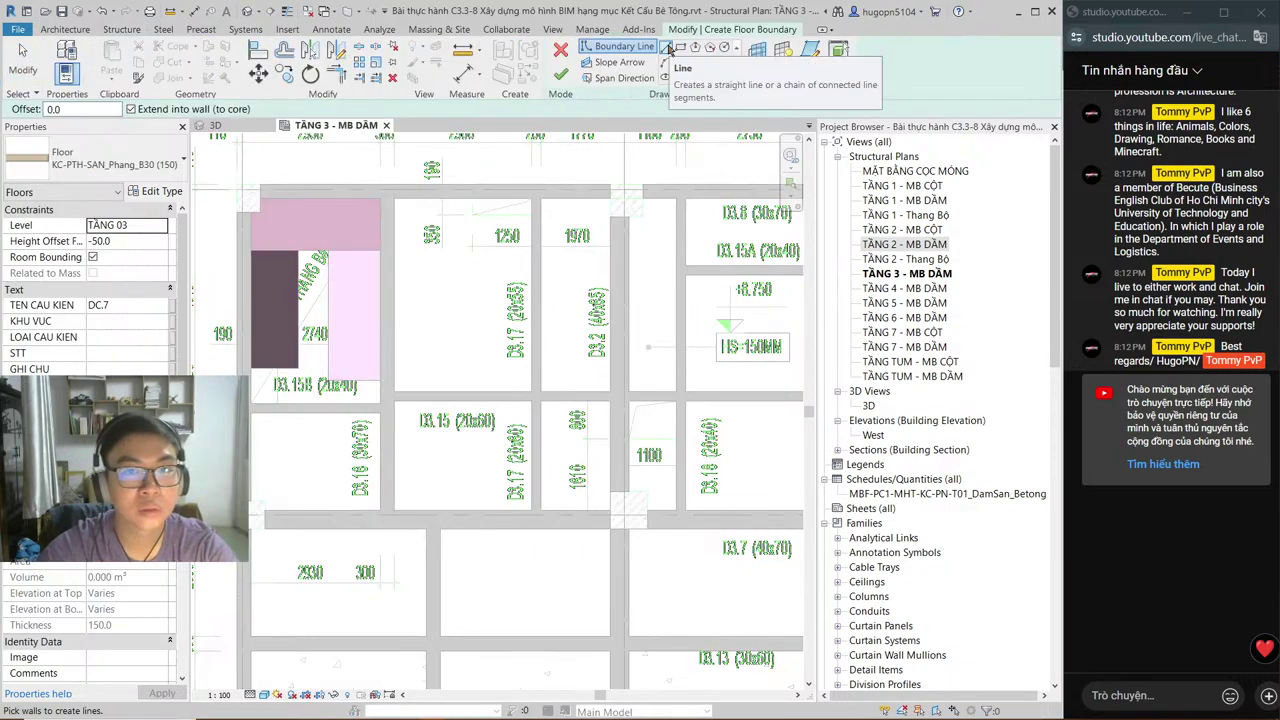
{"action": "left_click", "coordinate": [665, 49]}
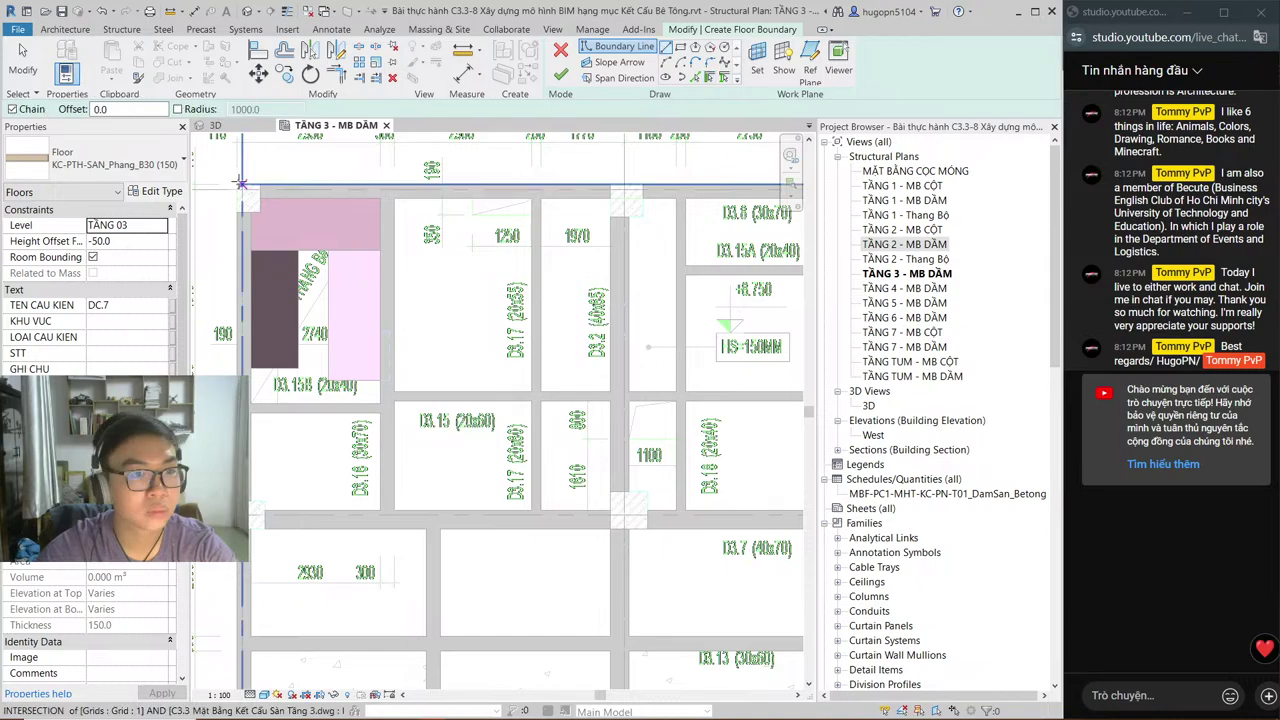
{"action": "left_click", "coordinate": [240, 183]}
{"action": "scroll", "coordinate": [245, 340], "scroll_direction": "down", "scroll_amount": 3}
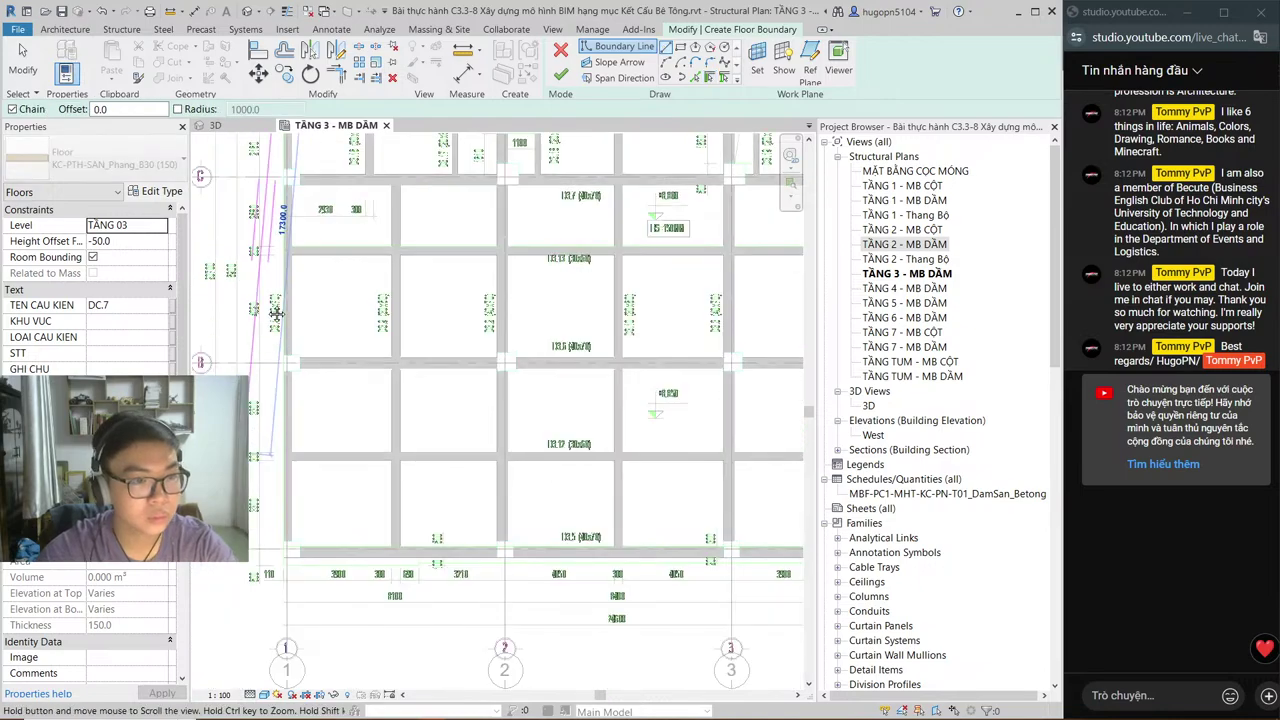
{"action": "scroll", "coordinate": [286, 436], "scroll_direction": "up", "scroll_amount": 3}
{"action": "scroll", "coordinate": [286, 436], "scroll_direction": "up", "scroll_amount": 3}
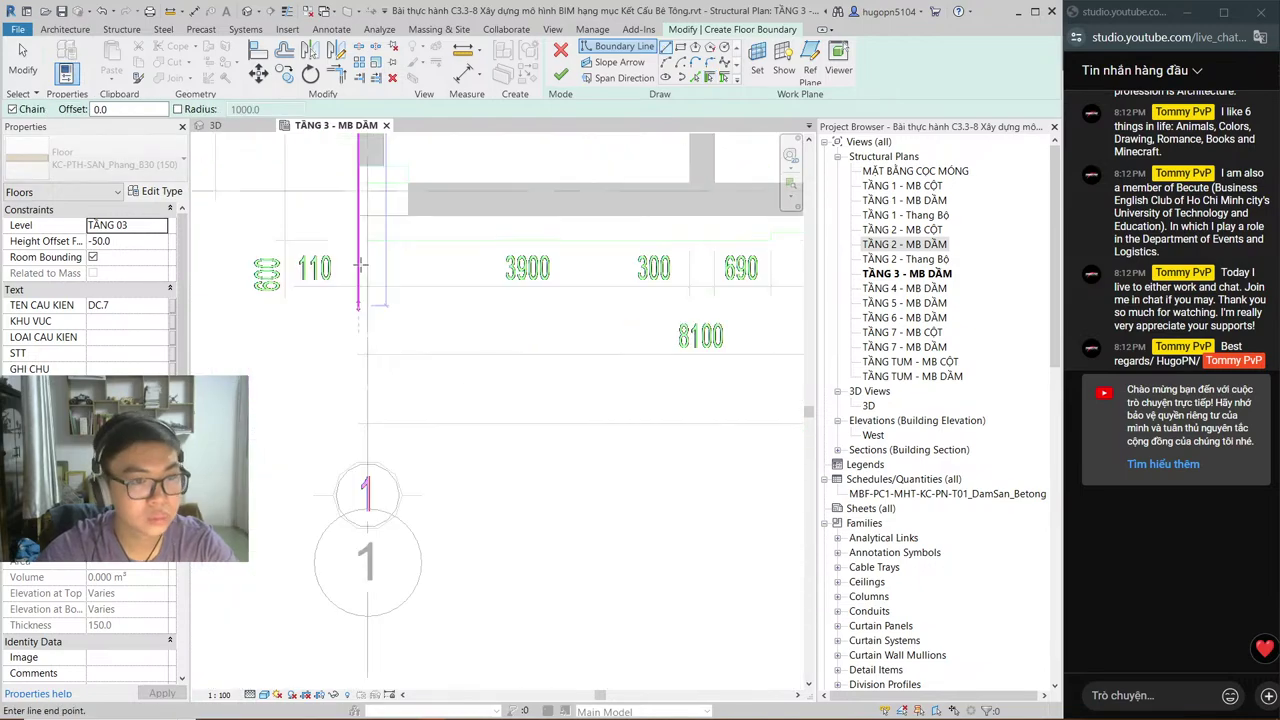
{"action": "left_click", "coordinate": [360, 266]}
{"action": "scroll", "coordinate": [360, 266], "scroll_direction": "down", "scroll_amount": 2}
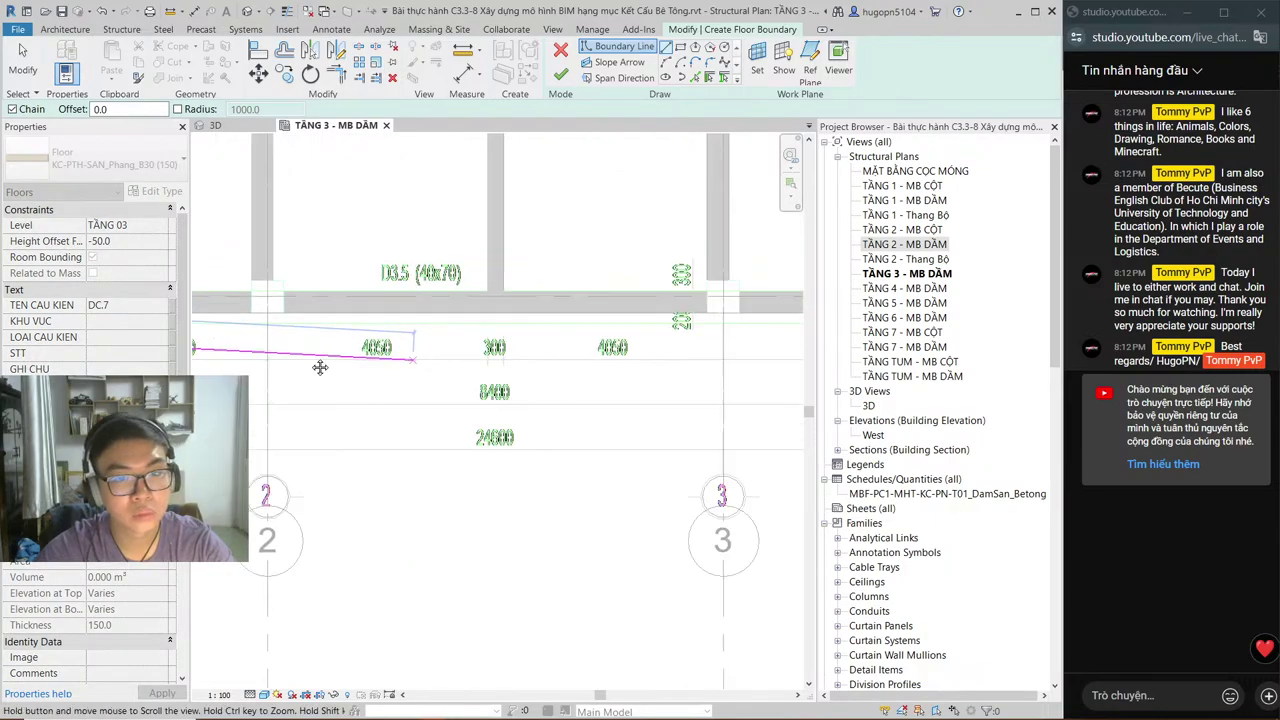
Step: Pan along the new edge toward grids 3–4, then switch to the AutoCAD CD-SS.DWG drawing
{"action": "middle_click_drag", "start_coordinate": [557, 337], "coordinate": [262, 337]}
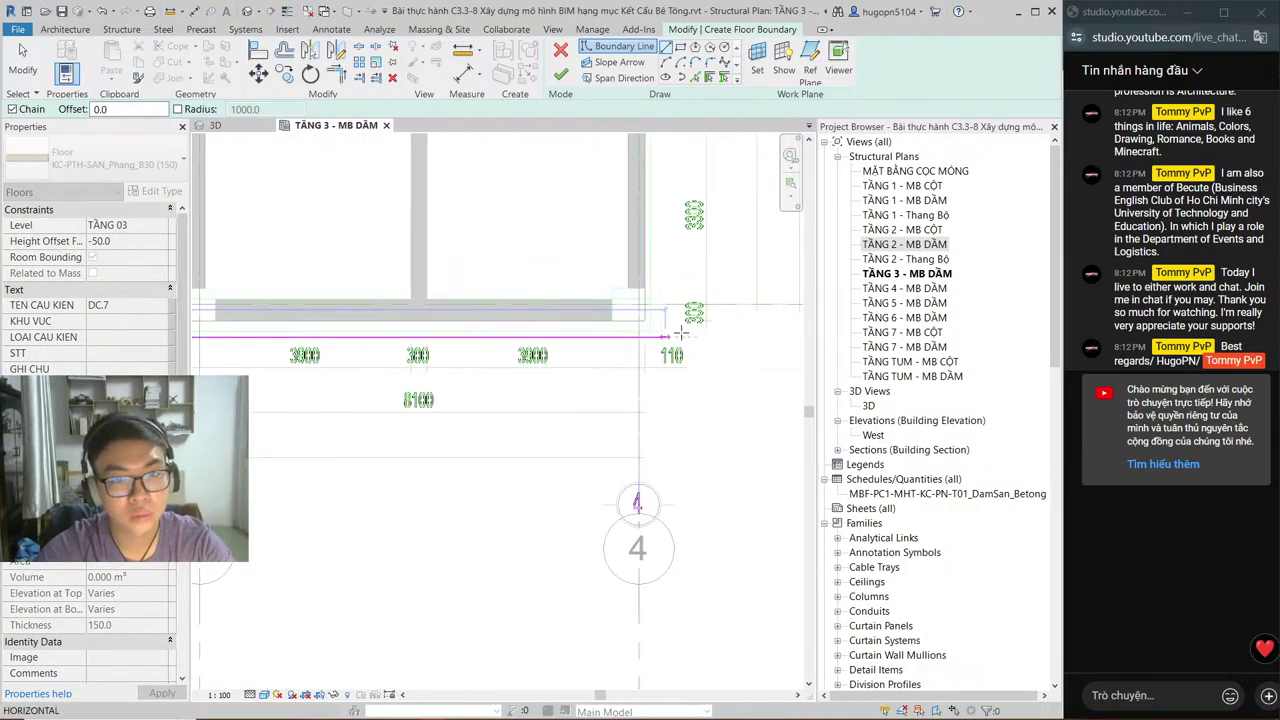
{"action": "scroll", "coordinate": [630, 335], "scroll_direction": "up", "scroll_amount": 2}
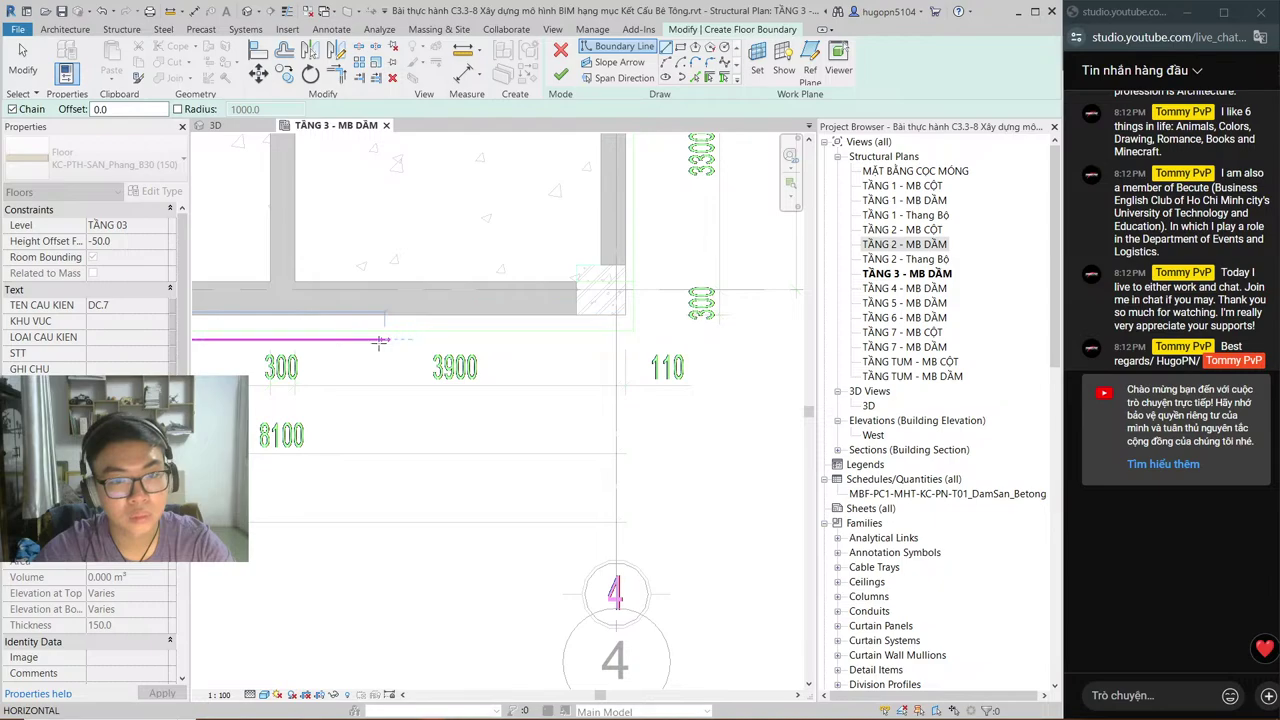
{"action": "scroll", "coordinate": [380, 341], "scroll_direction": "down", "scroll_amount": 2}
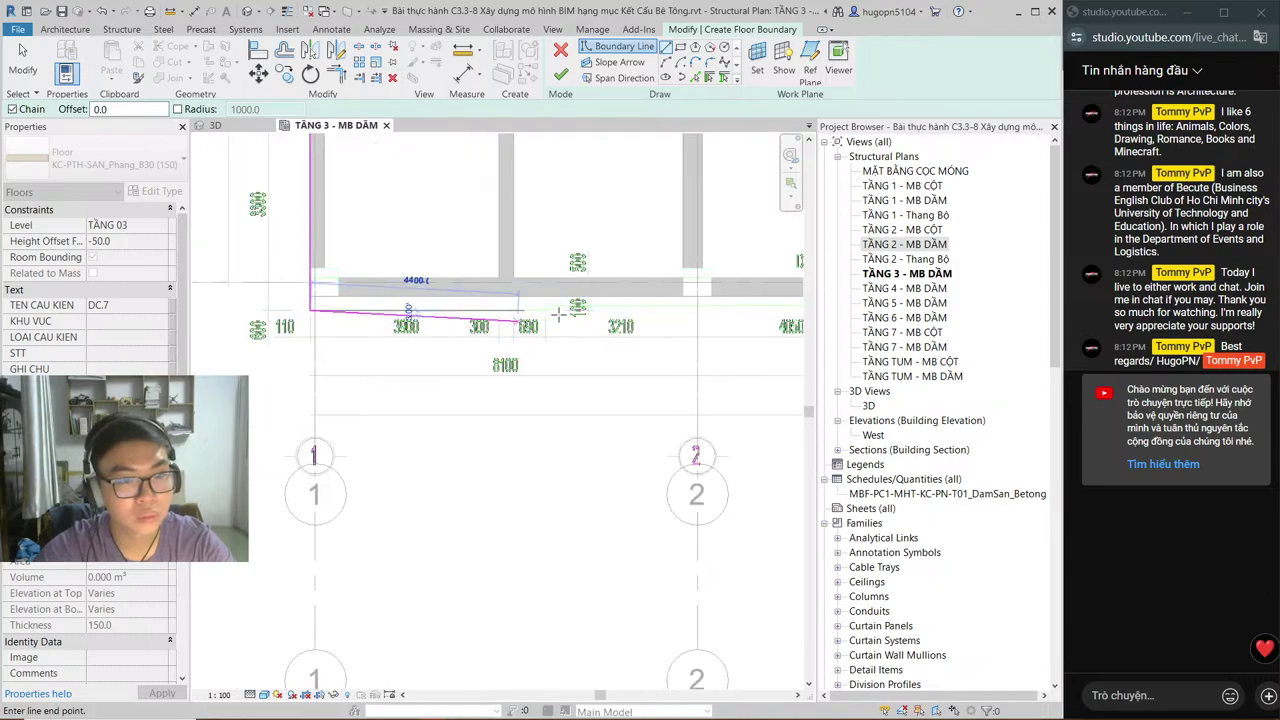
{"action": "scroll", "coordinate": [560, 320], "scroll_direction": "down", "scroll_amount": 2}
{"action": "key", "text": "alt+Tab"}
{"action": "left_click", "coordinate": [564, 322]}
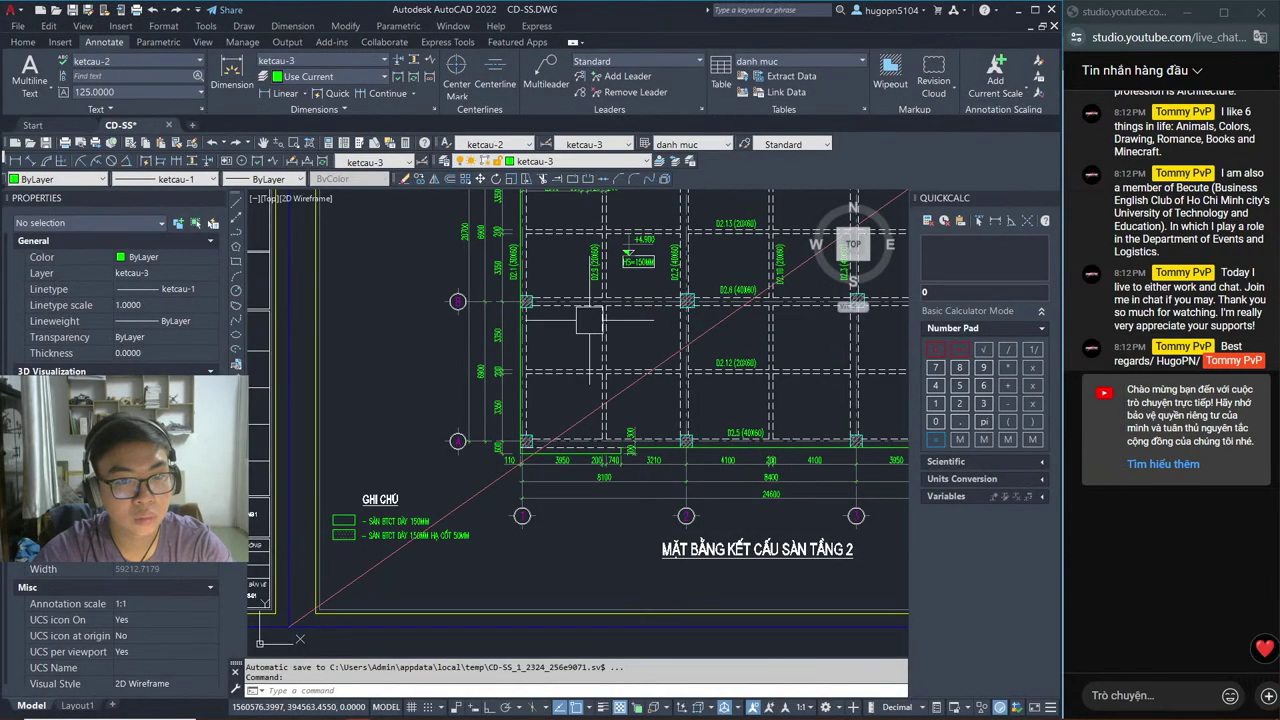
Step: Pan the AutoCAD slab plan to its bottom 3900, 300, 690 and 3210 dimensions, then return to Revit
{"action": "scroll", "coordinate": [589, 320], "scroll_direction": "down", "scroll_amount": 3}
{"action": "scroll", "coordinate": [585, 380], "scroll_direction": "up", "scroll_amount": 8}
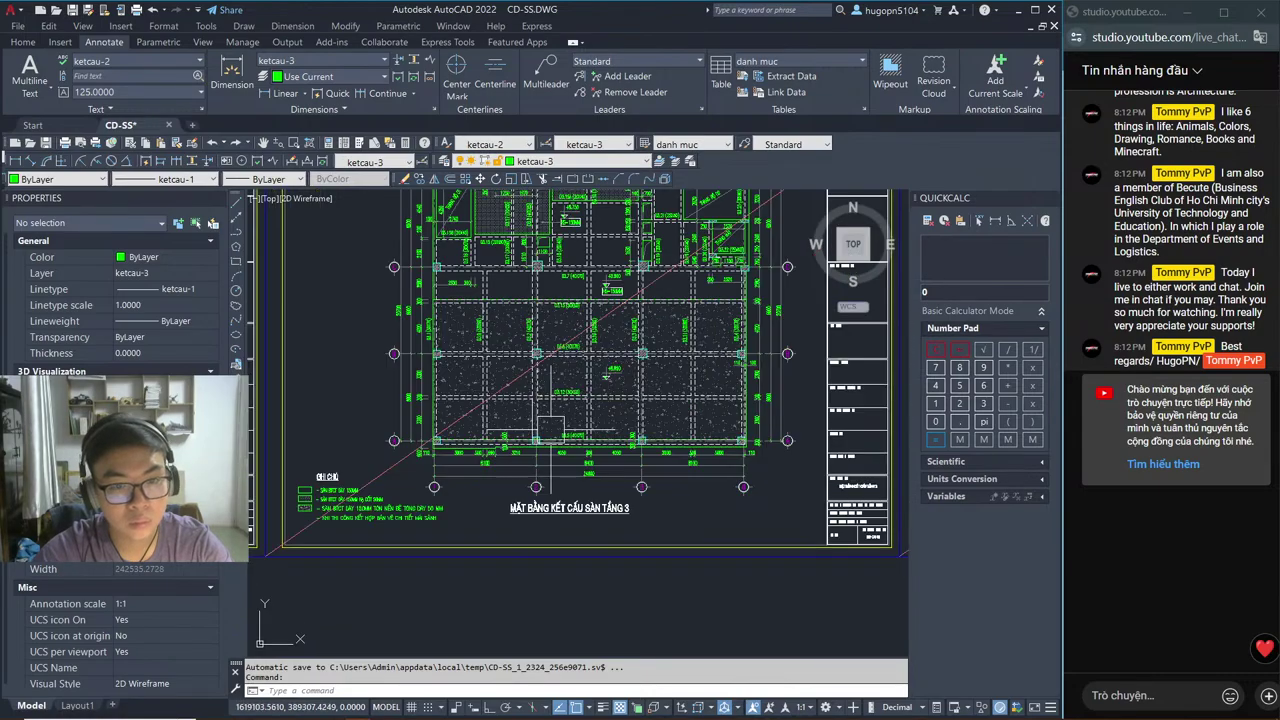
{"action": "mouse_move", "coordinate": [598, 393]}
{"action": "middle_mouse_down"}
{"action": "mouse_move", "coordinate": [583, 393]}
{"action": "mouse_move", "coordinate": [640, 350]}
{"action": "middle_mouse_up"}
{"action": "scroll", "coordinate": [640, 350], "scroll_direction": "down", "scroll_amount": 5}
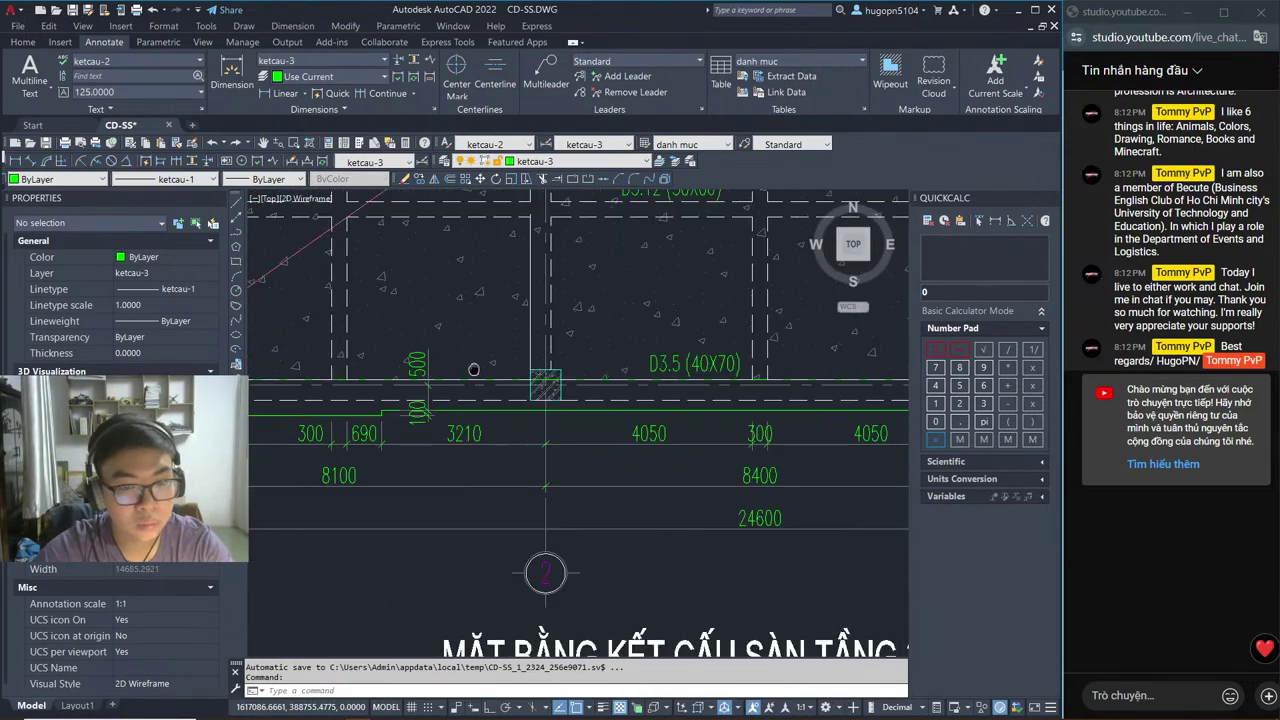
{"action": "scroll", "coordinate": [608, 380], "scroll_direction": "up", "scroll_amount": 5}
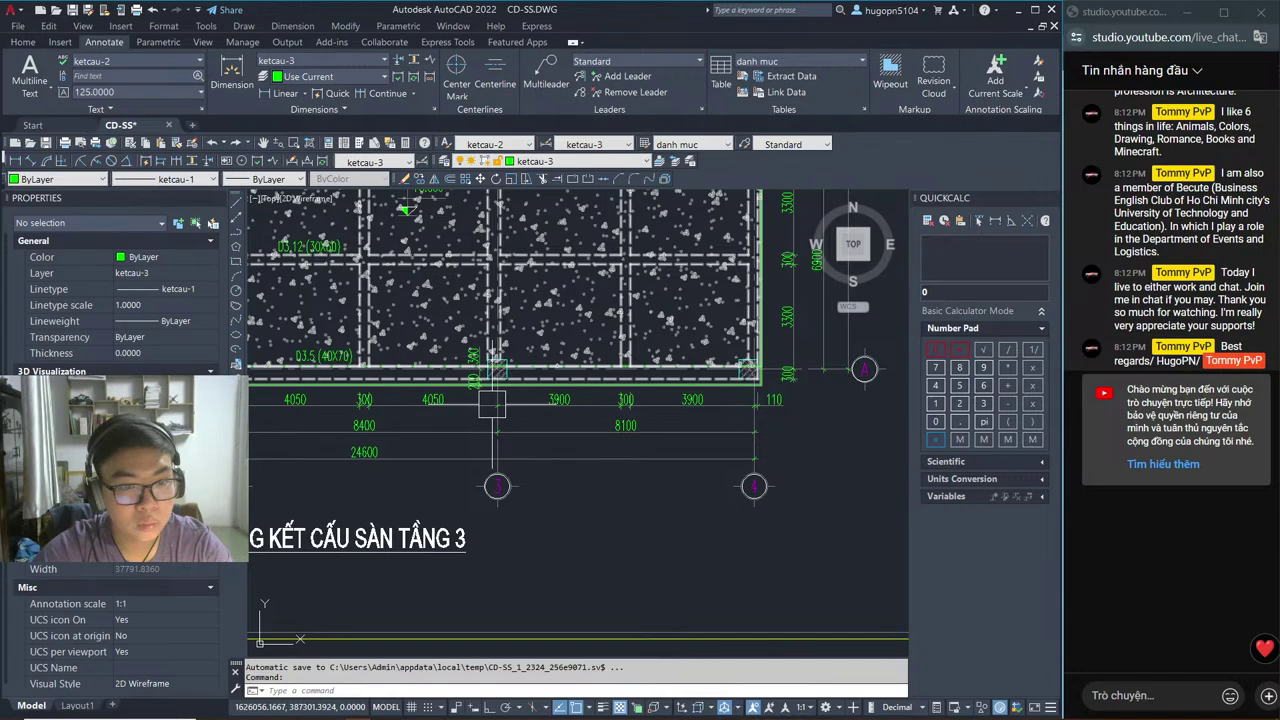
{"action": "mouse_move", "coordinate": [492, 404]}
{"action": "middle_mouse_down"}
{"action": "mouse_move", "coordinate": [1050, 409]}
{"action": "mouse_move", "coordinate": [984, 429]}
{"action": "middle_mouse_up"}
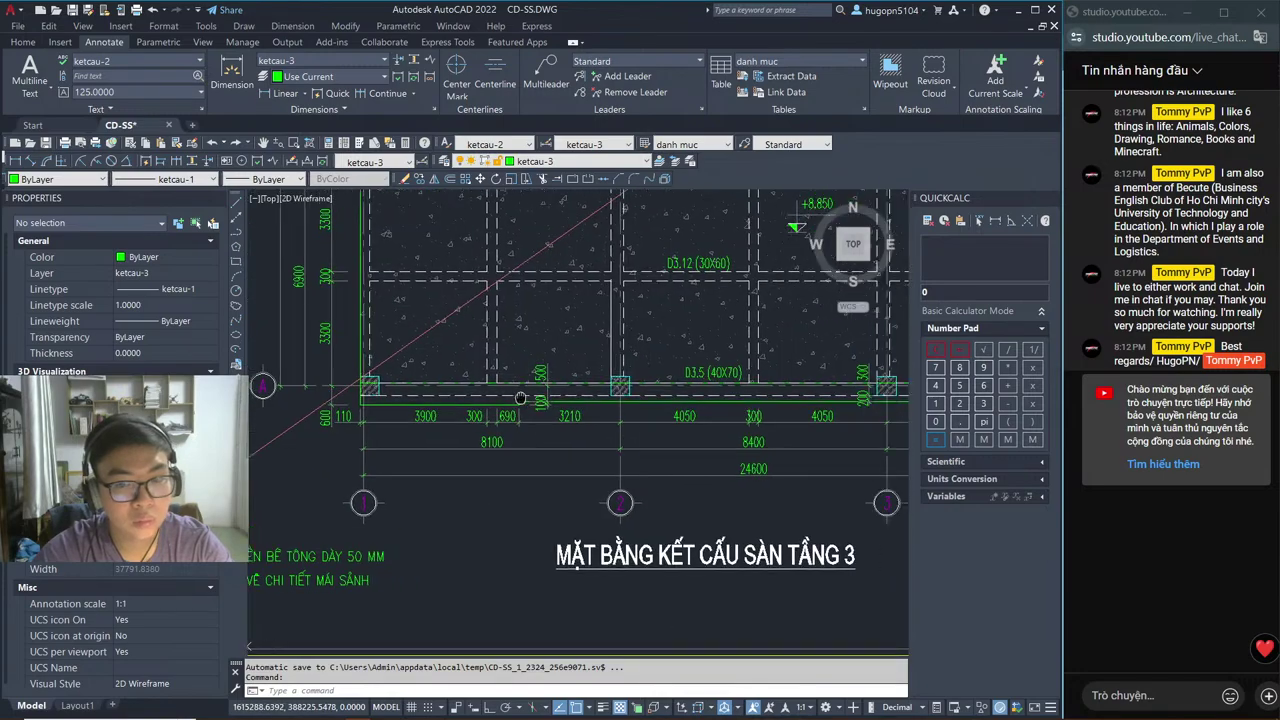
{"action": "key", "text": "alt+Tab"}
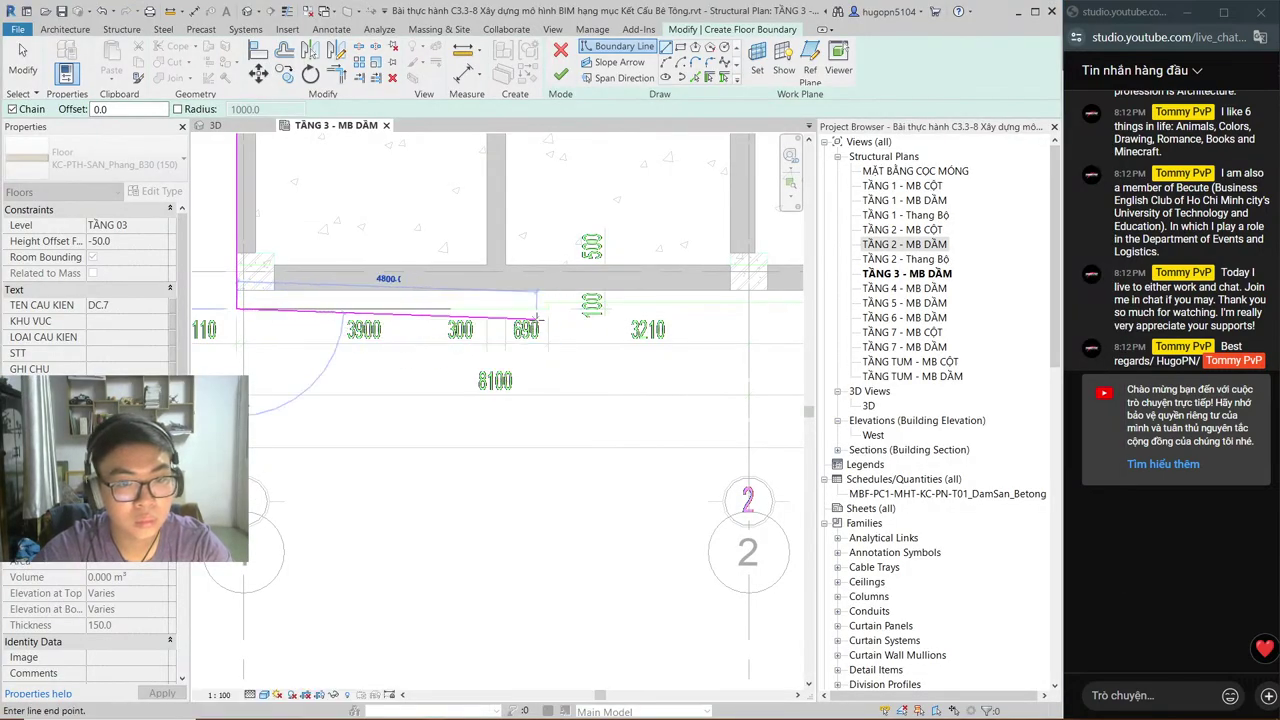
{"action": "key", "text": "alt+Tab"}
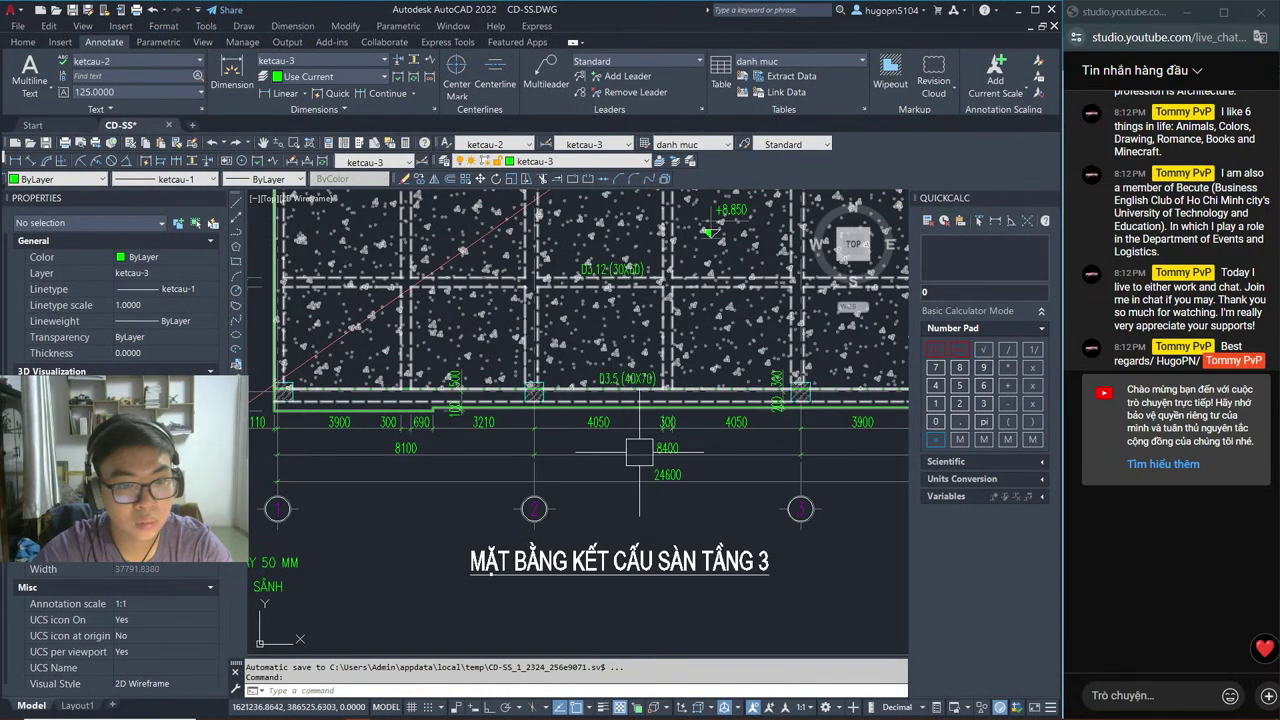
{"action": "middle_click_drag", "start_coordinate": [757, 532], "coordinate": [670, 521]}
{"action": "key", "text": "alt+Tab"}
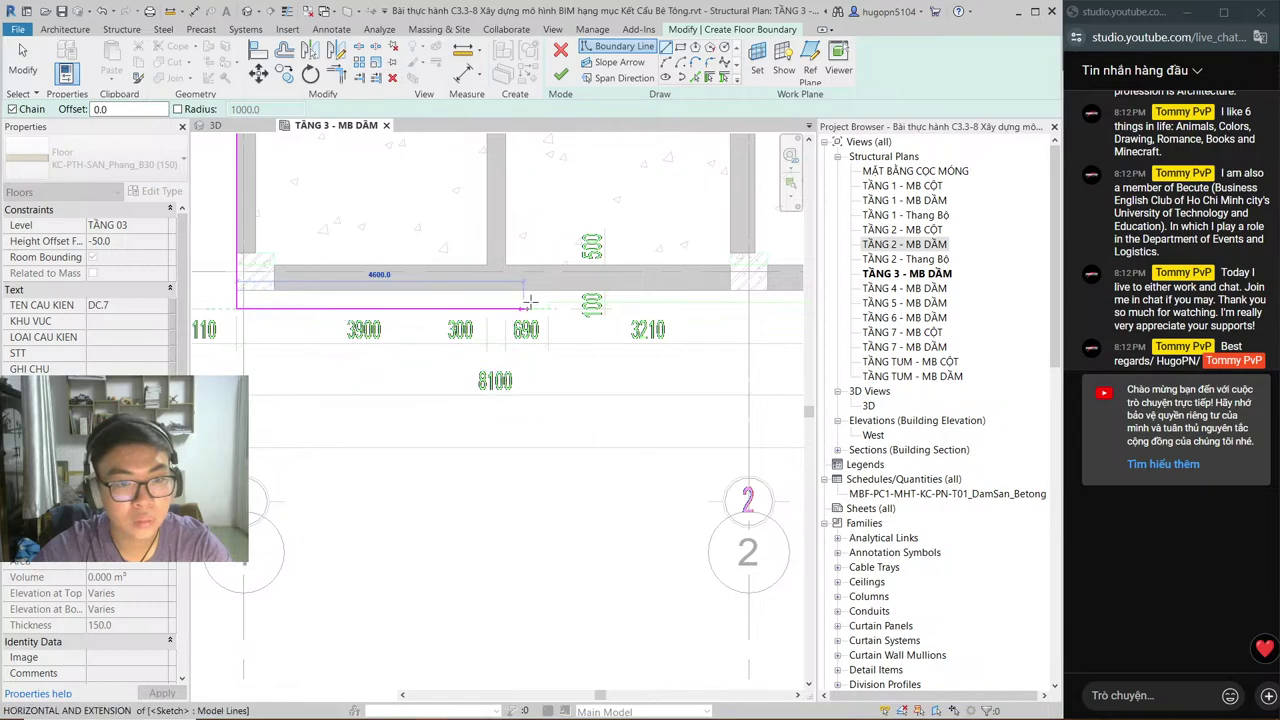
Step: Continue the boundary to the notch corner and down to the beam corner near grid 4
{"action": "scroll", "coordinate": [547, 307], "scroll_direction": "up", "scroll_amount": 5}
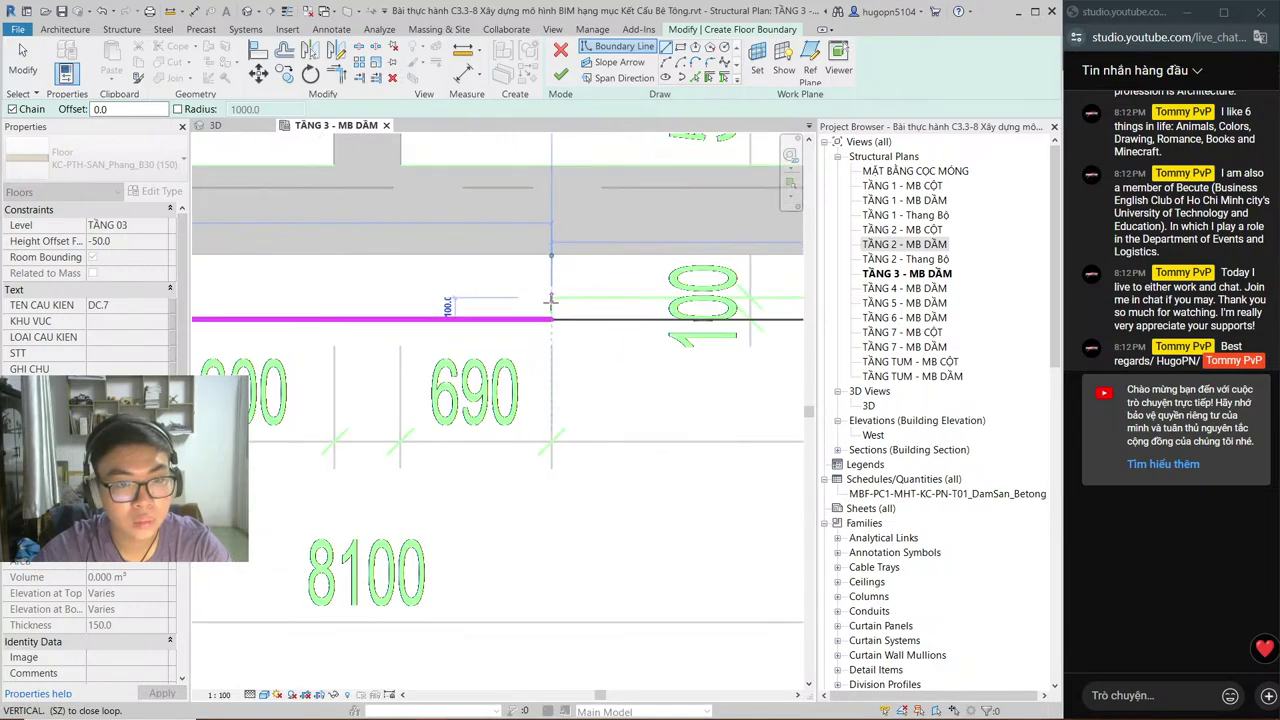
{"action": "left_click", "coordinate": [551, 318]}
{"action": "scroll", "coordinate": [552, 300], "scroll_direction": "down", "scroll_amount": 5}
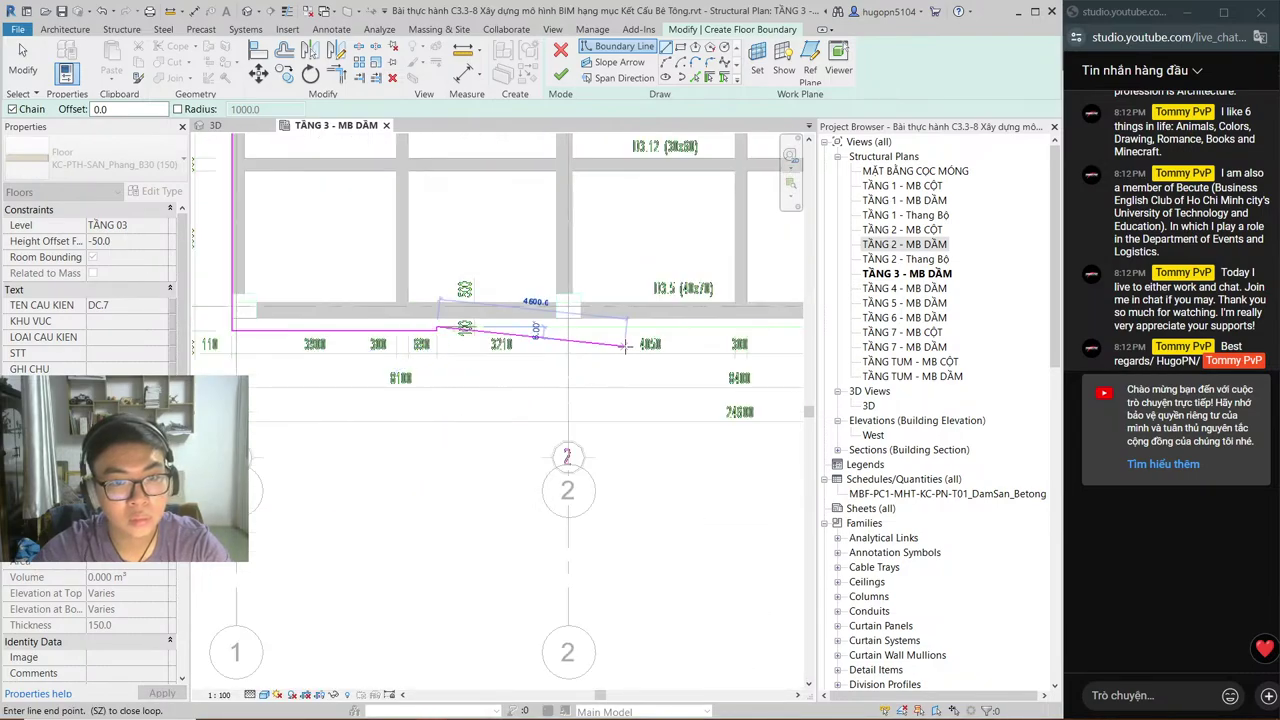
{"action": "middle_click_drag", "start_coordinate": [692, 345], "coordinate": [334, 354]}
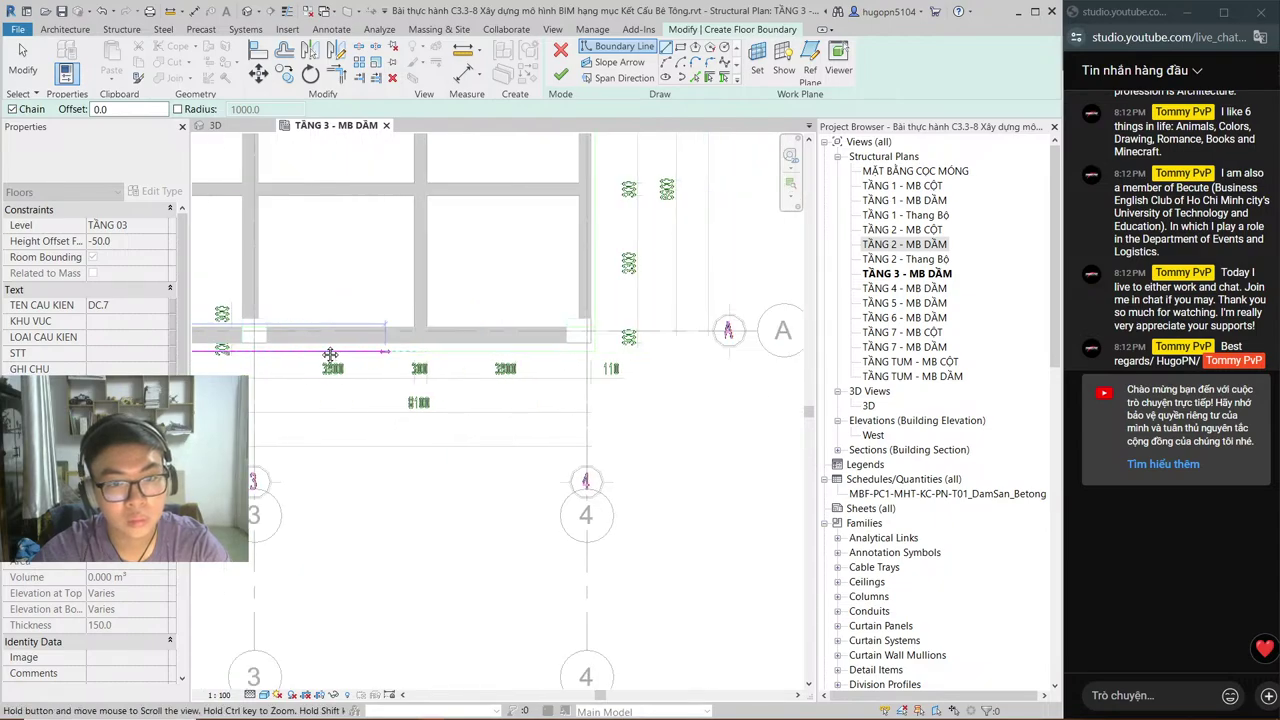
{"action": "scroll", "coordinate": [330, 354], "scroll_direction": "up", "scroll_amount": 3}
{"action": "scroll", "coordinate": [486, 491], "scroll_direction": "down", "scroll_amount": 3}
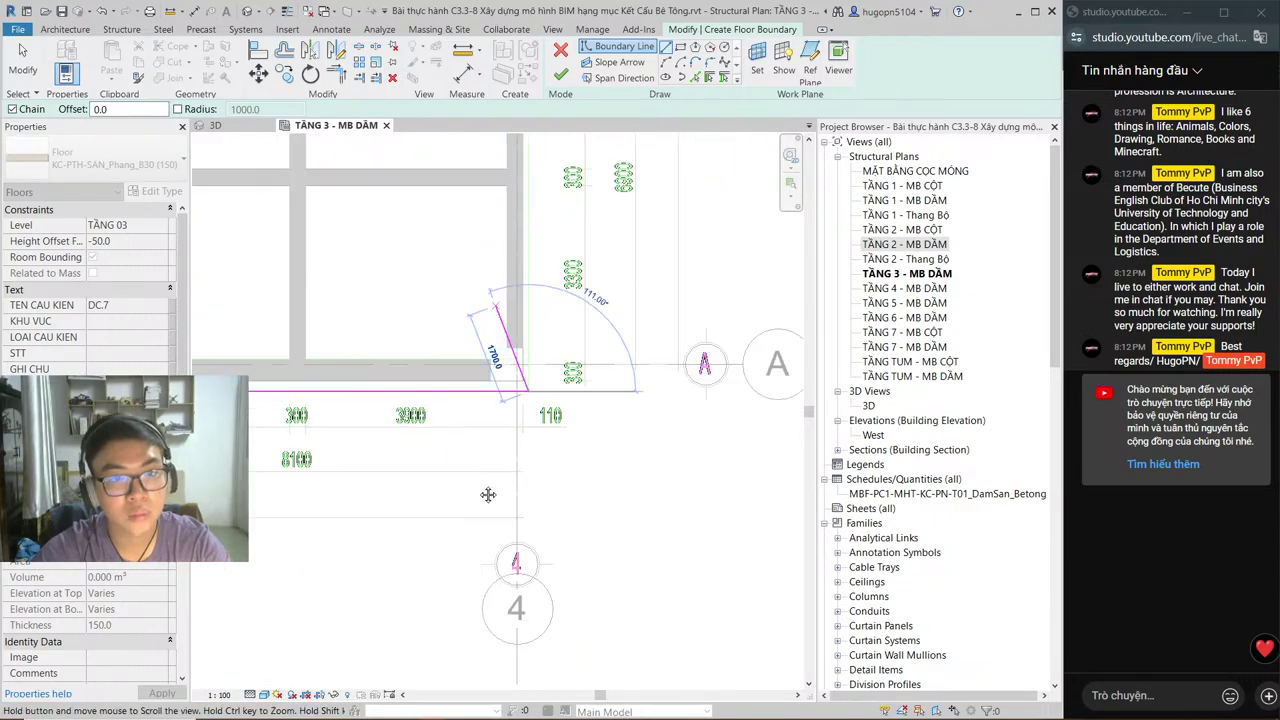
{"action": "mouse_move", "coordinate": [486, 491]}
{"action": "middle_mouse_down"}
{"action": "mouse_move", "coordinate": [491, 300]}
{"action": "mouse_move", "coordinate": [470, 455]}
{"action": "middle_mouse_up"}
{"action": "scroll", "coordinate": [481, 360], "scroll_direction": "up", "scroll_amount": 5}
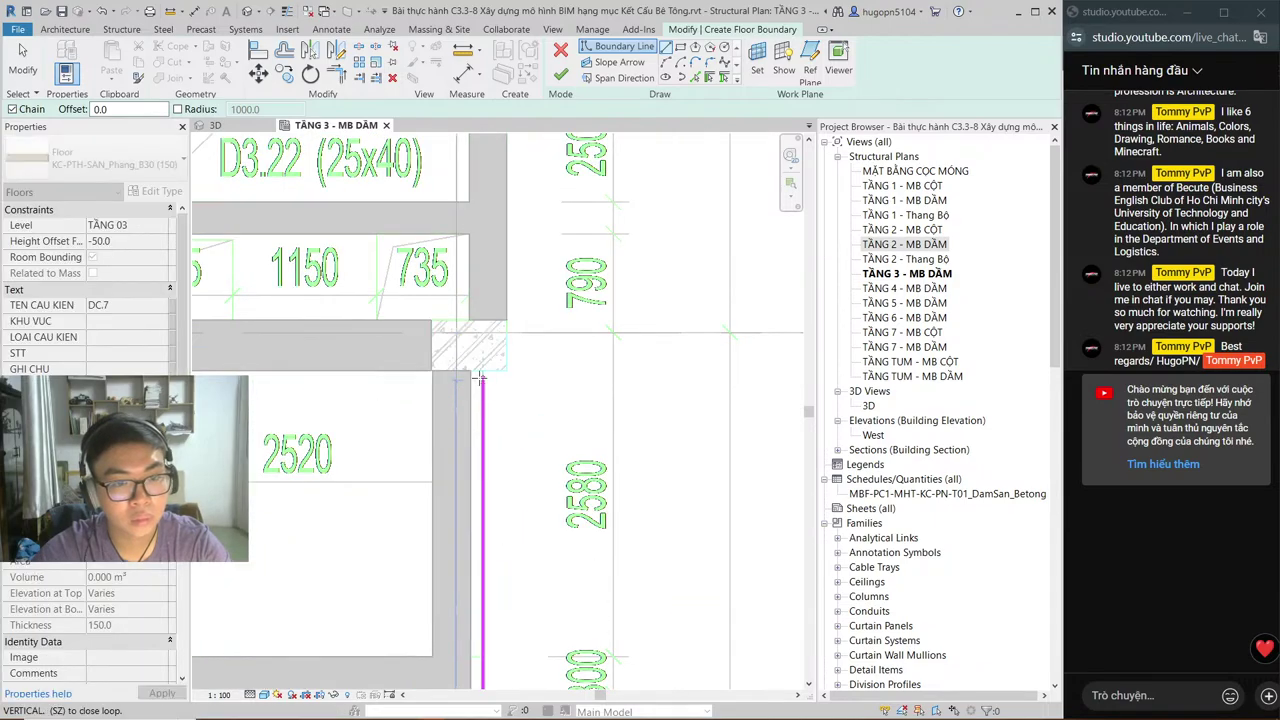
{"action": "left_click", "coordinate": [482, 370]}
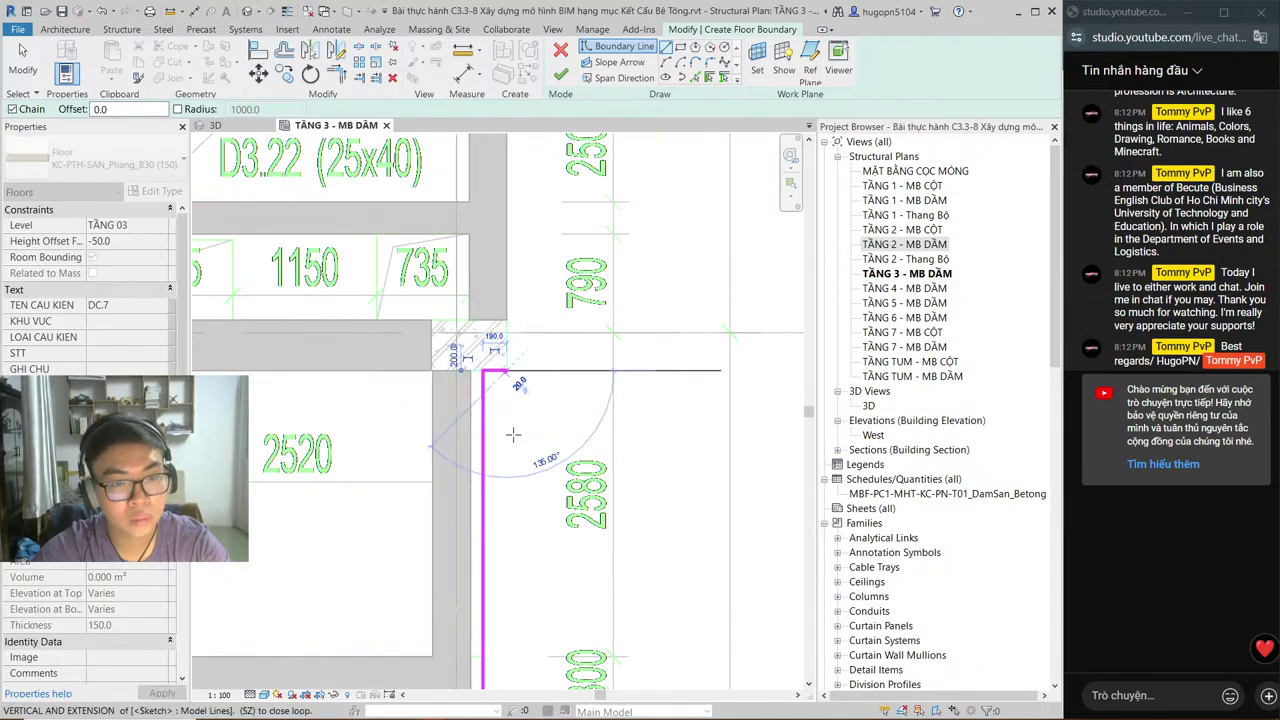
Step: Extend the boundary to grid D, join it to the existing corner endpoint, and switch to AutoCAD
{"action": "scroll", "coordinate": [513, 434], "scroll_direction": "down", "scroll_amount": 3}
{"action": "middle_click_drag", "start_coordinate": [513, 300], "coordinate": [500, 630]}
{"action": "scroll", "coordinate": [481, 280], "scroll_direction": "up", "scroll_amount": 2}
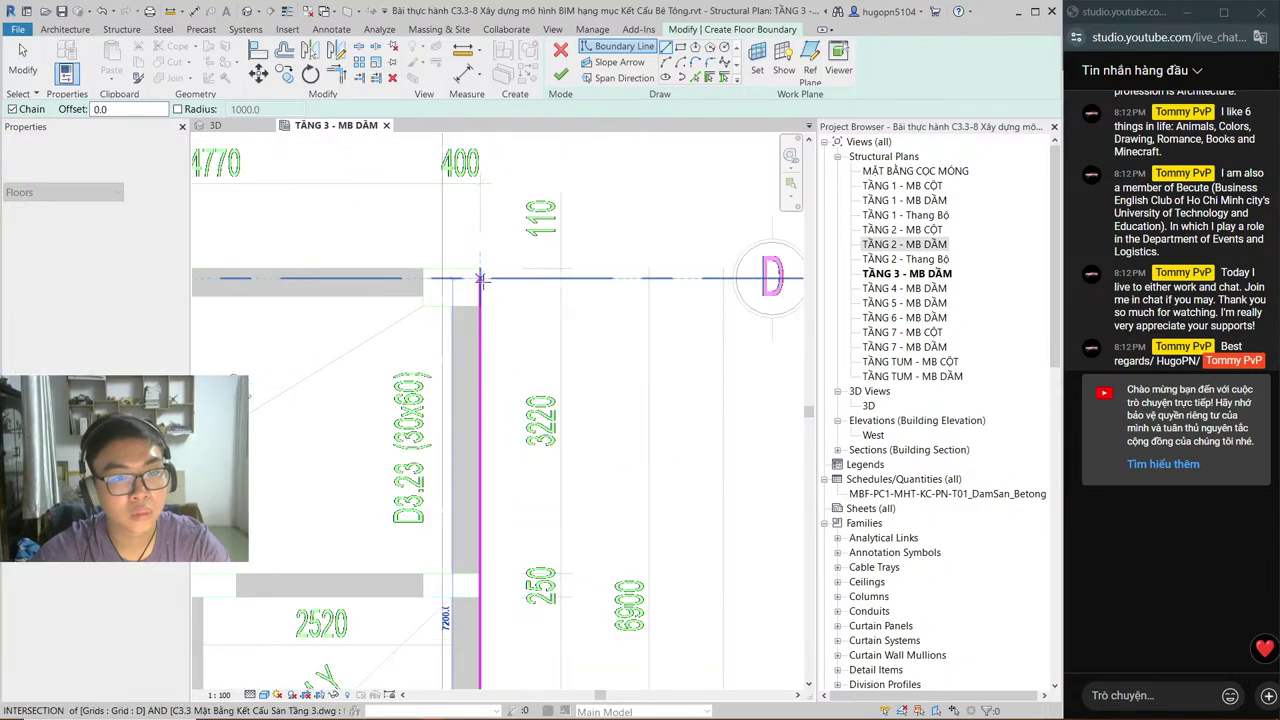
{"action": "left_click", "coordinate": [480, 268]}
{"action": "scroll", "coordinate": [700, 300], "scroll_direction": "down", "scroll_amount": 5}
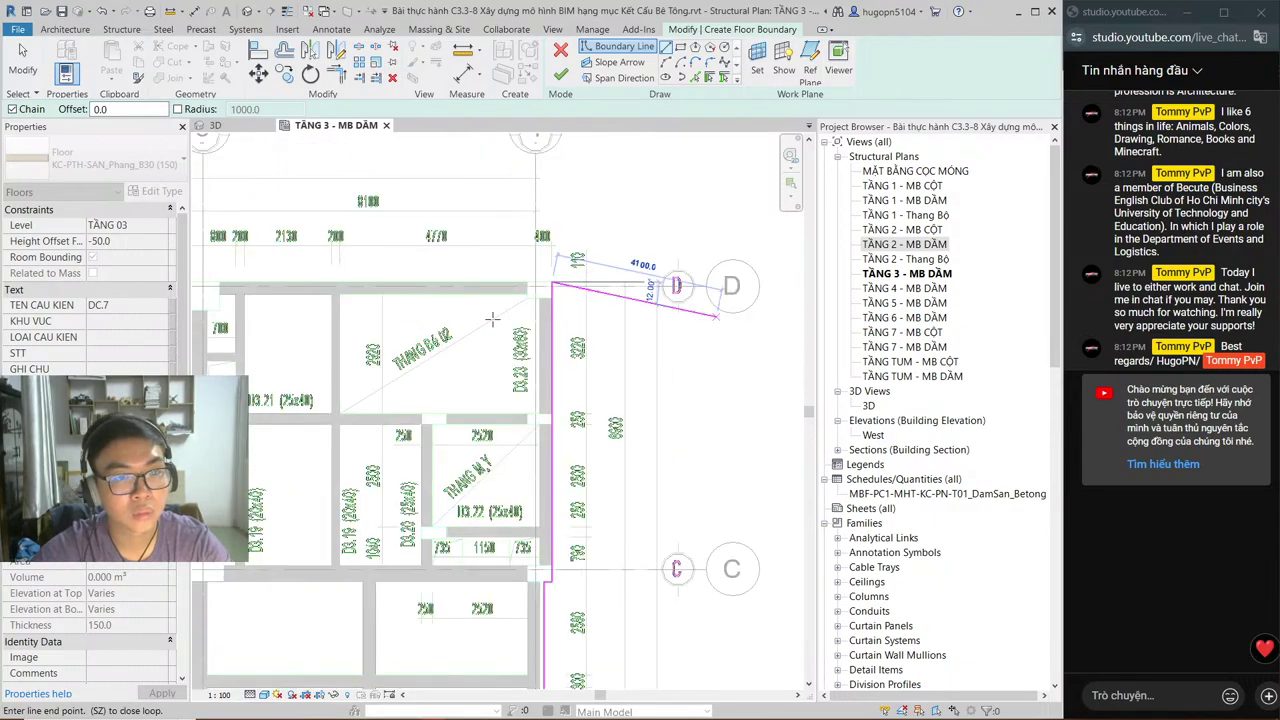
{"action": "scroll", "coordinate": [432, 303], "scroll_direction": "up", "scroll_amount": 4}
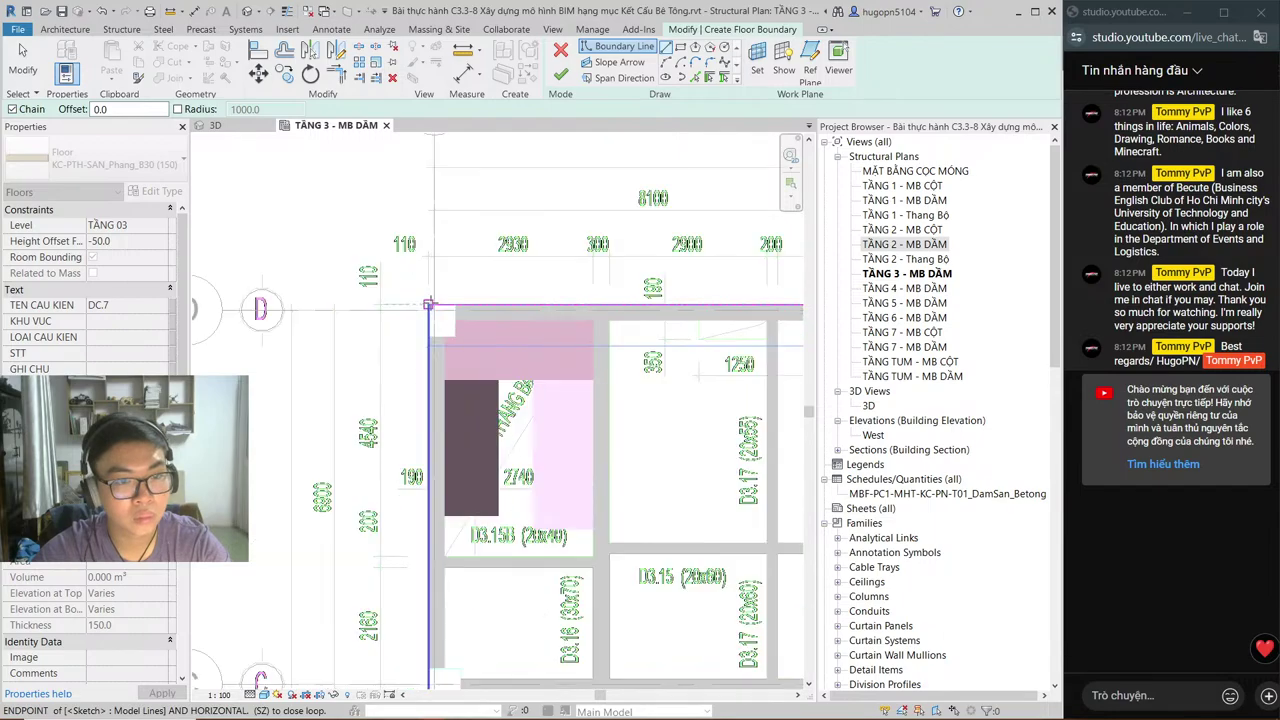
{"action": "left_click", "coordinate": [428, 304]}
{"action": "scroll", "coordinate": [428, 304], "scroll_direction": "up", "scroll_amount": 1}
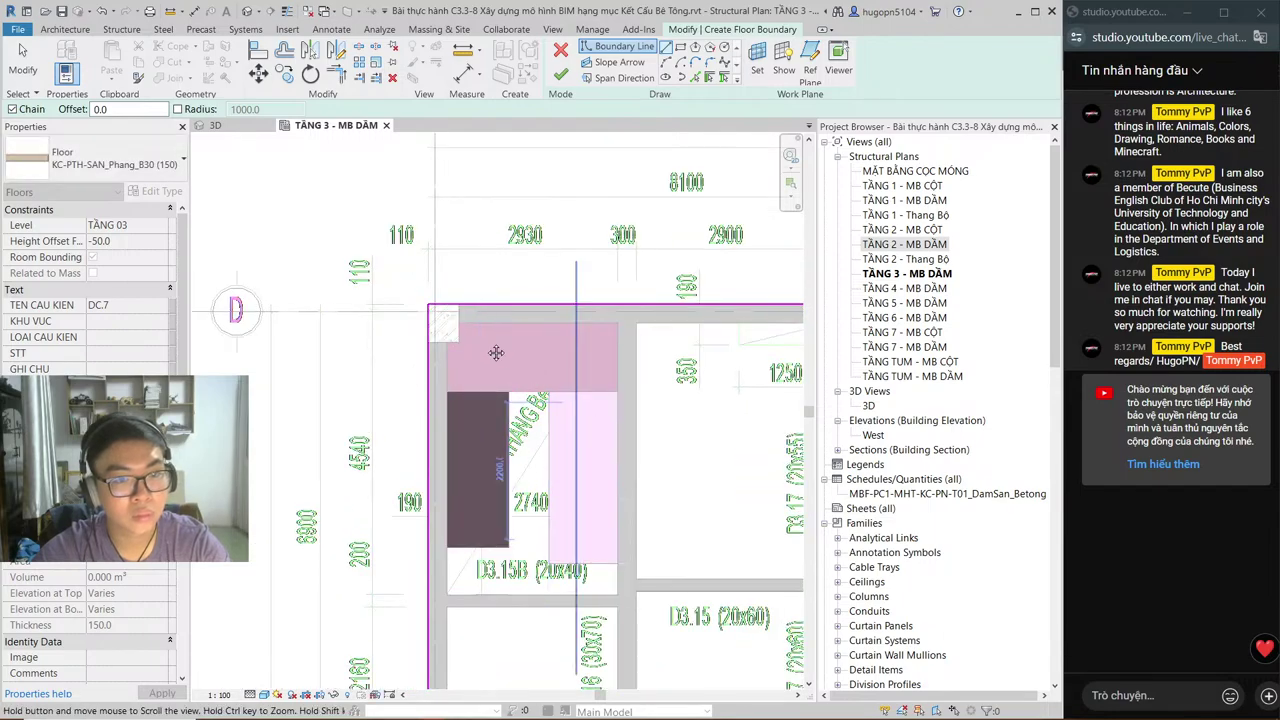
{"action": "middle_click_drag", "start_coordinate": [496, 352], "coordinate": [390, 384]}
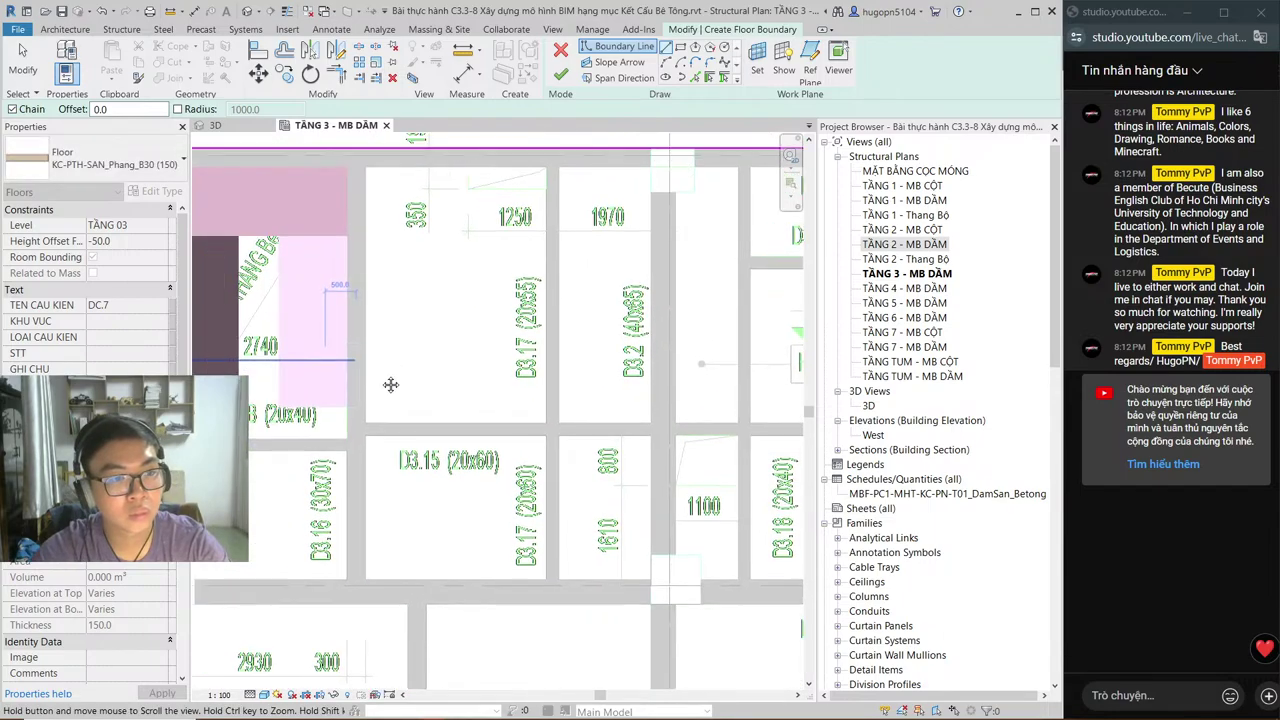
{"action": "key", "text": "alt+Tab"}
Step: Pan the AutoCAD plan around beams D3.7, D3.15 and D3.17 near grids B and C, then return to Revit
{"action": "scroll", "coordinate": [492, 412], "scroll_direction": "up", "scroll_amount": 6}
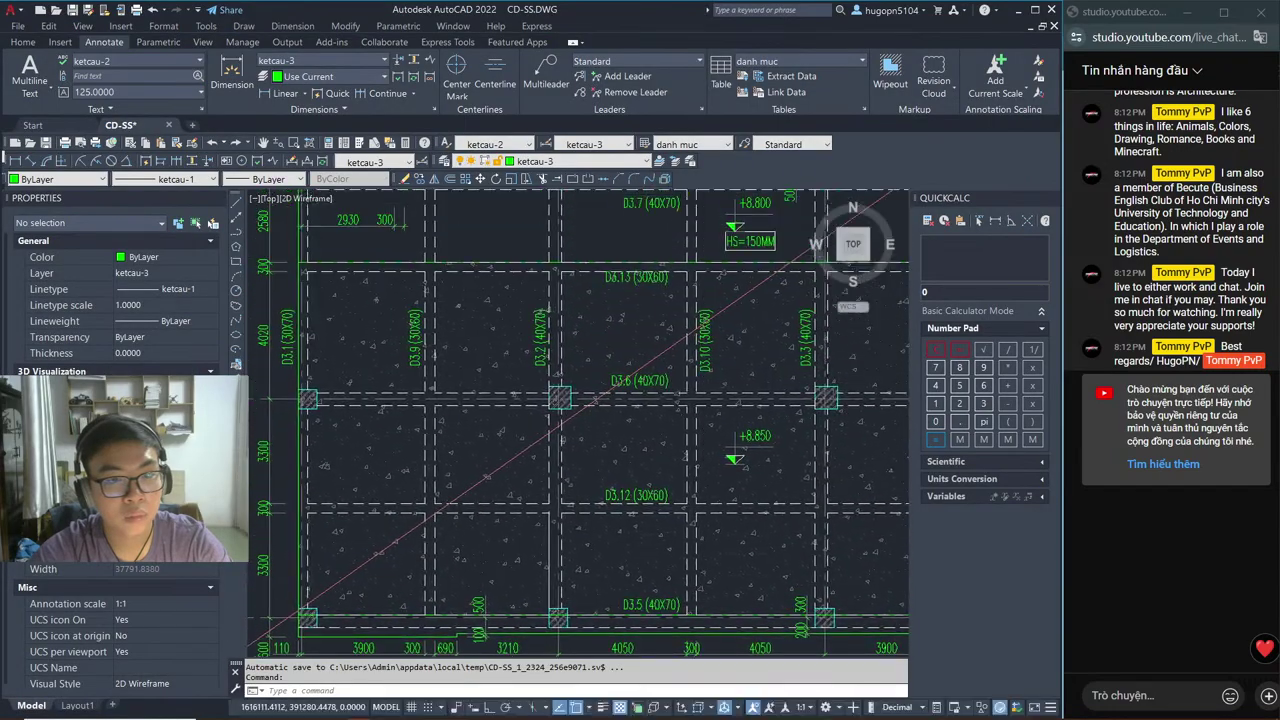
{"action": "middle_click_drag", "start_coordinate": [492, 412], "coordinate": [325, 404]}
{"action": "scroll", "coordinate": [434, 398], "scroll_direction": "down", "scroll_amount": 3}
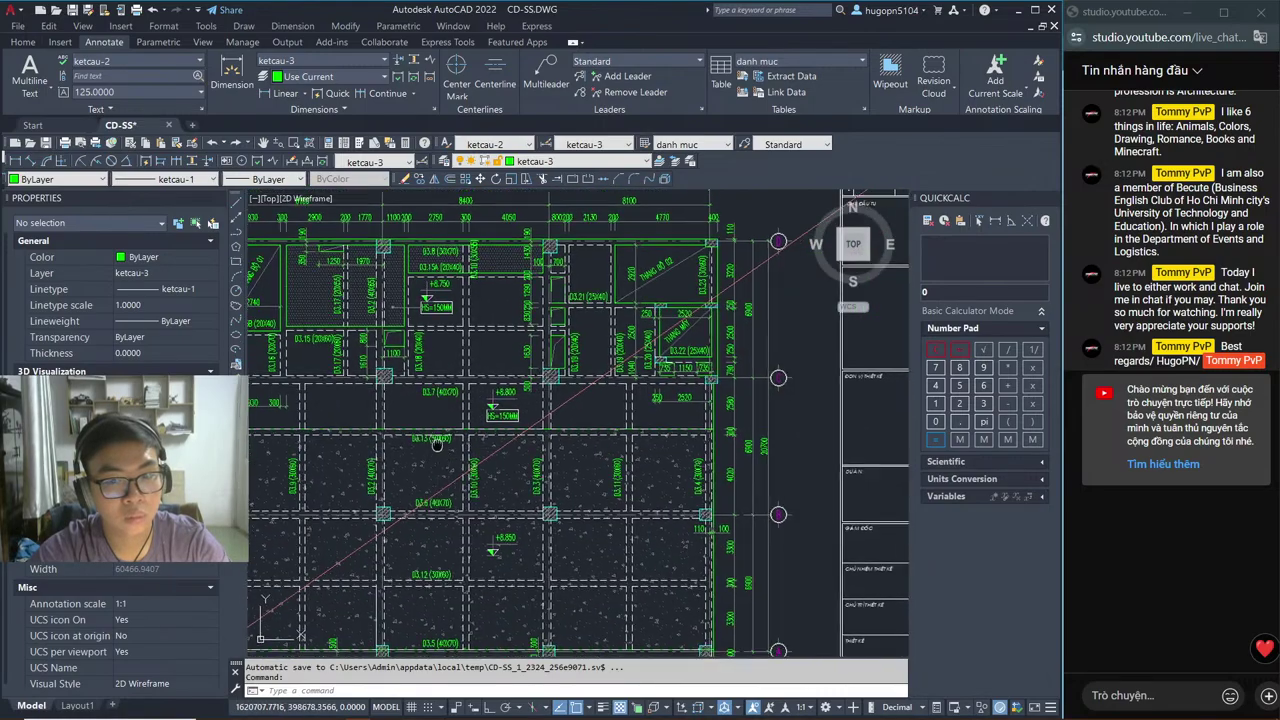
{"action": "middle_click_drag", "start_coordinate": [484, 379], "coordinate": [532, 476]}
{"action": "scroll", "coordinate": [560, 460], "scroll_direction": "up", "scroll_amount": 4}
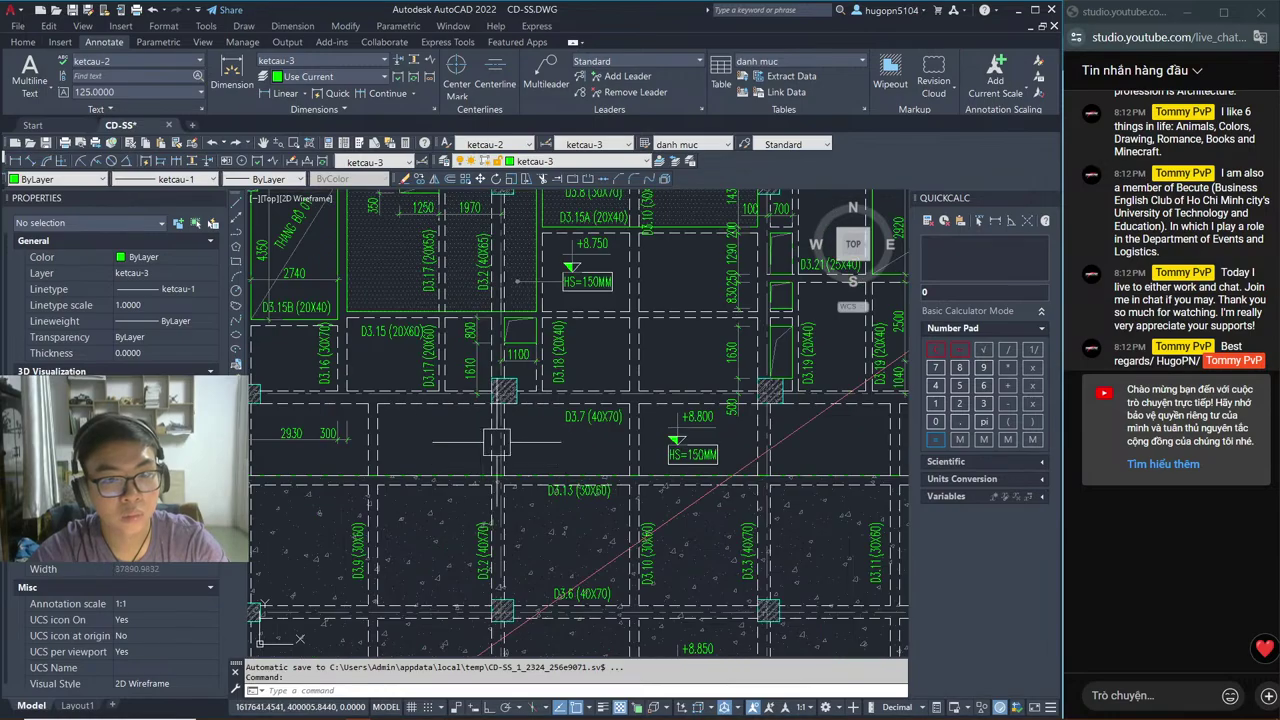
{"action": "scroll", "coordinate": [610, 428], "scroll_direction": "down", "scroll_amount": 3}
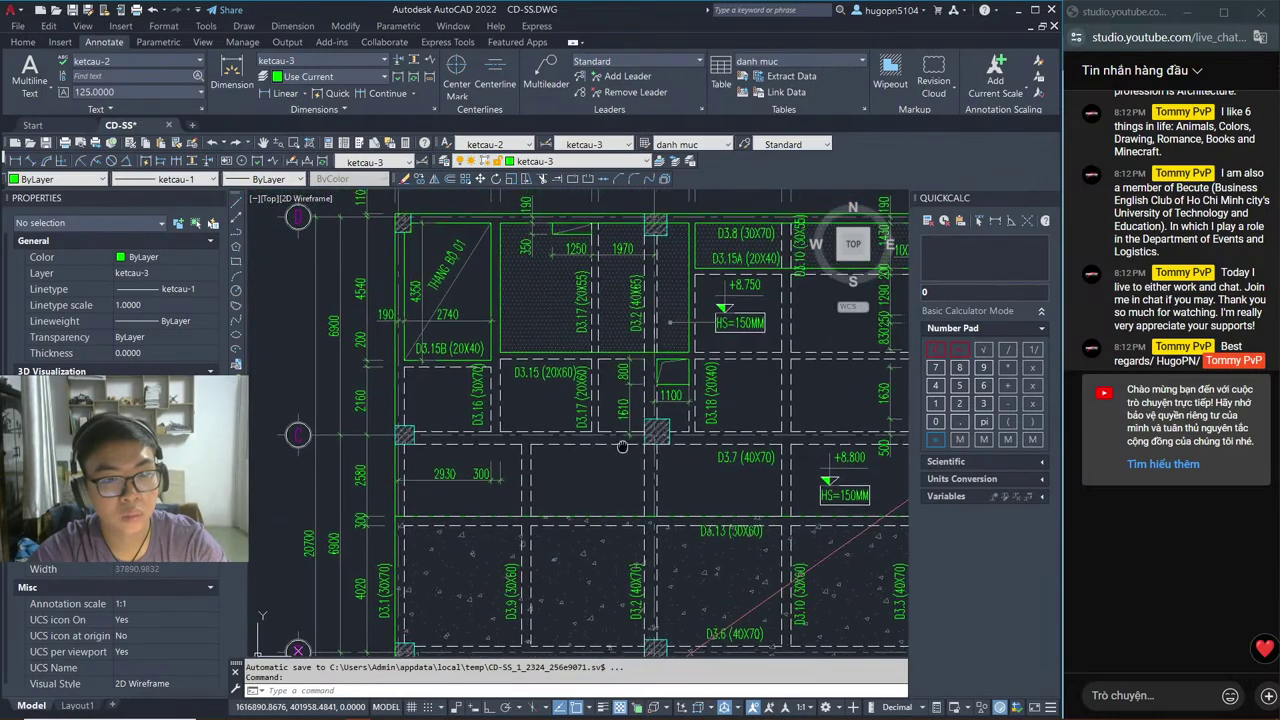
{"action": "key", "text": "alt+Tab"}
{"action": "scroll", "coordinate": [577, 424], "scroll_direction": "down", "scroll_amount": 1}
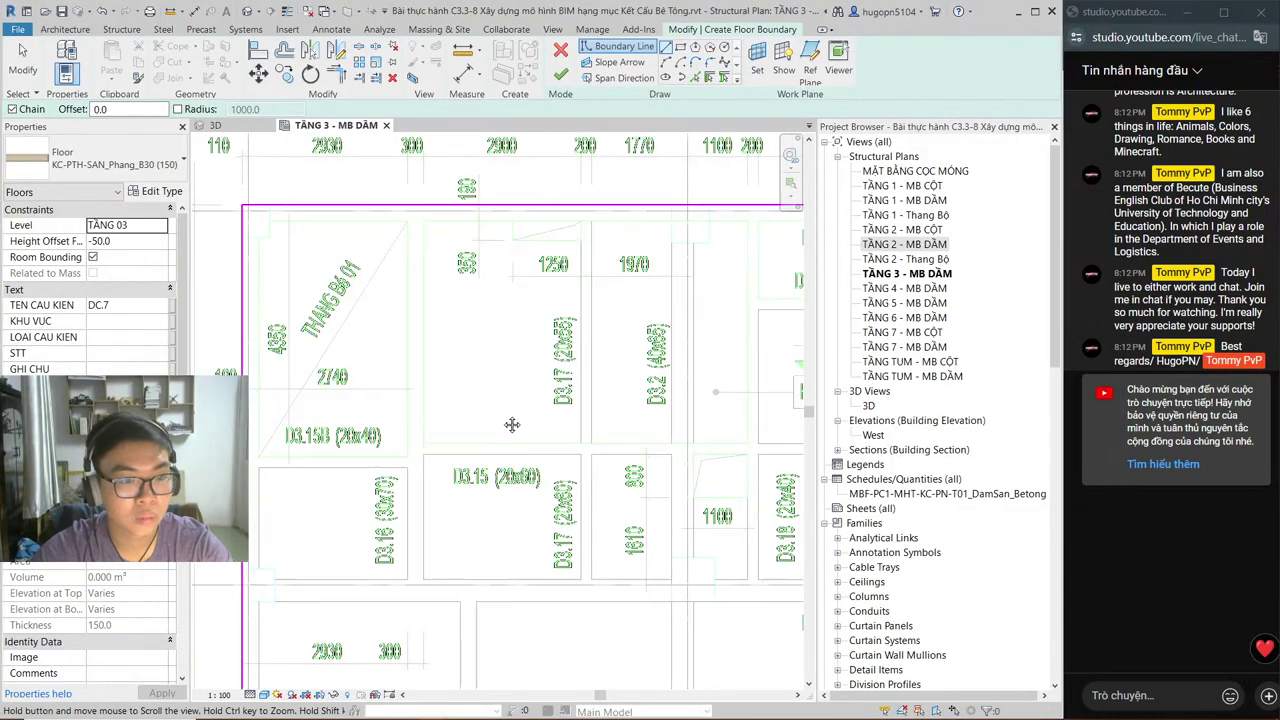
Step: Draw a horizontal boundary line along the beam edge just below grid C, then exit the line tool
{"action": "middle_click_drag", "start_coordinate": [514, 423], "coordinate": [579, 243]}
{"action": "scroll", "coordinate": [315, 458], "scroll_direction": "down", "scroll_amount": 1}
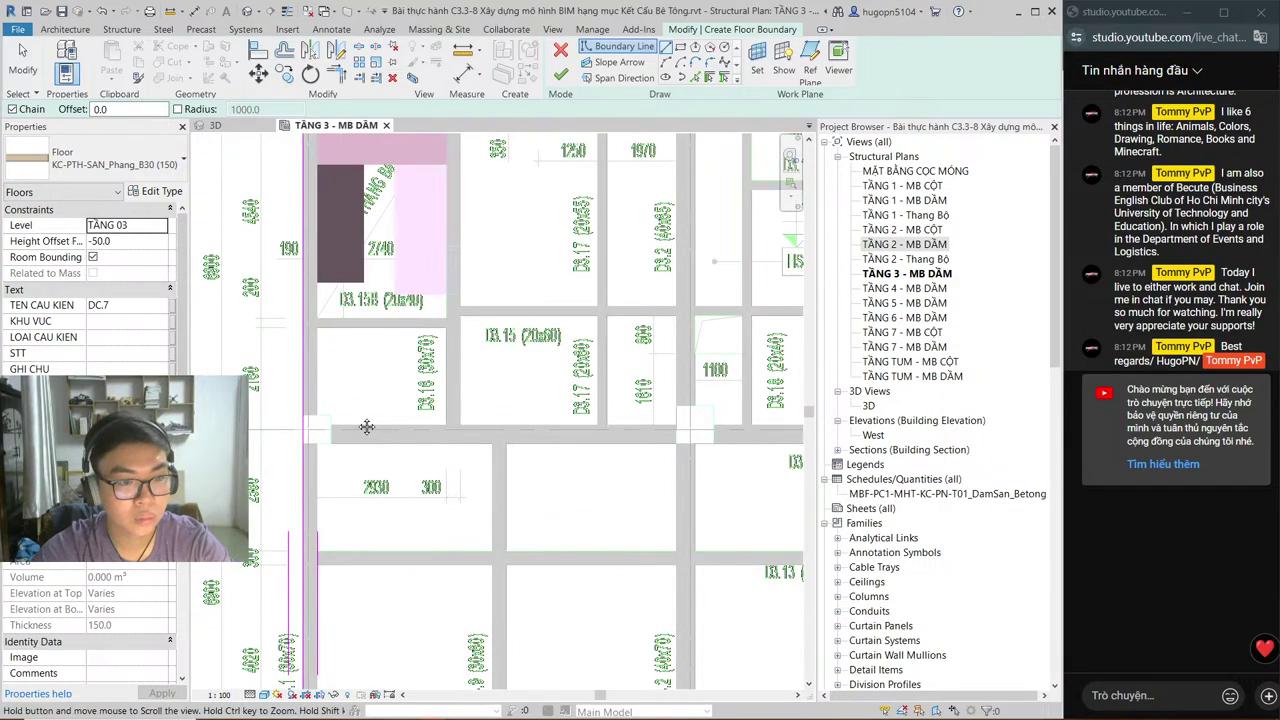
{"action": "scroll", "coordinate": [386, 505], "scroll_direction": "down", "scroll_amount": 1}
{"action": "middle_click_drag", "start_coordinate": [386, 505], "coordinate": [354, 435]}
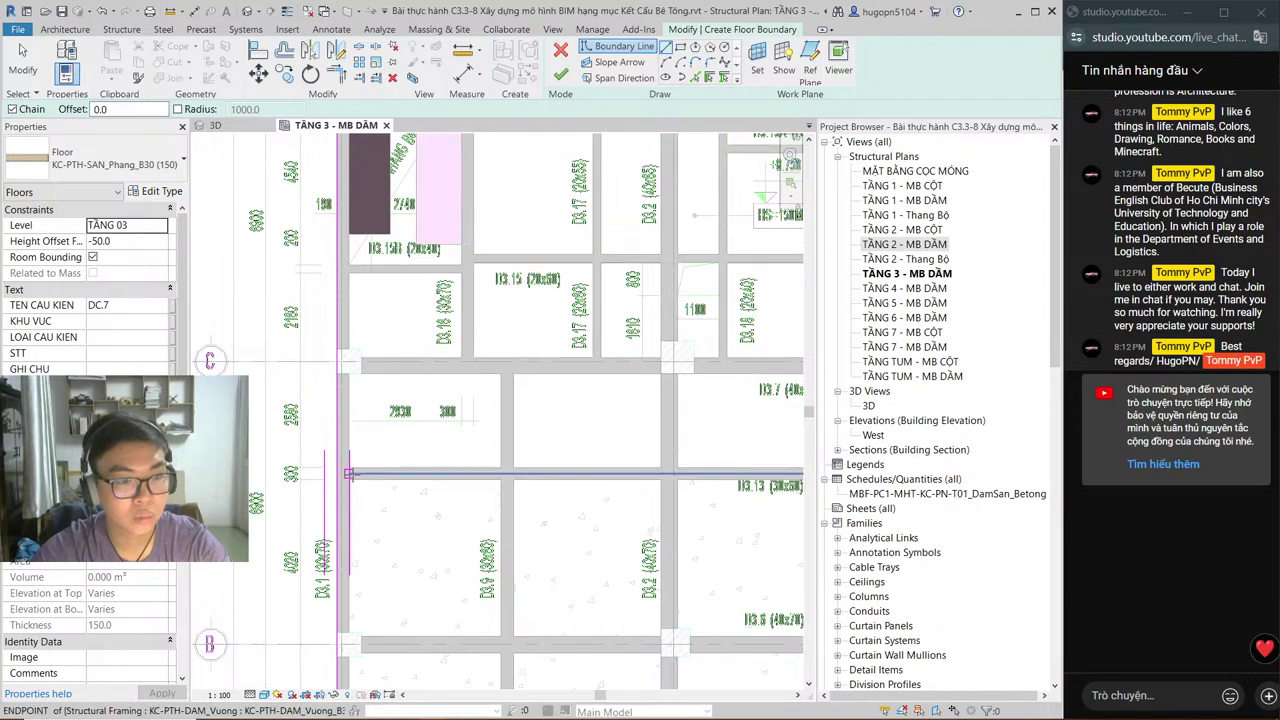
{"action": "left_click", "coordinate": [348, 467]}
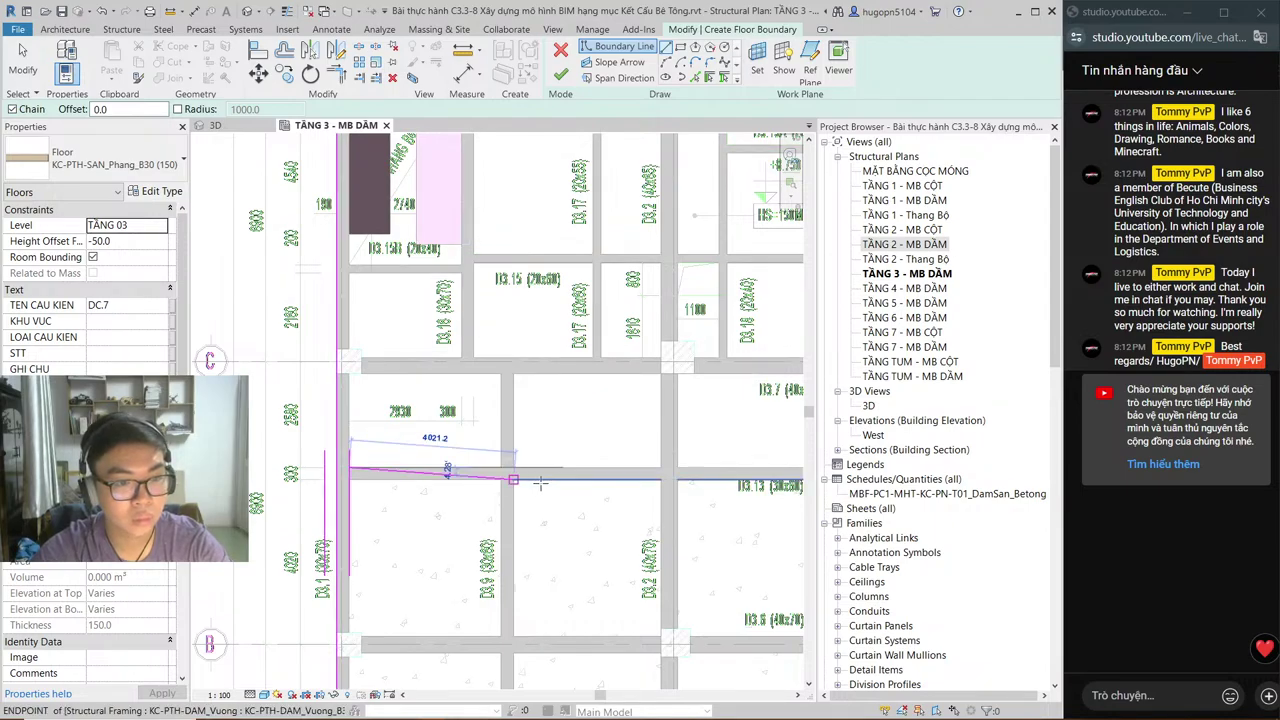
{"action": "middle_click_drag", "start_coordinate": [800, 480], "coordinate": [262, 502]}
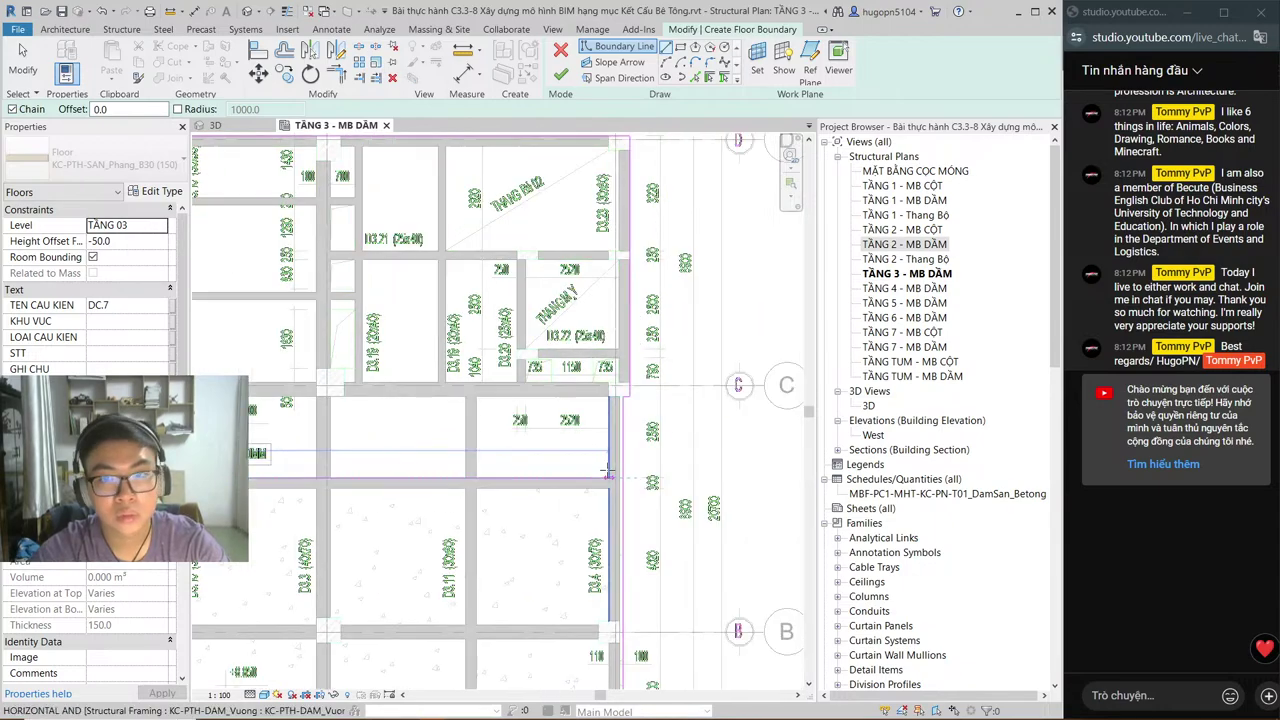
{"action": "scroll", "coordinate": [609, 473], "scroll_direction": "up", "scroll_amount": 2}
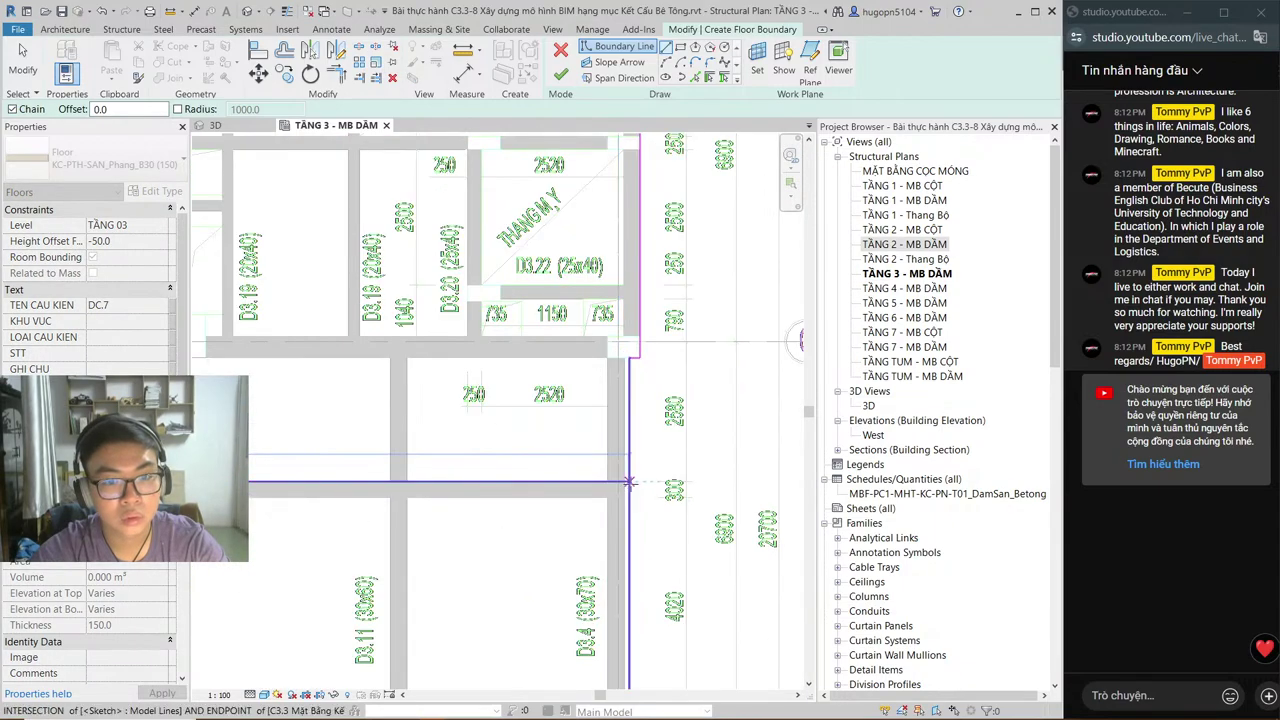
{"action": "scroll", "coordinate": [566, 469], "scroll_direction": "down", "scroll_amount": 4}
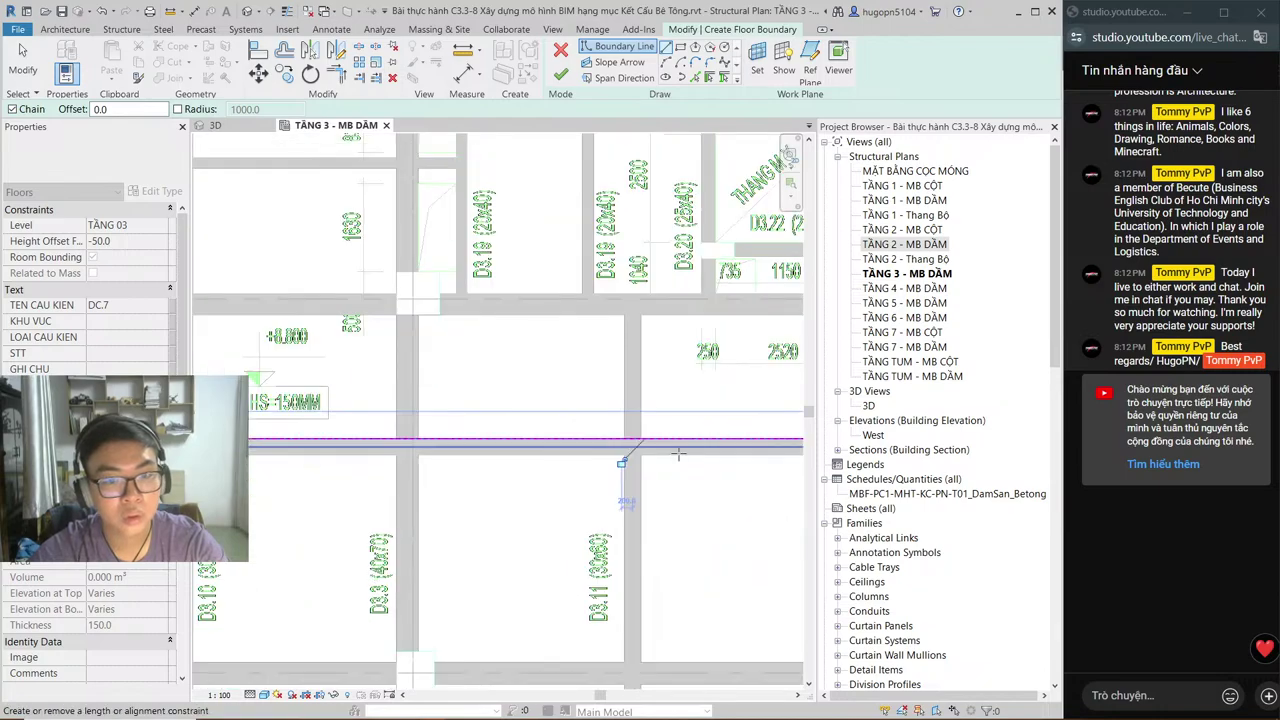
{"action": "middle_click_drag", "start_coordinate": [618, 466], "coordinate": [650, 463]}
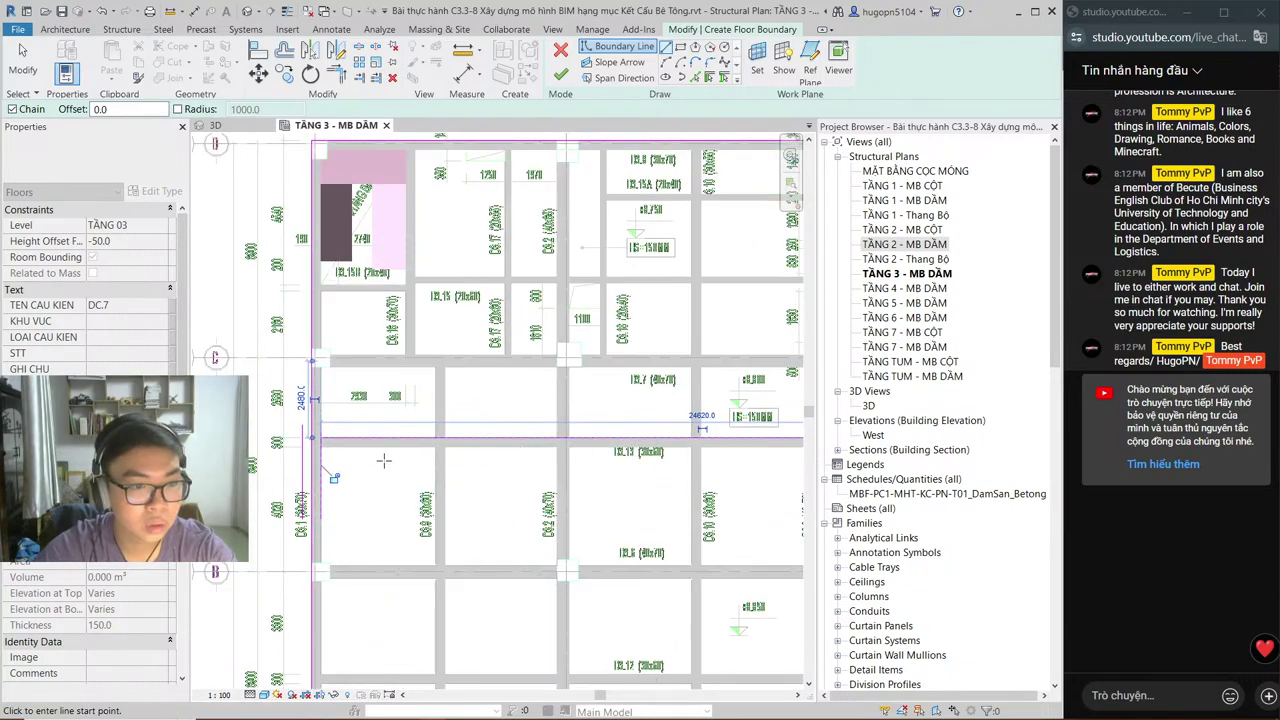
{"action": "key", "text": "Escape"}
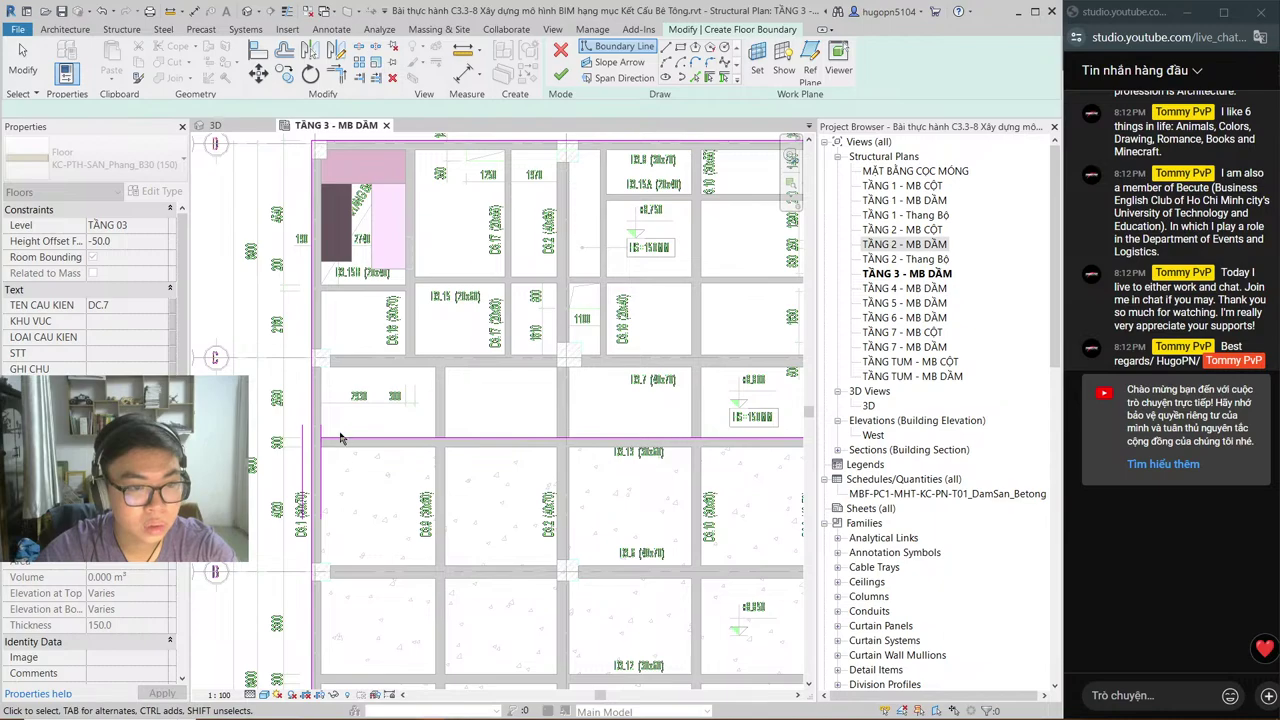
Step: Abandon the TR trim command and delete the stray boundary line at the plan's bottom
{"action": "key", "text": "t"}
{"action": "key", "text": "r"}
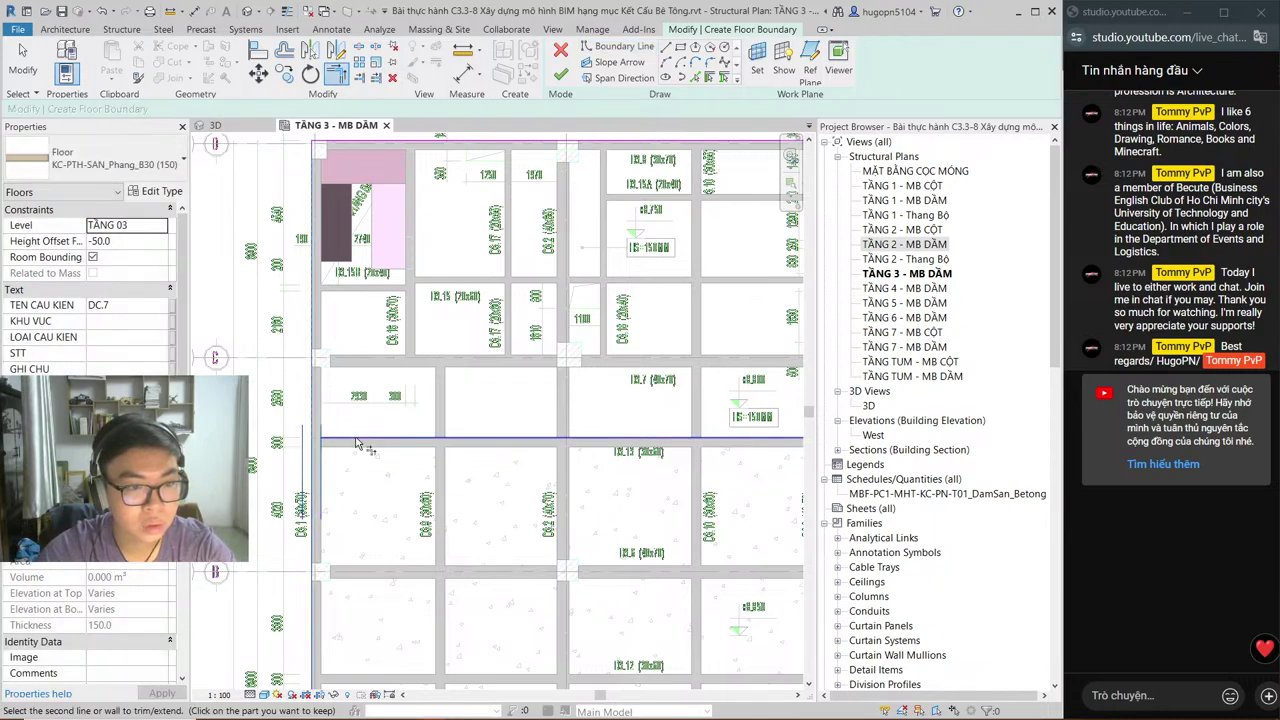
{"action": "scroll", "coordinate": [357, 443], "scroll_direction": "down", "scroll_amount": 2}
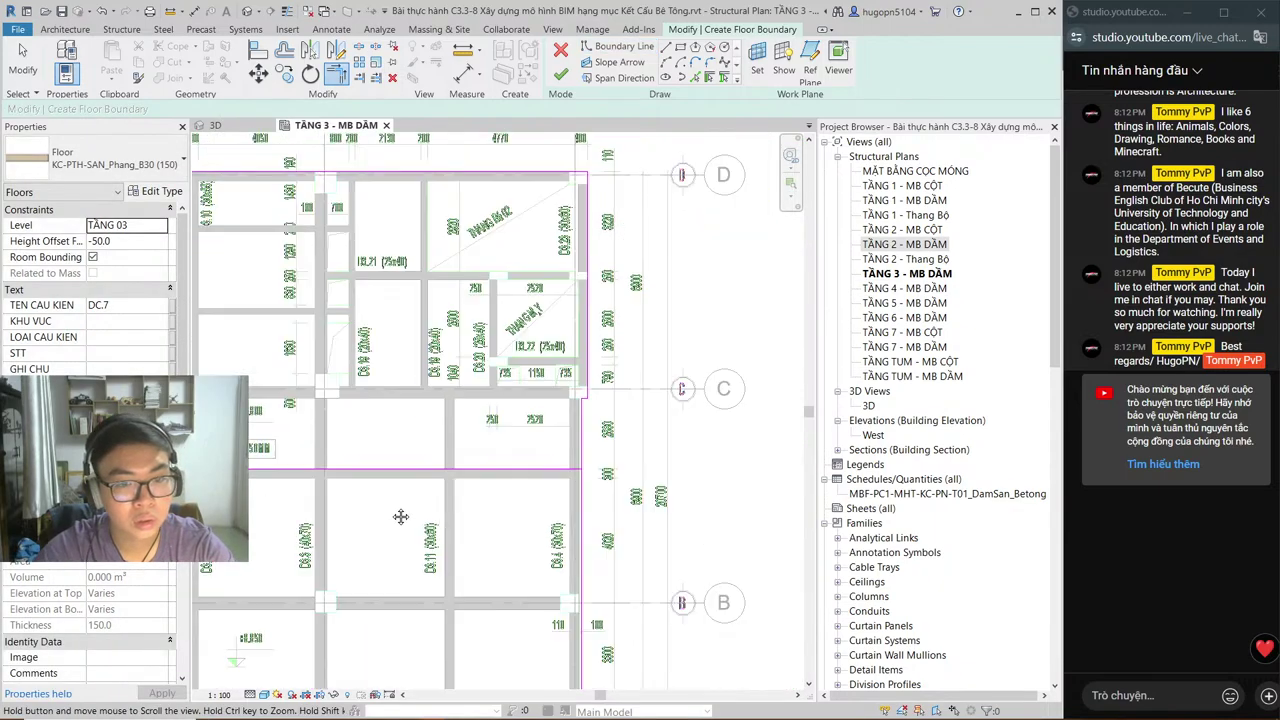
{"action": "scroll", "coordinate": [530, 478], "scroll_direction": "up", "scroll_amount": 2}
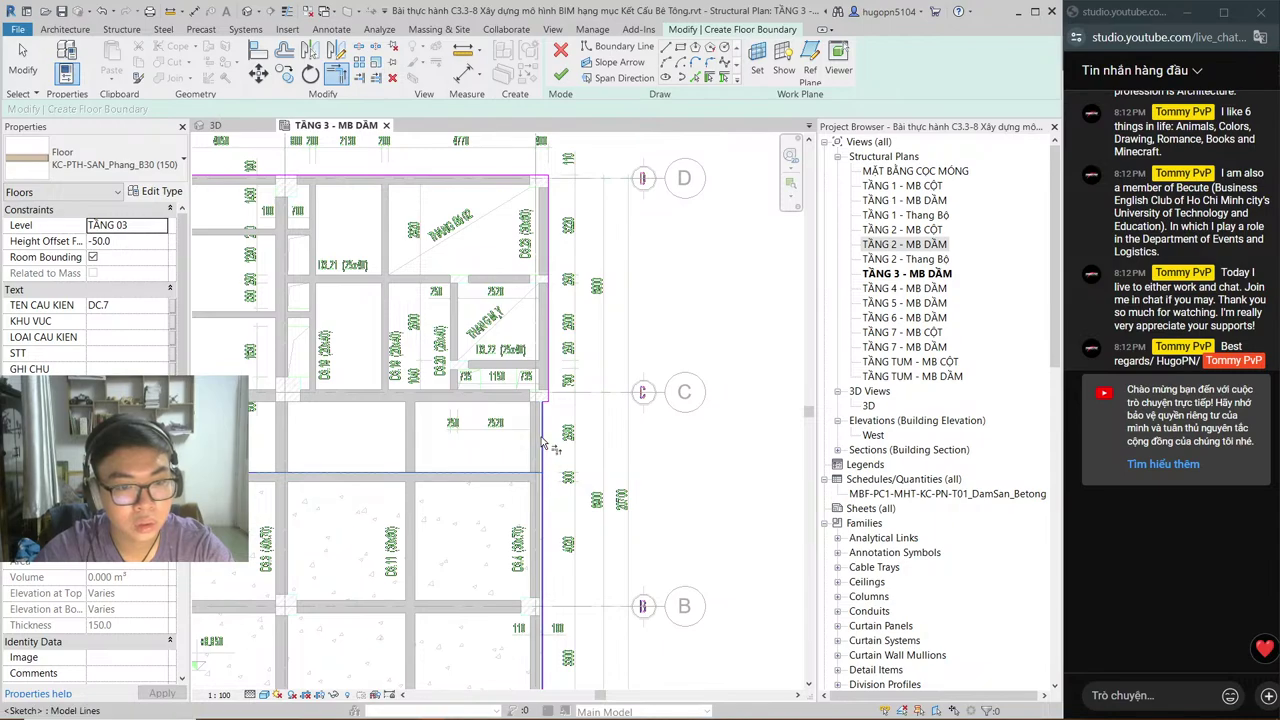
{"action": "middle_click_drag", "start_coordinate": [547, 500], "coordinate": [517, 492]}
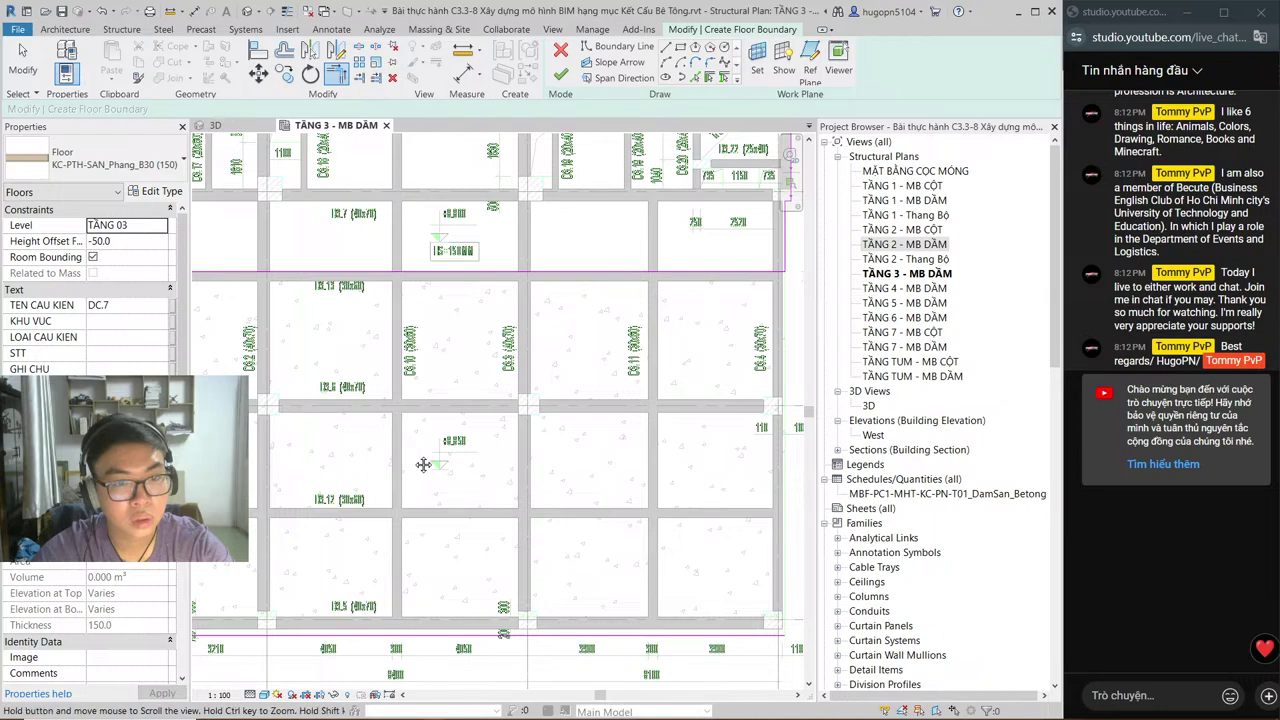
{"action": "middle_click_drag", "start_coordinate": [423, 464], "coordinate": [522, 479]}
{"action": "key", "text": "Escape"}
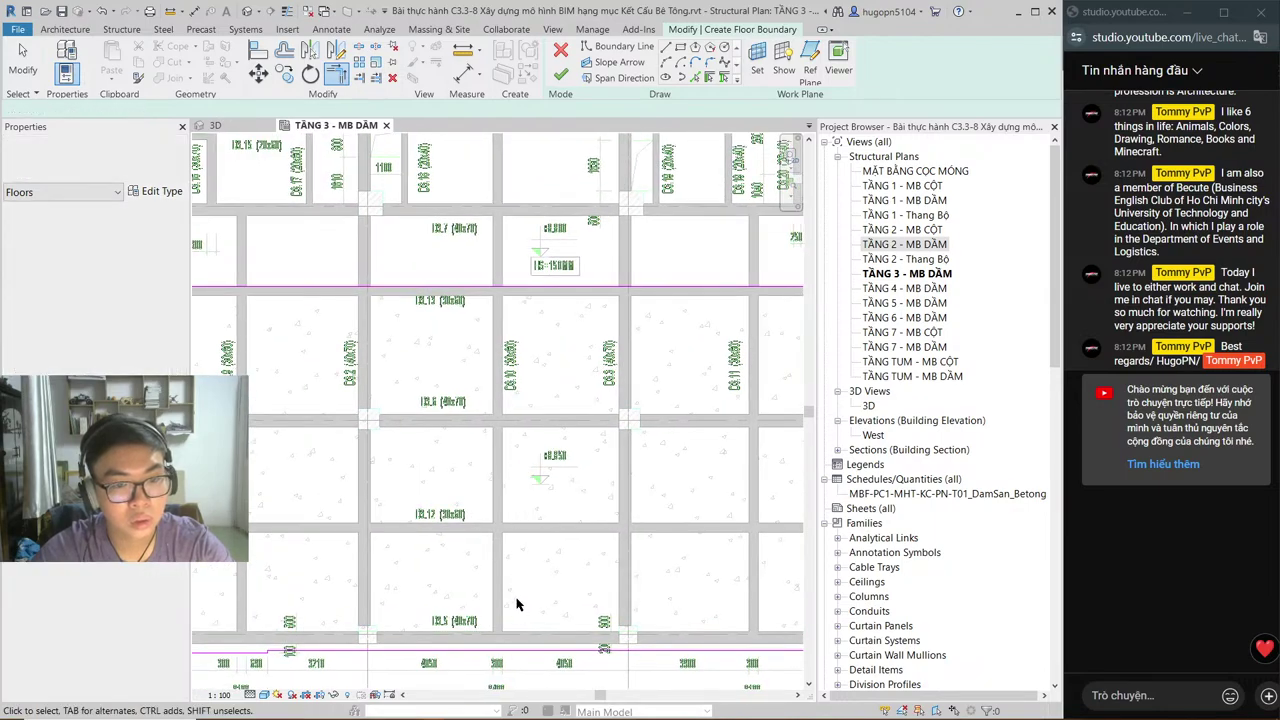
{"action": "left_click", "coordinate": [514, 651]}
{"action": "key", "text": "Delete"}
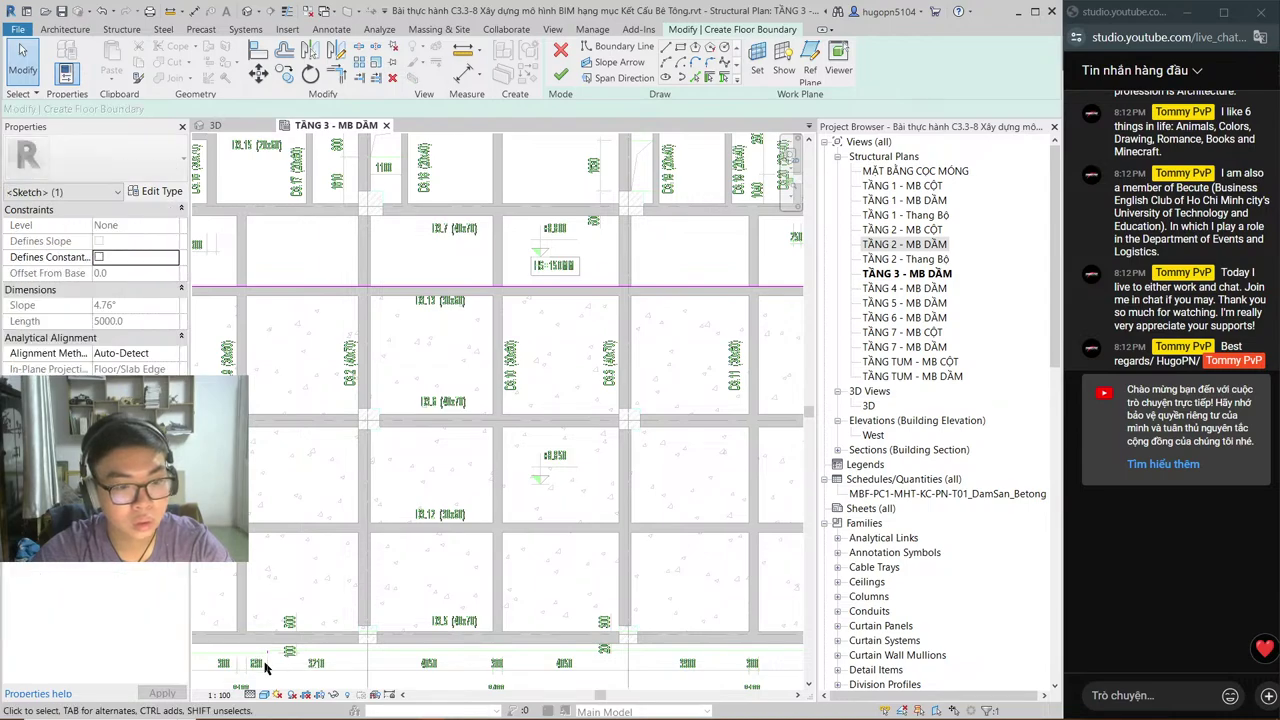
Step: Pan toward the pink floor area and switch to the AutoCAD plan
{"action": "scroll", "coordinate": [262, 655], "scroll_direction": "up", "scroll_amount": 4}
{"action": "scroll", "coordinate": [242, 608], "scroll_direction": "down", "scroll_amount": 2}
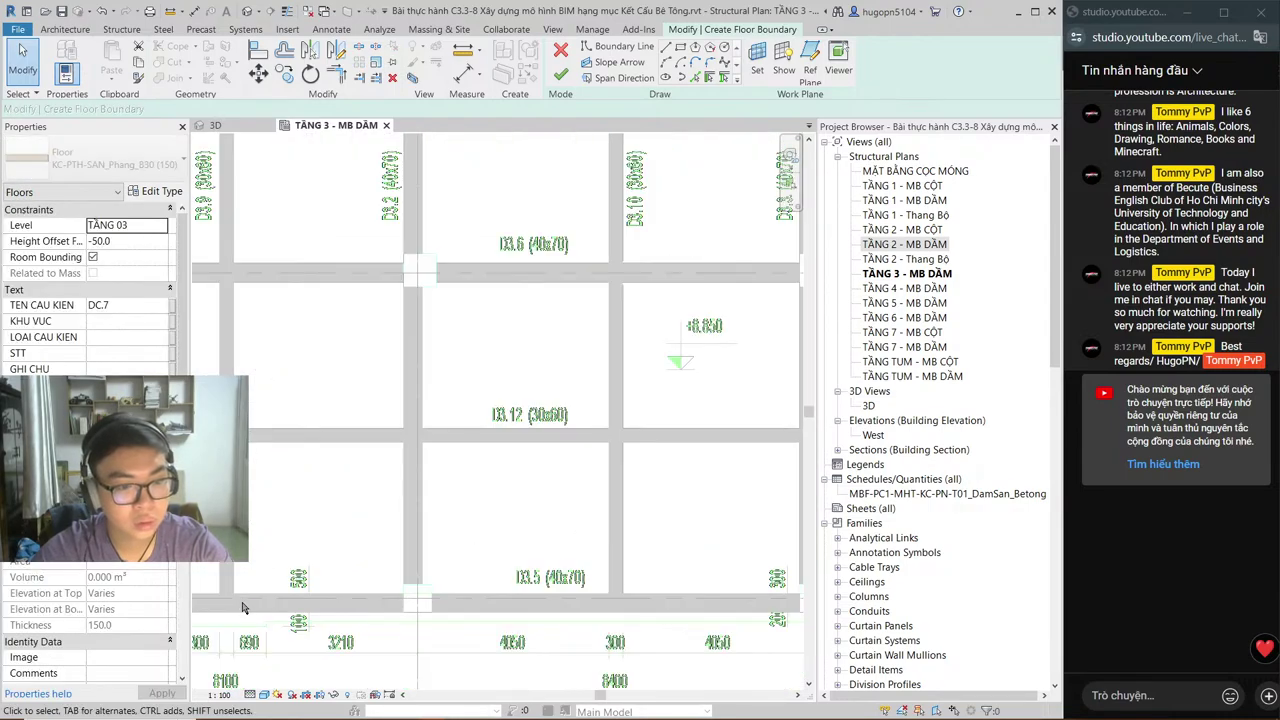
{"action": "scroll", "coordinate": [501, 545], "scroll_direction": "down", "scroll_amount": 2}
{"action": "middle_click_drag", "start_coordinate": [511, 551], "coordinate": [512, 555]}
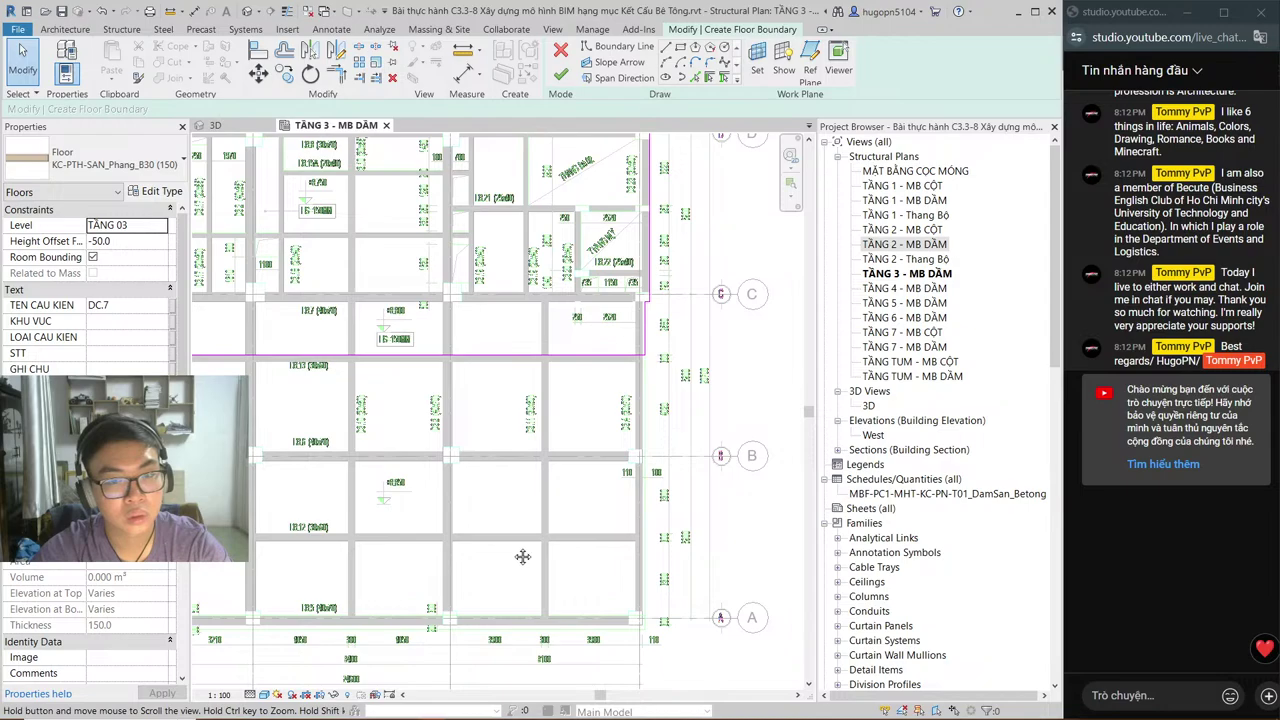
{"action": "scroll", "coordinate": [522, 556], "scroll_direction": "down", "scroll_amount": 2}
{"action": "scroll", "coordinate": [450, 540], "scroll_direction": "up", "scroll_amount": 2}
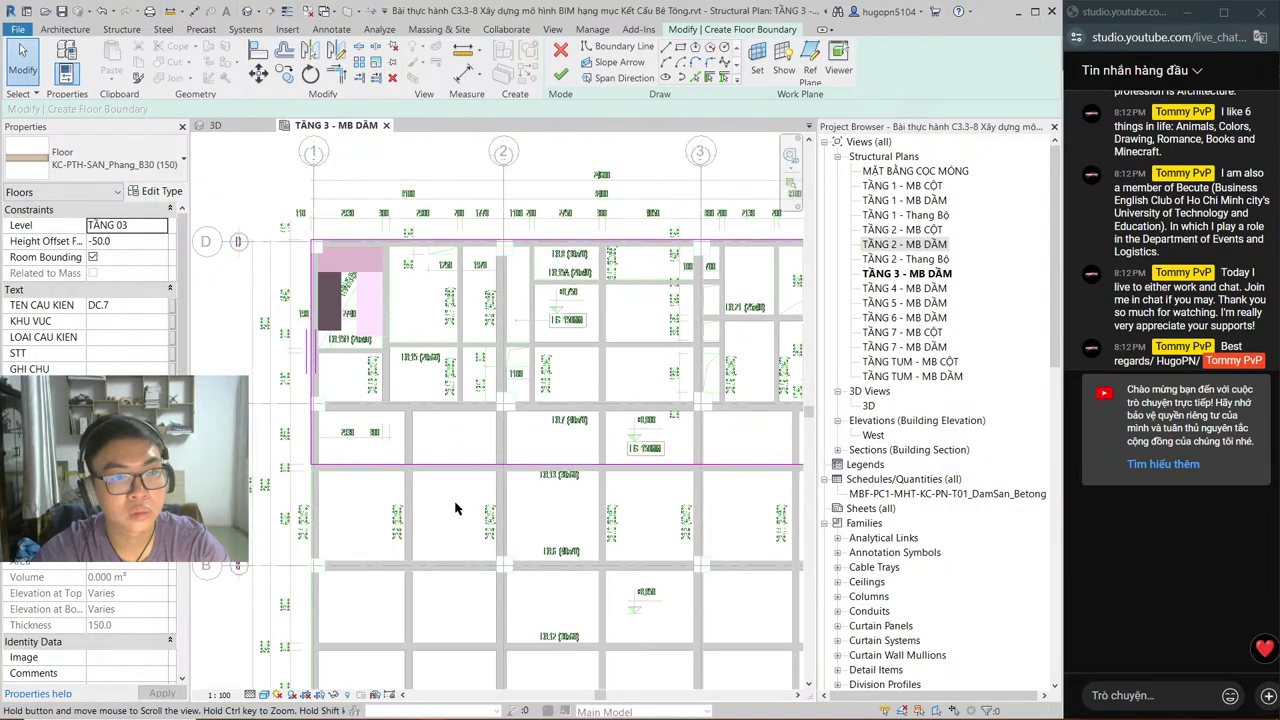
{"action": "mouse_move", "coordinate": [370, 290]}
{"action": "middle_mouse_down"}
{"action": "mouse_move", "coordinate": [295, 287]}
{"action": "mouse_move", "coordinate": [303, 361]}
{"action": "middle_mouse_up"}
{"action": "scroll", "coordinate": [295, 287], "scroll_direction": "up", "scroll_amount": 2}
{"action": "key", "text": "alt+Tab"}
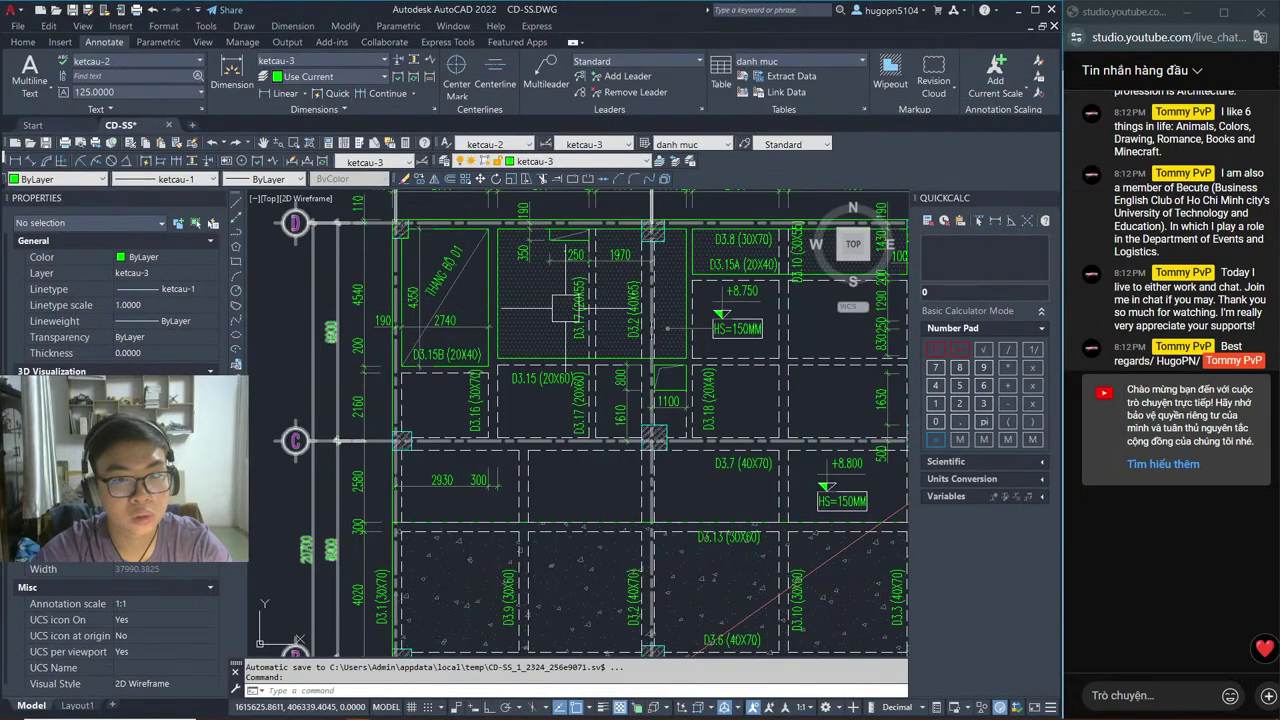
Step: Pan the AutoCAD plan to the beams around the stair and lift openings, then return to Revit
{"action": "mouse_move", "coordinate": [667, 328]}
{"action": "middle_mouse_down"}
{"action": "mouse_move", "coordinate": [561, 366]}
{"action": "mouse_move", "coordinate": [611, 384]}
{"action": "middle_mouse_up"}
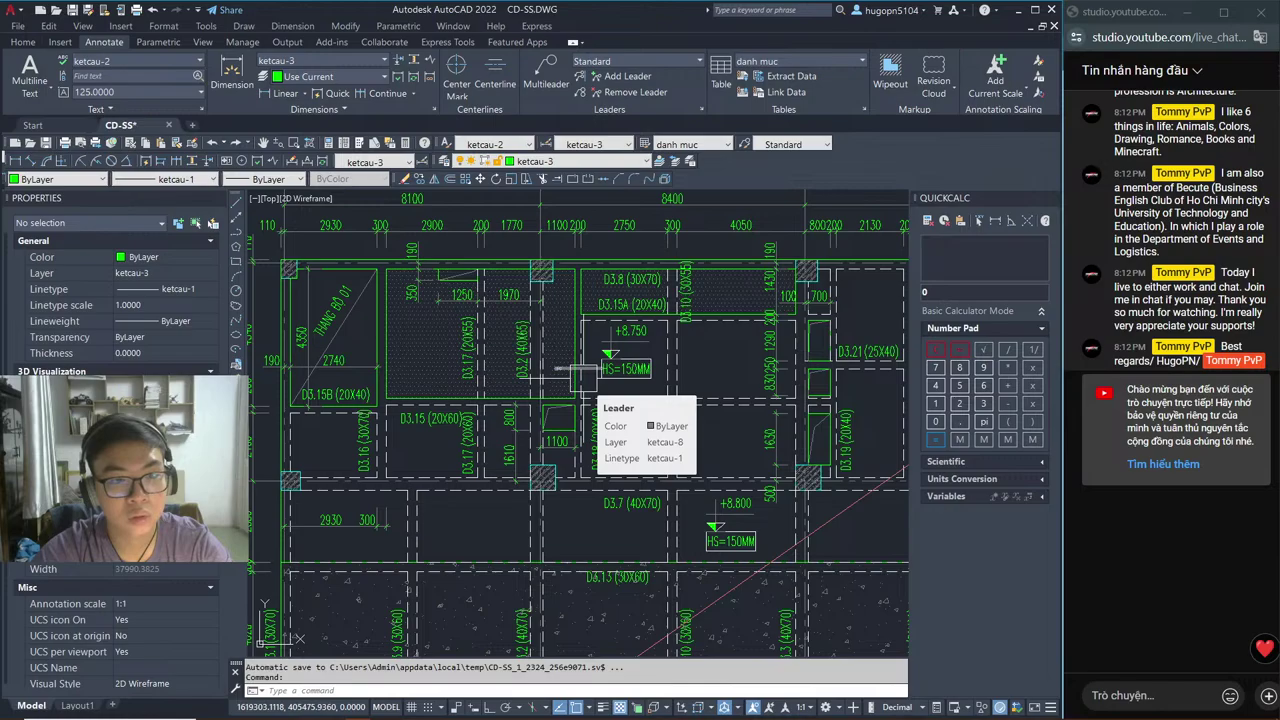
{"action": "mouse_move", "coordinate": [645, 476]}
{"action": "middle_mouse_down"}
{"action": "mouse_move", "coordinate": [479, 474]}
{"action": "mouse_move", "coordinate": [418, 454]}
{"action": "middle_mouse_up"}
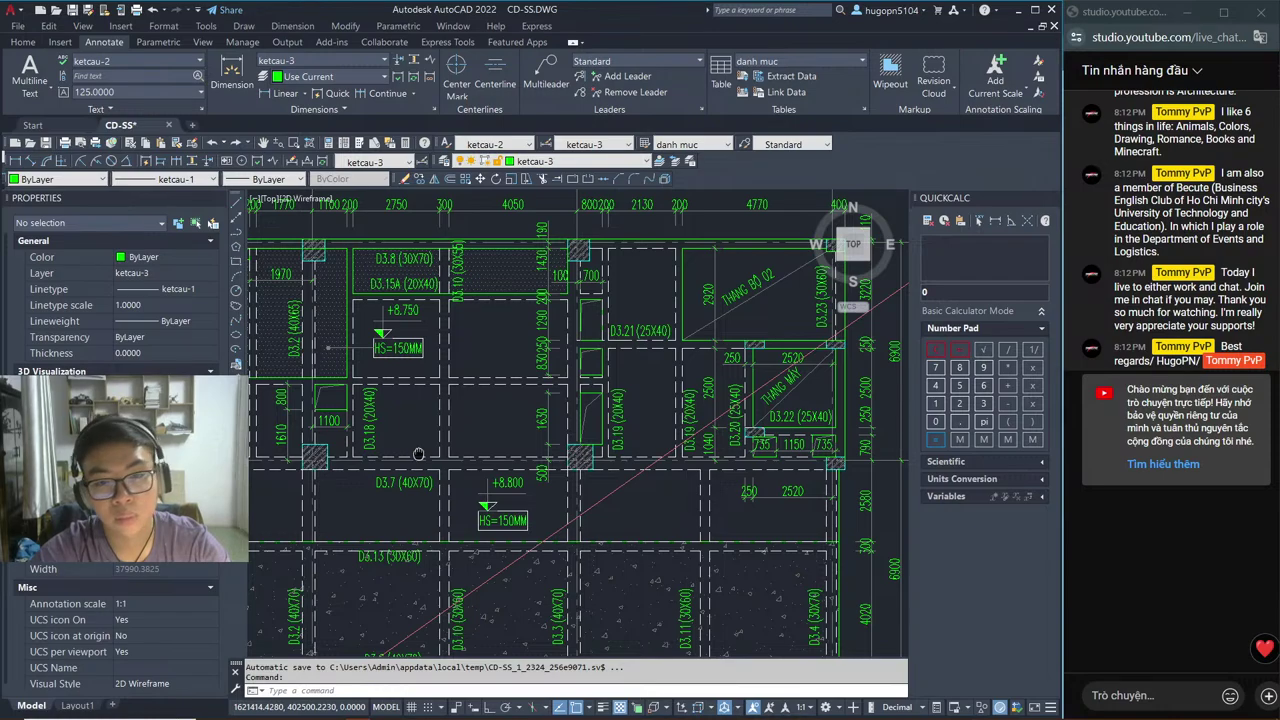
{"action": "middle_click_drag", "start_coordinate": [418, 454], "coordinate": [418, 458]}
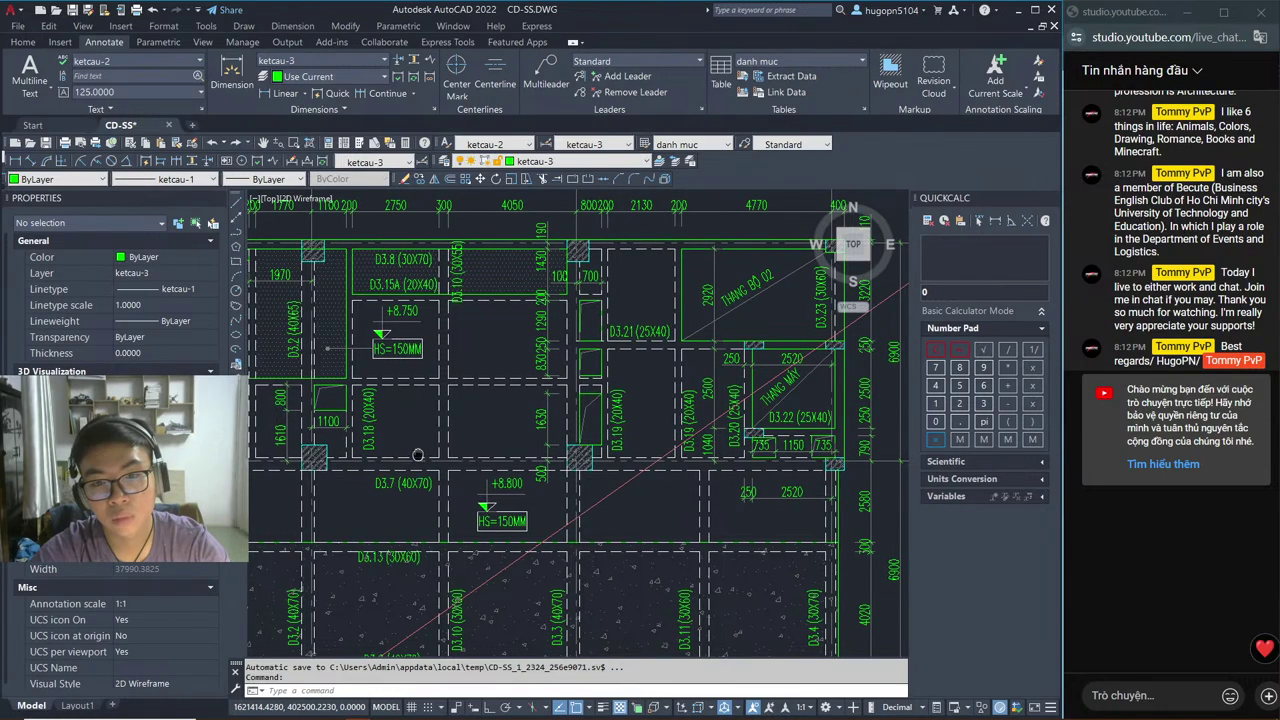
{"action": "key", "text": "alt+Tab"}
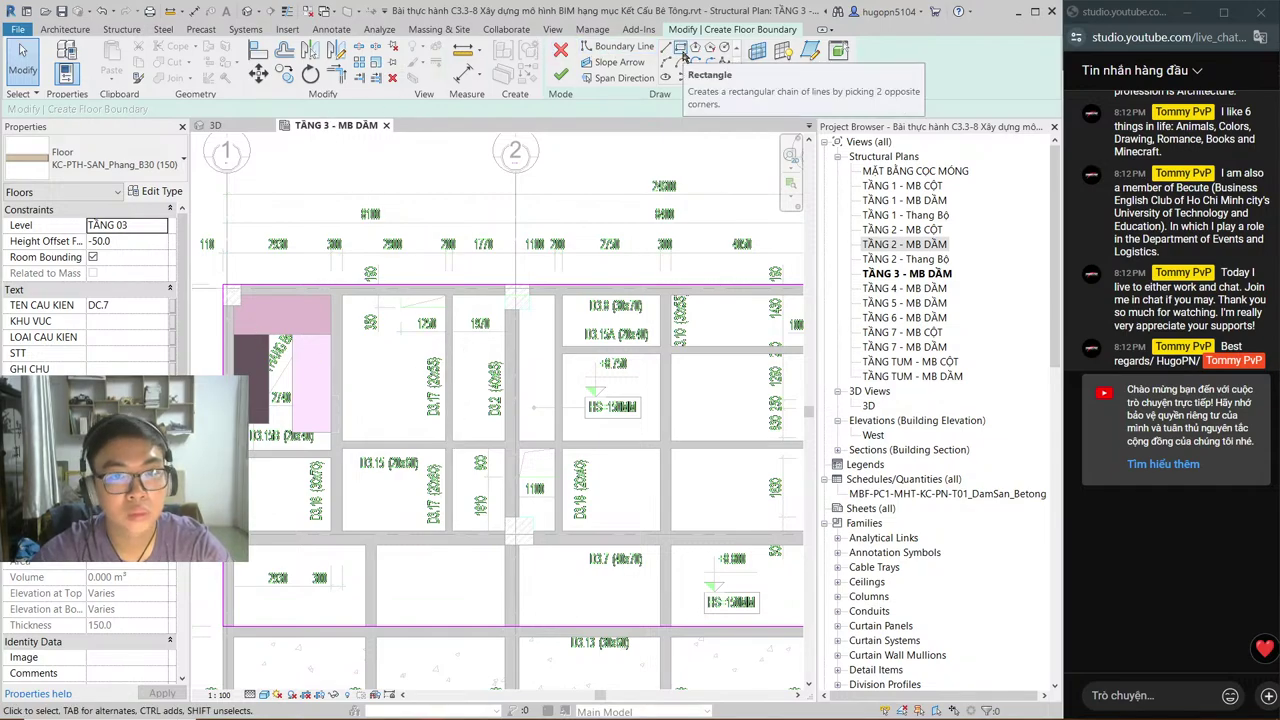
Step: Trace the small notch around the beam end in the upper-left bay with new boundary lines
{"action": "scroll", "coordinate": [408, 320], "scroll_direction": "up", "scroll_amount": 1}
{"action": "scroll", "coordinate": [408, 320], "scroll_direction": "up", "scroll_amount": 3}
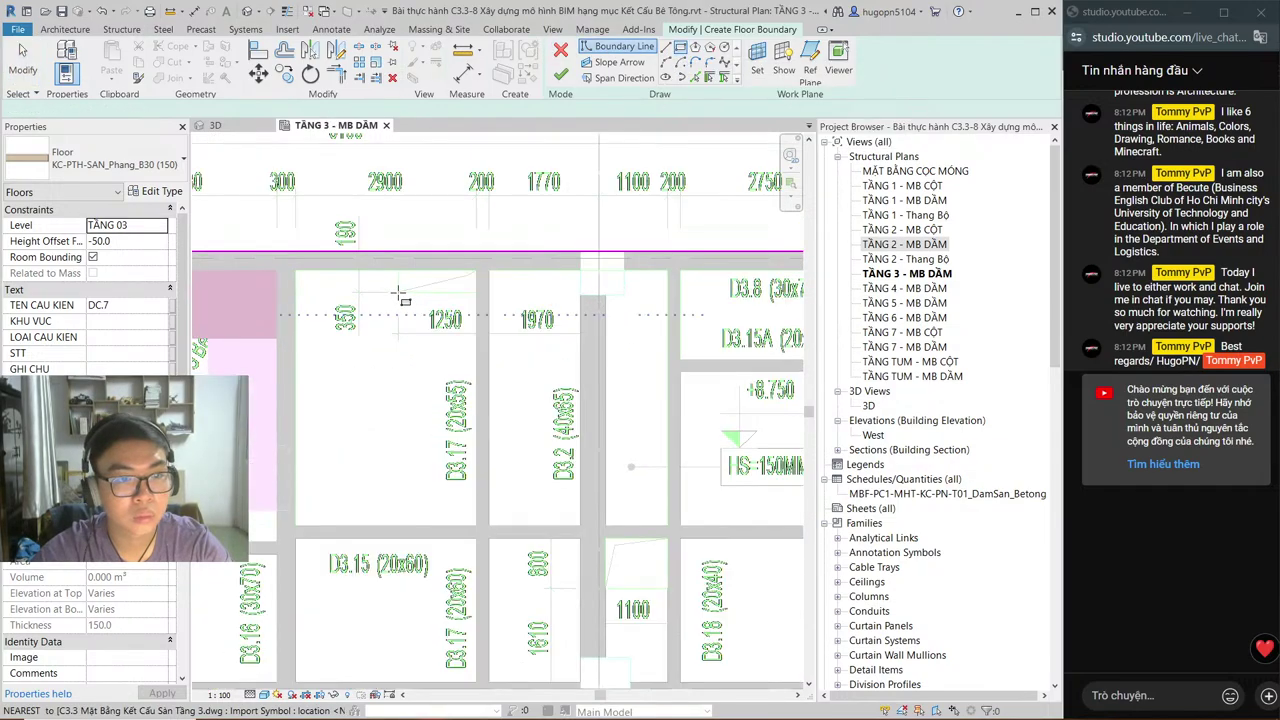
{"action": "key", "text": "Escape"}
{"action": "key", "text": "Escape"}
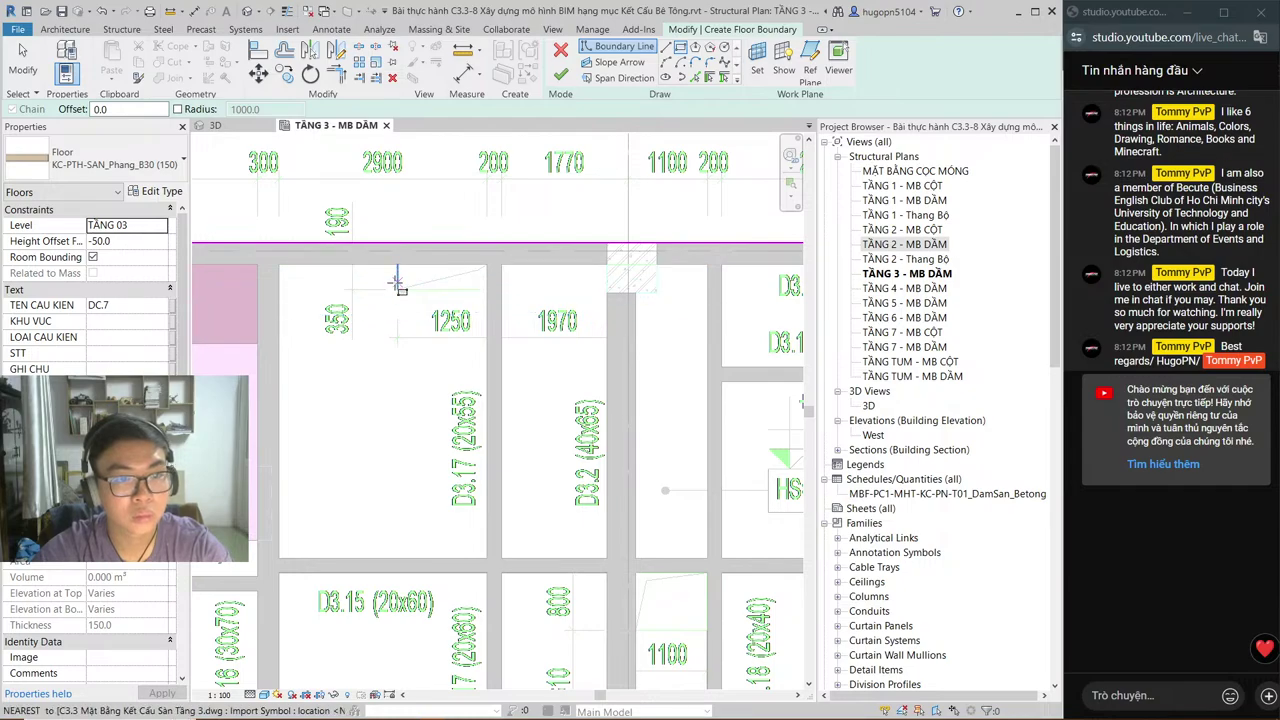
{"action": "left_click", "coordinate": [672, 48]}
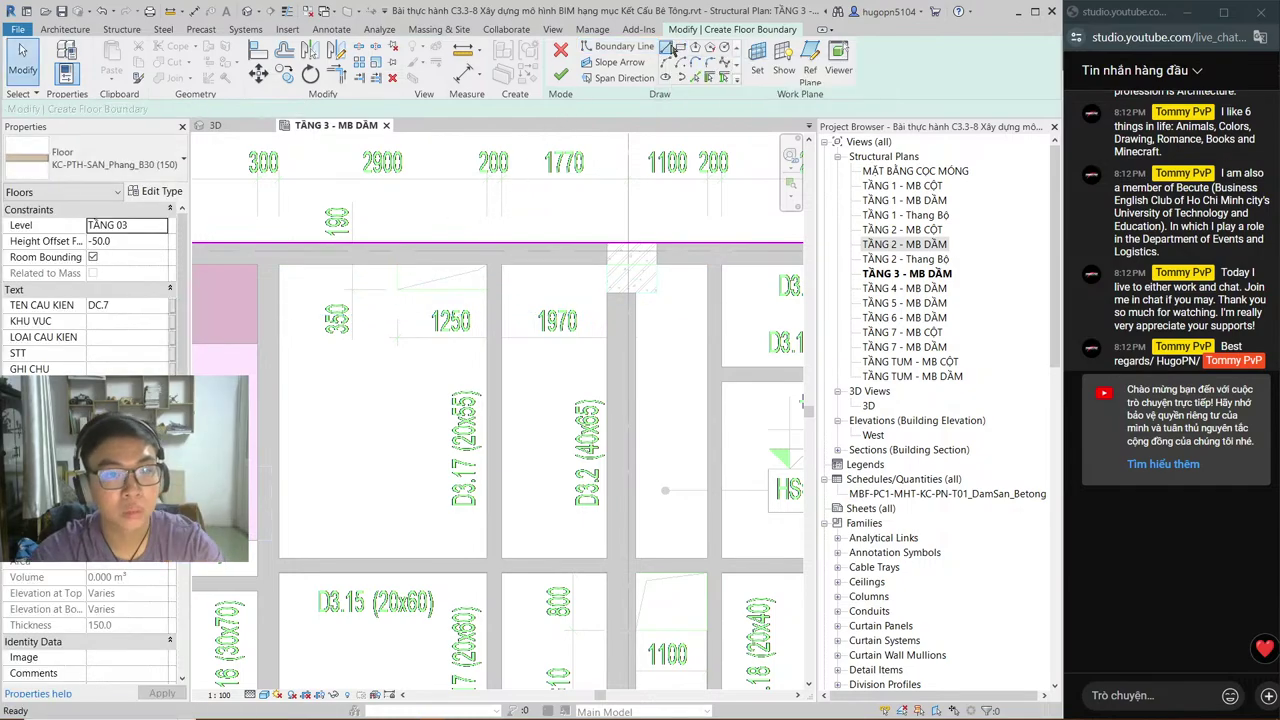
{"action": "left_click", "coordinate": [487, 265]}
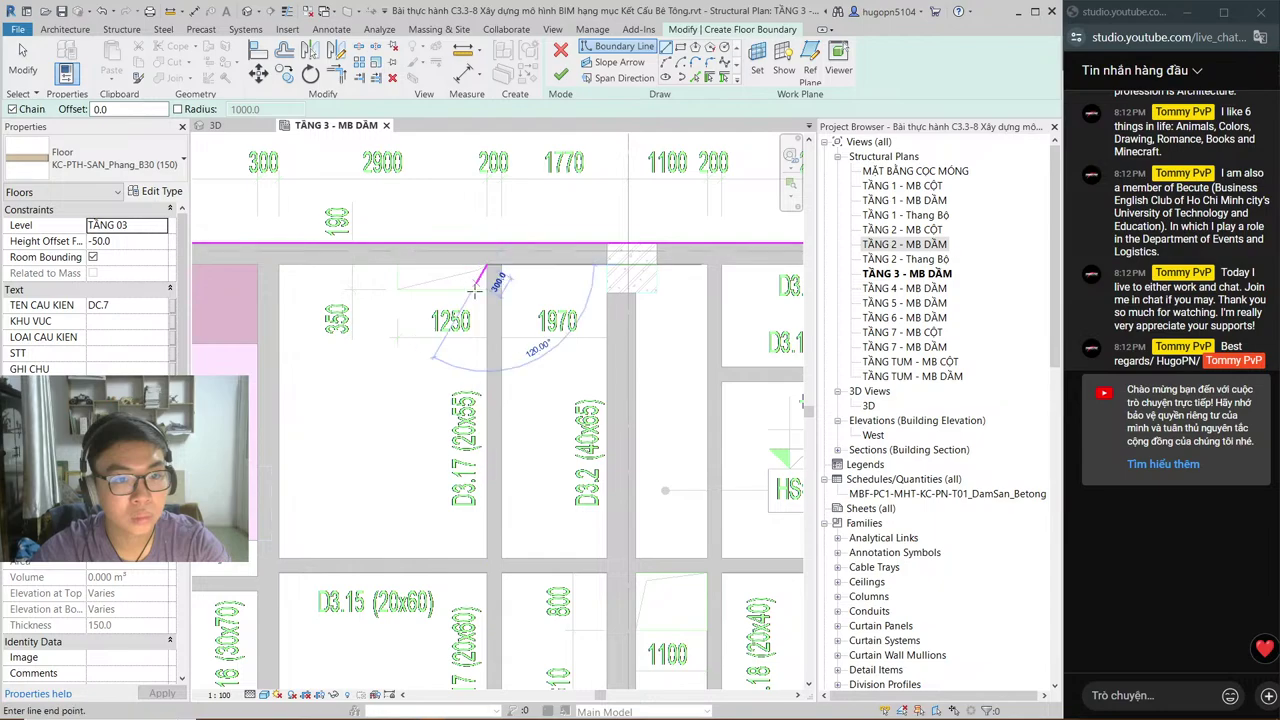
{"action": "left_click", "coordinate": [487, 288]}
{"action": "left_click", "coordinate": [397, 285]}
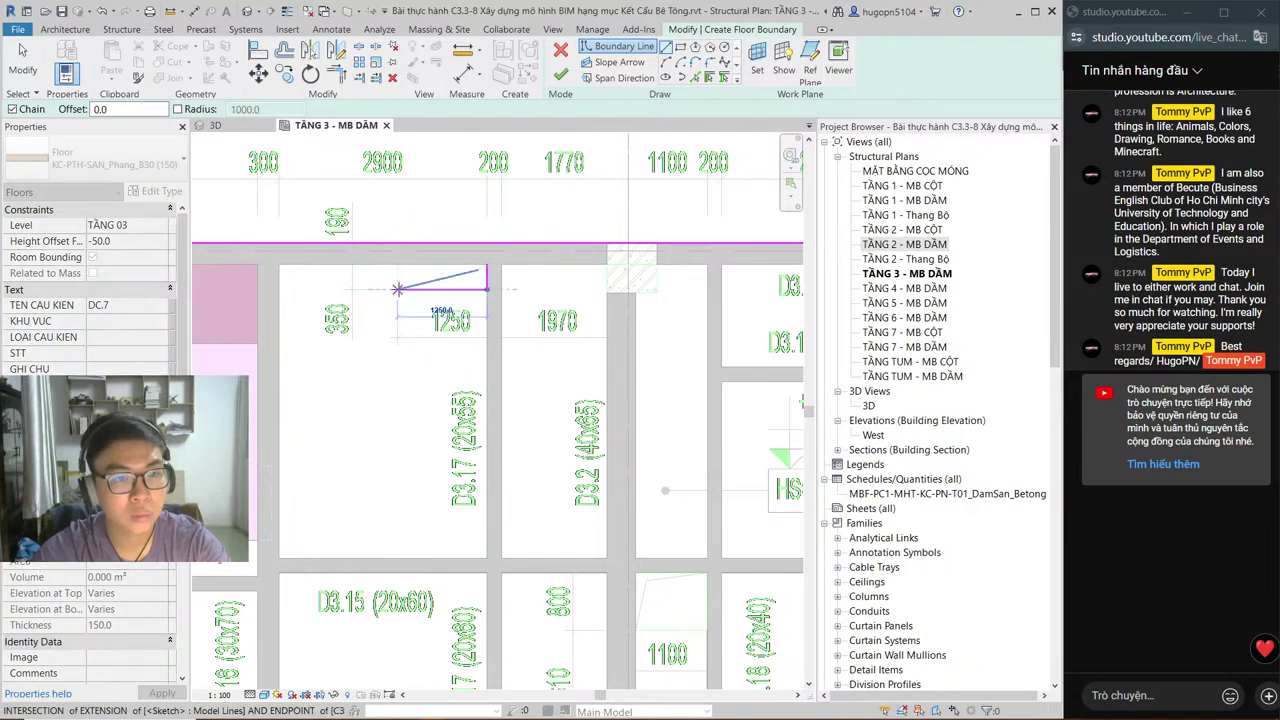
{"action": "left_click", "coordinate": [397, 265]}
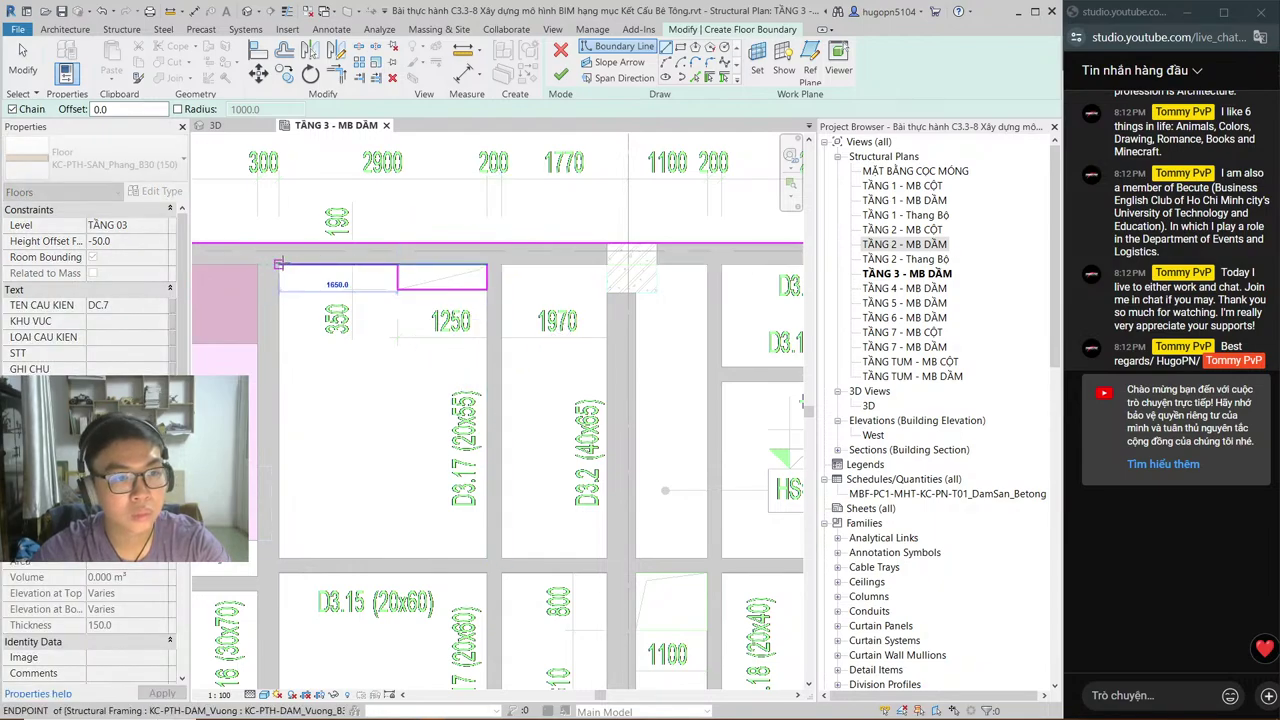
Step: Run the boundary 1650 to the left beam end, down its edge, and across the lower beam
{"action": "left_click", "coordinate": [278, 264]}
{"action": "left_click", "coordinate": [277, 557]}
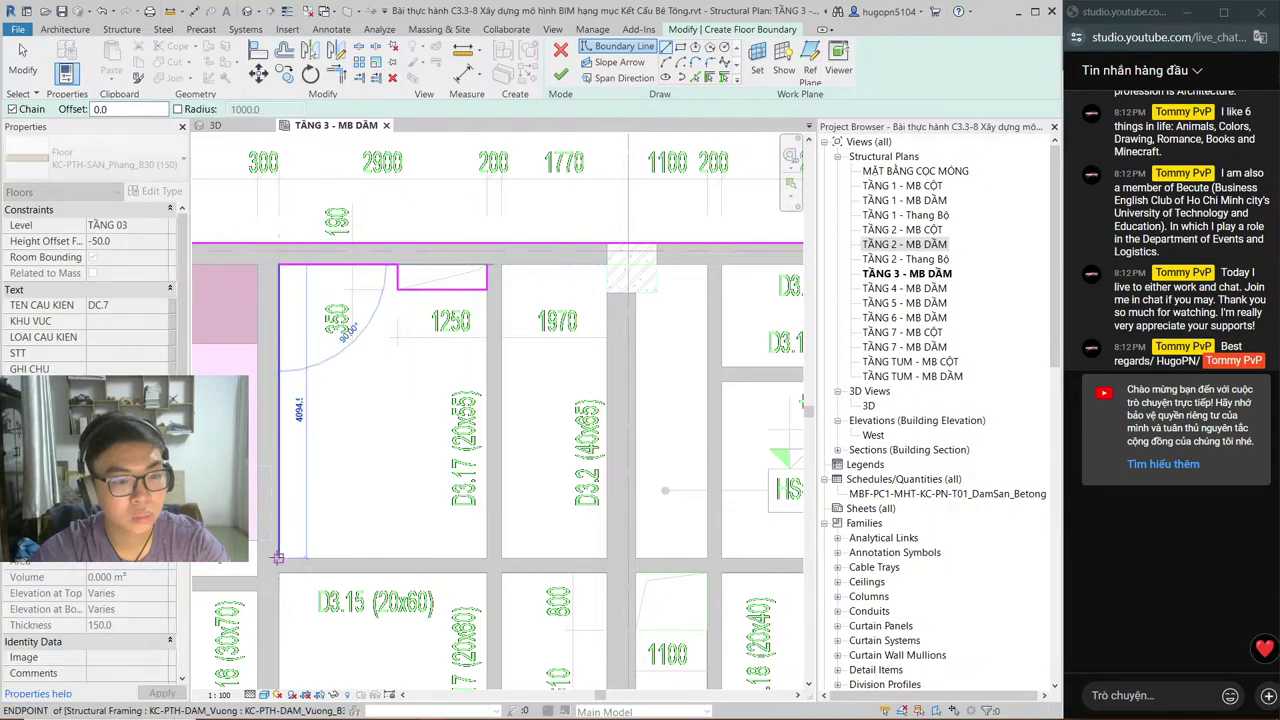
{"action": "left_click", "coordinate": [584, 557]}
{"action": "middle_click_drag", "start_coordinate": [584, 557], "coordinate": [360, 546]}
{"action": "left_click", "coordinate": [485, 546]}
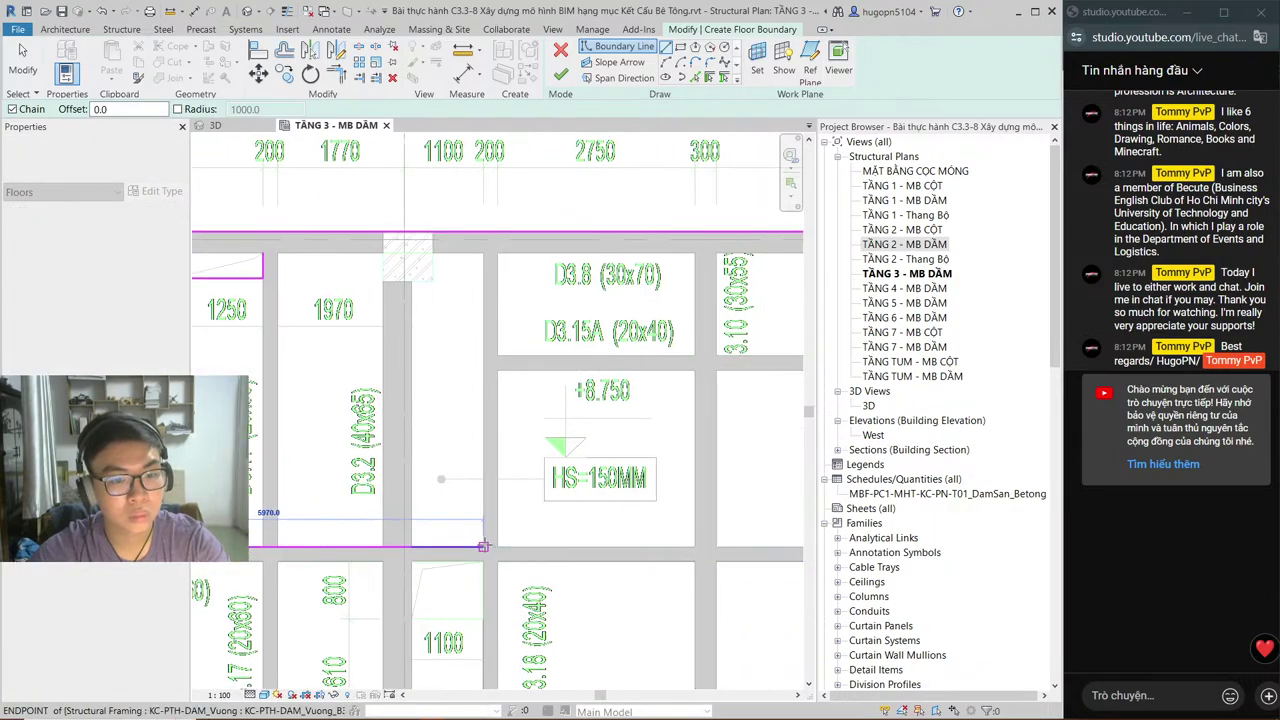
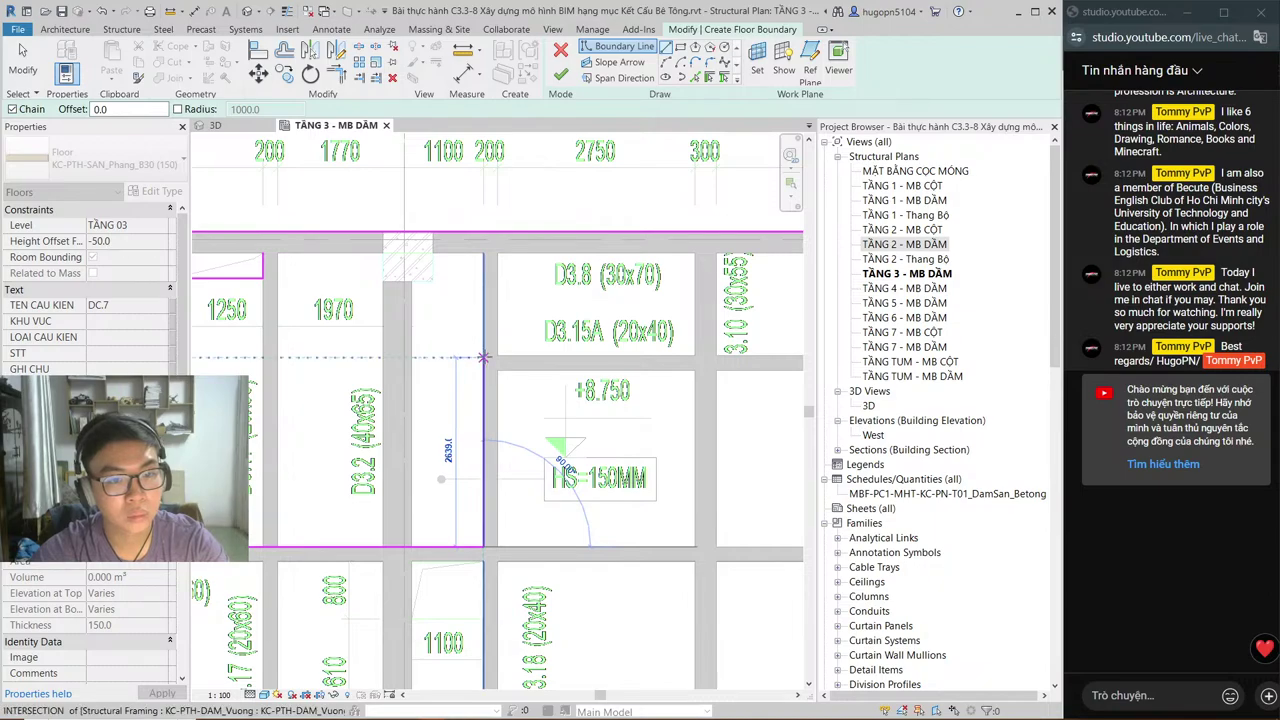
Step: Draw the remaining TẦNG 03 boundary segments along the upper, right and lower beam edges
{"action": "left_click", "coordinate": [484, 338]}
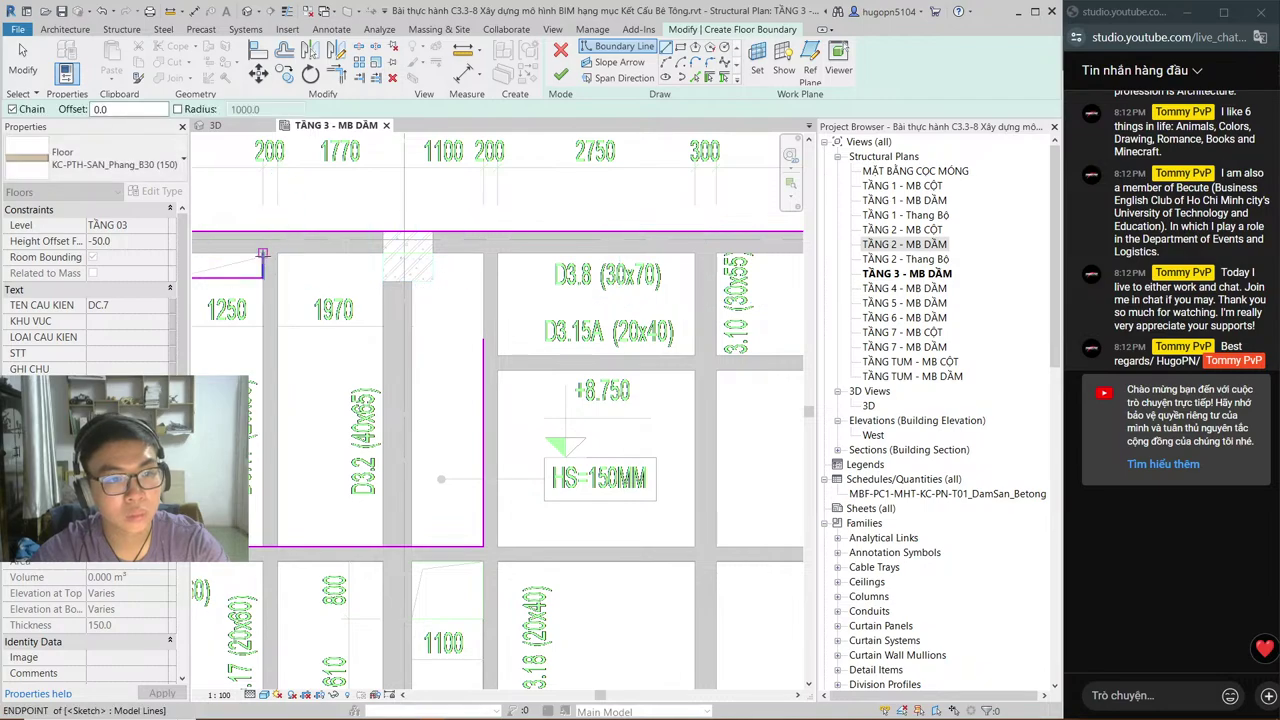
{"action": "middle_click_drag", "start_coordinate": [700, 255], "coordinate": [478, 274]}
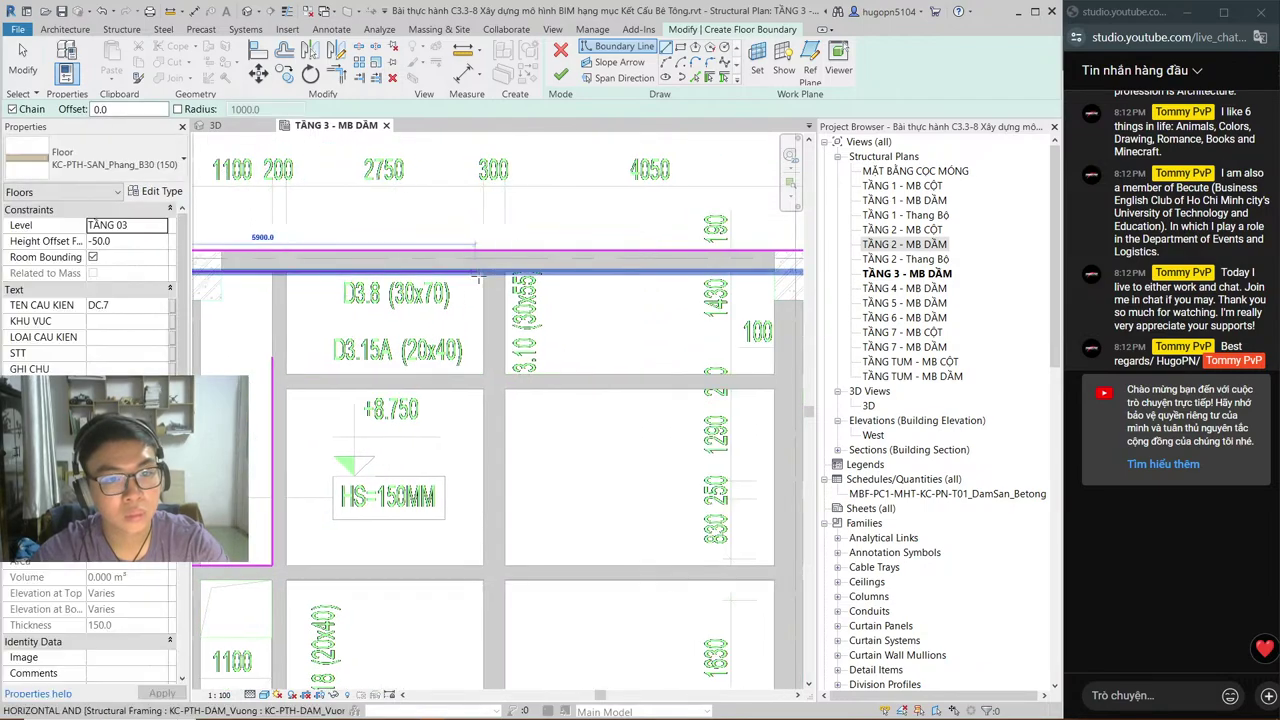
{"action": "key", "text": "alt+Tab"}
{"action": "key", "text": "alt+Tab"}
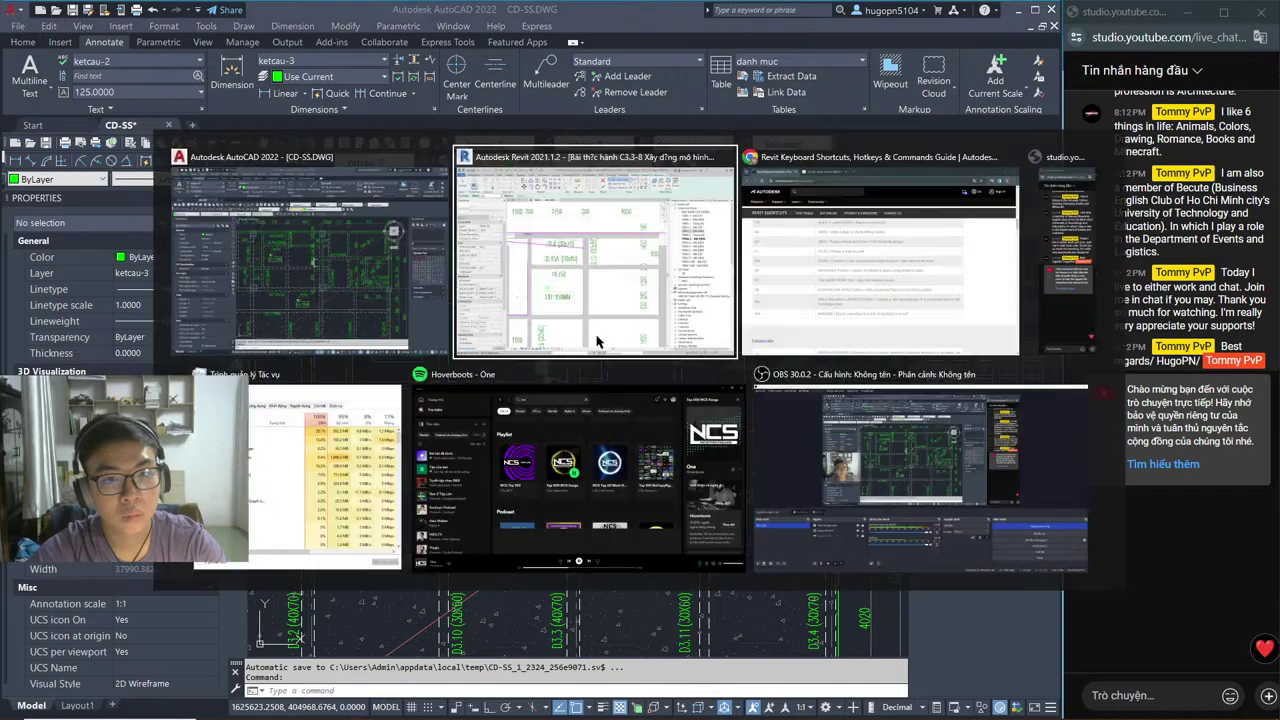
{"action": "left_click", "coordinate": [767, 272]}
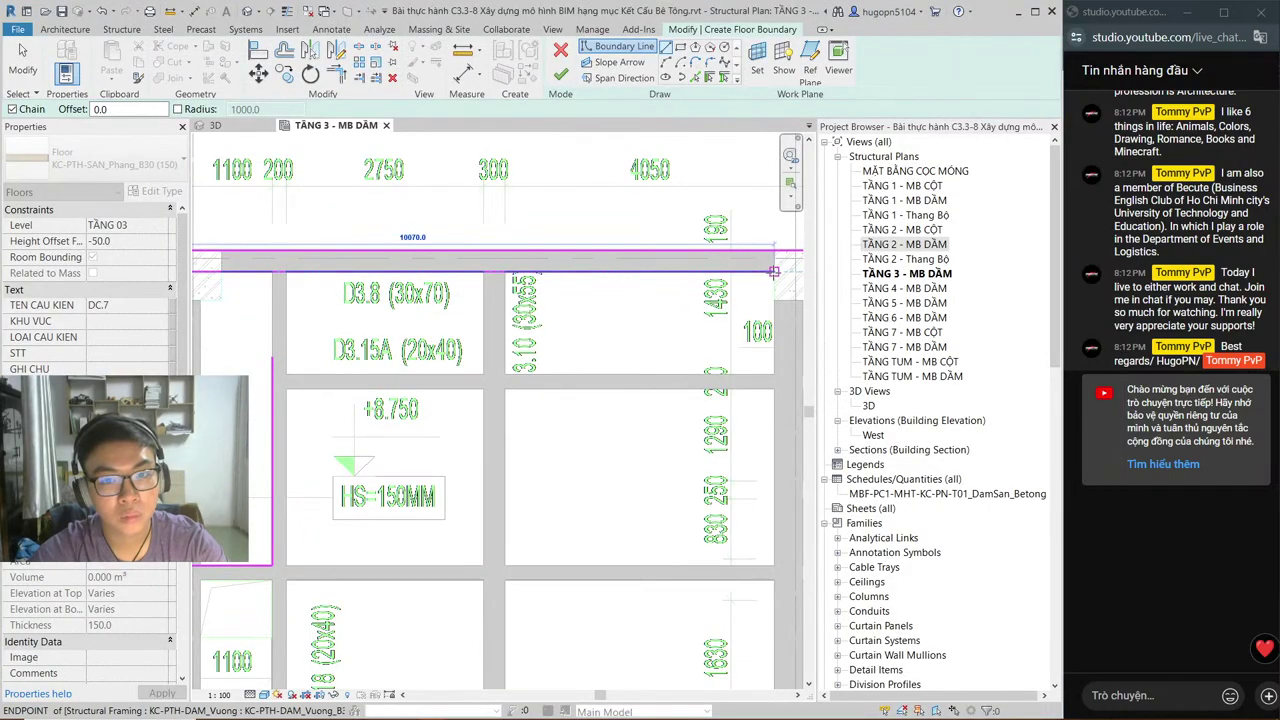
{"action": "left_click", "coordinate": [773, 374]}
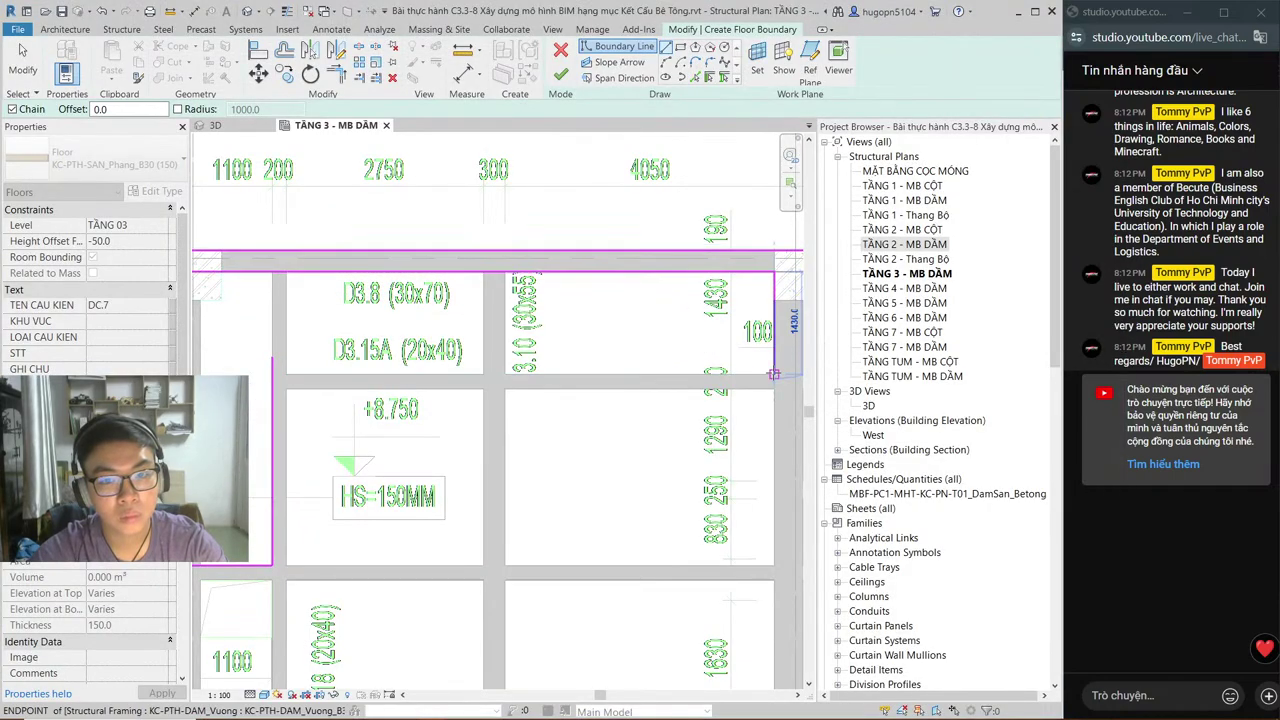
{"action": "left_click", "coordinate": [273, 374]}
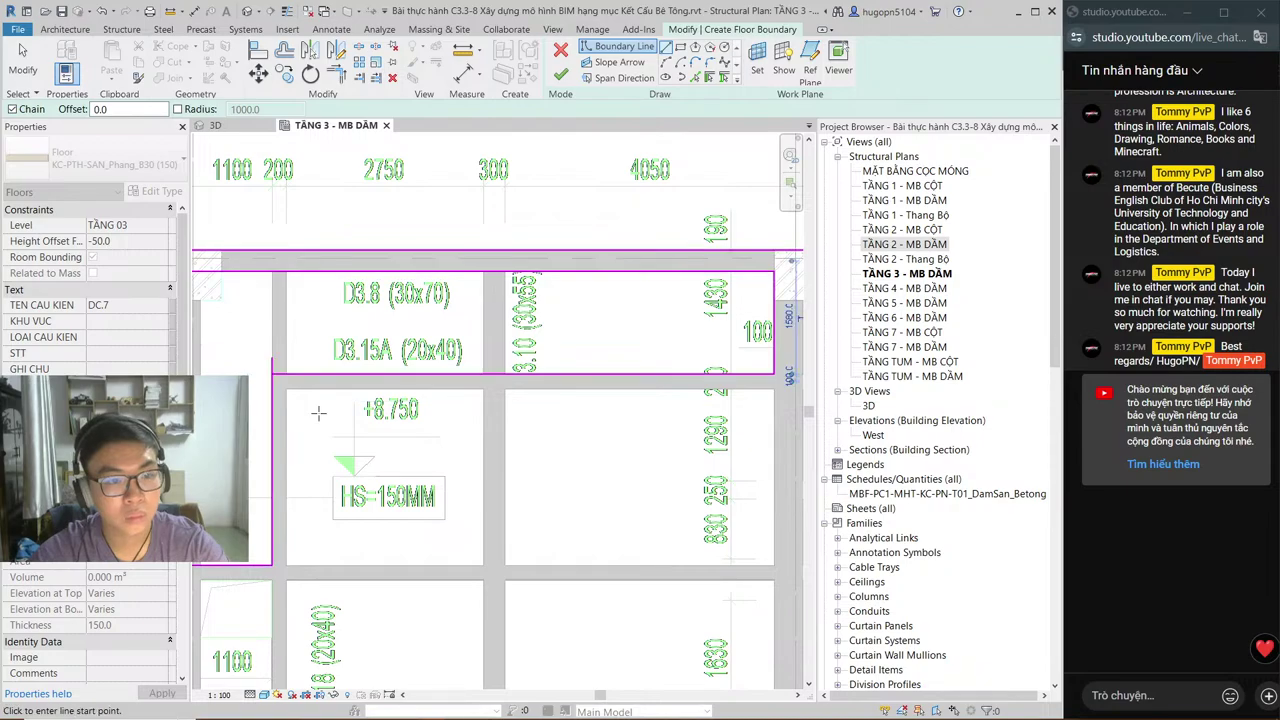
{"action": "key", "text": "Escape"}
{"action": "key", "text": "Escape"}
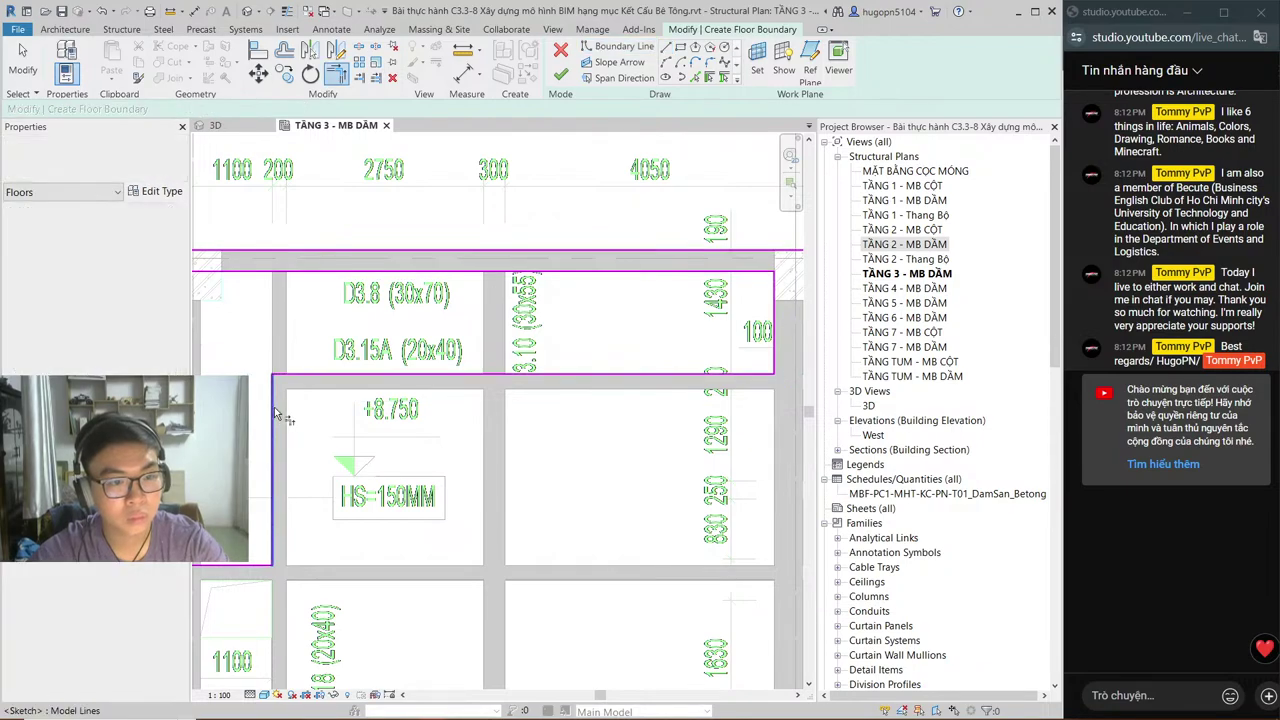
Step: Zoom and pan the plan to bring the small opening boxes into view
{"action": "scroll", "coordinate": [398, 410], "scroll_direction": "down", "scroll_amount": 3}
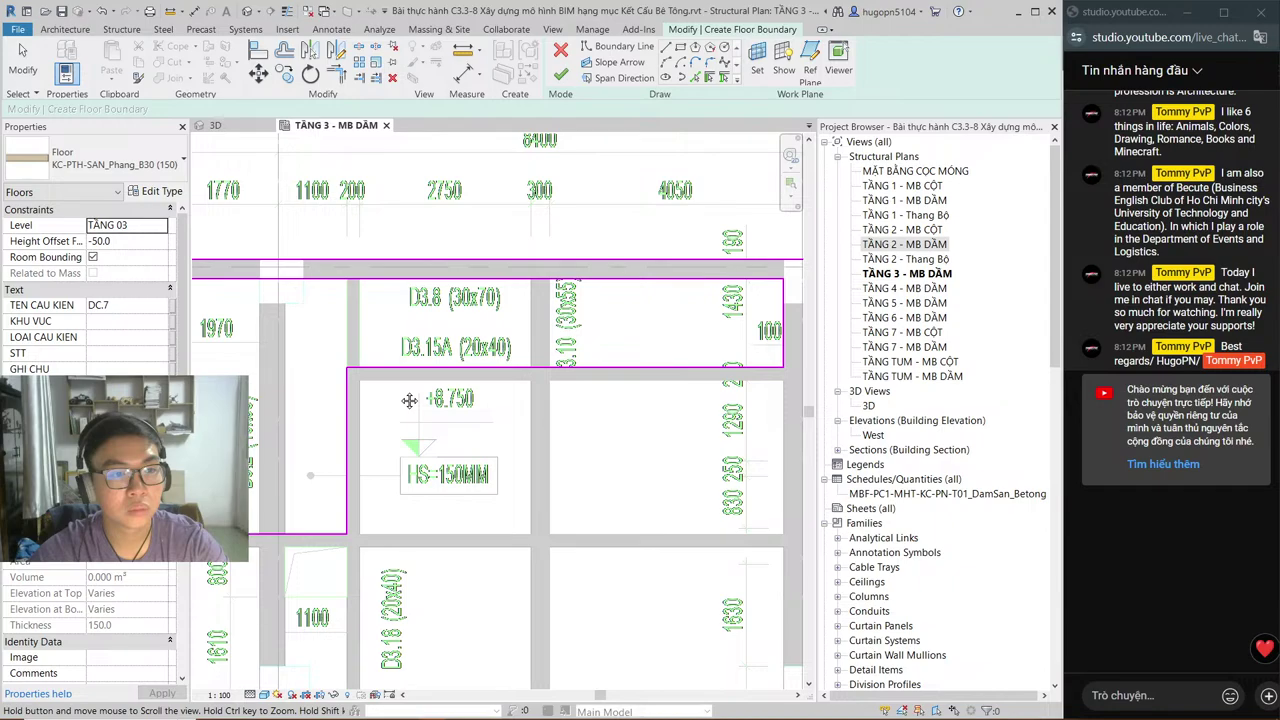
{"action": "middle_click_drag", "start_coordinate": [450, 405], "coordinate": [442, 354]}
{"action": "scroll", "coordinate": [442, 354], "scroll_direction": "down", "scroll_amount": 2}
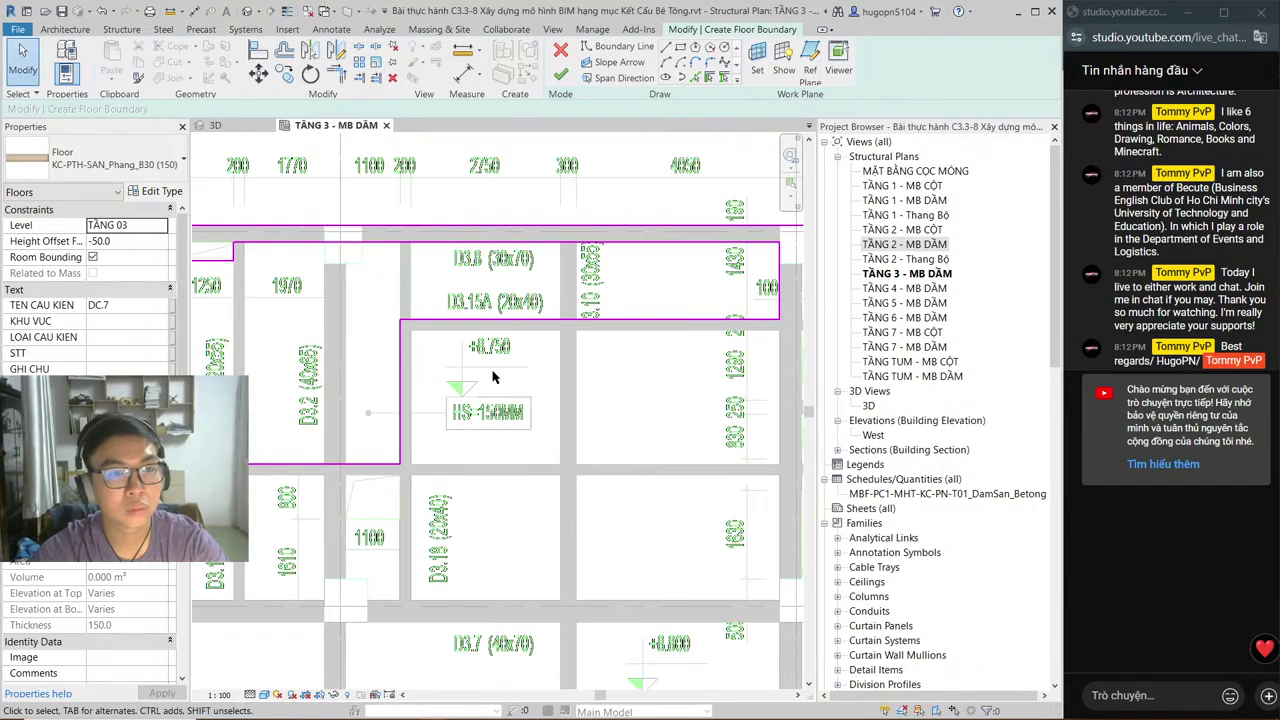
{"action": "middle_click_drag", "start_coordinate": [561, 396], "coordinate": [490, 370]}
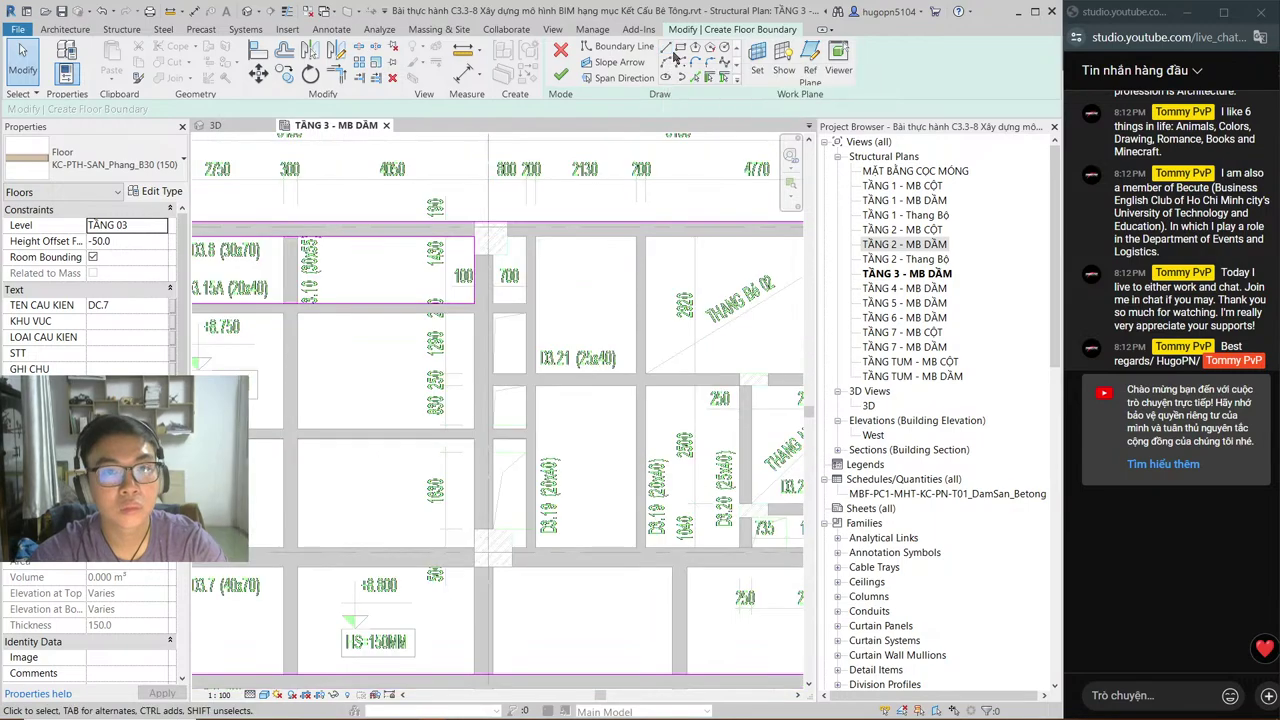
Step: Sketch rectangular boundary loops around the upper and lower small opening boxes
{"action": "left_click", "coordinate": [680, 47]}
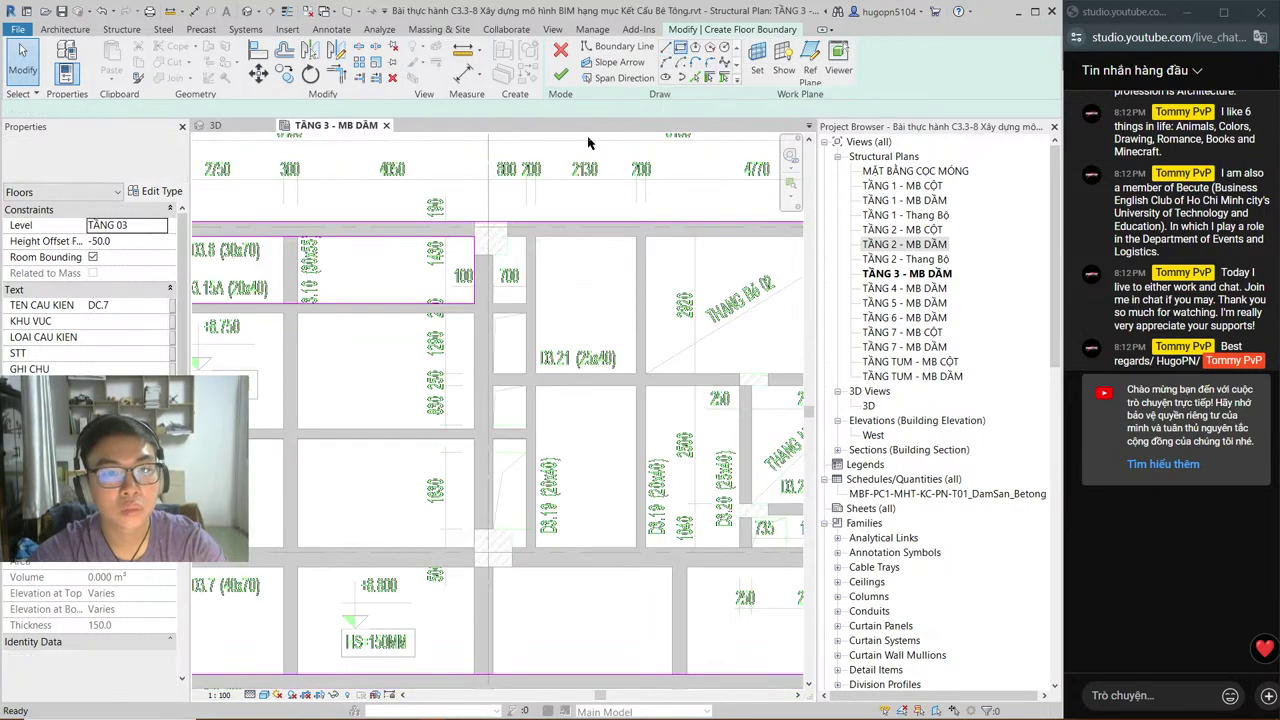
{"action": "left_click", "coordinate": [494, 313]}
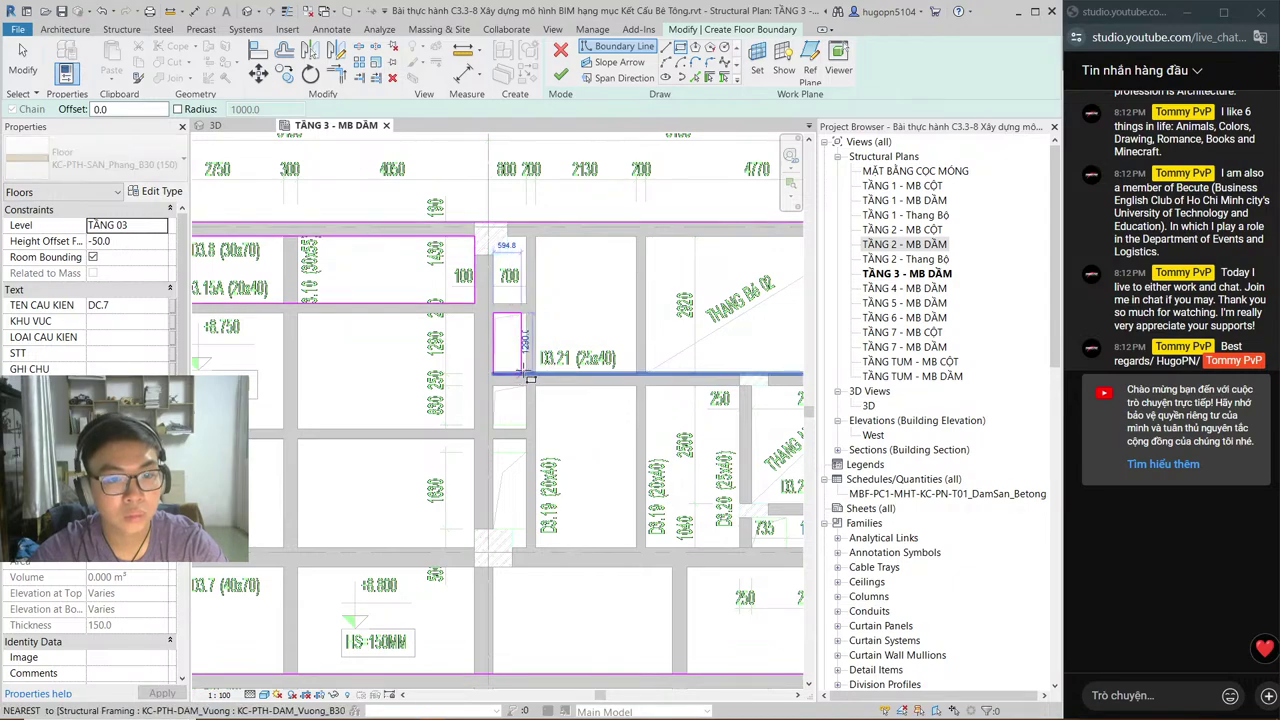
{"action": "left_click", "coordinate": [525, 374]}
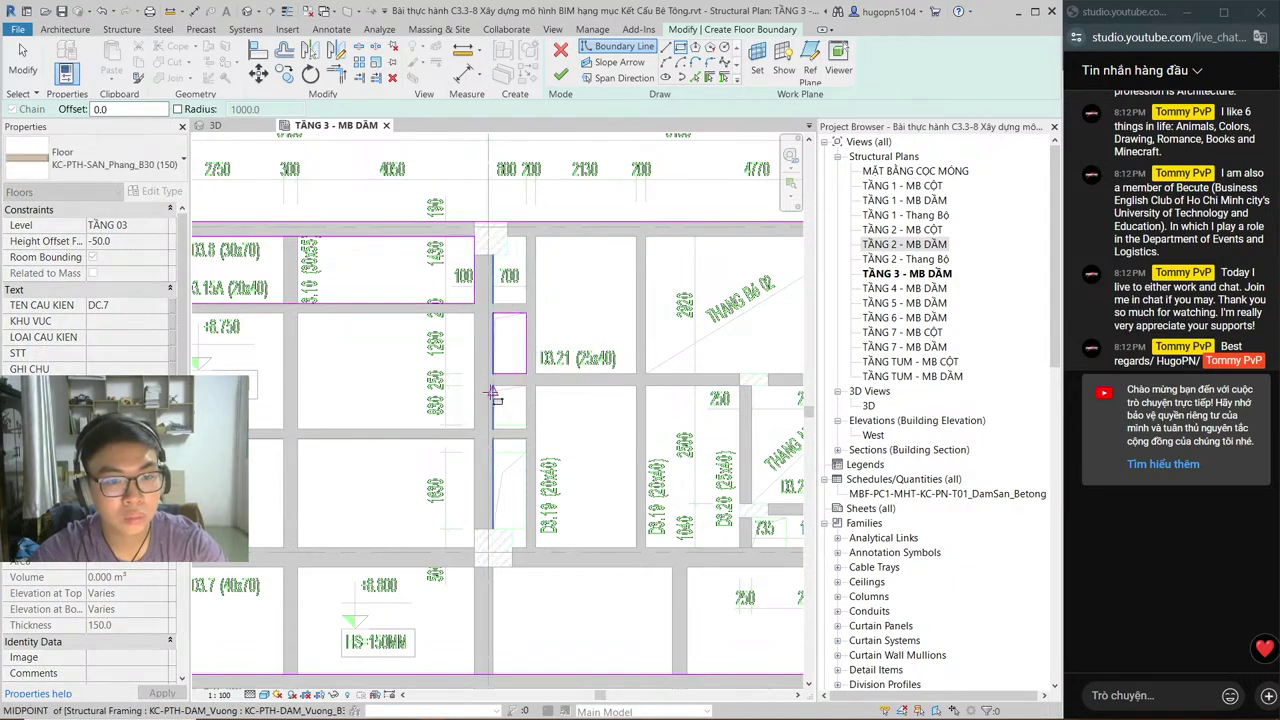
{"action": "left_click", "coordinate": [493, 386]}
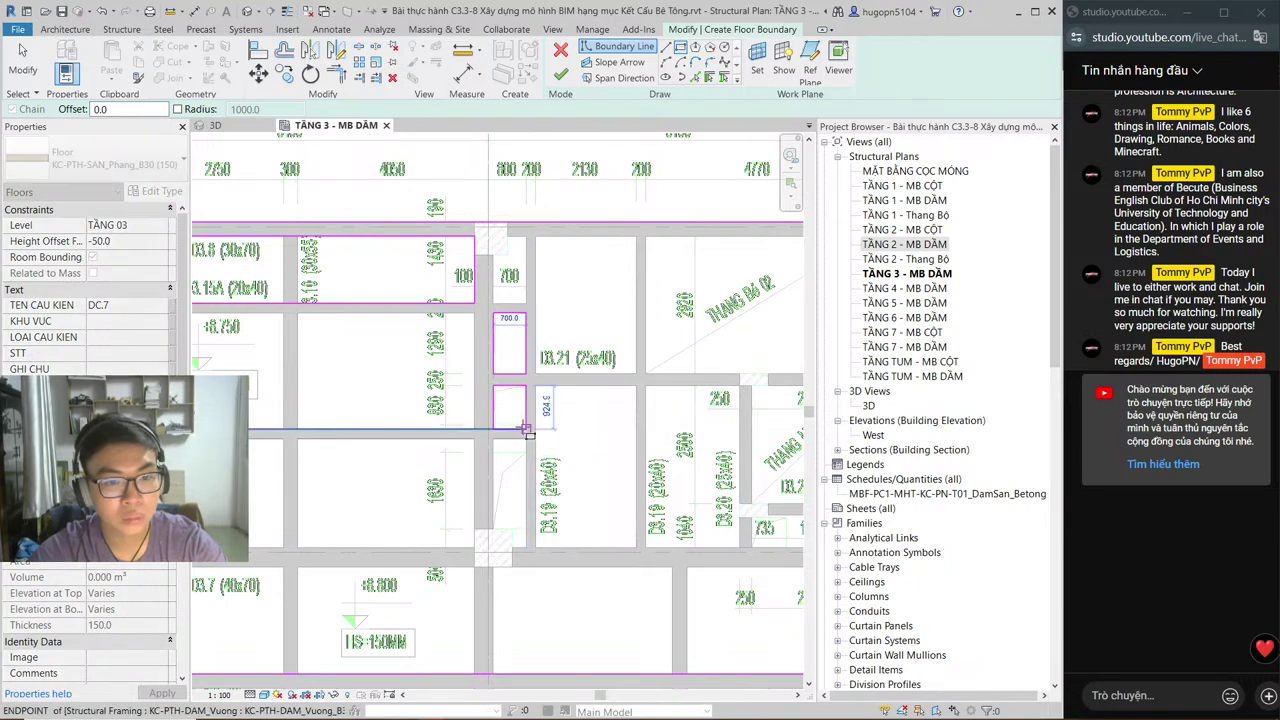
{"action": "scroll", "coordinate": [525, 430], "scroll_direction": "up", "scroll_amount": 3}
{"action": "key", "text": "alt+Tab"}
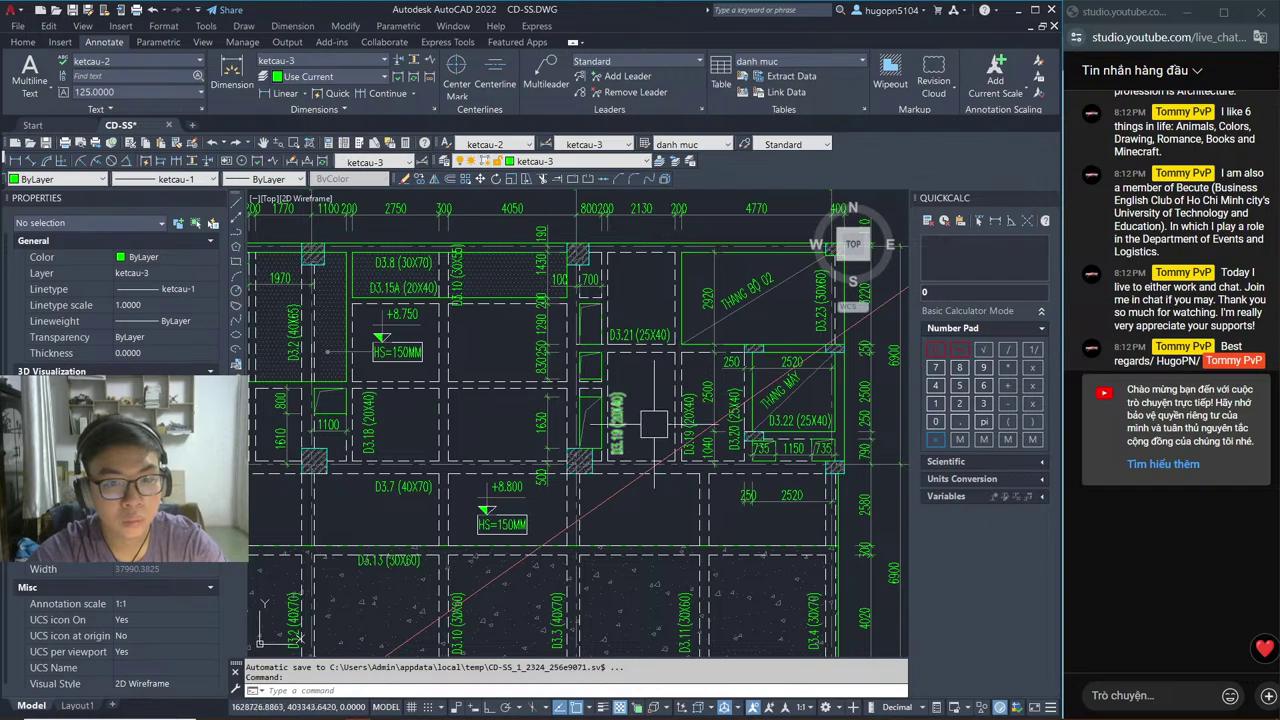
{"action": "key", "text": "alt+Tab"}
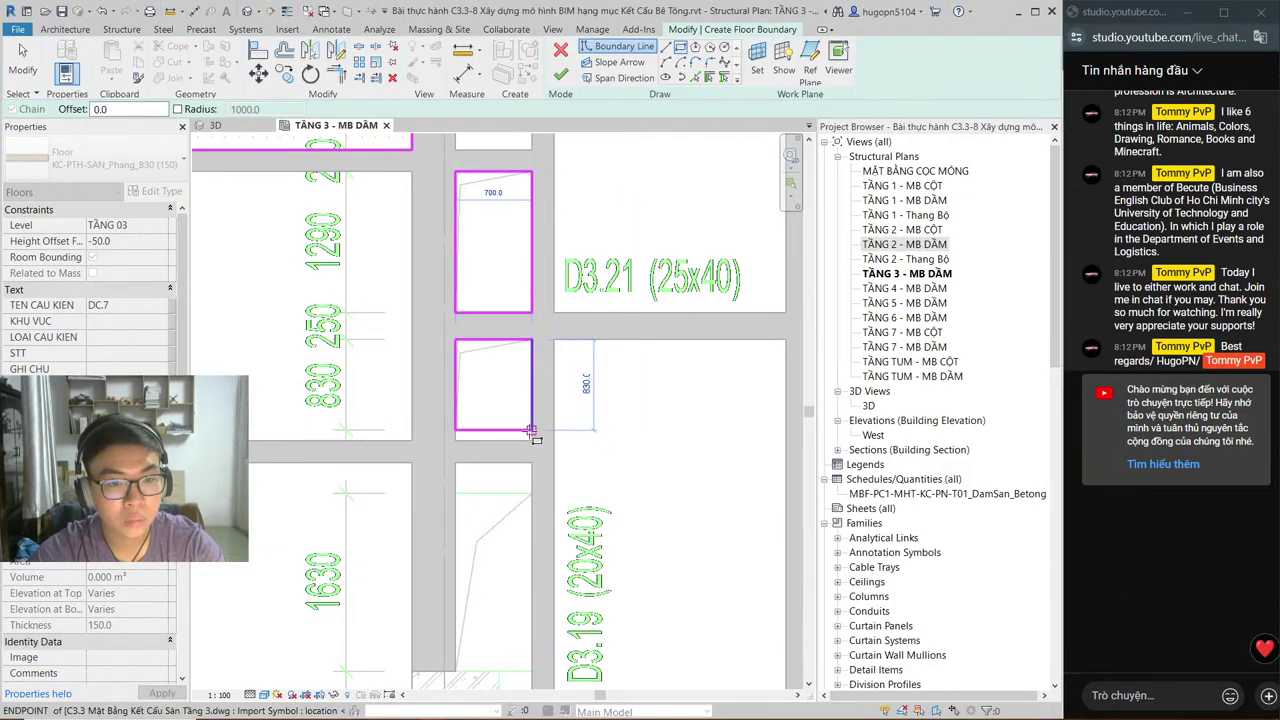
{"action": "left_click", "coordinate": [531, 430]}
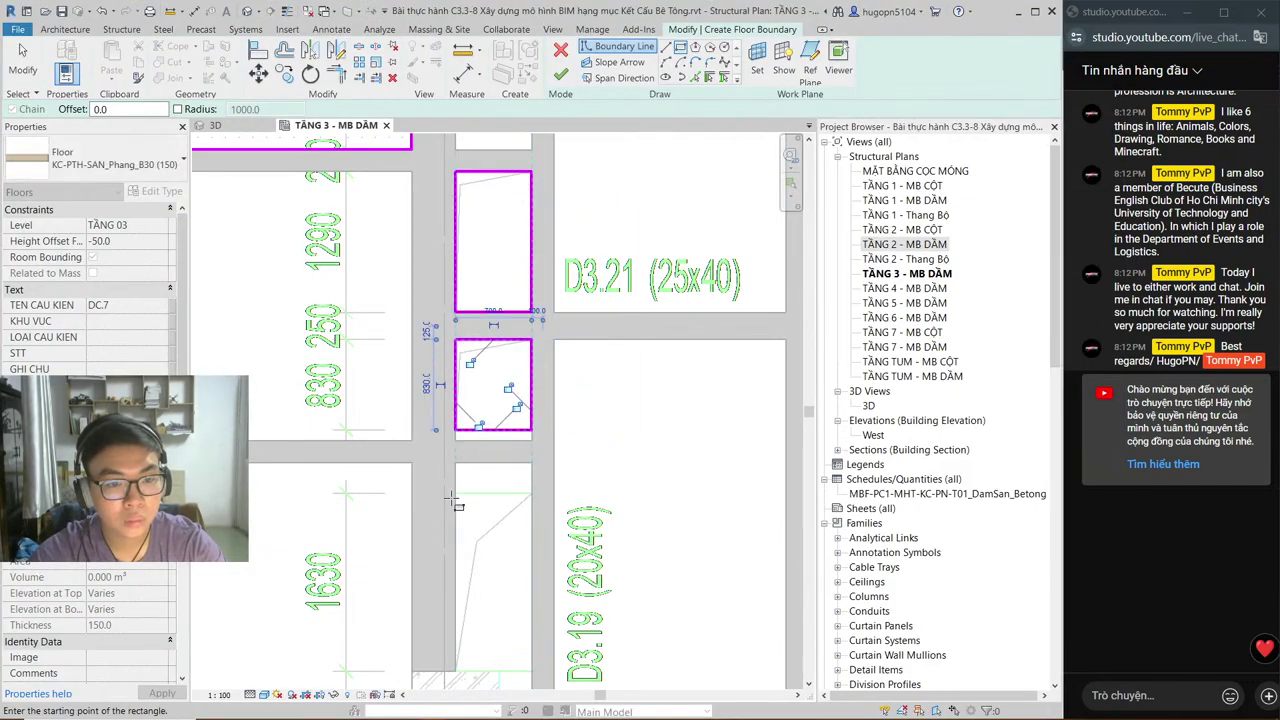
{"action": "left_click", "coordinate": [455, 493]}
{"action": "mouse_move", "coordinate": [537, 567]}
{"action": "middle_mouse_down"}
{"action": "mouse_move", "coordinate": [503, 503]}
{"action": "mouse_move", "coordinate": [510, 402]}
{"action": "middle_mouse_up"}
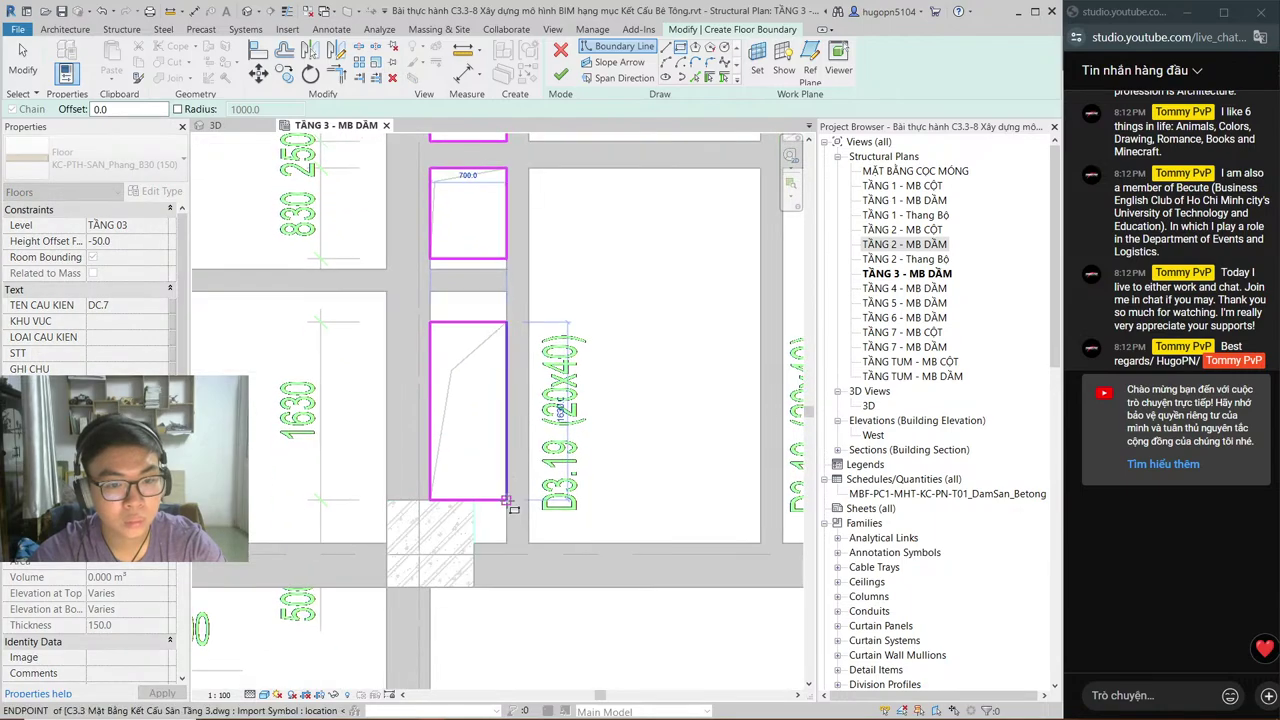
Step: Add rectangular loops around the left and right 735 boxes and the THANG MÁY shaft
{"action": "middle_click_drag", "start_coordinate": [507, 500], "coordinate": [580, 371]}
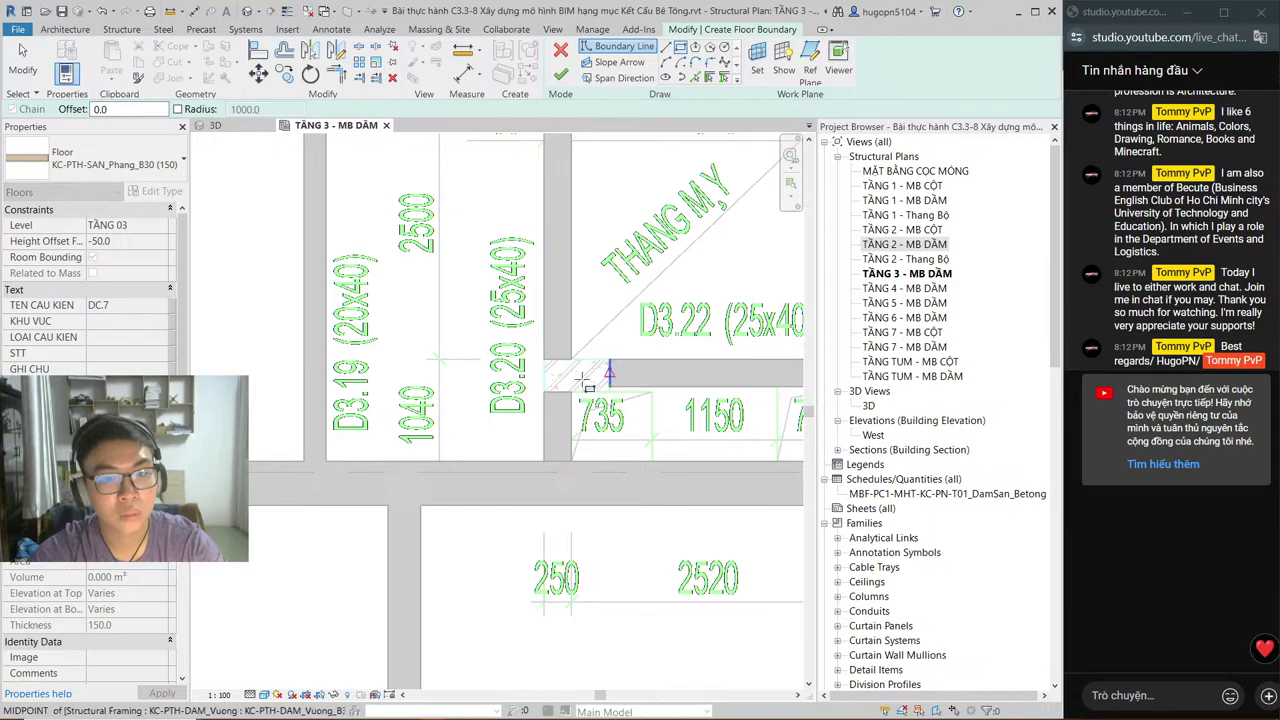
{"action": "left_click", "coordinate": [572, 393]}
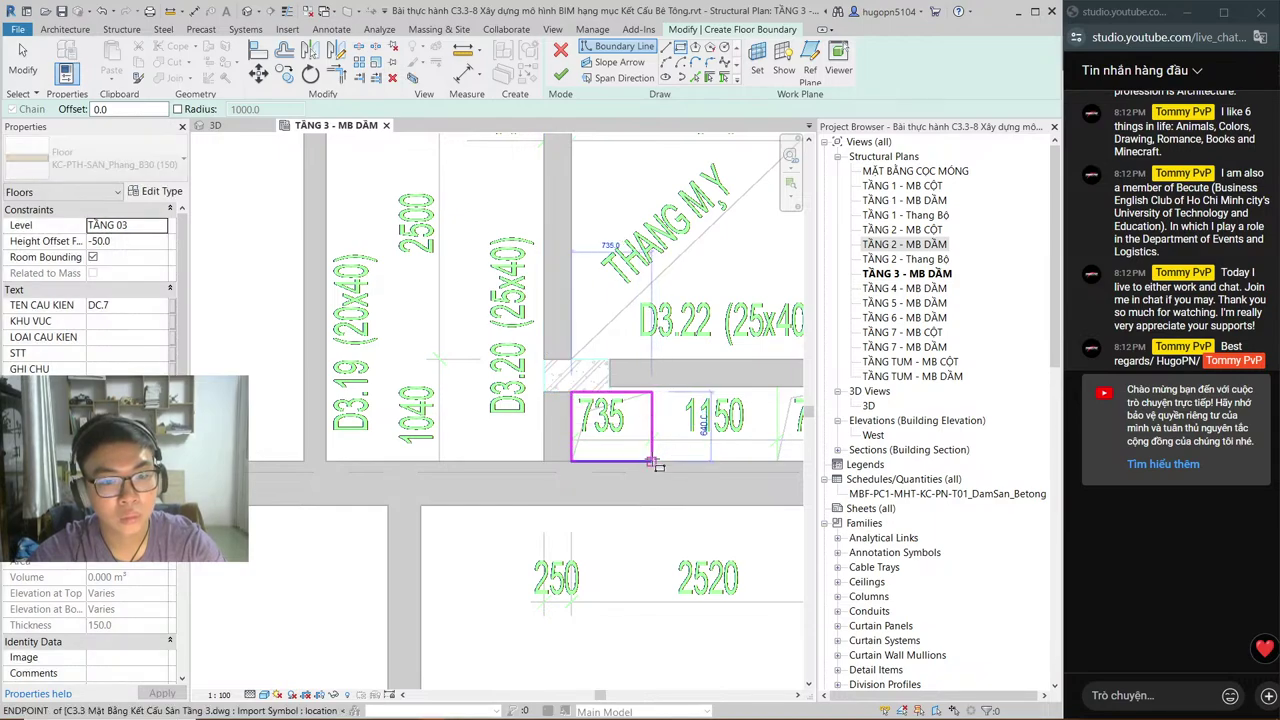
{"action": "left_click", "coordinate": [649, 460]}
{"action": "middle_click_drag", "start_coordinate": [613, 430], "coordinate": [325, 432]}
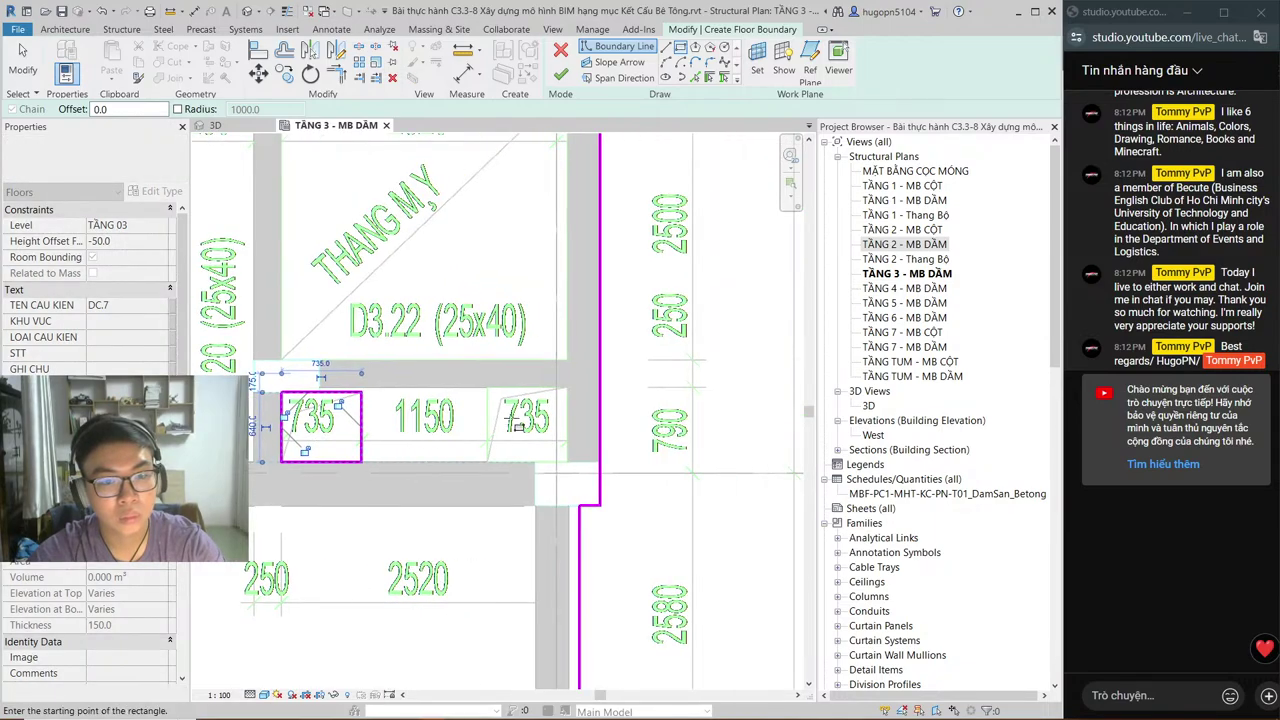
{"action": "left_click", "coordinate": [486, 390]}
{"action": "left_click", "coordinate": [567, 462]}
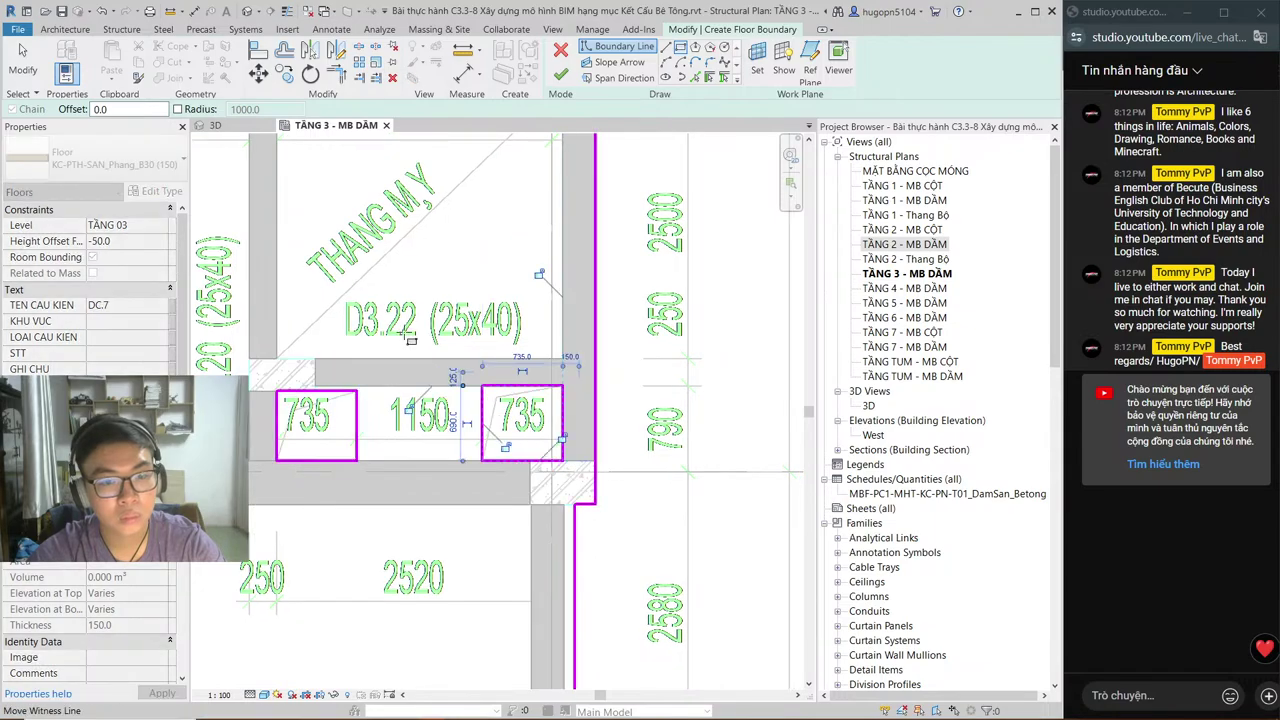
{"action": "middle_click_drag", "start_coordinate": [318, 170], "coordinate": [396, 343]}
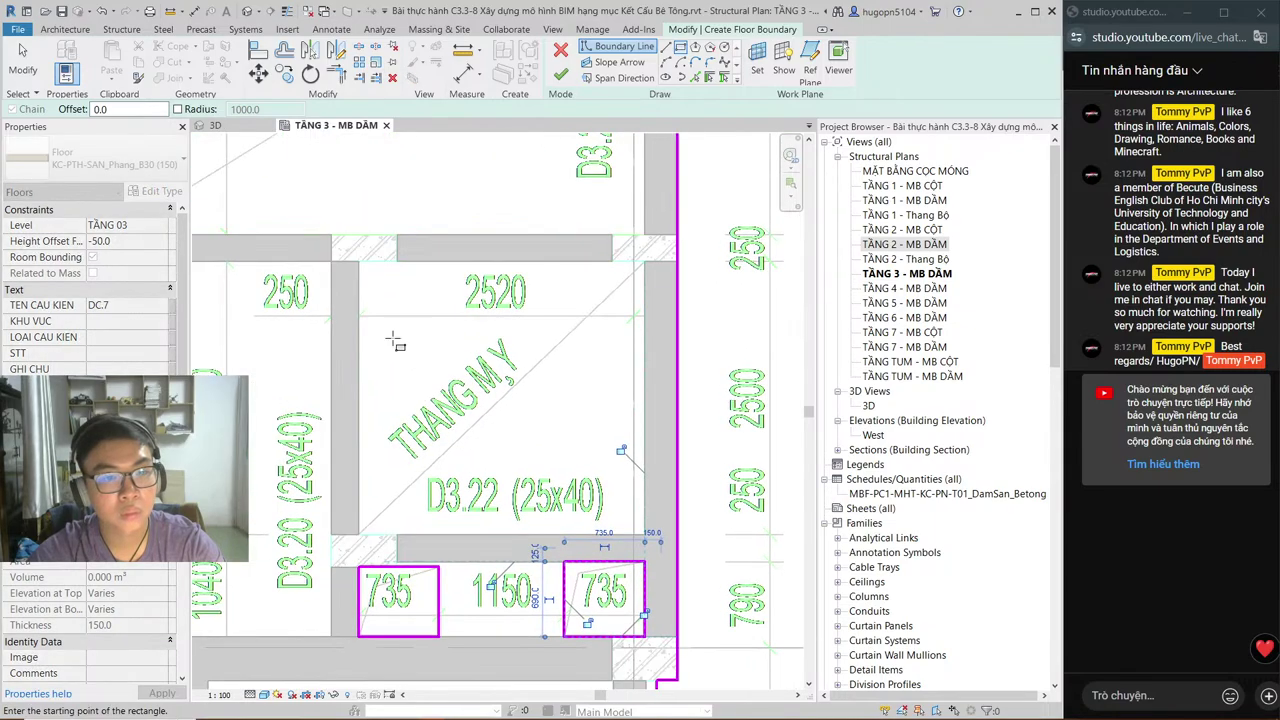
{"action": "left_click", "coordinate": [359, 262]}
{"action": "left_click", "coordinate": [645, 535]}
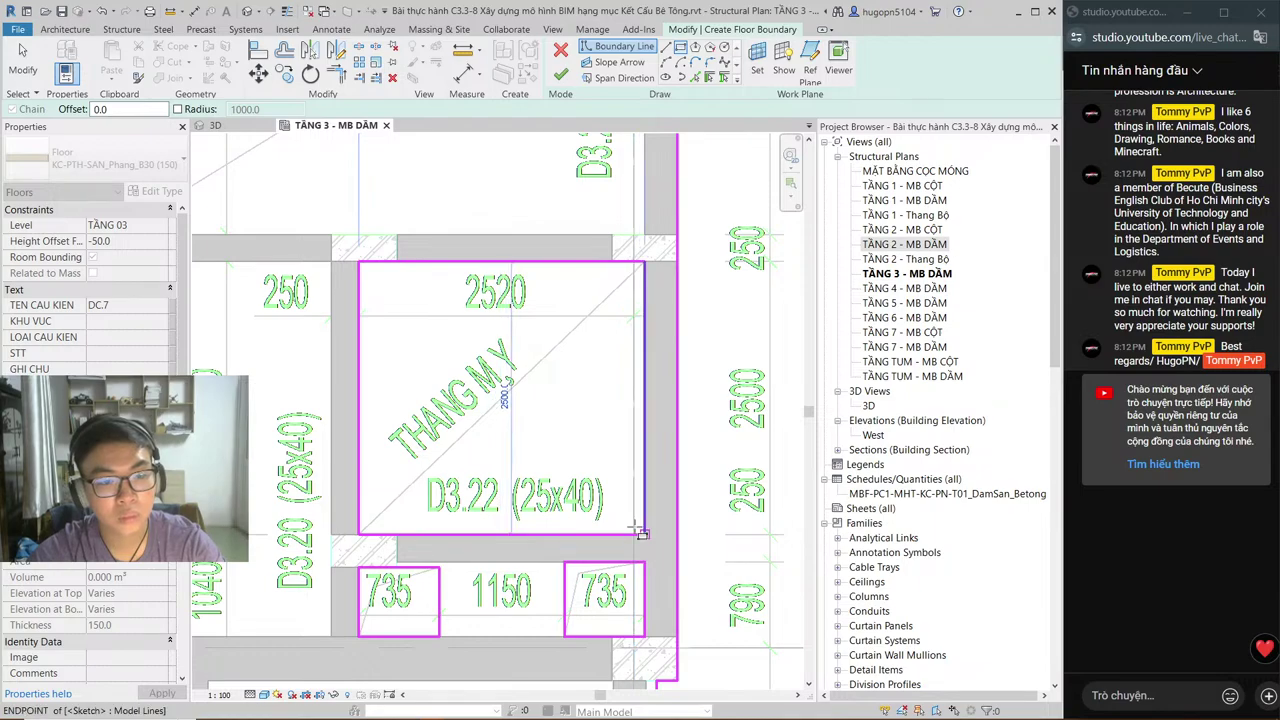
{"action": "scroll", "coordinate": [641, 534], "scroll_direction": "down", "scroll_amount": 5}
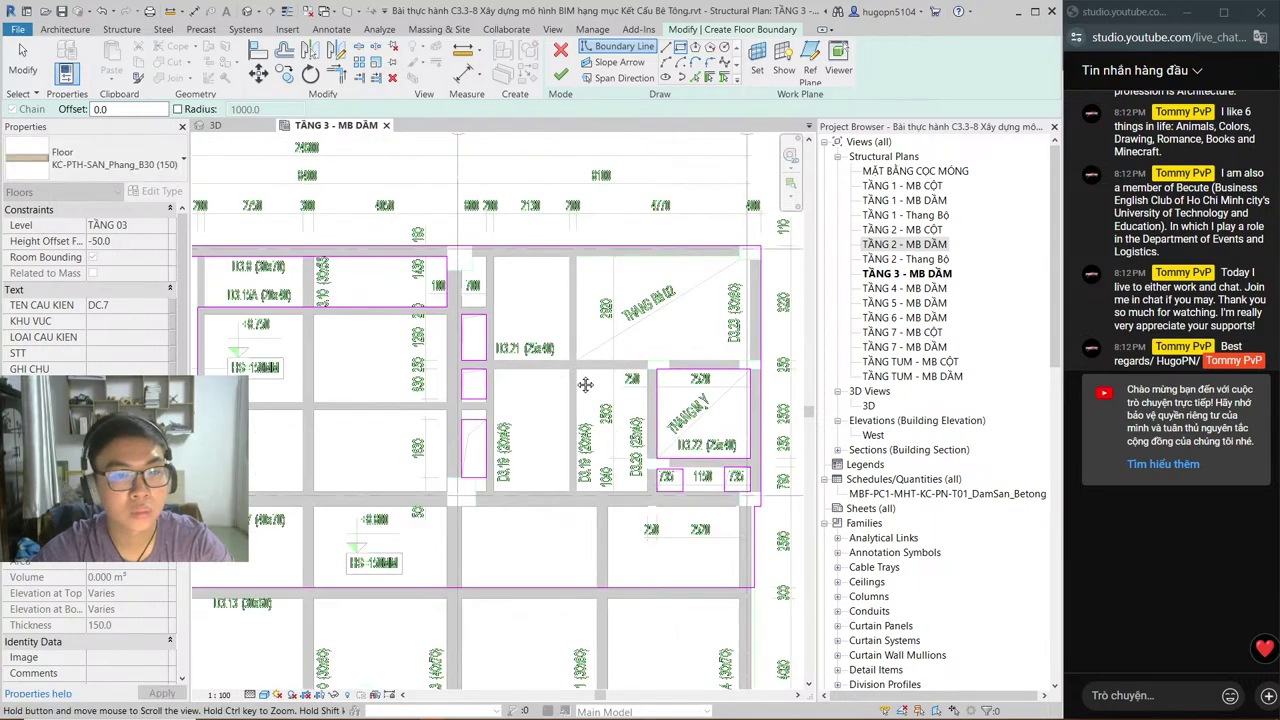
Step: Review all sketched boundary loops against the matching area of the AutoCAD plan
{"action": "middle_click_drag", "start_coordinate": [398, 341], "coordinate": [534, 369]}
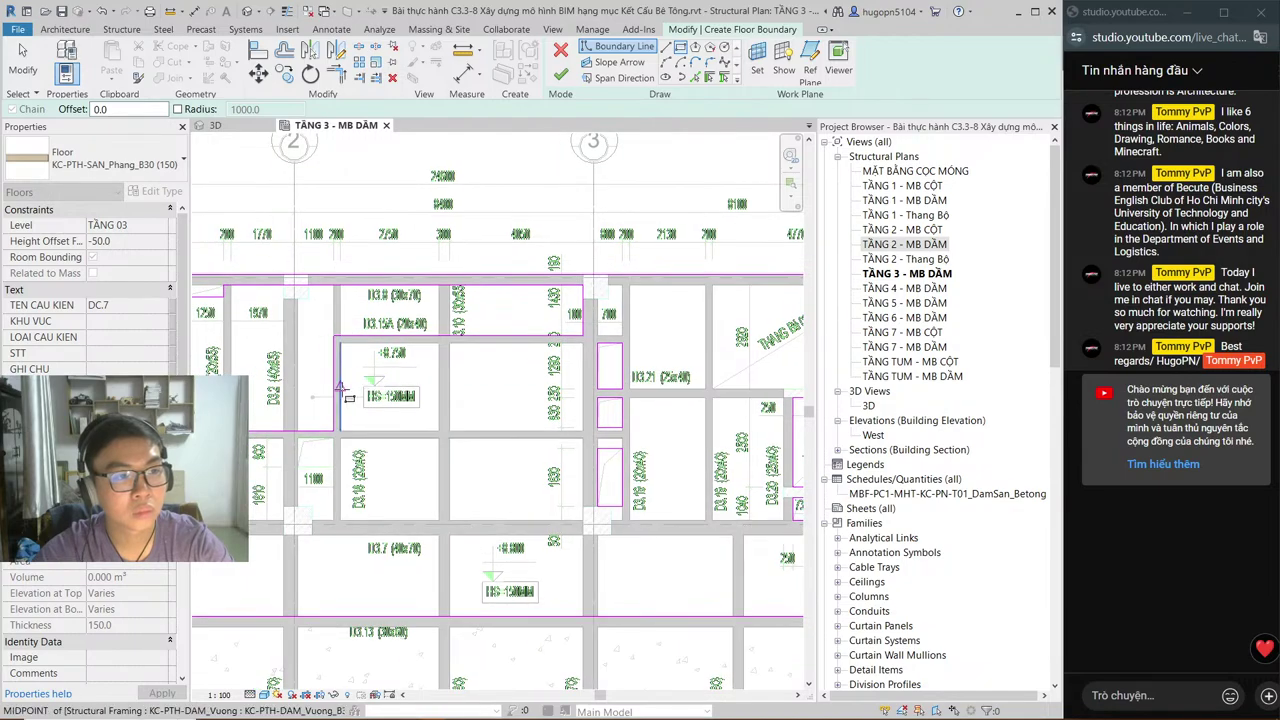
{"action": "middle_click_drag", "start_coordinate": [477, 399], "coordinate": [563, 399]}
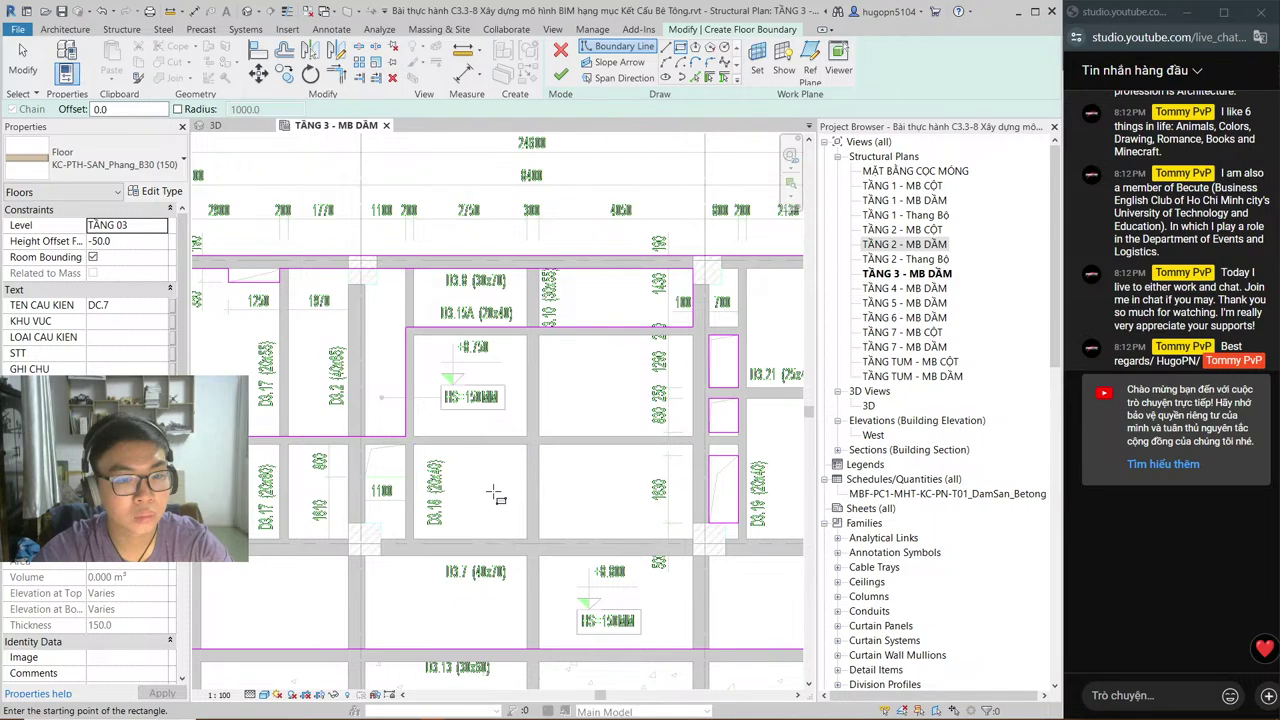
{"action": "key", "text": "alt+Tab"}
{"action": "middle_click_drag", "start_coordinate": [641, 547], "coordinate": [697, 472]}
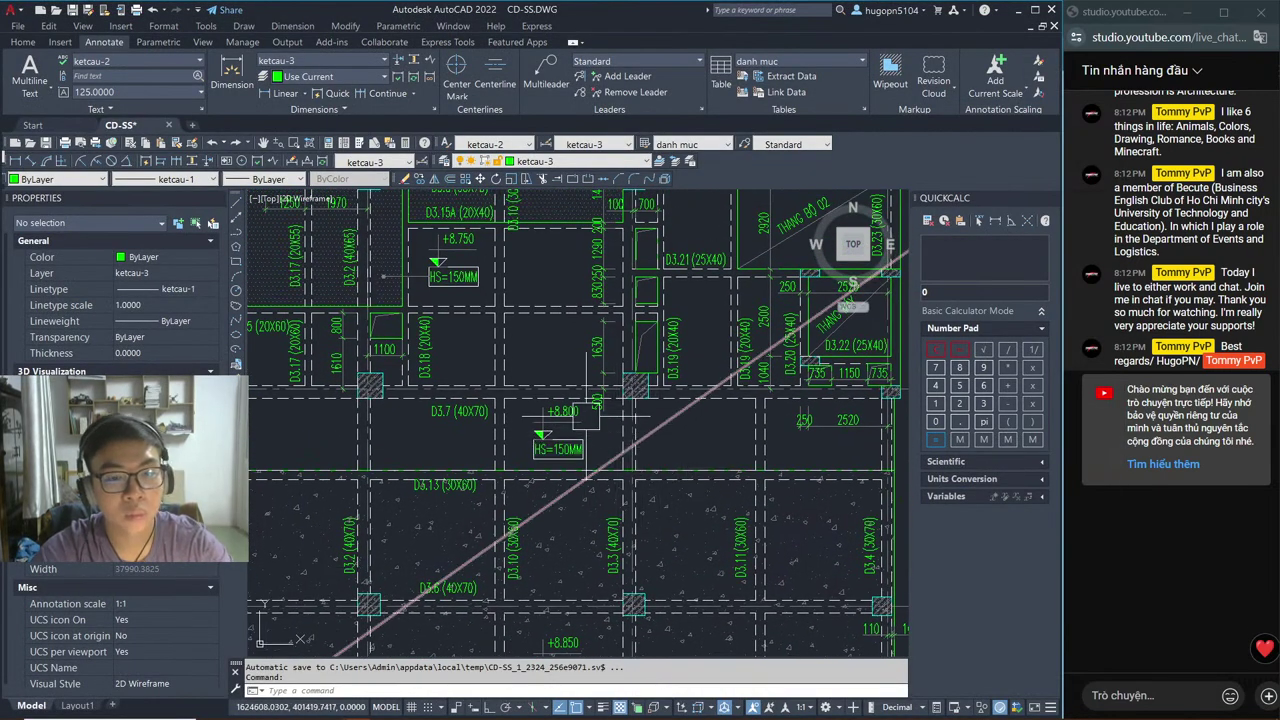
{"action": "key", "text": "alt+Tab"}
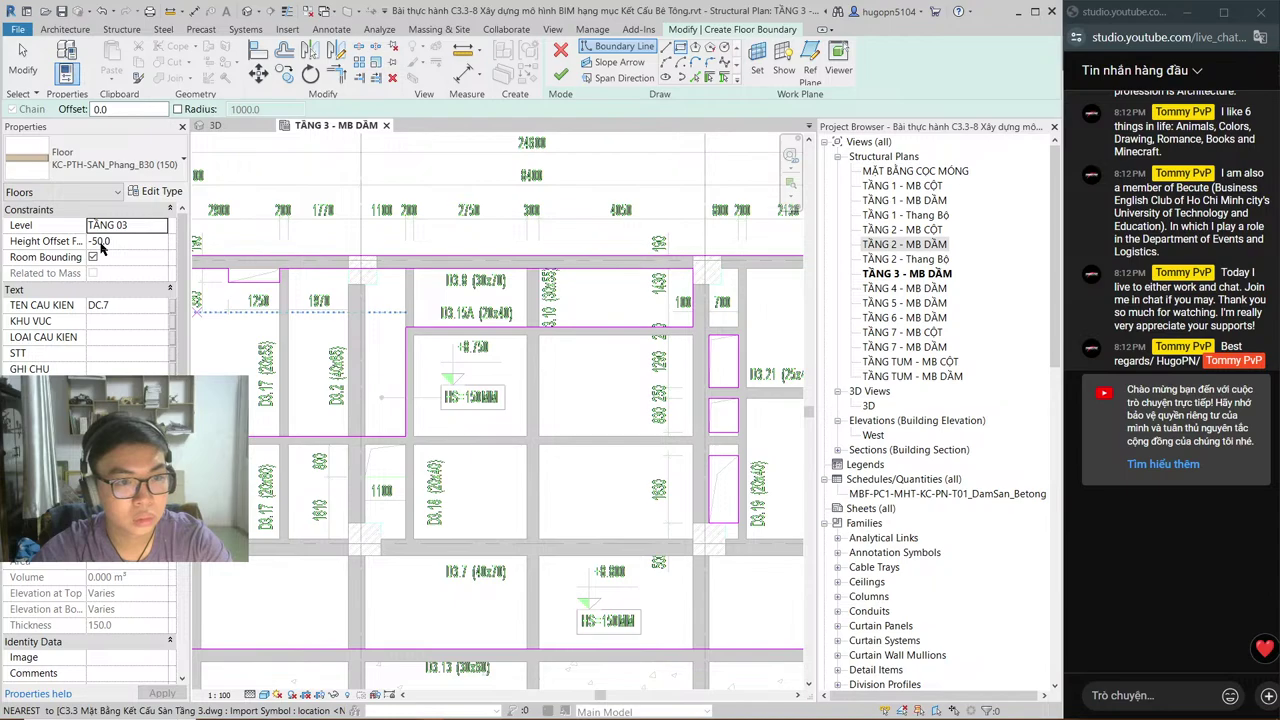
{"action": "key", "text": "alt+Tab"}
{"action": "key", "text": "alt+Tab"}
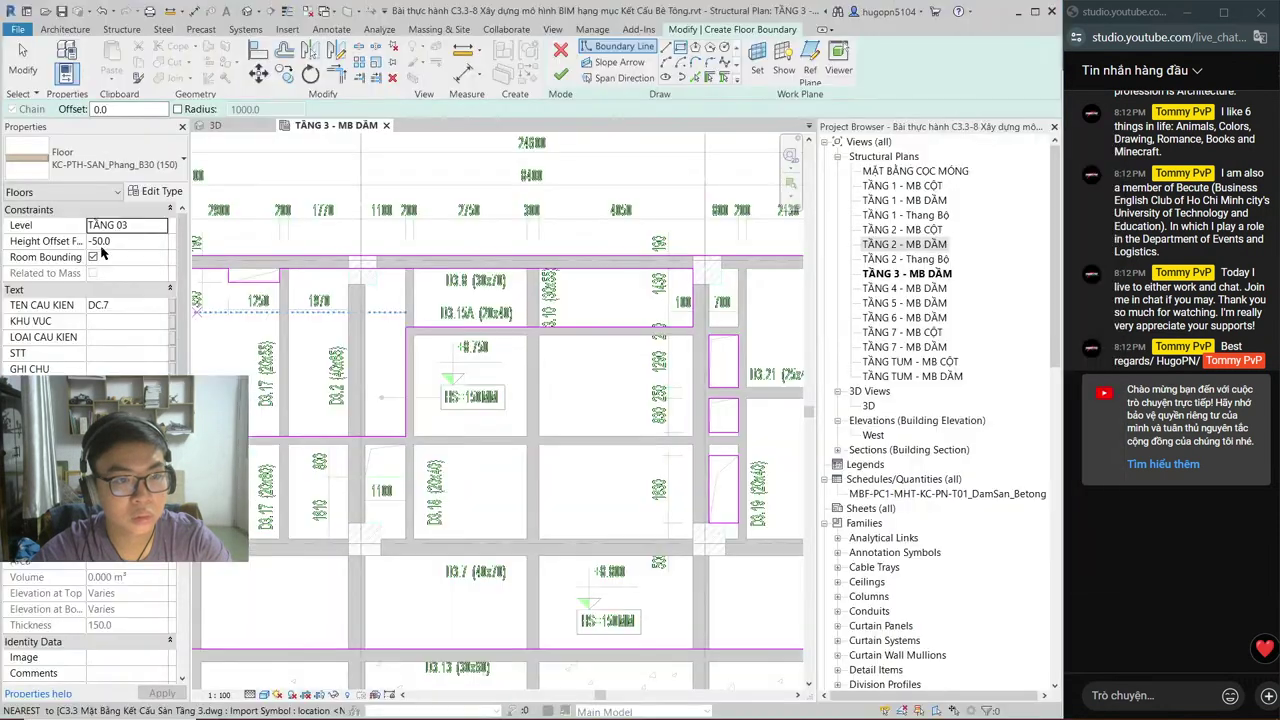
Step: Check level heights in the West elevation, then set the floor's Height Offset From Level to 0
{"action": "double_click", "coordinate": [875, 437]}
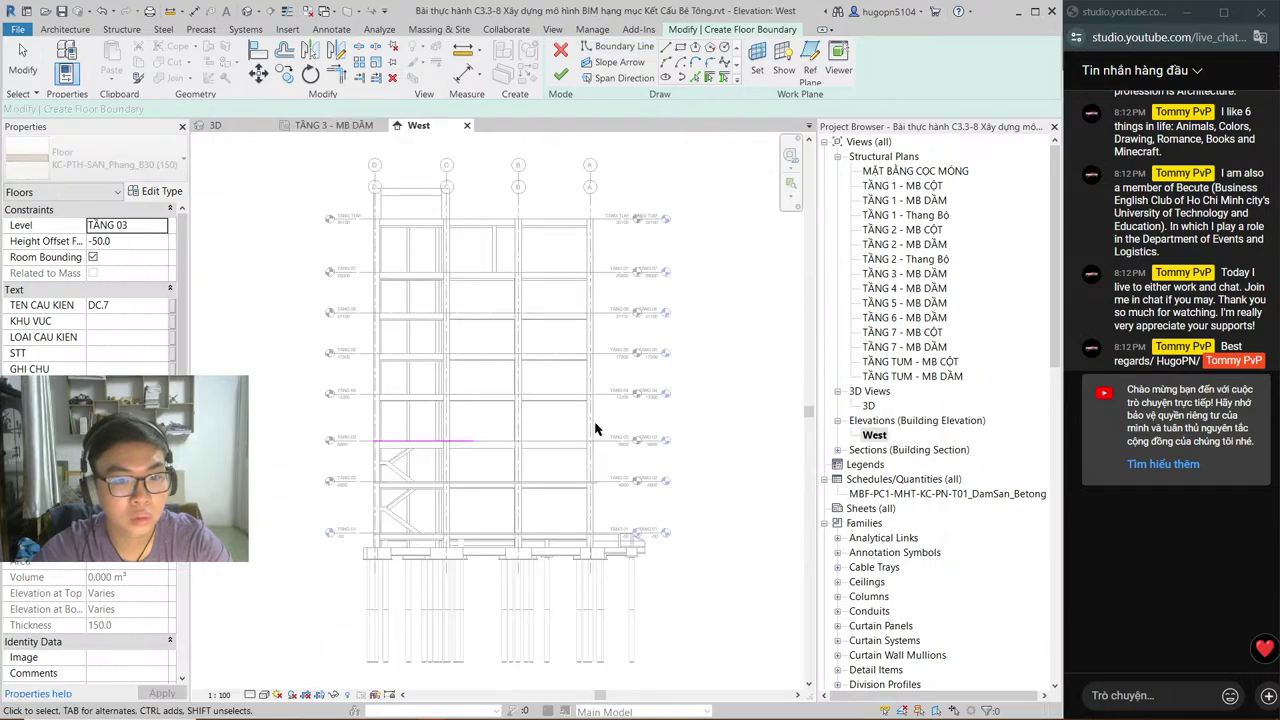
{"action": "scroll", "coordinate": [600, 345], "scroll_direction": "down", "scroll_amount": 2}
{"action": "scroll", "coordinate": [630, 451], "scroll_direction": "up", "scroll_amount": 3}
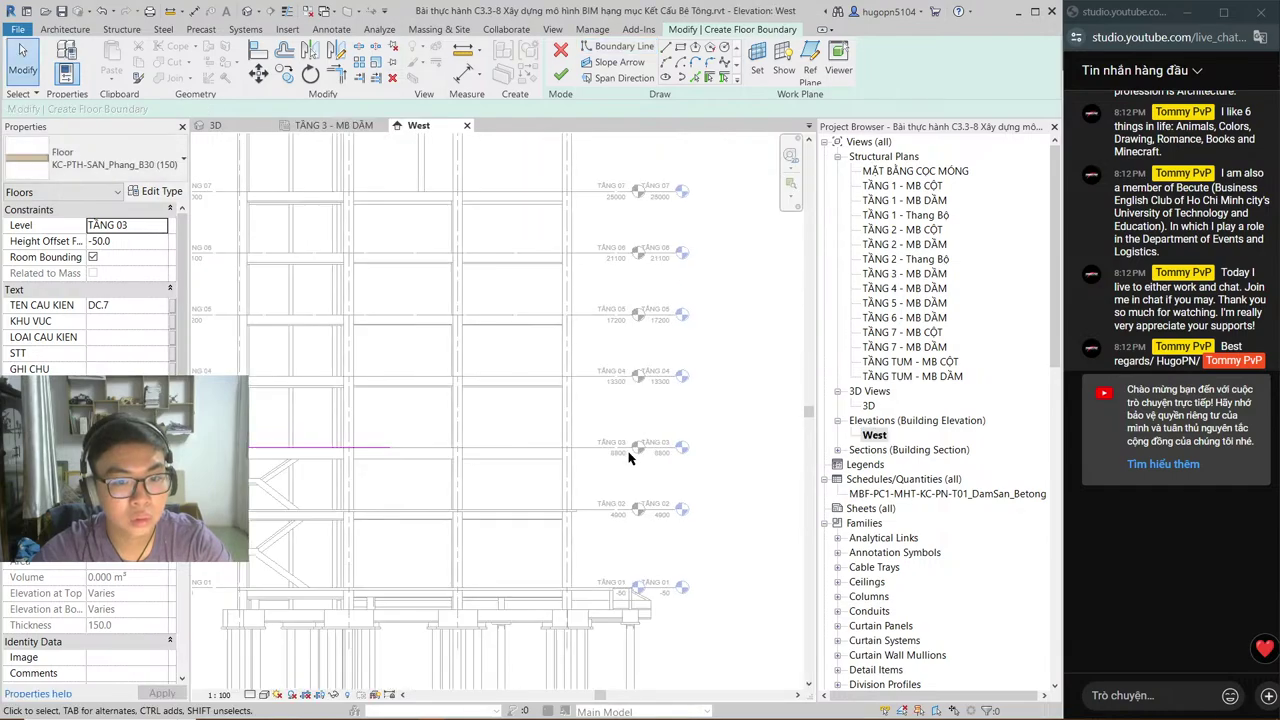
{"action": "key", "text": "alt+Tab"}
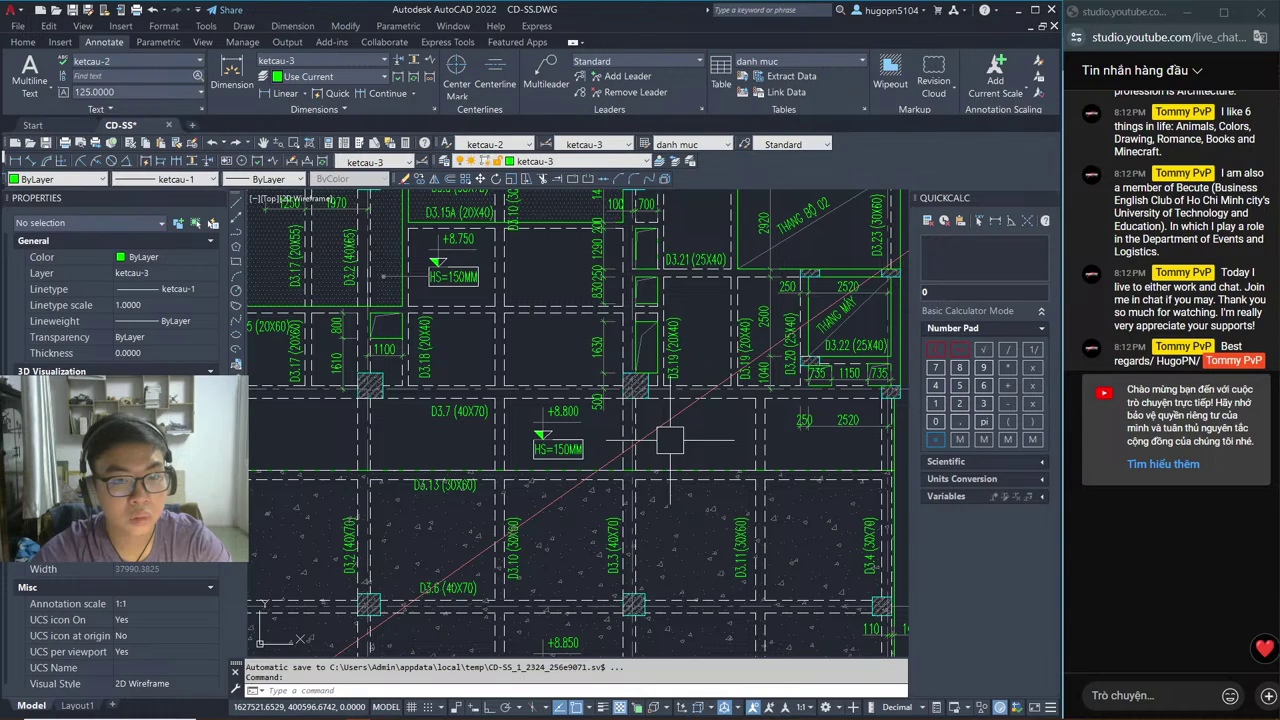
{"action": "key", "text": "alt+Tab"}
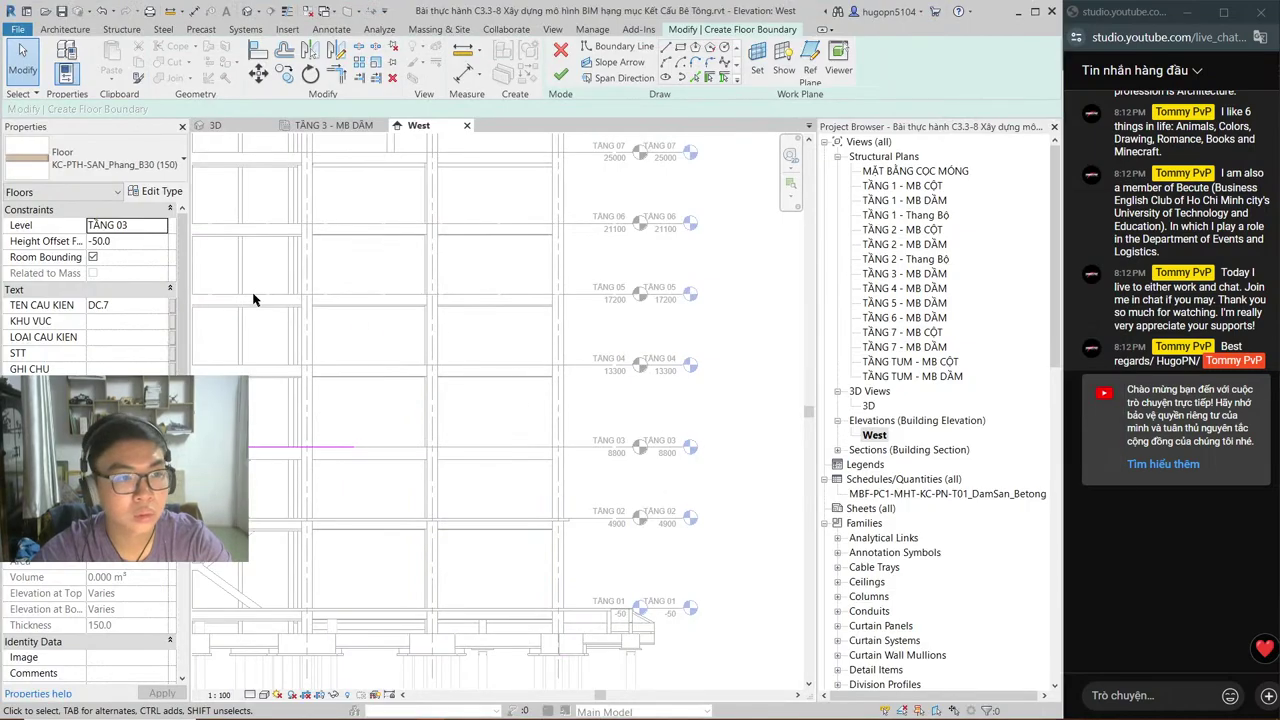
{"action": "key", "text": "ctrl+Tab"}
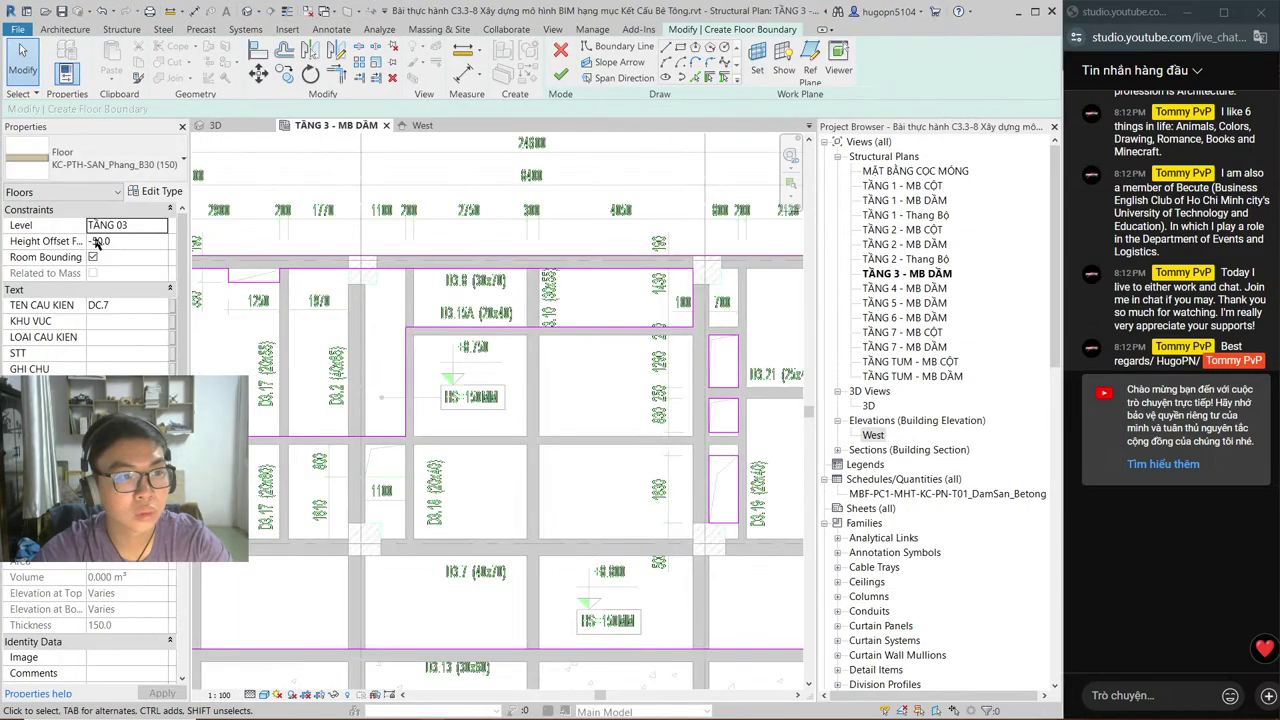
{"action": "key", "text": "BackSpace"}
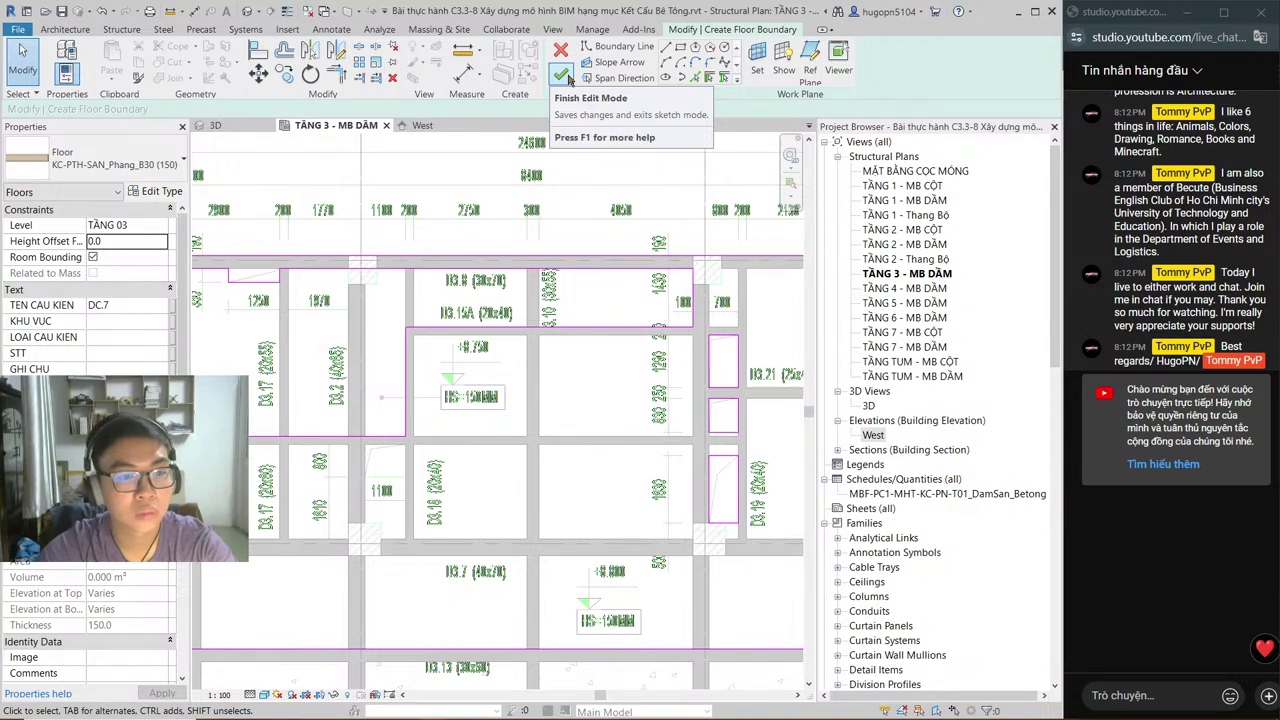
{"action": "scroll", "coordinate": [367, 449], "scroll_direction": "up", "scroll_amount": 2}
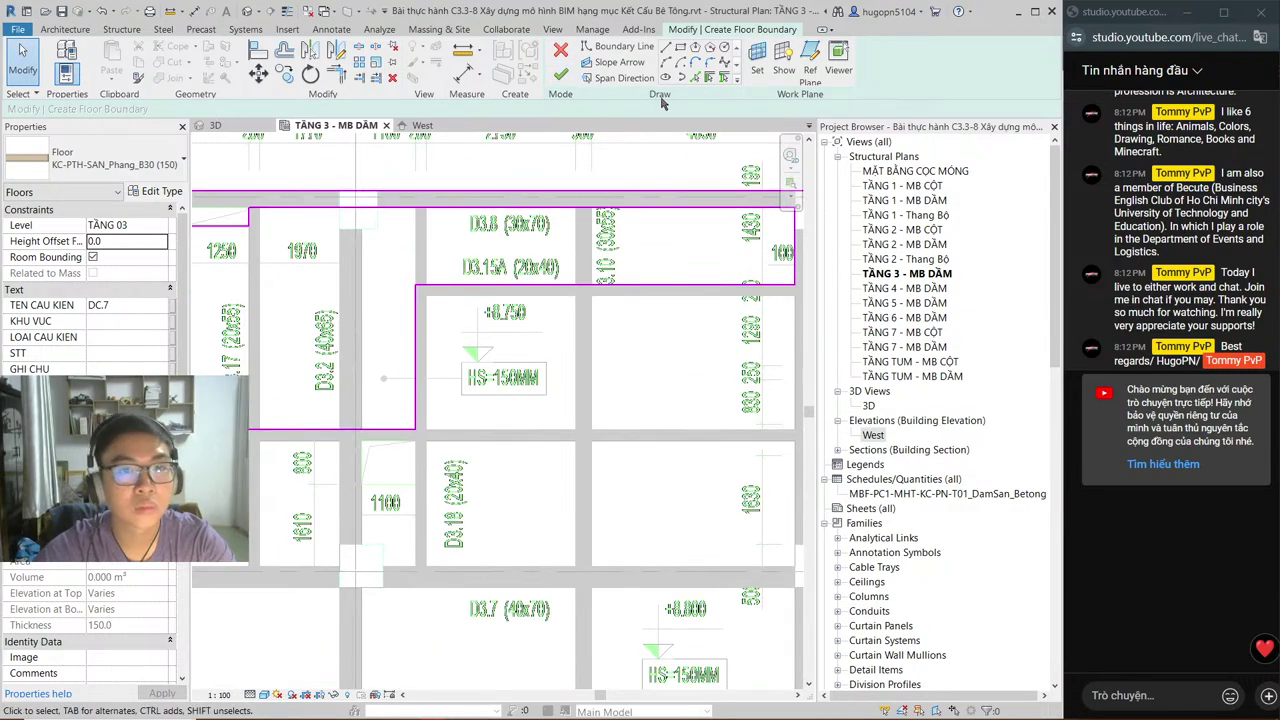
Step: Draw a small rectangular cut-out at the beam junction near the 1100 dimension
{"action": "left_click", "coordinate": [680, 48]}
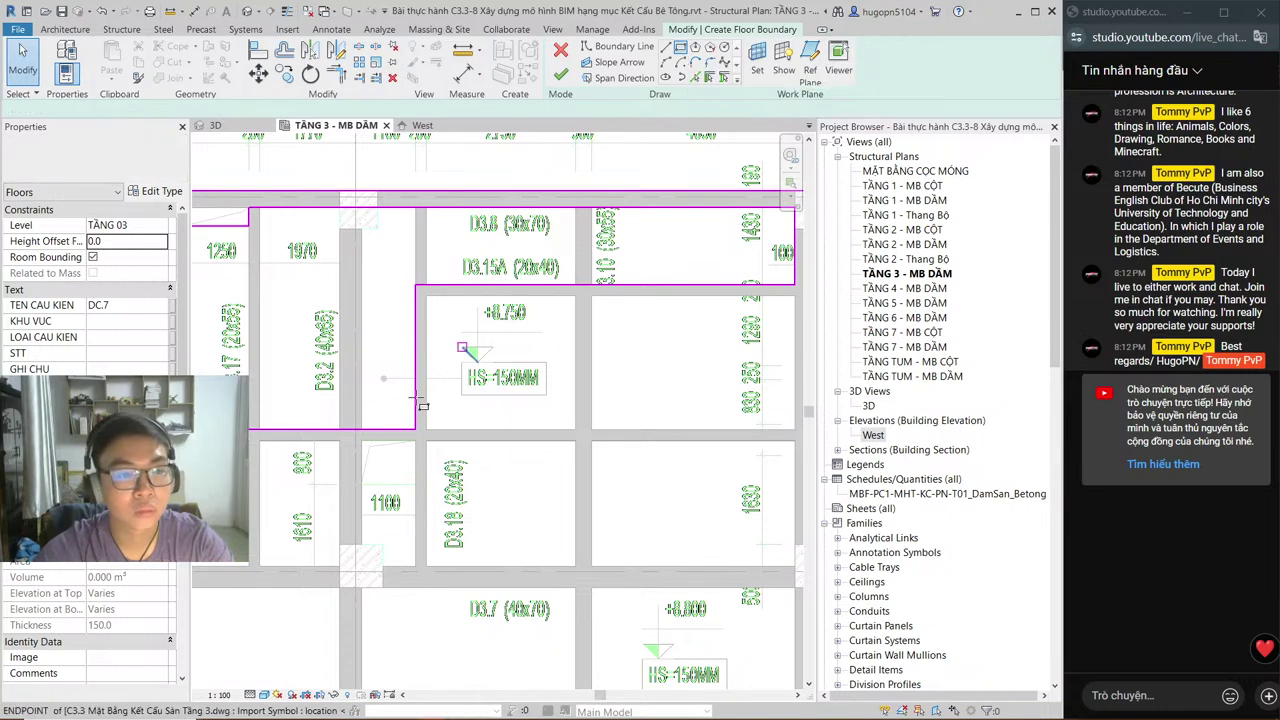
{"action": "left_click", "coordinate": [361, 441]}
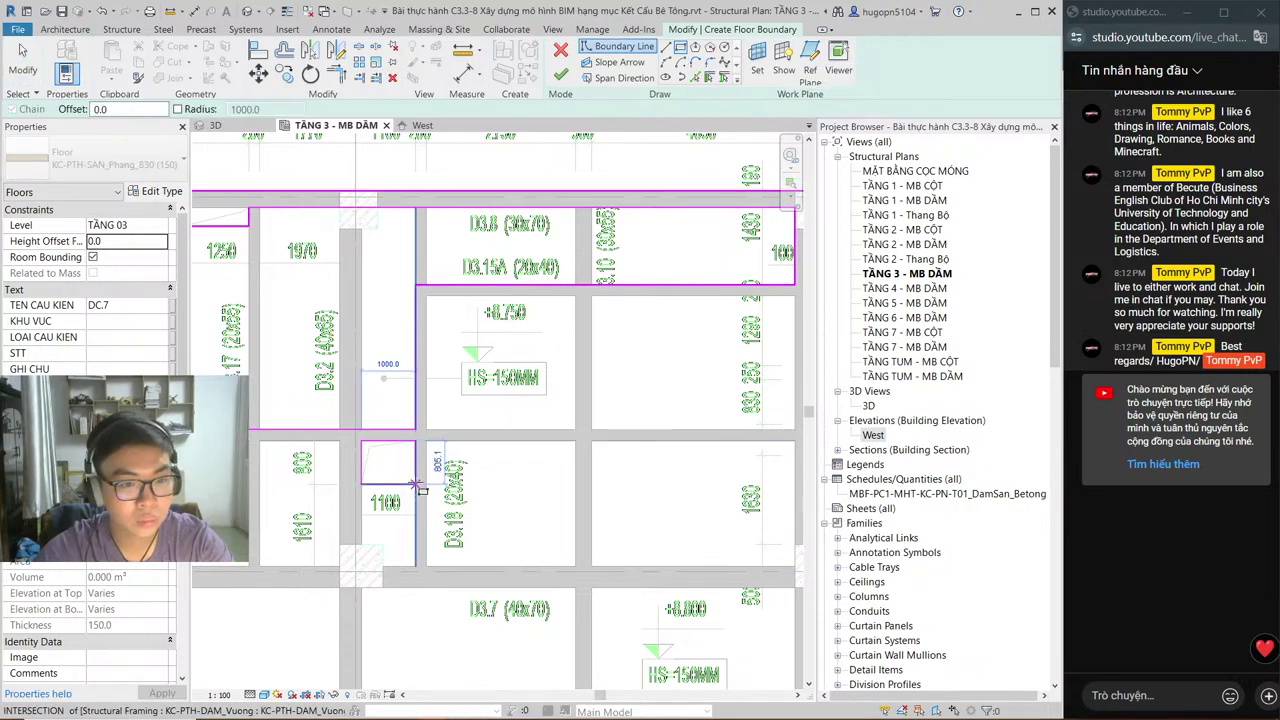
{"action": "left_click", "coordinate": [415, 484]}
{"action": "scroll", "coordinate": [561, 455], "scroll_direction": "down", "scroll_amount": 2}
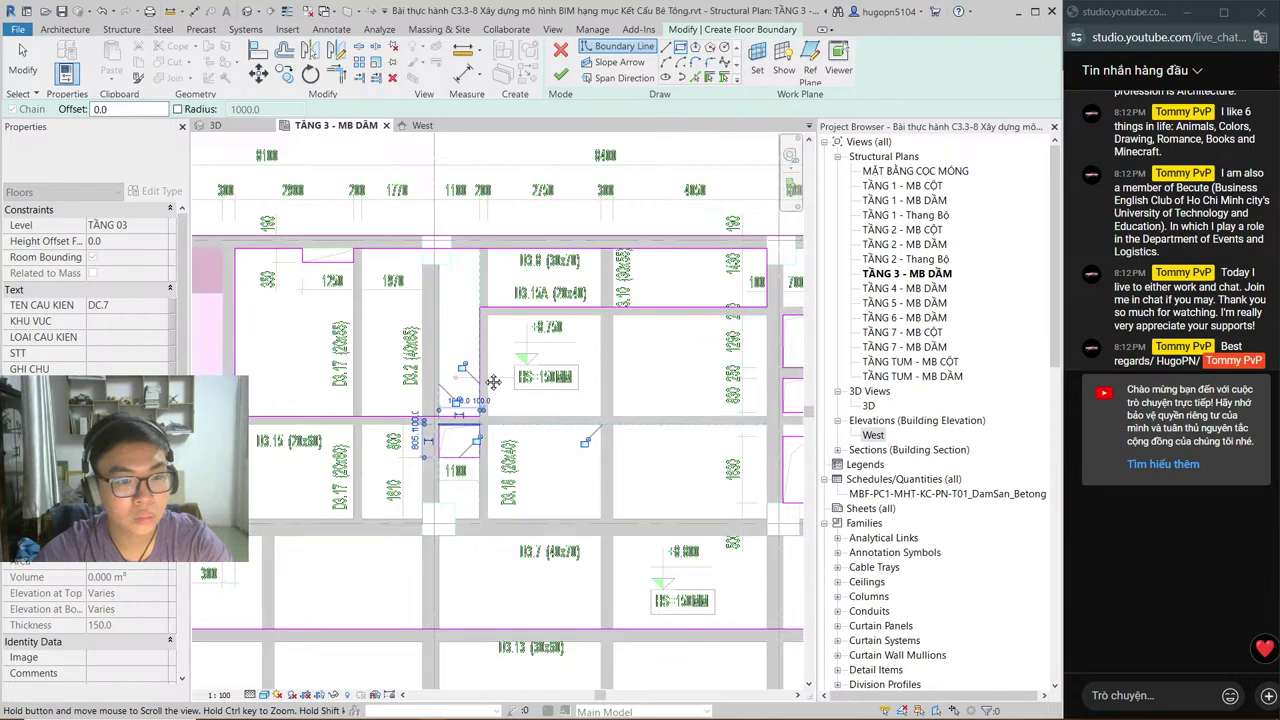
{"action": "mouse_move", "coordinate": [380, 440]}
{"action": "middle_mouse_down"}
{"action": "mouse_move", "coordinate": [441, 352]}
{"action": "mouse_move", "coordinate": [361, 354]}
{"action": "mouse_move", "coordinate": [543, 409]}
{"action": "mouse_move", "coordinate": [528, 425]}
{"action": "mouse_move", "coordinate": [379, 425]}
{"action": "middle_mouse_up"}
{"action": "scroll", "coordinate": [361, 354], "scroll_direction": "down", "scroll_amount": 1}
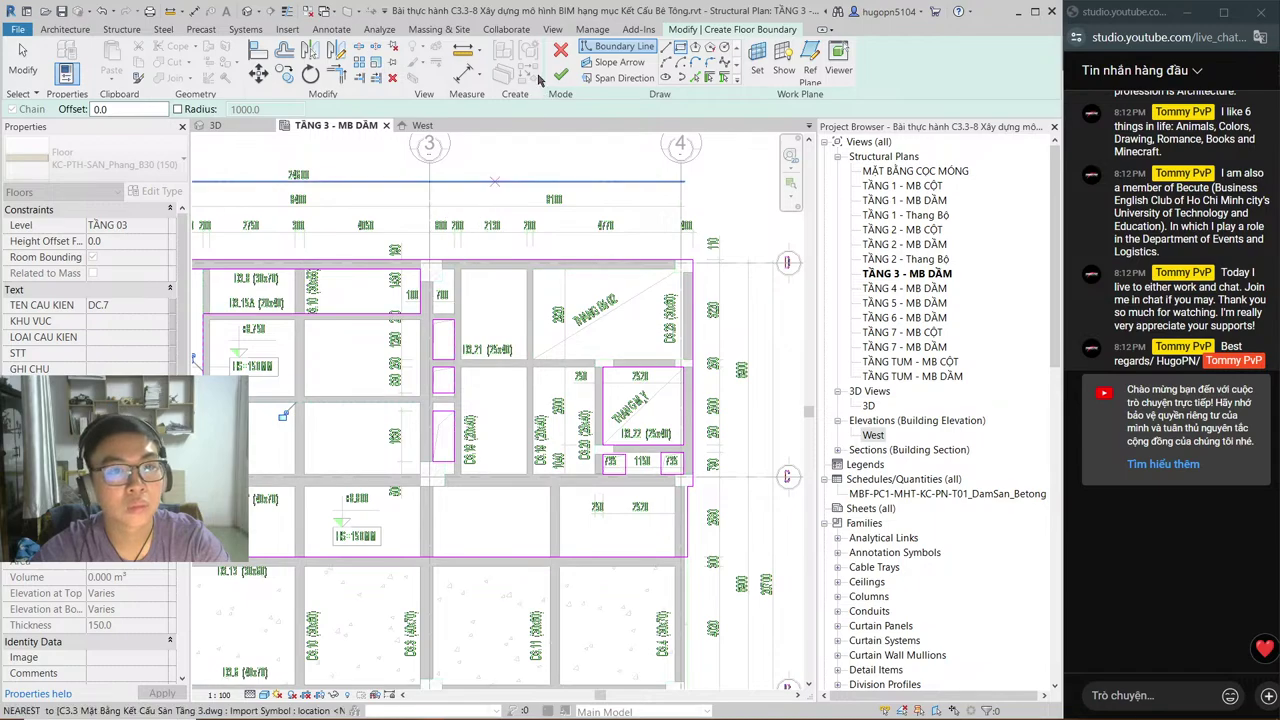
{"action": "scroll", "coordinate": [377, 254], "scroll_direction": "up", "scroll_amount": 4}
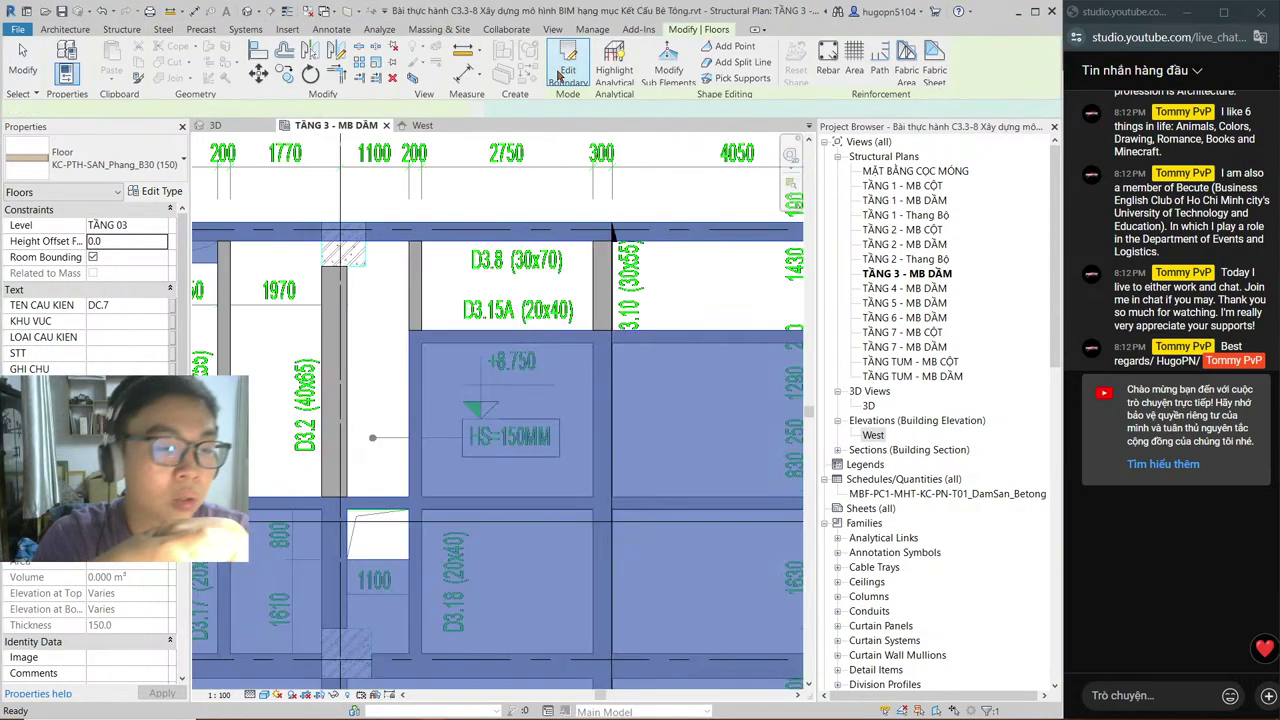
{"action": "scroll", "coordinate": [480, 300], "scroll_direction": "down", "scroll_amount": 2}
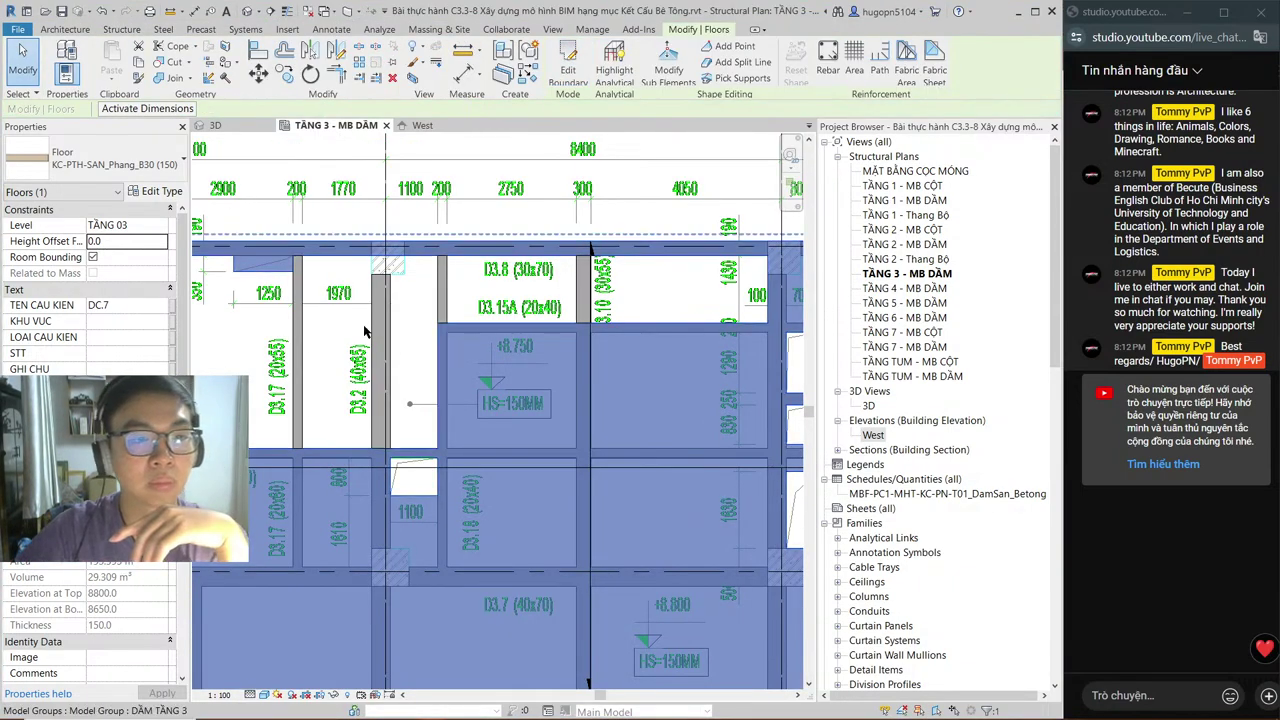
{"action": "scroll", "coordinate": [470, 287], "scroll_direction": "up", "scroll_amount": 1}
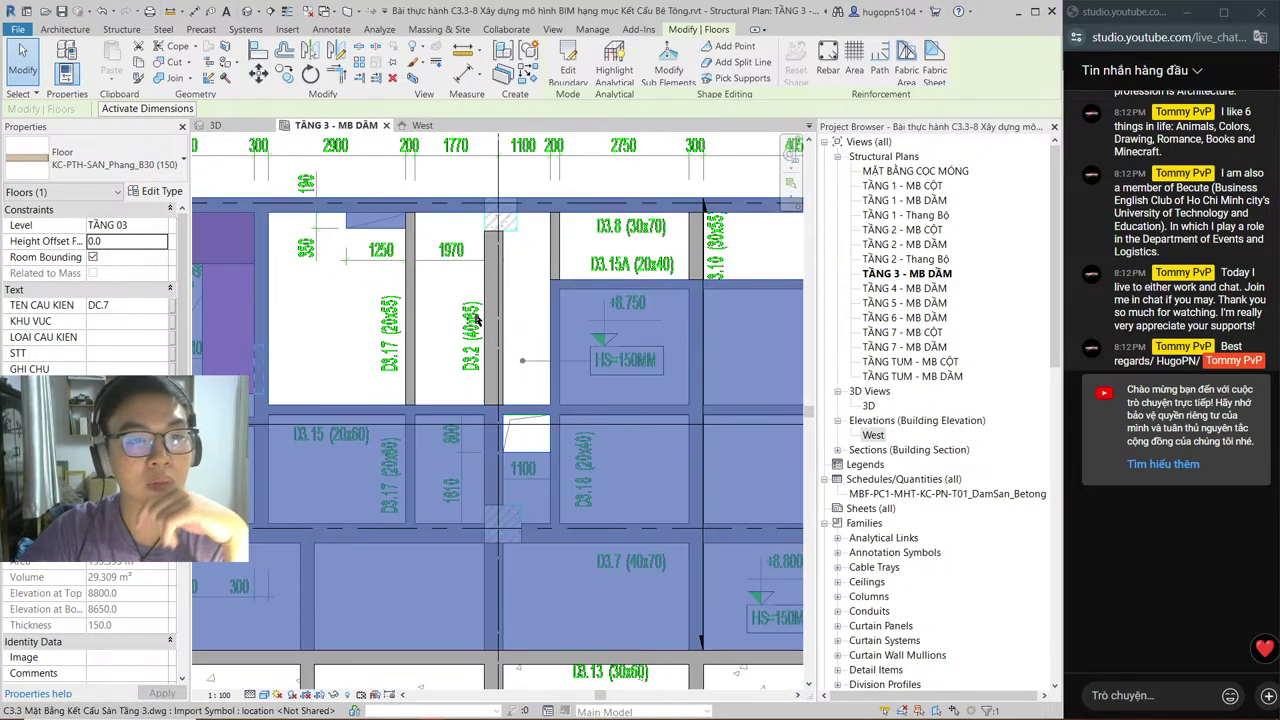
{"action": "scroll", "coordinate": [284, 150], "scroll_direction": "down", "scroll_amount": 1}
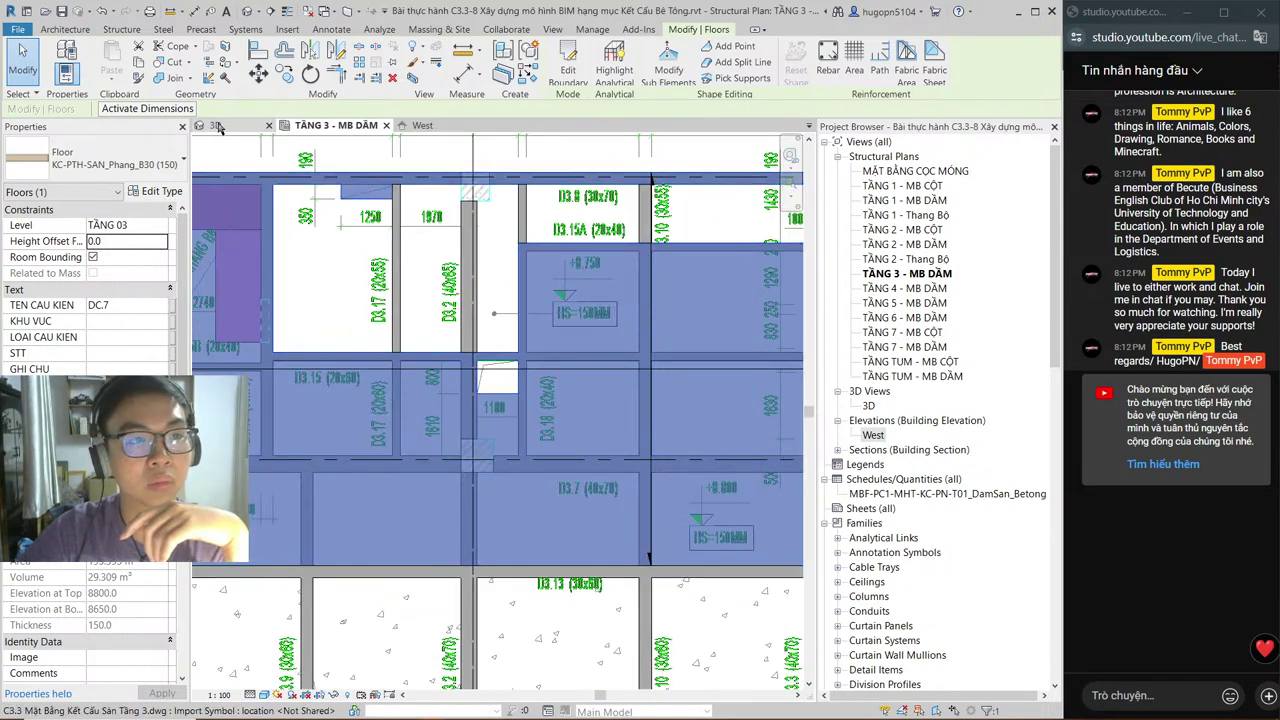
{"action": "left_click", "coordinate": [216, 126]}
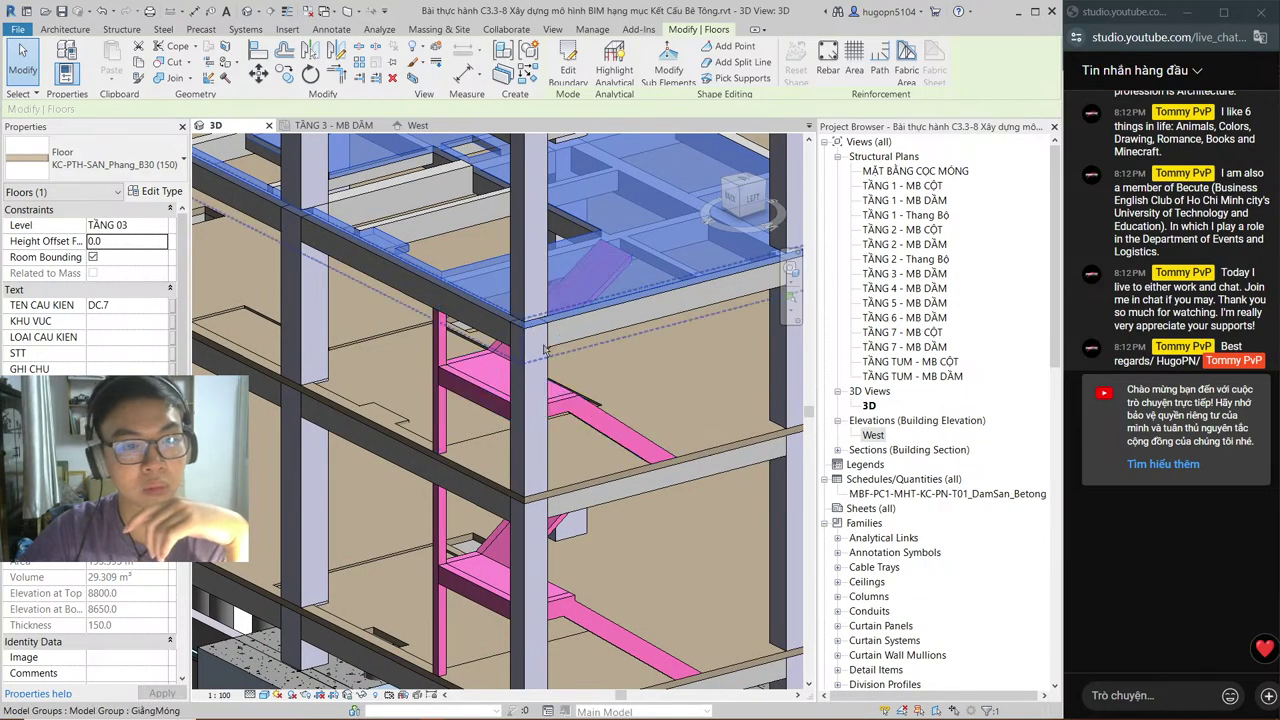
{"action": "scroll", "coordinate": [545, 348], "scroll_direction": "up", "scroll_amount": 2}
{"action": "middle_click_drag", "start_coordinate": [545, 348], "coordinate": [595, 401]}
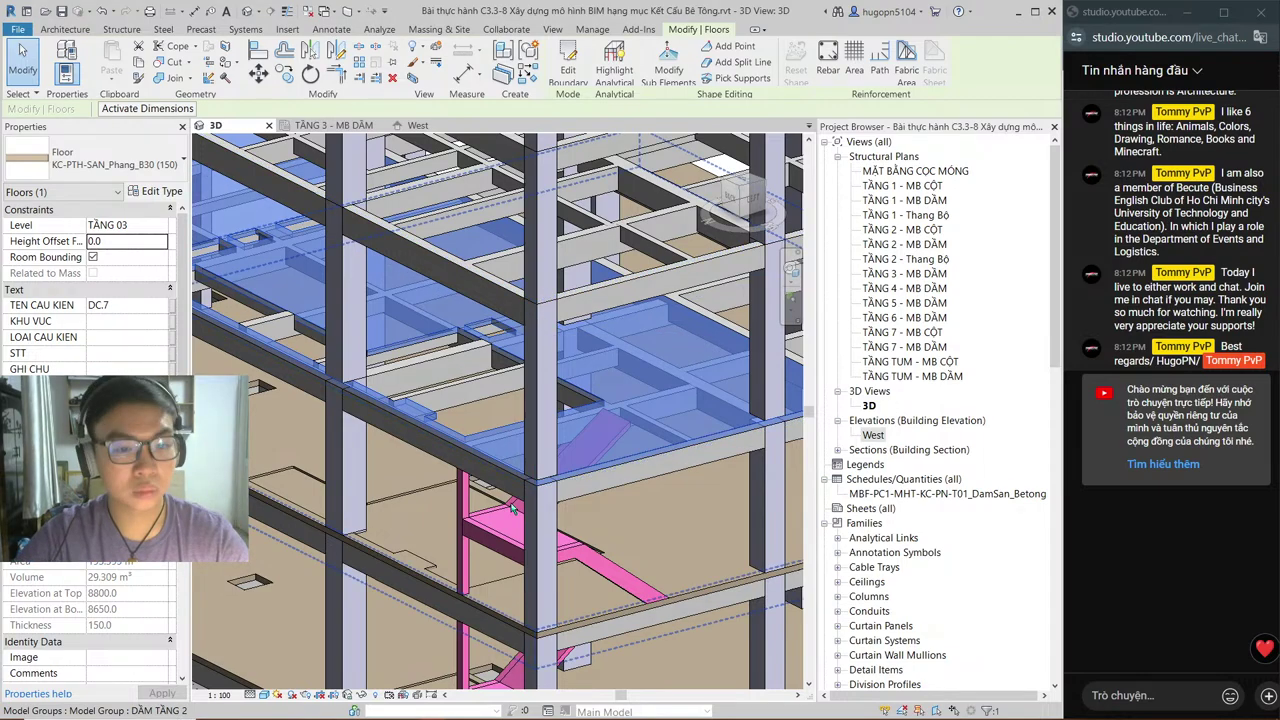
{"action": "scroll", "coordinate": [512, 508], "scroll_direction": "up", "scroll_amount": 2}
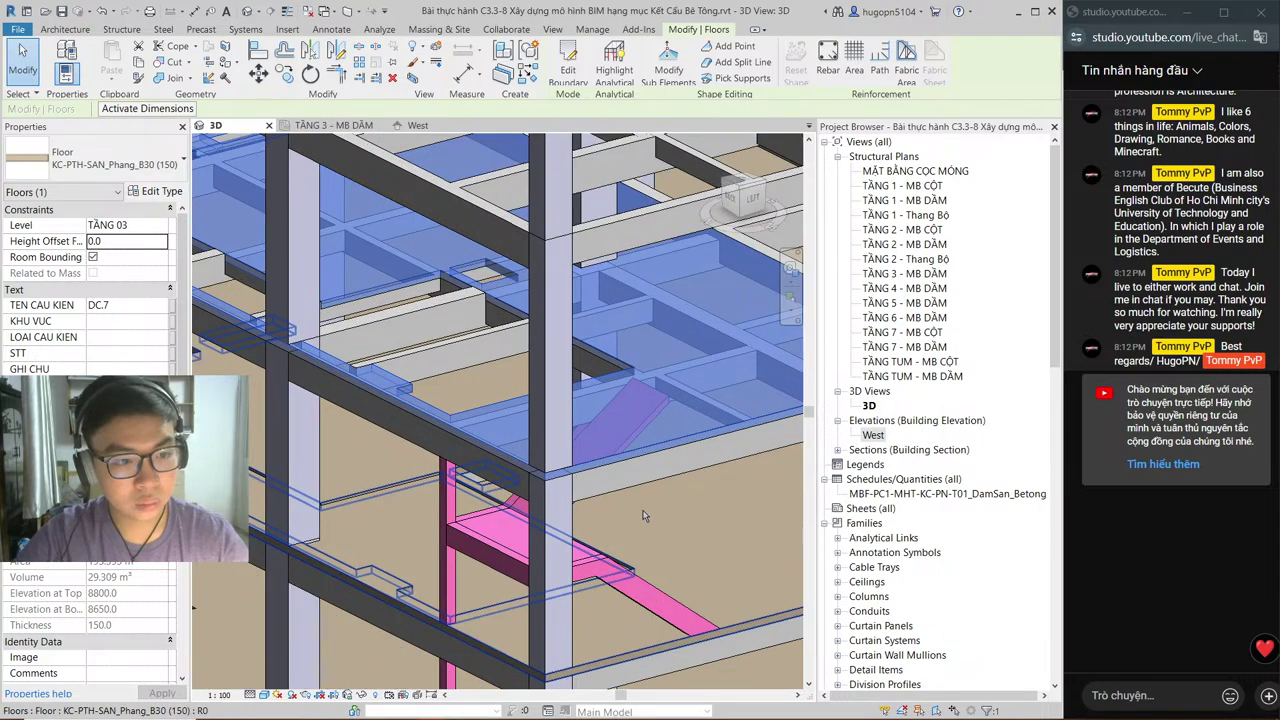
{"action": "left_click", "coordinate": [358, 127]}
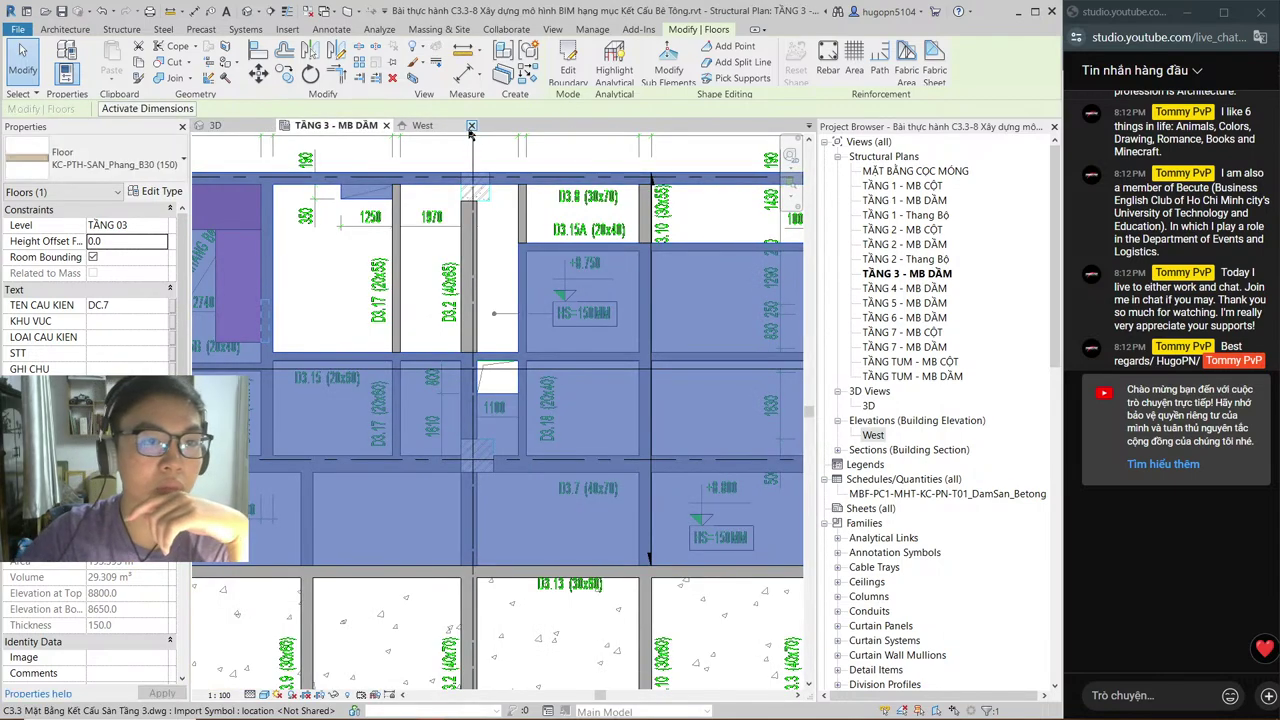
Step: Close the West elevation, inspect the DẦM TẦNG 3 beam group and Level 3 DWG, then start a new floor
{"action": "left_click", "coordinate": [471, 127]}
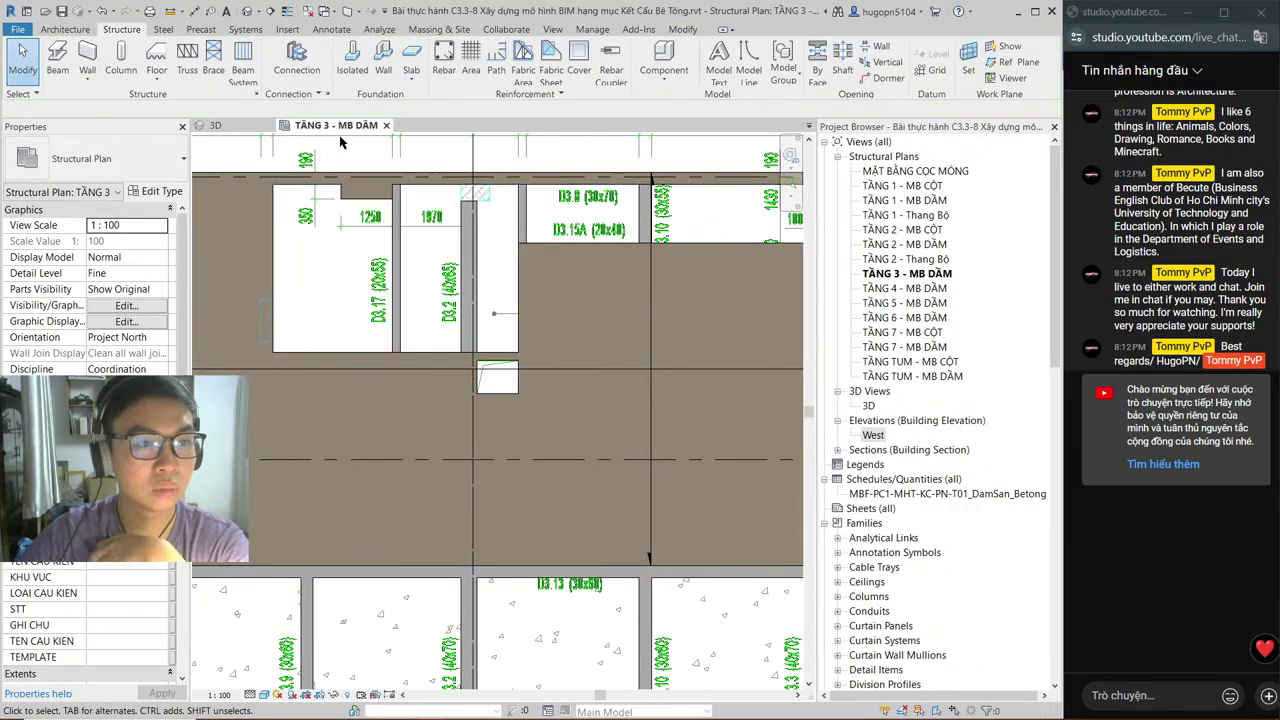
{"action": "scroll", "coordinate": [560, 327], "scroll_direction": "down", "scroll_amount": 3}
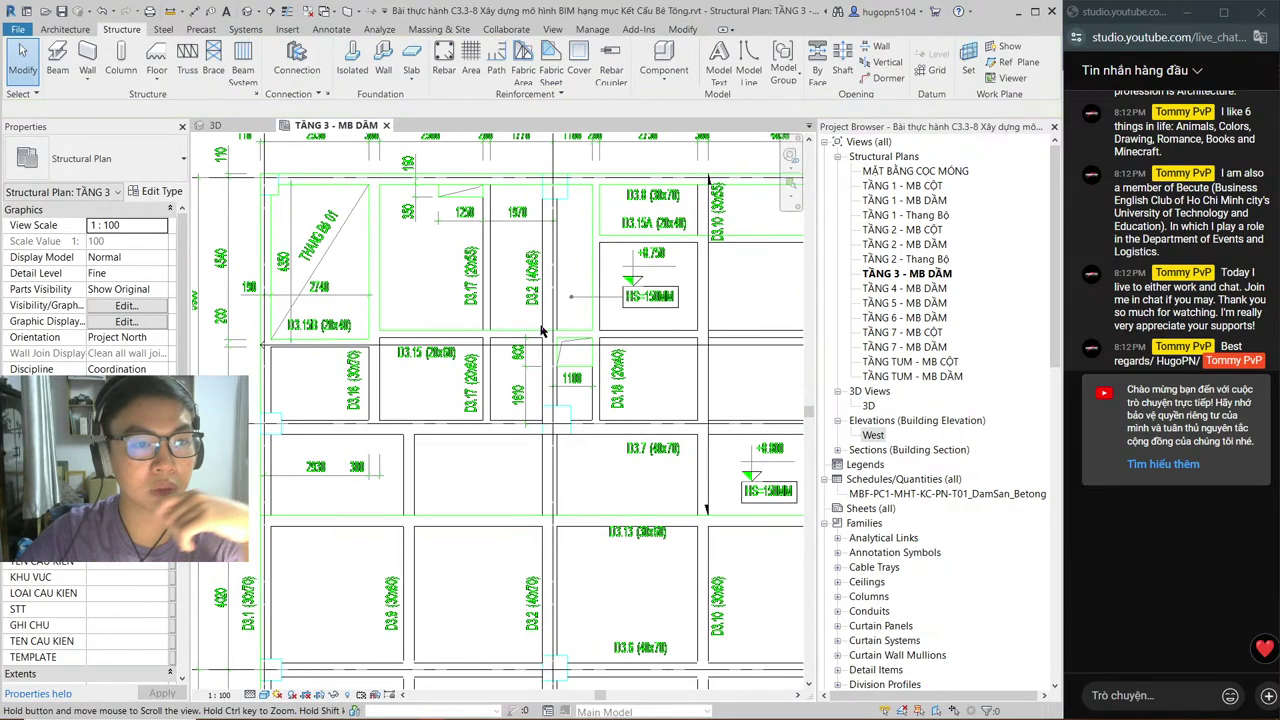
{"action": "left_click", "coordinate": [492, 281]}
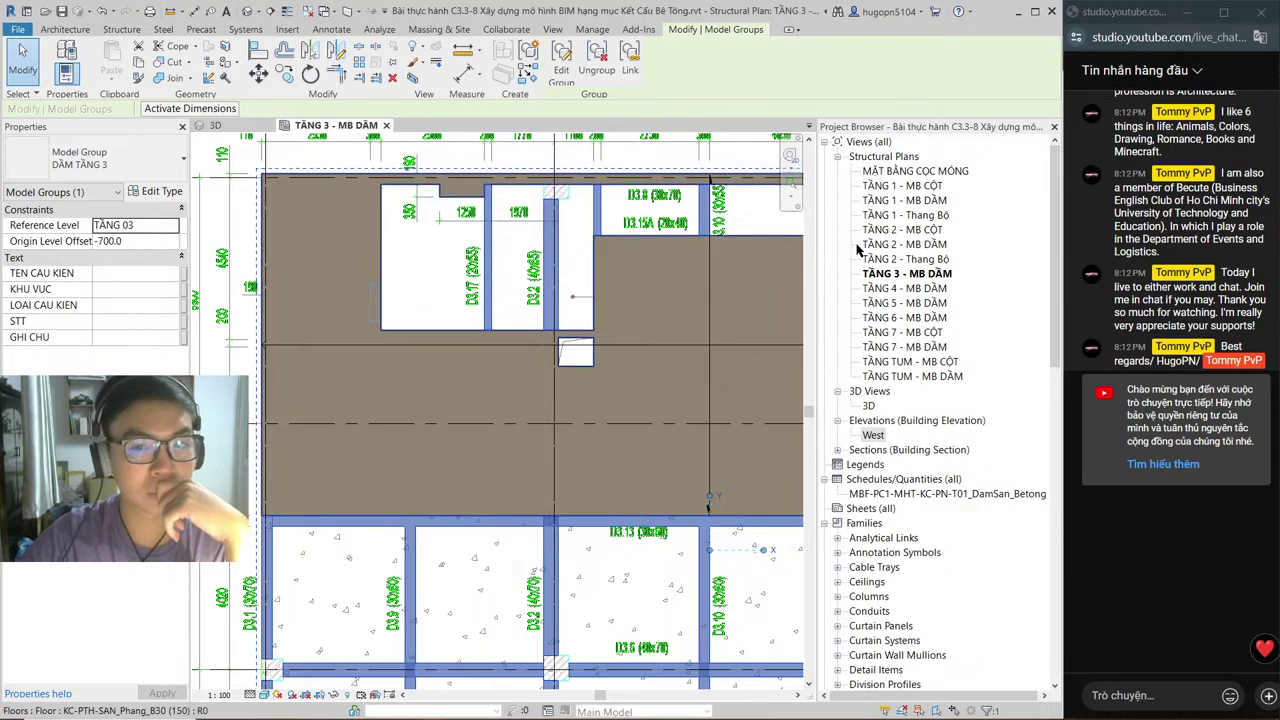
{"action": "left_click", "coordinate": [518, 287]}
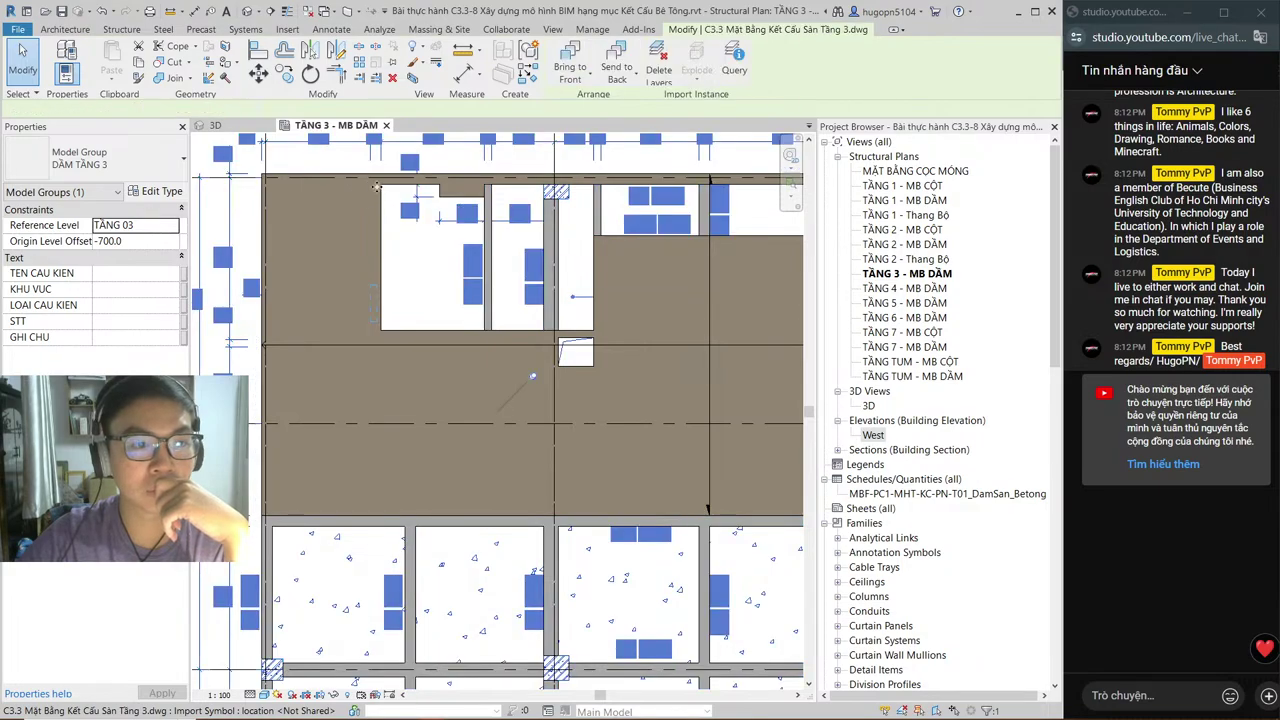
{"action": "key", "text": "Escape"}
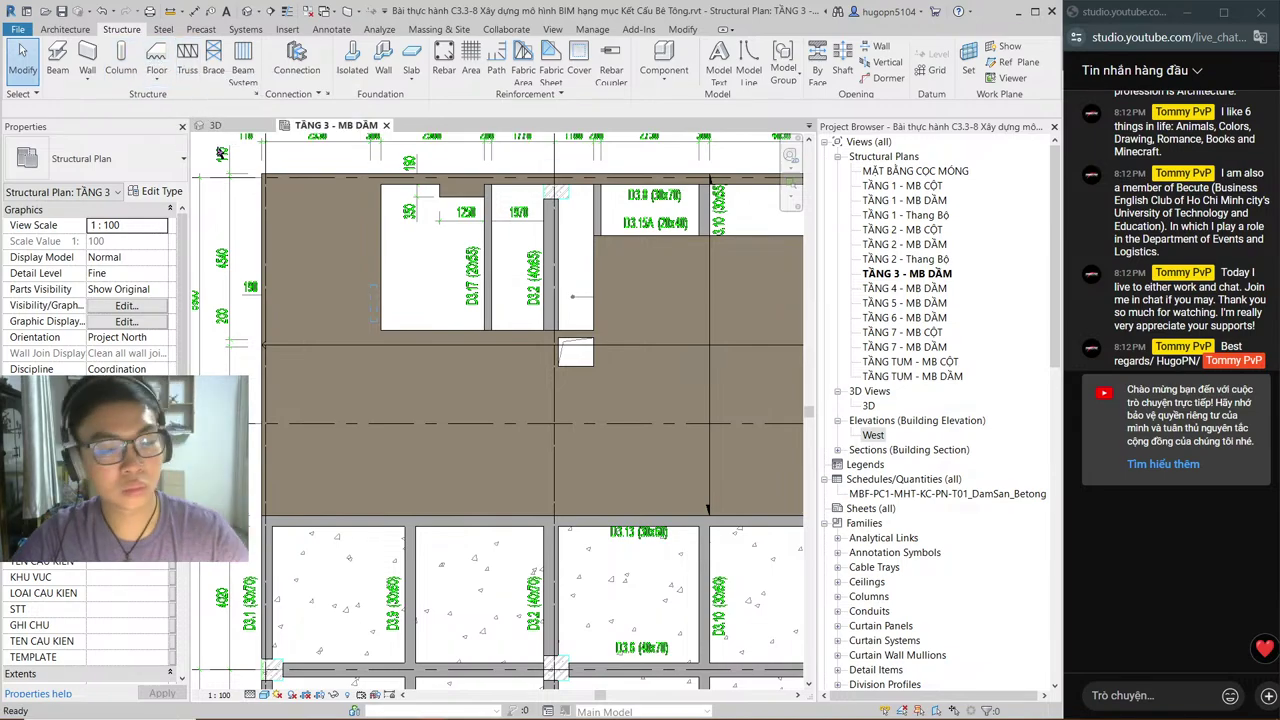
{"action": "left_click", "coordinate": [156, 55]}
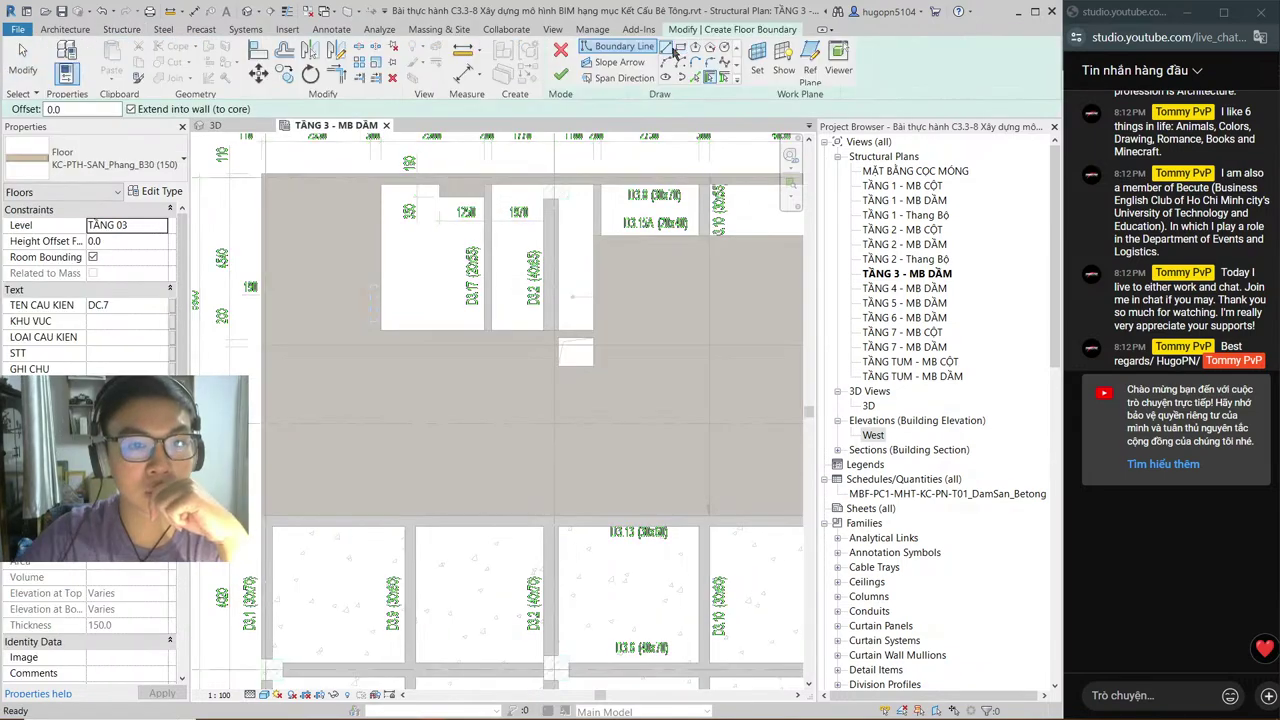
Step: Trace the top boundary line chain along the upper-left beam edges
{"action": "left_click", "coordinate": [667, 48]}
{"action": "scroll", "coordinate": [392, 238], "scroll_direction": "up", "scroll_amount": 3}
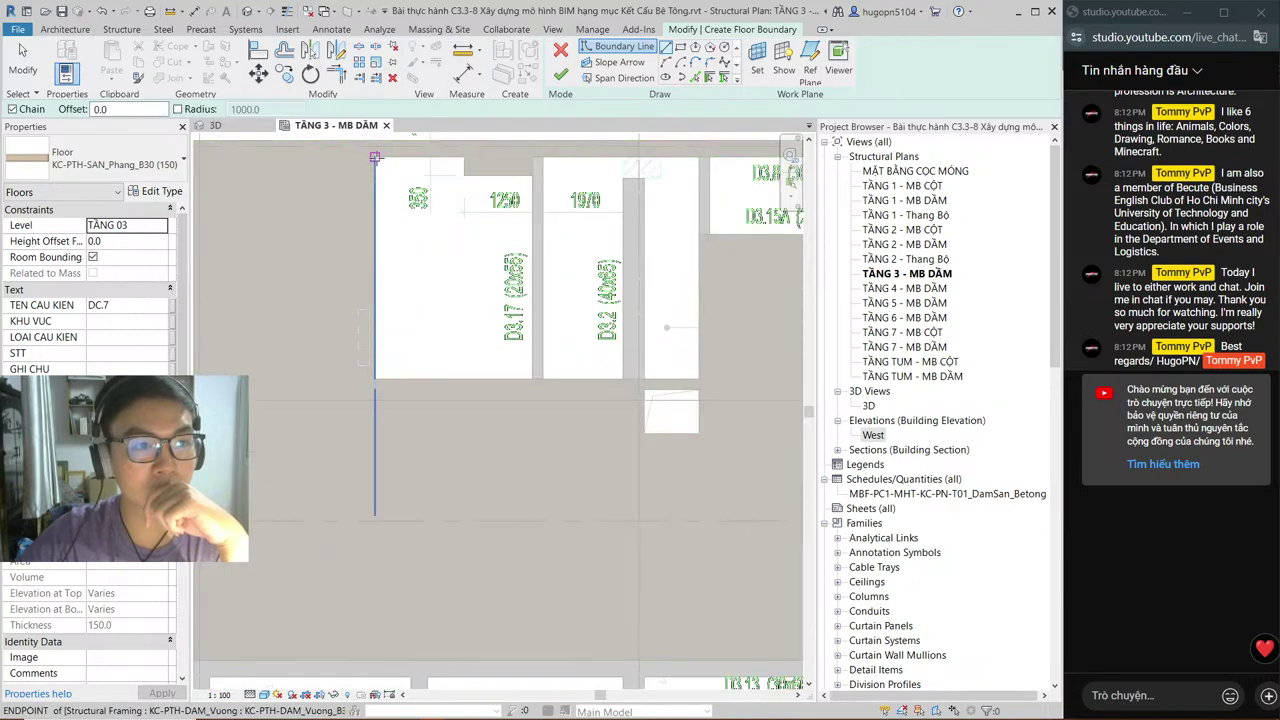
{"action": "left_click", "coordinate": [375, 157]}
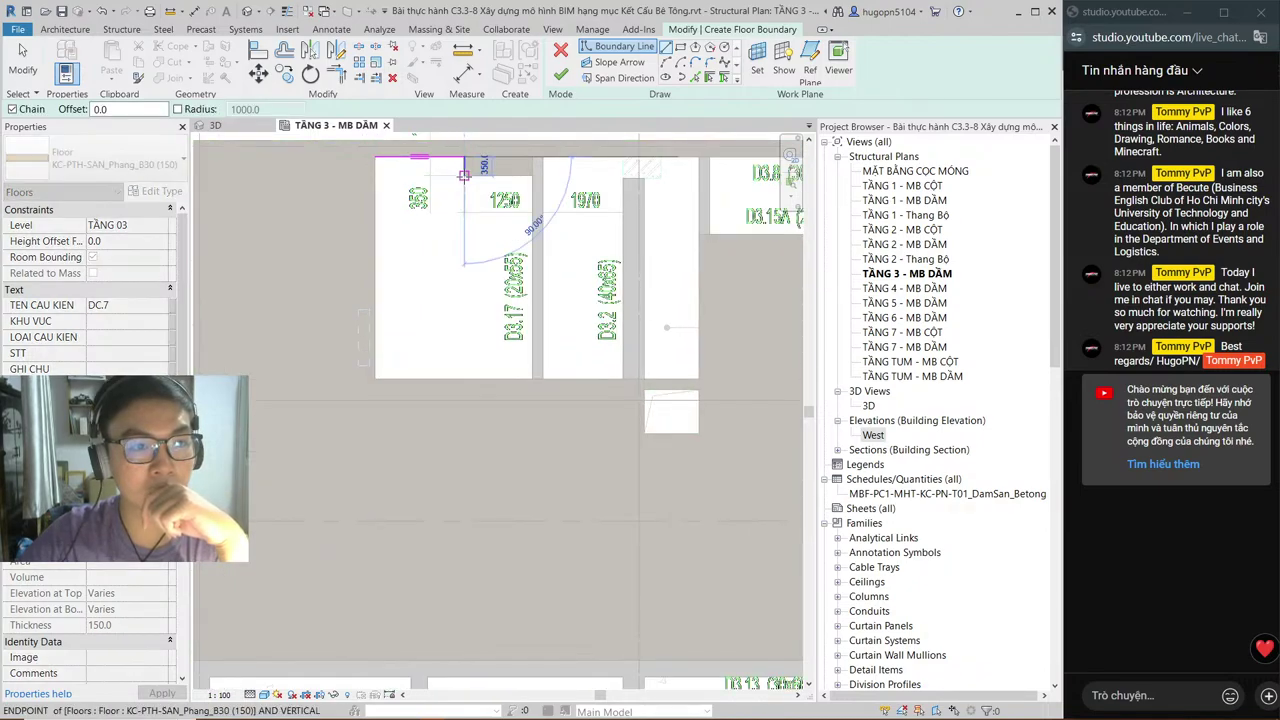
{"action": "left_click", "coordinate": [464, 175]}
{"action": "left_click", "coordinate": [532, 175]}
{"action": "left_click", "coordinate": [532, 157]}
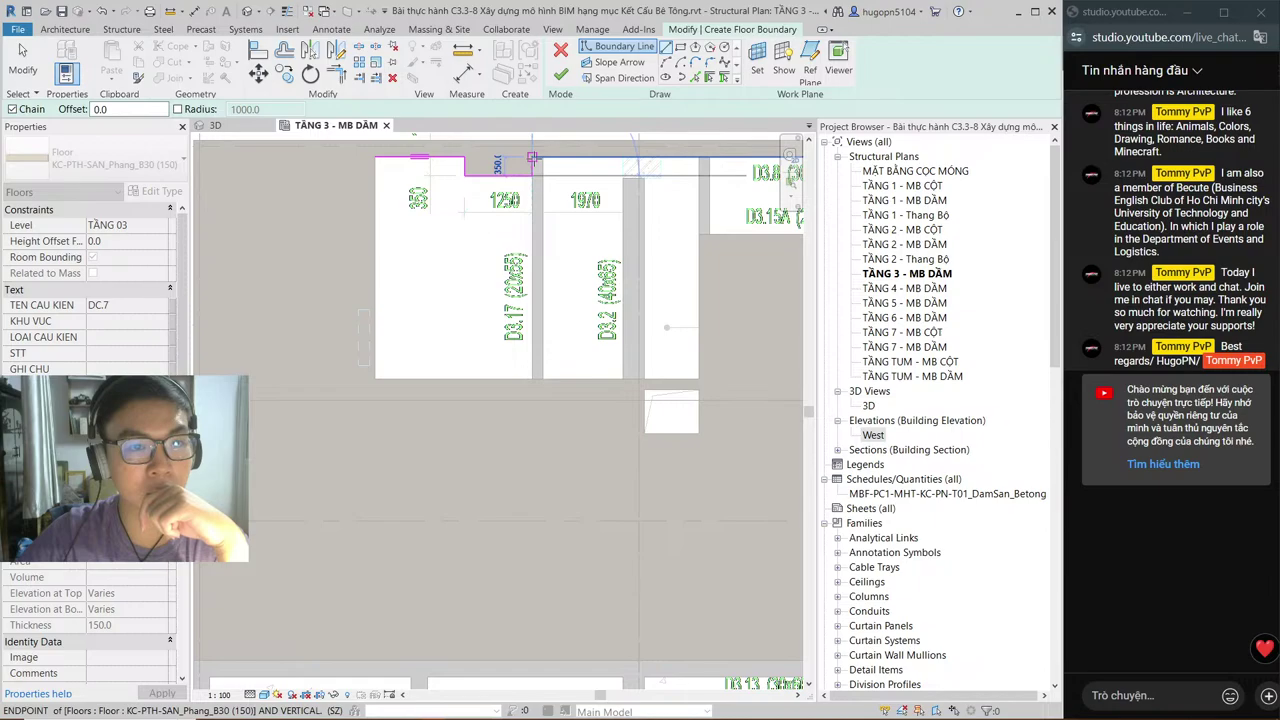
{"action": "left_click", "coordinate": [698, 157]}
{"action": "key", "text": "Escape"}
Step: Draw the 1430 vertical, 7000 horizontal and 5900 boundary lines along the beam edges
{"action": "middle_click_drag", "start_coordinate": [495, 202], "coordinate": [187, 255]}
{"action": "left_click", "coordinate": [220, 209]}
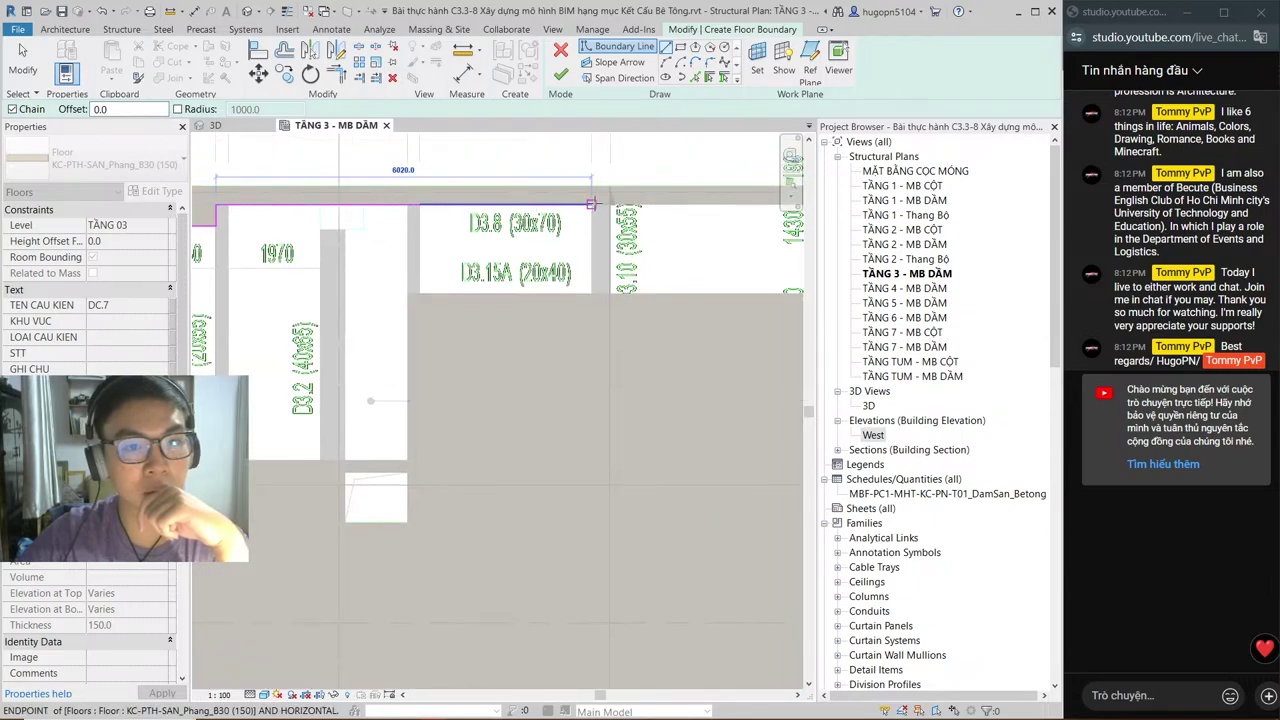
{"action": "middle_click_drag", "start_coordinate": [698, 234], "coordinate": [585, 258]}
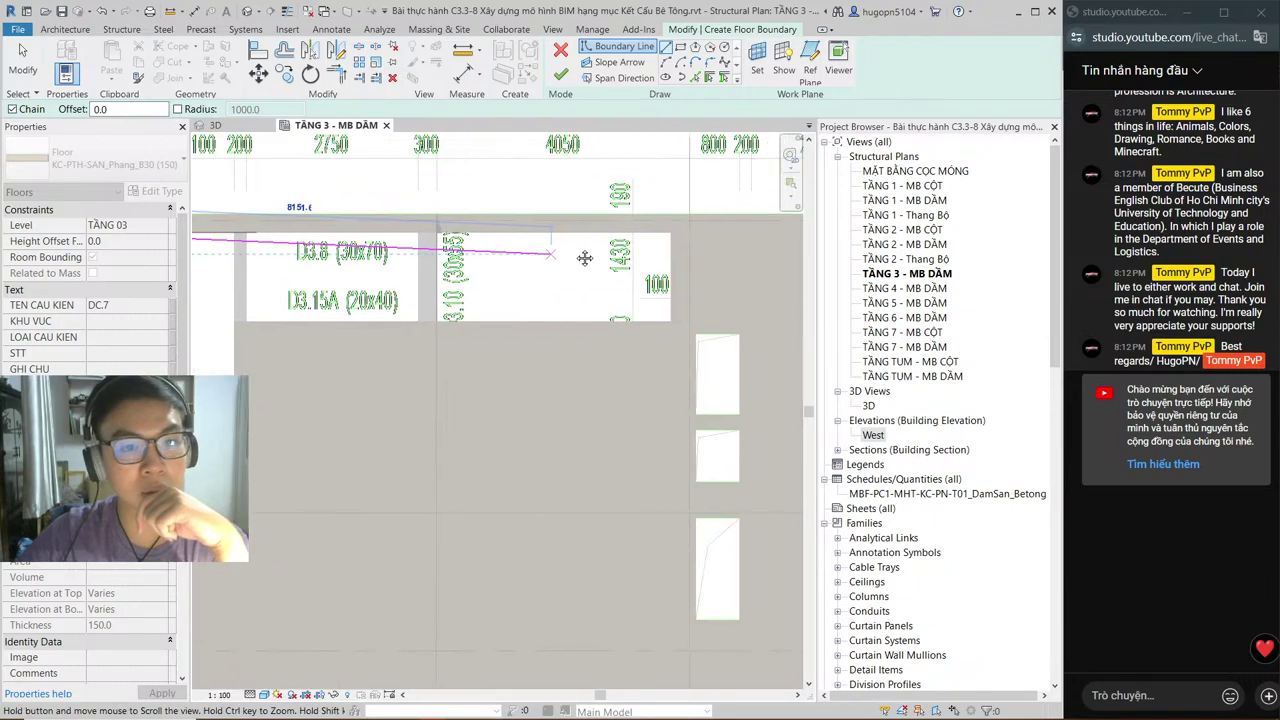
{"action": "left_click", "coordinate": [670, 233]}
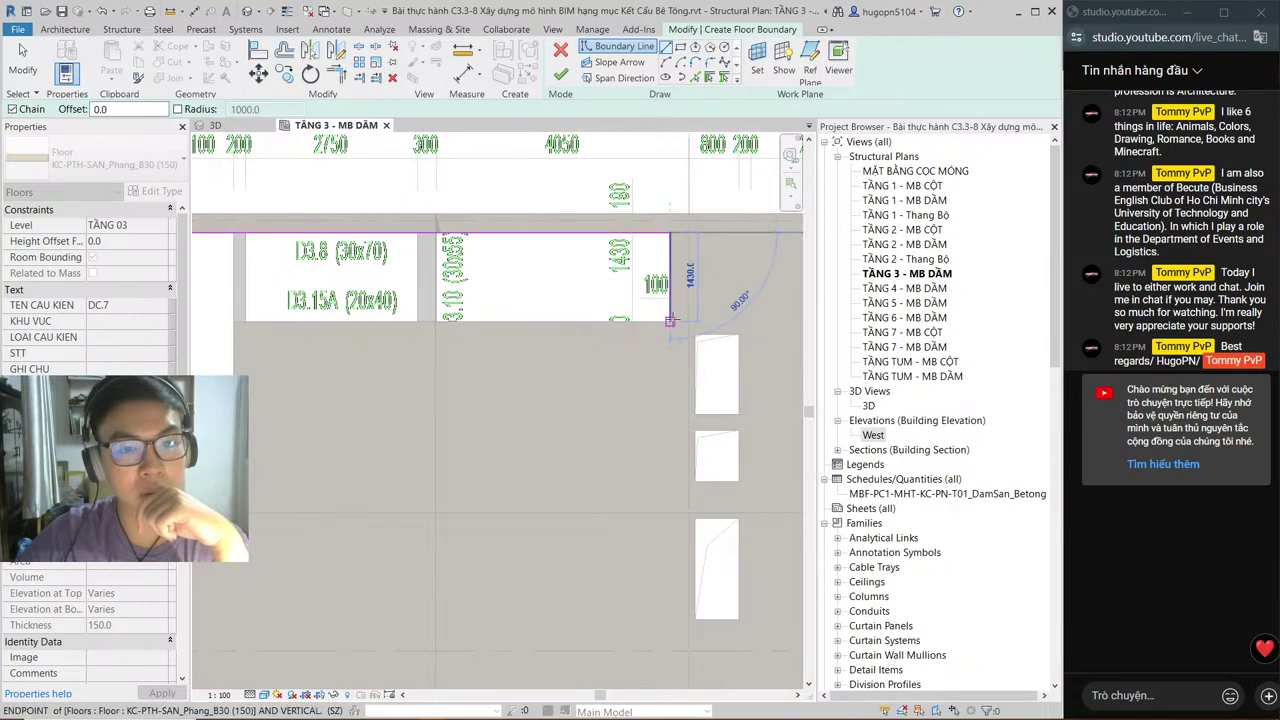
{"action": "left_click", "coordinate": [670, 321]}
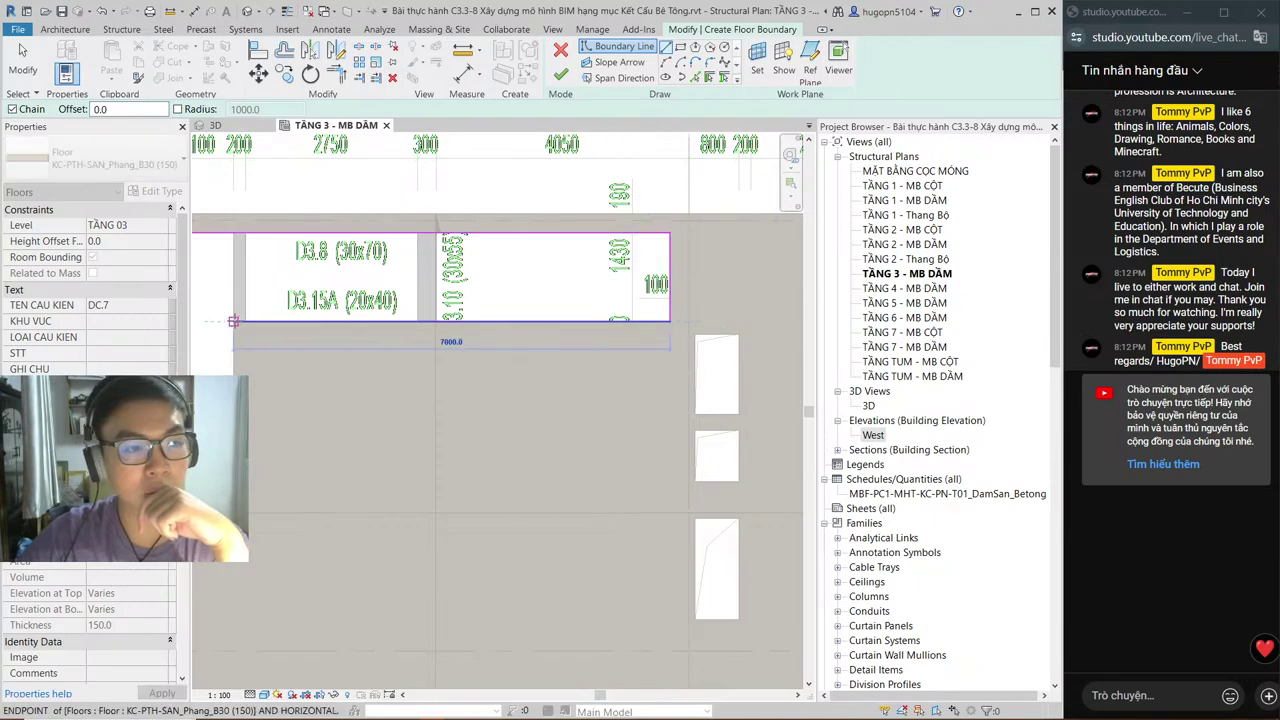
{"action": "left_click", "coordinate": [233, 321]}
{"action": "mouse_move", "coordinate": [233, 487]}
{"action": "middle_mouse_down"}
{"action": "mouse_move", "coordinate": [442, 335]}
{"action": "mouse_move", "coordinate": [667, 355]}
{"action": "middle_mouse_up"}
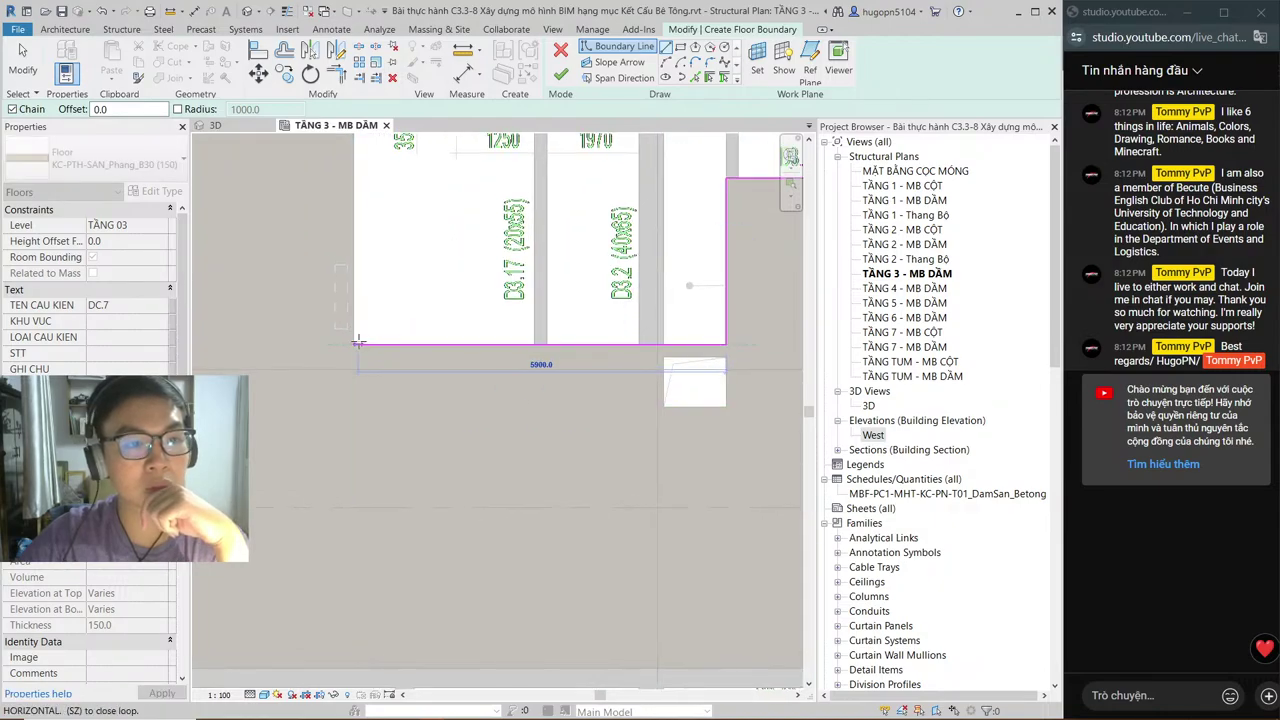
{"action": "left_click", "coordinate": [355, 343]}
{"action": "middle_click_drag", "start_coordinate": [355, 190], "coordinate": [338, 361]}
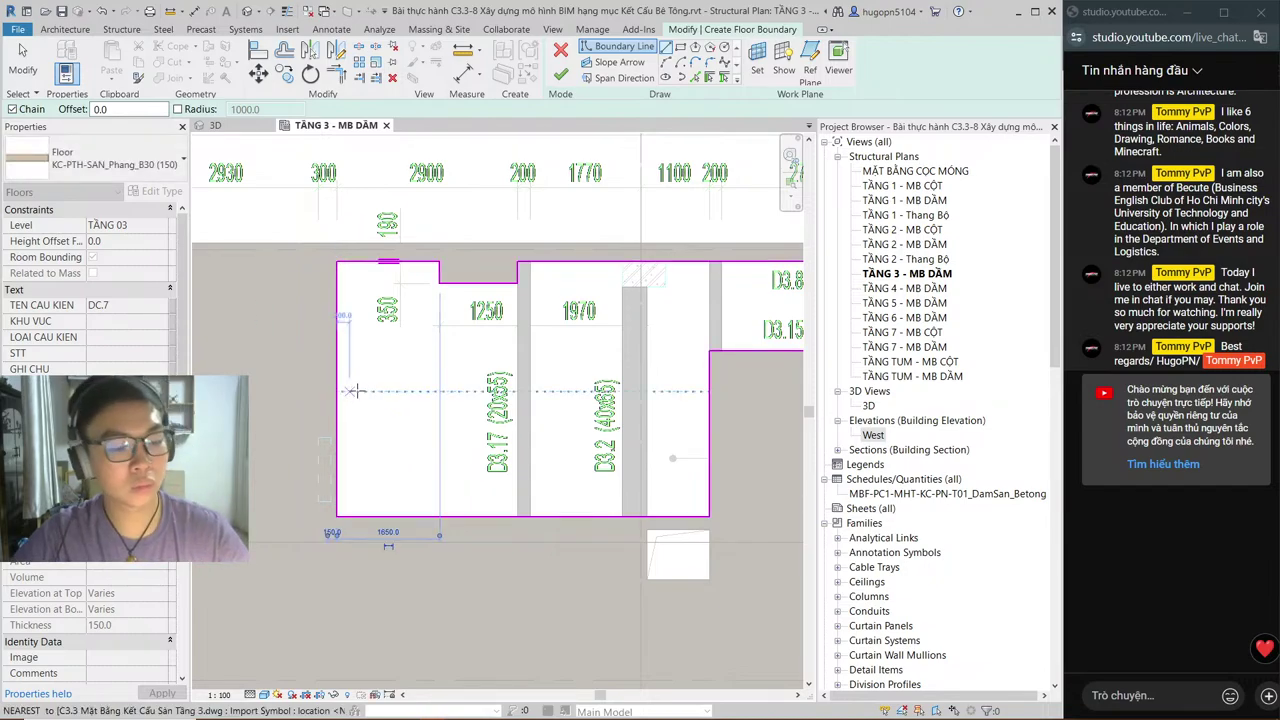
{"action": "key", "text": "alt+Tab"}
{"action": "scroll", "coordinate": [383, 275], "scroll_direction": "down", "scroll_amount": 2}
{"action": "scroll", "coordinate": [400, 320], "scroll_direction": "up", "scroll_amount": 3}
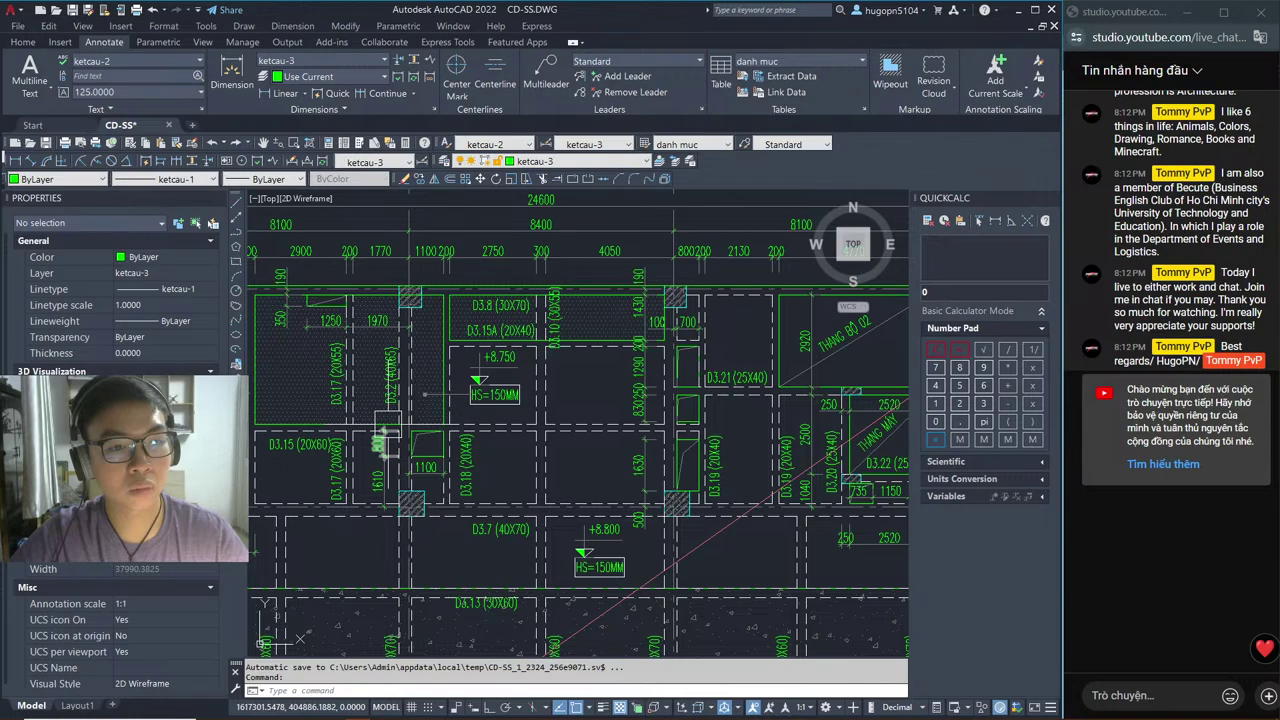
Step: Check the GHI CHÚ notes for the 150 mm slab lowered 50 mm, then return to Revit
{"action": "scroll", "coordinate": [388, 425], "scroll_direction": "down", "scroll_amount": 4}
{"action": "scroll", "coordinate": [480, 460], "scroll_direction": "up", "scroll_amount": 5}
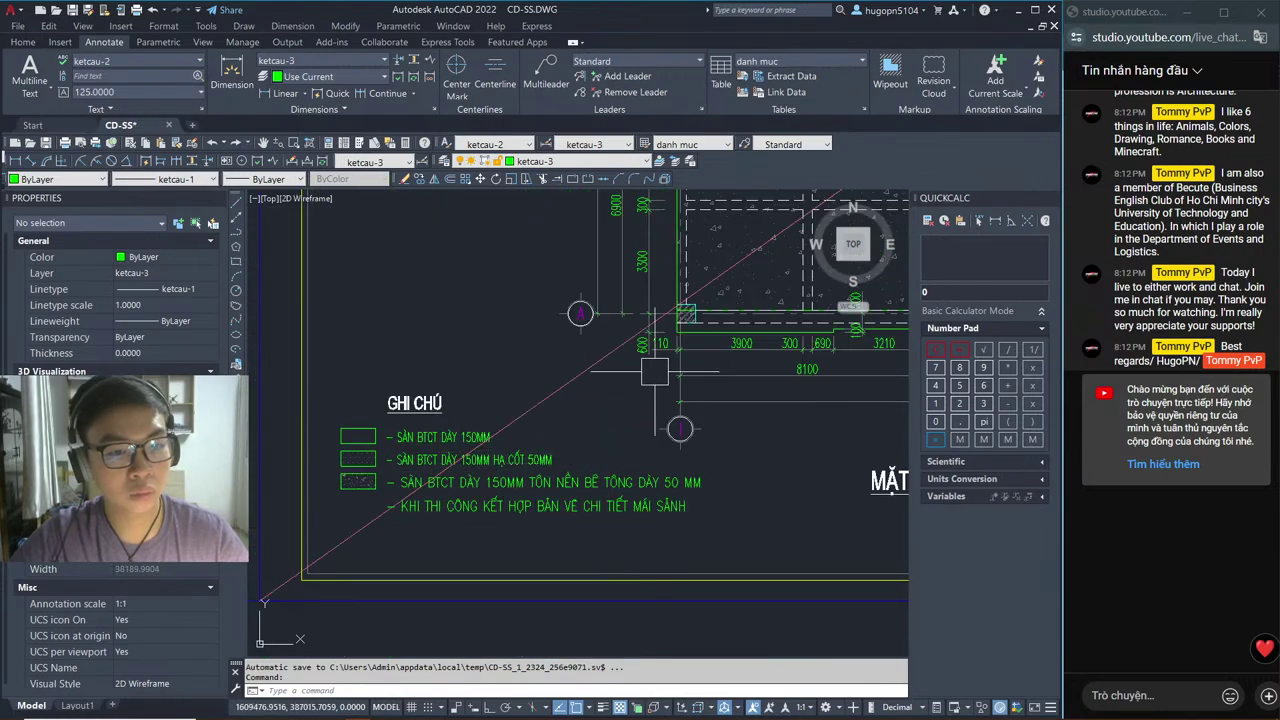
{"action": "middle_click_drag", "start_coordinate": [560, 300], "coordinate": [624, 496]}
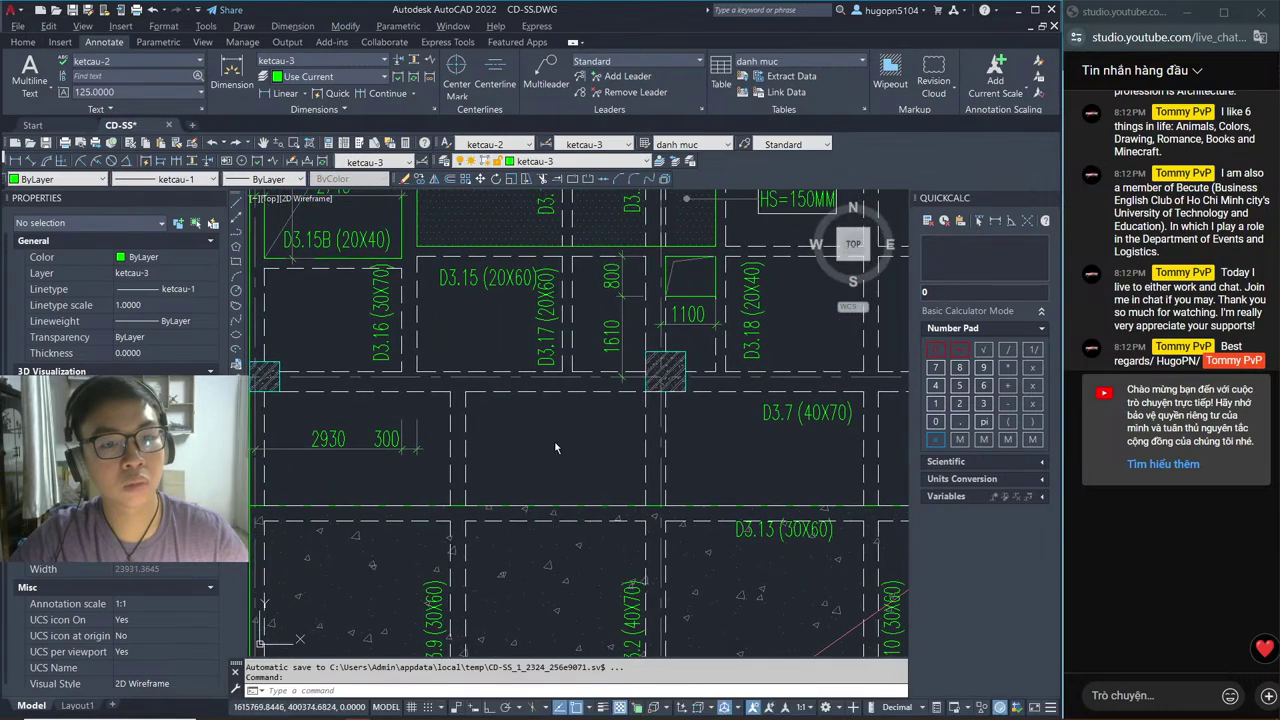
{"action": "key", "text": "alt+Tab"}
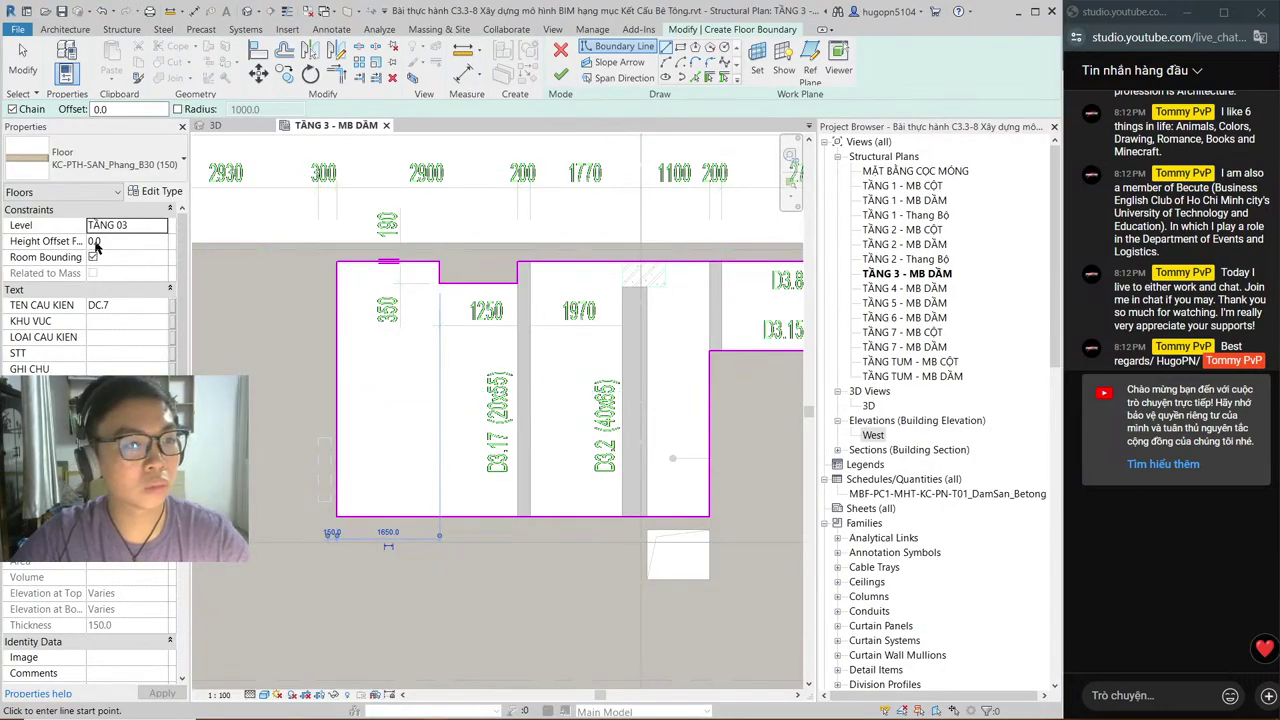
Step: Set the floor's Height Offset From Level to -50.0 and review the sketch boundary
{"action": "left_click", "coordinate": [96, 242]}
{"action": "type", "text": "-50.0"}
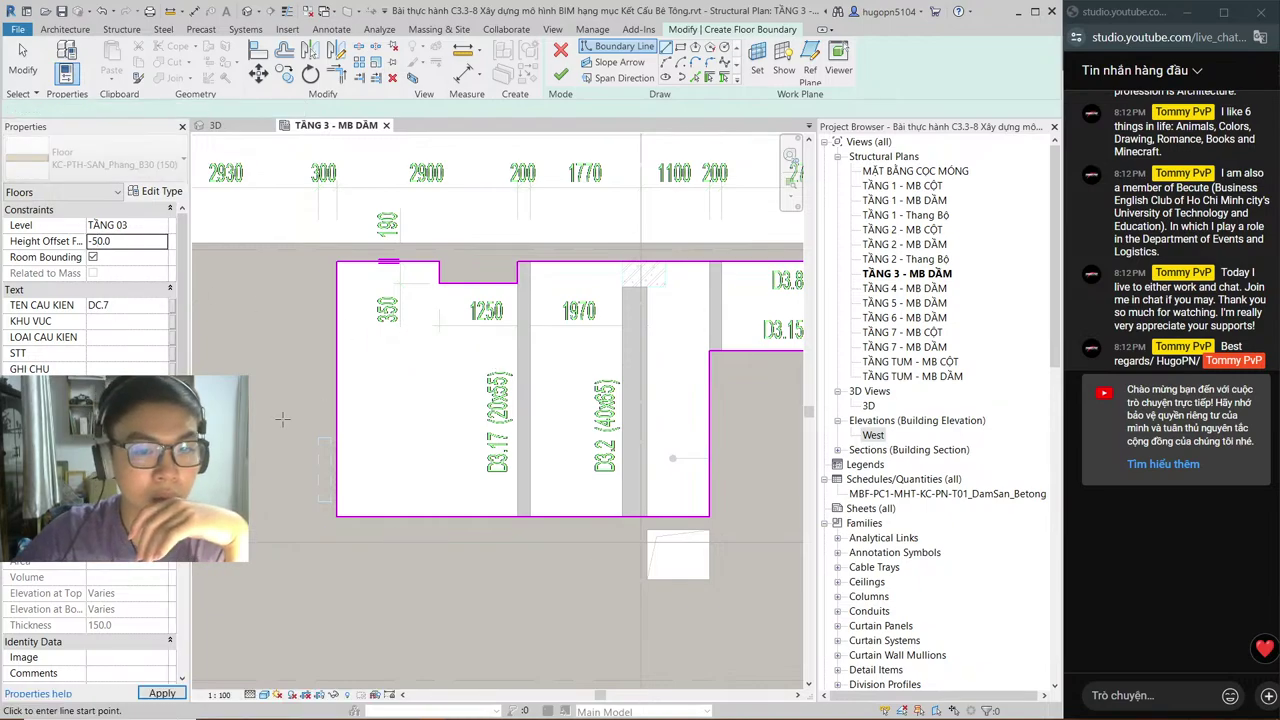
{"action": "scroll", "coordinate": [571, 391], "scroll_direction": "down", "scroll_amount": 3}
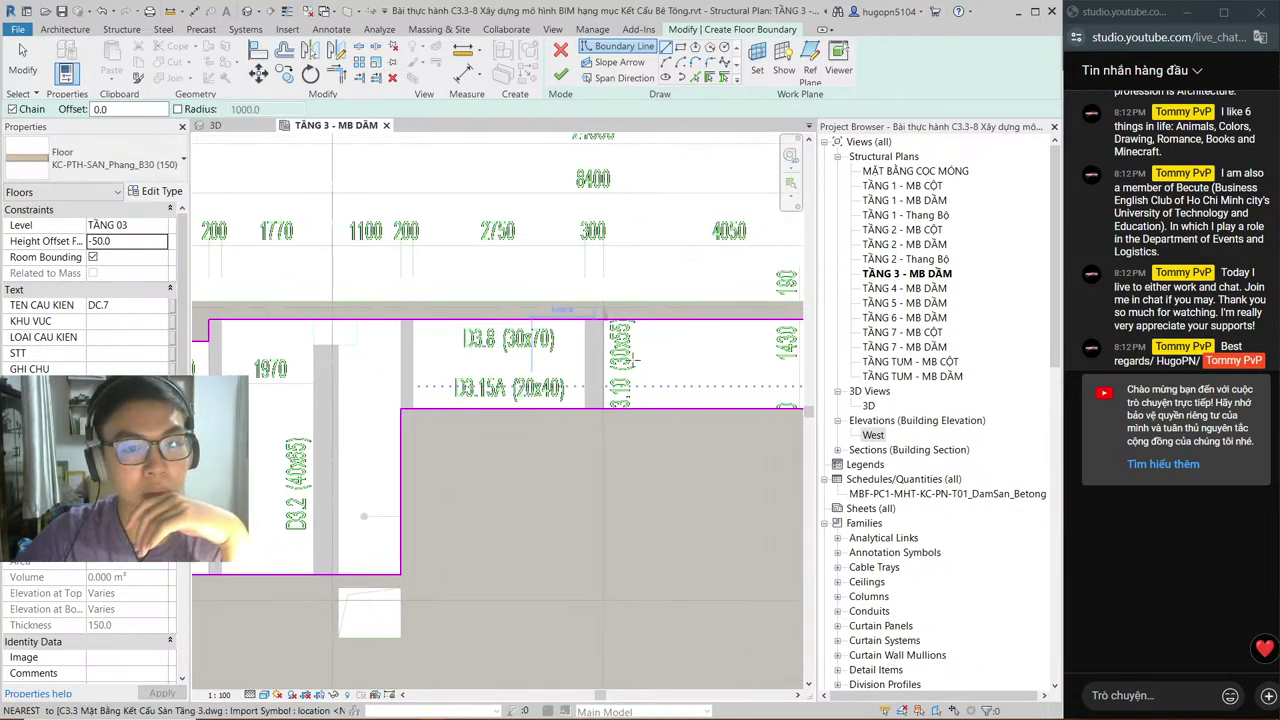
{"action": "middle_click_drag", "start_coordinate": [441, 370], "coordinate": [603, 338]}
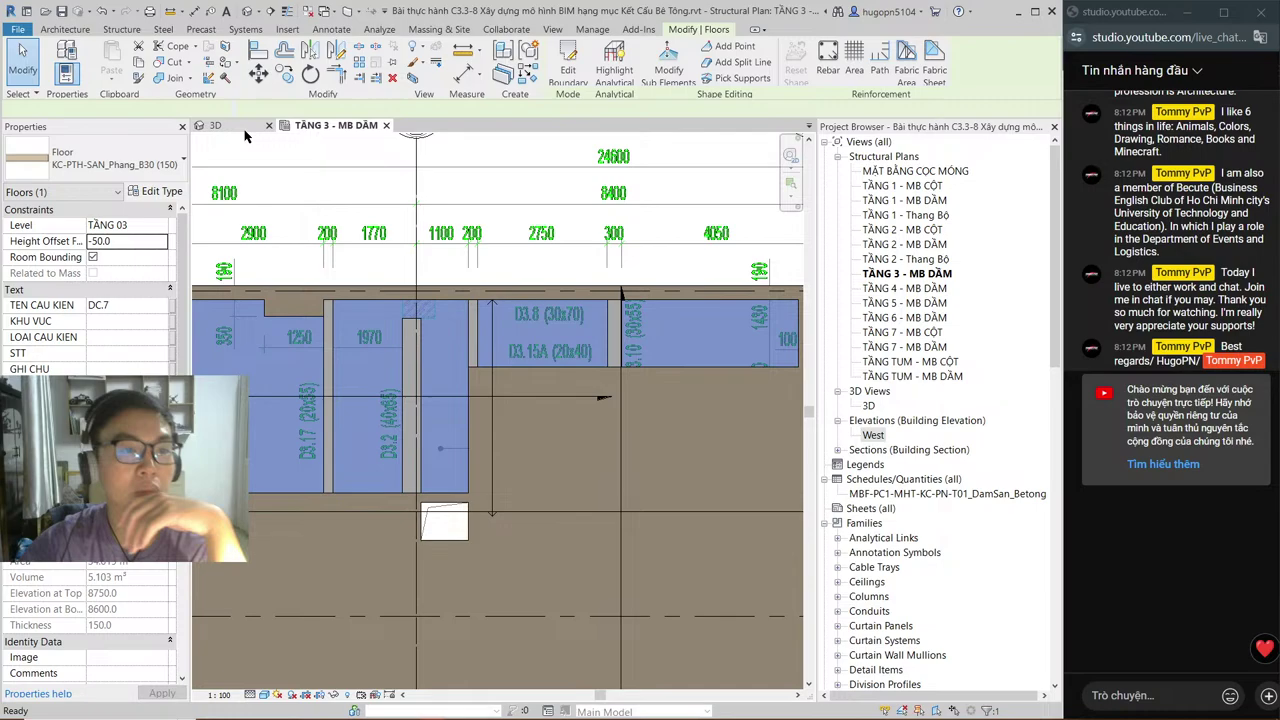
Step: Inspect the new slab in the 3D view and on the TẦNG 3 - MB DẦM plan, then switch to AutoCAD
{"action": "left_click", "coordinate": [243, 128]}
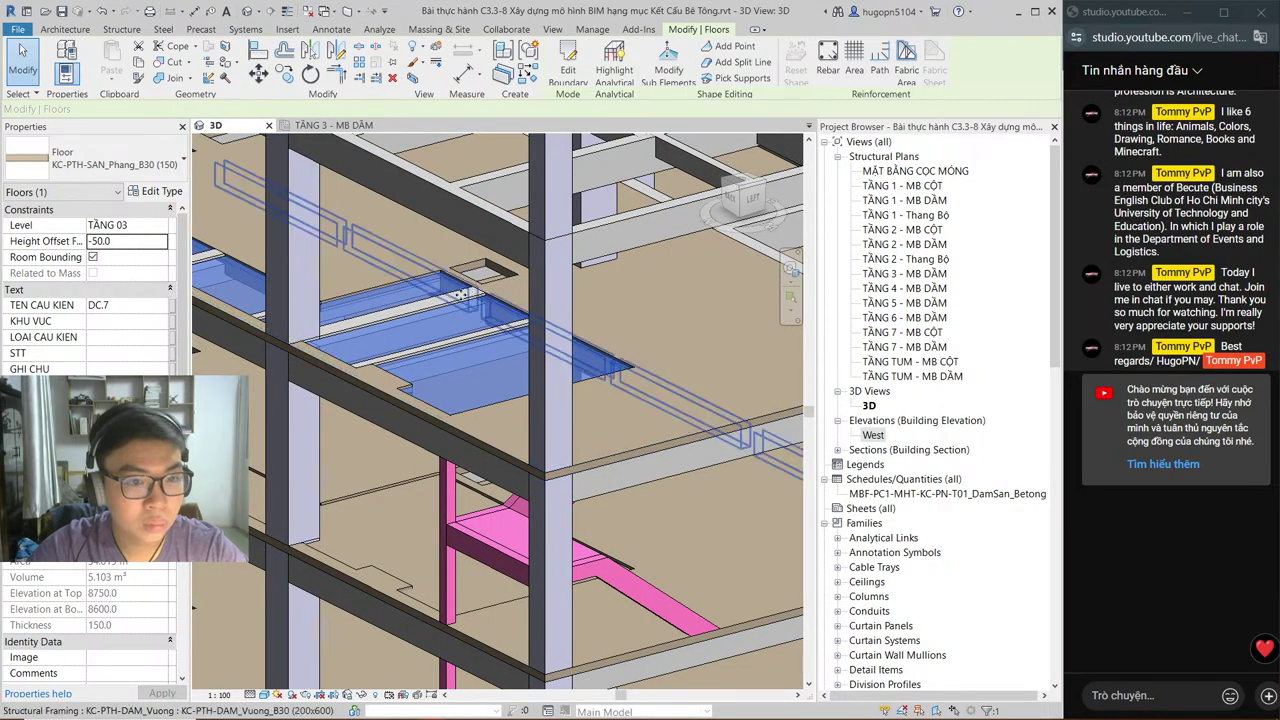
{"action": "key", "text": "Escape"}
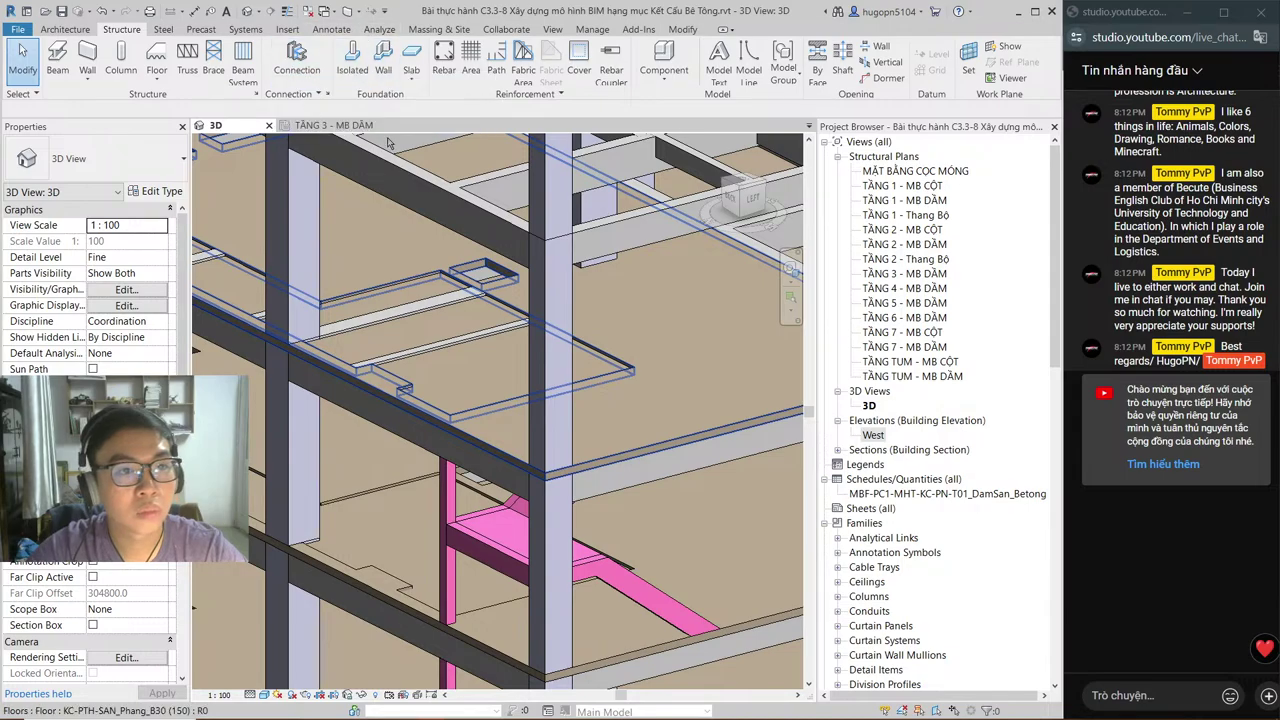
{"action": "left_click", "coordinate": [333, 125]}
{"action": "scroll", "coordinate": [545, 300], "scroll_direction": "up", "scroll_amount": 3}
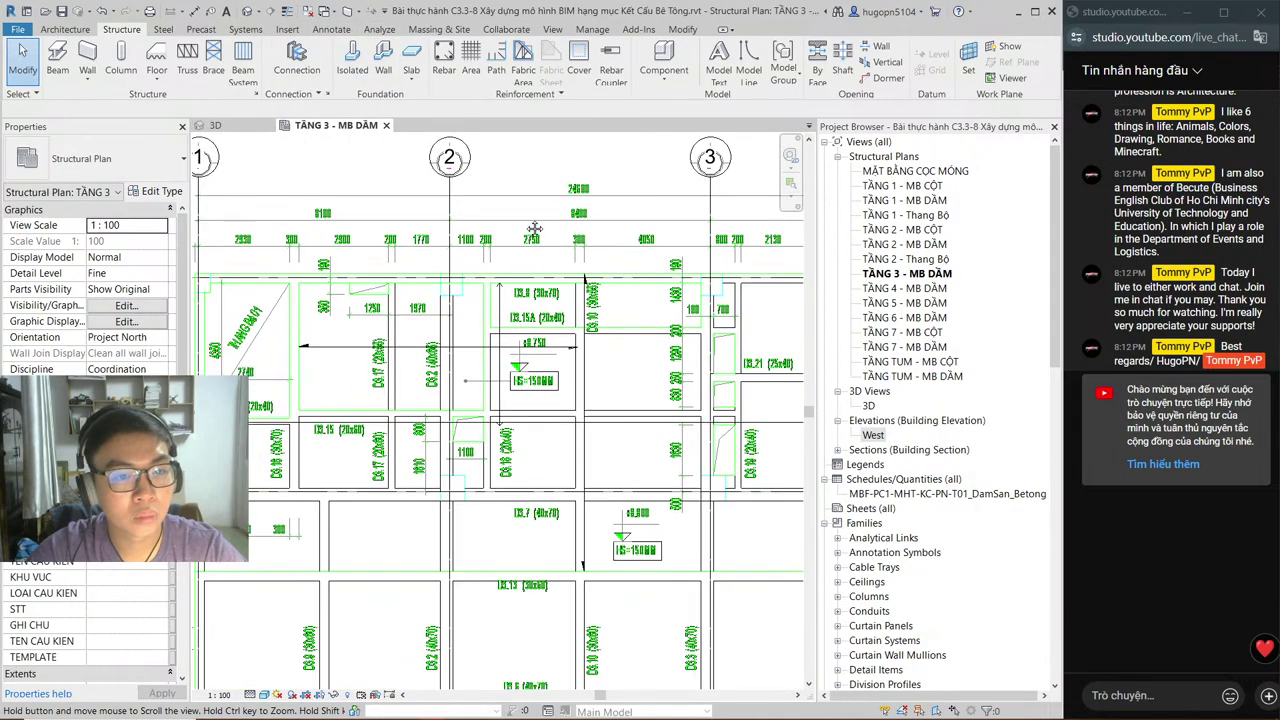
{"action": "scroll", "coordinate": [535, 228], "scroll_direction": "down", "scroll_amount": 3}
{"action": "scroll", "coordinate": [412, 392], "scroll_direction": "up", "scroll_amount": 3}
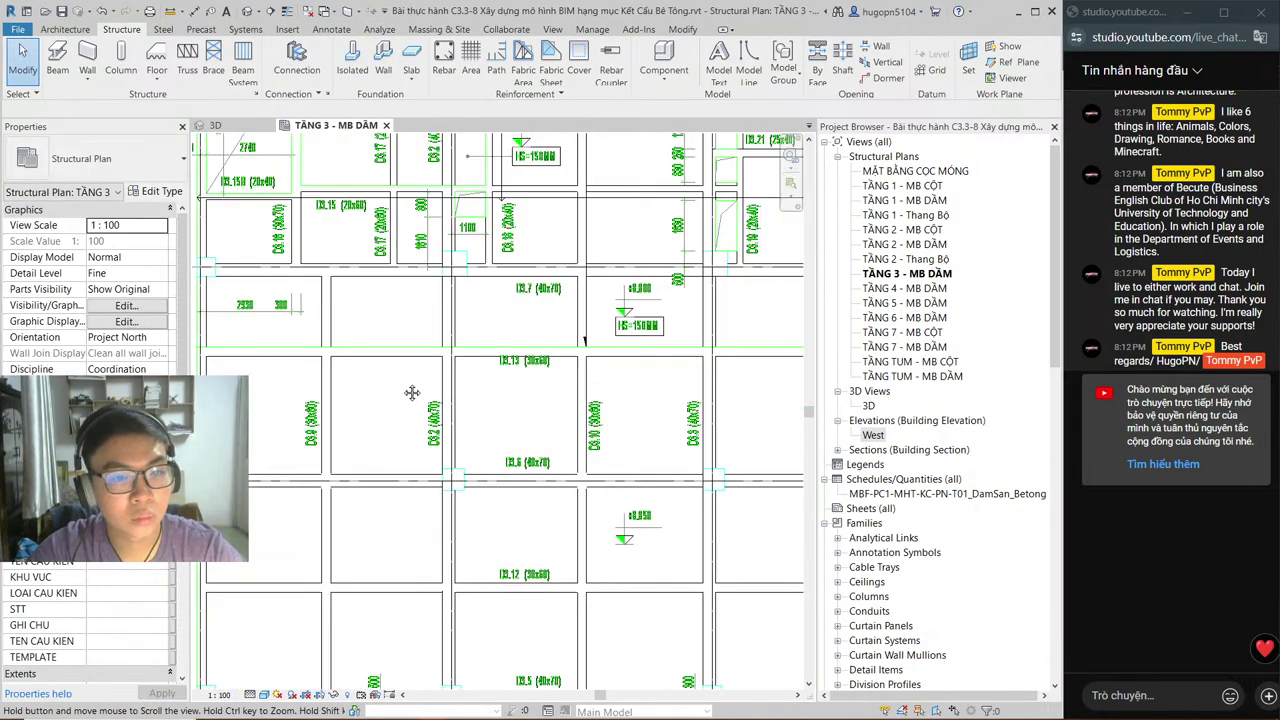
{"action": "scroll", "coordinate": [412, 392], "scroll_direction": "down", "scroll_amount": 3}
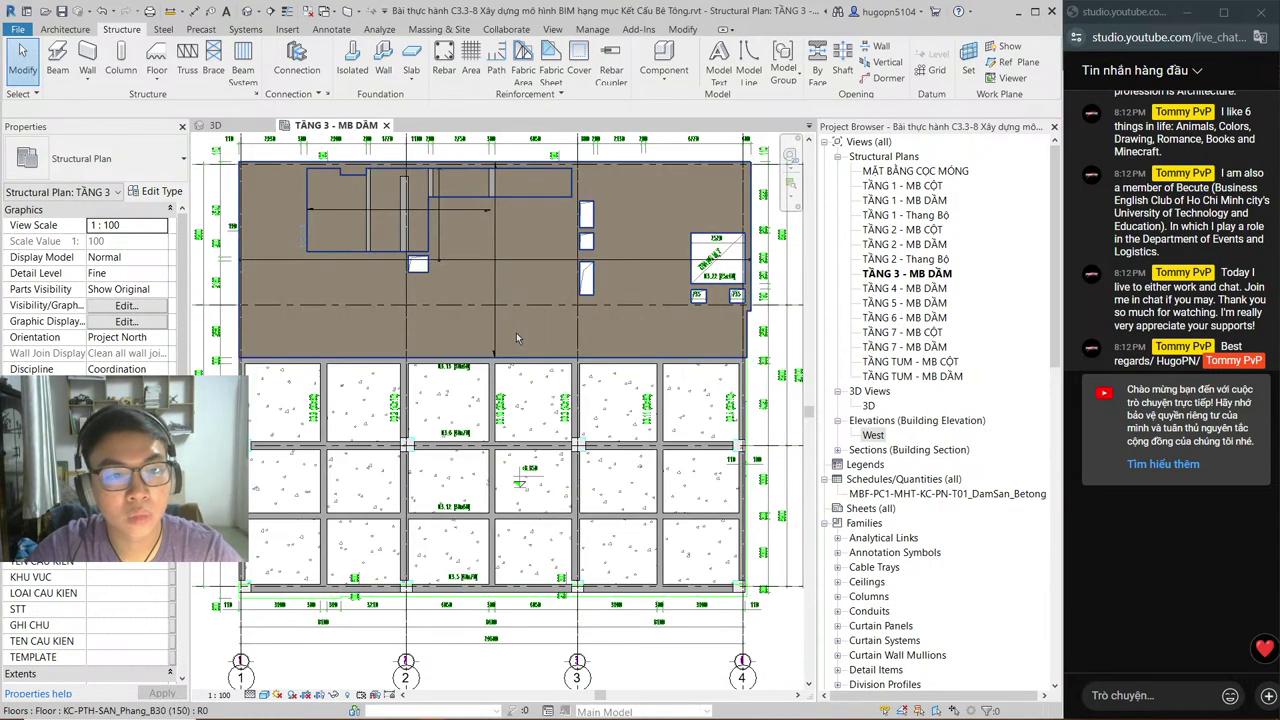
{"action": "key", "text": "alt+Tab"}
{"action": "scroll", "coordinate": [565, 444], "scroll_direction": "down", "scroll_amount": 5}
Step: Review the GHI CHÚ notes and lower-left slab bays in AutoCAD, then switch to the browser
{"action": "scroll", "coordinate": [344, 510], "scroll_direction": "up", "scroll_amount": 5}
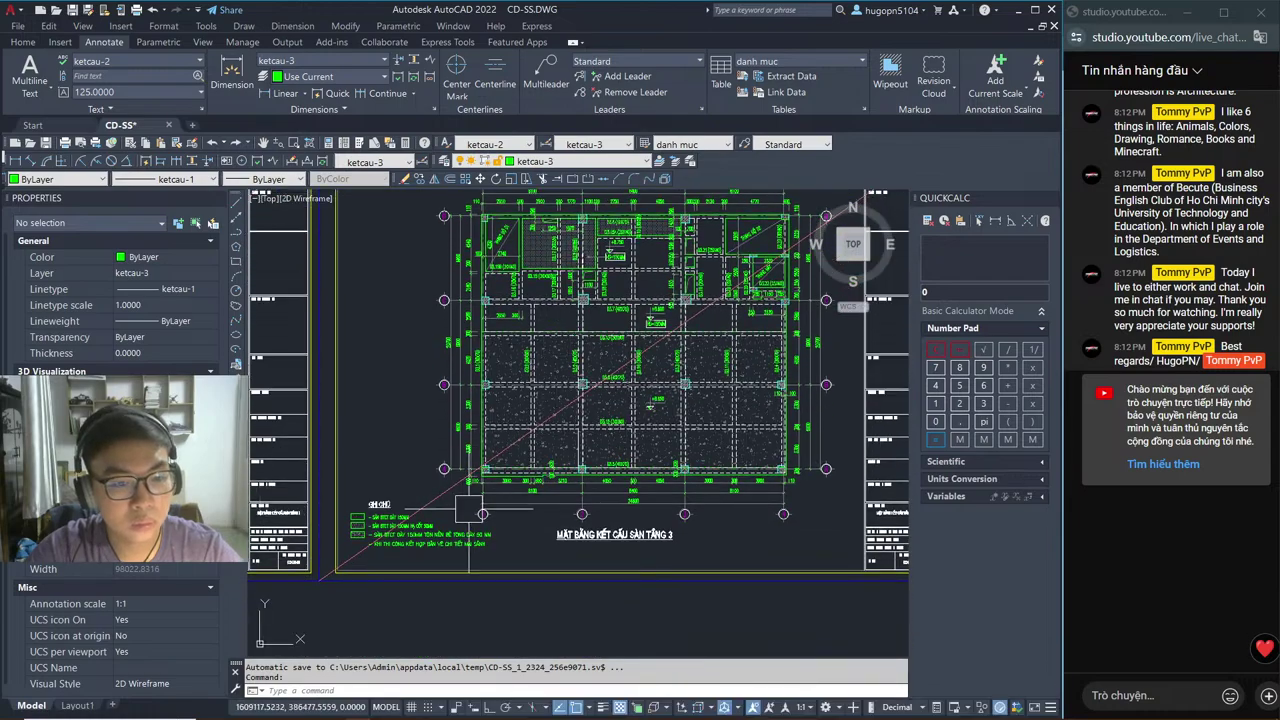
{"action": "mouse_move", "coordinate": [344, 510]}
{"action": "middle_mouse_down"}
{"action": "mouse_move", "coordinate": [460, 444]}
{"action": "mouse_move", "coordinate": [457, 482]}
{"action": "mouse_move", "coordinate": [430, 500]}
{"action": "middle_mouse_up"}
{"action": "scroll", "coordinate": [500, 449], "scroll_direction": "down", "scroll_amount": 2}
{"action": "middle_click_drag", "start_coordinate": [500, 449], "coordinate": [628, 440]}
{"action": "key", "text": "alt+Tab"}
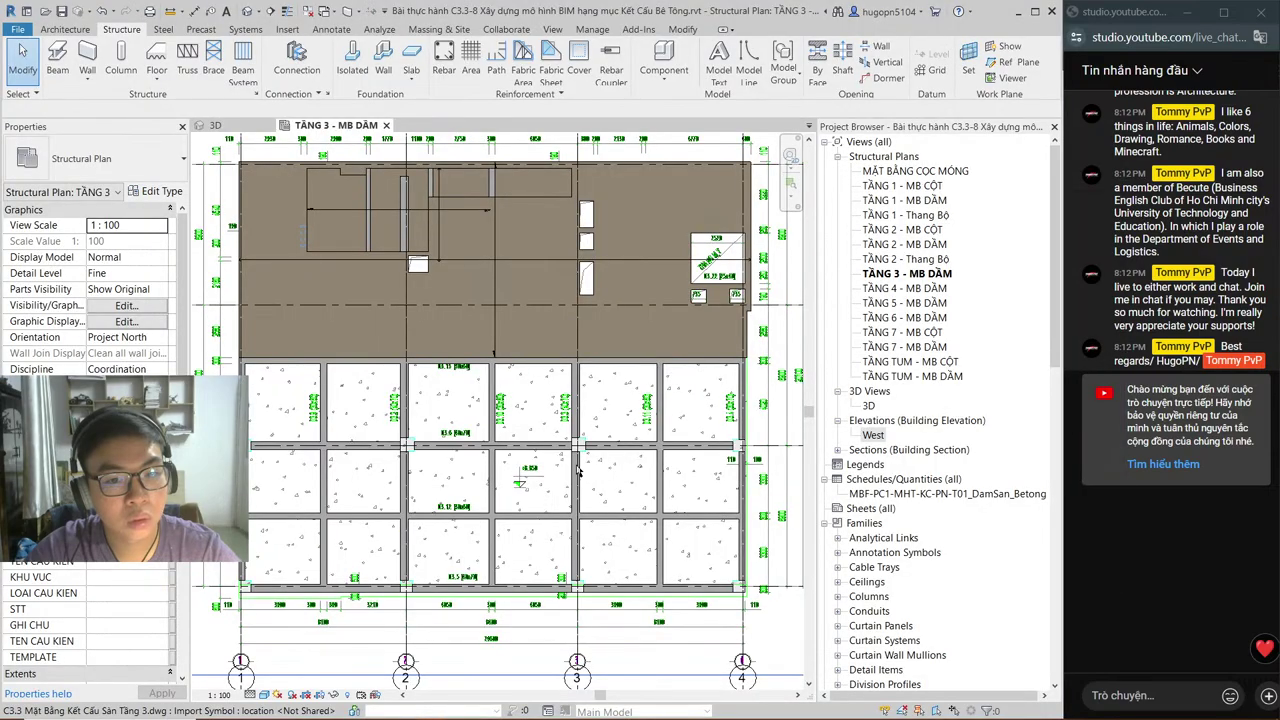
{"action": "key", "text": "alt+Tab"}
{"action": "scroll", "coordinate": [540, 430], "scroll_direction": "up", "scroll_amount": 3}
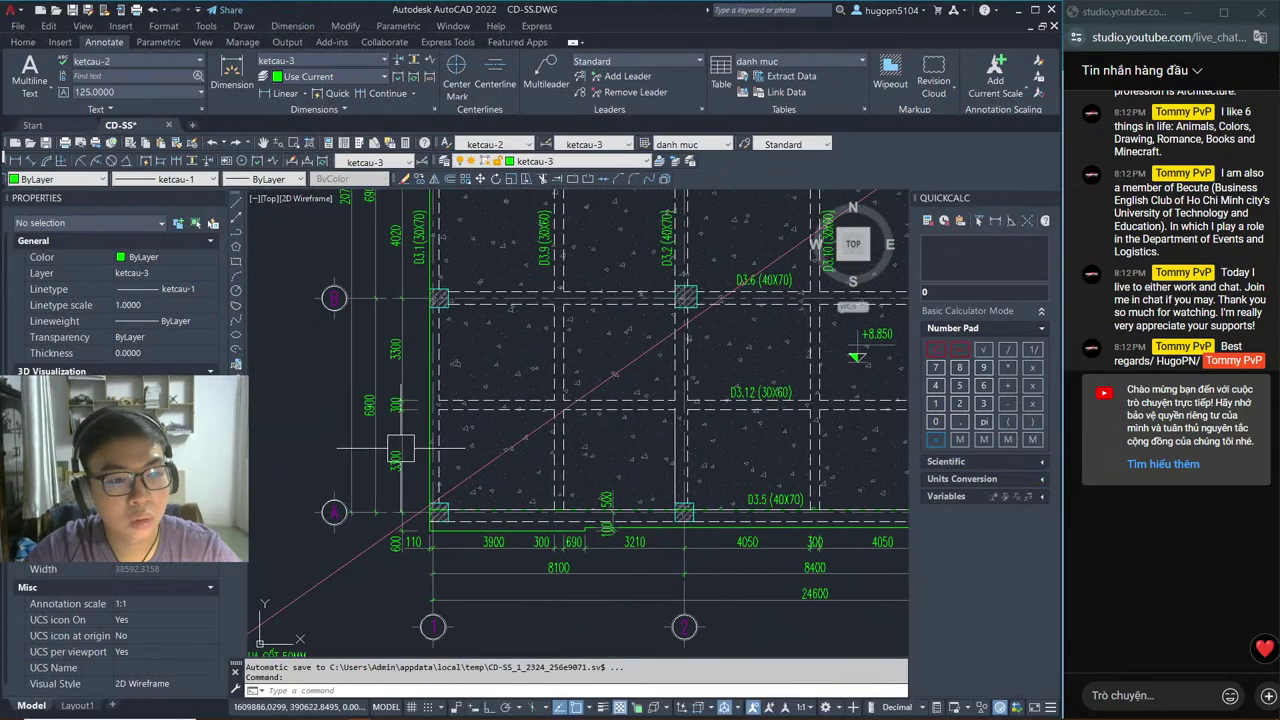
{"action": "middle_click_drag", "start_coordinate": [445, 432], "coordinate": [508, 367]}
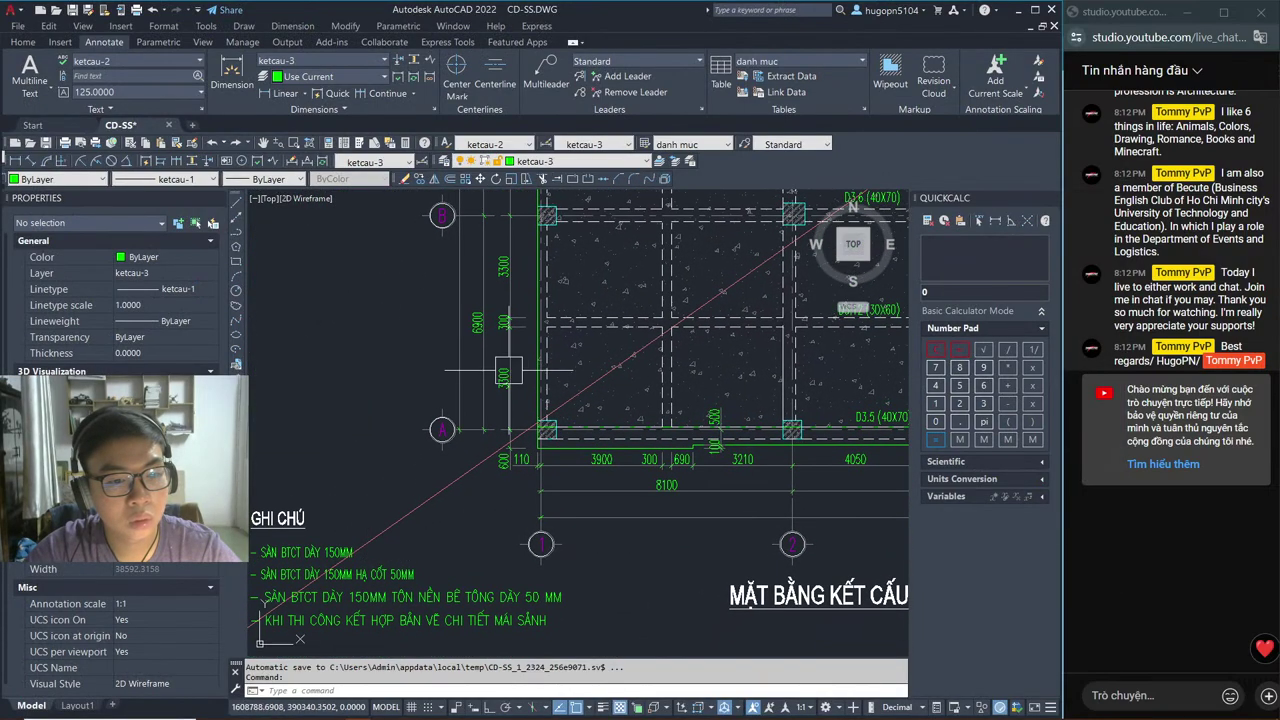
{"action": "key", "text": "alt+Tab"}
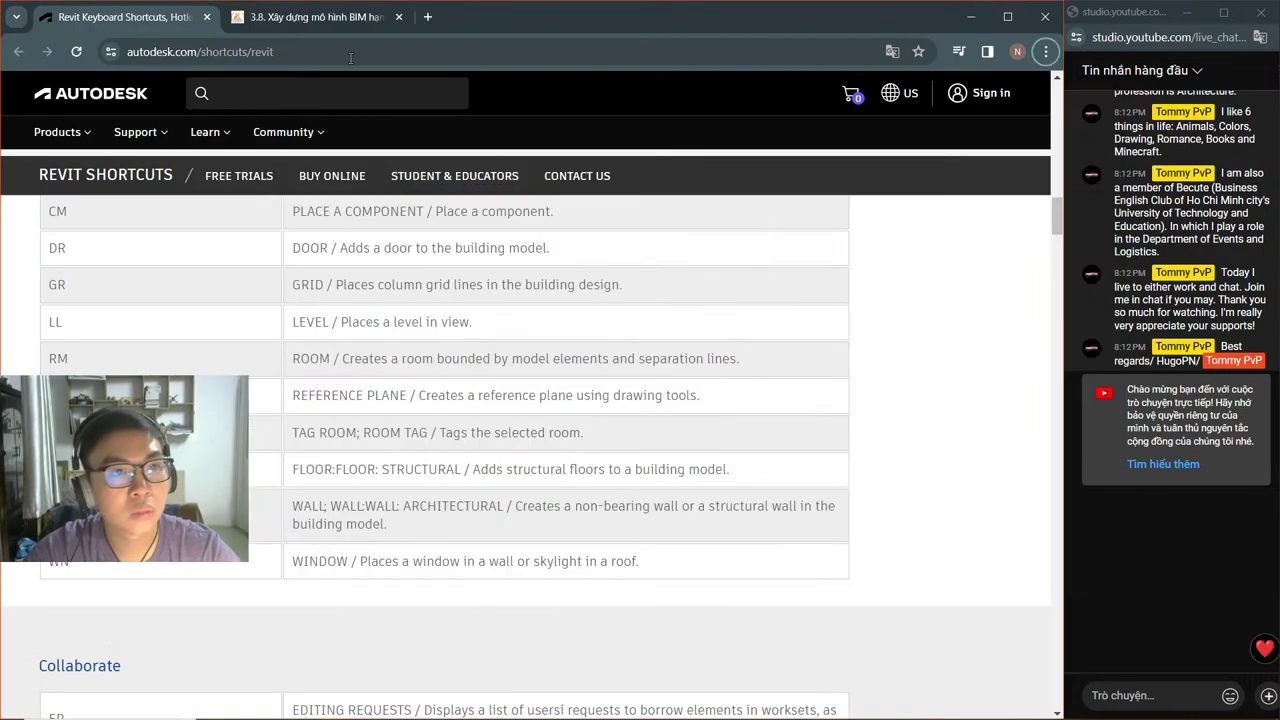
Step: Skip the lesson 3.8 video ahead to the dimensioned beam plan, pause it, and return to Revit
{"action": "key", "text": "ctrl+Tab"}
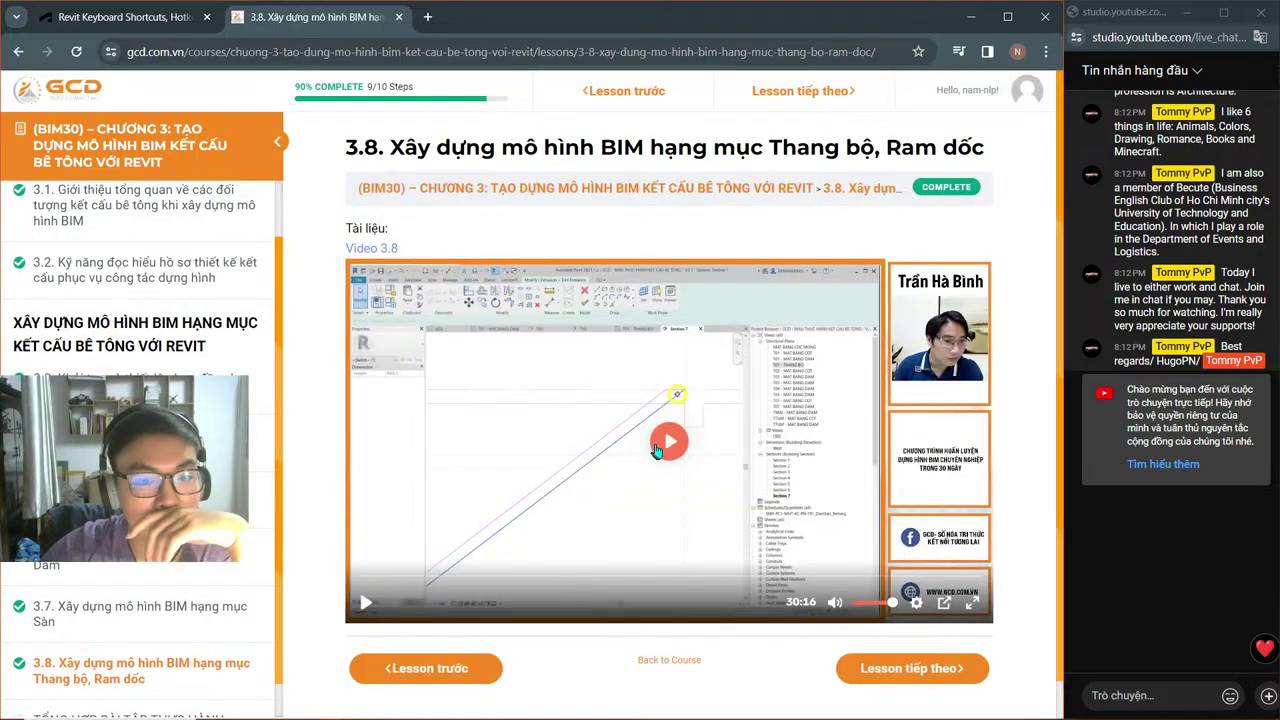
{"action": "left_click", "coordinate": [664, 426]}
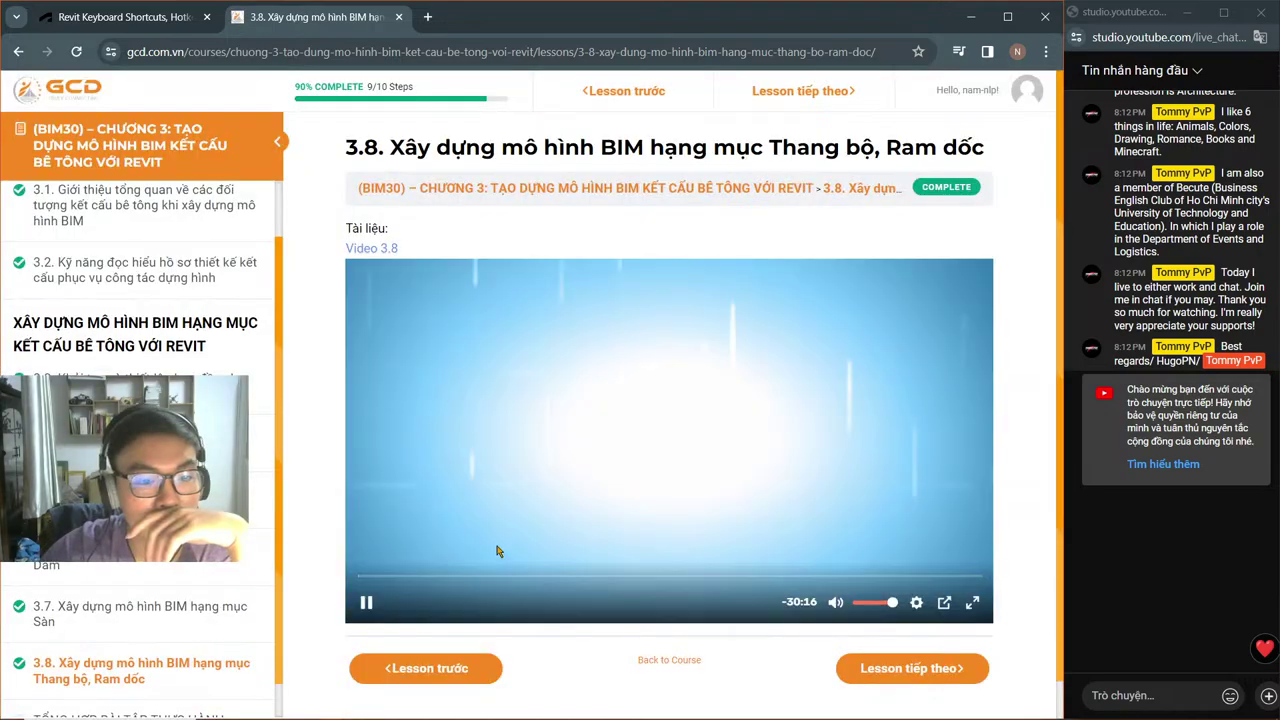
{"action": "left_click", "coordinate": [512, 578]}
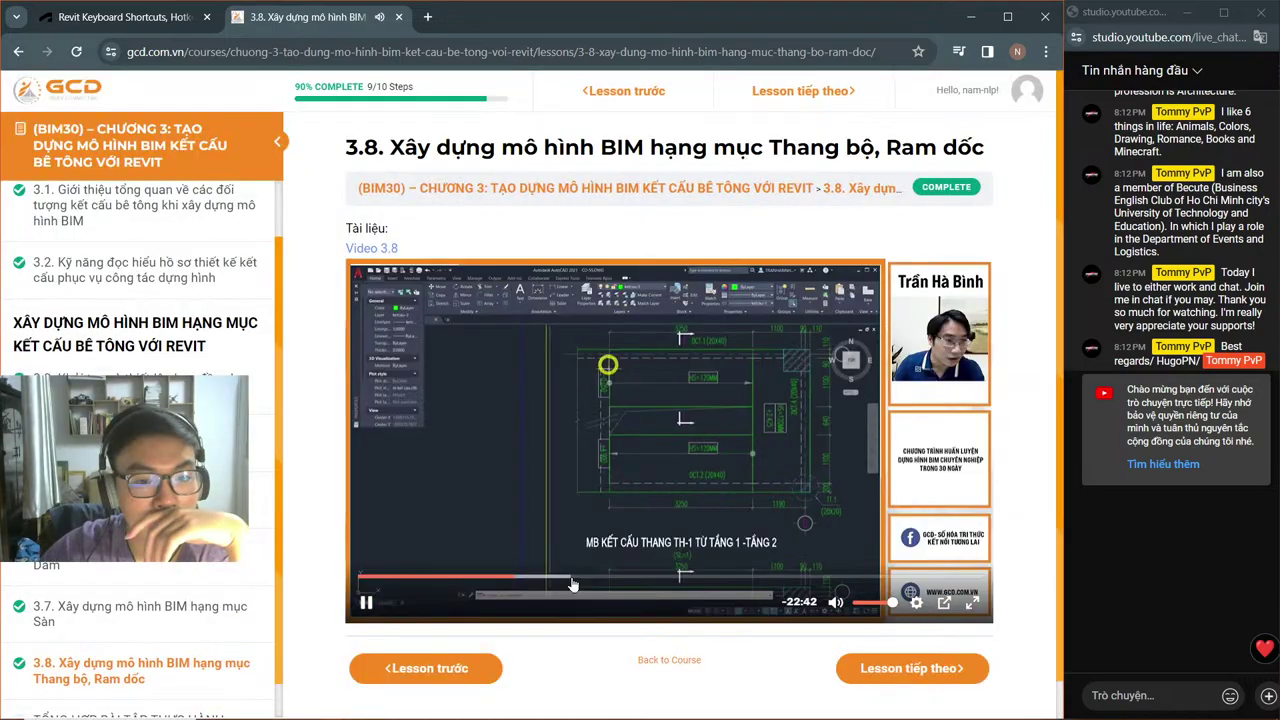
{"action": "left_click", "coordinate": [635, 579]}
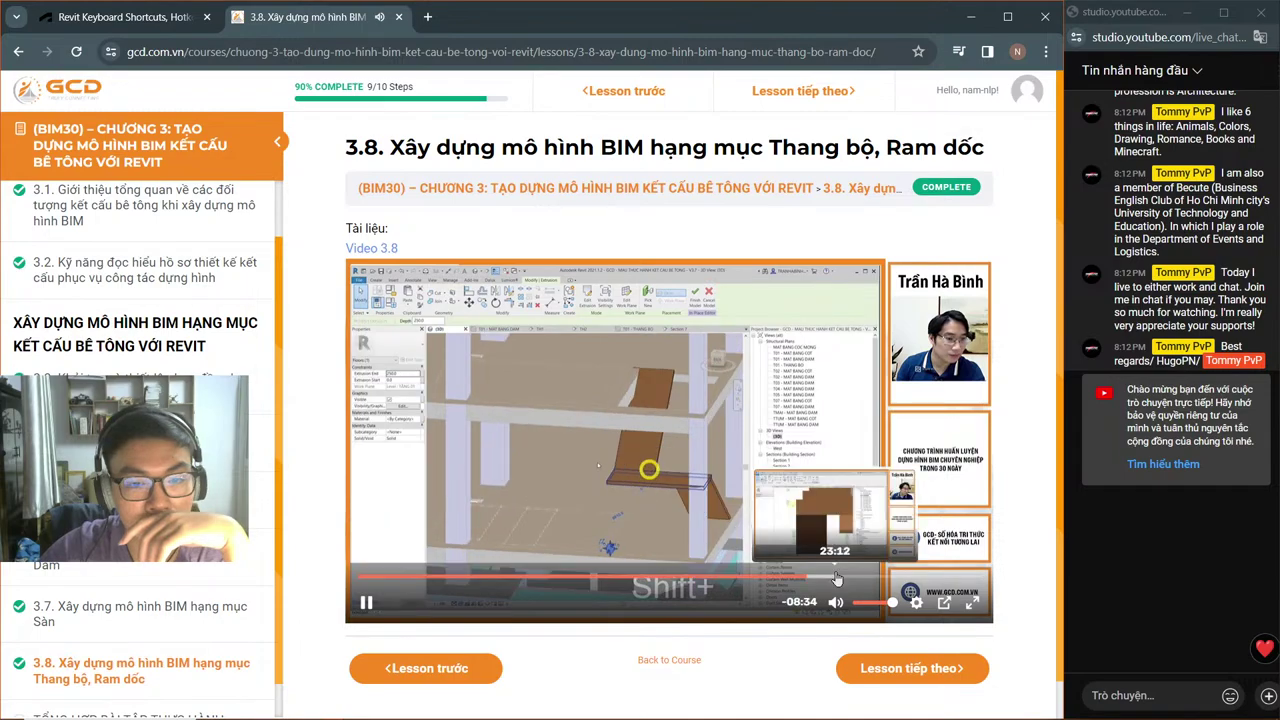
{"action": "left_click", "coordinate": [835, 579]}
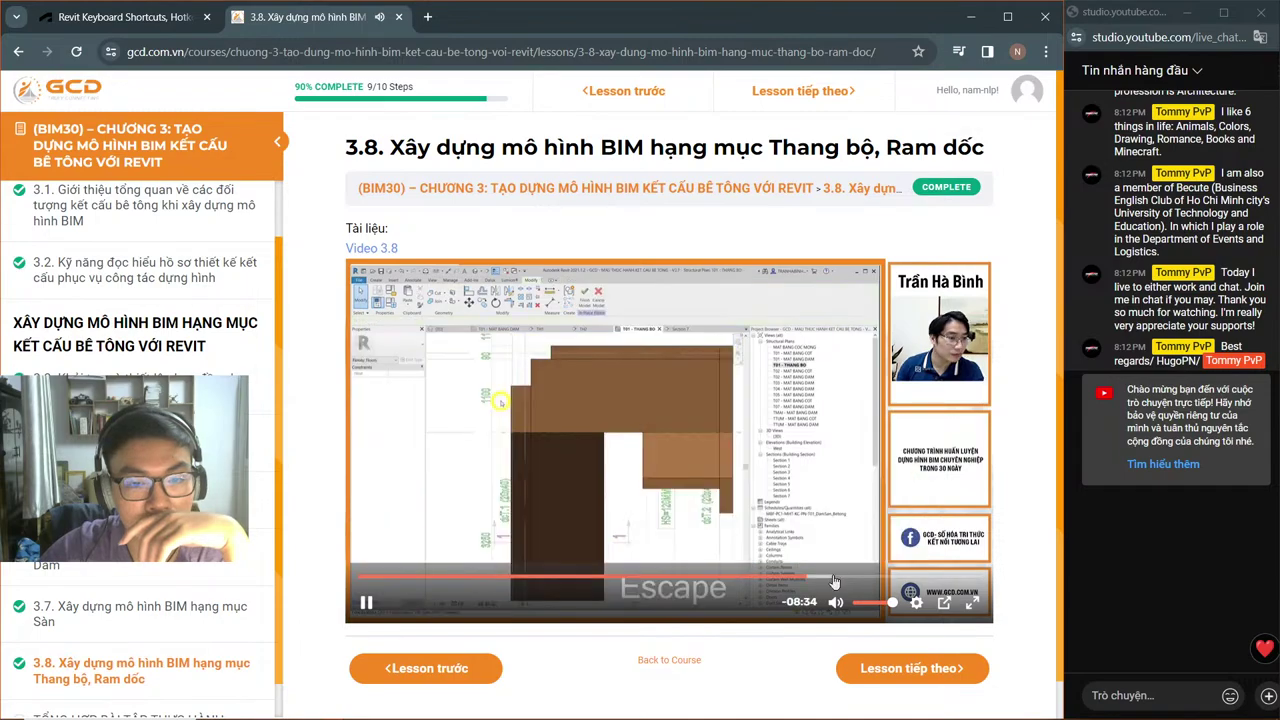
{"action": "left_click", "coordinate": [880, 579]}
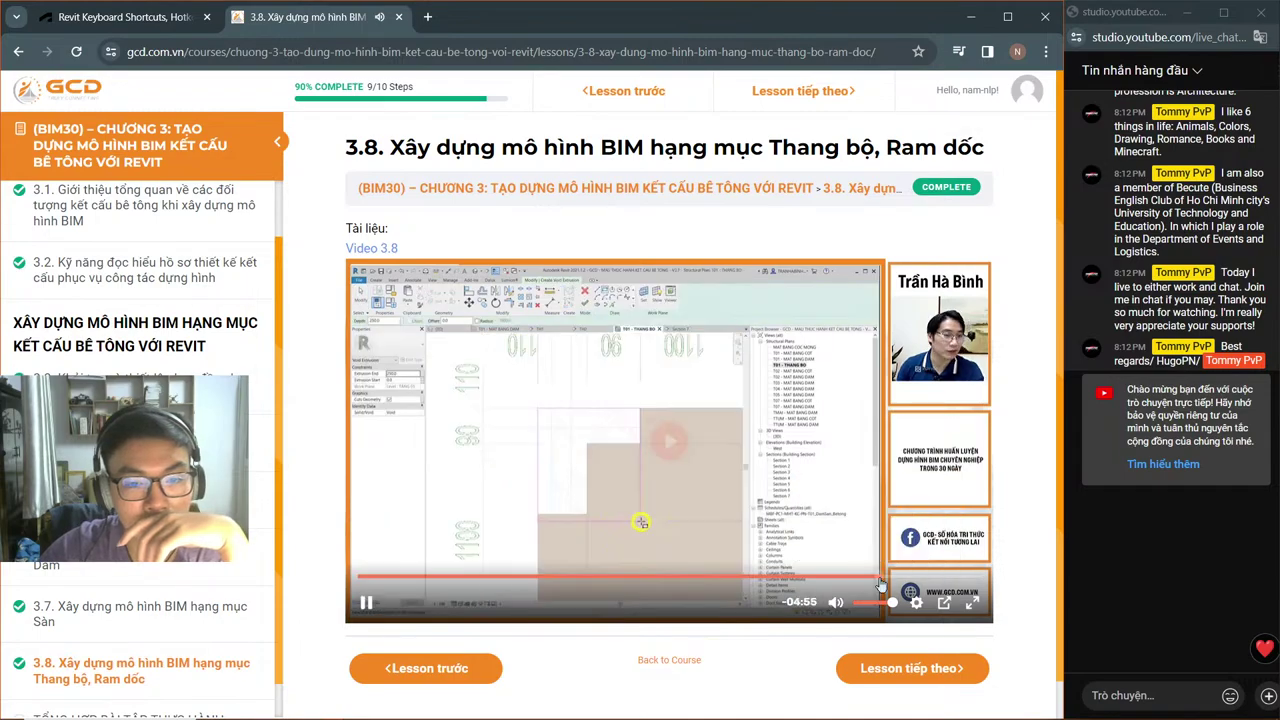
{"action": "left_click", "coordinate": [909, 580]}
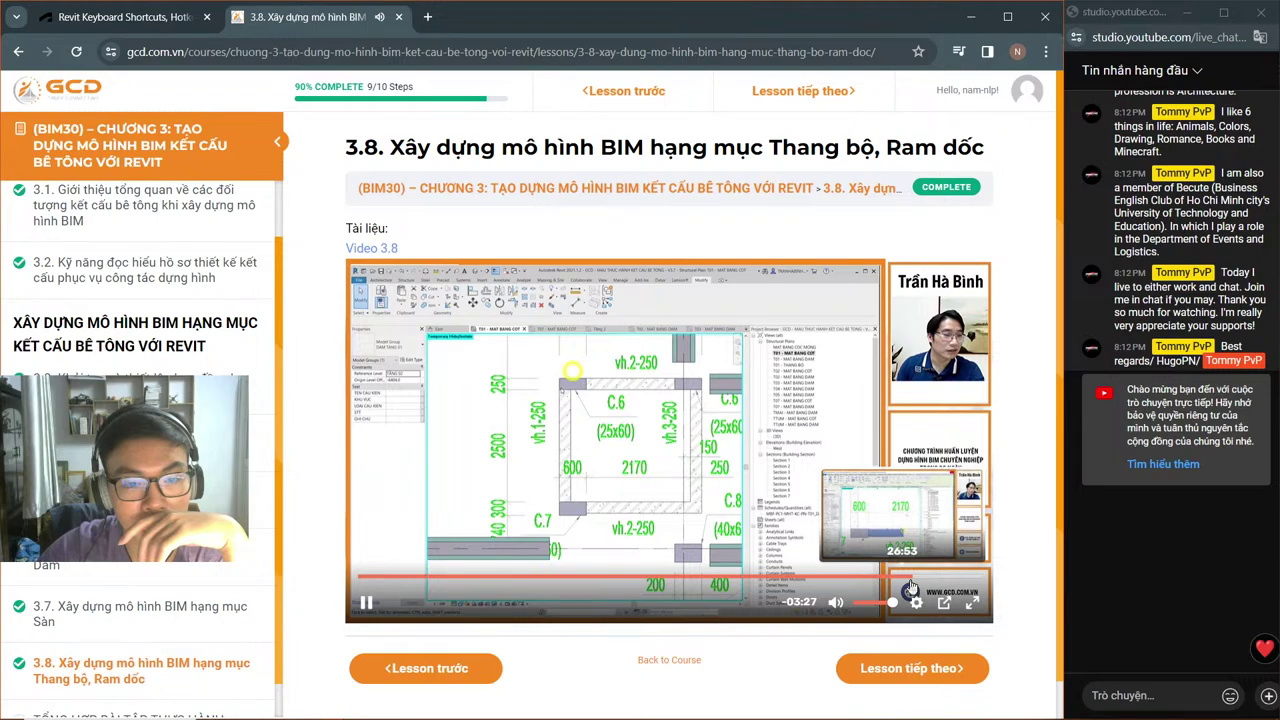
{"action": "key", "text": "space"}
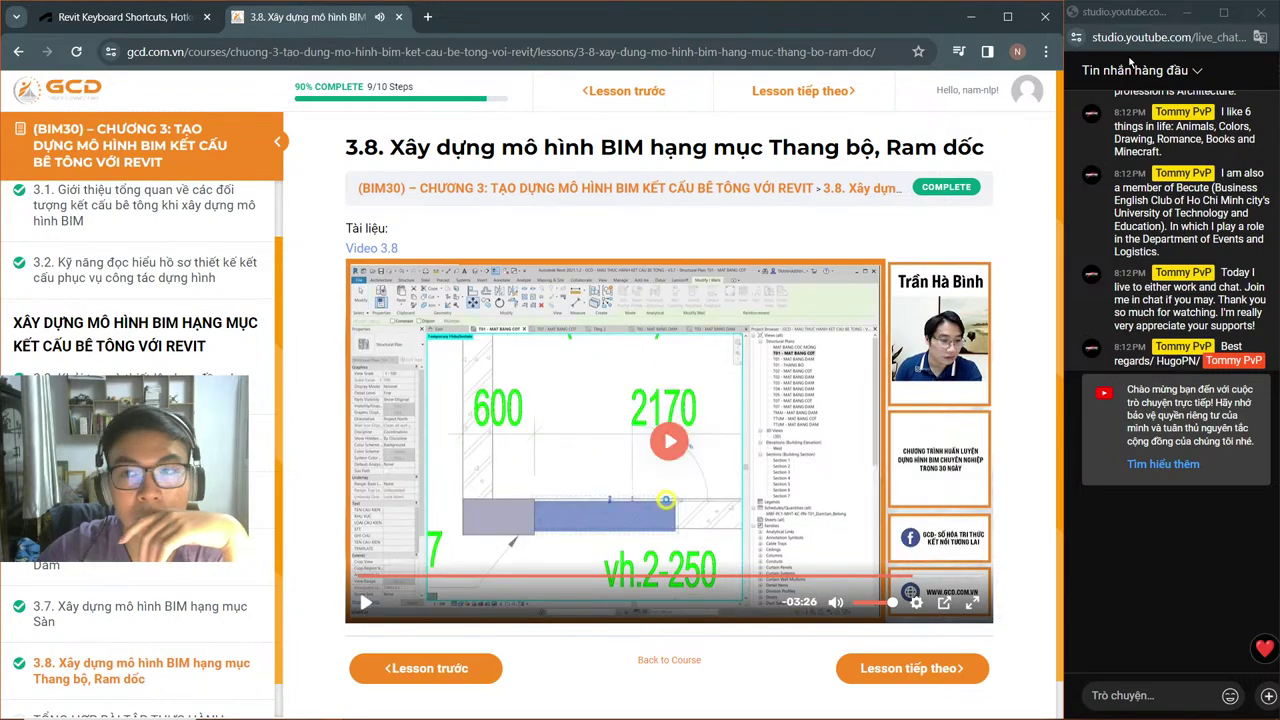
{"action": "mouse_move", "coordinate": [357, 710]}
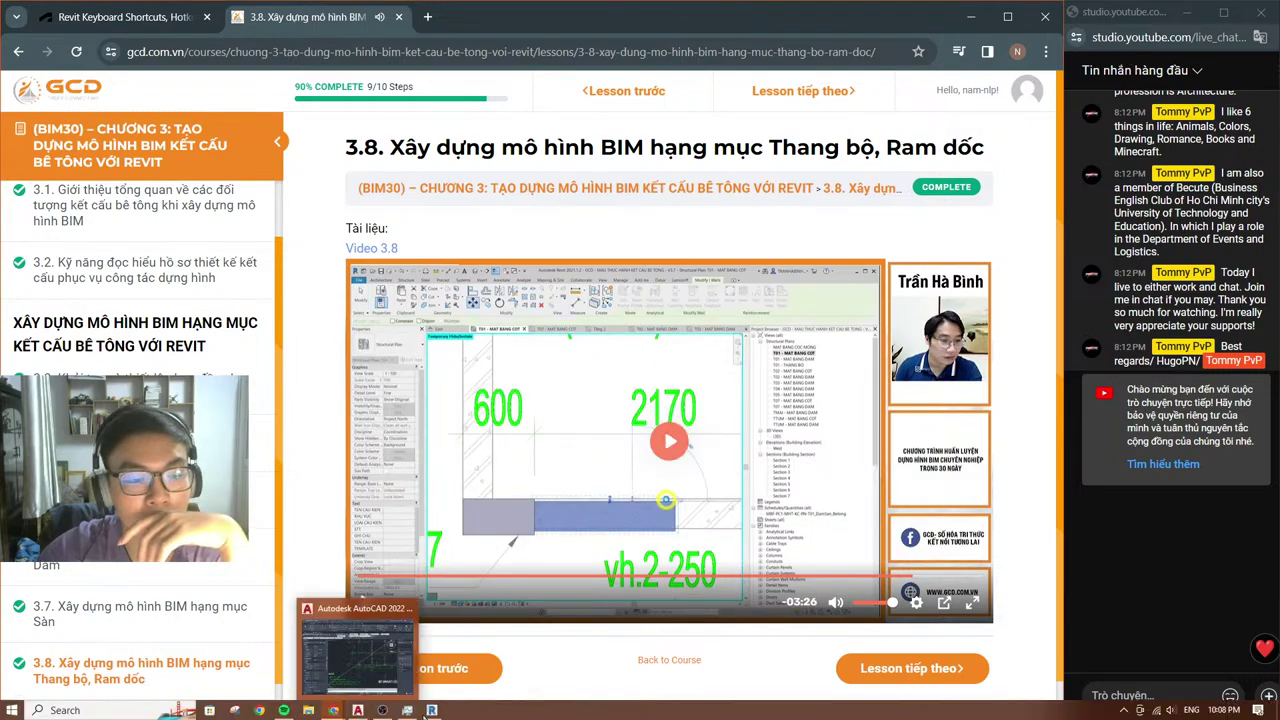
{"action": "left_click", "coordinate": [431, 710]}
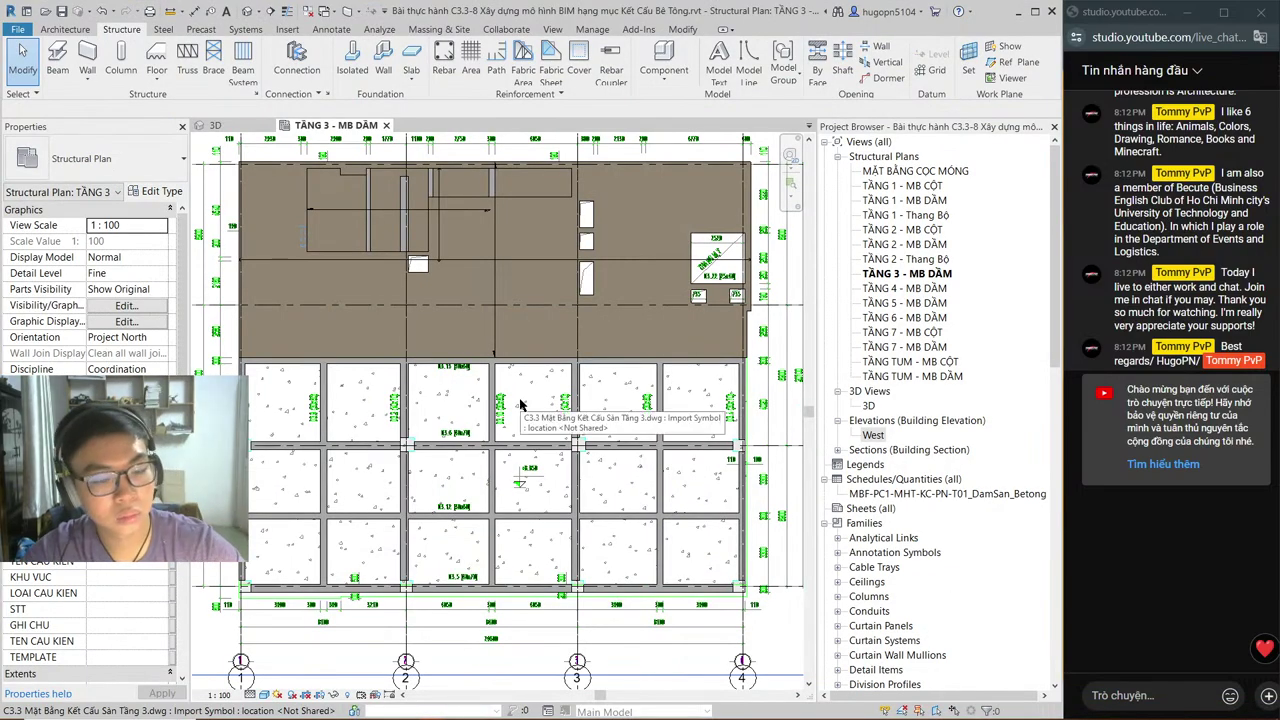
Step: Check the AutoCAD CD-SS structural drawing's slab dimensions, then return to the Revit plan
{"action": "key", "text": "alt+Tab"}
{"action": "key", "text": "alt+Tab"}
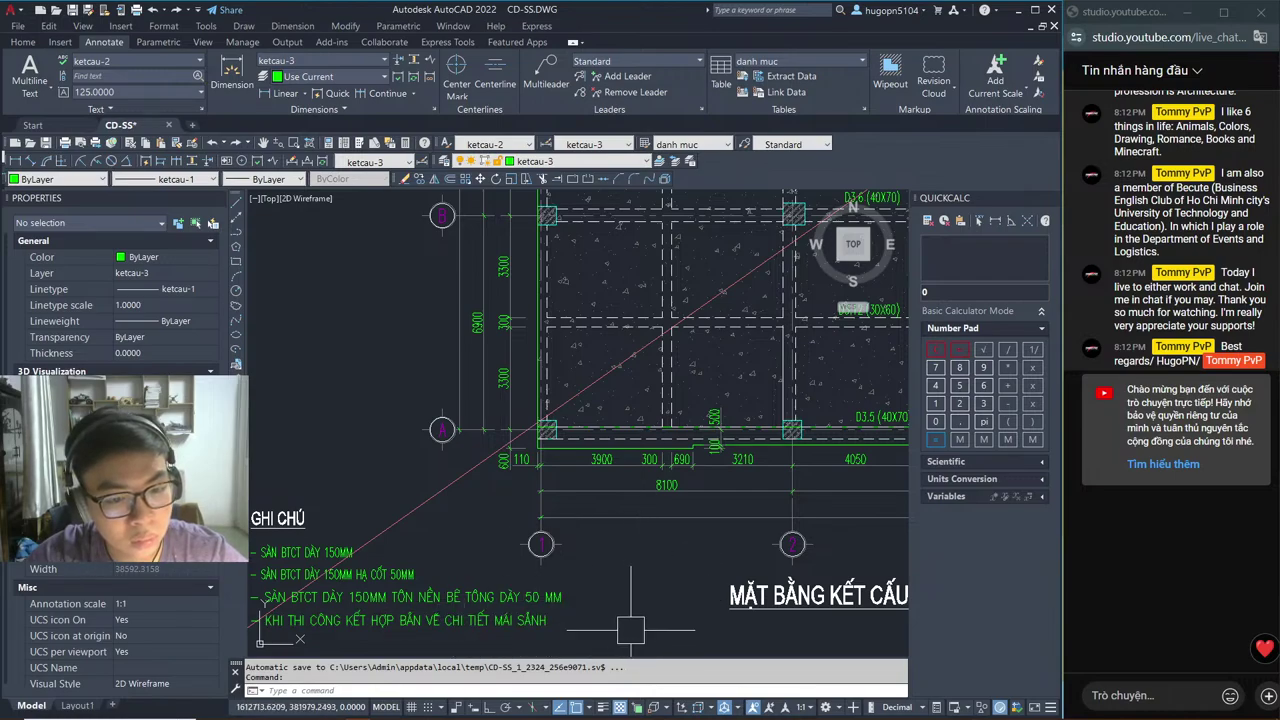
{"action": "key", "text": "alt+Tab"}
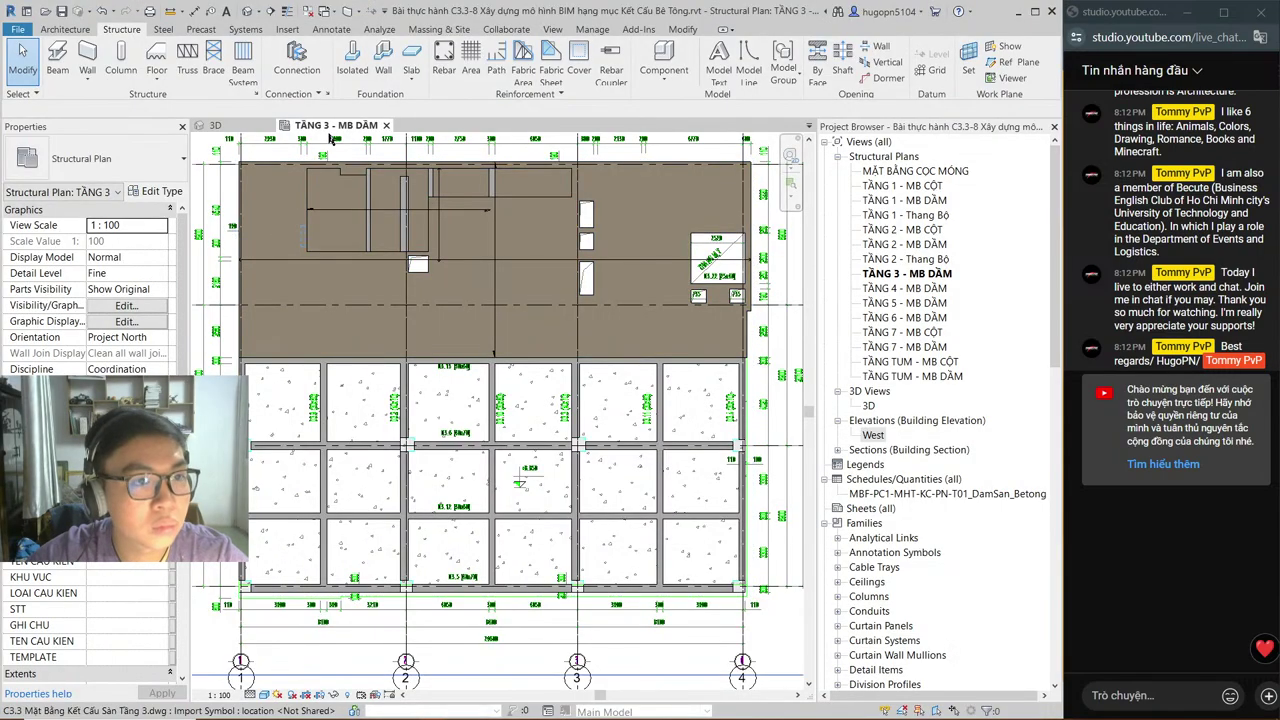
Step: Start a new floor slab and trace its boundary with lines along the lower slab bay edges
{"action": "left_click", "coordinate": [410, 72]}
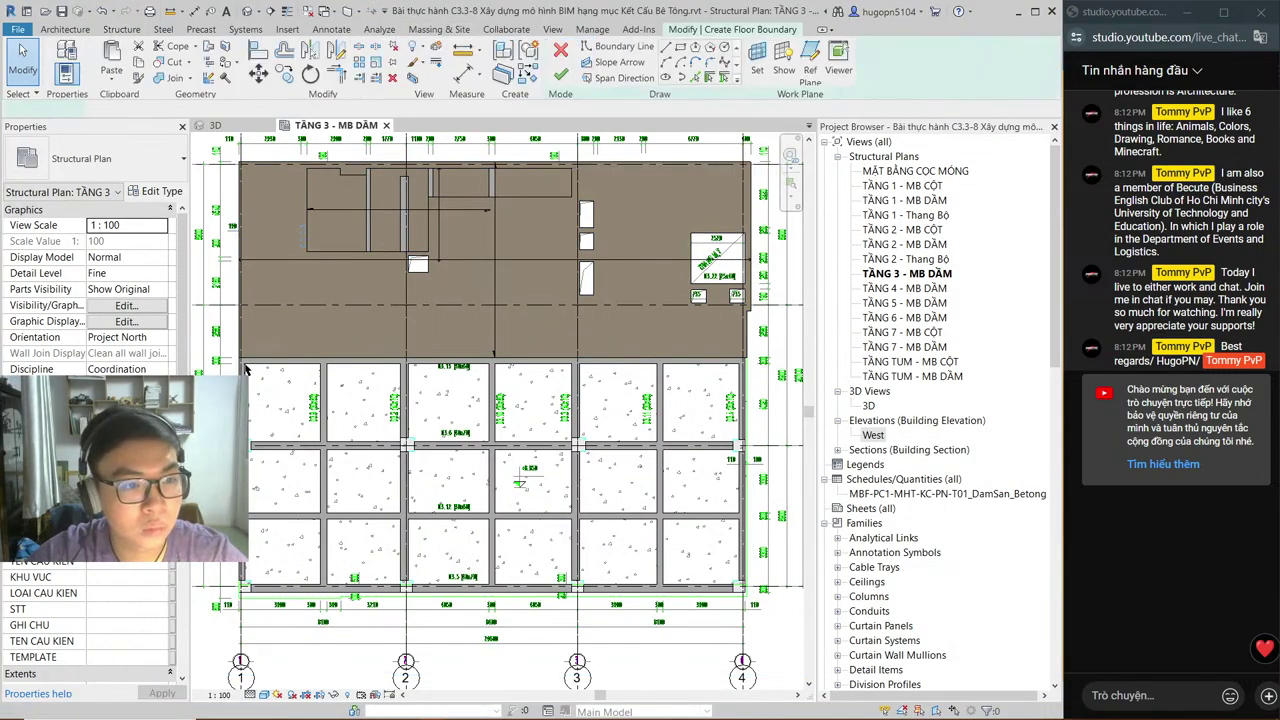
{"action": "scroll", "coordinate": [212, 360], "scroll_direction": "up", "scroll_amount": 4}
{"action": "scroll", "coordinate": [212, 360], "scroll_direction": "up", "scroll_amount": 5}
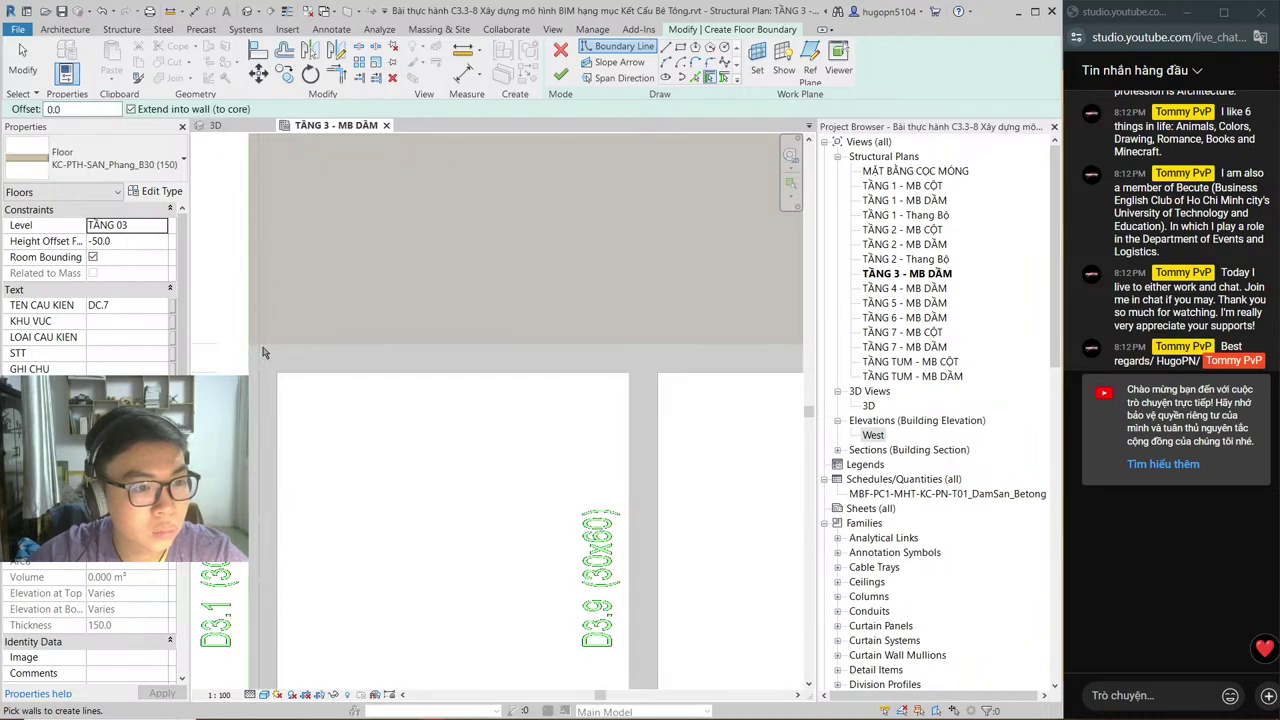
{"action": "left_click", "coordinate": [667, 48]}
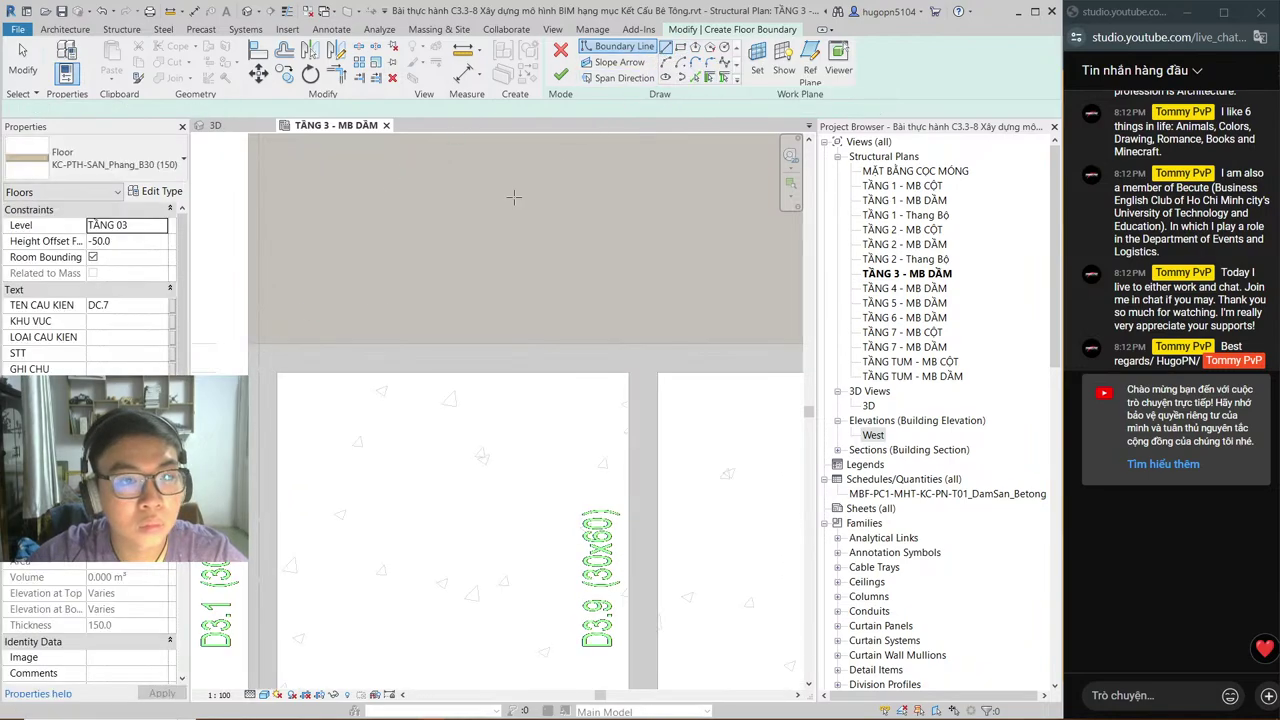
{"action": "left_click", "coordinate": [242, 353]}
{"action": "scroll", "coordinate": [363, 243], "scroll_direction": "down", "scroll_amount": 3}
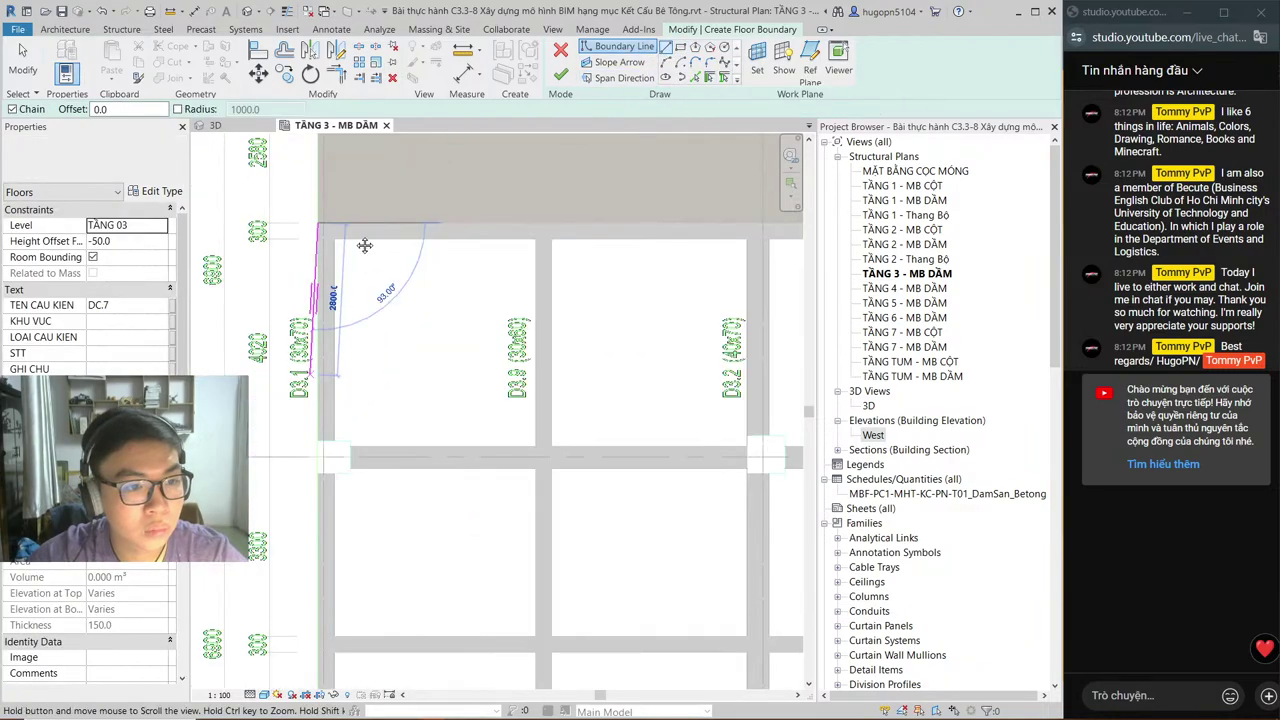
{"action": "middle_click_drag", "start_coordinate": [363, 243], "coordinate": [367, 229]}
{"action": "scroll", "coordinate": [380, 410], "scroll_direction": "up", "scroll_amount": 3}
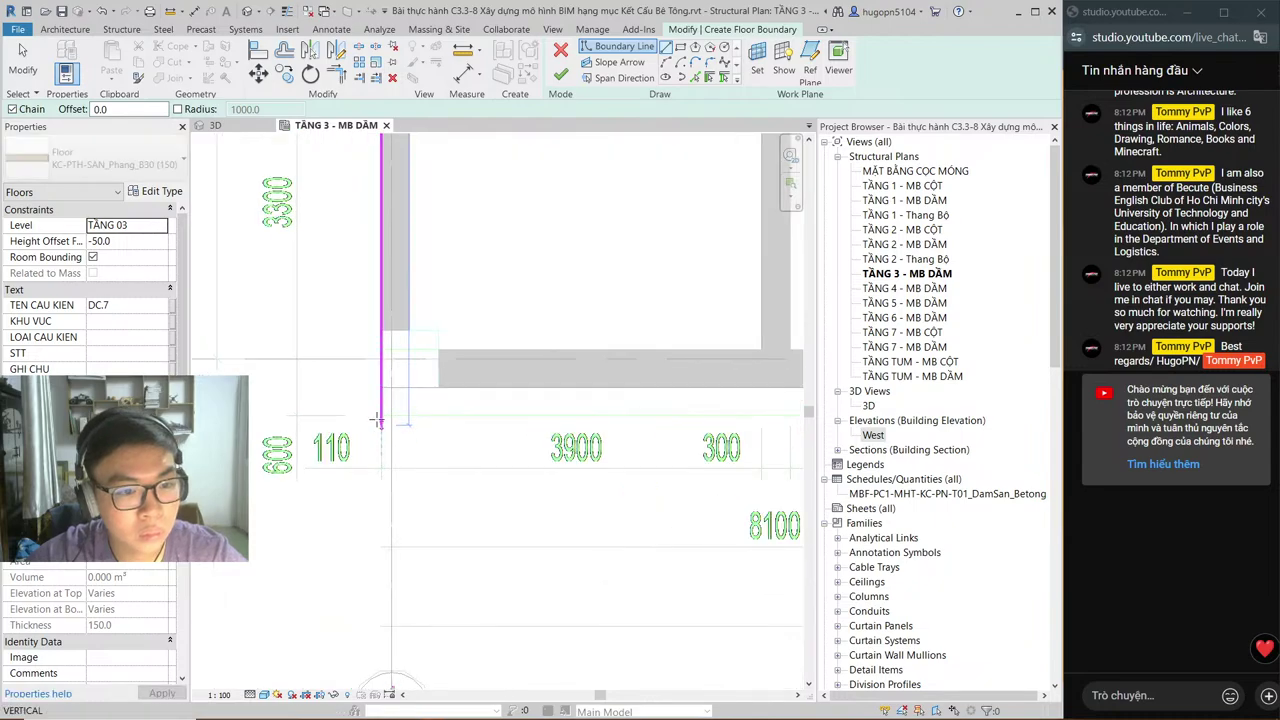
{"action": "left_click", "coordinate": [380, 415]}
{"action": "scroll", "coordinate": [380, 415], "scroll_direction": "down", "scroll_amount": 3}
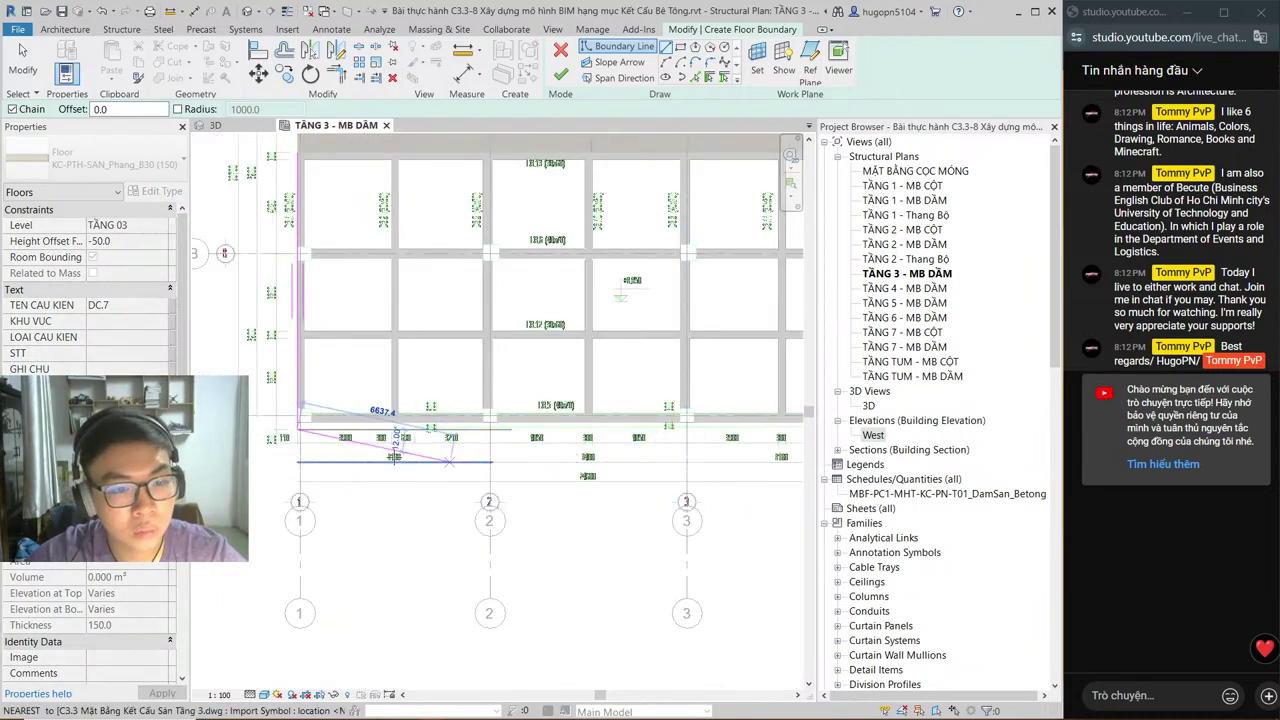
{"action": "scroll", "coordinate": [455, 368], "scroll_direction": "up", "scroll_amount": 4}
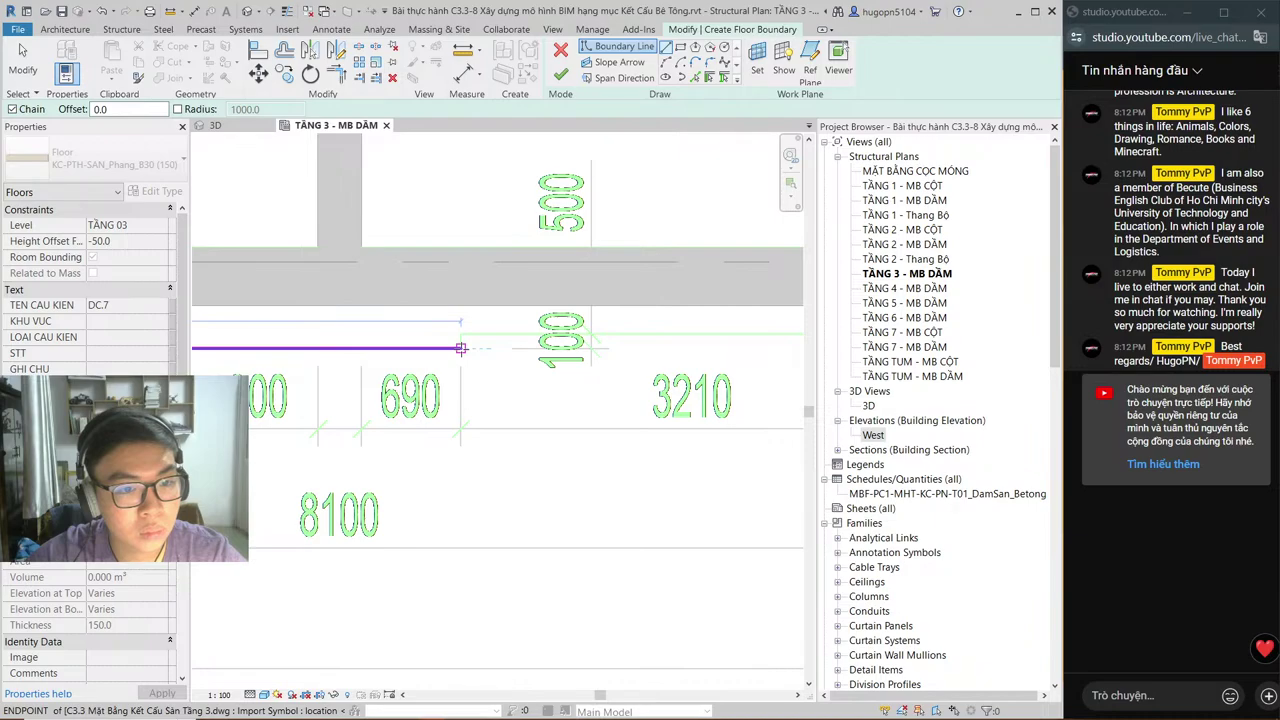
{"action": "scroll", "coordinate": [460, 348], "scroll_direction": "down", "scroll_amount": 5}
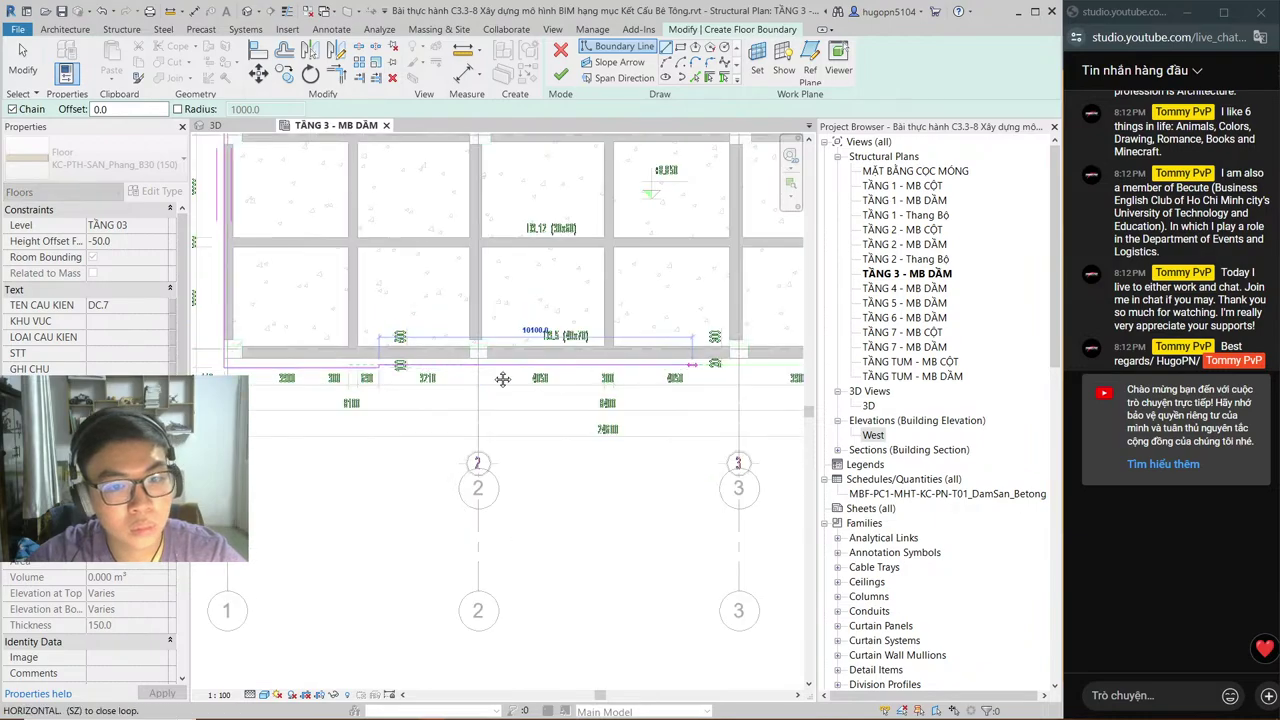
{"action": "scroll", "coordinate": [685, 372], "scroll_direction": "up", "scroll_amount": 4}
{"action": "scroll", "coordinate": [685, 372], "scroll_direction": "up", "scroll_amount": 2}
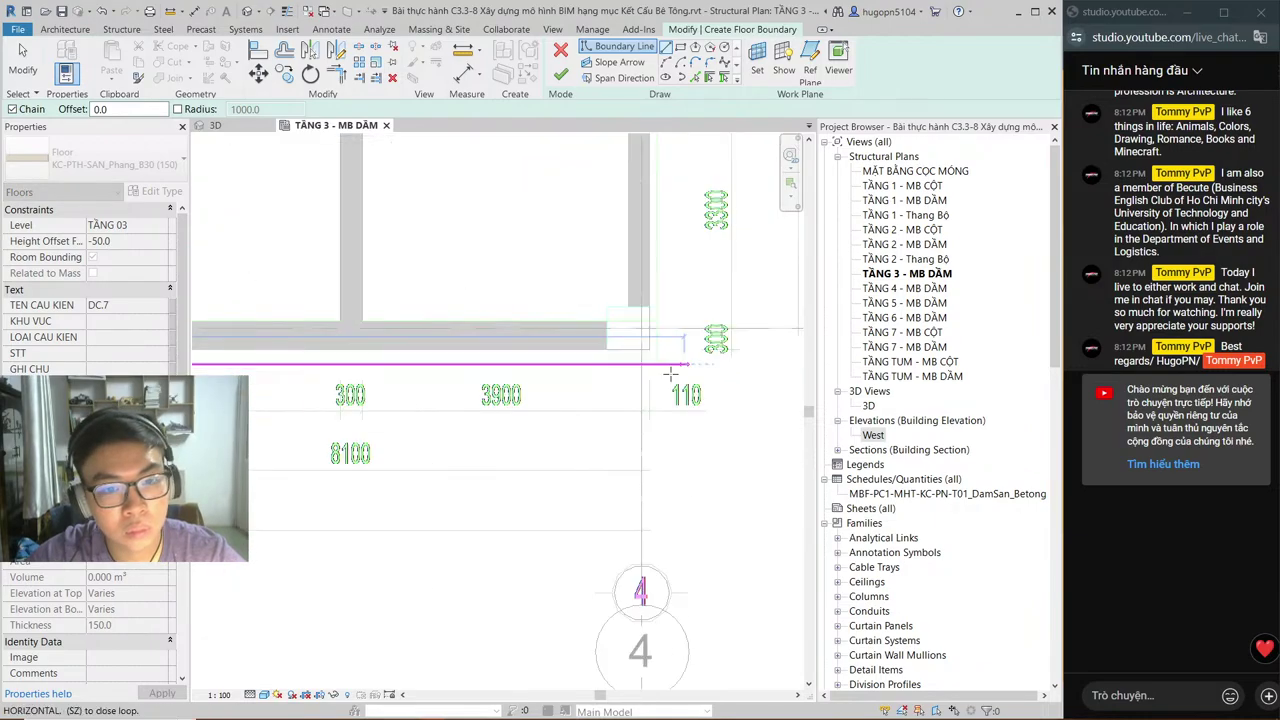
{"action": "scroll", "coordinate": [670, 373], "scroll_direction": "down", "scroll_amount": 4}
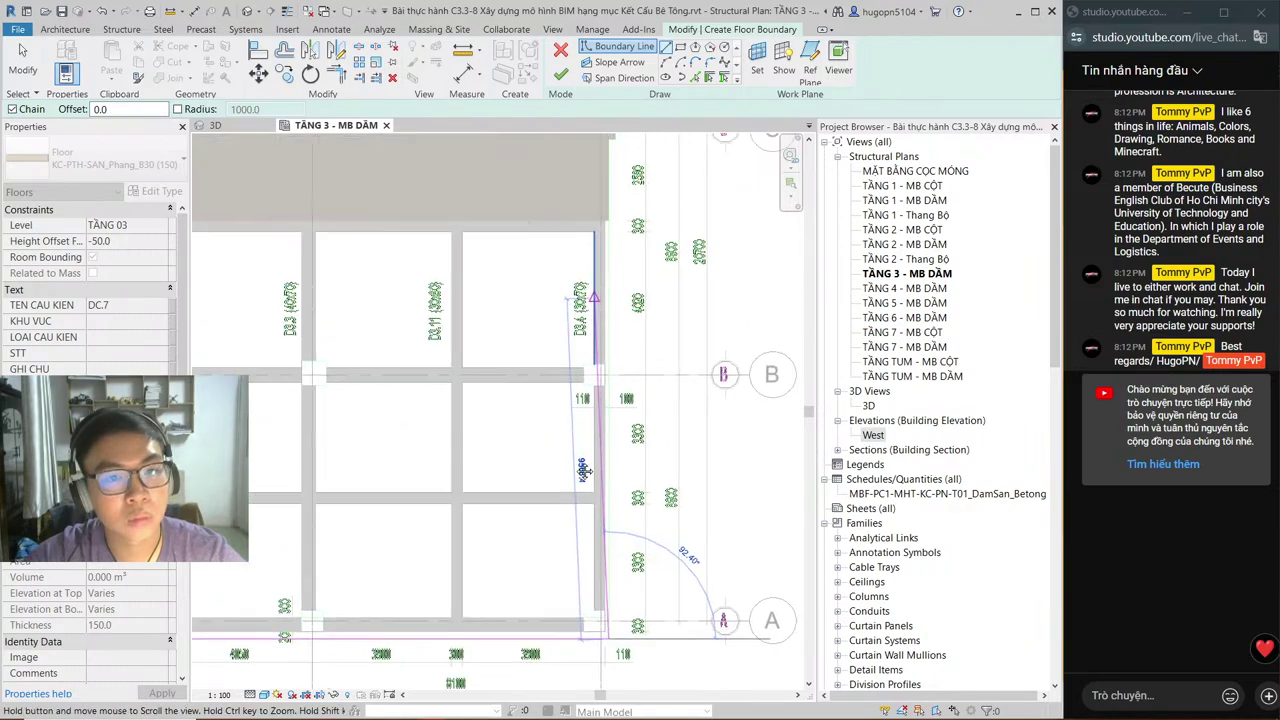
{"action": "scroll", "coordinate": [595, 393], "scroll_direction": "up", "scroll_amount": 5}
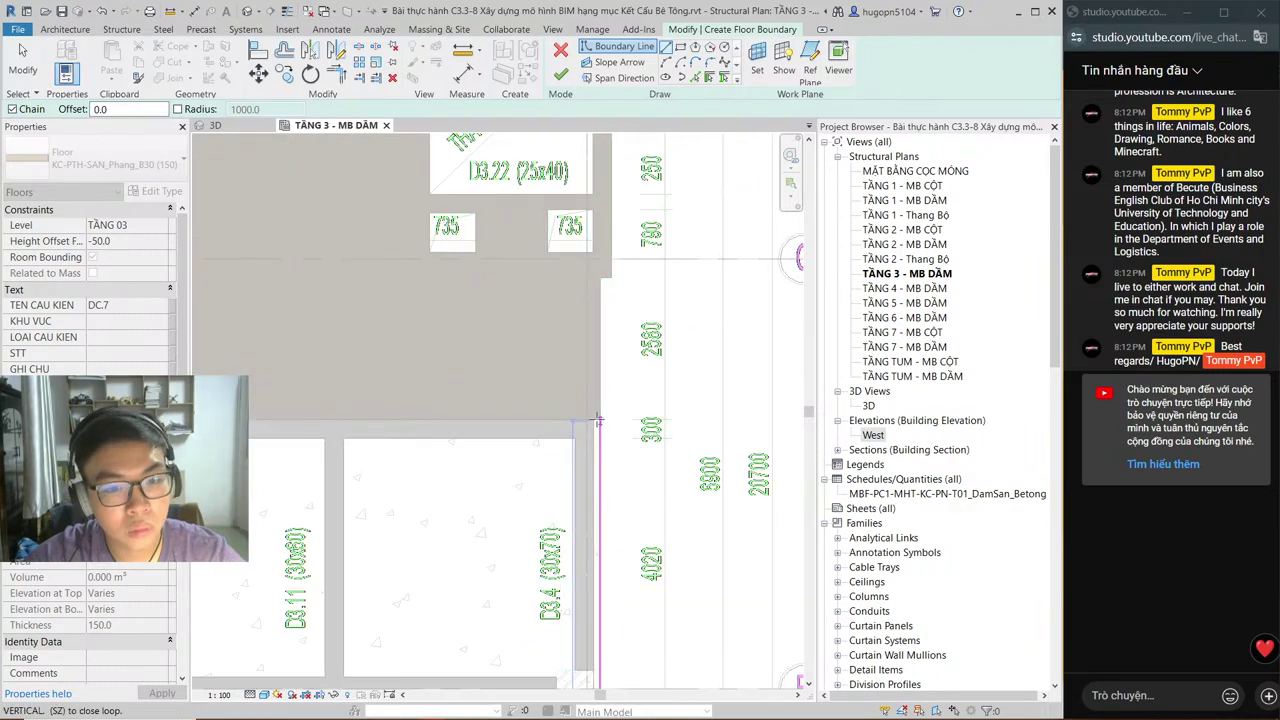
{"action": "scroll", "coordinate": [597, 421], "scroll_direction": "down", "scroll_amount": 4}
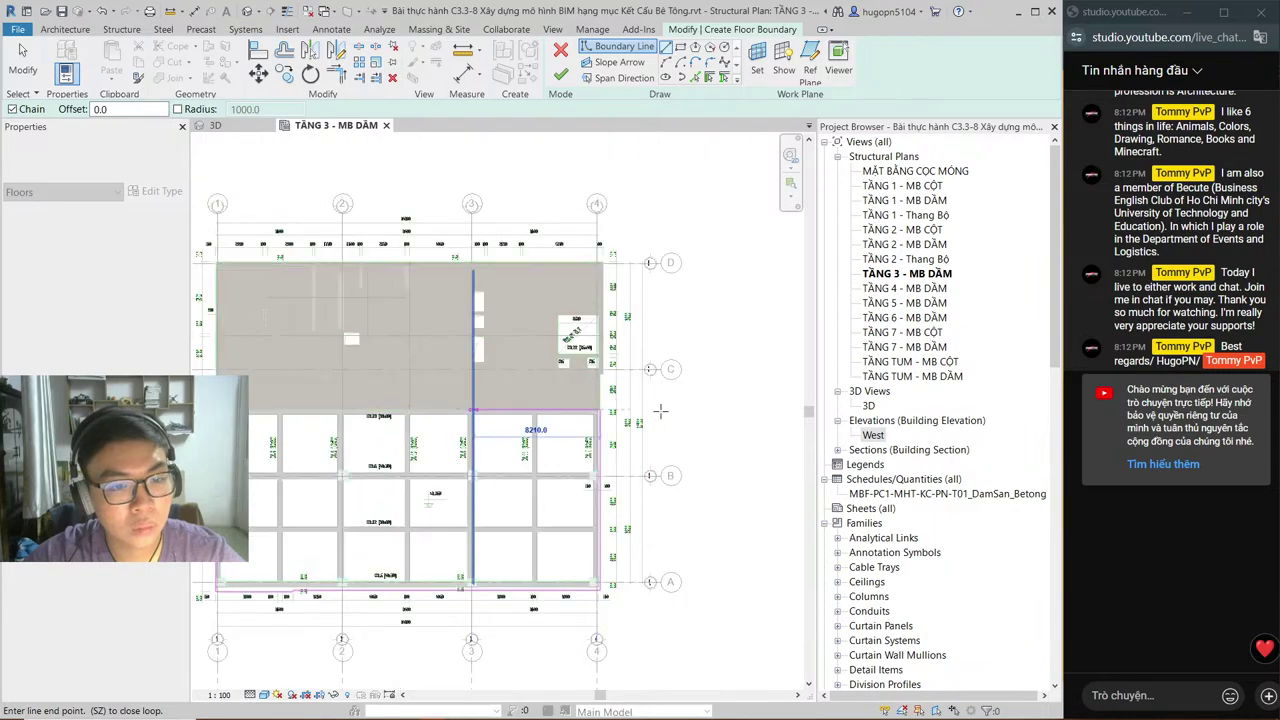
{"action": "scroll", "coordinate": [512, 409], "scroll_direction": "up", "scroll_amount": 5}
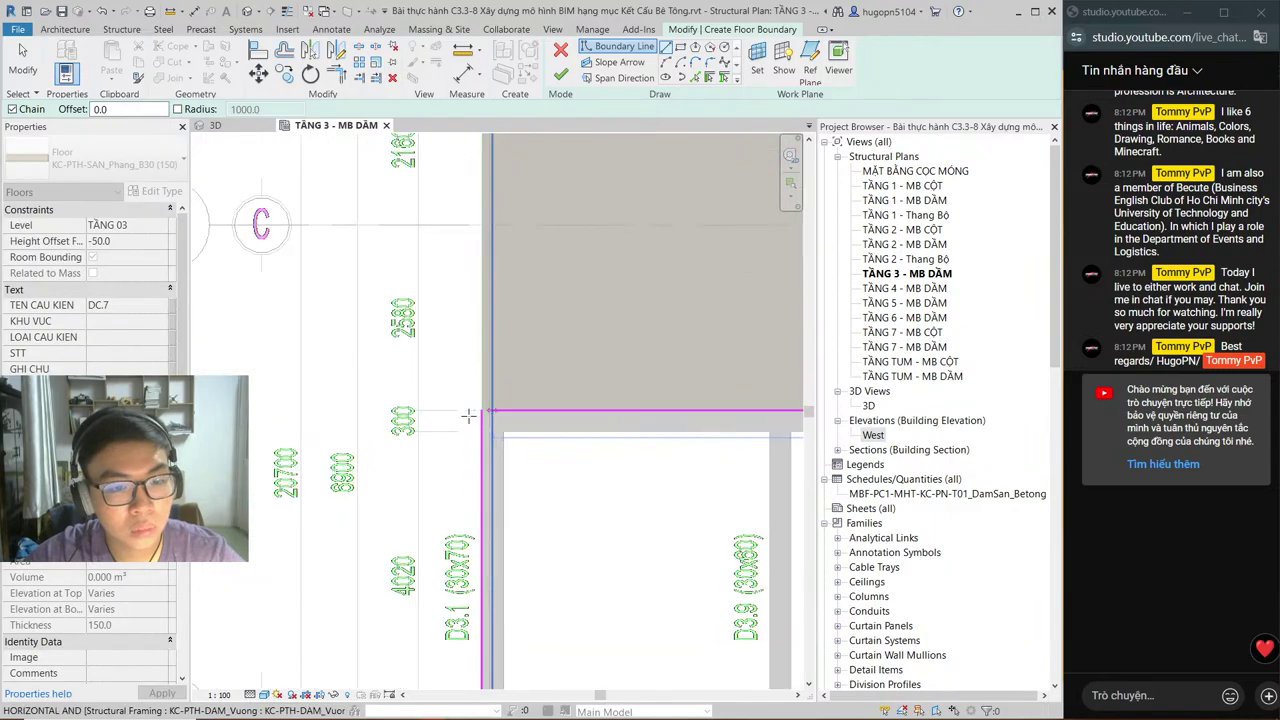
{"action": "scroll", "coordinate": [457, 343], "scroll_direction": "down", "scroll_amount": 4}
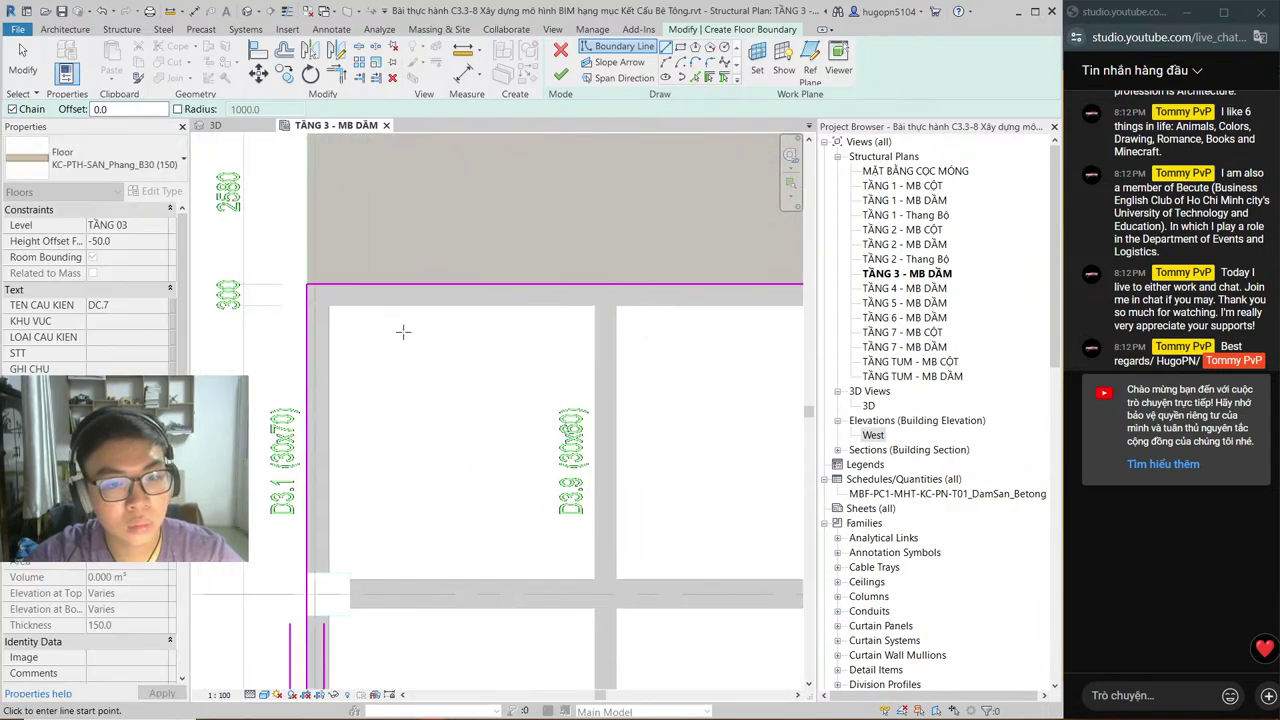
{"action": "scroll", "coordinate": [571, 360], "scroll_direction": "down", "scroll_amount": 2}
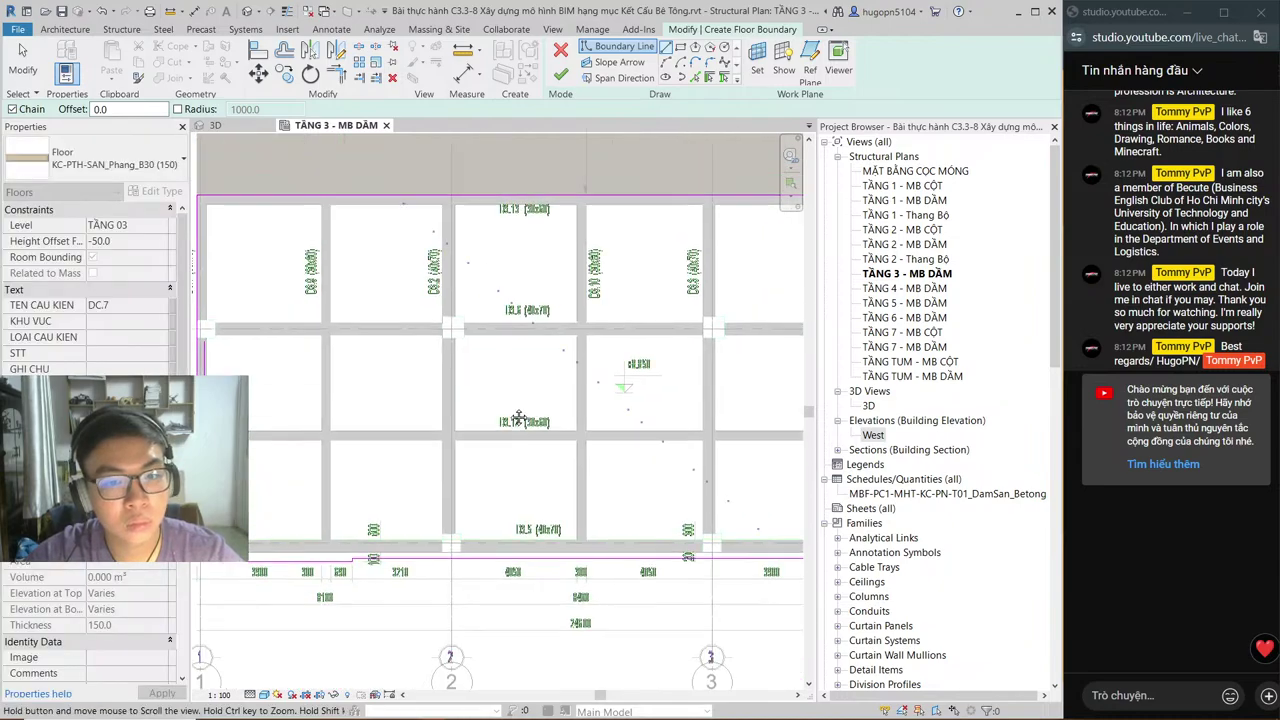
Step: Set the slab's Height Offset to 50
{"action": "left_click", "coordinate": [97, 244]}
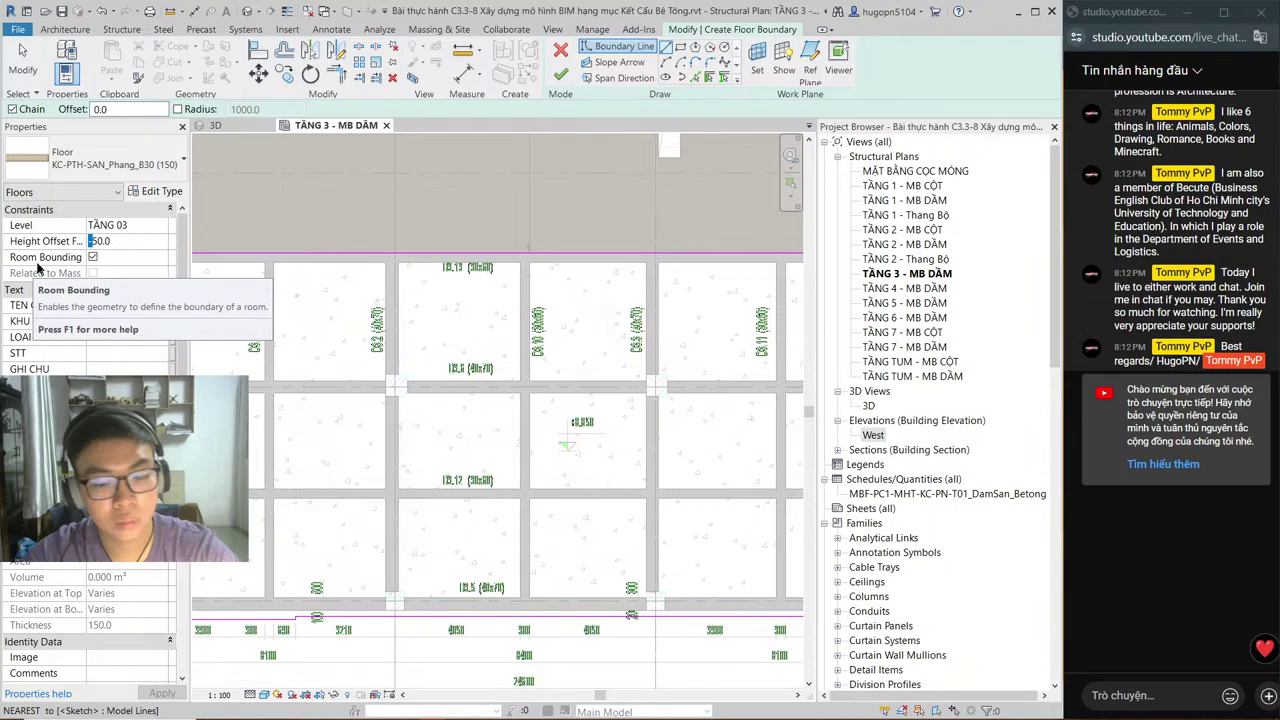
{"action": "key", "text": "Delete"}
{"action": "left_click", "coordinate": [556, 80]}
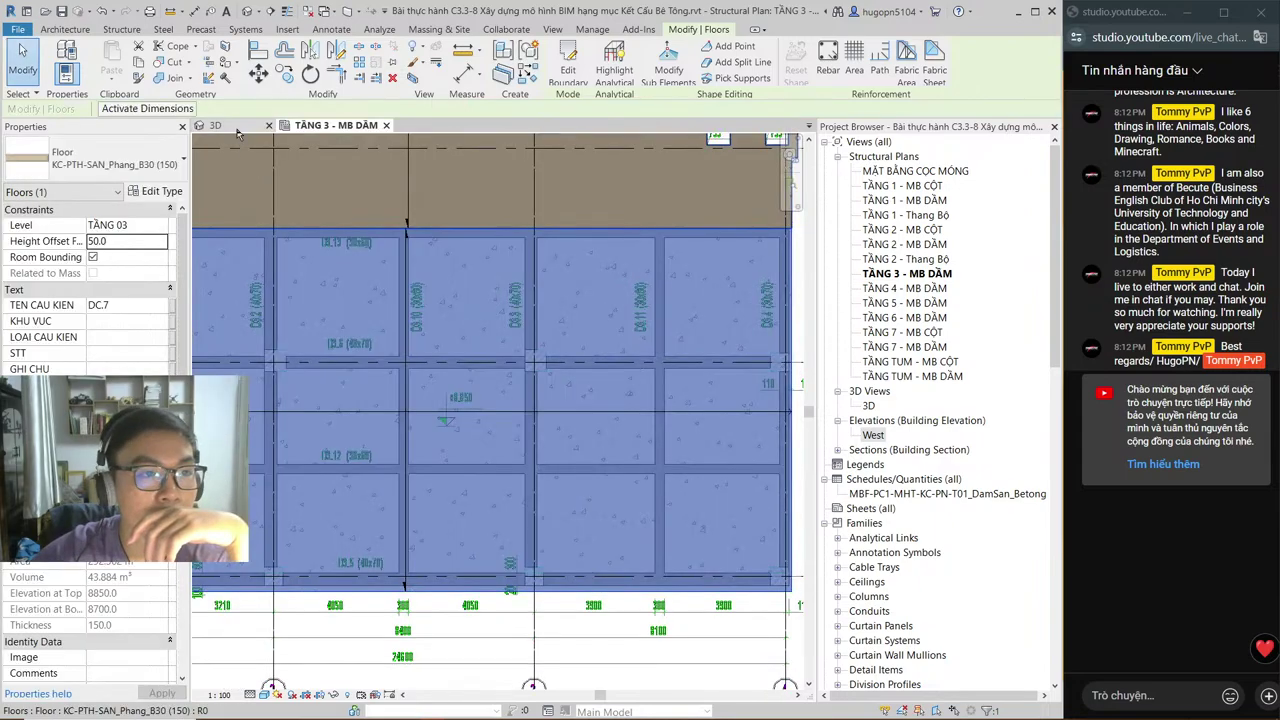
{"action": "key", "text": "ctrl+Tab"}
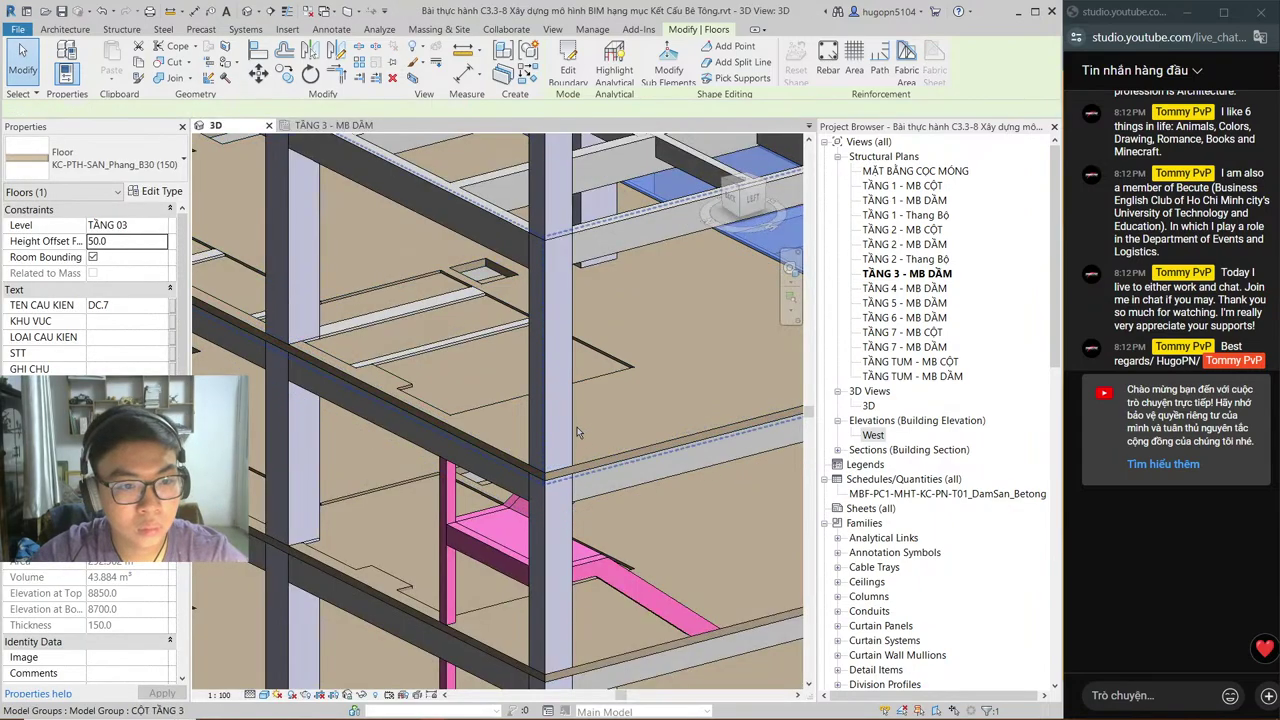
{"action": "middle_click_drag", "start_coordinate": [577, 432], "coordinate": [349, 136], "text": "shift"}
{"action": "scroll", "coordinate": [647, 281], "scroll_direction": "up", "scroll_amount": 3}
{"action": "key", "text": "Escape"}
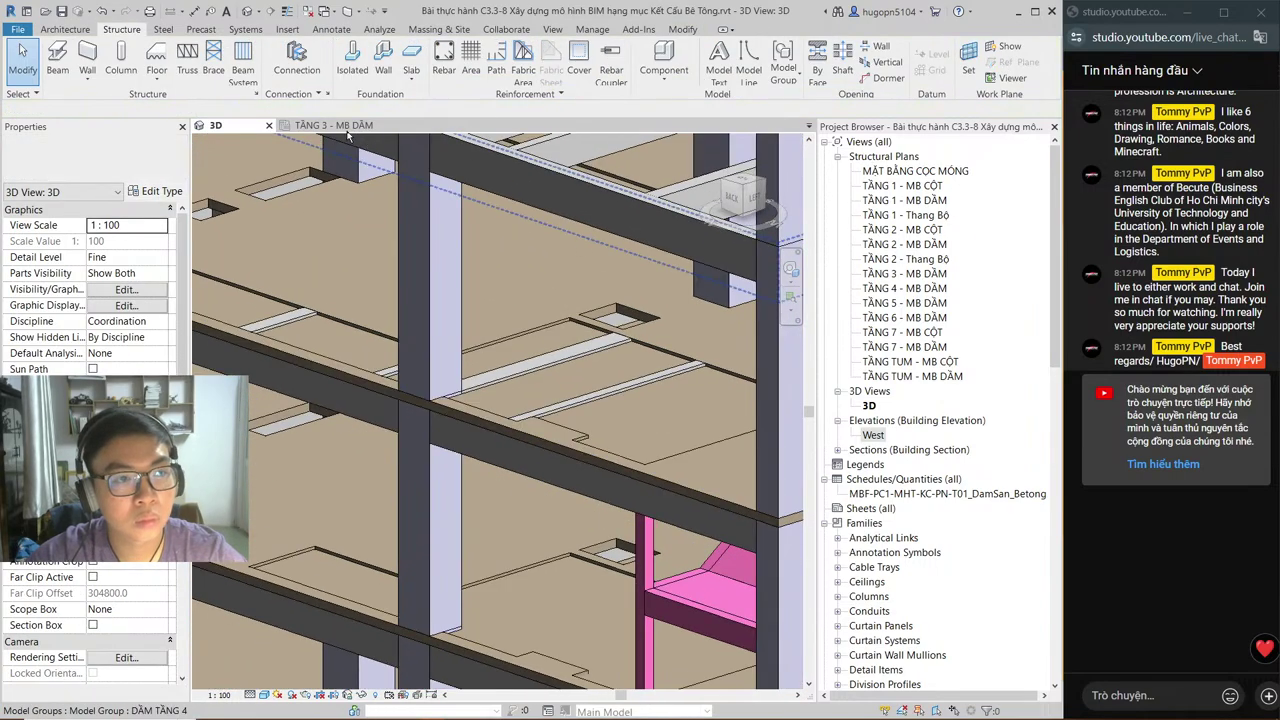
{"action": "left_click", "coordinate": [346, 126]}
{"action": "scroll", "coordinate": [367, 258], "scroll_direction": "down", "scroll_amount": 1}
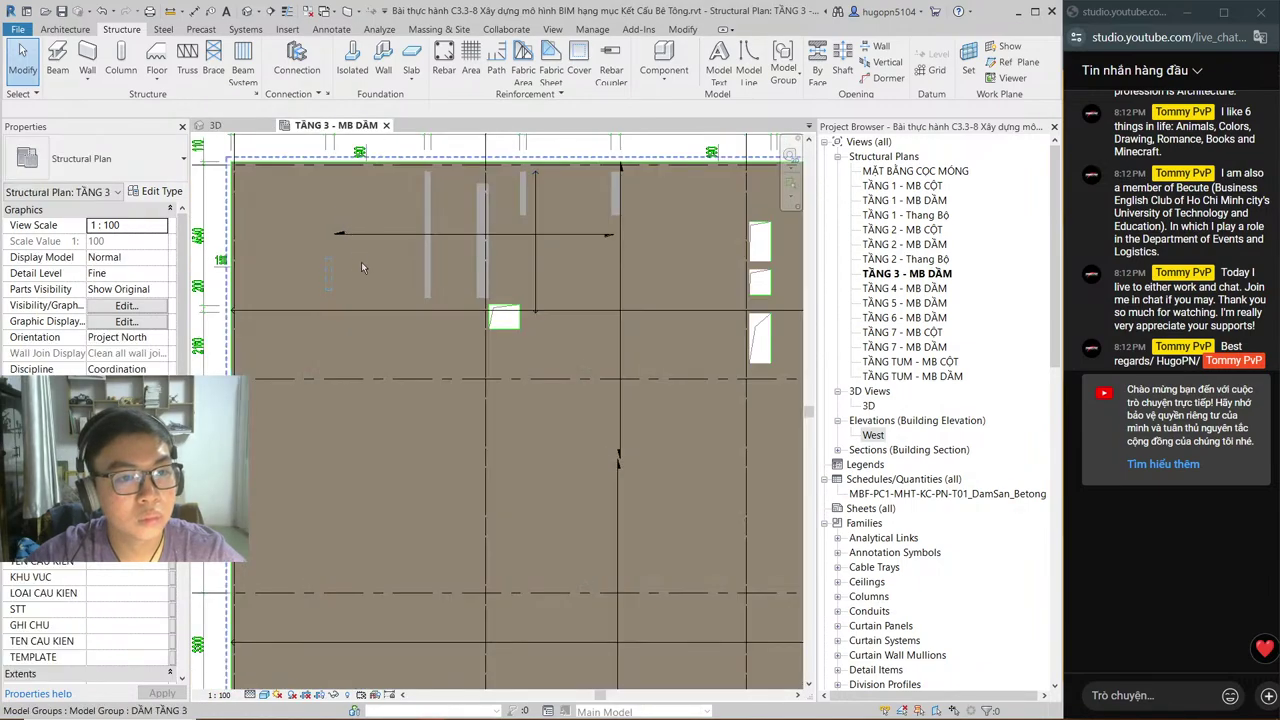
Step: Place DSP-Void_REC voids over the left, middle and right beams
{"action": "scroll", "coordinate": [419, 253], "scroll_direction": "up", "scroll_amount": 2}
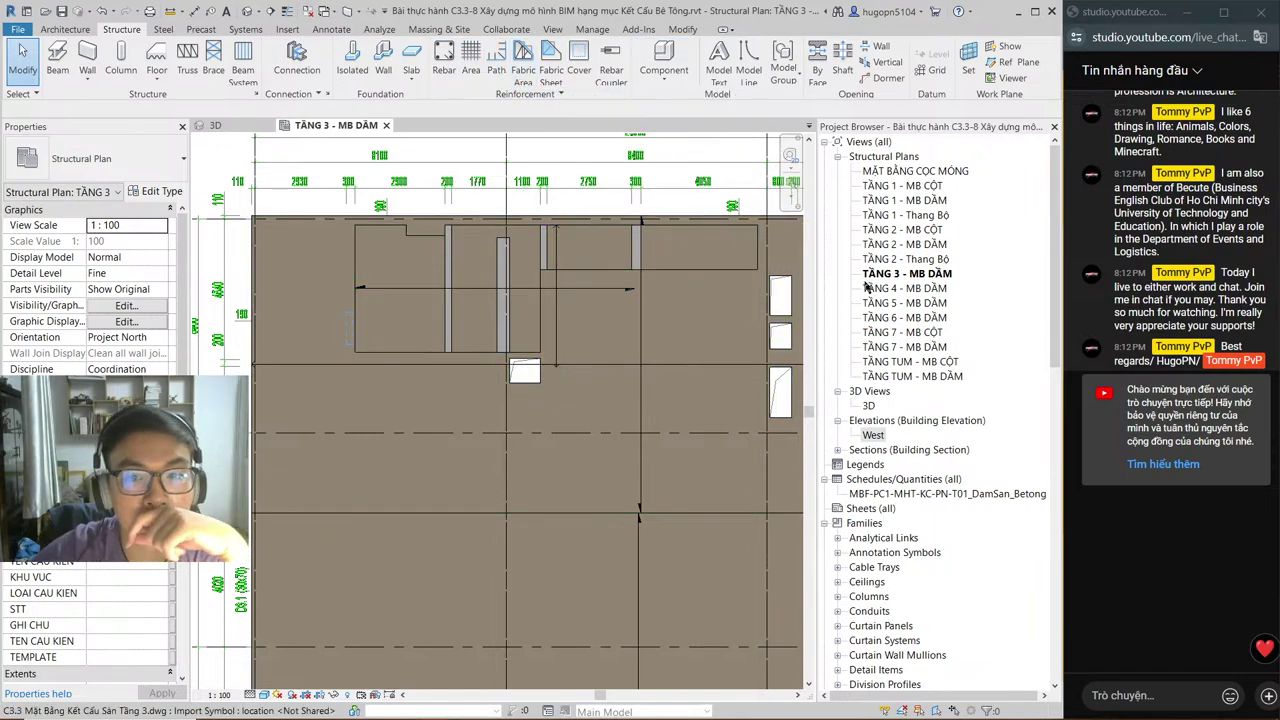
{"action": "scroll", "coordinate": [445, 245], "scroll_direction": "up", "scroll_amount": 2}
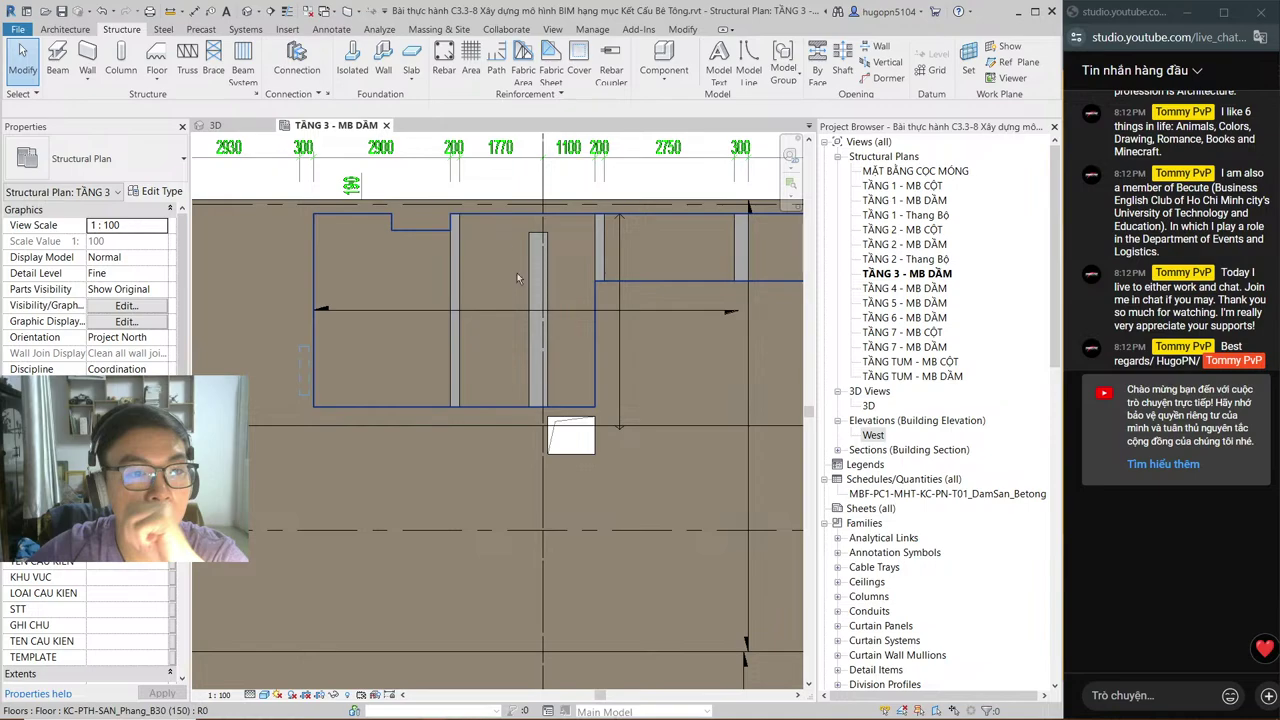
{"action": "scroll", "coordinate": [441, 244], "scroll_direction": "up", "scroll_amount": 1}
{"action": "scroll", "coordinate": [477, 287], "scroll_direction": "up", "scroll_amount": 1}
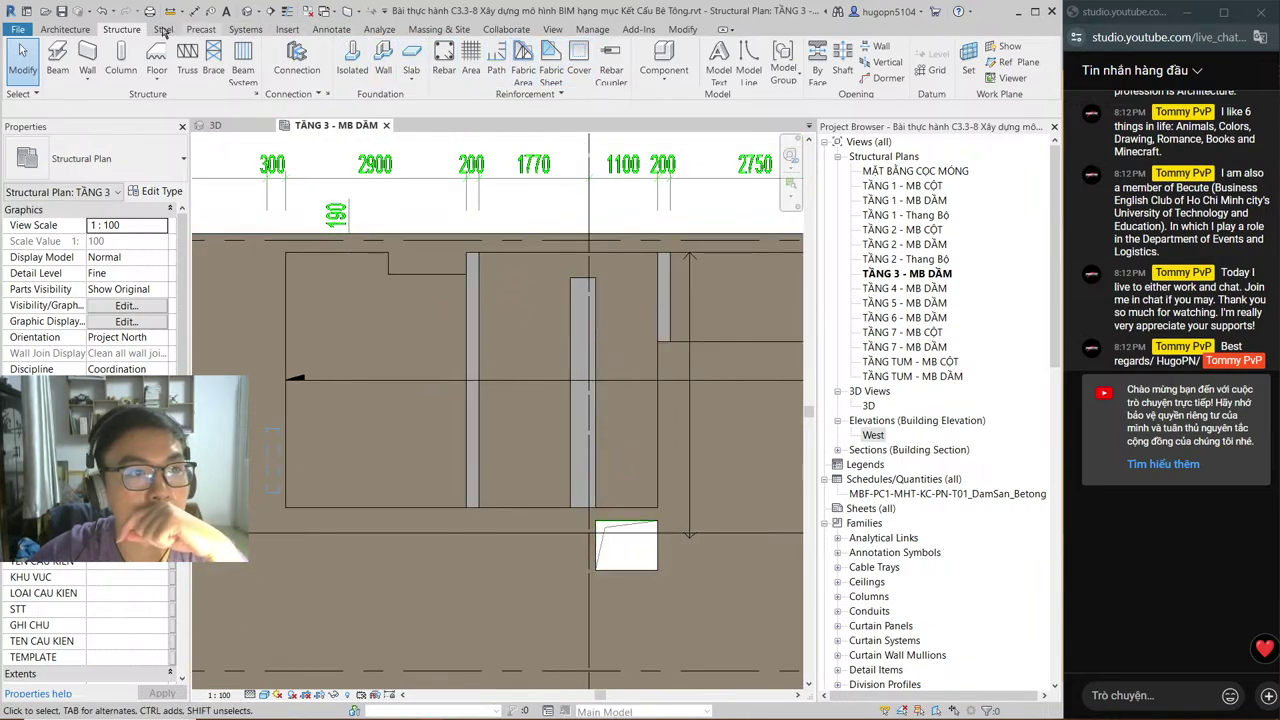
{"action": "left_click", "coordinate": [664, 60]}
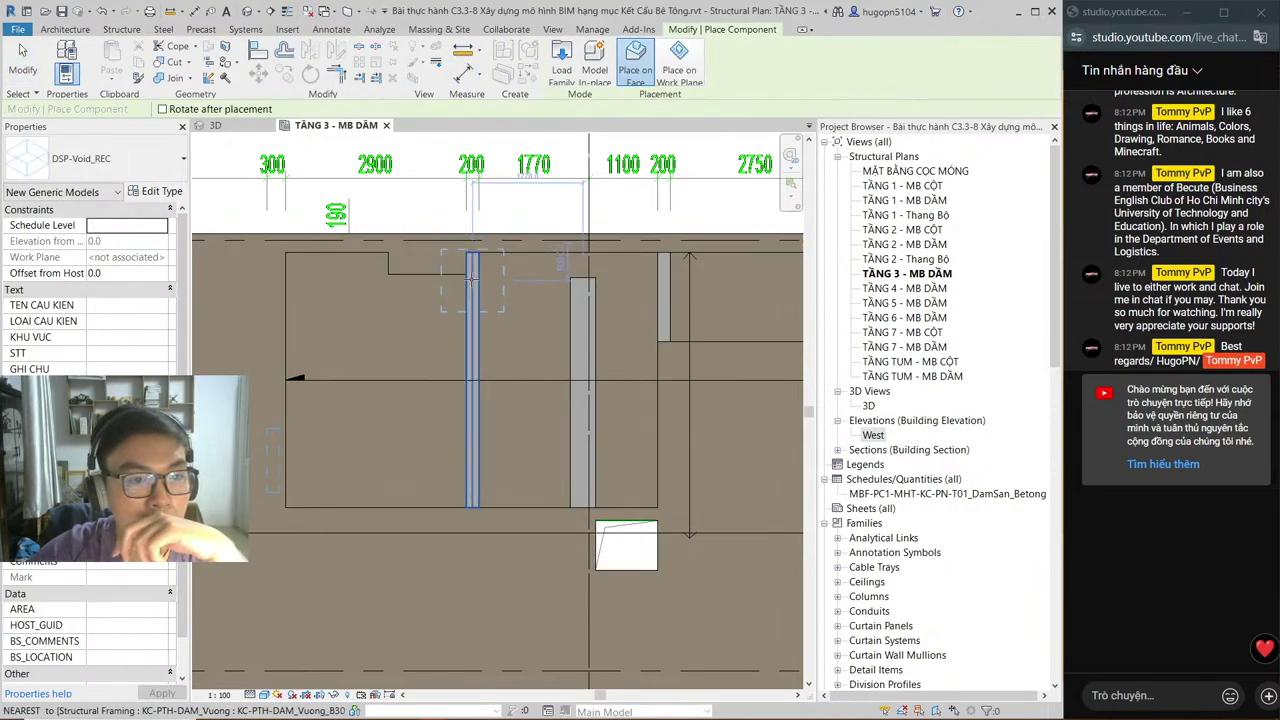
{"action": "left_click", "coordinate": [503, 288]}
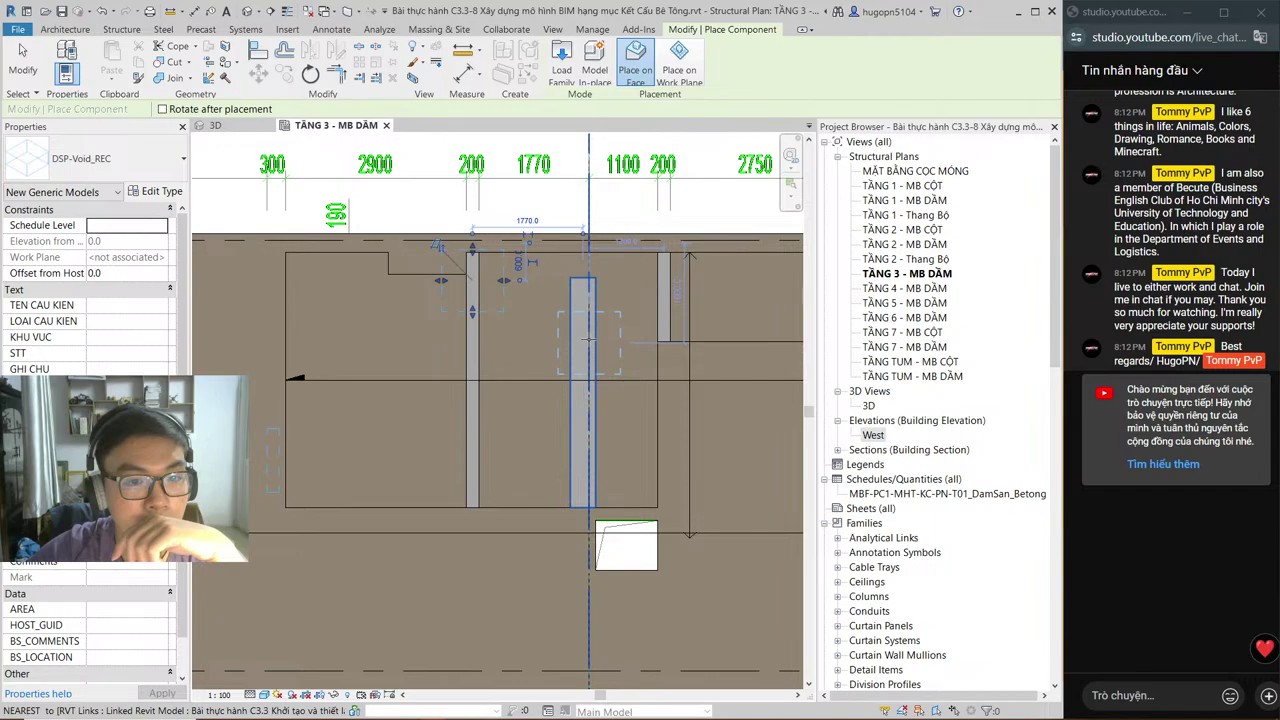
{"action": "left_click", "coordinate": [588, 340]}
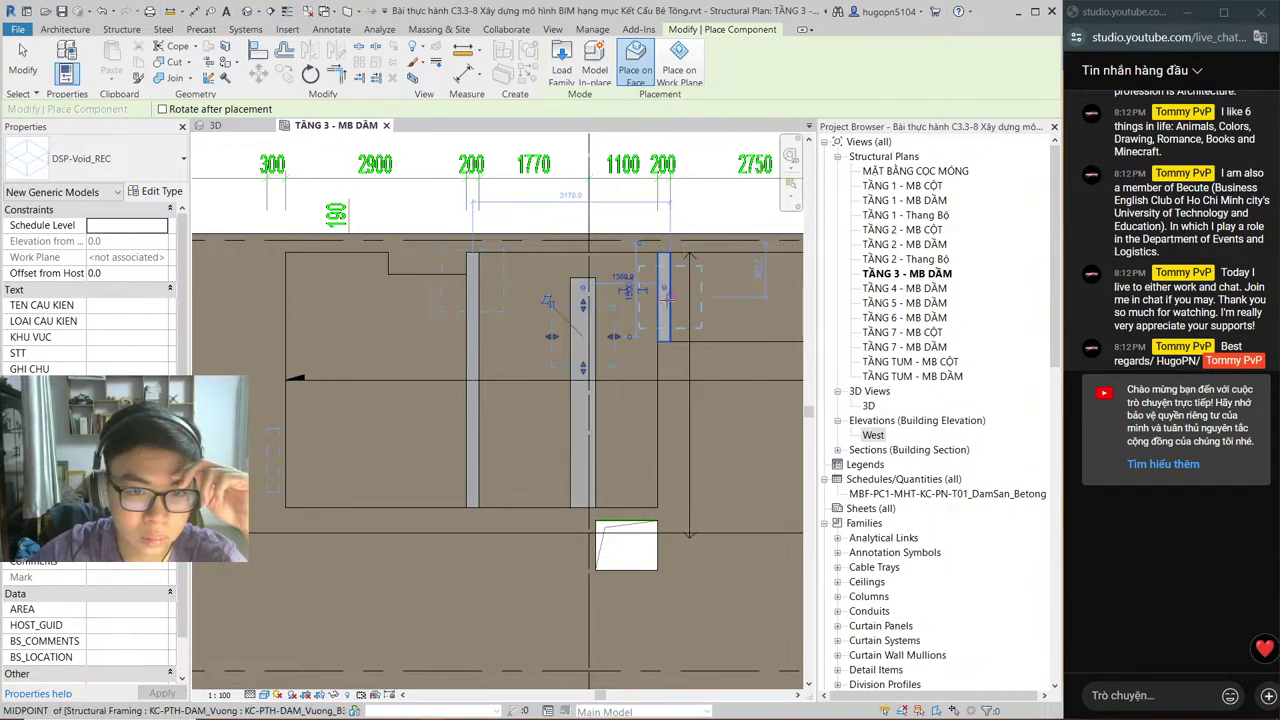
{"action": "left_click", "coordinate": [664, 296]}
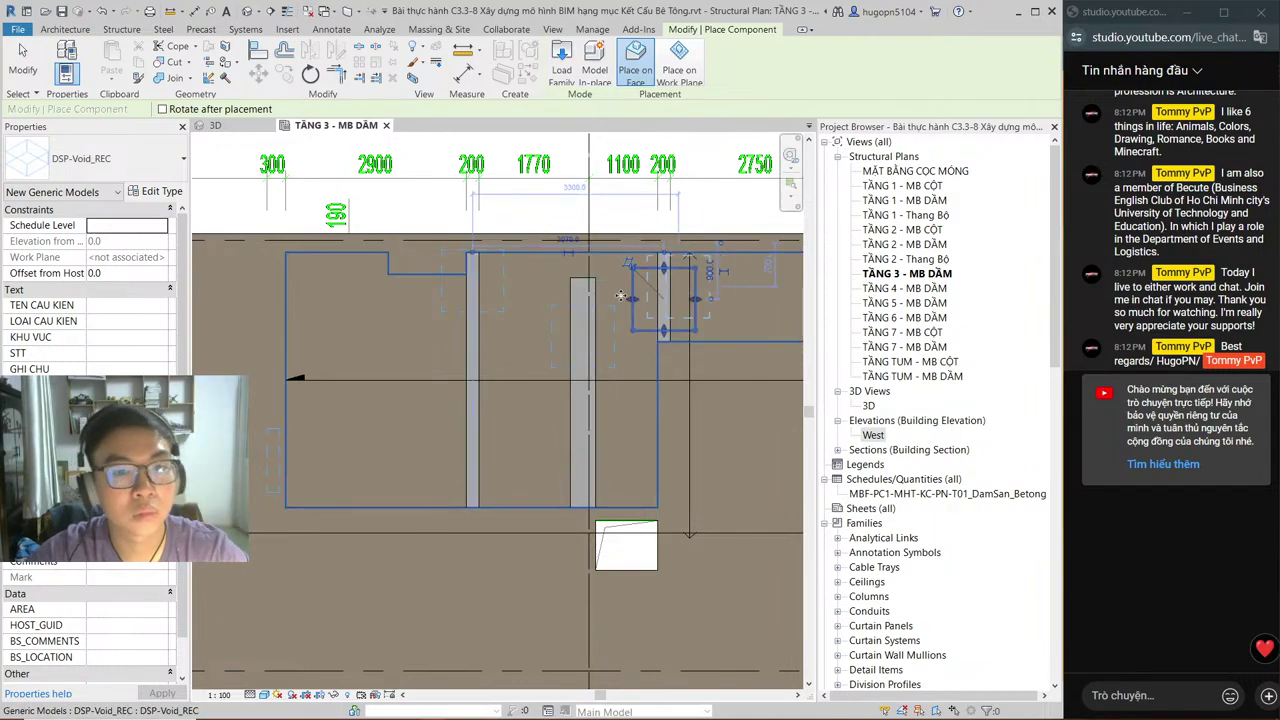
{"action": "key", "text": "Escape"}
{"action": "key", "text": "Escape"}
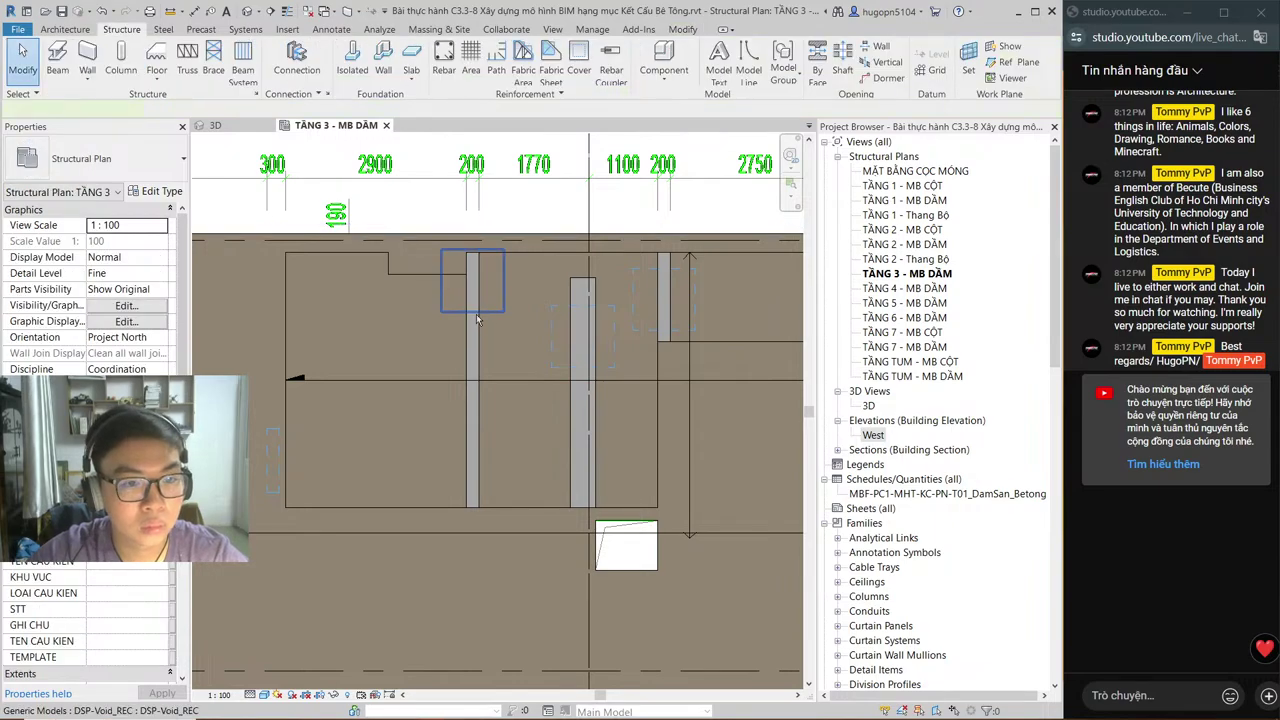
Step: Stretch the left and middle voids to fit their beams' full length
{"action": "left_click", "coordinate": [477, 318]}
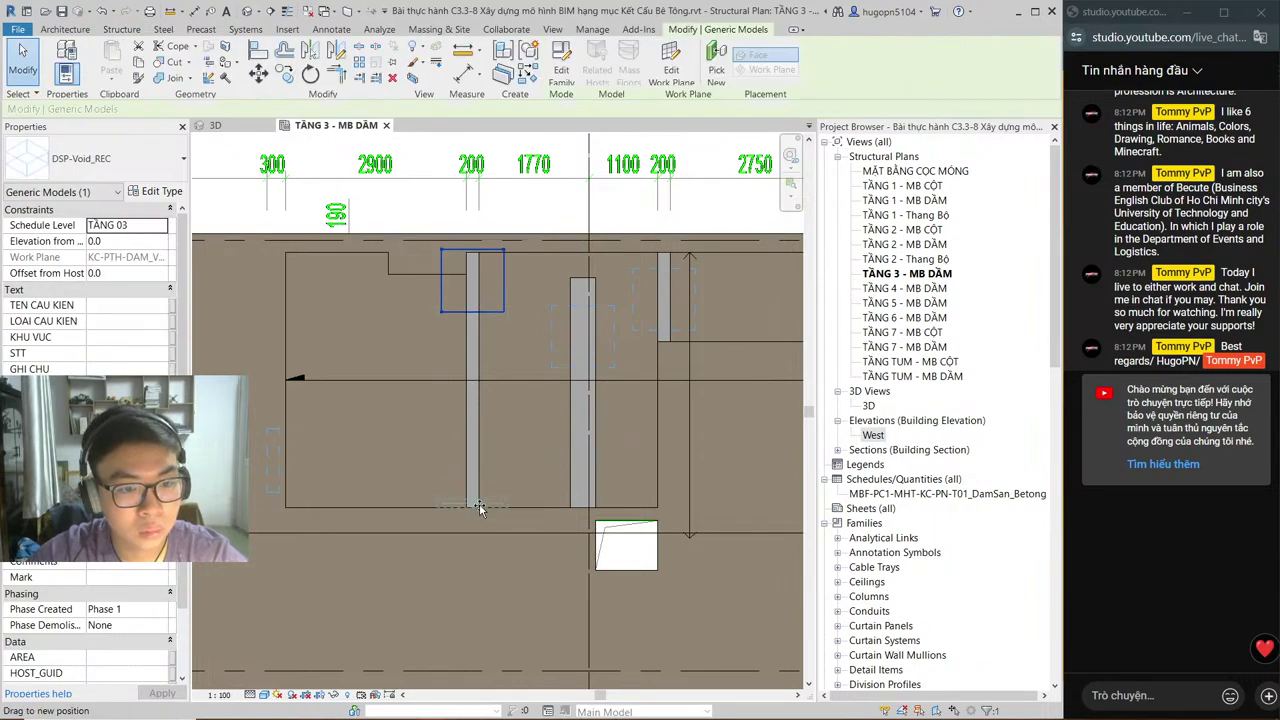
{"action": "left_click_drag", "start_coordinate": [479, 503], "coordinate": [479, 505]}
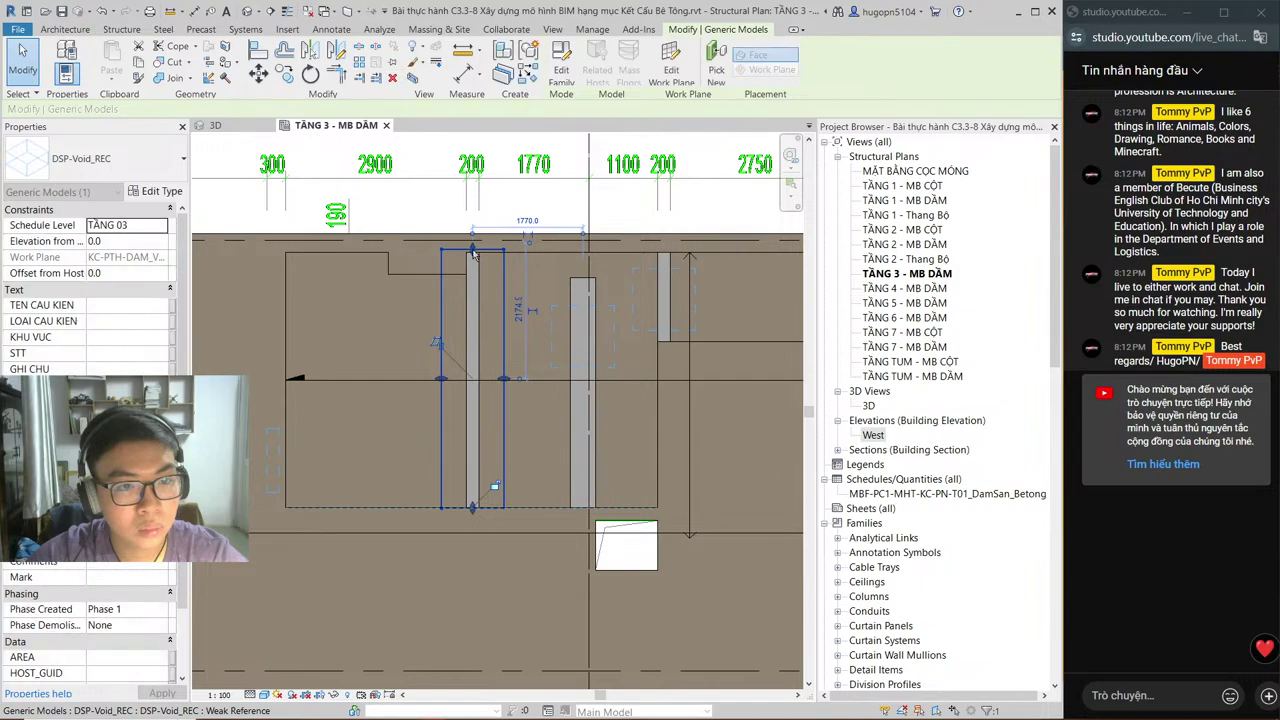
{"action": "left_click_drag", "start_coordinate": [473, 249], "coordinate": [473, 254]}
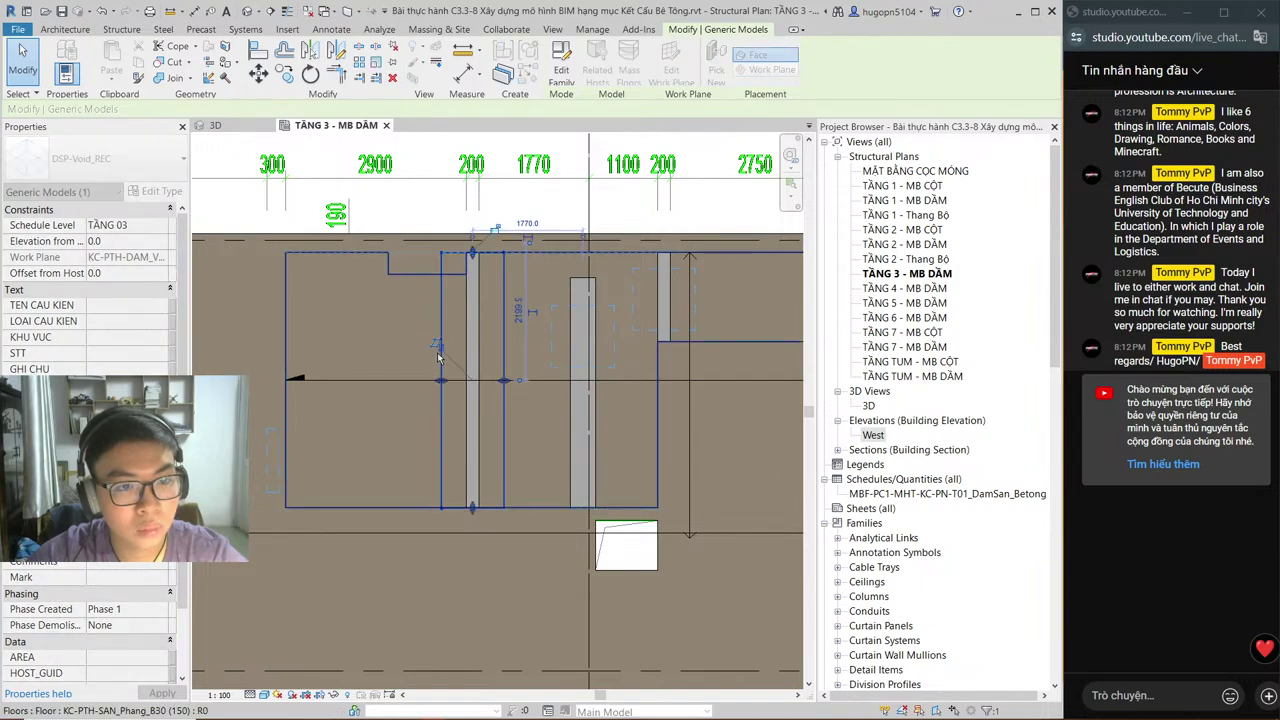
{"action": "left_click_drag", "start_coordinate": [437, 357], "coordinate": [483, 383]}
{"action": "left_click", "coordinate": [569, 305]}
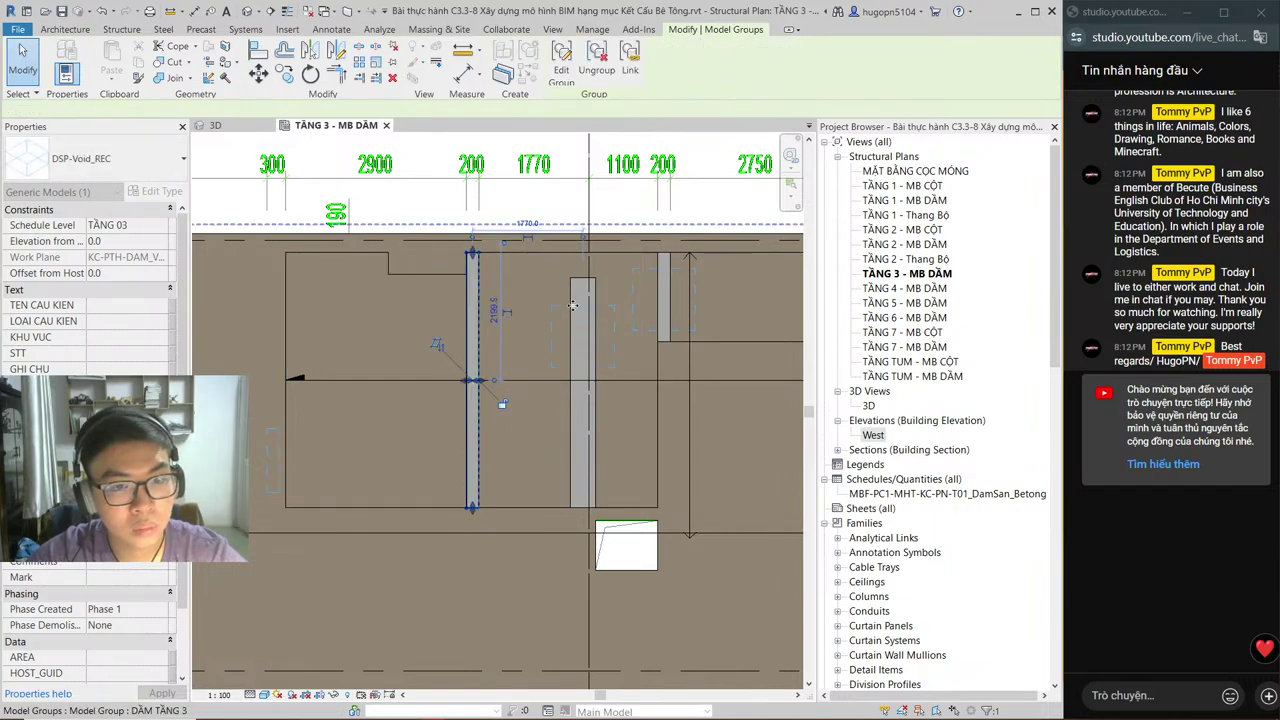
{"action": "key", "text": "Escape"}
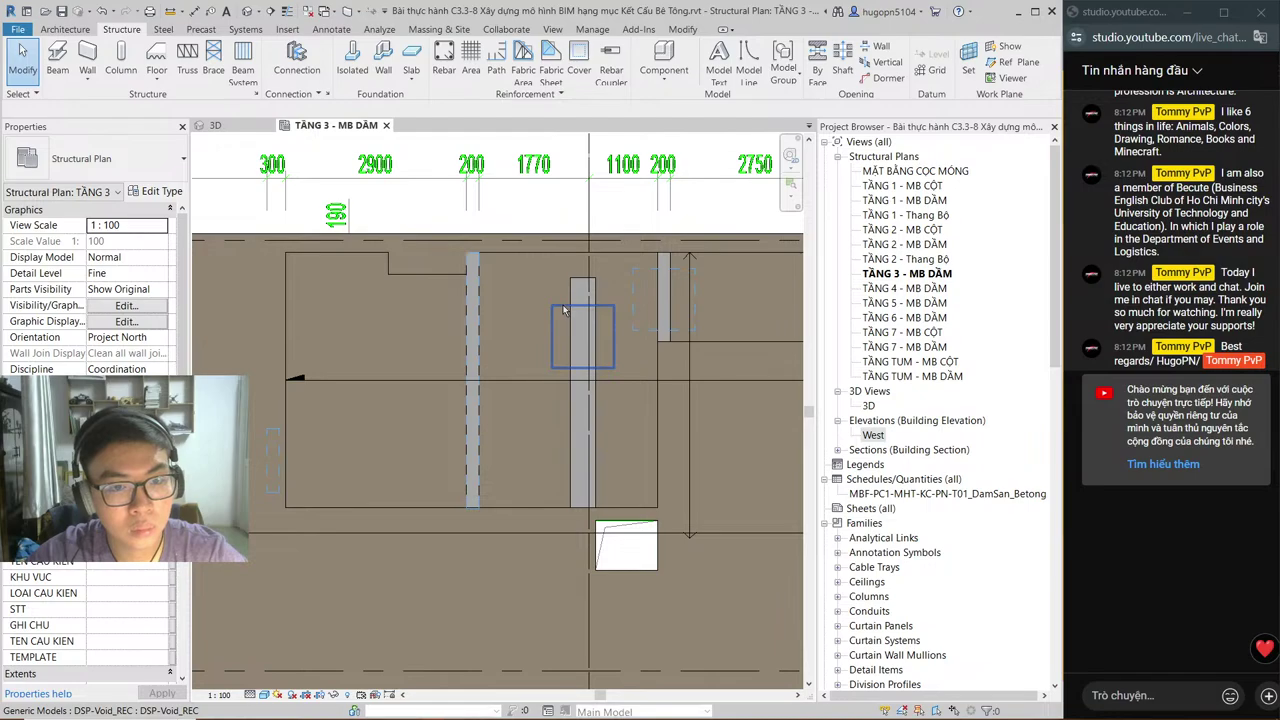
{"action": "left_click", "coordinate": [587, 310]}
{"action": "left_click_drag", "start_coordinate": [585, 287], "coordinate": [585, 287]}
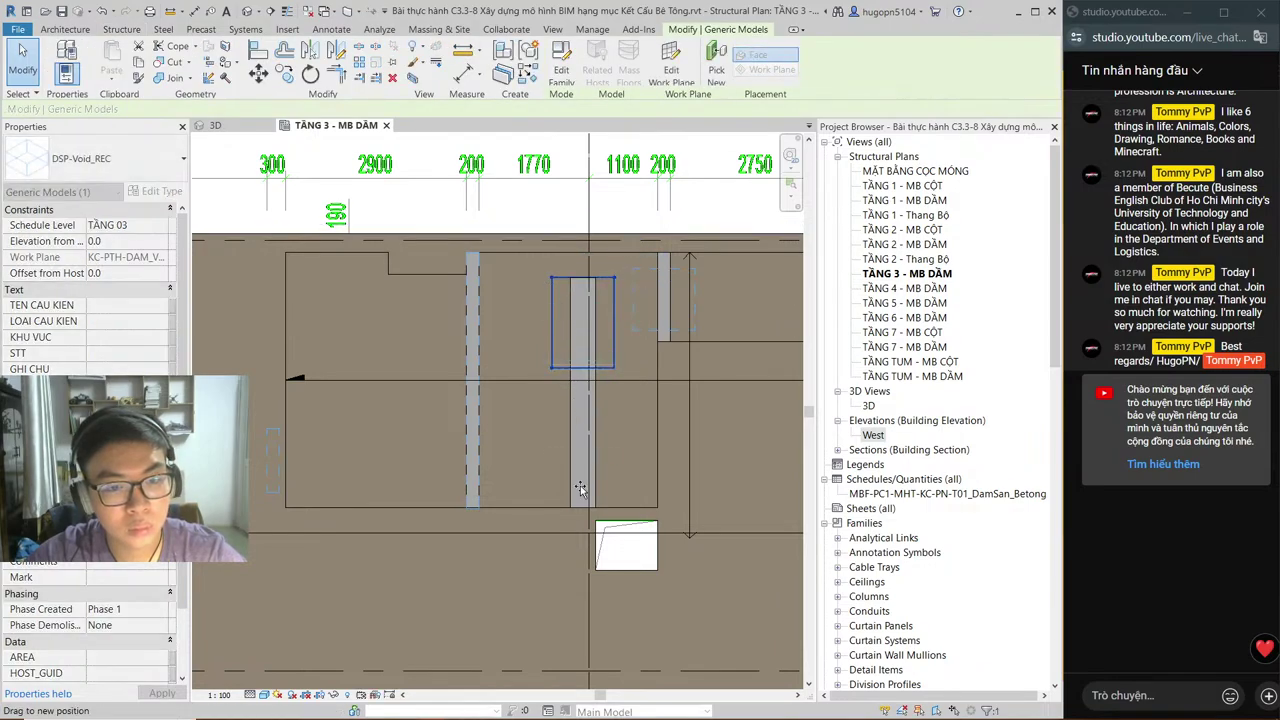
{"action": "left_click_drag", "start_coordinate": [584, 368], "coordinate": [583, 507]}
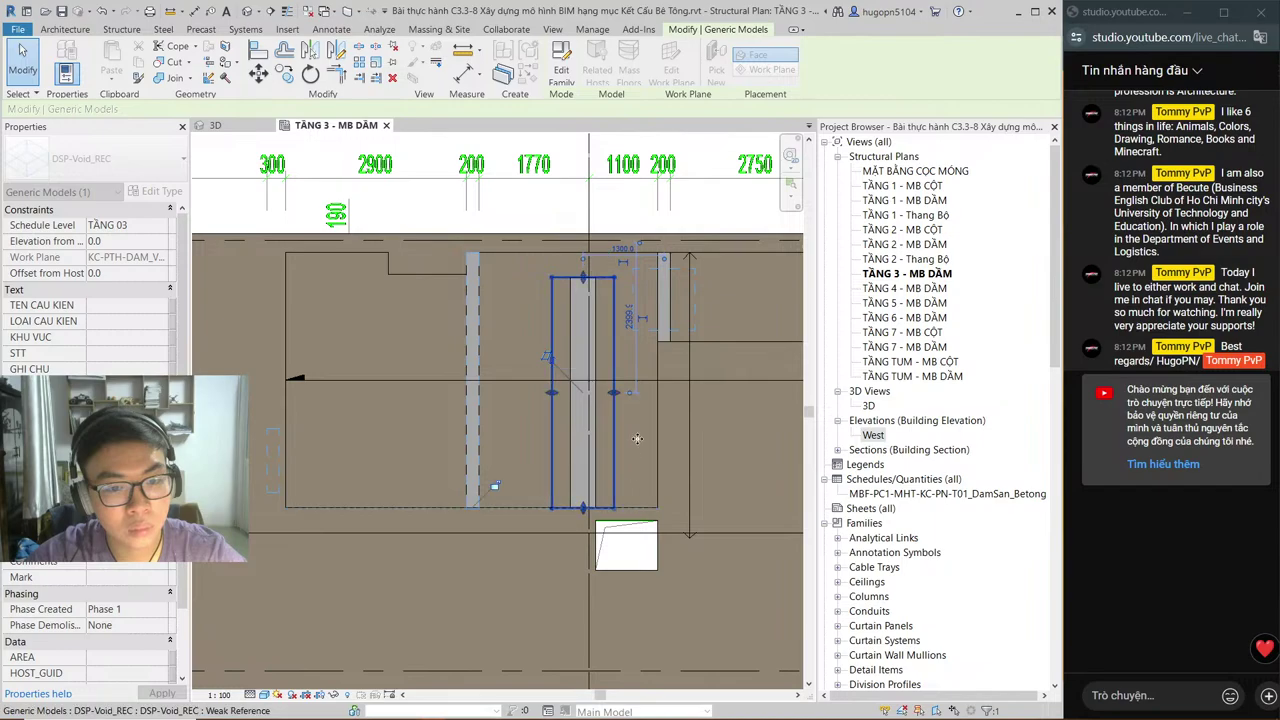
Step: Stretch the right void along its beam
{"action": "left_click", "coordinate": [678, 273]}
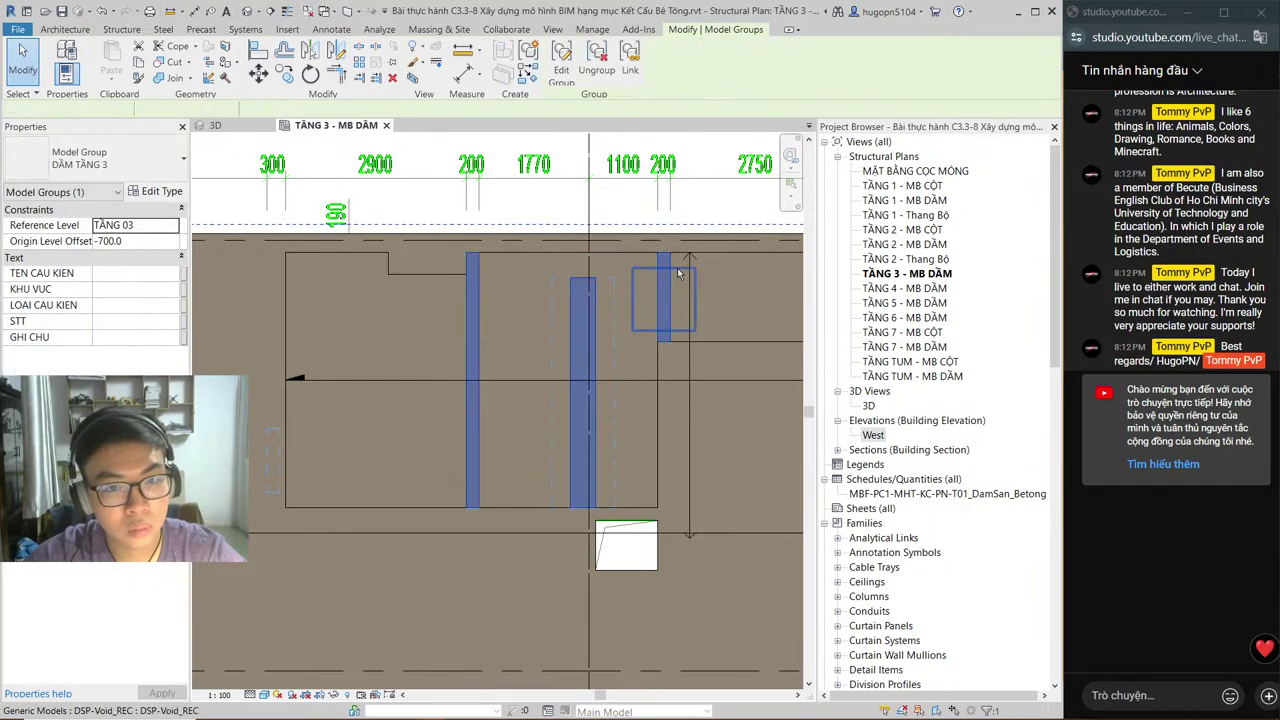
{"action": "left_click", "coordinate": [662, 276]}
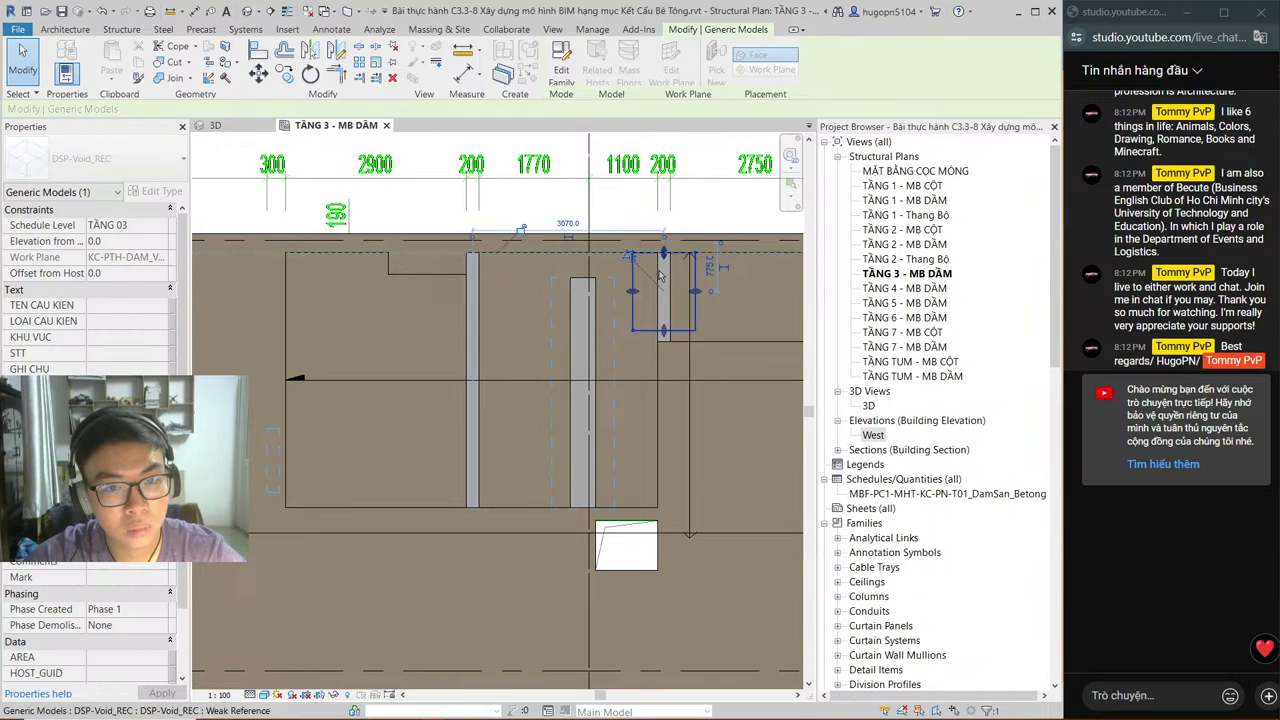
{"action": "left_click_drag", "start_coordinate": [663, 330], "coordinate": [665, 340]}
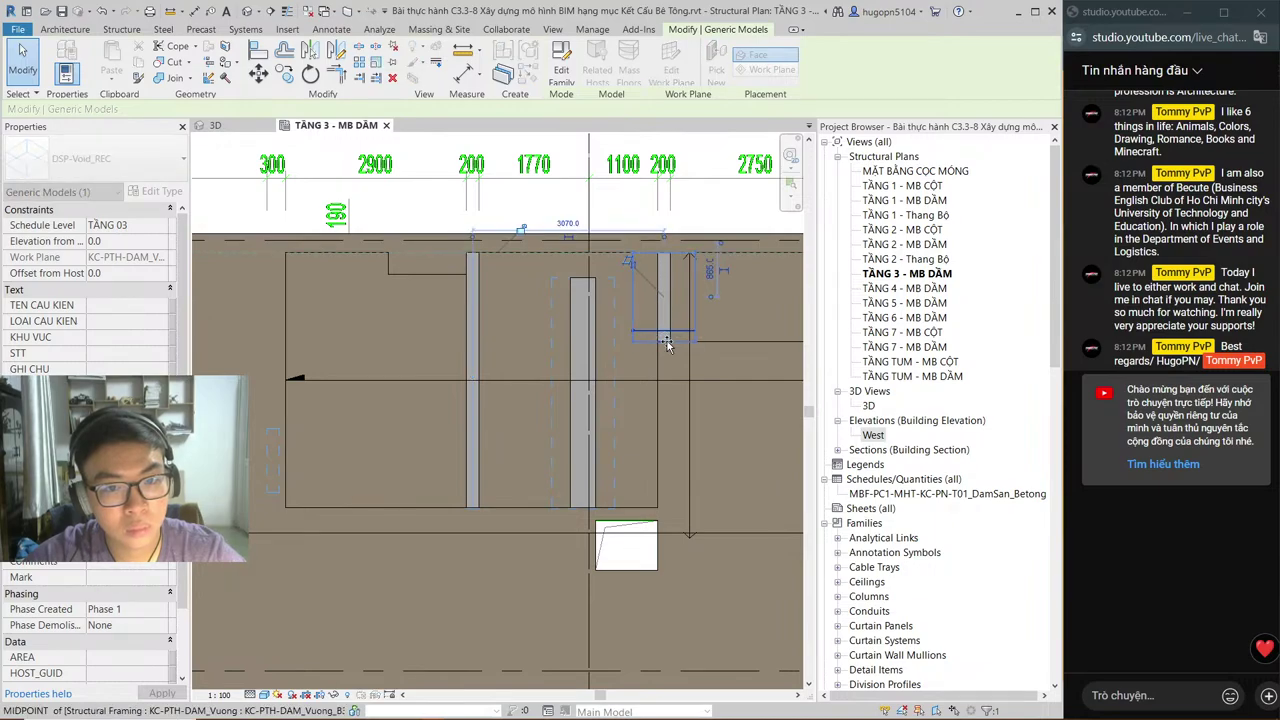
{"action": "key", "text": "Escape"}
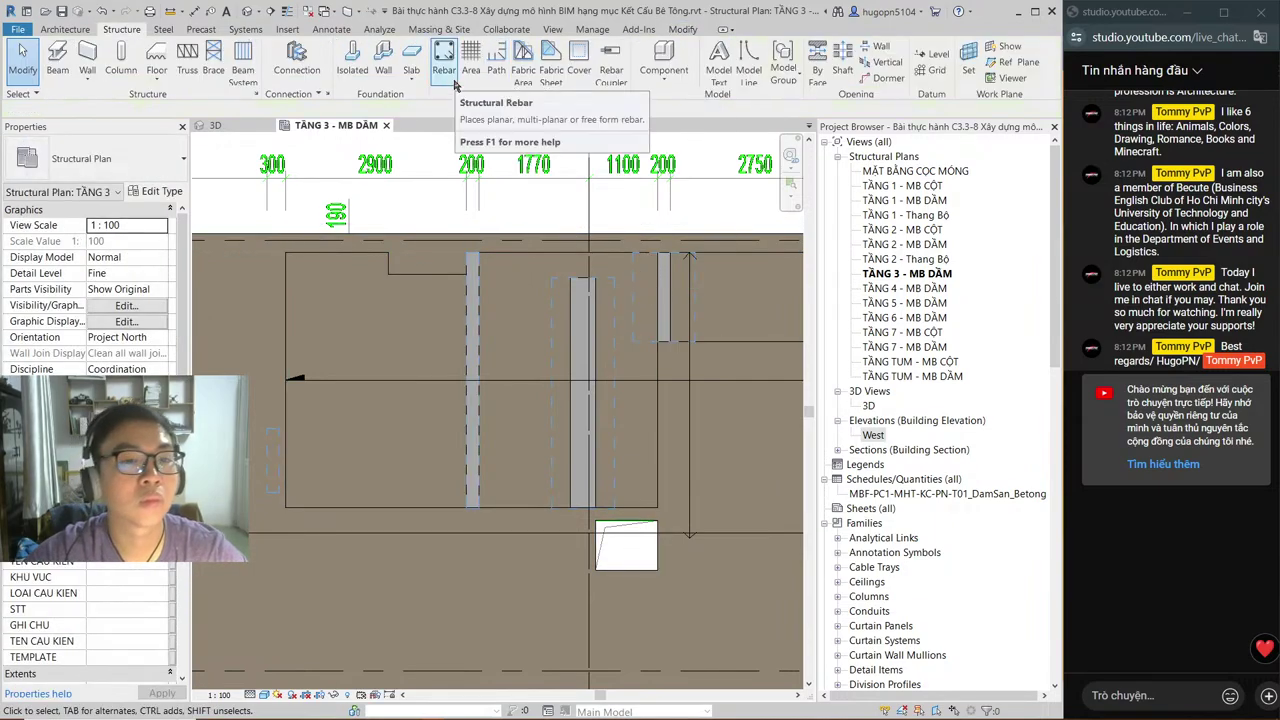
{"action": "left_click", "coordinate": [266, 10]}
{"action": "left_click", "coordinate": [438, 205]}
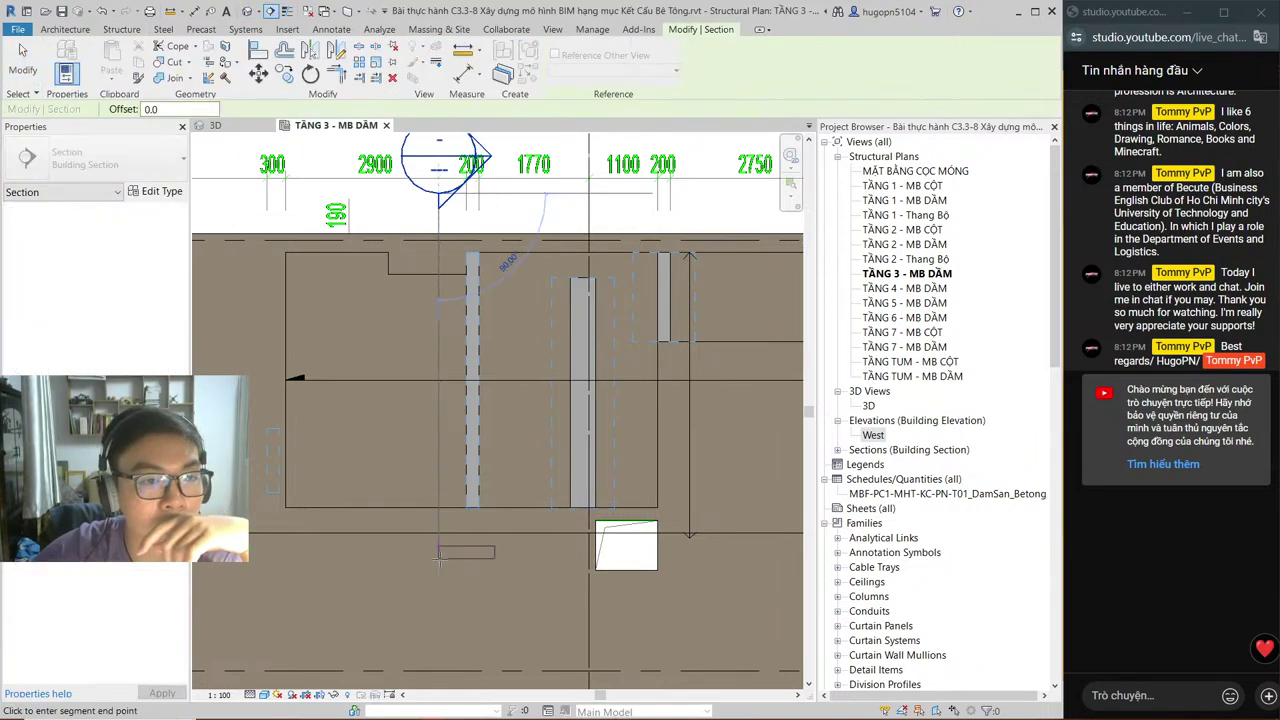
{"action": "left_click", "coordinate": [438, 607]}
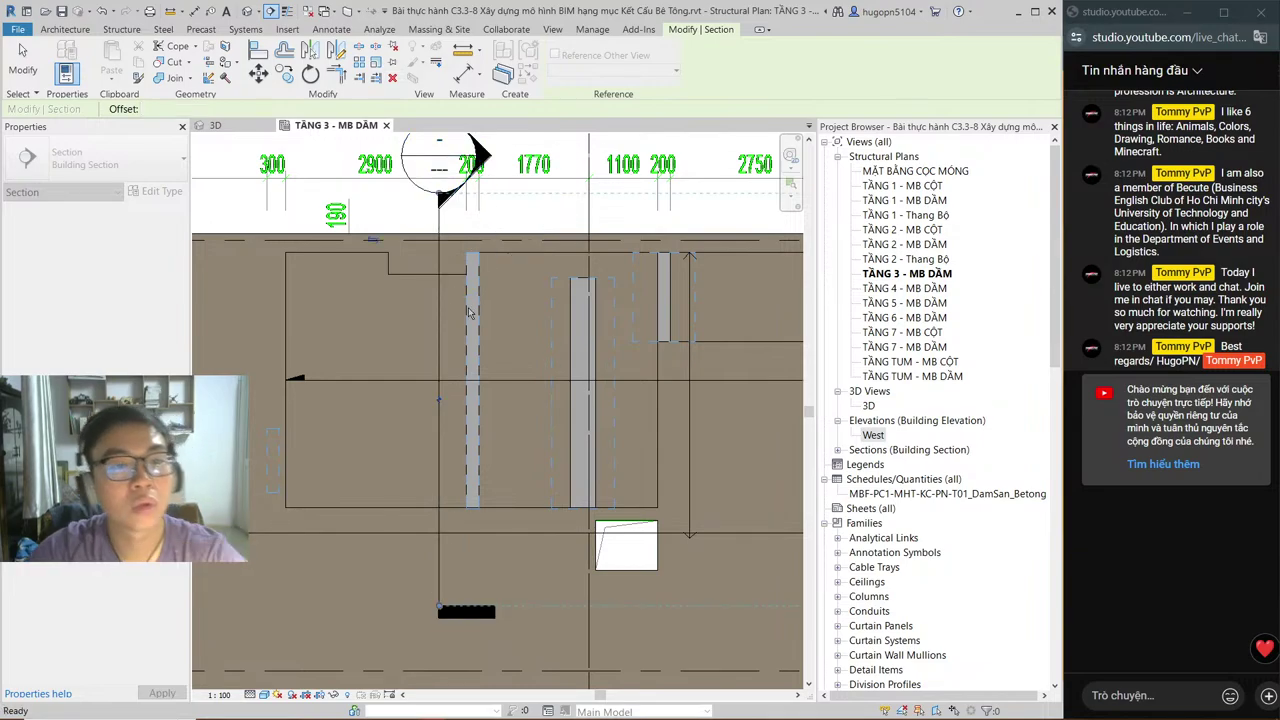
{"action": "key", "text": "Escape"}
{"action": "right_click", "coordinate": [438, 279]}
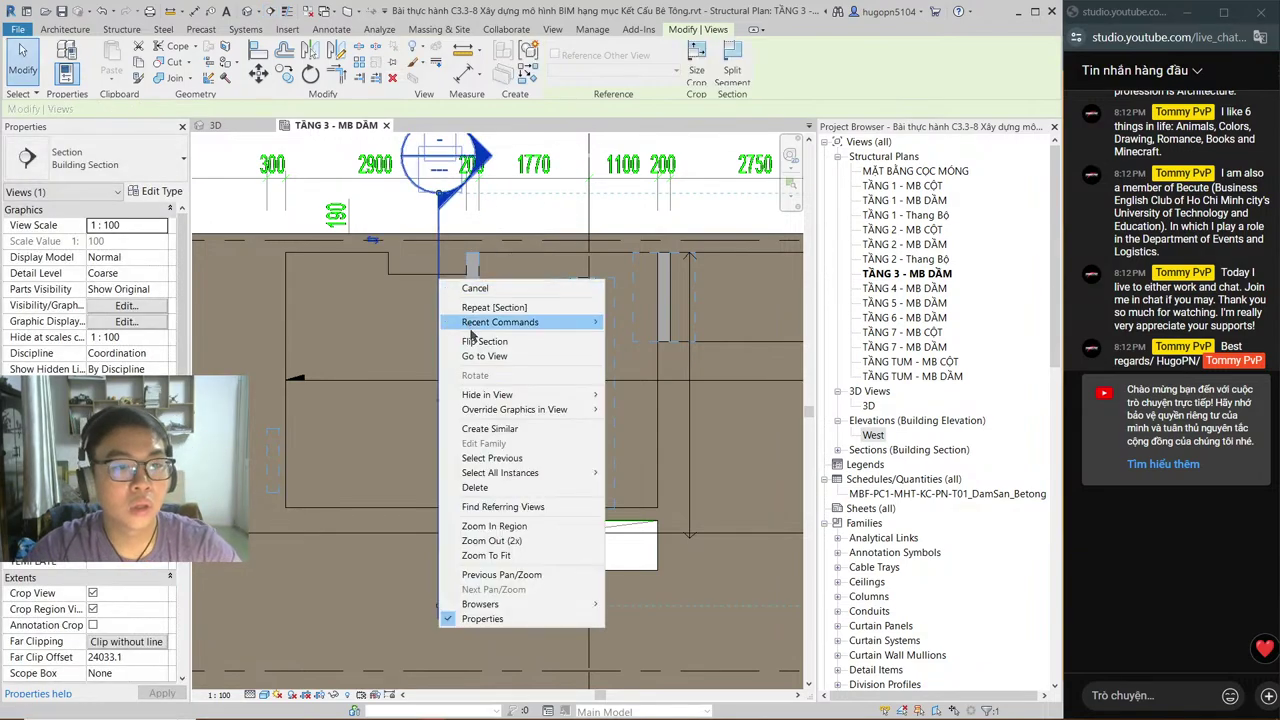
{"action": "key", "text": "Escape"}
{"action": "key", "text": "alt+Tab"}
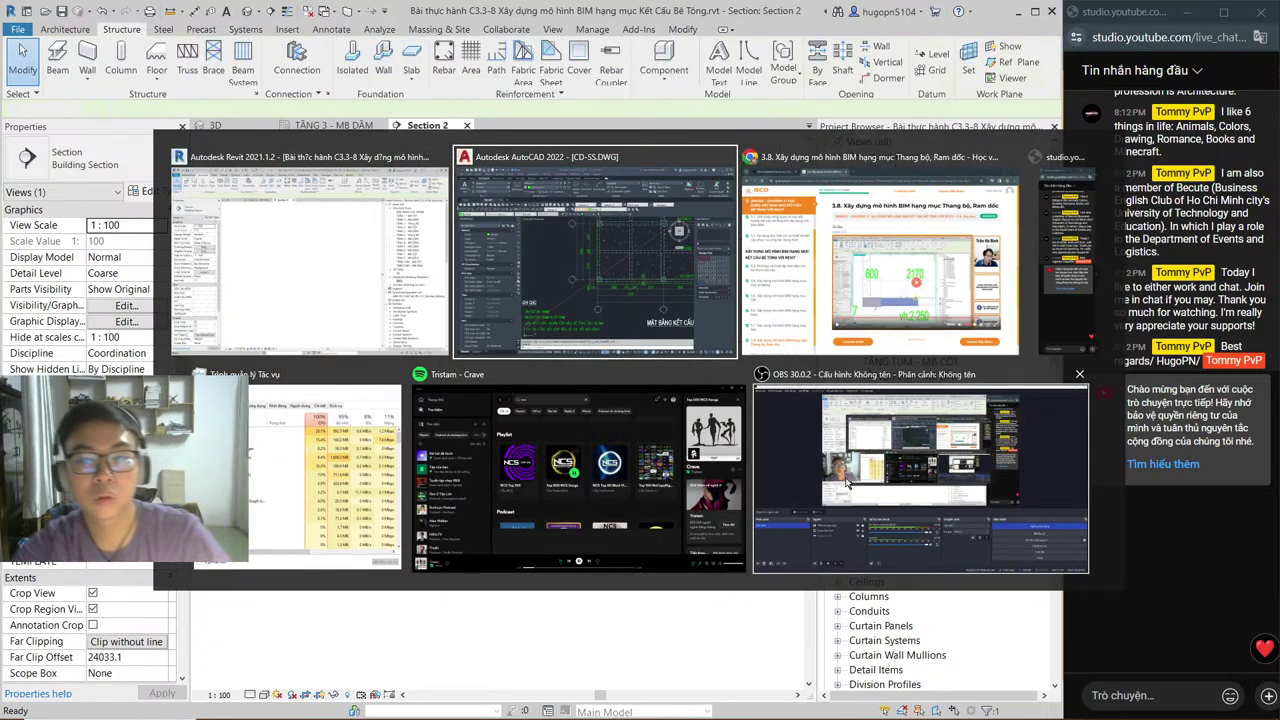
{"action": "left_click", "coordinate": [667, 477]}
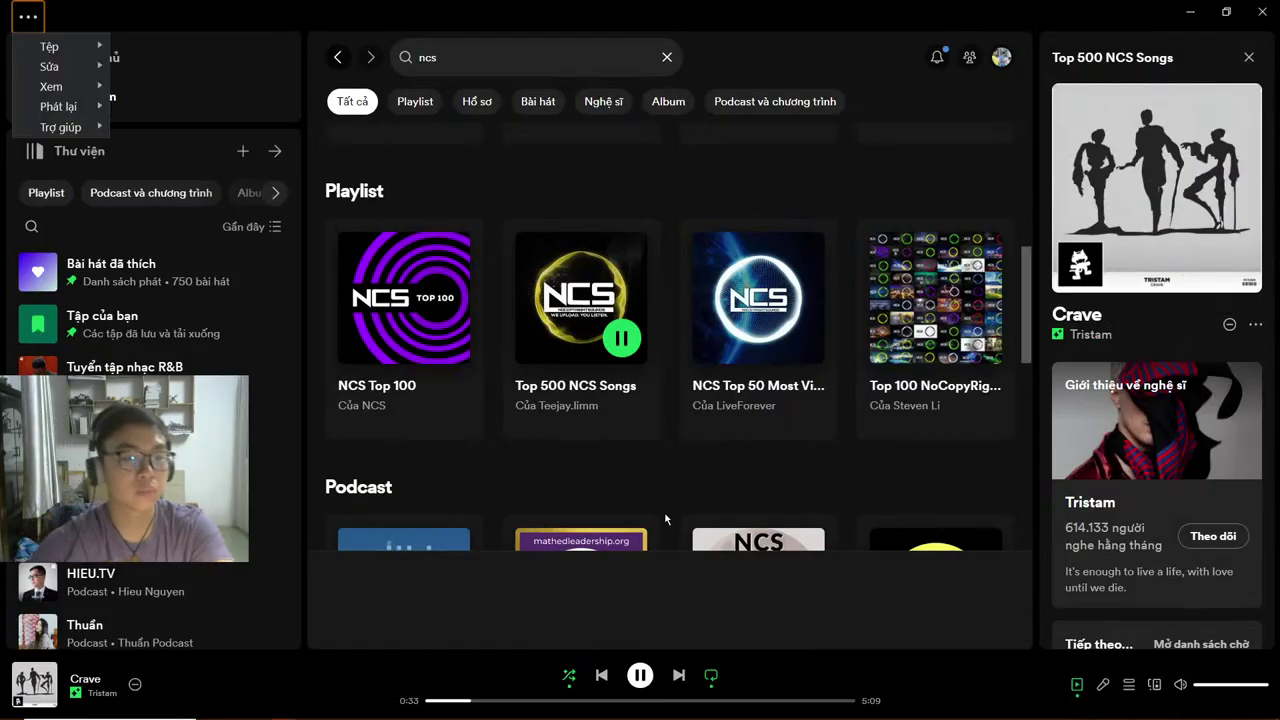
{"action": "key", "text": "alt+Tab"}
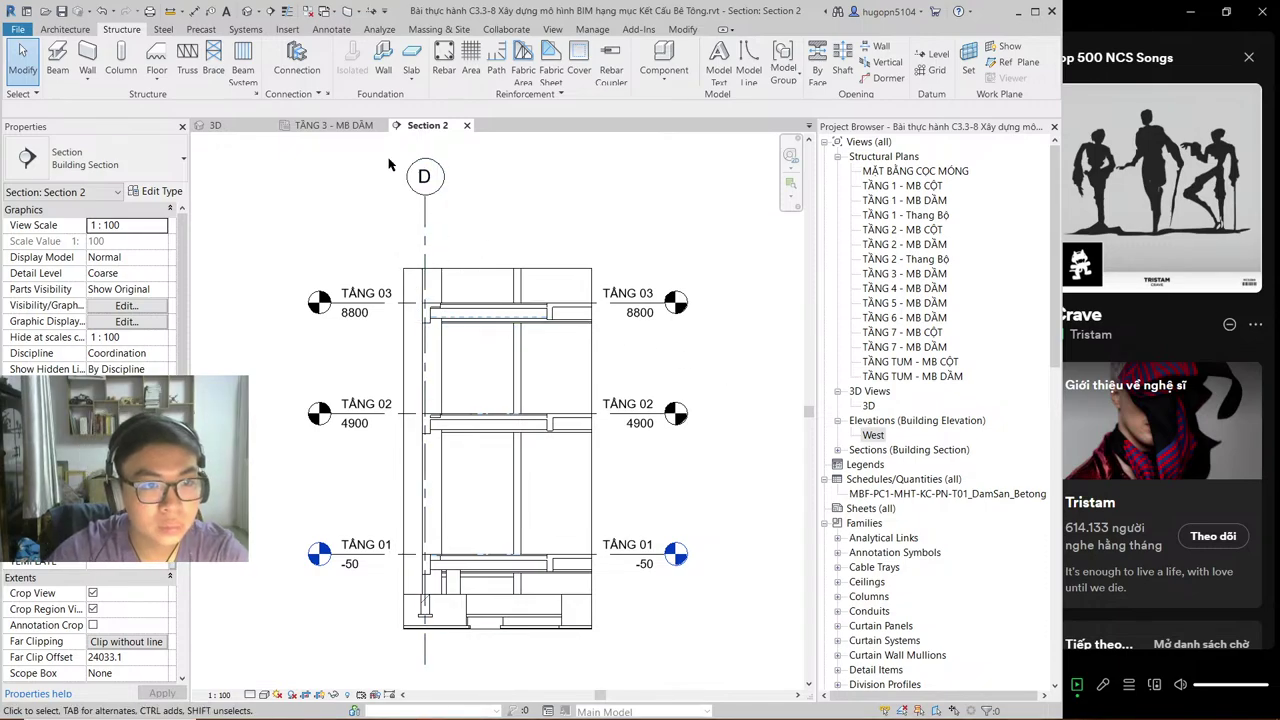
{"action": "left_click", "coordinate": [363, 129]}
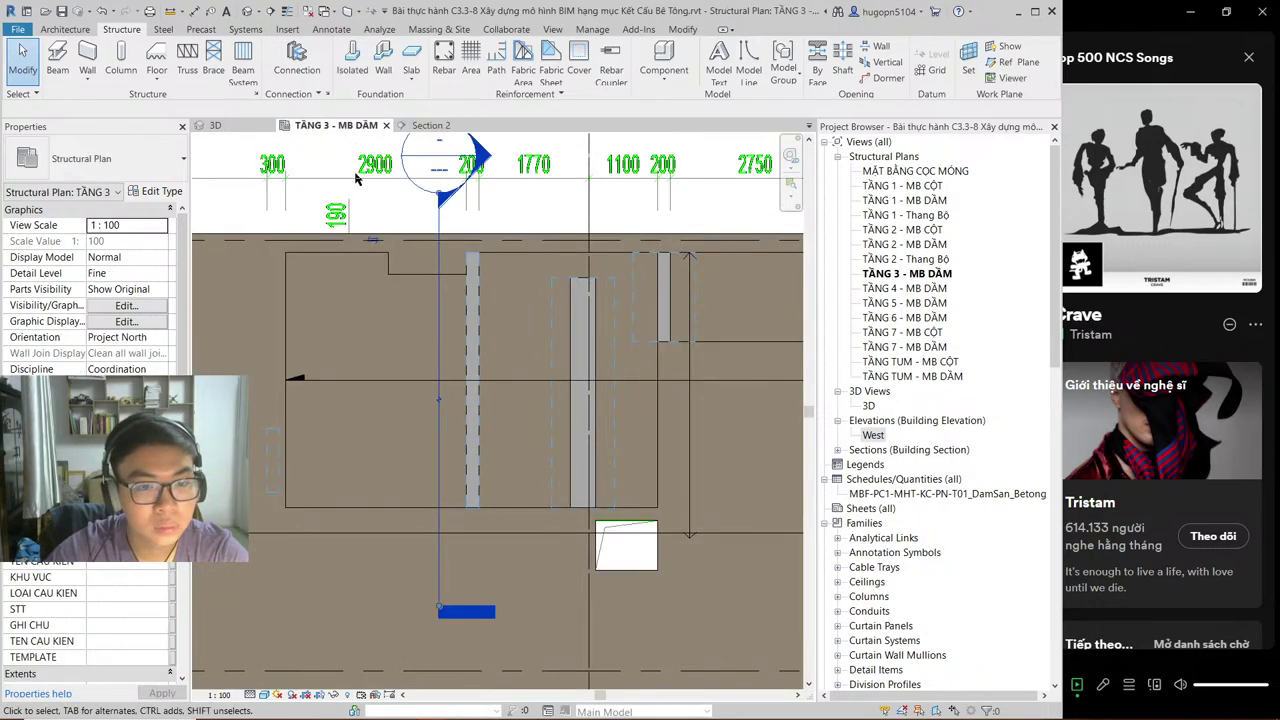
{"action": "left_click", "coordinate": [424, 127]}
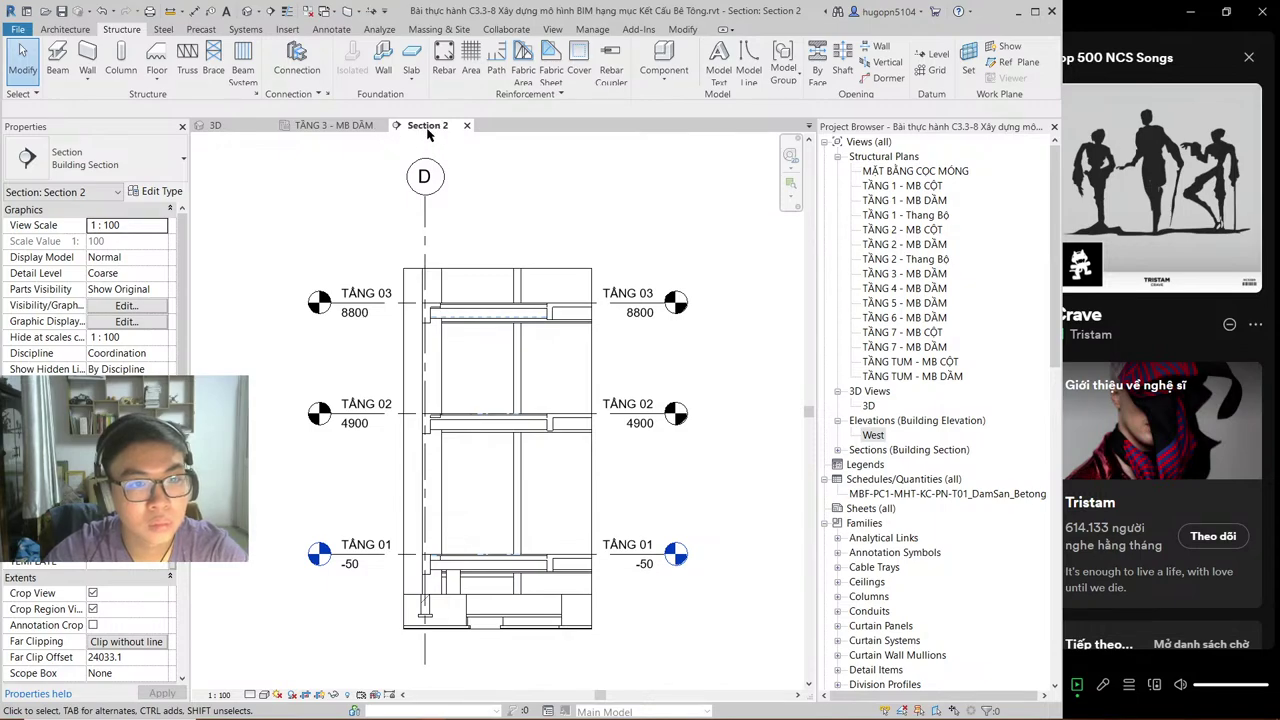
{"action": "left_click", "coordinate": [467, 126]}
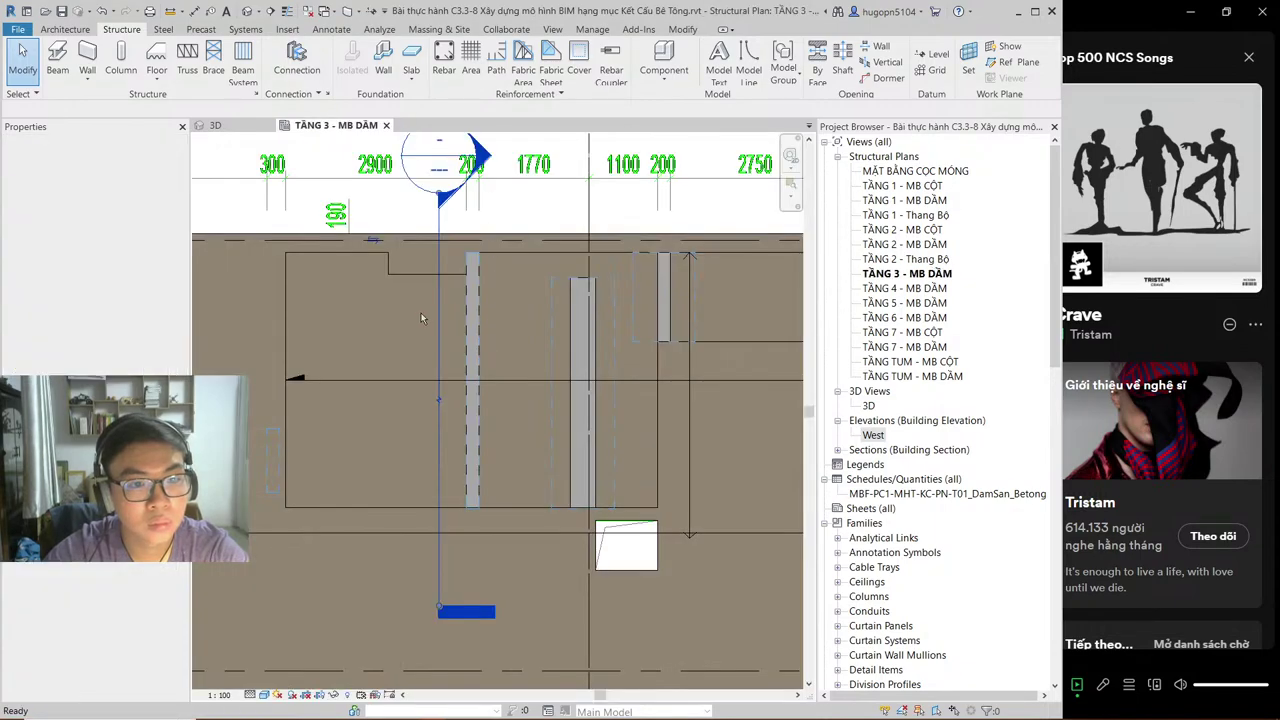
{"action": "left_click", "coordinate": [440, 319]}
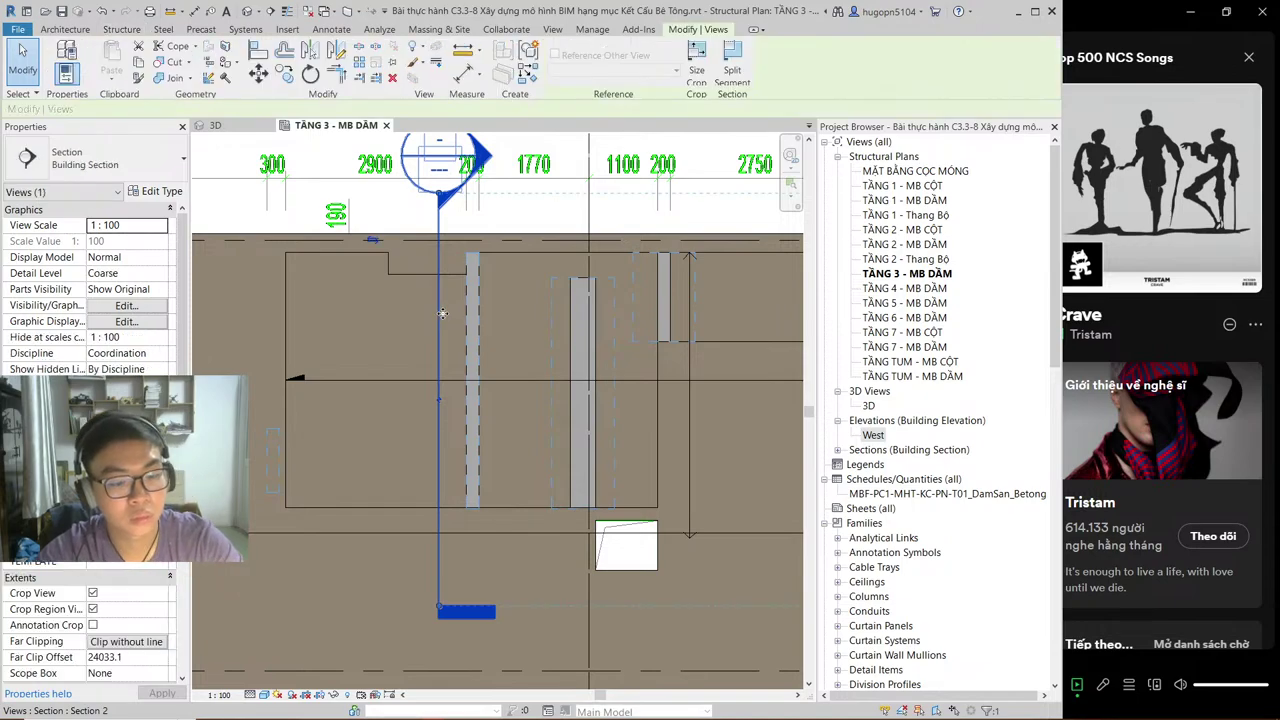
{"action": "key", "text": "Delete"}
{"action": "left_click", "coordinate": [583, 410]}
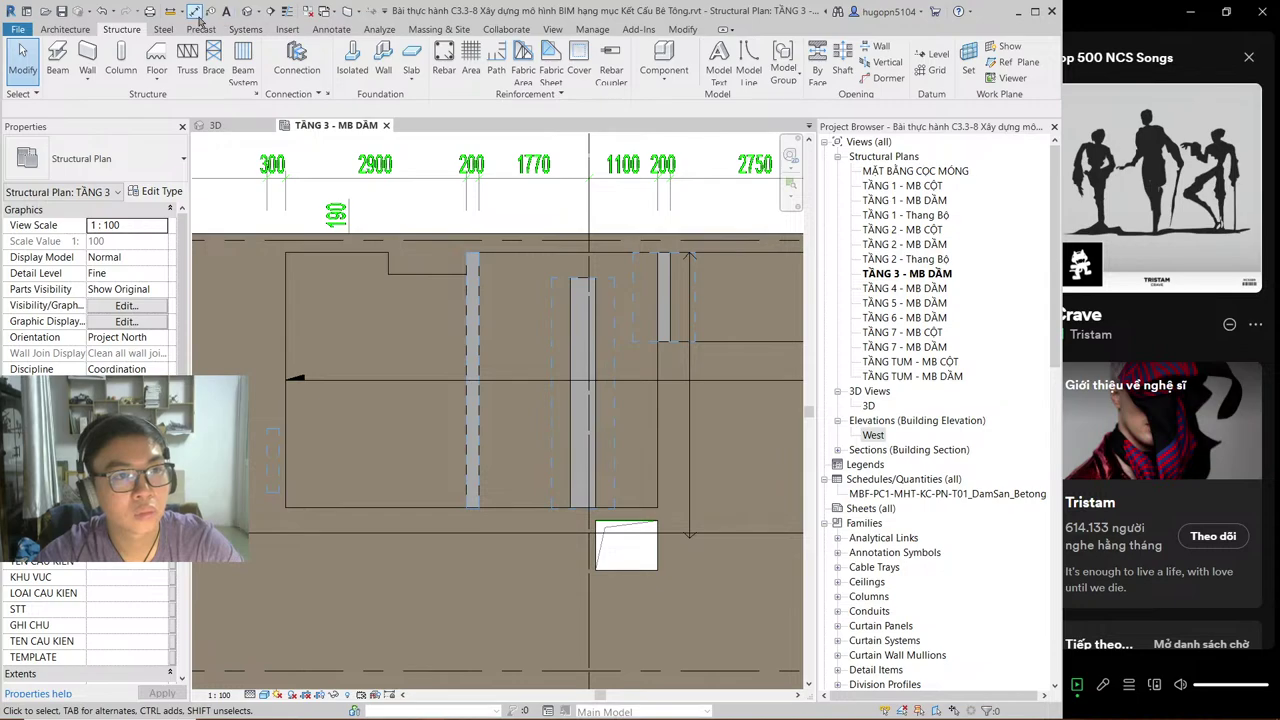
{"action": "left_click", "coordinate": [270, 11]}
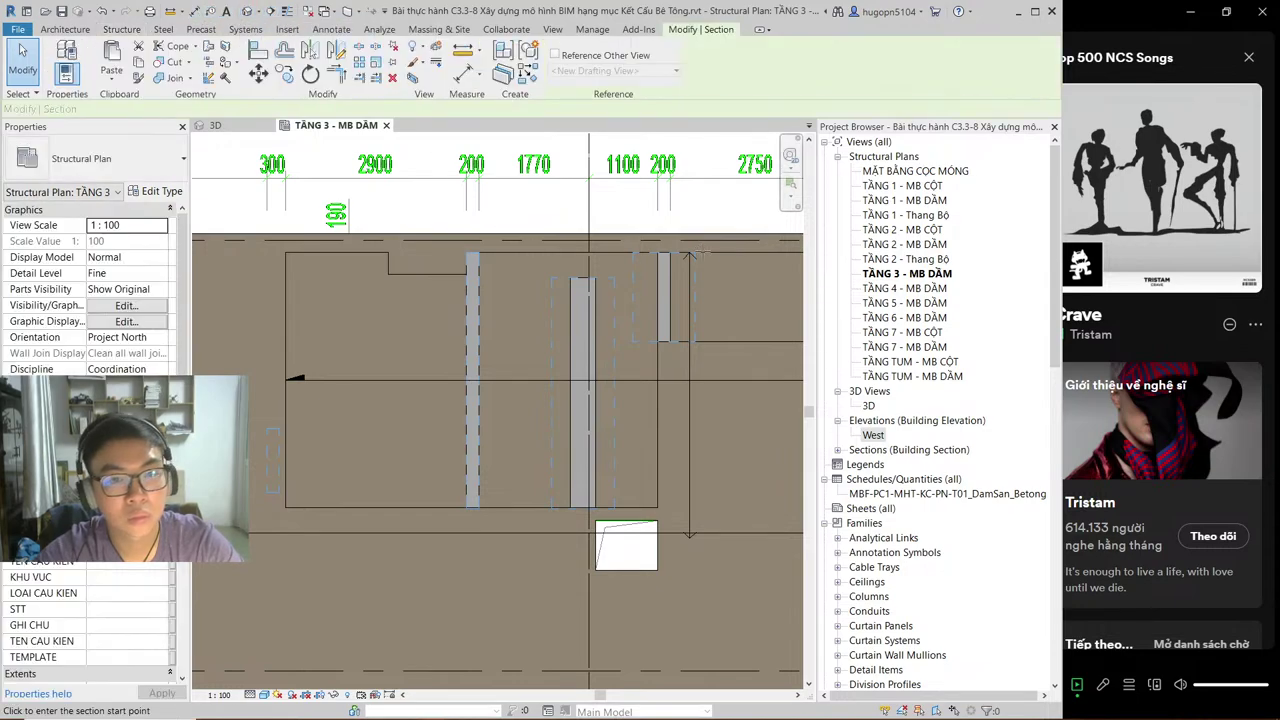
Step: Draw a section line across the Level 3 beams and open the new Section 2 view
{"action": "left_click", "coordinate": [760, 244]}
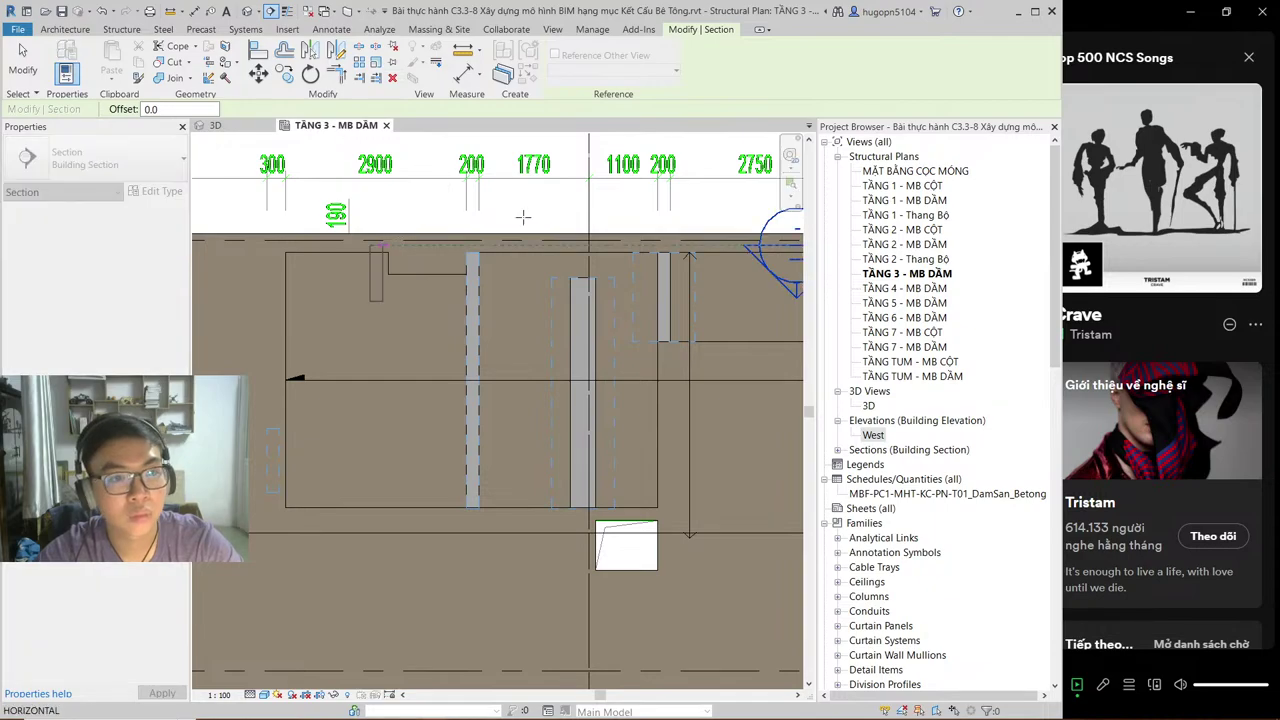
{"action": "left_click", "coordinate": [383, 244]}
{"action": "right_click", "coordinate": [452, 252]}
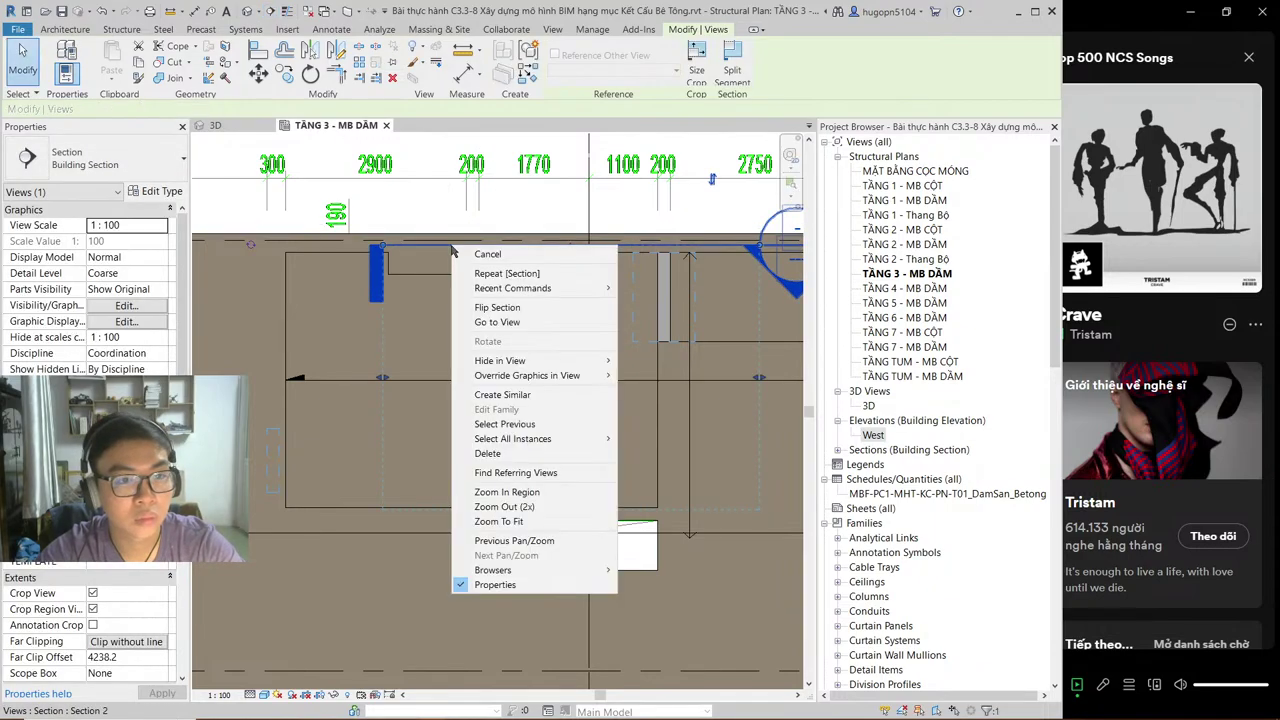
{"action": "left_click", "coordinate": [497, 322]}
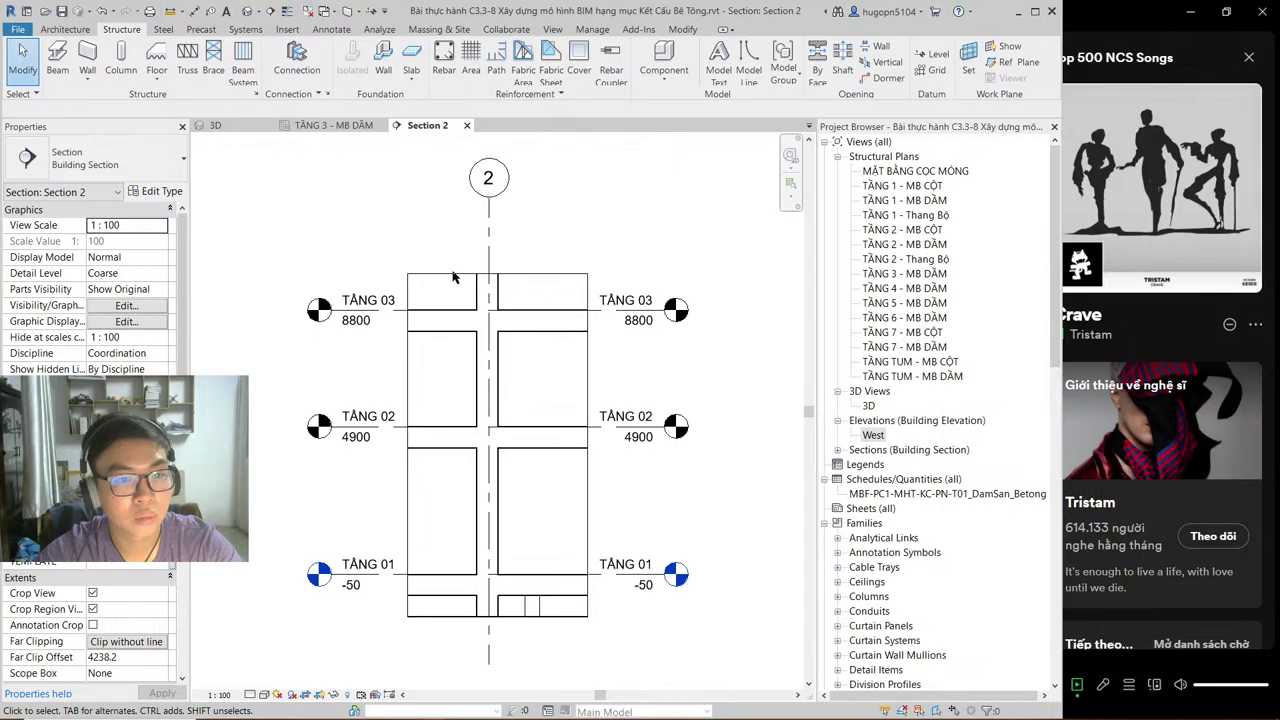
Step: Widen Section 2's crop region to span grids 3 through 1, then return to the plan
{"action": "left_click", "coordinate": [590, 519]}
{"action": "left_click_drag", "start_coordinate": [587, 445], "coordinate": [800, 446]}
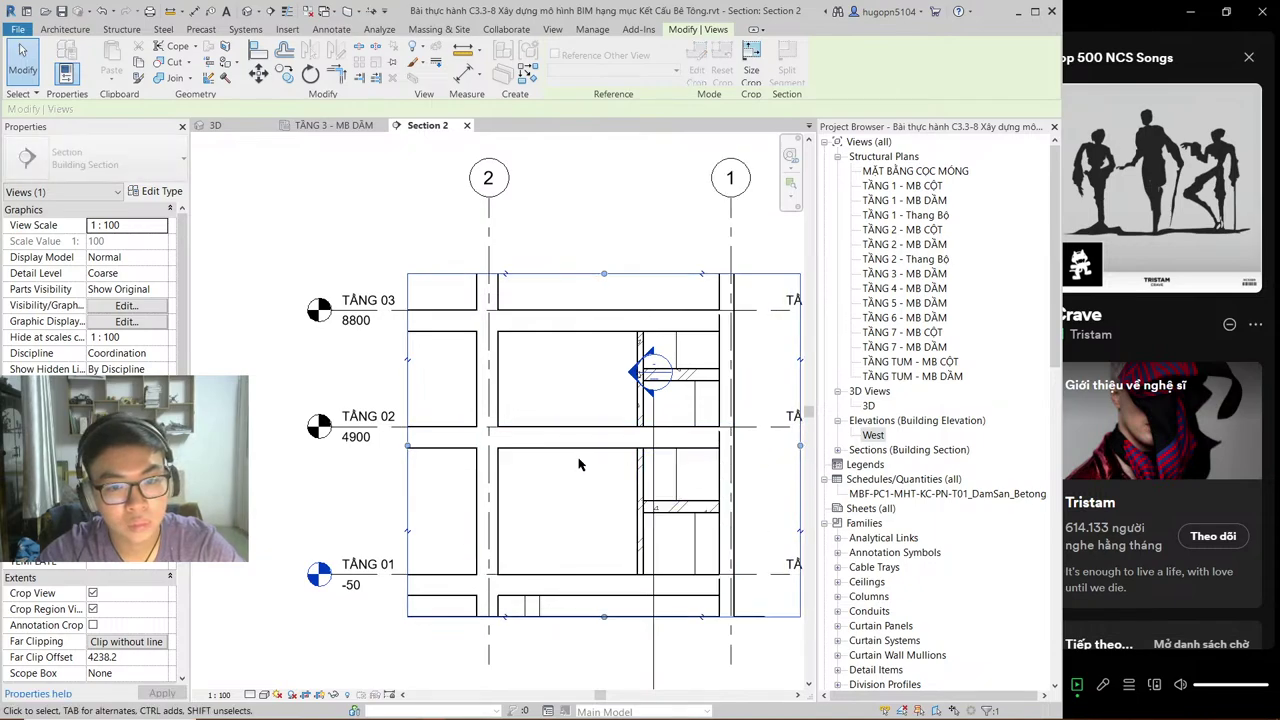
{"action": "left_click_drag", "start_coordinate": [398, 441], "coordinate": [250, 441]}
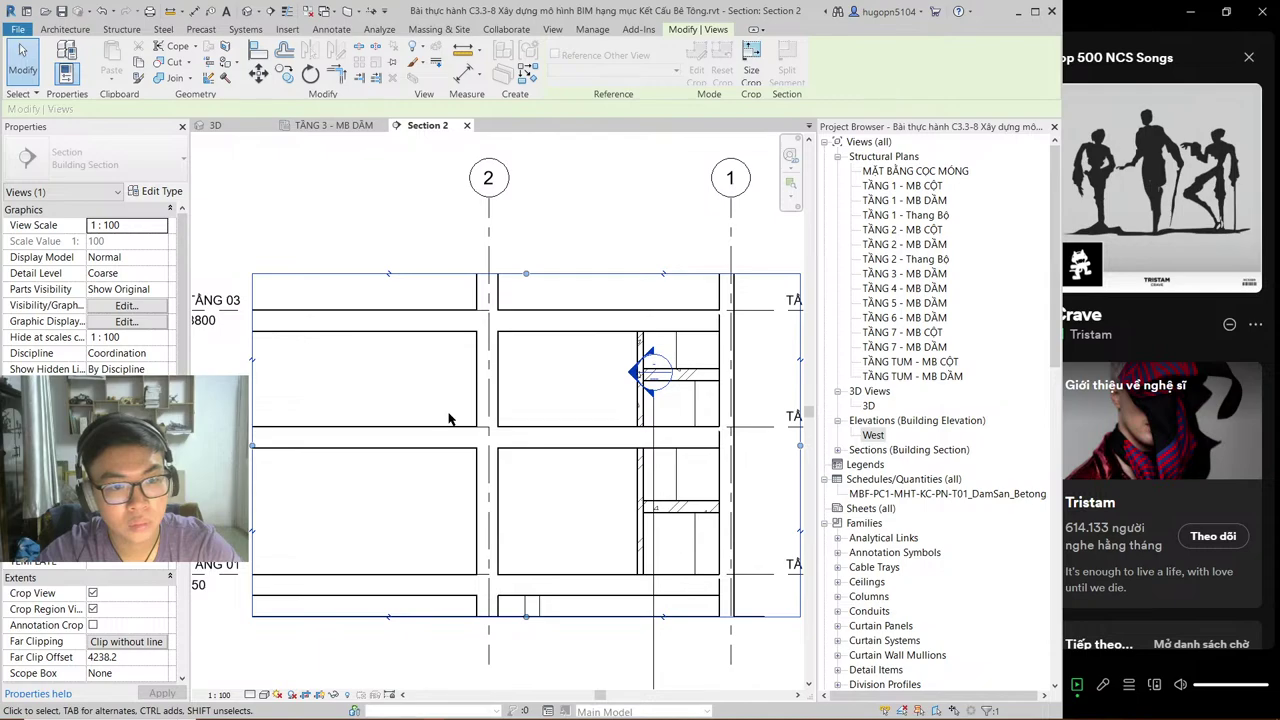
{"action": "scroll", "coordinate": [443, 411], "scroll_direction": "down", "scroll_amount": 2}
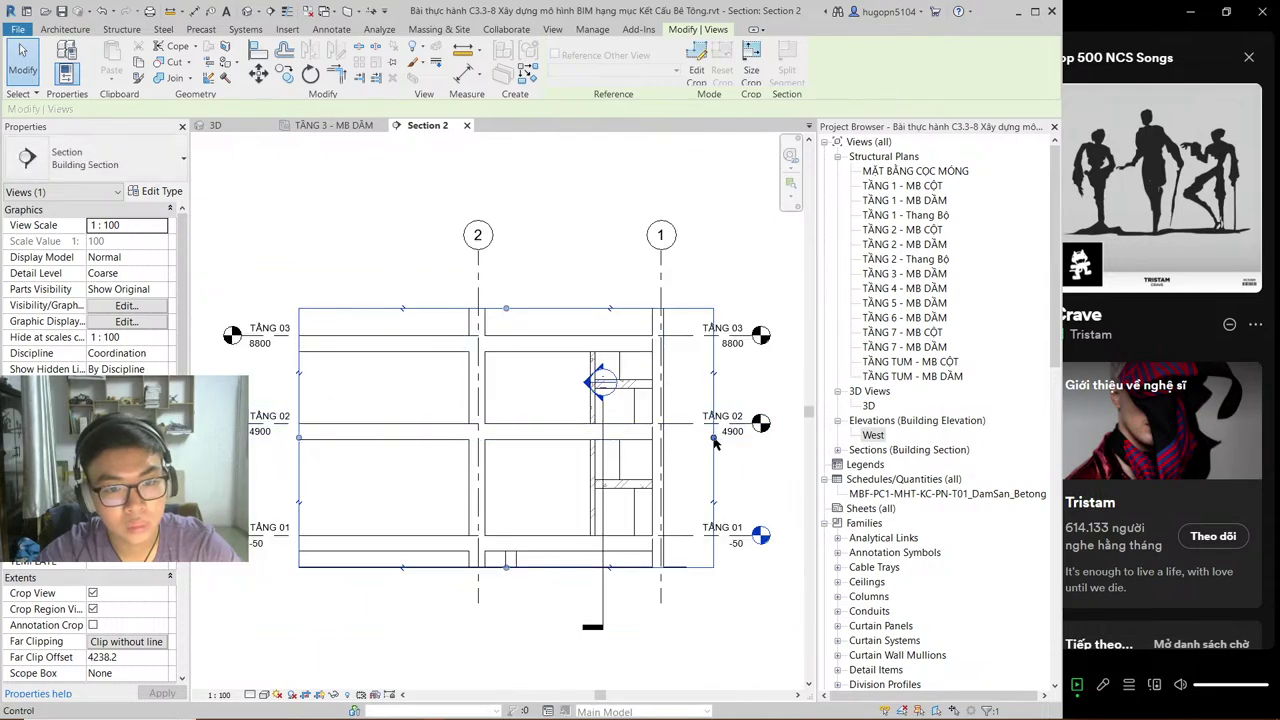
{"action": "left_click_drag", "start_coordinate": [714, 438], "coordinate": [788, 439]}
{"action": "left_click_drag", "start_coordinate": [676, 455], "coordinate": [676, 455]}
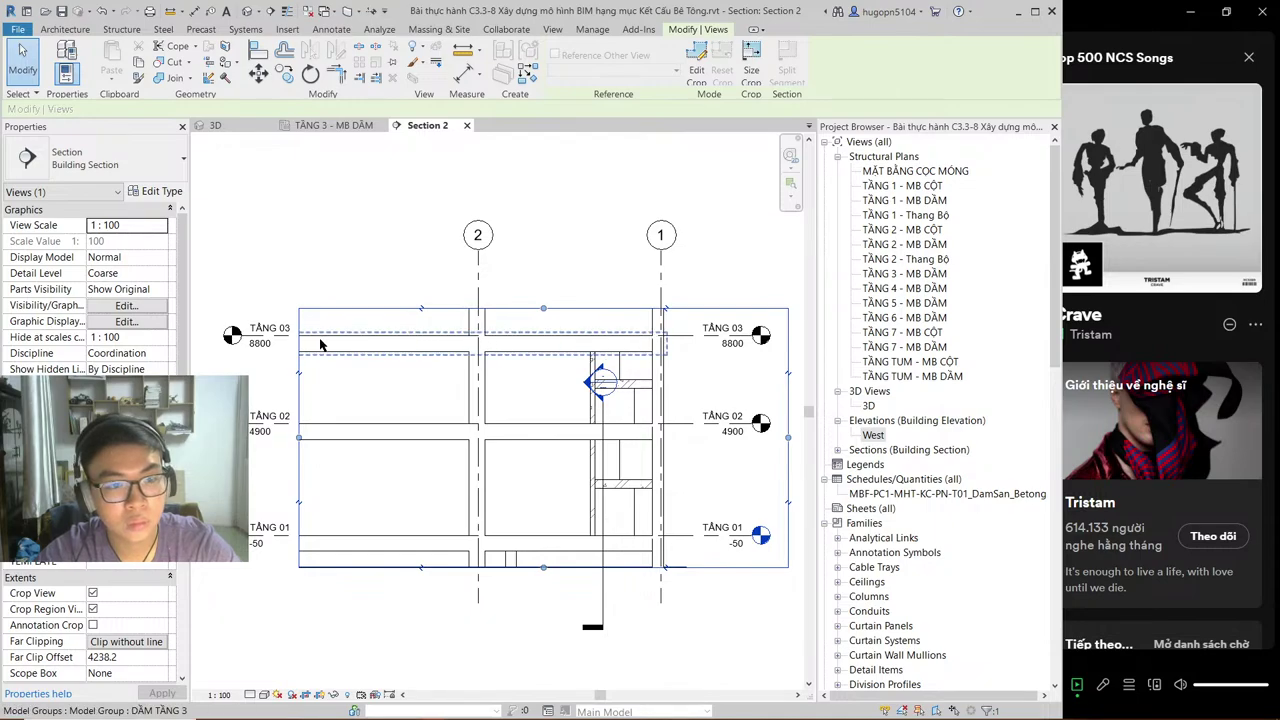
{"action": "left_click_drag", "start_coordinate": [300, 441], "coordinate": [228, 440]}
{"action": "left_click_drag", "start_coordinate": [311, 430], "coordinate": [215, 437]}
{"action": "scroll", "coordinate": [300, 430], "scroll_direction": "up", "scroll_amount": 2}
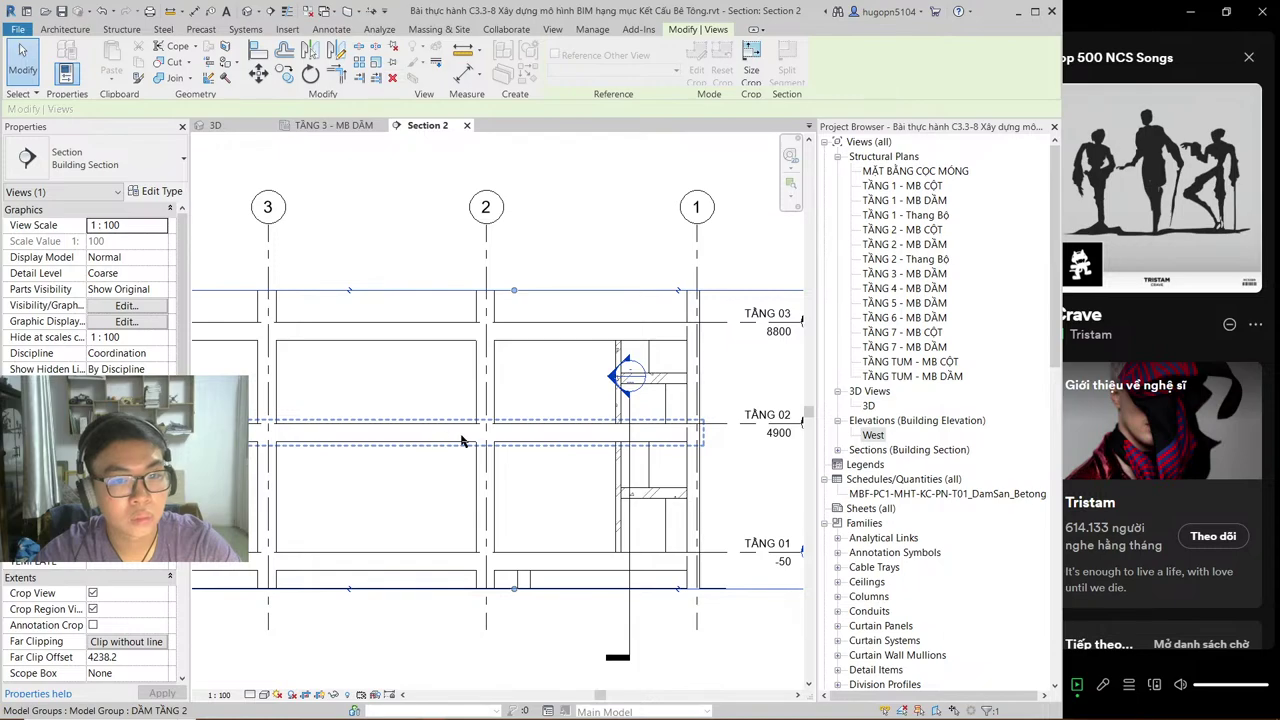
{"action": "scroll", "coordinate": [410, 300], "scroll_direction": "down", "scroll_amount": 2}
{"action": "middle_click_drag", "start_coordinate": [392, 259], "coordinate": [414, 258]}
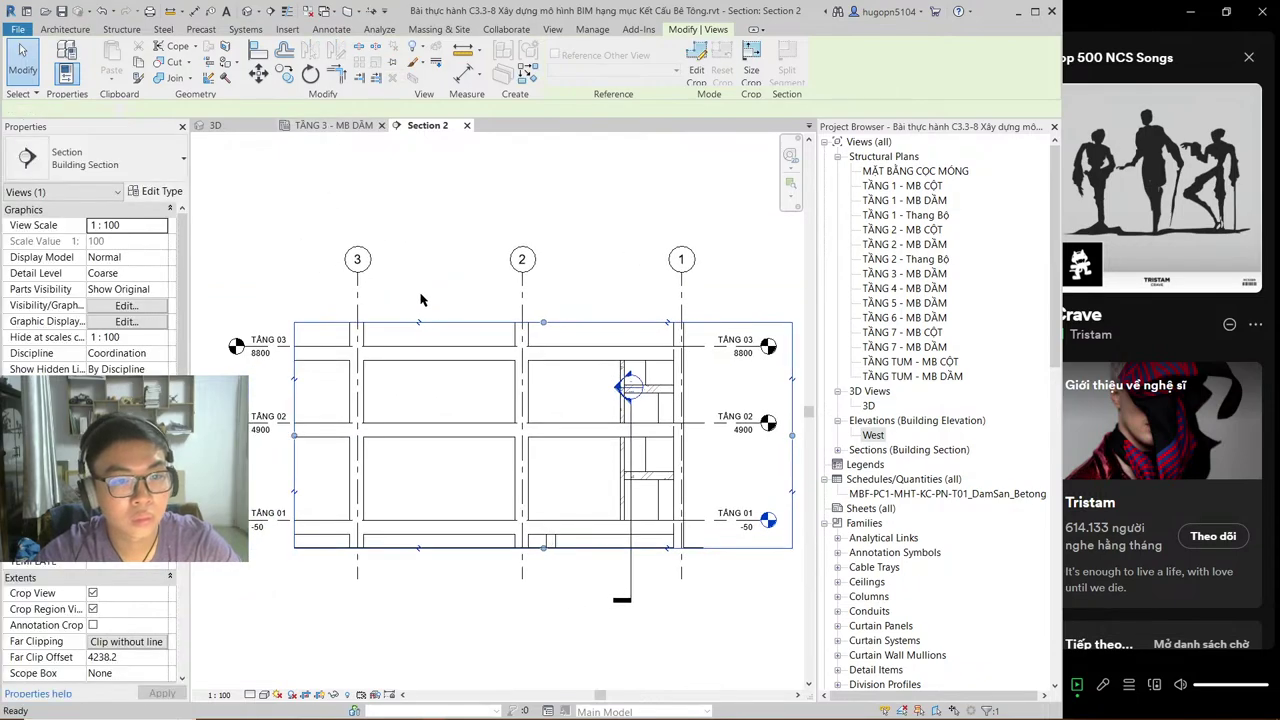
{"action": "key", "text": "ctrl+Tab"}
{"action": "scroll", "coordinate": [446, 357], "scroll_direction": "down", "scroll_amount": 1}
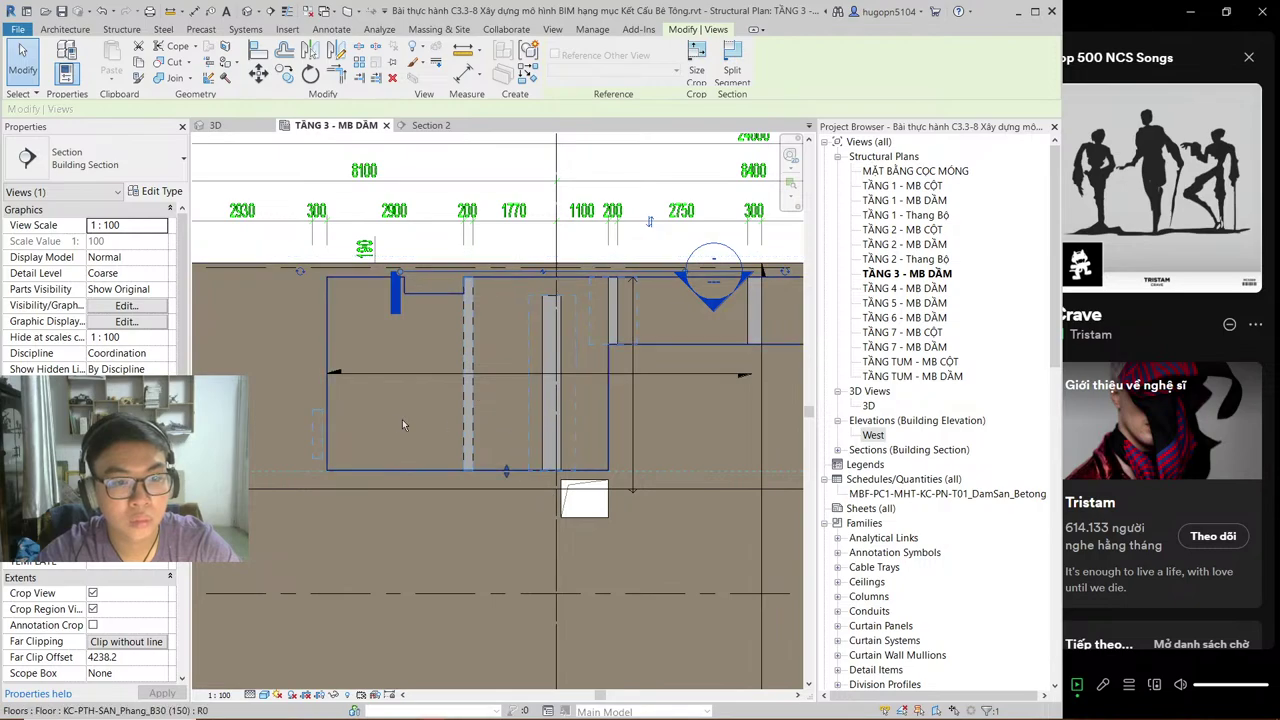
Step: Adjust the section line's extent on the TẦNG 3 - MB DẦM plan
{"action": "scroll", "coordinate": [402, 419], "scroll_direction": "down", "scroll_amount": 1}
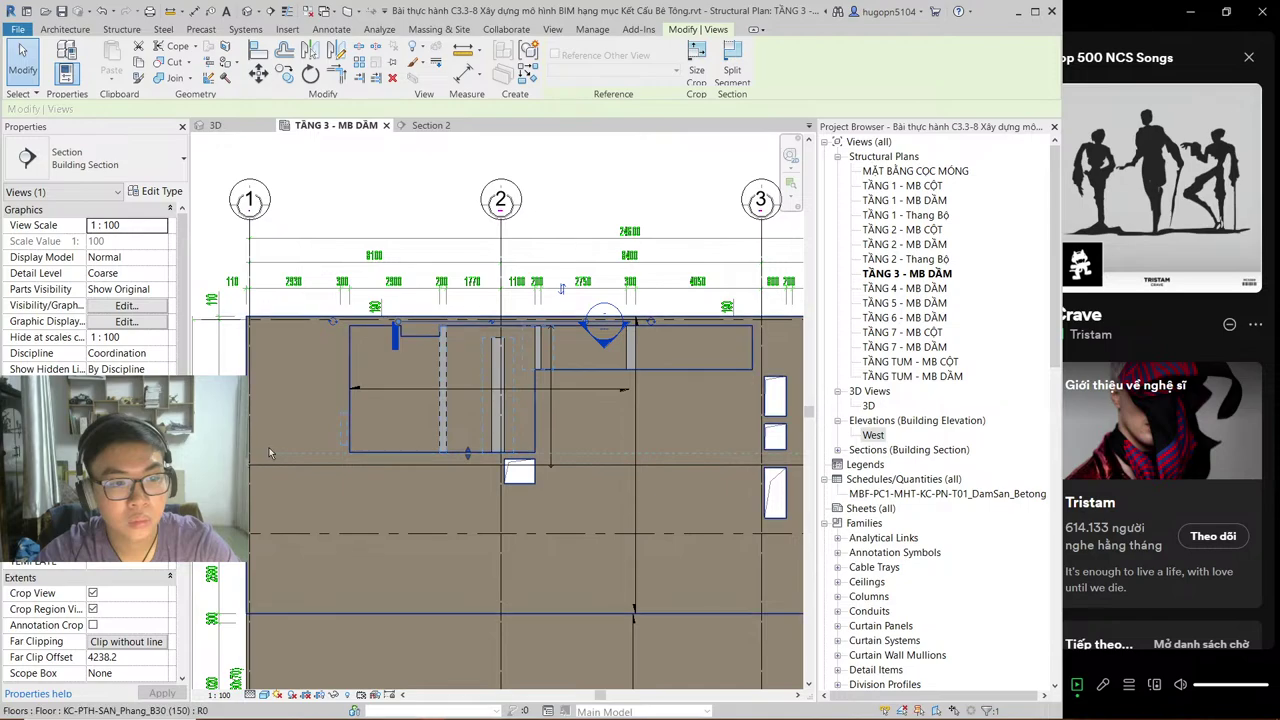
{"action": "scroll", "coordinate": [385, 443], "scroll_direction": "down", "scroll_amount": 1}
{"action": "scroll", "coordinate": [448, 437], "scroll_direction": "down", "scroll_amount": 1}
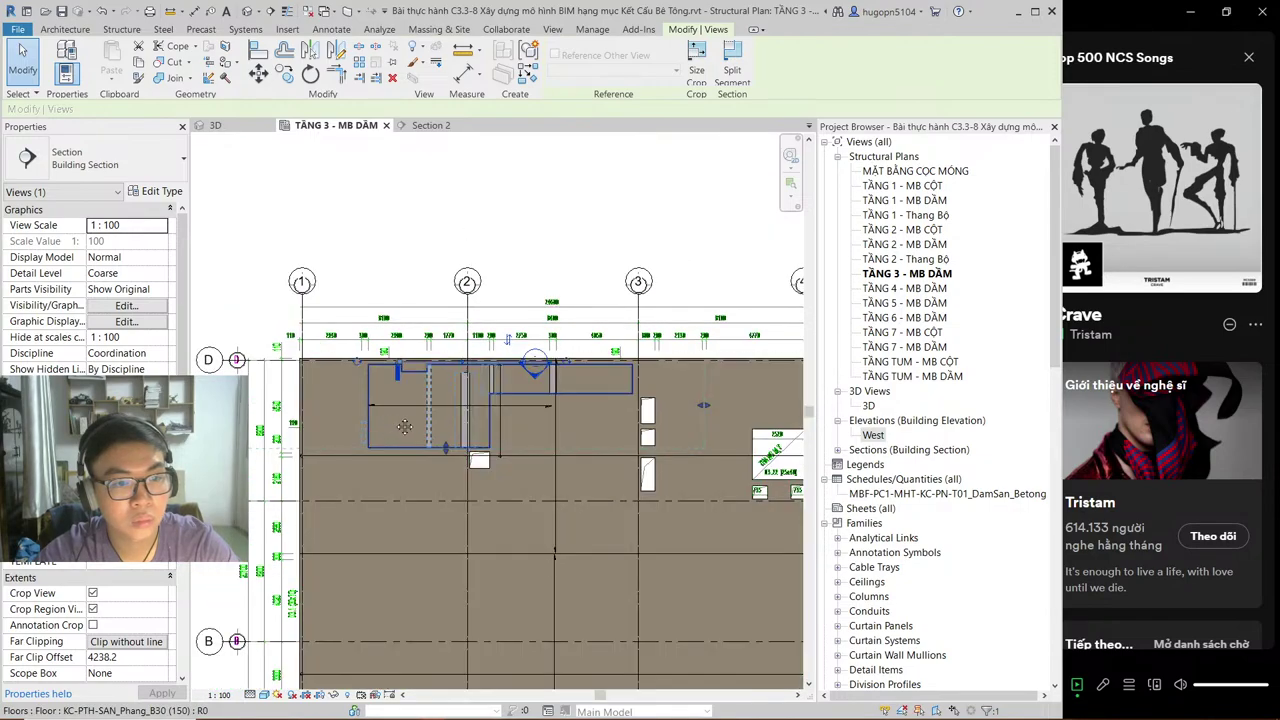
{"action": "scroll", "coordinate": [400, 402], "scroll_direction": "down", "scroll_amount": 1}
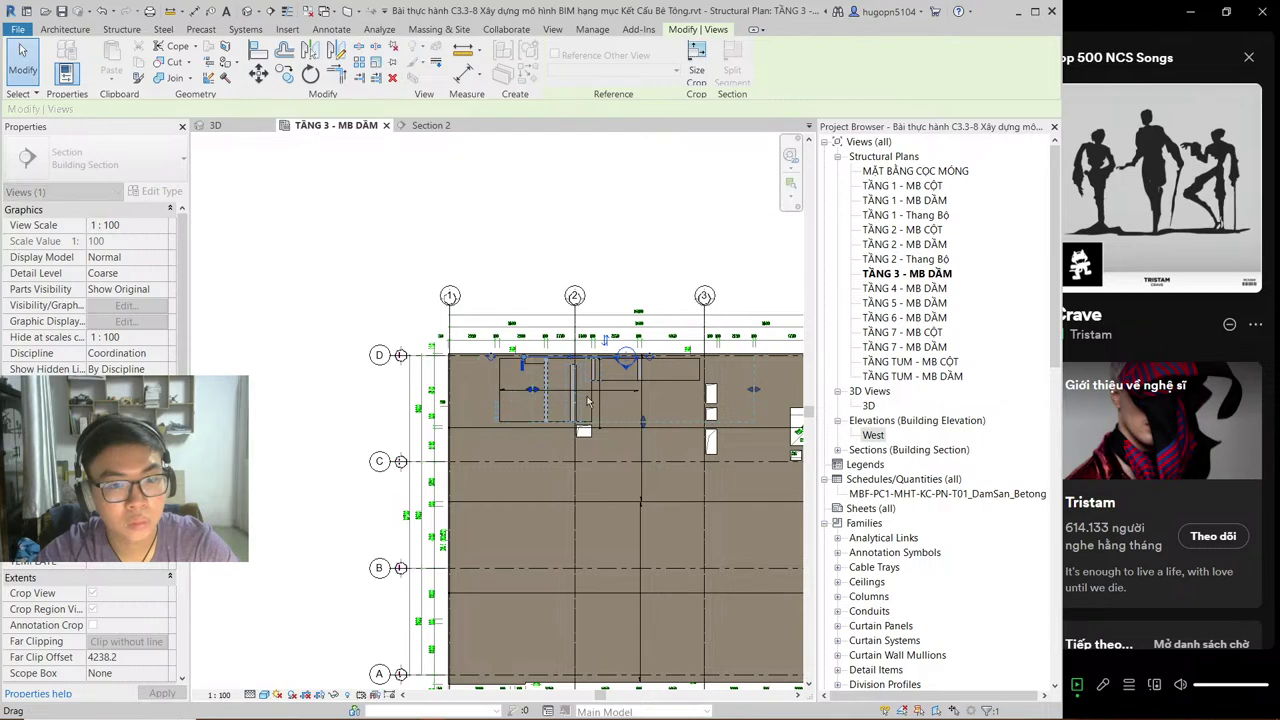
{"action": "left_click_drag", "start_coordinate": [588, 401], "coordinate": [612, 396]}
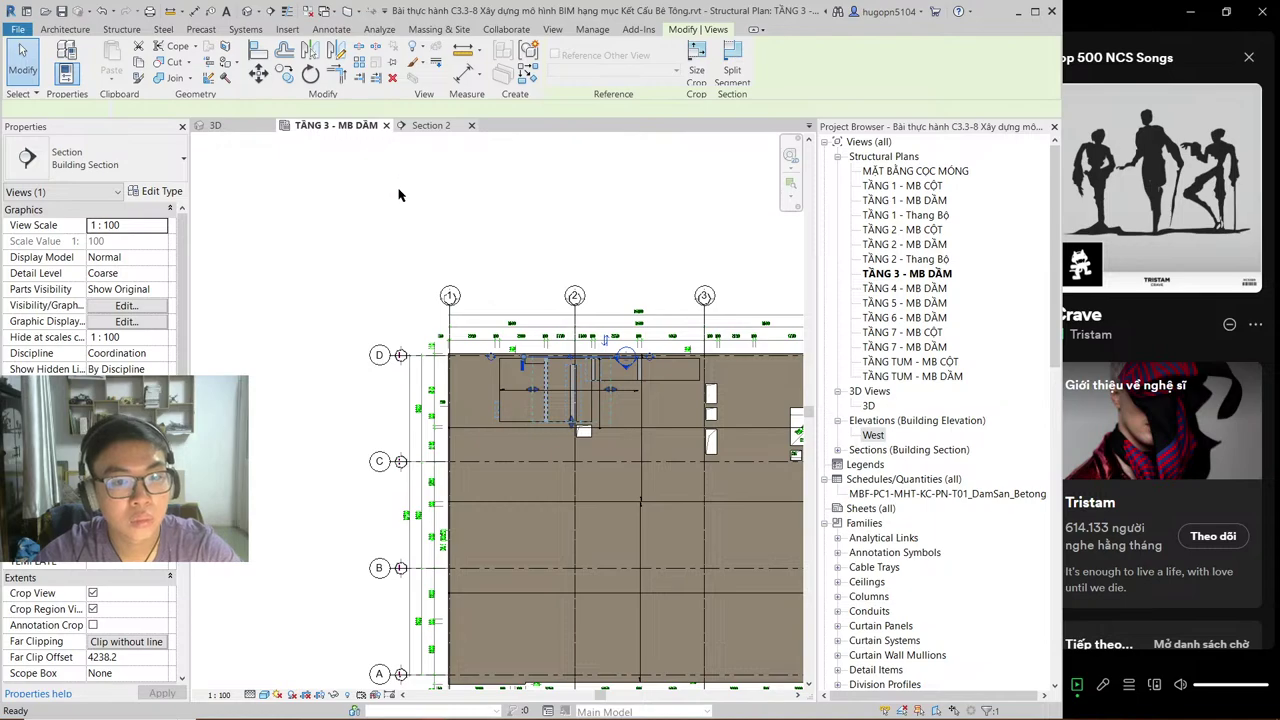
Step: Re-widen Section 2's crop region right to grid 1 and left to grid 3
{"action": "left_click", "coordinate": [431, 125]}
{"action": "left_click", "coordinate": [576, 455]}
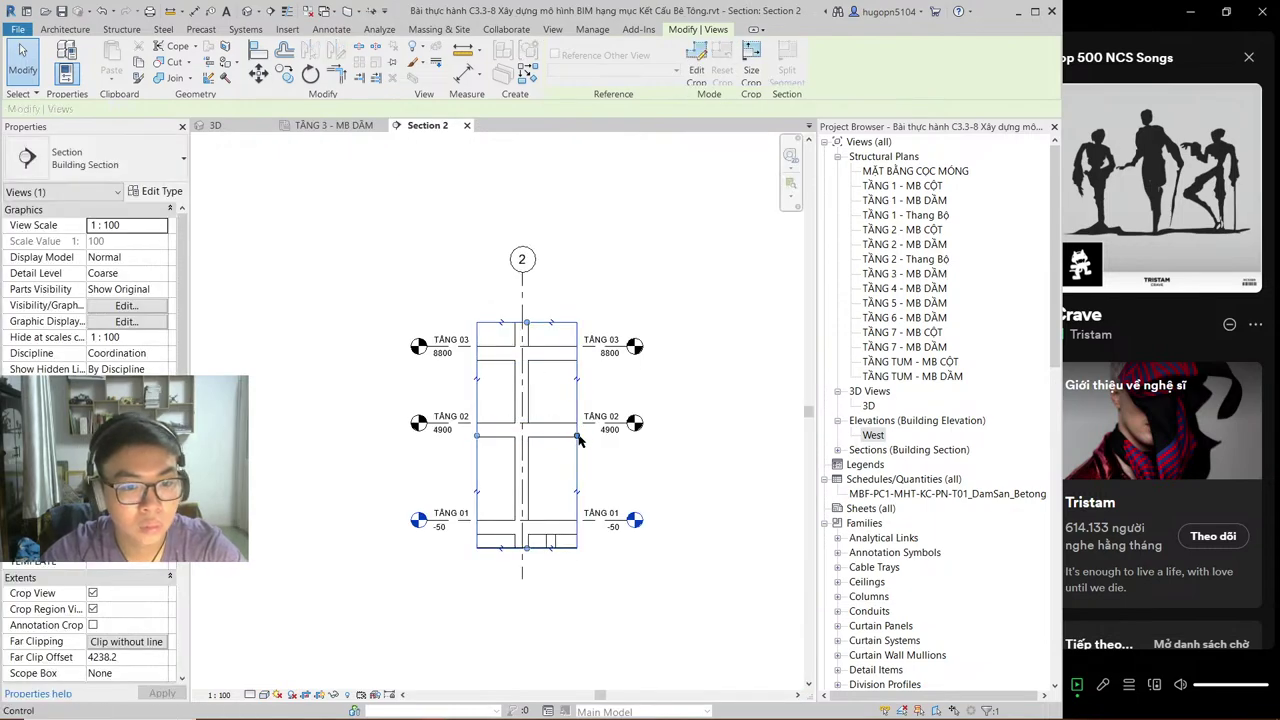
{"action": "left_click_drag", "start_coordinate": [589, 432], "coordinate": [686, 434]}
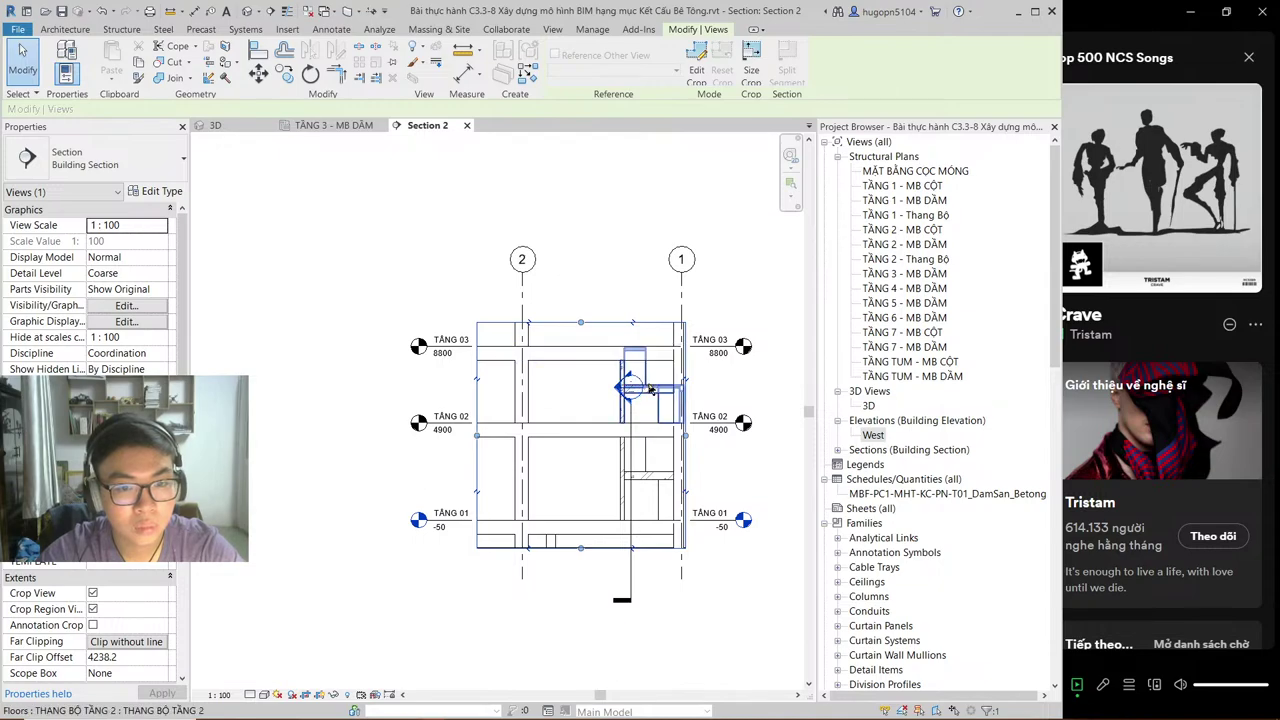
{"action": "left_click_drag", "start_coordinate": [476, 443], "coordinate": [292, 428]}
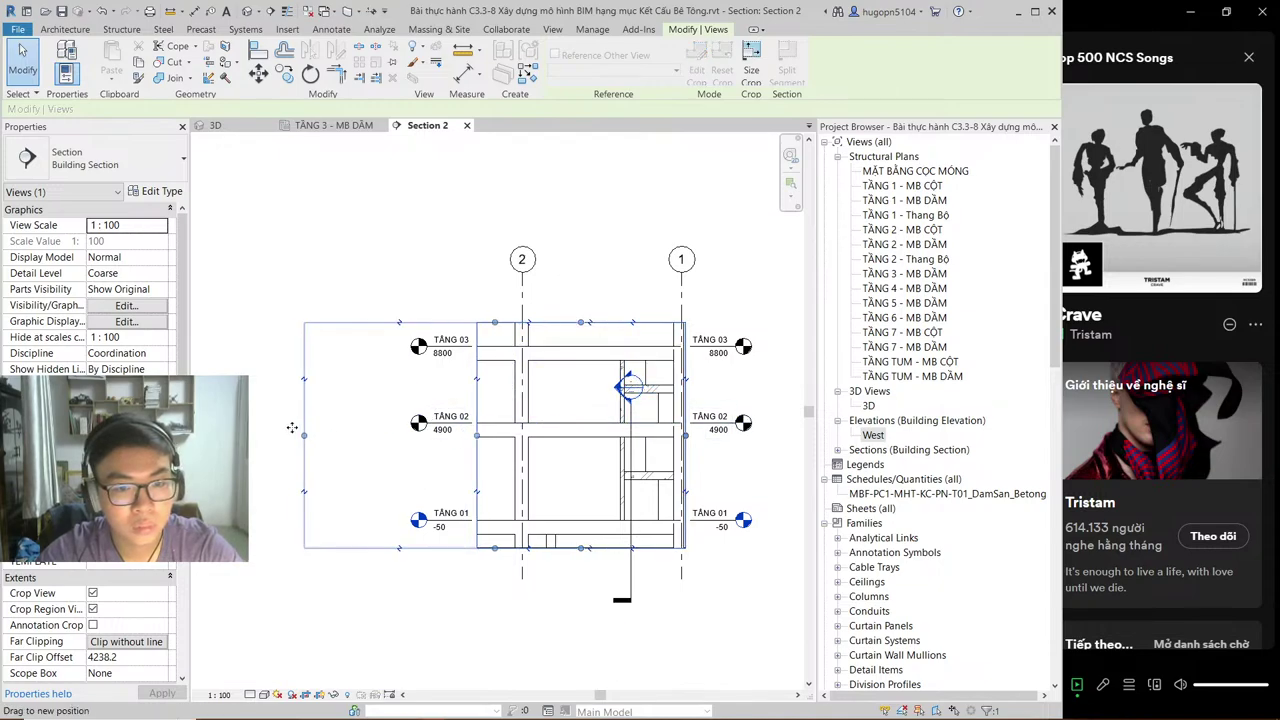
Step: Return to the TẦNG 3 - MB DẦM plan and select the DSP-Void_REC void
{"action": "left_click", "coordinate": [349, 128]}
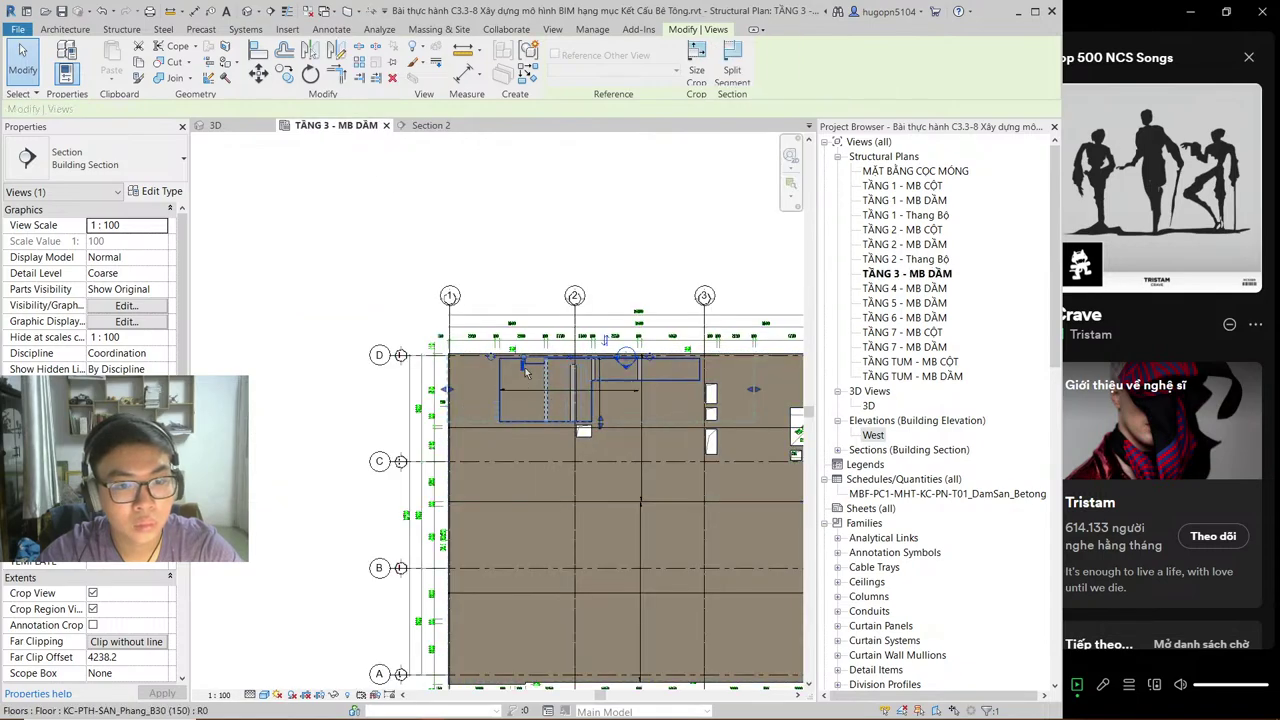
{"action": "scroll", "coordinate": [542, 385], "scroll_direction": "down", "scroll_amount": 2}
{"action": "scroll", "coordinate": [542, 385], "scroll_direction": "up", "scroll_amount": 5}
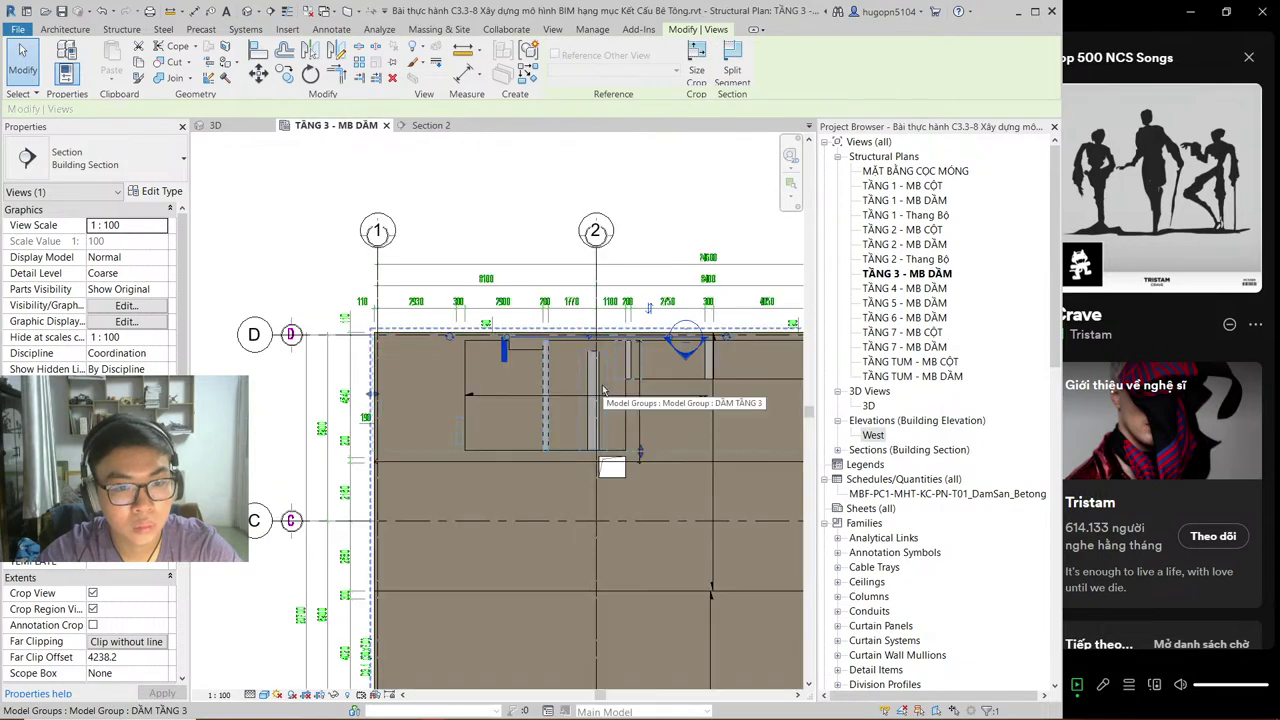
{"action": "left_click", "coordinate": [596, 400]}
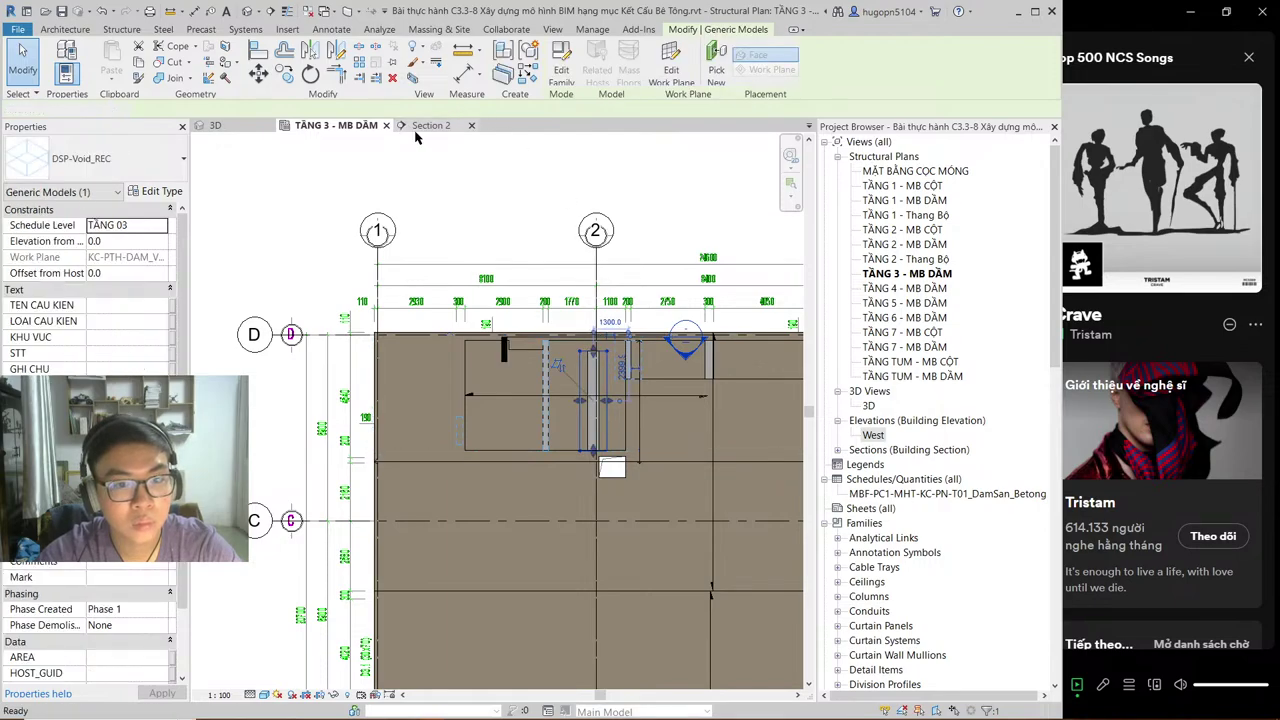
Step: Look over Section 2, then select the section line back on the plan
{"action": "left_click", "coordinate": [420, 128]}
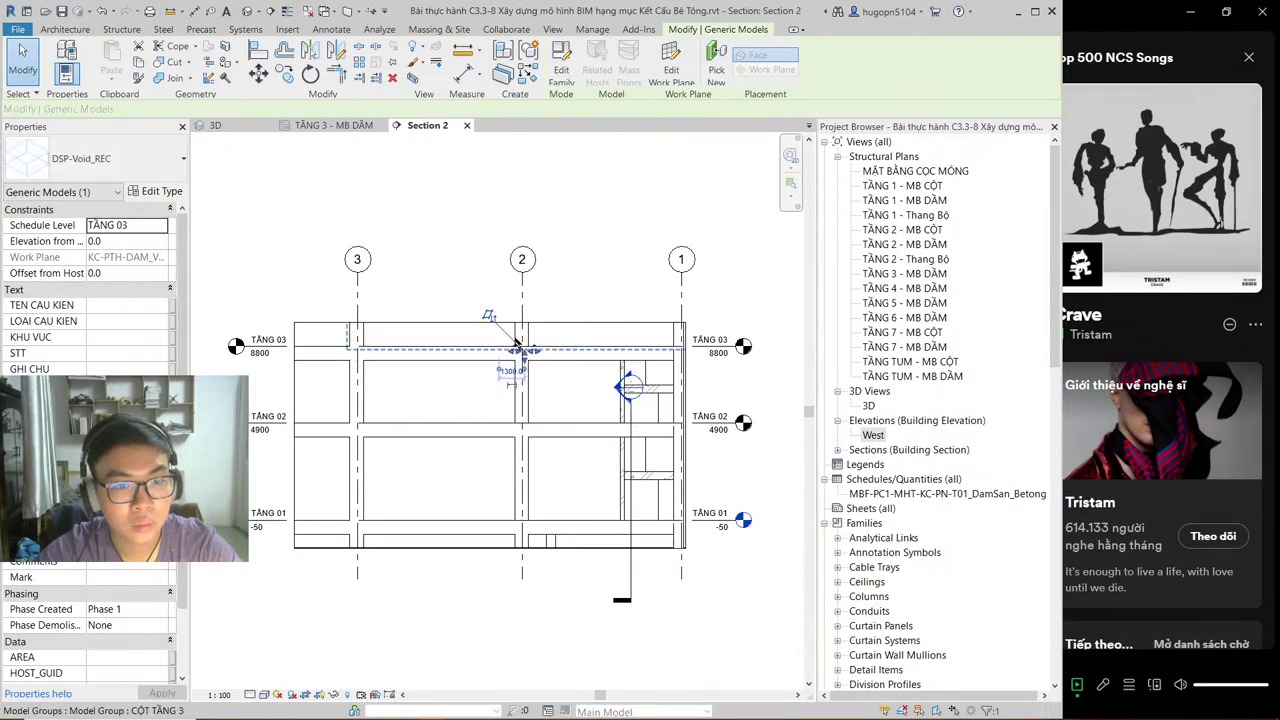
{"action": "scroll", "coordinate": [545, 342], "scroll_direction": "up", "scroll_amount": 2}
{"action": "scroll", "coordinate": [563, 340], "scroll_direction": "down", "scroll_amount": 2}
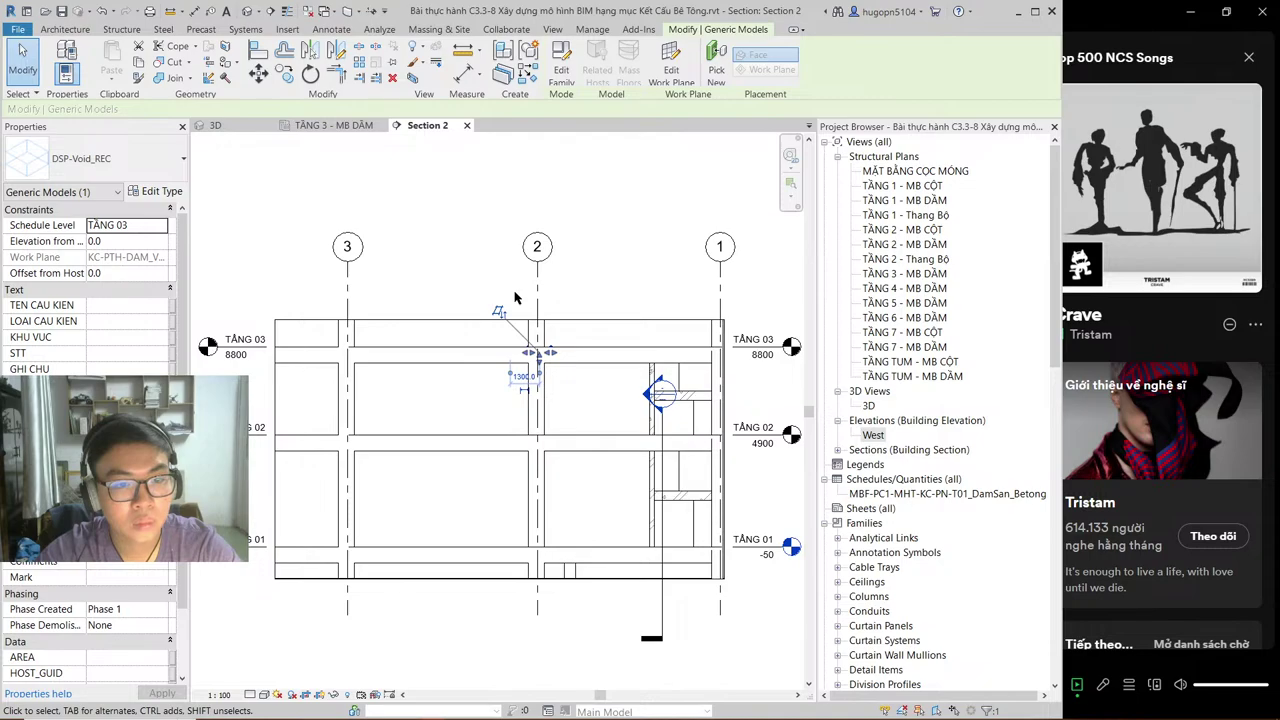
{"action": "scroll", "coordinate": [515, 297], "scroll_direction": "down", "scroll_amount": 1}
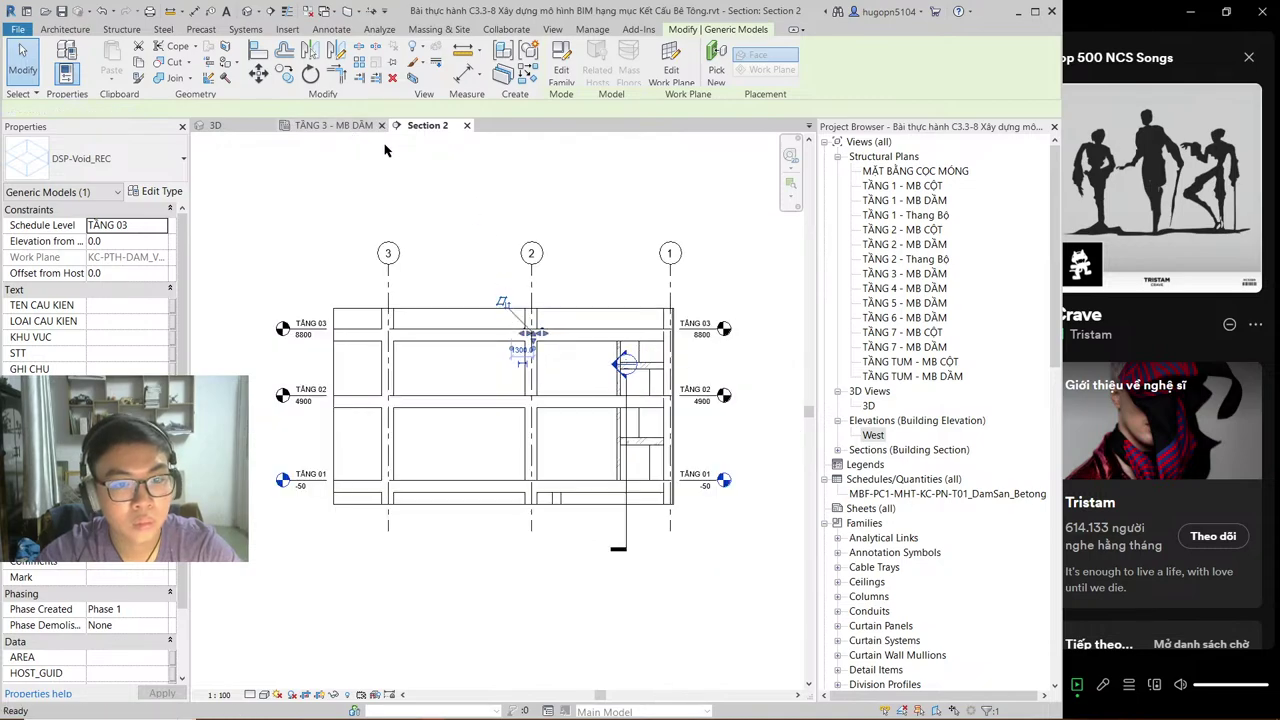
{"action": "left_click", "coordinate": [333, 125]}
{"action": "scroll", "coordinate": [651, 350], "scroll_direction": "up", "scroll_amount": 2}
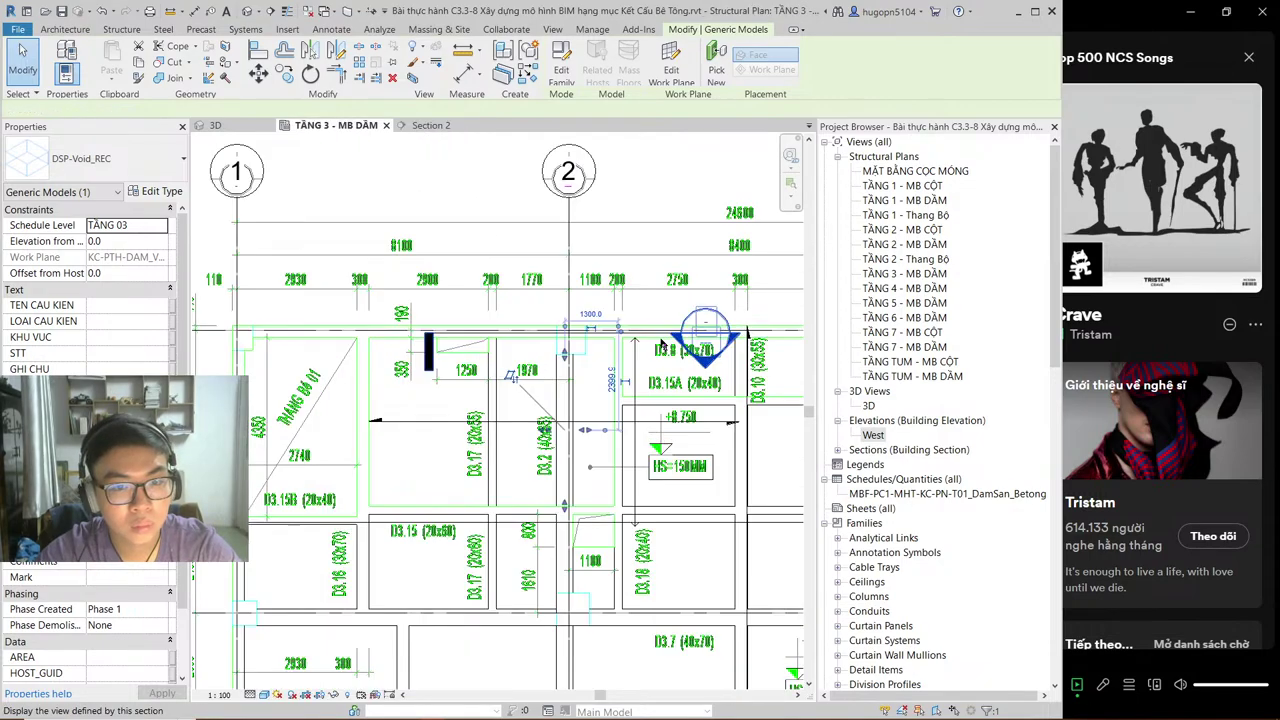
{"action": "key", "text": "Escape"}
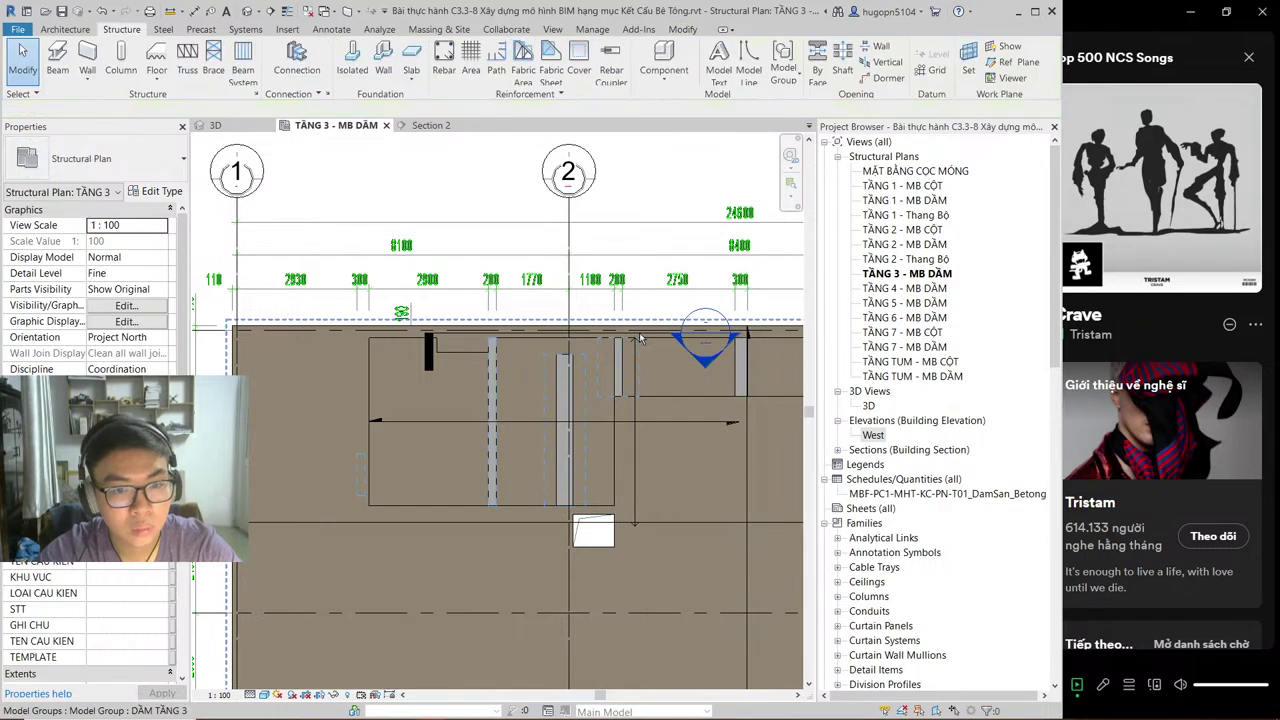
{"action": "left_click", "coordinate": [430, 350]}
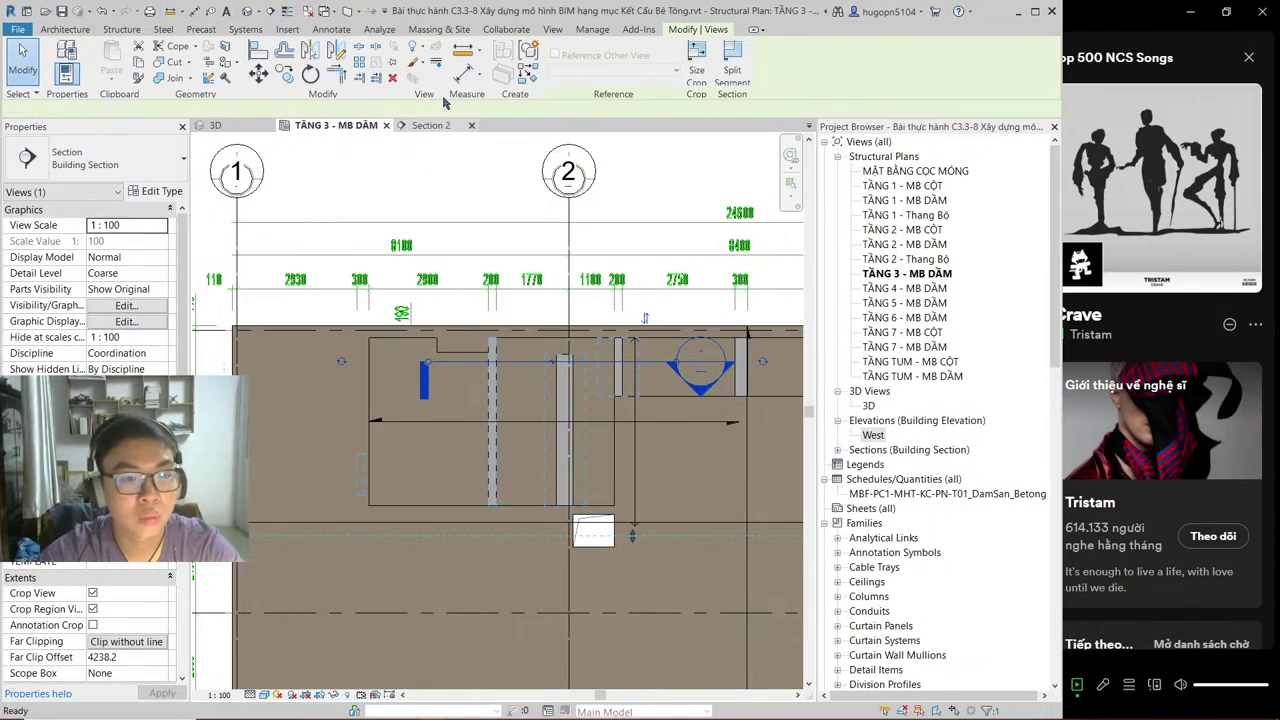
Step: Trim Section 2's crop edges inward to frame the TẦNG 03 slab at grid 2
{"action": "left_click", "coordinate": [431, 125]}
{"action": "scroll", "coordinate": [531, 370], "scroll_direction": "up", "scroll_amount": 3}
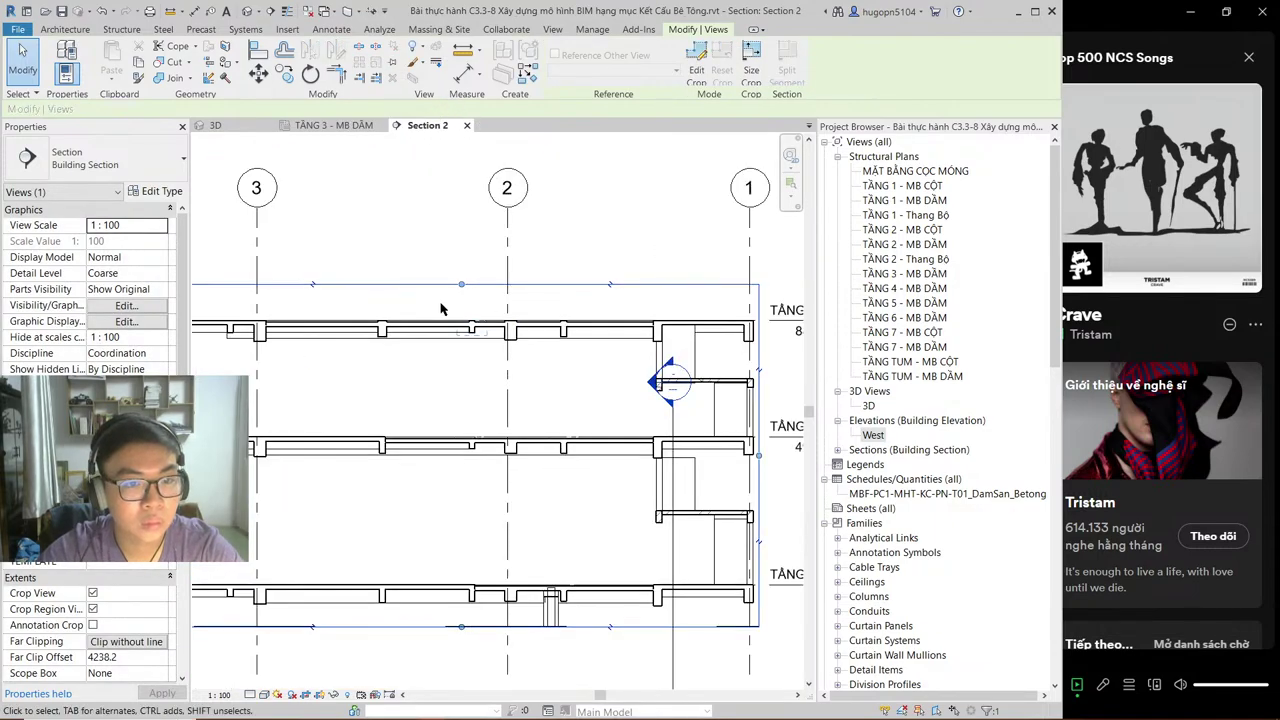
{"action": "scroll", "coordinate": [470, 308], "scroll_direction": "up", "scroll_amount": 1}
{"action": "scroll", "coordinate": [470, 295], "scroll_direction": "down", "scroll_amount": 3}
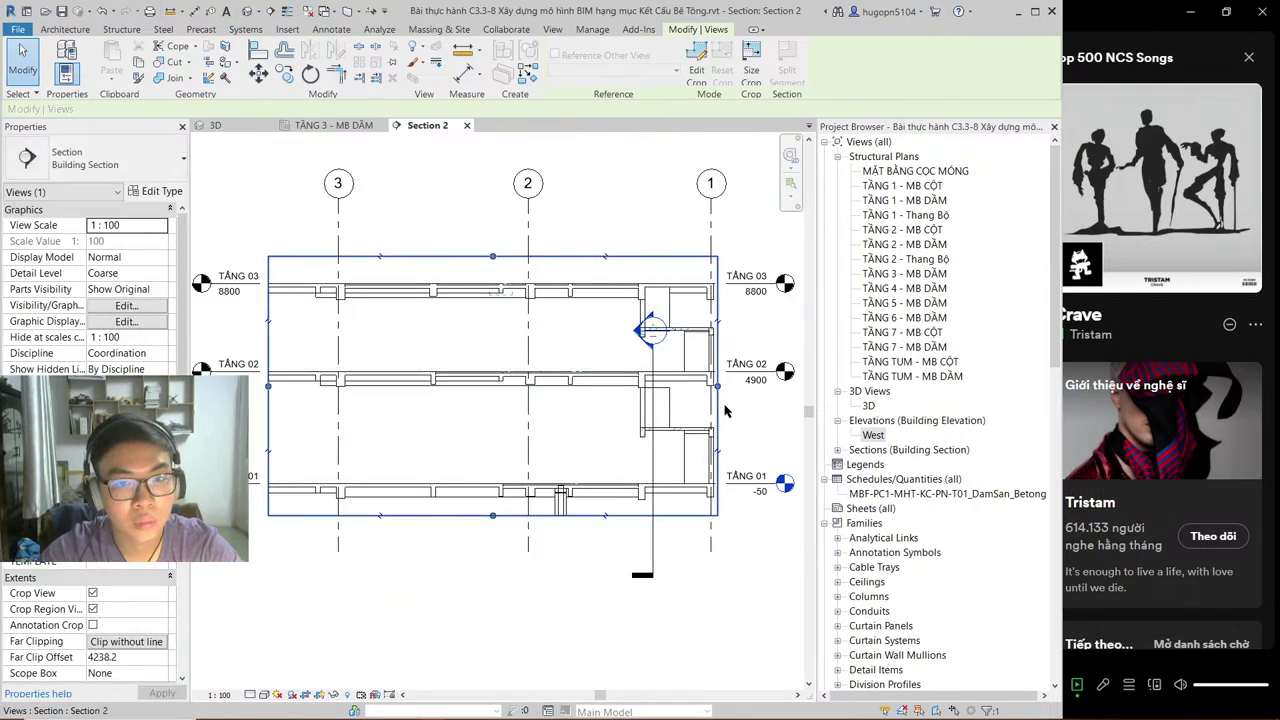
{"action": "key", "text": "Escape"}
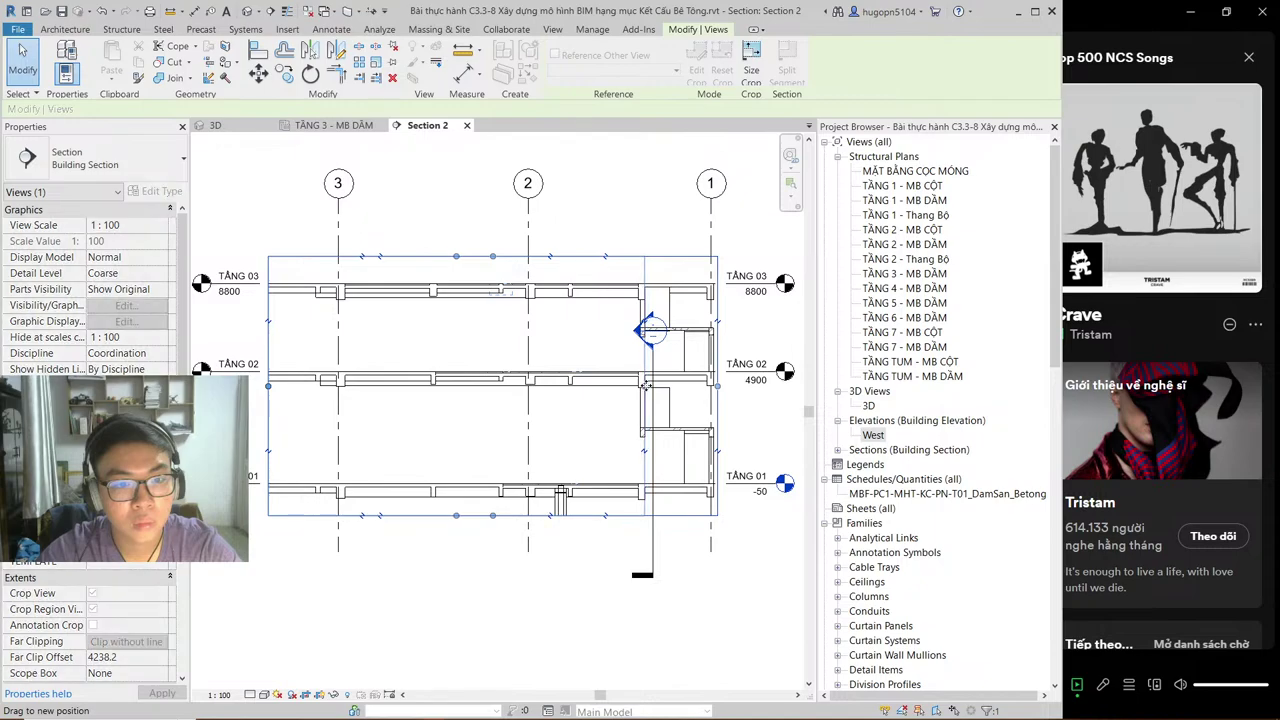
{"action": "scroll", "coordinate": [515, 314], "scroll_direction": "up", "scroll_amount": 3}
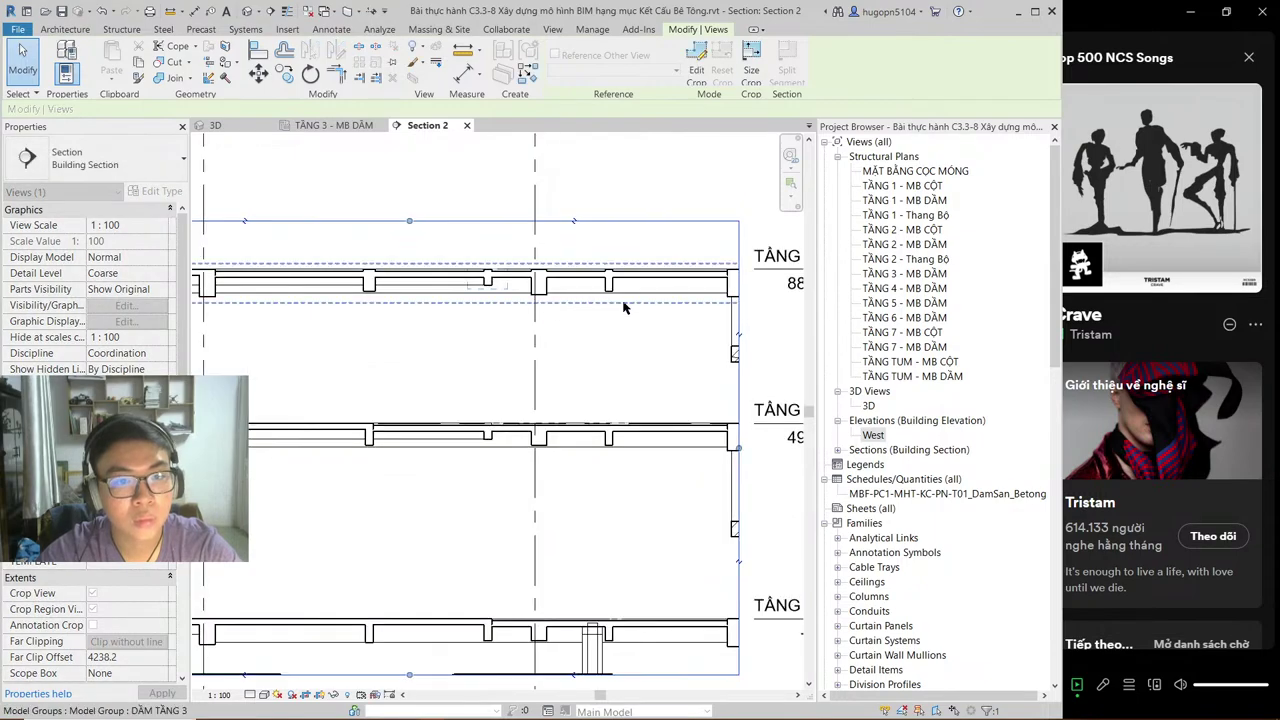
{"action": "left_click_drag", "start_coordinate": [703, 445], "coordinate": [666, 446]}
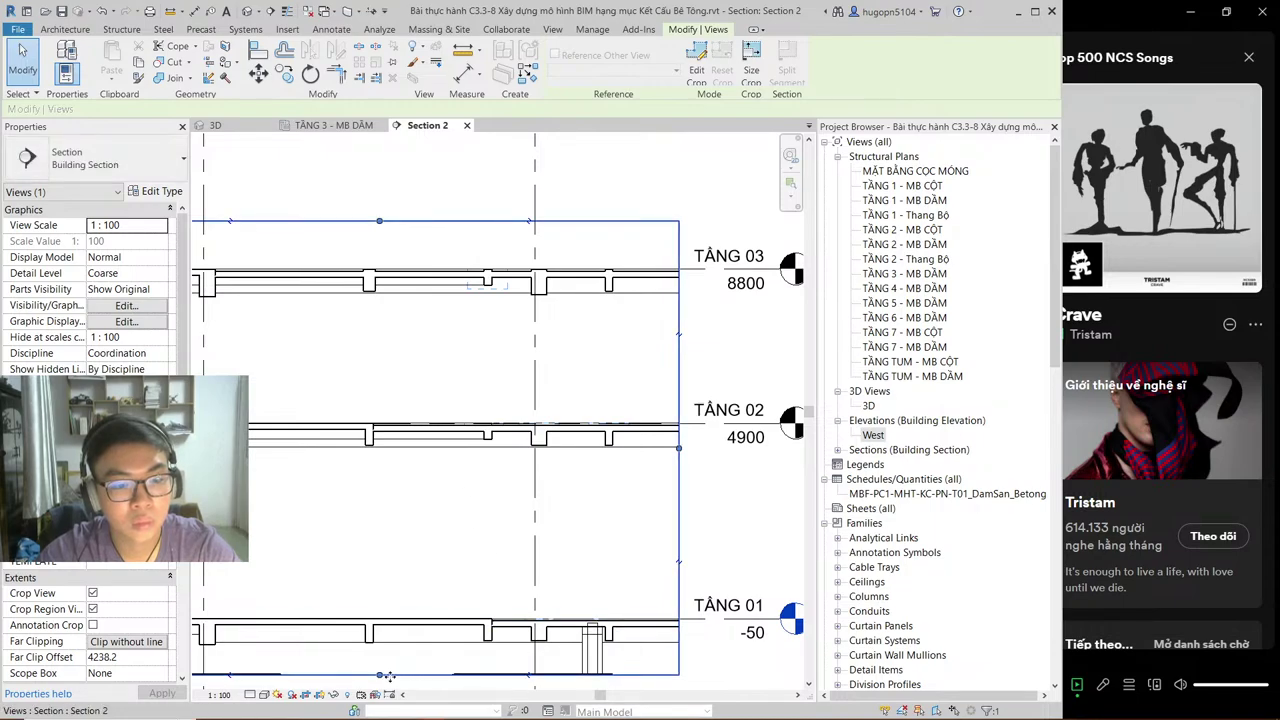
{"action": "left_click_drag", "start_coordinate": [409, 677], "coordinate": [408, 343]}
{"action": "scroll", "coordinate": [317, 343], "scroll_direction": "up", "scroll_amount": 2}
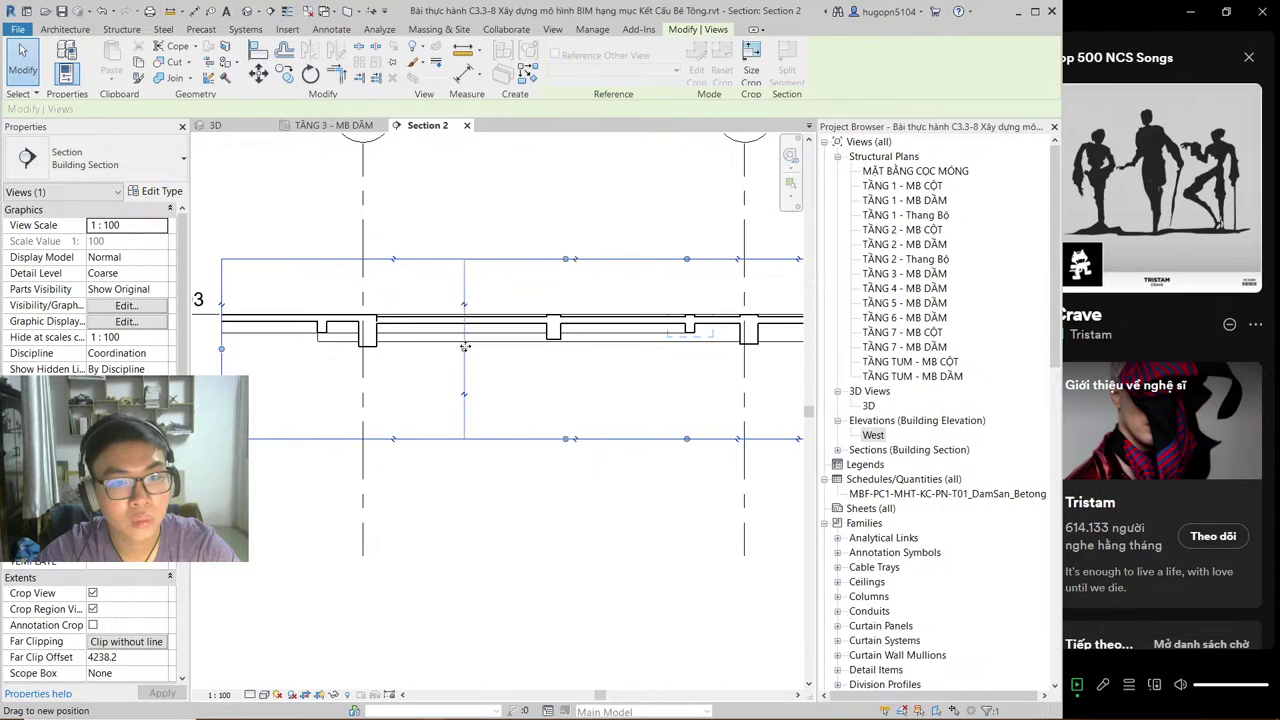
{"action": "left_click_drag", "start_coordinate": [465, 346], "coordinate": [487, 346]}
{"action": "middle_click_drag", "start_coordinate": [652, 362], "coordinate": [529, 423]}
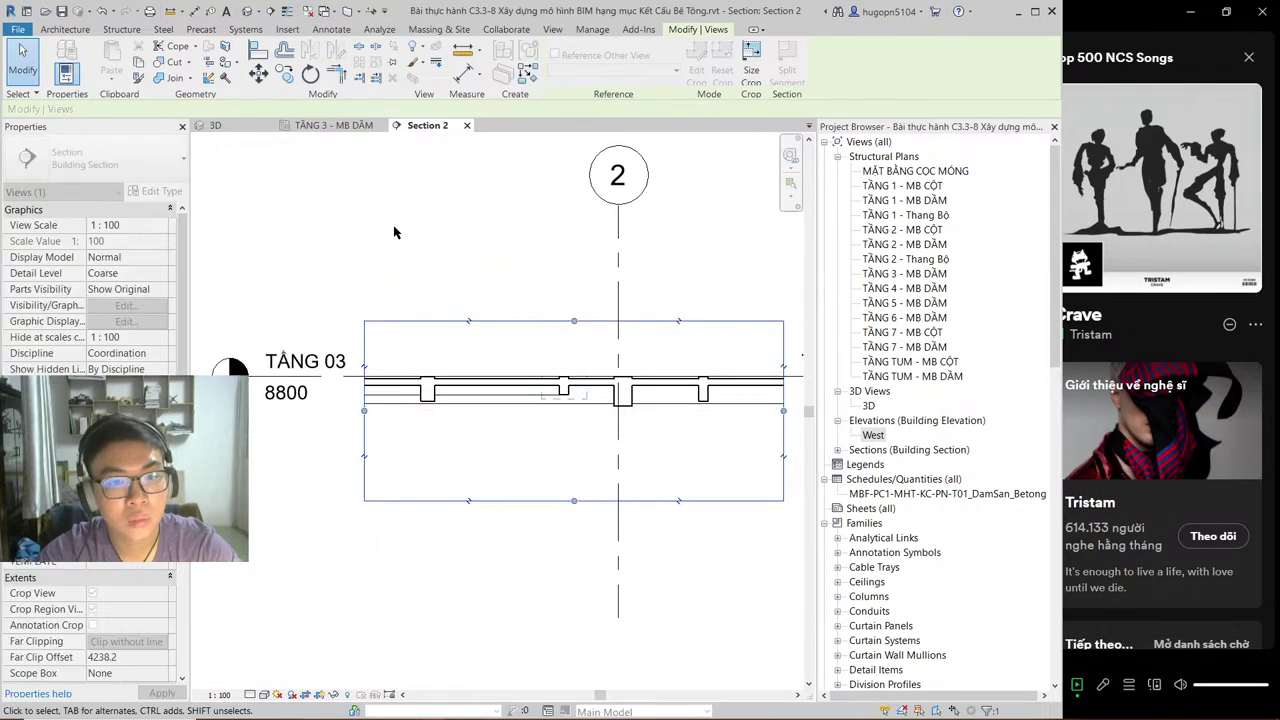
Step: Shorten the section line on the plan and recheck Section 2
{"action": "left_click", "coordinate": [358, 128]}
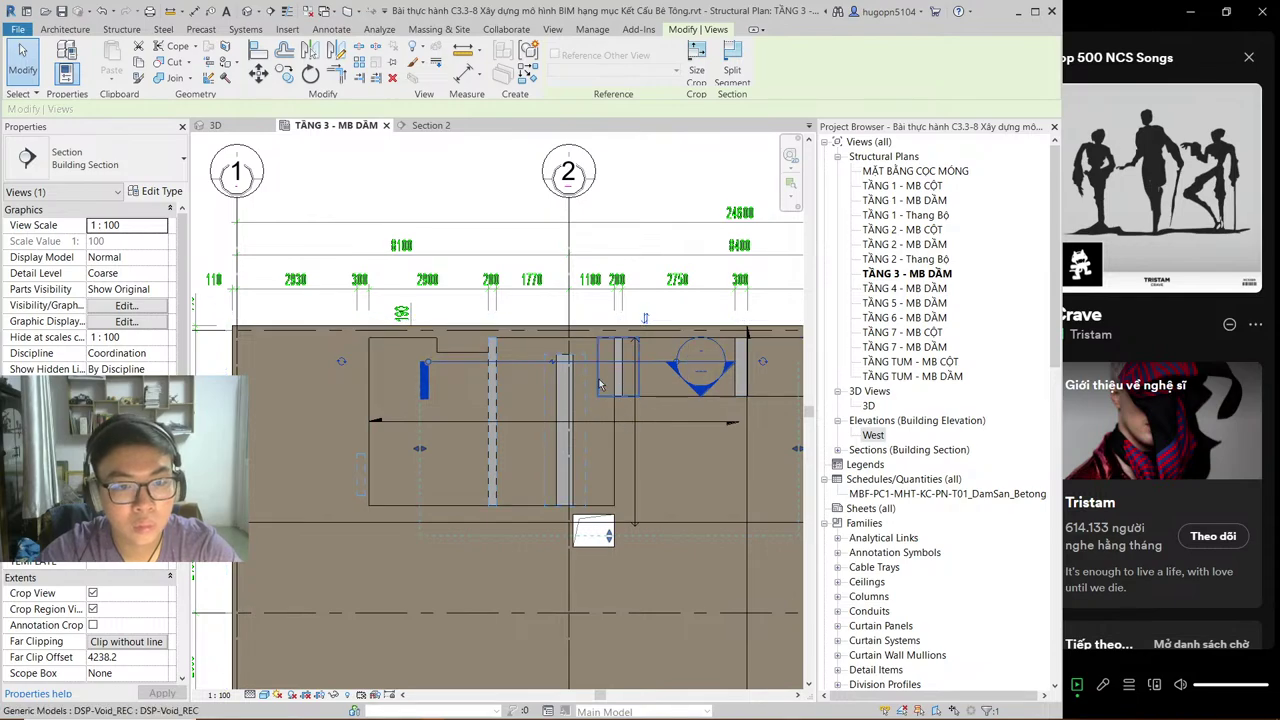
{"action": "scroll", "coordinate": [603, 421], "scroll_direction": "down", "scroll_amount": 5}
{"action": "scroll", "coordinate": [610, 425], "scroll_direction": "up", "scroll_amount": 3}
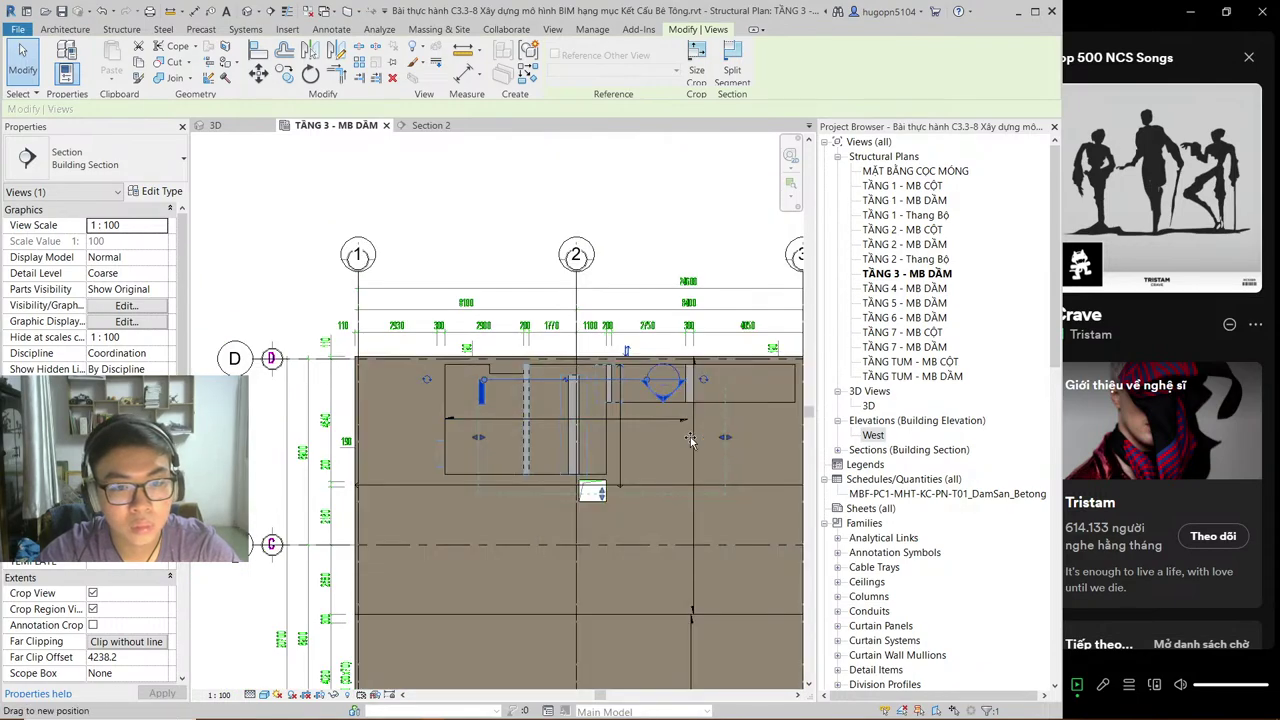
{"action": "left_click_drag", "start_coordinate": [690, 440], "coordinate": [625, 440]}
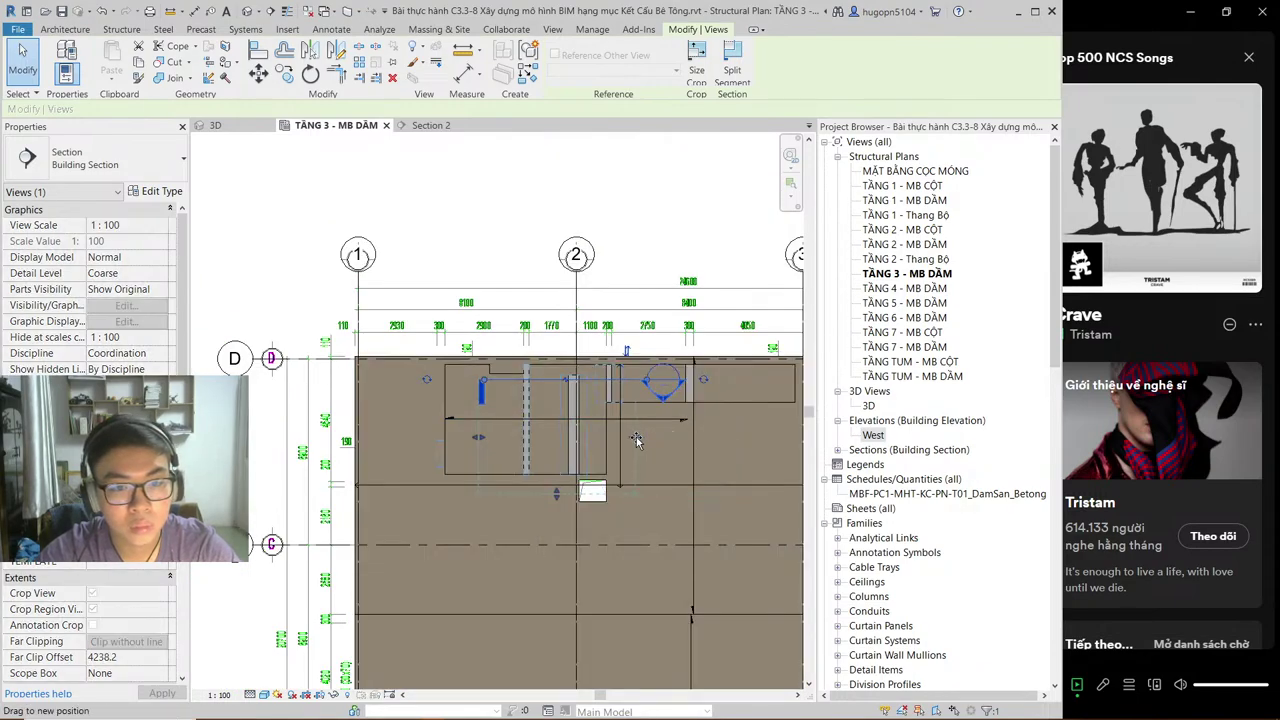
{"action": "left_click", "coordinate": [427, 131]}
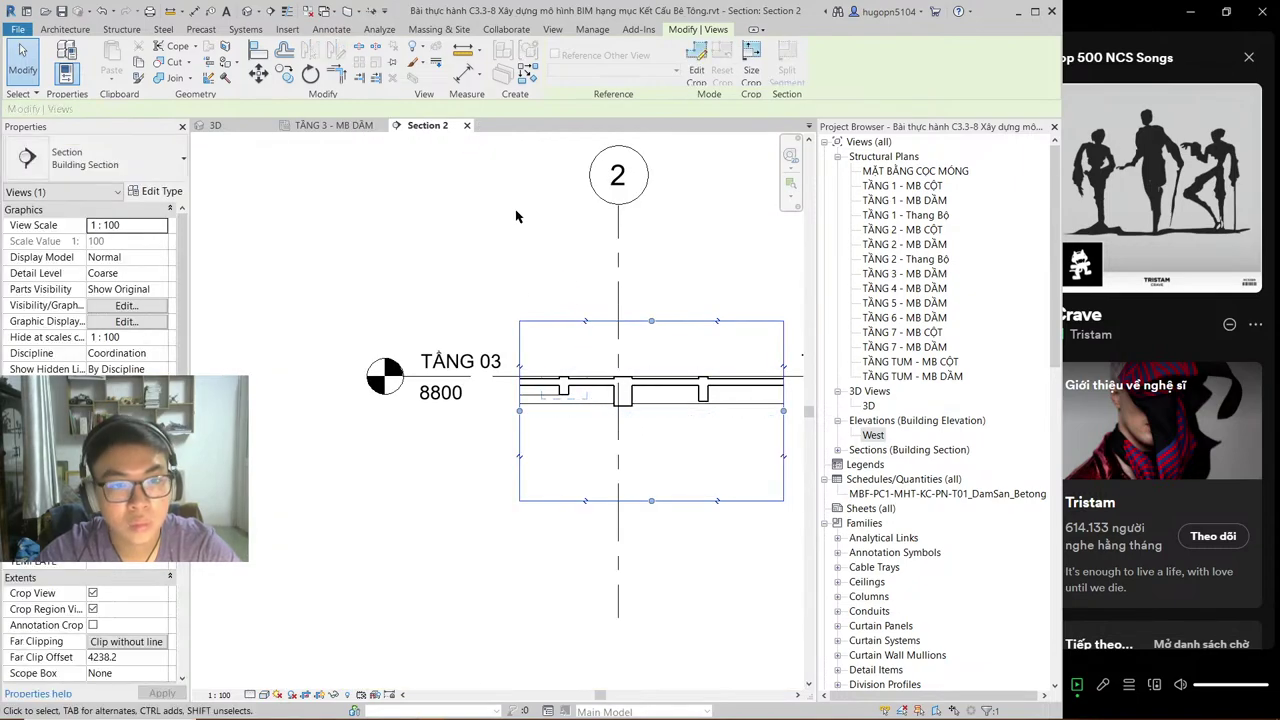
Step: Select the void on the plan, inspect it in Section 2, and return to the plan
{"action": "left_click", "coordinate": [333, 125]}
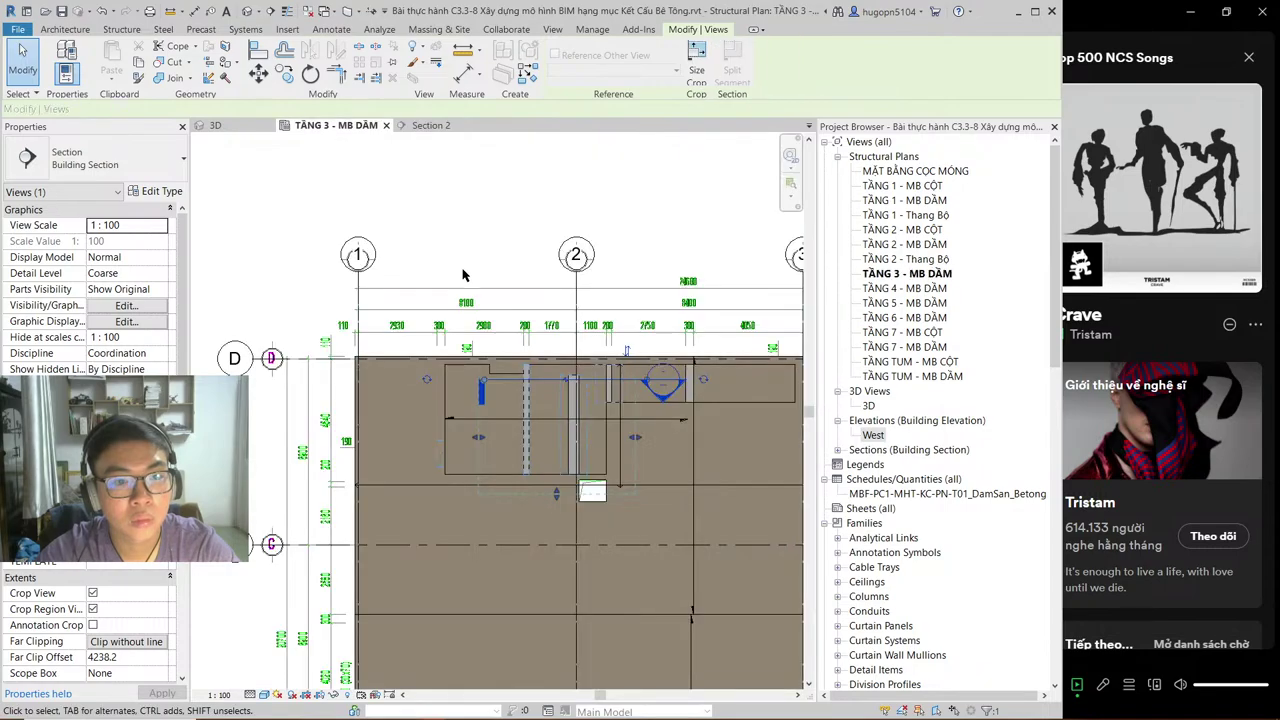
{"action": "left_click", "coordinate": [560, 421]}
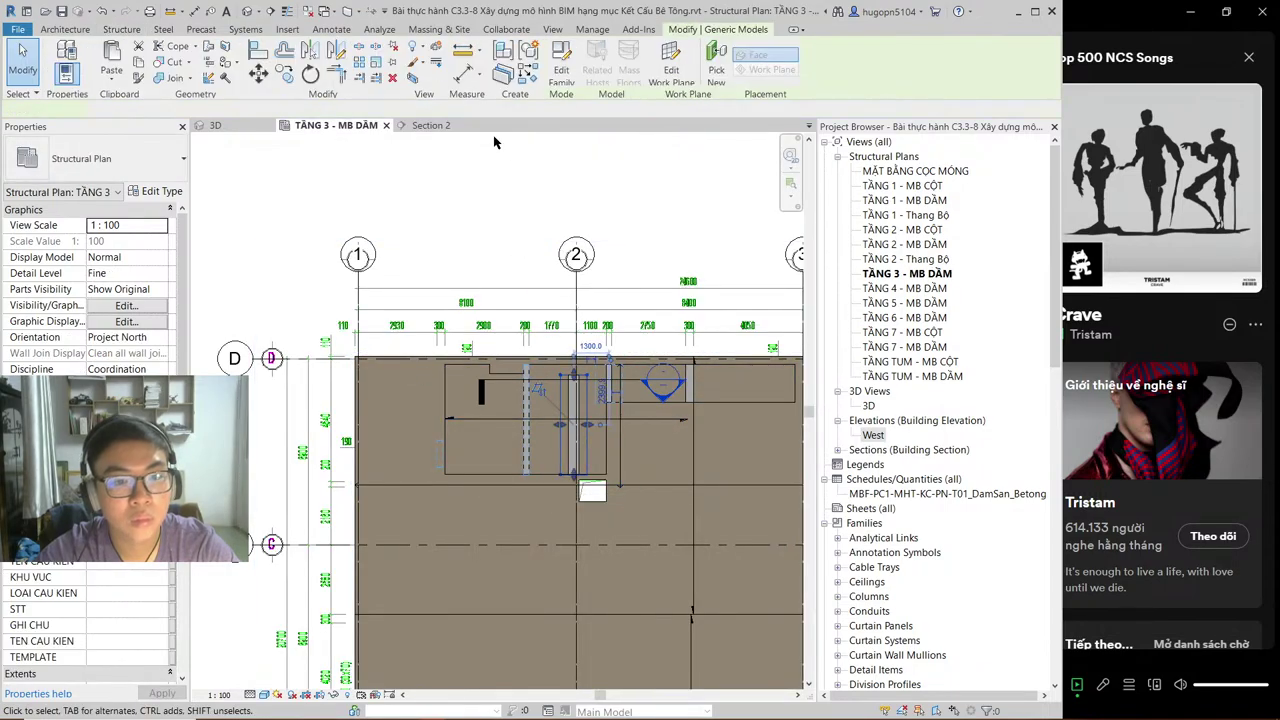
{"action": "left_click", "coordinate": [427, 125]}
{"action": "key", "text": "Escape"}
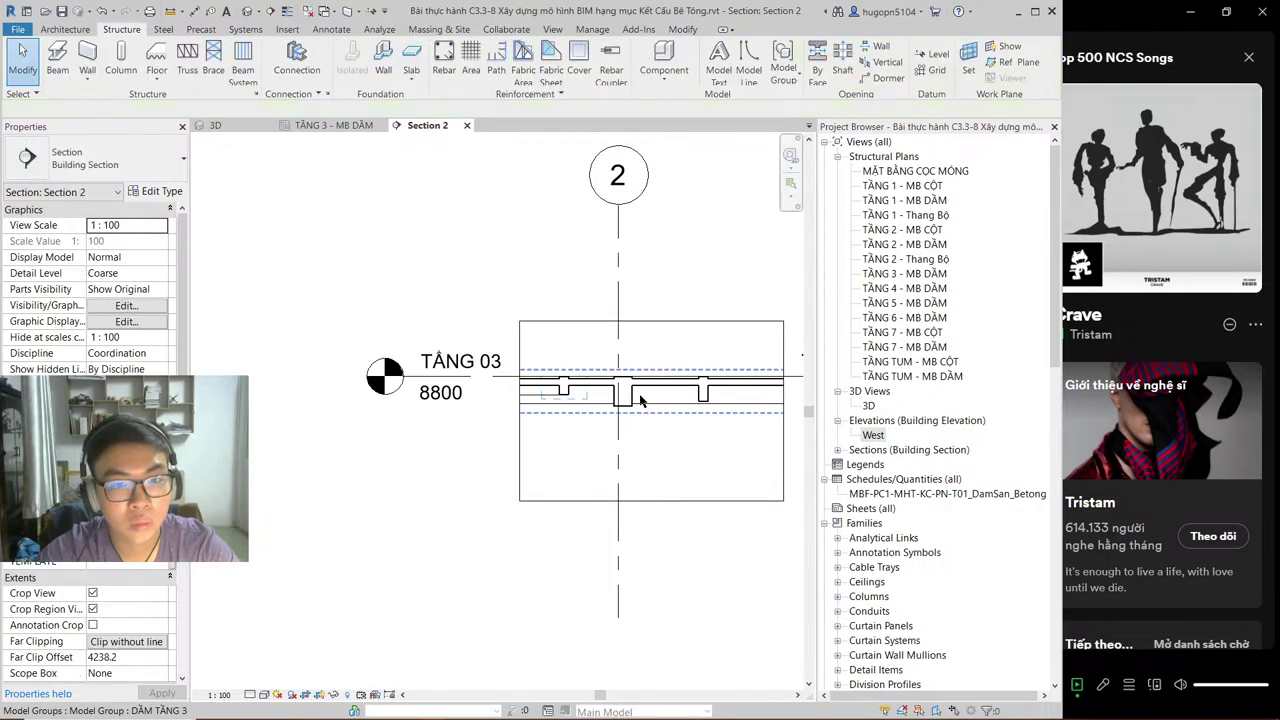
{"action": "scroll", "coordinate": [645, 395], "scroll_direction": "up", "scroll_amount": 4}
{"action": "scroll", "coordinate": [645, 397], "scroll_direction": "down", "scroll_amount": 2}
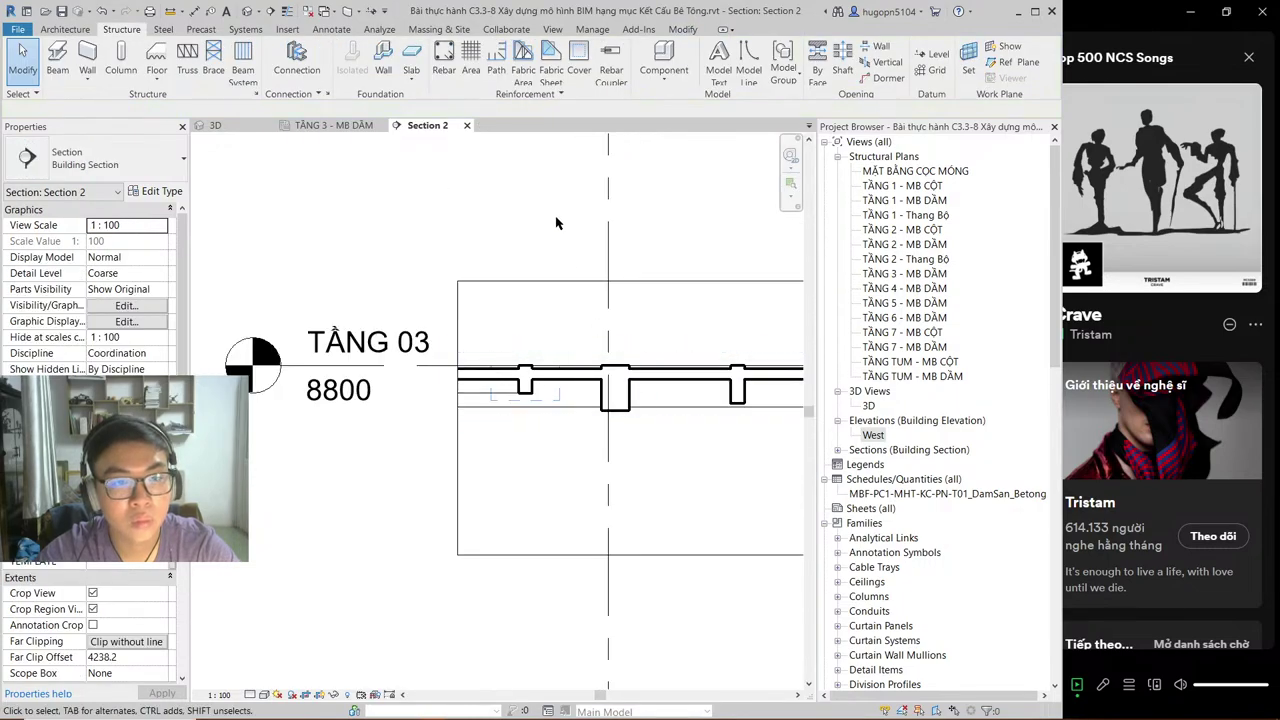
{"action": "left_click", "coordinate": [345, 125]}
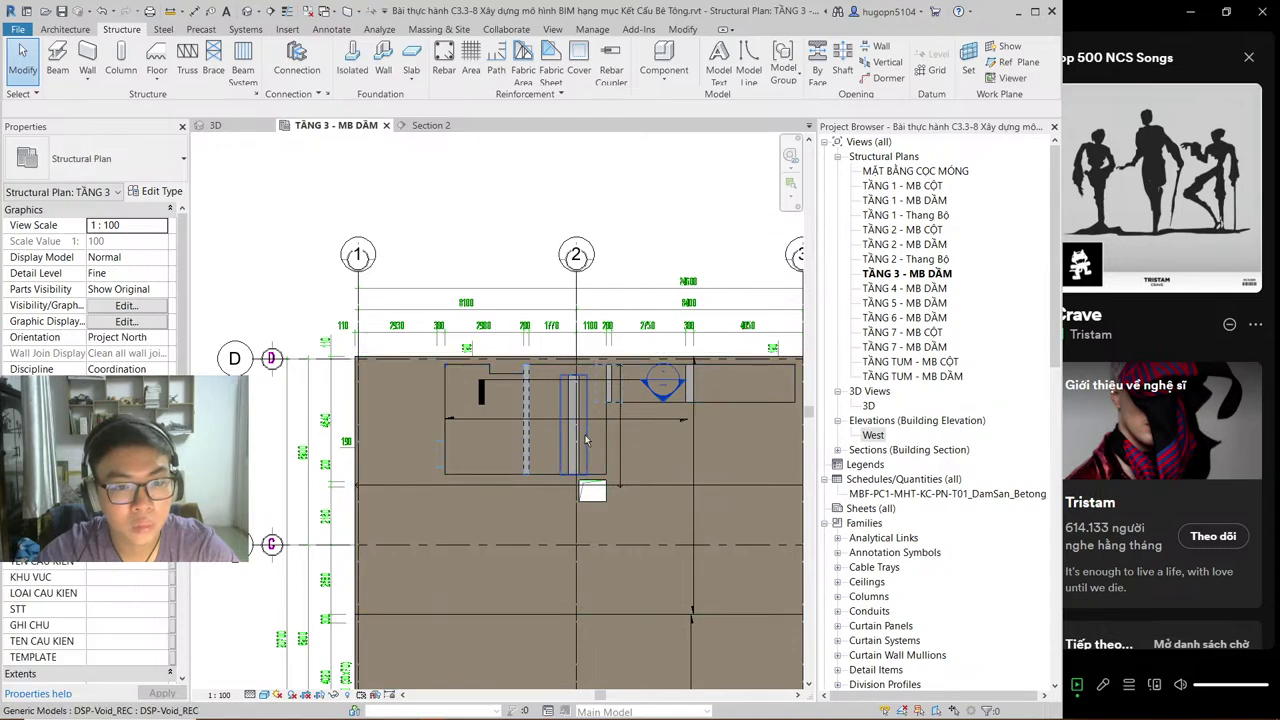
{"action": "scroll", "coordinate": [586, 440], "scroll_direction": "up", "scroll_amount": 4}
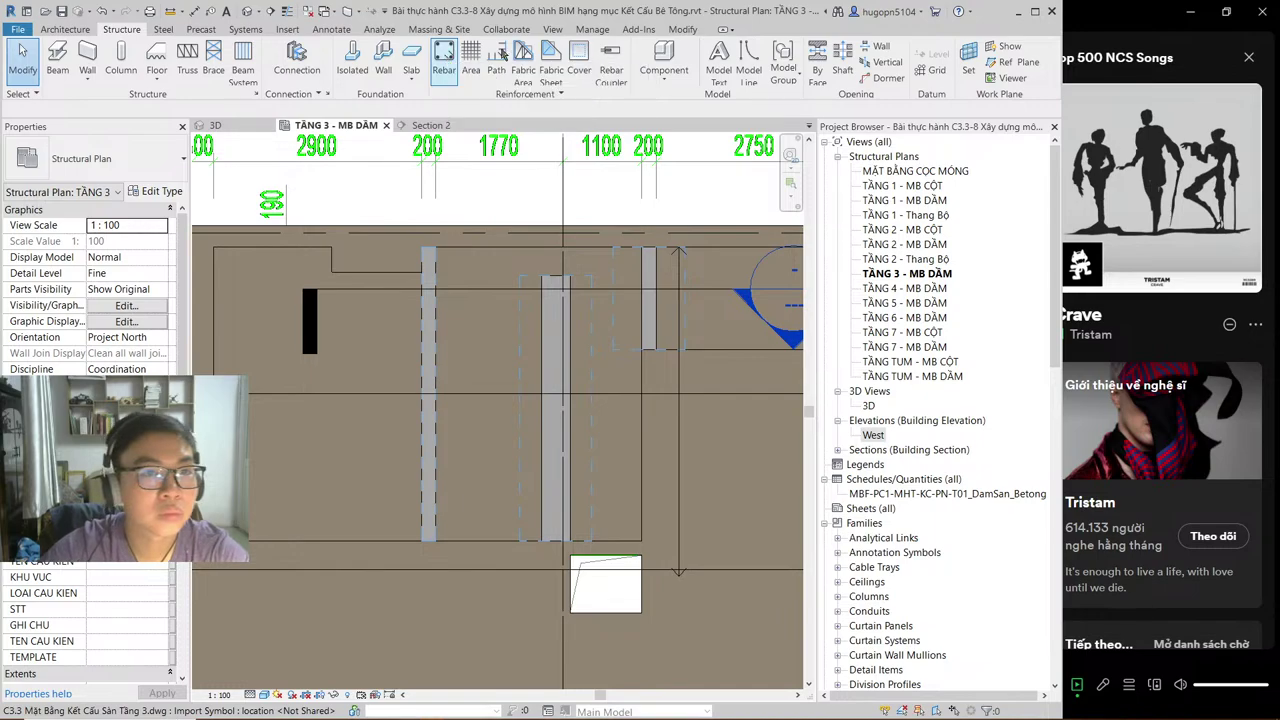
Step: In Section 2, raise the middle and left DSP-Void_REC voids to the beam tops
{"action": "left_click", "coordinate": [679, 31]}
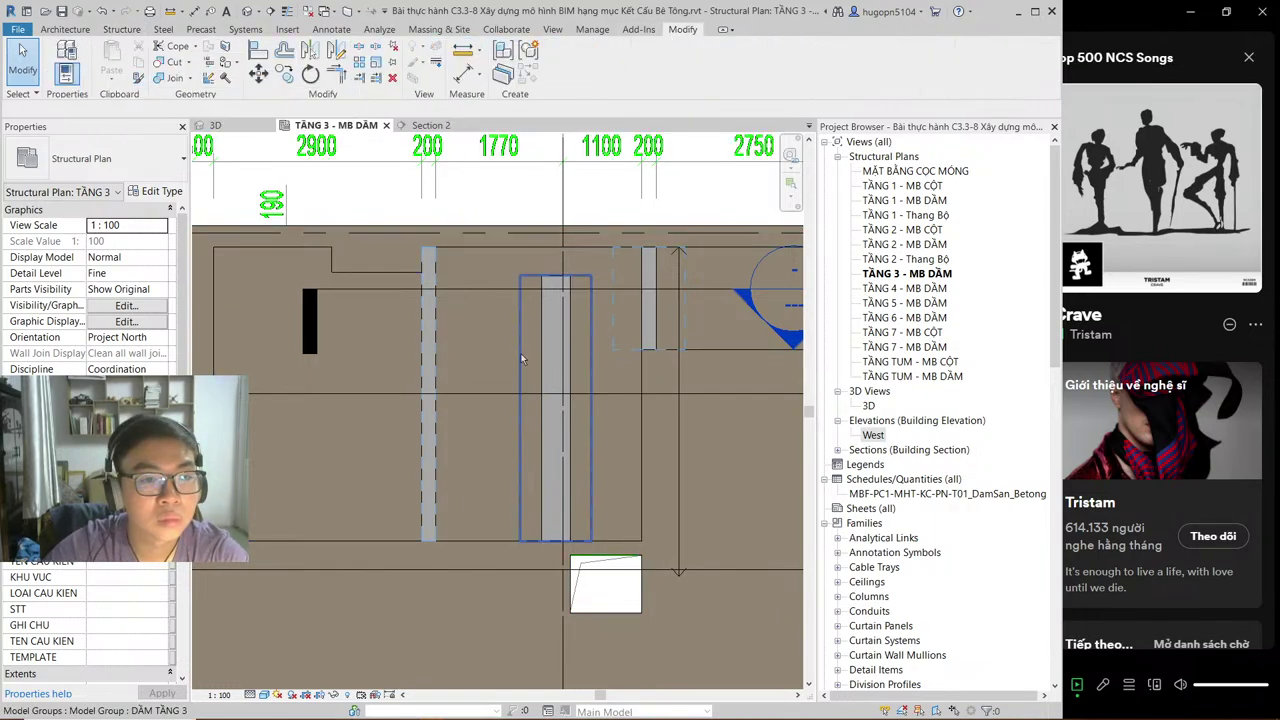
{"action": "left_click", "coordinate": [523, 303]}
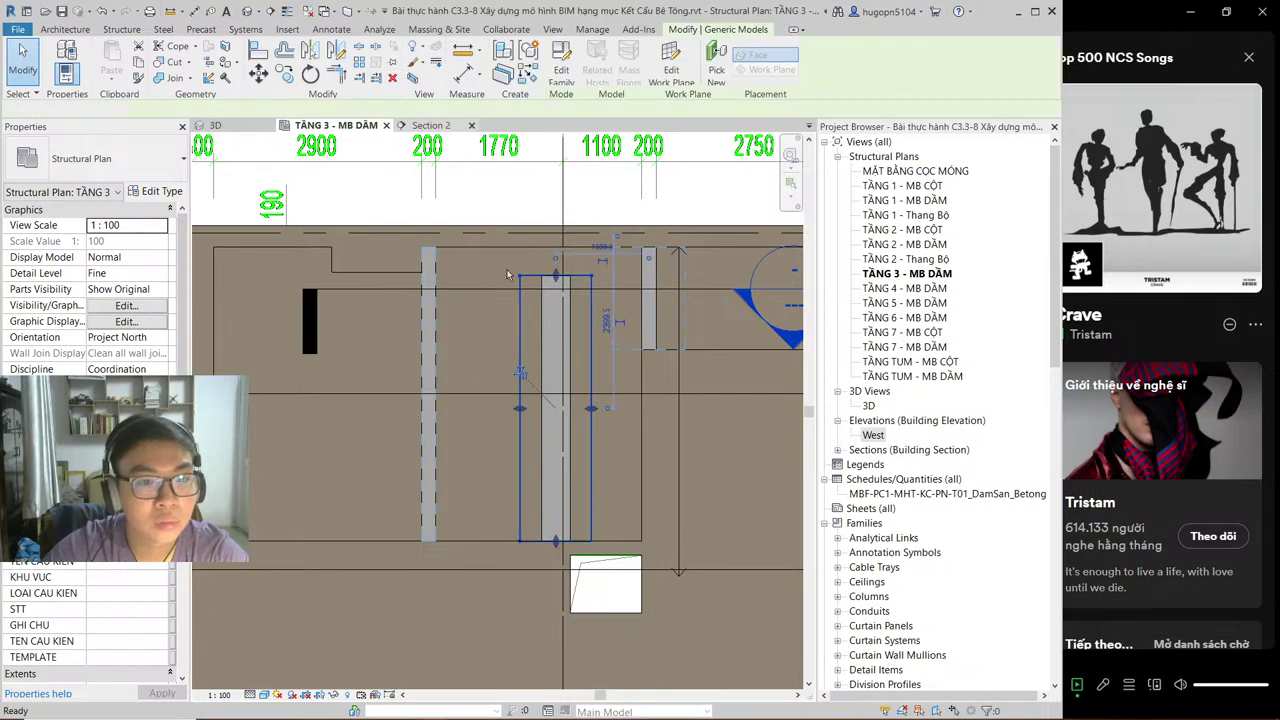
{"action": "left_click", "coordinate": [428, 125]}
{"action": "scroll", "coordinate": [612, 405], "scroll_direction": "up", "scroll_amount": 2}
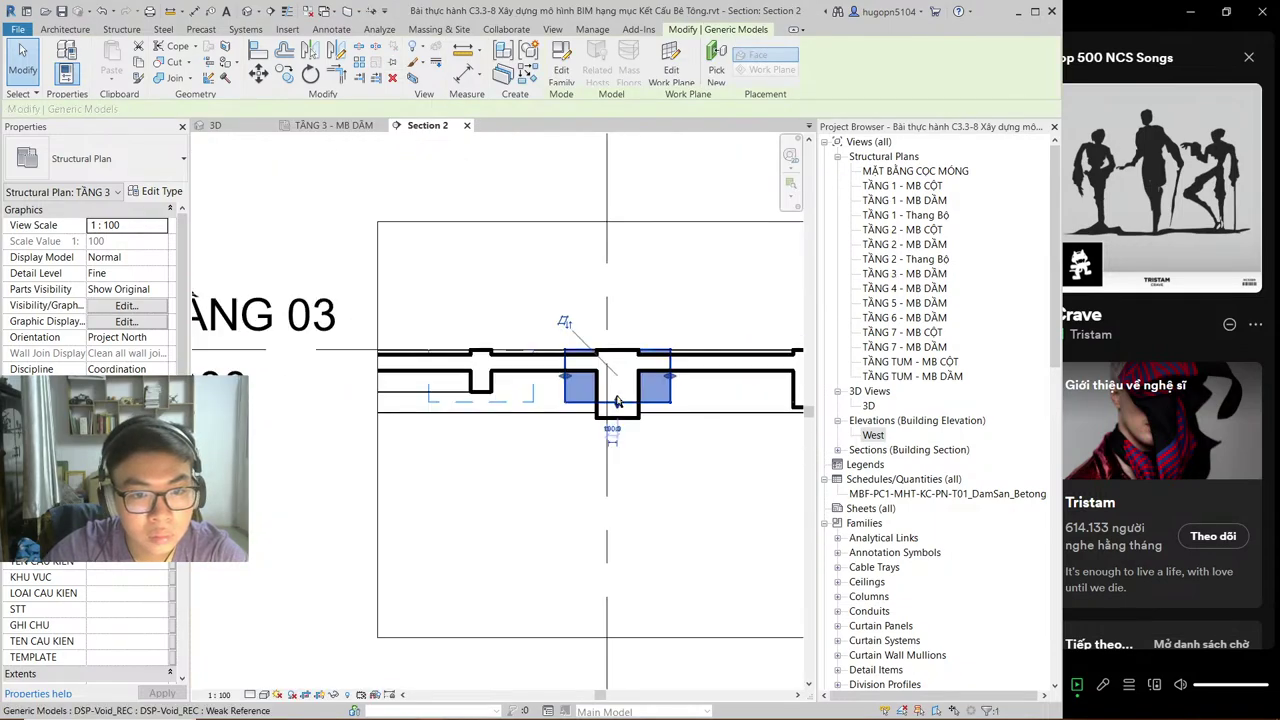
{"action": "left_click_drag", "start_coordinate": [612, 410], "coordinate": [615, 358]}
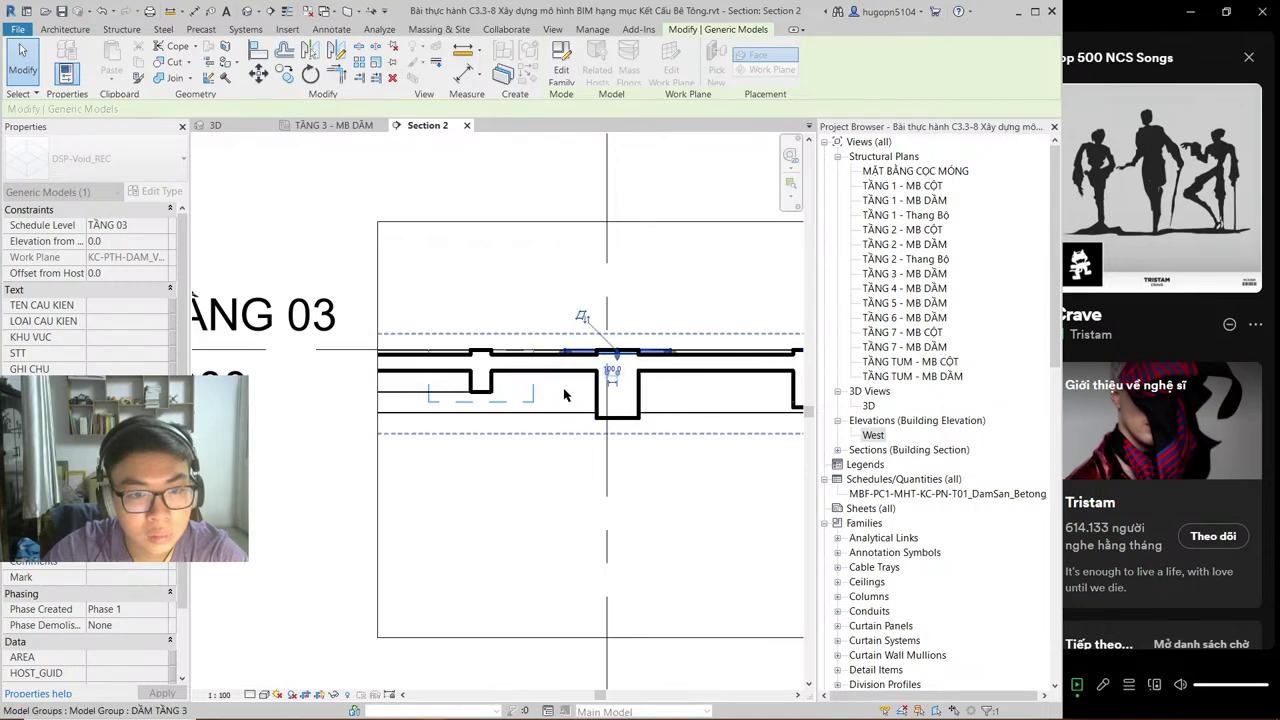
{"action": "left_click", "coordinate": [495, 401]}
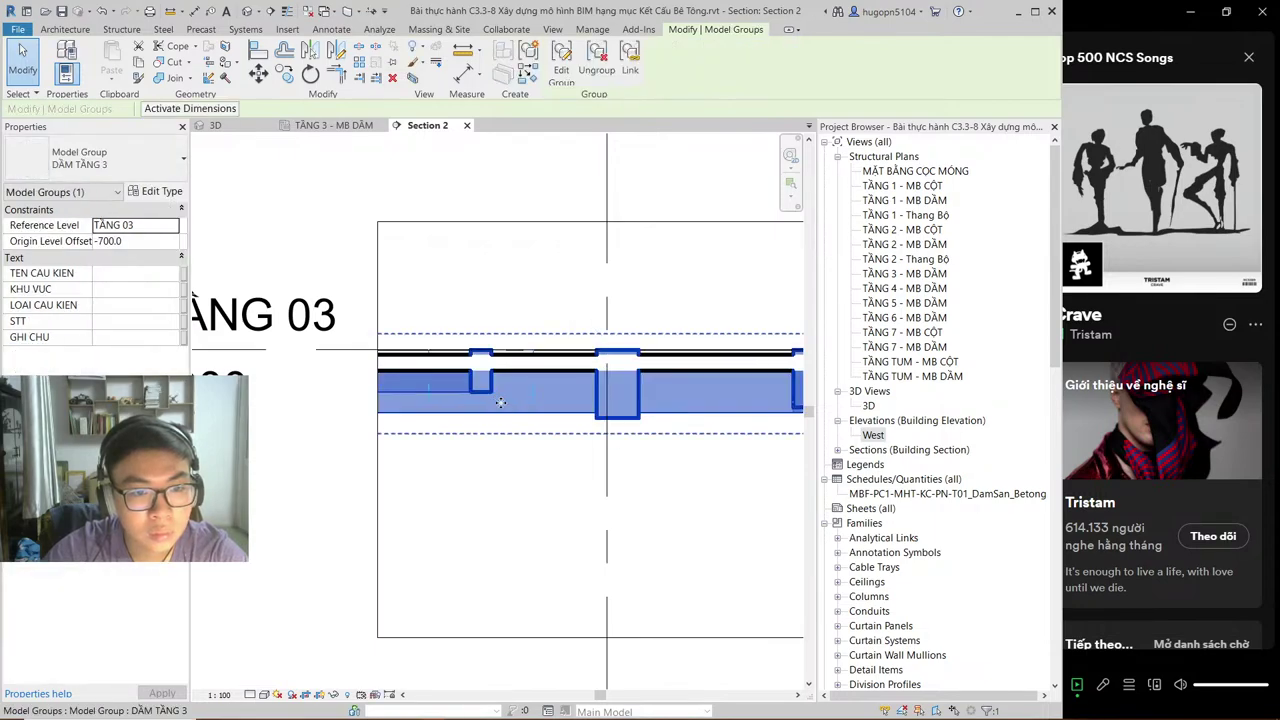
{"action": "key", "text": "Escape"}
{"action": "left_click", "coordinate": [502, 406]}
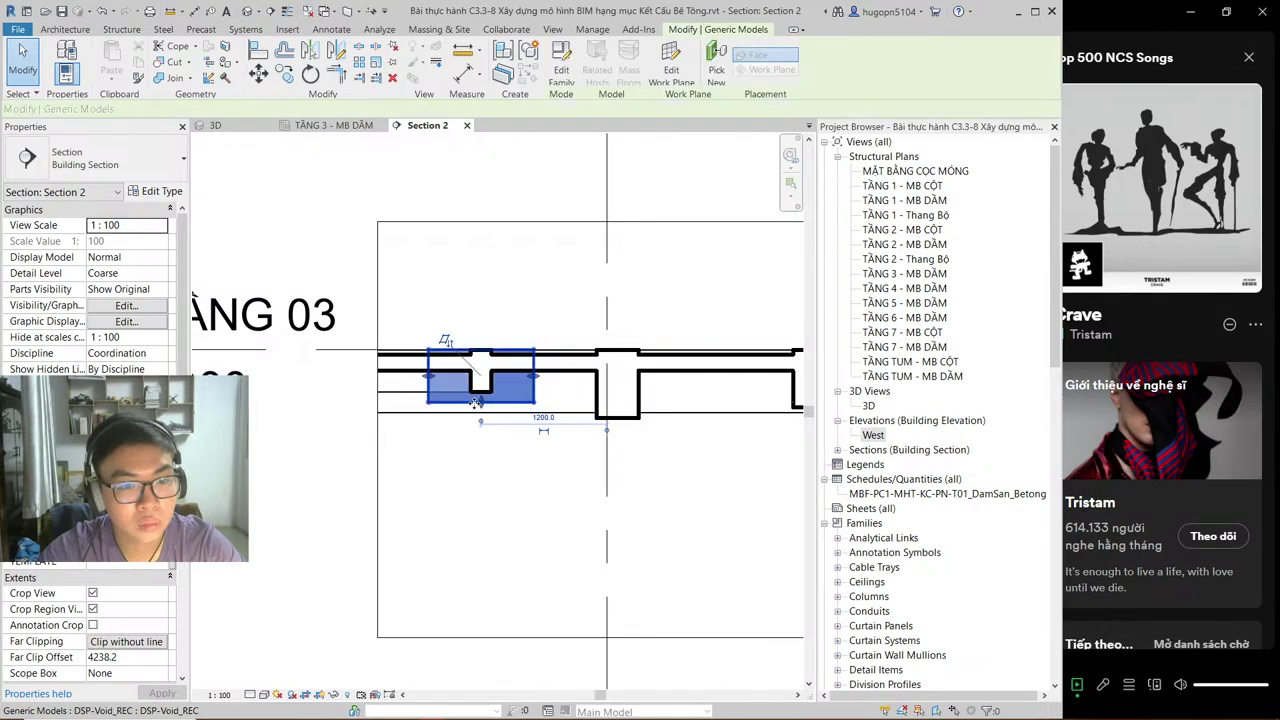
{"action": "left_click_drag", "start_coordinate": [482, 357], "coordinate": [469, 309]}
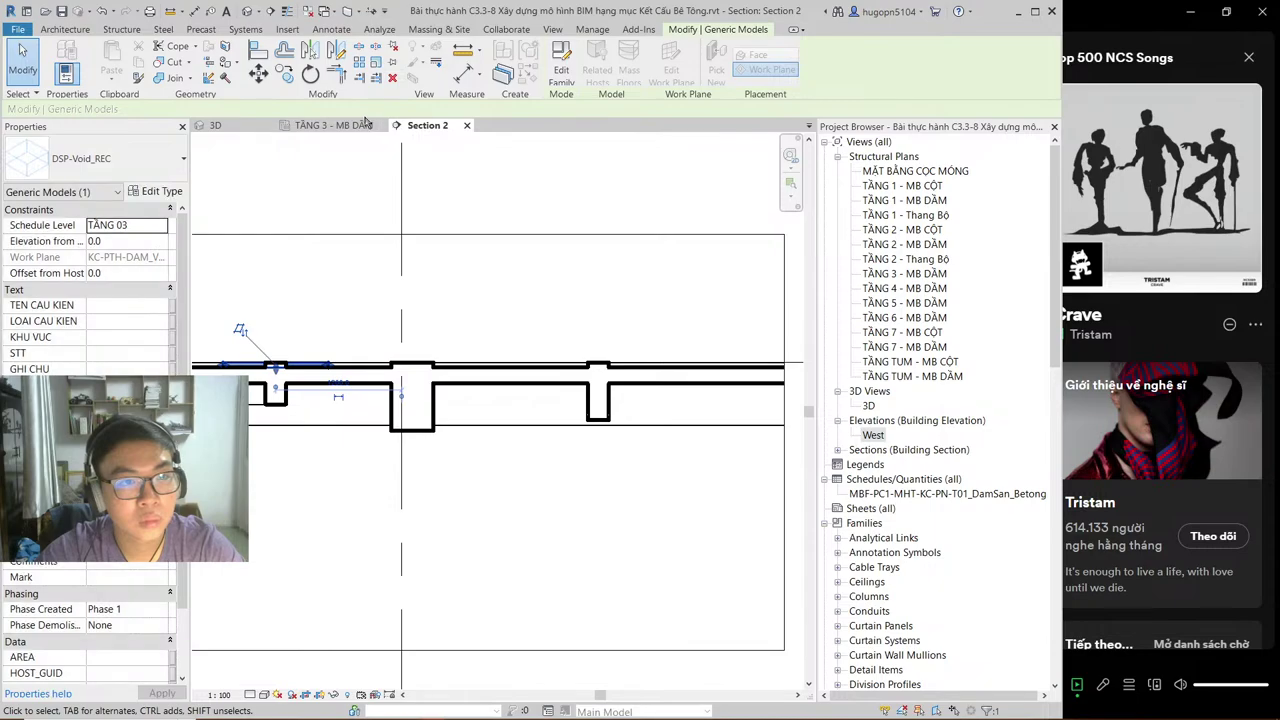
Step: Select the left-beam void on the plan, recheck it in Section 2, and return
{"action": "left_click", "coordinate": [336, 125]}
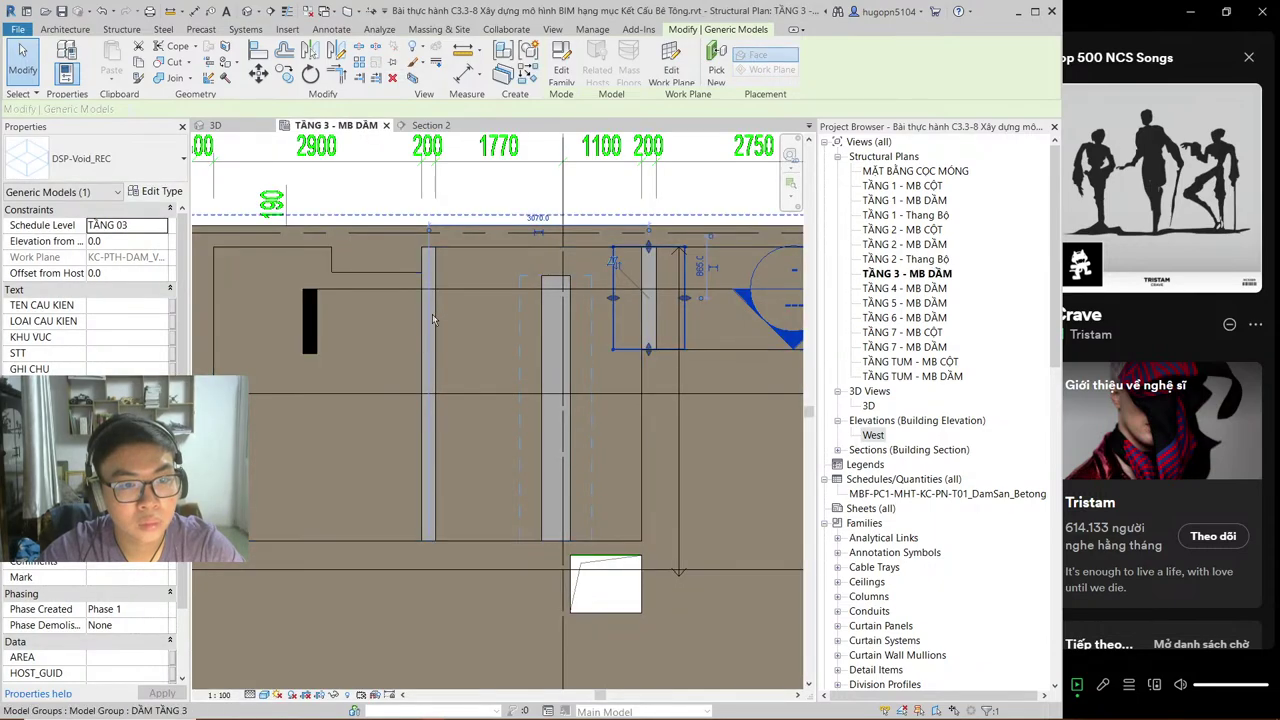
{"action": "left_click", "coordinate": [430, 321]}
{"action": "key", "text": "Escape"}
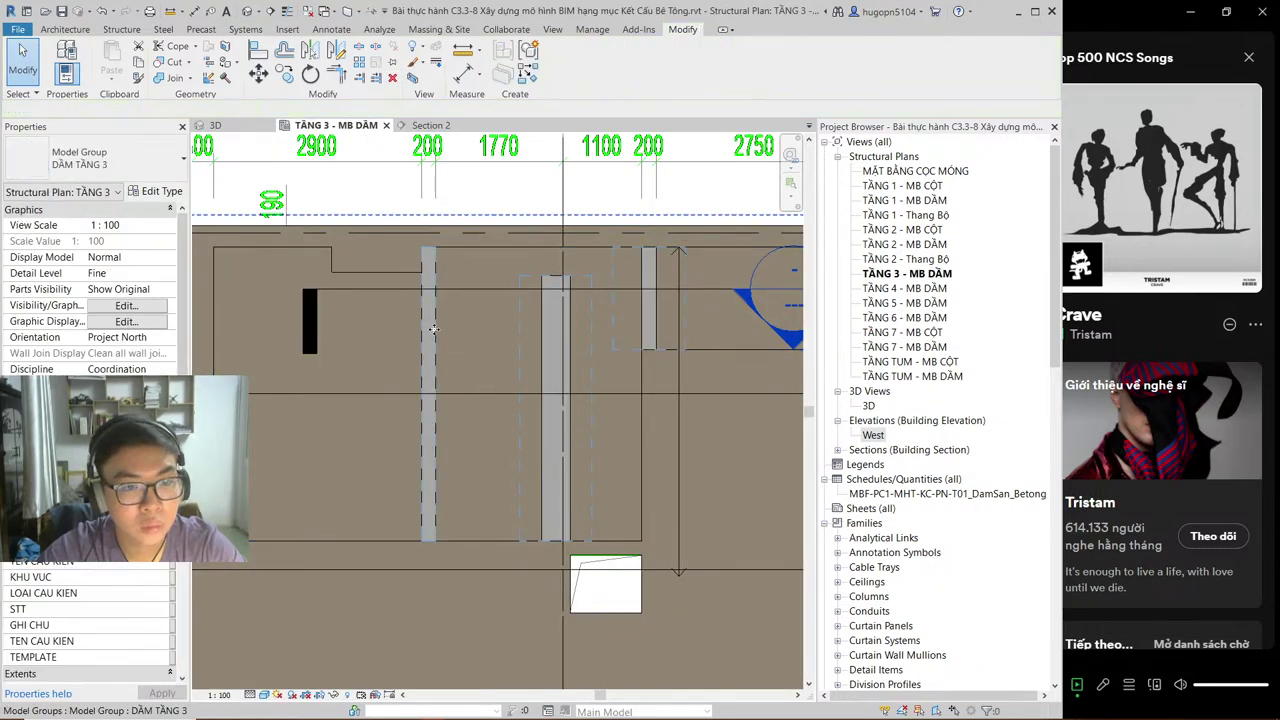
{"action": "left_click", "coordinate": [430, 330]}
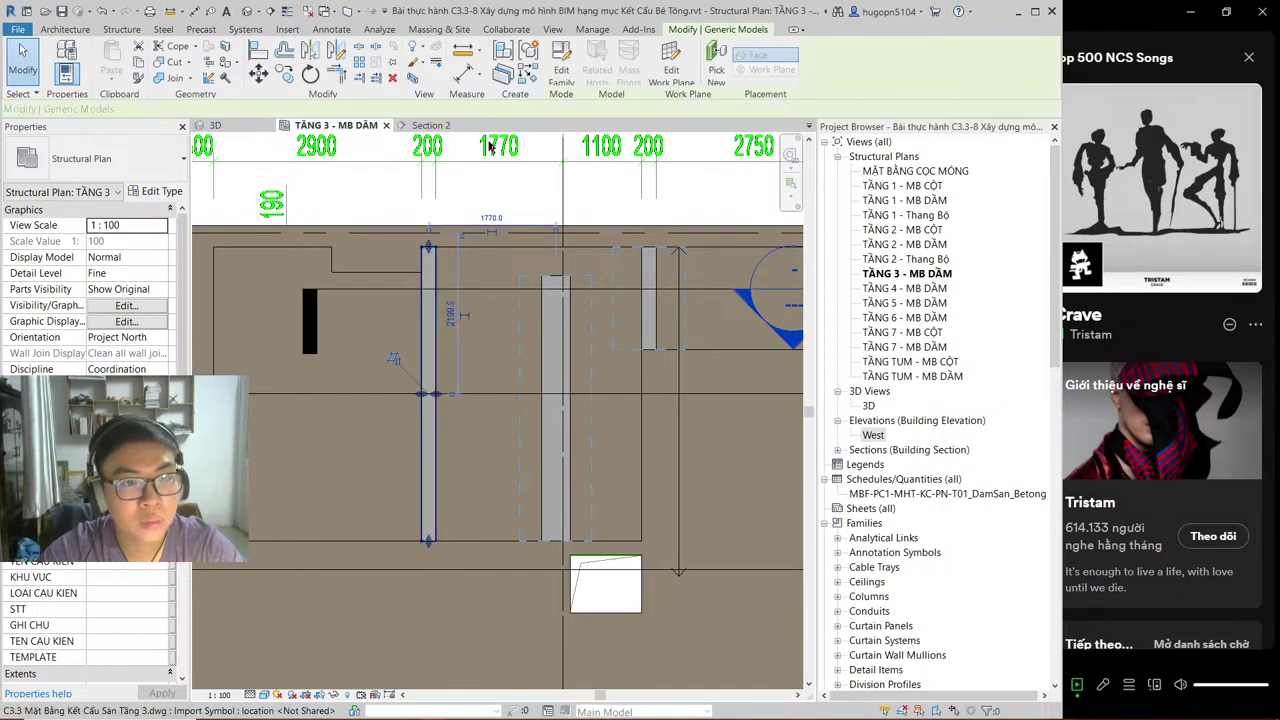
{"action": "double_click", "coordinate": [560, 228]}
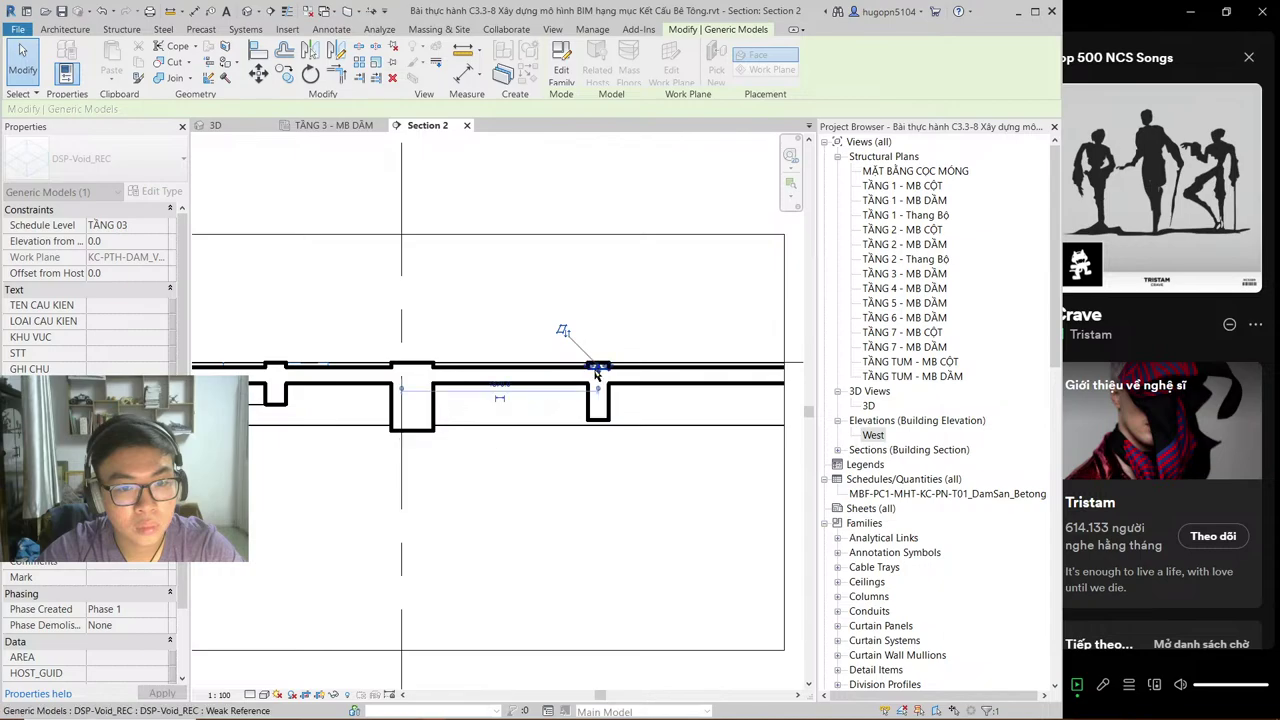
{"action": "left_click", "coordinate": [430, 202]}
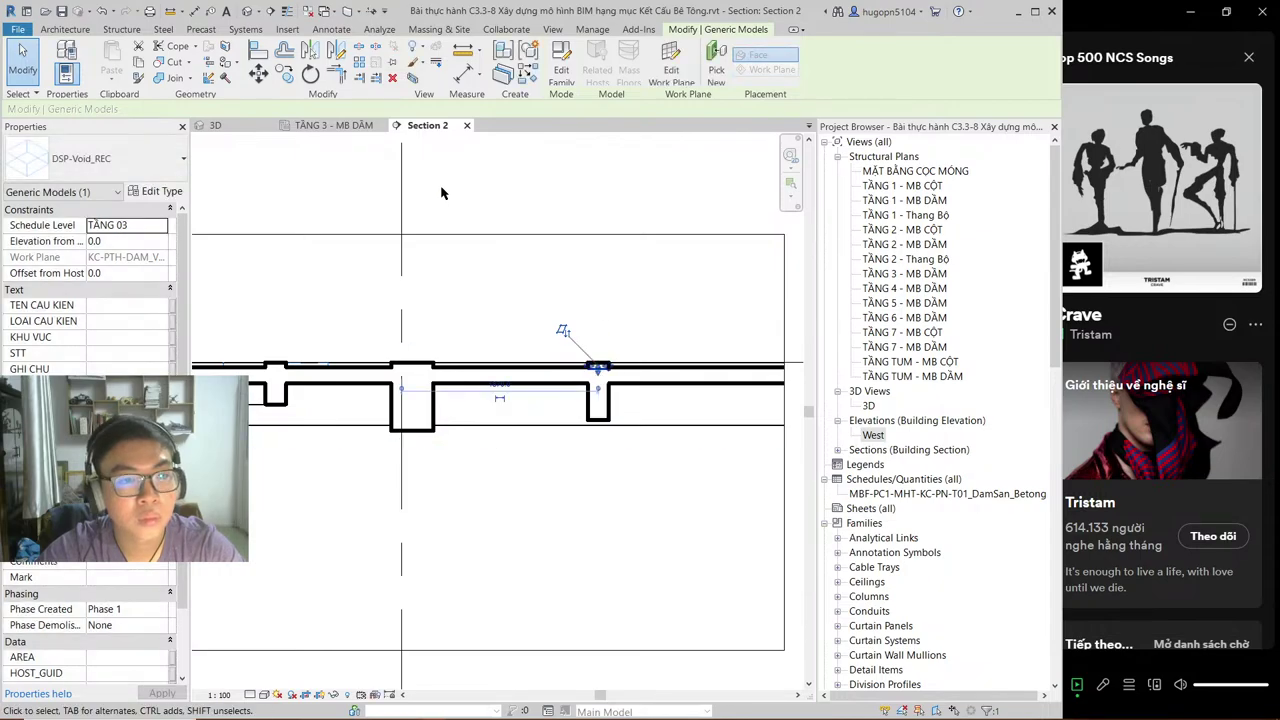
{"action": "left_click", "coordinate": [386, 126]}
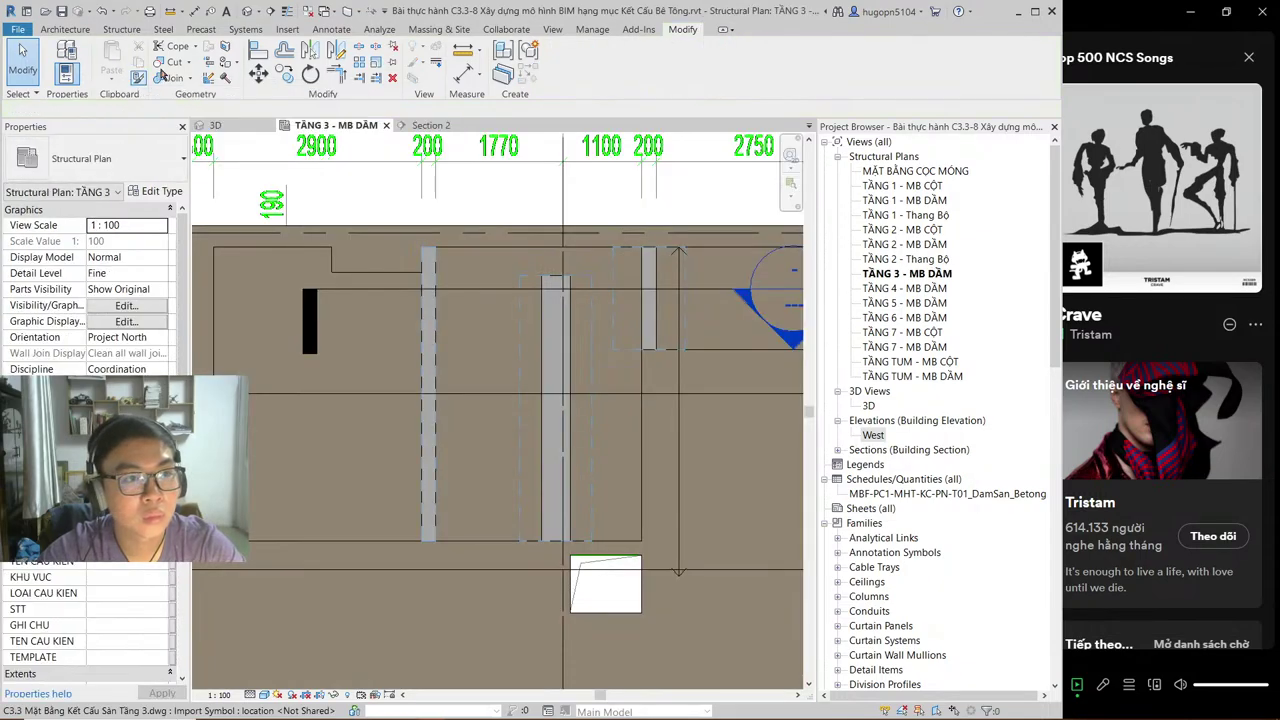
Step: Select the void over the middle Level 3 beam and view it in Section 2
{"action": "left_click", "coordinate": [440, 335]}
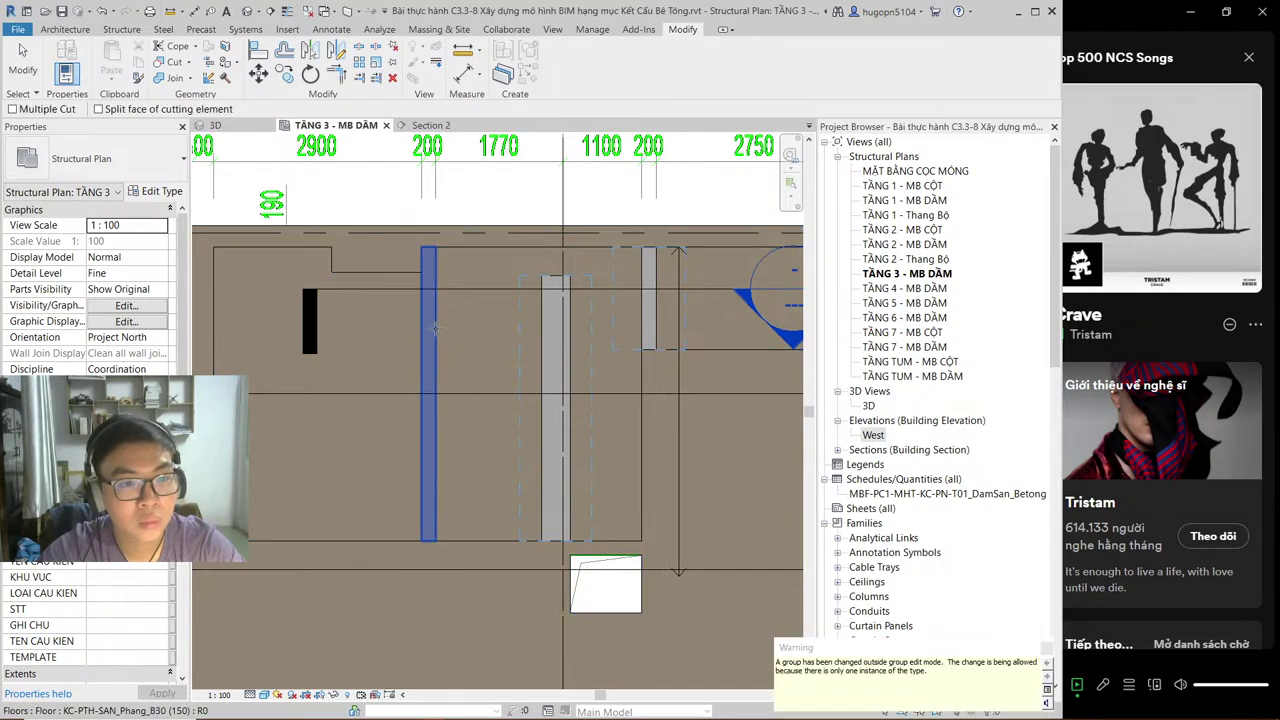
{"action": "left_click", "coordinate": [563, 345]}
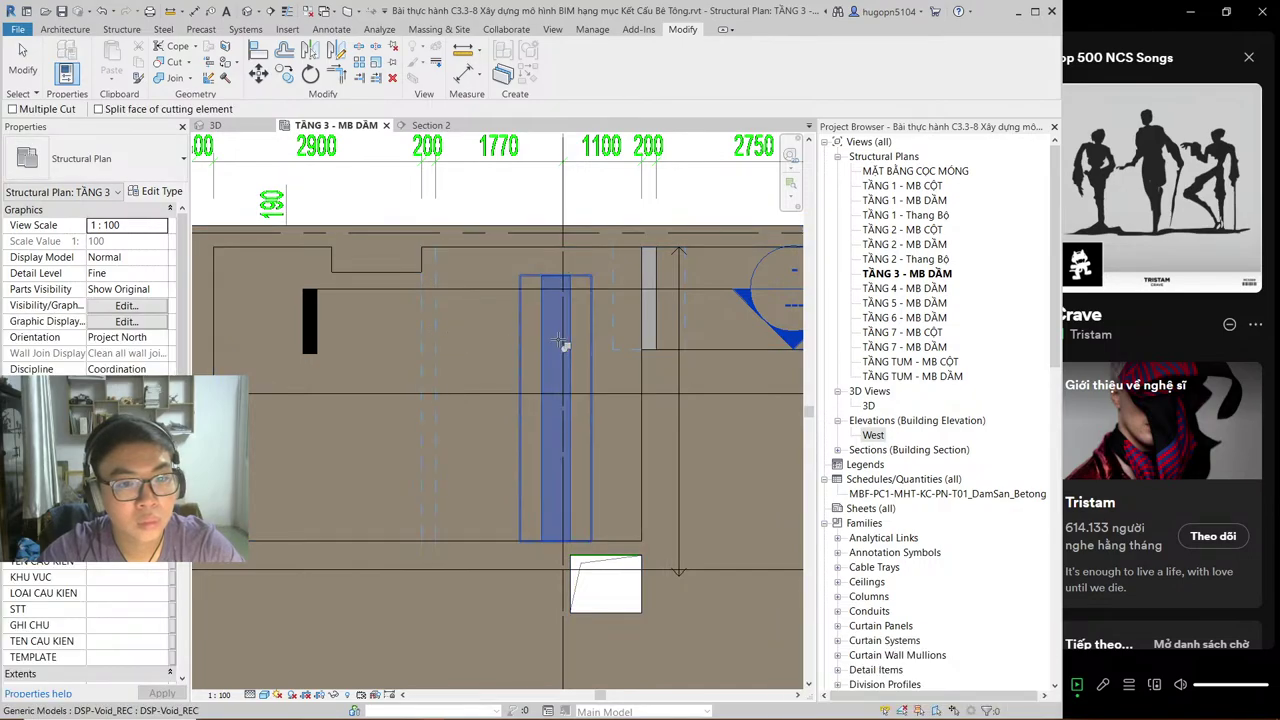
{"action": "left_click", "coordinate": [655, 328]}
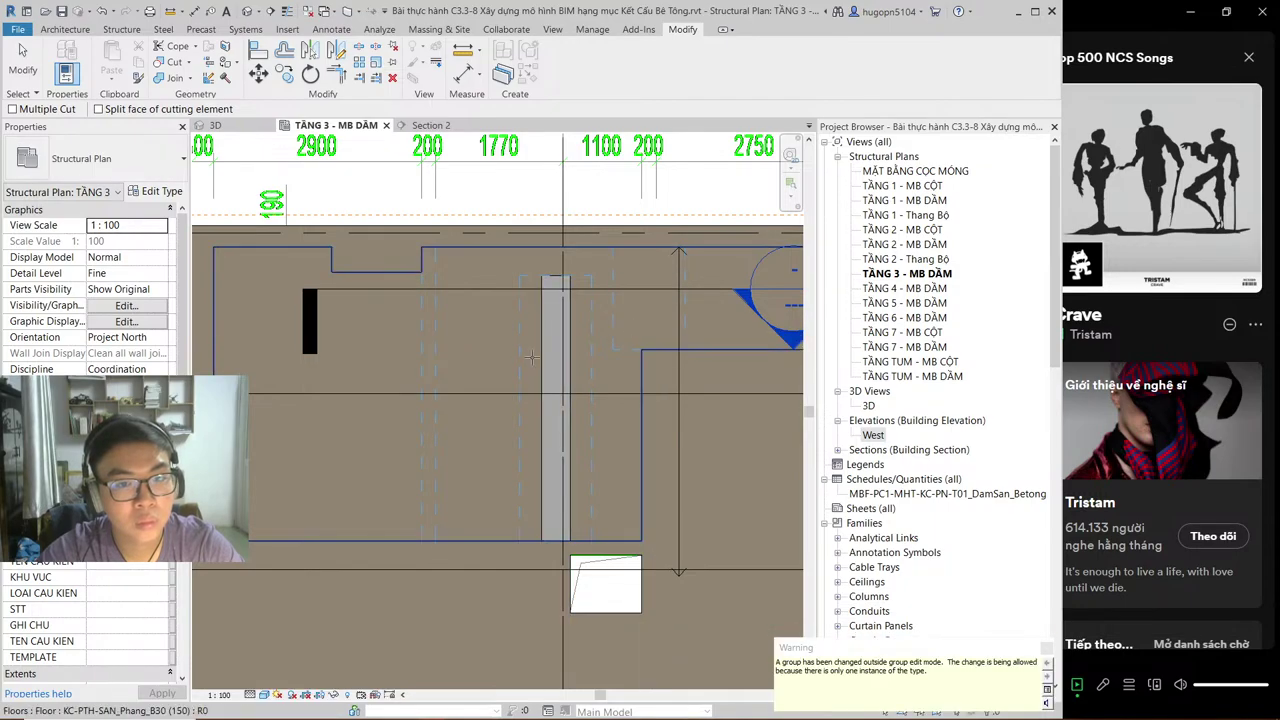
{"action": "left_click", "coordinate": [555, 326]}
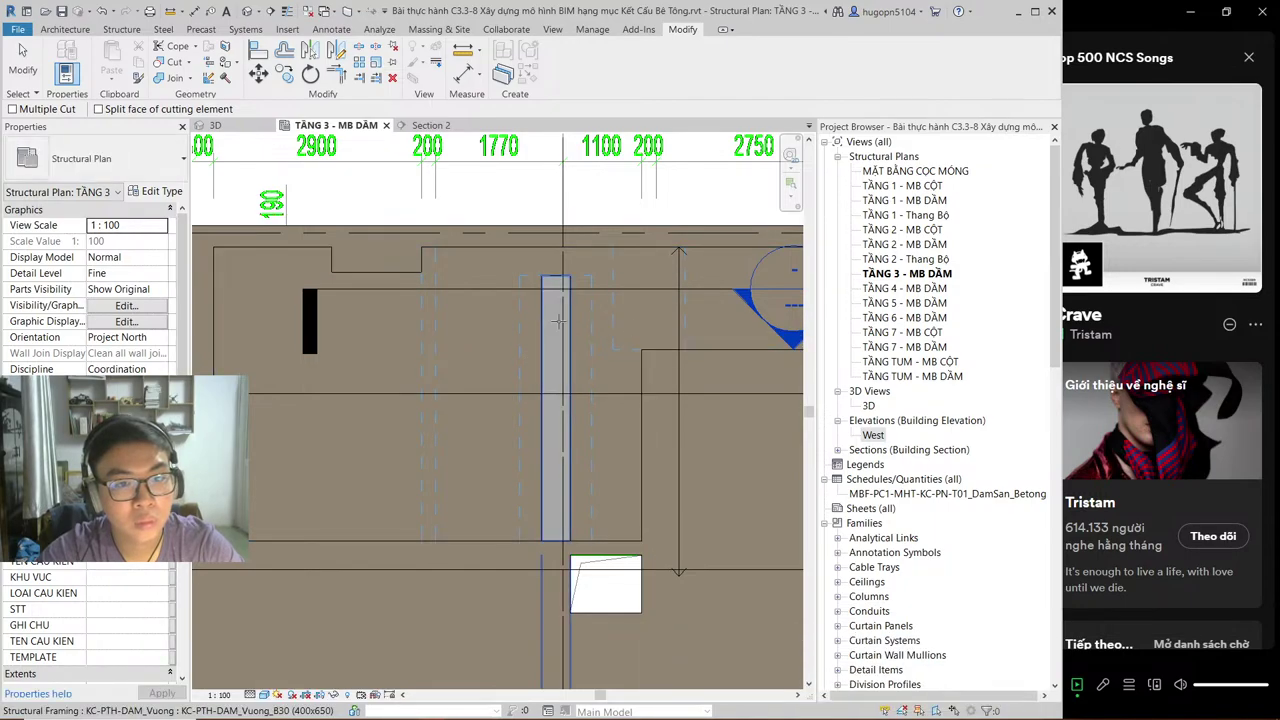
{"action": "left_click", "coordinate": [544, 335]}
{"action": "left_click", "coordinate": [430, 125]}
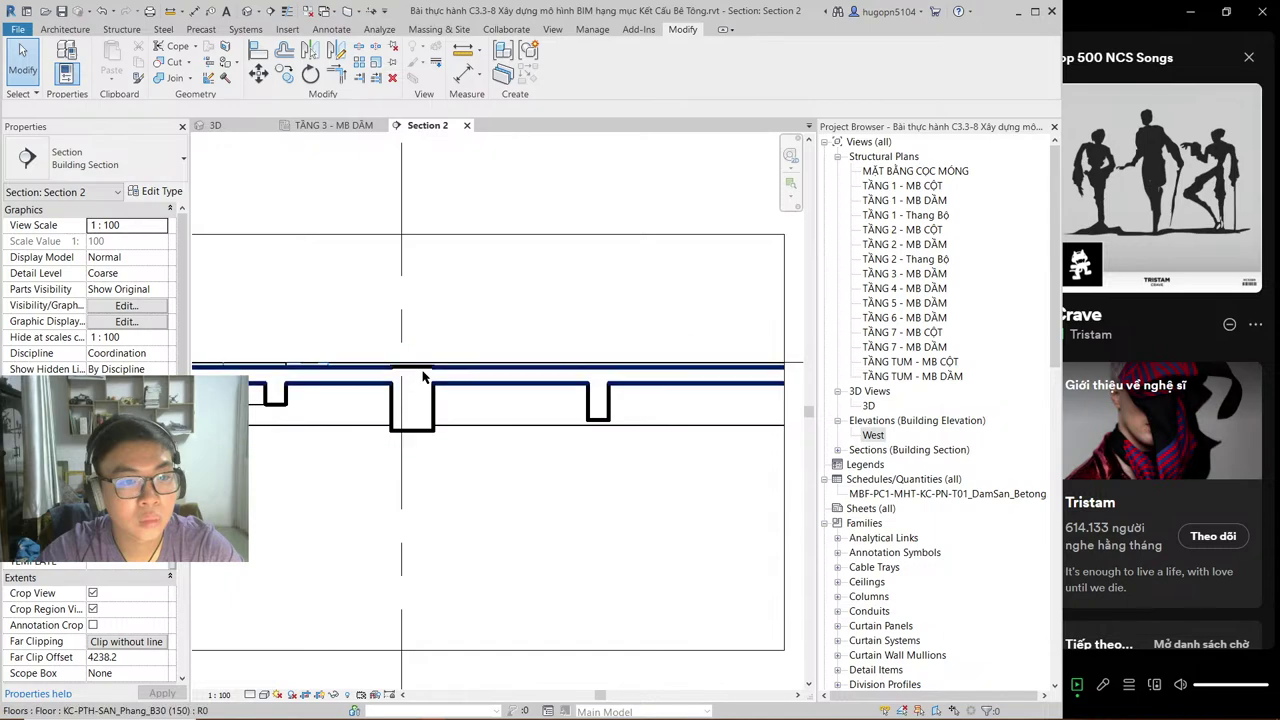
{"action": "scroll", "coordinate": [410, 370], "scroll_direction": "up", "scroll_amount": 2}
{"action": "scroll", "coordinate": [398, 376], "scroll_direction": "up", "scroll_amount": 2}
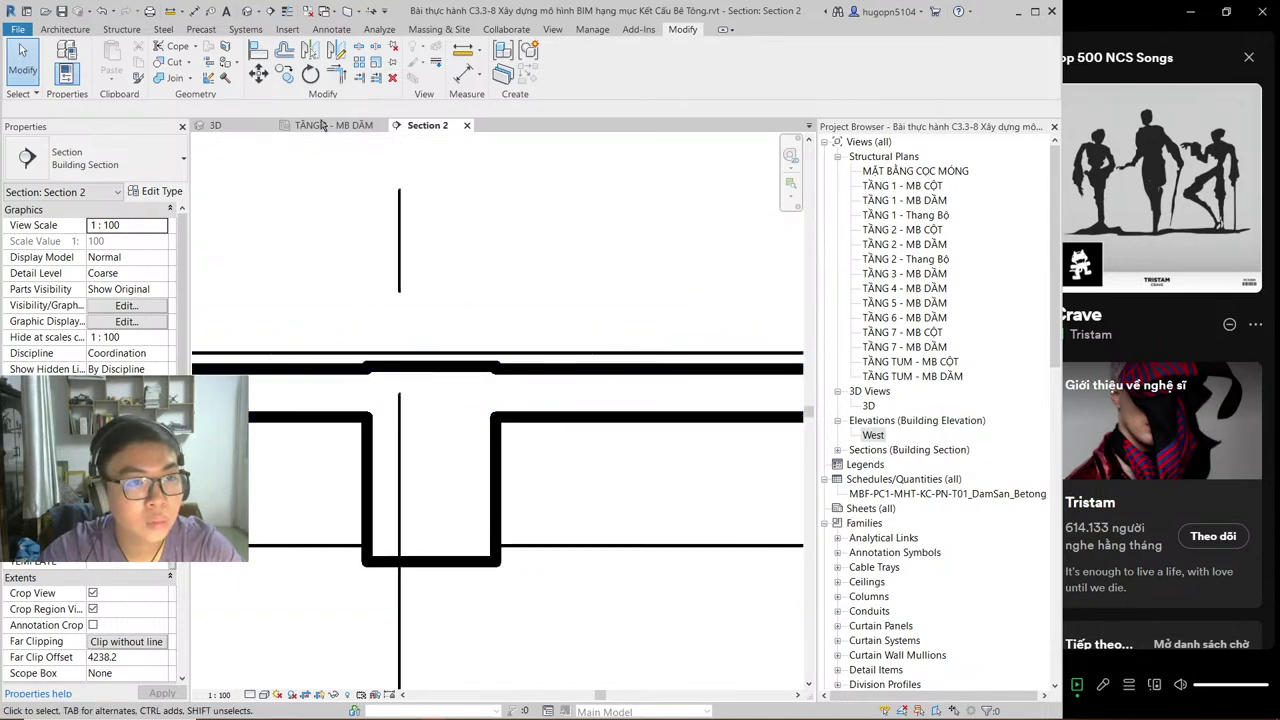
Step: Cut the middle beam with the void using Cut Geometry, then return to TẦNG 3 - MB DẦM
{"action": "left_click", "coordinate": [172, 62]}
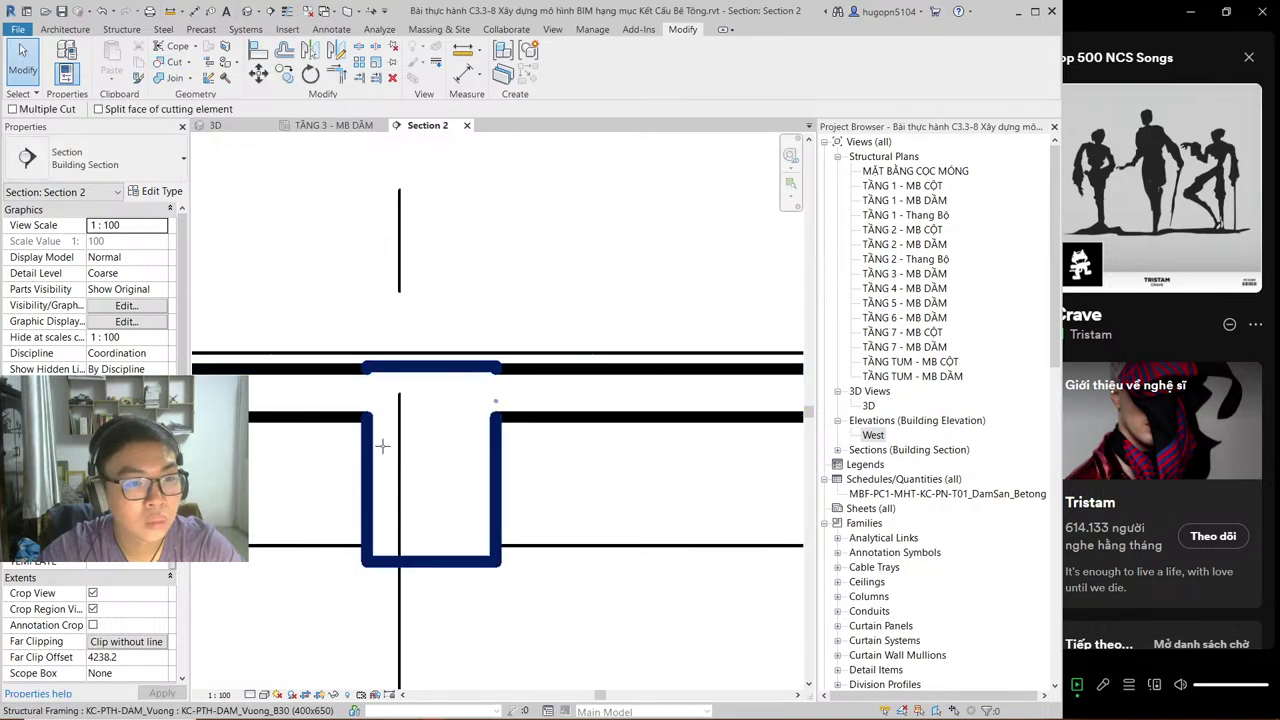
{"action": "left_click", "coordinate": [371, 395]}
{"action": "left_click", "coordinate": [478, 368]}
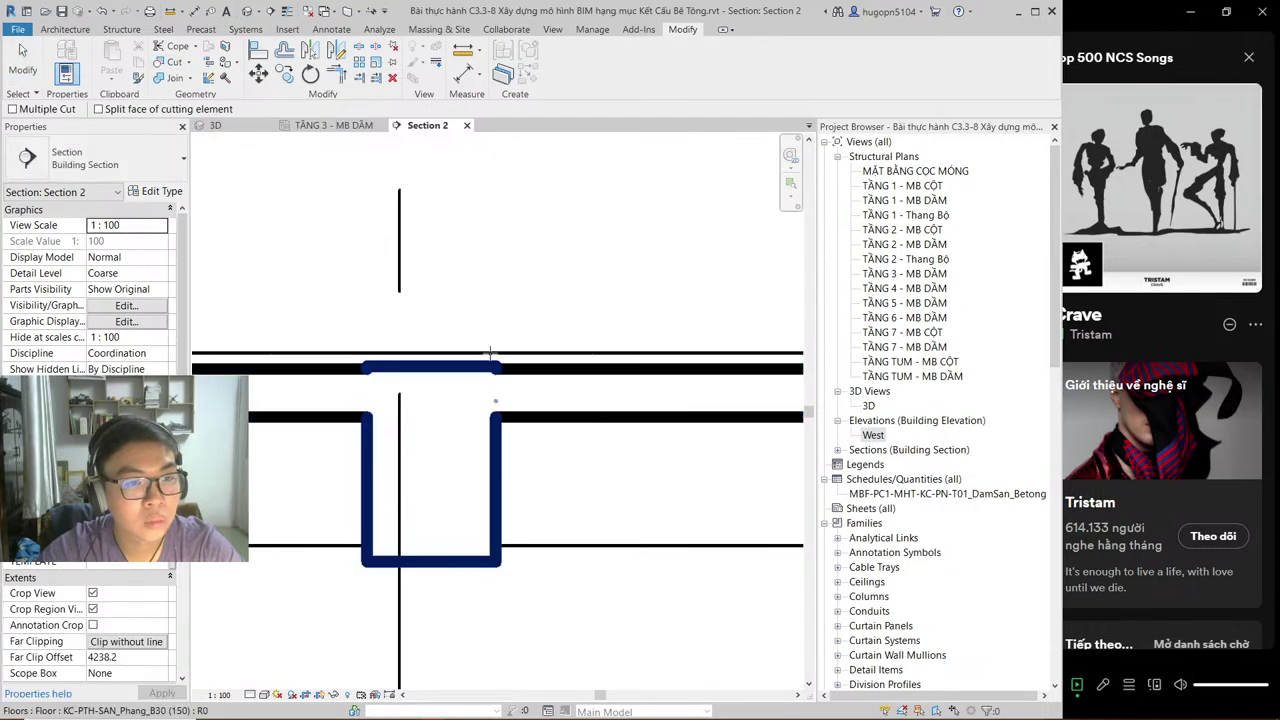
{"action": "key", "text": "Escape"}
{"action": "scroll", "coordinate": [494, 262], "scroll_direction": "down", "scroll_amount": 1}
{"action": "key", "text": "z"}
{"action": "key", "text": "f"}
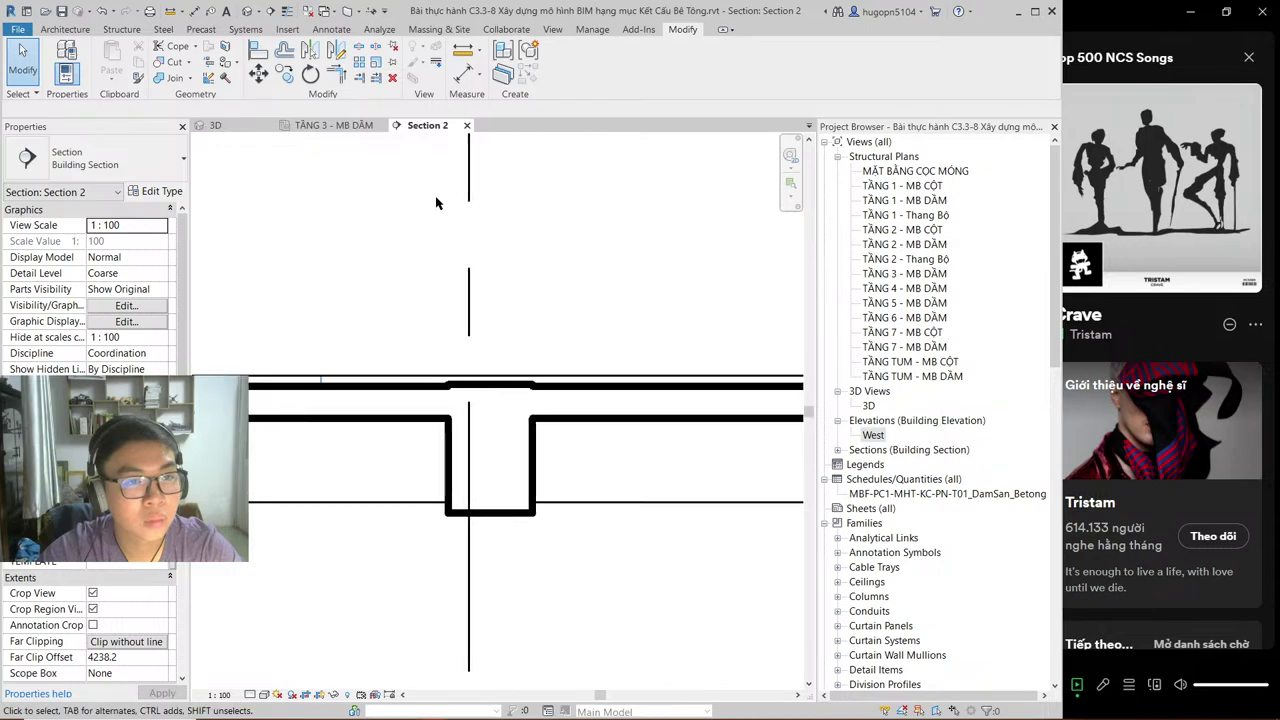
{"action": "left_click", "coordinate": [343, 127]}
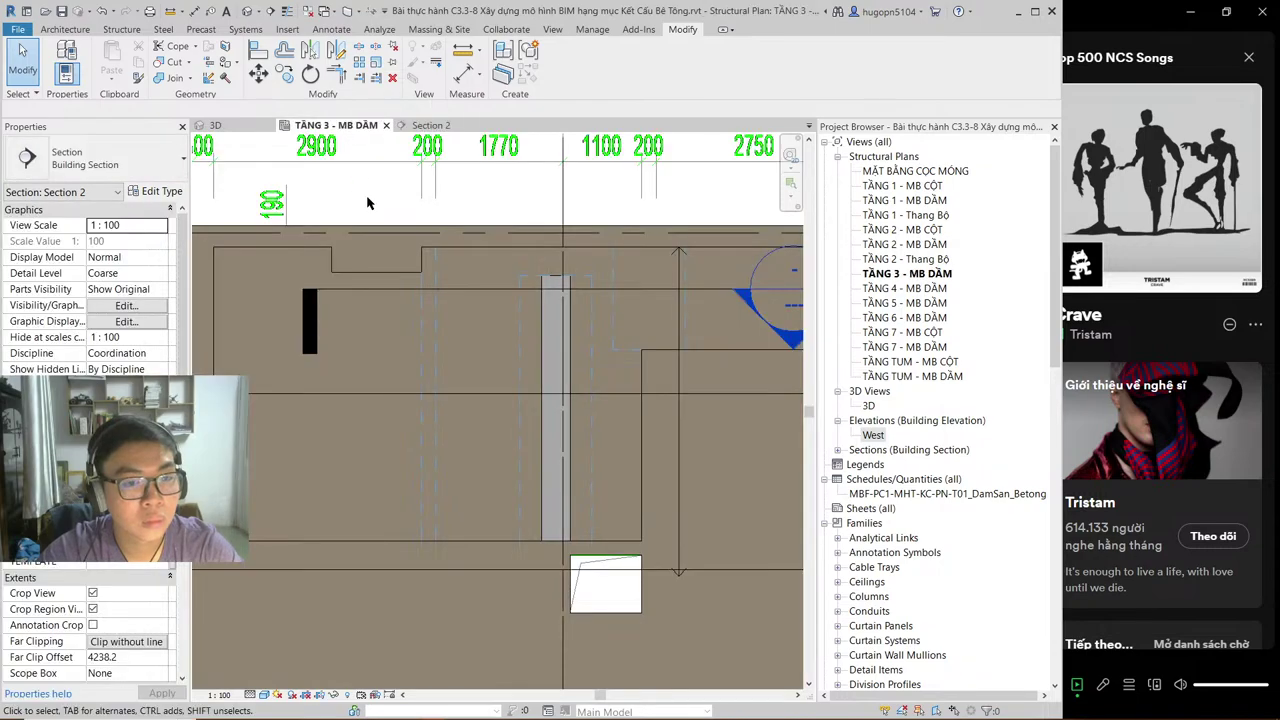
{"action": "left_click", "coordinate": [520, 360]}
{"action": "key", "text": "Escape"}
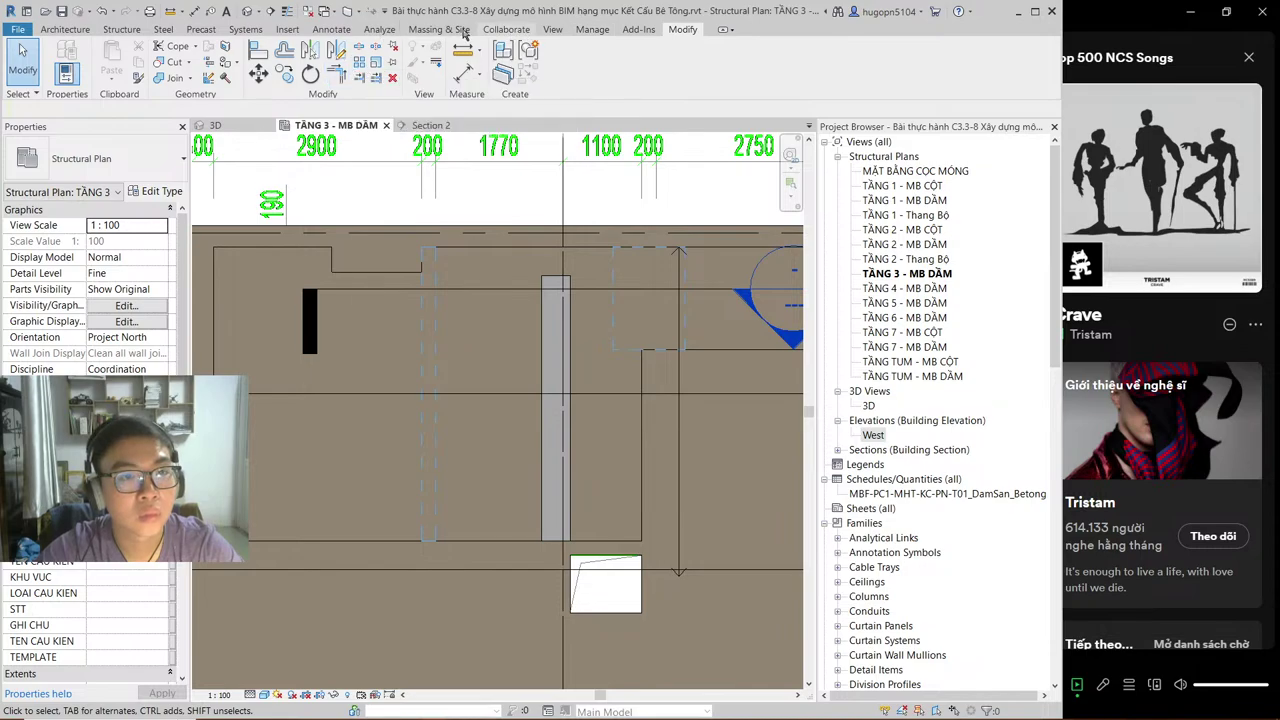
Step: Place a void component on the middle beam's face and stretch it to the beam's far end
{"action": "left_click", "coordinate": [300, 31]}
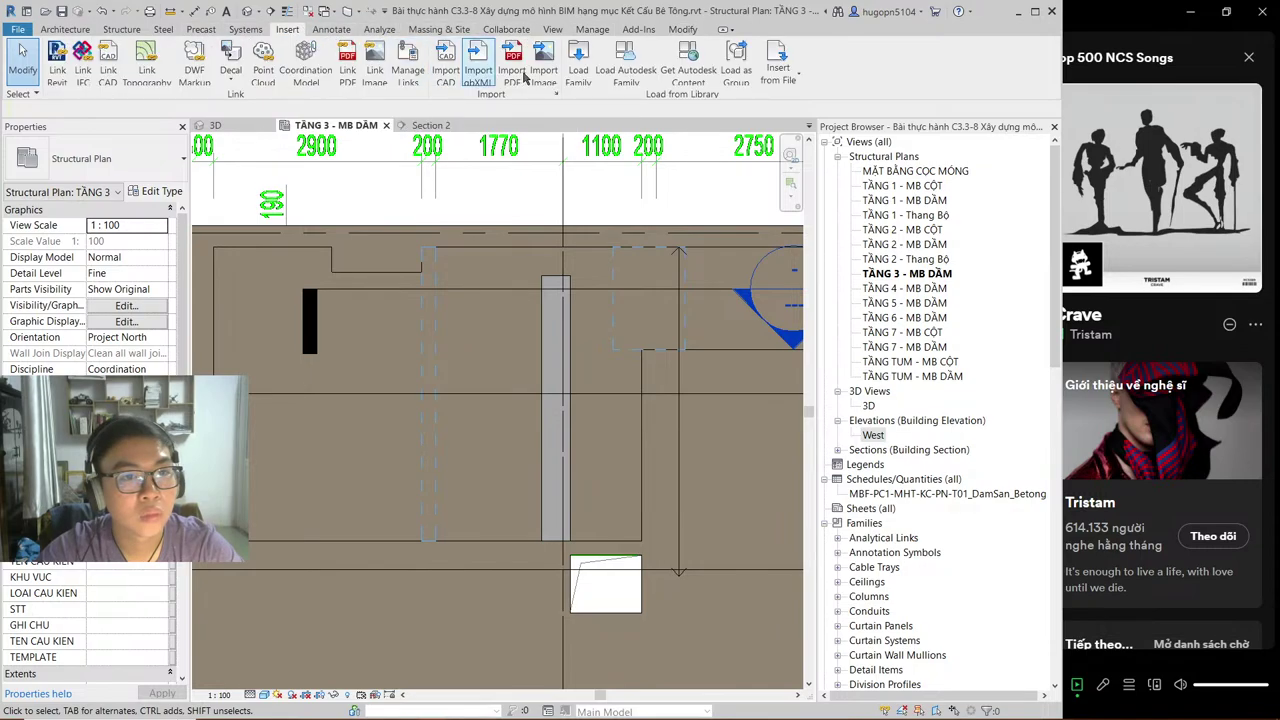
{"action": "left_click", "coordinate": [122, 30]}
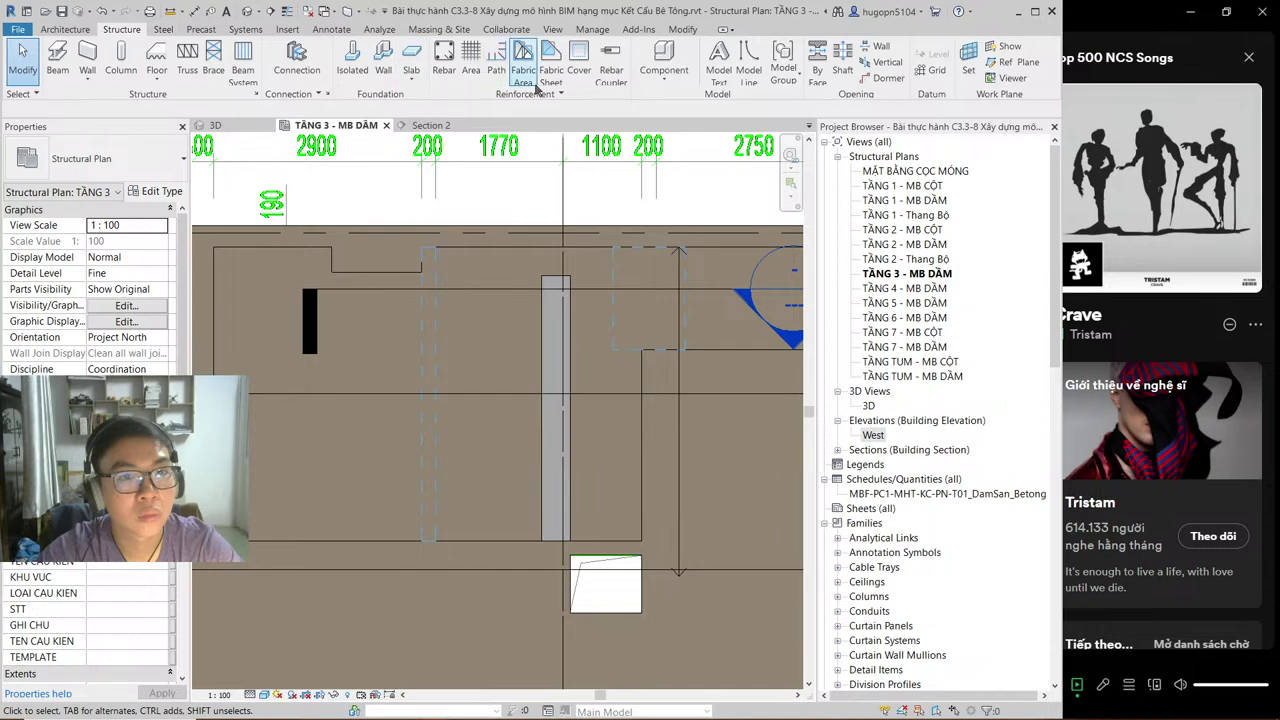
{"action": "left_click", "coordinate": [660, 65]}
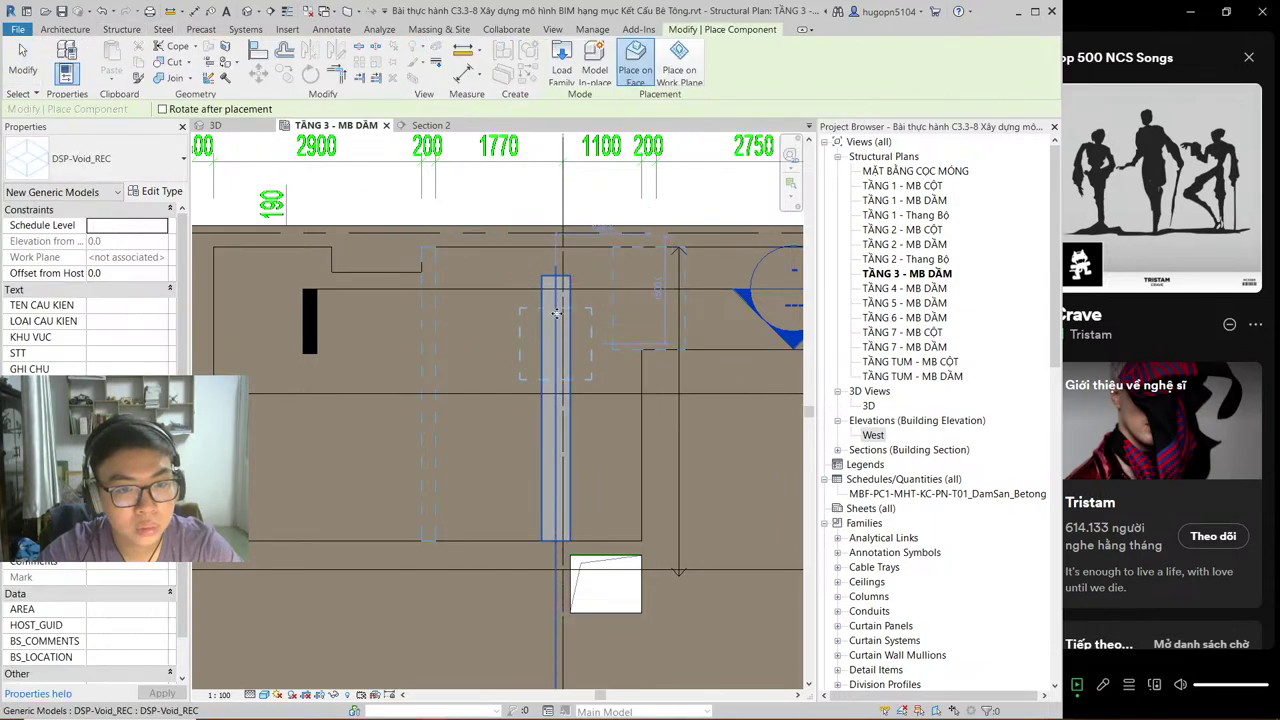
{"action": "left_click", "coordinate": [555, 343]}
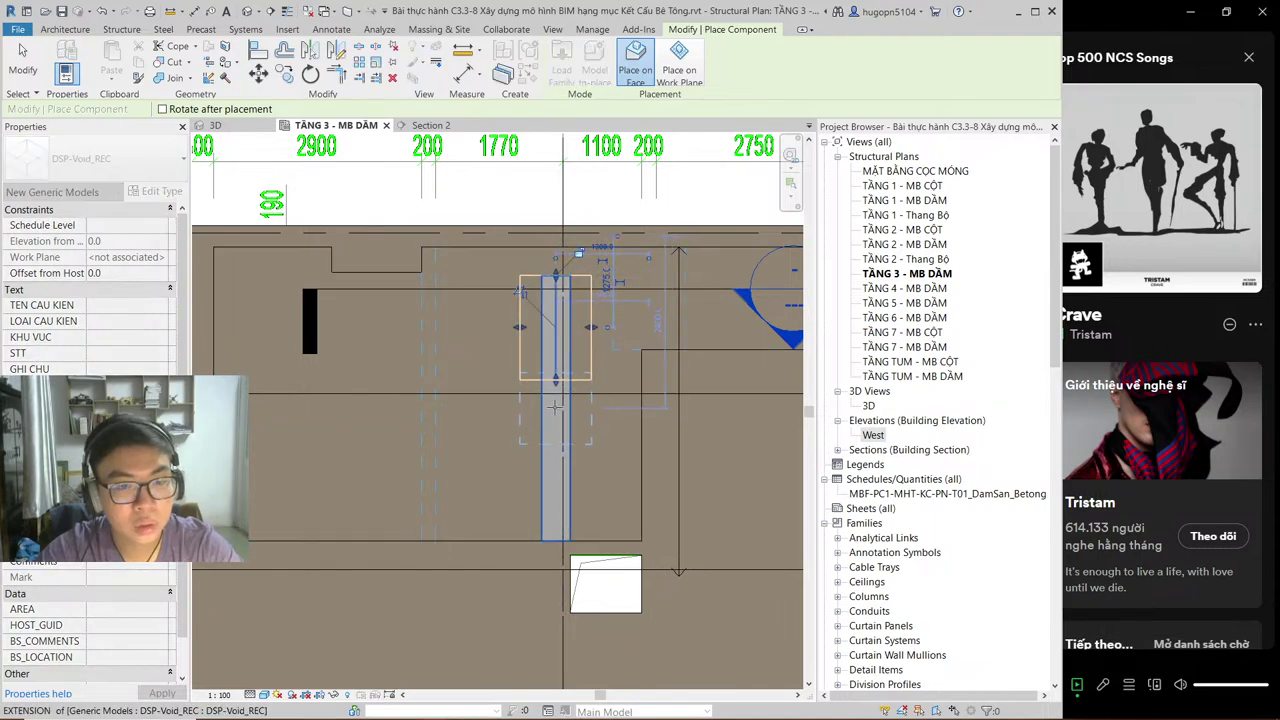
{"action": "key", "text": "Escape"}
{"action": "key", "text": "Escape"}
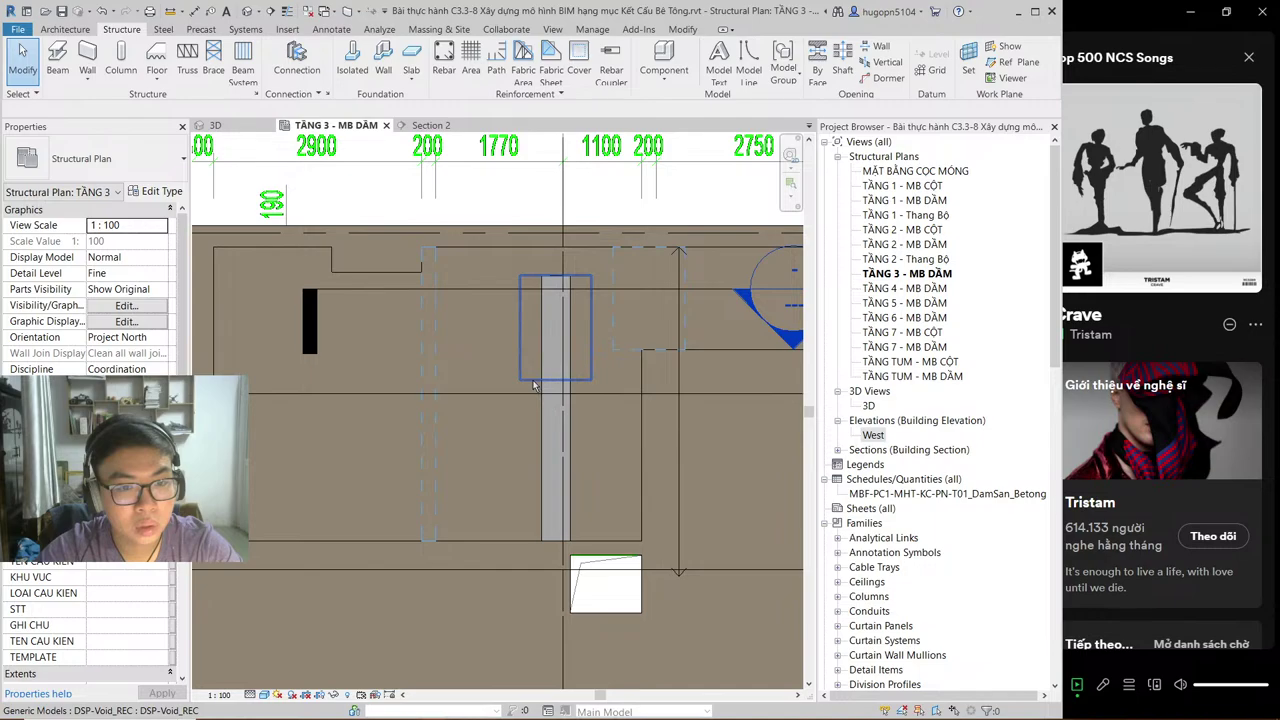
{"action": "left_click", "coordinate": [550, 380]}
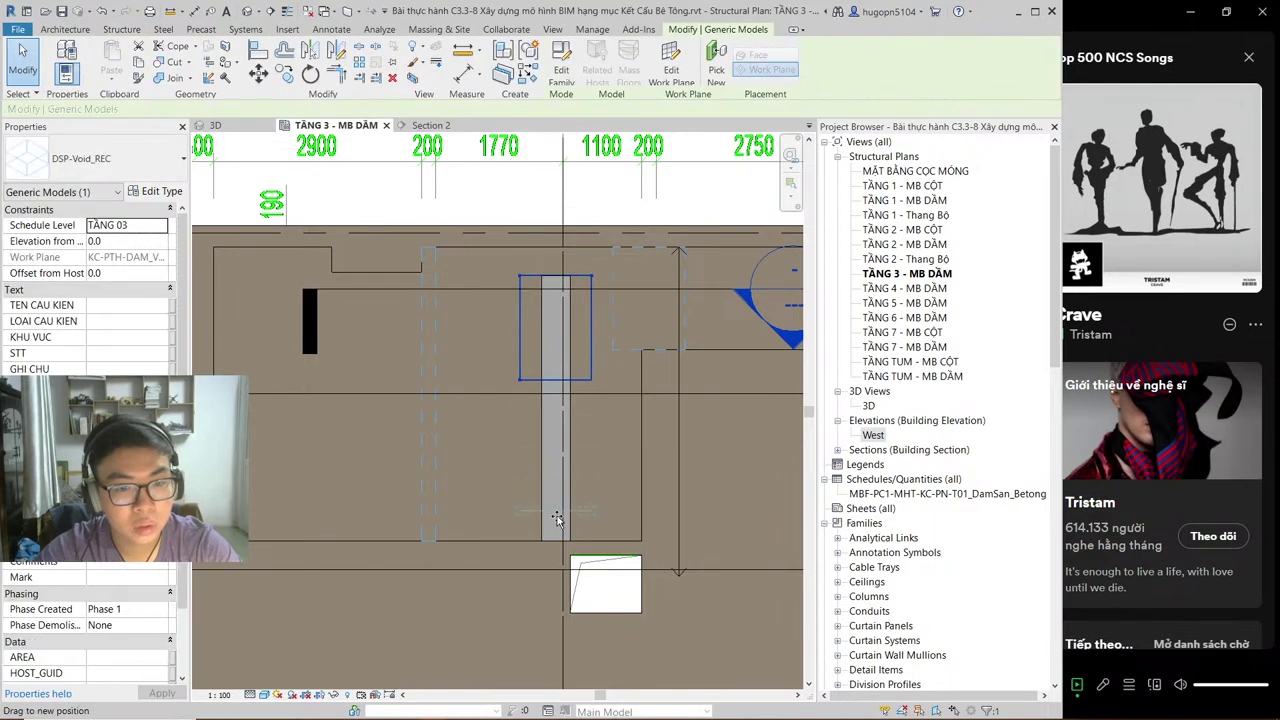
{"action": "left_click_drag", "start_coordinate": [557, 540], "coordinate": [557, 541]}
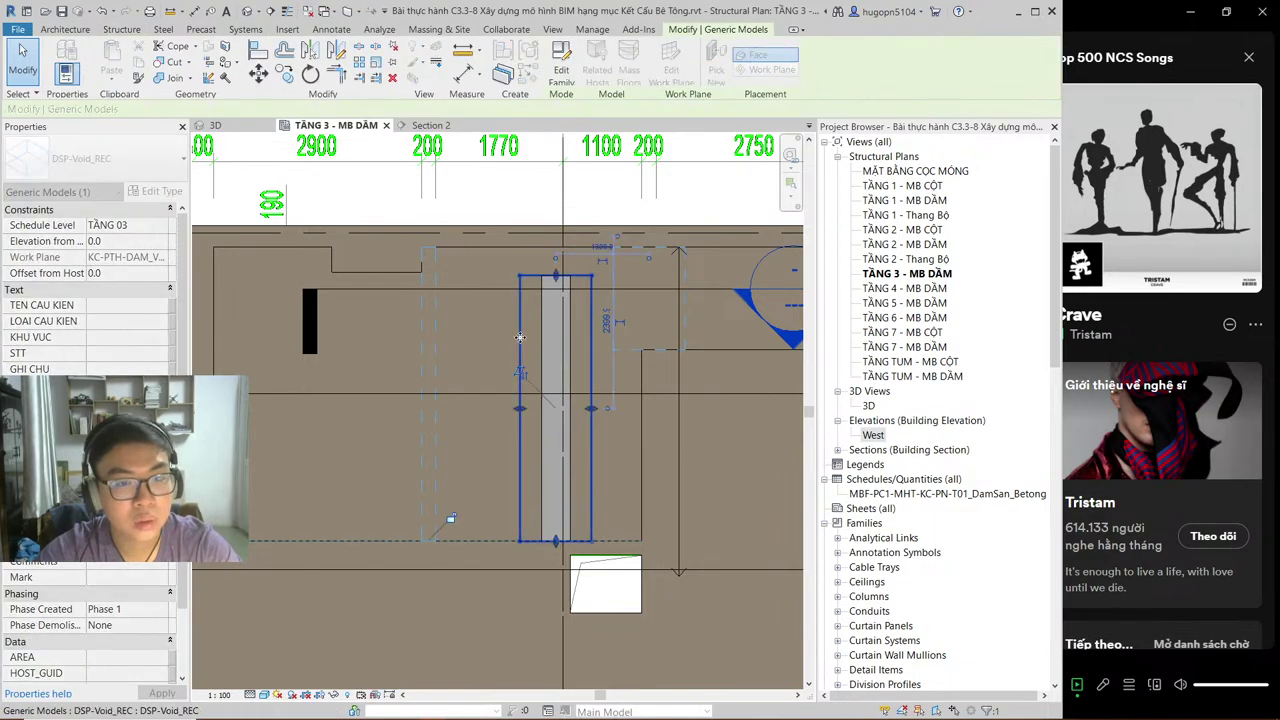
{"action": "left_click", "coordinate": [482, 214]}
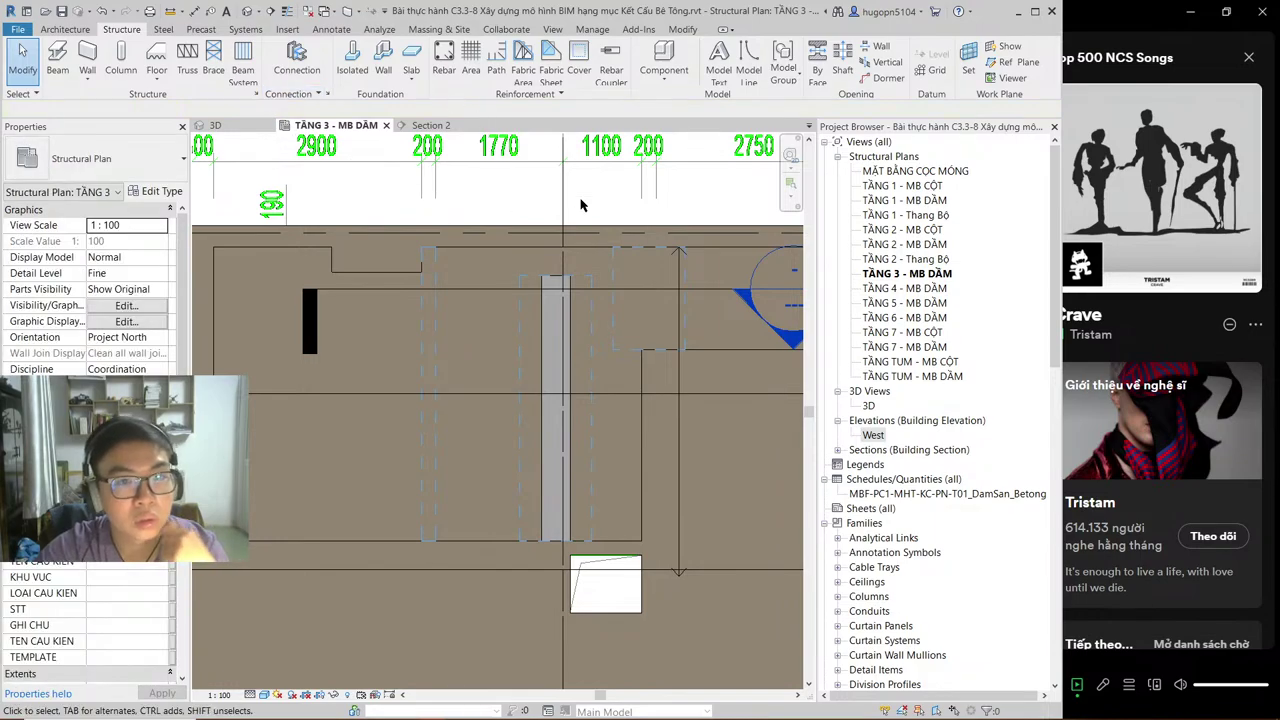
Step: In Section 2, raise the void's bottom up to the slab, leaving a thin strip at the beam top
{"action": "left_click", "coordinate": [430, 125]}
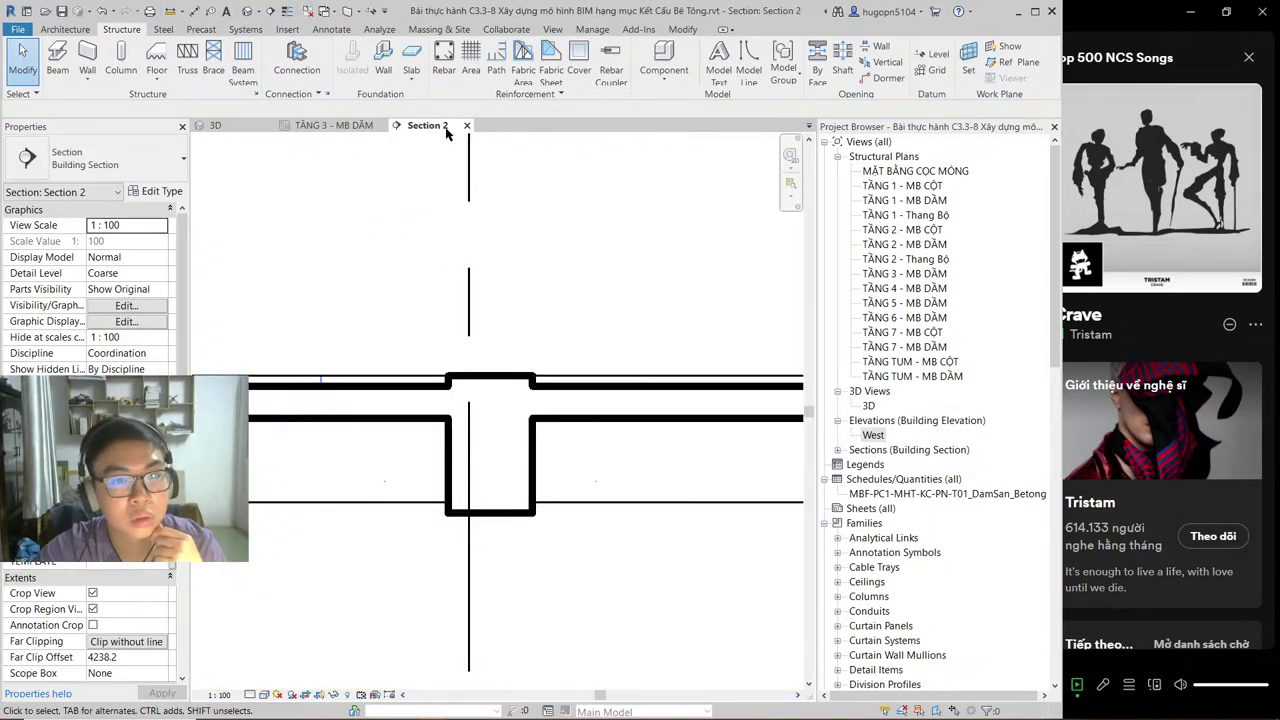
{"action": "left_click", "coordinate": [333, 128]}
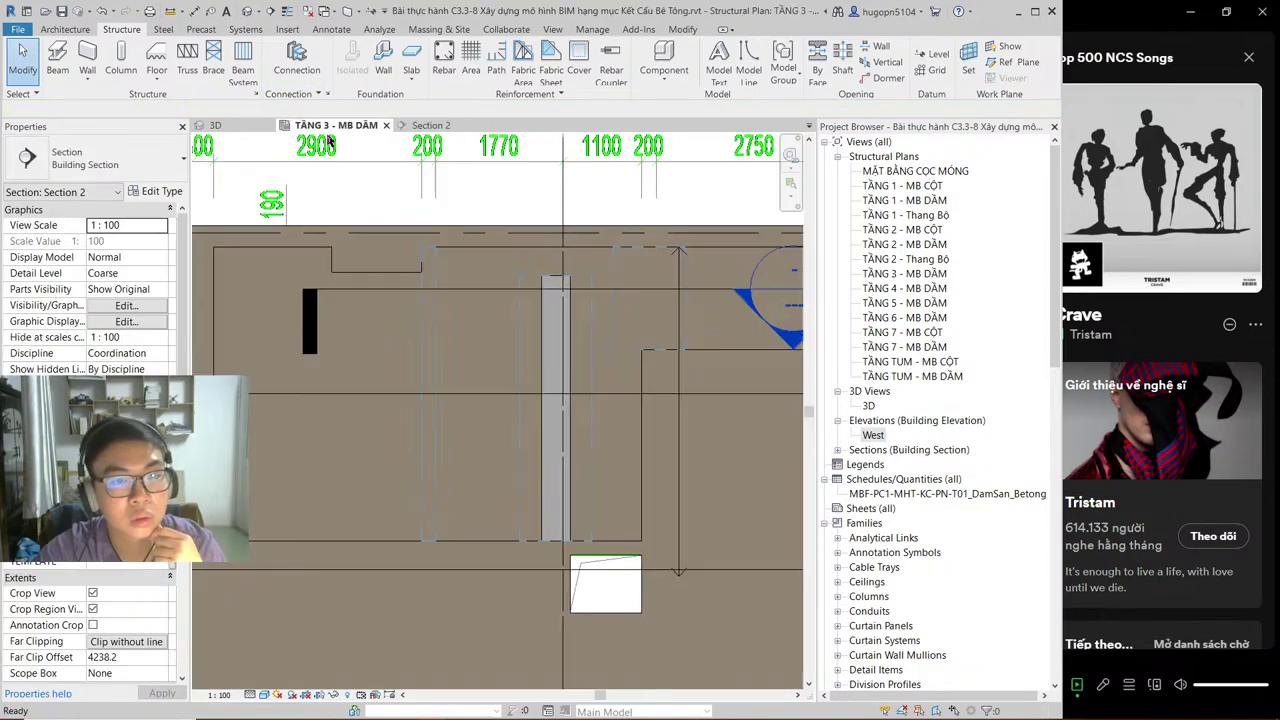
{"action": "left_click", "coordinate": [418, 126]}
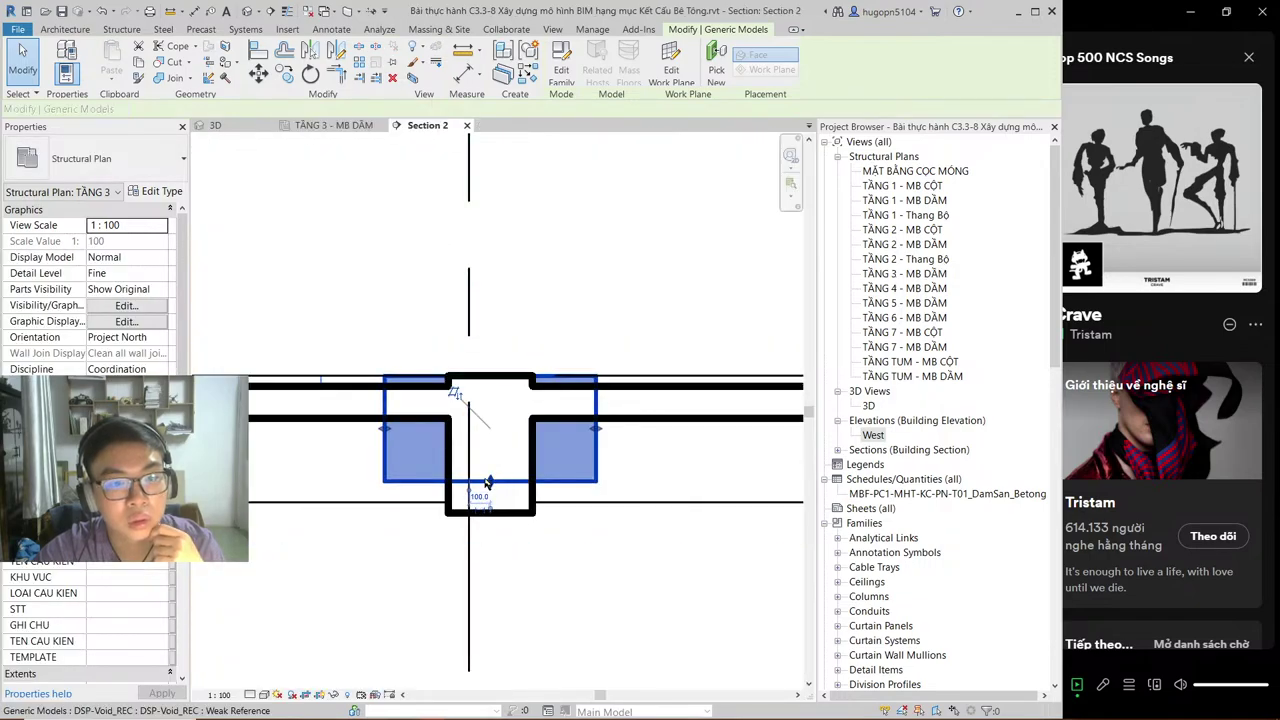
{"action": "left_click_drag", "start_coordinate": [487, 483], "coordinate": [480, 388]}
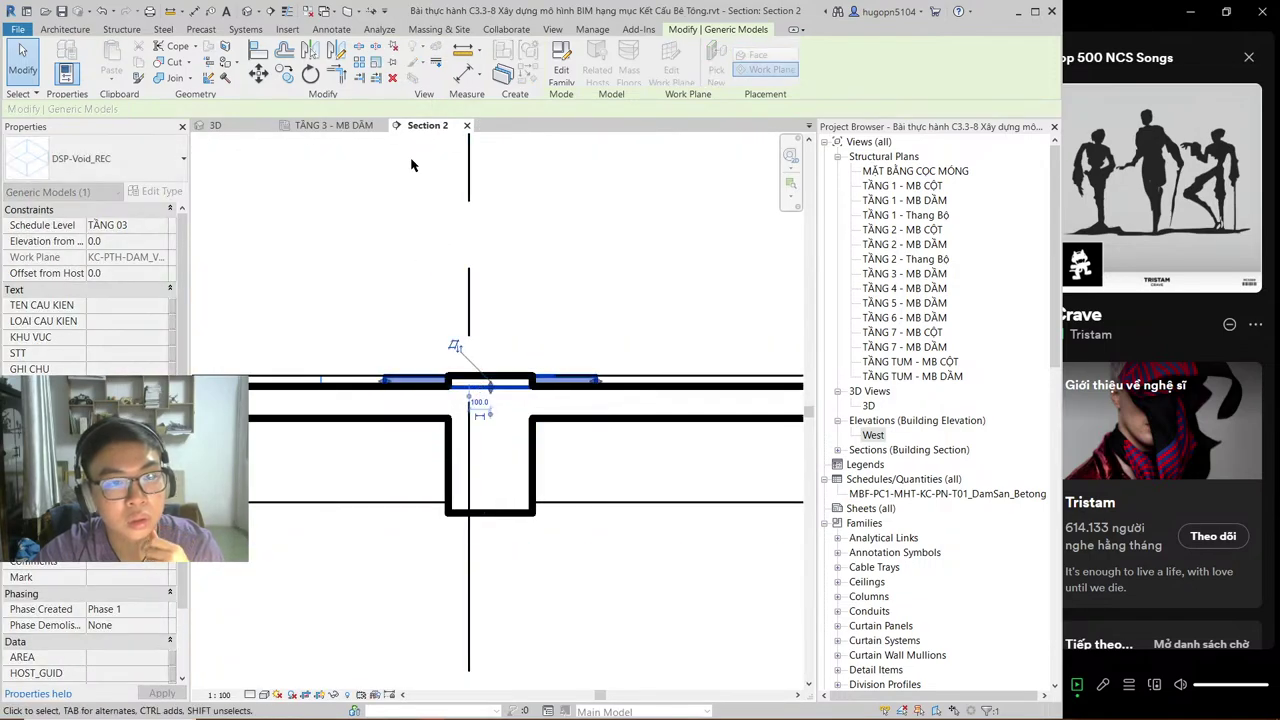
{"action": "left_click", "coordinate": [335, 126]}
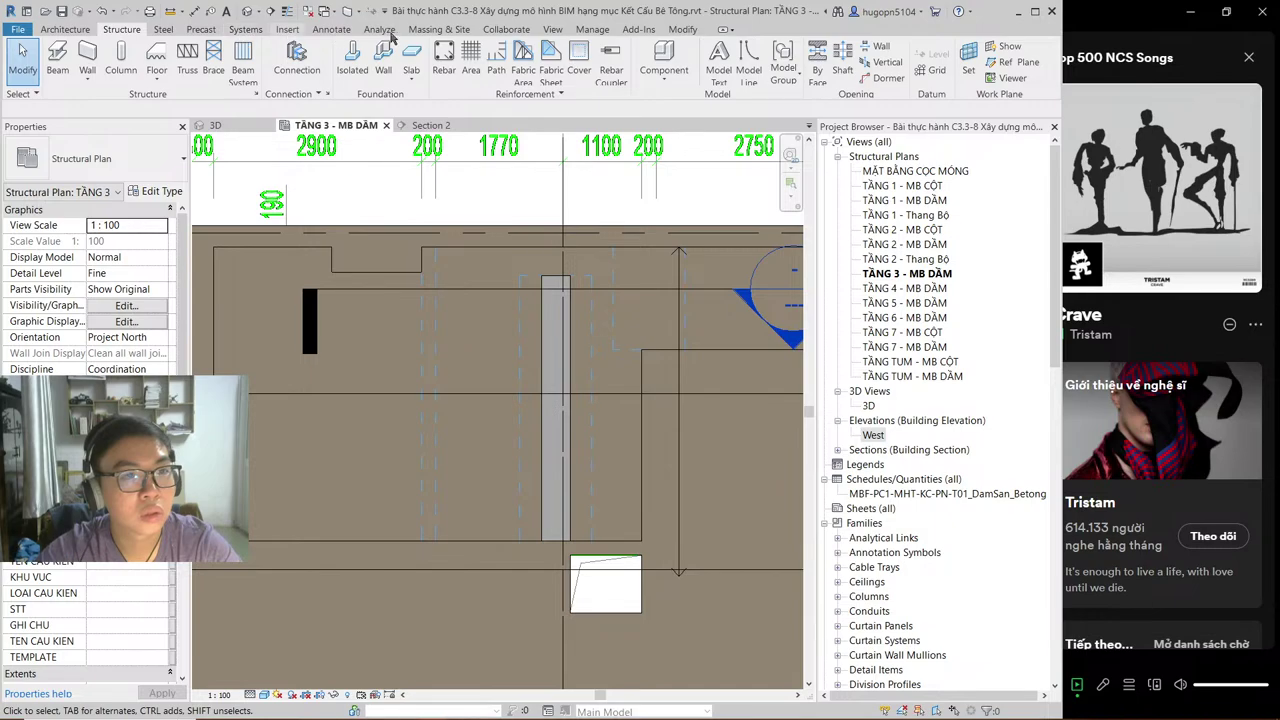
{"action": "left_click", "coordinate": [680, 29]}
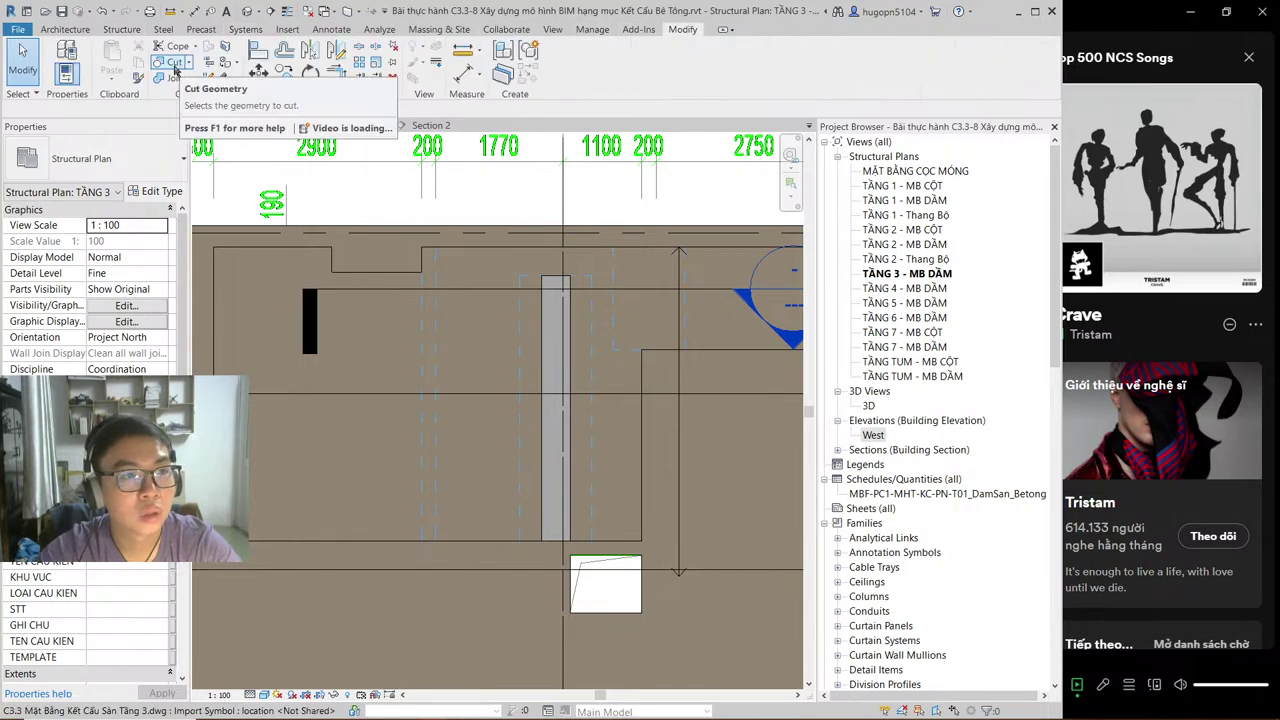
{"action": "key", "text": "c"}
{"action": "key", "text": "g"}
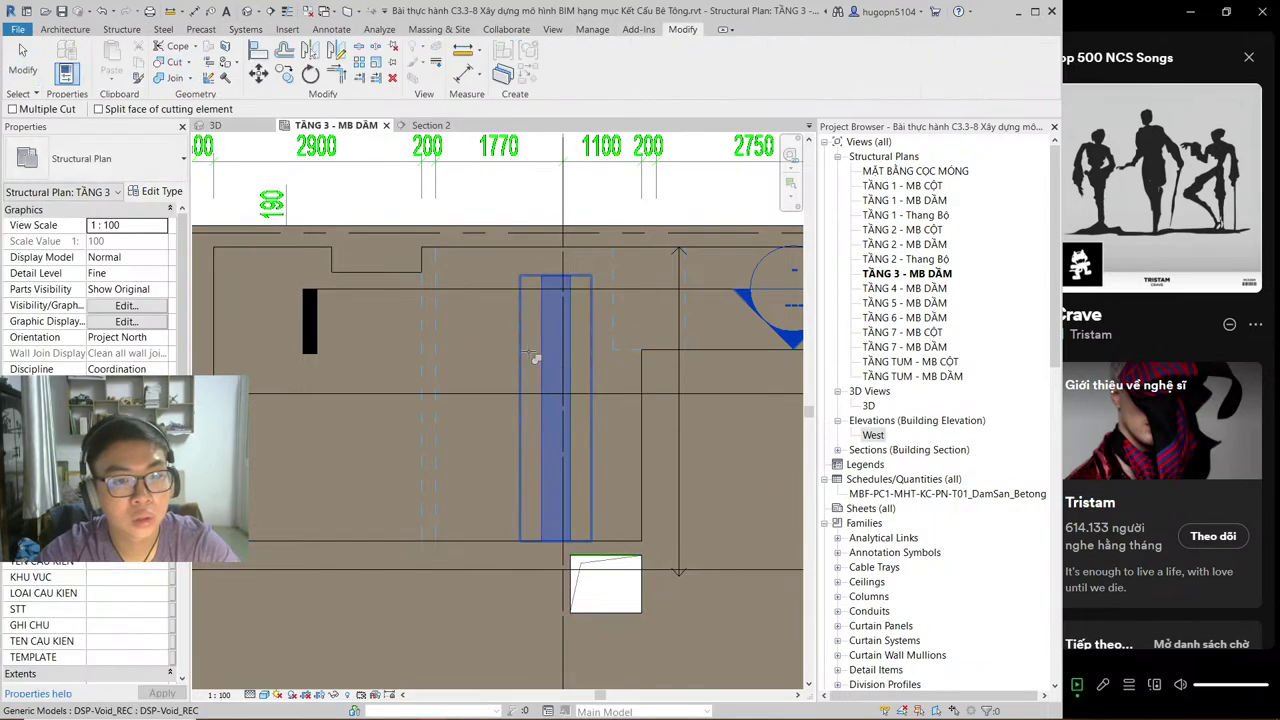
{"action": "left_click", "coordinate": [526, 347]}
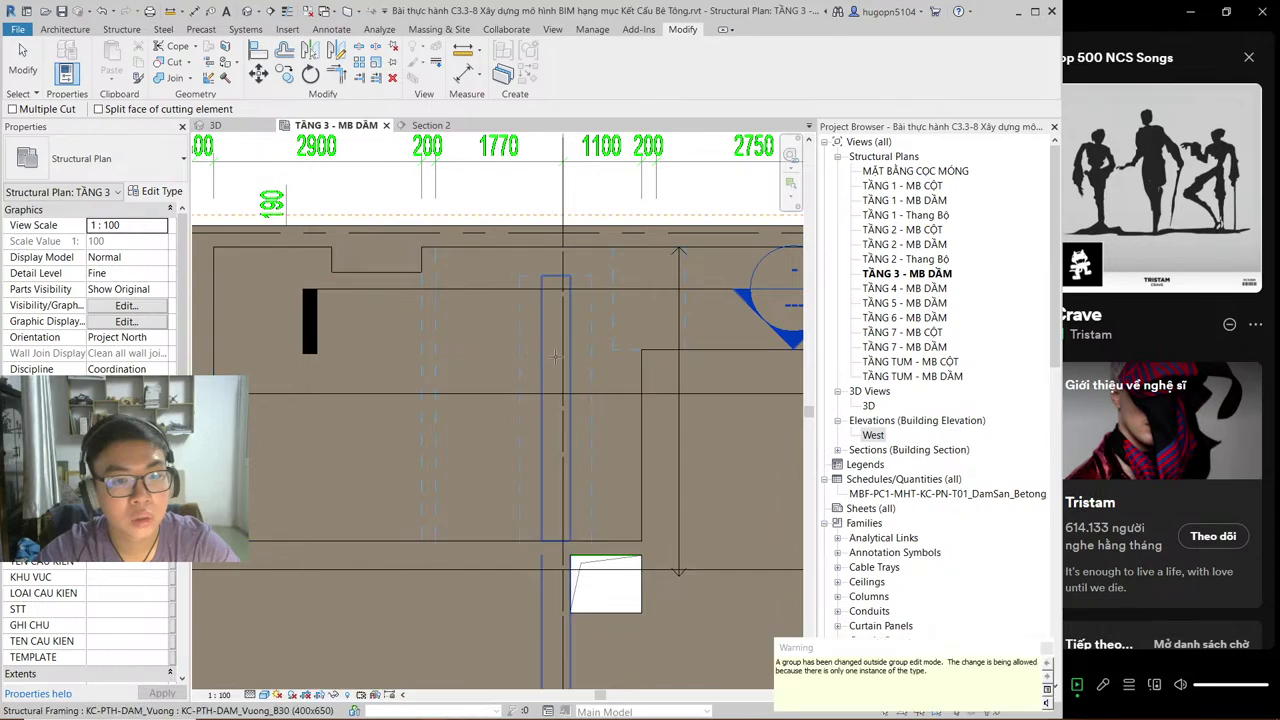
{"action": "scroll", "coordinate": [558, 298], "scroll_direction": "down", "scroll_amount": 1}
{"action": "key", "text": "Escape"}
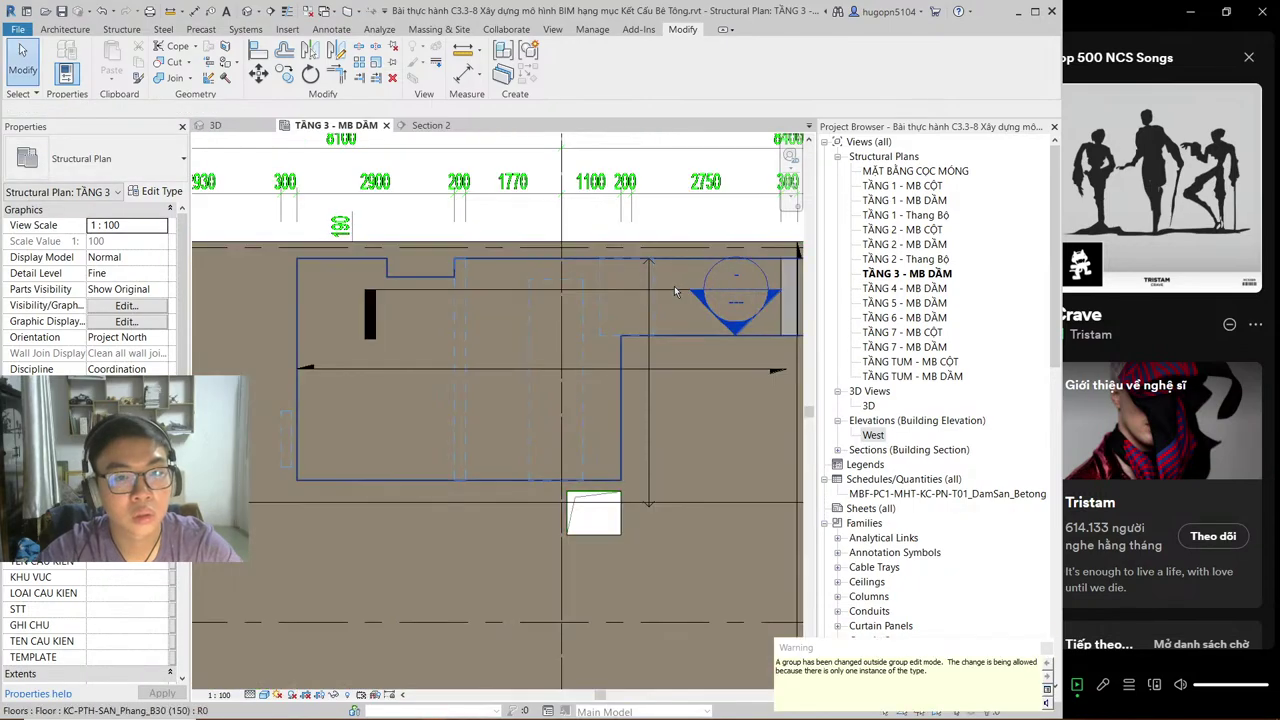
{"action": "left_click", "coordinate": [676, 296]}
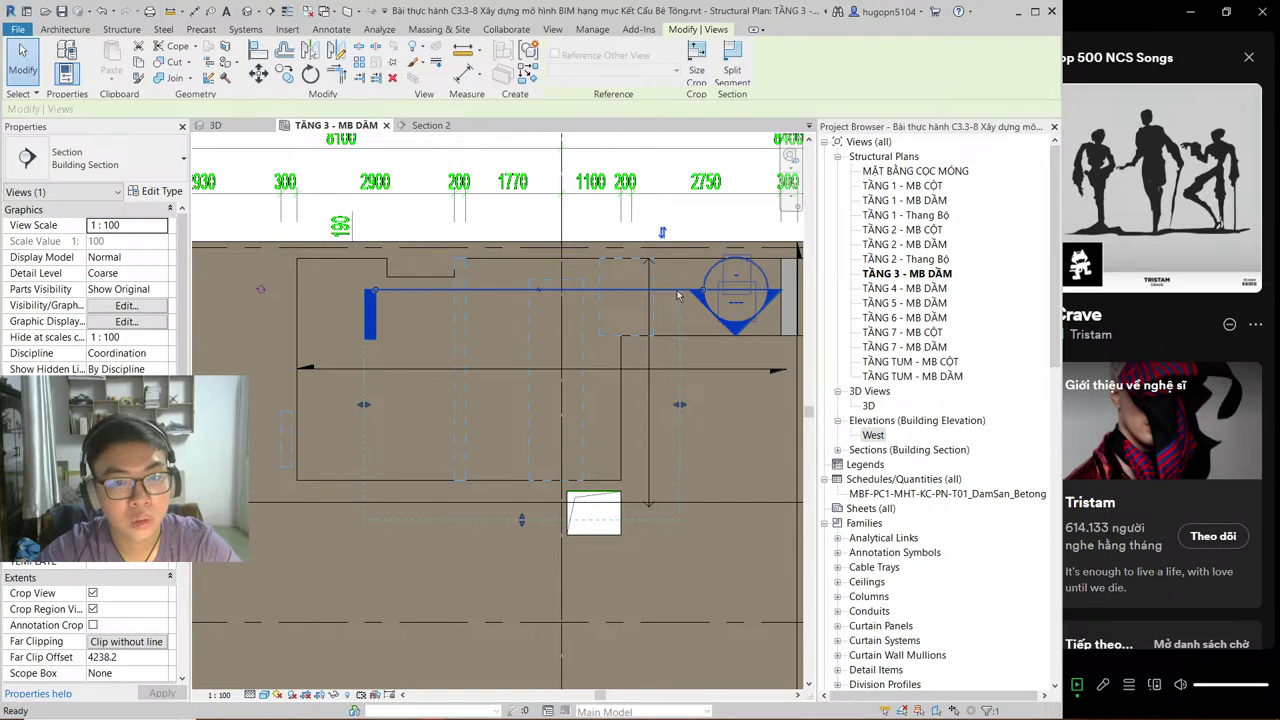
{"action": "key", "text": "Delete"}
{"action": "left_click", "coordinate": [580, 410]}
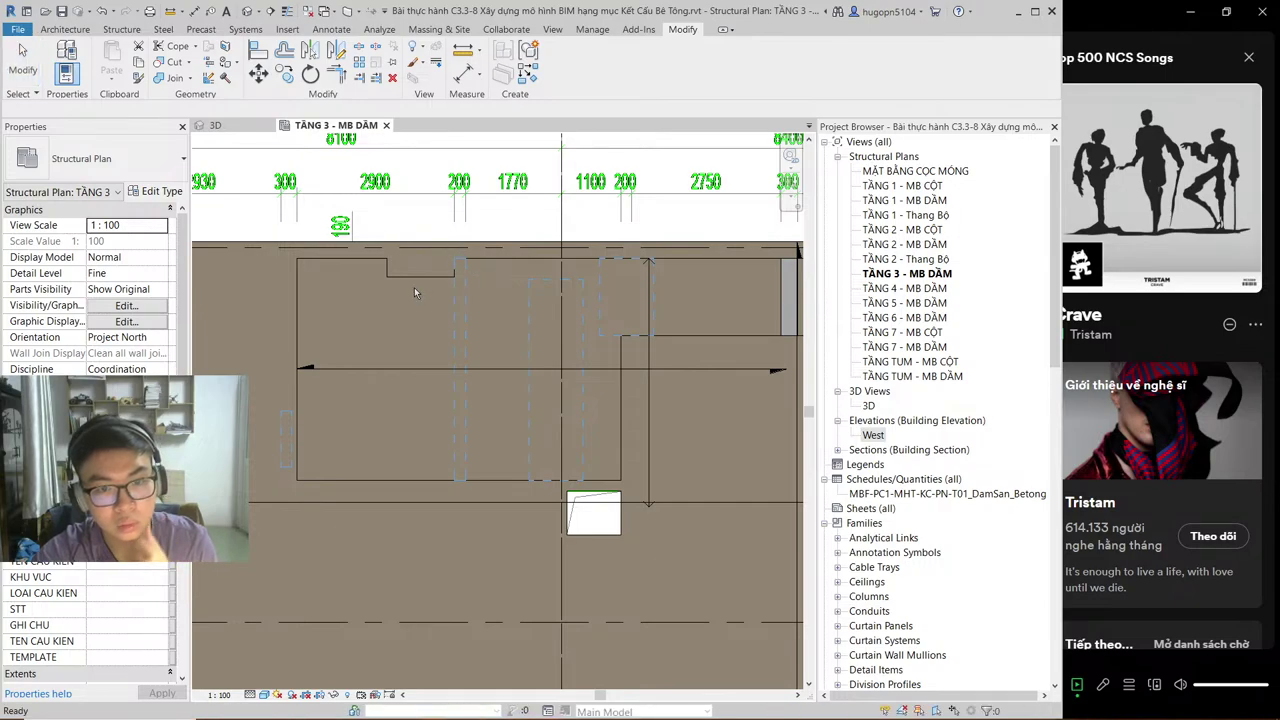
{"action": "scroll", "coordinate": [414, 287], "scroll_direction": "down", "scroll_amount": 3}
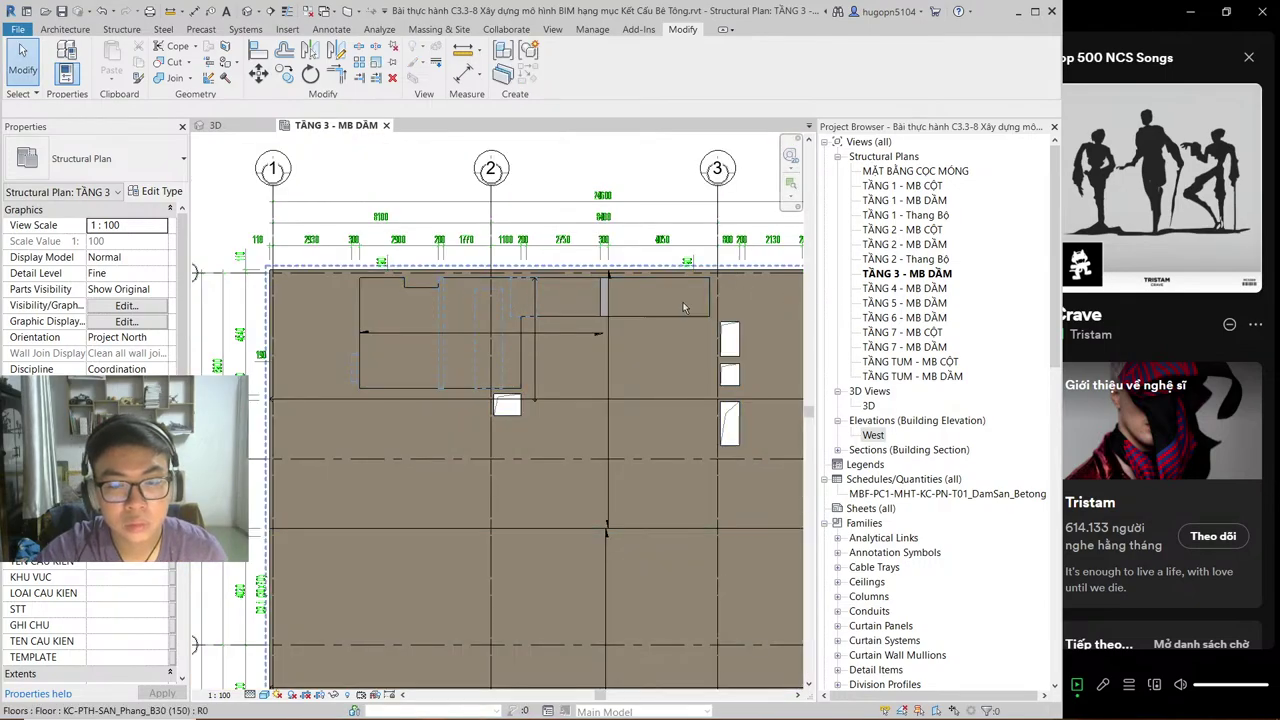
{"action": "scroll", "coordinate": [582, 326], "scroll_direction": "down", "scroll_amount": 5}
{"action": "scroll", "coordinate": [582, 326], "scroll_direction": "up", "scroll_amount": 4}
{"action": "scroll", "coordinate": [582, 326], "scroll_direction": "down", "scroll_amount": 2}
{"action": "scroll", "coordinate": [531, 314], "scroll_direction": "up", "scroll_amount": 2}
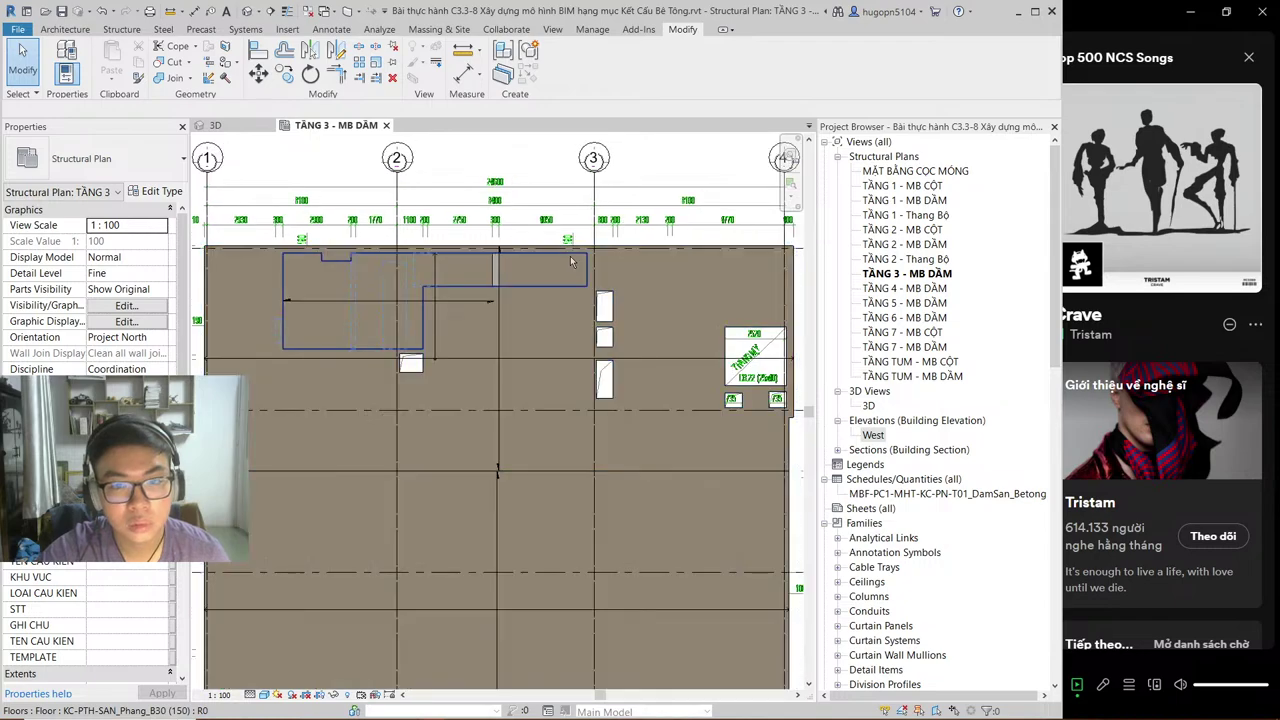
{"action": "scroll", "coordinate": [651, 320], "scroll_direction": "down", "scroll_amount": 2}
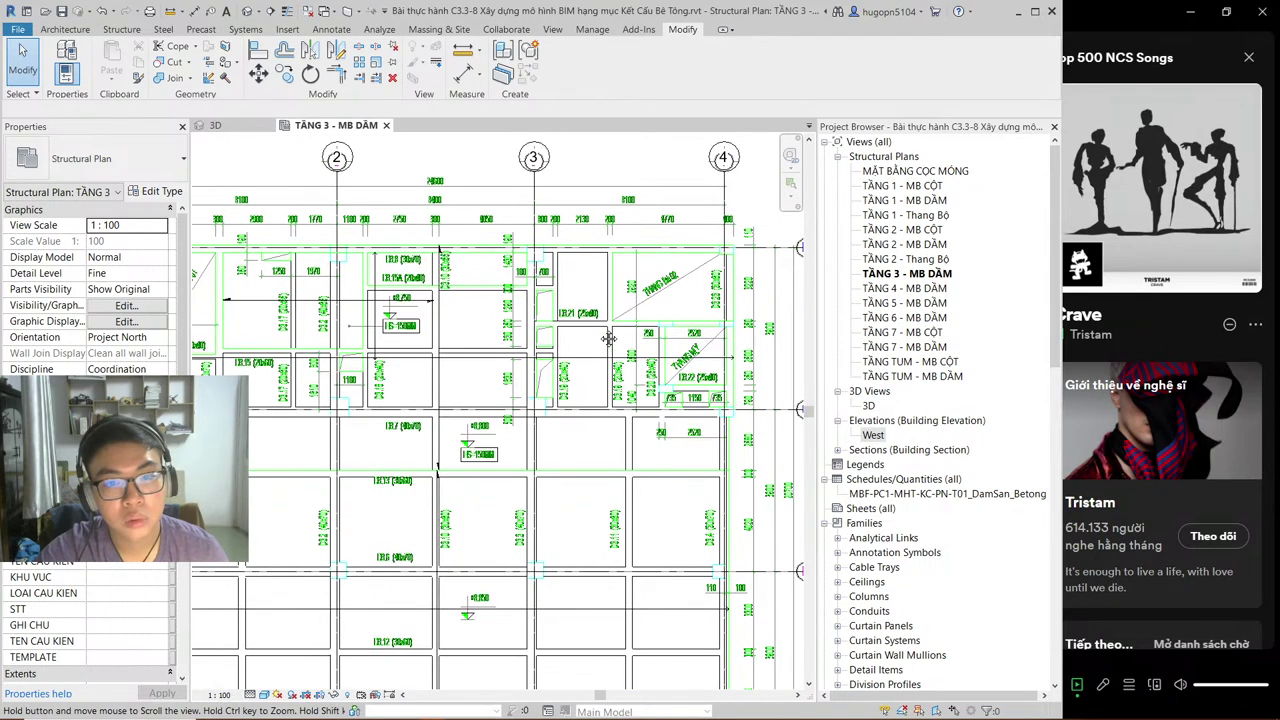
{"action": "scroll", "coordinate": [706, 320], "scroll_direction": "up", "scroll_amount": 2}
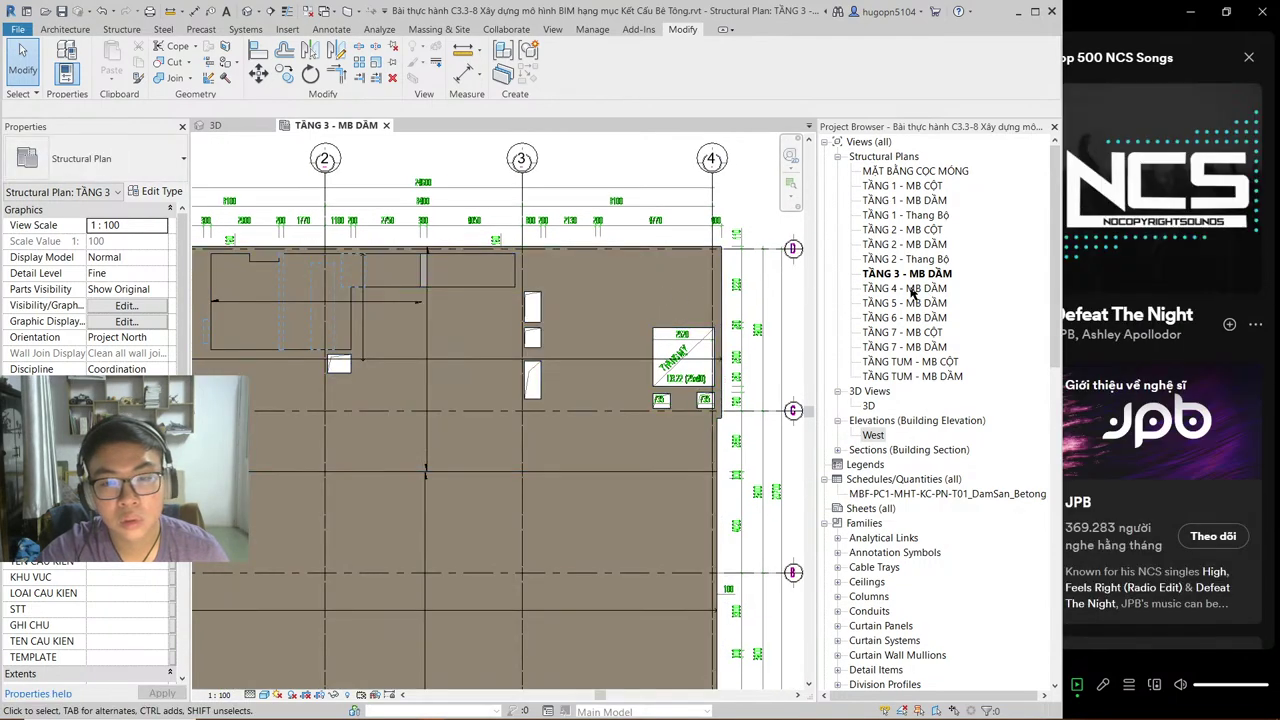
Step: Open TẦNG 4 - MB DẦM from the Project Browser and close the TẦNG 3 - MB DẦM tab
{"action": "double_click", "coordinate": [905, 289]}
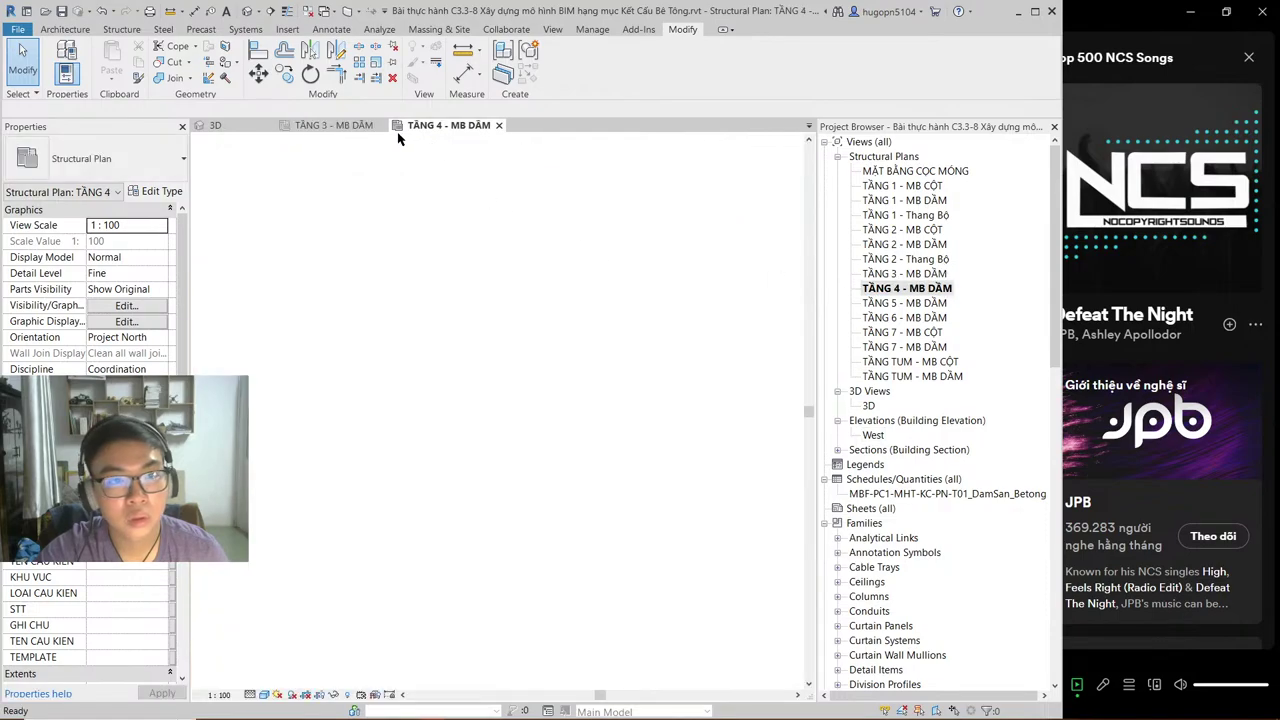
{"action": "left_click", "coordinate": [381, 126]}
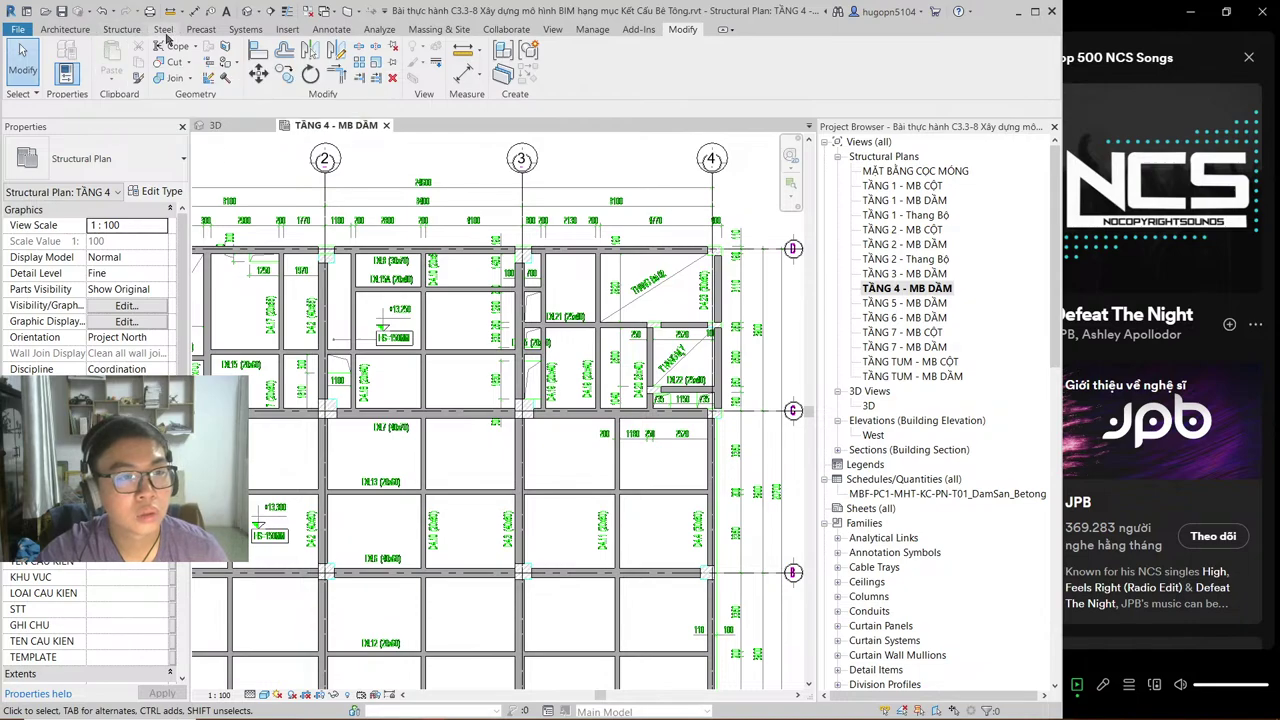
{"action": "scroll", "coordinate": [440, 330], "scroll_direction": "down", "scroll_amount": 3}
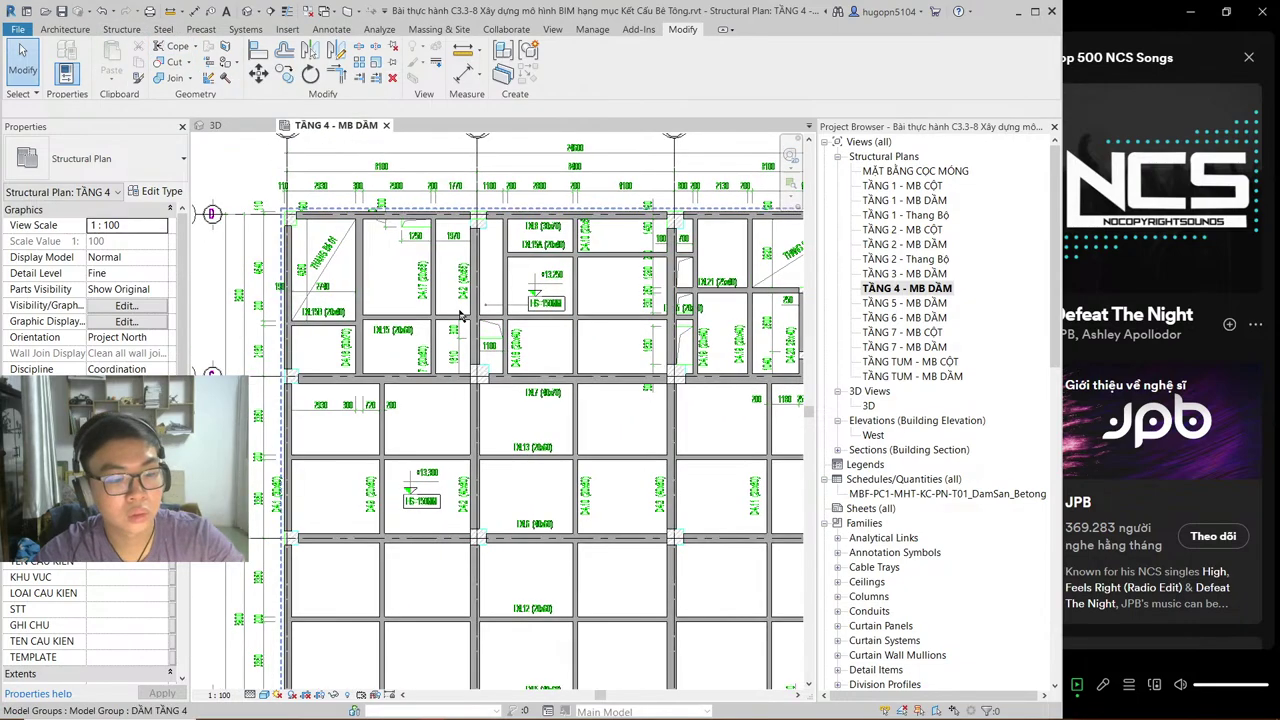
{"action": "key", "text": "alt+Tab"}
{"action": "key", "text": "alt+Tab"}
{"action": "key", "text": "alt+Tab"}
Step: Zoom and pan over CD-SS.DWG's Level 4 slab plan, checking the top dimensions and right-hand stair bays
{"action": "key", "text": "Tab"}
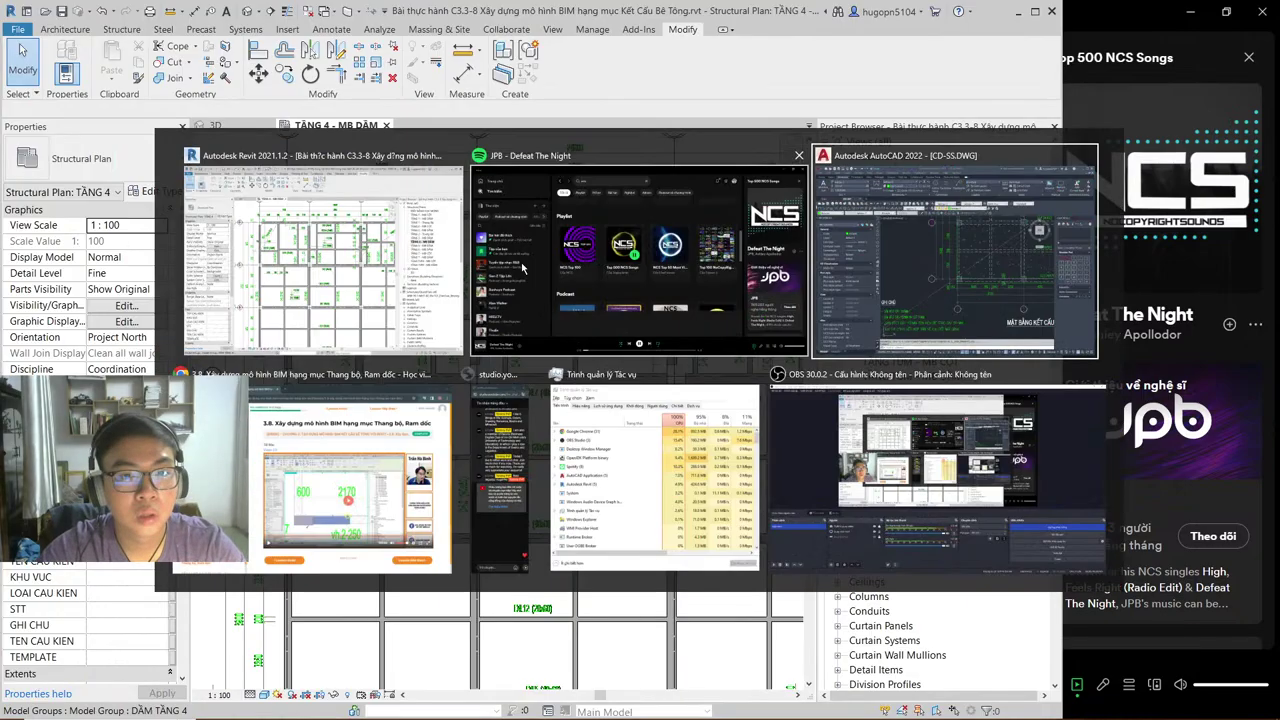
{"action": "scroll", "coordinate": [612, 350], "scroll_direction": "down", "scroll_amount": 3}
{"action": "middle_click_drag", "start_coordinate": [700, 340], "coordinate": [553, 375]}
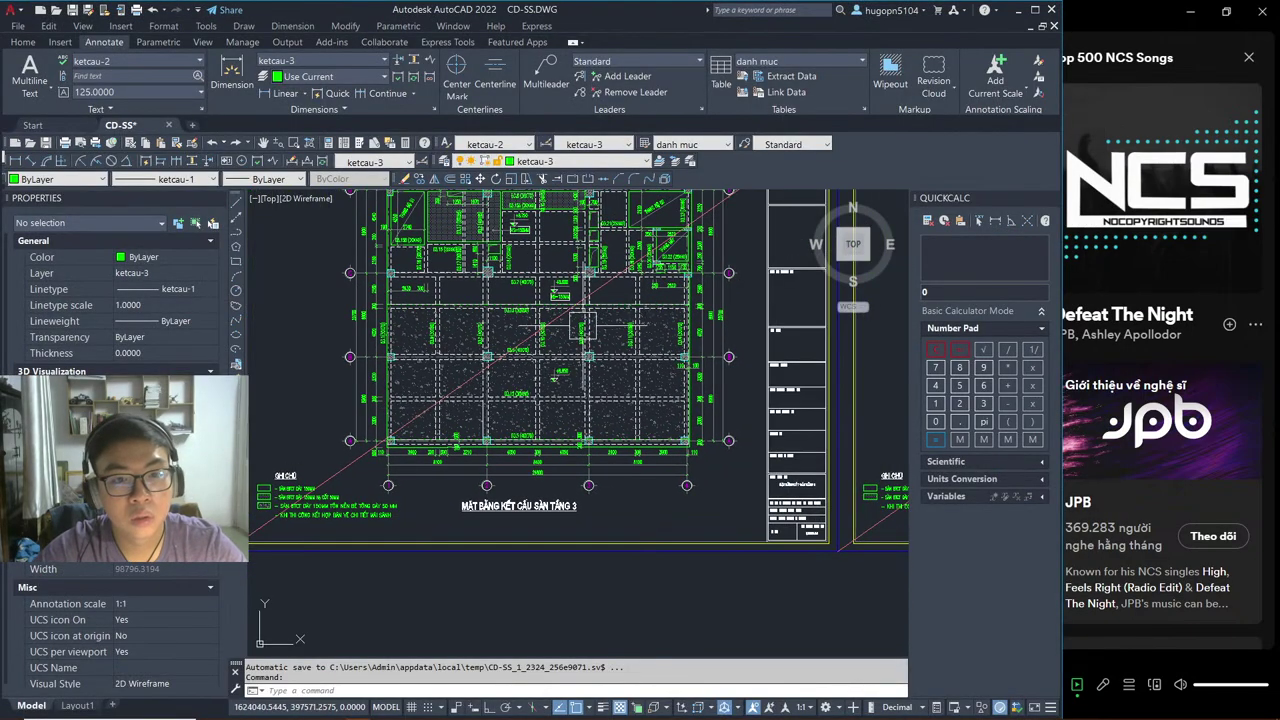
{"action": "scroll", "coordinate": [575, 362], "scroll_direction": "up", "scroll_amount": 5}
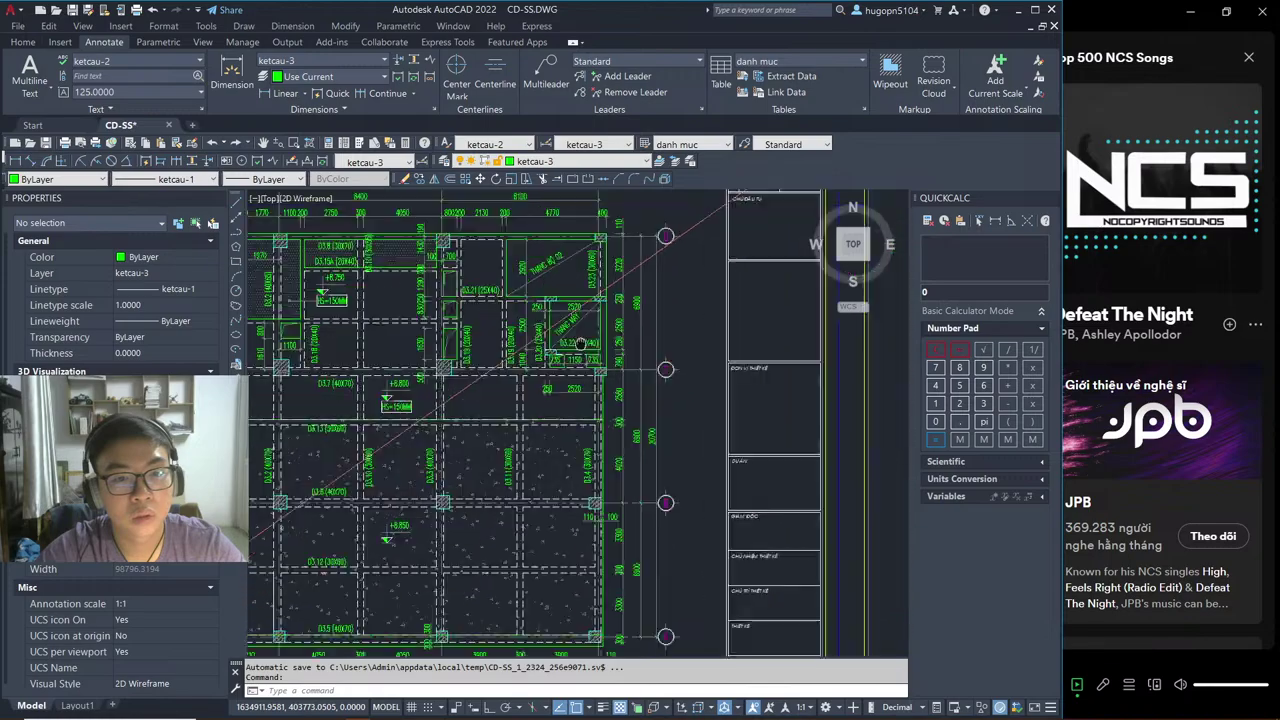
{"action": "mouse_move", "coordinate": [592, 351]}
{"action": "middle_mouse_down"}
{"action": "mouse_move", "coordinate": [260, 372]}
{"action": "mouse_move", "coordinate": [420, 351]}
{"action": "mouse_move", "coordinate": [340, 335]}
{"action": "middle_mouse_up"}
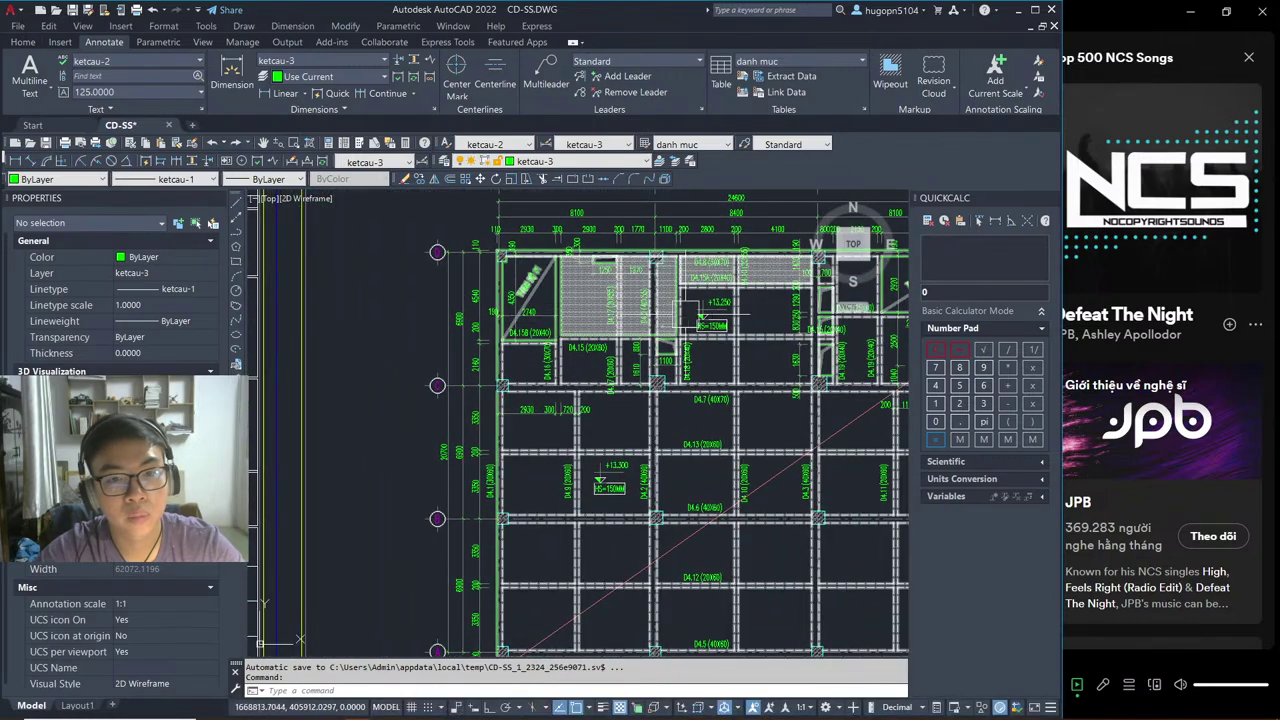
{"action": "middle_click_drag", "start_coordinate": [631, 399], "coordinate": [635, 251]}
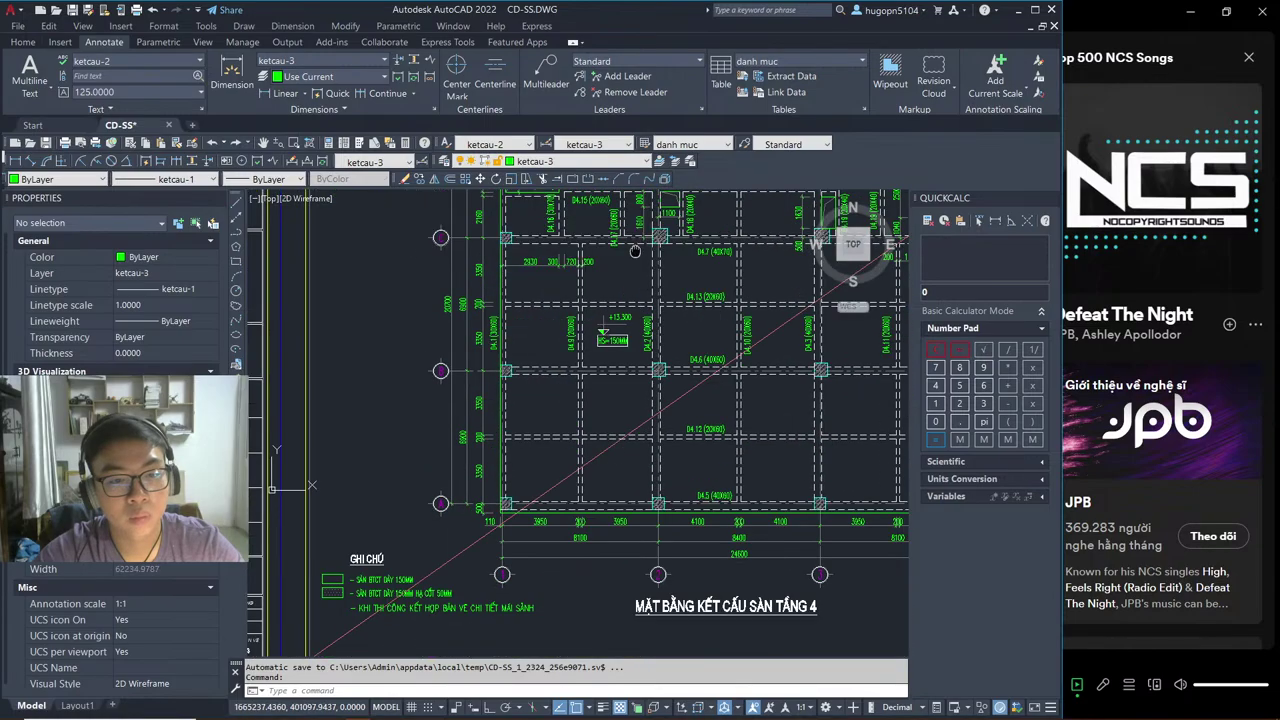
{"action": "scroll", "coordinate": [330, 520], "scroll_direction": "up", "scroll_amount": 4}
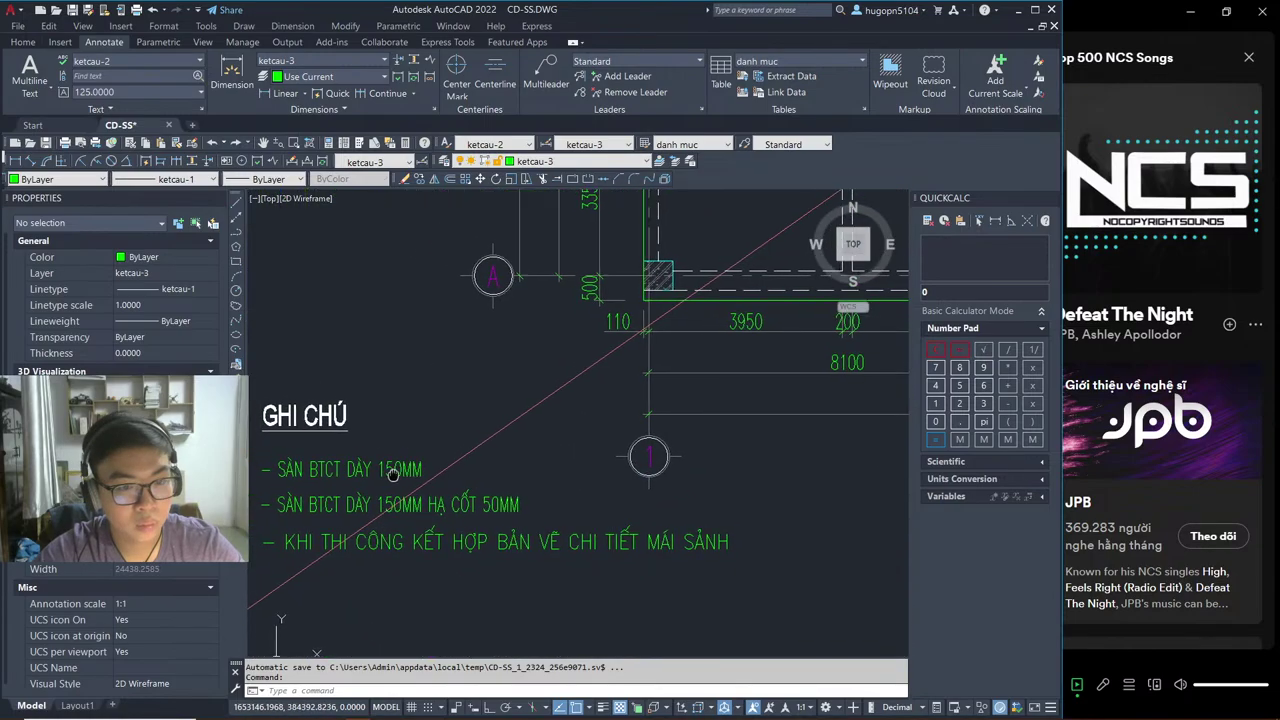
{"action": "scroll", "coordinate": [351, 494], "scroll_direction": "down", "scroll_amount": 3}
{"action": "scroll", "coordinate": [477, 371], "scroll_direction": "down", "scroll_amount": 1}
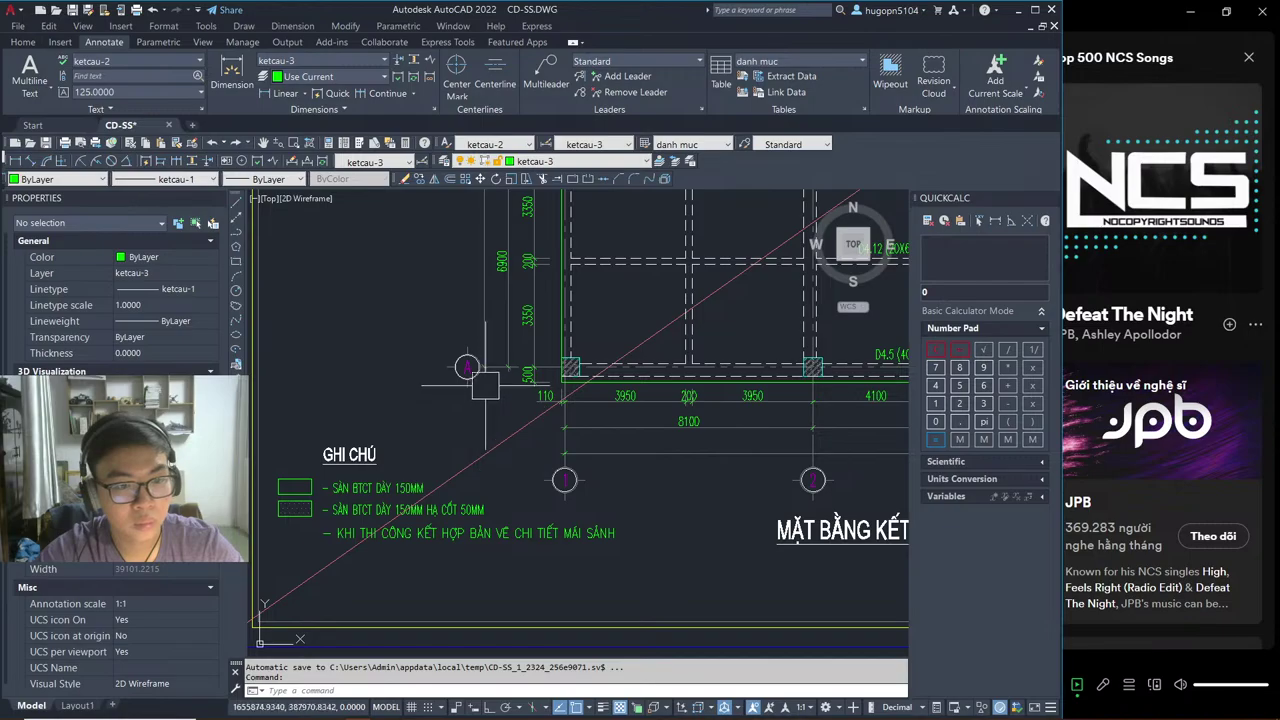
{"action": "scroll", "coordinate": [450, 430], "scroll_direction": "down", "scroll_amount": 2}
{"action": "scroll", "coordinate": [470, 380], "scroll_direction": "up", "scroll_amount": 2}
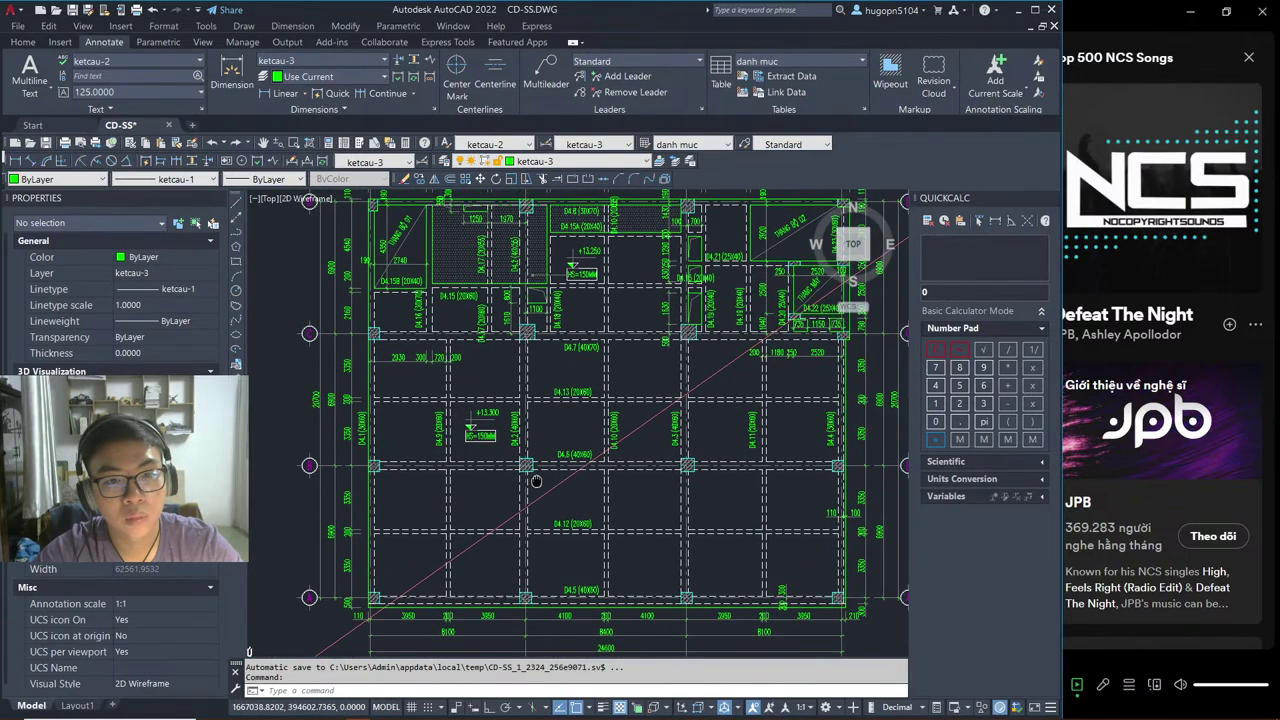
{"action": "scroll", "coordinate": [526, 240], "scroll_direction": "up", "scroll_amount": 1}
{"action": "middle_click_drag", "start_coordinate": [526, 240], "coordinate": [507, 330]}
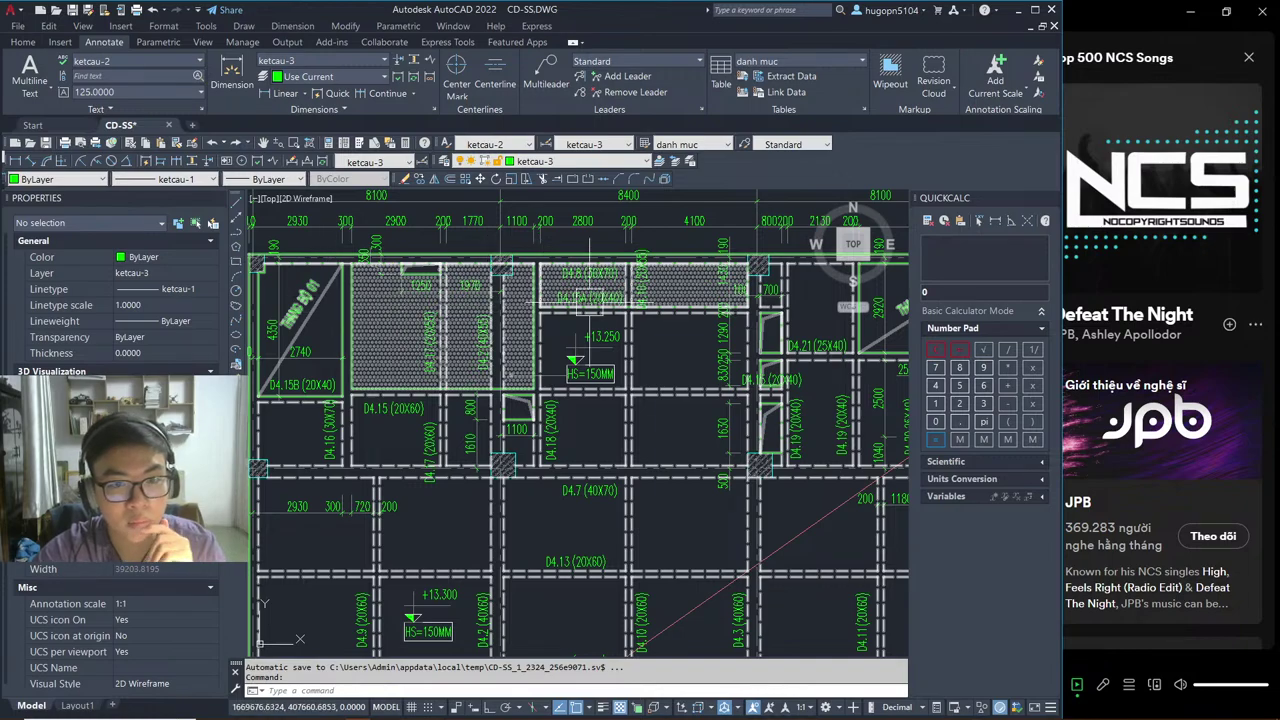
{"action": "middle_click_drag", "start_coordinate": [600, 306], "coordinate": [368, 313]}
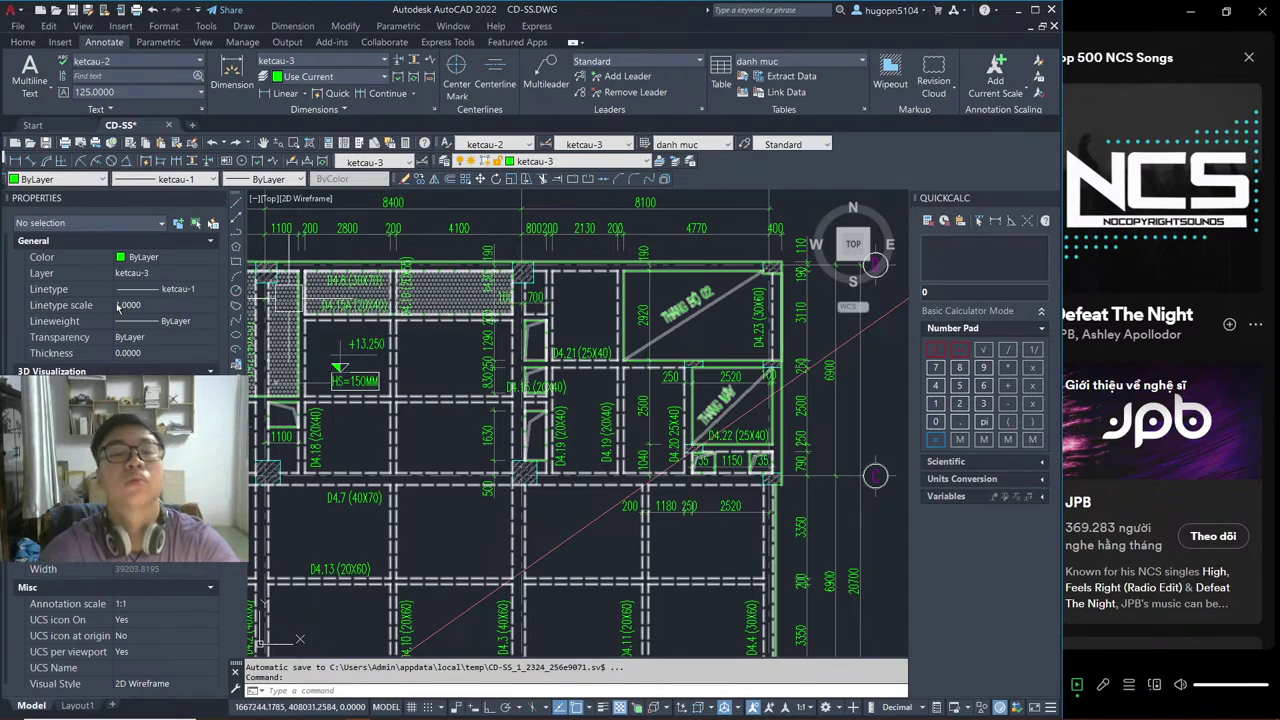
{"action": "mouse_move", "coordinate": [299, 639]}
{"action": "middle_mouse_down"}
{"action": "mouse_move", "coordinate": [471, 437]}
{"action": "mouse_move", "coordinate": [537, 290]}
{"action": "mouse_move", "coordinate": [531, 304]}
{"action": "middle_mouse_up"}
{"action": "scroll", "coordinate": [503, 443], "scroll_direction": "down", "scroll_amount": 3}
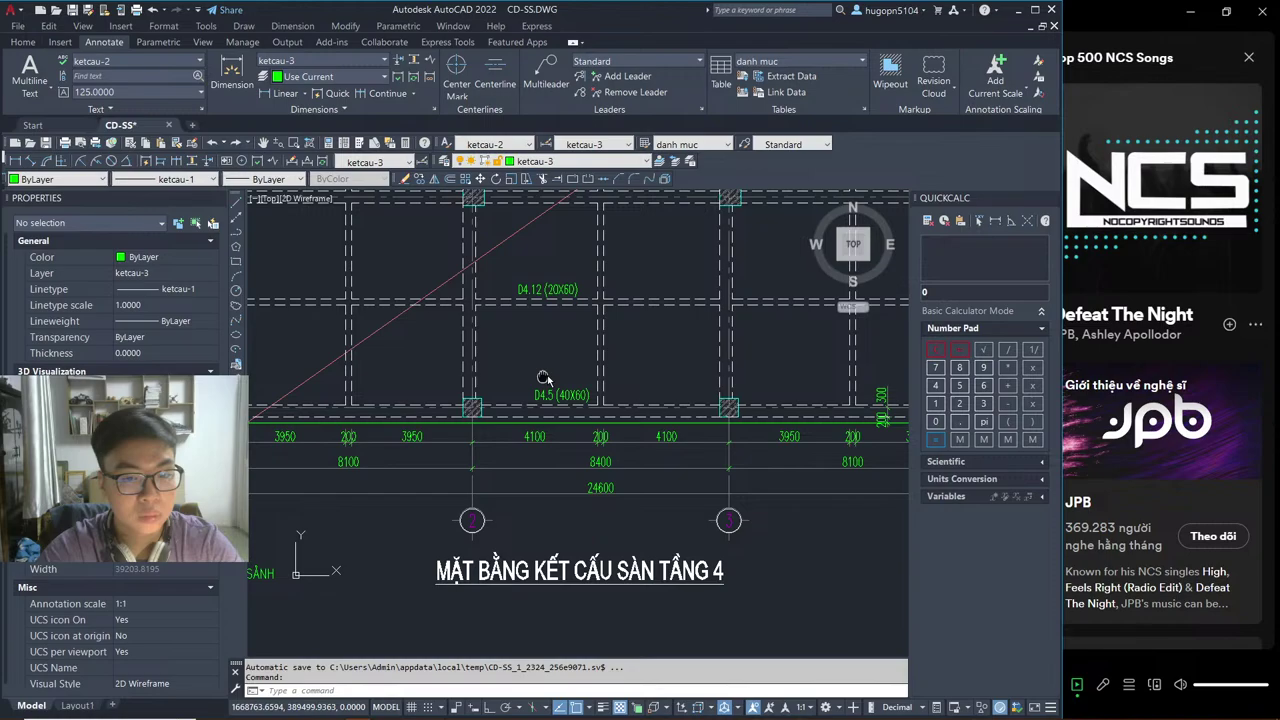
Step: Pan over the lower beam grid, bottom dimensions and the MẶT BẰNG KẾT CẤU SÀN TẦNG 4 title
{"action": "key", "text": "alt+Tab"}
{"action": "left_click", "coordinate": [937, 470]}
{"action": "key", "text": "alt+Tab"}
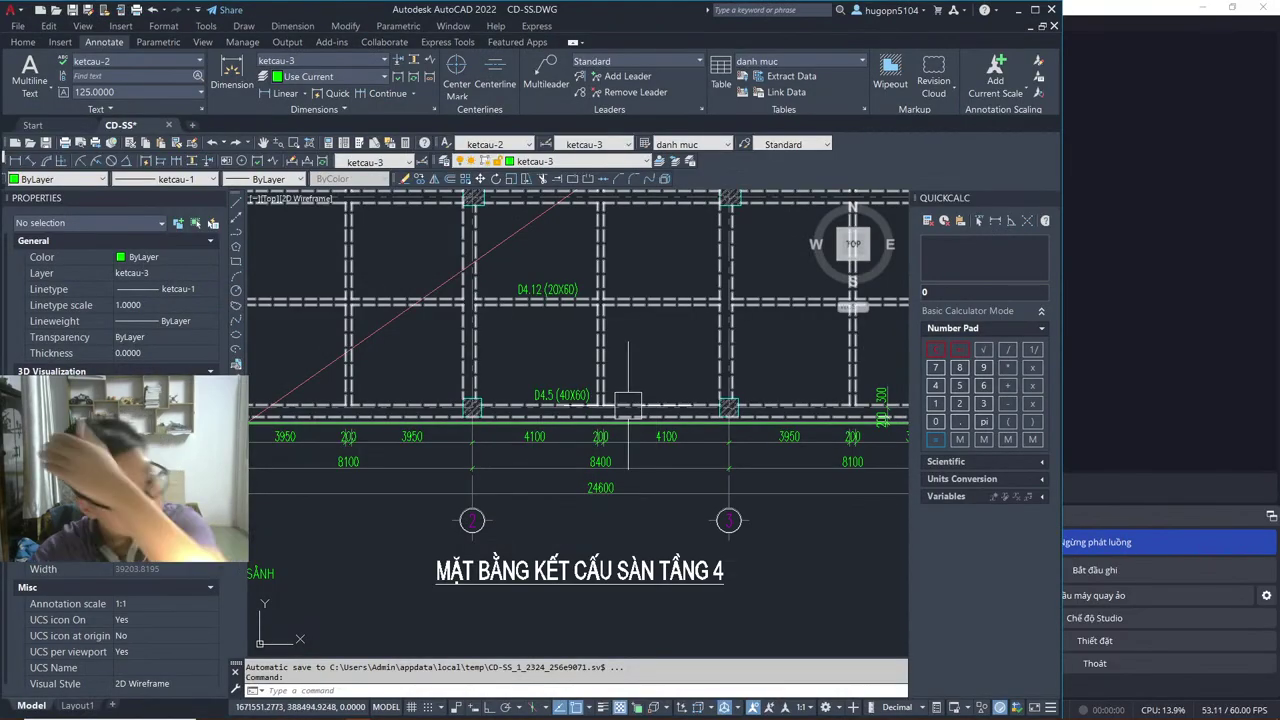
{"action": "scroll", "coordinate": [628, 405], "scroll_direction": "down", "scroll_amount": 5}
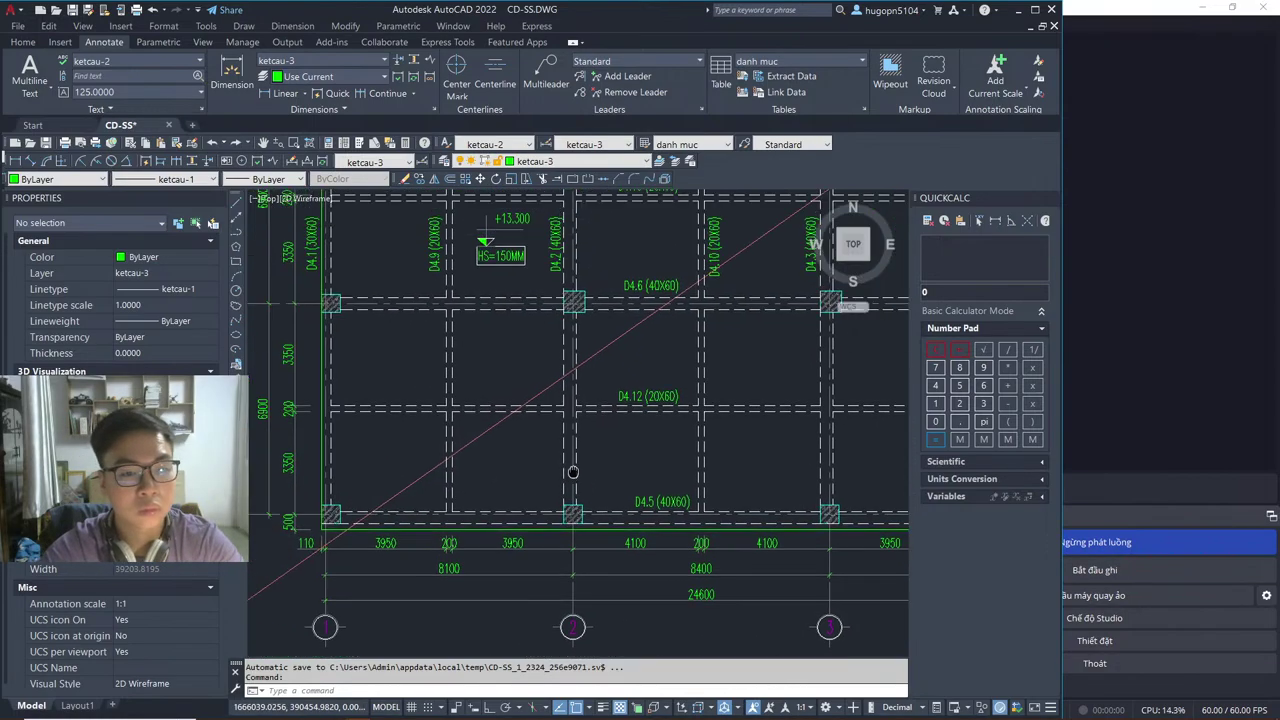
{"action": "scroll", "coordinate": [536, 450], "scroll_direction": "up", "scroll_amount": 8}
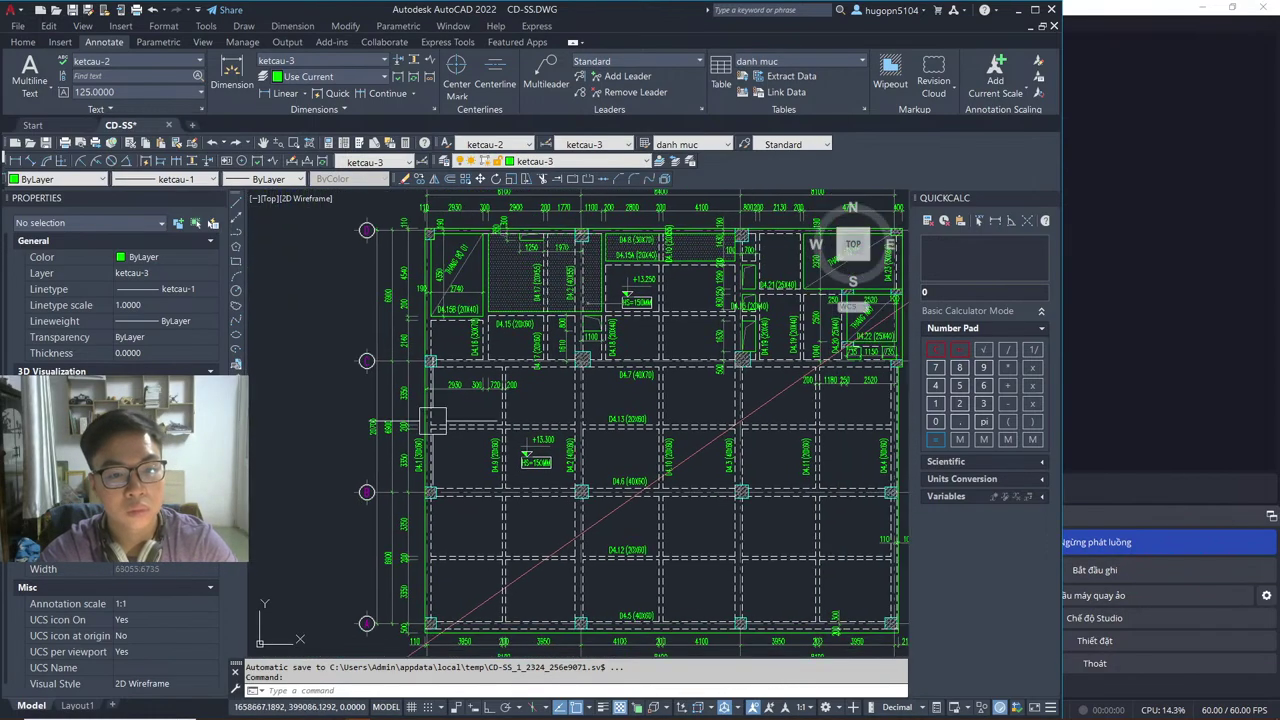
{"action": "middle_click_drag", "start_coordinate": [422, 499], "coordinate": [344, 244]}
{"action": "middle_click_drag", "start_coordinate": [400, 520], "coordinate": [521, 243]}
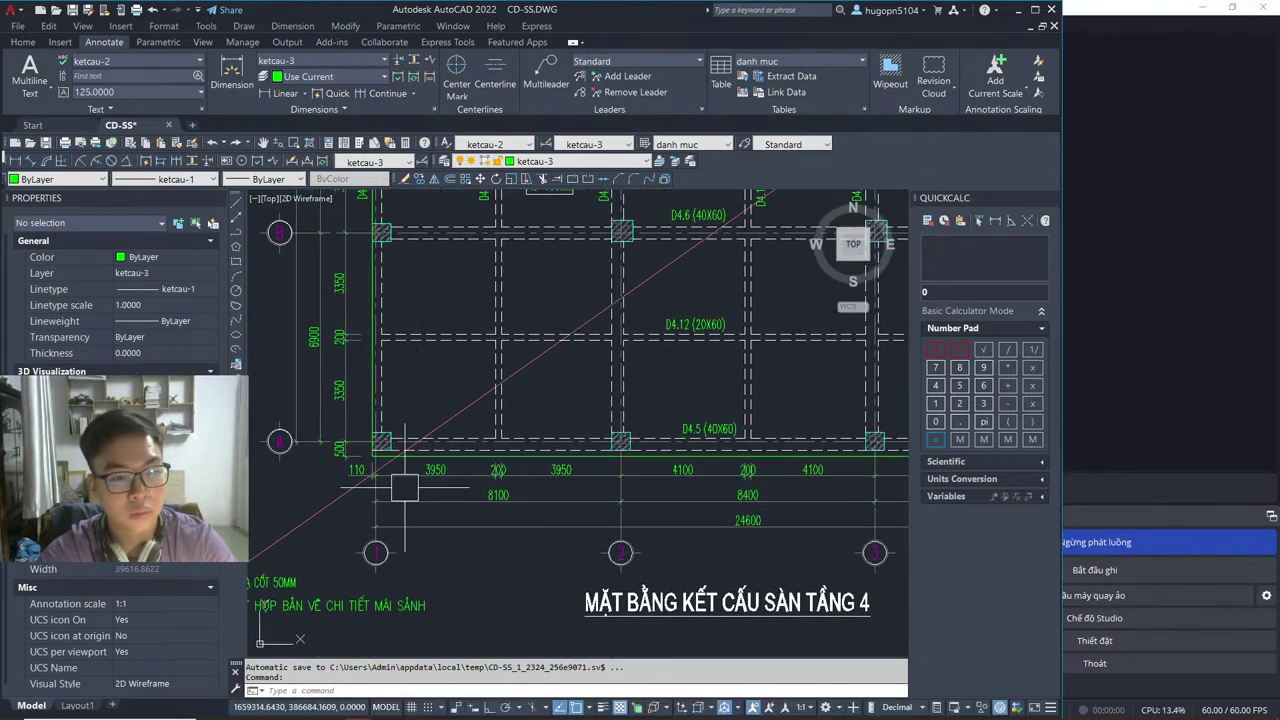
{"action": "middle_click_drag", "start_coordinate": [824, 417], "coordinate": [395, 496]}
{"action": "scroll", "coordinate": [395, 496], "scroll_direction": "down", "scroll_amount": 3}
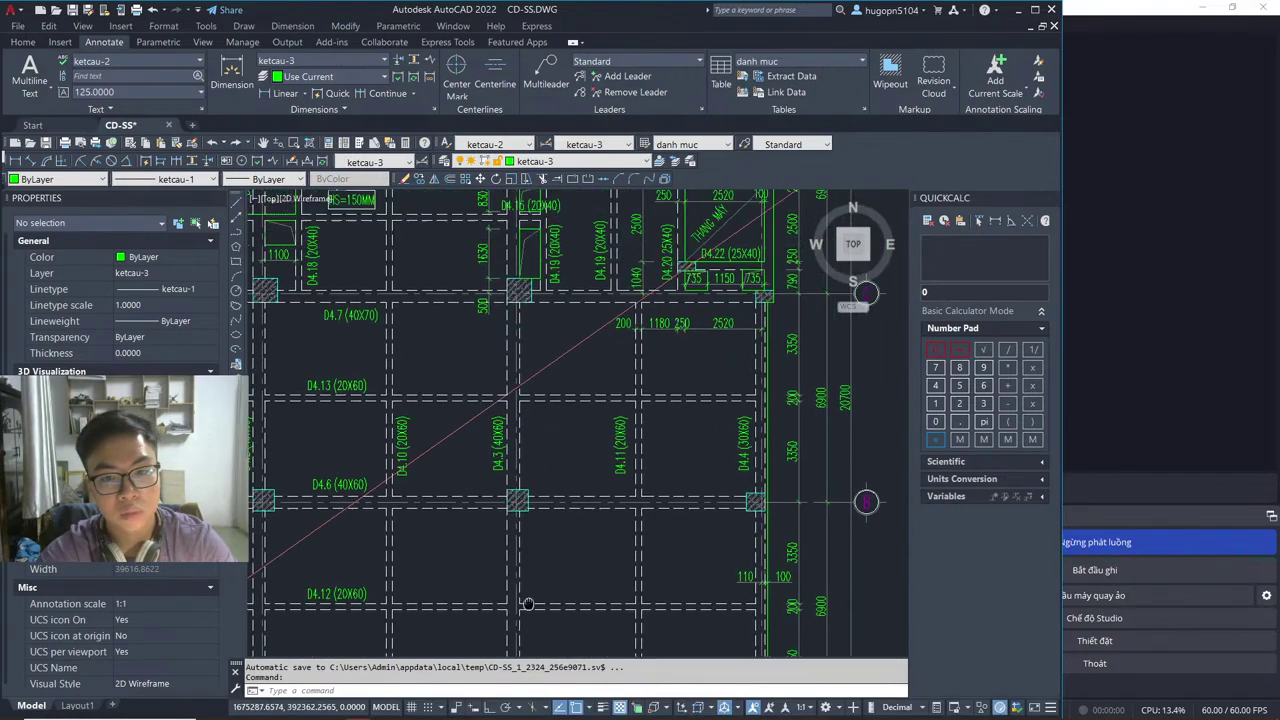
{"action": "scroll", "coordinate": [590, 350], "scroll_direction": "up", "scroll_amount": 3}
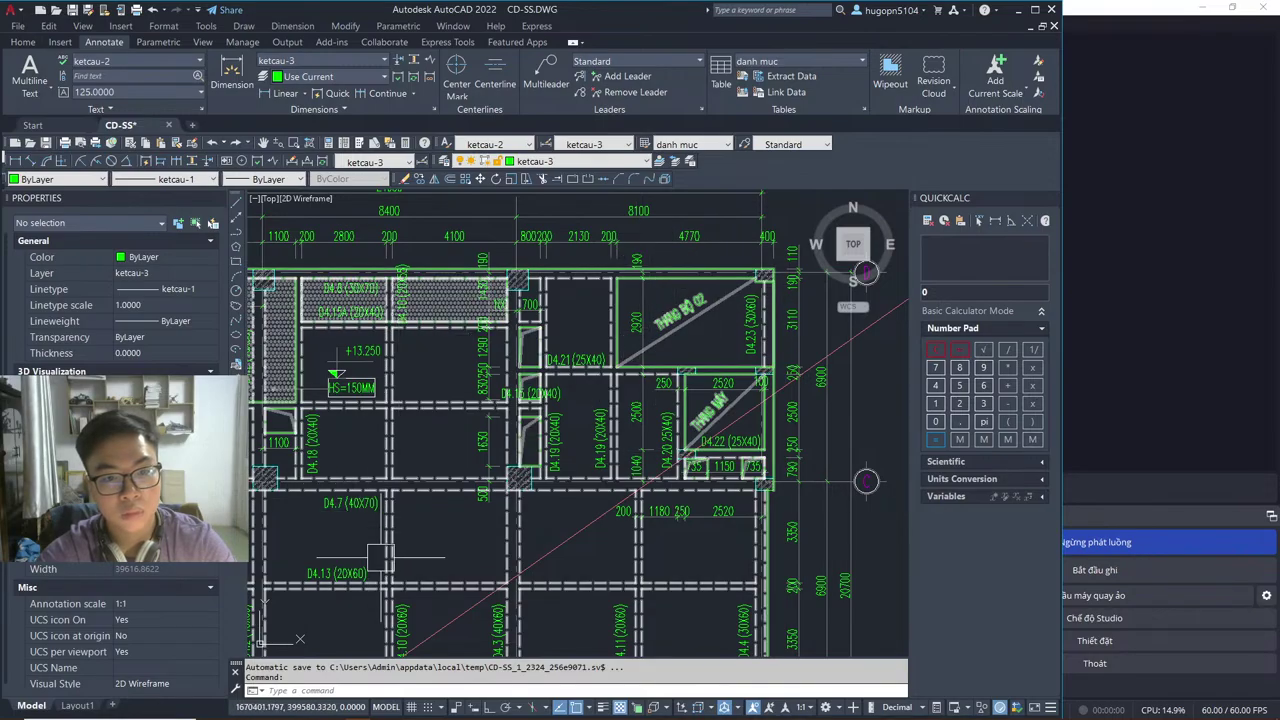
{"action": "middle_click_drag", "start_coordinate": [420, 603], "coordinate": [540, 568]}
Step: Bring the Revit TẦNG 4 - MB DẦM plan forward and open the YouTube Studio live chat
{"action": "key", "text": "alt+Tab"}
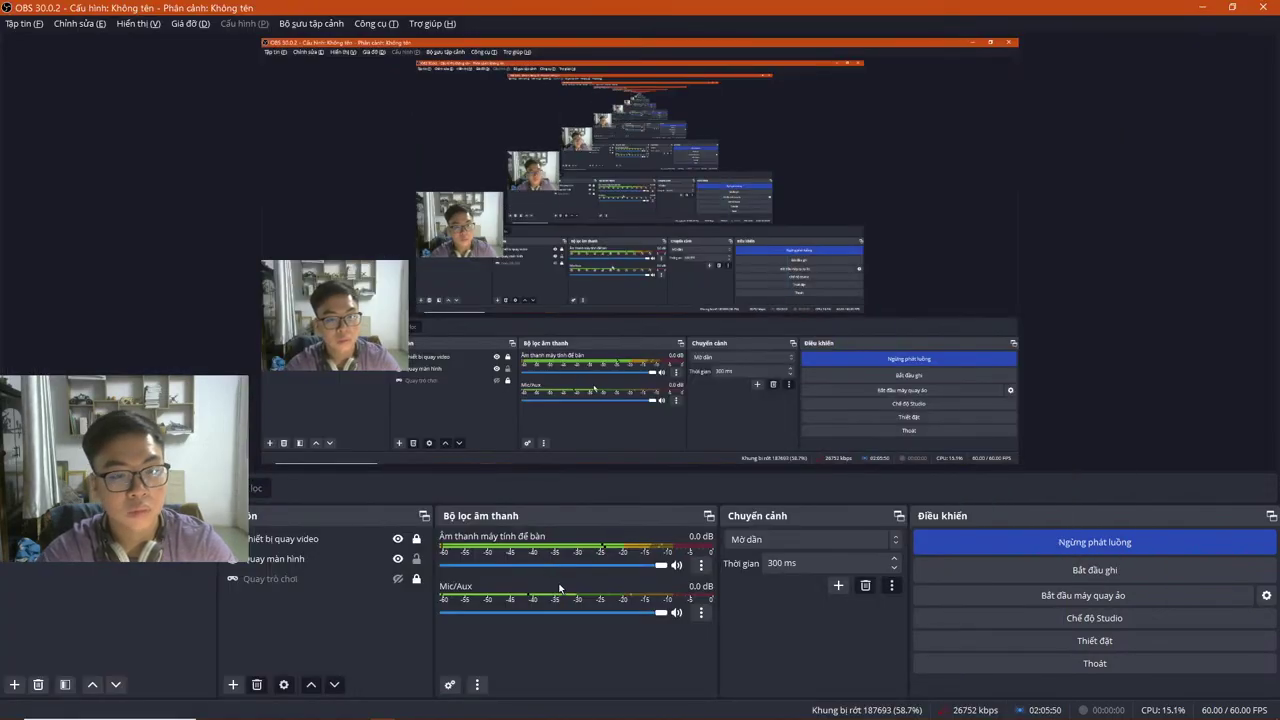
{"action": "key", "text": "alt+Tab"}
{"action": "key", "text": "alt+Tab"}
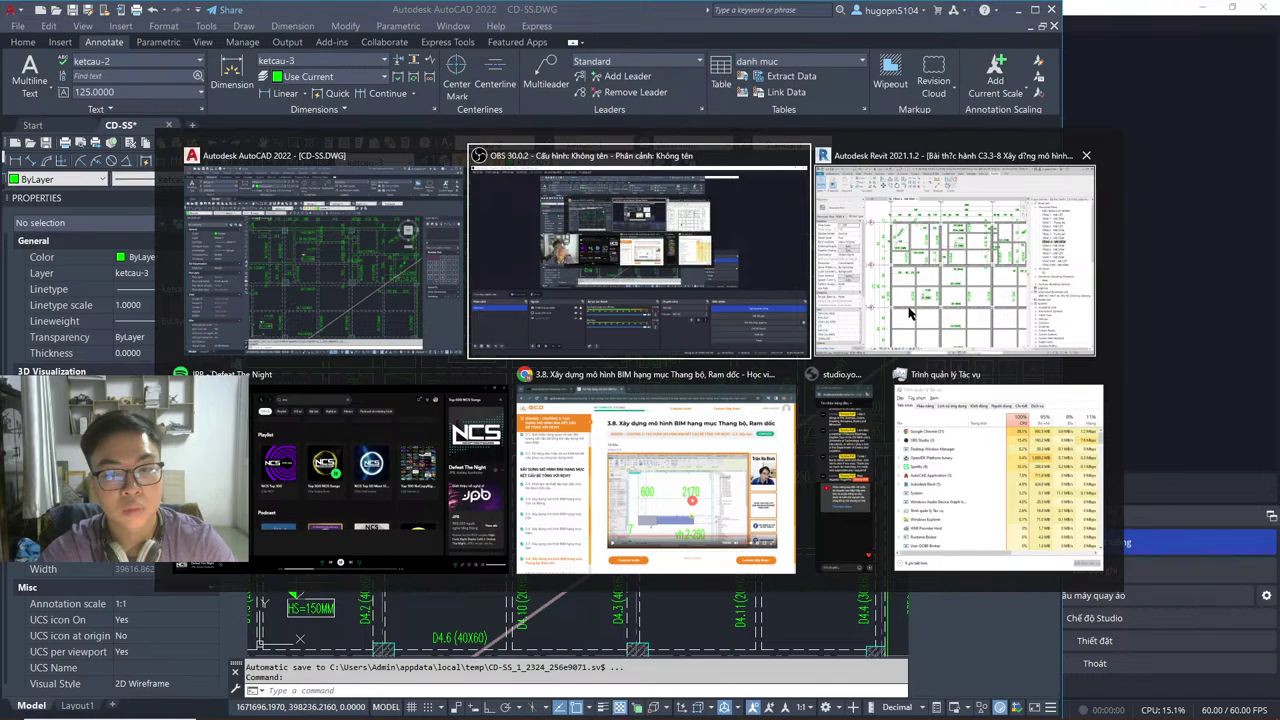
{"action": "left_click", "coordinate": [910, 314]}
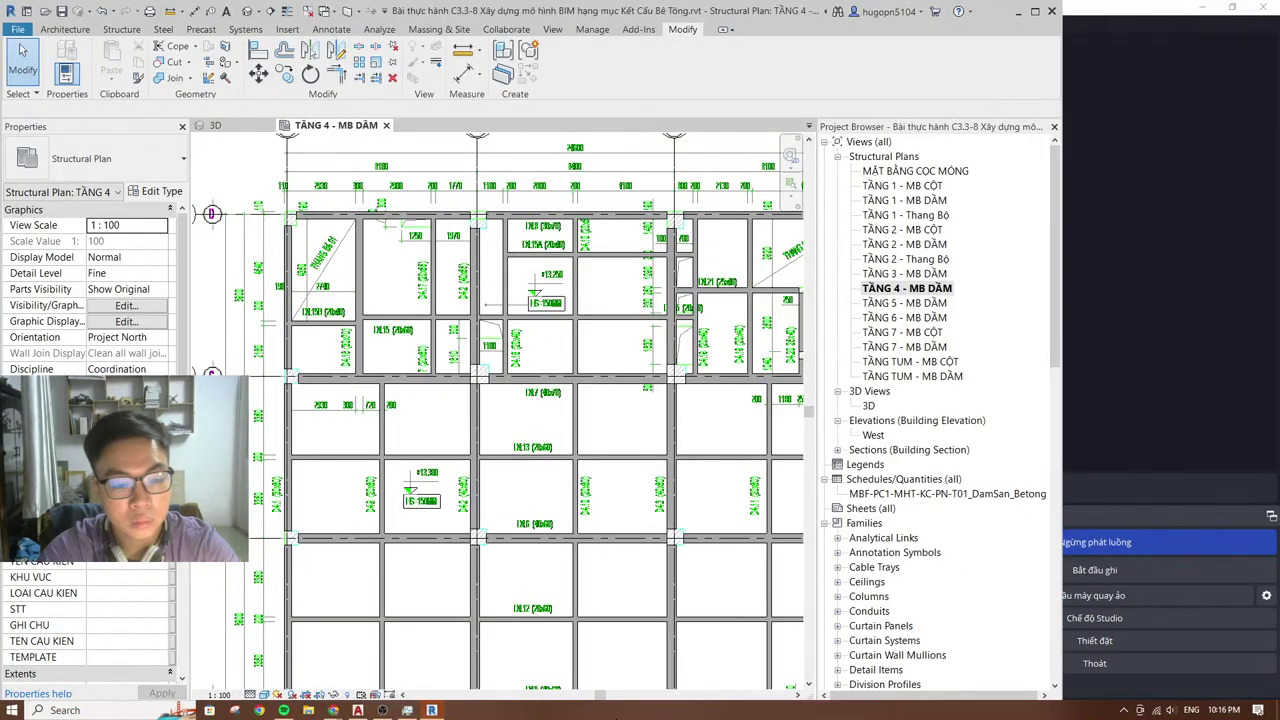
{"action": "mouse_move", "coordinate": [313, 713]}
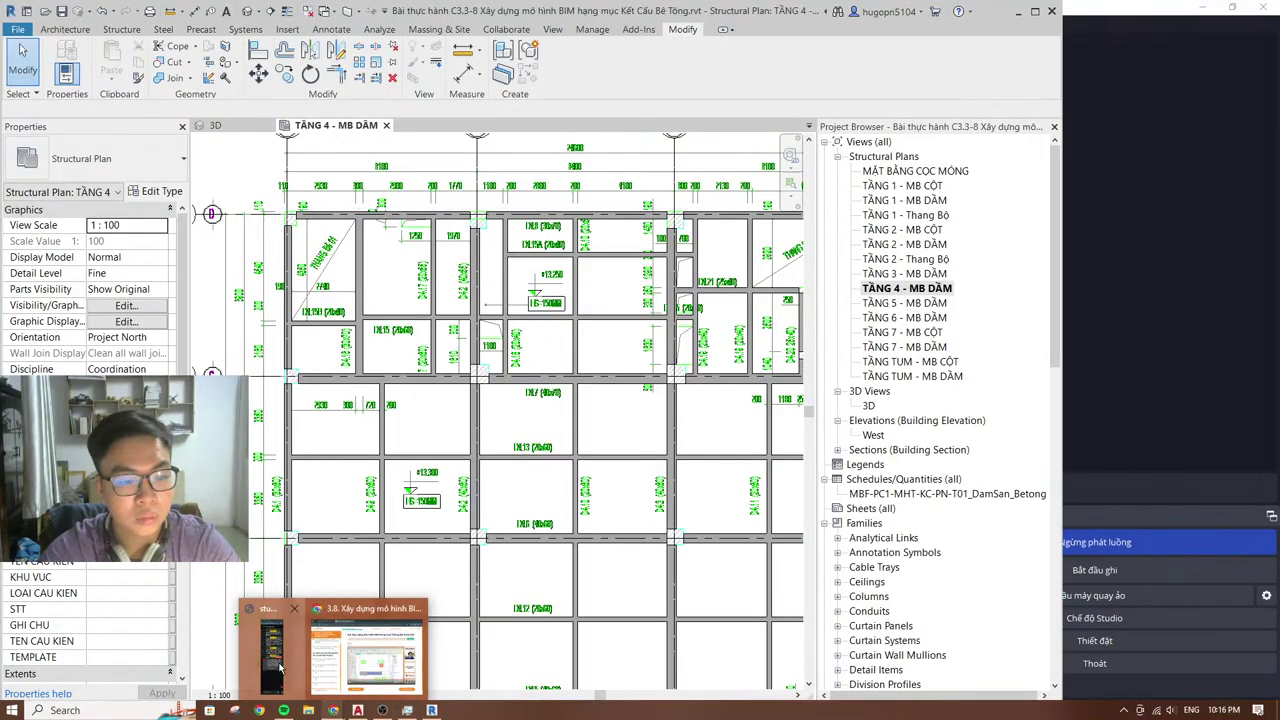
{"action": "left_click", "coordinate": [330, 650]}
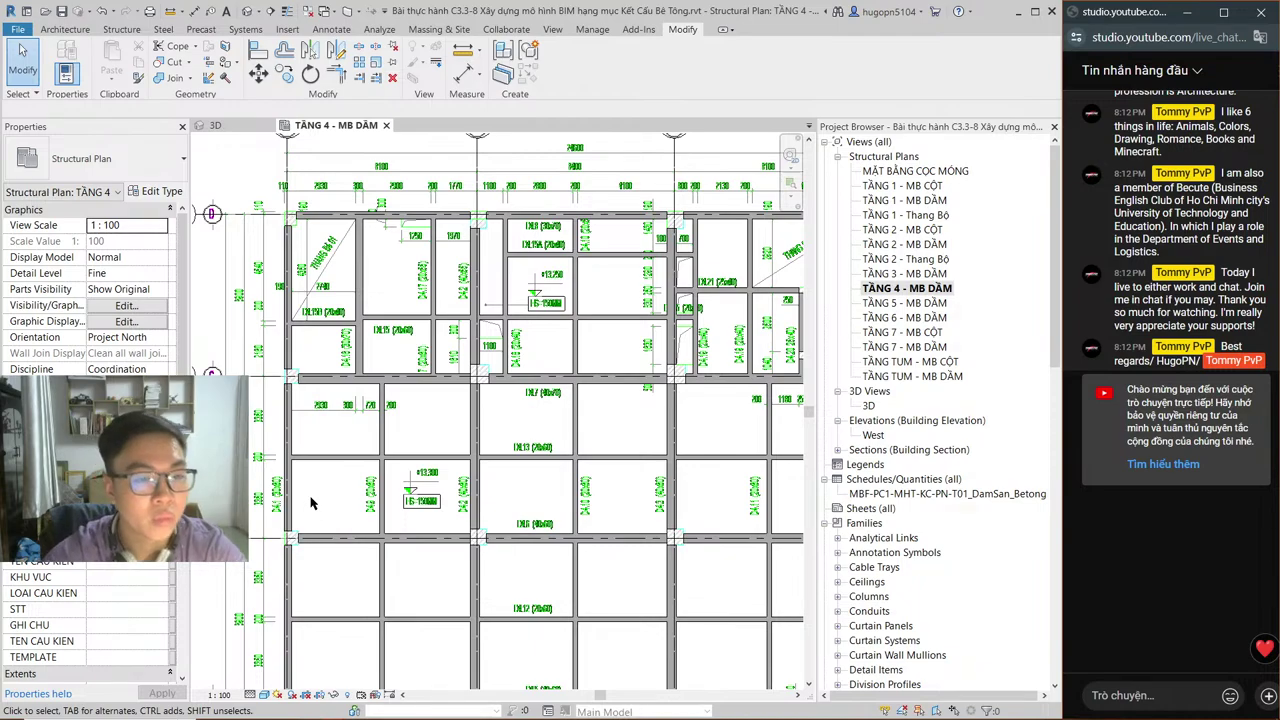
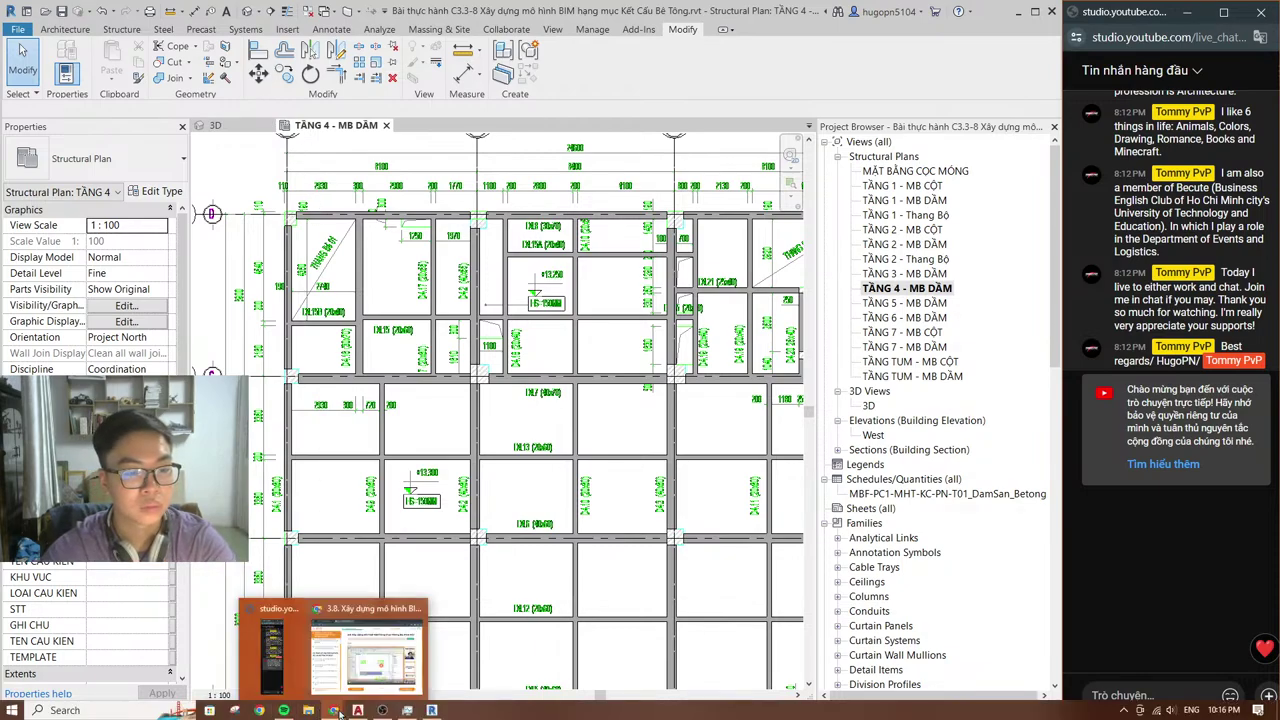
Step: Open the Facebook profile in a new Chrome tab and go to the group conversation in Messenger
{"action": "left_click", "coordinate": [333, 708]}
{"action": "left_click", "coordinate": [425, 16]}
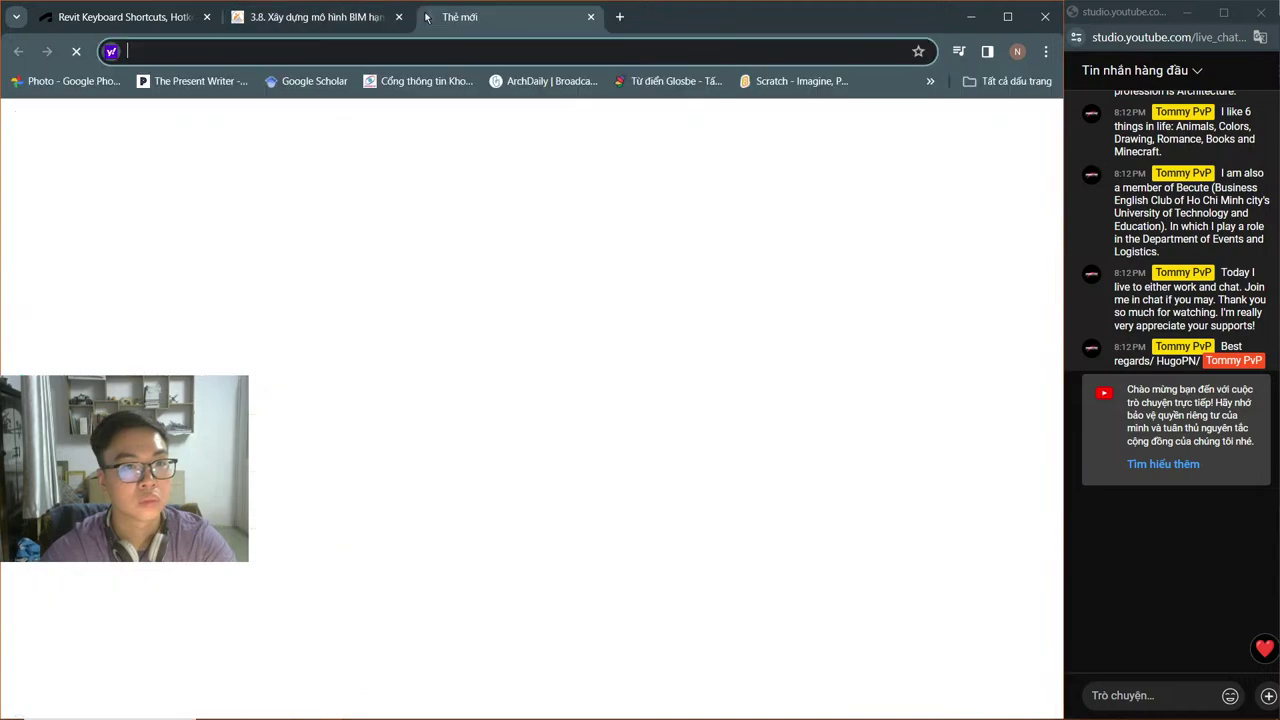
{"action": "key", "text": "Return"}
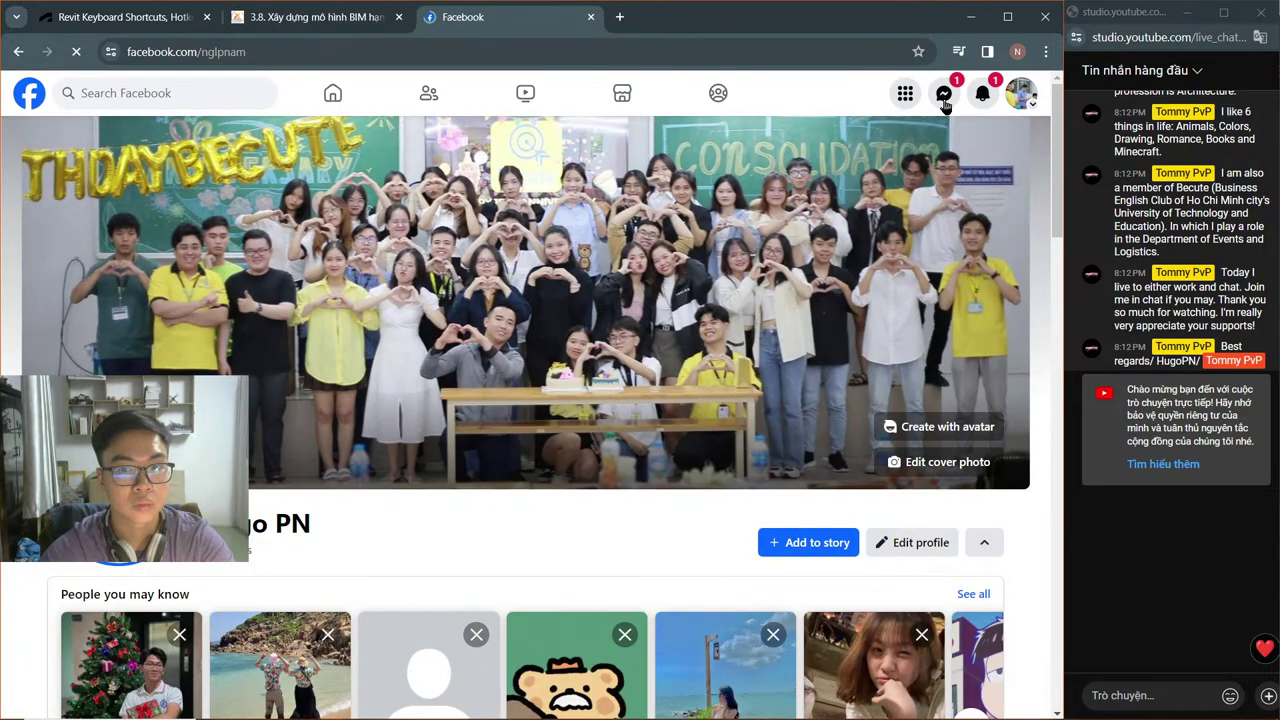
{"action": "left_click", "coordinate": [944, 100]}
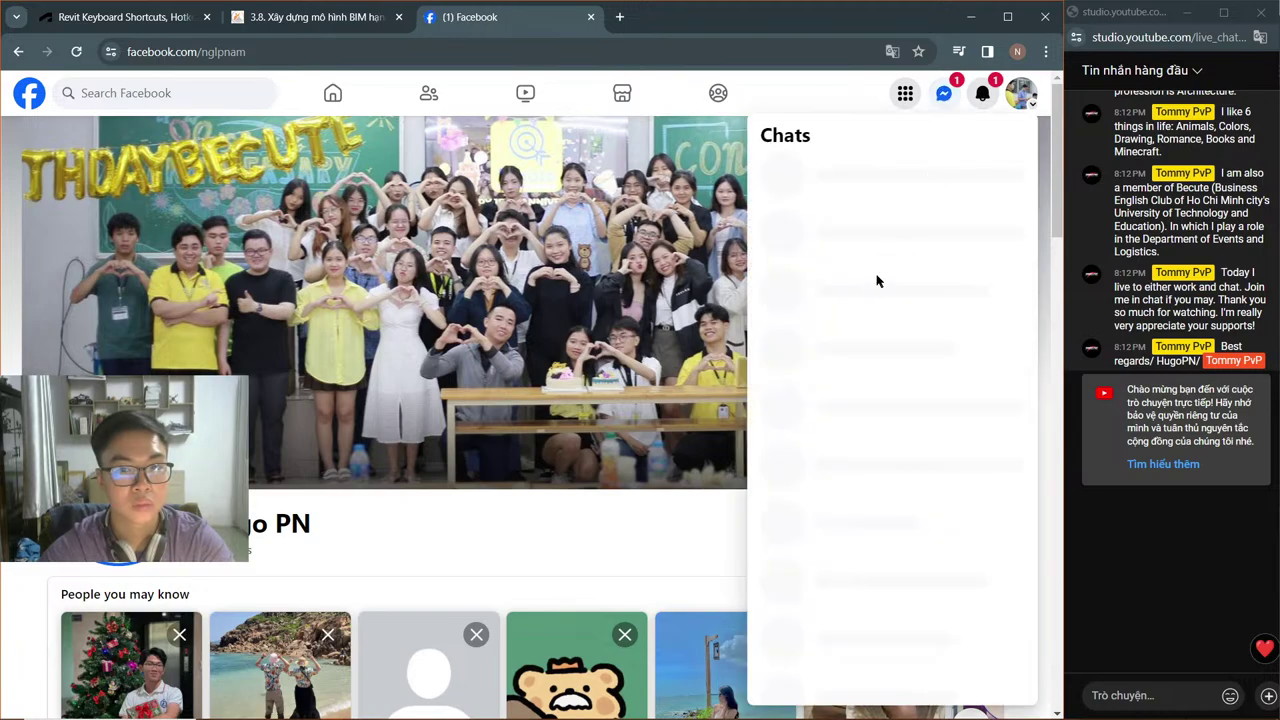
{"action": "scroll", "coordinate": [886, 275], "scroll_direction": "down", "scroll_amount": 3}
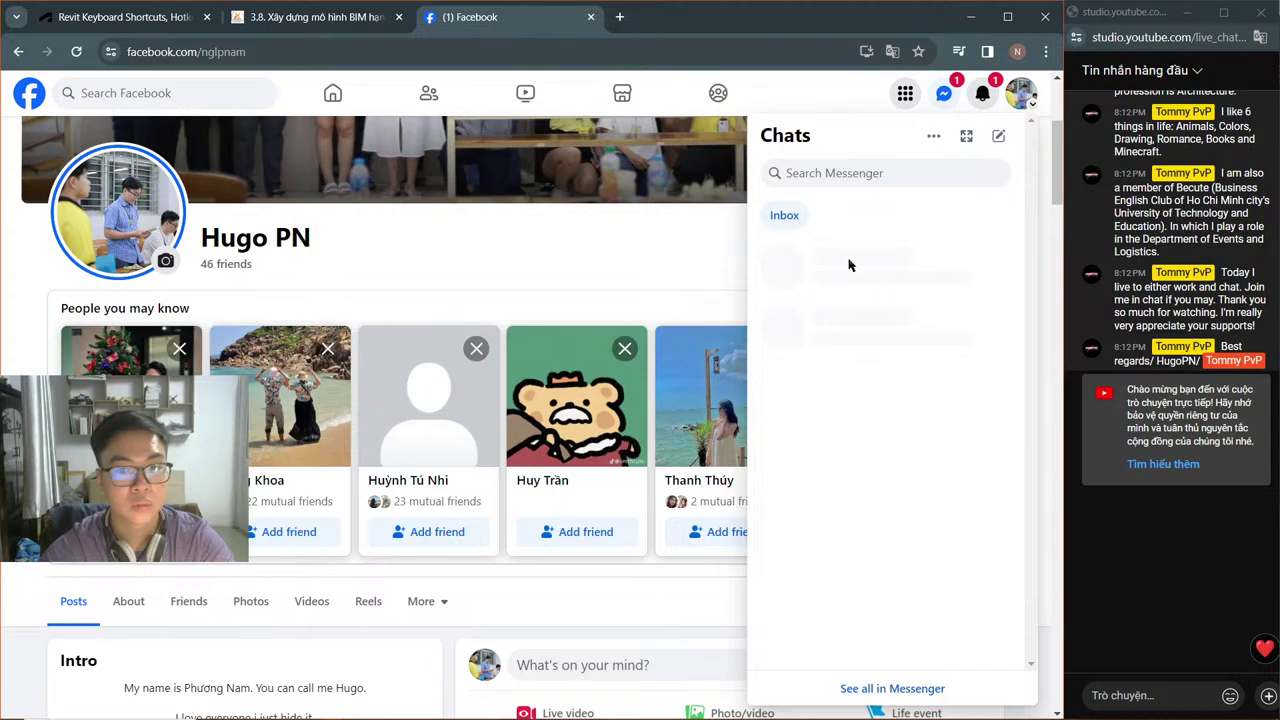
{"action": "left_click", "coordinate": [886, 328]}
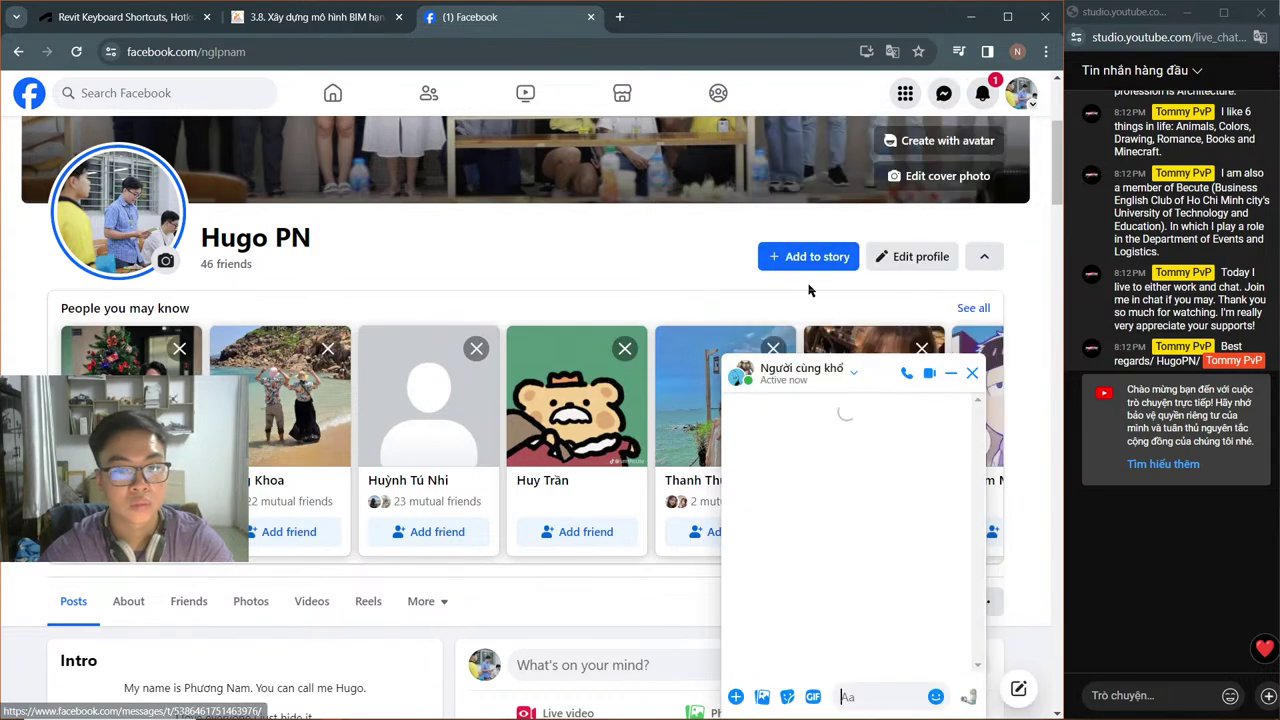
{"action": "mouse_move", "coordinate": [1140, 716]}
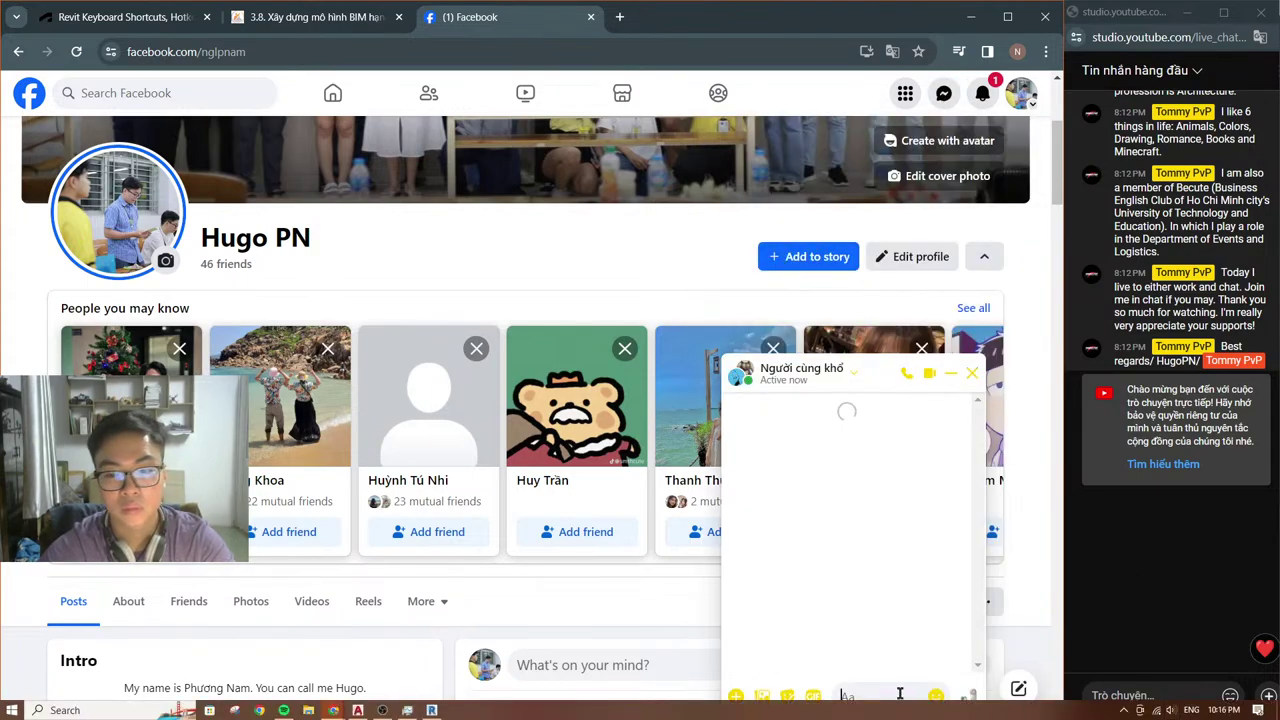
{"action": "type", "text": "n"}
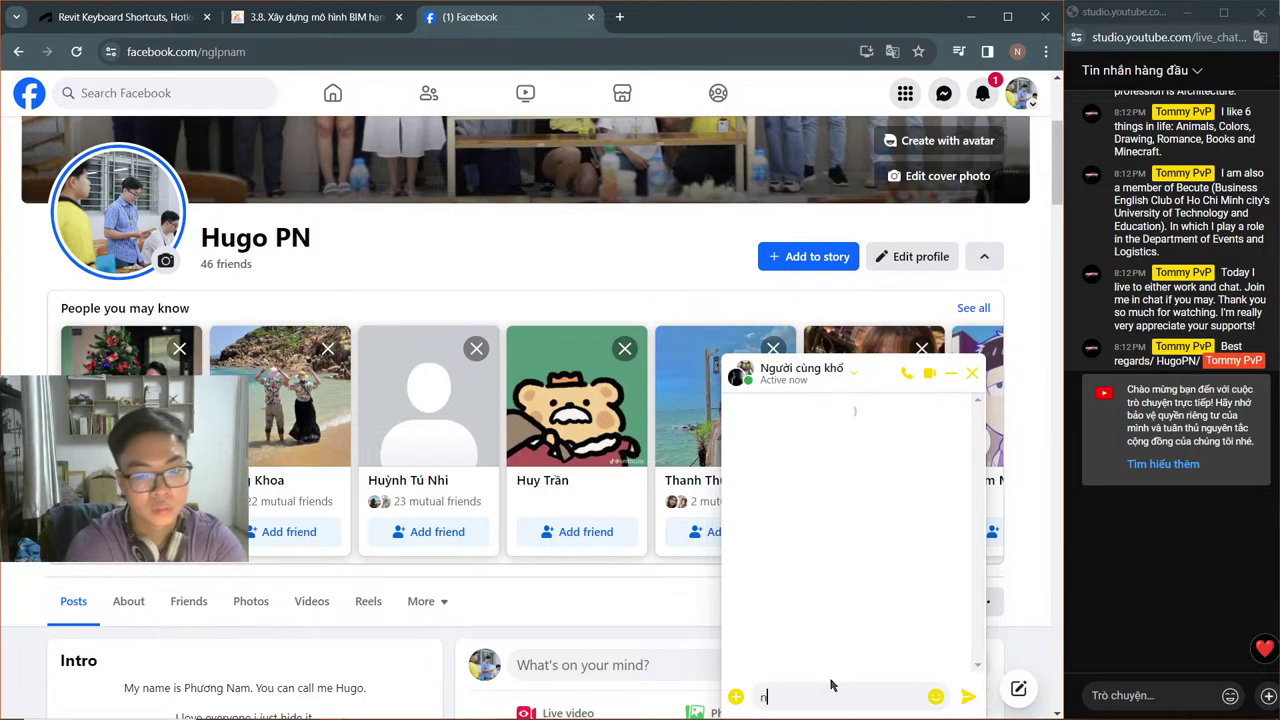
{"action": "type", "text": "ay ma"}
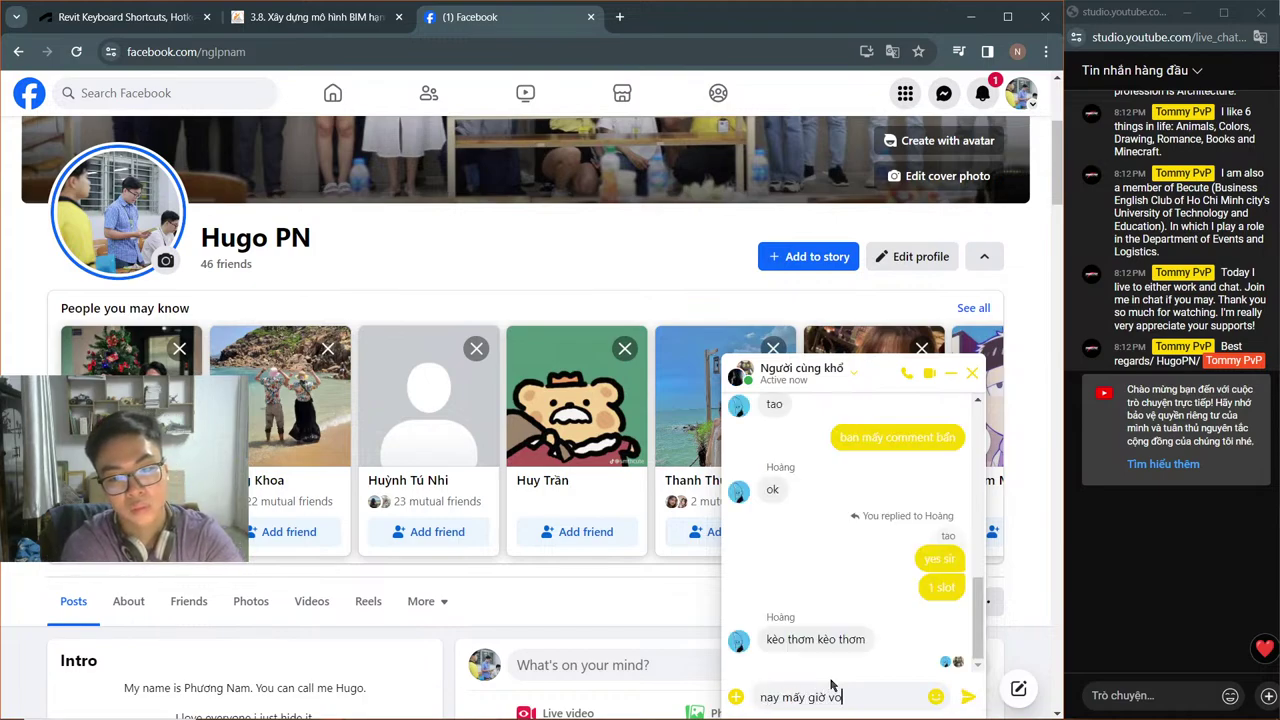
{"action": "type", "text": "y giờ vô @"}
{"action": "key", "text": "Down"}
{"action": "key", "text": "Down"}
{"action": "key", "text": "Return"}
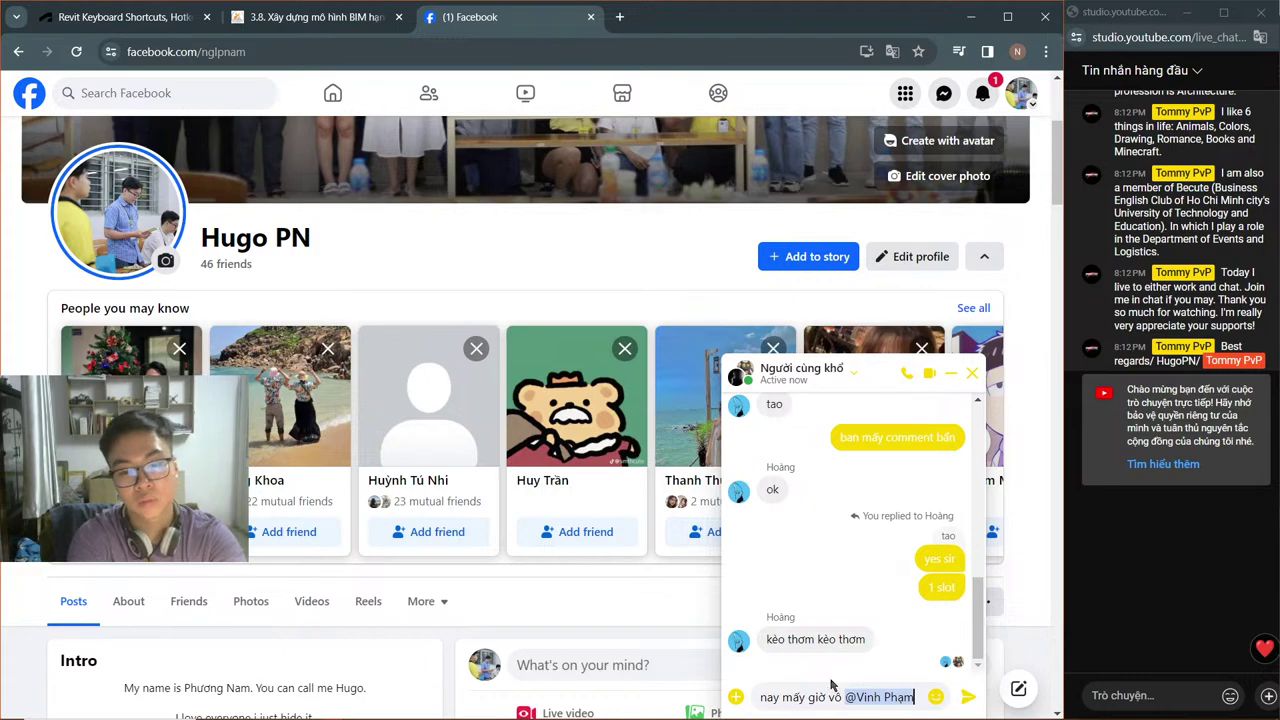
{"action": "type", "text": "@"}
{"action": "key", "text": "Return"}
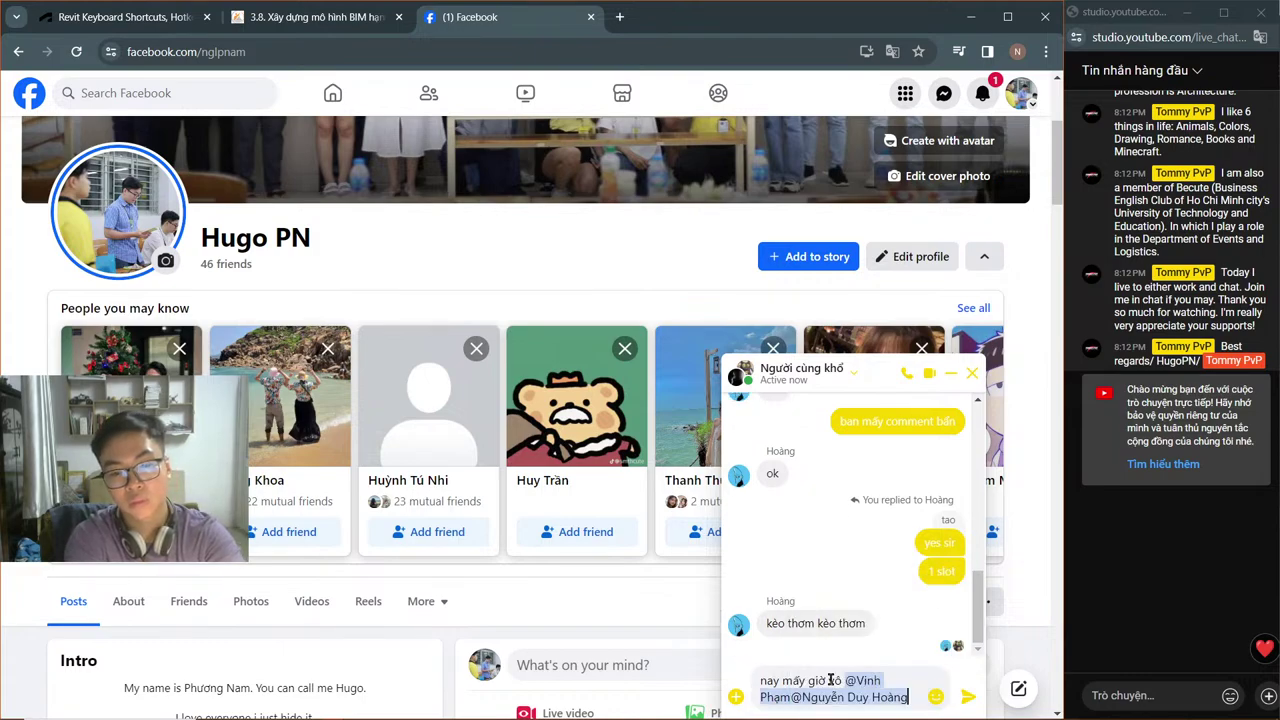
{"action": "type", "text": "@"}
{"action": "key", "text": "Down"}
{"action": "key", "text": "Return"}
{"action": "key", "text": "Return"}
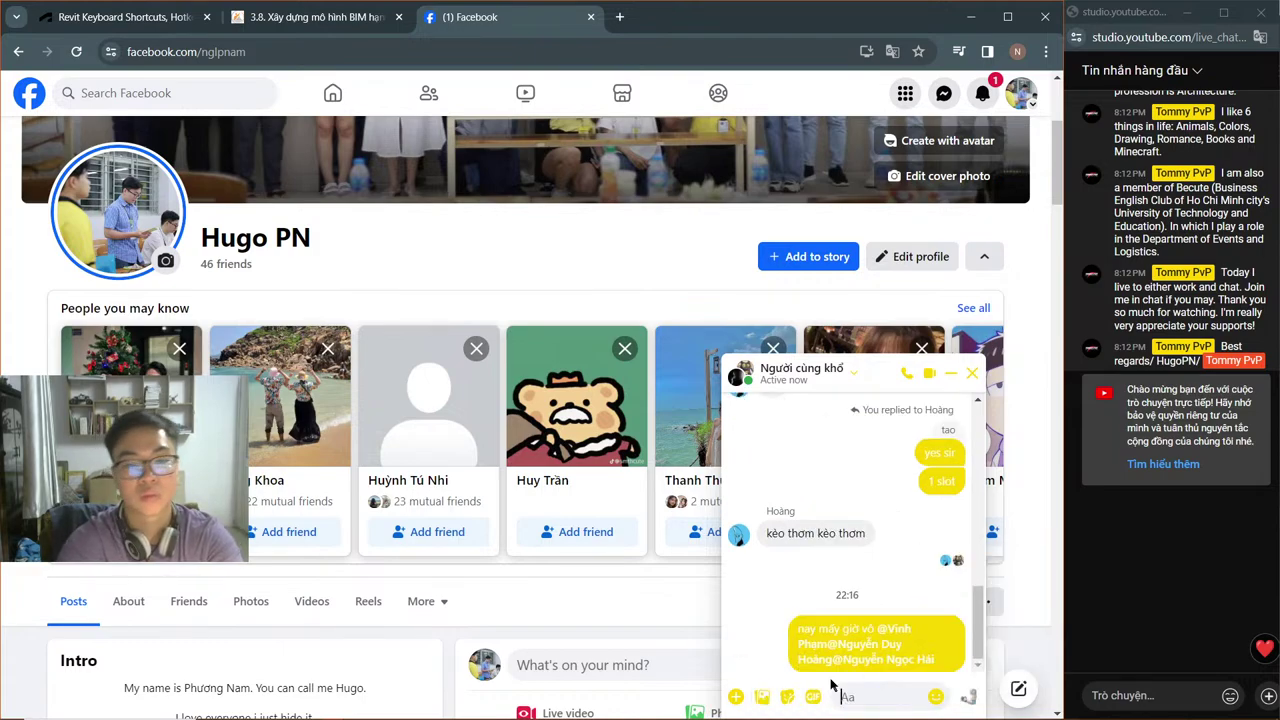
Step: Leave the Revit shortcuts page, return to Revit and show the Structure ribbon tools
{"action": "left_click", "coordinate": [150, 17]}
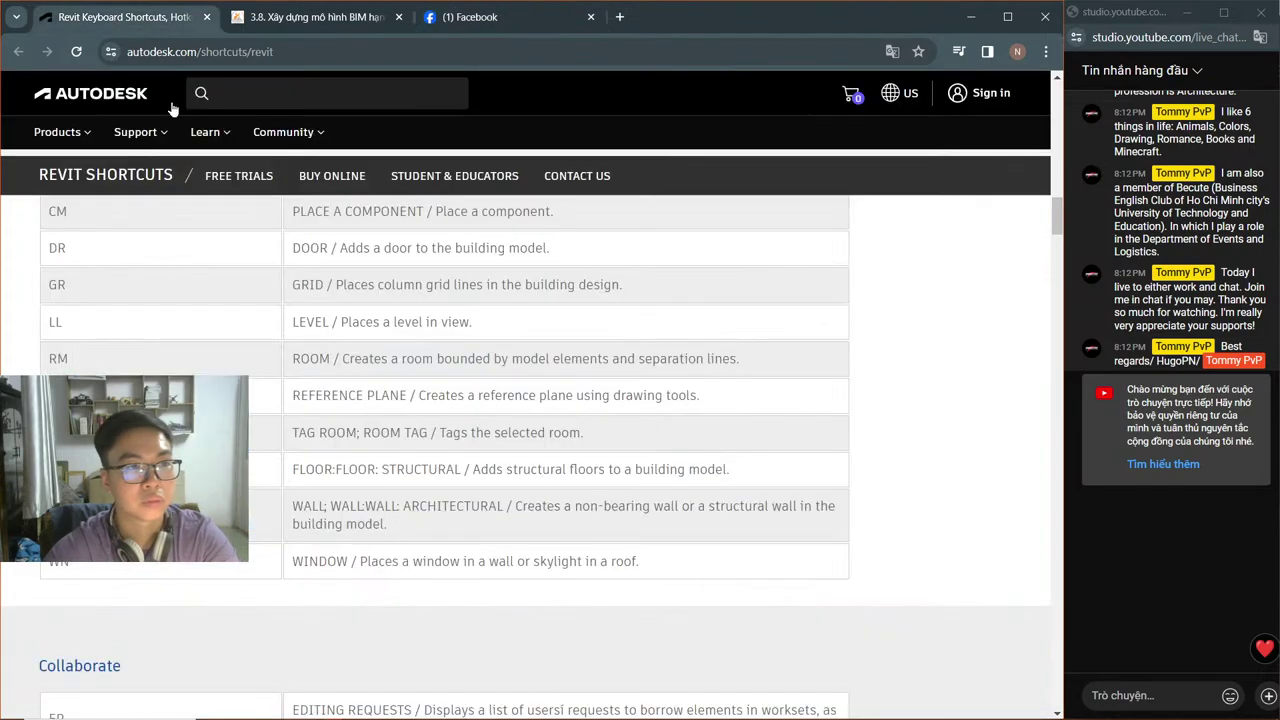
{"action": "key", "text": "alt+Tab"}
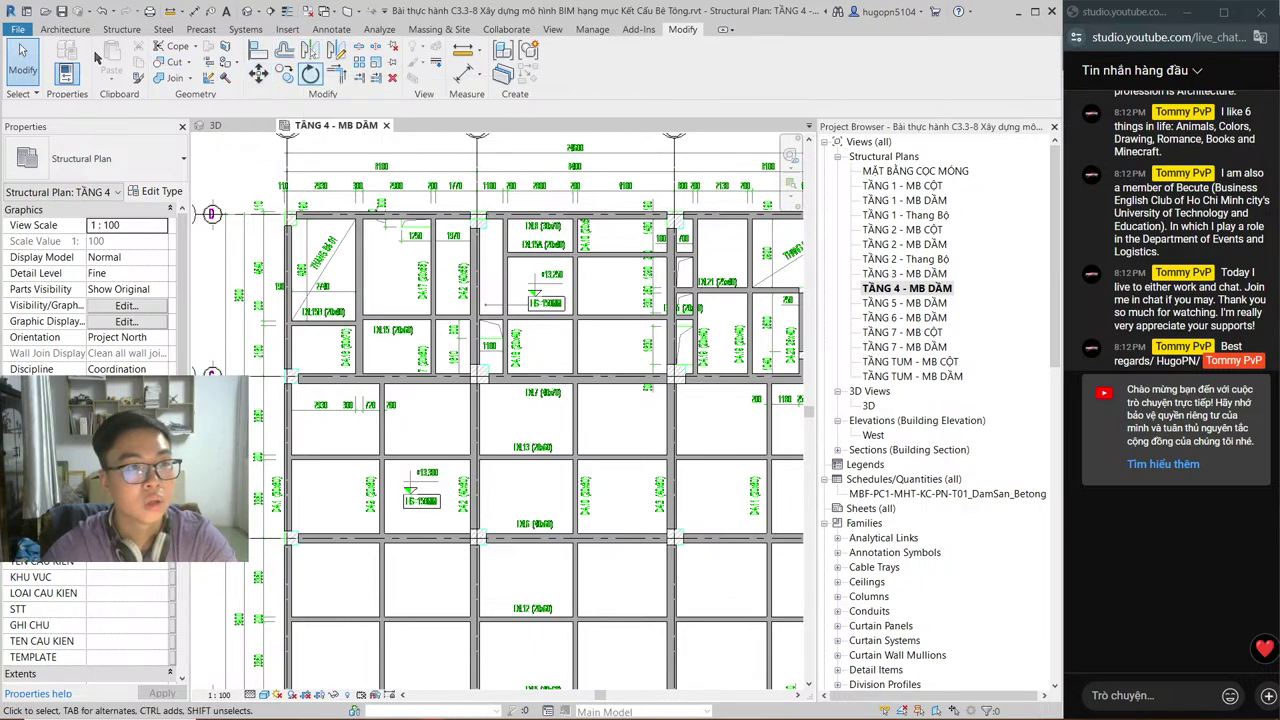
{"action": "left_click", "coordinate": [121, 29]}
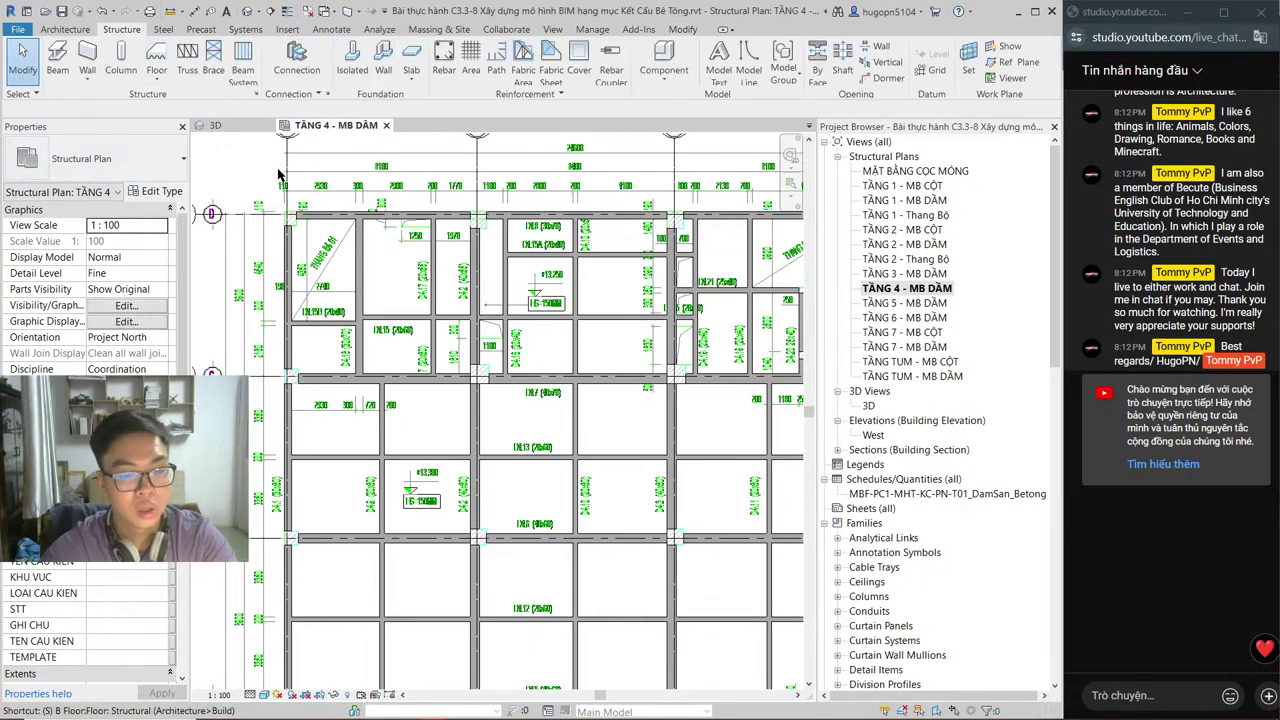
Step: Start a structural floor sketch (SB) and draw the boundary from the top-left corner to grid A/1
{"action": "key", "text": "s"}
{"action": "key", "text": "b"}
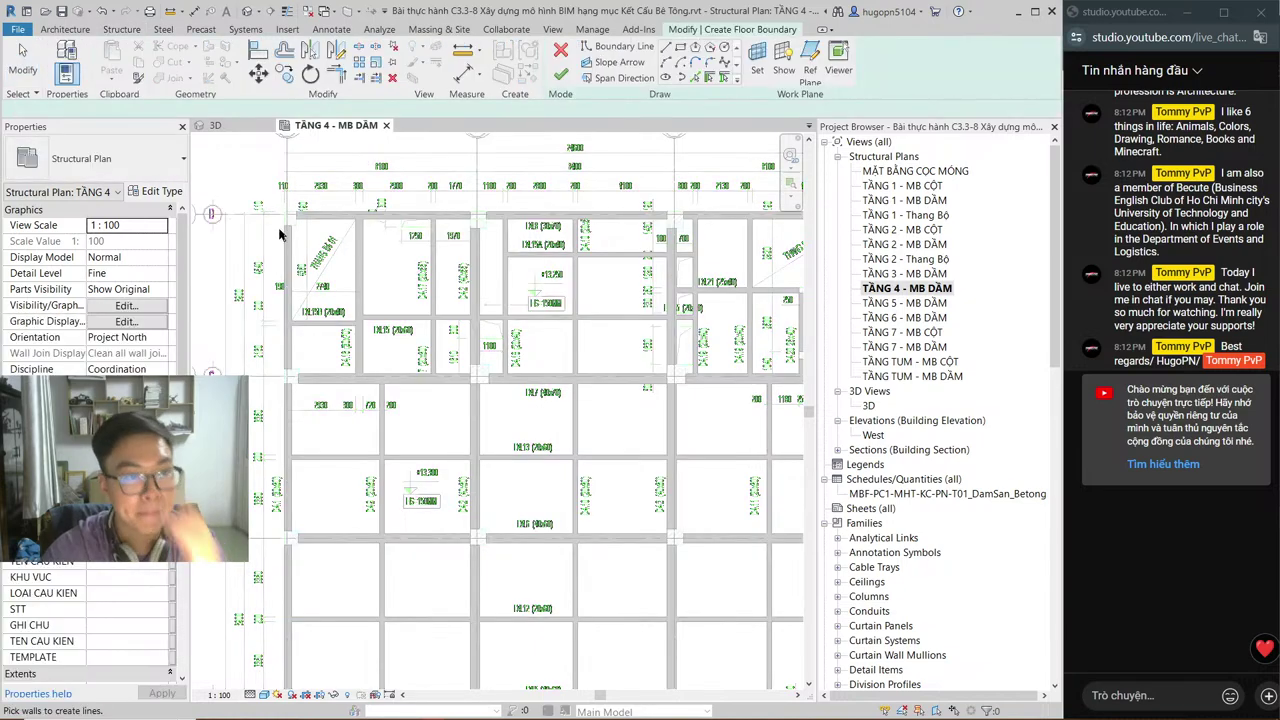
{"action": "scroll", "coordinate": [285, 232], "scroll_direction": "up", "scroll_amount": 2}
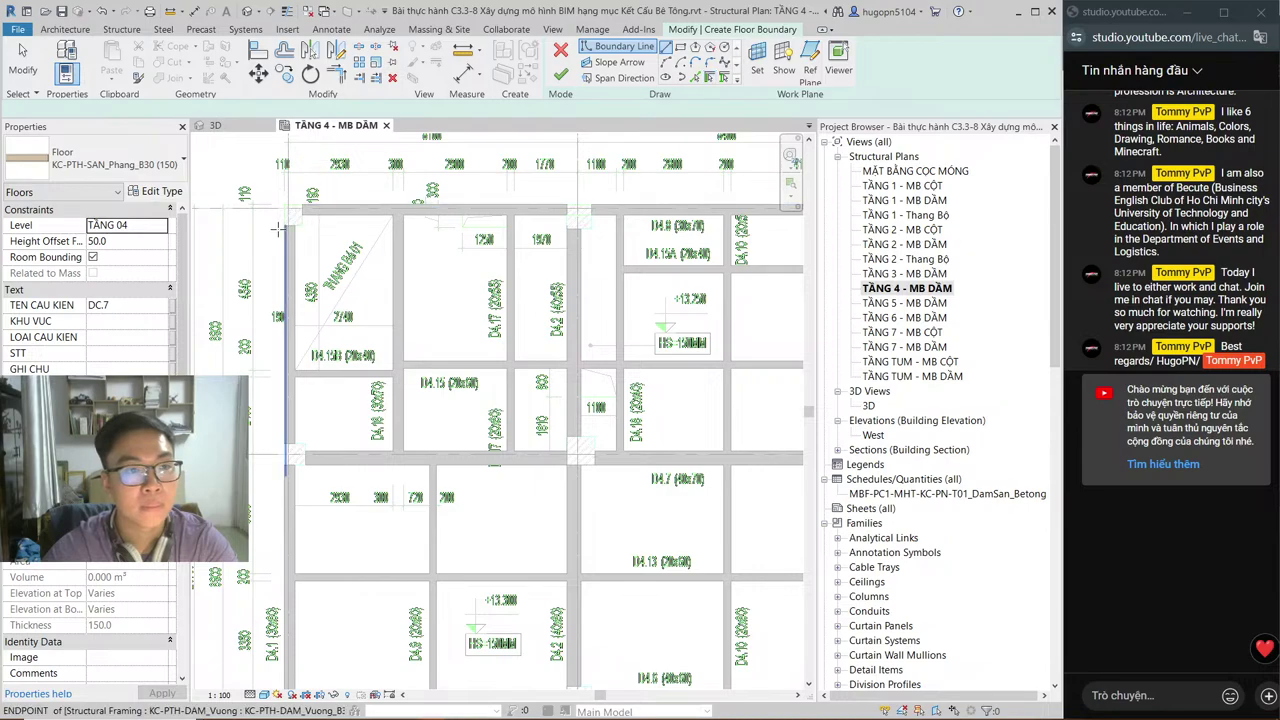
{"action": "scroll", "coordinate": [290, 190], "scroll_direction": "up", "scroll_amount": 2}
{"action": "scroll", "coordinate": [288, 202], "scroll_direction": "up", "scroll_amount": 1}
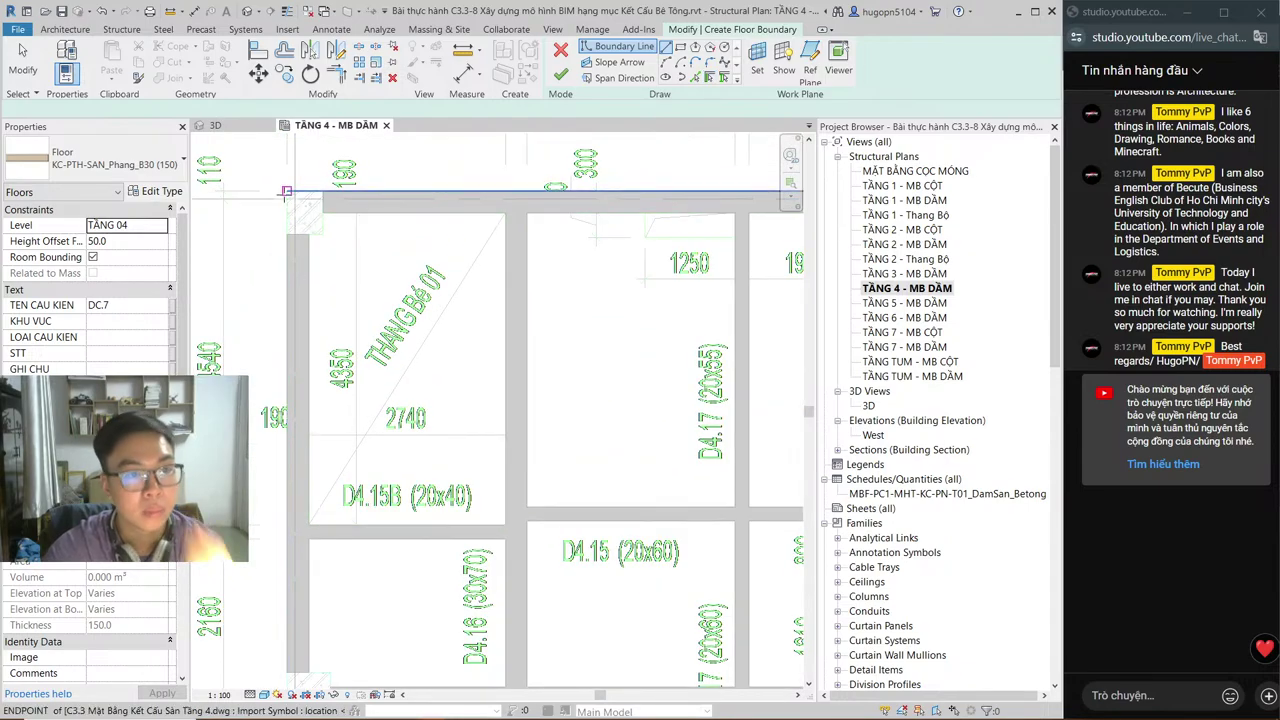
{"action": "left_click", "coordinate": [287, 192]}
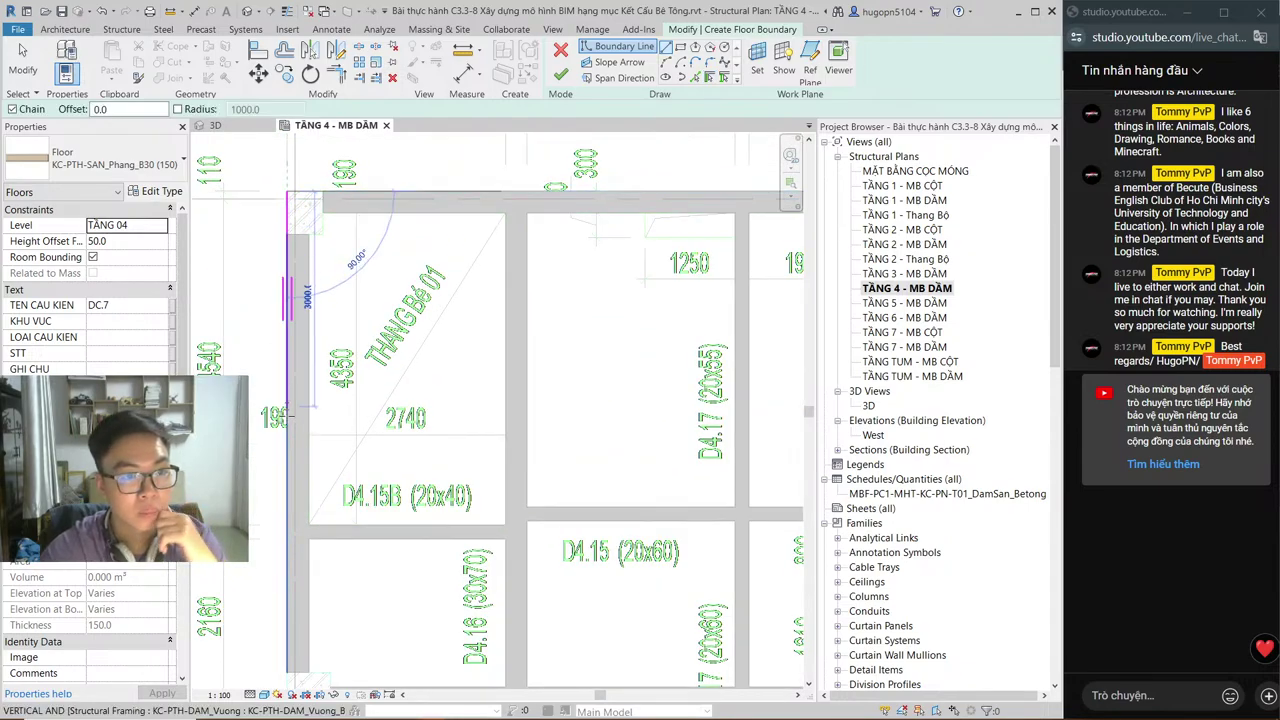
{"action": "scroll", "coordinate": [285, 330], "scroll_direction": "down", "scroll_amount": 5}
{"action": "scroll", "coordinate": [306, 313], "scroll_direction": "down", "scroll_amount": 2}
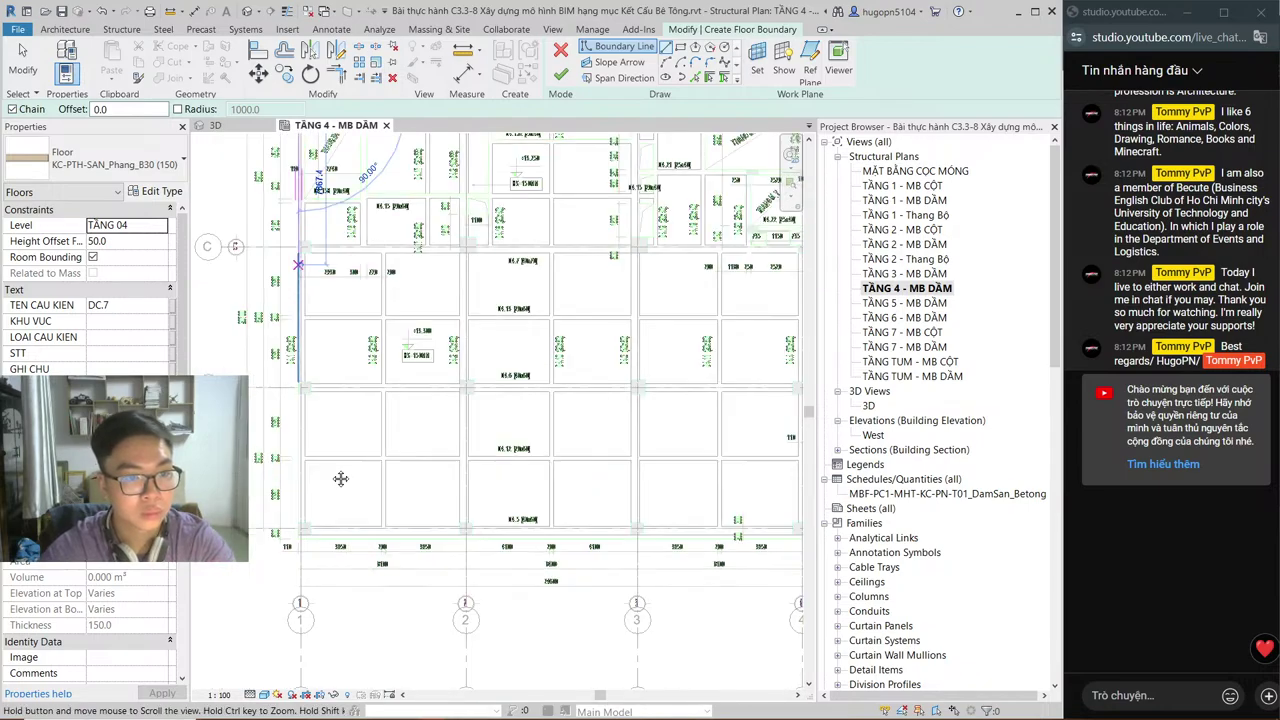
{"action": "scroll", "coordinate": [287, 325], "scroll_direction": "up", "scroll_amount": 2}
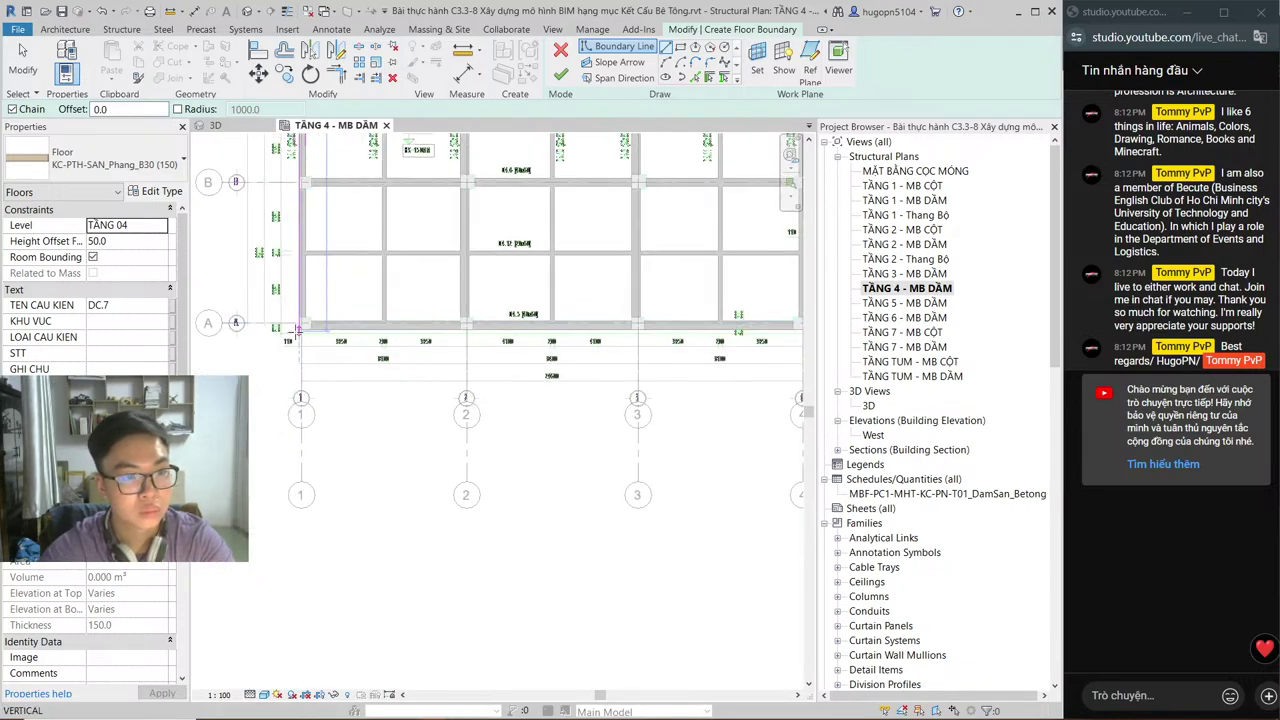
{"action": "scroll", "coordinate": [288, 326], "scroll_direction": "up", "scroll_amount": 3}
{"action": "left_click", "coordinate": [303, 342]}
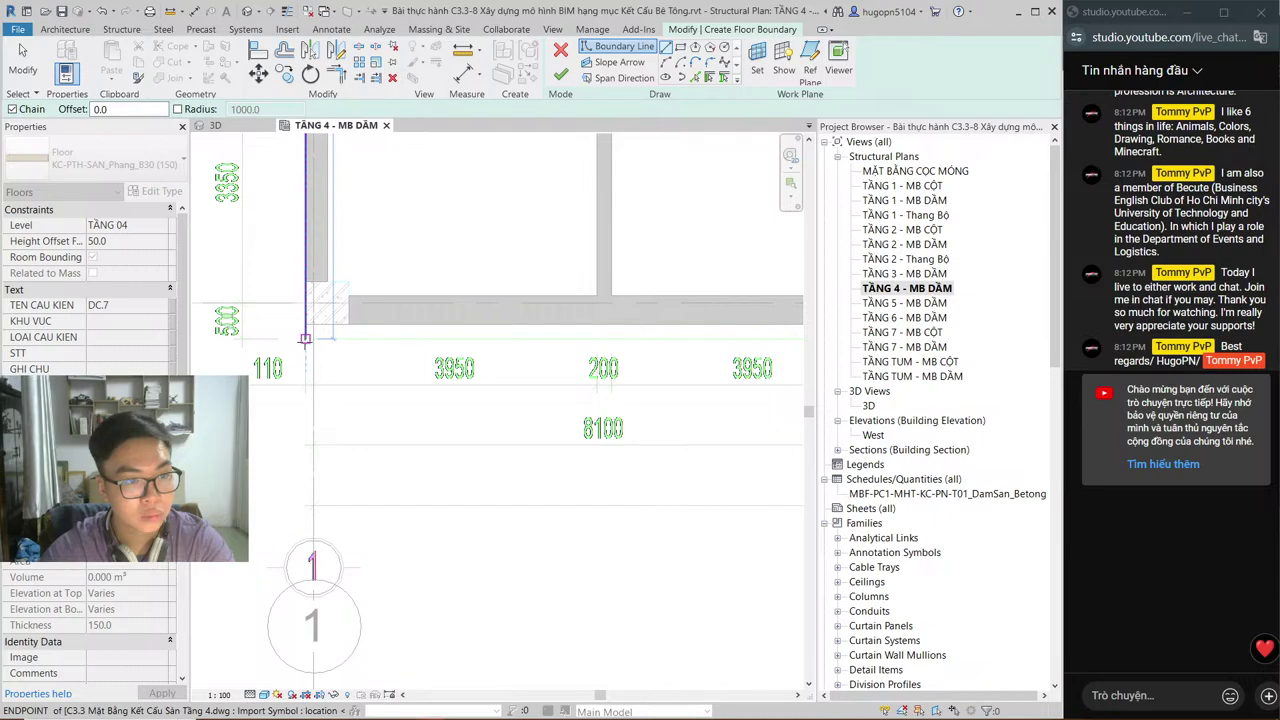
Step: Continue the outer boundary through grid A/4, the upper beam corner and the corner near grid 4/D
{"action": "scroll", "coordinate": [230, 352], "scroll_direction": "down", "scroll_amount": 3}
{"action": "scroll", "coordinate": [686, 350], "scroll_direction": "up", "scroll_amount": 5}
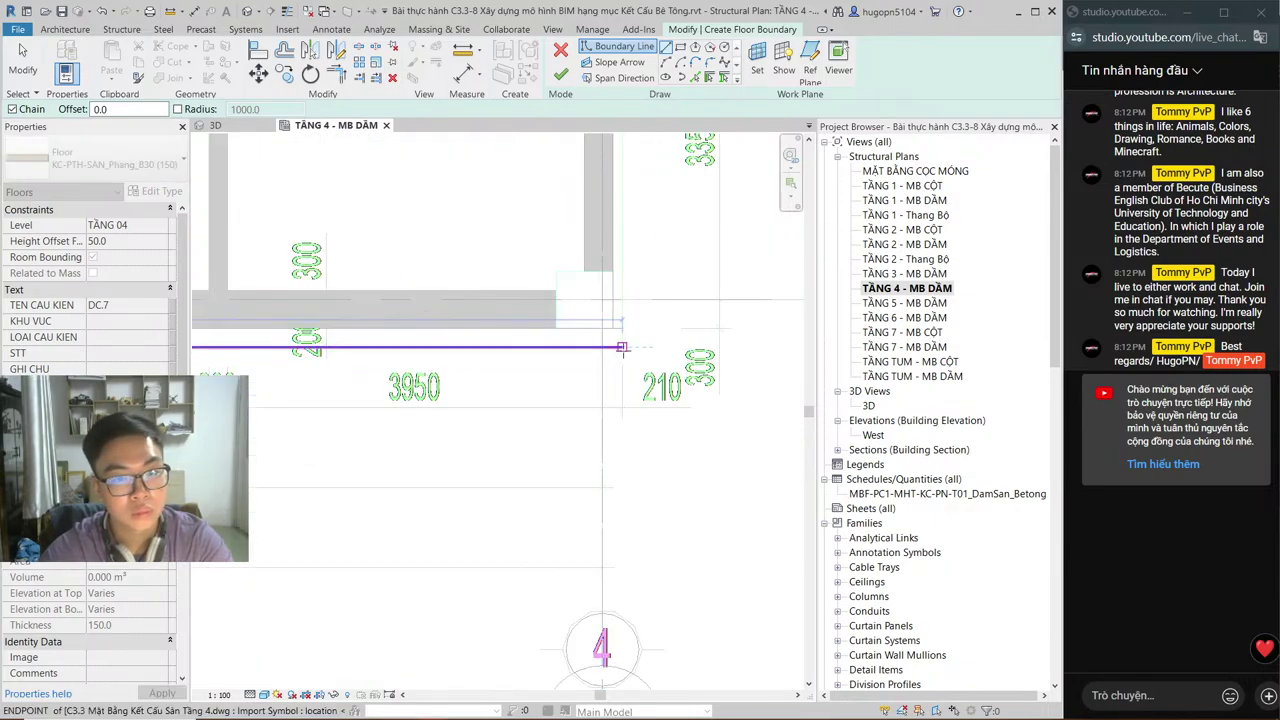
{"action": "left_click", "coordinate": [622, 347]}
{"action": "scroll", "coordinate": [622, 347], "scroll_direction": "down", "scroll_amount": 4}
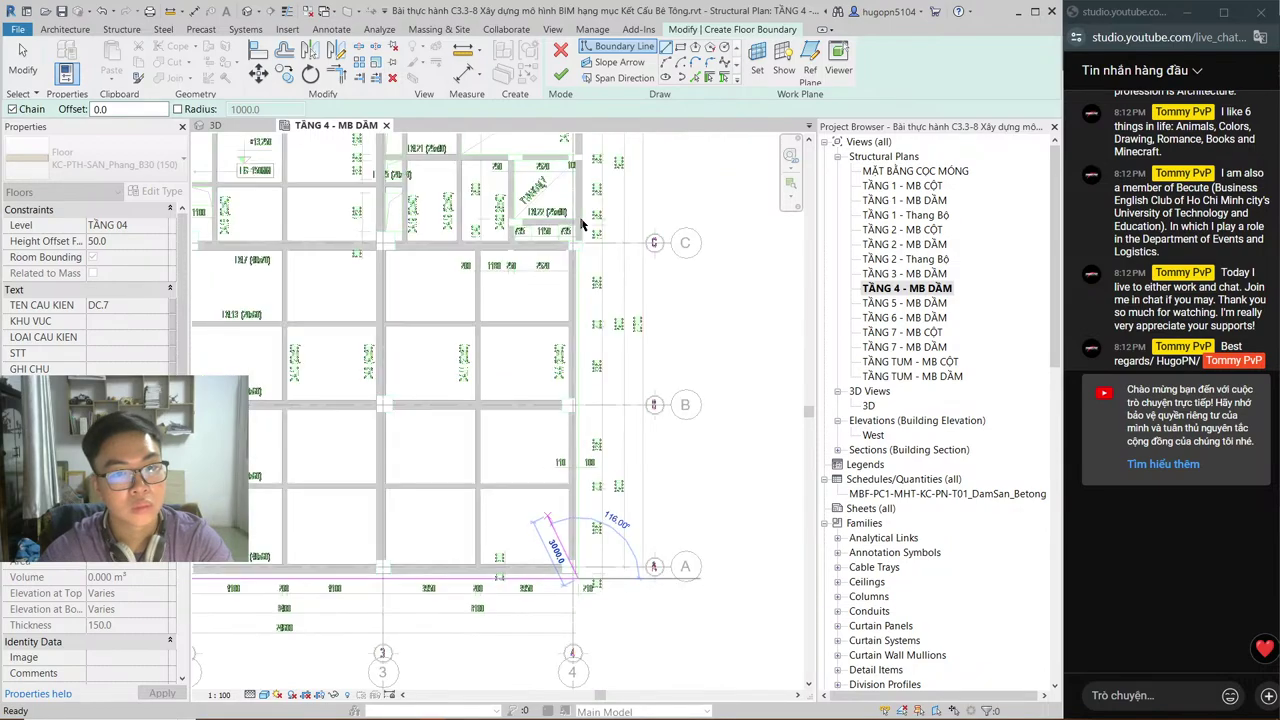
{"action": "scroll", "coordinate": [580, 210], "scroll_direction": "up", "scroll_amount": 6}
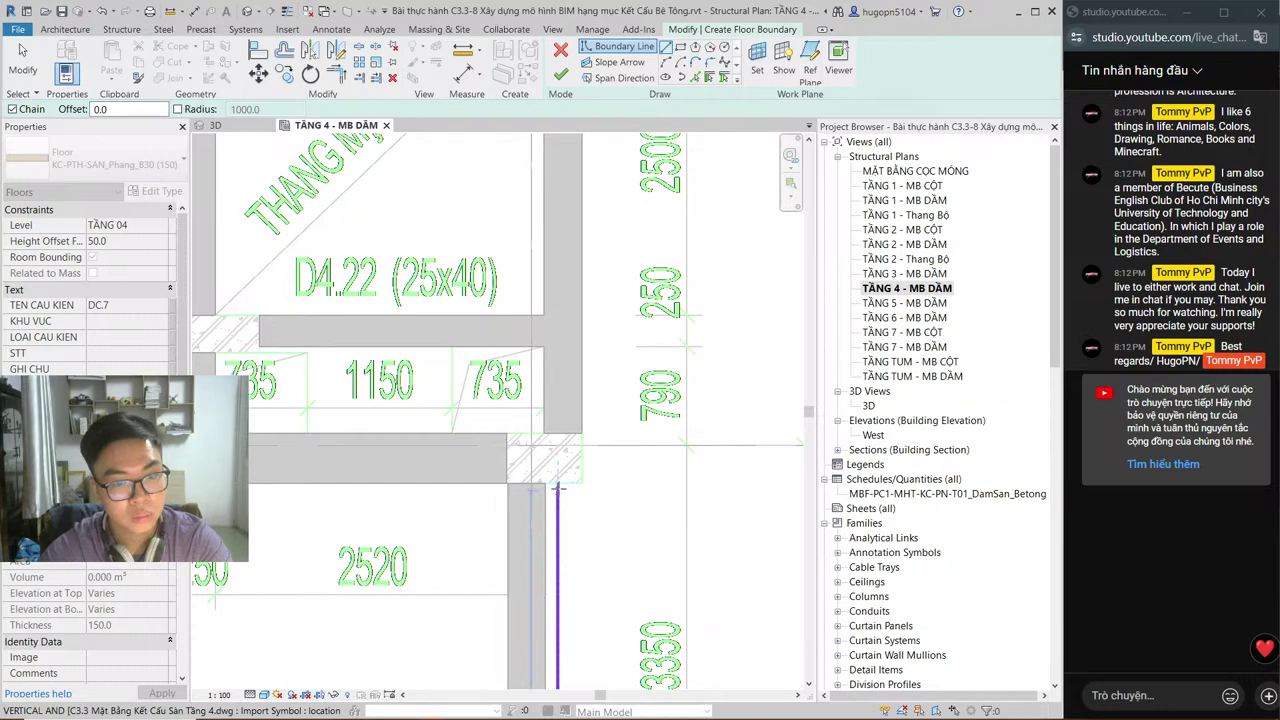
{"action": "left_click", "coordinate": [557, 485]}
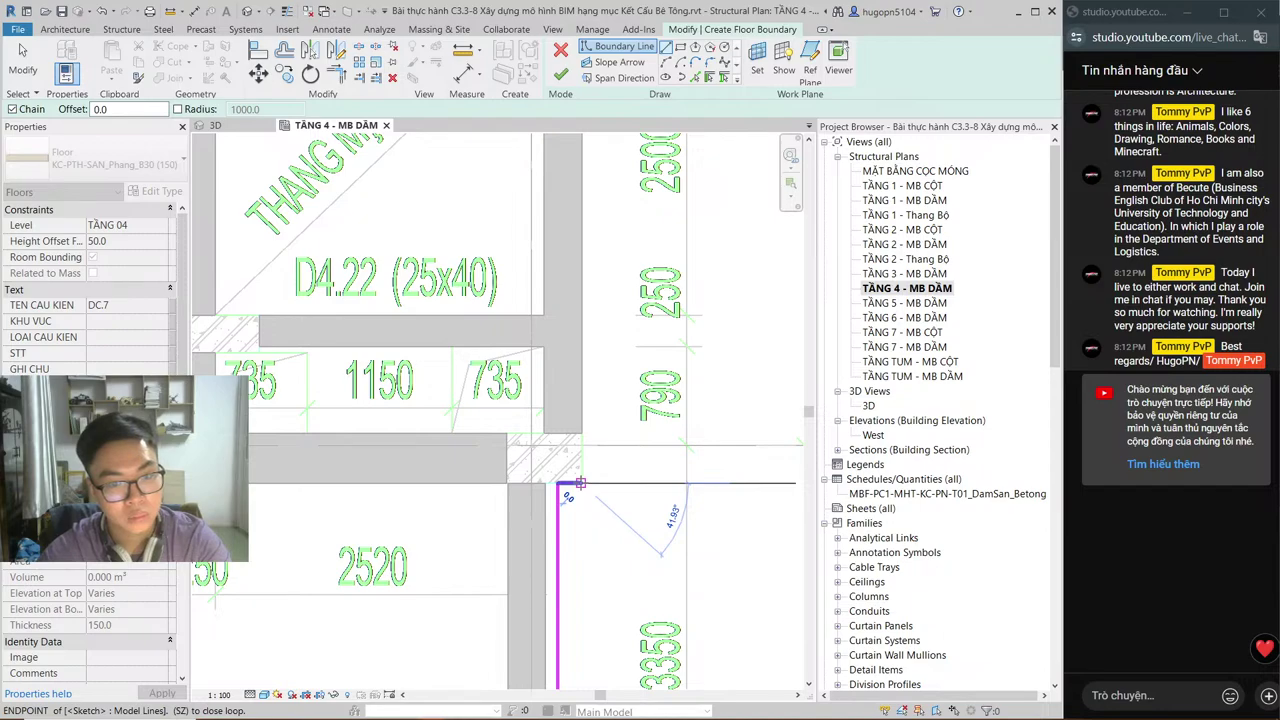
{"action": "scroll", "coordinate": [580, 484], "scroll_direction": "down", "scroll_amount": 5}
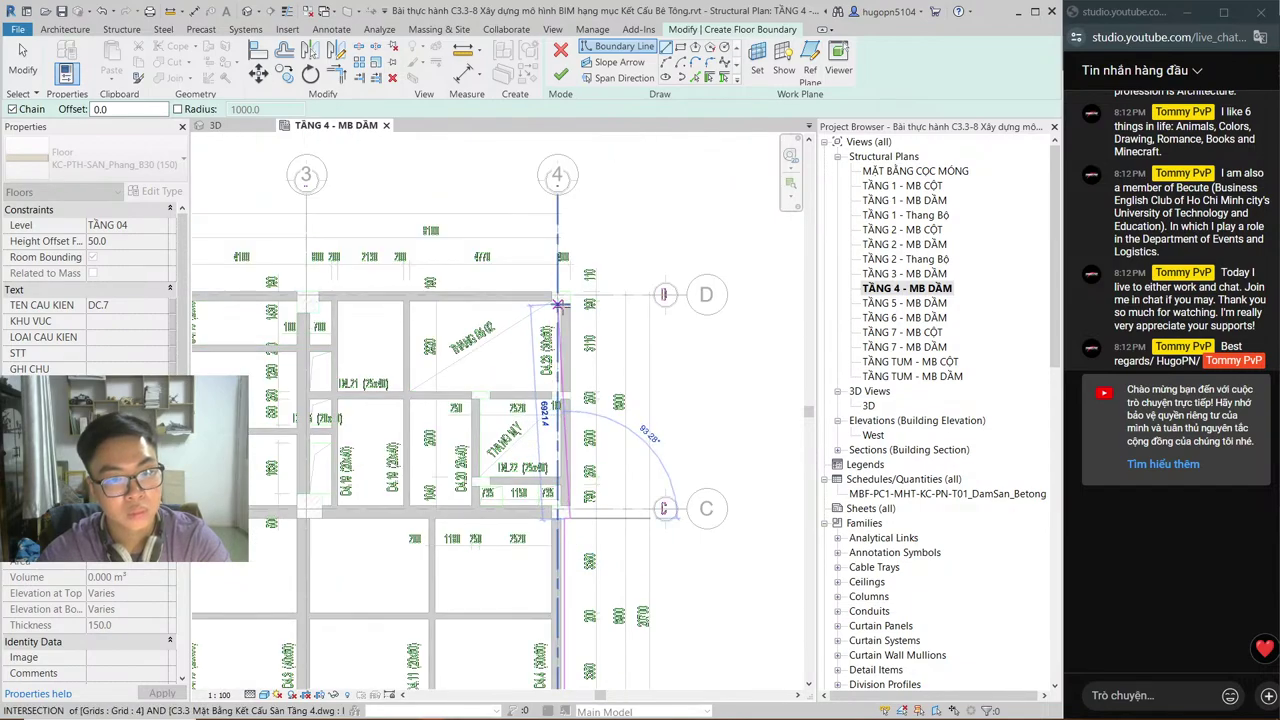
{"action": "scroll", "coordinate": [558, 303], "scroll_direction": "up", "scroll_amount": 4}
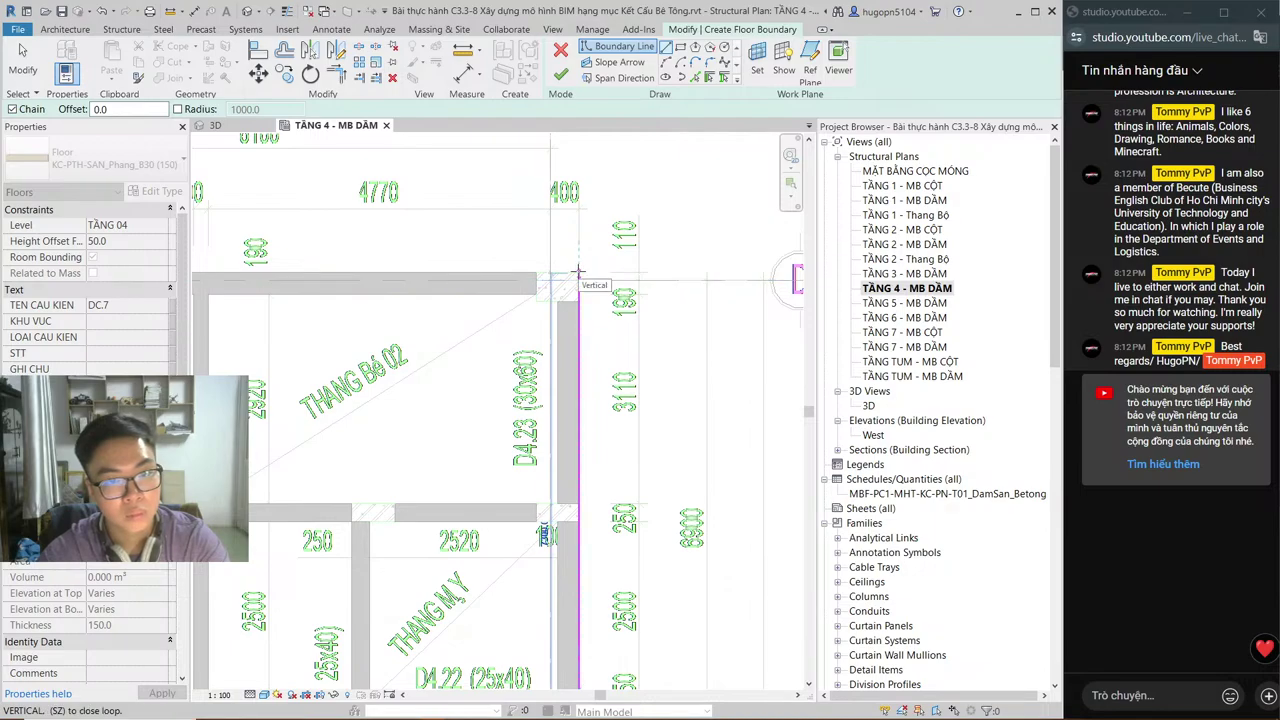
{"action": "scroll", "coordinate": [578, 270], "scroll_direction": "up", "scroll_amount": 3}
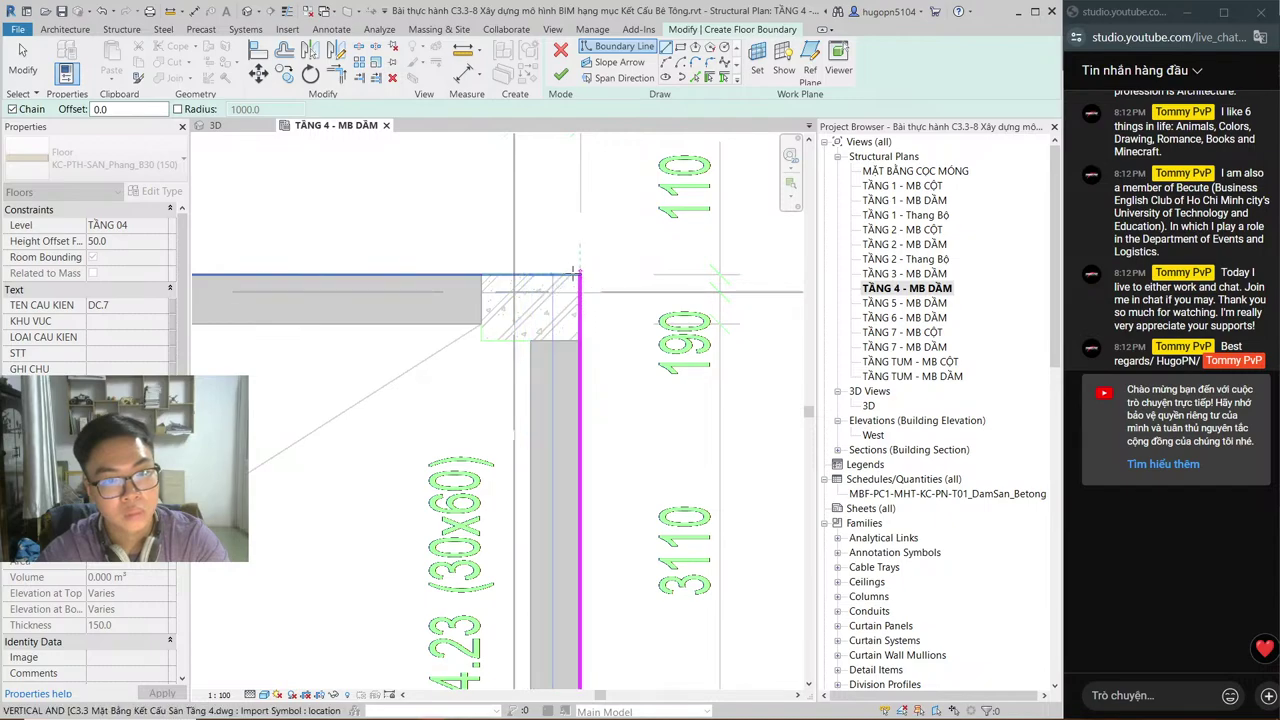
{"action": "left_click", "coordinate": [578, 271]}
Step: Close the outer slab boundary loop and frame the upper-left bay near grids 1–2/D
{"action": "scroll", "coordinate": [645, 300], "scroll_direction": "down", "scroll_amount": 2}
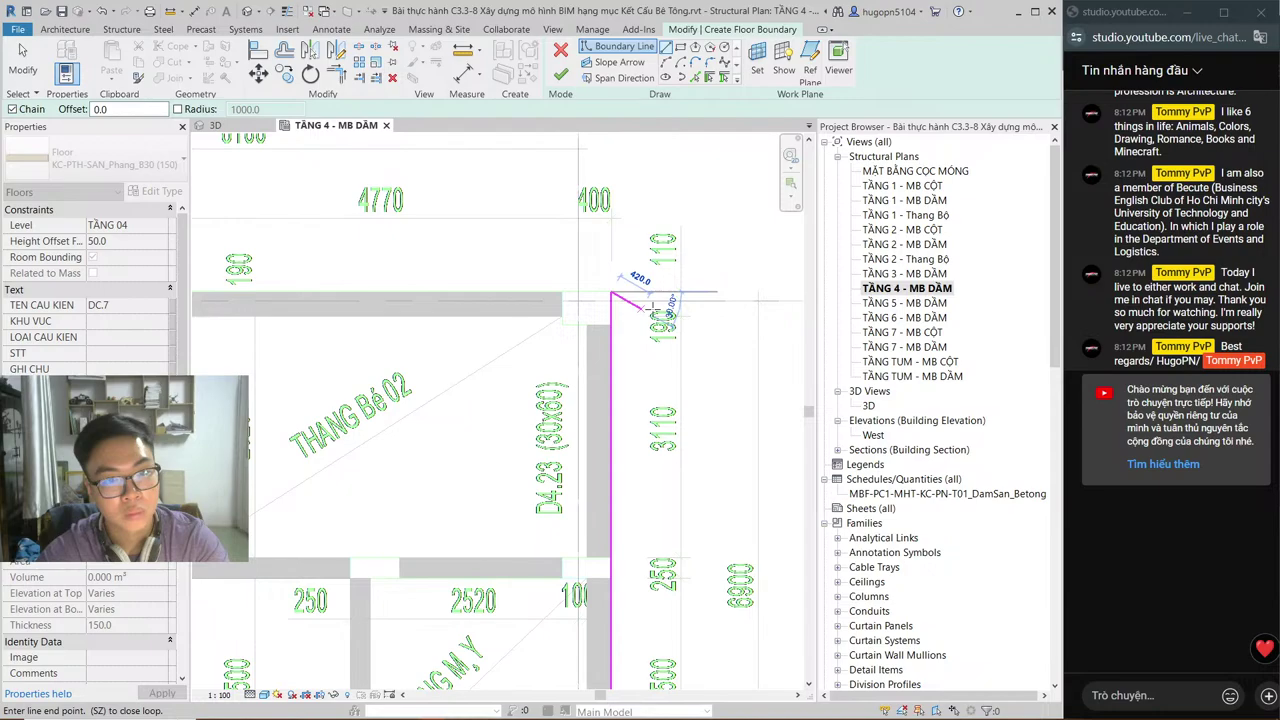
{"action": "scroll", "coordinate": [650, 306], "scroll_direction": "down", "scroll_amount": 3}
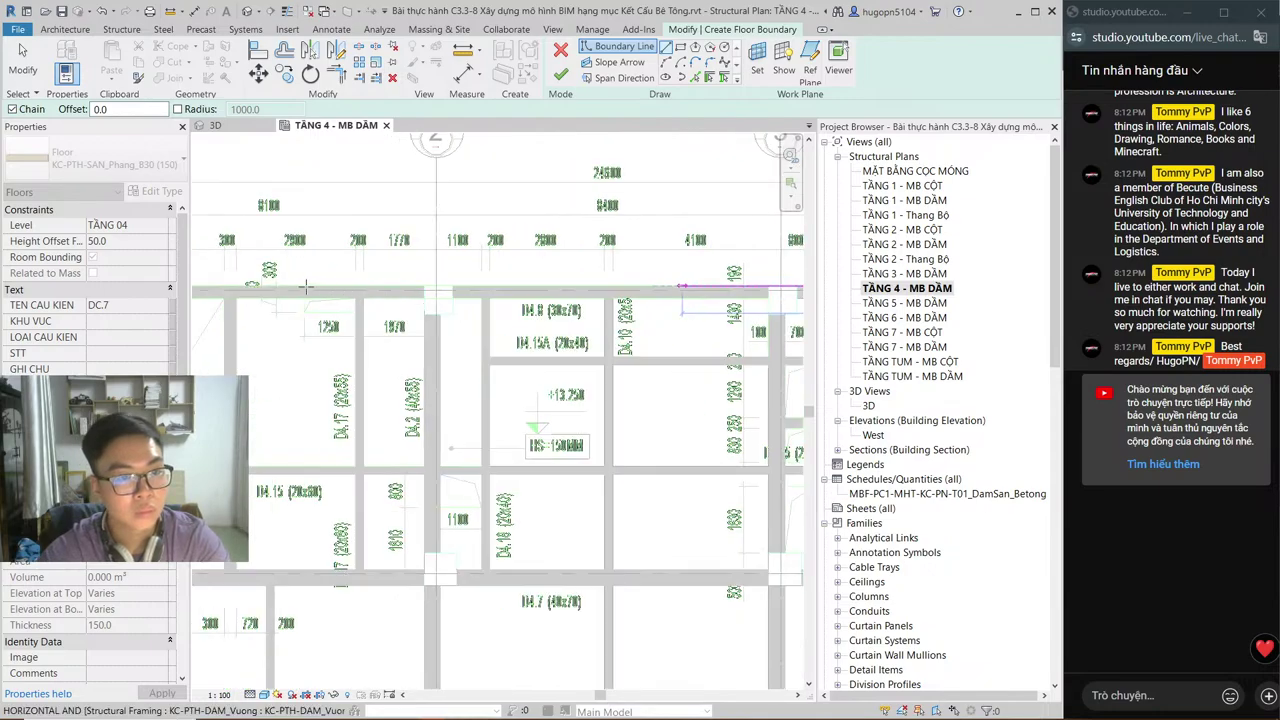
{"action": "scroll", "coordinate": [468, 284], "scroll_direction": "up", "scroll_amount": 4}
{"action": "scroll", "coordinate": [468, 284], "scroll_direction": "up", "scroll_amount": 3}
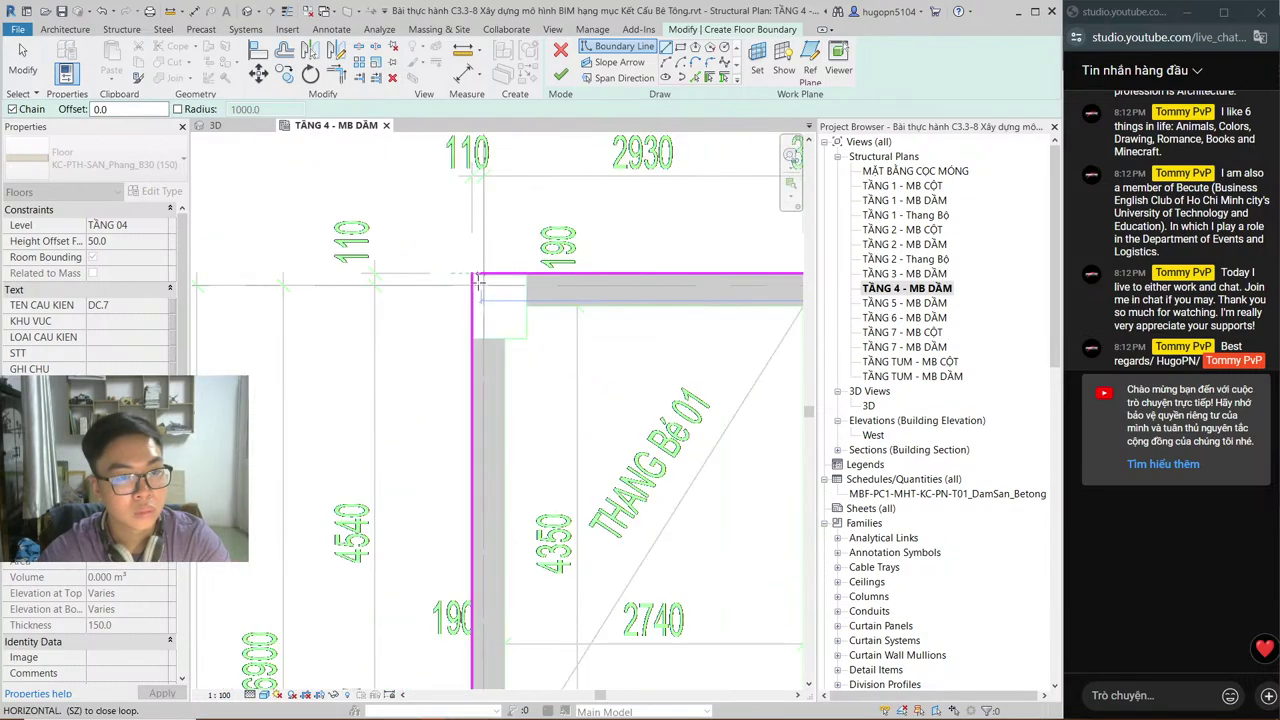
{"action": "left_click", "coordinate": [472, 272]}
{"action": "scroll", "coordinate": [538, 412], "scroll_direction": "down", "scroll_amount": 5}
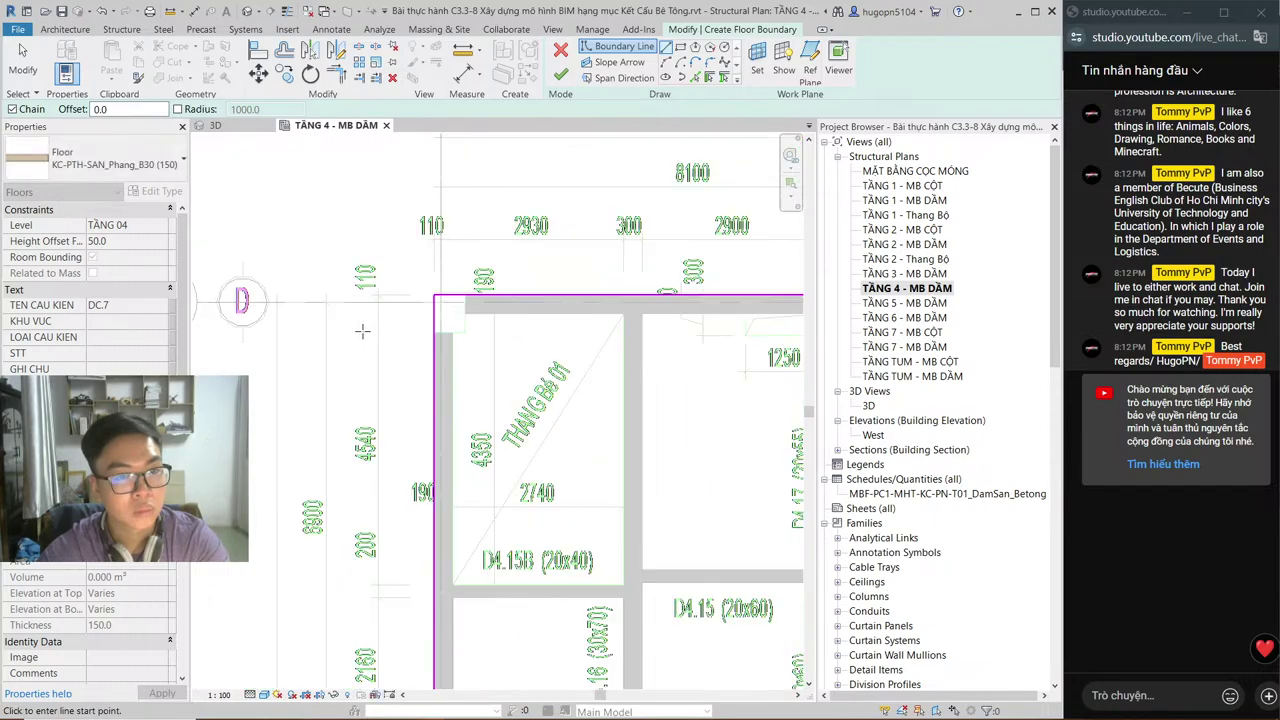
{"action": "scroll", "coordinate": [538, 412], "scroll_direction": "down", "scroll_amount": 2}
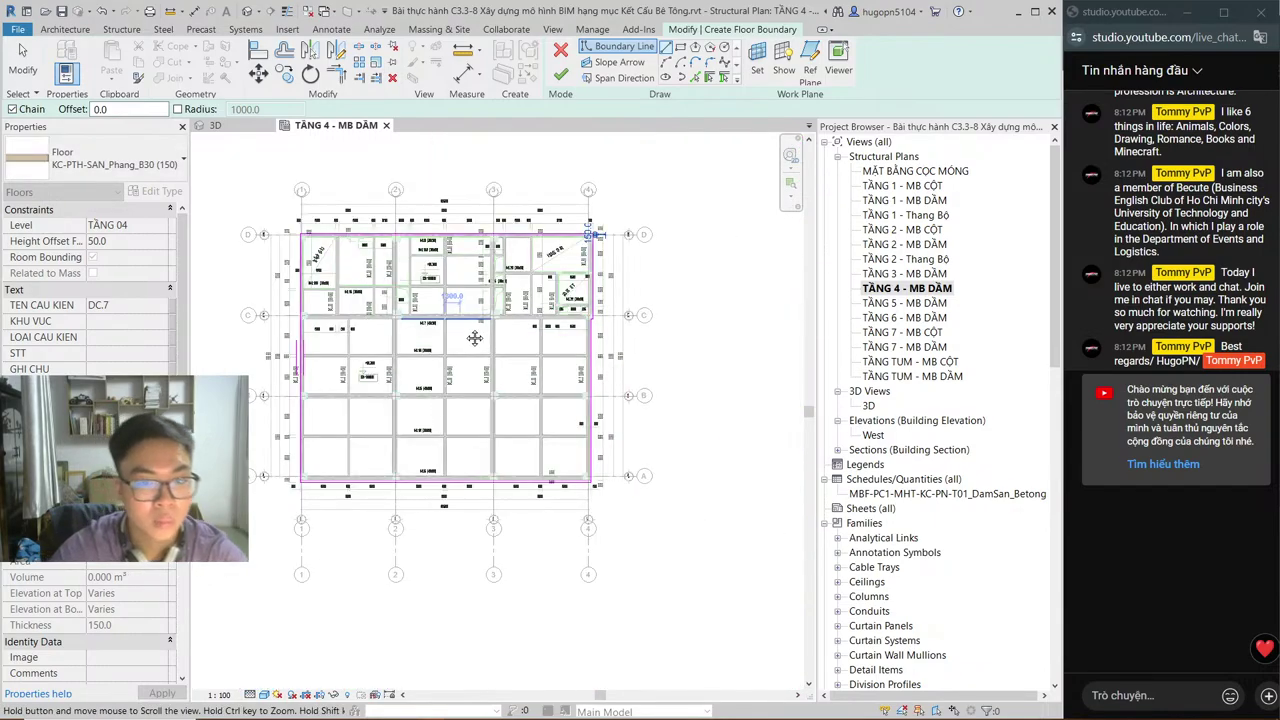
{"action": "scroll", "coordinate": [278, 299], "scroll_direction": "up", "scroll_amount": 1}
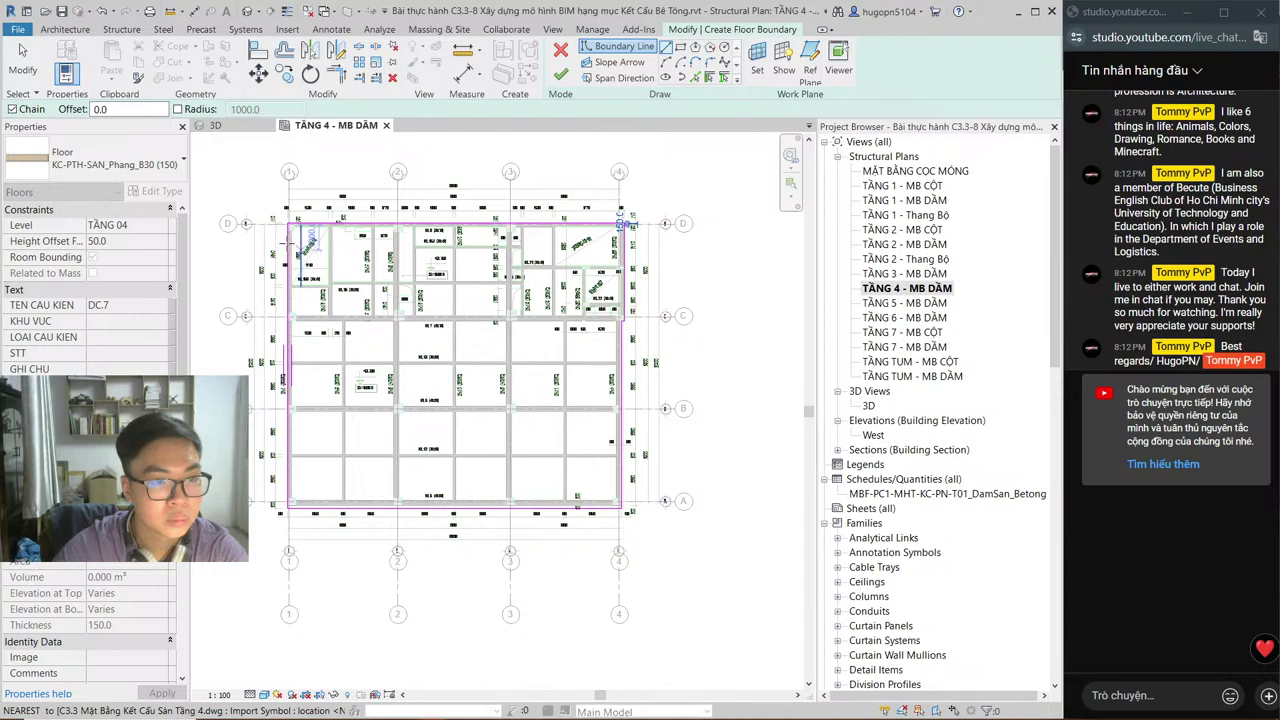
{"action": "middle_click_drag", "start_coordinate": [378, 353], "coordinate": [392, 395]}
{"action": "scroll", "coordinate": [392, 380], "scroll_direction": "up", "scroll_amount": 3}
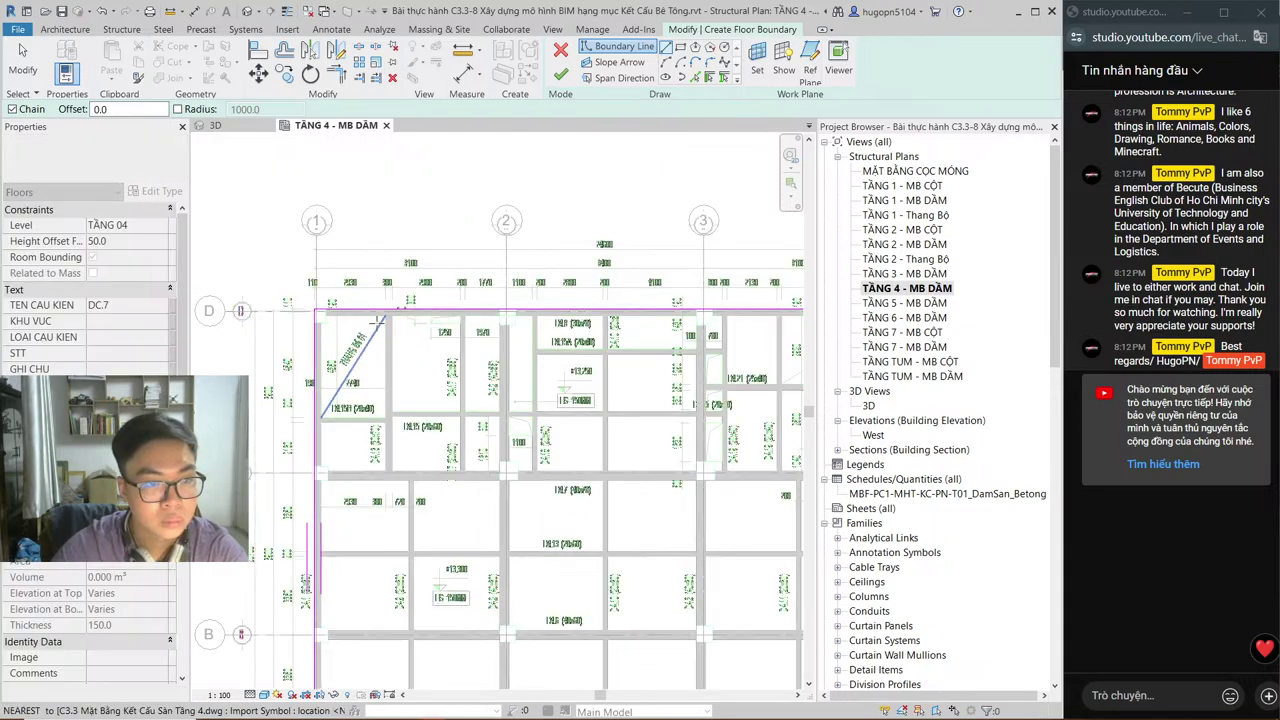
{"action": "scroll", "coordinate": [430, 335], "scroll_direction": "up", "scroll_amount": 5}
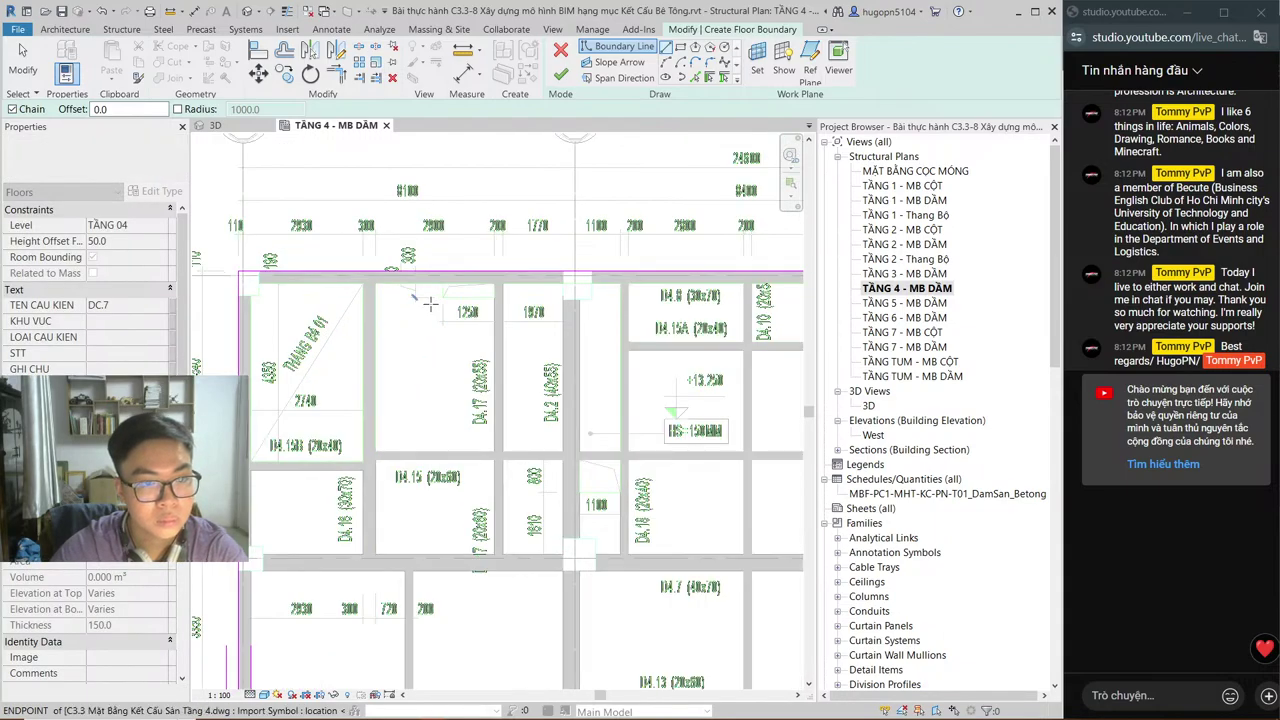
Step: Trace boundary lines along the beam edges around the upper-left bay near D4.8
{"action": "left_click", "coordinate": [531, 276]}
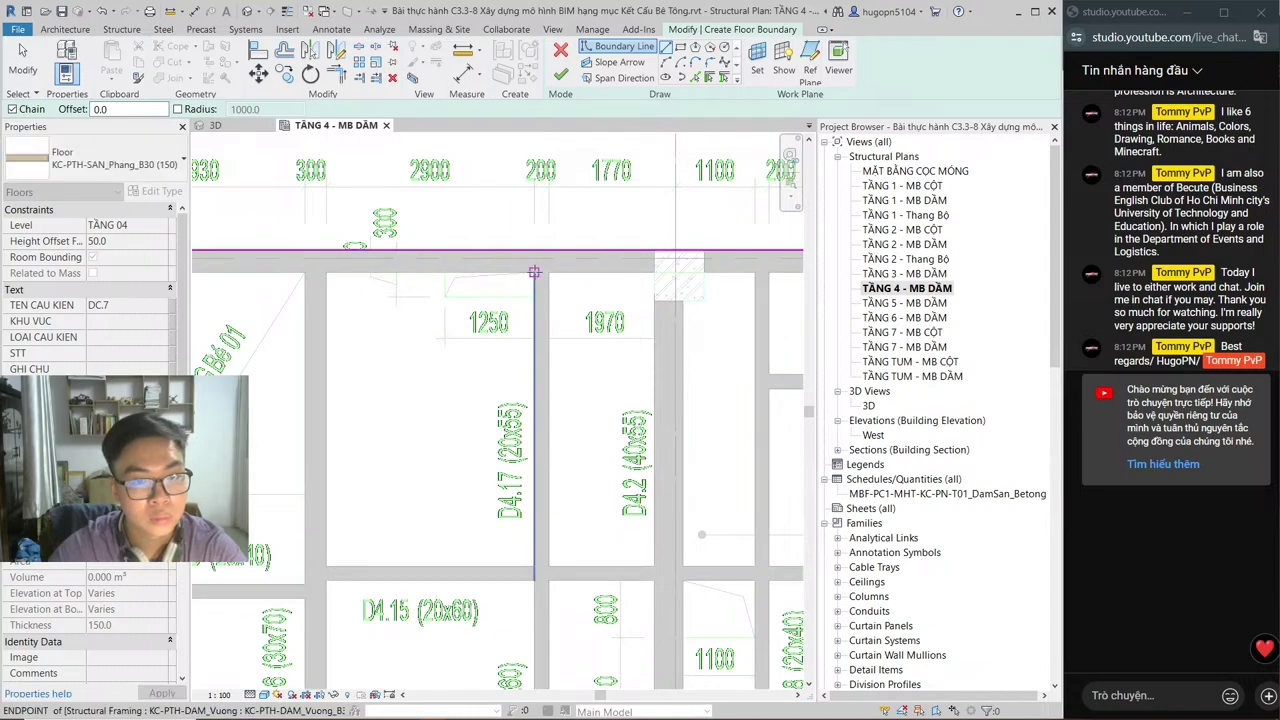
{"action": "left_click", "coordinate": [535, 296]}
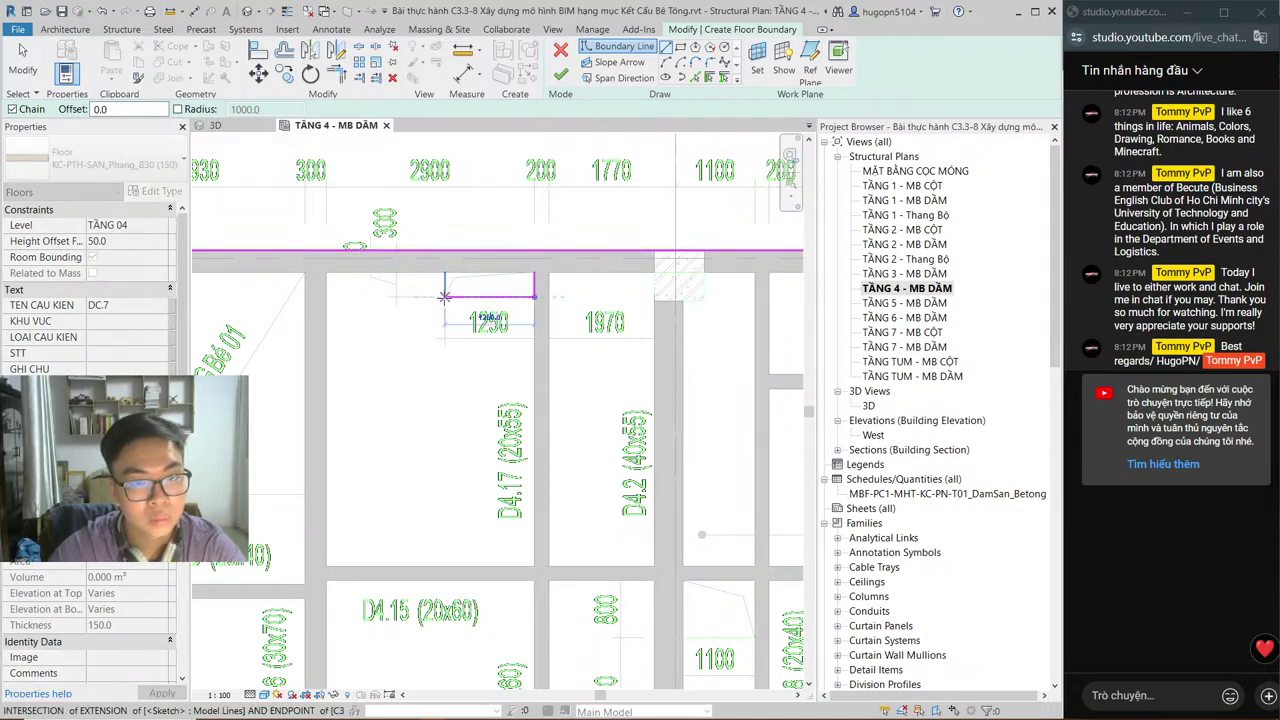
{"action": "left_click", "coordinate": [445, 296]}
{"action": "left_click", "coordinate": [445, 272]}
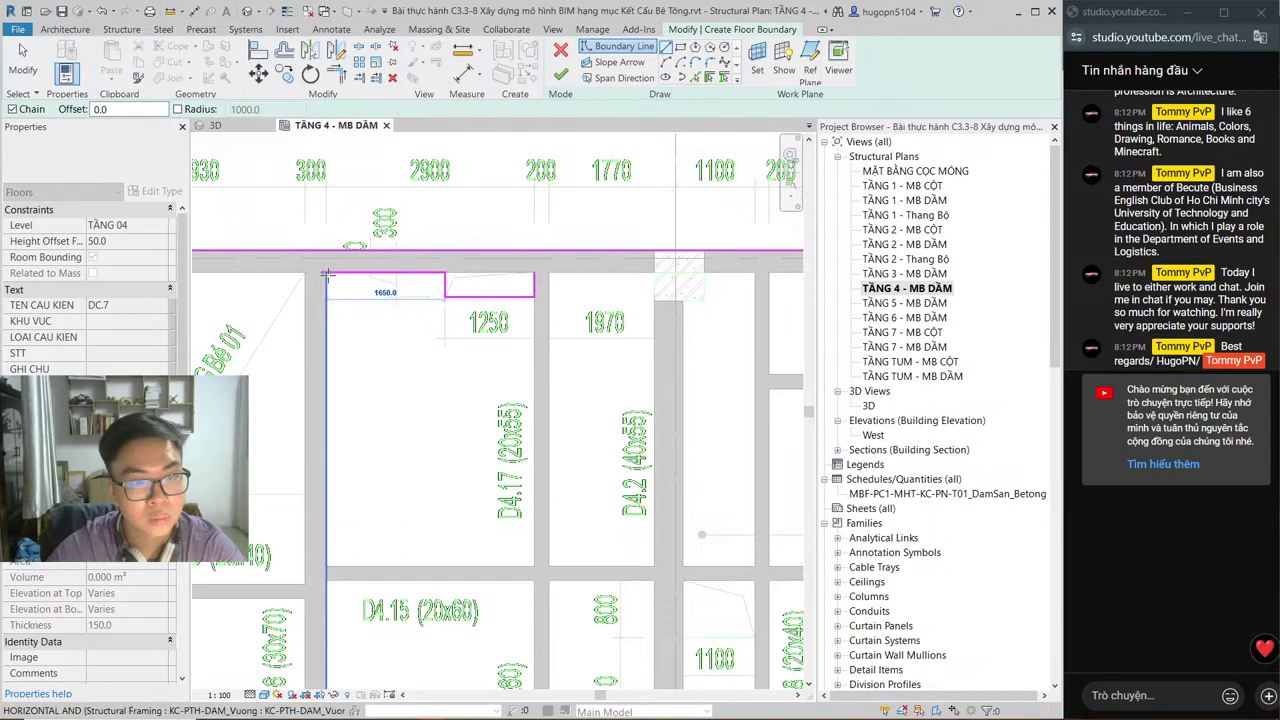
{"action": "left_click", "coordinate": [326, 272]}
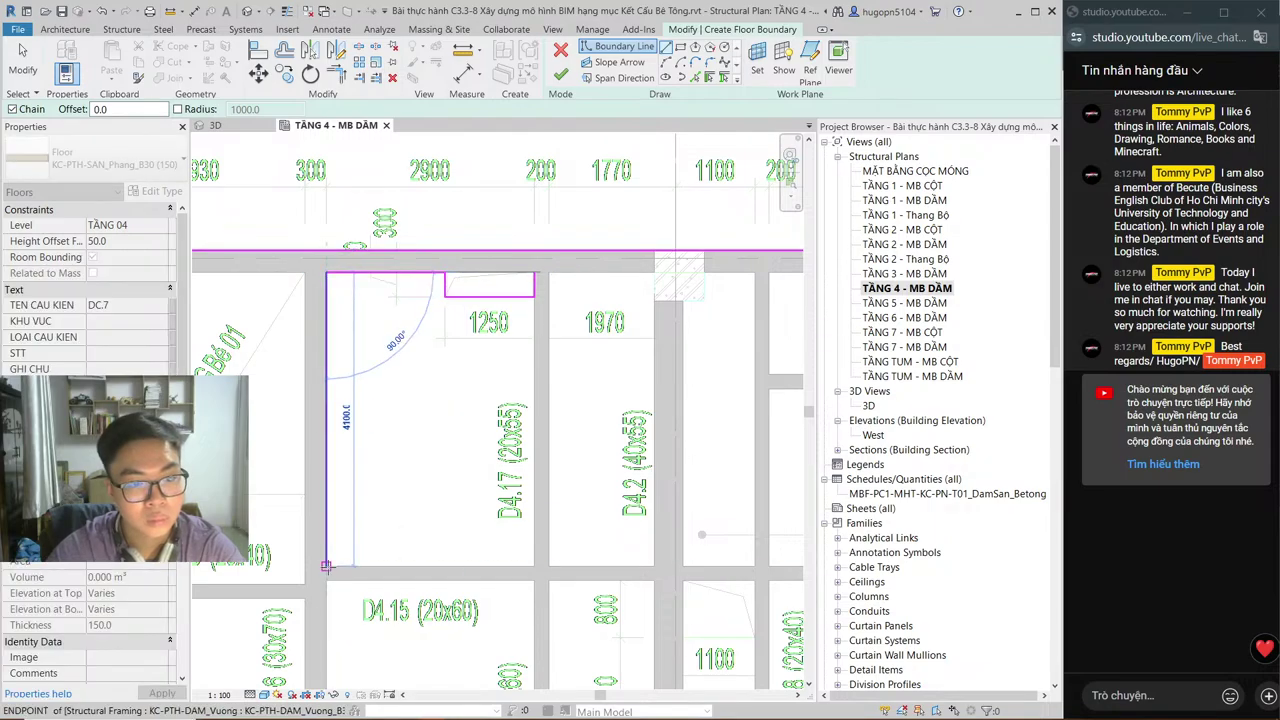
{"action": "left_click", "coordinate": [584, 563]}
{"action": "middle_click_drag", "start_coordinate": [712, 560], "coordinate": [462, 538]}
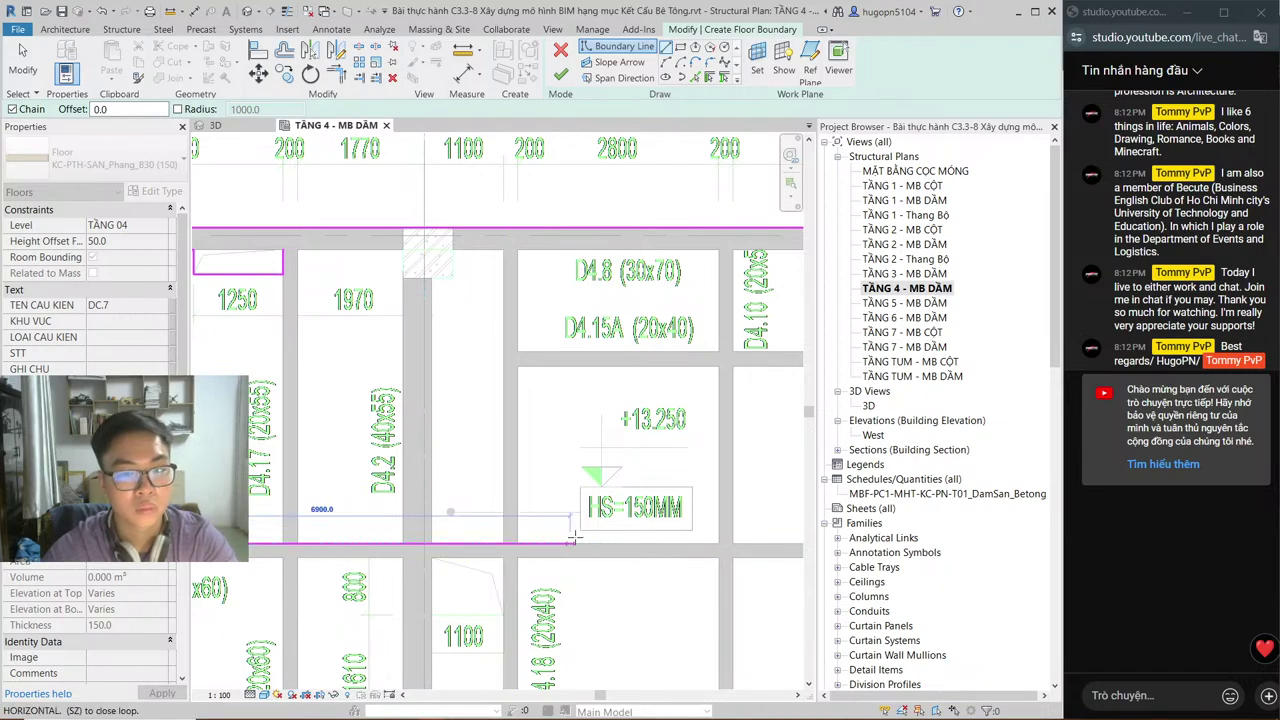
Step: Check the bay against the AutoCAD plan, then add its bottom and side boundary edges
{"action": "key", "text": "alt+Tab"}
{"action": "key", "text": "alt+Tab"}
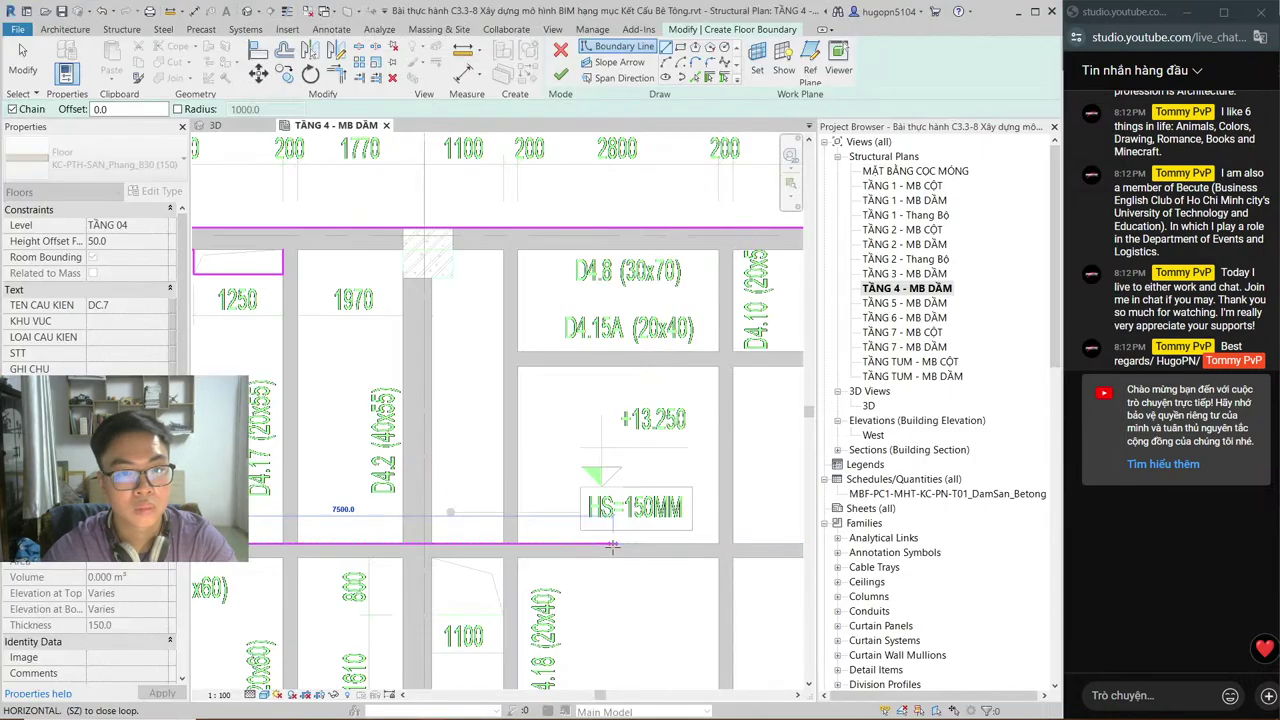
{"action": "key", "text": "alt+Tab"}
{"action": "left_click", "coordinate": [840, 345]}
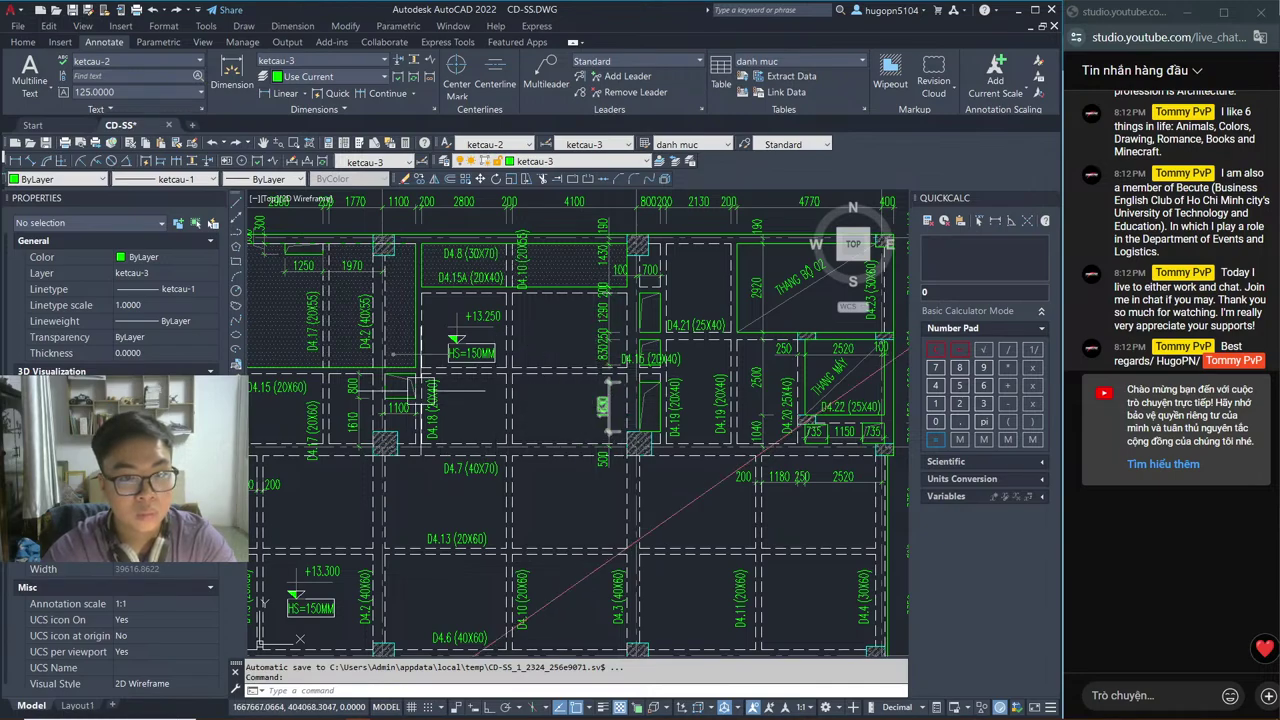
{"action": "key", "text": "alt+Tab"}
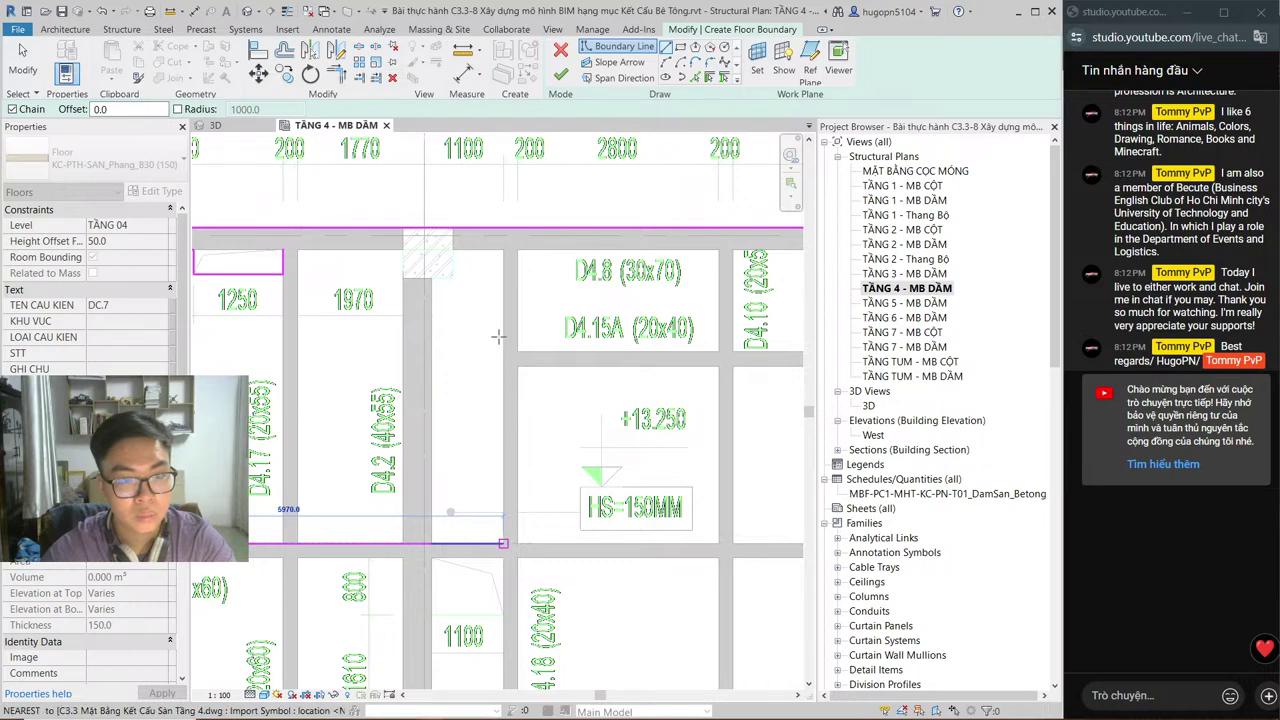
{"action": "left_click", "coordinate": [503, 543]}
{"action": "left_click", "coordinate": [503, 340]}
{"action": "key", "text": "Escape"}
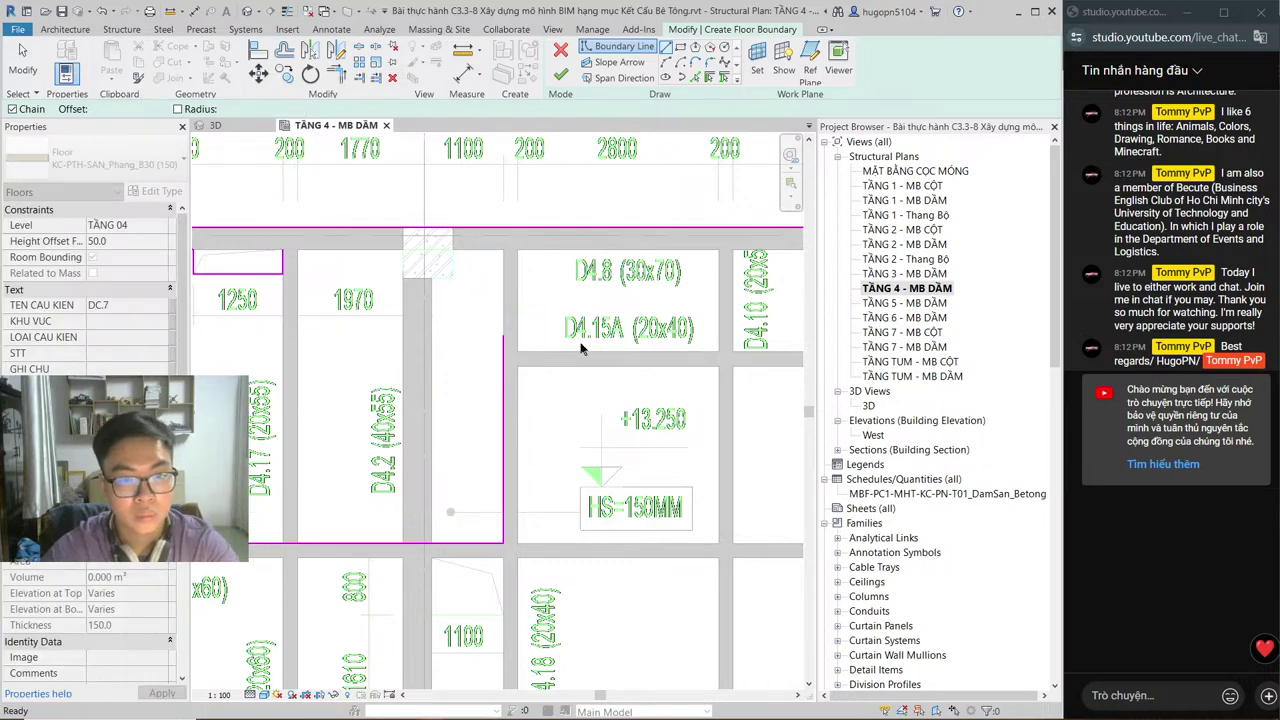
{"action": "middle_click_drag", "start_coordinate": [739, 335], "coordinate": [386, 405]}
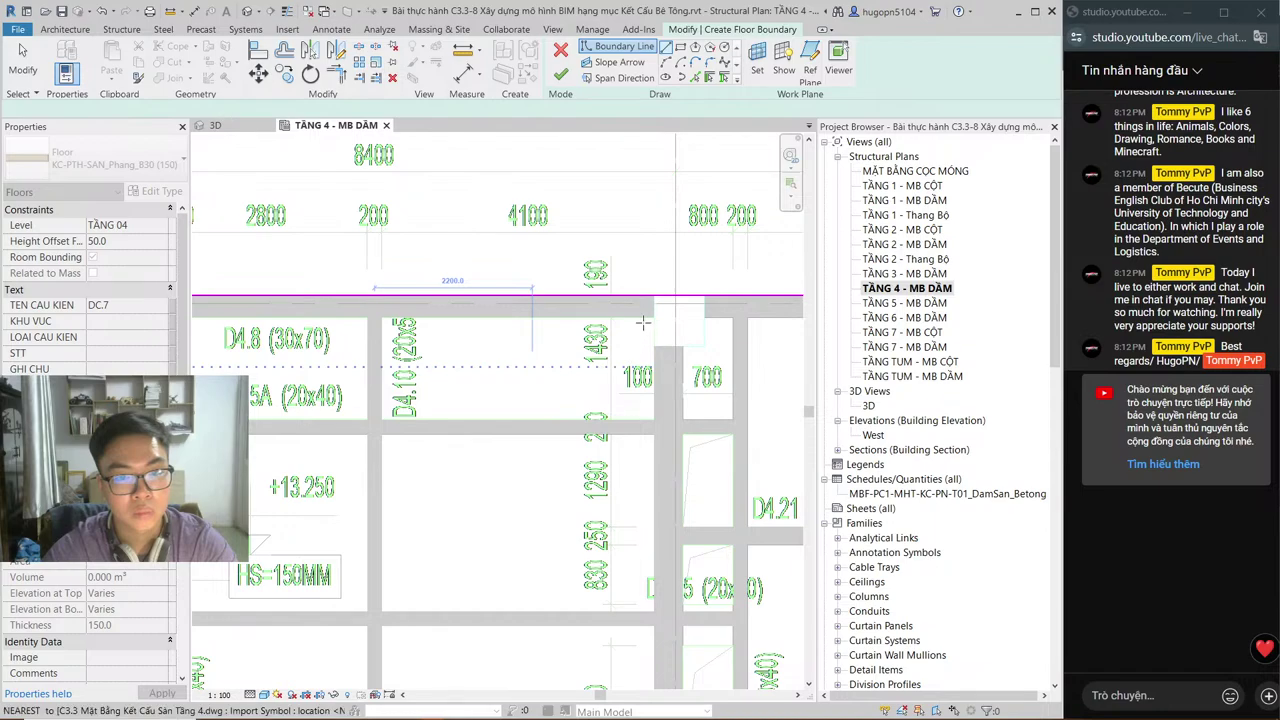
Step: Sketch a loop in the next bay with a 10070 top, 1430 vertical and 6700 bottom edge
{"action": "key", "text": "l"}
{"action": "key", "text": "i"}
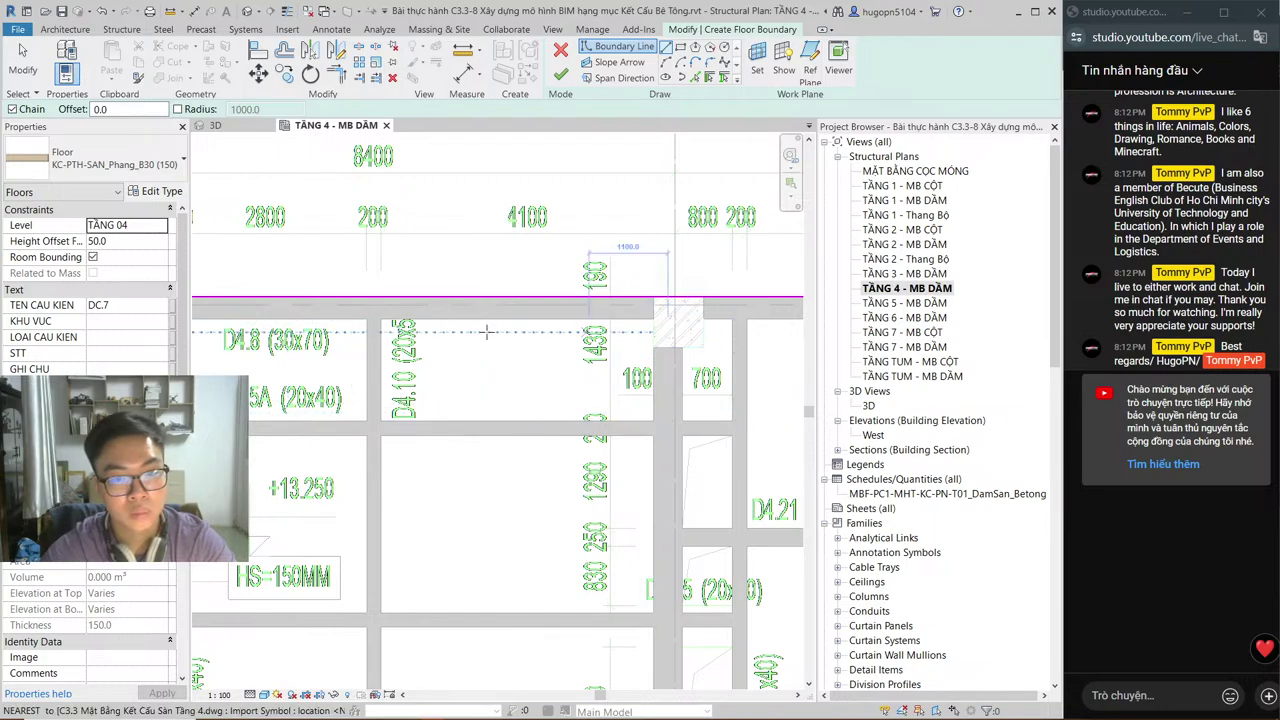
{"action": "scroll", "coordinate": [550, 357], "scroll_direction": "left", "scroll_amount": 3, "text": "shift"}
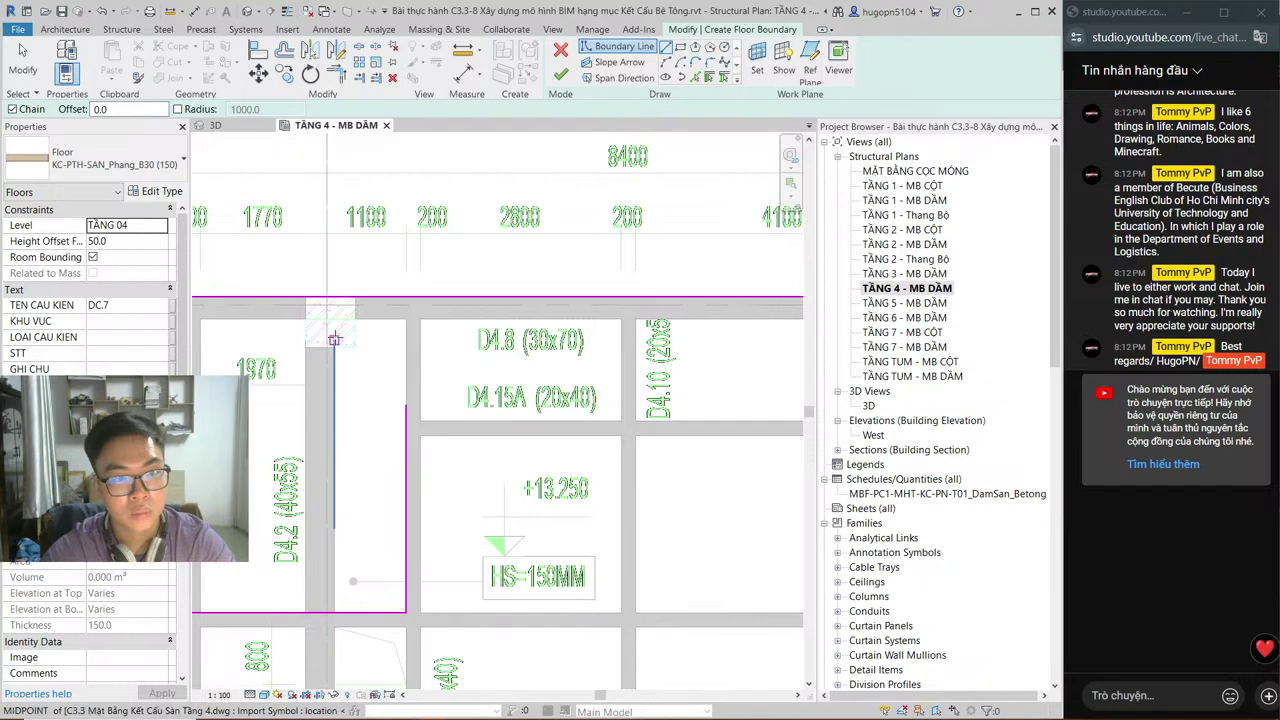
{"action": "scroll", "coordinate": [471, 351], "scroll_direction": "left", "scroll_amount": 2, "text": "shift"}
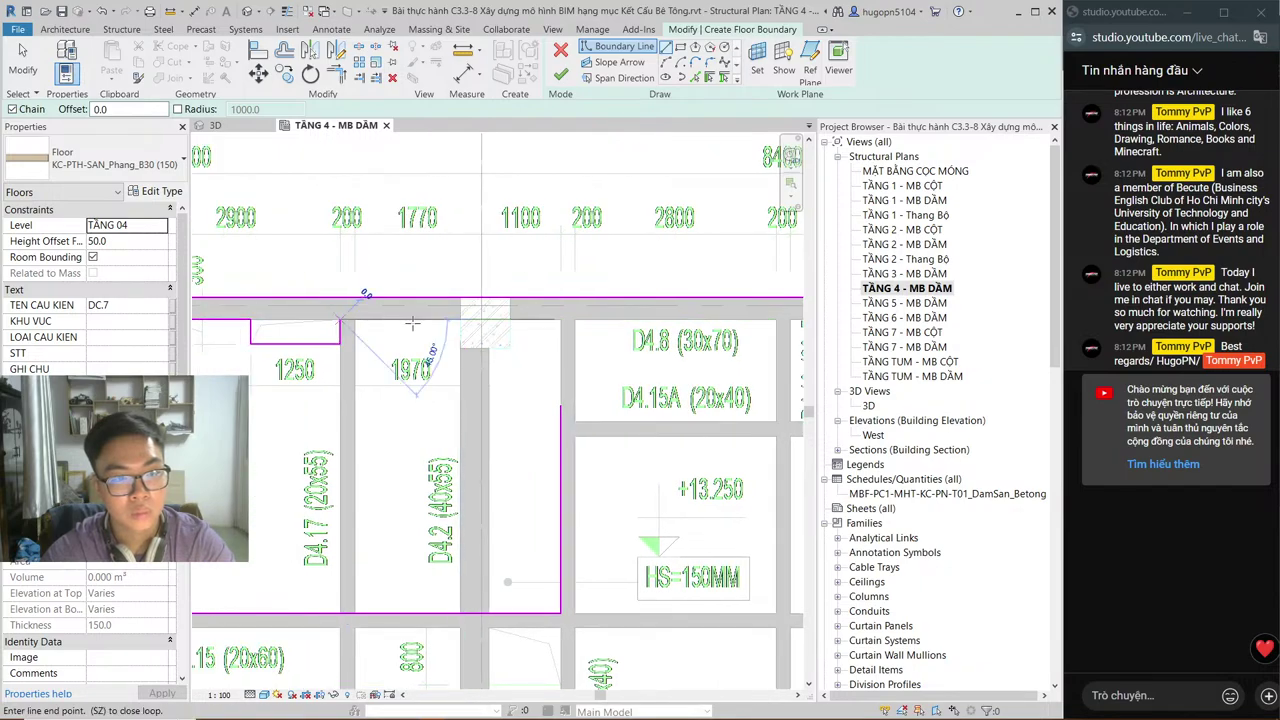
{"action": "middle_click_drag", "start_coordinate": [412, 323], "coordinate": [244, 371]}
{"action": "middle_click_drag", "start_coordinate": [666, 330], "coordinate": [656, 330]}
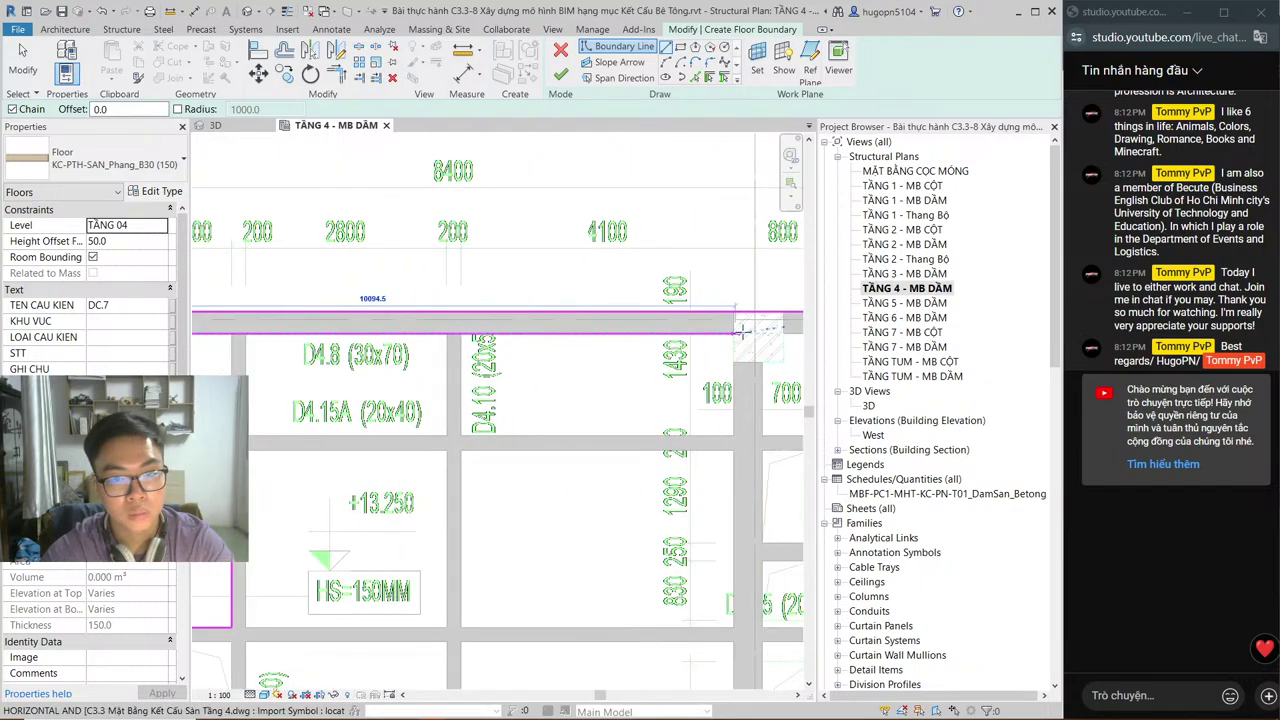
{"action": "left_click", "coordinate": [737, 318]}
{"action": "left_click", "coordinate": [733, 335]}
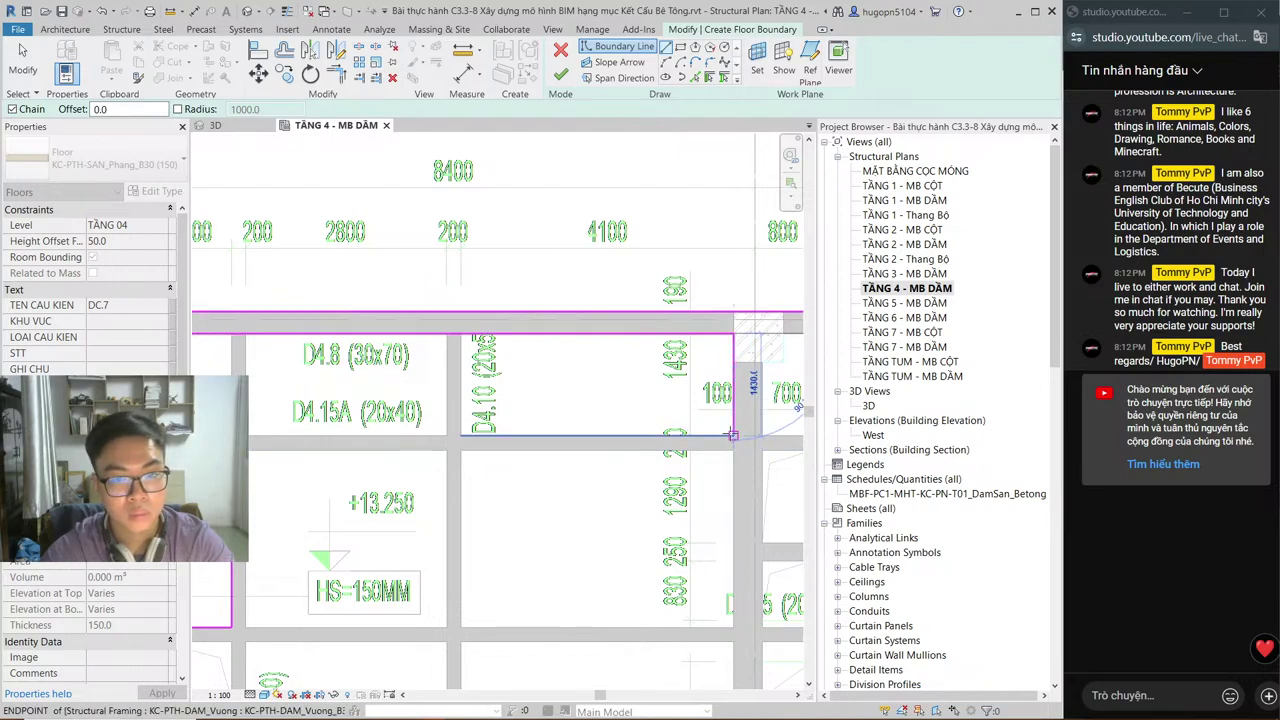
{"action": "left_click", "coordinate": [732, 434]}
{"action": "middle_click_drag", "start_coordinate": [252, 434], "coordinate": [348, 434]}
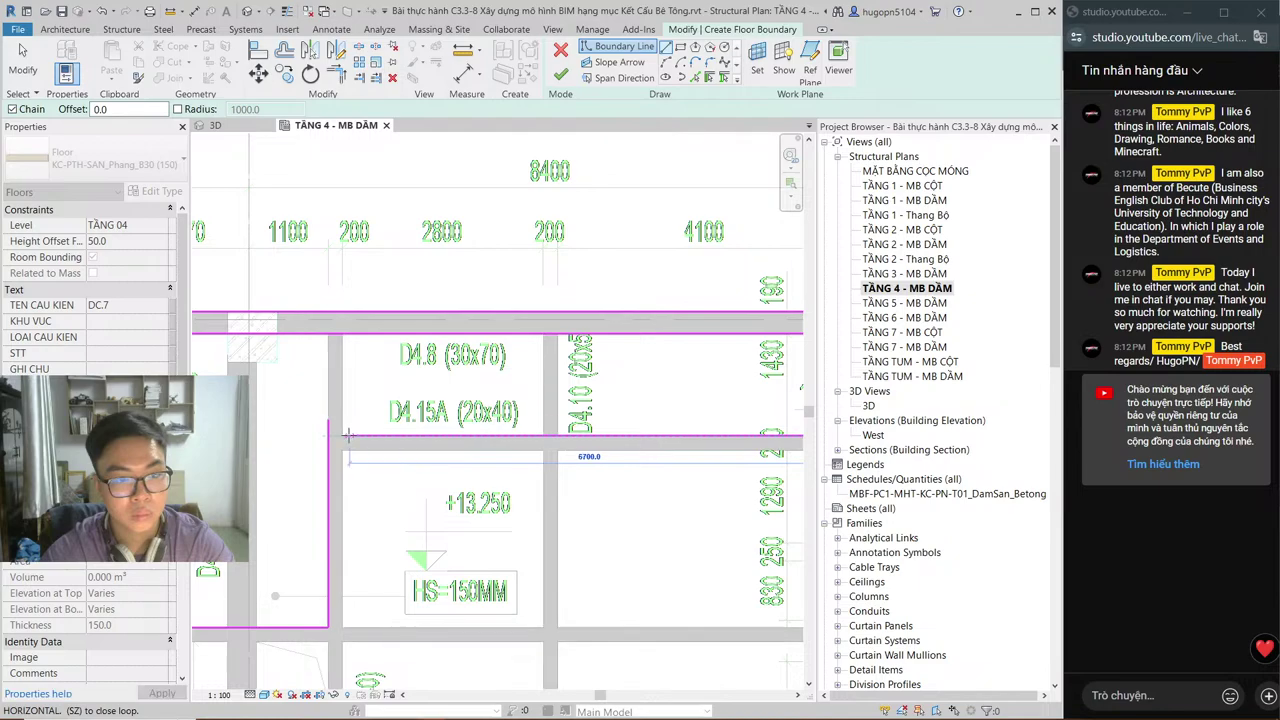
{"action": "left_click", "coordinate": [344, 434]}
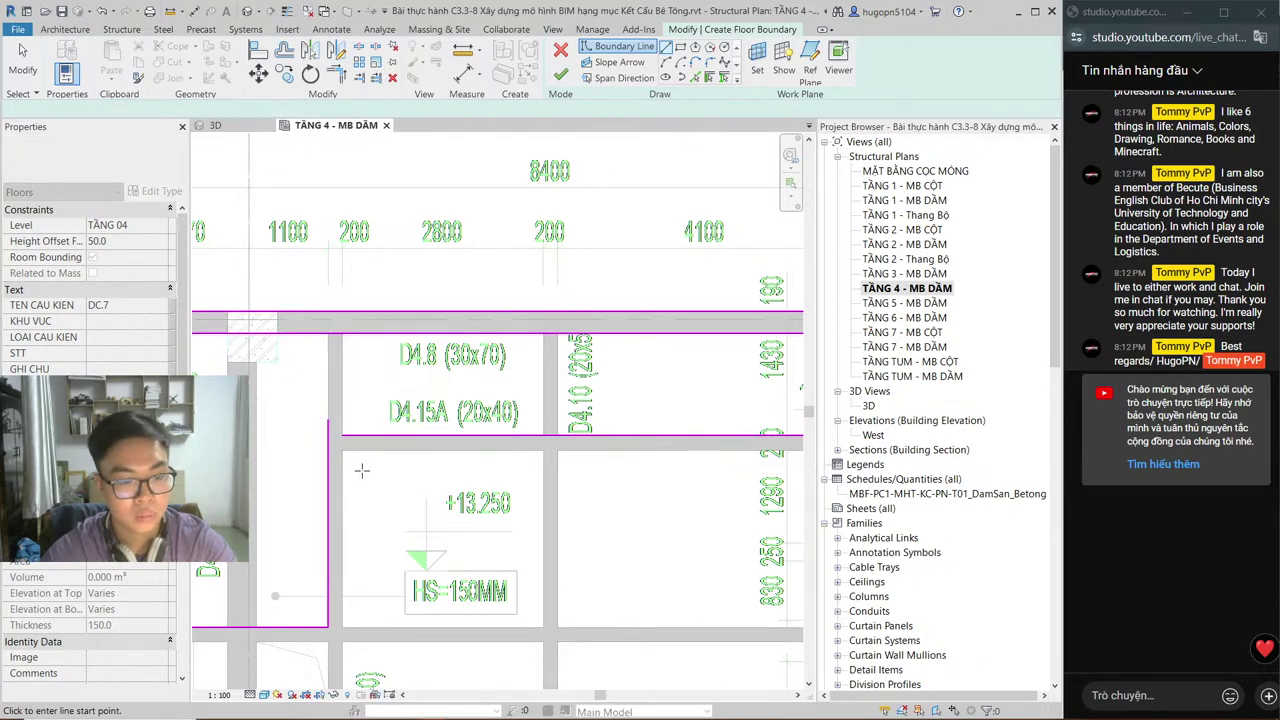
{"action": "key", "text": "Escape"}
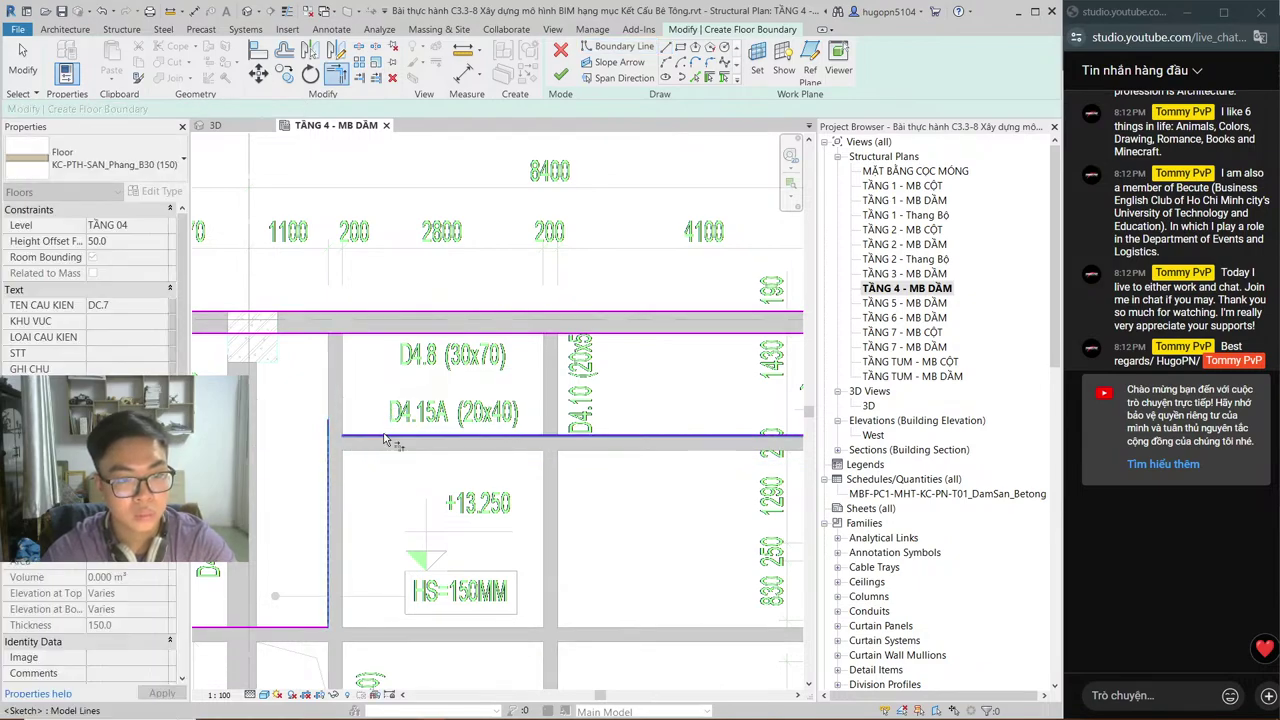
{"action": "scroll", "coordinate": [440, 428], "scroll_direction": "down", "scroll_amount": 1}
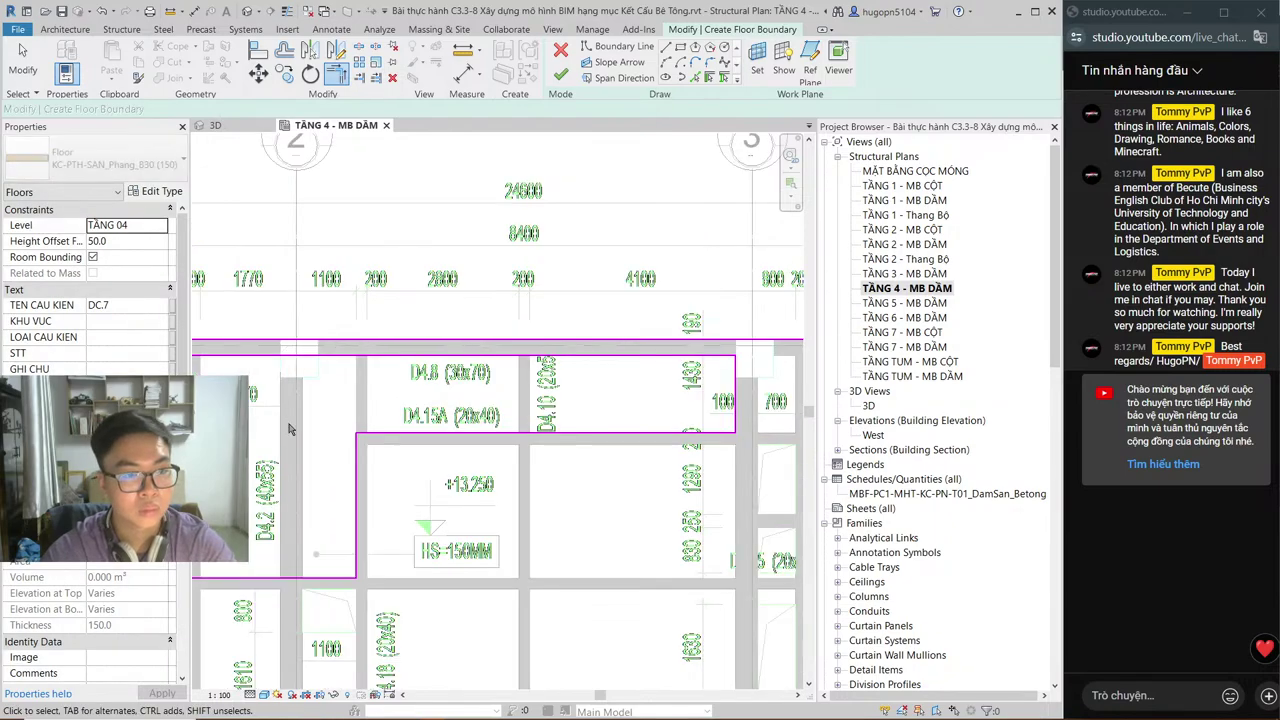
{"action": "middle_click_drag", "start_coordinate": [209, 346], "coordinate": [297, 339]}
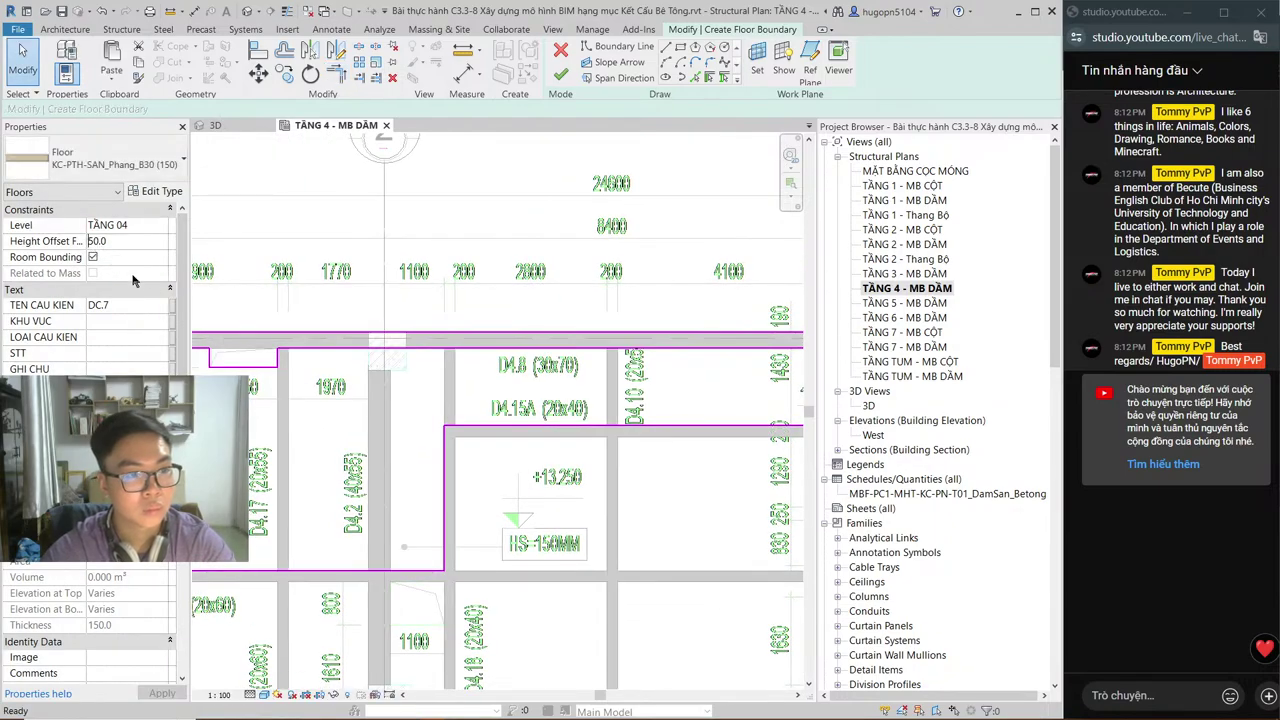
Step: After checking the AutoCAD legend, set Height Offset From Level to 0.0 and open the West elevation
{"action": "key", "text": "alt+Tab"}
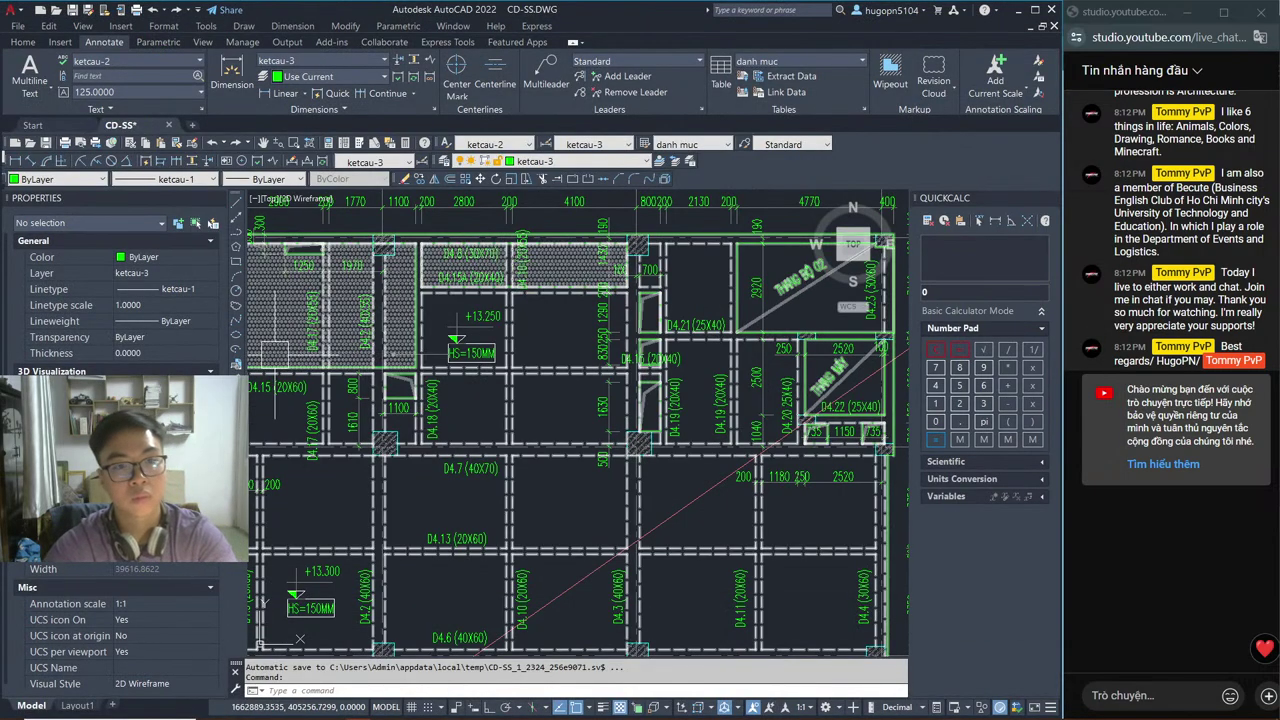
{"action": "mouse_move", "coordinate": [420, 600]}
{"action": "middle_mouse_down"}
{"action": "mouse_move", "coordinate": [574, 371]}
{"action": "mouse_move", "coordinate": [480, 400]}
{"action": "mouse_move", "coordinate": [430, 440]}
{"action": "mouse_move", "coordinate": [400, 490]}
{"action": "middle_mouse_up"}
{"action": "key", "text": "alt+Tab"}
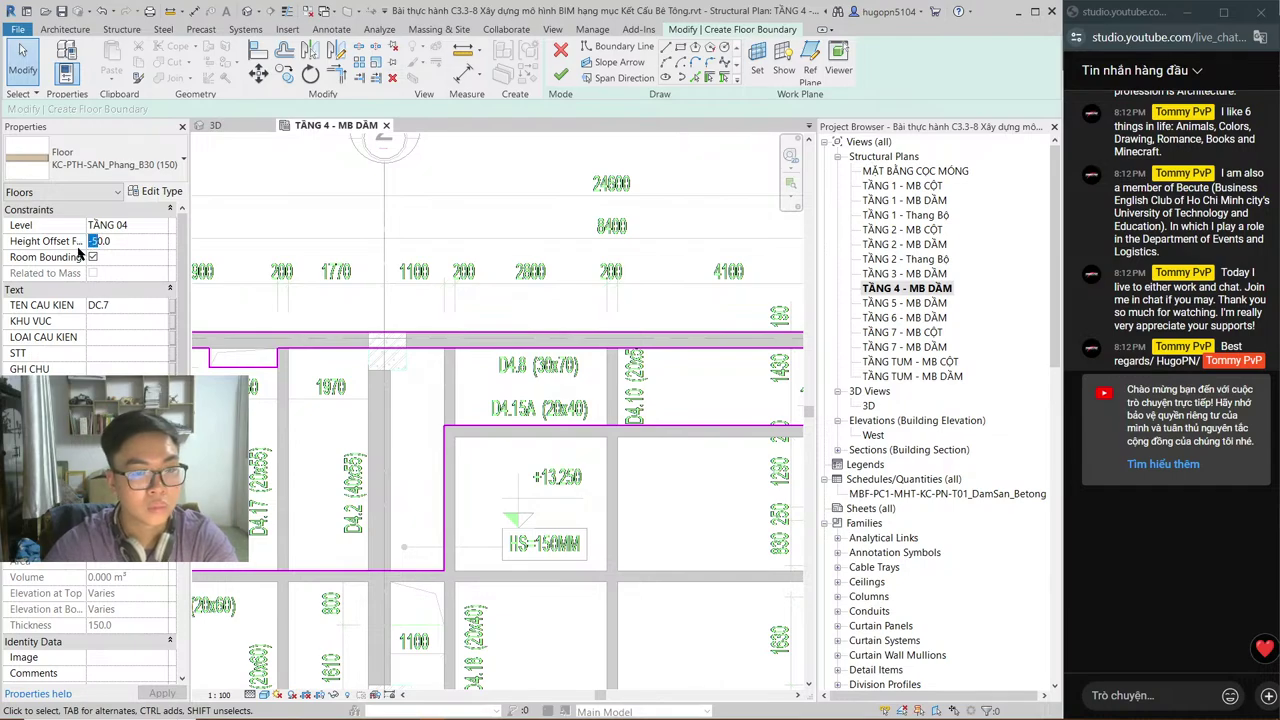
{"action": "key", "text": "BackSpace"}
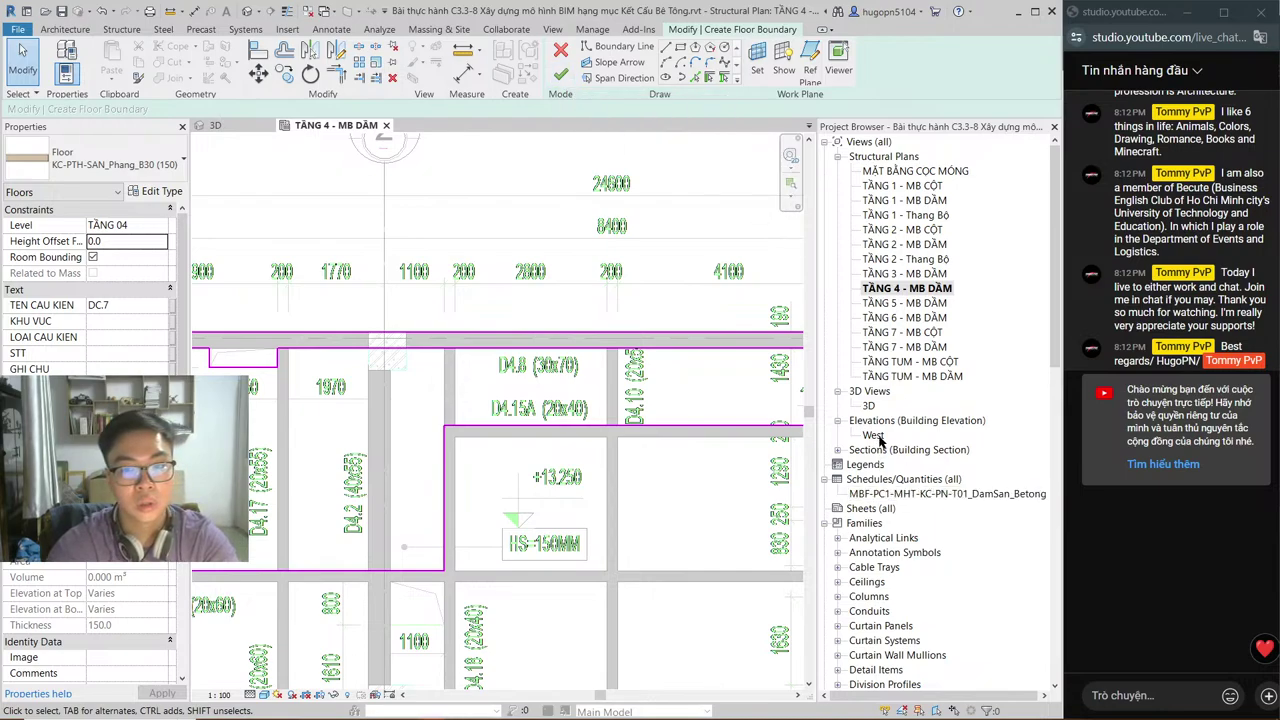
{"action": "double_click", "coordinate": [879, 439]}
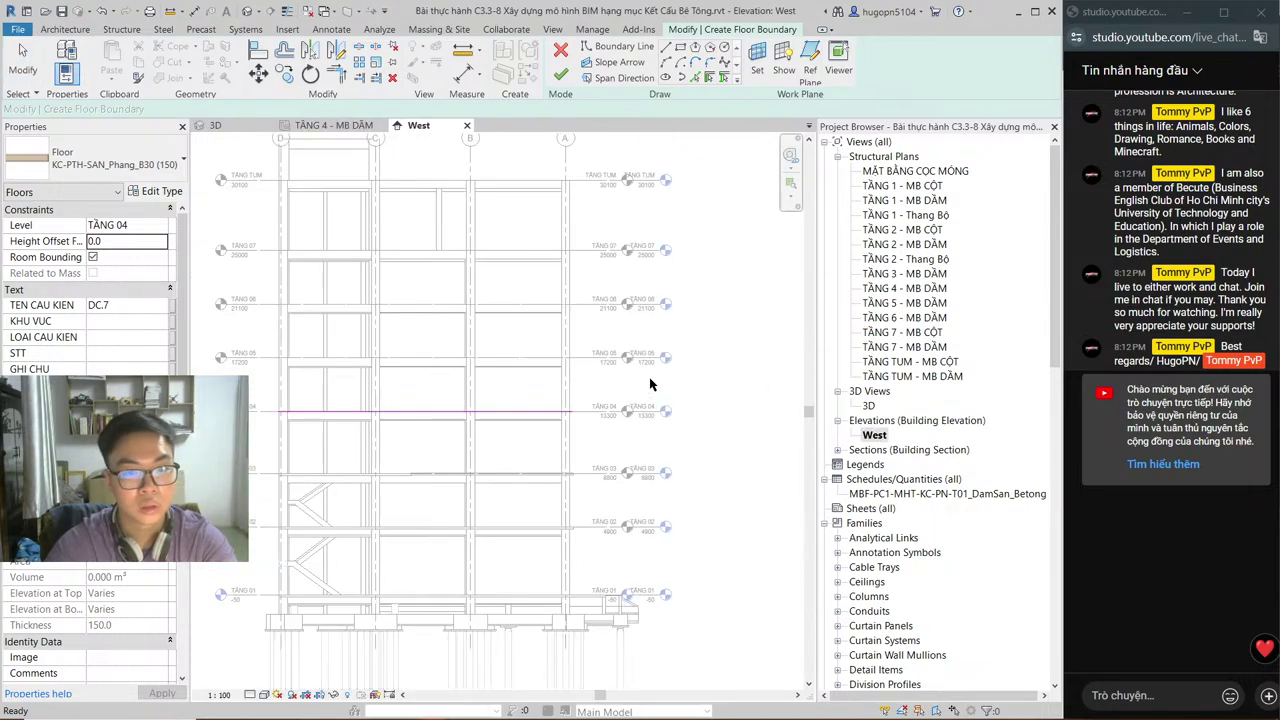
Step: After checking AutoCAD, close the West elevation and finish the floor boundary edit on TẦNG 4 - MB DẦM
{"action": "key", "text": "alt+Tab"}
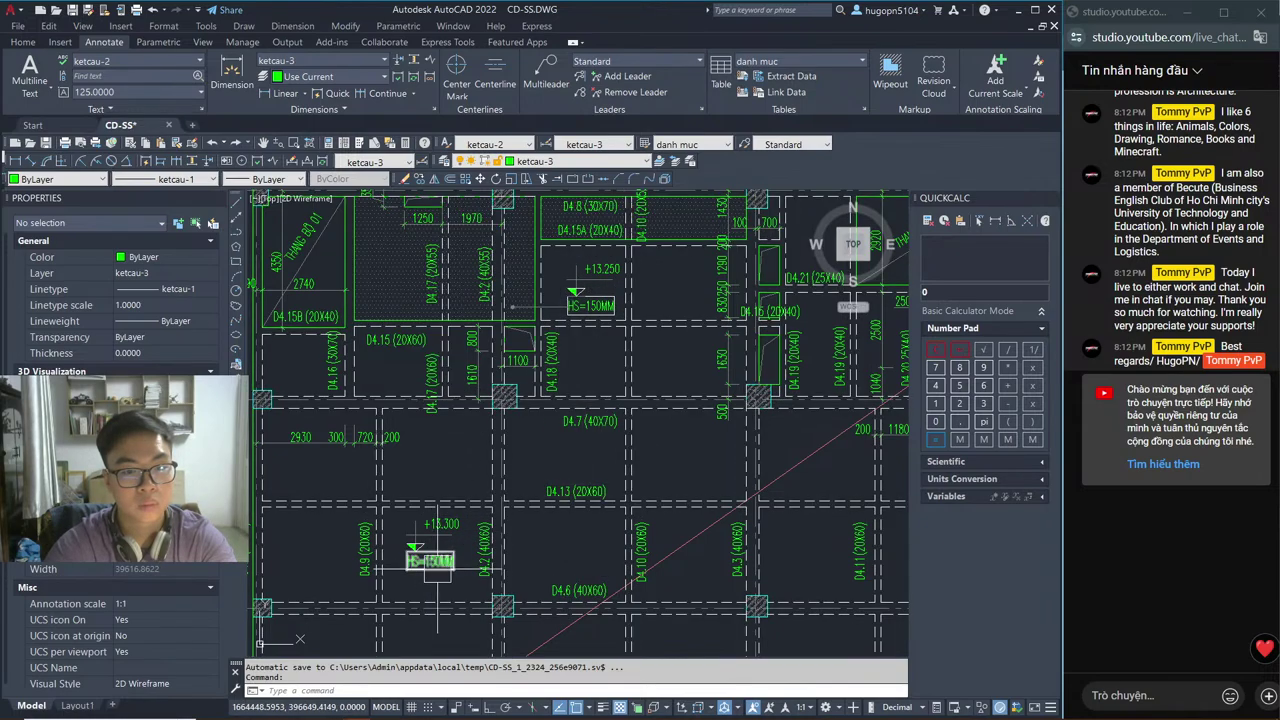
{"action": "key", "text": "alt+Tab"}
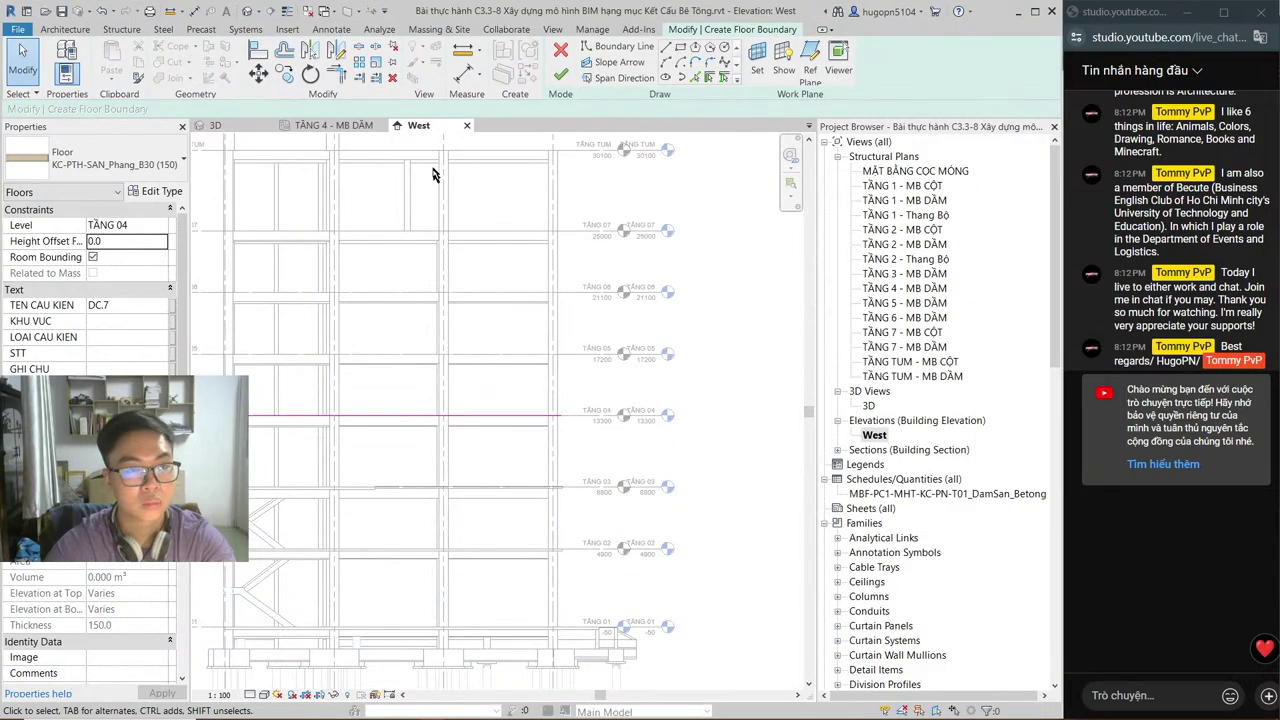
{"action": "left_click", "coordinate": [338, 126]}
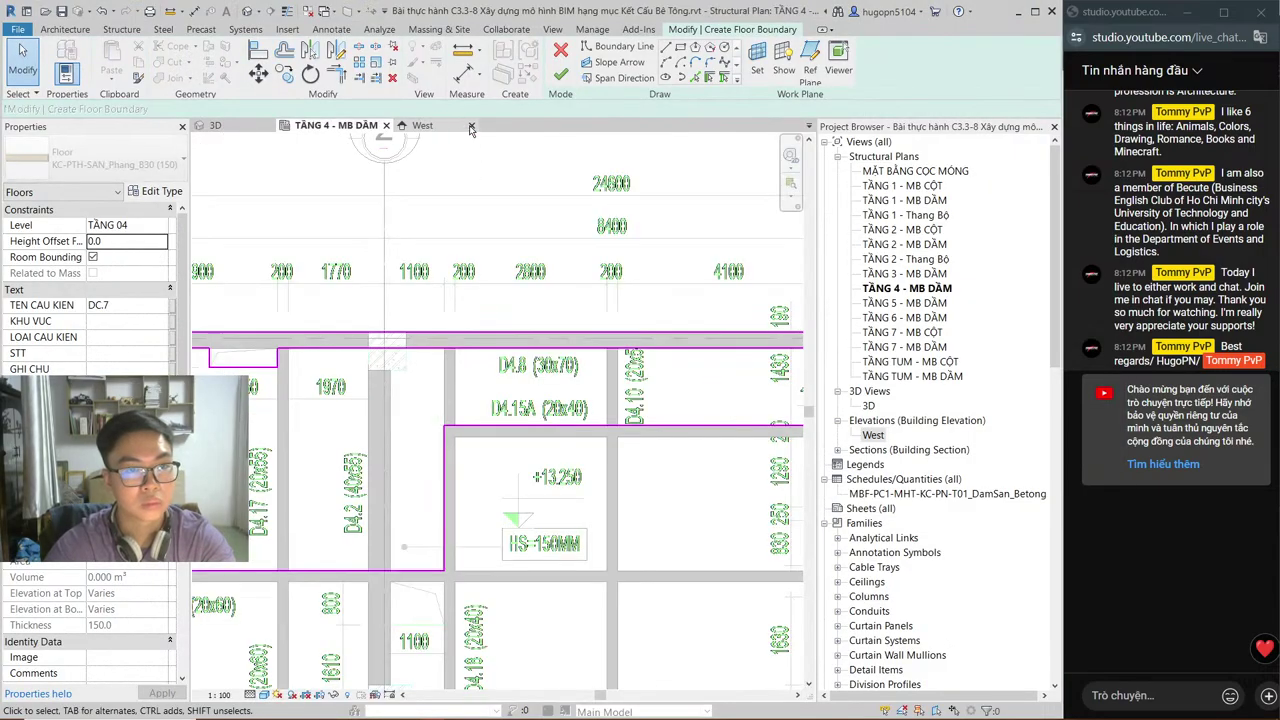
{"action": "left_click", "coordinate": [470, 126]}
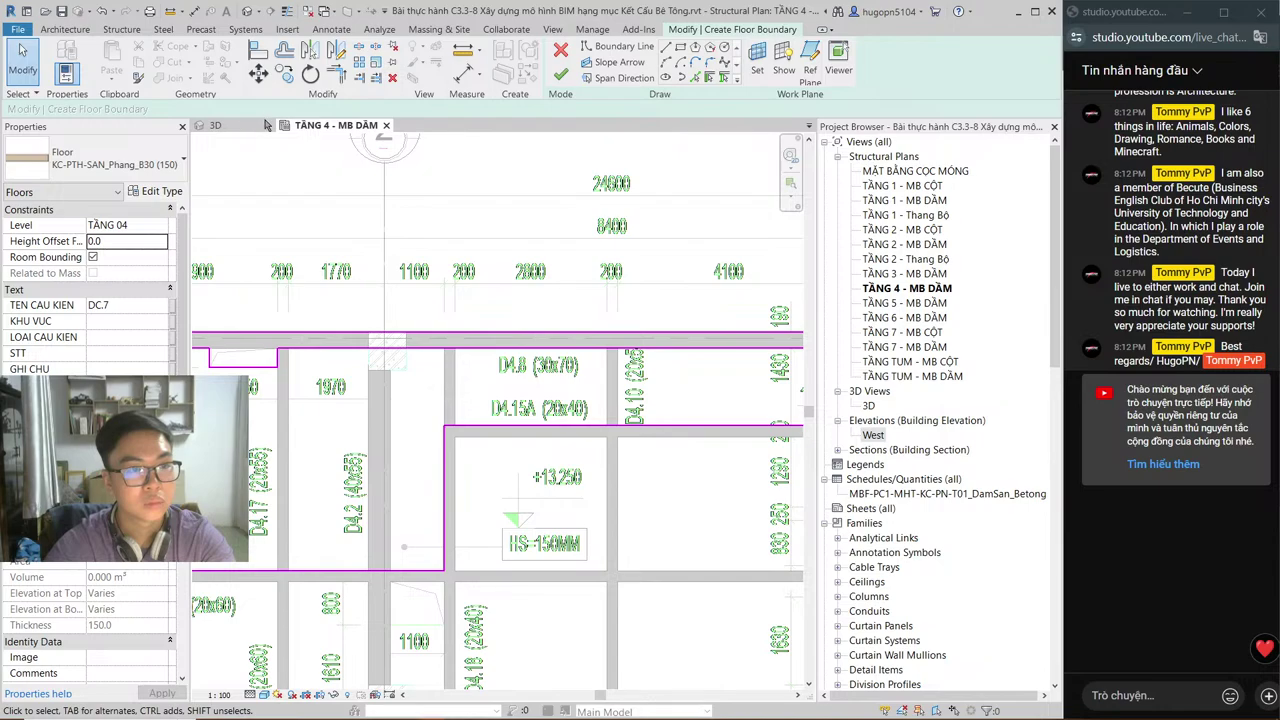
{"action": "left_click", "coordinate": [559, 77]}
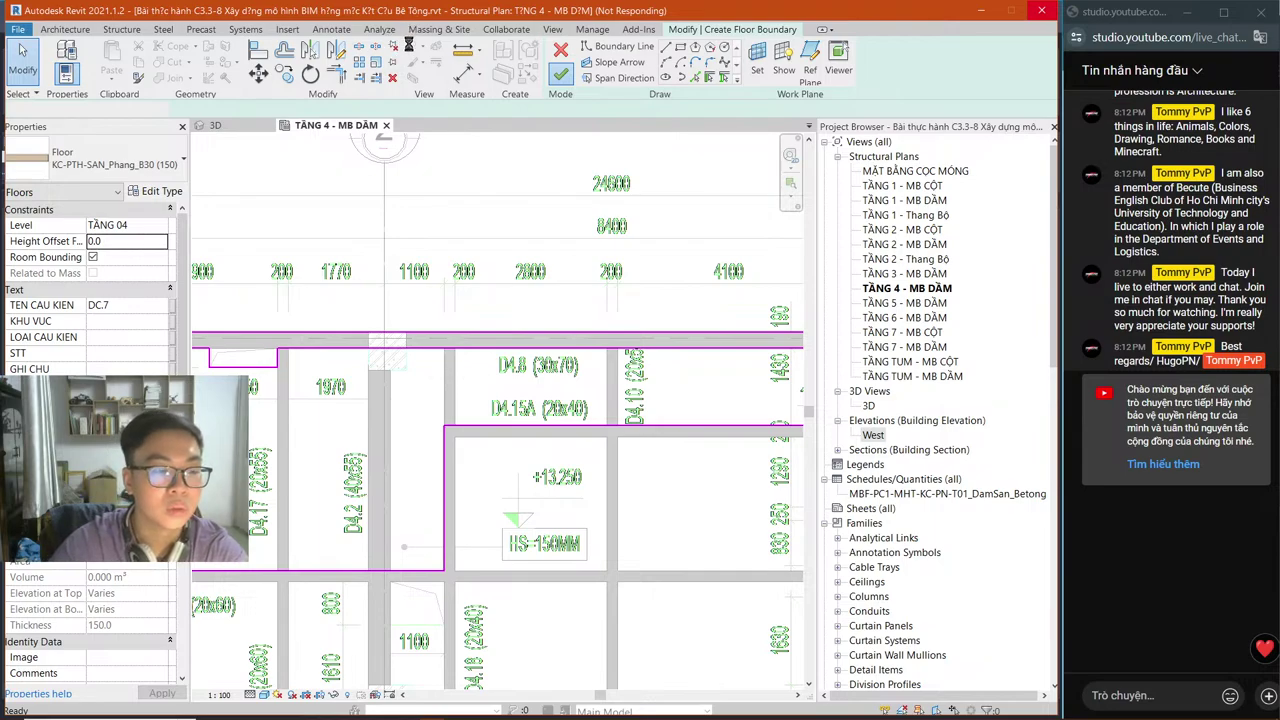
{"action": "key", "text": "alt+Tab"}
{"action": "key", "text": "alt+Tab"}
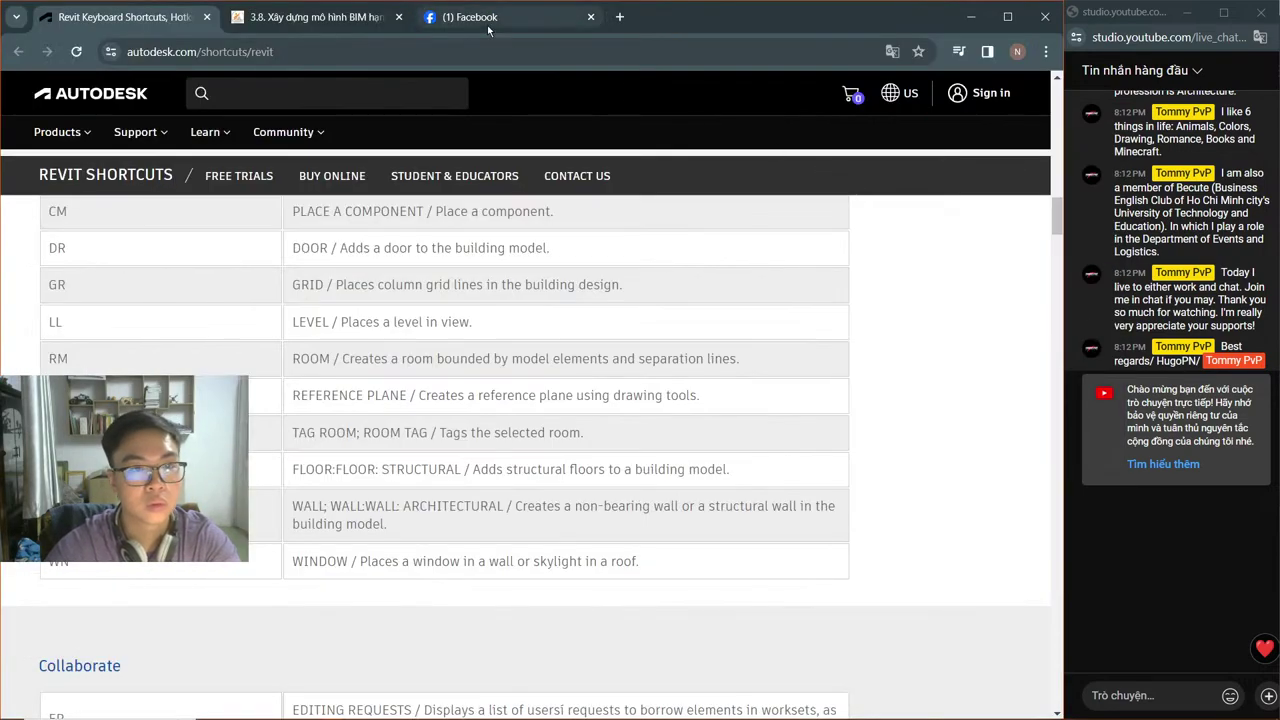
Step: Send 'cmon there so much fun' in the Facebook group chat
{"action": "left_click", "coordinate": [488, 24]}
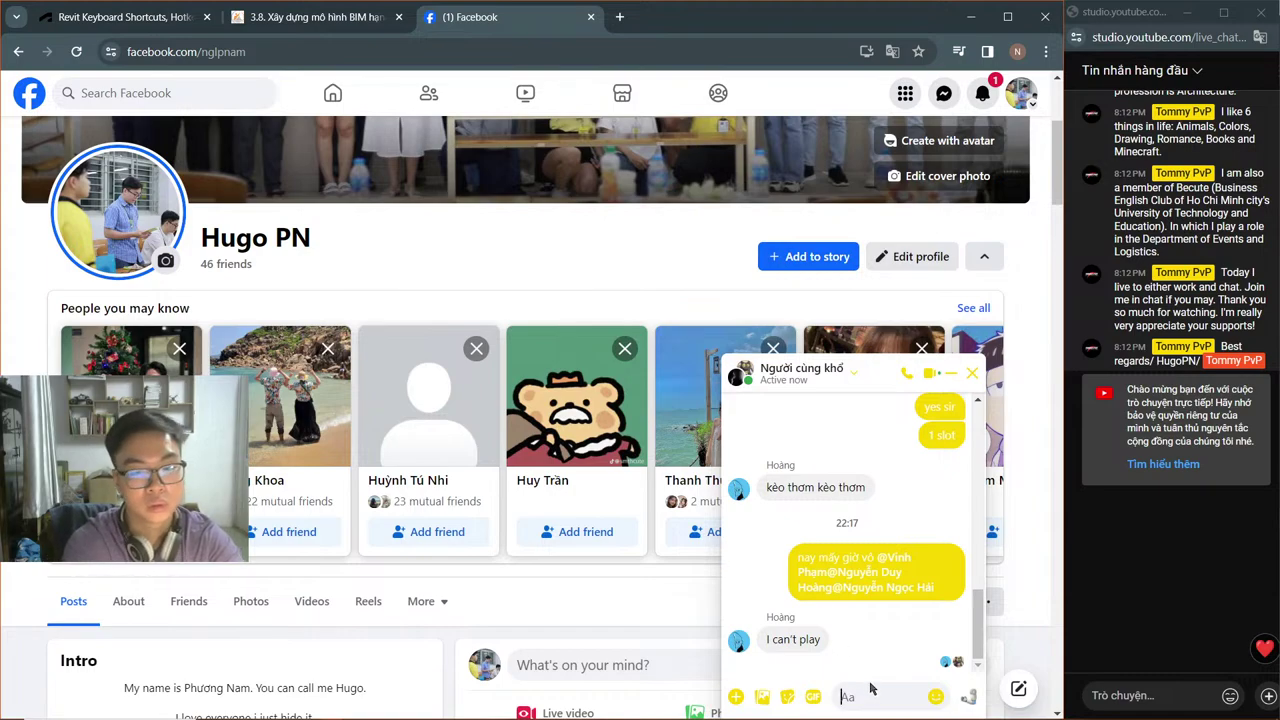
{"action": "type", "text": "cmon"}
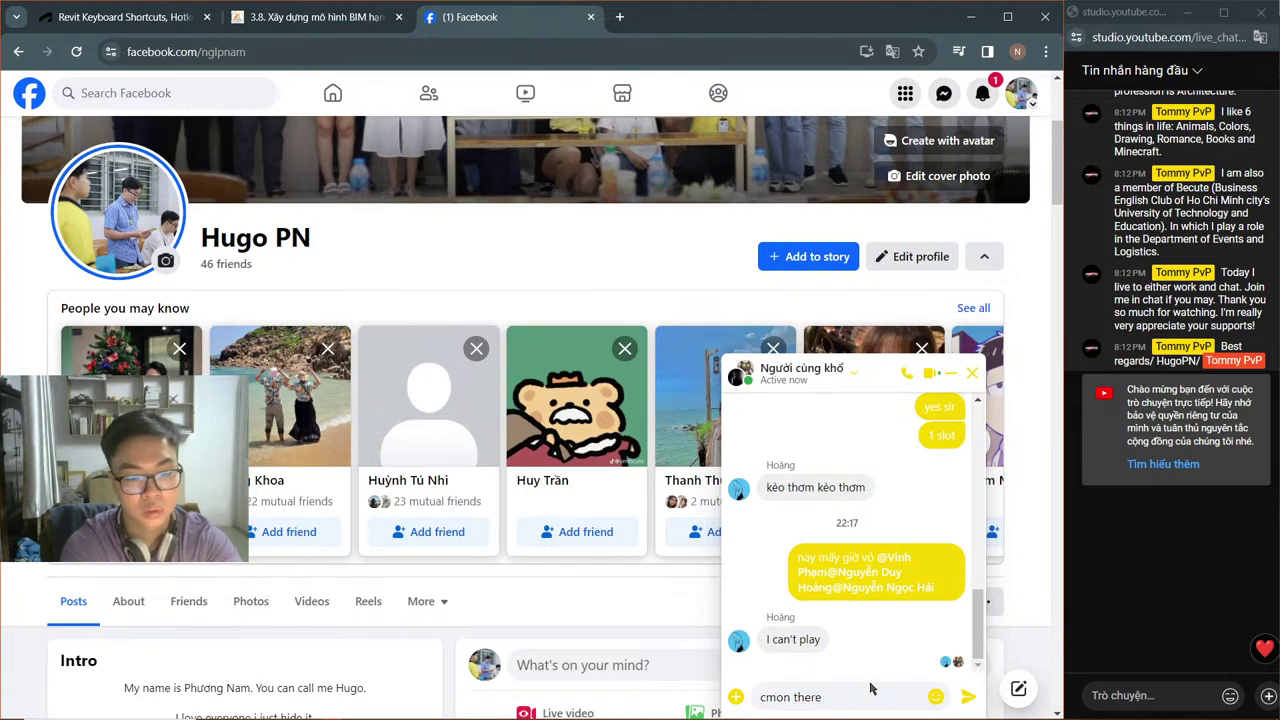
{"action": "type", "text": "there so much fun"}
{"action": "key", "text": "Return"}
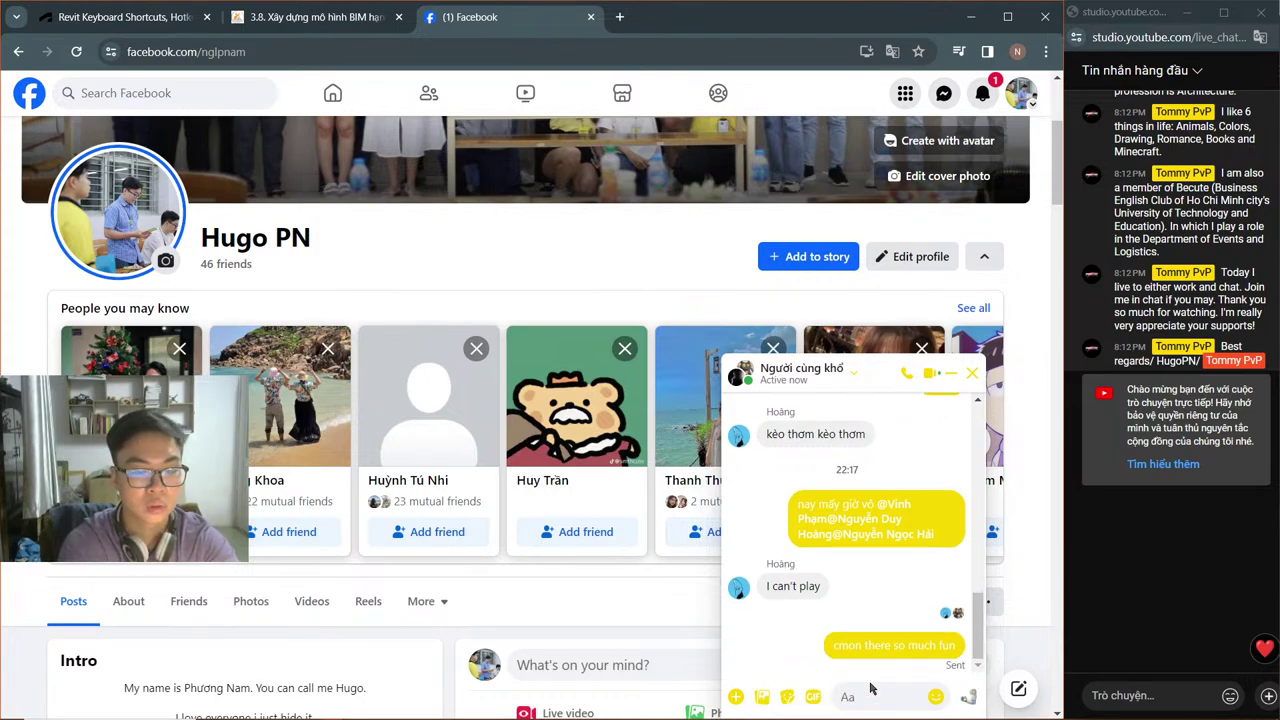
Step: Send 'how about 11pm' and '1 hour play and then sleep', then return to Revit
{"action": "type", "text": "how a"}
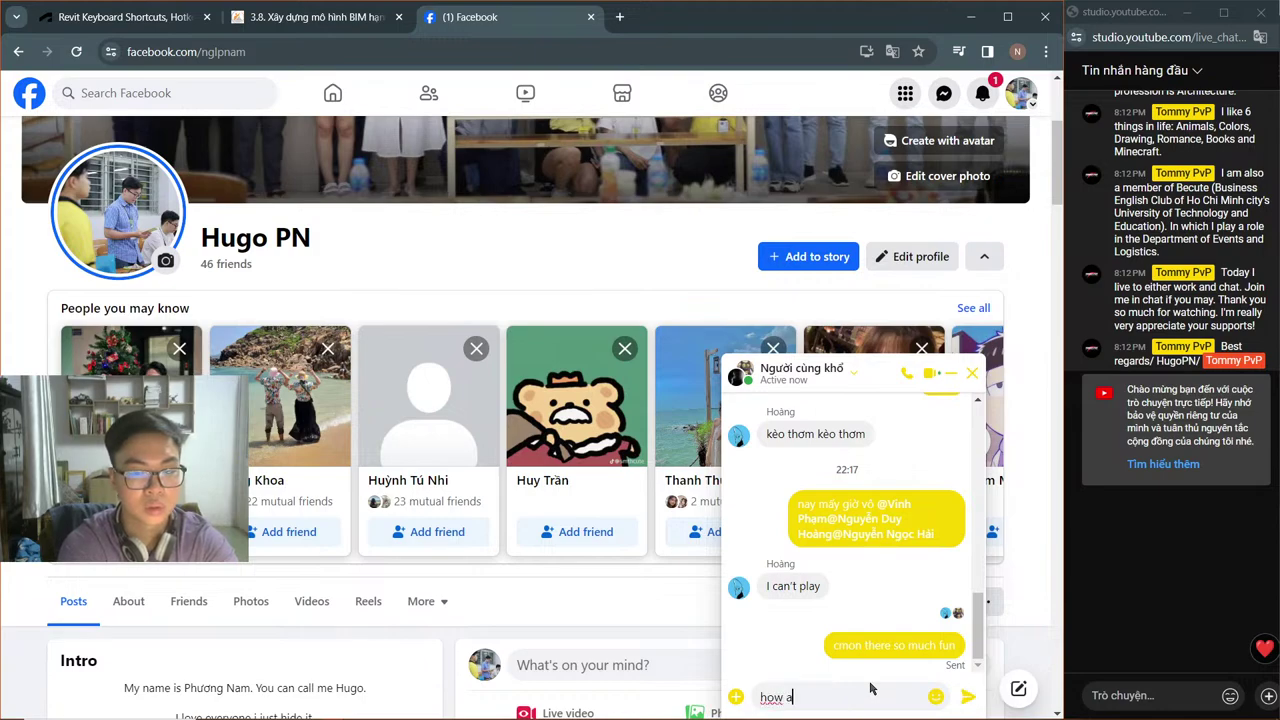
{"action": "type", "text": "bout 11pm"}
{"action": "key", "text": "Return"}
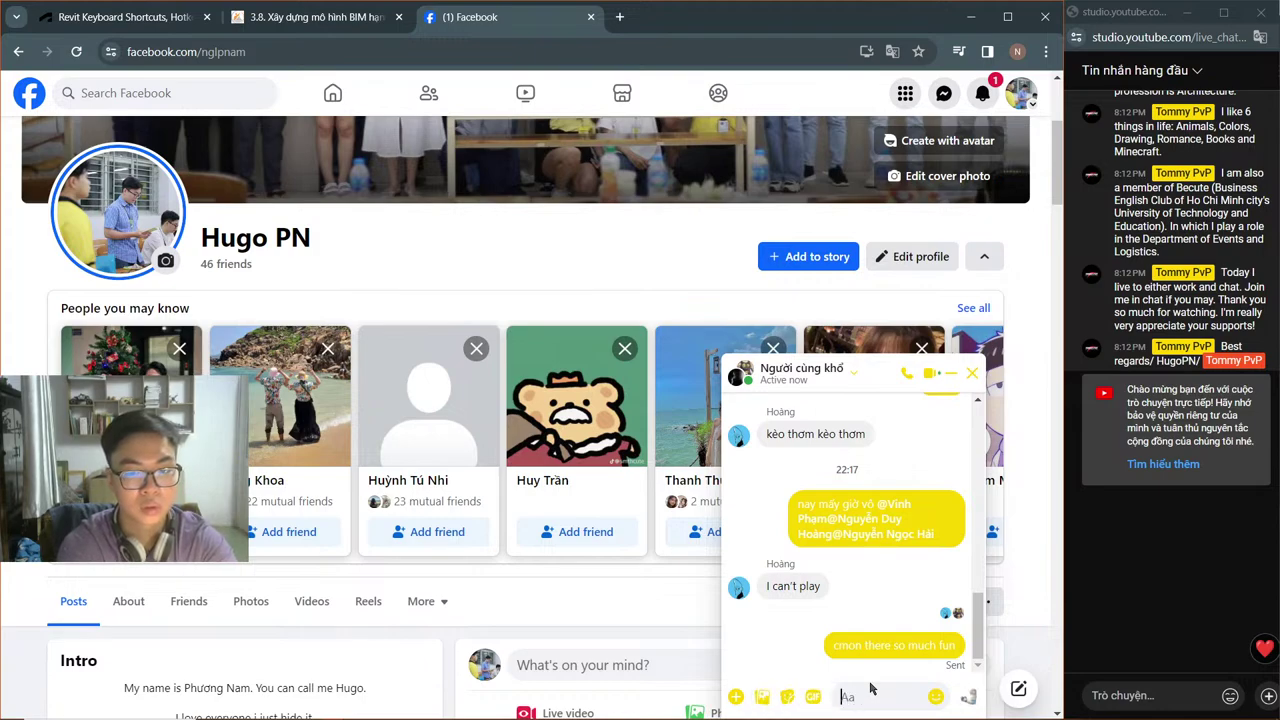
{"action": "type", "text": "1hour play and t"}
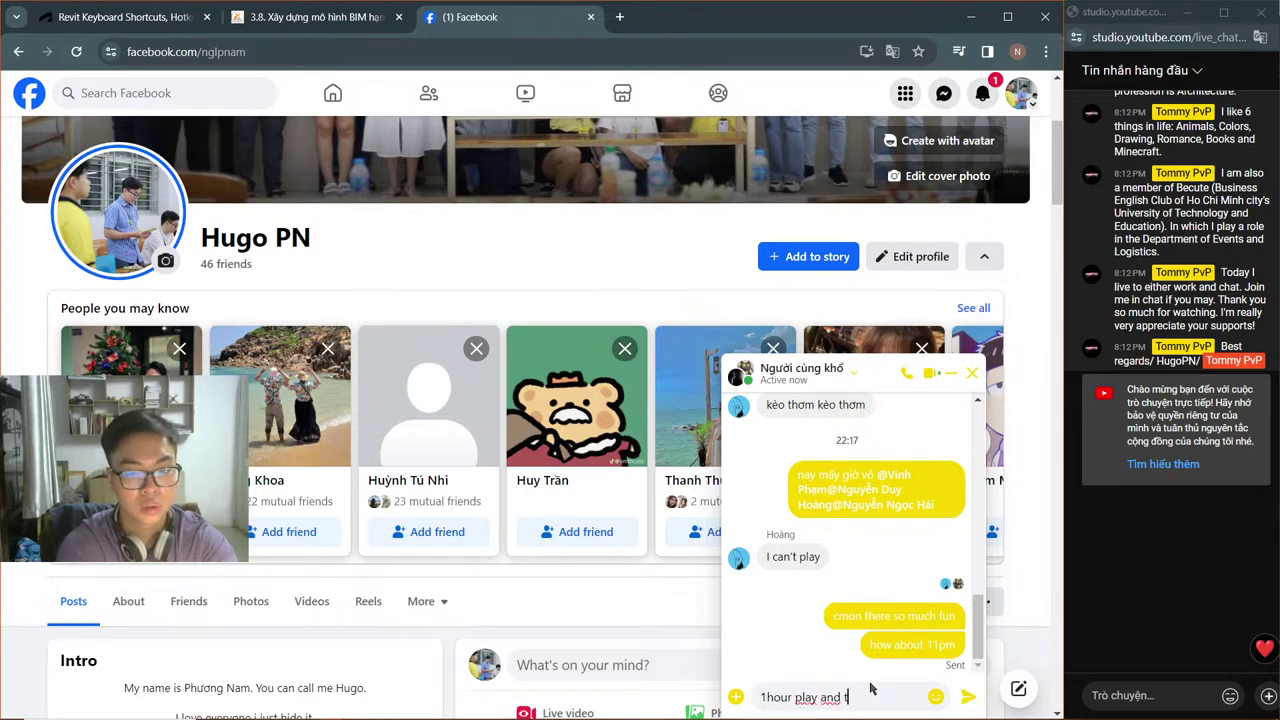
{"action": "type", "text": "hen sle"}
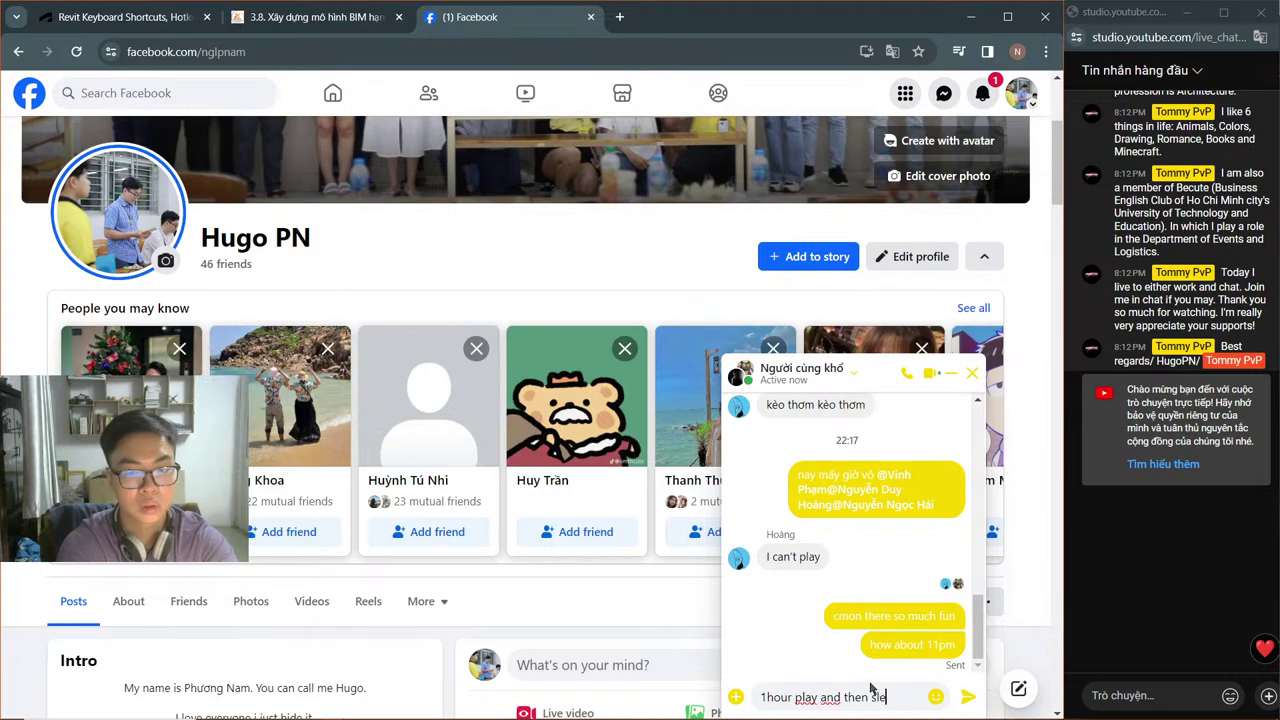
{"action": "type", "text": "ep"}
{"action": "key", "text": "Return"}
{"action": "key", "text": "alt+Tab"}
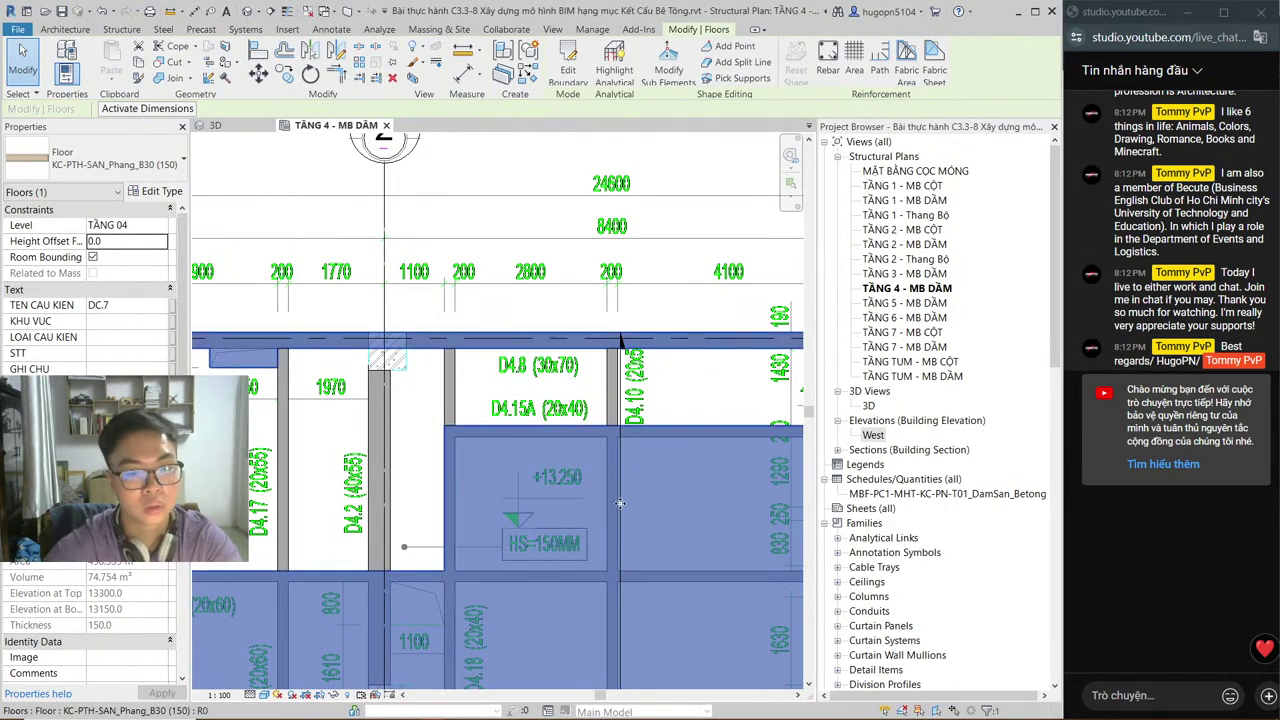
Step: Edit the TẦNG 4 floor boundary and delete its two short notch lines
{"action": "middle_click_drag", "start_coordinate": [370, 318], "coordinate": [484, 287]}
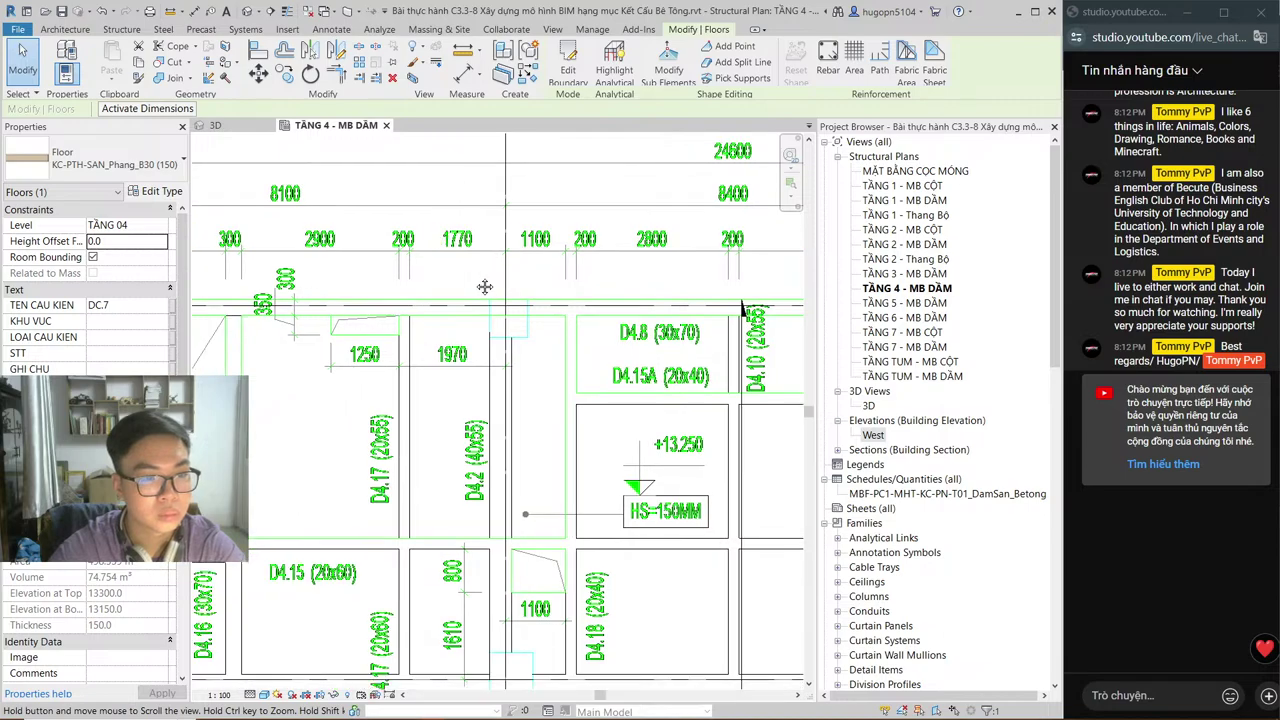
{"action": "scroll", "coordinate": [470, 280], "scroll_direction": "down", "scroll_amount": 1}
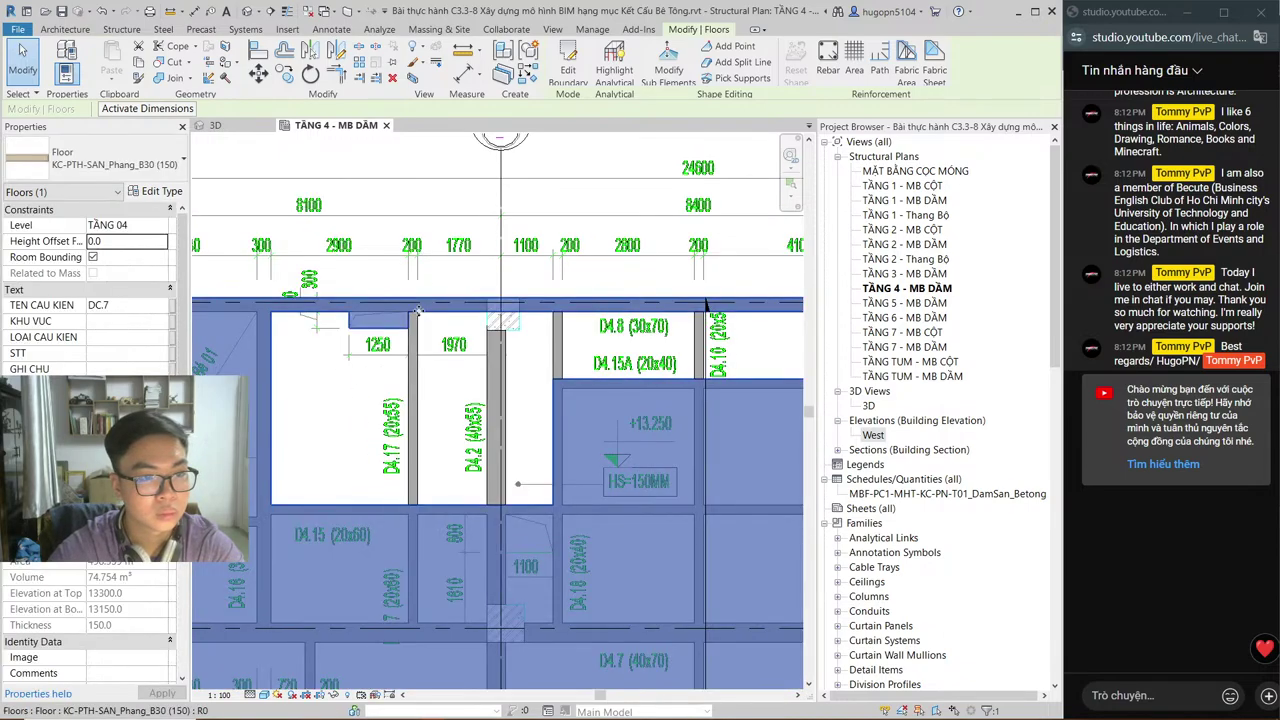
{"action": "key", "text": "Escape"}
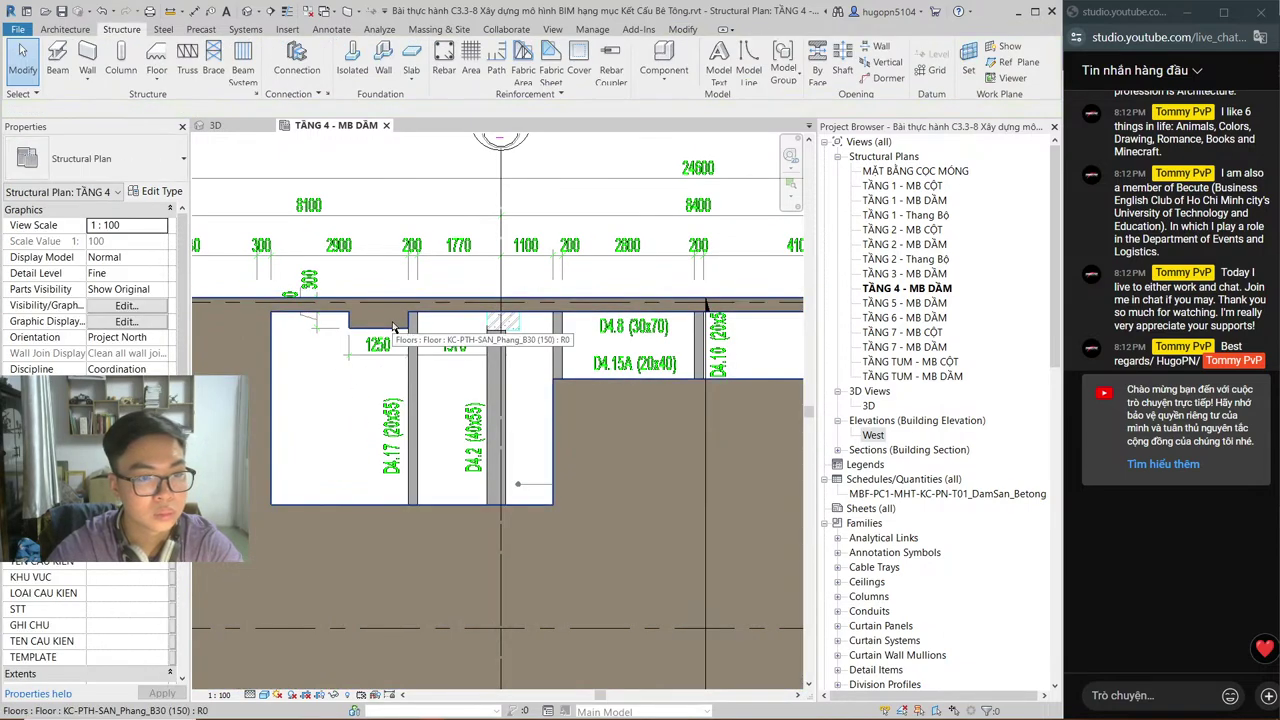
{"action": "left_click", "coordinate": [290, 305]}
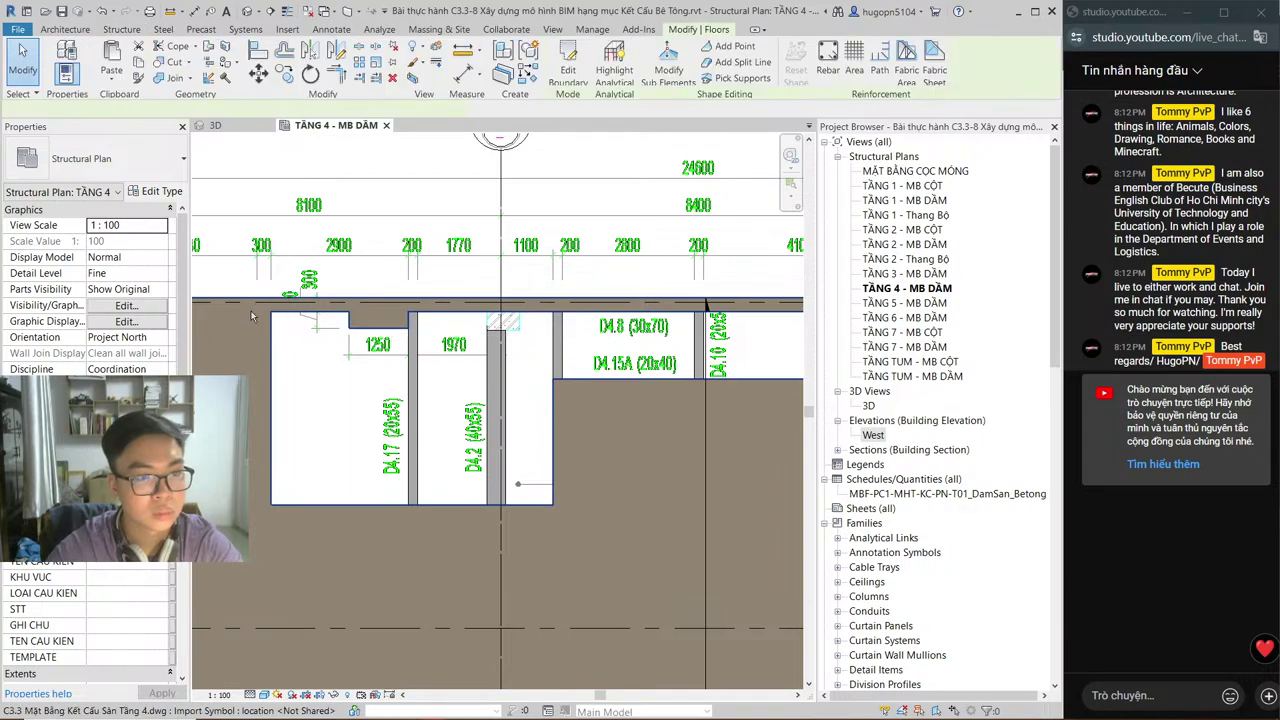
{"action": "left_click", "coordinate": [568, 68]}
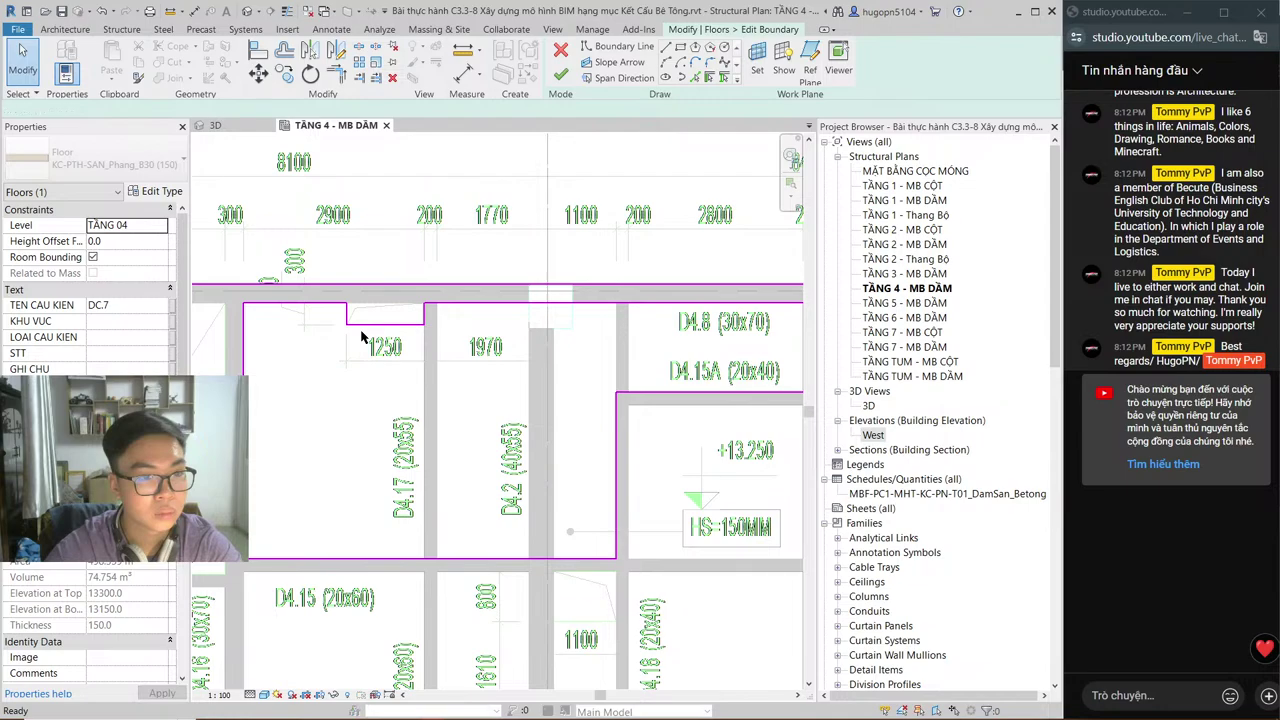
{"action": "scroll", "coordinate": [360, 340], "scroll_direction": "up", "scroll_amount": 1}
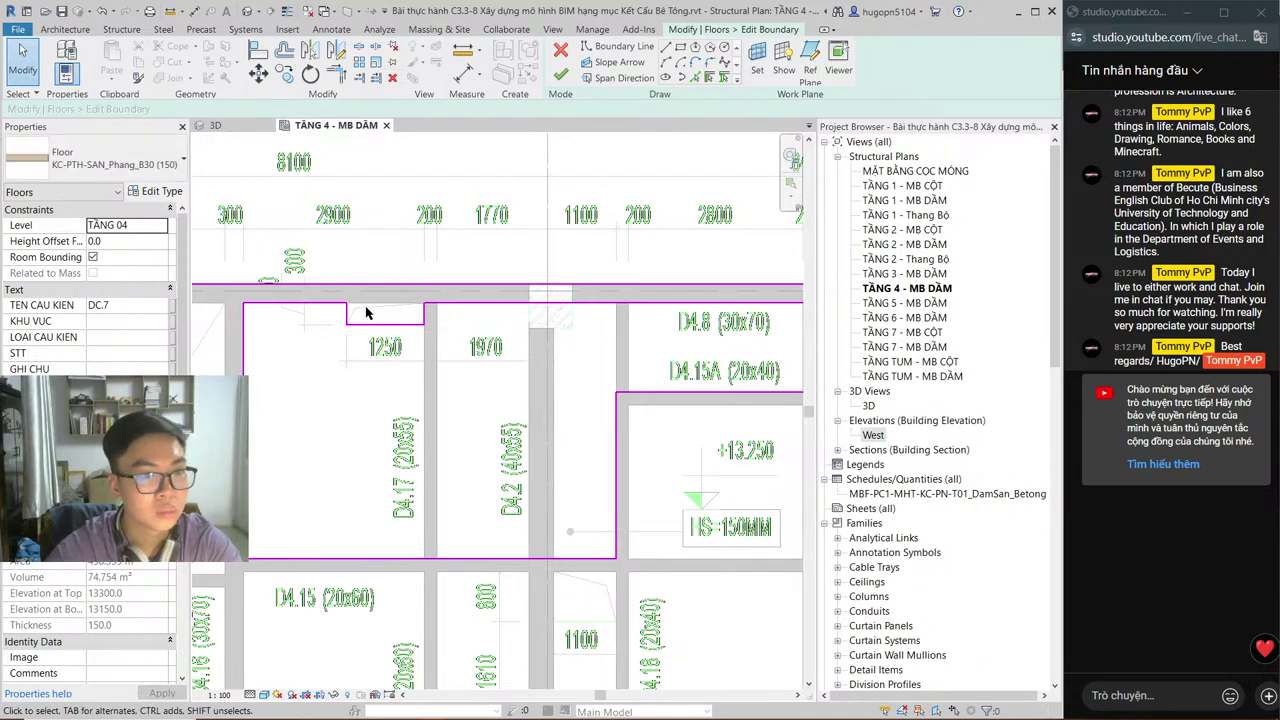
{"action": "left_click", "coordinate": [362, 323]}
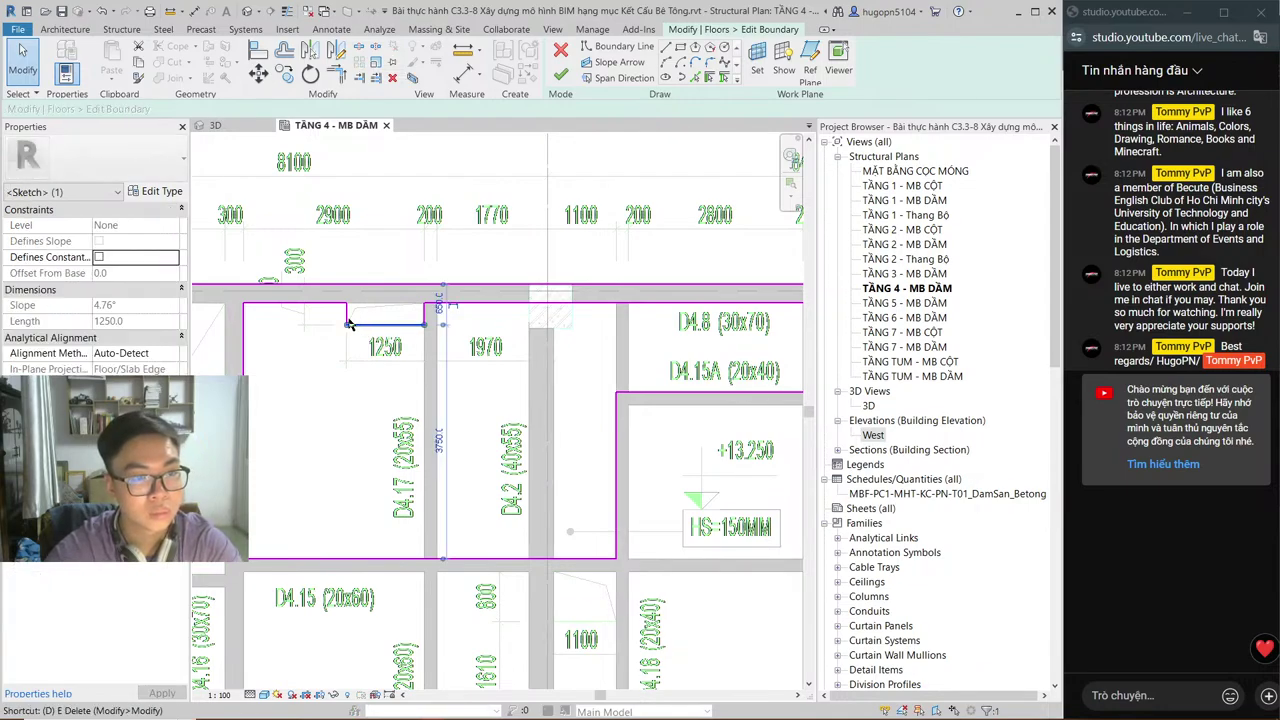
{"action": "key", "text": "Delete"}
{"action": "left_click", "coordinate": [347, 318]}
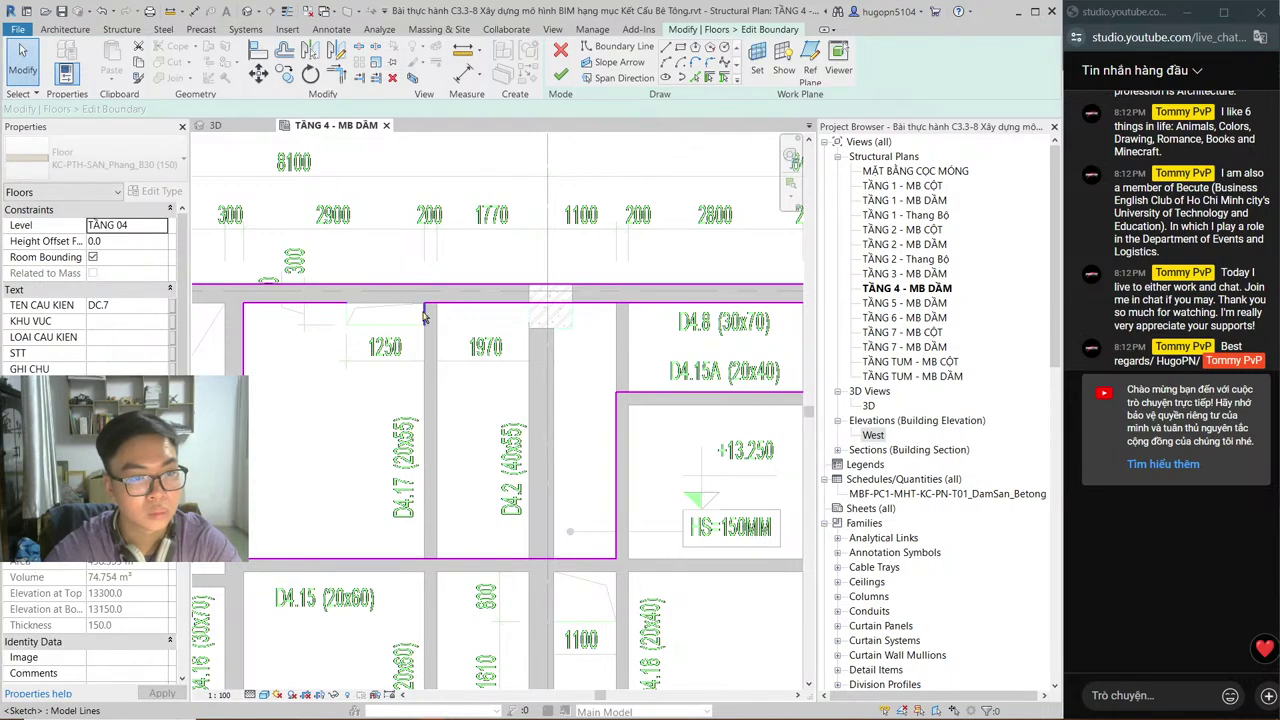
{"action": "key", "text": "Delete"}
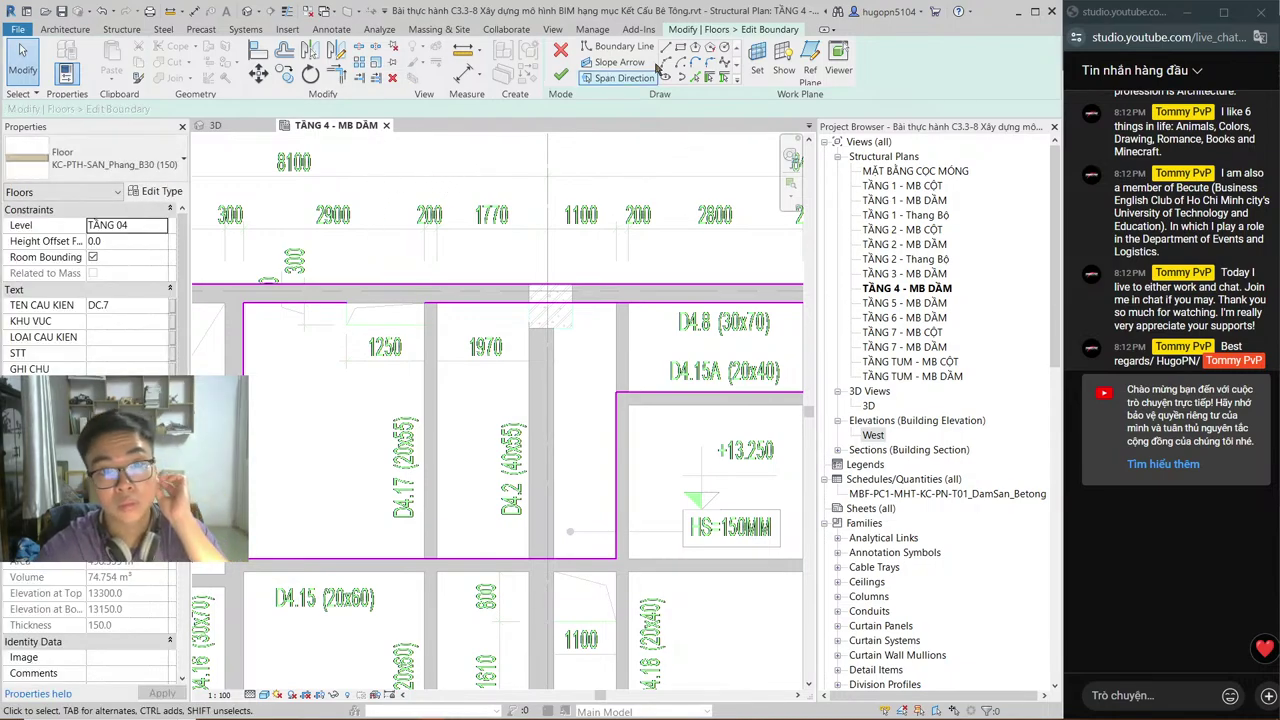
Step: Draw a 1250x350 boundary rectangle at the notch, replacing a mistaken 300x300 one
{"action": "left_click", "coordinate": [667, 47]}
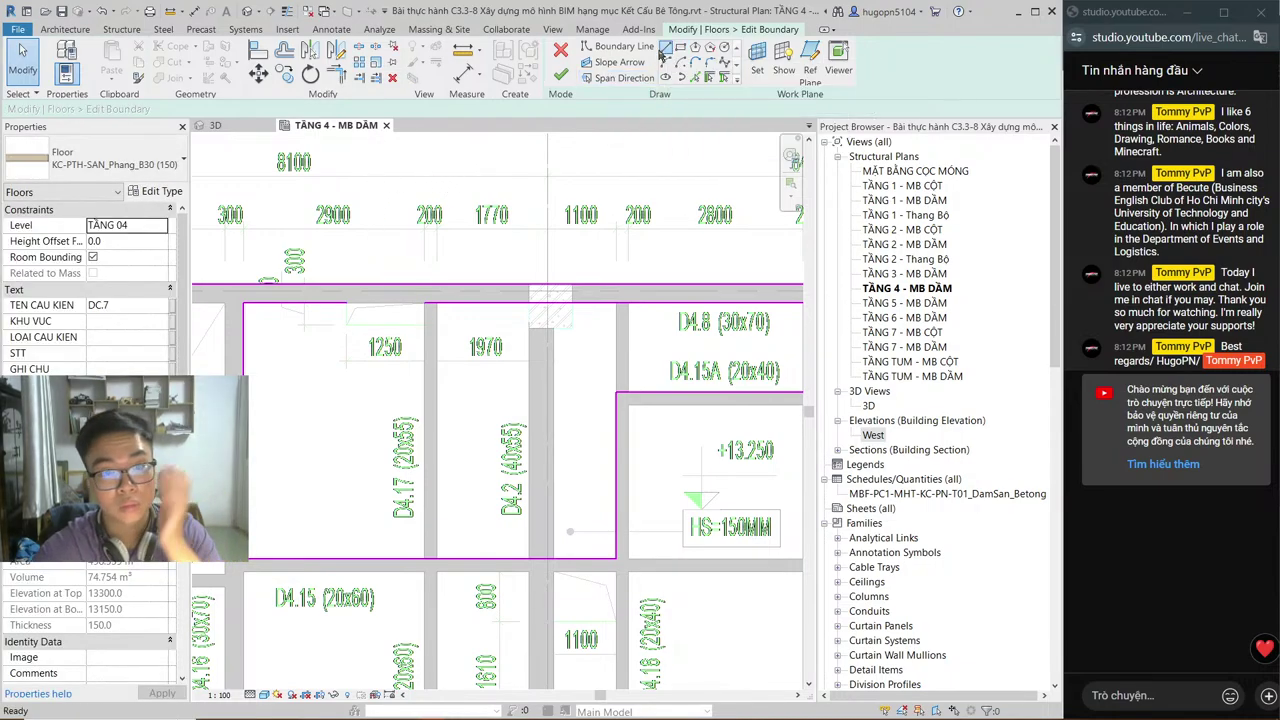
{"action": "left_click", "coordinate": [345, 303]}
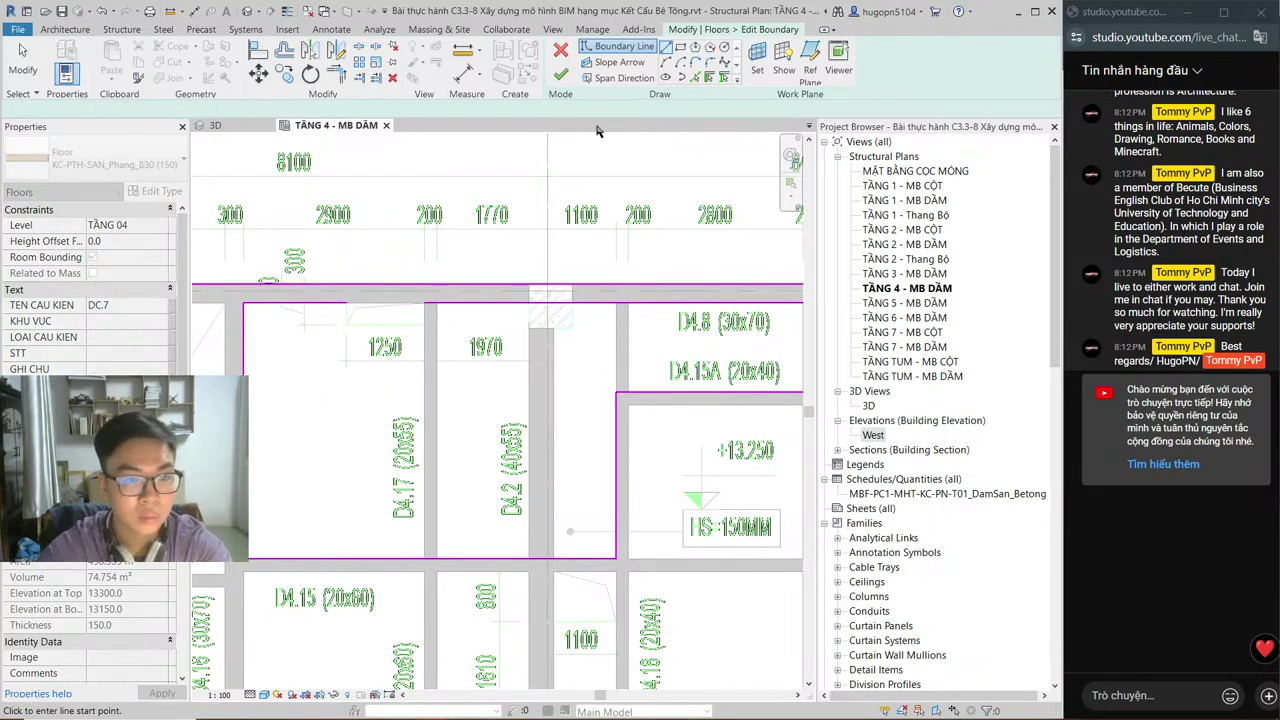
{"action": "left_click", "coordinate": [680, 48]}
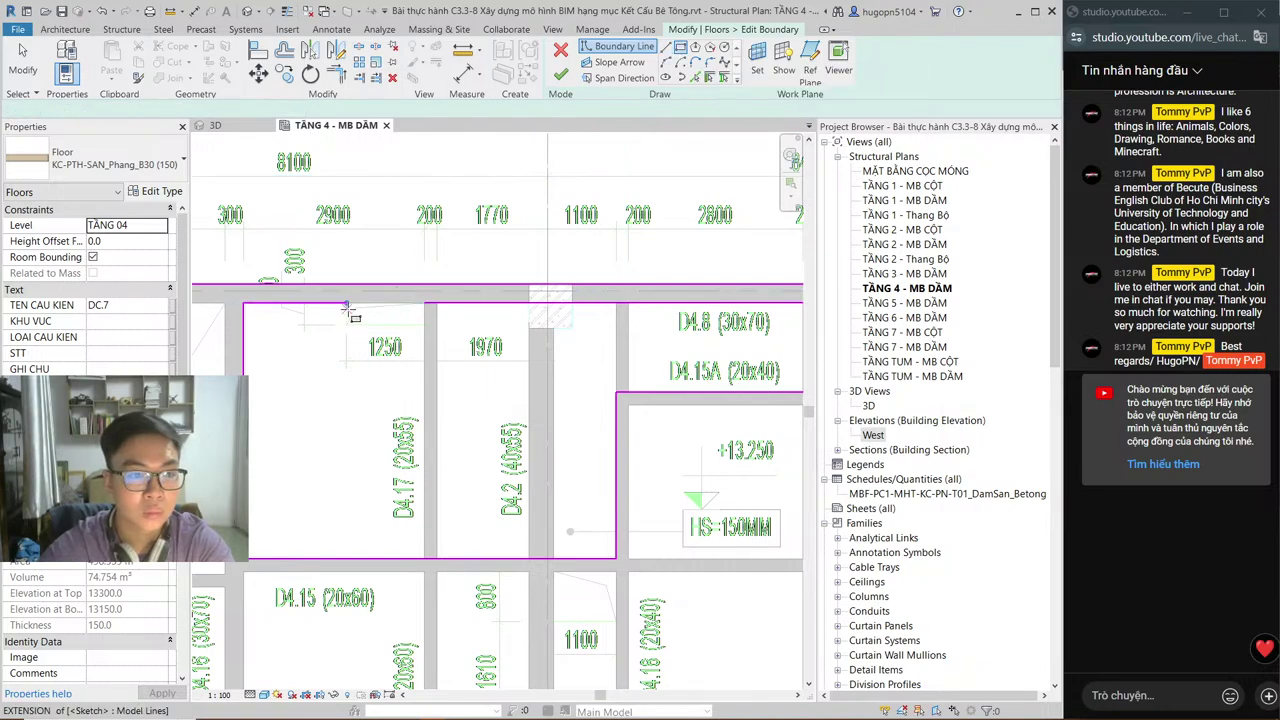
{"action": "left_click", "coordinate": [346, 303]}
{"action": "left_click", "coordinate": [366, 322]}
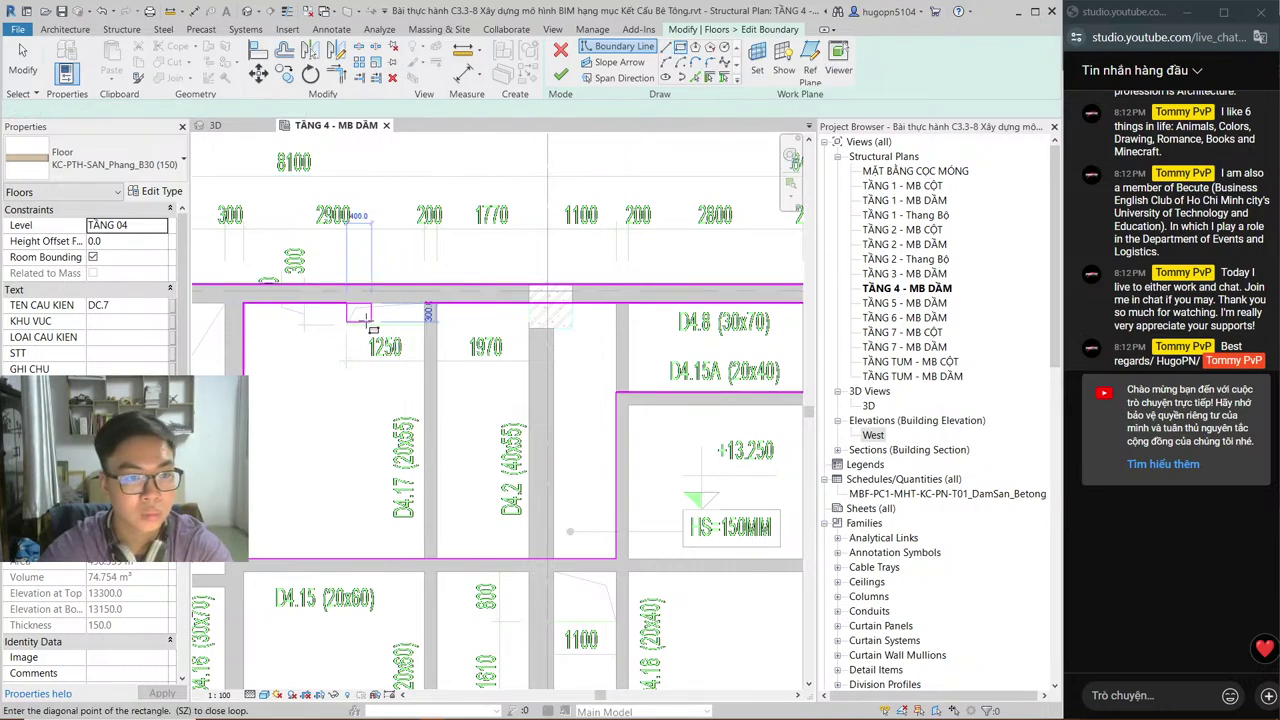
{"action": "key", "text": "Escape"}
{"action": "key", "text": "ctrl+z"}
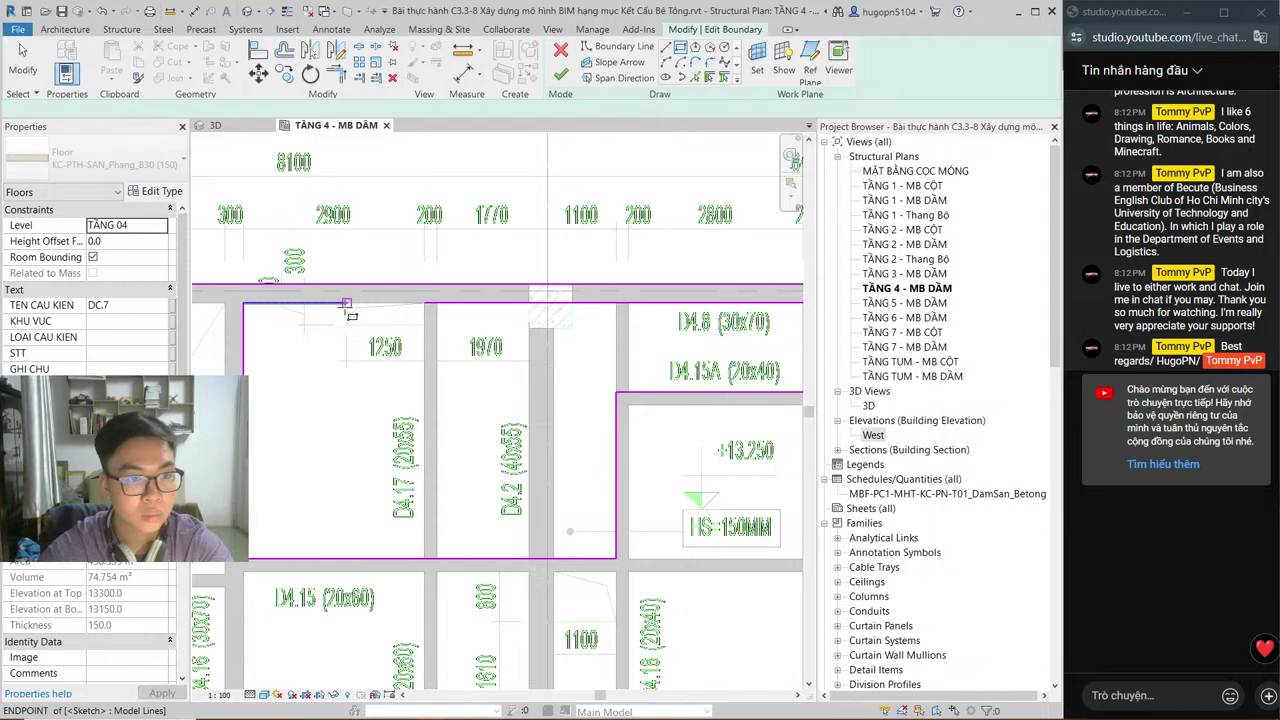
{"action": "key", "text": "Return"}
{"action": "left_click", "coordinate": [347, 305]}
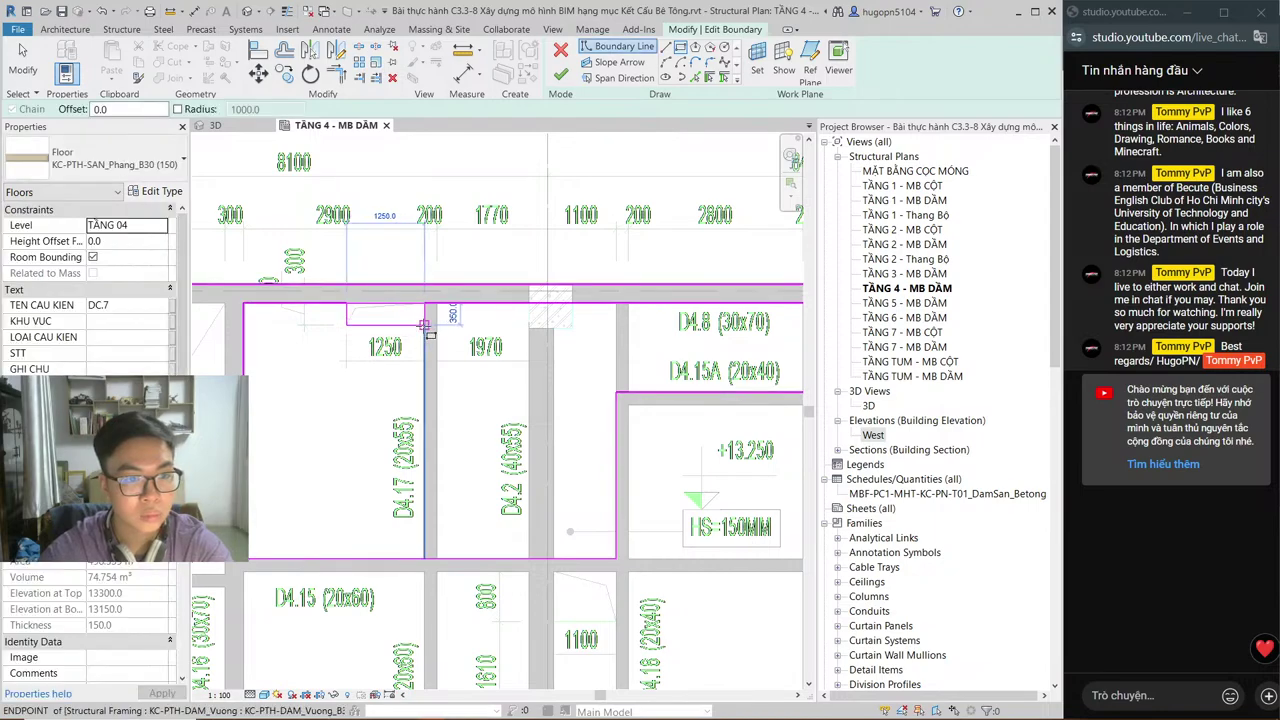
{"action": "left_click", "coordinate": [425, 327]}
Step: Add a rectangular cut-out around the small bay below the +13.250 tag
{"action": "middle_click_drag", "start_coordinate": [687, 480], "coordinate": [517, 408]}
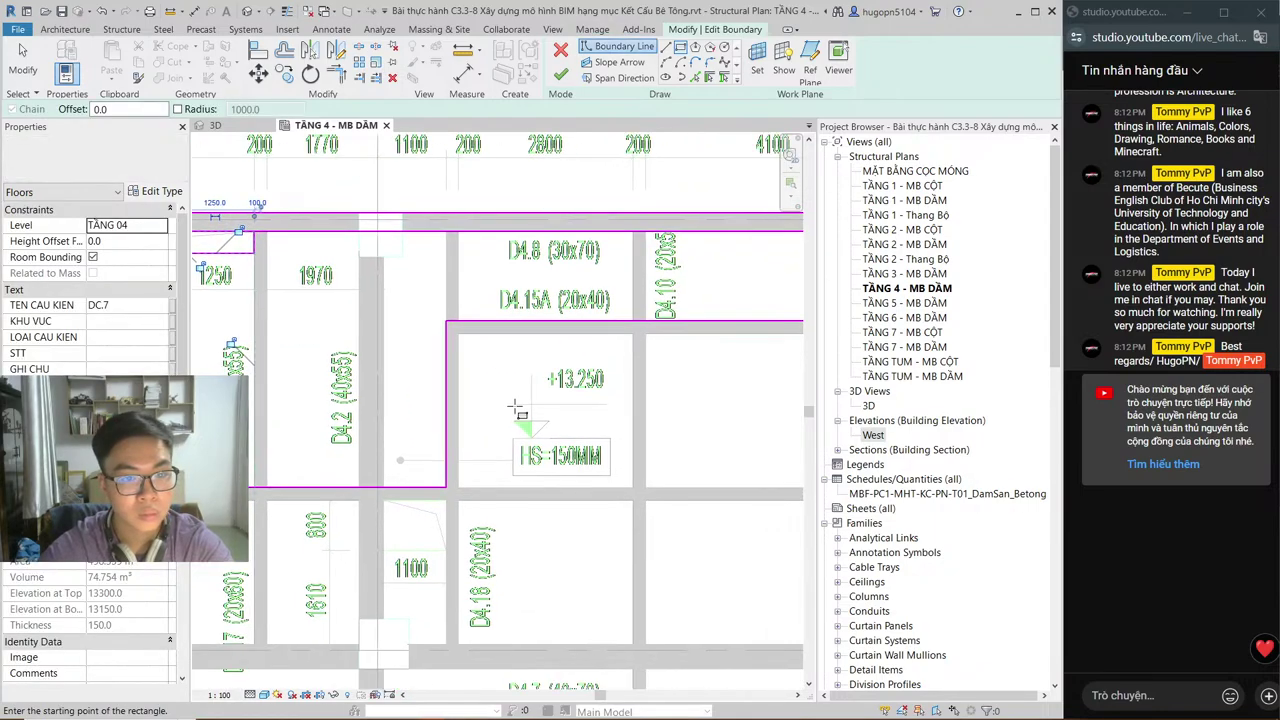
{"action": "middle_click_drag", "start_coordinate": [388, 535], "coordinate": [400, 377]}
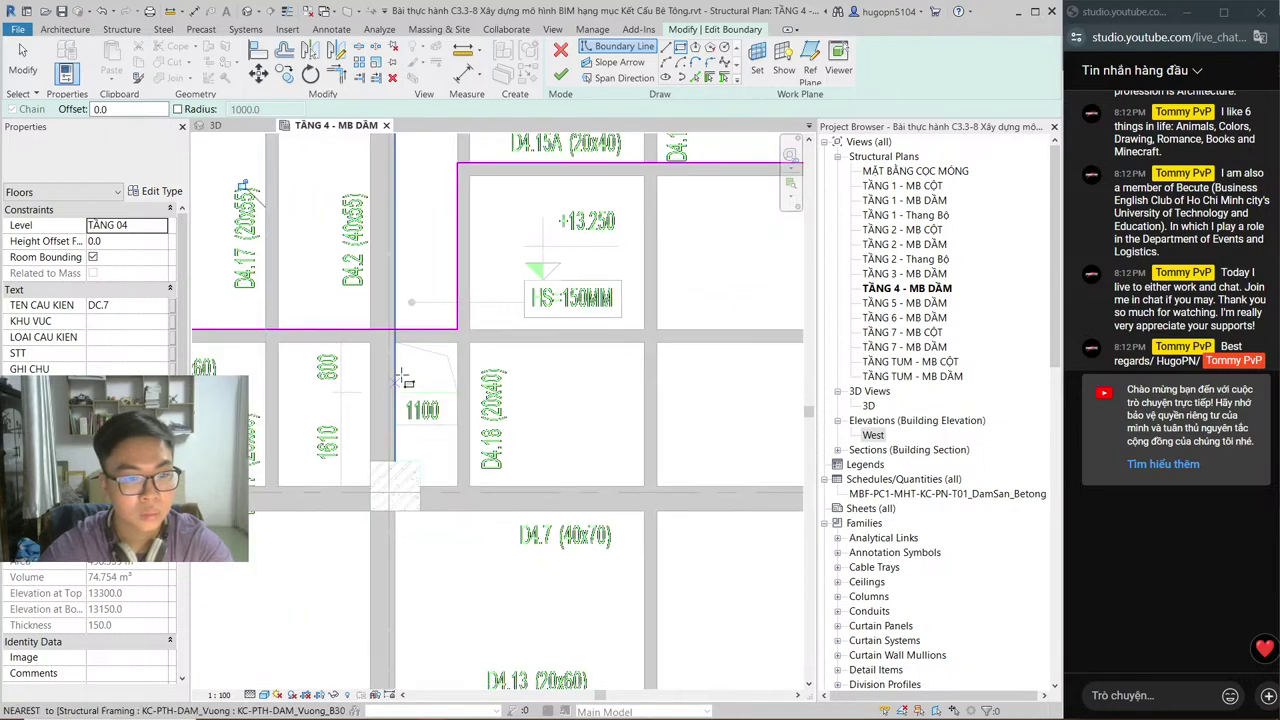
{"action": "left_click", "coordinate": [396, 343]}
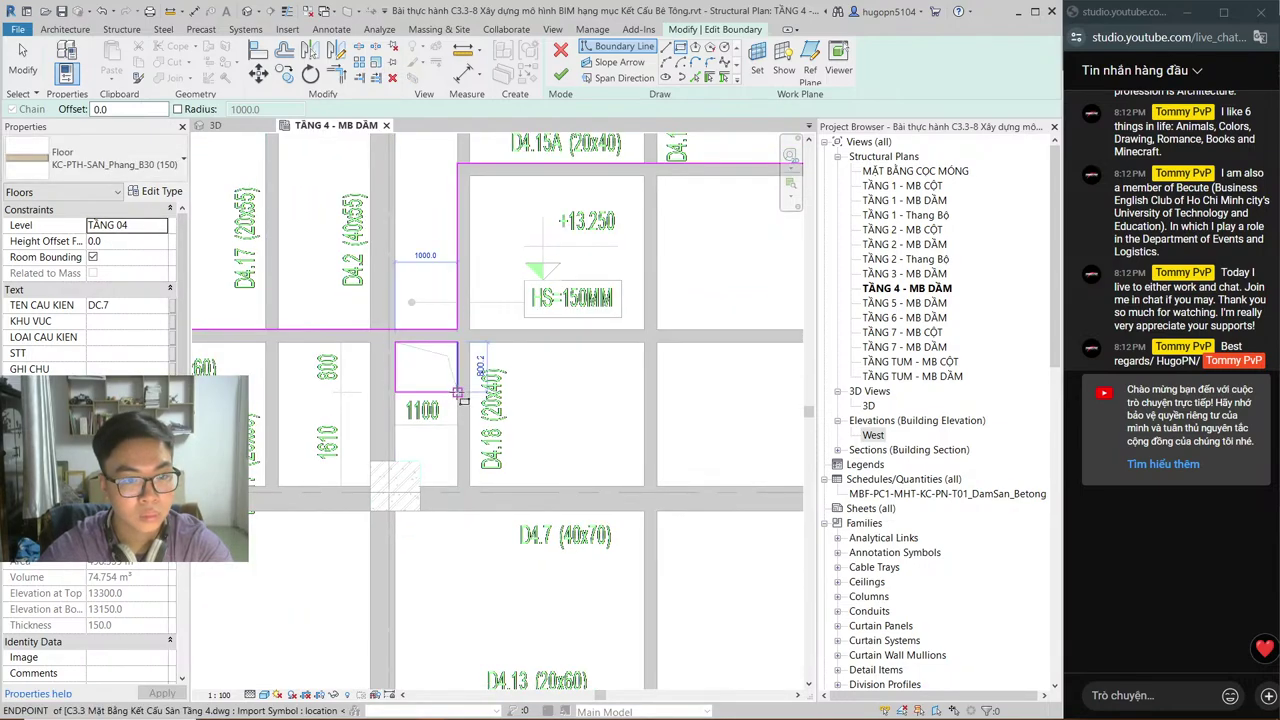
{"action": "left_click", "coordinate": [457, 392]}
Step: Outline the narrow bay and the opening below it with rectangular cut-outs
{"action": "scroll", "coordinate": [605, 352], "scroll_direction": "down", "scroll_amount": 2}
{"action": "mouse_move", "coordinate": [451, 440]}
{"action": "middle_mouse_down"}
{"action": "mouse_move", "coordinate": [601, 473]}
{"action": "mouse_move", "coordinate": [213, 473]}
{"action": "middle_mouse_up"}
{"action": "scroll", "coordinate": [626, 300], "scroll_direction": "up", "scroll_amount": 3}
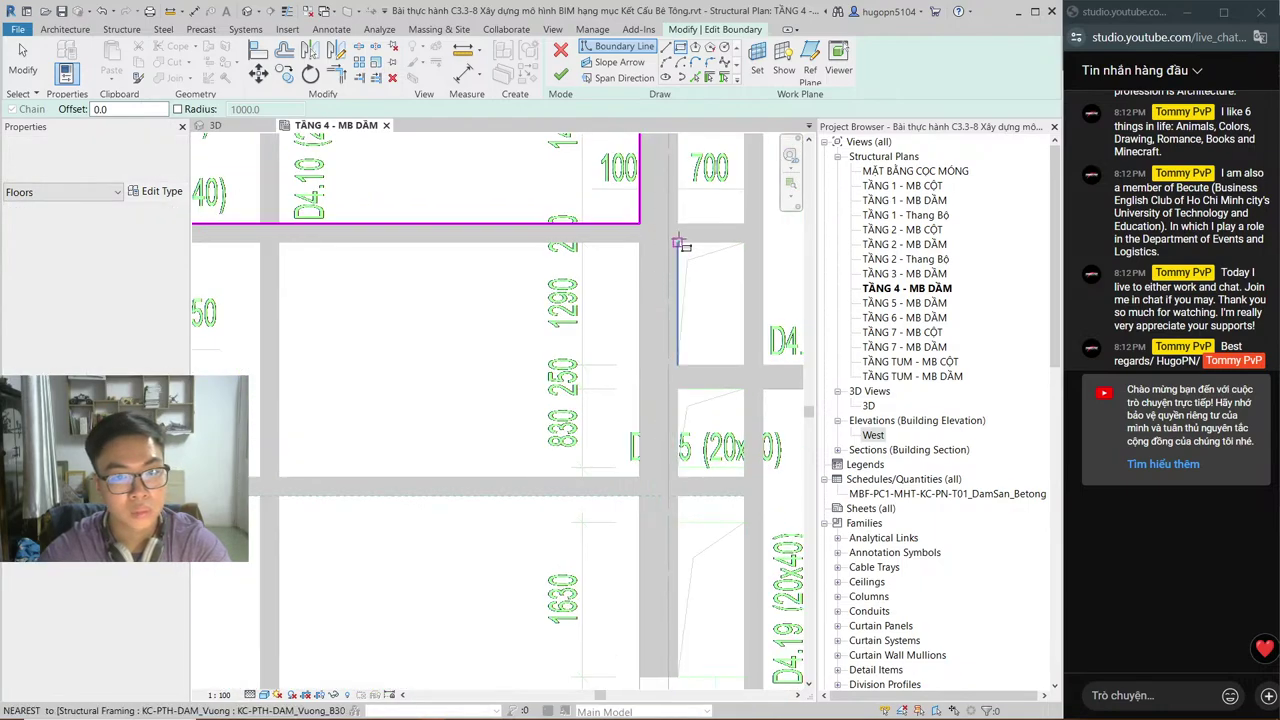
{"action": "left_click", "coordinate": [678, 243]}
{"action": "left_click", "coordinate": [744, 365]}
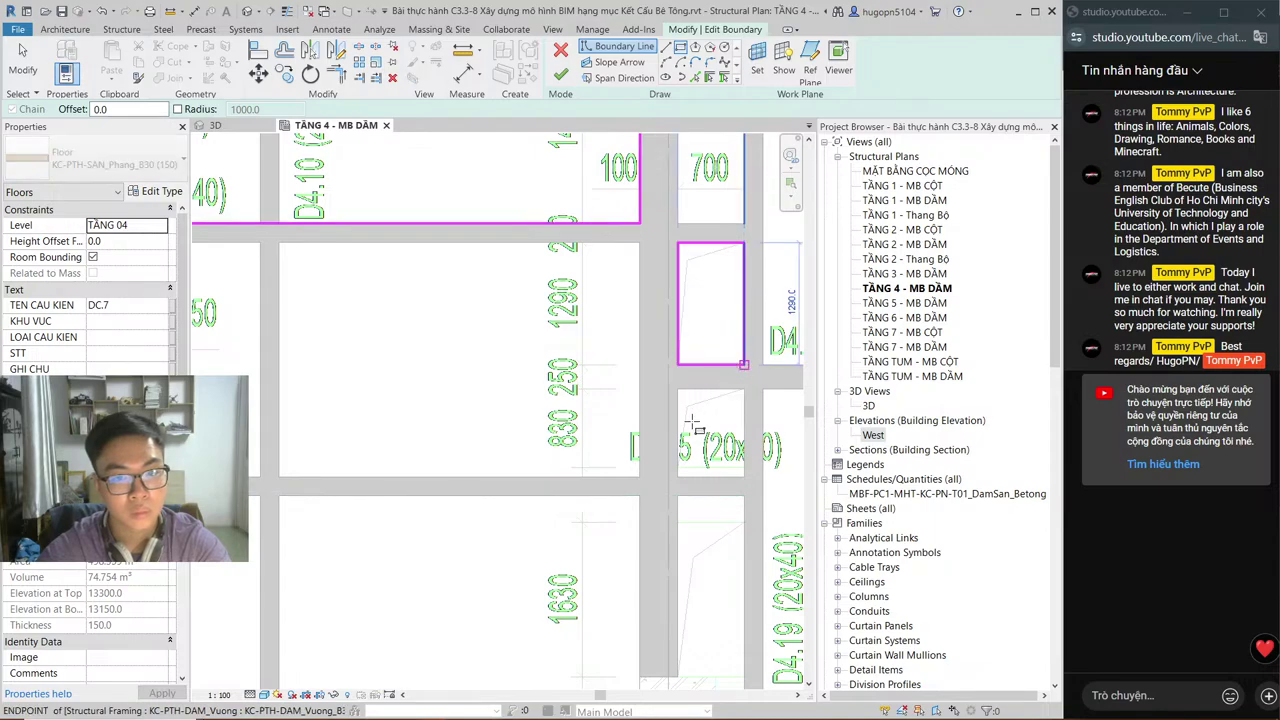
{"action": "left_click", "coordinate": [678, 390]}
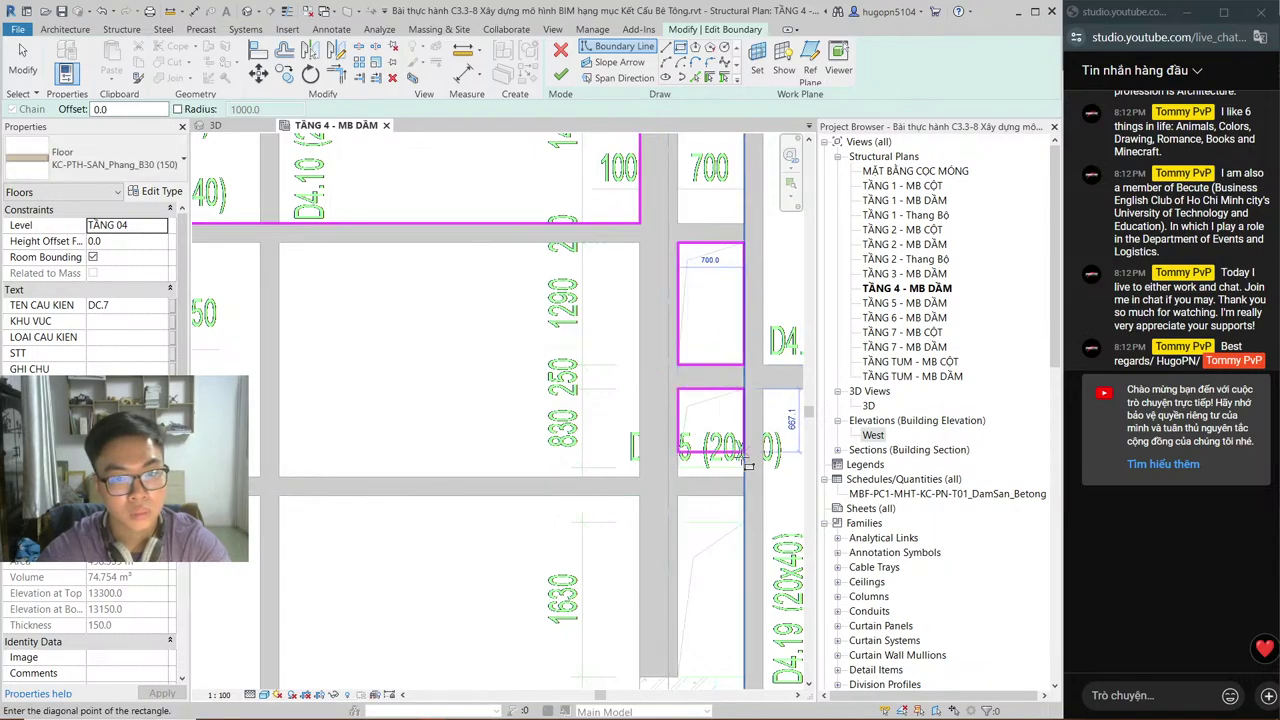
{"action": "left_click", "coordinate": [744, 476]}
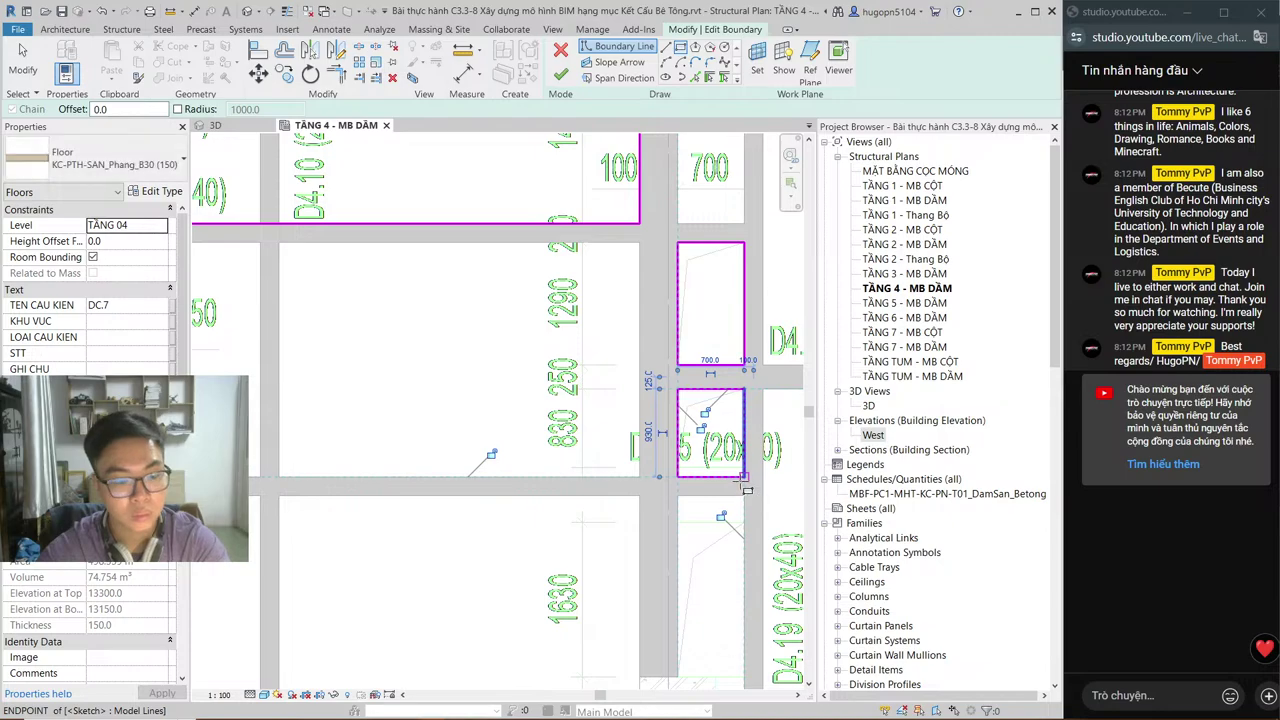
{"action": "key", "text": "ctrl+z"}
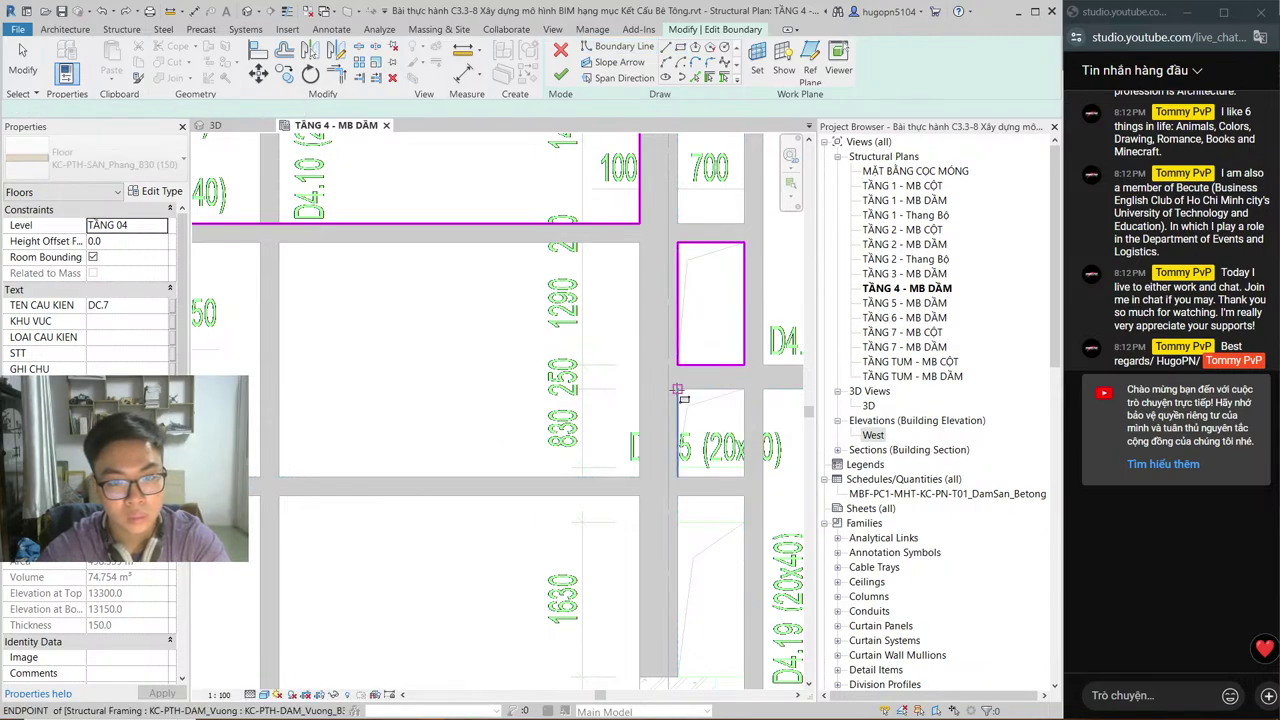
{"action": "key", "text": "Return"}
{"action": "left_click", "coordinate": [678, 390]}
{"action": "left_click", "coordinate": [744, 466]}
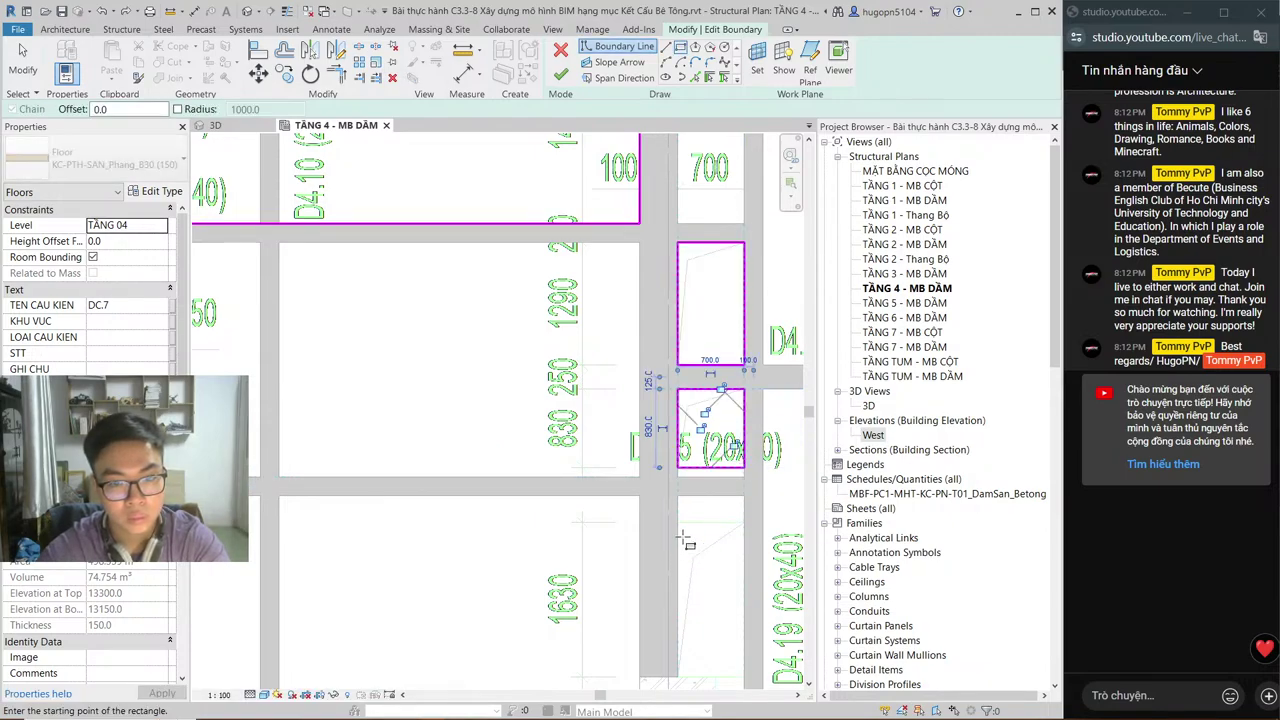
Step: Add a rectangular cut-out around the tall opening further down the plan
{"action": "left_click", "coordinate": [678, 522]}
{"action": "middle_click_drag", "start_coordinate": [678, 522], "coordinate": [510, 330]}
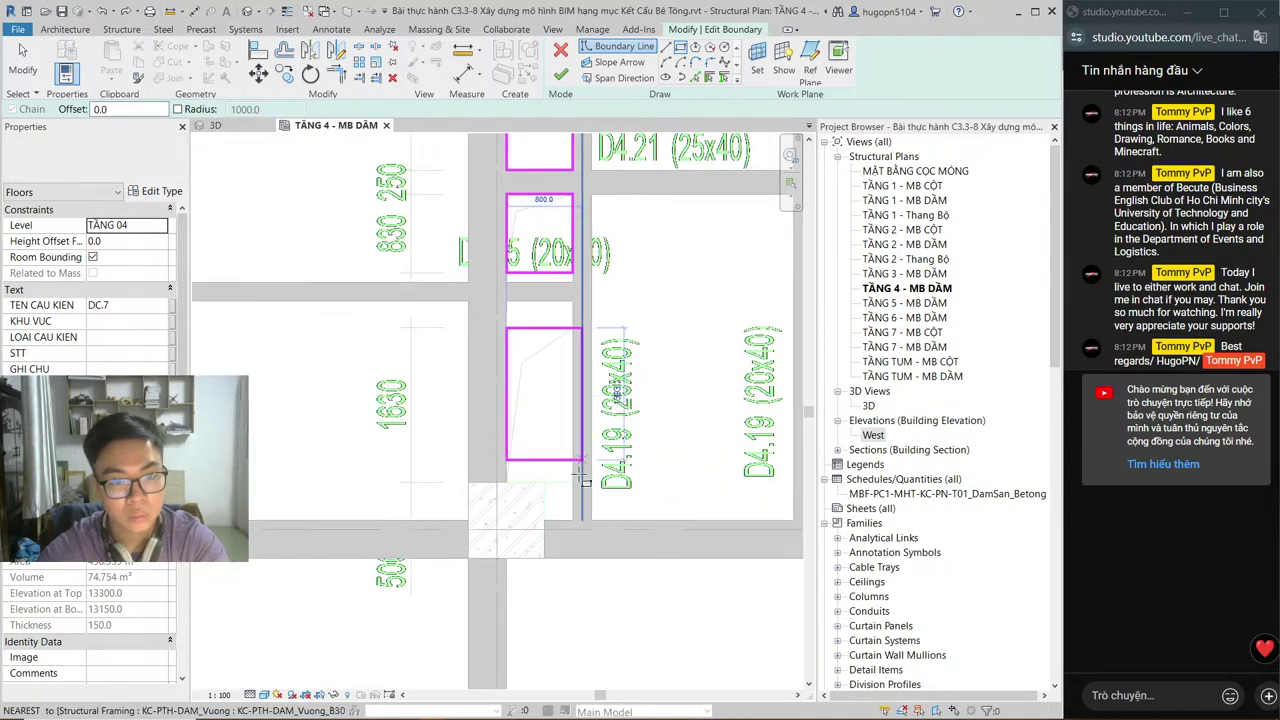
{"action": "left_click", "coordinate": [573, 483]}
{"action": "scroll", "coordinate": [578, 412], "scroll_direction": "down", "scroll_amount": 3}
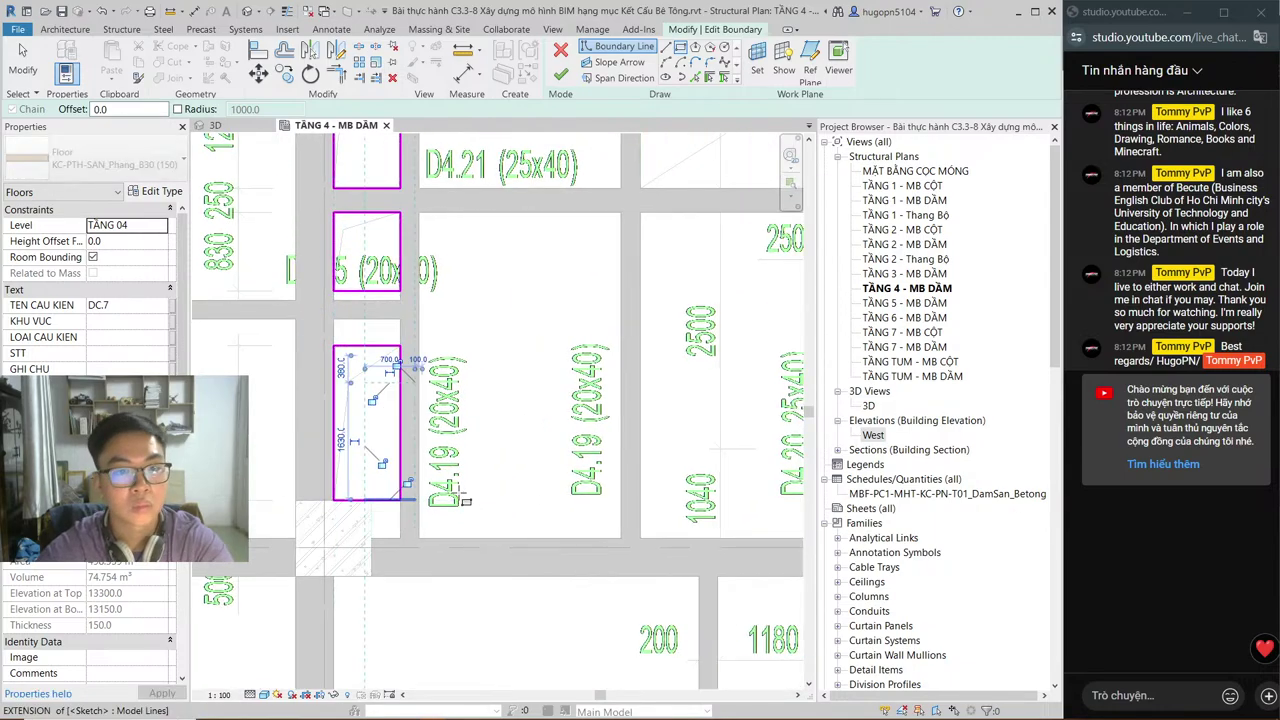
{"action": "middle_click_drag", "start_coordinate": [734, 353], "coordinate": [570, 398]}
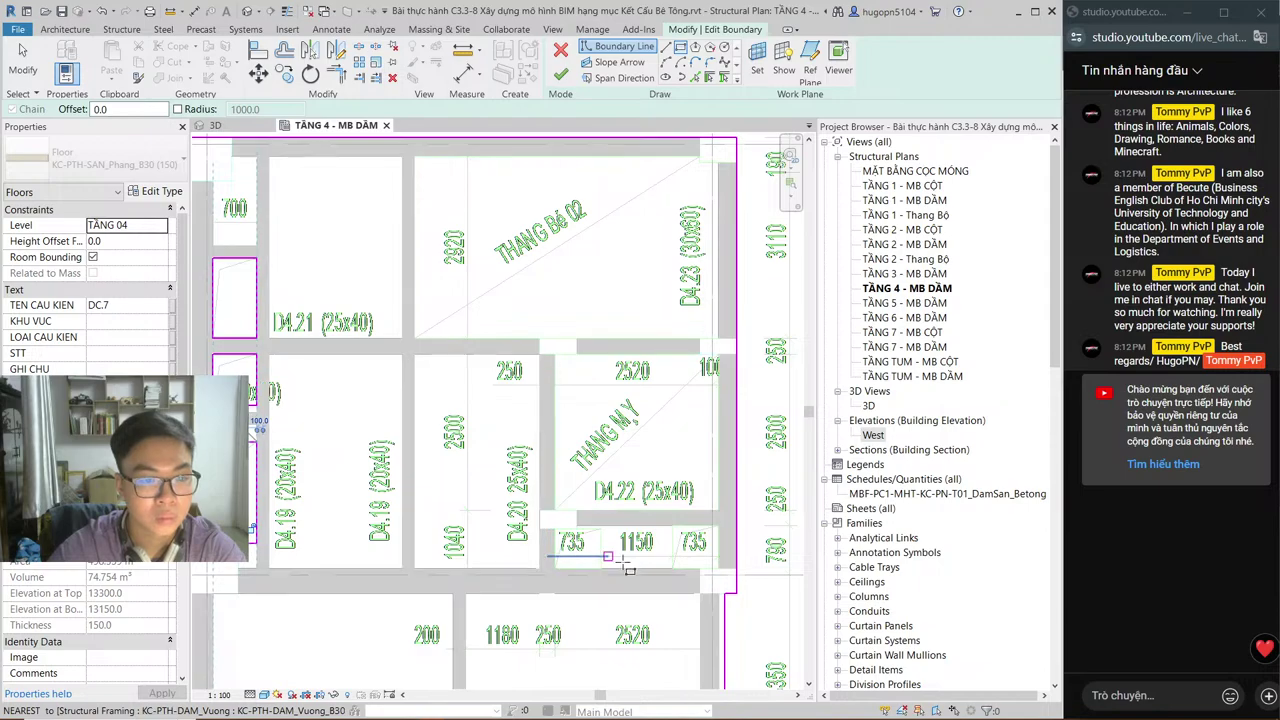
Step: Draw a 2620×2500 cut-out around the THANG M.Y stair and rectangles around both 735 bays
{"action": "left_click", "coordinate": [555, 354]}
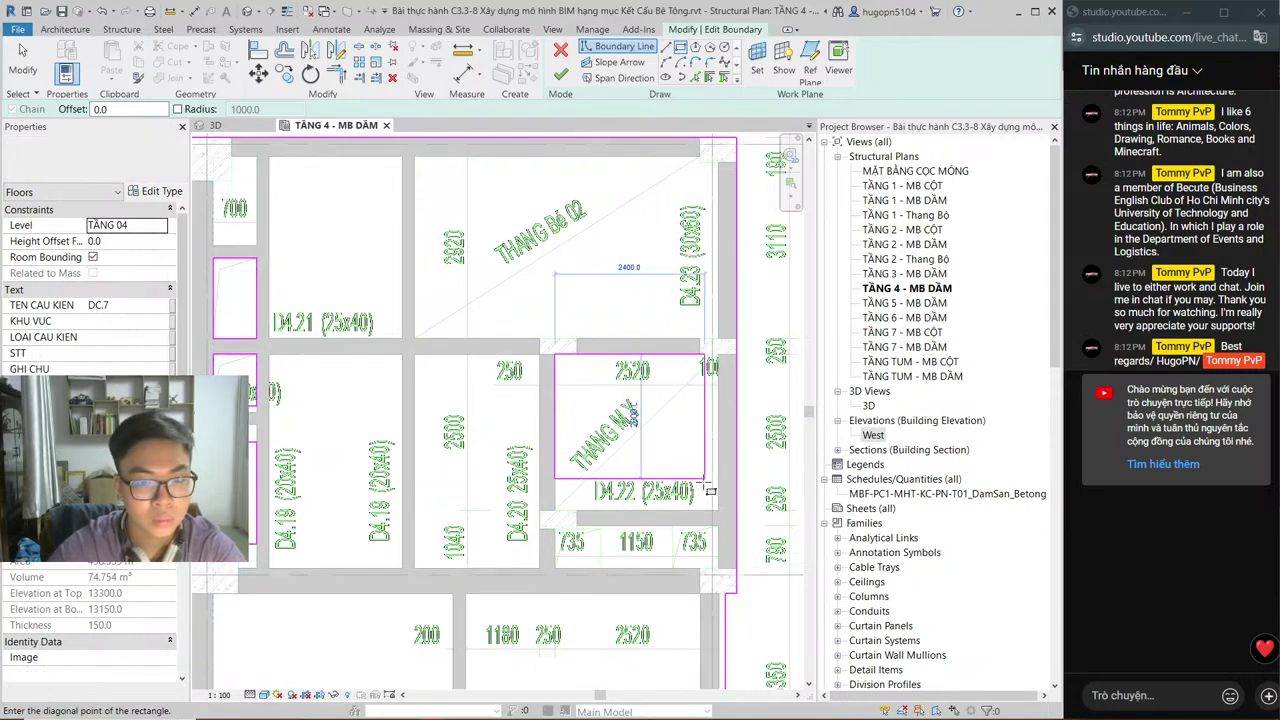
{"action": "left_click", "coordinate": [716, 510]}
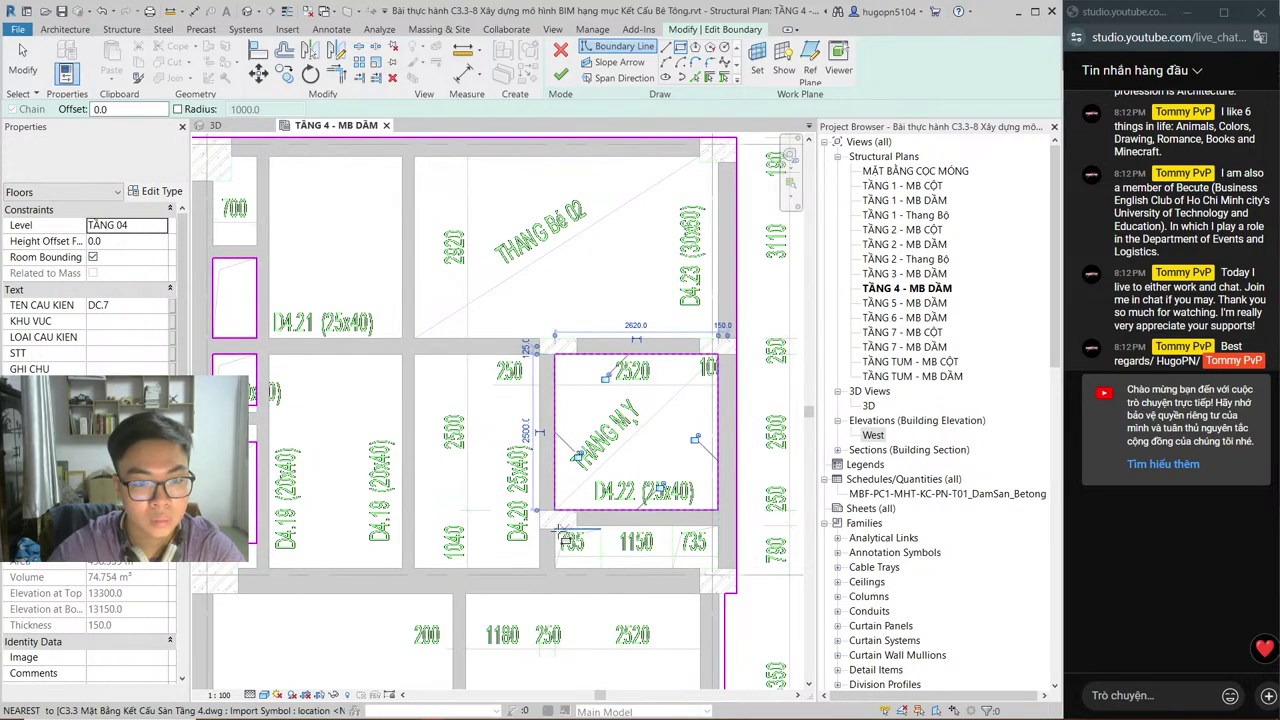
{"action": "left_click", "coordinate": [555, 528]}
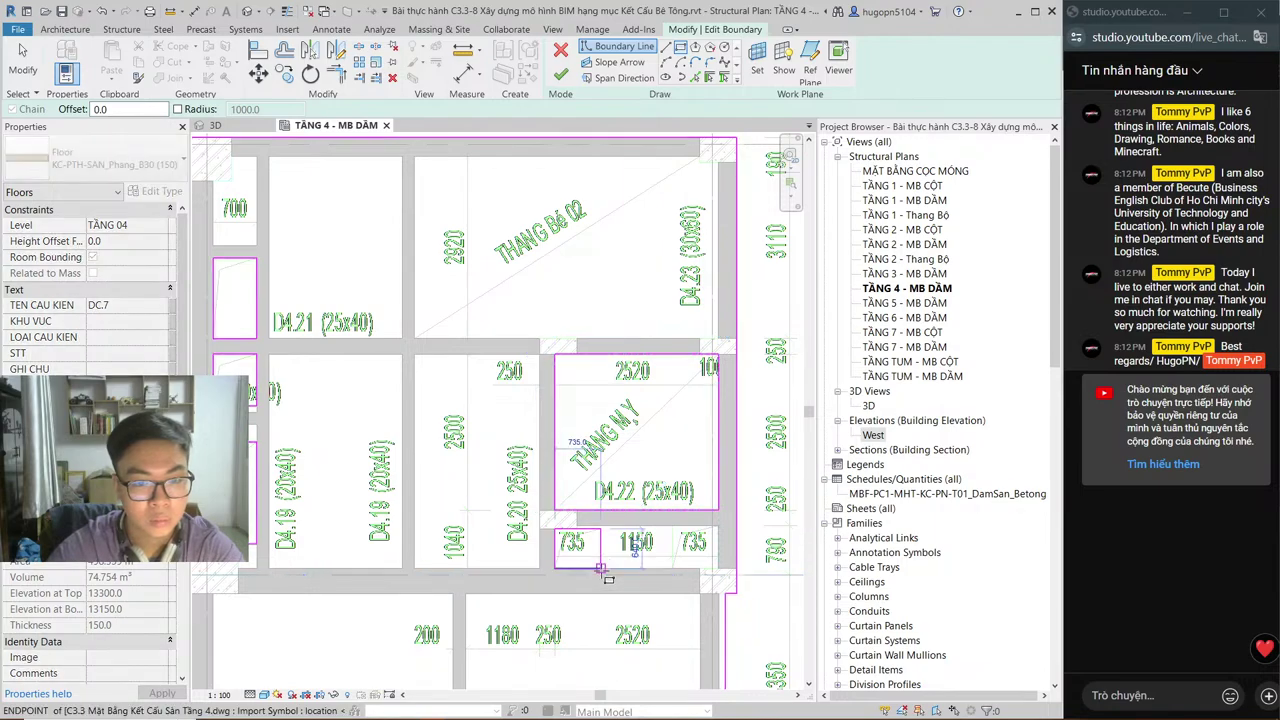
{"action": "left_click", "coordinate": [600, 568]}
{"action": "left_click", "coordinate": [673, 527]}
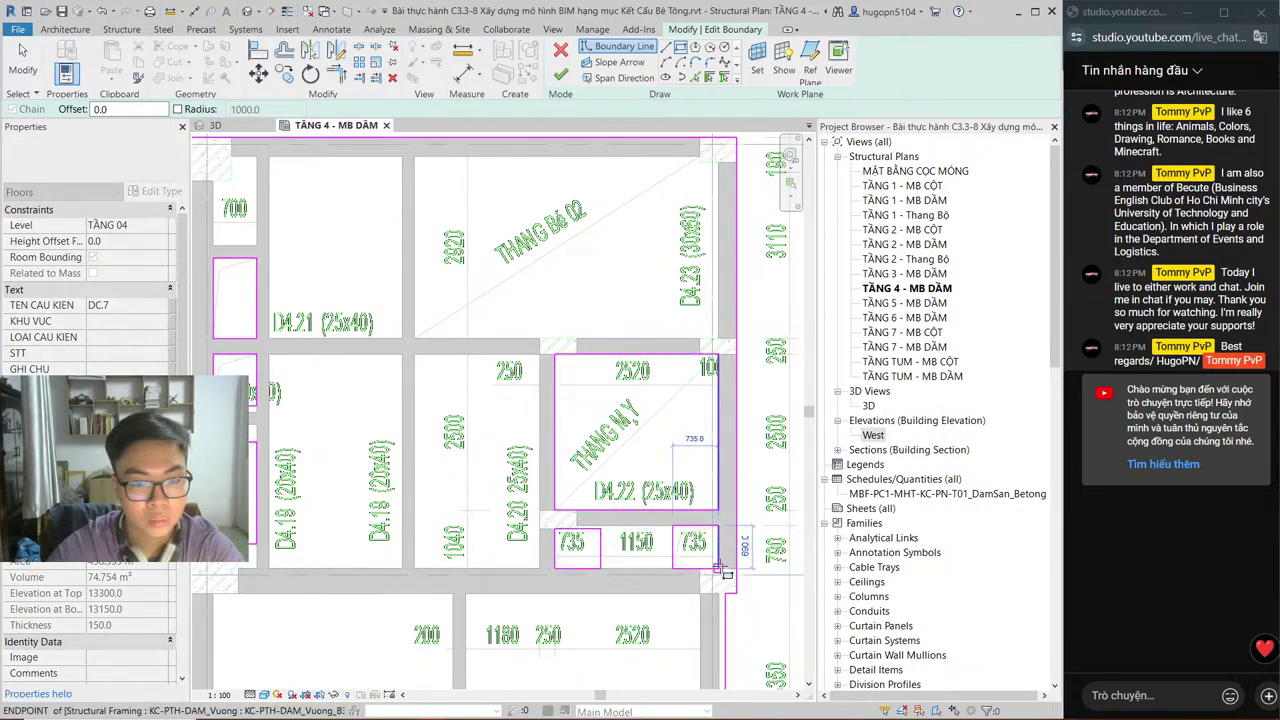
{"action": "left_click", "coordinate": [717, 568]}
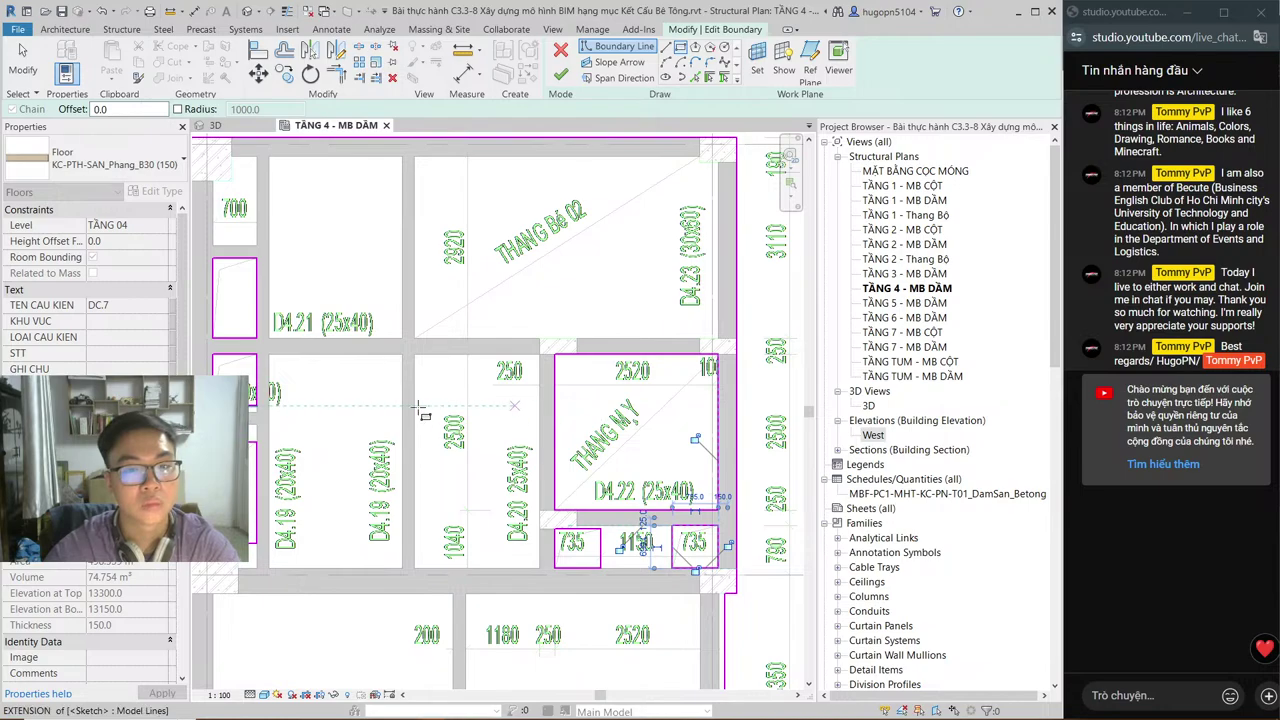
{"action": "scroll", "coordinate": [432, 430], "scroll_direction": "down", "scroll_amount": 3}
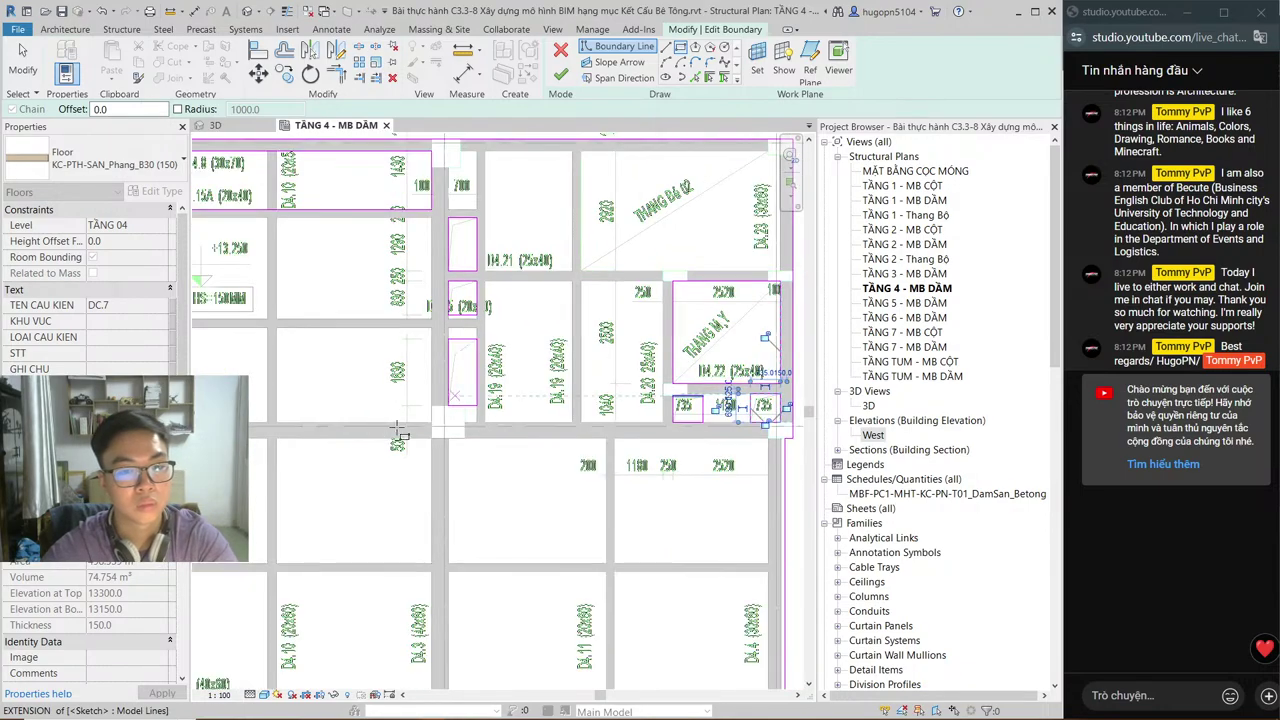
{"action": "scroll", "coordinate": [358, 420], "scroll_direction": "down", "scroll_amount": 1}
{"action": "middle_click_drag", "start_coordinate": [360, 421], "coordinate": [480, 470]}
{"action": "scroll", "coordinate": [480, 470], "scroll_direction": "down", "scroll_amount": 1}
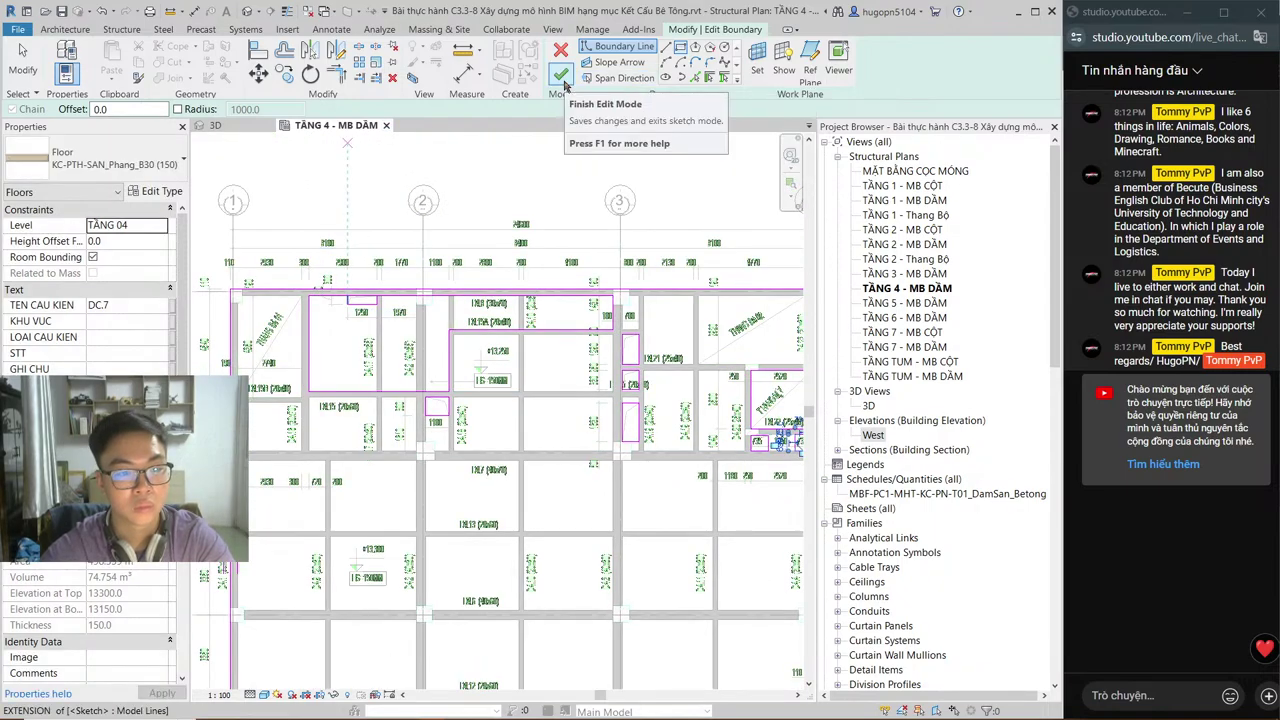
{"action": "left_click", "coordinate": [562, 78]}
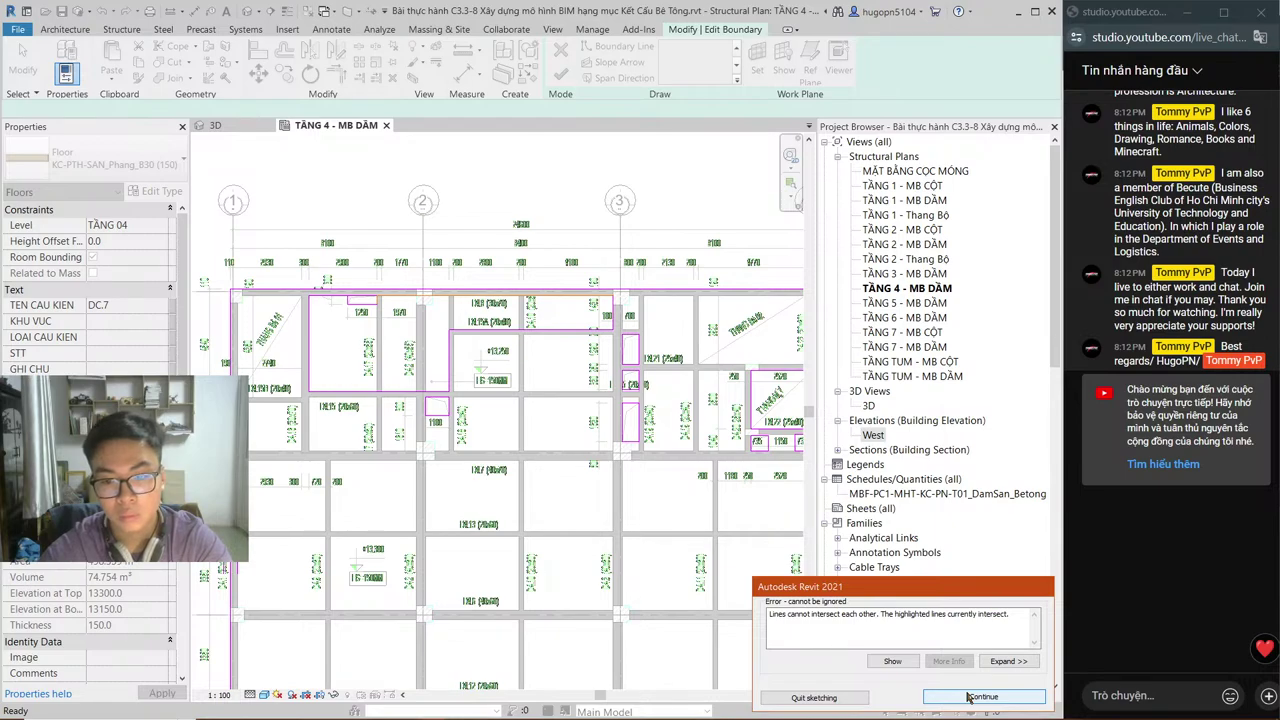
{"action": "scroll", "coordinate": [400, 274], "scroll_direction": "up", "scroll_amount": 4}
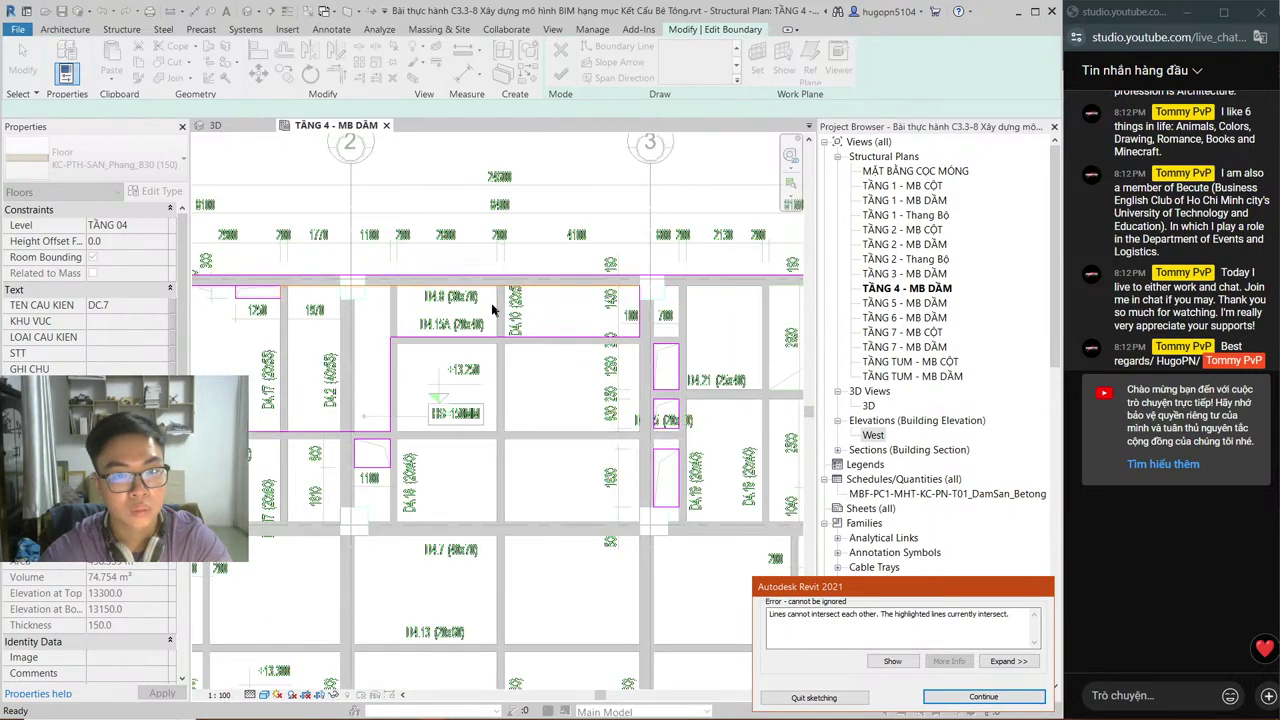
{"action": "middle_click_drag", "start_coordinate": [357, 340], "coordinate": [394, 403]}
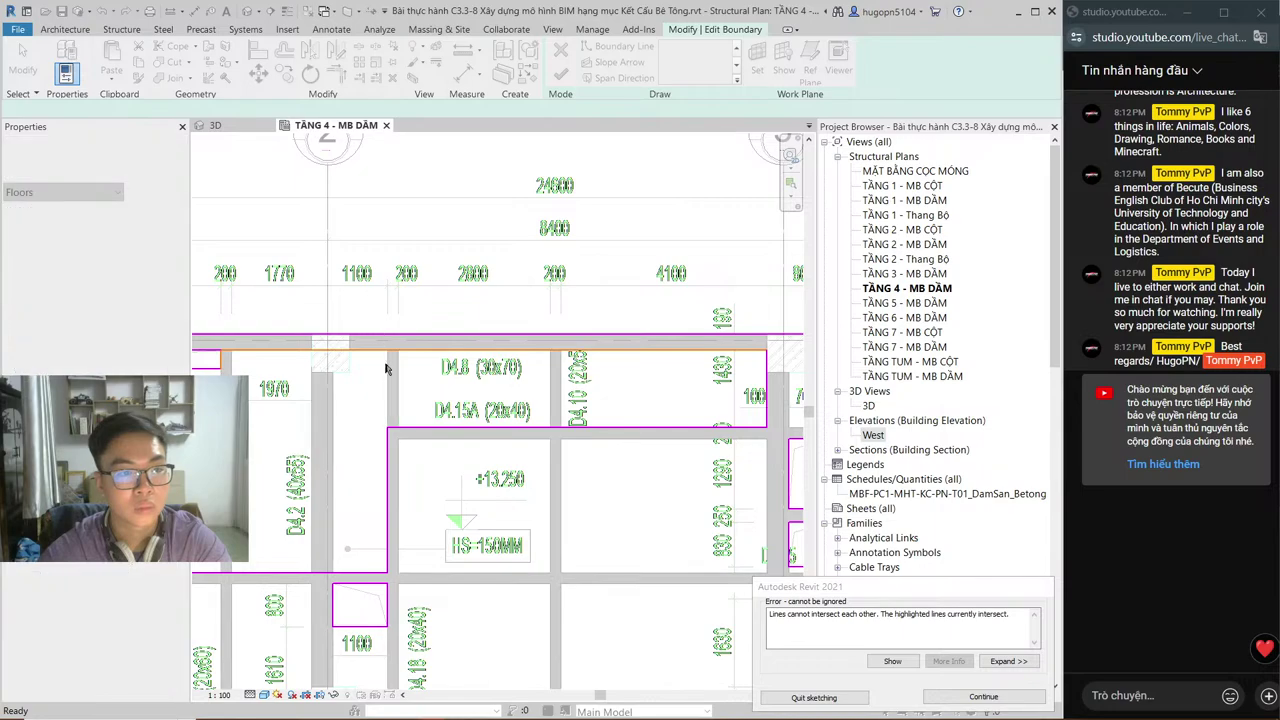
{"action": "left_click", "coordinate": [983, 697]}
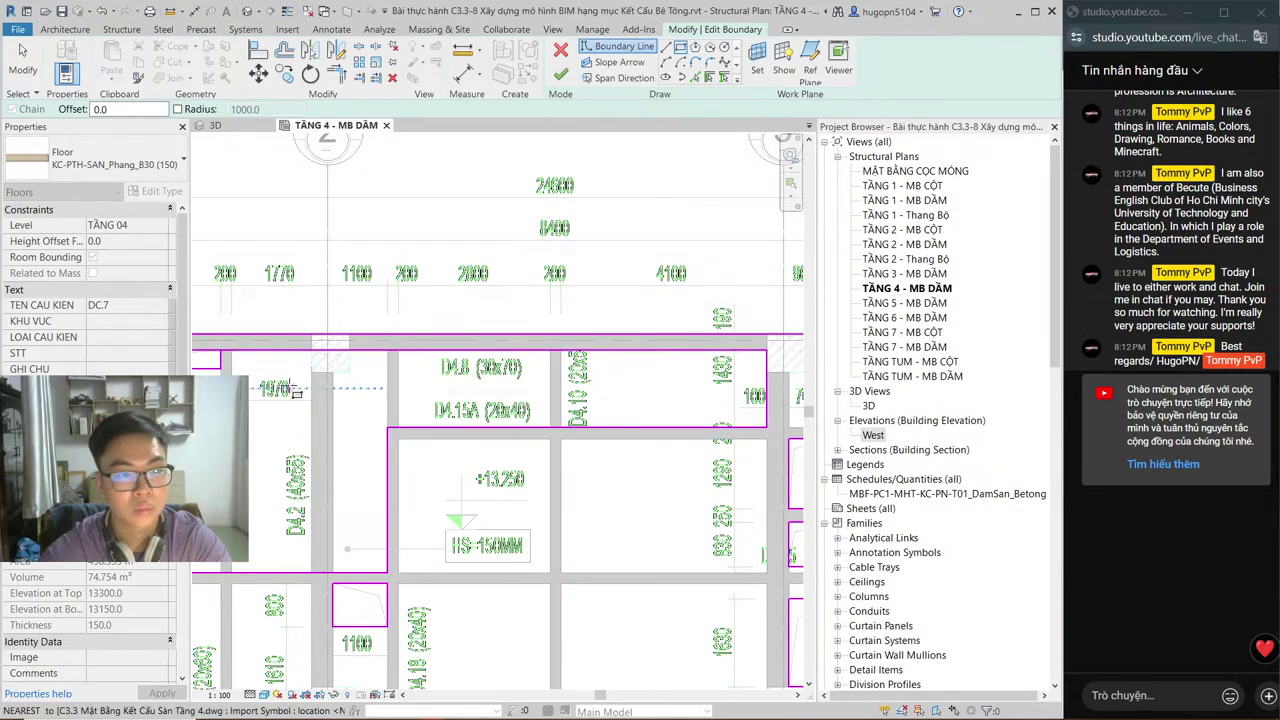
Step: Inspect the top-edge boundary lines by selecting and clearing several segments
{"action": "key", "text": "Escape"}
{"action": "key", "text": "Escape"}
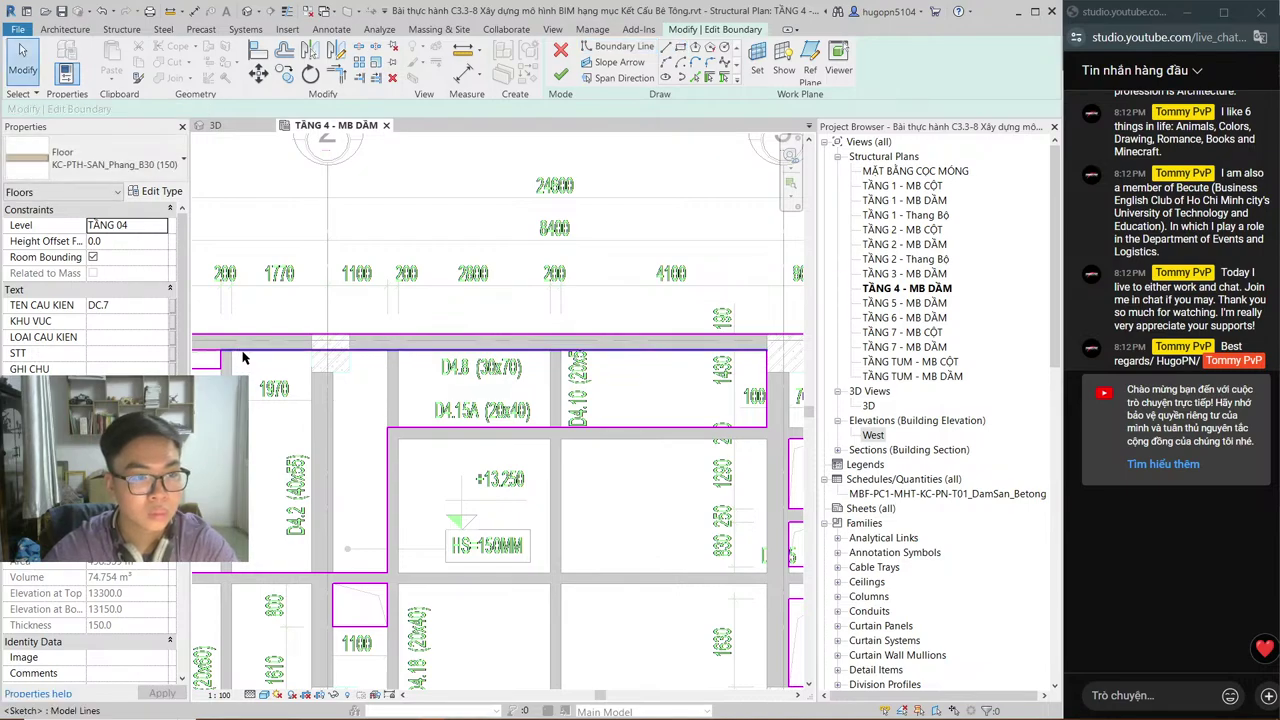
{"action": "middle_click_drag", "start_coordinate": [242, 375], "coordinate": [287, 398]}
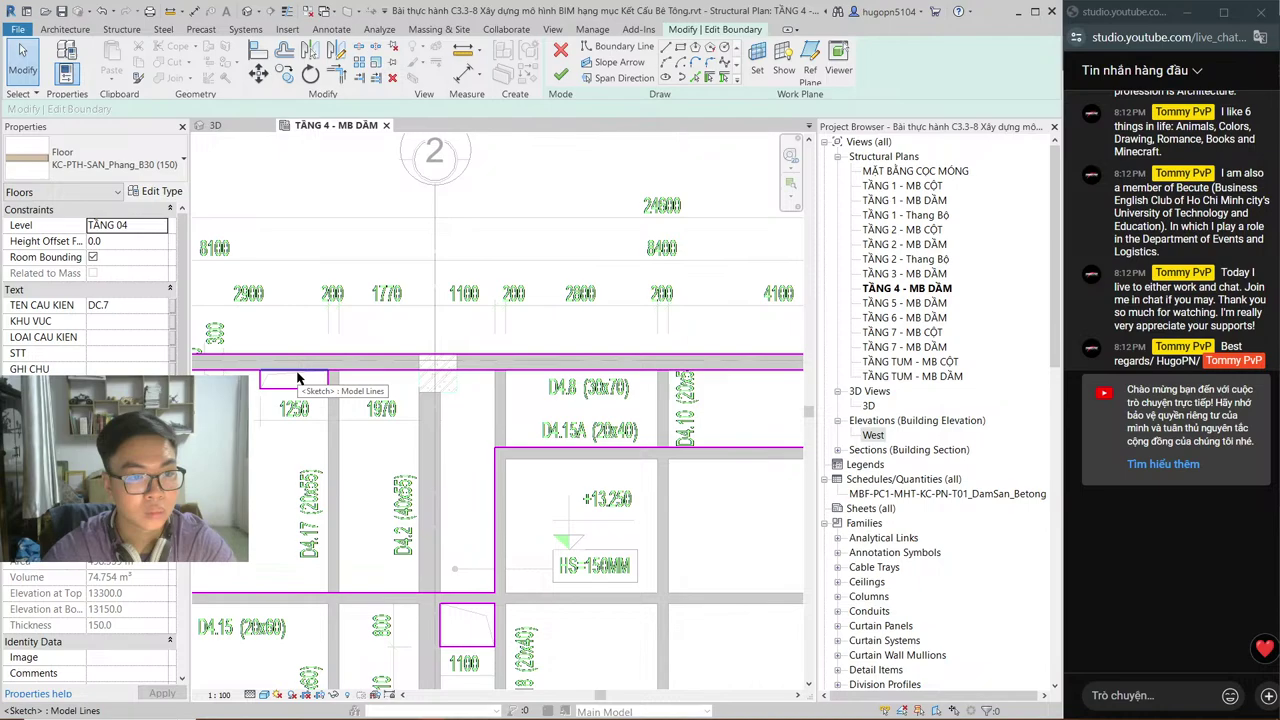
{"action": "left_click", "coordinate": [297, 376]}
{"action": "scroll", "coordinate": [385, 385], "scroll_direction": "down", "scroll_amount": 1}
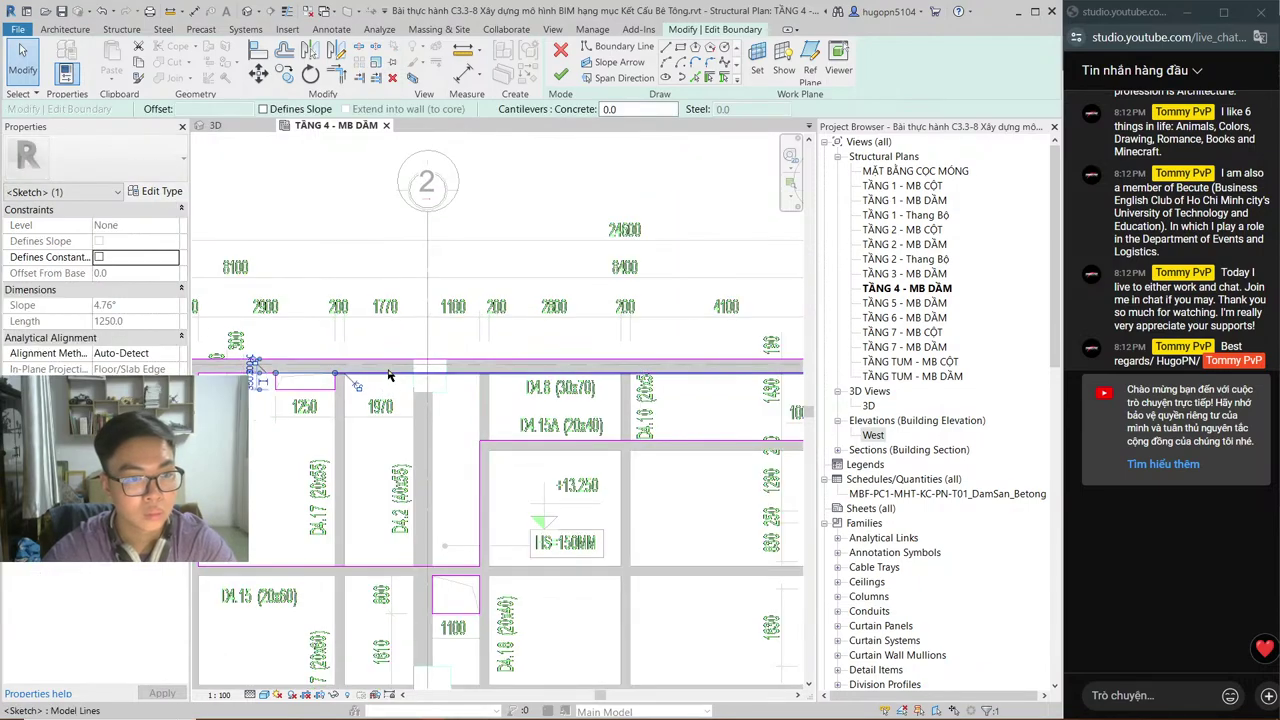
{"action": "left_click", "coordinate": [392, 374], "text": "ctrl"}
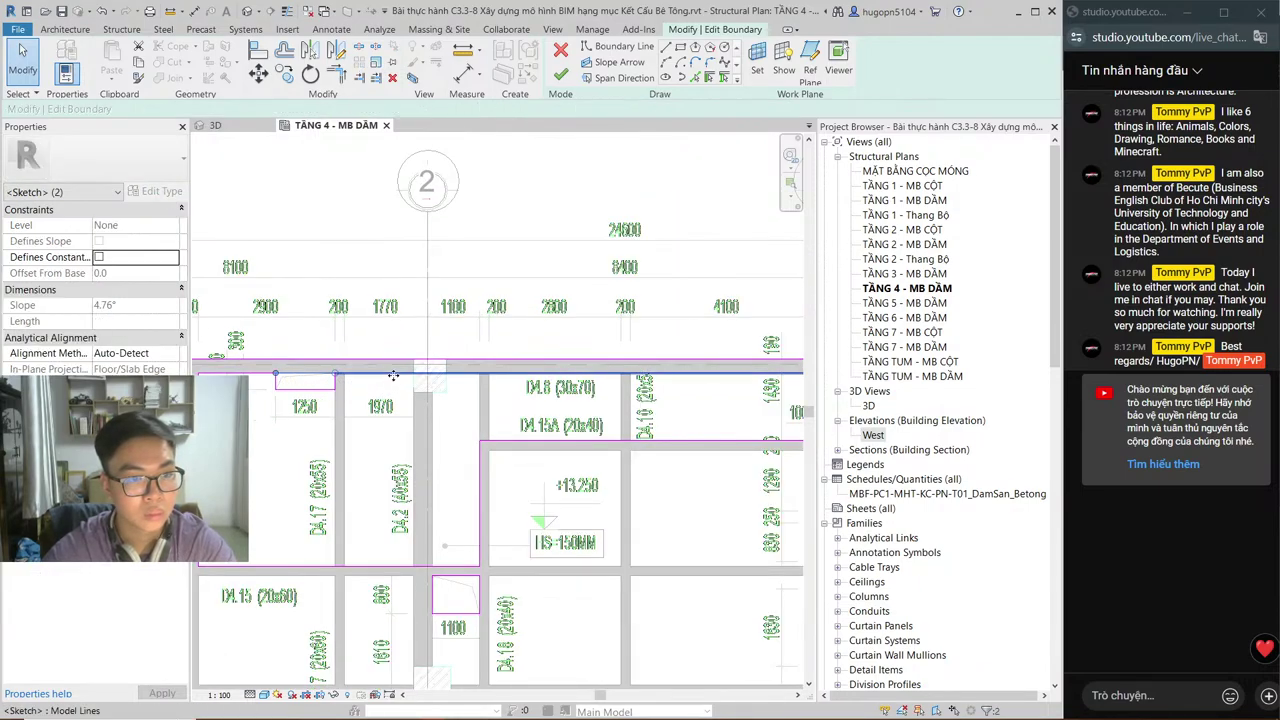
{"action": "left_click", "coordinate": [410, 443]}
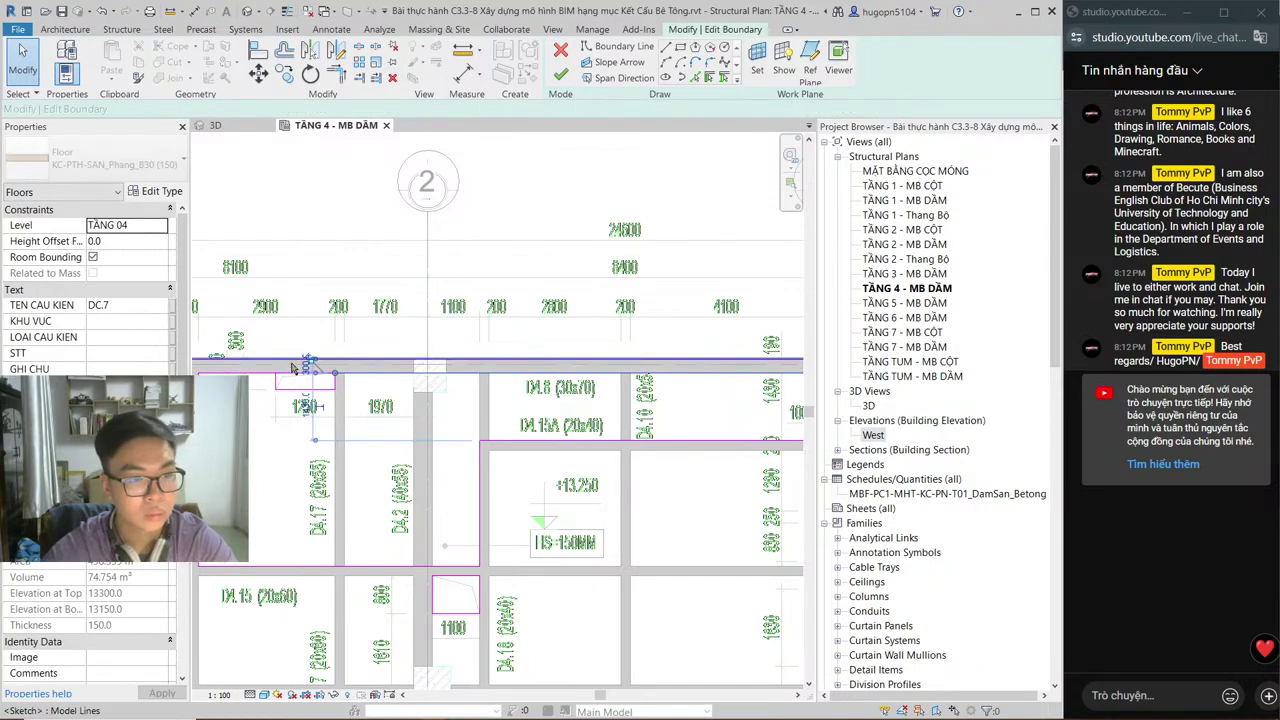
{"action": "left_click", "coordinate": [294, 378]}
{"action": "left_click", "coordinate": [250, 374], "text": "ctrl"}
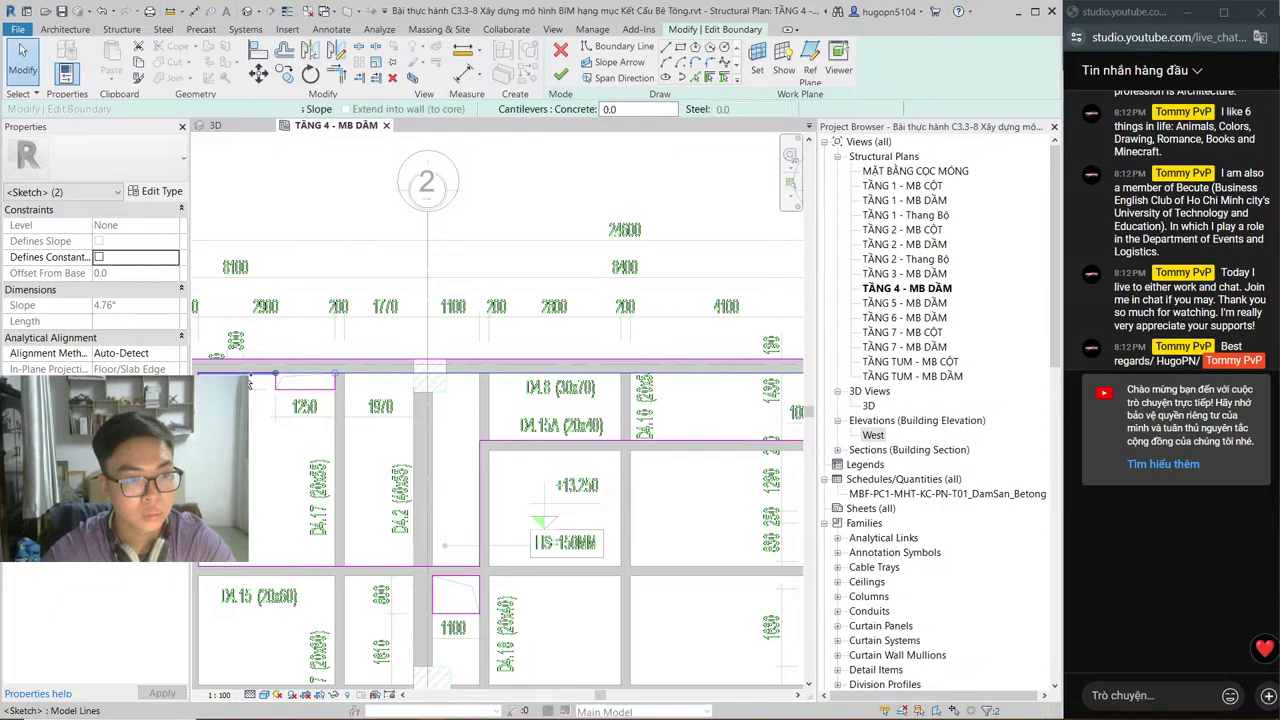
{"action": "left_click", "coordinate": [316, 485], "text": "ctrl"}
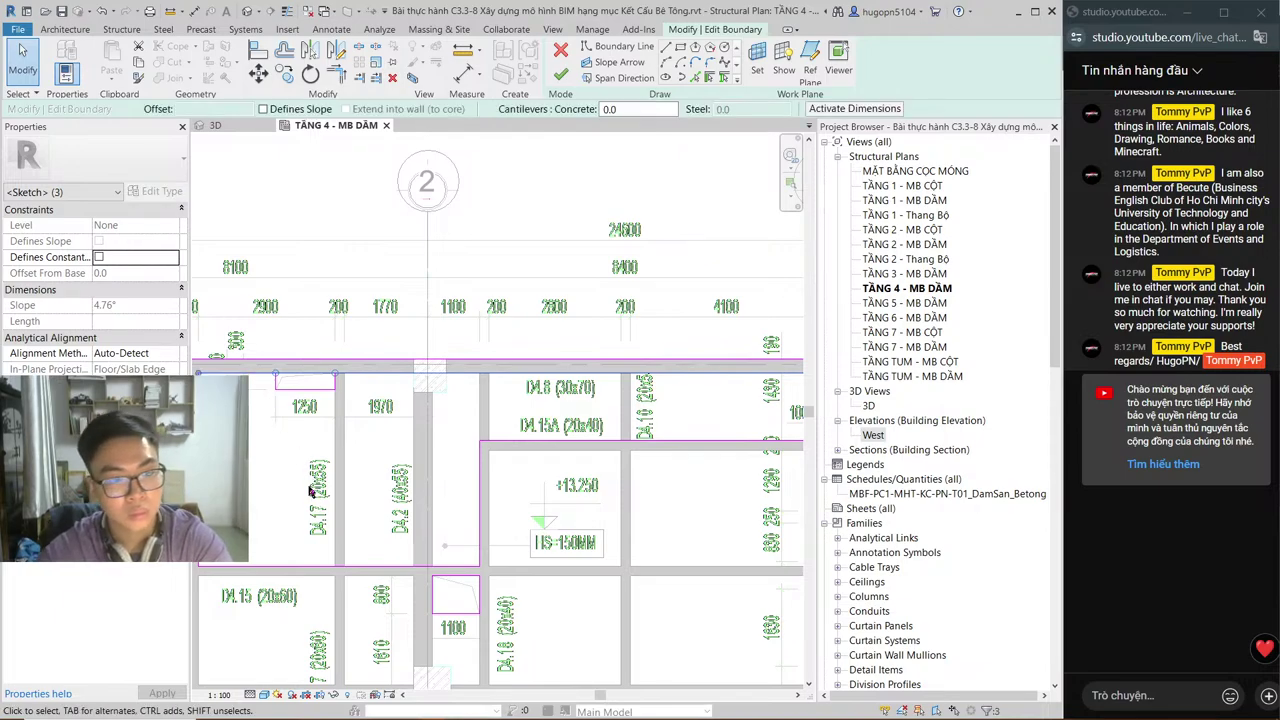
{"action": "left_click", "coordinate": [279, 418]}
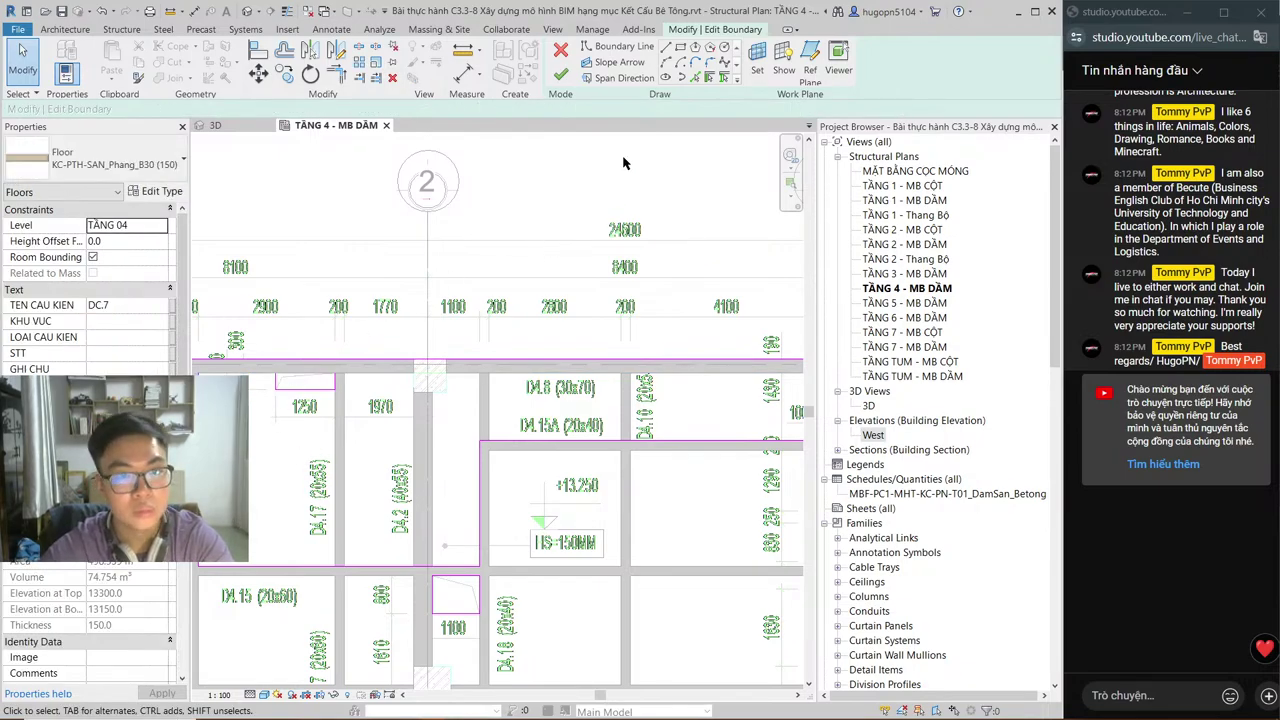
Step: Try to finish the floor boundary, dismissing the sketch errors that appear
{"action": "left_click", "coordinate": [655, 52]}
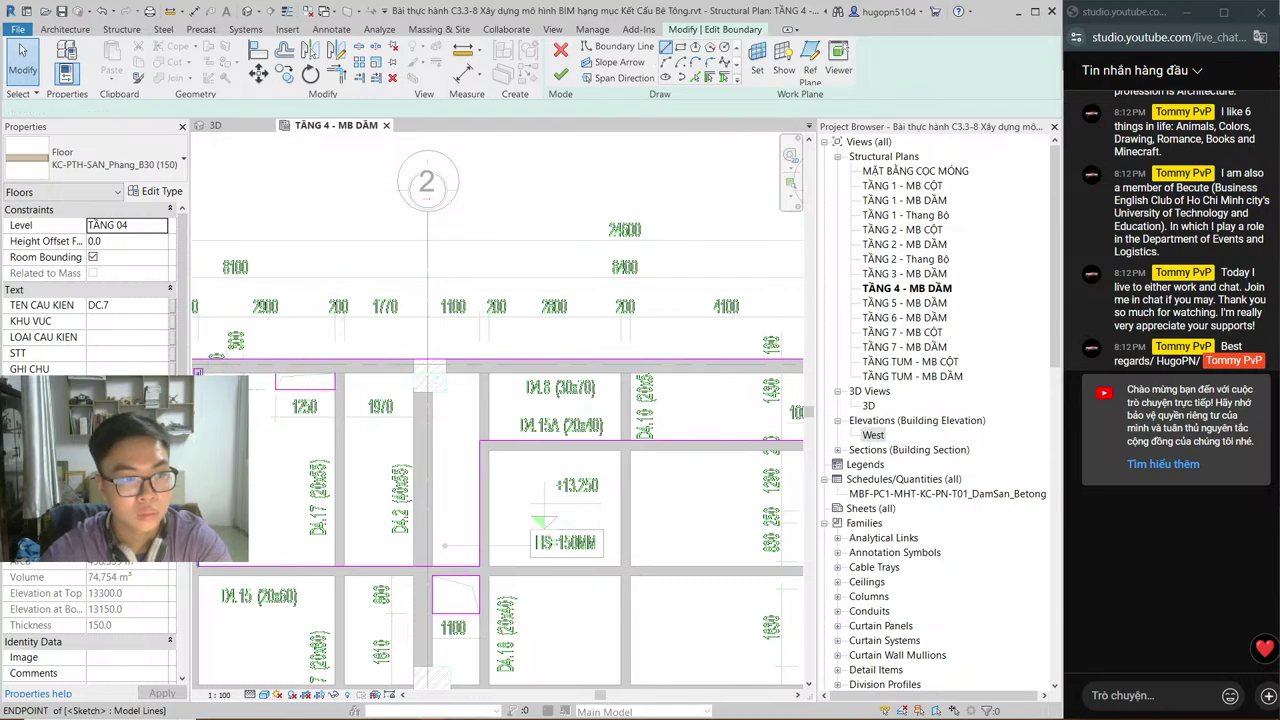
{"action": "left_click", "coordinate": [198, 373]}
{"action": "middle_click_drag", "start_coordinate": [426, 447], "coordinate": [216, 454]}
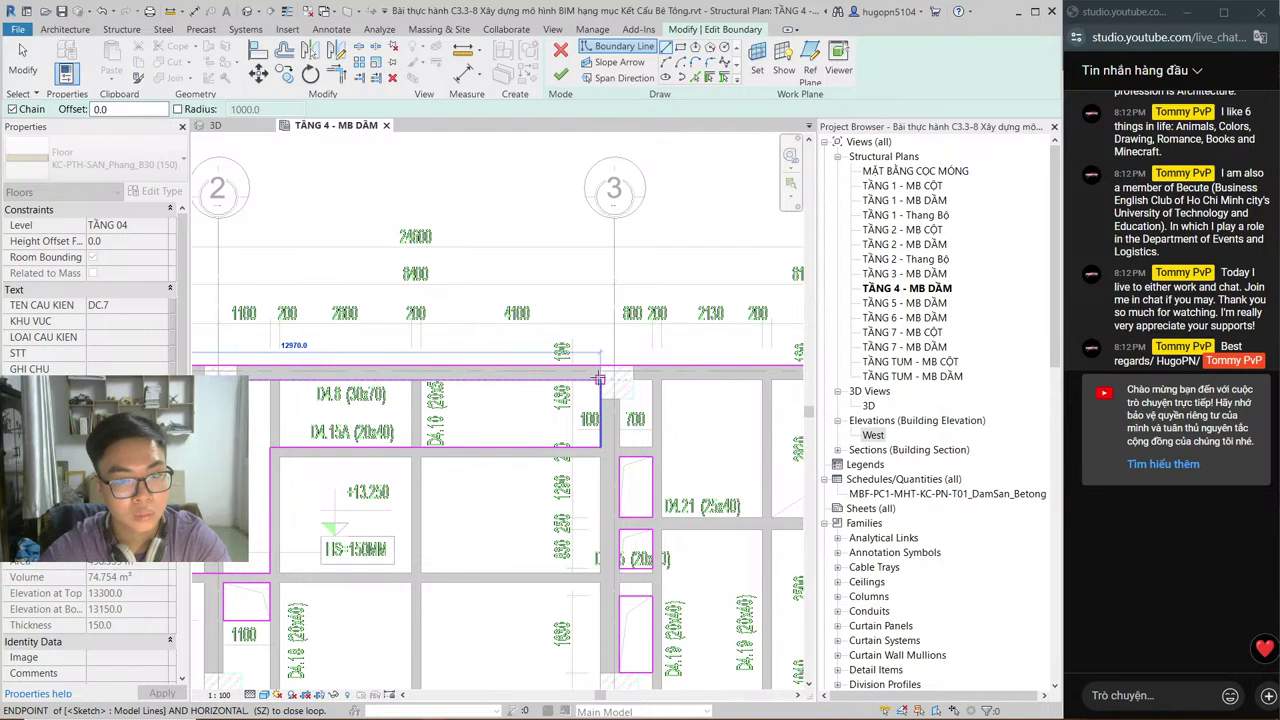
{"action": "key", "text": "Escape"}
{"action": "key", "text": "Escape"}
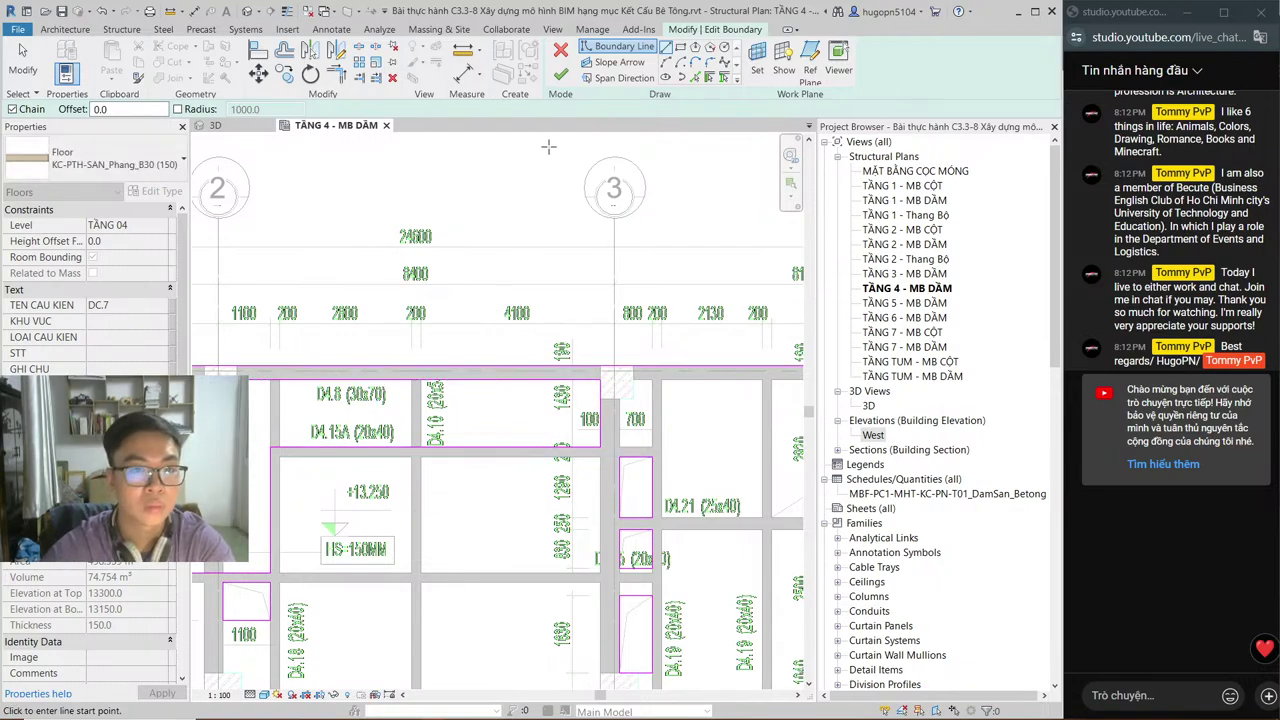
{"action": "left_click", "coordinate": [564, 80]}
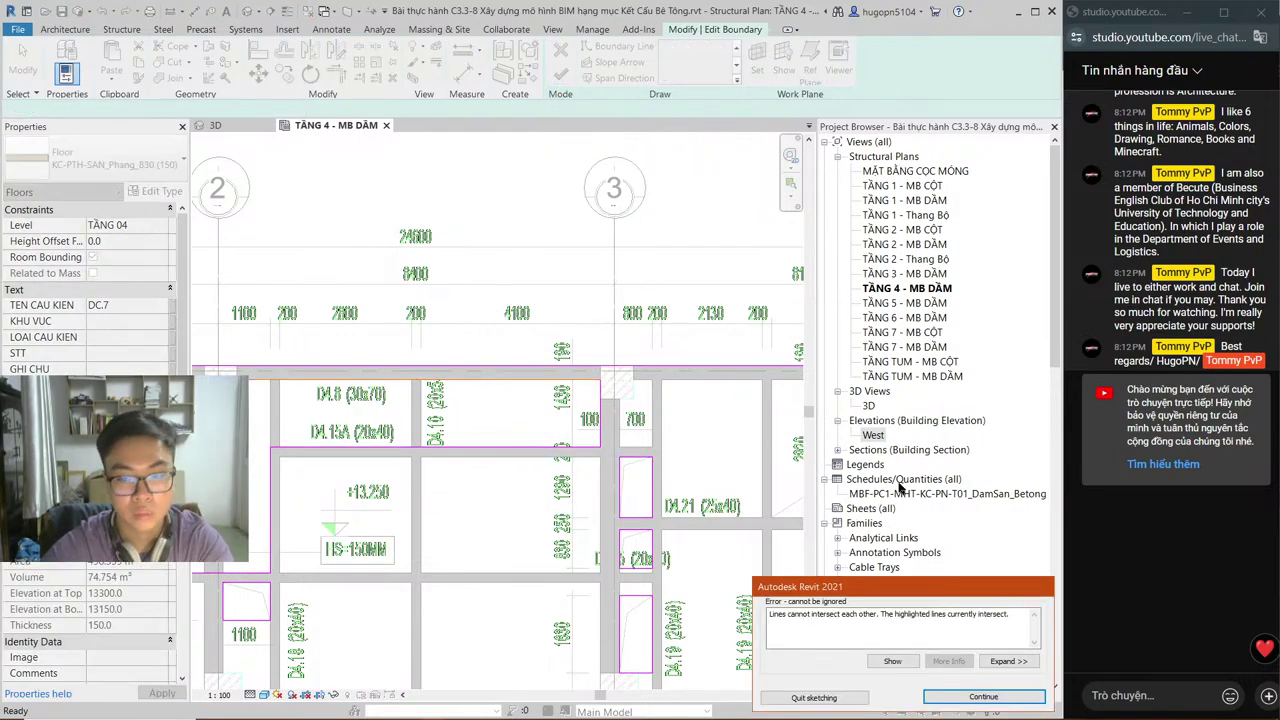
{"action": "left_click", "coordinate": [966, 697]}
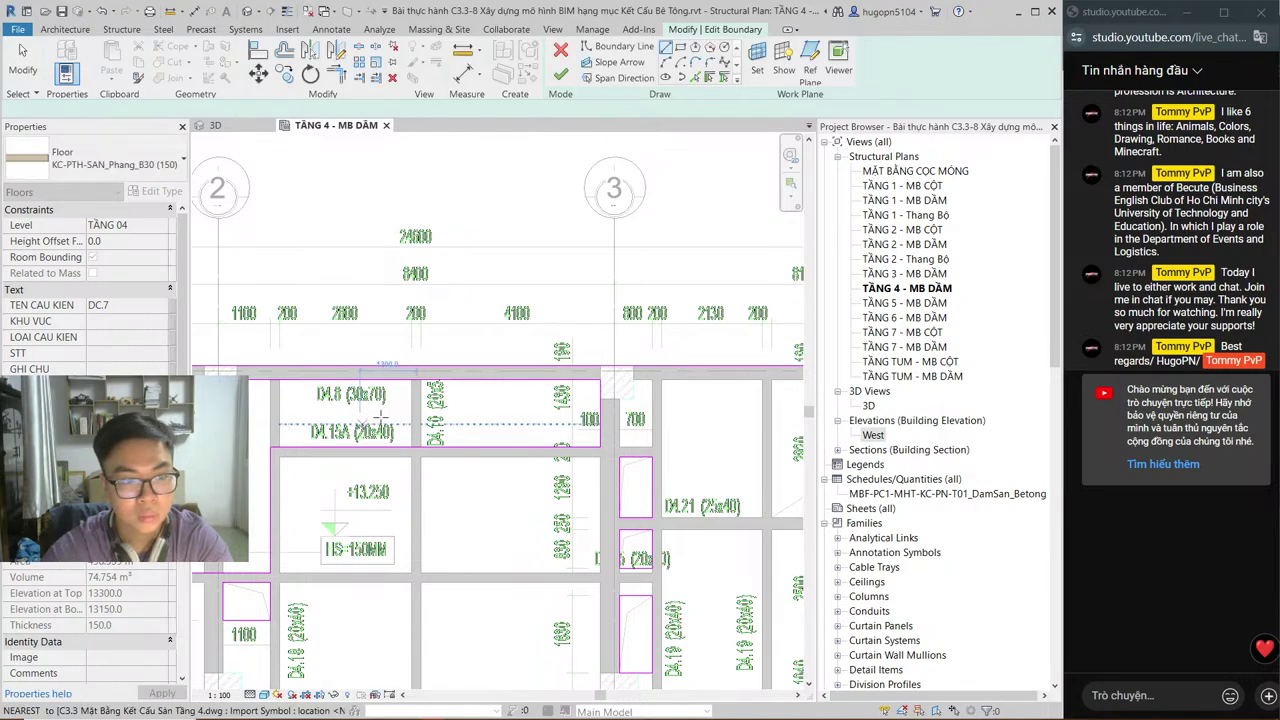
{"action": "middle_click_drag", "start_coordinate": [200, 430], "coordinate": [405, 428]}
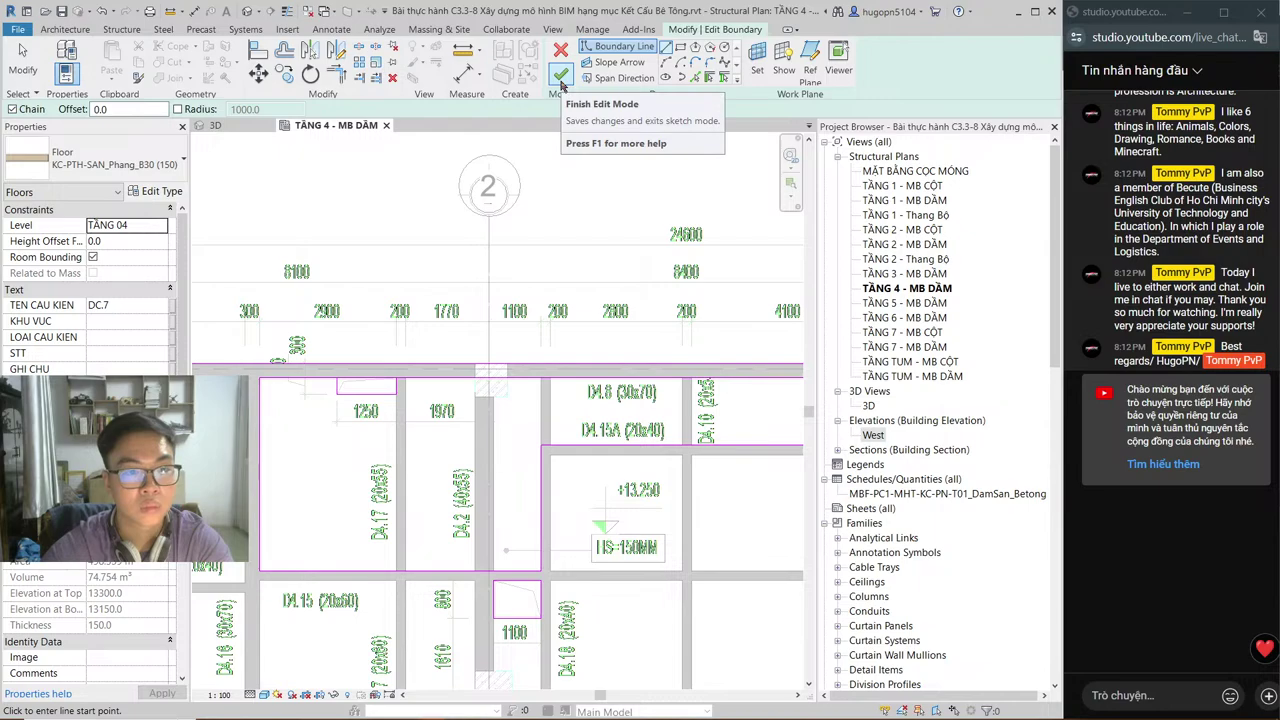
{"action": "left_click", "coordinate": [562, 80]}
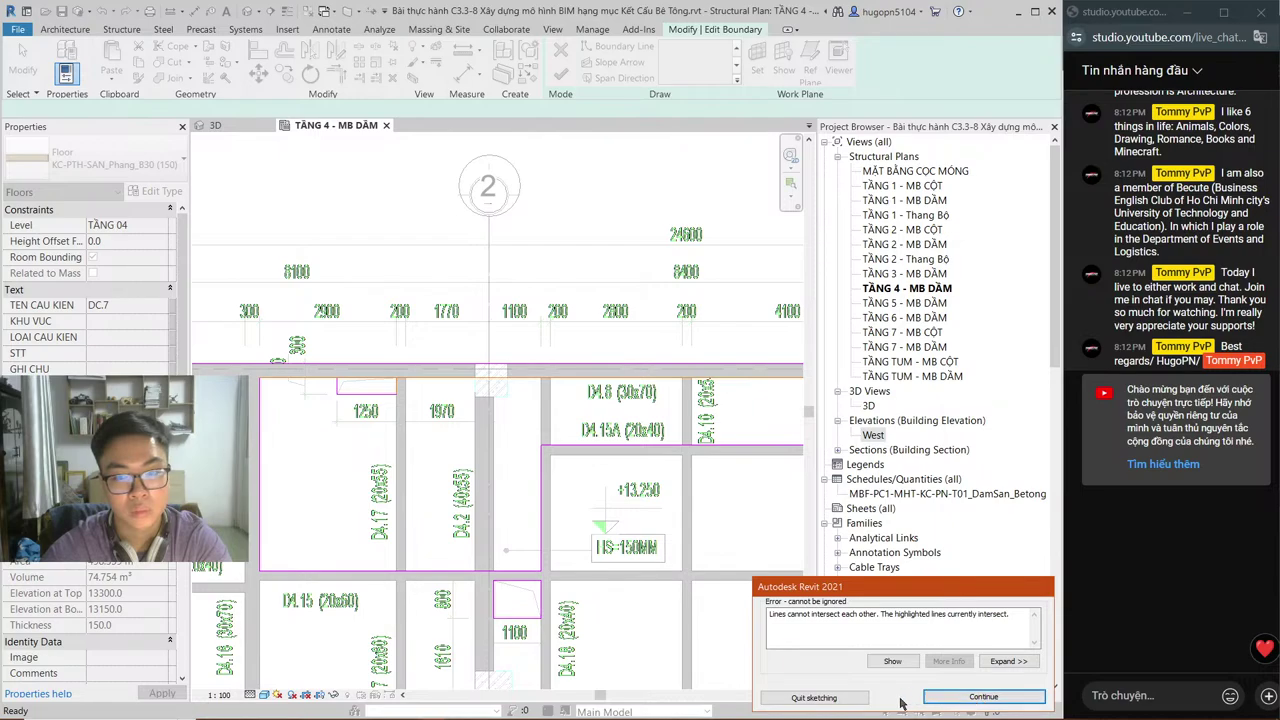
{"action": "left_click", "coordinate": [930, 697]}
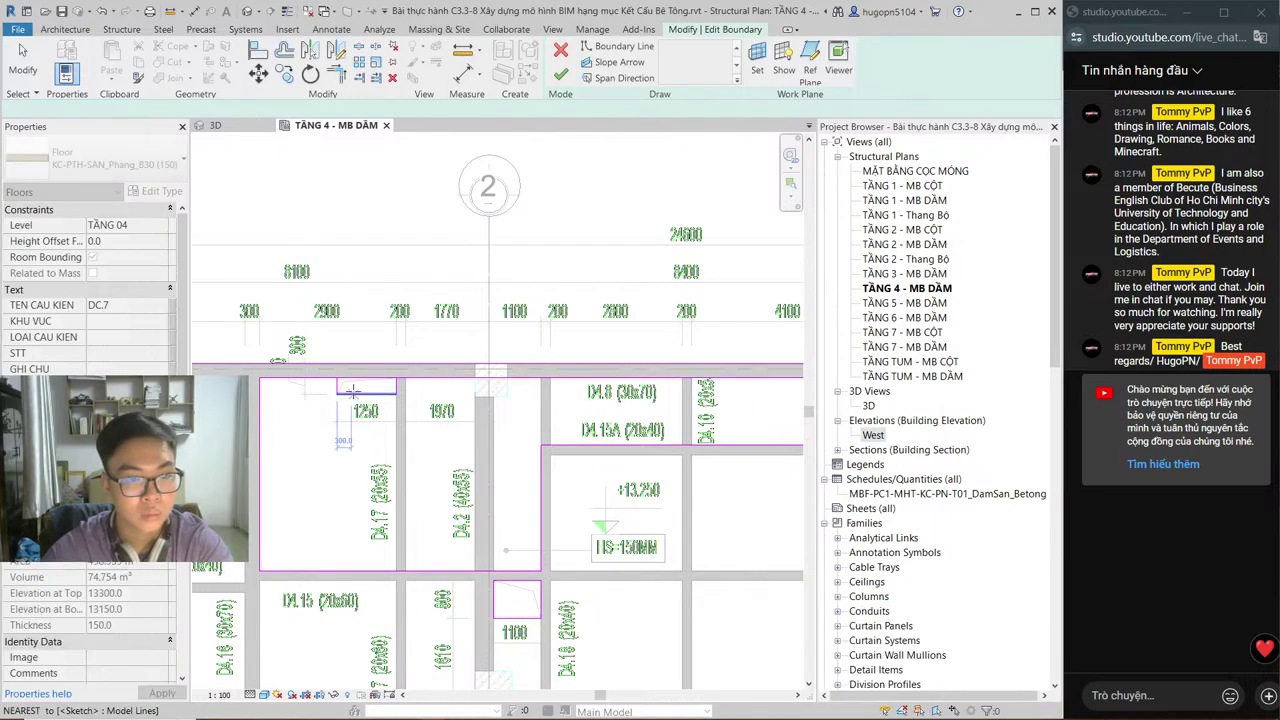
Step: Delete the short stray boundary line at the top edge with DE
{"action": "left_click", "coordinate": [338, 393]}
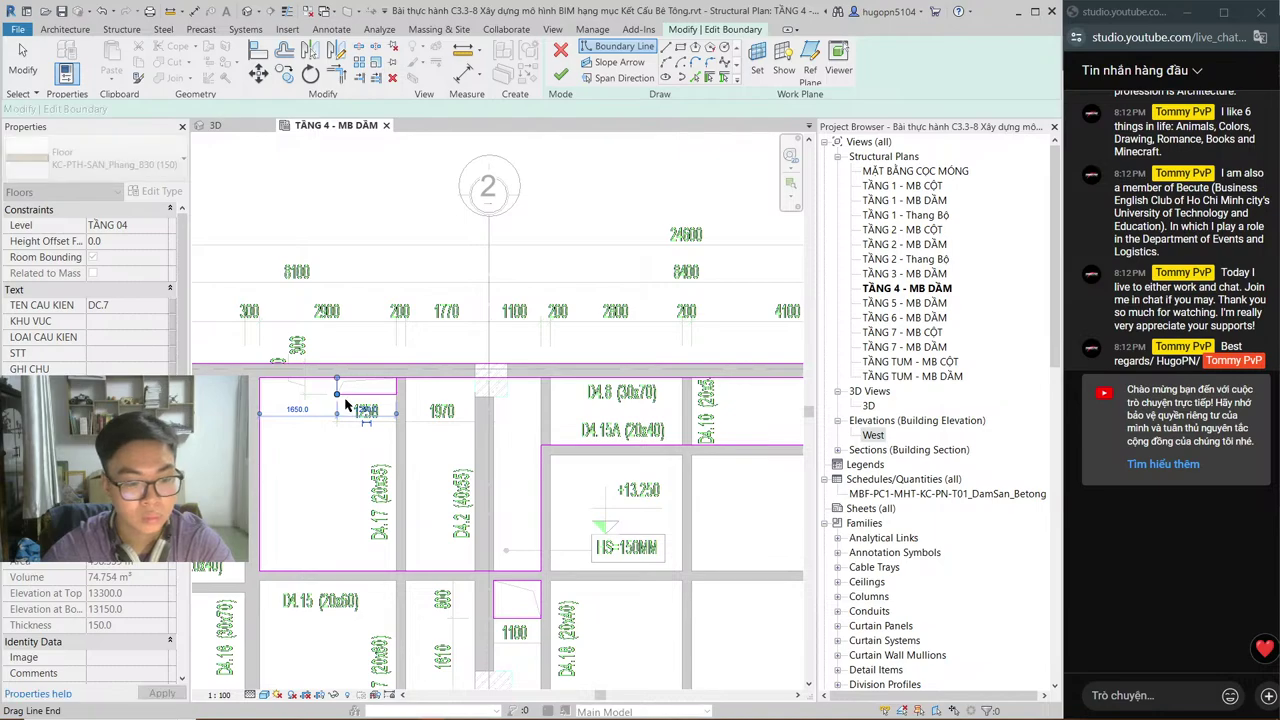
{"action": "key", "text": "Escape"}
{"action": "key", "text": "Escape"}
{"action": "key", "text": "d"}
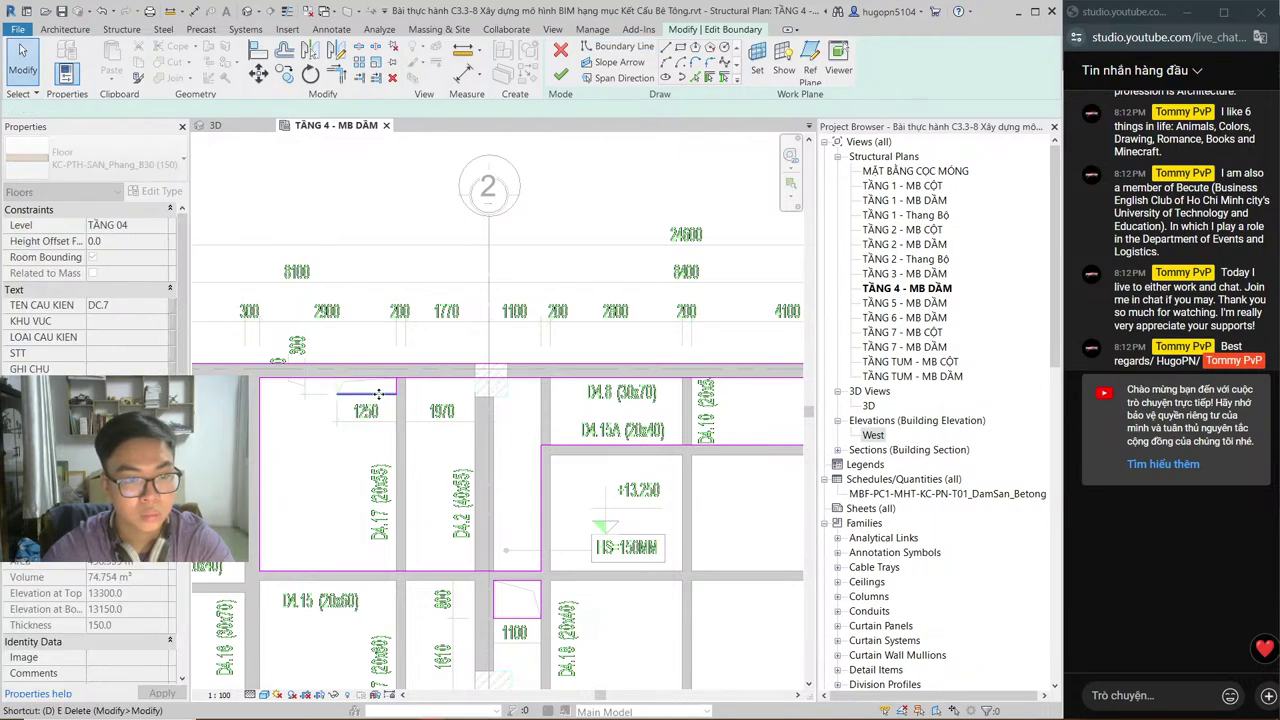
{"action": "key", "text": "e"}
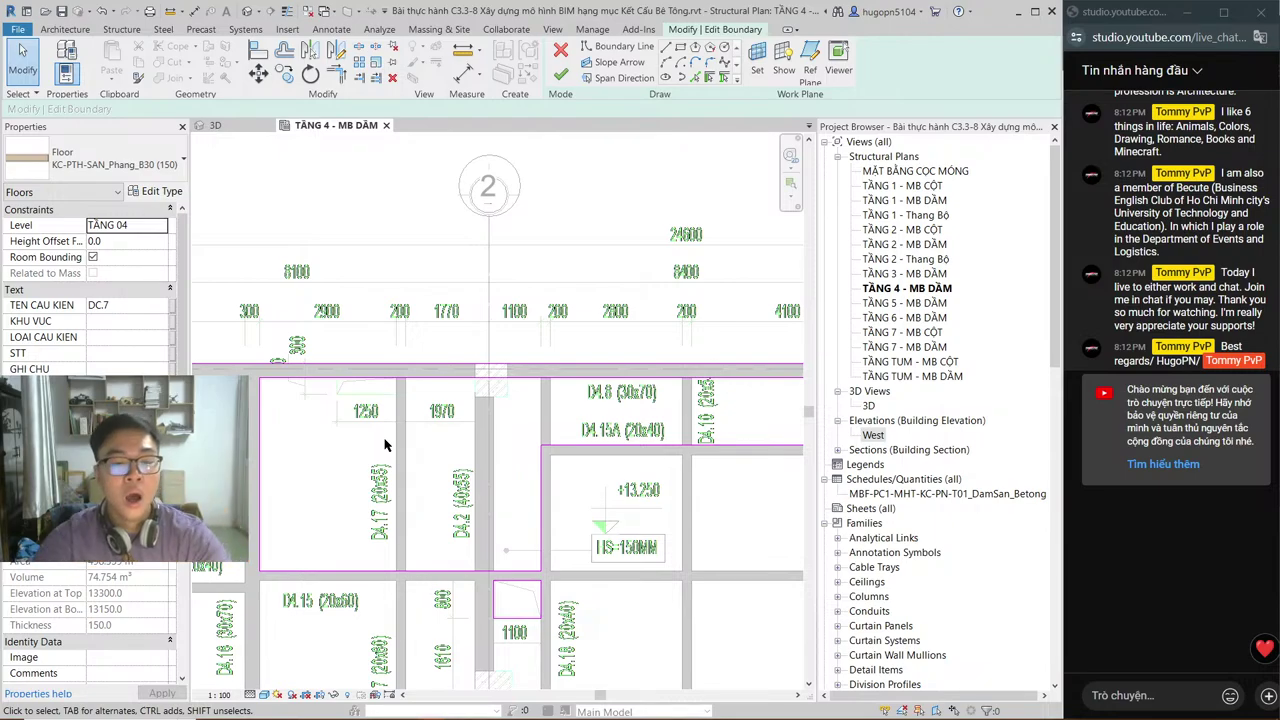
{"action": "middle_click_drag", "start_coordinate": [366, 421], "coordinate": [437, 423]}
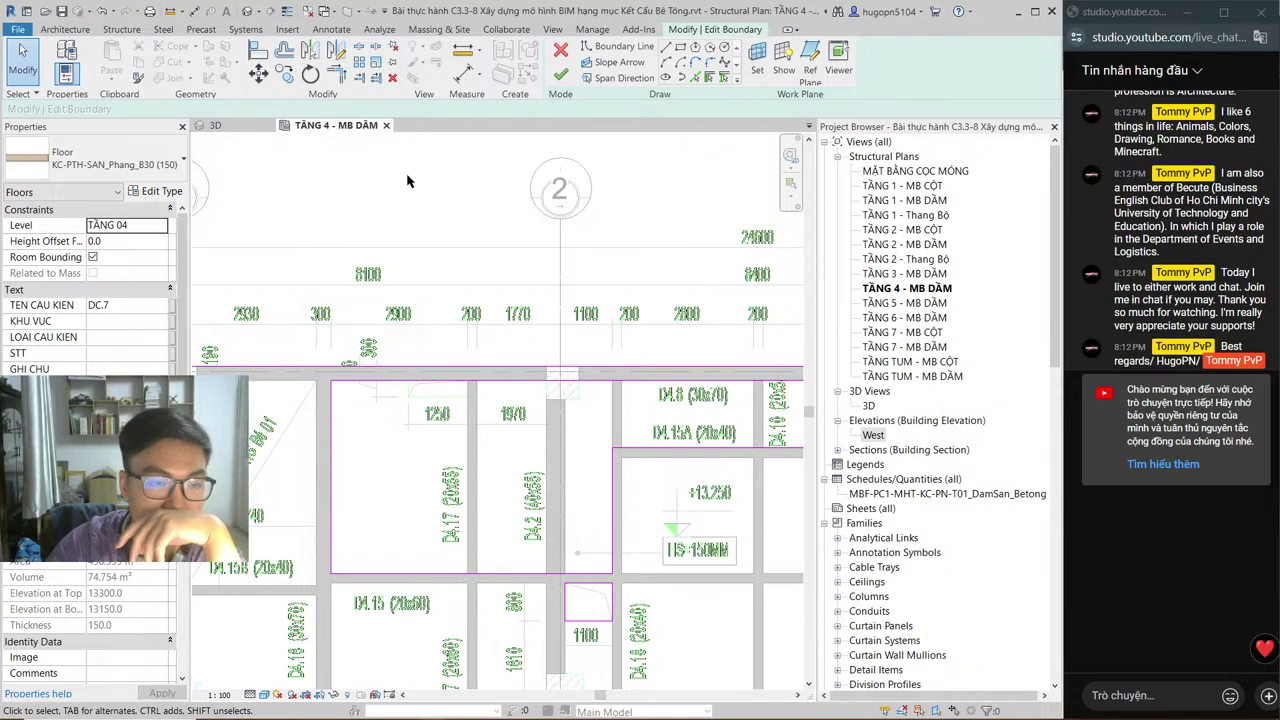
Step: Finish the TẦNG 4 floor edit and view the shared sketch photo in Messenger
{"action": "left_click", "coordinate": [561, 72]}
{"action": "key", "text": "alt+Tab"}
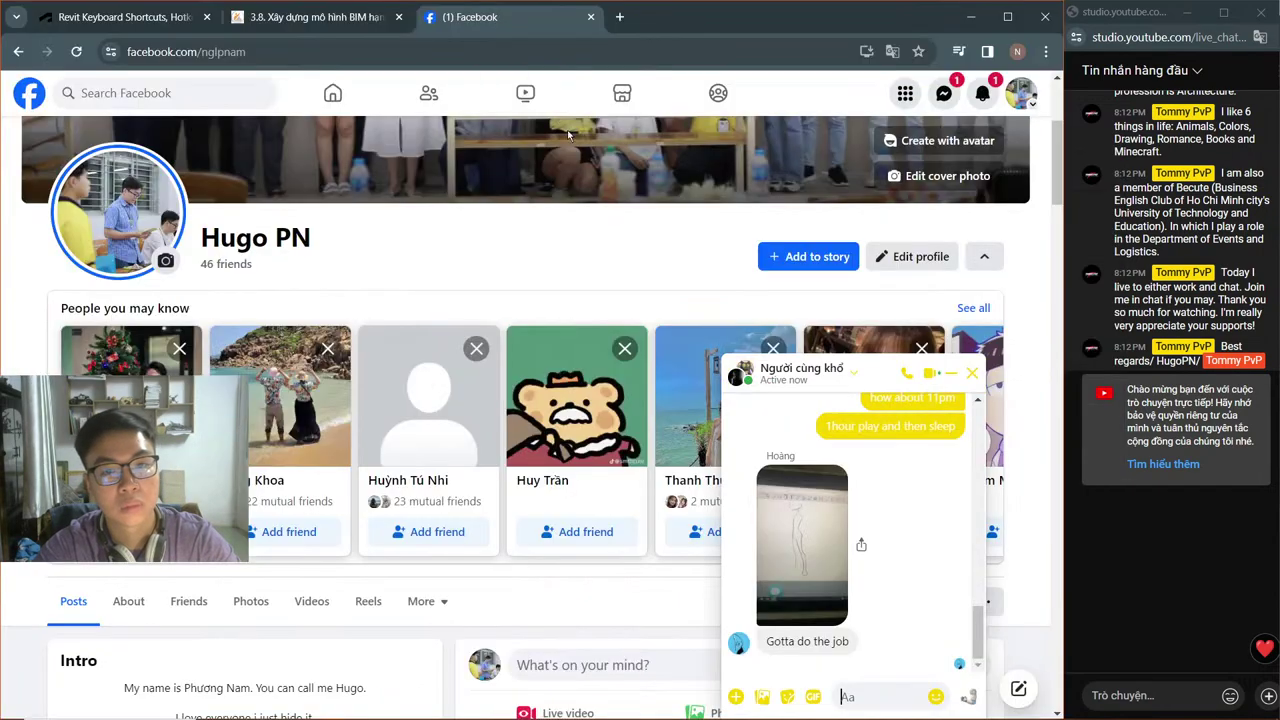
{"action": "left_click", "coordinate": [803, 537]}
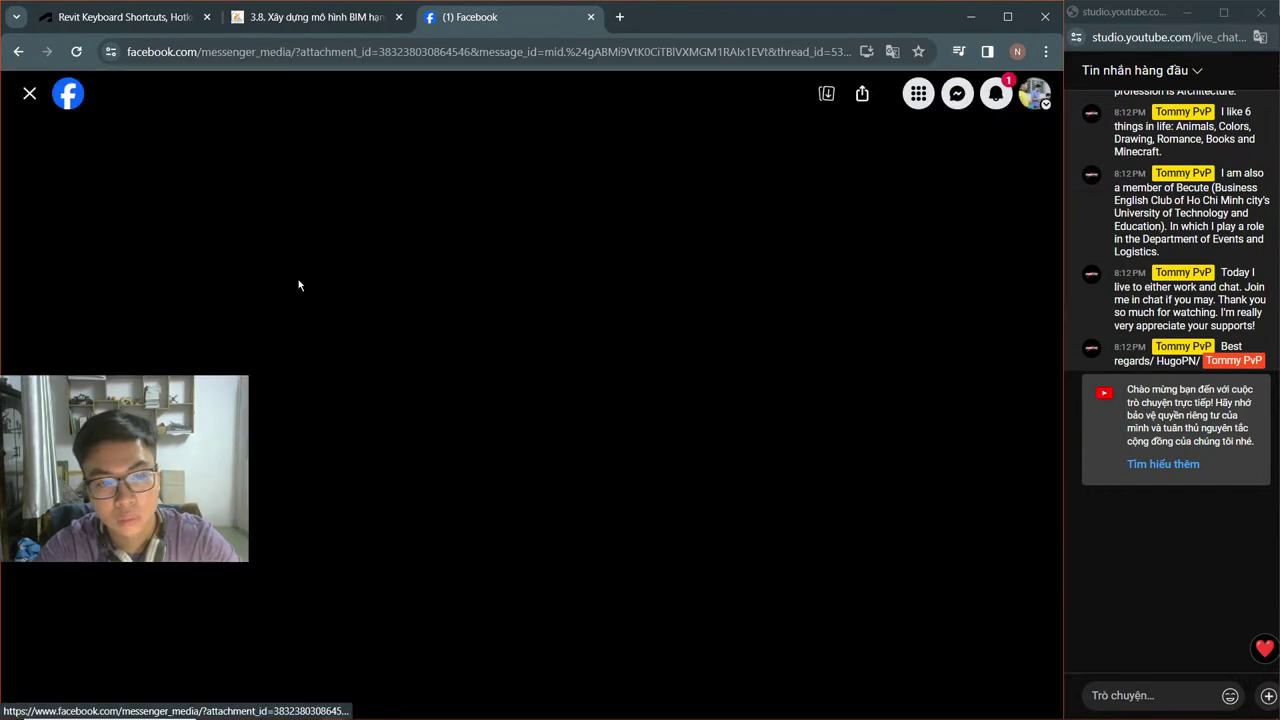
{"action": "left_click", "coordinate": [30, 93]}
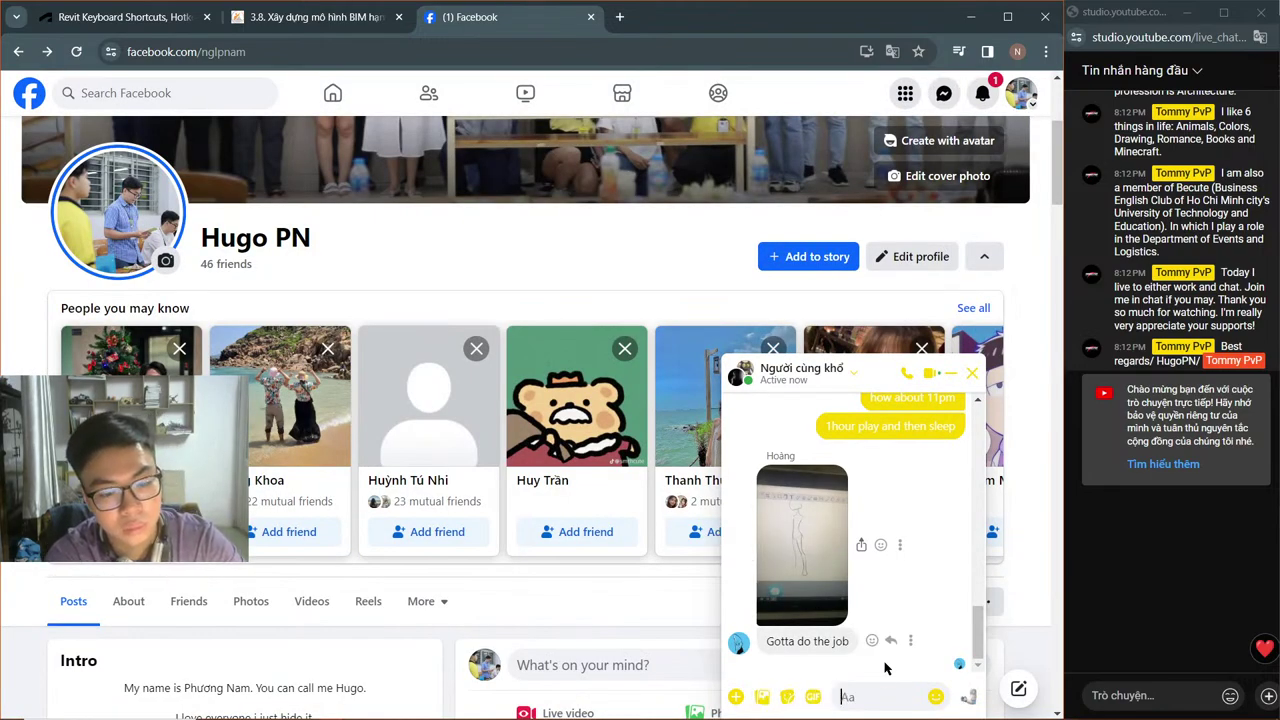
Step: Send replies 'ok', 'mà ráng làm nhanh lên', 'thấy hơi chậm as' and 'cu', then return to Revit
{"action": "type", "text": "ok"}
{"action": "key", "text": "Return"}
{"action": "type", "text": "m"}
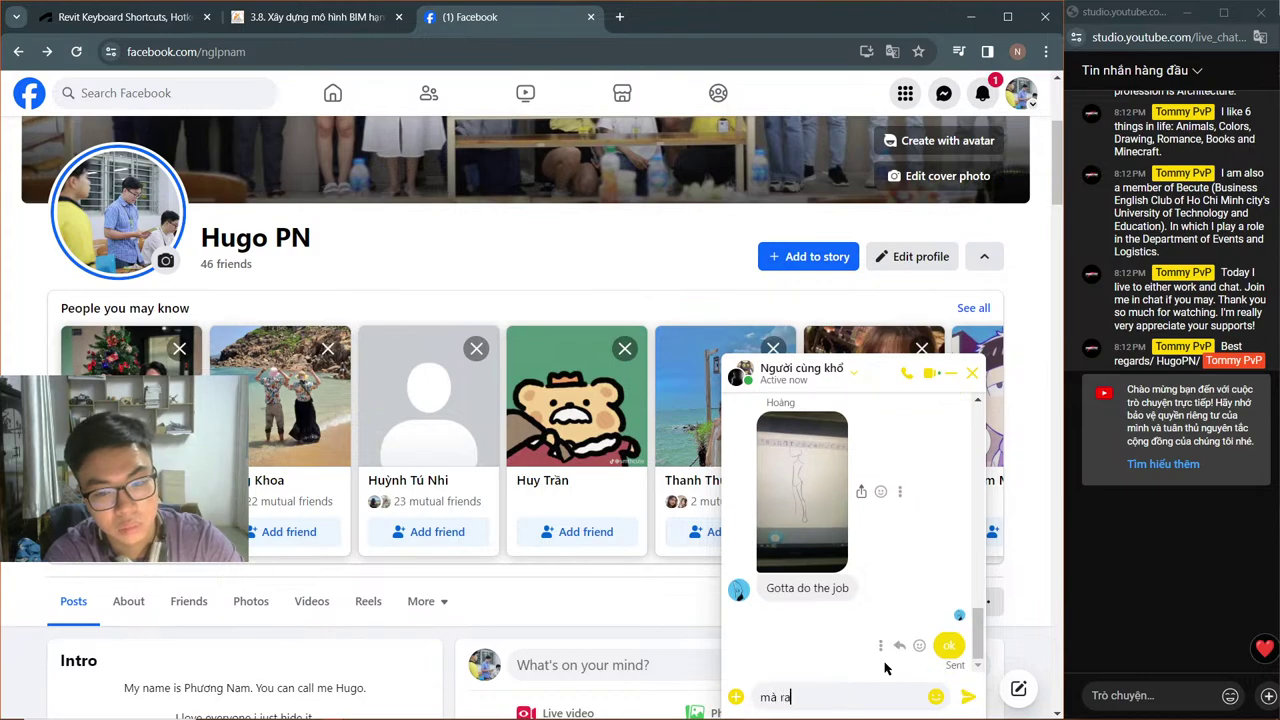
{"action": "type", "text": "à ráng làm nhanh l"}
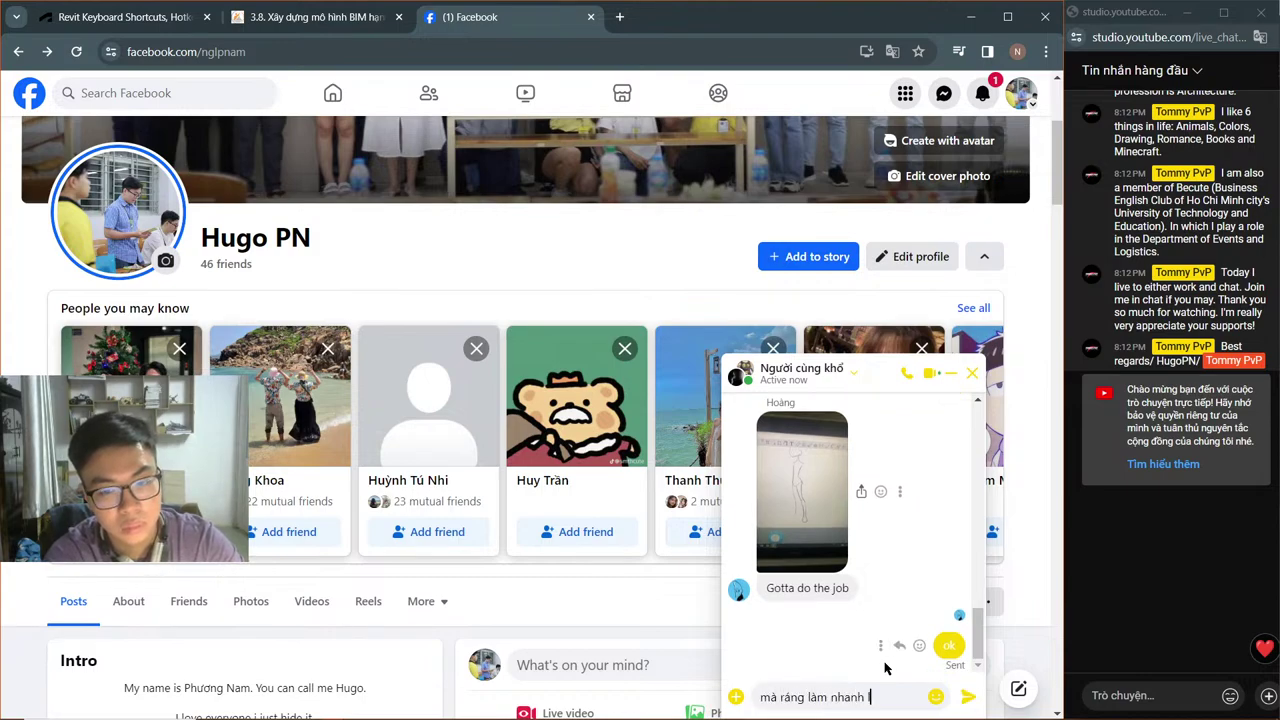
{"action": "type", "text": "ên"}
{"action": "key", "text": "Return"}
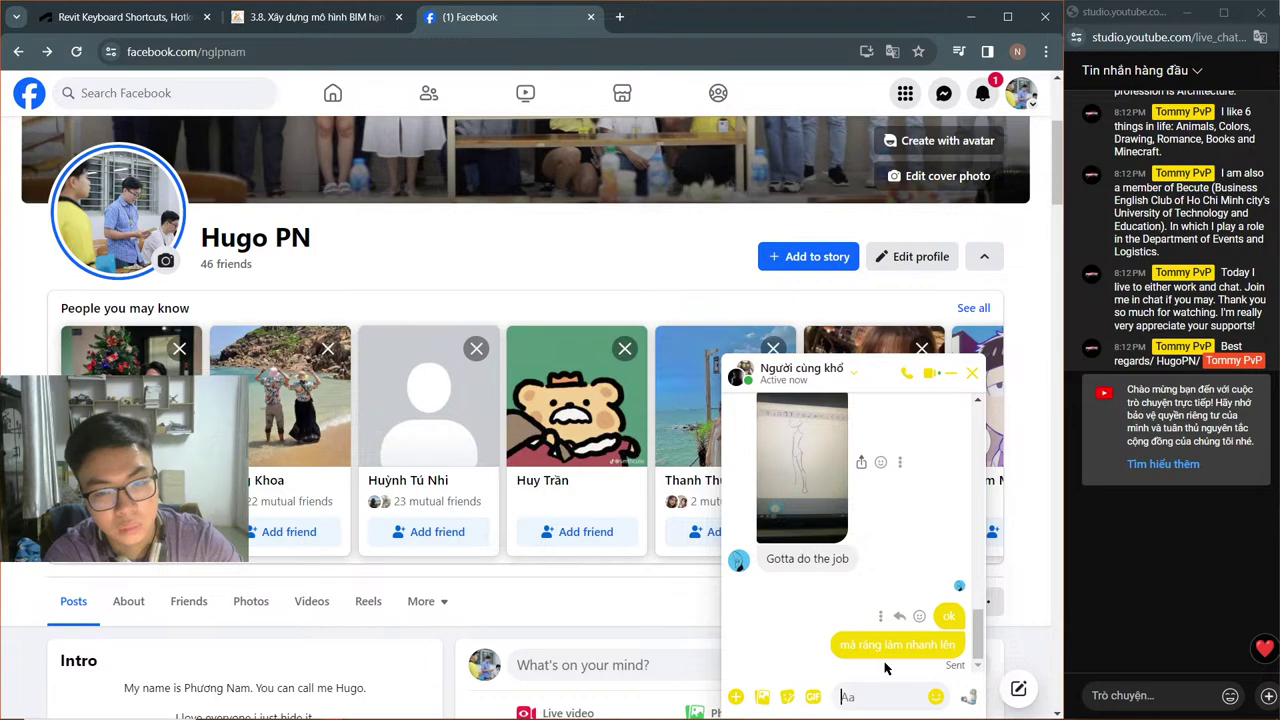
{"action": "type", "text": "thấy hơi chậm"}
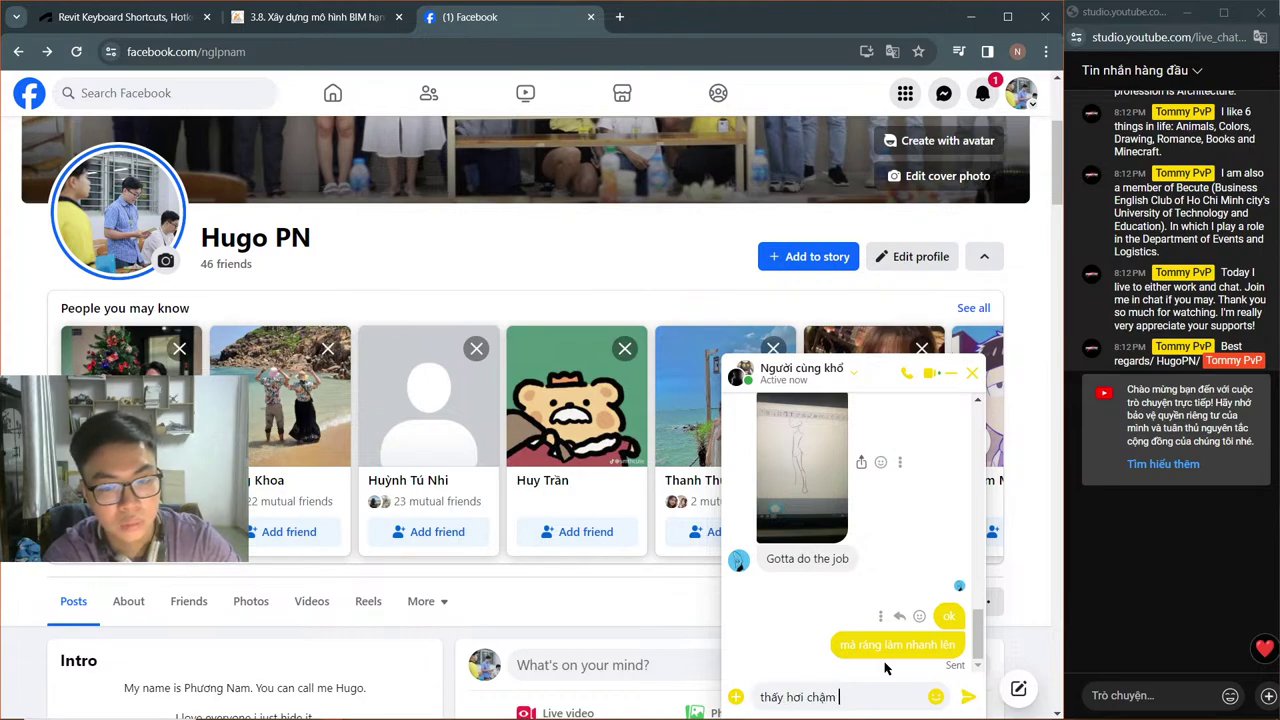
{"action": "type", "text": " a"}
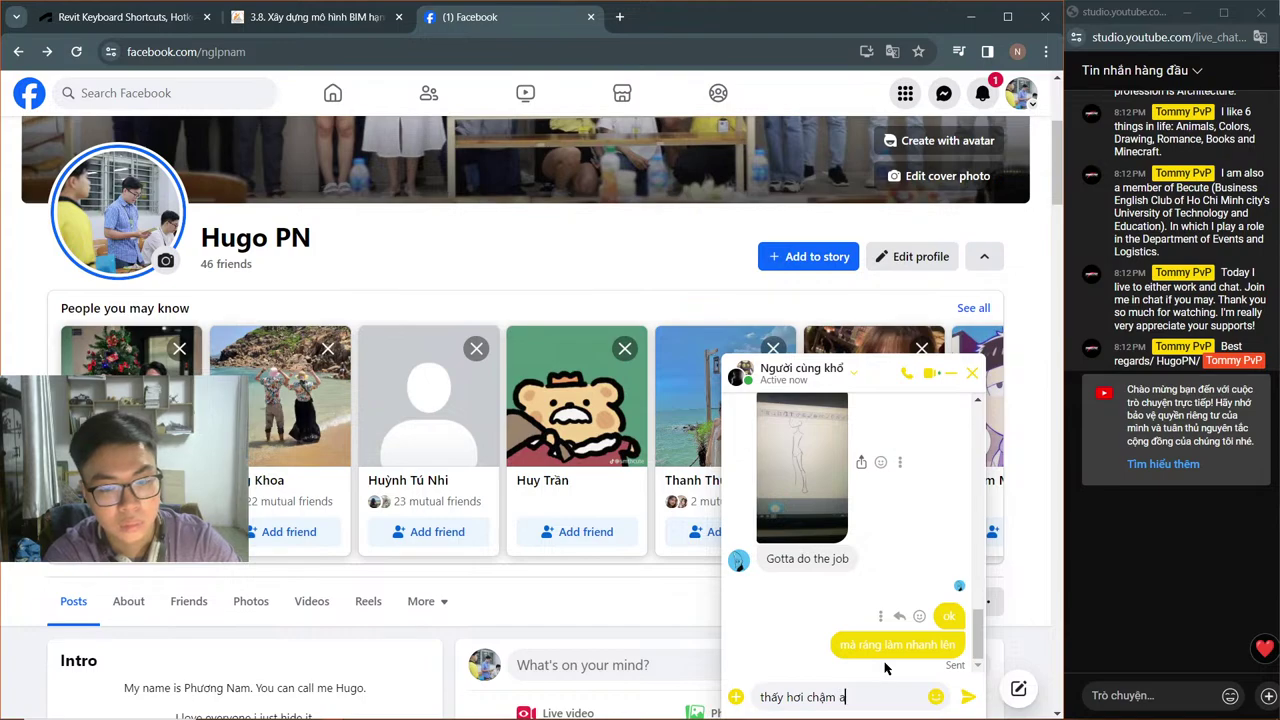
{"action": "type", "text": "s"}
{"action": "key", "text": "Return"}
{"action": "type", "text": "ne"}
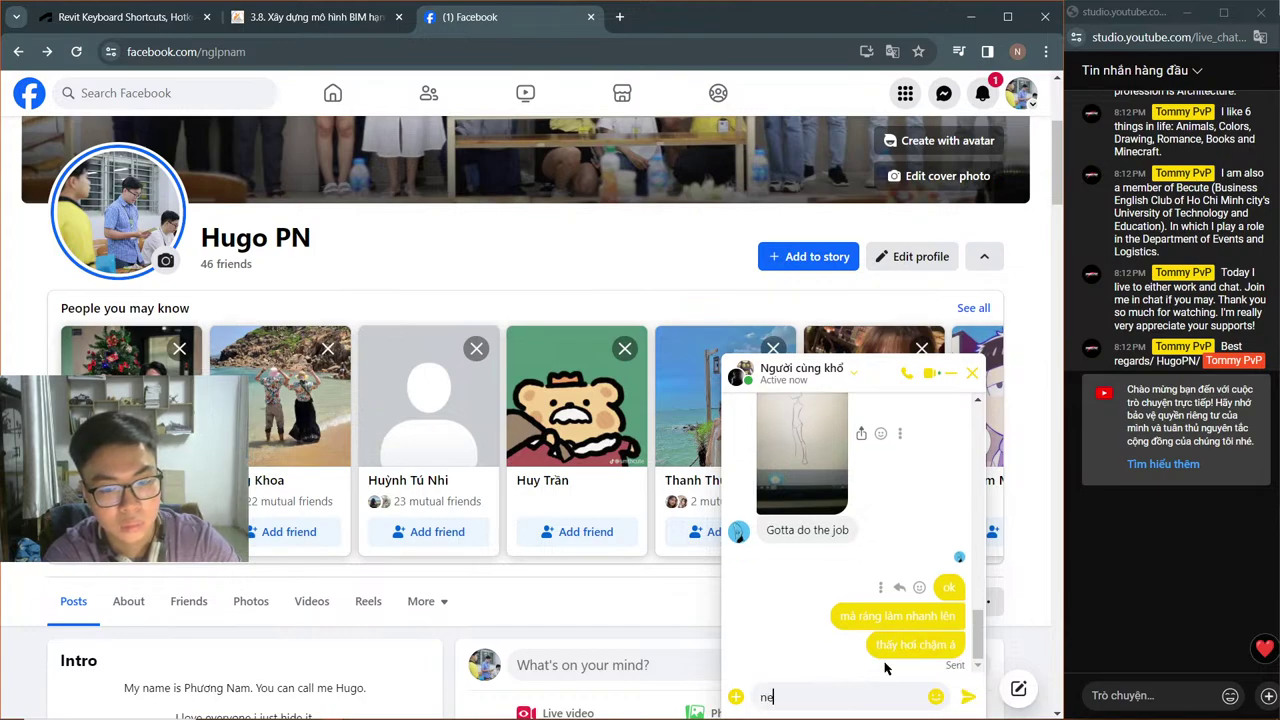
{"action": "key", "text": "BackSpace"}
{"action": "key", "text": "BackSpace"}
{"action": "type", "text": "cu"}
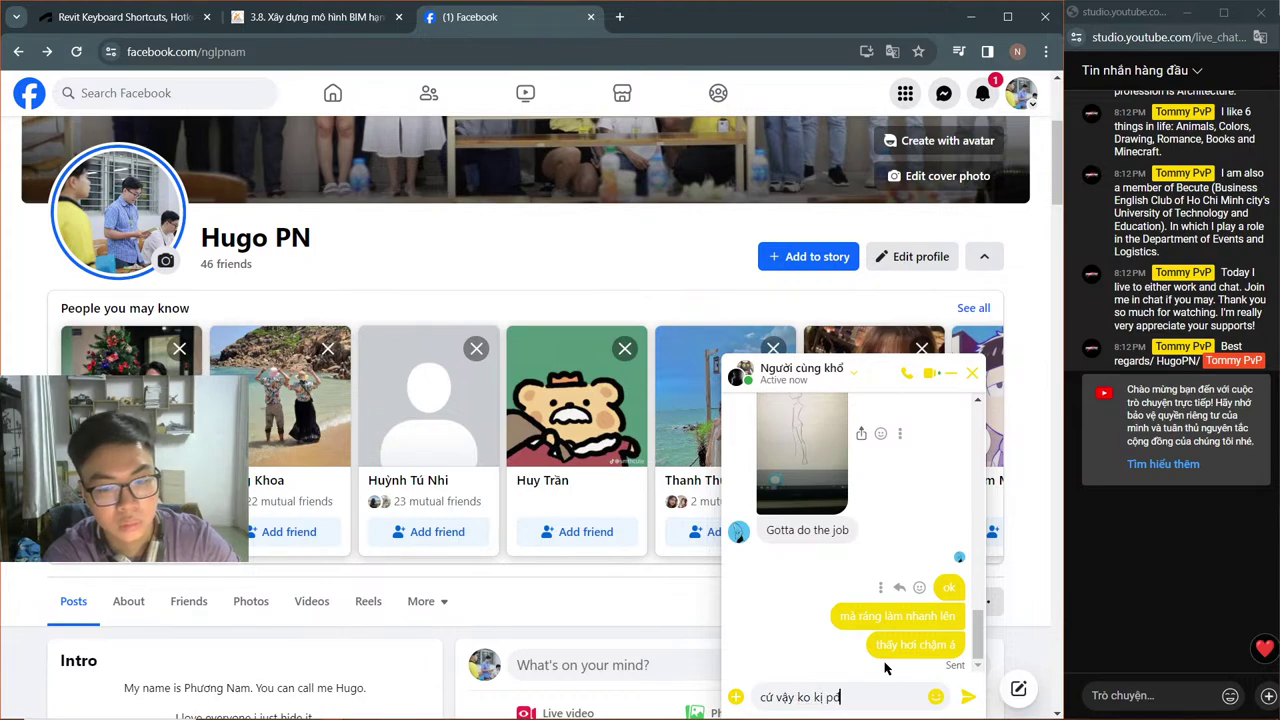
{"action": "key", "text": "Return"}
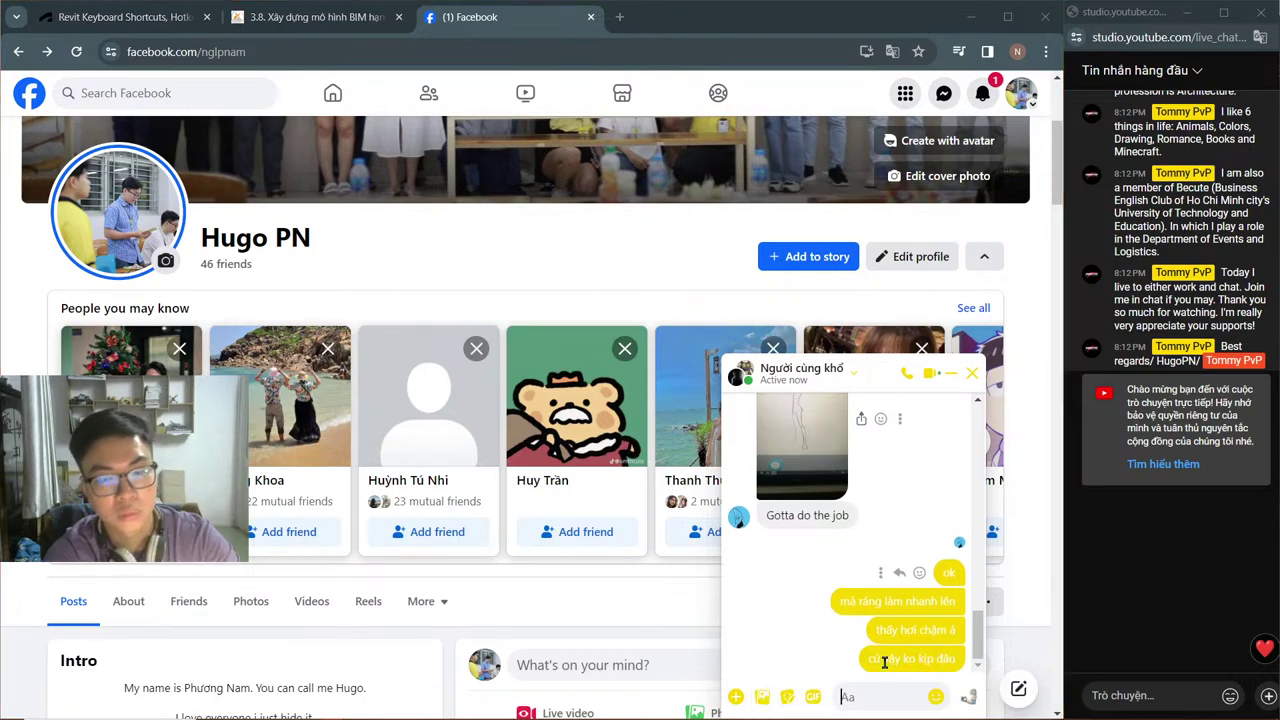
{"action": "key", "text": "alt+Tab"}
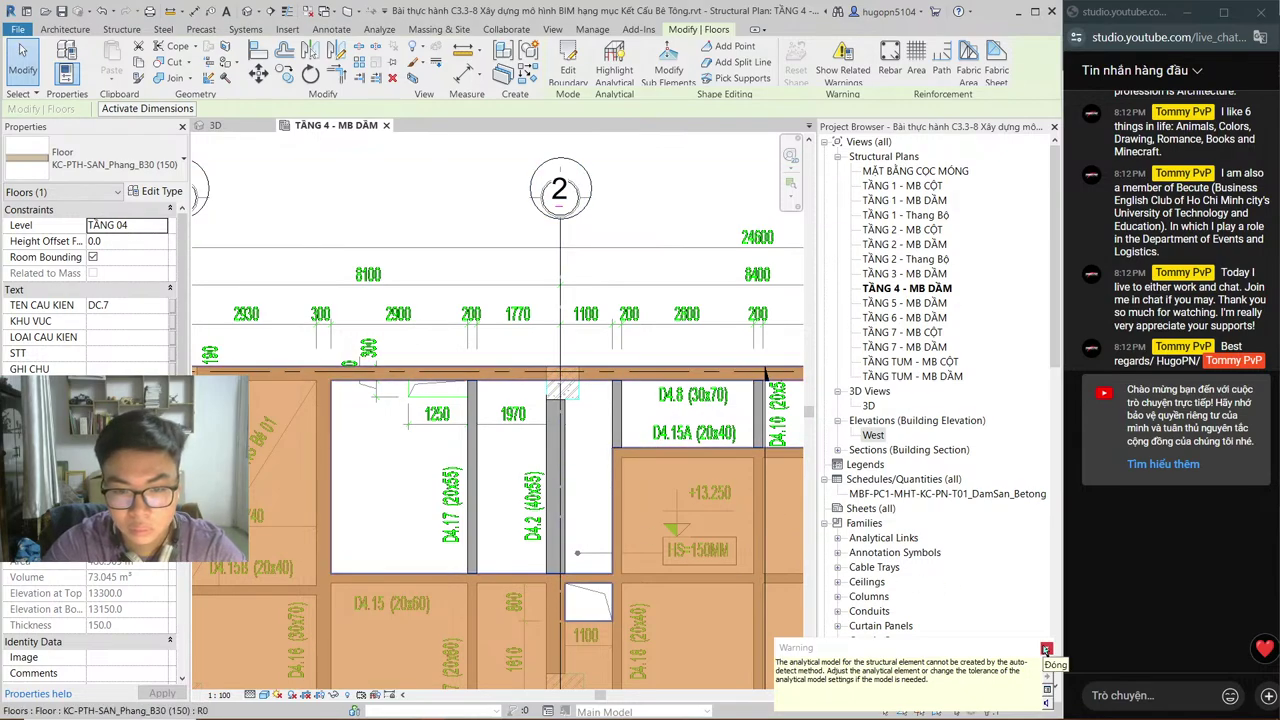
Step: Dismiss the analytical model warning and start a new floor (SB) with −50 height offset
{"action": "left_click", "coordinate": [1045, 650]}
{"action": "scroll", "coordinate": [488, 340], "scroll_direction": "down", "scroll_amount": 1}
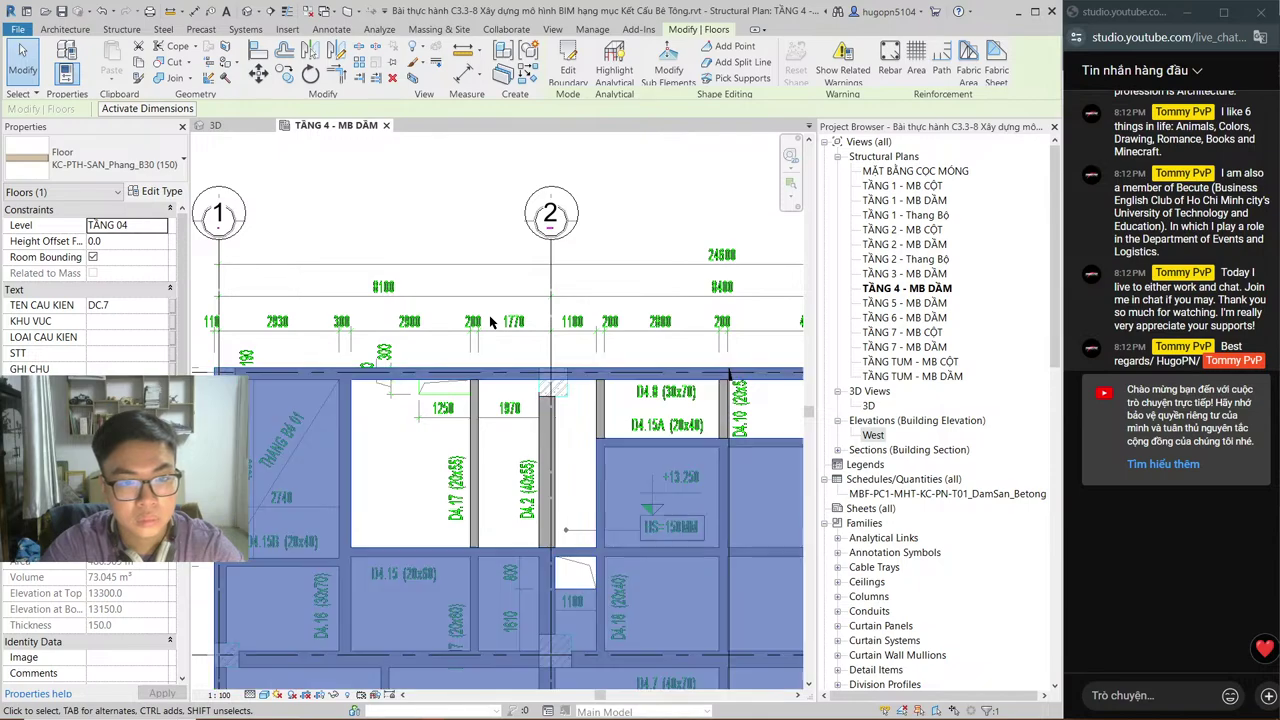
{"action": "key", "text": "Escape"}
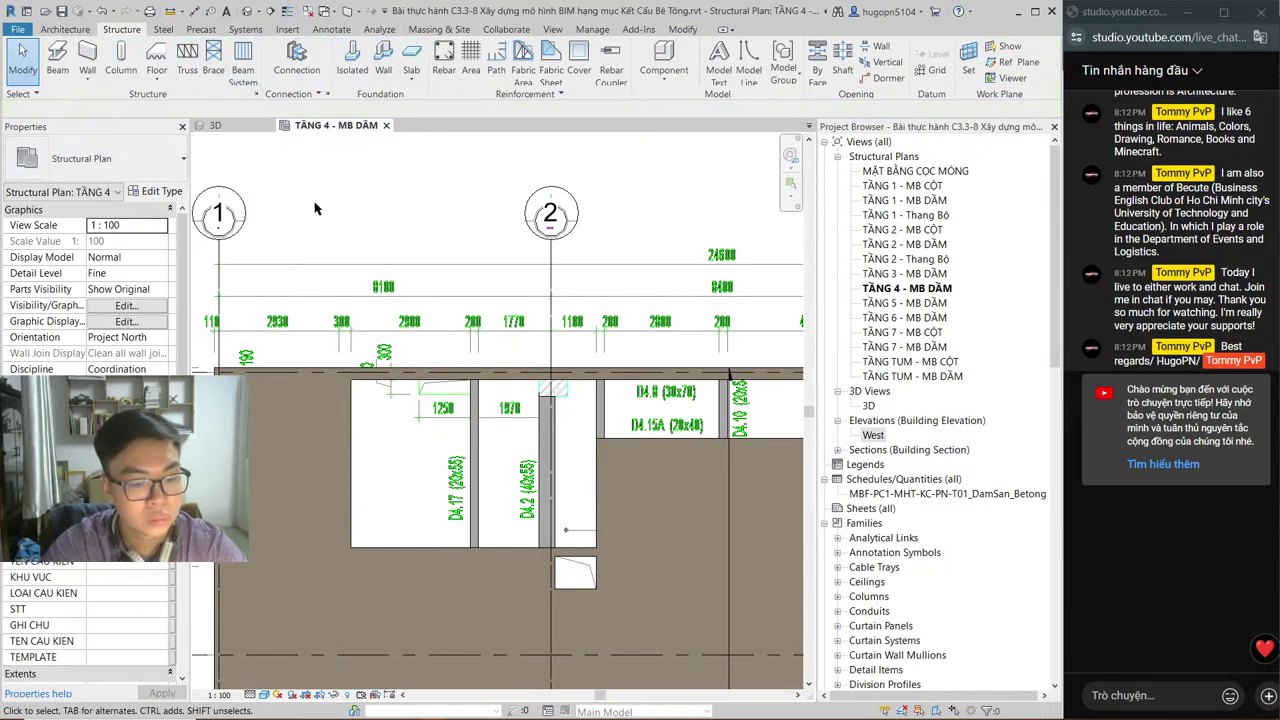
{"action": "key", "text": "s"}
{"action": "key", "text": "b"}
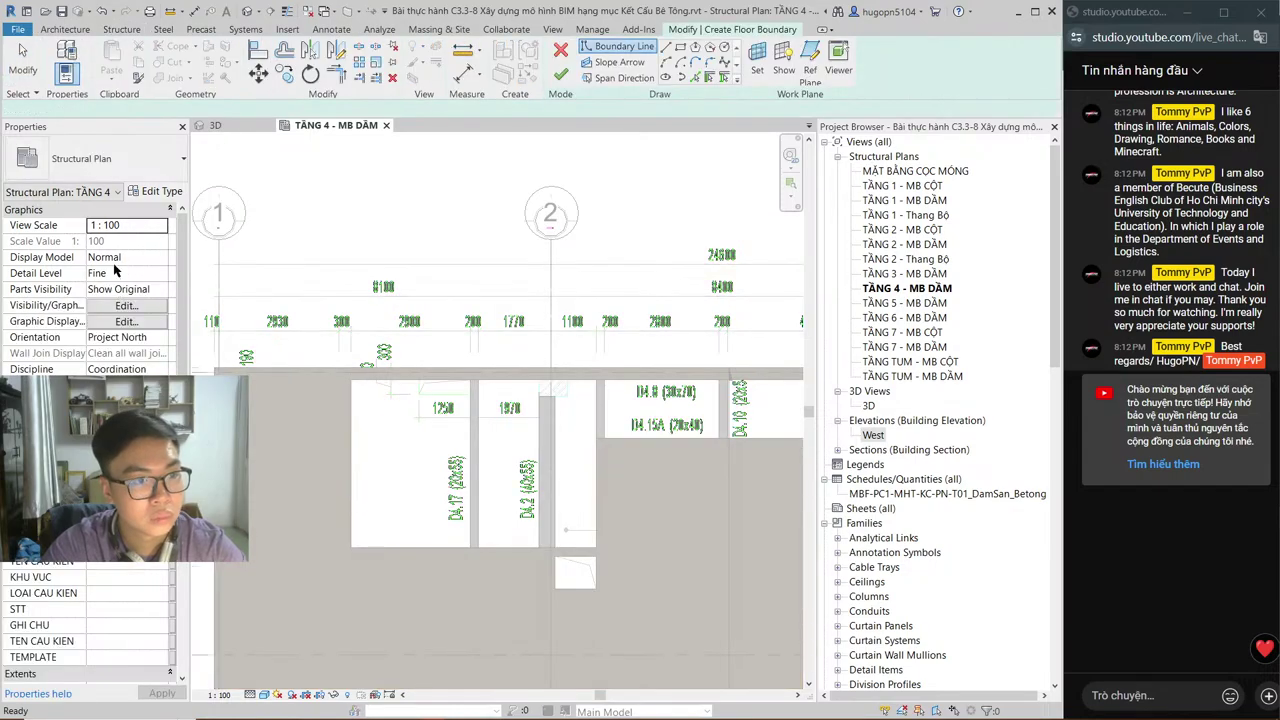
{"action": "left_click", "coordinate": [93, 243]}
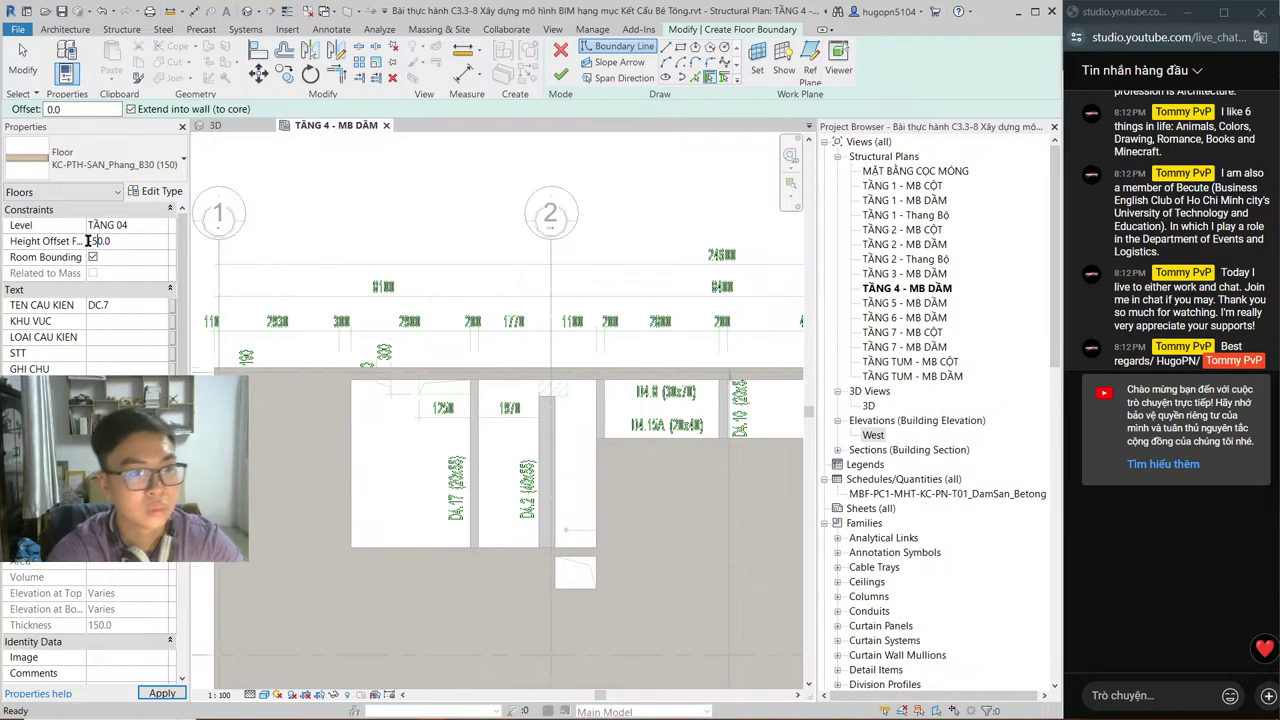
{"action": "left_click", "coordinate": [88, 241]}
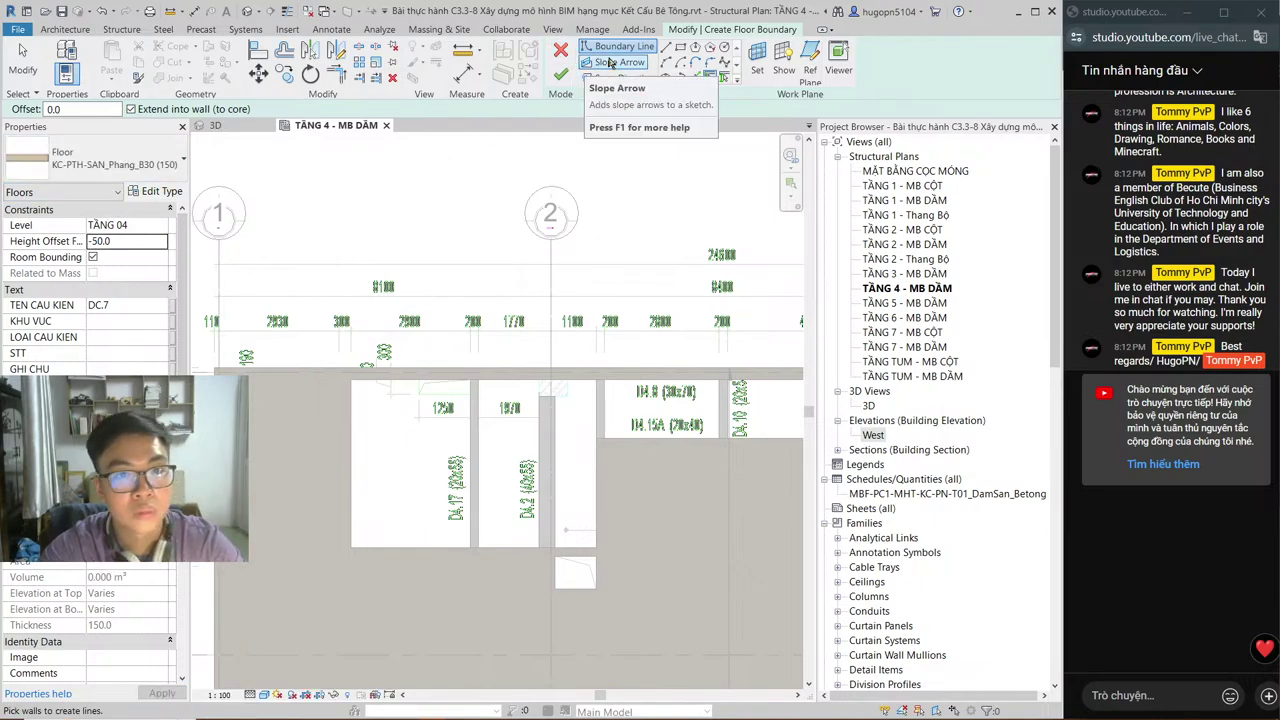
Step: Sketch the first outline edges from the beam corner beside D4.8 up to the beam top
{"action": "scroll", "coordinate": [306, 439], "scroll_direction": "up", "scroll_amount": 2}
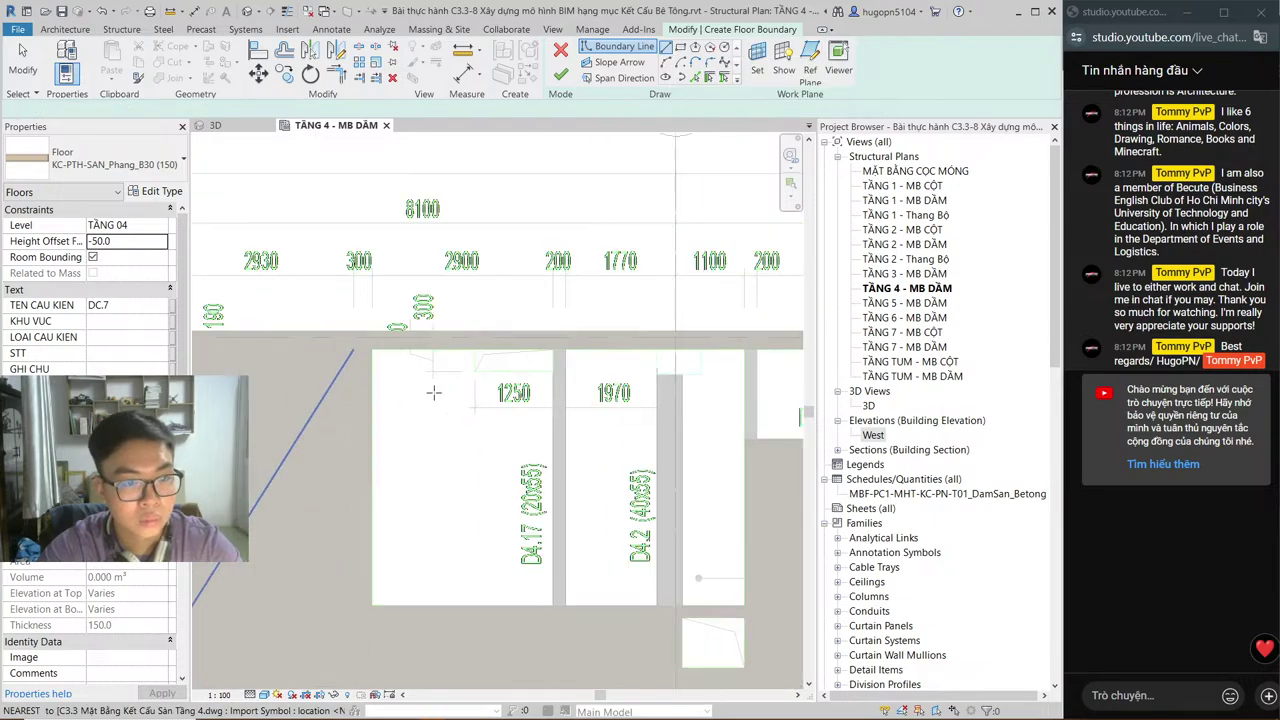
{"action": "middle_click_drag", "start_coordinate": [535, 430], "coordinate": [332, 457]}
{"action": "left_click", "coordinate": [541, 466]}
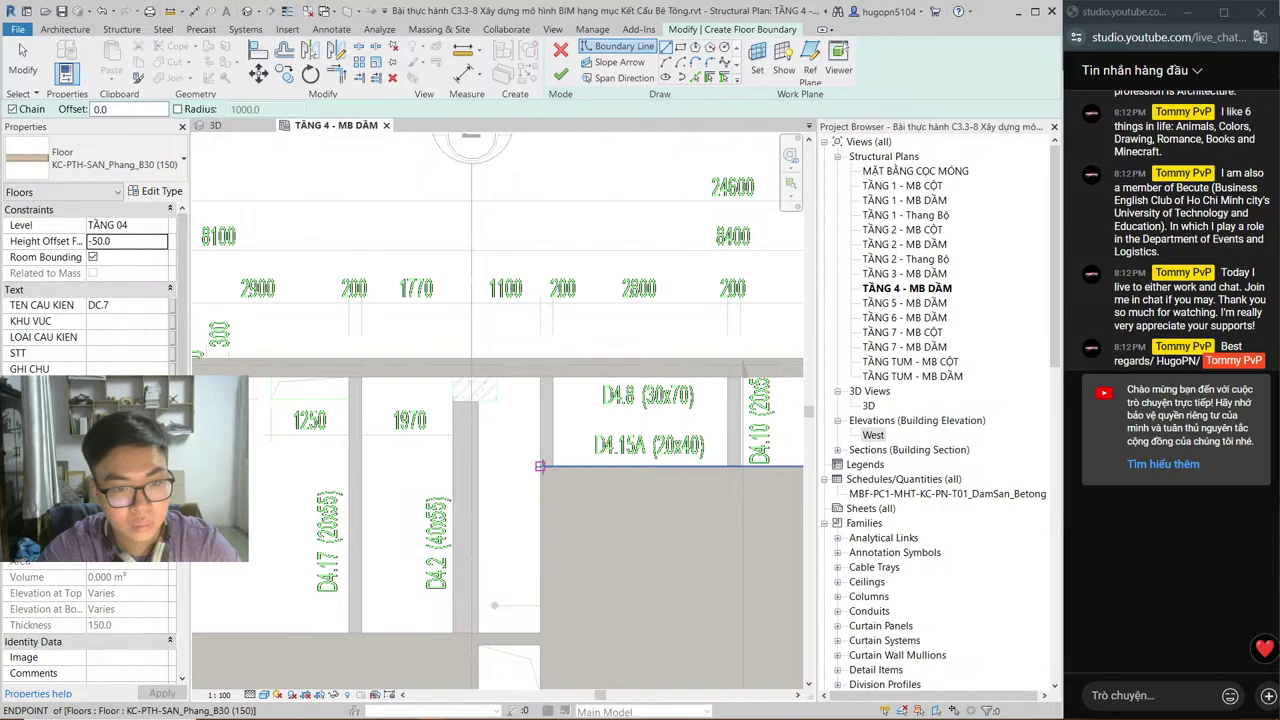
{"action": "middle_click_drag", "start_coordinate": [663, 477], "coordinate": [474, 503]}
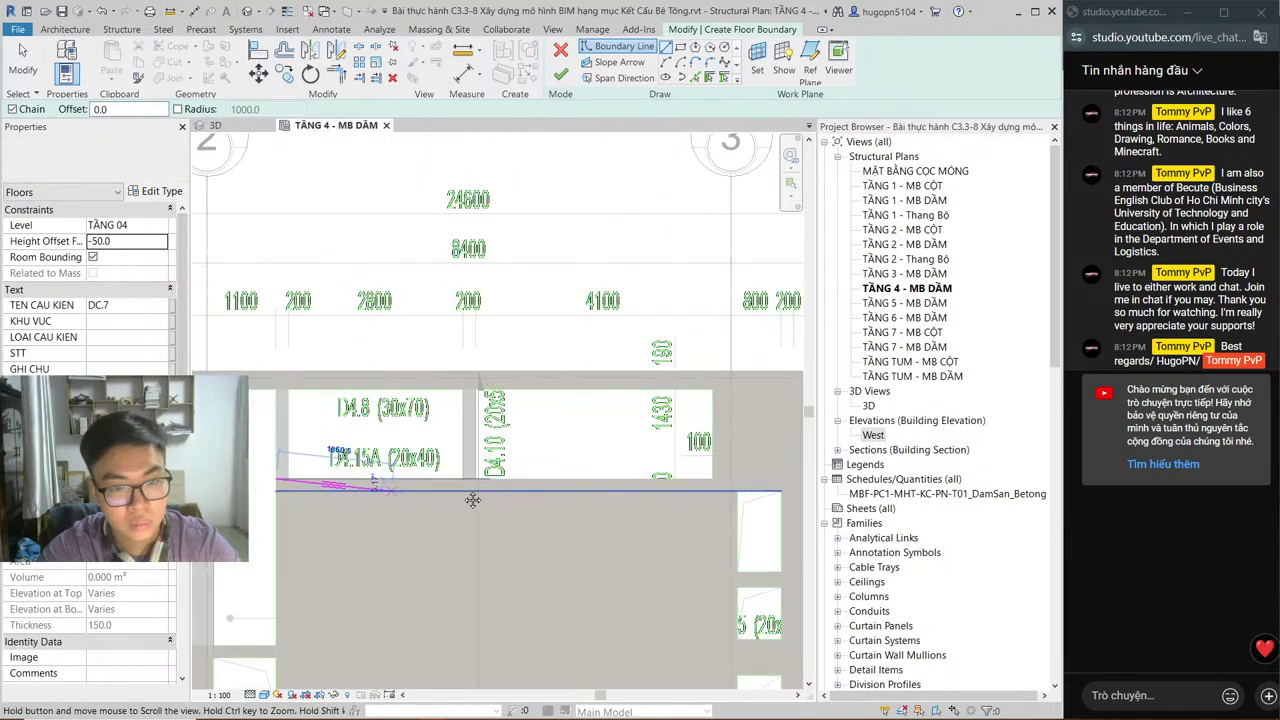
{"action": "left_click", "coordinate": [697, 479]}
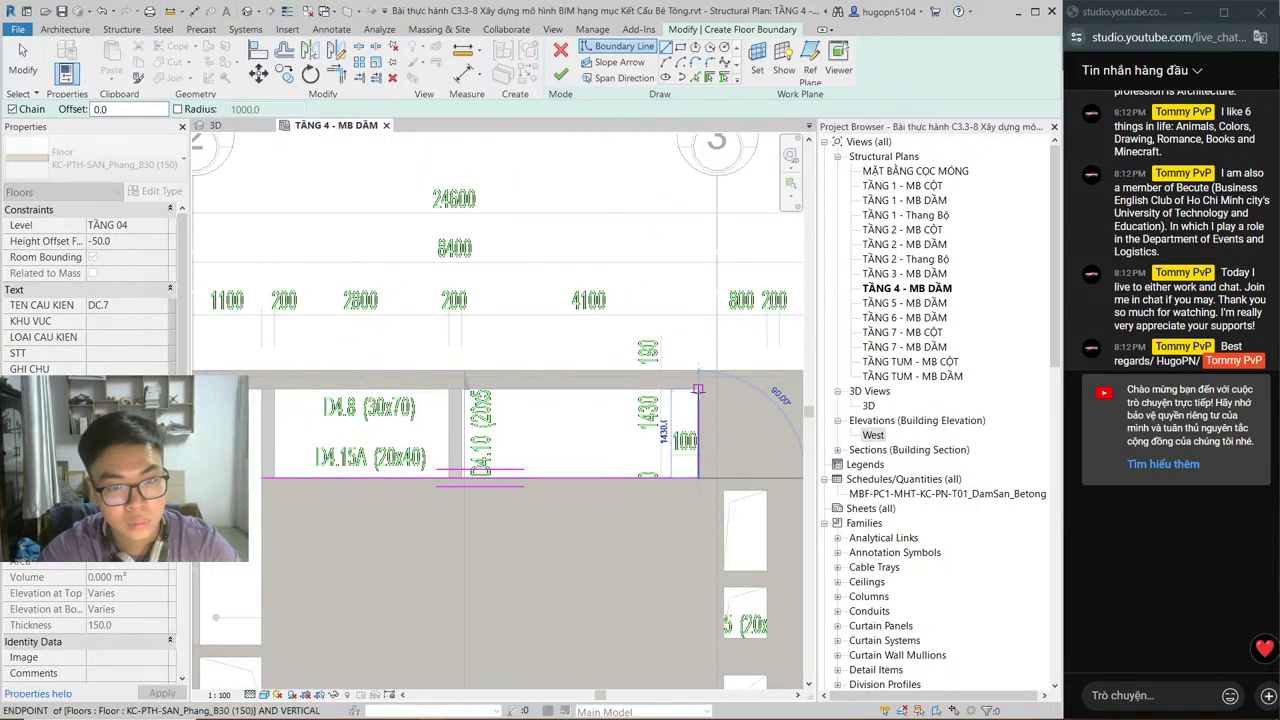
{"action": "left_click", "coordinate": [697, 394]}
{"action": "scroll", "coordinate": [486, 428], "scroll_direction": "down", "scroll_amount": 1}
{"action": "middle_click_drag", "start_coordinate": [481, 463], "coordinate": [694, 455]}
{"action": "scroll", "coordinate": [600, 430], "scroll_direction": "down", "scroll_amount": 1}
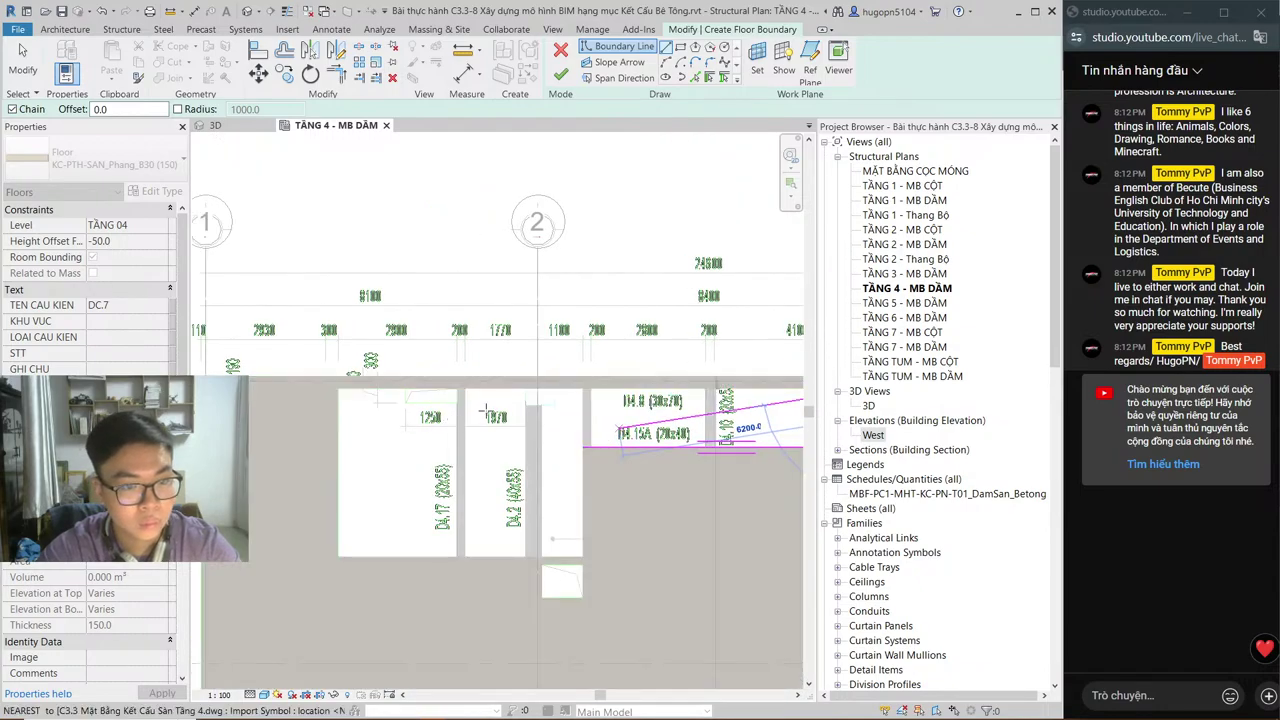
Step: Complete the bay outline with the stepped 1650 top edge, 4100 left edge and 5970 bottom edge
{"action": "left_click", "coordinate": [456, 388]}
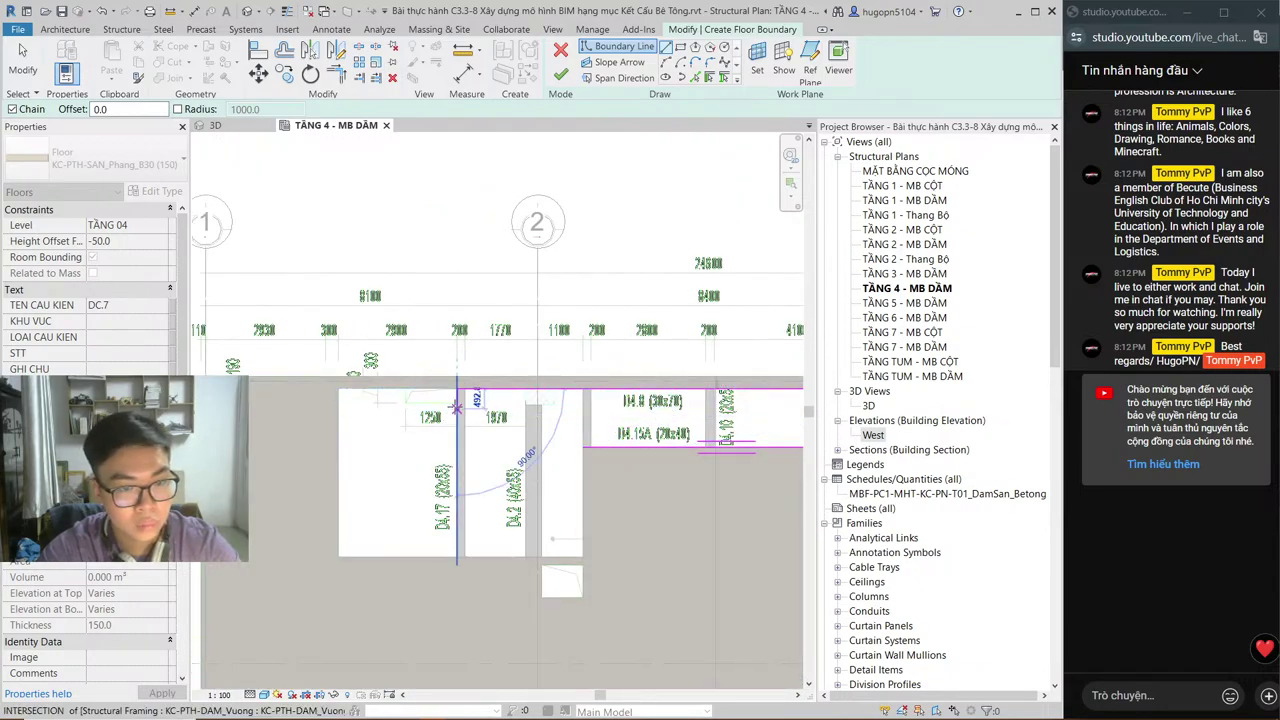
{"action": "left_click", "coordinate": [457, 402]}
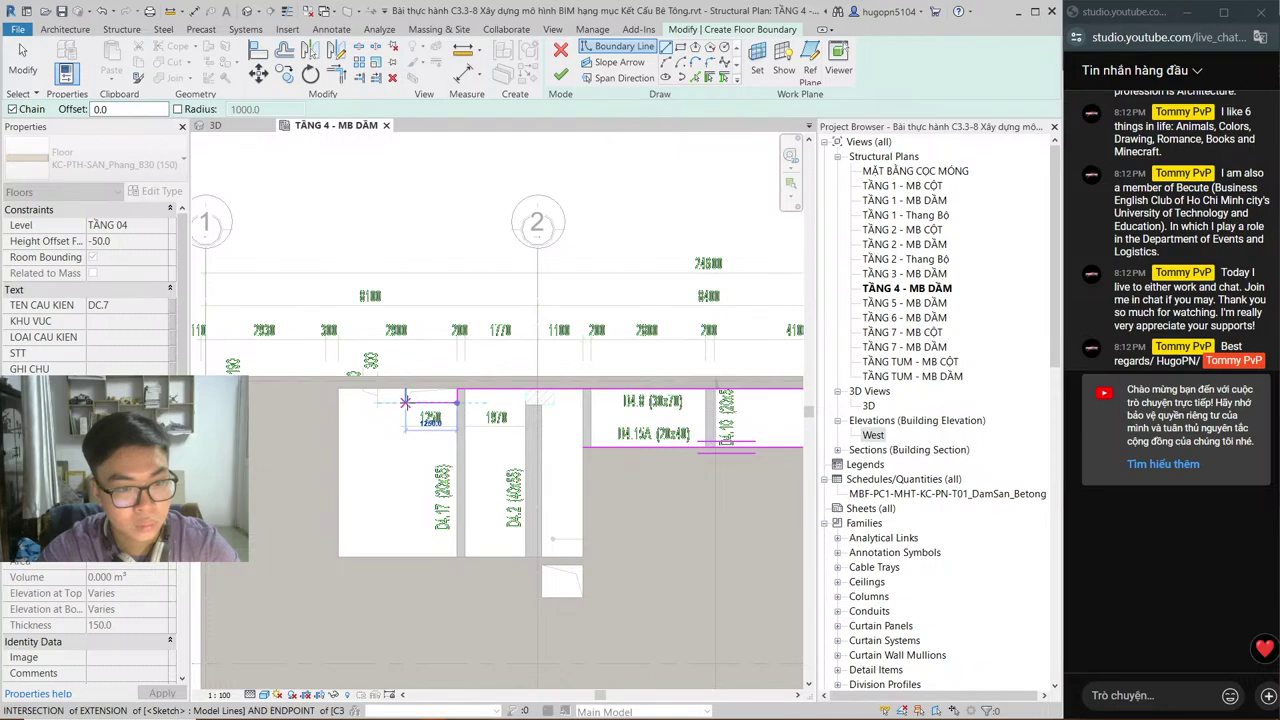
{"action": "left_click", "coordinate": [405, 402]}
{"action": "left_click", "coordinate": [405, 389]}
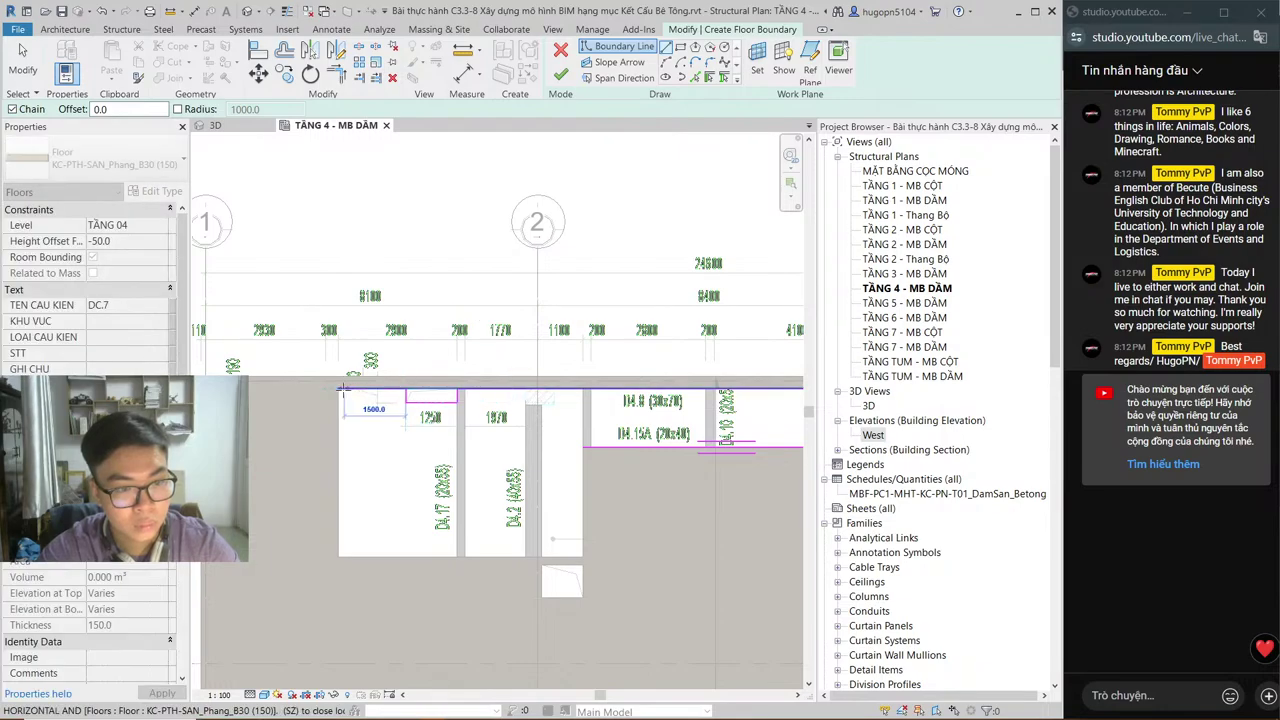
{"action": "left_click", "coordinate": [338, 390]}
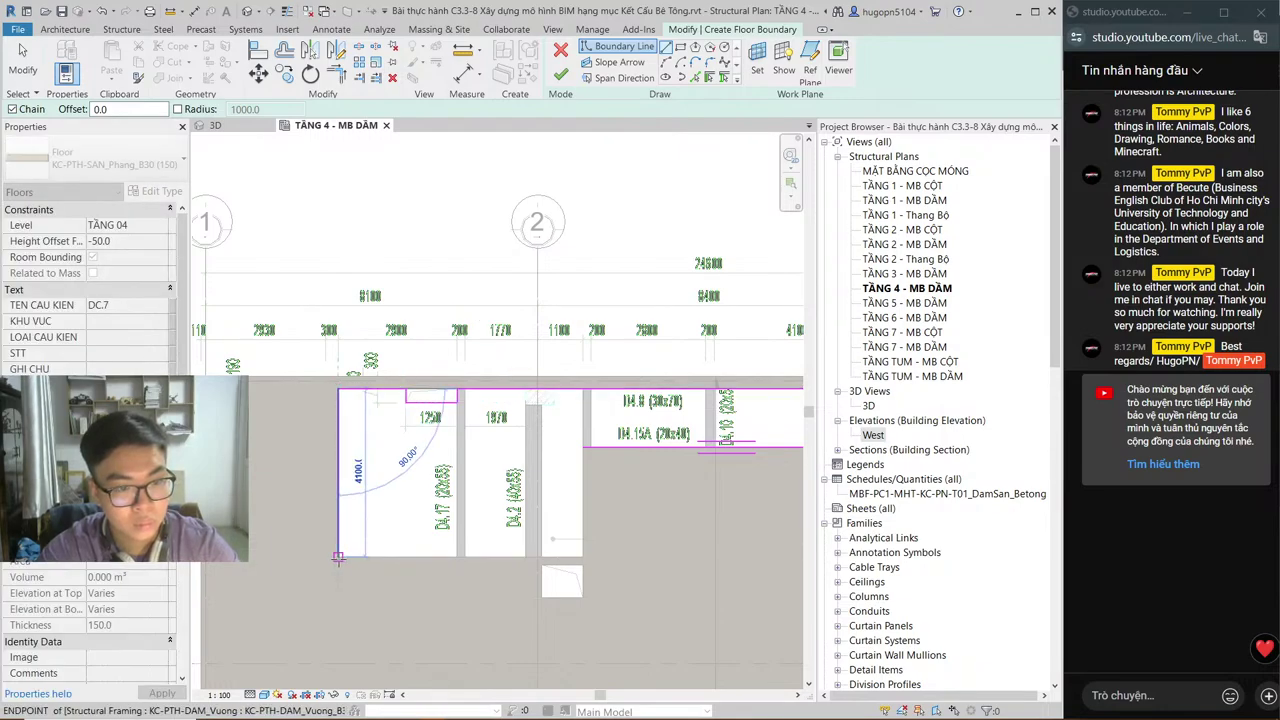
{"action": "left_click", "coordinate": [523, 552]}
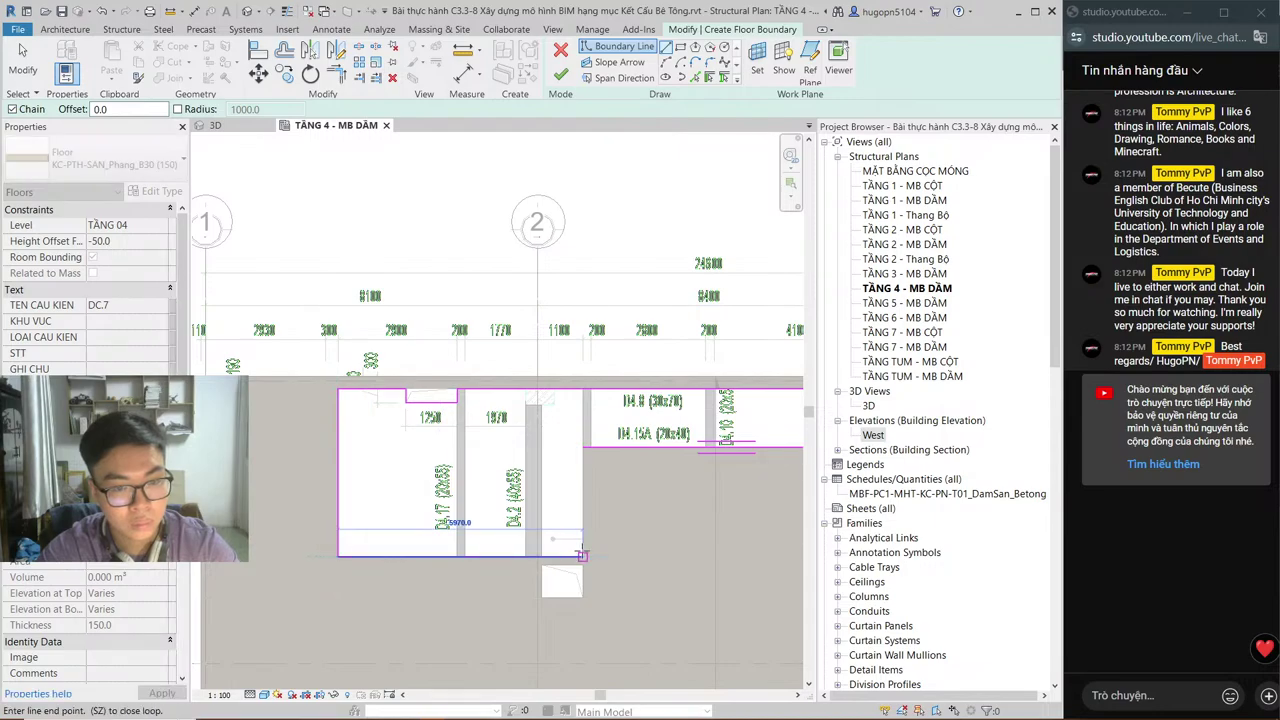
{"action": "left_click", "coordinate": [582, 556]}
{"action": "left_click", "coordinate": [582, 448]}
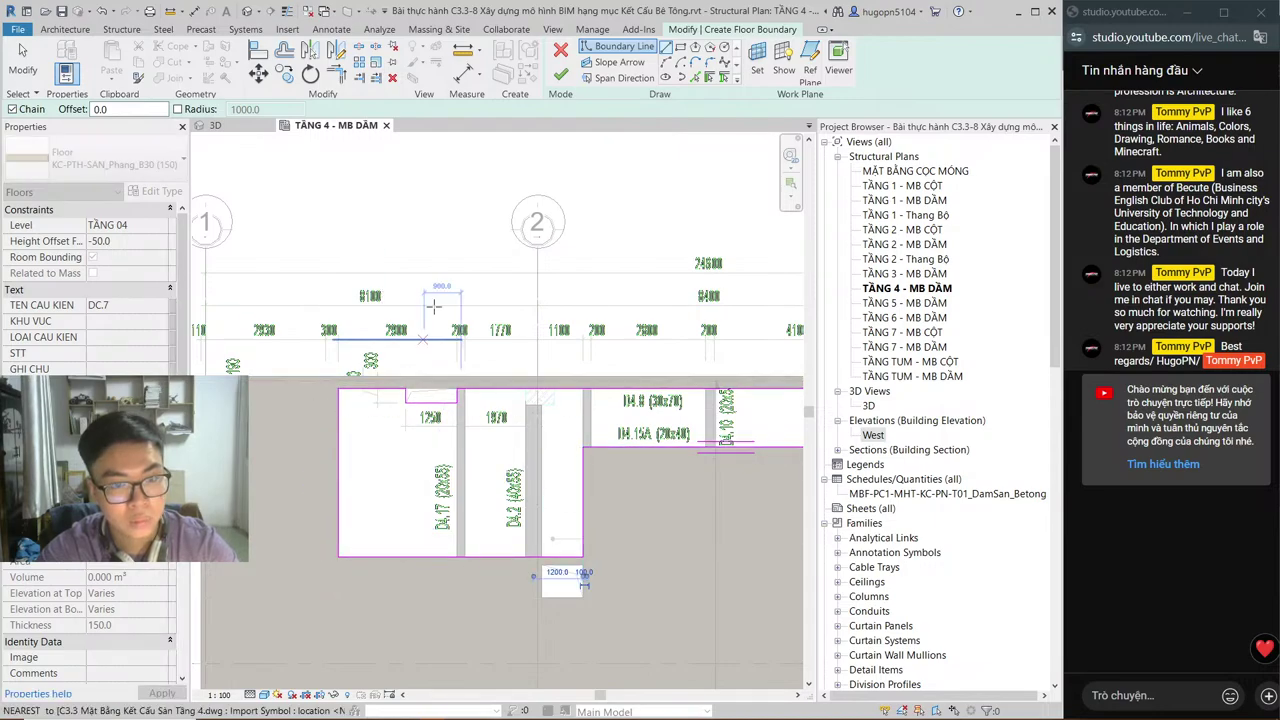
Step: Finish the −50 slab sketch and review the recessed slab in the 3D view
{"action": "left_click", "coordinate": [561, 77]}
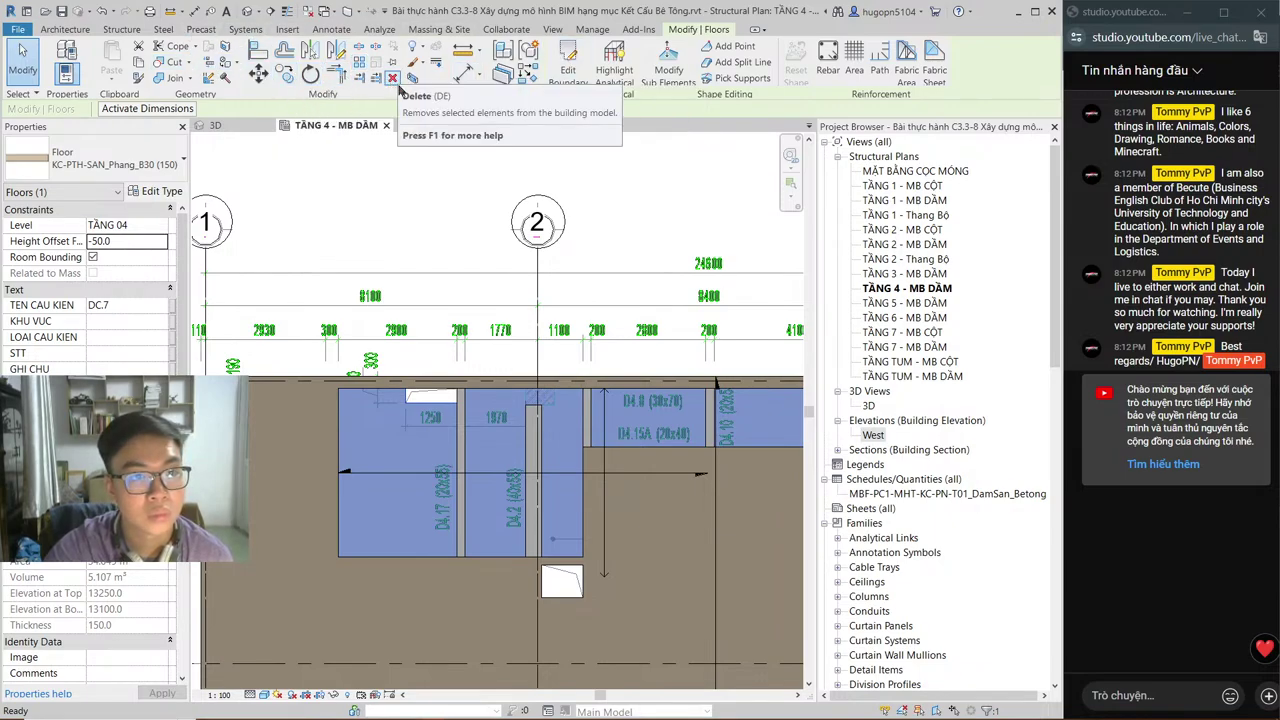
{"action": "left_click", "coordinate": [405, 224]}
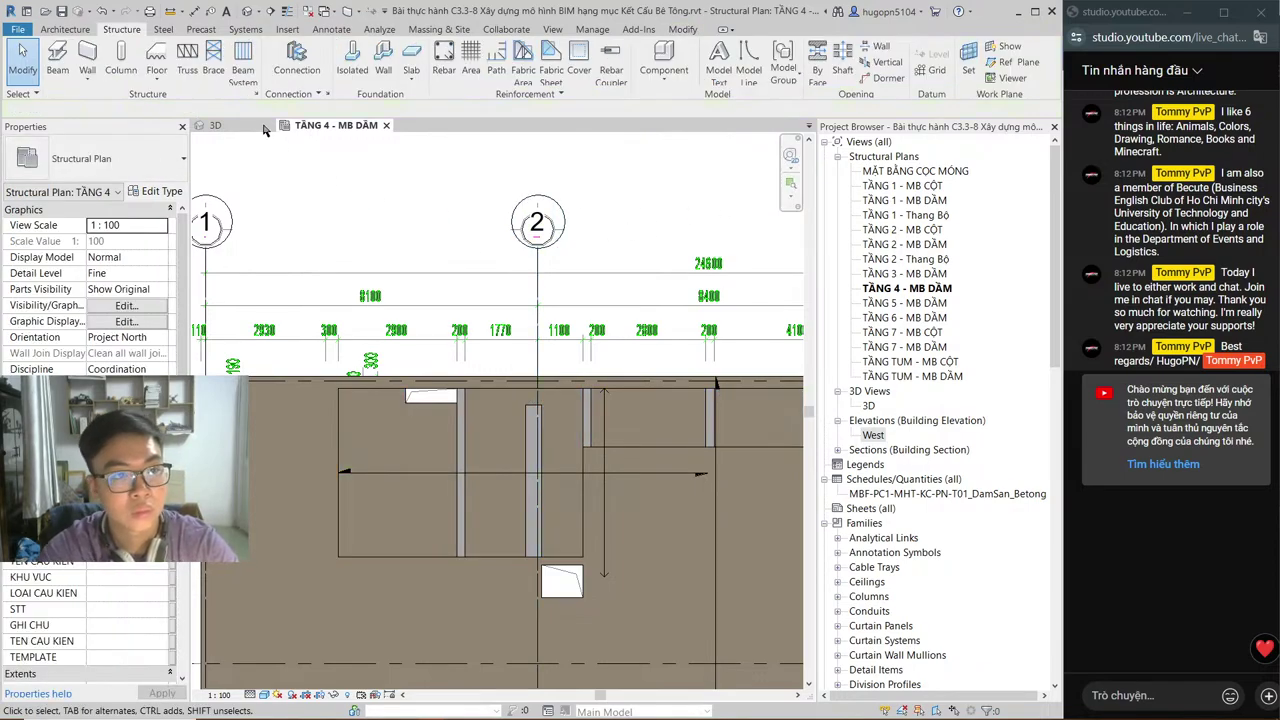
{"action": "left_click", "coordinate": [228, 127]}
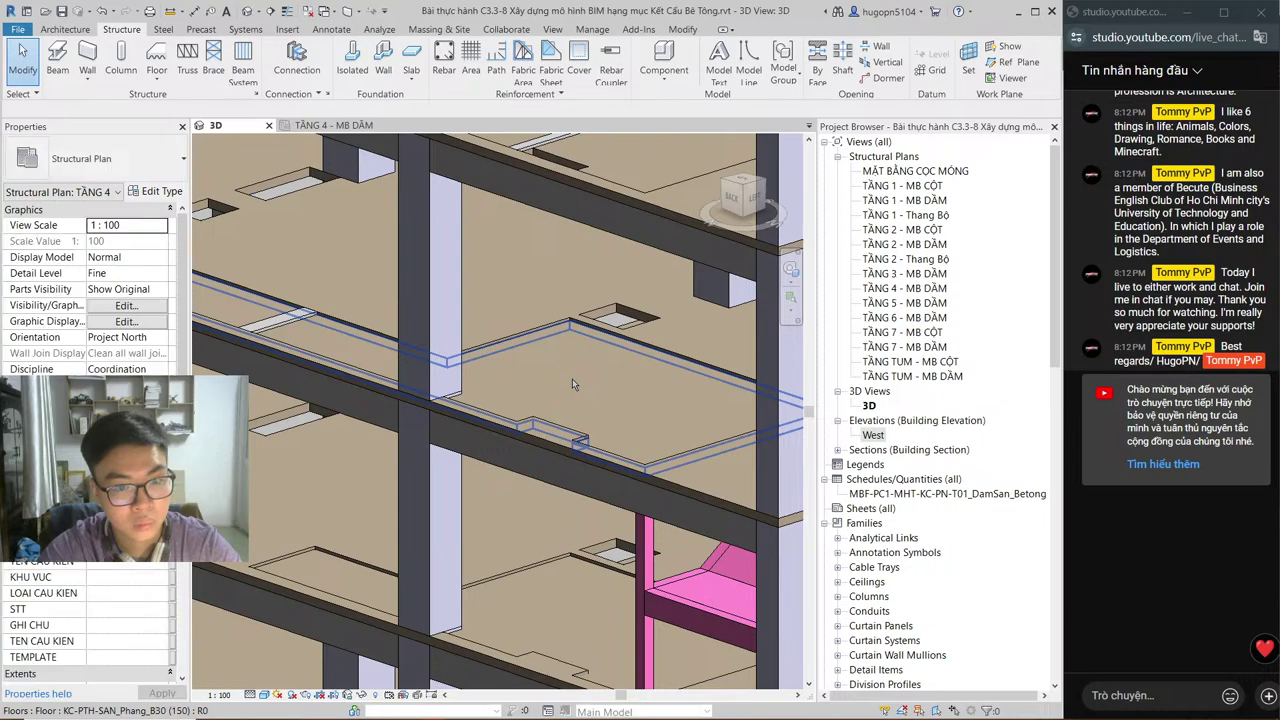
{"action": "middle_click_drag", "start_coordinate": [561, 372], "coordinate": [567, 318], "text": "shift"}
{"action": "scroll", "coordinate": [556, 432], "scroll_direction": "down", "scroll_amount": 3}
{"action": "scroll", "coordinate": [567, 318], "scroll_direction": "down", "scroll_amount": 3}
{"action": "scroll", "coordinate": [600, 360], "scroll_direction": "up", "scroll_amount": 4}
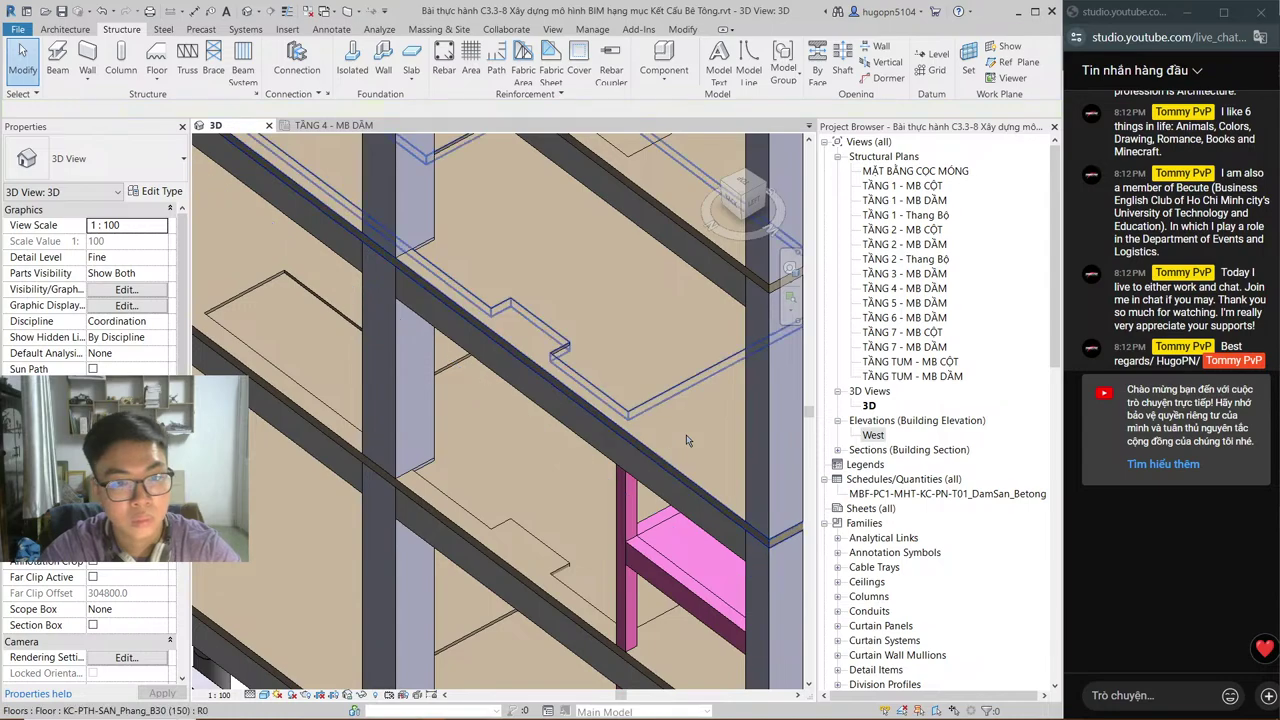
{"action": "left_click", "coordinate": [607, 386]}
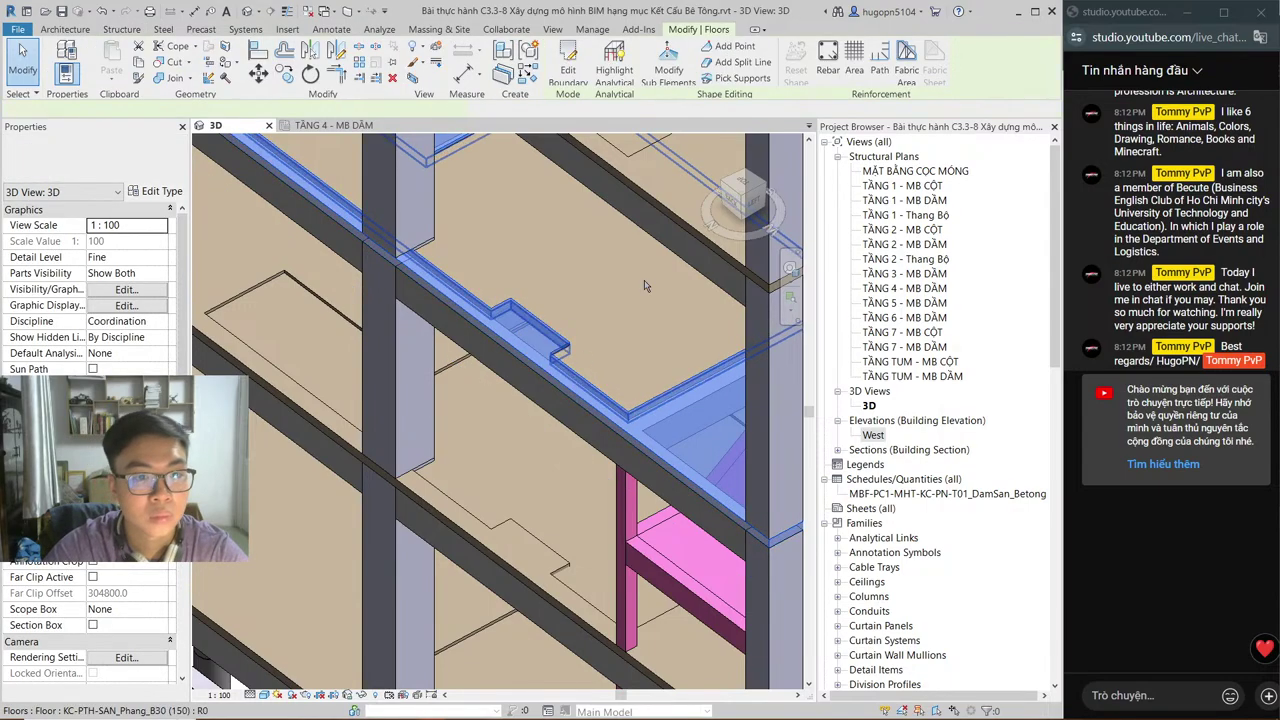
Step: Open the TẦNG 1 - MB DẦM plan and select its floor slab
{"action": "double_click", "coordinate": [862, 202]}
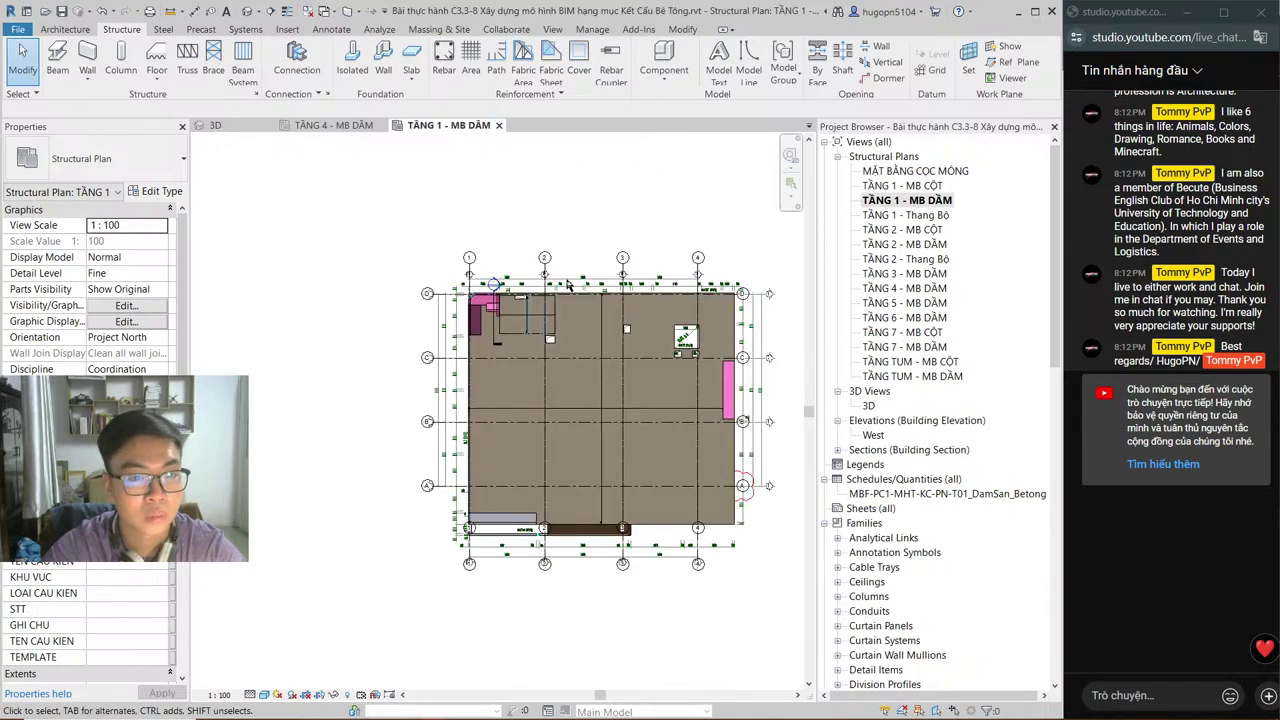
{"action": "scroll", "coordinate": [532, 292], "scroll_direction": "up", "scroll_amount": 2}
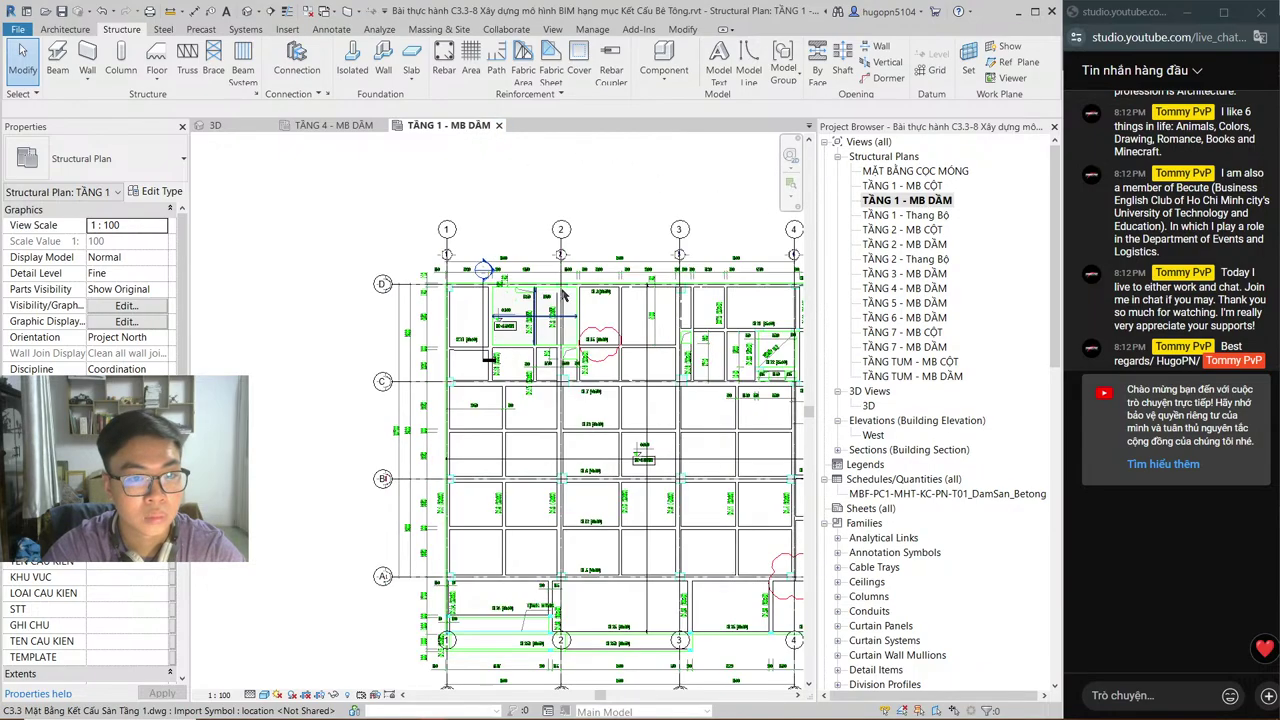
{"action": "scroll", "coordinate": [545, 287], "scroll_direction": "up", "scroll_amount": 3}
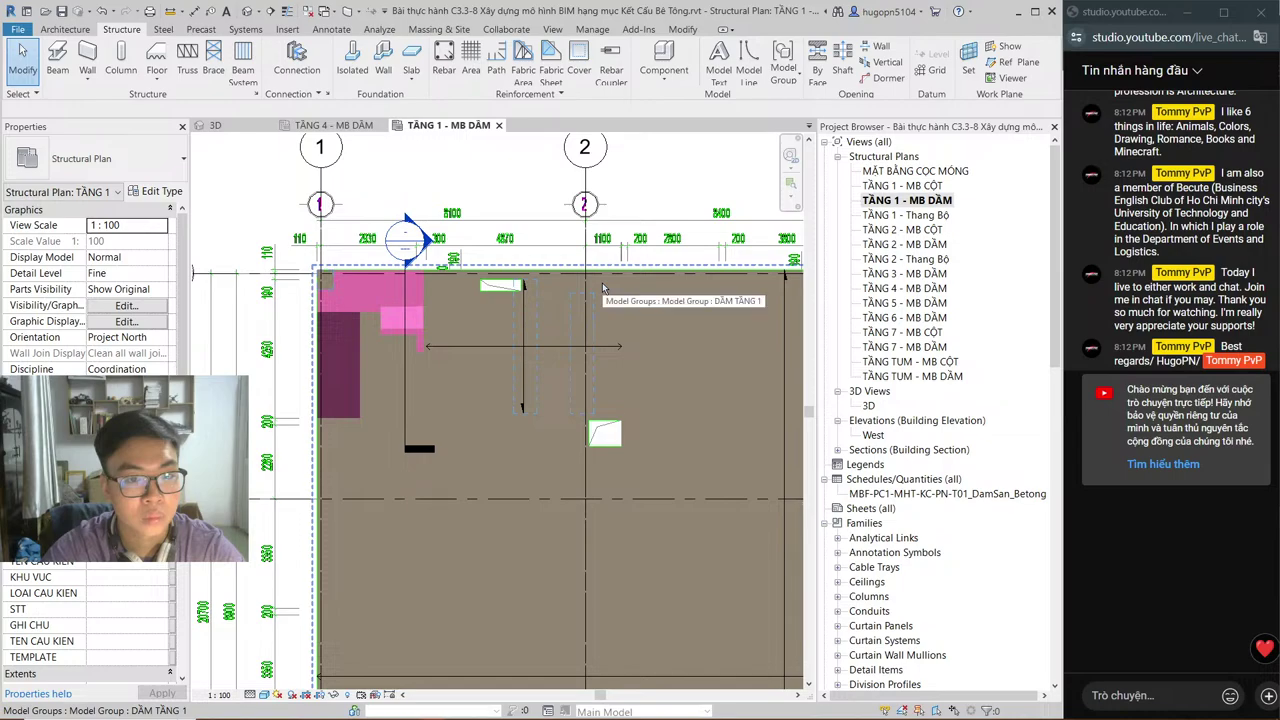
{"action": "left_click", "coordinate": [478, 283]}
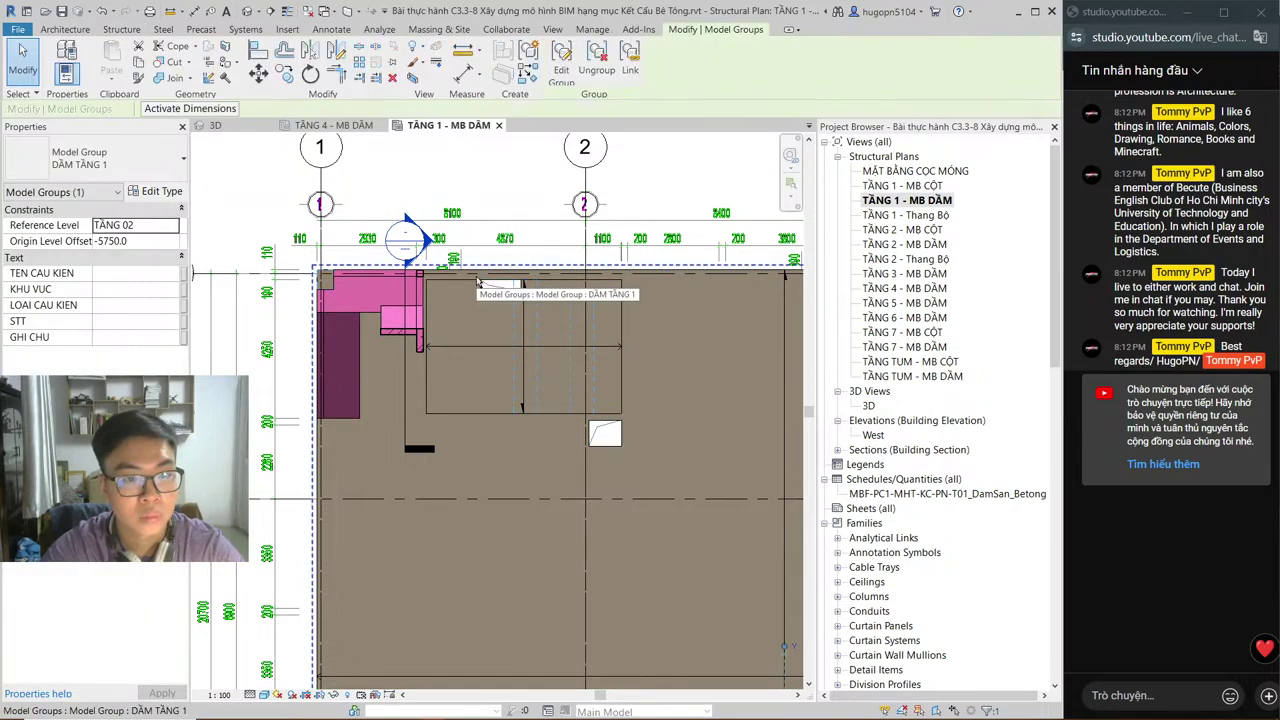
{"action": "left_click", "coordinate": [704, 404]}
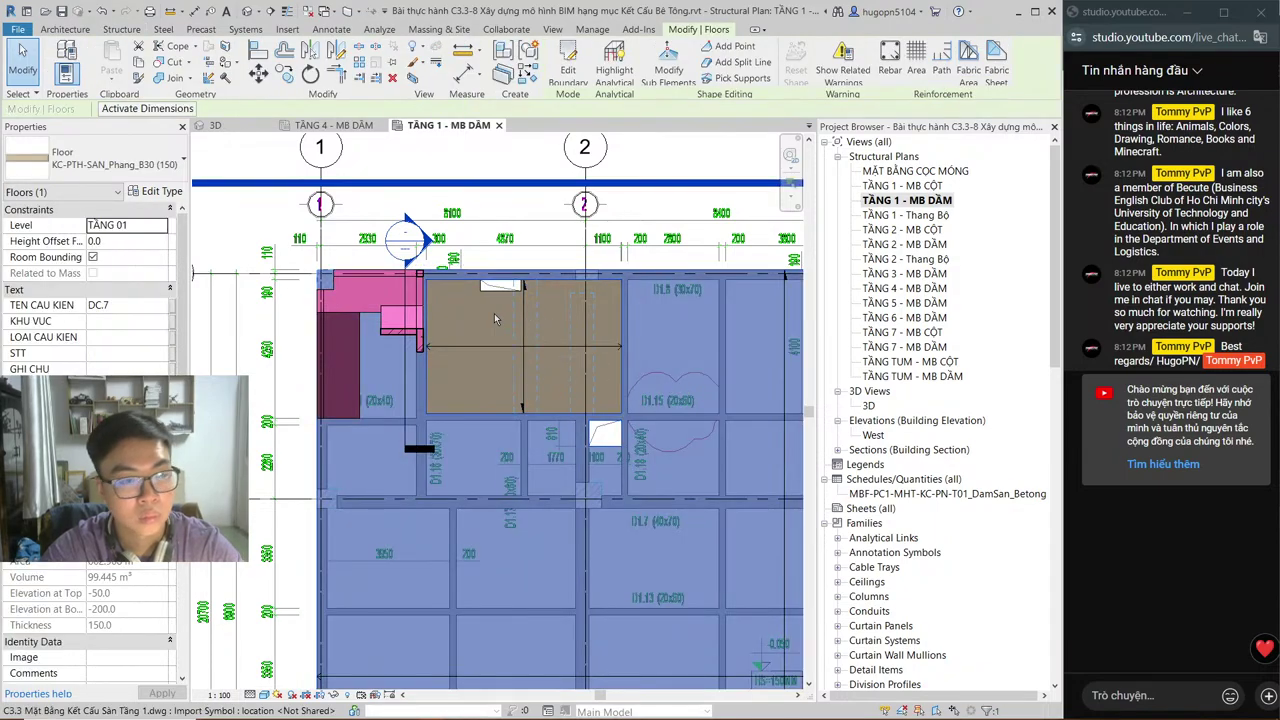
Step: Inspect the lower slab in 3D, then open the TẦNG 2 - MB DẦM plan
{"action": "key", "text": "ctrl+Tab"}
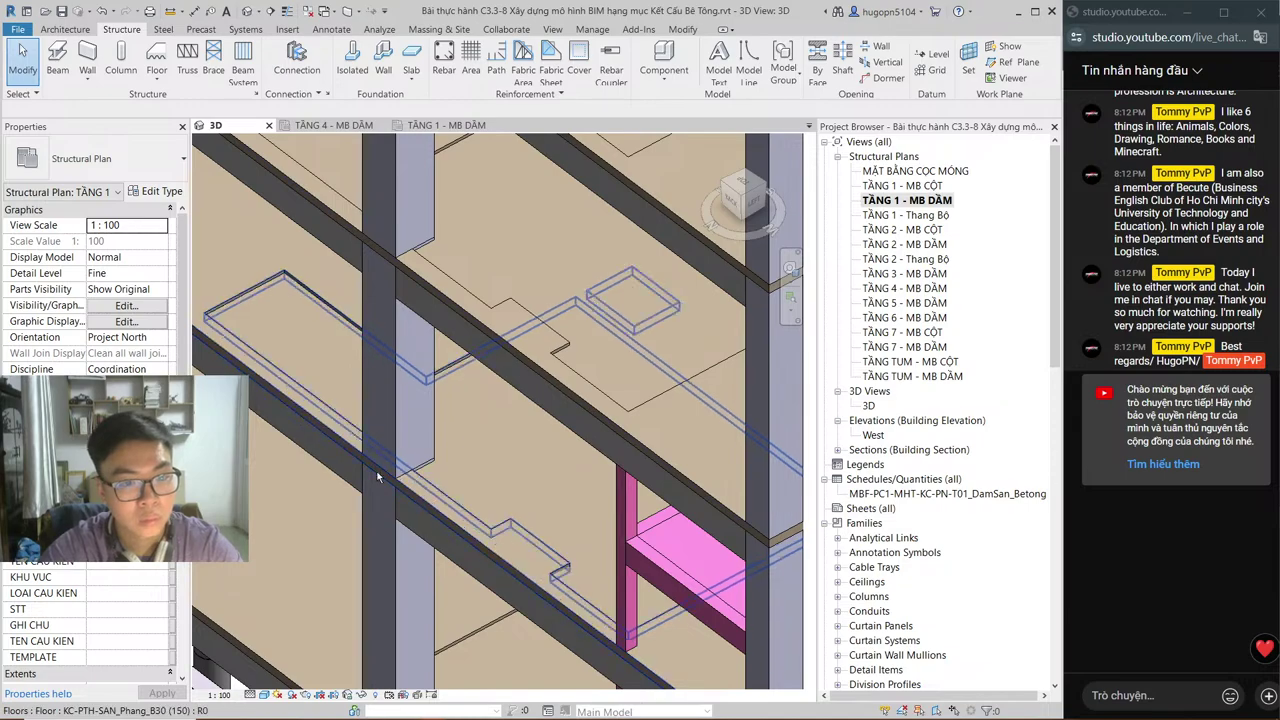
{"action": "middle_click_drag", "start_coordinate": [516, 557], "coordinate": [512, 487]}
{"action": "scroll", "coordinate": [512, 487], "scroll_direction": "down", "scroll_amount": 3}
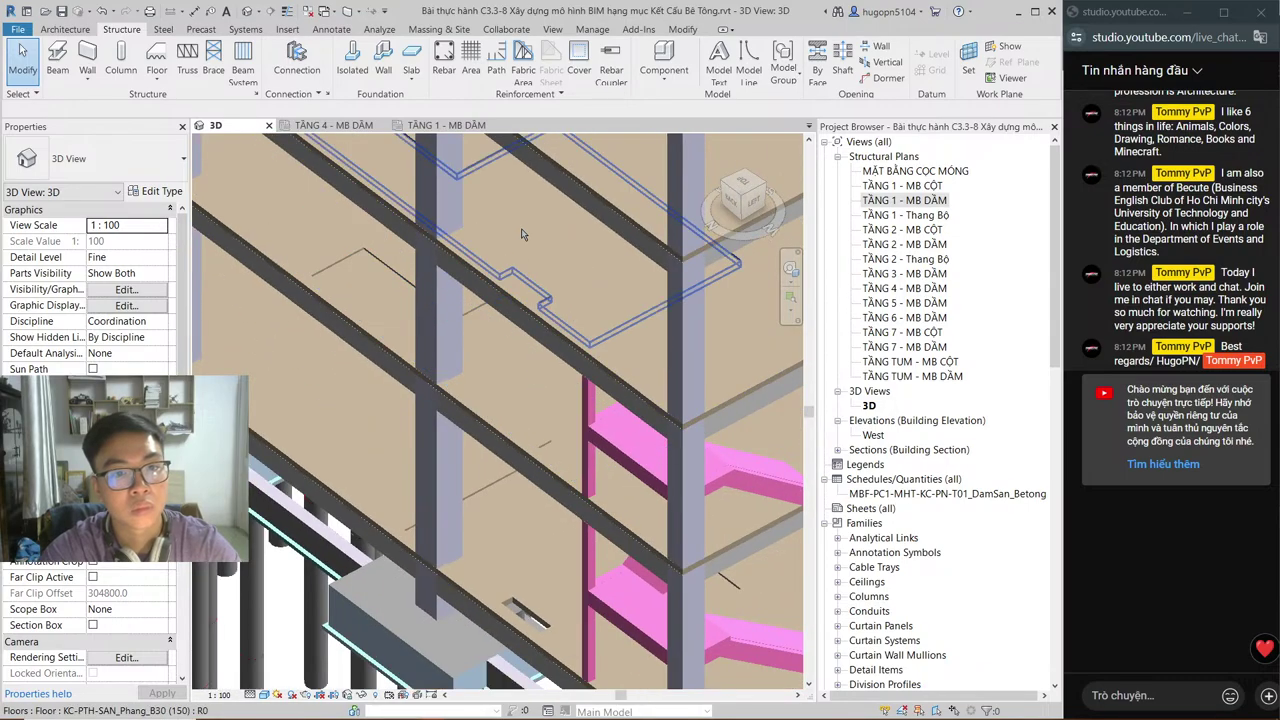
{"action": "middle_click_drag", "start_coordinate": [500, 290], "coordinate": [503, 184]}
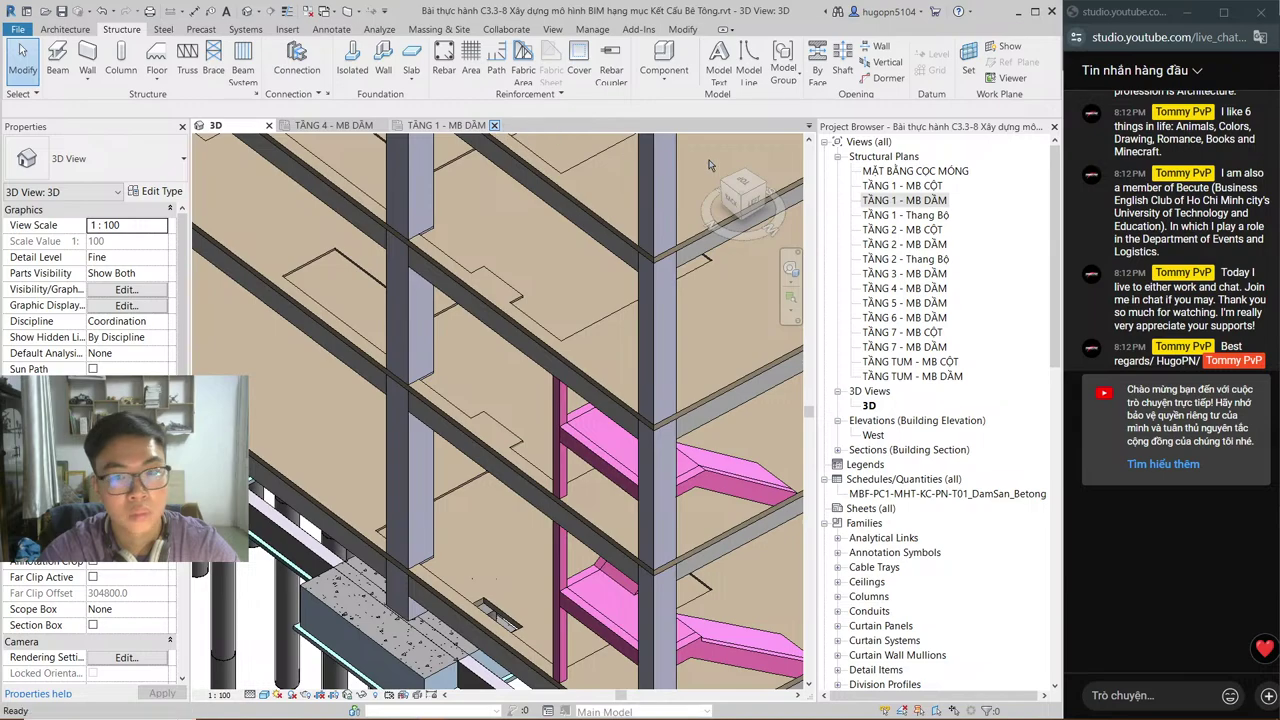
{"action": "left_click", "coordinate": [910, 245]}
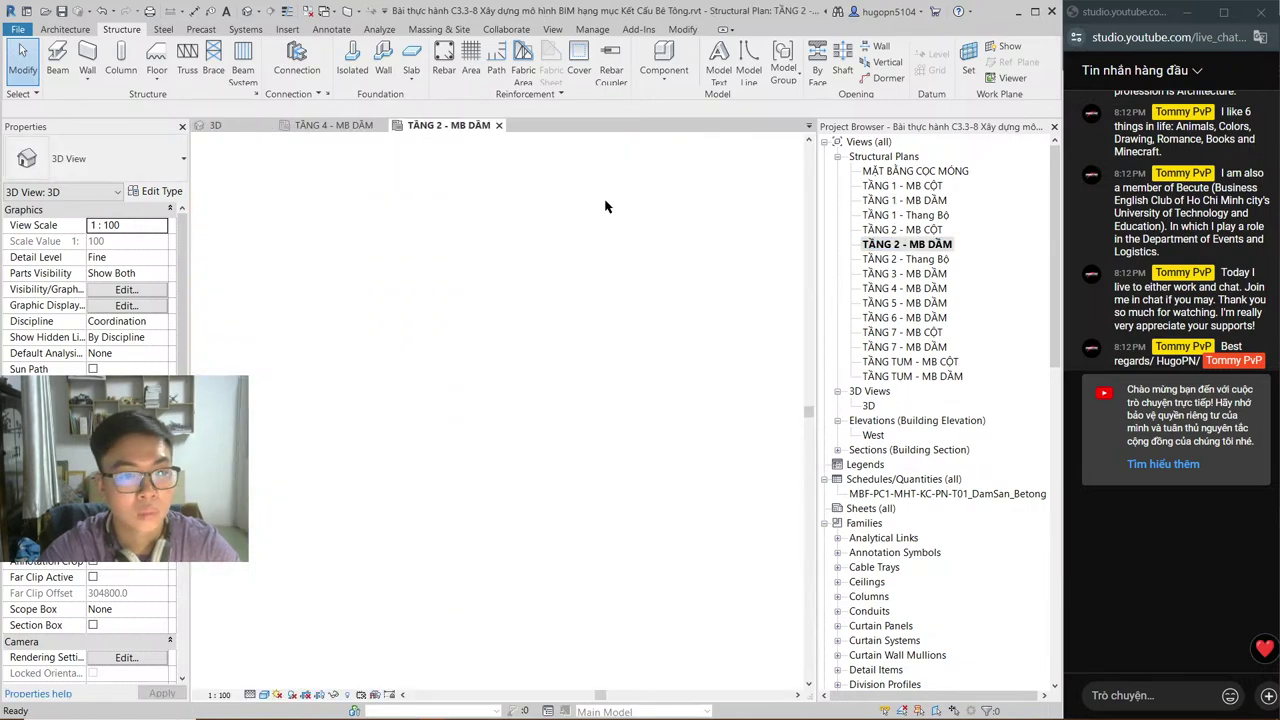
Step: Select the TẦNG 2 floor slab and open its boundary sketch for editing
{"action": "scroll", "coordinate": [569, 320], "scroll_direction": "up", "scroll_amount": 6}
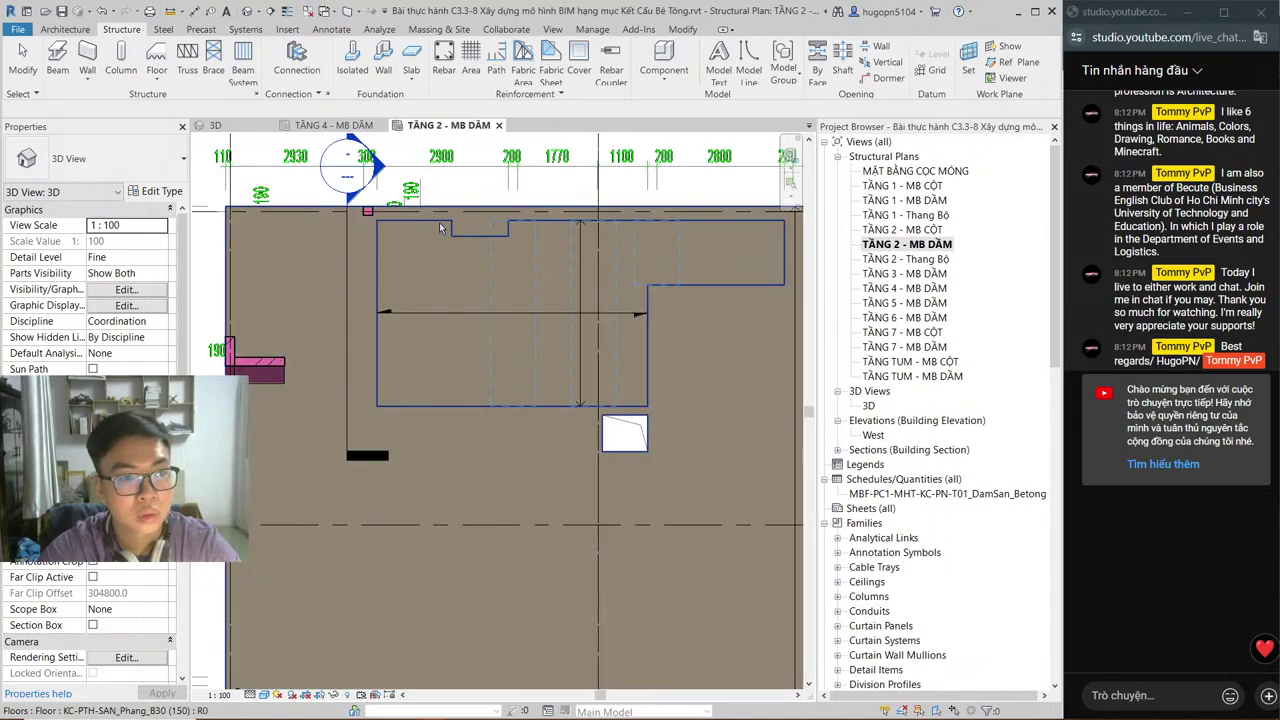
{"action": "left_click", "coordinate": [440, 228]}
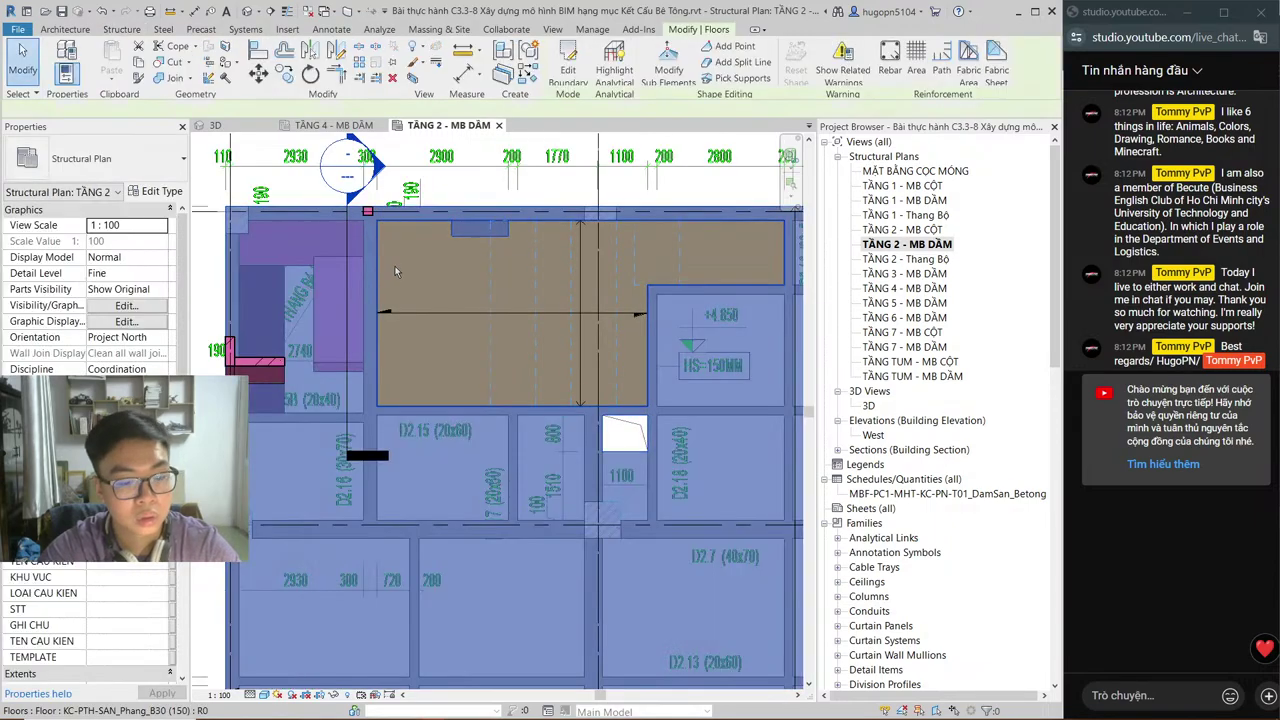
{"action": "left_click", "coordinate": [556, 68]}
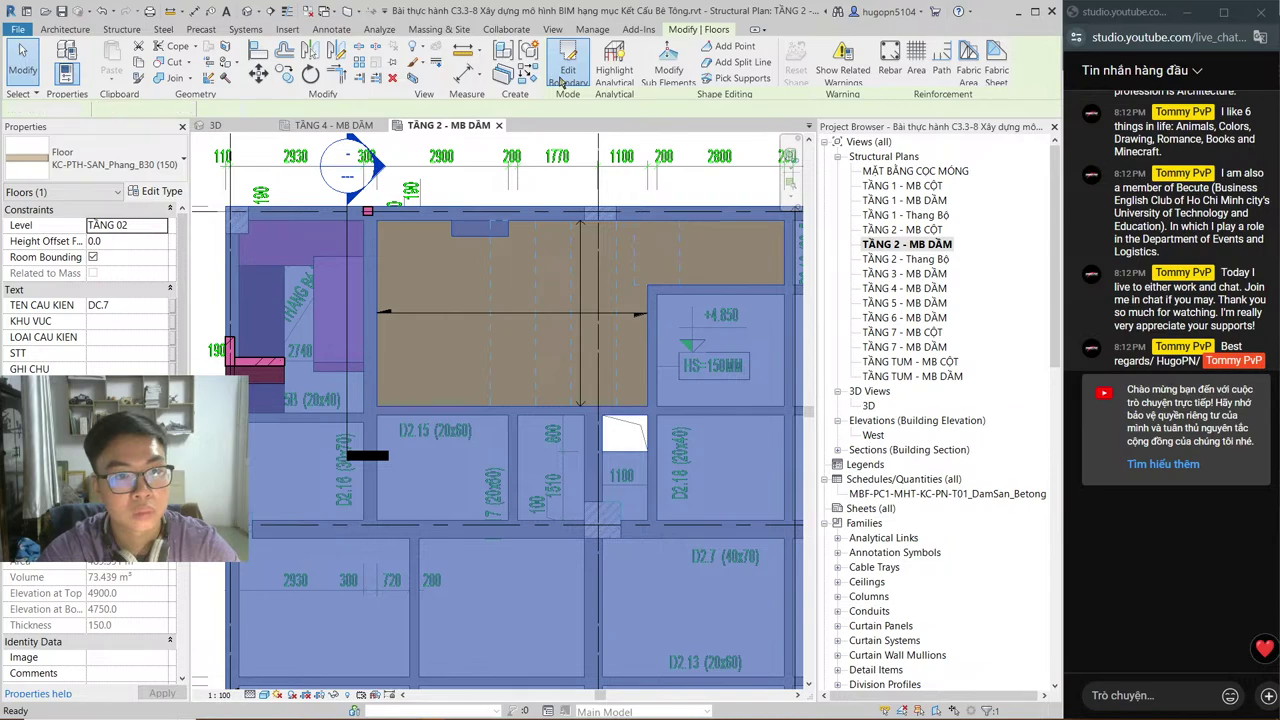
{"action": "scroll", "coordinate": [455, 246], "scroll_direction": "up", "scroll_amount": 3}
{"action": "scroll", "coordinate": [448, 232], "scroll_direction": "down", "scroll_amount": 2}
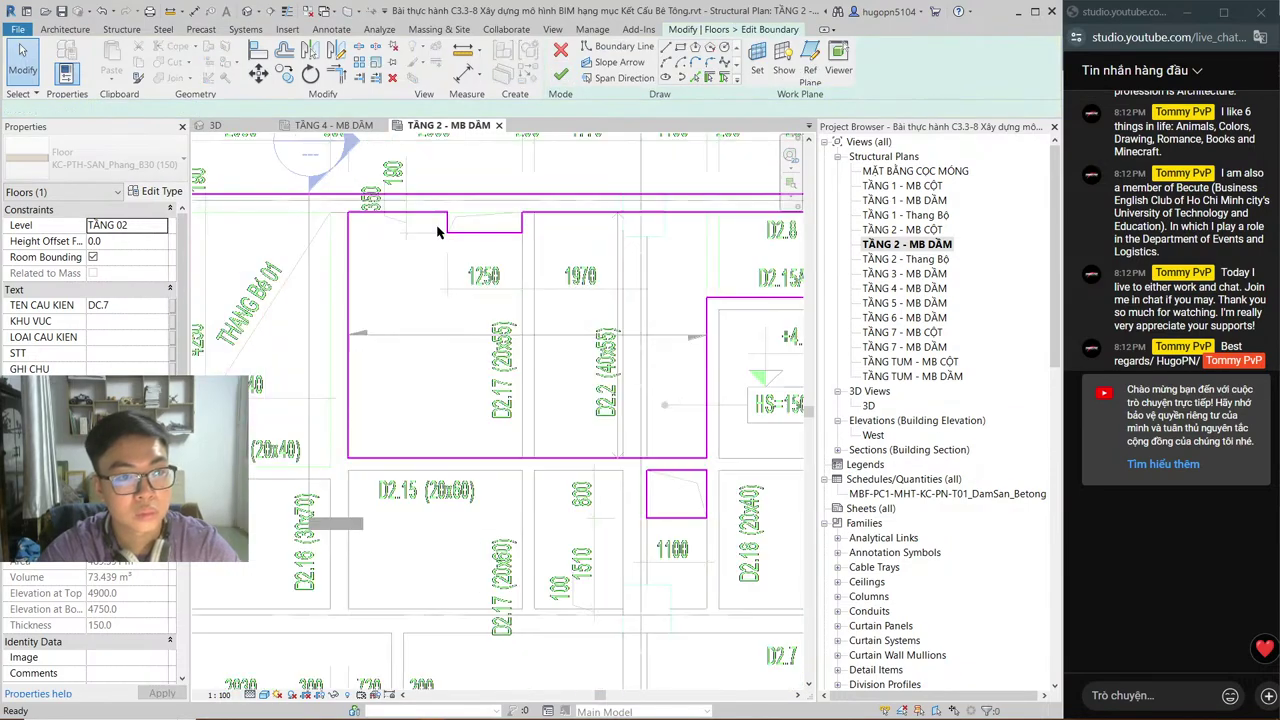
{"action": "scroll", "coordinate": [440, 218], "scroll_direction": "up", "scroll_amount": 2}
{"action": "scroll", "coordinate": [440, 218], "scroll_direction": "down", "scroll_amount": 3}
{"action": "scroll", "coordinate": [663, 268], "scroll_direction": "up", "scroll_amount": 2}
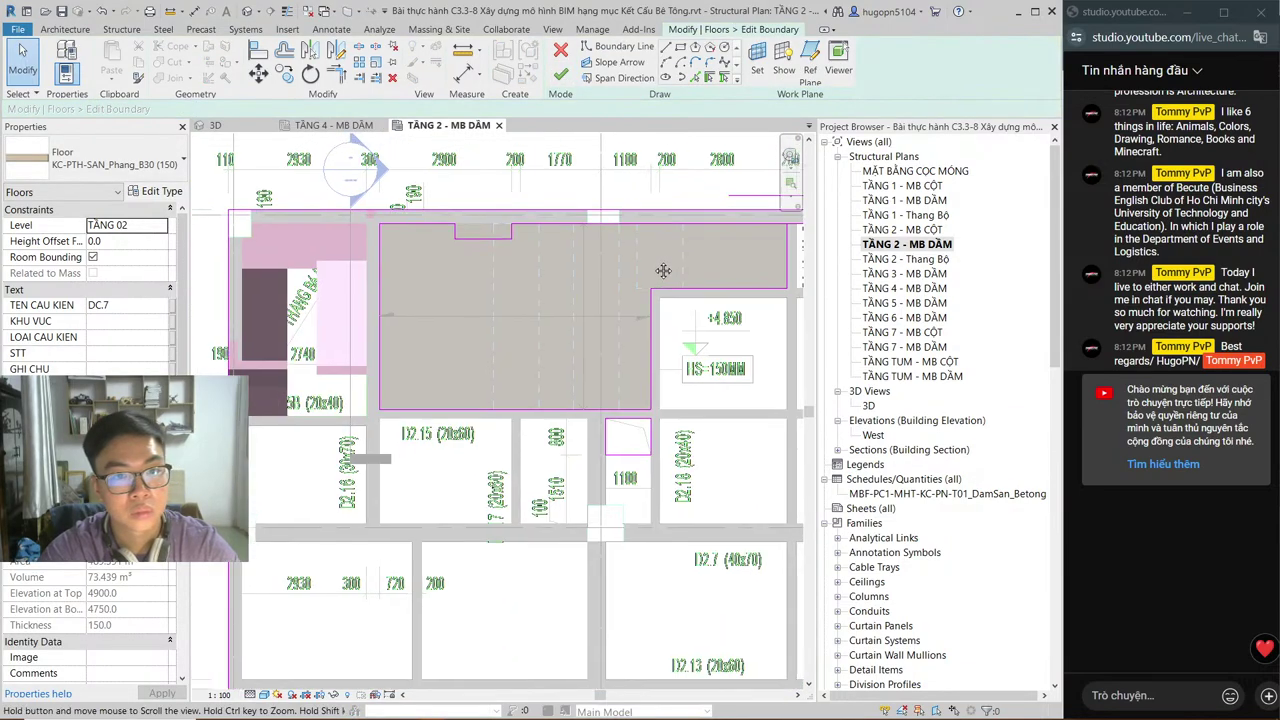
Step: Delete the notch segments from the slab's top edge
{"action": "left_click_drag", "start_coordinate": [730, 258], "coordinate": [622, 245]}
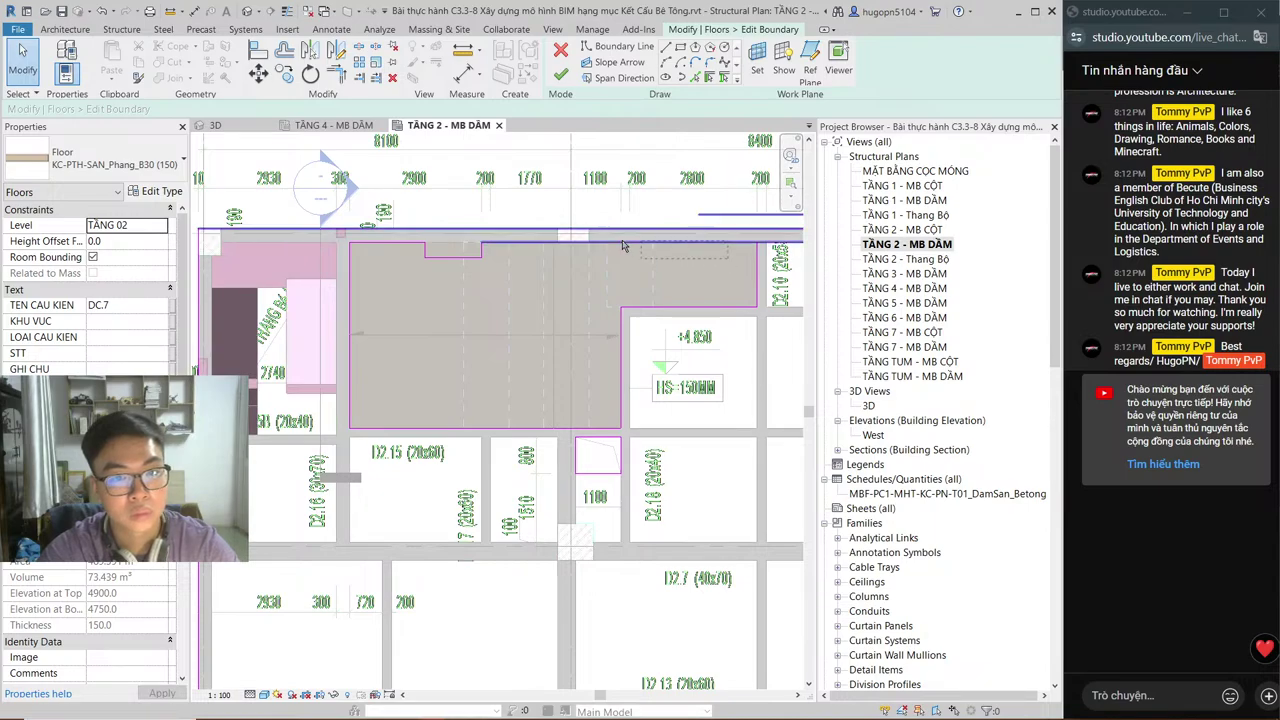
{"action": "left_click_drag", "start_coordinate": [474, 244], "coordinate": [420, 247]}
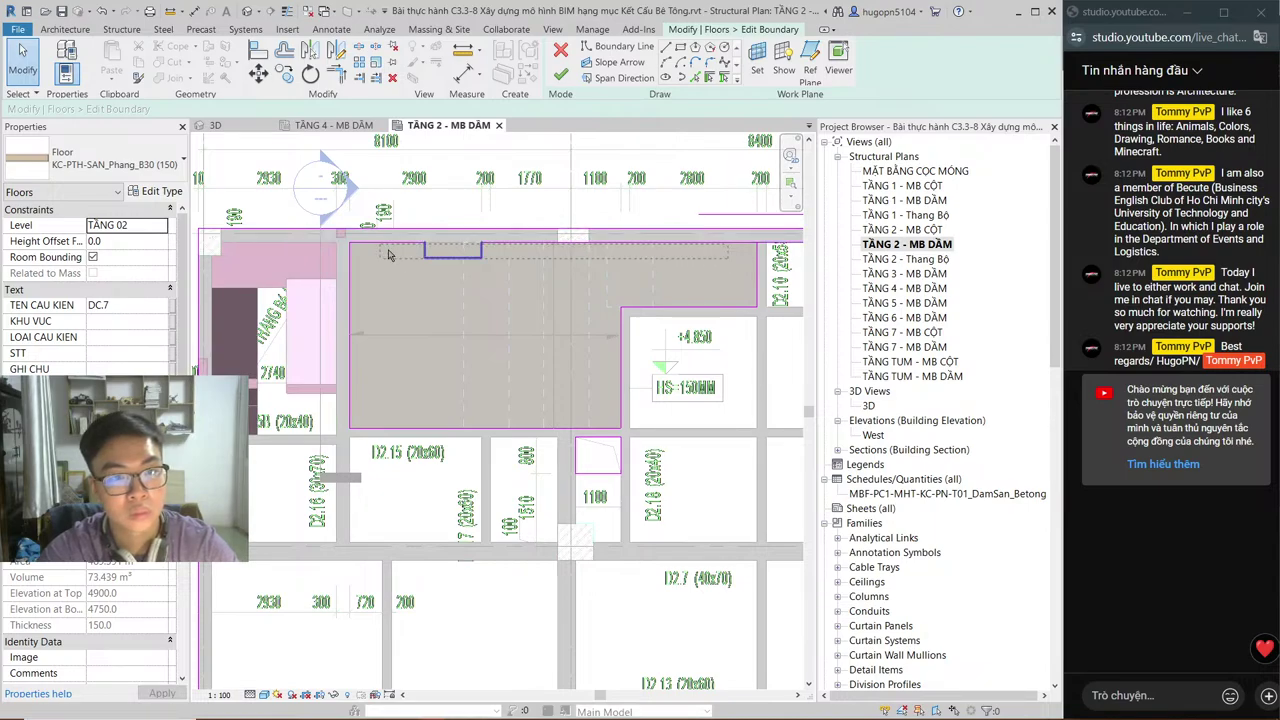
{"action": "key", "text": "Escape"}
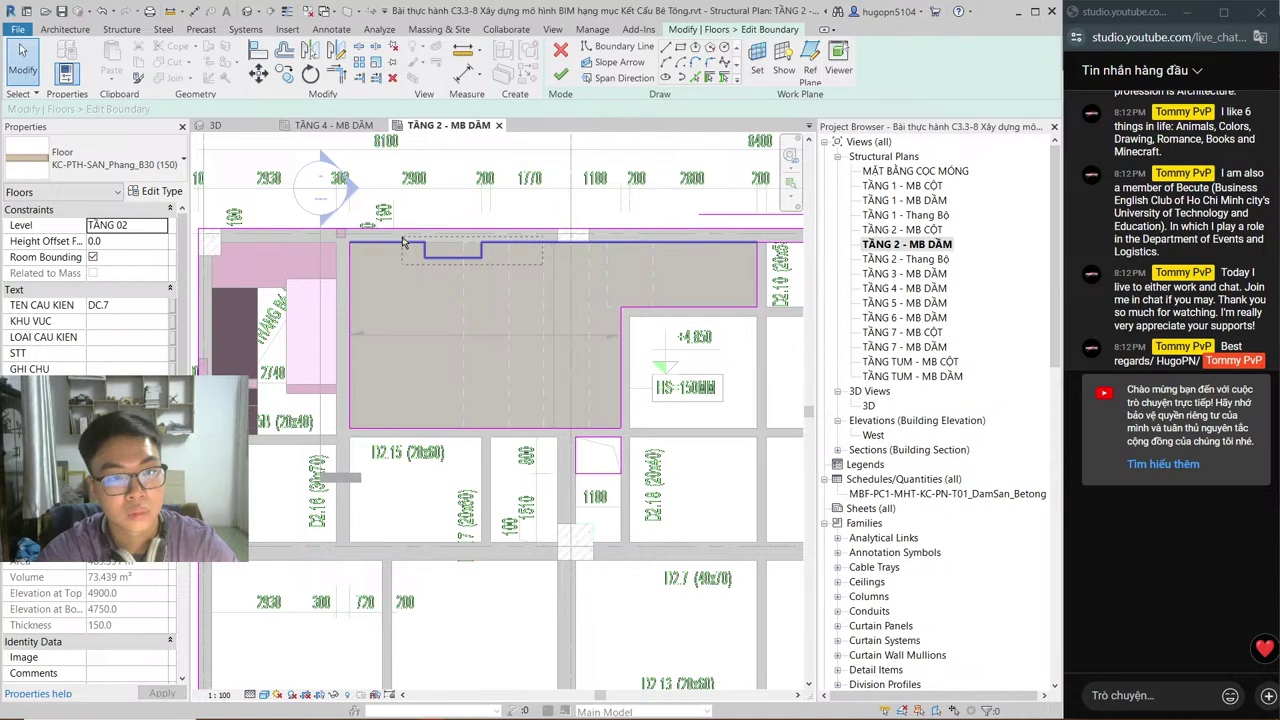
{"action": "key", "text": "Delete"}
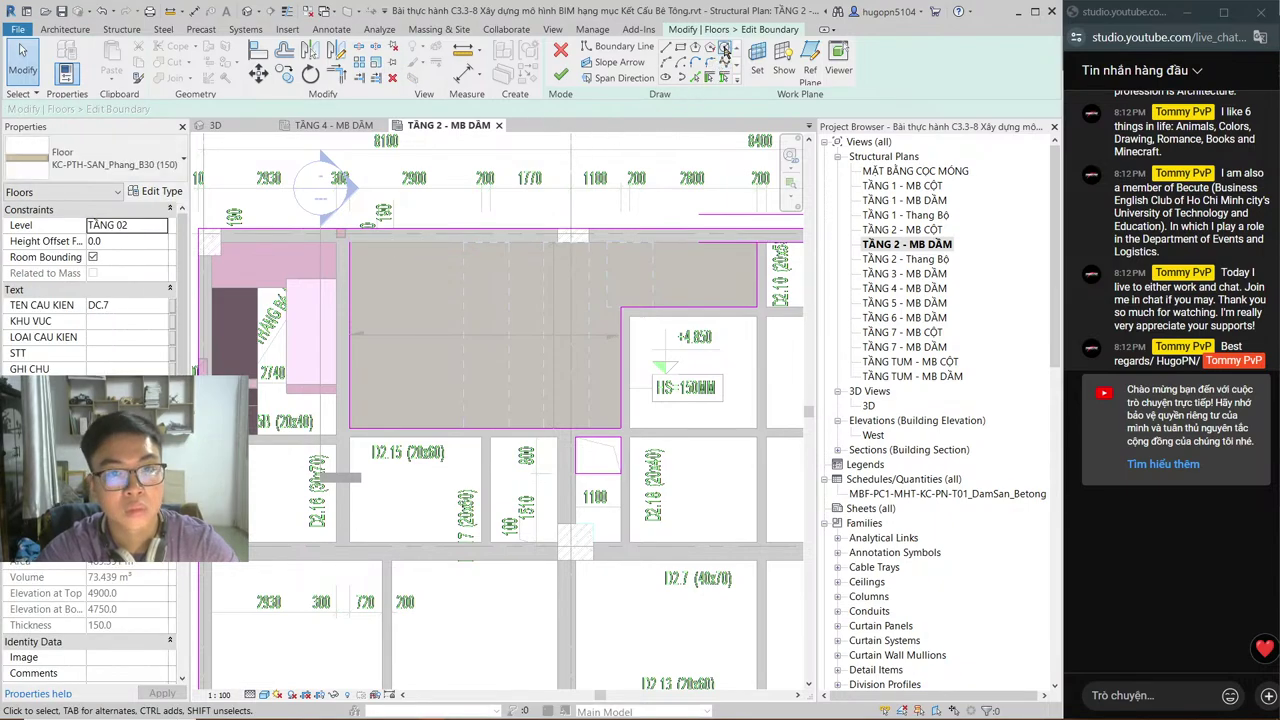
Step: Draw one boundary line across the gap and finish; slab volume becomes 73.373 m³
{"action": "left_click", "coordinate": [618, 46]}
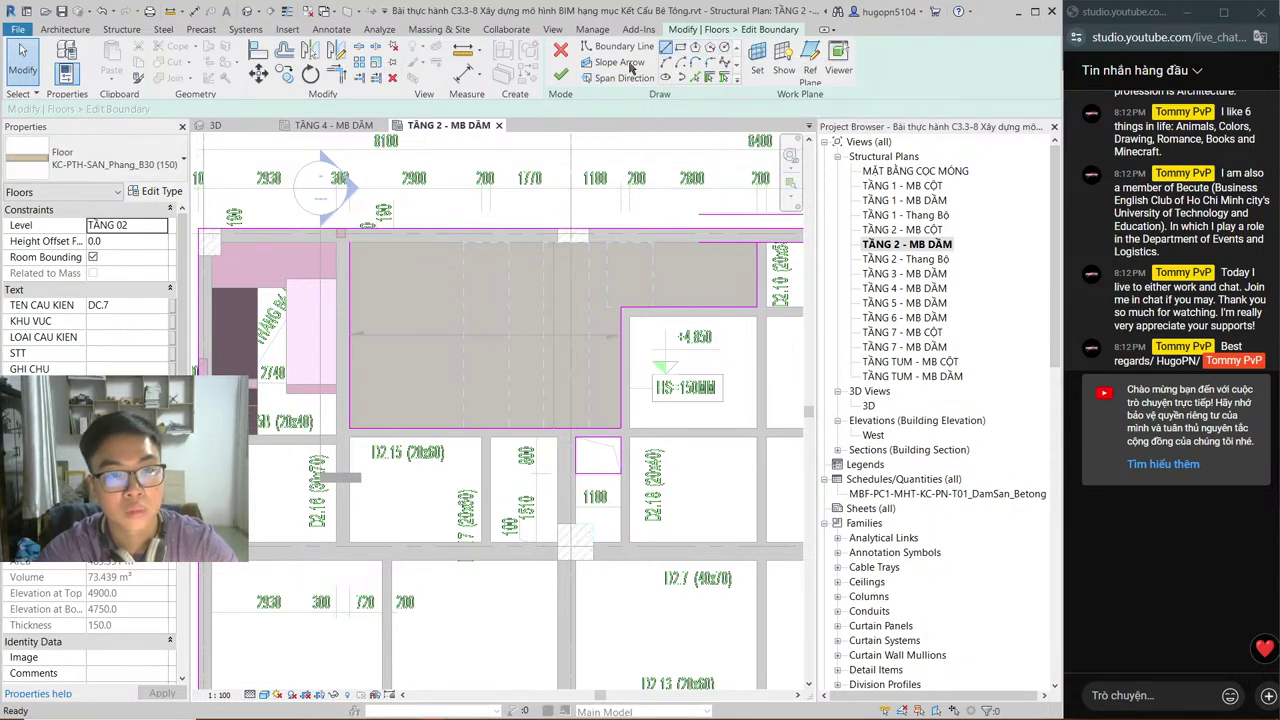
{"action": "left_click", "coordinate": [349, 241]}
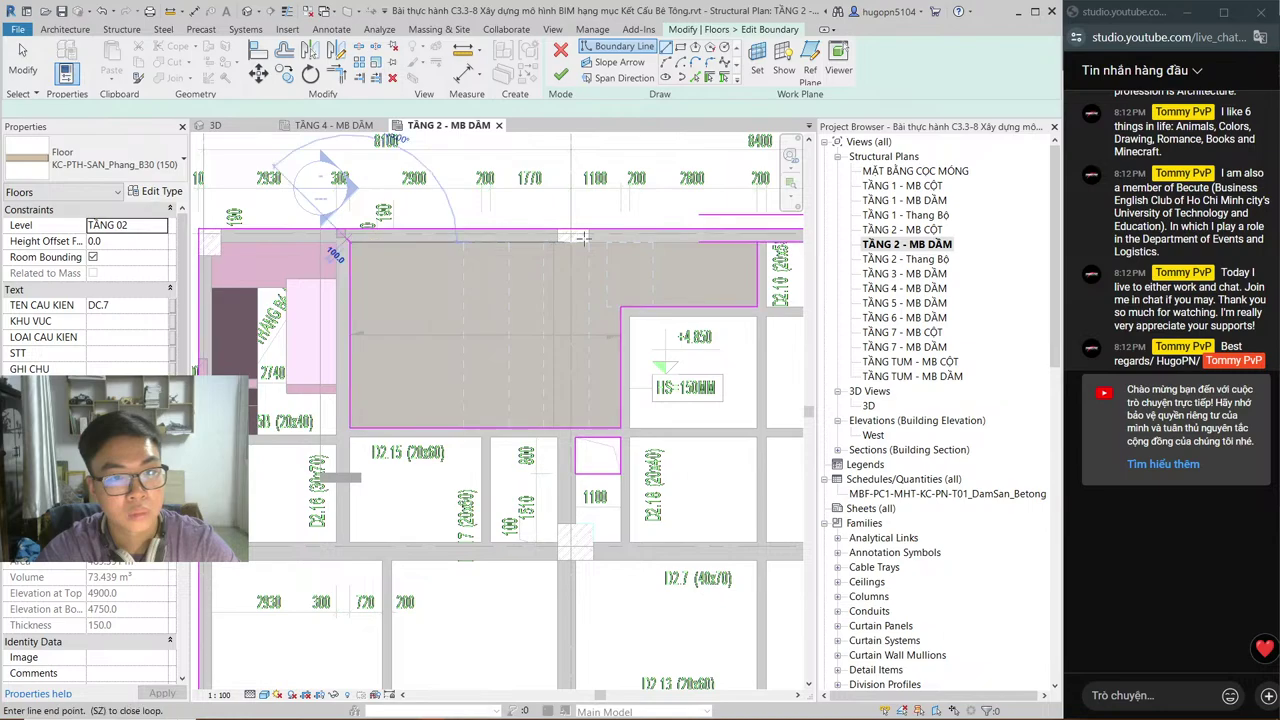
{"action": "left_click", "coordinate": [756, 242]}
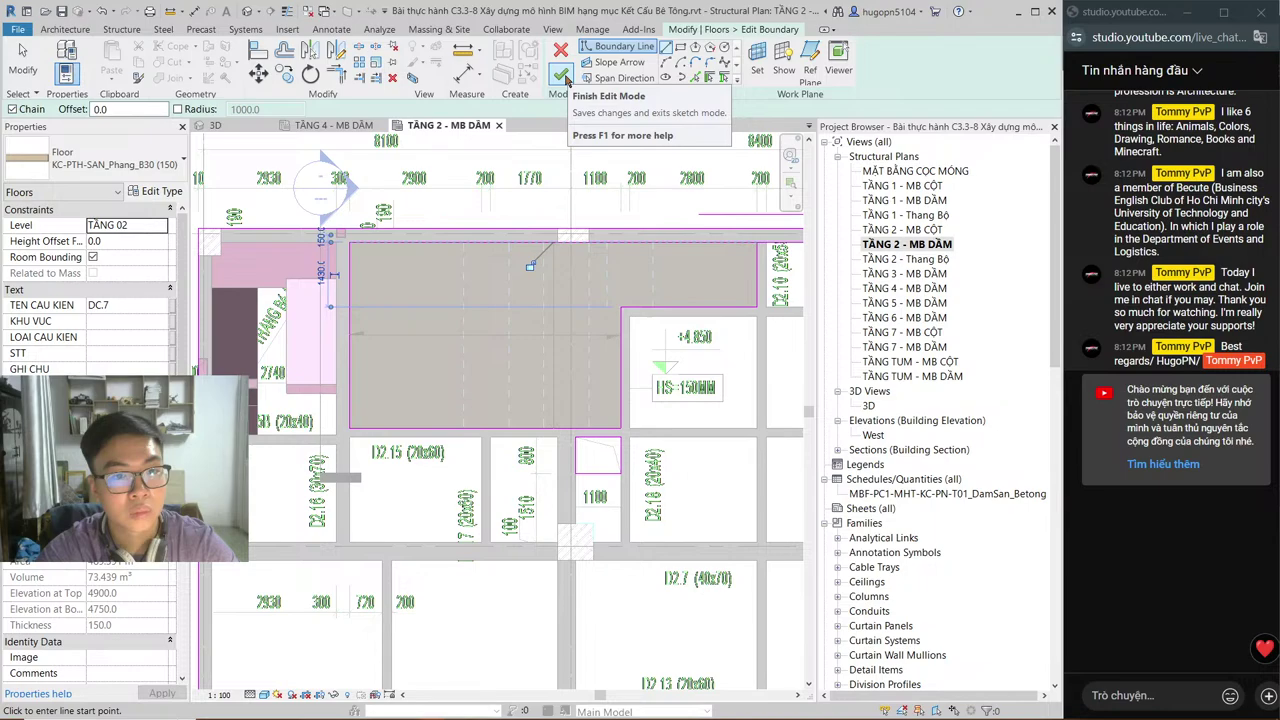
{"action": "left_click", "coordinate": [563, 76]}
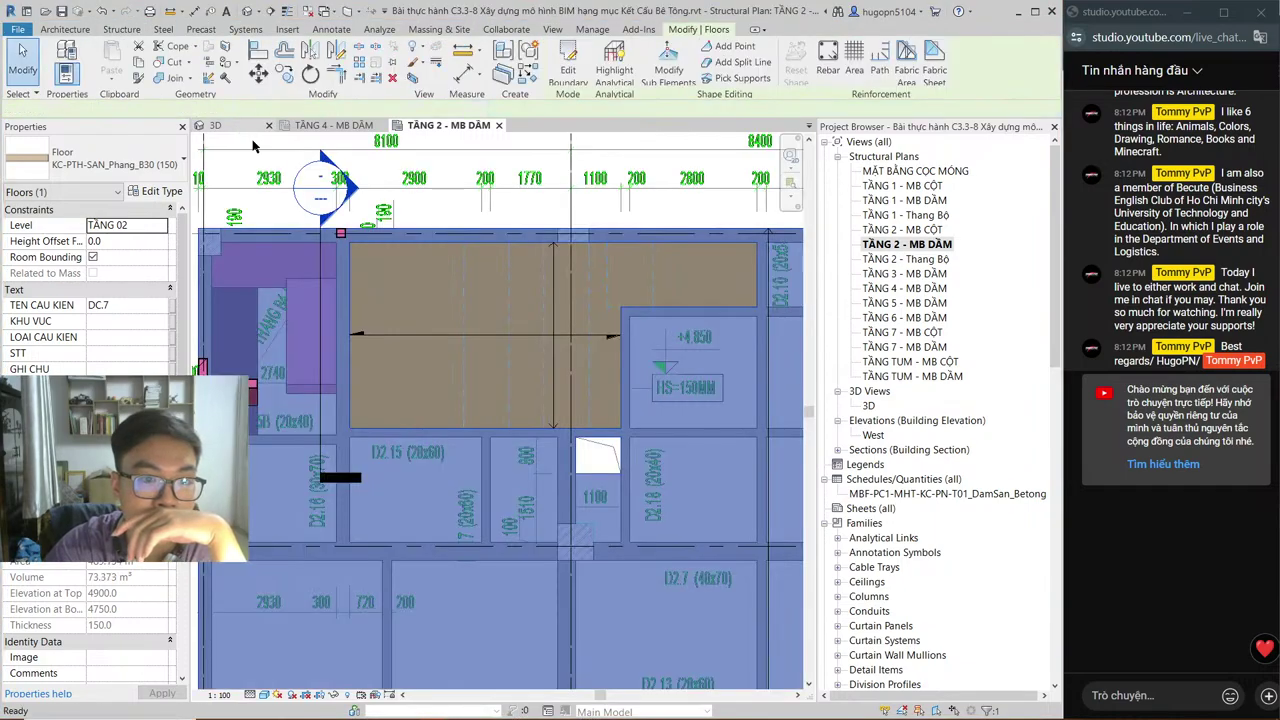
Step: Check the slab in 3D, then return to TẦNG 2 - MB DẦM with nothing selected
{"action": "left_click", "coordinate": [215, 125]}
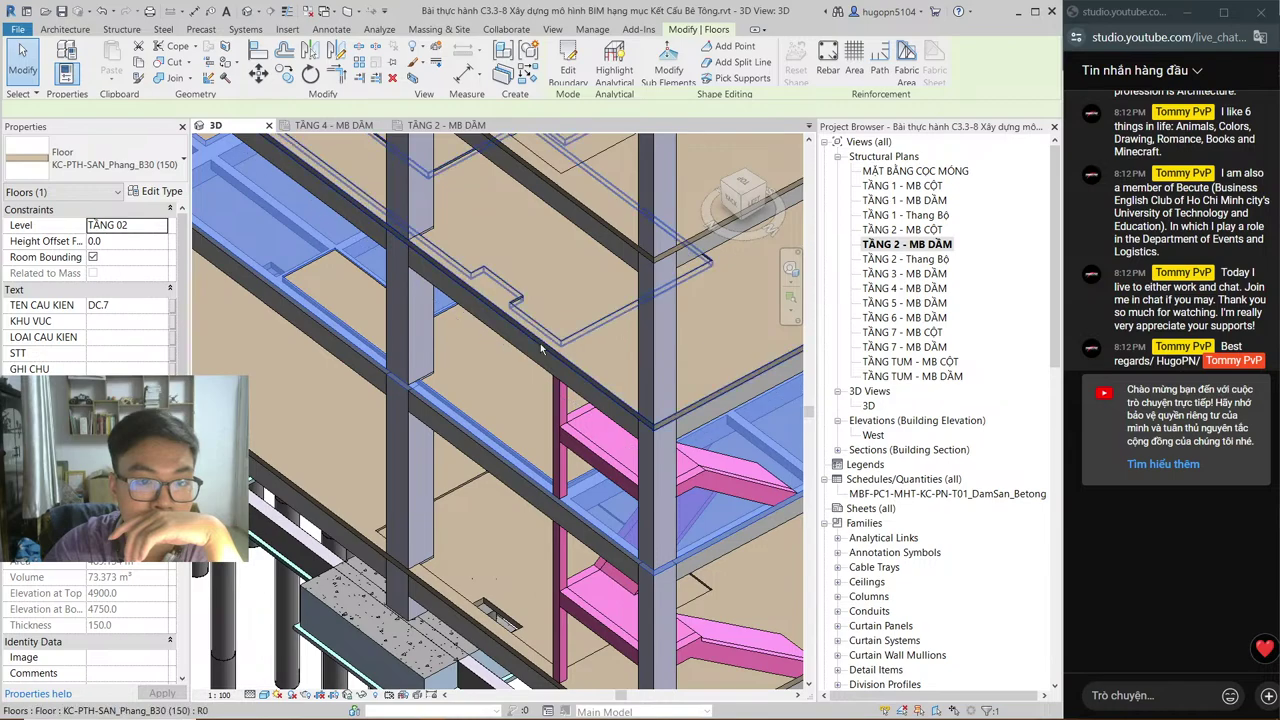
{"action": "left_click", "coordinate": [440, 125]}
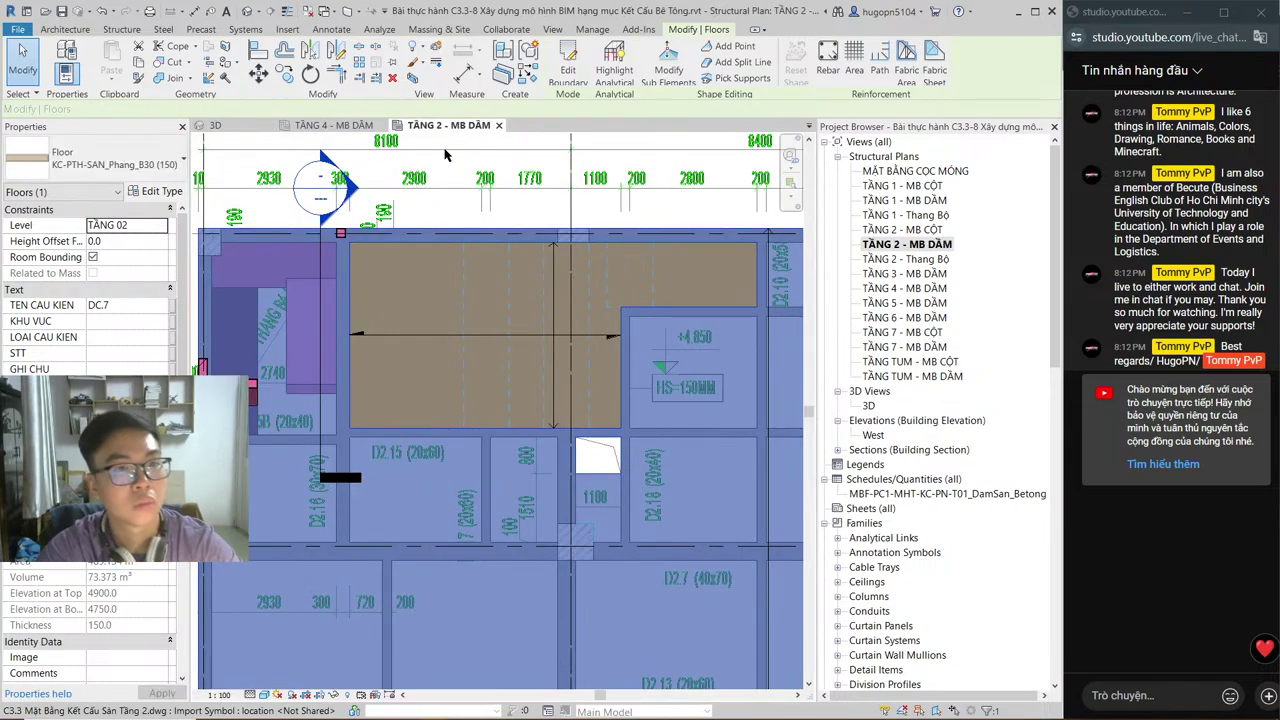
{"action": "left_click", "coordinate": [446, 155]}
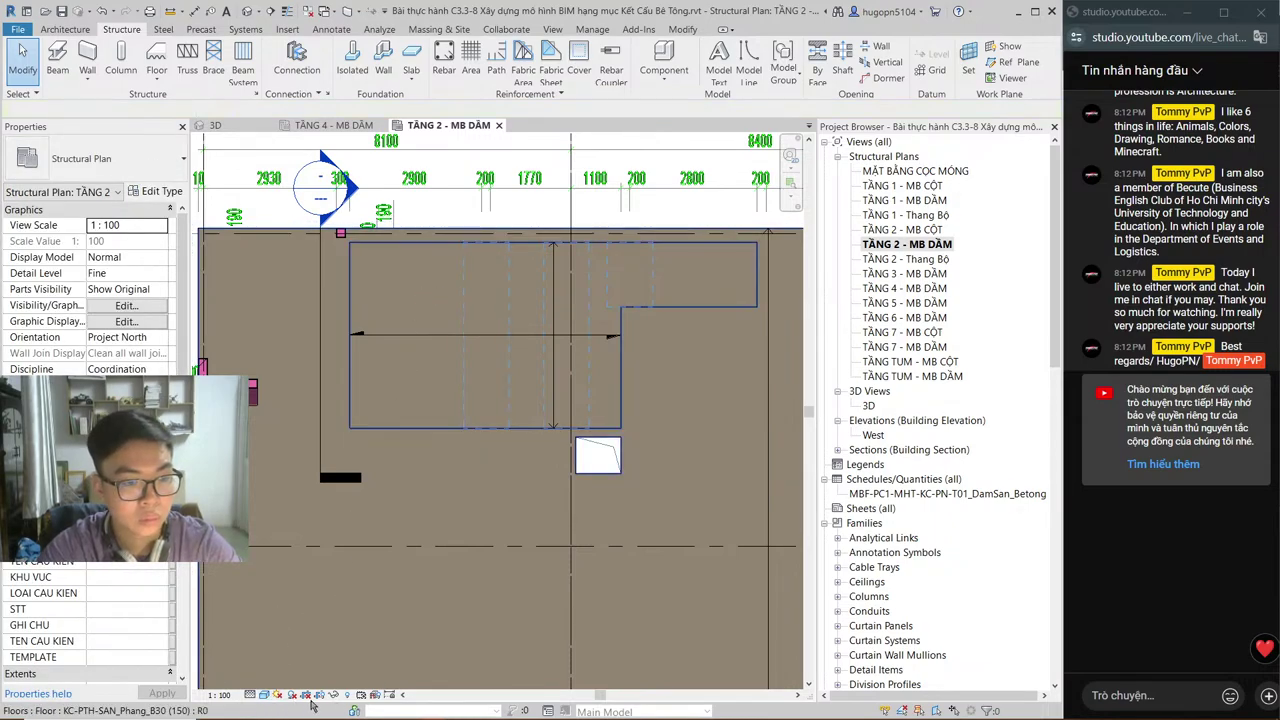
Step: Set the plan's visual style to Hidden Line
{"action": "left_click", "coordinate": [263, 695]}
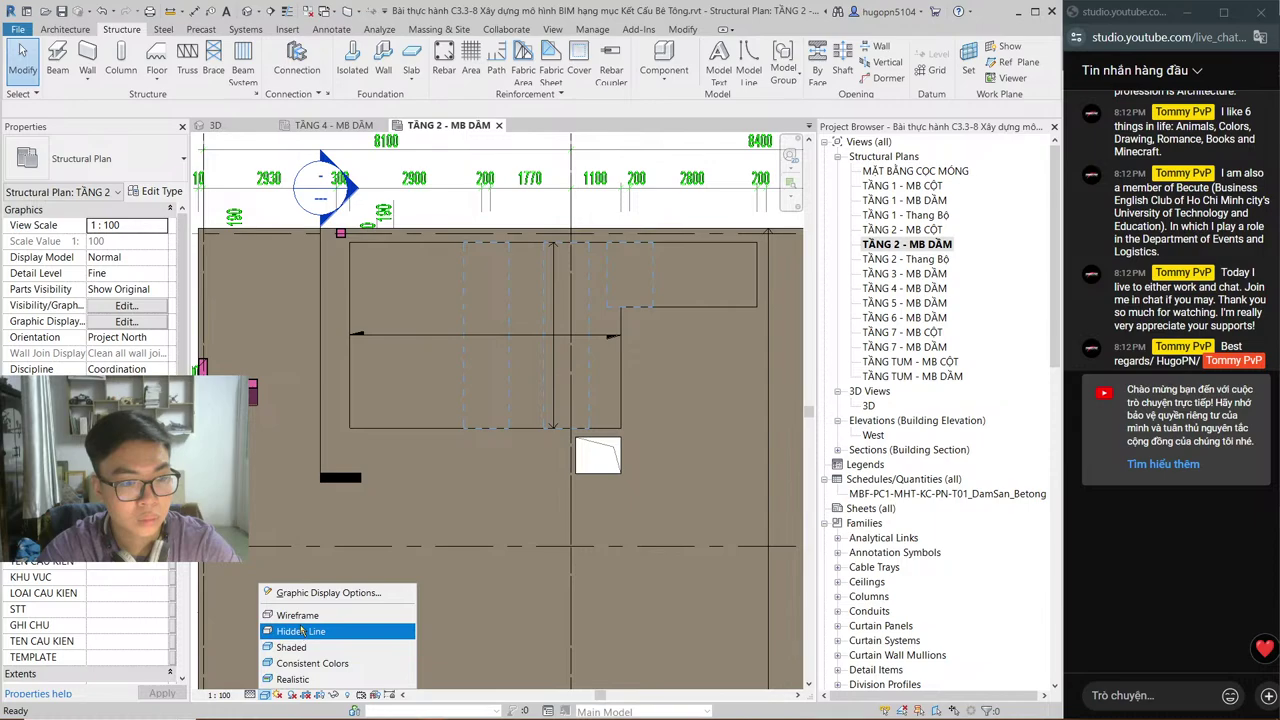
{"action": "left_click", "coordinate": [308, 624]}
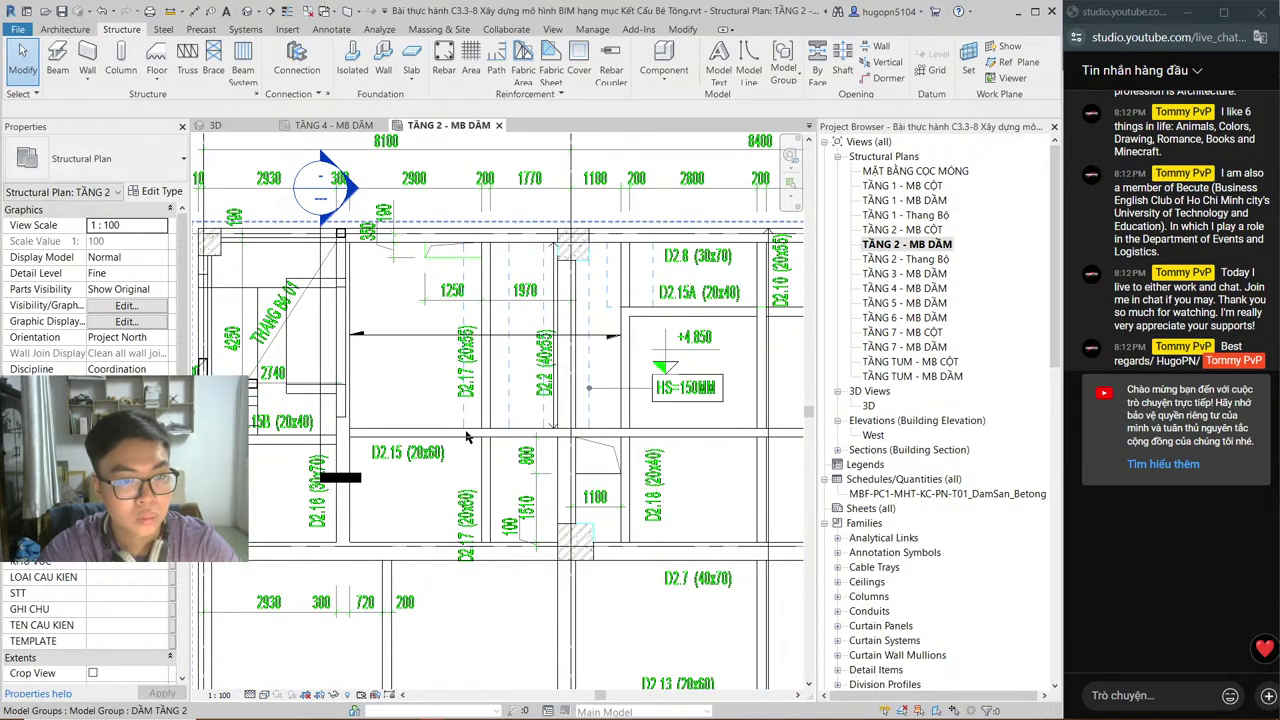
{"action": "left_click", "coordinate": [265, 697]}
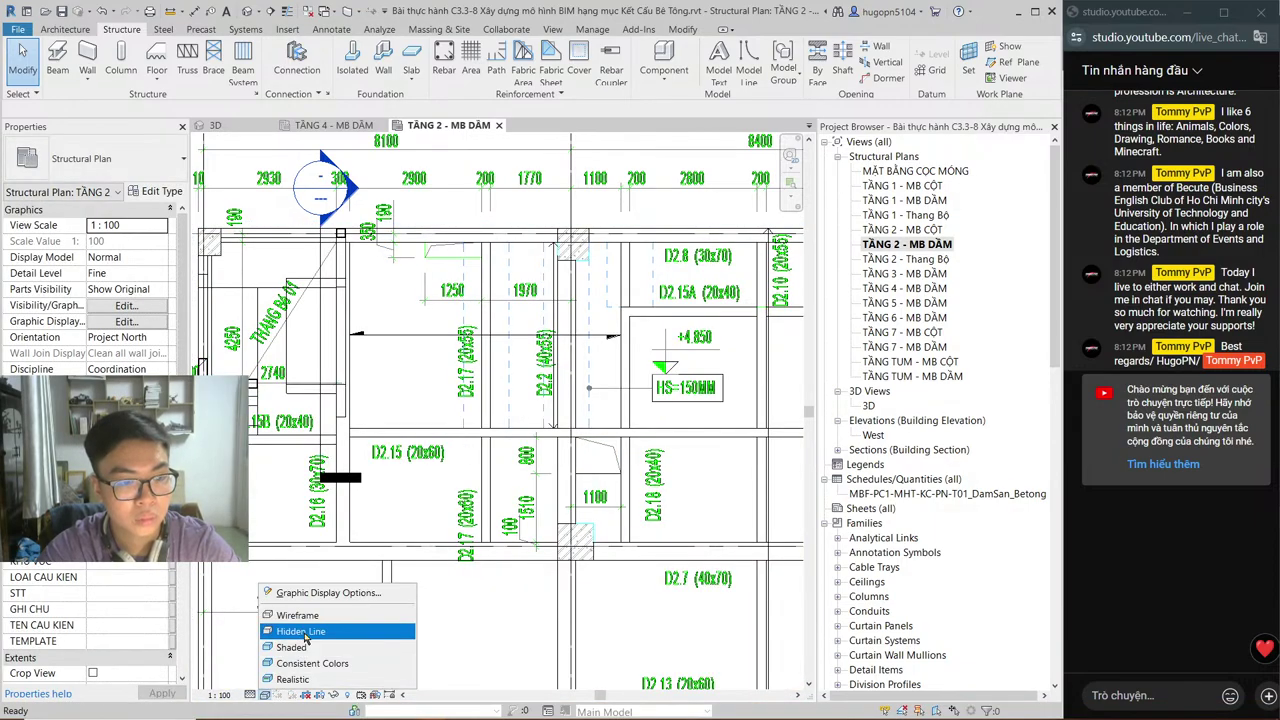
{"action": "left_click", "coordinate": [300, 628]}
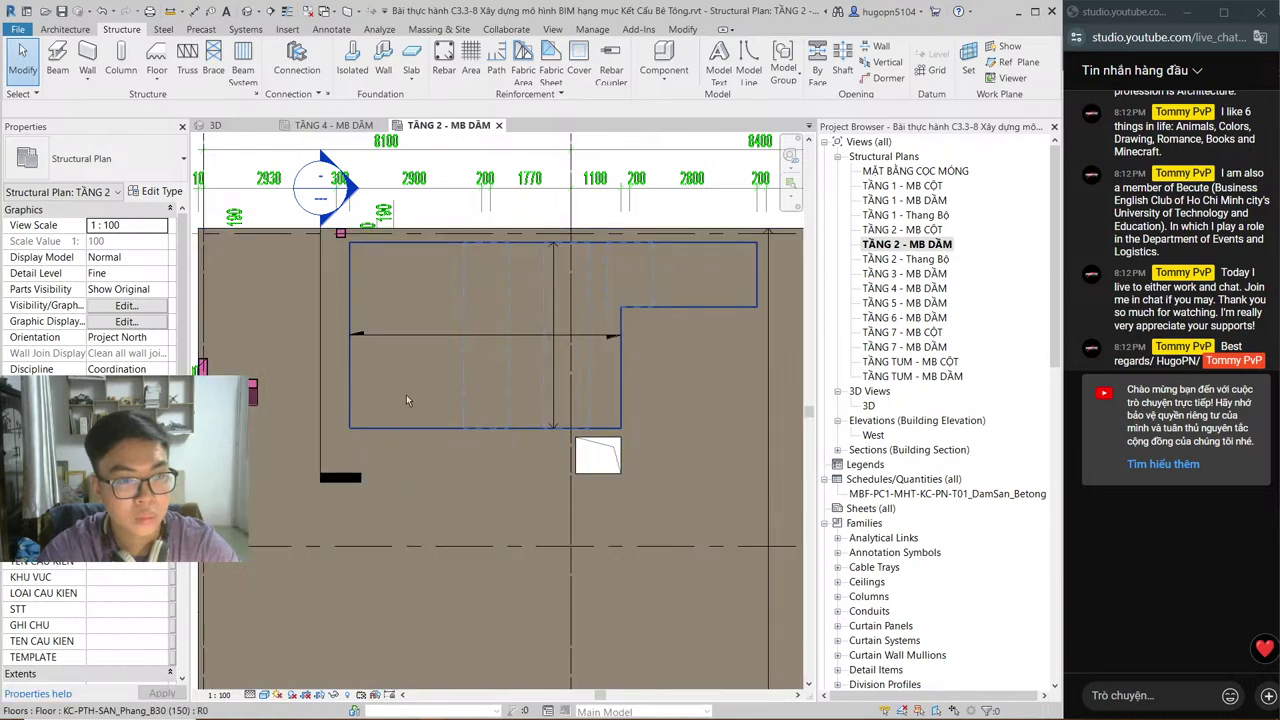
Step: Open the recessed −50 TẦNG 2 slab's boundary sketch and pick its top line
{"action": "left_click", "coordinate": [423, 298]}
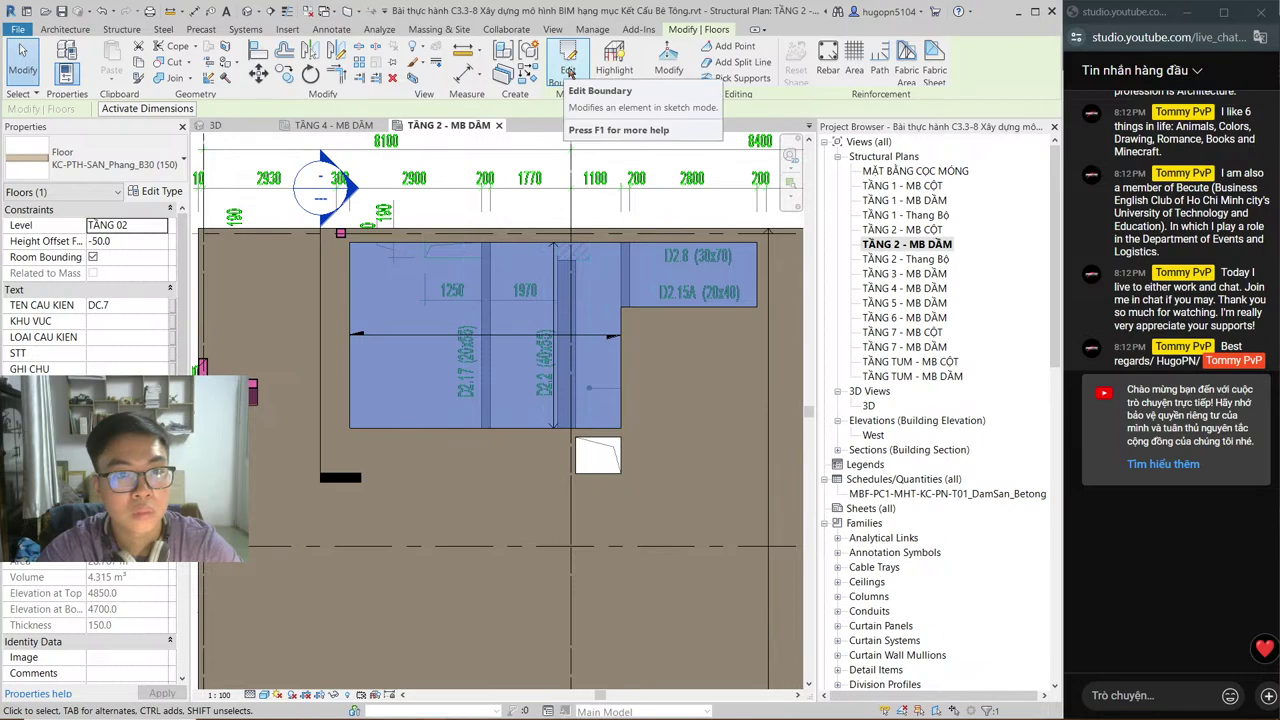
{"action": "left_click", "coordinate": [567, 68]}
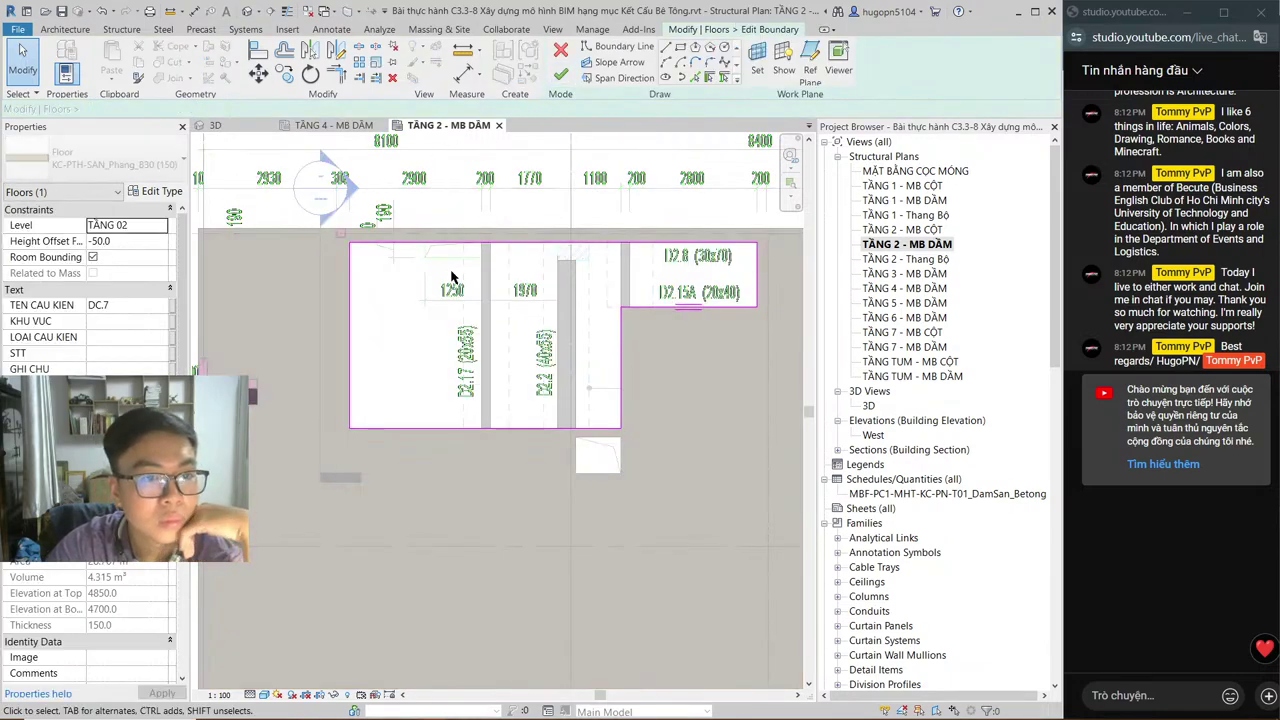
{"action": "left_click", "coordinate": [443, 246]}
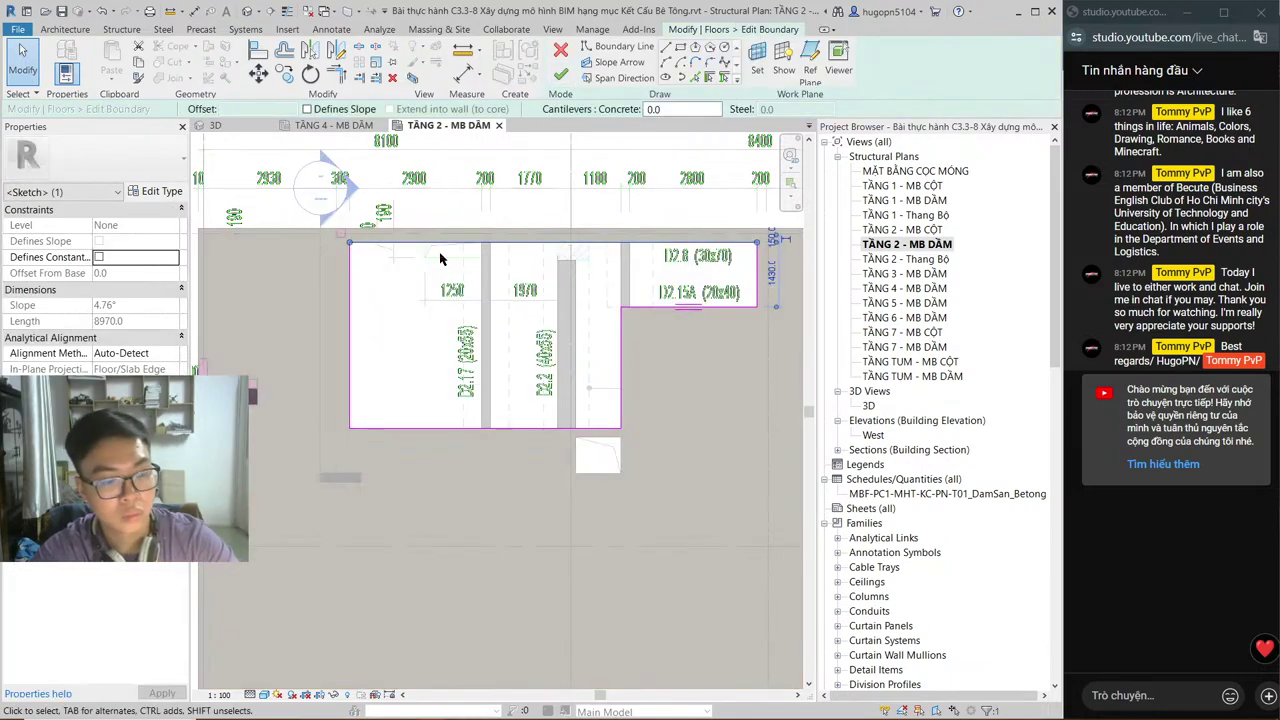
{"action": "left_click", "coordinate": [666, 48]}
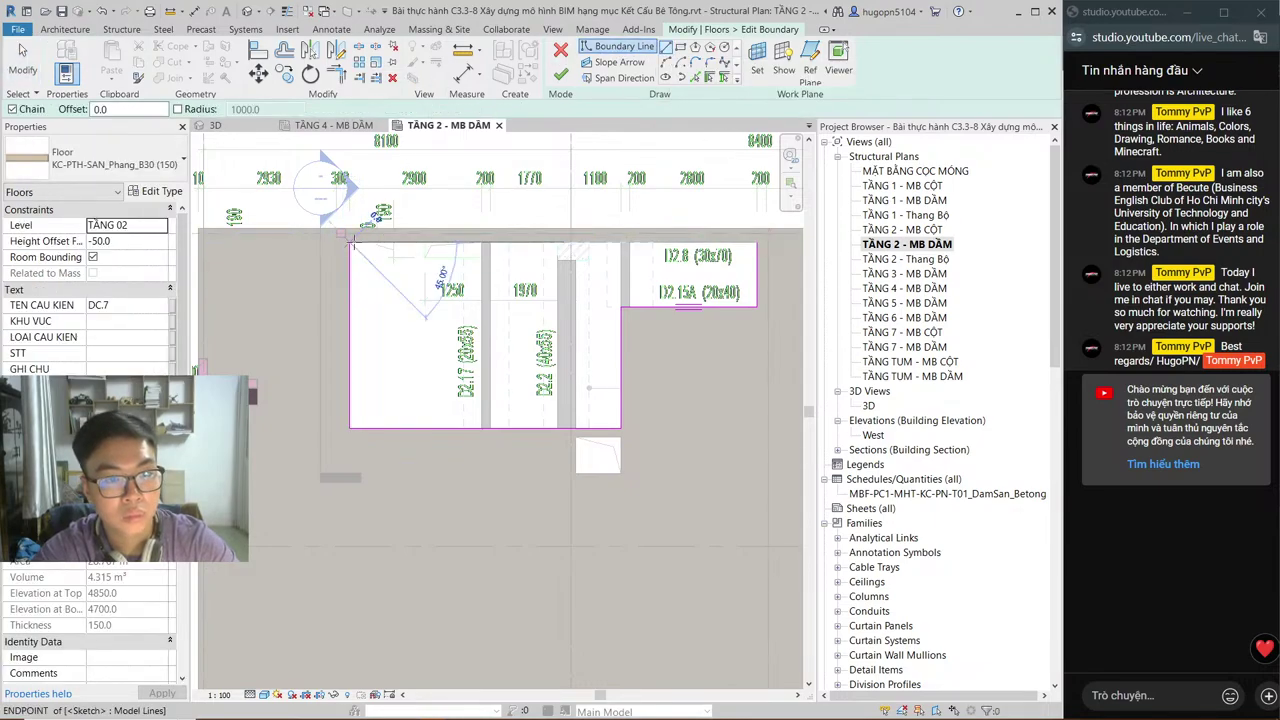
Step: Draw a 1250-wide top-edge notch, finish at 4.249 m³, then open TẦNG 3 - MB DẦM
{"action": "left_click", "coordinate": [424, 242]}
{"action": "left_click", "coordinate": [424, 257]}
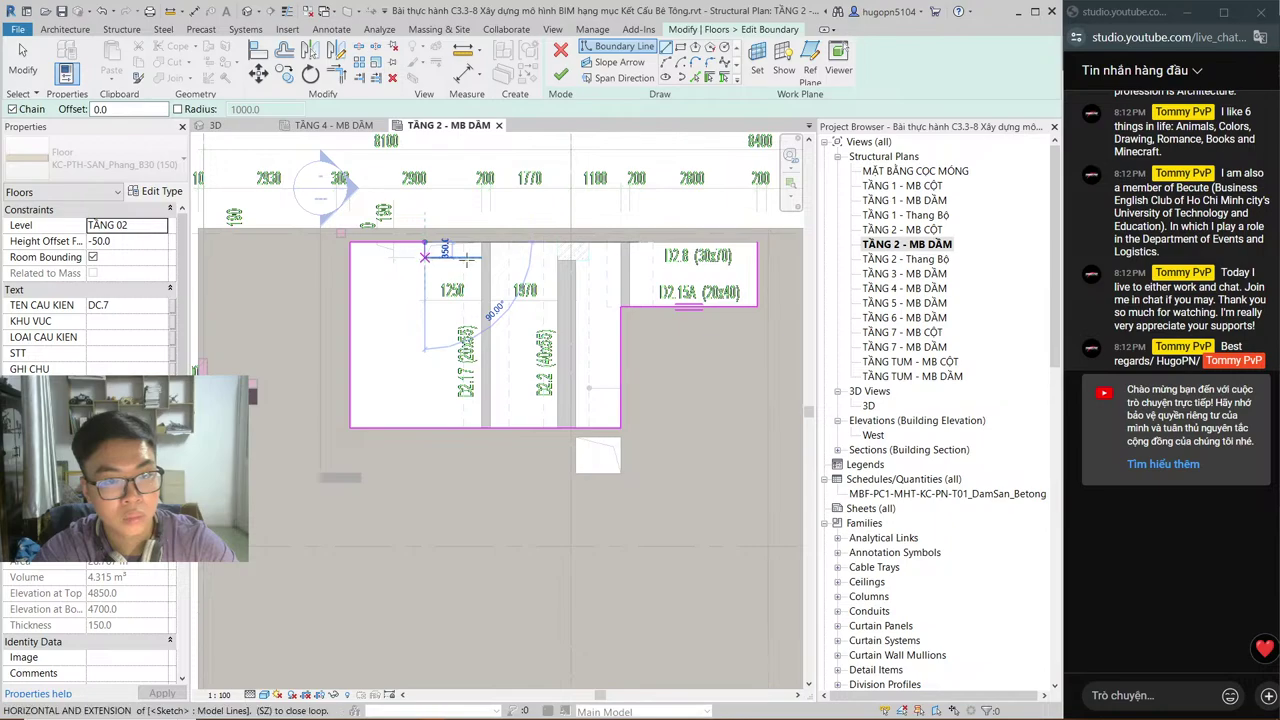
{"action": "left_click", "coordinate": [481, 257]}
{"action": "left_click", "coordinate": [481, 242]}
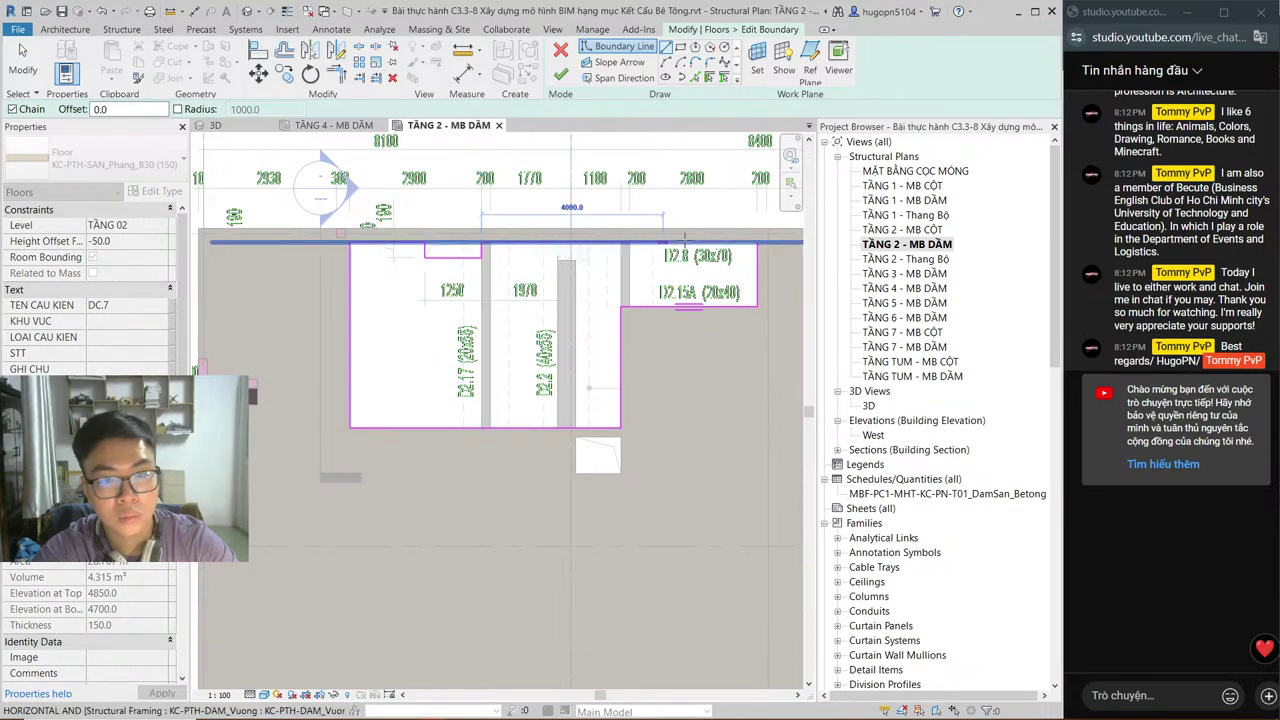
{"action": "left_click", "coordinate": [562, 229]}
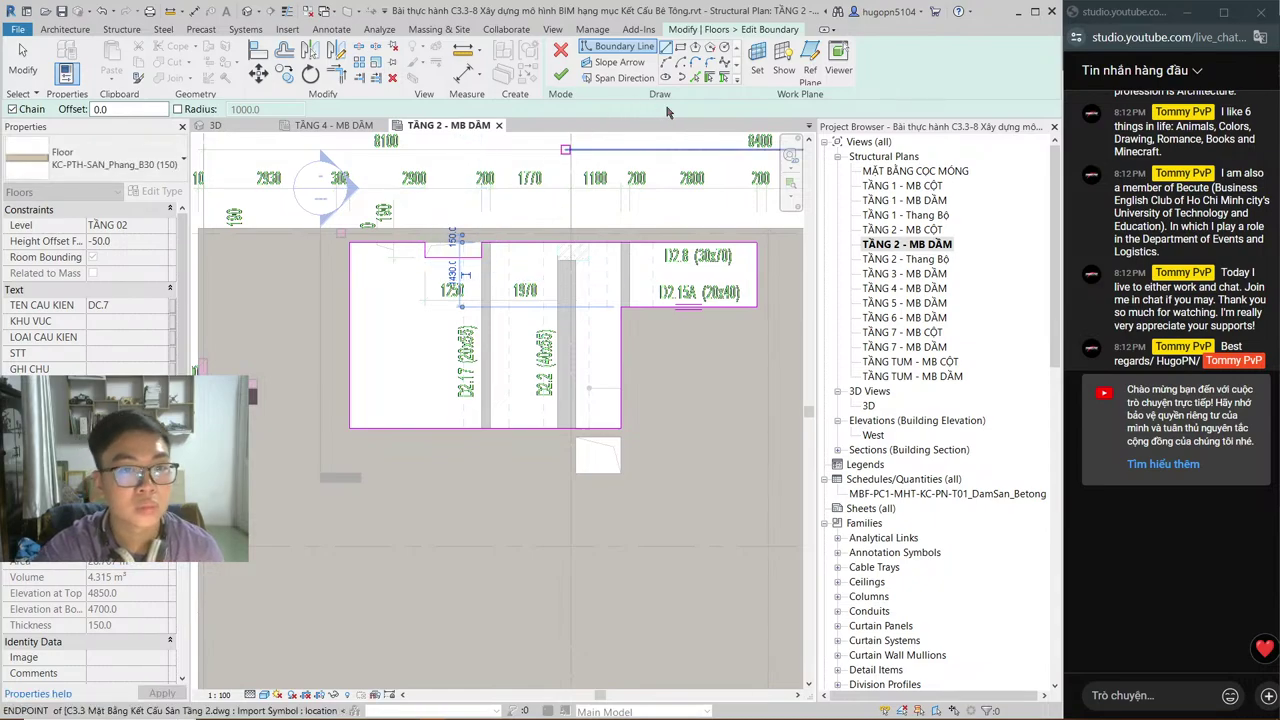
{"action": "left_click", "coordinate": [563, 80]}
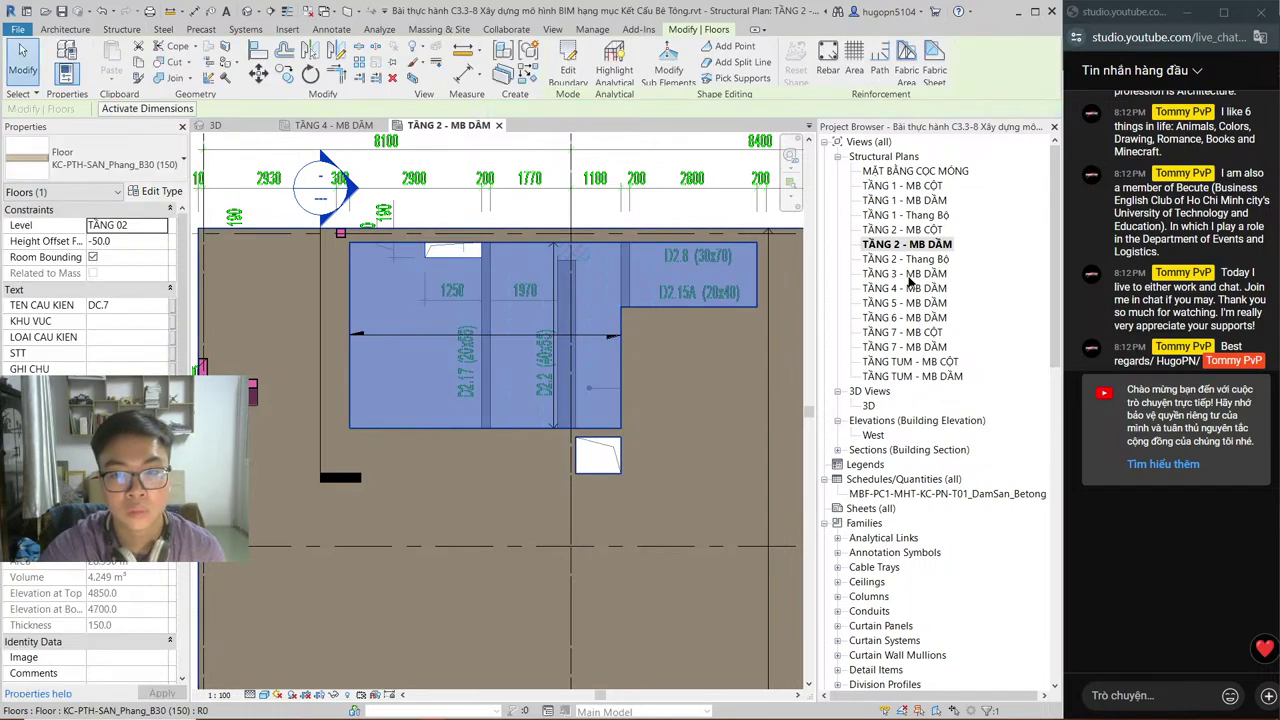
{"action": "key", "text": "Escape"}
{"action": "double_click", "coordinate": [909, 277]}
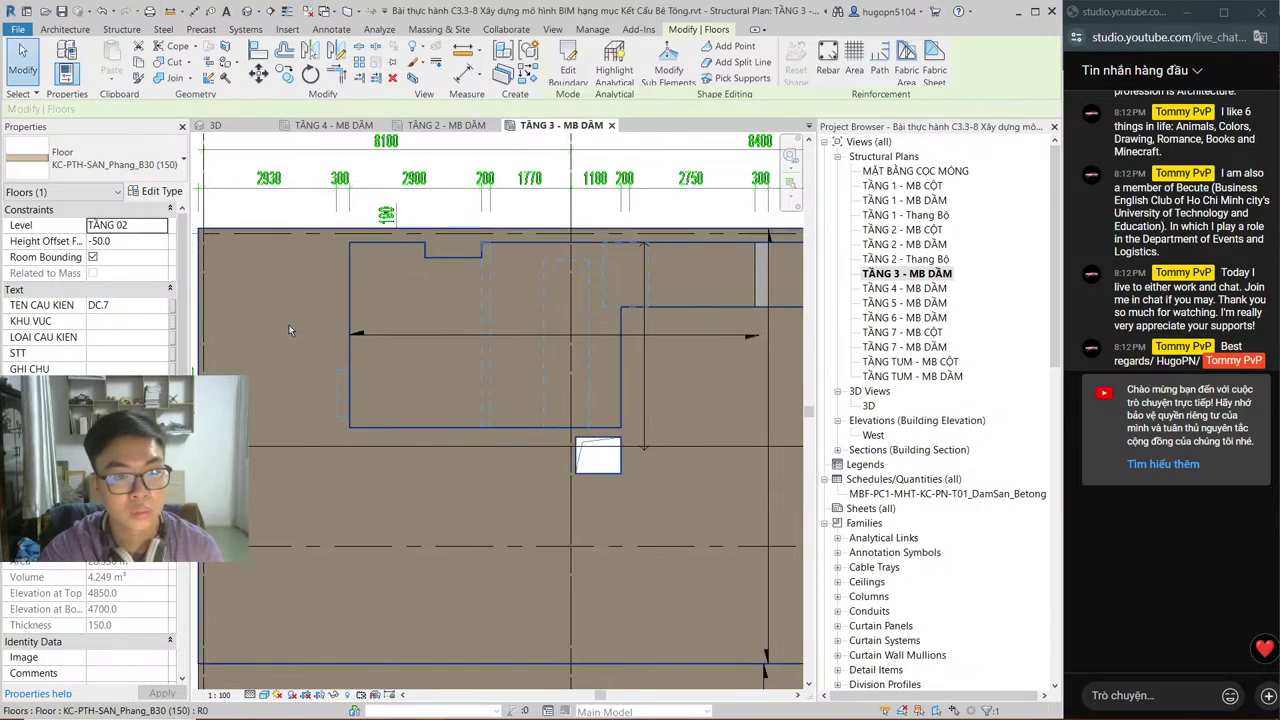
Step: Adjust the main TẦNG 03 slab's top-edge boundary lines, taking its volume from 29.309 to 29.244 m³
{"action": "left_click", "coordinate": [430, 308]}
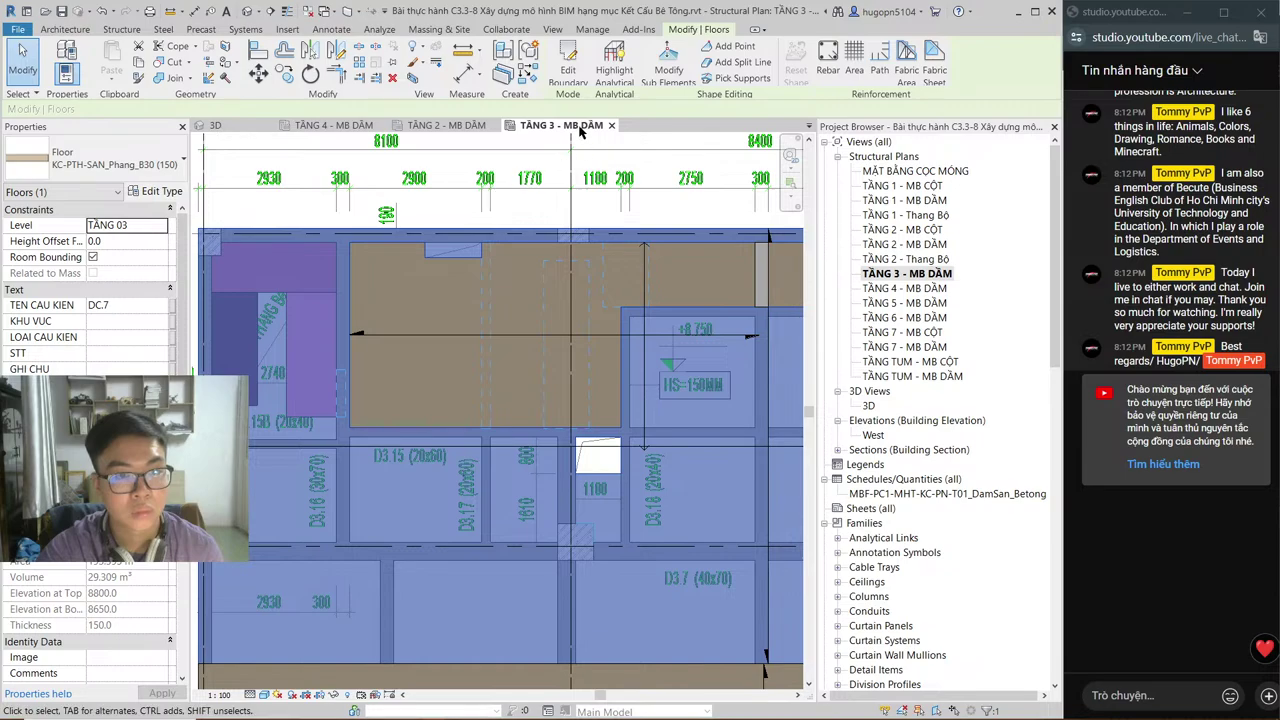
{"action": "left_click", "coordinate": [568, 70]}
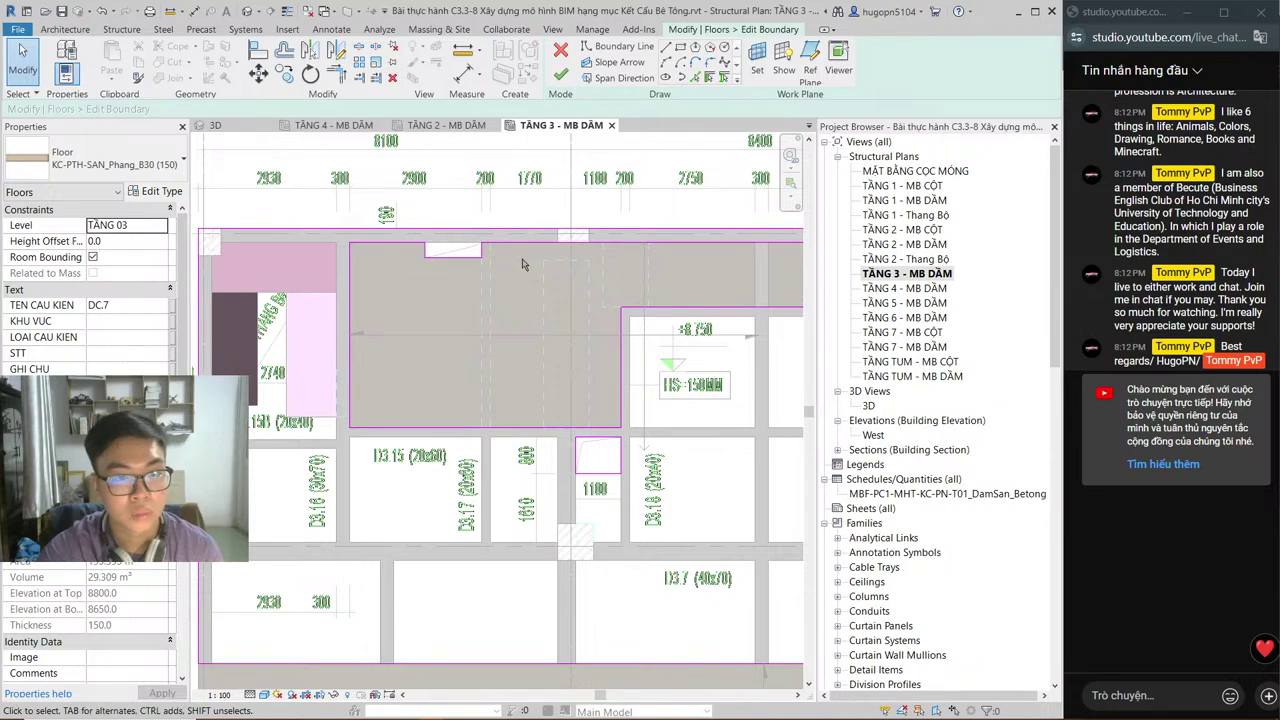
{"action": "left_click", "coordinate": [393, 243]}
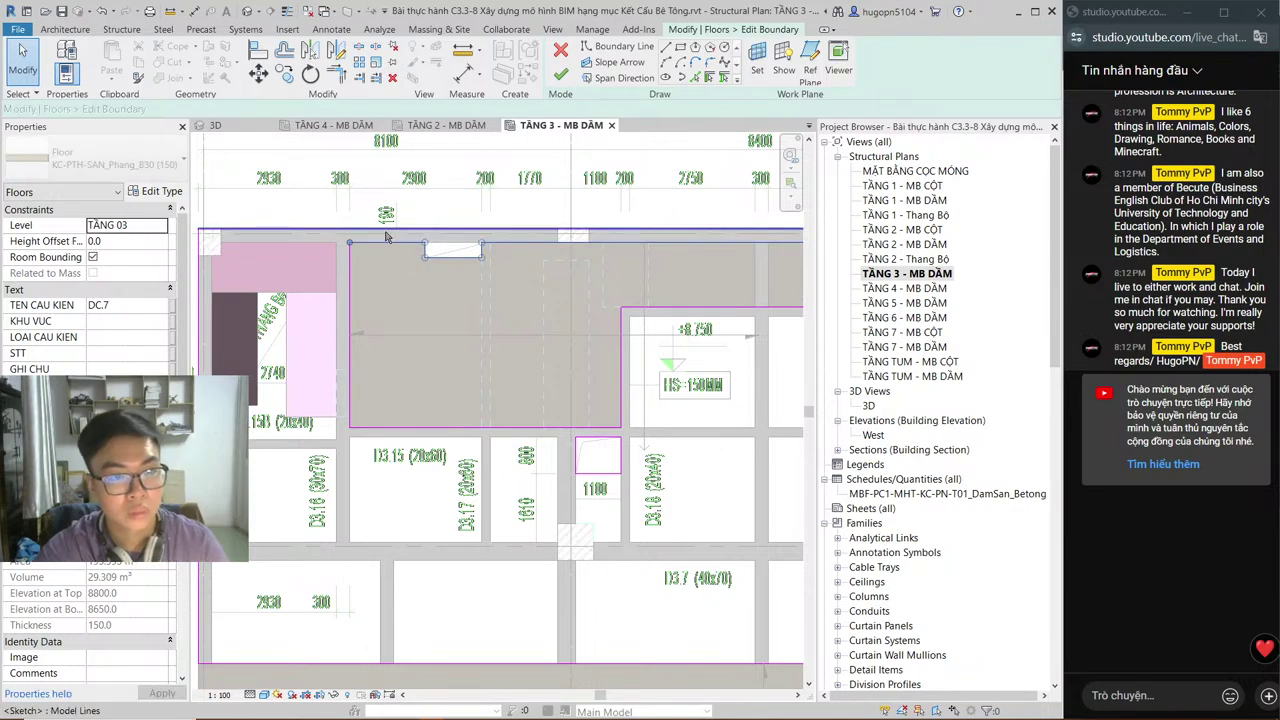
{"action": "key", "text": "Escape"}
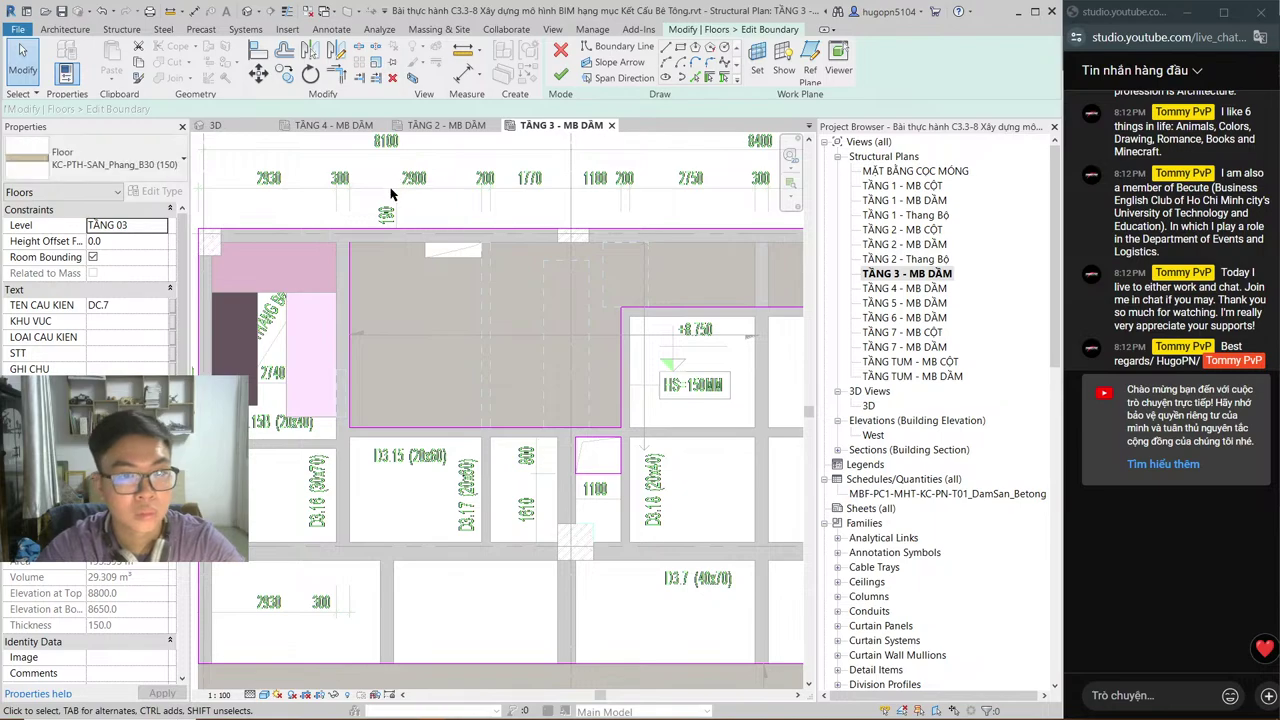
{"action": "left_click", "coordinate": [620, 47]}
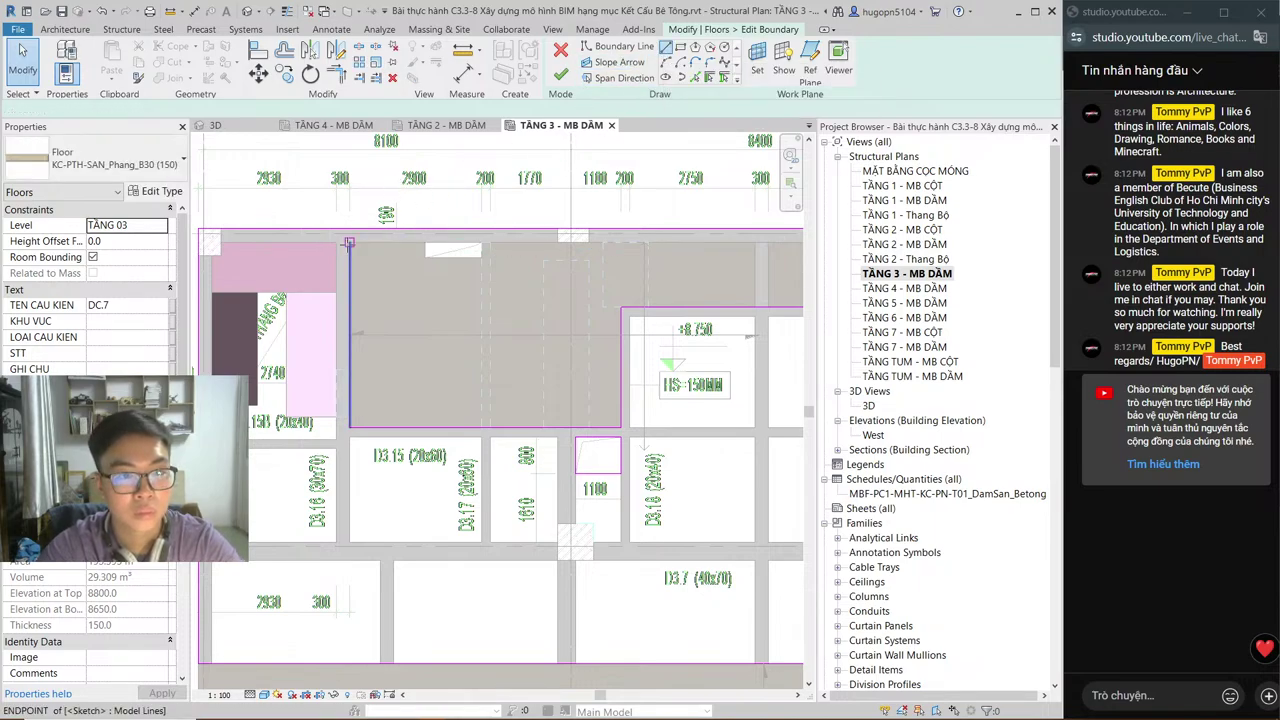
{"action": "left_click", "coordinate": [399, 241]}
{"action": "middle_click_drag", "start_coordinate": [725, 239], "coordinate": [494, 271]}
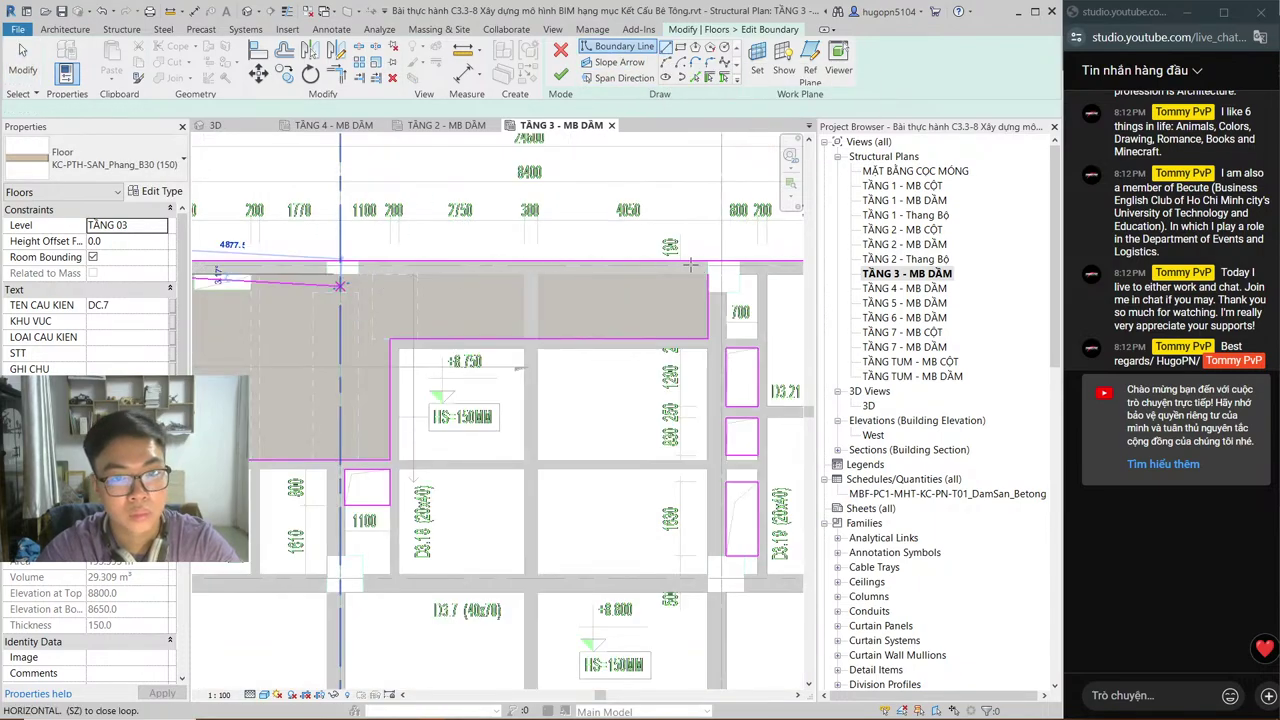
{"action": "key", "text": "Escape"}
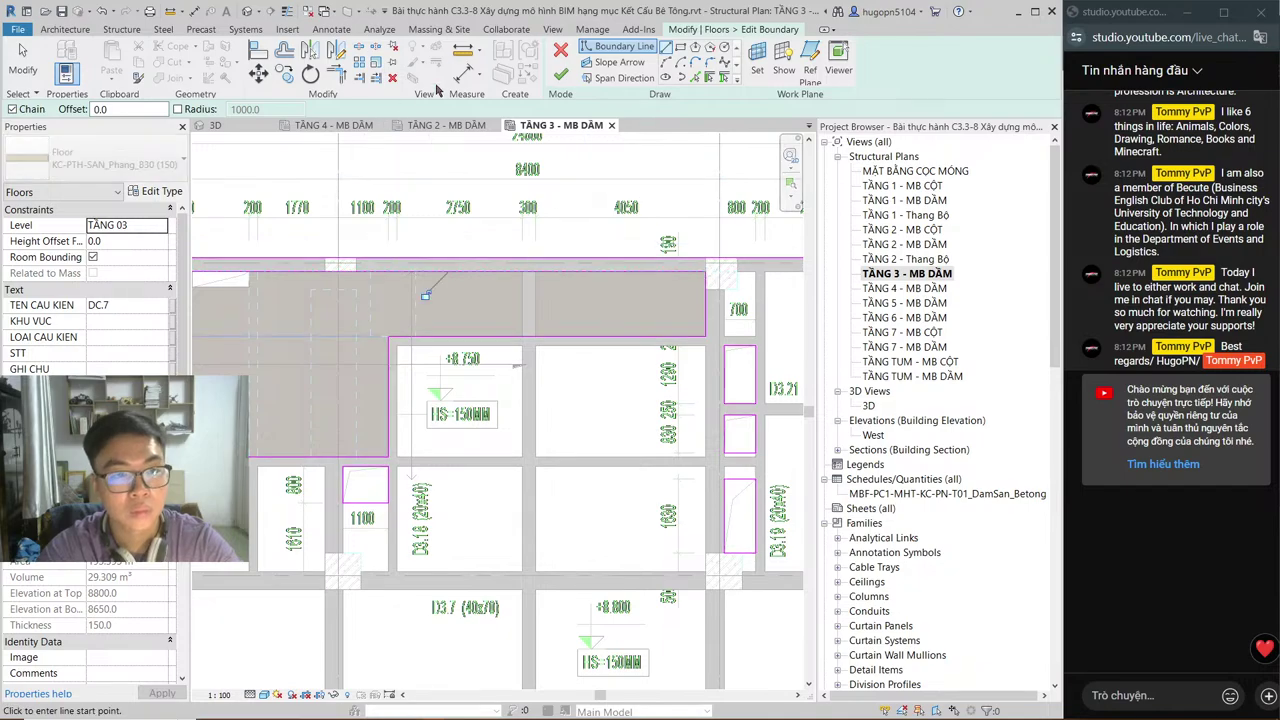
{"action": "left_click", "coordinate": [565, 78]}
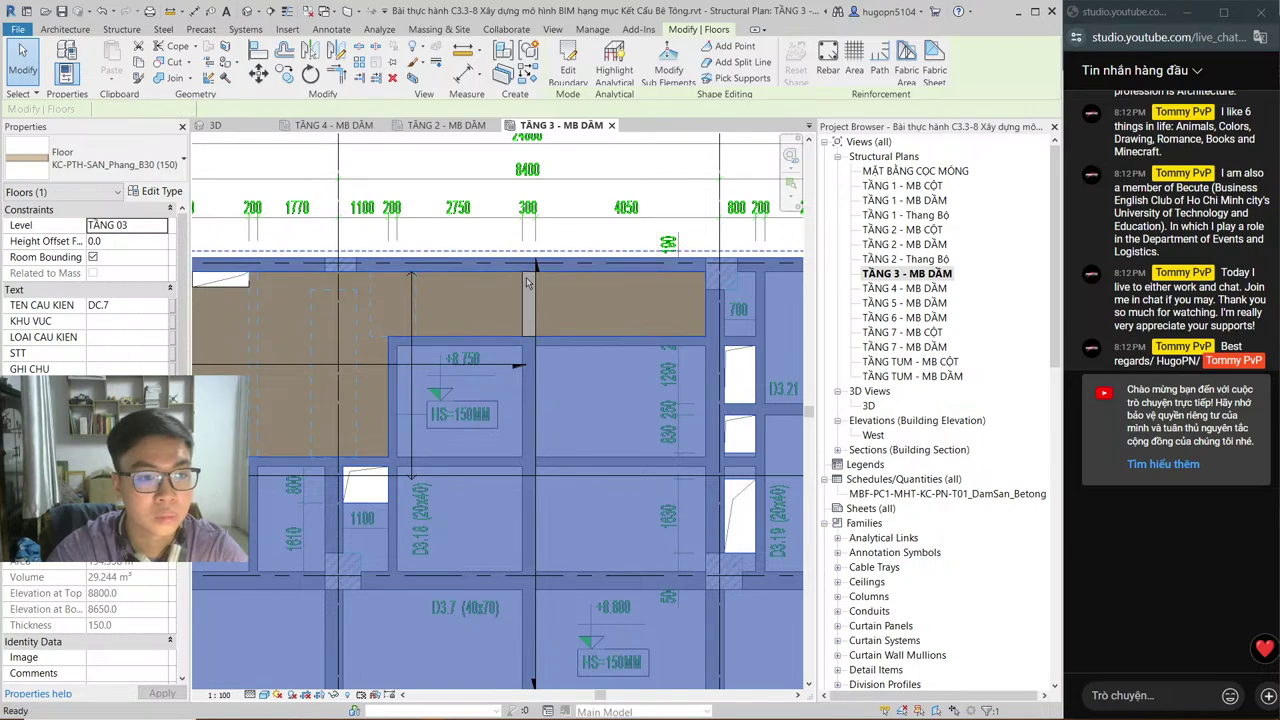
{"action": "key", "text": "Escape"}
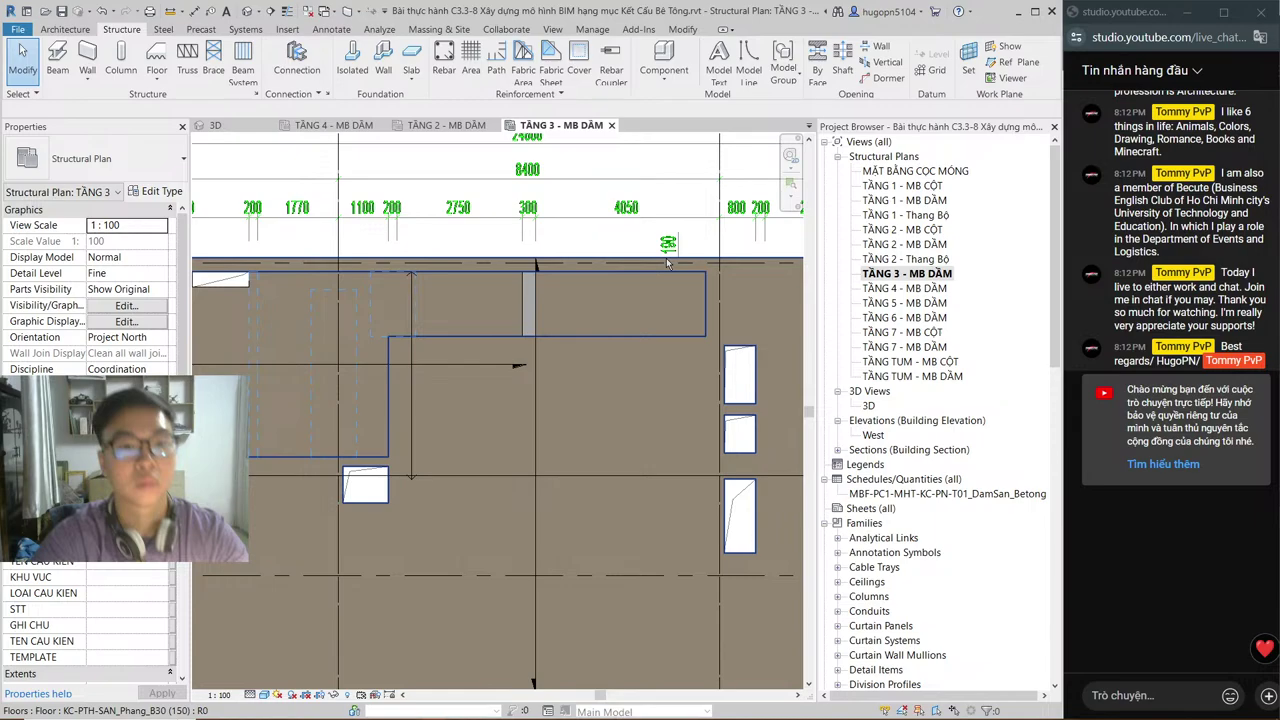
Step: Orbit and zoom the 3D view over the edited slabs, then reopen TẦNG 2 - MB DẦM
{"action": "left_click", "coordinate": [215, 125]}
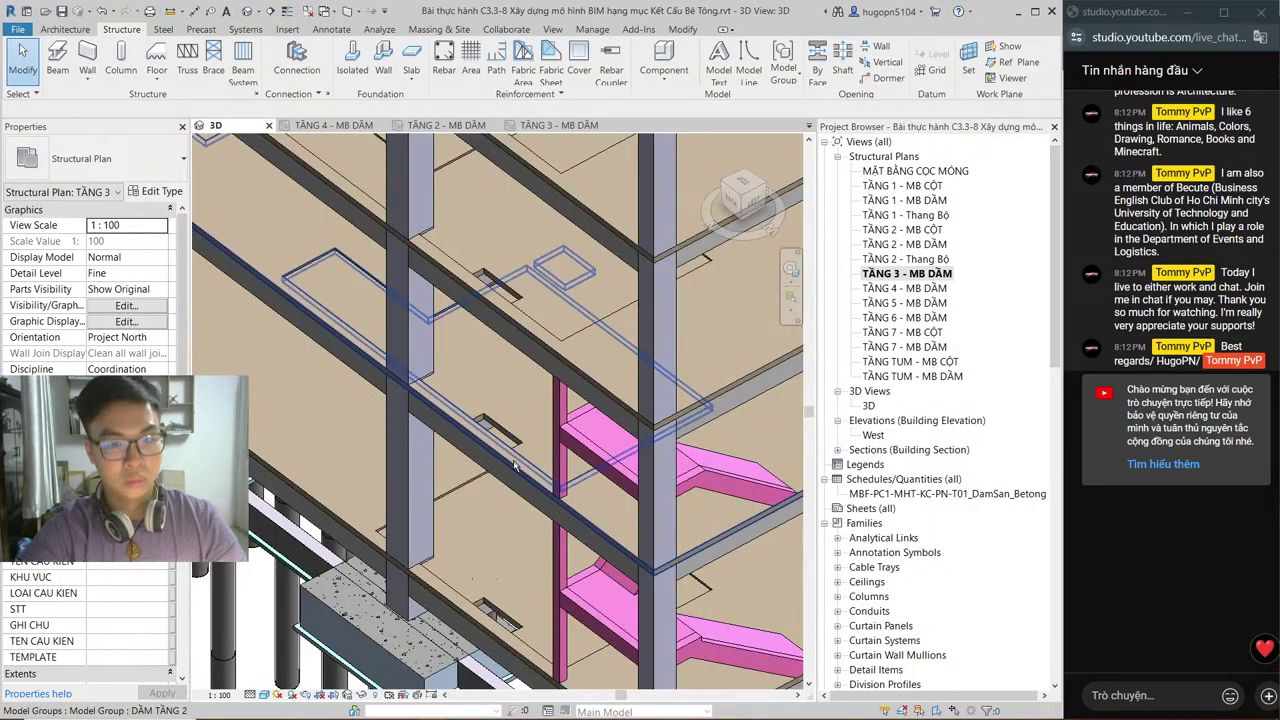
{"action": "middle_click_drag", "start_coordinate": [510, 330], "coordinate": [485, 280]}
{"action": "scroll", "coordinate": [485, 280], "scroll_direction": "down", "scroll_amount": 5}
{"action": "scroll", "coordinate": [487, 350], "scroll_direction": "up", "scroll_amount": 6}
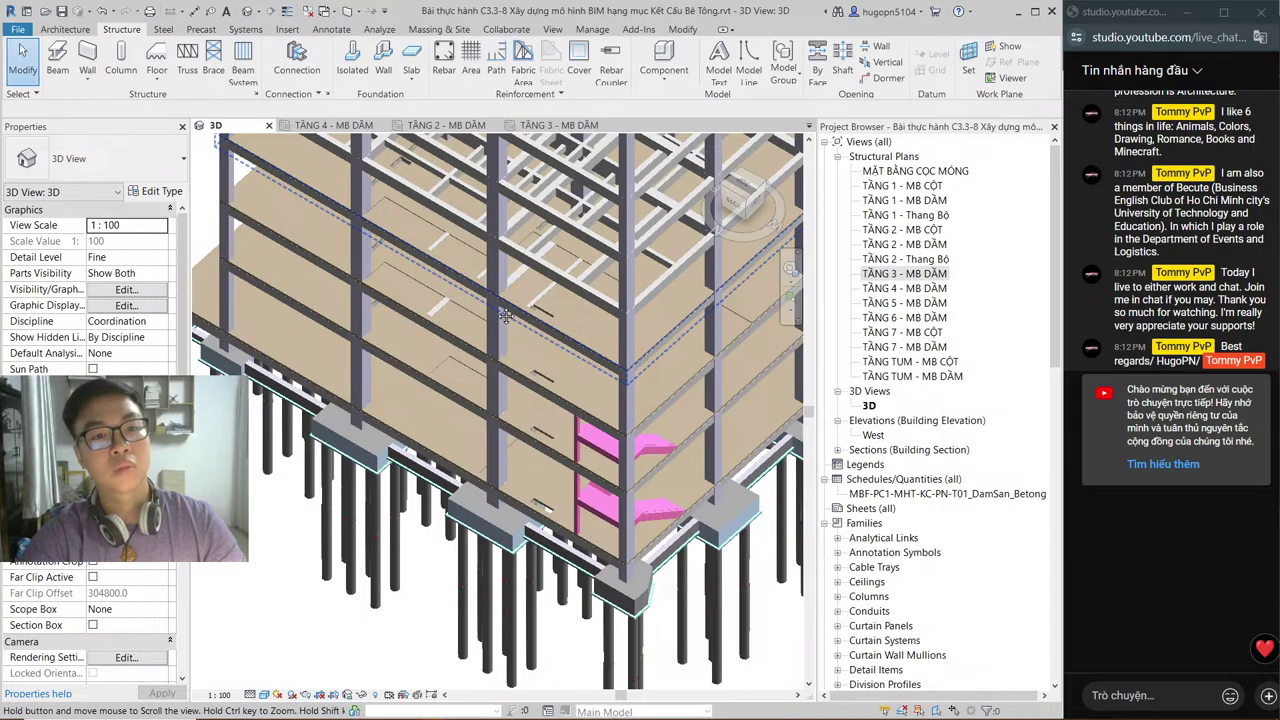
{"action": "middle_click_drag", "start_coordinate": [487, 352], "coordinate": [510, 324], "text": "shift"}
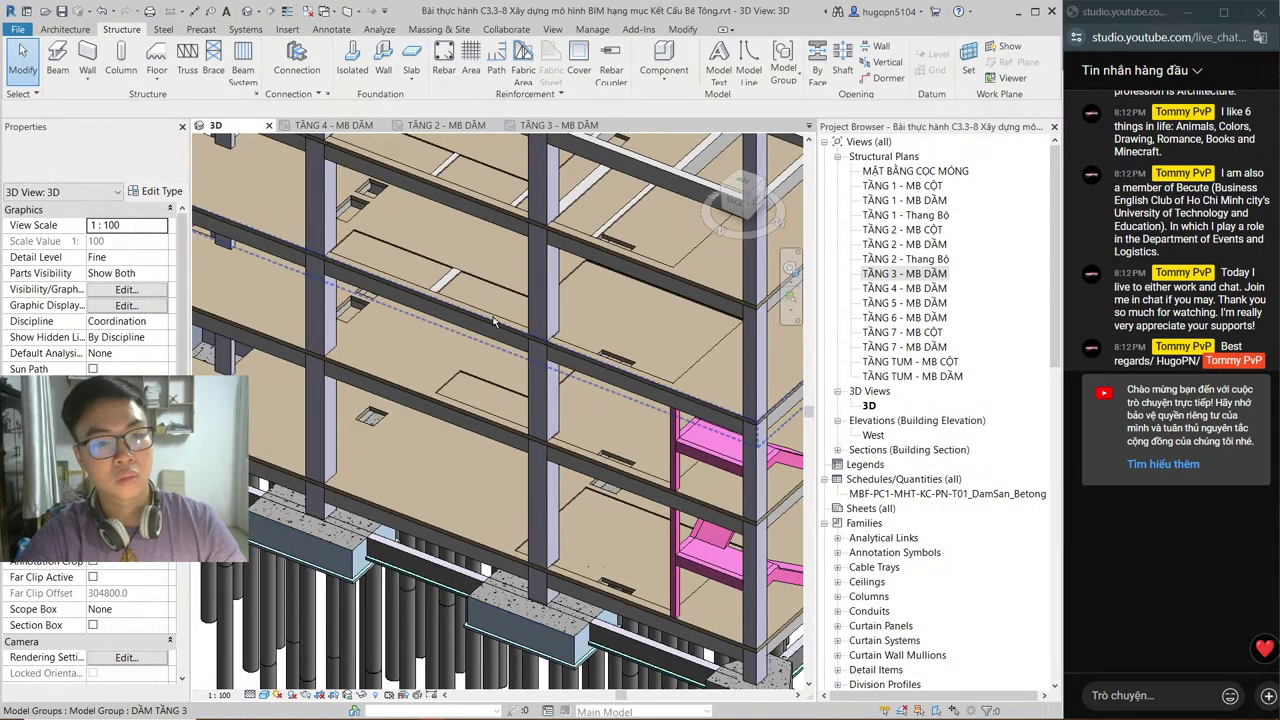
{"action": "key", "text": "alt+Tab"}
{"action": "key", "text": "Escape"}
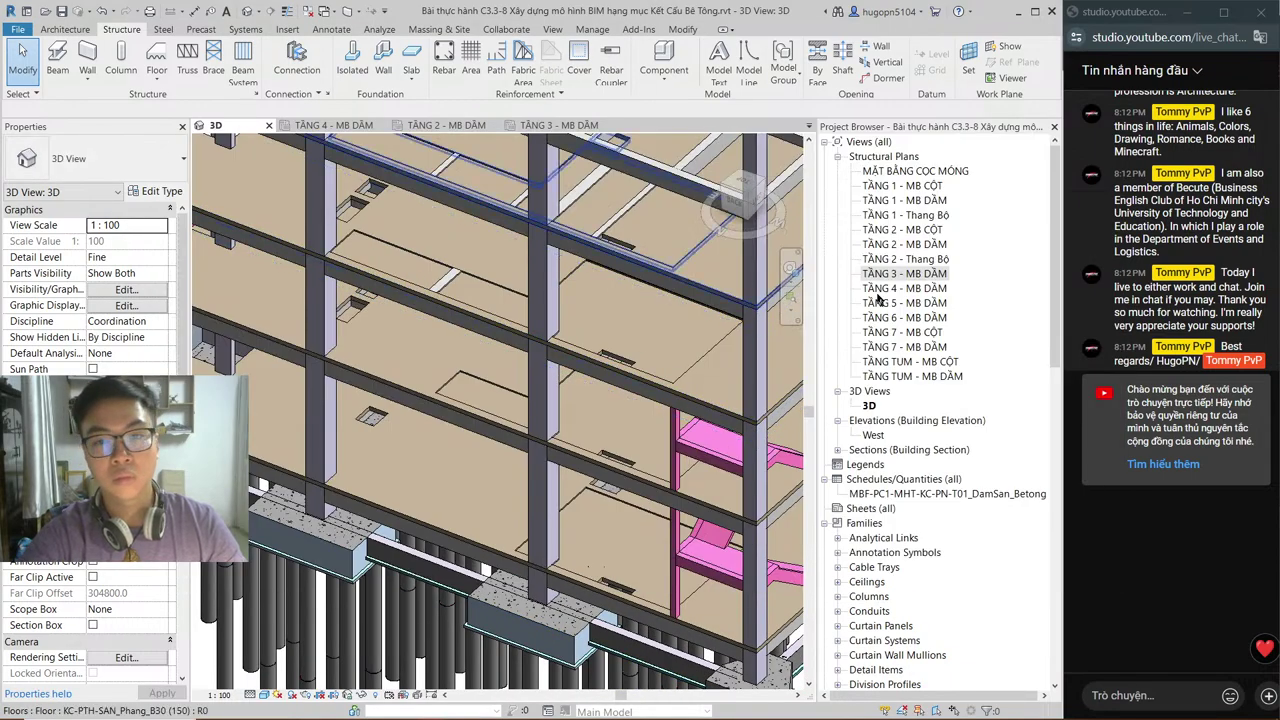
{"action": "double_click", "coordinate": [905, 245]}
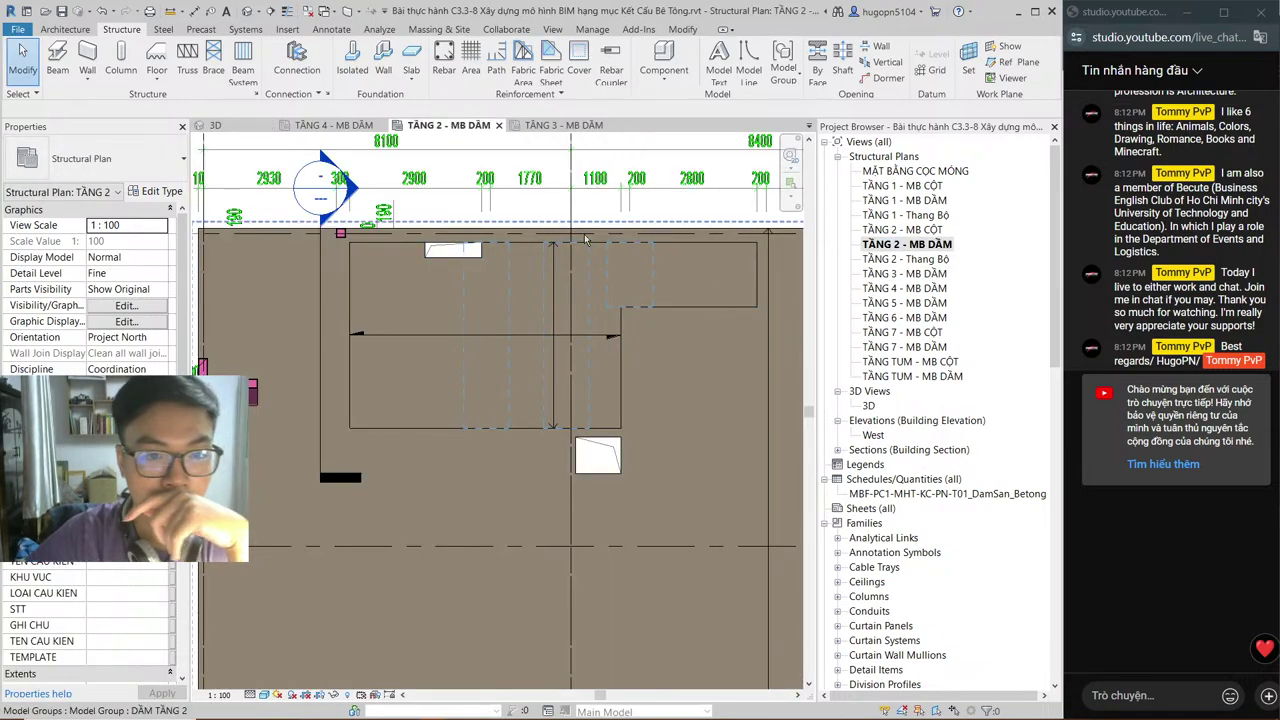
Step: Switch the TẦNG 2 - MB DẦM plan to Wireframe and pan across it
{"action": "left_click", "coordinate": [262, 695]}
{"action": "left_click", "coordinate": [320, 607]}
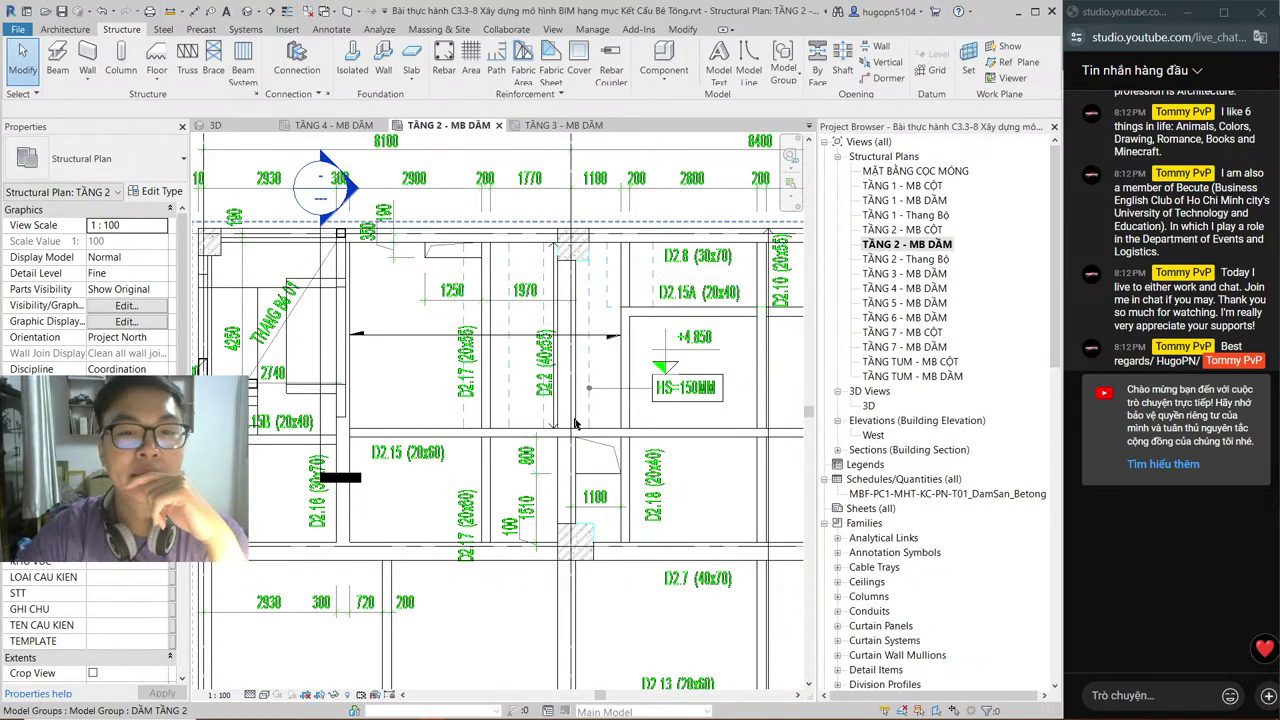
{"action": "middle_click_drag", "start_coordinate": [686, 390], "coordinate": [537, 420]}
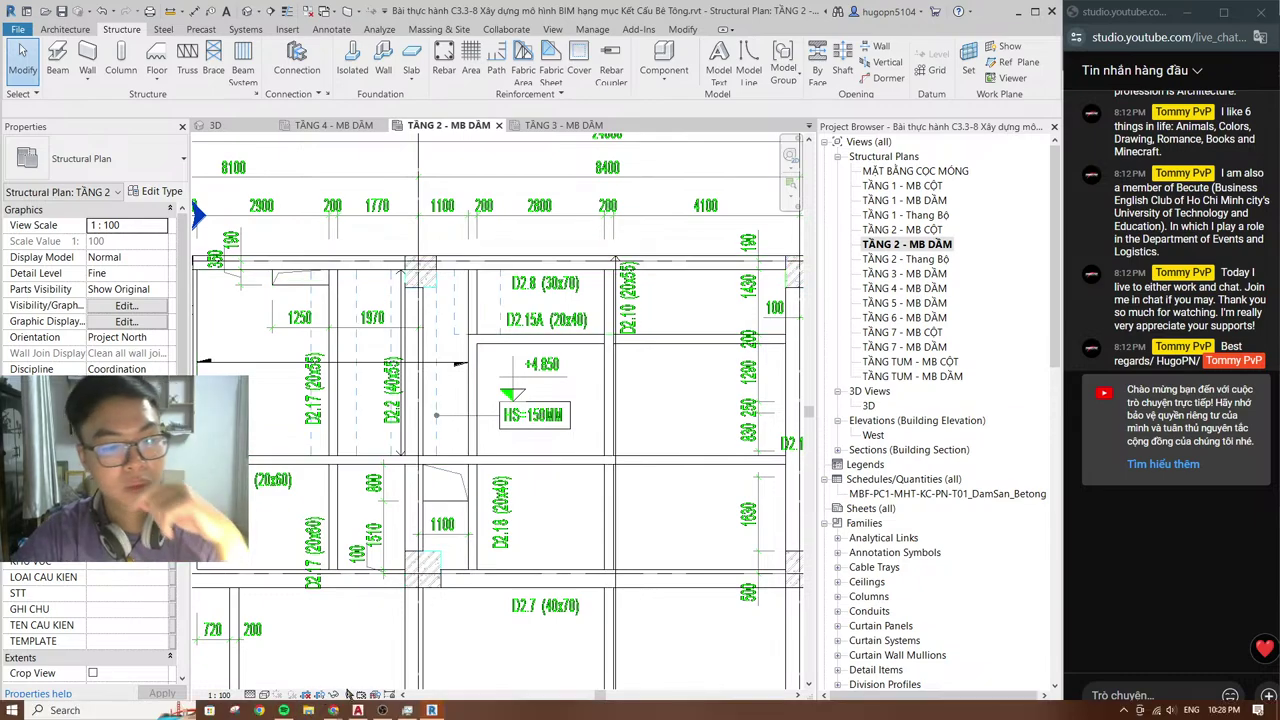
Step: Zoom into the +4.850 HS=150MM bay on the AutoCAD CD-SS drawing, then return to Revit
{"action": "mouse_move", "coordinate": [431, 711]}
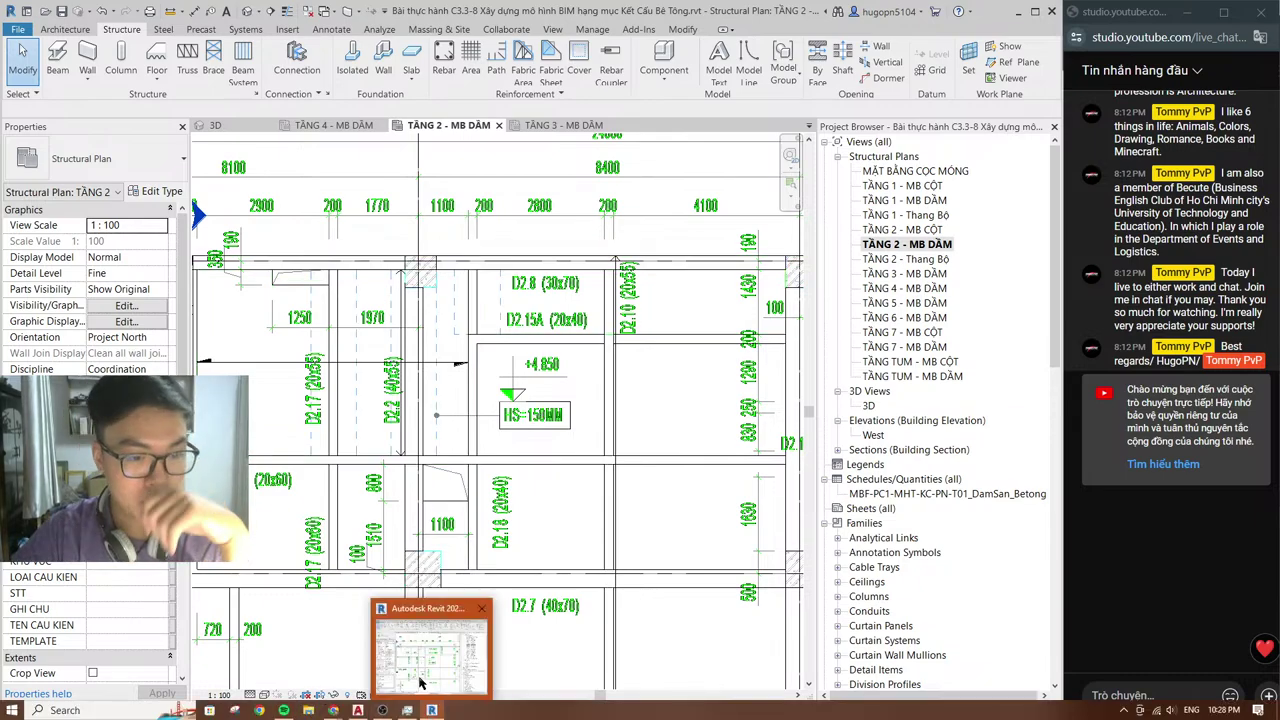
{"action": "mouse_move", "coordinate": [357, 711]}
{"action": "left_click", "coordinate": [299, 638]}
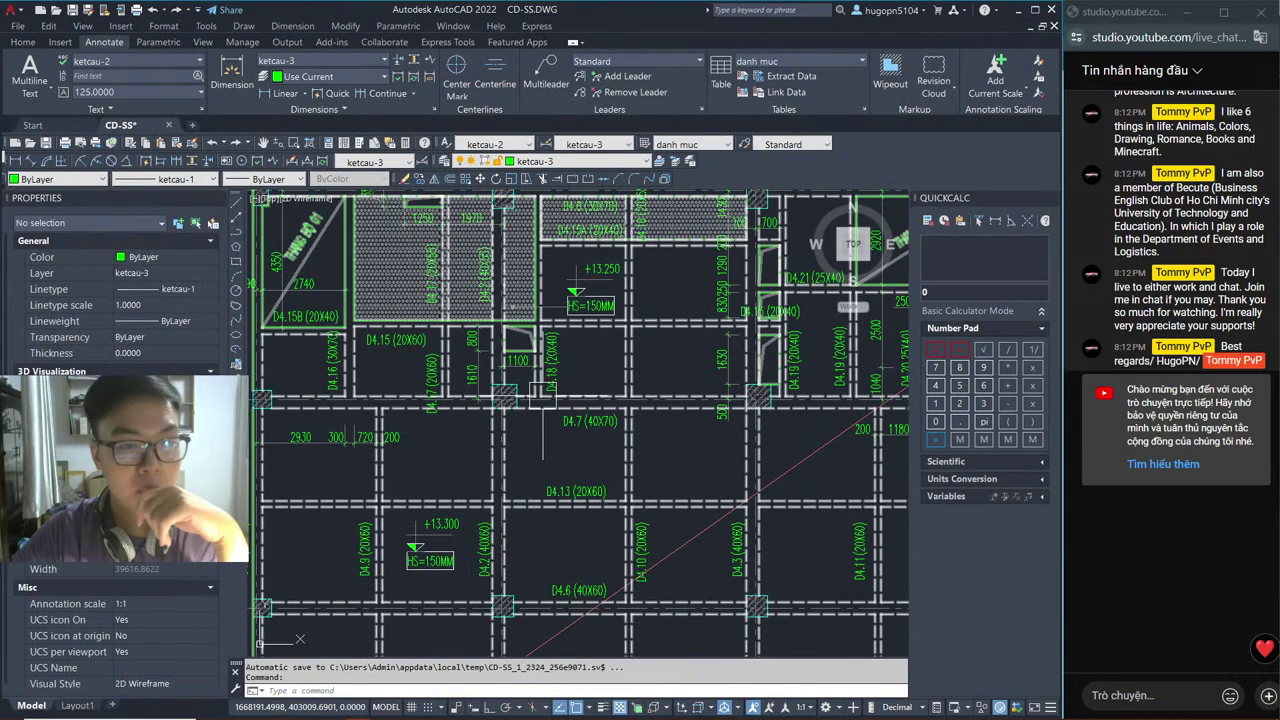
{"action": "scroll", "coordinate": [542, 395], "scroll_direction": "down", "scroll_amount": 5}
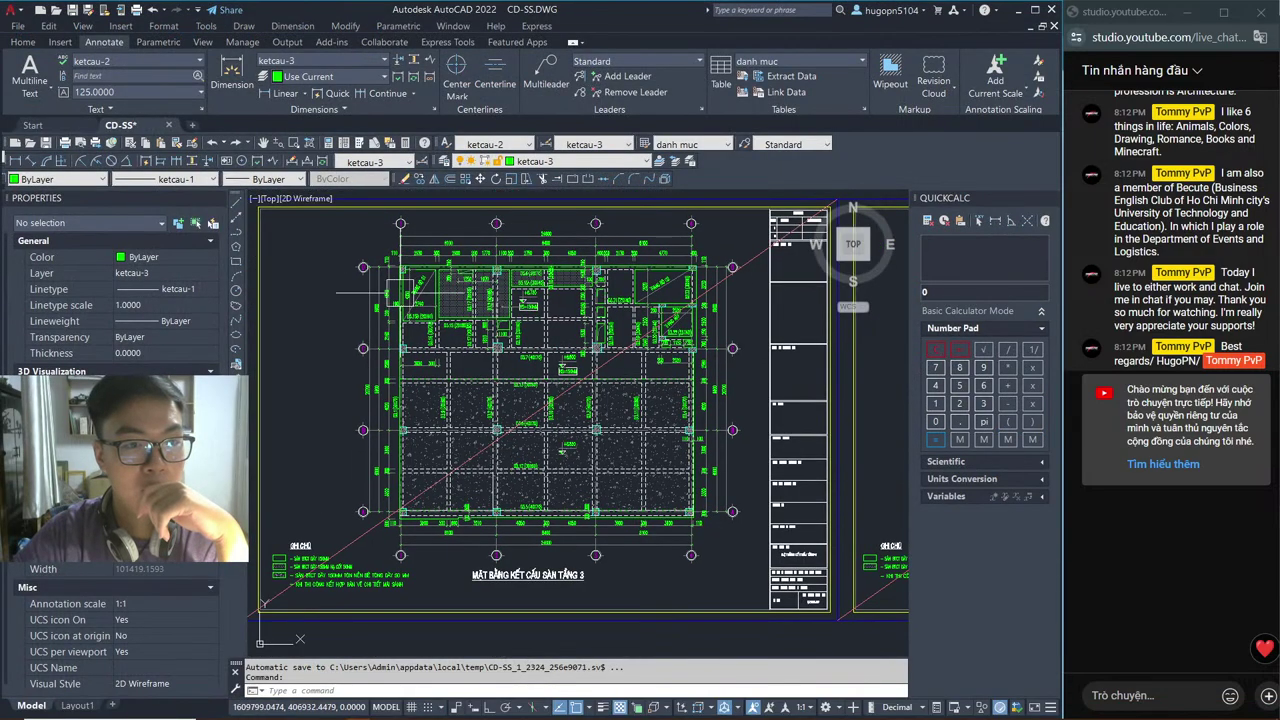
{"action": "middle_click_drag", "start_coordinate": [402, 295], "coordinate": [698, 330]}
{"action": "scroll", "coordinate": [461, 282], "scroll_direction": "up", "scroll_amount": 2}
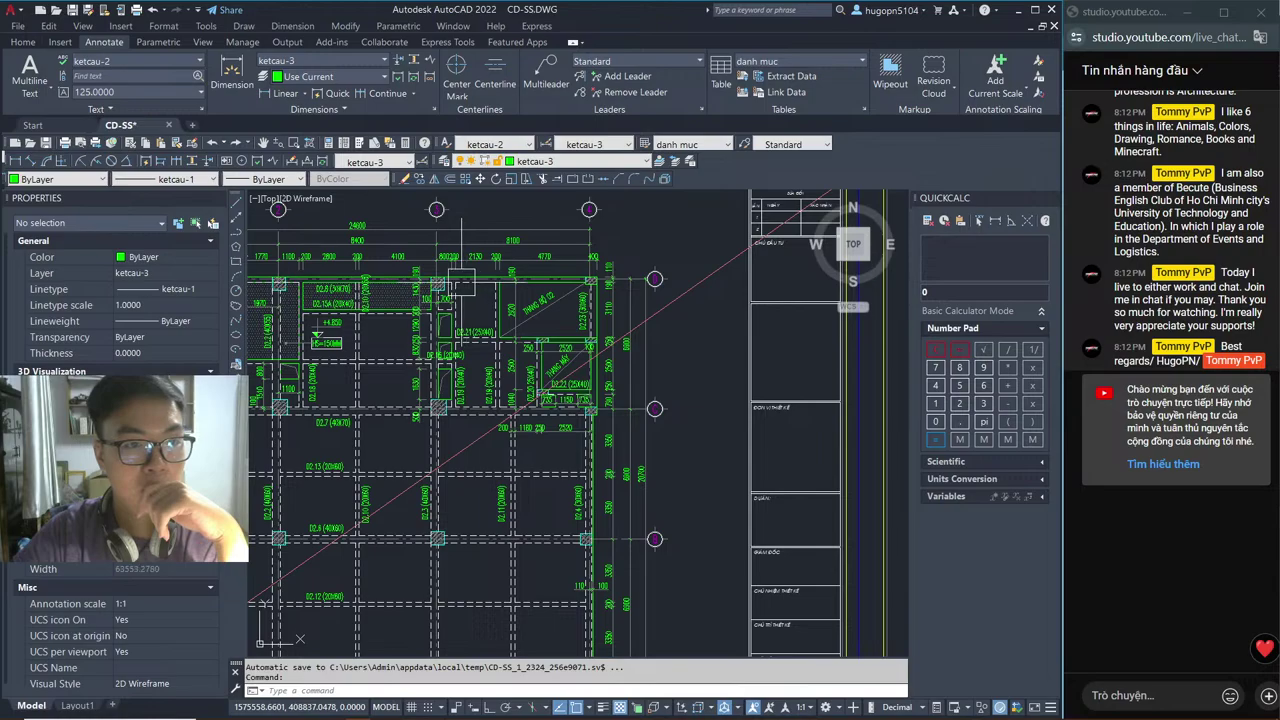
{"action": "scroll", "coordinate": [395, 300], "scroll_direction": "down", "scroll_amount": 3}
{"action": "scroll", "coordinate": [583, 327], "scroll_direction": "up", "scroll_amount": 3}
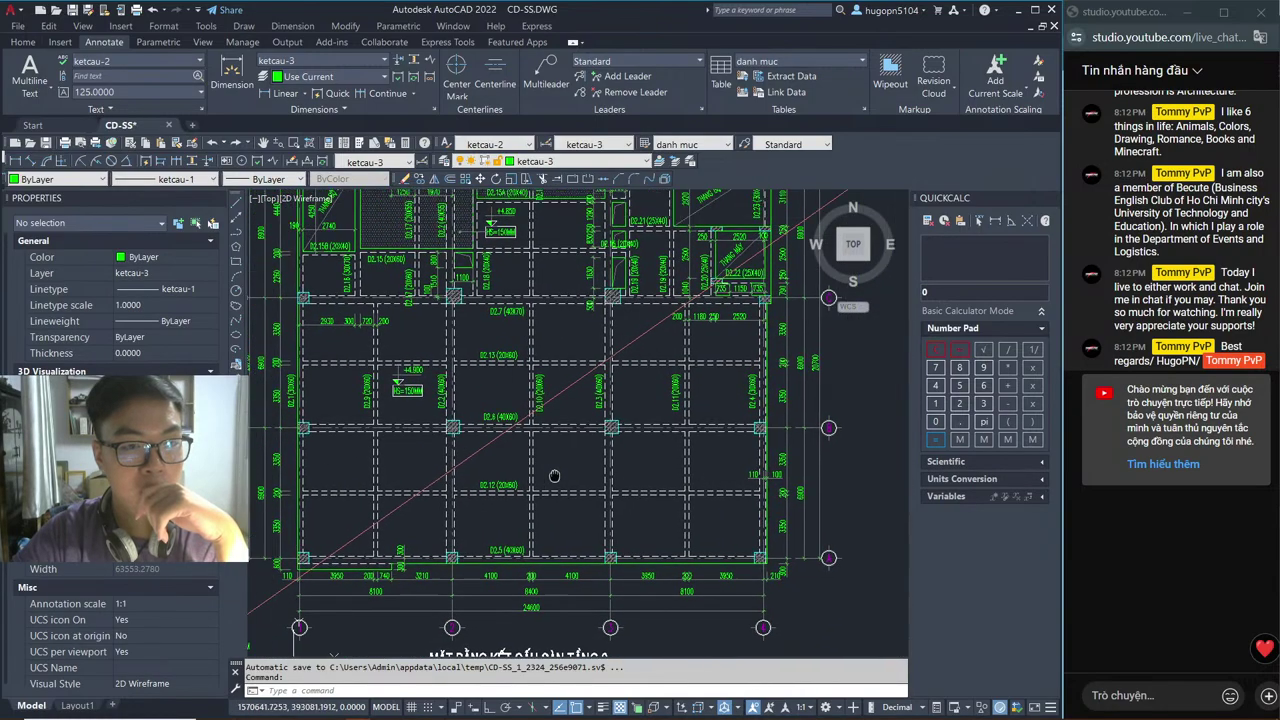
{"action": "scroll", "coordinate": [473, 497], "scroll_direction": "up", "scroll_amount": 4}
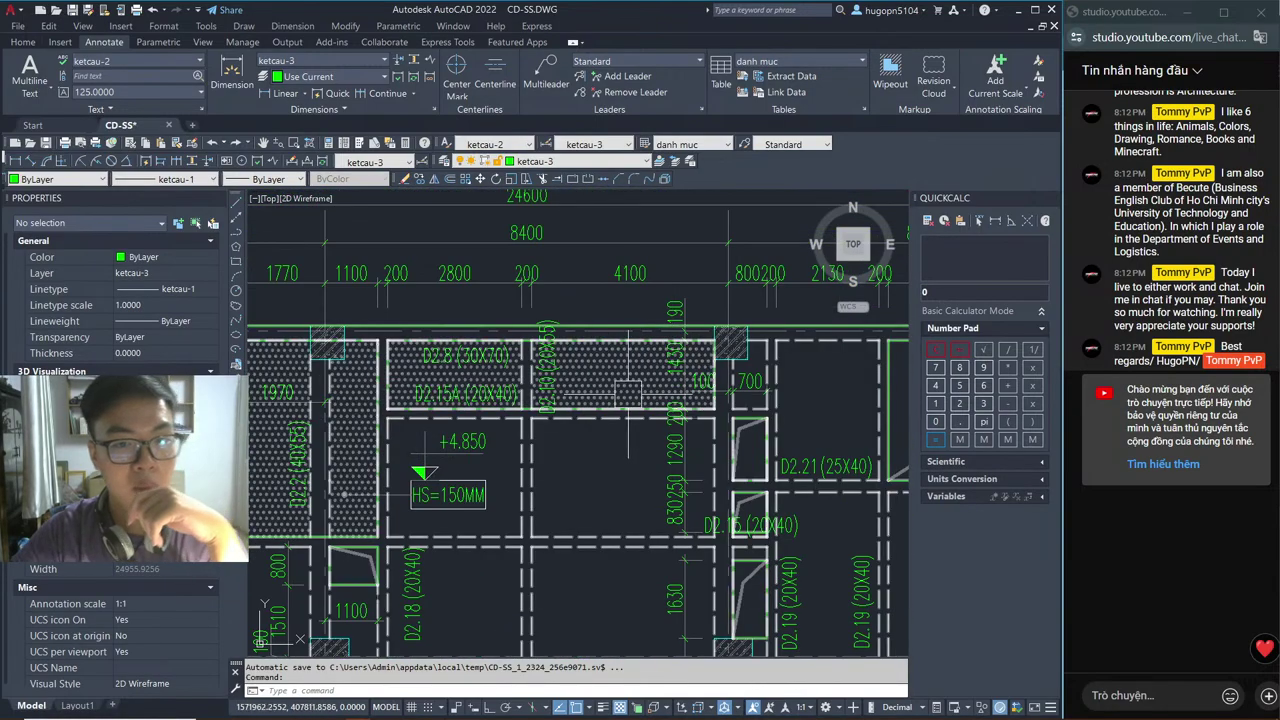
{"action": "key", "text": "alt+Tab"}
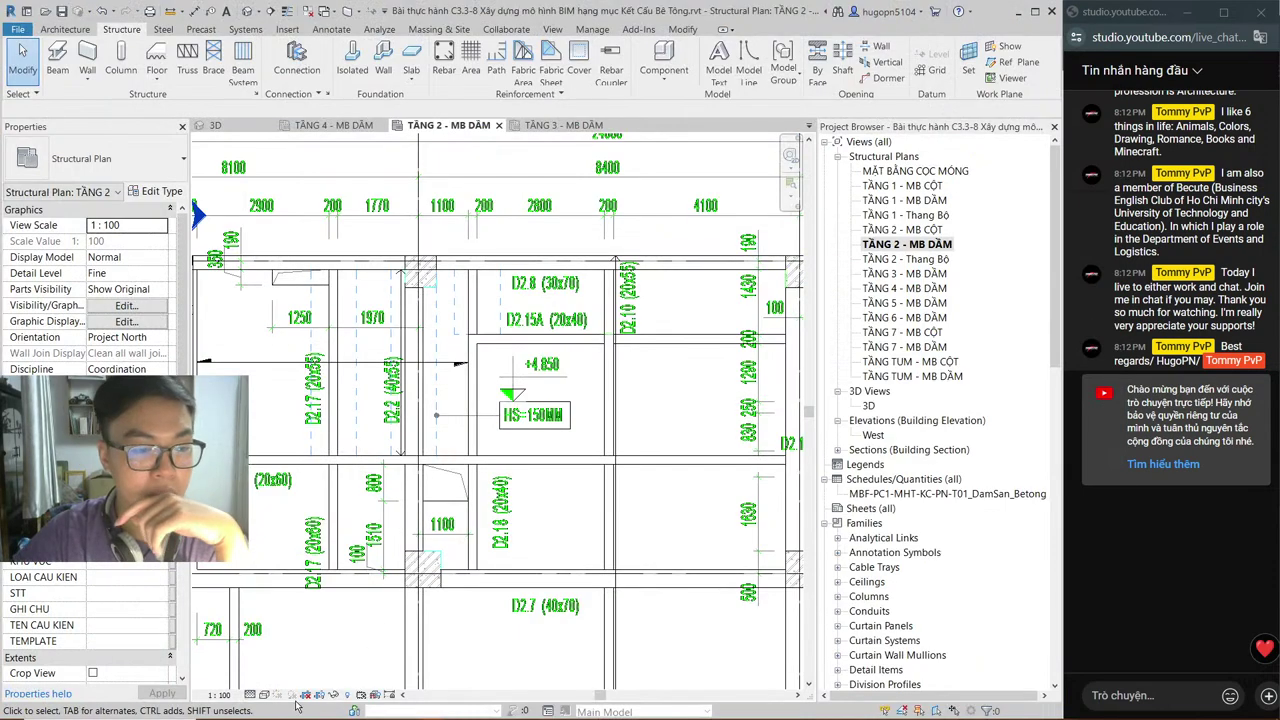
Step: Set the TẦNG 2 plan to Shaded and open the main TẦNG 02 slab's boundary sketch
{"action": "left_click", "coordinate": [261, 695]}
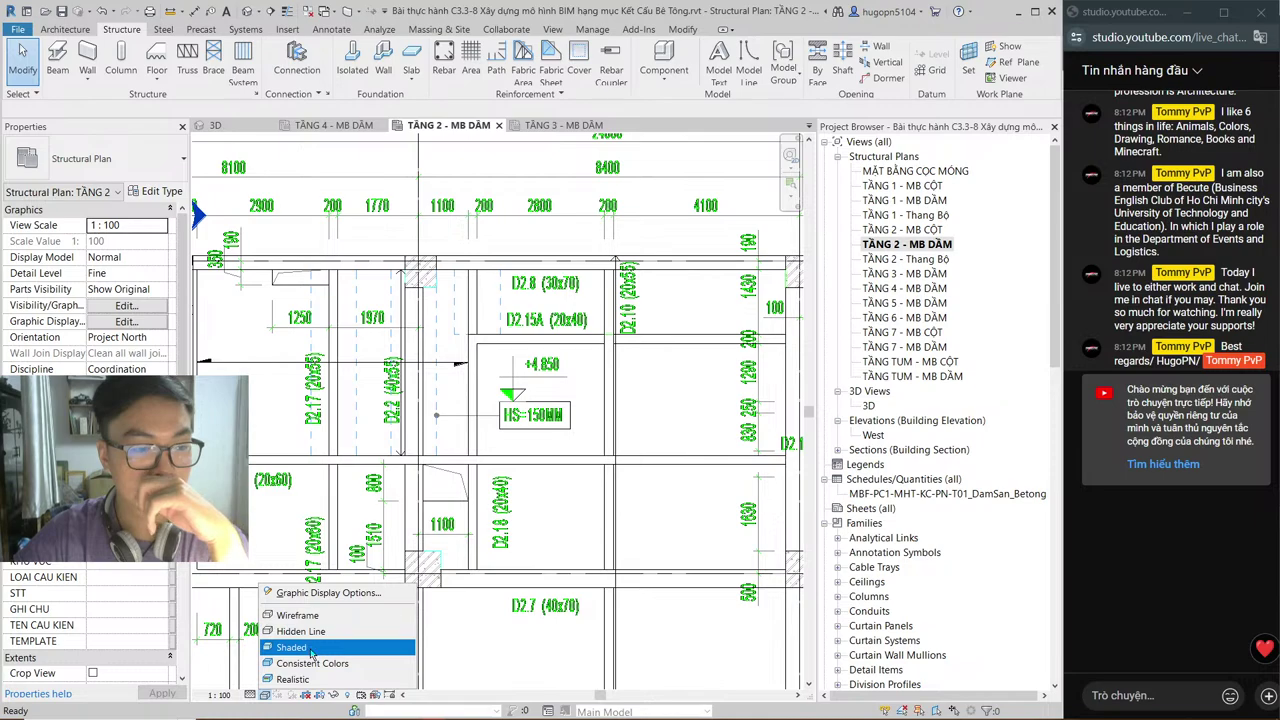
{"action": "left_click", "coordinate": [300, 644]}
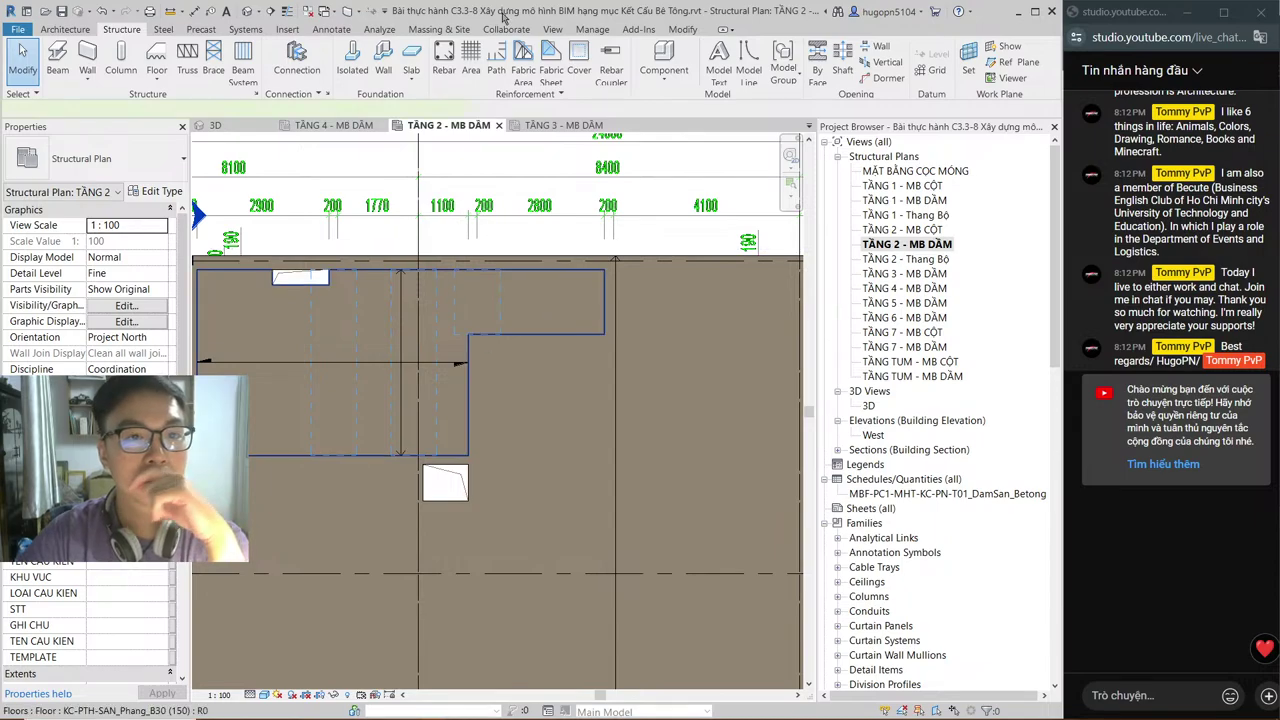
{"action": "left_click", "coordinate": [603, 310]}
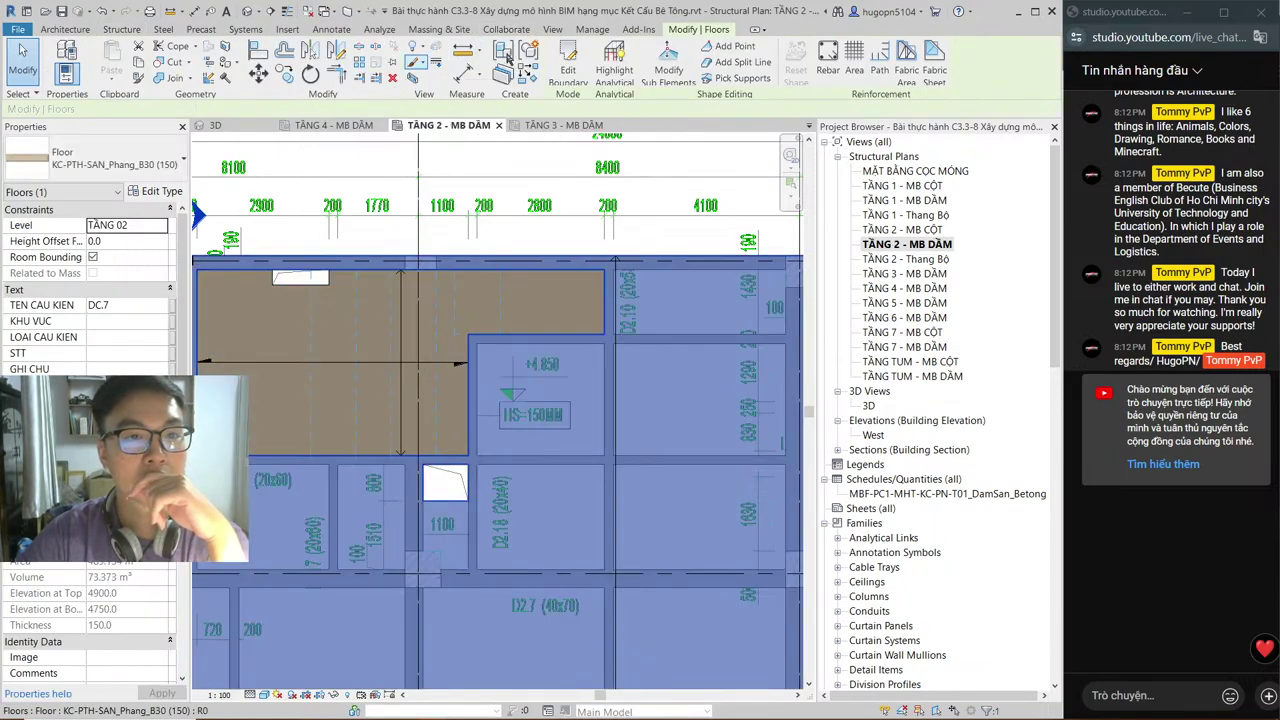
{"action": "left_click", "coordinate": [568, 70]}
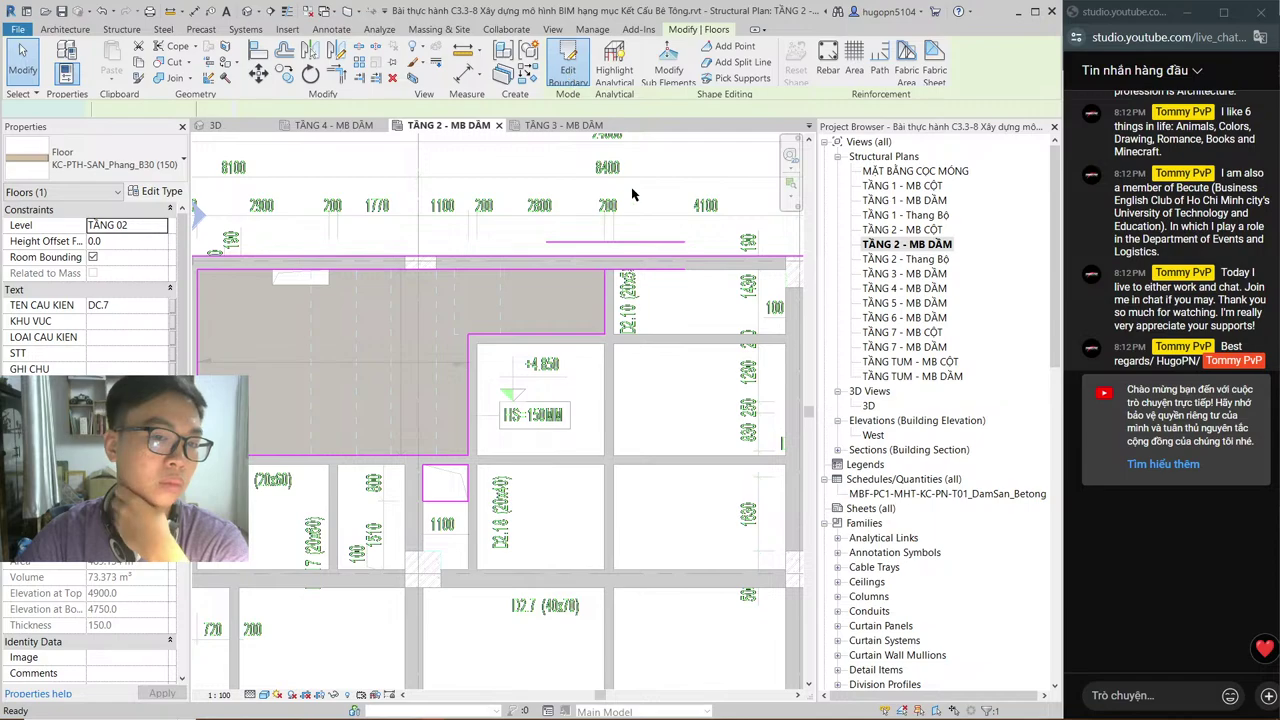
{"action": "middle_click_drag", "start_coordinate": [632, 194], "coordinate": [461, 185]}
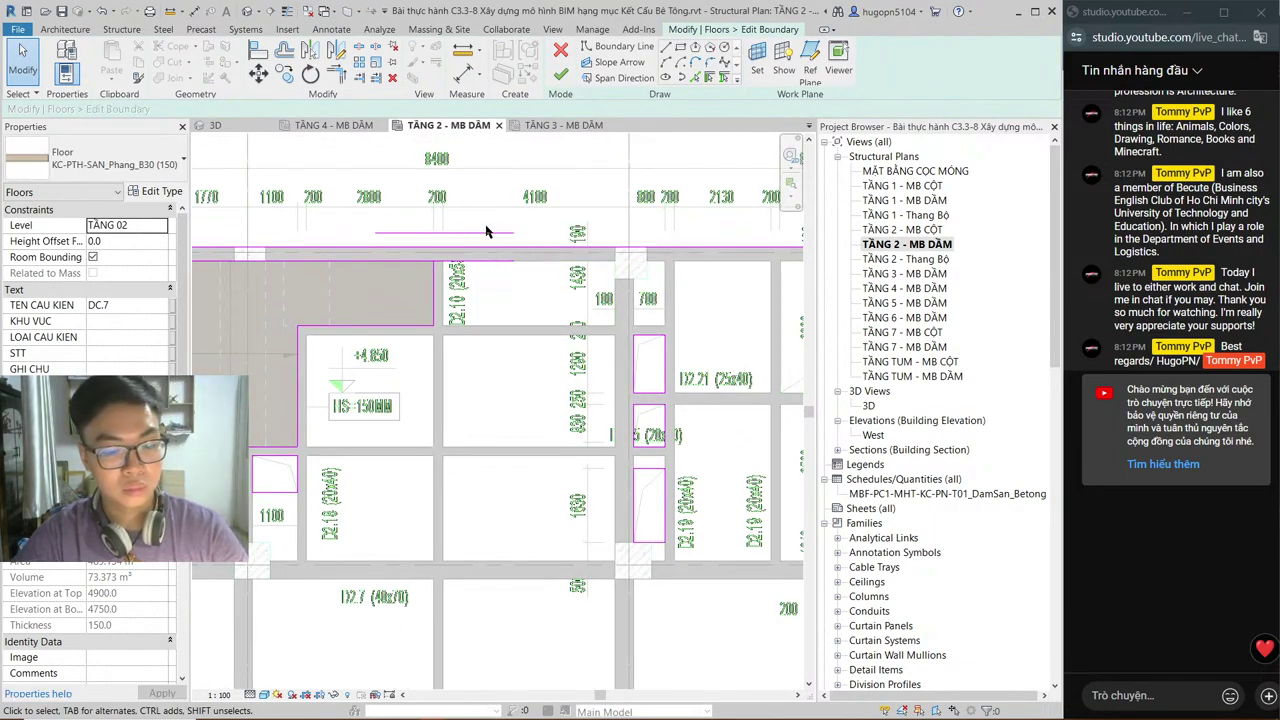
Step: Align the main slab's boundary edge to the next beam
{"action": "key", "text": "l"}
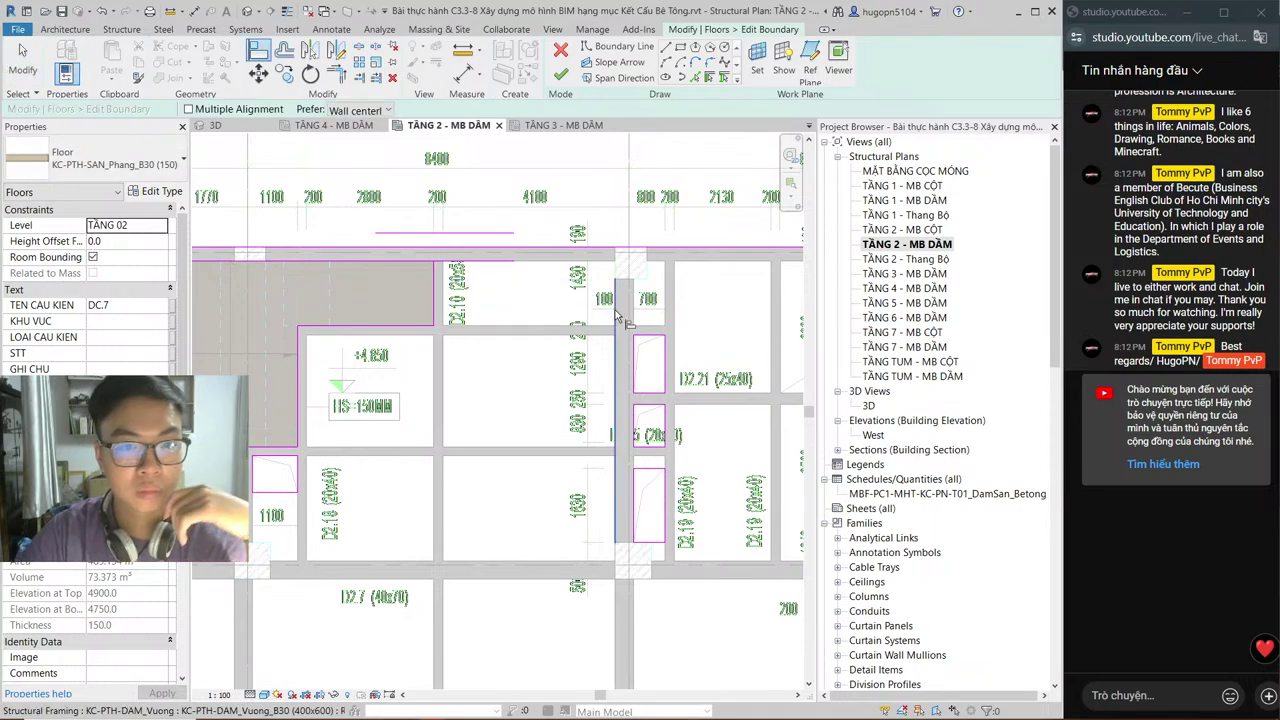
{"action": "left_click", "coordinate": [450, 313]}
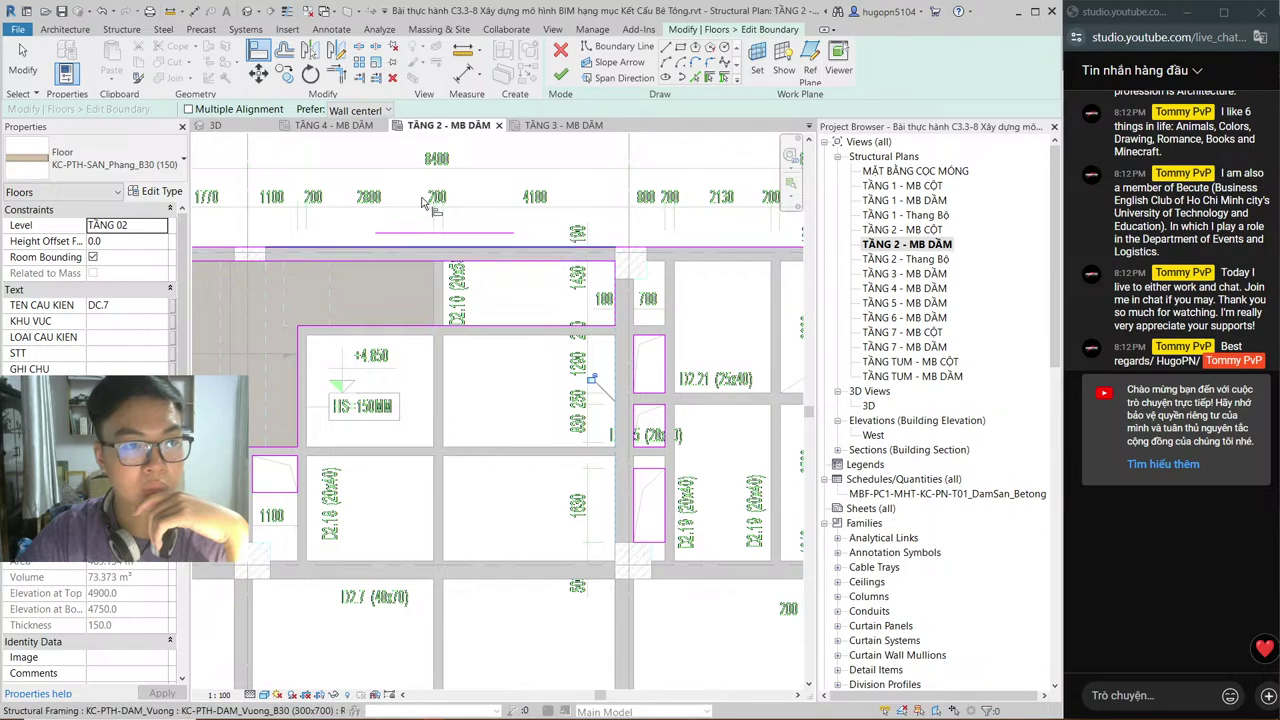
{"action": "key", "text": "Escape"}
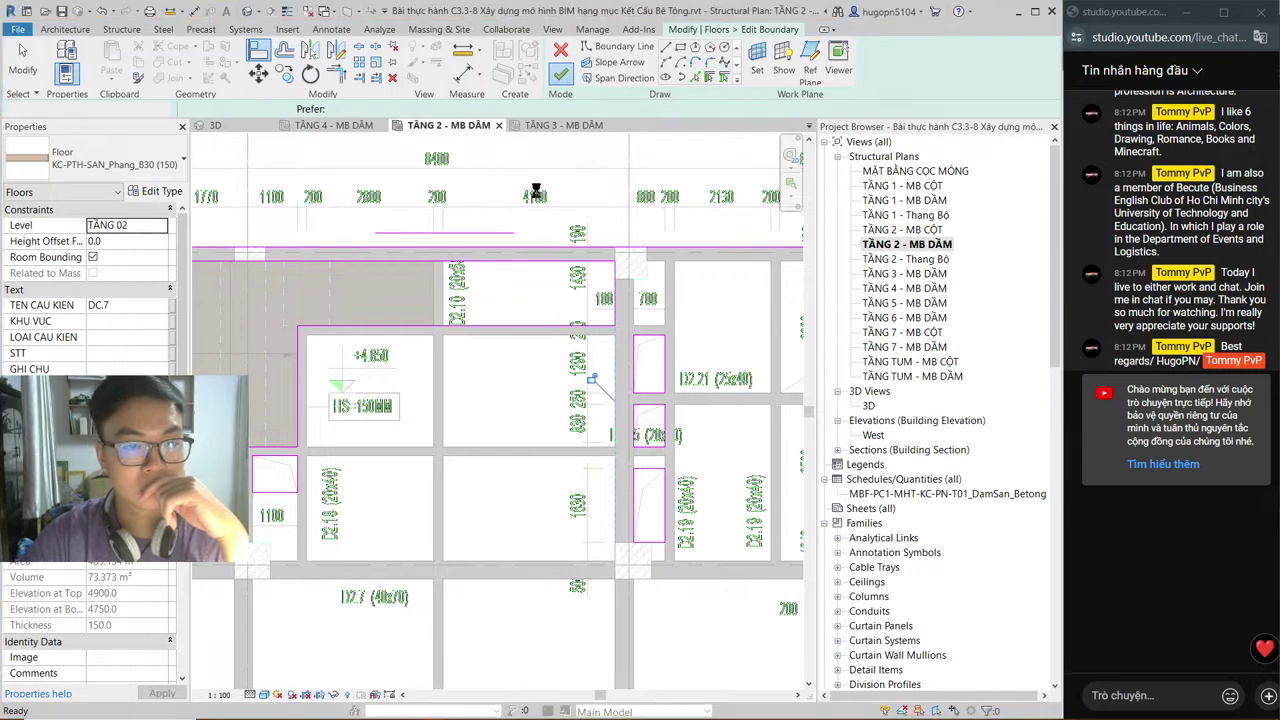
Step: Align the −50 slab's edge to the same beam, raising its volume from 4.249 to 5.107 m³
{"action": "left_click", "coordinate": [381, 314]}
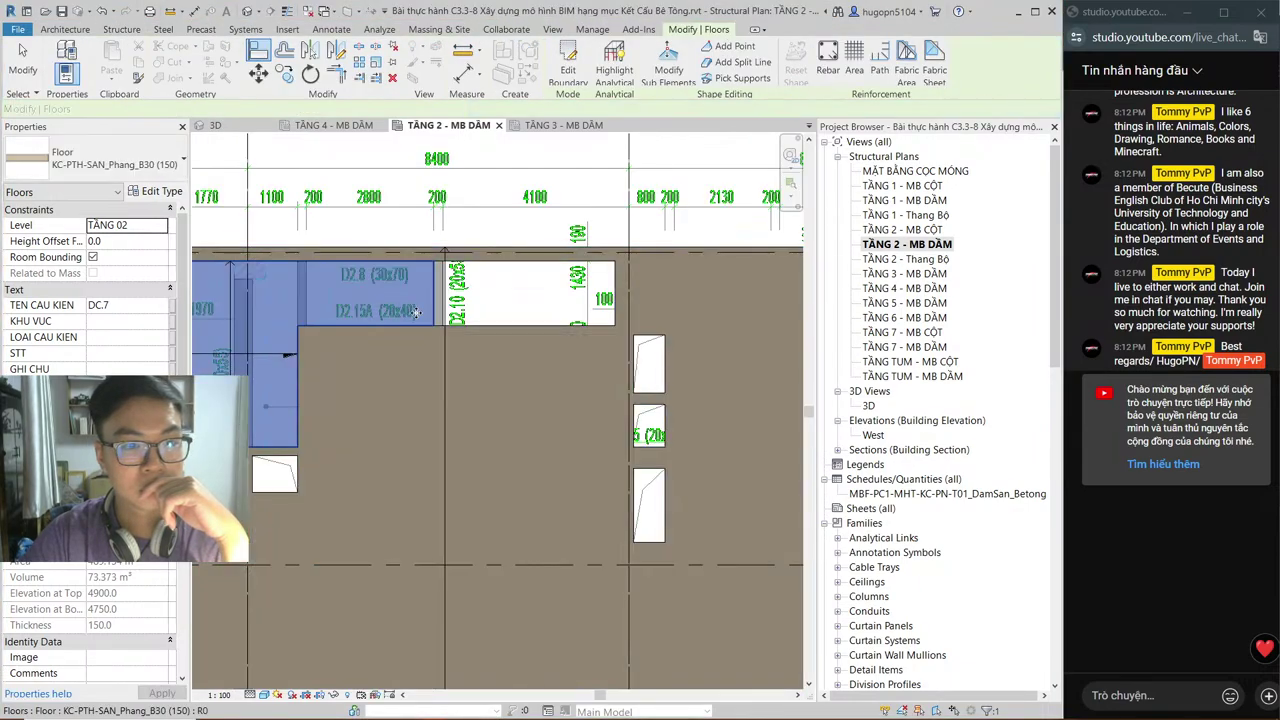
{"action": "left_click", "coordinate": [569, 76]}
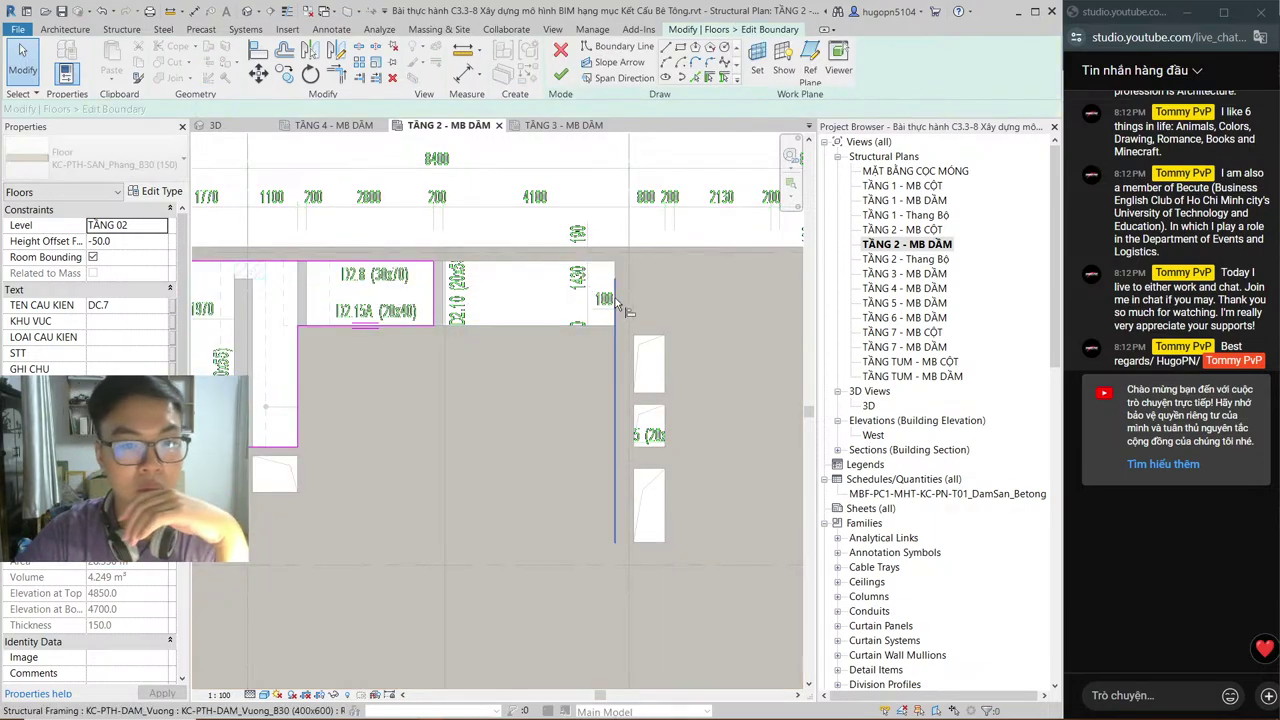
{"action": "key", "text": "a"}
{"action": "key", "text": "l"}
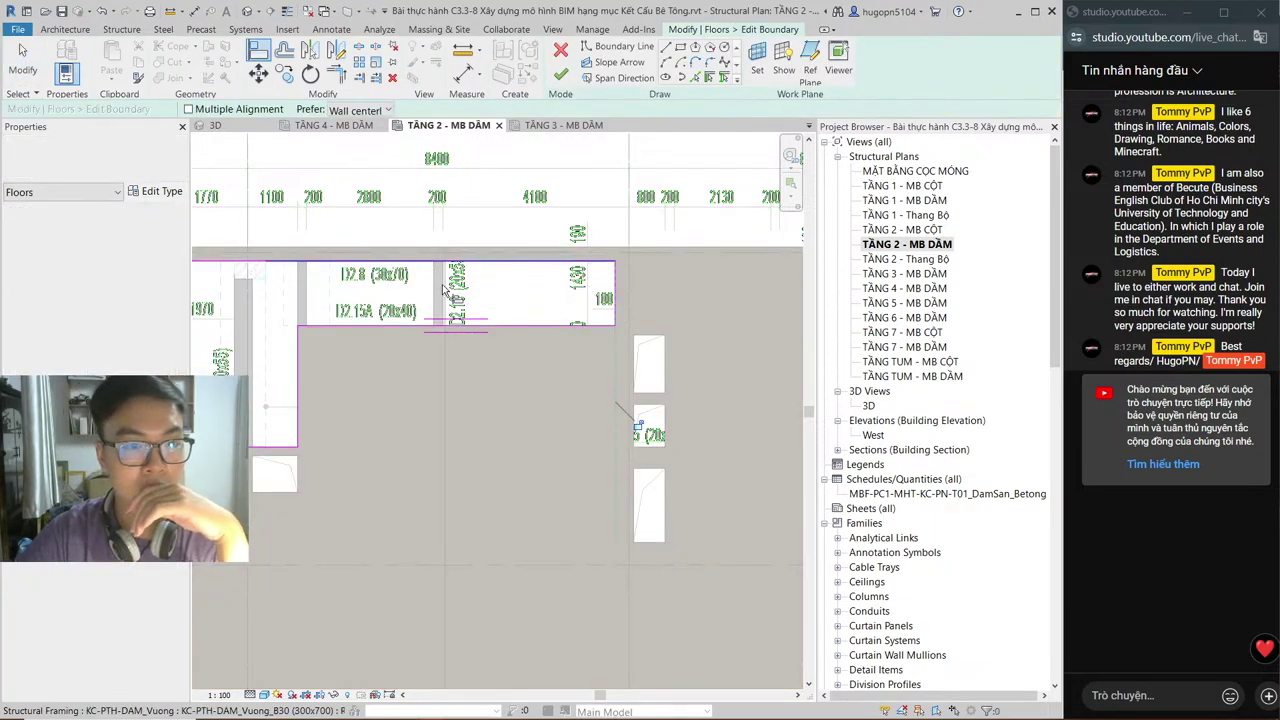
{"action": "key", "text": "Escape"}
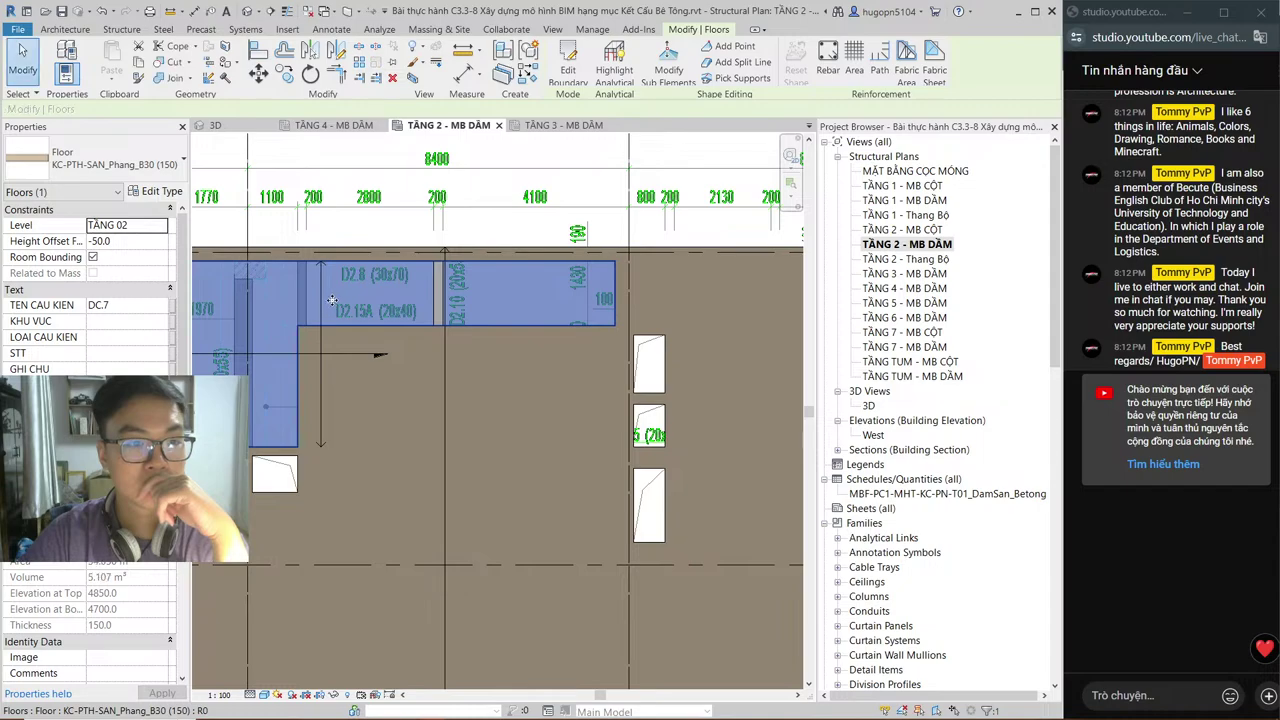
Step: Use Create Similar (CS) to place another DSP-Void_REC void at the beam midpoint
{"action": "key", "text": "Tab"}
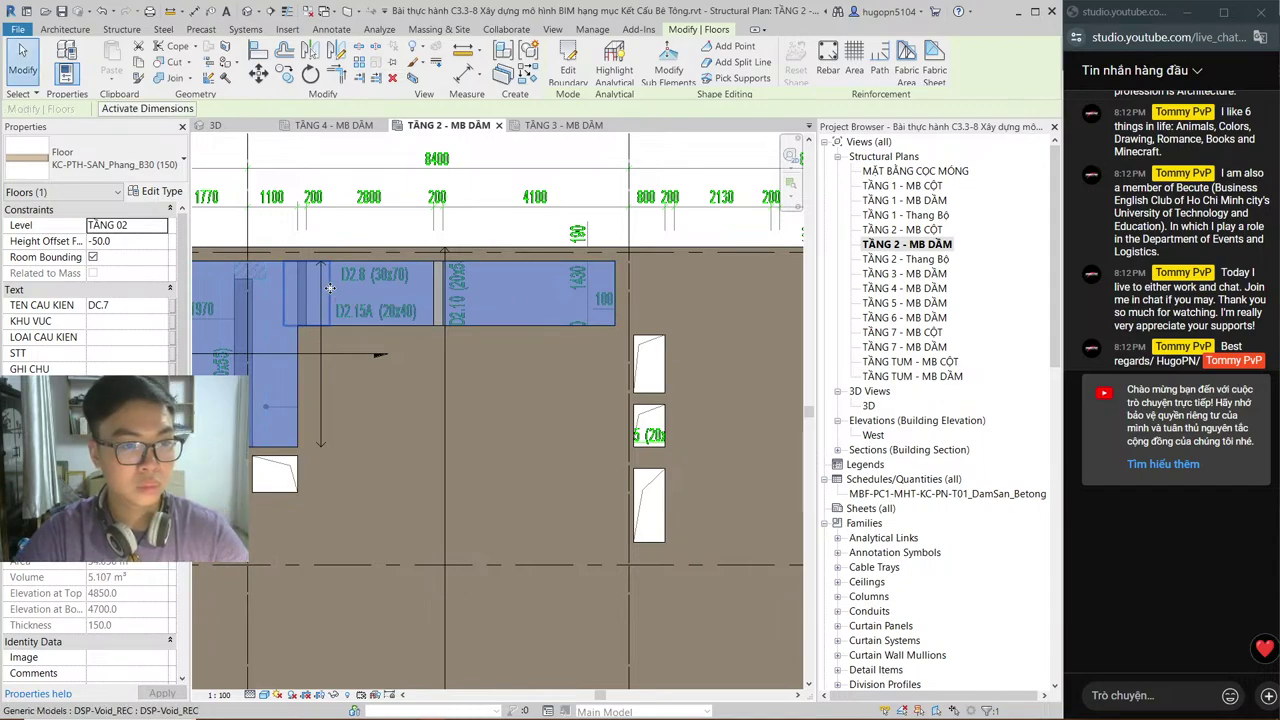
{"action": "left_click", "coordinate": [329, 288]}
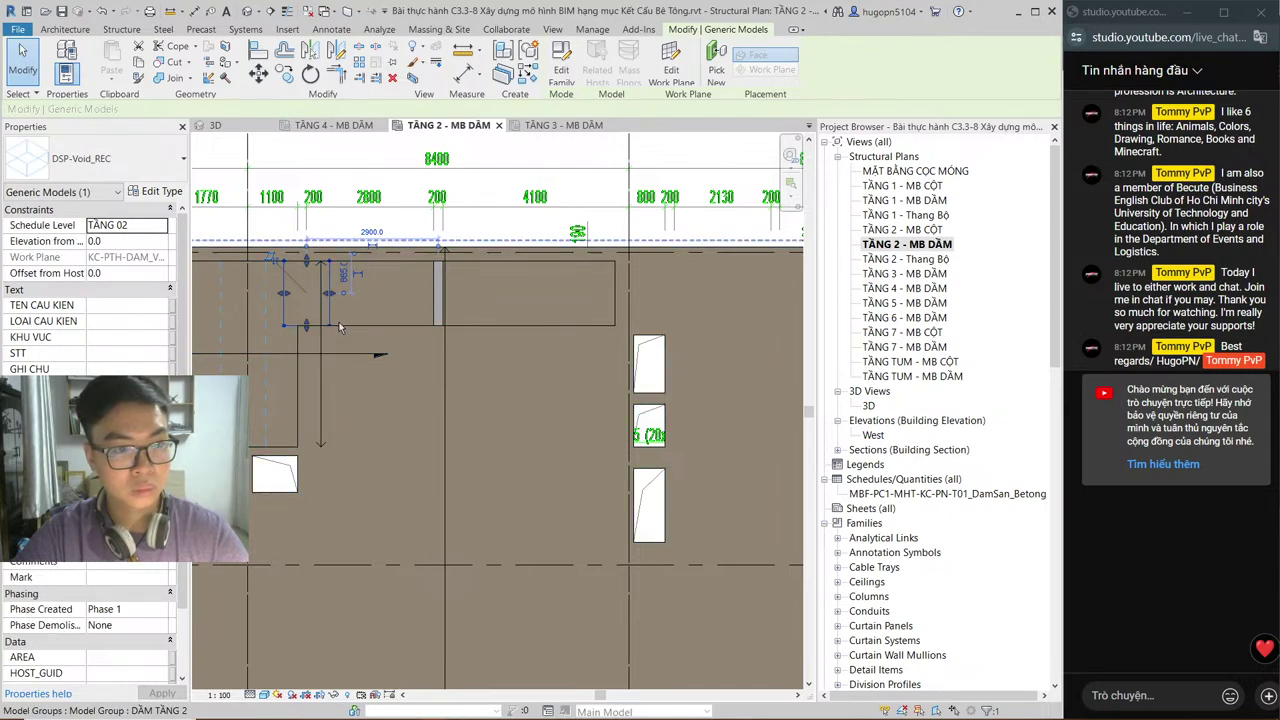
{"action": "key", "text": "c"}
{"action": "key", "text": "s"}
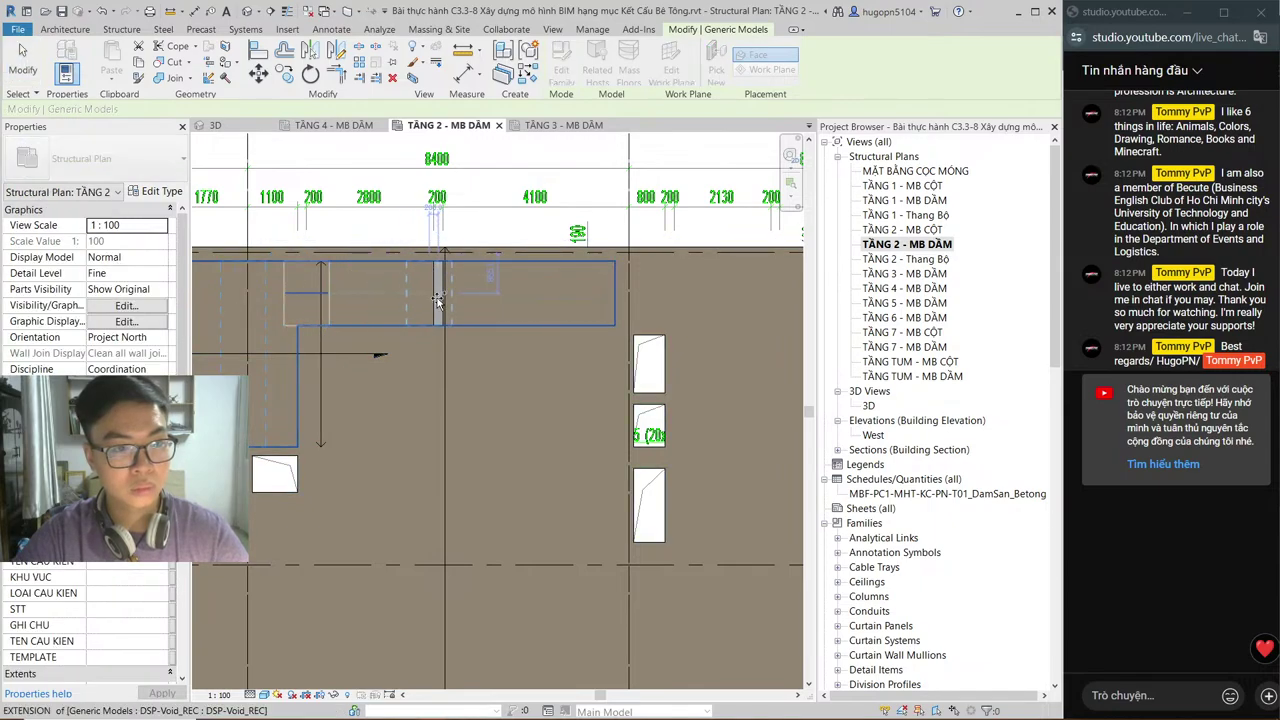
{"action": "left_click", "coordinate": [438, 295]}
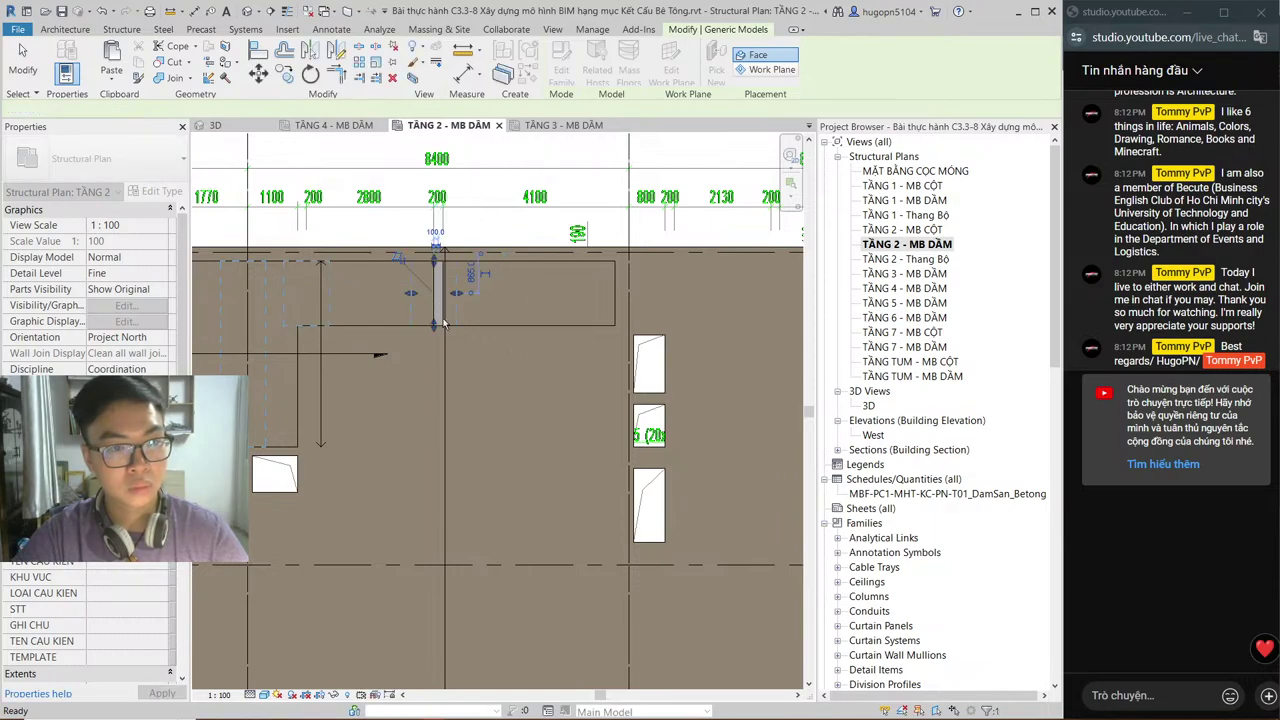
{"action": "key", "text": "Escape"}
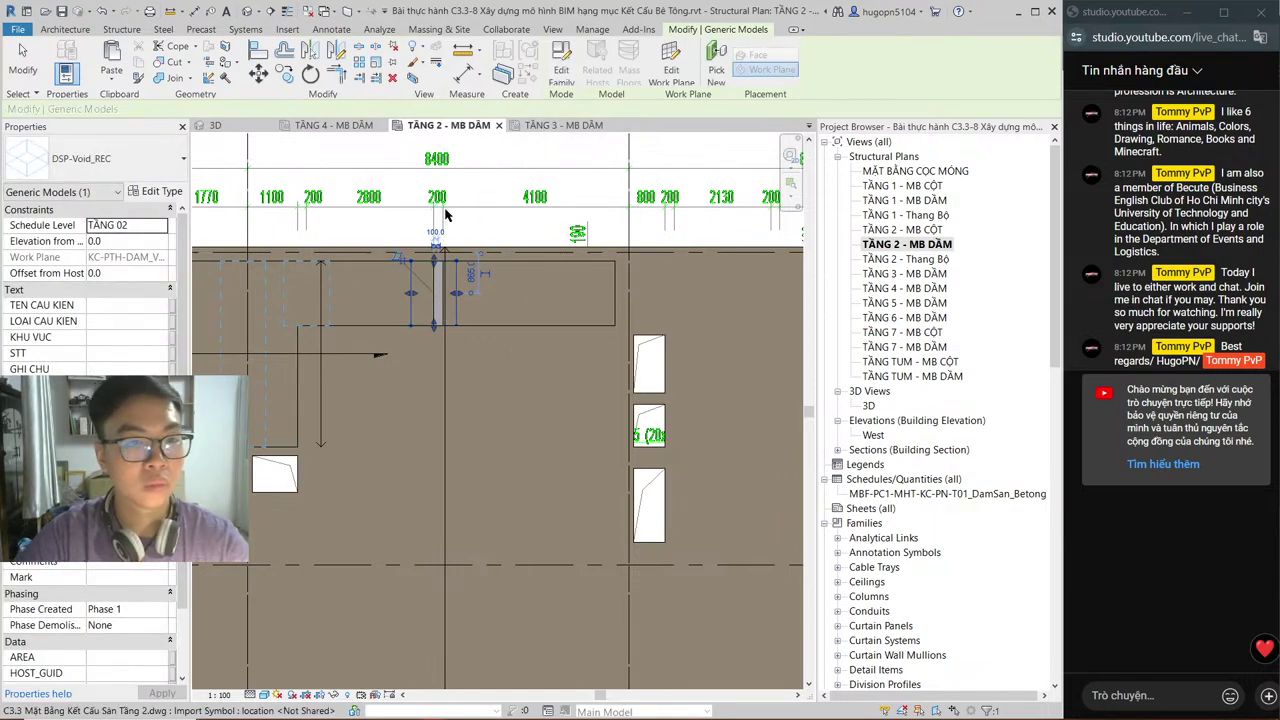
{"action": "key", "text": "Escape"}
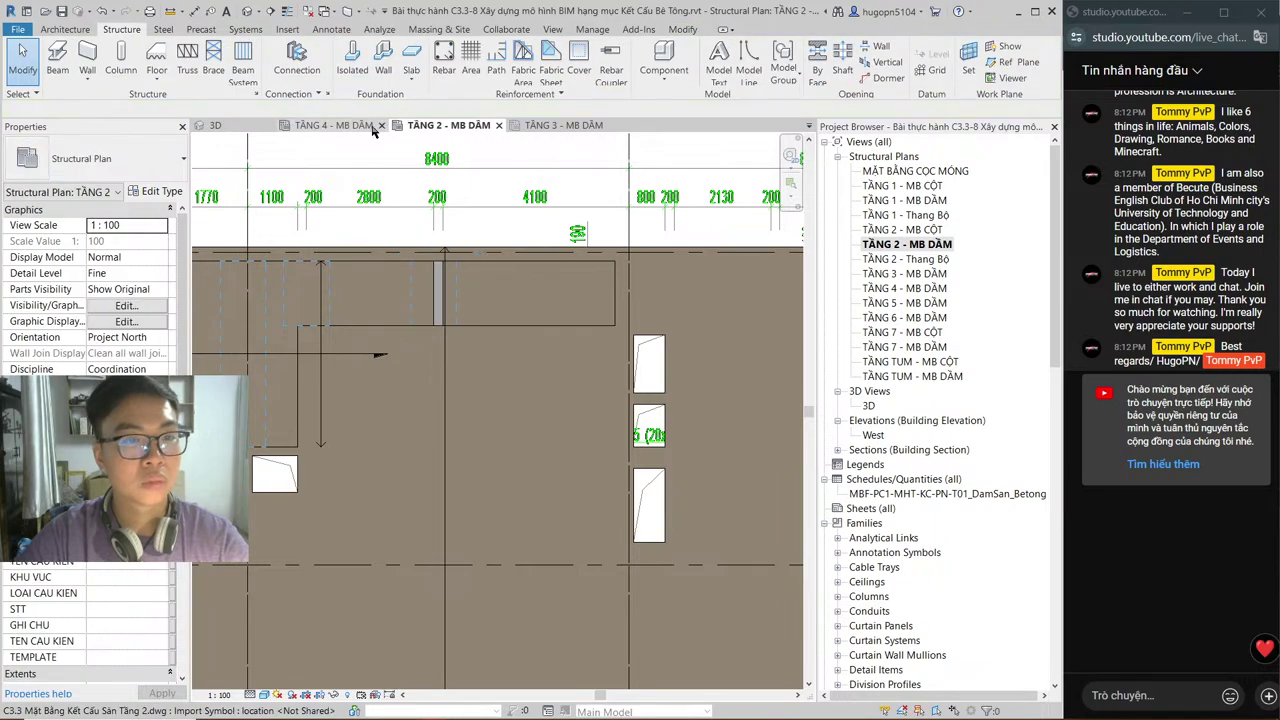
Step: Nudge the new void into position within the recessed bay
{"action": "left_click", "coordinate": [458, 293]}
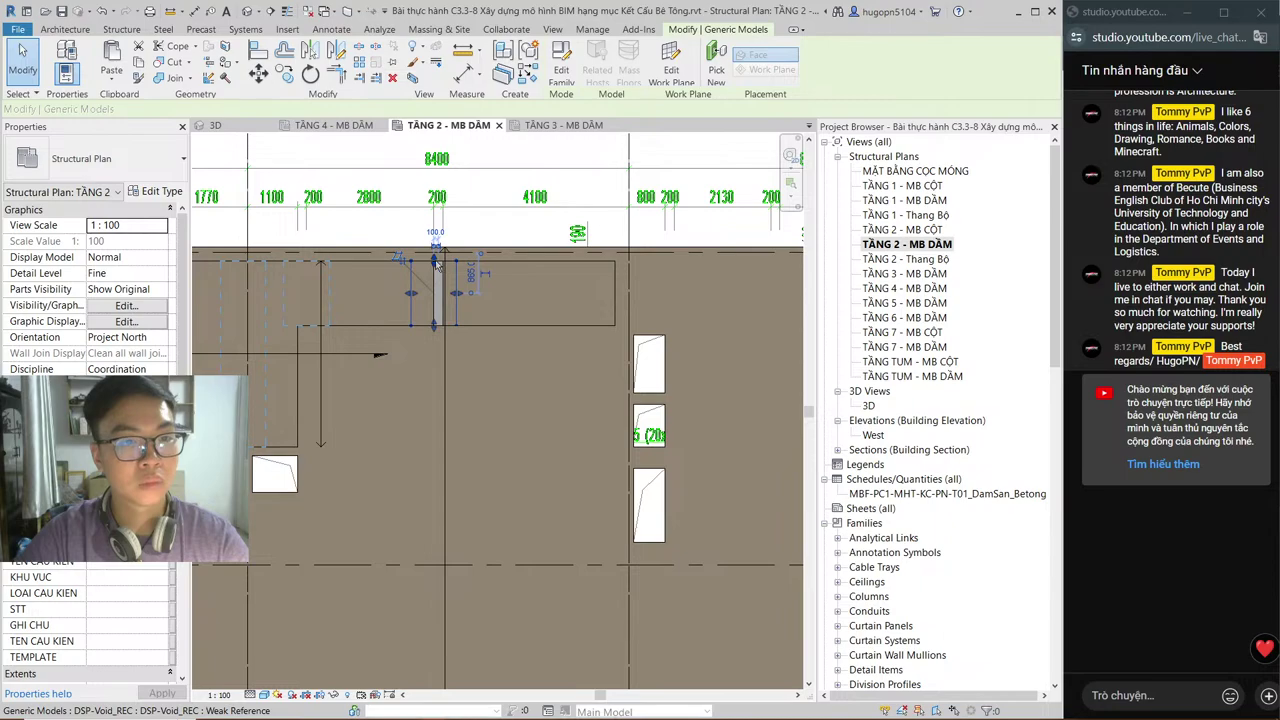
{"action": "left_click_drag", "start_coordinate": [435, 265], "coordinate": [437, 267]}
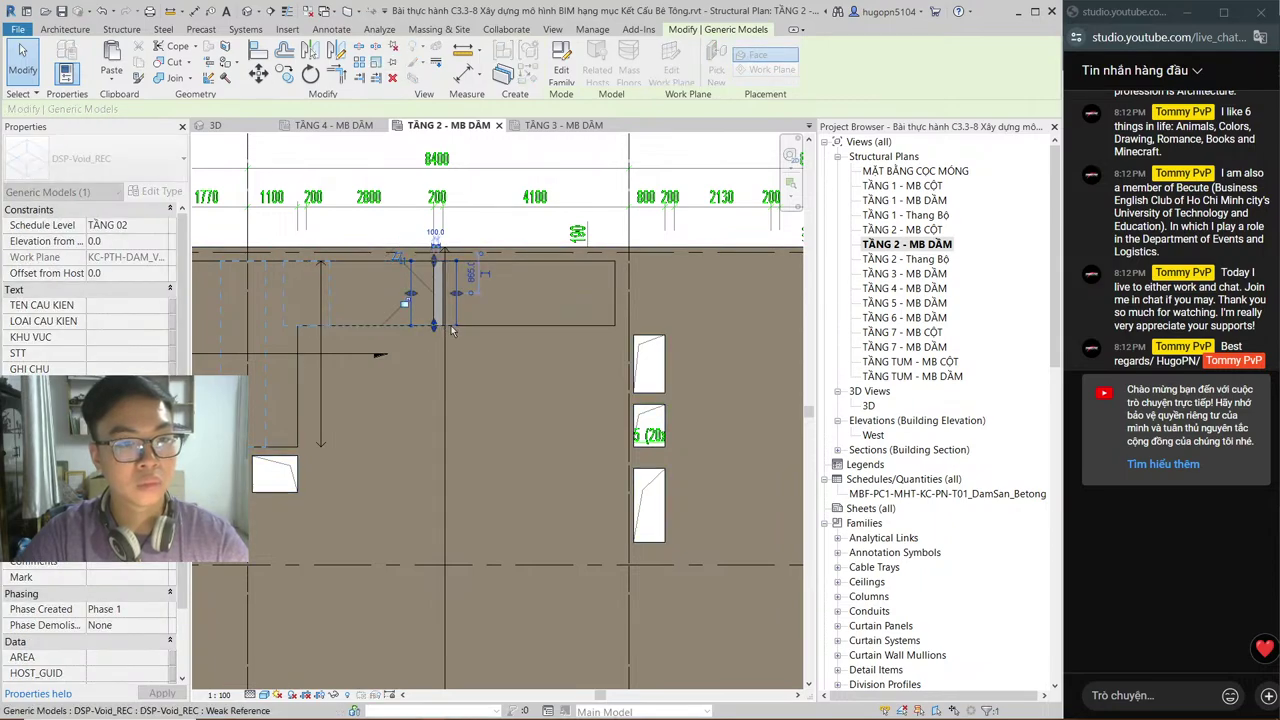
{"action": "key", "text": "Escape"}
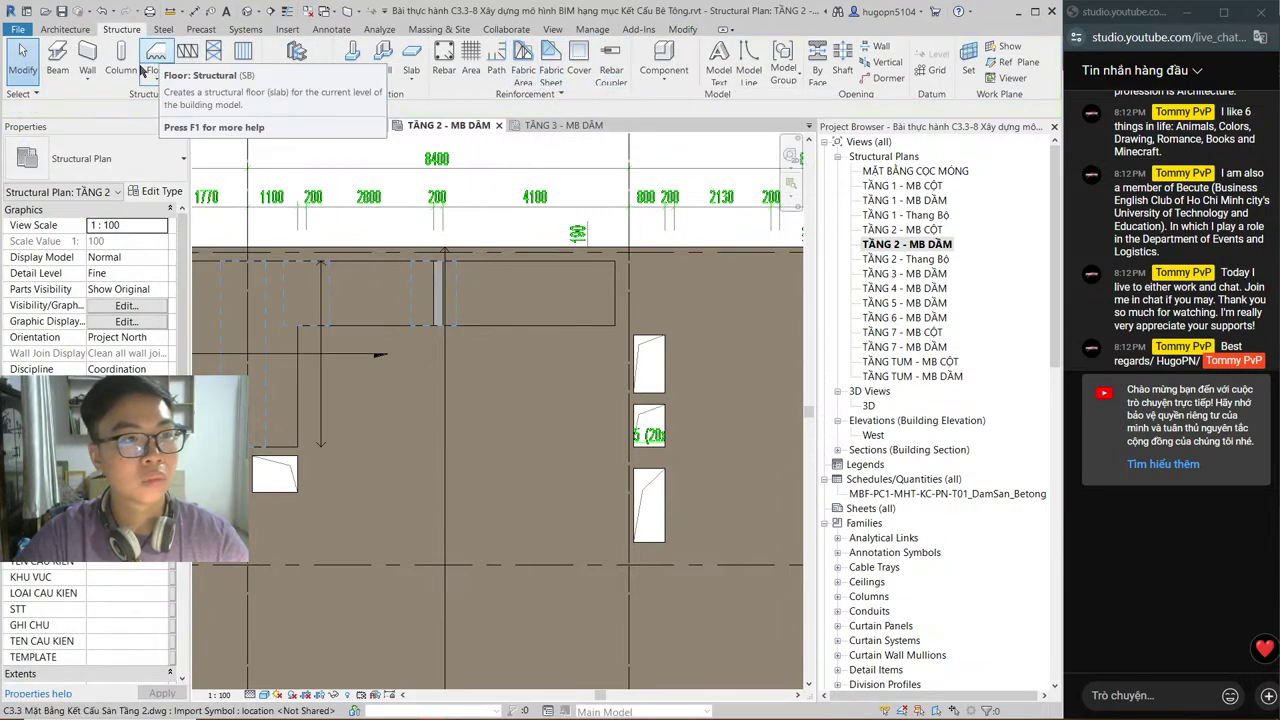
Step: Try cutting the slab with the void, cancel the circular-reference error, and return to the 3D view
{"action": "left_click", "coordinate": [680, 30]}
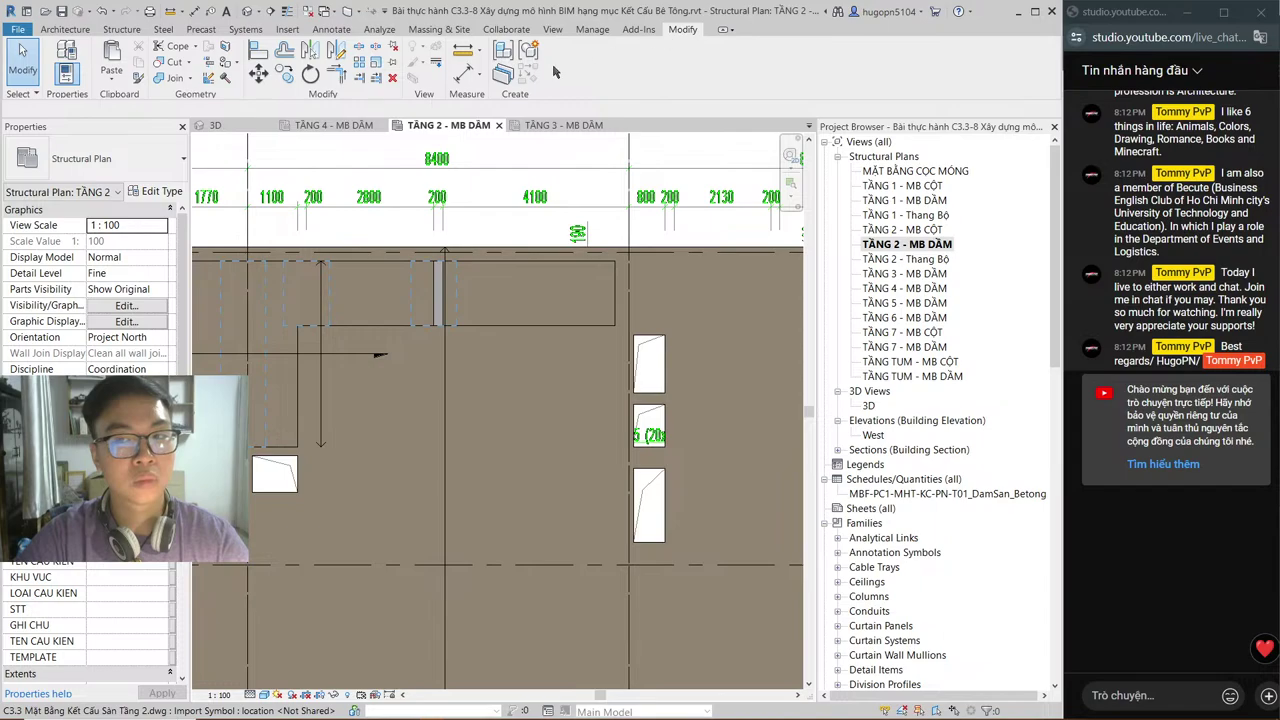
{"action": "left_click", "coordinate": [168, 62]}
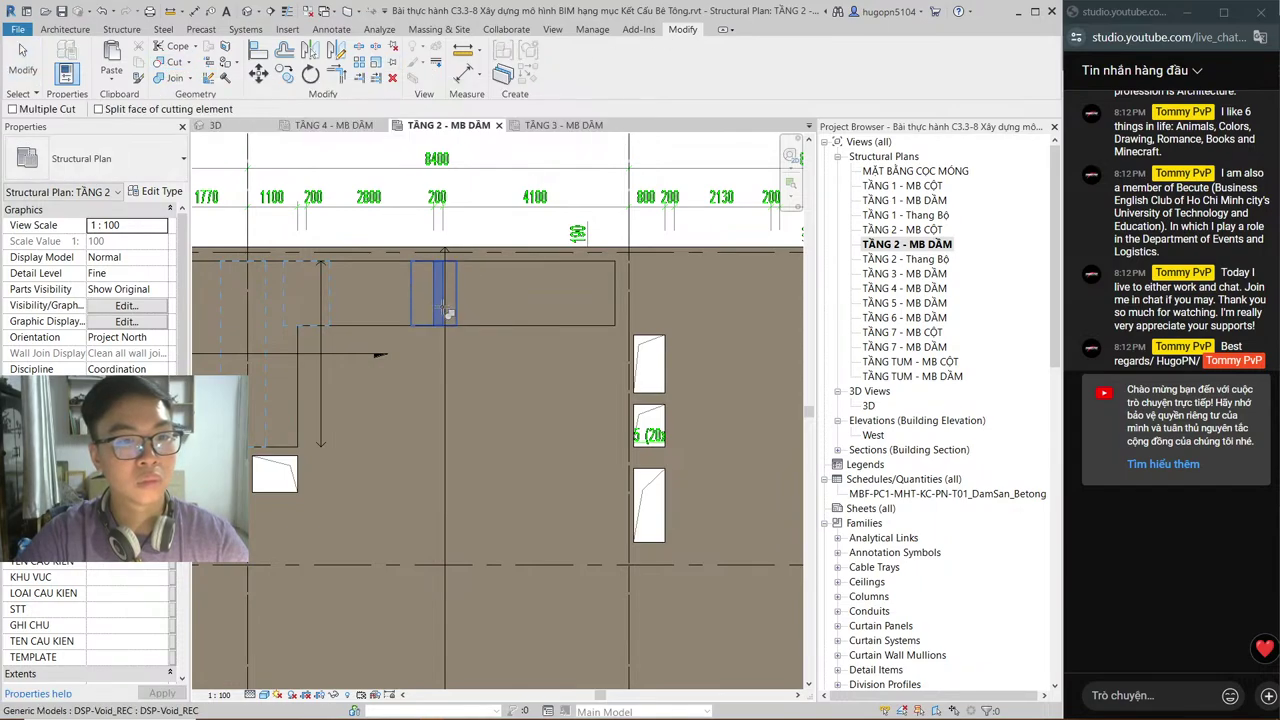
{"action": "left_click", "coordinate": [446, 314]}
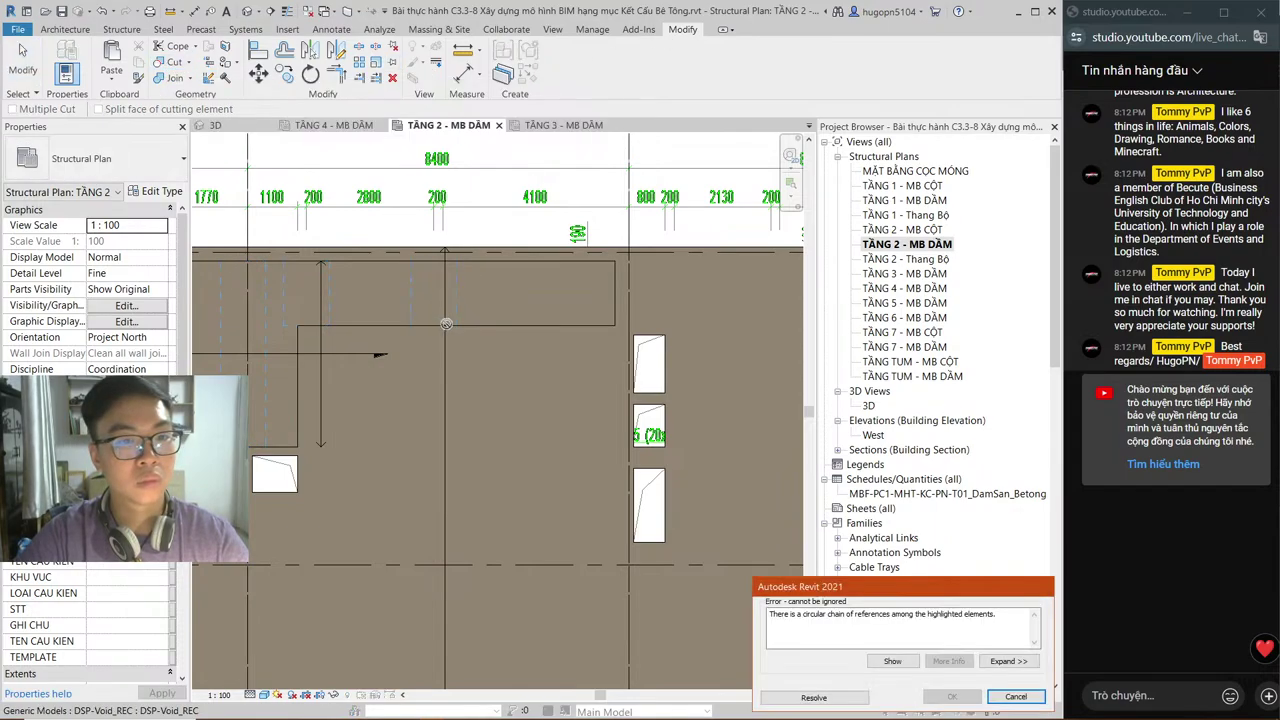
{"action": "left_click", "coordinate": [1016, 697]}
{"action": "left_click", "coordinate": [228, 128]}
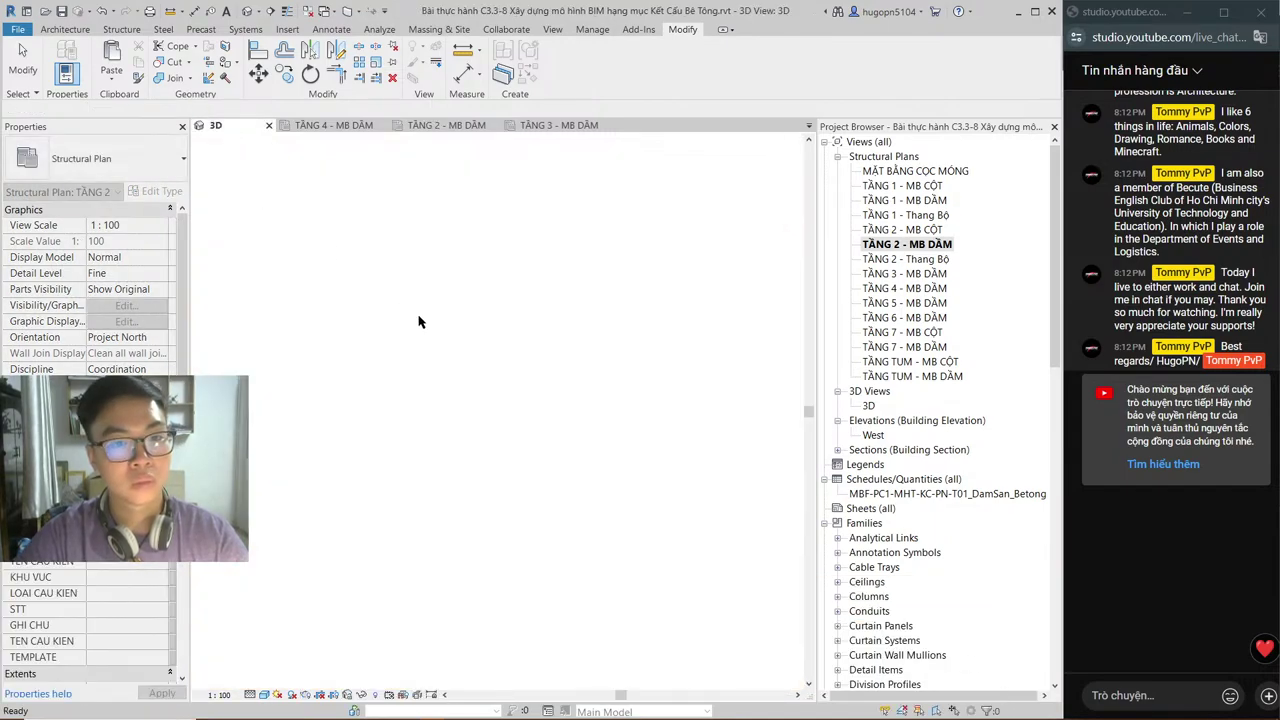
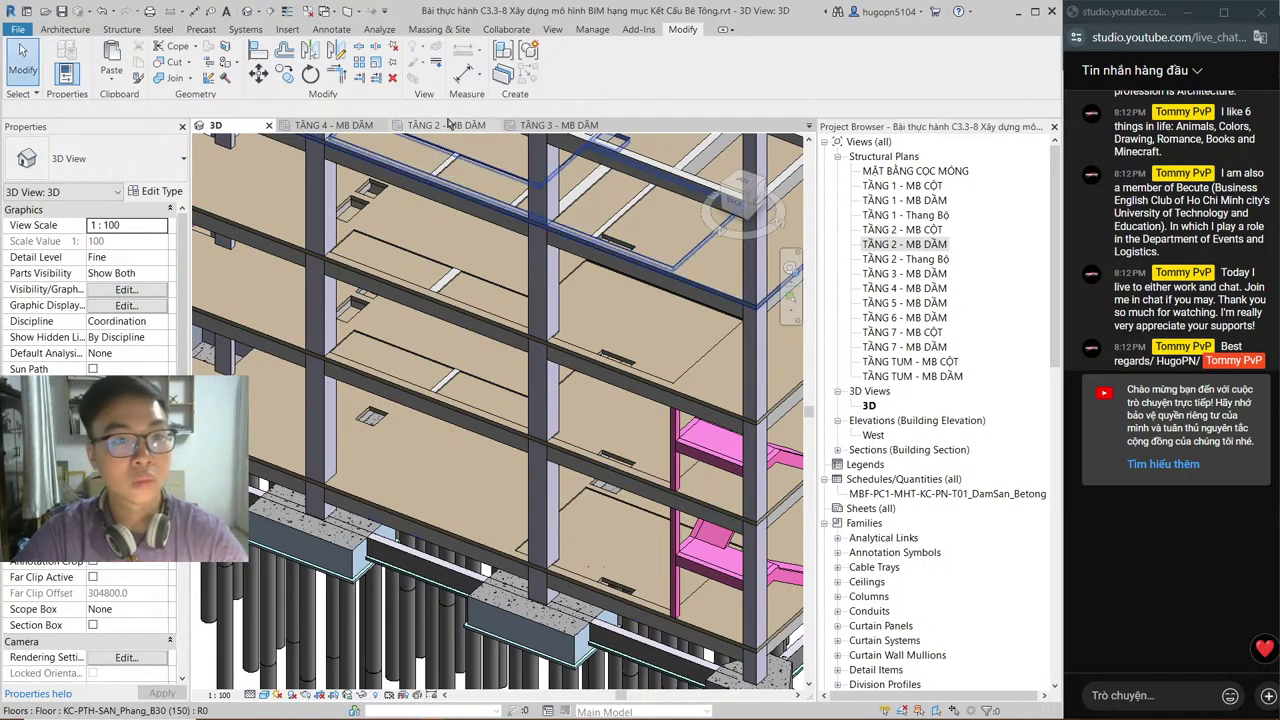
Step: Try cutting the TẦNG 2 - MB DẦM floor with its void, then dismiss the circular-reference error
{"action": "left_click", "coordinate": [448, 125]}
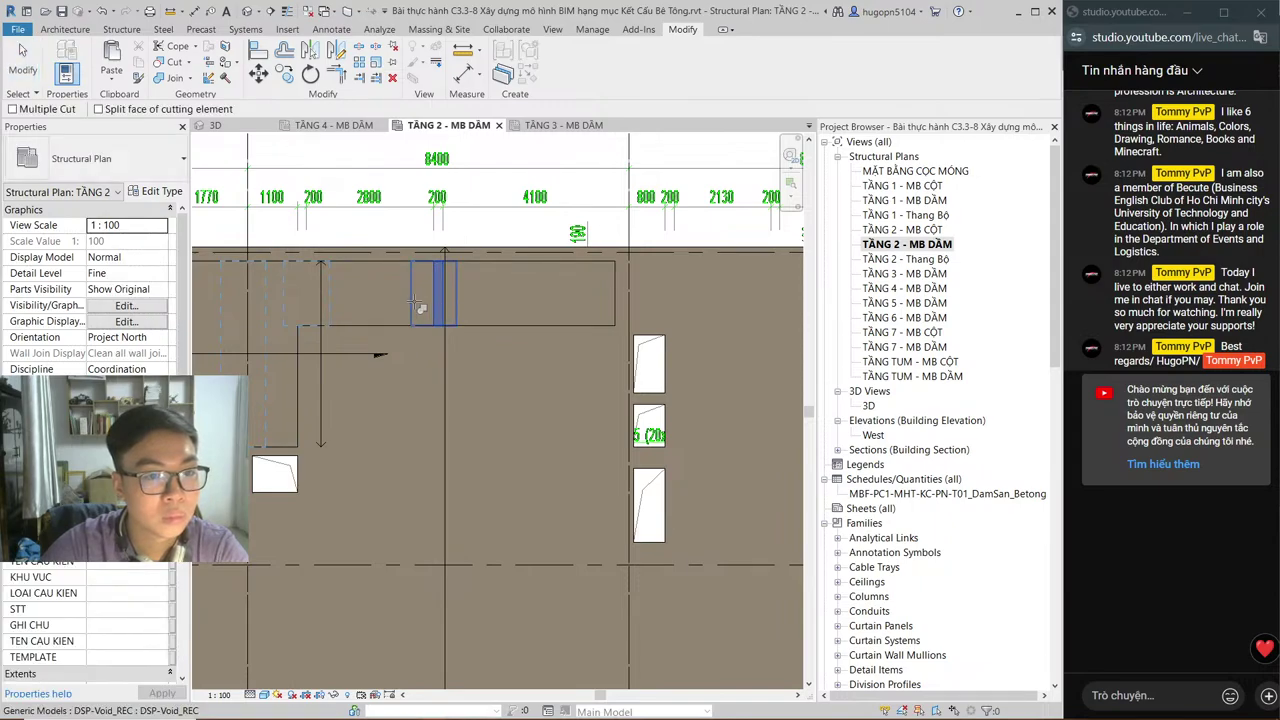
{"action": "left_click", "coordinate": [420, 308]}
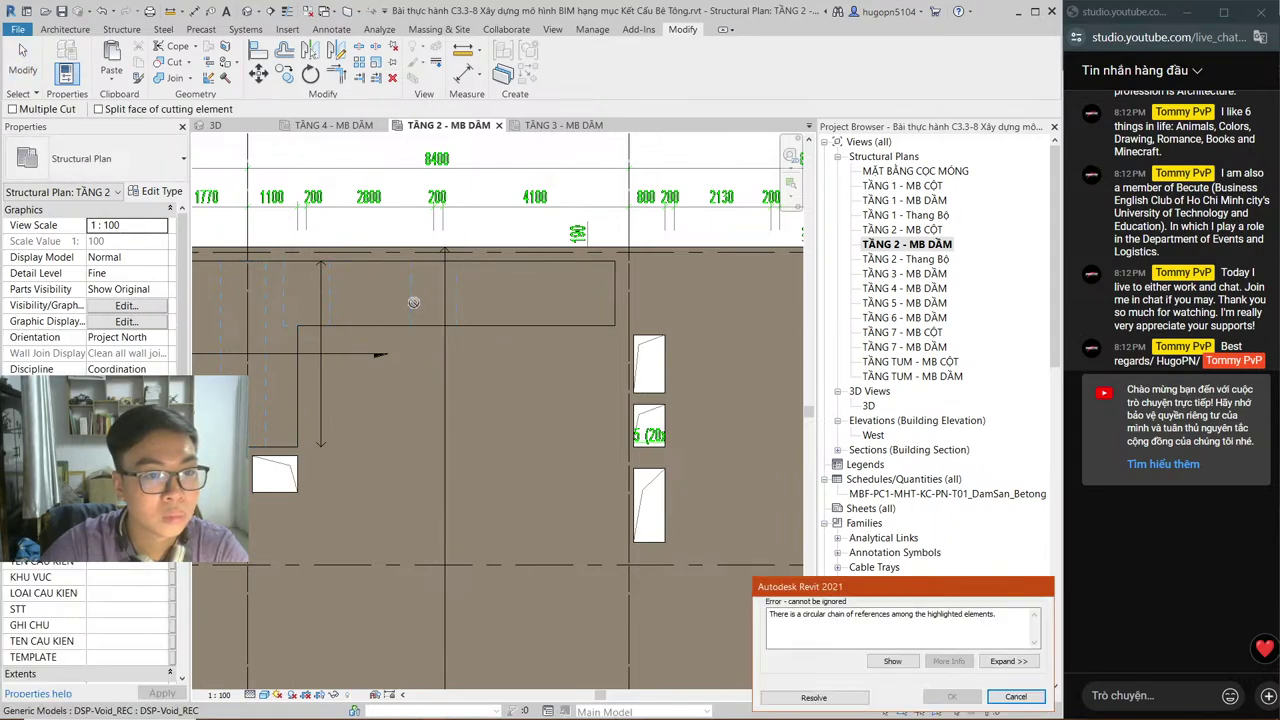
{"action": "left_click", "coordinate": [853, 695]}
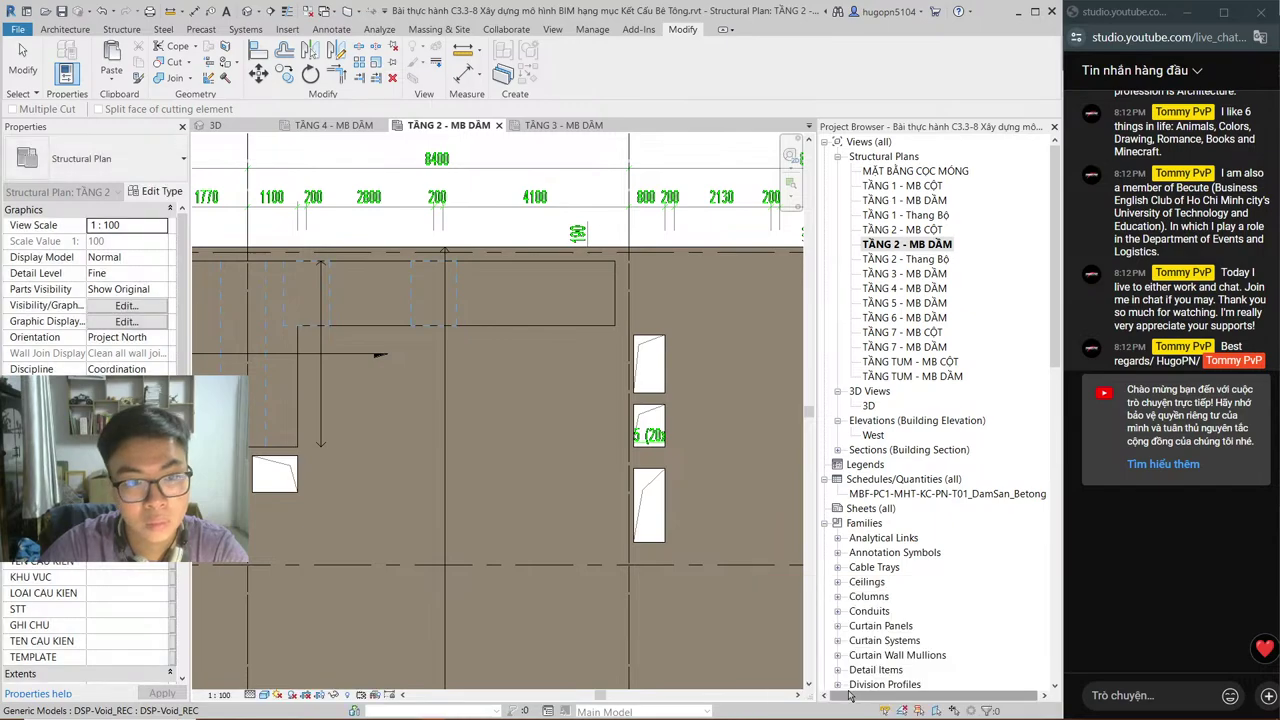
Step: Open the TẦNG 1 - MB DẦM plan from the 3D view and check its floor slab
{"action": "left_click", "coordinate": [213, 125]}
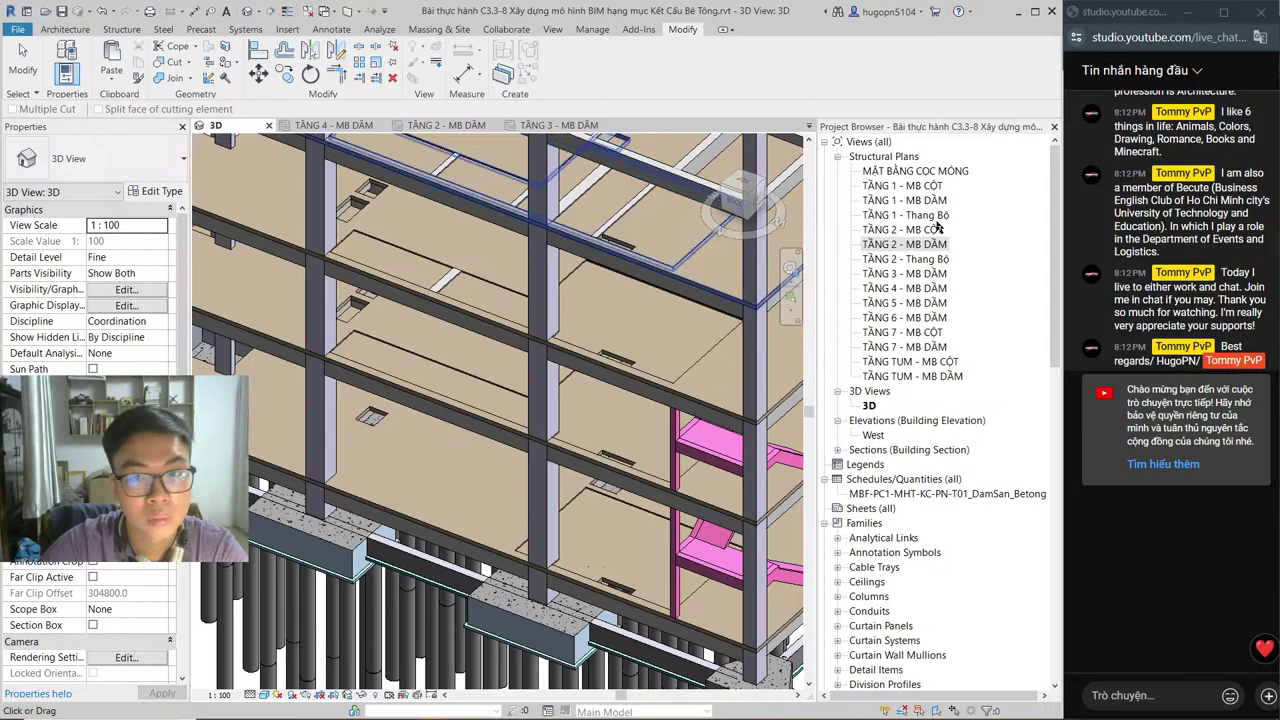
{"action": "double_click", "coordinate": [910, 200]}
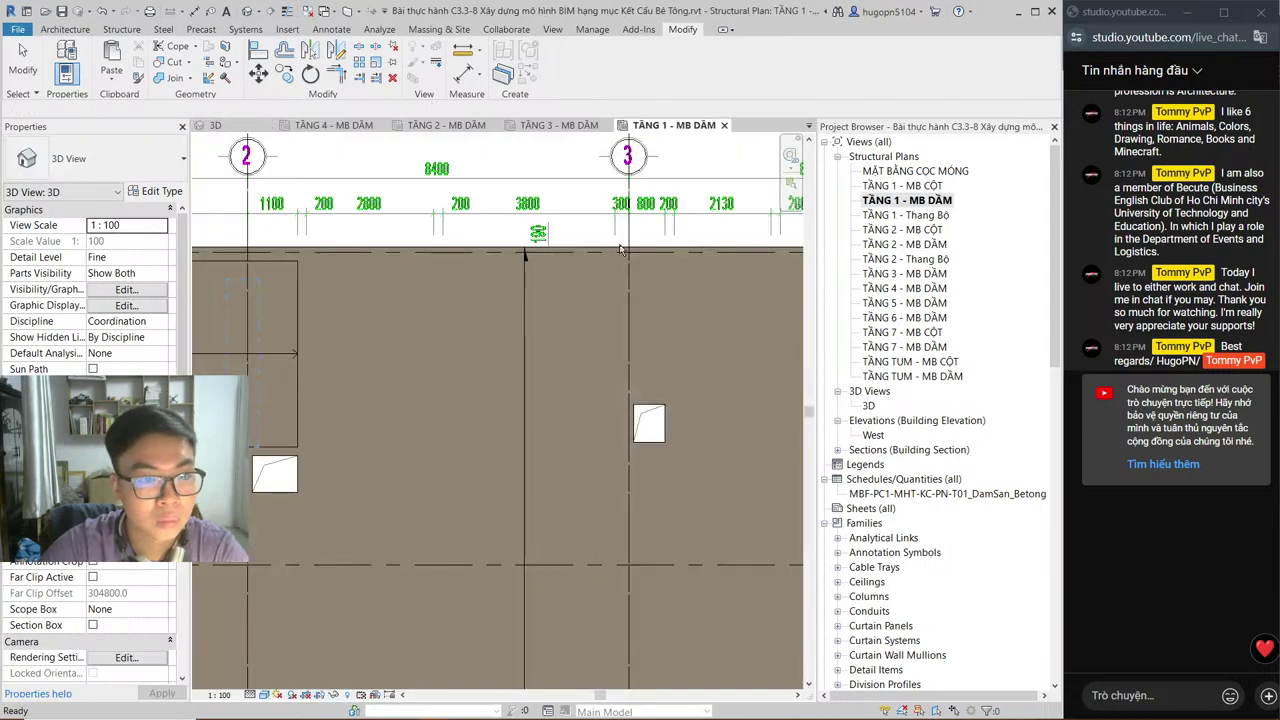
{"action": "left_click", "coordinate": [372, 352]}
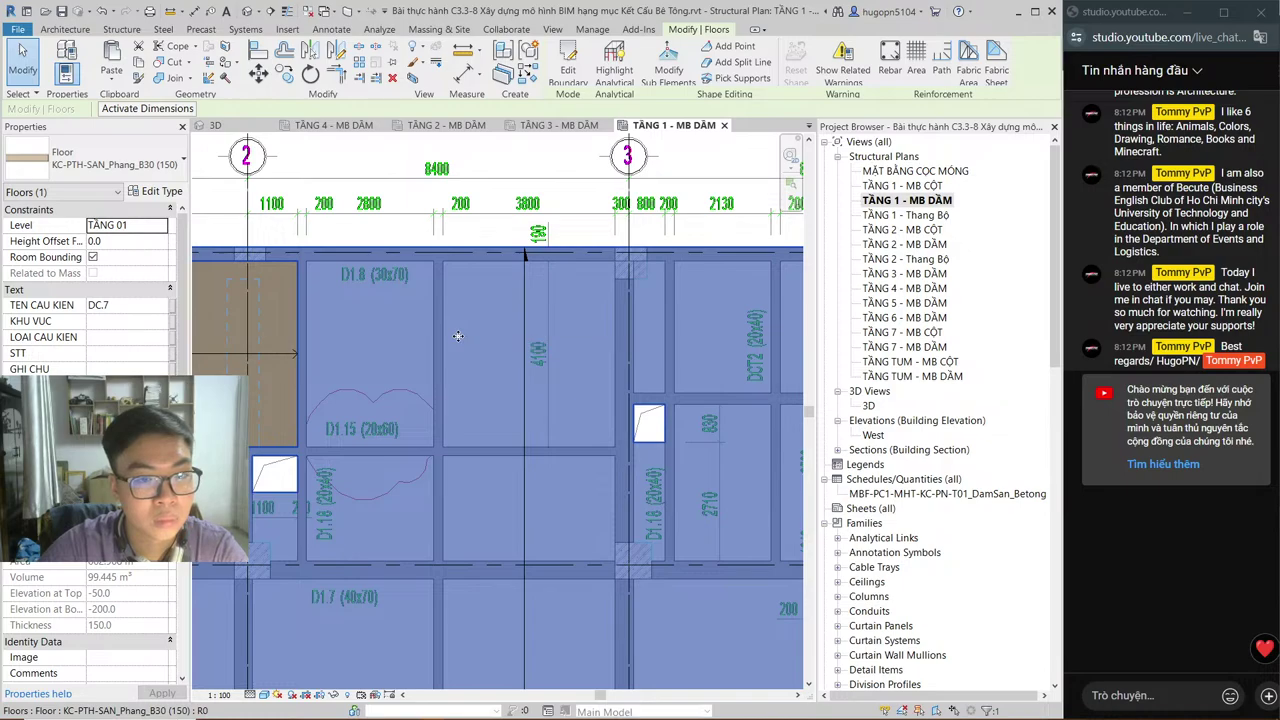
{"action": "key", "text": "Escape"}
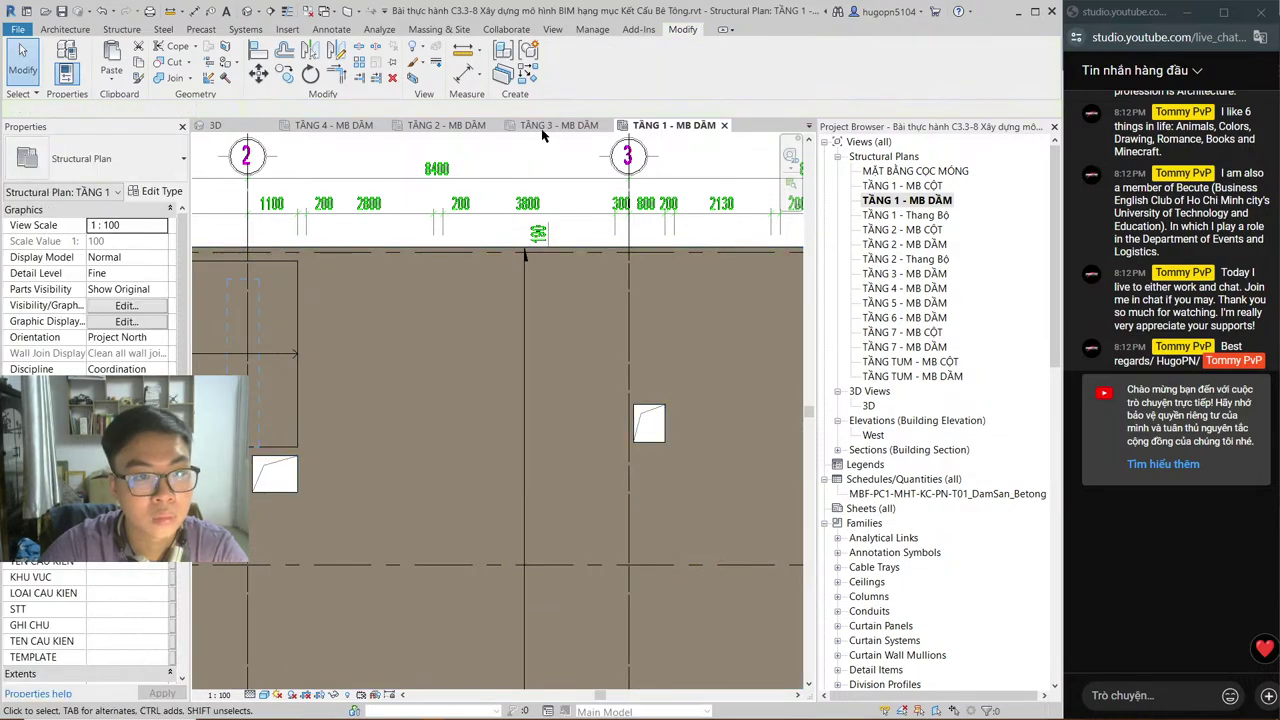
Step: Close the TẦNG 1 and TẦNG 2 beam plans, leaving TẦNG 3 - MB DẦM in front
{"action": "left_click", "coordinate": [724, 127]}
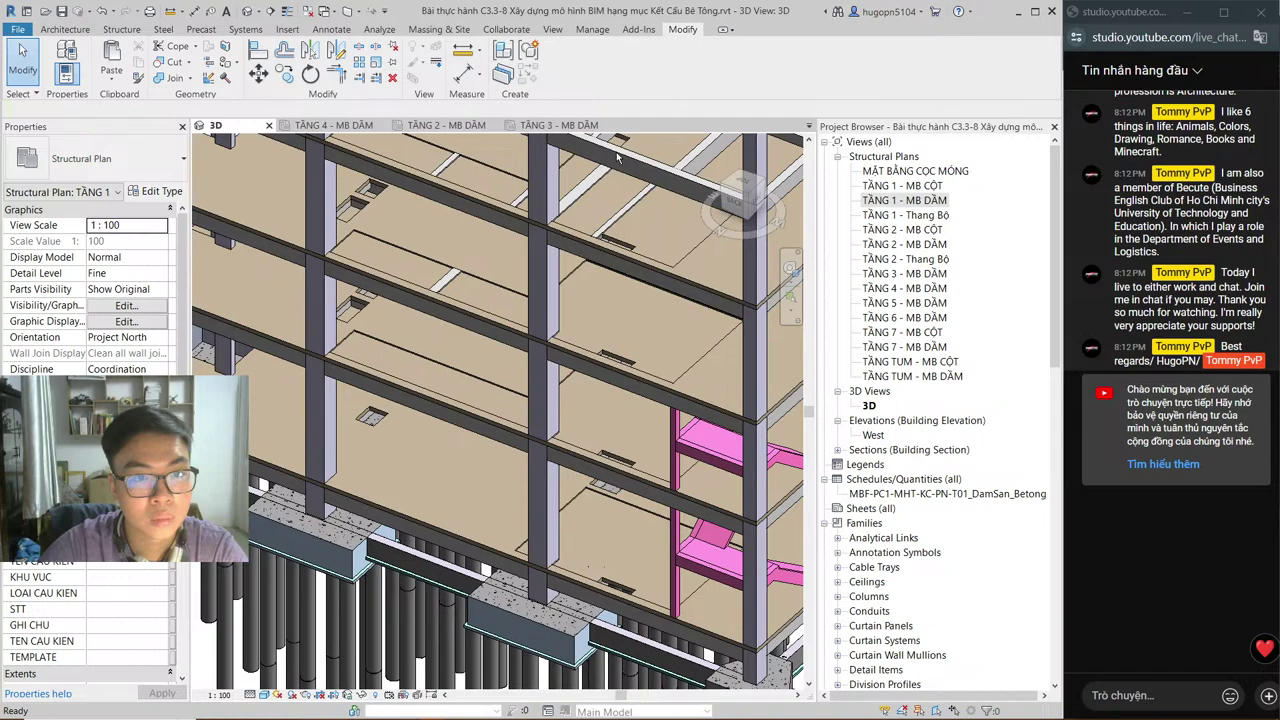
{"action": "left_click", "coordinate": [446, 125]}
{"action": "left_click", "coordinate": [496, 125]}
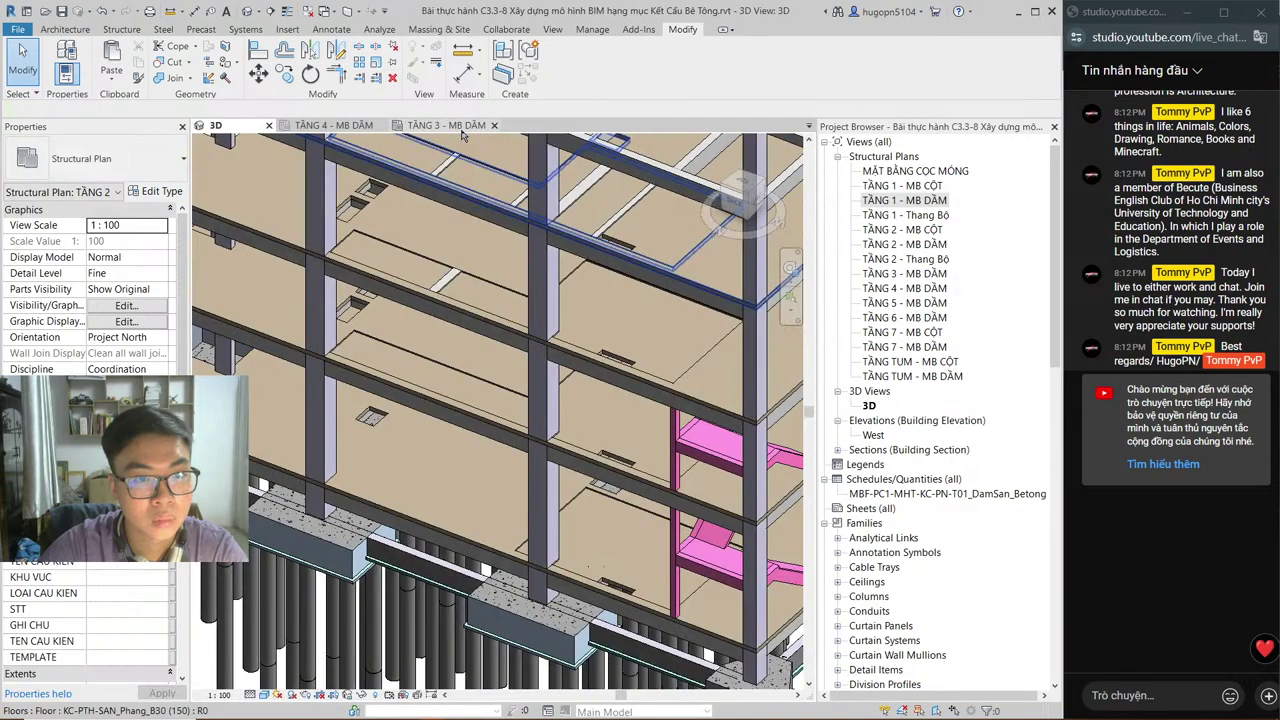
{"action": "left_click", "coordinate": [450, 125]}
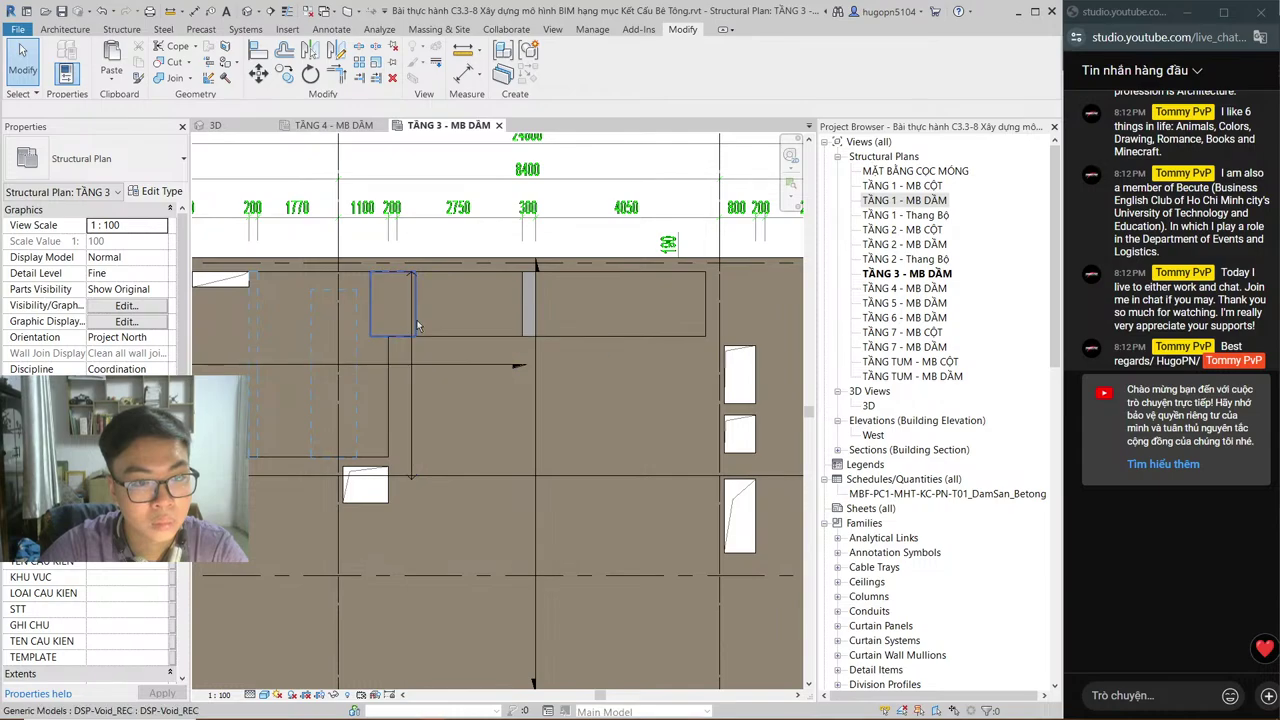
Step: Inspect the TẦNG 3 voids, including the DSP-Void_REC box and the vertical and horizontal voids
{"action": "left_click", "coordinate": [416, 320]}
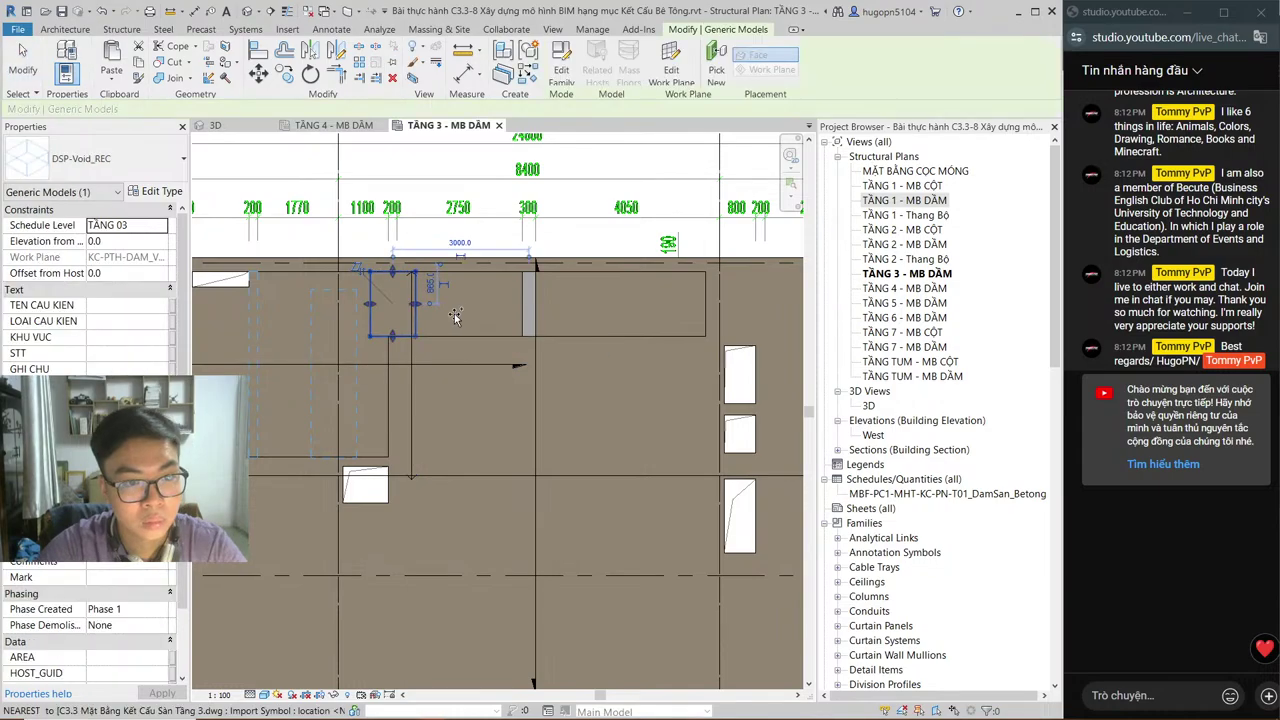
{"action": "left_click", "coordinate": [535, 313]}
{"action": "left_click", "coordinate": [528, 312]}
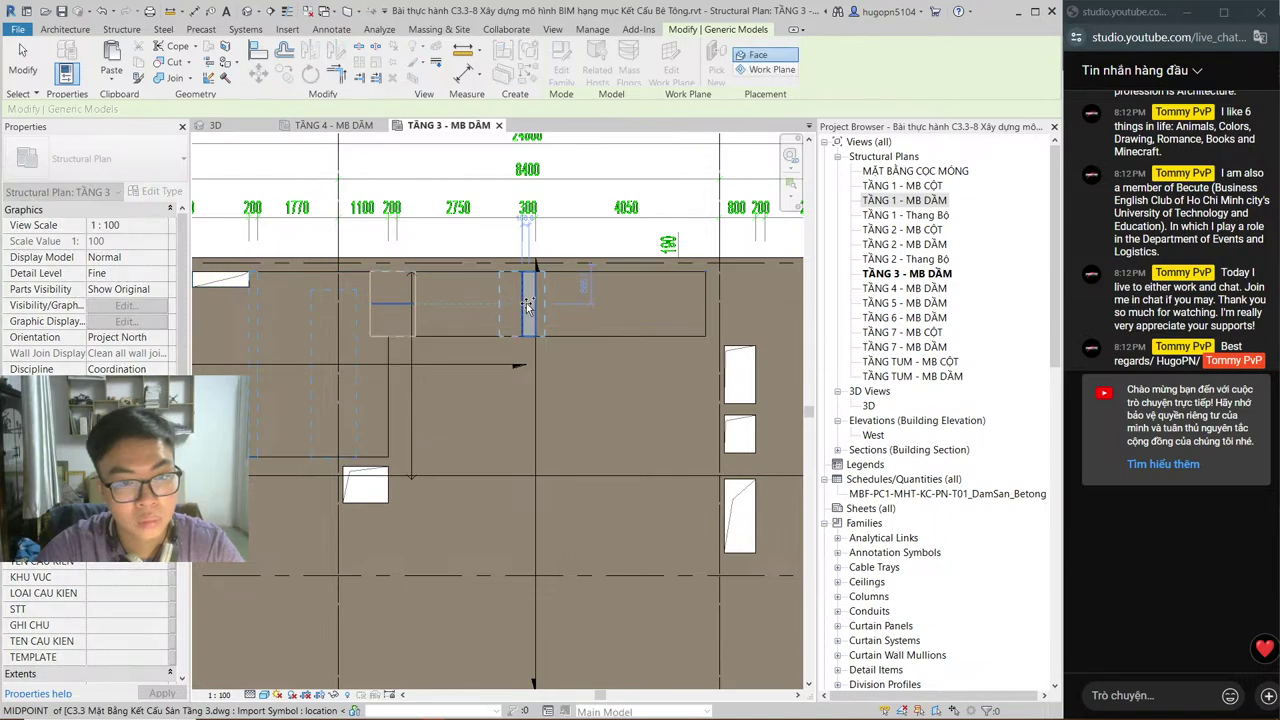
{"action": "key", "text": "Escape"}
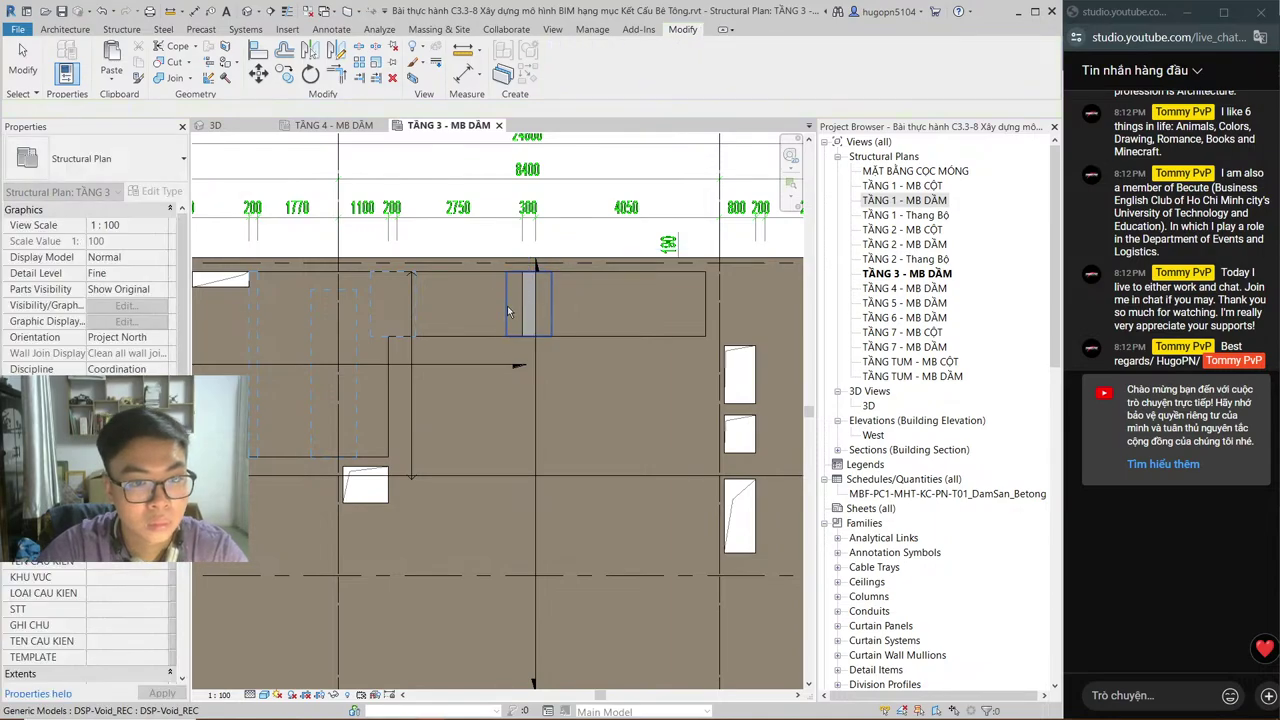
{"action": "left_click", "coordinate": [395, 328]}
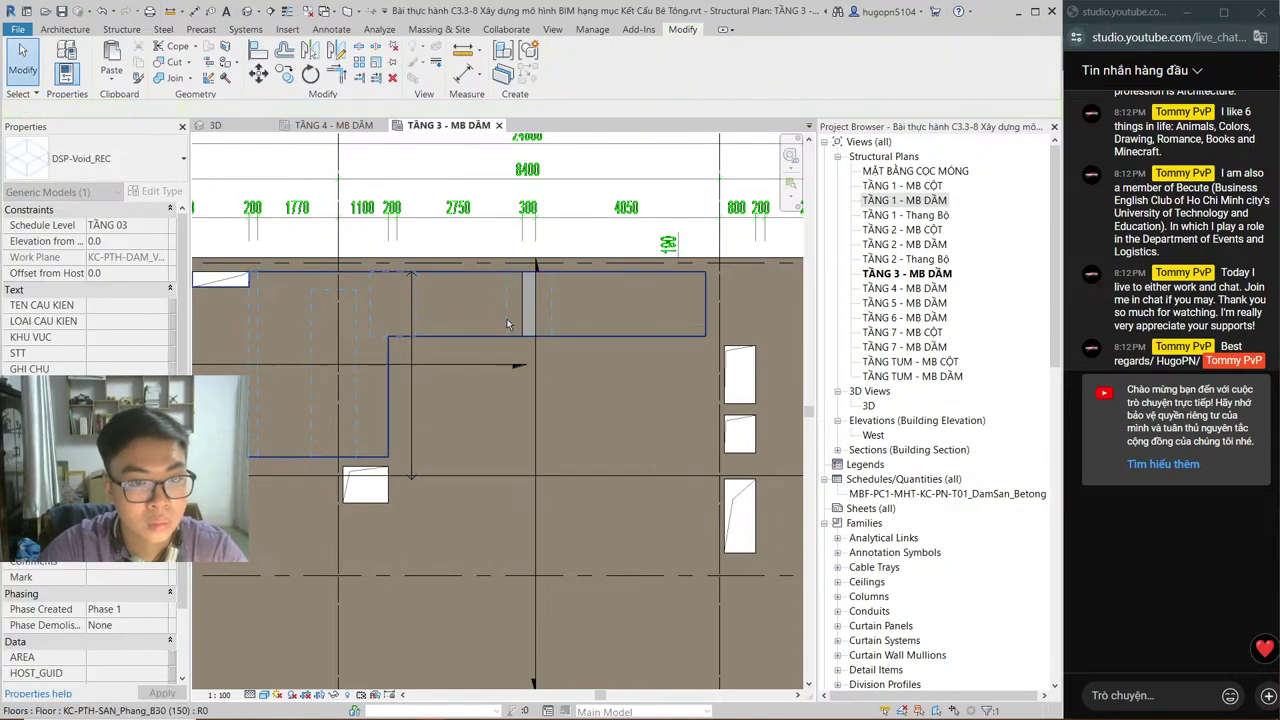
{"action": "key", "text": "Escape"}
{"action": "left_click", "coordinate": [544, 314]}
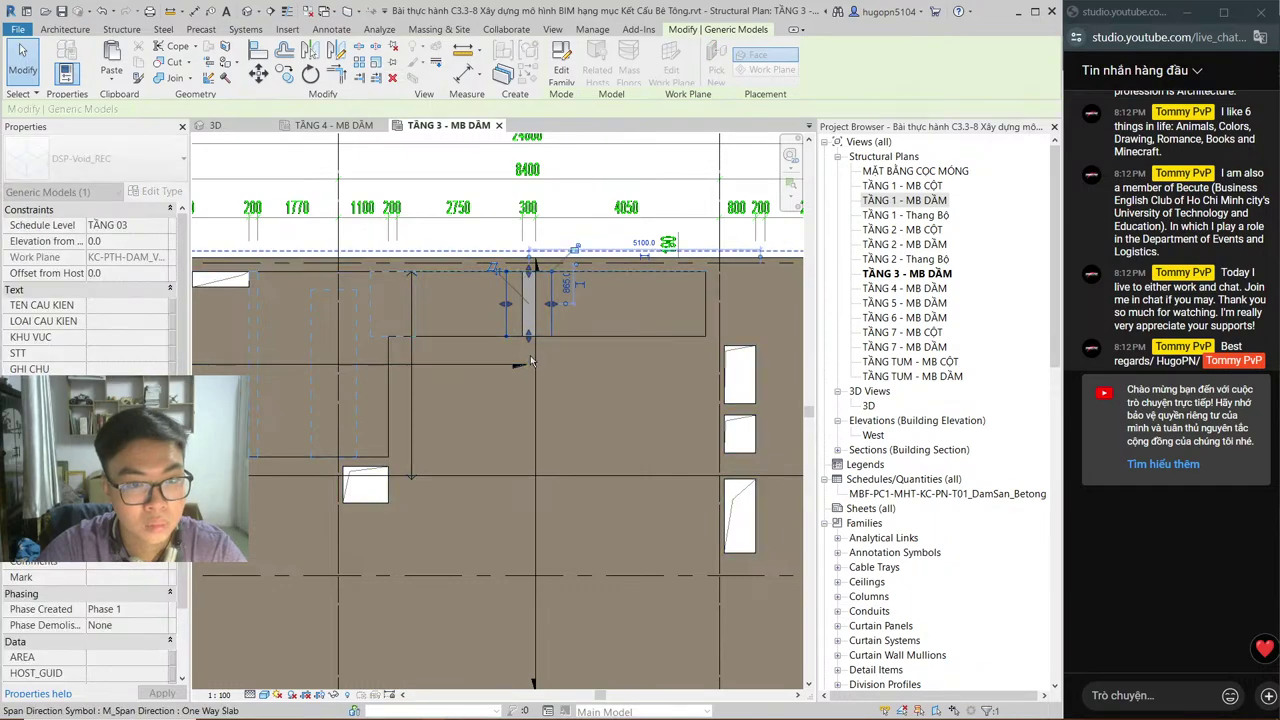
{"action": "left_click", "coordinate": [531, 337]}
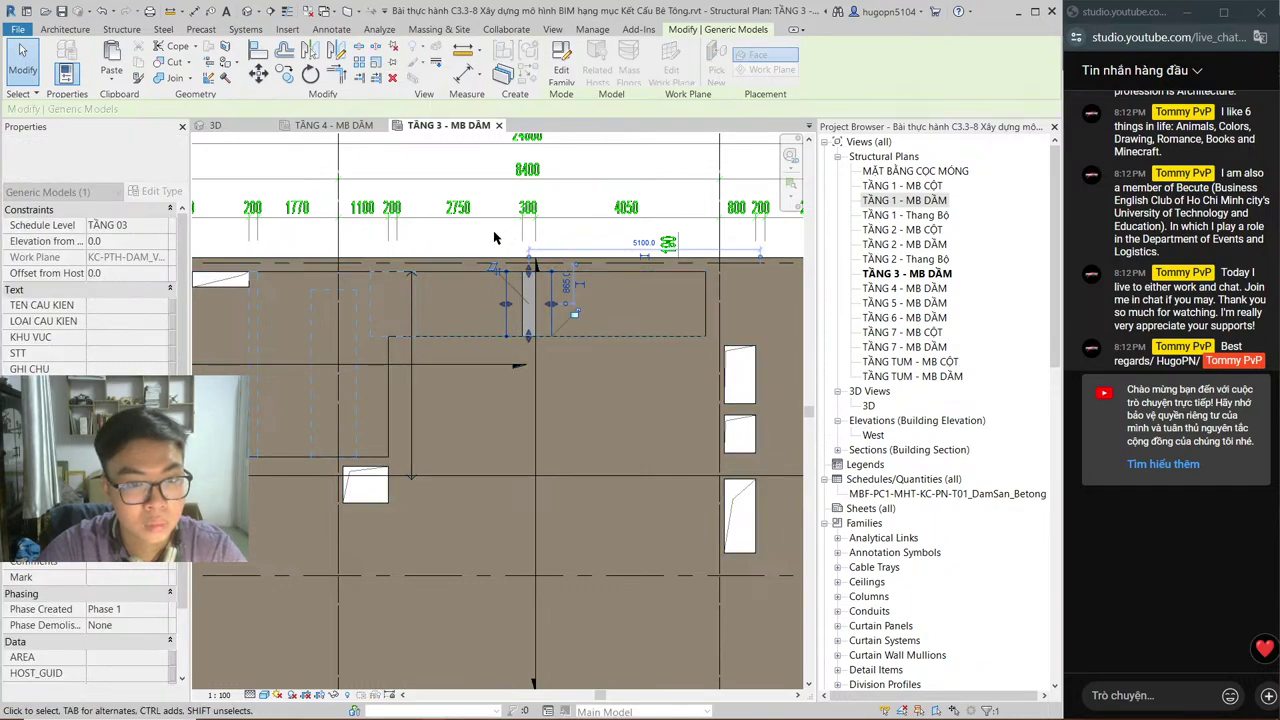
{"action": "key", "text": "Escape"}
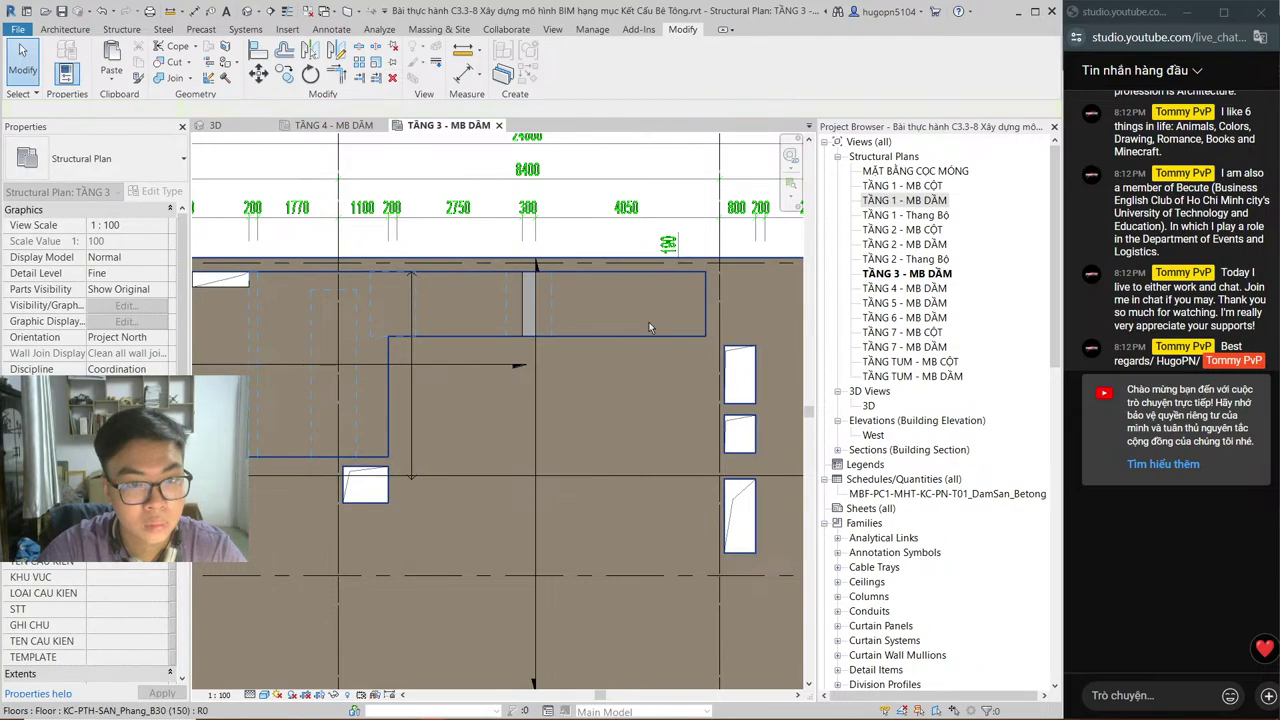
Step: Cut the TẦNG 3 slab with a void, dismiss the circular-reference error, and return to 3D
{"action": "left_click", "coordinate": [170, 62]}
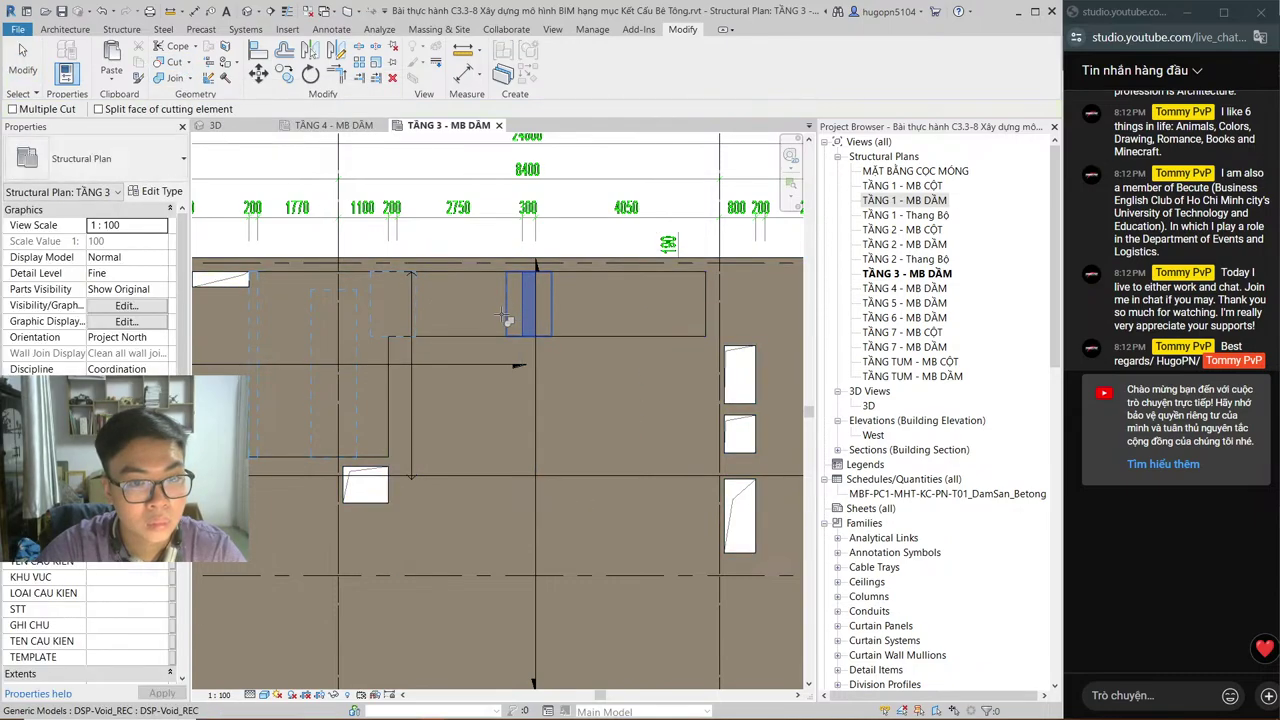
{"action": "left_click", "coordinate": [592, 317]}
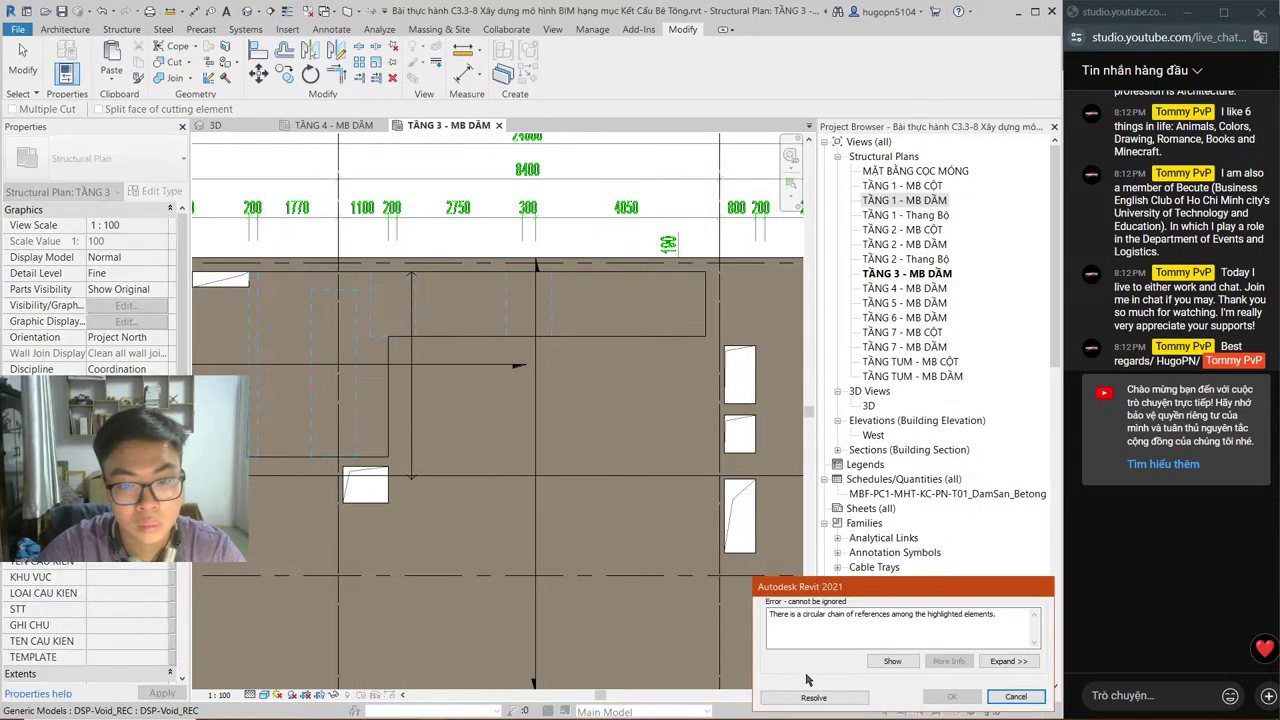
{"action": "left_click", "coordinate": [825, 697]}
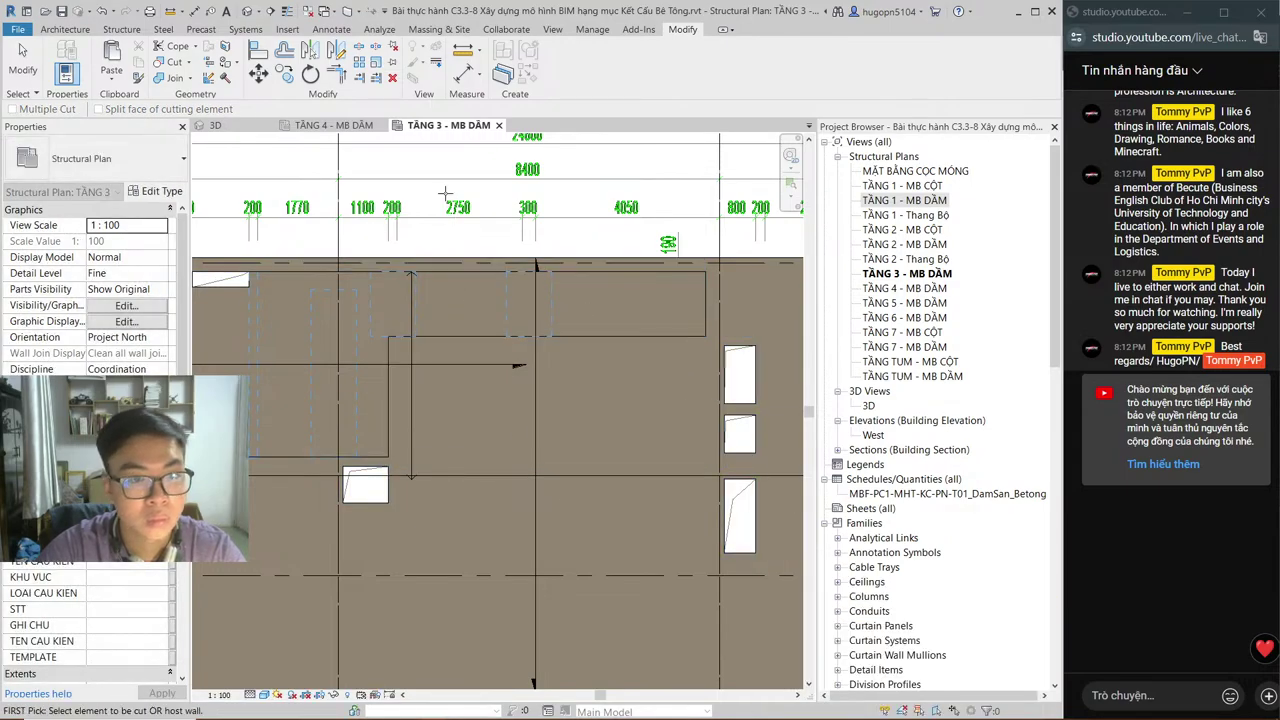
{"action": "left_click", "coordinate": [230, 127]}
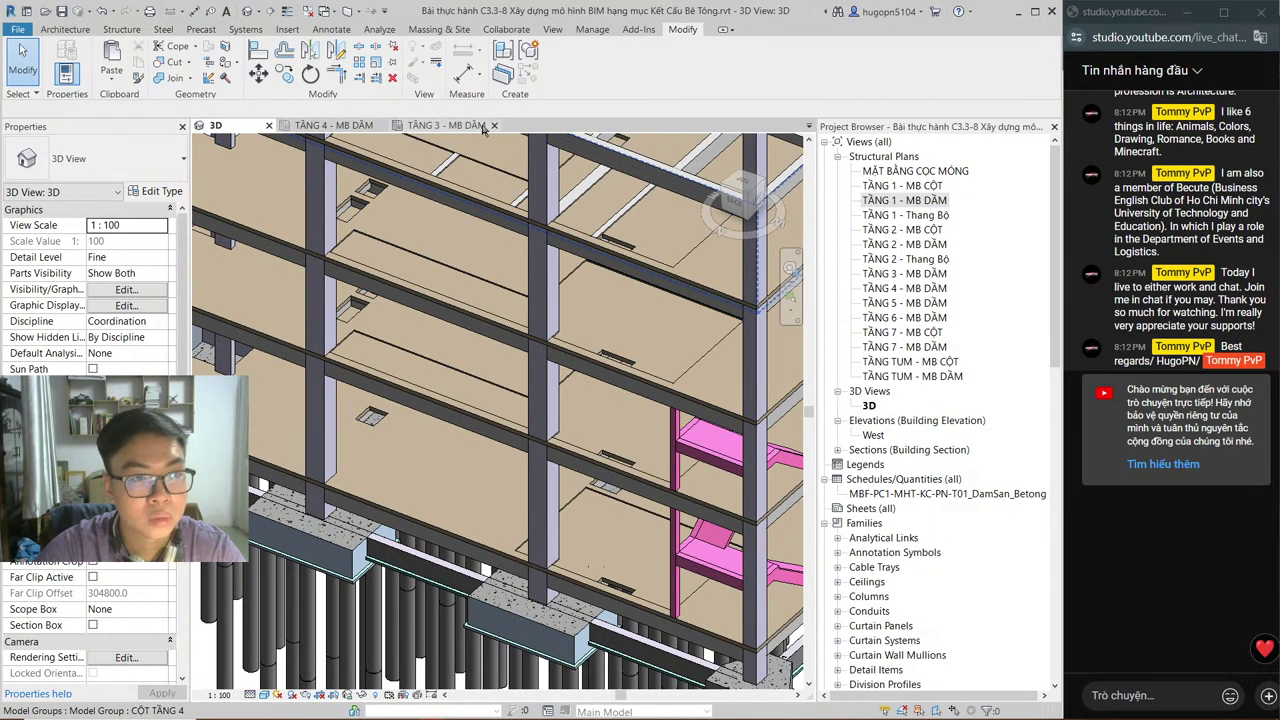
Step: Close the TẦNG 3 - MB DẦM plan and frame the TẦNG 4 plan
{"action": "left_click", "coordinate": [493, 126]}
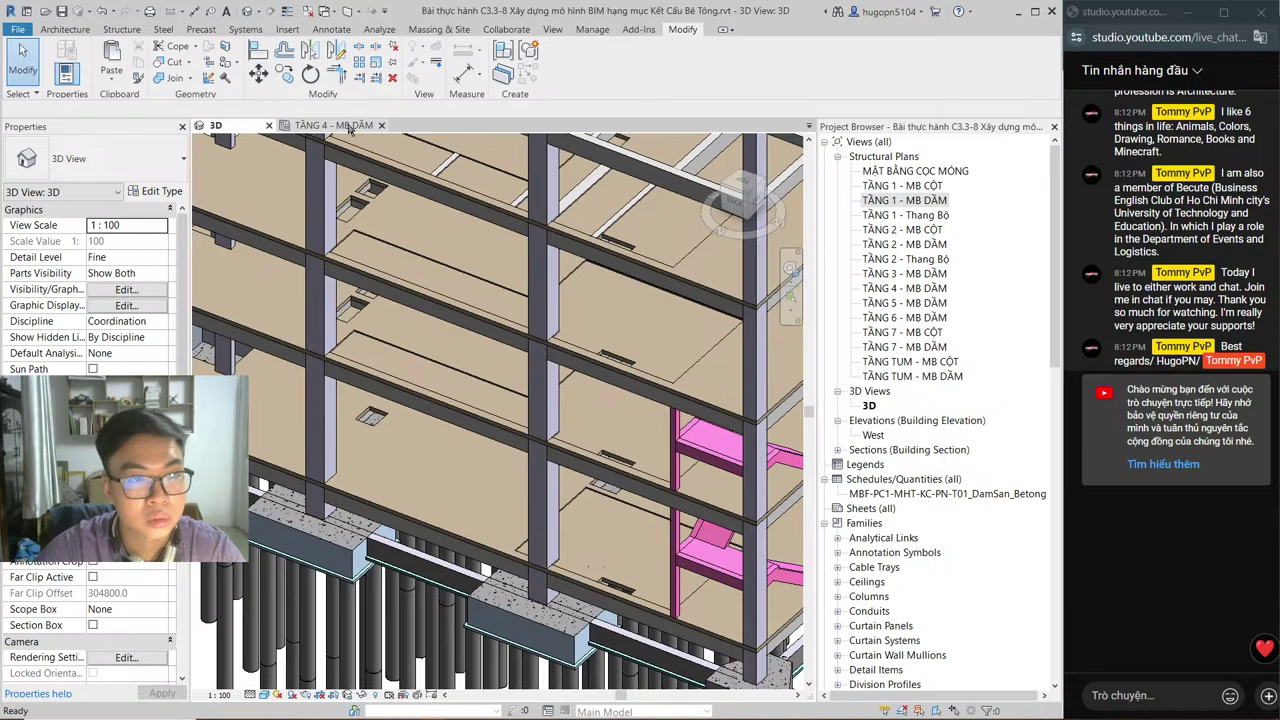
{"action": "scroll", "coordinate": [508, 255], "scroll_direction": "down", "scroll_amount": 2}
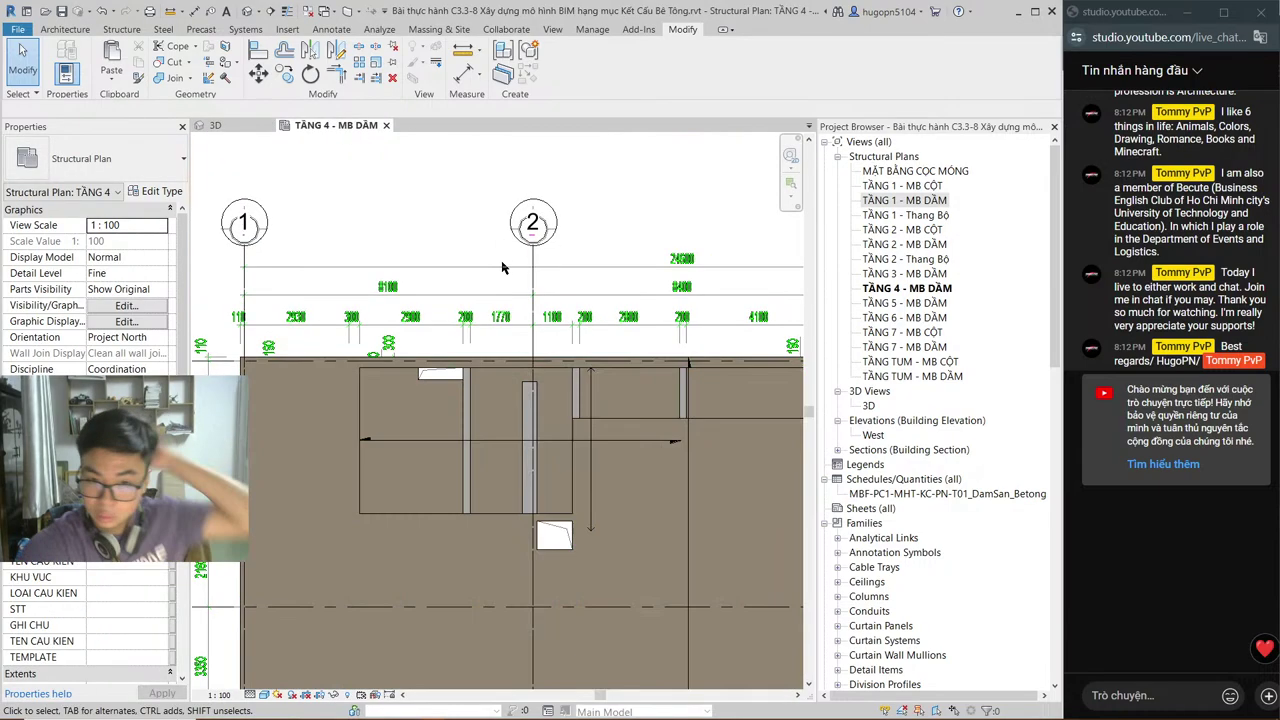
{"action": "scroll", "coordinate": [518, 314], "scroll_direction": "down", "scroll_amount": 1}
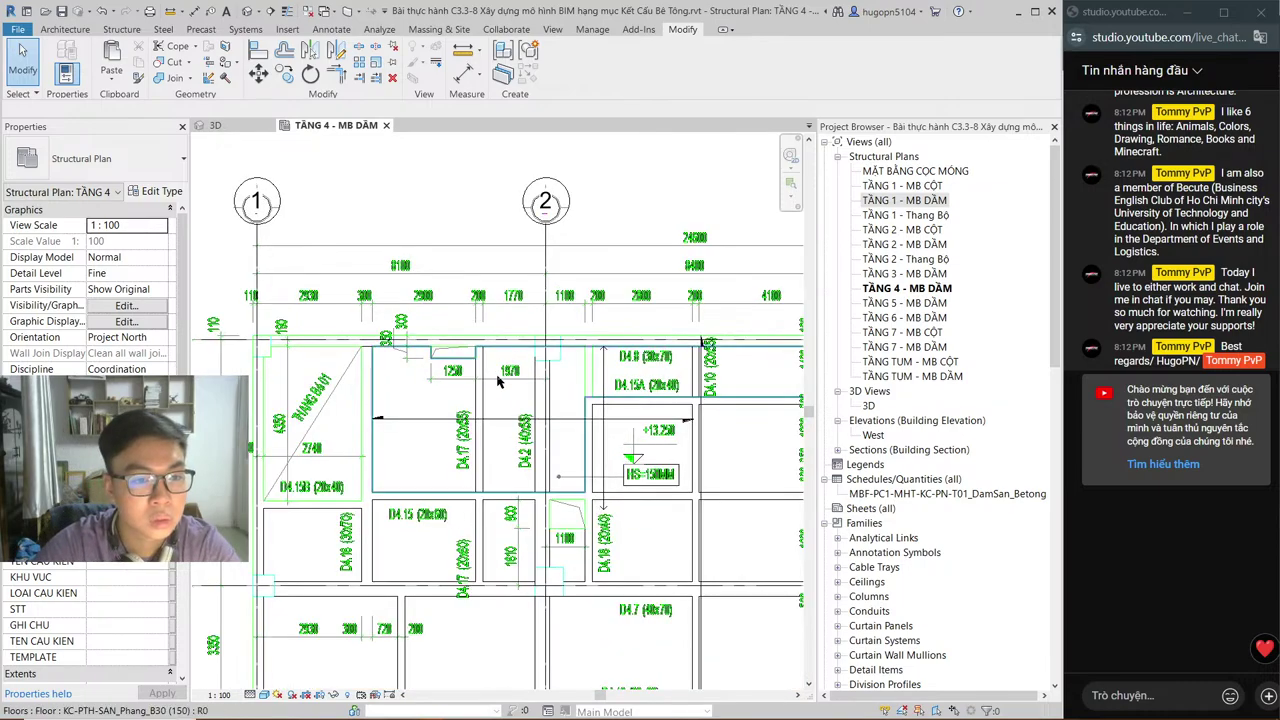
{"action": "scroll", "coordinate": [470, 340], "scroll_direction": "up", "scroll_amount": 2}
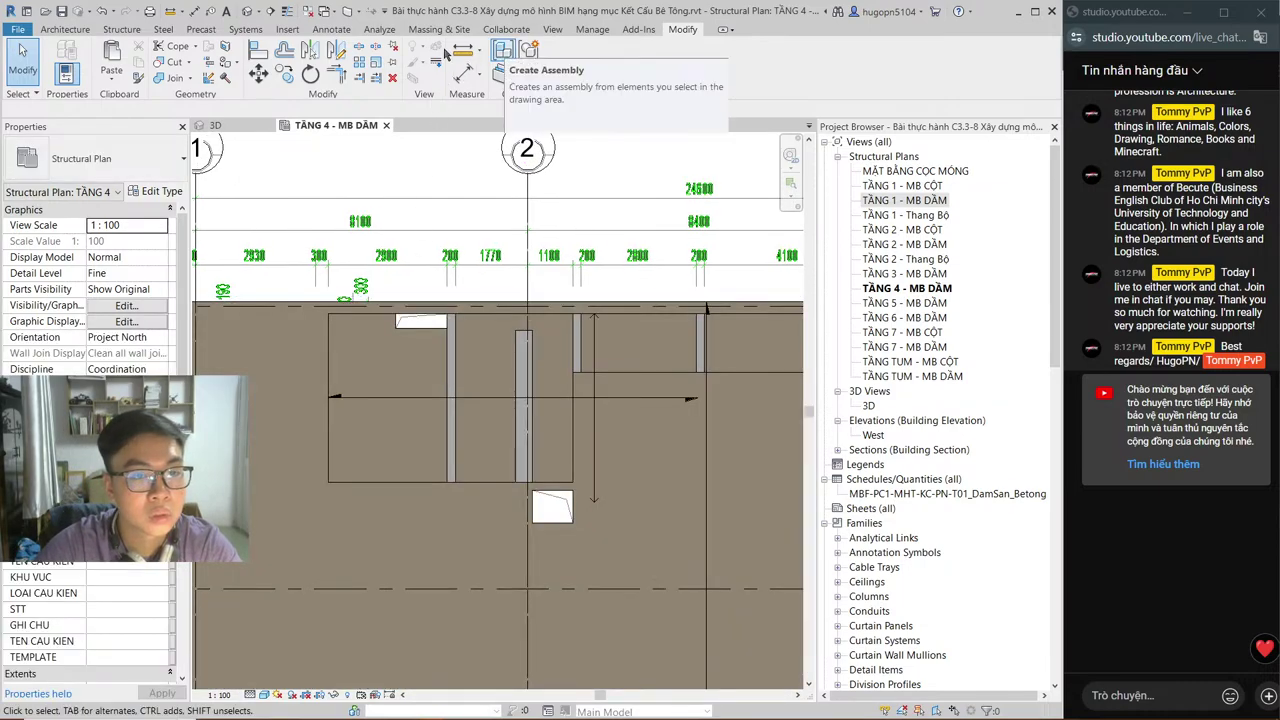
Step: Place a DSP-Void_REC void box on the TẦNG 4 slab
{"action": "left_click", "coordinate": [121, 29]}
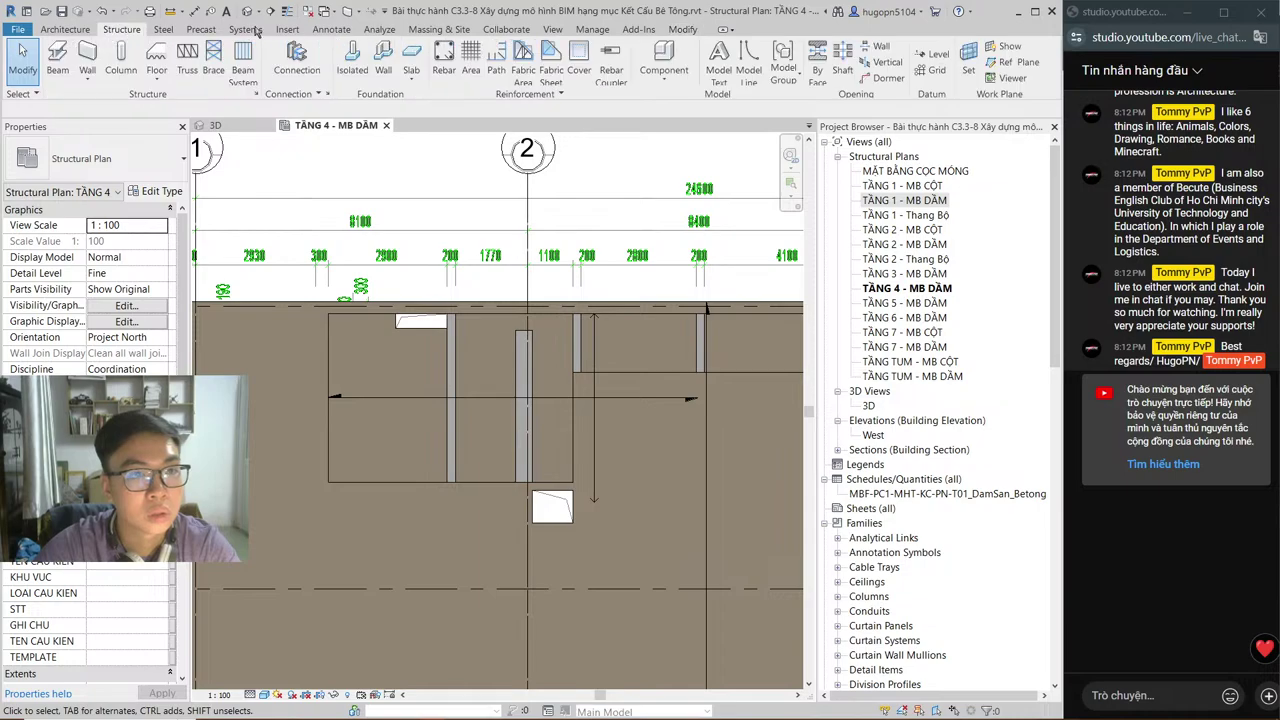
{"action": "left_click", "coordinate": [641, 72]}
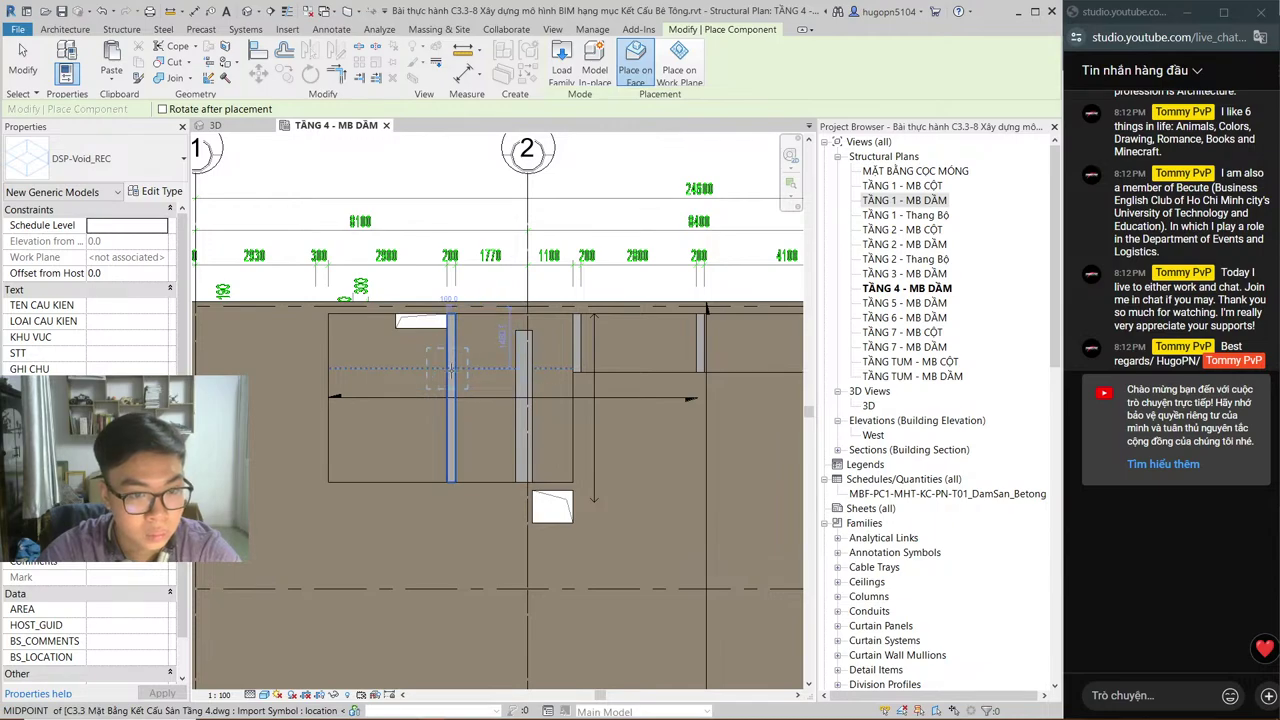
{"action": "left_click", "coordinate": [478, 368]}
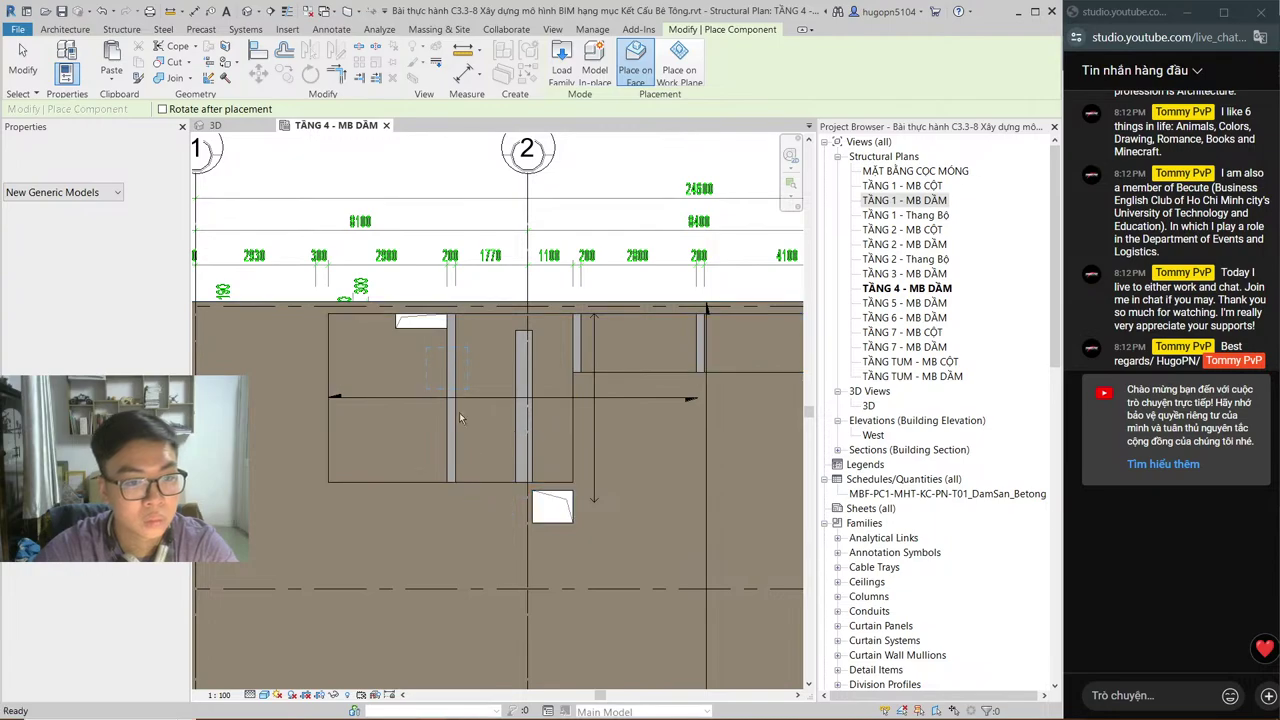
{"action": "key", "text": "Escape"}
{"action": "key", "text": "Escape"}
Step: Stretch the void box down to the beam's bottom endpoint, lengthening it to about 2196
{"action": "left_click", "coordinate": [452, 354]}
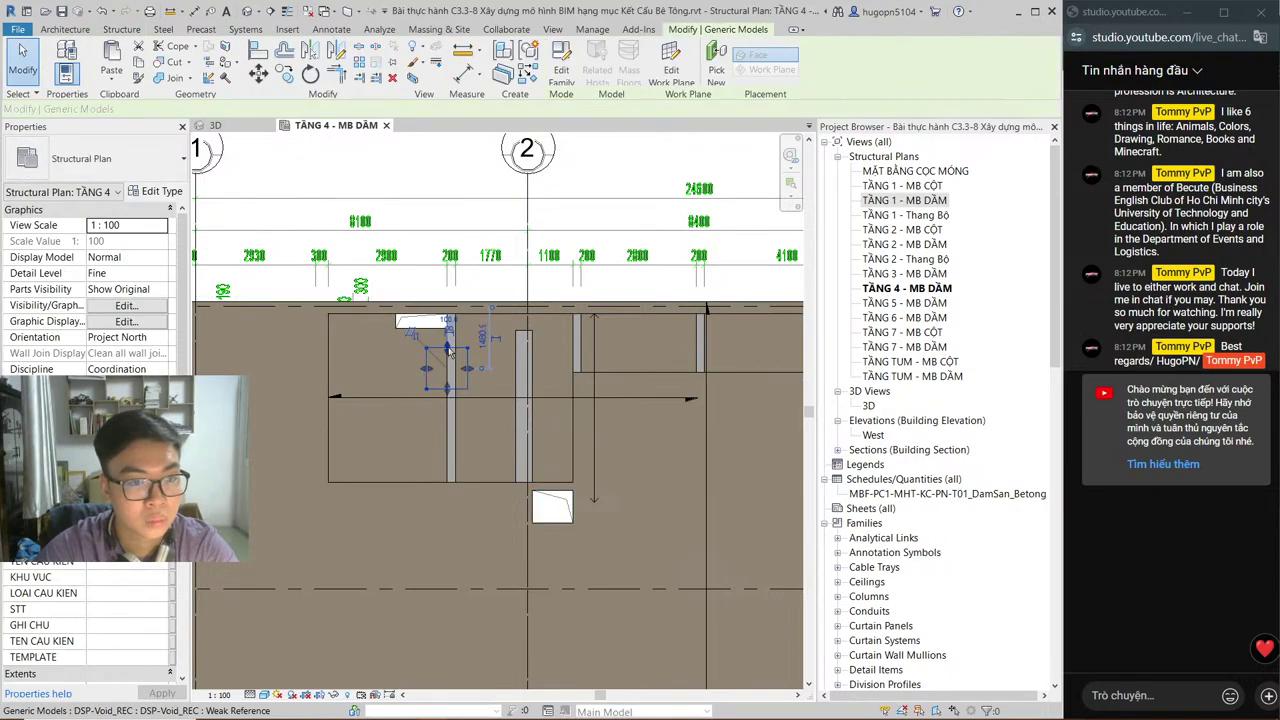
{"action": "left_click_drag", "start_coordinate": [452, 355], "coordinate": [449, 316]}
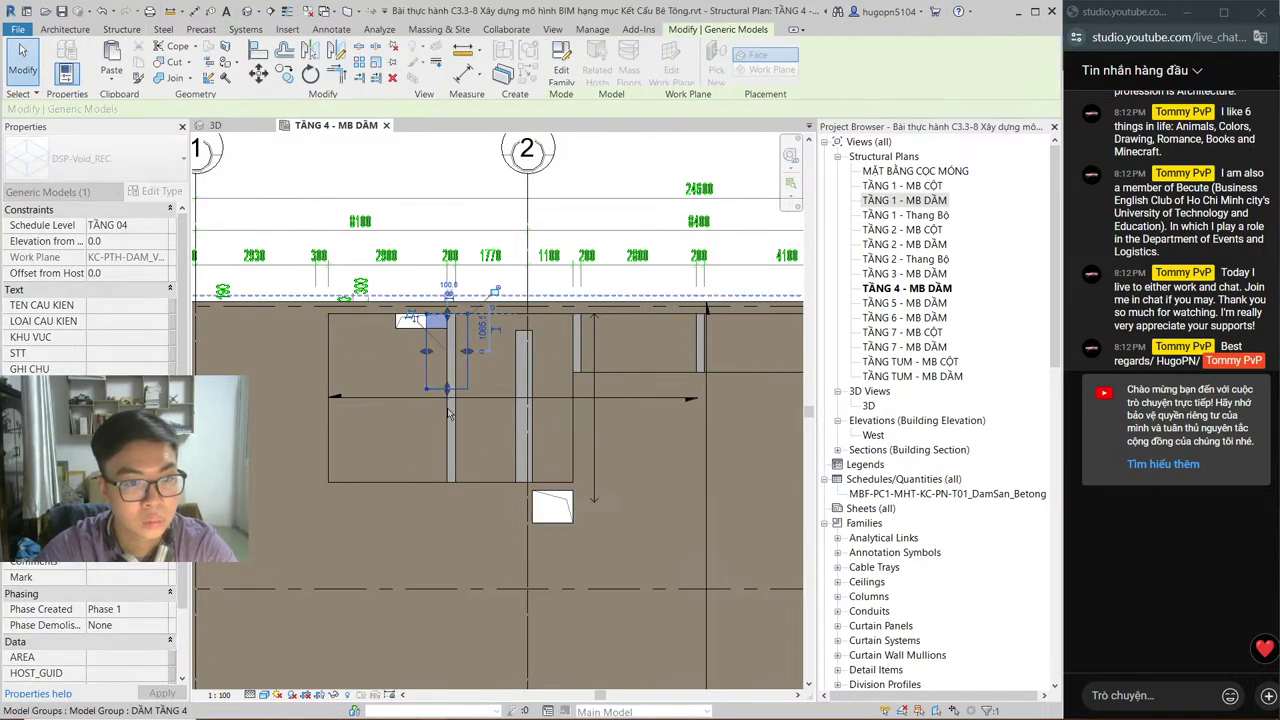
{"action": "left_click_drag", "start_coordinate": [446, 478], "coordinate": [447, 480]}
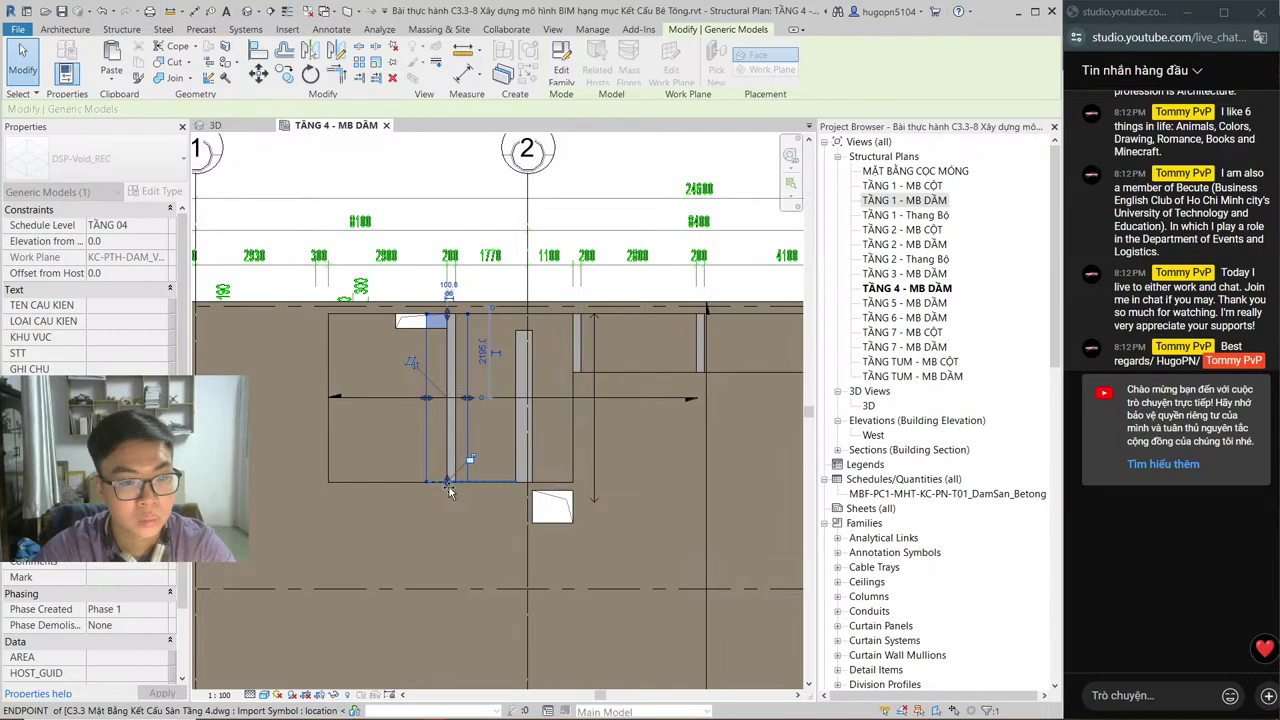
{"action": "left_click_drag", "start_coordinate": [449, 491], "coordinate": [449, 483]}
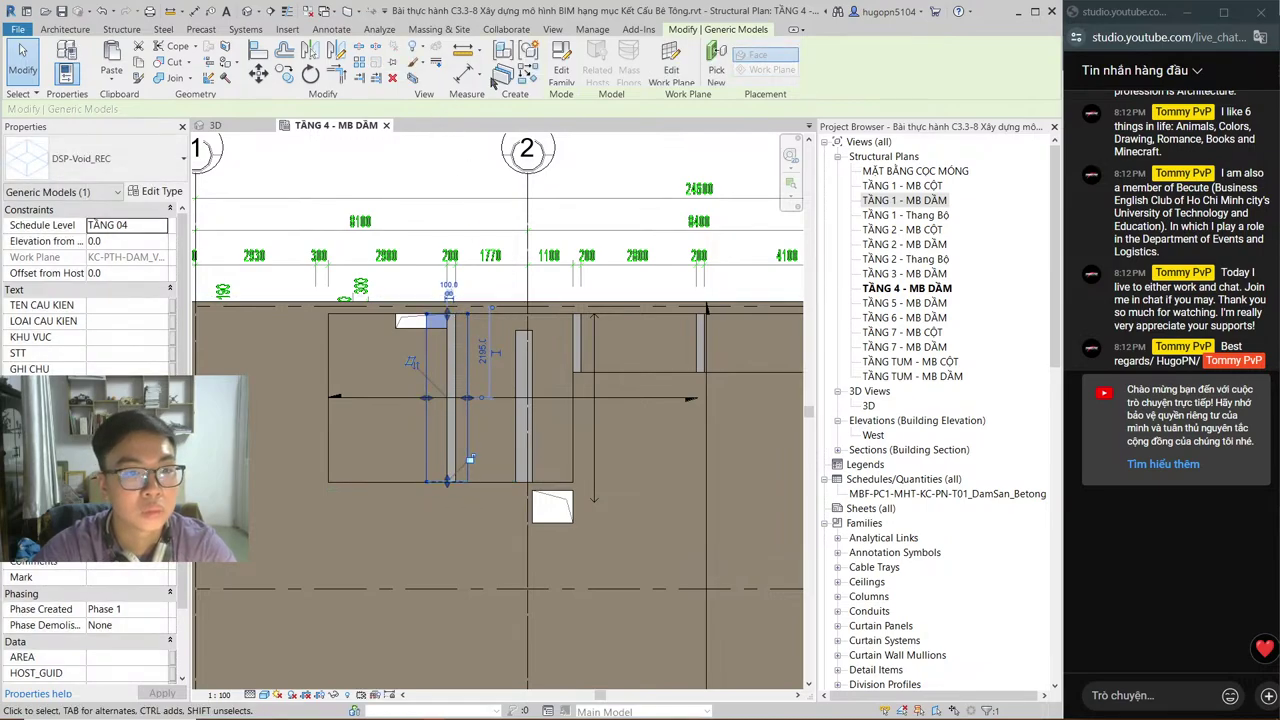
{"action": "key", "text": "Escape"}
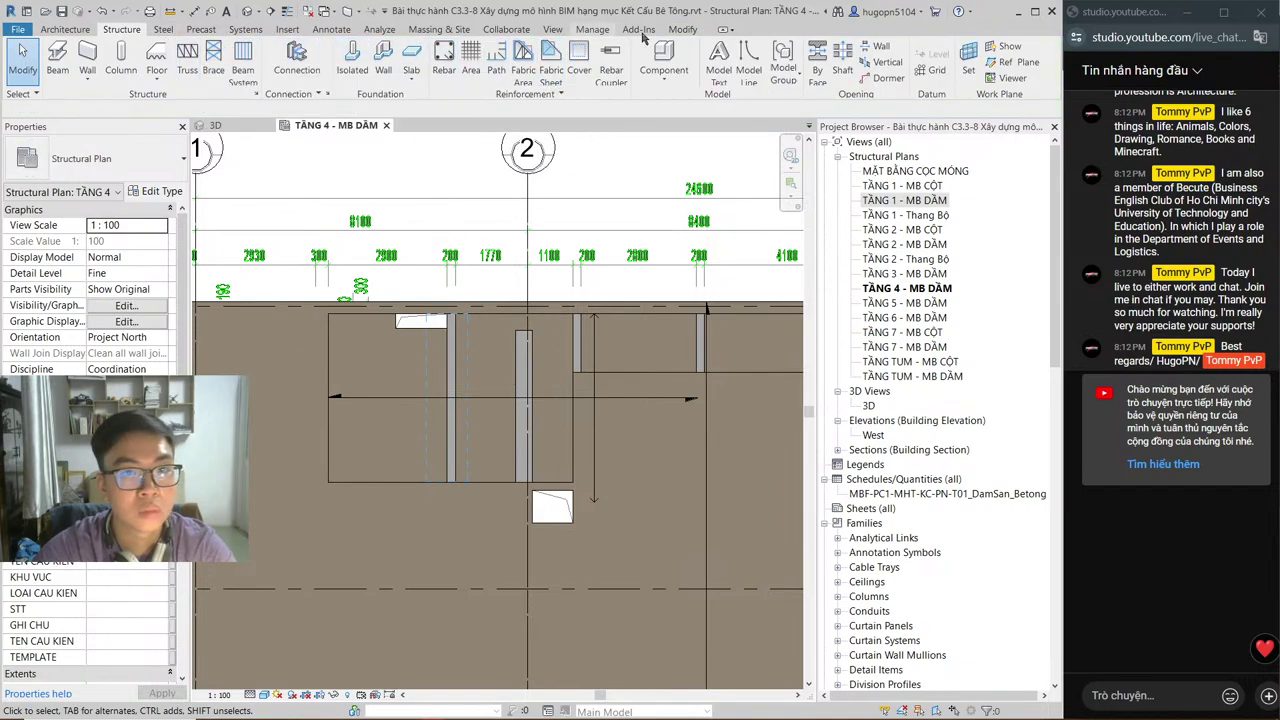
Step: Draw a section line across the beam near grid 2, then go to the new Section 2 view
{"action": "left_click", "coordinate": [287, 11]}
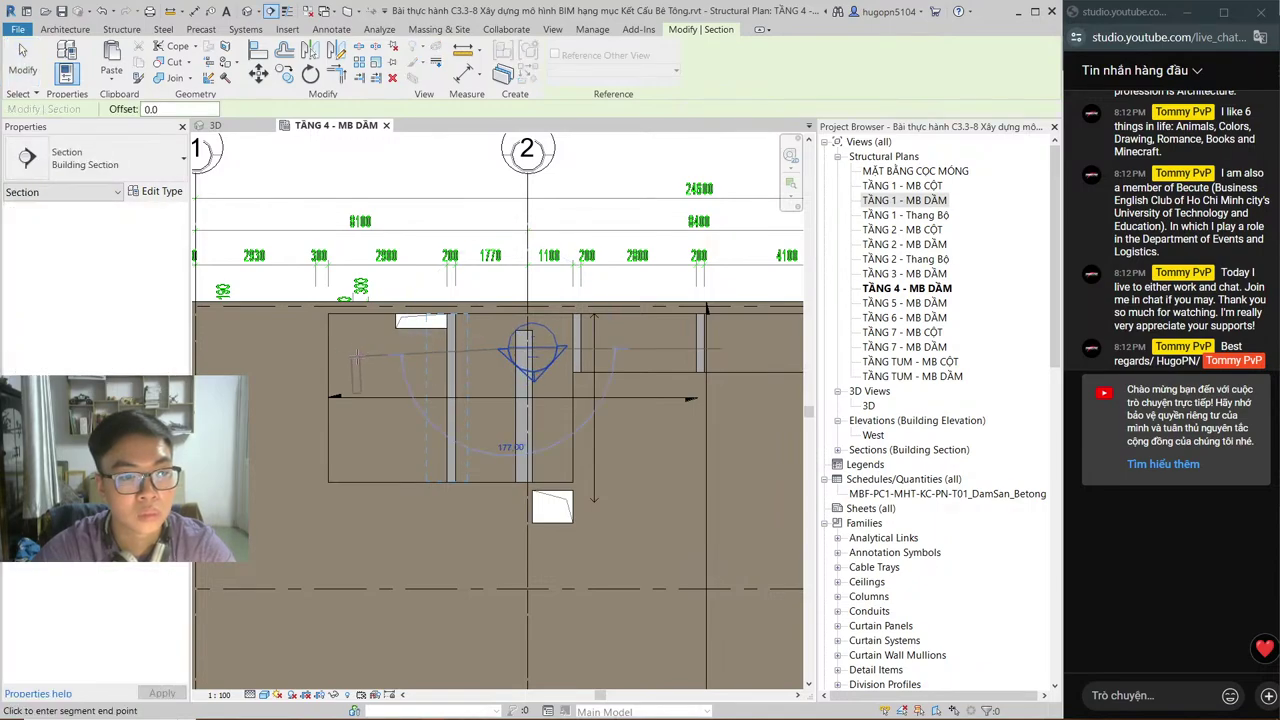
{"action": "left_click", "coordinate": [357, 357]}
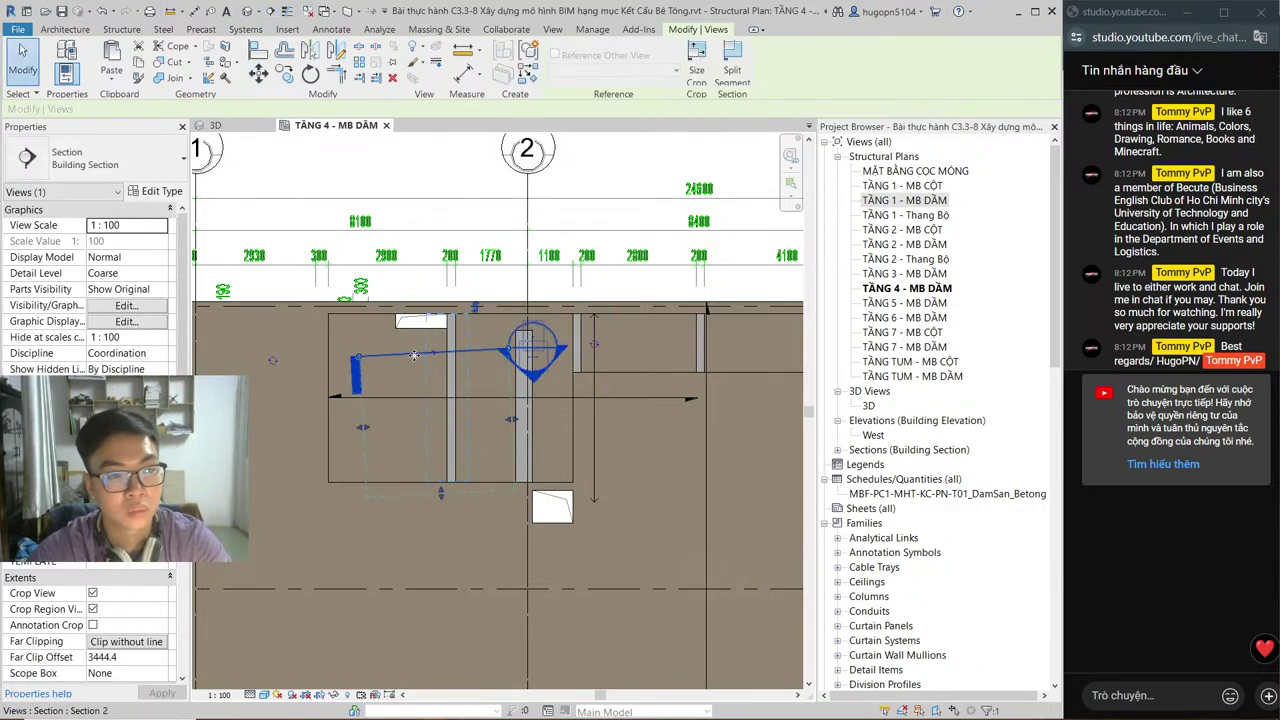
{"action": "key", "text": "Delete"}
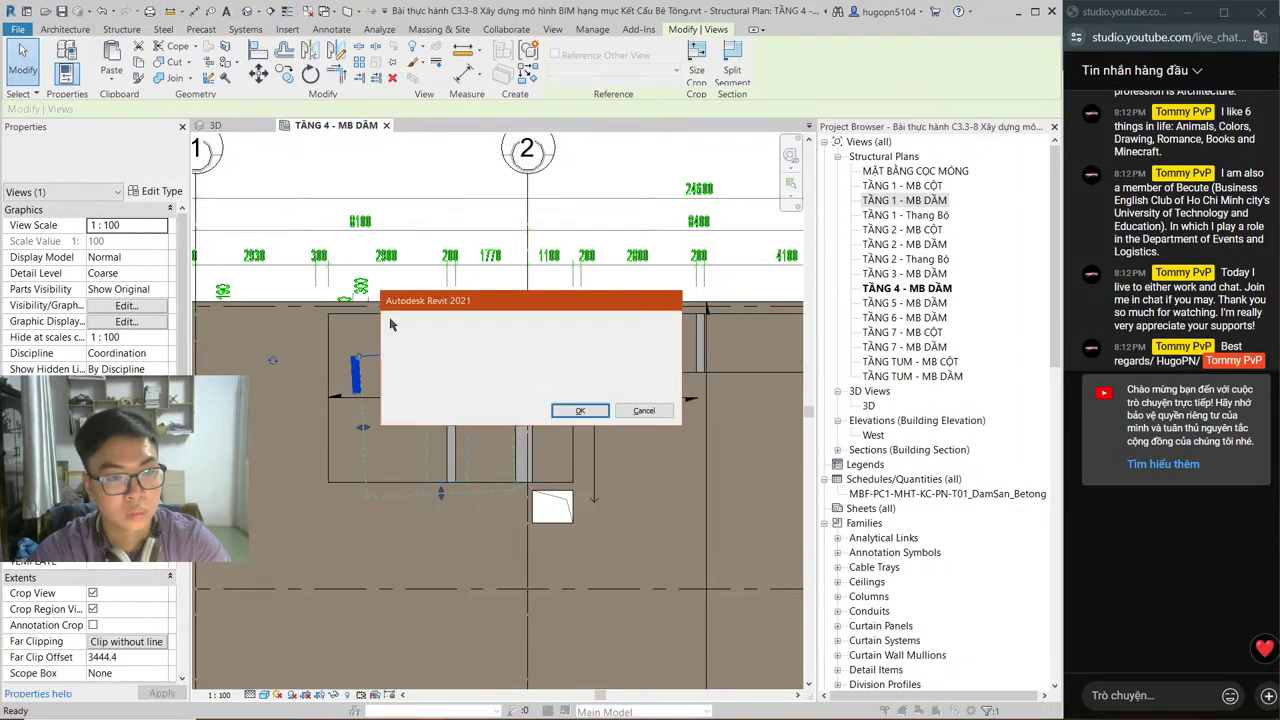
{"action": "left_click", "coordinate": [571, 409]}
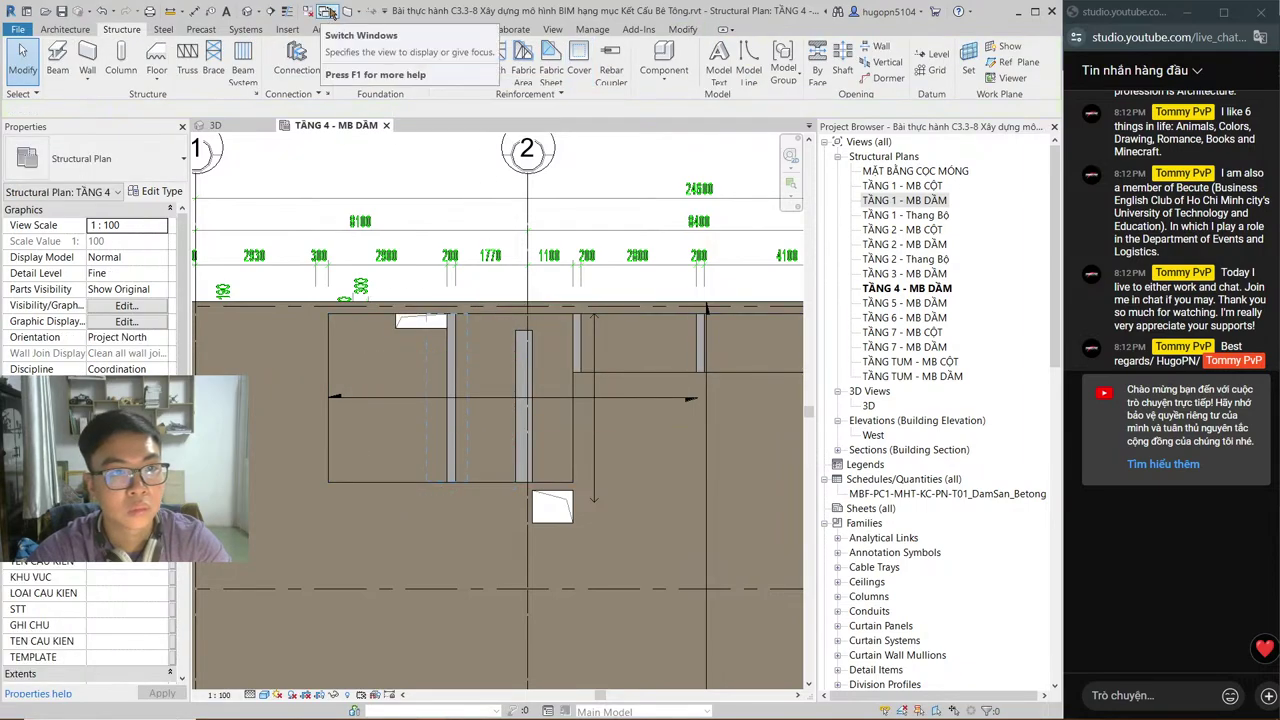
{"action": "key", "text": "Return"}
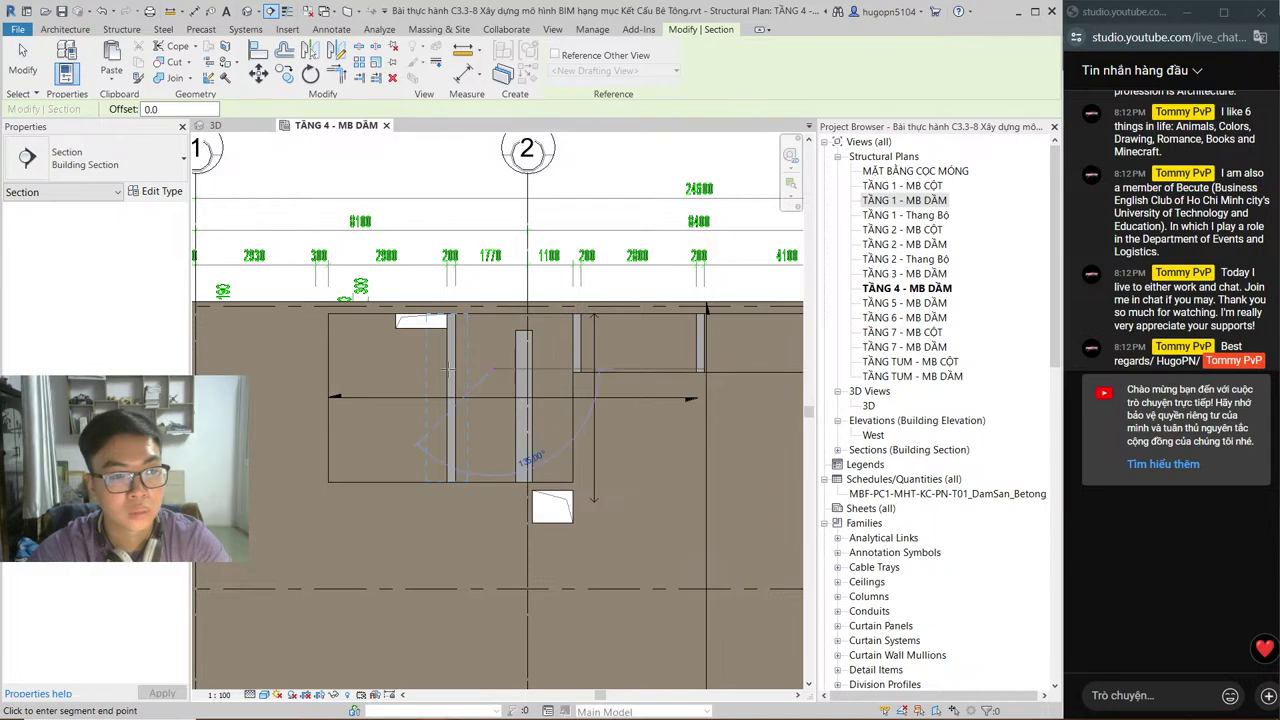
{"action": "left_click", "coordinate": [451, 345]}
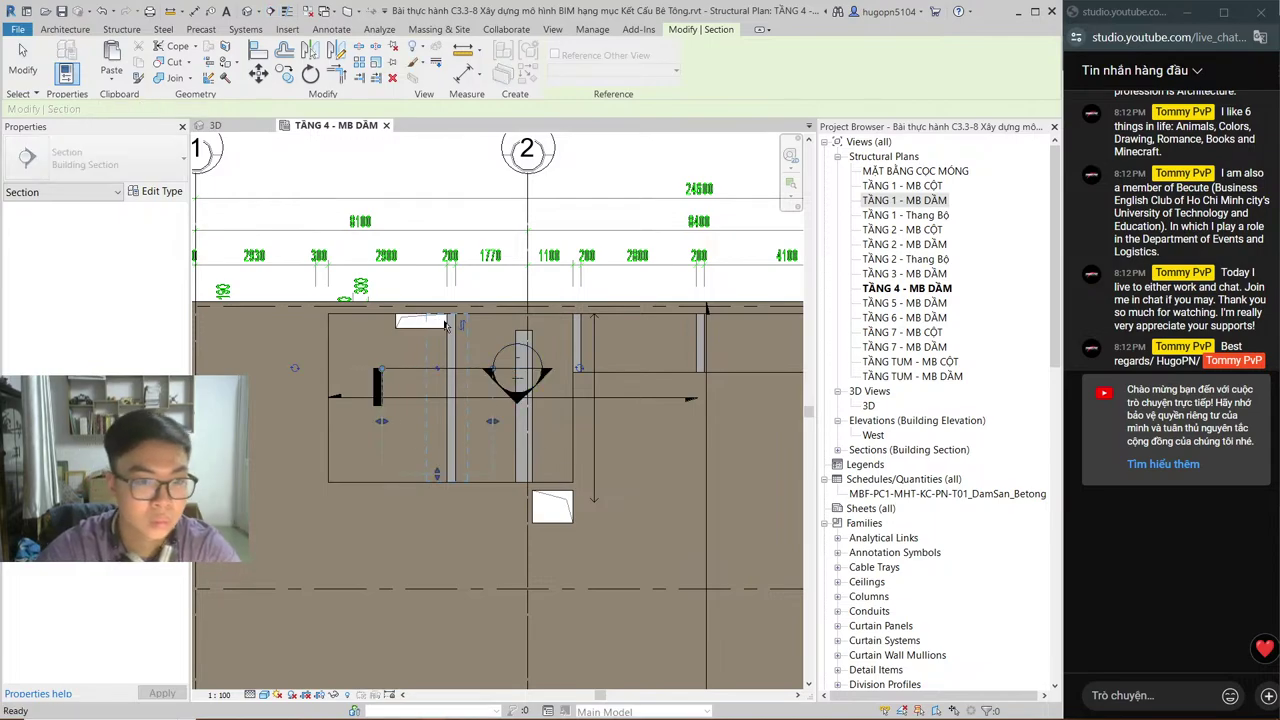
{"action": "key", "text": "Escape"}
{"action": "right_click", "coordinate": [520, 377]}
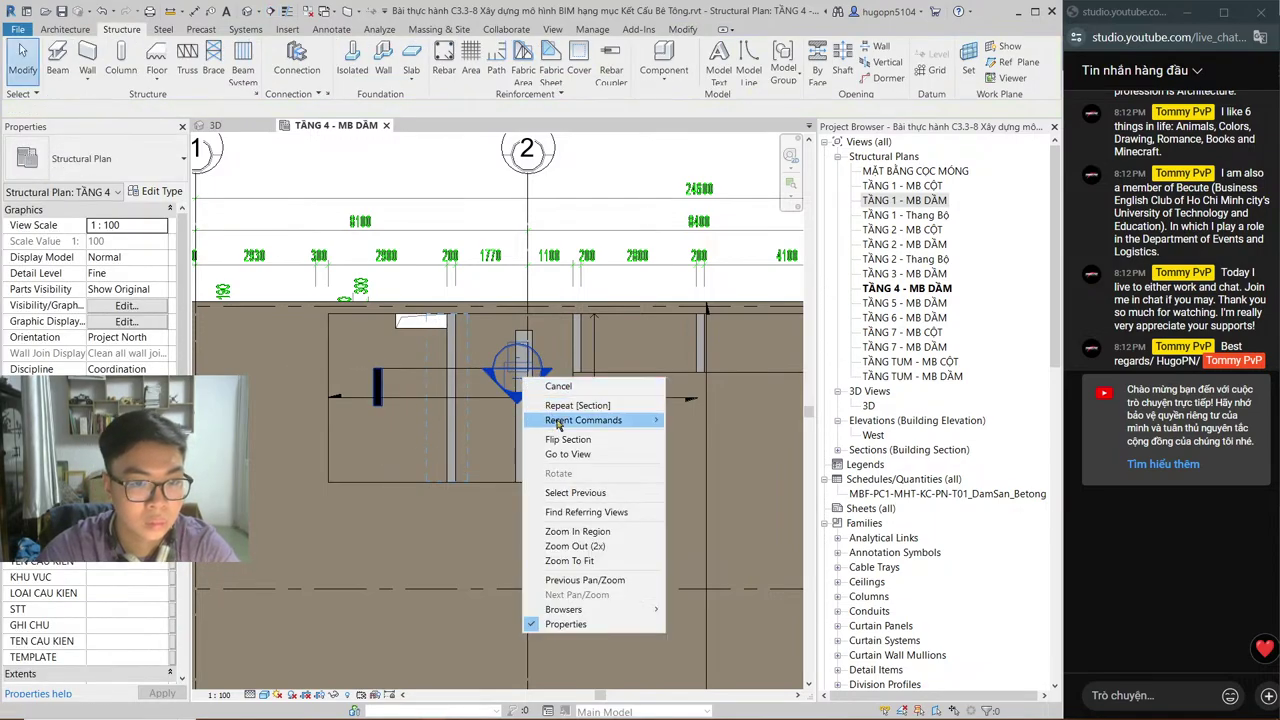
{"action": "left_click", "coordinate": [567, 454]}
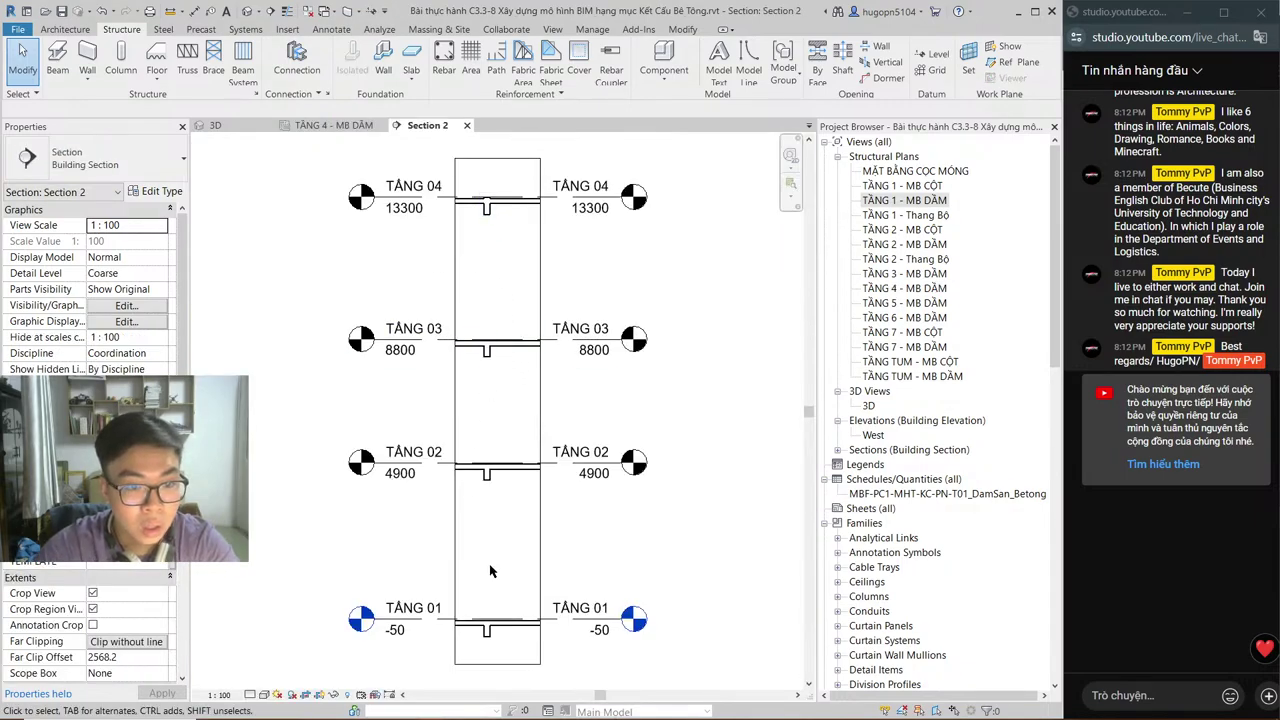
Step: In Section 2, shrink the void at the TẦNG 04 beam to the slab thickness
{"action": "scroll", "coordinate": [500, 190], "scroll_direction": "up", "scroll_amount": 4}
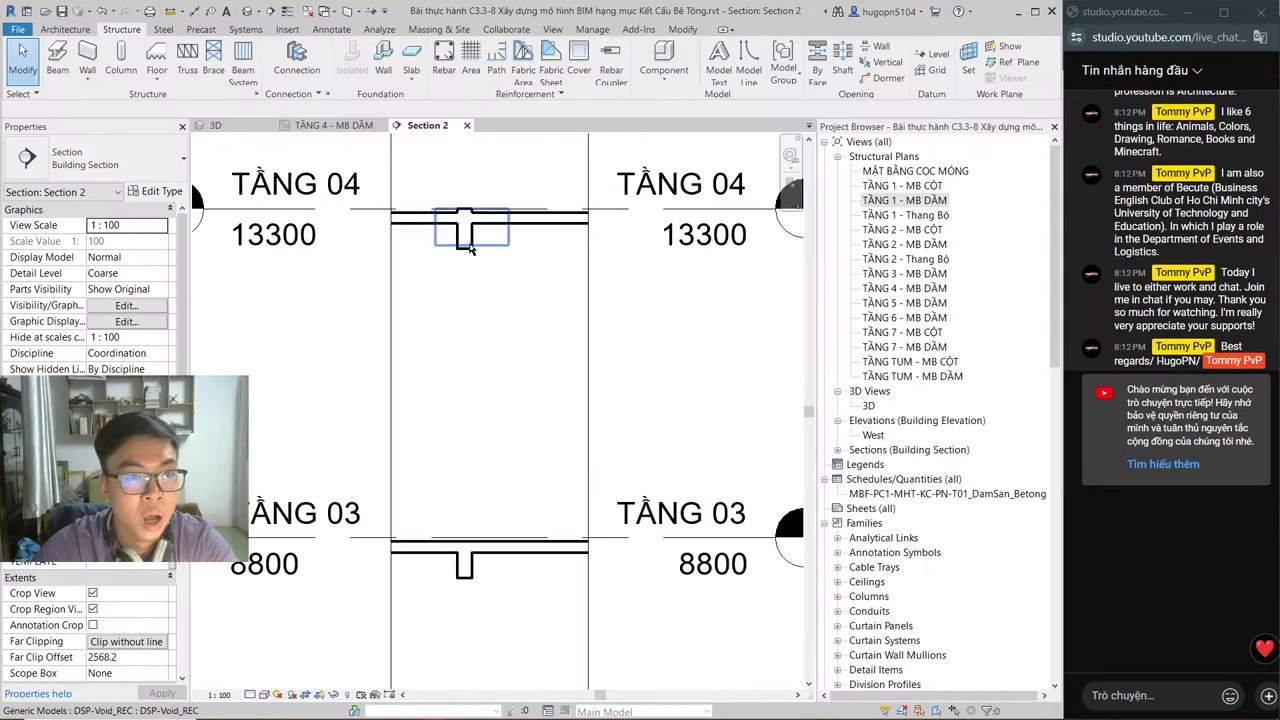
{"action": "left_click", "coordinate": [485, 242]}
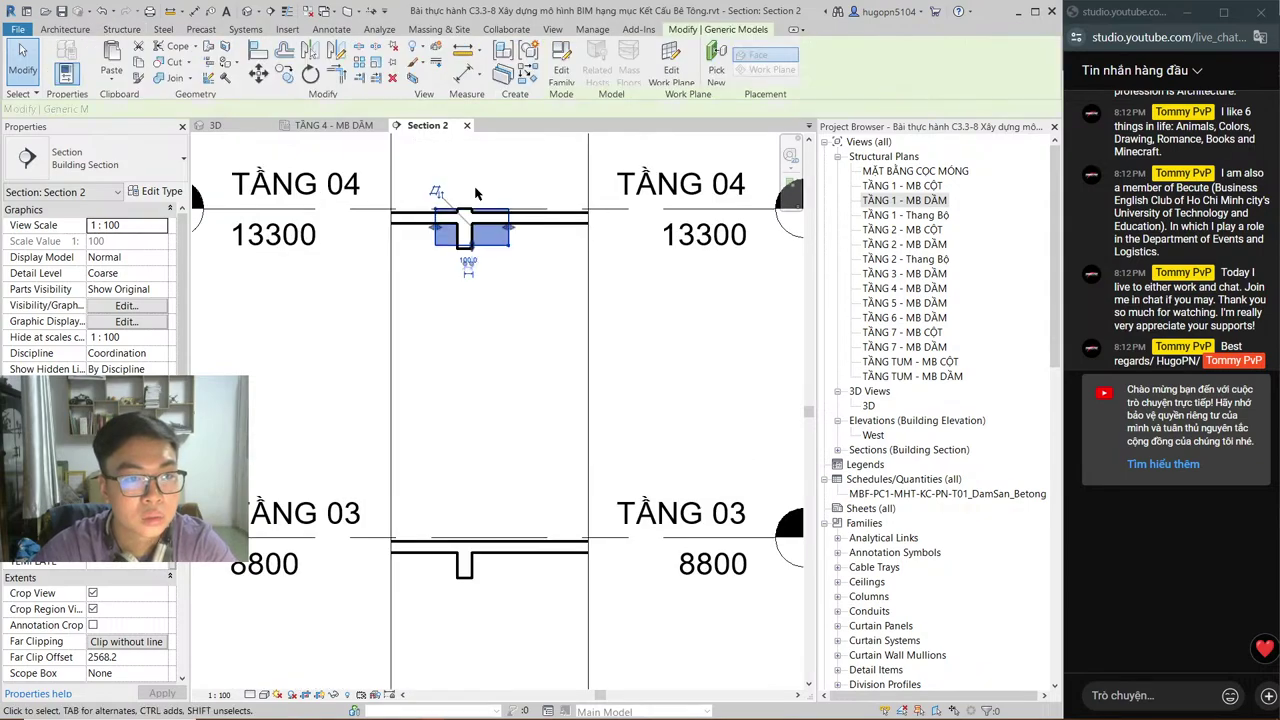
{"action": "scroll", "coordinate": [478, 245], "scroll_direction": "up", "scroll_amount": 2}
{"action": "left_click_drag", "start_coordinate": [472, 252], "coordinate": [517, 241]}
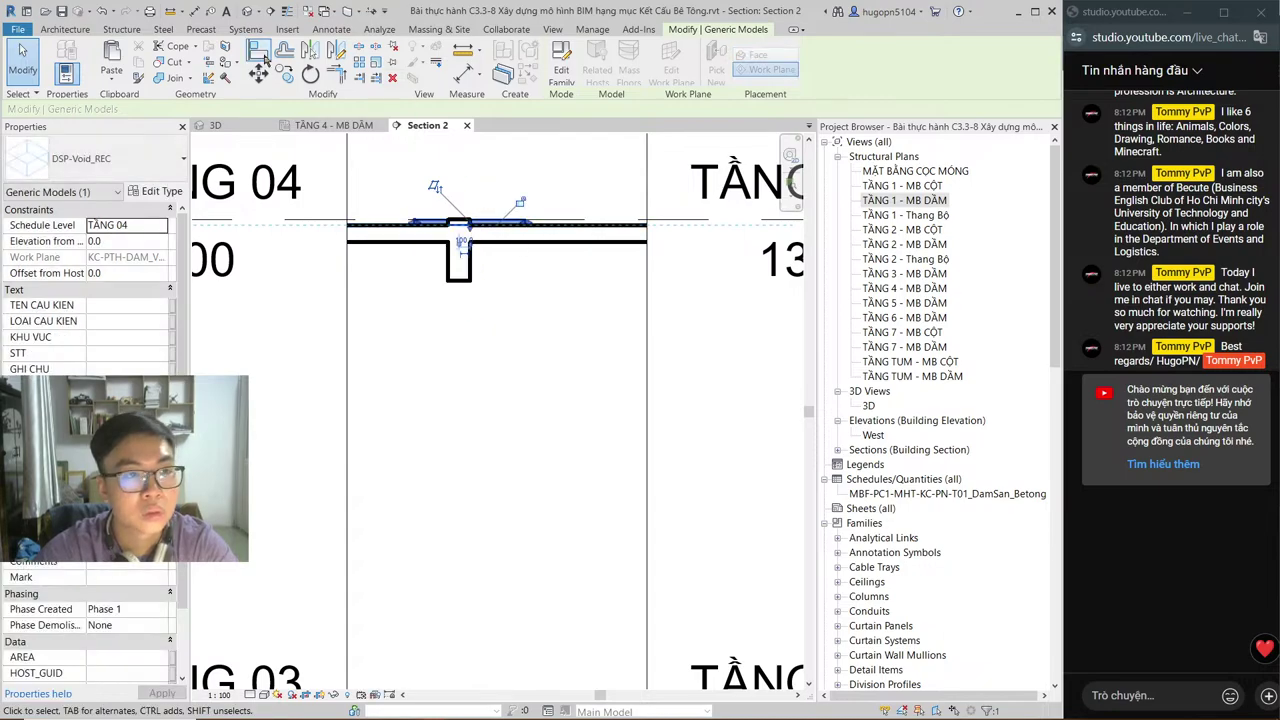
Step: Cut the TẦNG 04 slab with the void and check the result in 3D
{"action": "left_click", "coordinate": [174, 63]}
{"action": "left_click", "coordinate": [466, 232]}
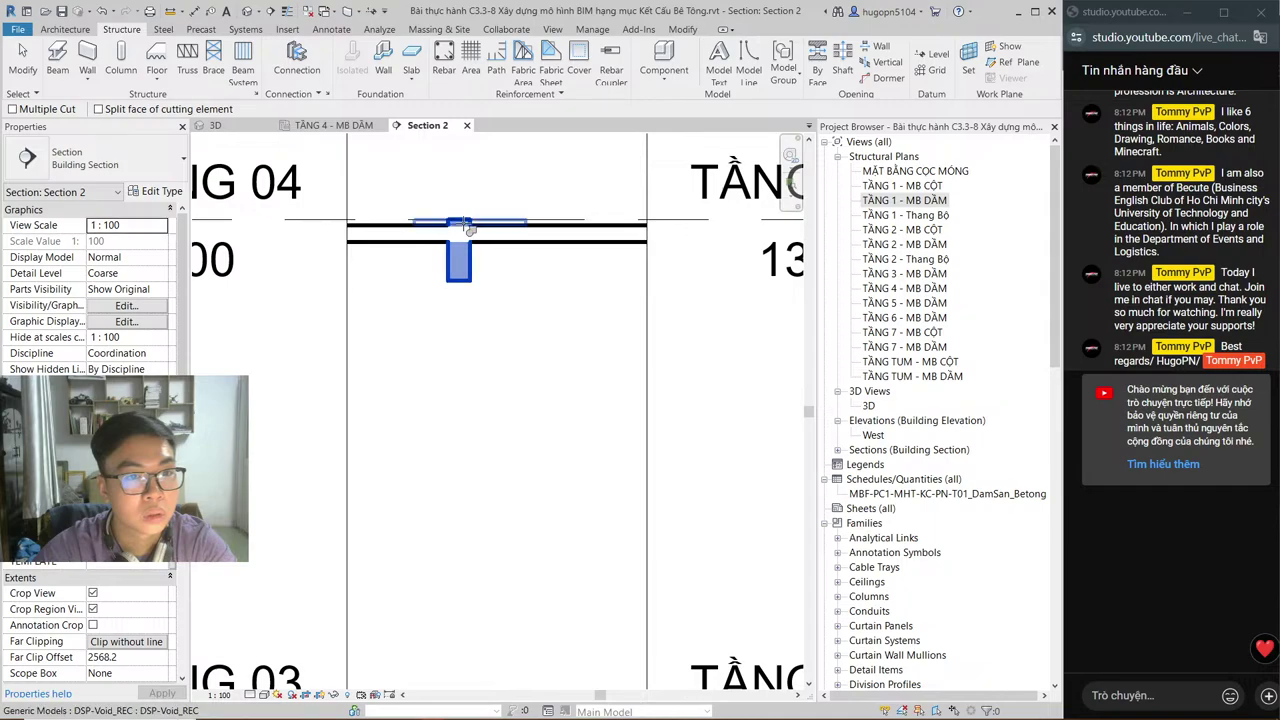
{"action": "left_click", "coordinate": [466, 230]}
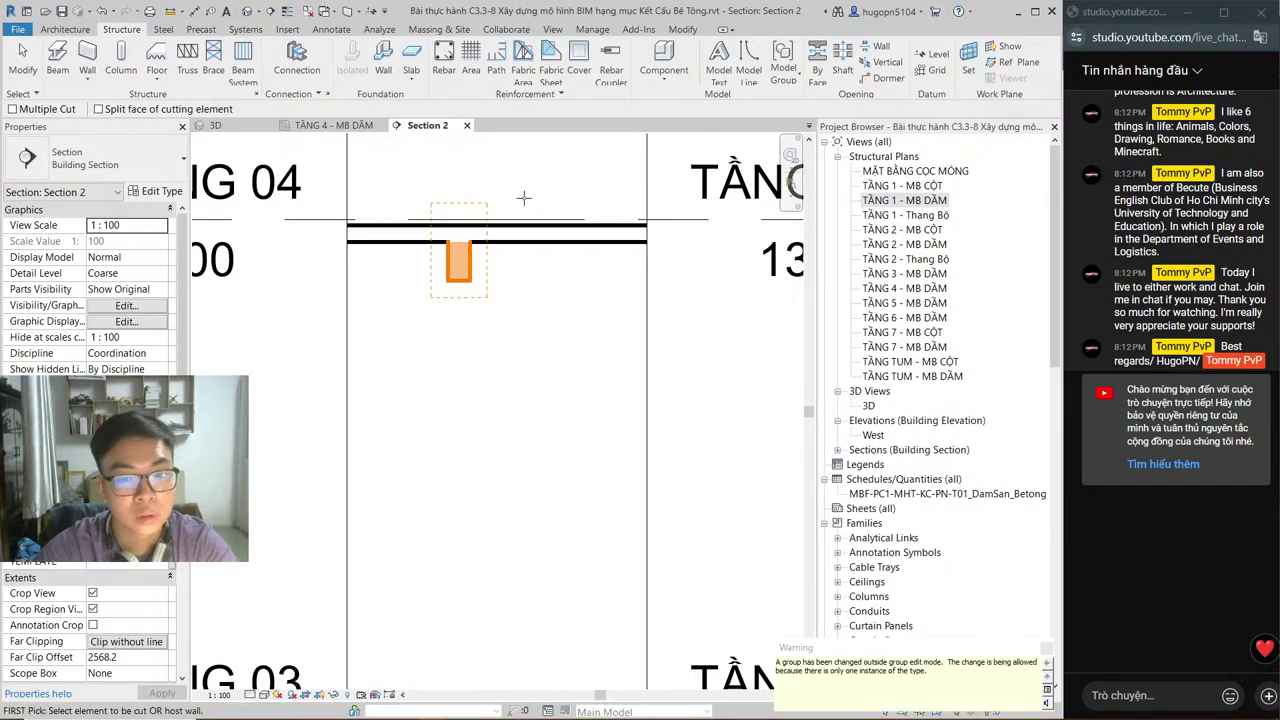
{"action": "left_click", "coordinate": [242, 125]}
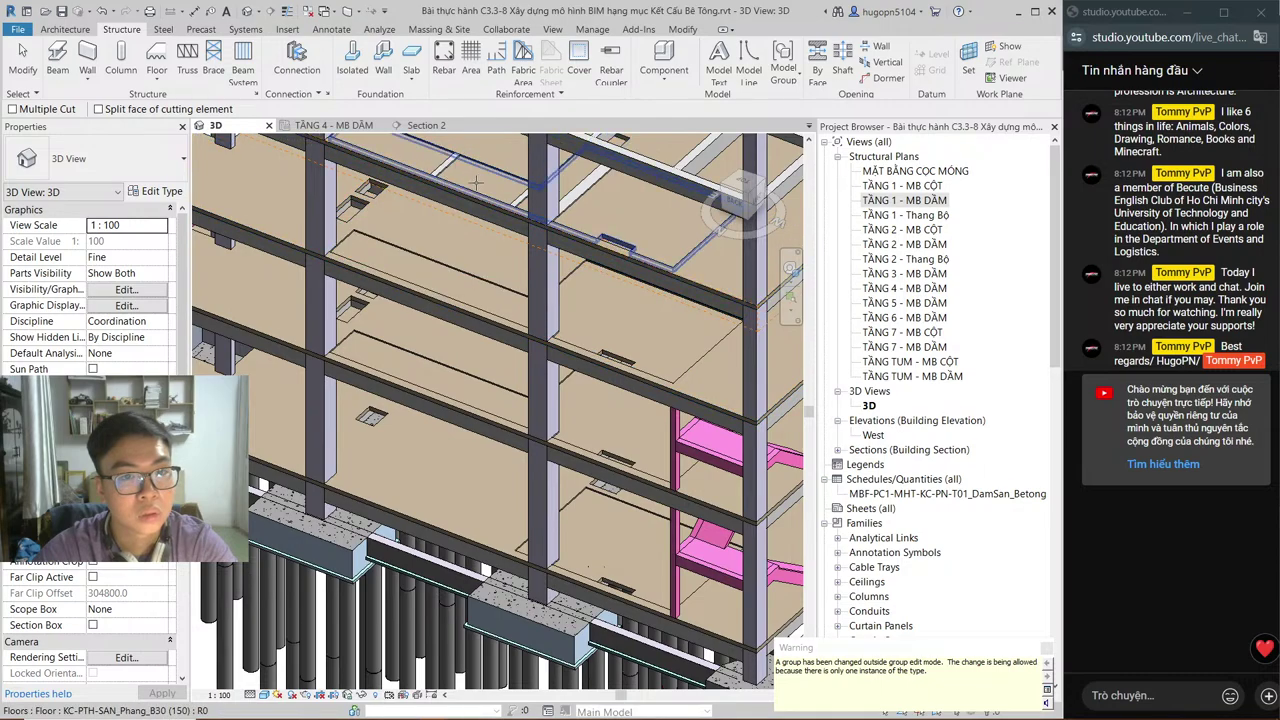
Step: Close the Section 2 view and delete its section line from the TẦNG 4 plan
{"action": "left_click", "coordinate": [340, 126]}
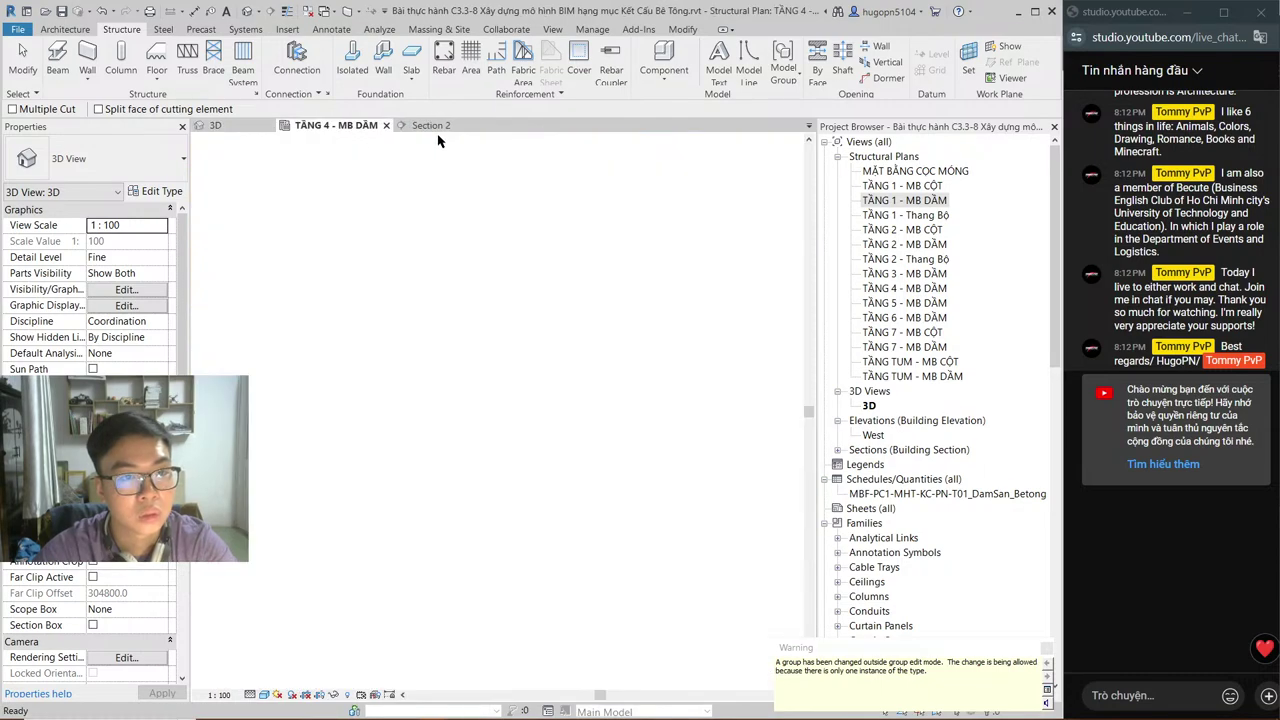
{"action": "key", "text": "Escape"}
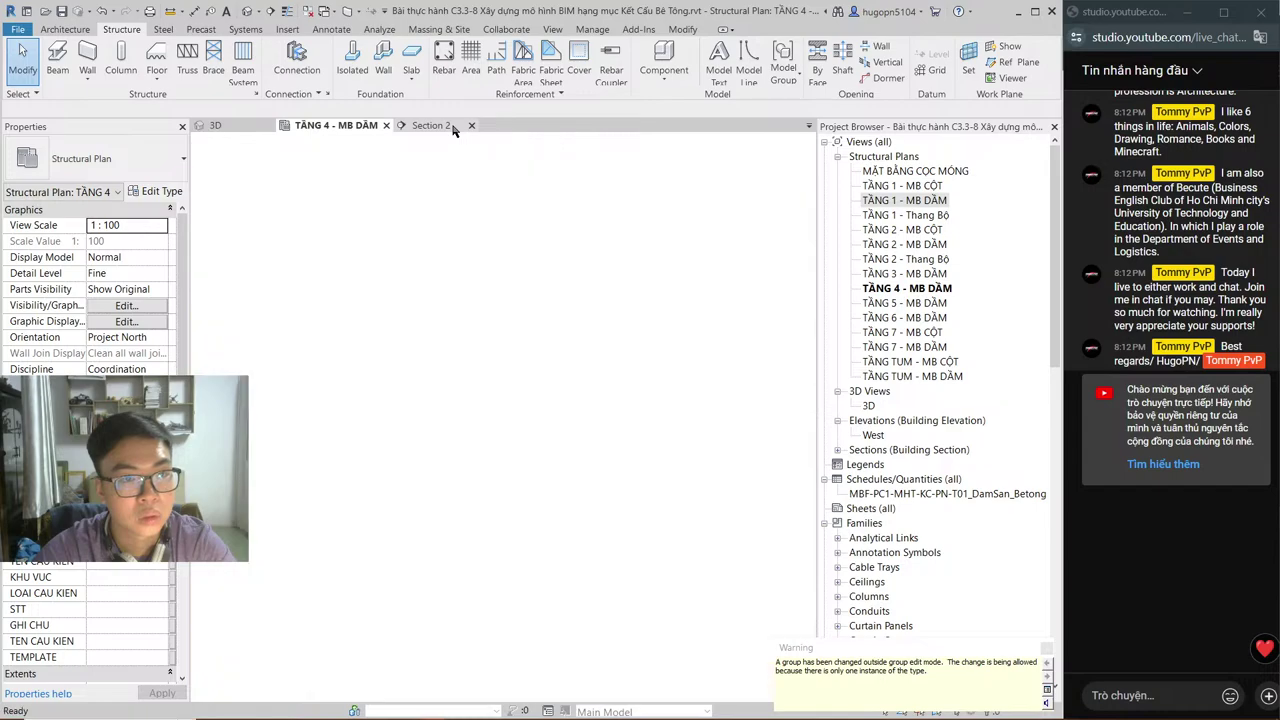
{"action": "left_click", "coordinate": [426, 125]}
{"action": "left_click", "coordinate": [450, 125]}
{"action": "left_click", "coordinate": [560, 368]}
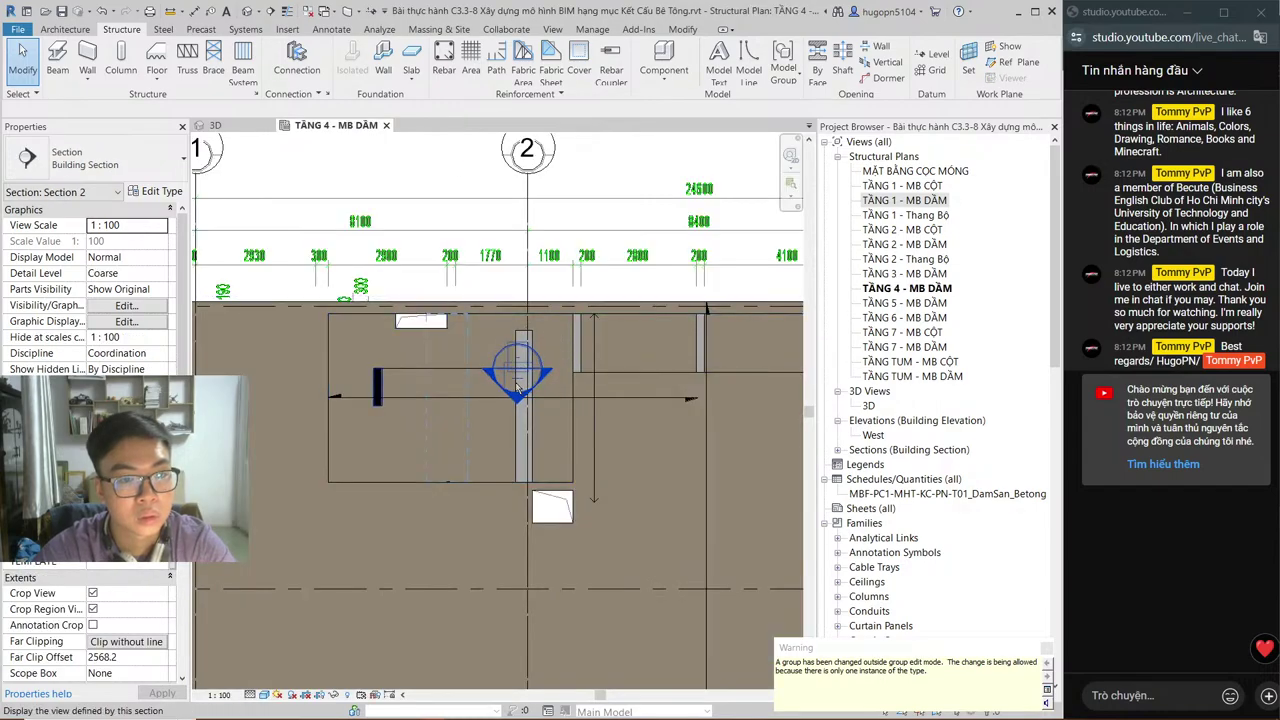
{"action": "left_click", "coordinate": [478, 395]}
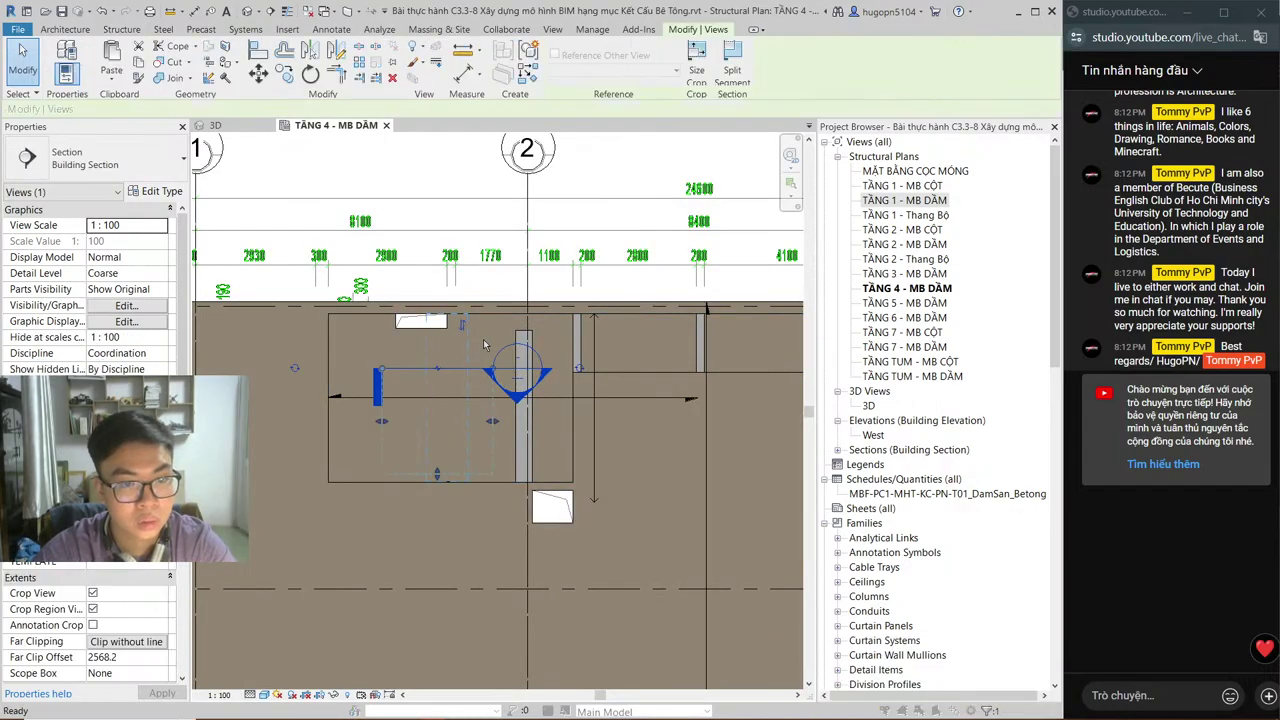
{"action": "key", "text": "Delete"}
{"action": "left_click", "coordinate": [582, 411]}
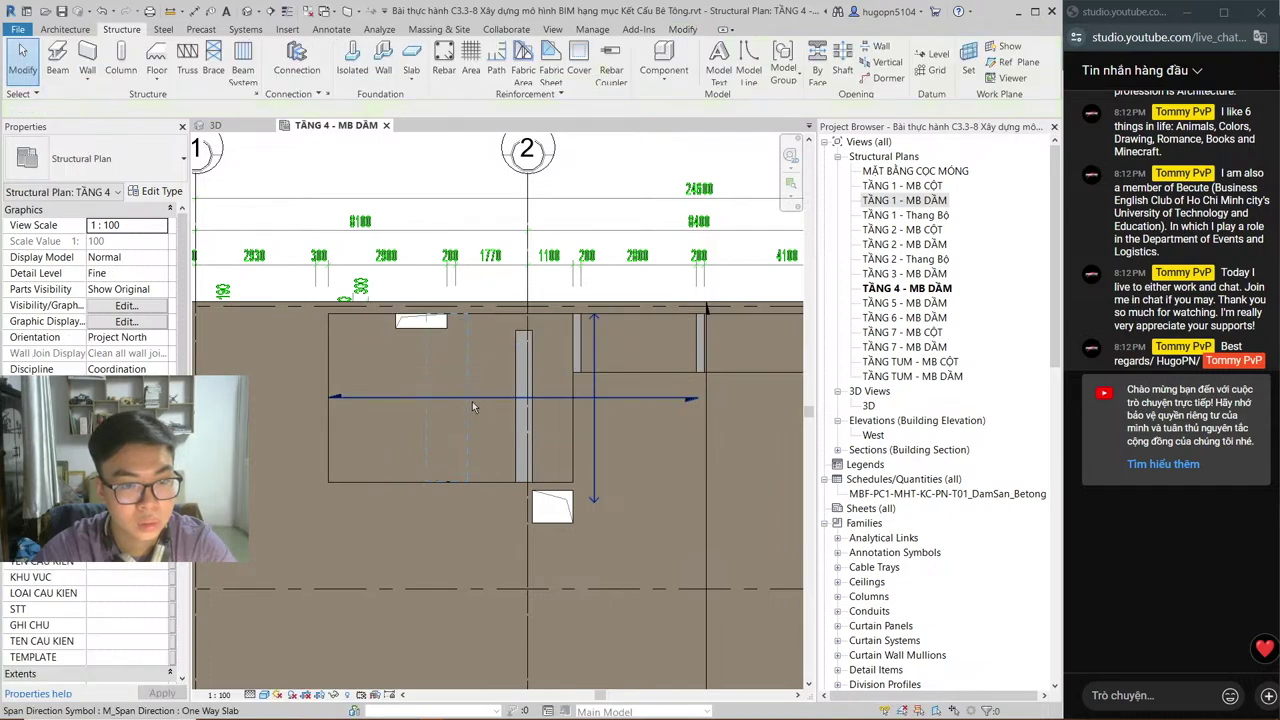
Step: Move the DSP-Void_REC void onto the beam at grid 2 and stretch it down along the beam
{"action": "left_click_drag", "start_coordinate": [468, 410], "coordinate": [521, 400]}
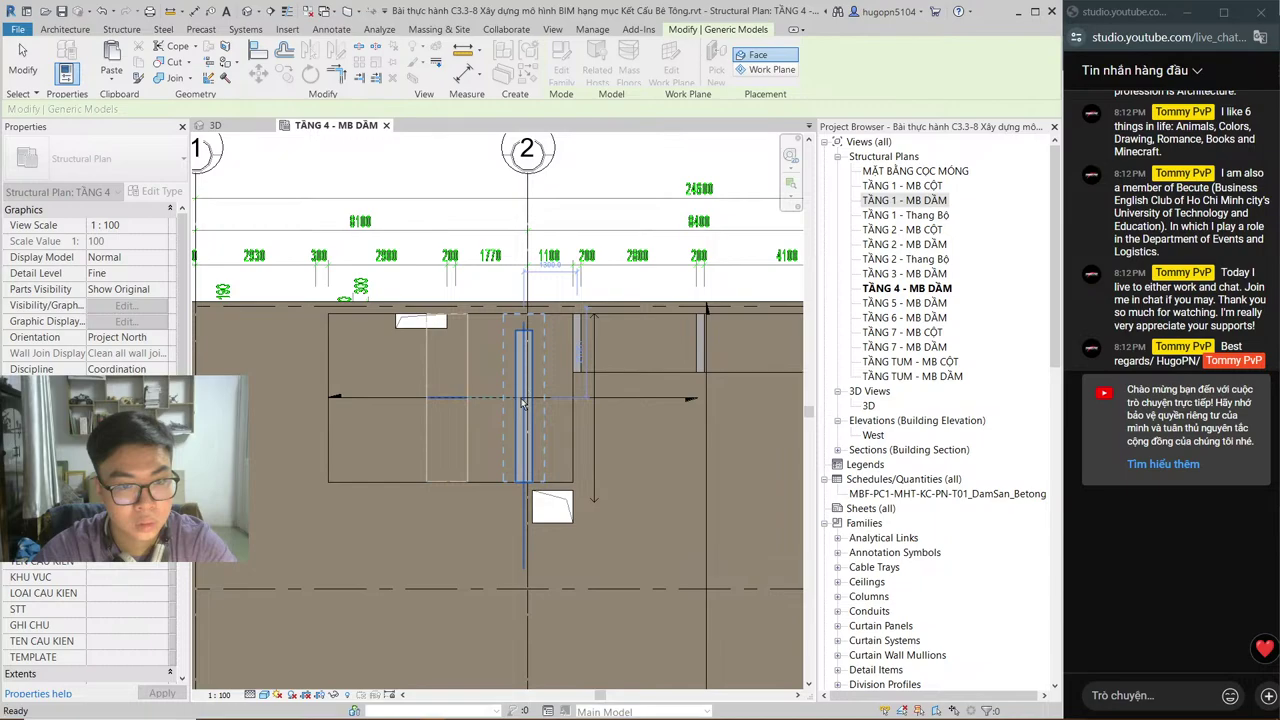
{"action": "key", "text": "Escape"}
{"action": "left_click", "coordinate": [543, 350]}
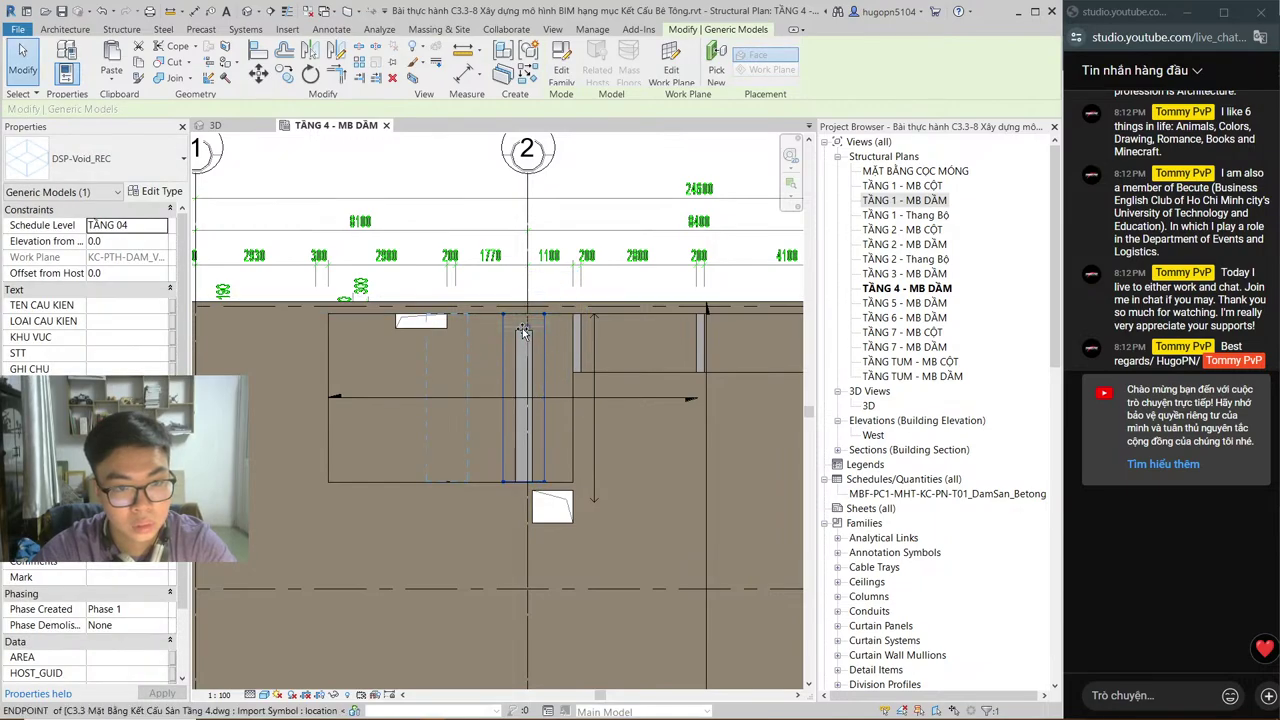
{"action": "key", "text": "c"}
{"action": "key", "text": "g"}
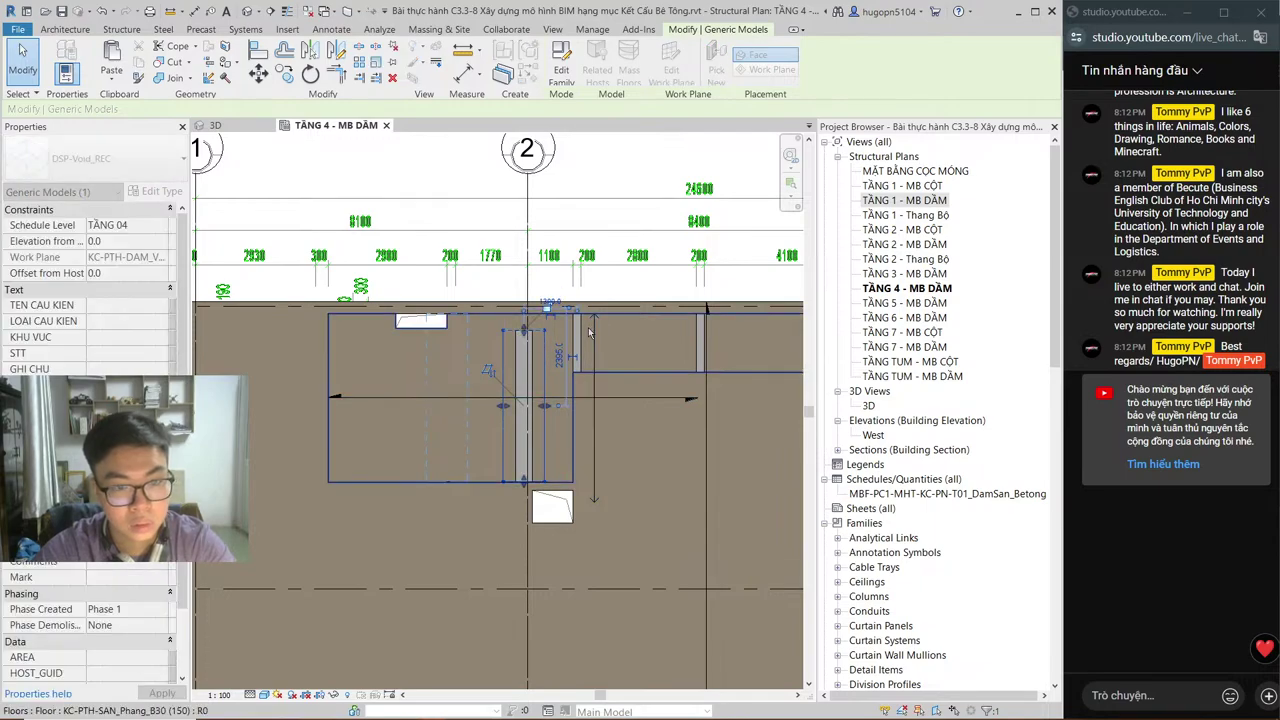
{"action": "key", "text": "Escape"}
{"action": "key", "text": "Escape"}
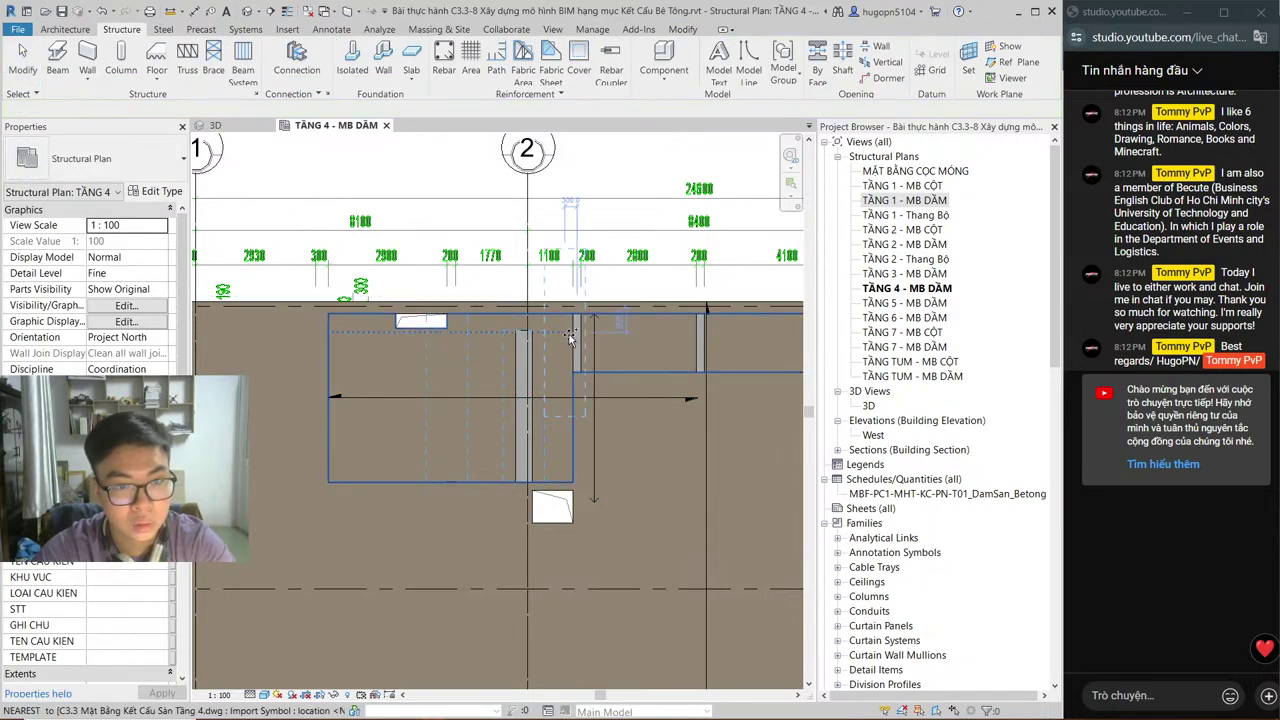
{"action": "key", "text": "c"}
{"action": "key", "text": "g"}
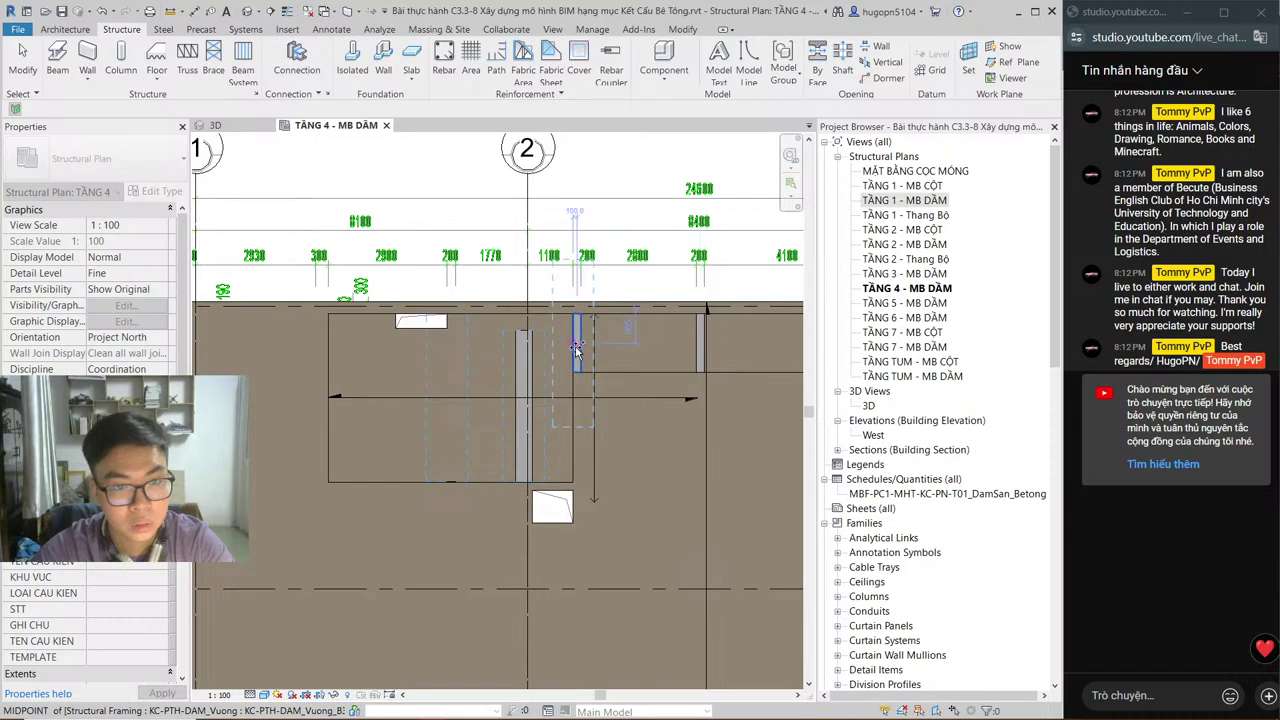
{"action": "left_click", "coordinate": [573, 341]}
{"action": "left_click", "coordinate": [575, 286]}
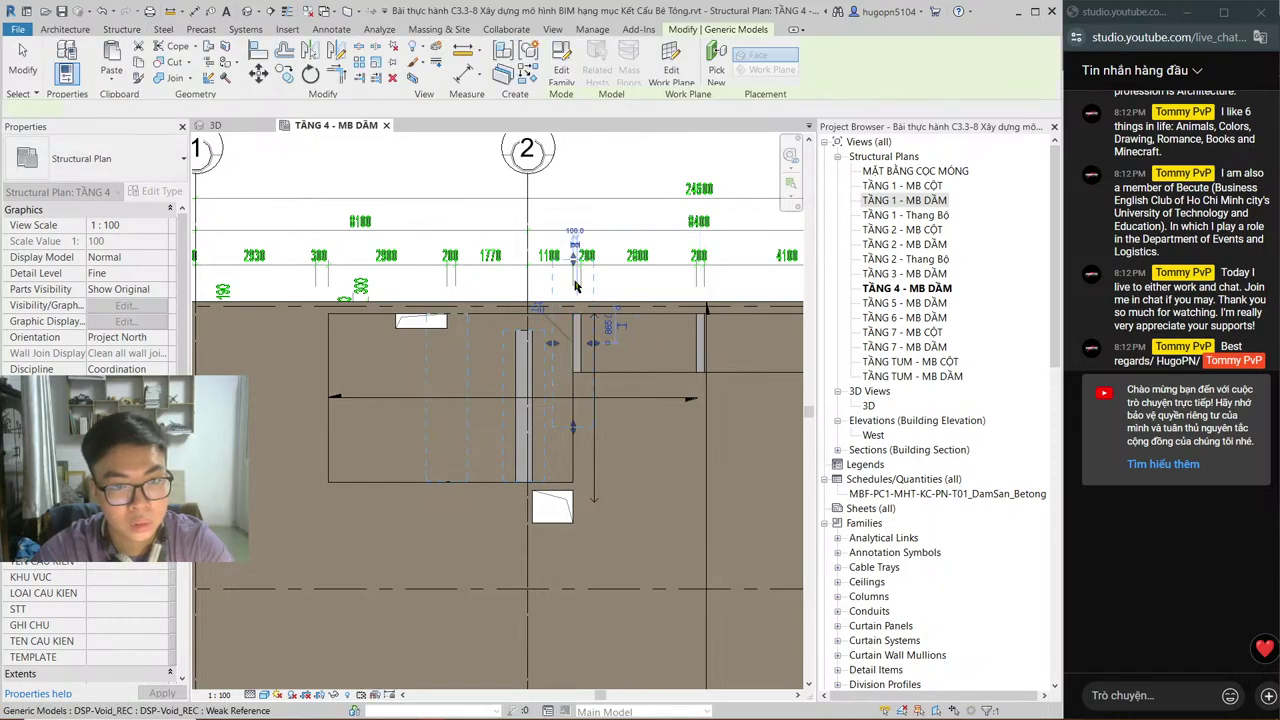
{"action": "left_click_drag", "start_coordinate": [577, 320], "coordinate": [574, 372]}
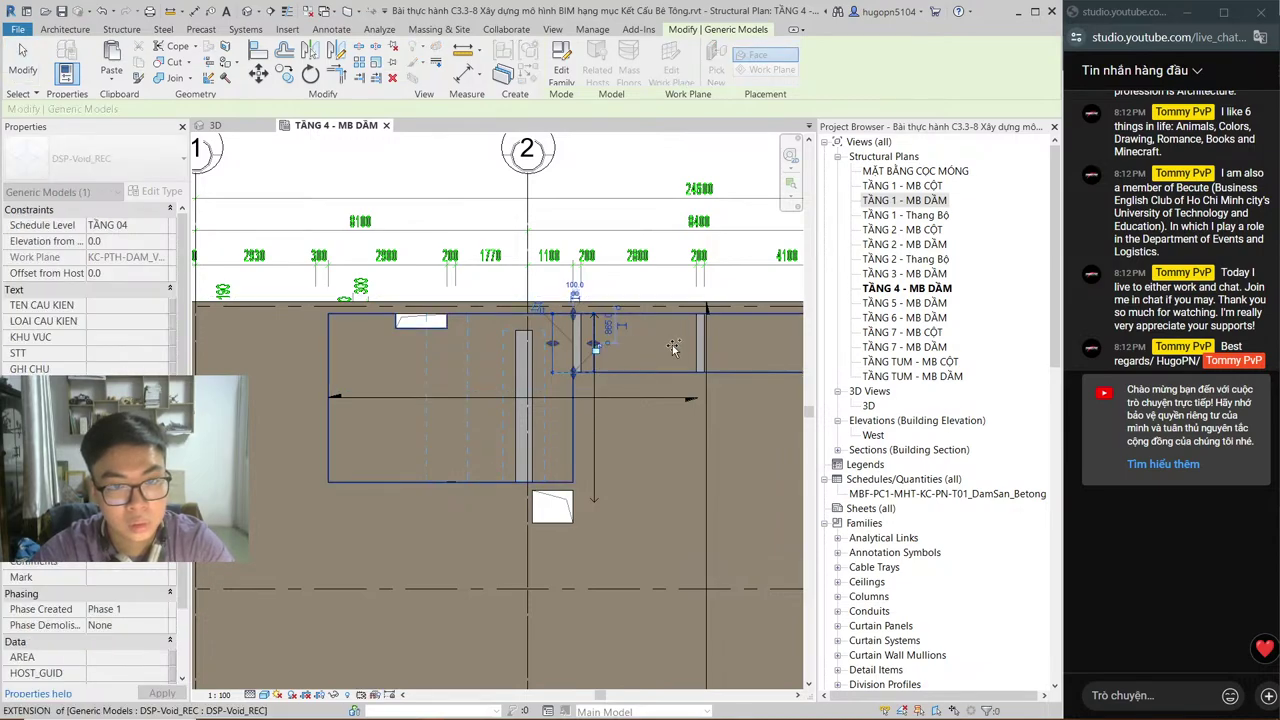
Step: Paste a copy of the void nearby and shorten it from its bottom end
{"action": "key", "text": "ctrl+v"}
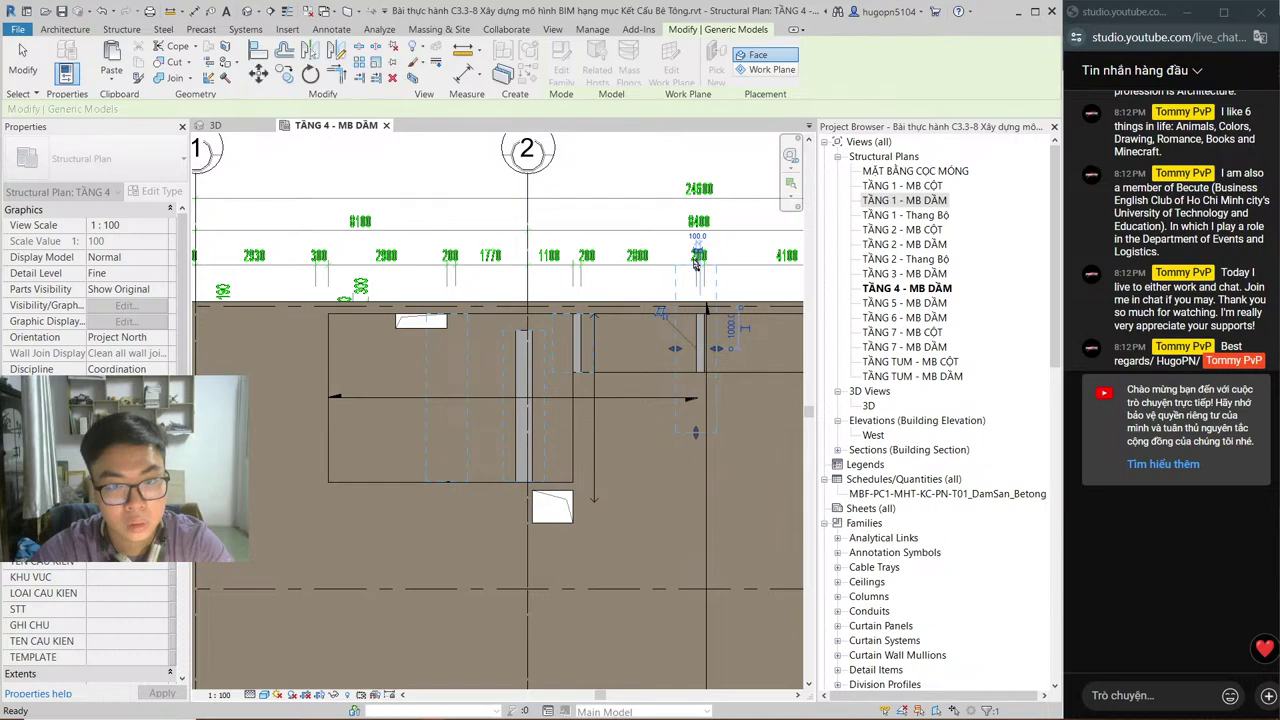
{"action": "left_click", "coordinate": [705, 266]}
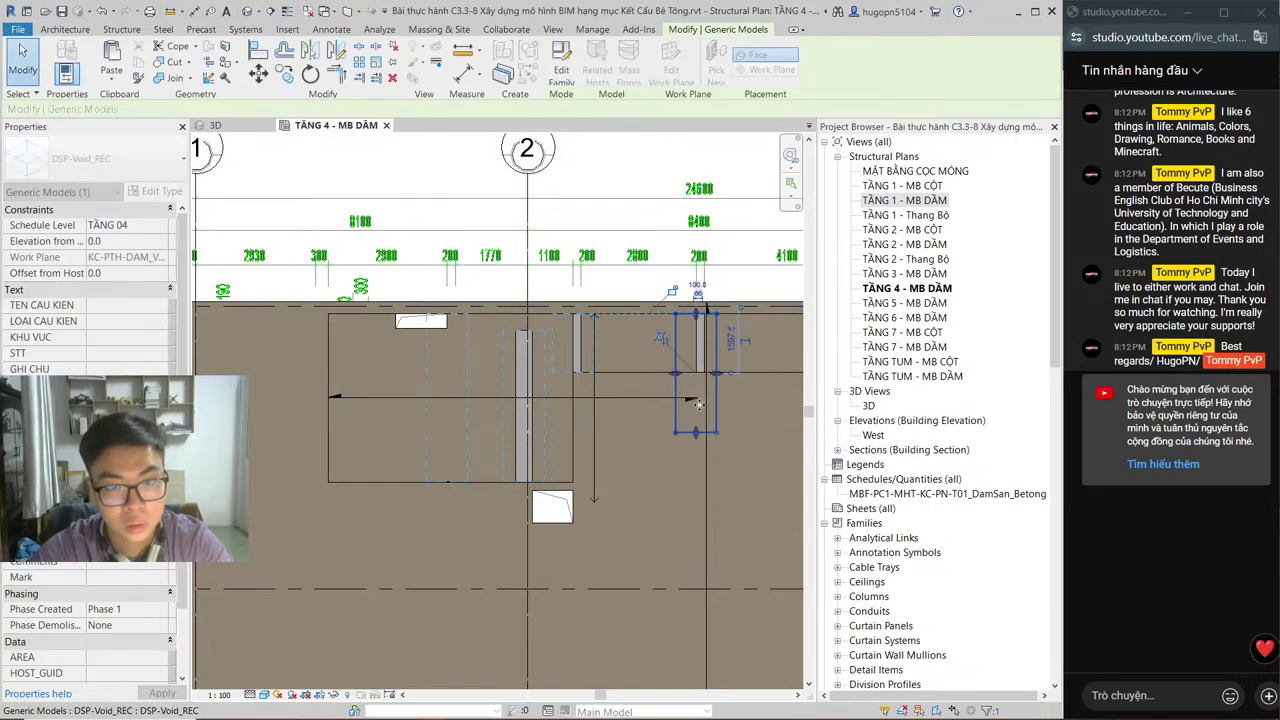
{"action": "left_click_drag", "start_coordinate": [697, 432], "coordinate": [697, 372]}
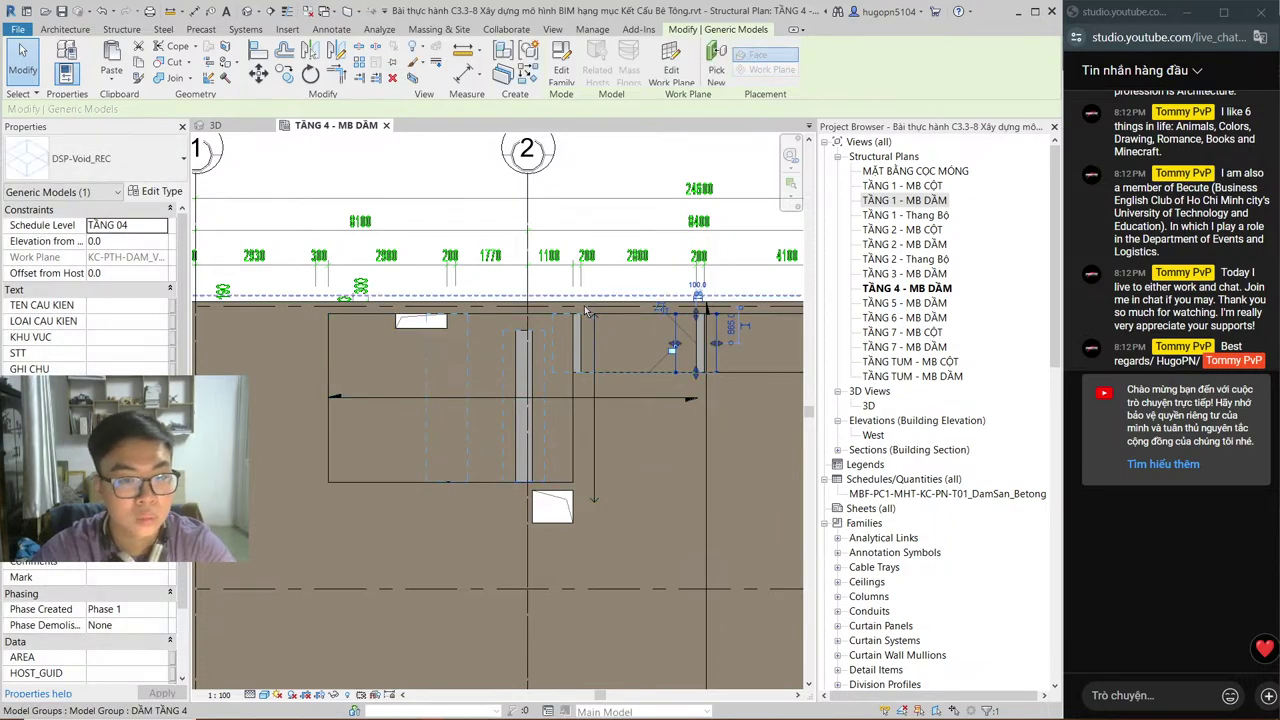
{"action": "key", "text": "Escape"}
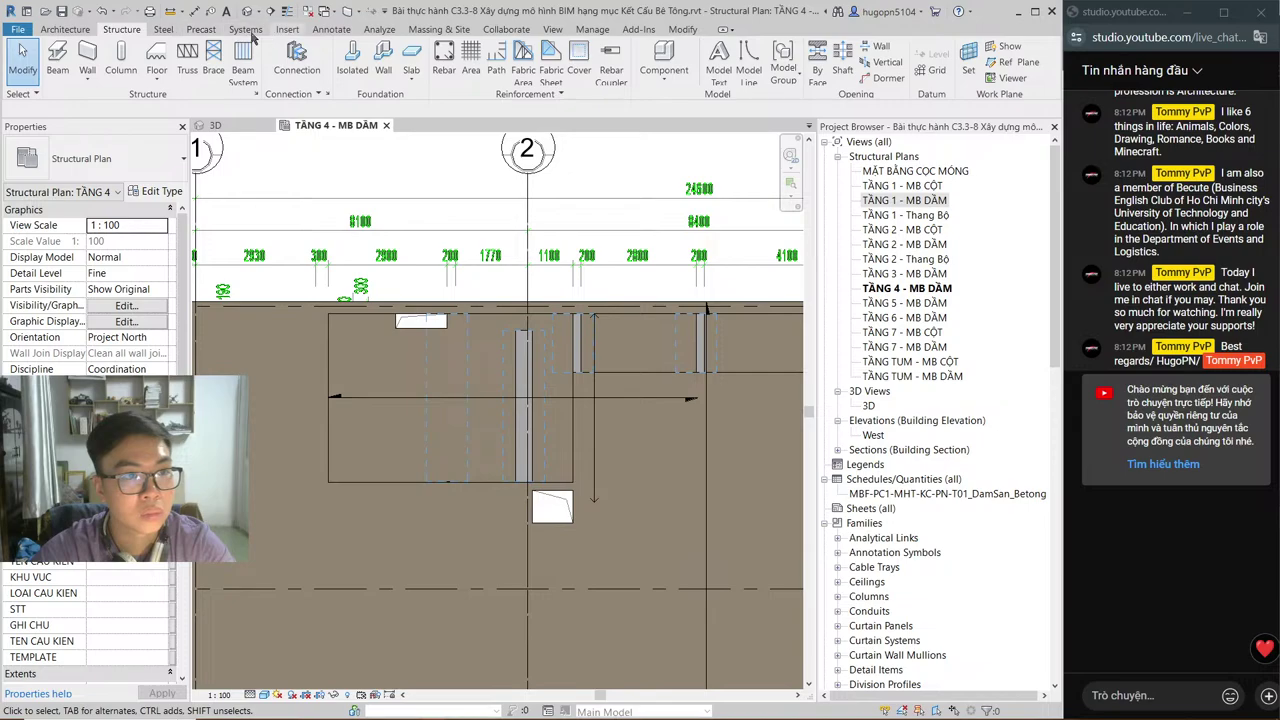
Step: Cut the structure with the upper void and the long void, then close the TẦNG 4 plan
{"action": "left_click", "coordinate": [683, 29]}
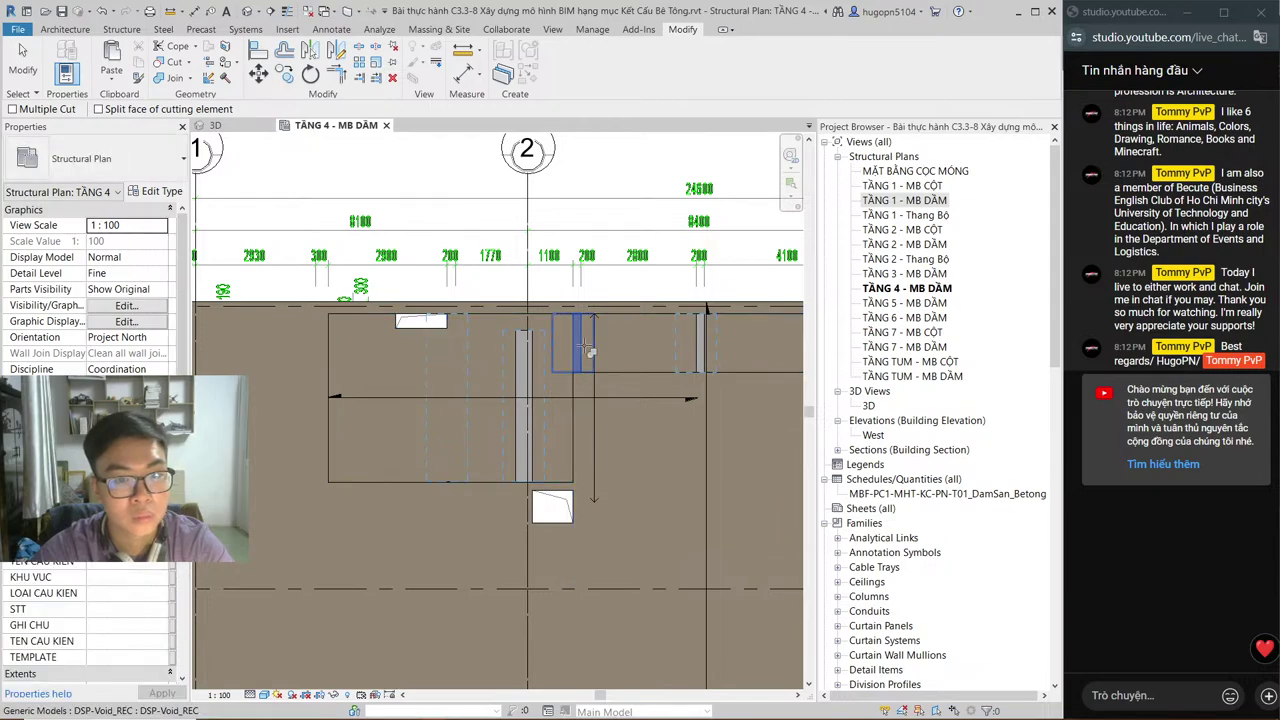
{"action": "left_click", "coordinate": [590, 350]}
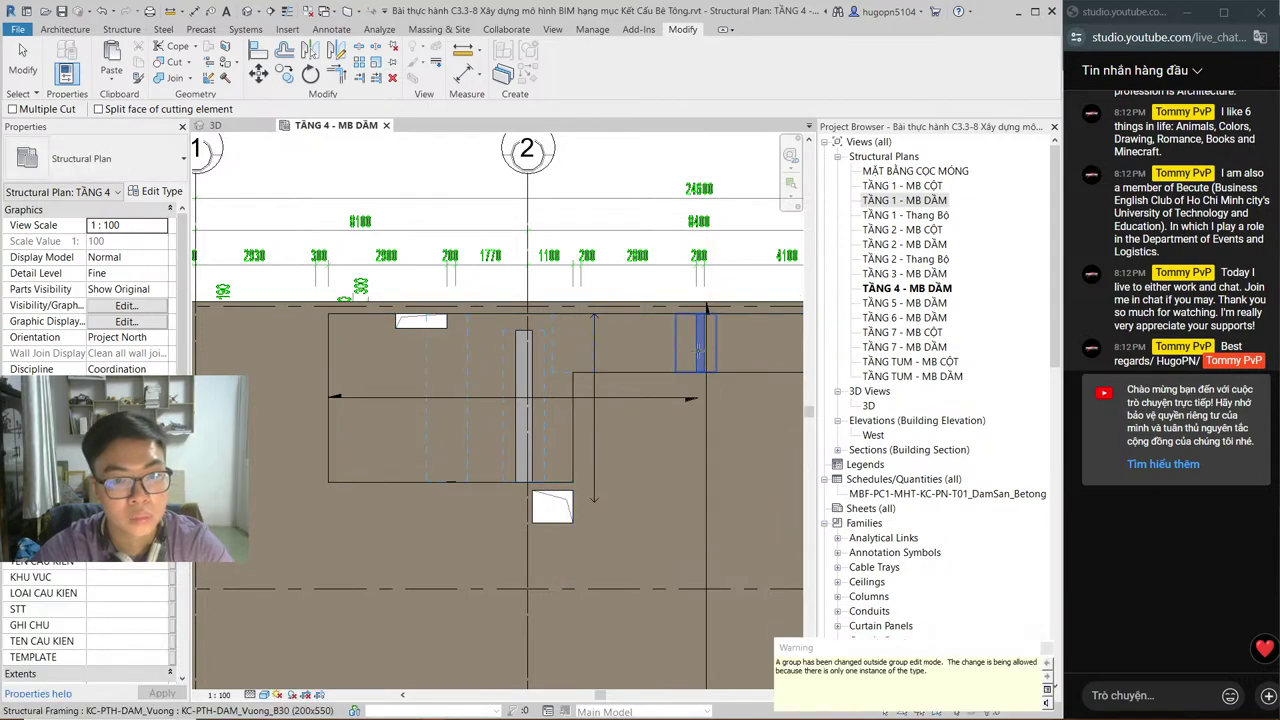
{"action": "key", "text": "Escape"}
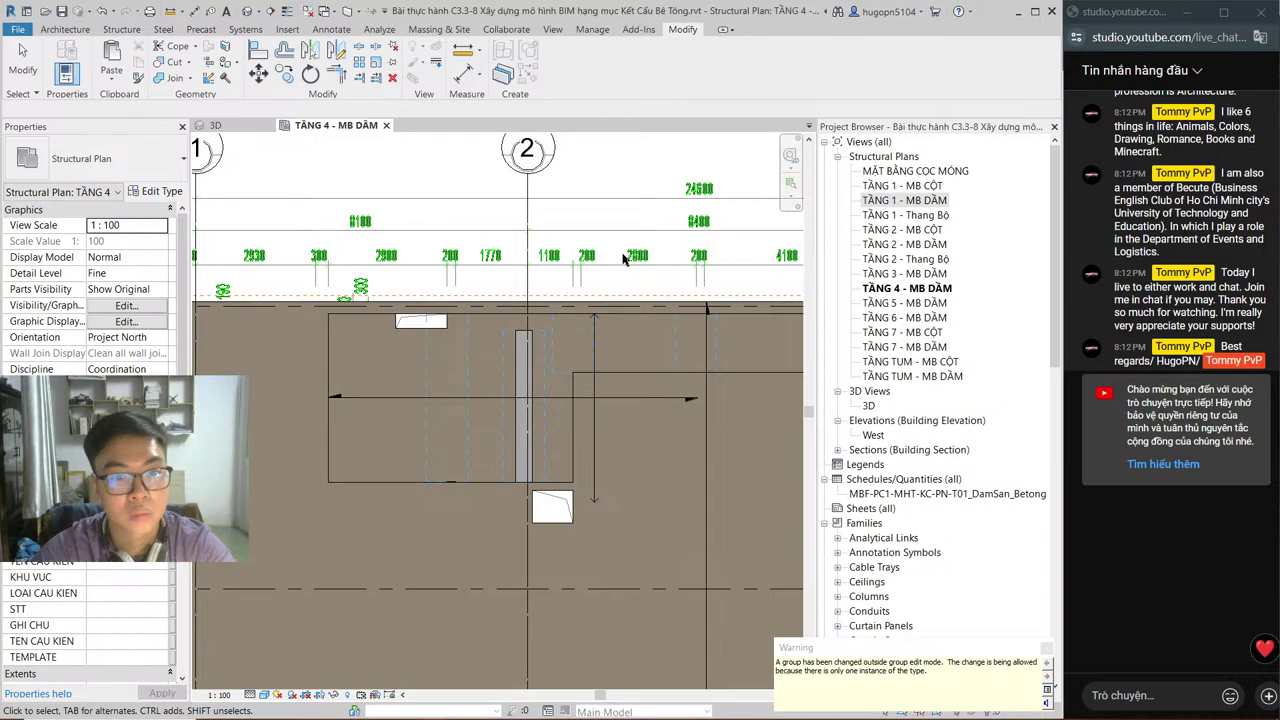
{"action": "key", "text": "Escape"}
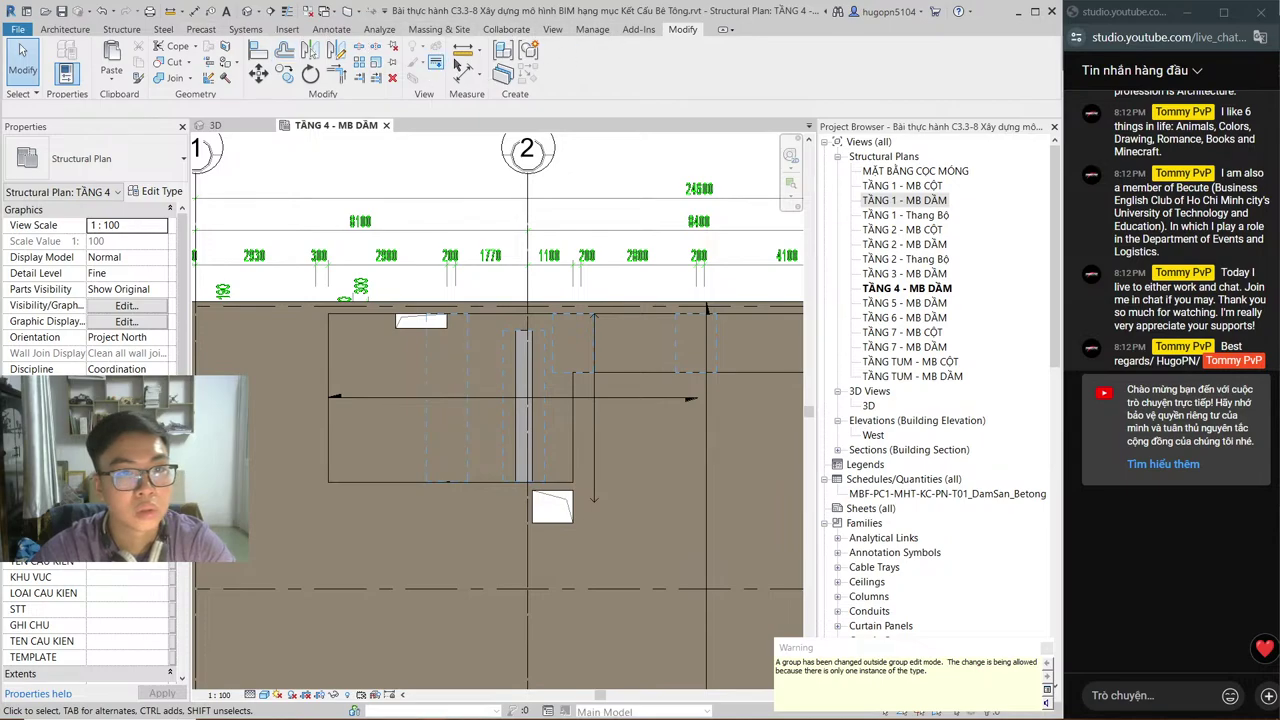
{"action": "left_click", "coordinate": [170, 61]}
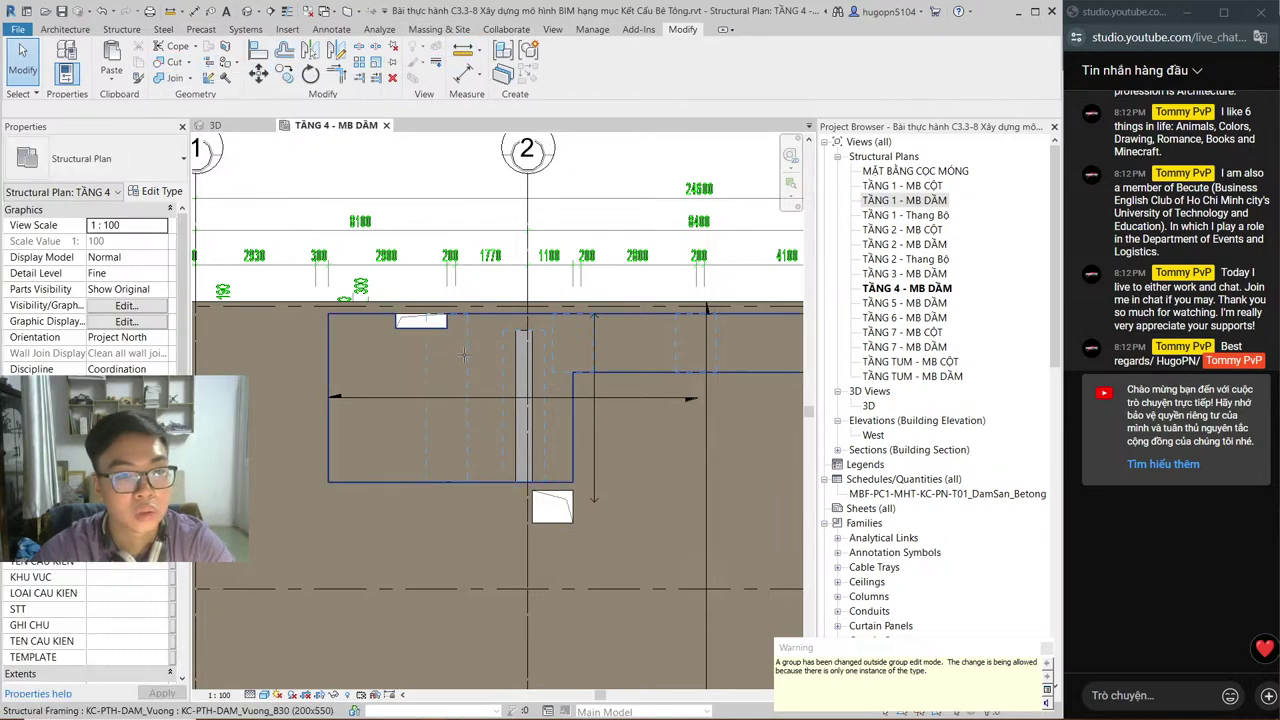
{"action": "left_click", "coordinate": [528, 352]}
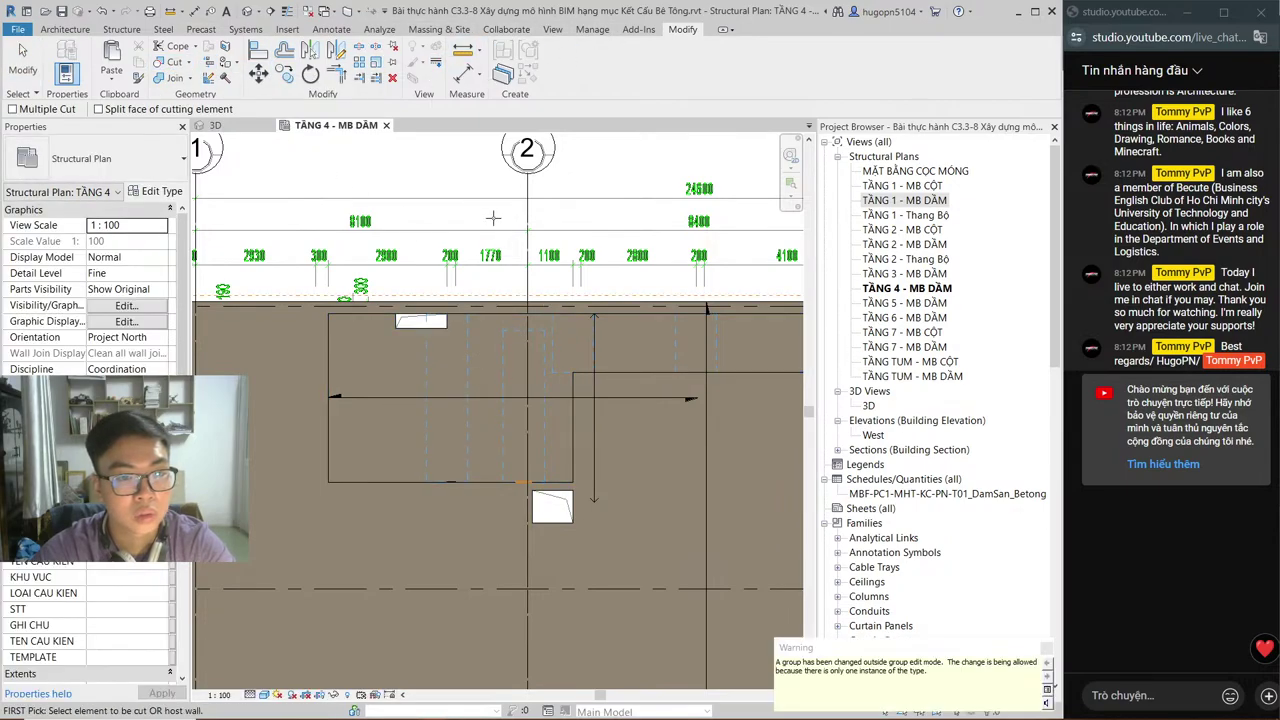
{"action": "key", "text": "Escape"}
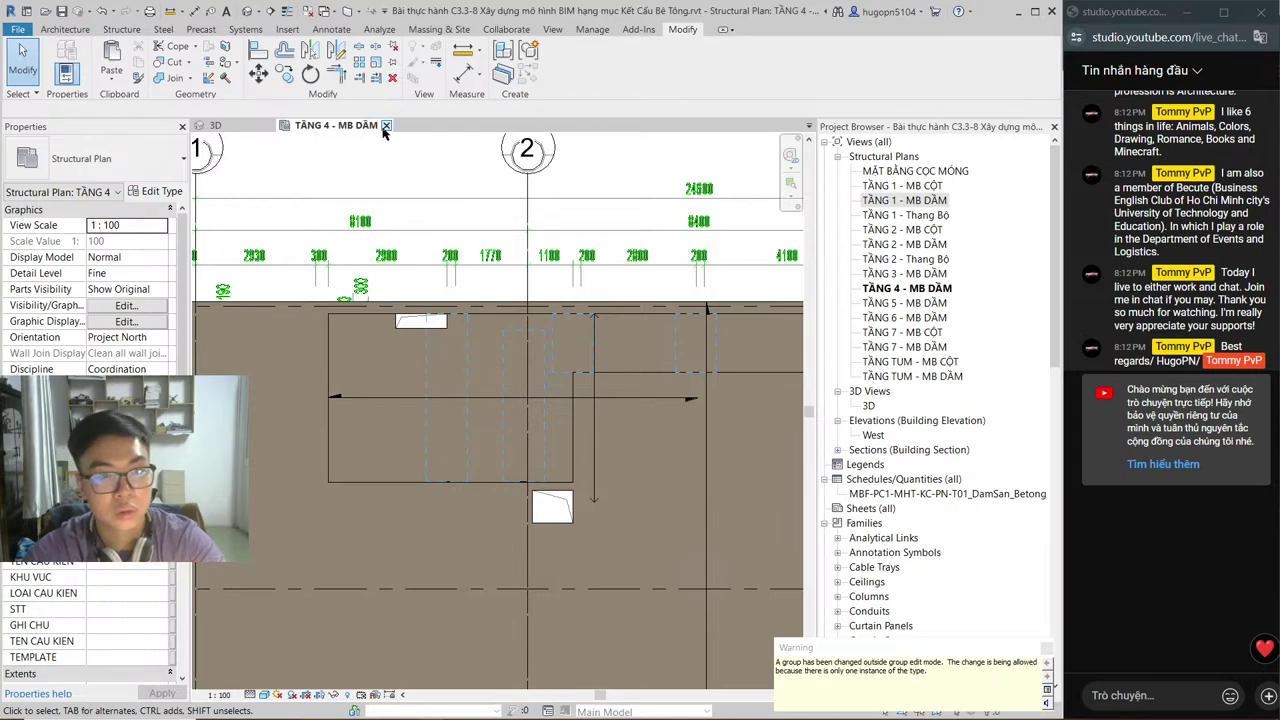
{"action": "left_click", "coordinate": [385, 126]}
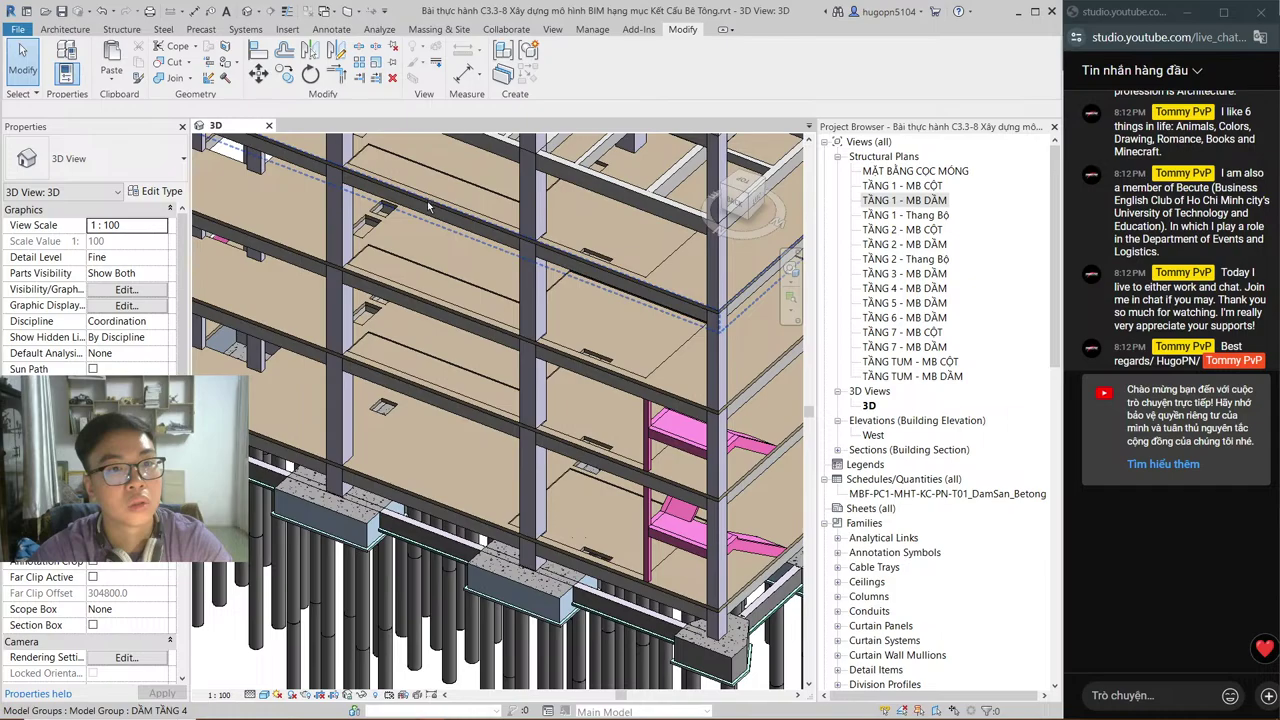
Step: Orbit 3D to inspect the slab openings, open TẦNG 5 - MB DẦM, then switch to CD-SS.DWG
{"action": "middle_click_drag", "start_coordinate": [428, 206], "coordinate": [418, 345], "text": "shift"}
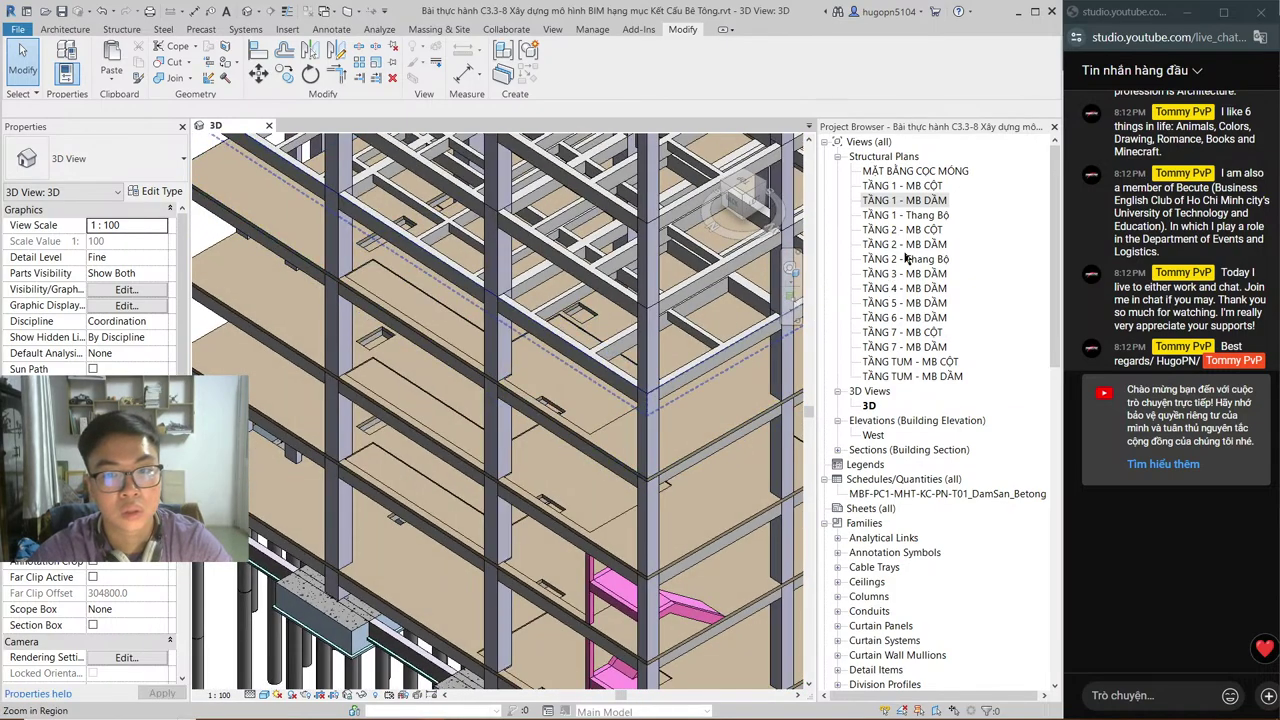
{"action": "double_click", "coordinate": [928, 304]}
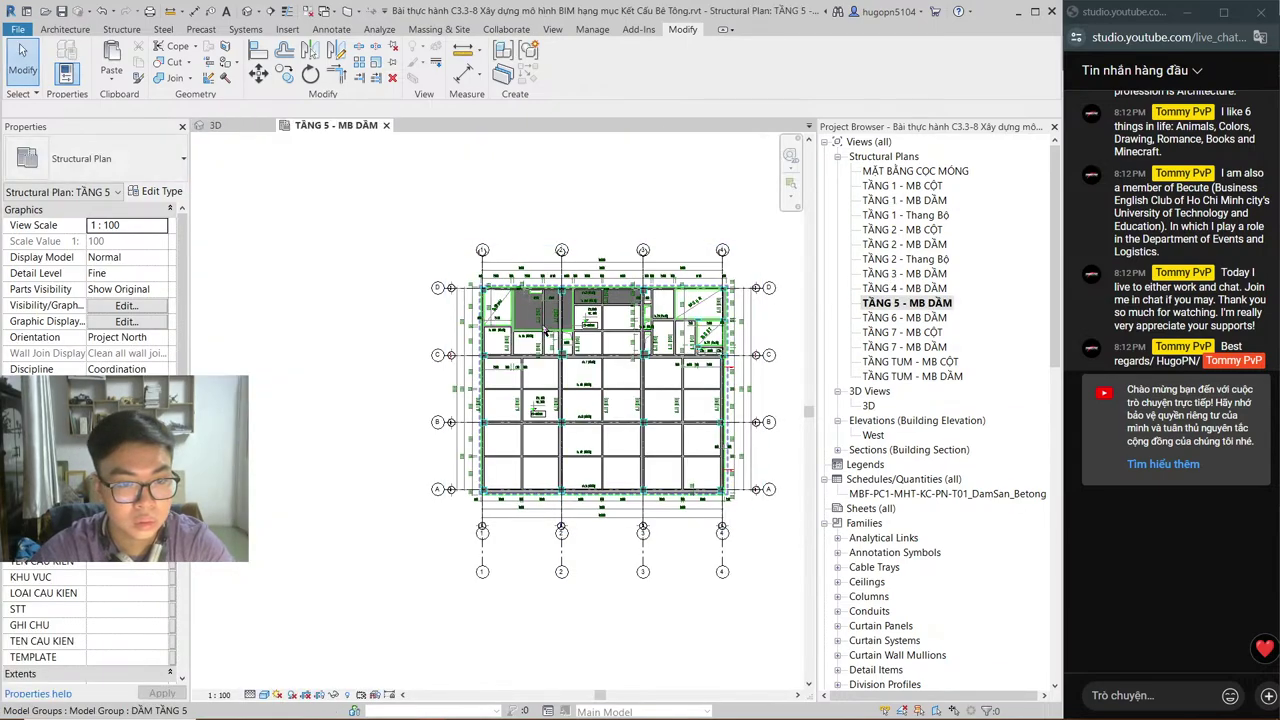
{"action": "scroll", "coordinate": [545, 332], "scroll_direction": "up", "scroll_amount": 2}
{"action": "key", "text": "alt+Tab"}
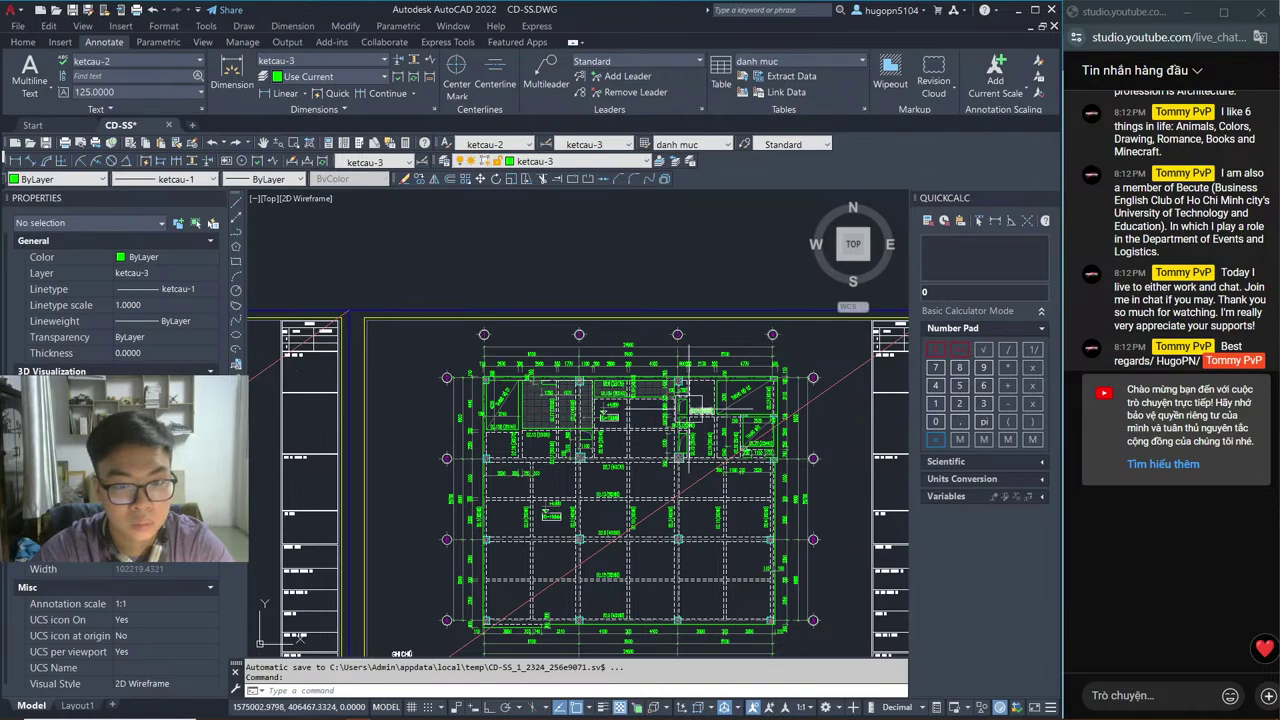
Step: Pan across the CD-SS.DWG drawing to the MẶT BẰNG KẾT CẤU SÀN TẦNG 5,6 slab plan
{"action": "mouse_move", "coordinate": [620, 478]}
{"action": "middle_mouse_down"}
{"action": "mouse_move", "coordinate": [590, 353]}
{"action": "mouse_move", "coordinate": [400, 350]}
{"action": "middle_mouse_up"}
{"action": "middle_click_drag", "start_coordinate": [760, 350], "coordinate": [300, 345]}
{"action": "middle_click_drag", "start_coordinate": [600, 345], "coordinate": [480, 345]}
{"action": "middle_click_drag", "start_coordinate": [720, 350], "coordinate": [465, 377]}
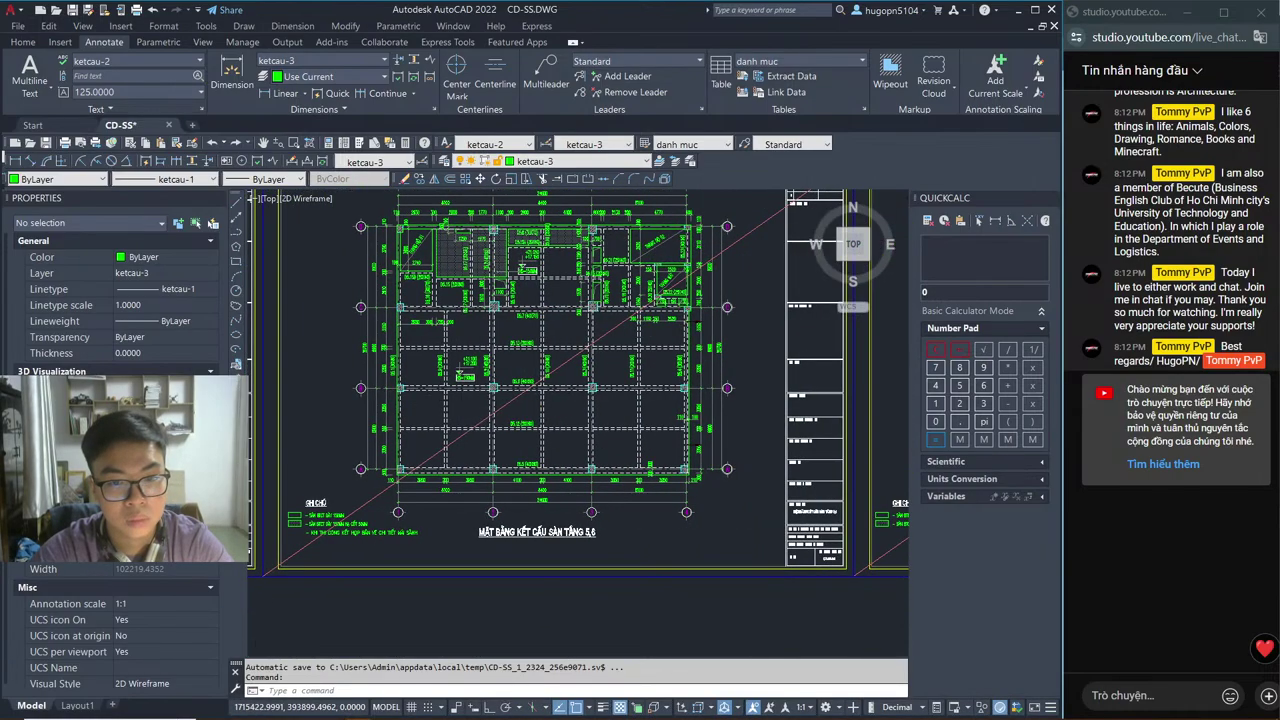
{"action": "scroll", "coordinate": [465, 377], "scroll_direction": "up", "scroll_amount": 5}
{"action": "scroll", "coordinate": [468, 350], "scroll_direction": "down", "scroll_amount": 3}
{"action": "scroll", "coordinate": [474, 302], "scroll_direction": "up", "scroll_amount": 3}
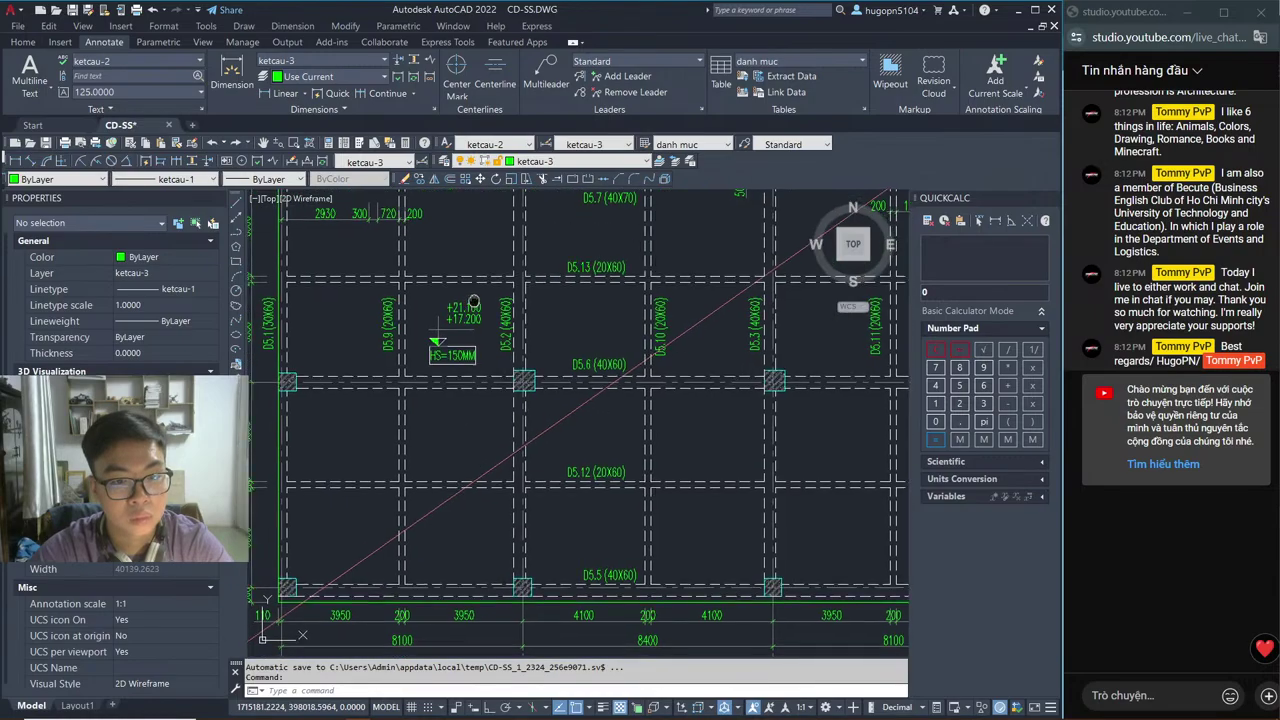
{"action": "scroll", "coordinate": [474, 302], "scroll_direction": "down", "scroll_amount": 3}
{"action": "scroll", "coordinate": [268, 297], "scroll_direction": "up", "scroll_amount": 3}
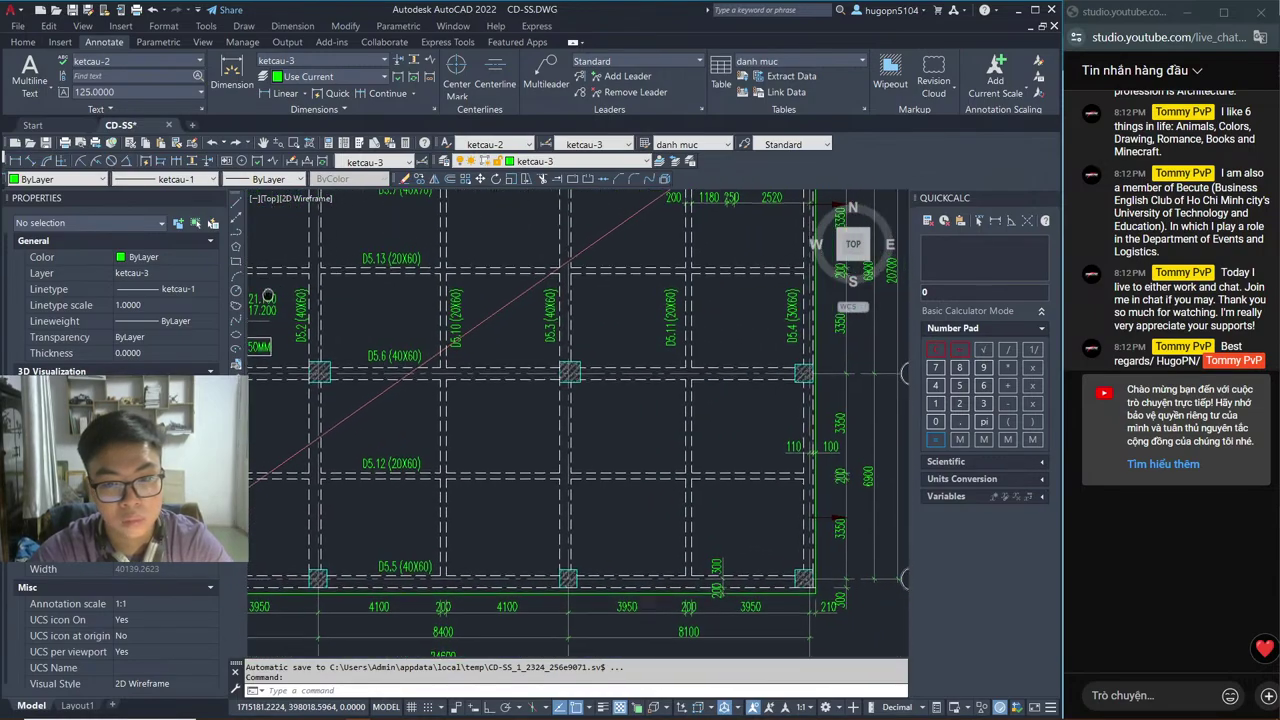
Step: Review the slab plan's bays, openings and lower-left notes, then return to Revit
{"action": "middle_click_drag", "start_coordinate": [268, 297], "coordinate": [296, 432]}
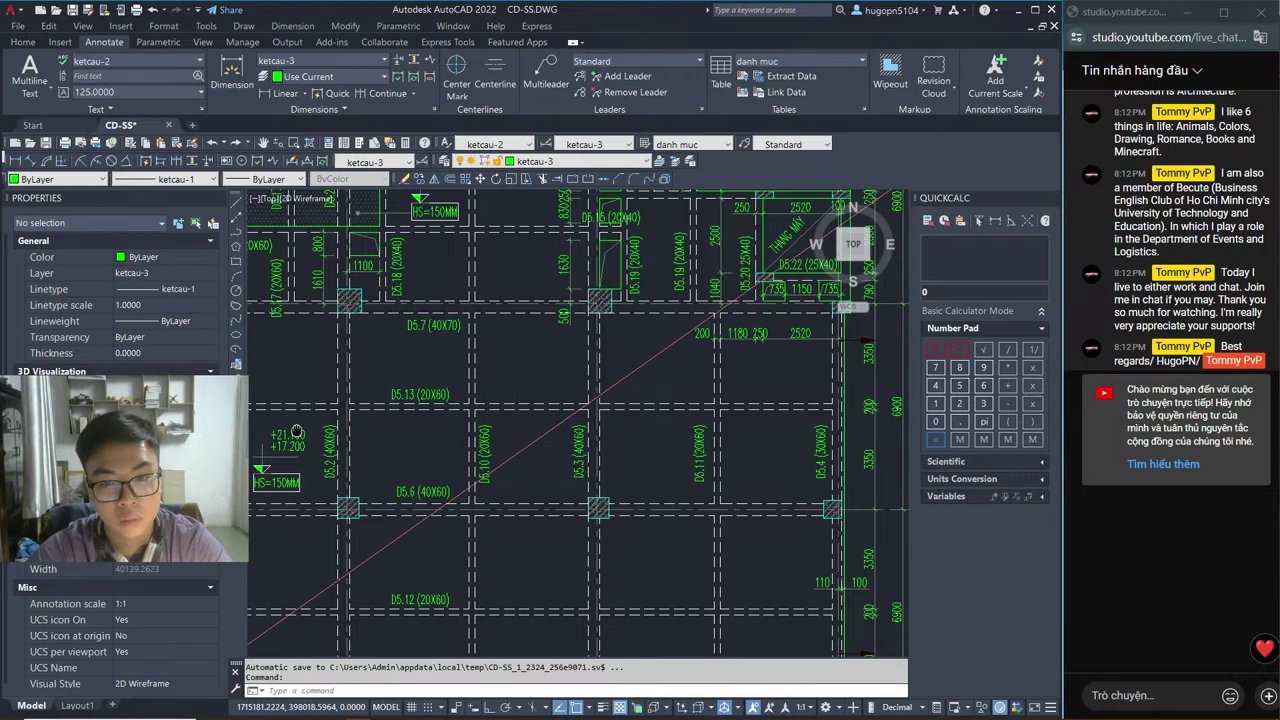
{"action": "mouse_move", "coordinate": [570, 563]}
{"action": "middle_mouse_down"}
{"action": "mouse_move", "coordinate": [494, 364]}
{"action": "mouse_move", "coordinate": [452, 437]}
{"action": "mouse_move", "coordinate": [400, 463]}
{"action": "middle_mouse_up"}
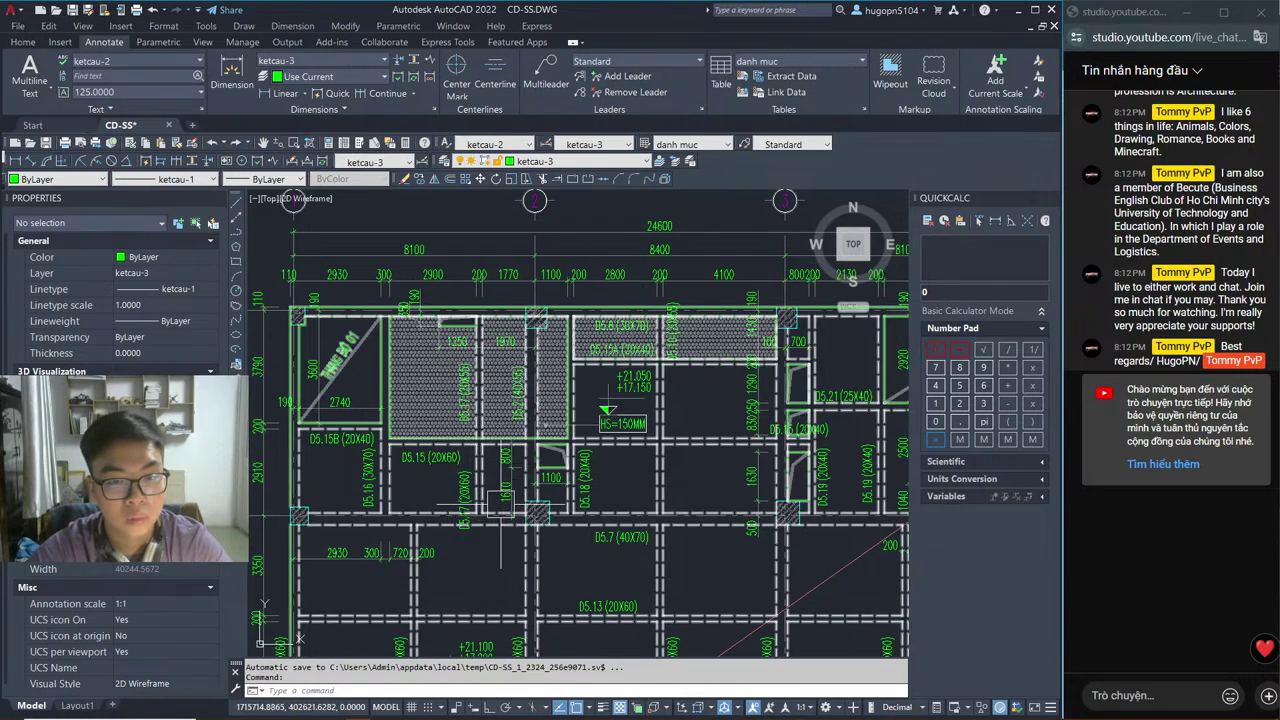
{"action": "scroll", "coordinate": [680, 405], "scroll_direction": "up", "scroll_amount": 2}
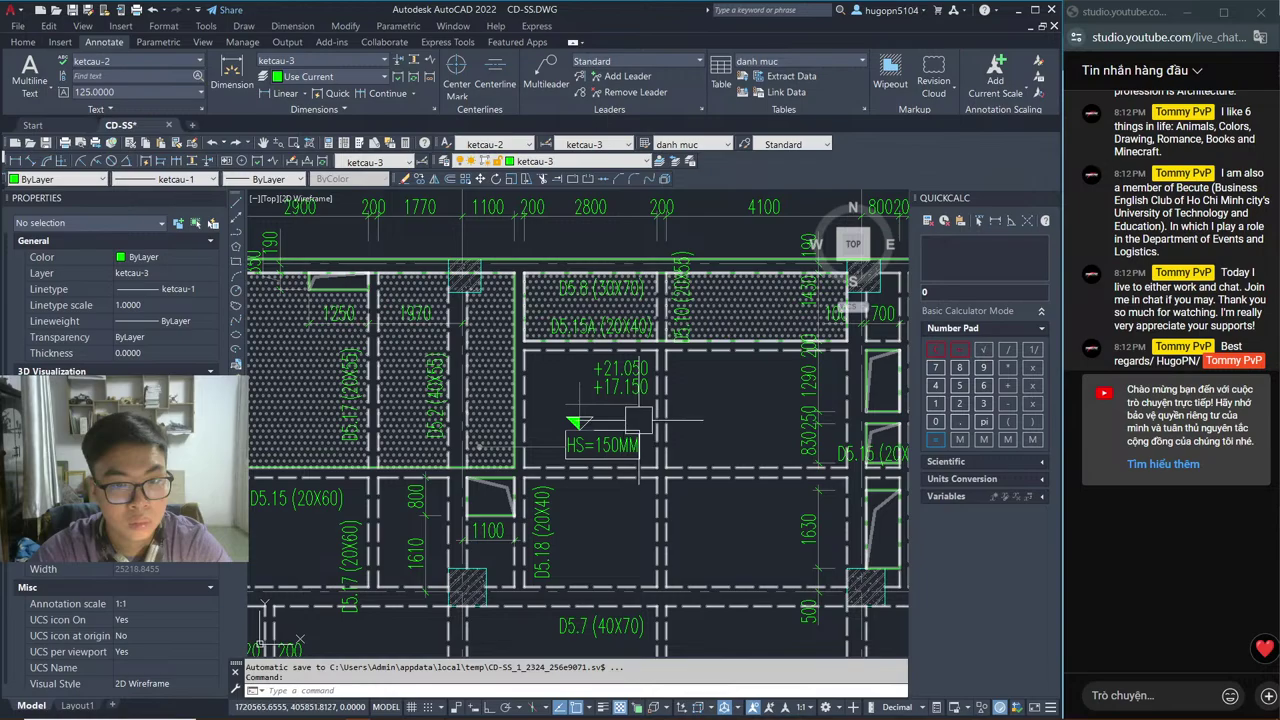
{"action": "scroll", "coordinate": [430, 400], "scroll_direction": "down", "scroll_amount": 4}
{"action": "middle_click_drag", "start_coordinate": [581, 296], "coordinate": [577, 220]}
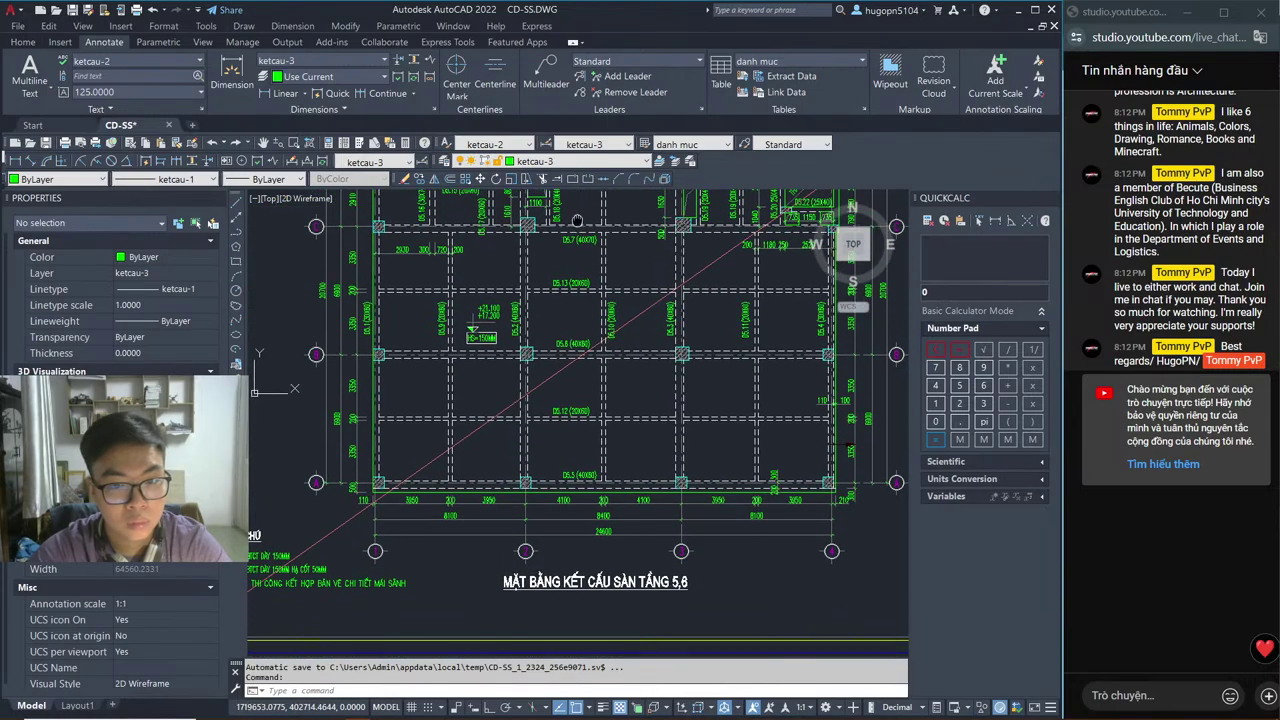
{"action": "scroll", "coordinate": [577, 220], "scroll_direction": "up", "scroll_amount": 1}
{"action": "scroll", "coordinate": [578, 582], "scroll_direction": "down", "scroll_amount": 1}
{"action": "middle_click_drag", "start_coordinate": [578, 582], "coordinate": [496, 487]}
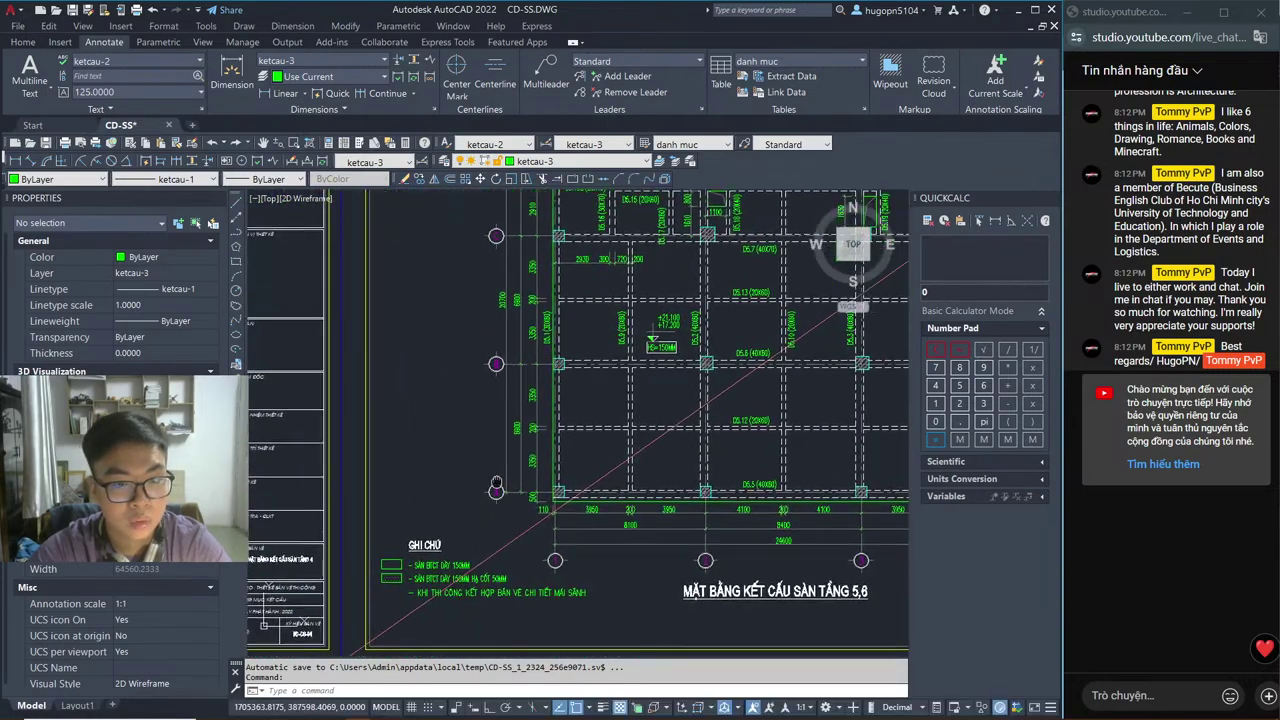
{"action": "scroll", "coordinate": [498, 487], "scroll_direction": "up", "scroll_amount": 2}
{"action": "scroll", "coordinate": [502, 467], "scroll_direction": "up", "scroll_amount": 2}
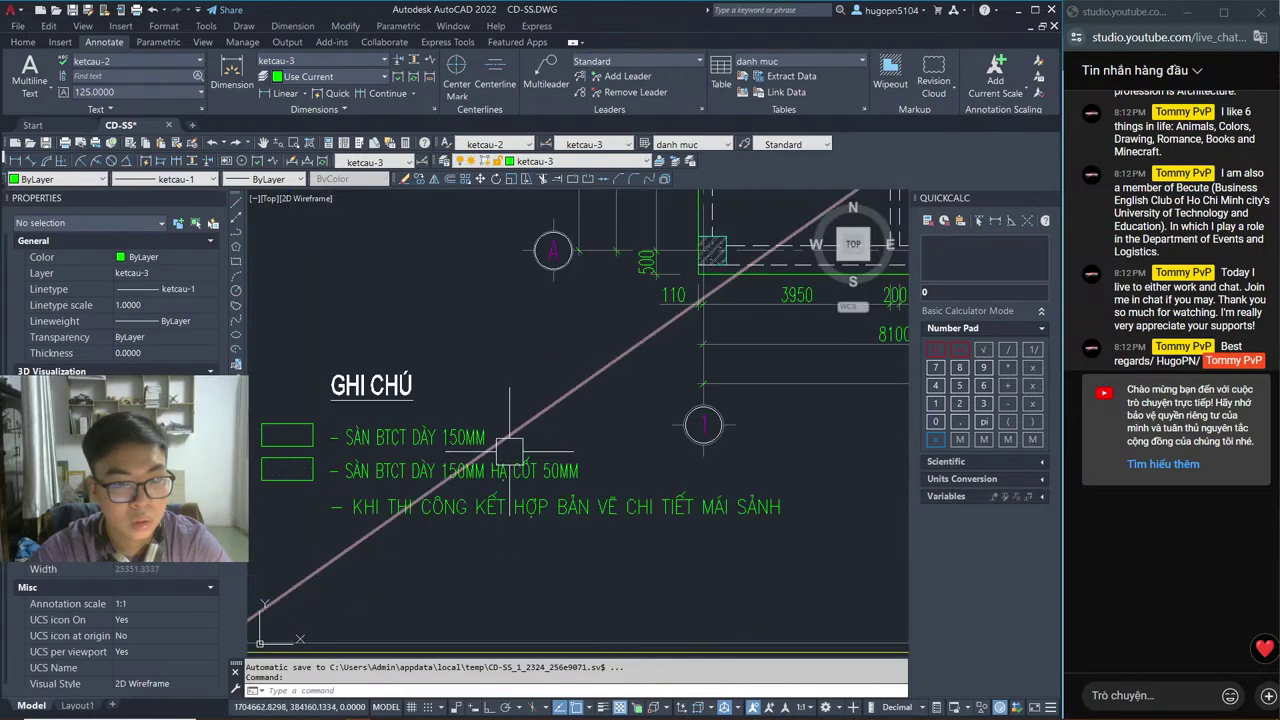
{"action": "scroll", "coordinate": [540, 462], "scroll_direction": "down", "scroll_amount": 4}
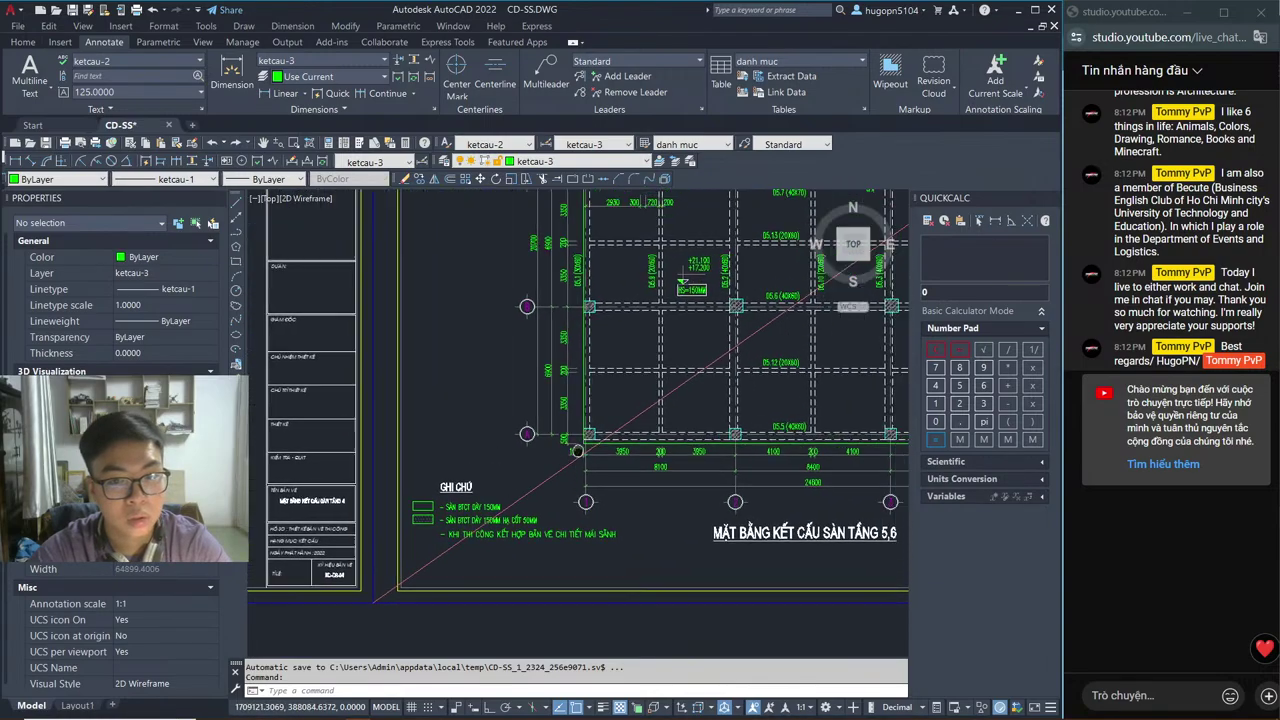
{"action": "scroll", "coordinate": [557, 422], "scroll_direction": "up", "scroll_amount": 2}
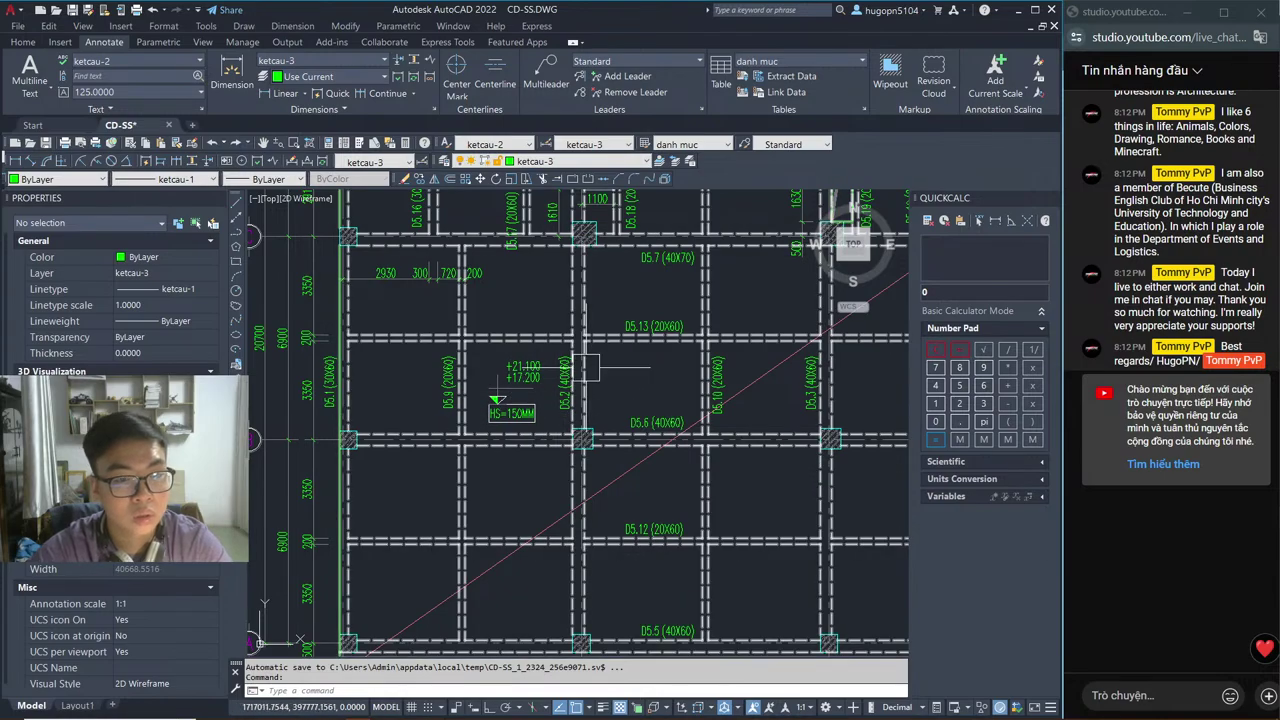
{"action": "key", "text": "alt+Tab"}
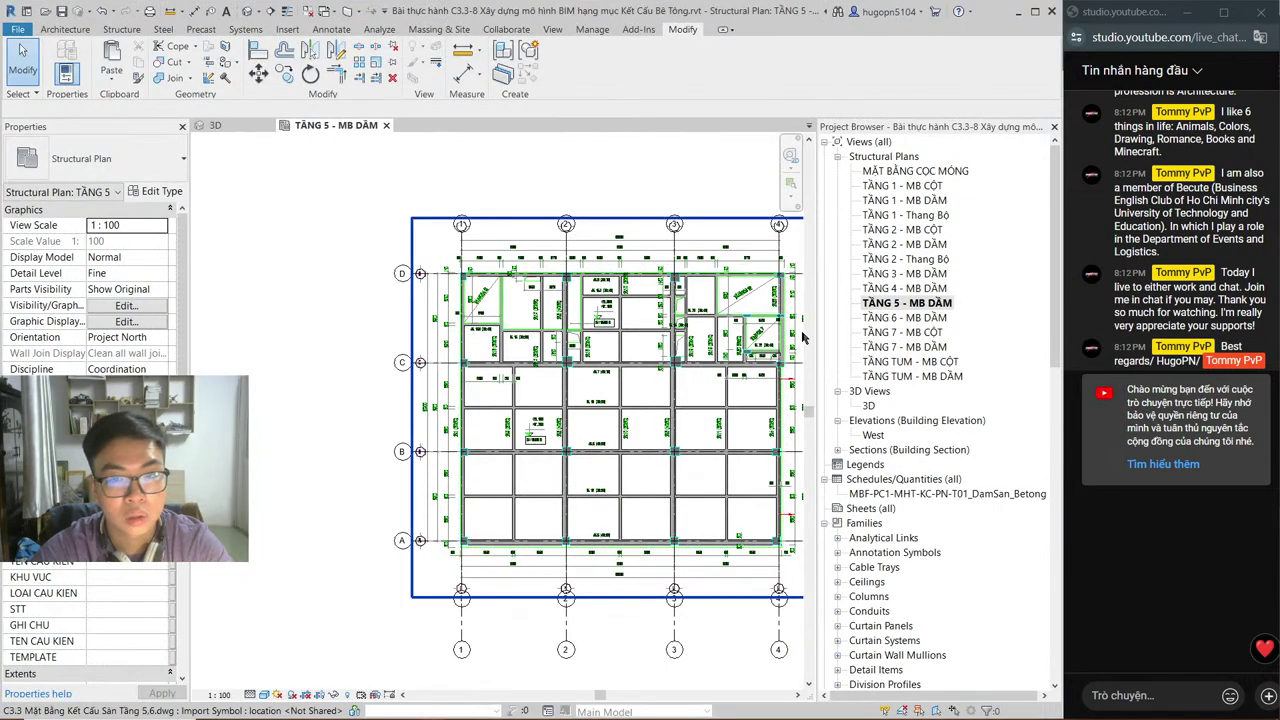
Step: Open the West elevation, zoom out to see the full building height, then bring up Spotify
{"action": "left_click", "coordinate": [876, 437]}
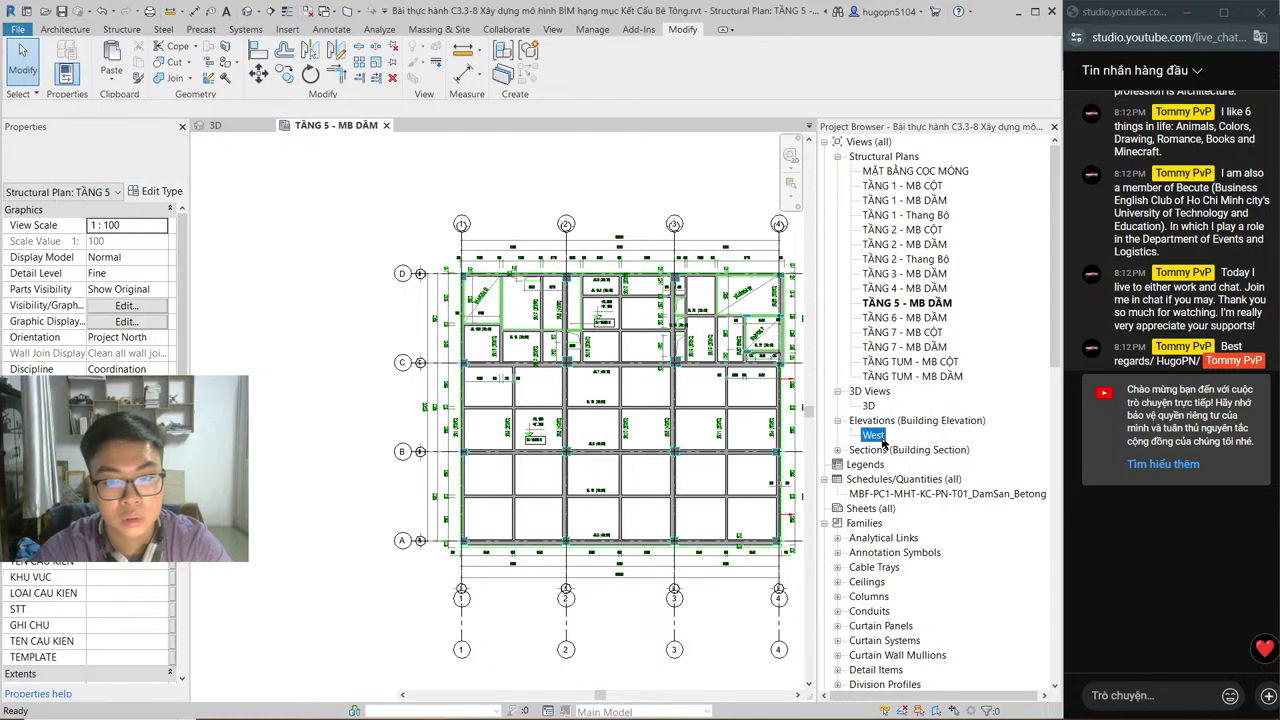
{"action": "double_click", "coordinate": [876, 436]}
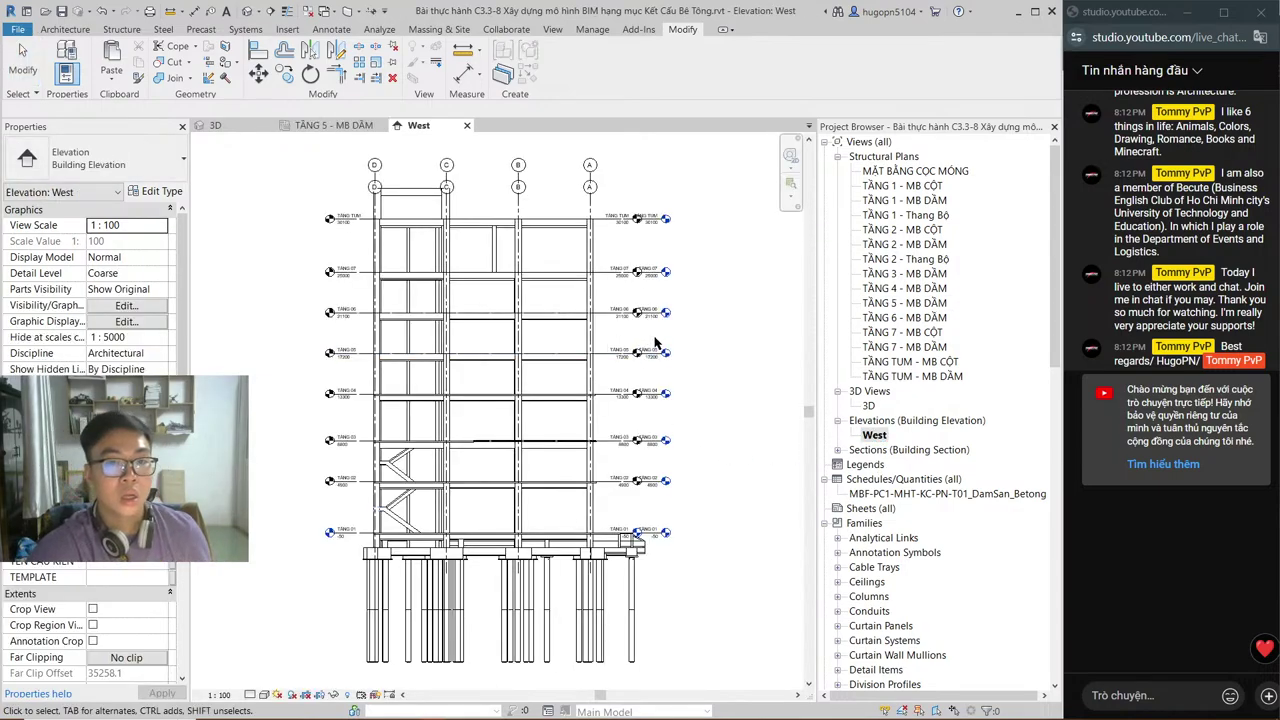
{"action": "key", "text": "alt+Tab"}
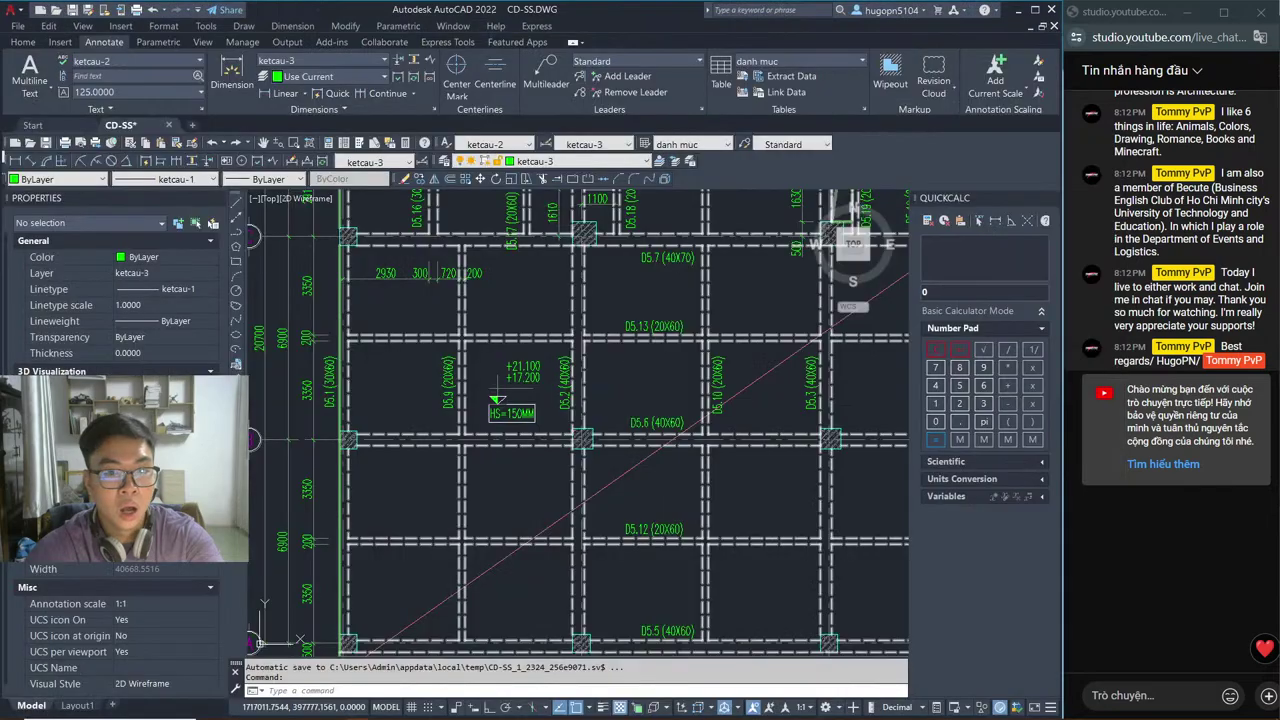
{"action": "key", "text": "alt+Tab"}
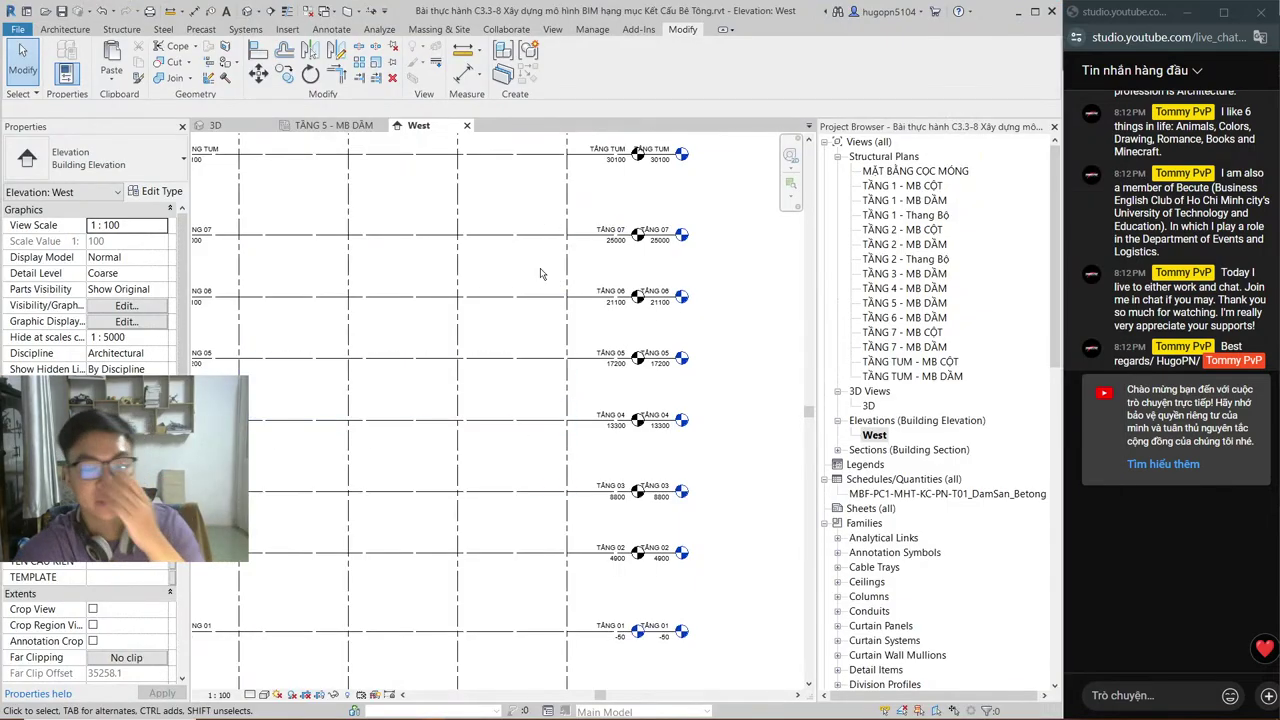
{"action": "scroll", "coordinate": [374, 429], "scroll_direction": "down", "scroll_amount": 2}
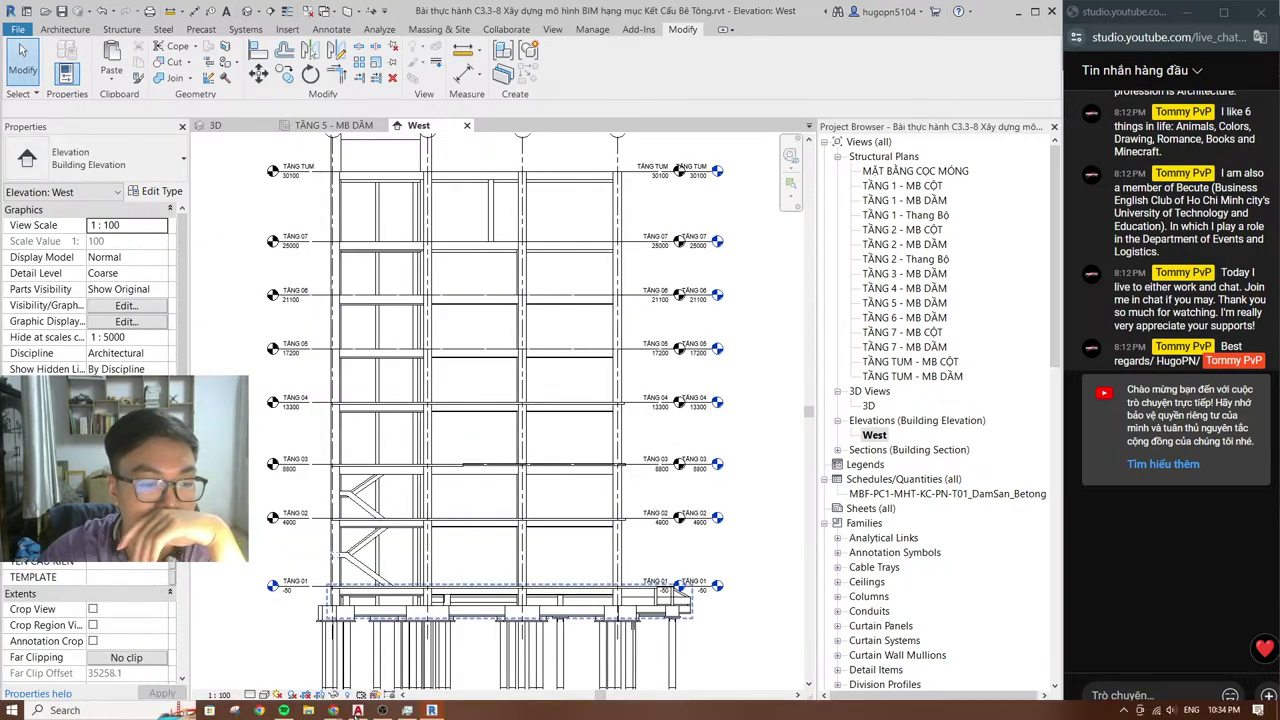
{"action": "left_click", "coordinate": [284, 710]}
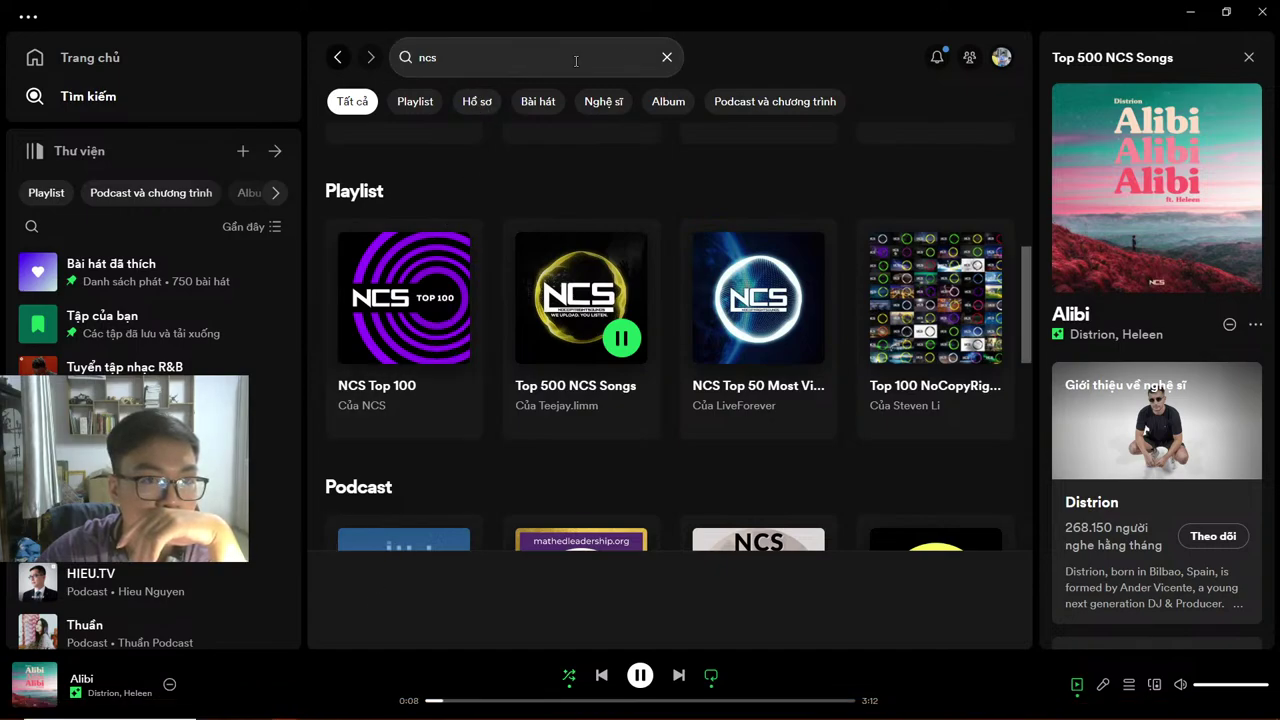
Step: Clear the 'ncs' search in Spotify and return to Revit's West elevation
{"action": "left_click", "coordinate": [667, 58]}
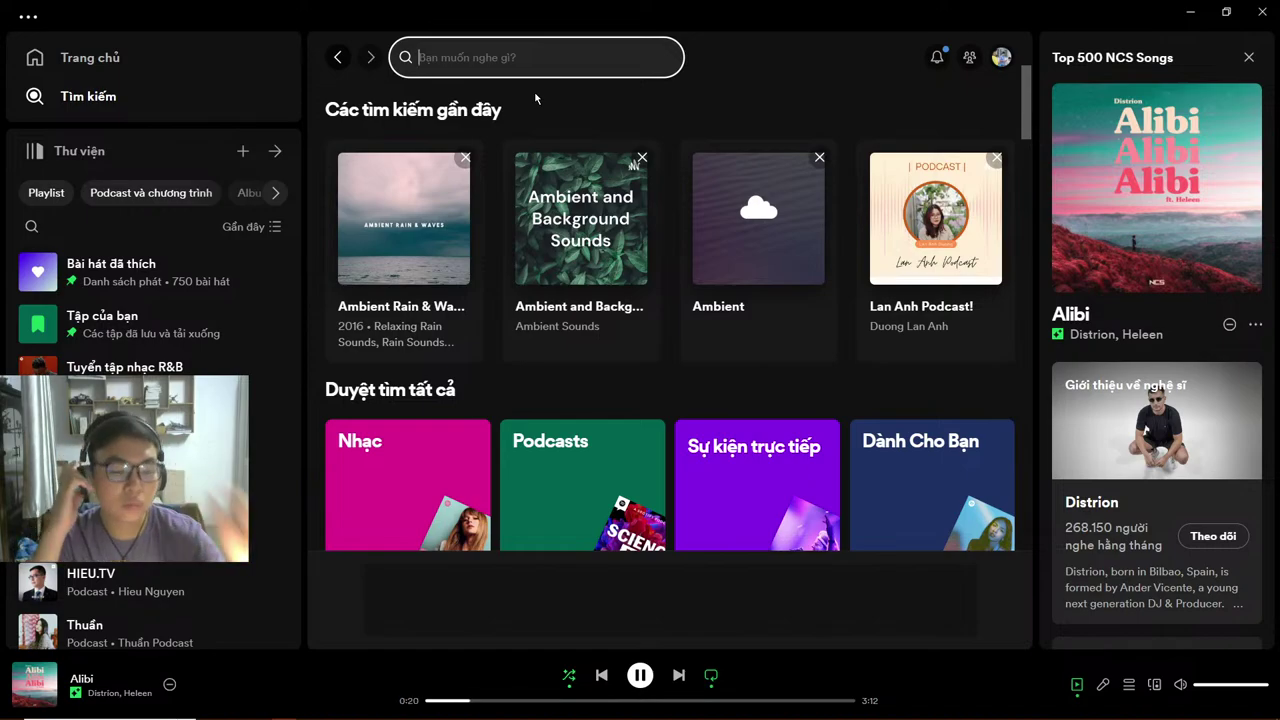
{"action": "key", "text": "alt+Tab"}
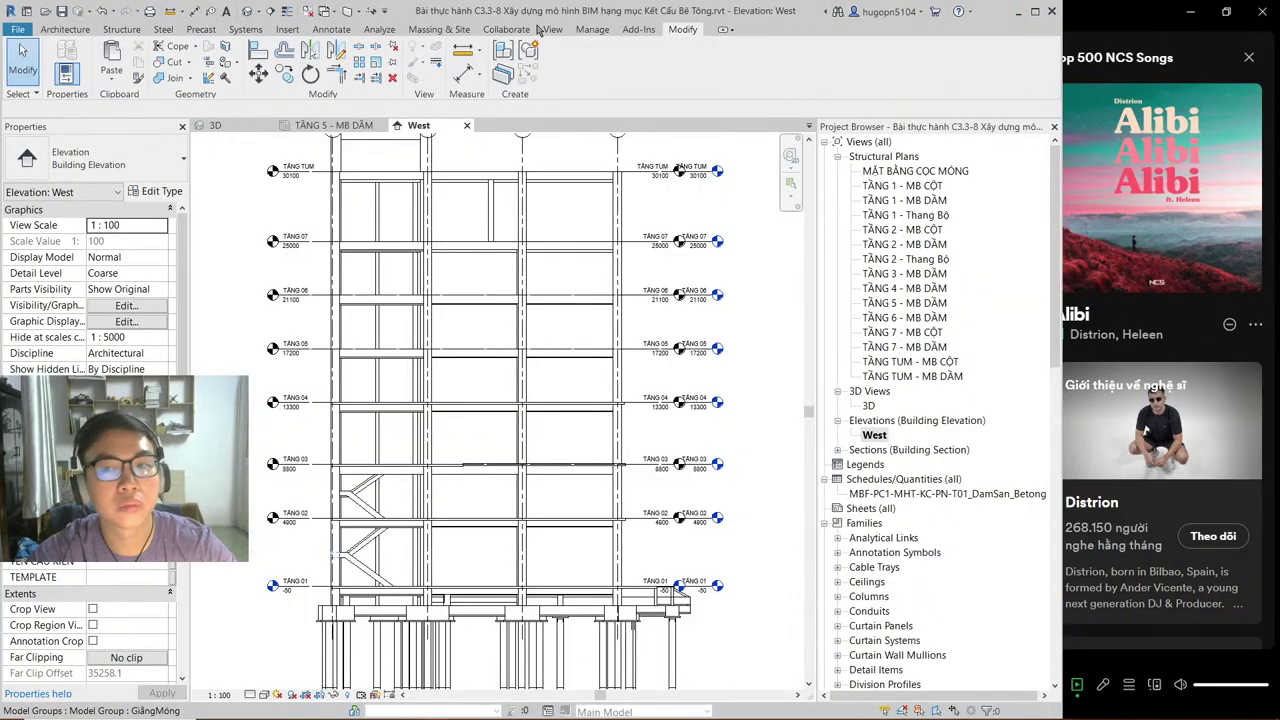
Step: Minimize Spotify and bring back the TẦNG 5 - MB DẦM structural plan in Revit
{"action": "left_click", "coordinate": [1201, 13]}
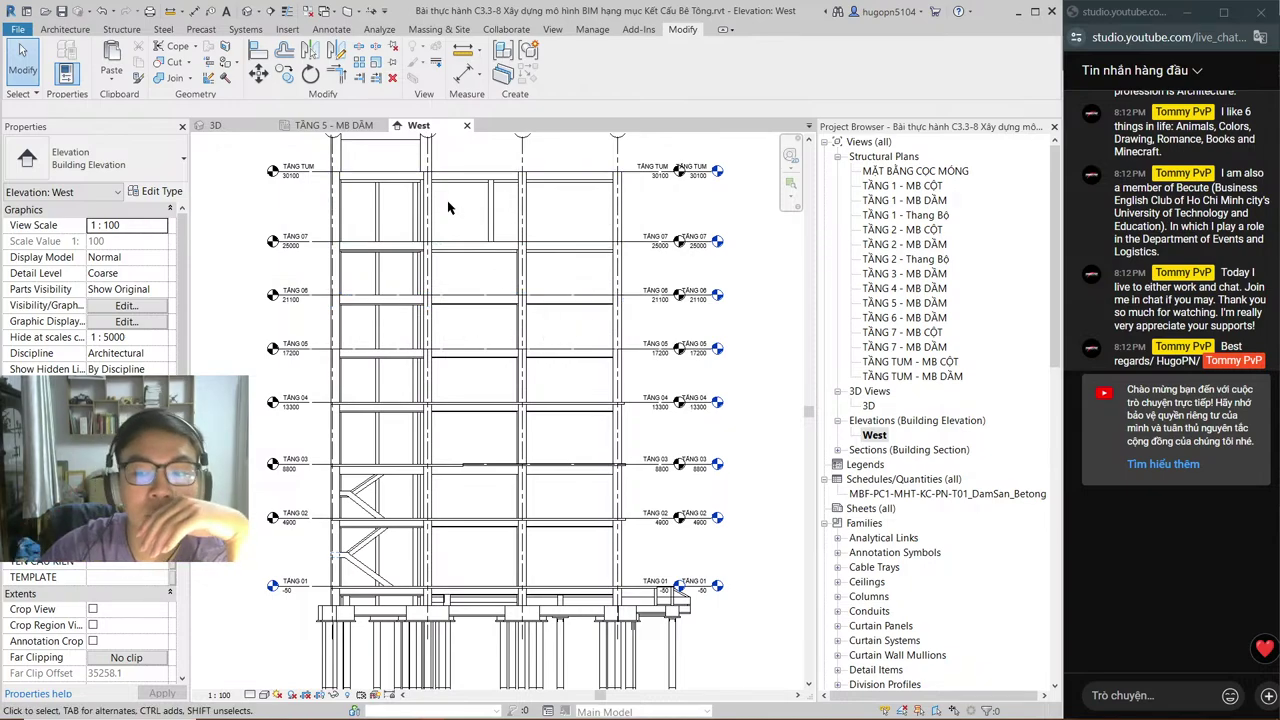
{"action": "left_click", "coordinate": [335, 125]}
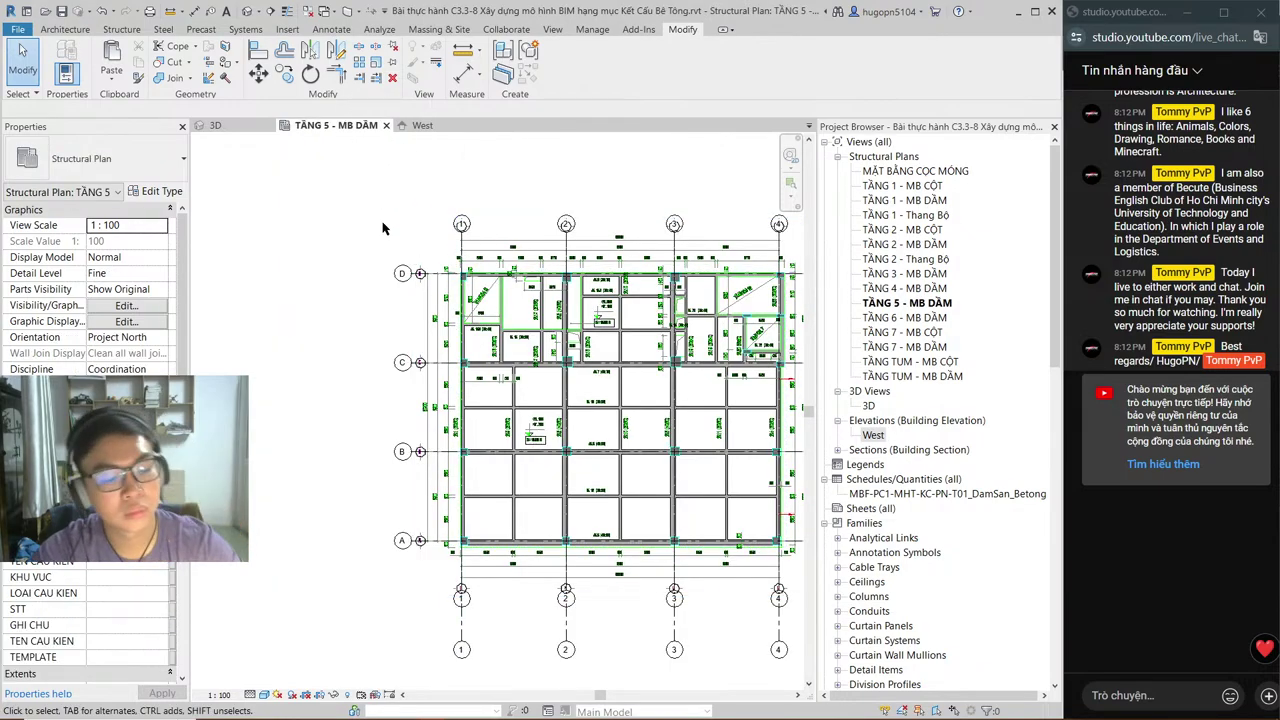
Step: Start a new floor with SB and place the first boundary point at the top-left slab corner
{"action": "key", "text": "s"}
{"action": "key", "text": "b"}
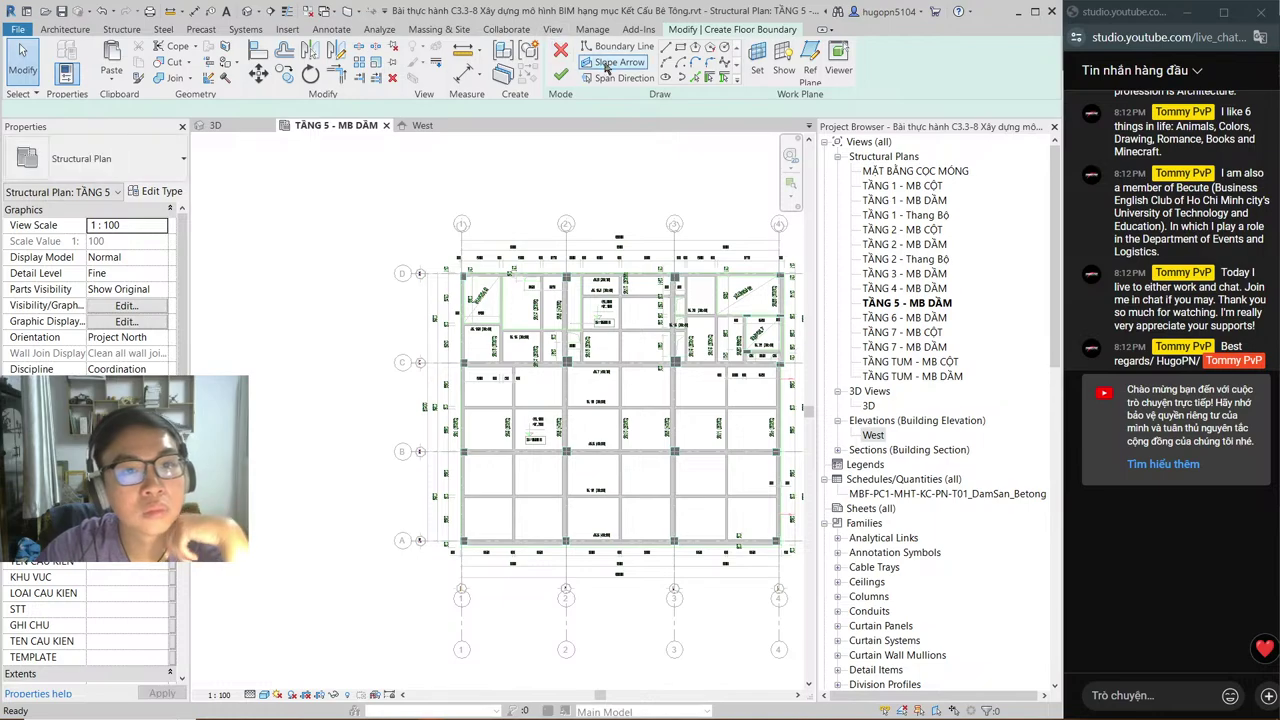
{"action": "scroll", "coordinate": [462, 250], "scroll_direction": "up", "scroll_amount": 5}
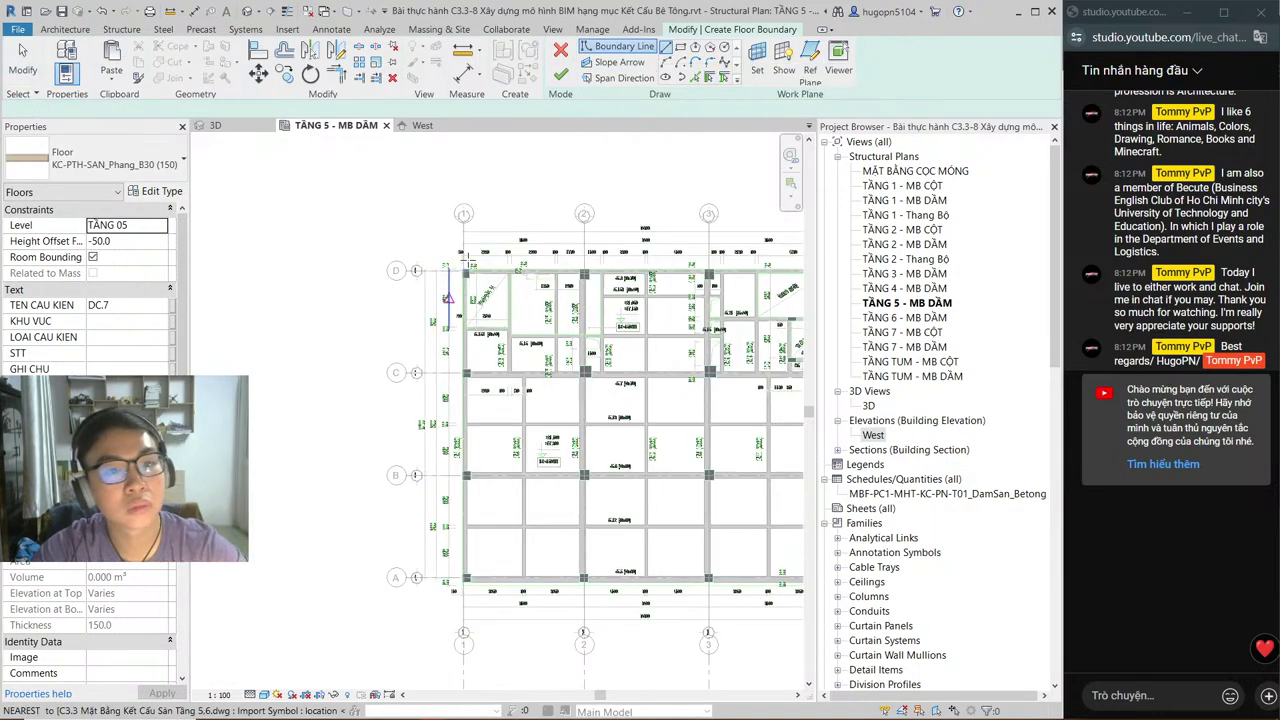
{"action": "scroll", "coordinate": [462, 247], "scroll_direction": "up", "scroll_amount": 3}
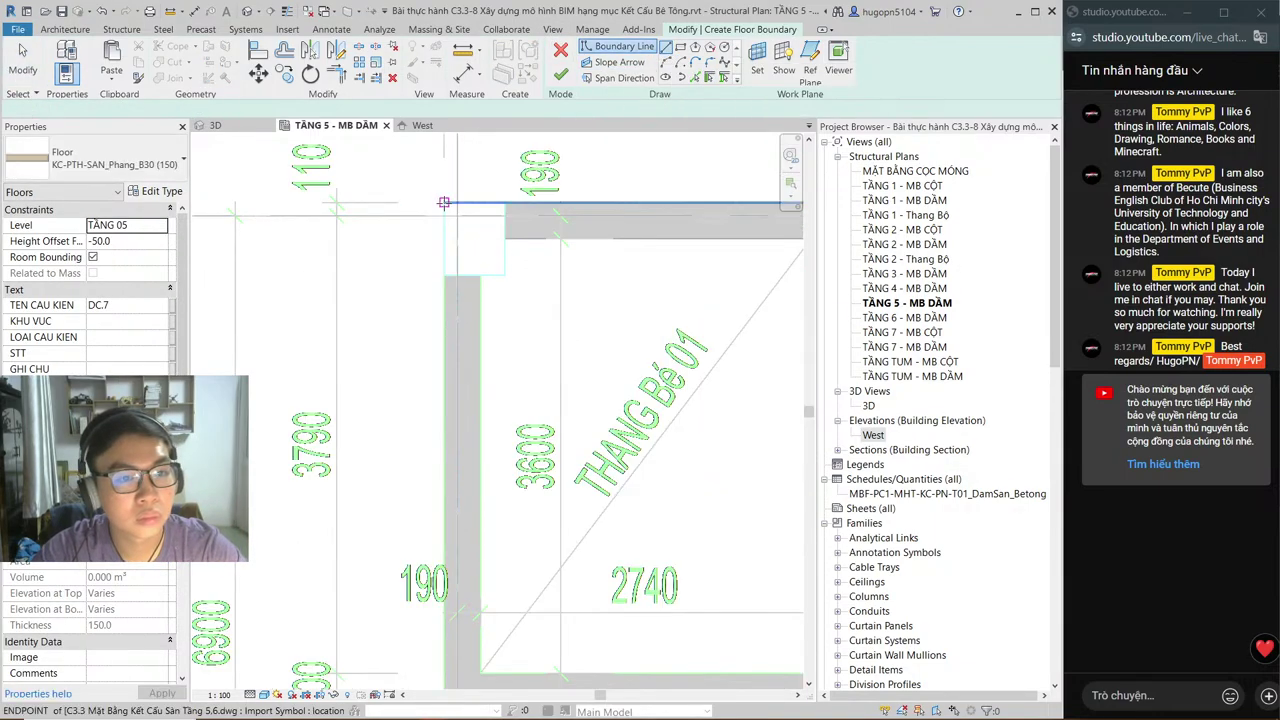
{"action": "left_click", "coordinate": [443, 204]}
Step: Draw the left boundary edge down to grid A, then switch to Spotify
{"action": "scroll", "coordinate": [435, 432], "scroll_direction": "down", "scroll_amount": 8}
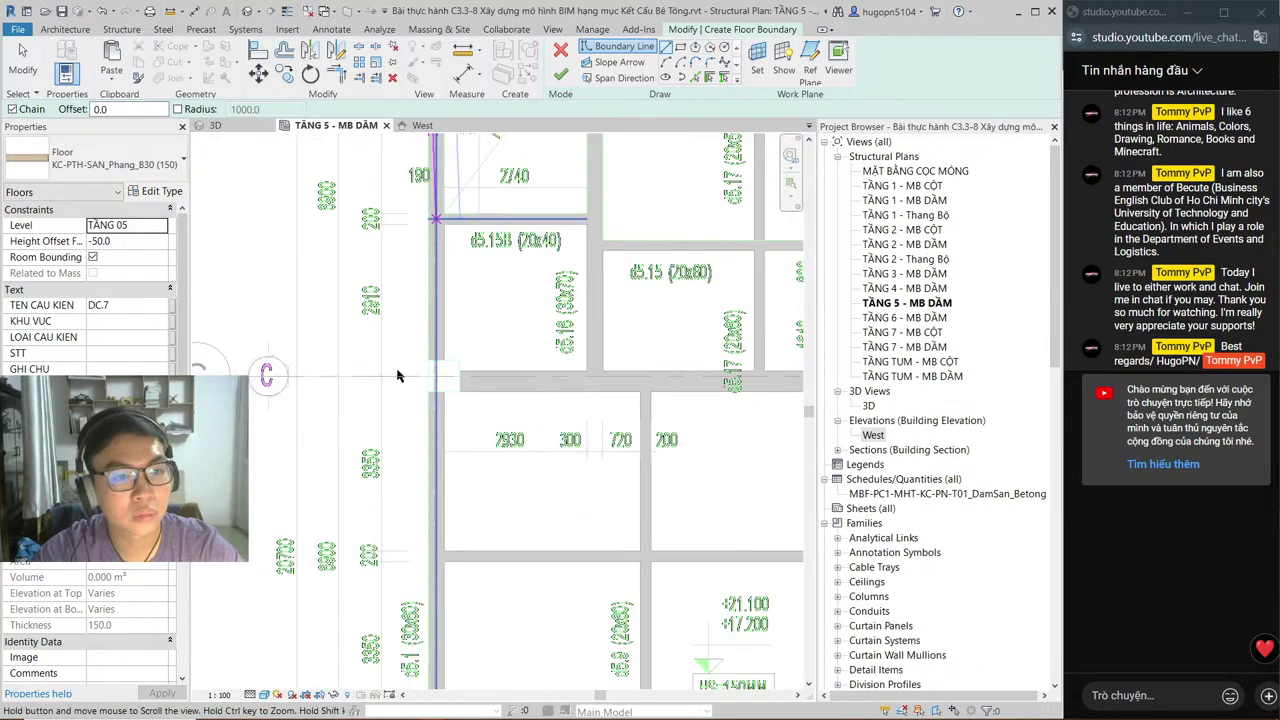
{"action": "middle_click_drag", "start_coordinate": [378, 640], "coordinate": [378, 352]}
{"action": "middle_click_drag", "start_coordinate": [433, 595], "coordinate": [434, 590]}
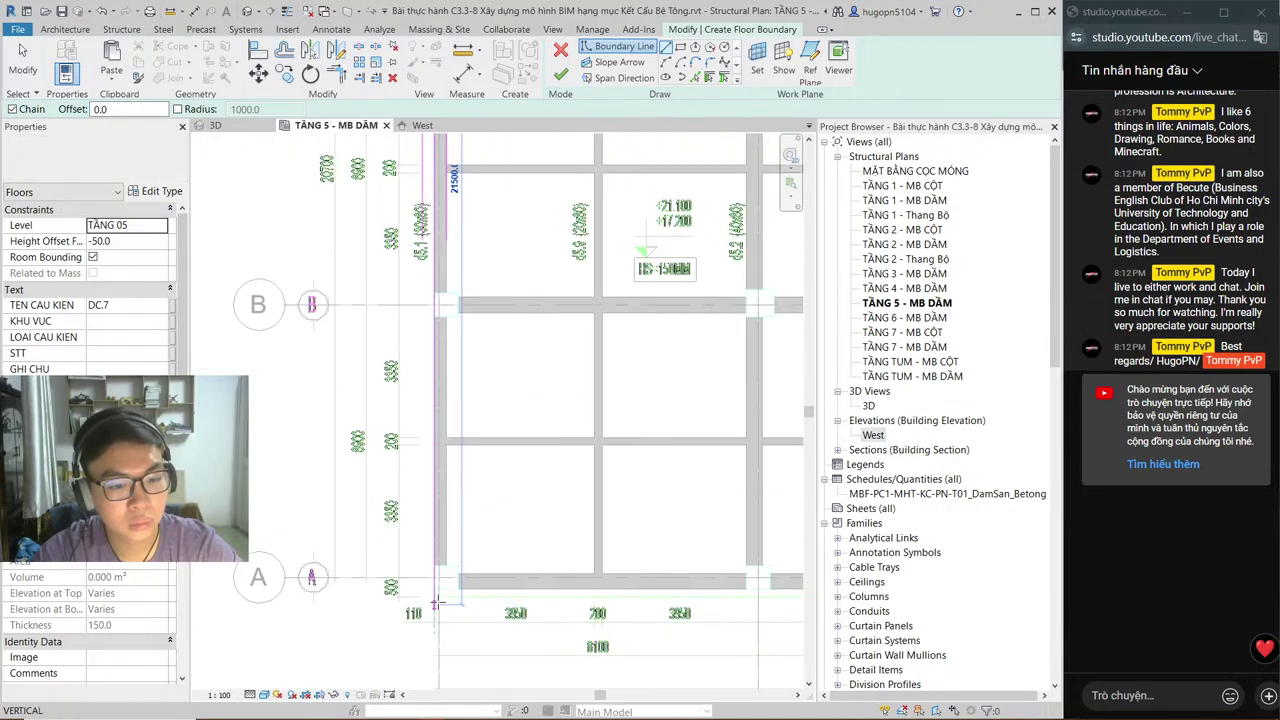
{"action": "left_click", "coordinate": [434, 589]}
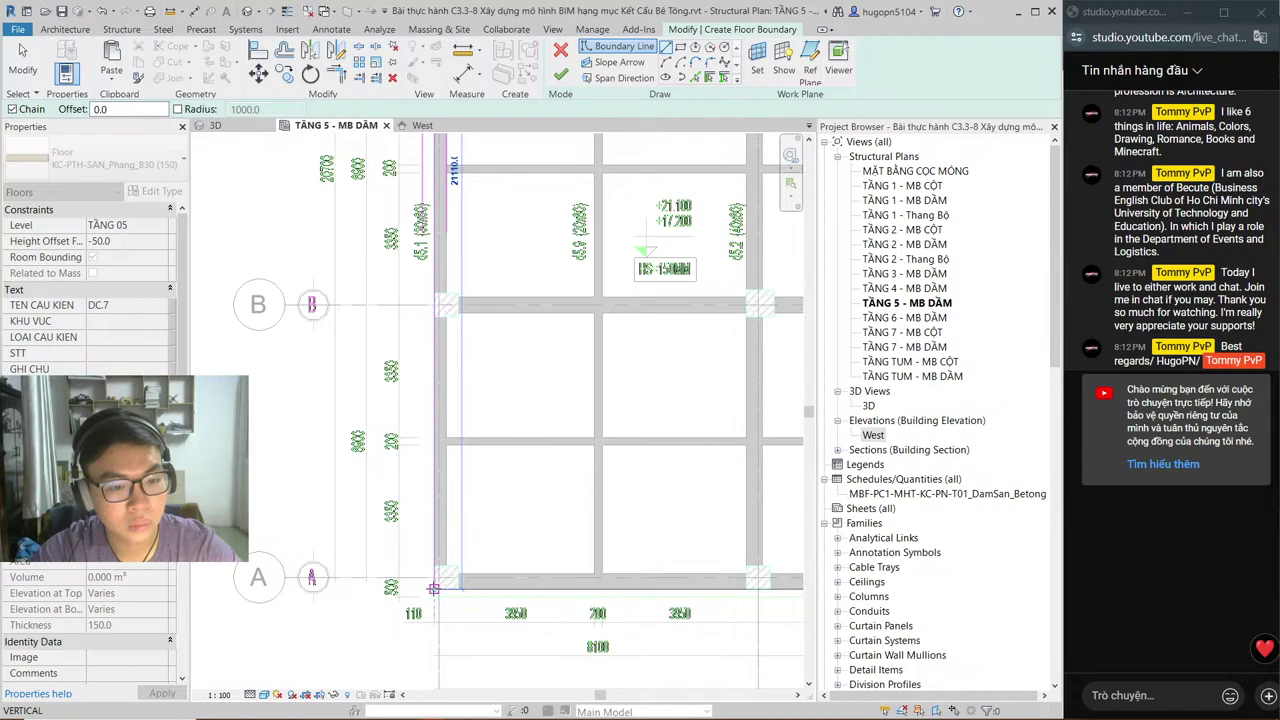
{"action": "scroll", "coordinate": [433, 589], "scroll_direction": "up", "scroll_amount": 2}
{"action": "scroll", "coordinate": [285, 579], "scroll_direction": "down", "scroll_amount": 3}
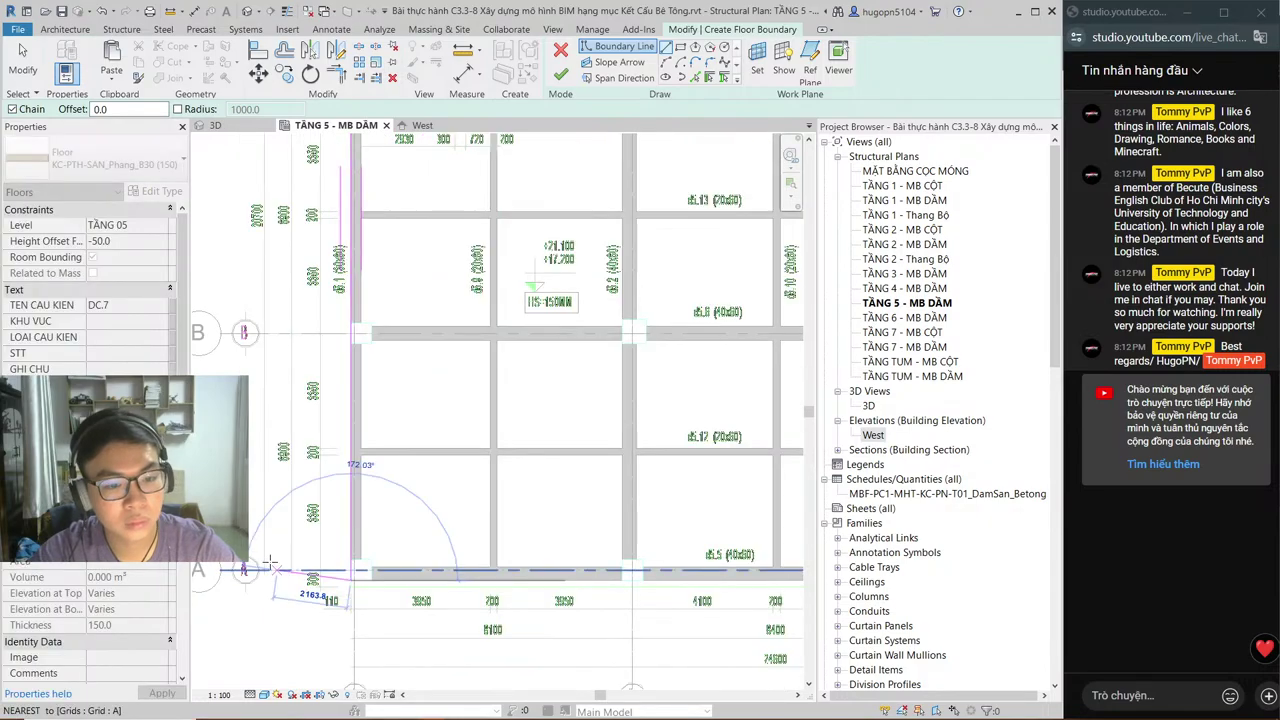
{"action": "key", "text": "alt+Tab"}
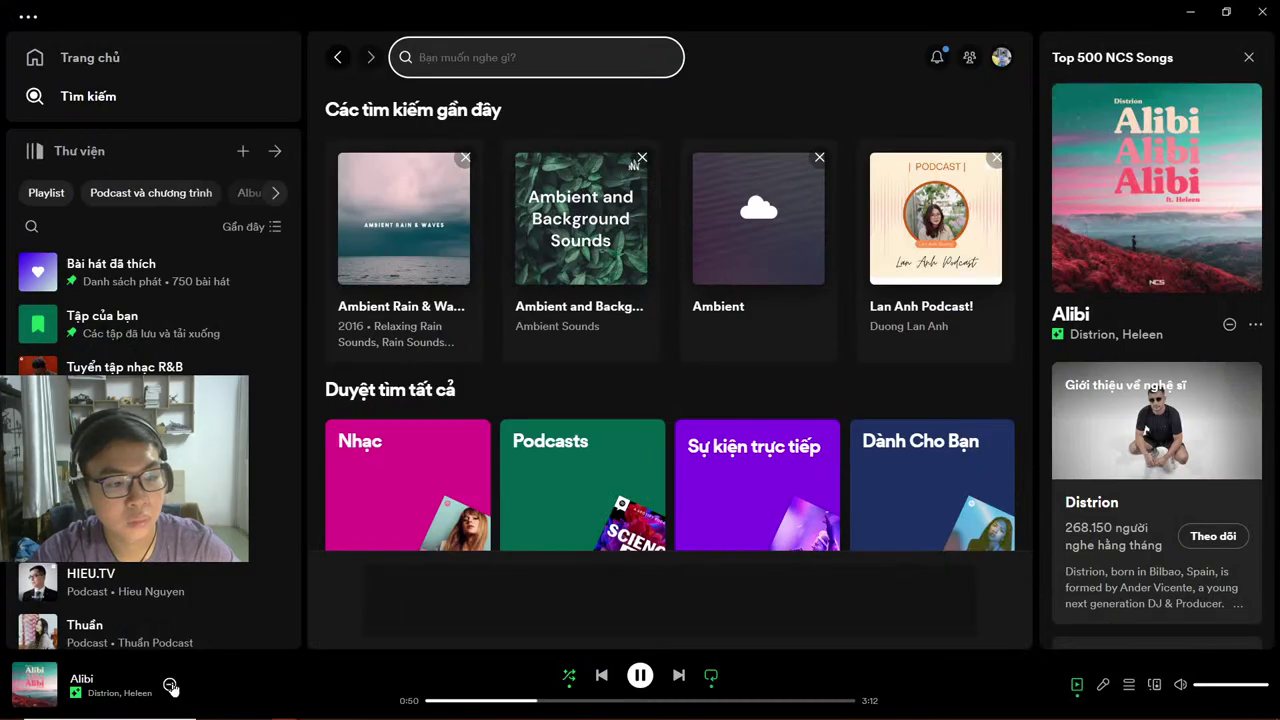
Step: Hide and then restore Alibi, add Let You Know to Liked Songs, and return to Revit
{"action": "left_click", "coordinate": [170, 686]}
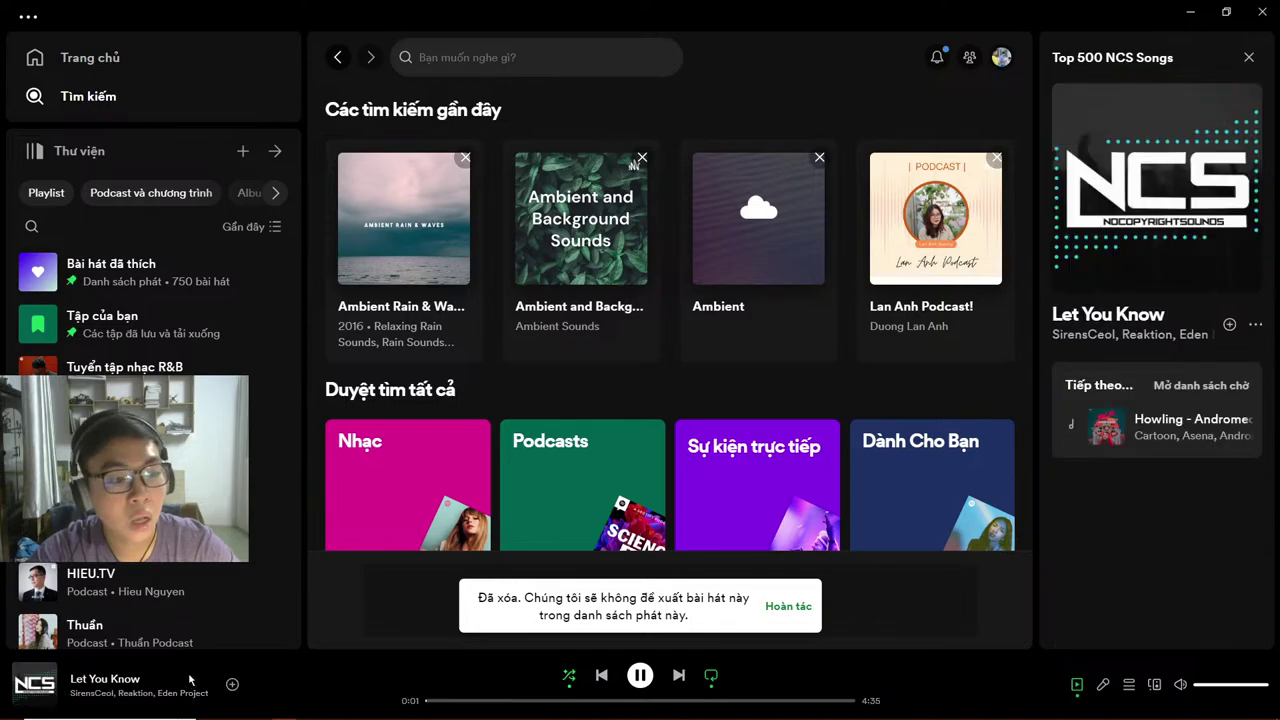
{"action": "left_click", "coordinate": [788, 607]}
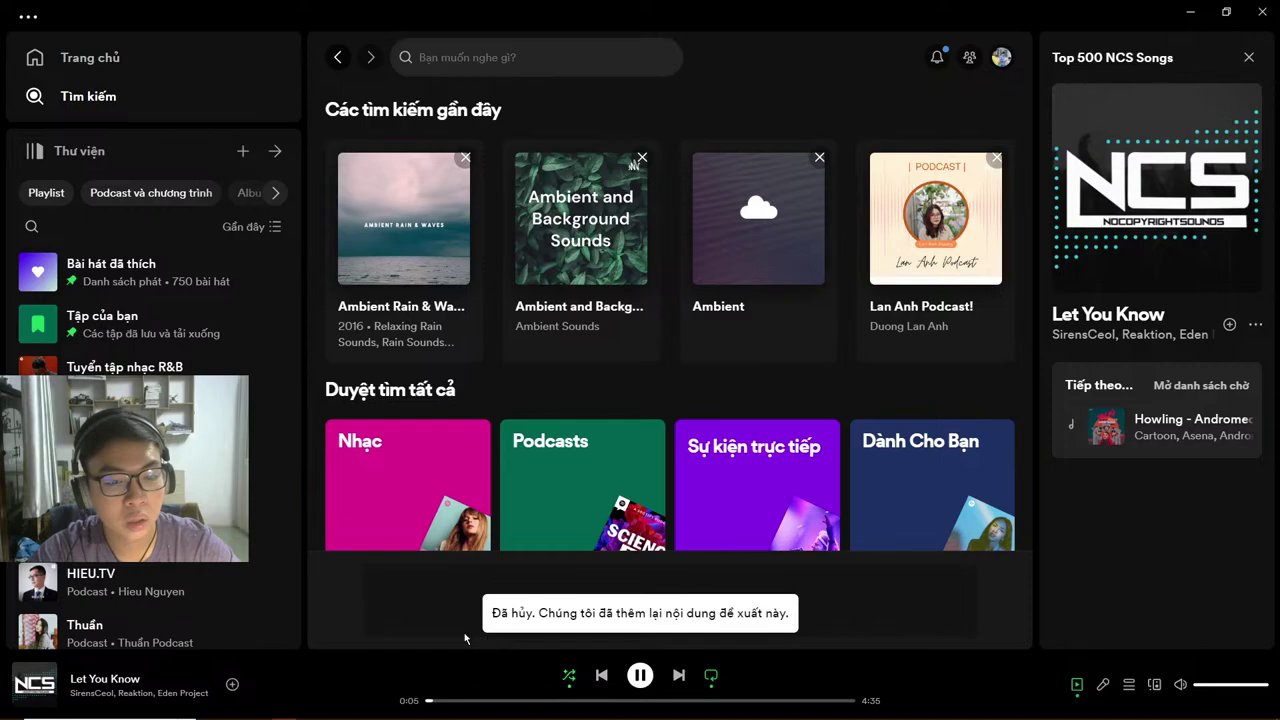
{"action": "left_click", "coordinate": [232, 685]}
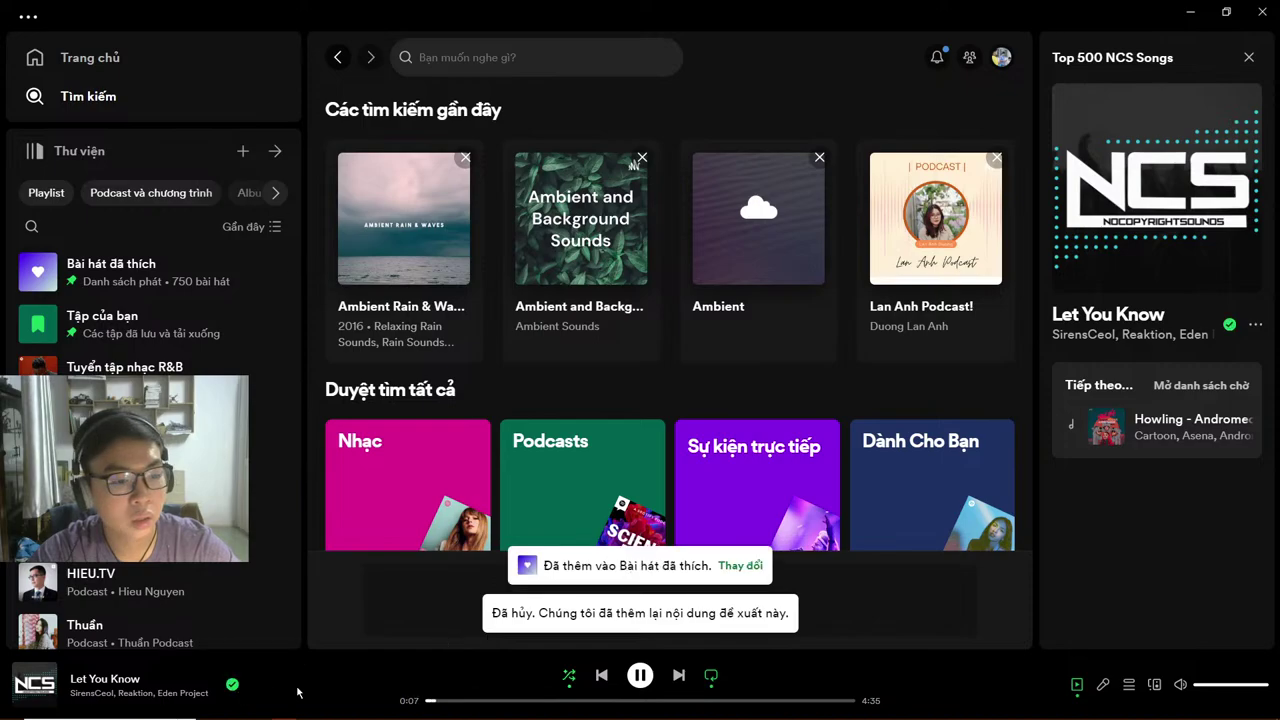
{"action": "key", "text": "alt+Tab"}
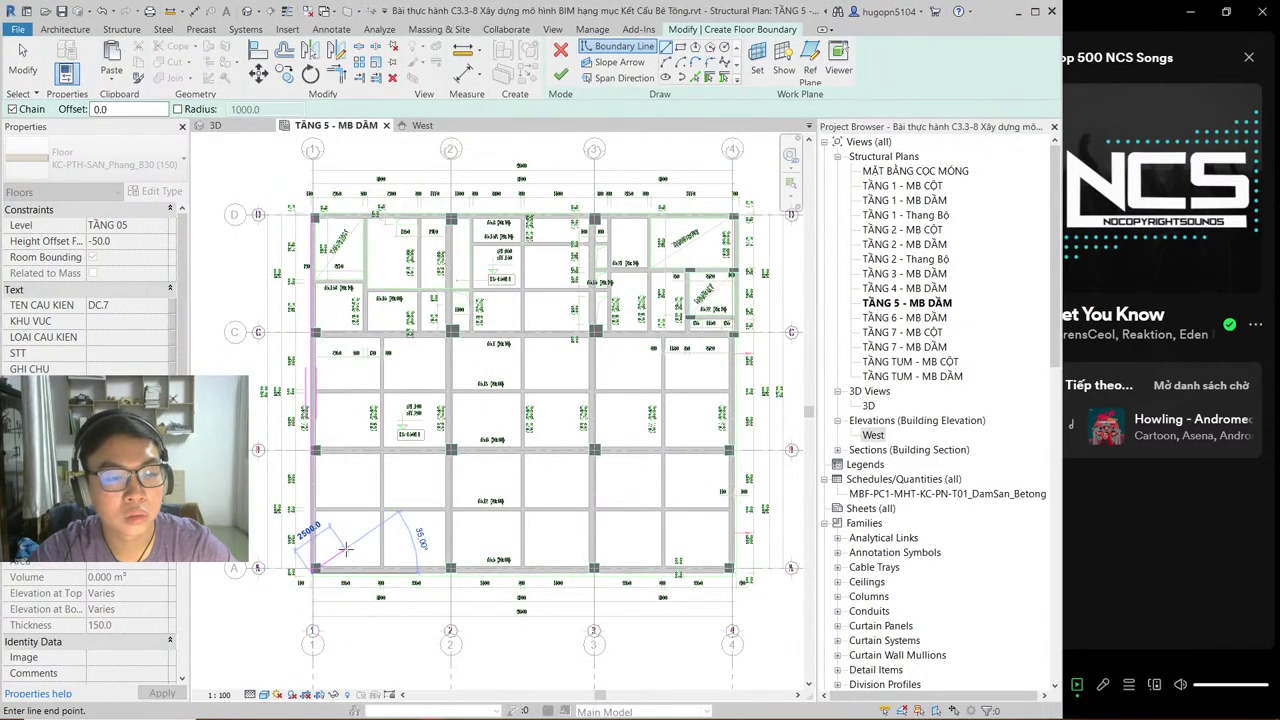
Step: Cancel the unfinished boundary line and resume sketching floor boundary lines with LI
{"action": "scroll", "coordinate": [705, 600], "scroll_direction": "up", "scroll_amount": 1}
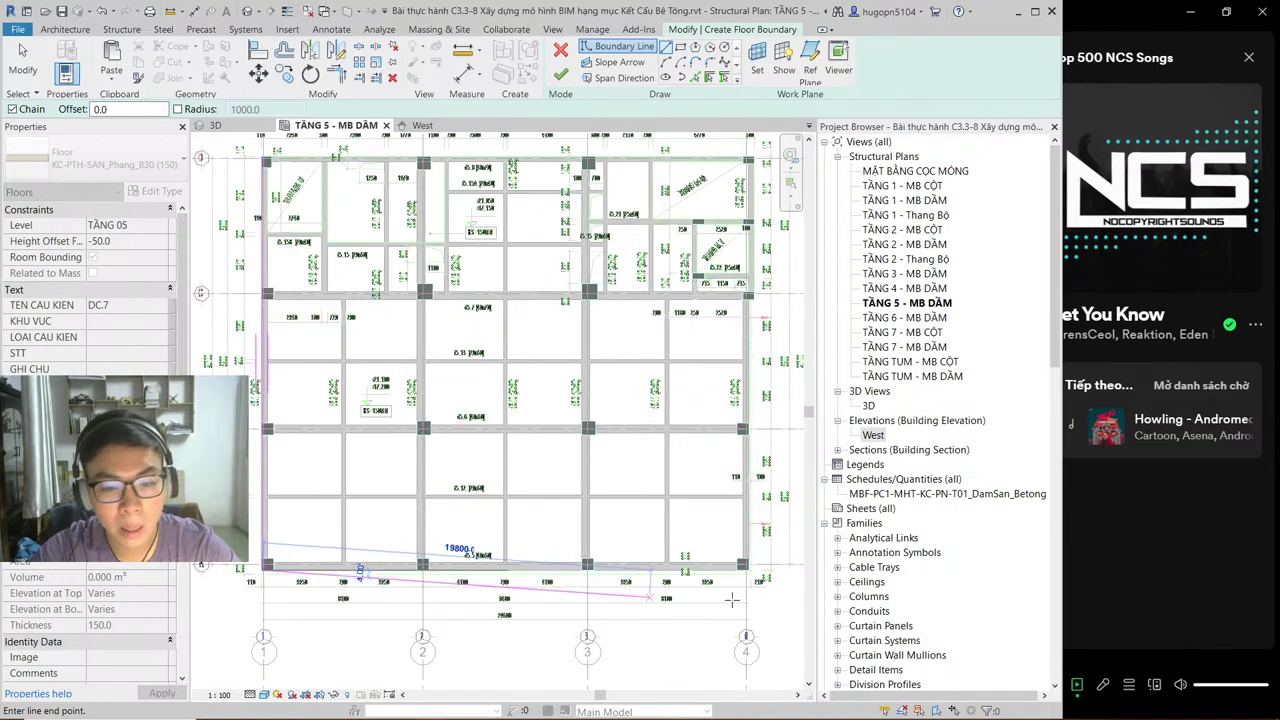
{"action": "scroll", "coordinate": [510, 592], "scroll_direction": "up", "scroll_amount": 3}
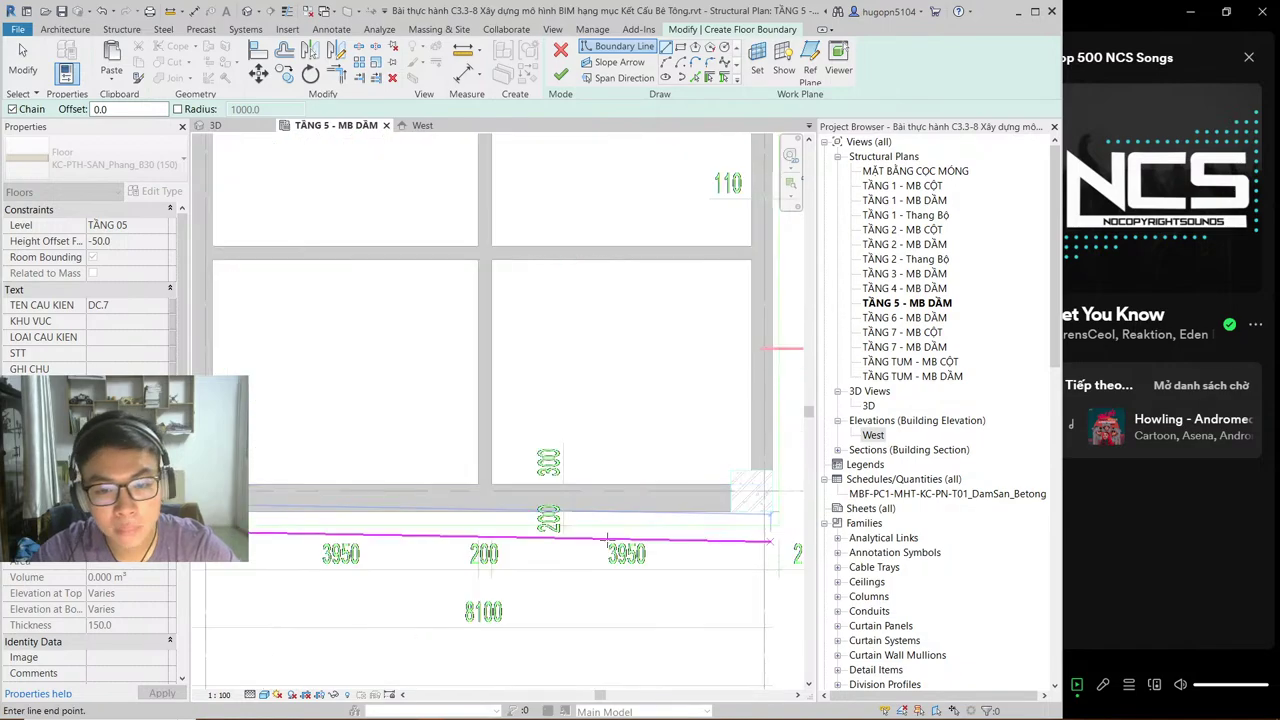
{"action": "scroll", "coordinate": [510, 515], "scroll_direction": "down", "scroll_amount": 5}
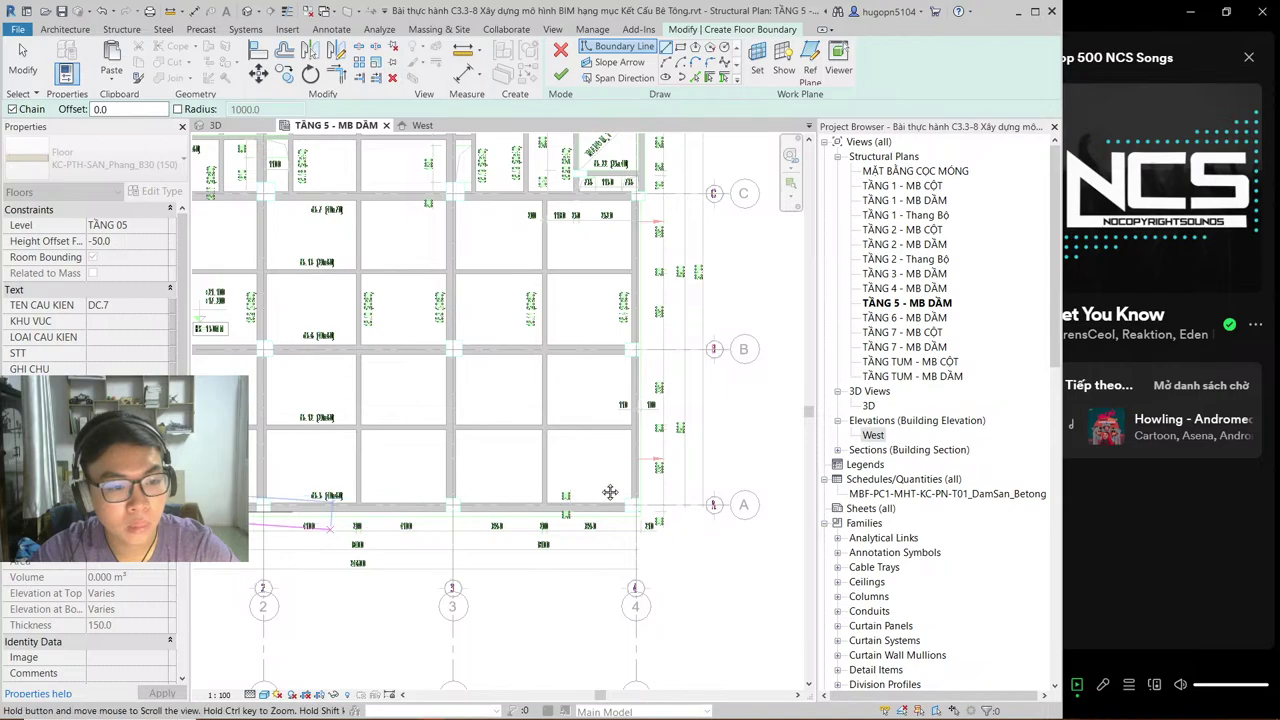
{"action": "scroll", "coordinate": [400, 495], "scroll_direction": "up", "scroll_amount": 2}
{"action": "key", "text": "Escape"}
{"action": "key", "text": "Escape"}
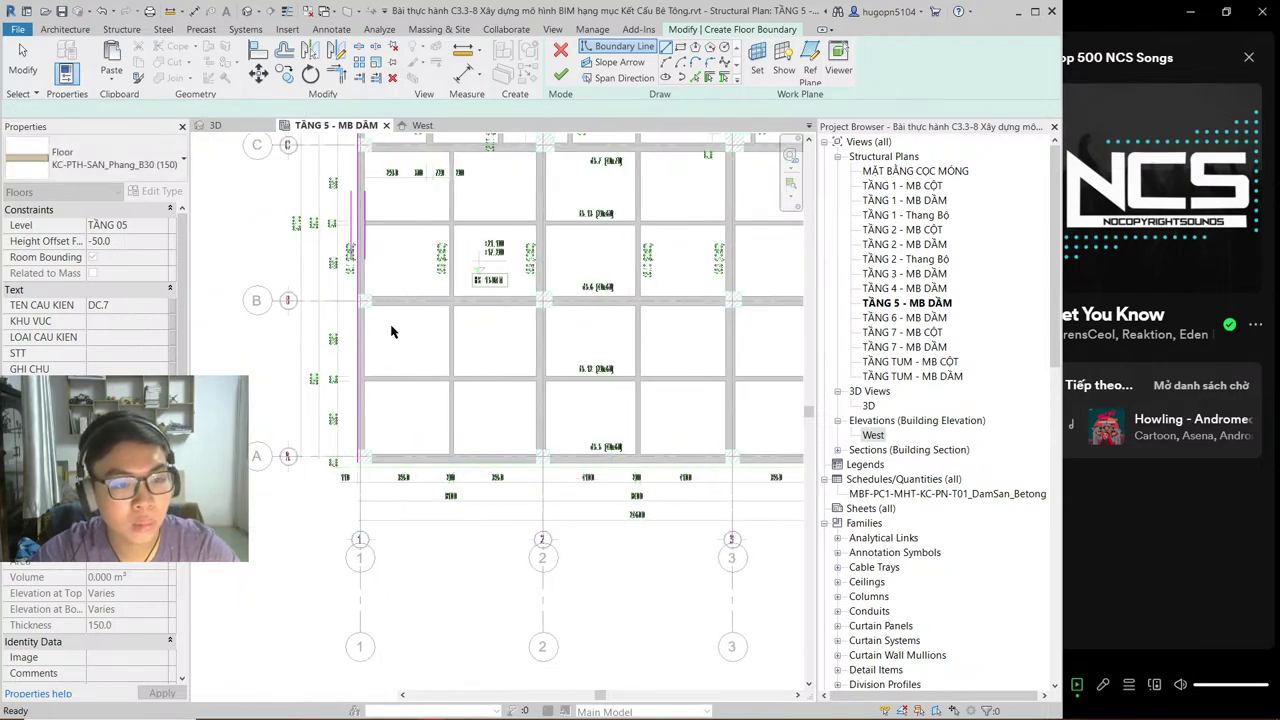
{"action": "scroll", "coordinate": [395, 333], "scroll_direction": "up", "scroll_amount": 4}
{"action": "key", "text": "l"}
{"action": "key", "text": "i"}
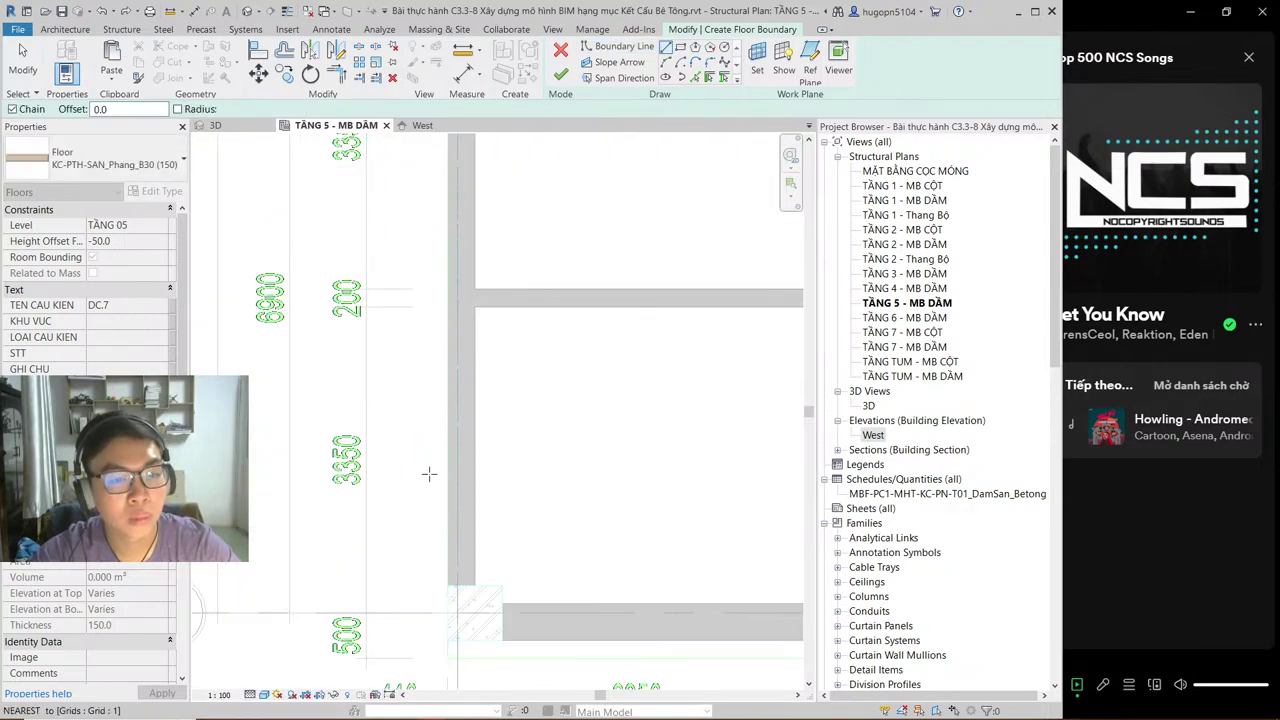
{"action": "scroll", "coordinate": [443, 386], "scroll_direction": "down", "scroll_amount": 2}
{"action": "mouse_move", "coordinate": [423, 512]}
{"action": "middle_mouse_down"}
{"action": "mouse_move", "coordinate": [417, 421]}
{"action": "mouse_move", "coordinate": [410, 660]}
{"action": "middle_mouse_up"}
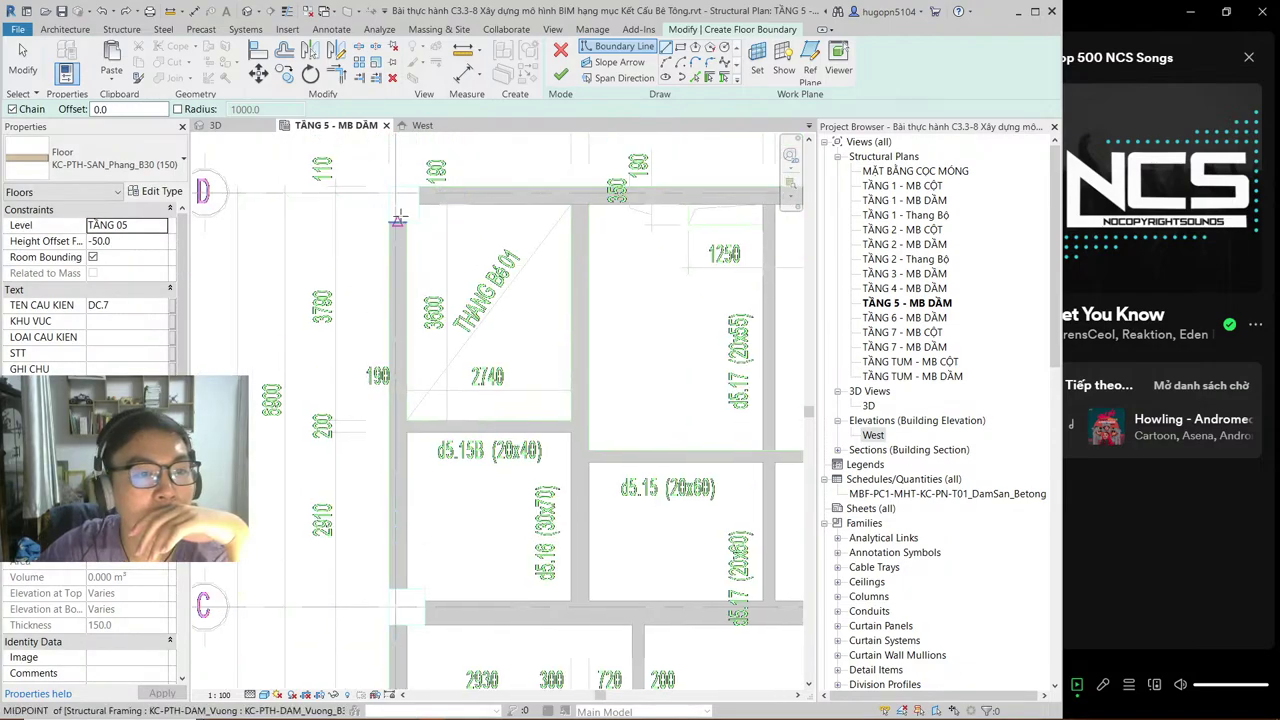
Step: Sketch boundary lines from the top-left beam corner across to the grid 4/D corner
{"action": "left_click", "coordinate": [400, 195]}
{"action": "scroll", "coordinate": [380, 323], "scroll_direction": "down", "scroll_amount": 3}
{"action": "middle_click_drag", "start_coordinate": [392, 470], "coordinate": [392, 355]}
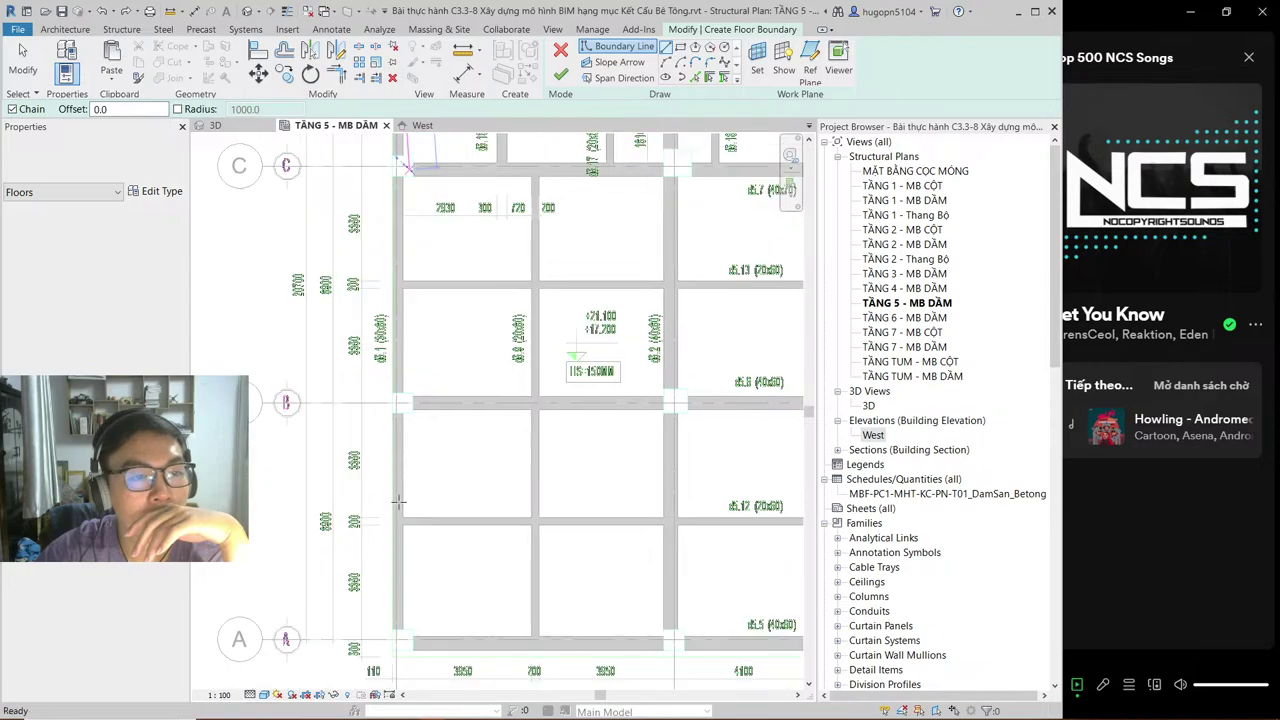
{"action": "scroll", "coordinate": [395, 358], "scroll_direction": "up", "scroll_amount": 3}
{"action": "scroll", "coordinate": [386, 437], "scroll_direction": "up", "scroll_amount": 3}
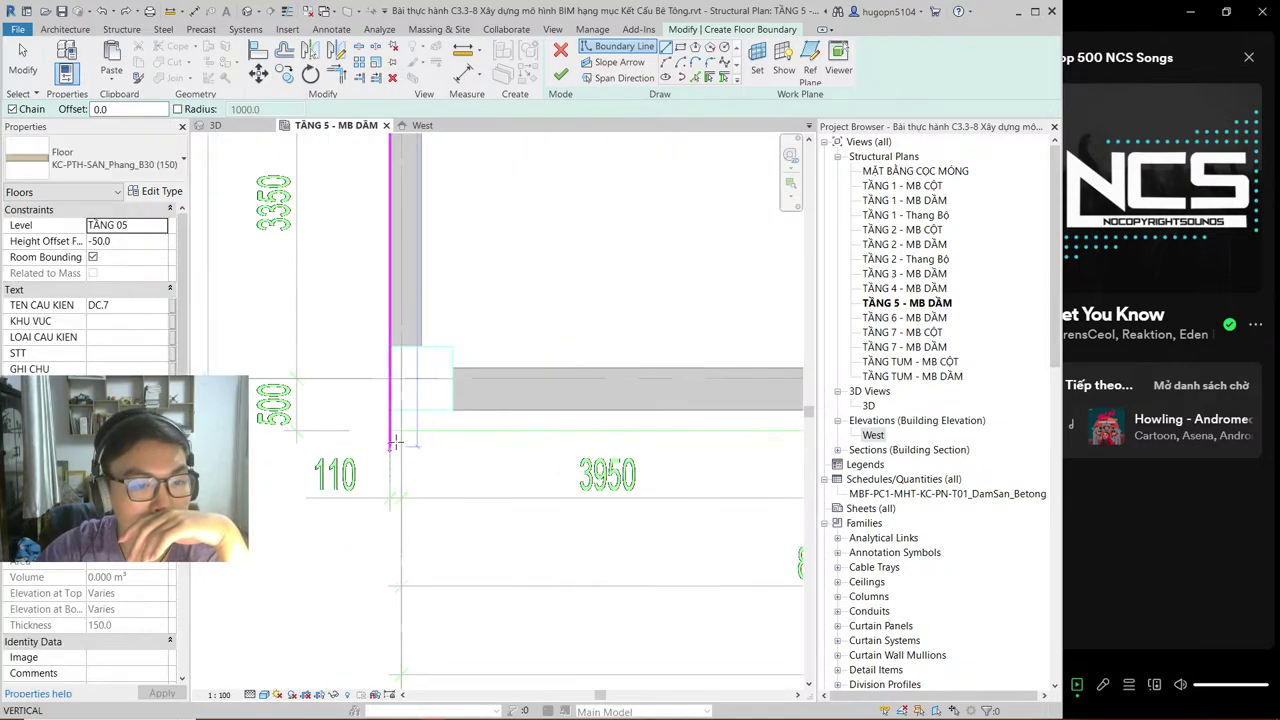
{"action": "scroll", "coordinate": [393, 434], "scroll_direction": "down", "scroll_amount": 5}
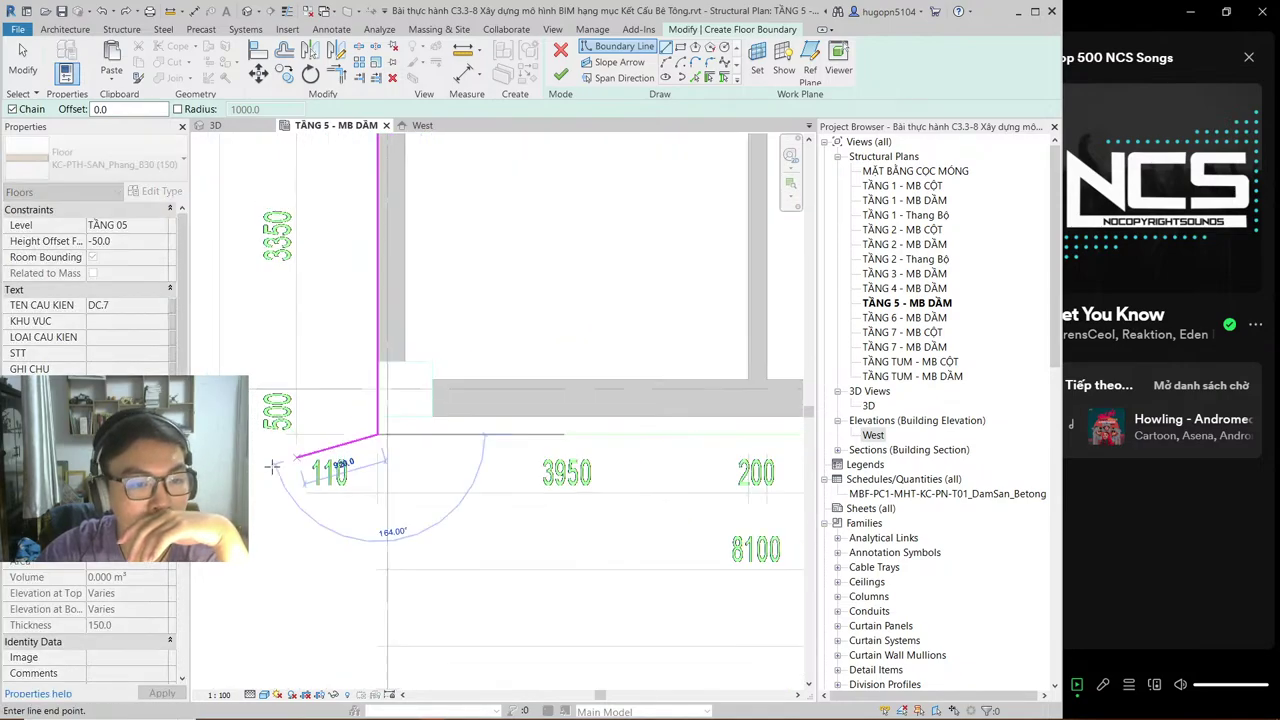
{"action": "scroll", "coordinate": [480, 487], "scroll_direction": "down", "scroll_amount": 5}
{"action": "scroll", "coordinate": [668, 491], "scroll_direction": "up", "scroll_amount": 3}
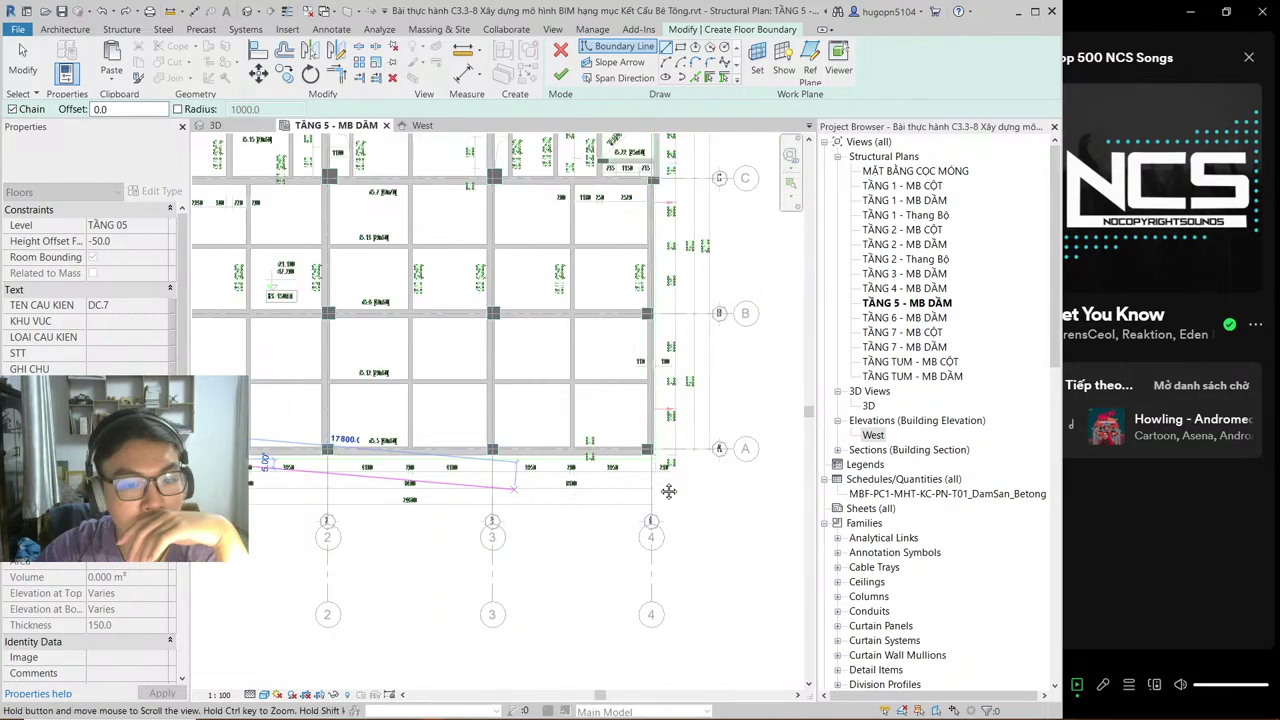
{"action": "scroll", "coordinate": [668, 491], "scroll_direction": "up", "scroll_amount": 2}
{"action": "scroll", "coordinate": [600, 450], "scroll_direction": "down", "scroll_amount": 5}
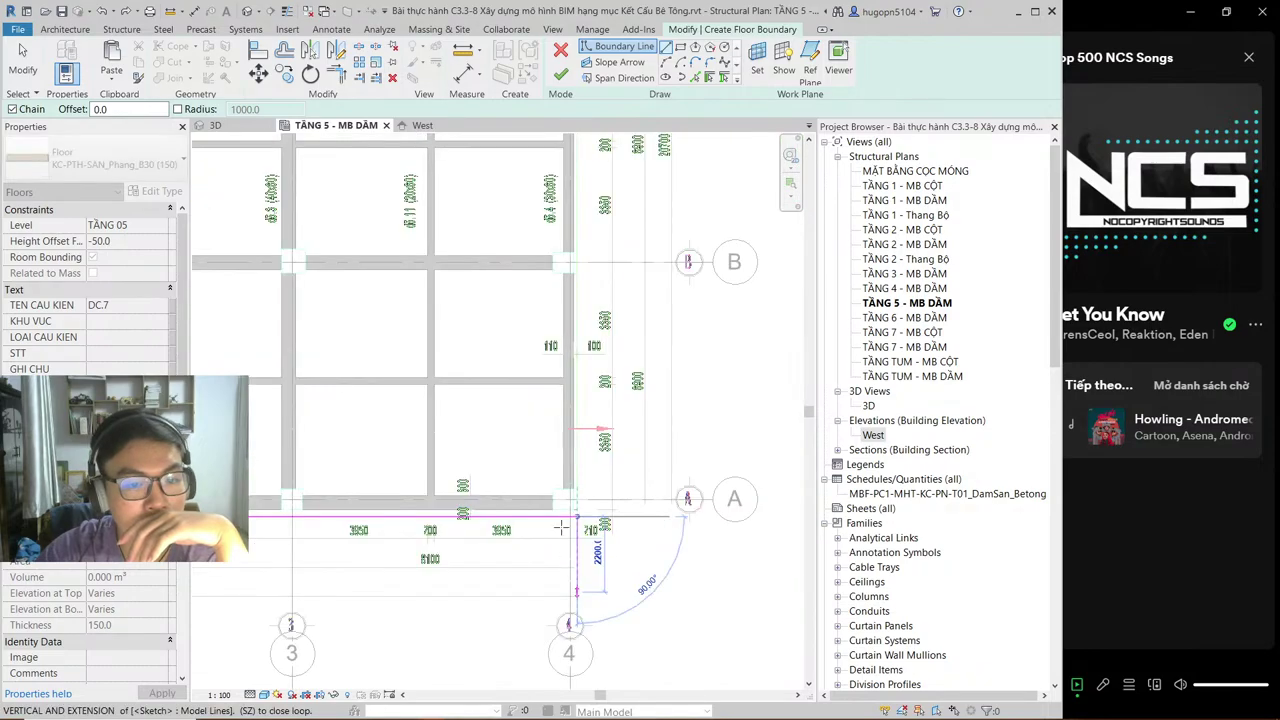
{"action": "scroll", "coordinate": [567, 331], "scroll_direction": "up", "scroll_amount": 3}
{"action": "scroll", "coordinate": [514, 467], "scroll_direction": "up", "scroll_amount": 6}
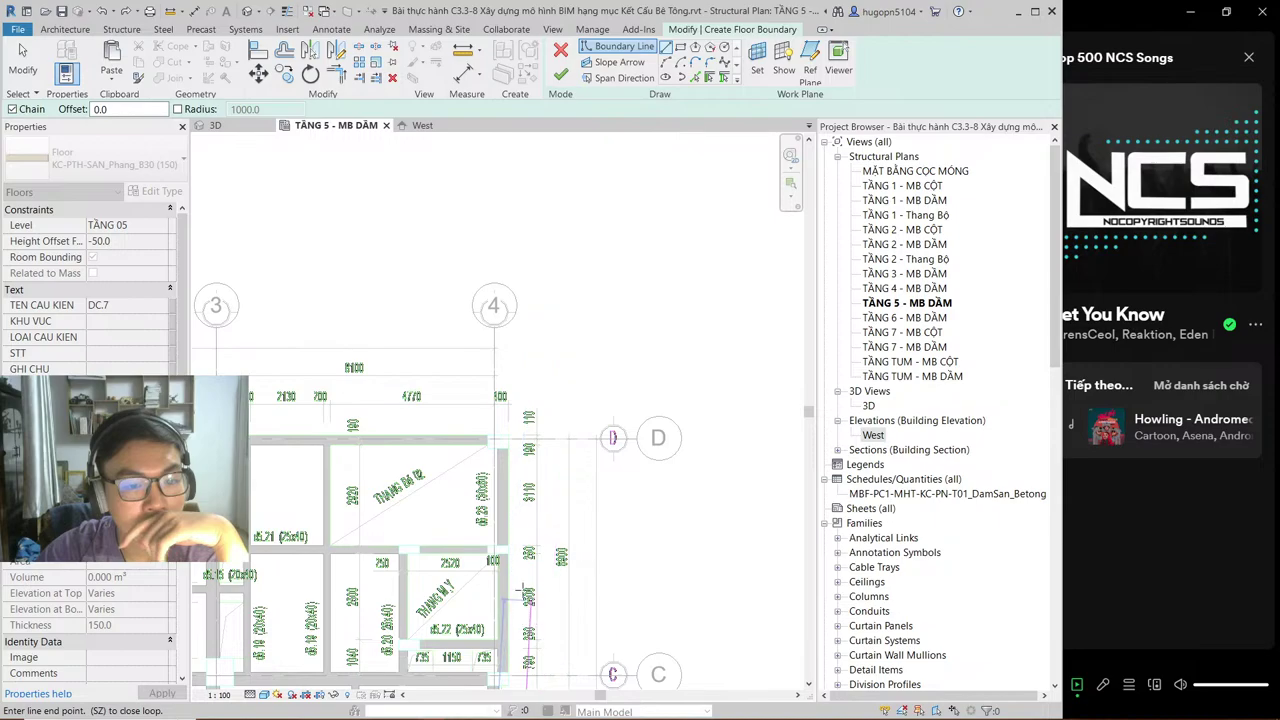
{"action": "scroll", "coordinate": [514, 467], "scroll_direction": "up", "scroll_amount": 3}
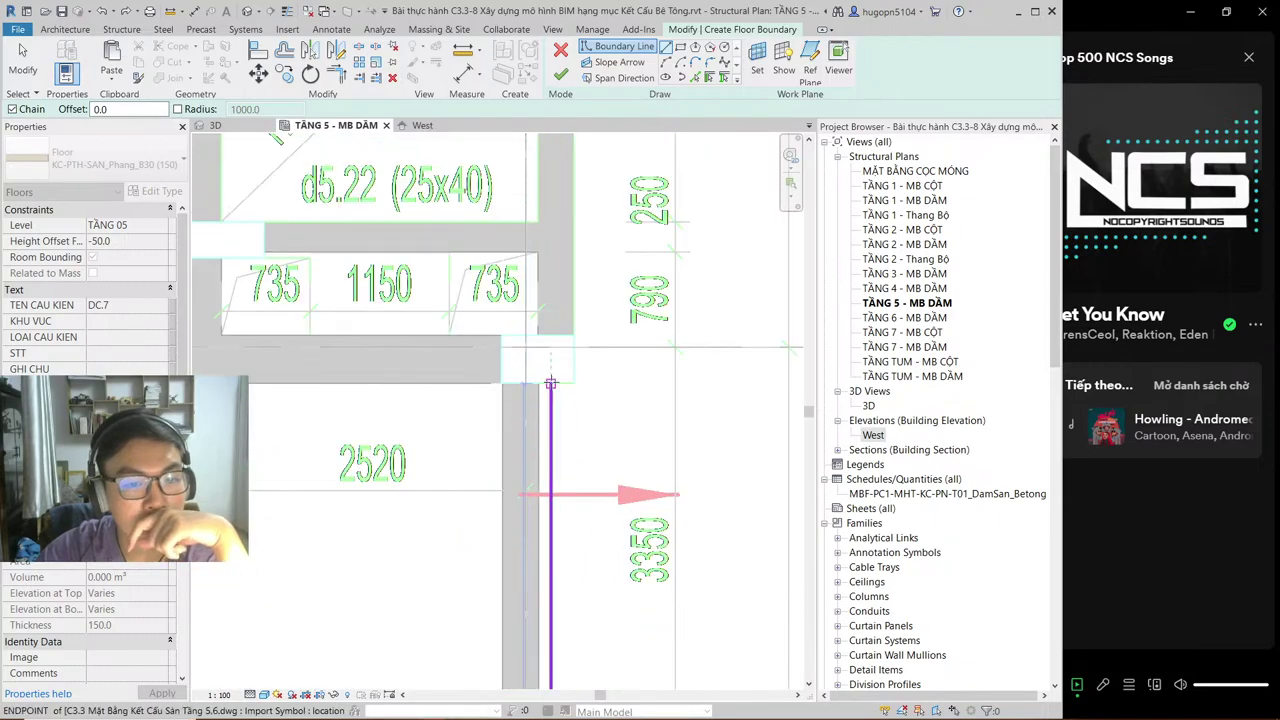
{"action": "left_click", "coordinate": [550, 383]}
{"action": "scroll", "coordinate": [560, 320], "scroll_direction": "down", "scroll_amount": 3}
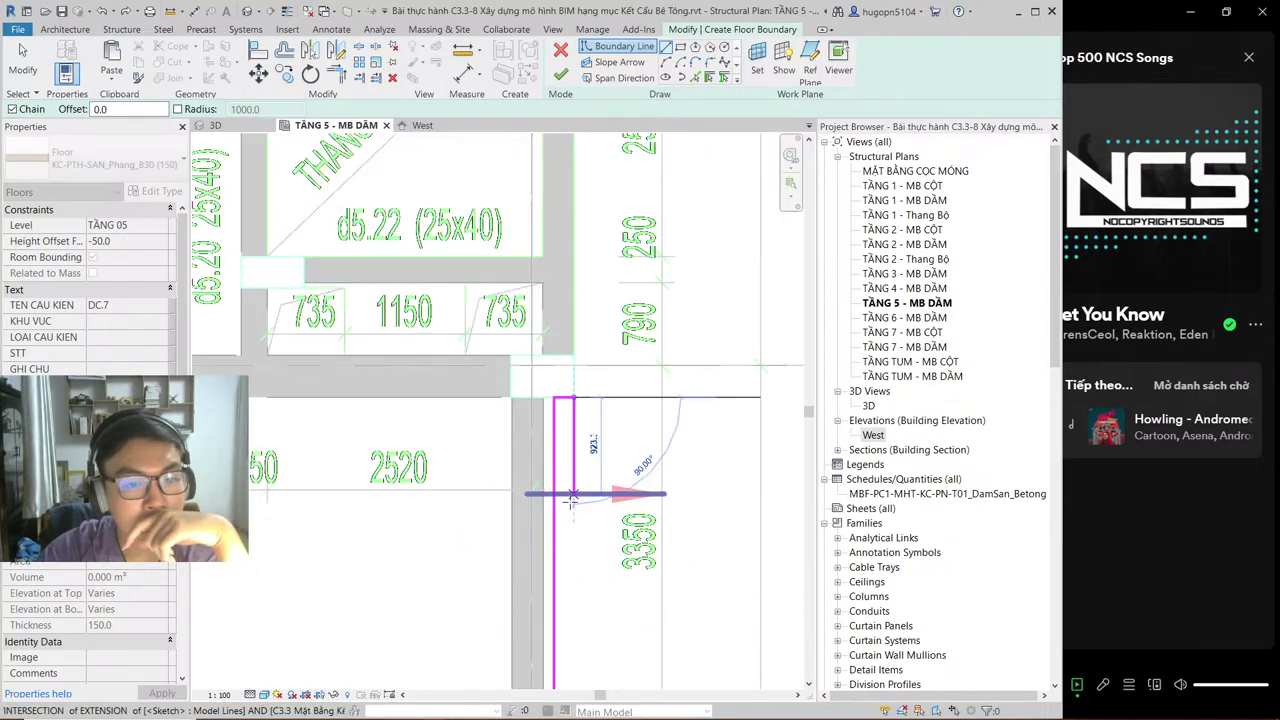
{"action": "scroll", "coordinate": [563, 250], "scroll_direction": "down", "scroll_amount": 3}
{"action": "middle_click_drag", "start_coordinate": [563, 250], "coordinate": [588, 347]}
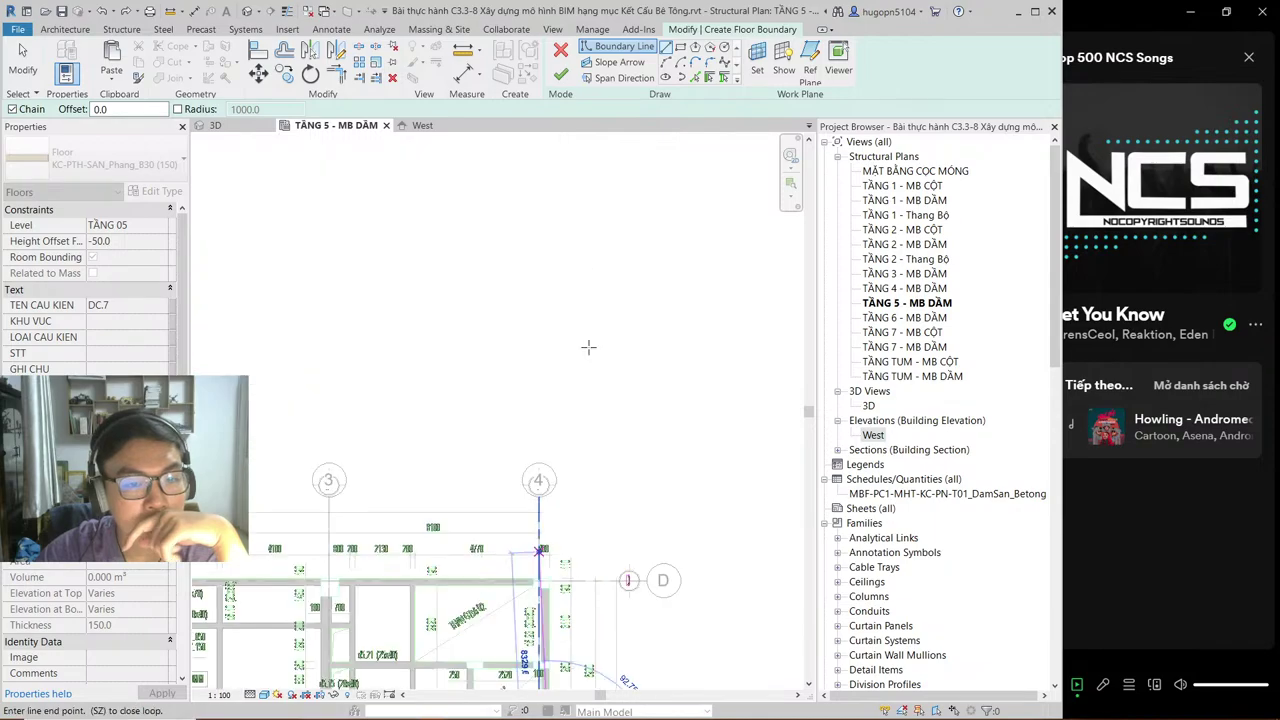
{"action": "scroll", "coordinate": [565, 580], "scroll_direction": "up", "scroll_amount": 3}
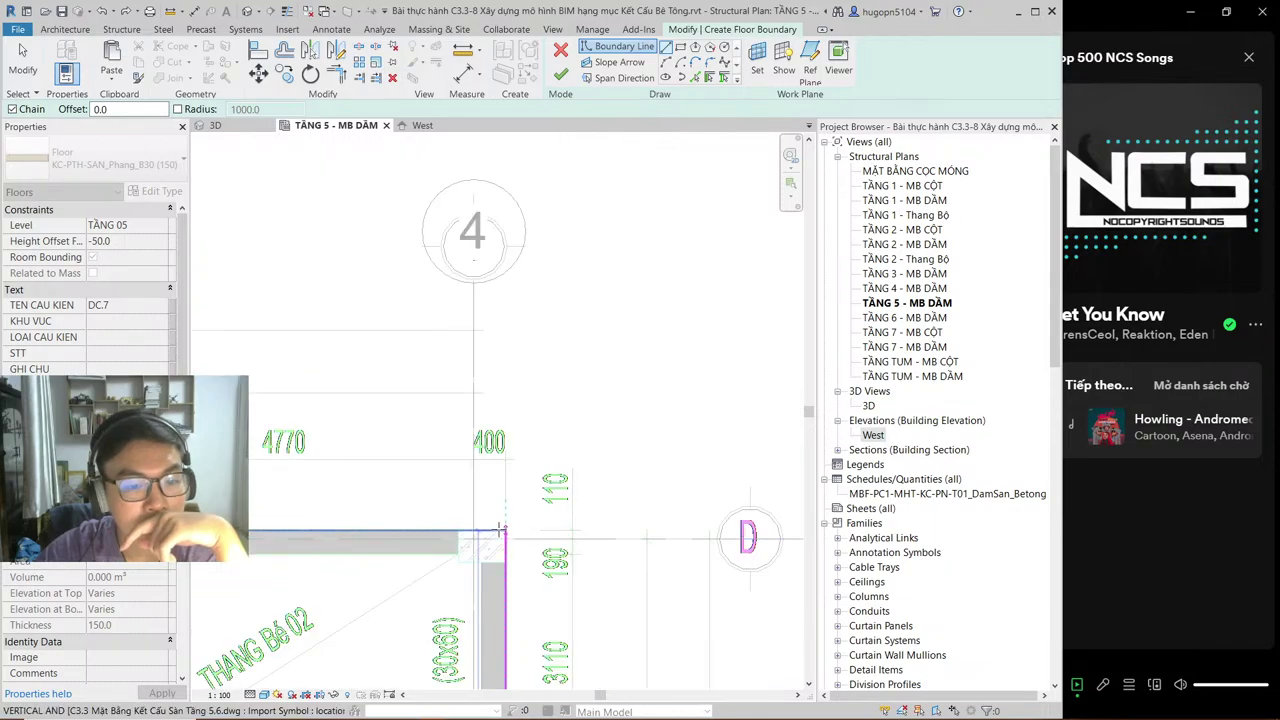
{"action": "left_click", "coordinate": [506, 530]}
Step: Trace the room outline near grid 1: its left edge, top corner, bottom edge and right side
{"action": "scroll", "coordinate": [506, 530], "scroll_direction": "down", "scroll_amount": 4}
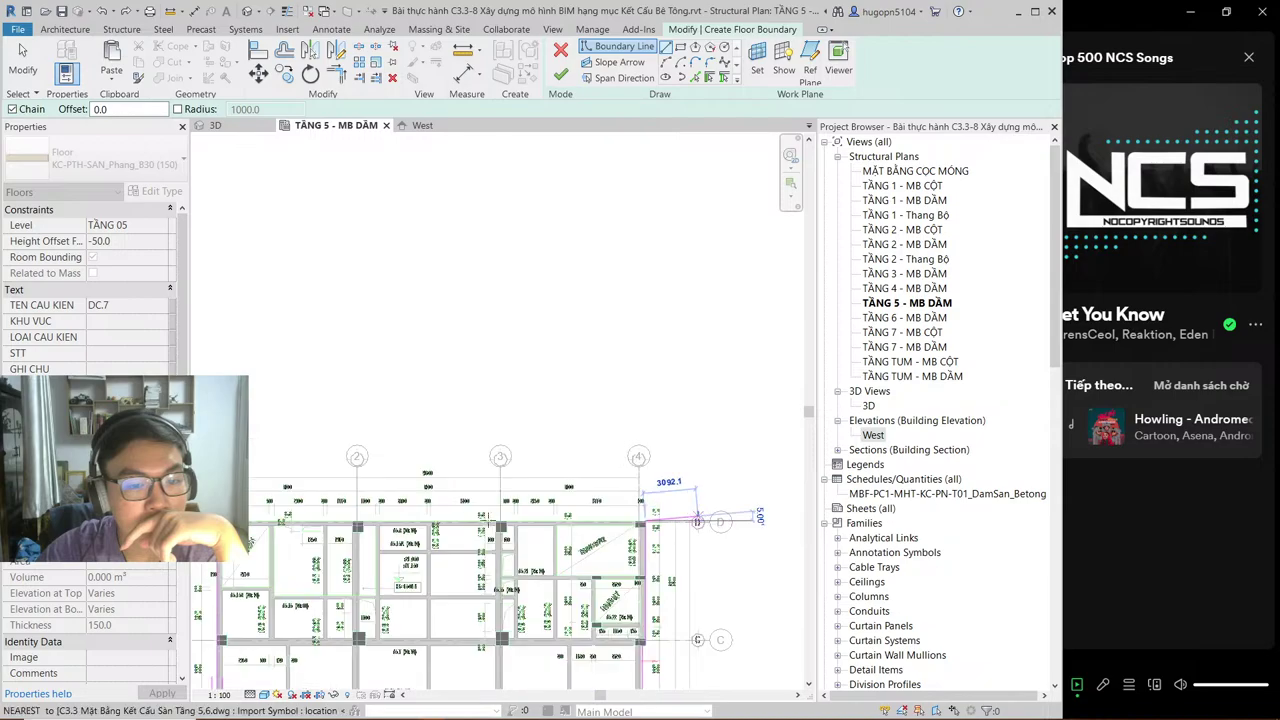
{"action": "scroll", "coordinate": [440, 527], "scroll_direction": "up", "scroll_amount": 6}
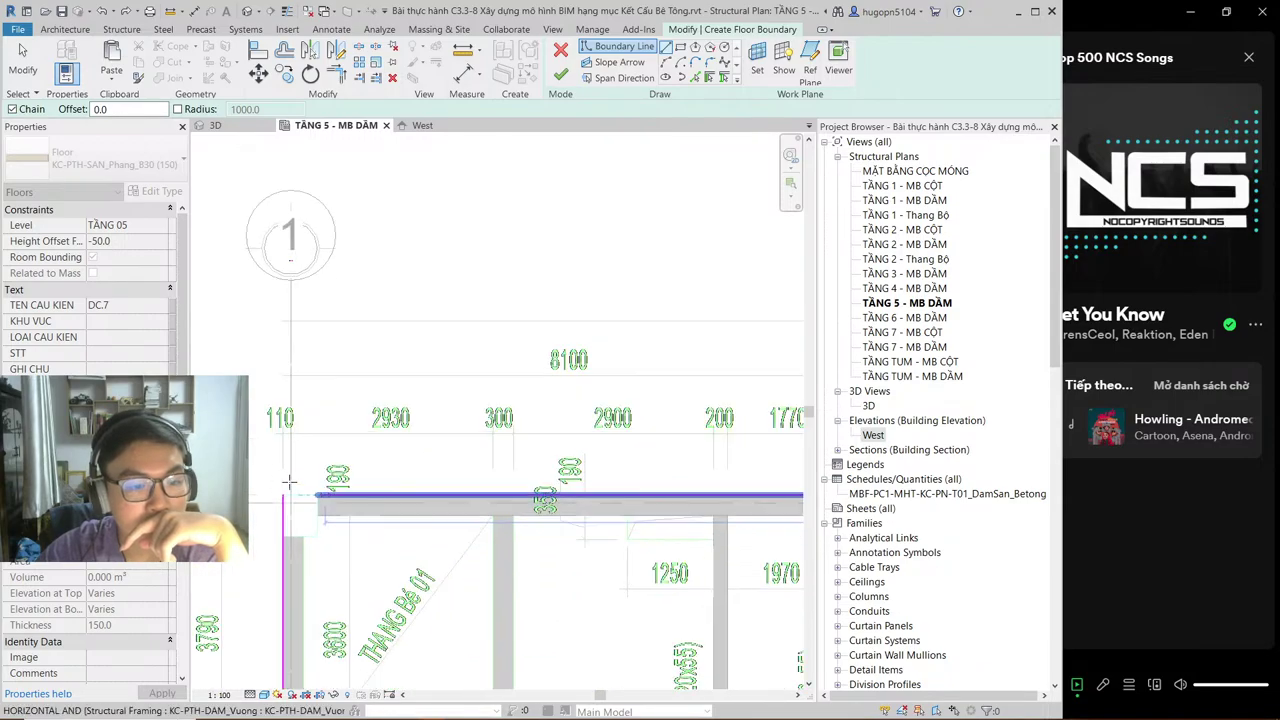
{"action": "left_click", "coordinate": [278, 496]}
{"action": "scroll", "coordinate": [434, 386], "scroll_direction": "down", "scroll_amount": 5}
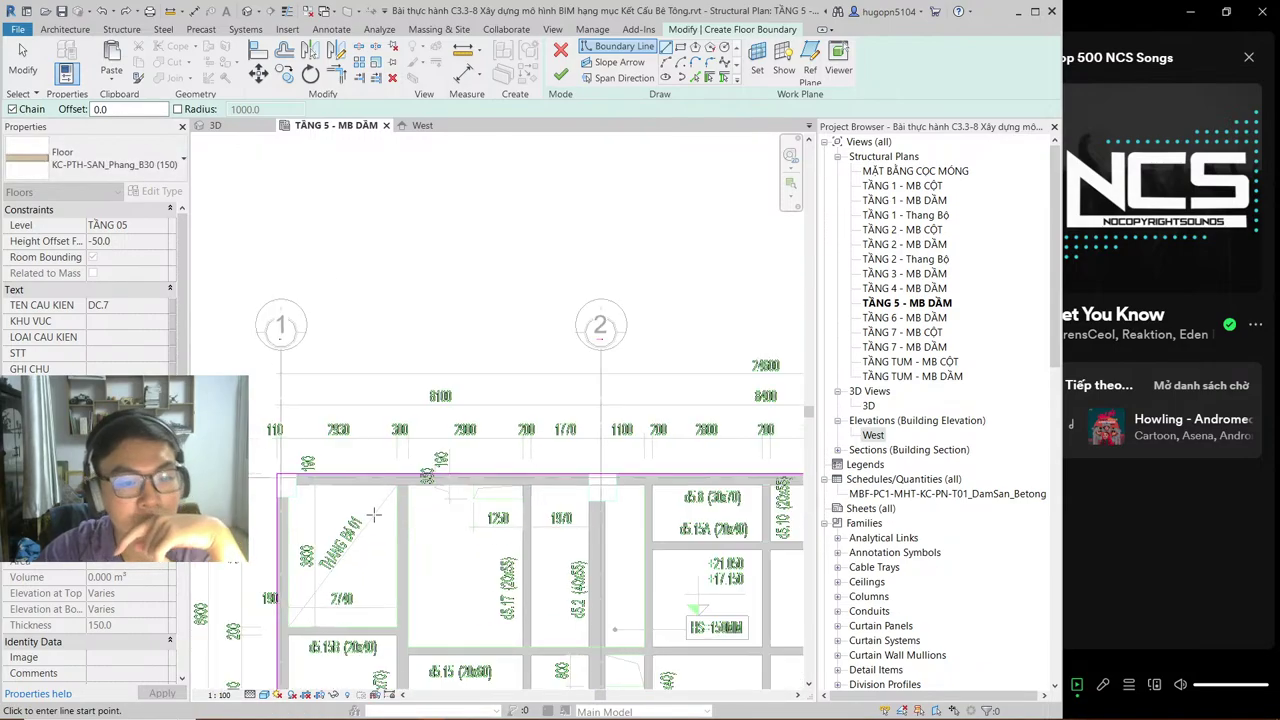
{"action": "left_click", "coordinate": [358, 449]}
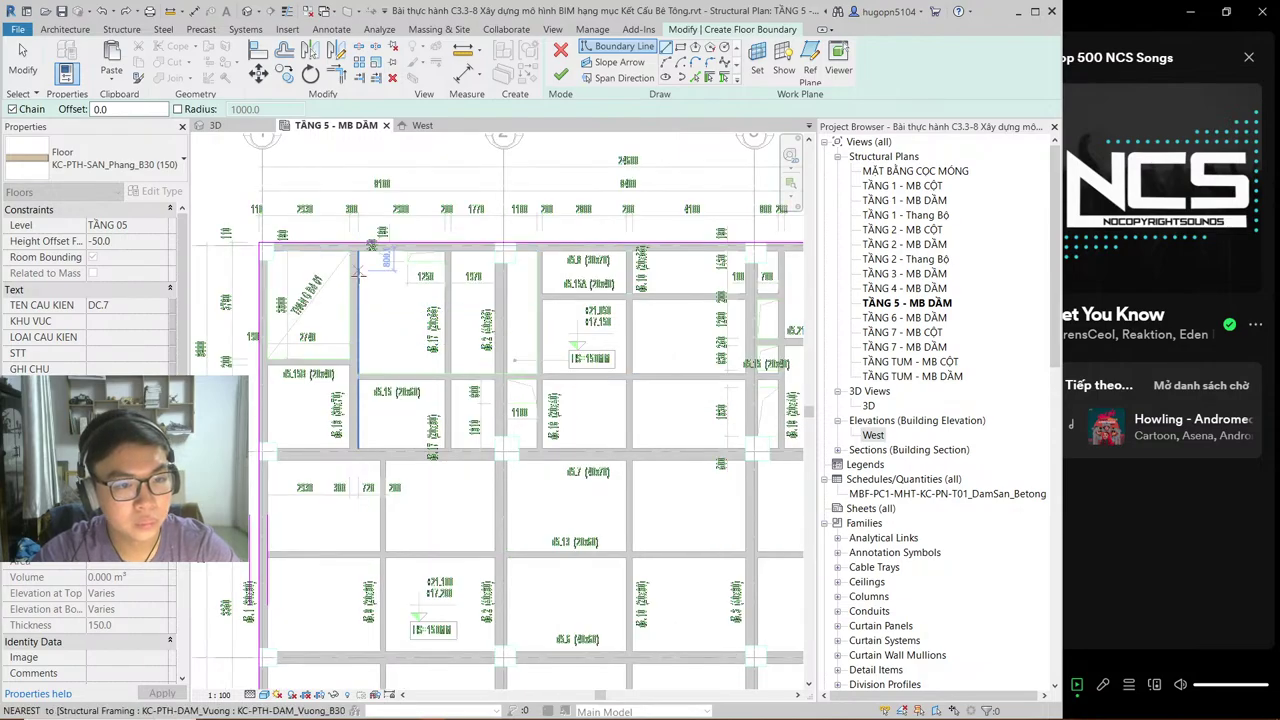
{"action": "scroll", "coordinate": [358, 254], "scroll_direction": "up", "scroll_amount": 3}
{"action": "left_click", "coordinate": [358, 240]}
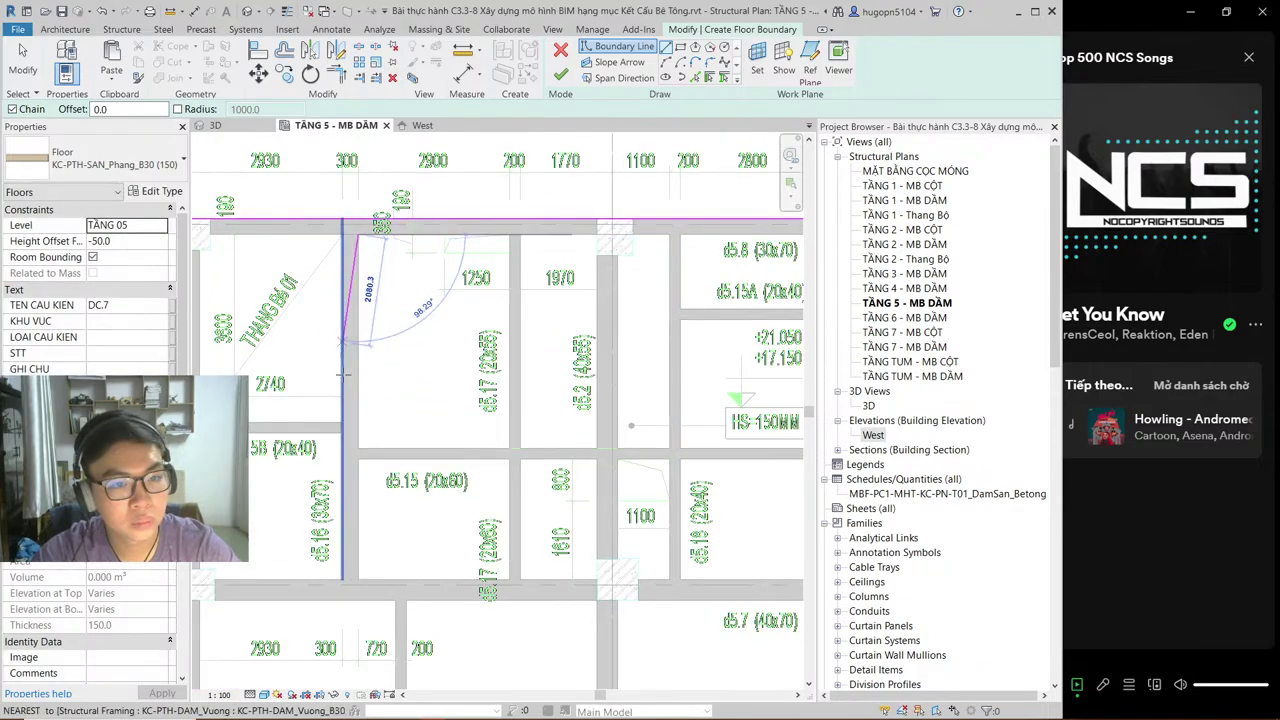
{"action": "left_click", "coordinate": [358, 449]}
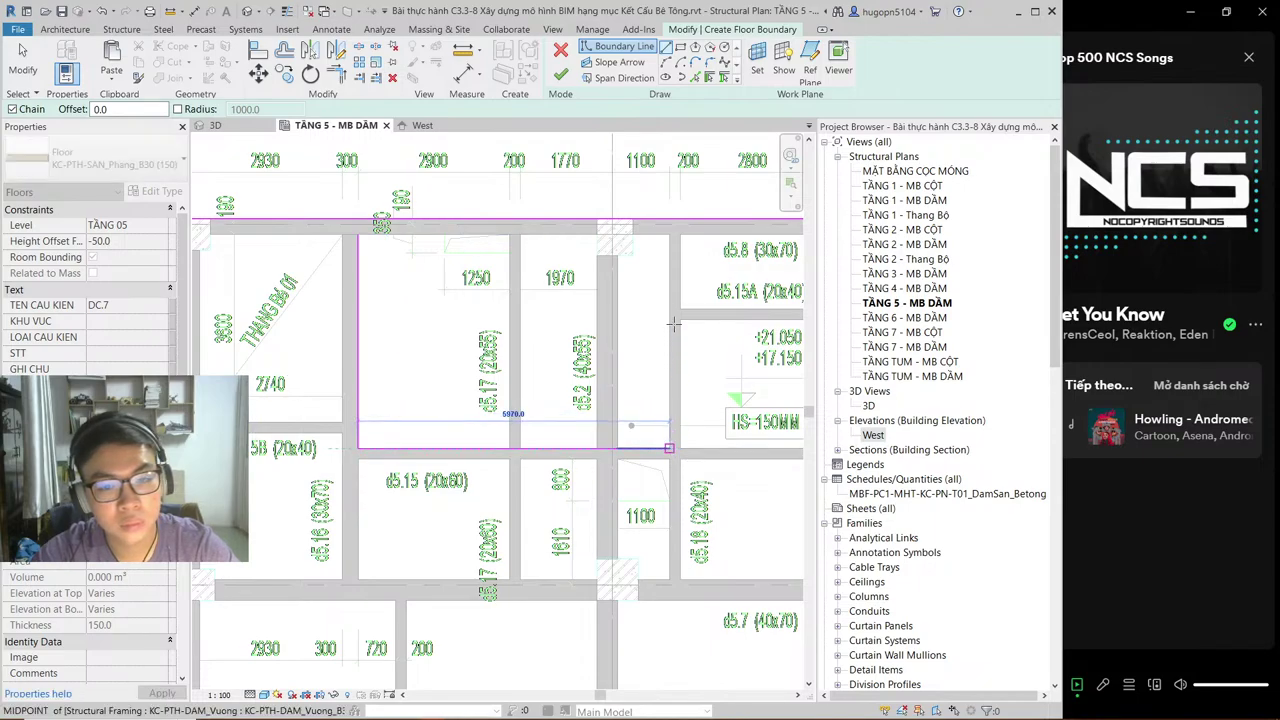
{"action": "left_click", "coordinate": [669, 449]}
{"action": "left_click", "coordinate": [670, 300]}
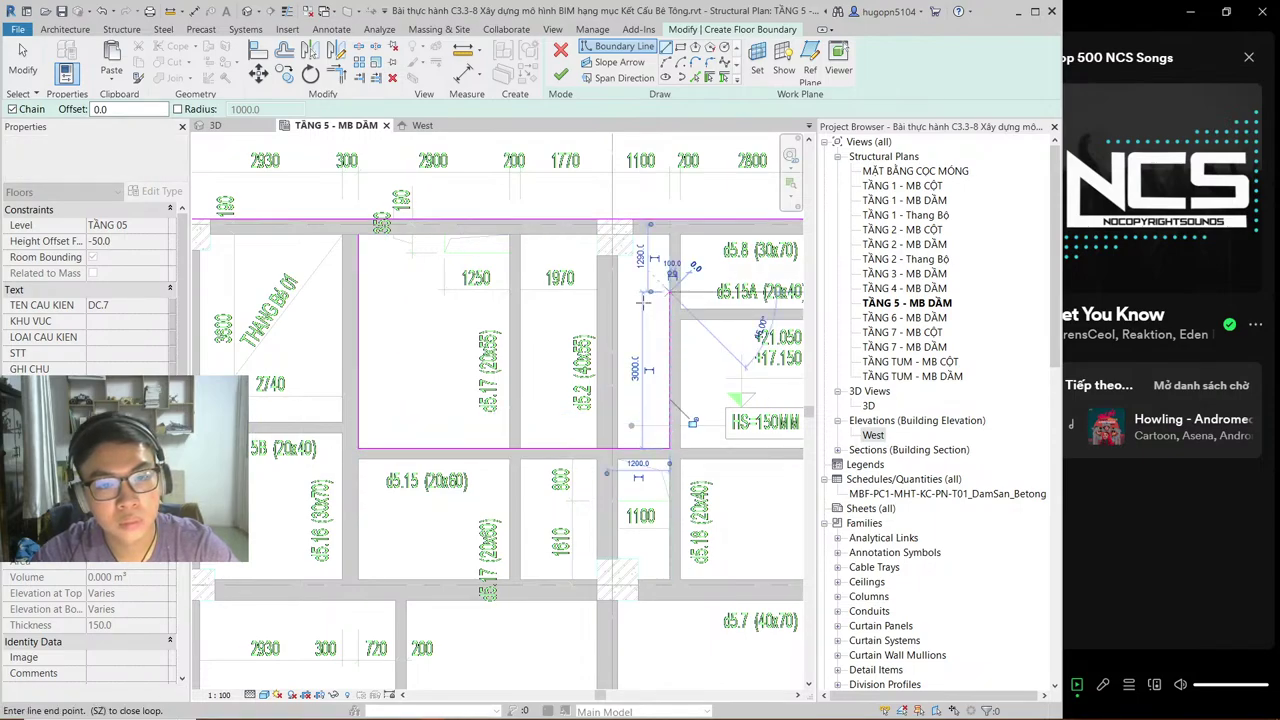
Step: Add the beam-edge line and a vertical segment, closing the boundary loop at its starting point
{"action": "middle_click_drag", "start_coordinate": [674, 307], "coordinate": [413, 367]}
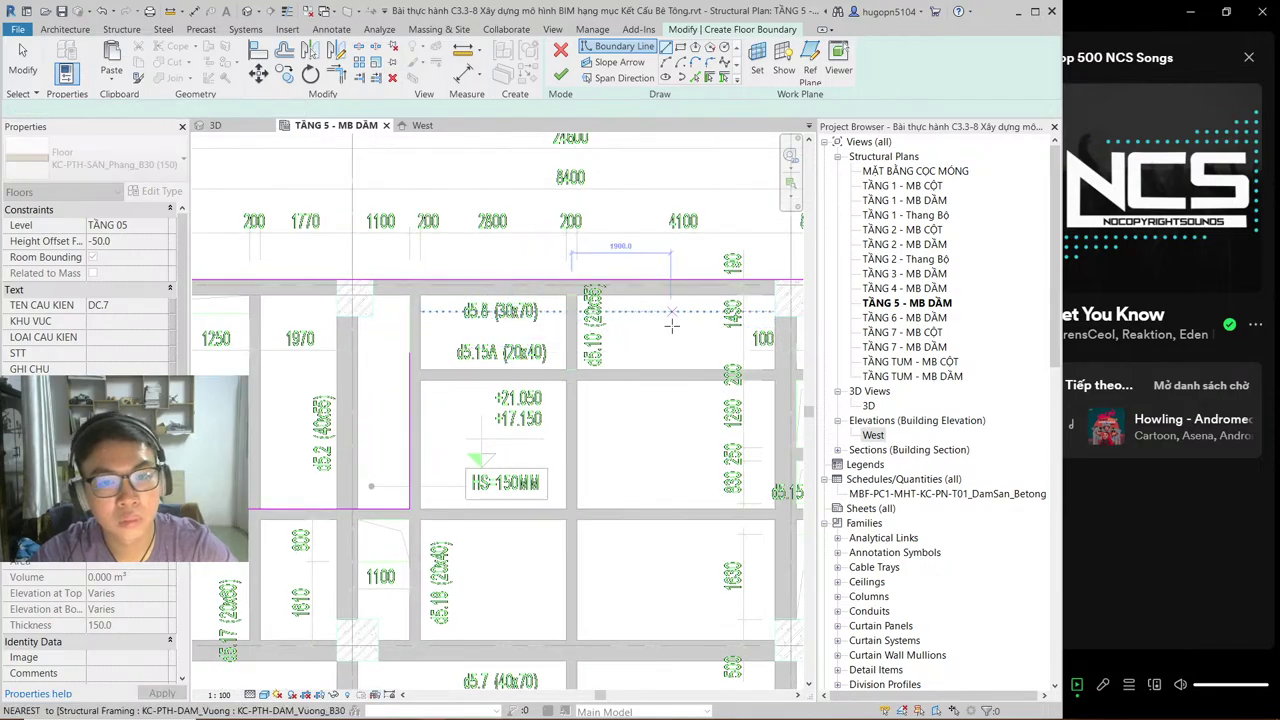
{"action": "left_click", "coordinate": [420, 370]}
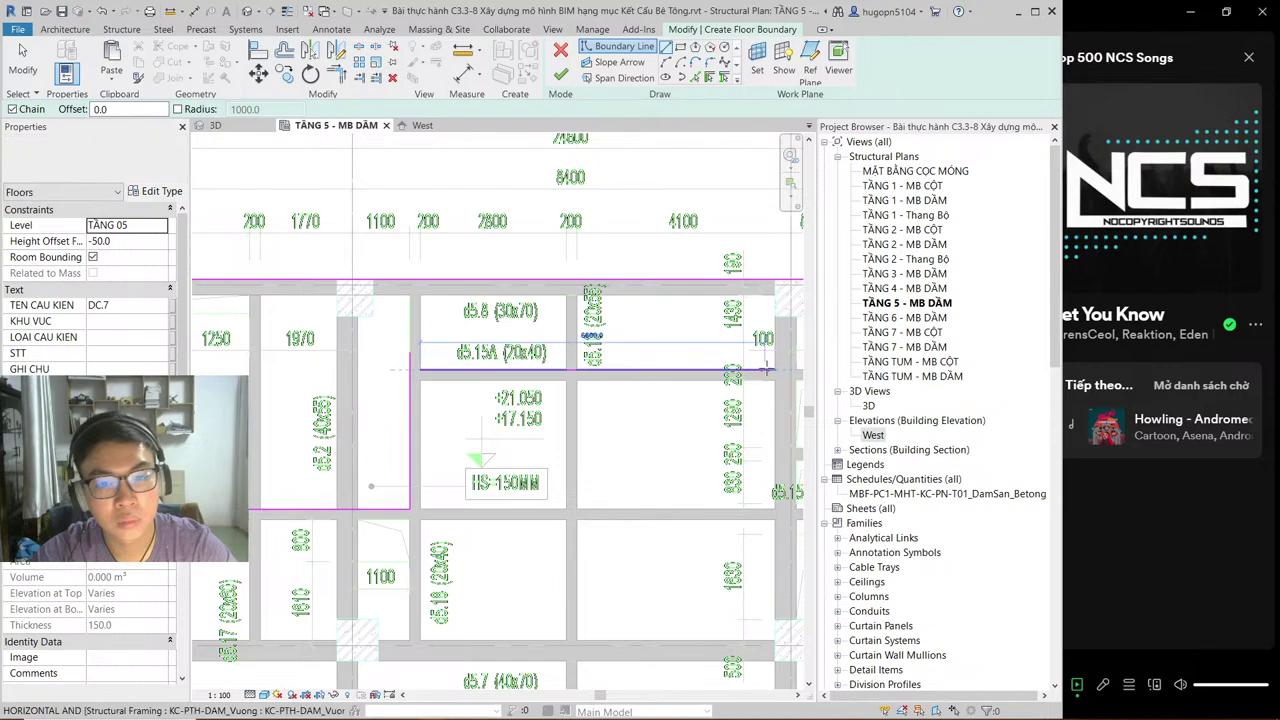
{"action": "left_click", "coordinate": [774, 370]}
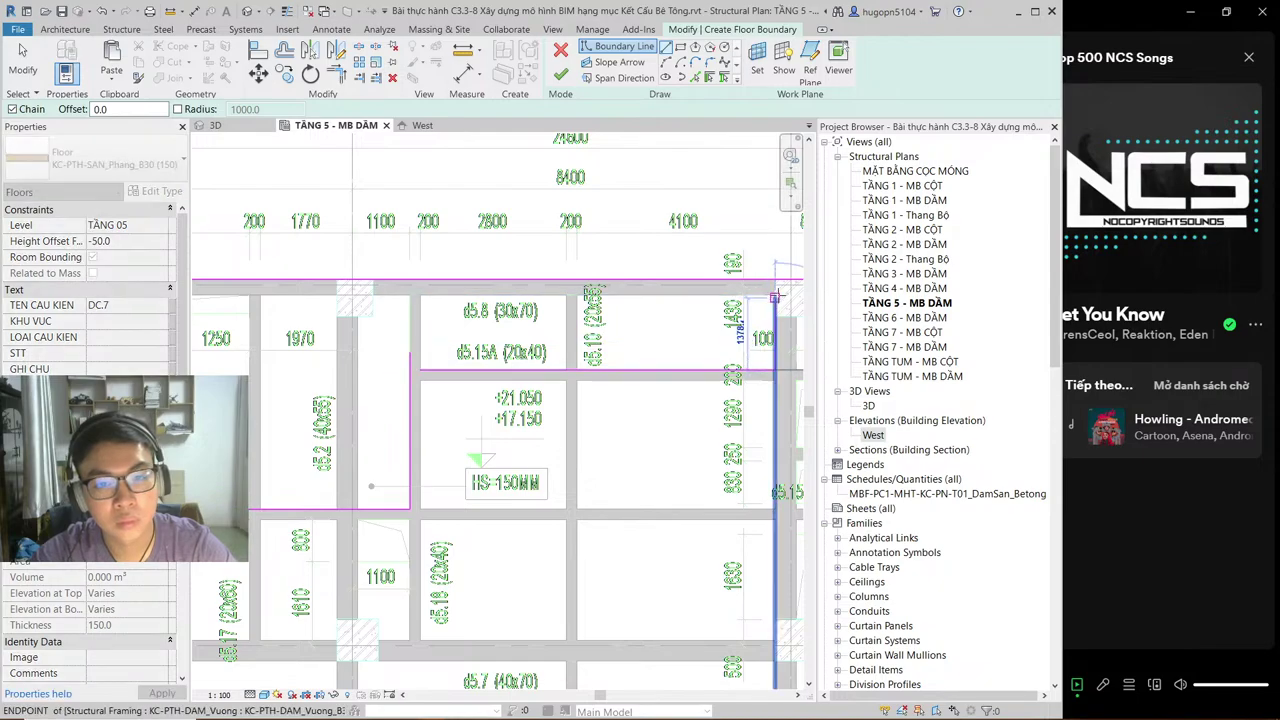
{"action": "left_click", "coordinate": [774, 297]}
{"action": "middle_click_drag", "start_coordinate": [396, 362], "coordinate": [623, 345]}
{"action": "middle_click_drag", "start_coordinate": [376, 285], "coordinate": [384, 283]}
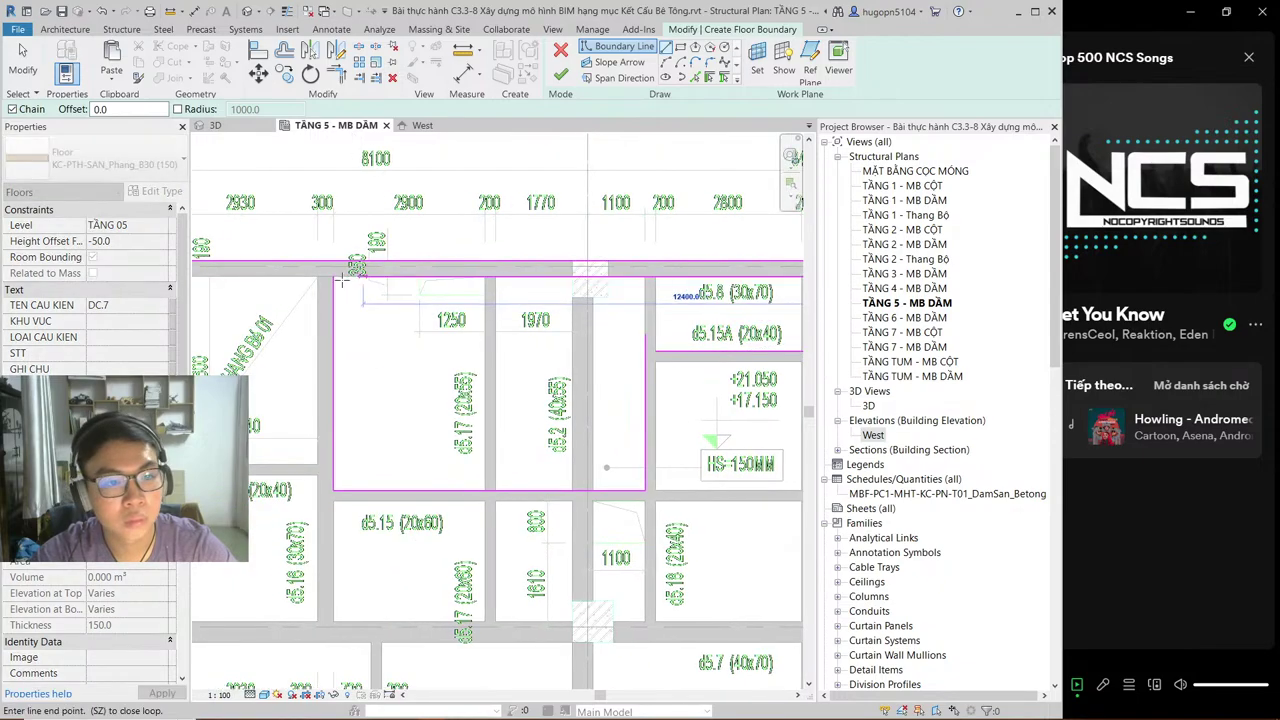
{"action": "left_click", "coordinate": [333, 276]}
{"action": "middle_click_drag", "start_coordinate": [731, 359], "coordinate": [535, 354]}
Step: Trim the open boundary corner with TR so the two lines meet
{"action": "key", "text": "t"}
{"action": "key", "text": "r"}
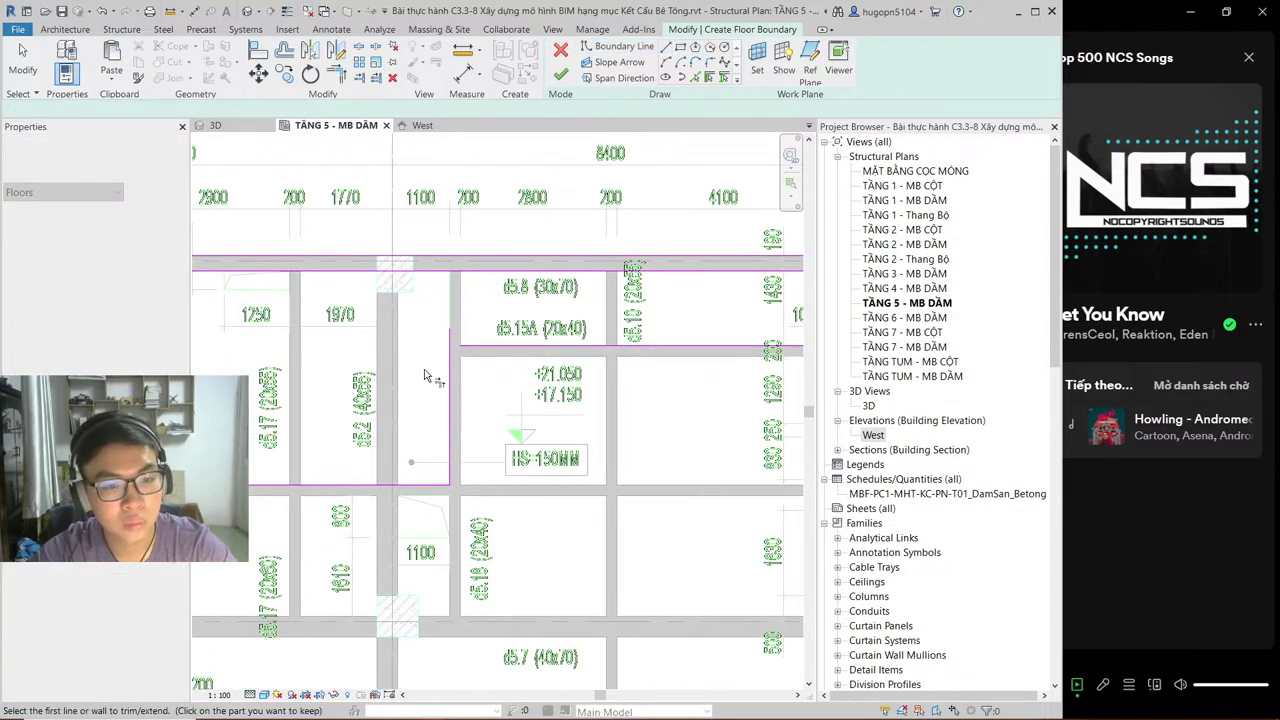
{"action": "left_click", "coordinate": [450, 368]}
{"action": "left_click", "coordinate": [480, 350]}
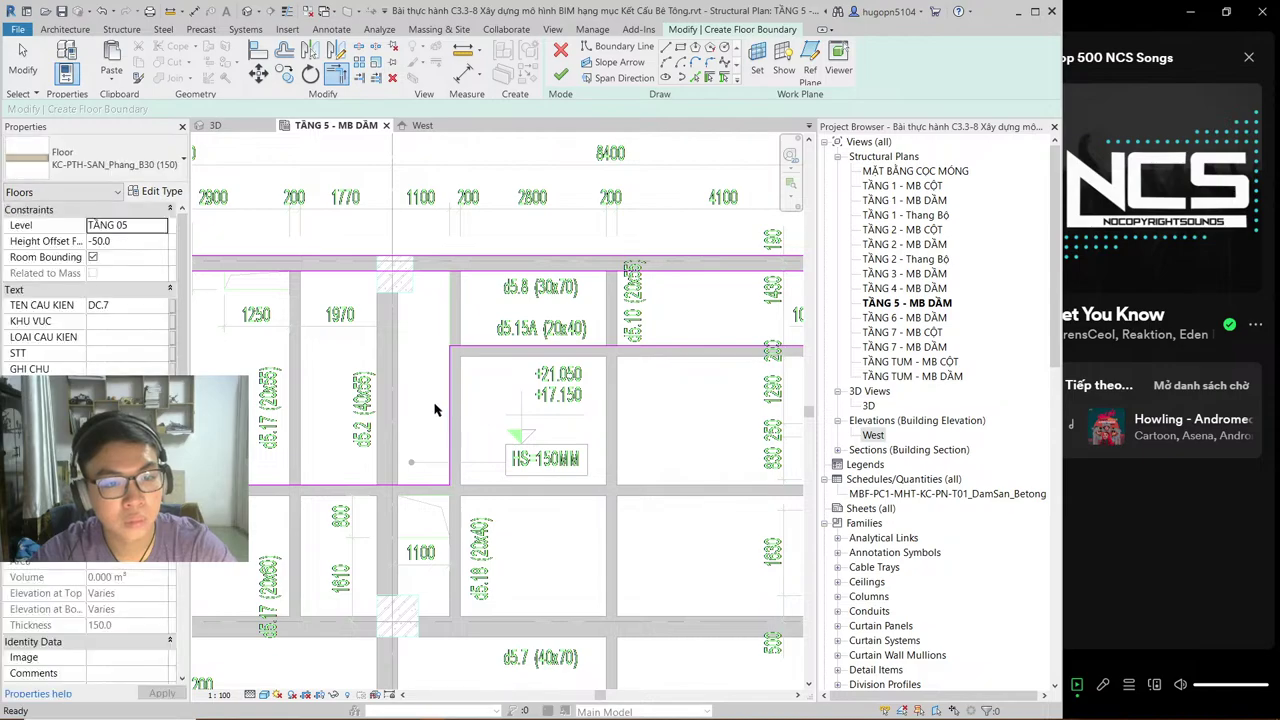
{"action": "key", "text": "Escape"}
{"action": "scroll", "coordinate": [521, 450], "scroll_direction": "down", "scroll_amount": 1}
{"action": "middle_click_drag", "start_coordinate": [521, 450], "coordinate": [476, 373]}
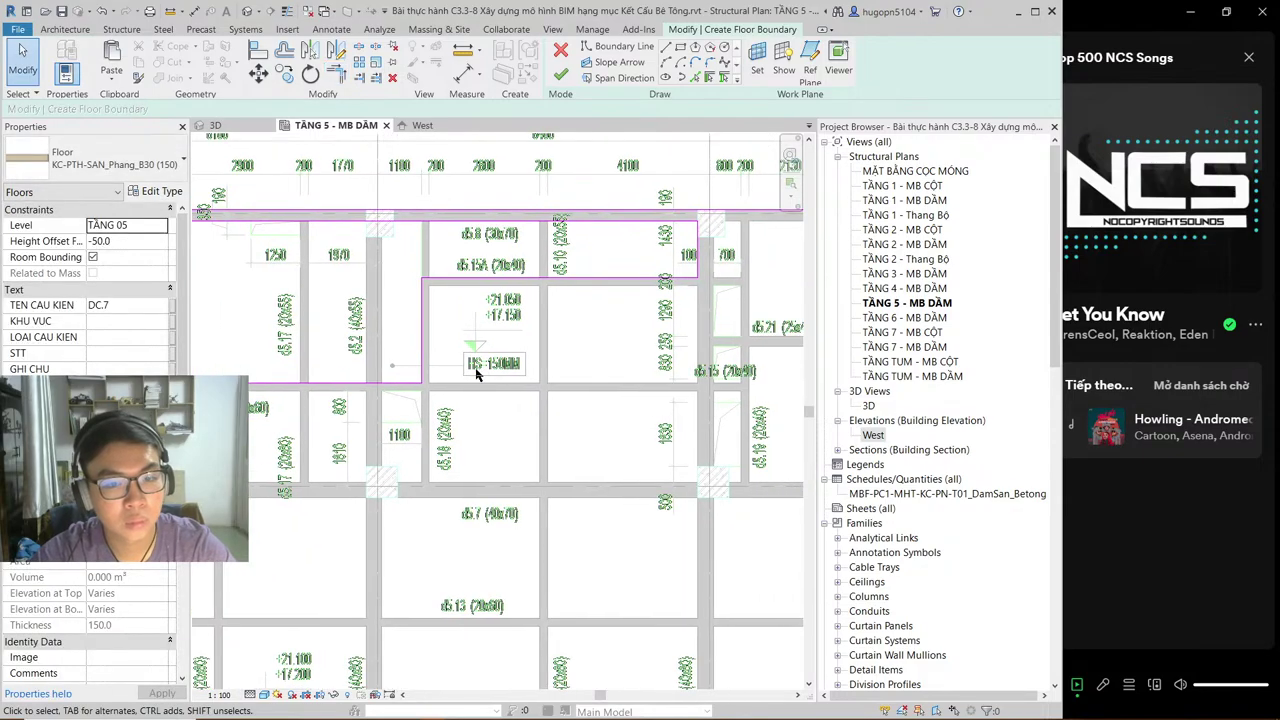
{"action": "scroll", "coordinate": [476, 373], "scroll_direction": "down", "scroll_amount": 1}
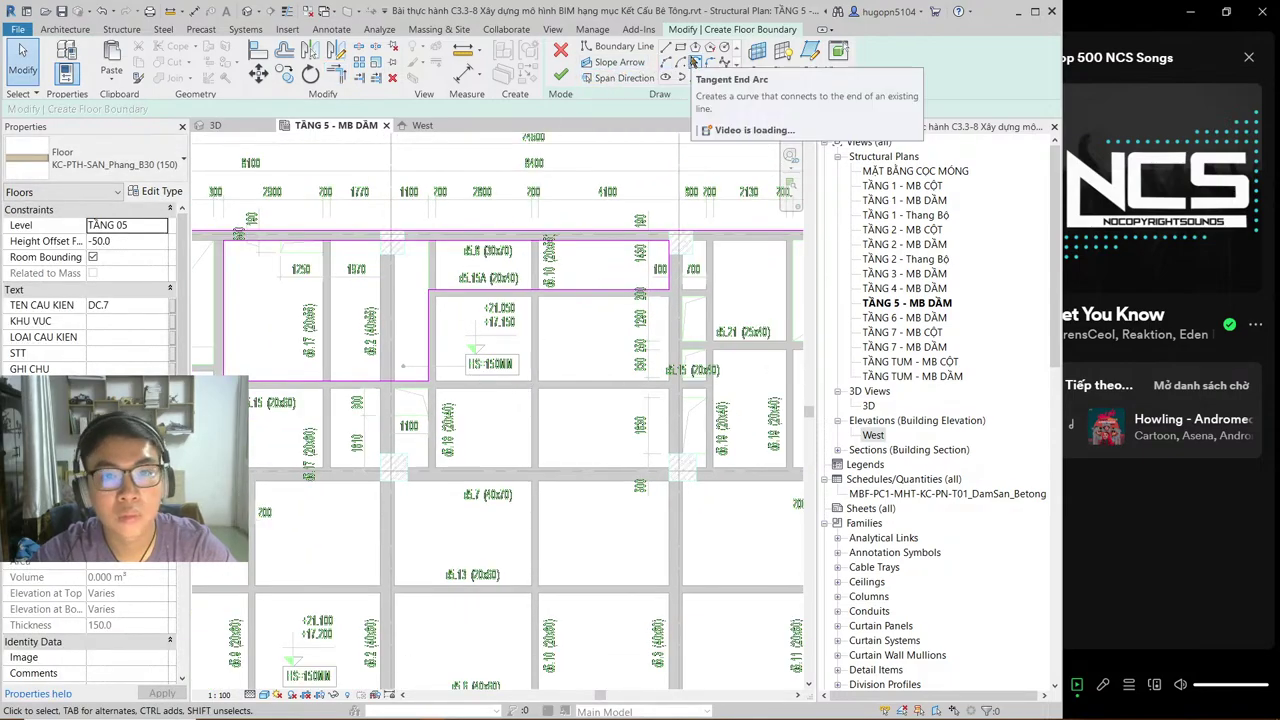
Step: Draw three small stacked rectangular opening outlines using the Rectangle boundary tool
{"action": "left_click", "coordinate": [680, 47]}
{"action": "scroll", "coordinate": [400, 398], "scroll_direction": "up", "scroll_amount": 2}
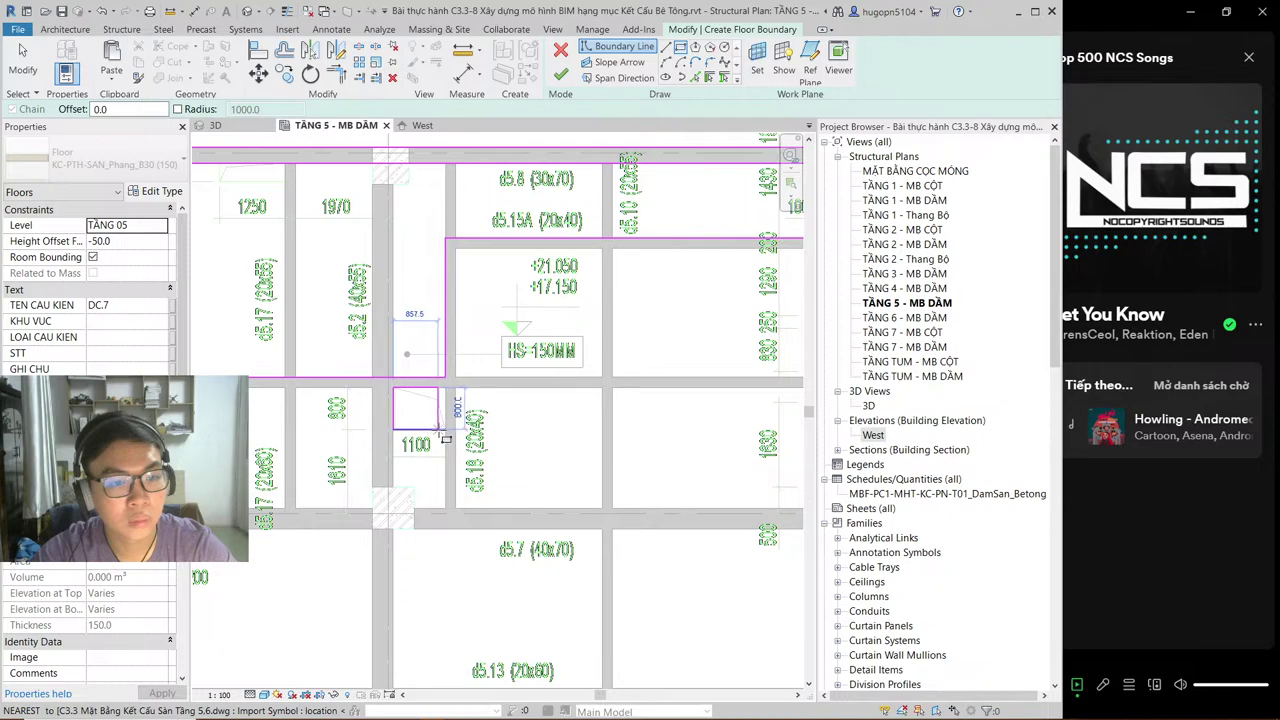
{"action": "middle_click_drag", "start_coordinate": [773, 377], "coordinate": [456, 438]}
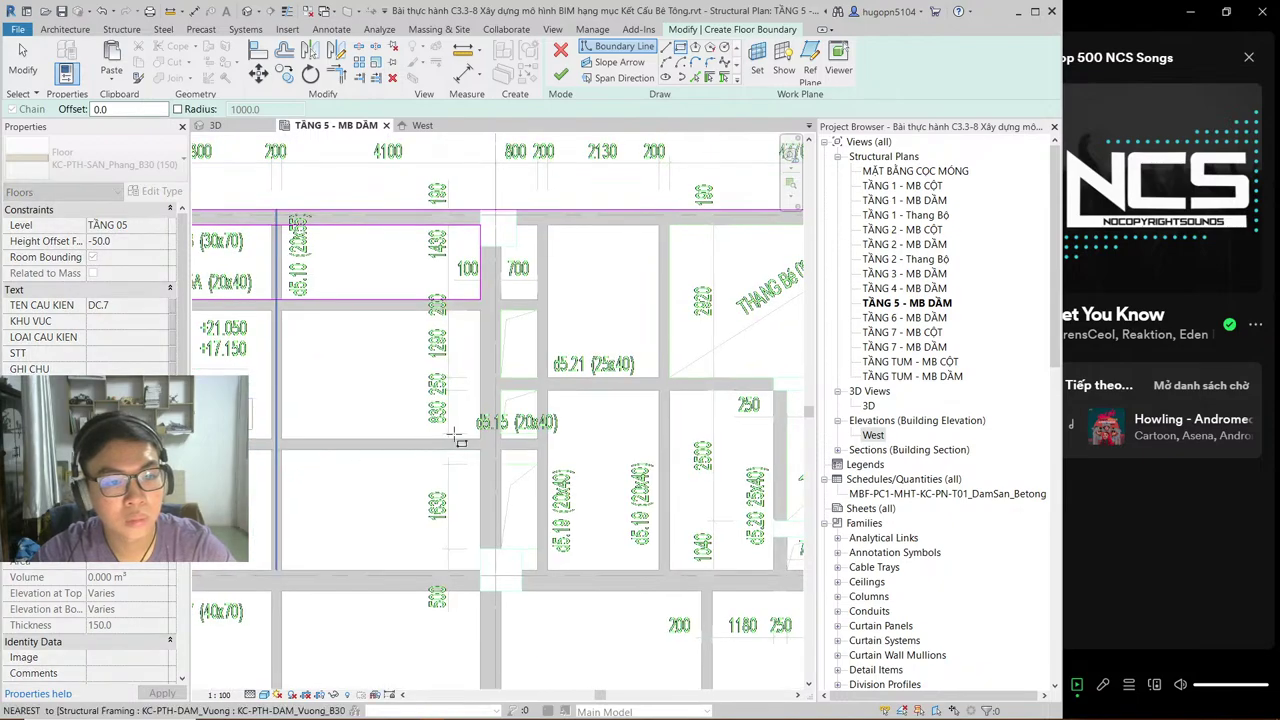
{"action": "left_click", "coordinate": [502, 312]}
{"action": "left_click", "coordinate": [537, 377]}
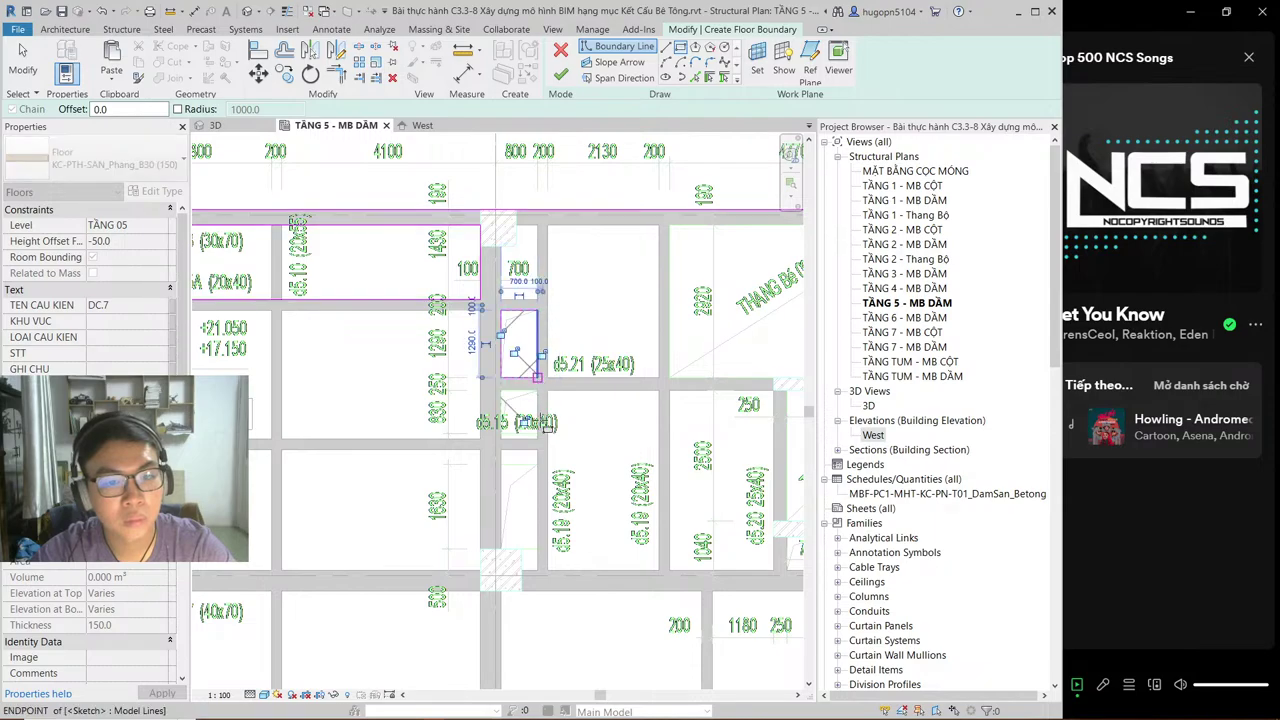
{"action": "scroll", "coordinate": [509, 400], "scroll_direction": "up", "scroll_amount": 2}
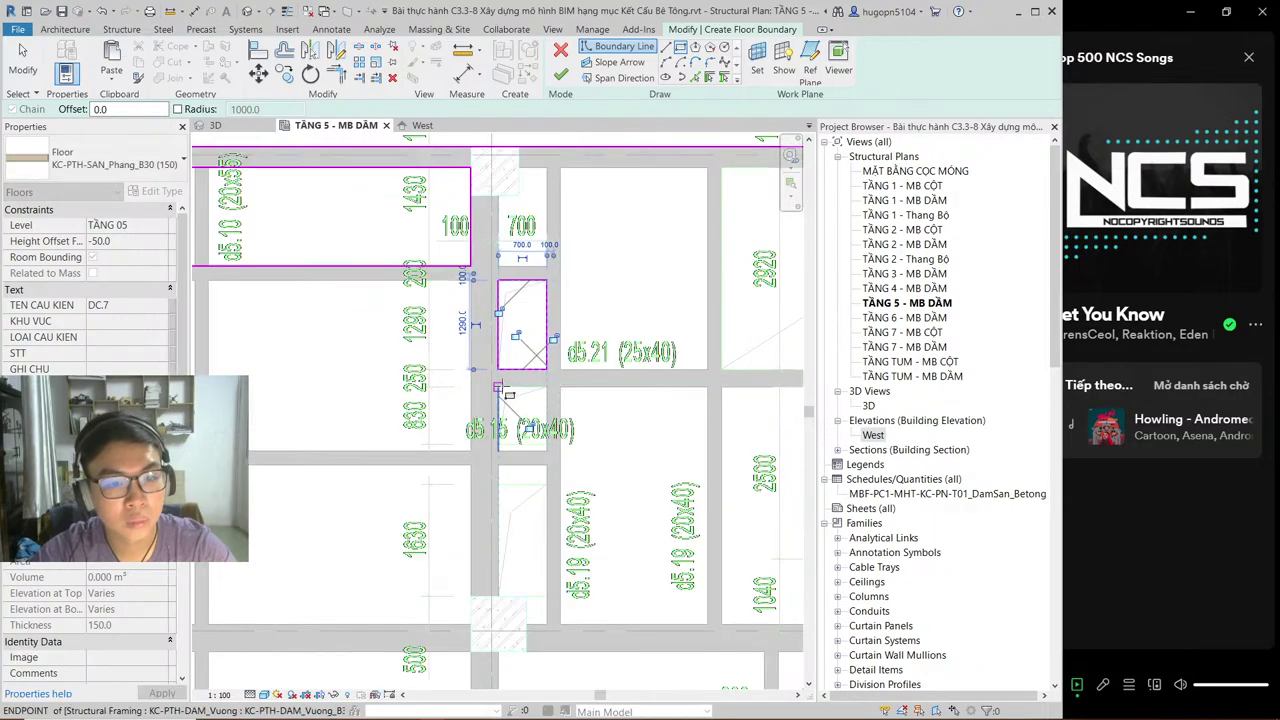
{"action": "left_click", "coordinate": [498, 387]}
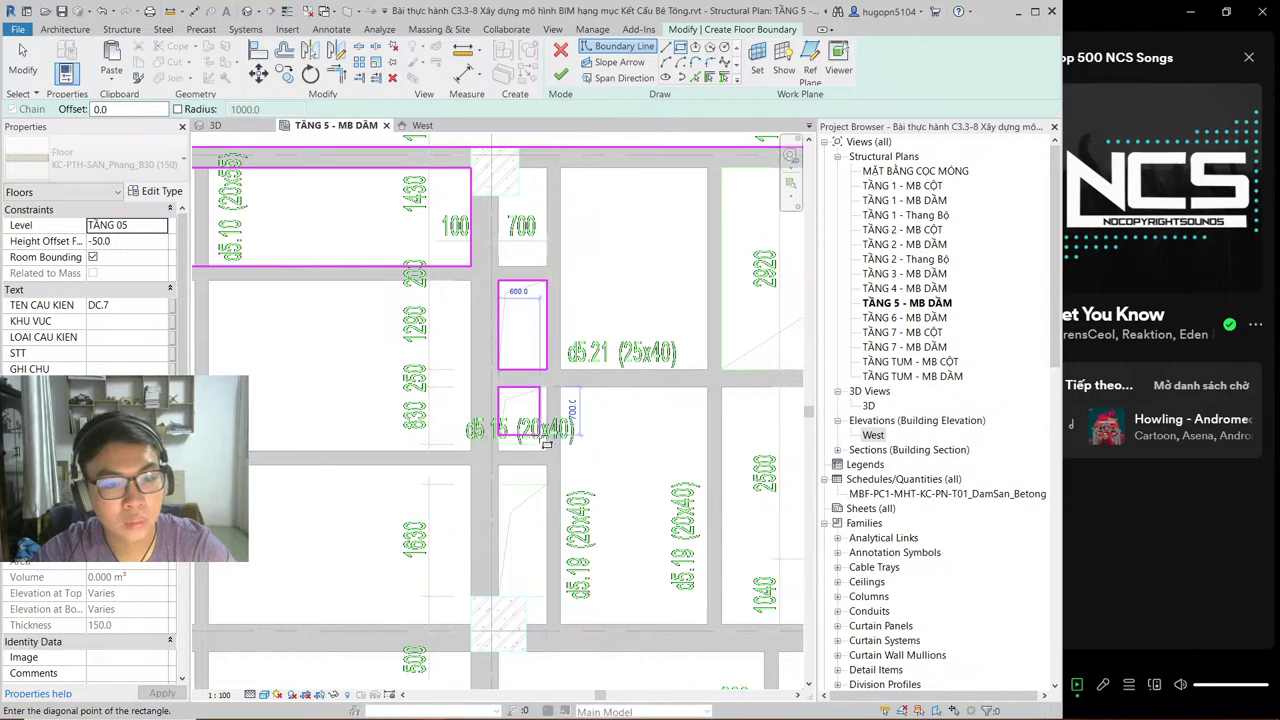
{"action": "left_click", "coordinate": [548, 445]}
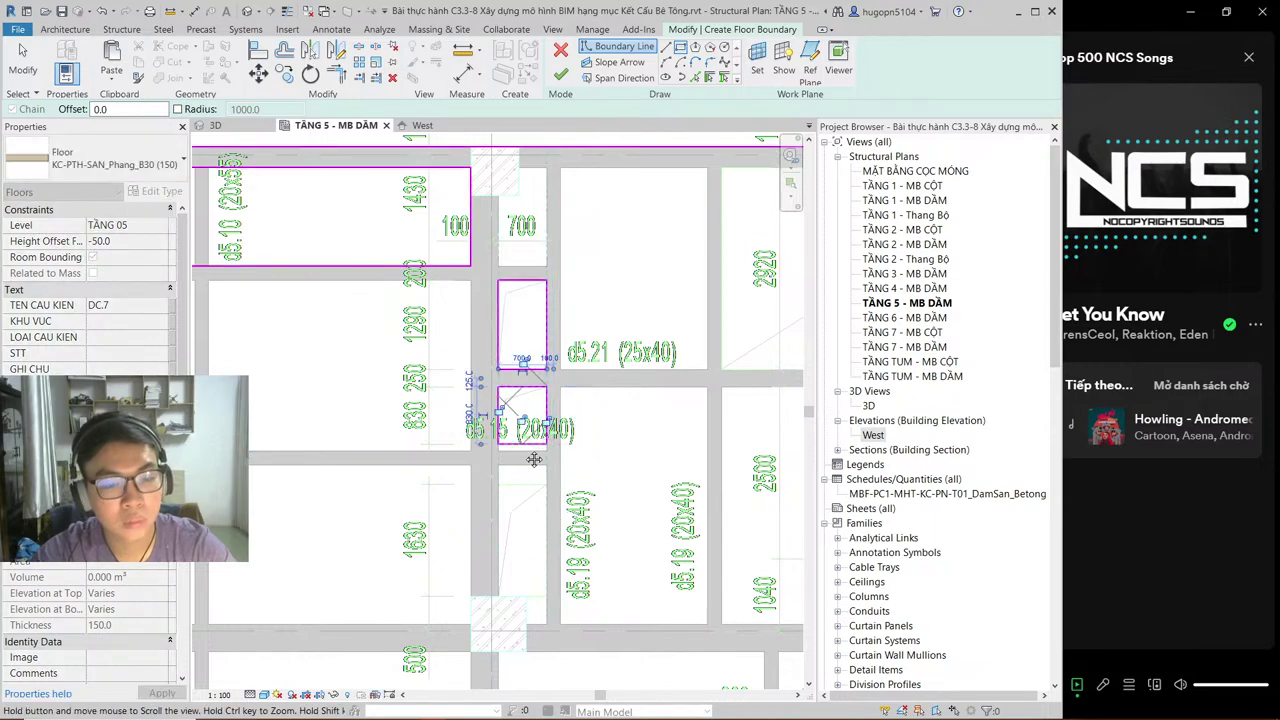
{"action": "middle_click_drag", "start_coordinate": [516, 509], "coordinate": [517, 427]}
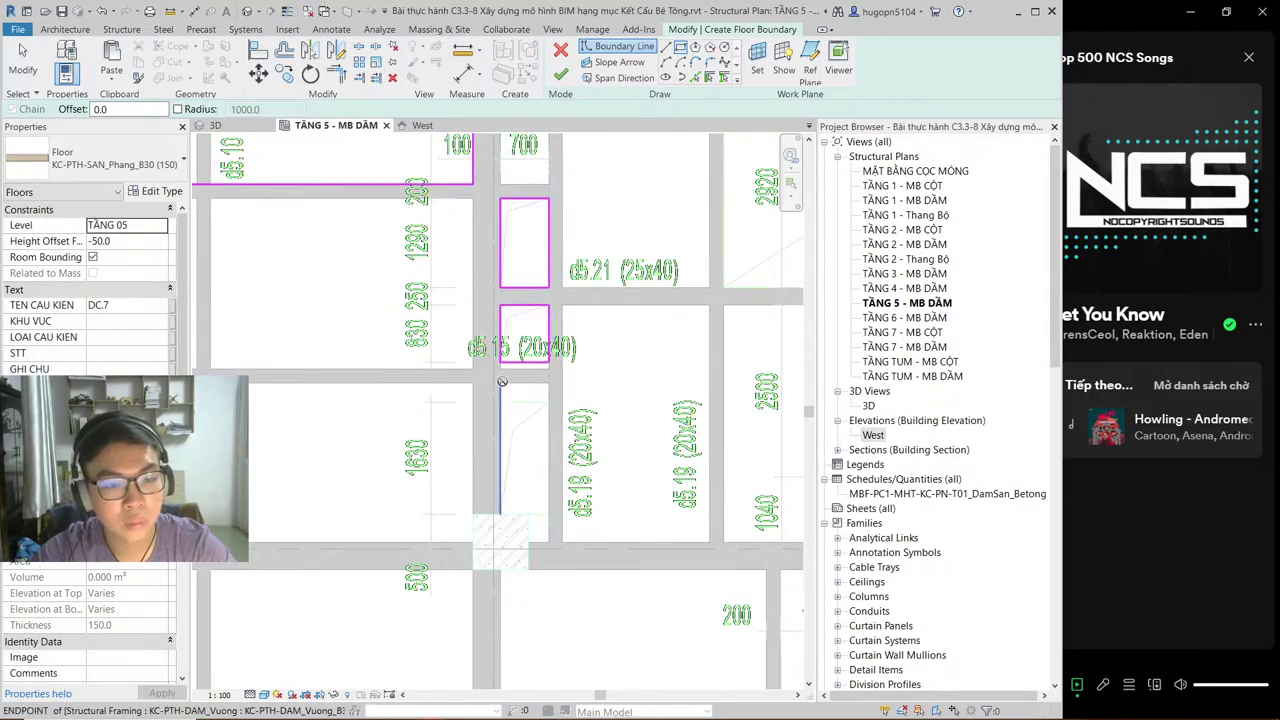
{"action": "key", "text": "Escape"}
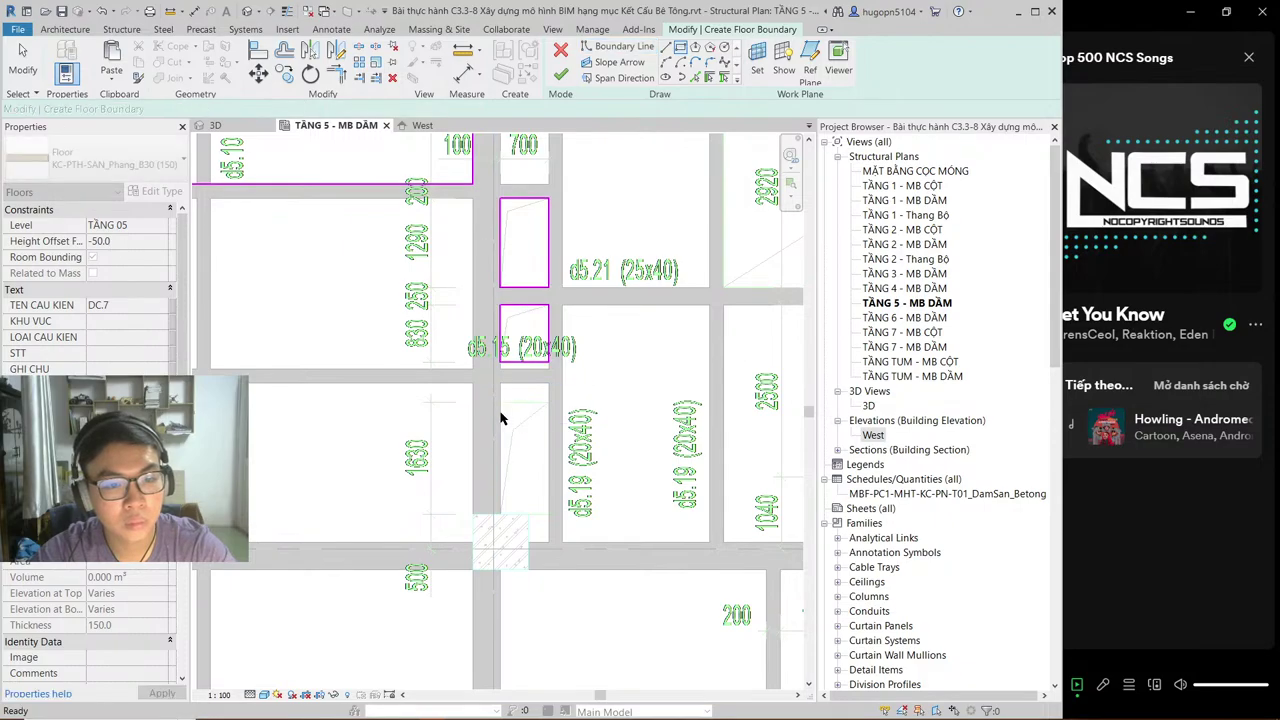
{"action": "left_click", "coordinate": [500, 403]}
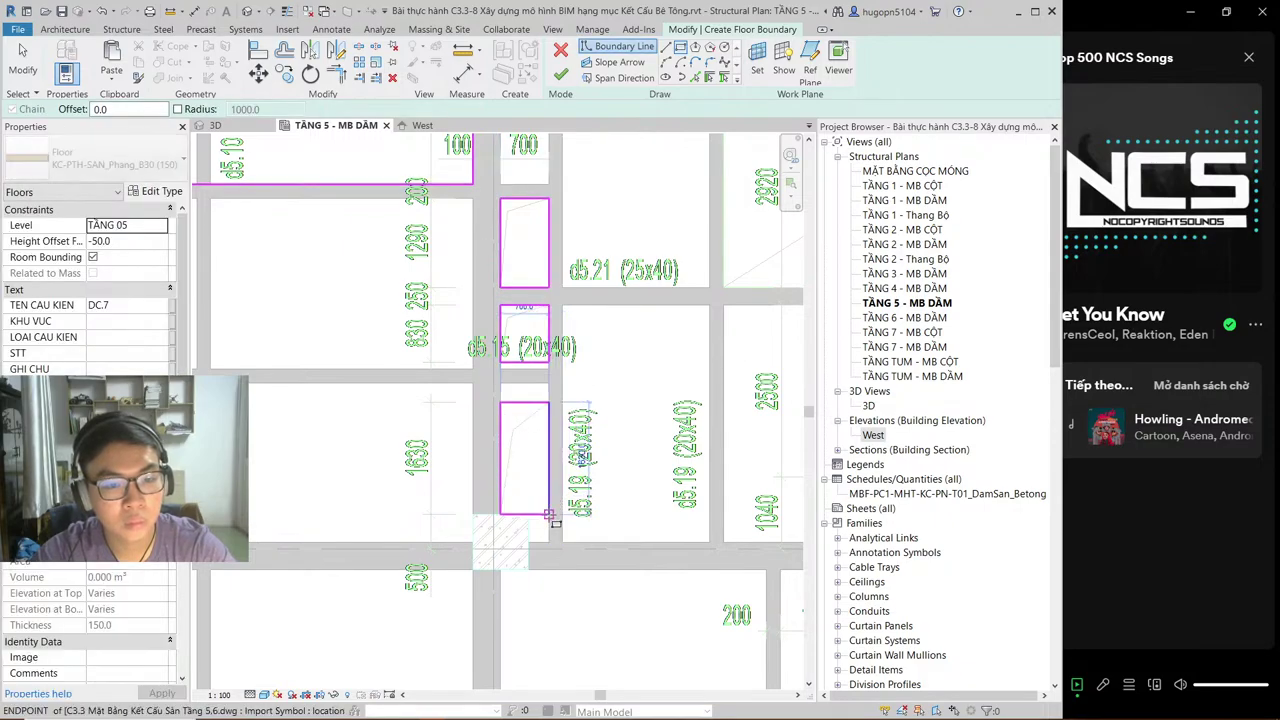
{"action": "left_click", "coordinate": [548, 514]}
Step: Draw rectangular openings around the lift shaft and the left and right 735 shafts
{"action": "mouse_move", "coordinate": [626, 549]}
{"action": "middle_mouse_down"}
{"action": "mouse_move", "coordinate": [450, 420]}
{"action": "mouse_move", "coordinate": [409, 566]}
{"action": "mouse_move", "coordinate": [376, 587]}
{"action": "mouse_move", "coordinate": [349, 583]}
{"action": "mouse_move", "coordinate": [294, 546]}
{"action": "mouse_move", "coordinate": [300, 470]}
{"action": "middle_mouse_up"}
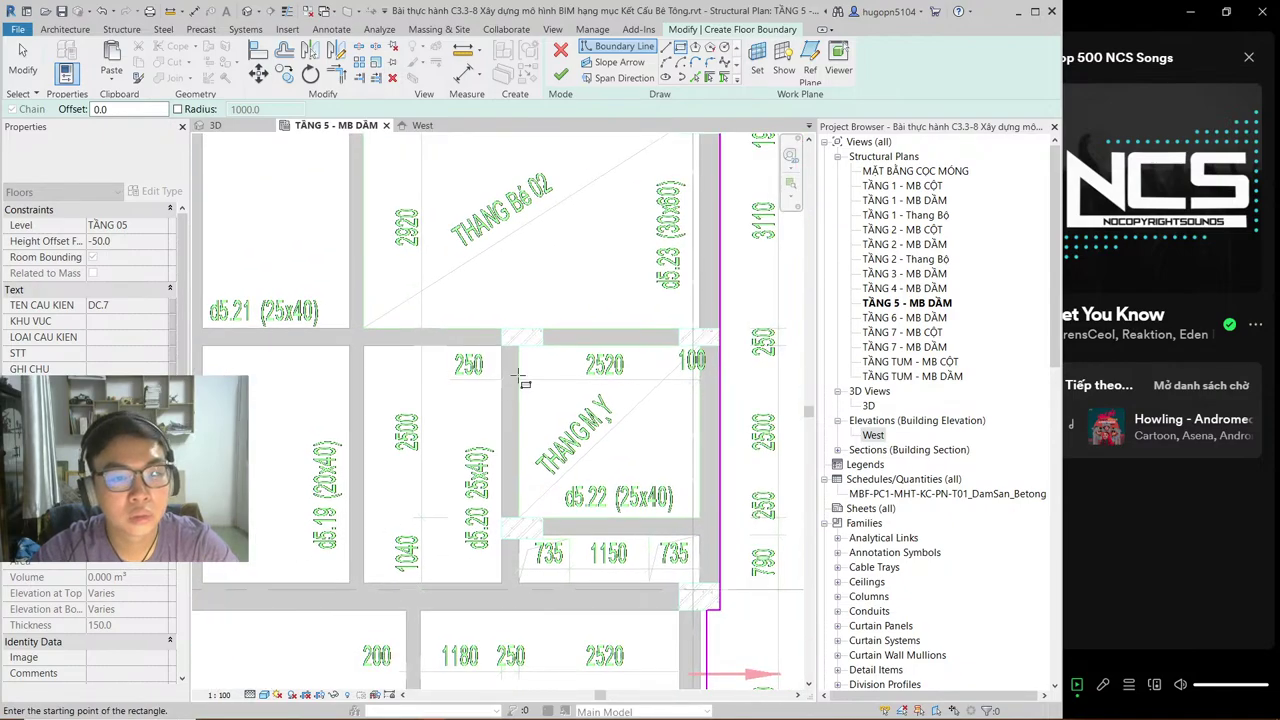
{"action": "left_click", "coordinate": [518, 346]}
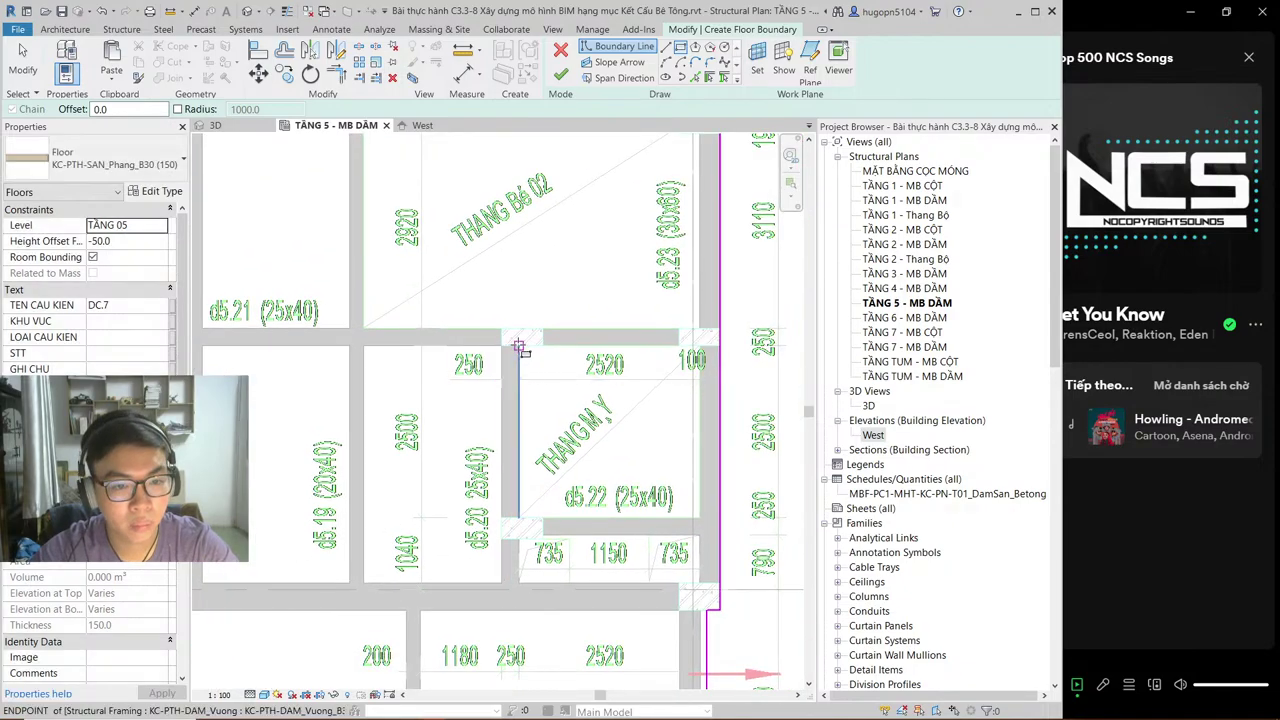
{"action": "left_click", "coordinate": [699, 517]}
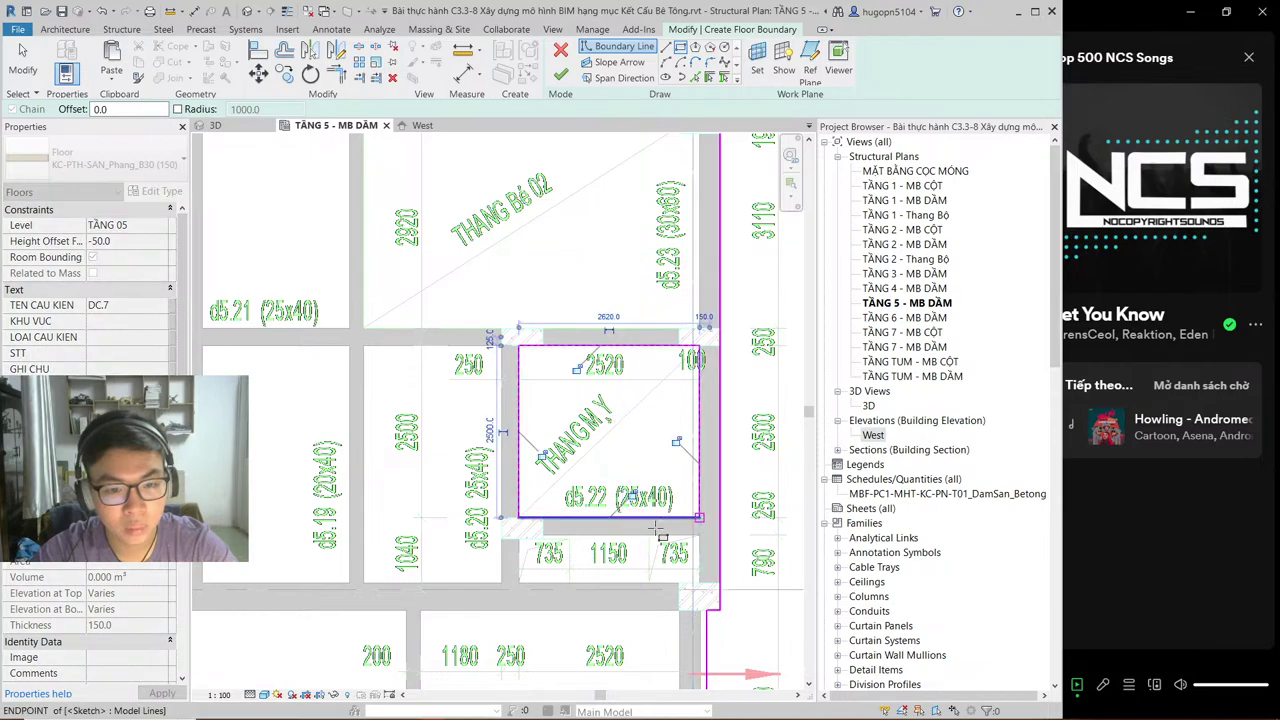
{"action": "left_click", "coordinate": [518, 540]}
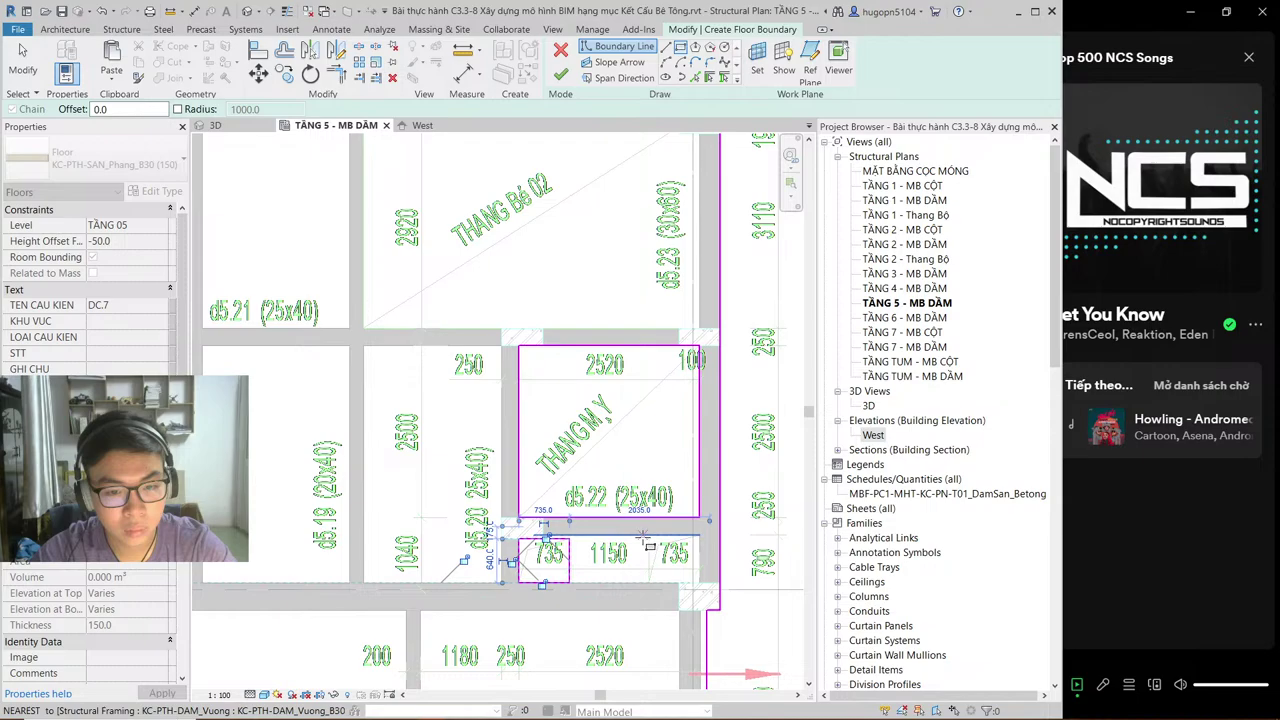
{"action": "left_click", "coordinate": [569, 582]}
{"action": "left_click", "coordinate": [700, 578]}
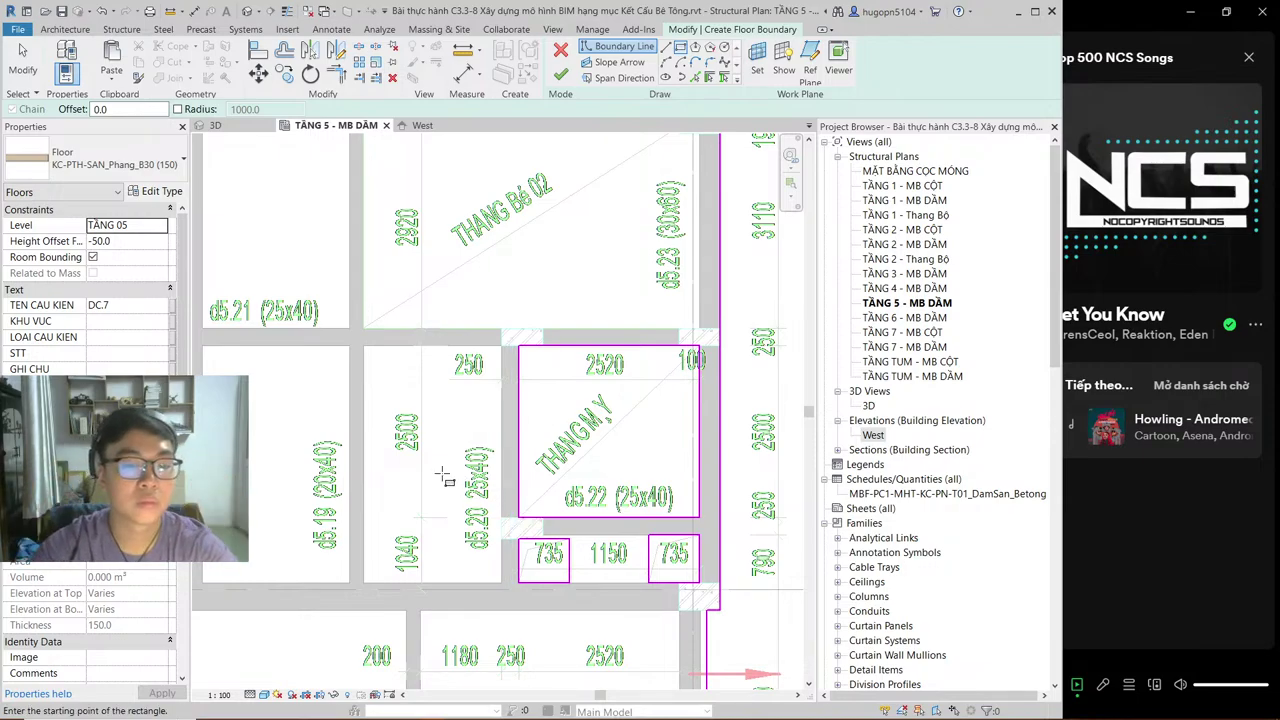
{"action": "key", "text": "Escape"}
{"action": "key", "text": "Escape"}
{"action": "middle_click_drag", "start_coordinate": [420, 408], "coordinate": [520, 340]}
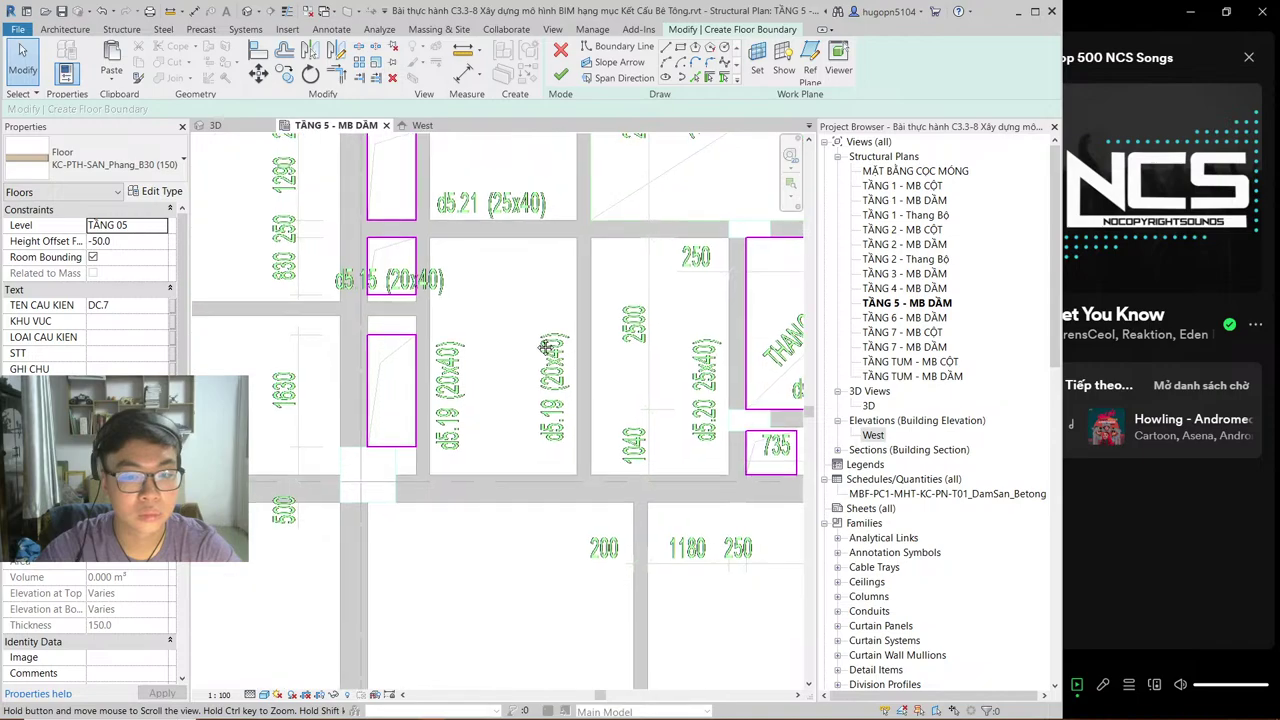
{"action": "scroll", "coordinate": [508, 346], "scroll_direction": "down", "scroll_amount": 2}
{"action": "scroll", "coordinate": [533, 400], "scroll_direction": "down", "scroll_amount": 3}
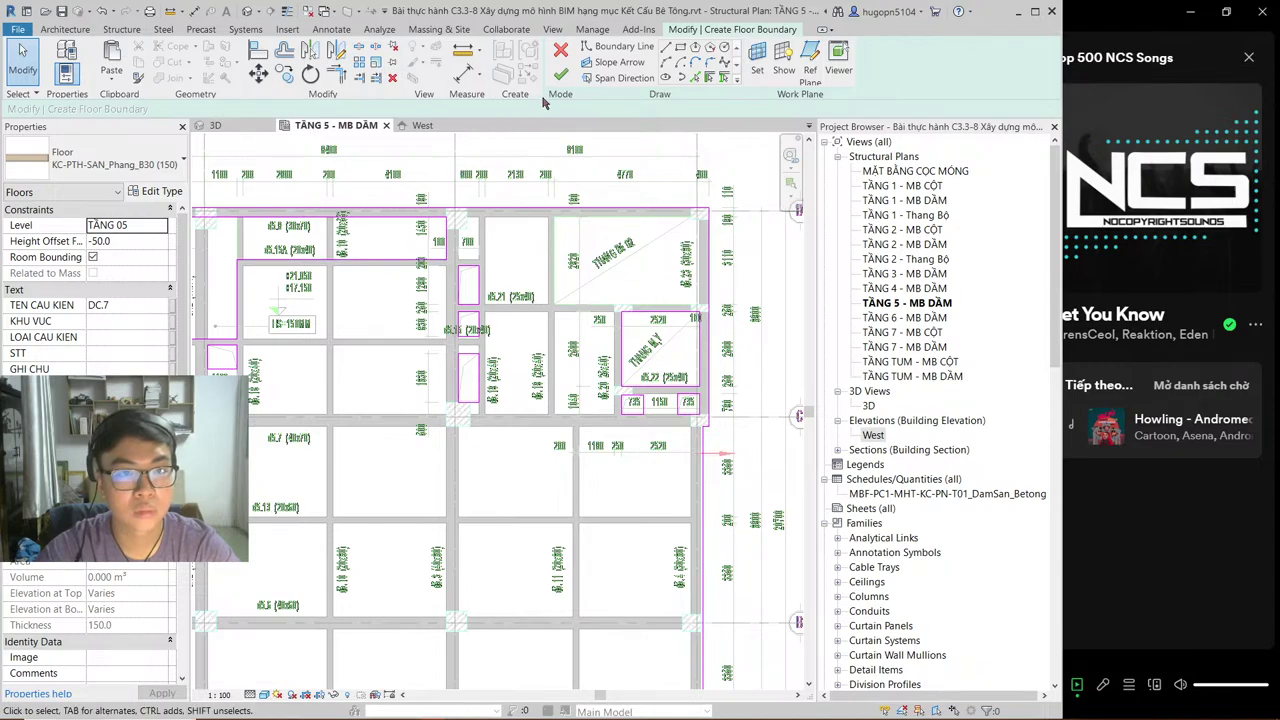
Step: Set Height Offset From Level to 0.0 and finish the 73.049 m³ KC-PTH-SAN_Phang_B30 (150) slab
{"action": "left_click", "coordinate": [98, 241]}
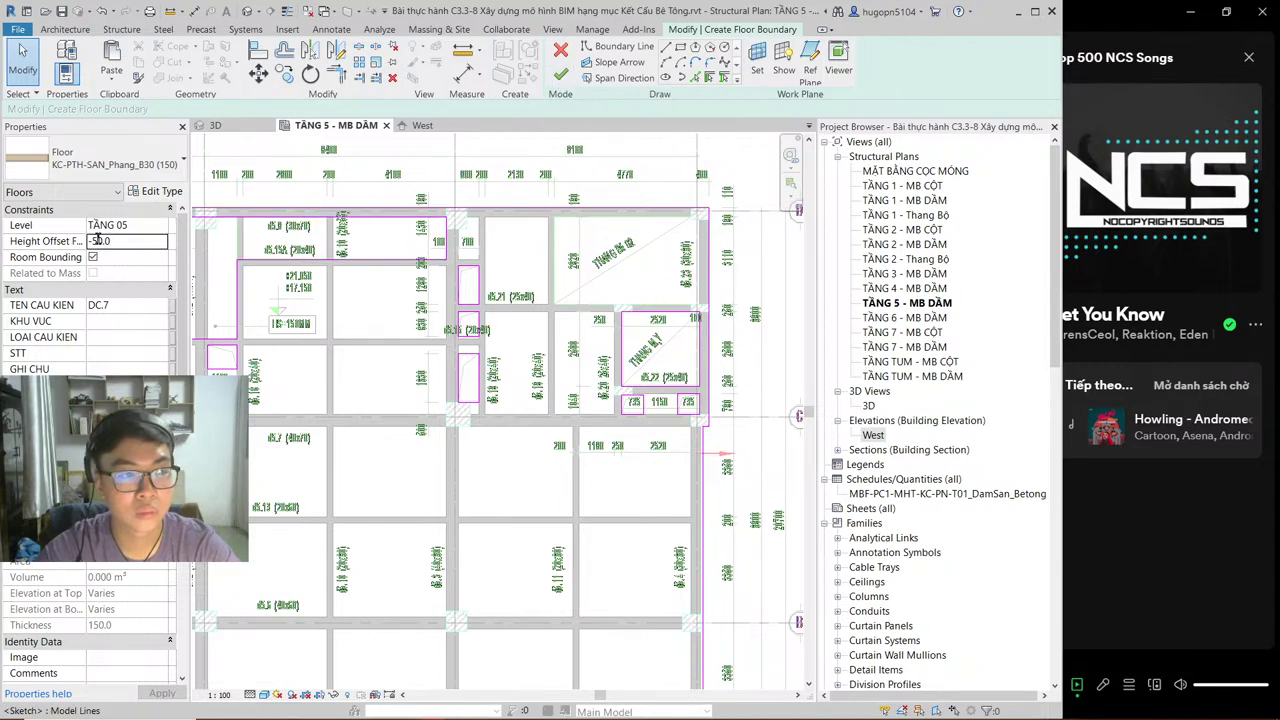
{"action": "left_click", "coordinate": [563, 75]}
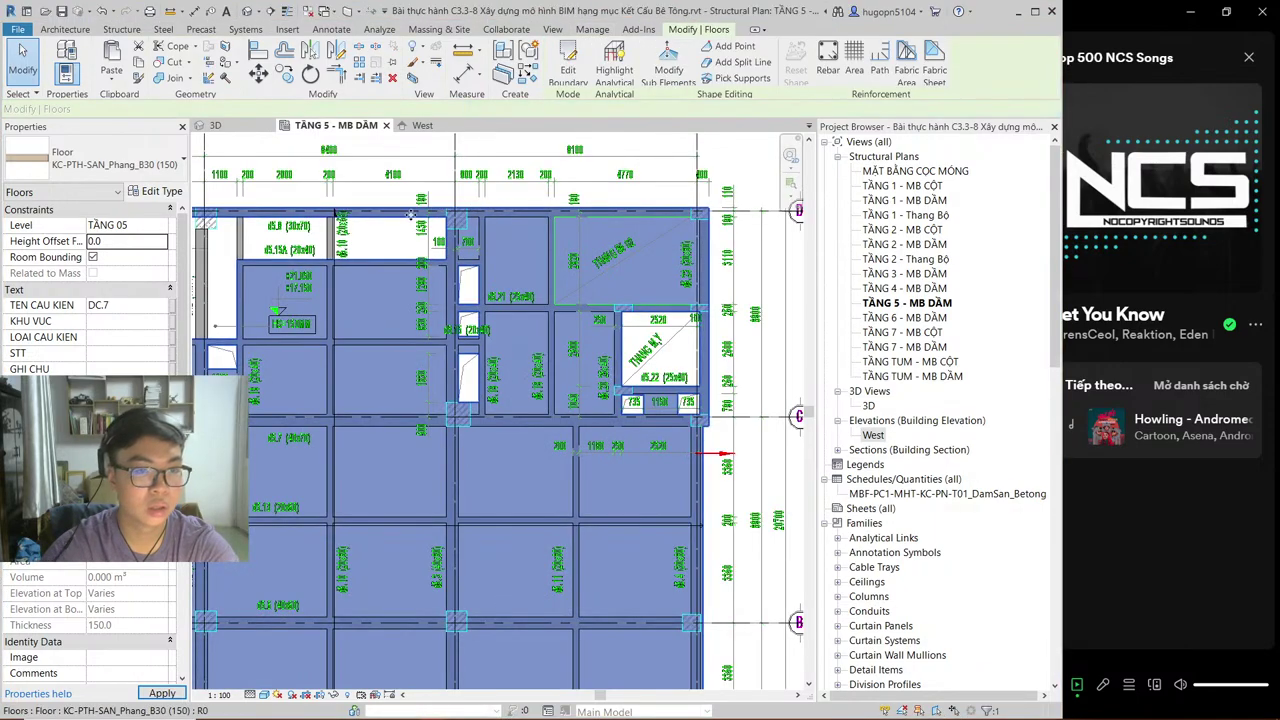
{"action": "scroll", "coordinate": [330, 240], "scroll_direction": "down", "scroll_amount": 1}
{"action": "scroll", "coordinate": [308, 258], "scroll_direction": "up", "scroll_amount": 1}
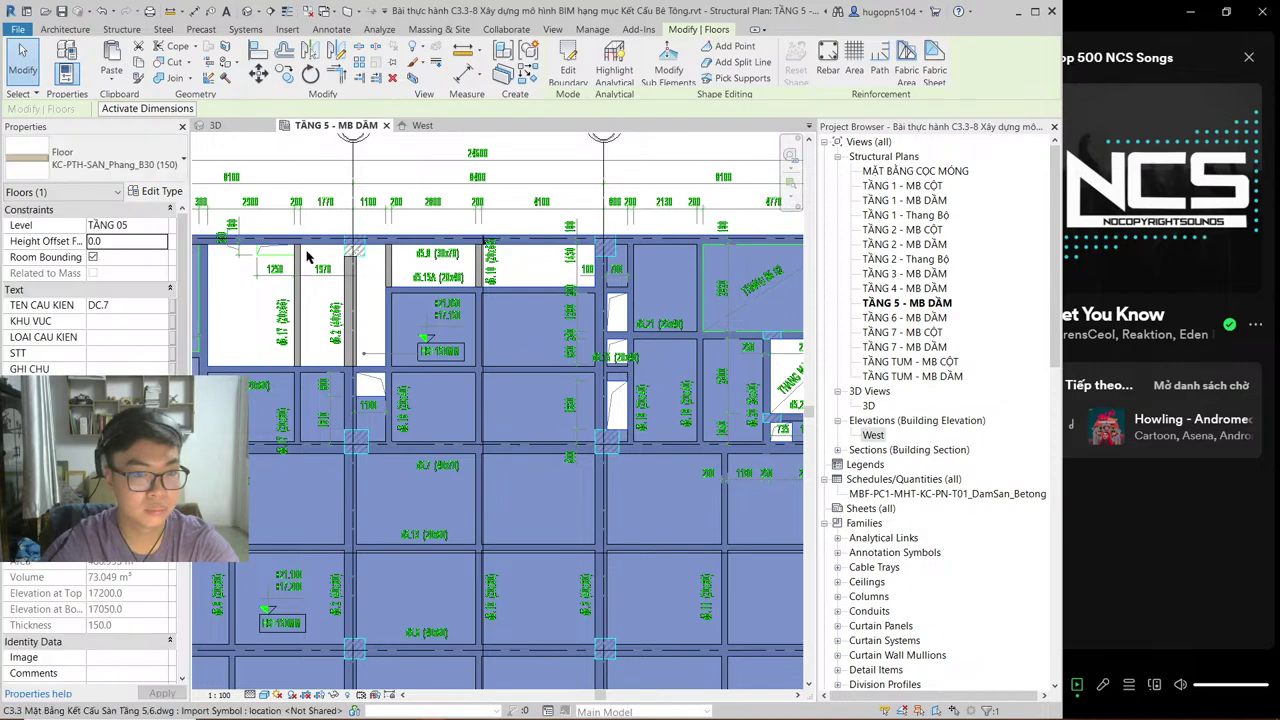
{"action": "middle_click_drag", "start_coordinate": [308, 258], "coordinate": [352, 300]}
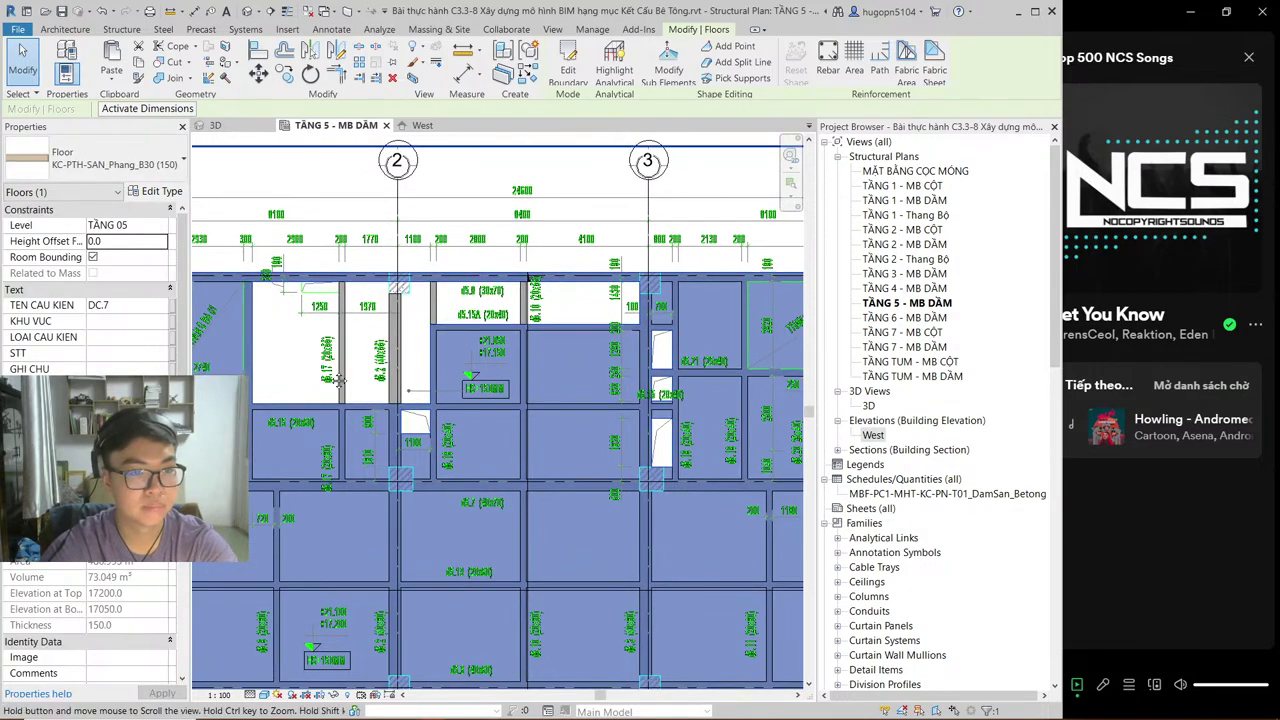
{"action": "middle_click_drag", "start_coordinate": [340, 380], "coordinate": [365, 414]}
{"action": "key", "text": "Escape"}
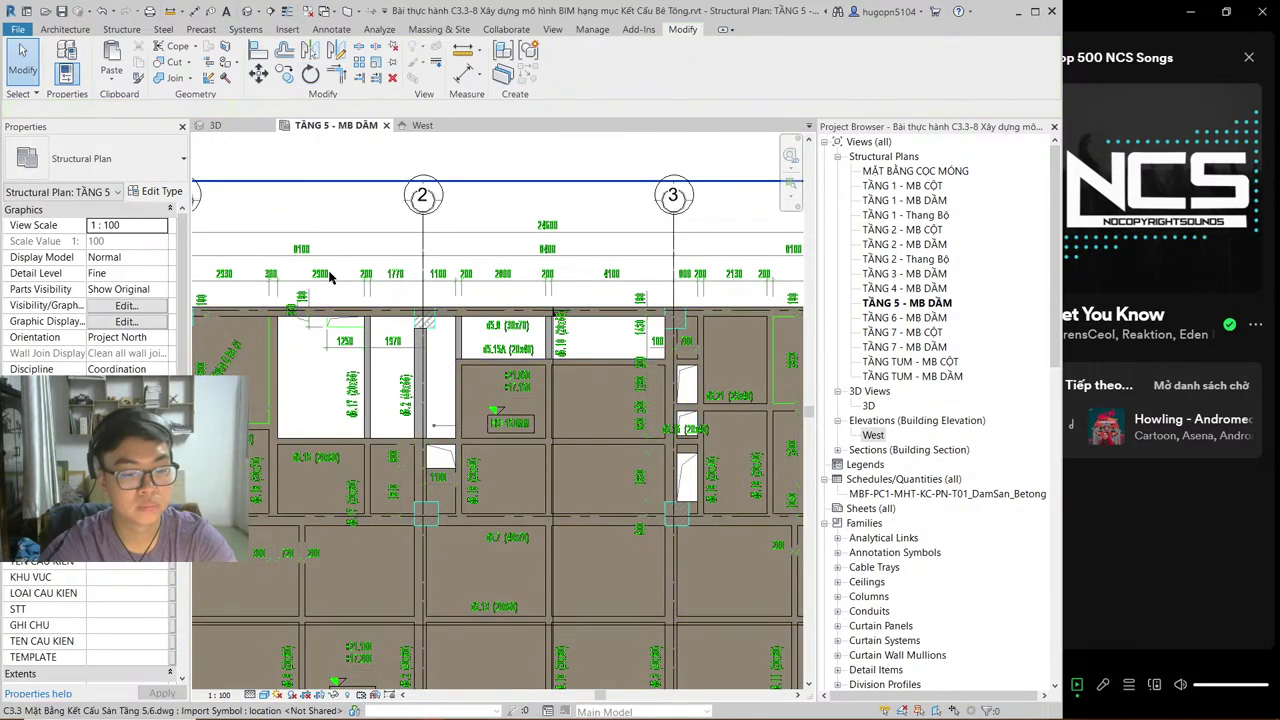
Step: Start a new floor and sketch its top edge, right edge and 1250 notch along the beams
{"action": "double_click", "coordinate": [316, 318]}
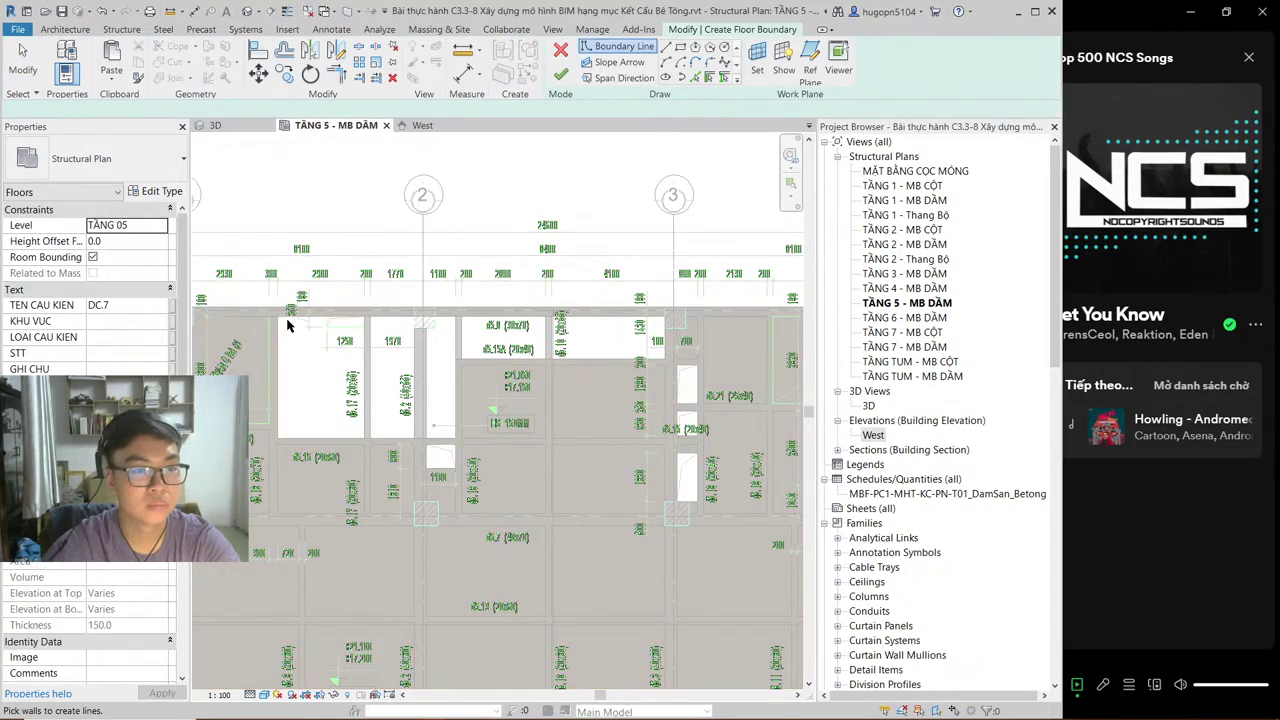
{"action": "left_click", "coordinate": [667, 50]}
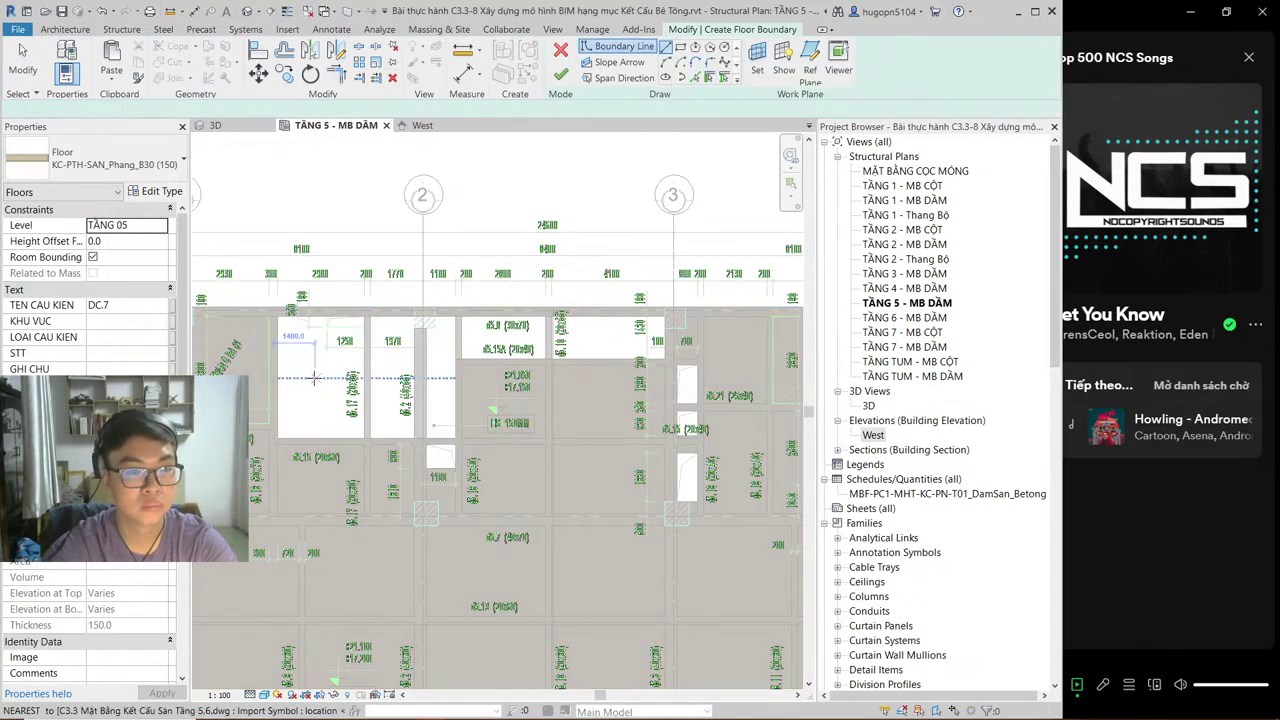
{"action": "scroll", "coordinate": [314, 378], "scroll_direction": "up", "scroll_amount": 1}
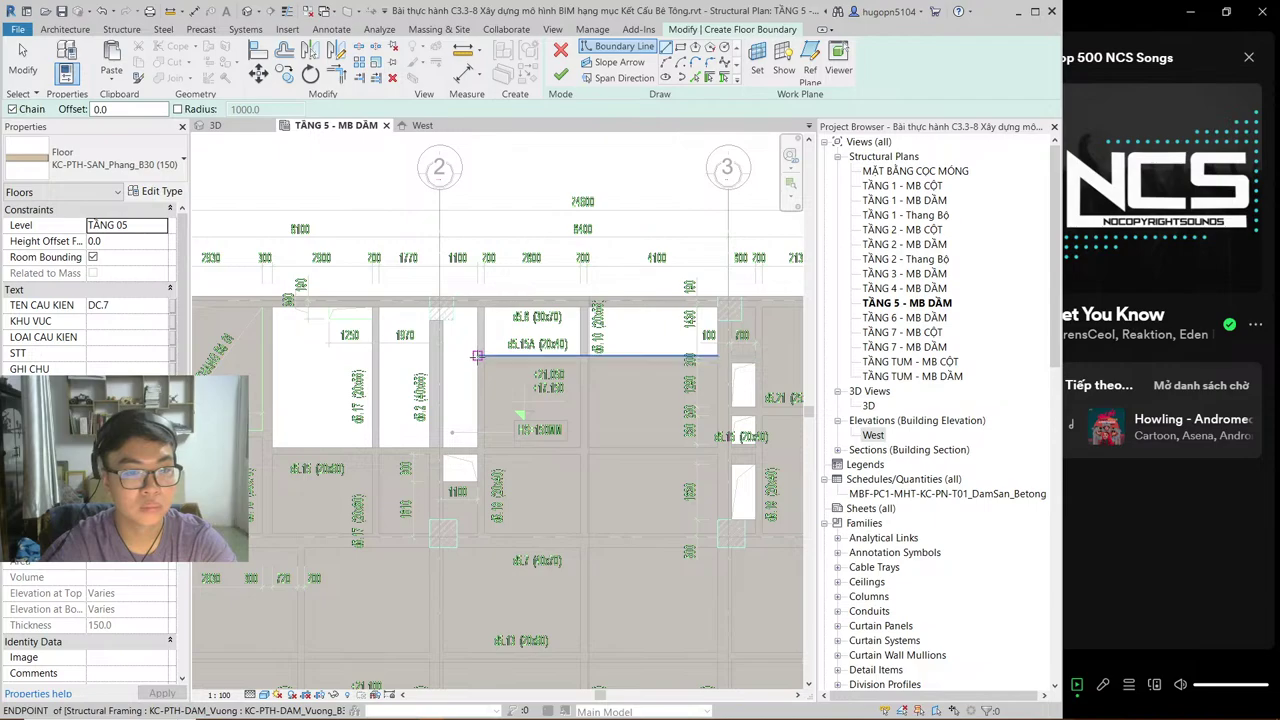
{"action": "left_click", "coordinate": [478, 352]}
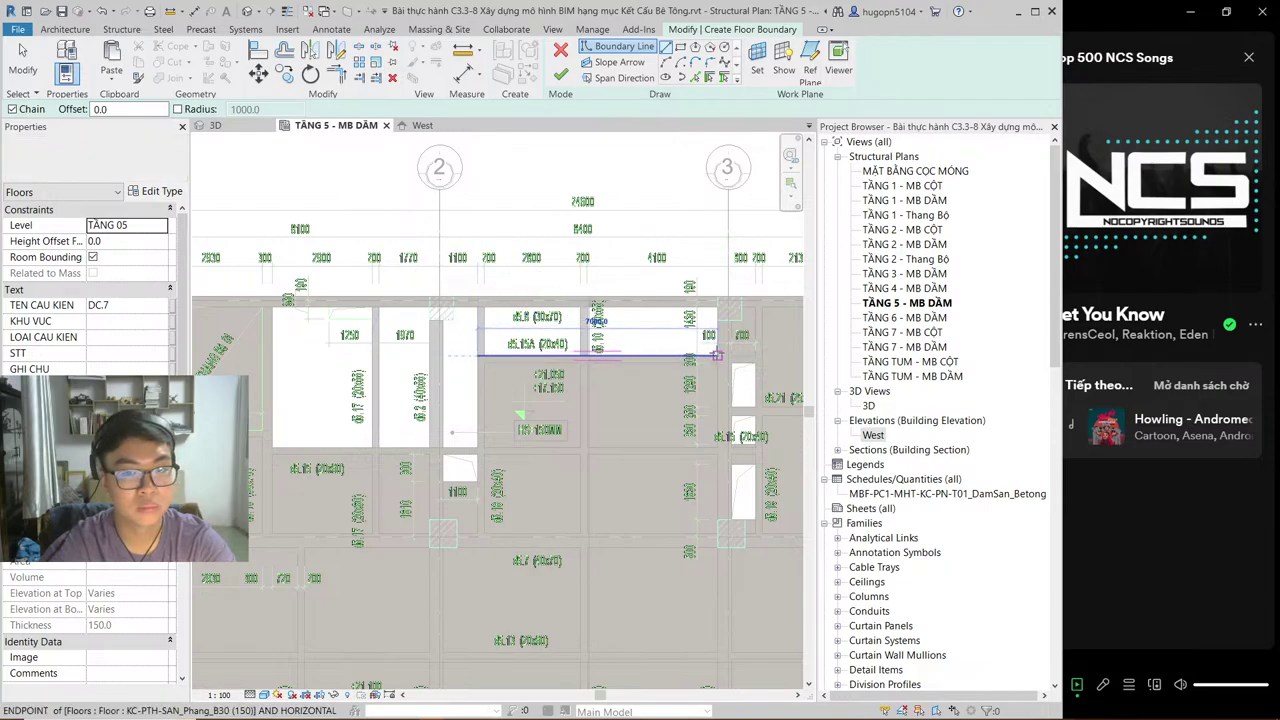
{"action": "left_click", "coordinate": [717, 355]}
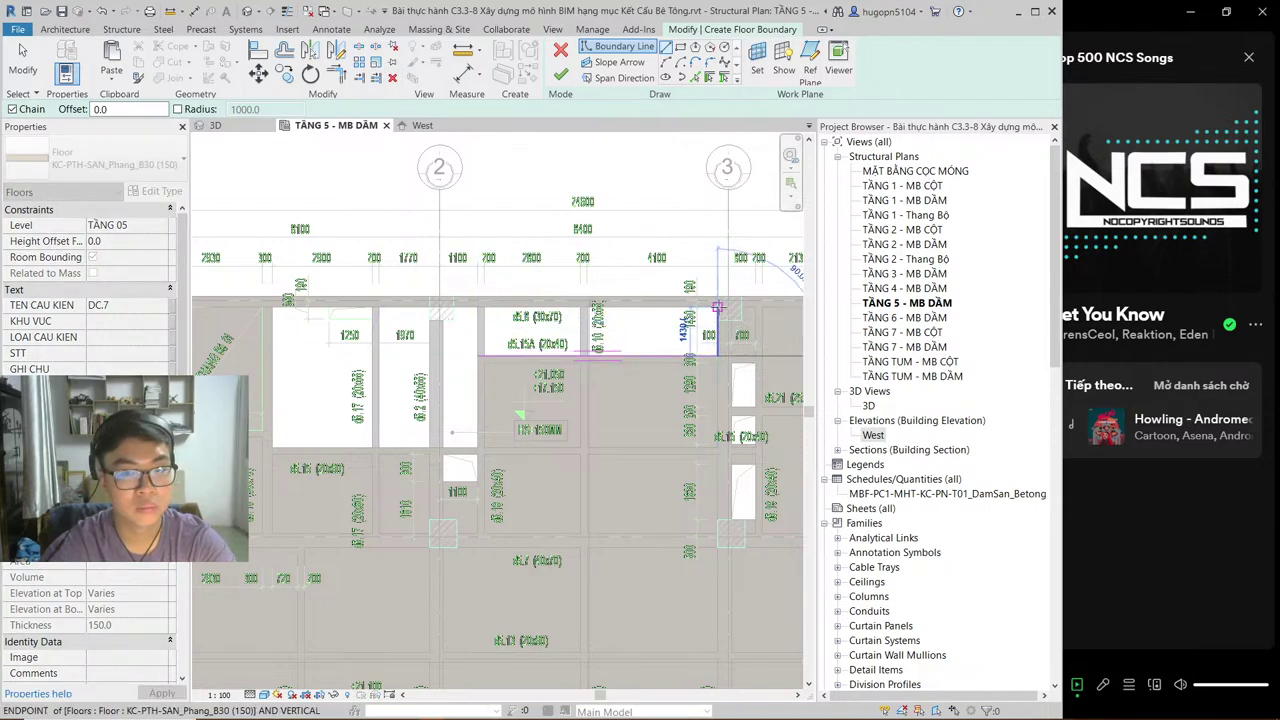
{"action": "left_click", "coordinate": [717, 305]}
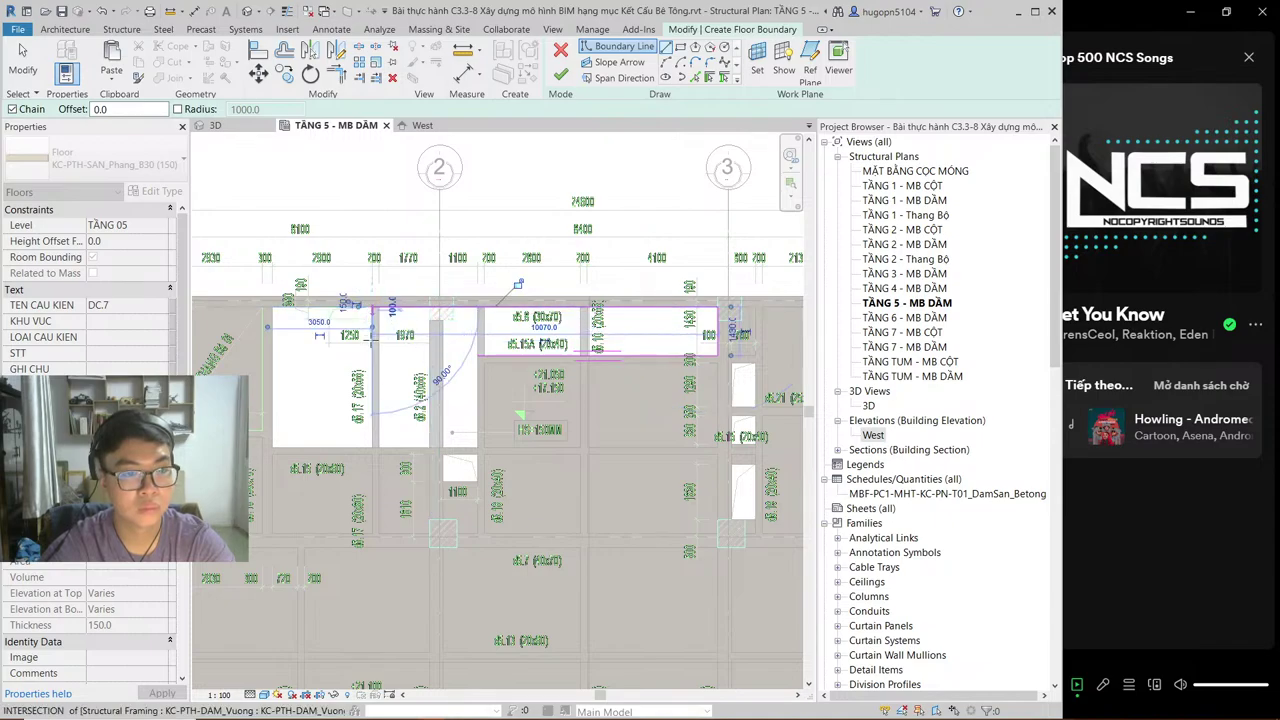
{"action": "scroll", "coordinate": [372, 307], "scroll_direction": "up", "scroll_amount": 4}
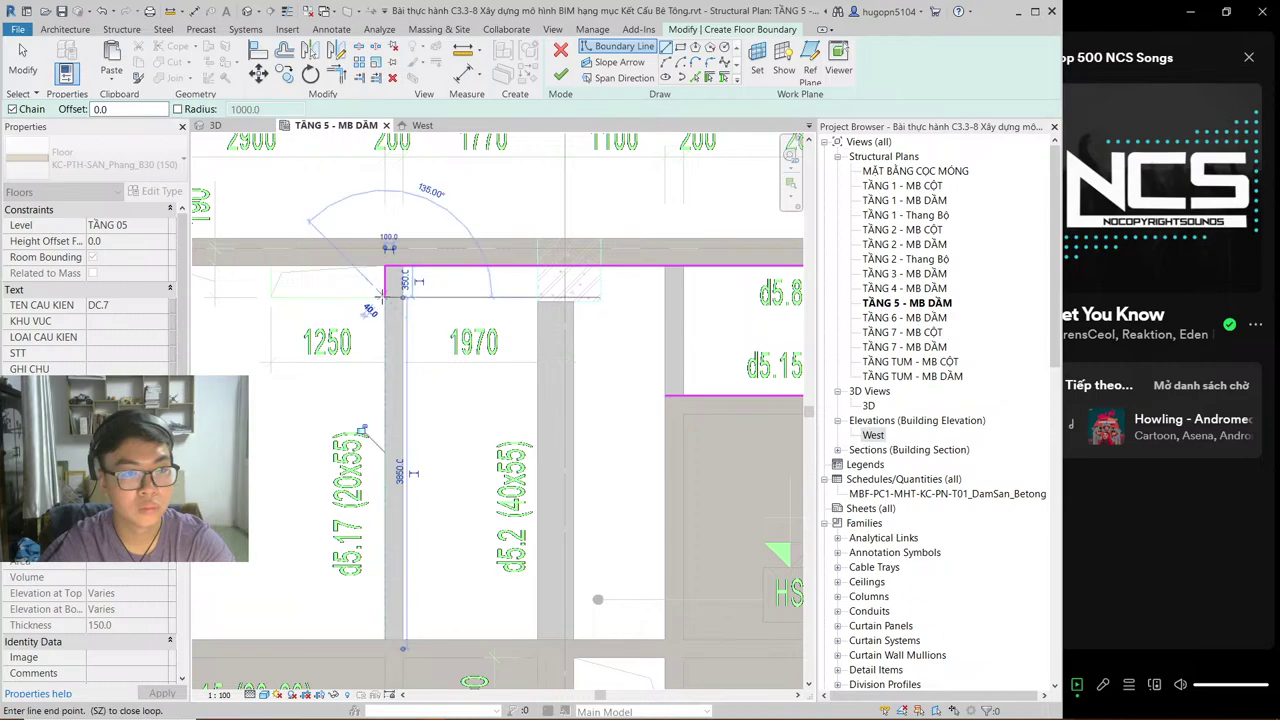
{"action": "left_click", "coordinate": [384, 297]}
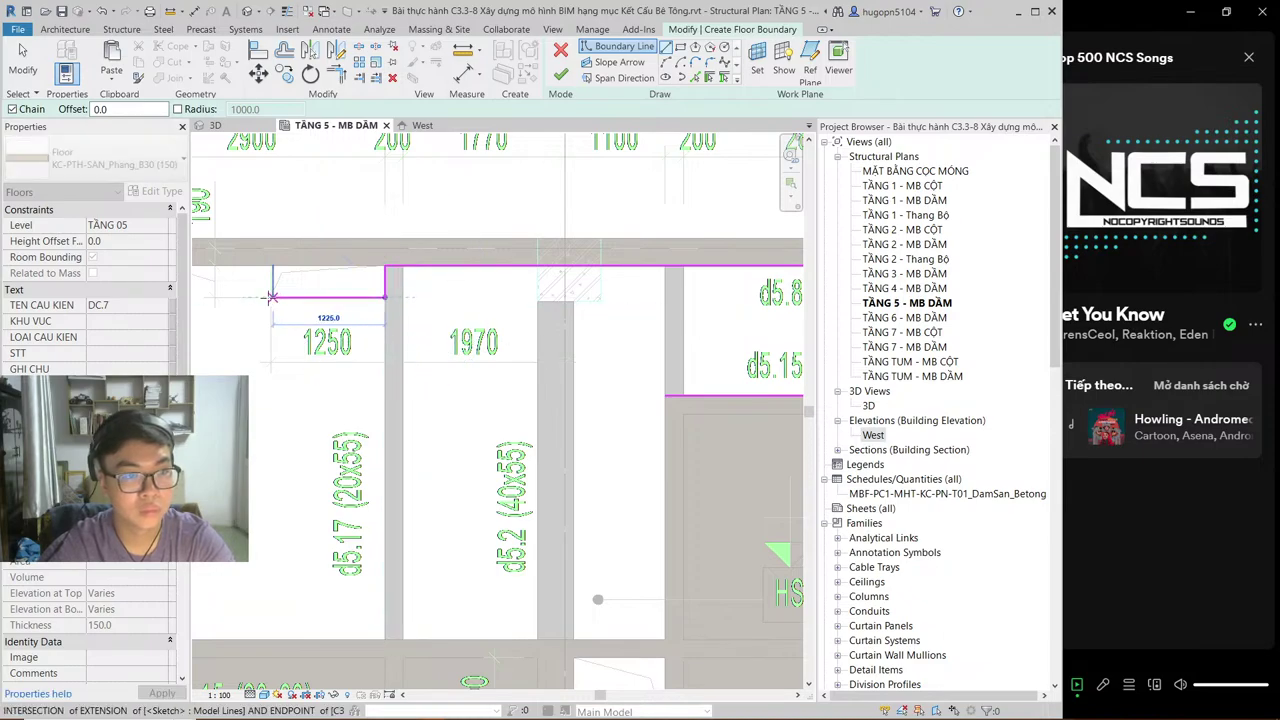
{"action": "left_click", "coordinate": [270, 297]}
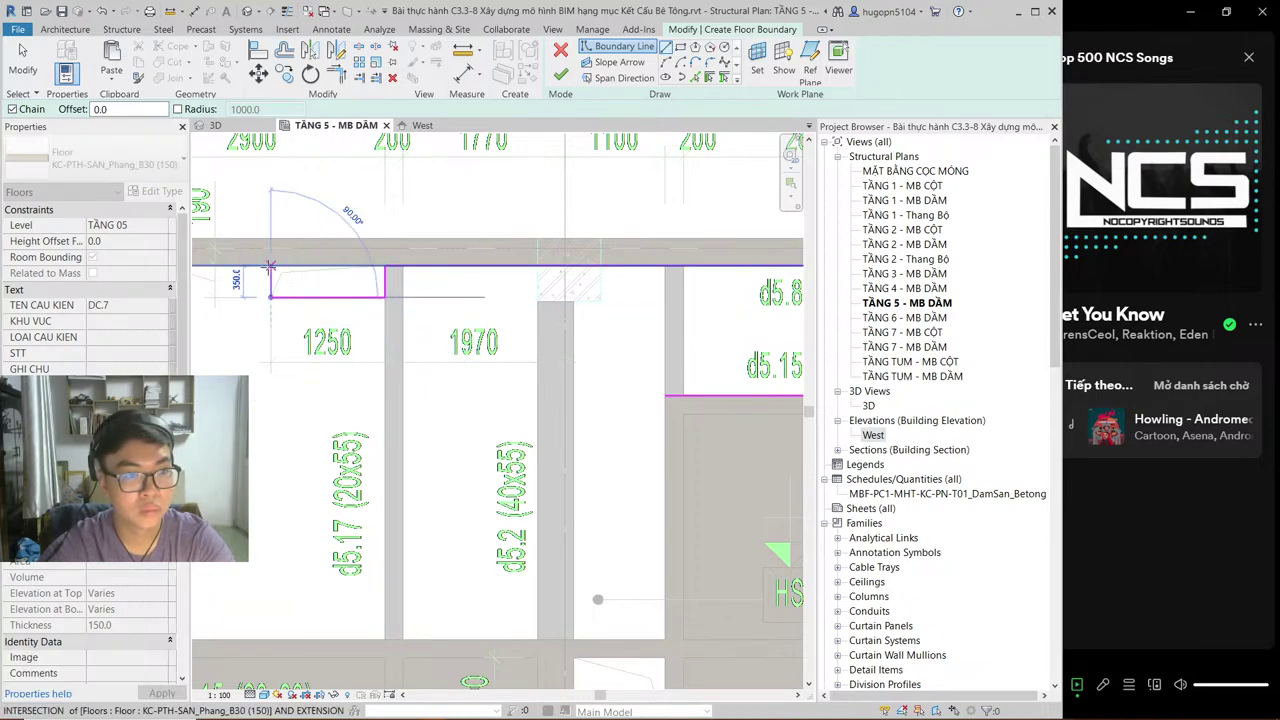
Step: Continue the outline with 350, 1650, 4100 and 5970 edges and close the loop
{"action": "middle_click_drag", "start_coordinate": [258, 302], "coordinate": [440, 272]}
{"action": "left_click", "coordinate": [440, 270]}
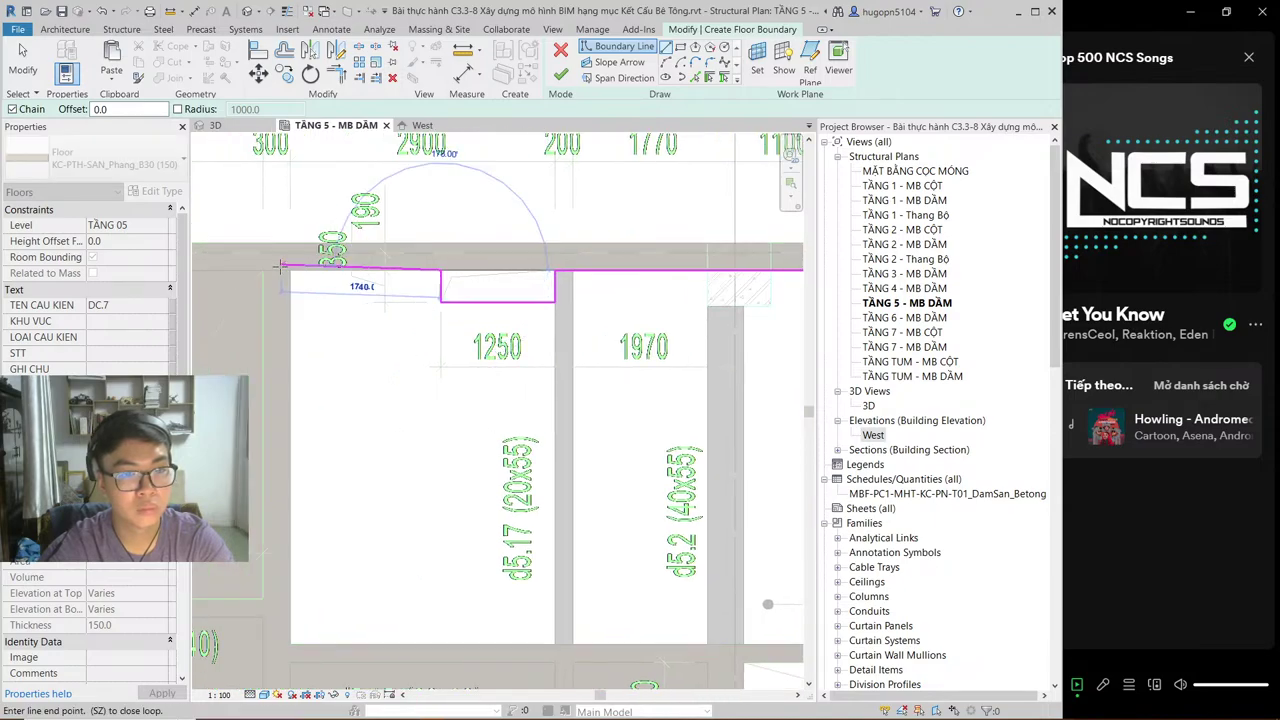
{"action": "left_click", "coordinate": [293, 560]}
{"action": "left_click", "coordinate": [528, 648]}
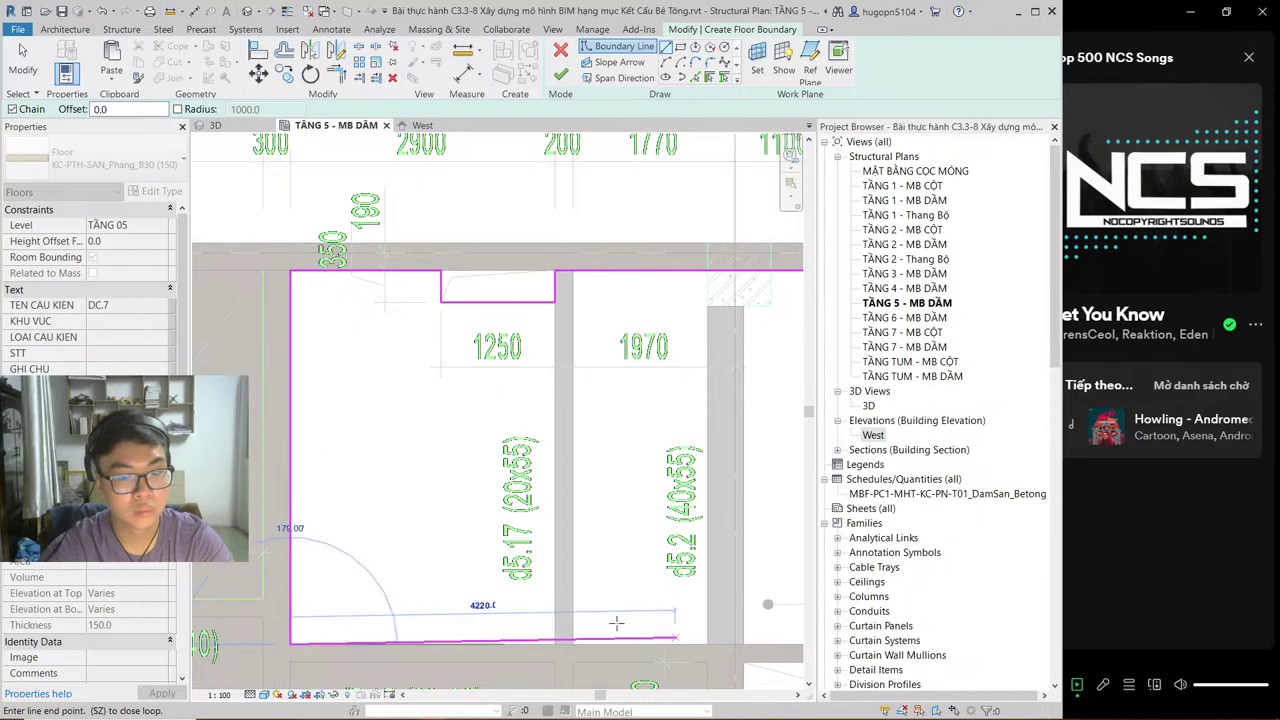
{"action": "middle_click_drag", "start_coordinate": [795, 645], "coordinate": [513, 635]}
{"action": "left_click", "coordinate": [553, 634]}
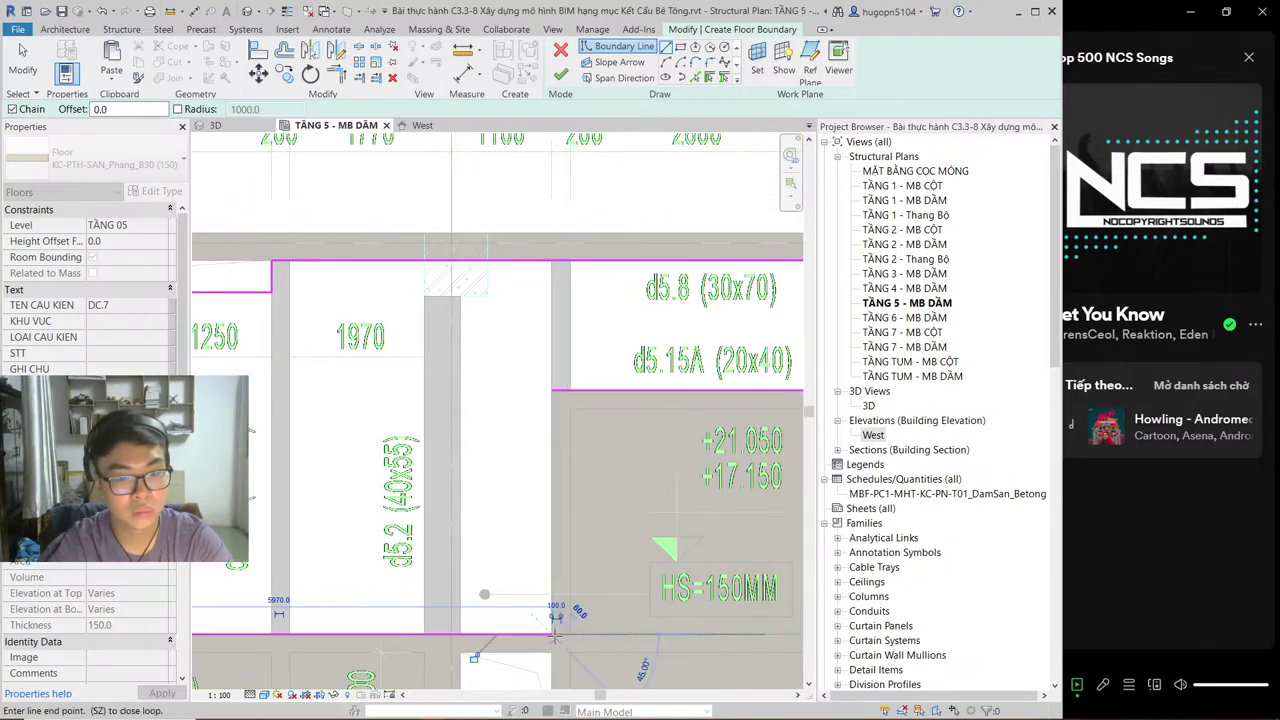
{"action": "left_click", "coordinate": [550, 390]}
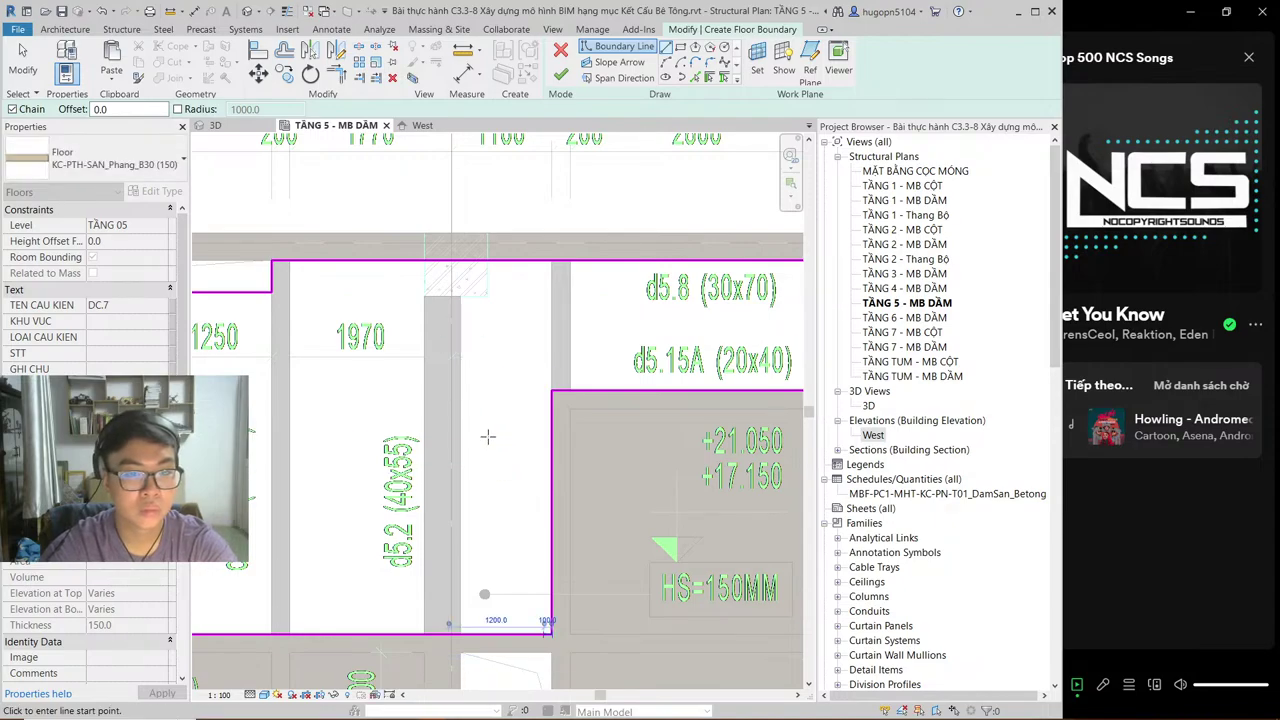
{"action": "scroll", "coordinate": [487, 436], "scroll_direction": "down", "scroll_amount": 2}
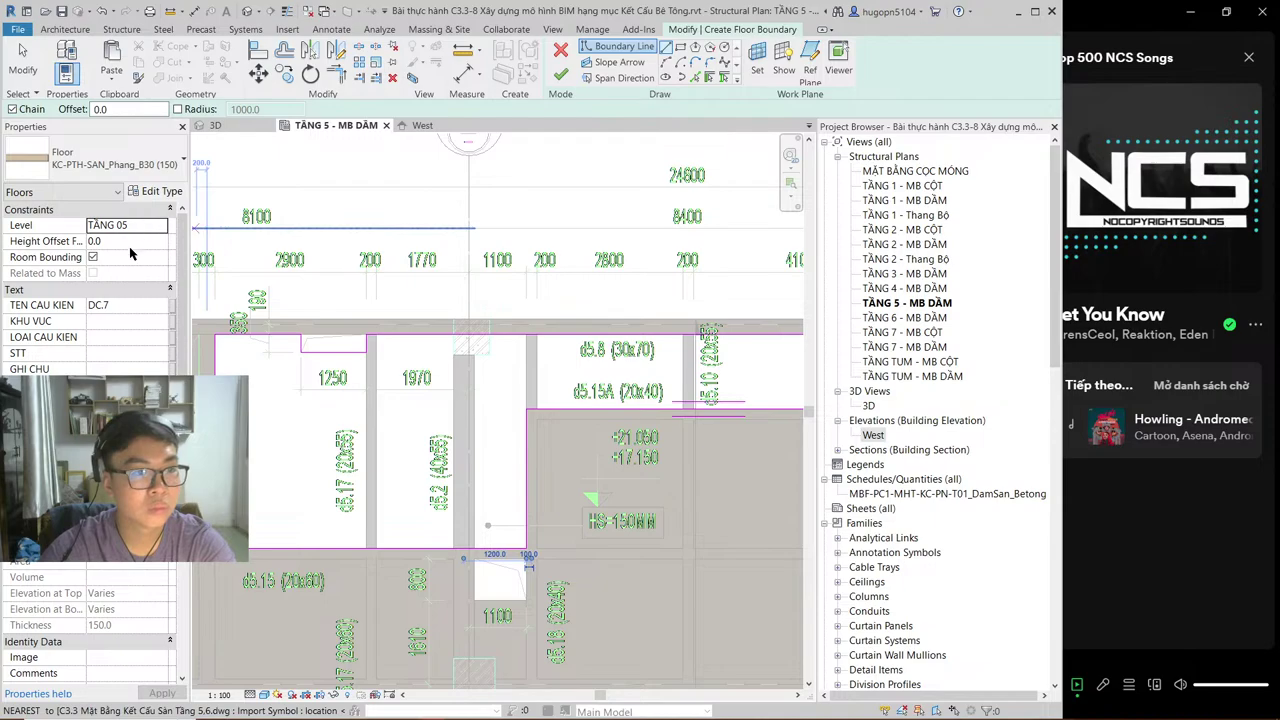
Step: Set Height Offset From Level to -50 and finish the 5.107 m³ recessed slab
{"action": "left_click", "coordinate": [98, 244]}
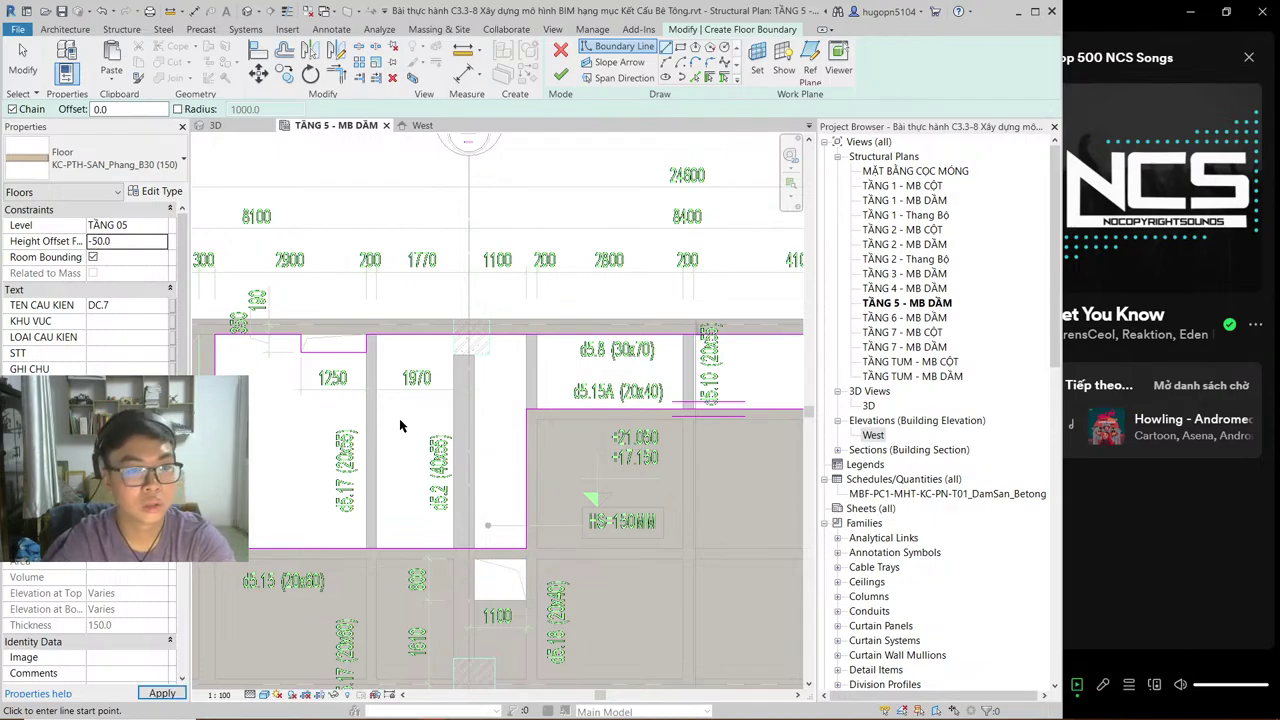
{"action": "scroll", "coordinate": [400, 426], "scroll_direction": "down", "scroll_amount": 2}
{"action": "middle_click_drag", "start_coordinate": [549, 547], "coordinate": [457, 451]}
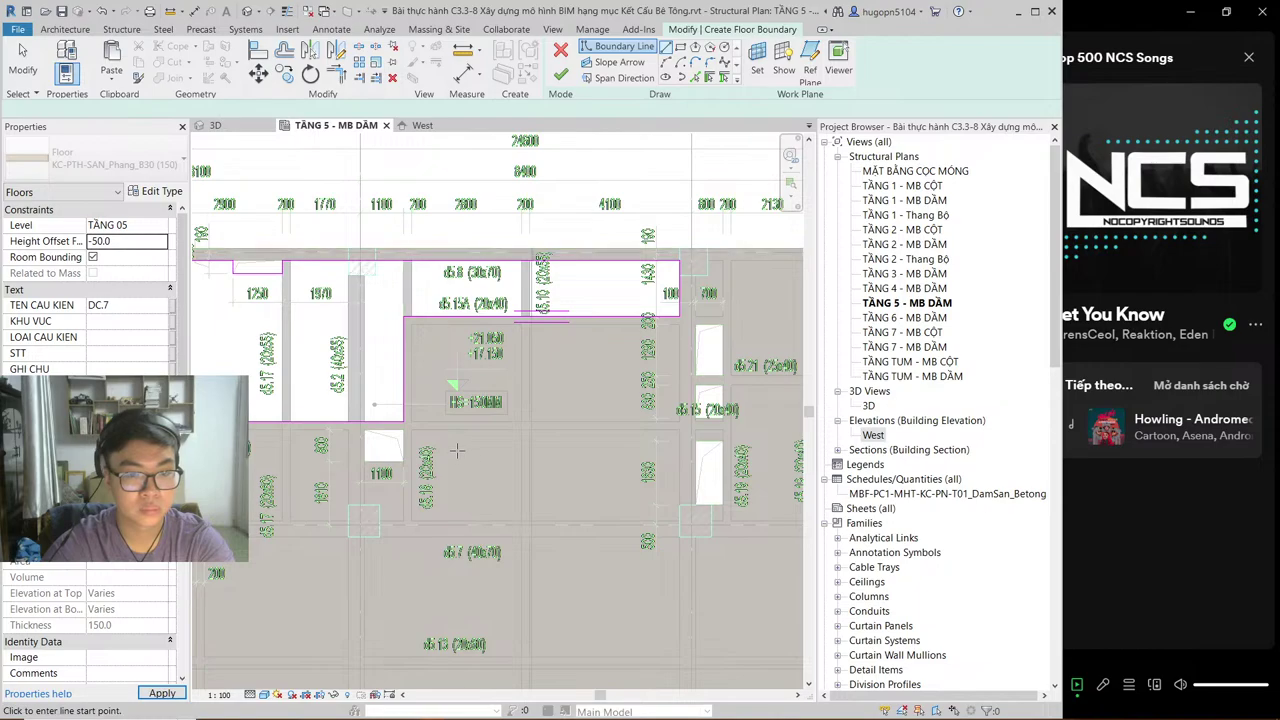
{"action": "scroll", "coordinate": [457, 451], "scroll_direction": "down", "scroll_amount": 2}
{"action": "middle_click_drag", "start_coordinate": [540, 491], "coordinate": [575, 490]}
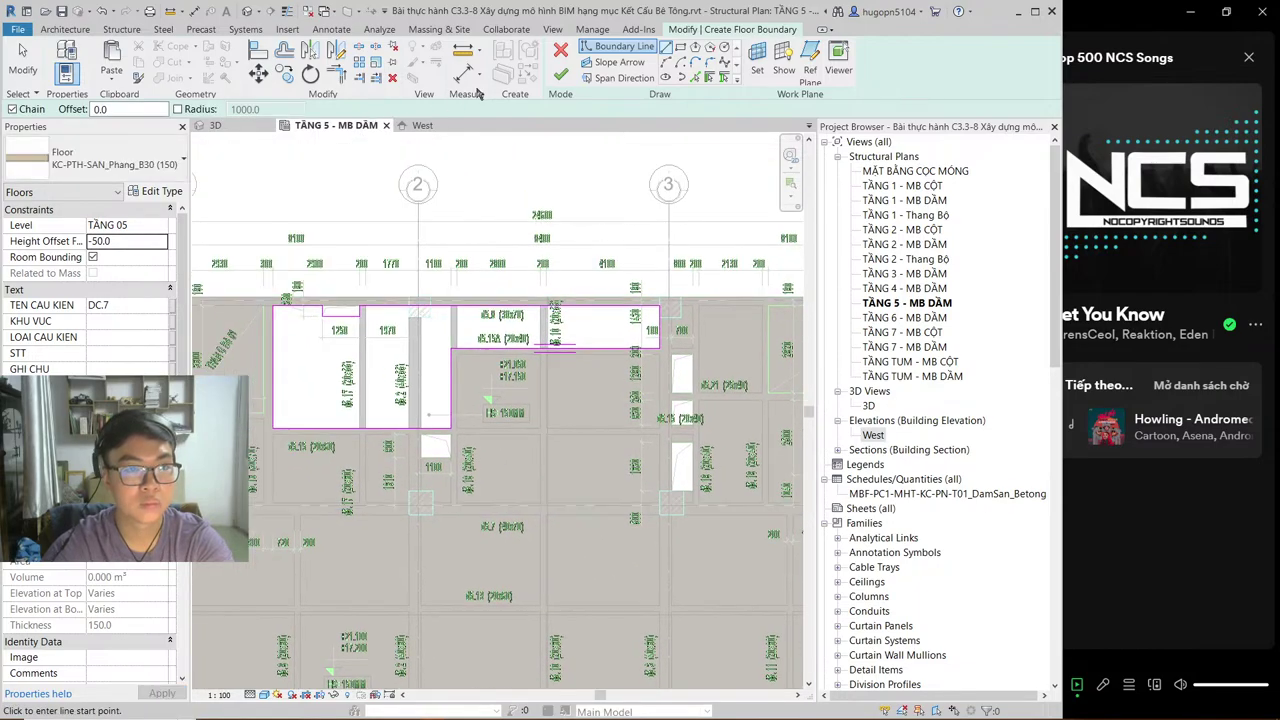
{"action": "left_click", "coordinate": [560, 78]}
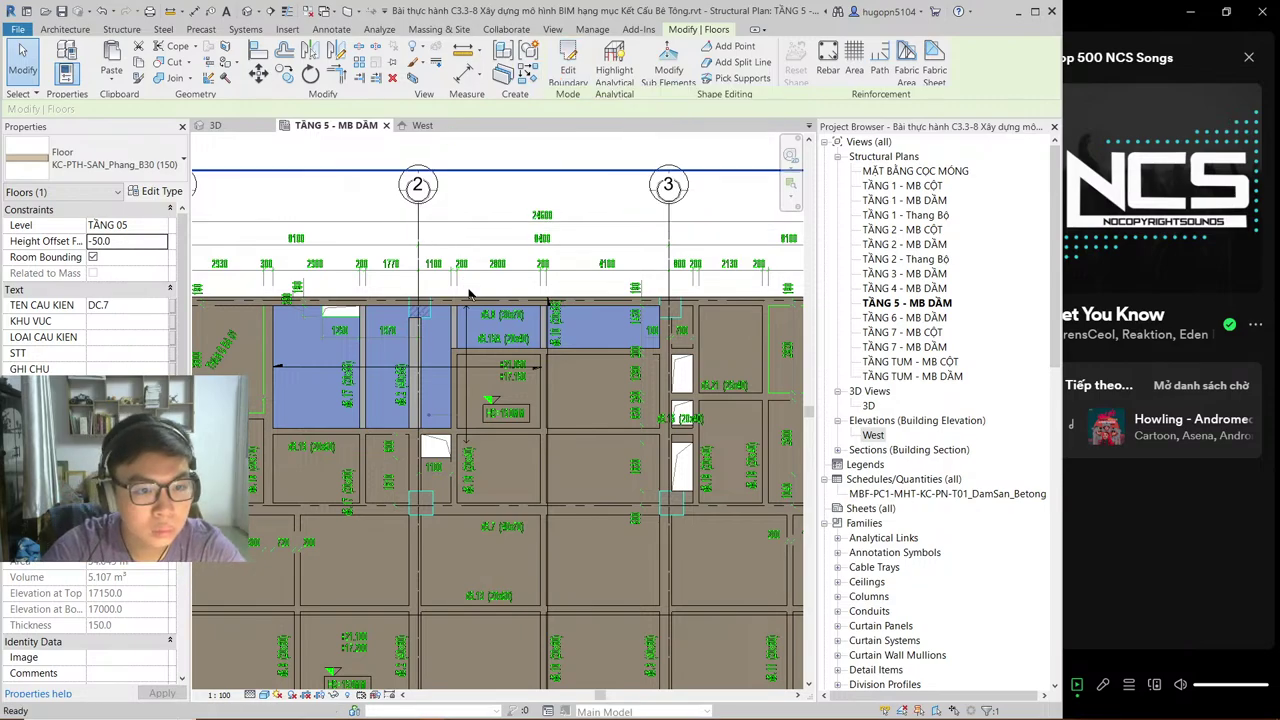
{"action": "key", "text": "Escape"}
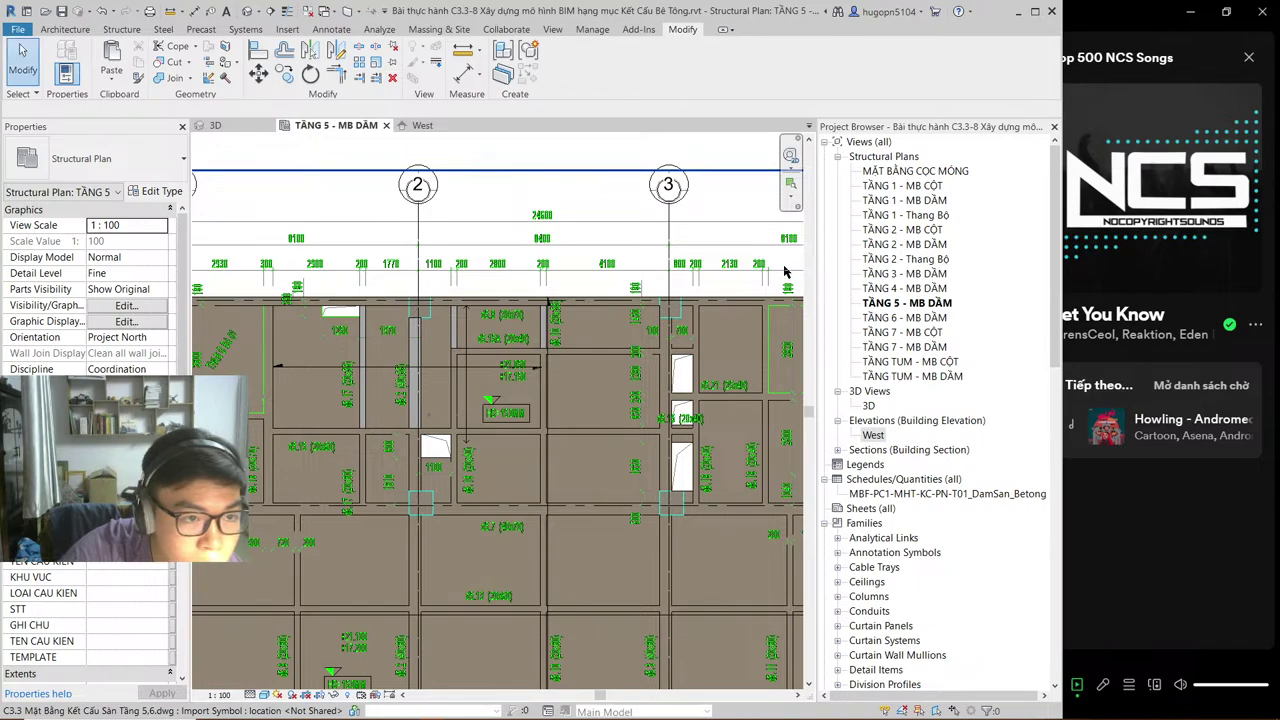
Step: Select the four void boxes in the TẦNG 4 - MB DẦM beam plan
{"action": "double_click", "coordinate": [905, 289]}
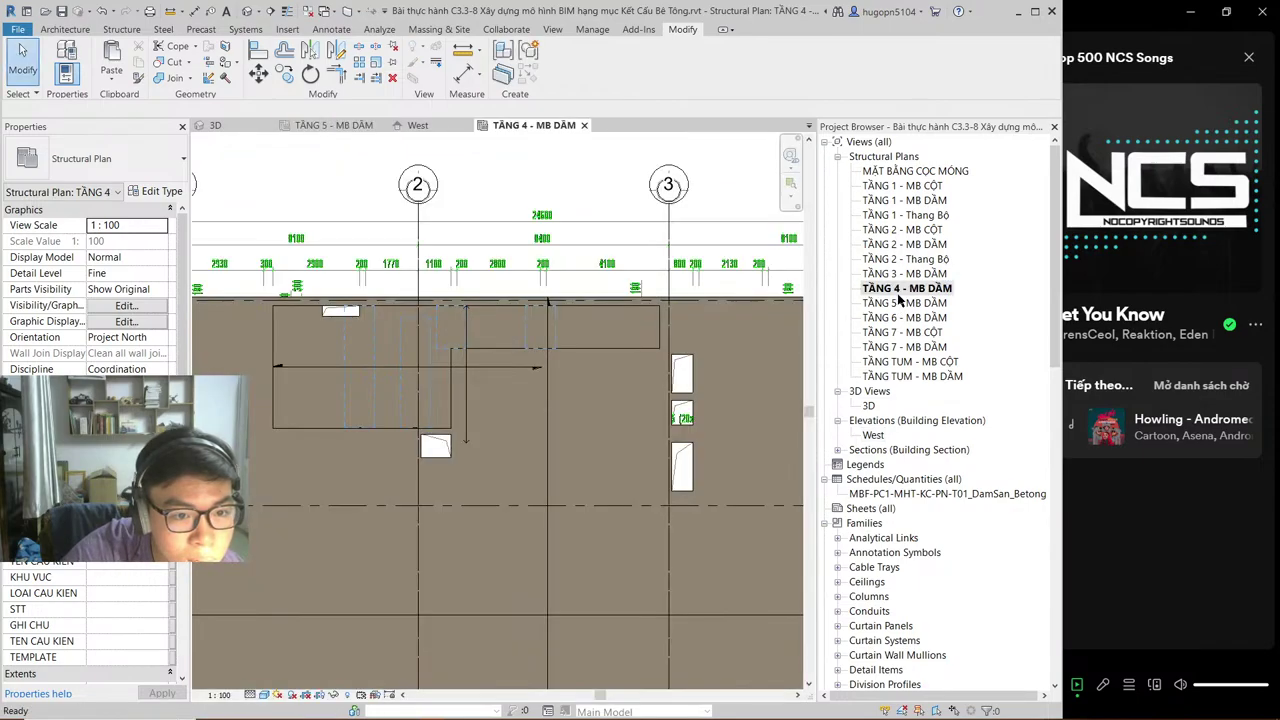
{"action": "double_click", "coordinate": [893, 305]}
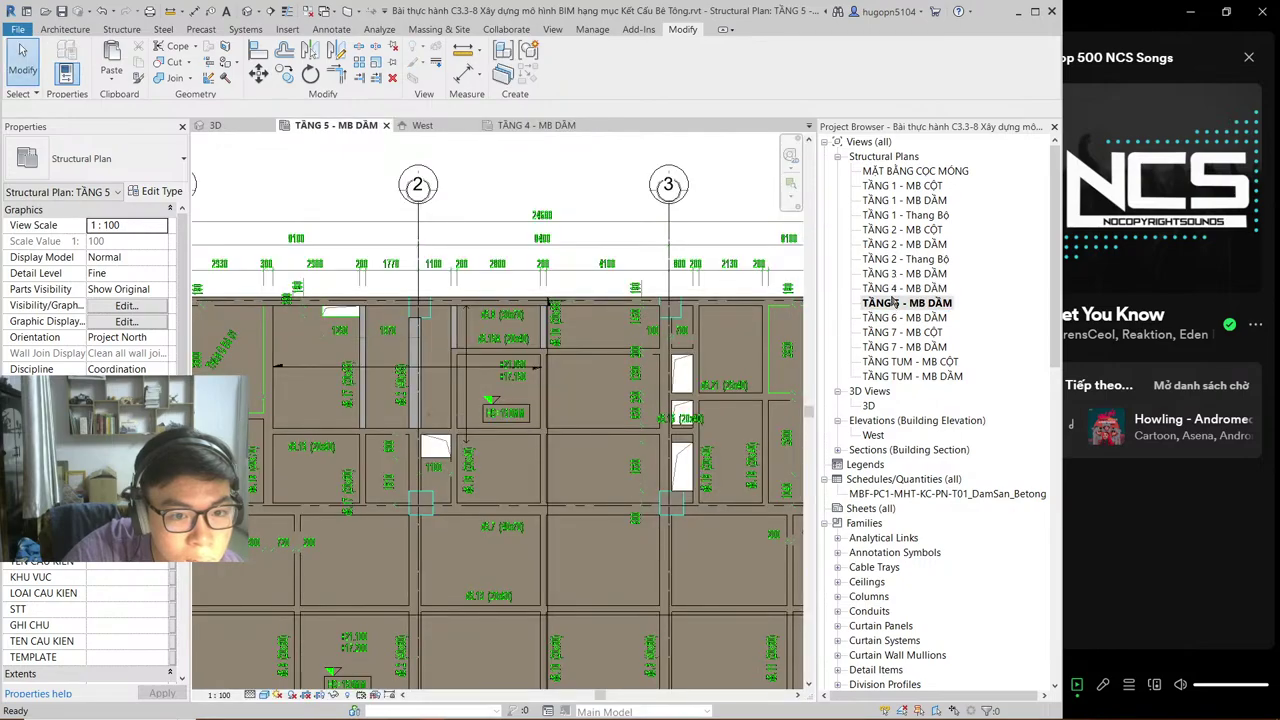
{"action": "double_click", "coordinate": [893, 290]}
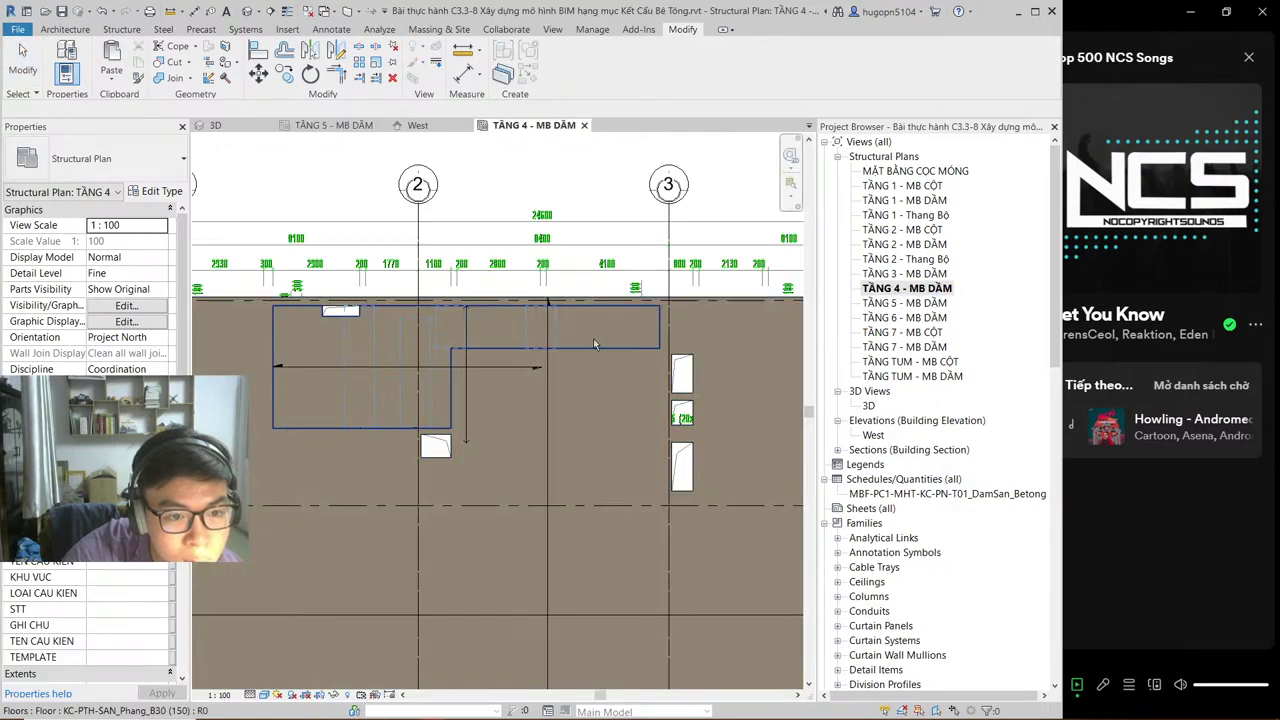
{"action": "left_click", "coordinate": [345, 395]}
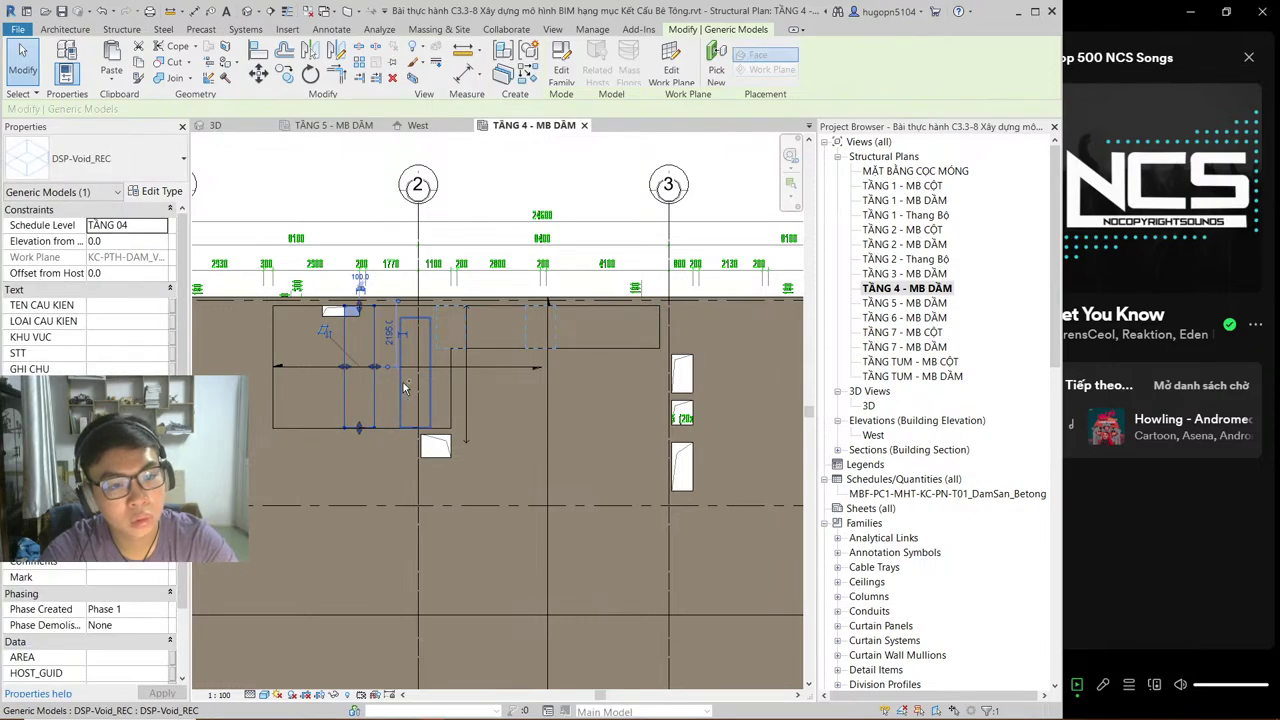
{"action": "left_click", "coordinate": [449, 350], "text": "ctrl"}
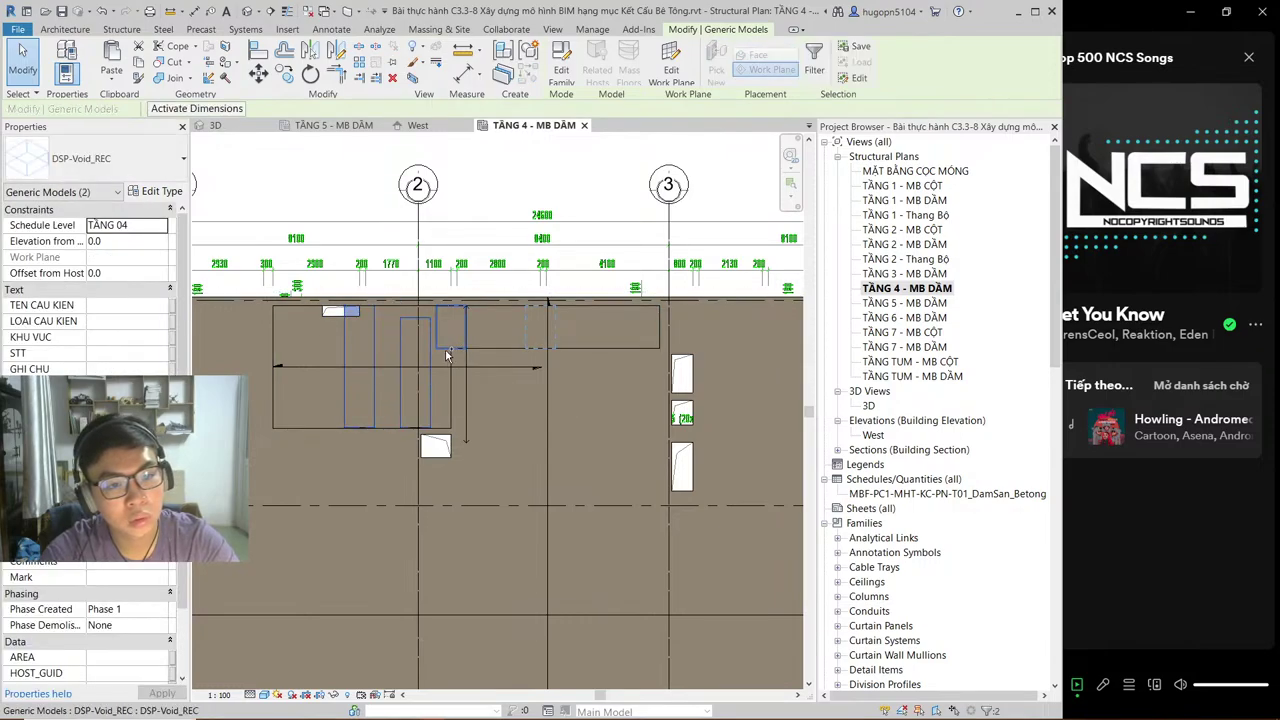
{"action": "left_click", "coordinate": [526, 343], "text": "ctrl"}
{"action": "left_click", "coordinate": [526, 340], "text": "ctrl"}
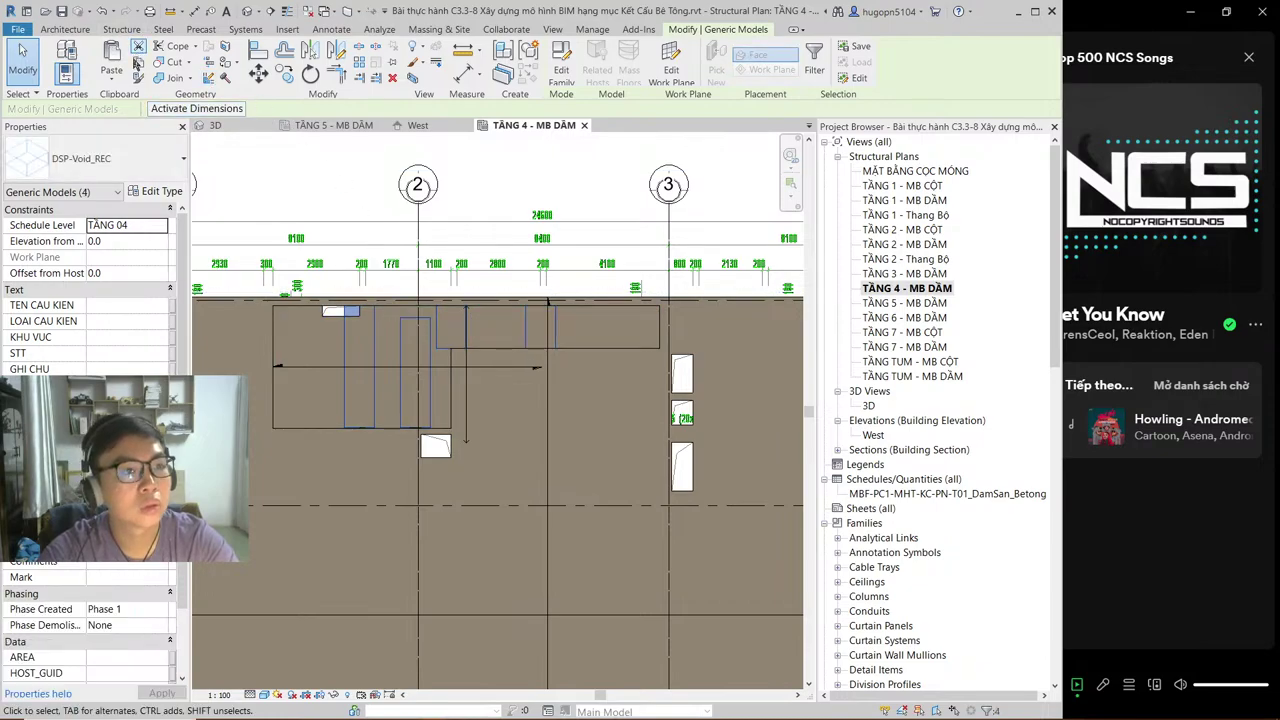
Step: Paste the voids aligned to level TẦNG 05, check them, and close the TẦNG 4 plan
{"action": "left_click", "coordinate": [111, 82]}
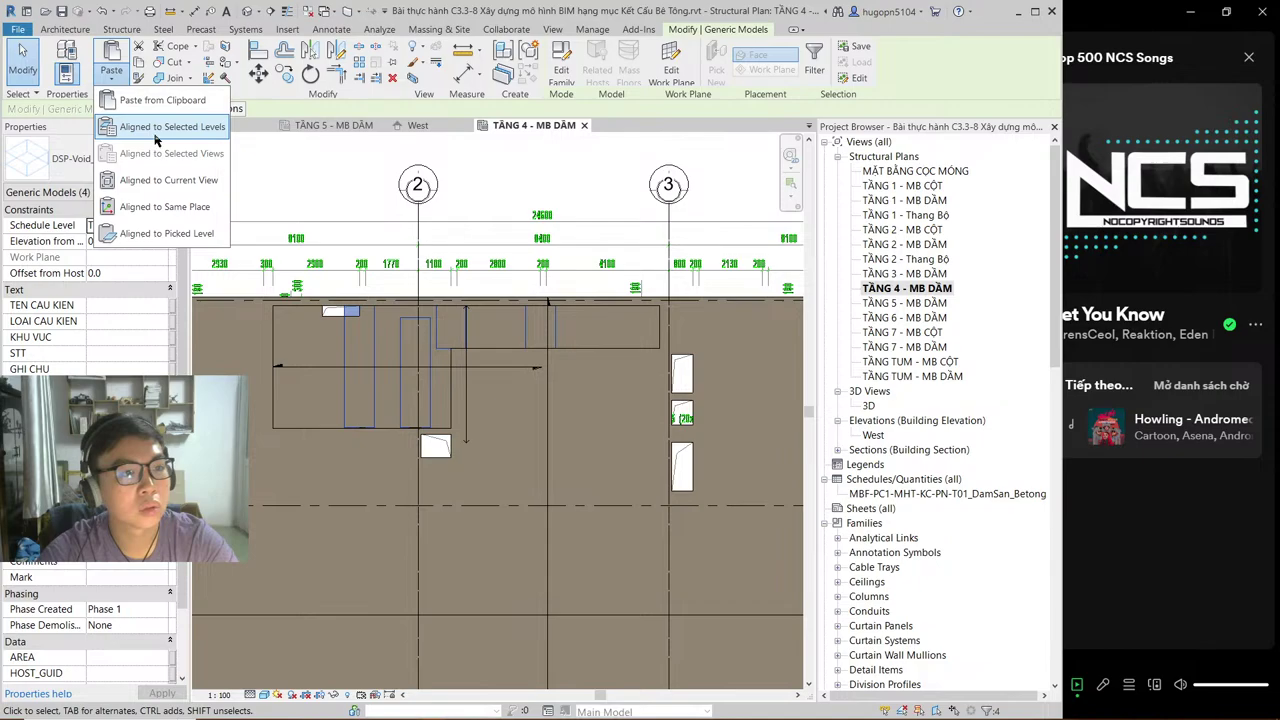
{"action": "left_click", "coordinate": [155, 127]}
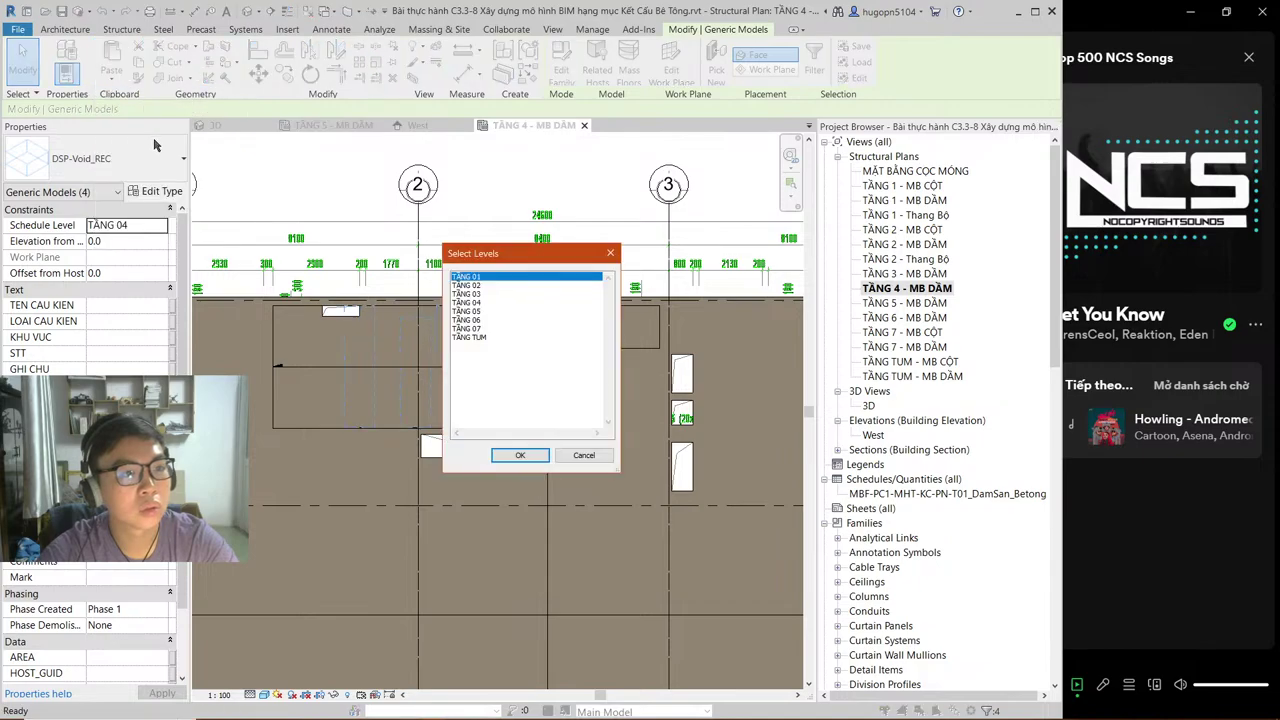
{"action": "left_click", "coordinate": [484, 303]}
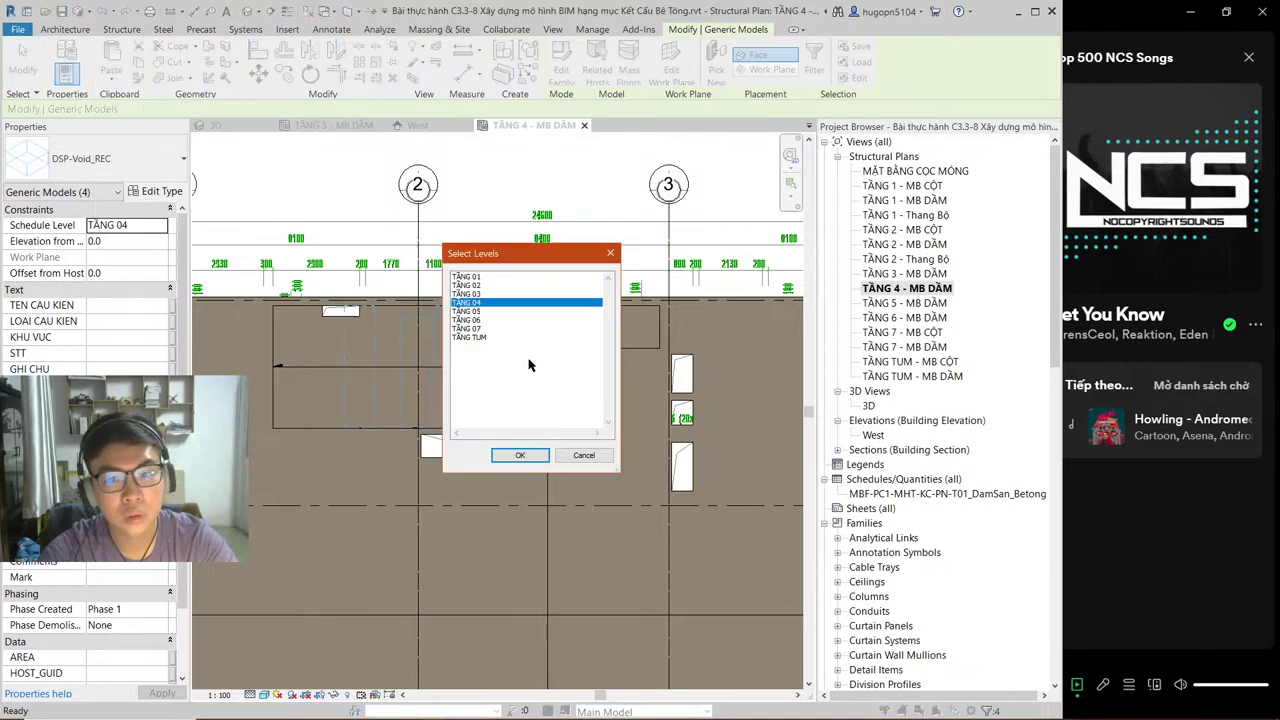
{"action": "left_click", "coordinate": [470, 311]}
{"action": "left_click", "coordinate": [521, 456]}
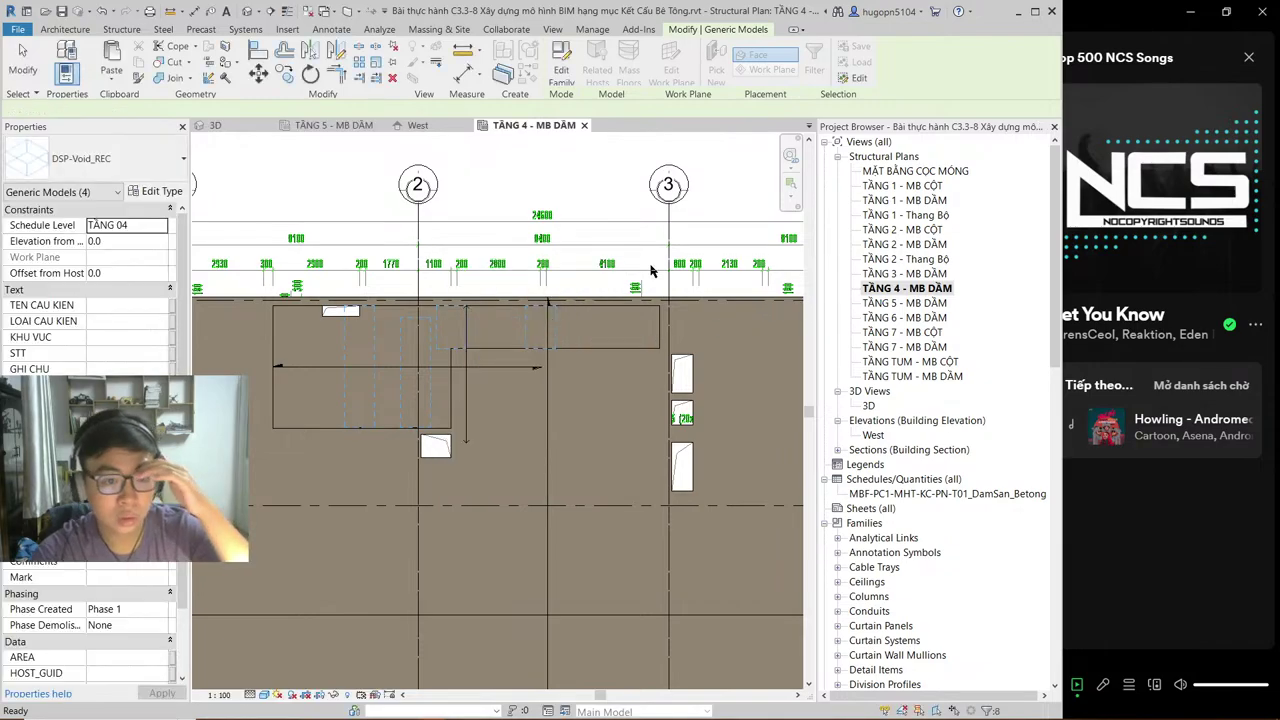
{"action": "left_click", "coordinate": [345, 127]}
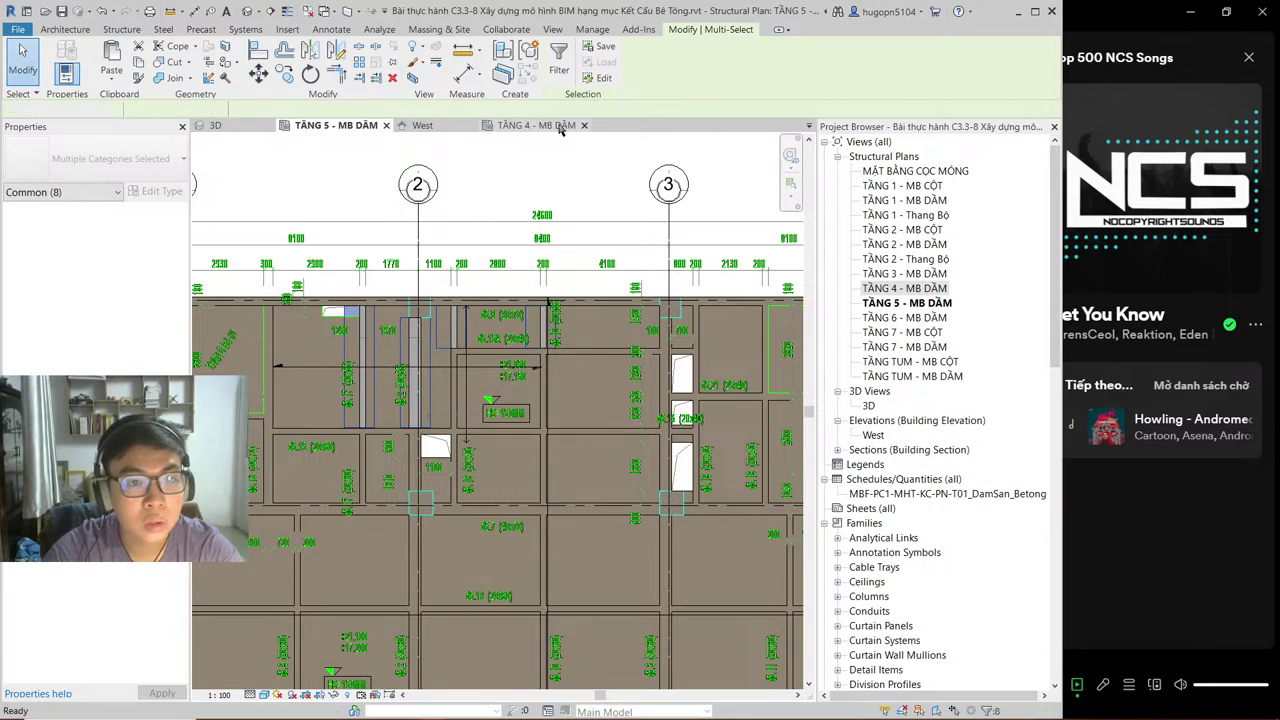
{"action": "left_click", "coordinate": [528, 126]}
{"action": "left_click", "coordinate": [584, 126]}
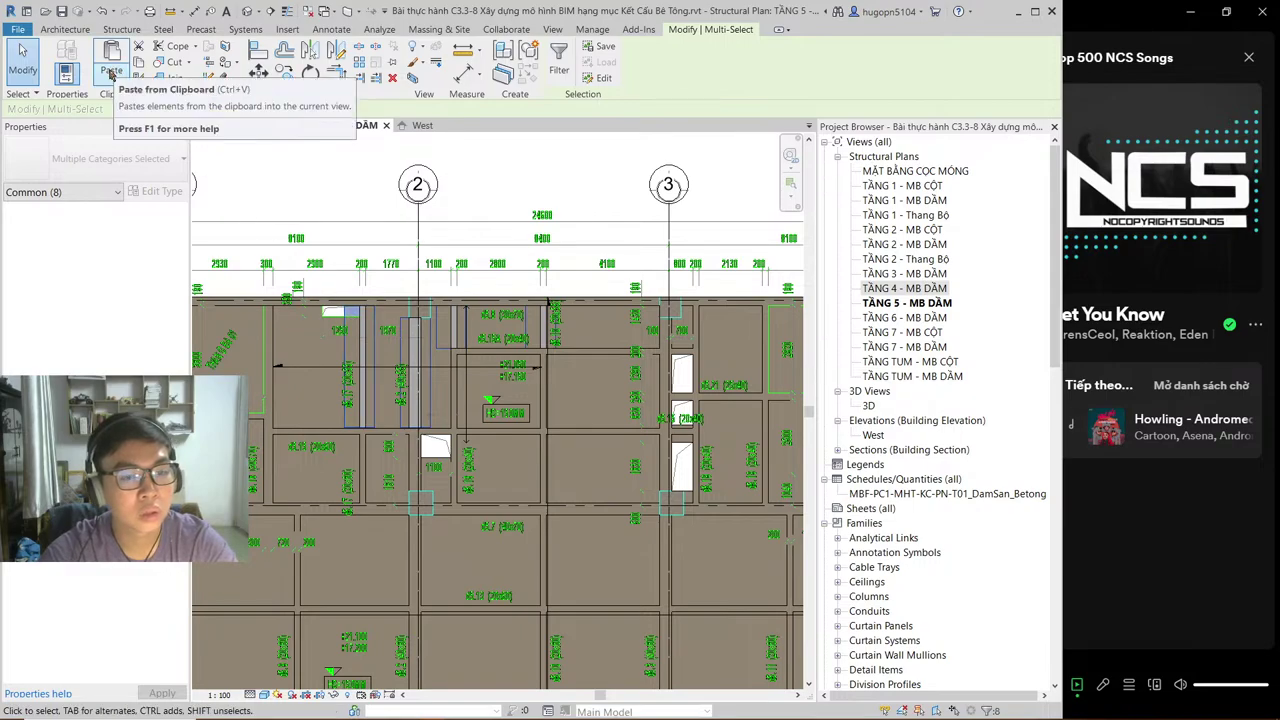
Step: Use Cut Geometry to cut both level 5 beams with their pasted void boxes
{"action": "scroll", "coordinate": [445, 336], "scroll_direction": "up", "scroll_amount": 1}
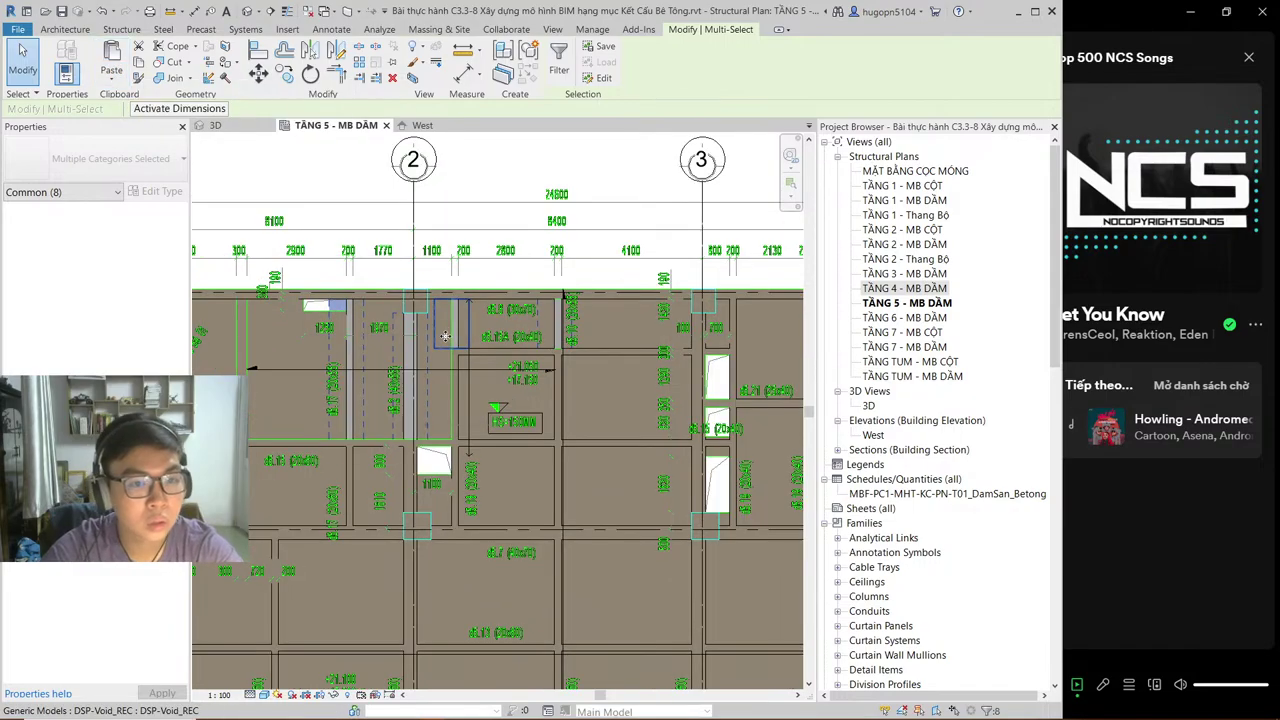
{"action": "key", "text": "Escape"}
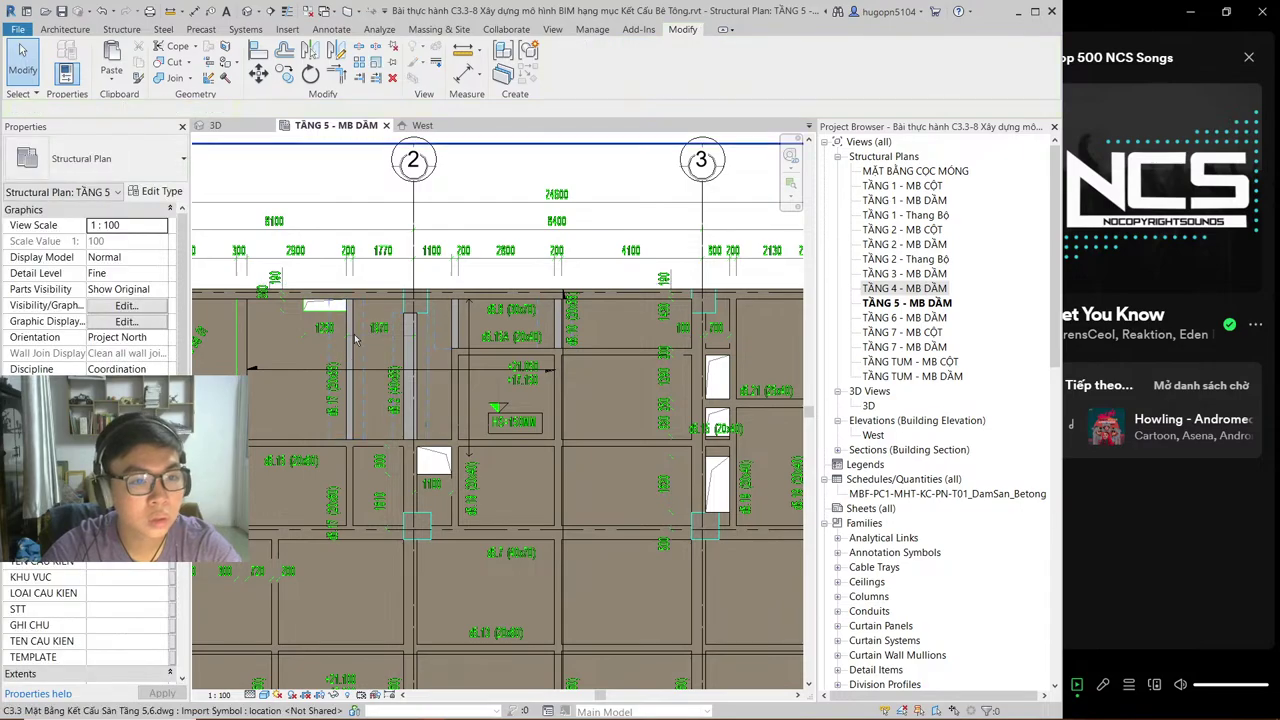
{"action": "left_click", "coordinate": [170, 61]}
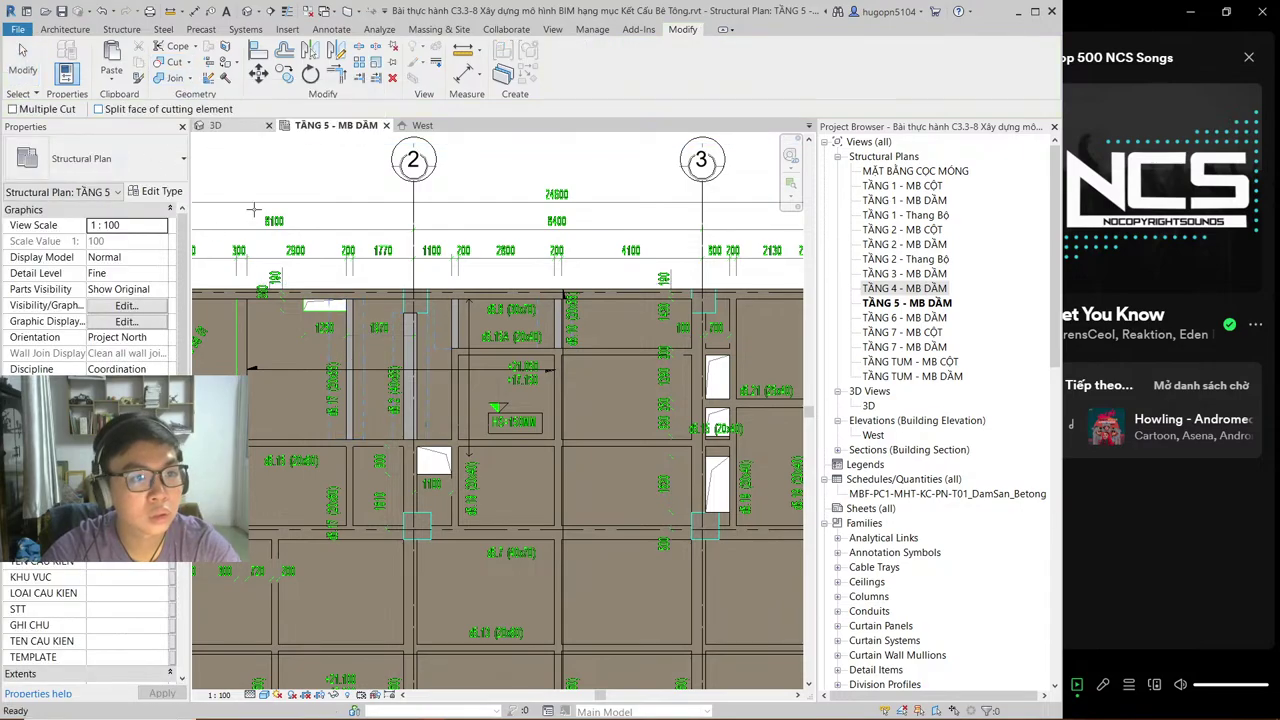
{"action": "left_click", "coordinate": [356, 398]}
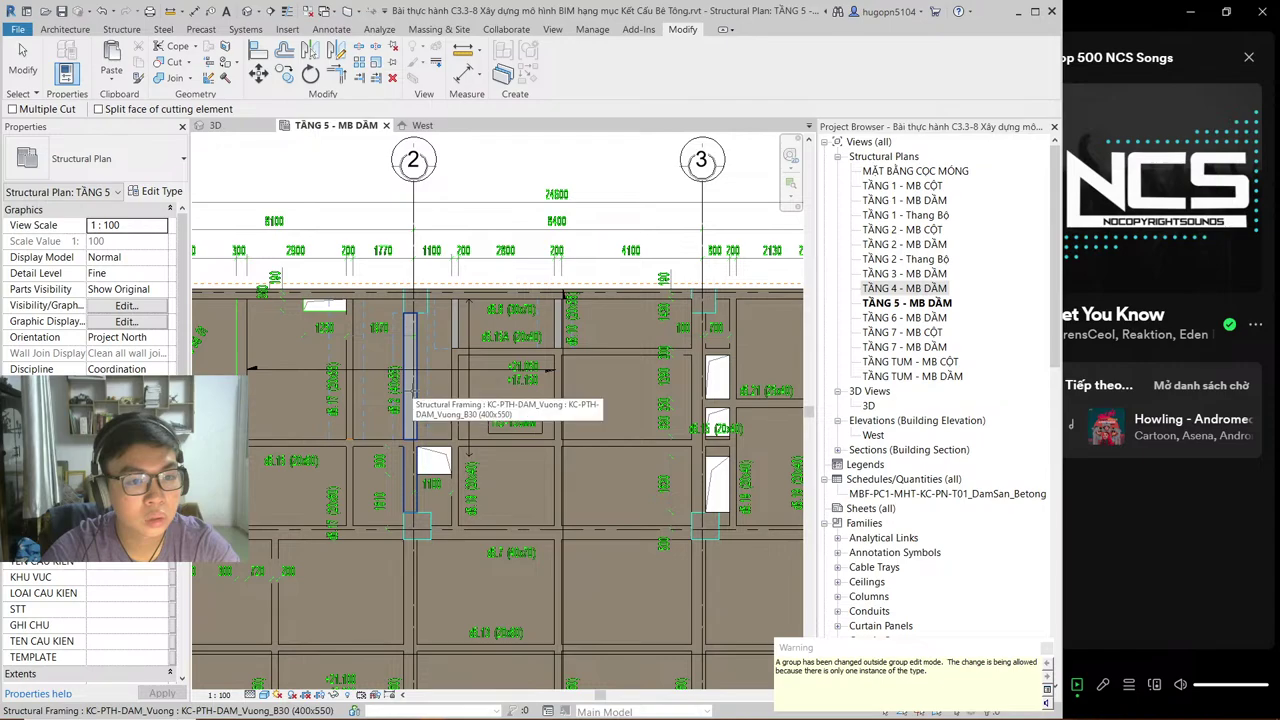
{"action": "left_click", "coordinate": [418, 398]}
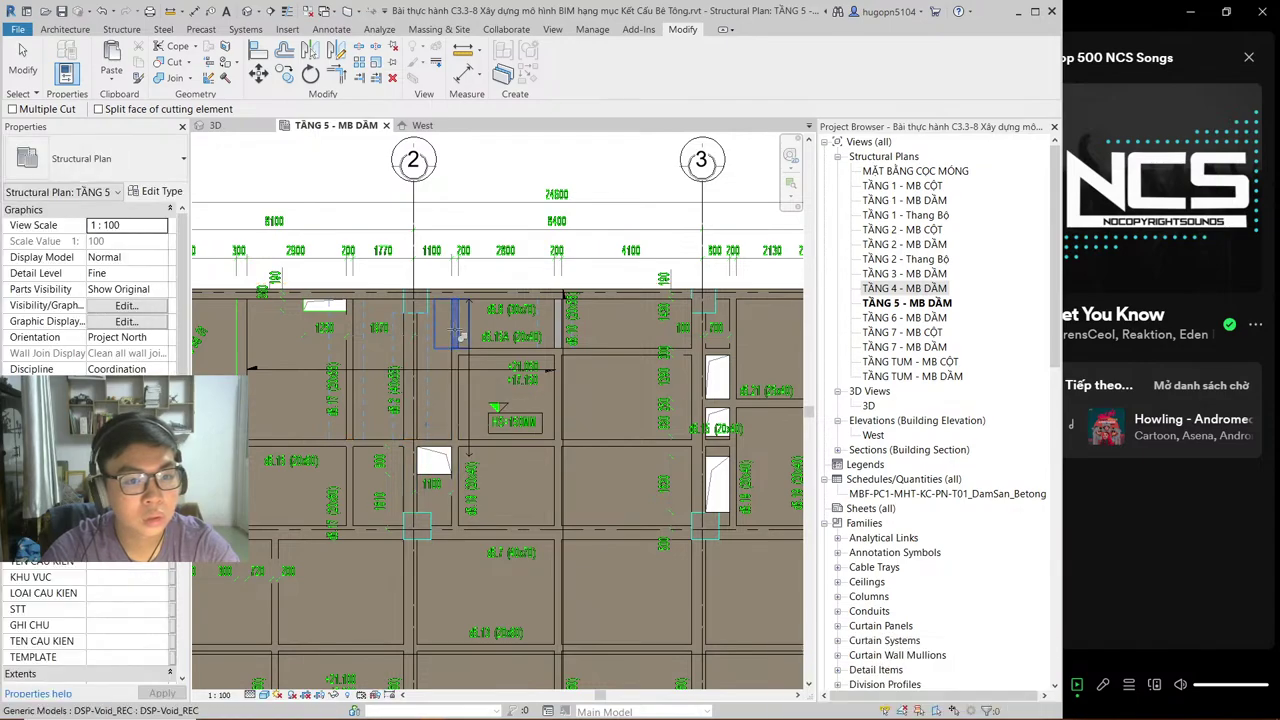
{"action": "left_click", "coordinate": [565, 336]}
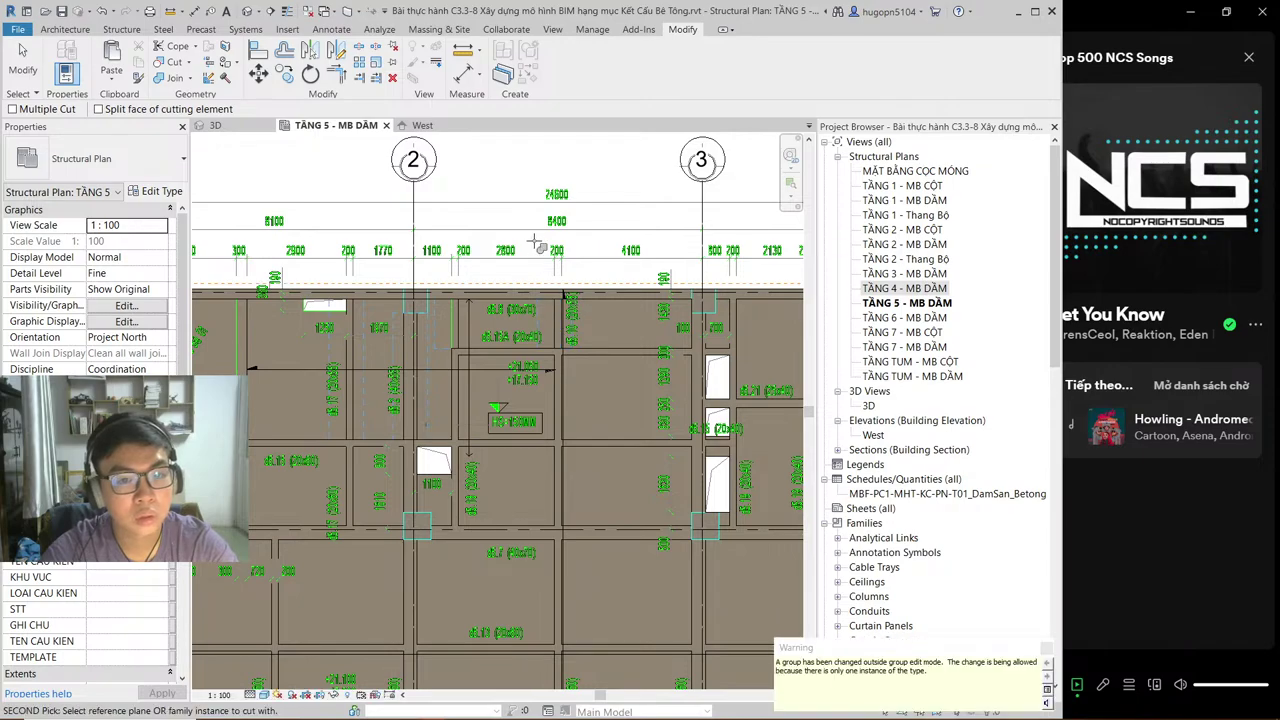
{"action": "key", "text": "Escape"}
{"action": "key", "text": "Escape"}
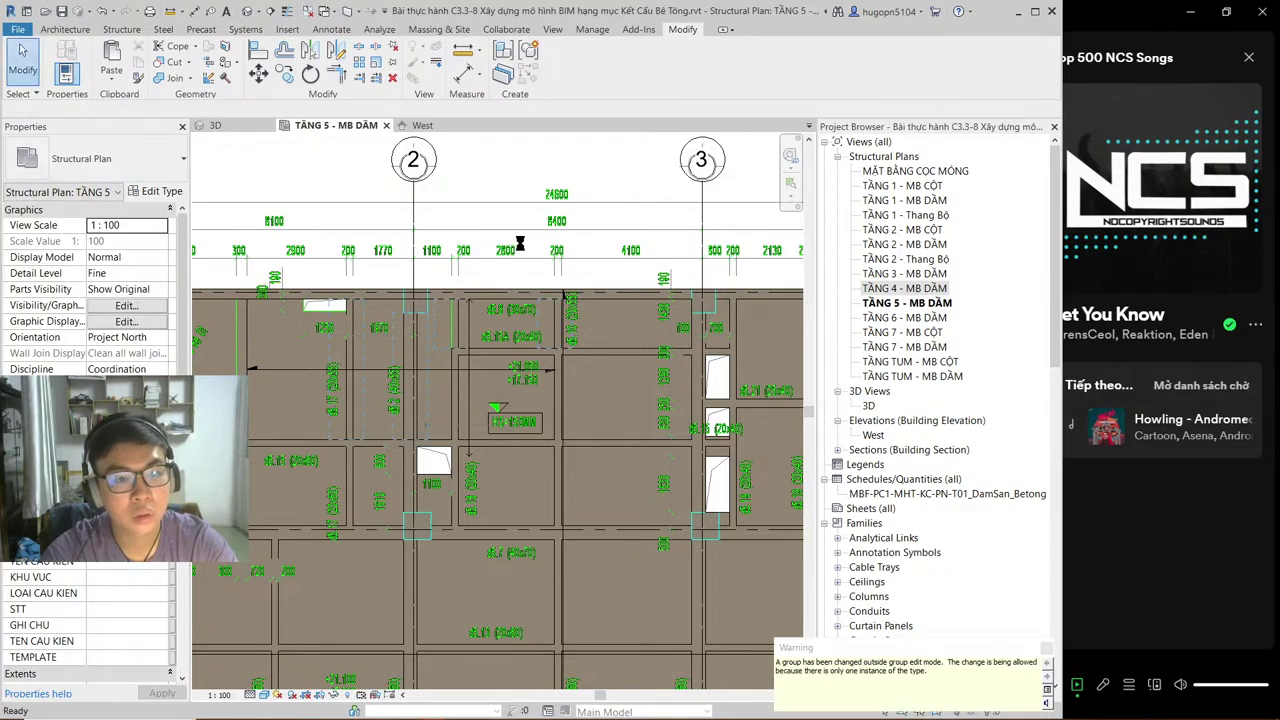
{"action": "scroll", "coordinate": [552, 270], "scroll_direction": "down", "scroll_amount": 1}
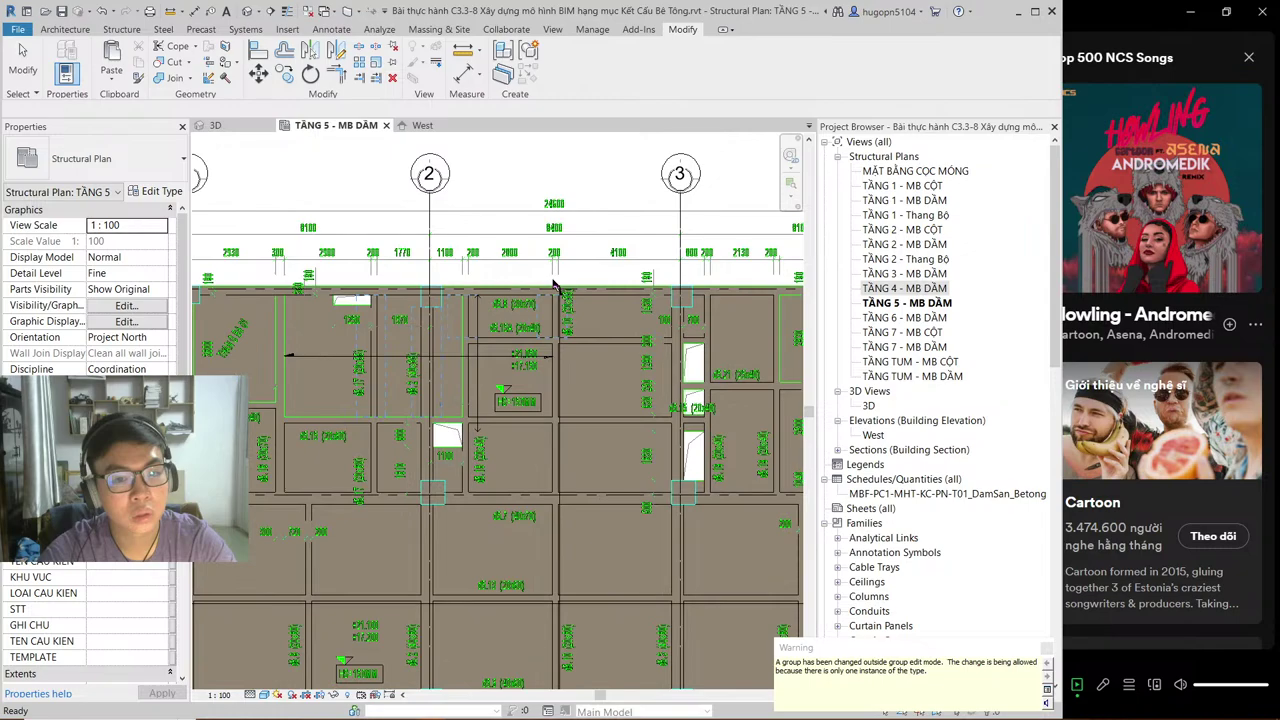
{"action": "scroll", "coordinate": [540, 265], "scroll_direction": "down", "scroll_amount": 1}
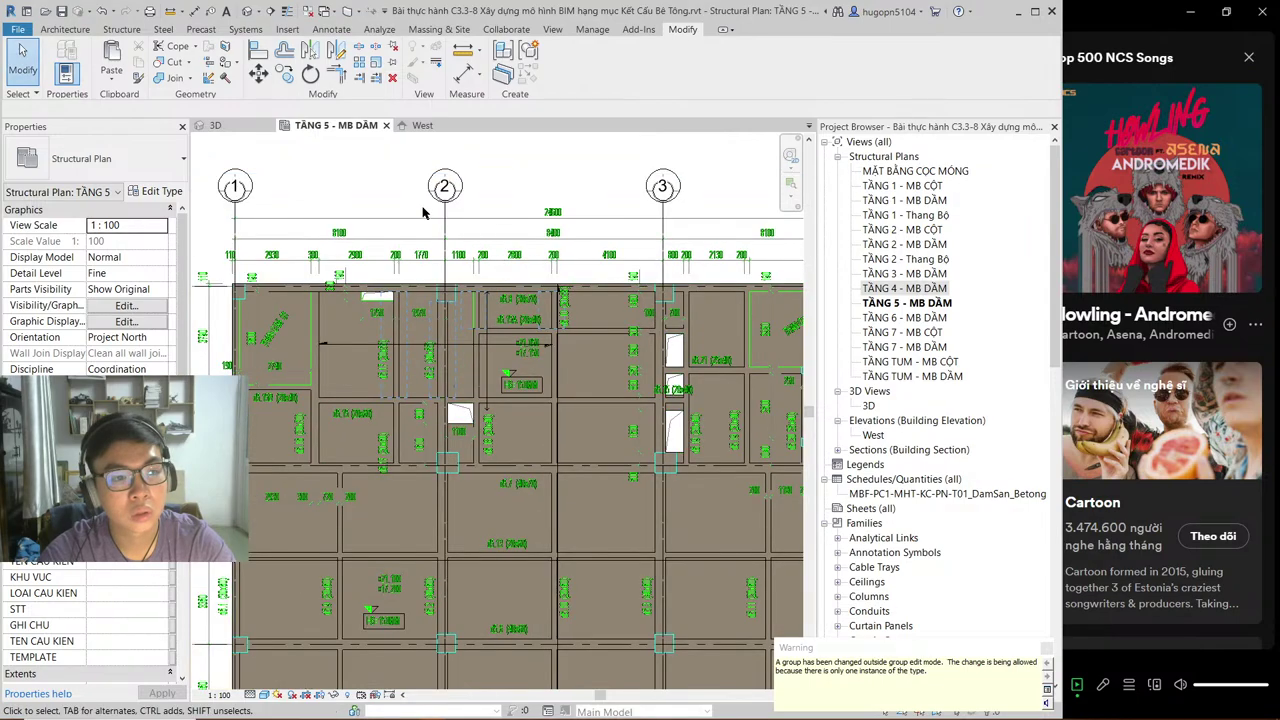
{"action": "scroll", "coordinate": [300, 358], "scroll_direction": "up", "scroll_amount": 1}
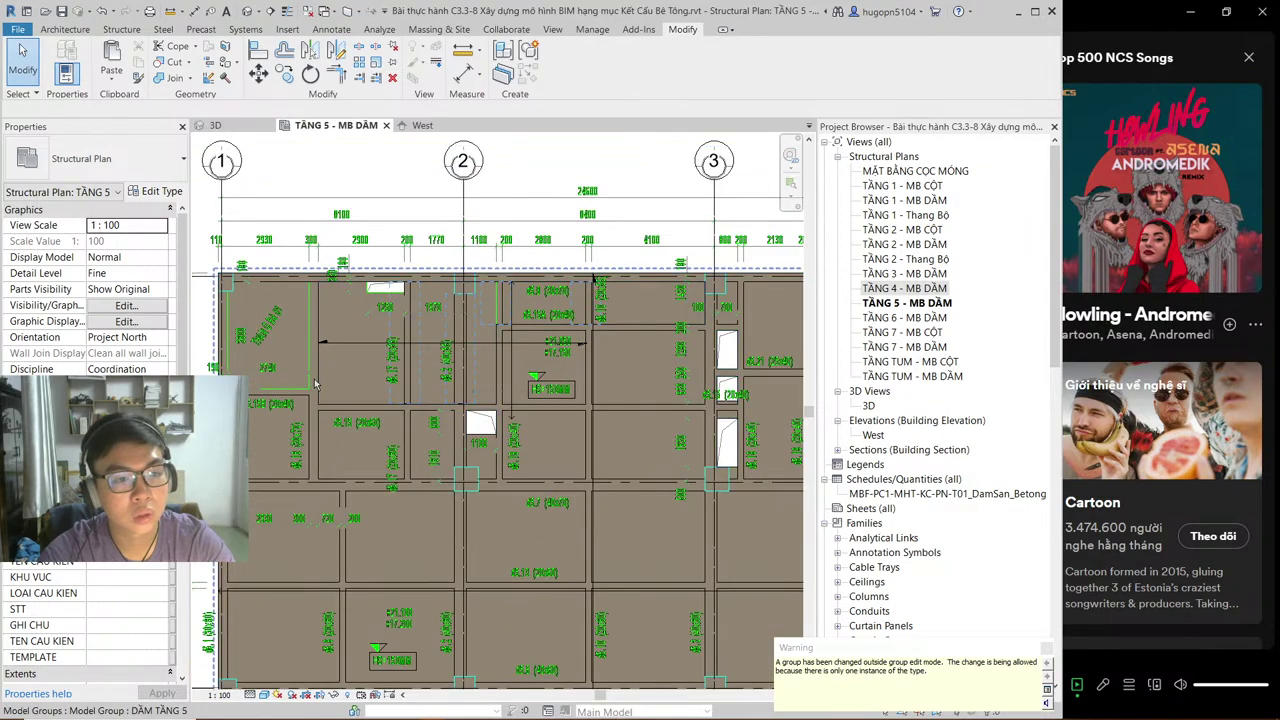
{"action": "scroll", "coordinate": [295, 292], "scroll_direction": "up", "scroll_amount": 2}
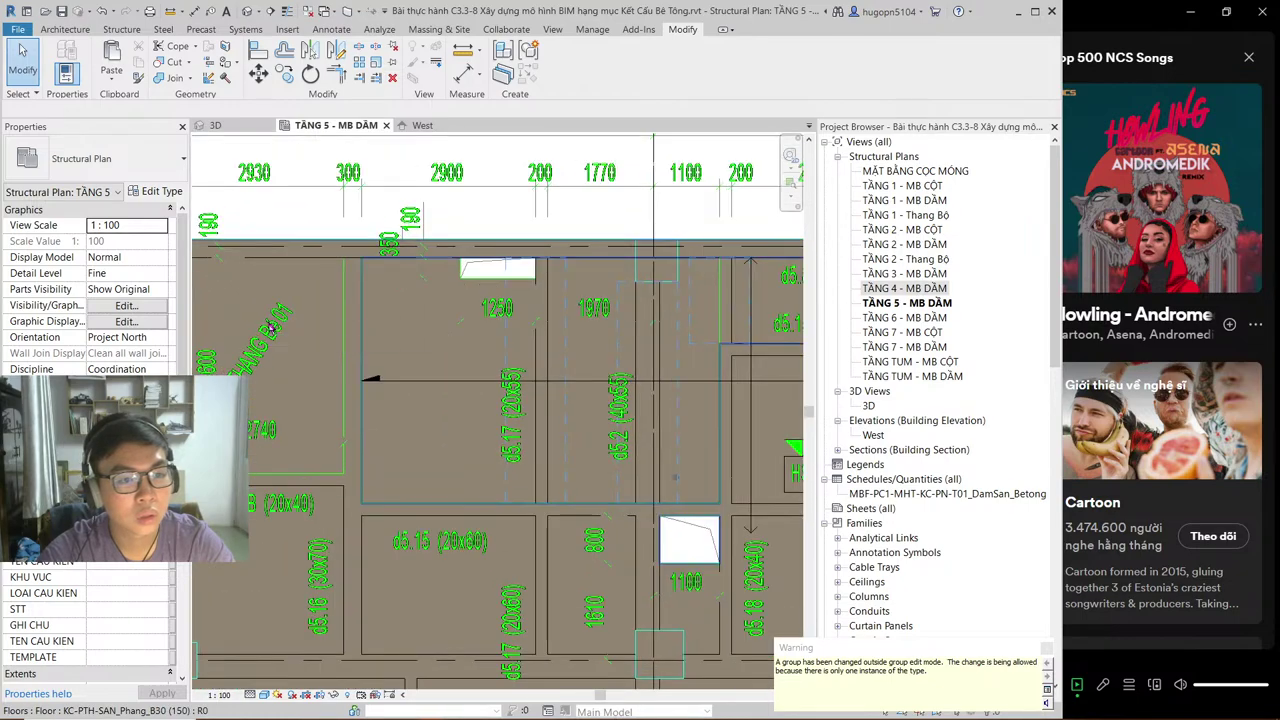
{"action": "scroll", "coordinate": [305, 328], "scroll_direction": "down", "scroll_amount": 1}
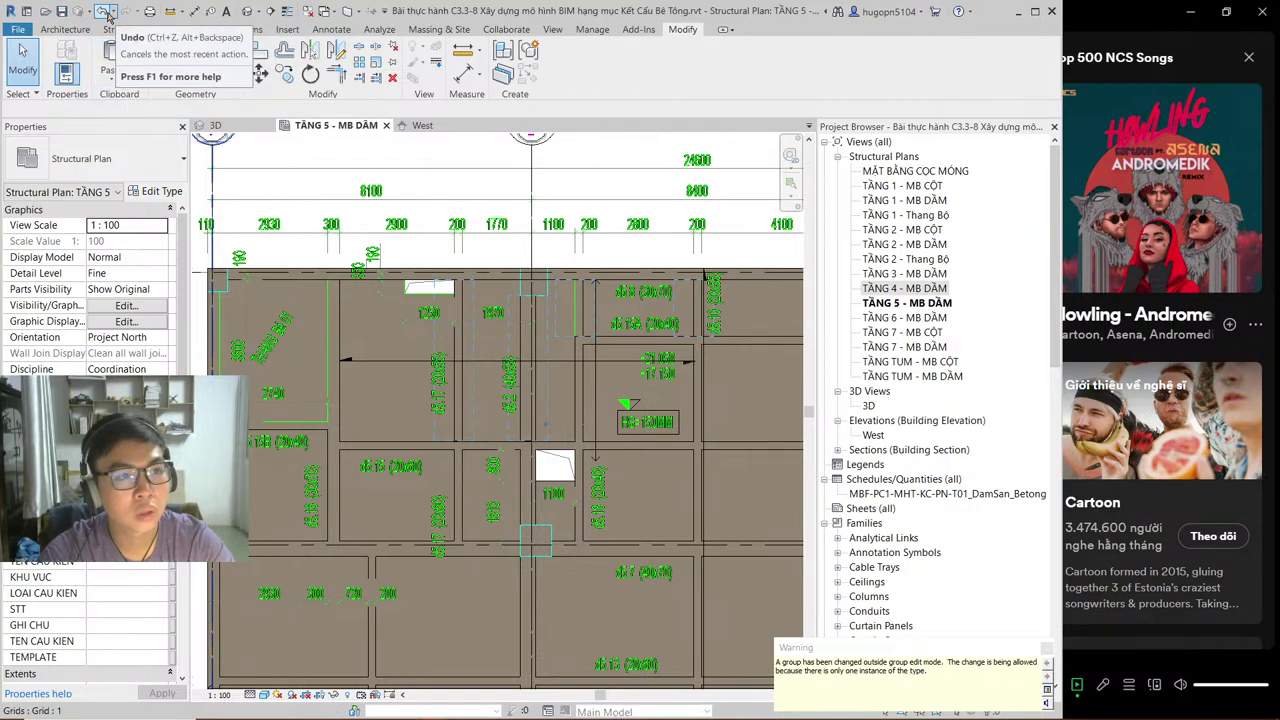
Step: Undo five changes back into the floor sketch, redo two of them, then close Revit
{"action": "left_click", "coordinate": [103, 12]}
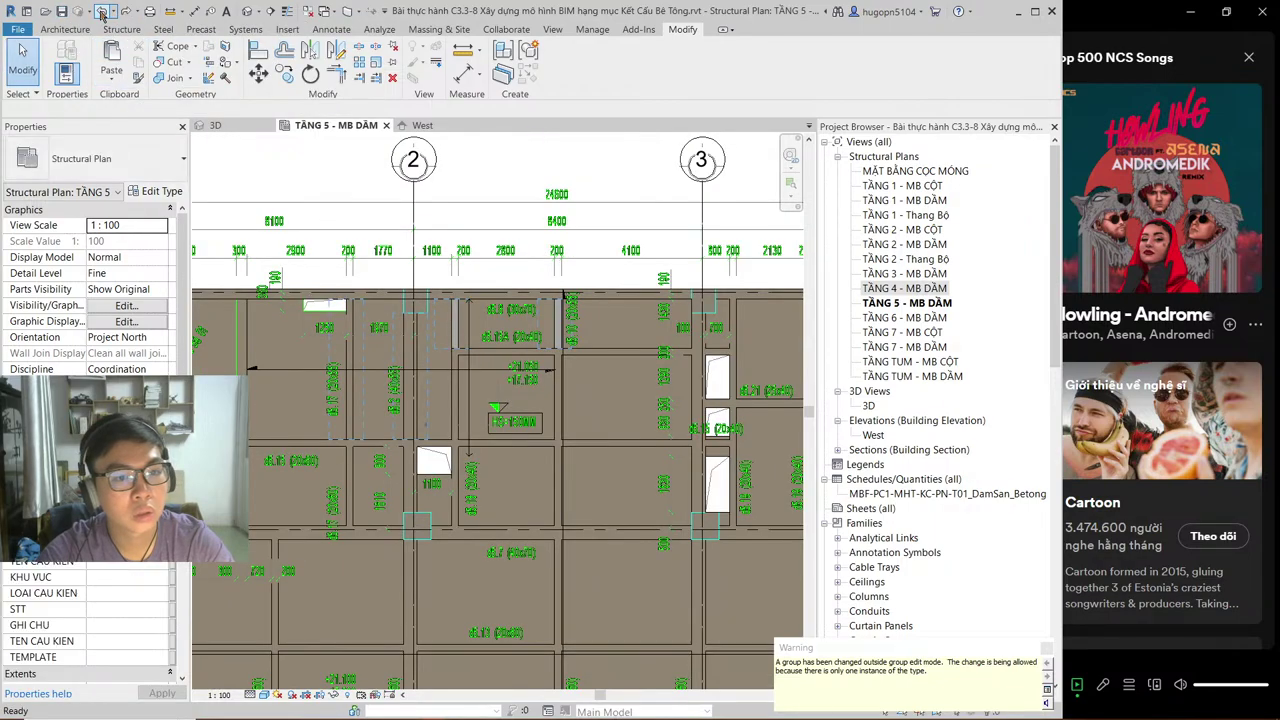
{"action": "left_click", "coordinate": [103, 12]}
{"action": "left_click", "coordinate": [103, 12]}
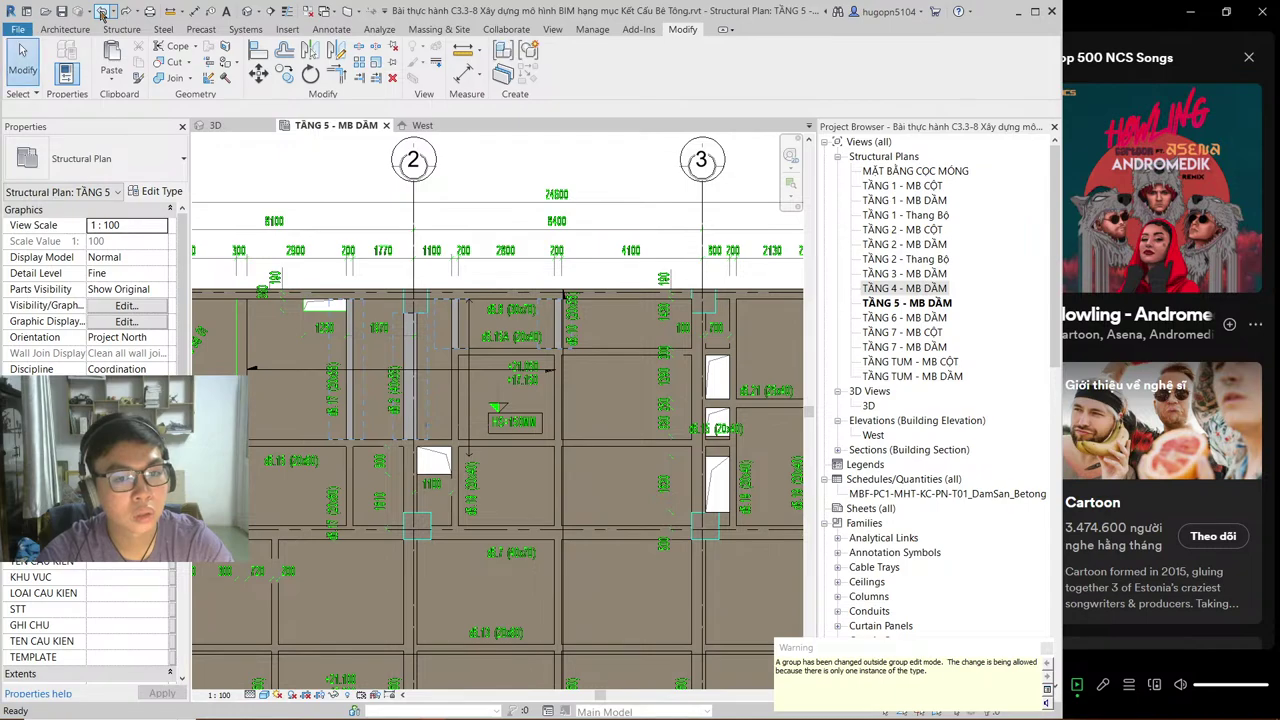
{"action": "left_click", "coordinate": [103, 12]}
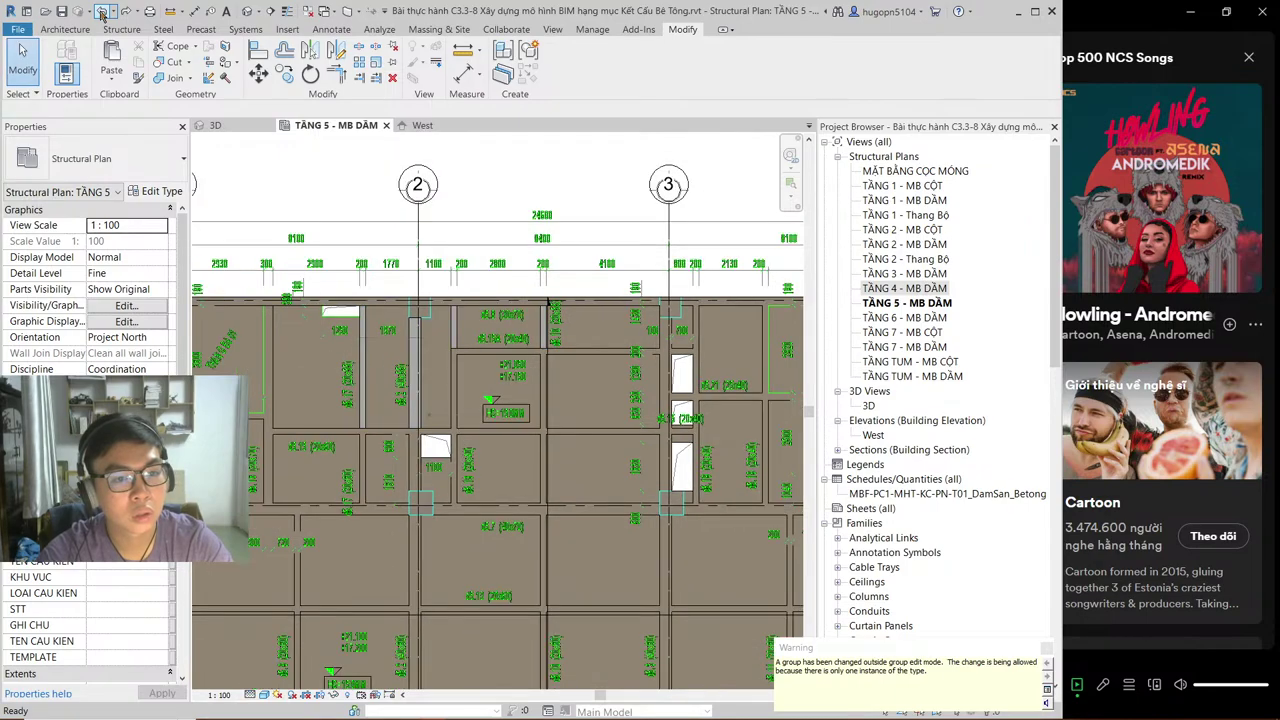
{"action": "left_click", "coordinate": [103, 12]}
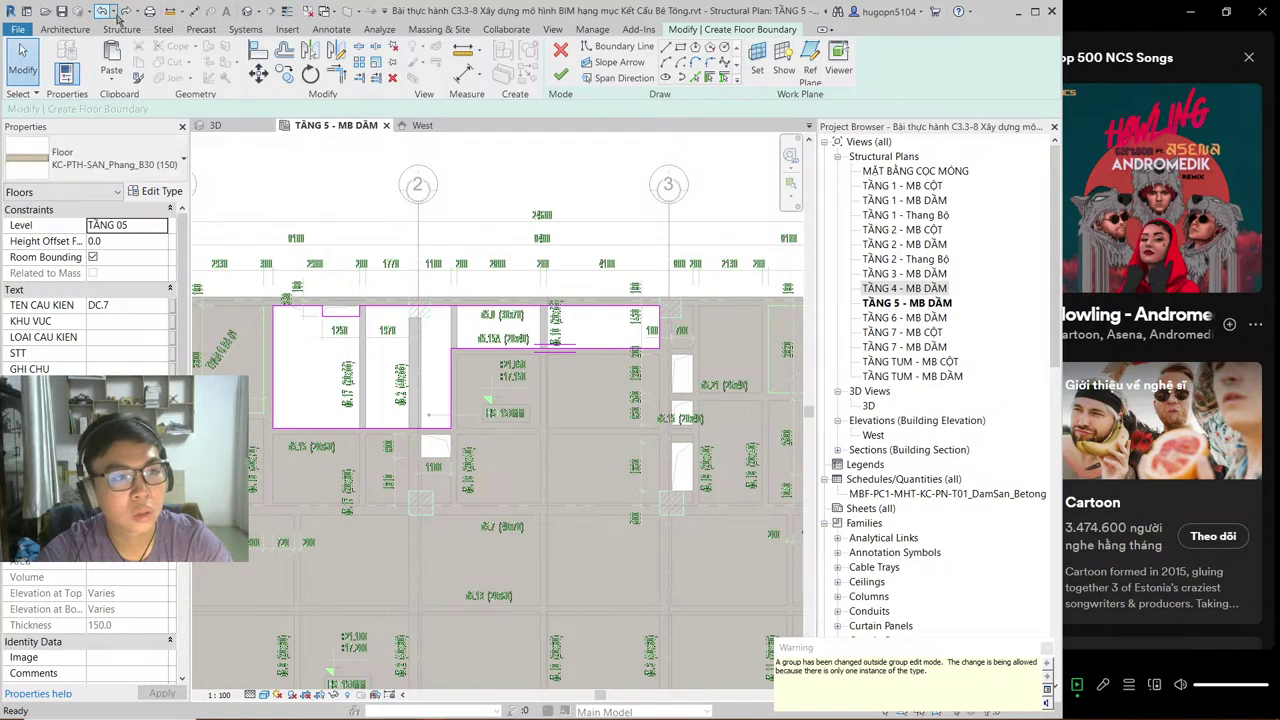
{"action": "left_click", "coordinate": [126, 12]}
{"action": "left_click", "coordinate": [126, 12]}
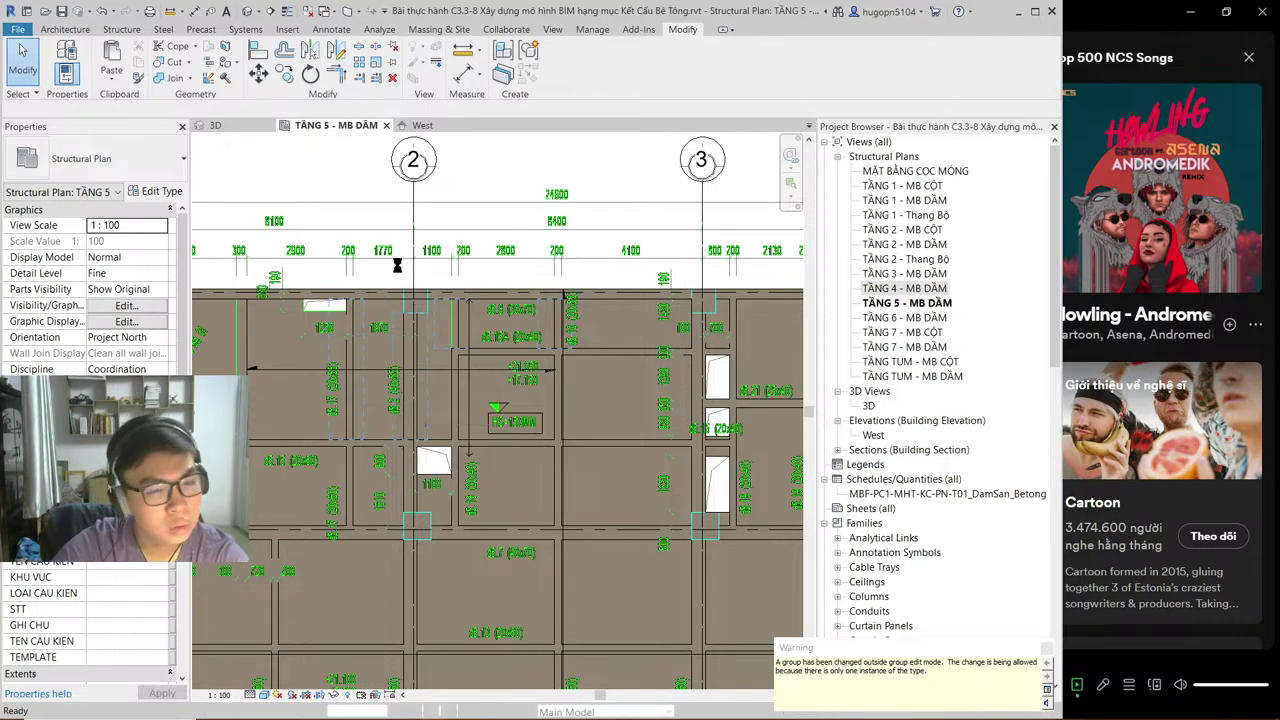
{"action": "left_click", "coordinate": [1050, 12]}
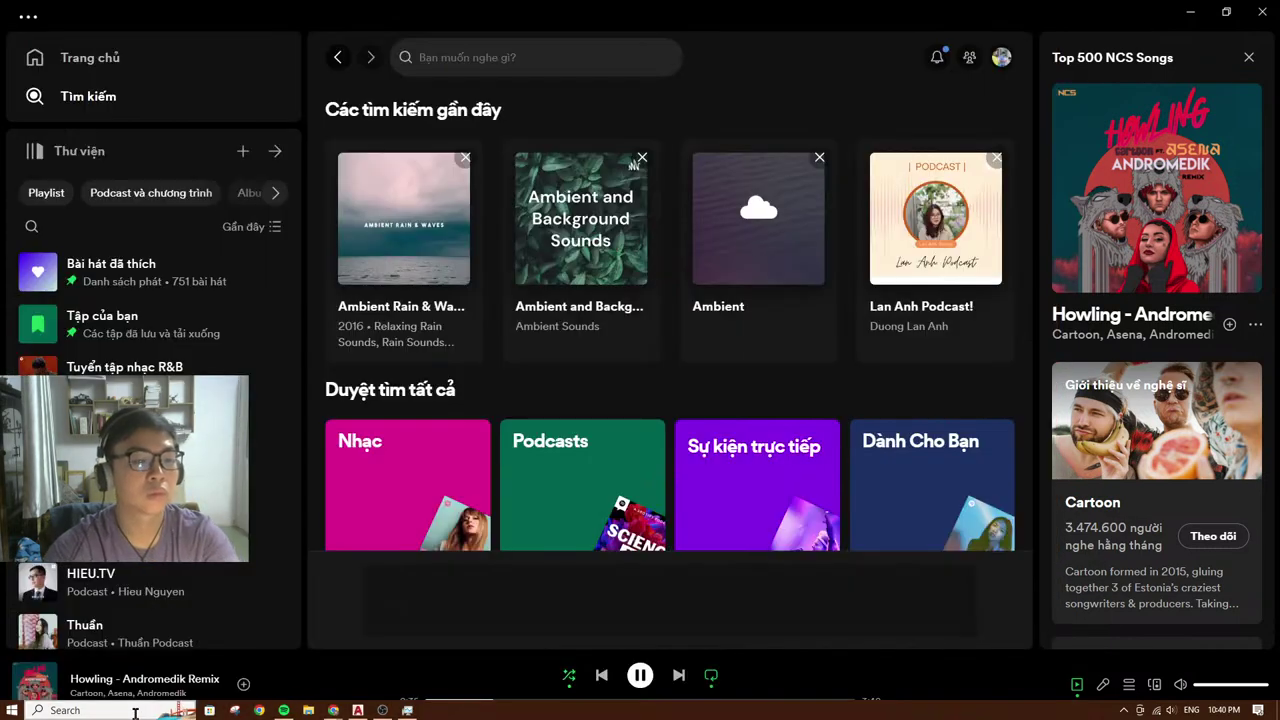
Step: Add Howling - Andromedik Remix to the Spotify liked songs
{"action": "left_click", "coordinate": [135, 710]}
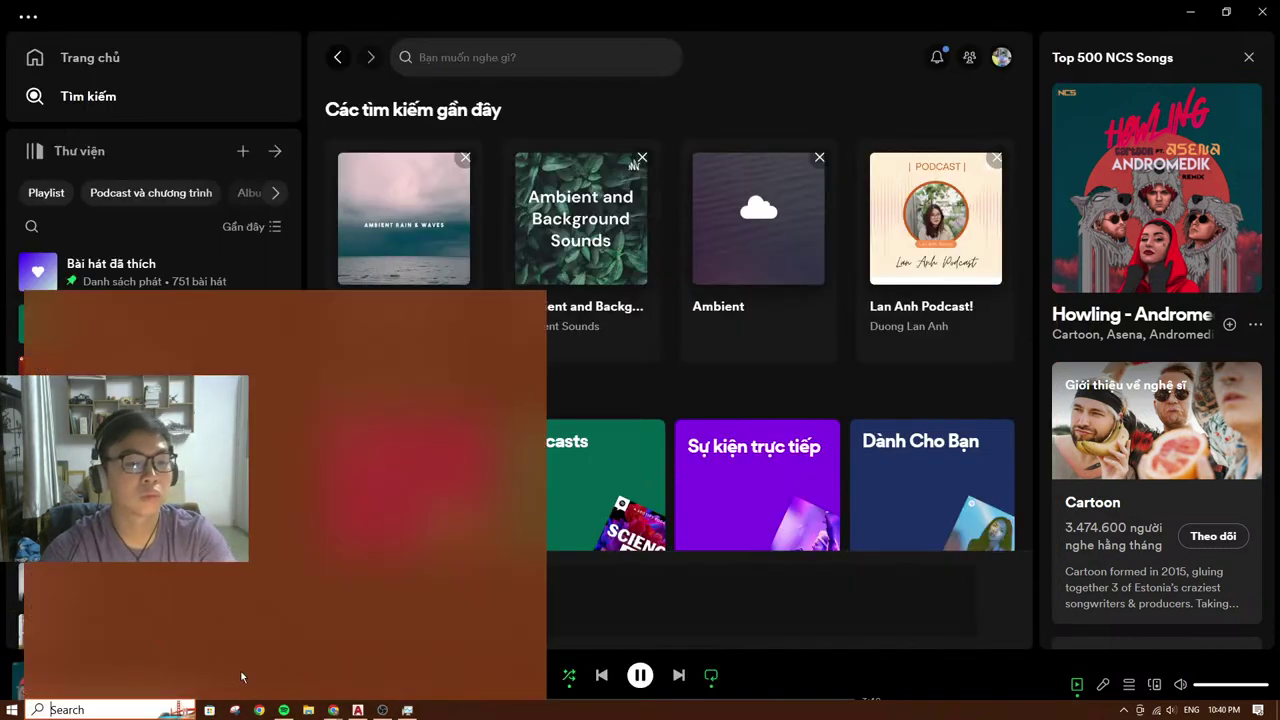
{"action": "key", "text": "Escape"}
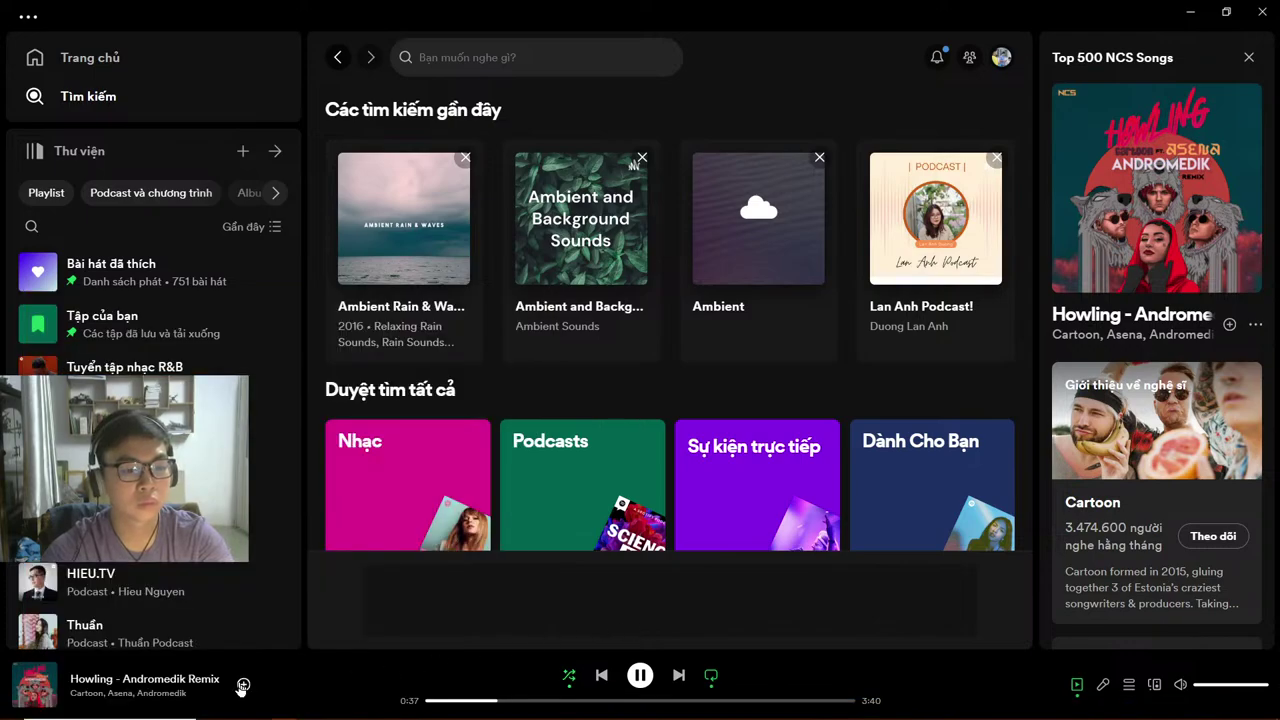
{"action": "left_click", "coordinate": [243, 685]}
Step: Restore and stretch the Spotify window to fill the screen, then bring OBS forward
{"action": "left_click", "coordinate": [1212, 9]}
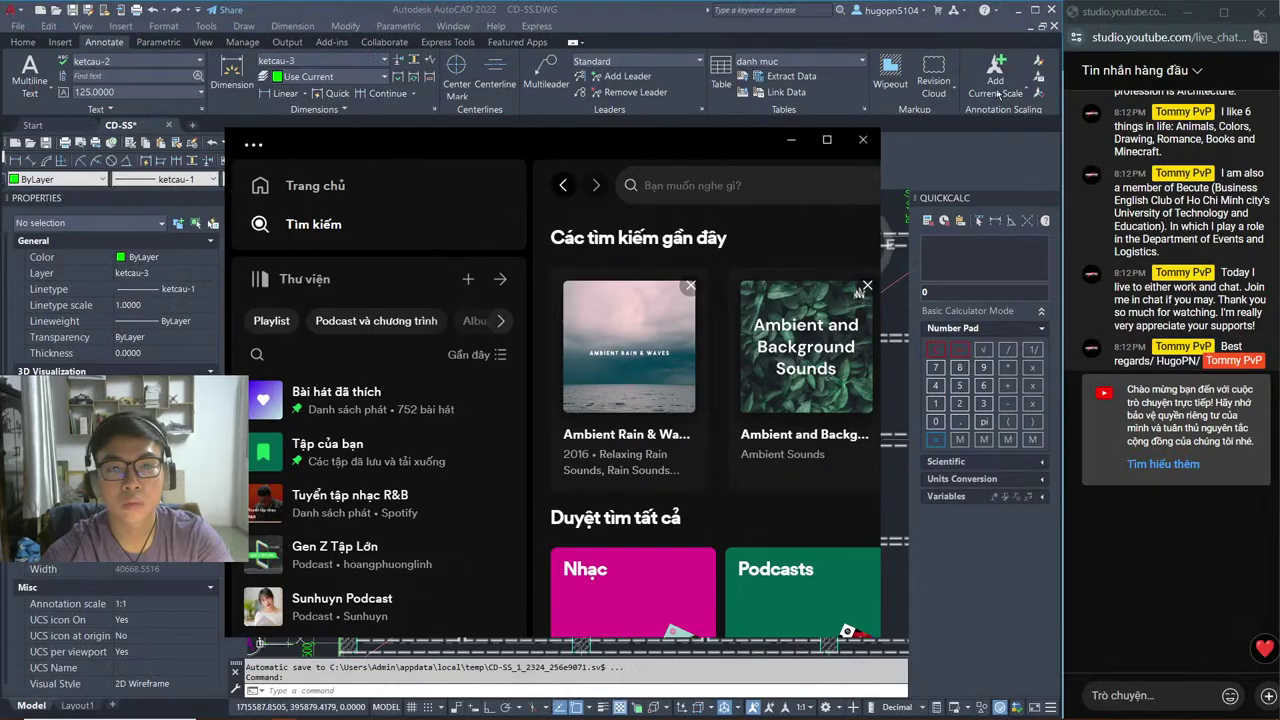
{"action": "mouse_move", "coordinate": [495, 140]}
{"action": "left_mouse_down"}
{"action": "mouse_move", "coordinate": [463, 92]}
{"action": "mouse_move", "coordinate": [481, 13]}
{"action": "left_mouse_up"}
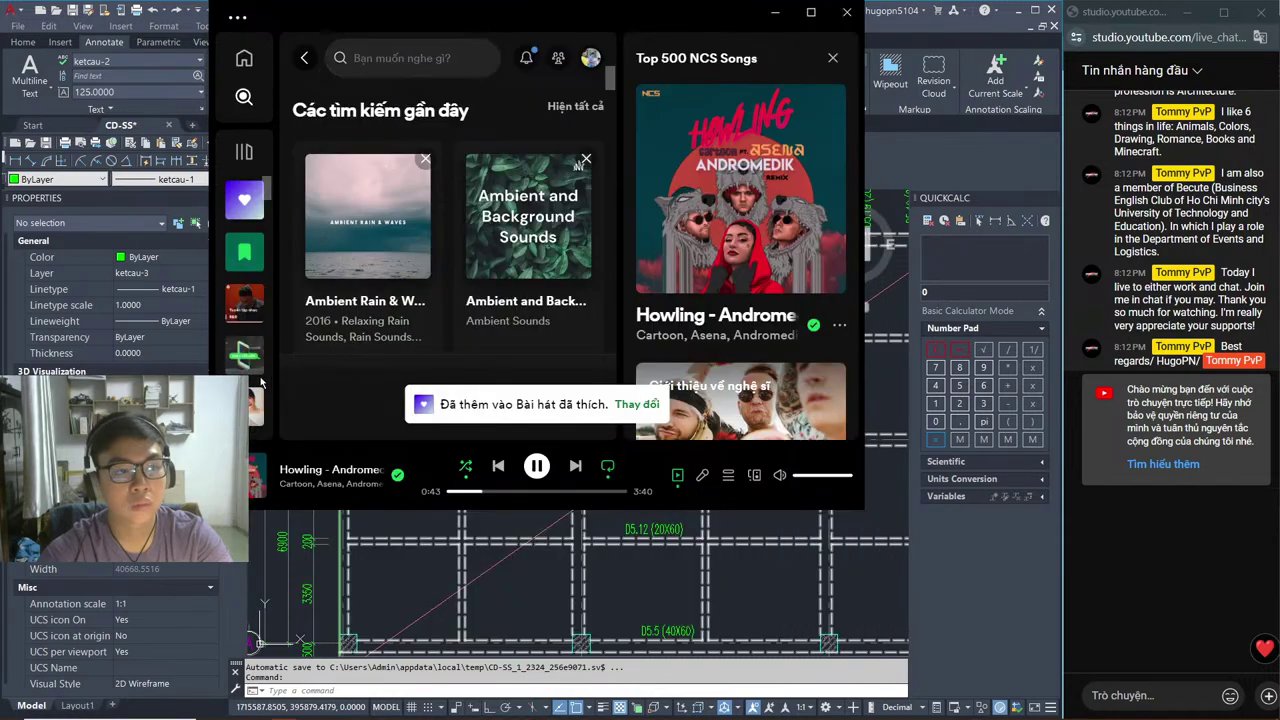
{"action": "left_click", "coordinate": [213, 243]}
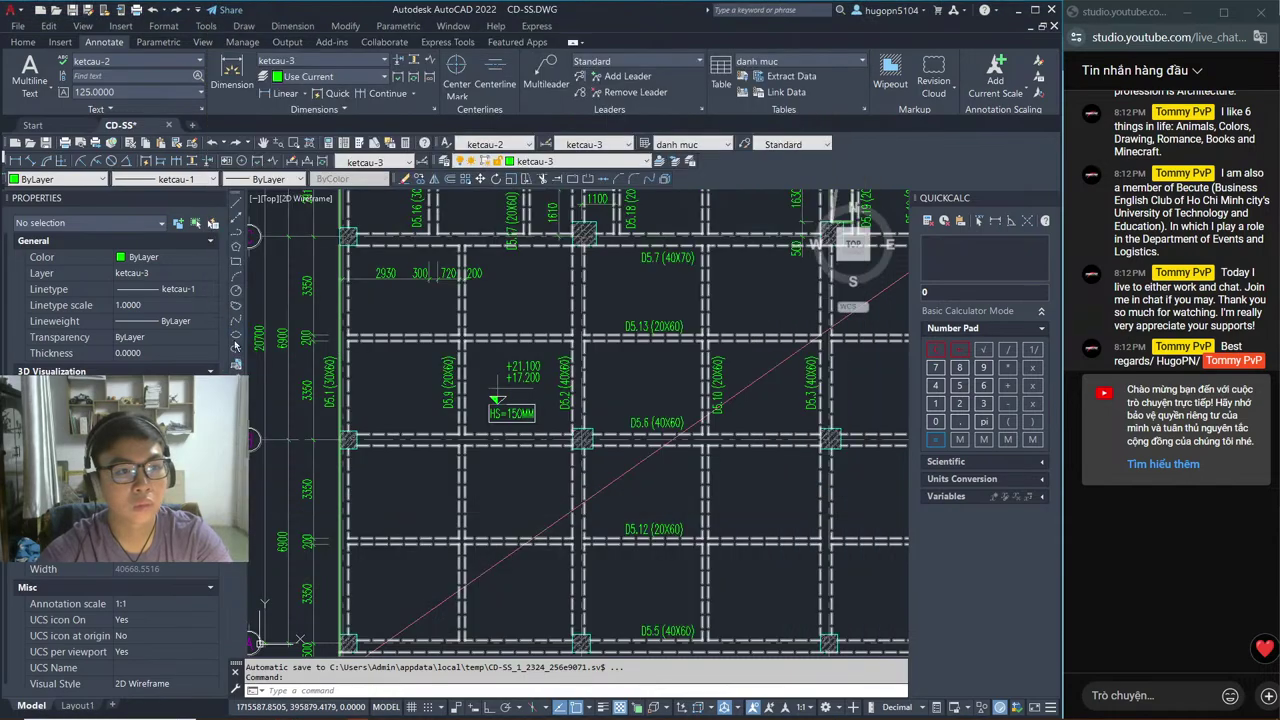
{"action": "key", "text": "alt+Tab"}
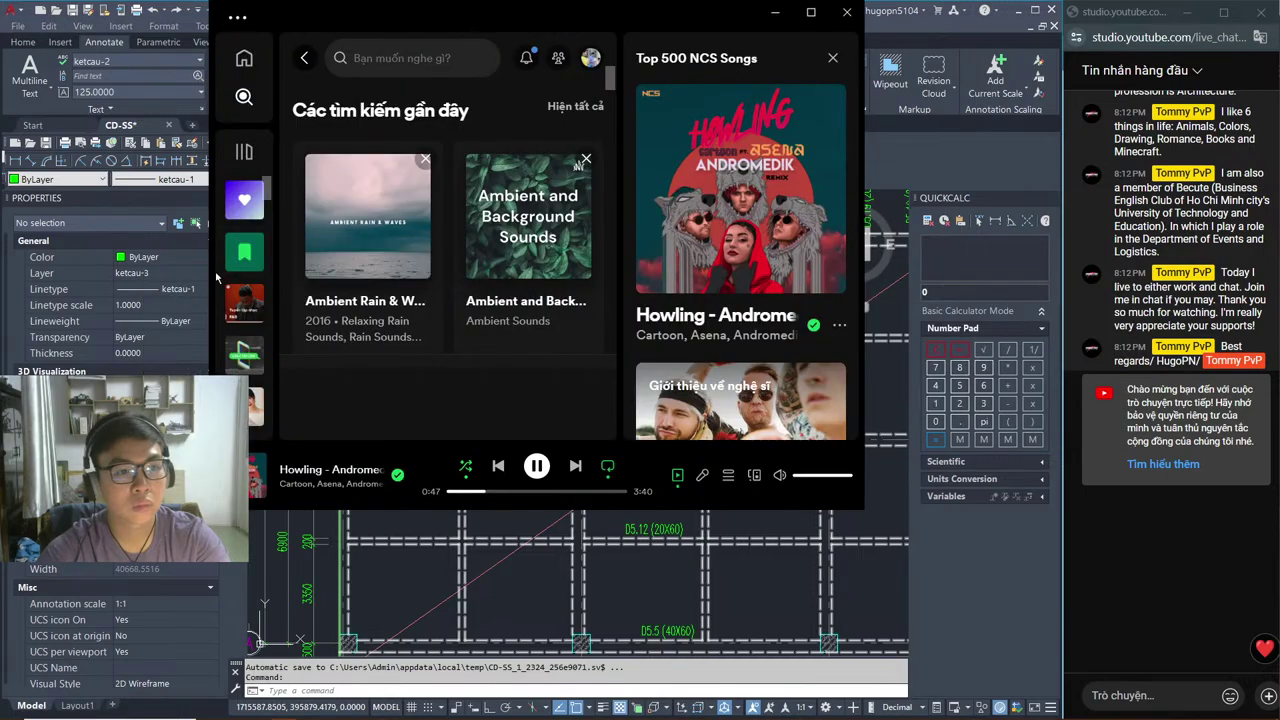
{"action": "left_click_drag", "start_coordinate": [210, 276], "coordinate": [1, 276]}
{"action": "left_click_drag", "start_coordinate": [870, 342], "coordinate": [1062, 335]}
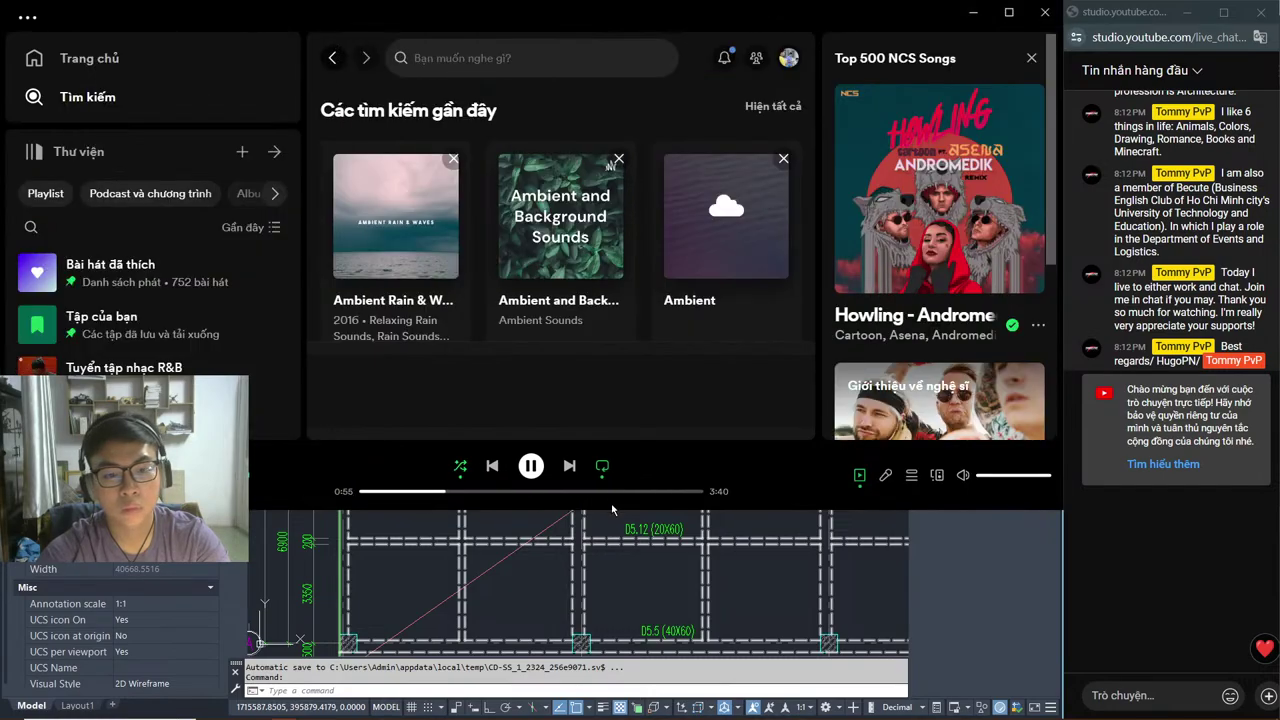
{"action": "left_click_drag", "start_coordinate": [615, 511], "coordinate": [618, 640]}
{"action": "key", "text": "alt+Tab"}
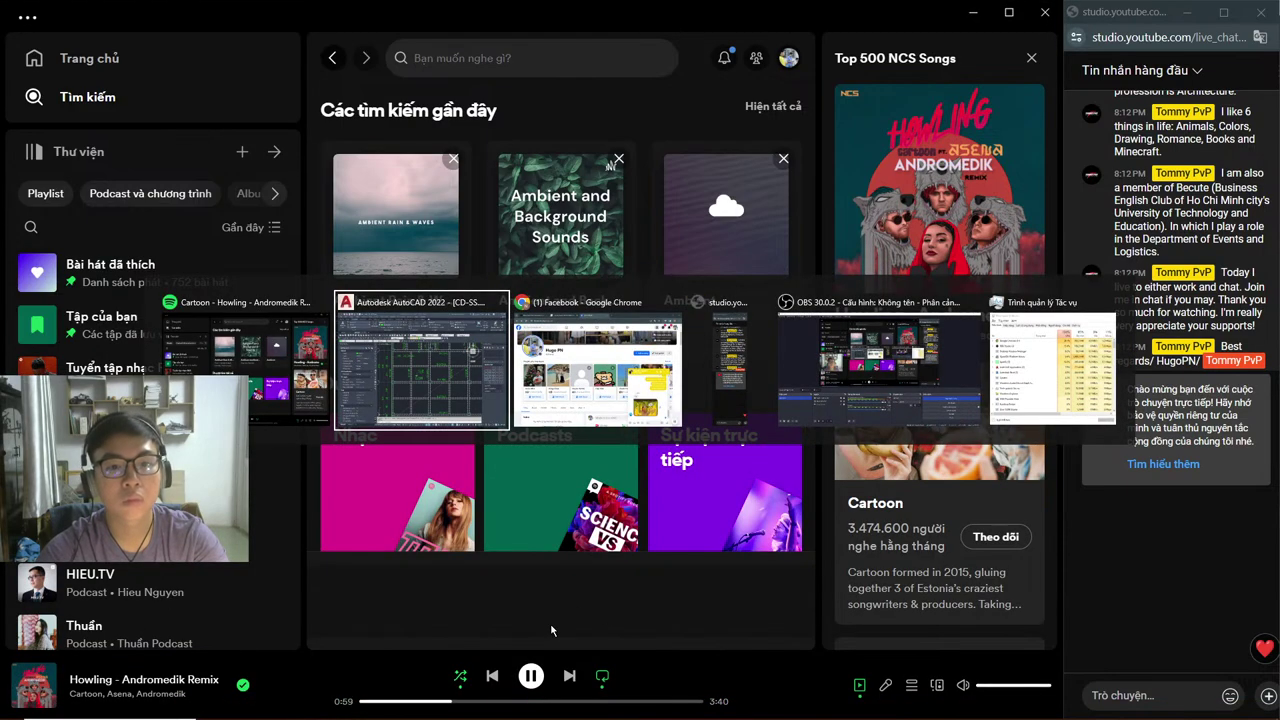
{"action": "key", "text": "alt+Tab"}
{"action": "key", "text": "alt+Tab"}
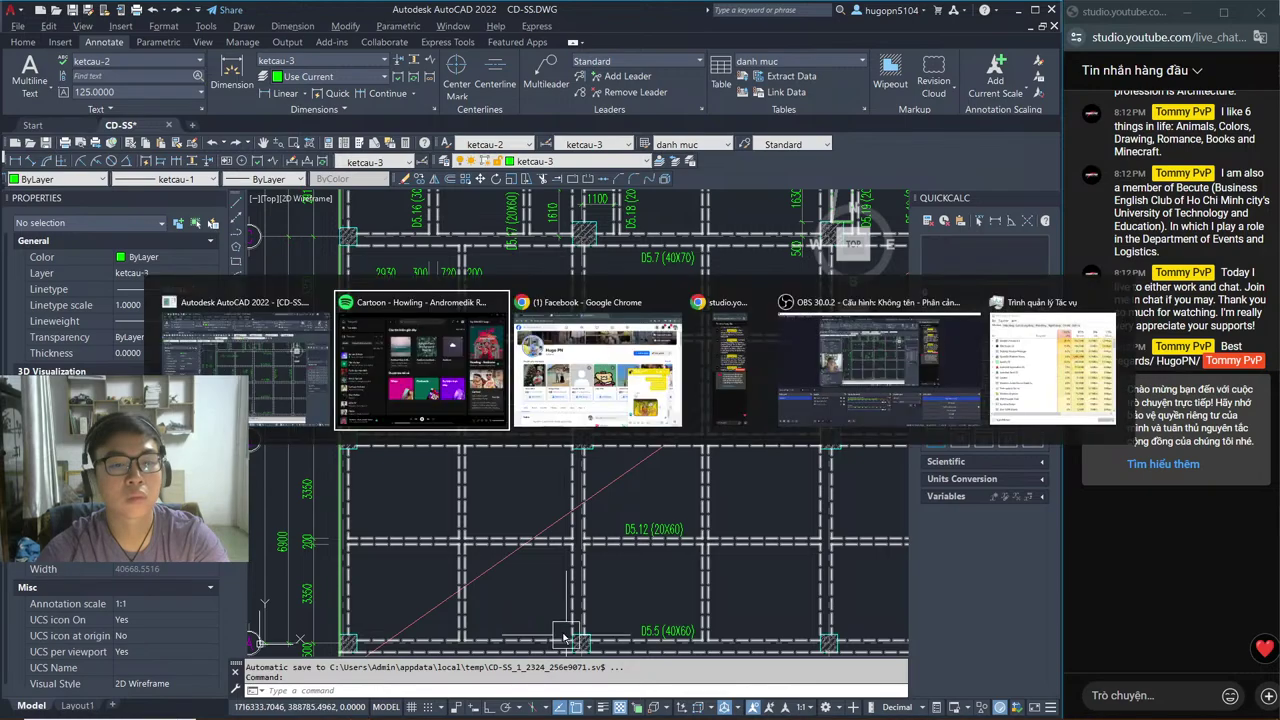
{"action": "key", "text": "alt+Tab"}
{"action": "key", "text": "alt+Tab"}
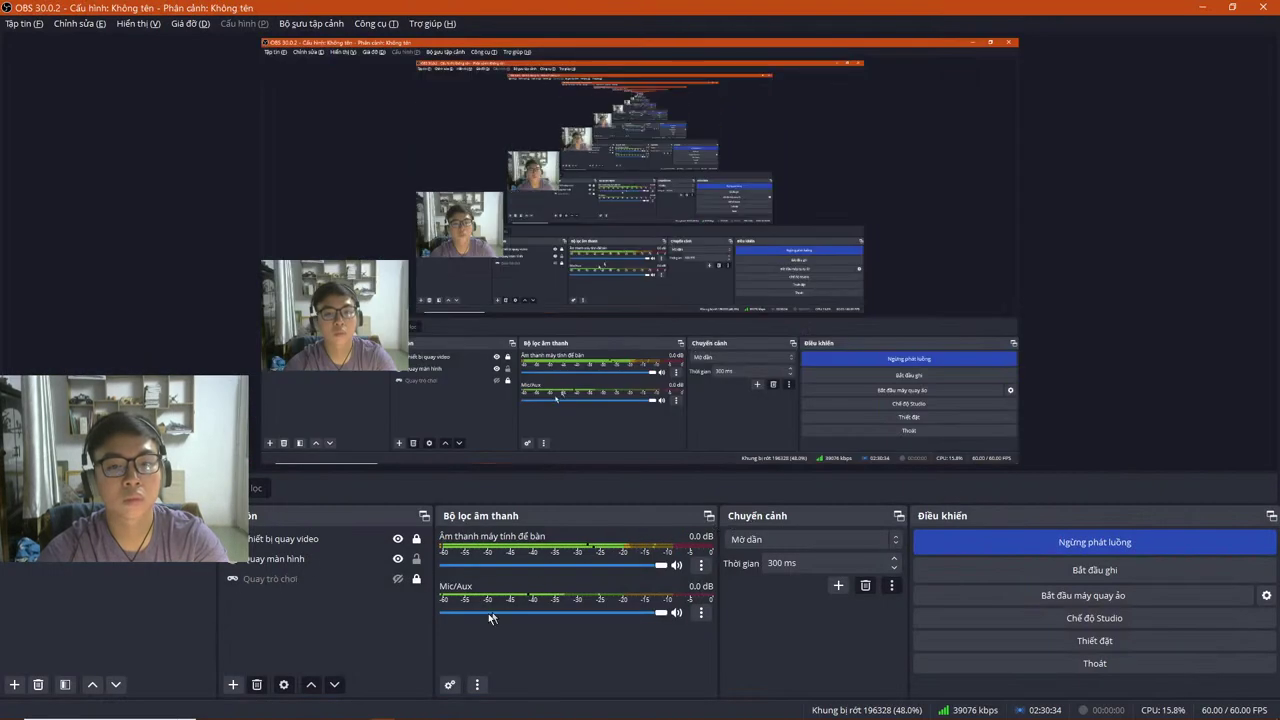
Step: Launch Revit 2021 from Windows search using 're', then switch to Chrome's Facebook window
{"action": "left_click", "coordinate": [110, 709]}
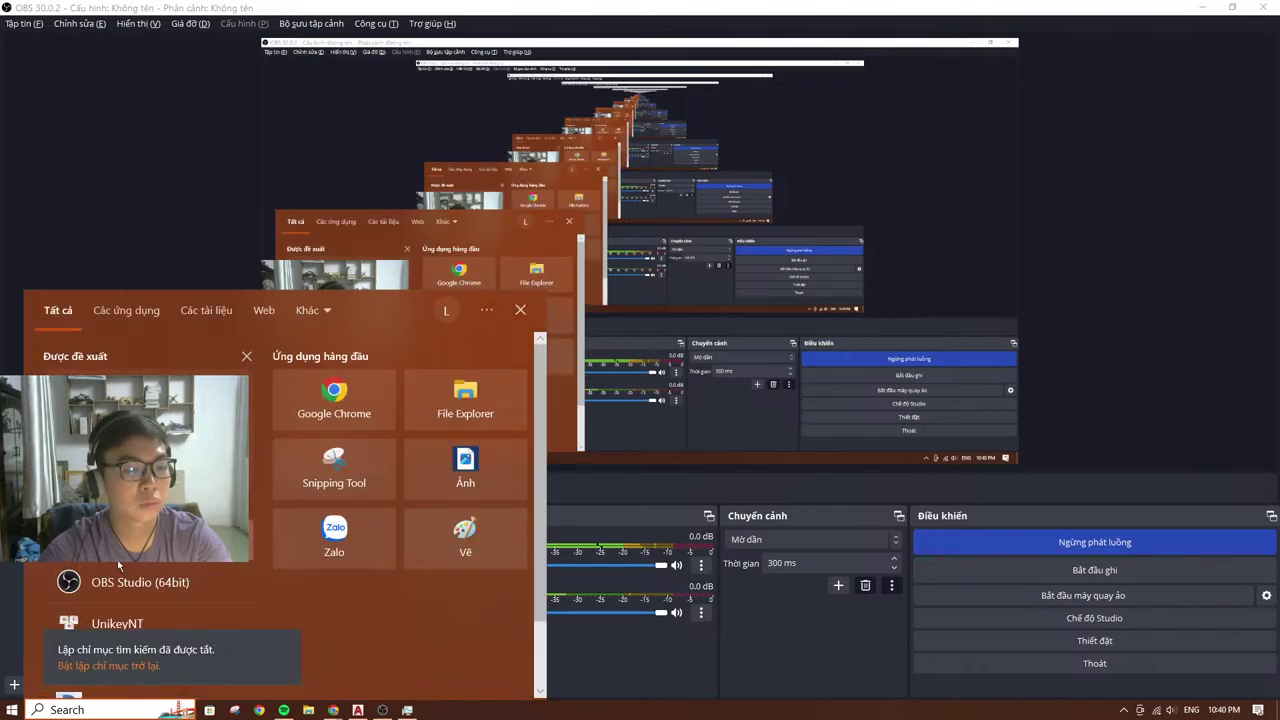
{"action": "type", "text": "re"}
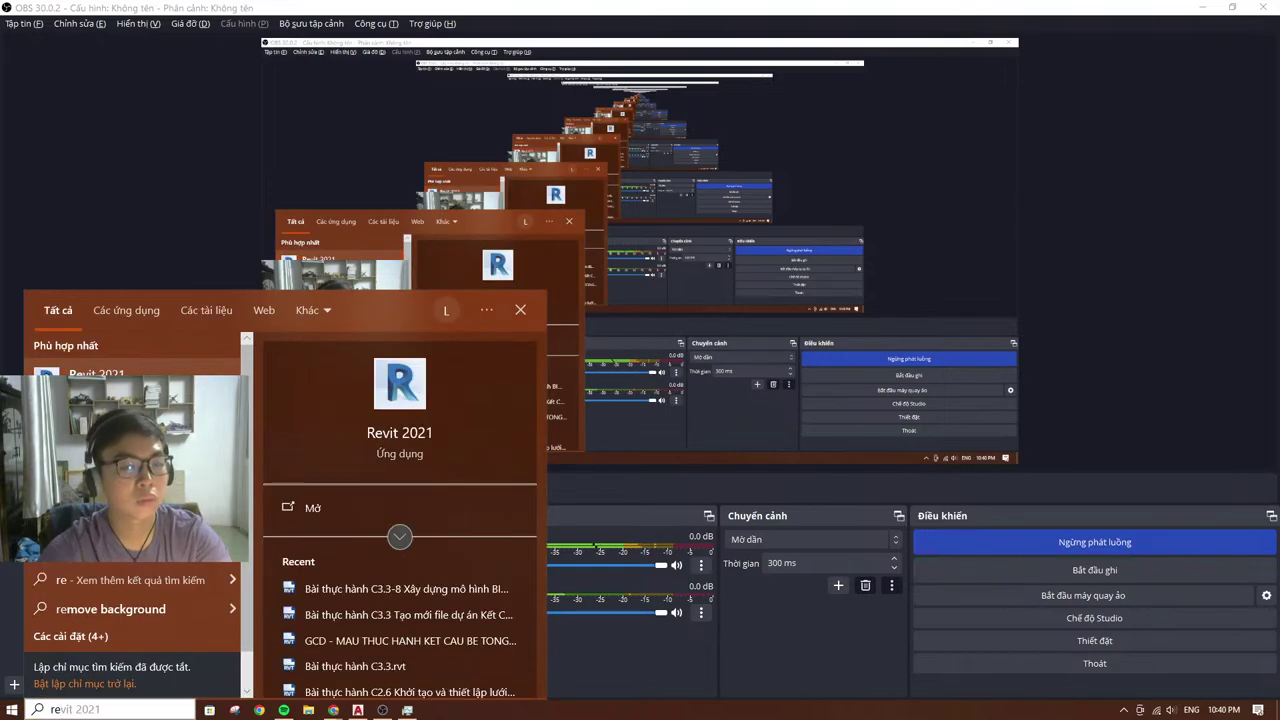
{"action": "key", "text": "Return"}
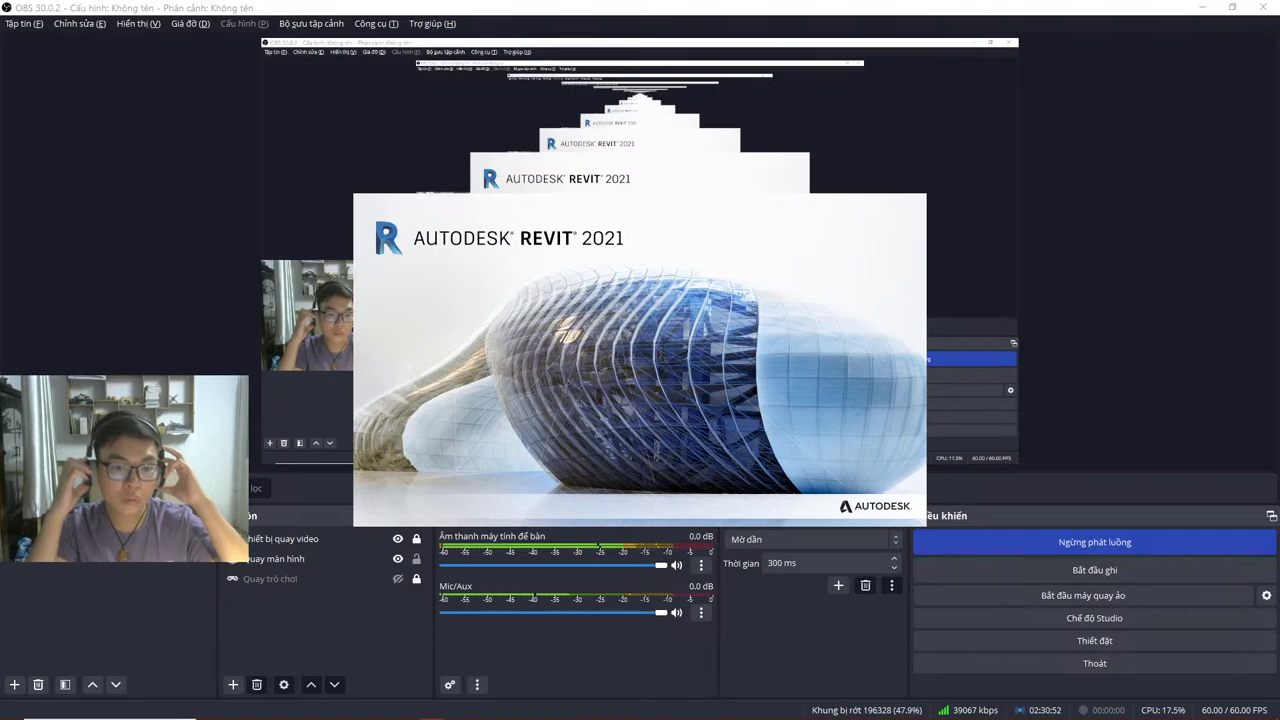
{"action": "key", "text": "alt+Tab"}
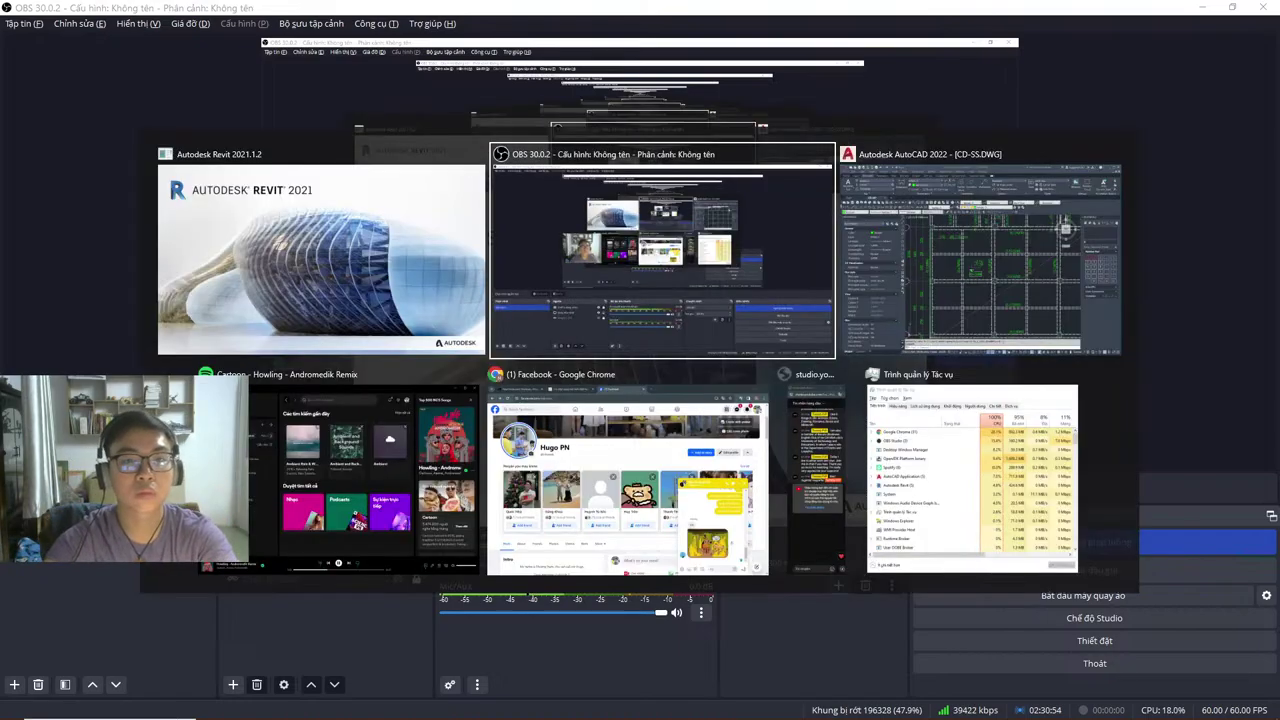
{"action": "key", "text": "alt+Tab"}
{"action": "key", "text": "alt+Tab"}
{"action": "key", "text": "alt+Tab"}
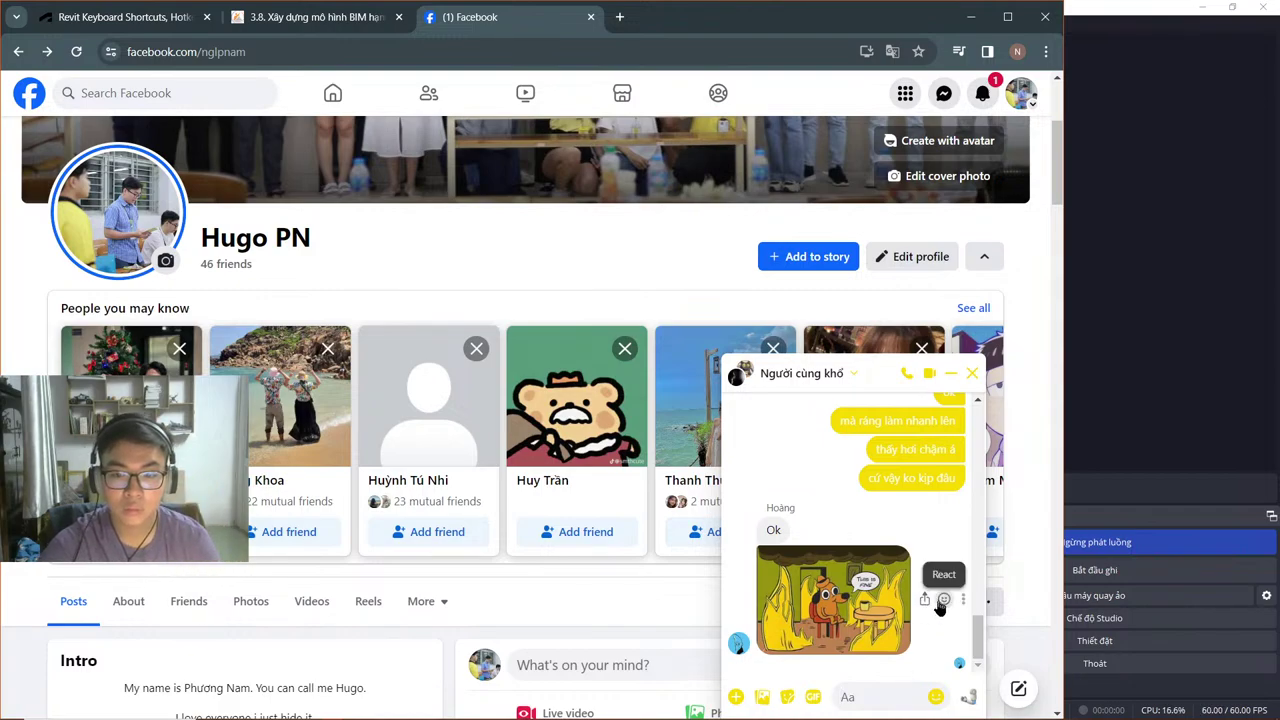
Step: React Haha to the chat image and confirm the new friend request
{"action": "left_click", "coordinate": [940, 600]}
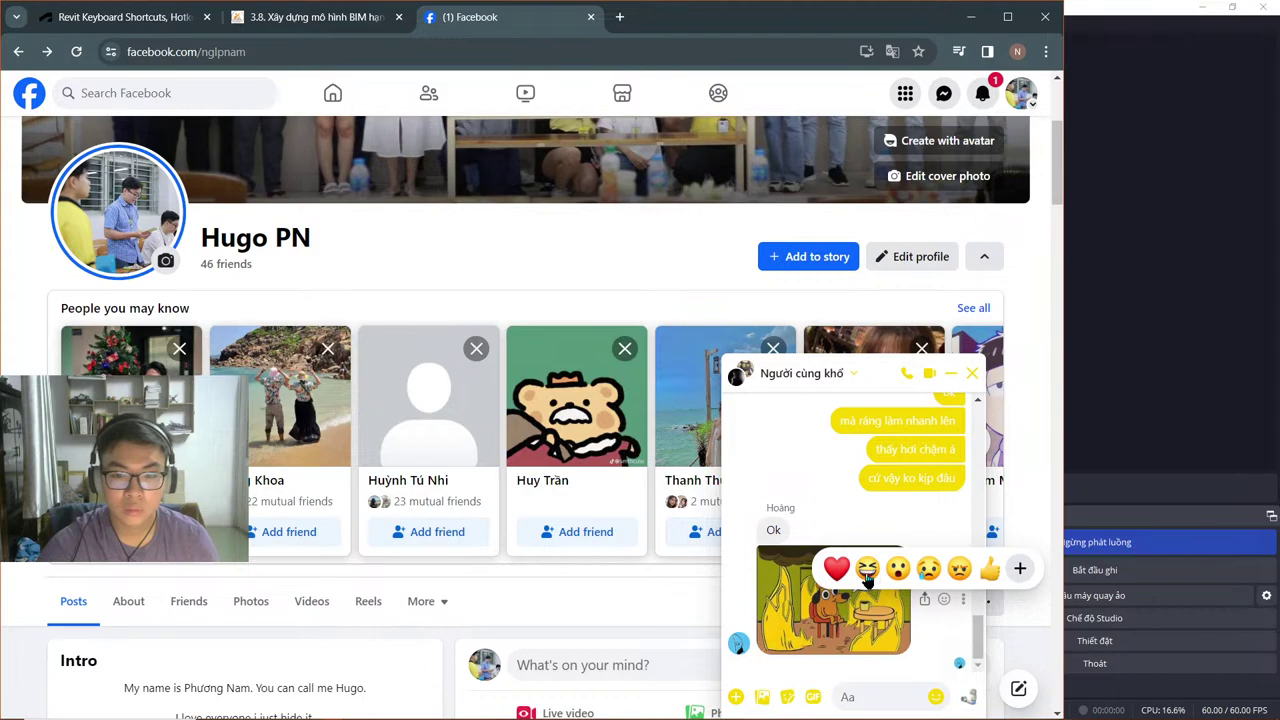
{"action": "left_click", "coordinate": [866, 570]}
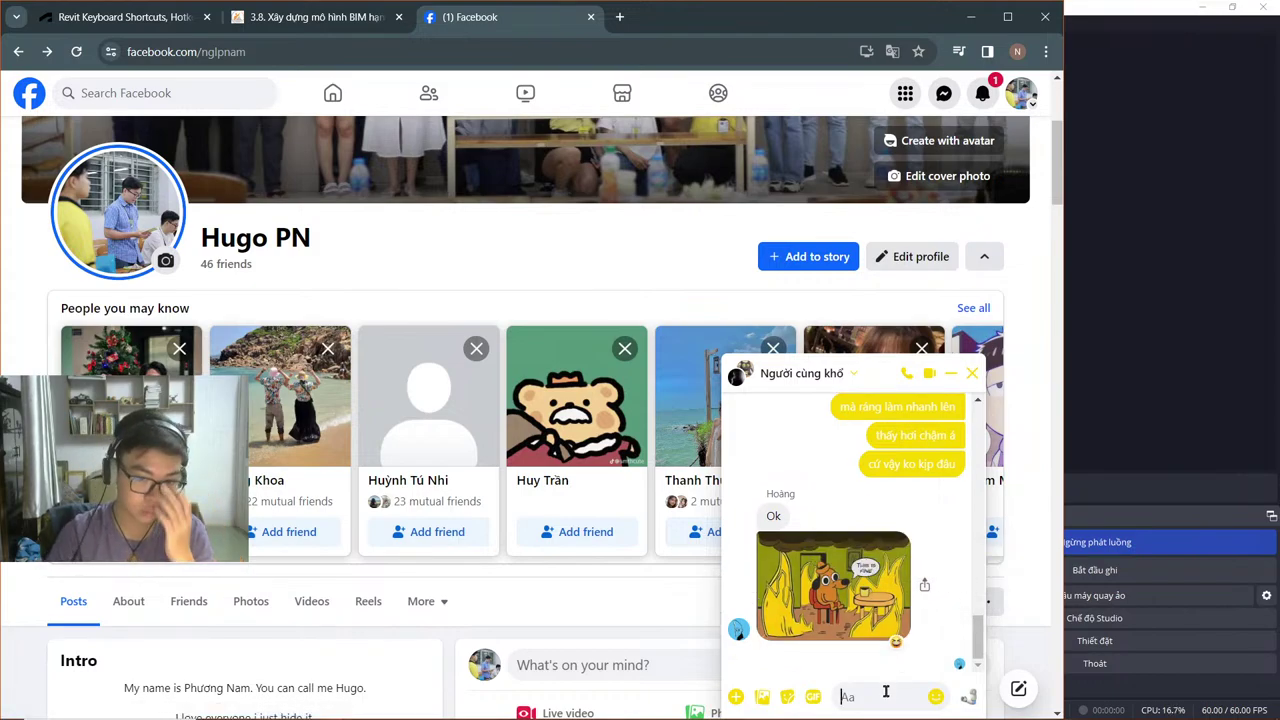
{"action": "left_click", "coordinate": [982, 93]}
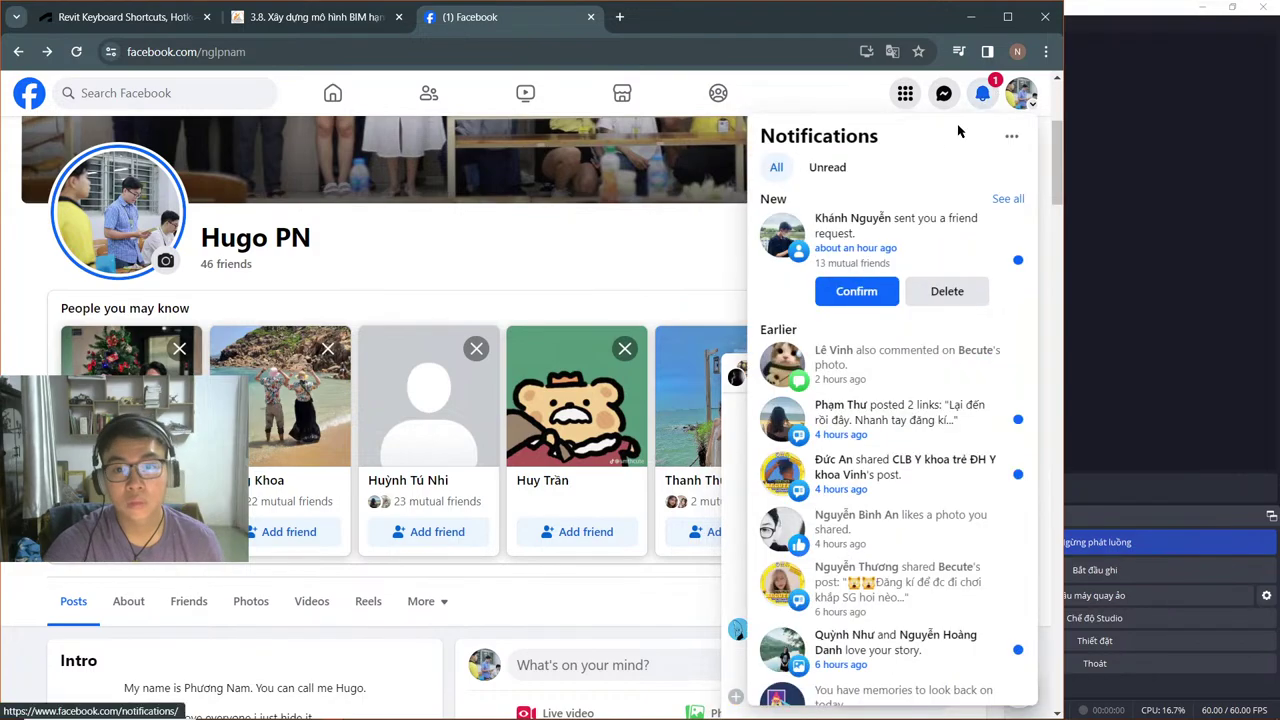
{"action": "left_click", "coordinate": [845, 291]}
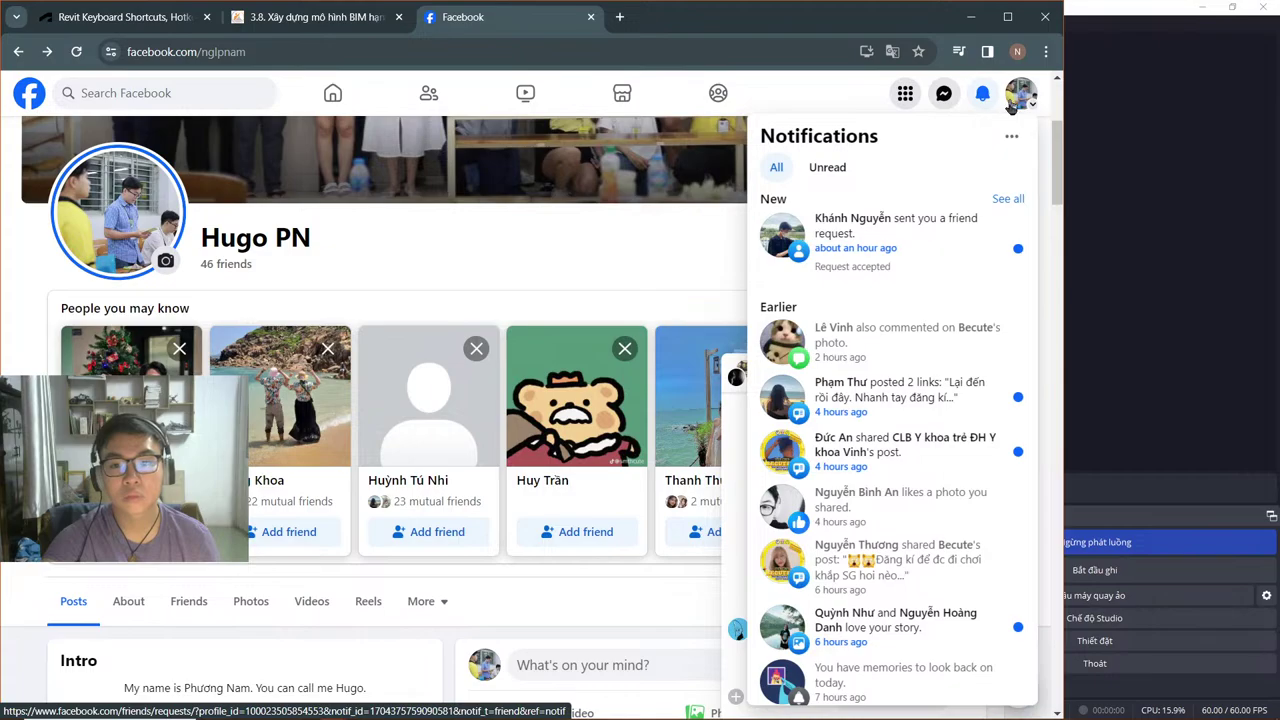
Step: Love the Becute Amazing Race post, then go to the Revit Keyboard Shortcuts tab
{"action": "left_click", "coordinate": [932, 389]}
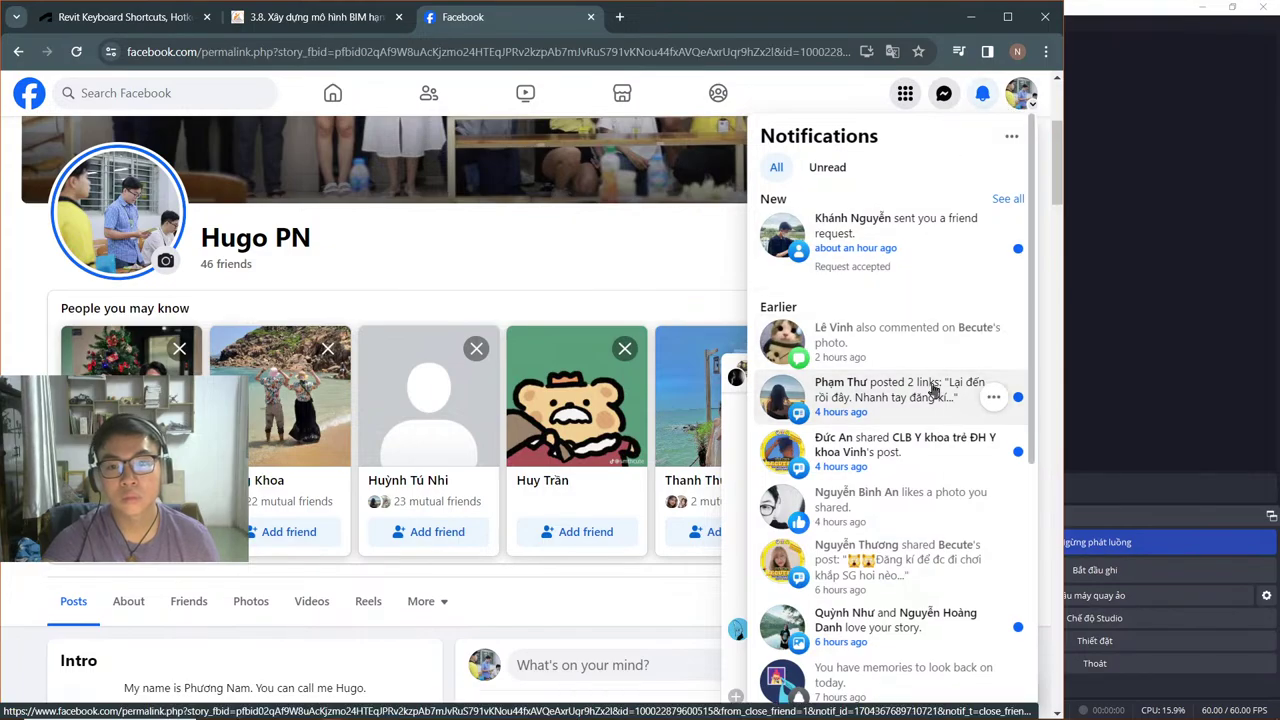
{"action": "scroll", "coordinate": [422, 358], "scroll_direction": "down", "scroll_amount": 12}
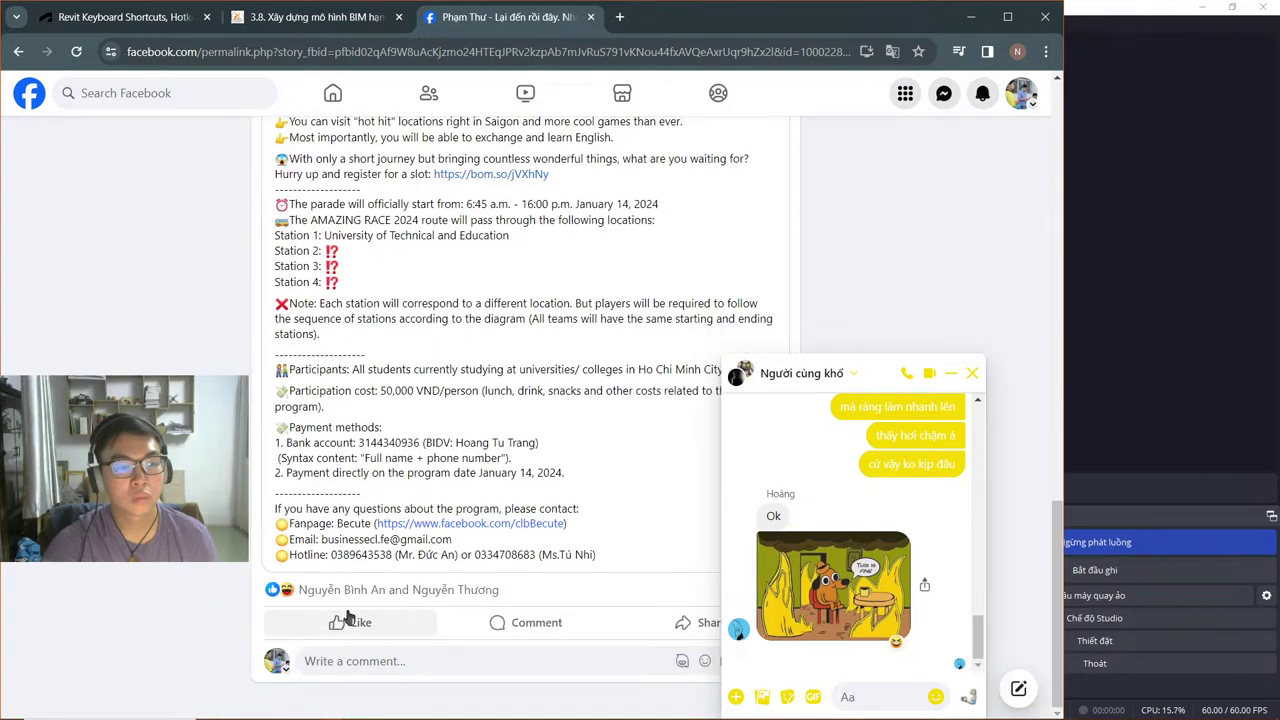
{"action": "mouse_move", "coordinate": [340, 620]}
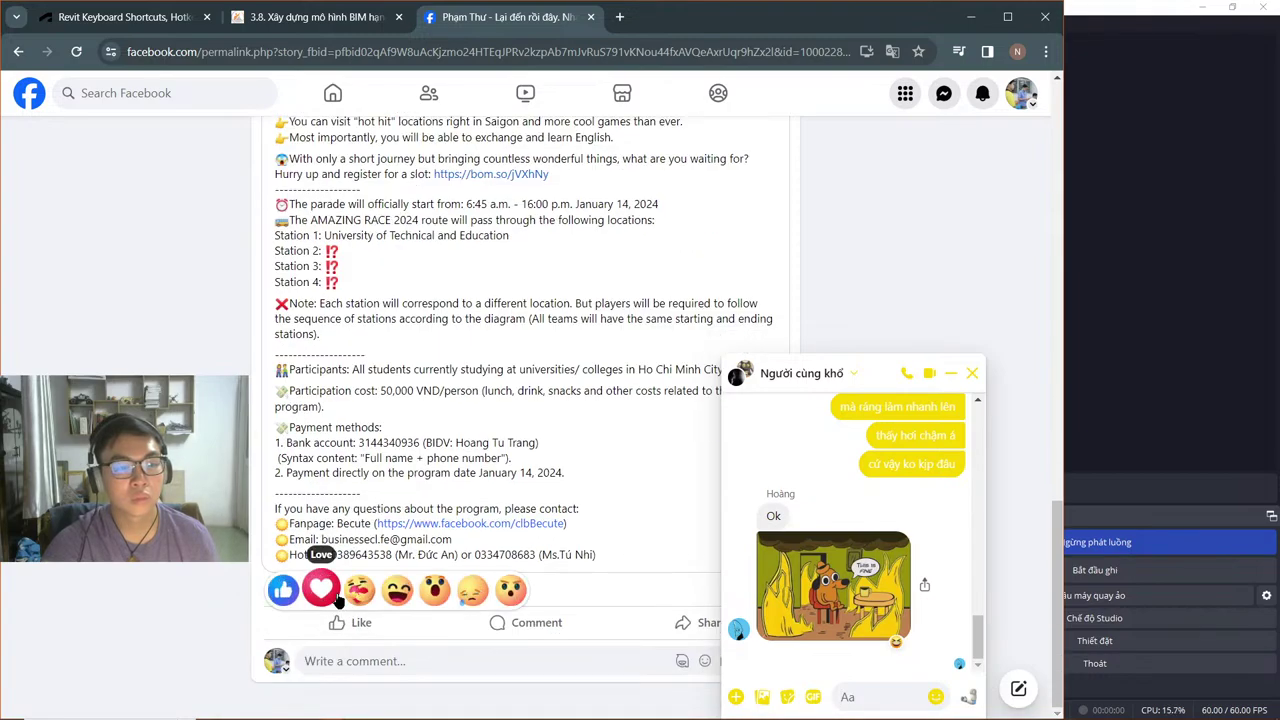
{"action": "left_click", "coordinate": [337, 596]}
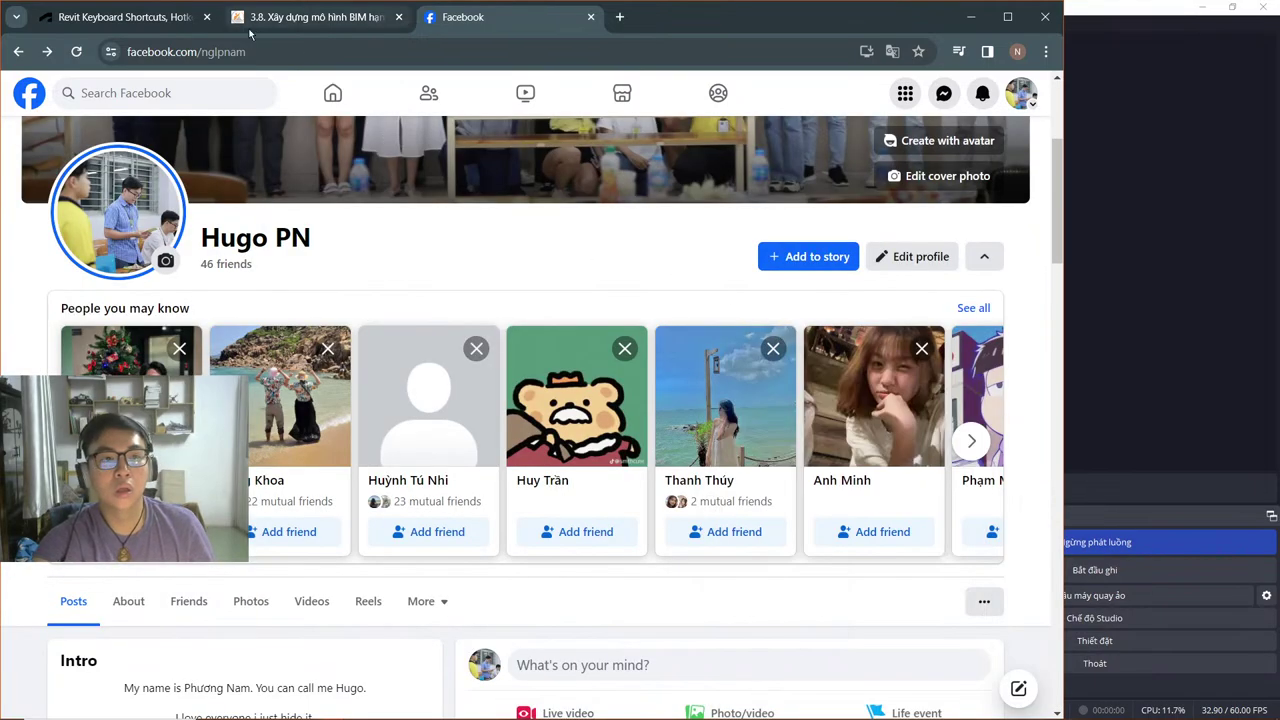
{"action": "left_click", "coordinate": [120, 17]}
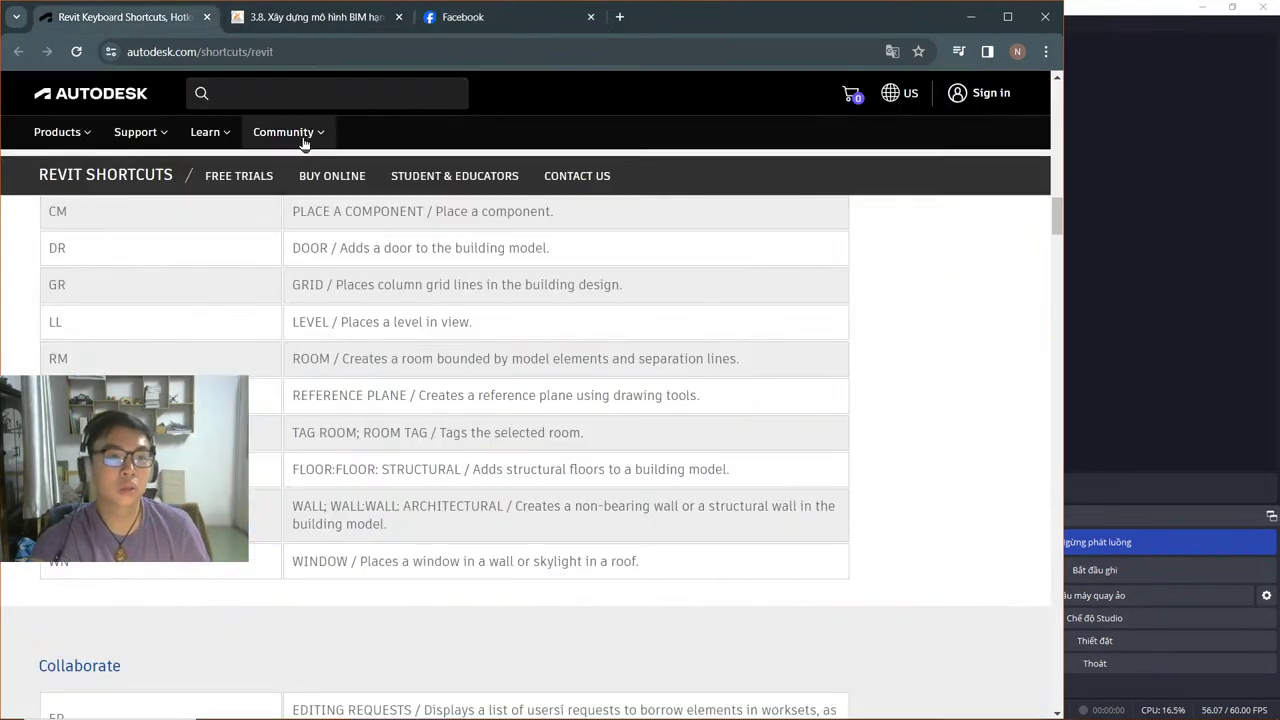
Step: Switch past AutoCAD to the newly launched Revit 2021 window showing the template warning
{"action": "key", "text": "alt+Tab"}
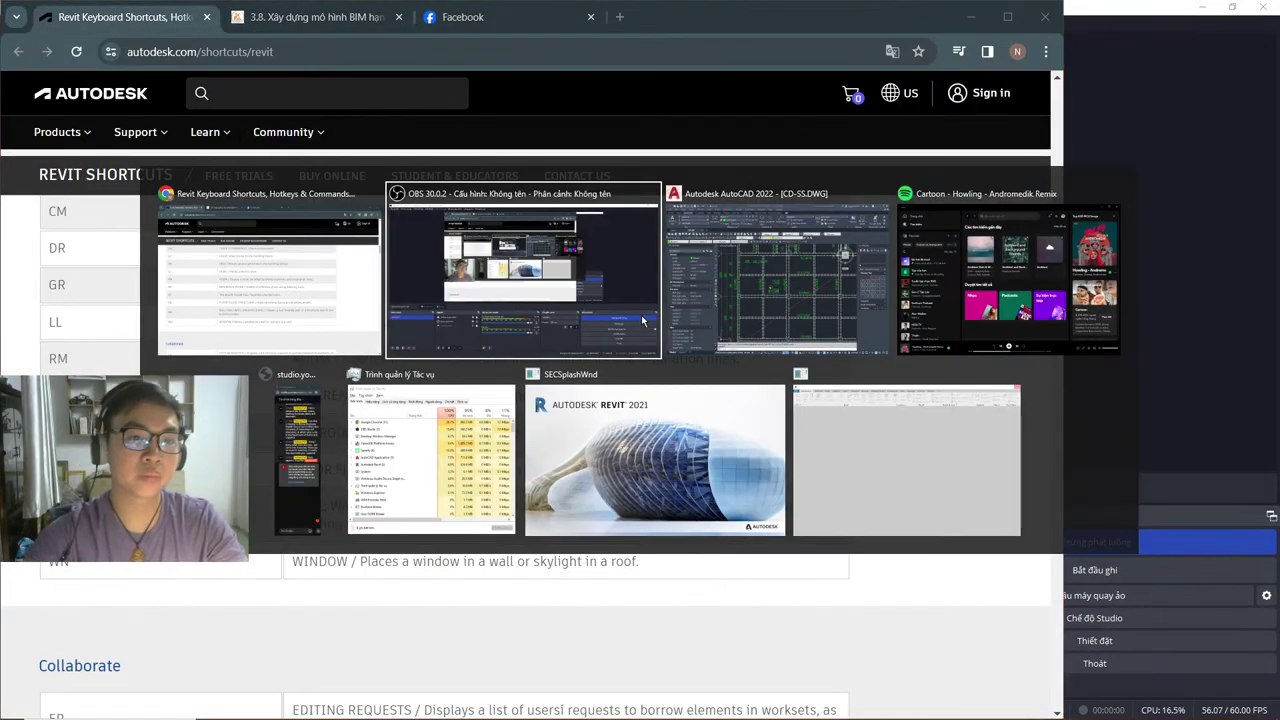
{"action": "key", "text": "alt+Tab"}
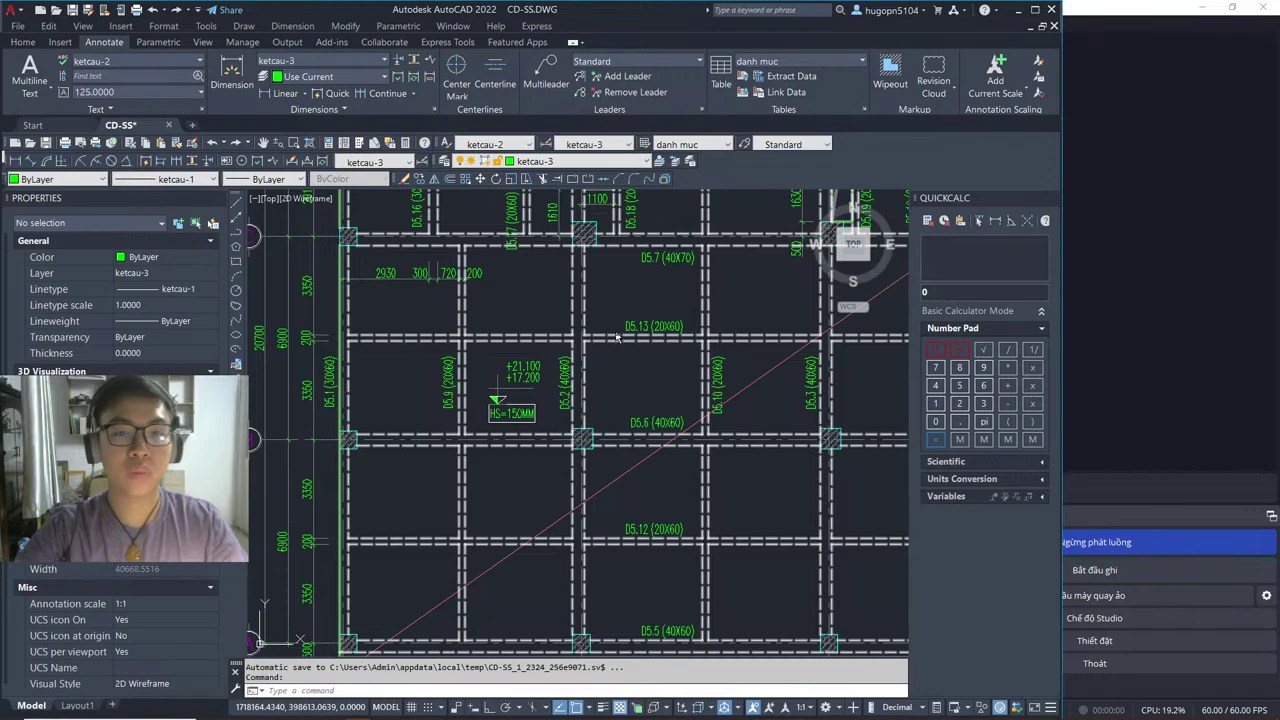
{"action": "key", "text": "alt+Tab"}
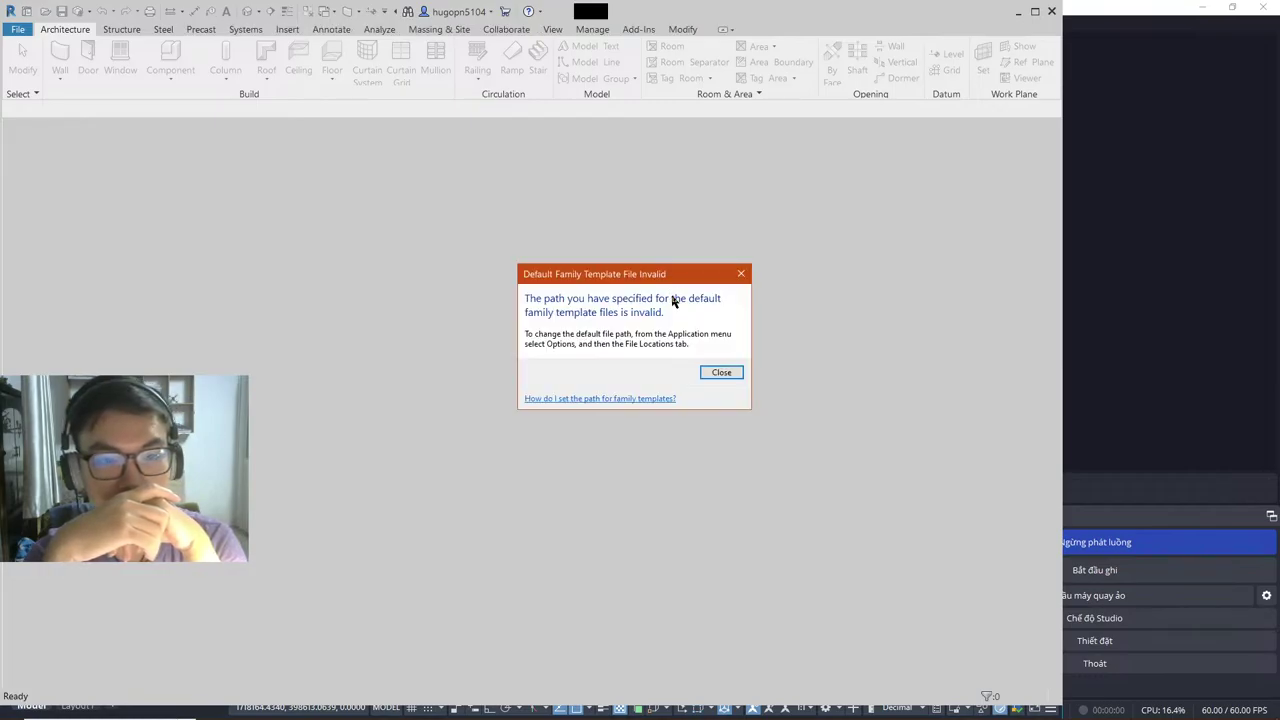
Step: Close the Family Template and Add-in warnings and reopen the first recent model
{"action": "left_click", "coordinate": [722, 378]}
{"action": "left_click", "coordinate": [717, 389]}
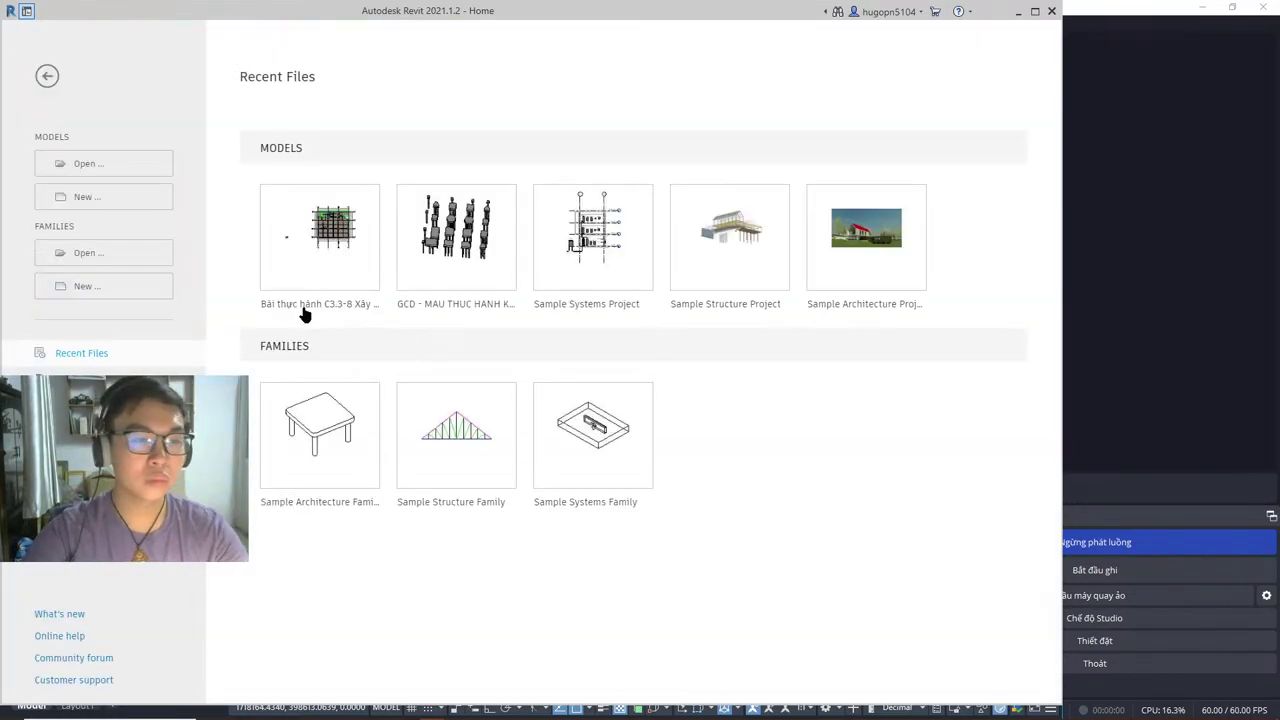
{"action": "left_click", "coordinate": [331, 305]}
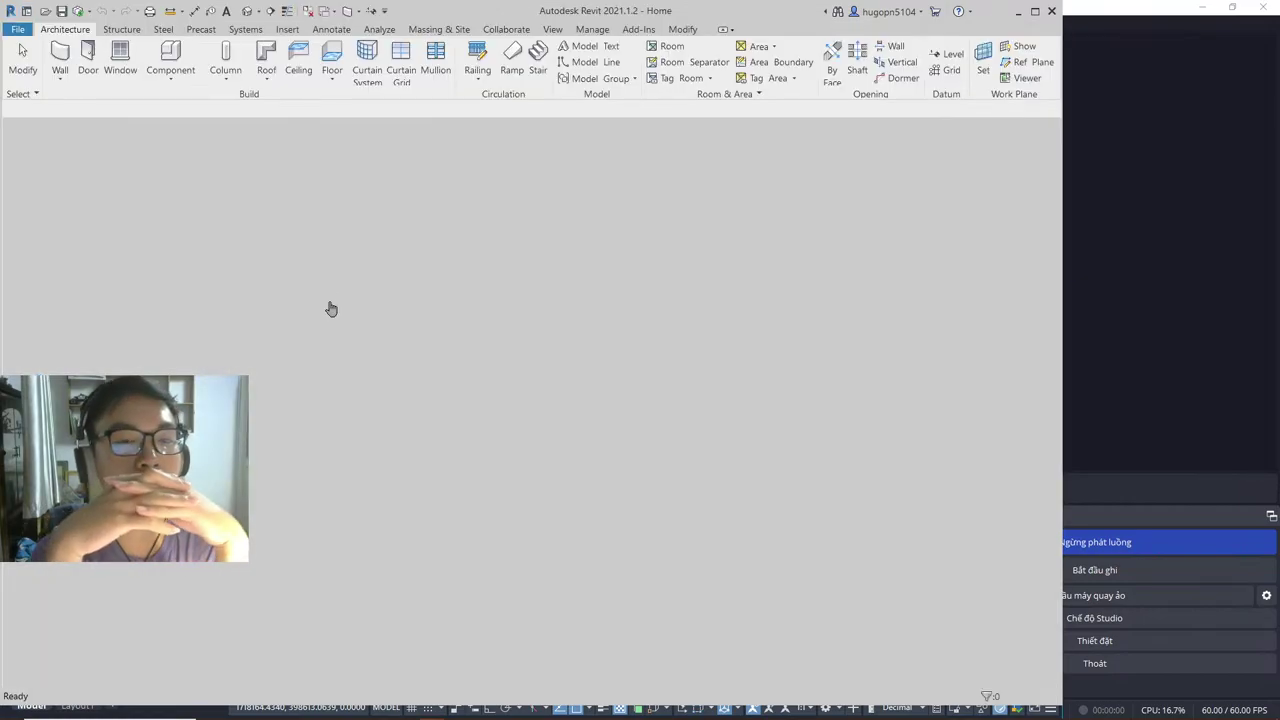
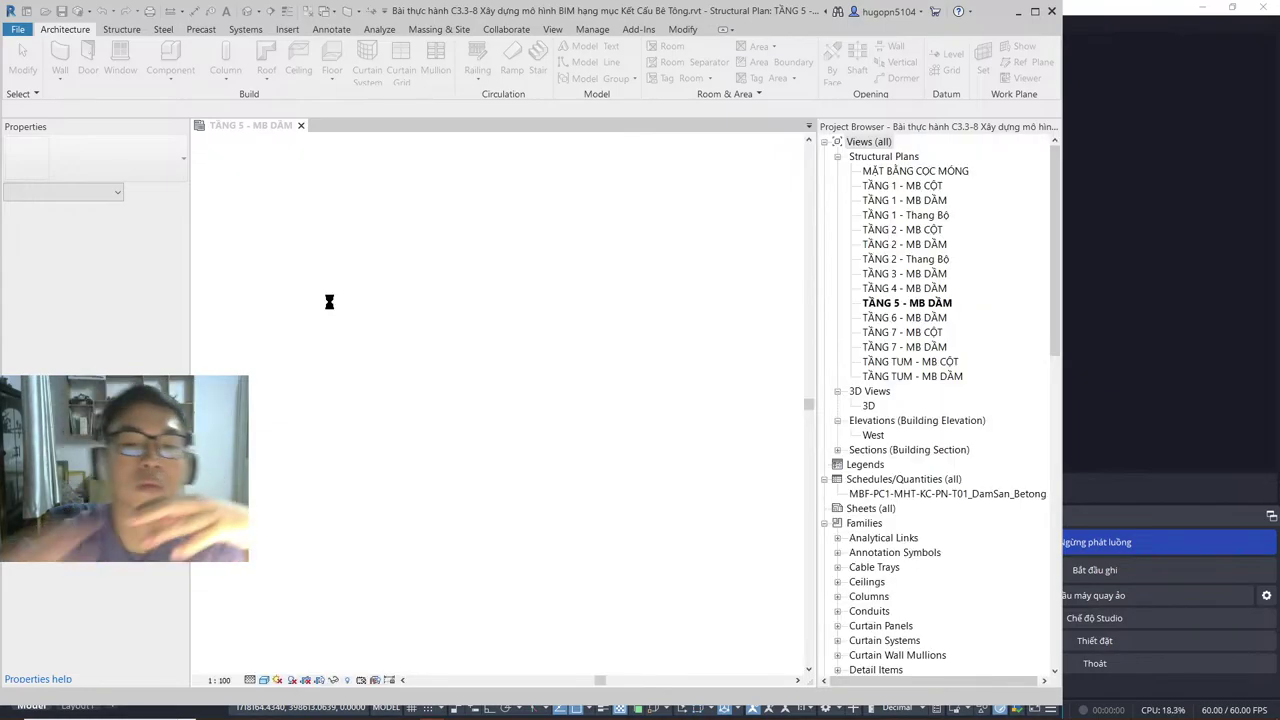
Step: Dismiss the Unresolved References warning and inspect the imported slab DWG and a floor slab
{"action": "left_click", "coordinate": [585, 382]}
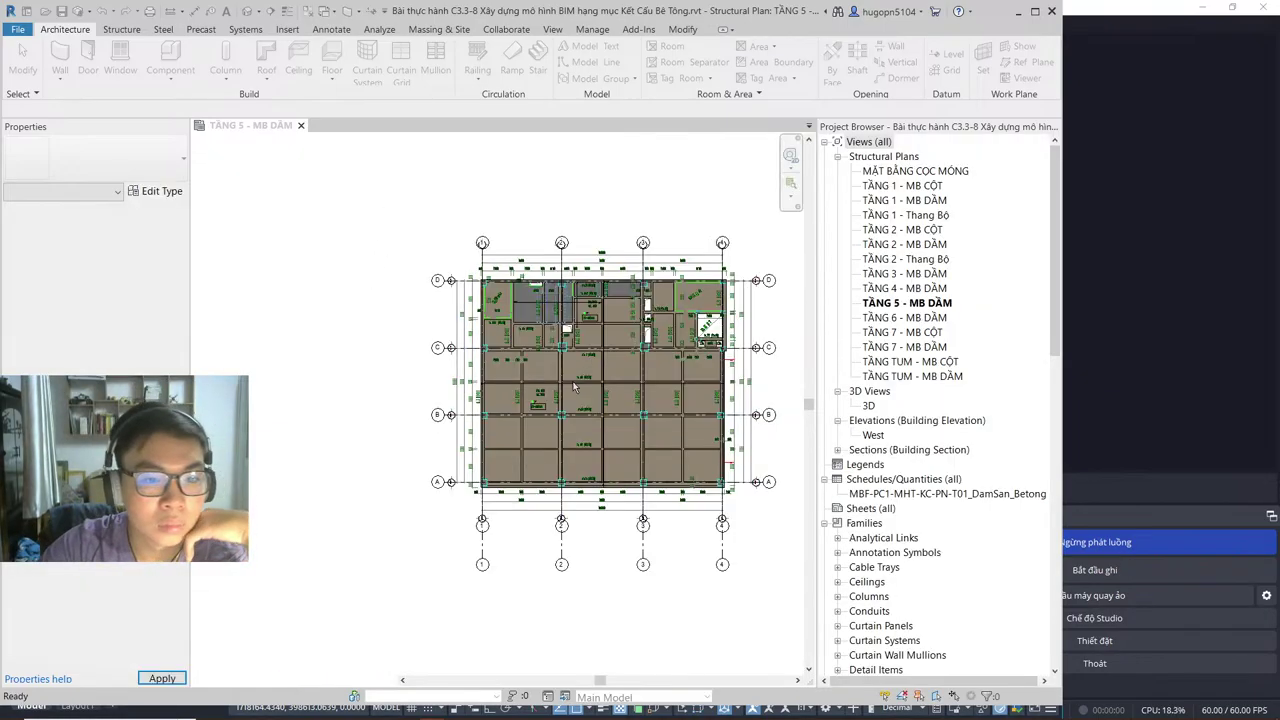
{"action": "scroll", "coordinate": [512, 293], "scroll_direction": "up", "scroll_amount": 6}
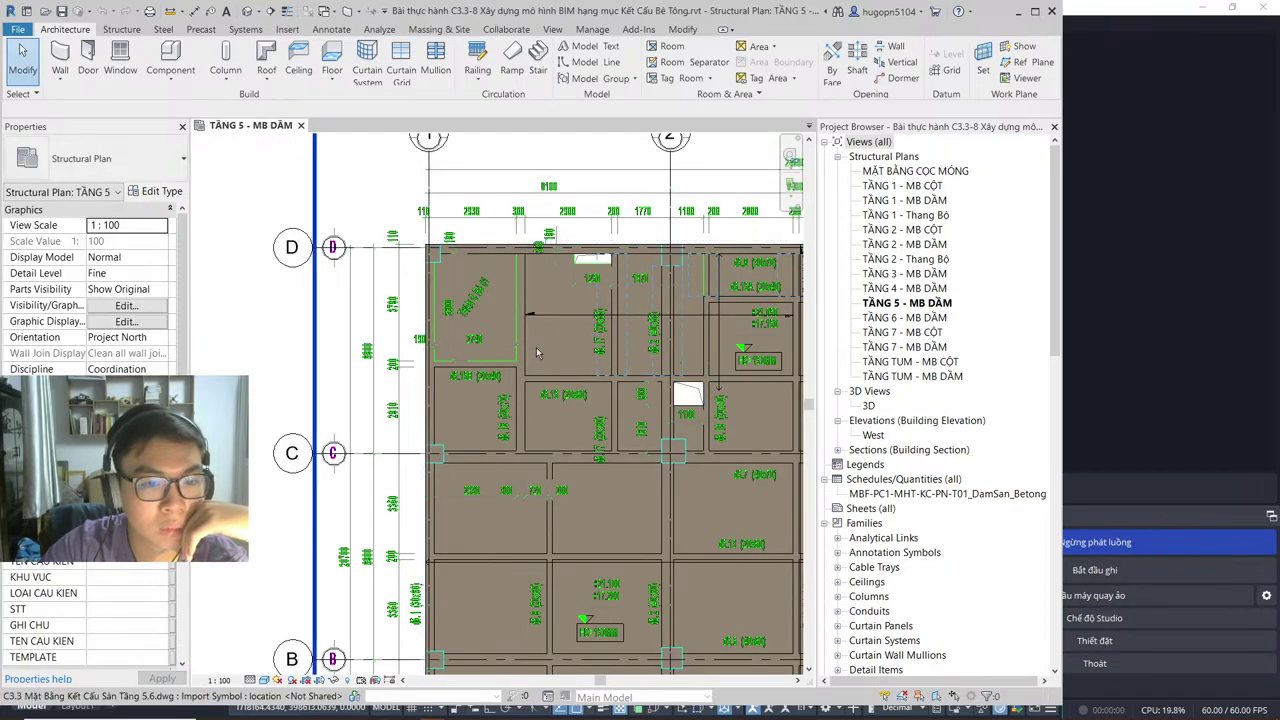
{"action": "left_click", "coordinate": [534, 350]}
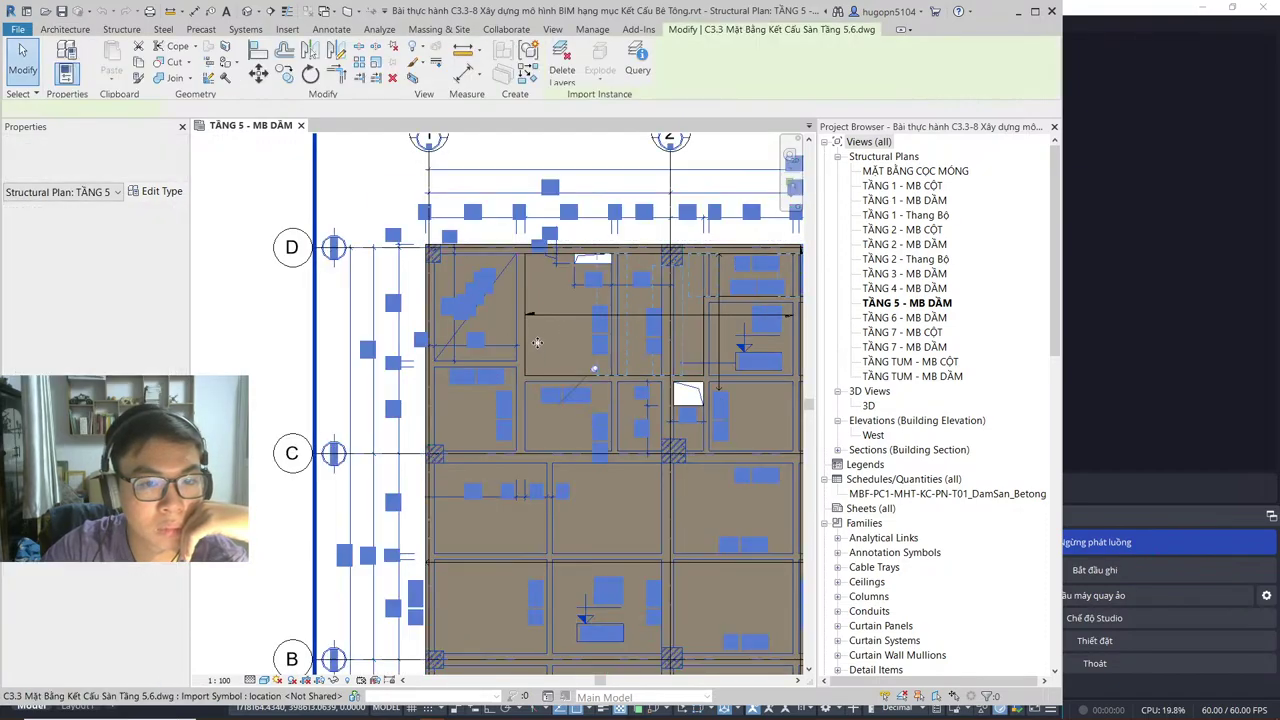
{"action": "key", "text": "Escape"}
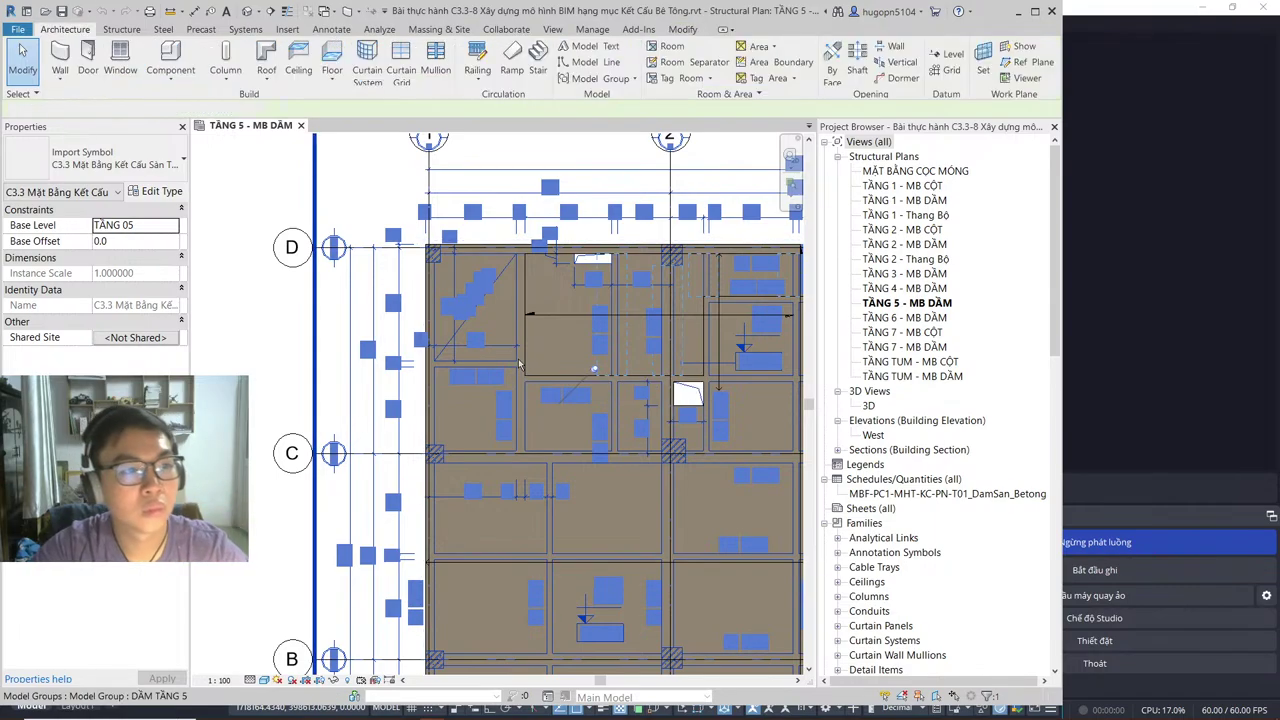
{"action": "left_click", "coordinate": [456, 314]}
{"action": "key", "text": "Escape"}
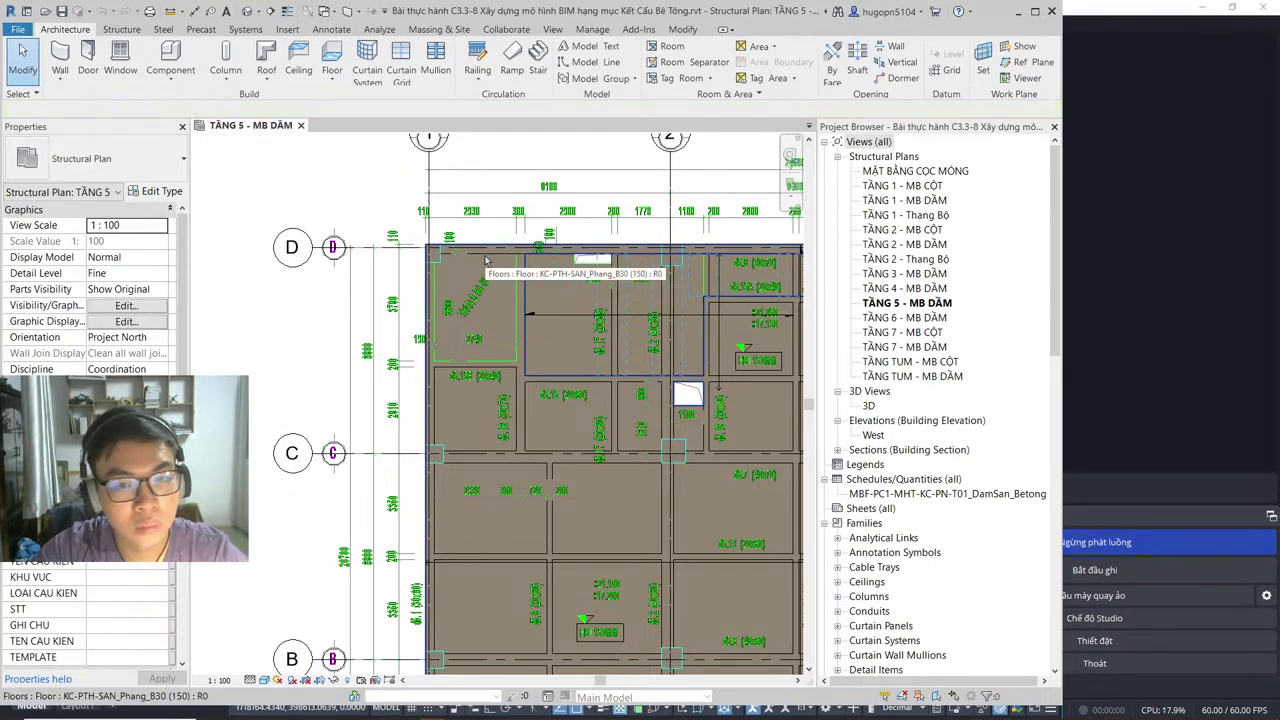
Step: Reselect the floor slab, then review the imported CAD drawing's context options
{"action": "left_click", "coordinate": [485, 261]}
{"action": "key", "text": "Escape"}
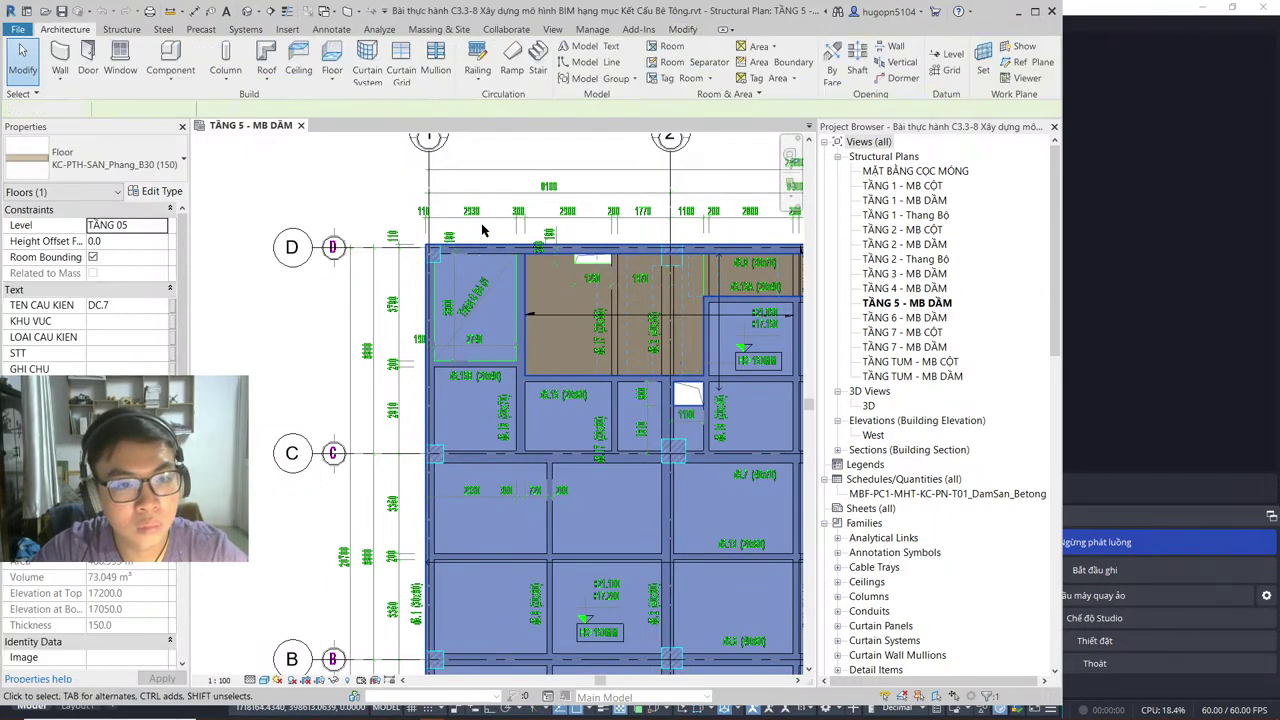
{"action": "left_click", "coordinate": [482, 222]}
{"action": "right_click", "coordinate": [483, 220]}
{"action": "mouse_move", "coordinate": [560, 280]}
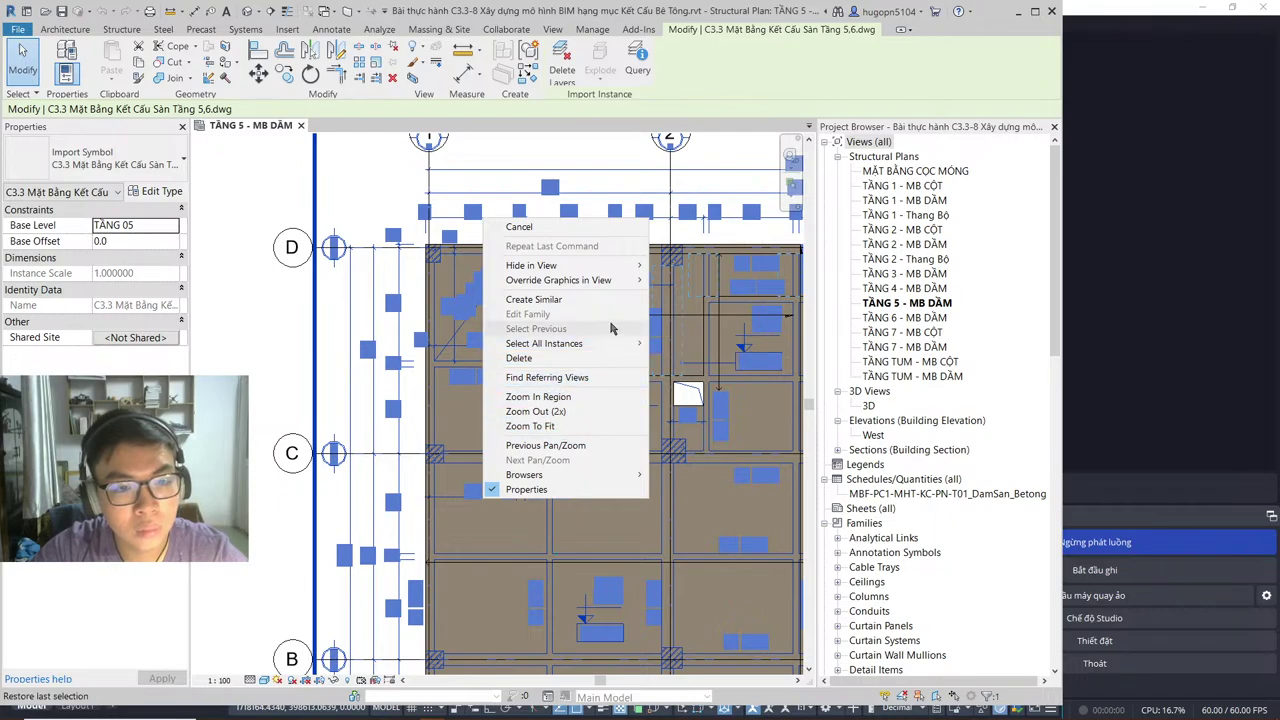
{"action": "mouse_move", "coordinate": [602, 283]}
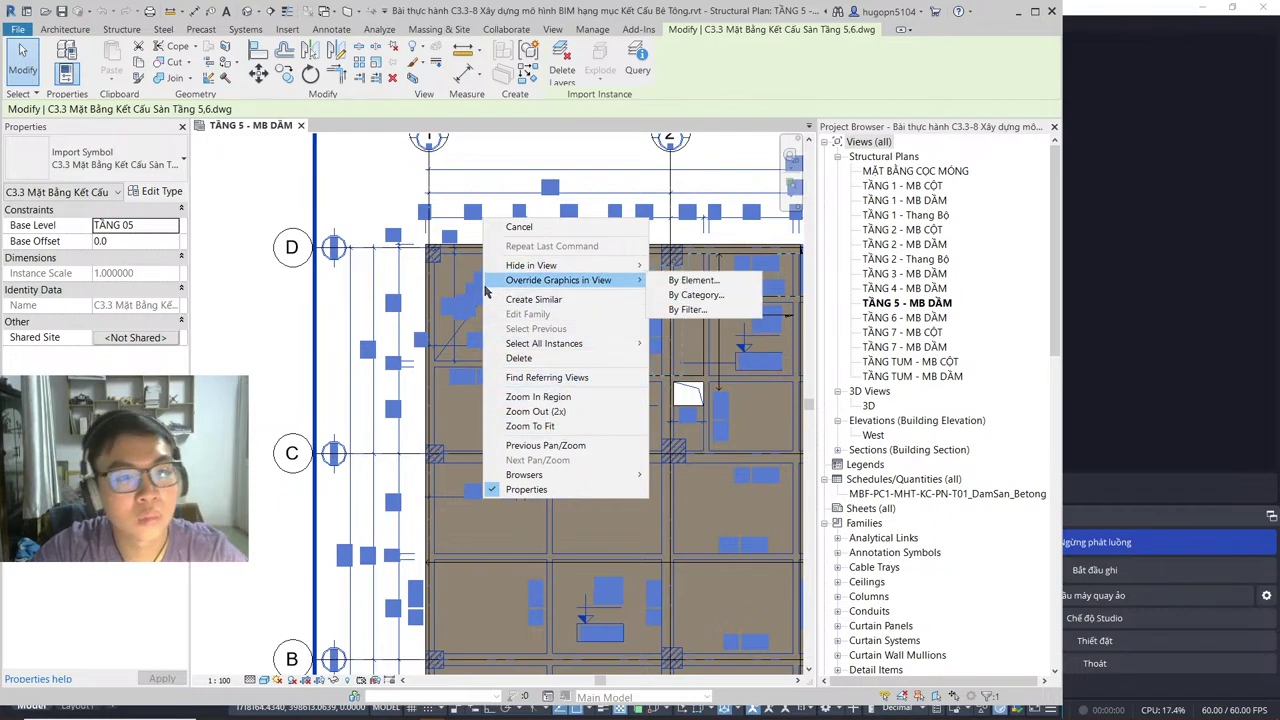
{"action": "left_click", "coordinate": [339, 300]}
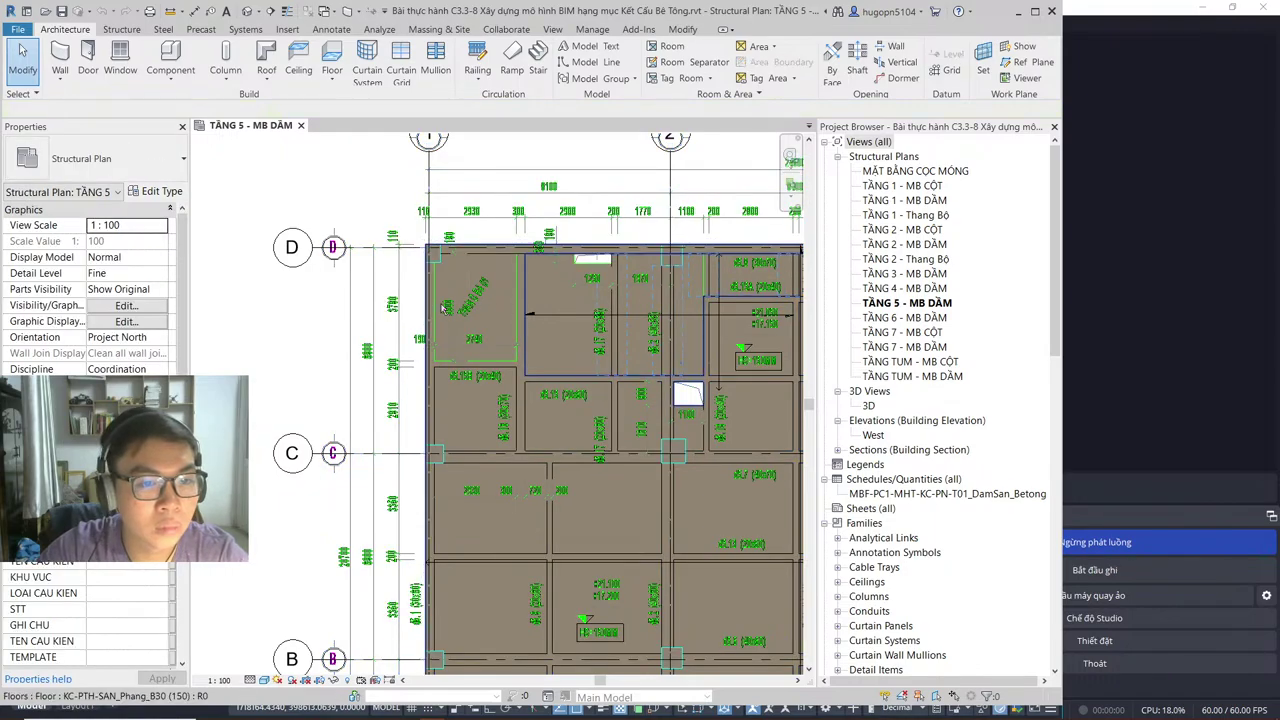
Step: Open the TẦNG 4 - MB DẦM plan, then return to TẦNG 5 - MB DẦM
{"action": "left_click", "coordinate": [918, 289]}
{"action": "double_click", "coordinate": [918, 289]}
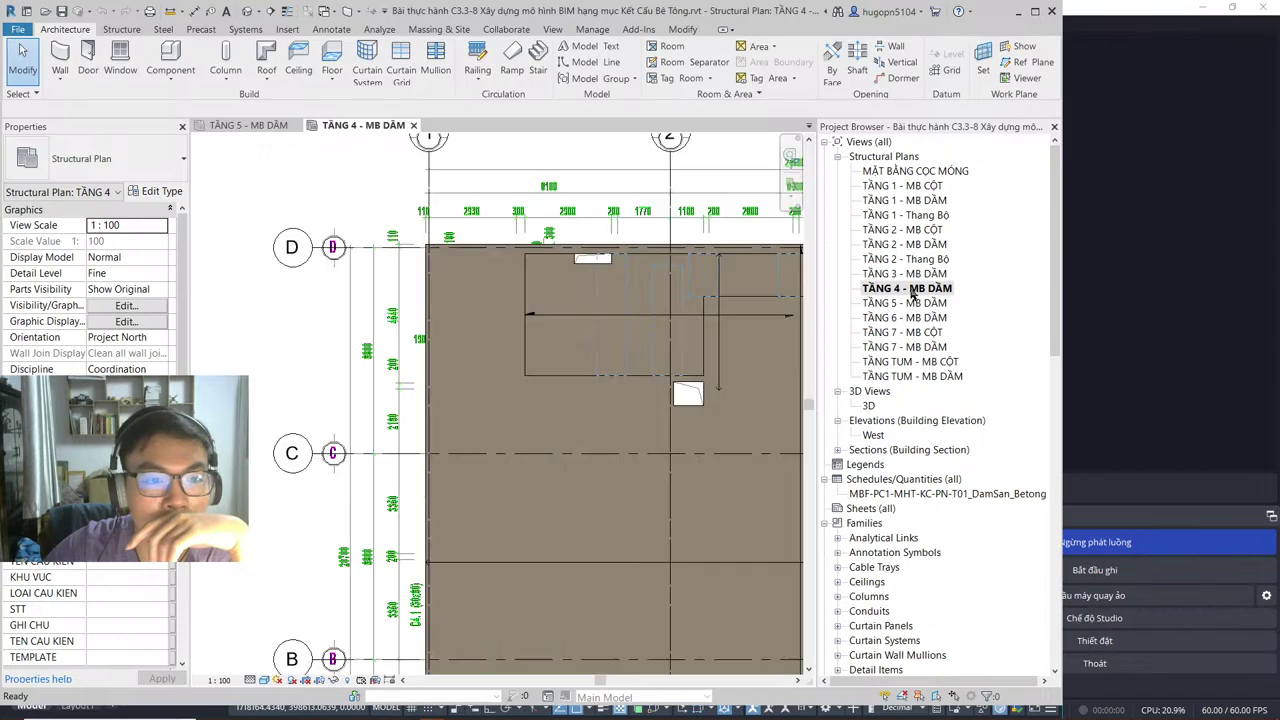
{"action": "double_click", "coordinate": [905, 304]}
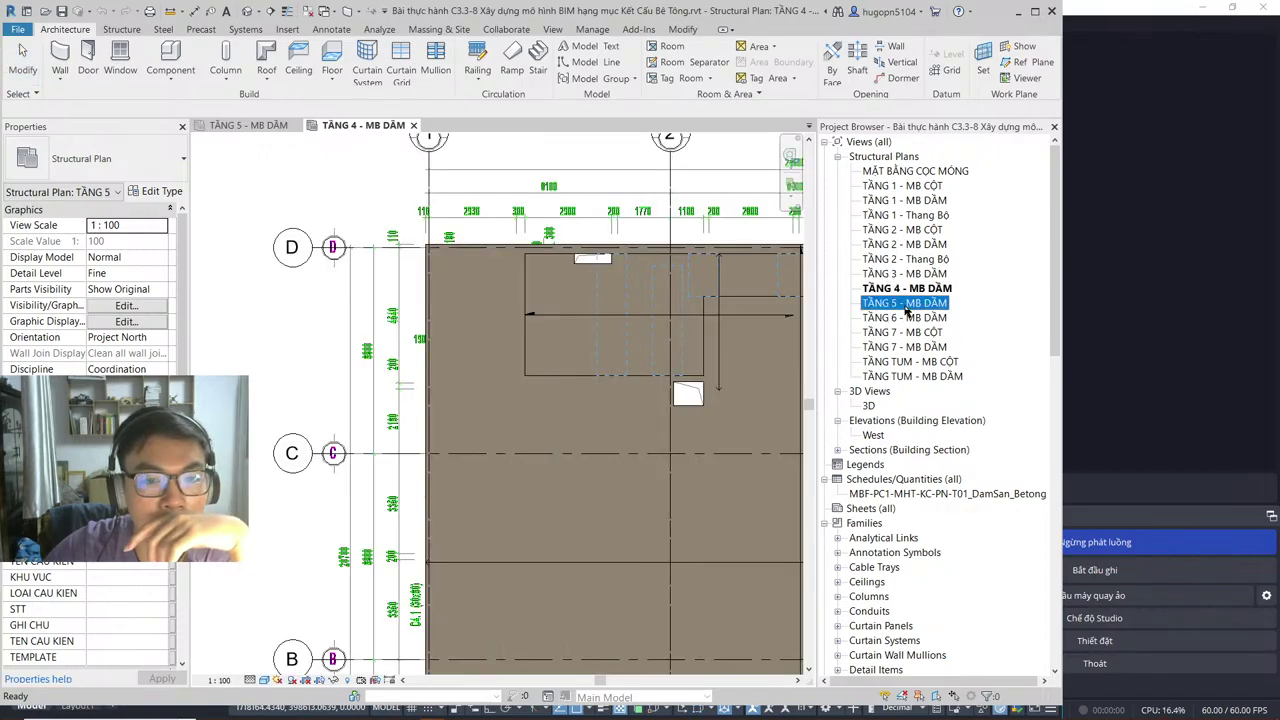
Step: Select the imported C3.3 slab DWG and review its right-click options
{"action": "left_click", "coordinate": [503, 204]}
{"action": "right_click", "coordinate": [505, 202]}
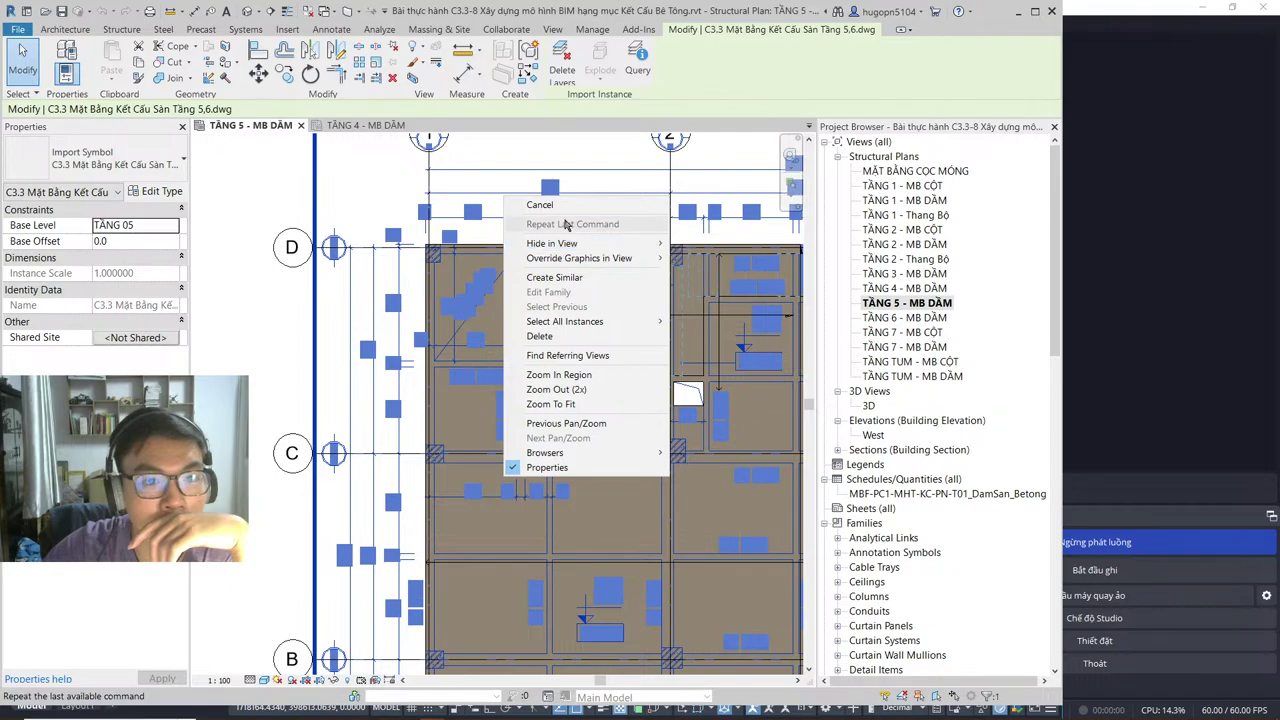
{"action": "left_click", "coordinate": [394, 54]}
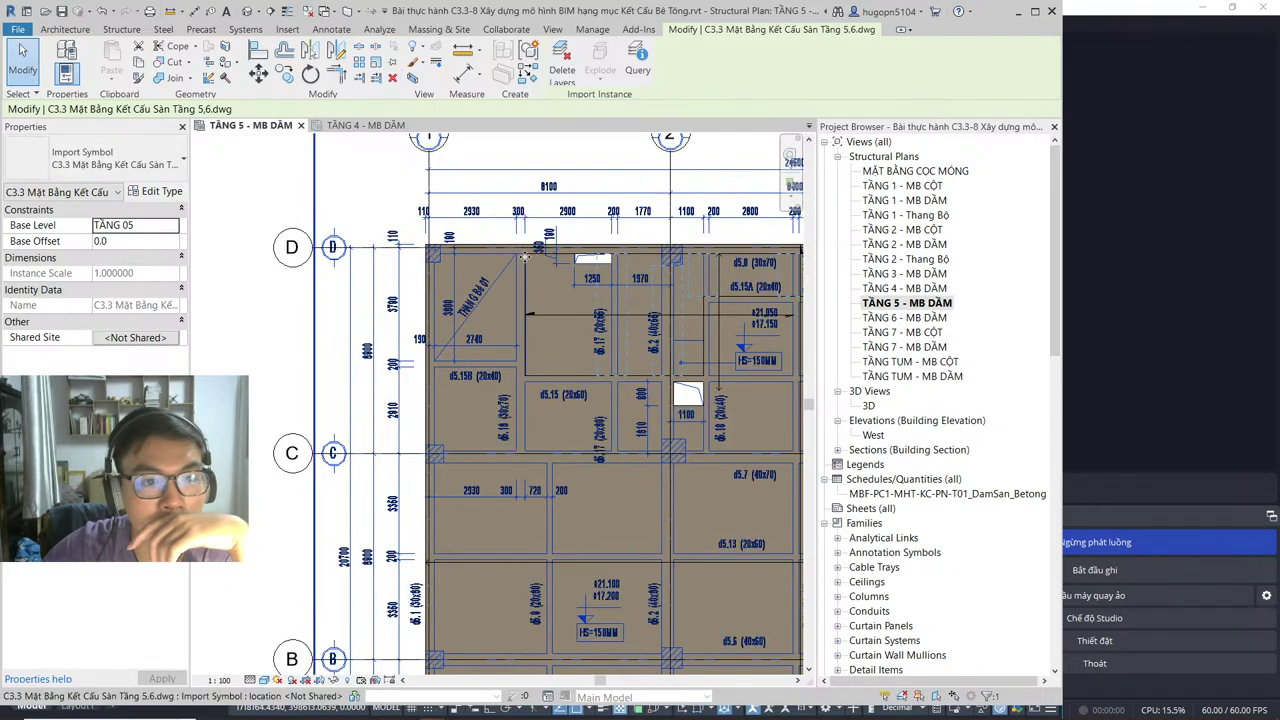
{"action": "right_click", "coordinate": [519, 190]}
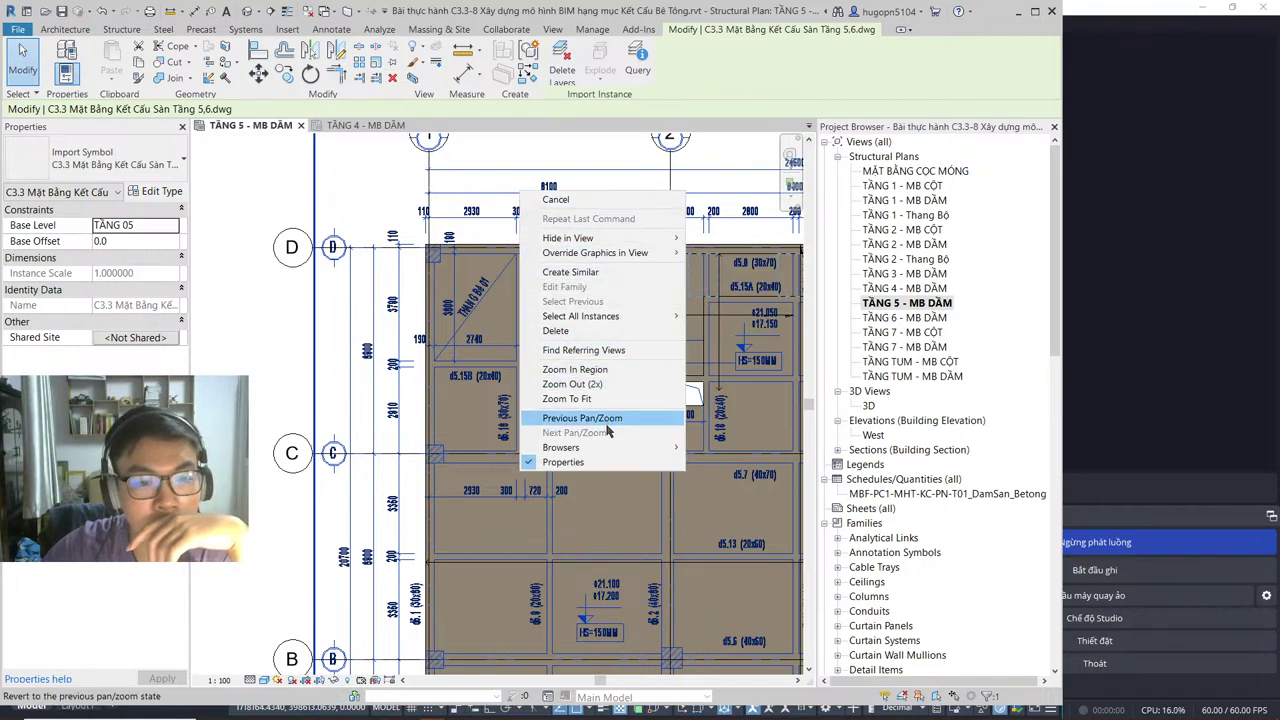
{"action": "mouse_move", "coordinate": [600, 252]}
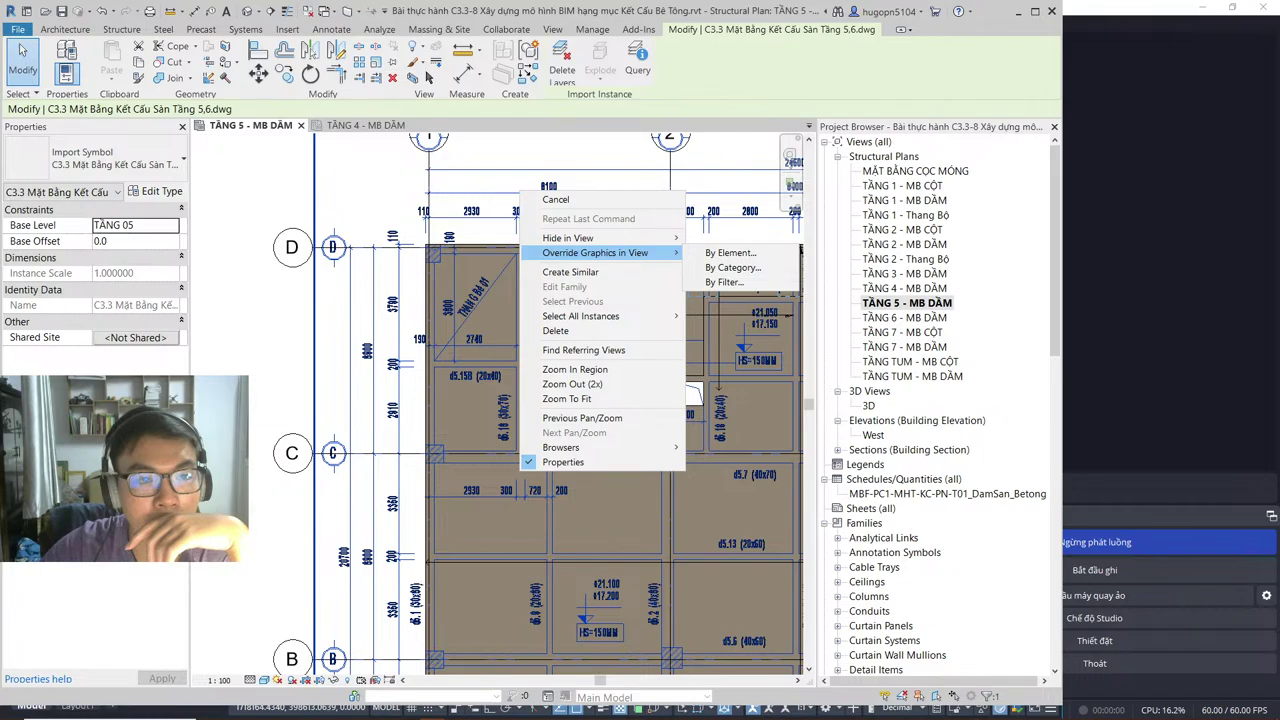
{"action": "key", "text": "Escape"}
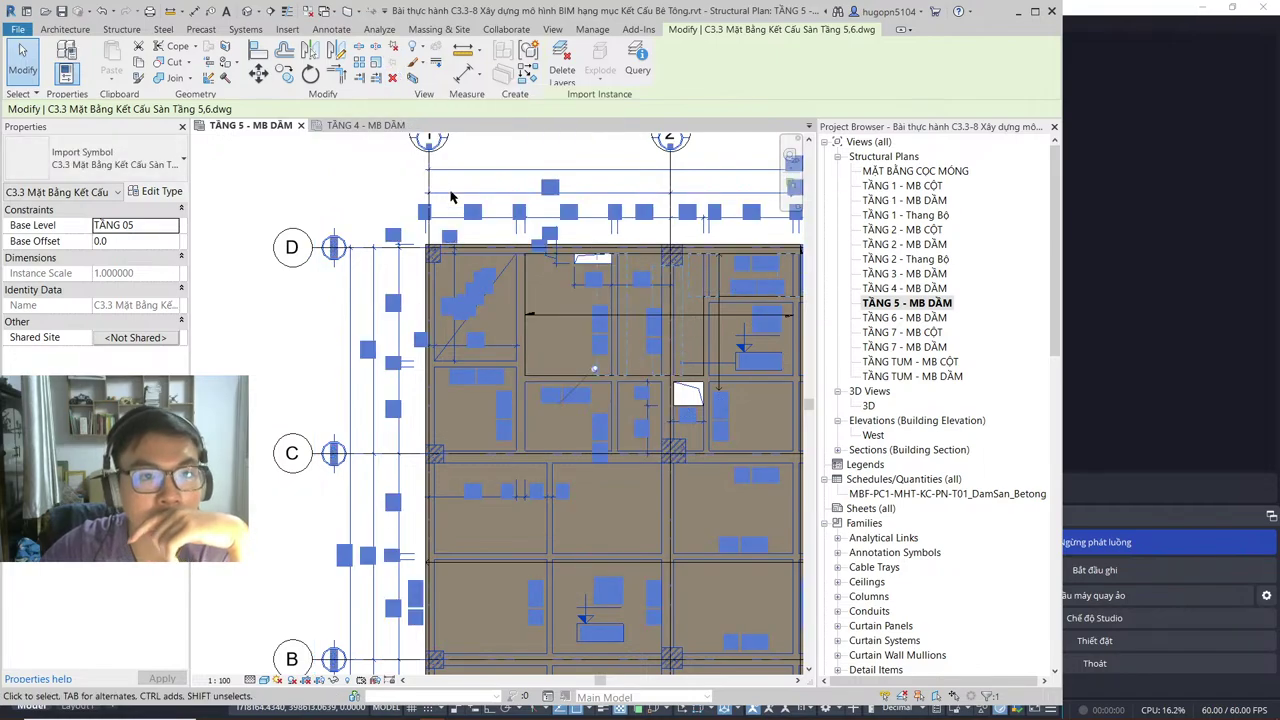
{"action": "right_click", "coordinate": [557, 356]}
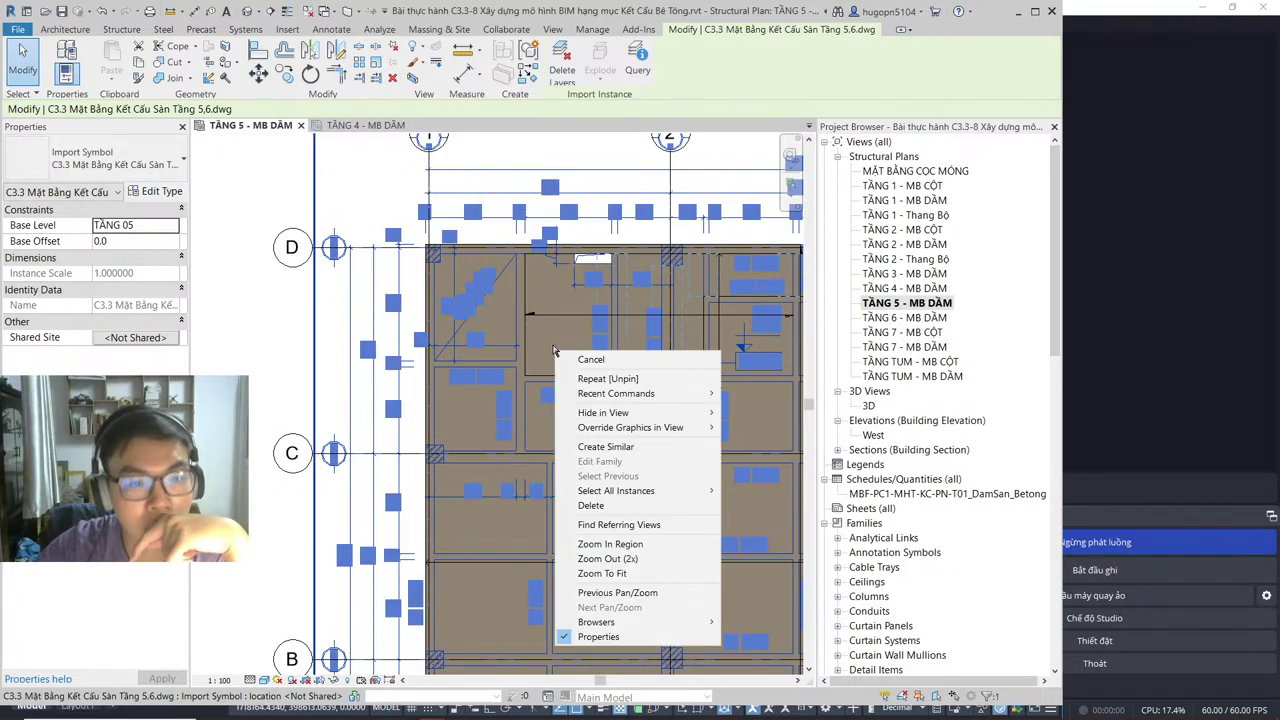
{"action": "left_click", "coordinate": [582, 348]}
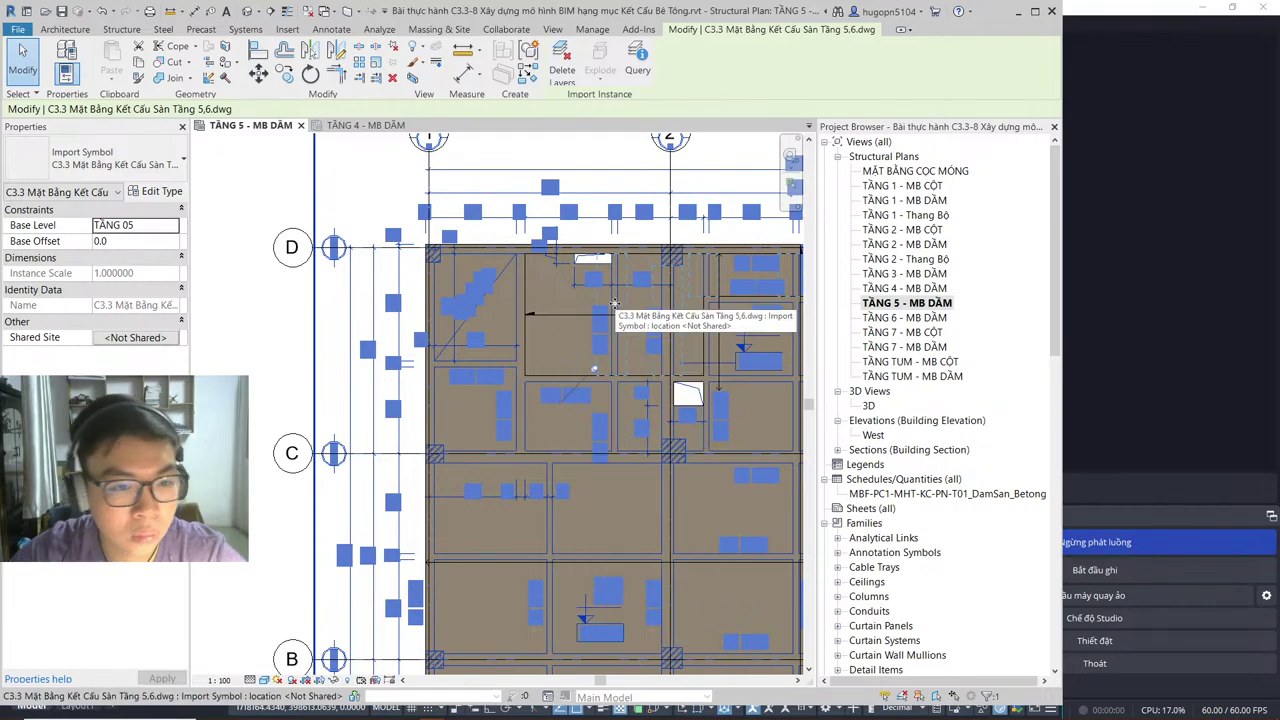
{"action": "key", "text": "Escape"}
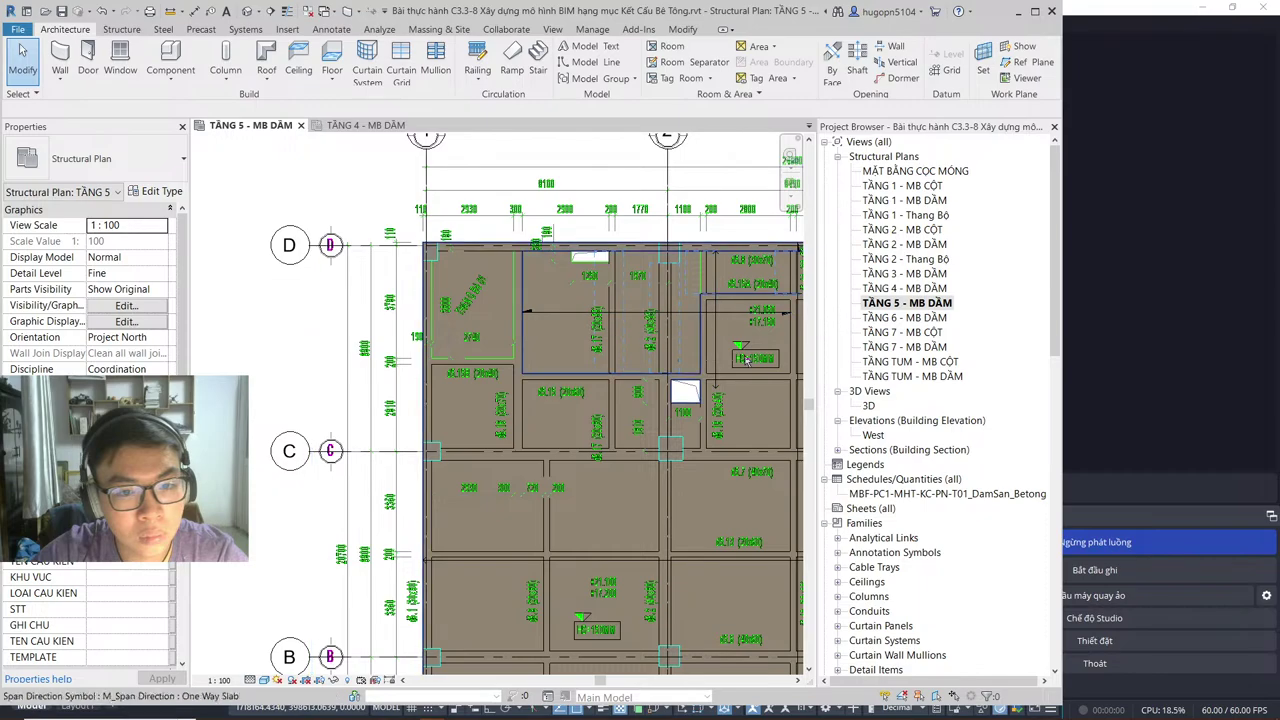
Step: Delete the imported slab DWG from the TẦNG 5 - MB DẦM plan
{"action": "middle_click_drag", "start_coordinate": [745, 360], "coordinate": [641, 356]}
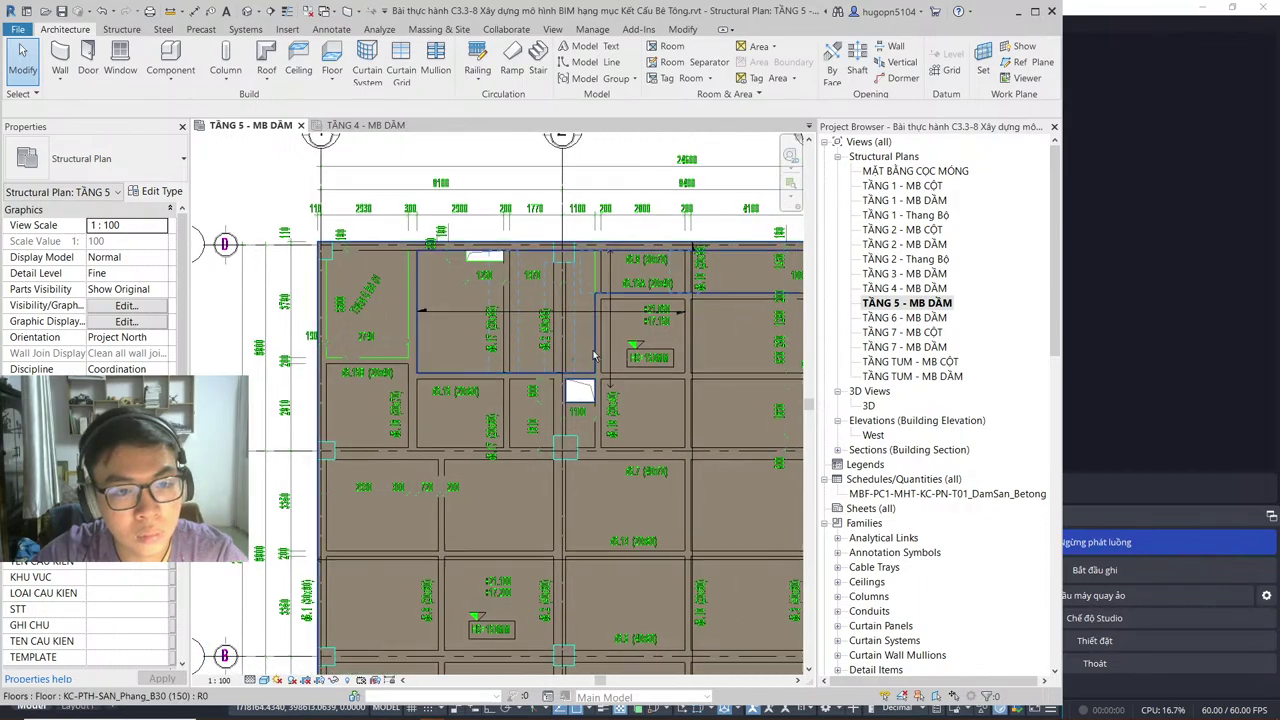
{"action": "scroll", "coordinate": [593, 355], "scroll_direction": "down", "scroll_amount": 2}
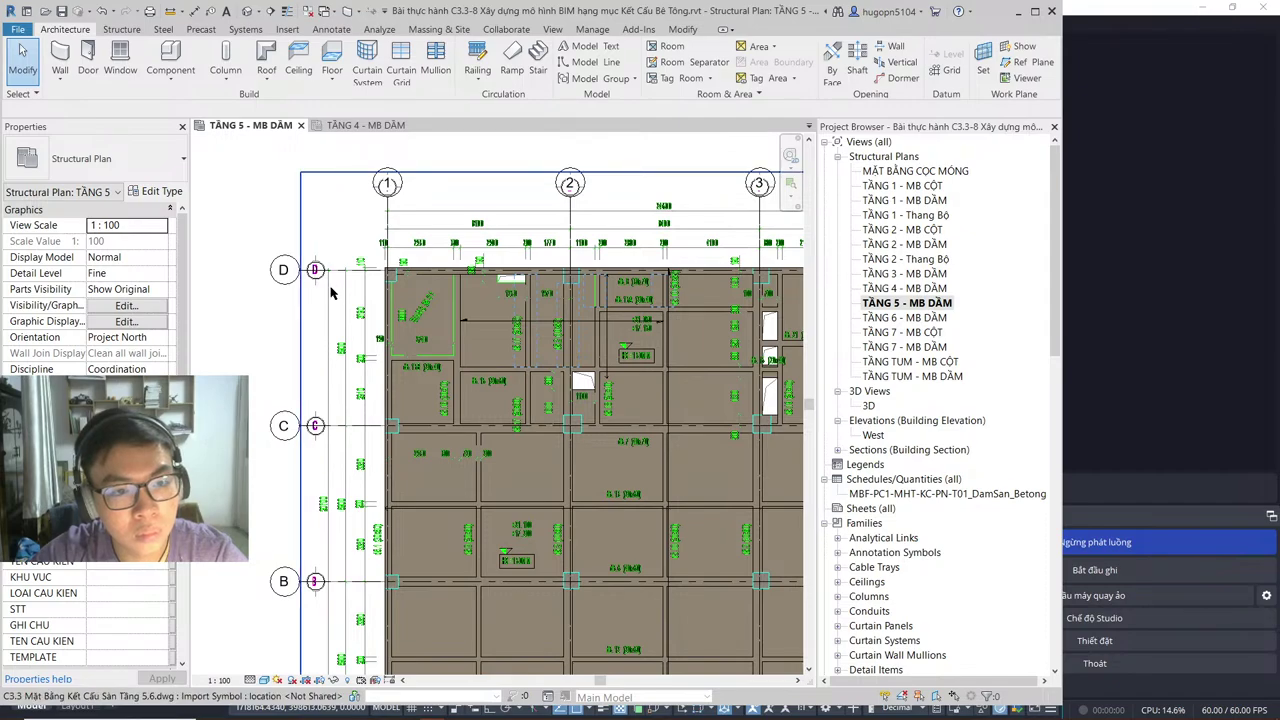
{"action": "left_click", "coordinate": [332, 291]}
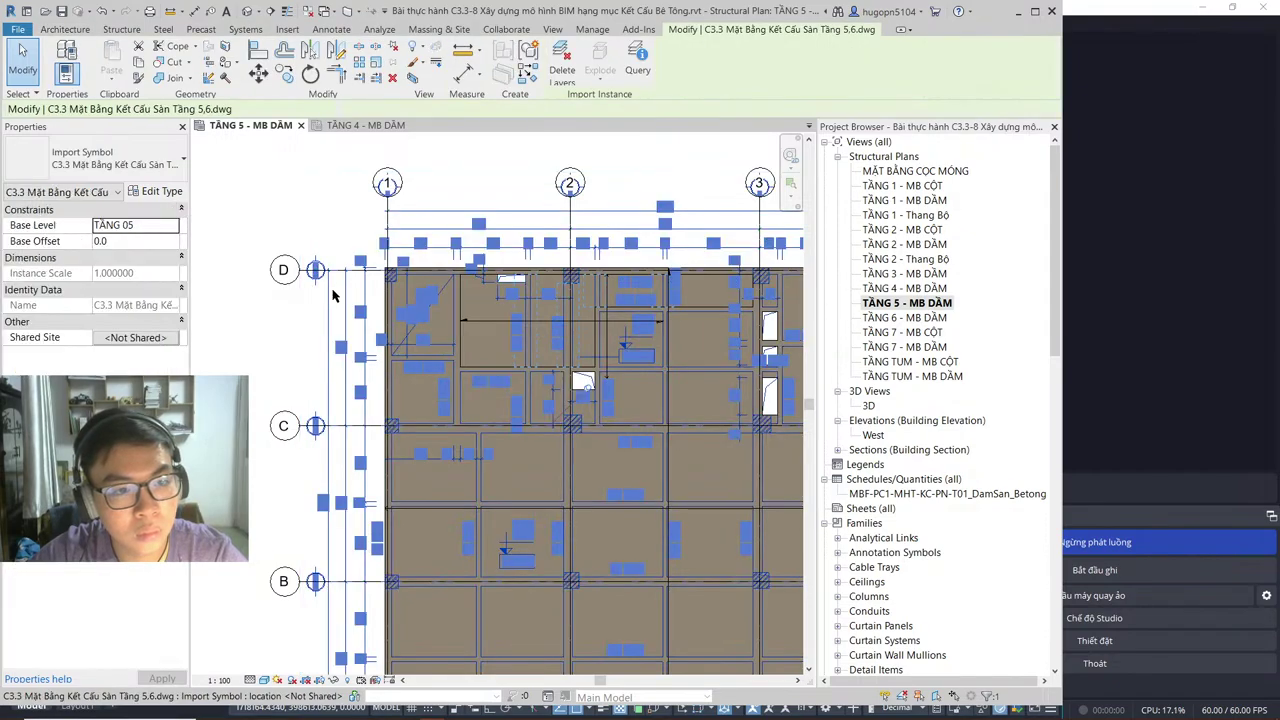
{"action": "key", "text": "Delete"}
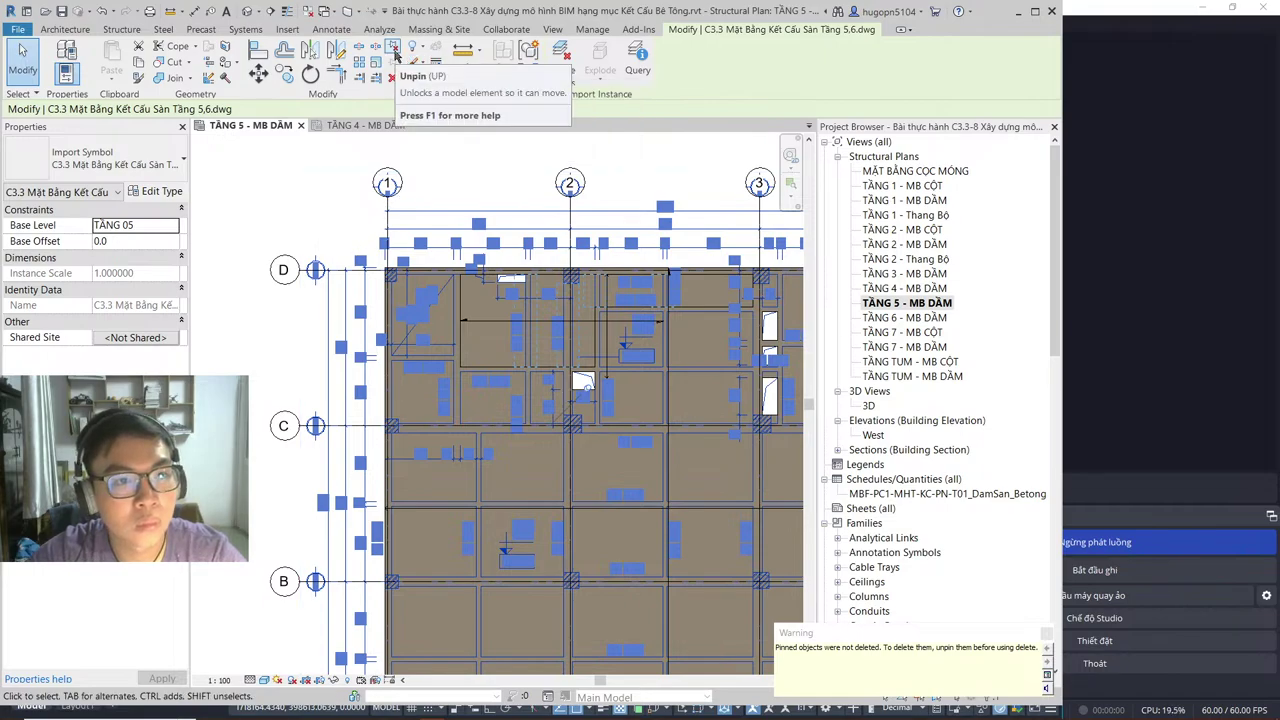
{"action": "key", "text": "Delete"}
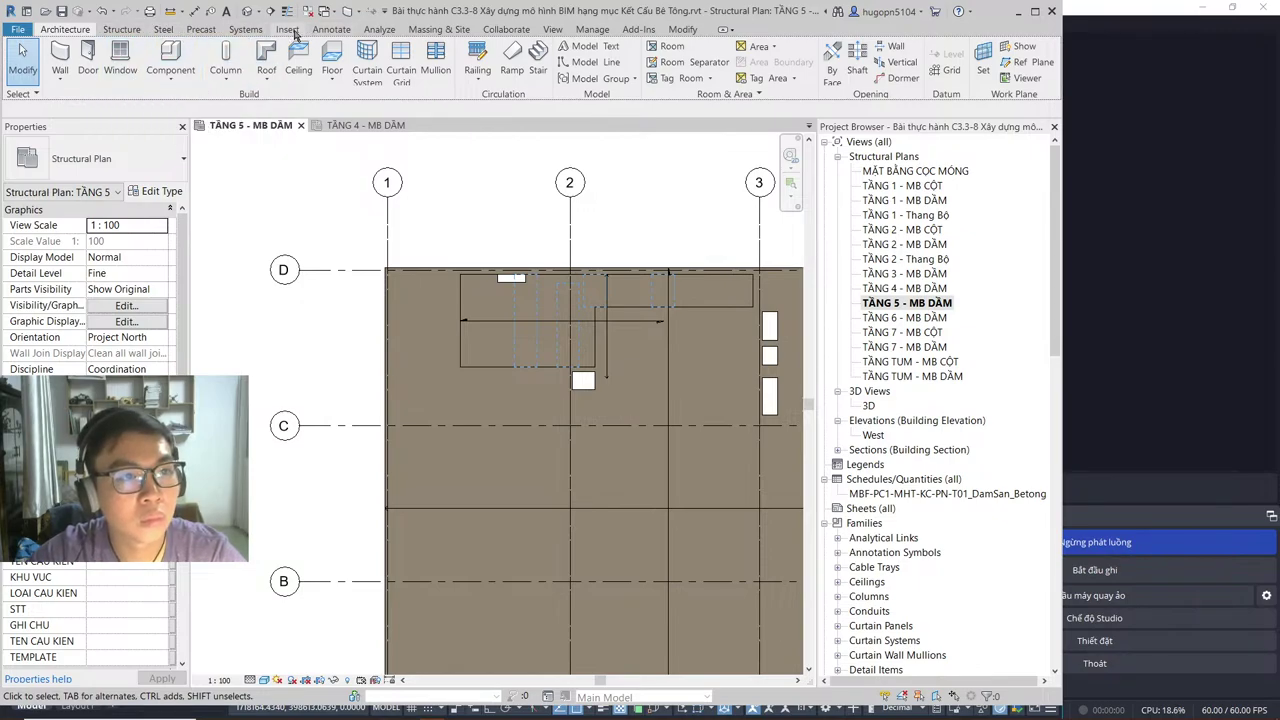
Step: Start Link CAD and choose C3.3 Mặt Bằng Kết Cấu Sàn Tầng 5,6.dwg from drive E:
{"action": "left_click", "coordinate": [287, 29]}
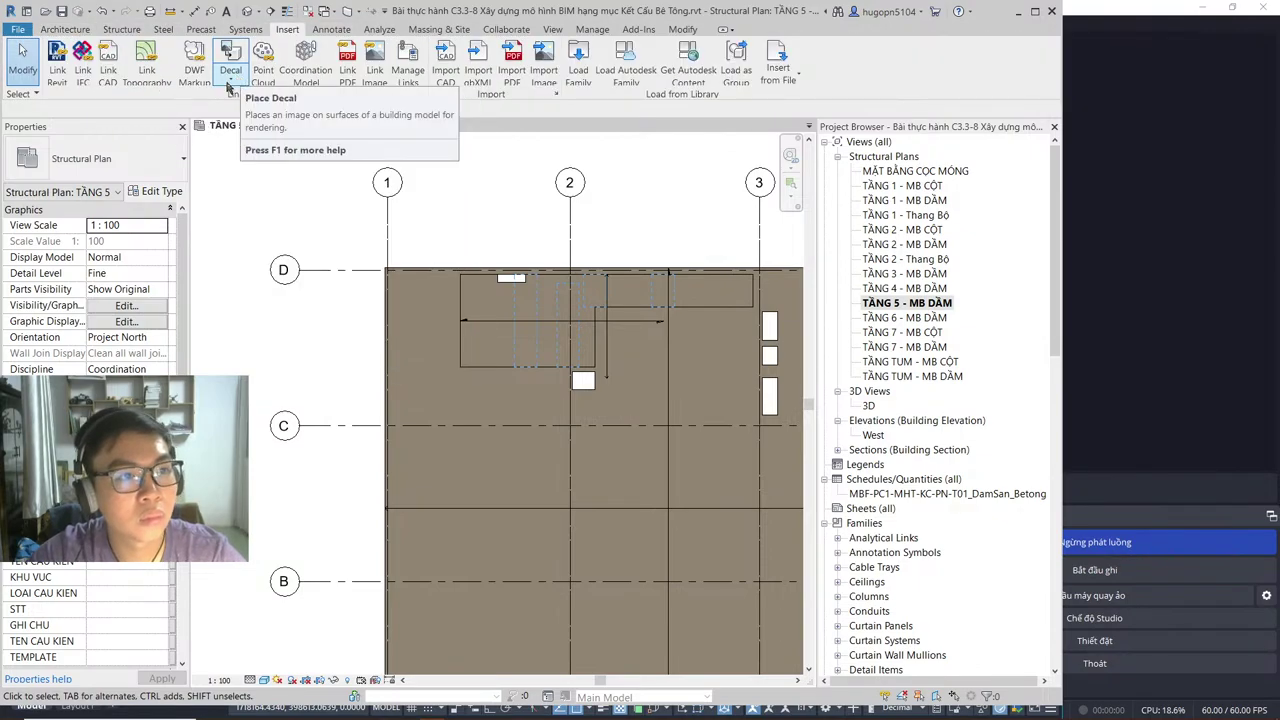
{"action": "left_click", "coordinate": [108, 70]}
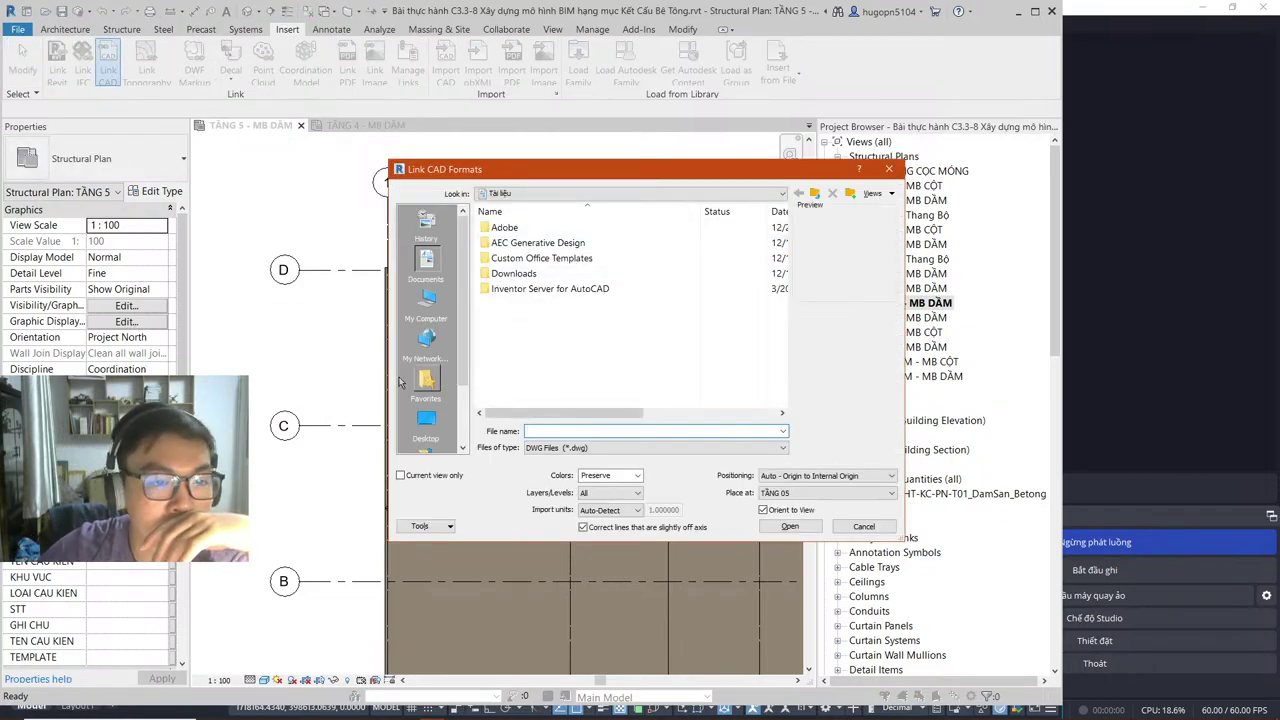
{"action": "left_click", "coordinate": [424, 314]}
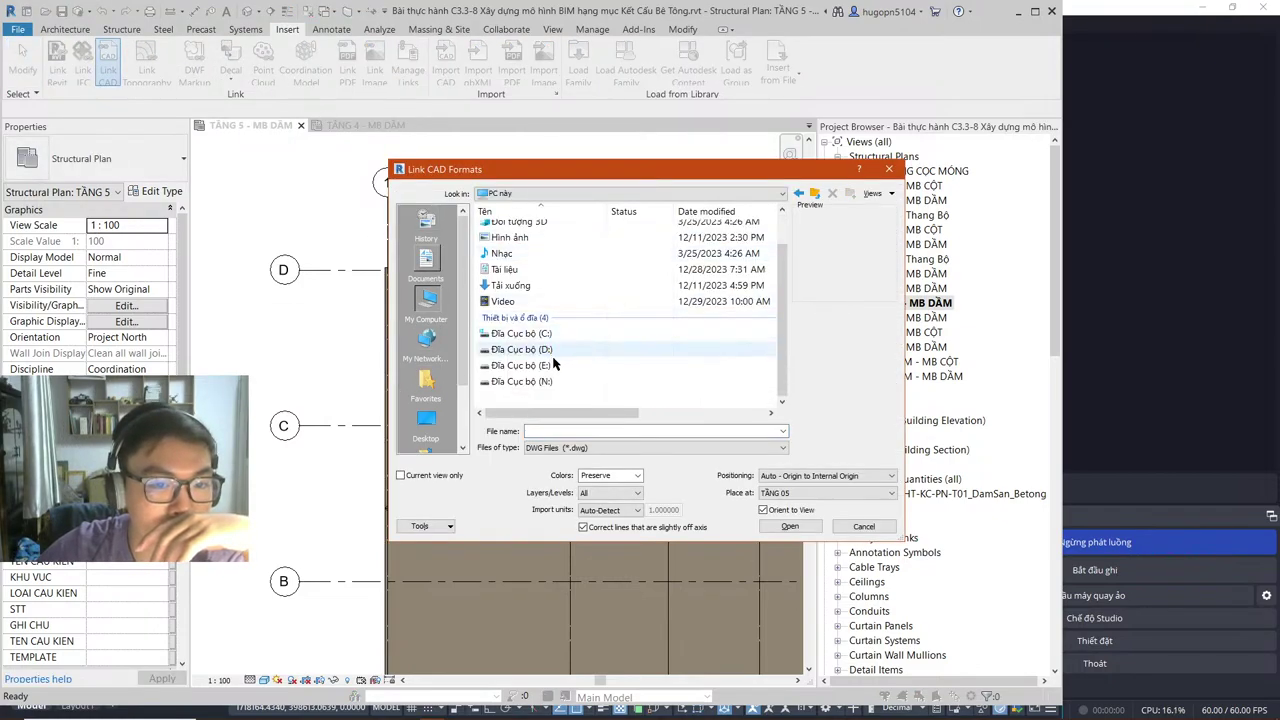
{"action": "double_click", "coordinate": [558, 368]}
{"action": "scroll", "coordinate": [575, 340], "scroll_direction": "down", "scroll_amount": 5}
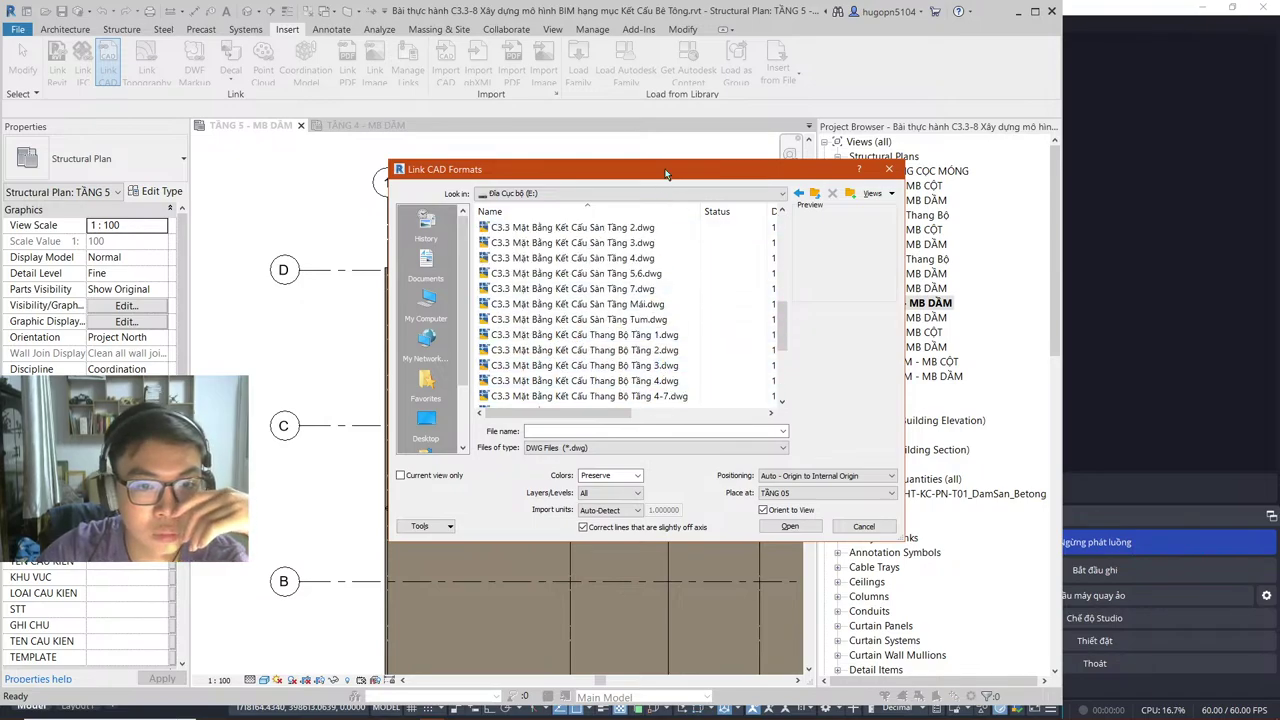
{"action": "left_click_drag", "start_coordinate": [667, 170], "coordinate": [474, 188]}
{"action": "scroll", "coordinate": [455, 330], "scroll_direction": "up", "scroll_amount": 1}
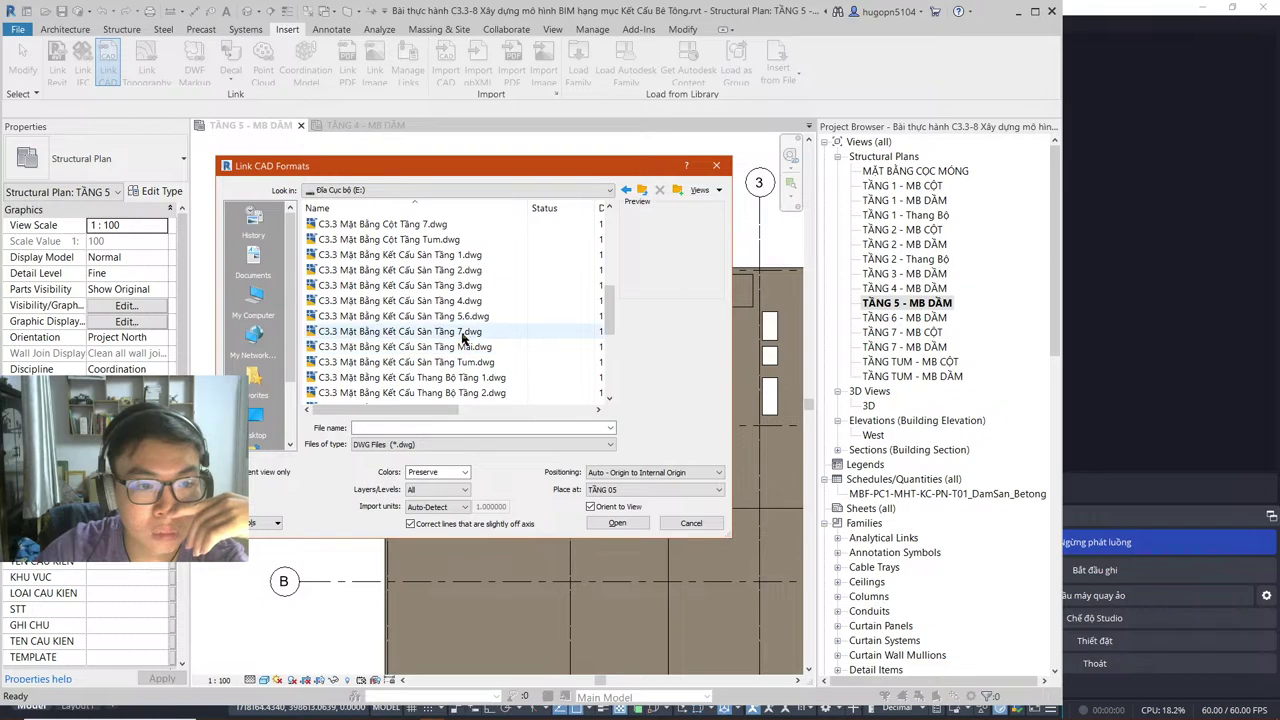
{"action": "left_click", "coordinate": [452, 315]}
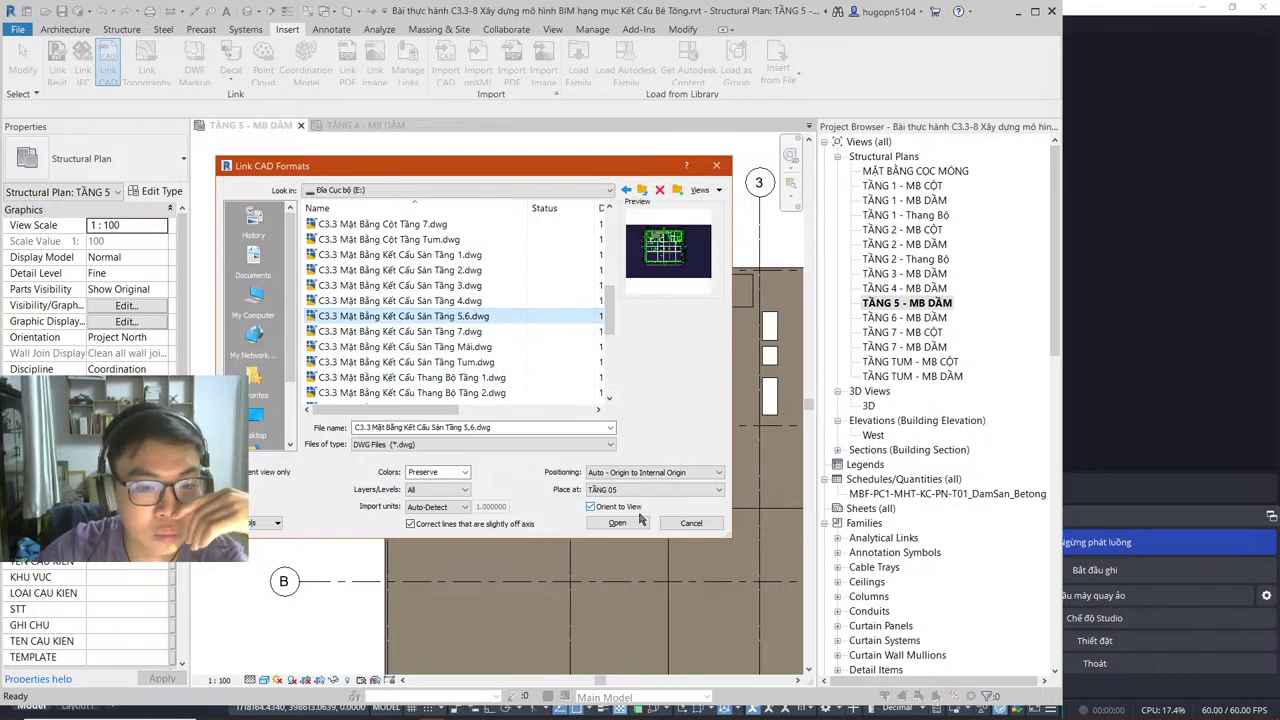
Step: Link the drawing with millimeter import units, confirming the additional link instance
{"action": "left_click", "coordinate": [458, 507]}
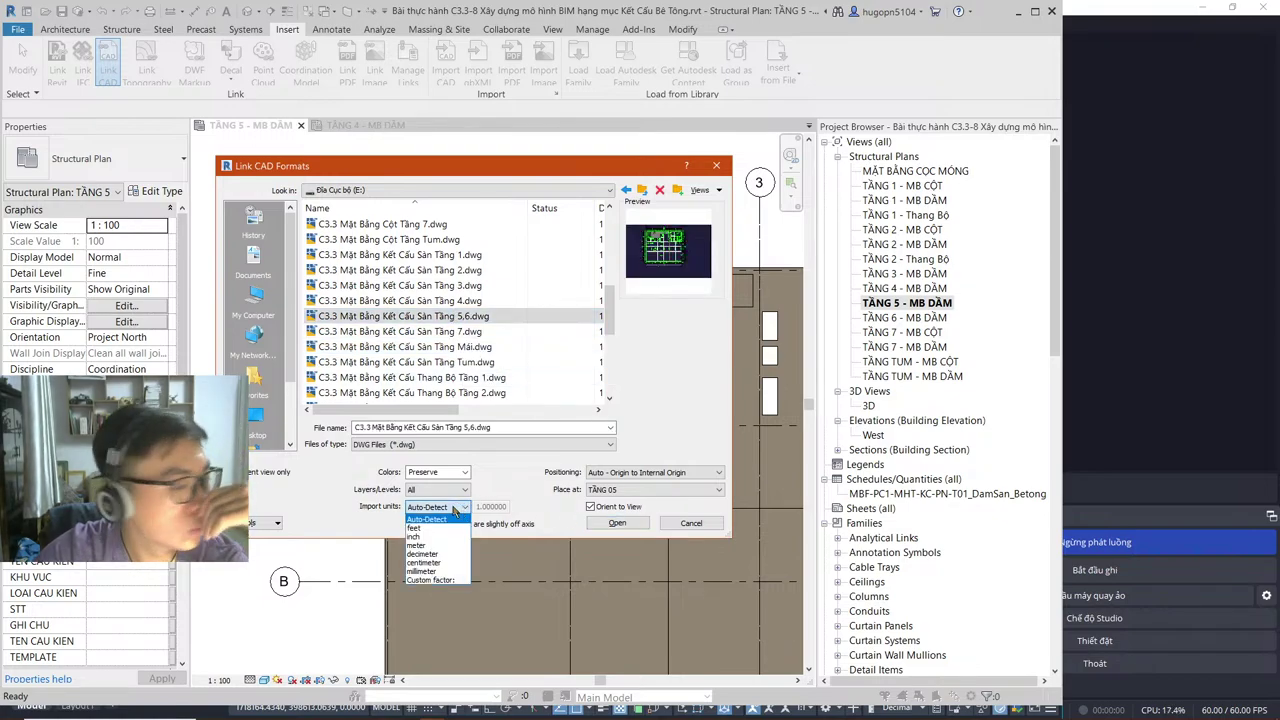
{"action": "key", "text": "Escape"}
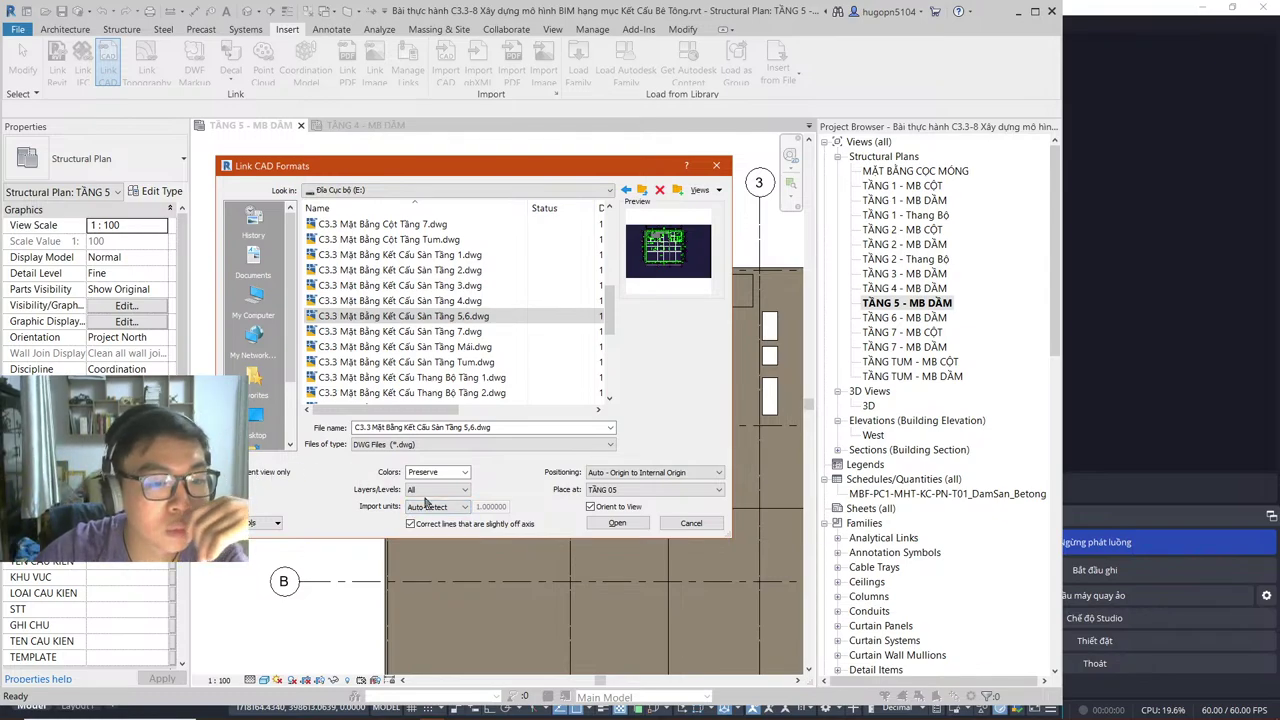
{"action": "left_click", "coordinate": [440, 507]}
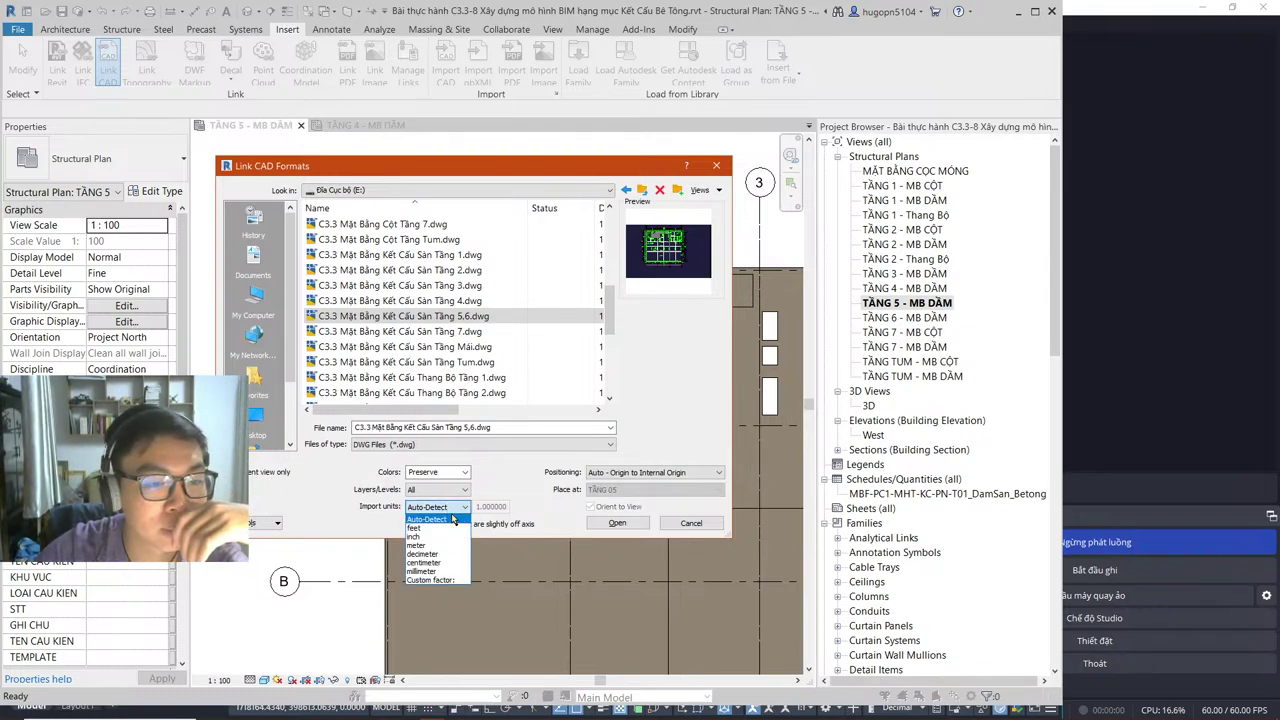
{"action": "left_click", "coordinate": [425, 563]}
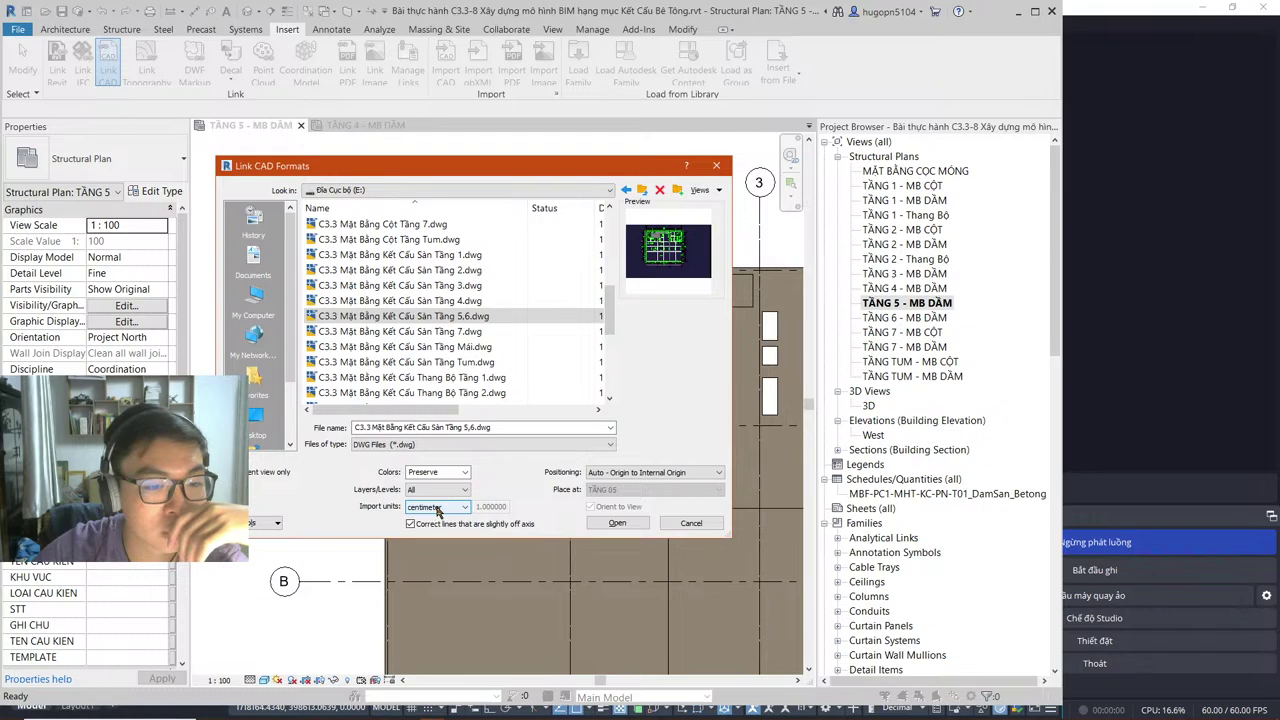
{"action": "left_click", "coordinate": [437, 508]}
{"action": "left_click", "coordinate": [425, 572]}
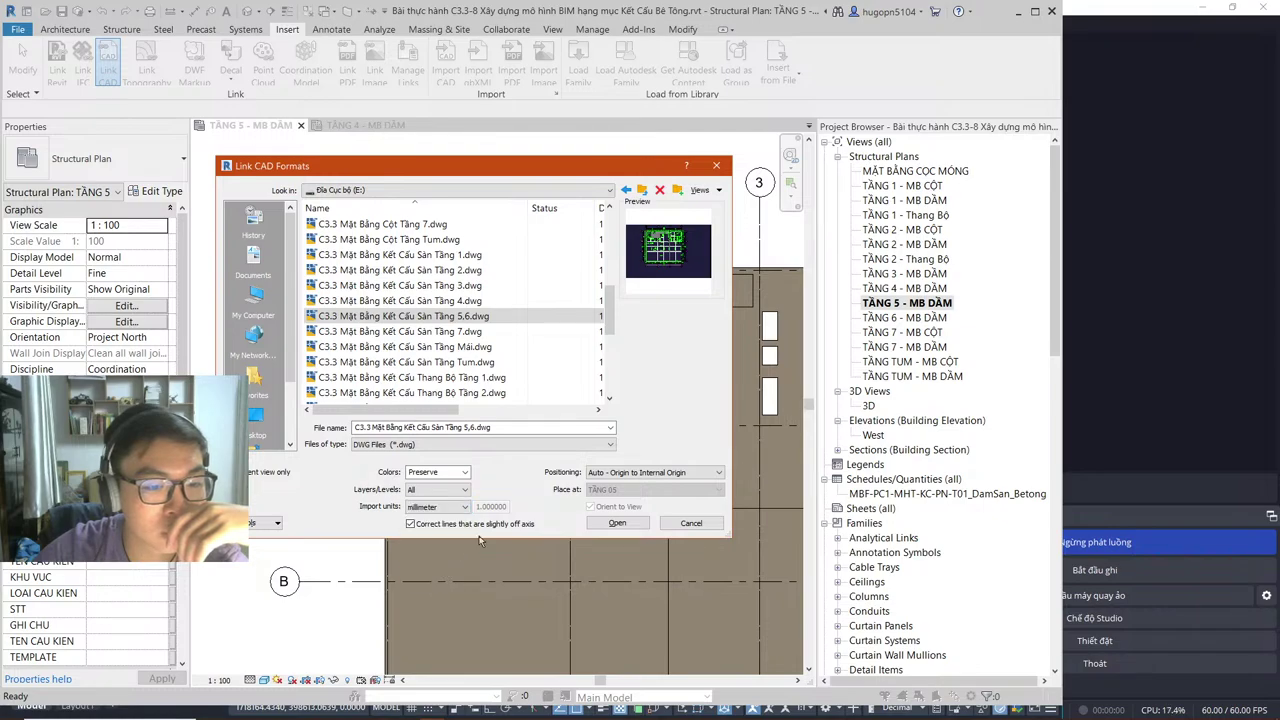
{"action": "left_click", "coordinate": [615, 523]}
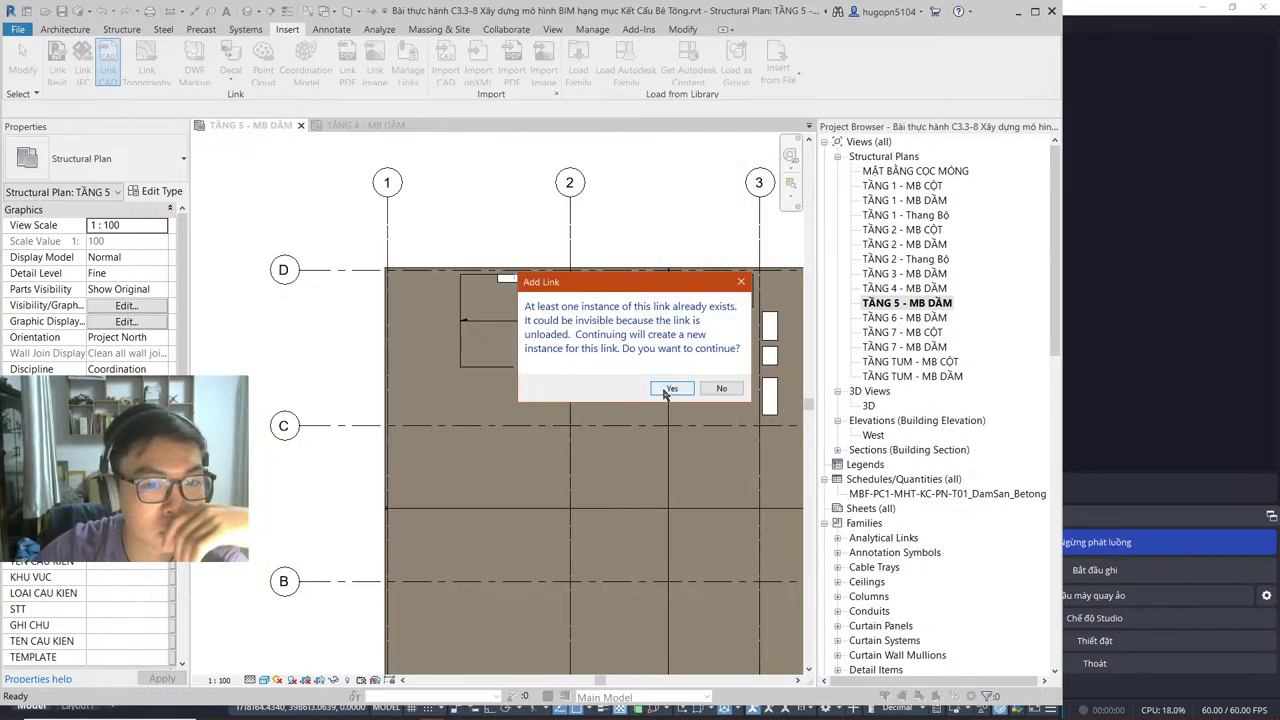
{"action": "left_click", "coordinate": [668, 389]}
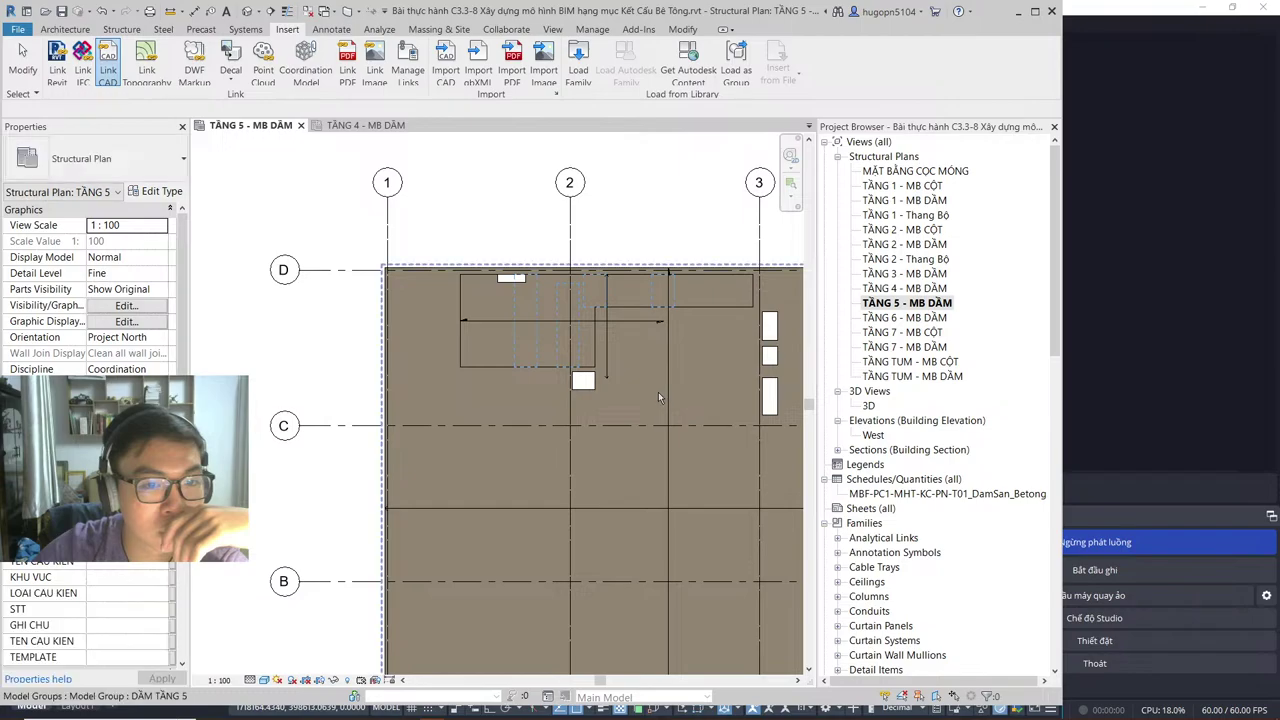
{"action": "right_click", "coordinate": [420, 237]}
Step: Zoom the plan to fit and select the linked slab drawing
{"action": "left_click", "coordinate": [487, 366]}
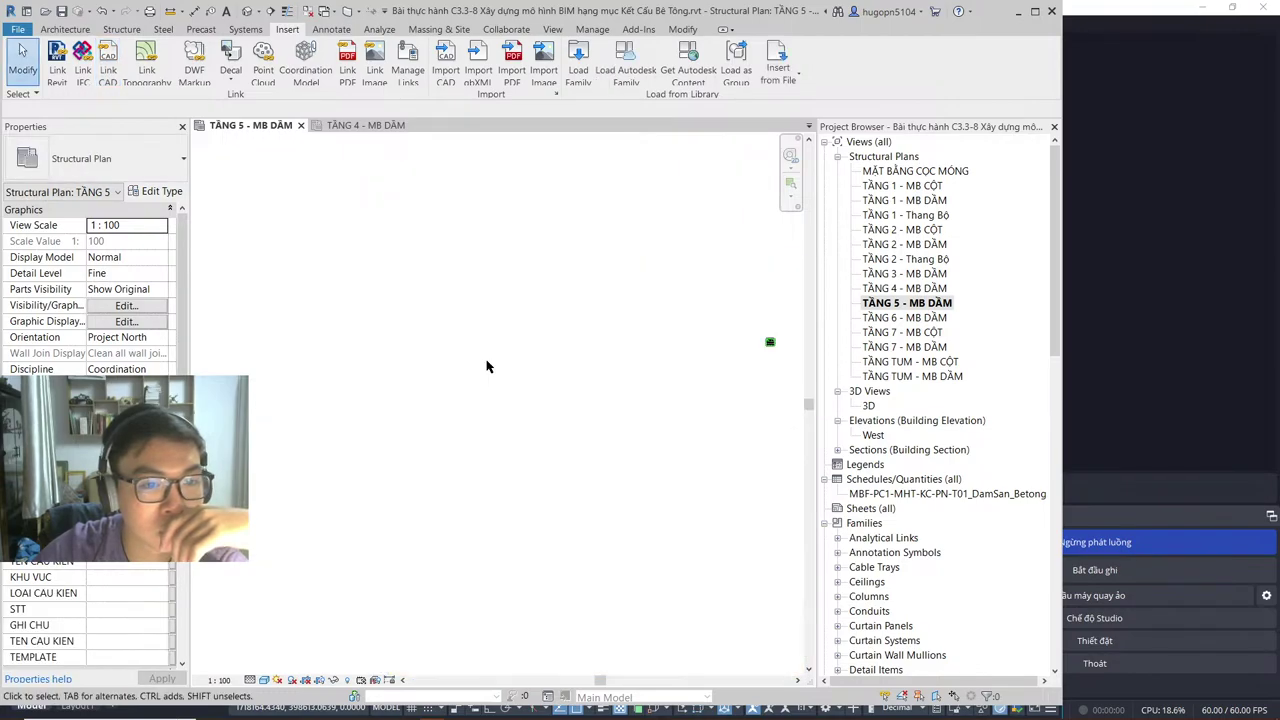
{"action": "scroll", "coordinate": [778, 342], "scroll_direction": "up", "scroll_amount": 3}
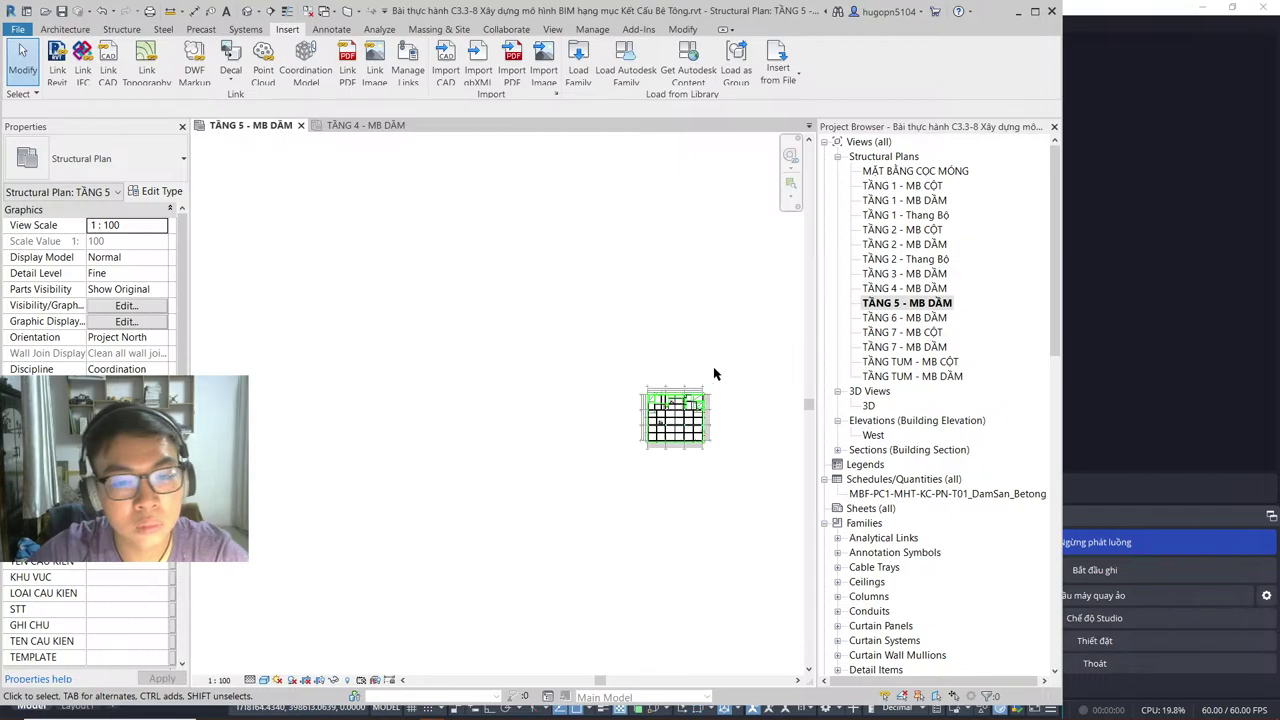
{"action": "scroll", "coordinate": [674, 438], "scroll_direction": "up", "scroll_amount": 3}
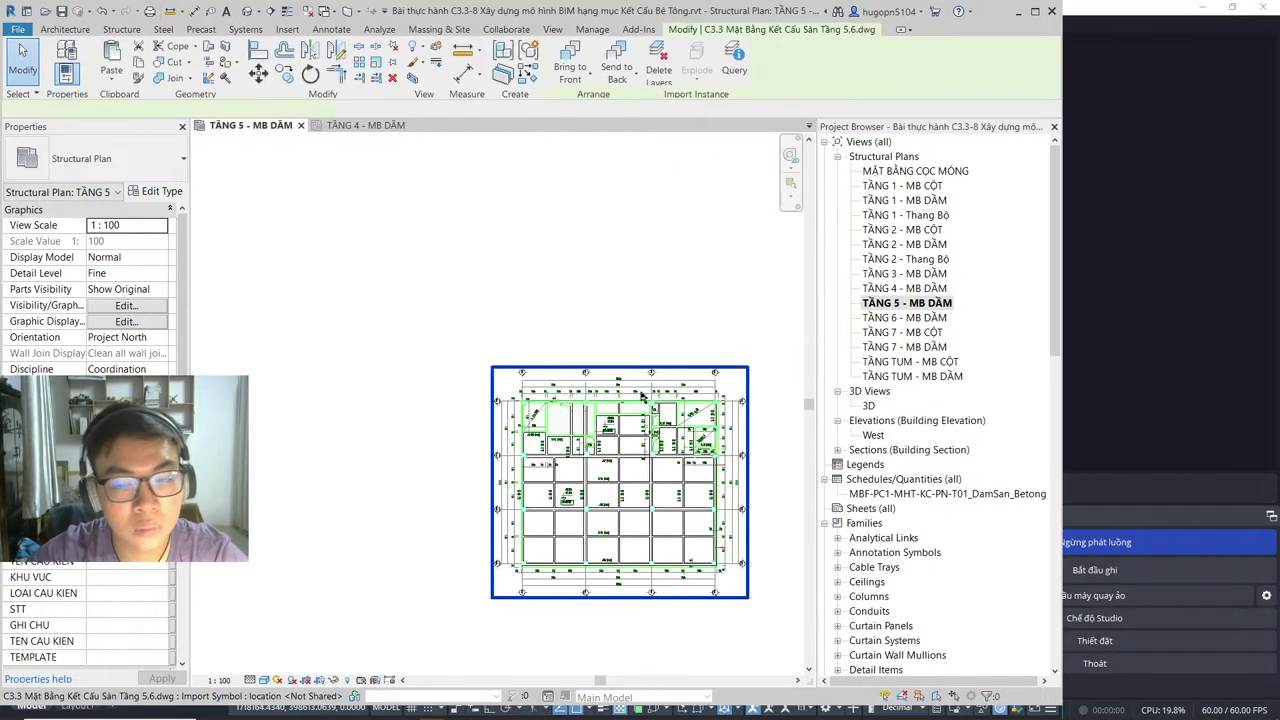
{"action": "left_click", "coordinate": [641, 394]}
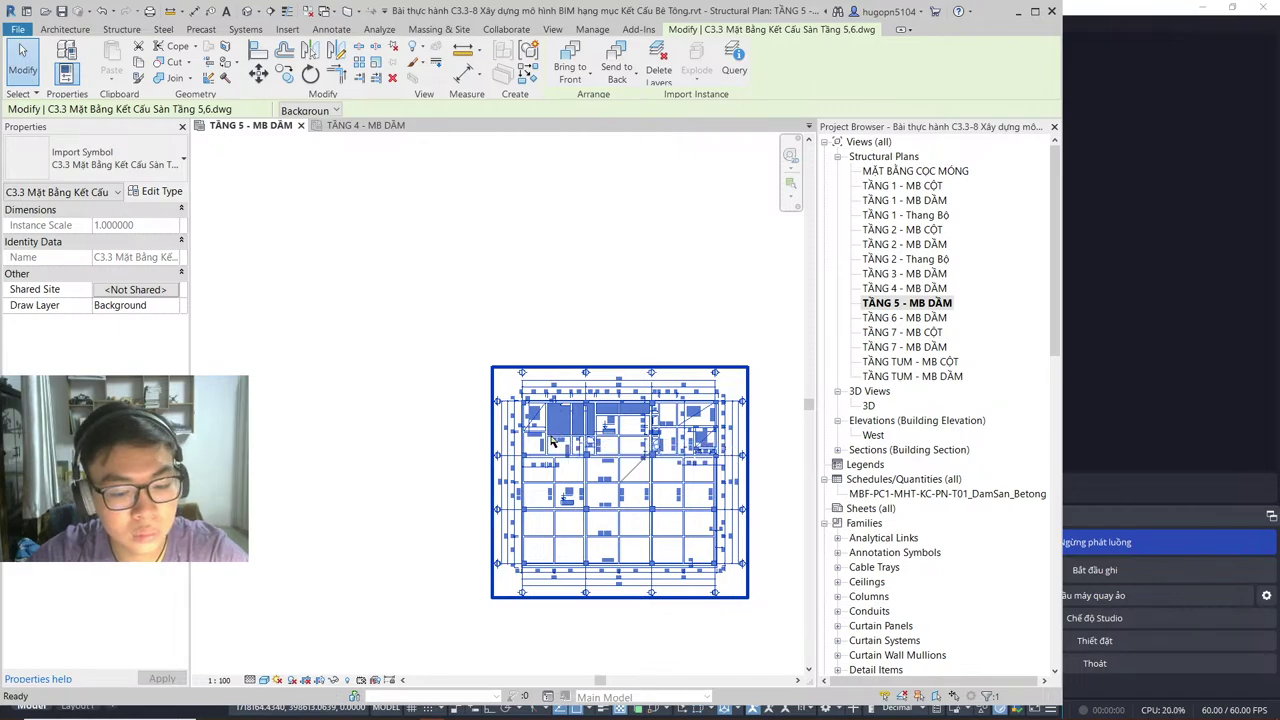
Step: Move the linked drawing (MV) from the column corner onto the matching beam corner
{"action": "key", "text": "m"}
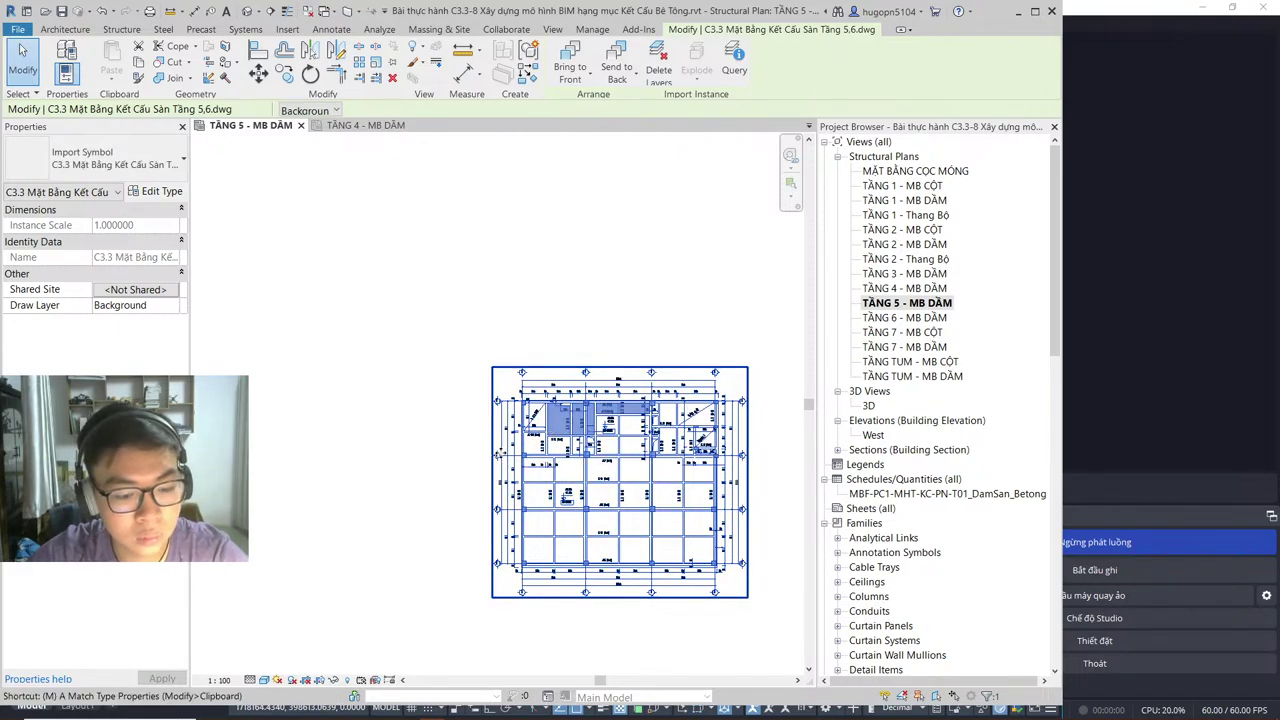
{"action": "key", "text": "v"}
{"action": "scroll", "coordinate": [530, 403], "scroll_direction": "up", "scroll_amount": 8}
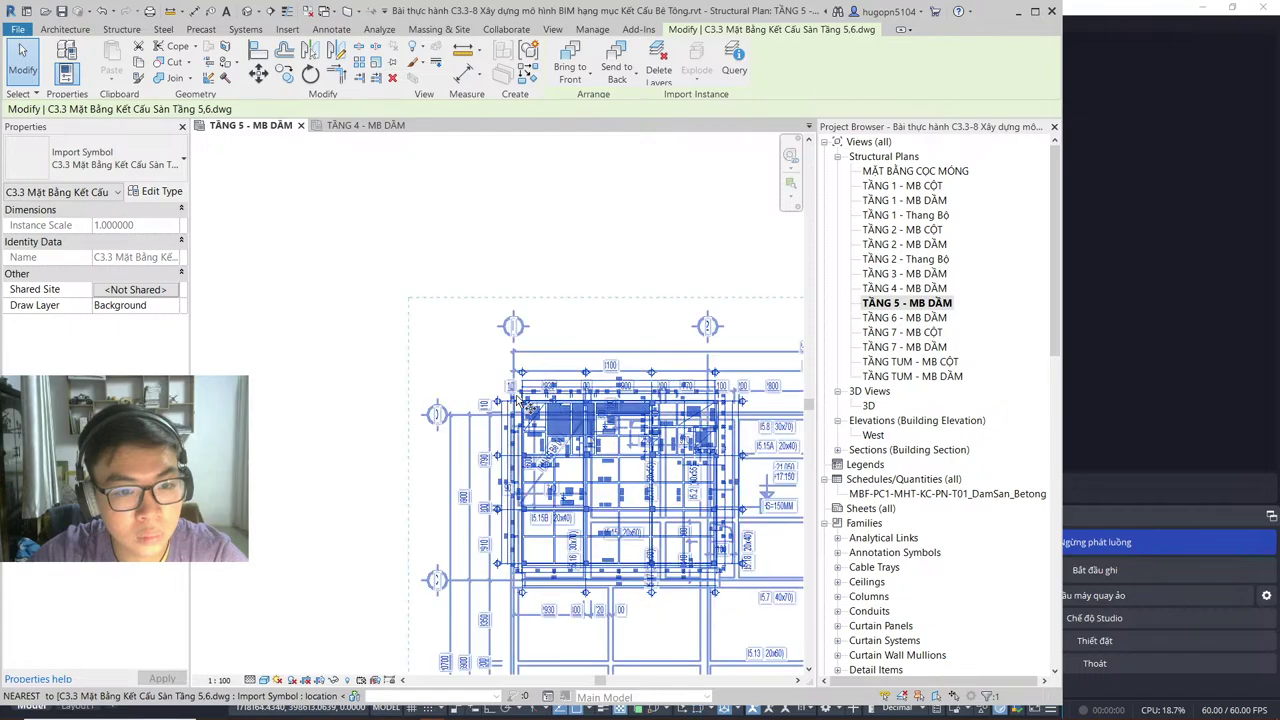
{"action": "scroll", "coordinate": [491, 443], "scroll_direction": "up", "scroll_amount": 5}
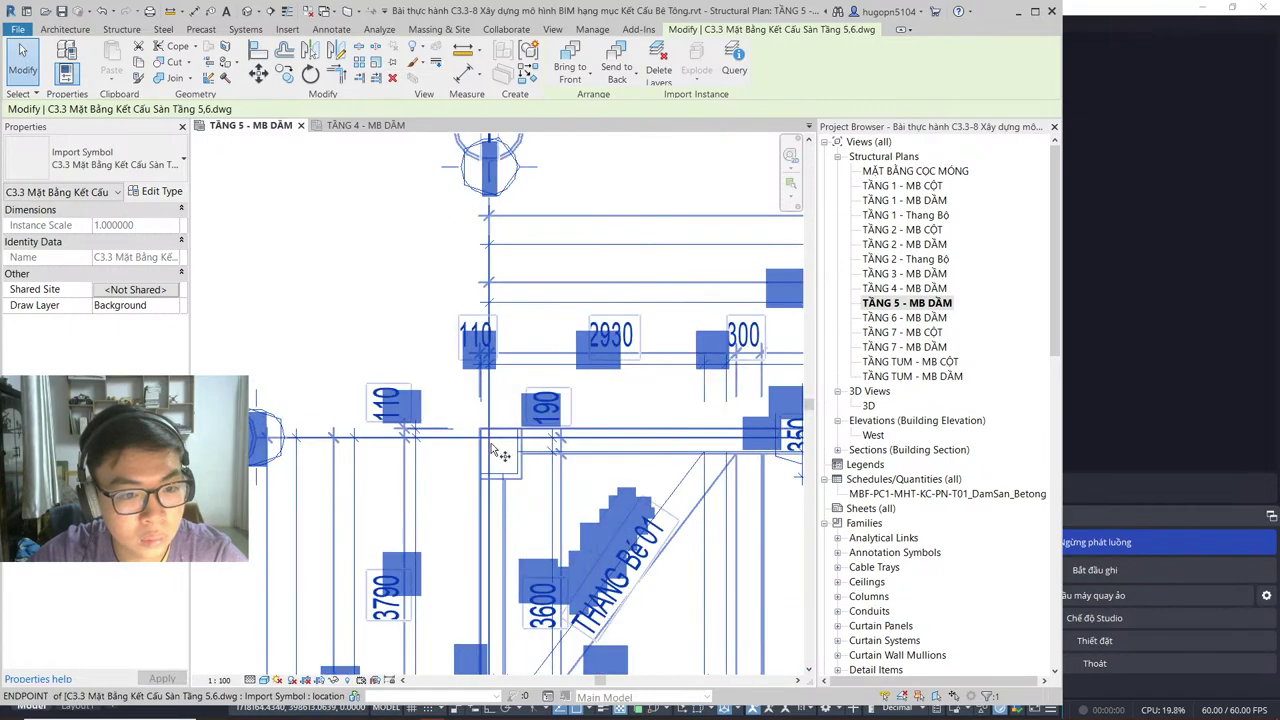
{"action": "left_click", "coordinate": [483, 437]}
{"action": "scroll", "coordinate": [490, 437], "scroll_direction": "down", "scroll_amount": 10}
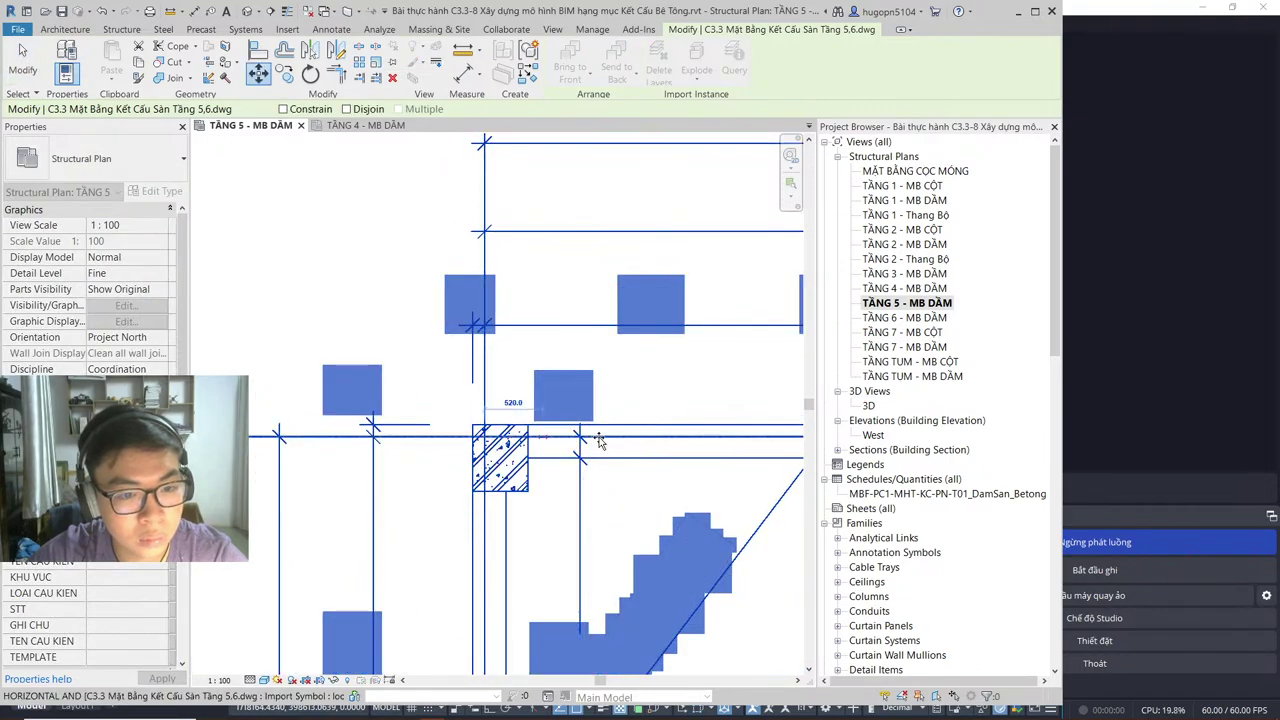
{"action": "right_click", "coordinate": [546, 433]}
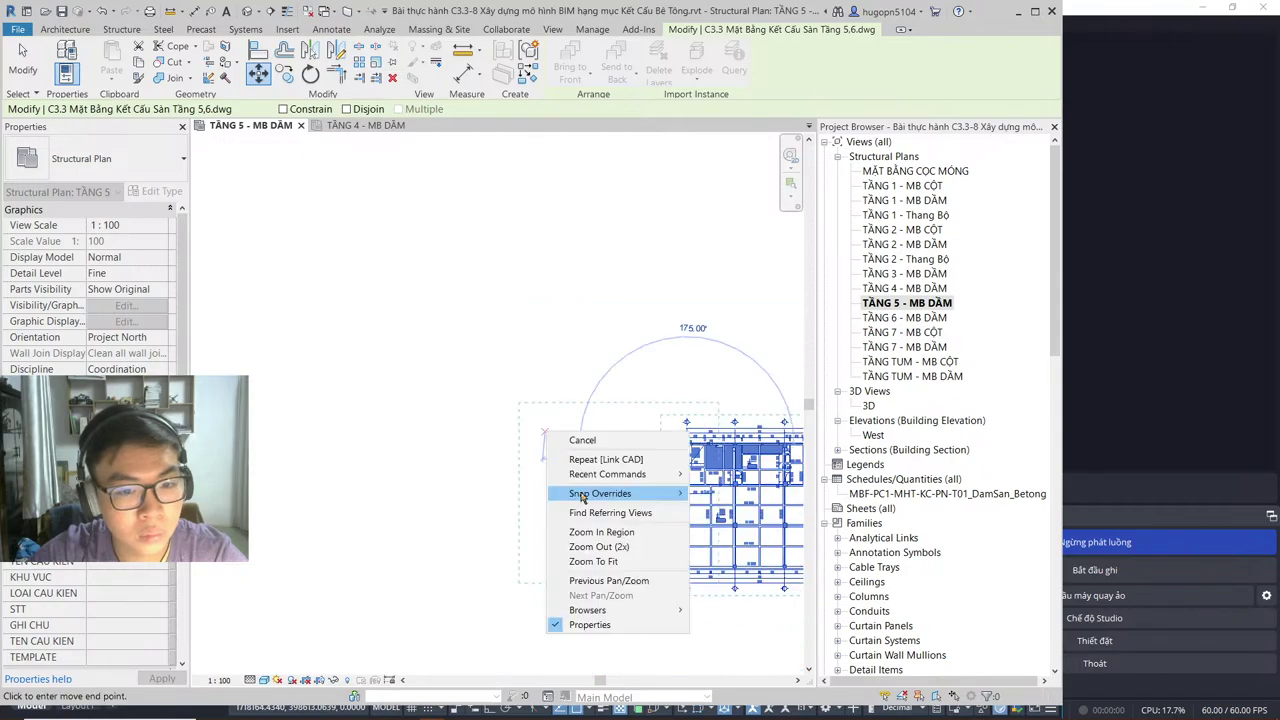
{"action": "left_click", "coordinate": [590, 572]}
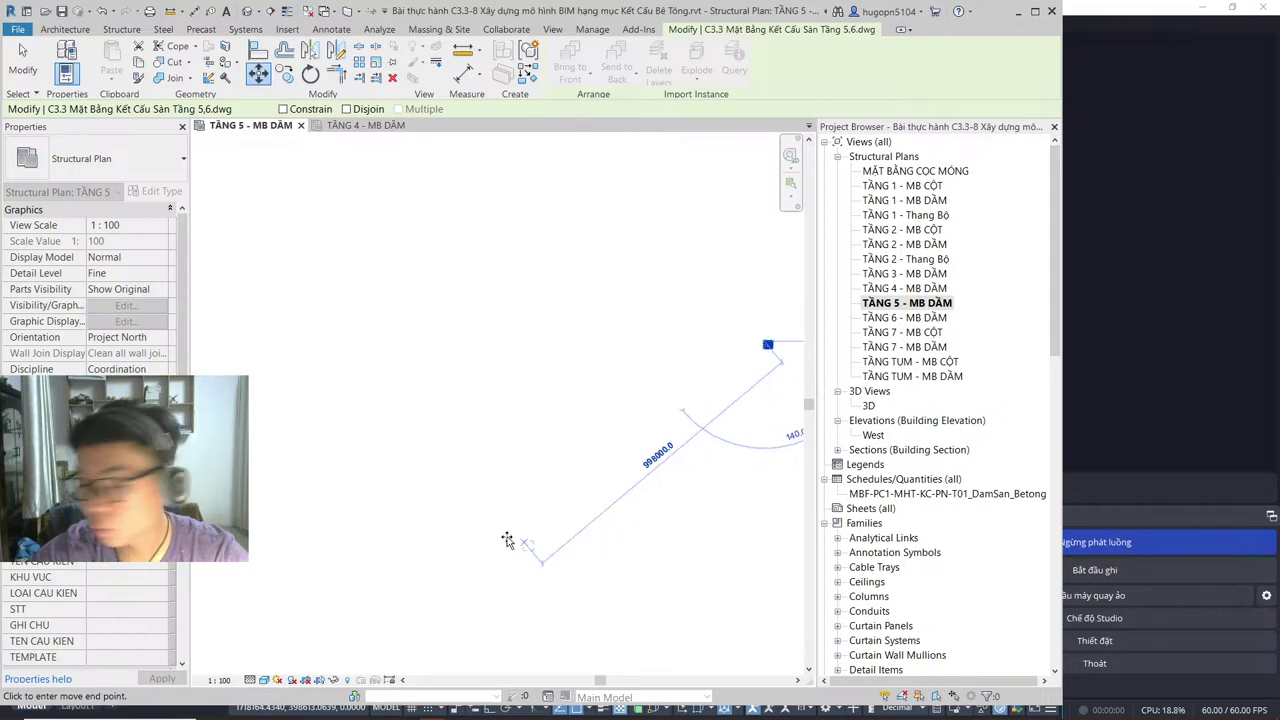
{"action": "scroll", "coordinate": [306, 449], "scroll_direction": "up", "scroll_amount": 8}
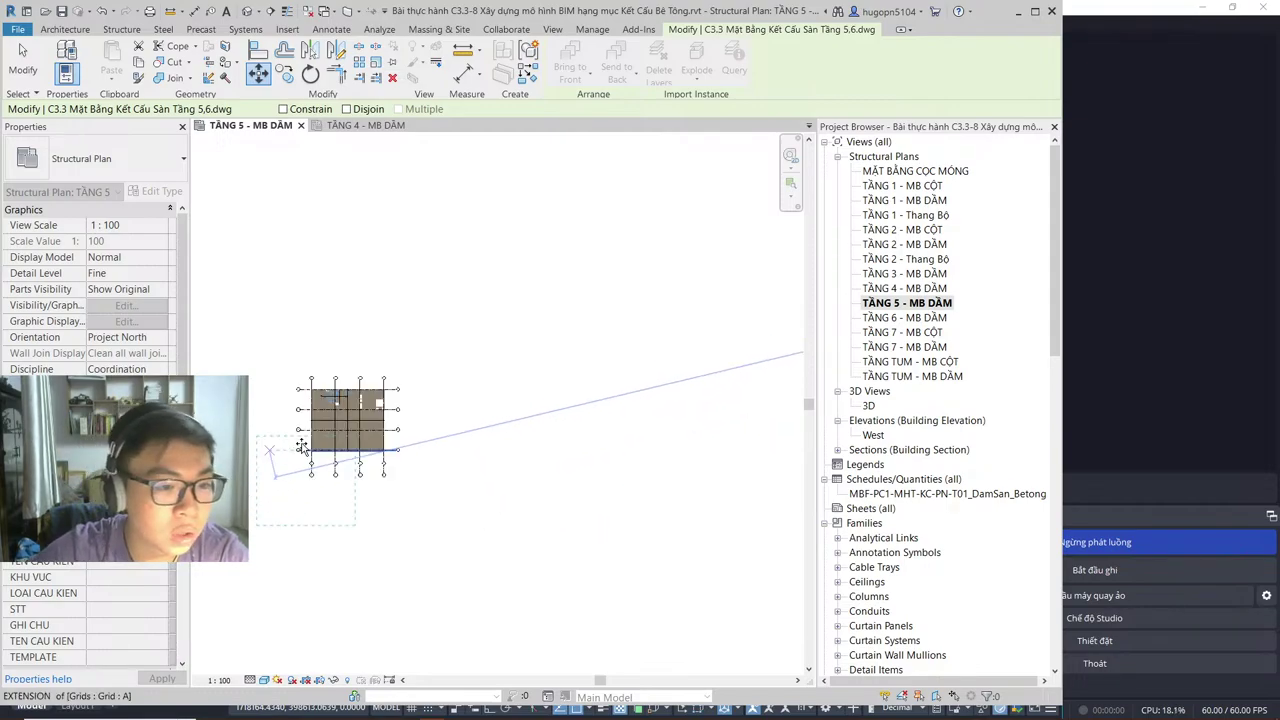
{"action": "left_click", "coordinate": [372, 340]}
{"action": "scroll", "coordinate": [372, 340], "scroll_direction": "up", "scroll_amount": 3}
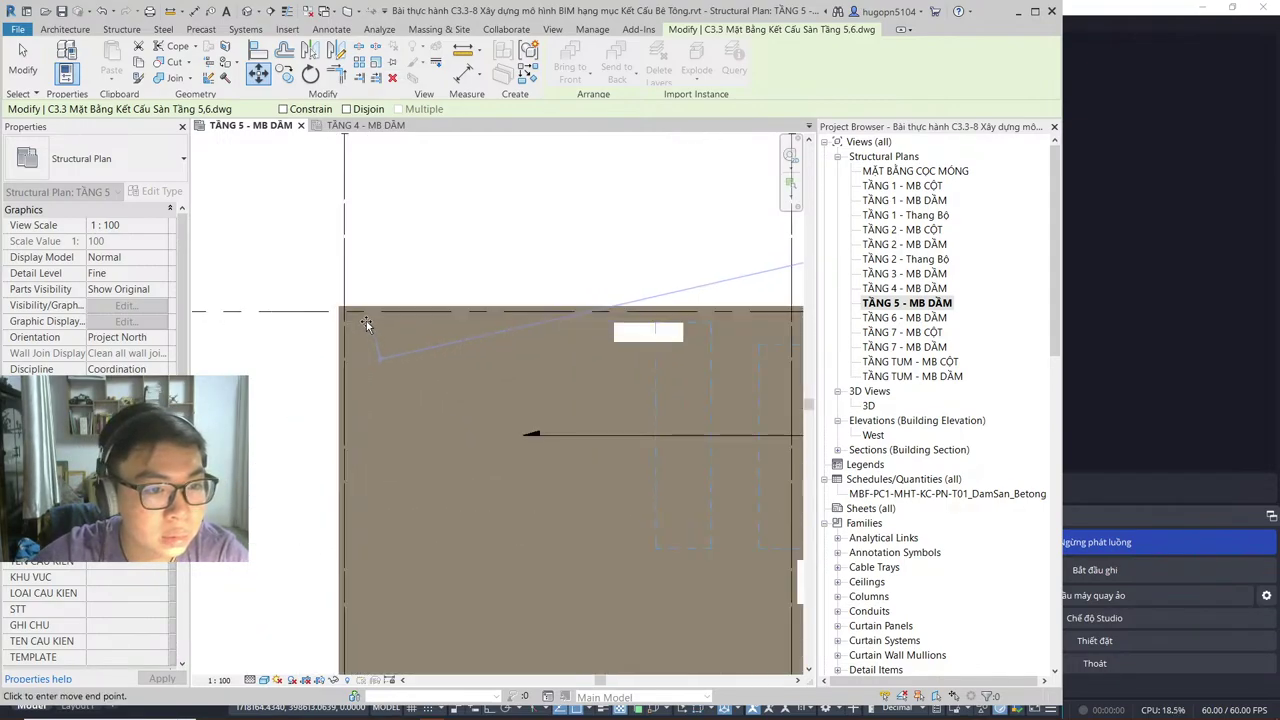
{"action": "scroll", "coordinate": [425, 467], "scroll_direction": "down", "scroll_amount": 5}
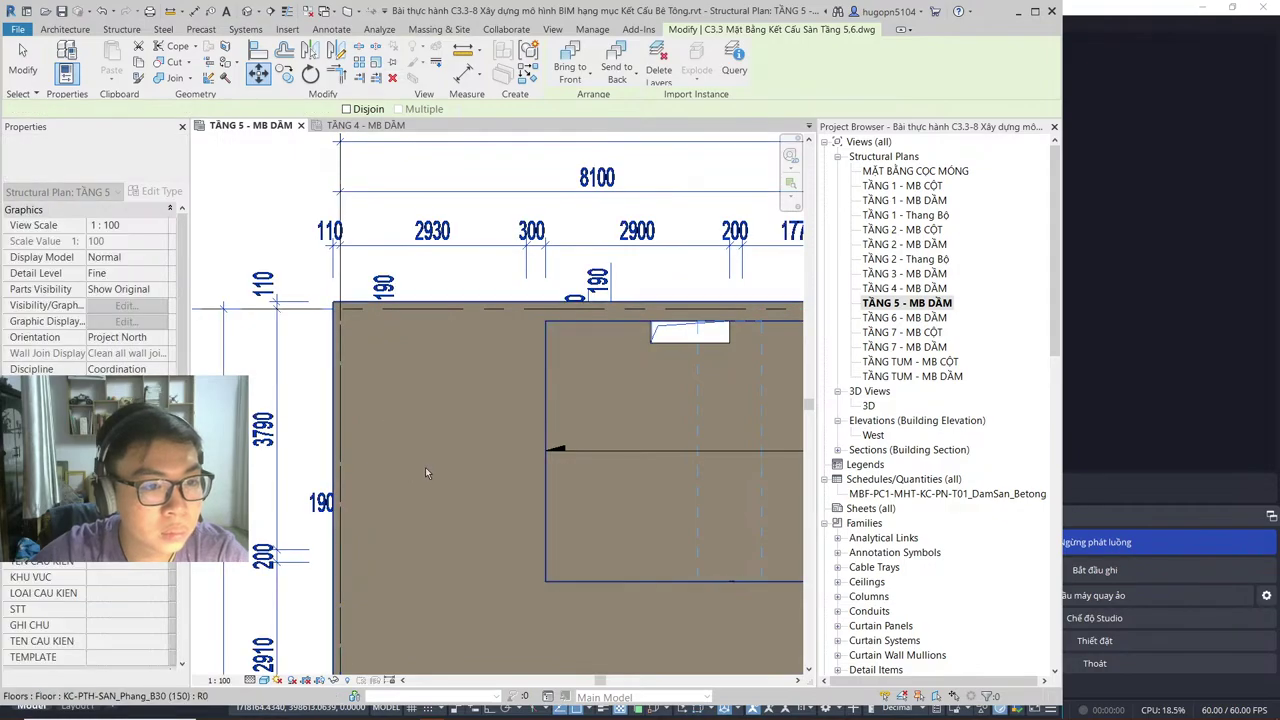
{"action": "scroll", "coordinate": [415, 455], "scroll_direction": "up", "scroll_amount": 3}
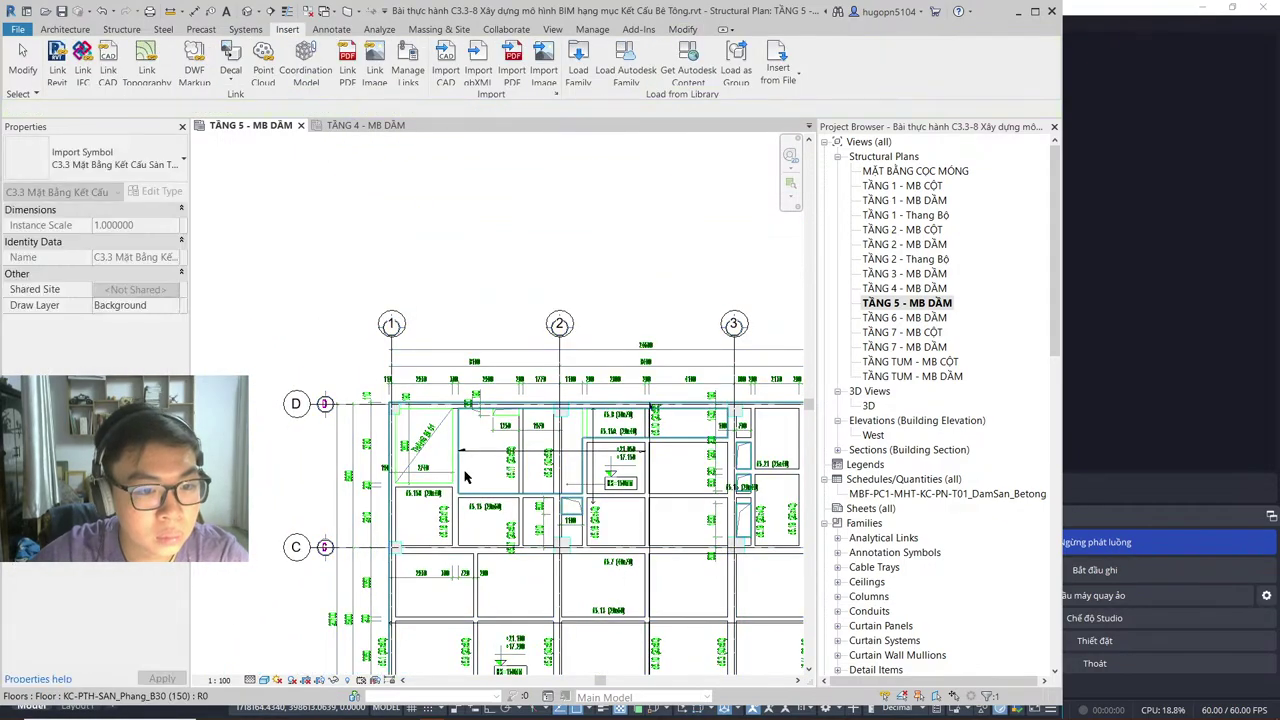
Step: Deselect the aligned drawing, recheck it, and clear the selection
{"action": "key", "text": "Escape"}
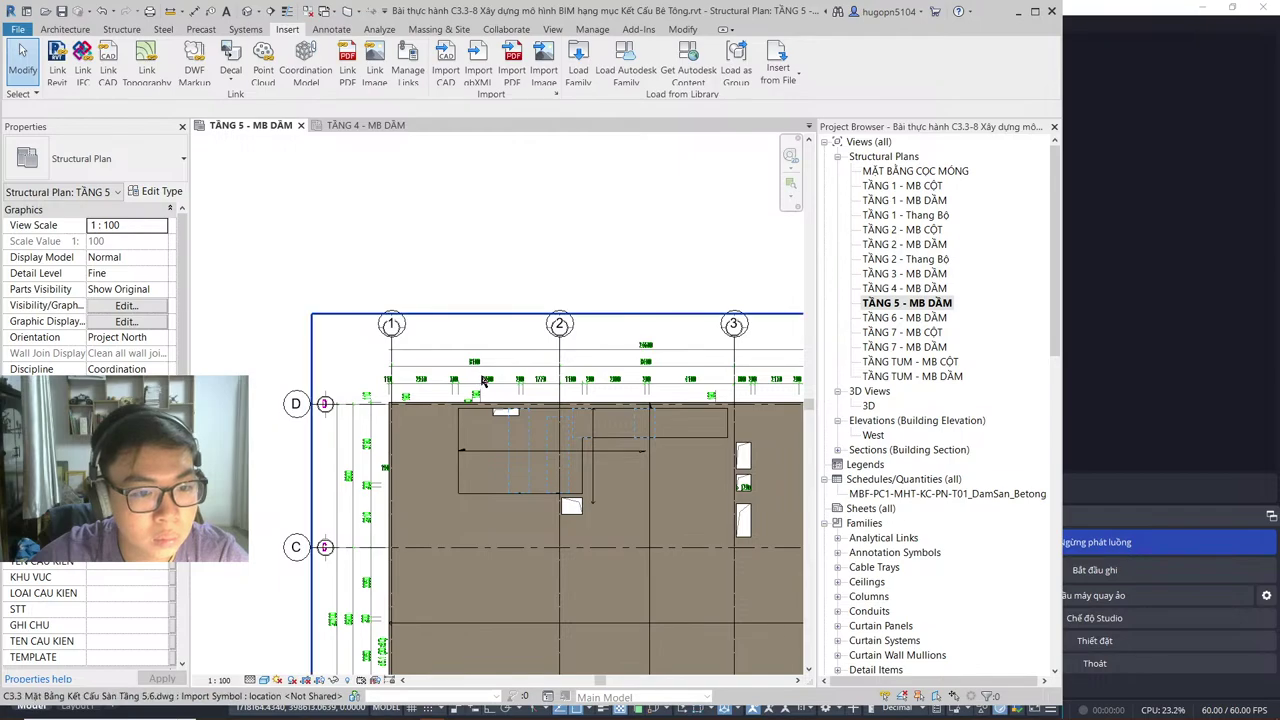
{"action": "left_click", "coordinate": [484, 393]}
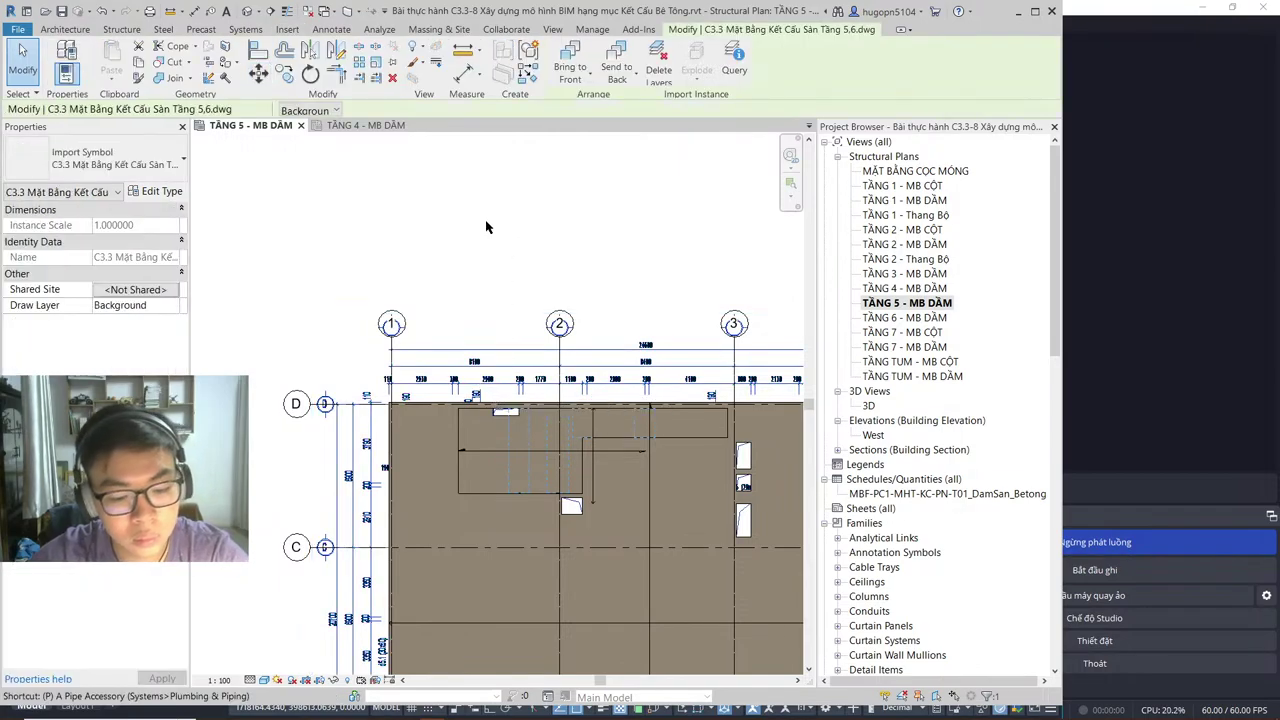
{"action": "left_click", "coordinate": [532, 285]}
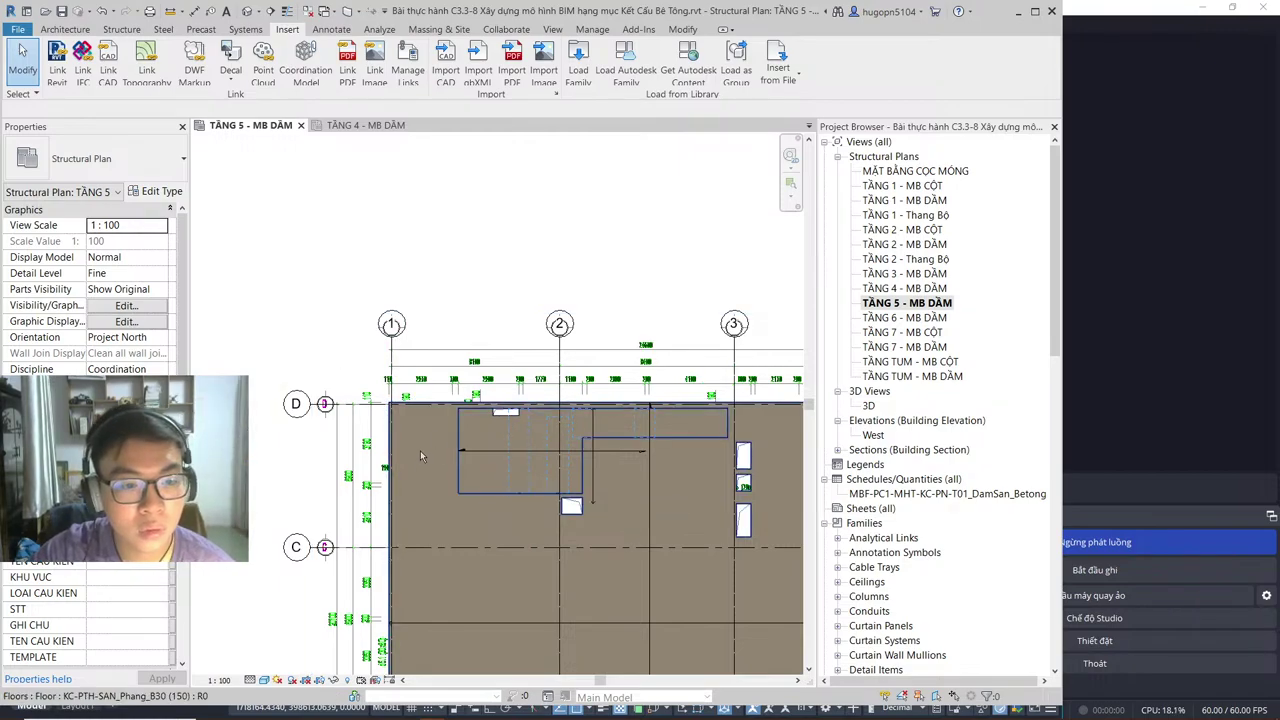
Step: Crossing-select beams, grids and tags, hide them temporarily with HH, then select the top grids
{"action": "scroll", "coordinate": [376, 318], "scroll_direction": "down", "scroll_amount": 4}
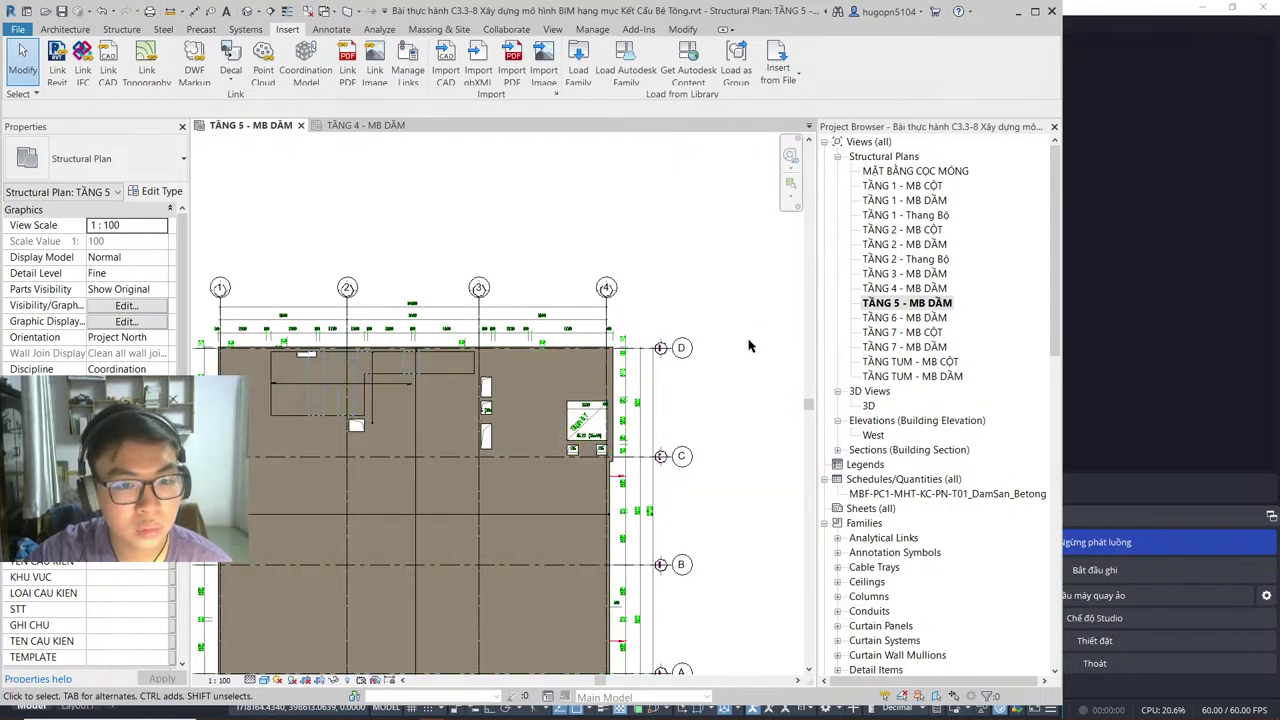
{"action": "left_click_drag", "start_coordinate": [754, 328], "coordinate": [480, 287]}
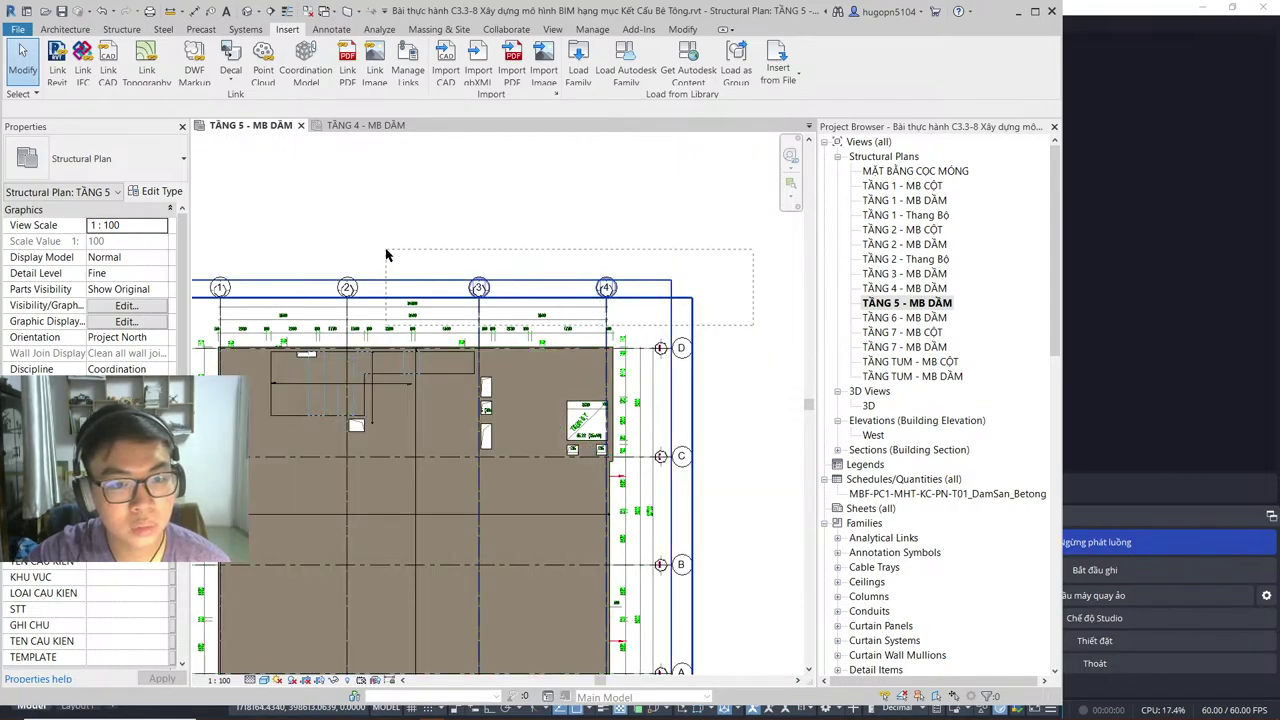
{"action": "left_click_drag", "start_coordinate": [386, 255], "coordinate": [386, 256]}
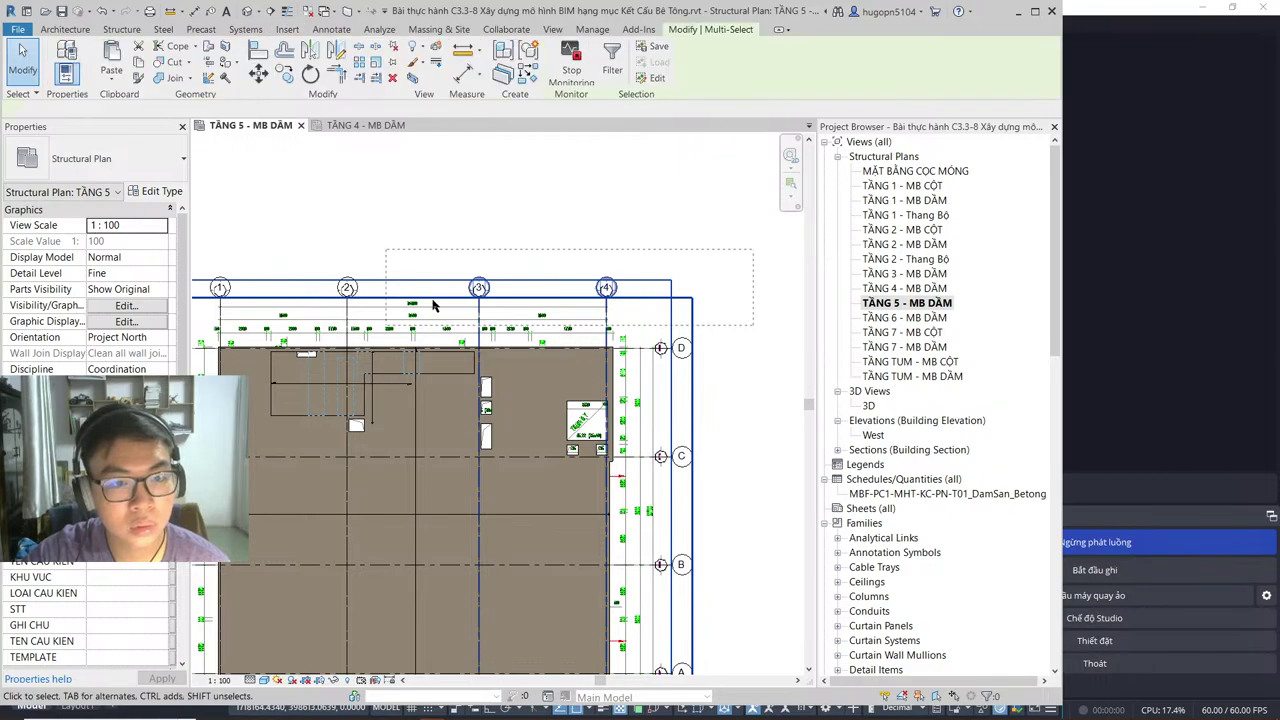
{"action": "scroll", "coordinate": [720, 473], "scroll_direction": "down", "scroll_amount": 3}
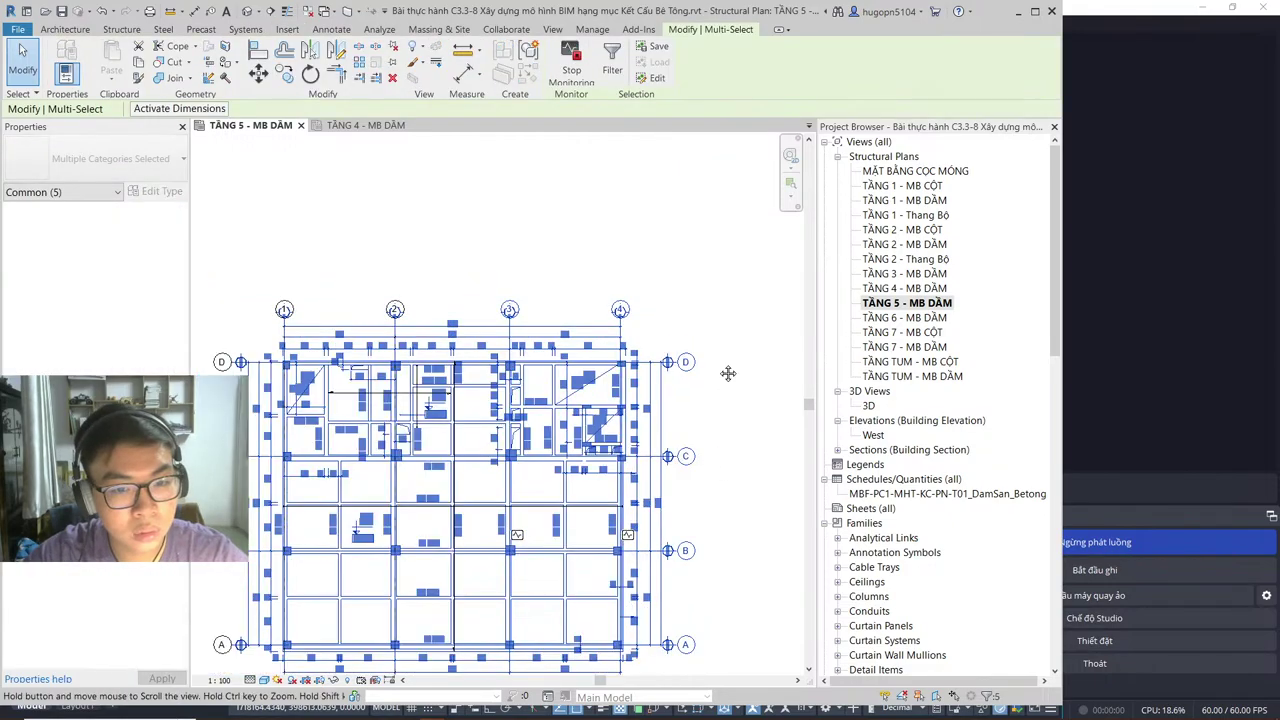
{"action": "left_click_drag", "start_coordinate": [730, 597], "coordinate": [660, 175]}
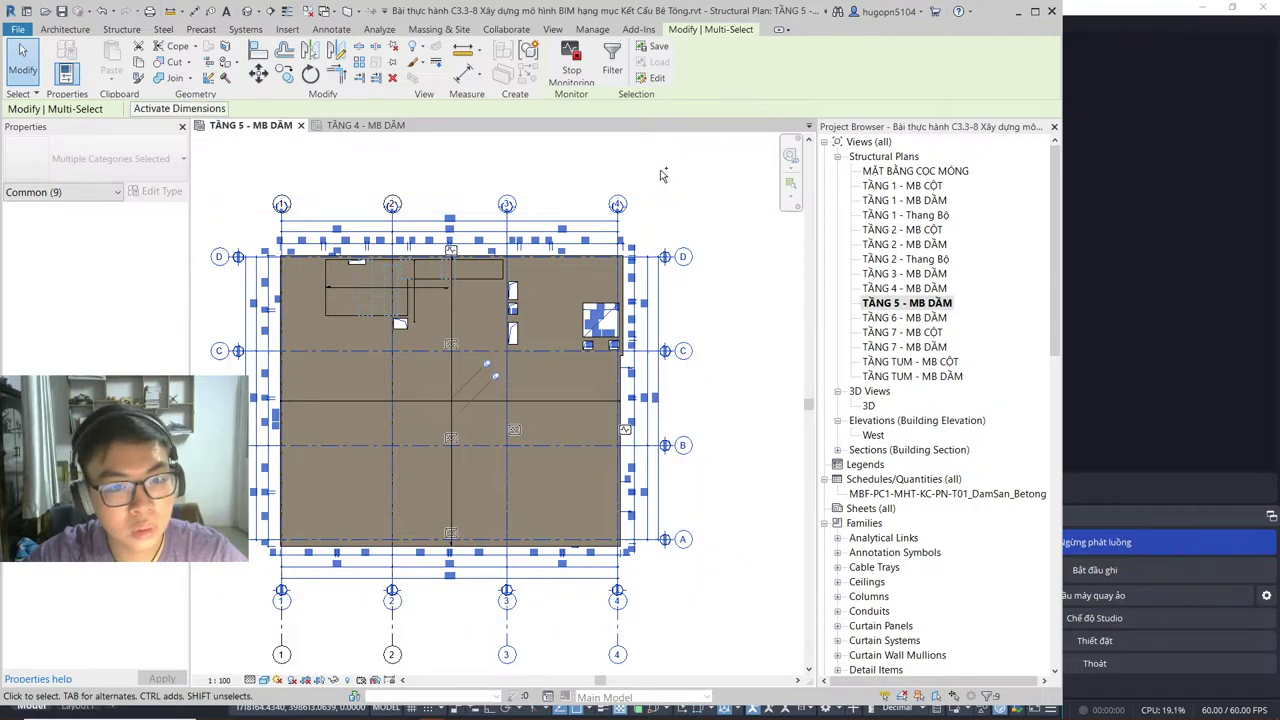
{"action": "key", "text": "h"}
{"action": "key", "text": "h"}
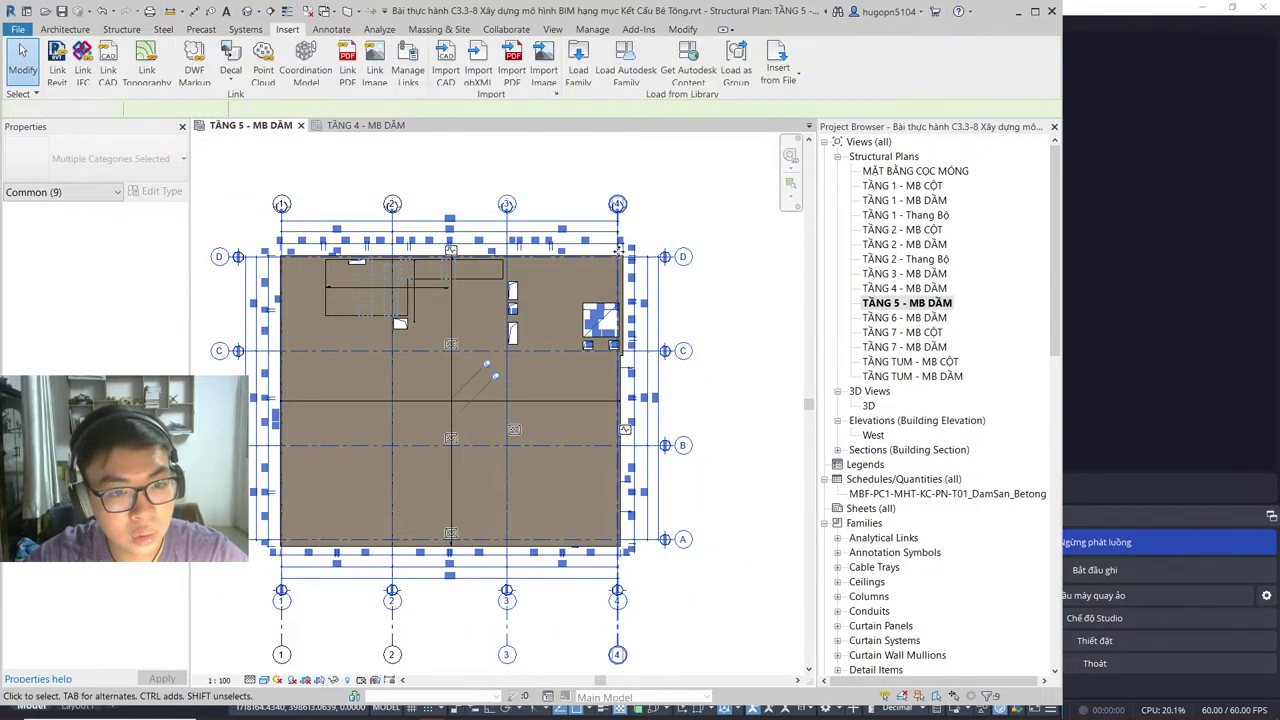
{"action": "left_click_drag", "start_coordinate": [470, 181], "coordinate": [205, 211]}
Step: Temporarily hide the two top grids and check the slab span direction symbols
{"action": "key", "text": "h"}
{"action": "key", "text": "h"}
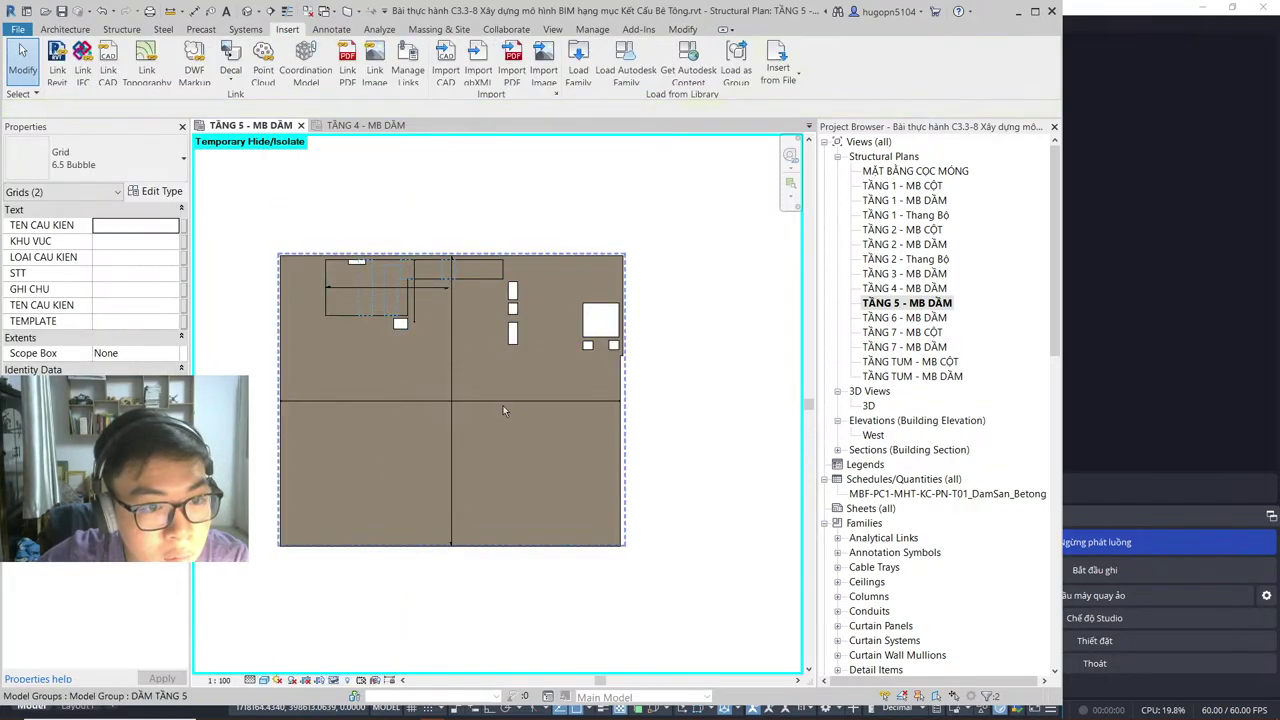
{"action": "scroll", "coordinate": [315, 288], "scroll_direction": "up", "scroll_amount": 4}
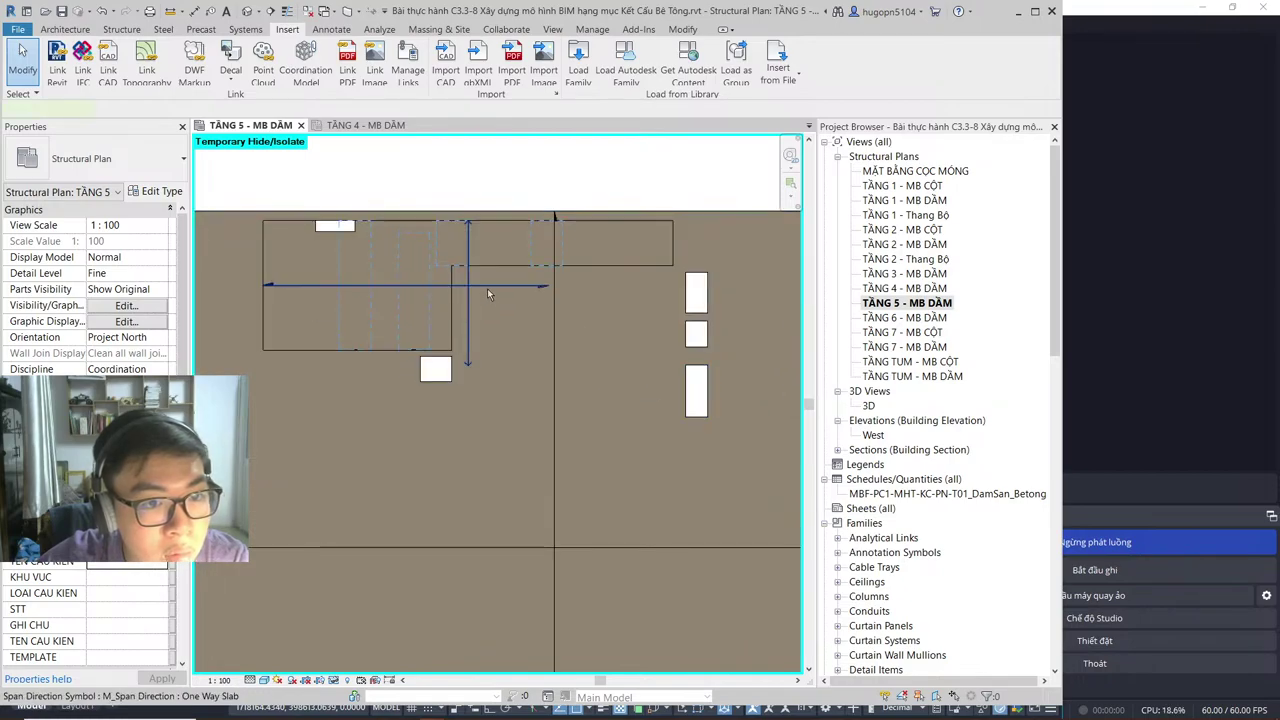
{"action": "left_click", "coordinate": [487, 288]}
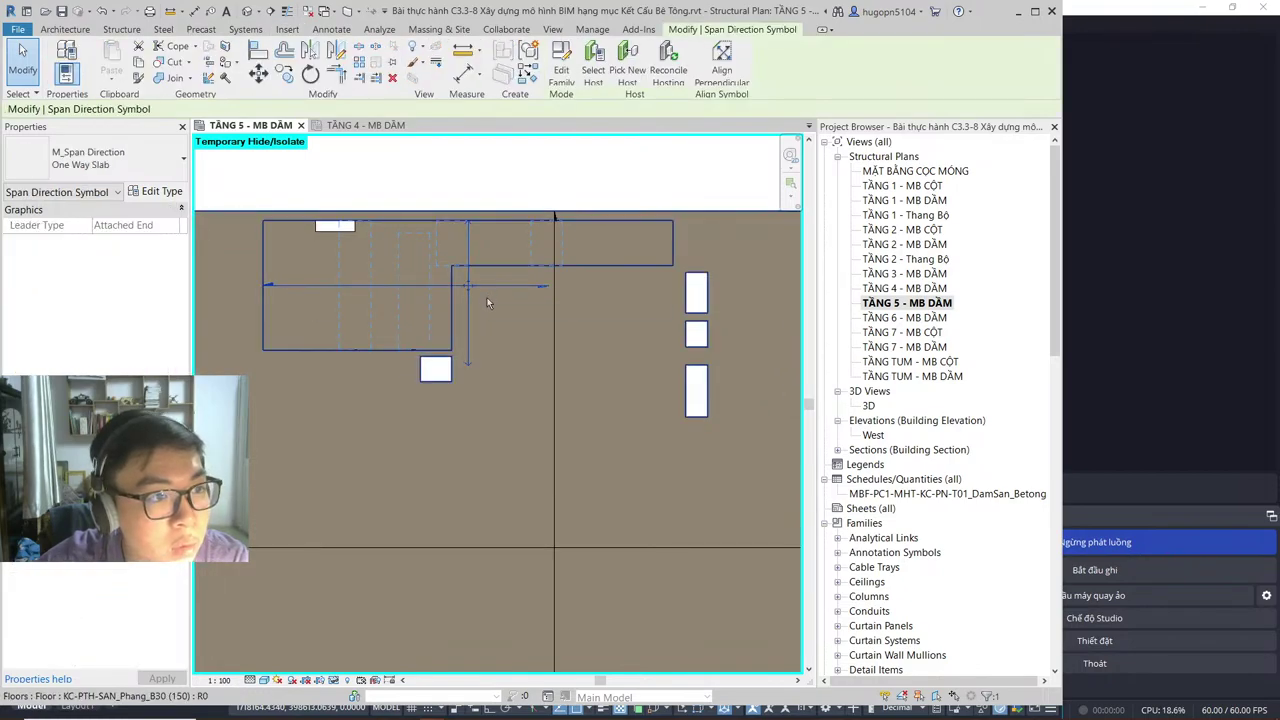
{"action": "key", "text": "Escape"}
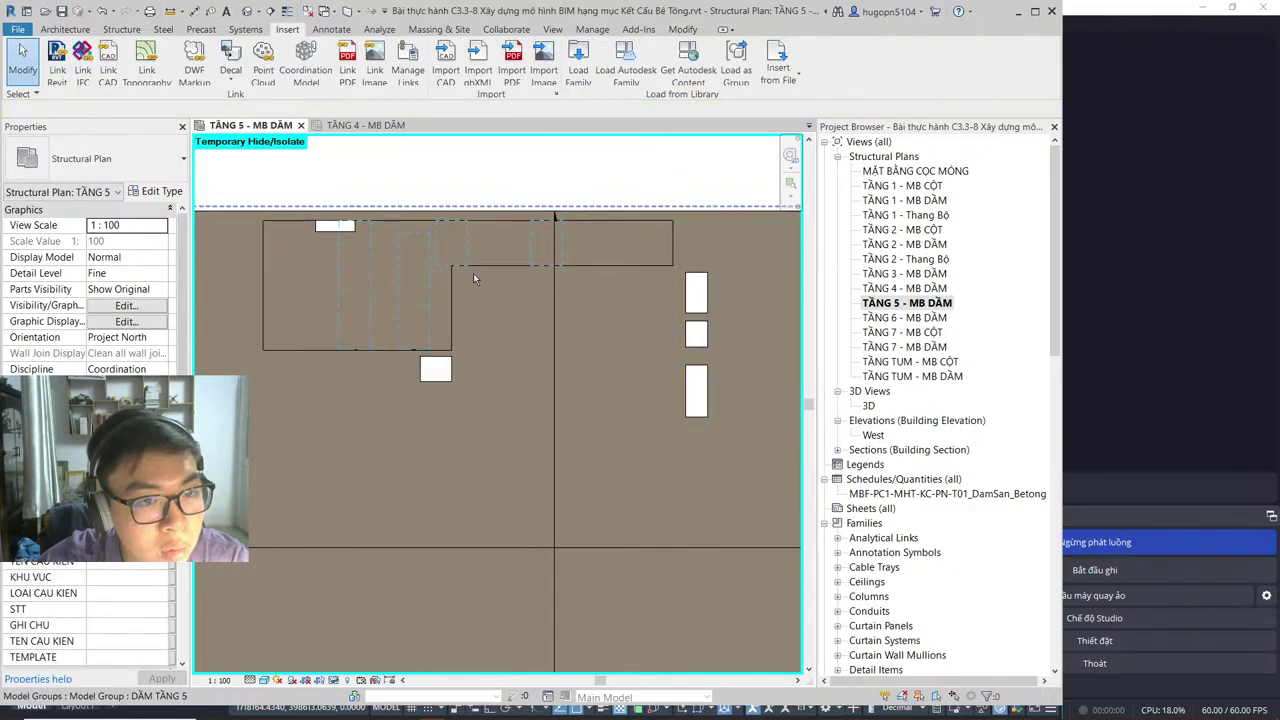
{"action": "scroll", "coordinate": [471, 300], "scroll_direction": "down", "scroll_amount": 2}
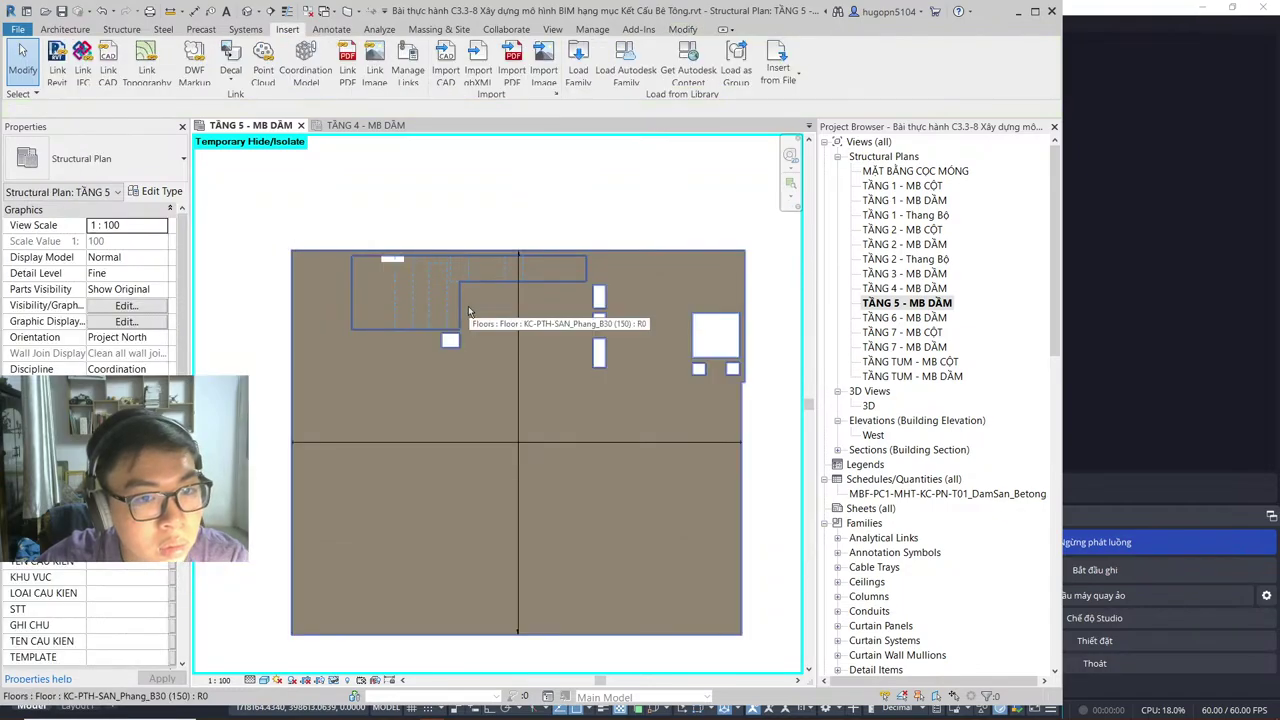
{"action": "left_click", "coordinate": [520, 389]}
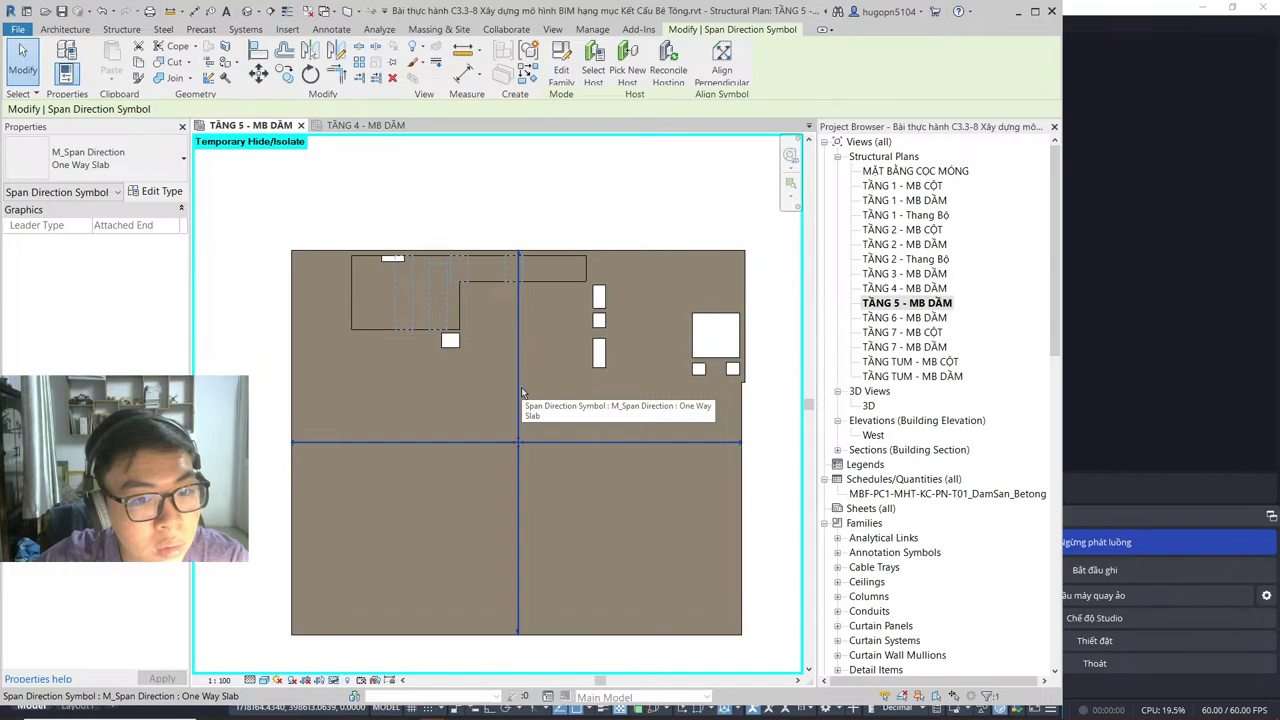
{"action": "key", "text": "Escape"}
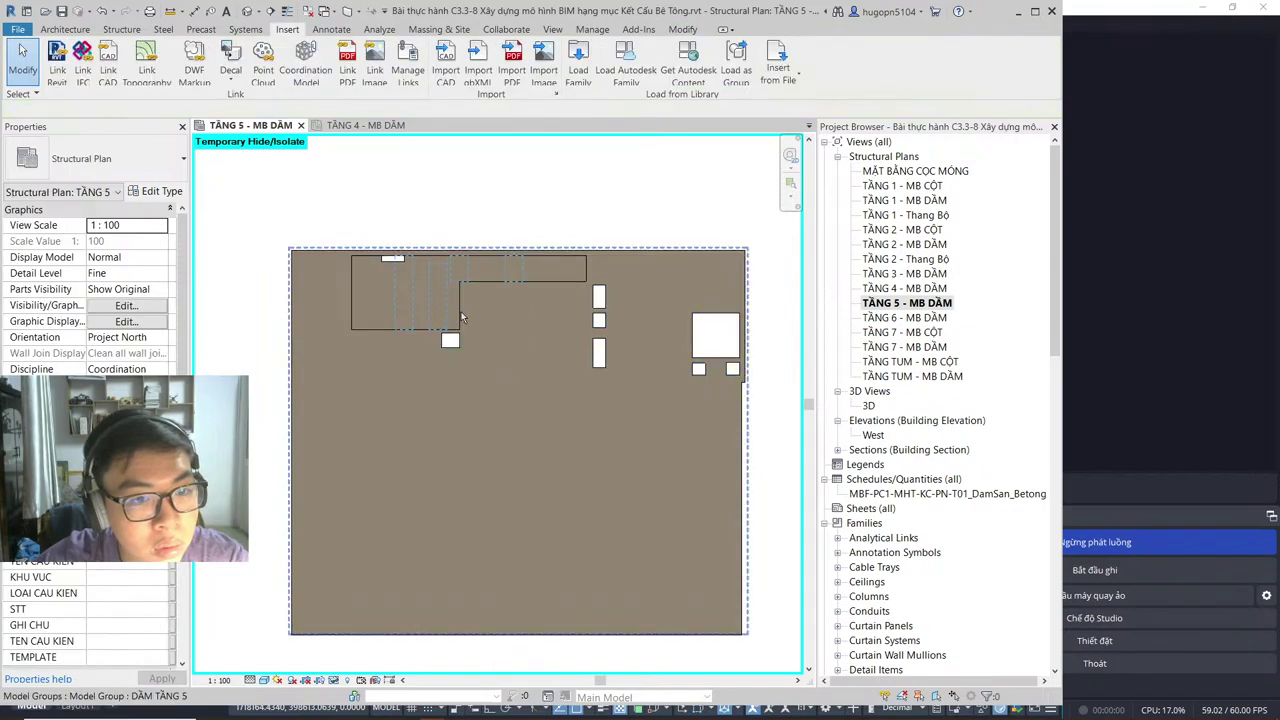
Step: Open the TẦNG 4 and TẦNG 3 beam plans, then close both tabs
{"action": "double_click", "coordinate": [905, 288]}
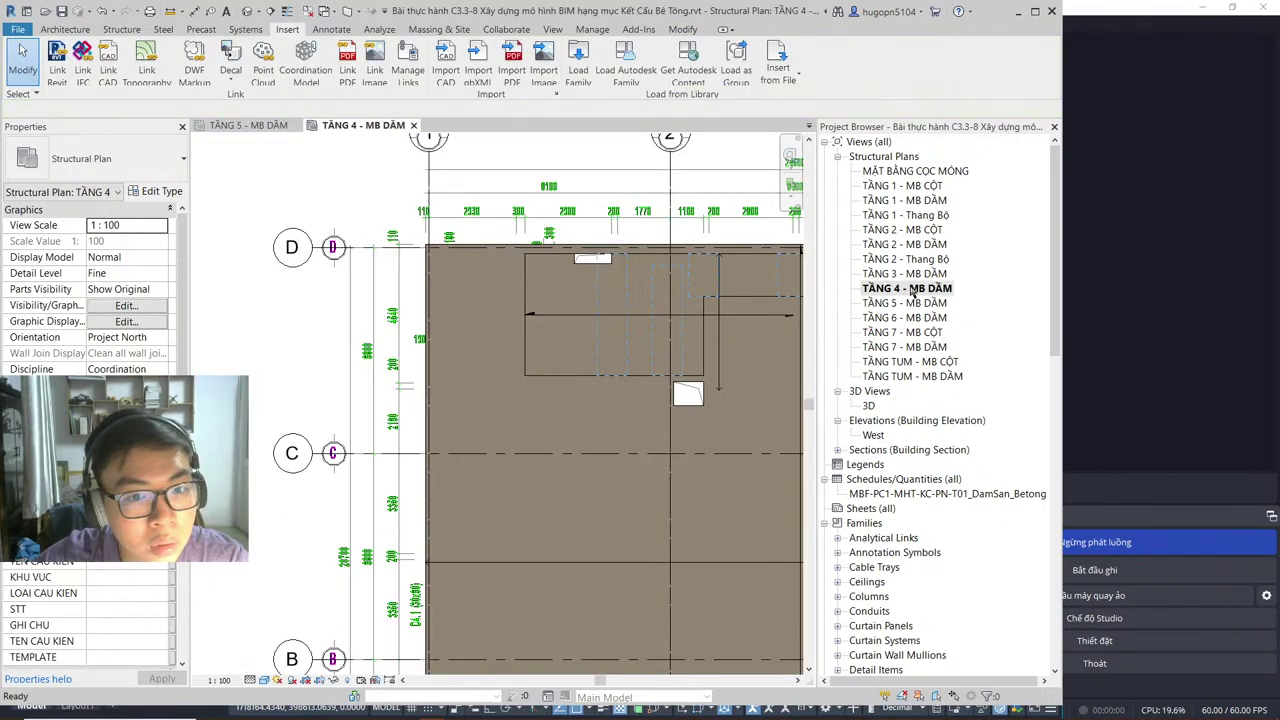
{"action": "scroll", "coordinate": [597, 336], "scroll_direction": "down", "scroll_amount": 4}
{"action": "scroll", "coordinate": [667, 393], "scroll_direction": "up", "scroll_amount": 3}
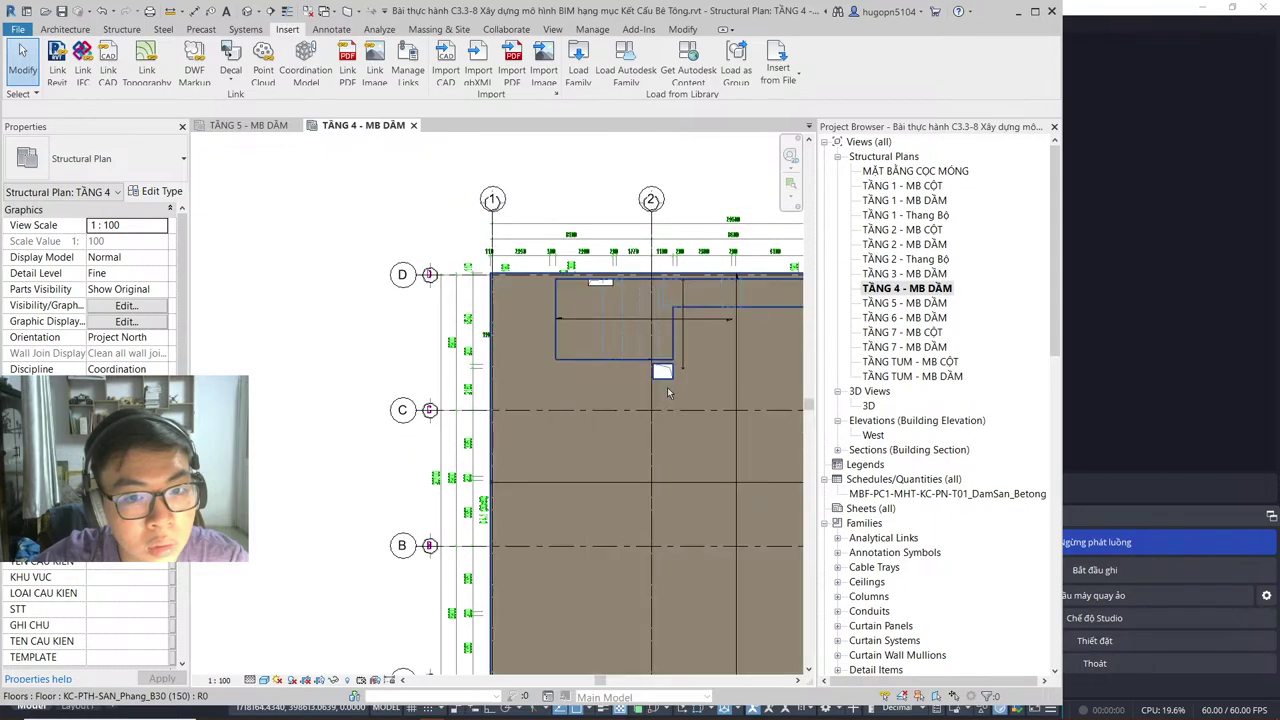
{"action": "double_click", "coordinate": [905, 274]}
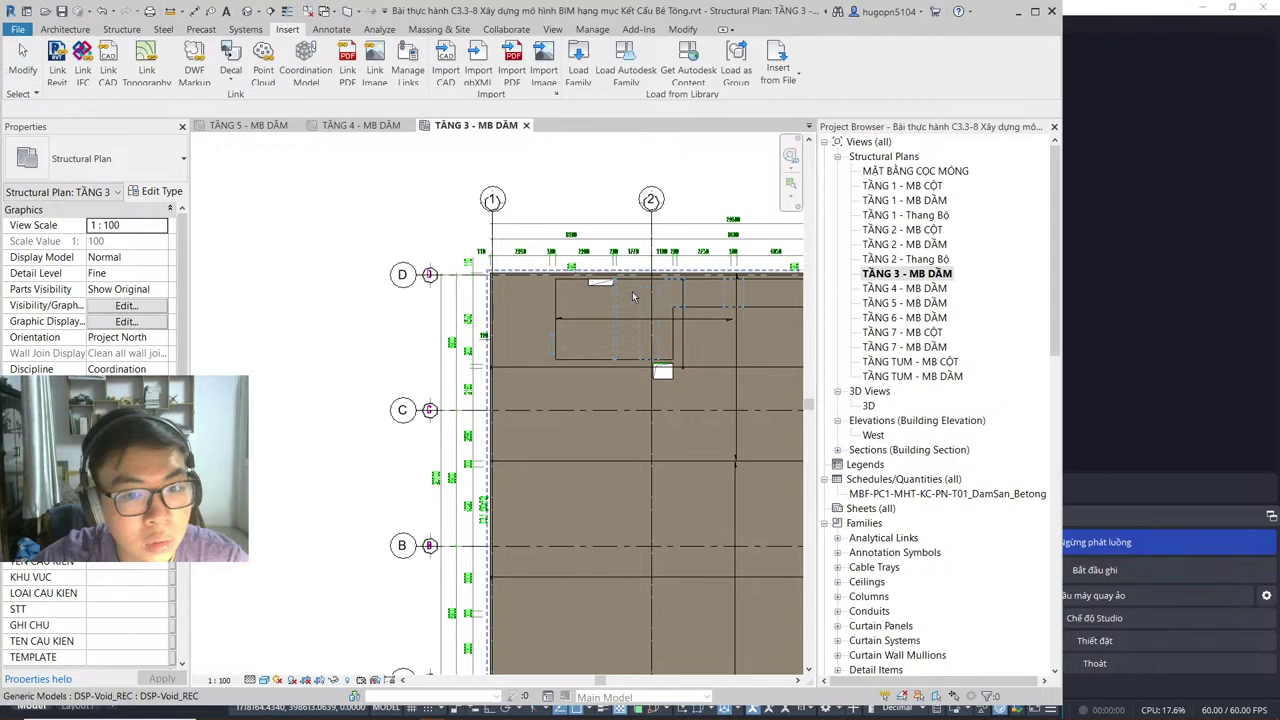
{"action": "left_click", "coordinate": [525, 125]}
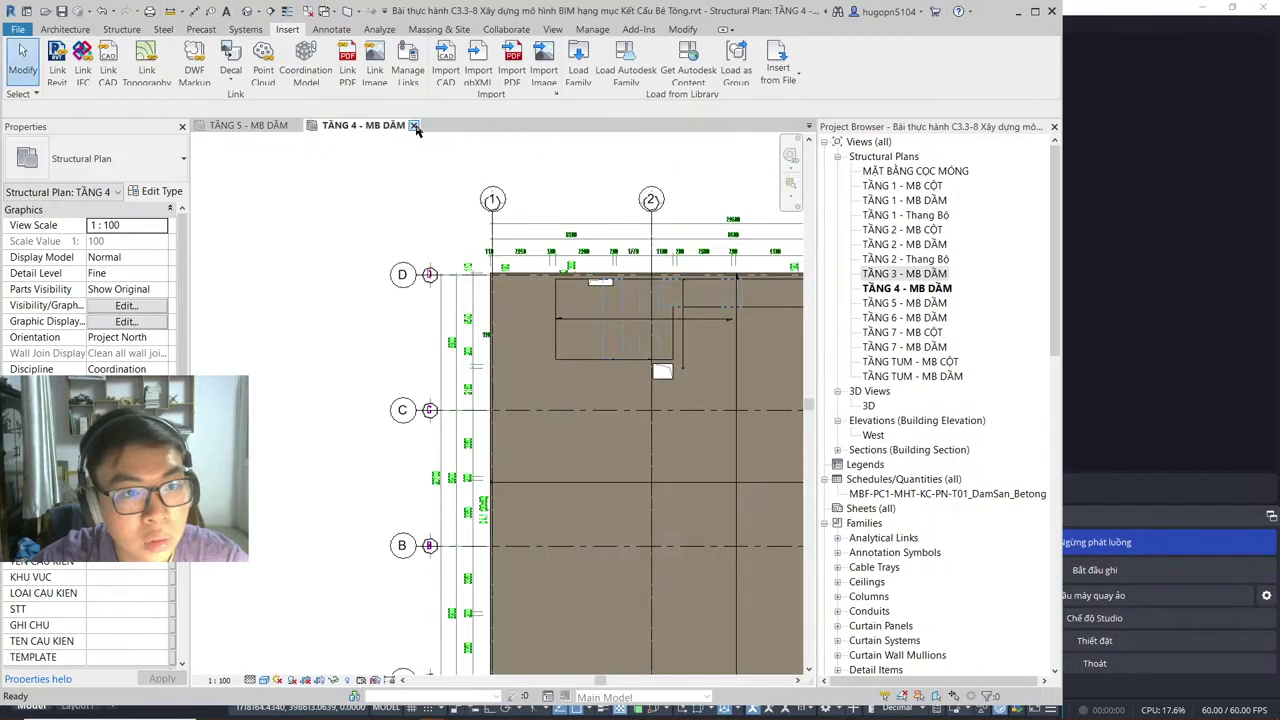
{"action": "left_click", "coordinate": [414, 126]}
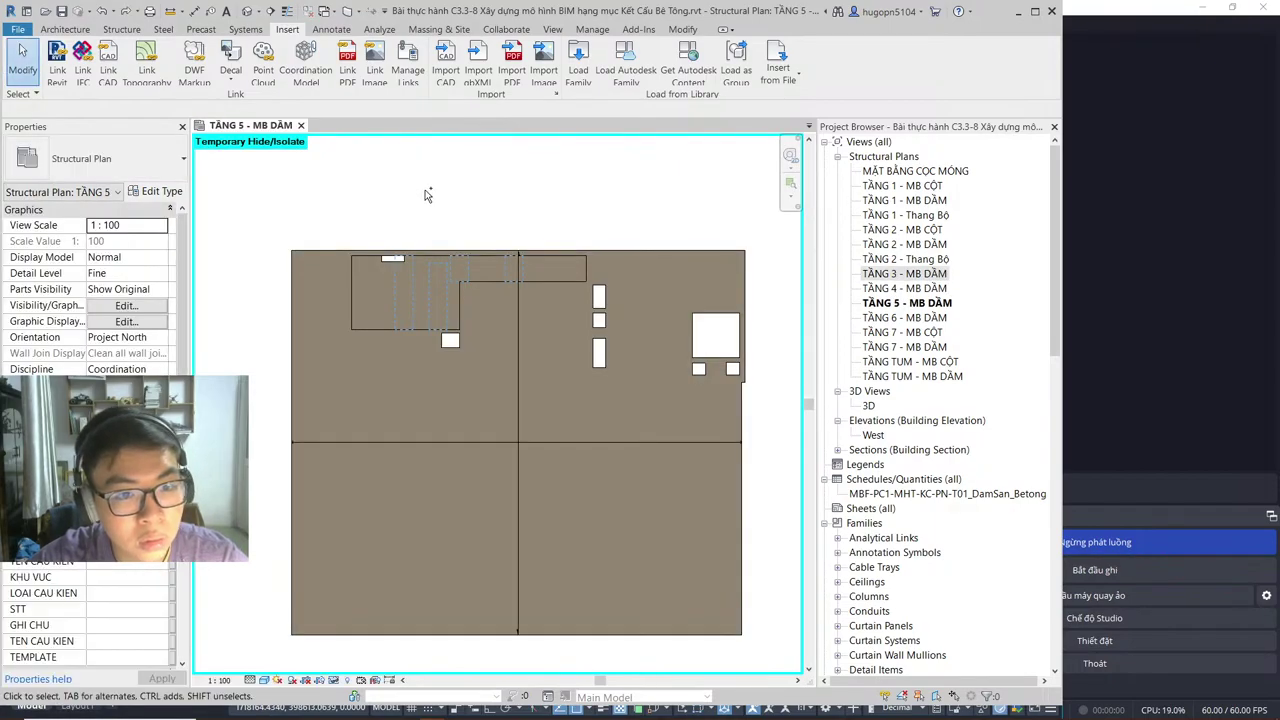
Step: Crossing-select all slab elements on TẦNG 5, then clear the selection
{"action": "scroll", "coordinate": [425, 193], "scroll_direction": "up", "scroll_amount": 2}
{"action": "scroll", "coordinate": [569, 405], "scroll_direction": "down", "scroll_amount": 2}
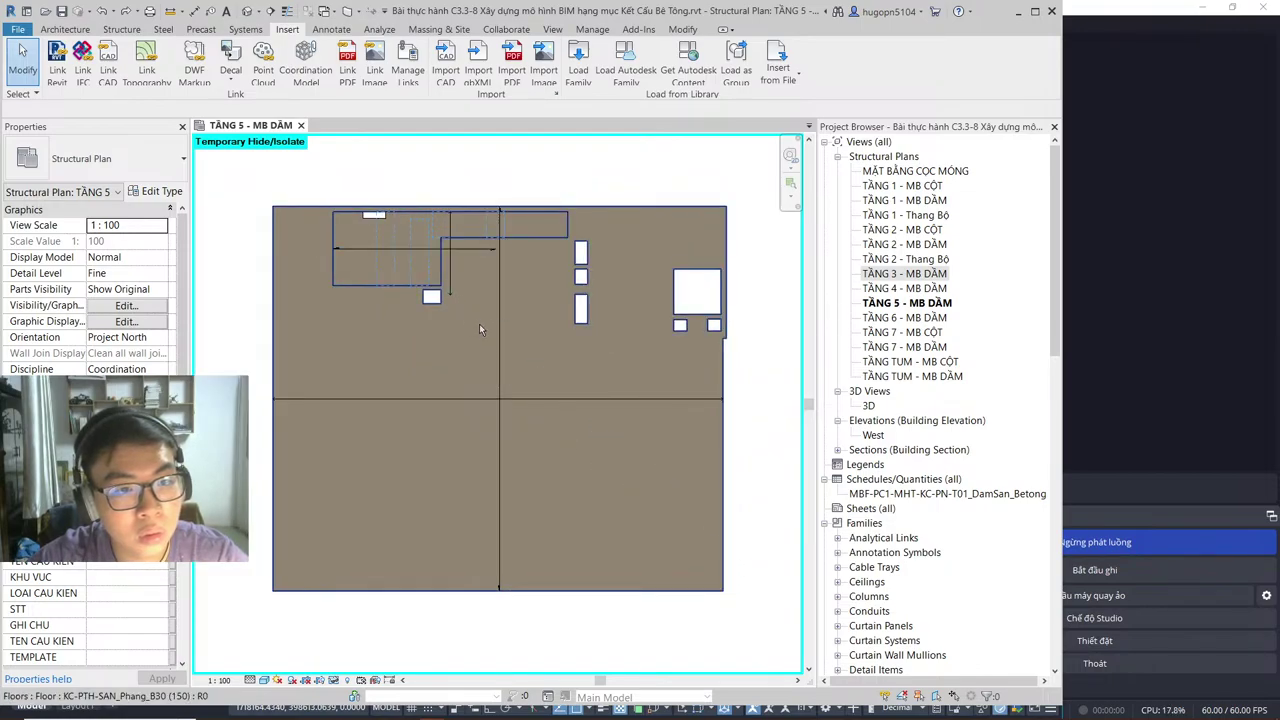
{"action": "left_click_drag", "start_coordinate": [766, 624], "coordinate": [248, 183]}
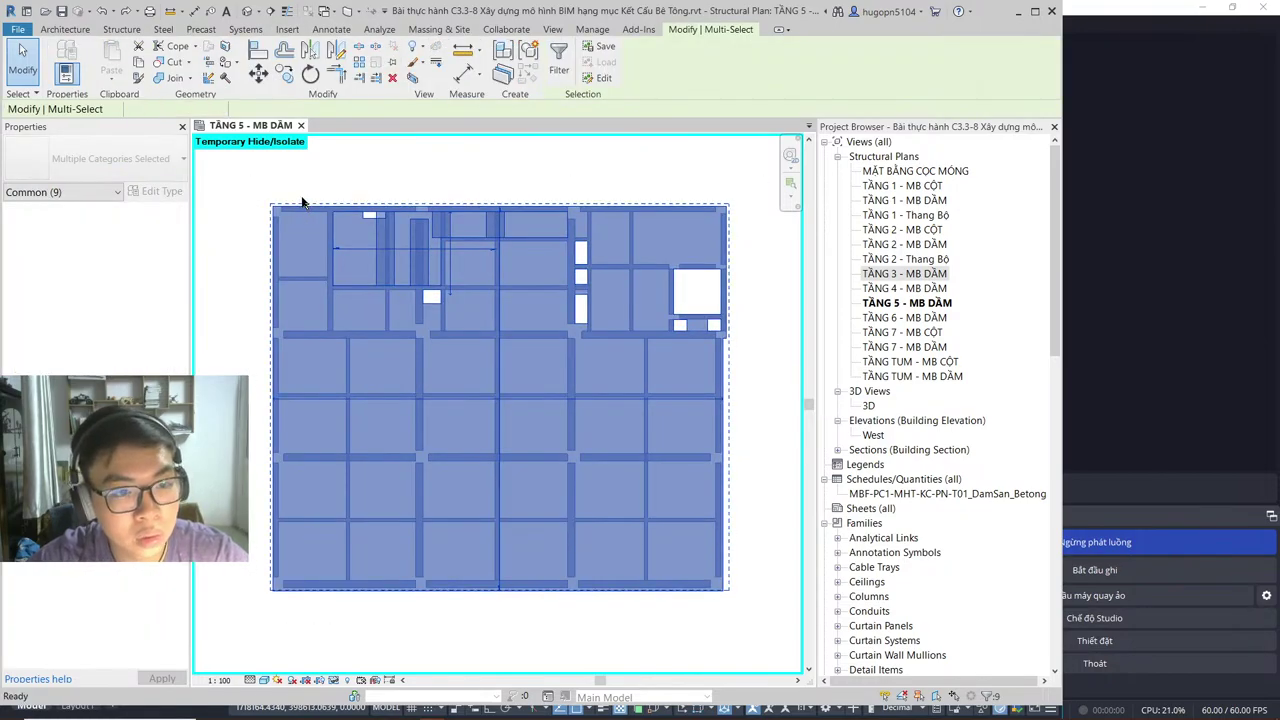
{"action": "key", "text": "Escape"}
Step: Reset the temporary hide (HR), open TẦNG 6 - MB DẦM and check the Paste options
{"action": "key", "text": "h"}
{"action": "key", "text": "r"}
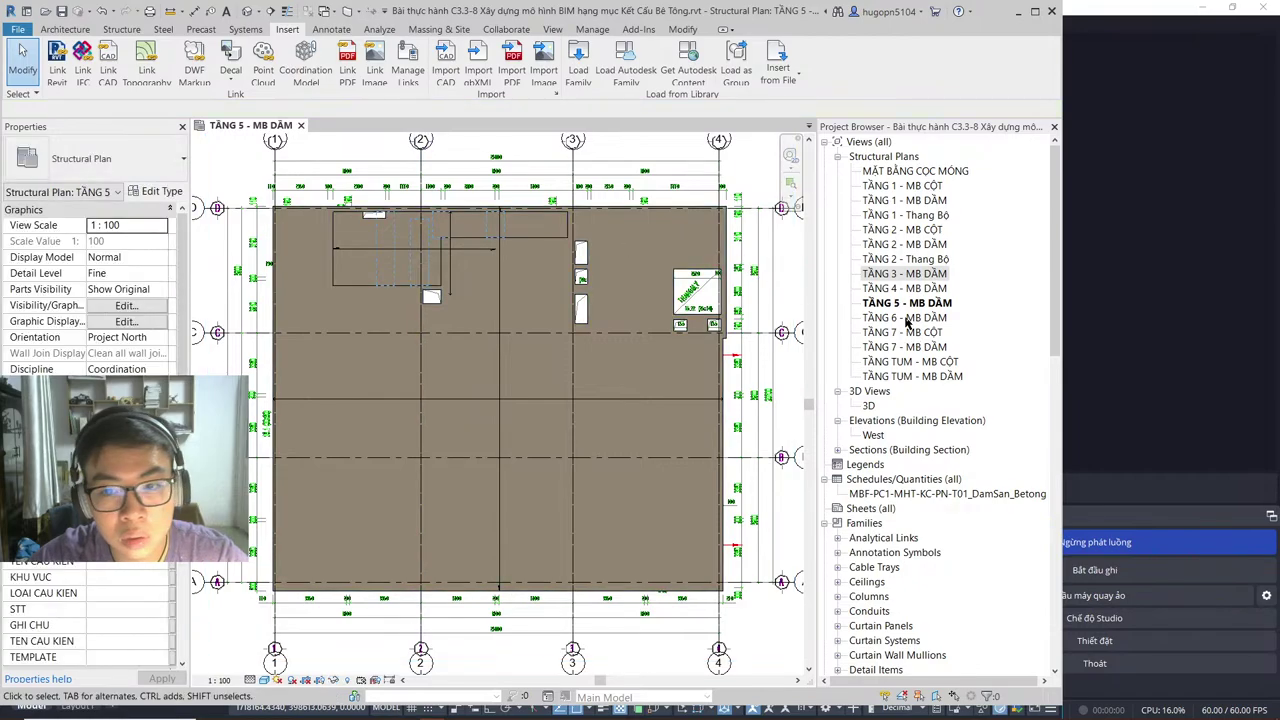
{"action": "double_click", "coordinate": [907, 318]}
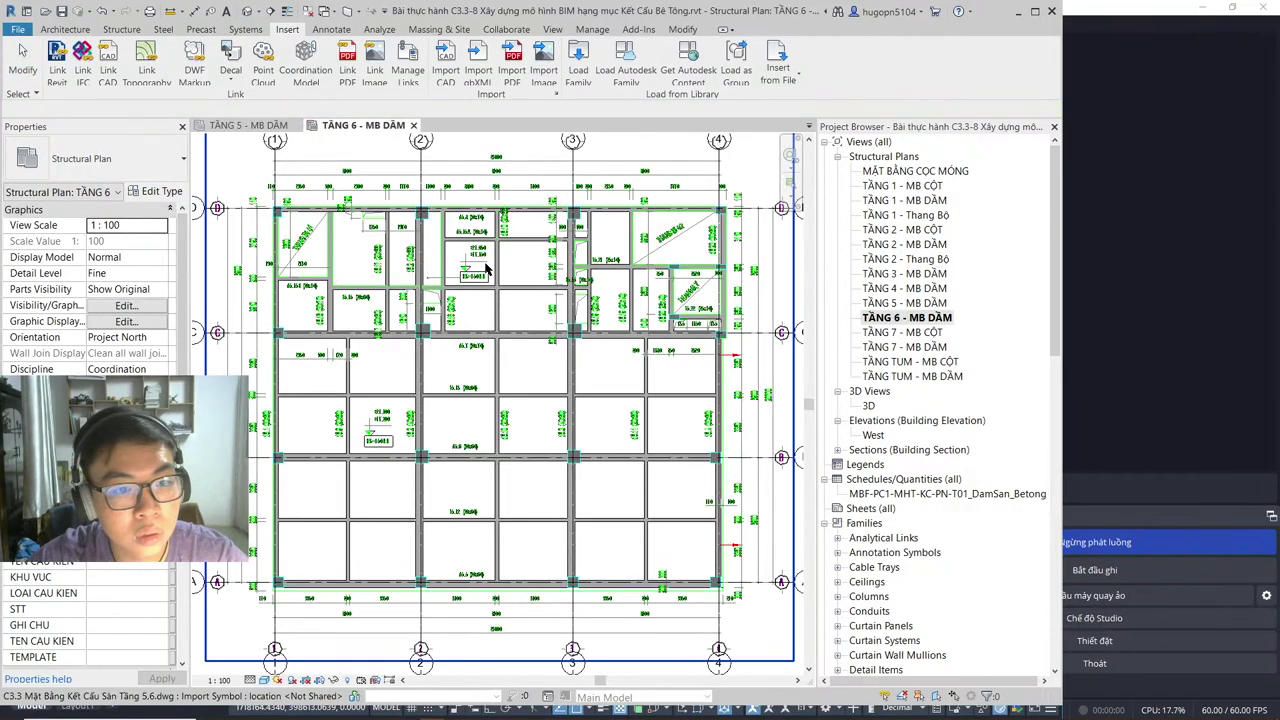
{"action": "scroll", "coordinate": [434, 318], "scroll_direction": "down", "scroll_amount": 1}
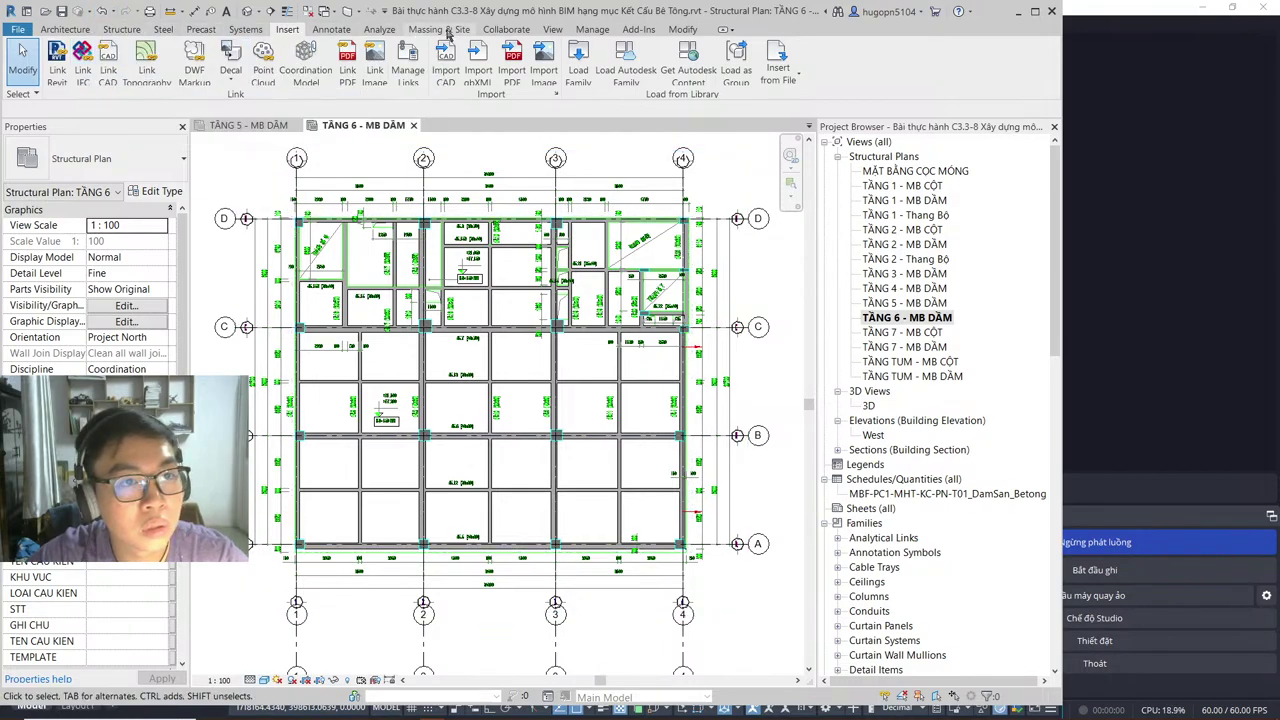
{"action": "left_click", "coordinate": [683, 30]}
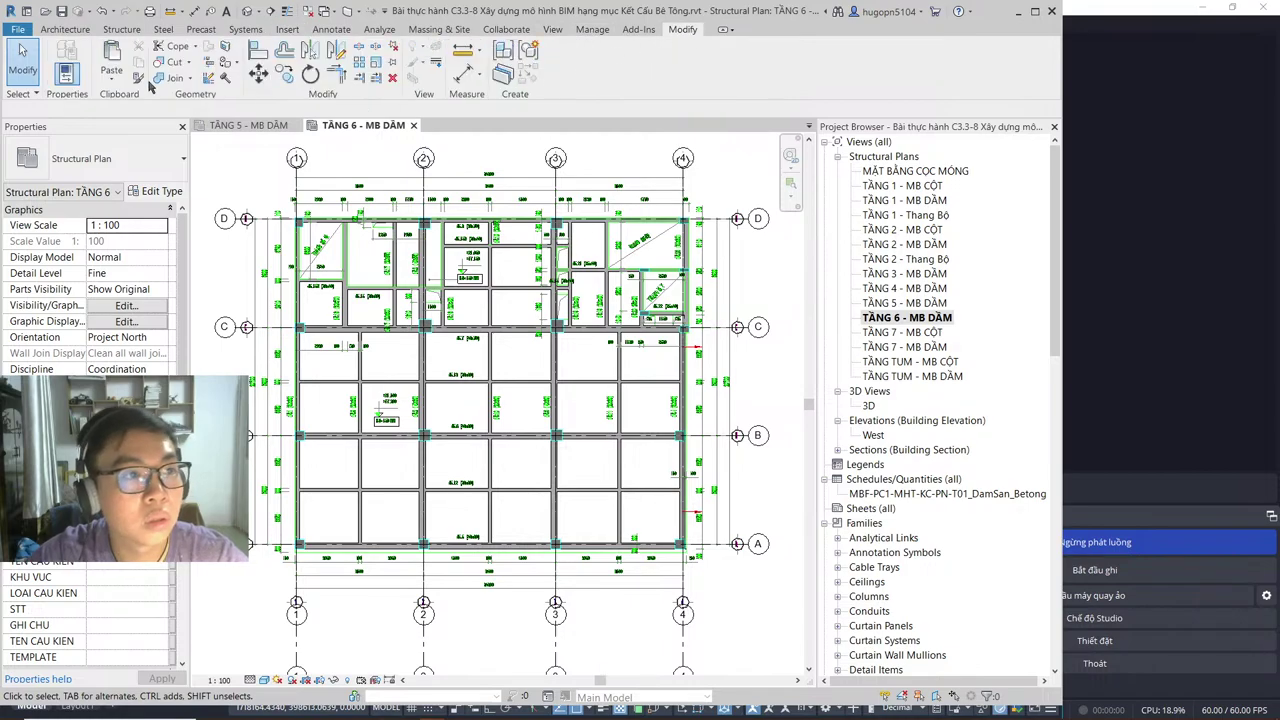
{"action": "left_click", "coordinate": [111, 80]}
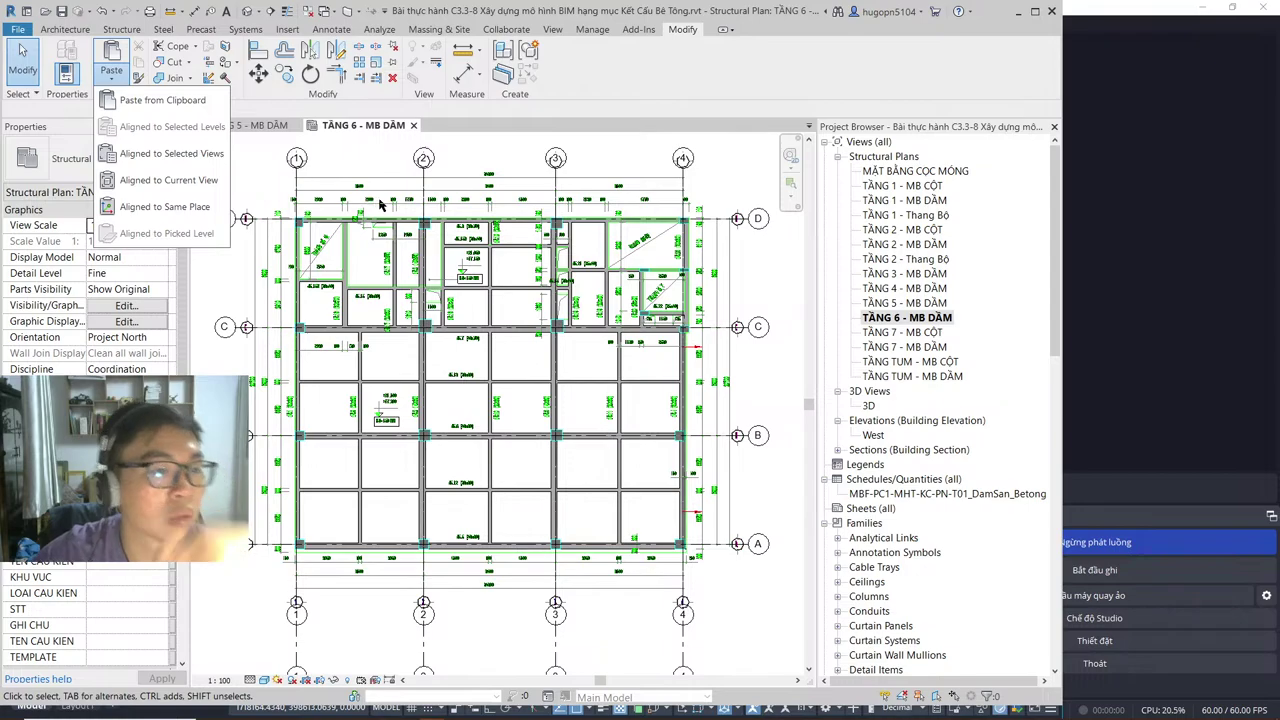
Step: Back on TẦNG 5, temporarily hide the surrounding grids with HH
{"action": "double_click", "coordinate": [890, 302]}
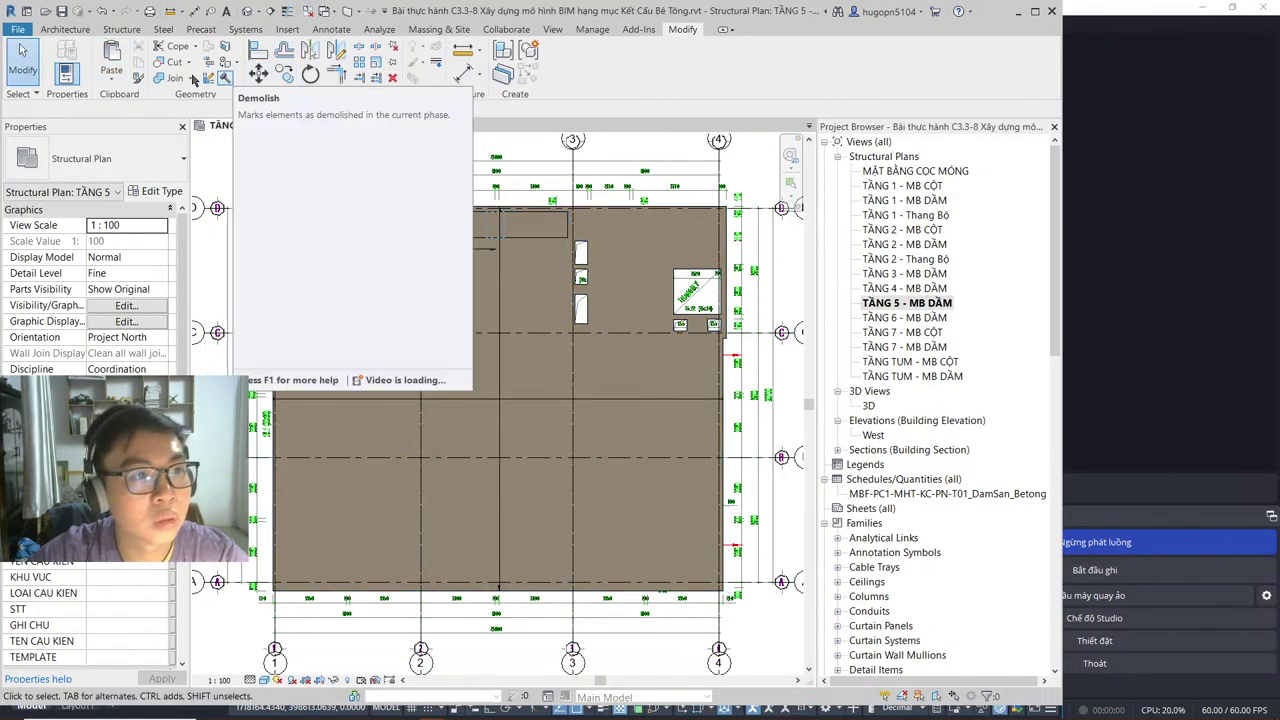
{"action": "left_click", "coordinate": [112, 79]}
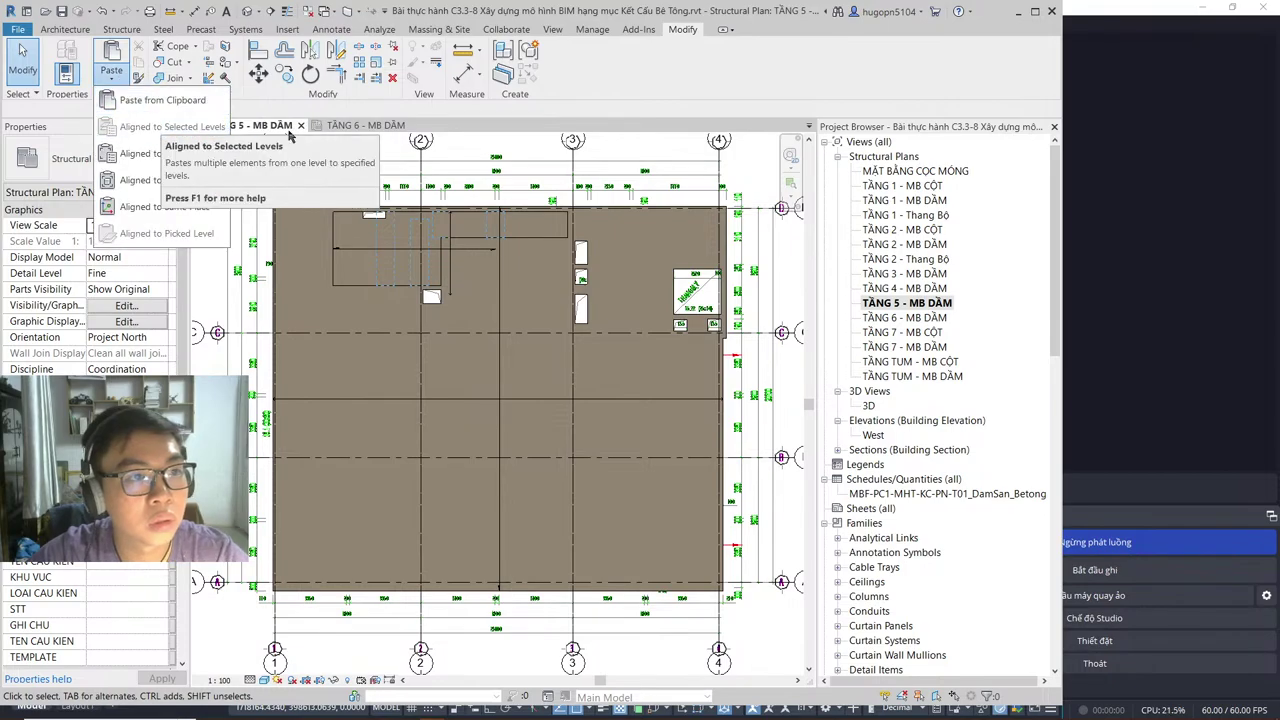
{"action": "left_click", "coordinate": [335, 157]}
{"action": "scroll", "coordinate": [547, 283], "scroll_direction": "down", "scroll_amount": 2}
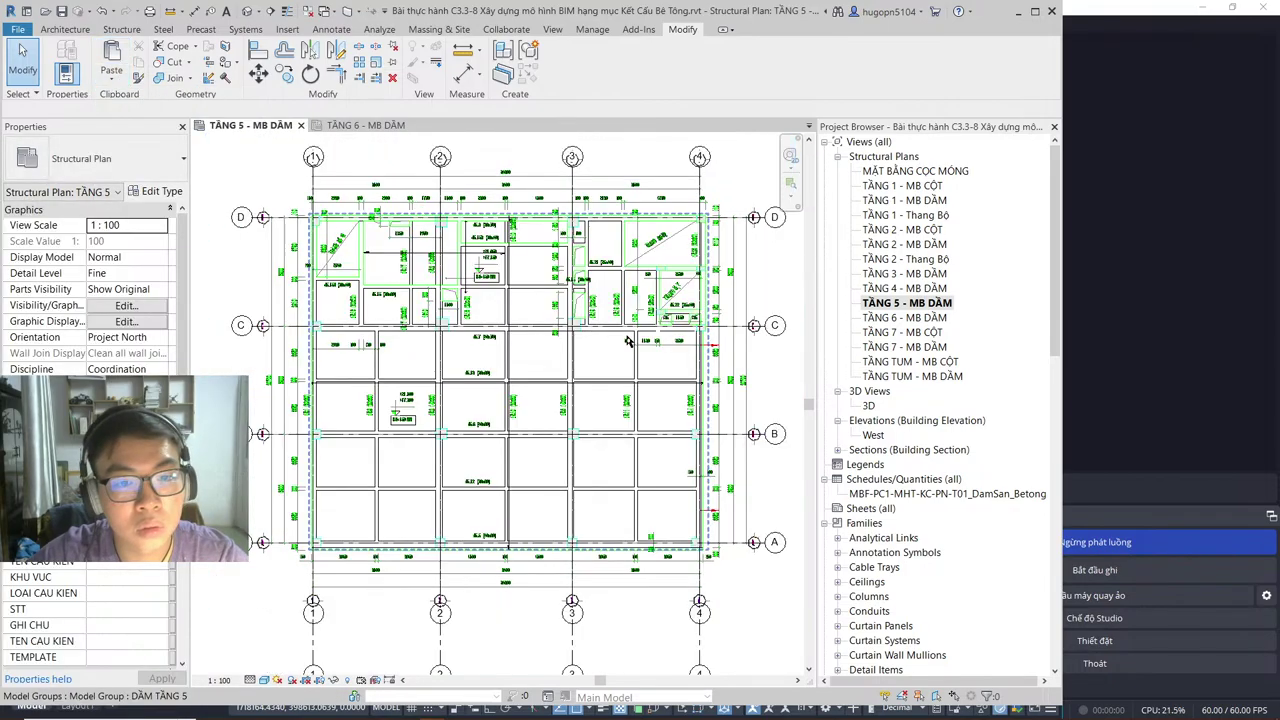
{"action": "mouse_move", "coordinate": [758, 553]}
{"action": "left_mouse_down"}
{"action": "mouse_move", "coordinate": [693, 330]}
{"action": "mouse_move", "coordinate": [688, 170]}
{"action": "mouse_move", "coordinate": [432, 192]}
{"action": "mouse_move", "coordinate": [273, 160]}
{"action": "left_mouse_up"}
{"action": "key", "text": "h"}
{"action": "key", "text": "h"}
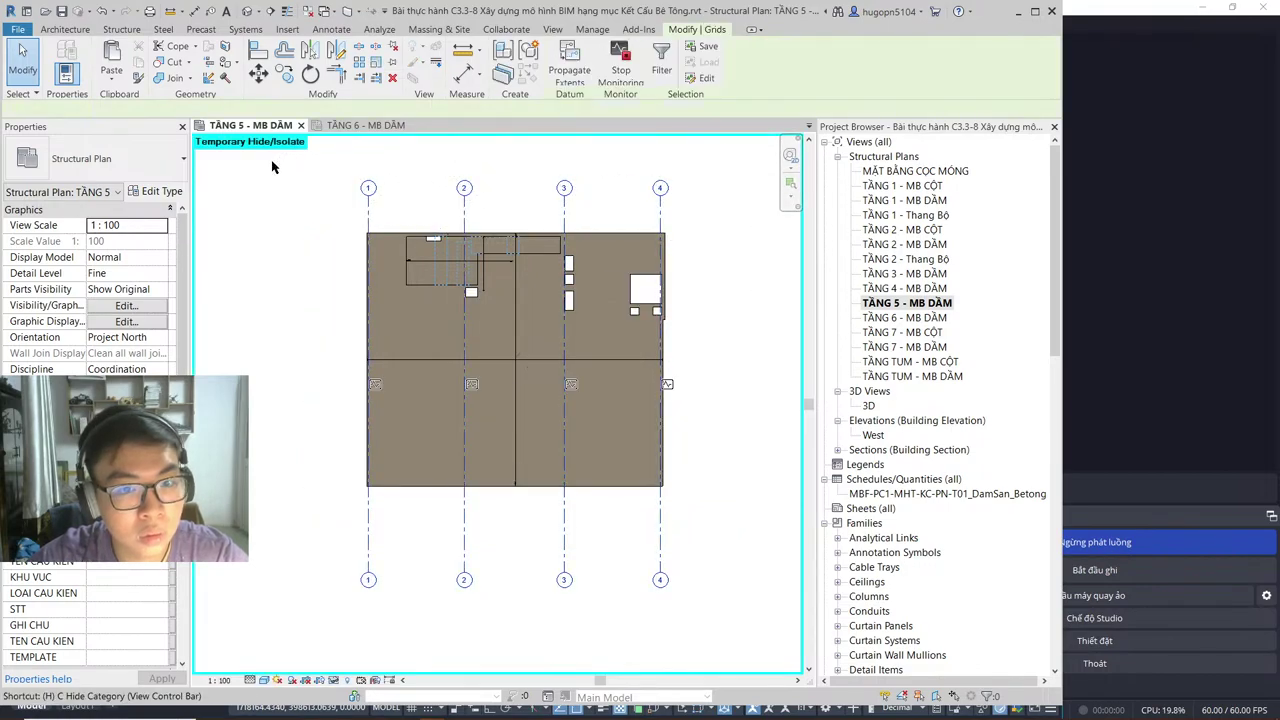
{"action": "key", "text": "h"}
{"action": "key", "text": "h"}
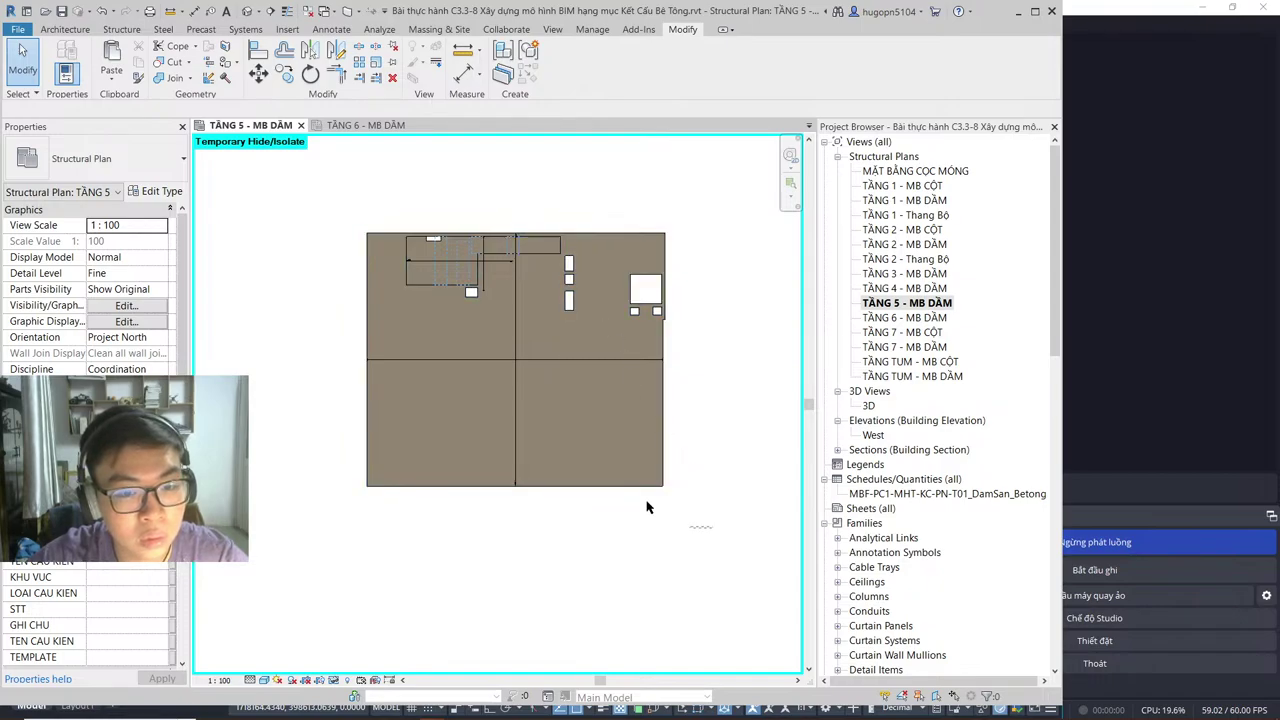
Step: Copy all TẦNG 5 floor slabs to the clipboard, then end the temporary hide
{"action": "left_click_drag", "start_coordinate": [712, 527], "coordinate": [326, 188]}
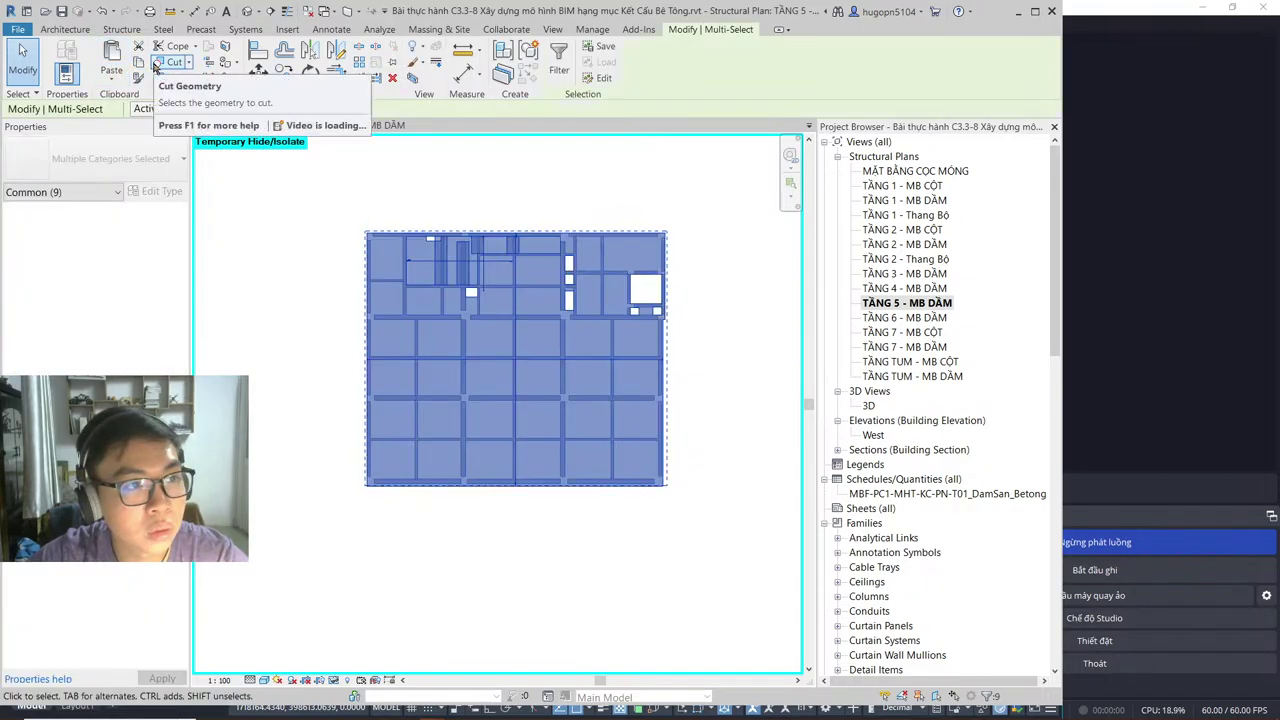
{"action": "left_click", "coordinate": [140, 62]}
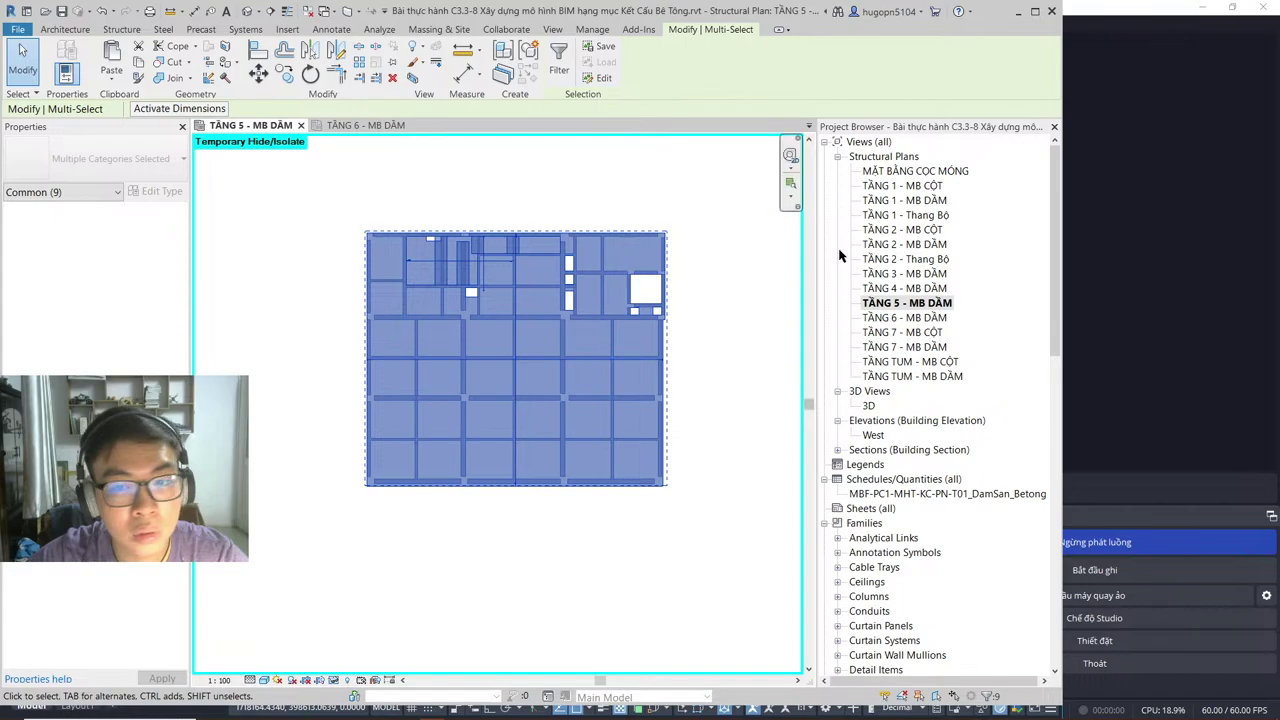
{"action": "left_click", "coordinate": [903, 318]}
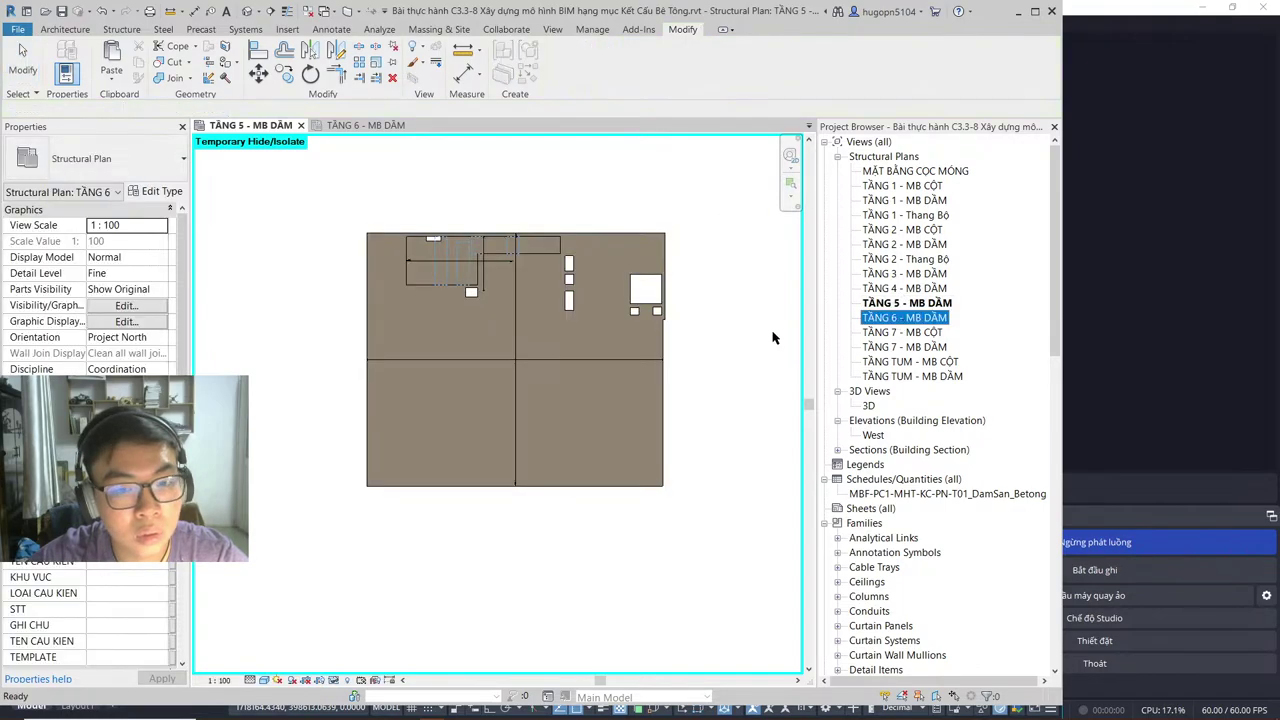
{"action": "key", "text": "ctrl+Left"}
{"action": "key", "text": "Escape"}
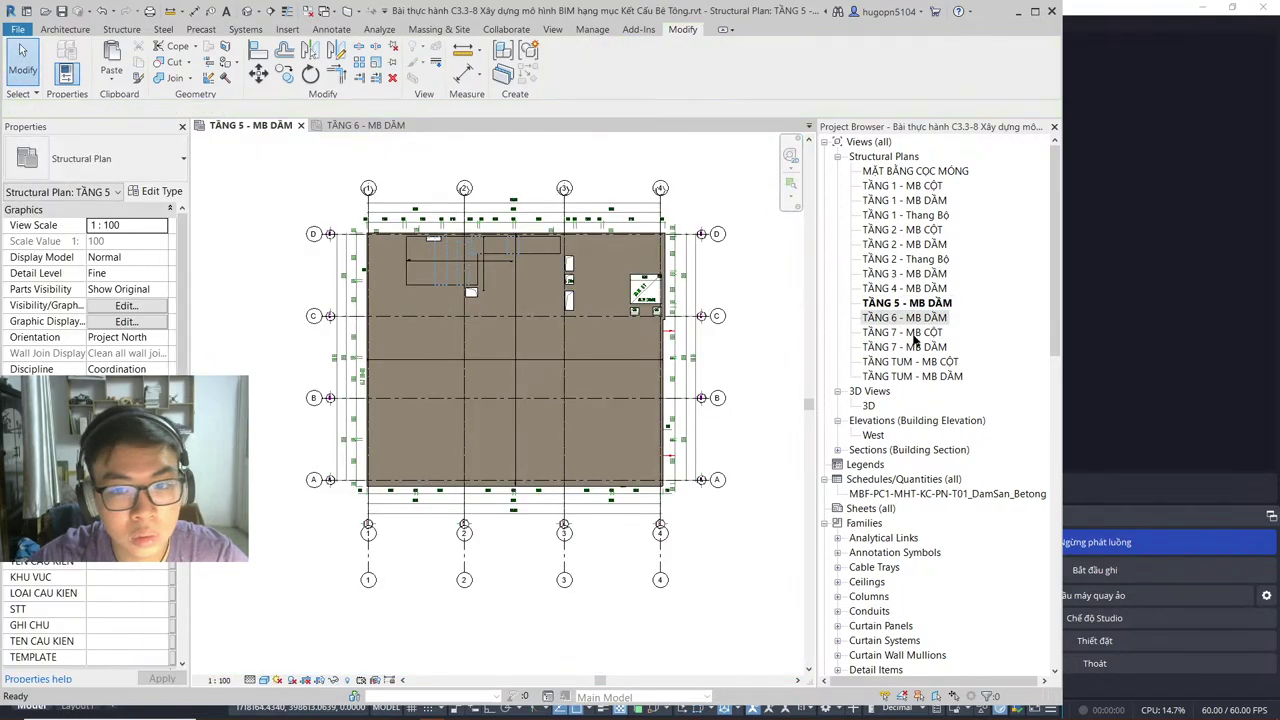
Step: Open TẦNG 6 - MB DẦM, check the Paste options, then switch back to TẦNG 5
{"action": "double_click", "coordinate": [905, 318]}
{"action": "left_click", "coordinate": [111, 70]}
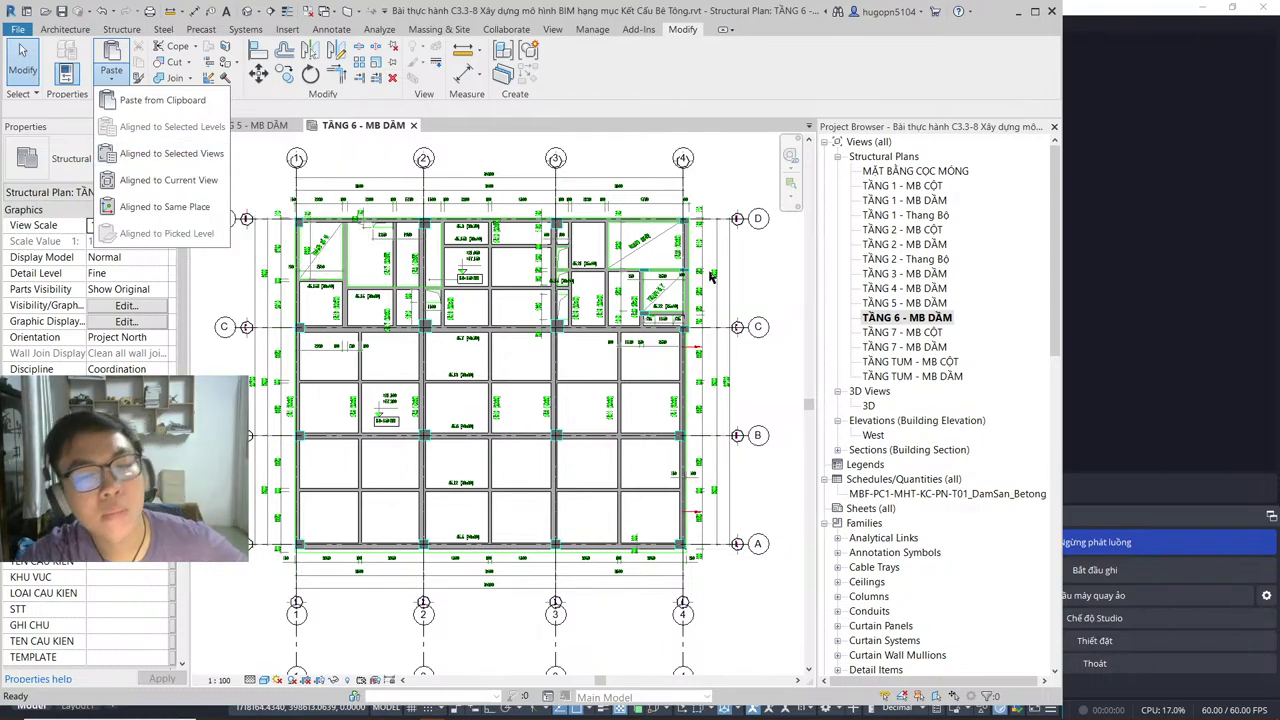
{"action": "left_click", "coordinate": [873, 304]}
{"action": "left_click", "coordinate": [876, 303]}
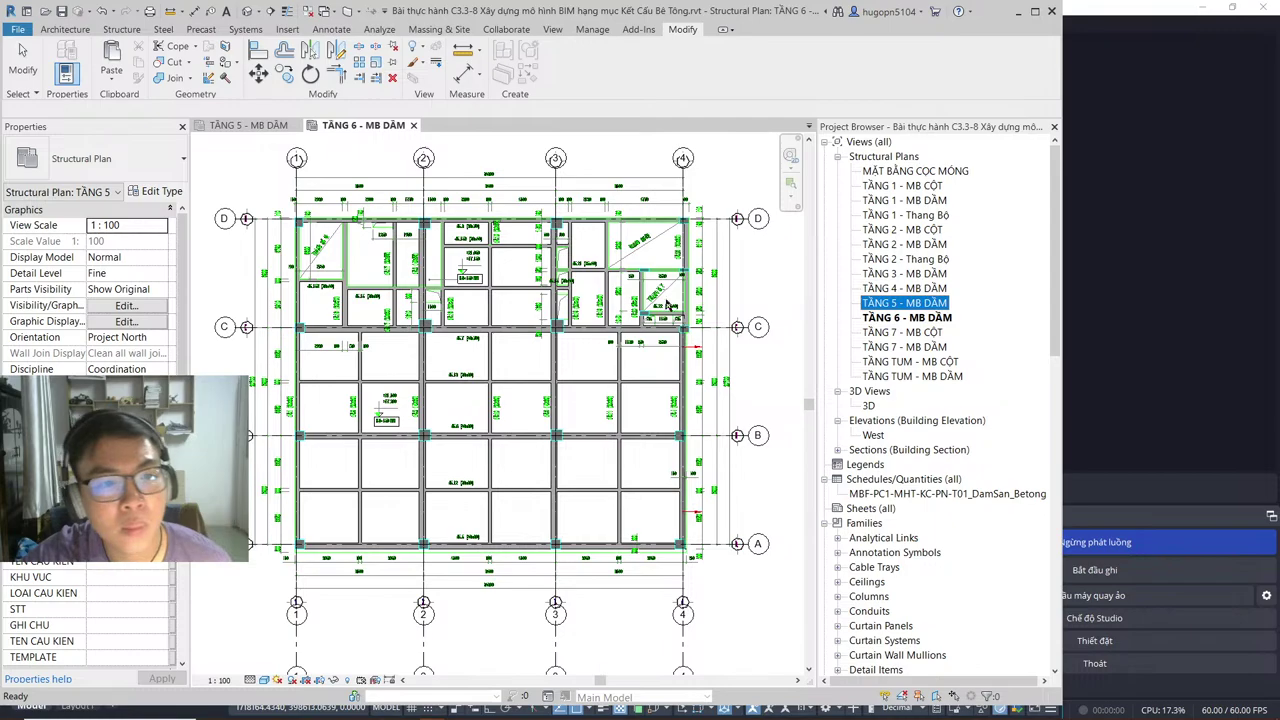
{"action": "left_click", "coordinate": [262, 126]}
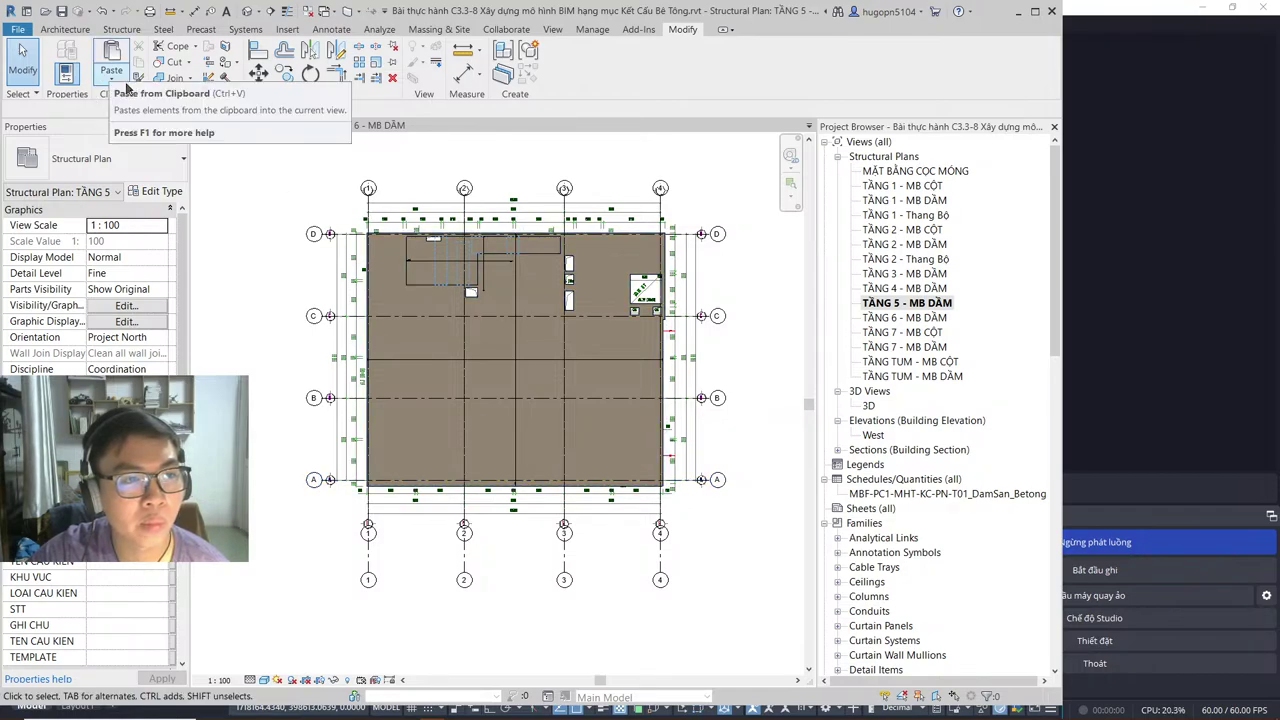
Step: Review the Paste options, save the project, then reopen TẦNG 6 and return to TẦNG 5
{"action": "left_click", "coordinate": [124, 87]}
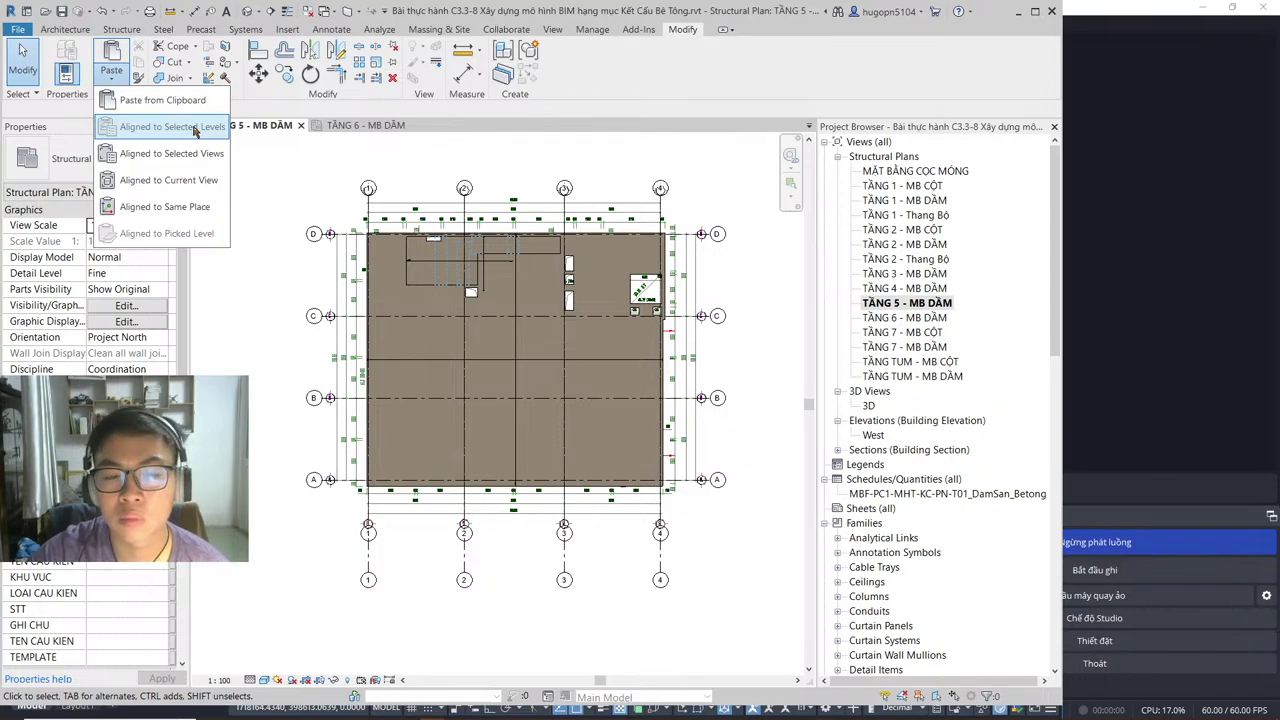
{"action": "scroll", "coordinate": [416, 288], "scroll_direction": "up", "scroll_amount": 3}
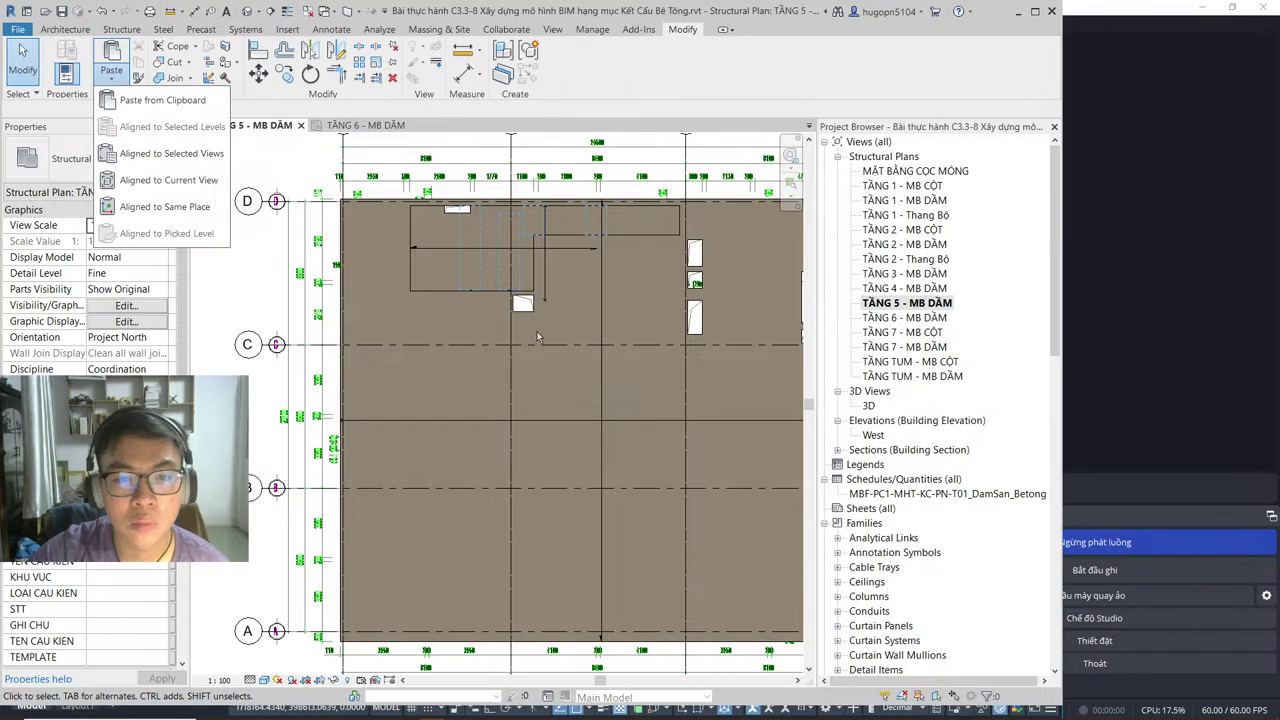
{"action": "scroll", "coordinate": [520, 296], "scroll_direction": "down", "scroll_amount": 4}
{"action": "scroll", "coordinate": [578, 258], "scroll_direction": "up", "scroll_amount": 2}
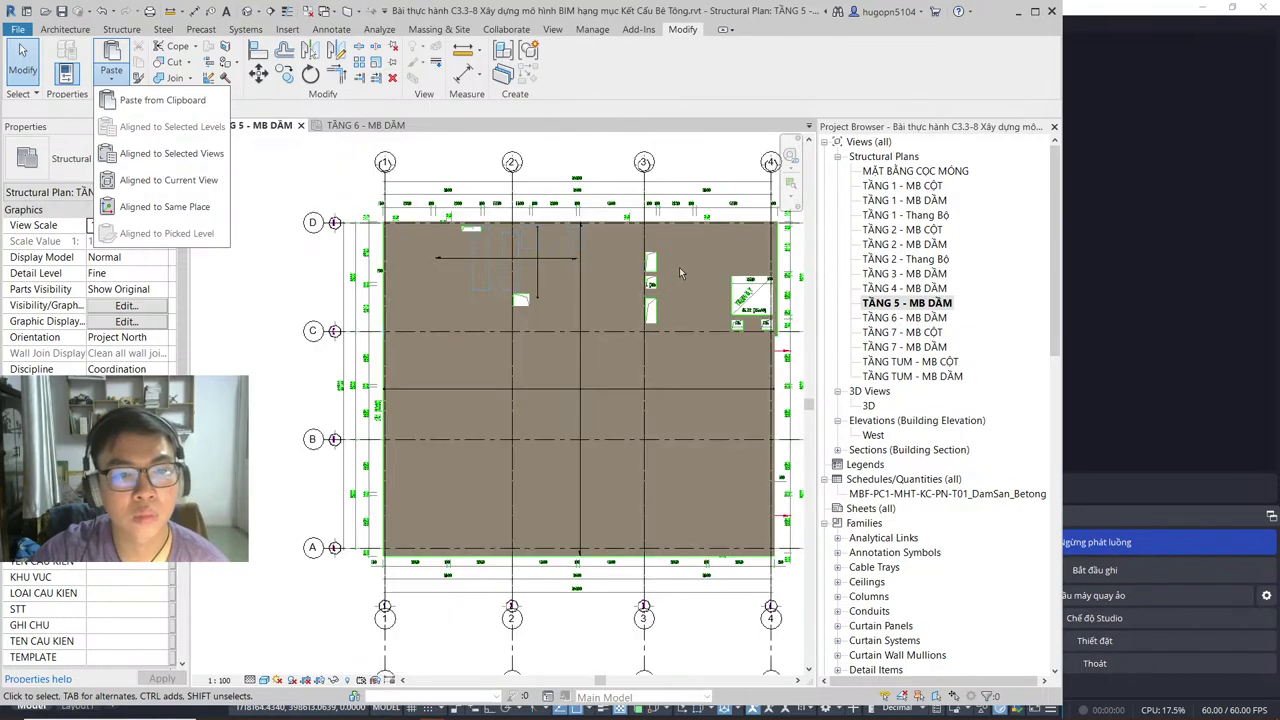
{"action": "left_click", "coordinate": [268, 262]}
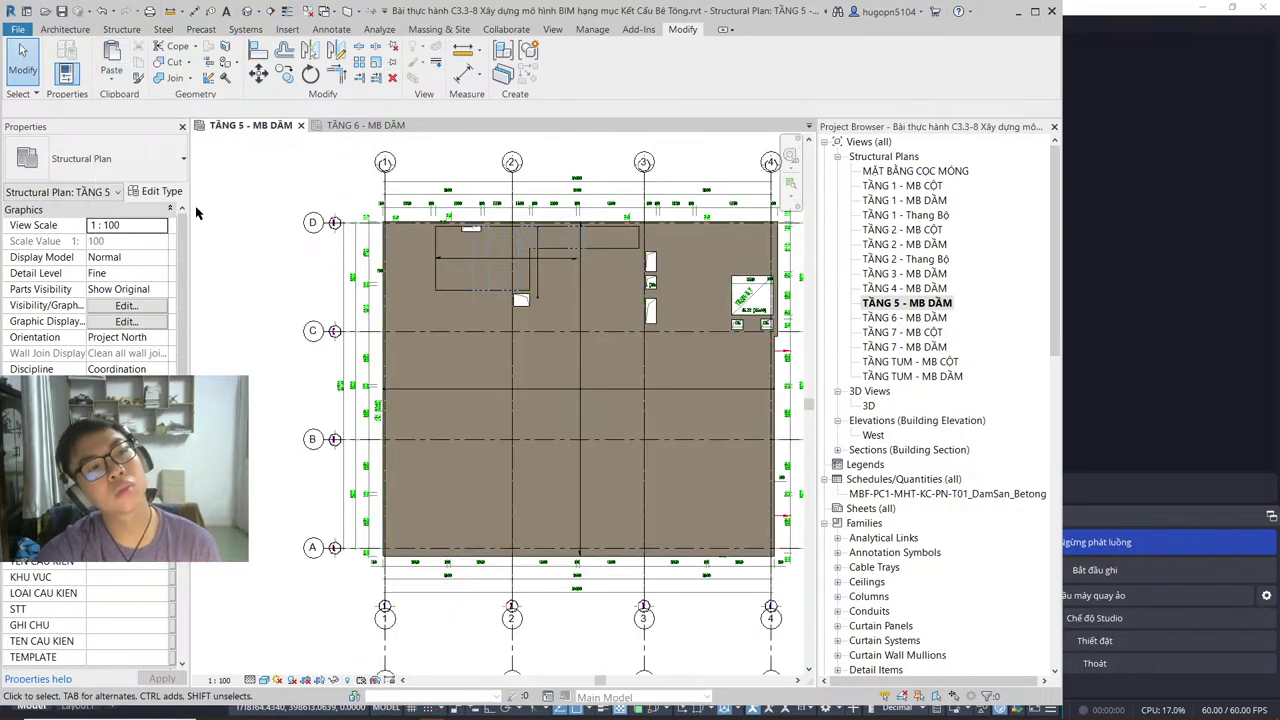
{"action": "left_click", "coordinate": [62, 12]}
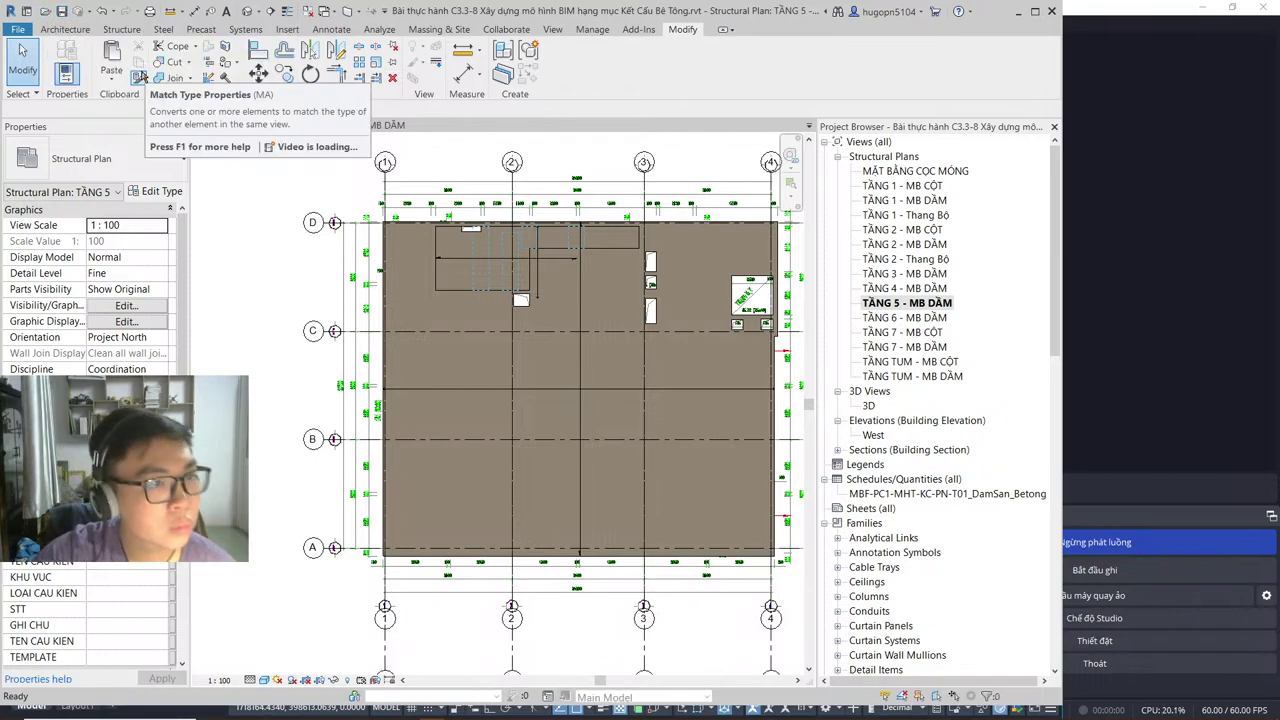
{"action": "middle_click_drag", "start_coordinate": [378, 306], "coordinate": [377, 306]}
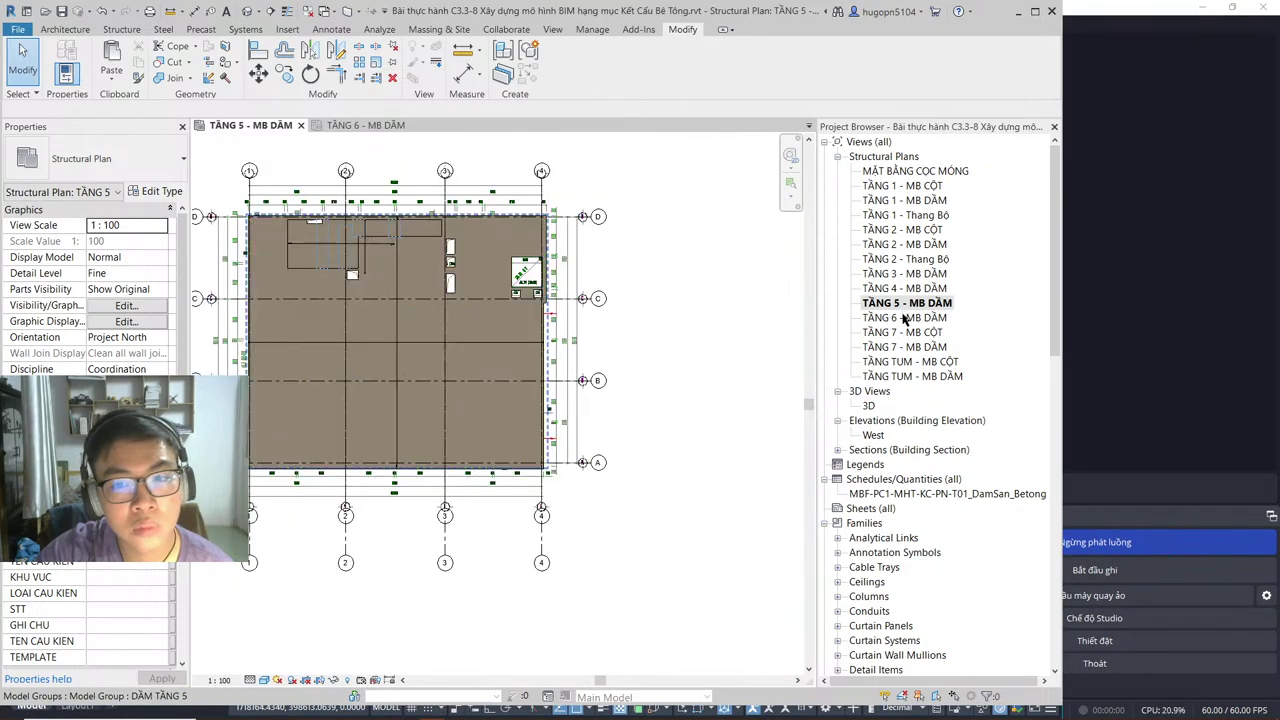
{"action": "double_click", "coordinate": [903, 318]}
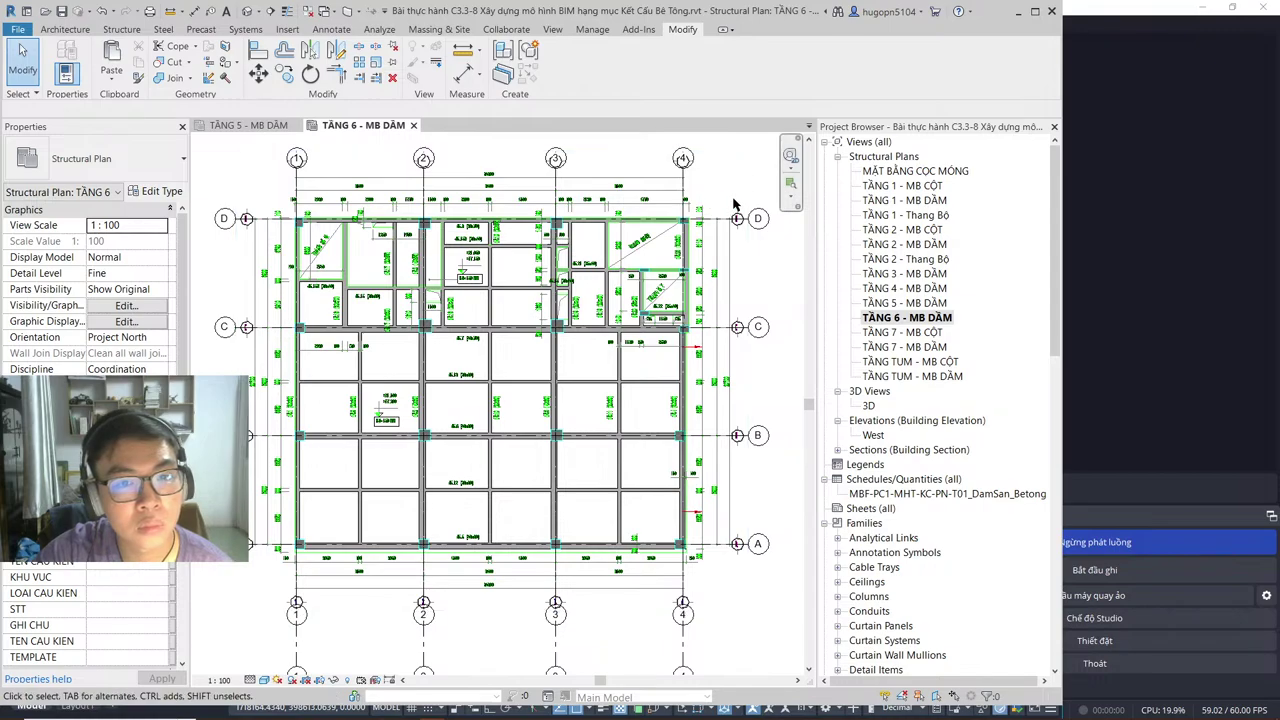
{"action": "double_click", "coordinate": [905, 302]}
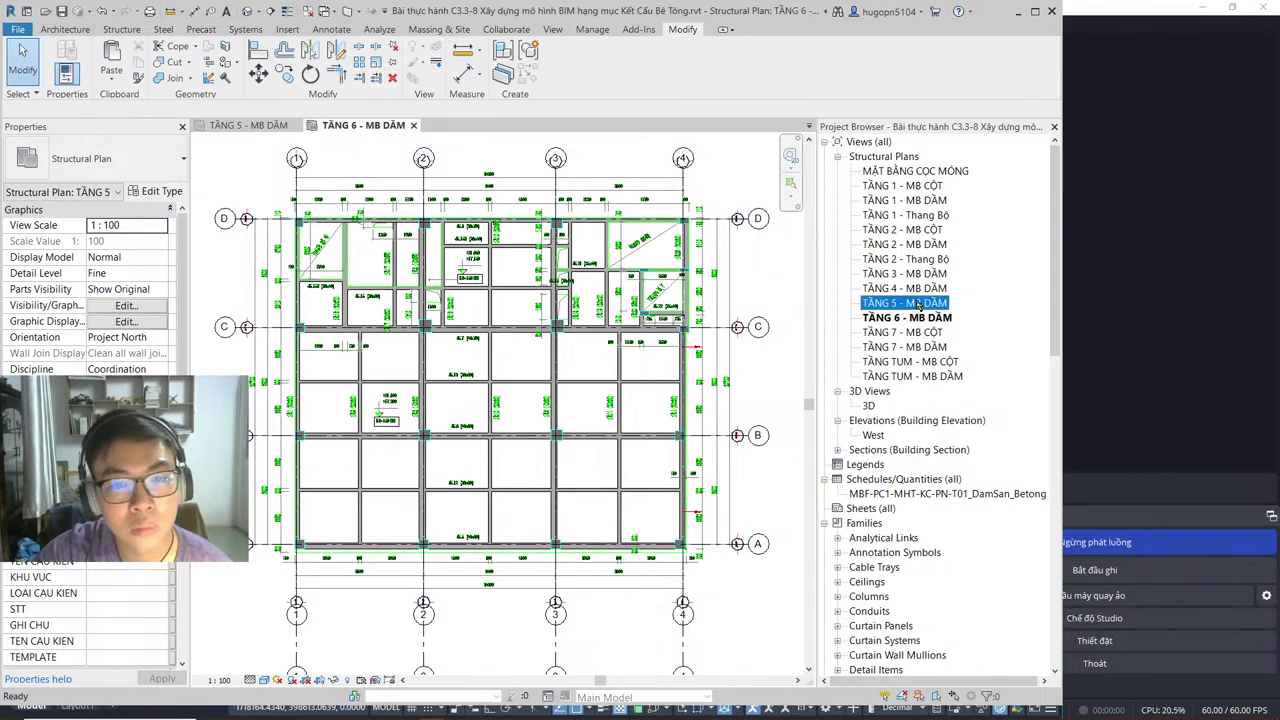
Step: Zoom toward the top grid bubbles and select the opening floor plus the main TẦNG 5 slab
{"action": "left_click", "coordinate": [499, 258]}
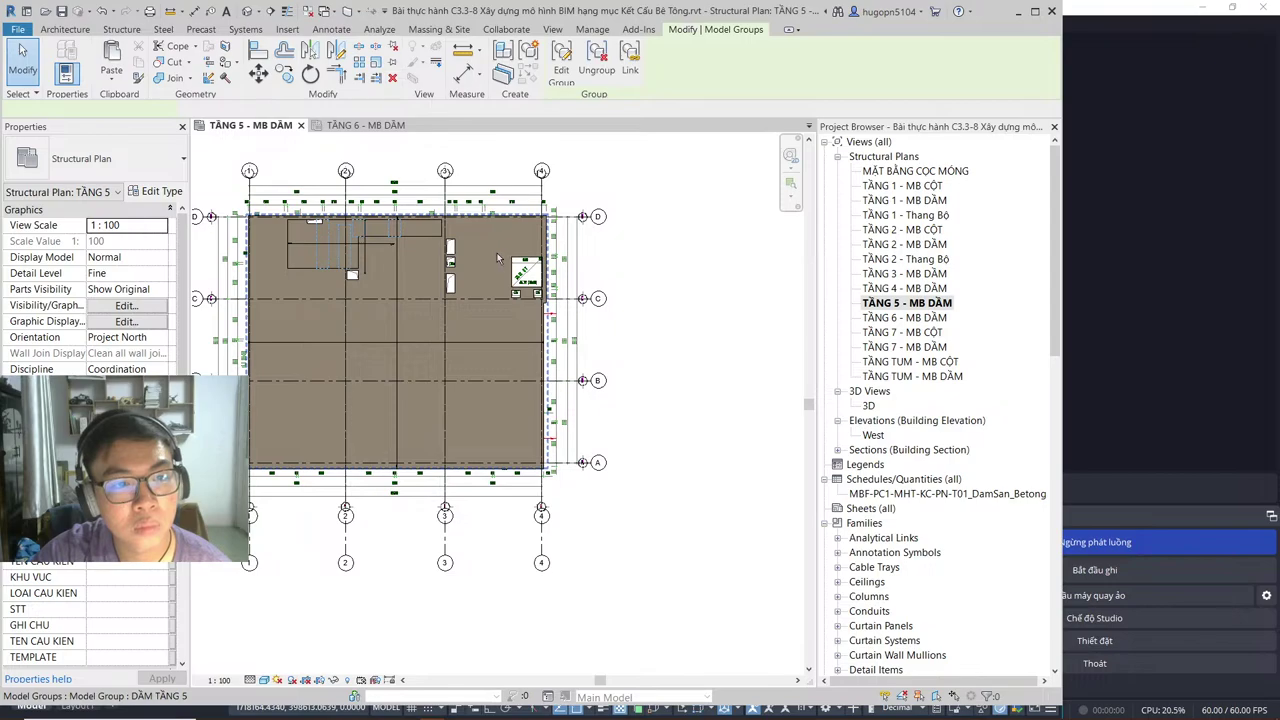
{"action": "scroll", "coordinate": [382, 270], "scroll_direction": "up", "scroll_amount": 1}
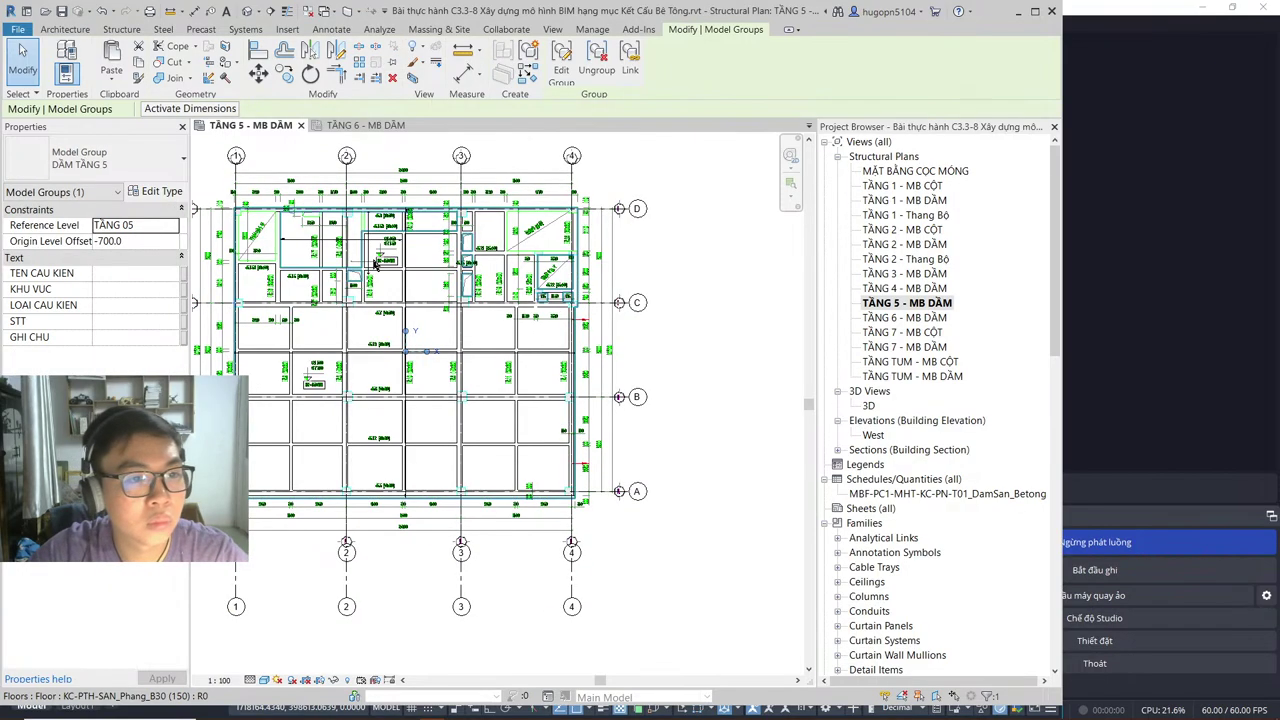
{"action": "scroll", "coordinate": [400, 276], "scroll_direction": "up", "scroll_amount": 1}
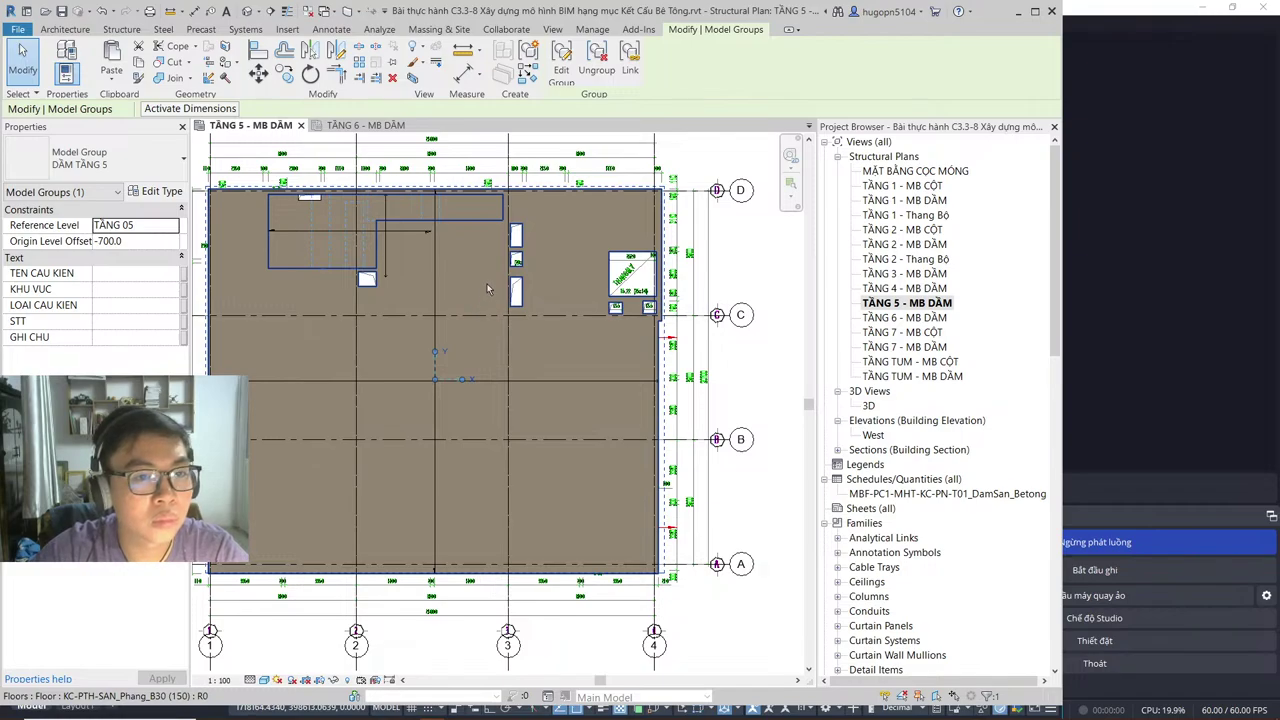
{"action": "middle_click_drag", "start_coordinate": [367, 252], "coordinate": [423, 302]}
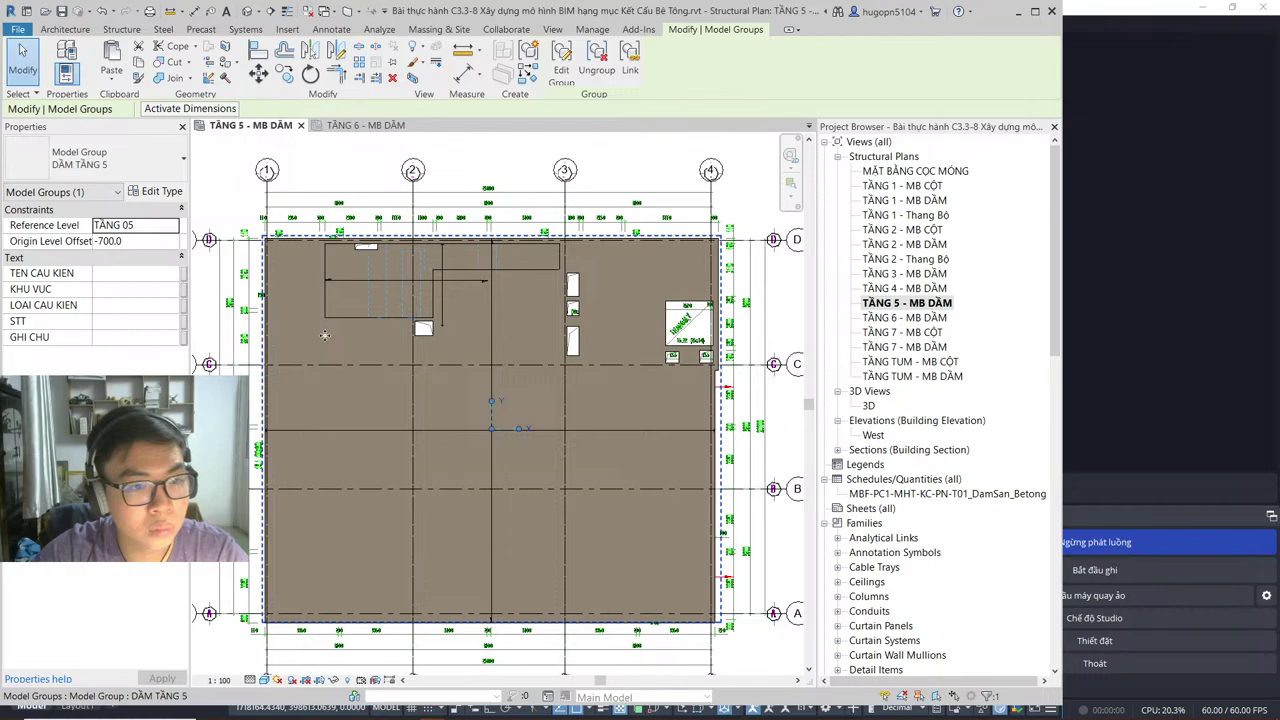
{"action": "left_click", "coordinate": [350, 306]}
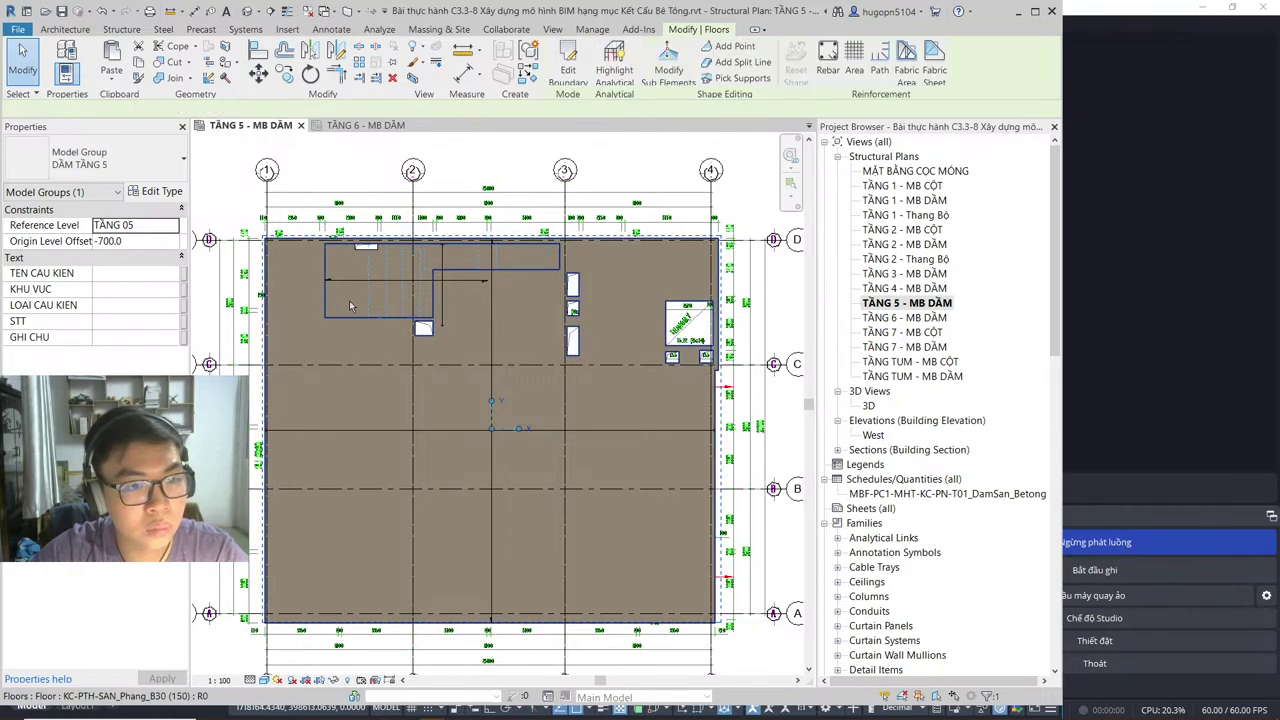
{"action": "left_click", "coordinate": [350, 306]}
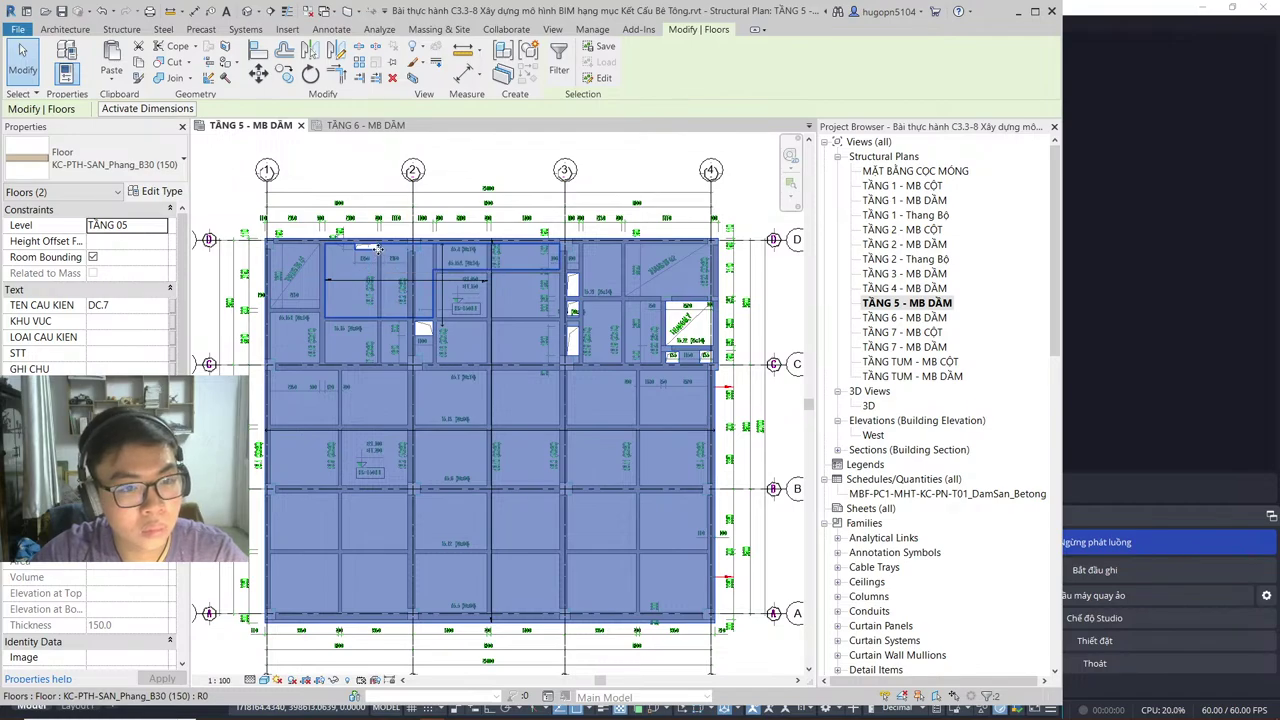
Step: Paste both floors with Aligned to Selected Levels onto level TẦNG 06
{"action": "left_click", "coordinate": [118, 82]}
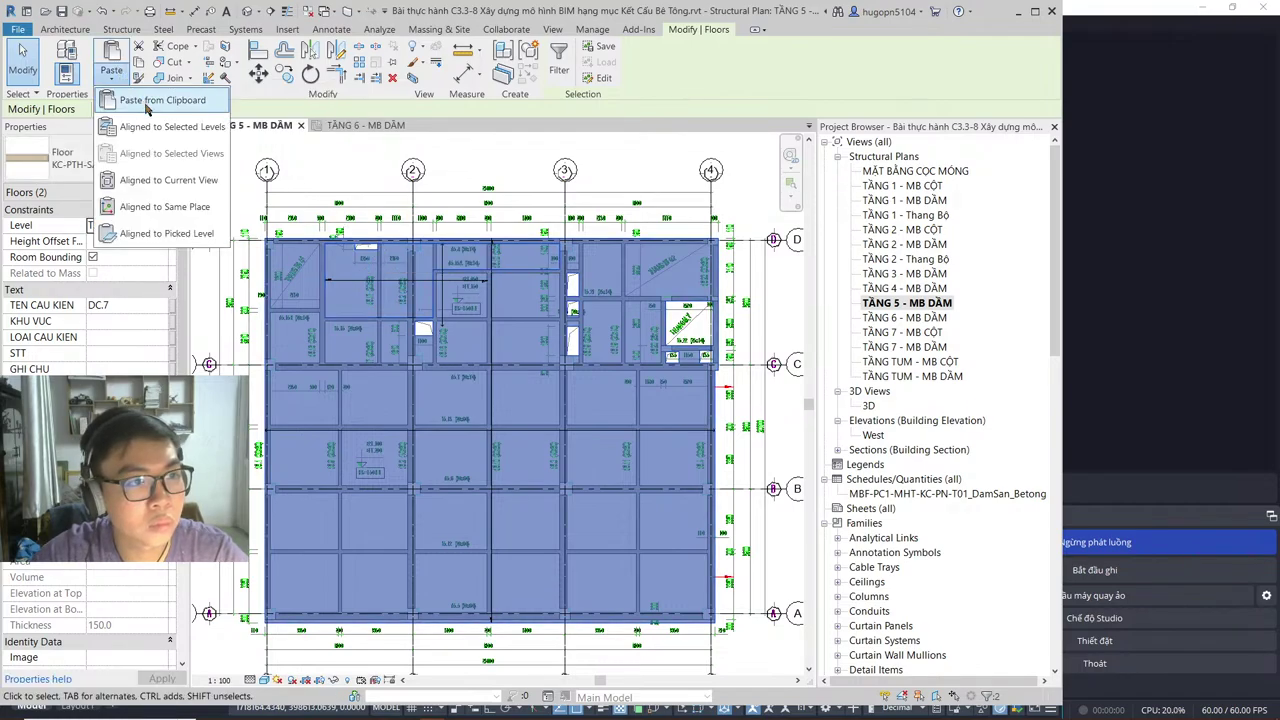
{"action": "left_click", "coordinate": [170, 125]}
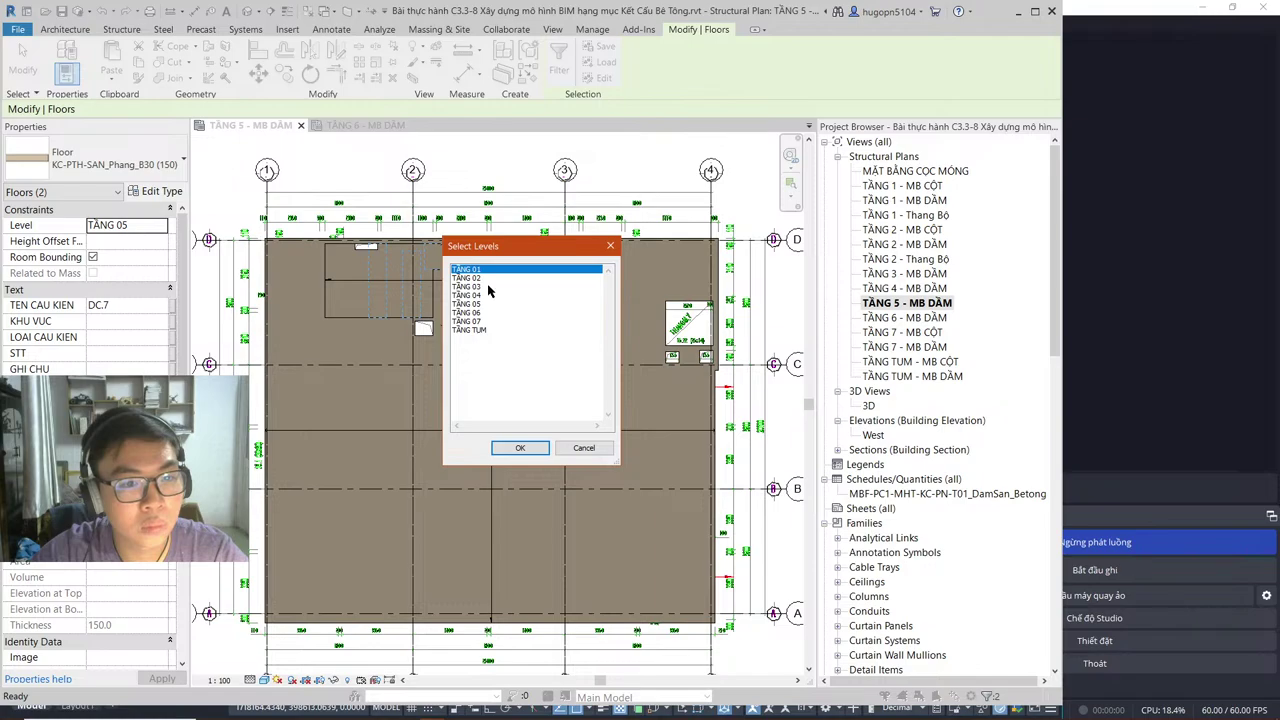
{"action": "left_click", "coordinate": [476, 279]}
{"action": "left_click", "coordinate": [483, 313]}
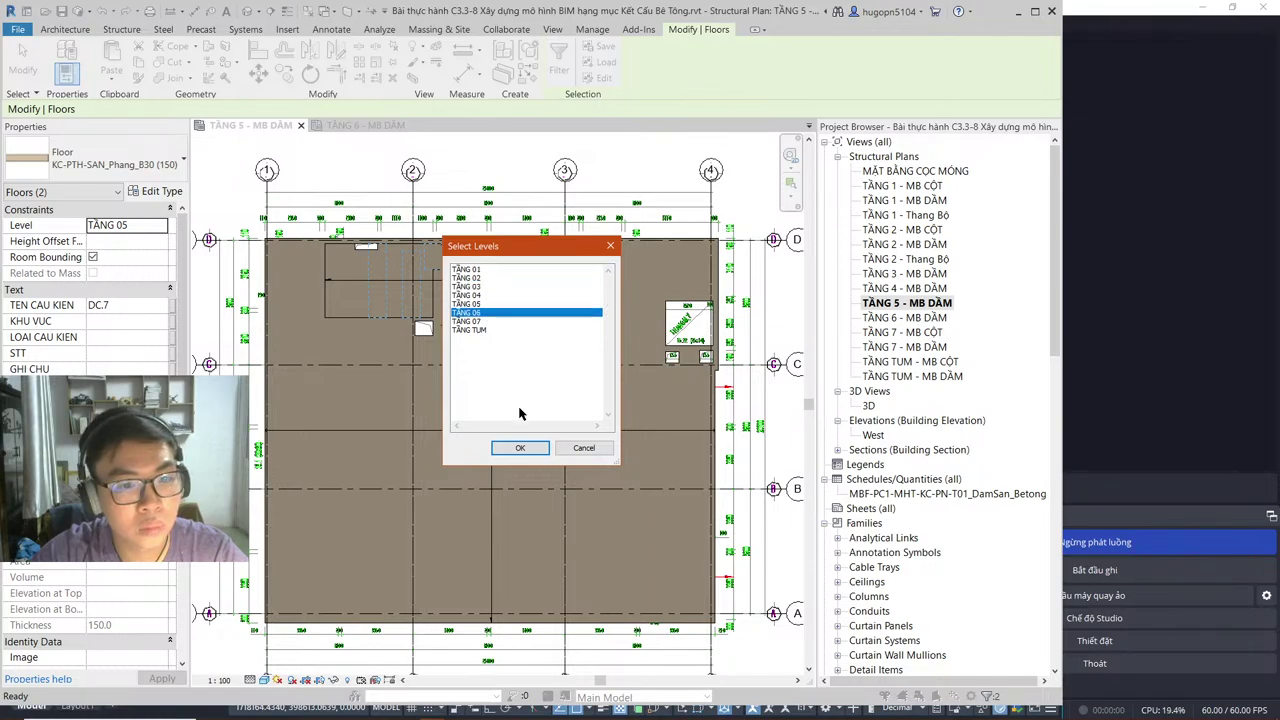
{"action": "left_click", "coordinate": [521, 448]}
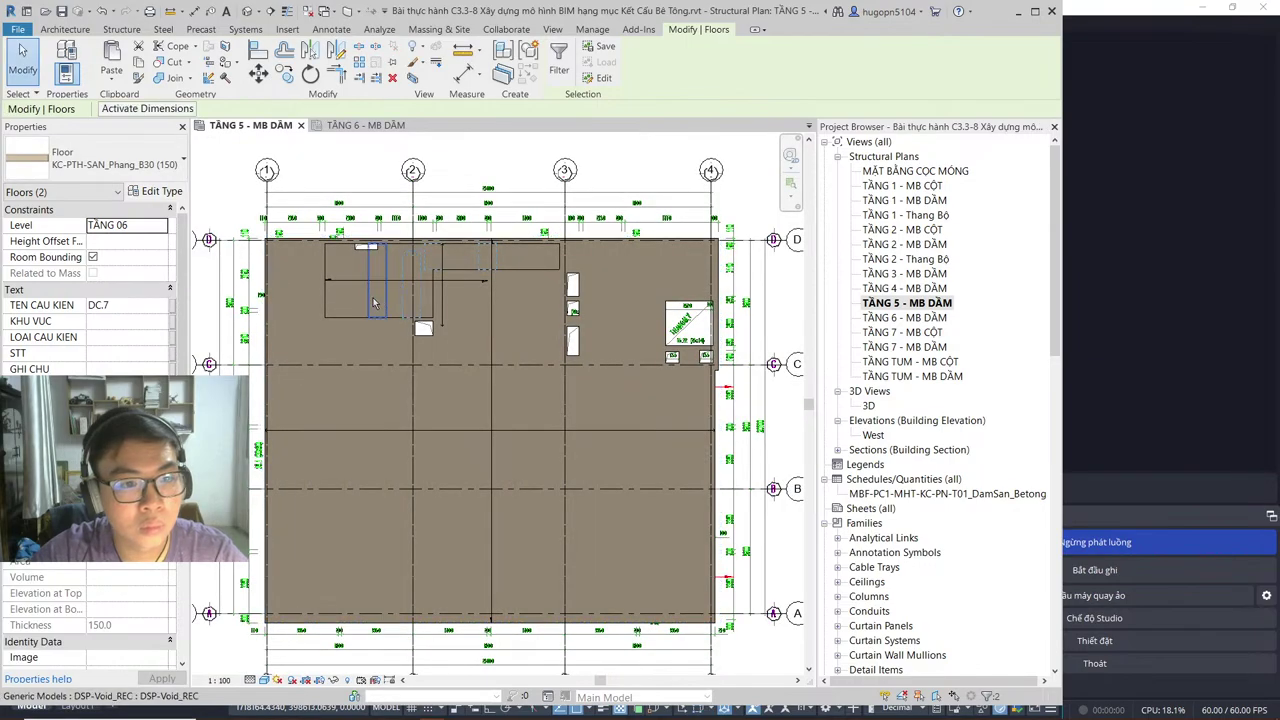
Step: Copy three DSP-Void_REC voids from TẦNG 5 and paste them aligned to level TẦNG 06
{"action": "left_click", "coordinate": [410, 306]}
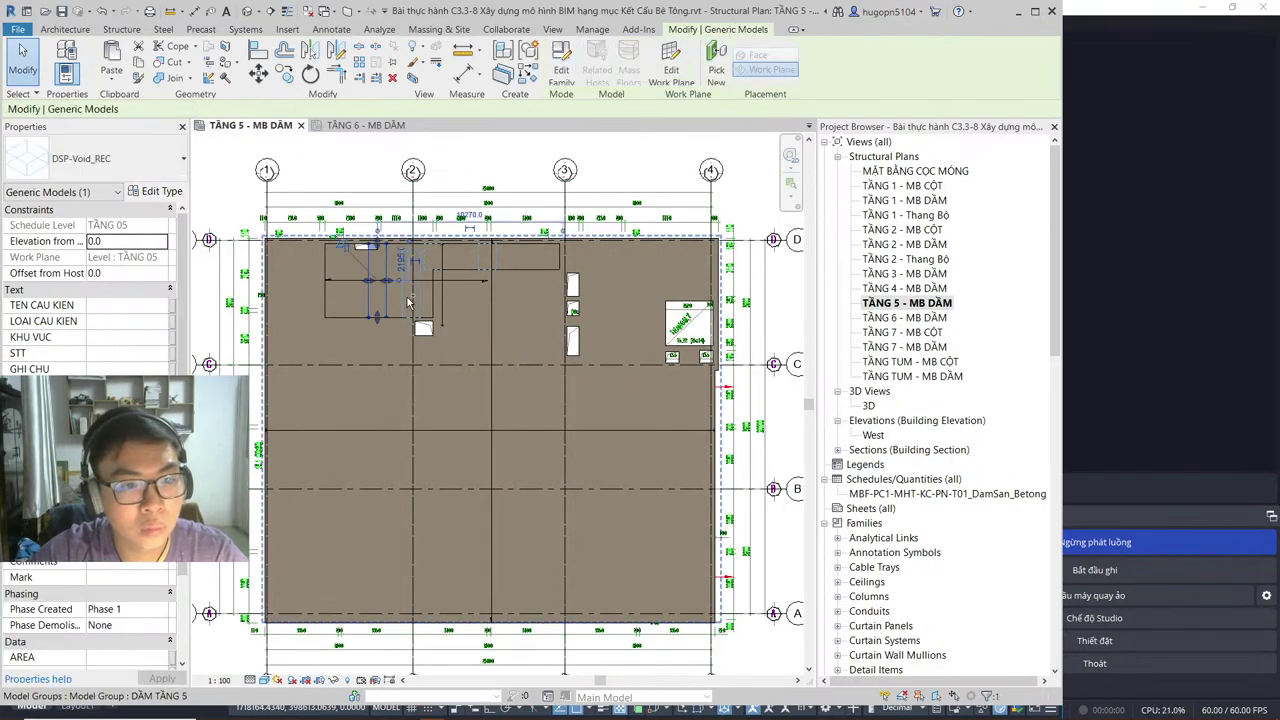
{"action": "left_click", "coordinate": [428, 273], "text": "ctrl"}
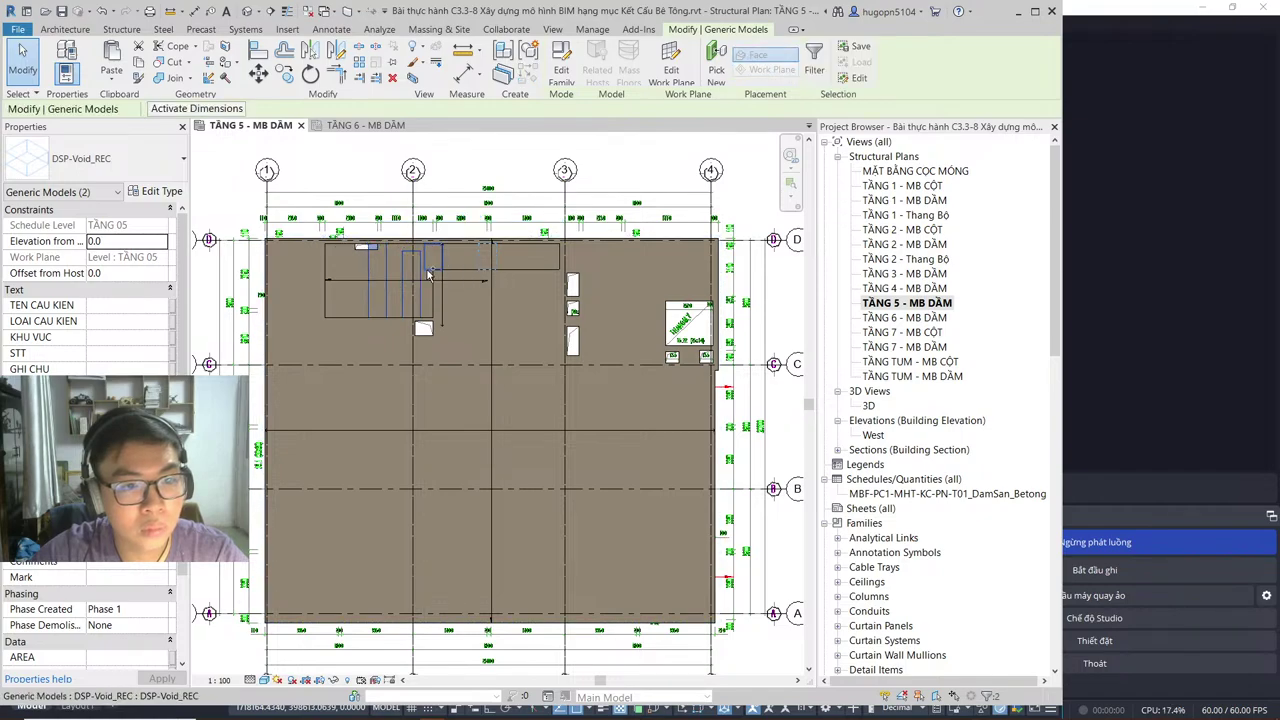
{"action": "left_click", "coordinate": [488, 272], "text": "ctrl"}
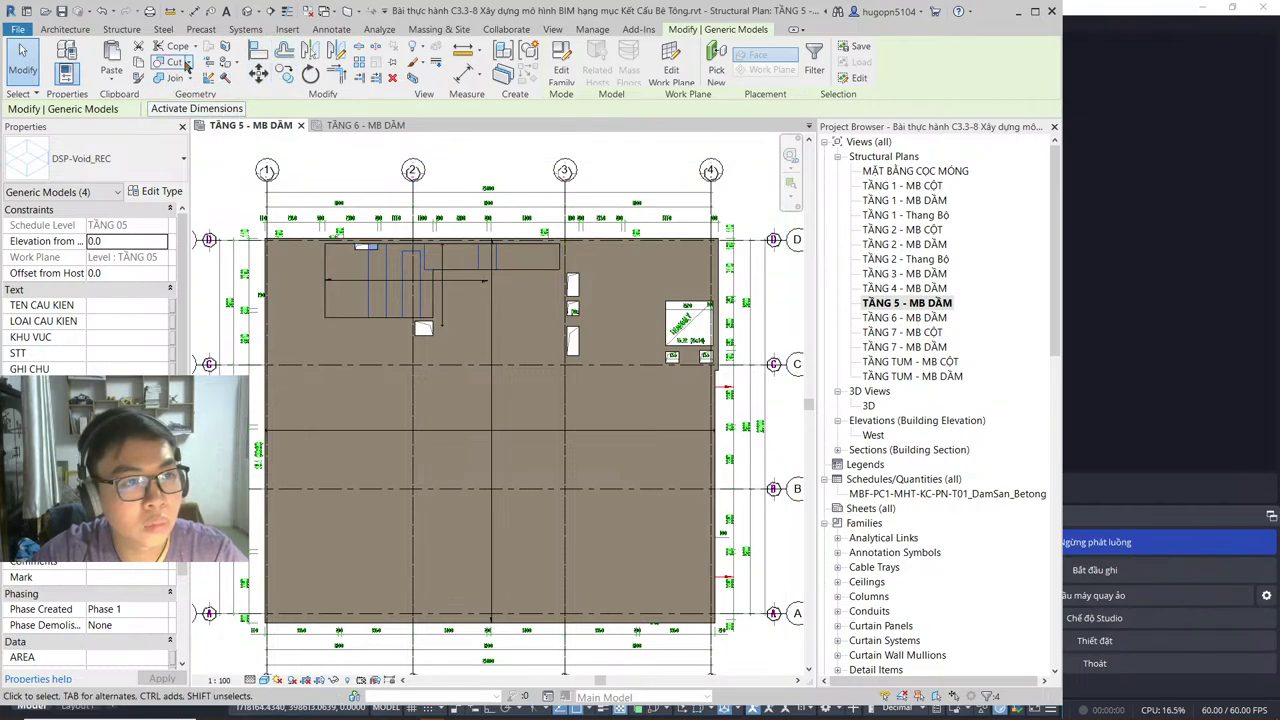
{"action": "left_click", "coordinate": [109, 78]}
{"action": "left_click", "coordinate": [237, 124]}
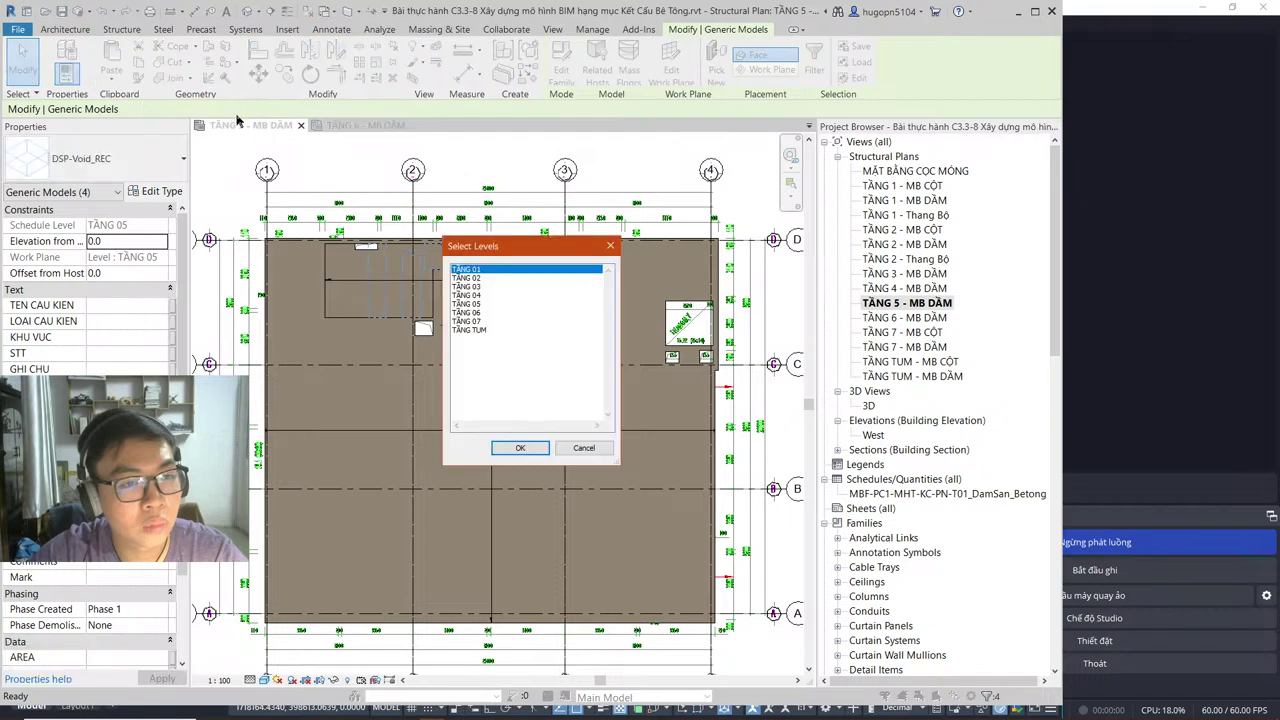
{"action": "left_click", "coordinate": [465, 313]}
{"action": "left_click", "coordinate": [520, 447]}
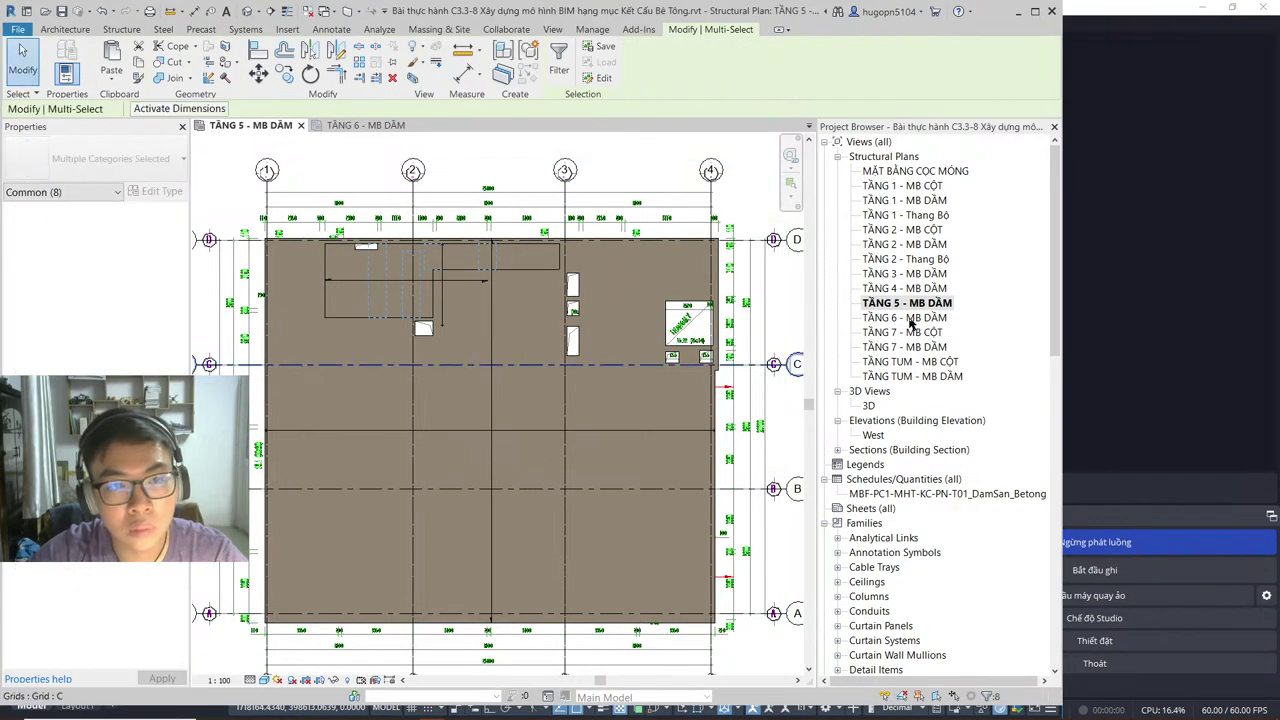
Step: Switch to the TẦNG 6 - MB DẦM plan, close TẦNG 5, and hide the floor slabs
{"action": "left_click", "coordinate": [365, 125]}
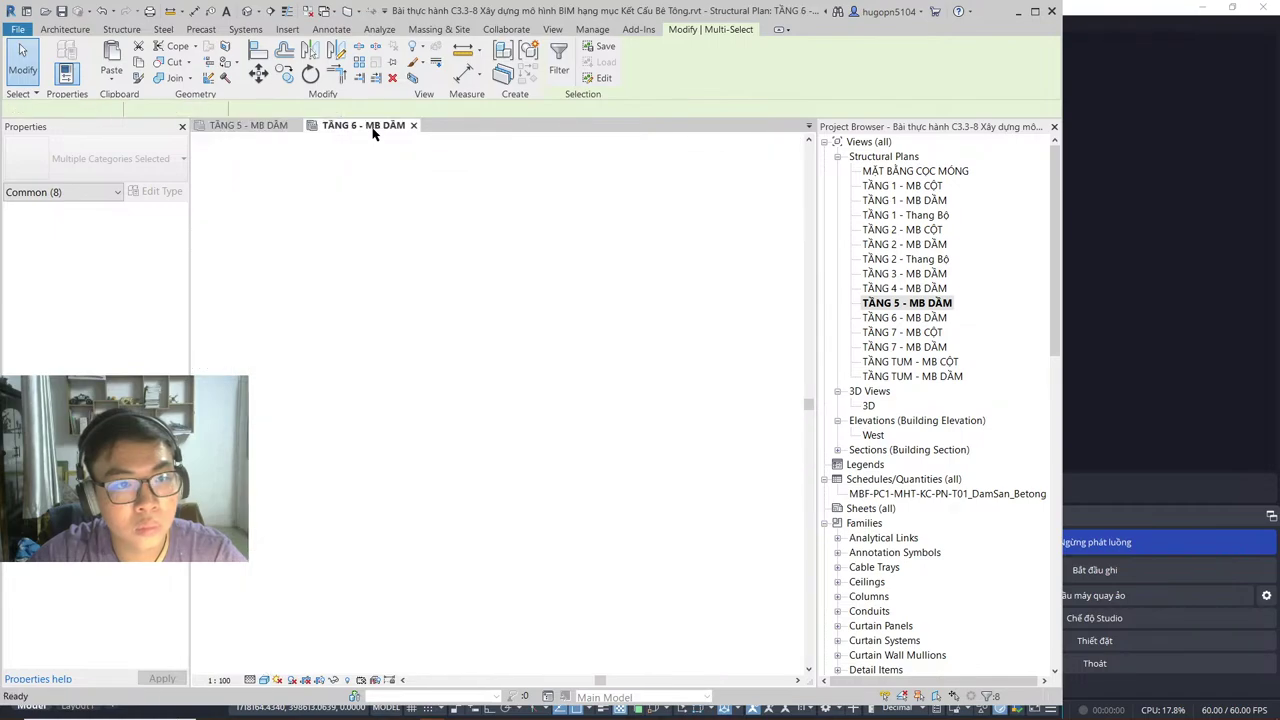
{"action": "left_click", "coordinate": [300, 125]}
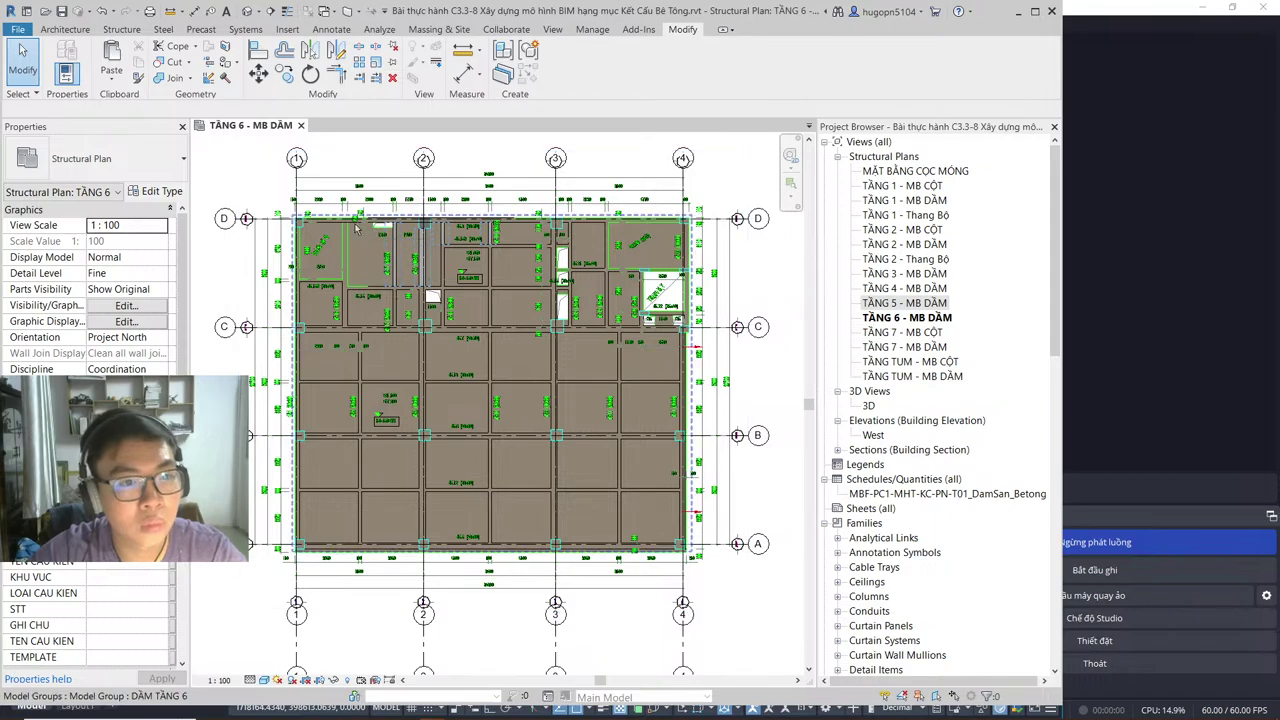
{"action": "scroll", "coordinate": [452, 270], "scroll_direction": "up", "scroll_amount": 2}
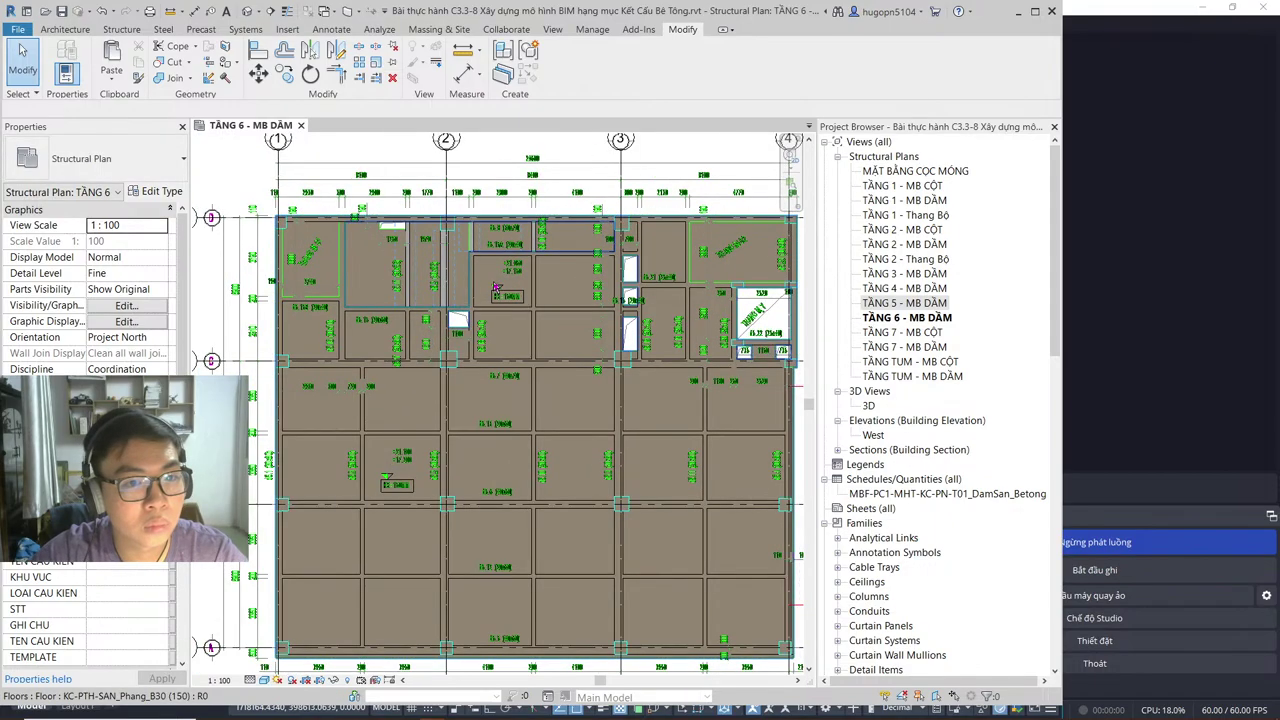
{"action": "scroll", "coordinate": [479, 300], "scroll_direction": "down", "scroll_amount": 3}
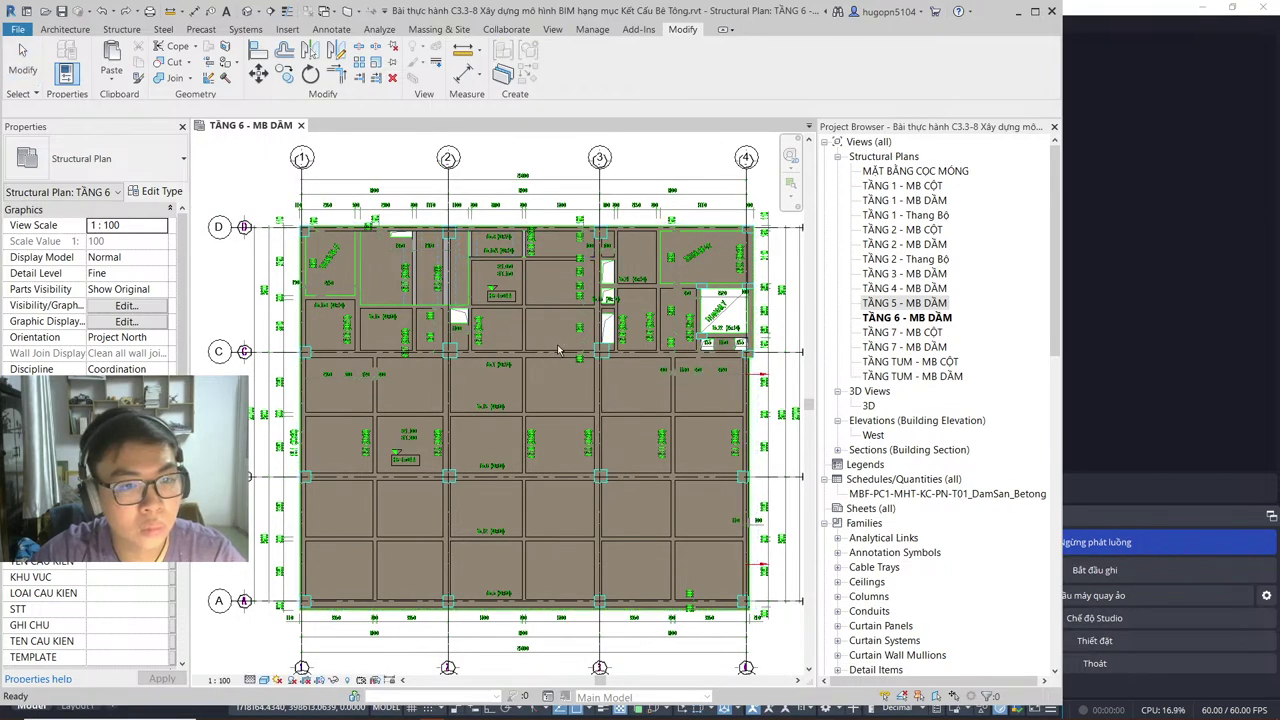
{"action": "key", "text": "v"}
{"action": "key", "text": "h"}
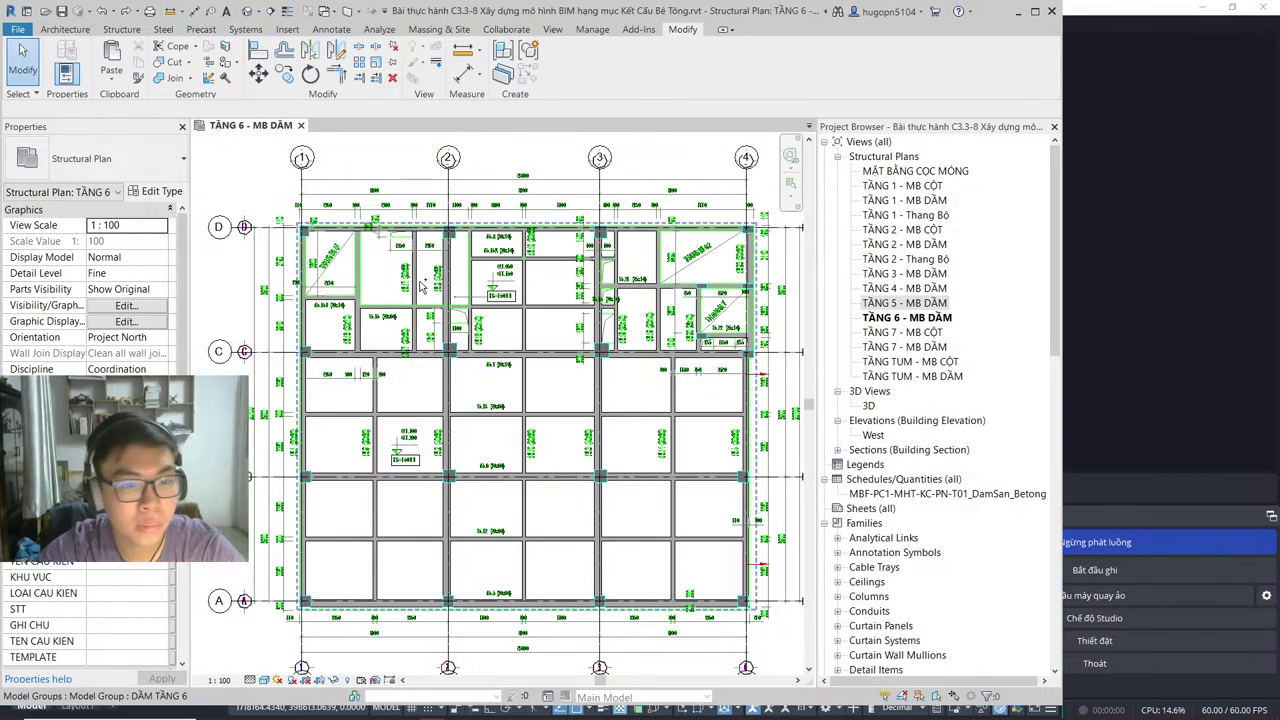
Step: Clear the Windows clipboard history
{"action": "key", "text": "super+v"}
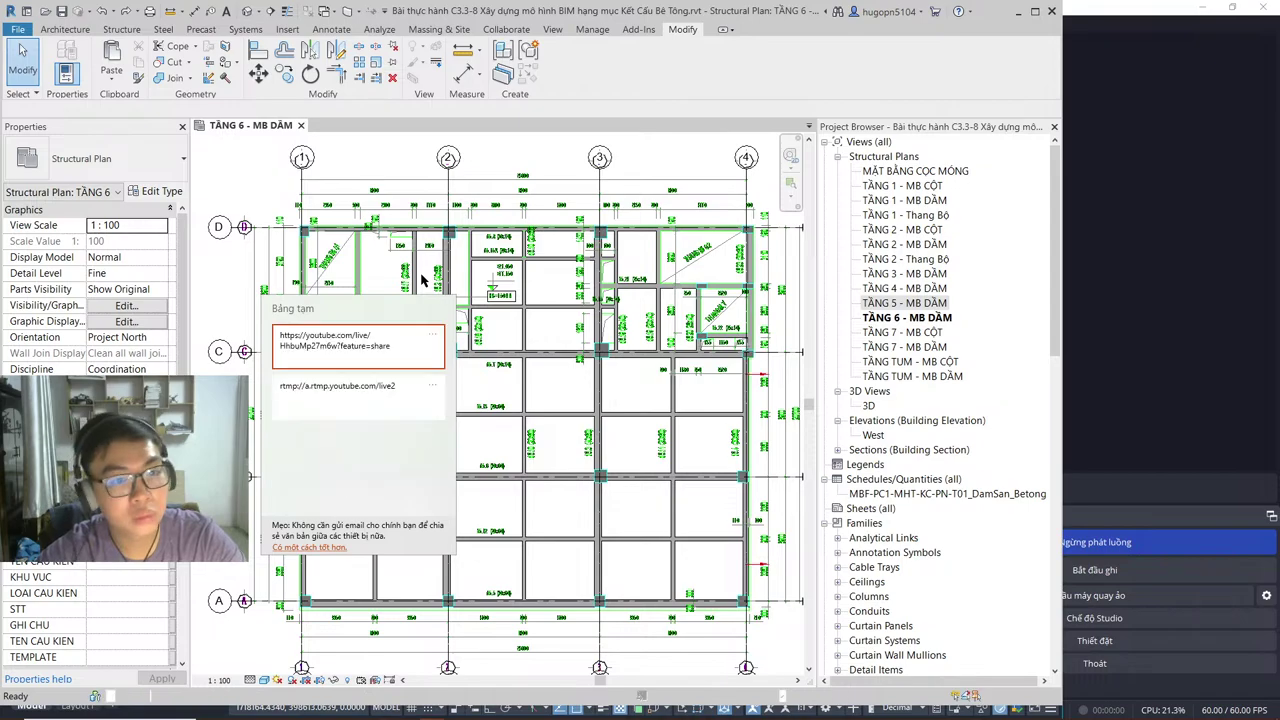
{"action": "left_click", "coordinate": [437, 335]}
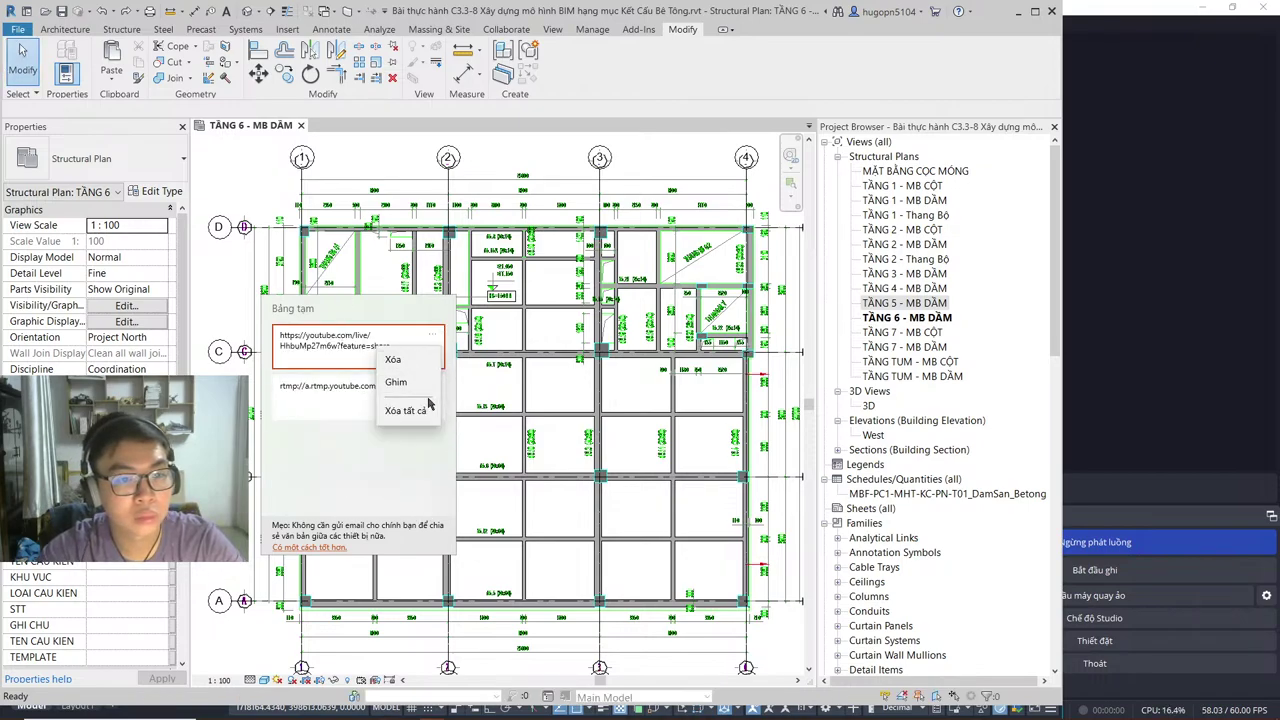
{"action": "left_click", "coordinate": [405, 411]}
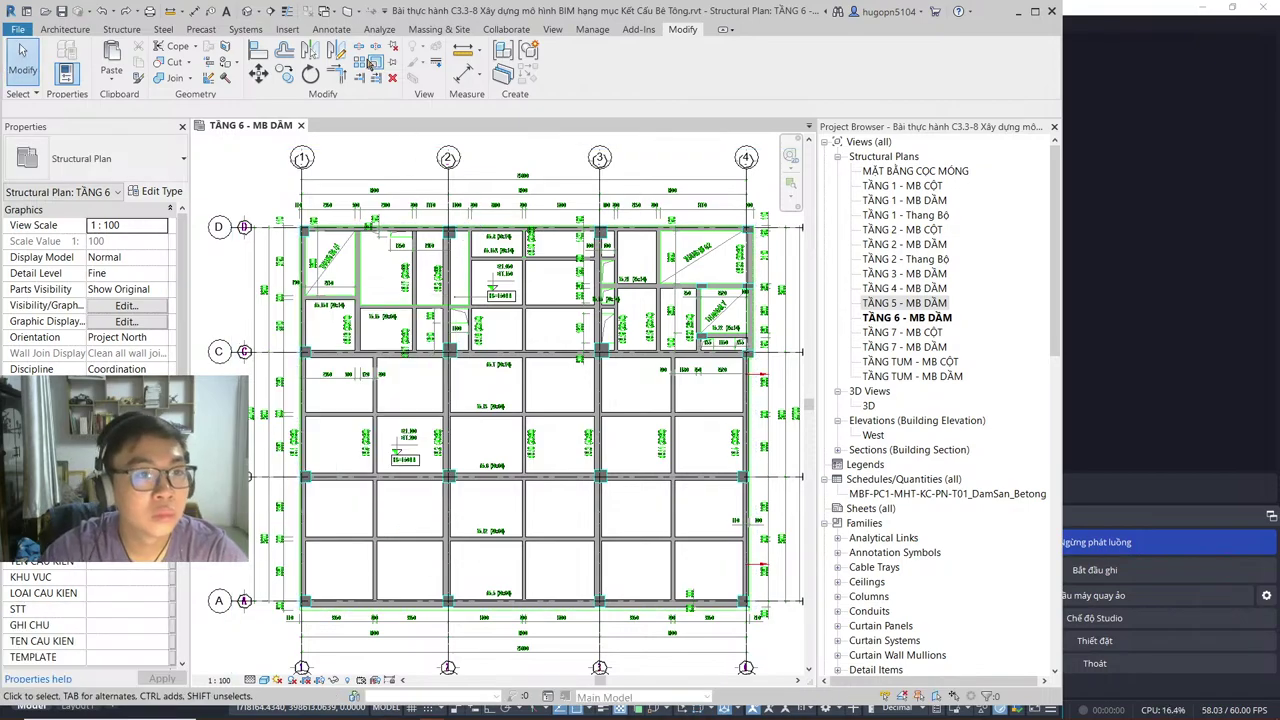
Step: Start a floor boundary sketch and trace slab edges down to grid 4 and up to beam D
{"action": "key", "text": "s"}
{"action": "key", "text": "b"}
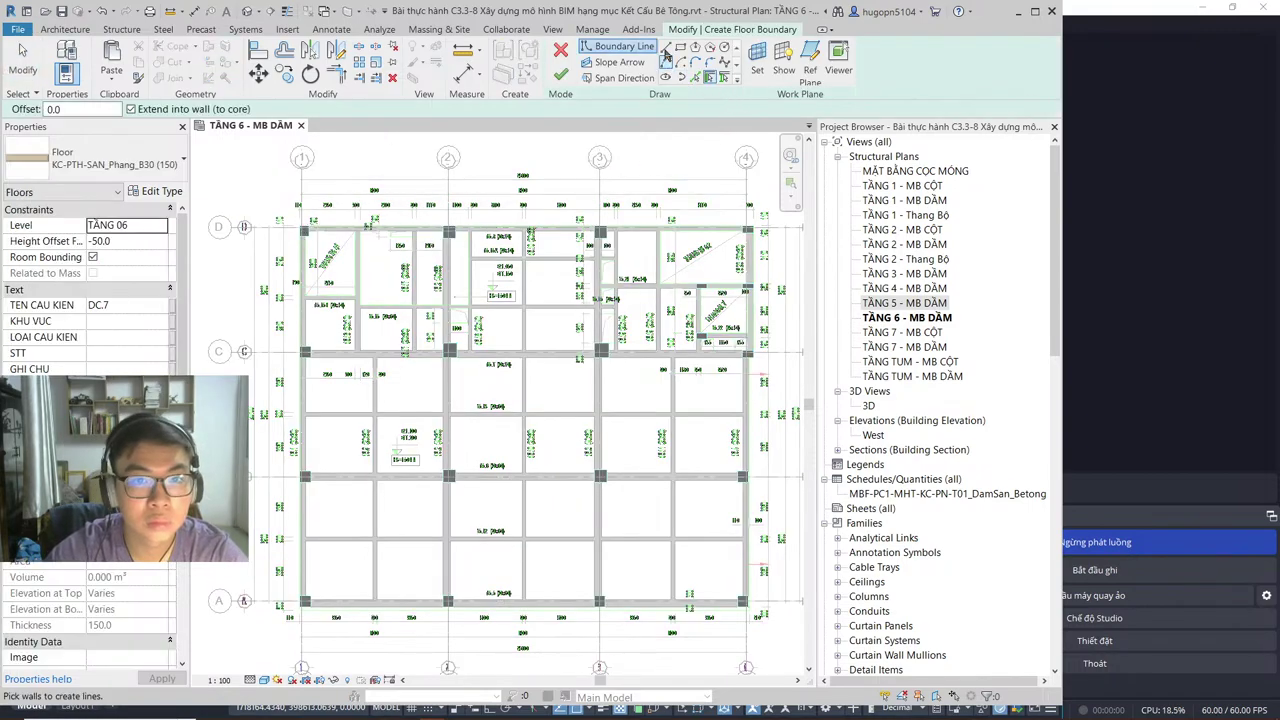
{"action": "left_click", "coordinate": [616, 47]}
{"action": "scroll", "coordinate": [295, 233], "scroll_direction": "up", "scroll_amount": 4}
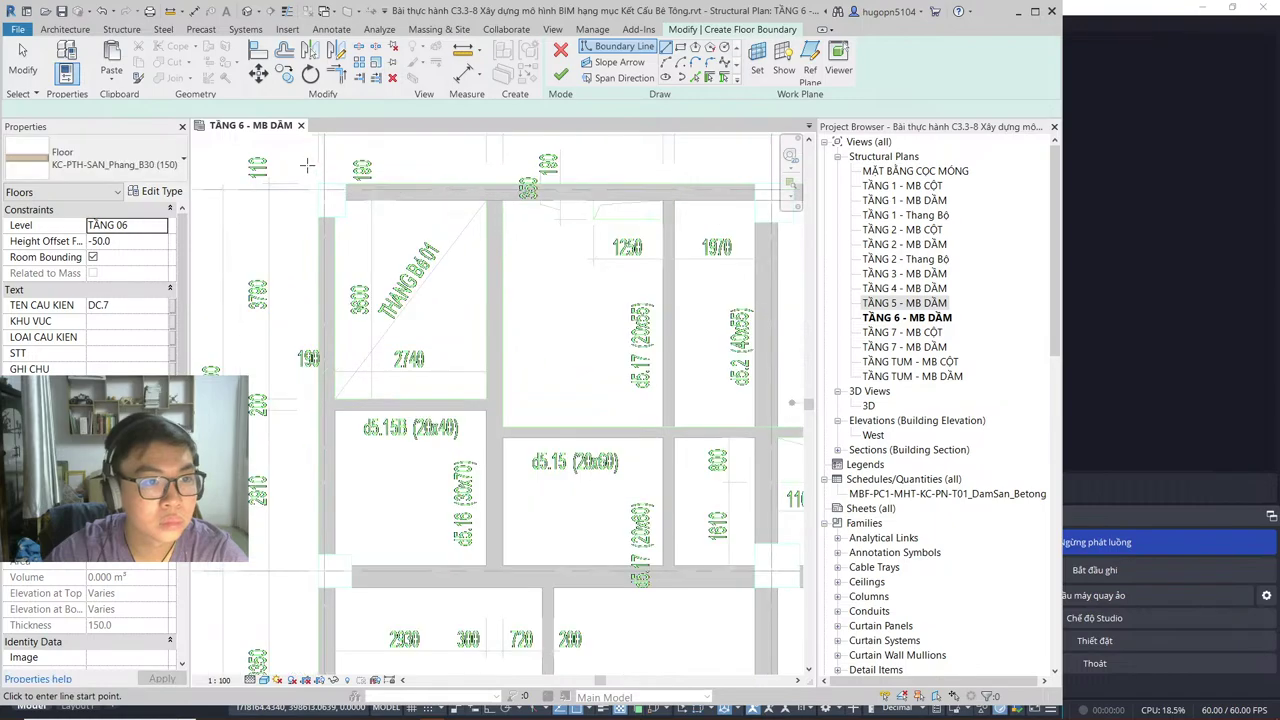
{"action": "left_click", "coordinate": [317, 183]}
{"action": "scroll", "coordinate": [310, 300], "scroll_direction": "down", "scroll_amount": 6}
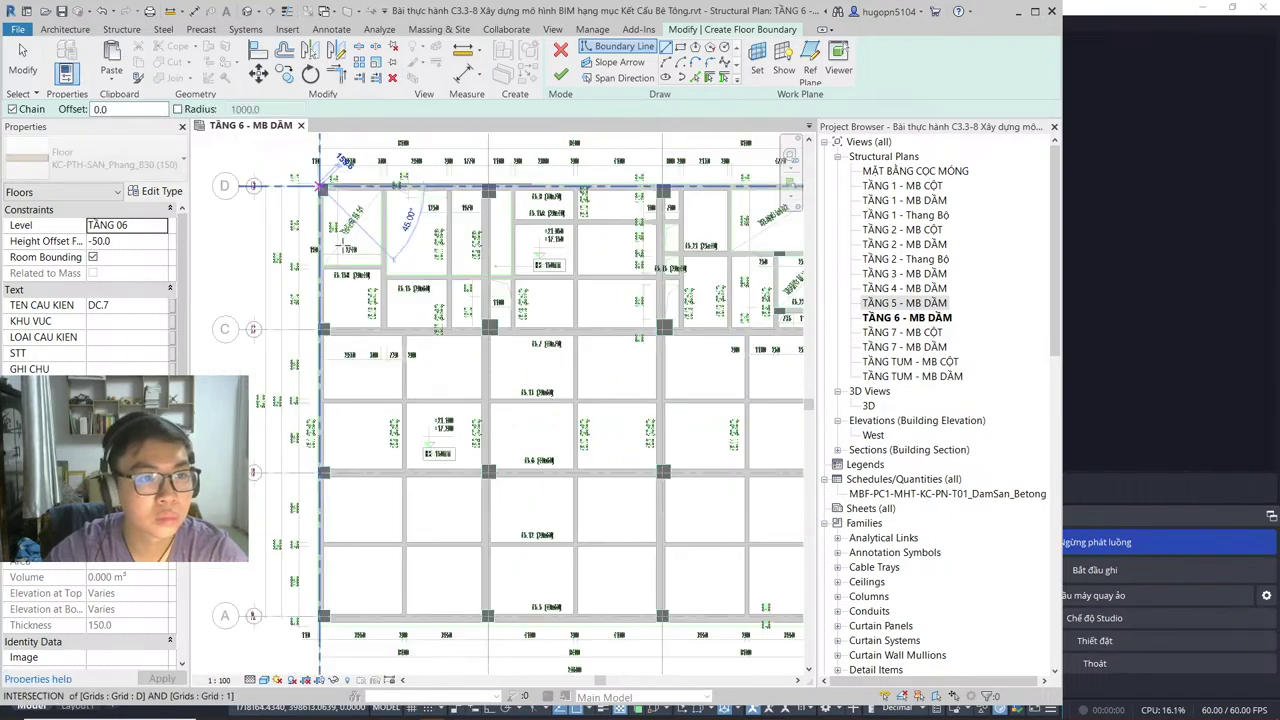
{"action": "scroll", "coordinate": [340, 330], "scroll_direction": "up", "scroll_amount": 5}
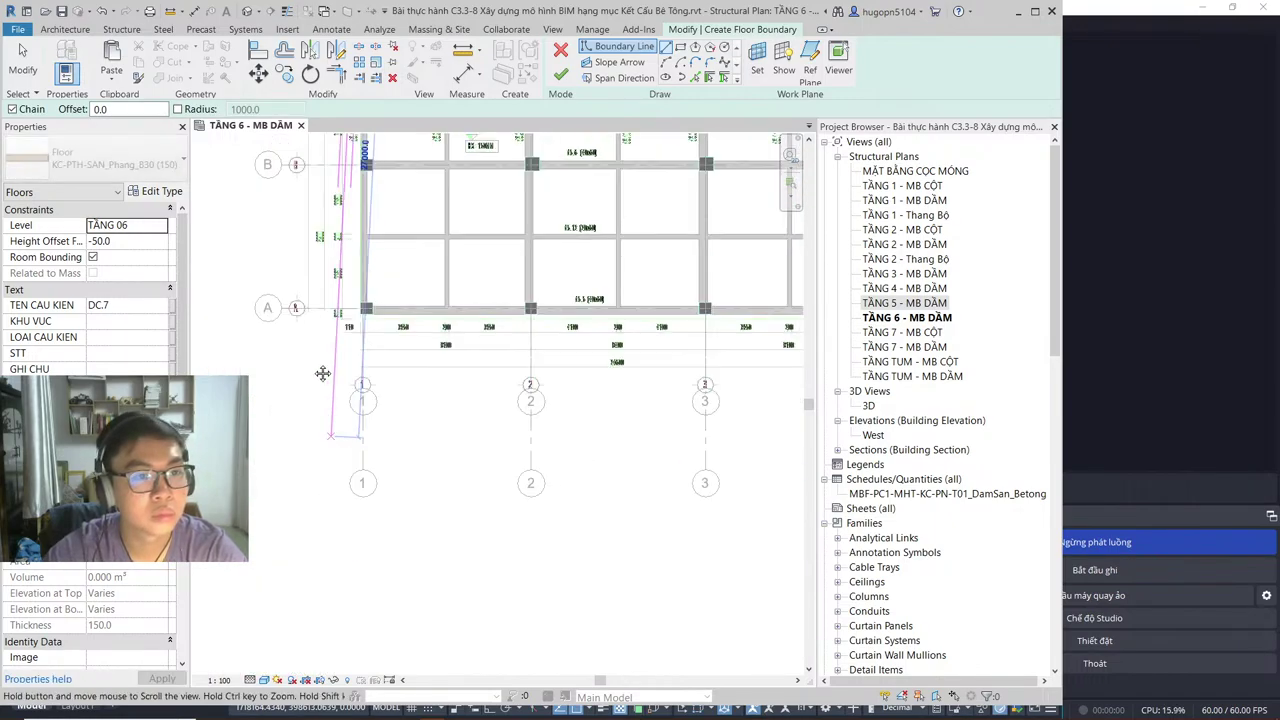
{"action": "scroll", "coordinate": [369, 339], "scroll_direction": "up", "scroll_amount": 2}
{"action": "left_click", "coordinate": [383, 344]}
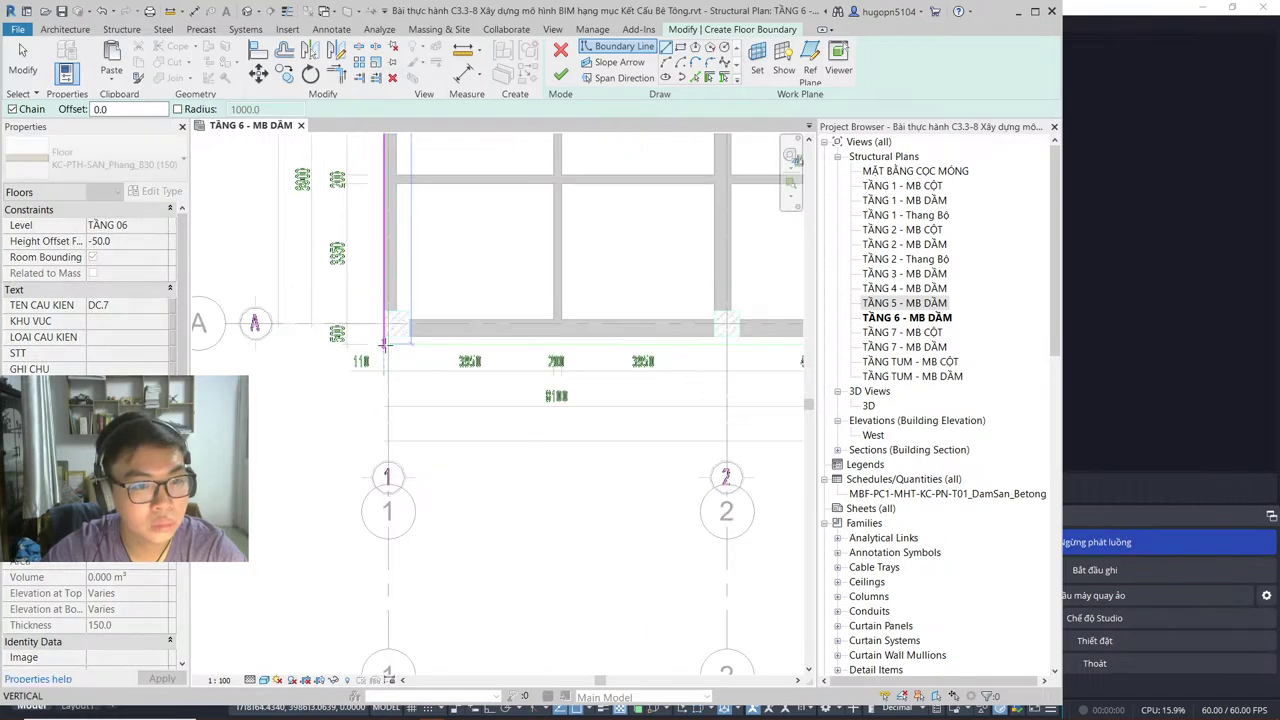
{"action": "scroll", "coordinate": [383, 344], "scroll_direction": "up", "scroll_amount": 2}
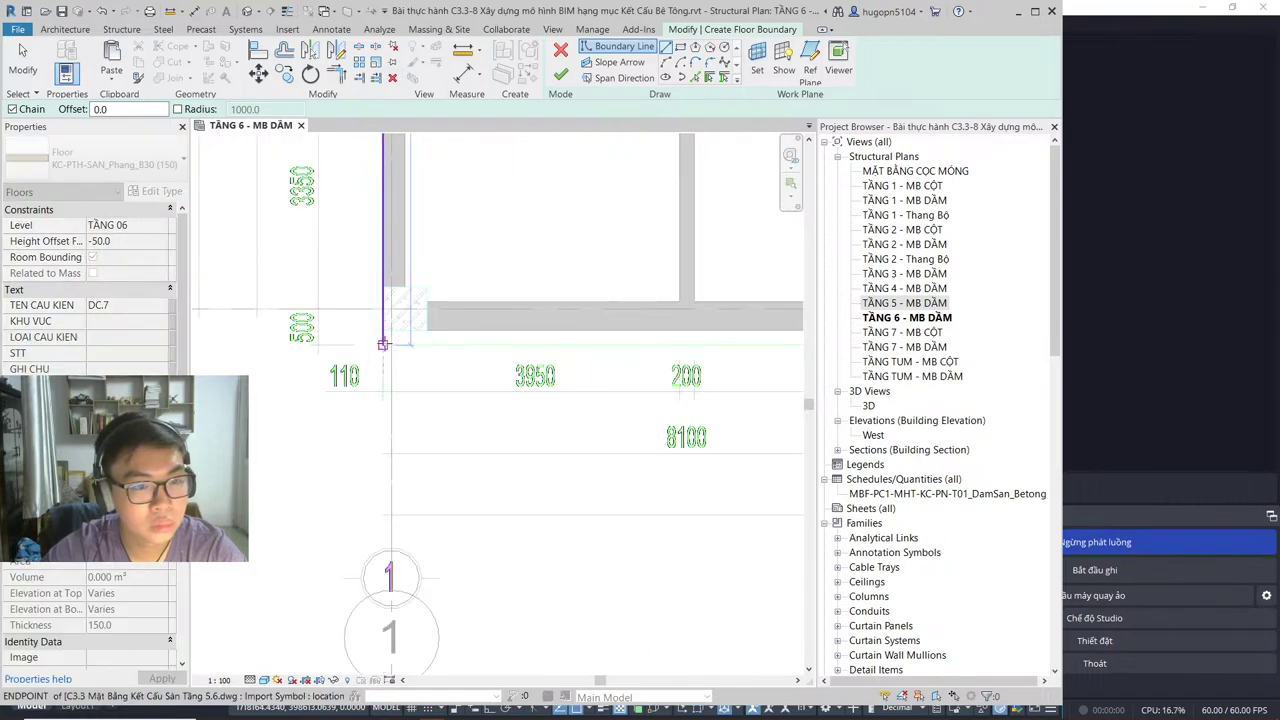
{"action": "scroll", "coordinate": [383, 344], "scroll_direction": "down", "scroll_amount": 6}
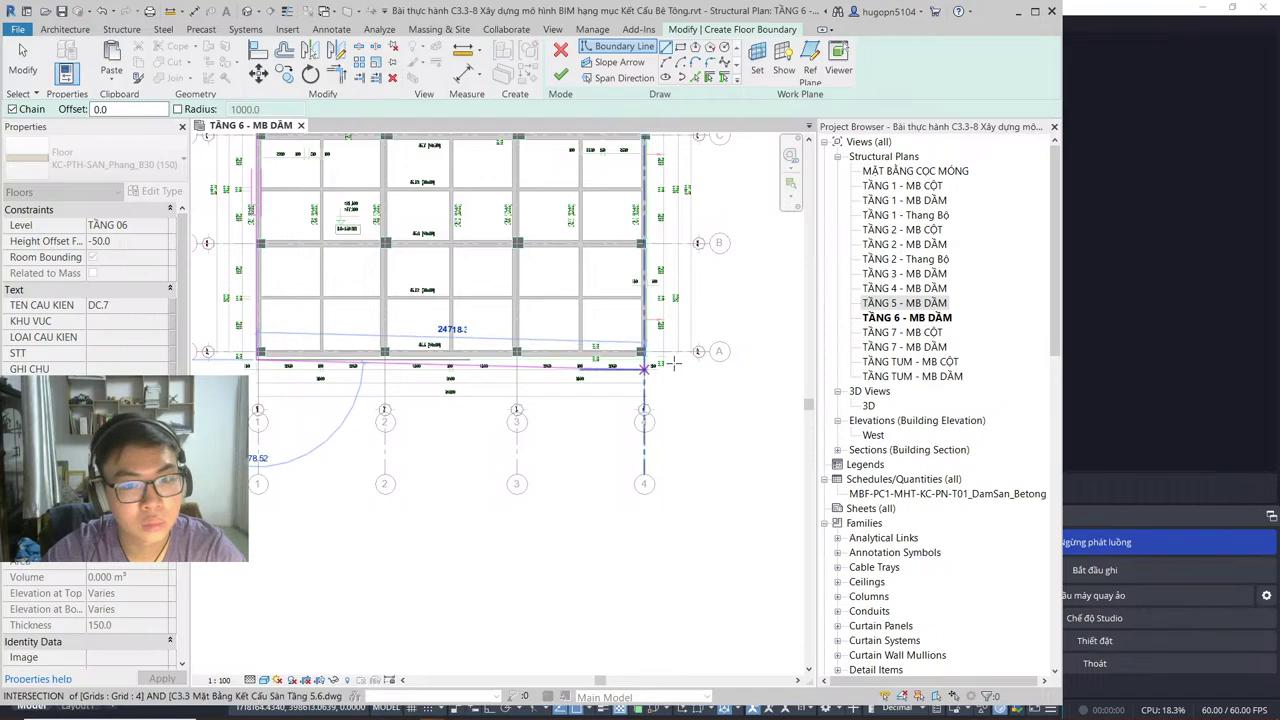
{"action": "scroll", "coordinate": [675, 365], "scroll_direction": "up", "scroll_amount": 5}
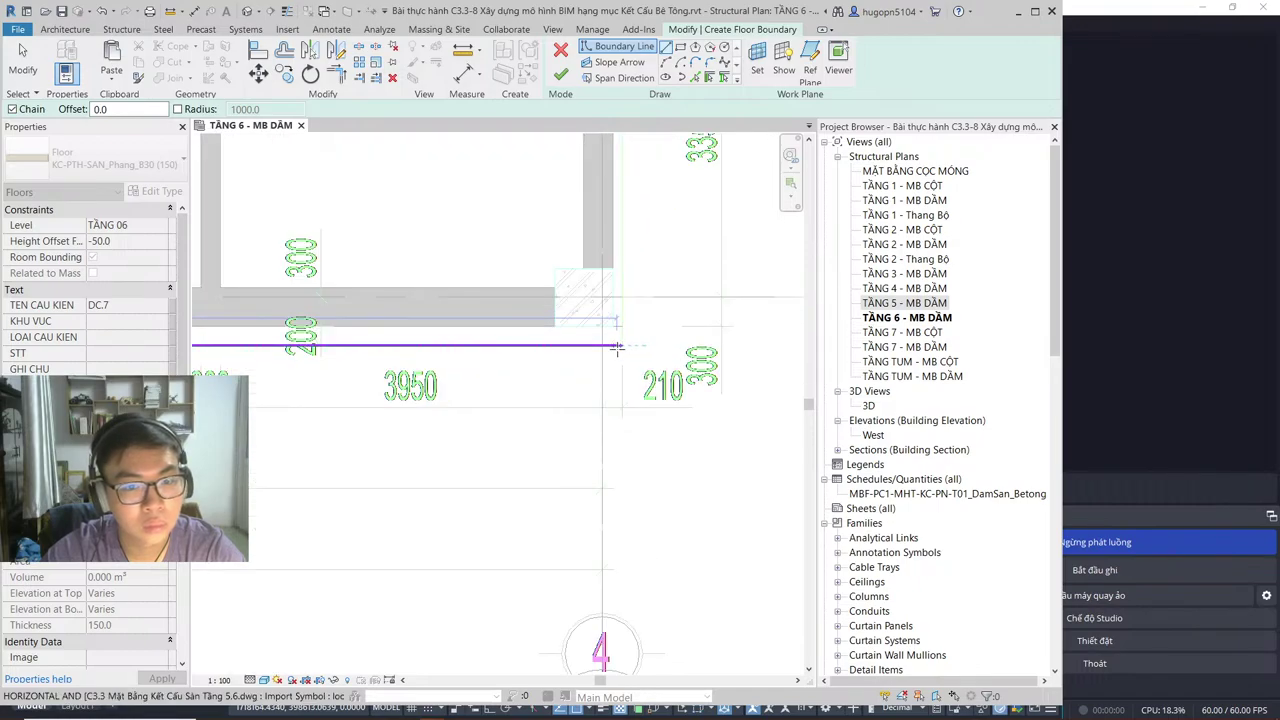
{"action": "scroll", "coordinate": [617, 347], "scroll_direction": "down", "scroll_amount": 5}
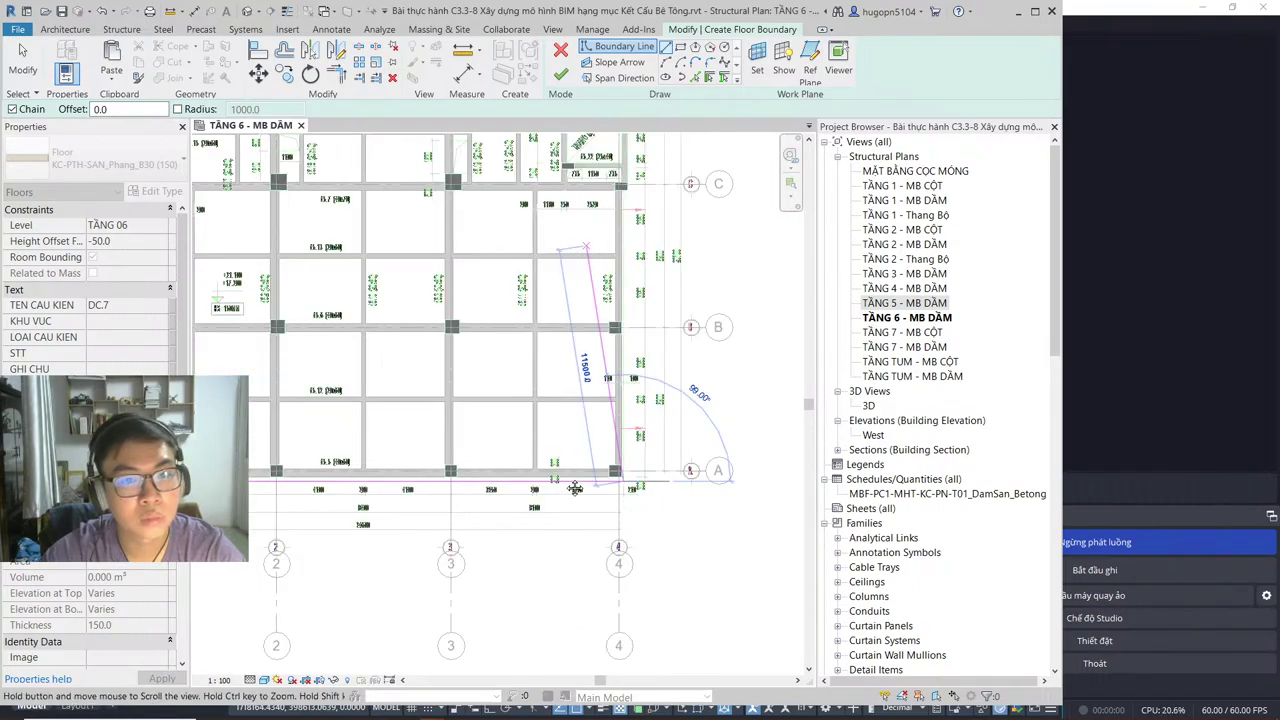
{"action": "scroll", "coordinate": [575, 488], "scroll_direction": "up", "scroll_amount": 8}
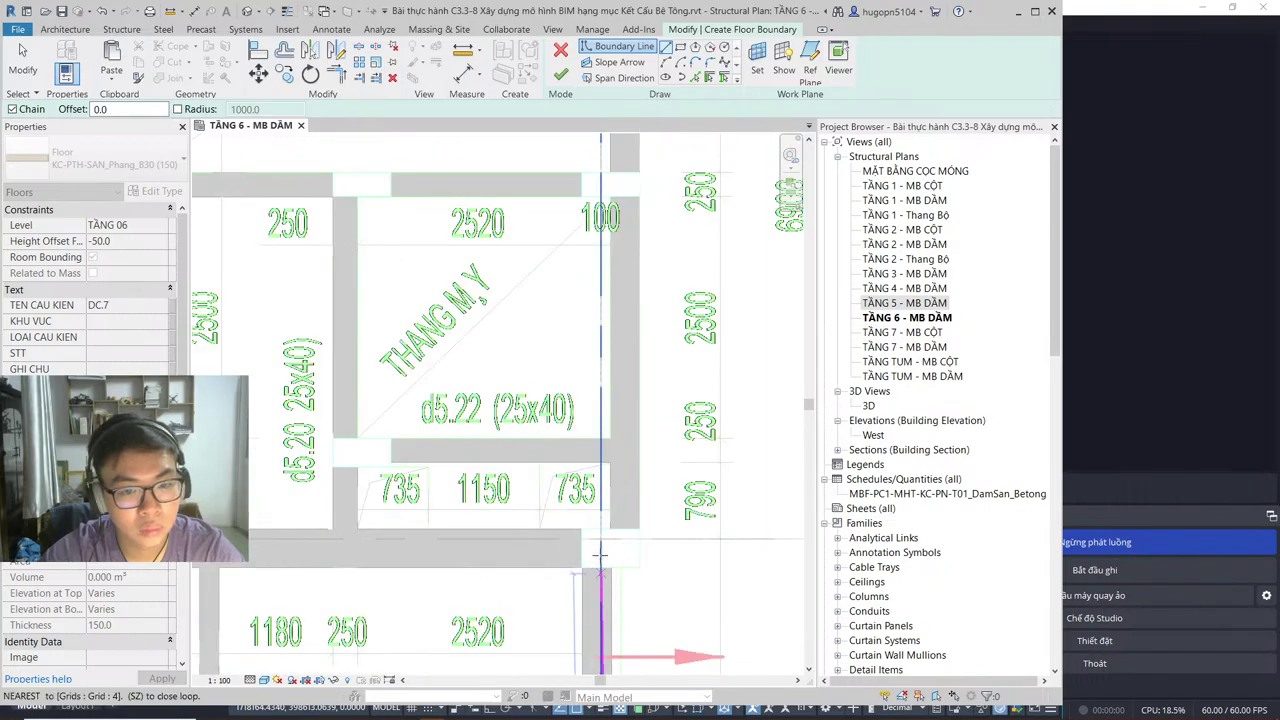
{"action": "left_click", "coordinate": [621, 567]}
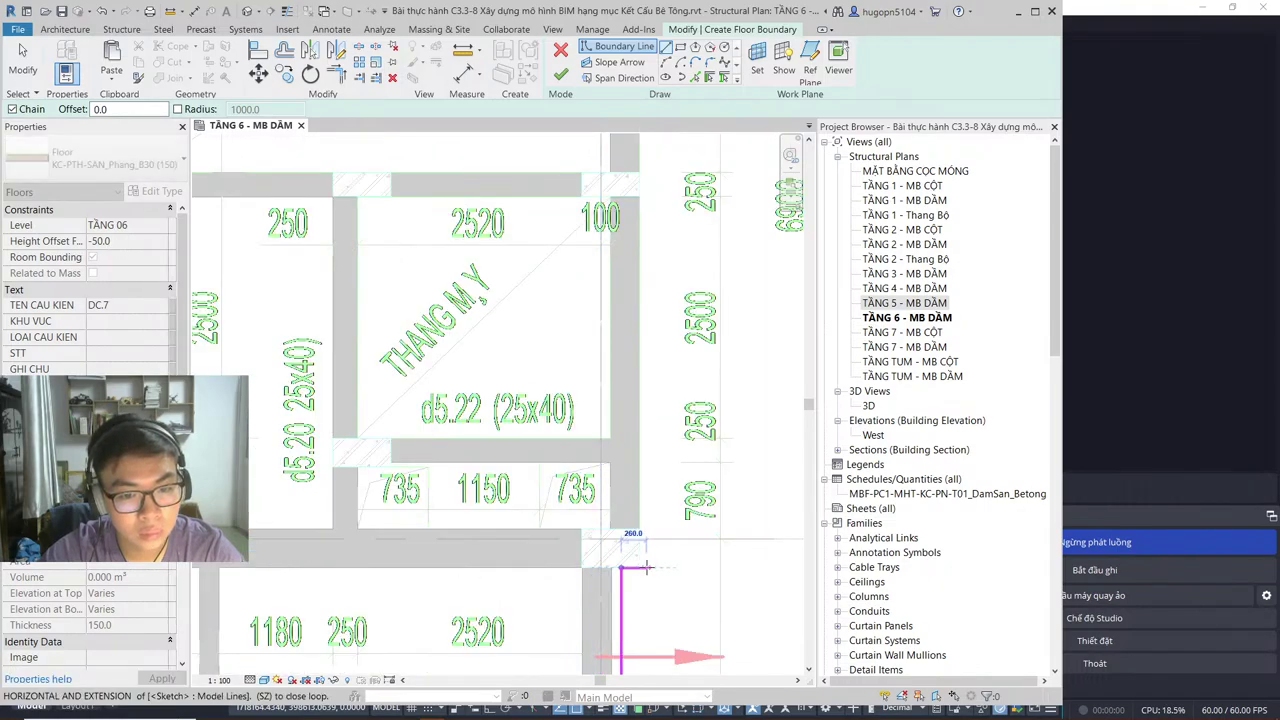
{"action": "scroll", "coordinate": [648, 380], "scroll_direction": "down", "scroll_amount": 5}
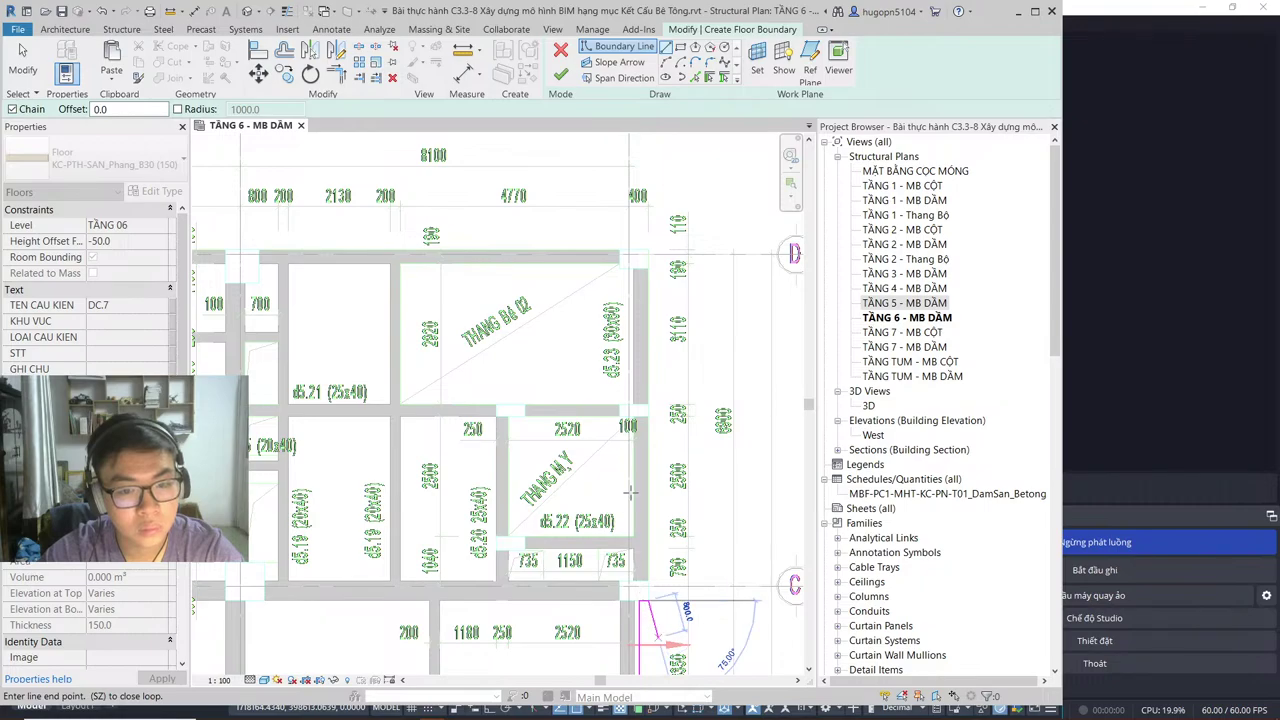
{"action": "scroll", "coordinate": [648, 365], "scroll_direction": "up", "scroll_amount": 2}
{"action": "left_click", "coordinate": [648, 382]}
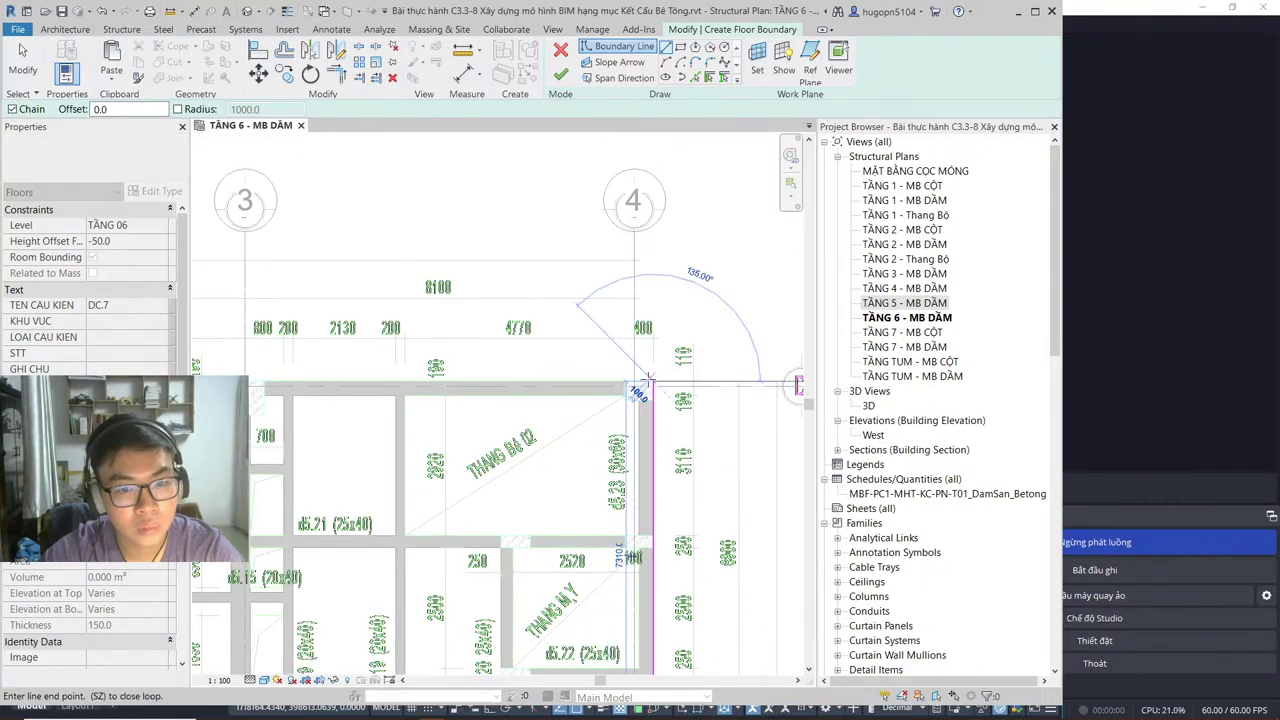
Step: Continue the slab edge along the top beam to the right beam and back left
{"action": "scroll", "coordinate": [425, 405], "scroll_direction": "down", "scroll_amount": 2}
{"action": "scroll", "coordinate": [700, 405], "scroll_direction": "down", "scroll_amount": 3}
{"action": "scroll", "coordinate": [535, 413], "scroll_direction": "up", "scroll_amount": 3}
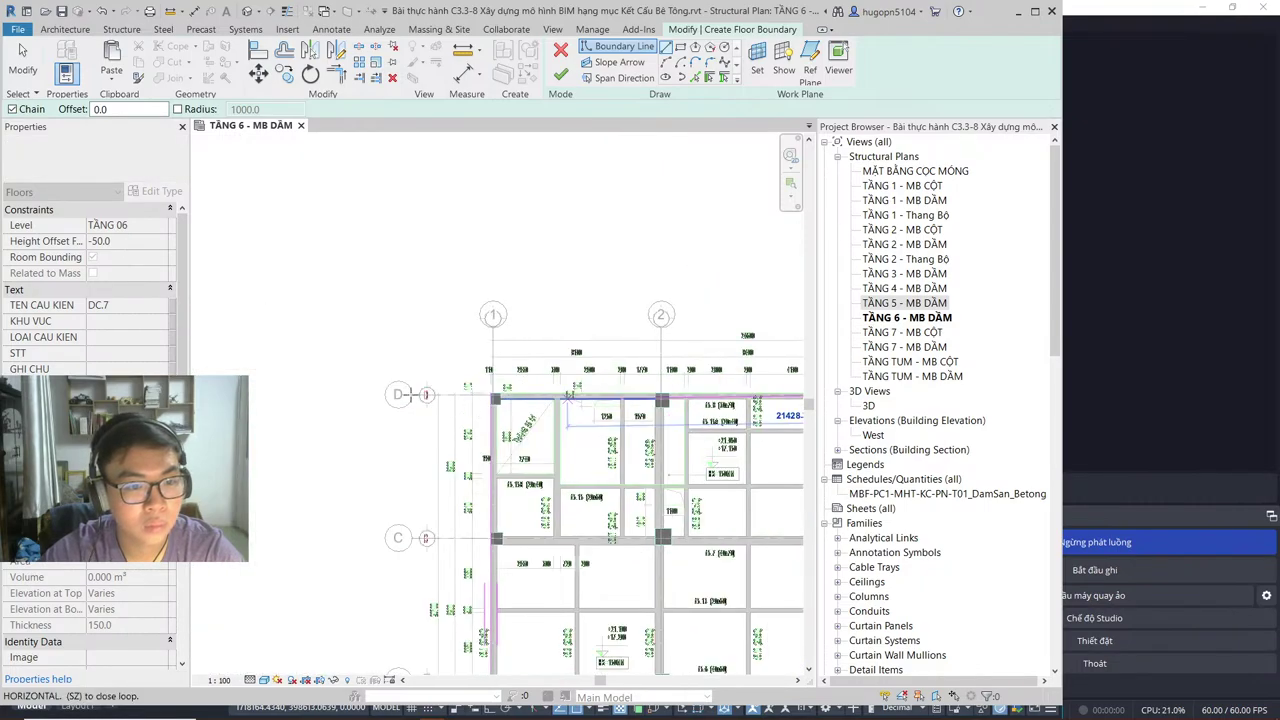
{"action": "scroll", "coordinate": [535, 413], "scroll_direction": "up", "scroll_amount": 3}
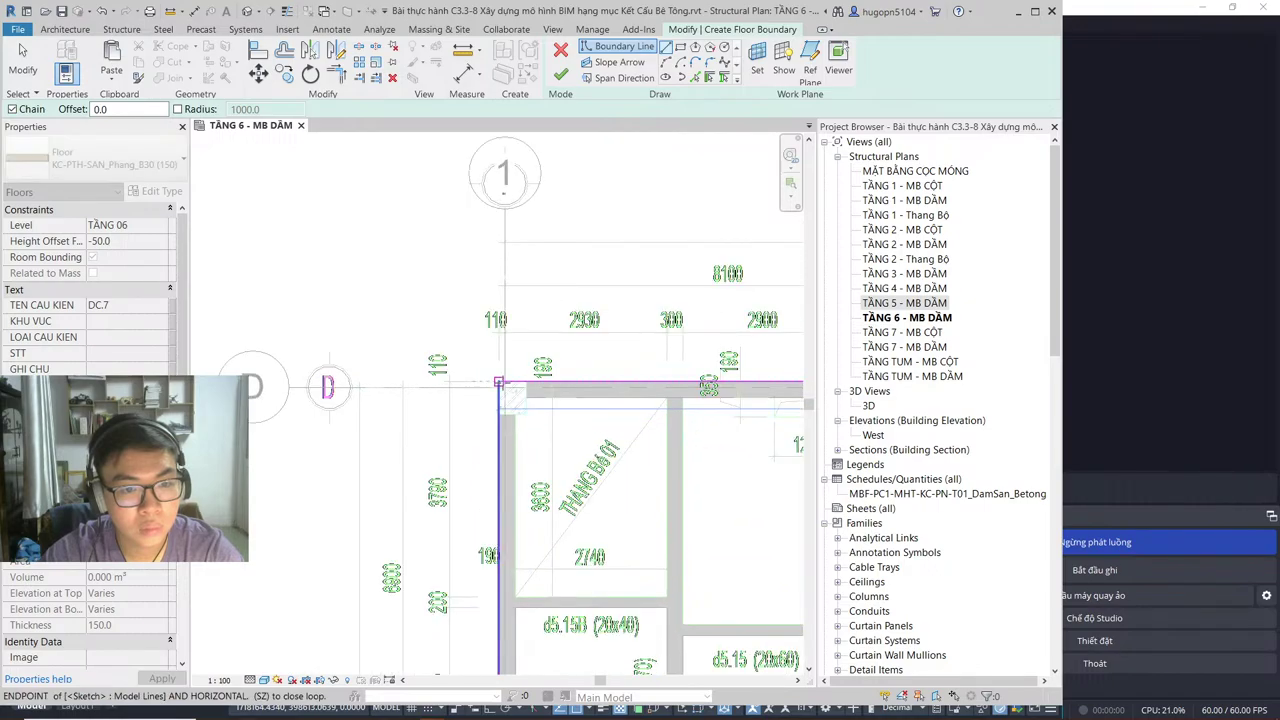
{"action": "scroll", "coordinate": [549, 426], "scroll_direction": "down", "scroll_amount": 3}
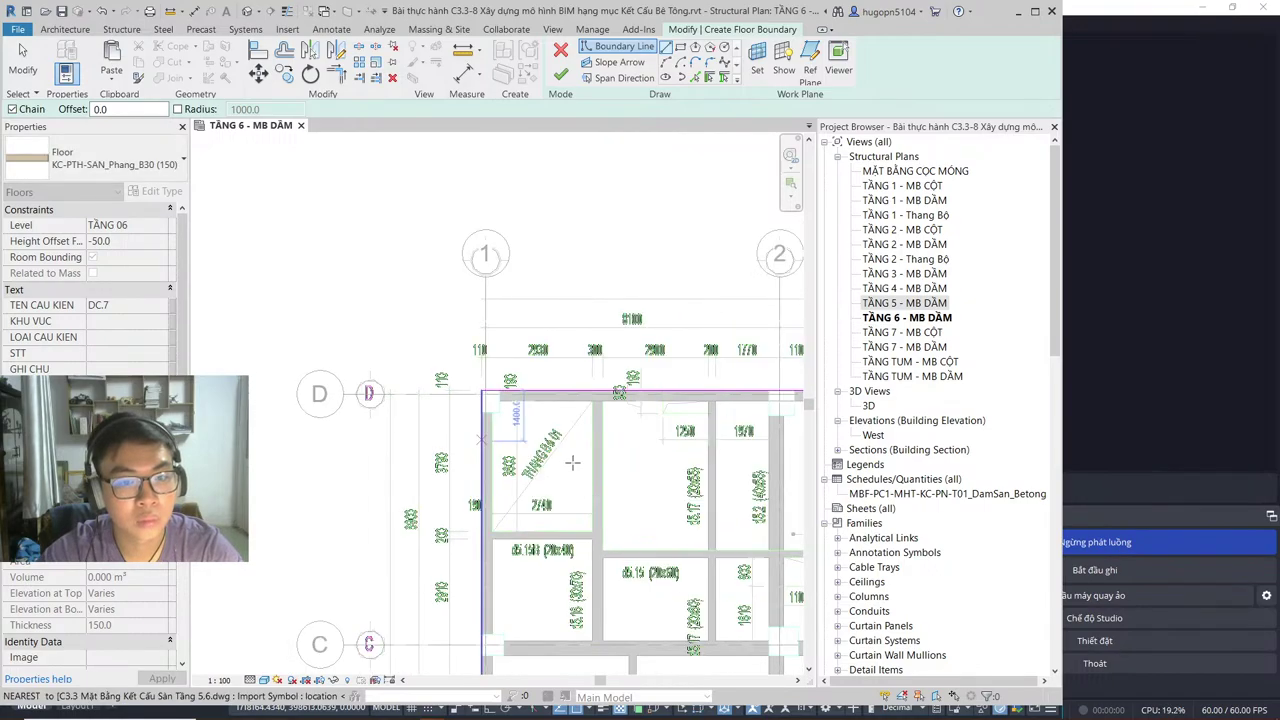
{"action": "middle_click_drag", "start_coordinate": [573, 358], "coordinate": [457, 346]}
{"action": "scroll", "coordinate": [366, 279], "scroll_direction": "up", "scroll_amount": 3}
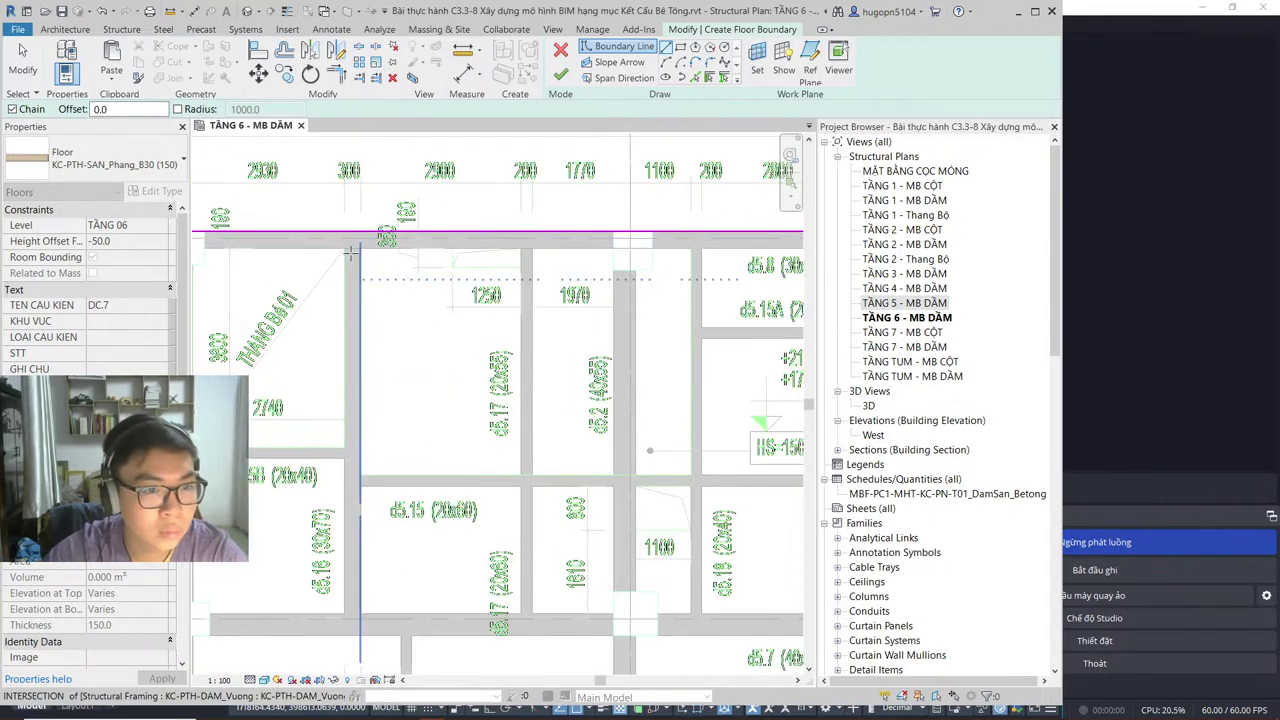
{"action": "left_click", "coordinate": [360, 243]}
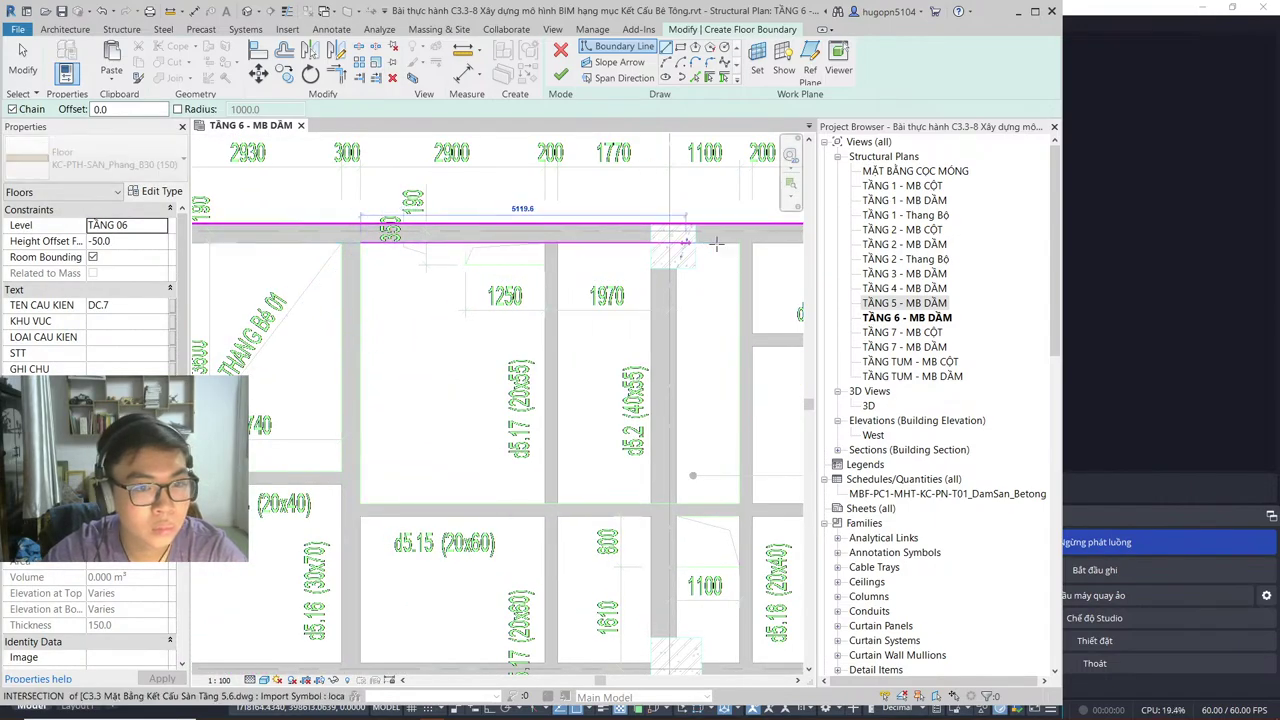
{"action": "mouse_move", "coordinate": [575, 260]}
{"action": "middle_mouse_down"}
{"action": "mouse_move", "coordinate": [400, 256]}
{"action": "mouse_move", "coordinate": [400, 300]}
{"action": "mouse_move", "coordinate": [202, 305]}
{"action": "middle_mouse_up"}
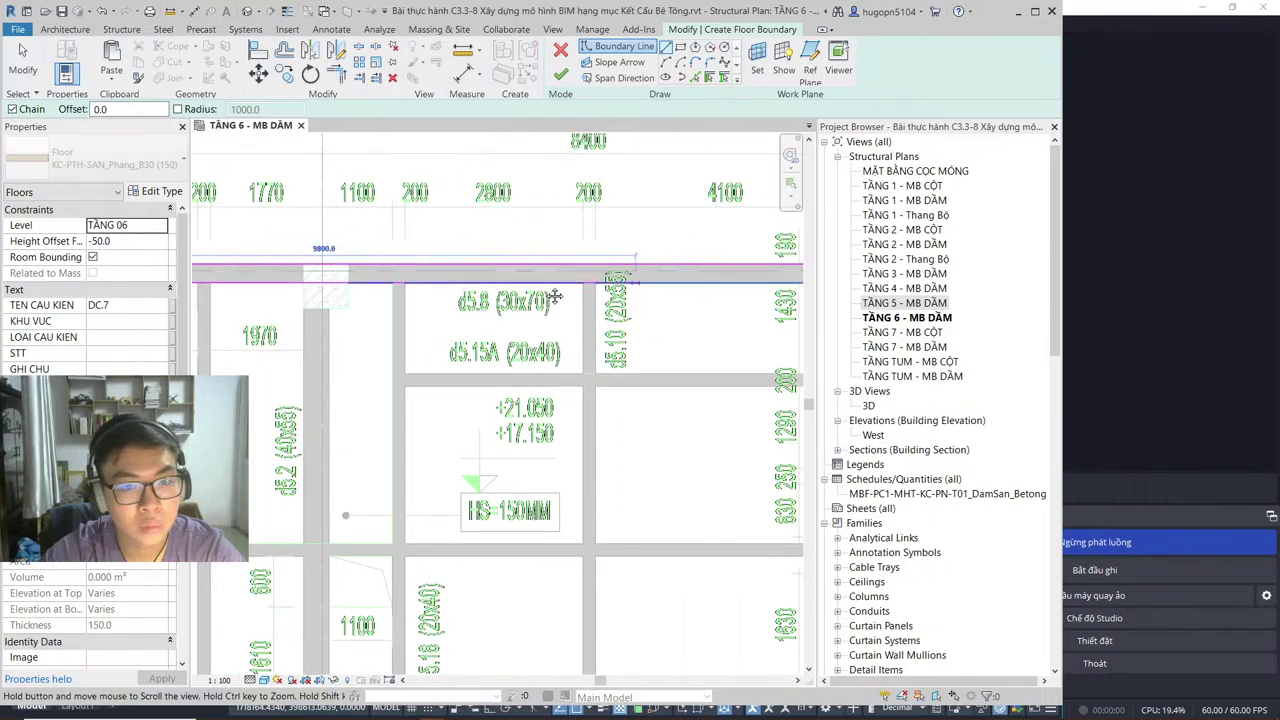
{"action": "middle_click_drag", "start_coordinate": [700, 285], "coordinate": [547, 287]}
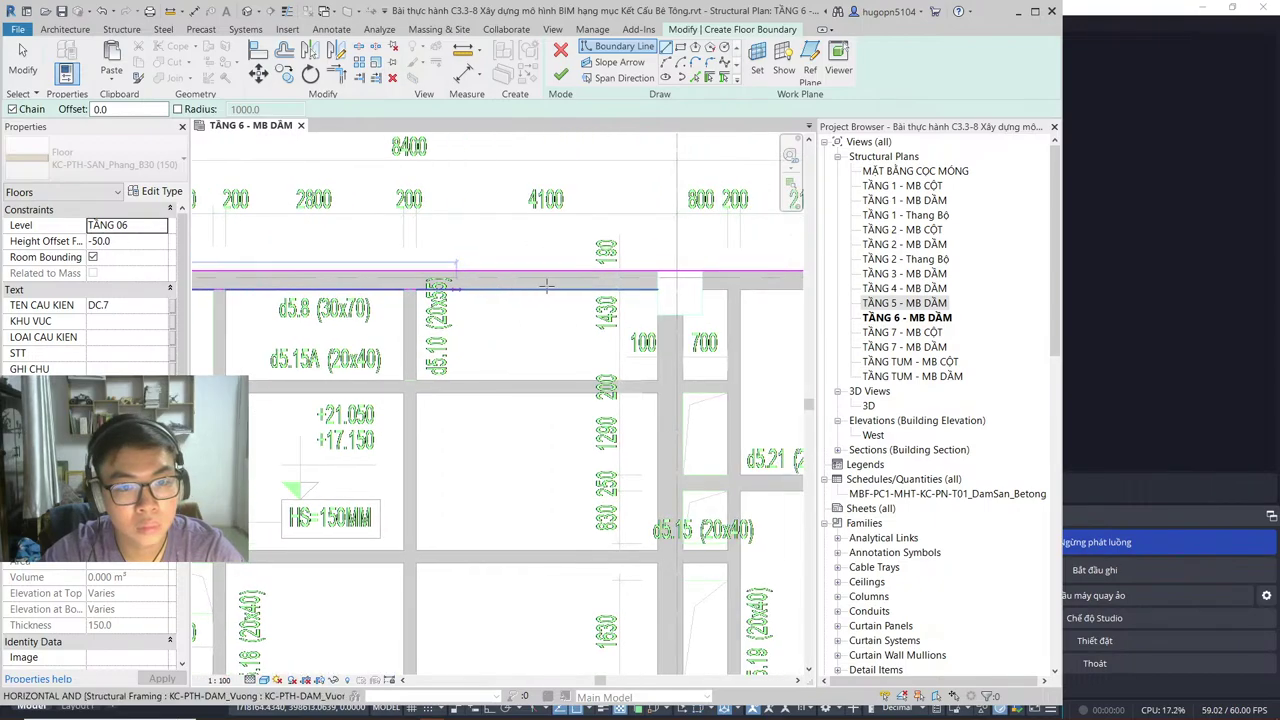
{"action": "left_click", "coordinate": [658, 372]}
{"action": "left_click", "coordinate": [658, 380]}
{"action": "middle_click_drag", "start_coordinate": [252, 382], "coordinate": [528, 360]}
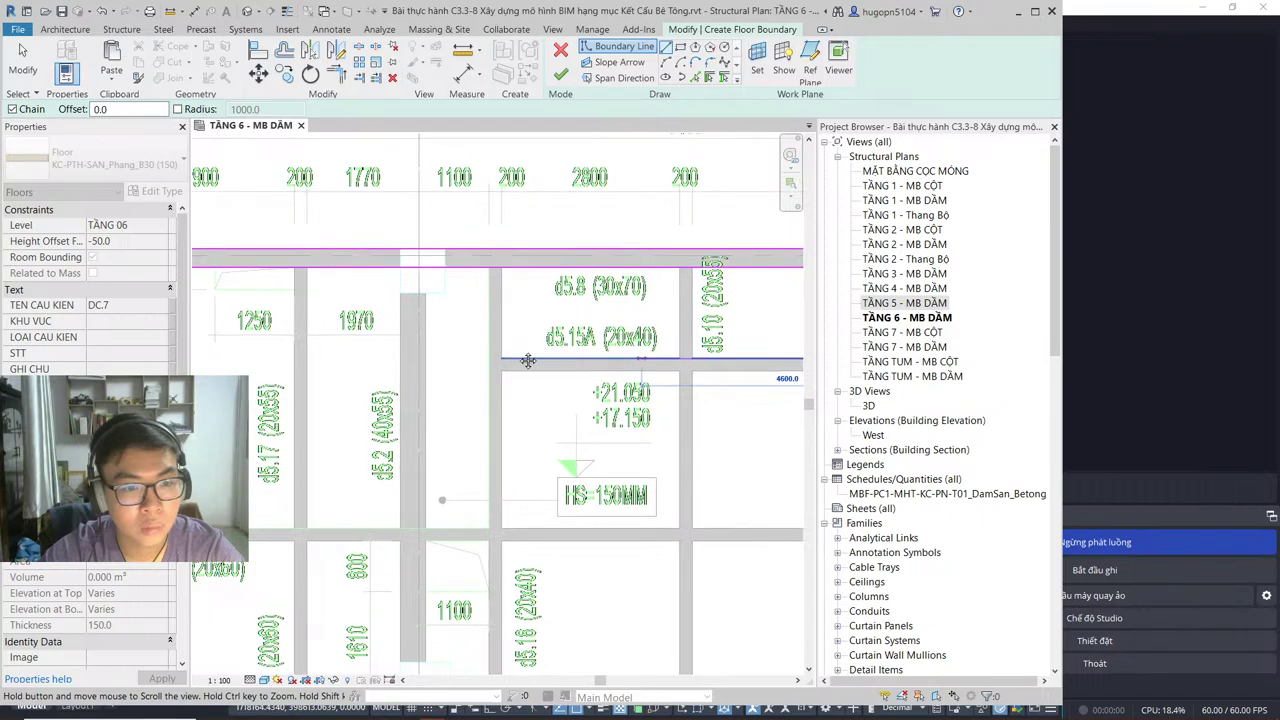
{"action": "left_click", "coordinate": [476, 356]}
Step: Add a vertical boundary segment from the beam intersection down to the beam corner
{"action": "key", "text": "Escape"}
{"action": "key", "text": "Escape"}
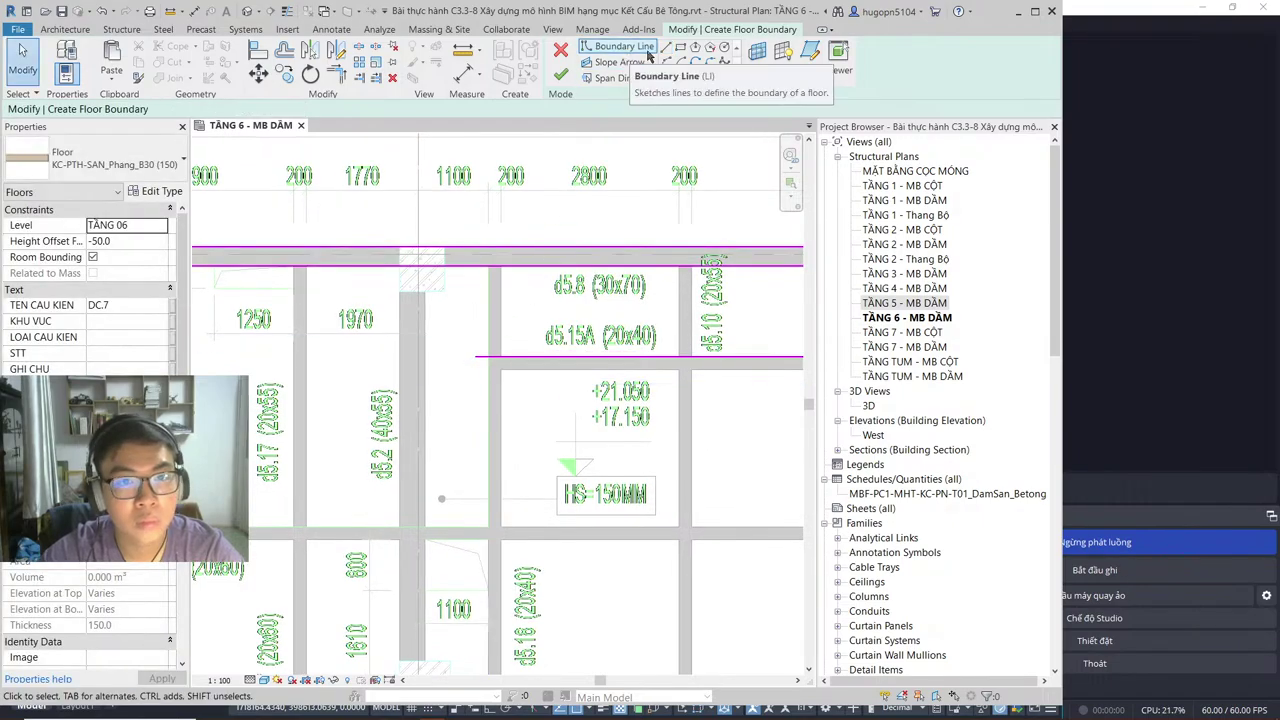
{"action": "key", "text": "Return"}
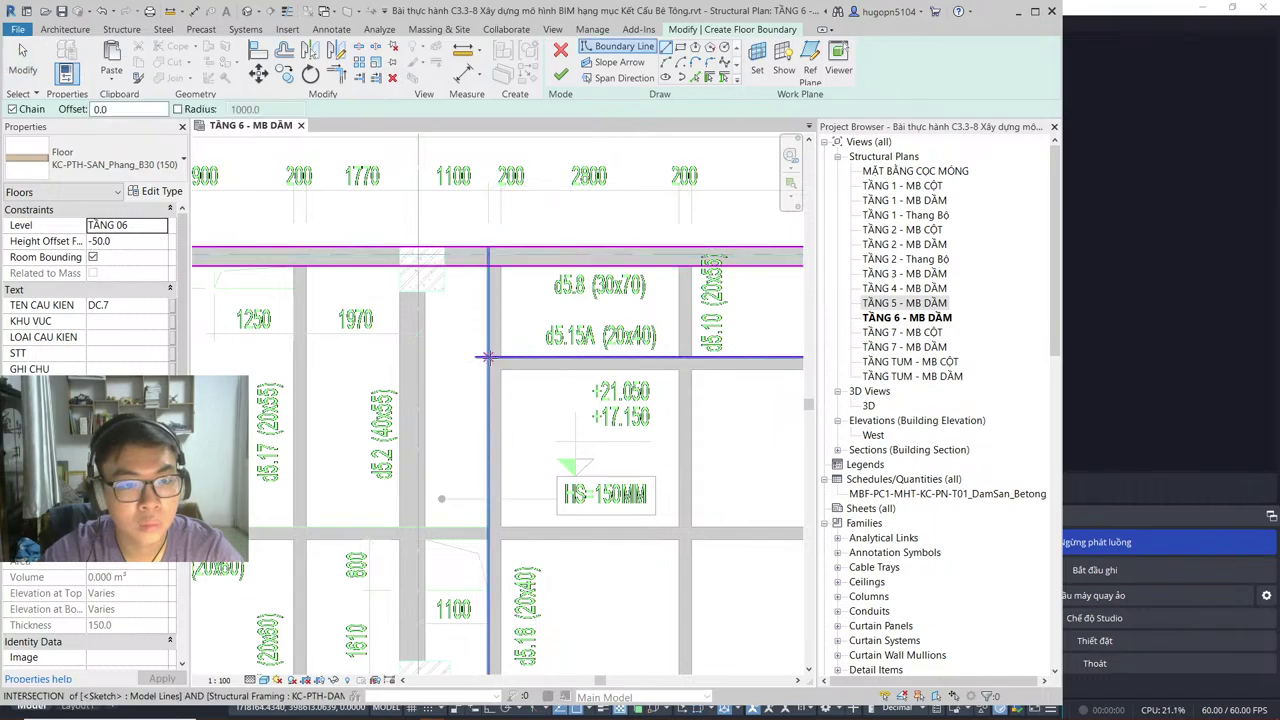
{"action": "left_click", "coordinate": [487, 356]}
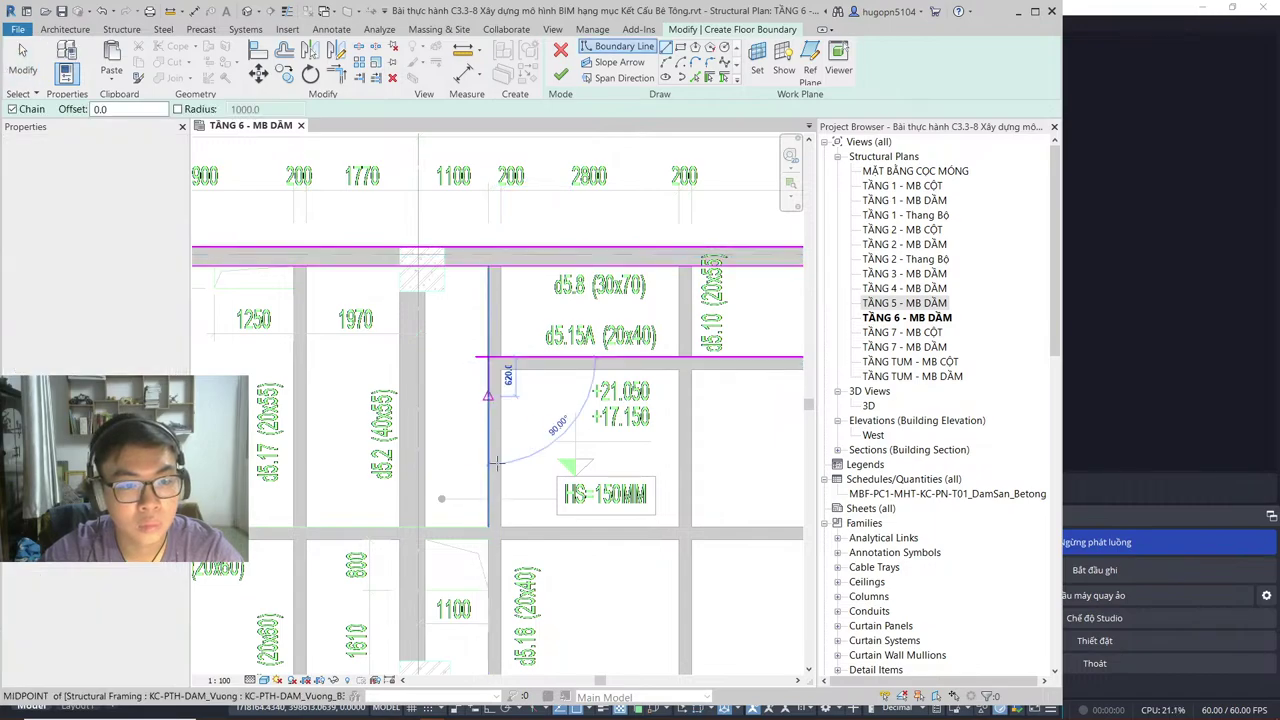
{"action": "left_click", "coordinate": [487, 526]}
{"action": "middle_click_drag", "start_coordinate": [118, 534], "coordinate": [437, 534]}
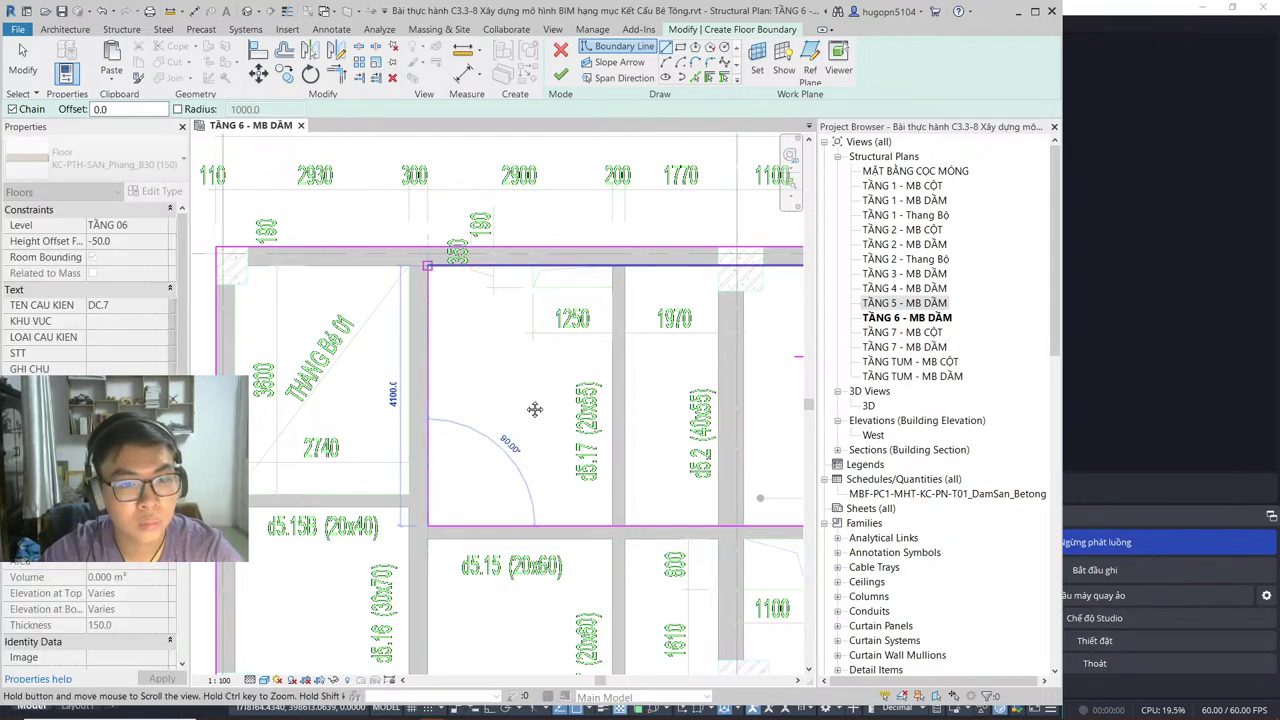
{"action": "middle_click_drag", "start_coordinate": [535, 409], "coordinate": [242, 395]}
{"action": "key", "text": "Escape"}
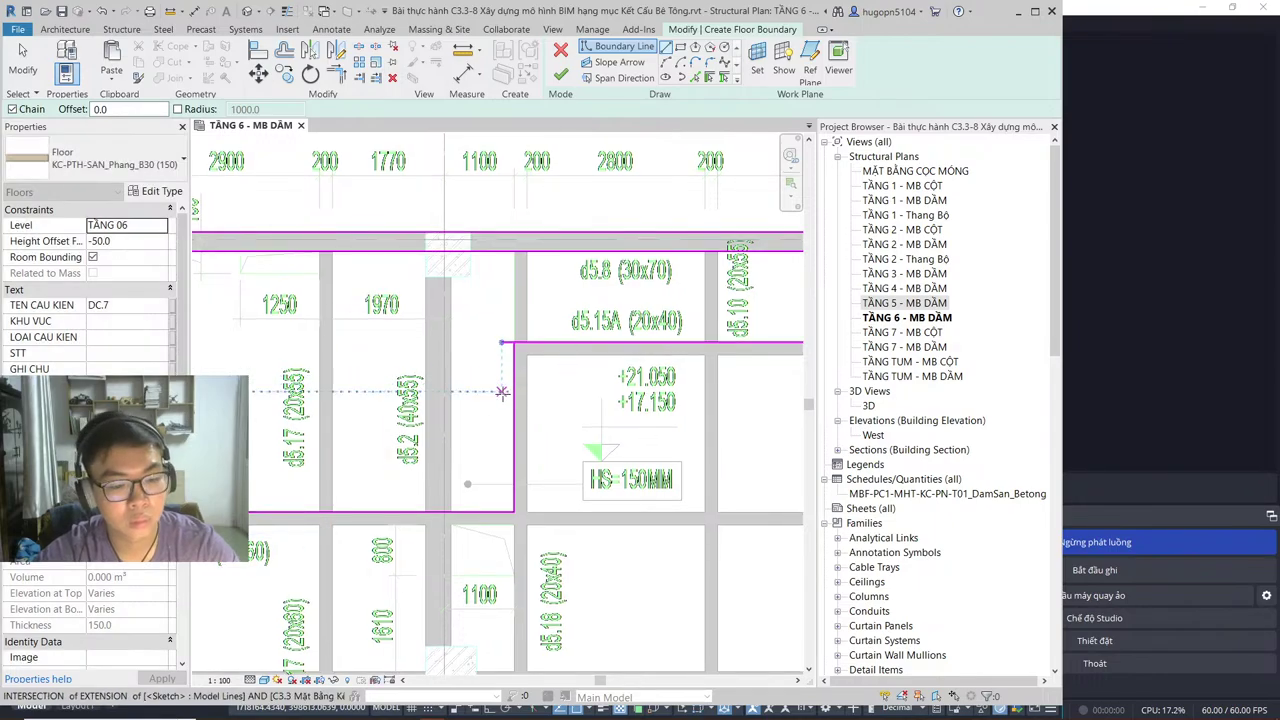
{"action": "key", "text": "Escape"}
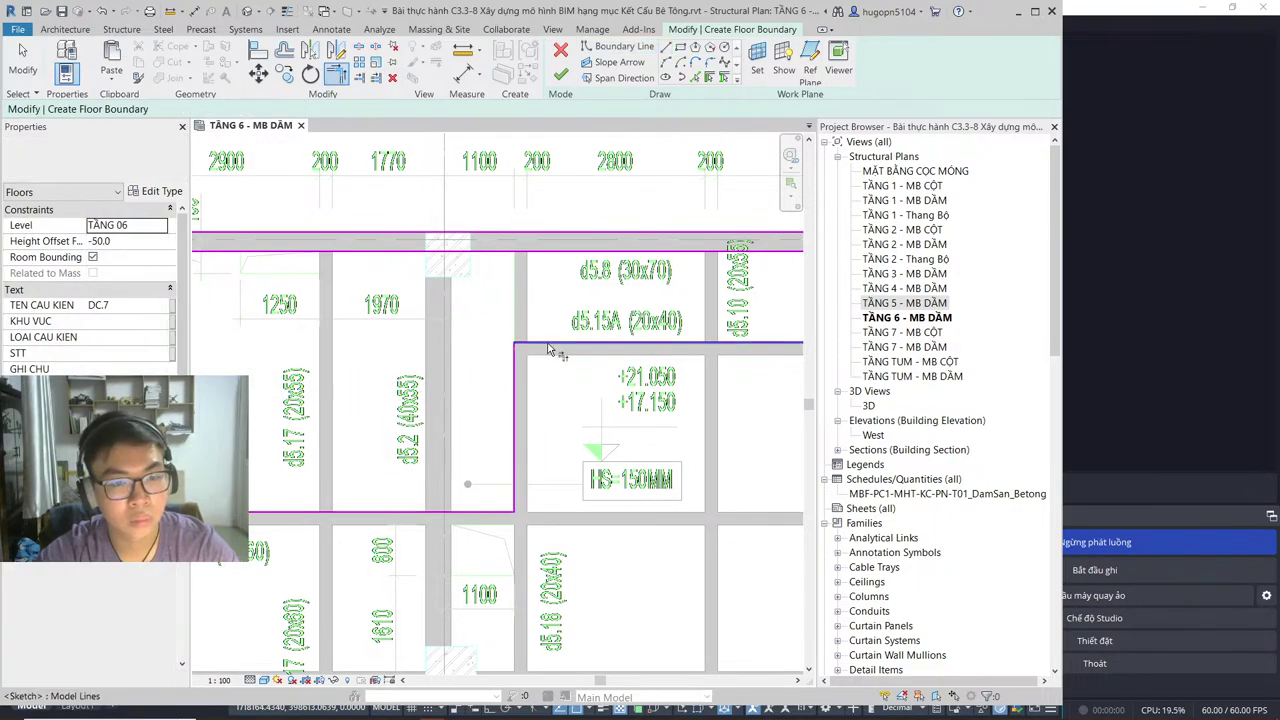
{"action": "scroll", "coordinate": [490, 408], "scroll_direction": "down", "scroll_amount": 2}
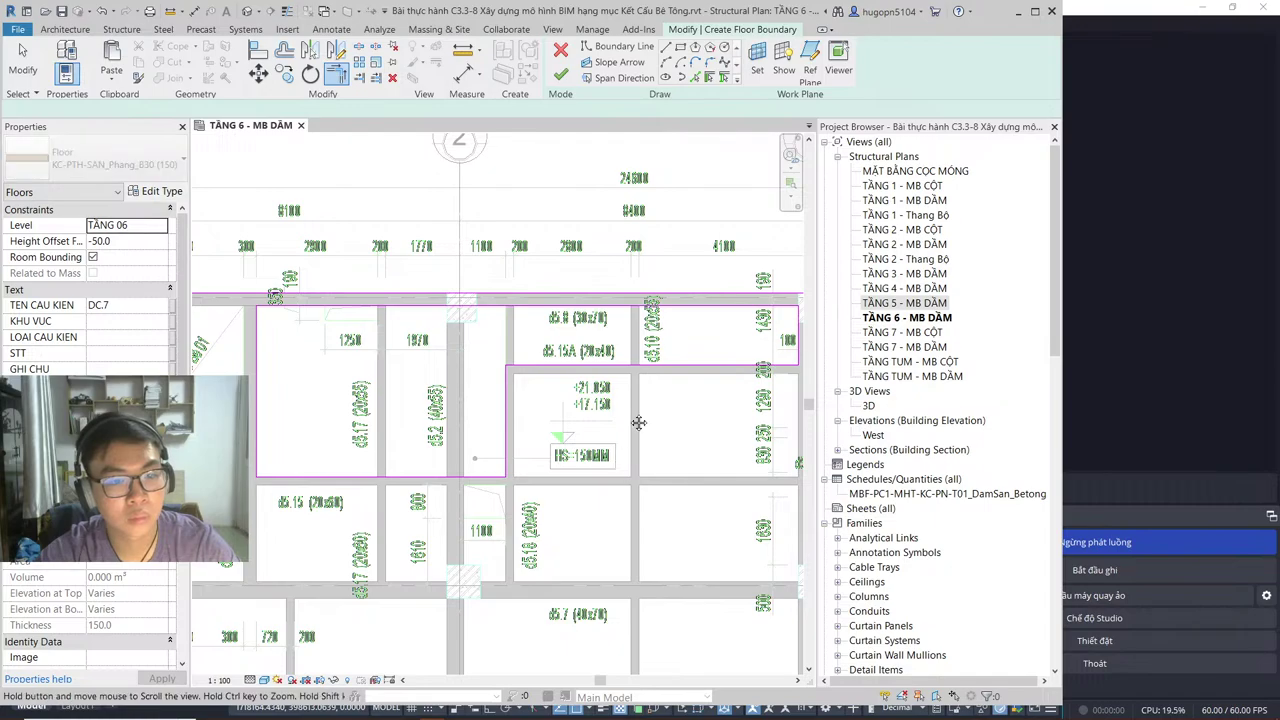
{"action": "mouse_move", "coordinate": [638, 422]}
{"action": "middle_mouse_down"}
{"action": "mouse_move", "coordinate": [664, 358]}
{"action": "mouse_move", "coordinate": [698, 332]}
{"action": "middle_mouse_up"}
Step: Draw rectangular boundaries in the bay, including a small 700 × 1200 opening beside the beam
{"action": "left_click", "coordinate": [680, 47]}
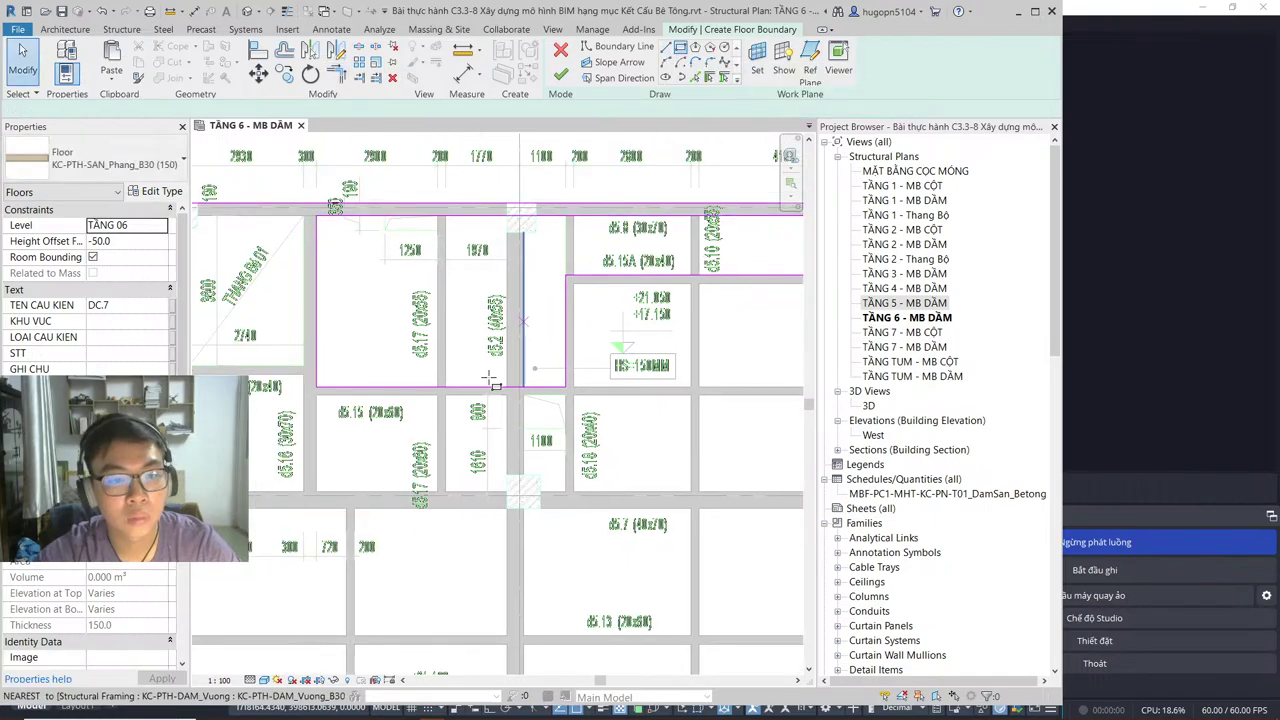
{"action": "scroll", "coordinate": [524, 402], "scroll_direction": "up", "scroll_amount": 2}
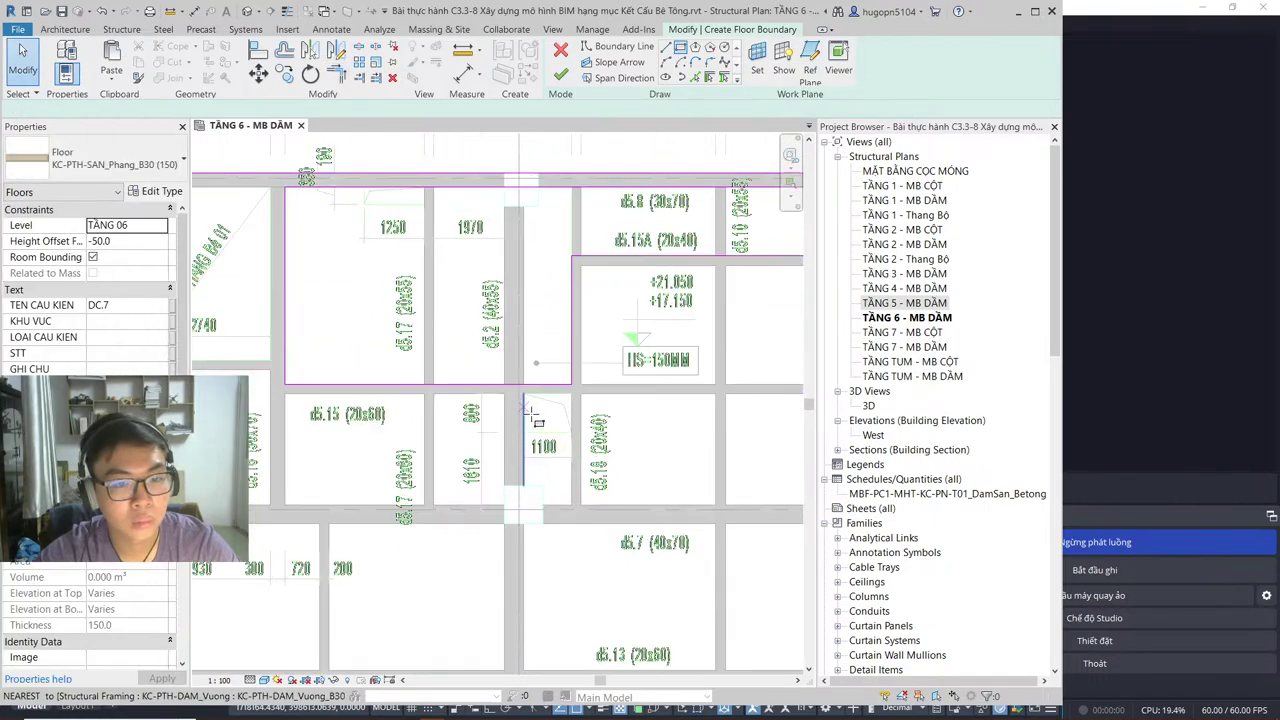
{"action": "left_click", "coordinate": [520, 388]}
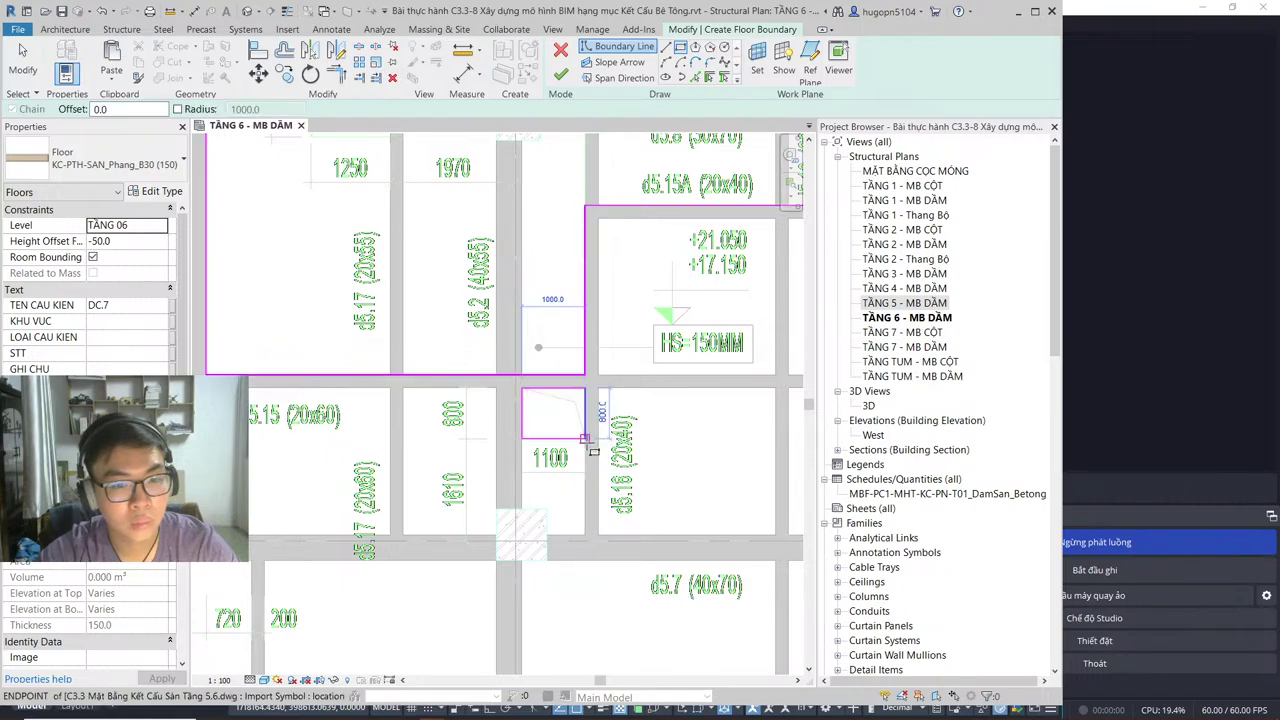
{"action": "left_click", "coordinate": [582, 433]}
{"action": "scroll", "coordinate": [400, 437], "scroll_direction": "down", "scroll_amount": 1}
{"action": "scroll", "coordinate": [400, 437], "scroll_direction": "down", "scroll_amount": 2}
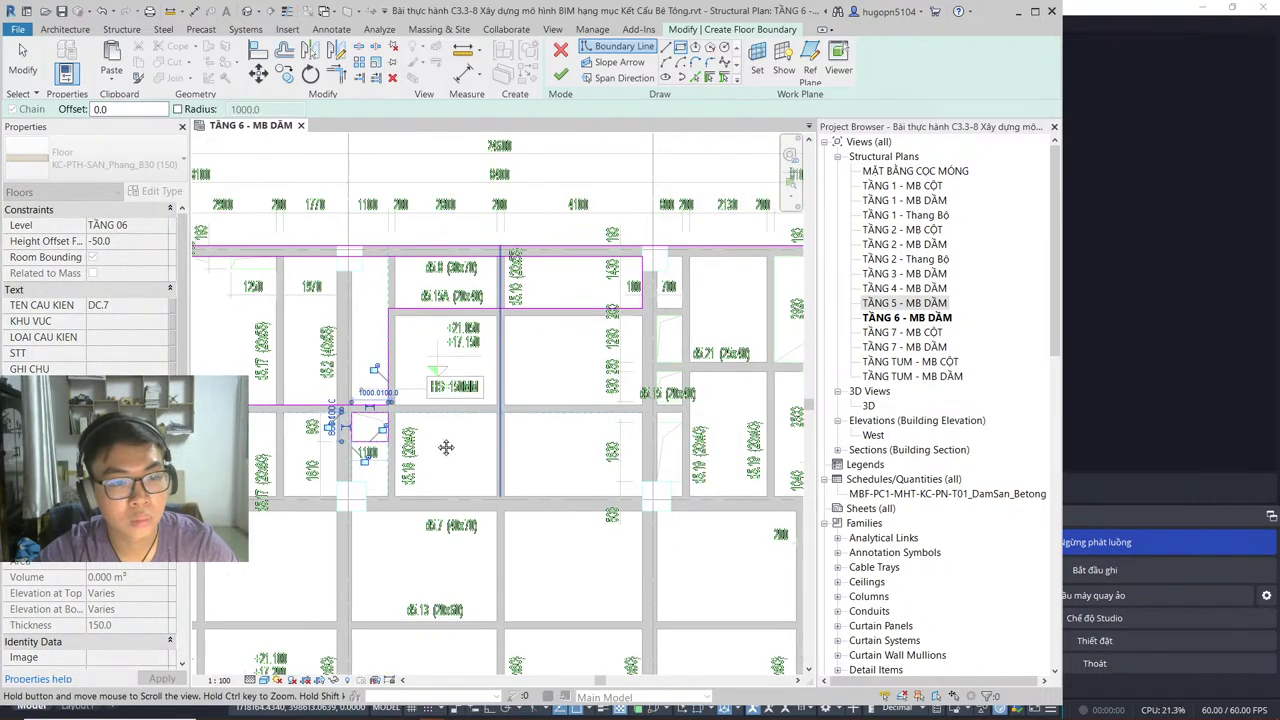
{"action": "scroll", "coordinate": [444, 448], "scroll_direction": "up", "scroll_amount": 1}
{"action": "scroll", "coordinate": [613, 280], "scroll_direction": "up", "scroll_amount": 2}
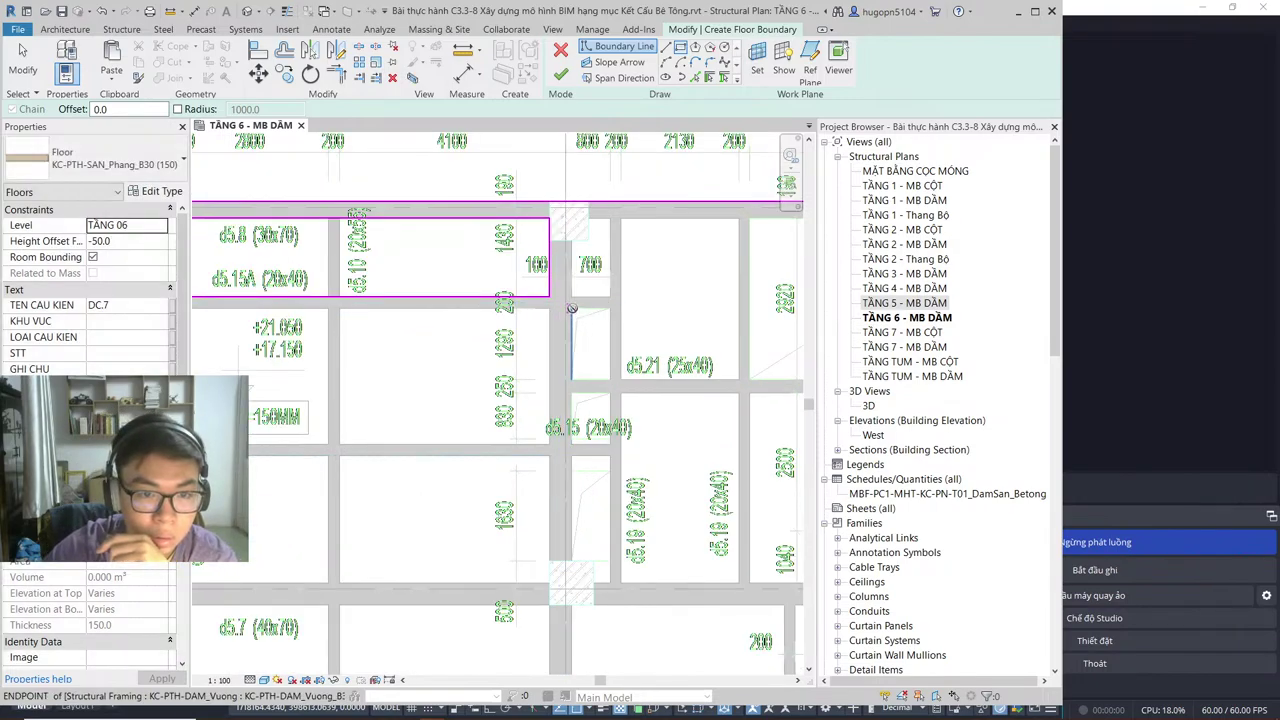
{"action": "left_click", "coordinate": [609, 309]}
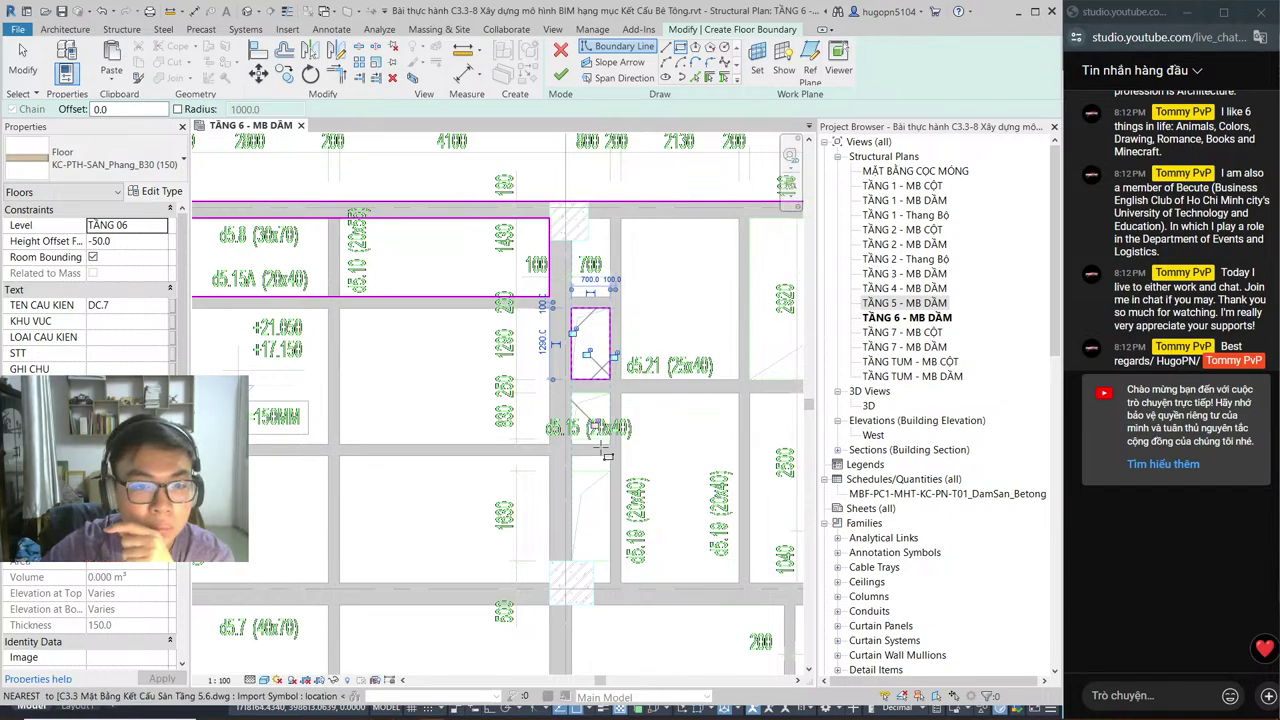
Step: Draw the second and third rectangular opening outlines below the first
{"action": "scroll", "coordinate": [585, 405], "scroll_direction": "up", "scroll_amount": 3}
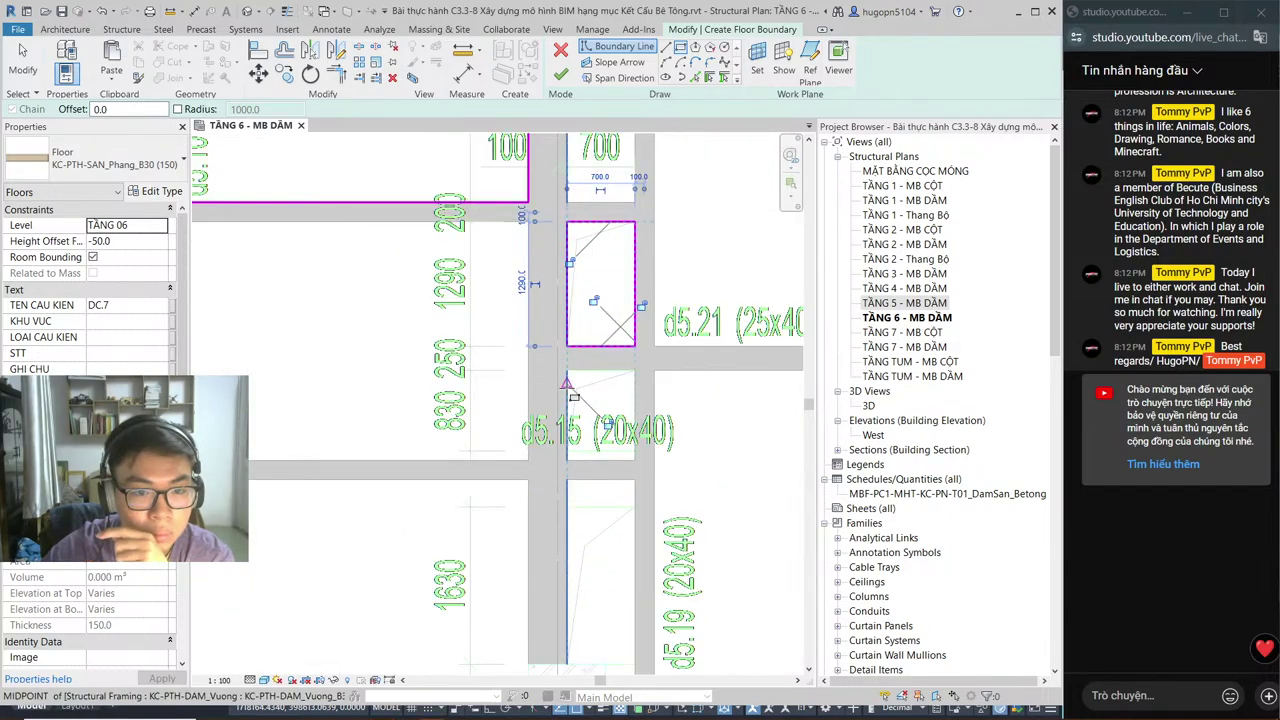
{"action": "left_click", "coordinate": [567, 370]}
{"action": "left_click", "coordinate": [634, 451]}
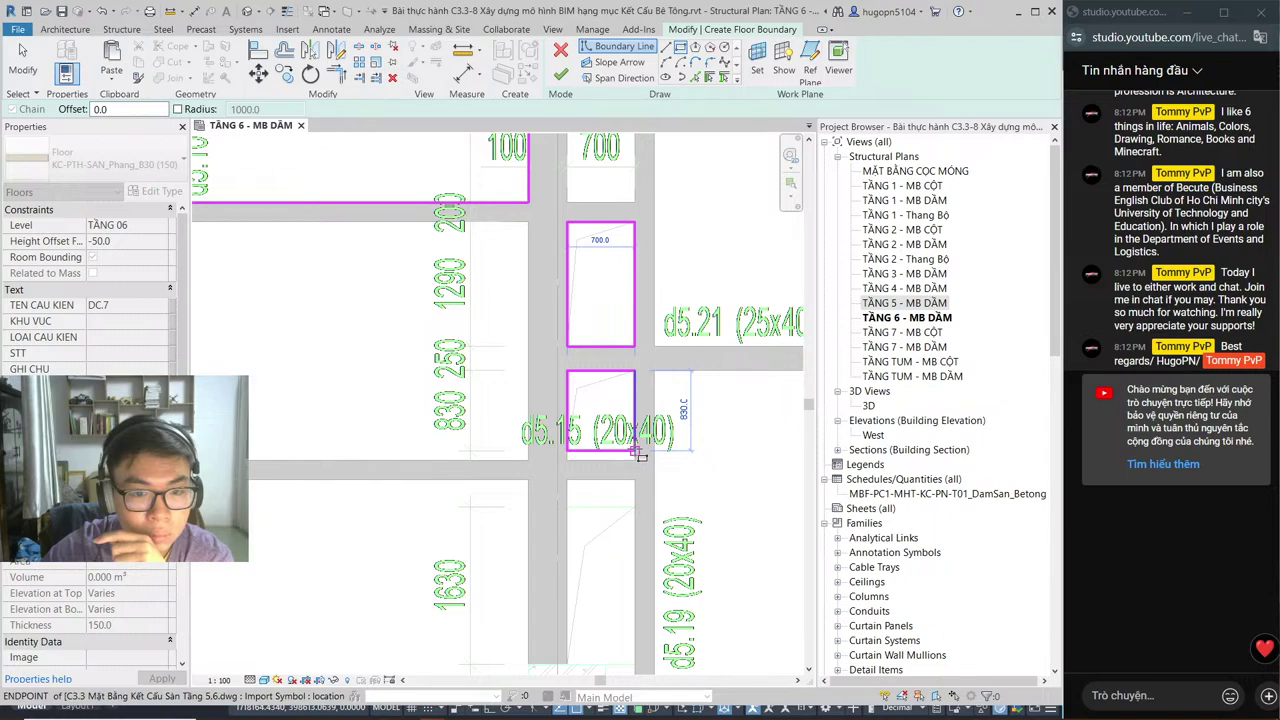
{"action": "left_click", "coordinate": [567, 505]}
{"action": "middle_click_drag", "start_coordinate": [635, 660], "coordinate": [590, 435]}
{"action": "left_click", "coordinate": [590, 435]}
{"action": "middle_click_drag", "start_coordinate": [715, 454], "coordinate": [390, 390]}
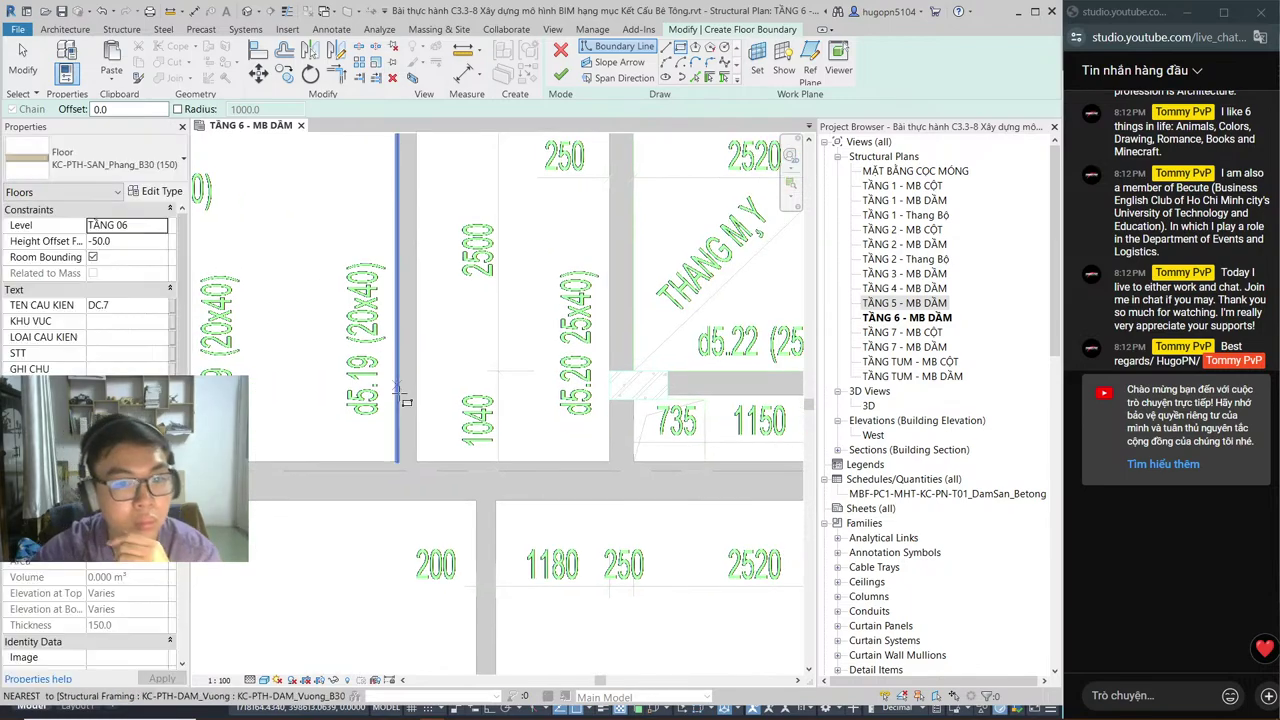
{"action": "middle_click_drag", "start_coordinate": [555, 300], "coordinate": [399, 376]}
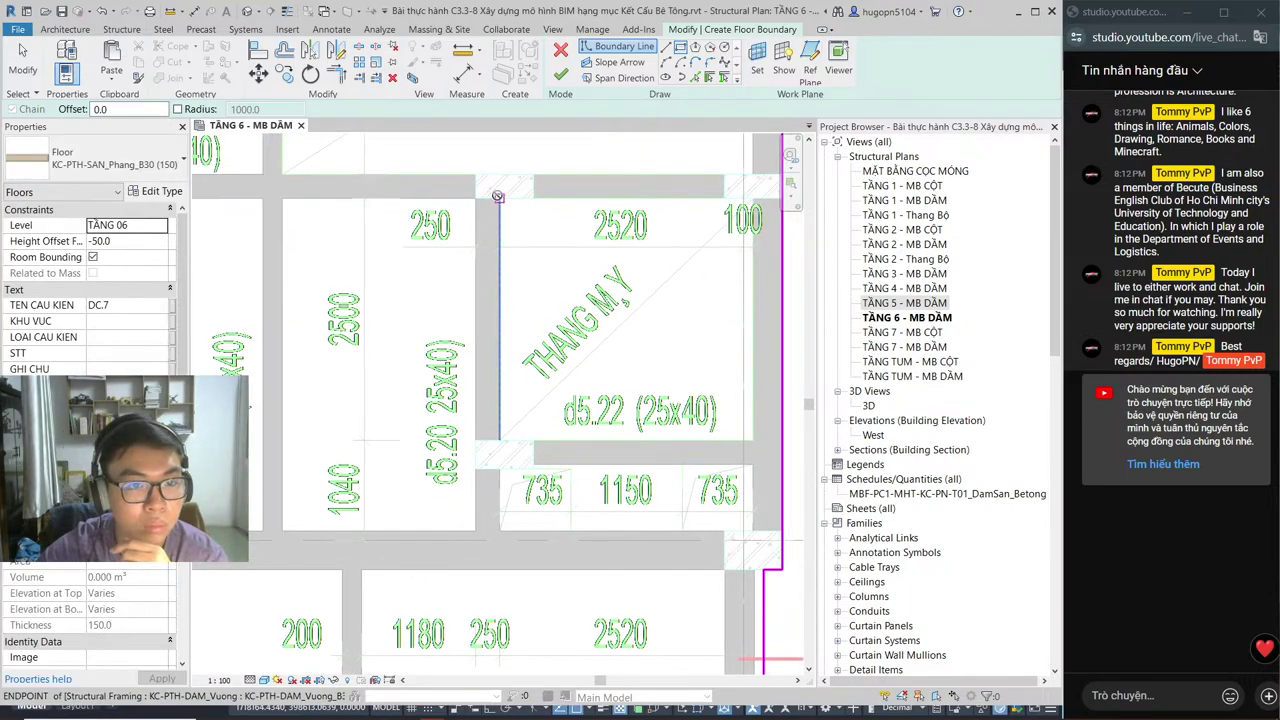
Step: Outline rectangular openings around the lift shaft bay and both 735 bays
{"action": "left_click", "coordinate": [500, 200]}
{"action": "left_click", "coordinate": [754, 437]}
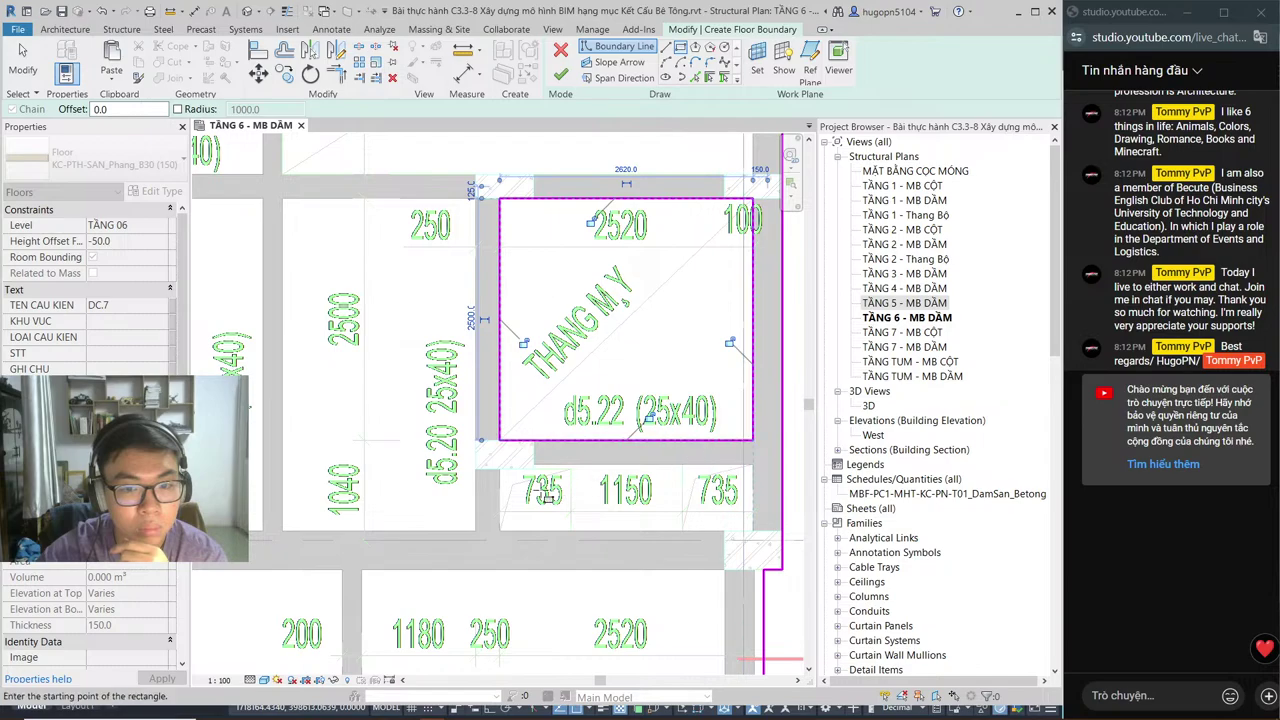
{"action": "left_click", "coordinate": [500, 470]}
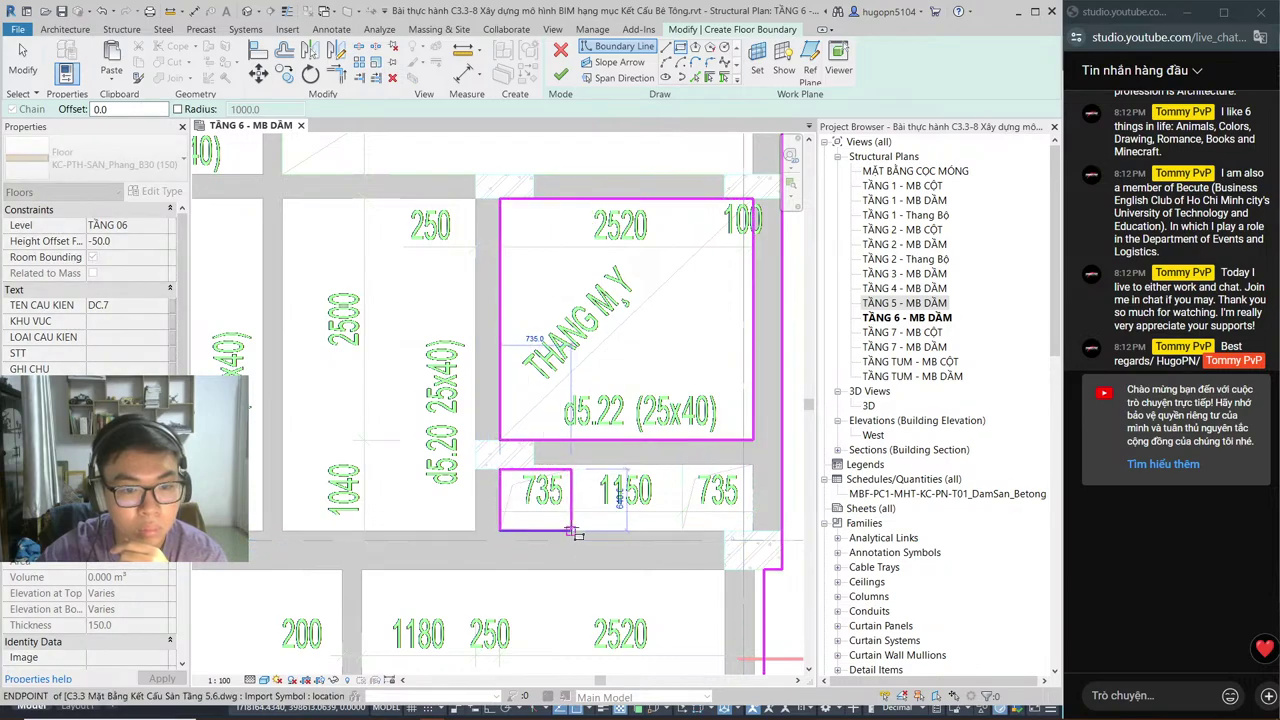
{"action": "left_click", "coordinate": [571, 530]}
{"action": "left_click", "coordinate": [681, 464]}
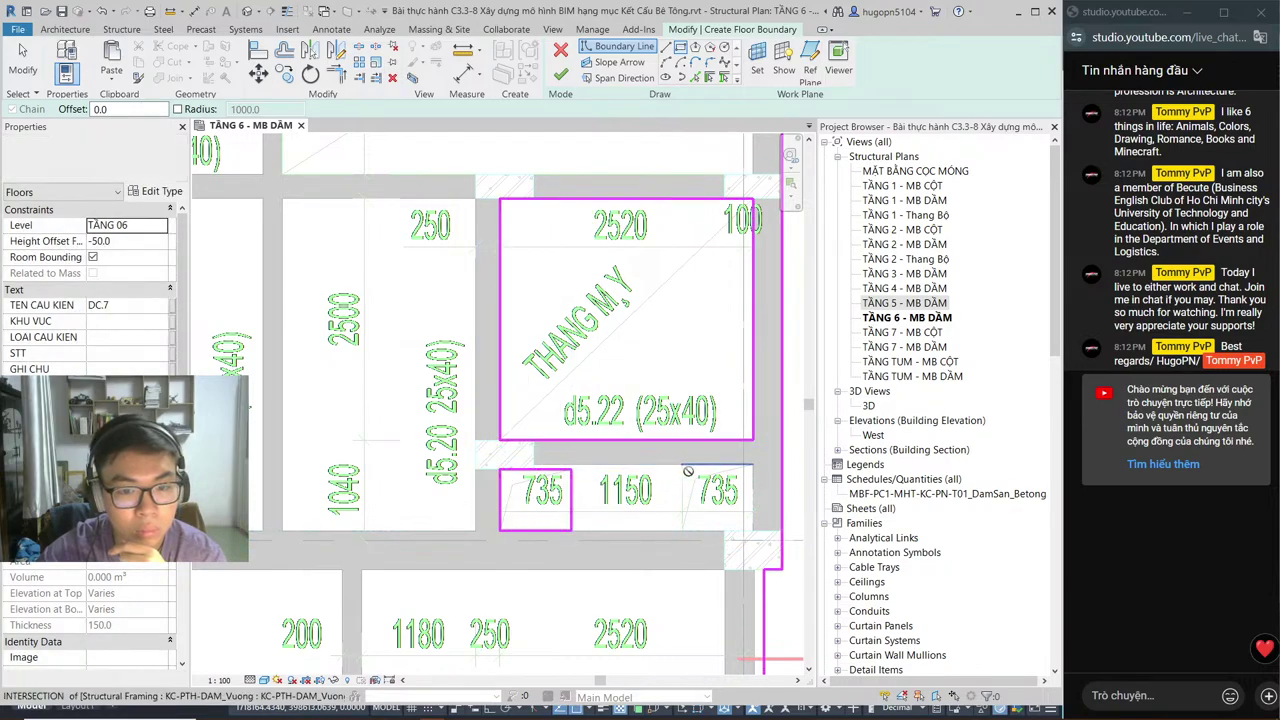
{"action": "left_click", "coordinate": [752, 530]}
Step: Review the whole sketch and finish it, creating the 73.049 m³ KC-PTH-SAN_Phang_B30 (150) floor
{"action": "scroll", "coordinate": [590, 433], "scroll_direction": "down", "scroll_amount": 5}
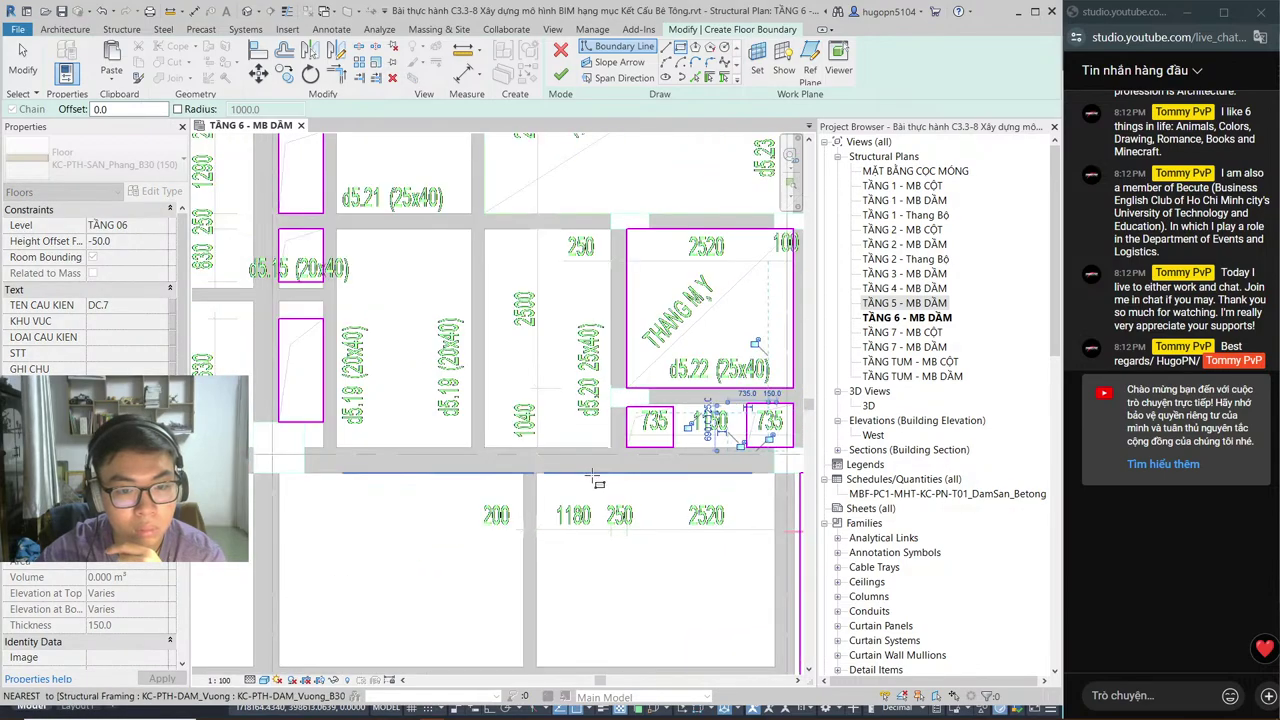
{"action": "middle_click_drag", "start_coordinate": [545, 483], "coordinate": [852, 560]}
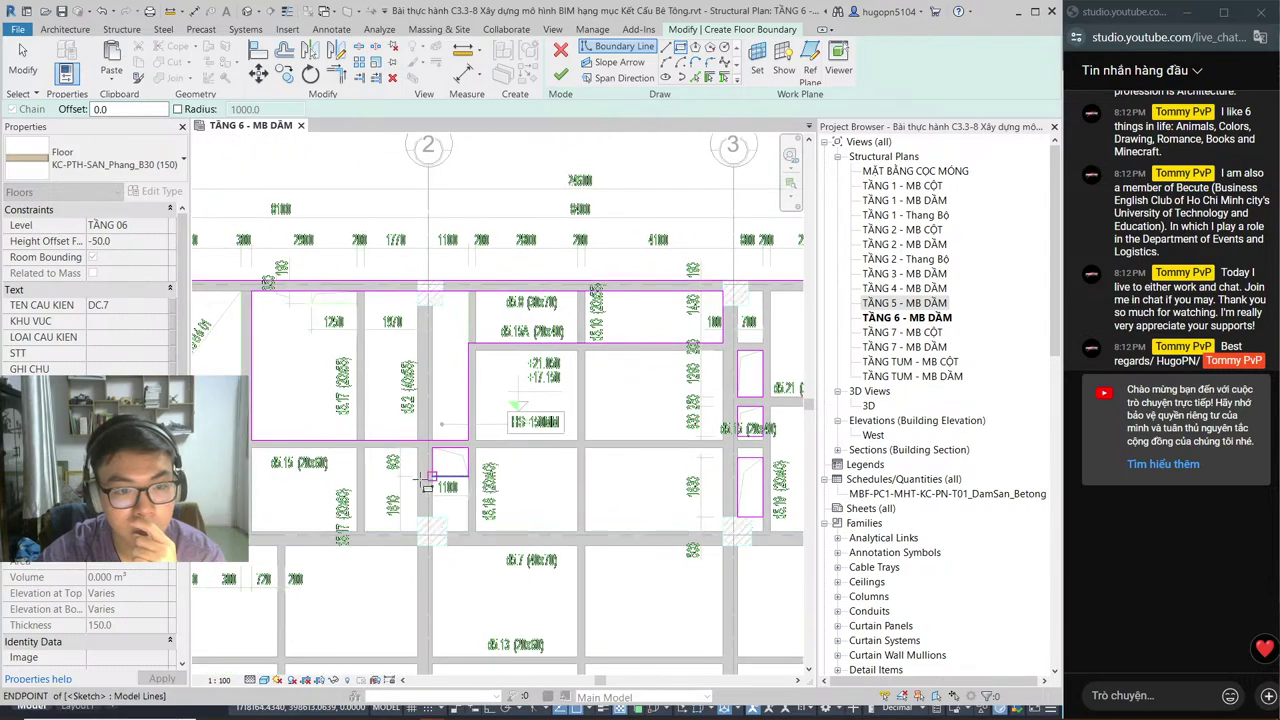
{"action": "middle_click_drag", "start_coordinate": [441, 436], "coordinate": [444, 438]}
{"action": "scroll", "coordinate": [444, 438], "scroll_direction": "down", "scroll_amount": 3}
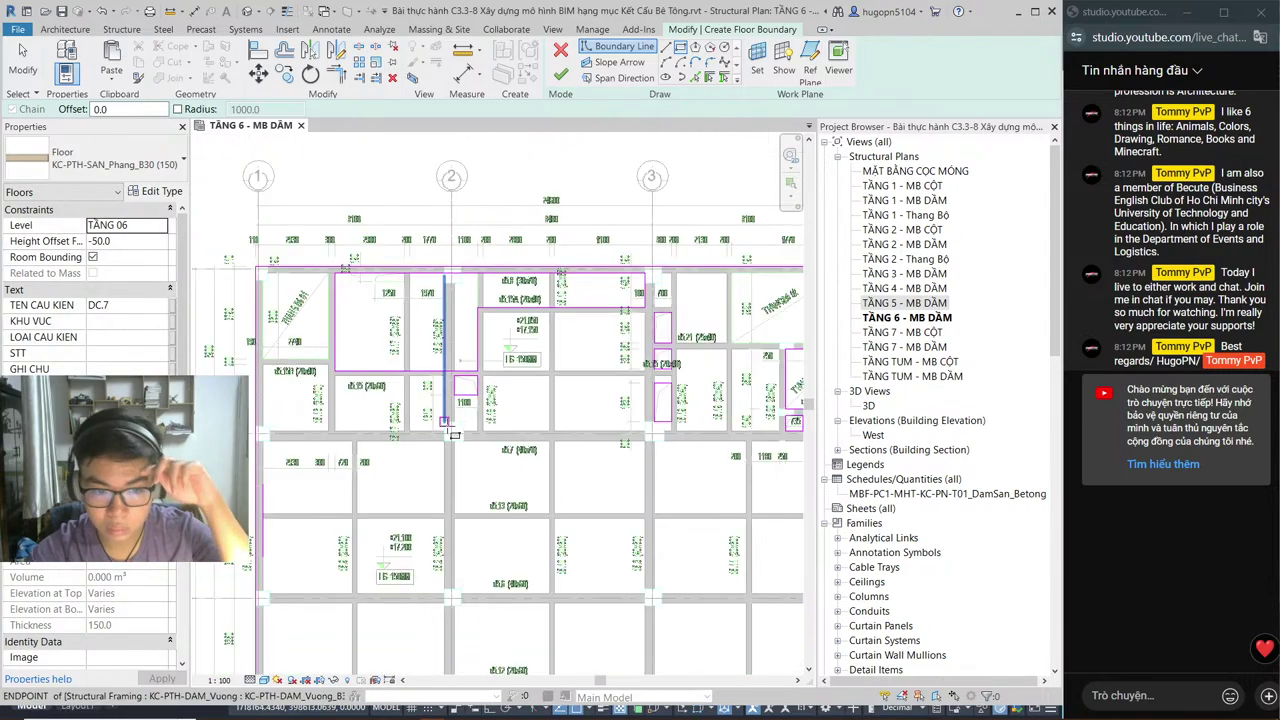
{"action": "middle_click_drag", "start_coordinate": [475, 521], "coordinate": [497, 473]}
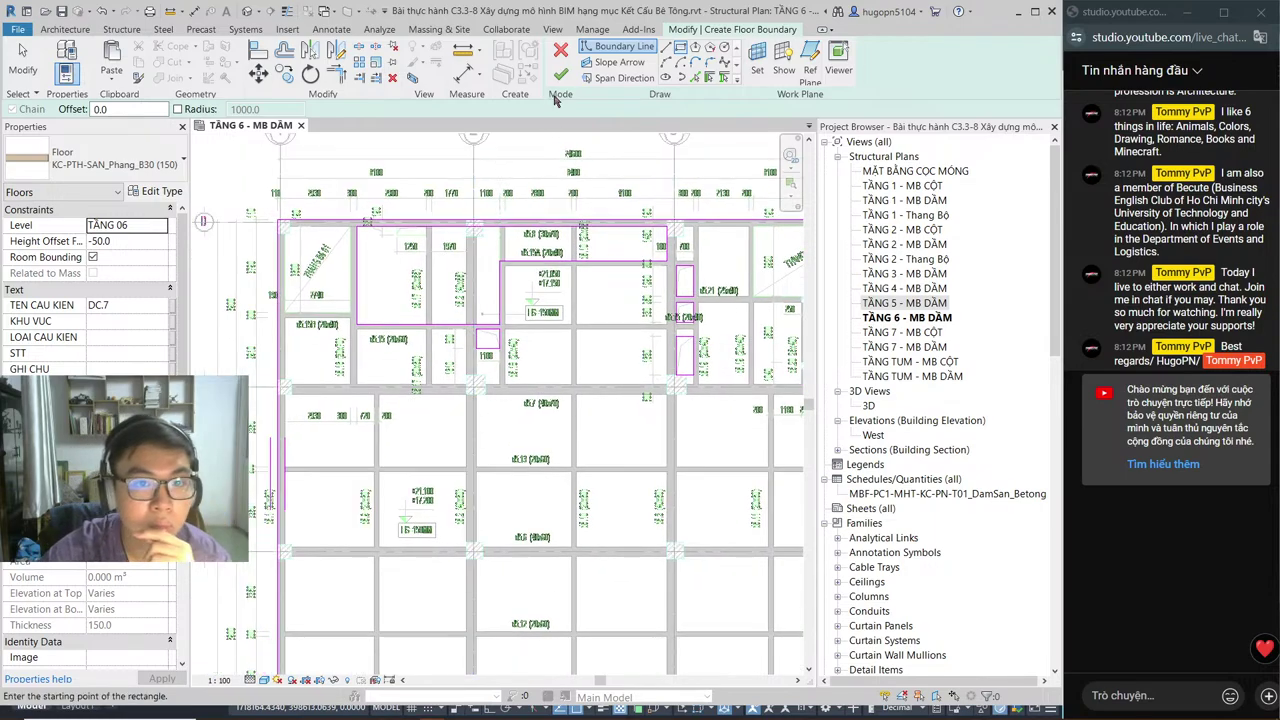
{"action": "left_click", "coordinate": [559, 80]}
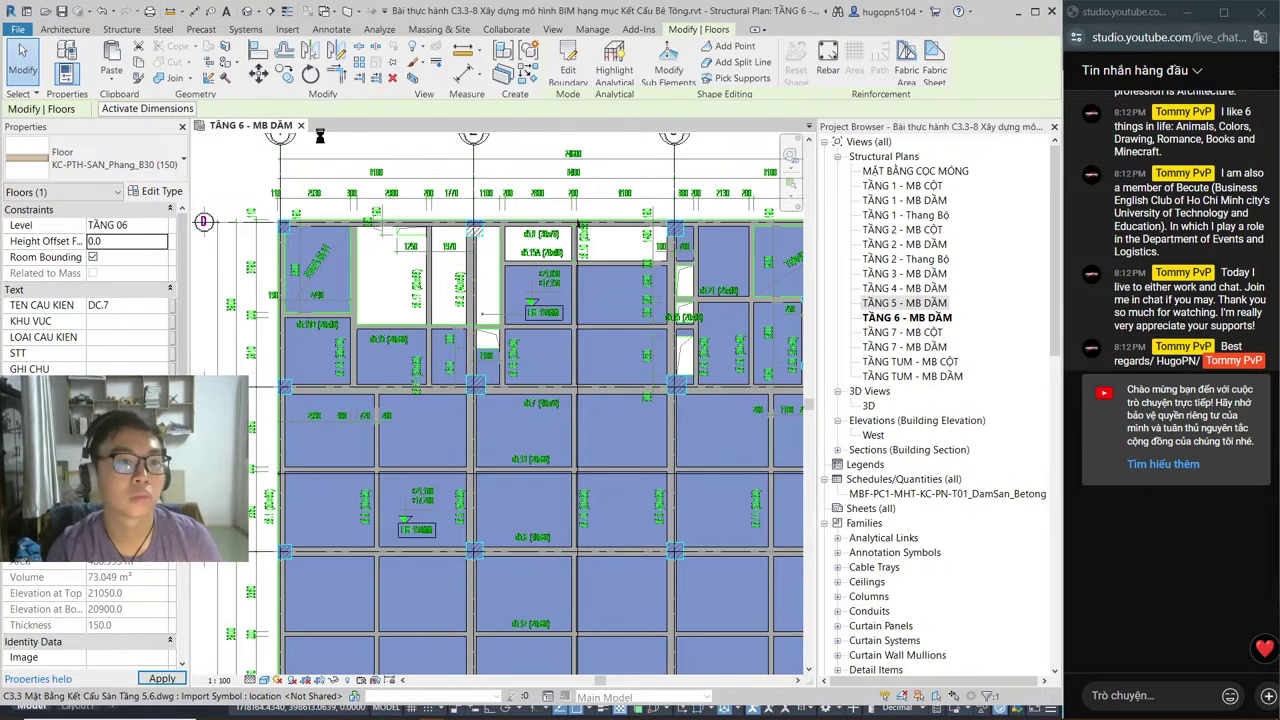
Step: Deselect the new TẦNG 6 slab and zoom in to inspect its openings
{"action": "key", "text": "Escape"}
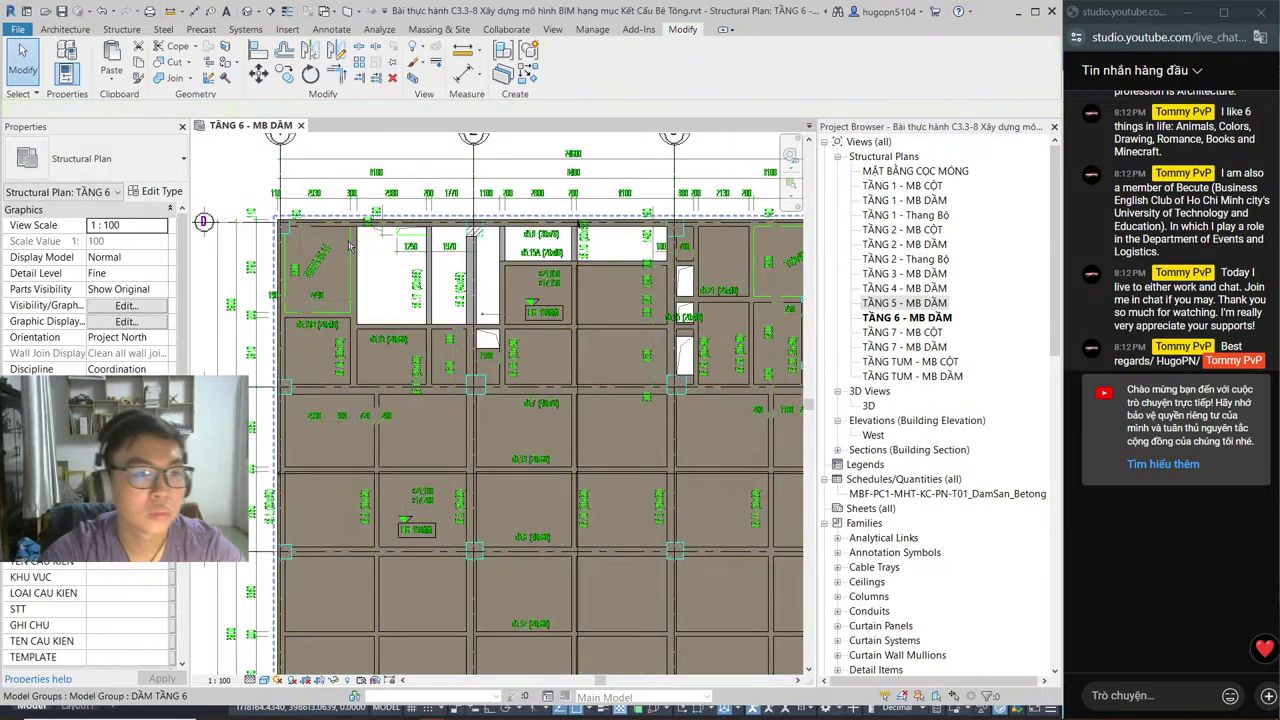
{"action": "scroll", "coordinate": [392, 223], "scroll_direction": "up", "scroll_amount": 2}
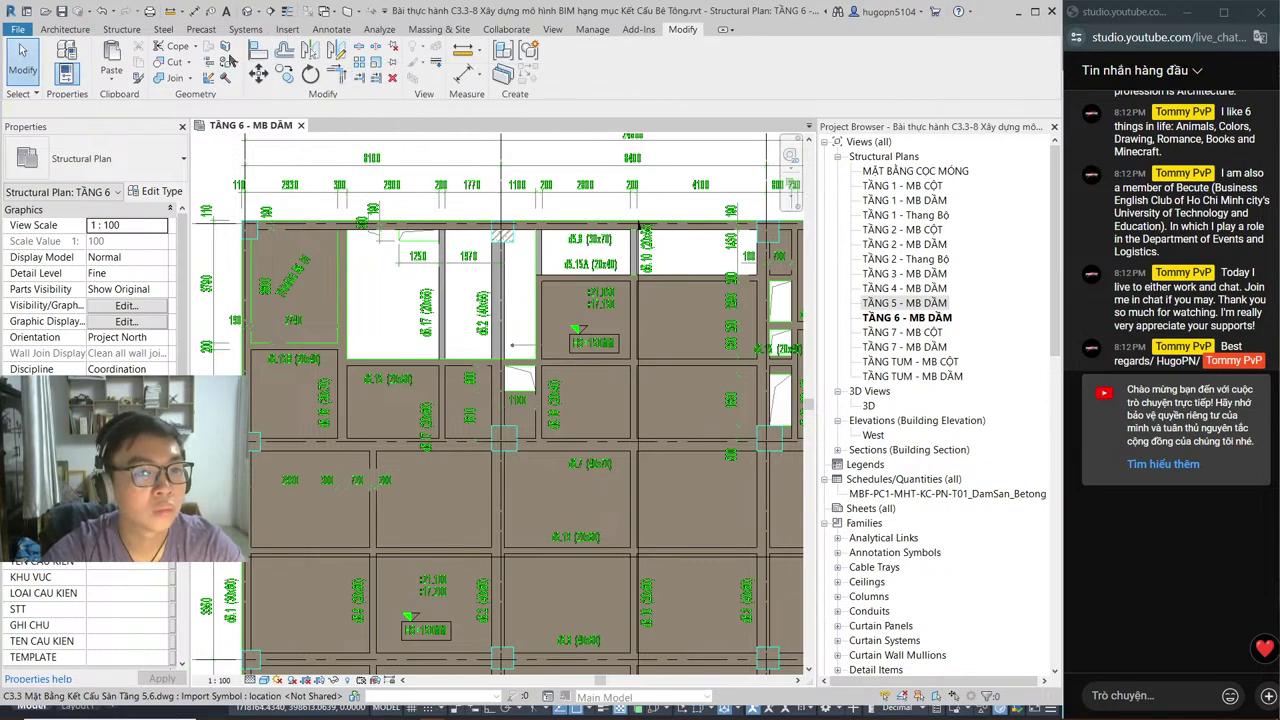
{"action": "left_click", "coordinate": [101, 14]}
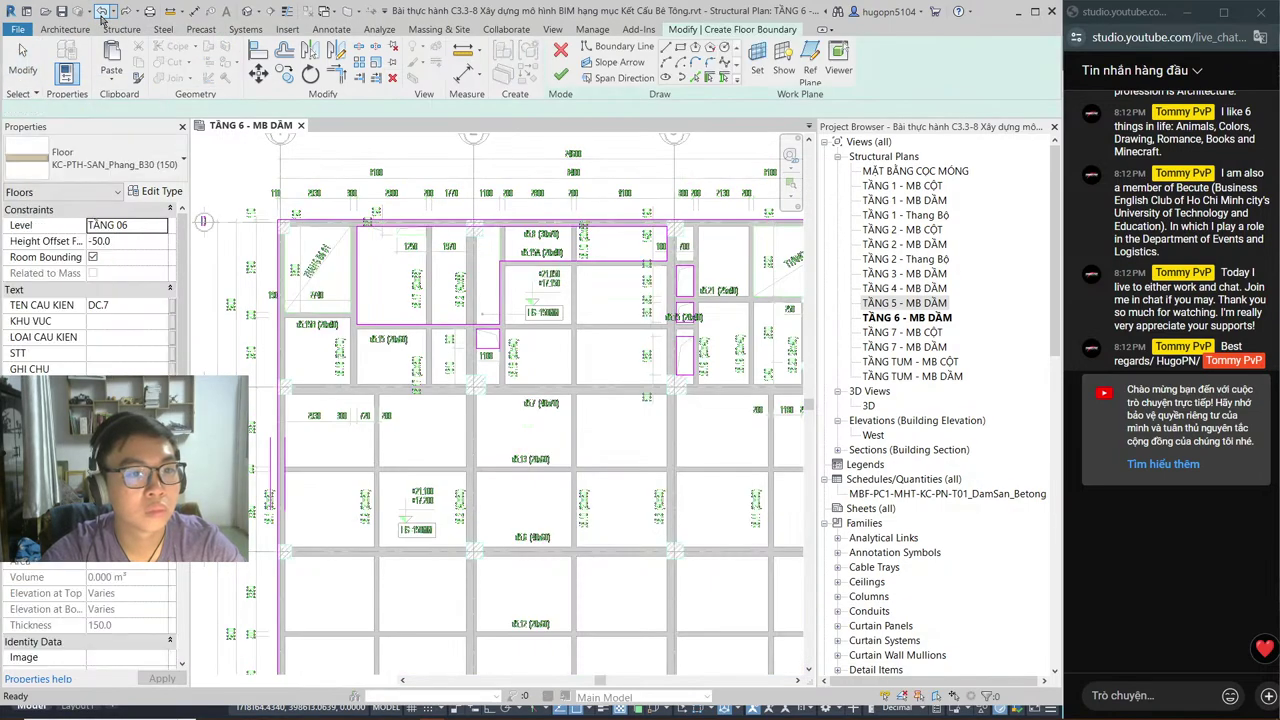
{"action": "left_click", "coordinate": [101, 14]}
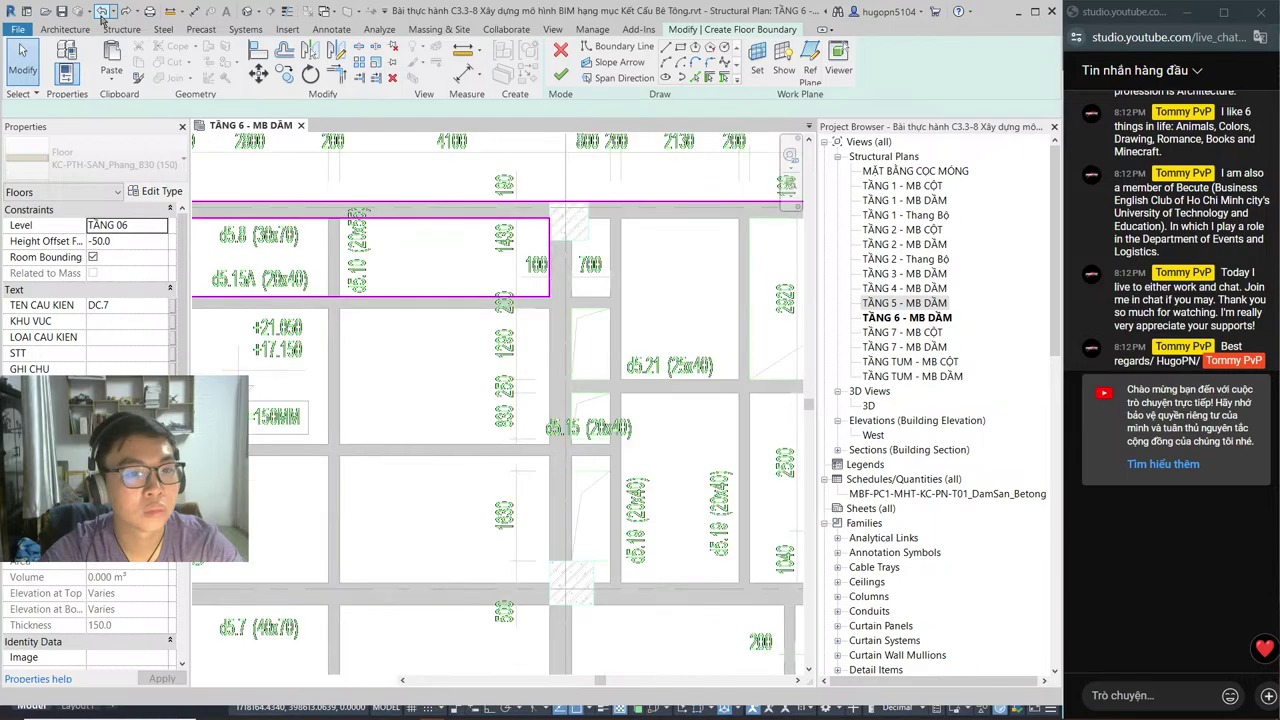
{"action": "left_click", "coordinate": [101, 14]}
{"action": "left_click", "coordinate": [101, 14]}
{"action": "left_click", "coordinate": [101, 14]}
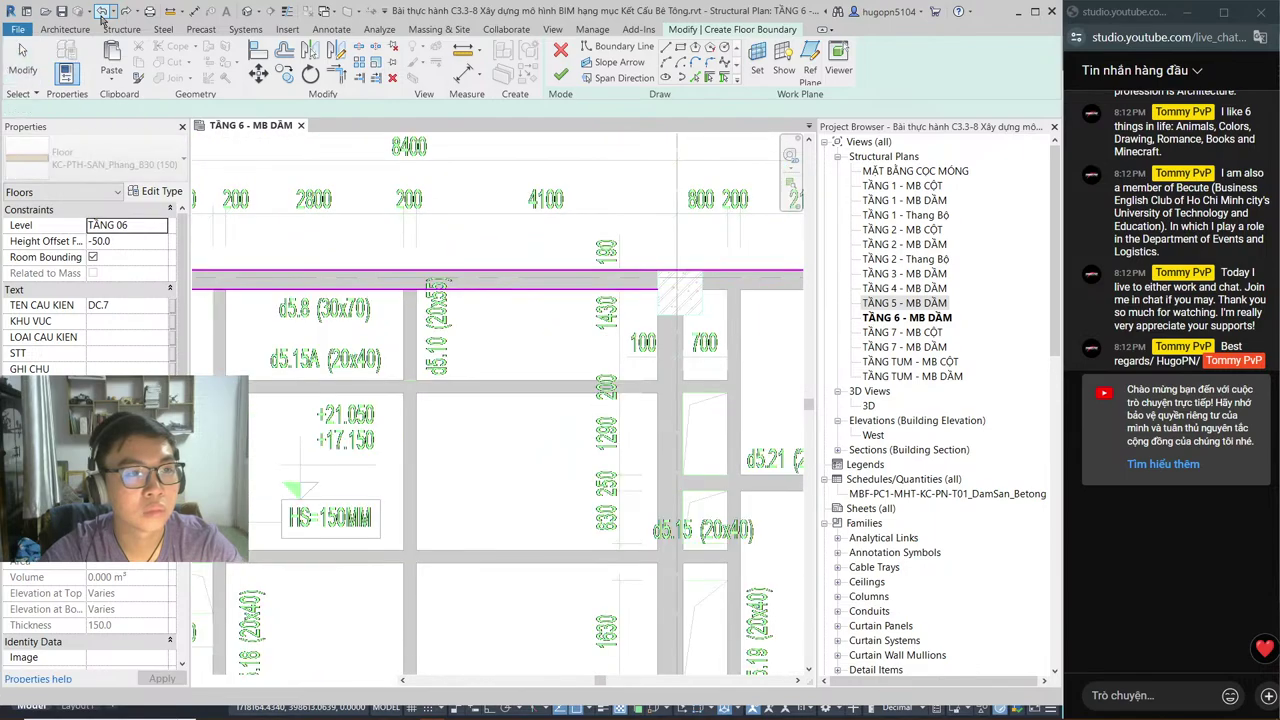
{"action": "left_click", "coordinate": [101, 14]}
{"action": "left_click", "coordinate": [101, 14]}
{"action": "left_click", "coordinate": [101, 14]}
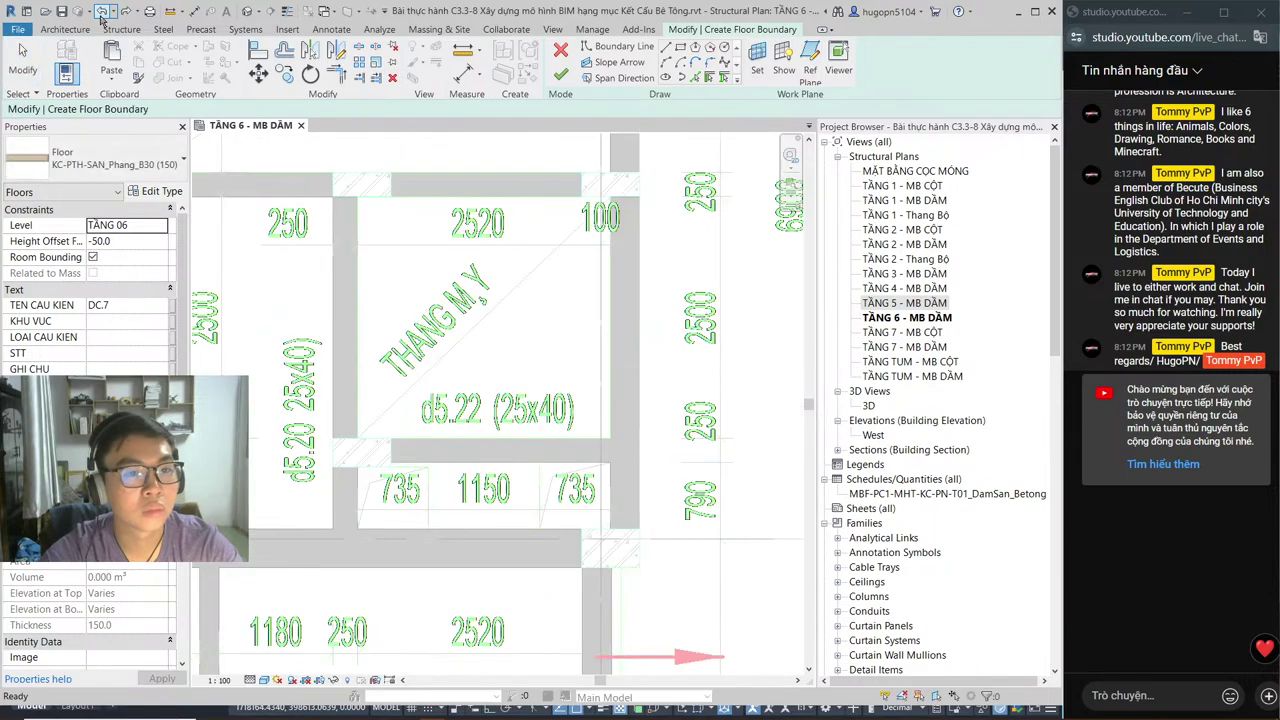
{"action": "left_click", "coordinate": [101, 14]}
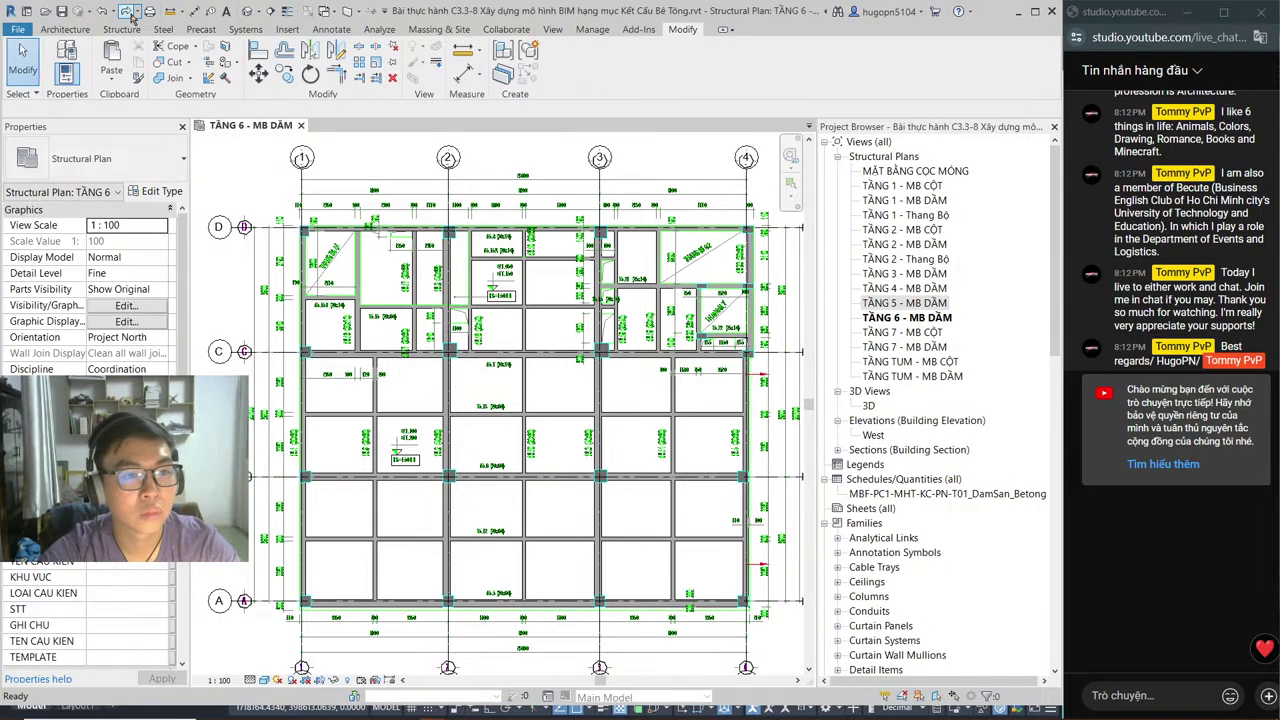
{"action": "left_click", "coordinate": [128, 12]}
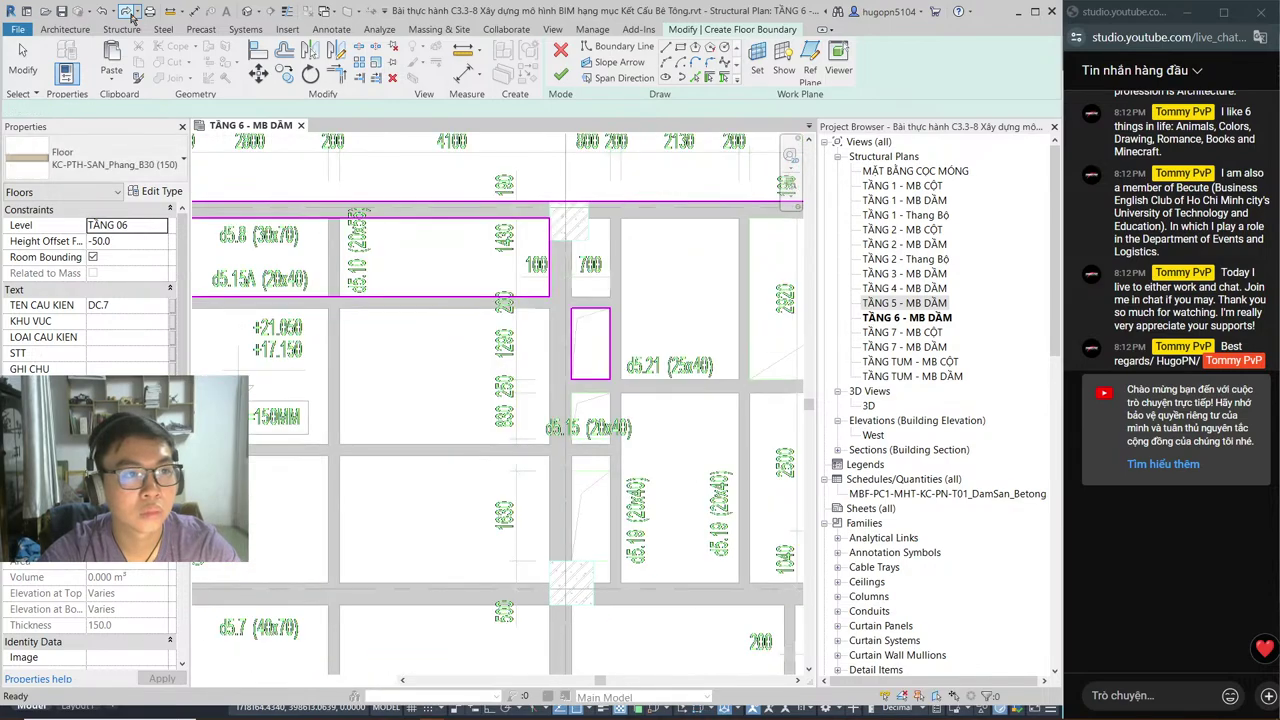
{"action": "left_click", "coordinate": [128, 12]}
{"action": "left_click", "coordinate": [128, 12]}
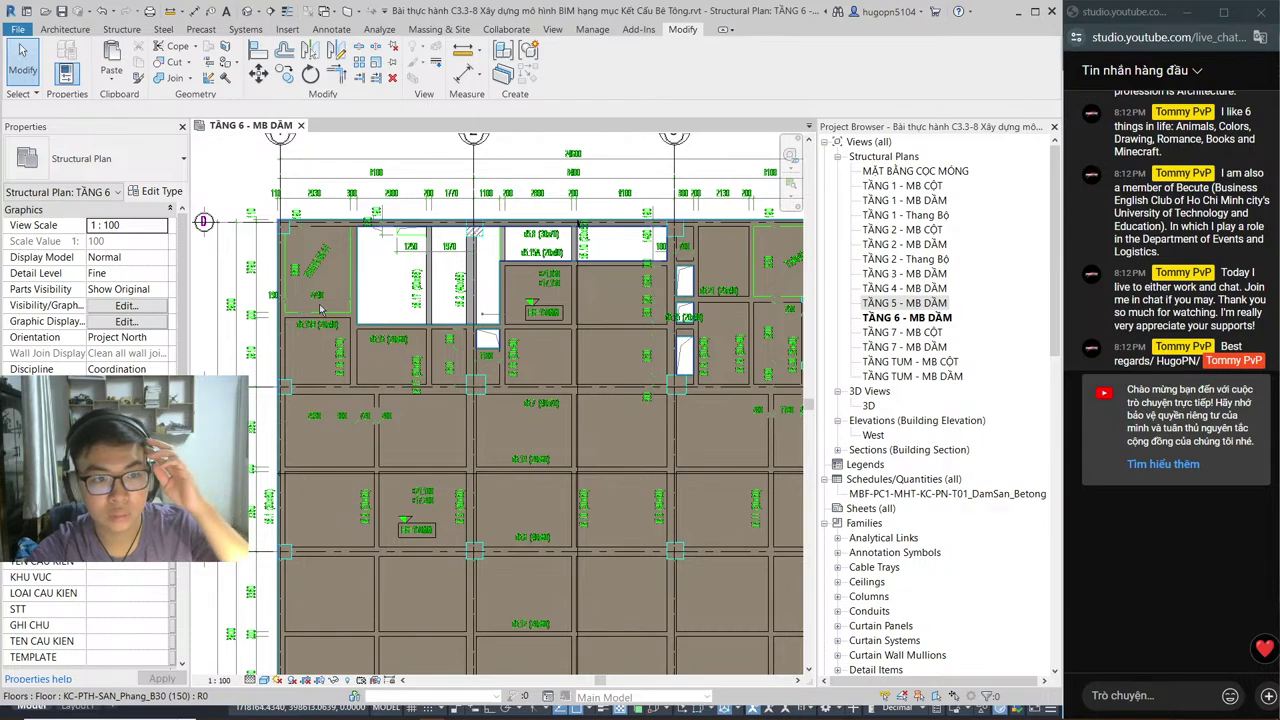
{"action": "left_click", "coordinate": [325, 240]}
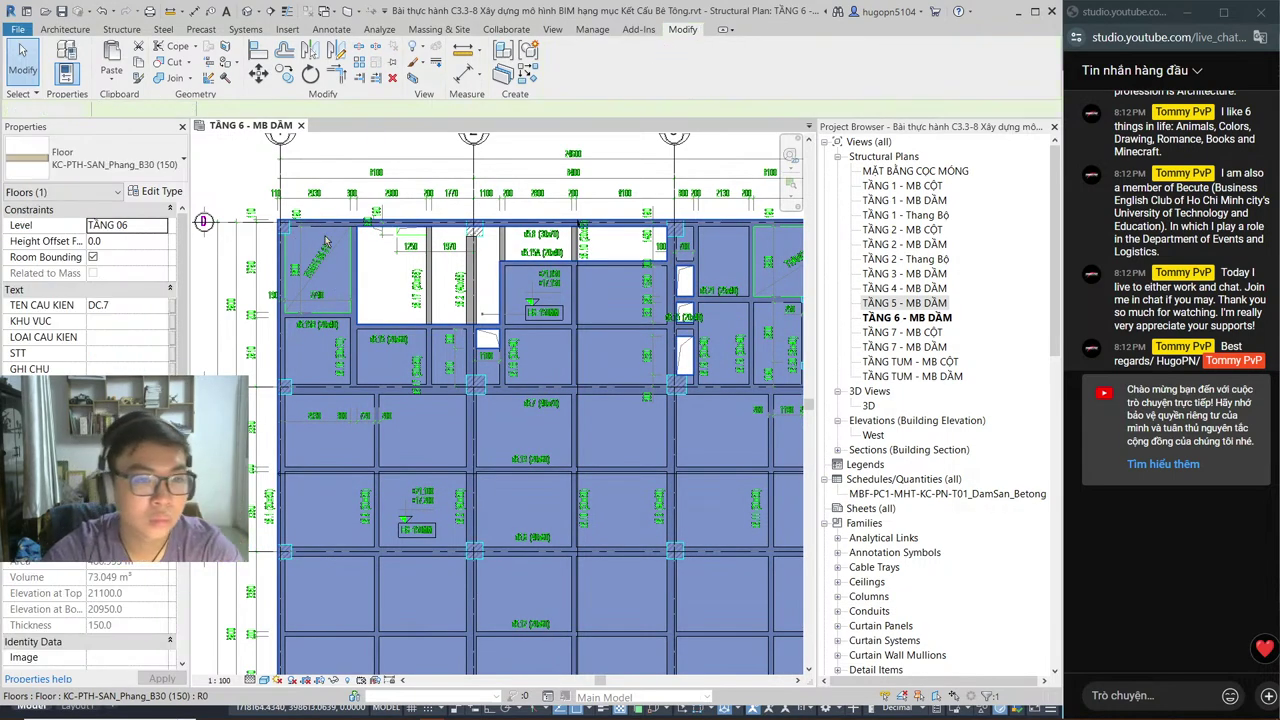
{"action": "key", "text": "Escape"}
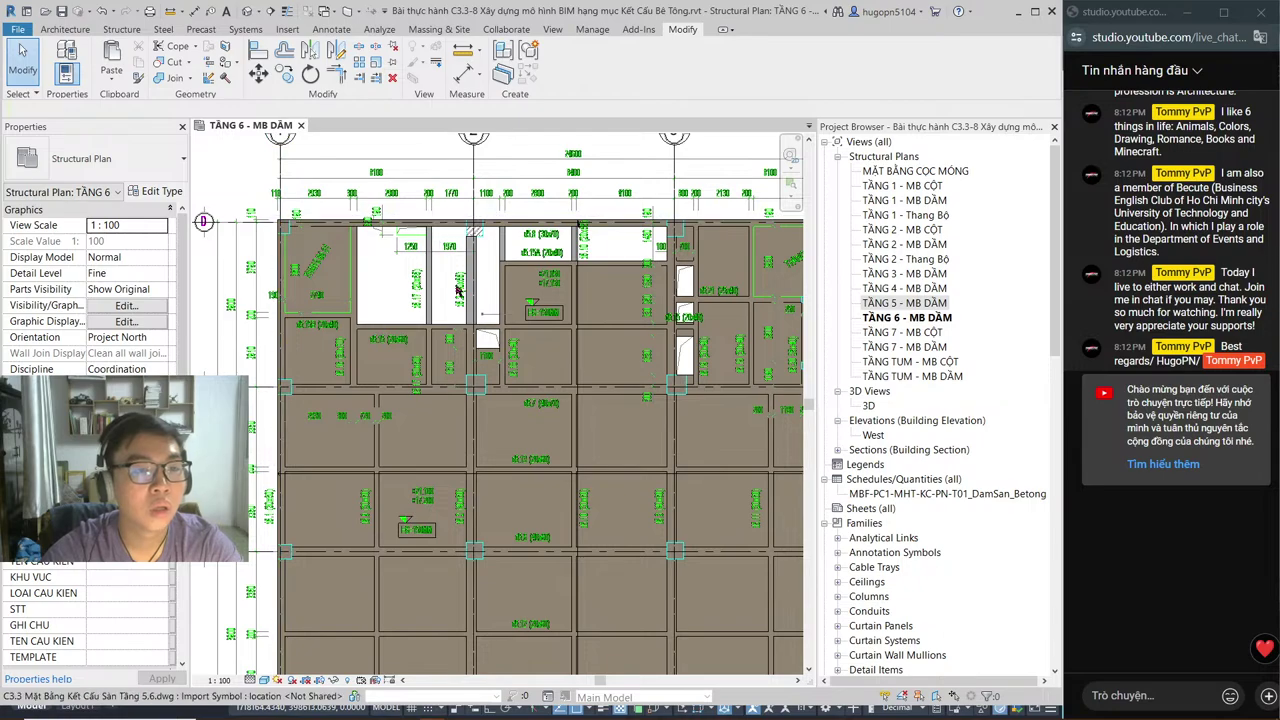
Step: Reopen the TẦNG 6 slab boundary and draw a vertical line at the beam end
{"action": "double_click", "coordinate": [355, 207]}
{"action": "scroll", "coordinate": [356, 212], "scroll_direction": "up", "scroll_amount": 3}
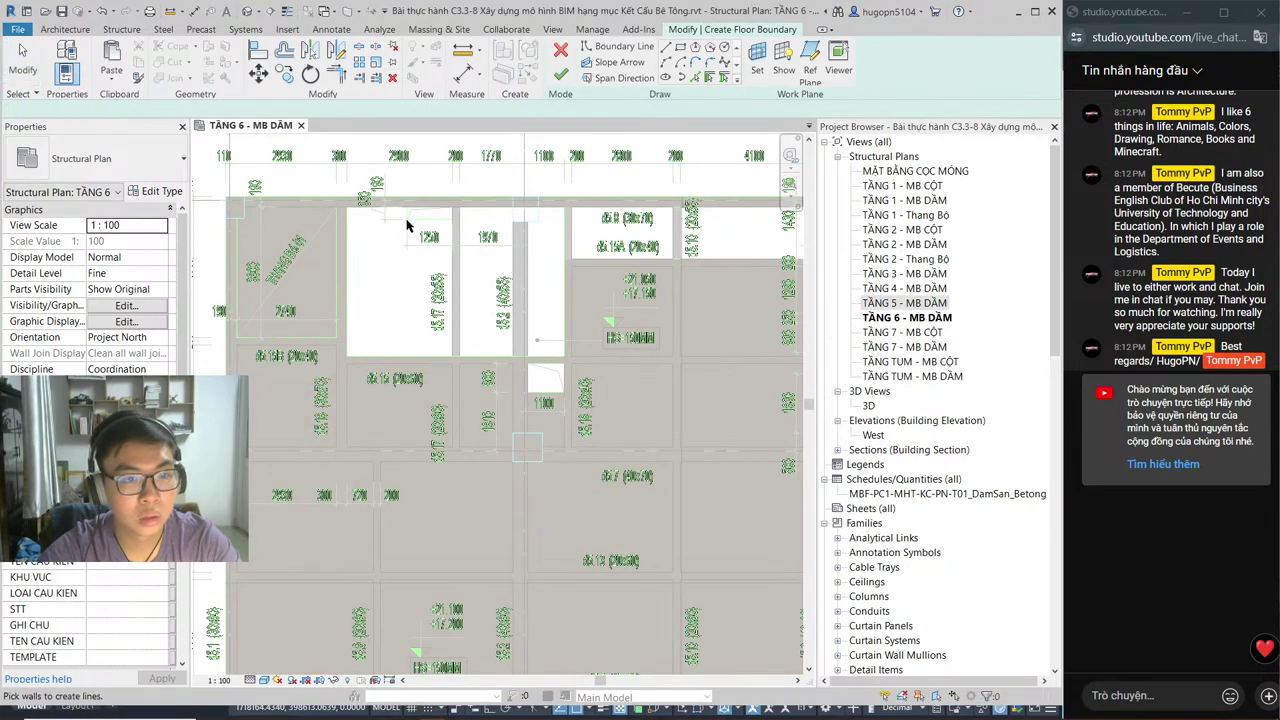
{"action": "left_click", "coordinate": [618, 47]}
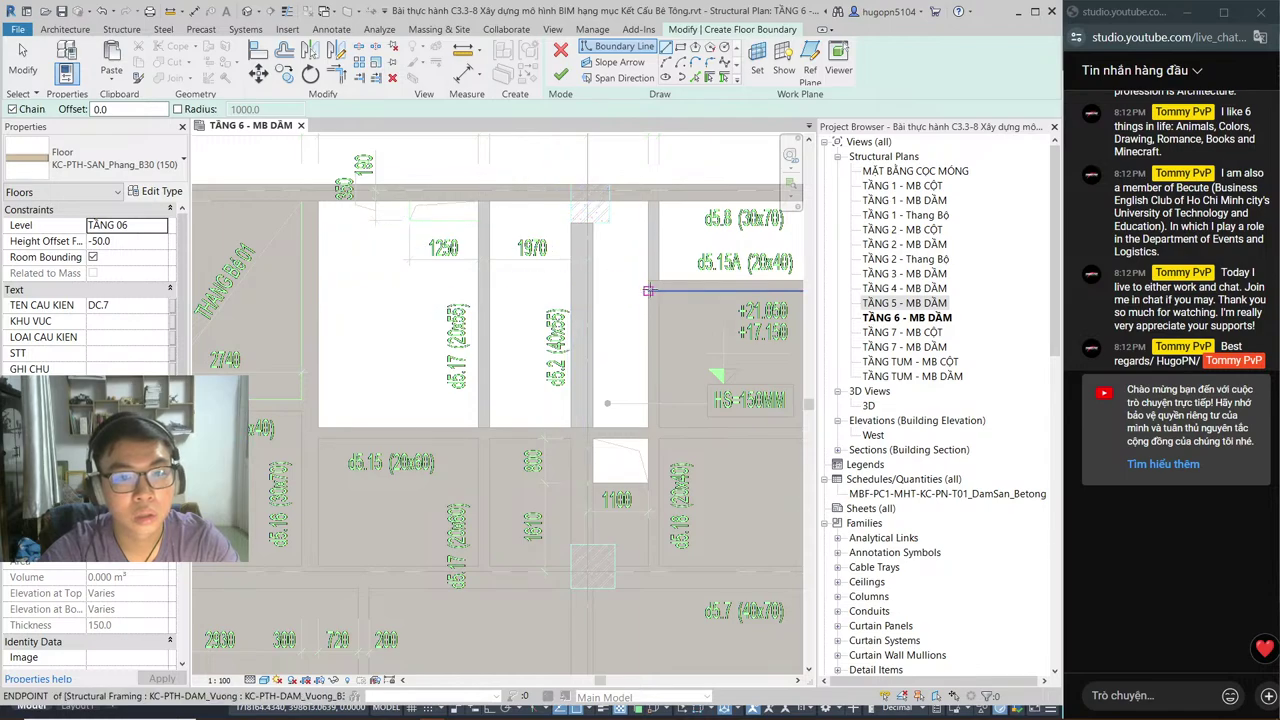
{"action": "left_click", "coordinate": [648, 286]}
{"action": "scroll", "coordinate": [520, 330], "scroll_direction": "down", "scroll_amount": 2}
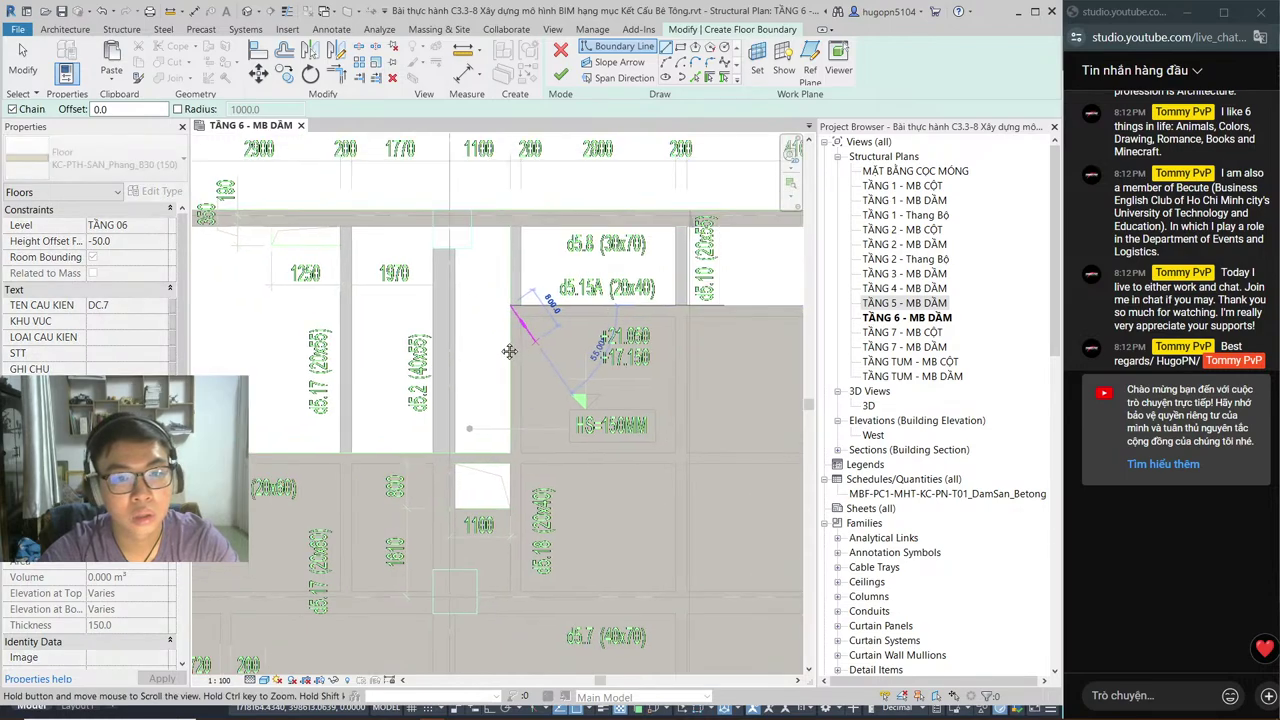
{"action": "scroll", "coordinate": [533, 320], "scroll_direction": "down", "scroll_amount": 1}
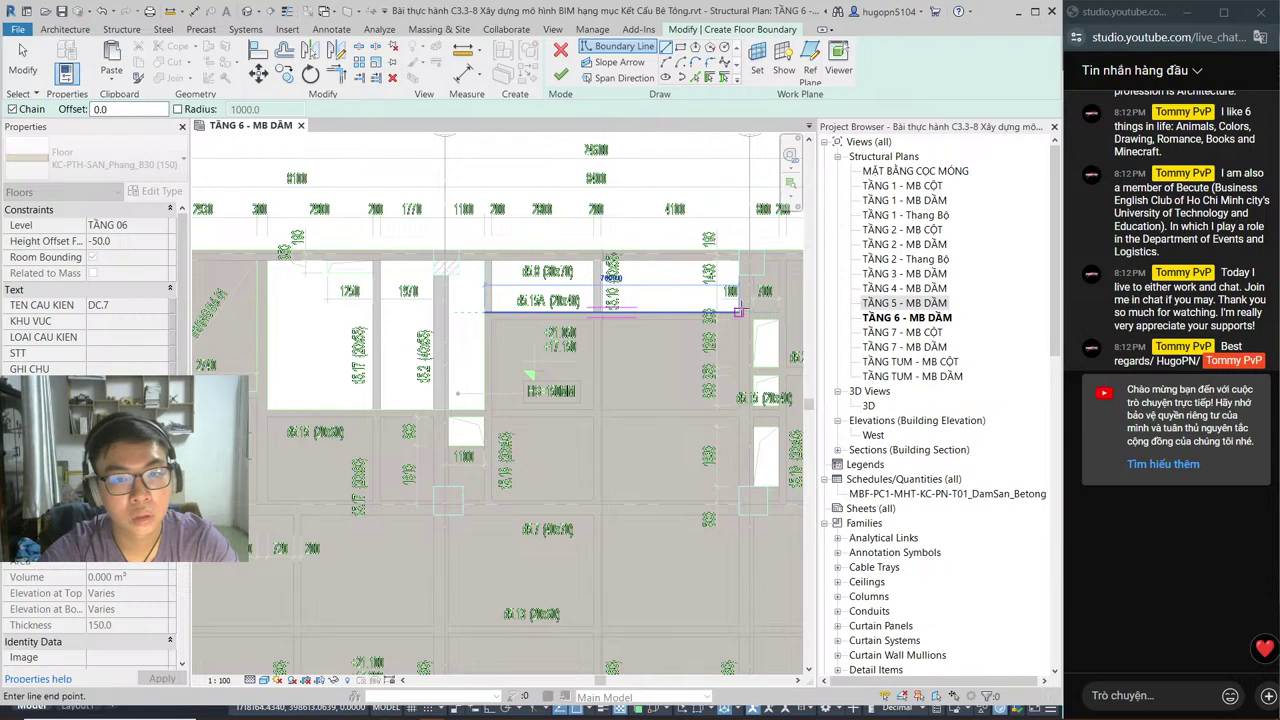
{"action": "left_click", "coordinate": [737, 262]}
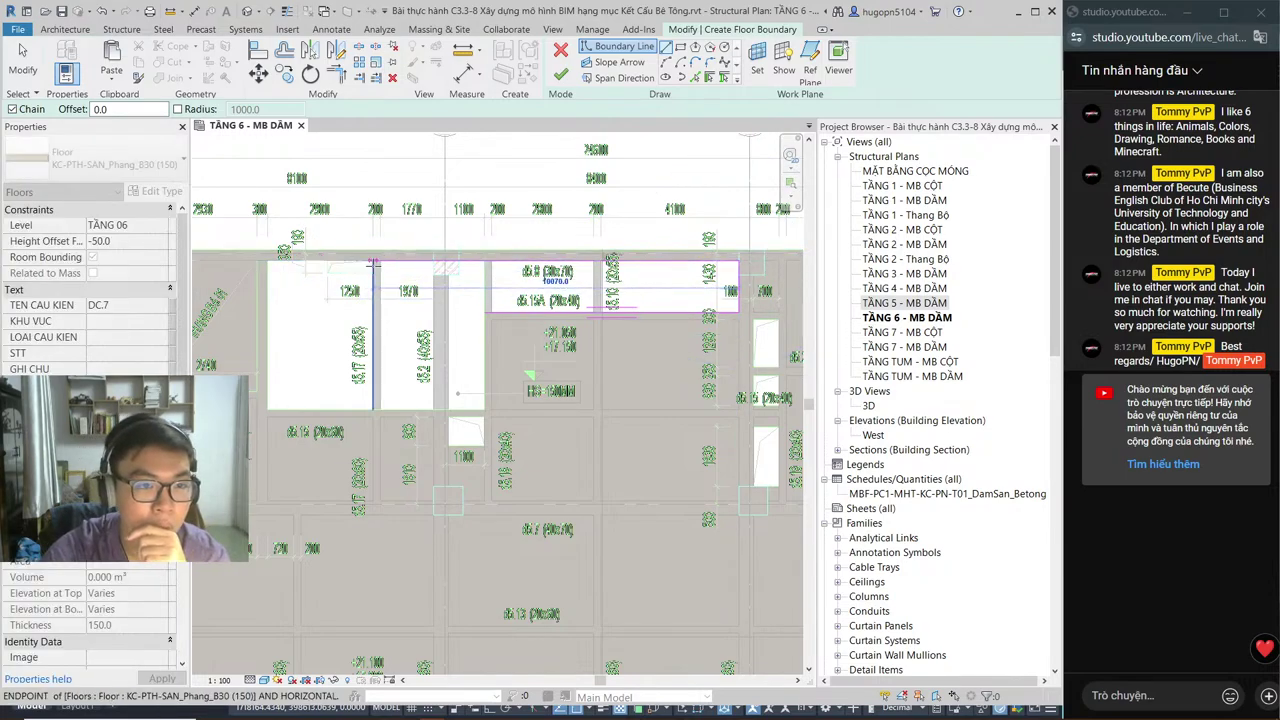
Step: Extend the outline along the top beam over the 1250 bay, close the loop, and finish
{"action": "left_click", "coordinate": [373, 262]}
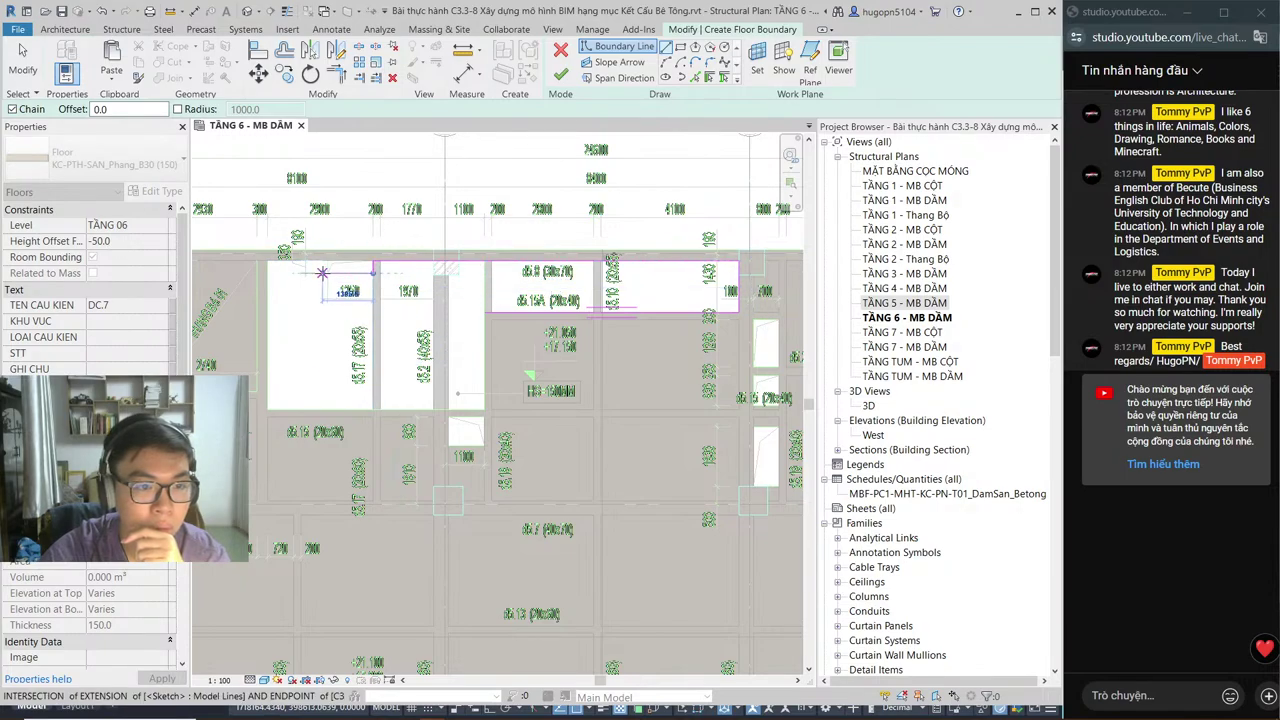
{"action": "scroll", "coordinate": [327, 272], "scroll_direction": "up", "scroll_amount": 3}
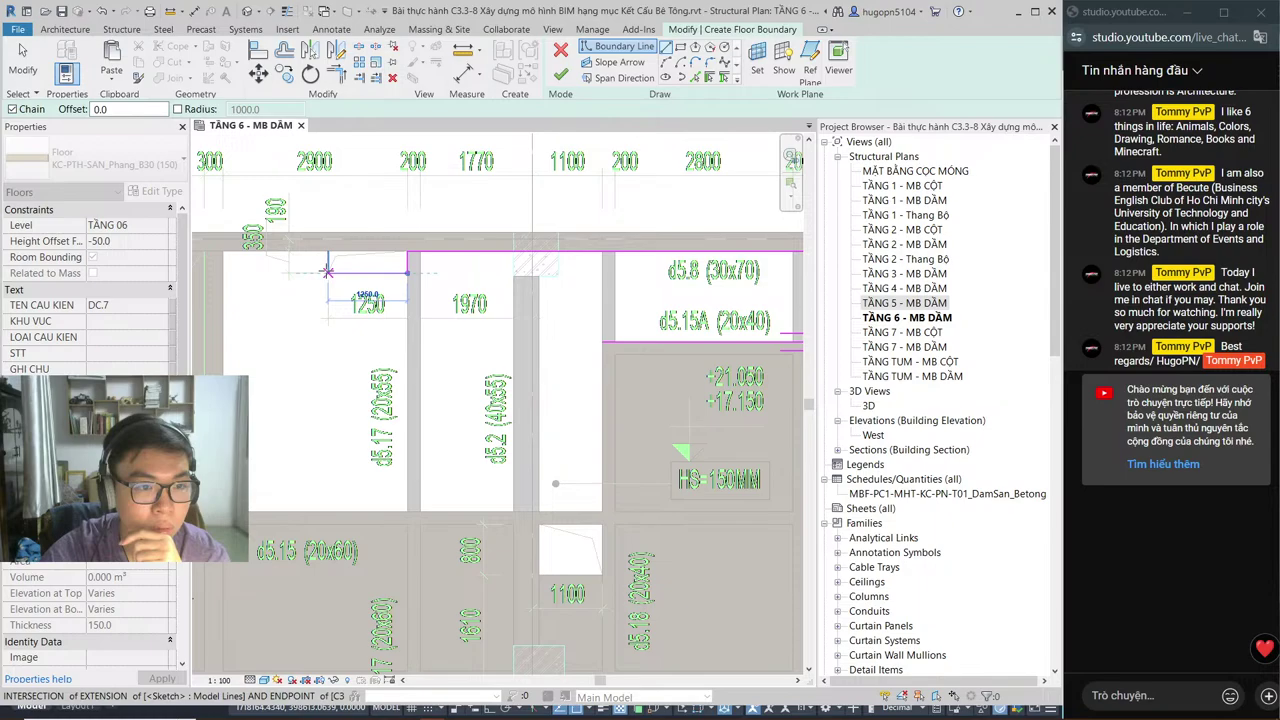
{"action": "left_click", "coordinate": [327, 250]}
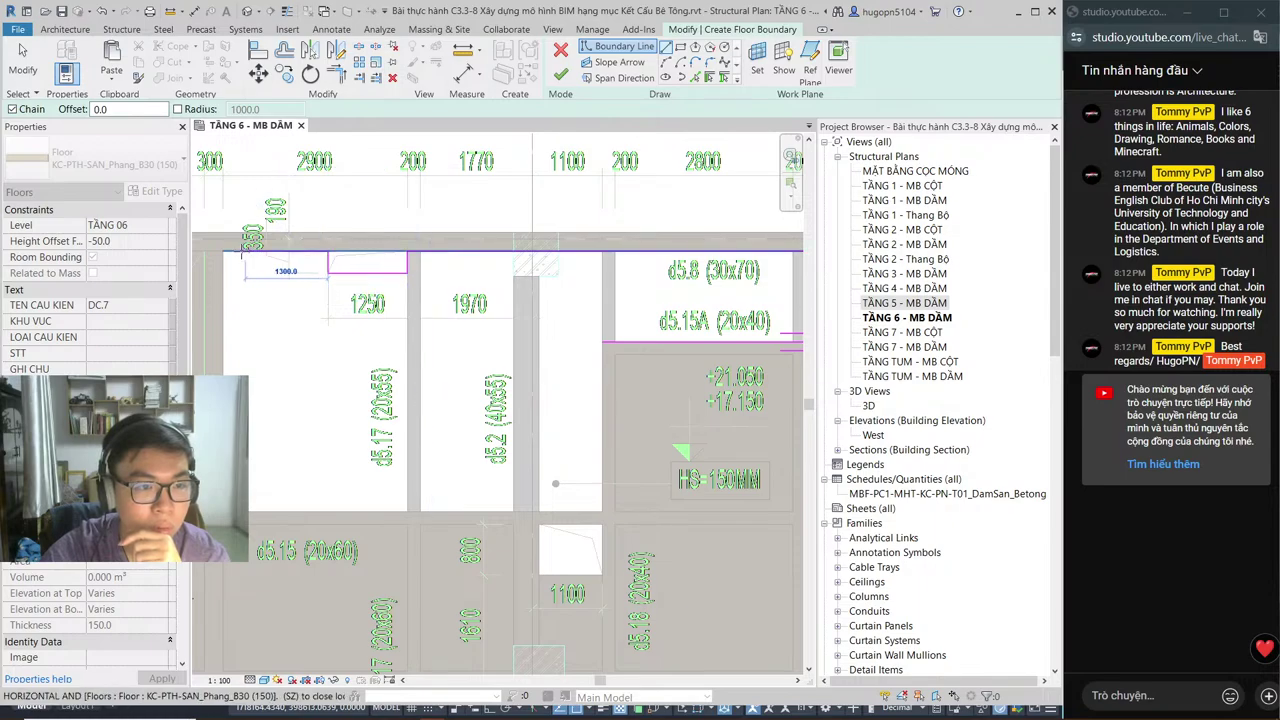
{"action": "left_click", "coordinate": [222, 250]}
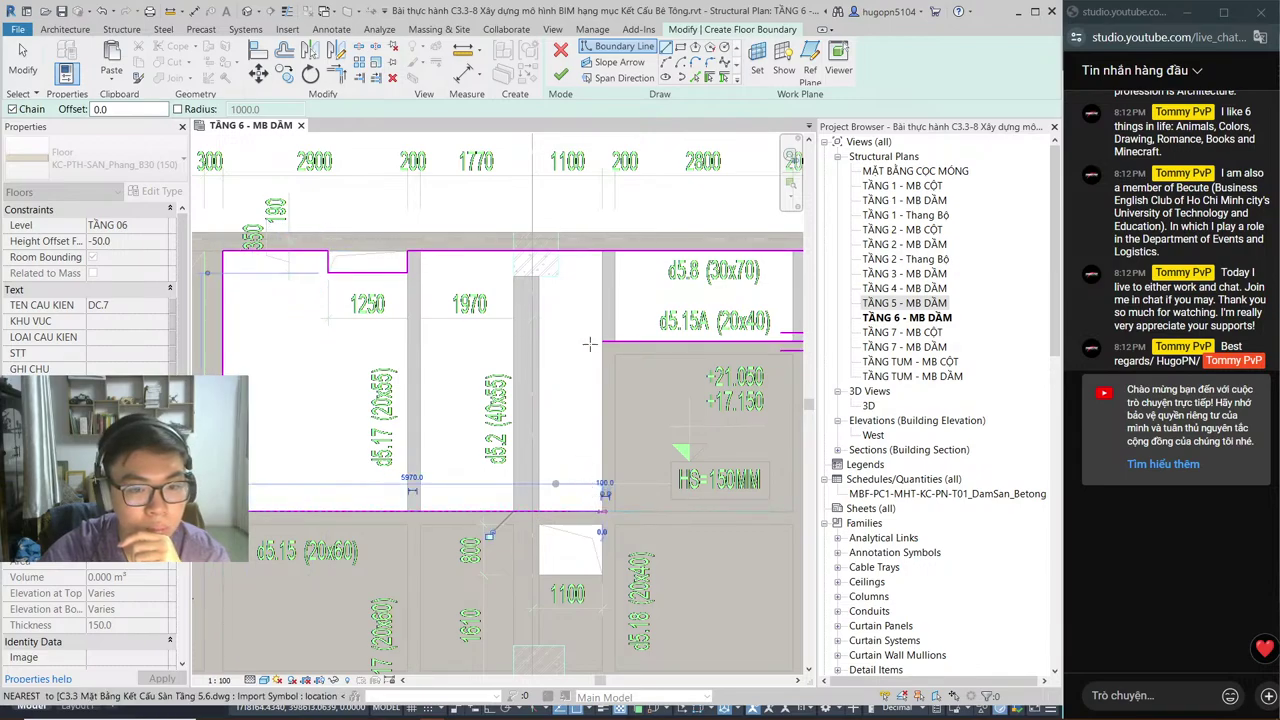
{"action": "left_click", "coordinate": [602, 510]}
{"action": "left_click", "coordinate": [602, 342]}
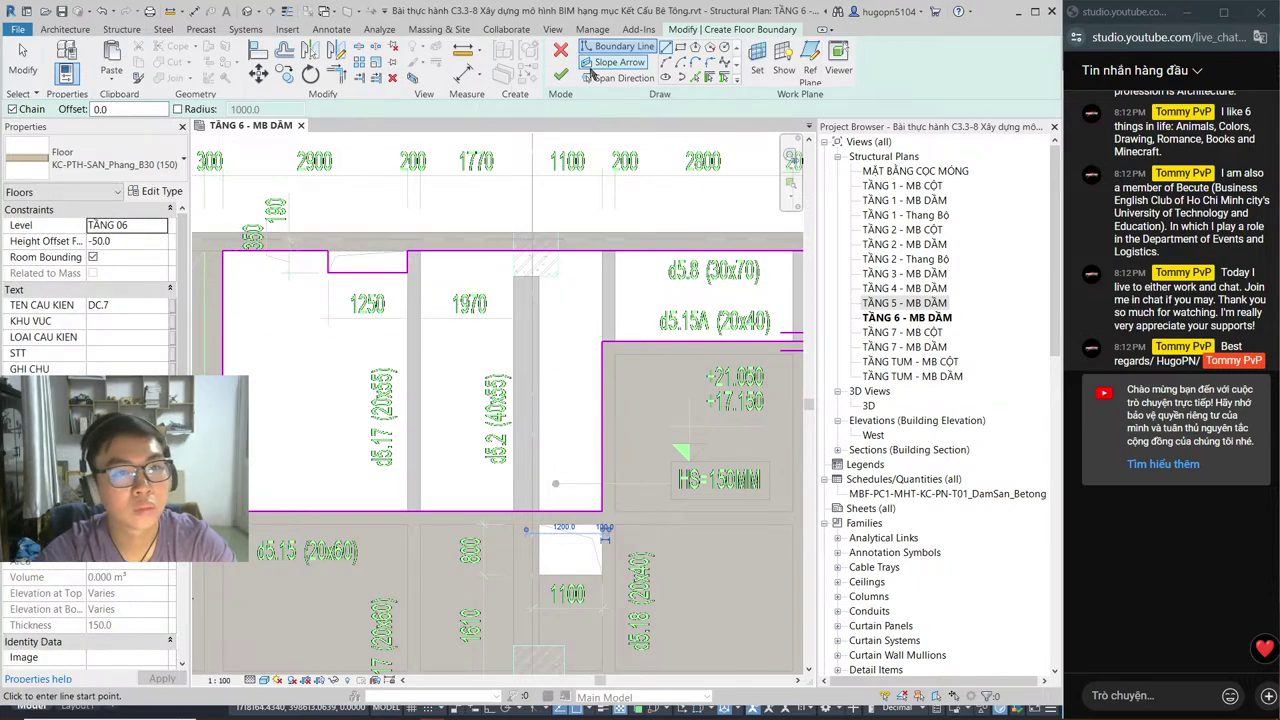
{"action": "left_click", "coordinate": [560, 74]}
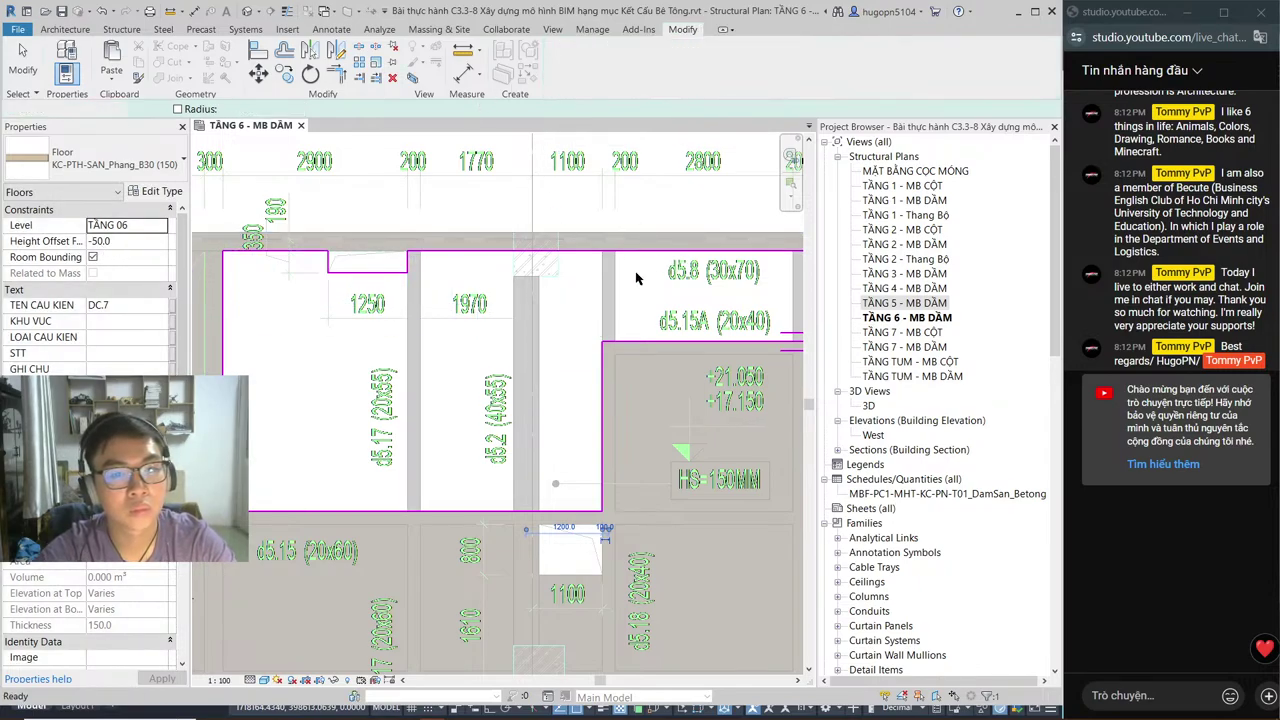
Step: Open the TẦNG 5 - MB DẦM plan and reset Temporary Hide/Isolate to restore hidden elements
{"action": "key", "text": "Escape"}
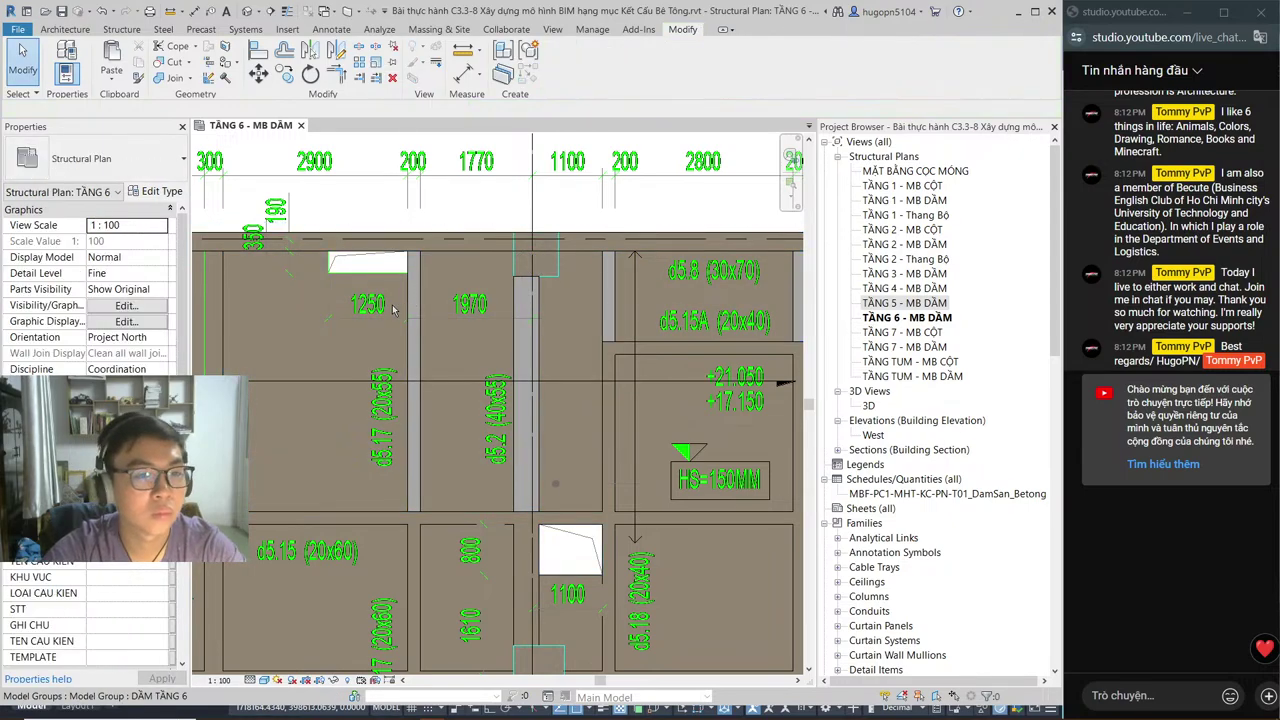
{"action": "left_click", "coordinate": [899, 303]}
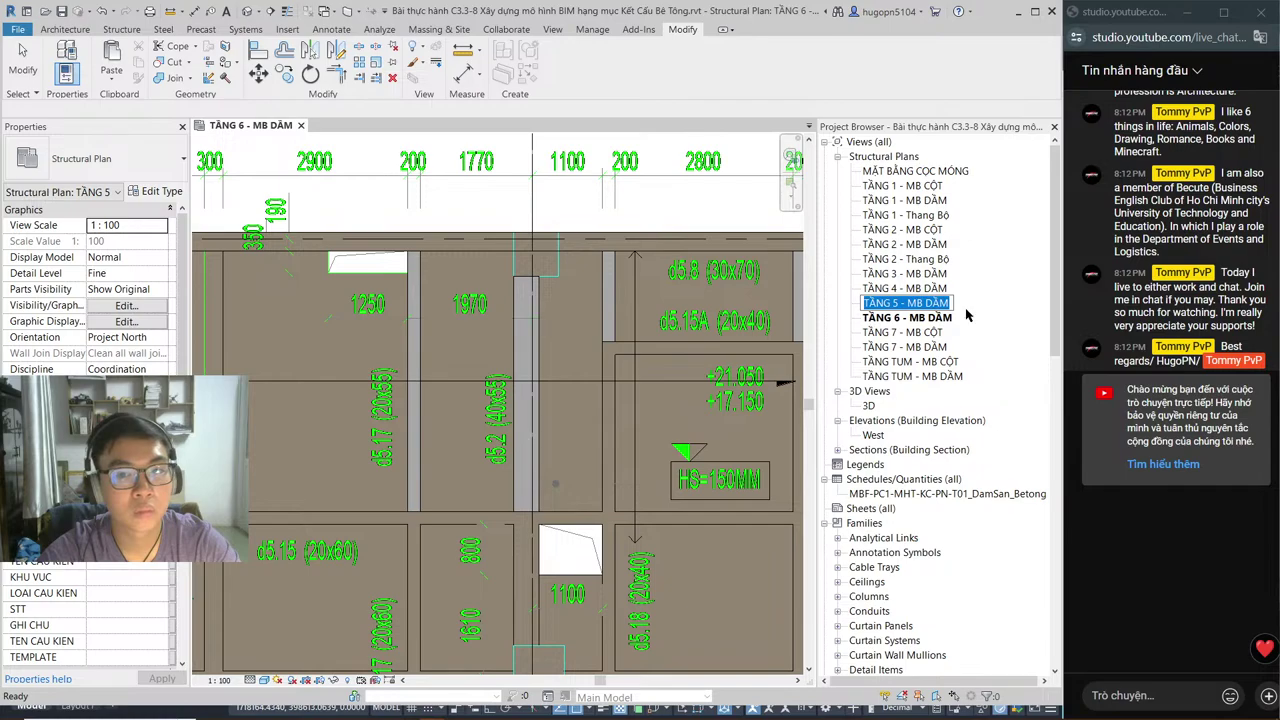
{"action": "double_click", "coordinate": [937, 309]}
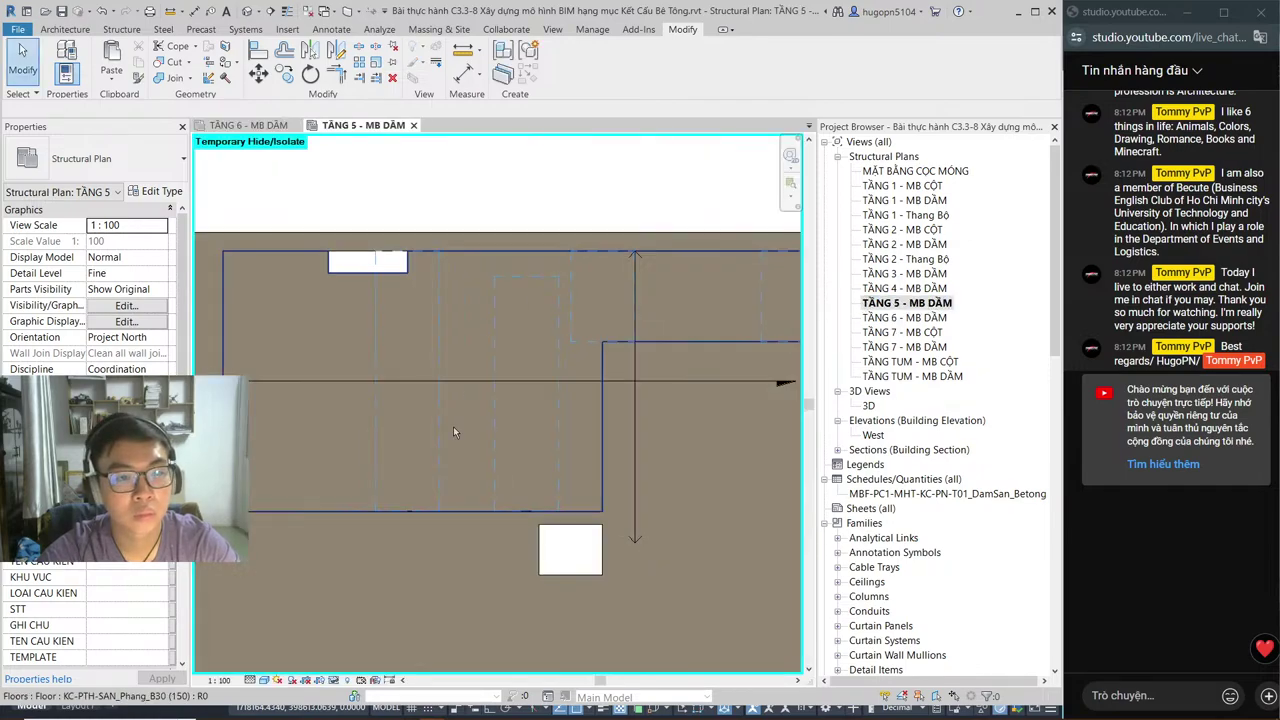
{"action": "key", "text": "h"}
{"action": "key", "text": "r"}
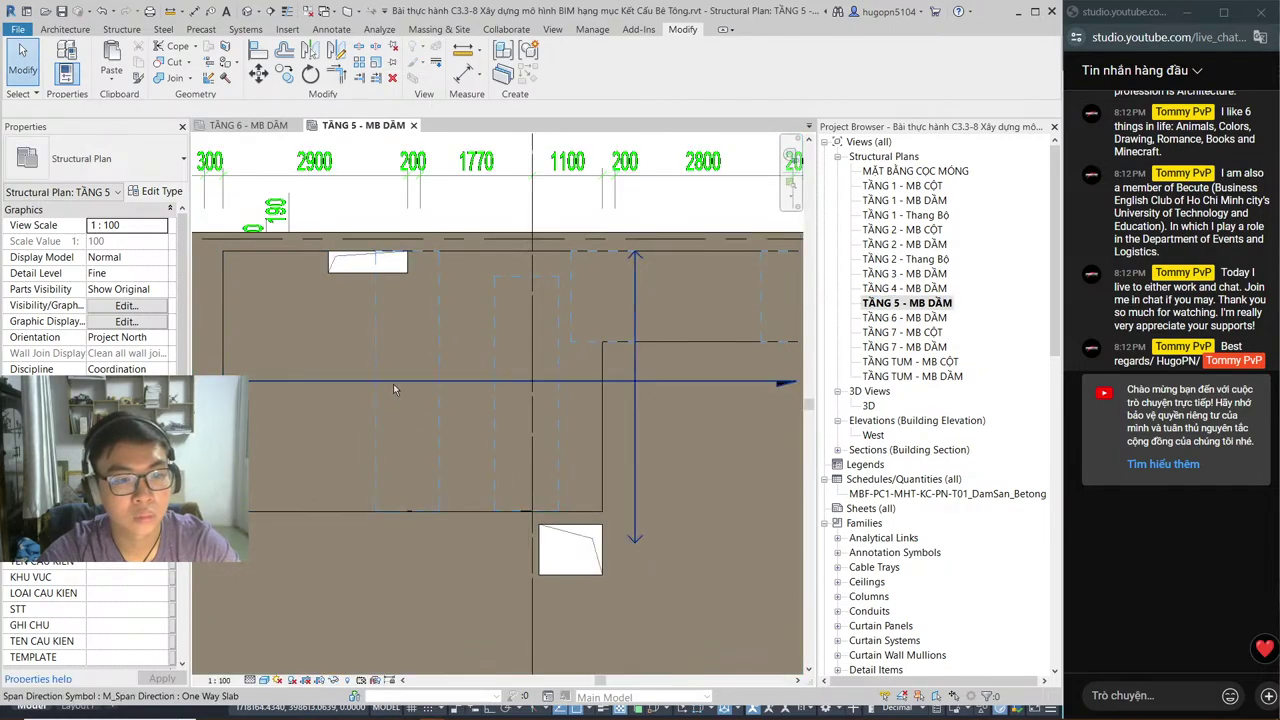
Step: Paste the DSP-Void_REC voids aligned to level TẦNG 06, then open the TẦNG 6 plan
{"action": "left_click", "coordinate": [377, 375]}
{"action": "scroll", "coordinate": [377, 375], "scroll_direction": "down", "scroll_amount": 3}
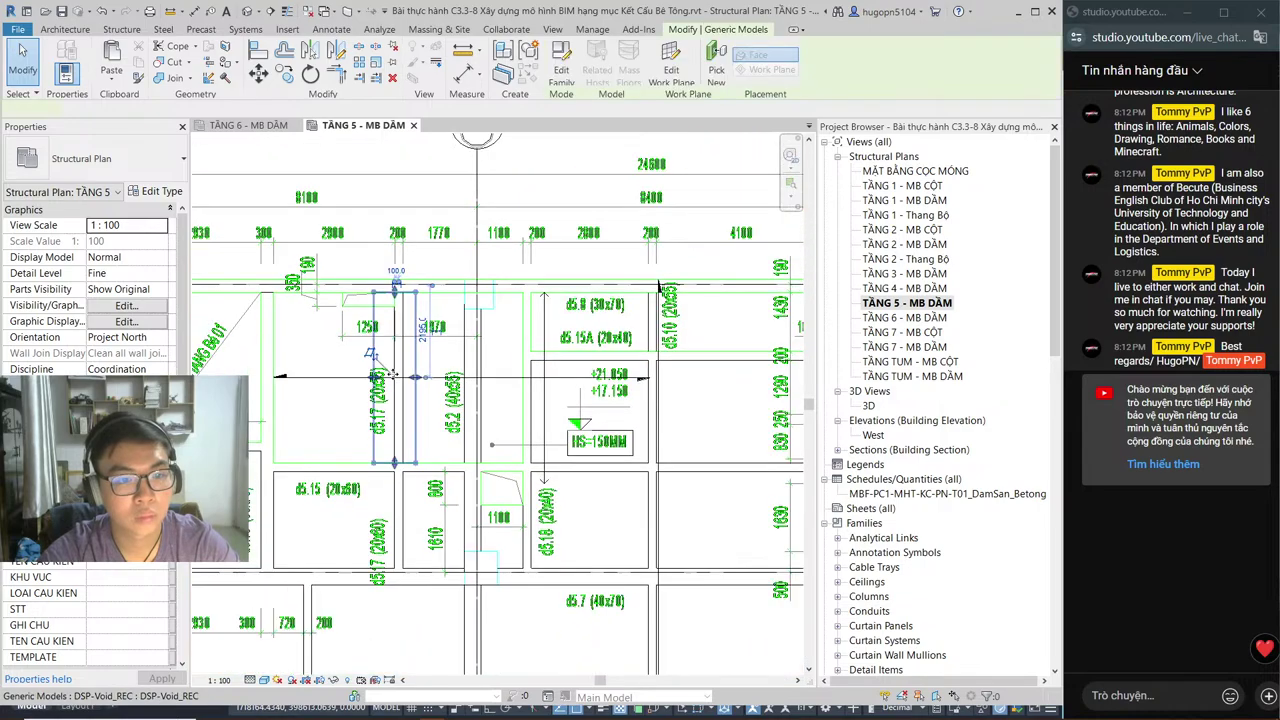
{"action": "scroll", "coordinate": [451, 376], "scroll_direction": "up", "scroll_amount": 2}
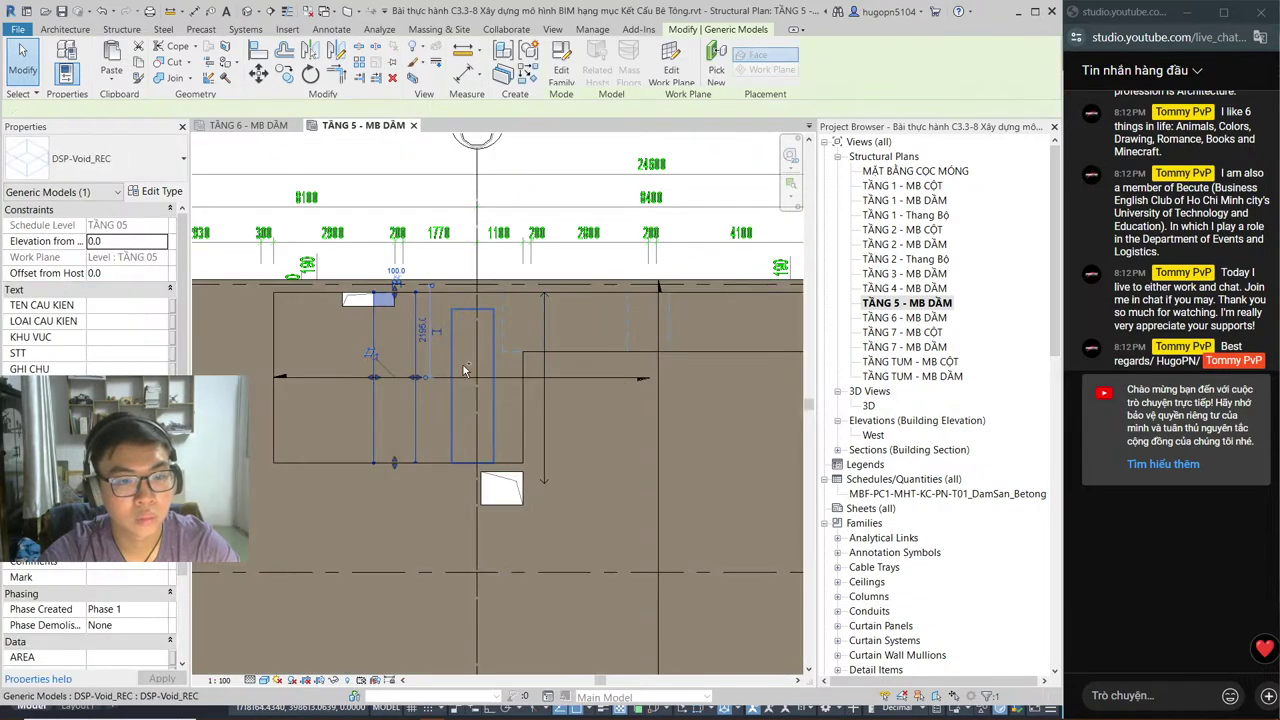
{"action": "left_click", "coordinate": [517, 349], "text": "ctrl"}
{"action": "left_click", "coordinate": [627, 344], "text": "ctrl"}
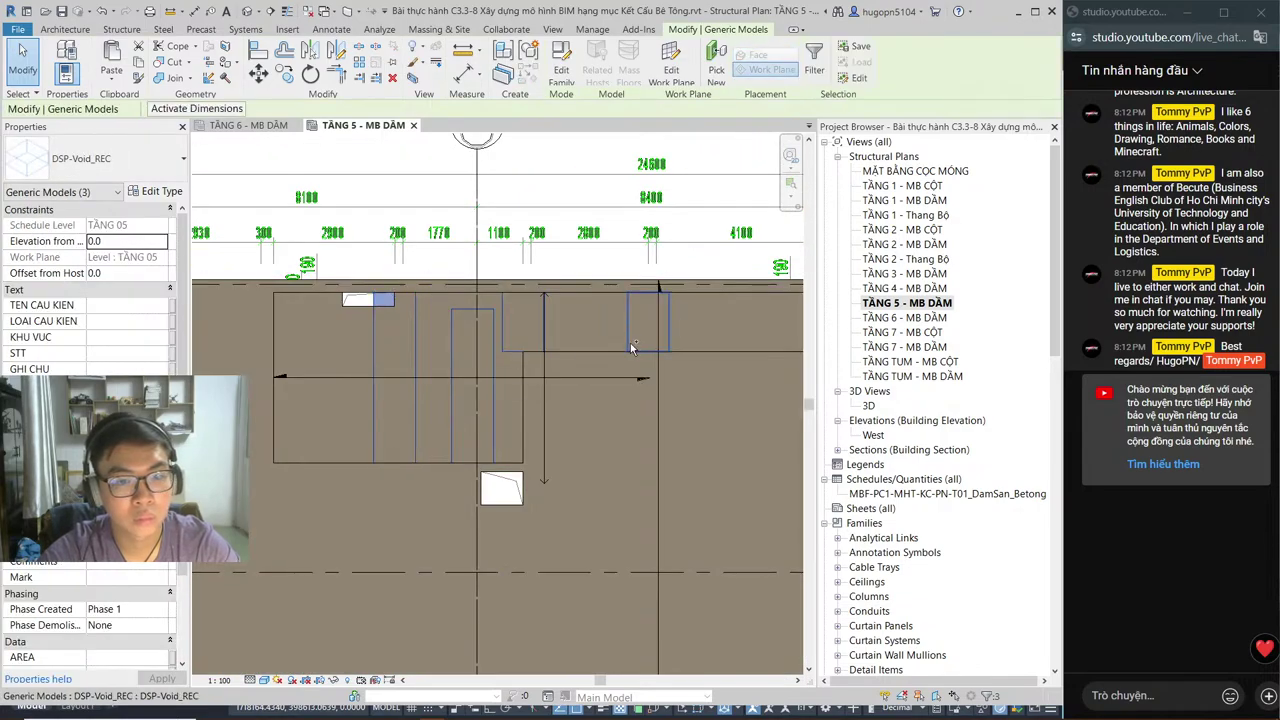
{"action": "left_click", "coordinate": [120, 82]}
{"action": "left_click", "coordinate": [150, 127]}
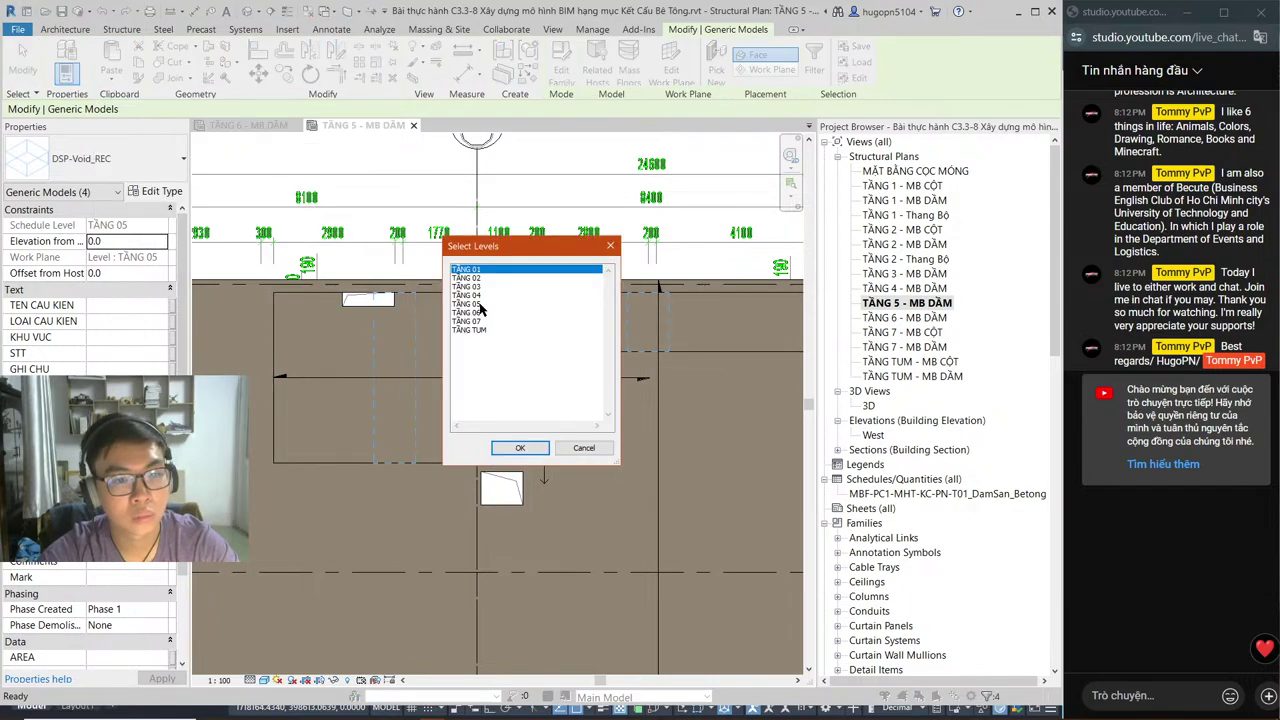
{"action": "left_click", "coordinate": [481, 313]}
{"action": "left_click", "coordinate": [519, 448]}
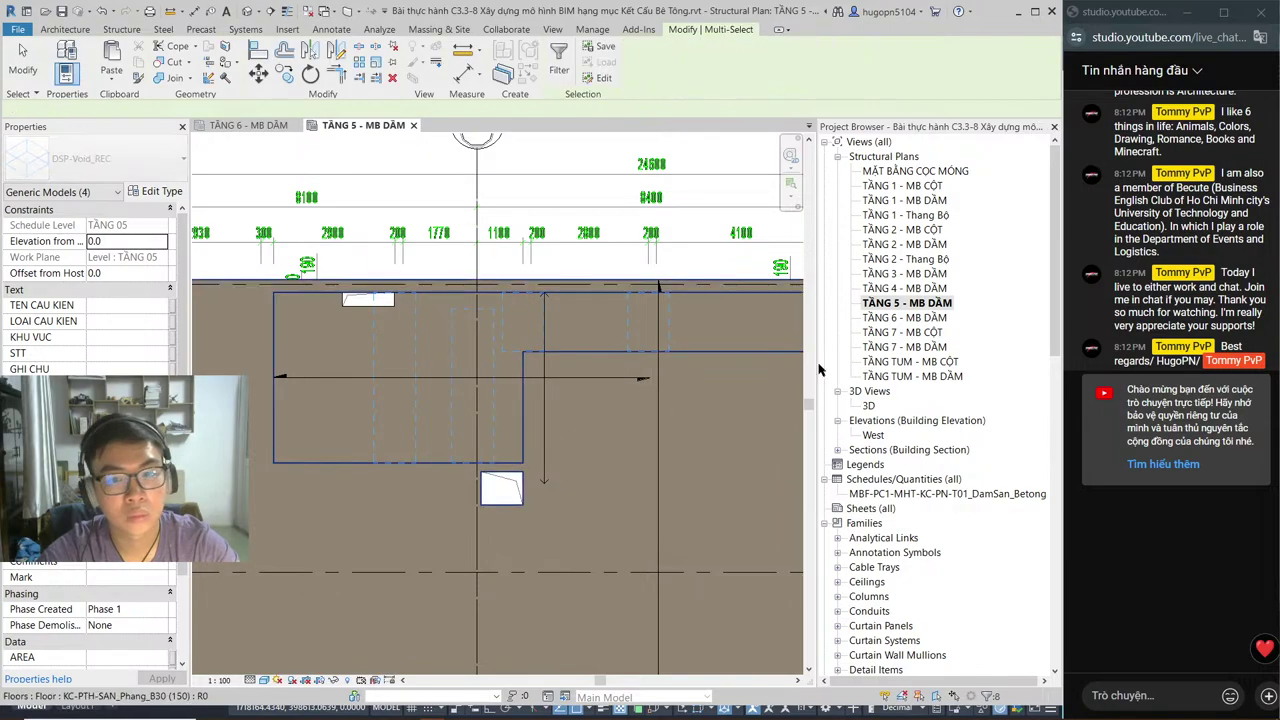
{"action": "double_click", "coordinate": [905, 317]}
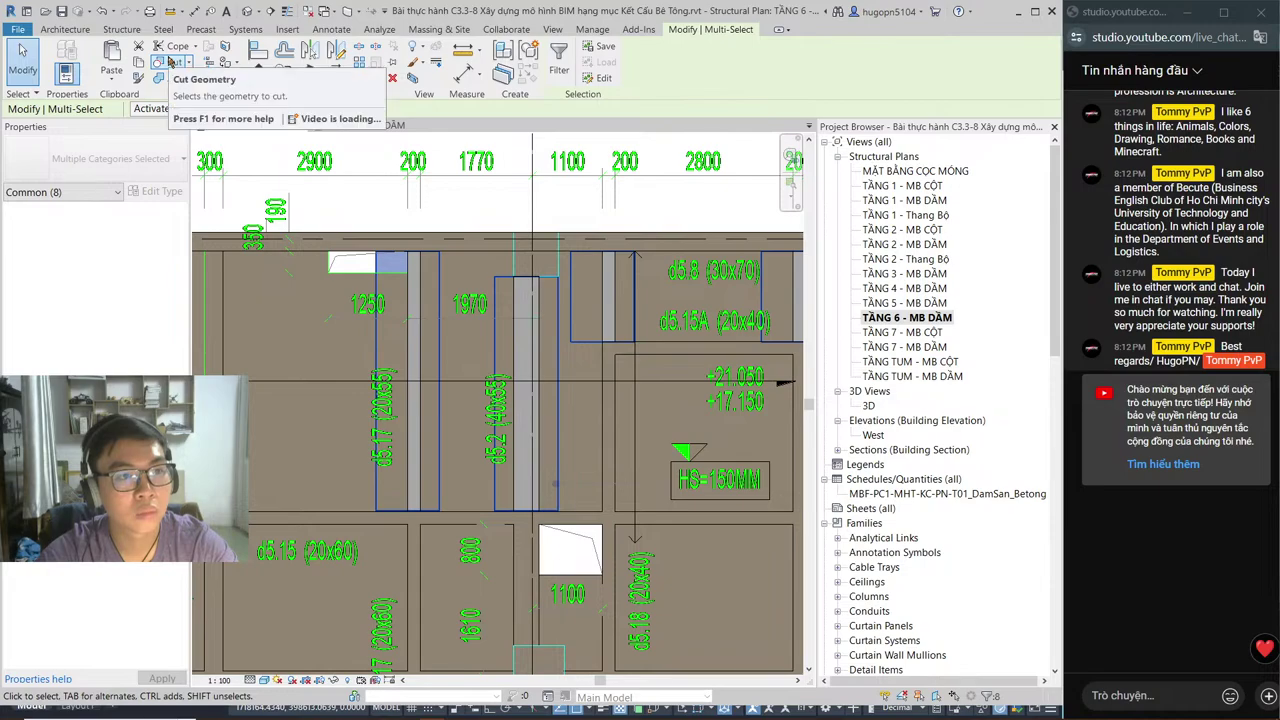
Step: Cut the void and vertical beam into the TẦNG 6 beams with Cut Geometry, then open TẦNG 7
{"action": "left_click", "coordinate": [224, 62]}
{"action": "left_click", "coordinate": [420, 345]}
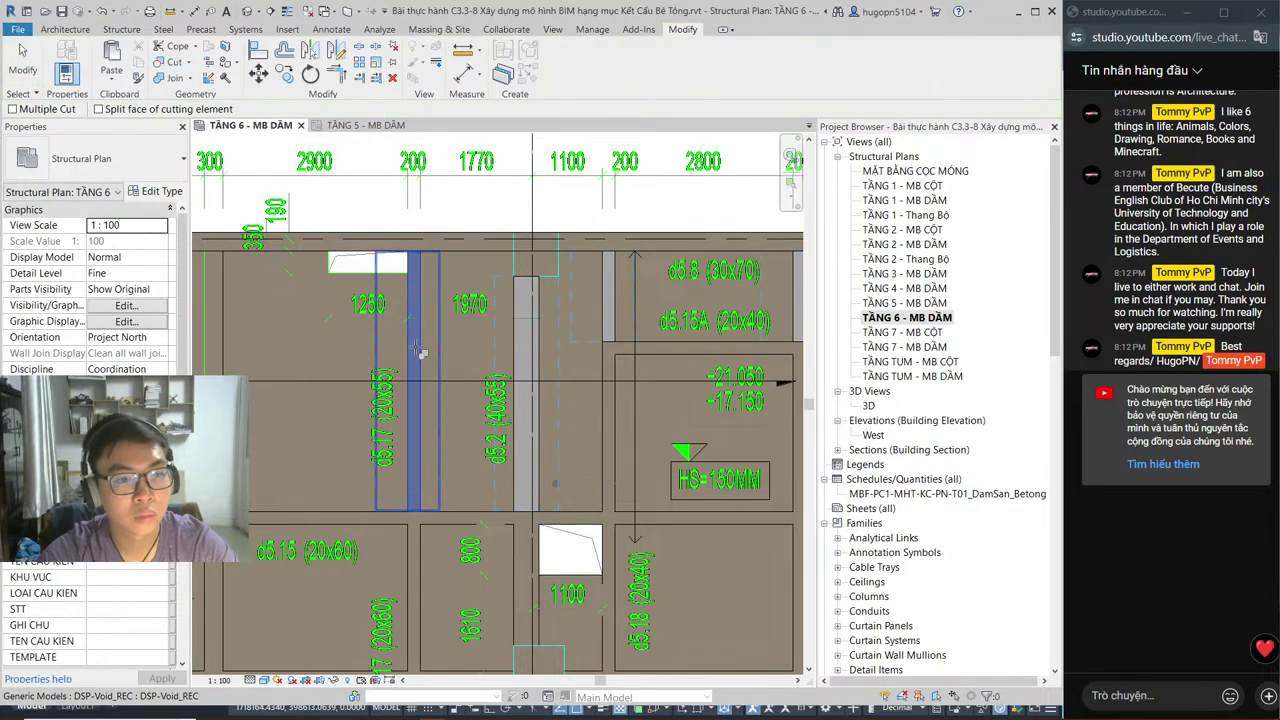
{"action": "left_click", "coordinate": [530, 360]}
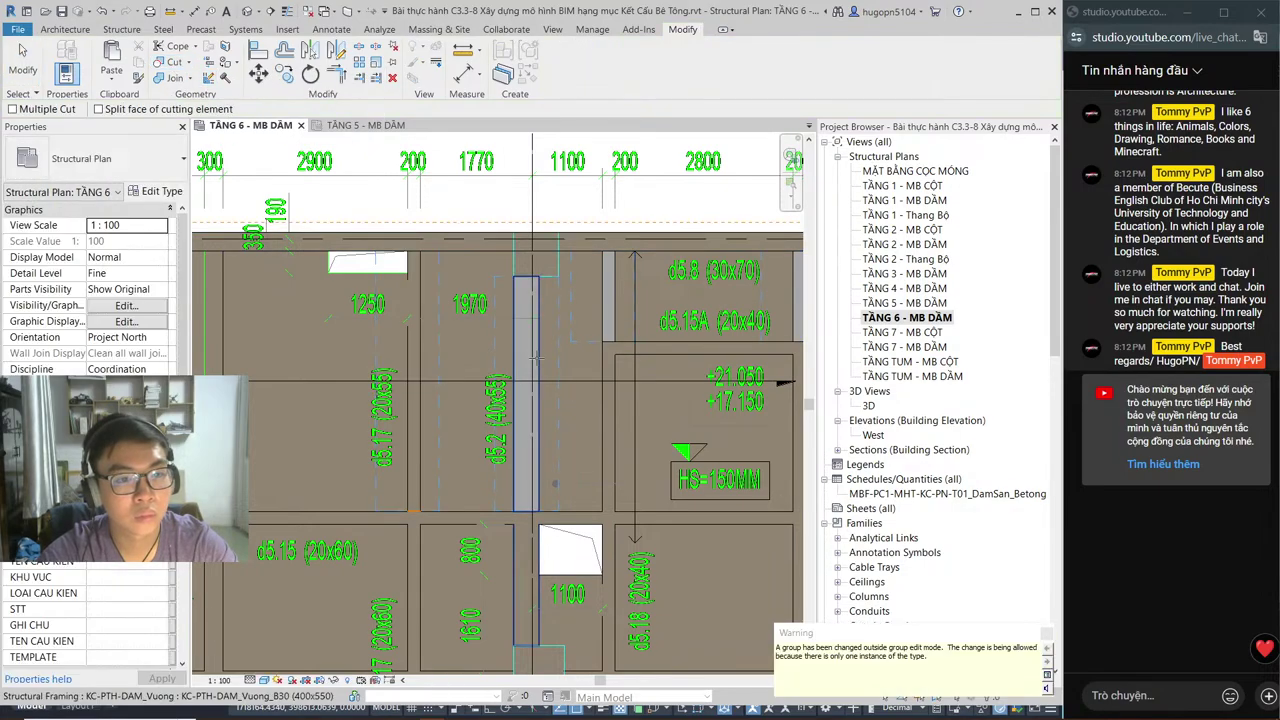
{"action": "middle_click_drag", "start_coordinate": [802, 303], "coordinate": [592, 343]}
{"action": "left_click", "coordinate": [592, 343]}
{"action": "left_click", "coordinate": [512, 320]}
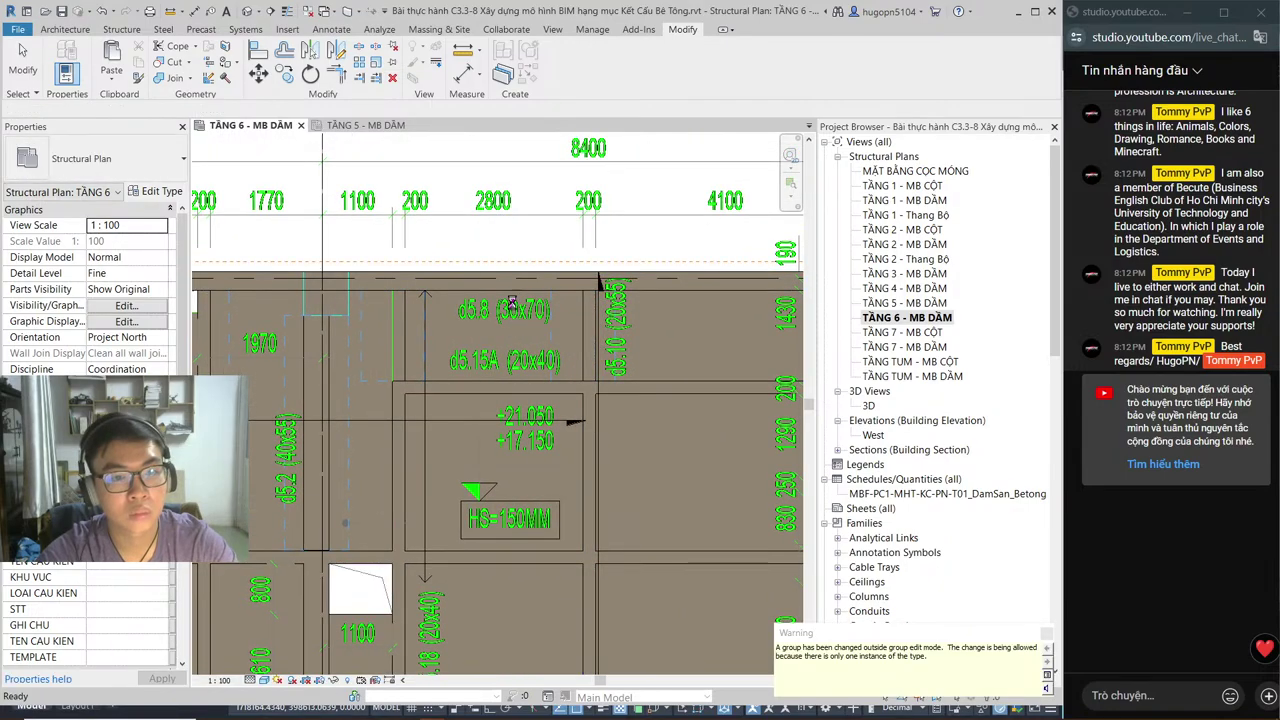
{"action": "key", "text": "Escape"}
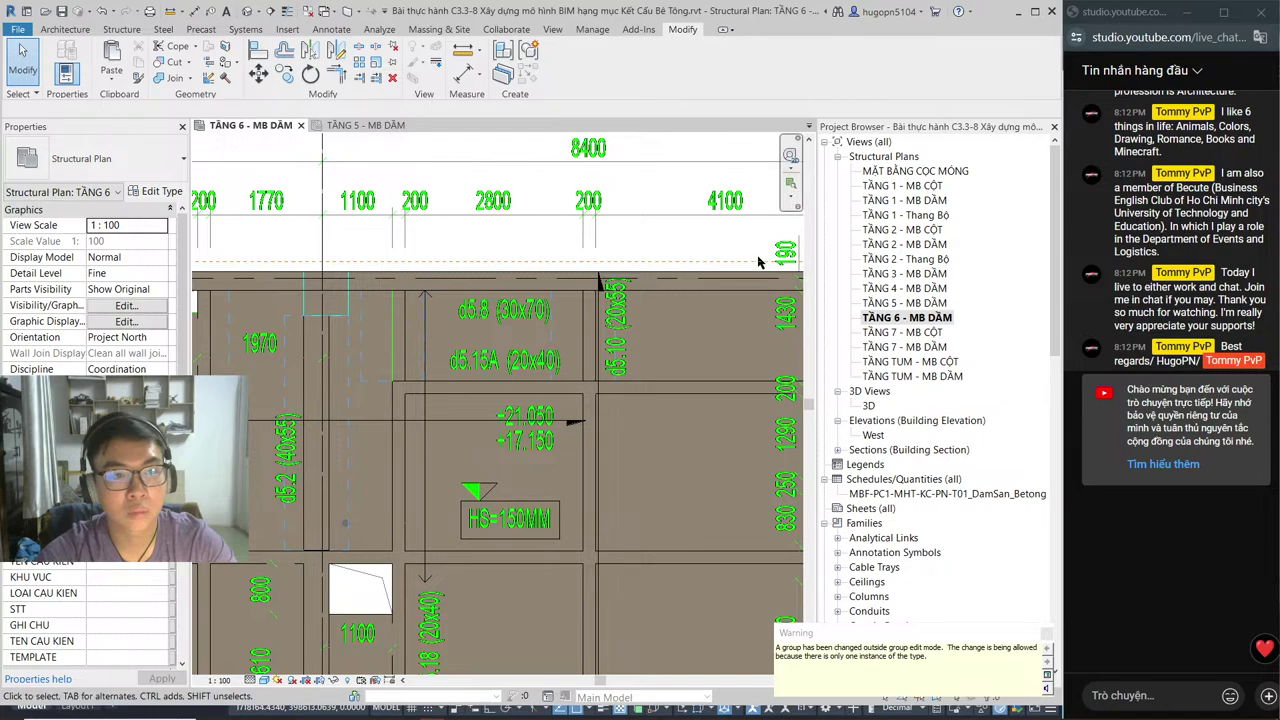
{"action": "double_click", "coordinate": [906, 347]}
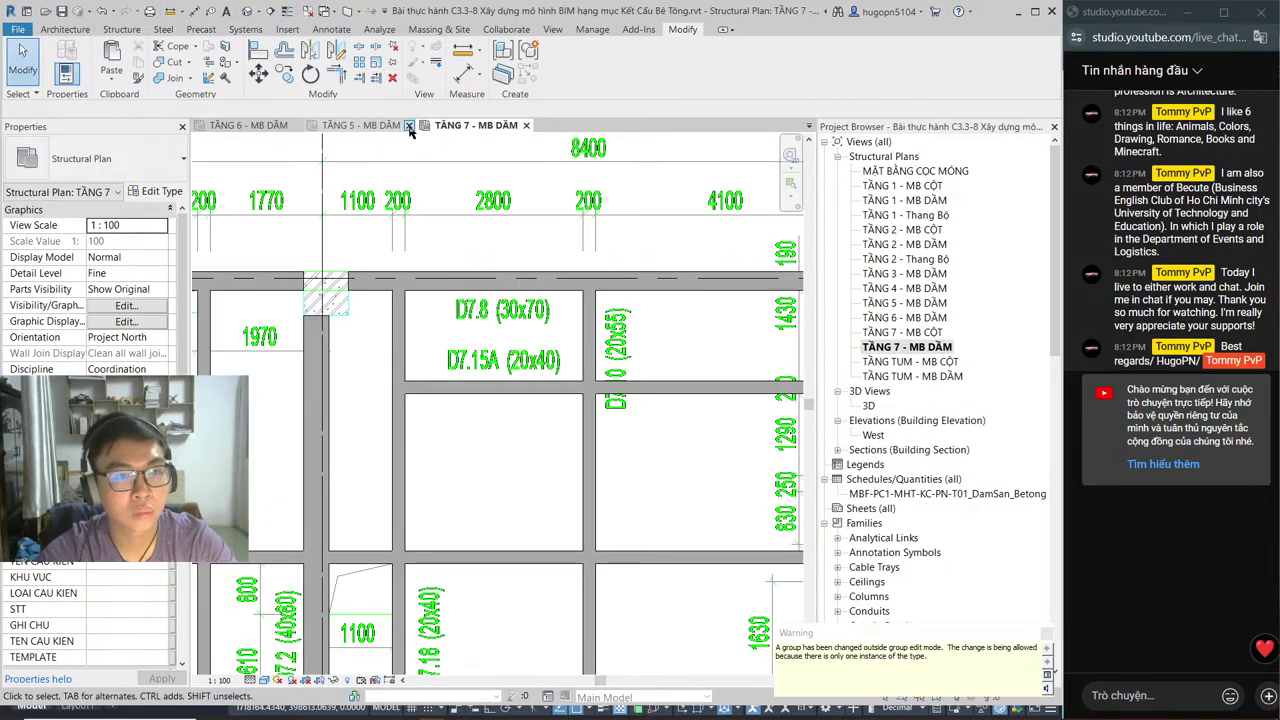
Step: Close the TẦNG 5 and TẦNG 6 views, then switch via AutoCAD CD-SS to Spotify
{"action": "left_click", "coordinate": [409, 125]}
{"action": "left_click", "coordinate": [296, 125]}
{"action": "key", "text": "alt+Tab"}
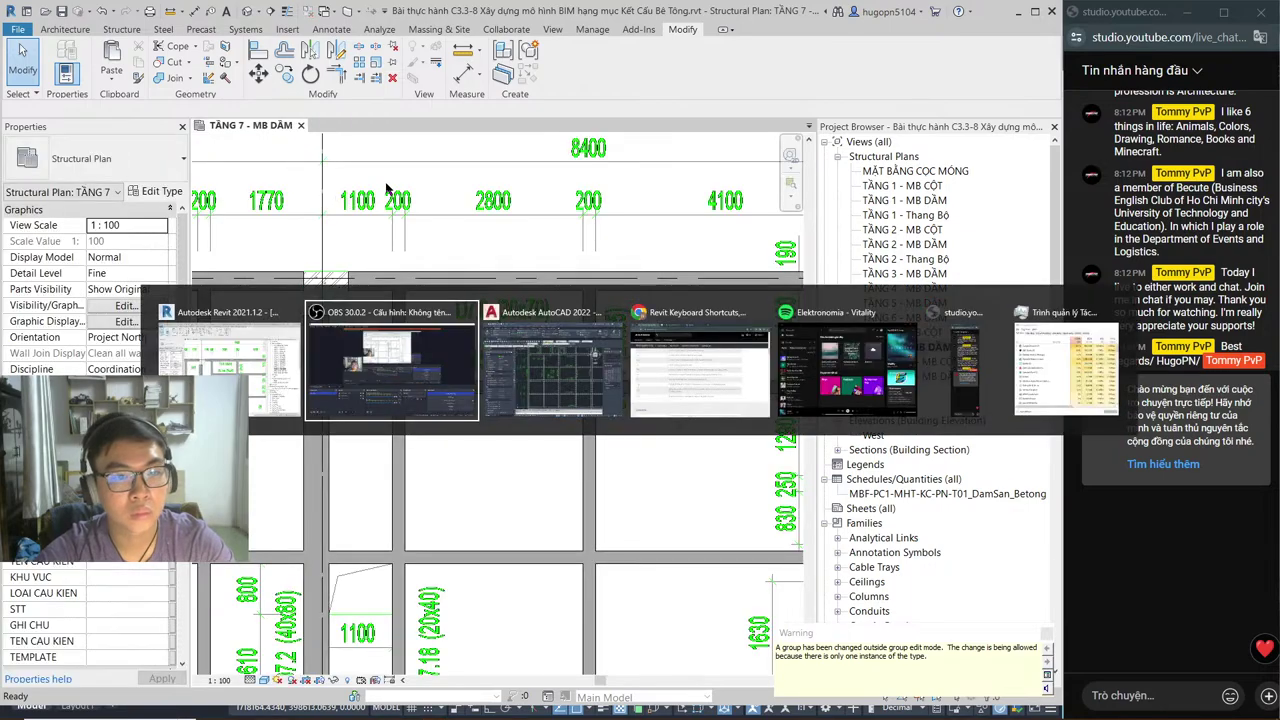
{"action": "left_click", "coordinate": [507, 313]}
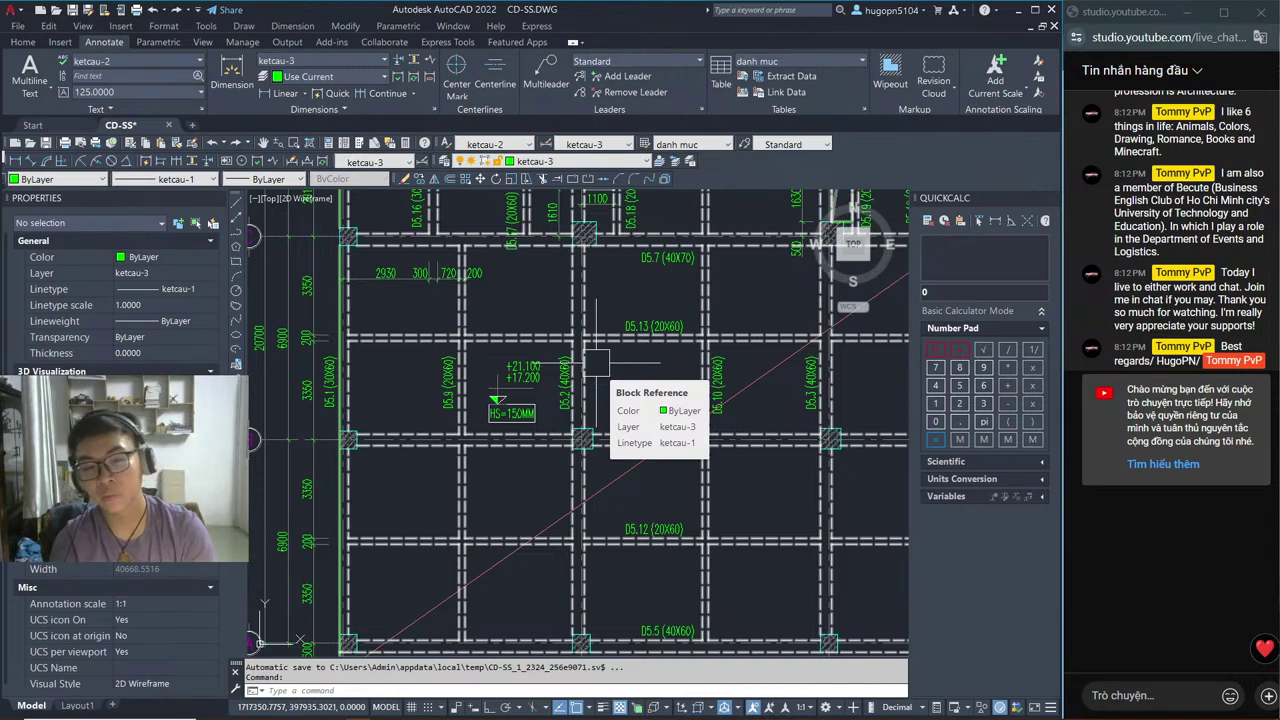
{"action": "key", "text": "alt+Tab"}
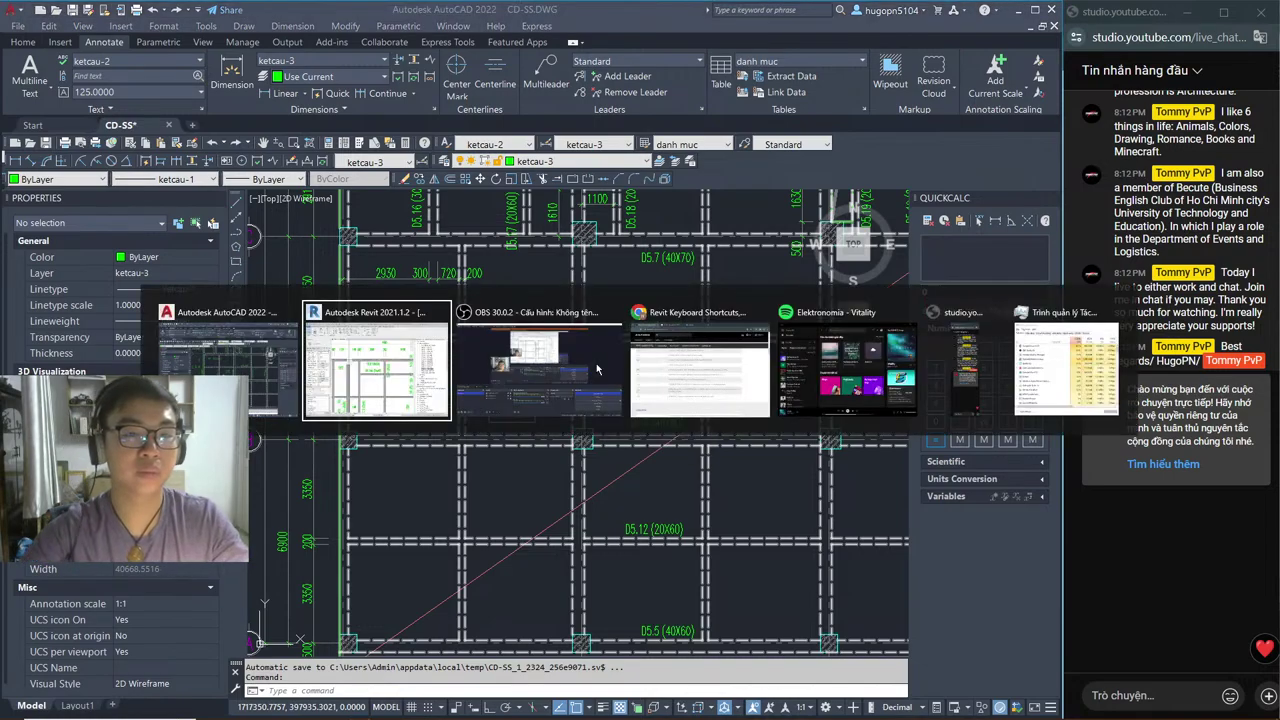
{"action": "key", "text": "alt+Tab"}
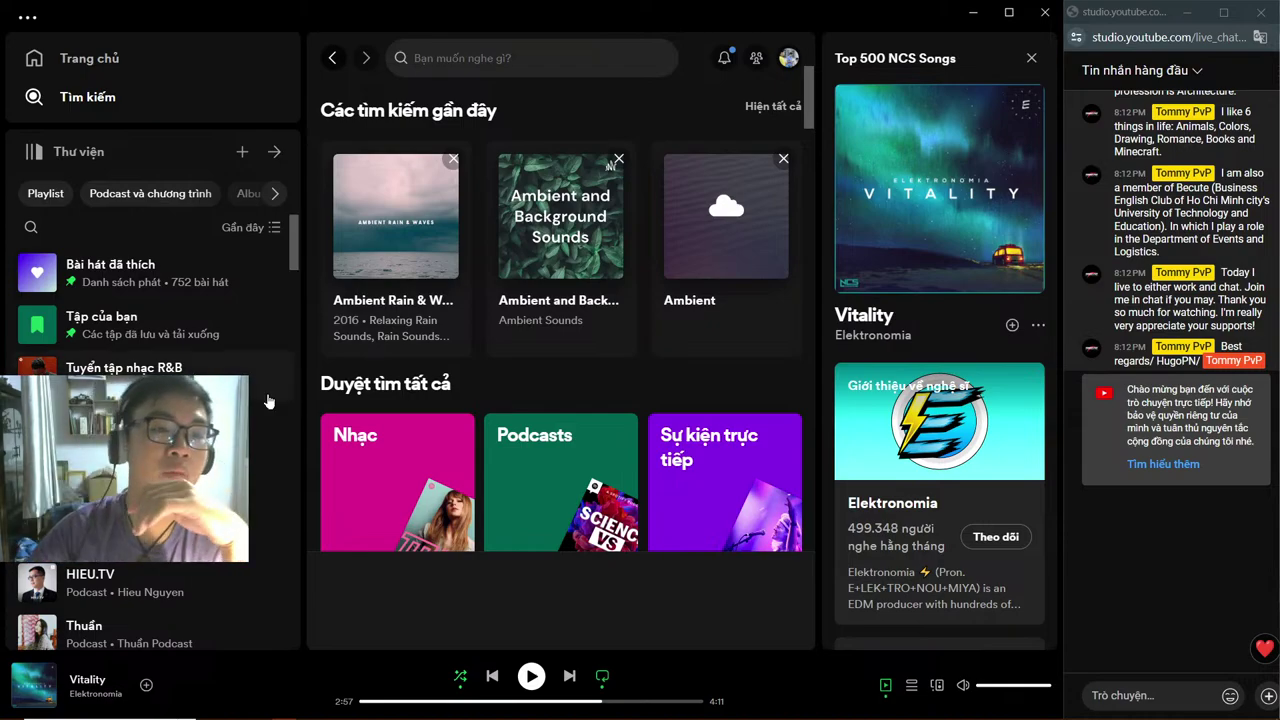
Step: Search Spotify for 'only', play ONLY by LeeHi, and minimize Spotify
{"action": "left_click", "coordinate": [428, 62]}
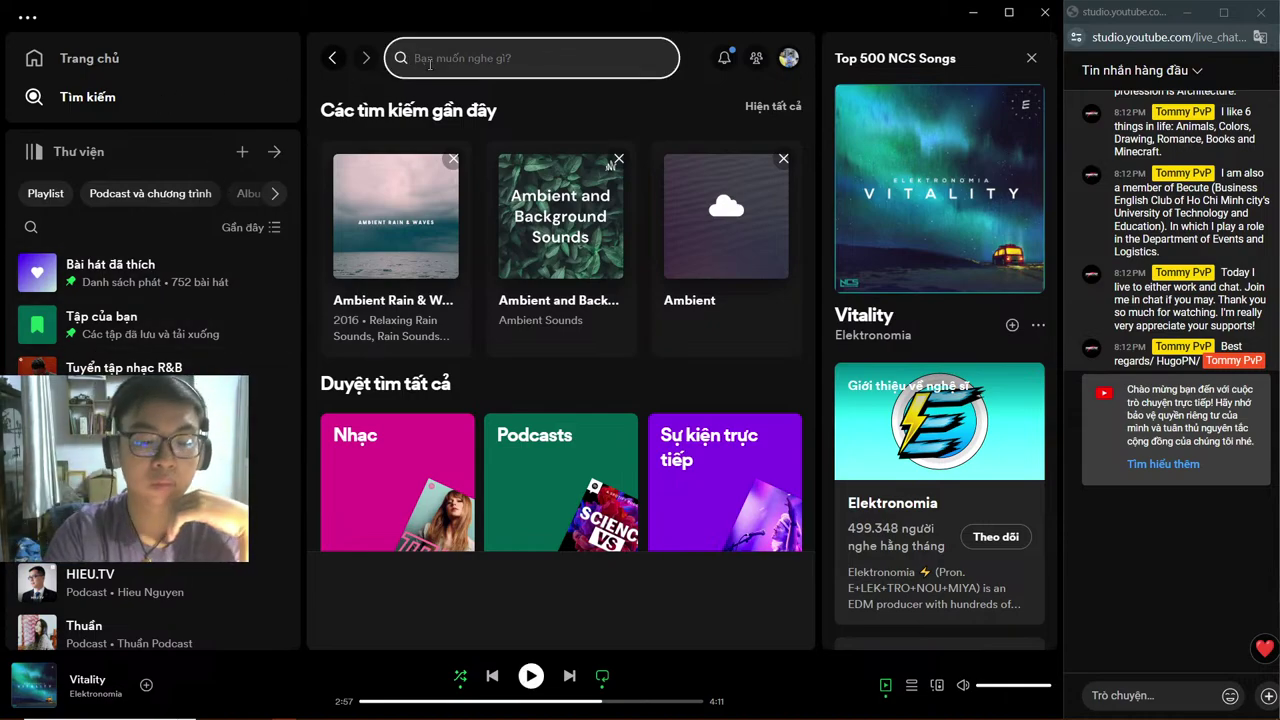
{"action": "type", "text": "only"}
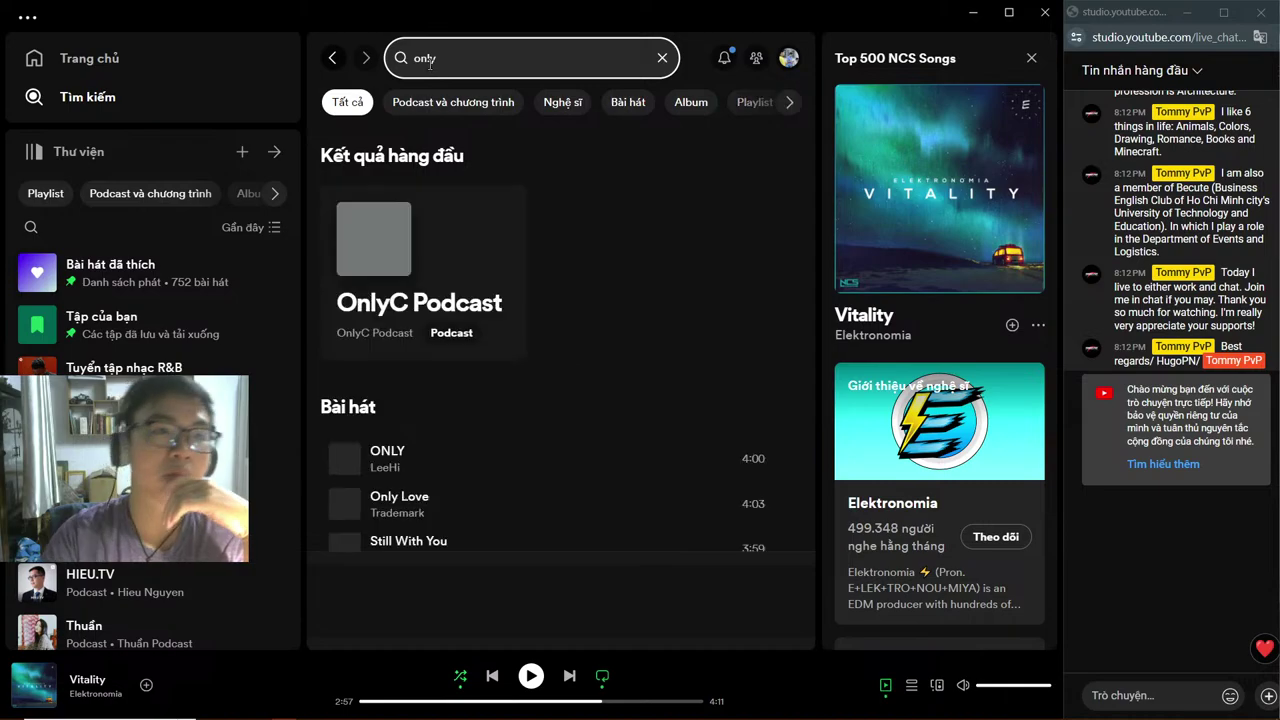
{"action": "left_click", "coordinate": [610, 336]}
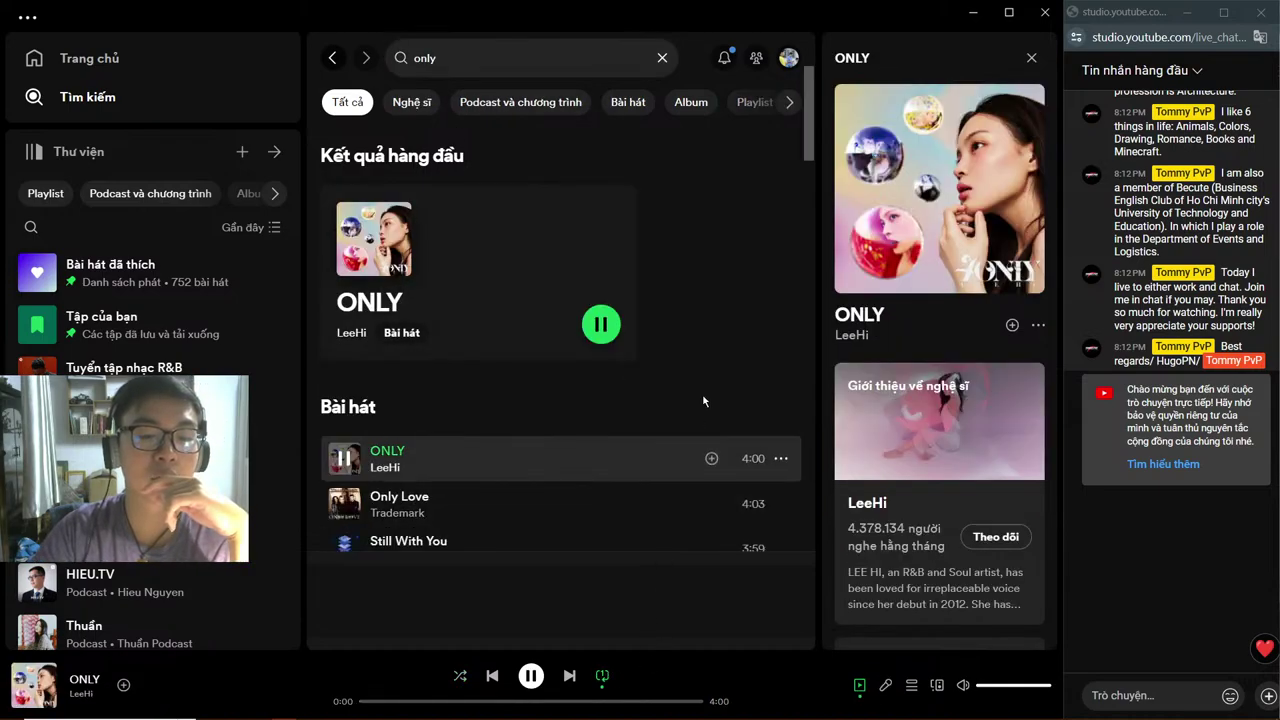
{"action": "left_click", "coordinate": [984, 13]}
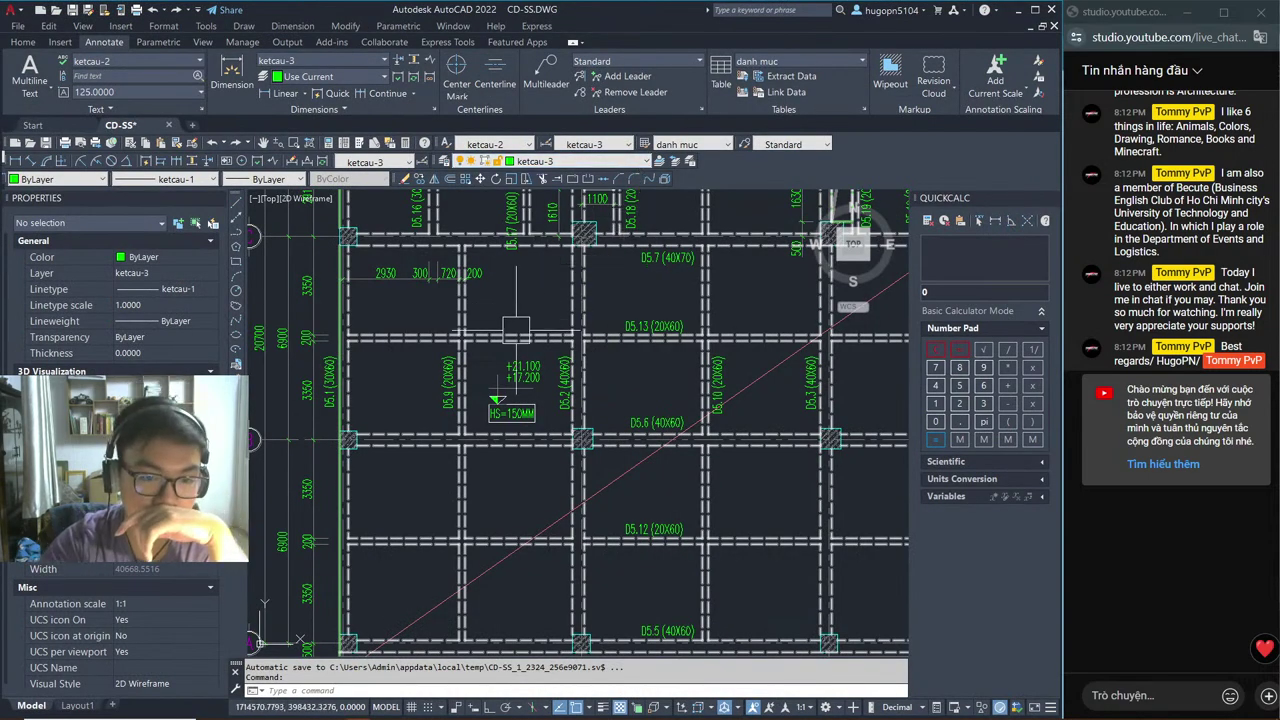
{"action": "scroll", "coordinate": [409, 406], "scroll_direction": "down", "scroll_amount": 5}
{"action": "middle_click_drag", "start_coordinate": [409, 406], "coordinate": [319, 413]}
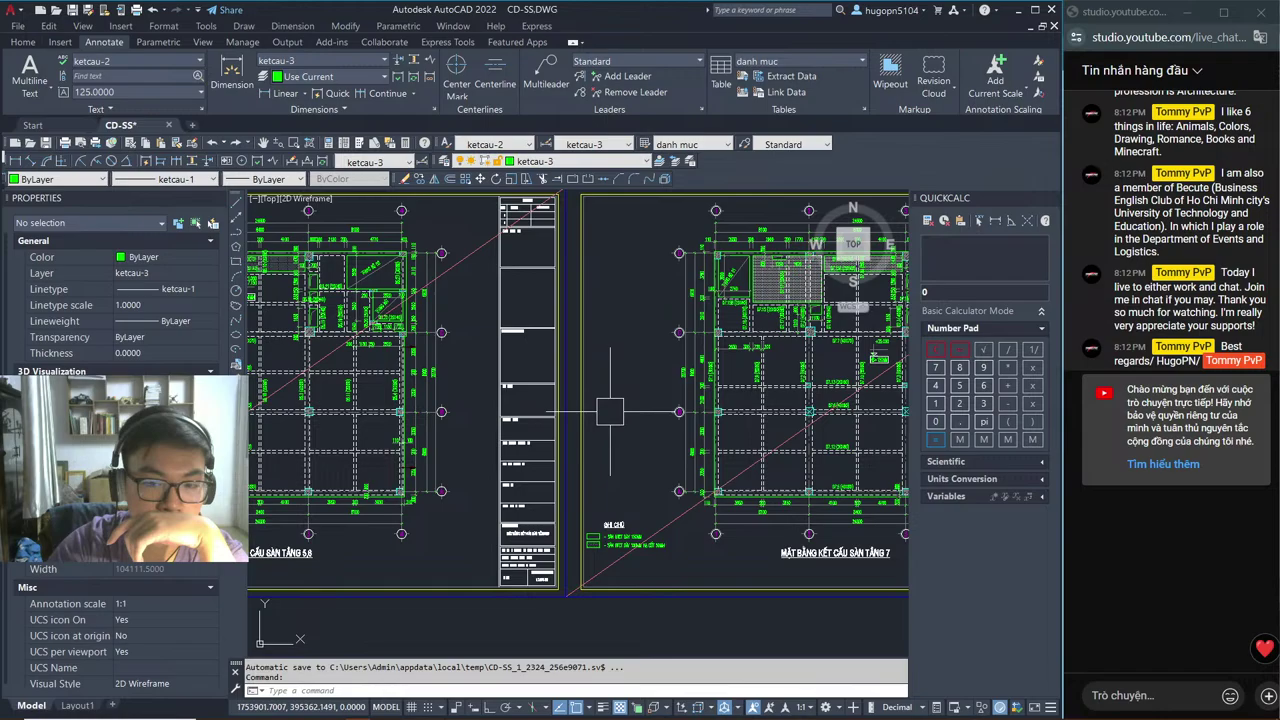
{"action": "scroll", "coordinate": [610, 411], "scroll_direction": "up", "scroll_amount": 3}
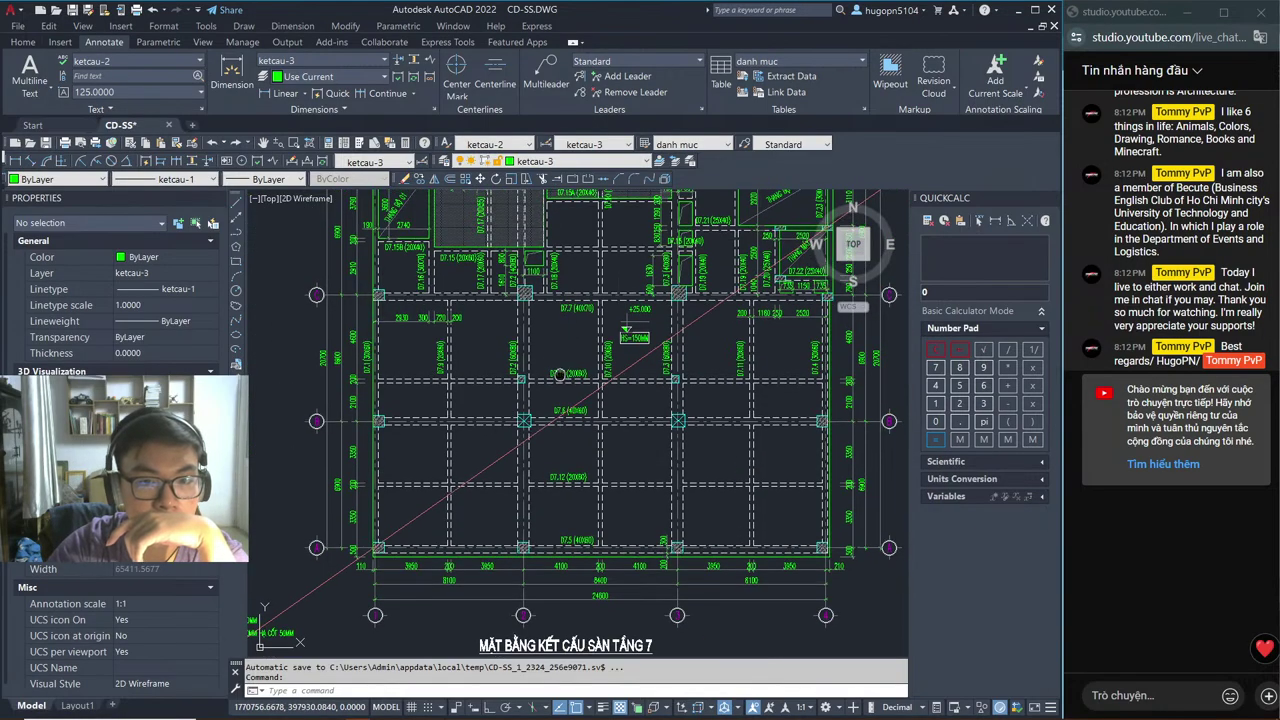
{"action": "middle_click_drag", "start_coordinate": [557, 283], "coordinate": [527, 385]}
{"action": "scroll", "coordinate": [540, 268], "scroll_direction": "up", "scroll_amount": 2}
{"action": "middle_click_drag", "start_coordinate": [540, 268], "coordinate": [575, 395]}
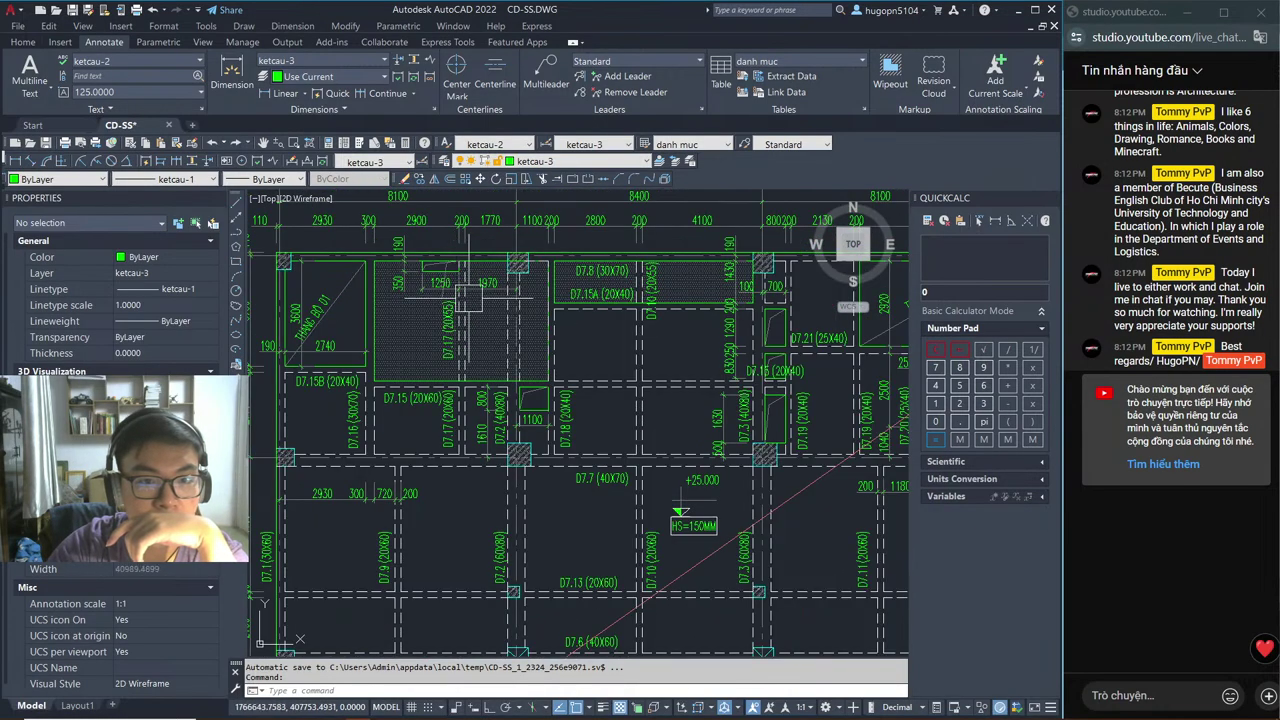
{"action": "scroll", "coordinate": [590, 323], "scroll_direction": "down", "scroll_amount": 4}
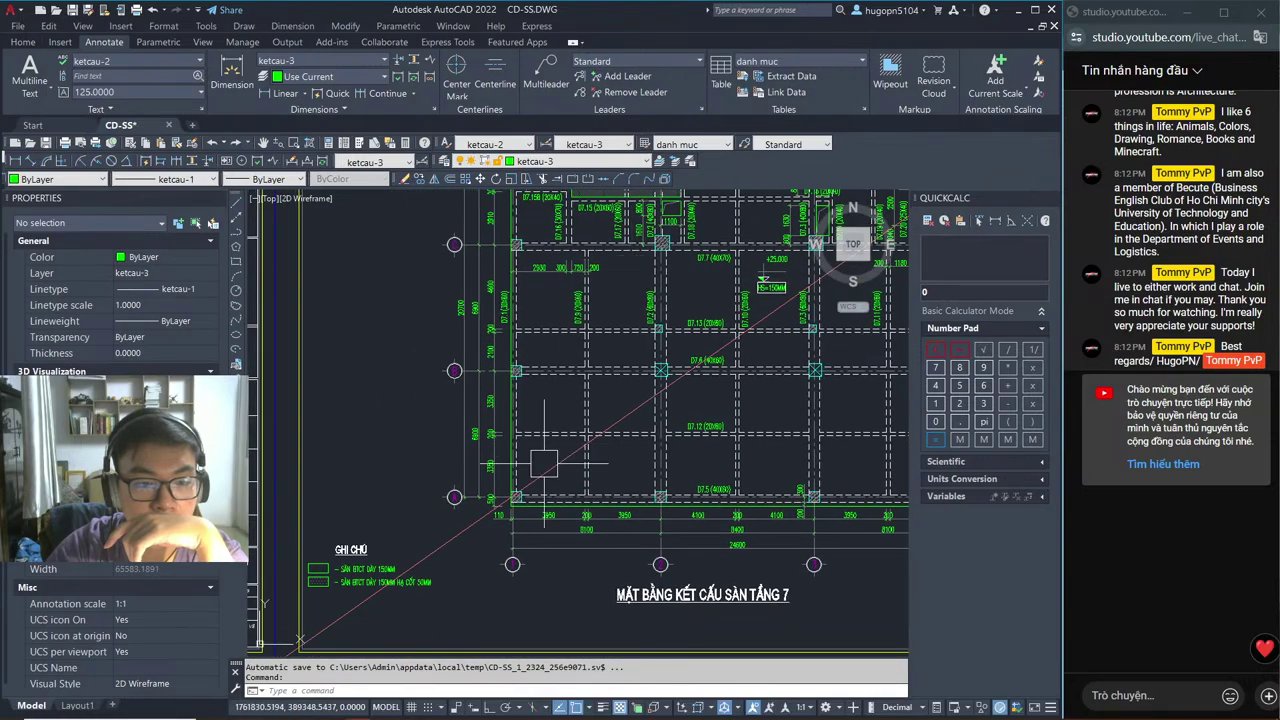
{"action": "middle_click_drag", "start_coordinate": [655, 370], "coordinate": [478, 510]}
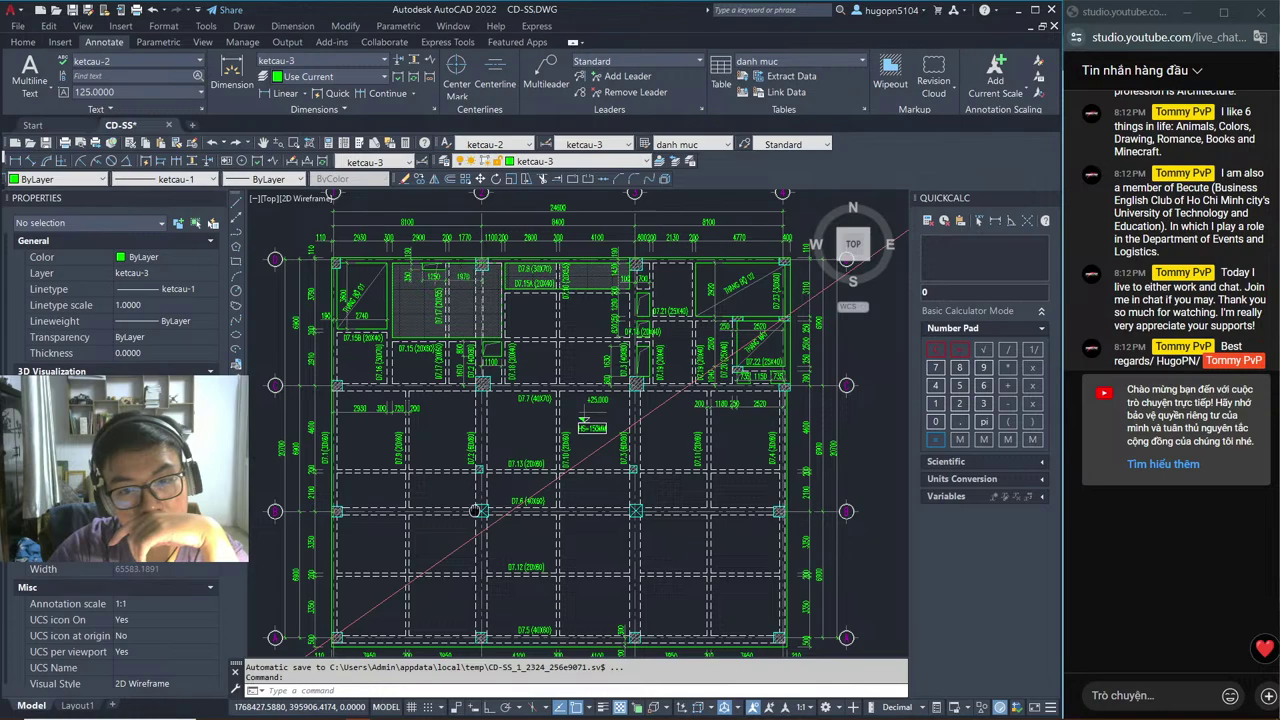
{"action": "scroll", "coordinate": [762, 382], "scroll_direction": "up", "scroll_amount": 4}
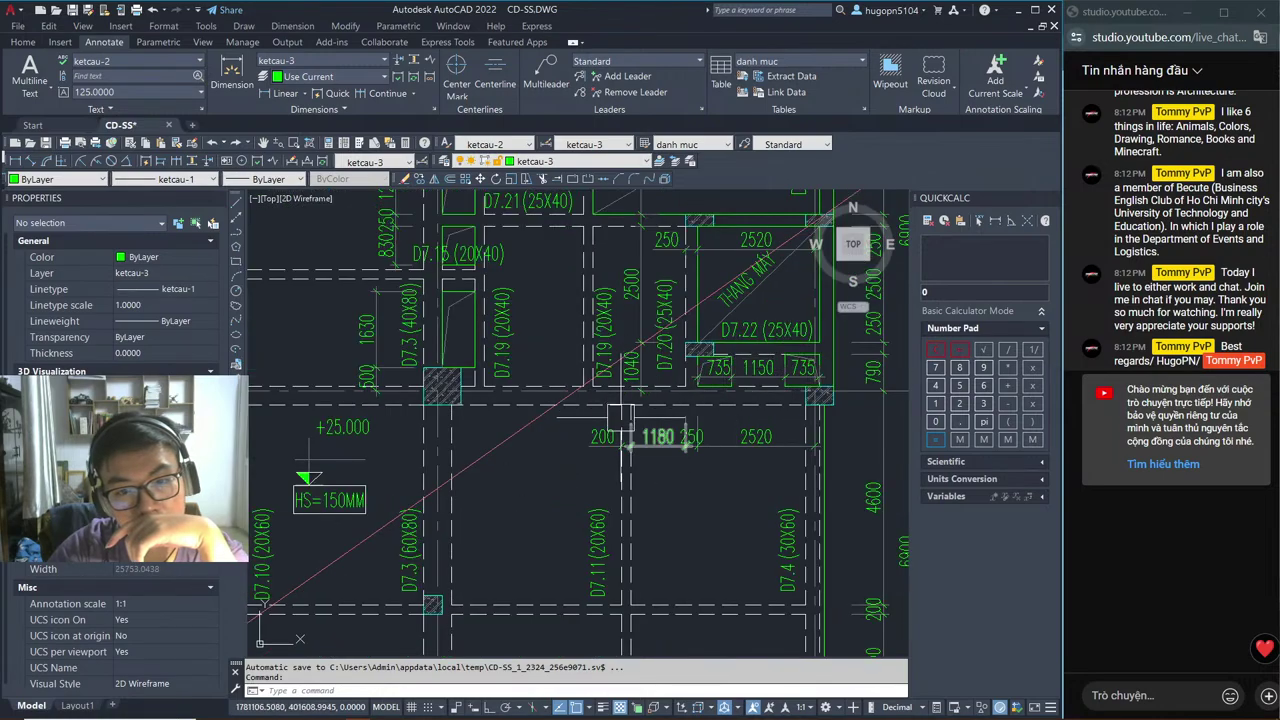
{"action": "scroll", "coordinate": [684, 440], "scroll_direction": "down", "scroll_amount": 5}
{"action": "middle_click_drag", "start_coordinate": [684, 440], "coordinate": [788, 386]}
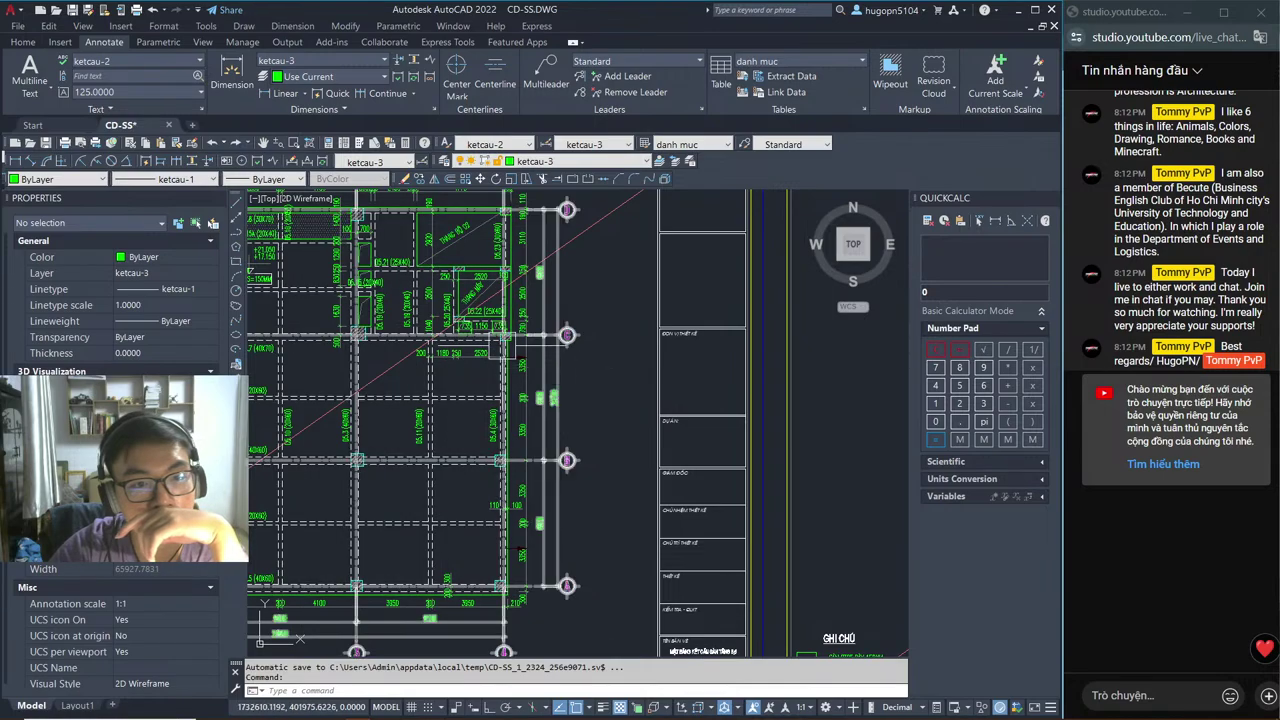
{"action": "scroll", "coordinate": [446, 323], "scroll_direction": "up", "scroll_amount": 4}
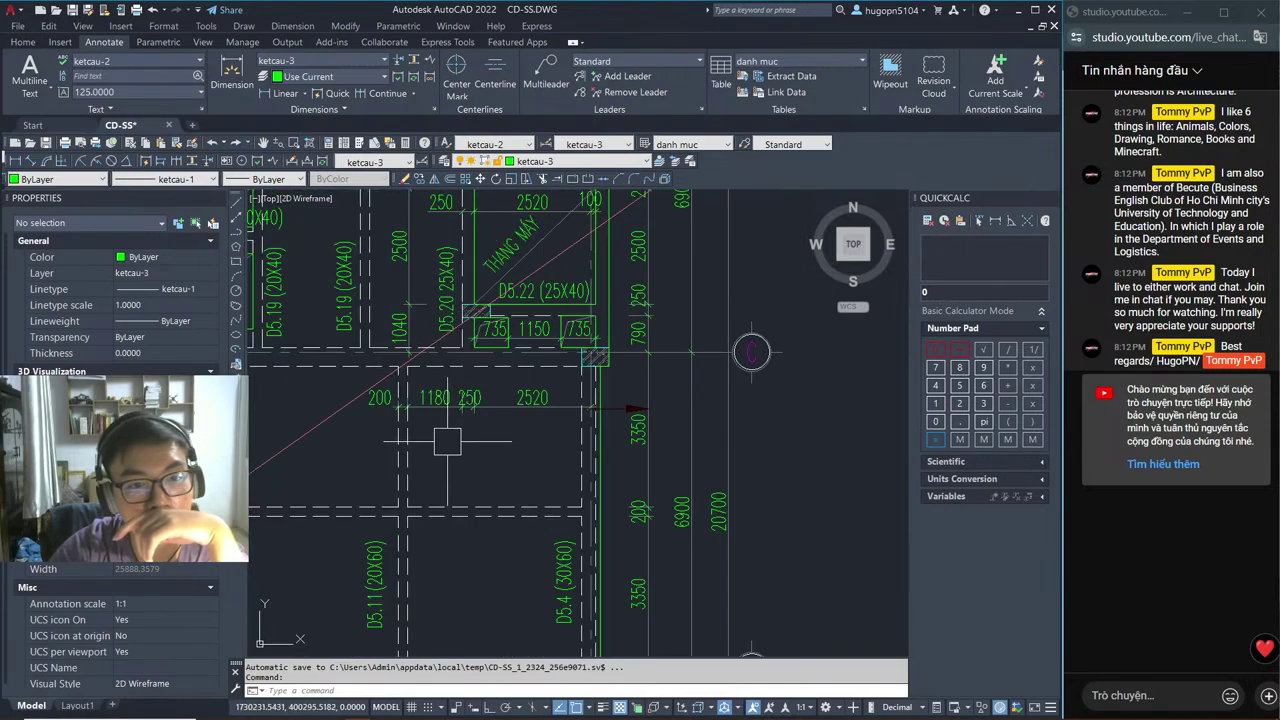
{"action": "scroll", "coordinate": [393, 437], "scroll_direction": "down", "scroll_amount": 5}
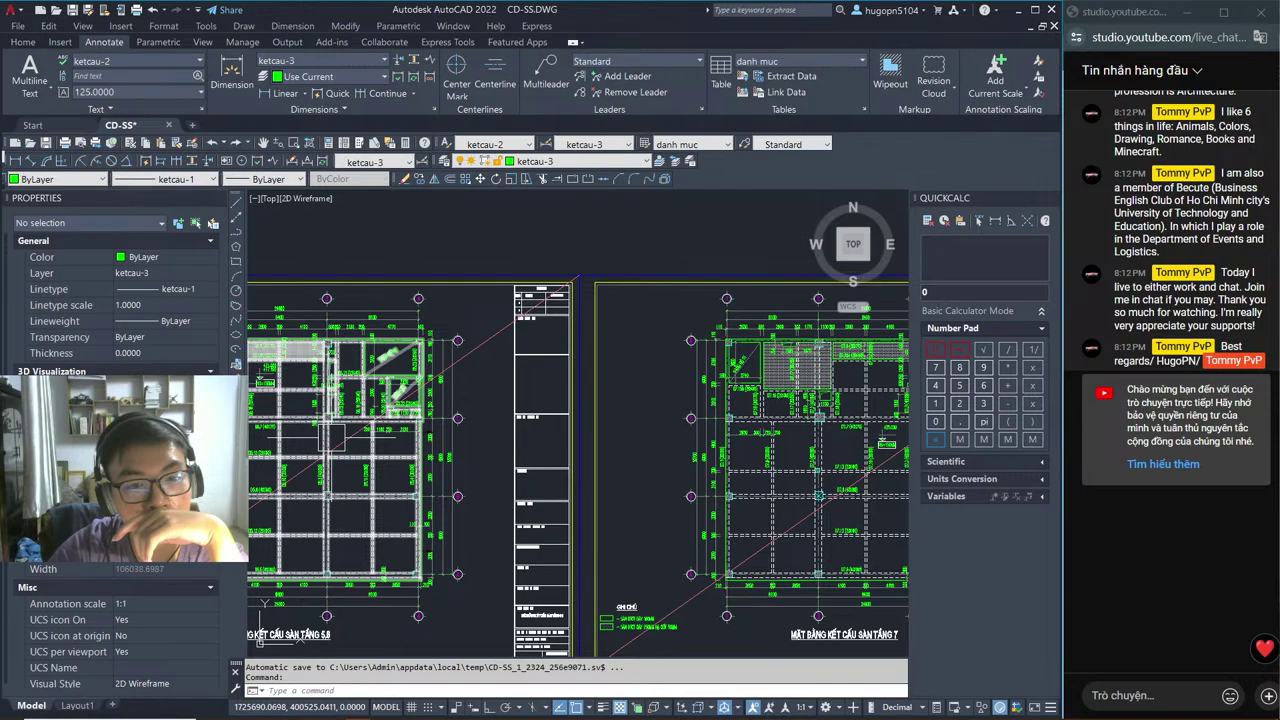
{"action": "scroll", "coordinate": [650, 483], "scroll_direction": "down", "scroll_amount": 3}
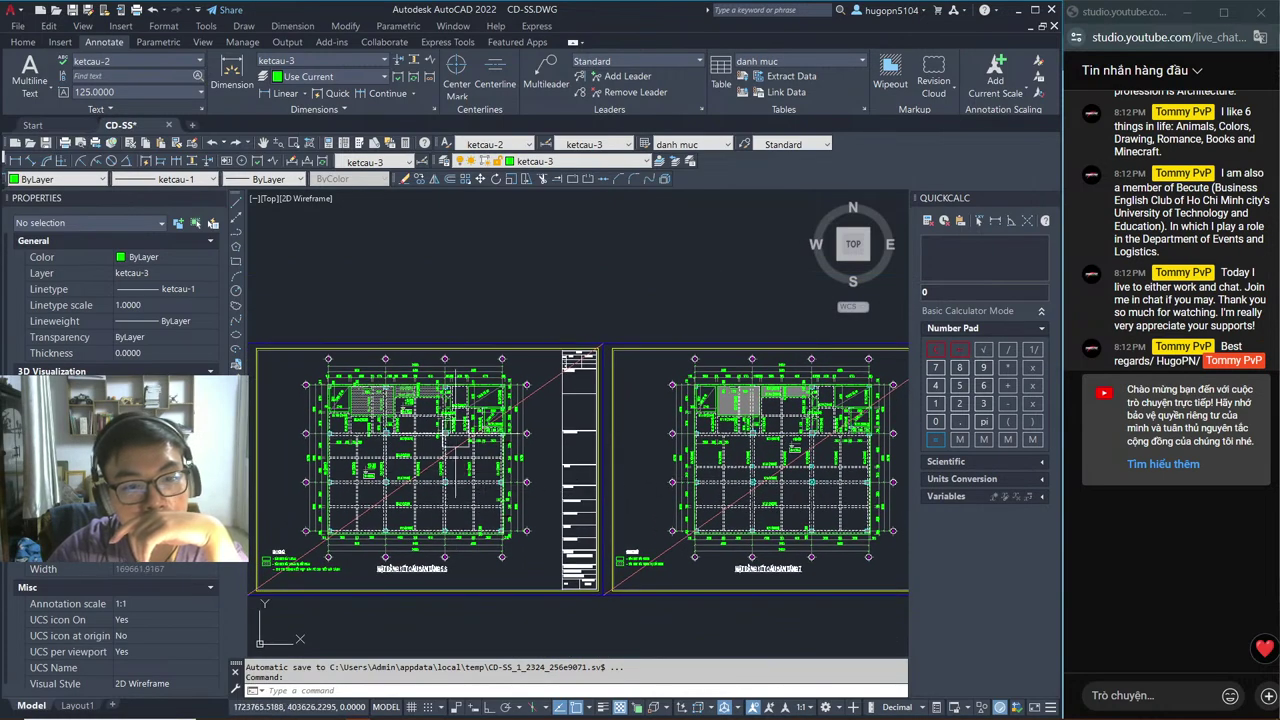
{"action": "scroll", "coordinate": [455, 455], "scroll_direction": "up", "scroll_amount": 3}
{"action": "scroll", "coordinate": [523, 488], "scroll_direction": "down", "scroll_amount": 1}
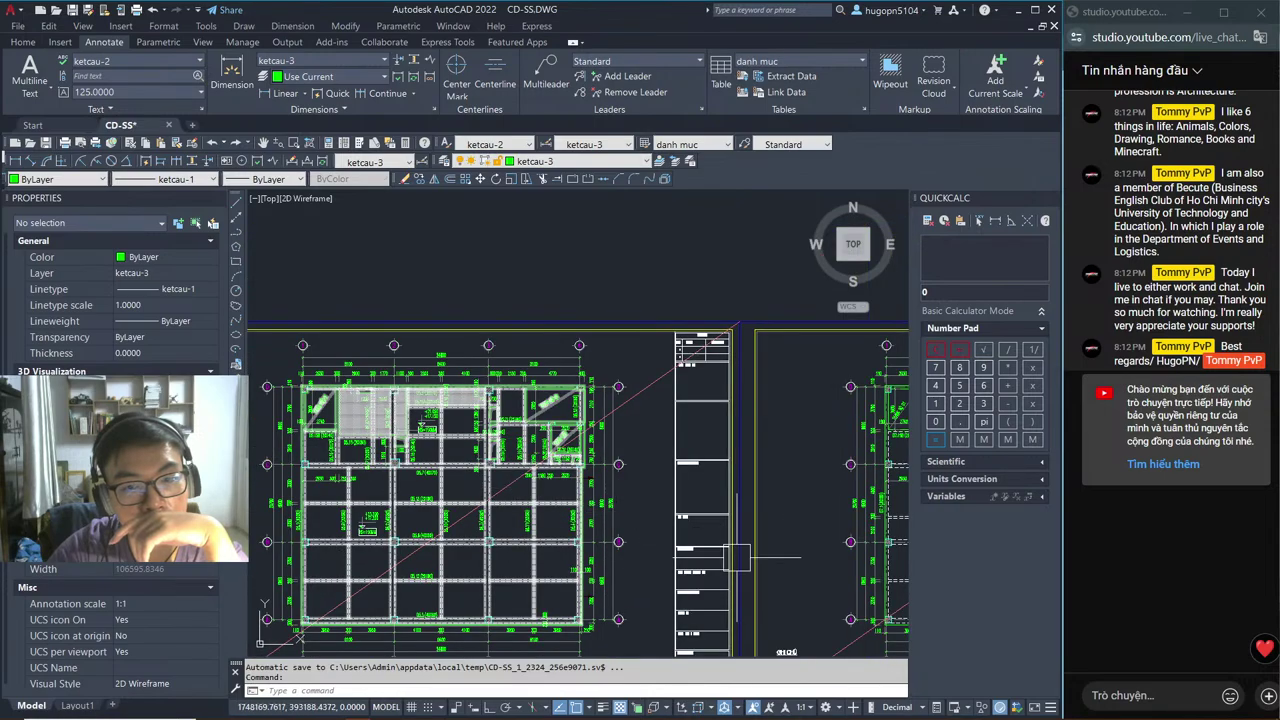
{"action": "scroll", "coordinate": [737, 557], "scroll_direction": "down", "scroll_amount": 4}
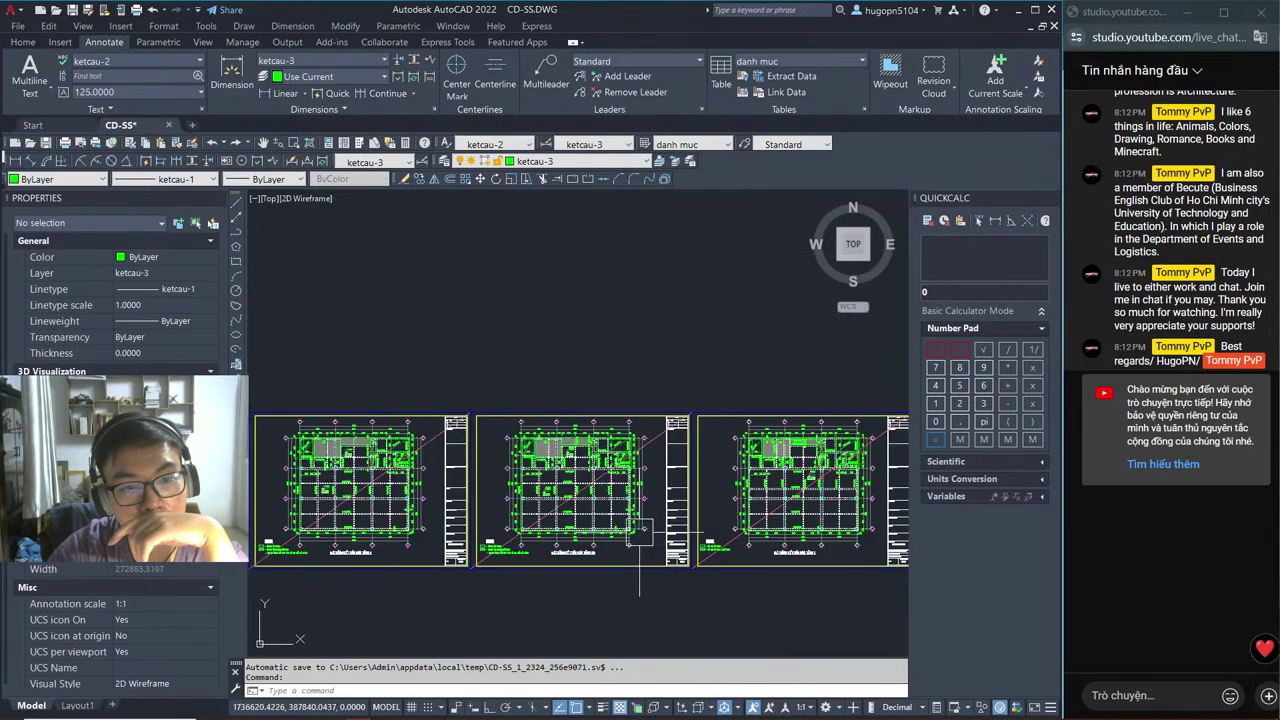
{"action": "middle_click_drag", "start_coordinate": [737, 611], "coordinate": [704, 603]}
{"action": "scroll", "coordinate": [800, 490], "scroll_direction": "up", "scroll_amount": 6}
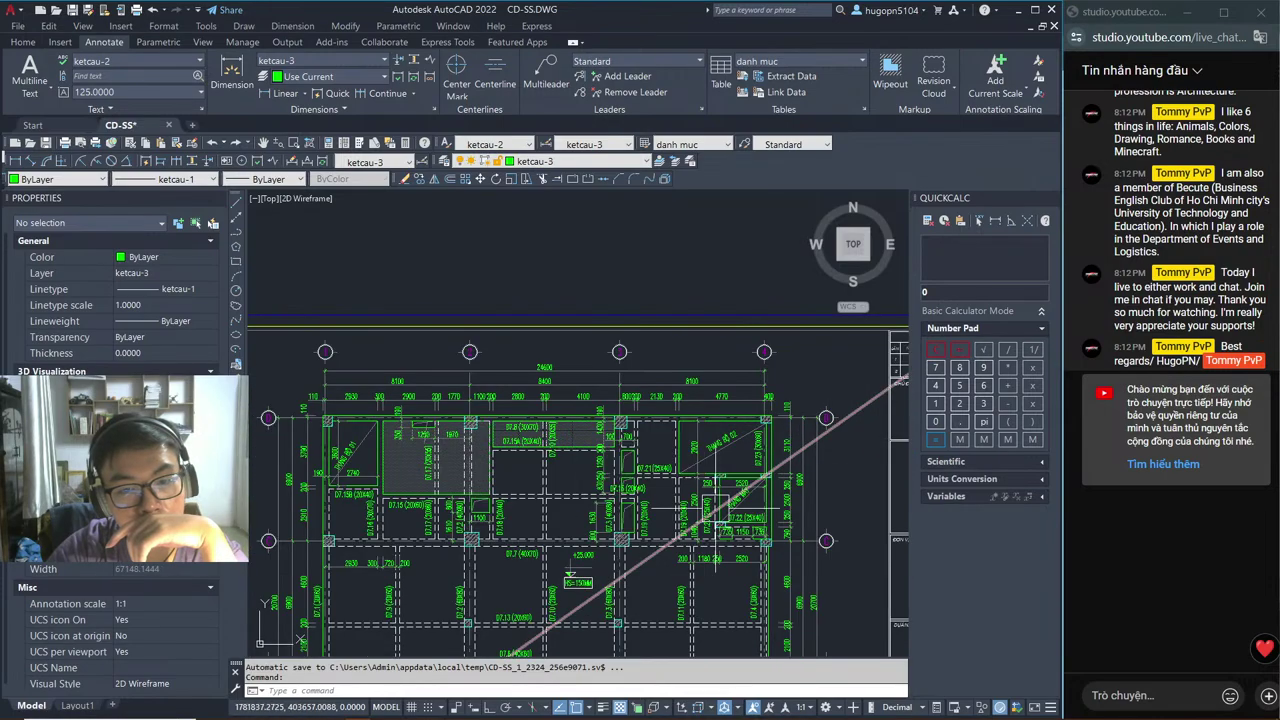
{"action": "scroll", "coordinate": [653, 540], "scroll_direction": "down", "scroll_amount": 2}
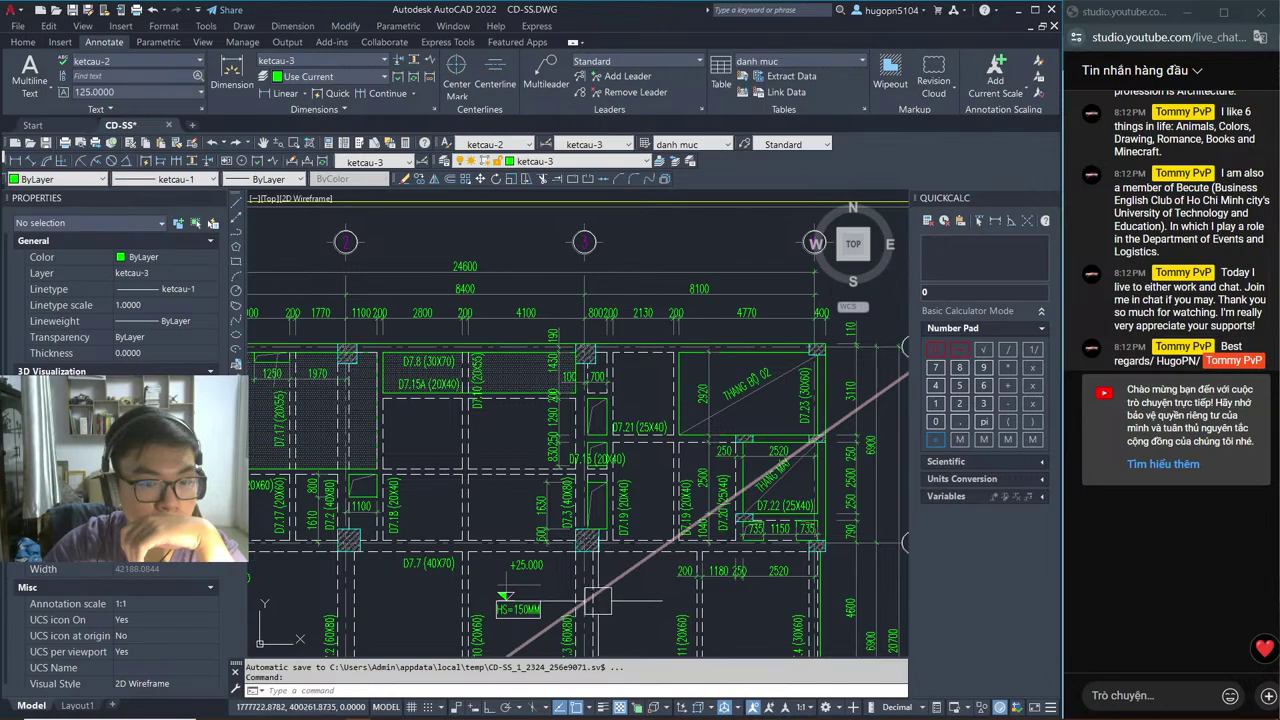
{"action": "scroll", "coordinate": [480, 540], "scroll_direction": "down", "scroll_amount": 2}
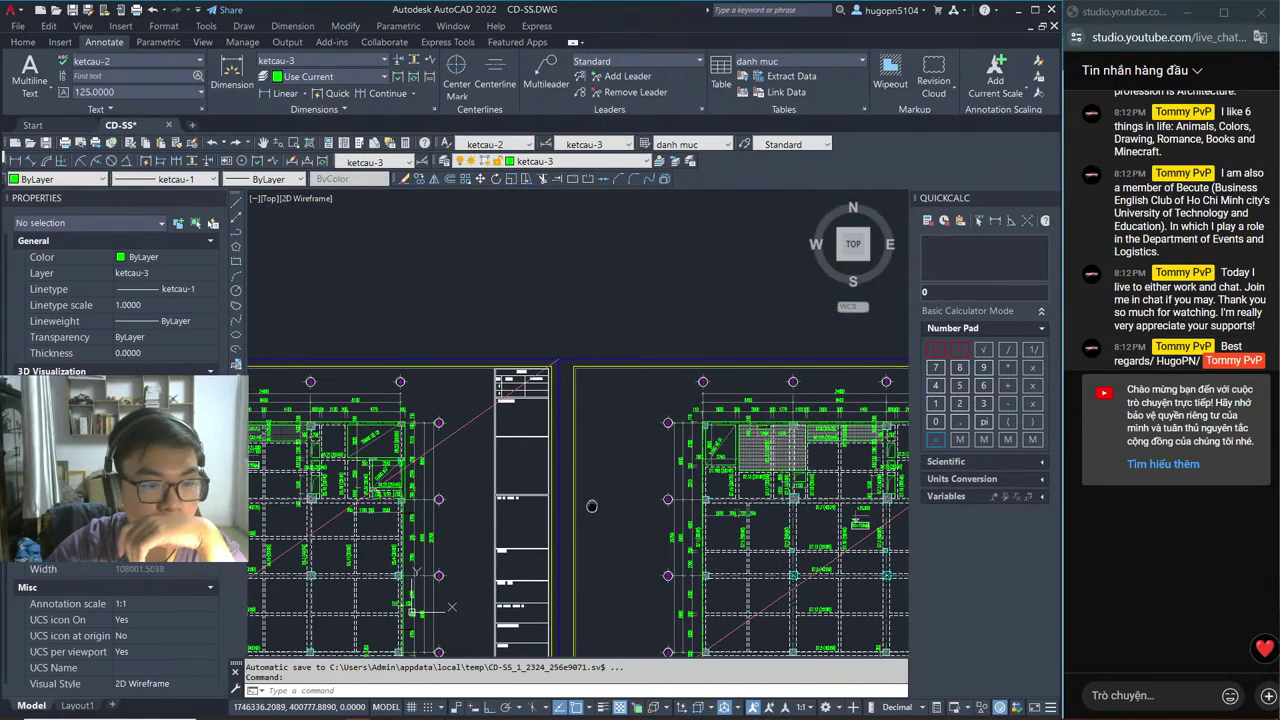
{"action": "scroll", "coordinate": [411, 490], "scroll_direction": "up", "scroll_amount": 2}
{"action": "scroll", "coordinate": [411, 490], "scroll_direction": "down", "scroll_amount": 1}
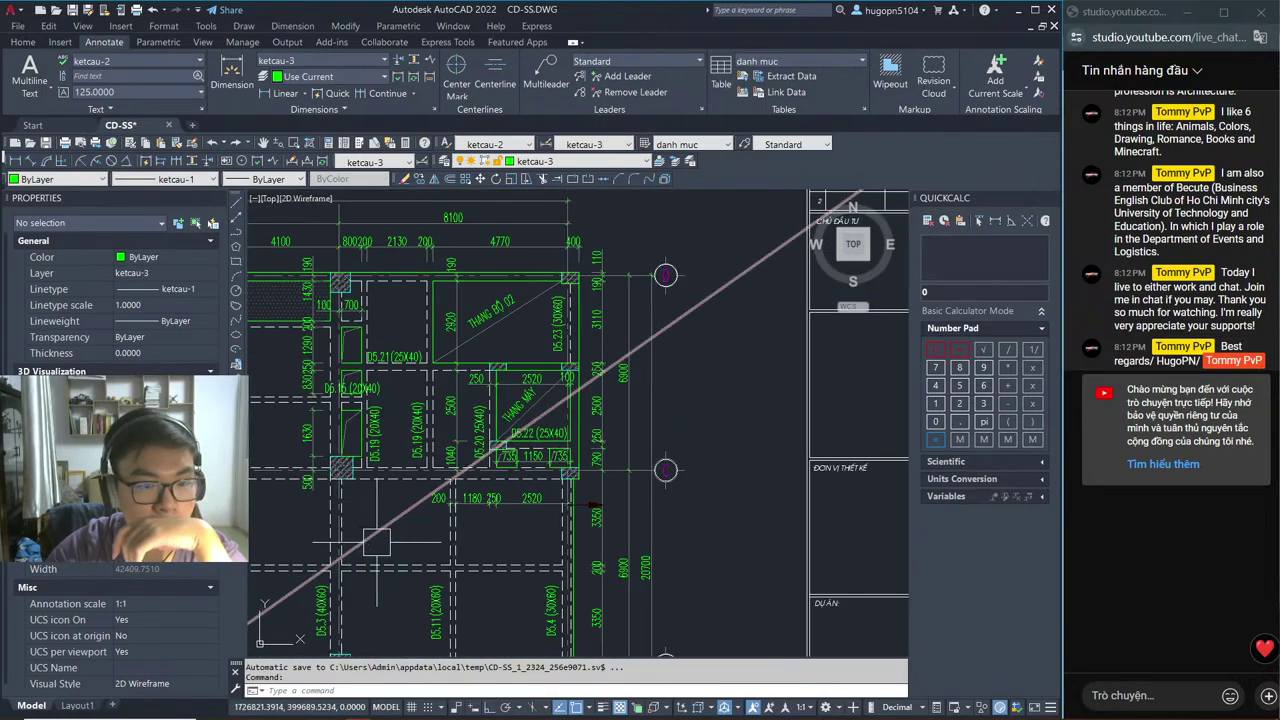
{"action": "scroll", "coordinate": [701, 542], "scroll_direction": "down", "scroll_amount": 1}
{"action": "scroll", "coordinate": [480, 522], "scroll_direction": "up", "scroll_amount": 2}
{"action": "mouse_move", "coordinate": [425, 515]}
{"action": "middle_mouse_down"}
{"action": "mouse_move", "coordinate": [358, 516]}
{"action": "mouse_move", "coordinate": [725, 537]}
{"action": "middle_mouse_up"}
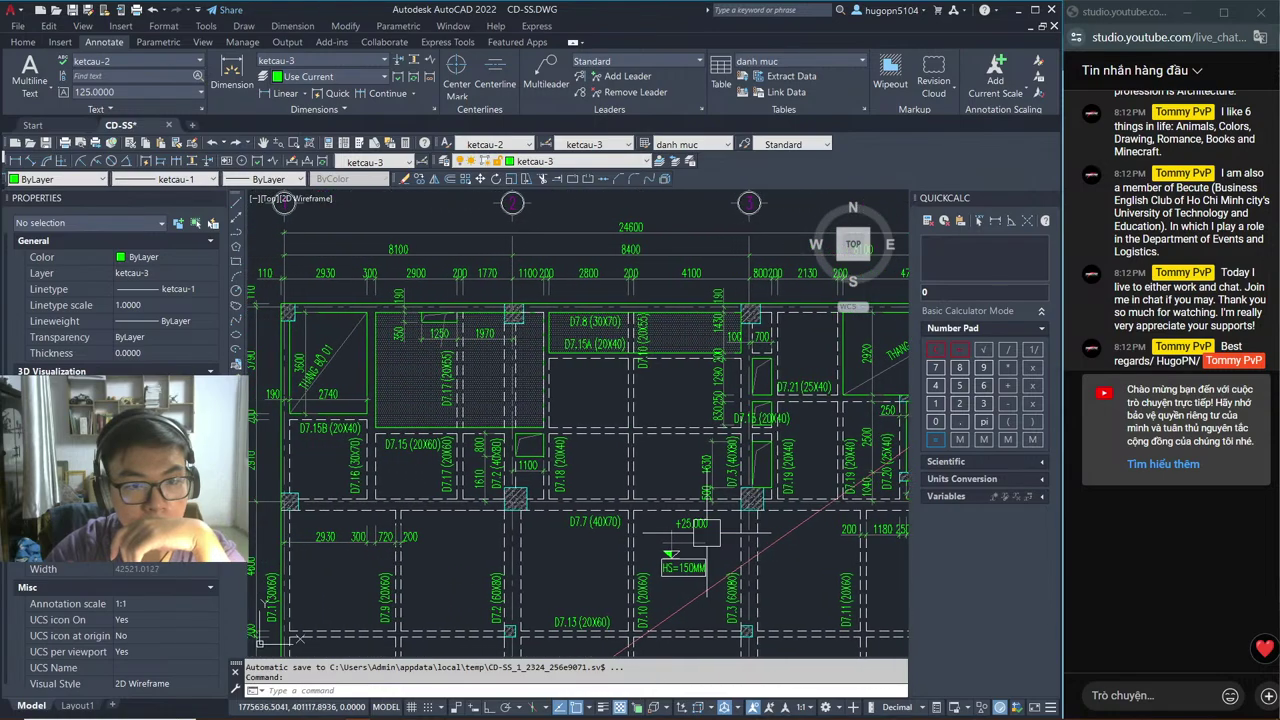
{"action": "scroll", "coordinate": [625, 524], "scroll_direction": "up", "scroll_amount": 4}
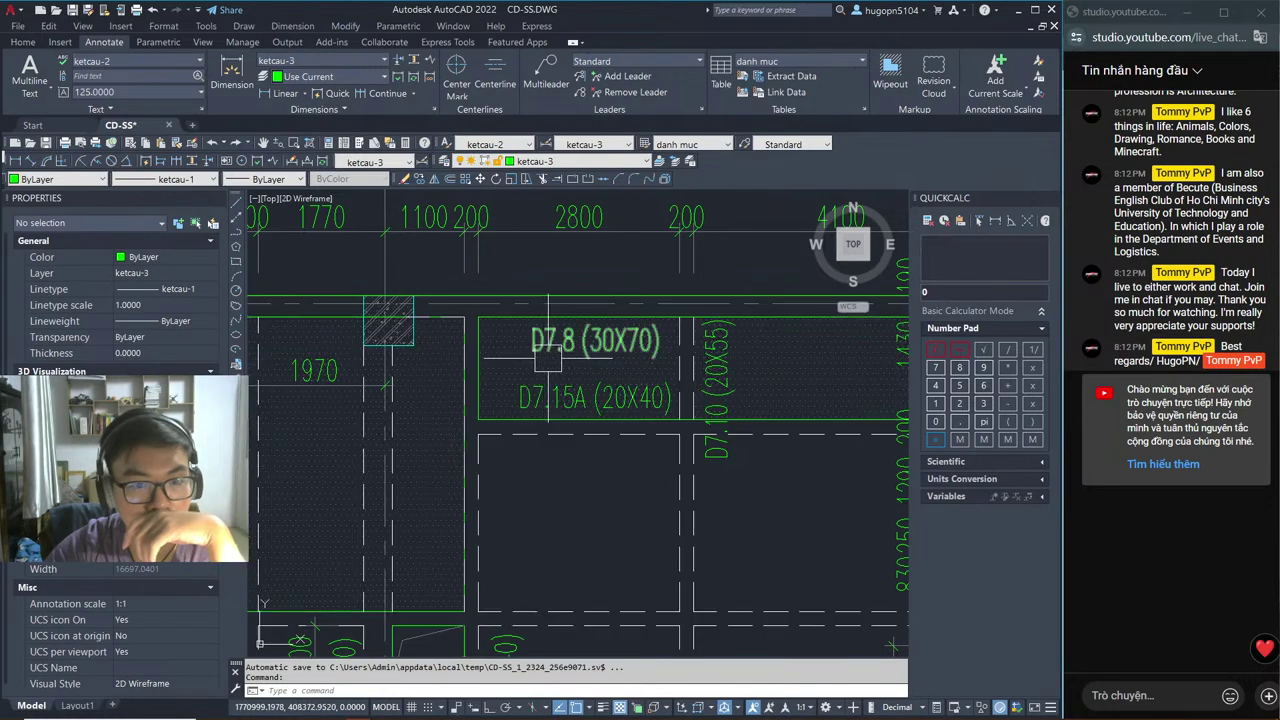
{"action": "scroll", "coordinate": [590, 522], "scroll_direction": "down", "scroll_amount": 4}
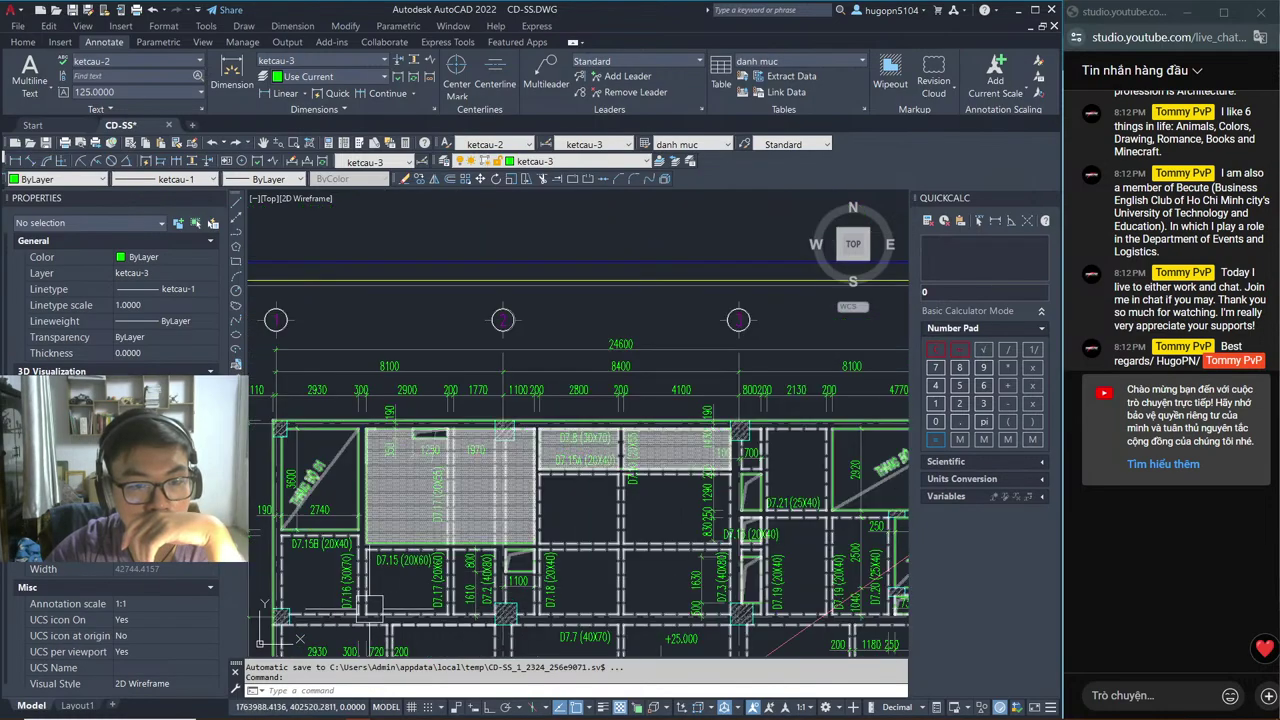
{"action": "mouse_move", "coordinate": [543, 548]}
{"action": "middle_mouse_down"}
{"action": "mouse_move", "coordinate": [507, 494]}
{"action": "mouse_move", "coordinate": [352, 516]}
{"action": "mouse_move", "coordinate": [445, 500]}
{"action": "middle_mouse_up"}
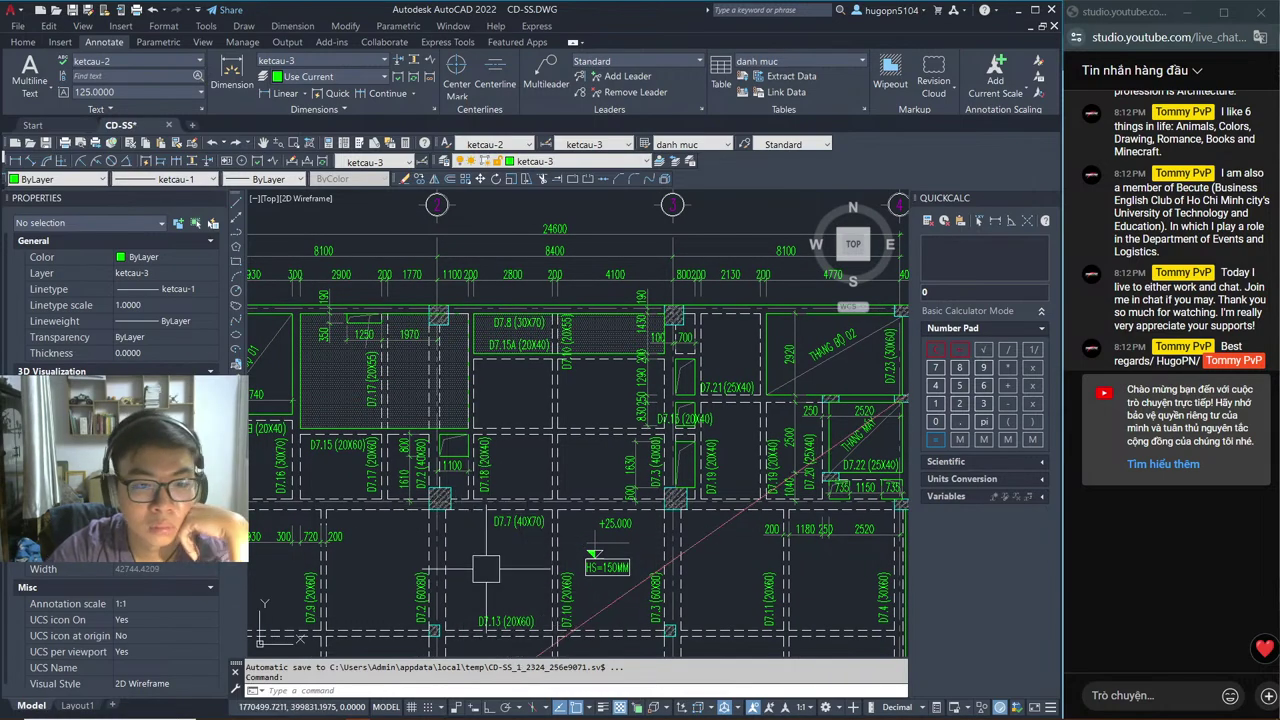
{"action": "scroll", "coordinate": [475, 562], "scroll_direction": "down", "scroll_amount": 3}
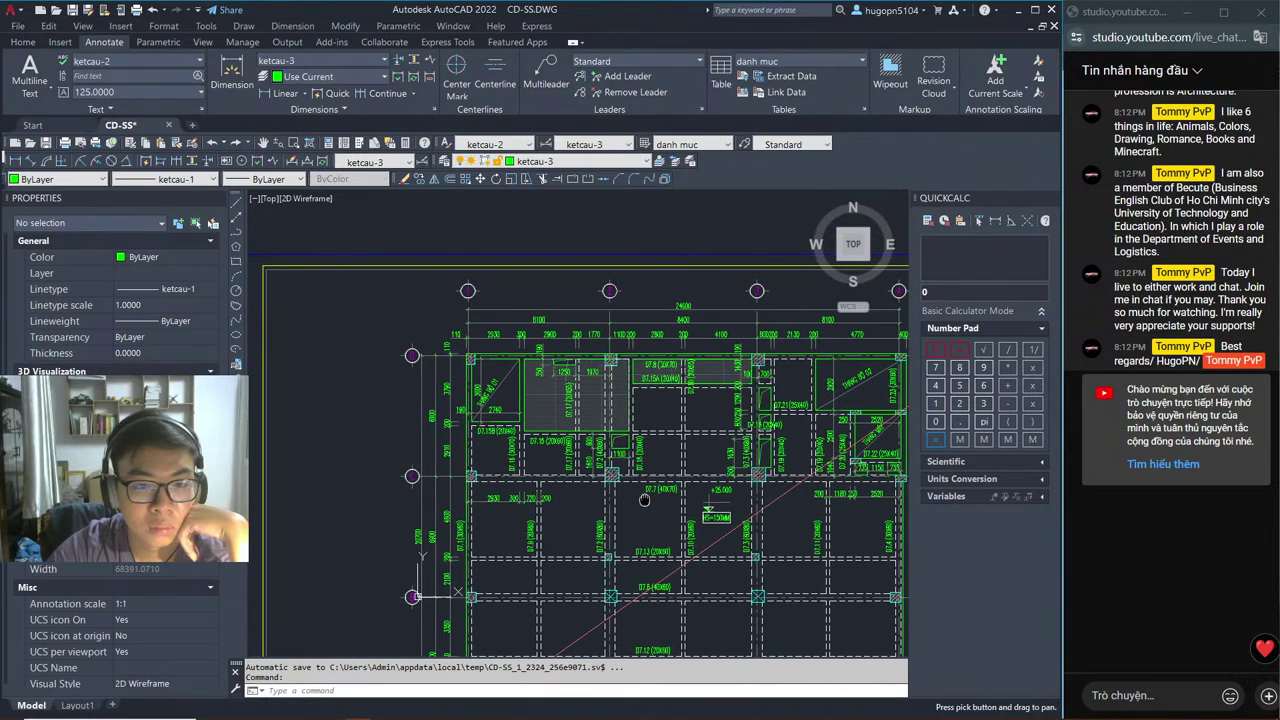
{"action": "middle_click_drag", "start_coordinate": [387, 546], "coordinate": [730, 532]}
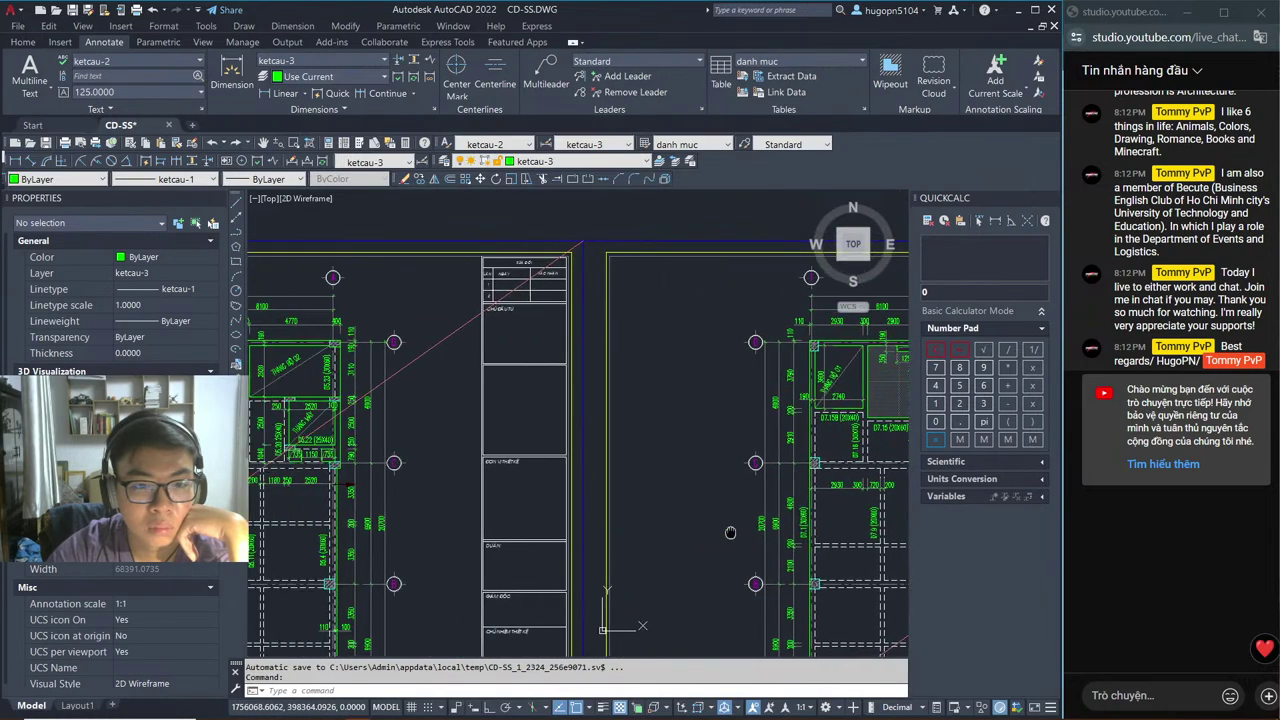
{"action": "scroll", "coordinate": [428, 554], "scroll_direction": "down", "scroll_amount": 3}
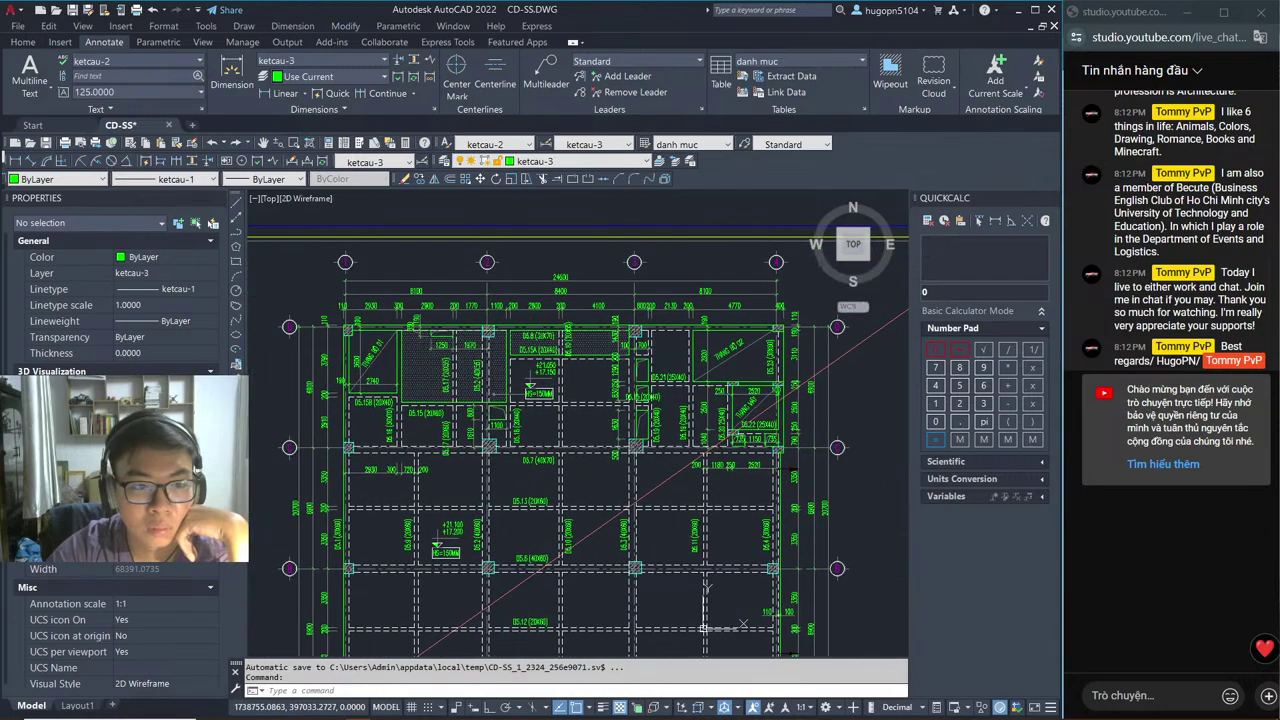
{"action": "scroll", "coordinate": [451, 468], "scroll_direction": "up", "scroll_amount": 3}
{"action": "mouse_move", "coordinate": [451, 468]}
{"action": "middle_mouse_down"}
{"action": "mouse_move", "coordinate": [415, 466]}
{"action": "mouse_move", "coordinate": [904, 421]}
{"action": "mouse_move", "coordinate": [812, 412]}
{"action": "middle_mouse_up"}
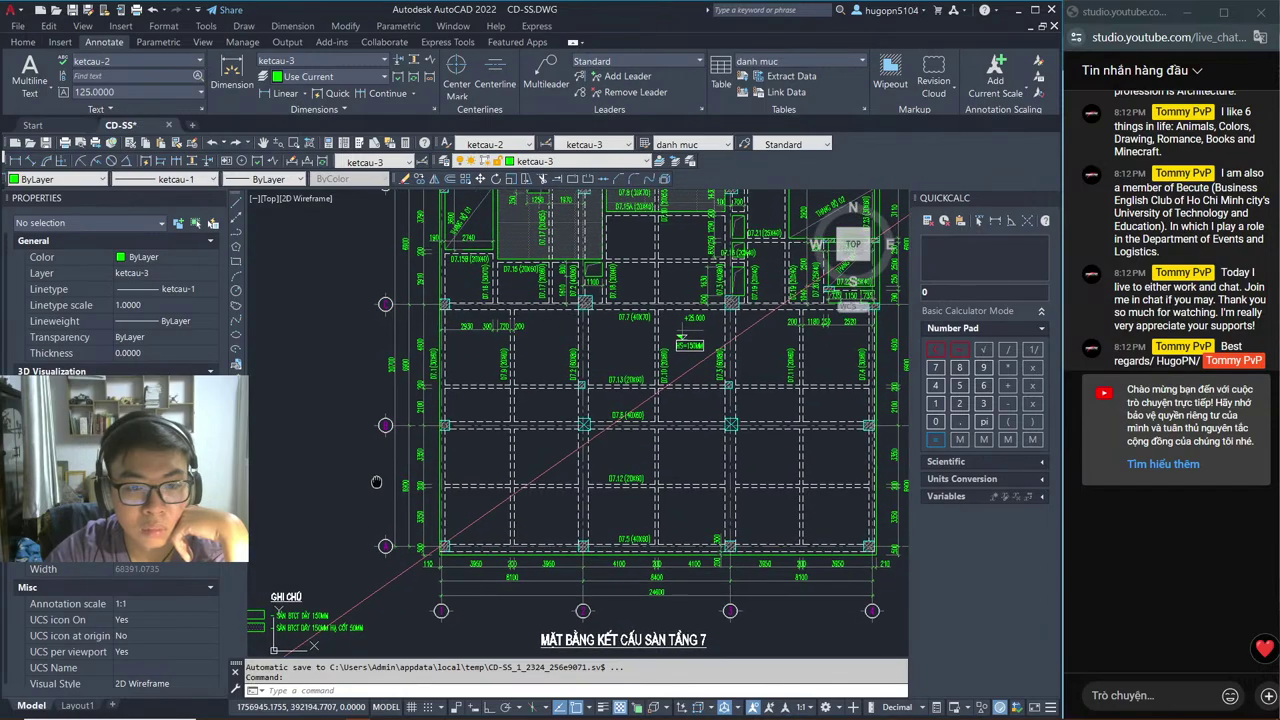
{"action": "mouse_move", "coordinate": [435, 449]}
{"action": "middle_mouse_down"}
{"action": "mouse_move", "coordinate": [407, 472]}
{"action": "mouse_move", "coordinate": [814, 409]}
{"action": "mouse_move", "coordinate": [795, 451]}
{"action": "mouse_move", "coordinate": [689, 482]}
{"action": "mouse_move", "coordinate": [401, 514]}
{"action": "middle_mouse_up"}
{"action": "mouse_move", "coordinate": [840, 510]}
{"action": "middle_mouse_down"}
{"action": "mouse_move", "coordinate": [300, 490]}
{"action": "mouse_move", "coordinate": [321, 552]}
{"action": "middle_mouse_up"}
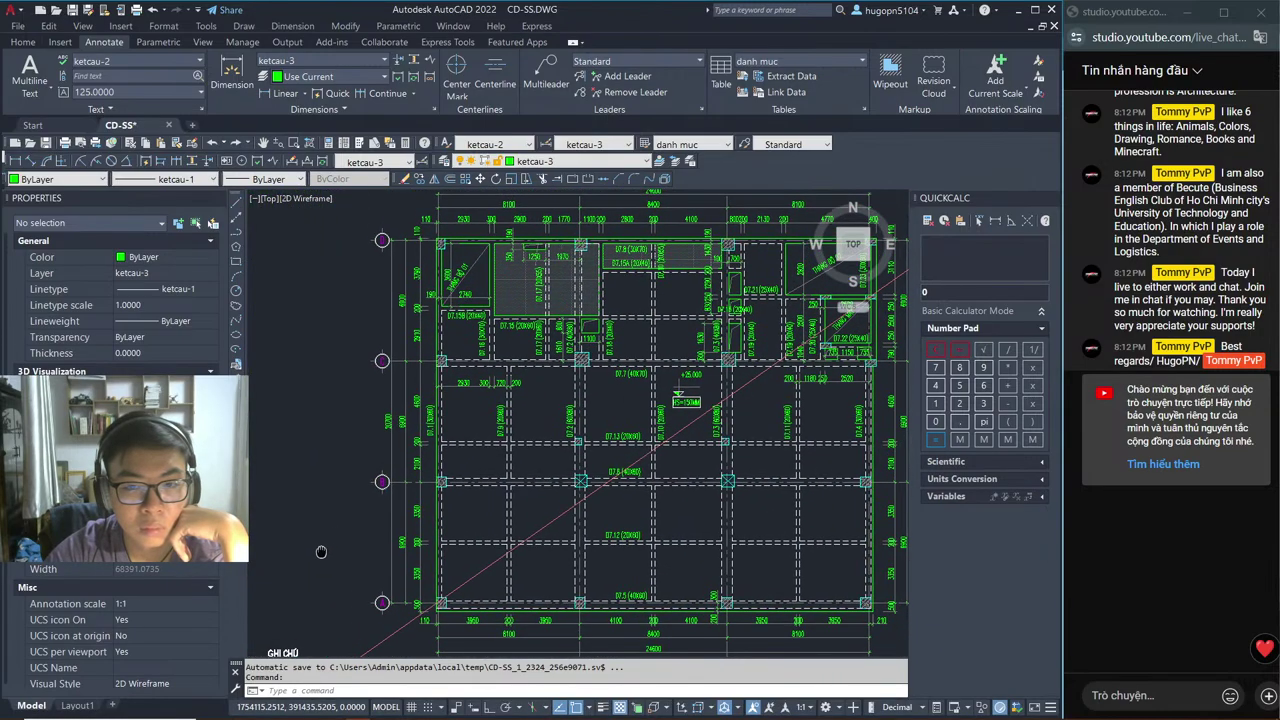
{"action": "key", "text": "alt+Tab"}
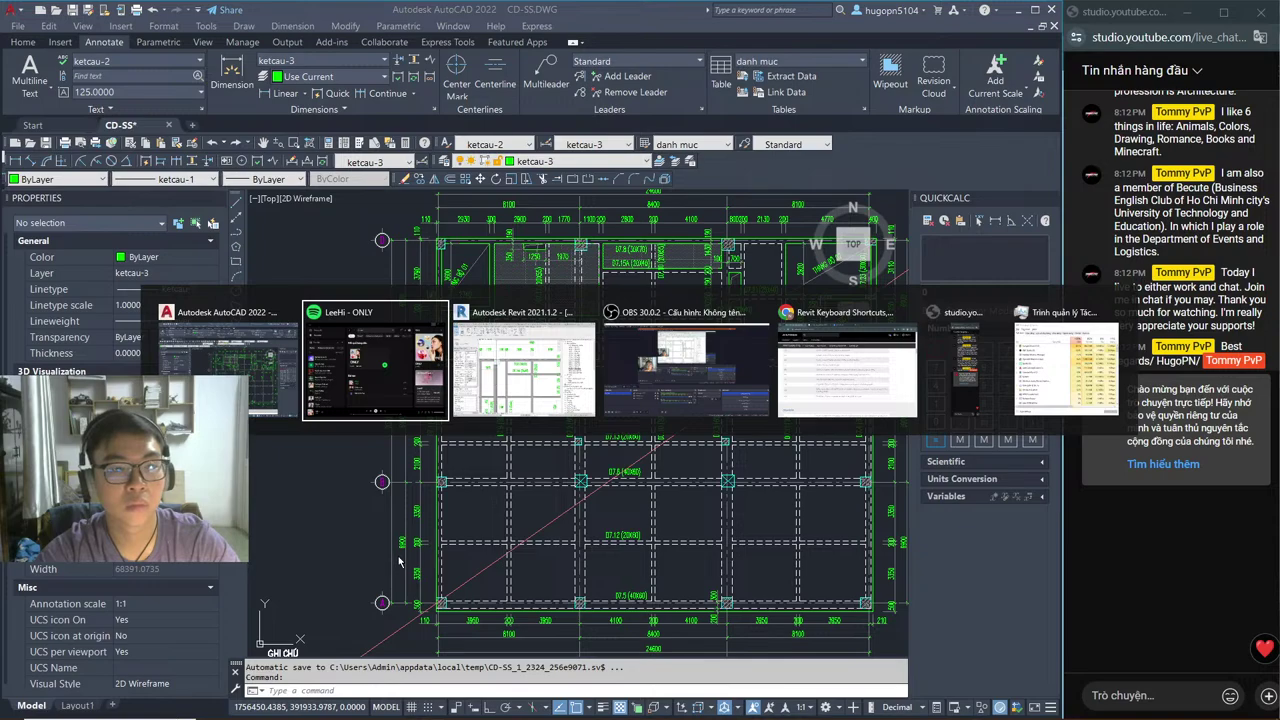
Step: Return to Revit and open the TẦNG 5 - MB DẦM beam plan
{"action": "key", "text": "alt+Tab"}
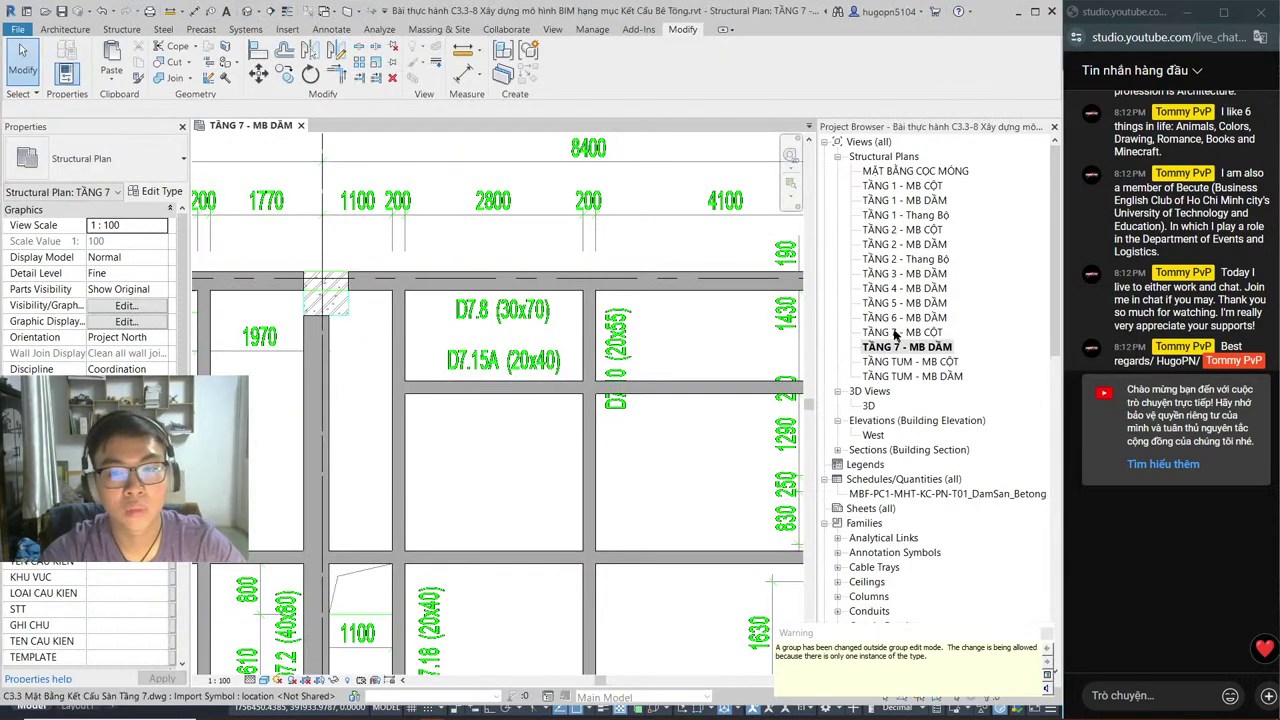
{"action": "double_click", "coordinate": [906, 318]}
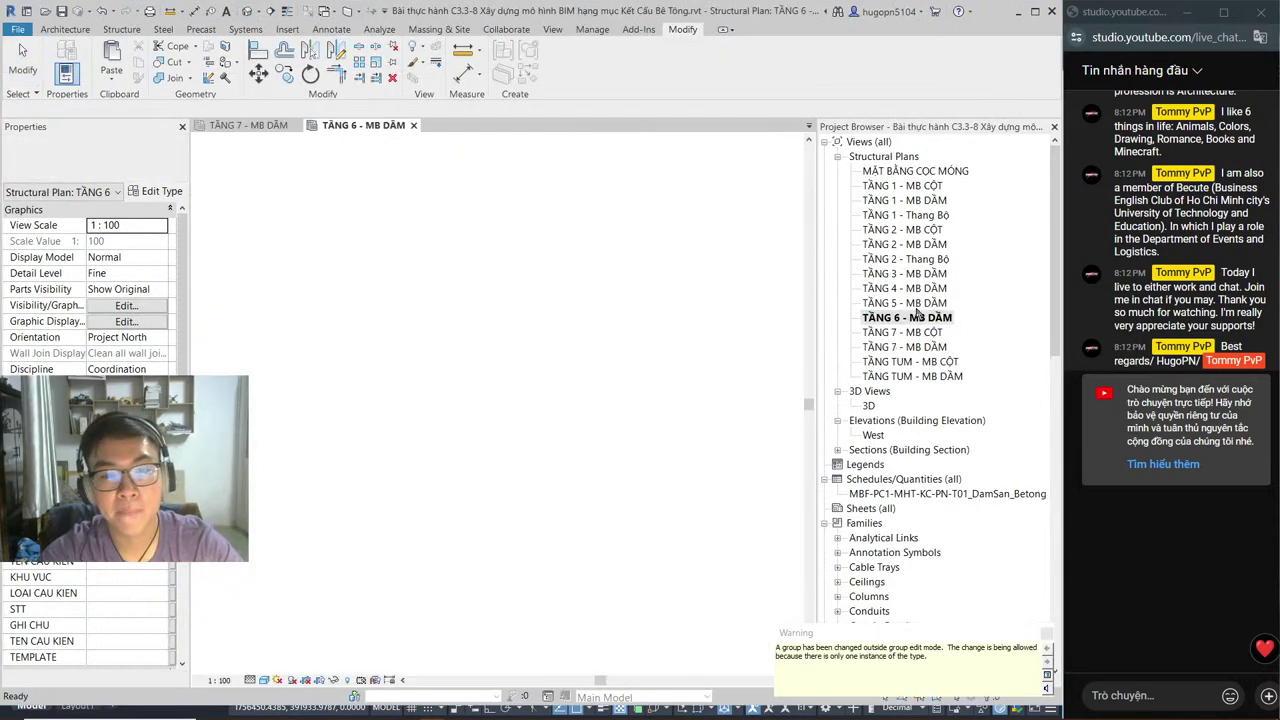
{"action": "scroll", "coordinate": [565, 385], "scroll_direction": "down", "scroll_amount": 2}
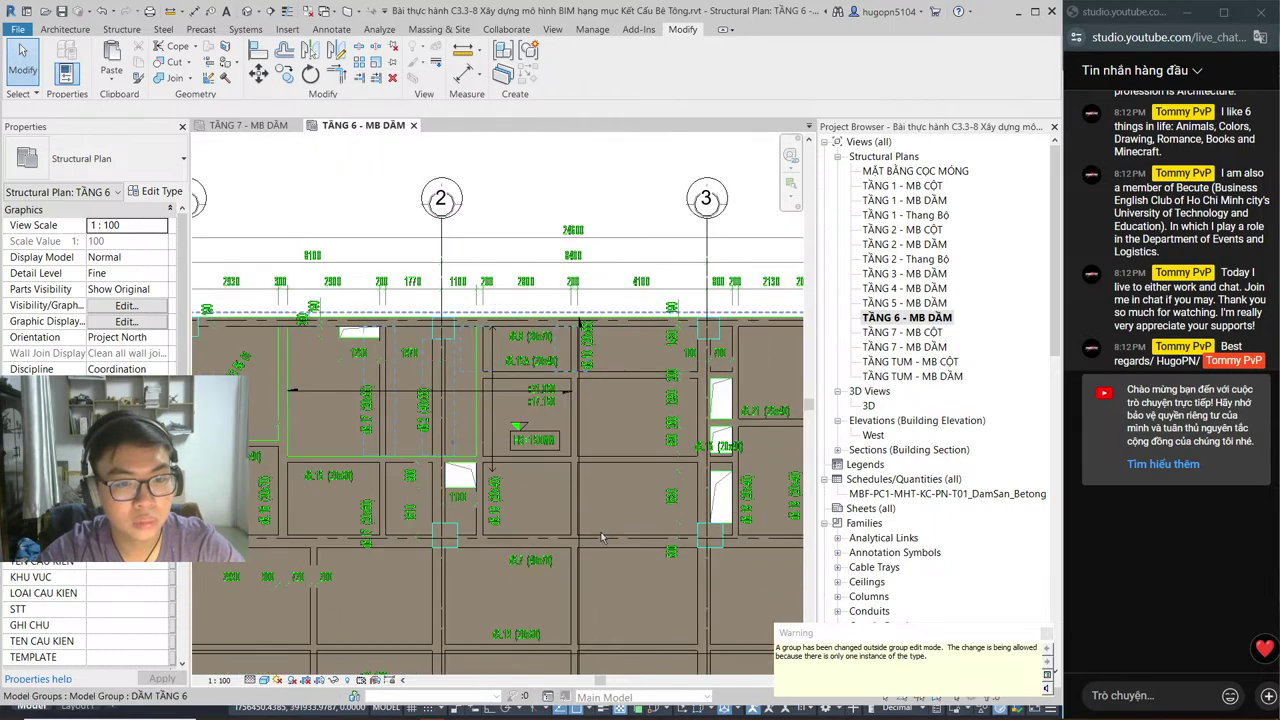
{"action": "double_click", "coordinate": [926, 302]}
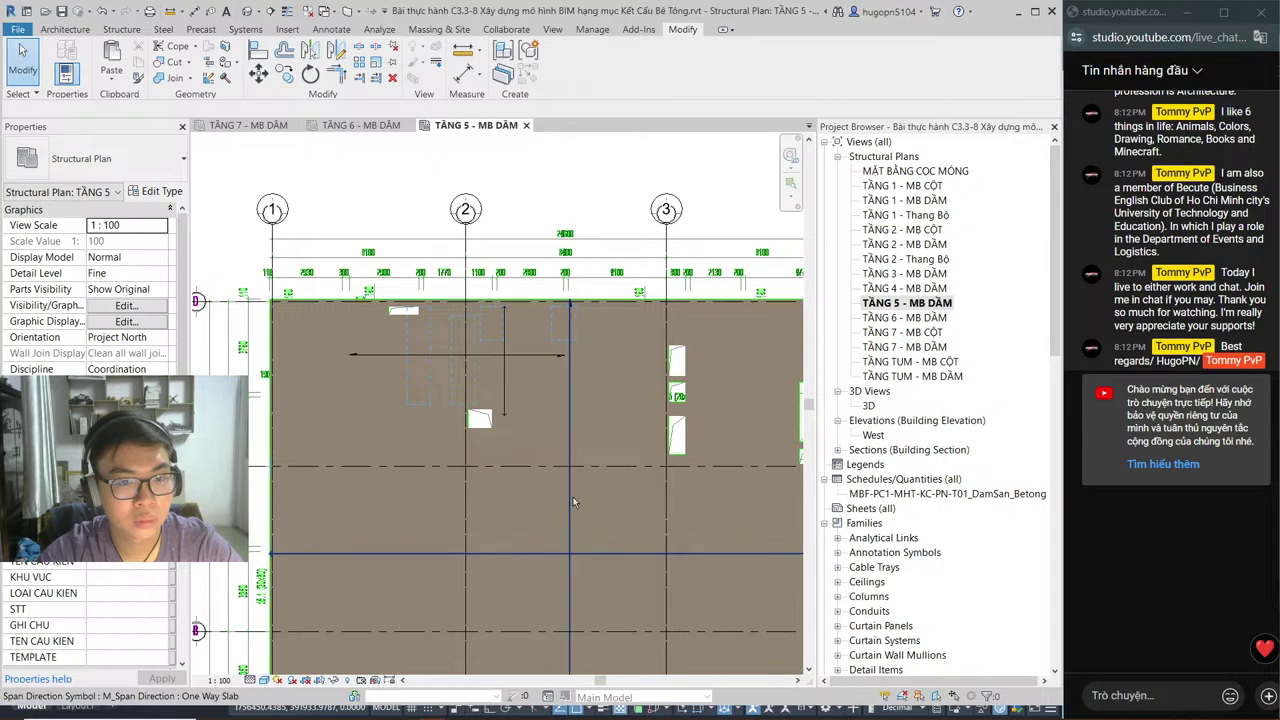
{"action": "scroll", "coordinate": [548, 435], "scroll_direction": "down", "scroll_amount": 1}
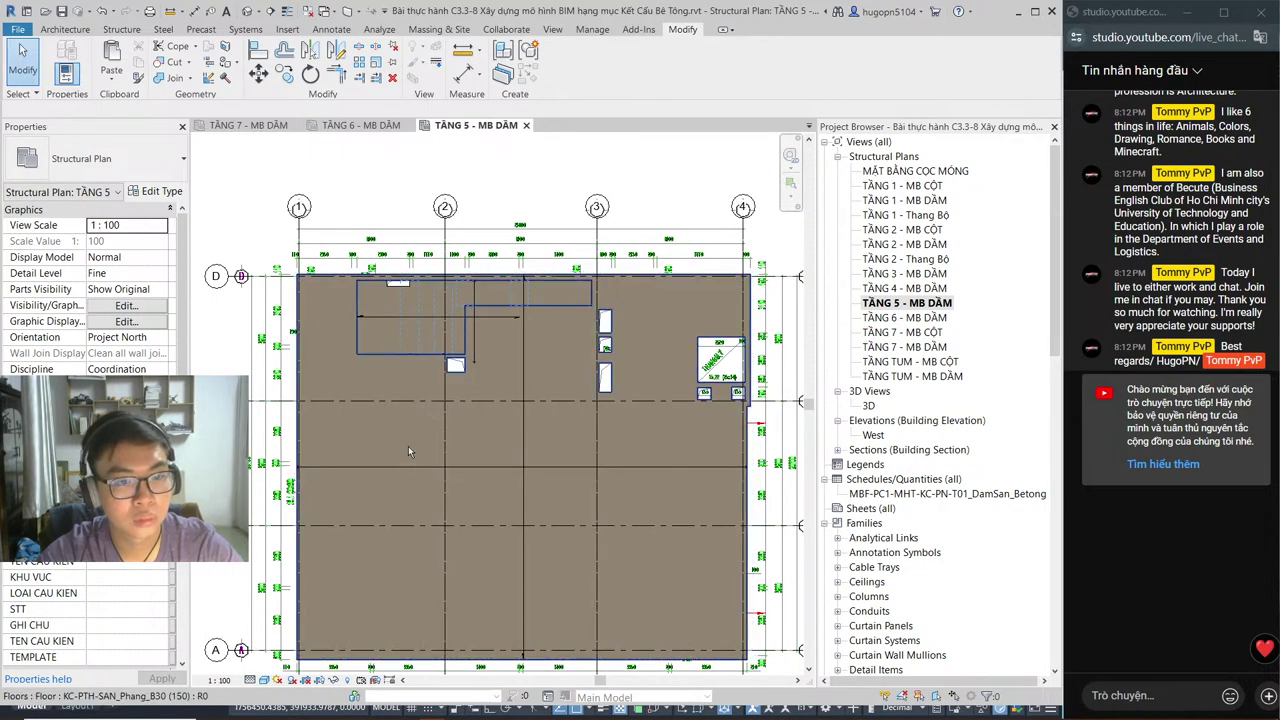
Step: Select the two TẦNG 5 floor slabs and the DSP-Void_REC void families for pasting to other levels
{"action": "left_click", "coordinate": [408, 451]}
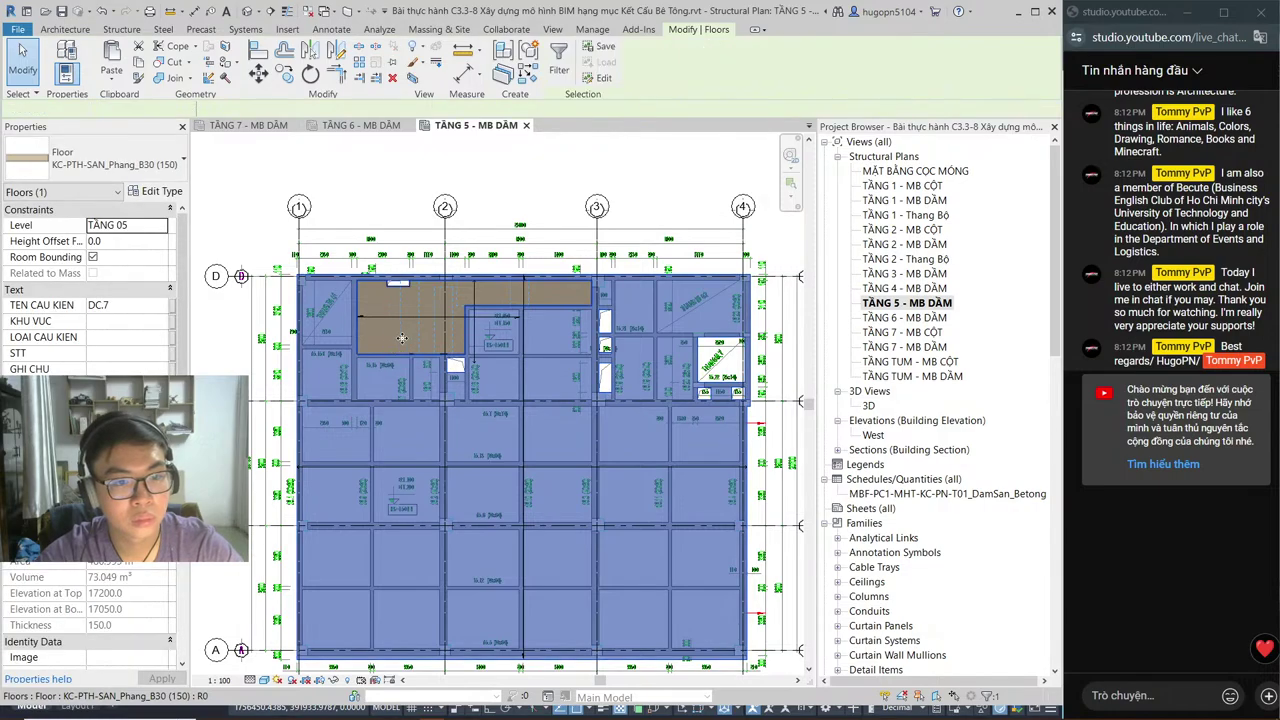
{"action": "left_click", "coordinate": [401, 338], "text": "ctrl"}
{"action": "scroll", "coordinate": [401, 320], "scroll_direction": "up", "scroll_amount": 2}
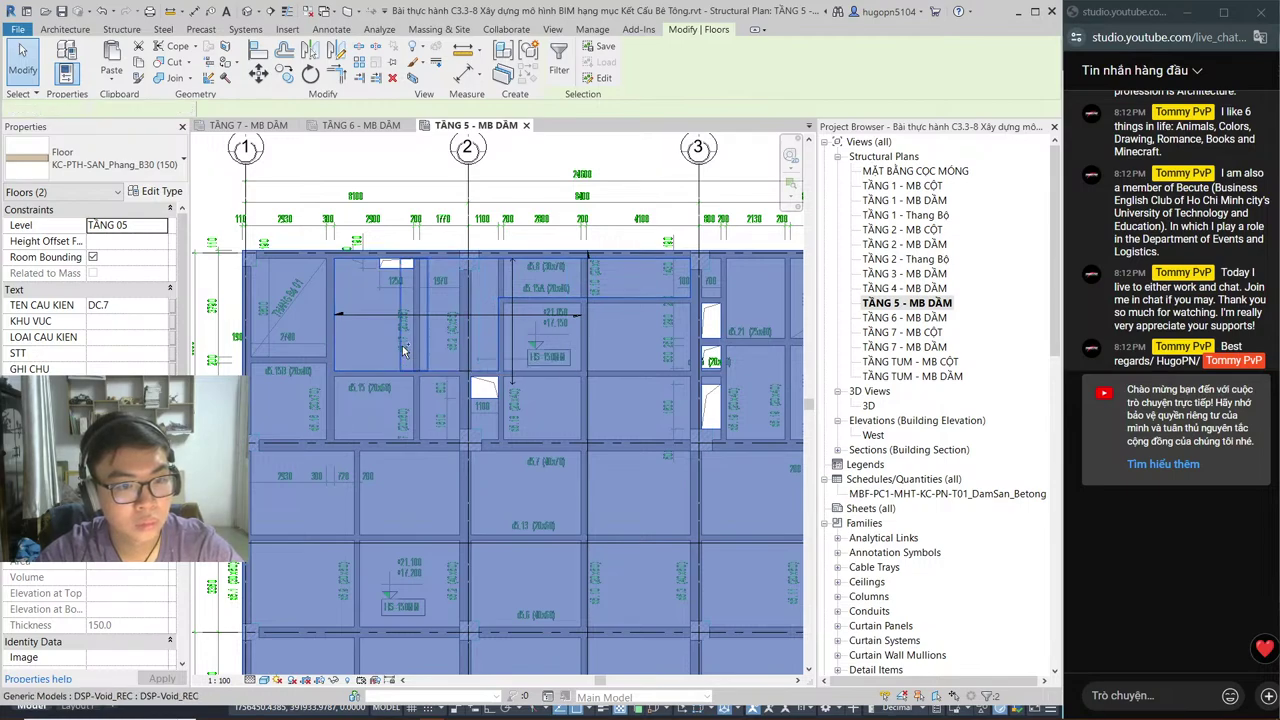
{"action": "left_click", "coordinate": [404, 348], "text": "ctrl"}
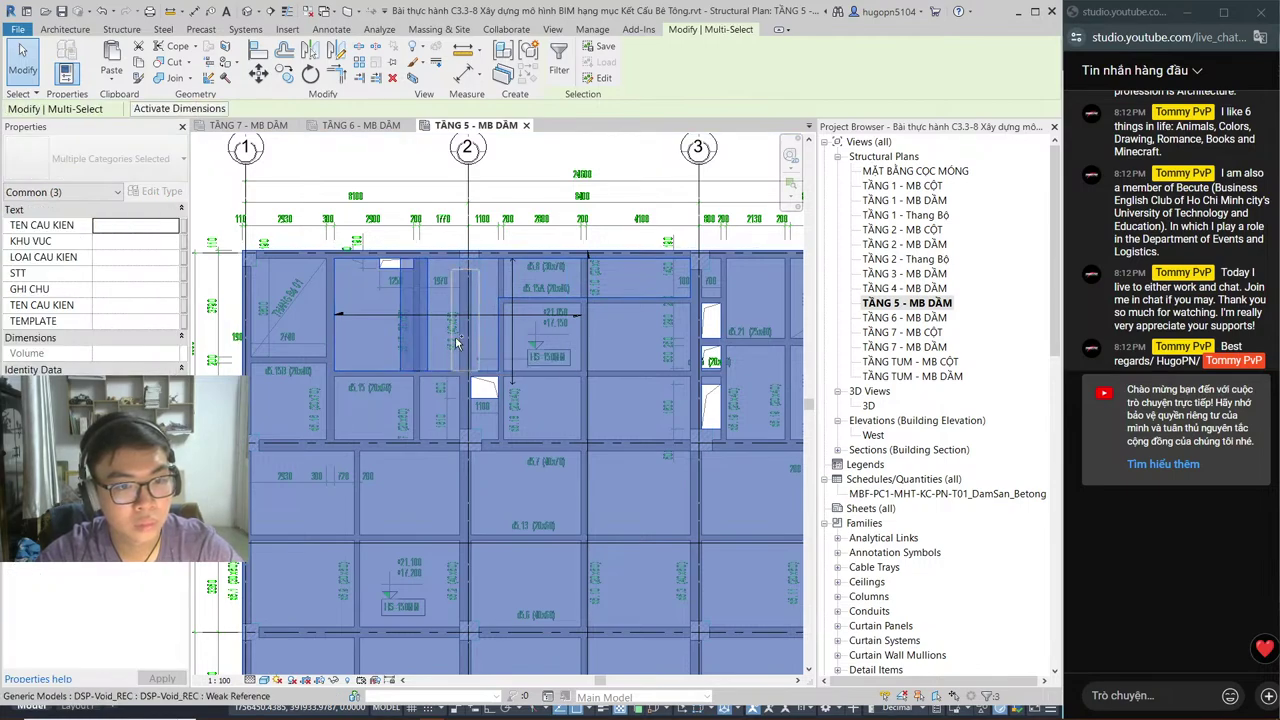
{"action": "left_click", "coordinate": [456, 343], "text": "ctrl"}
{"action": "scroll", "coordinate": [460, 348], "scroll_direction": "up", "scroll_amount": 2}
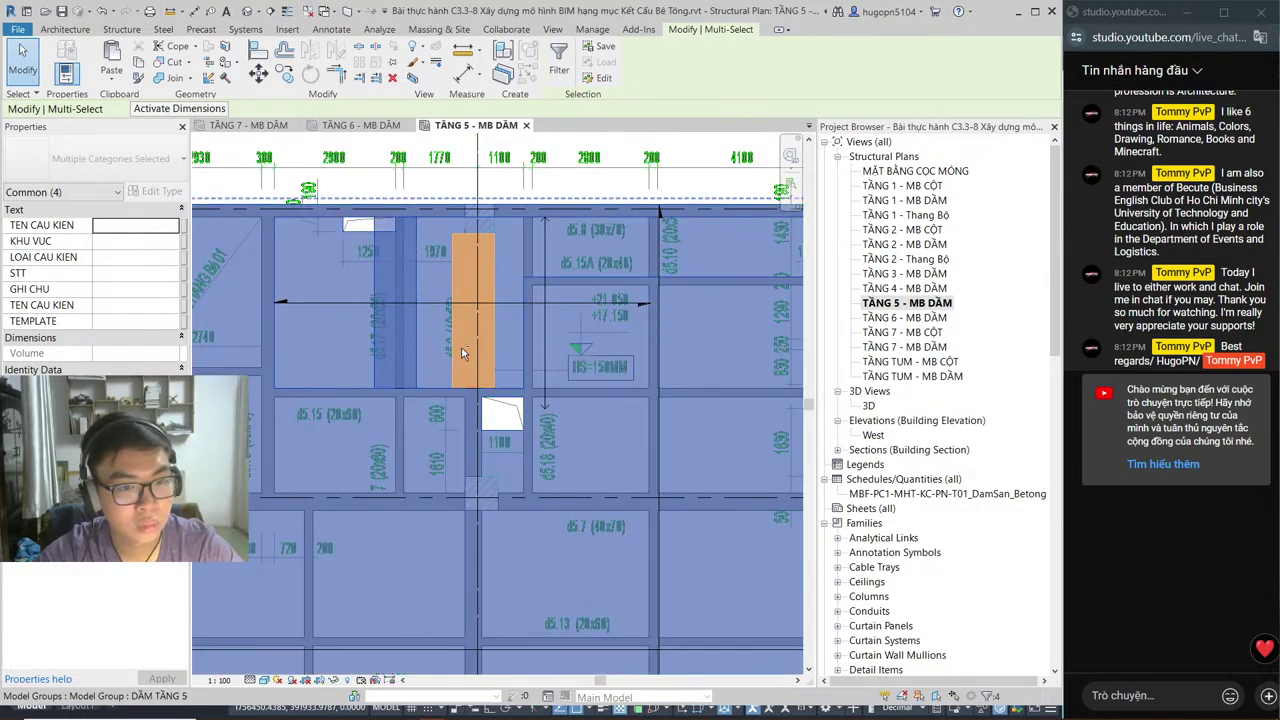
{"action": "left_click", "coordinate": [456, 356], "text": "shift"}
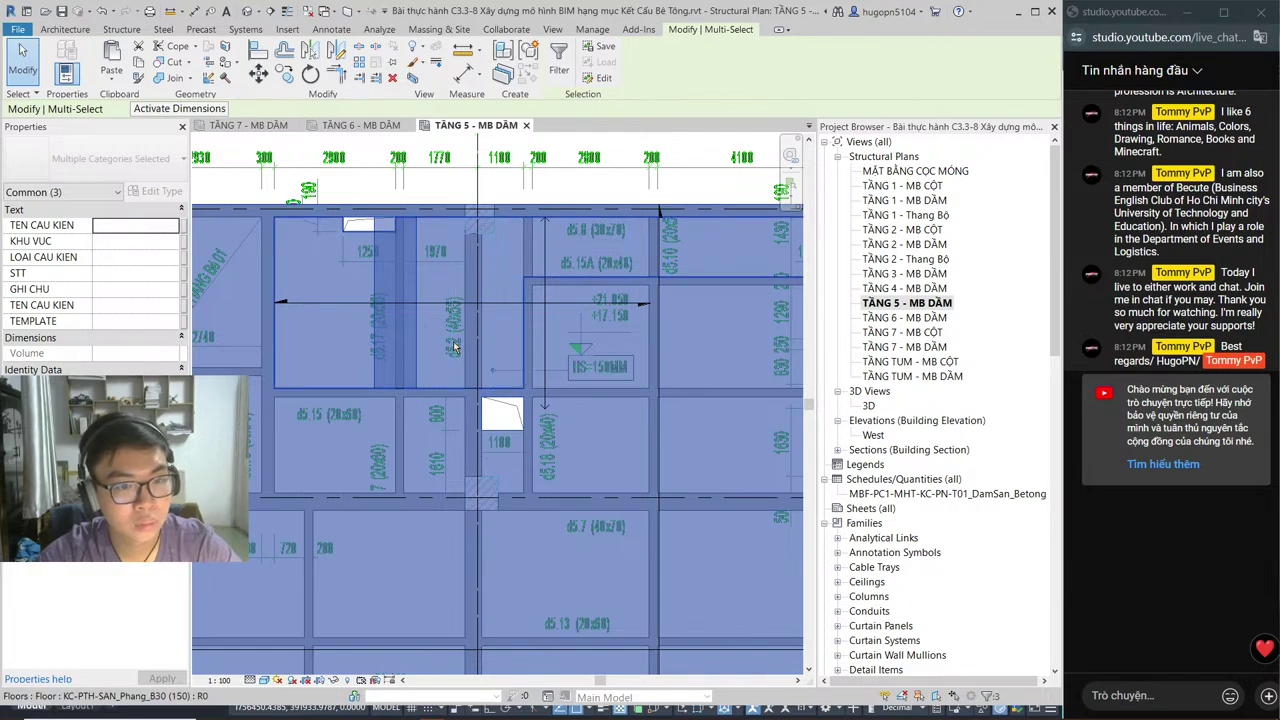
{"action": "left_click", "coordinate": [455, 338], "text": "ctrl"}
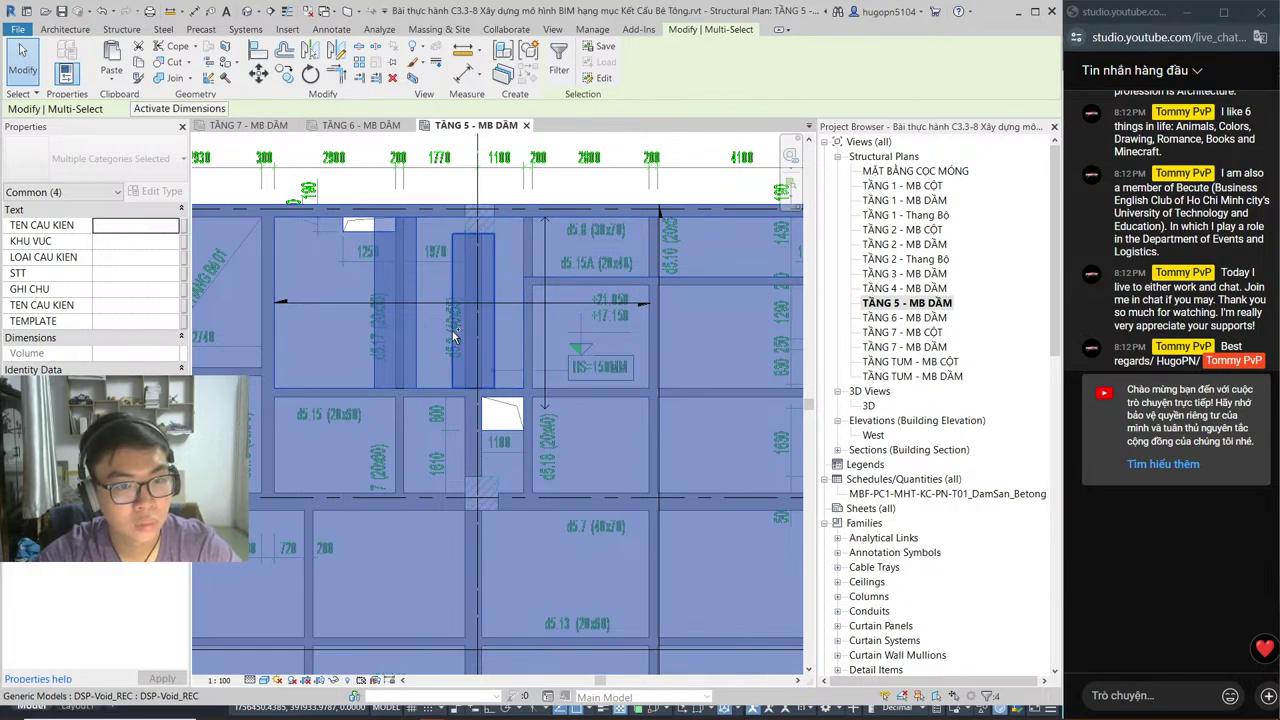
{"action": "middle_click_drag", "start_coordinate": [527, 258], "coordinate": [460, 330]}
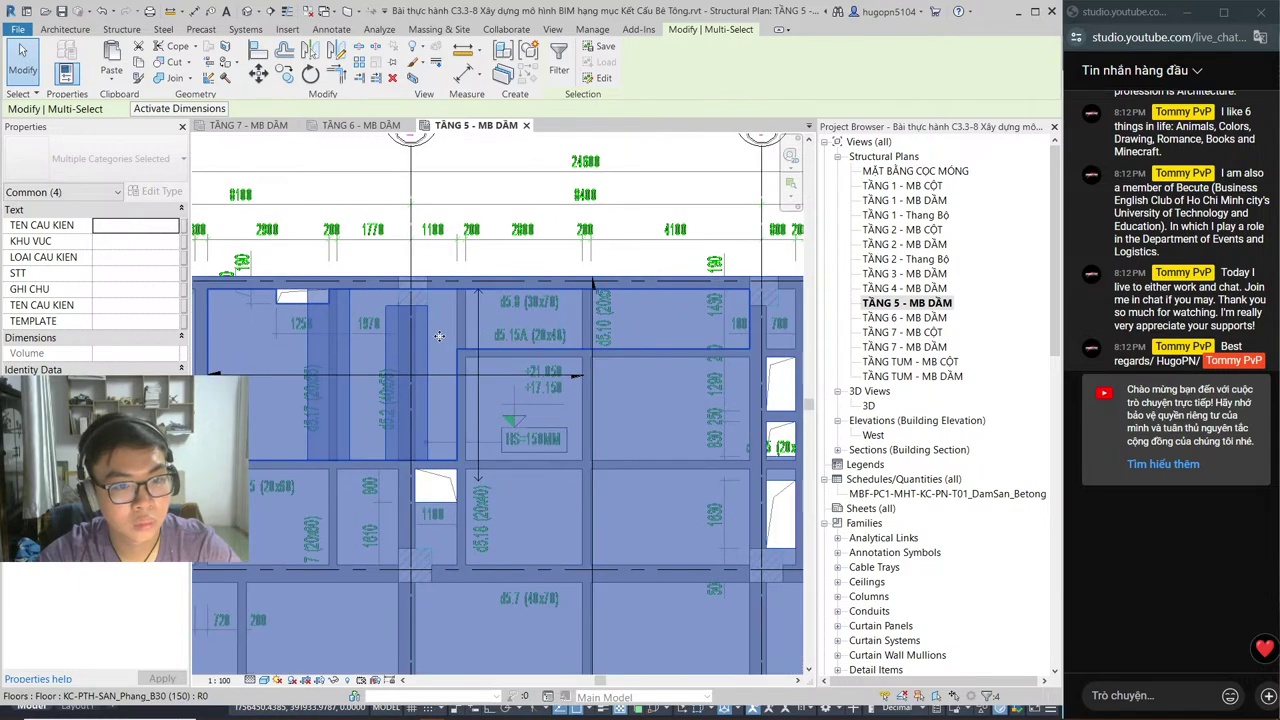
{"action": "left_click", "coordinate": [437, 339], "text": "ctrl"}
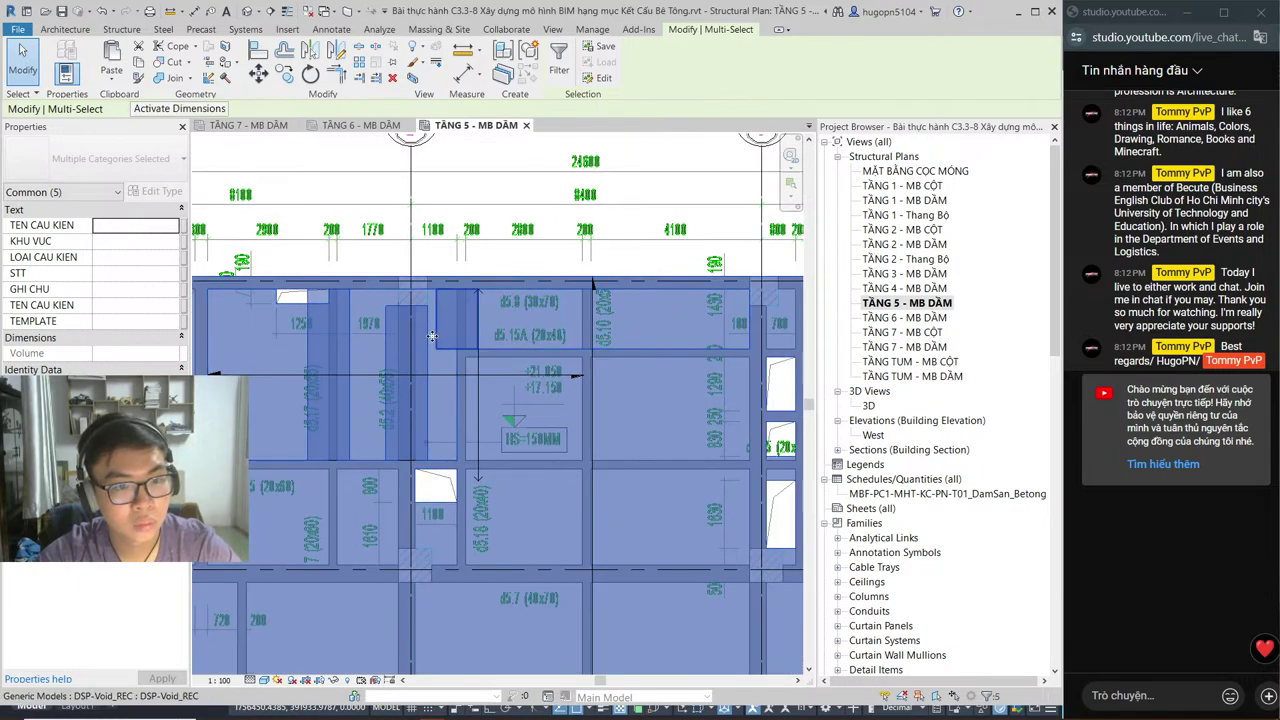
{"action": "left_click", "coordinate": [562, 337], "text": "ctrl"}
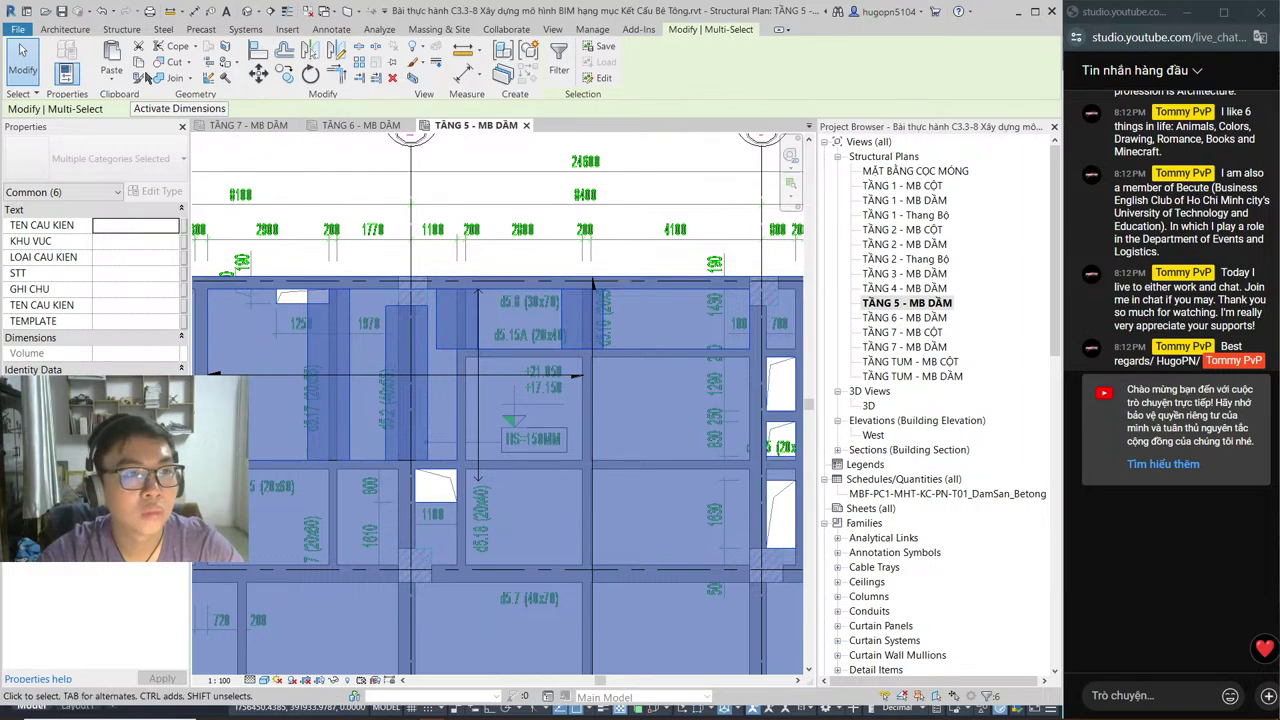
{"action": "left_click", "coordinate": [111, 80]}
Step: Paste the slabs and voids aligned onto level TẦNG 07, then show the TẦNG 7 - MB DẦM plan
{"action": "left_click", "coordinate": [188, 123]}
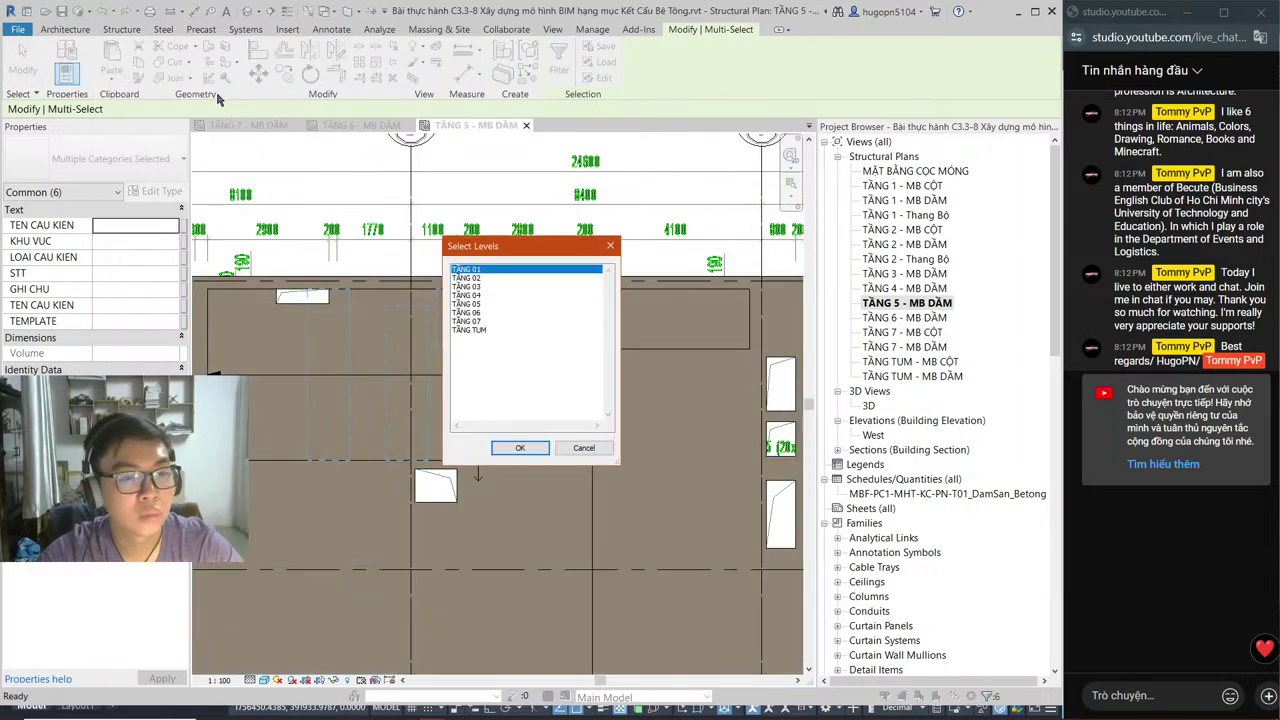
{"action": "left_click", "coordinate": [479, 321]}
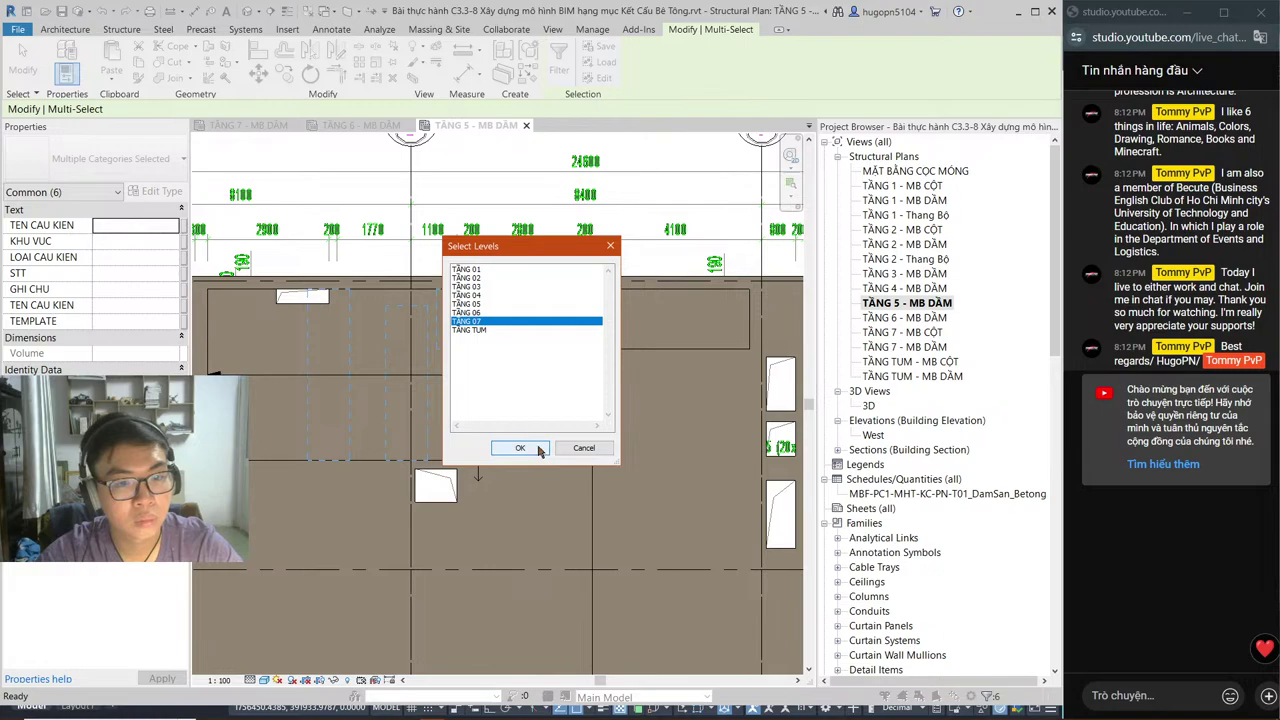
{"action": "left_click", "coordinate": [519, 448]}
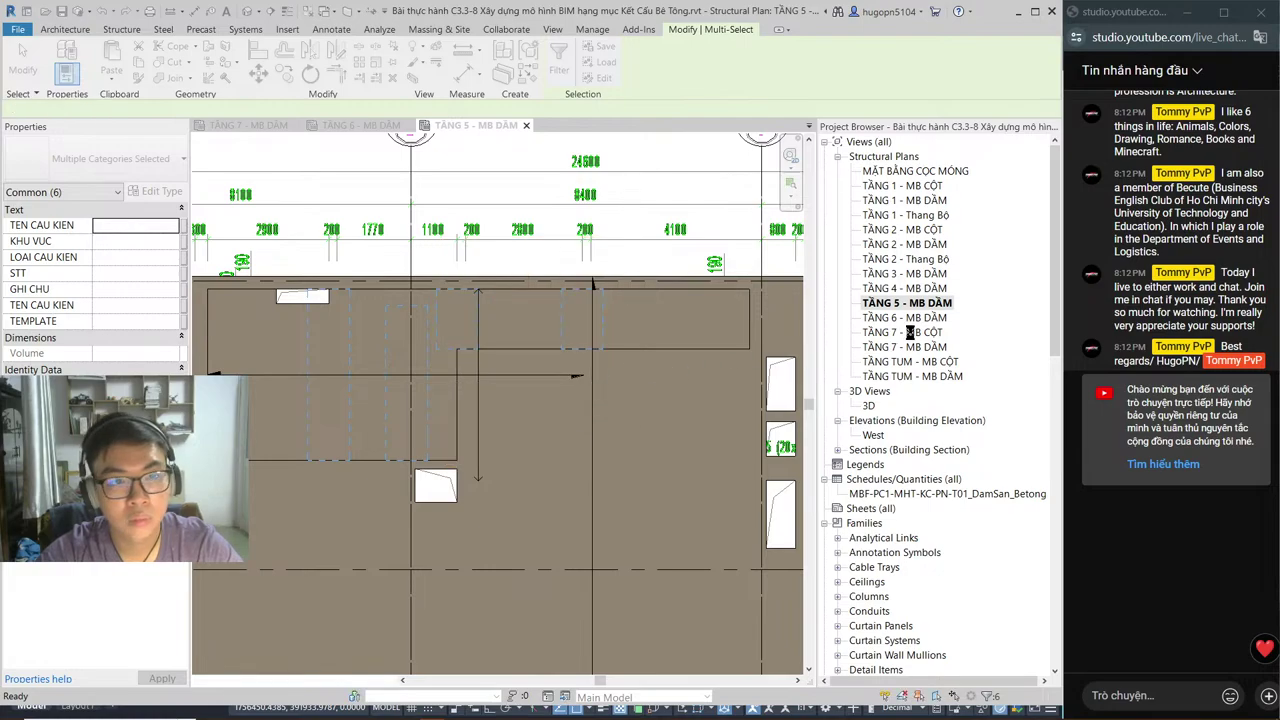
{"action": "left_click", "coordinate": [407, 126]}
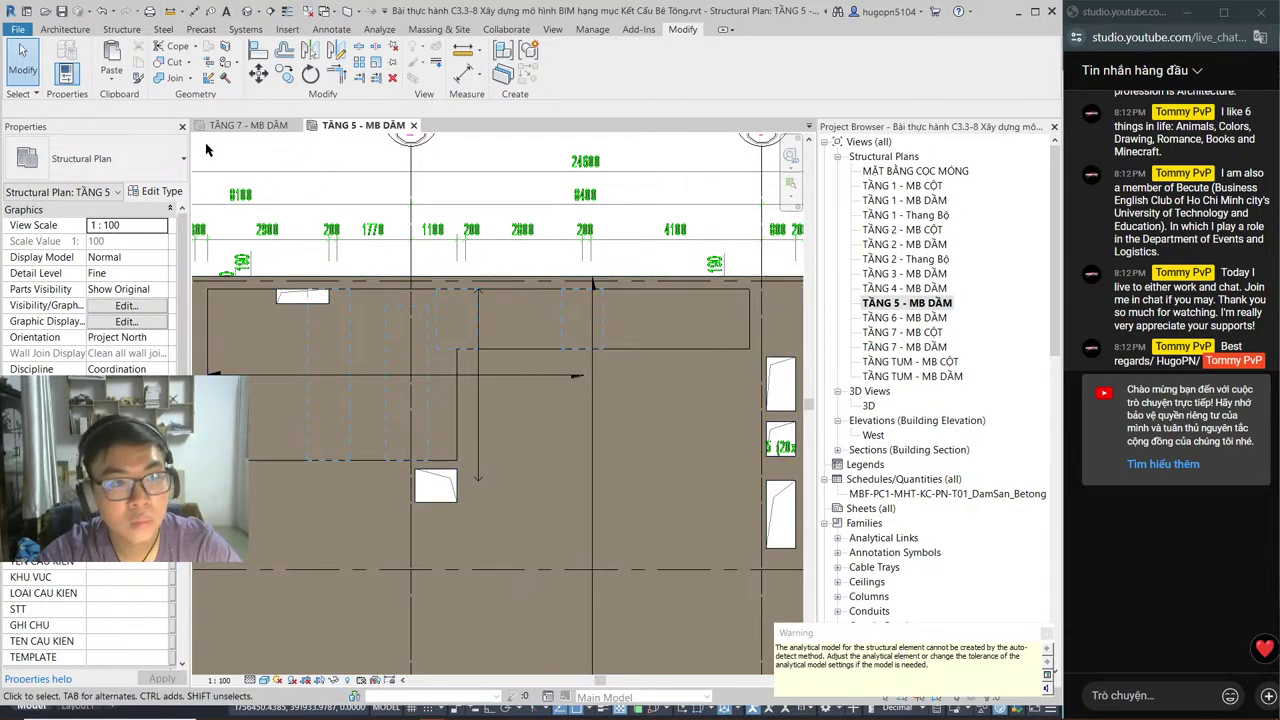
{"action": "left_click", "coordinate": [248, 125]}
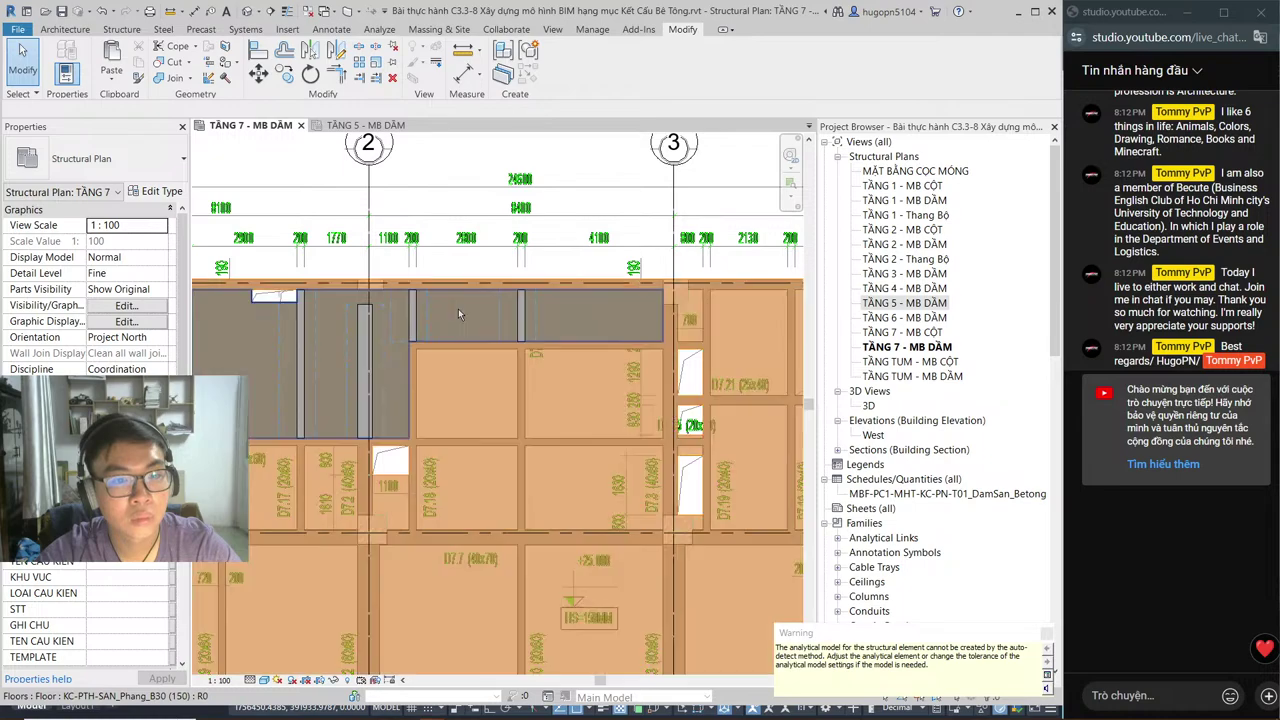
{"action": "scroll", "coordinate": [458, 308], "scroll_direction": "down", "scroll_amount": 2}
{"action": "middle_click_drag", "start_coordinate": [475, 378], "coordinate": [481, 306]}
{"action": "scroll", "coordinate": [472, 330], "scroll_direction": "down", "scroll_amount": 1}
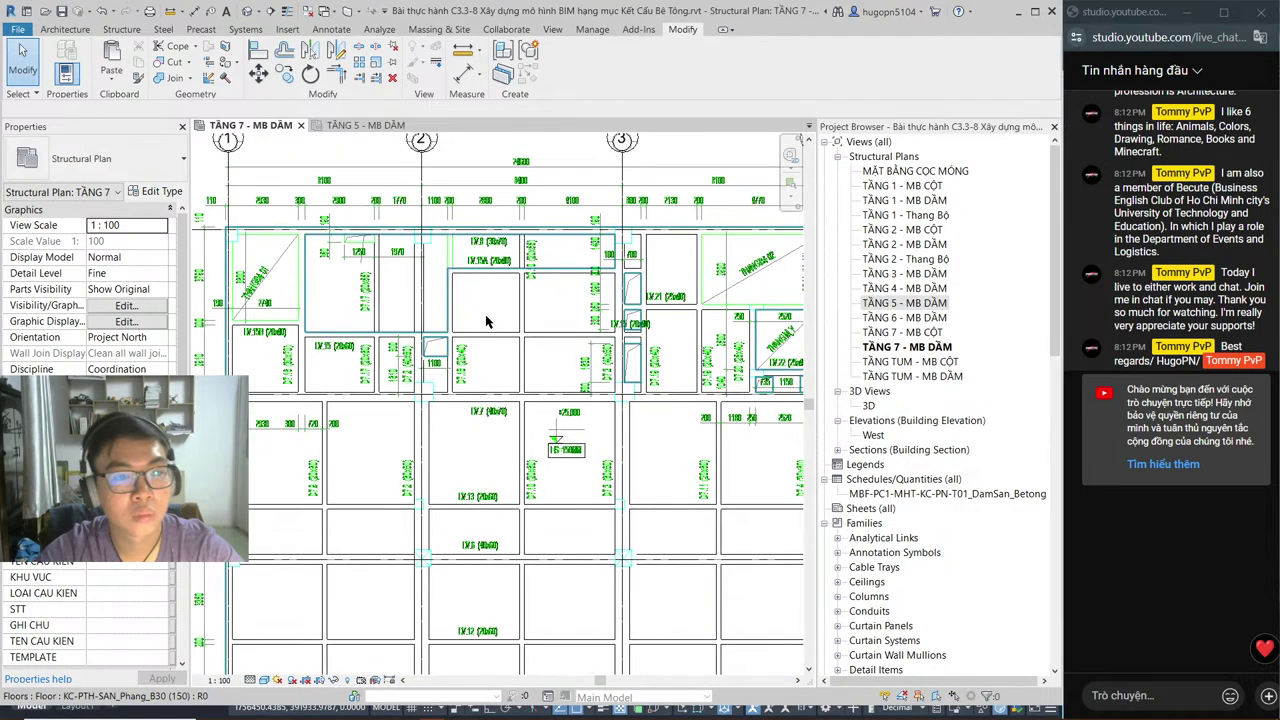
{"action": "middle_click_drag", "start_coordinate": [460, 352], "coordinate": [490, 305]}
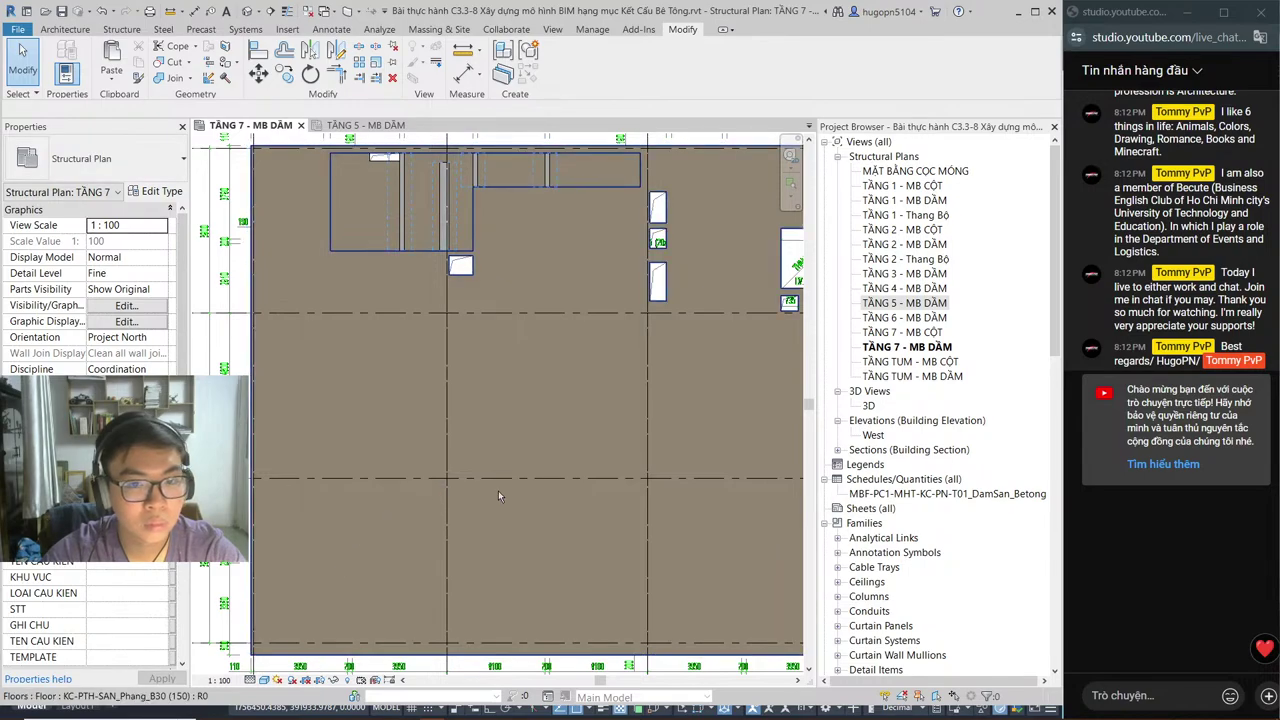
{"action": "middle_click_drag", "start_coordinate": [498, 490], "coordinate": [356, 502]}
{"action": "scroll", "coordinate": [655, 293], "scroll_direction": "down", "scroll_amount": 1}
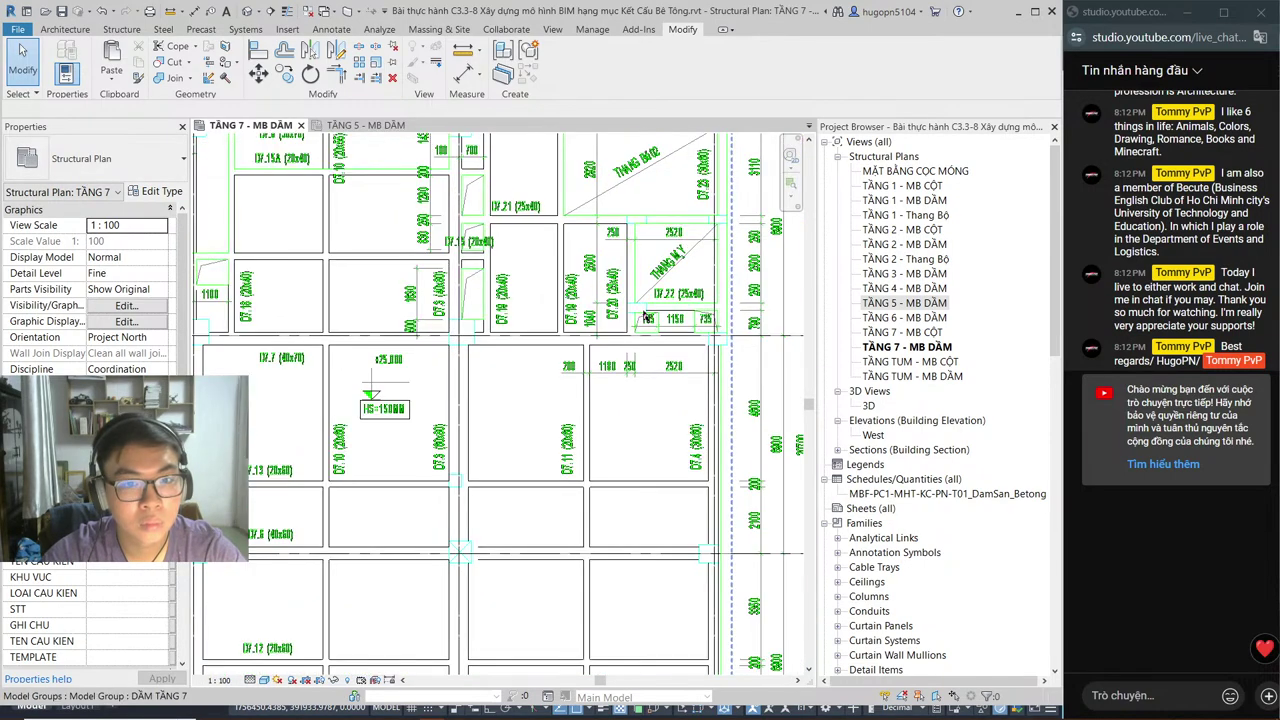
{"action": "scroll", "coordinate": [655, 293], "scroll_direction": "up", "scroll_amount": 2}
{"action": "scroll", "coordinate": [690, 335], "scroll_direction": "down", "scroll_amount": 2}
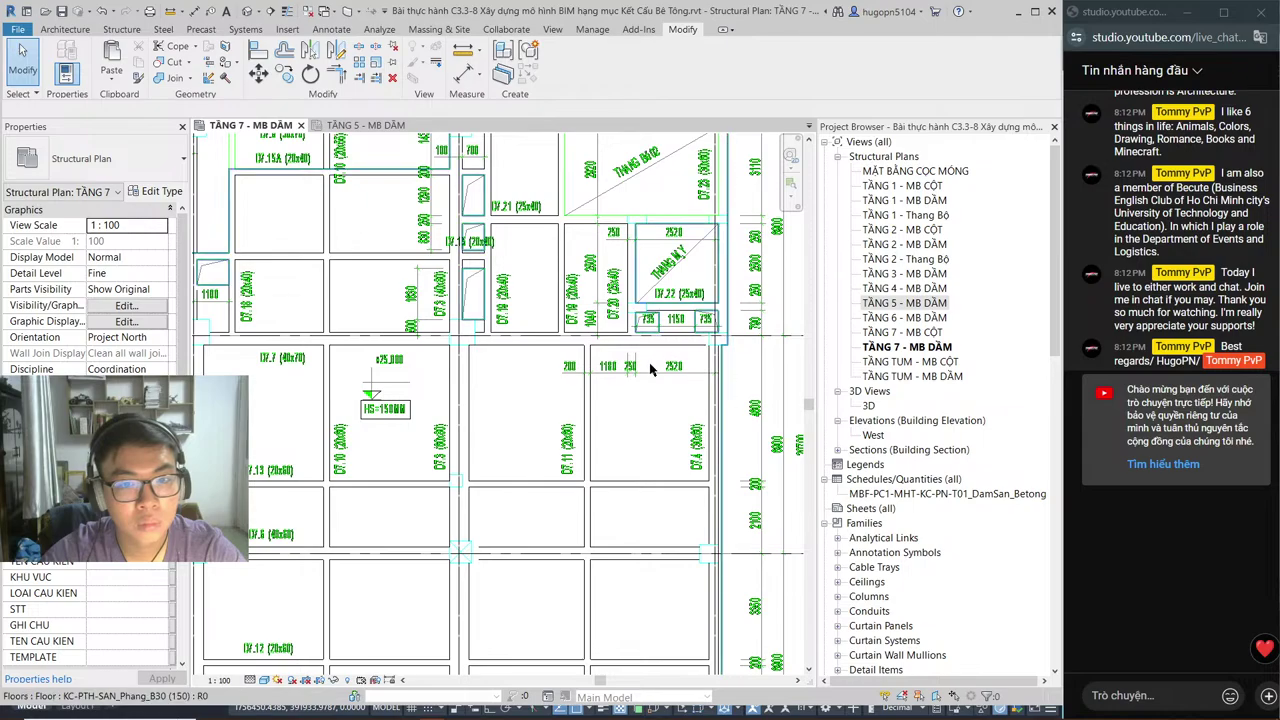
{"action": "scroll", "coordinate": [645, 373], "scroll_direction": "up", "scroll_amount": 1}
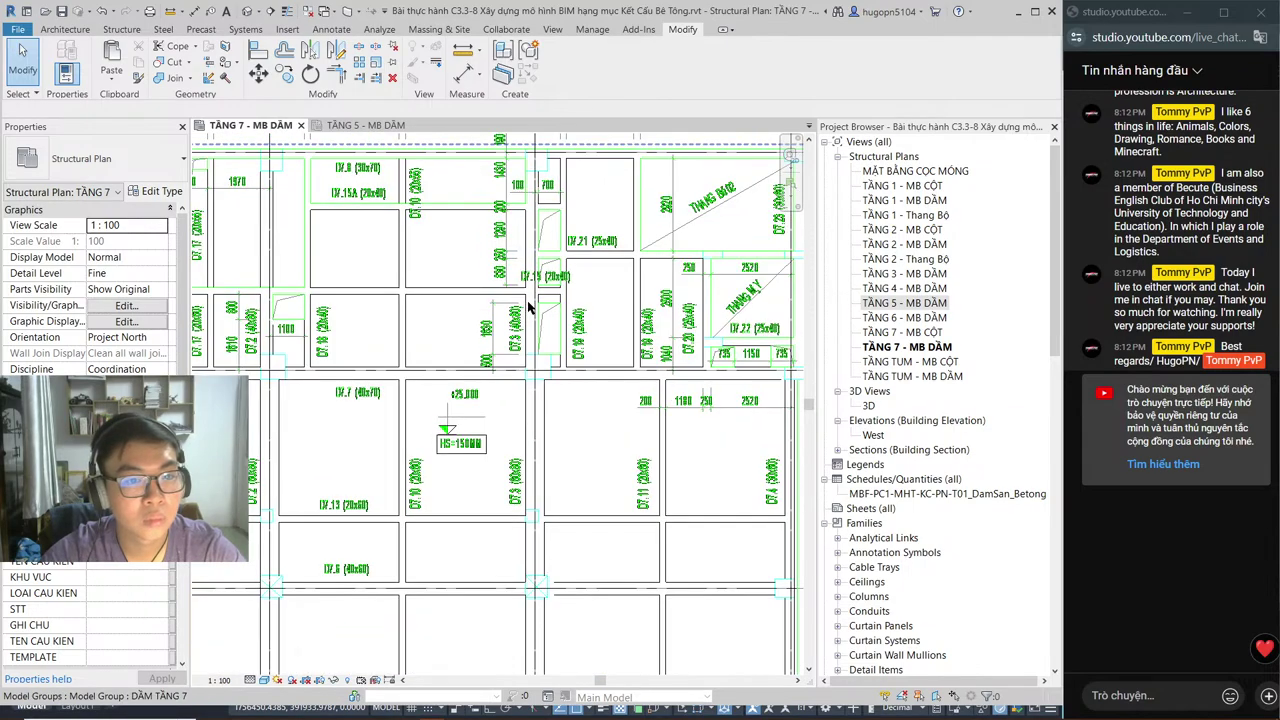
{"action": "middle_click_drag", "start_coordinate": [520, 312], "coordinate": [544, 317]}
{"action": "scroll", "coordinate": [392, 350], "scroll_direction": "down", "scroll_amount": 4}
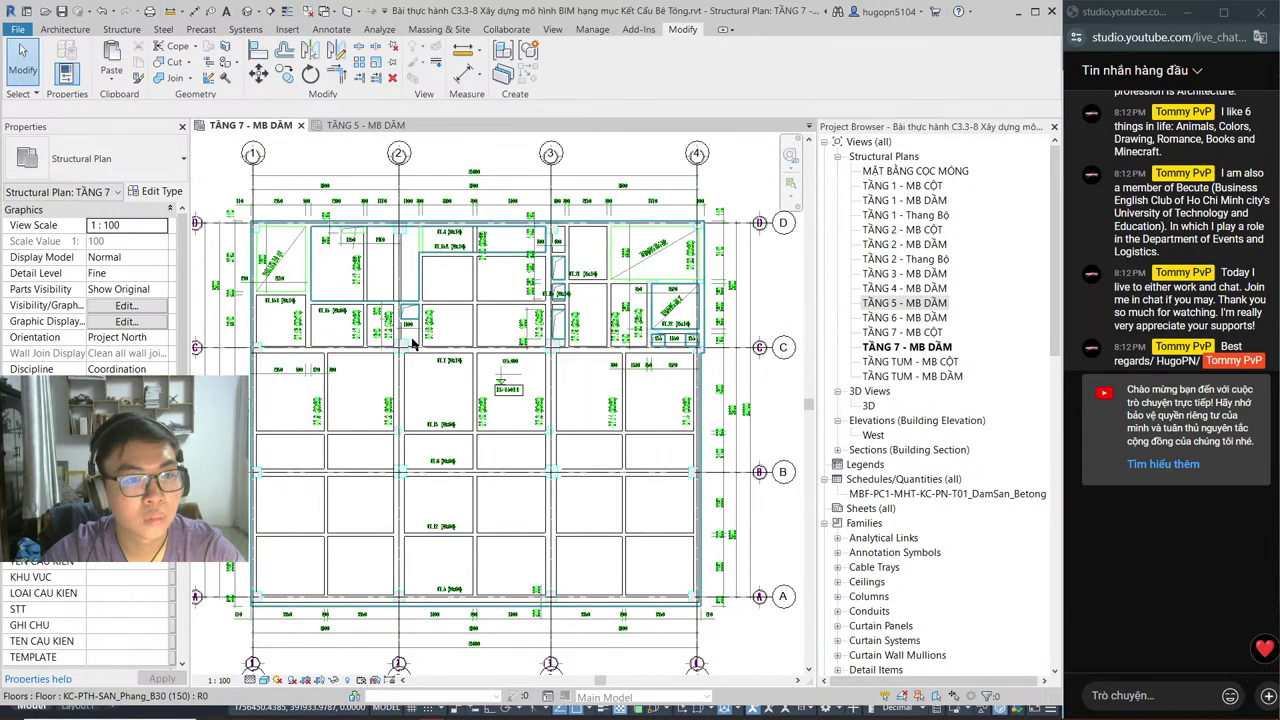
{"action": "scroll", "coordinate": [392, 353], "scroll_direction": "up", "scroll_amount": 6}
{"action": "scroll", "coordinate": [392, 352], "scroll_direction": "down", "scroll_amount": 5}
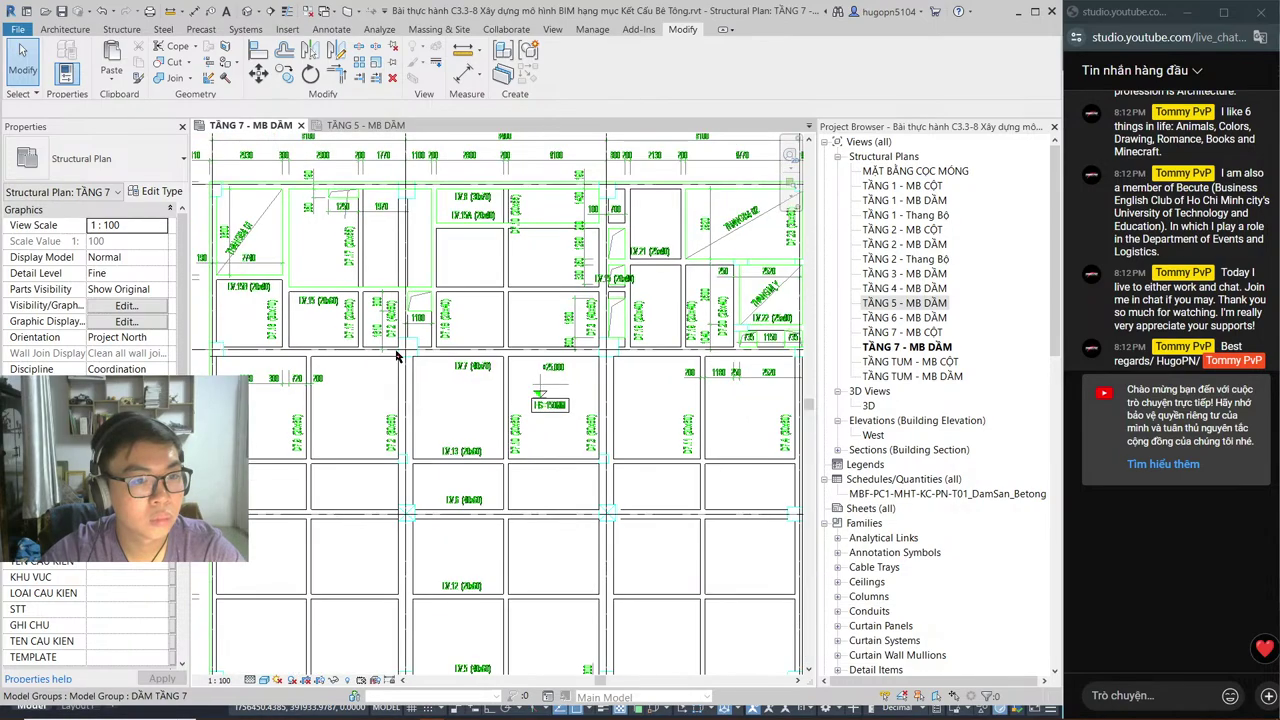
{"action": "scroll", "coordinate": [478, 398], "scroll_direction": "up", "scroll_amount": 3}
{"action": "scroll", "coordinate": [478, 398], "scroll_direction": "down", "scroll_amount": 2}
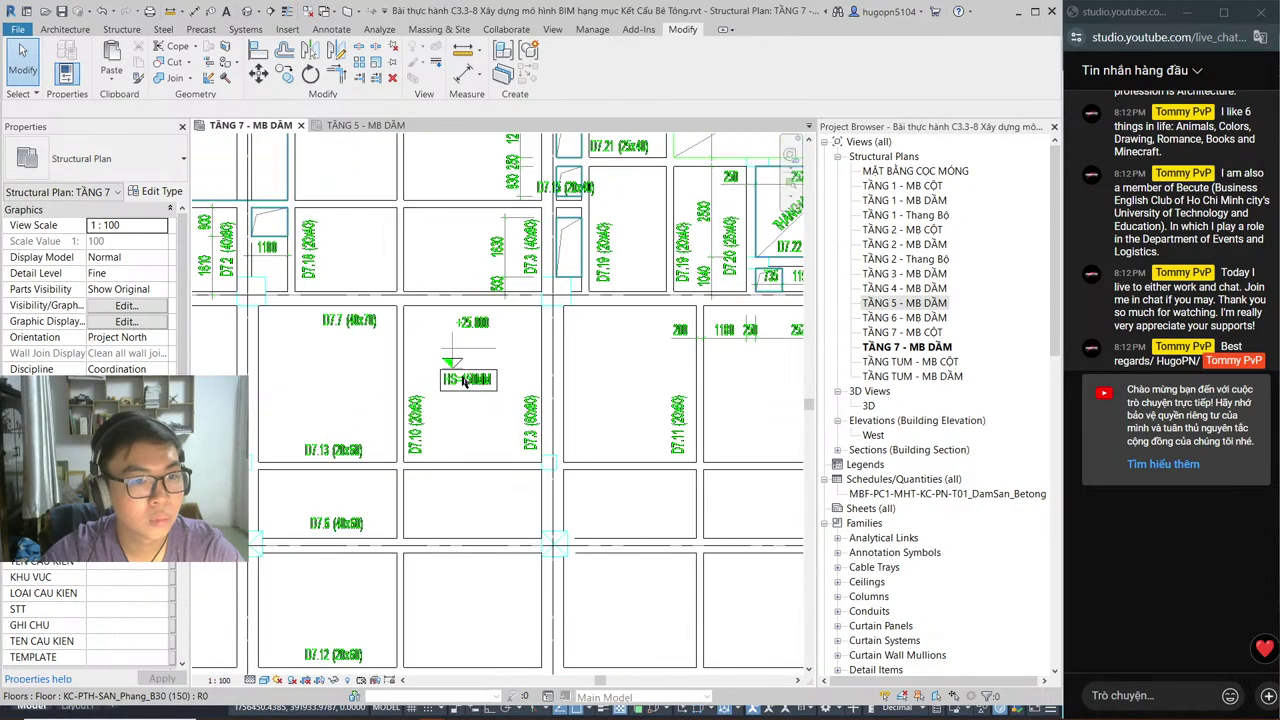
{"action": "scroll", "coordinate": [462, 376], "scroll_direction": "up", "scroll_amount": 3}
{"action": "scroll", "coordinate": [462, 376], "scroll_direction": "down", "scroll_amount": 4}
{"action": "scroll", "coordinate": [376, 318], "scroll_direction": "up", "scroll_amount": 5}
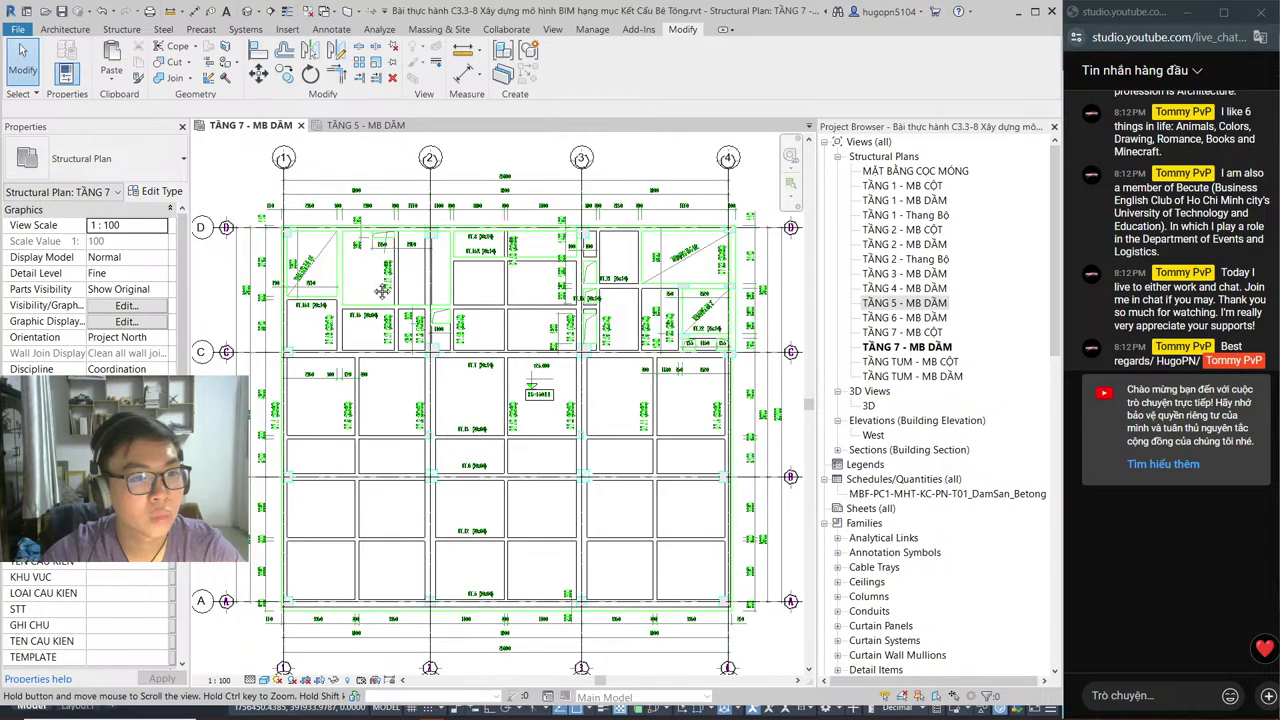
{"action": "scroll", "coordinate": [421, 241], "scroll_direction": "down", "scroll_amount": 2}
{"action": "scroll", "coordinate": [421, 241], "scroll_direction": "down", "scroll_amount": 1}
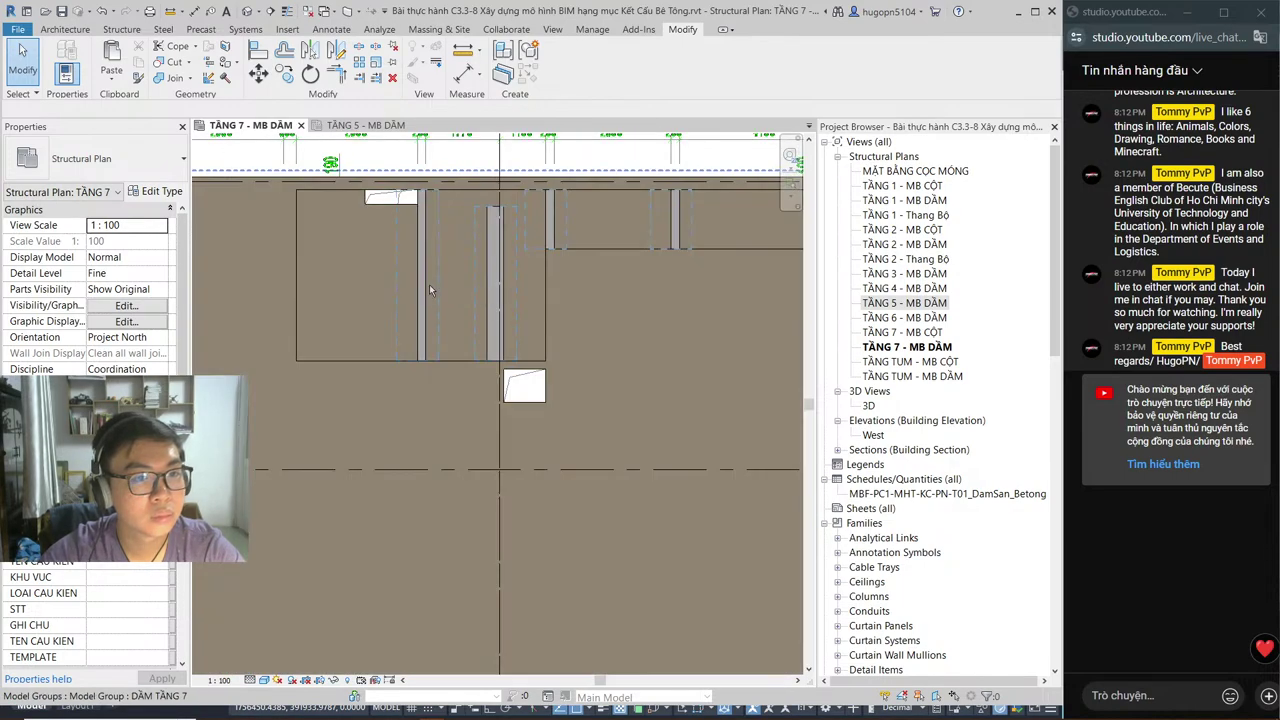
{"action": "scroll", "coordinate": [429, 290], "scroll_direction": "down", "scroll_amount": 1}
{"action": "scroll", "coordinate": [420, 348], "scroll_direction": "up", "scroll_amount": 1}
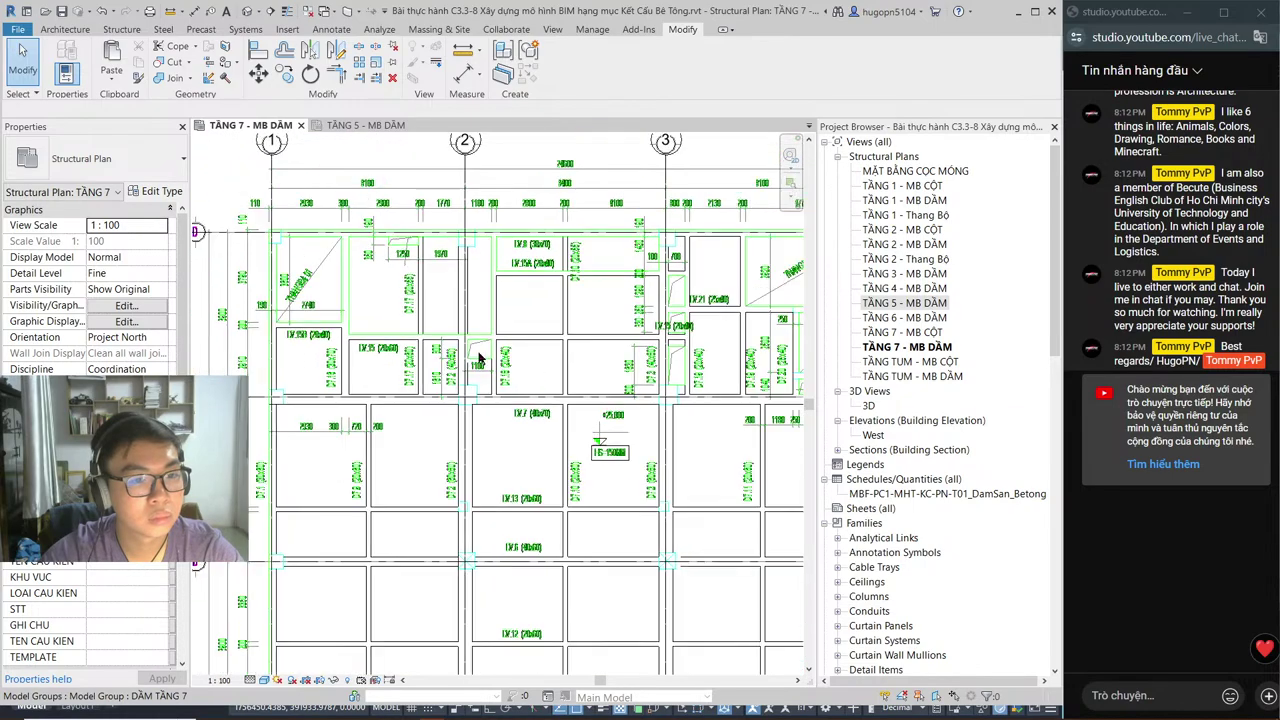
{"action": "scroll", "coordinate": [503, 367], "scroll_direction": "down", "scroll_amount": 1}
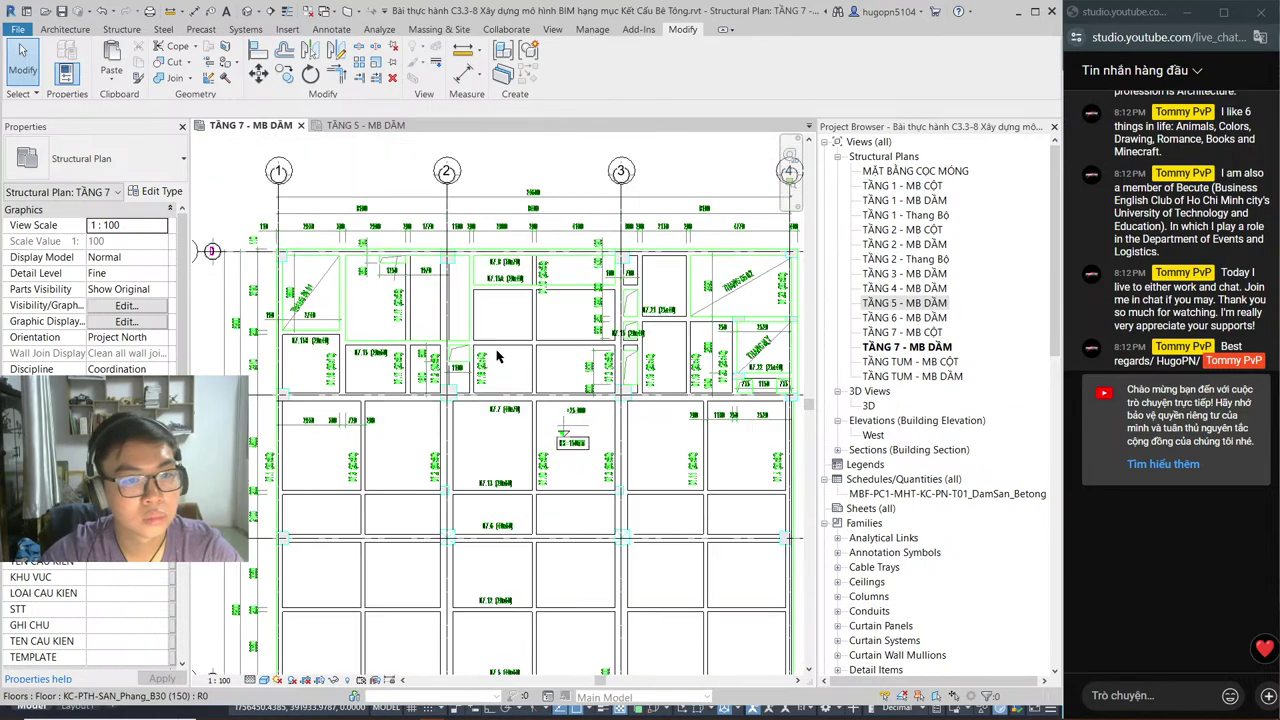
{"action": "scroll", "coordinate": [629, 354], "scroll_direction": "up", "scroll_amount": 1}
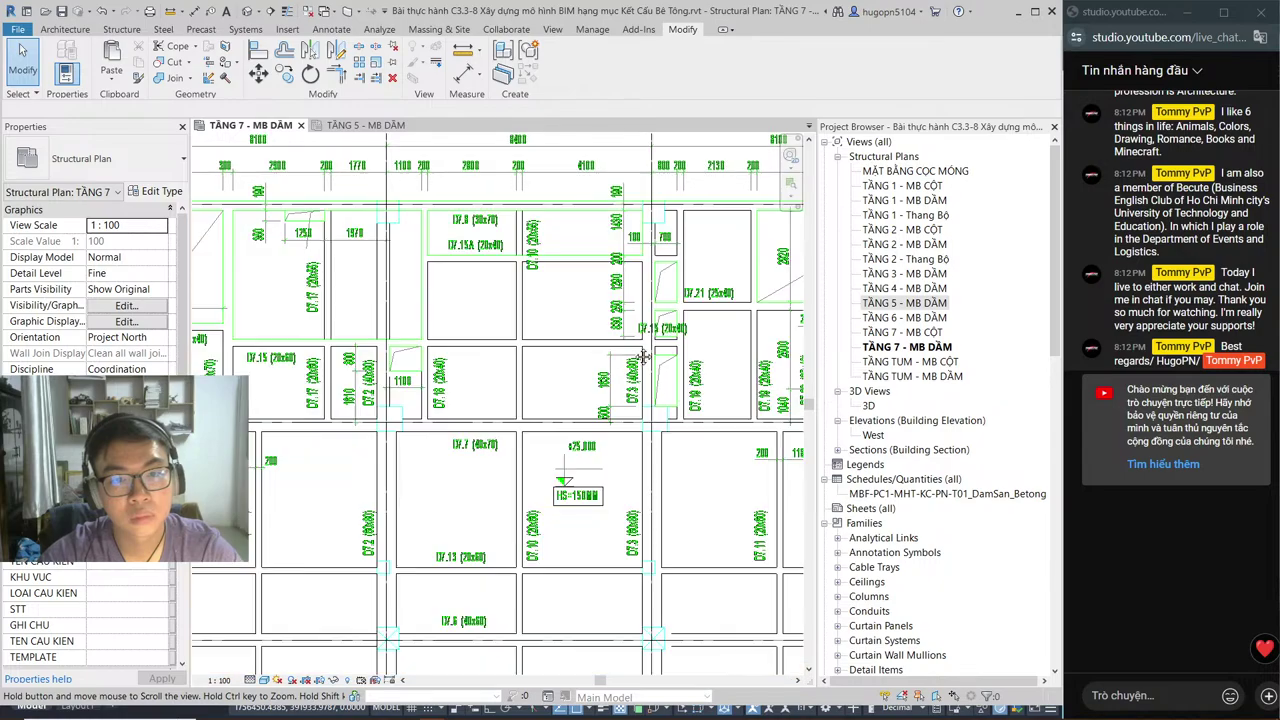
{"action": "middle_click_drag", "start_coordinate": [629, 356], "coordinate": [713, 450]}
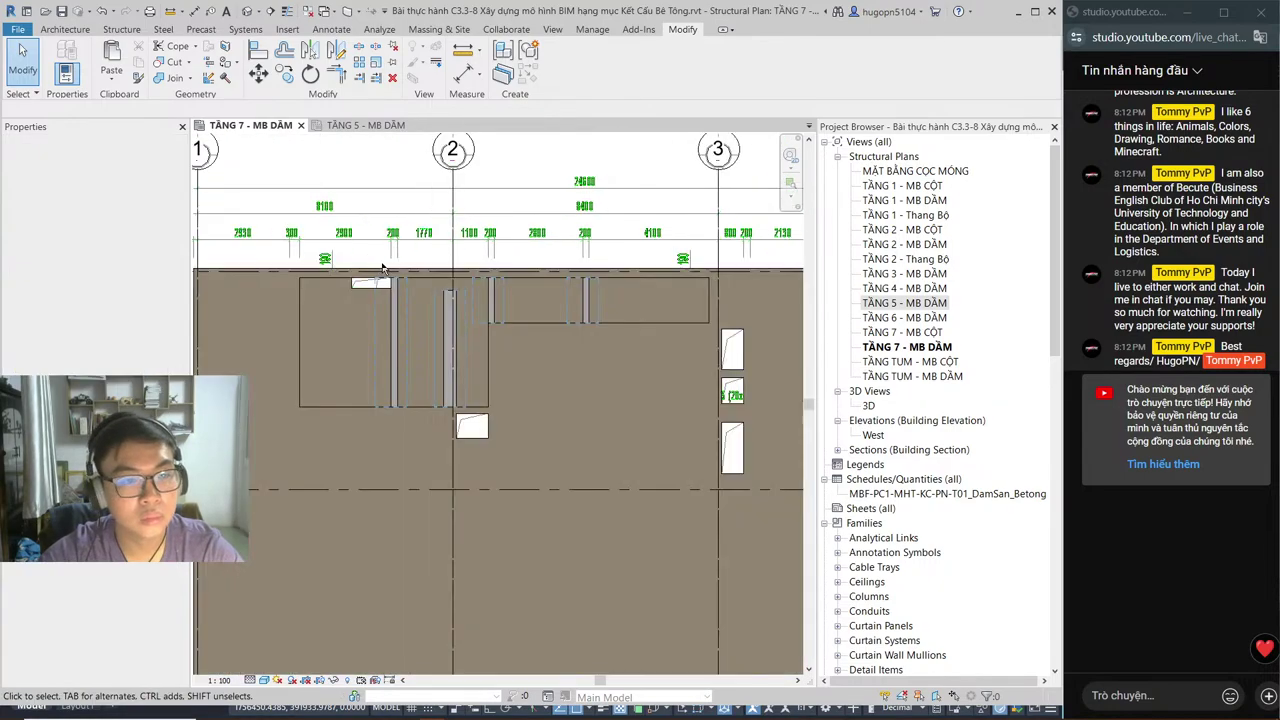
Step: Cut the Tầng 7 slab and the 400x600 and 200x550 beams with their void shapes
{"action": "scroll", "coordinate": [470, 380], "scroll_direction": "up", "scroll_amount": 2}
{"action": "left_click", "coordinate": [172, 63]}
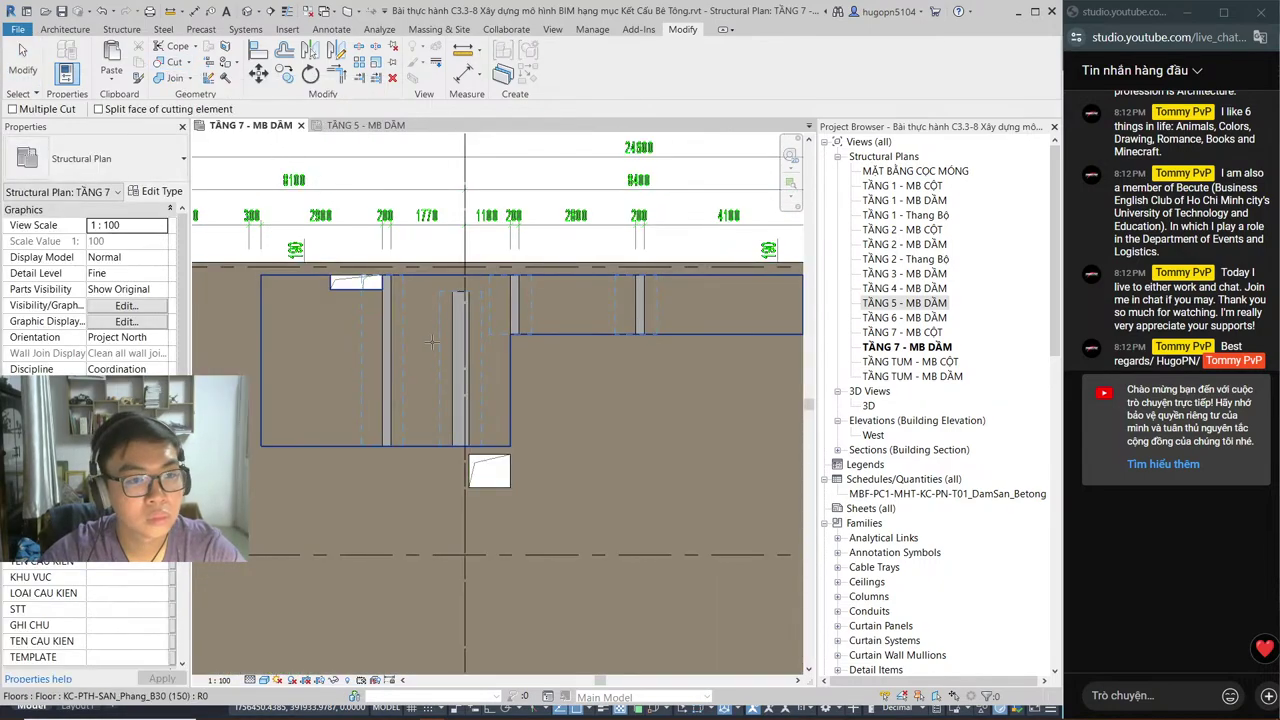
{"action": "left_click", "coordinate": [460, 350]}
{"action": "left_click", "coordinate": [386, 360]}
{"action": "left_click", "coordinate": [470, 335]}
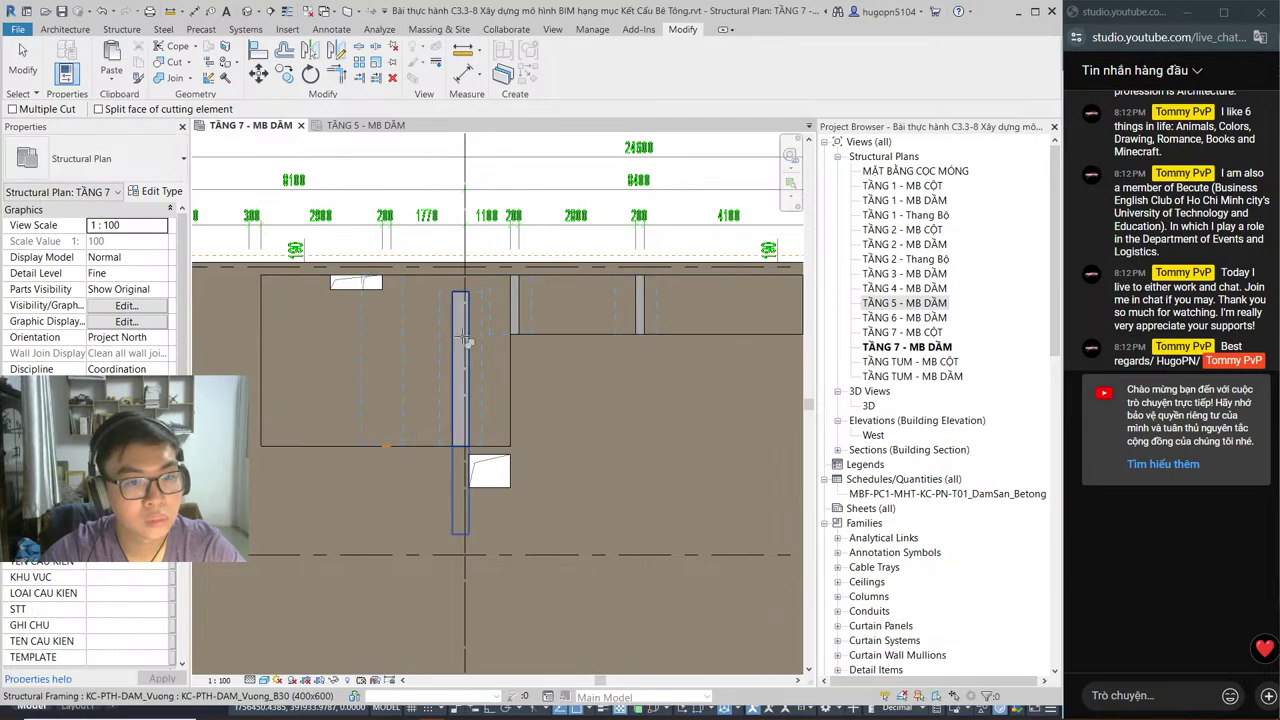
{"action": "left_click", "coordinate": [519, 318]}
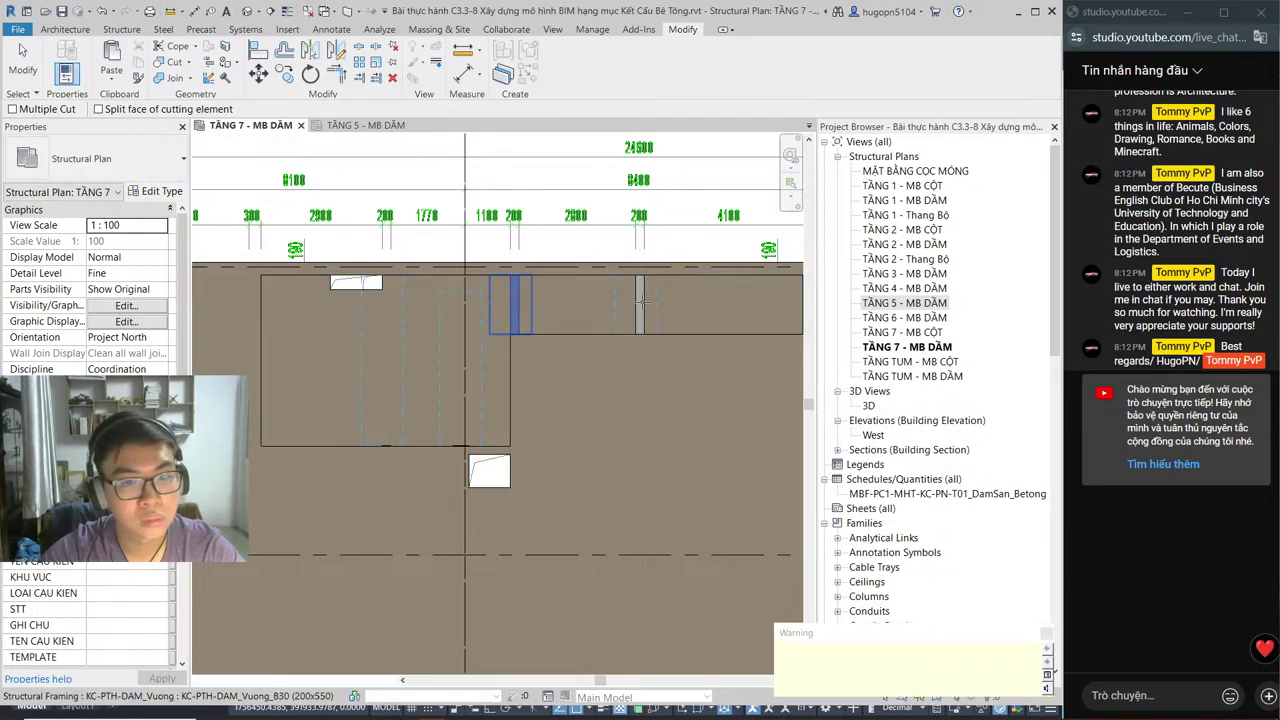
{"action": "left_click", "coordinate": [585, 305]}
{"action": "left_click", "coordinate": [632, 305]}
{"action": "key", "text": "Escape"}
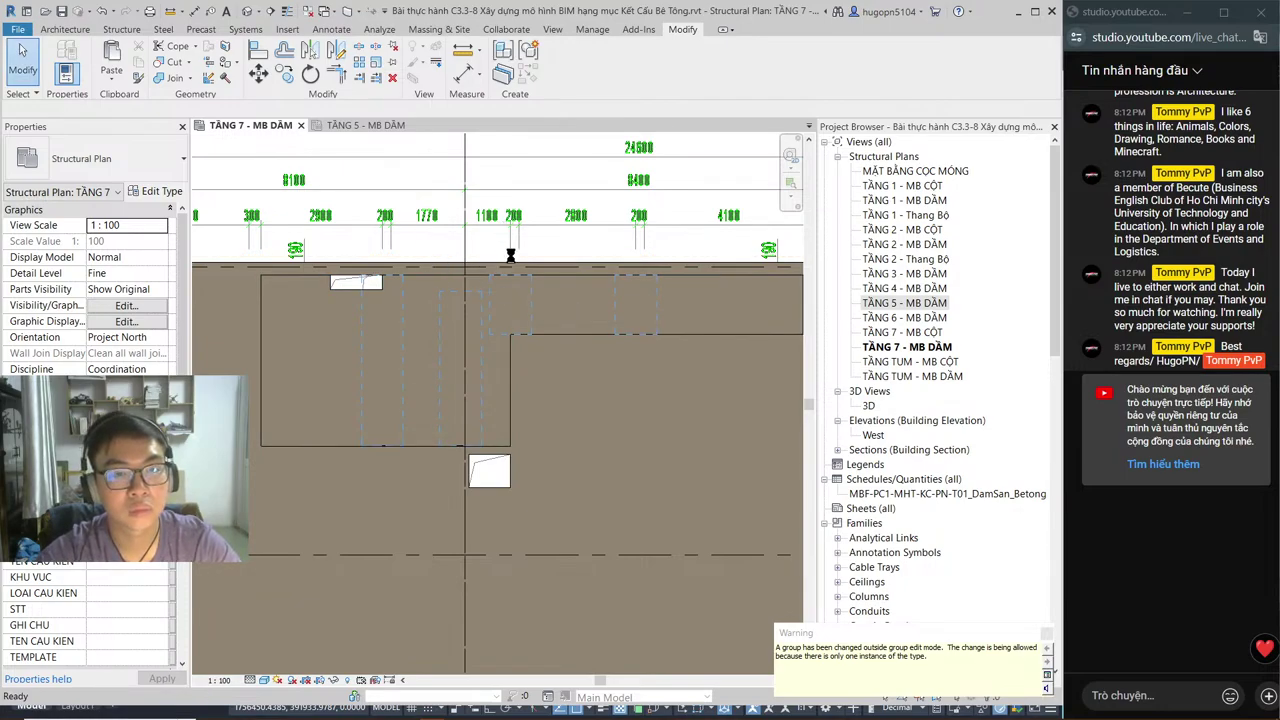
Step: Open the 3D view of the model and close the TẦNG 5 - MB DẦM plan
{"action": "left_click", "coordinate": [809, 127]}
{"action": "left_click", "coordinate": [868, 406]}
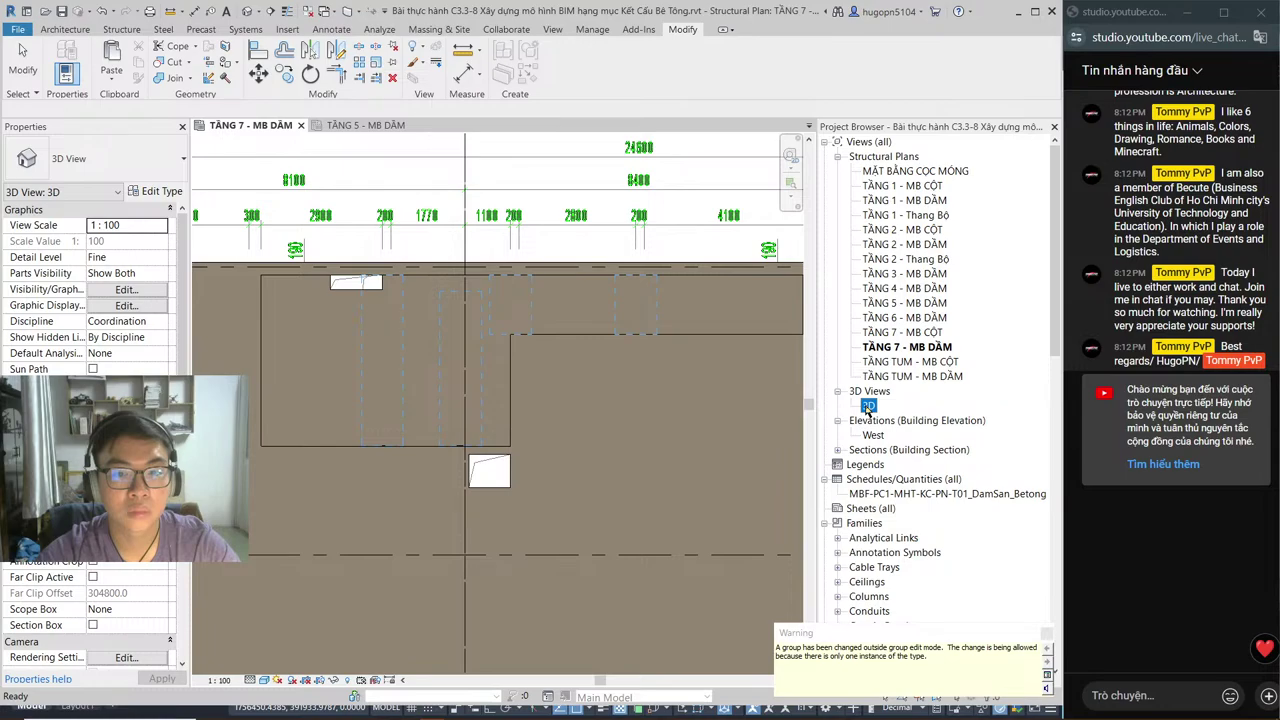
{"action": "double_click", "coordinate": [868, 406]}
{"action": "left_click", "coordinate": [363, 126]}
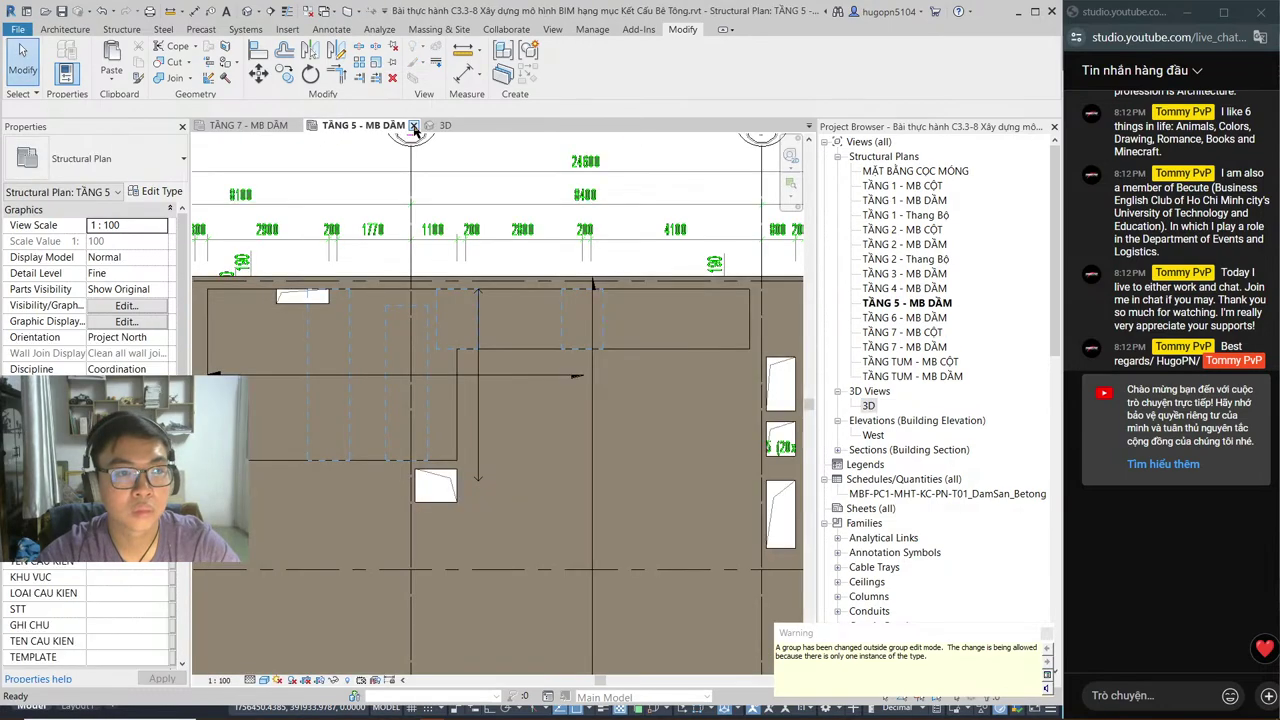
{"action": "left_click", "coordinate": [414, 126]}
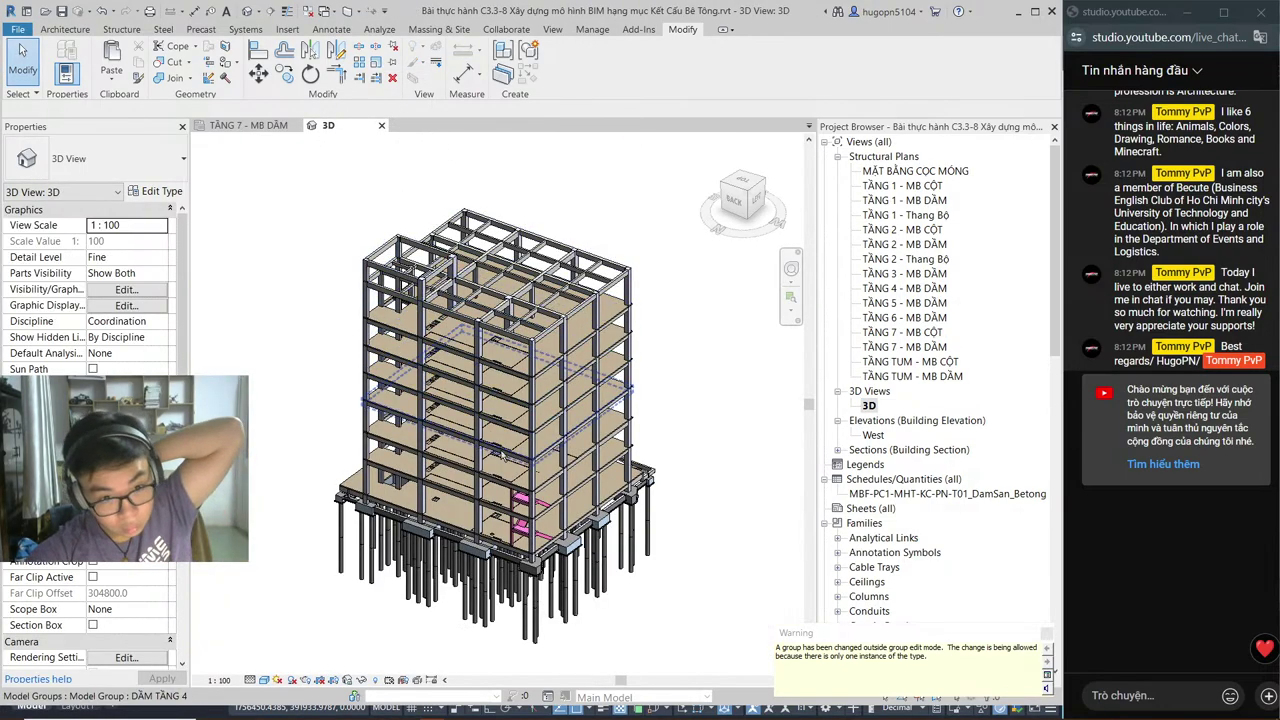
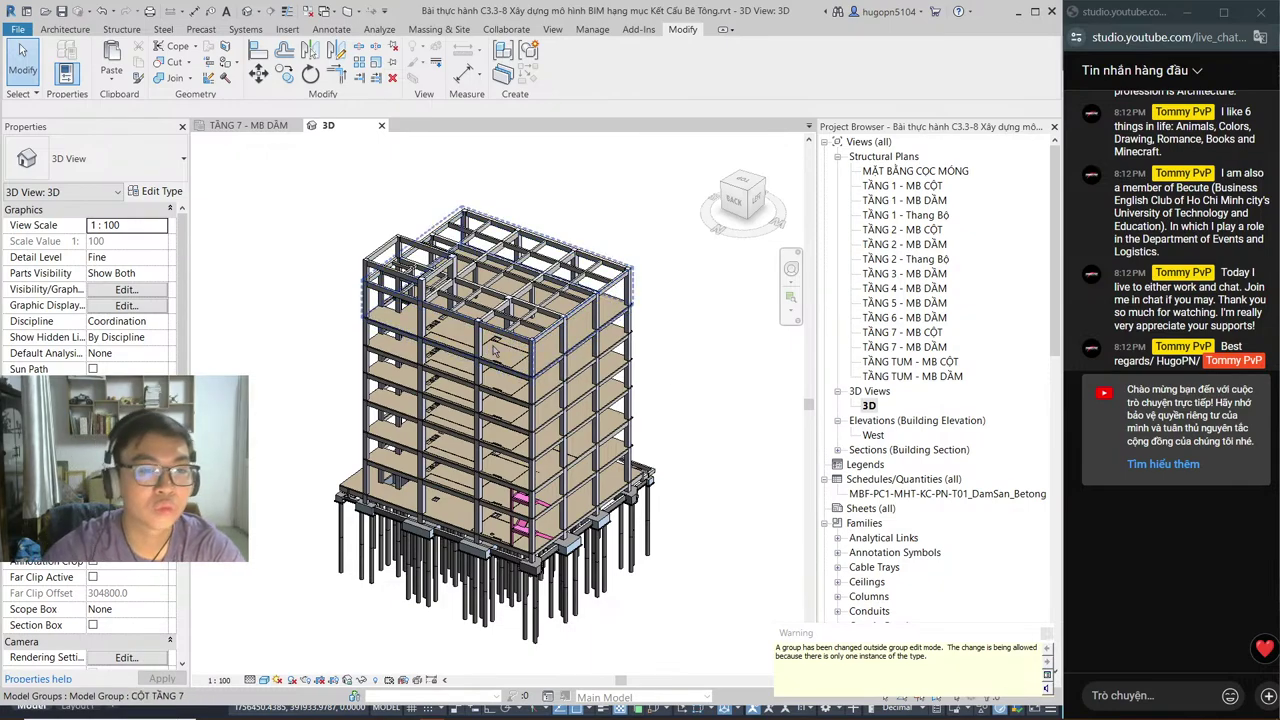
Step: Open the TẦNG 7 - MB DẦM beam plan in Revit, then switch to the AutoCAD drawing
{"action": "left_click", "coordinate": [250, 125]}
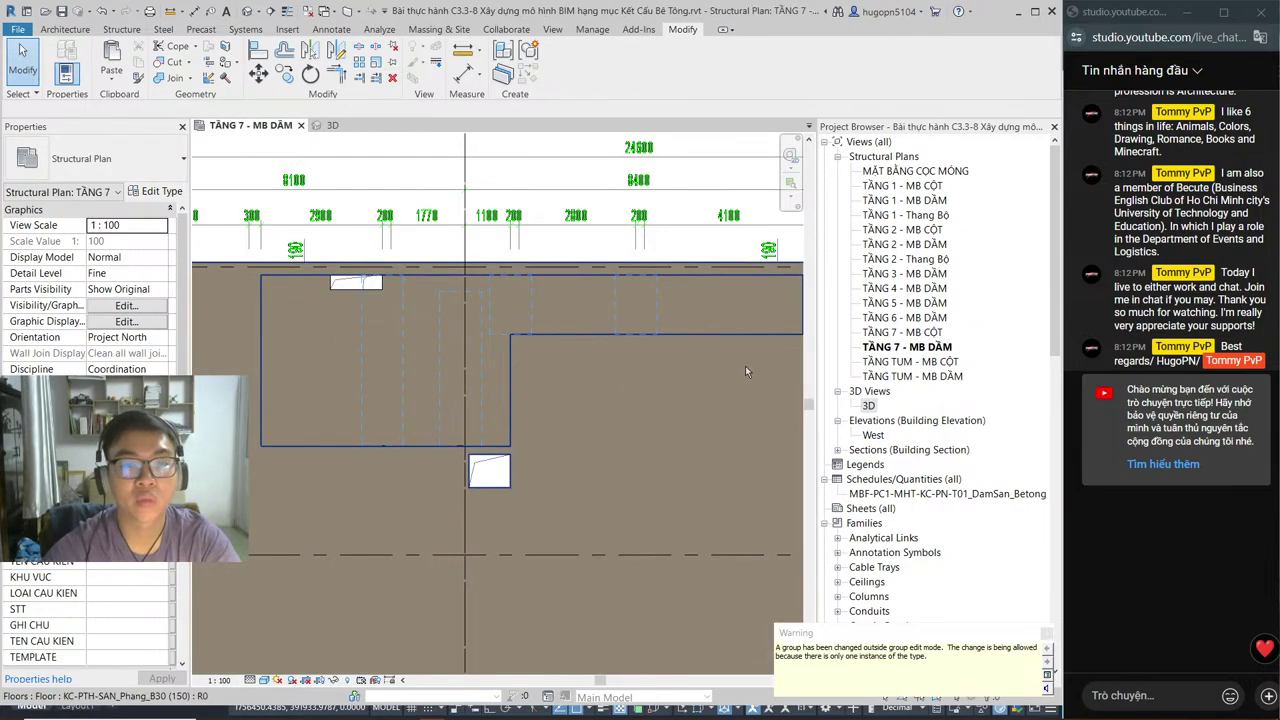
{"action": "key", "text": "alt+Tab"}
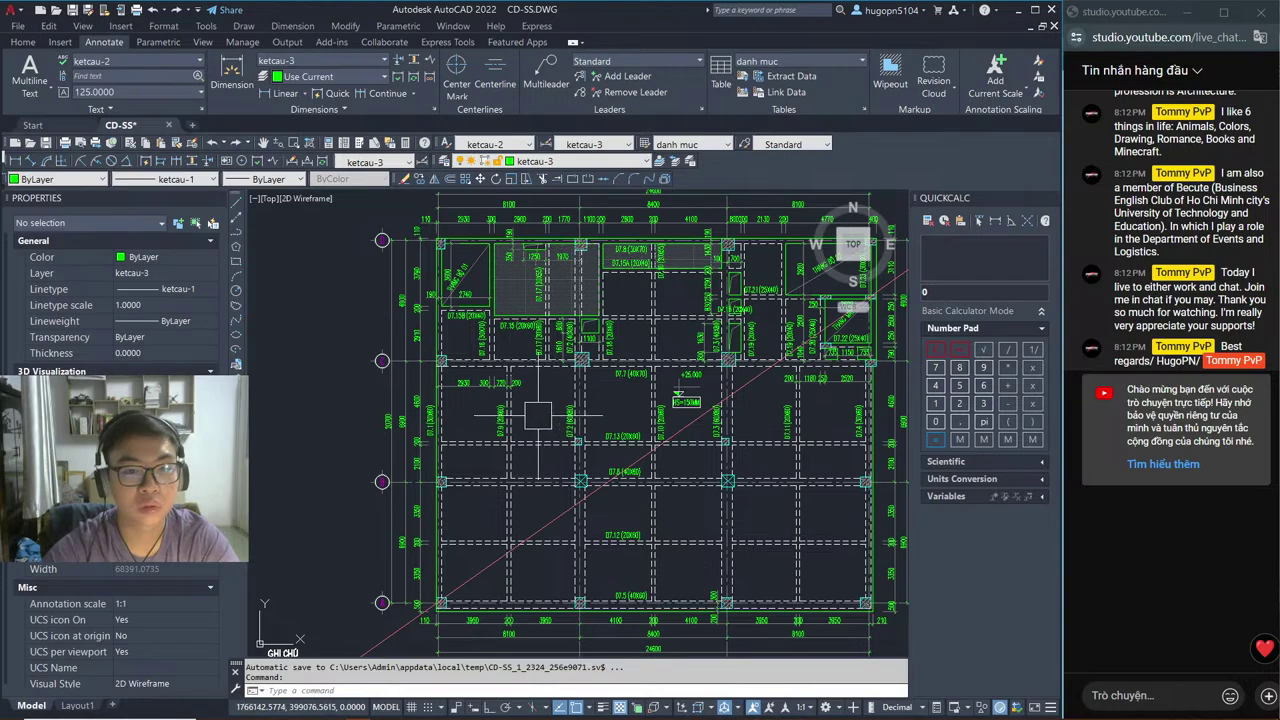
Step: Zoom and pan across the sheets to frame the whole roof slab plan grid and section details
{"action": "scroll", "coordinate": [486, 424], "scroll_direction": "down", "scroll_amount": 5}
{"action": "scroll", "coordinate": [529, 331], "scroll_direction": "up", "scroll_amount": 6}
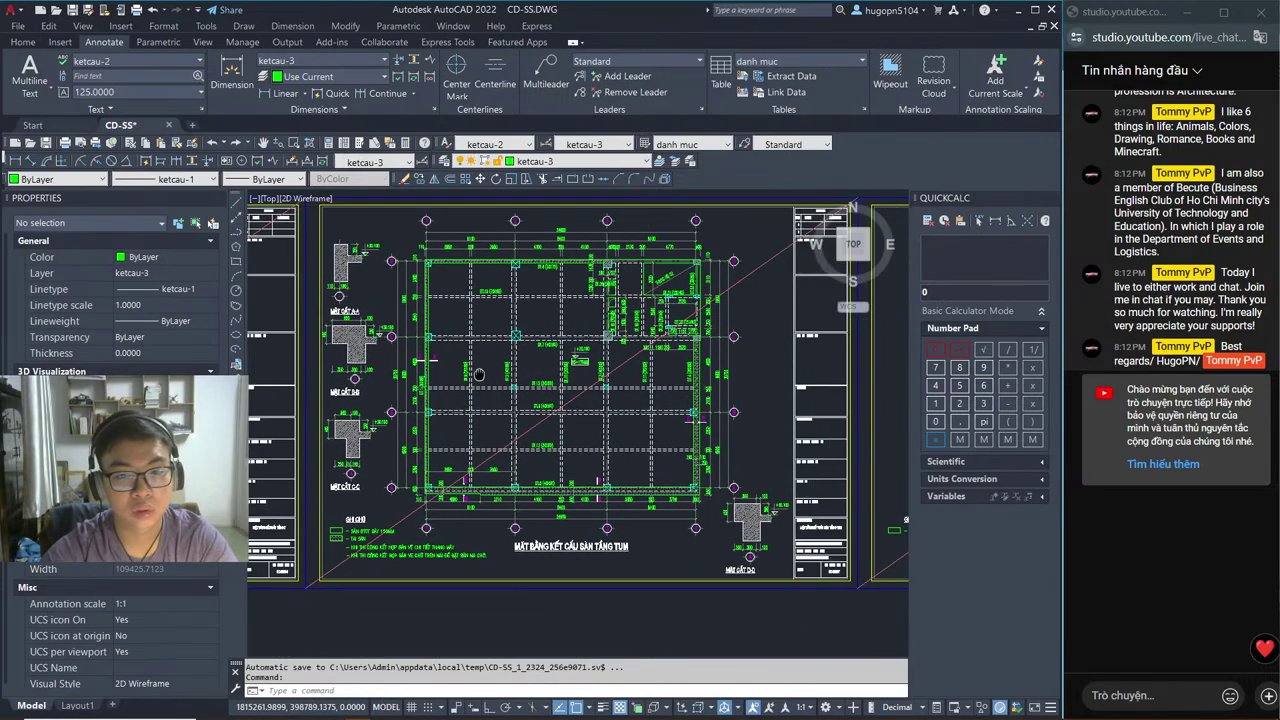
{"action": "middle_click_drag", "start_coordinate": [529, 331], "coordinate": [538, 349]}
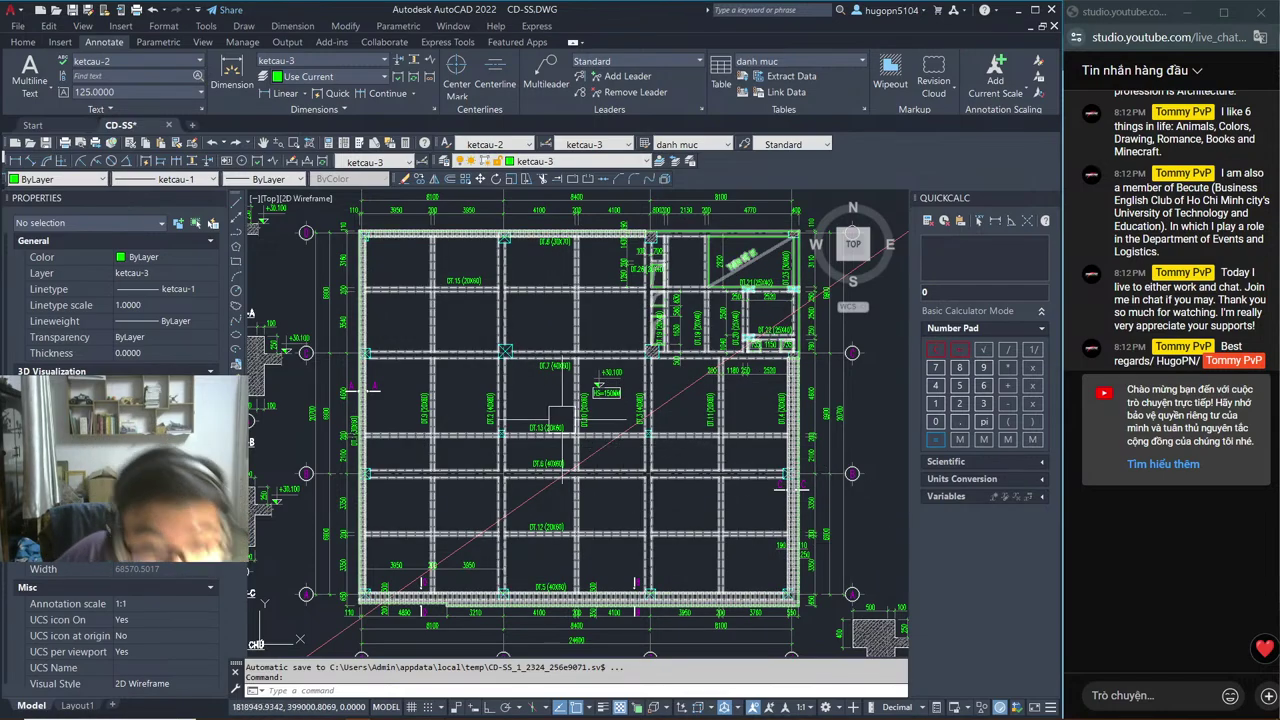
{"action": "middle_click_drag", "start_coordinate": [364, 388], "coordinate": [905, 349]}
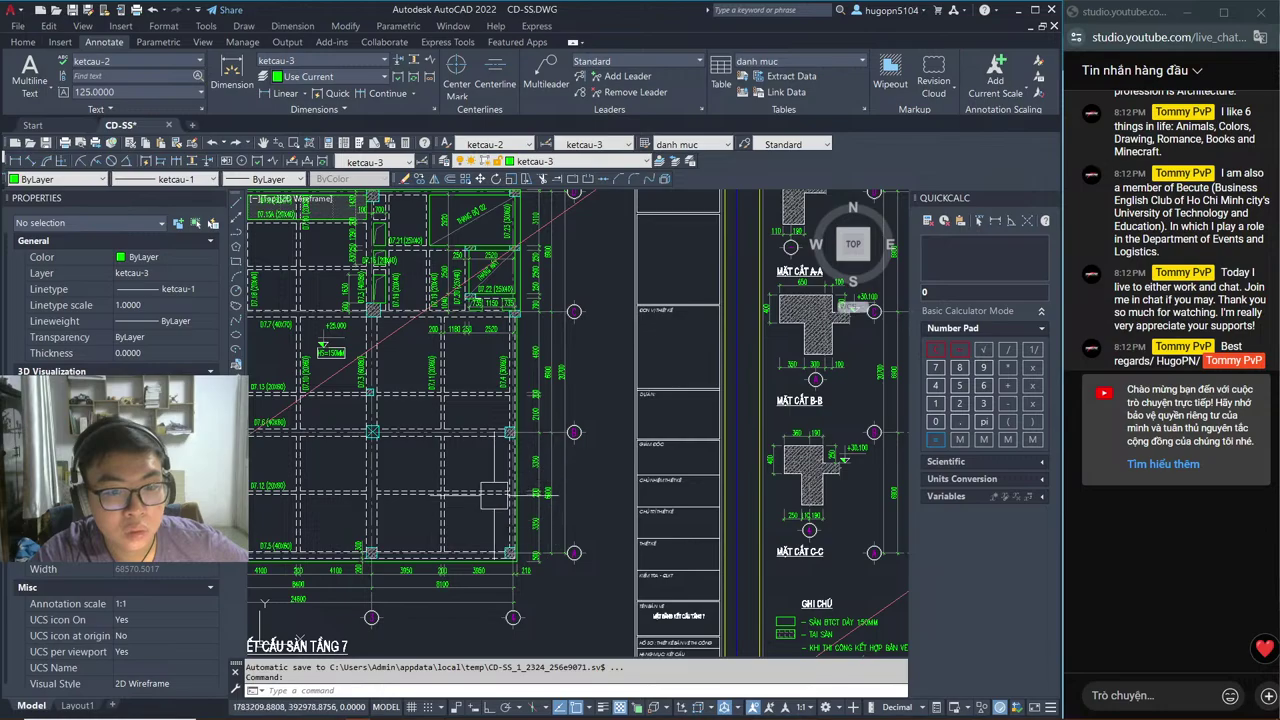
{"action": "scroll", "coordinate": [578, 423], "scroll_direction": "down", "scroll_amount": 5}
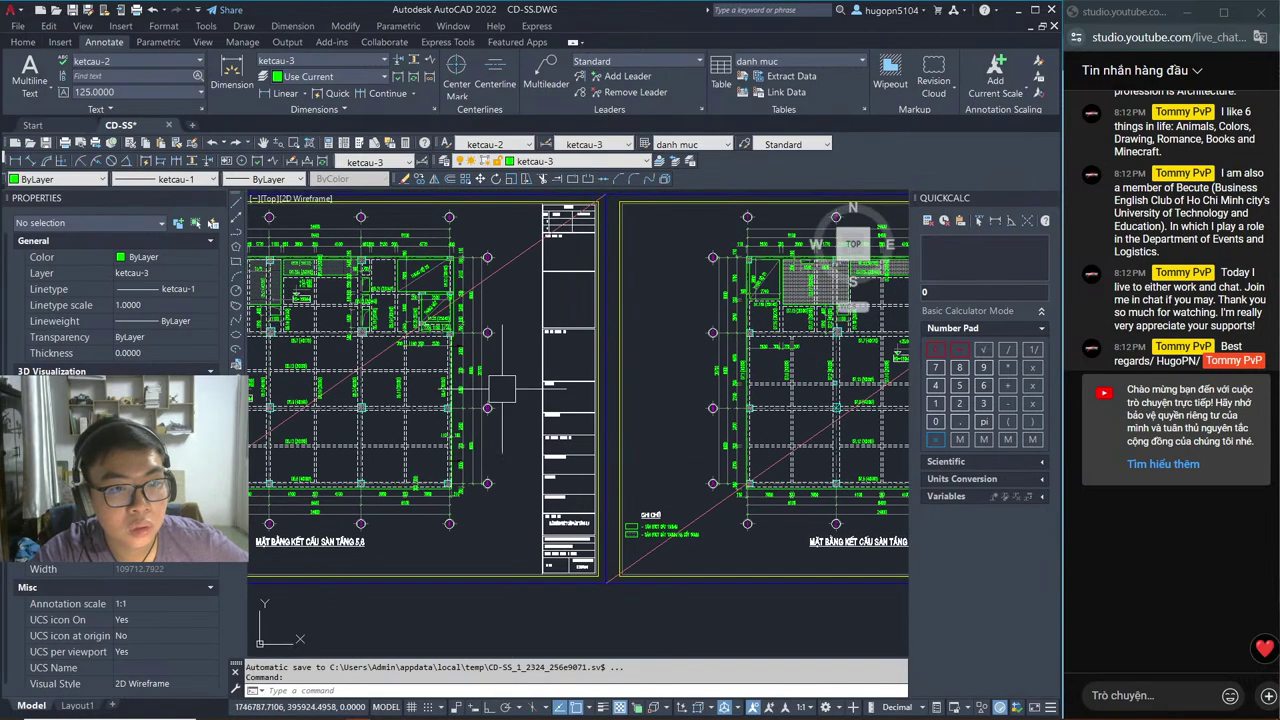
{"action": "scroll", "coordinate": [480, 358], "scroll_direction": "up", "scroll_amount": 7}
{"action": "scroll", "coordinate": [480, 358], "scroll_direction": "down", "scroll_amount": 4}
{"action": "middle_click_drag", "start_coordinate": [725, 456], "coordinate": [412, 440]}
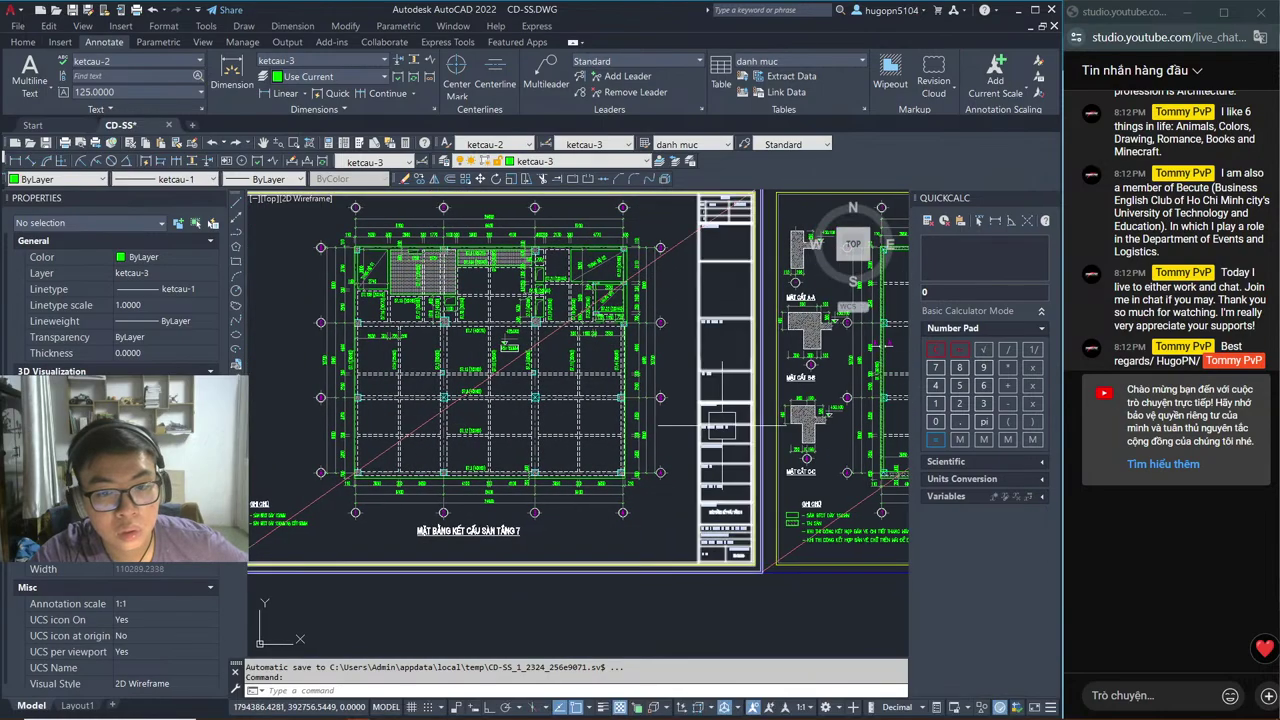
{"action": "scroll", "coordinate": [630, 420], "scroll_direction": "up", "scroll_amount": 2}
{"action": "middle_click_drag", "start_coordinate": [684, 400], "coordinate": [447, 489]}
{"action": "scroll", "coordinate": [595, 335], "scroll_direction": "up", "scroll_amount": 2}
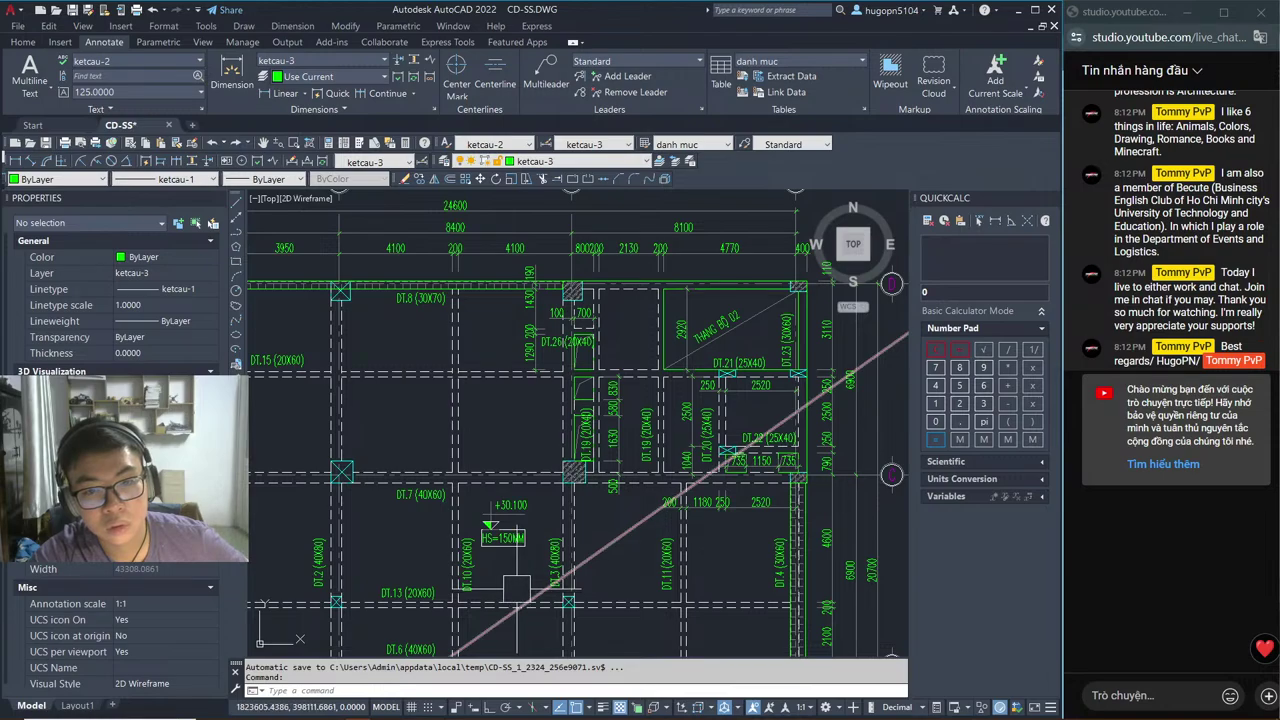
Step: Pan from the GHI CHÚ notes to the MẶT BẰNG KẾT CẤU SÀN TẦNG TUM plan and section C-C
{"action": "scroll", "coordinate": [578, 423], "scroll_direction": "down", "scroll_amount": 2}
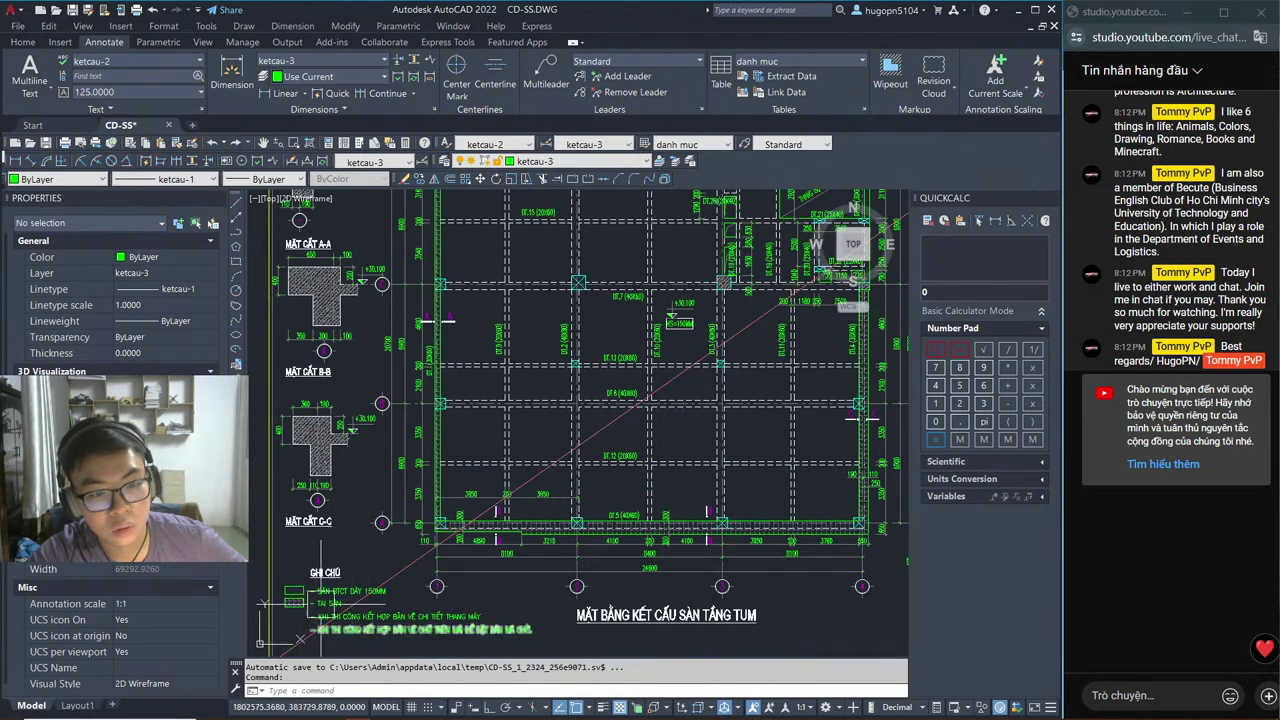
{"action": "scroll", "coordinate": [440, 320], "scroll_direction": "up", "scroll_amount": 3}
{"action": "middle_click_drag", "start_coordinate": [240, 575], "coordinate": [530, 489]}
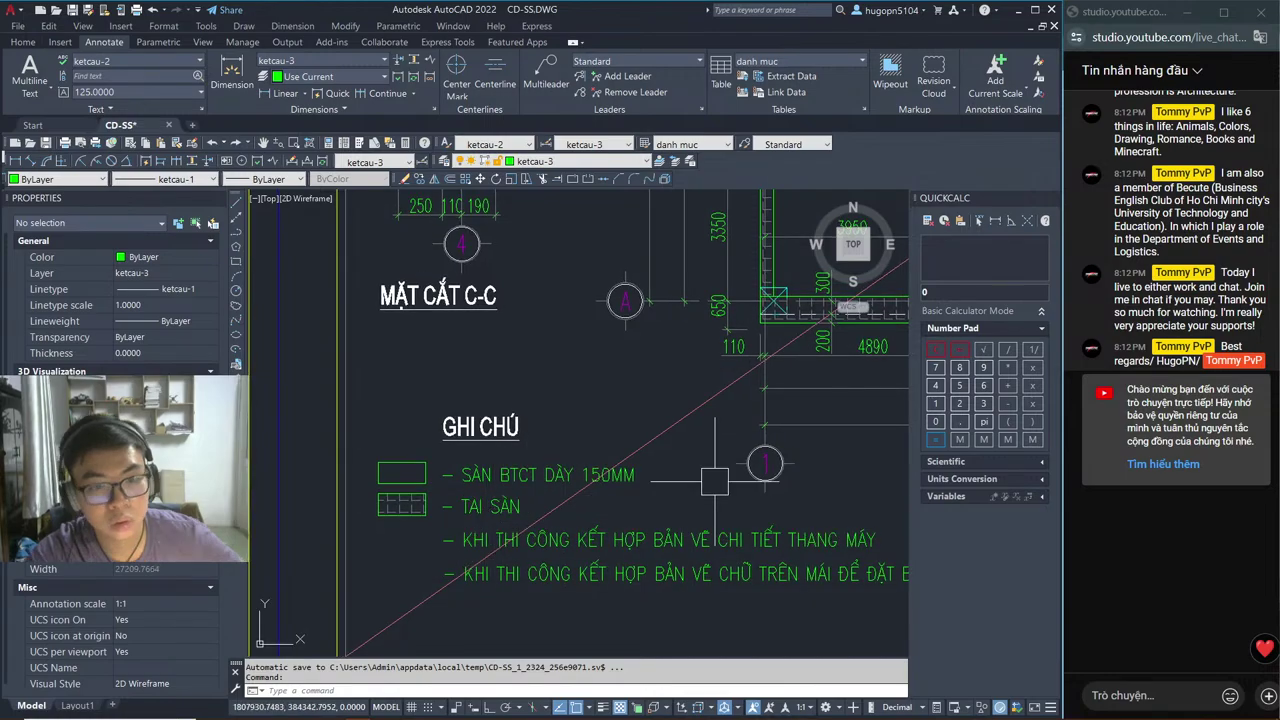
{"action": "scroll", "coordinate": [714, 481], "scroll_direction": "down", "scroll_amount": 2}
{"action": "mouse_move", "coordinate": [714, 481]}
{"action": "middle_mouse_down"}
{"action": "mouse_move", "coordinate": [690, 520]}
{"action": "mouse_move", "coordinate": [365, 592]}
{"action": "middle_mouse_up"}
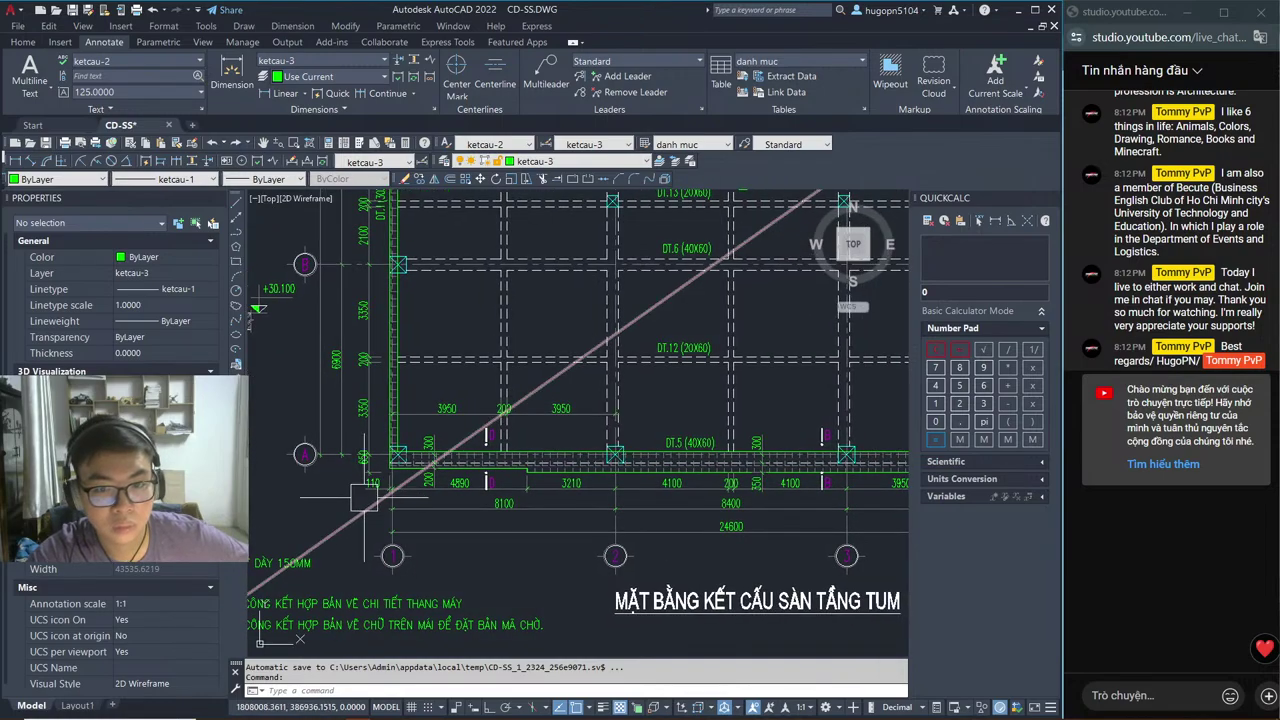
{"action": "scroll", "coordinate": [514, 480], "scroll_direction": "up", "scroll_amount": 4}
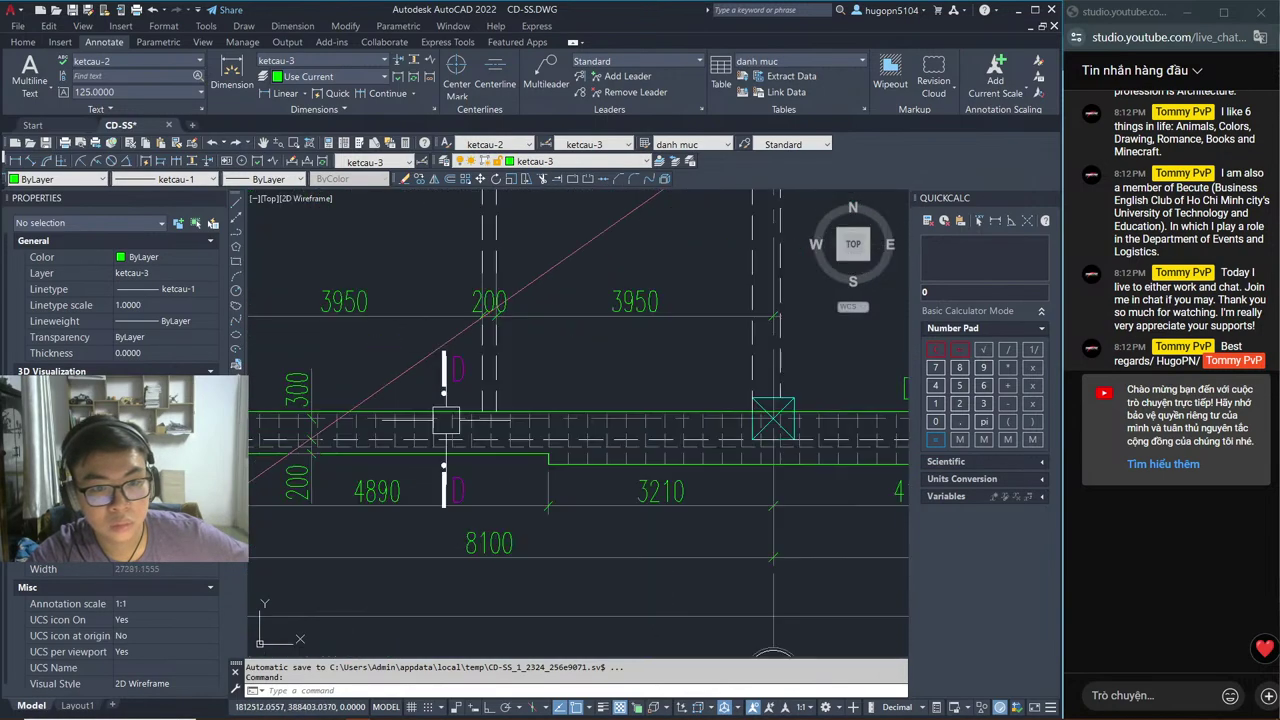
{"action": "mouse_move", "coordinate": [401, 554]}
{"action": "middle_mouse_down"}
{"action": "mouse_move", "coordinate": [455, 530]}
{"action": "mouse_move", "coordinate": [520, 533]}
{"action": "middle_mouse_up"}
{"action": "scroll", "coordinate": [520, 535], "scroll_direction": "down", "scroll_amount": 2}
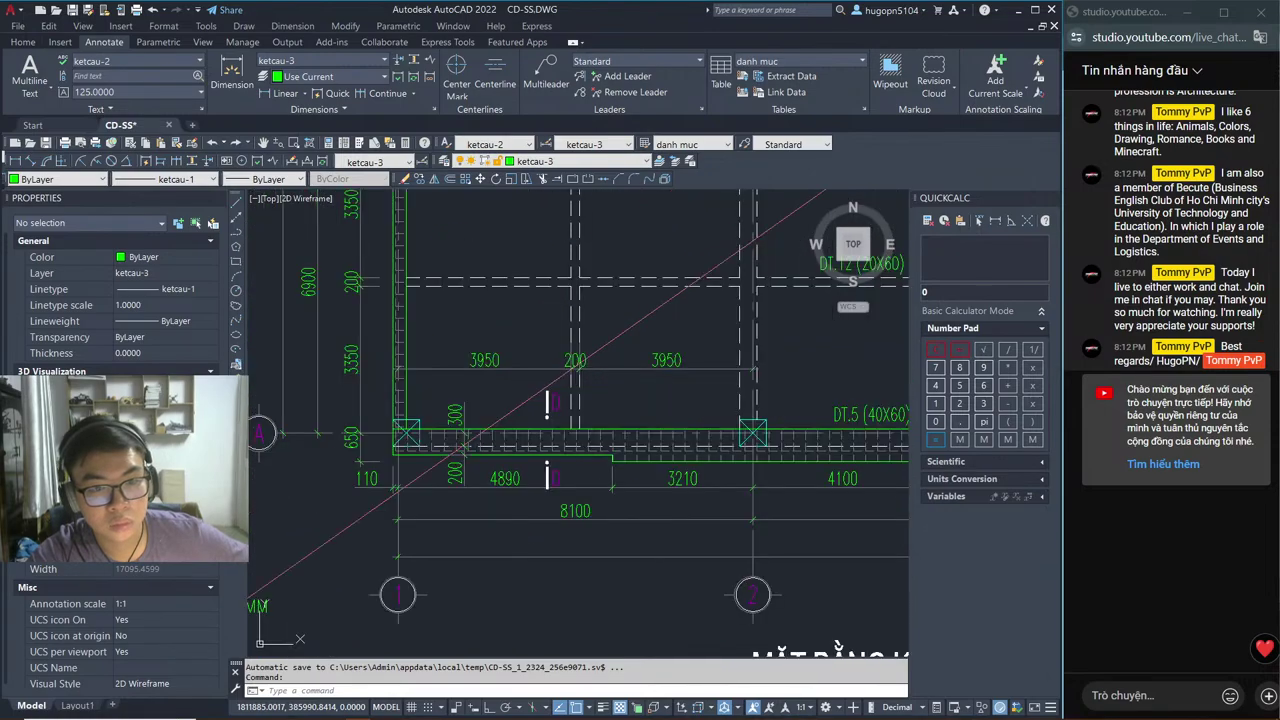
{"action": "middle_click_drag", "start_coordinate": [400, 550], "coordinate": [513, 497]}
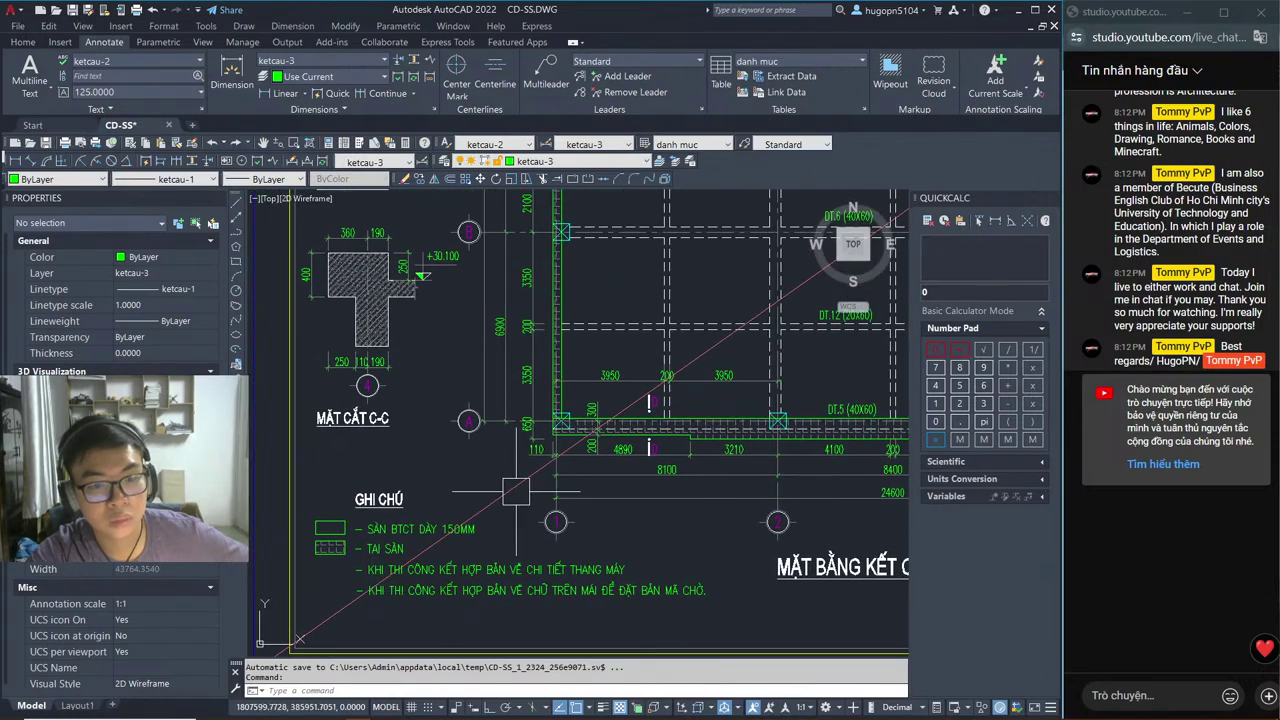
Step: Check the next dimension bays, glance at Revit, and return to section C-C and the GHI CHÚ legend
{"action": "key", "text": "alt+Tab"}
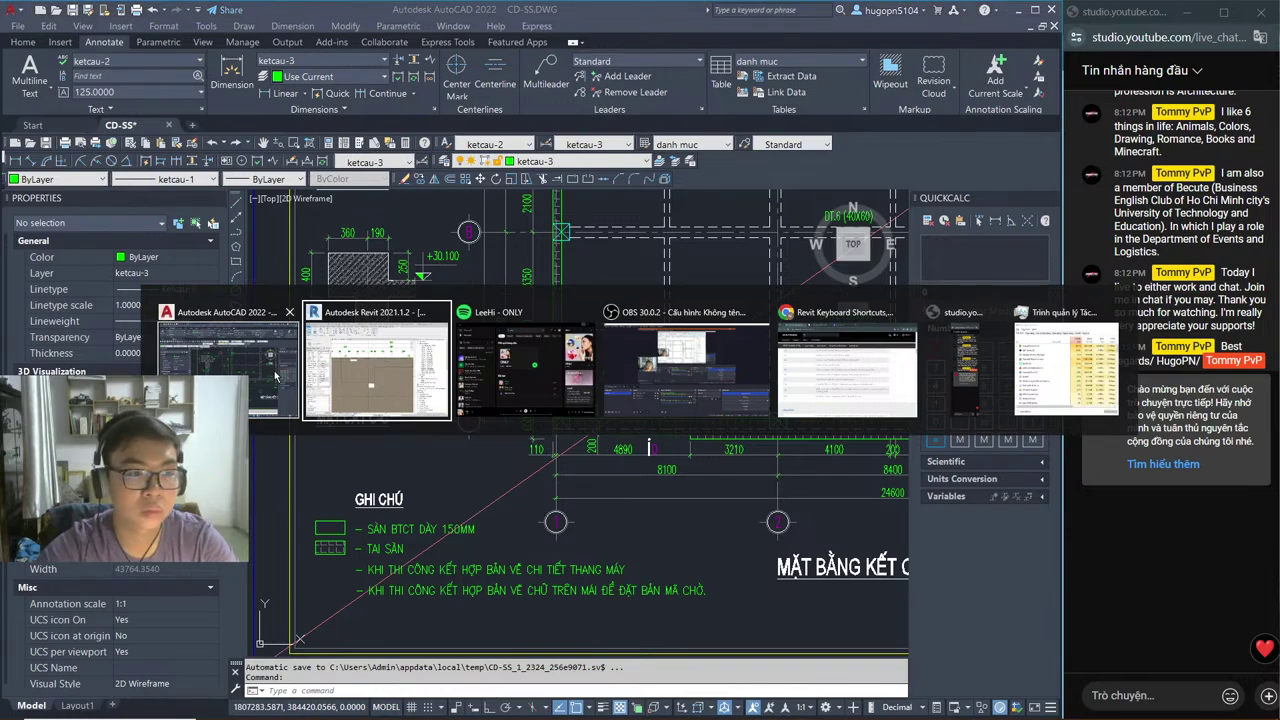
{"action": "left_click", "coordinate": [276, 376]}
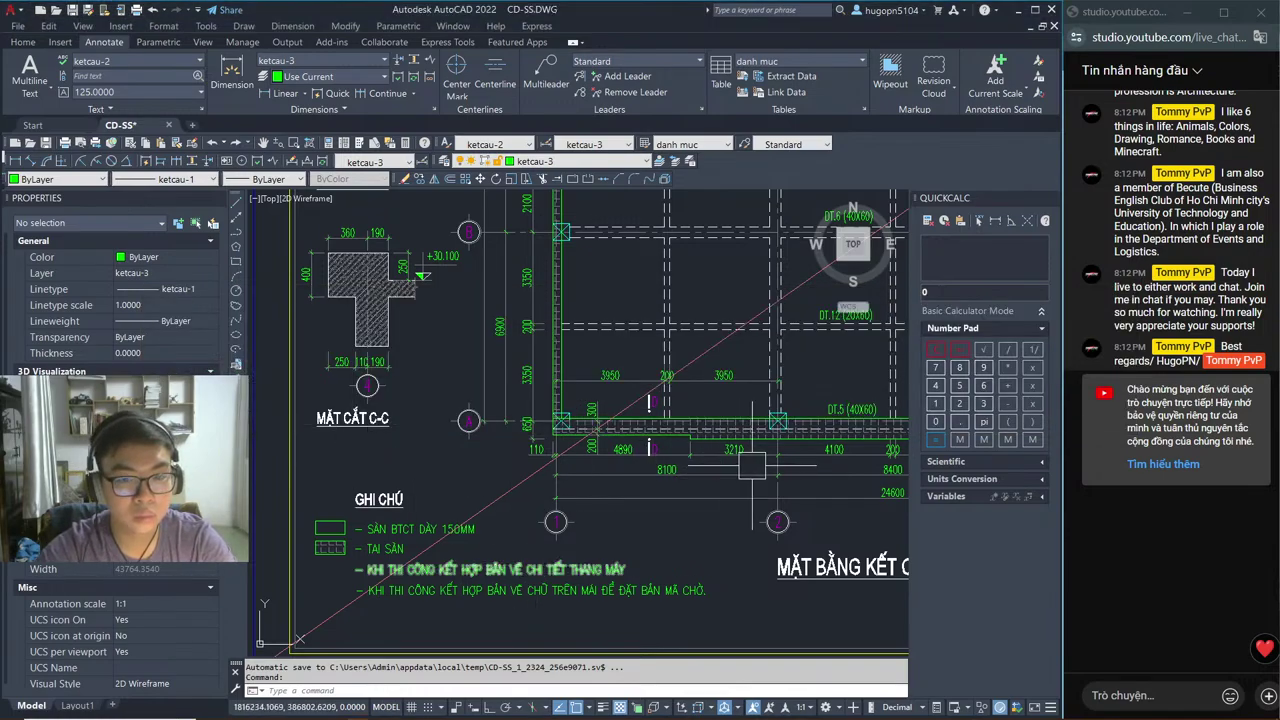
{"action": "scroll", "coordinate": [705, 474], "scroll_direction": "up", "scroll_amount": 8}
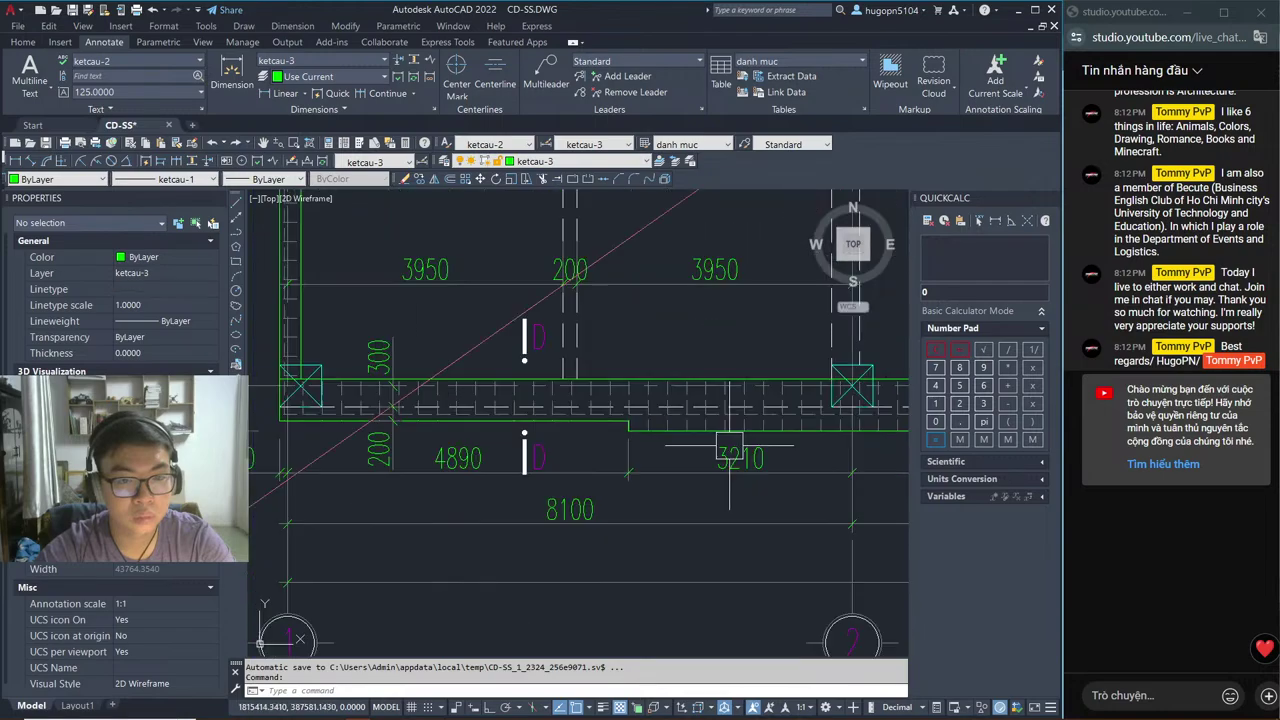
{"action": "scroll", "coordinate": [675, 453], "scroll_direction": "down", "scroll_amount": 4}
{"action": "middle_click_drag", "start_coordinate": [808, 461], "coordinate": [520, 455]}
{"action": "scroll", "coordinate": [520, 455], "scroll_direction": "down", "scroll_amount": 5}
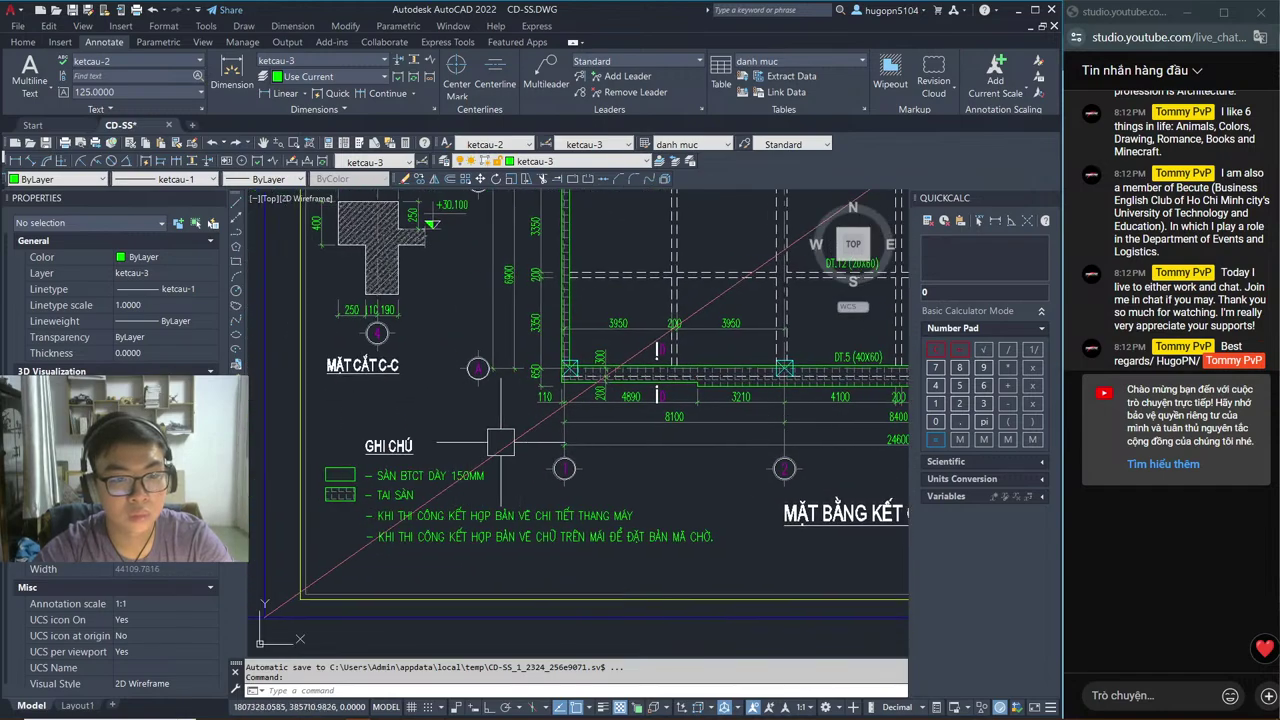
{"action": "mouse_move", "coordinate": [673, 484]}
{"action": "middle_mouse_down"}
{"action": "mouse_move", "coordinate": [560, 516]}
{"action": "mouse_move", "coordinate": [616, 497]}
{"action": "mouse_move", "coordinate": [528, 496]}
{"action": "middle_mouse_up"}
{"action": "key", "text": "alt+Tab"}
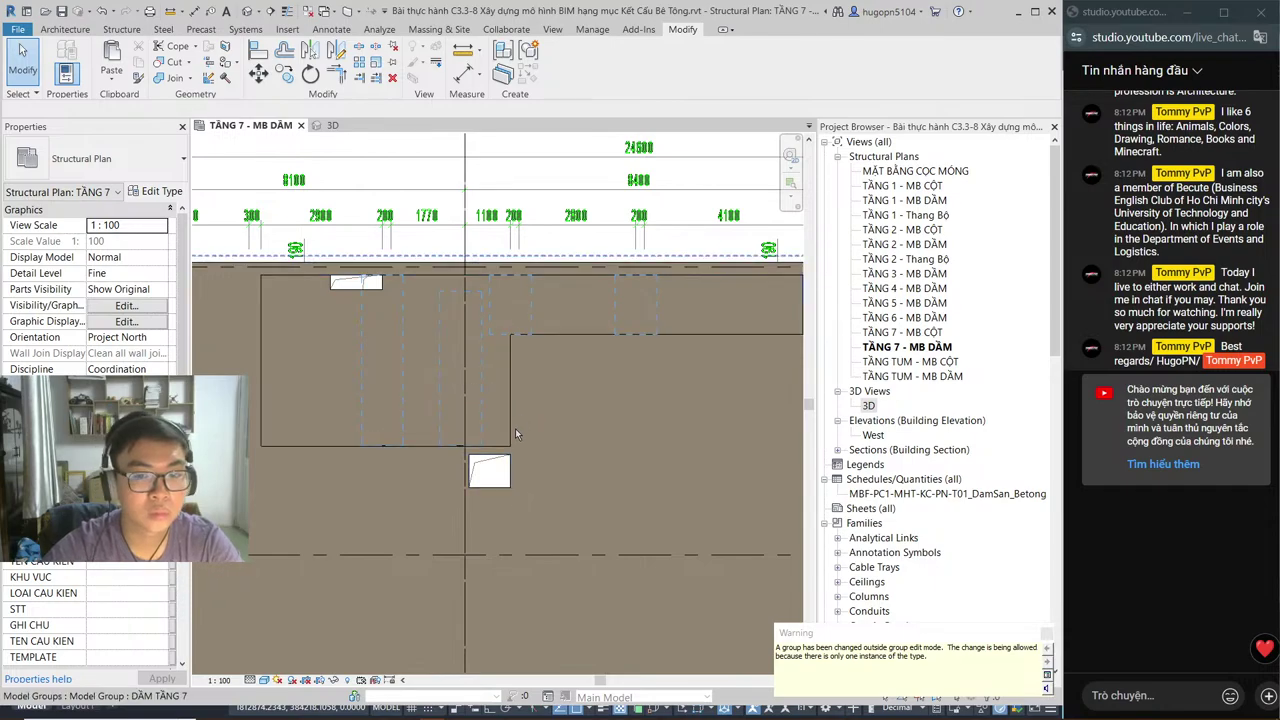
{"action": "key", "text": "alt+Tab"}
{"action": "middle_click_drag", "start_coordinate": [351, 502], "coordinate": [412, 510]}
{"action": "scroll", "coordinate": [381, 480], "scroll_direction": "down", "scroll_amount": 5}
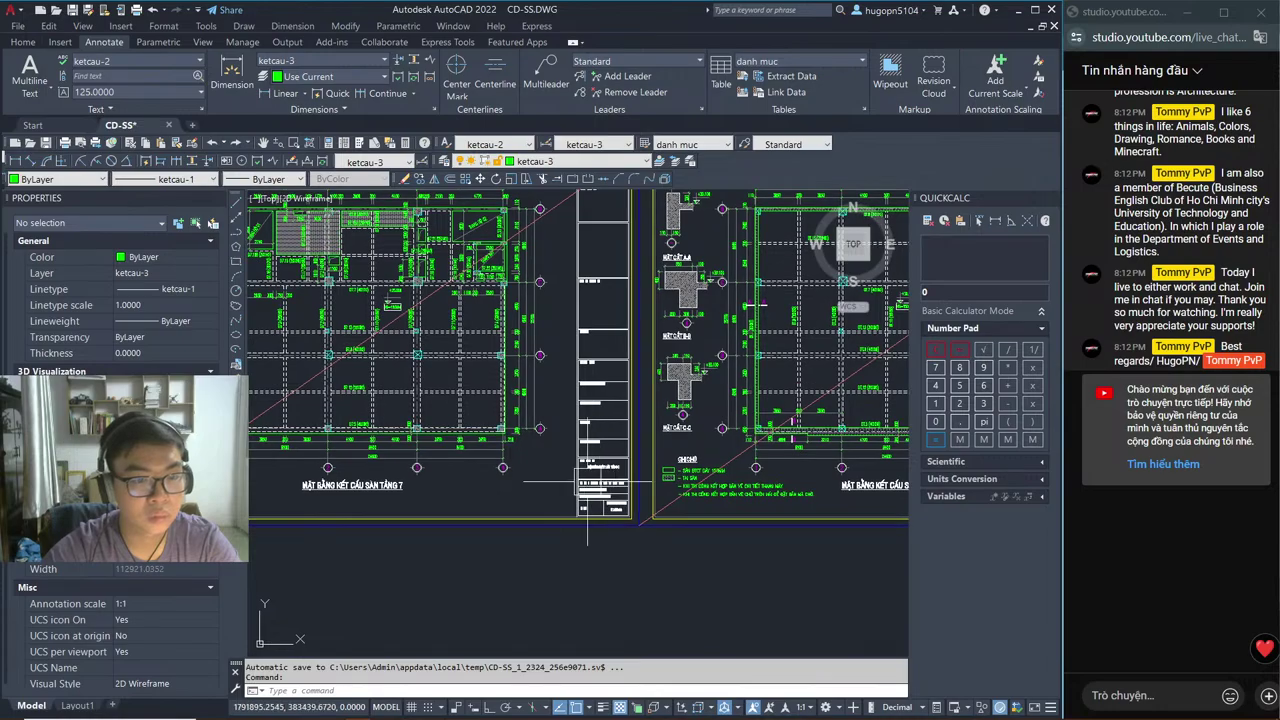
Step: Zoom through the floor 5-6, 4, 3, 2 and 1 slab plan sheets, then return to Revit
{"action": "scroll", "coordinate": [458, 485], "scroll_direction": "up", "scroll_amount": 3}
{"action": "scroll", "coordinate": [458, 485], "scroll_direction": "down", "scroll_amount": 5}
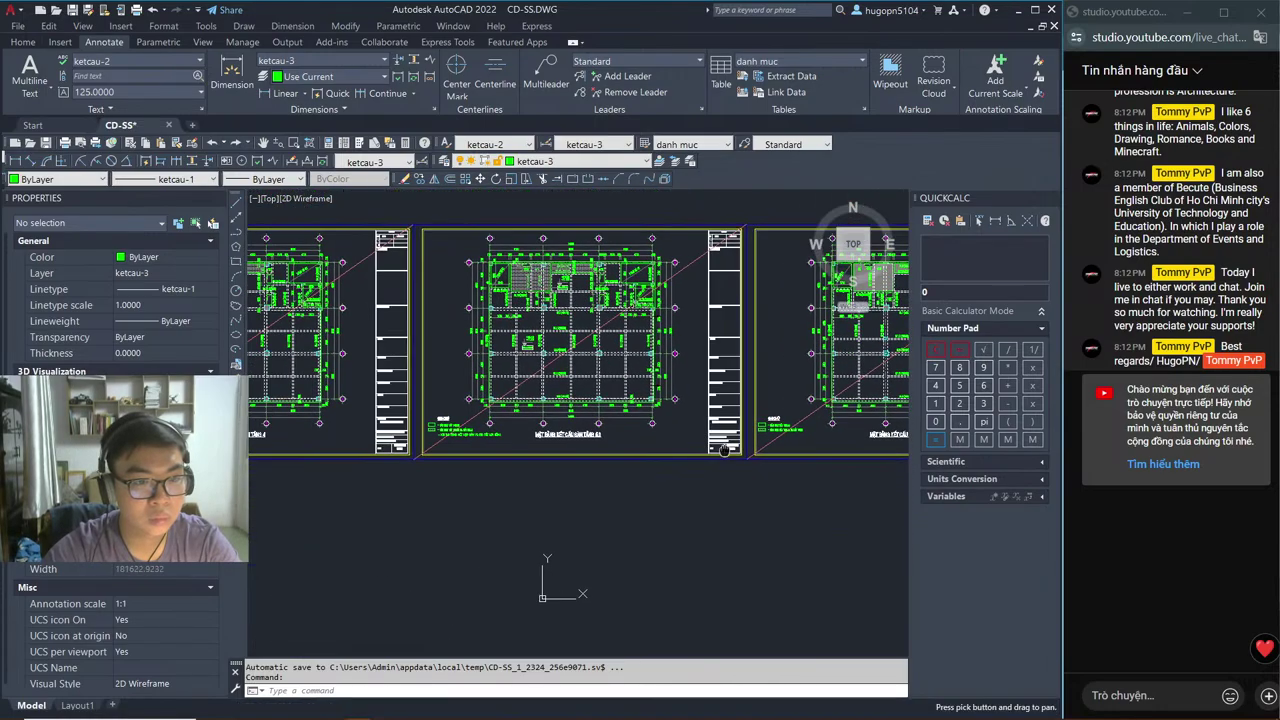
{"action": "scroll", "coordinate": [455, 400], "scroll_direction": "up", "scroll_amount": 5}
{"action": "scroll", "coordinate": [455, 335], "scroll_direction": "down", "scroll_amount": 2}
{"action": "scroll", "coordinate": [508, 432], "scroll_direction": "down", "scroll_amount": 4}
{"action": "scroll", "coordinate": [508, 432], "scroll_direction": "up", "scroll_amount": 4}
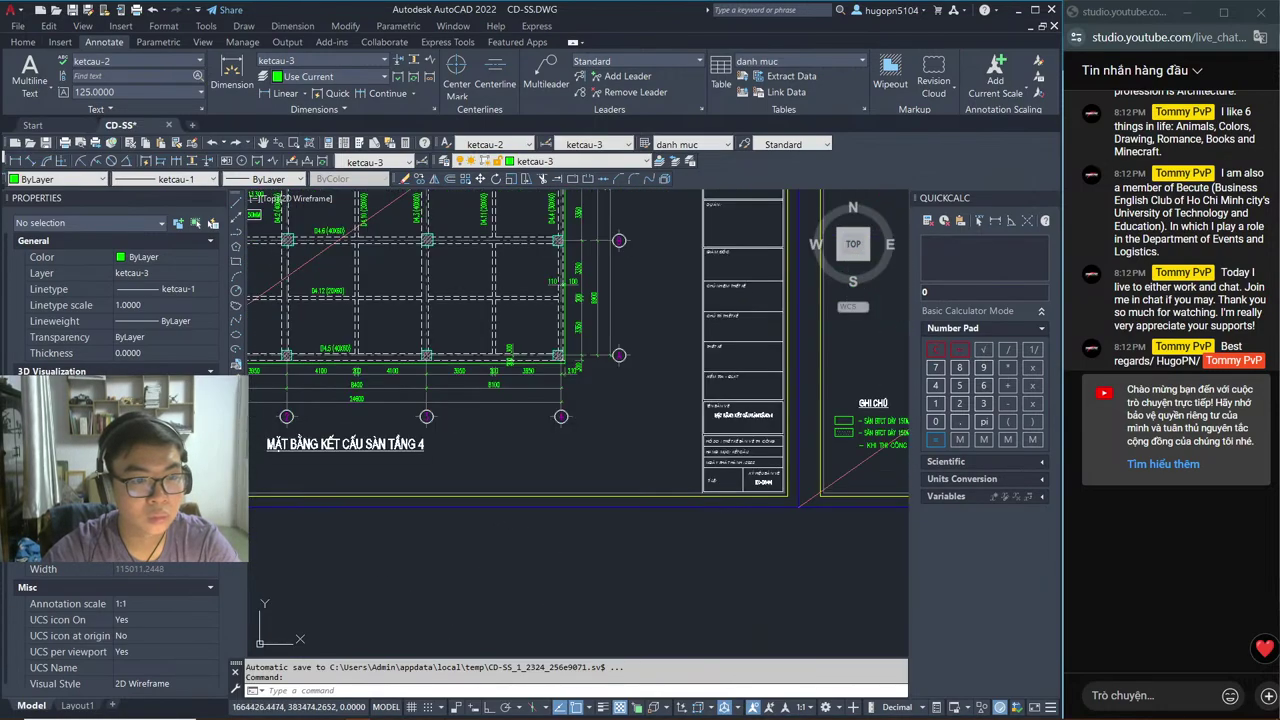
{"action": "scroll", "coordinate": [508, 432], "scroll_direction": "down", "scroll_amount": 3}
{"action": "scroll", "coordinate": [508, 432], "scroll_direction": "down", "scroll_amount": 2}
{"action": "scroll", "coordinate": [530, 460], "scroll_direction": "up", "scroll_amount": 4}
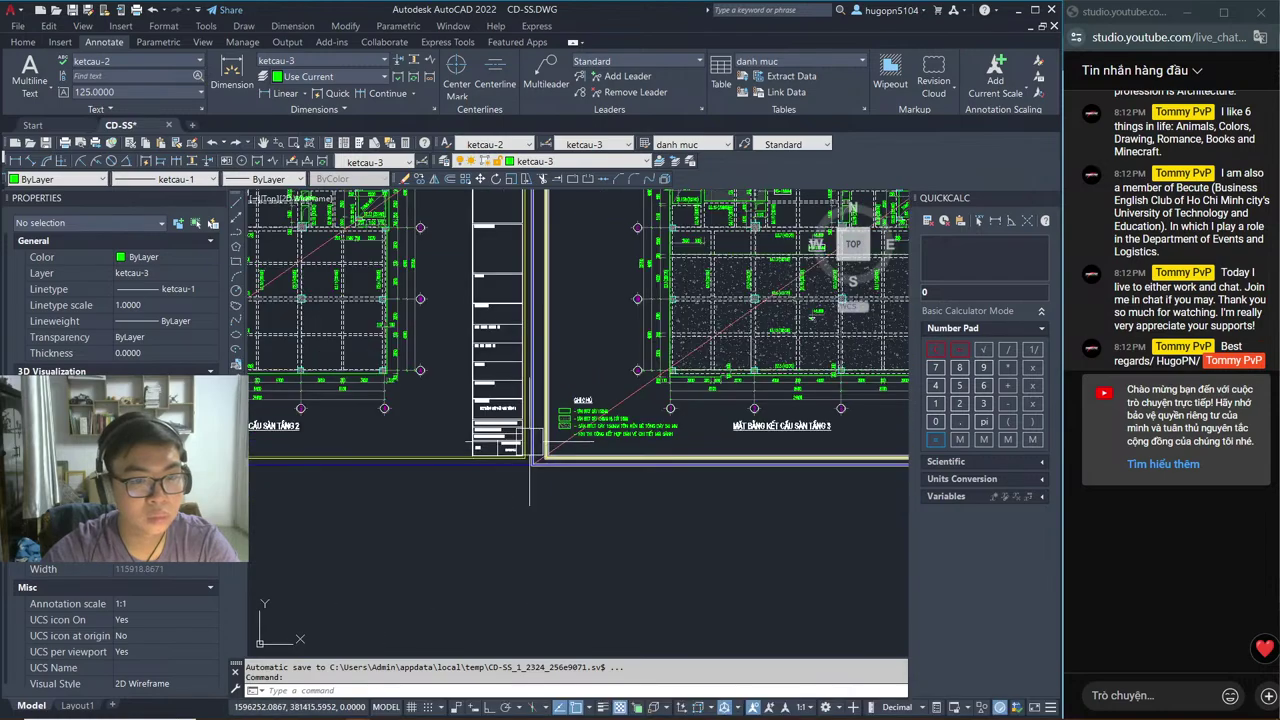
{"action": "scroll", "coordinate": [547, 460], "scroll_direction": "up", "scroll_amount": 5}
{"action": "scroll", "coordinate": [546, 425], "scroll_direction": "down", "scroll_amount": 5}
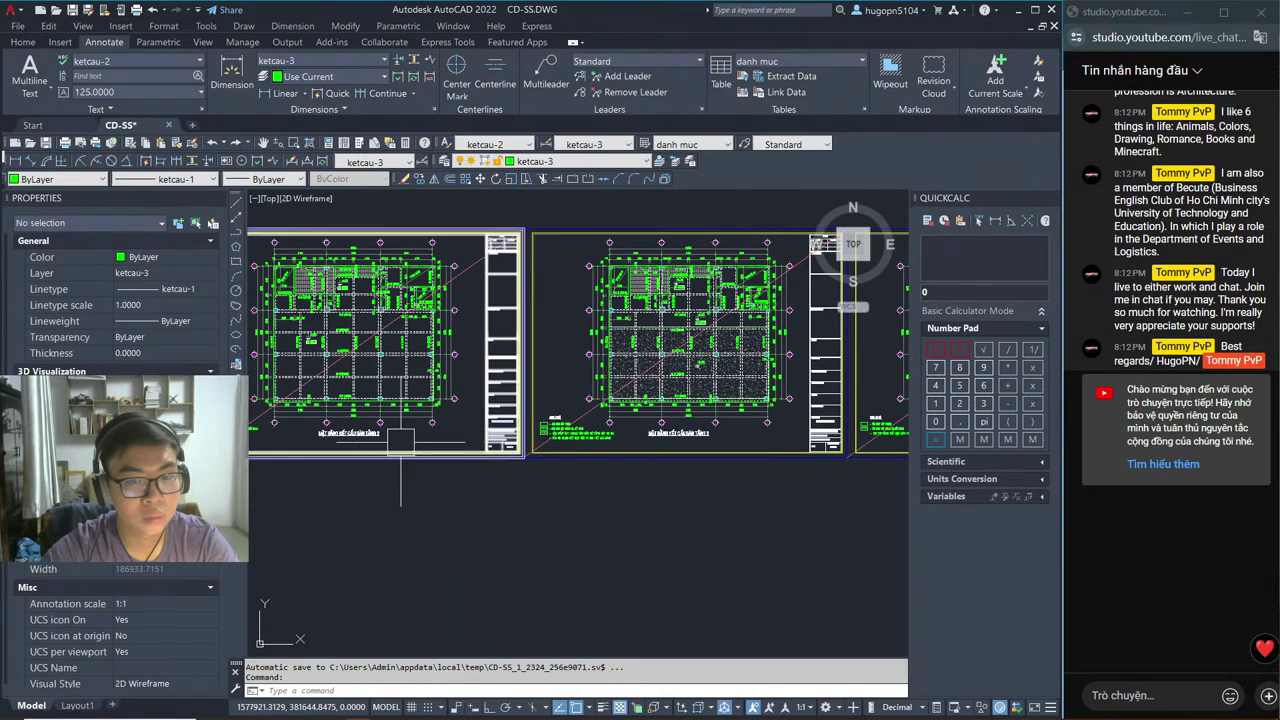
{"action": "scroll", "coordinate": [500, 430], "scroll_direction": "up", "scroll_amount": 4}
{"action": "scroll", "coordinate": [406, 420], "scroll_direction": "down", "scroll_amount": 4}
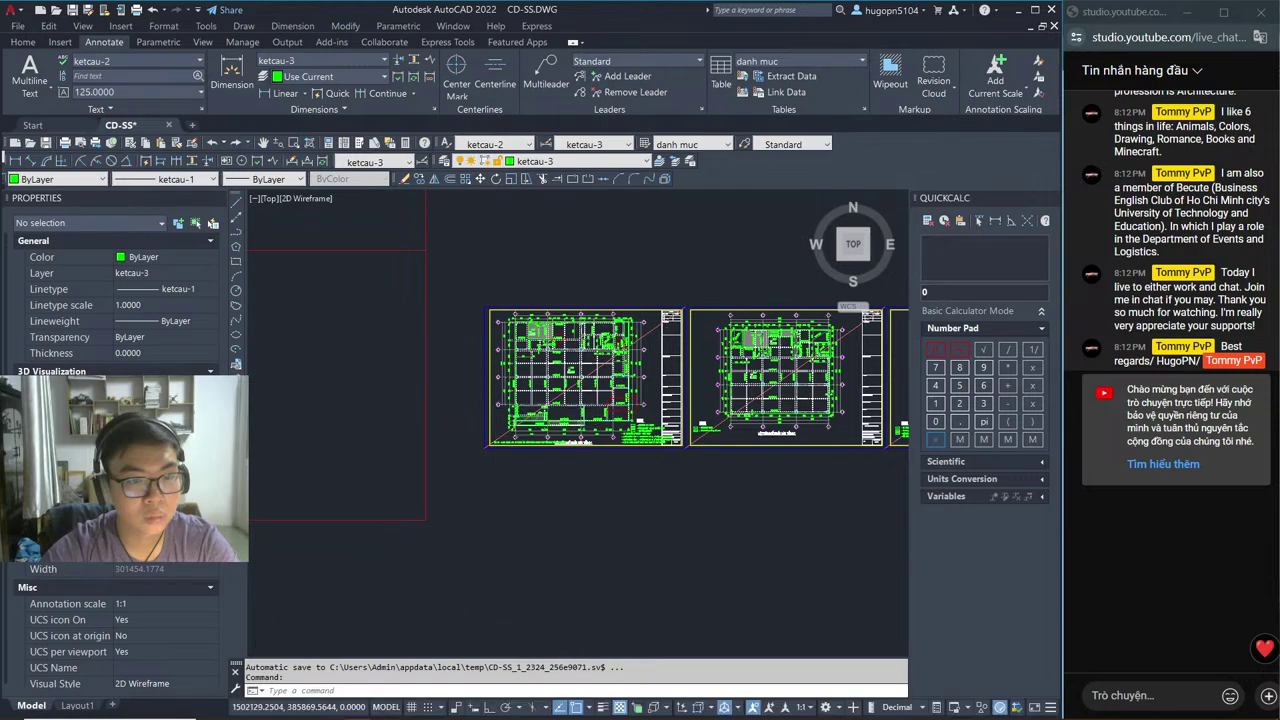
{"action": "scroll", "coordinate": [493, 423], "scroll_direction": "up", "scroll_amount": 5}
{"action": "scroll", "coordinate": [600, 420], "scroll_direction": "up", "scroll_amount": 3}
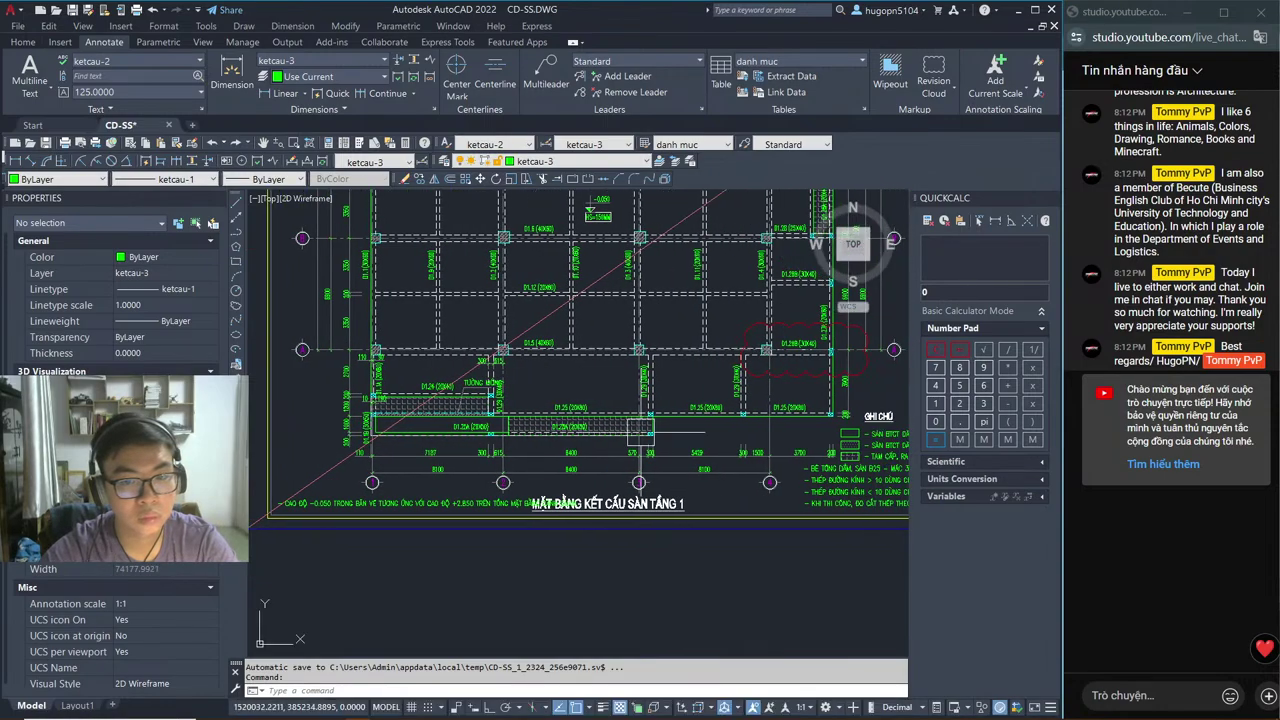
{"action": "key", "text": "alt+Tab"}
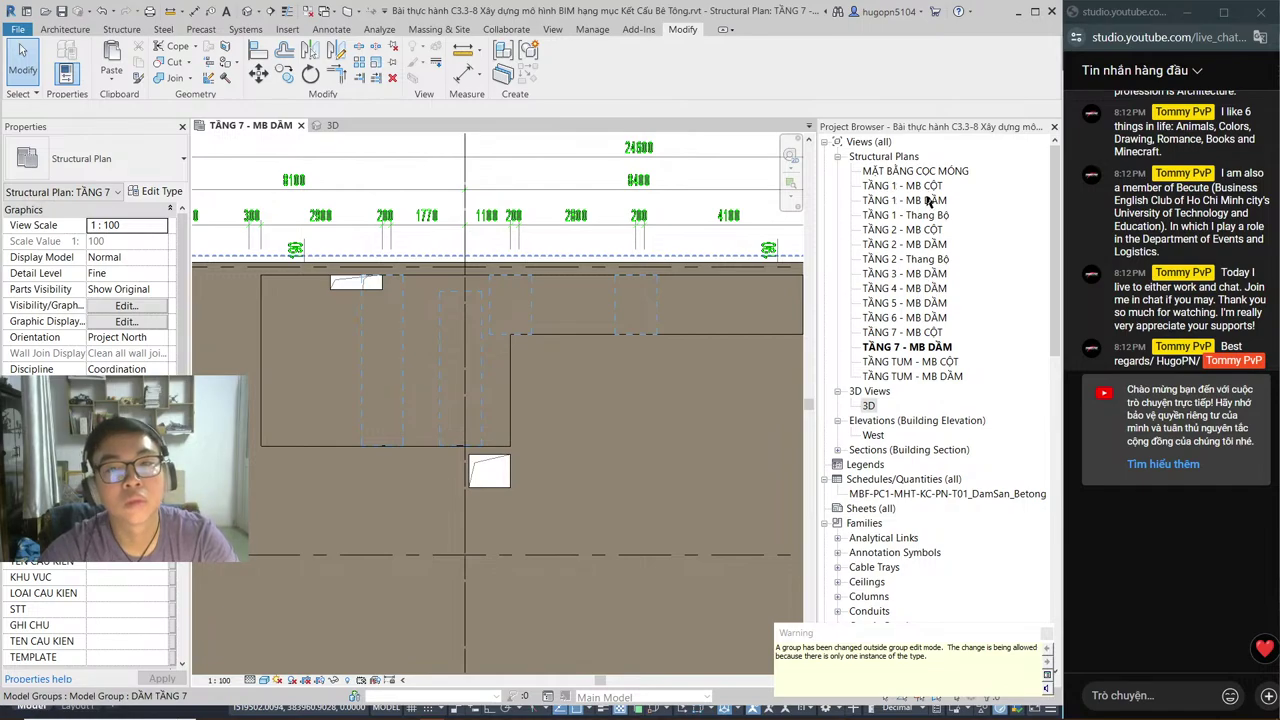
Step: Open the TẦNG 1 - MB DẦM beam plan, then bring the OBS window forward
{"action": "double_click", "coordinate": [930, 200]}
{"action": "scroll", "coordinate": [640, 262], "scroll_direction": "down", "scroll_amount": 2}
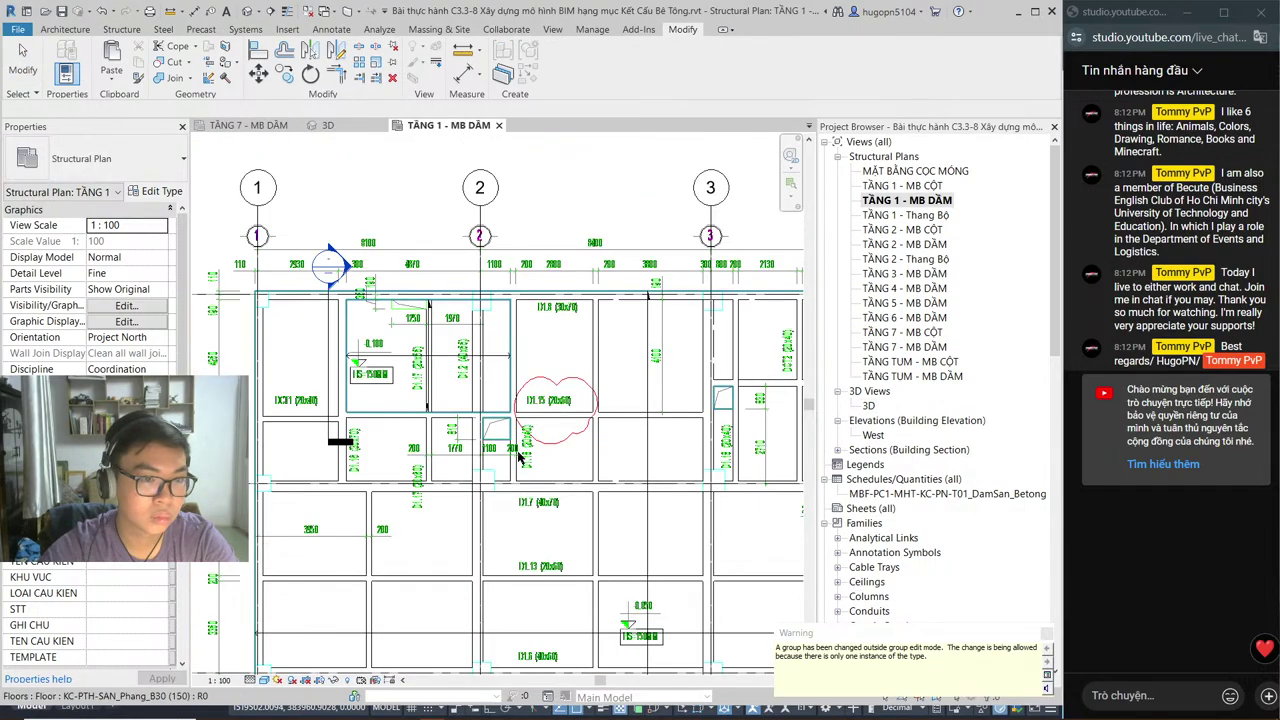
{"action": "scroll", "coordinate": [648, 241], "scroll_direction": "up", "scroll_amount": 3}
{"action": "scroll", "coordinate": [648, 241], "scroll_direction": "down", "scroll_amount": 5}
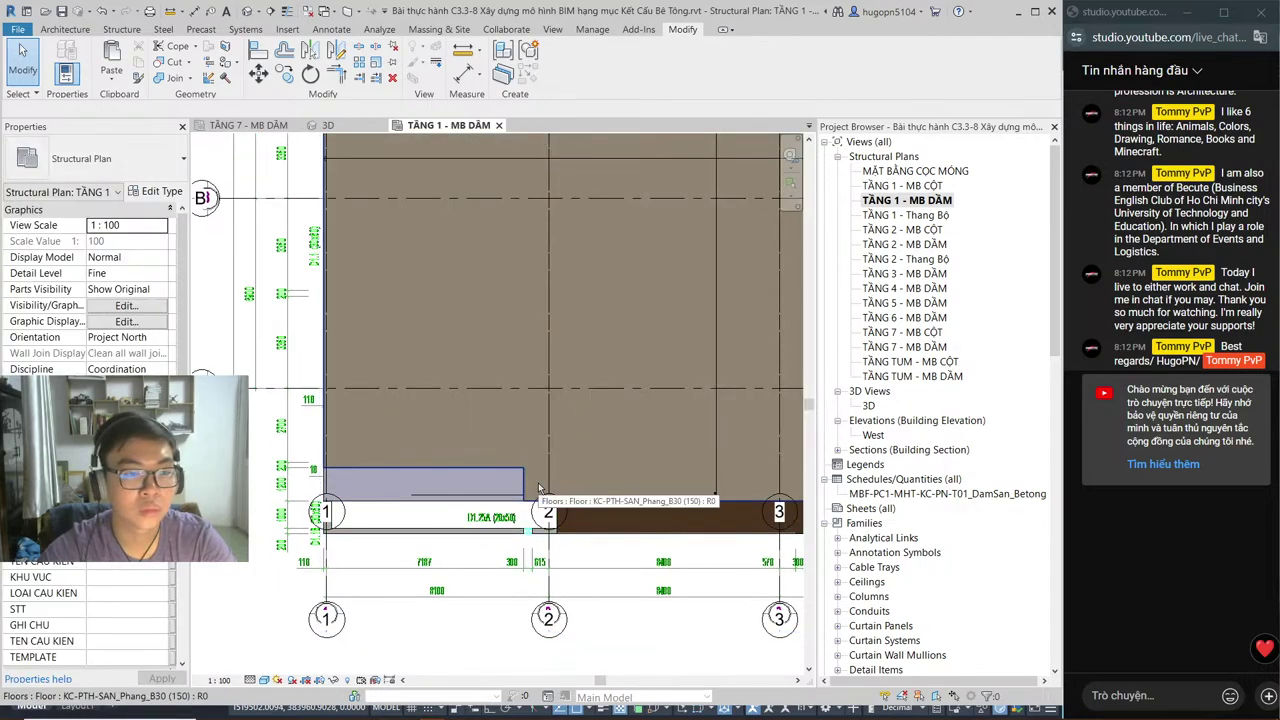
{"action": "key", "text": "alt+Tab"}
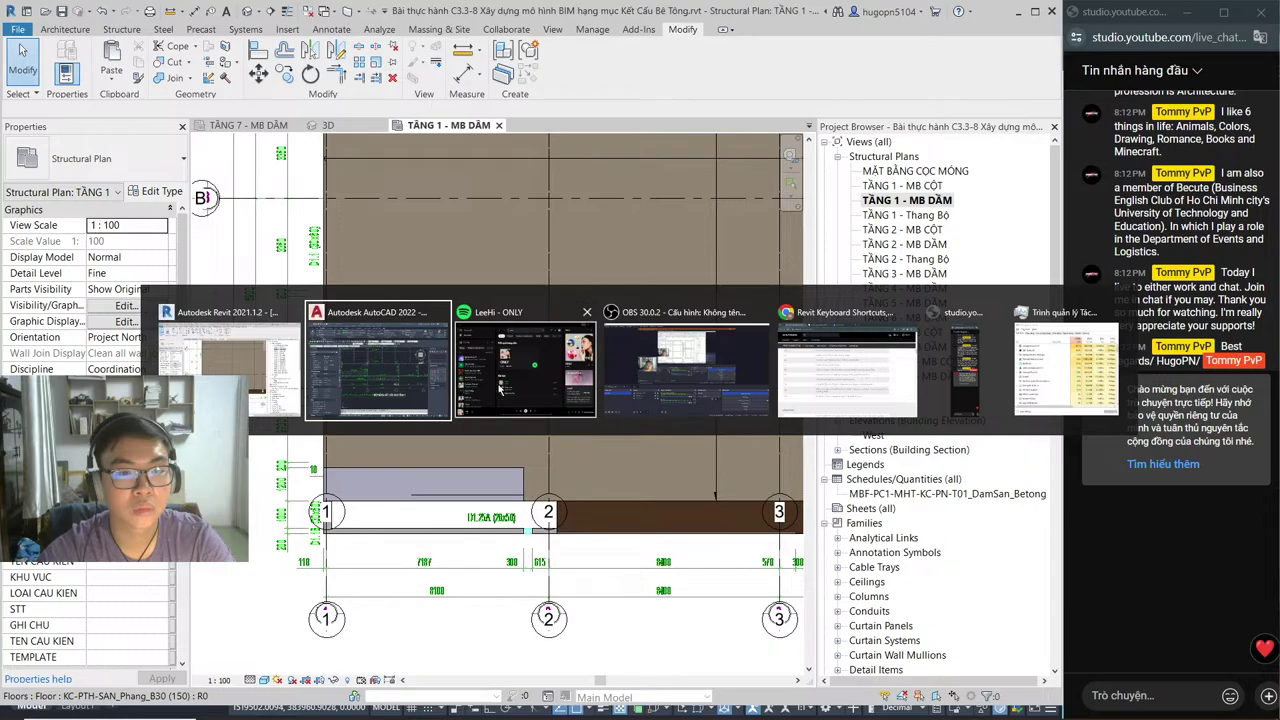
{"action": "left_click", "coordinate": [623, 390]}
Step: Switch to the browser, check the Facebook notifications, and return to the Revit shortcuts page
{"action": "key", "text": "alt+Tab"}
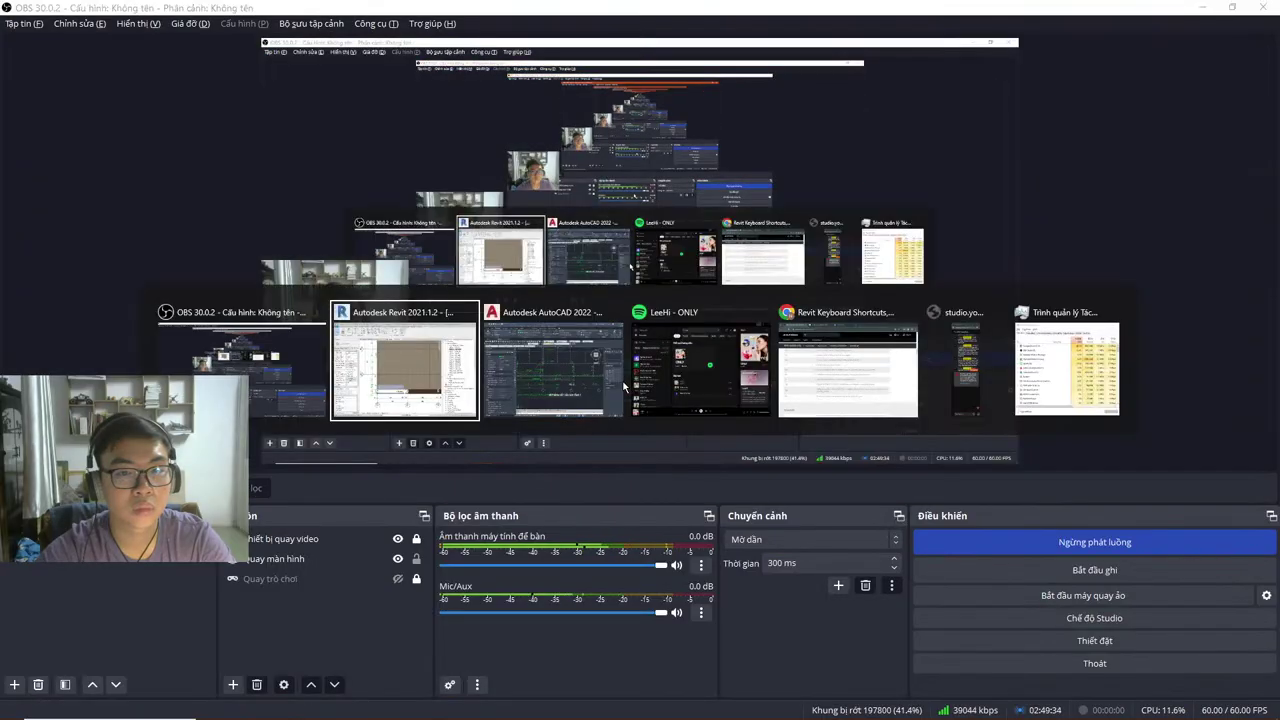
{"action": "key", "text": "alt+Tab"}
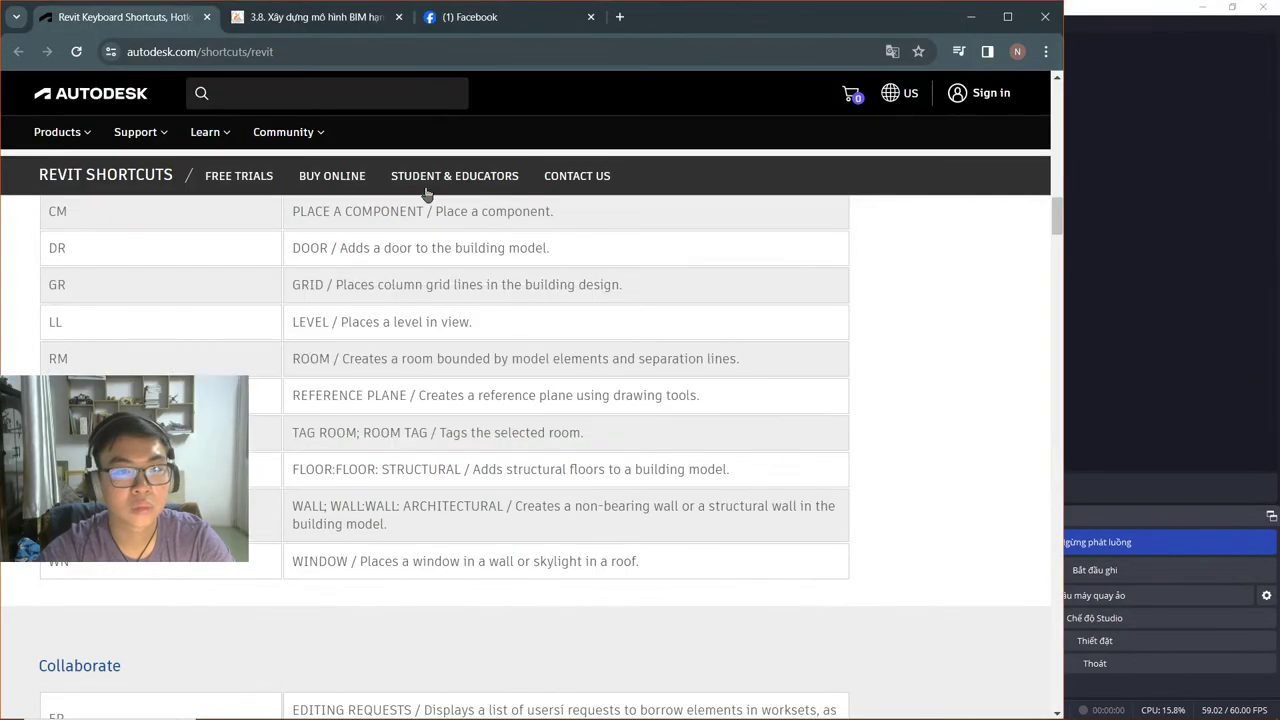
{"action": "left_click", "coordinate": [428, 19]}
{"action": "left_click", "coordinate": [470, 18]}
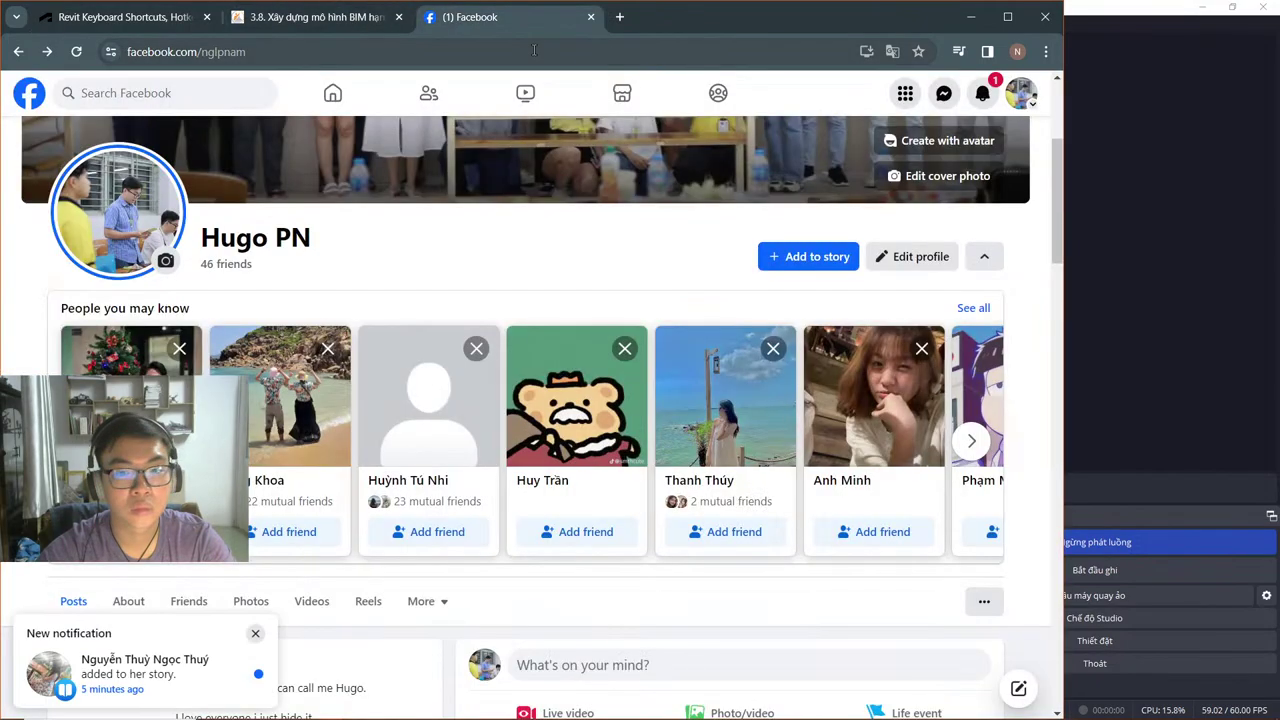
{"action": "left_click", "coordinate": [983, 94]}
{"action": "left_click", "coordinate": [983, 94]}
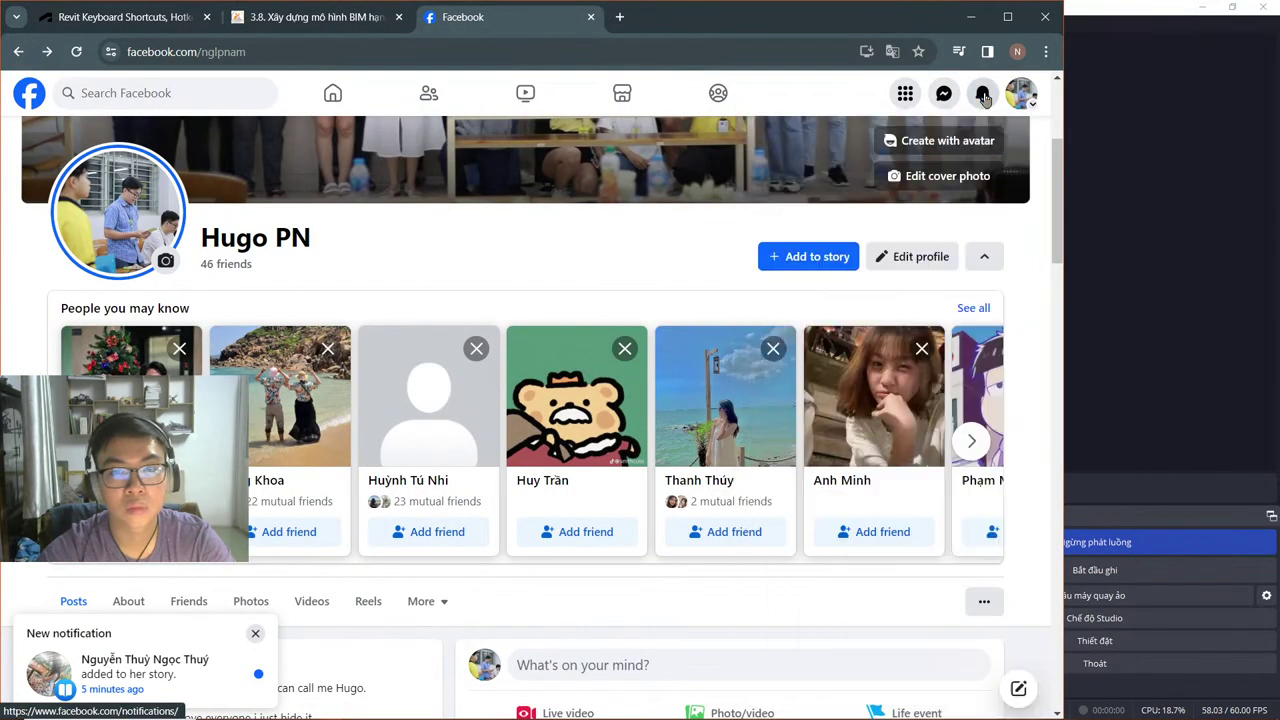
{"action": "left_click", "coordinate": [150, 24]}
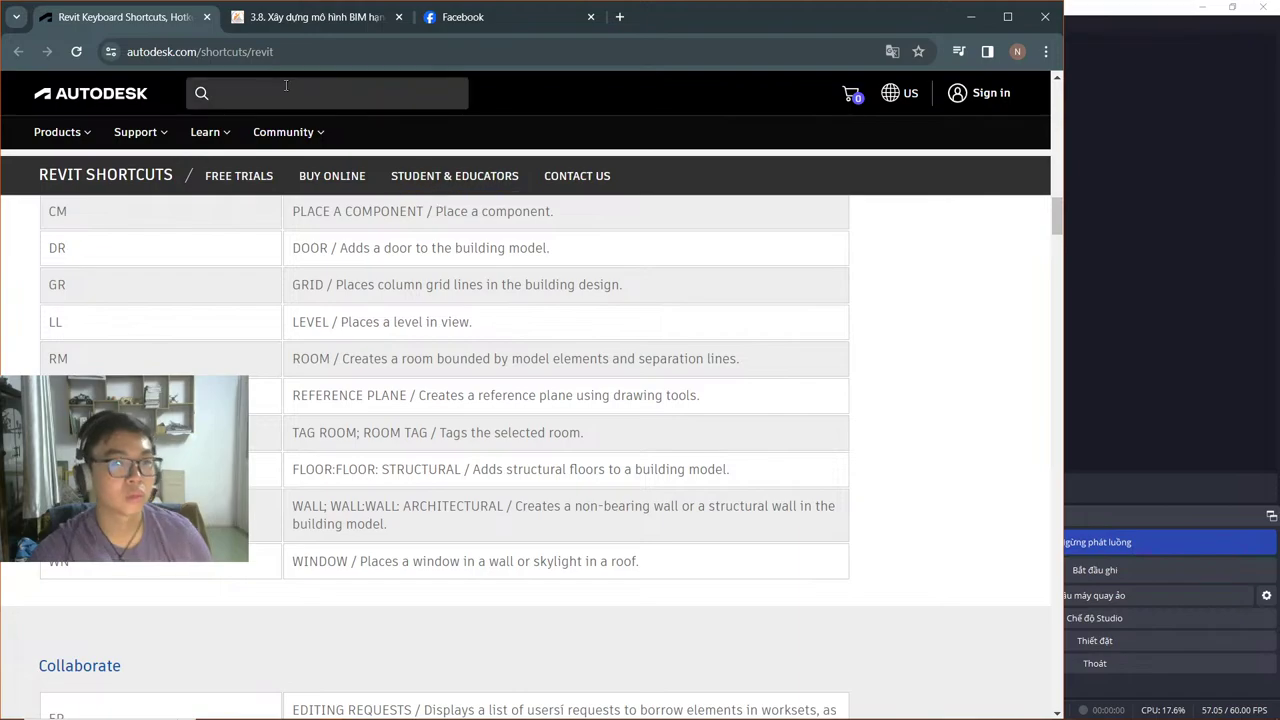
Step: Open lesson 3.7, seek its video to the floor-plan part and pause it, then return to AutoCAD
{"action": "left_click", "coordinate": [310, 17]}
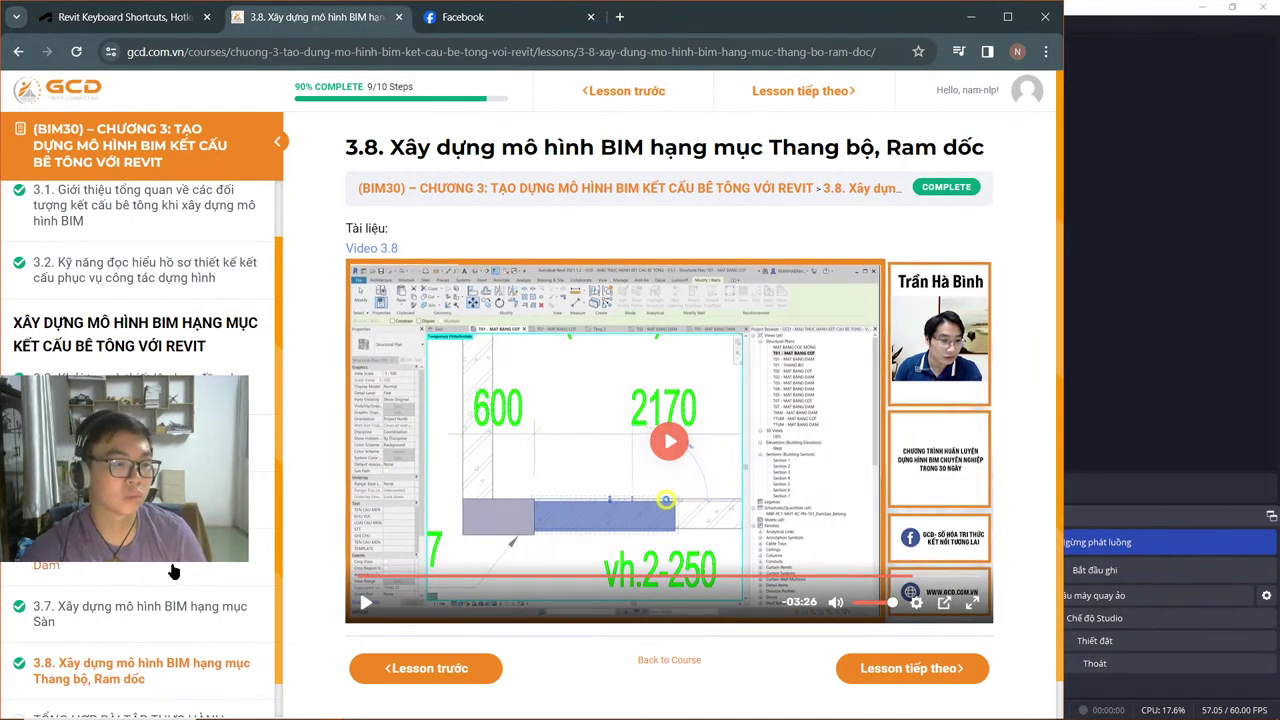
{"action": "left_click", "coordinate": [170, 615]}
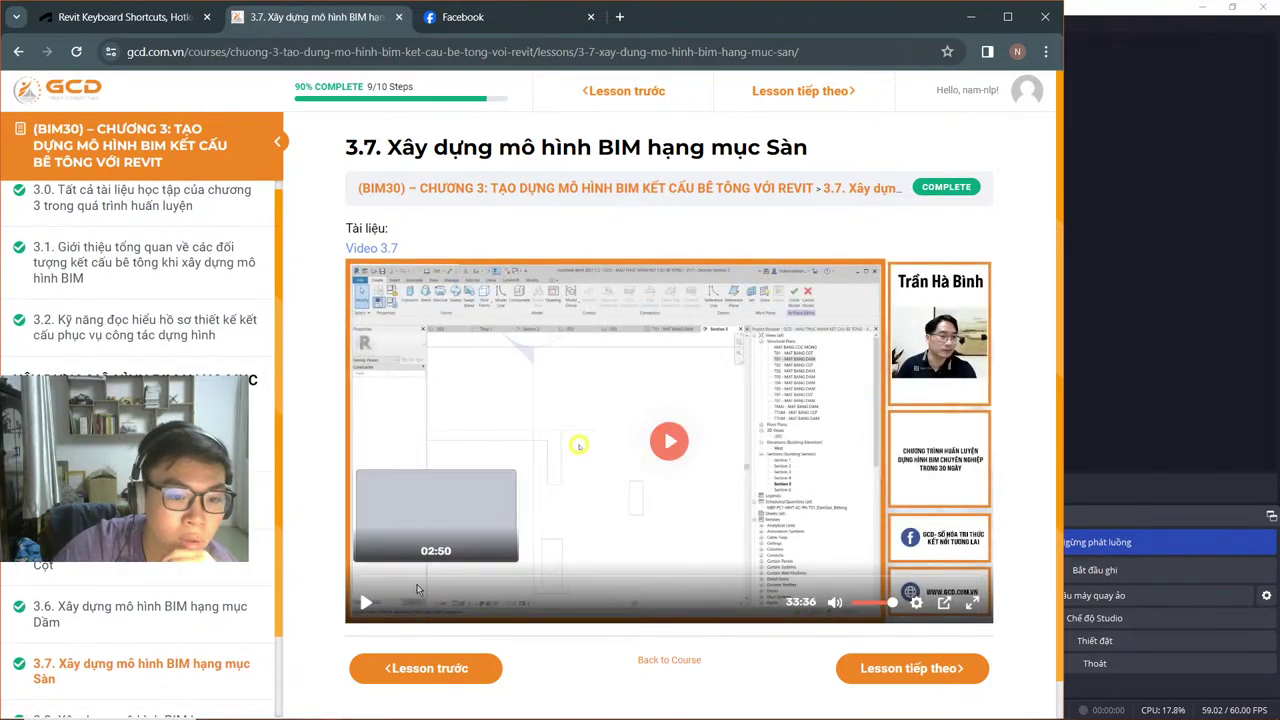
{"action": "left_click", "coordinate": [517, 585]}
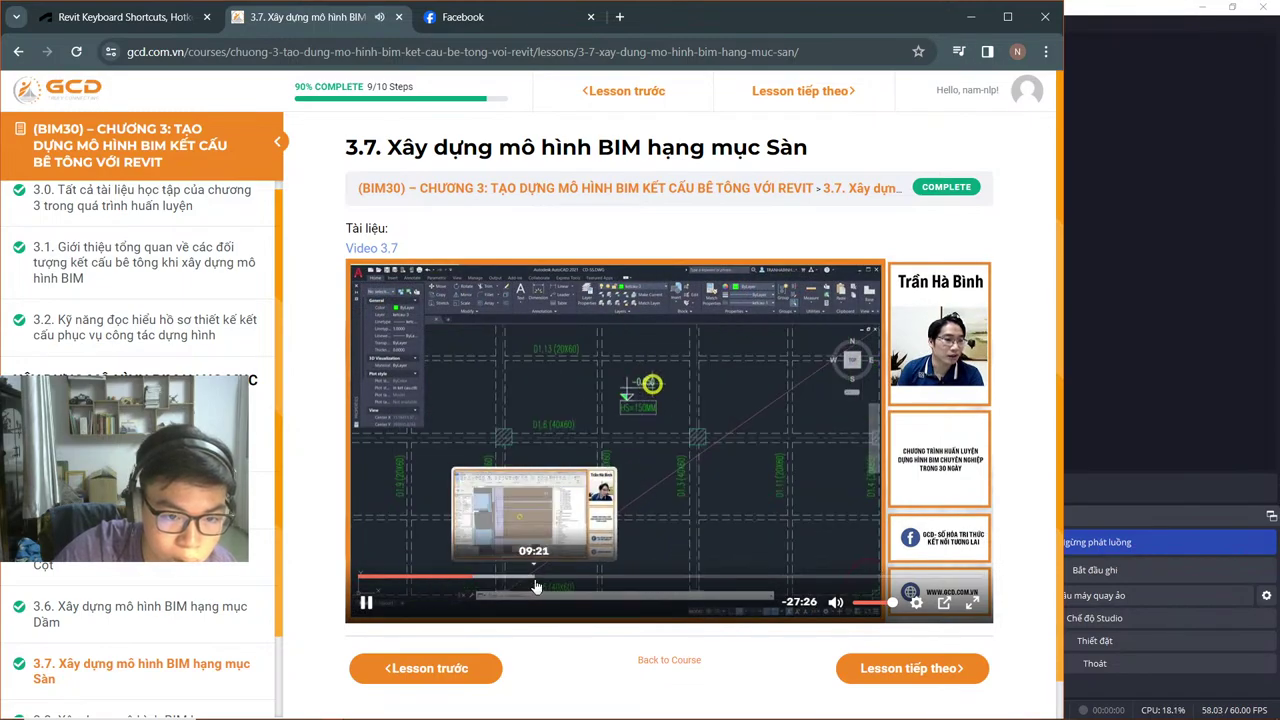
{"action": "left_click", "coordinate": [536, 586]}
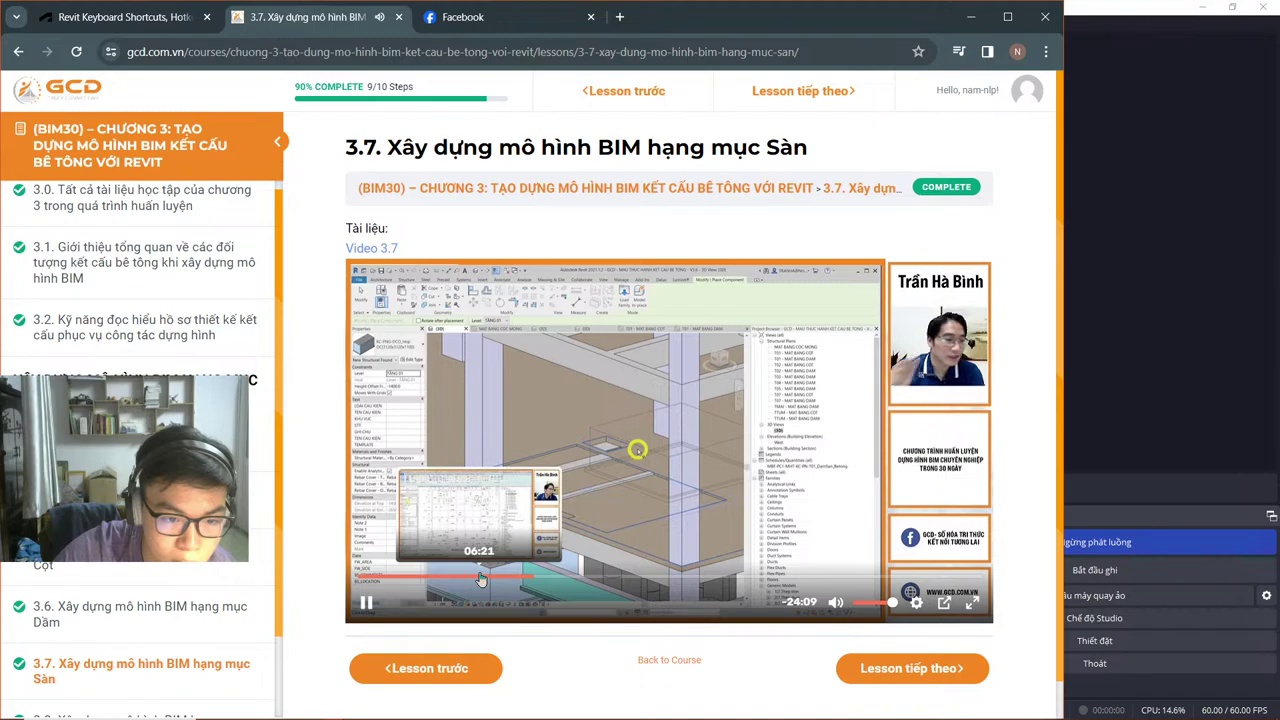
{"action": "left_click", "coordinate": [481, 580]}
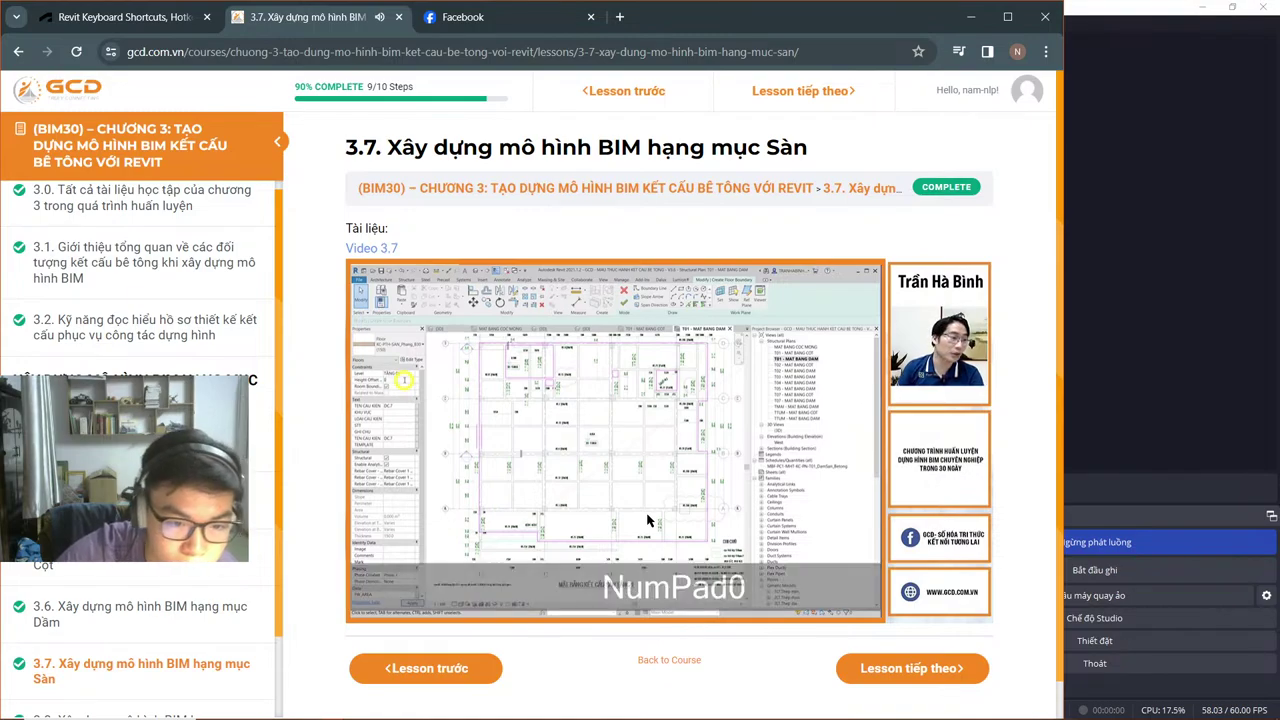
{"action": "left_click", "coordinate": [648, 520]}
{"action": "key", "text": "alt+Tab"}
{"action": "key", "text": "alt+Tab"}
{"action": "key", "text": "alt+Tab"}
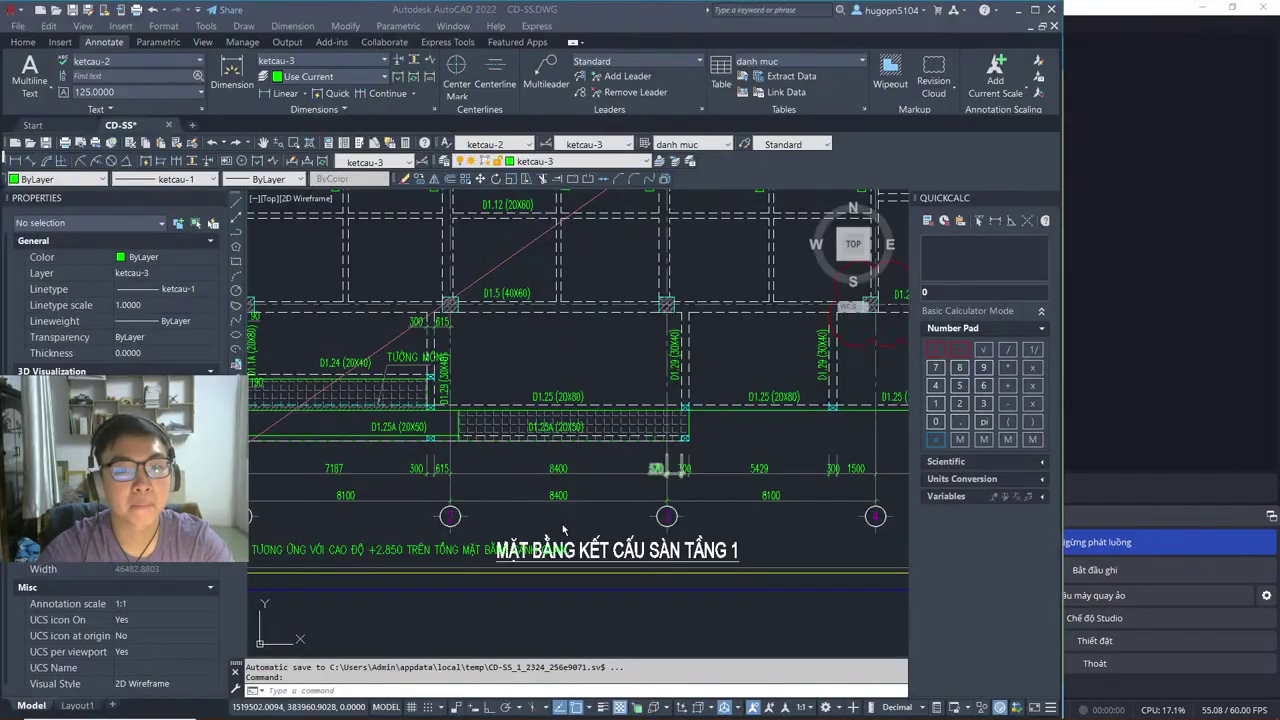
{"action": "scroll", "coordinate": [480, 425], "scroll_direction": "up", "scroll_amount": 1}
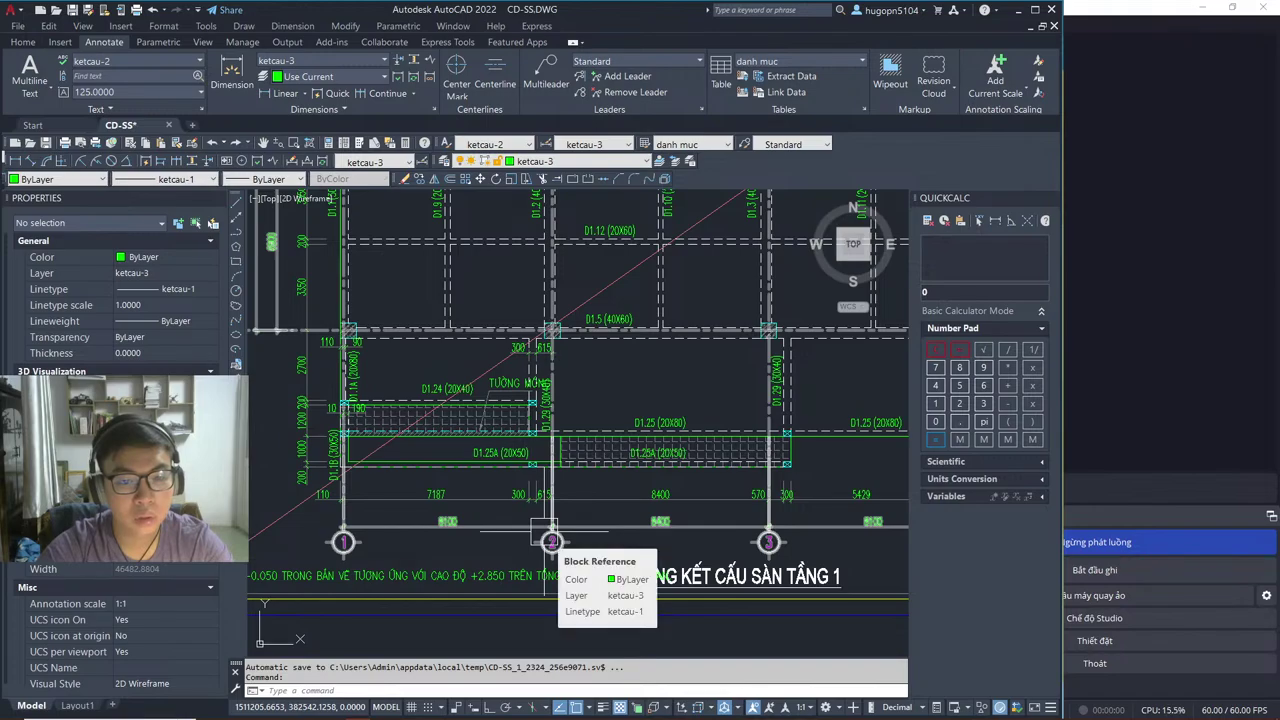
{"action": "scroll", "coordinate": [543, 532], "scroll_direction": "down", "scroll_amount": 5}
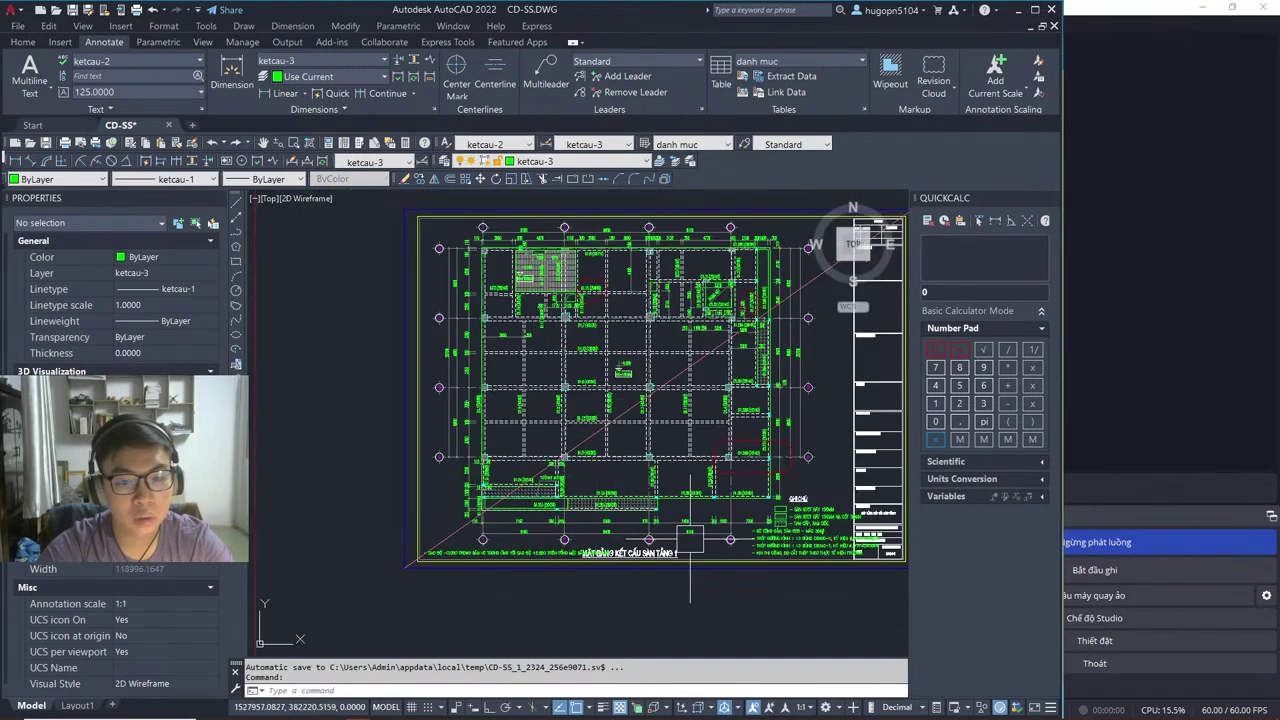
{"action": "scroll", "coordinate": [545, 350], "scroll_direction": "up", "scroll_amount": 3}
{"action": "scroll", "coordinate": [545, 350], "scroll_direction": "up", "scroll_amount": 2}
Step: Switch to Revit and close the TẦNG 1 - MB DẦM plan view
{"action": "scroll", "coordinate": [560, 540], "scroll_direction": "down", "scroll_amount": 3}
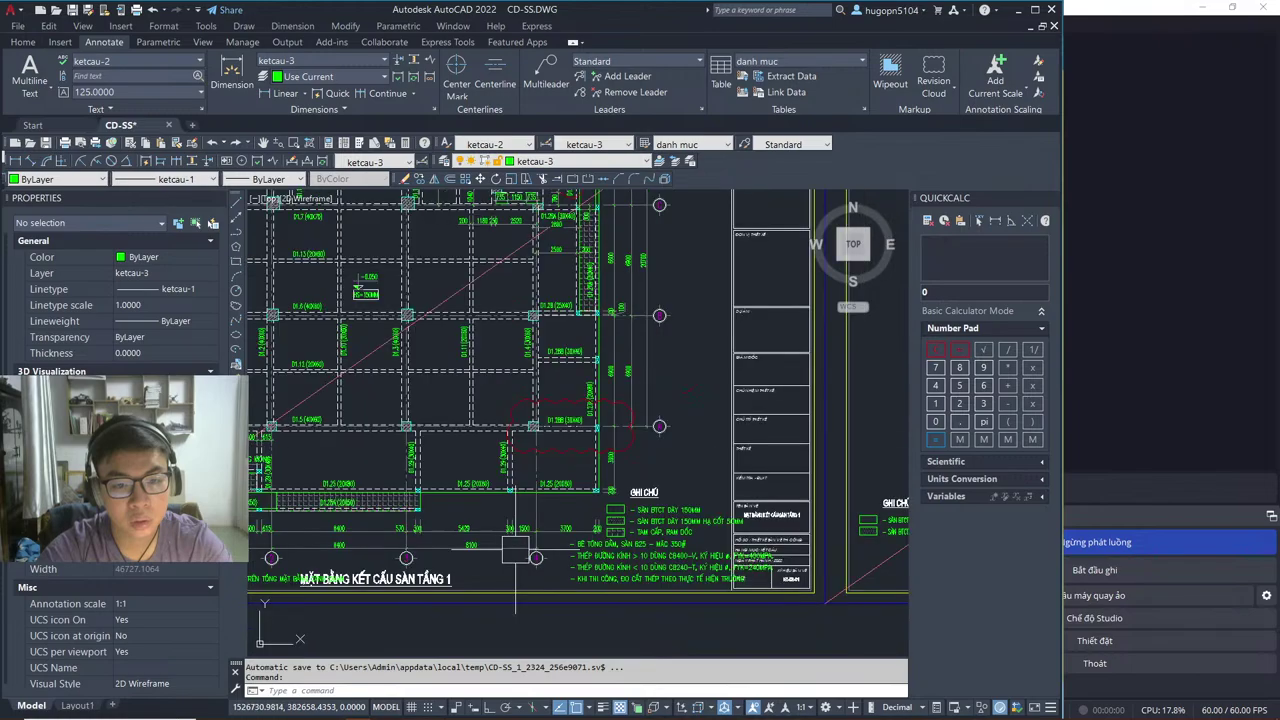
{"action": "middle_click_drag", "start_coordinate": [547, 557], "coordinate": [602, 547]}
{"action": "key", "text": "alt+Tab"}
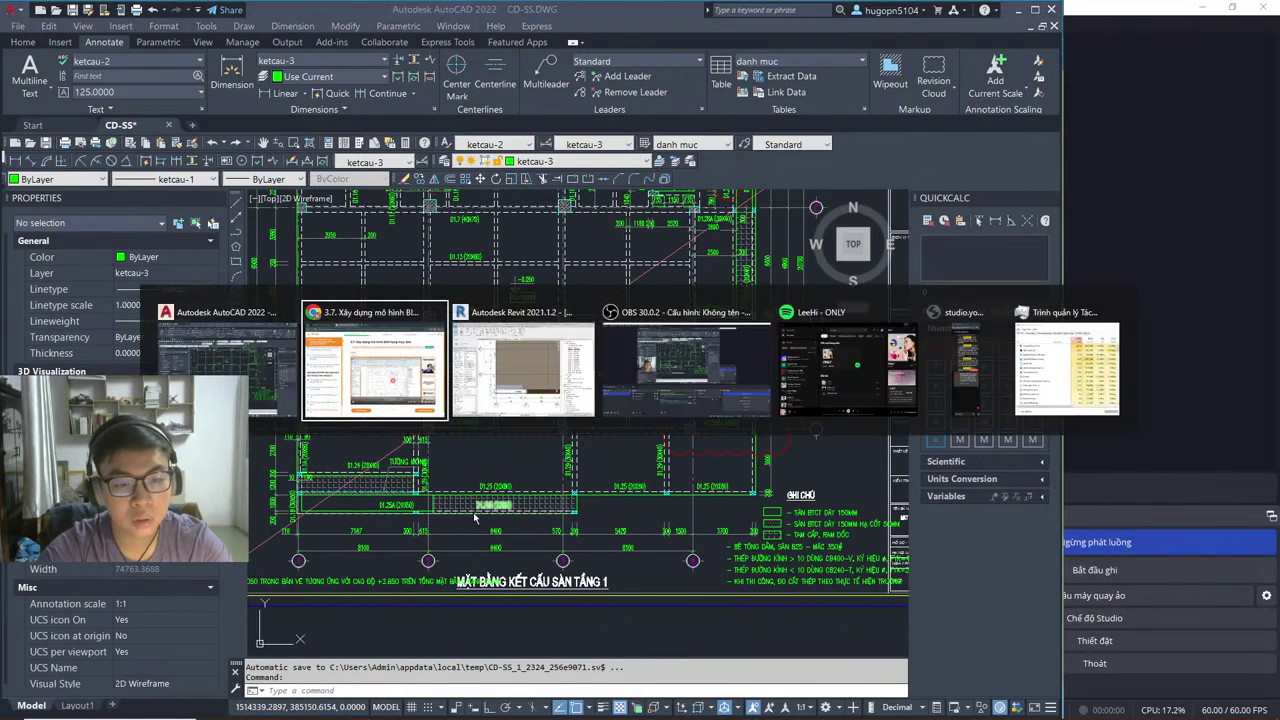
{"action": "key", "text": "alt+Tab"}
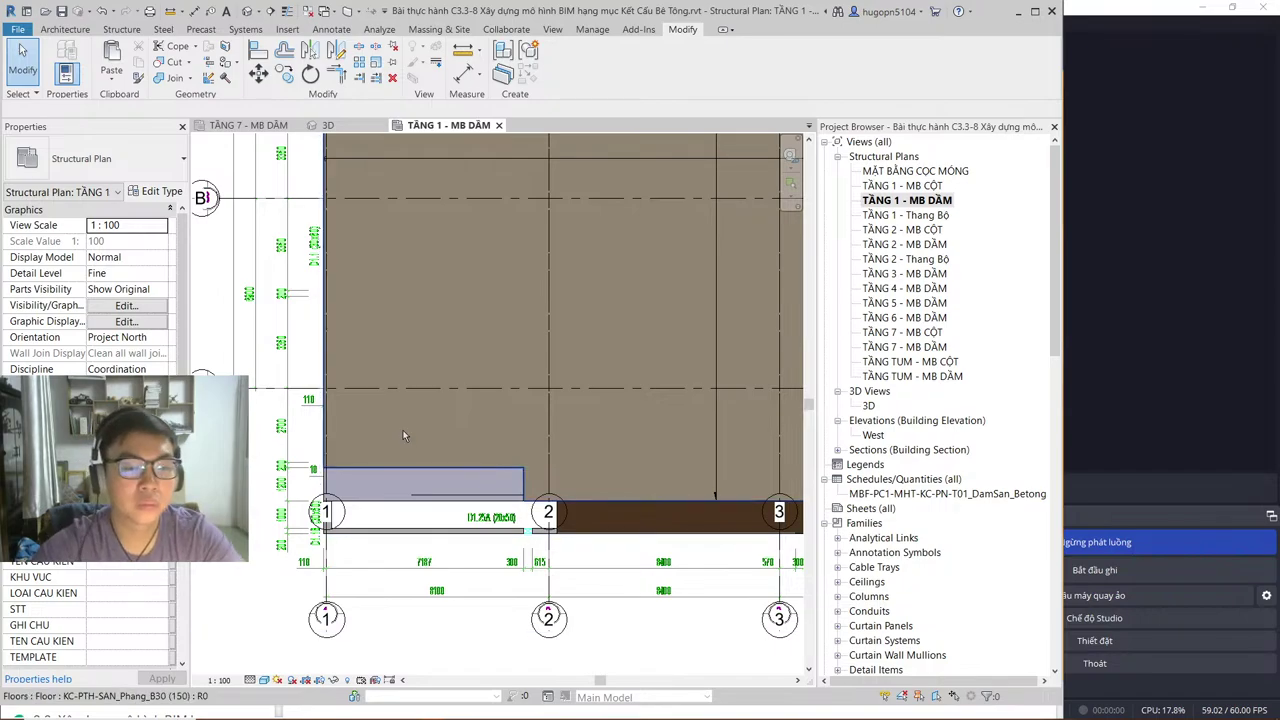
{"action": "left_click", "coordinate": [499, 126]}
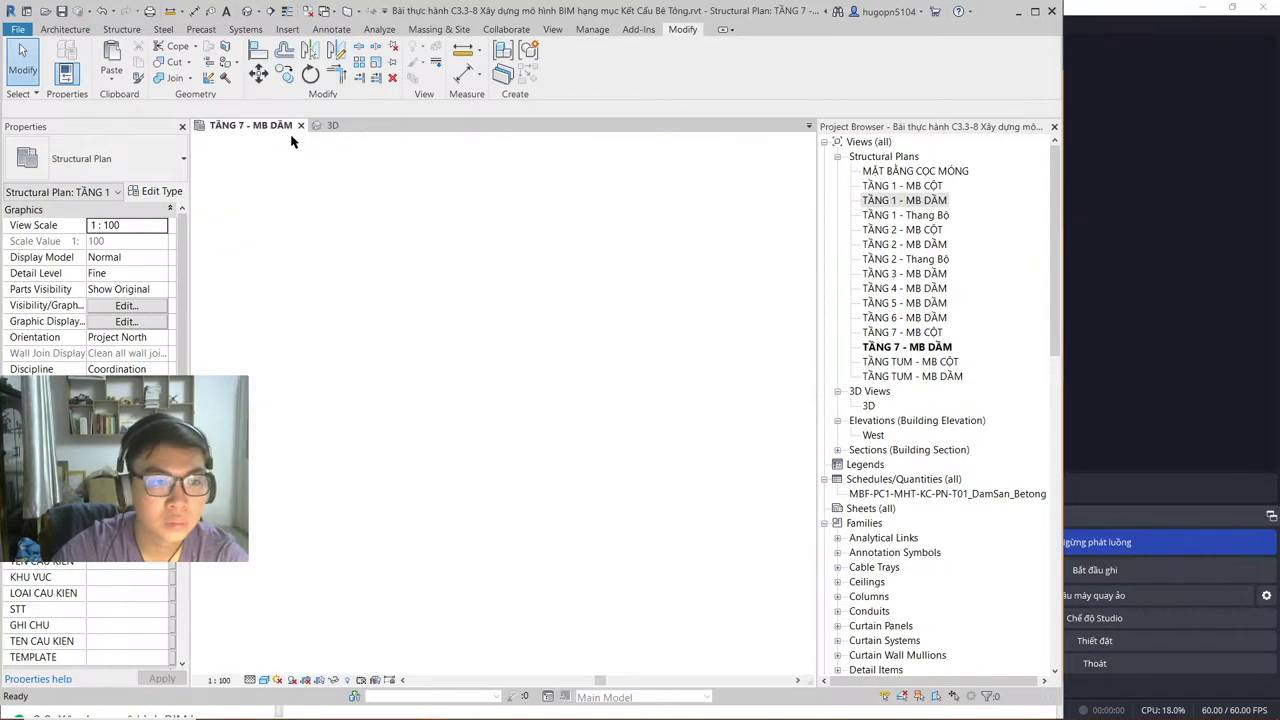
Step: Open the TẦNG TUM - MB DẦM plan from the Project Browser and close the TẦNG 7 - MB DẦM view
{"action": "scroll", "coordinate": [363, 256], "scroll_direction": "down", "scroll_amount": 3}
{"action": "scroll", "coordinate": [470, 330], "scroll_direction": "up", "scroll_amount": 3}
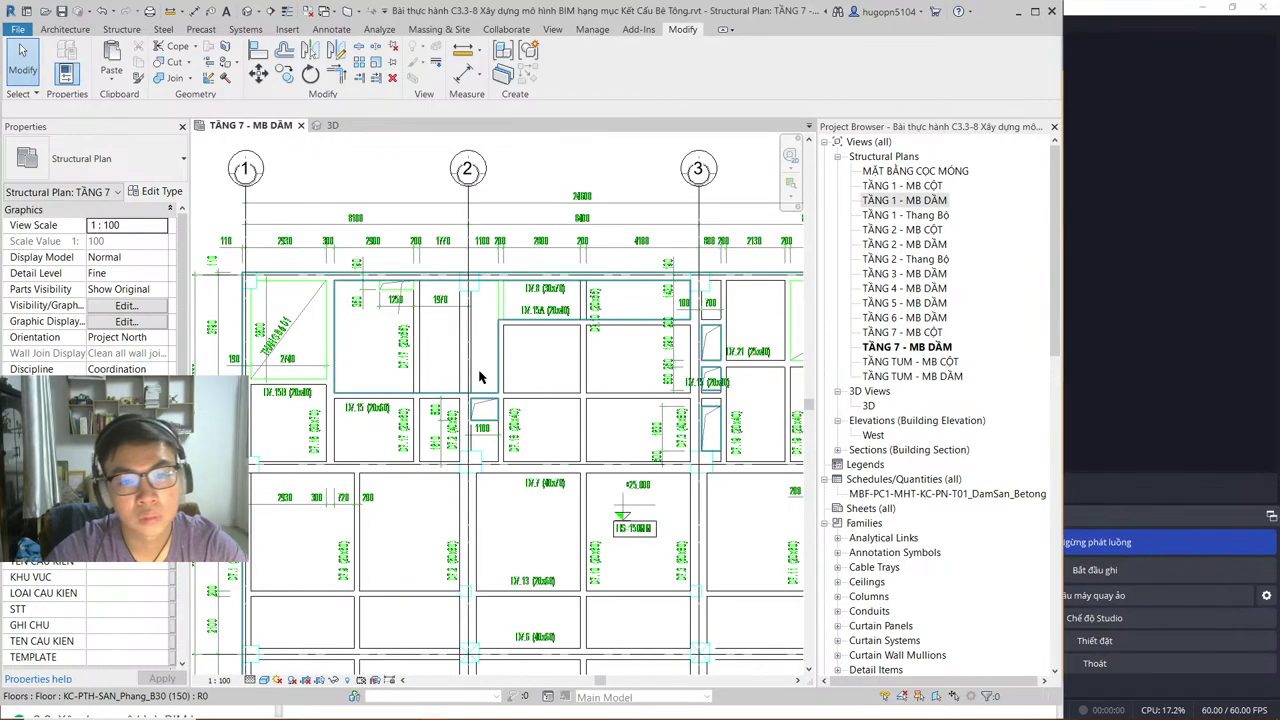
{"action": "middle_click_drag", "start_coordinate": [470, 330], "coordinate": [382, 330]}
{"action": "double_click", "coordinate": [925, 380]}
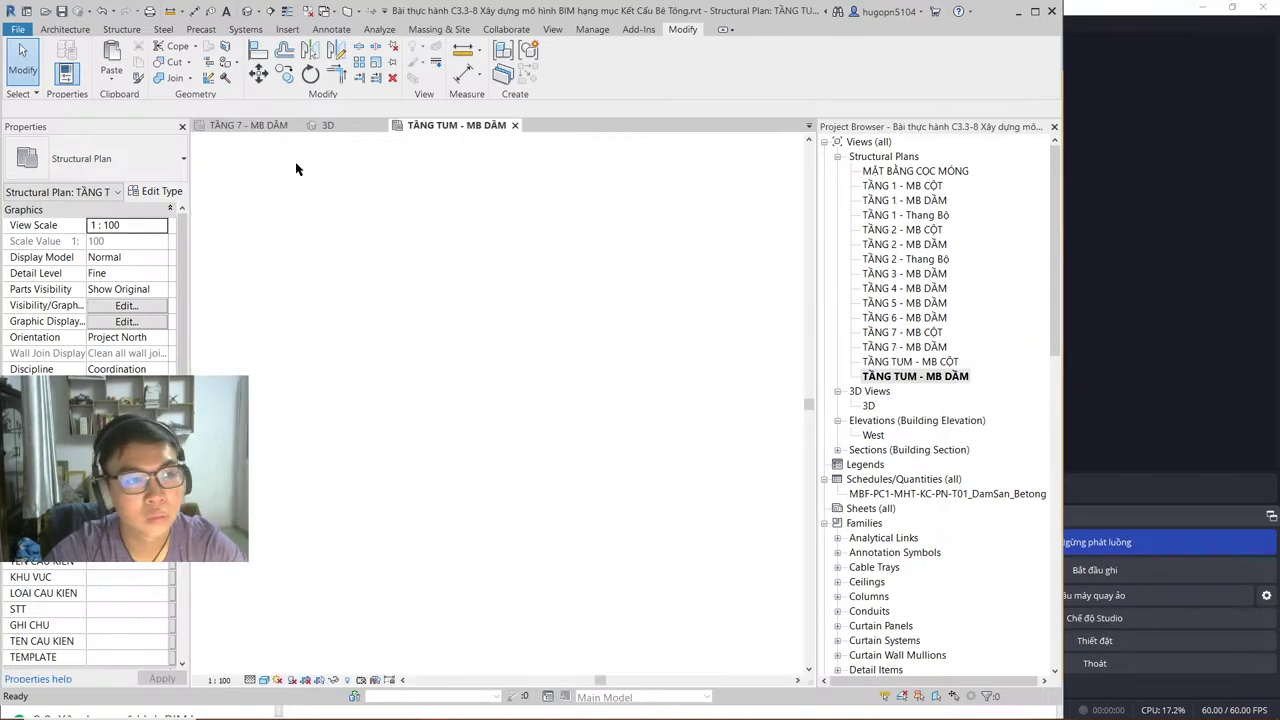
{"action": "left_click", "coordinate": [297, 126]}
Step: Pan to the lower part of the TẦNG TUM plan, then bring AutoCAD back to the front
{"action": "scroll", "coordinate": [551, 347], "scroll_direction": "down", "scroll_amount": 2}
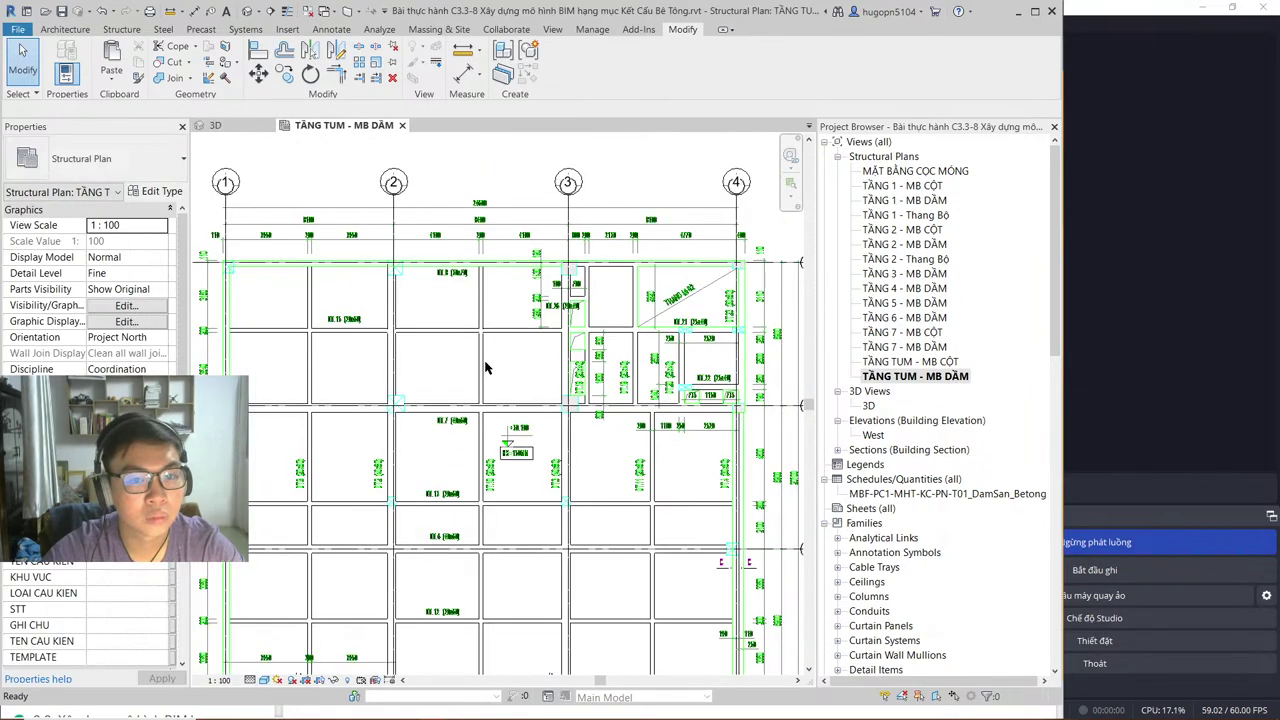
{"action": "middle_click_drag", "start_coordinate": [577, 597], "coordinate": [575, 405]}
{"action": "key", "text": "alt+Tab"}
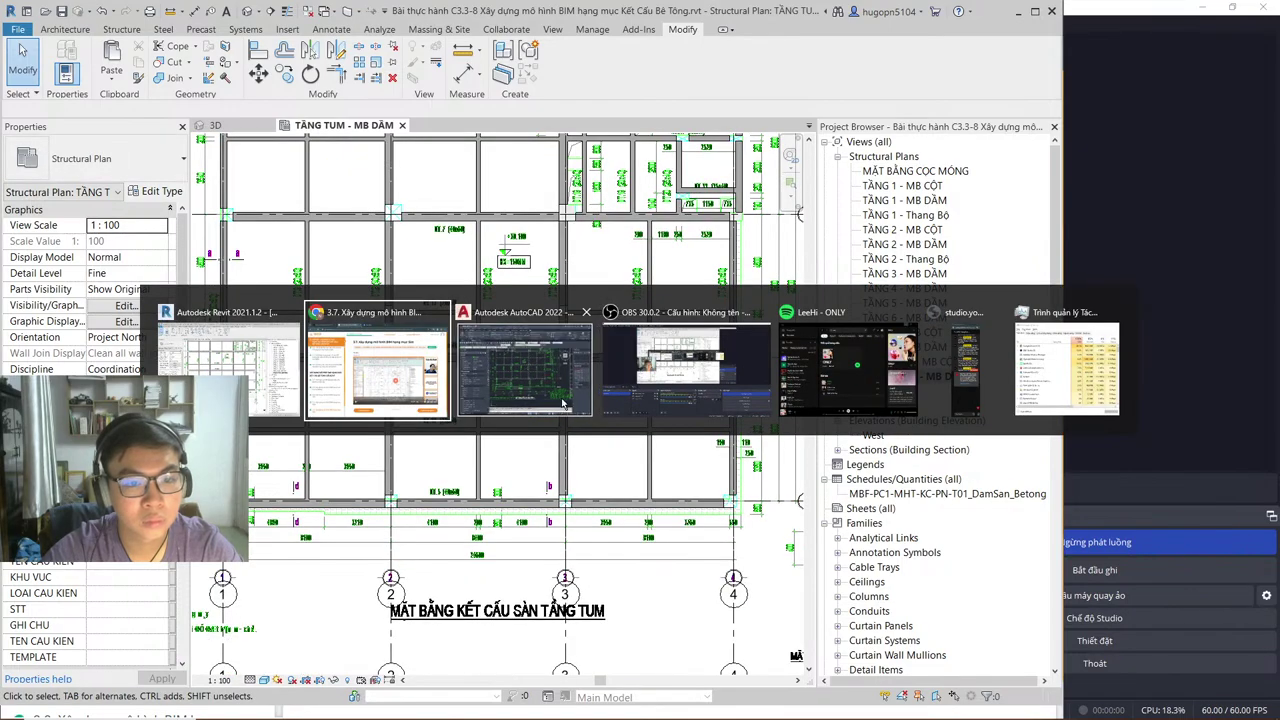
{"action": "left_click", "coordinate": [576, 405]}
Step: Zoom and pan to the DT.5 beam and the TẦNG TUM slab plan title
{"action": "scroll", "coordinate": [563, 403], "scroll_direction": "down", "scroll_amount": 5}
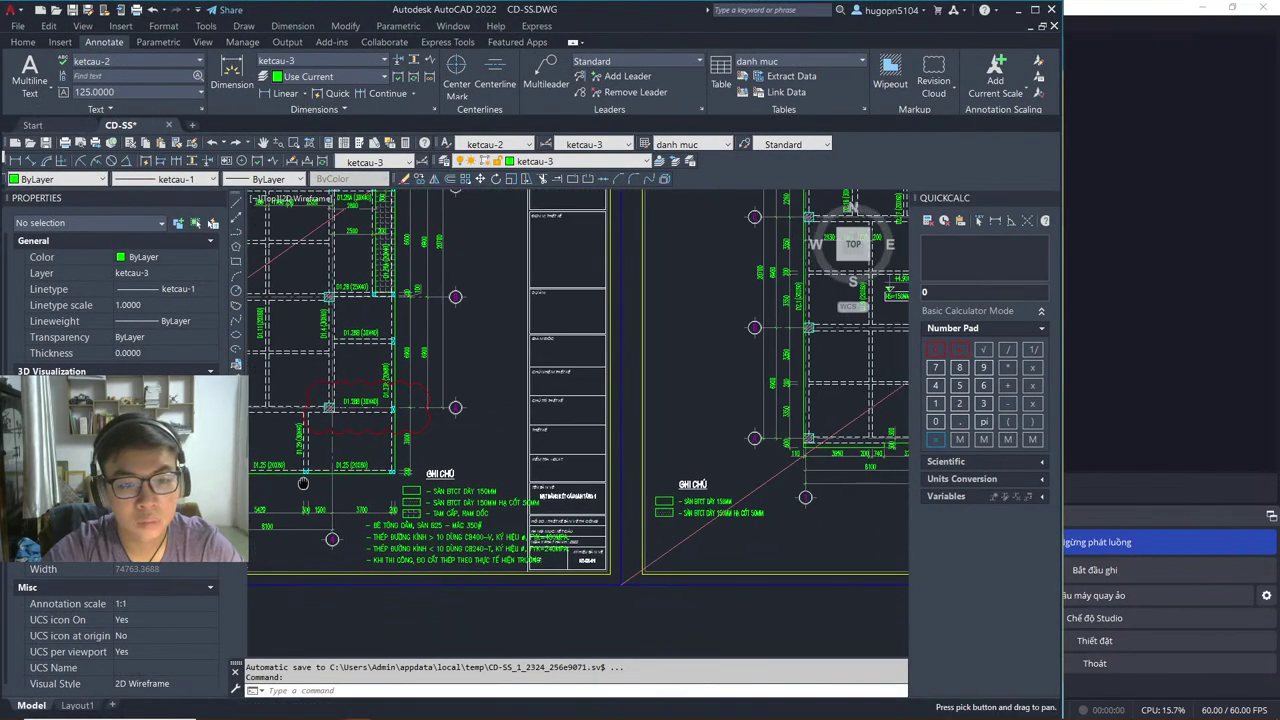
{"action": "scroll", "coordinate": [438, 468], "scroll_direction": "up", "scroll_amount": 4}
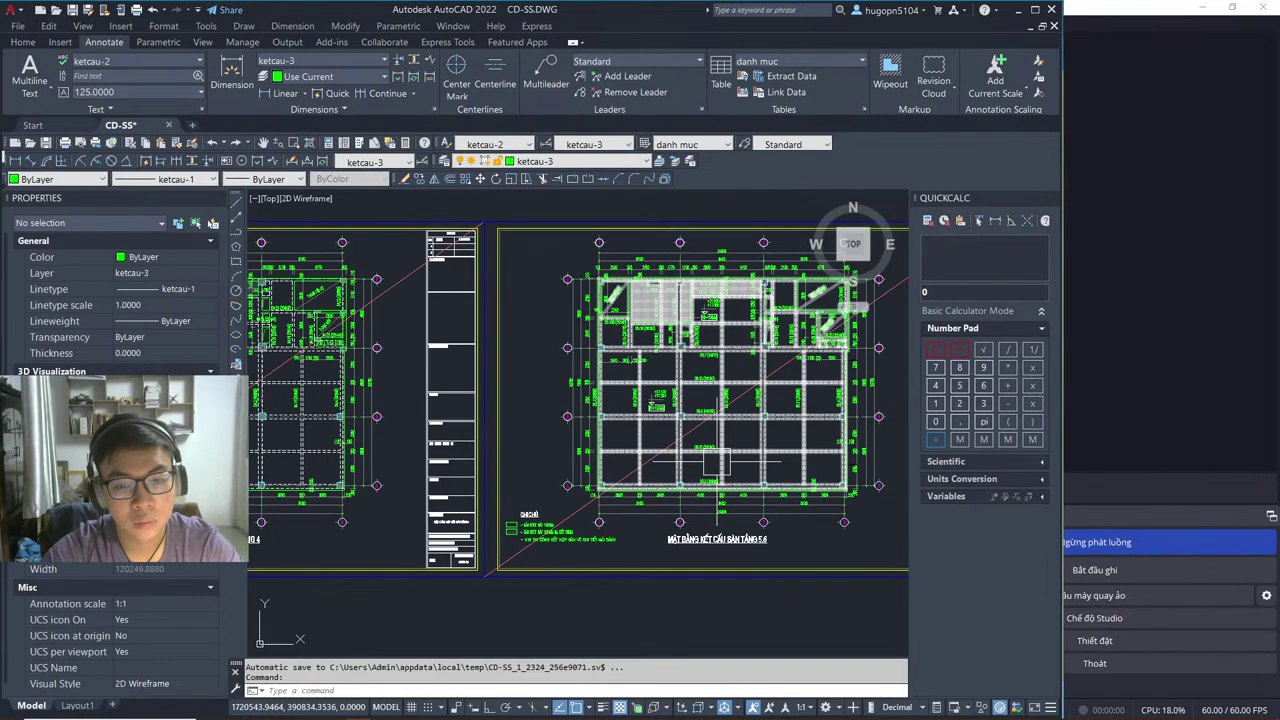
{"action": "middle_click_drag", "start_coordinate": [438, 468], "coordinate": [296, 474]}
{"action": "scroll", "coordinate": [840, 346], "scroll_direction": "up", "scroll_amount": 6}
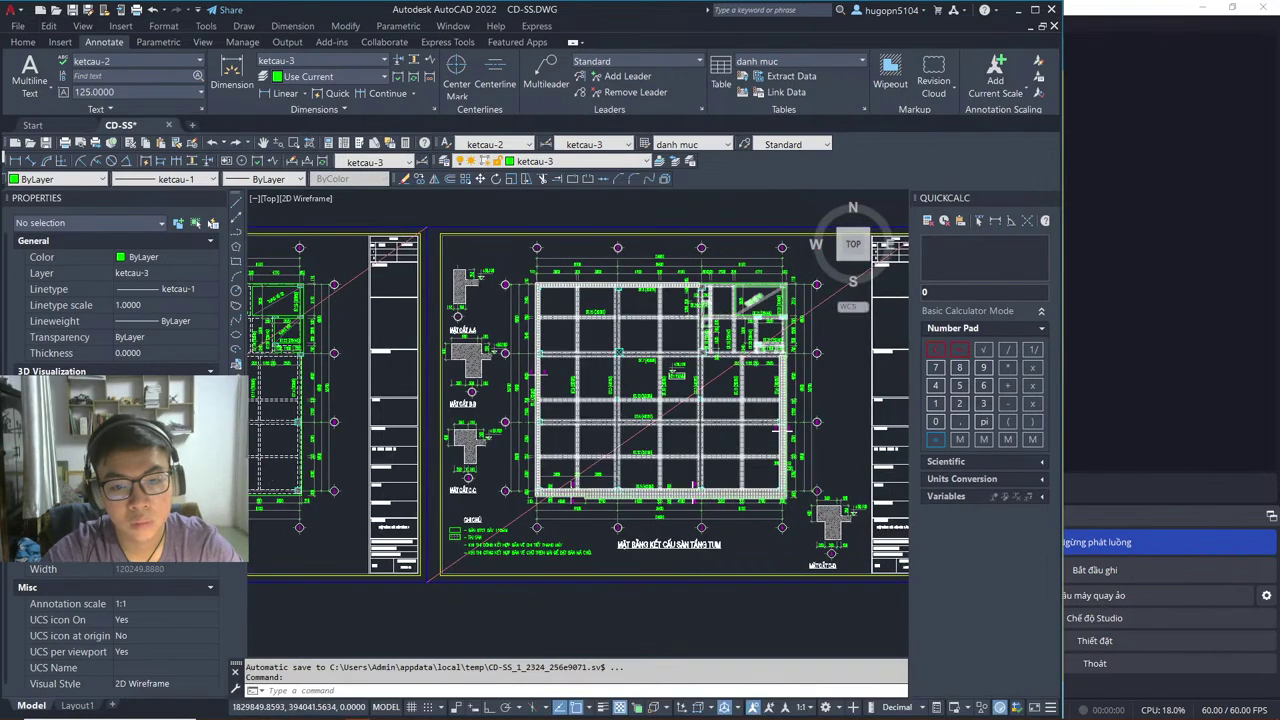
{"action": "scroll", "coordinate": [606, 429], "scroll_direction": "up", "scroll_amount": 4}
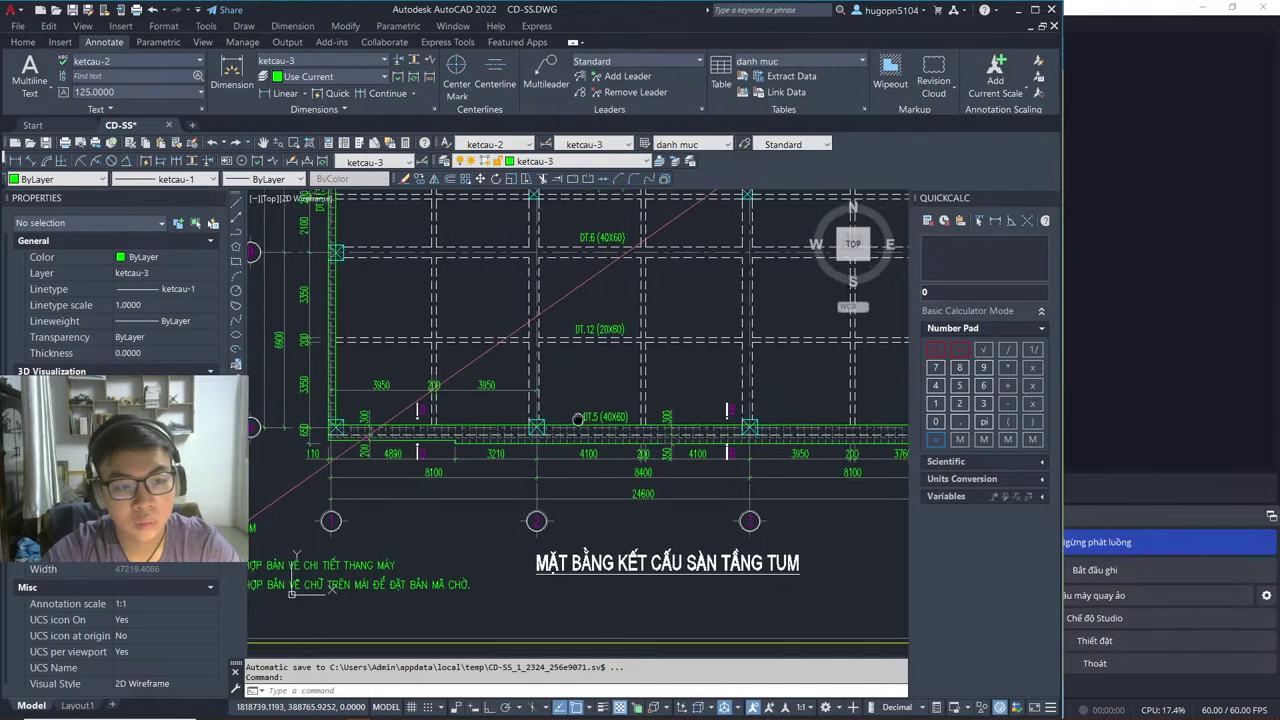
{"action": "scroll", "coordinate": [606, 429], "scroll_direction": "up", "scroll_amount": 2}
{"action": "middle_click_drag", "start_coordinate": [606, 429], "coordinate": [515, 440]}
{"action": "scroll", "coordinate": [497, 410], "scroll_direction": "down", "scroll_amount": 2}
{"action": "middle_click_drag", "start_coordinate": [878, 481], "coordinate": [513, 407]}
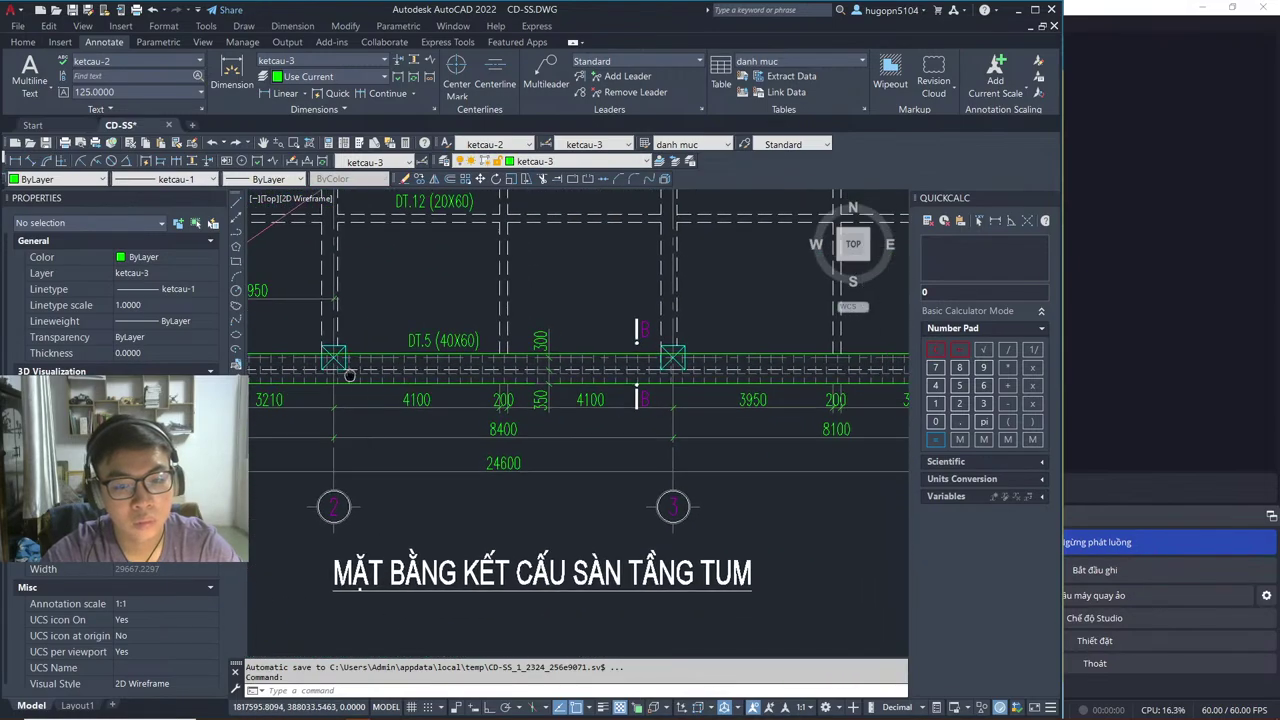
Step: Capture the DT.5 beam area of the drawing with a new Snipping Tool snip
{"action": "middle_click_drag", "start_coordinate": [603, 476], "coordinate": [612, 500]}
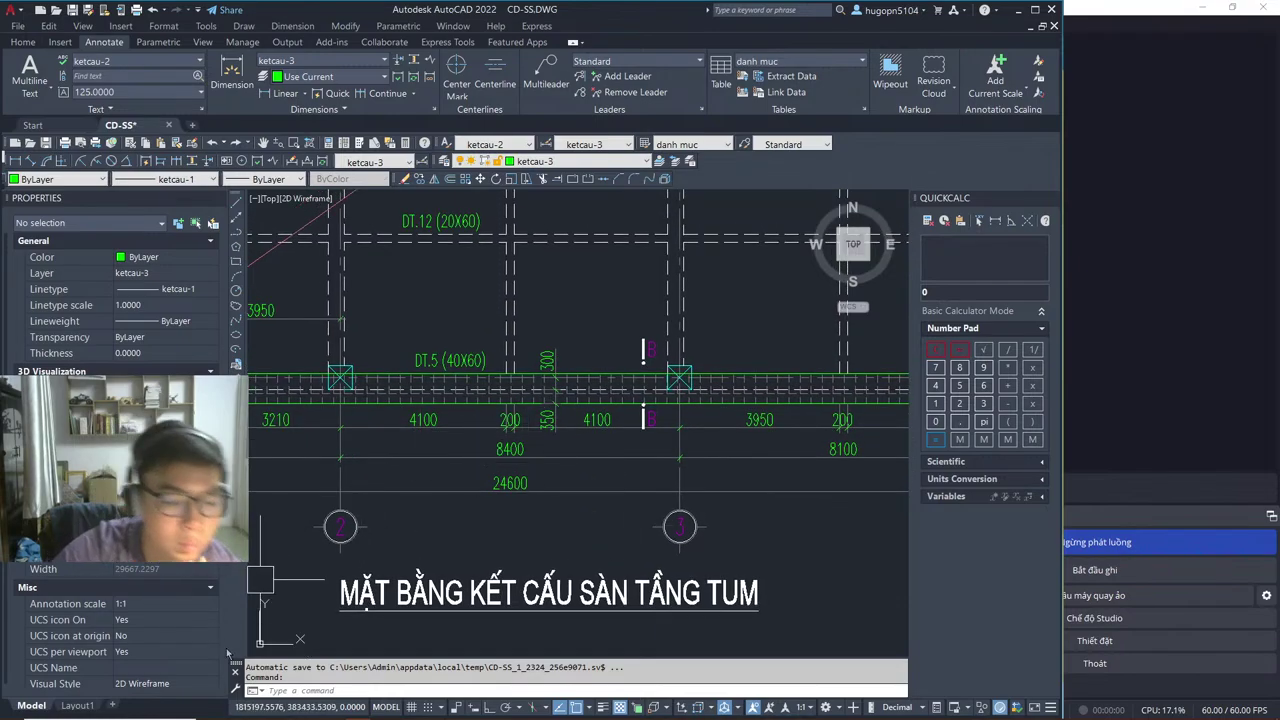
{"action": "left_click", "coordinate": [235, 710]}
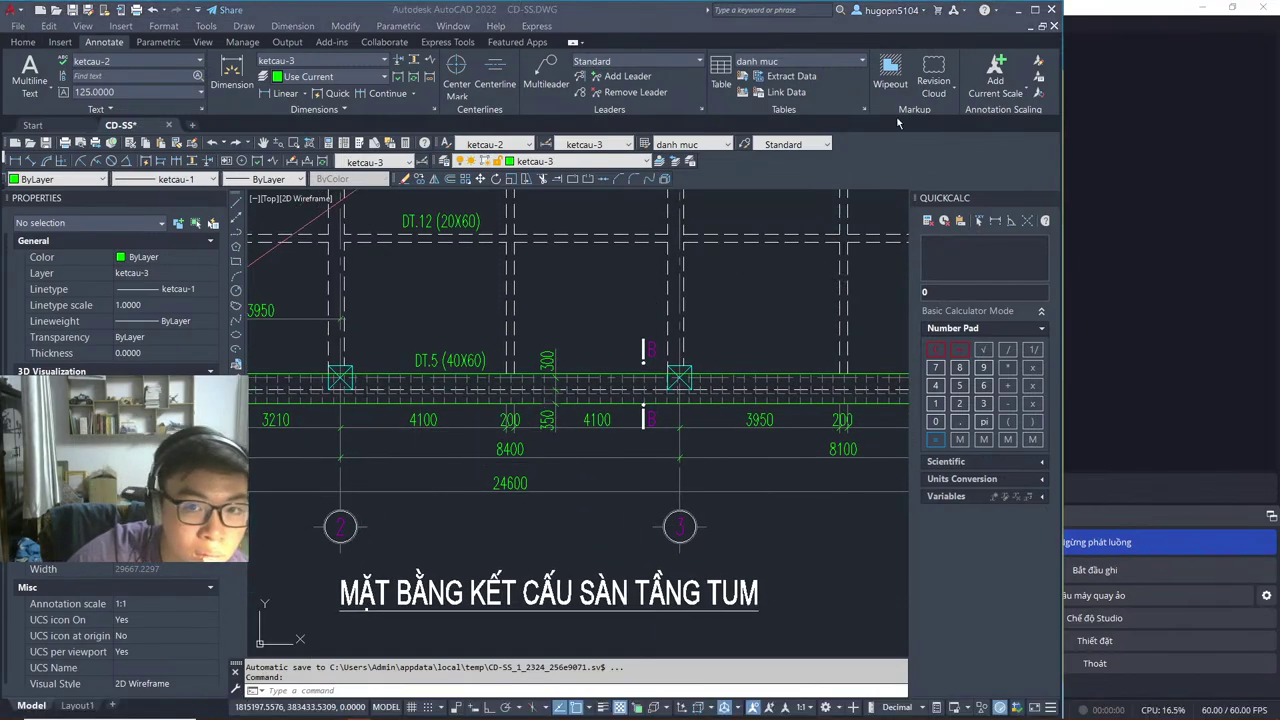
{"action": "left_click", "coordinate": [617, 144]}
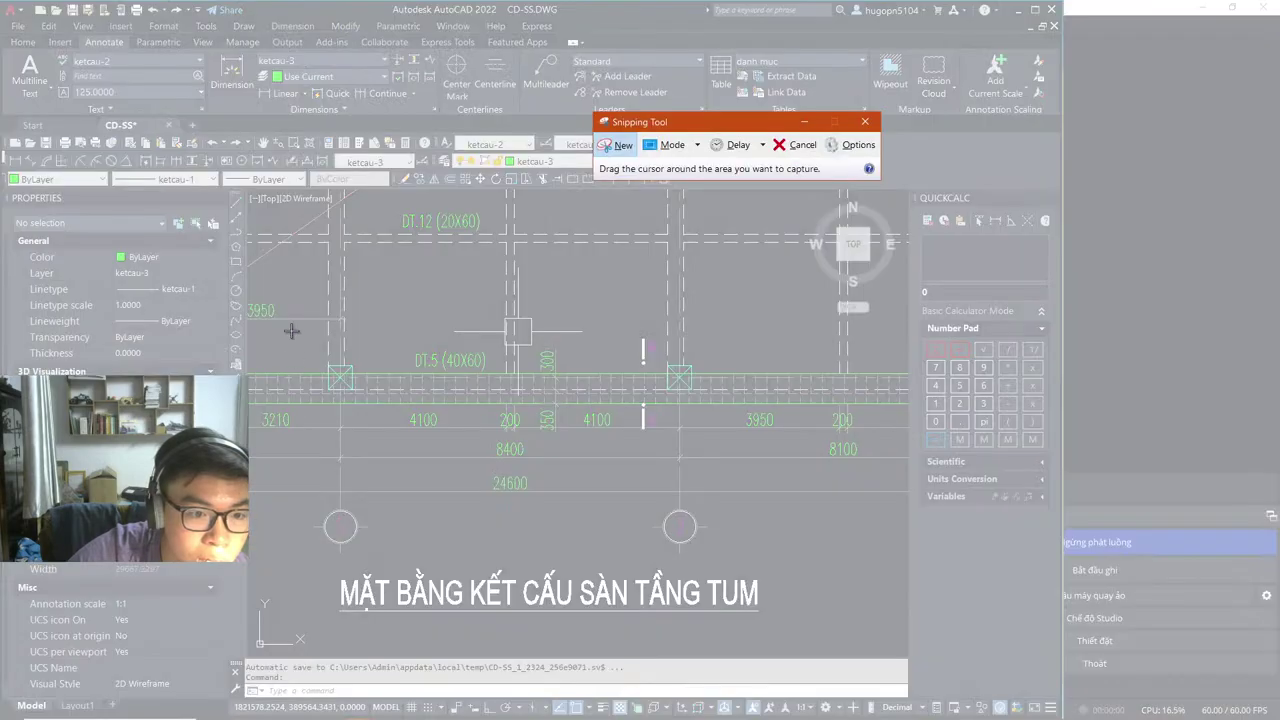
{"action": "mouse_move", "coordinate": [288, 316]}
{"action": "left_mouse_down"}
{"action": "mouse_move", "coordinate": [350, 446]}
{"action": "mouse_move", "coordinate": [742, 620]}
{"action": "mouse_move", "coordinate": [839, 628]}
{"action": "left_mouse_up"}
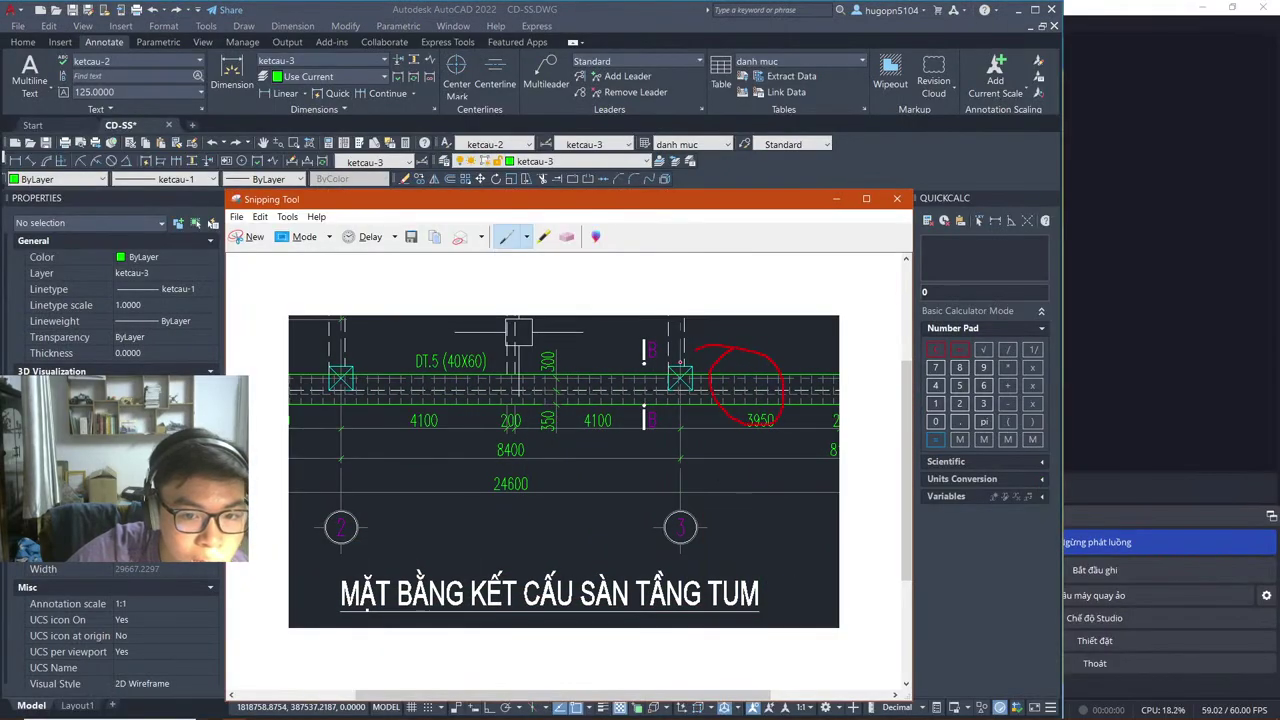
Step: Dismiss the snip window, launch Zalo through a 'zalo' search, and bring up the YouTube live chat
{"action": "key", "text": "alt+Tab"}
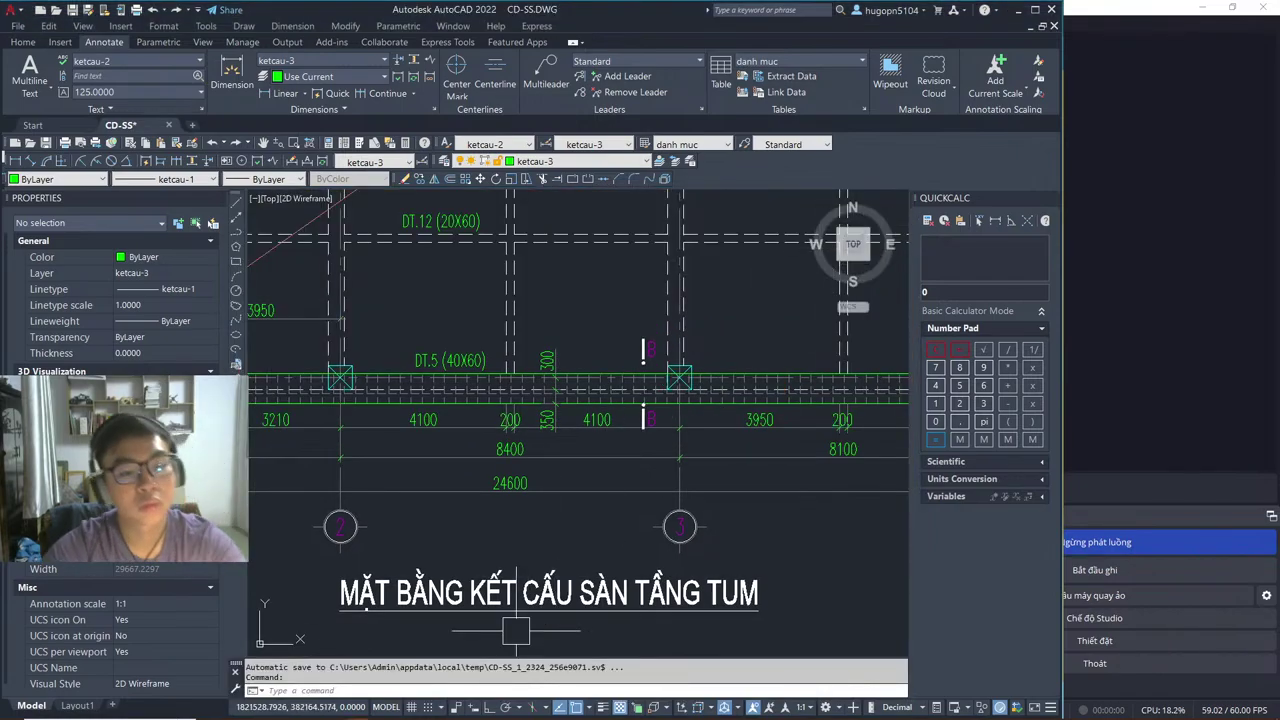
{"action": "left_click", "coordinate": [133, 712]}
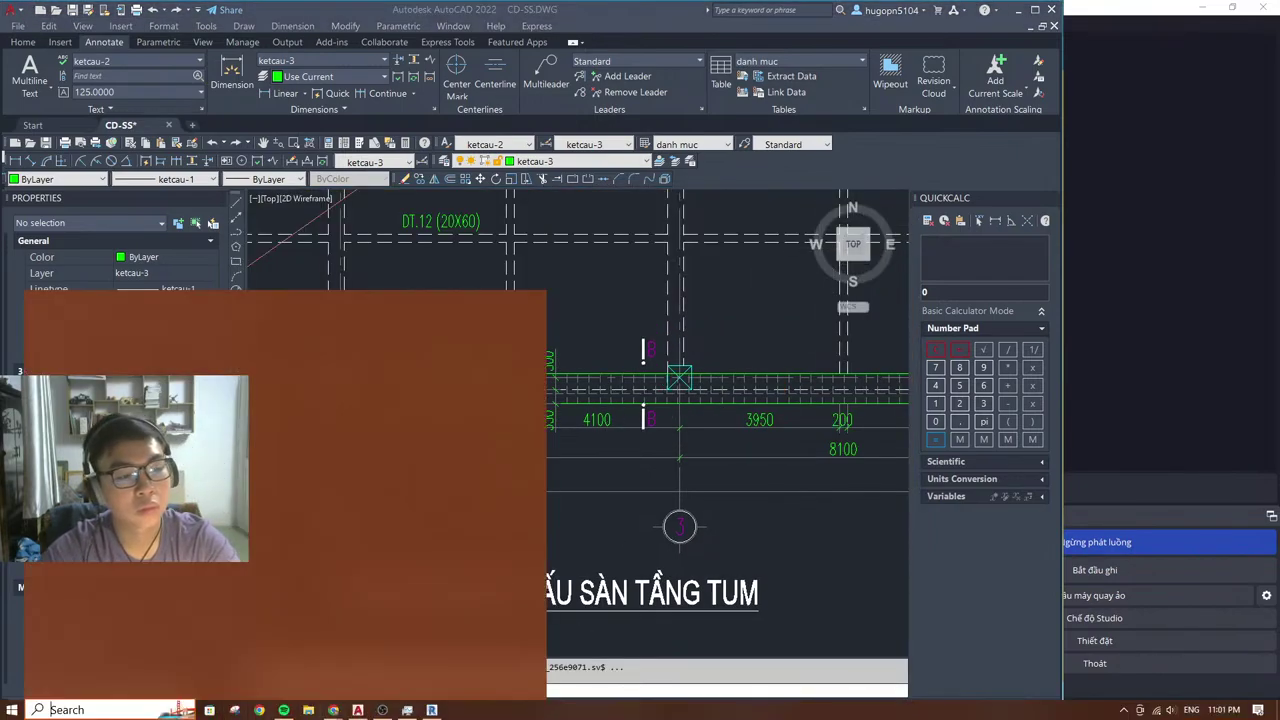
{"action": "type", "text": "z"}
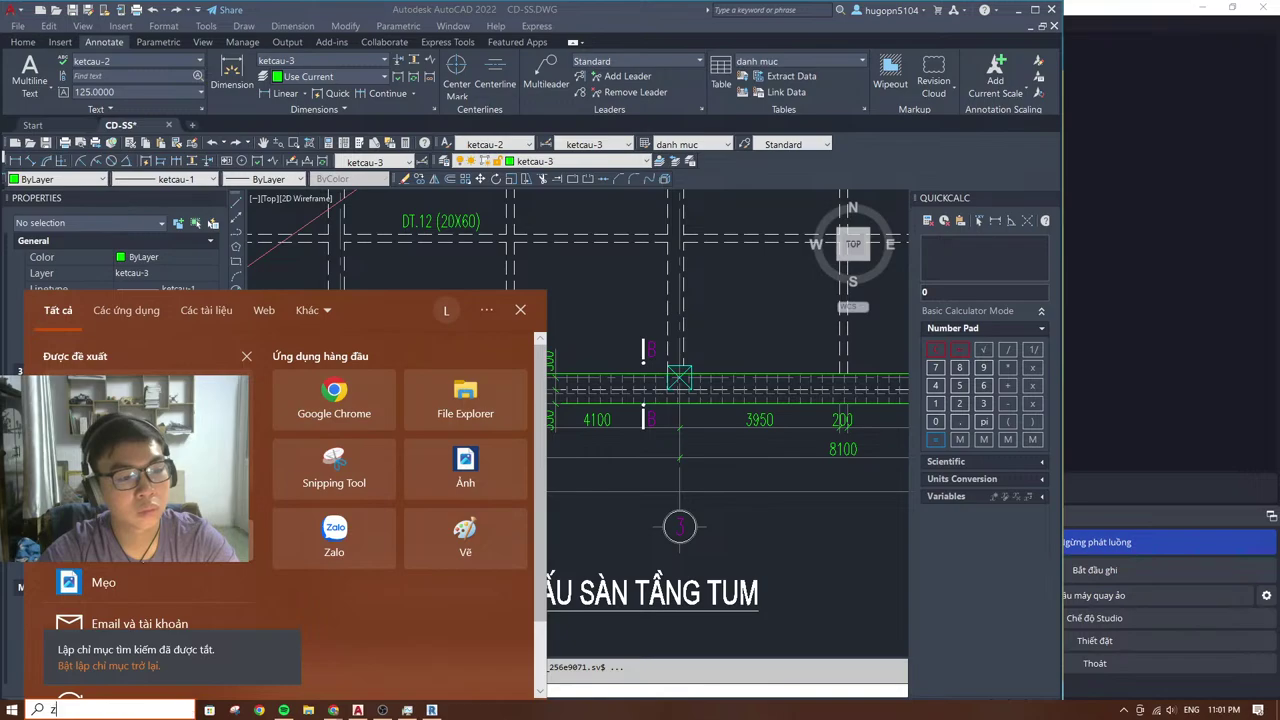
{"action": "type", "text": "alo"}
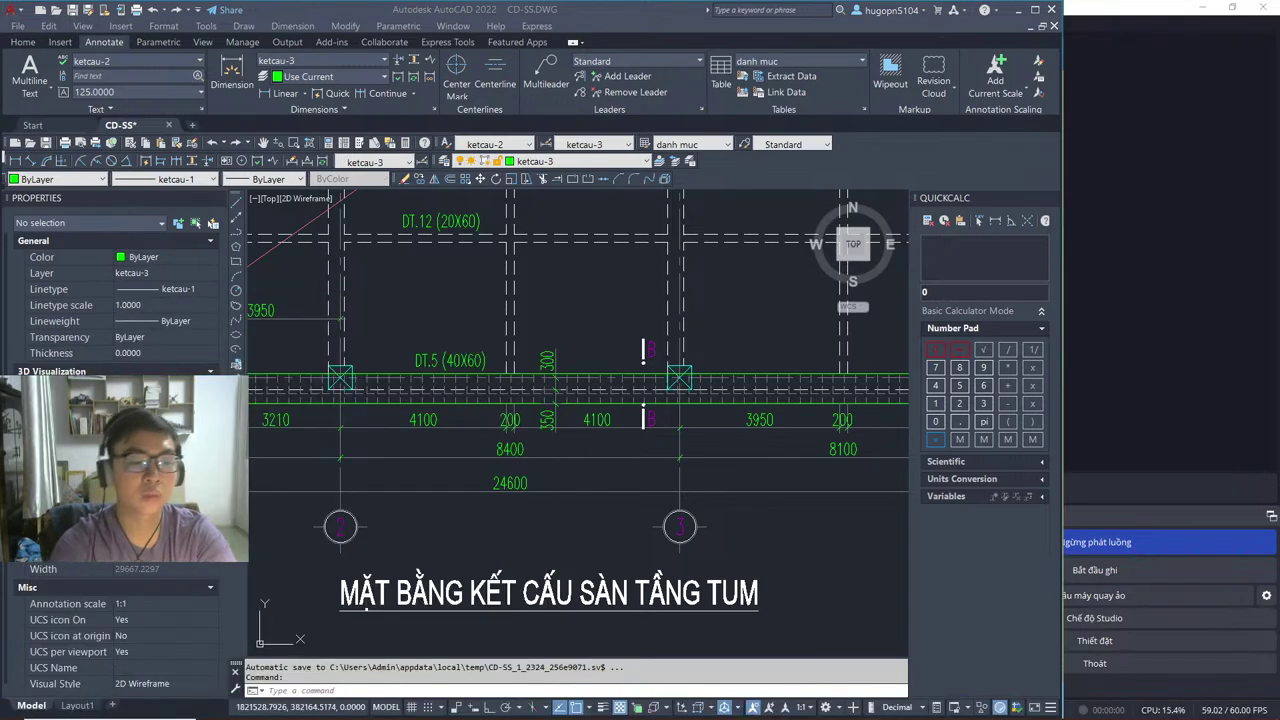
{"action": "key", "text": "Return"}
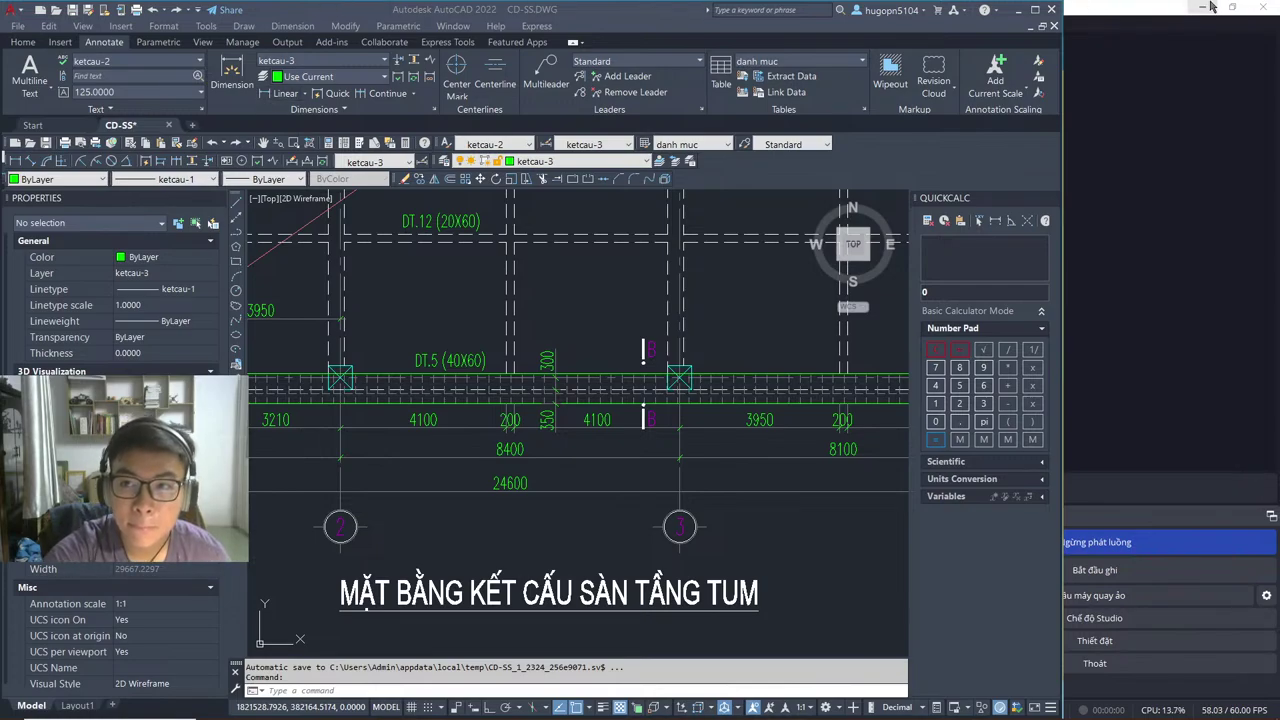
{"action": "left_click", "coordinate": [1098, 85]}
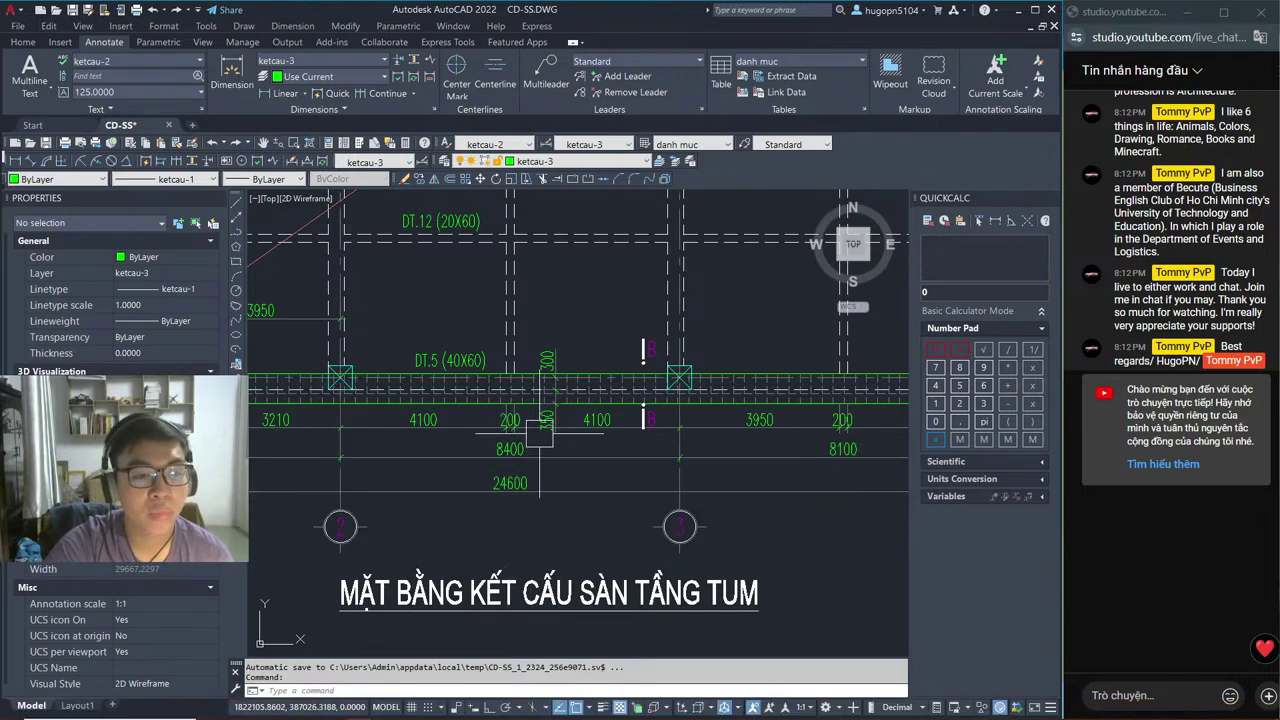
Step: Filter Zalo chats to School Activities, open the GCD.13-14/12 group and scroll through its messages
{"action": "left_click", "coordinate": [457, 711]}
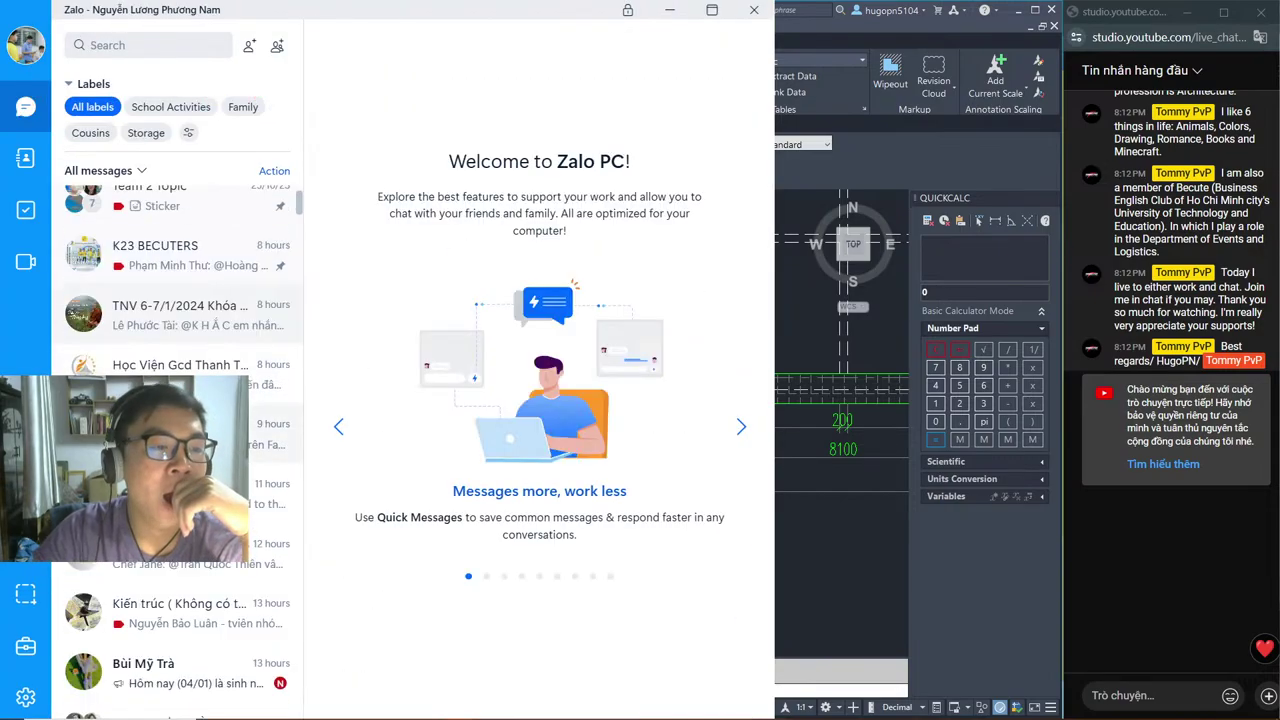
{"action": "left_click", "coordinate": [188, 112]}
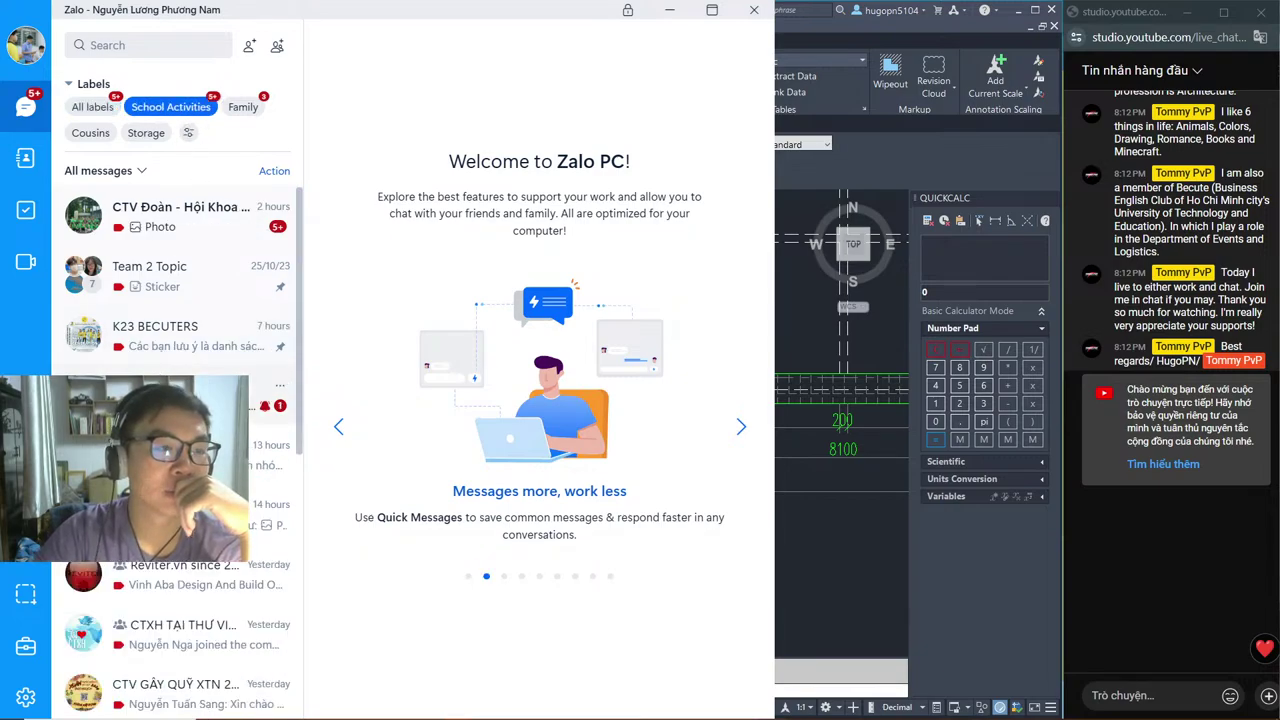
{"action": "scroll", "coordinate": [180, 440], "scroll_direction": "down", "scroll_amount": 3}
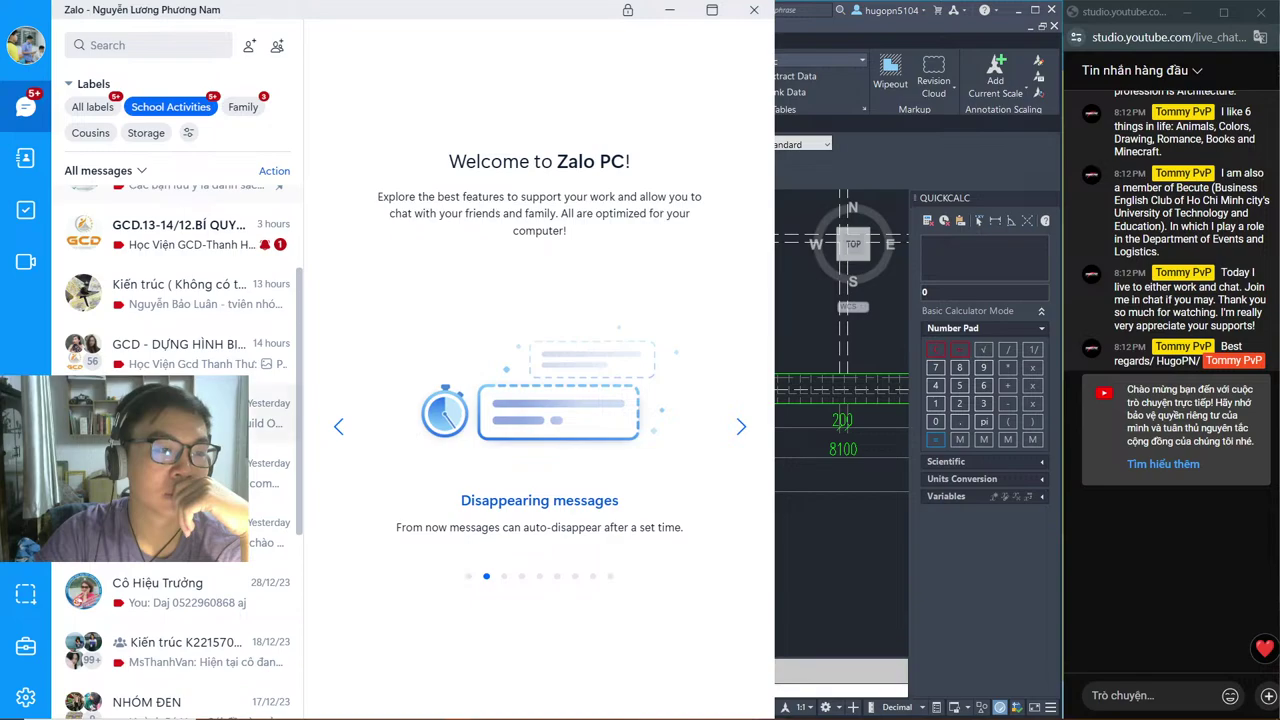
{"action": "left_click", "coordinate": [188, 255]}
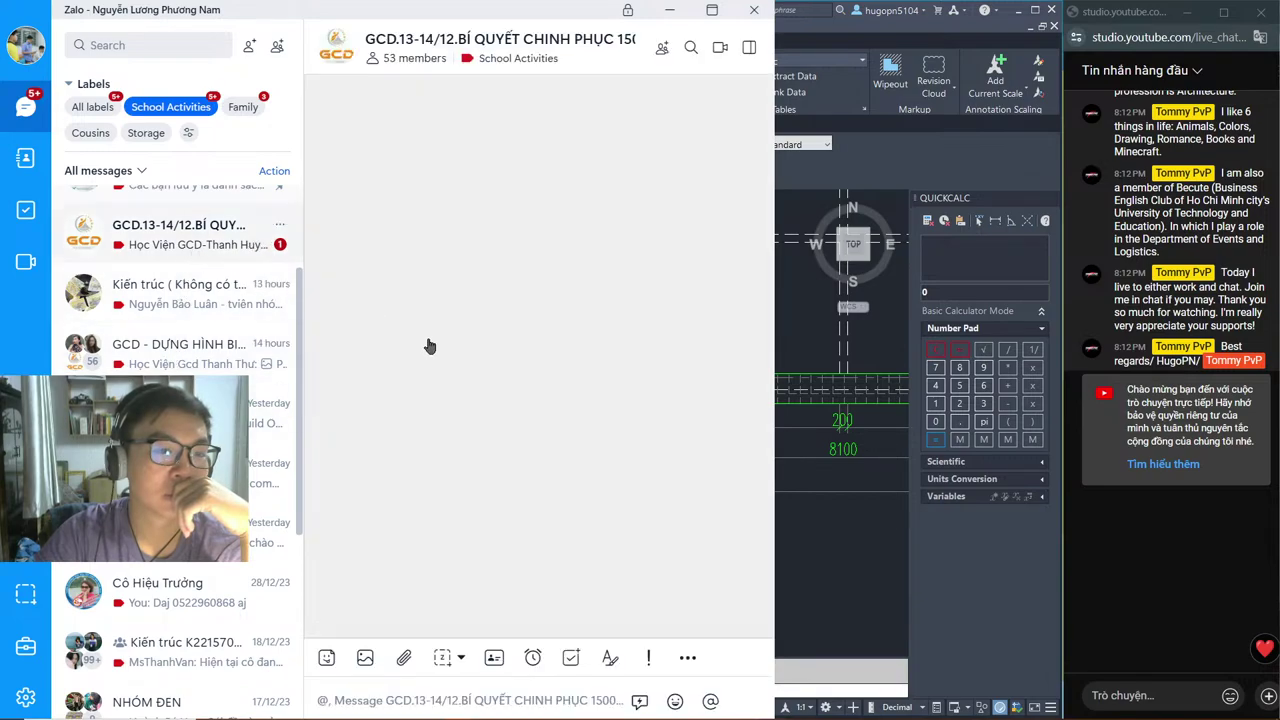
{"action": "scroll", "coordinate": [170, 300], "scroll_direction": "down", "scroll_amount": 1}
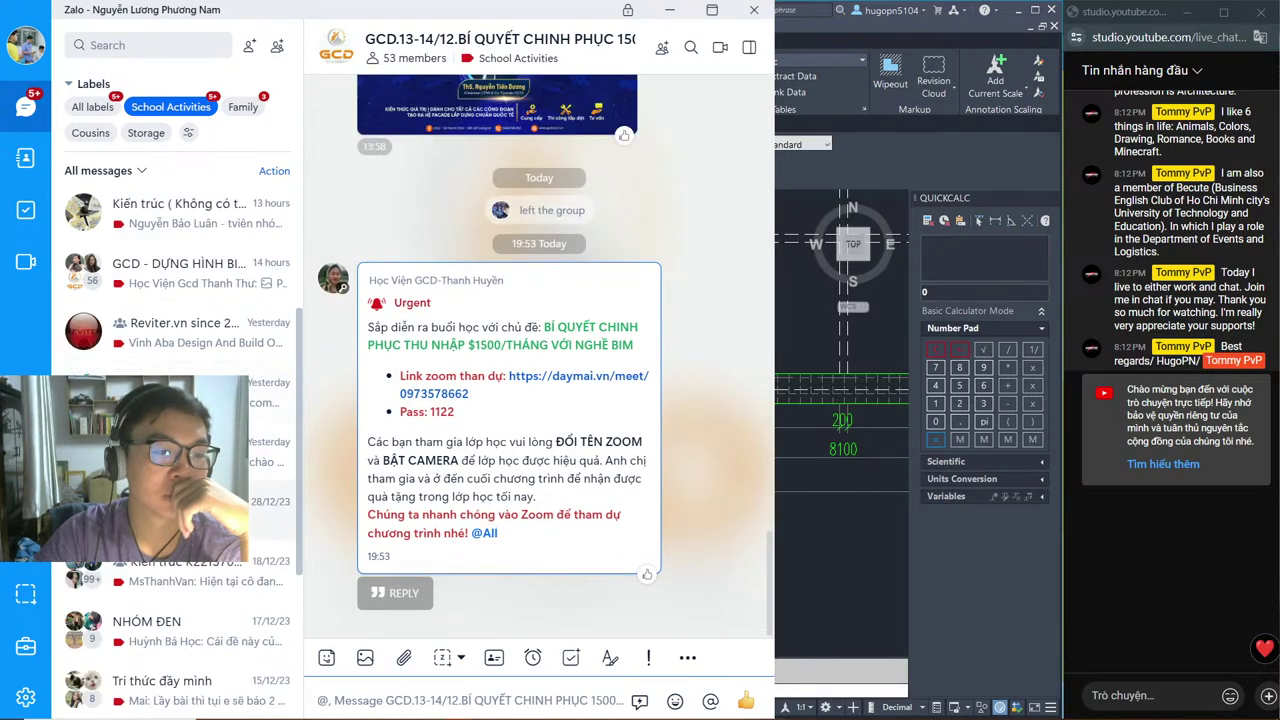
{"action": "scroll", "coordinate": [155, 357], "scroll_direction": "up", "scroll_amount": 4}
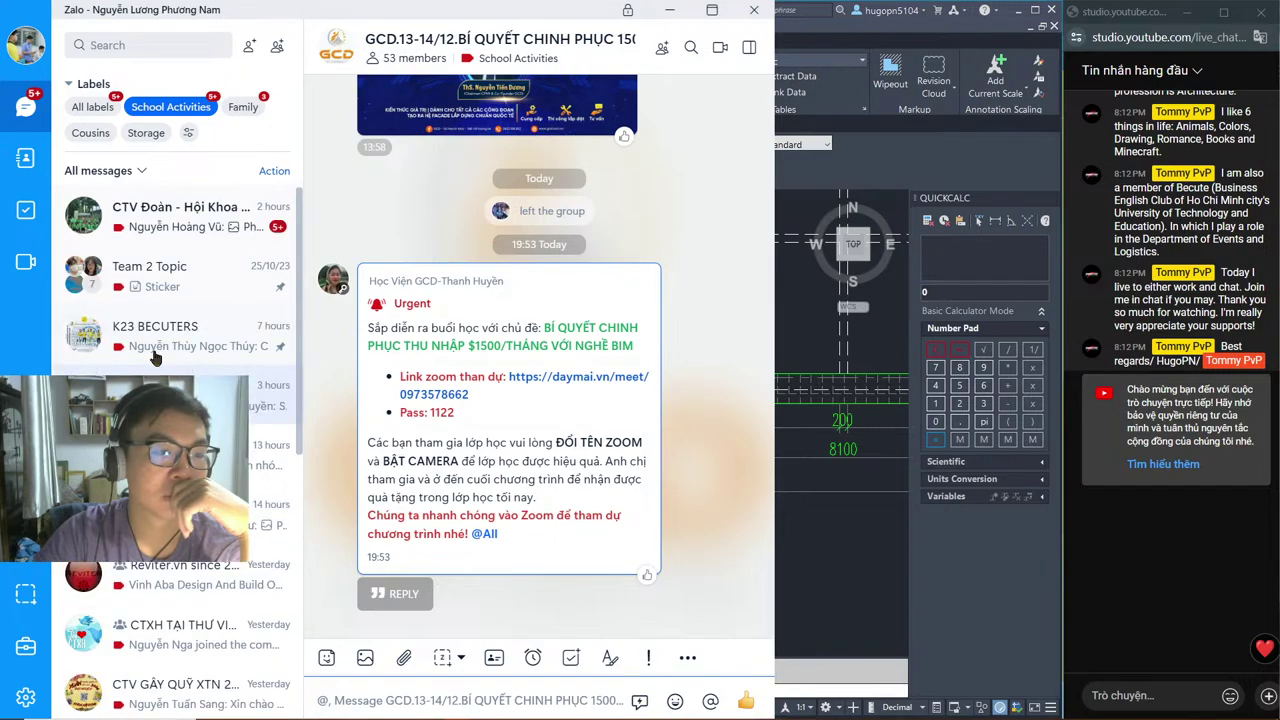
{"action": "scroll", "coordinate": [170, 258], "scroll_direction": "down", "scroll_amount": 5}
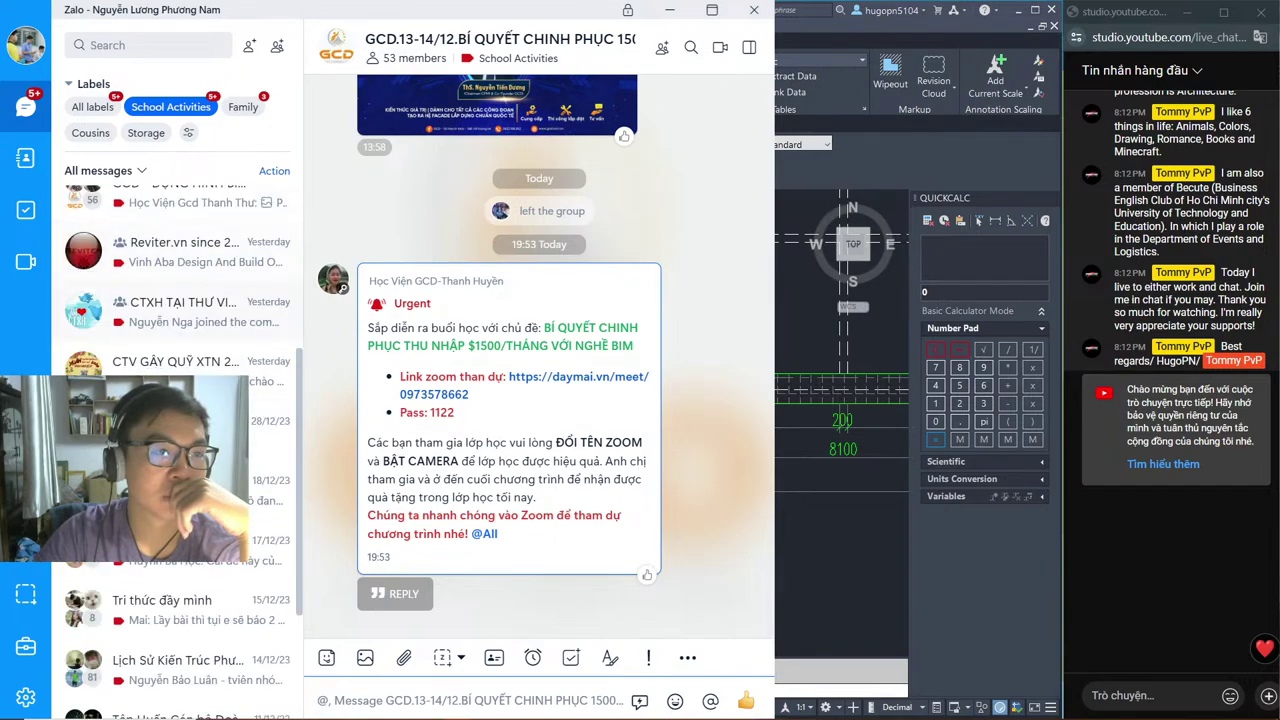
{"action": "scroll", "coordinate": [170, 300], "scroll_direction": "down", "scroll_amount": 3}
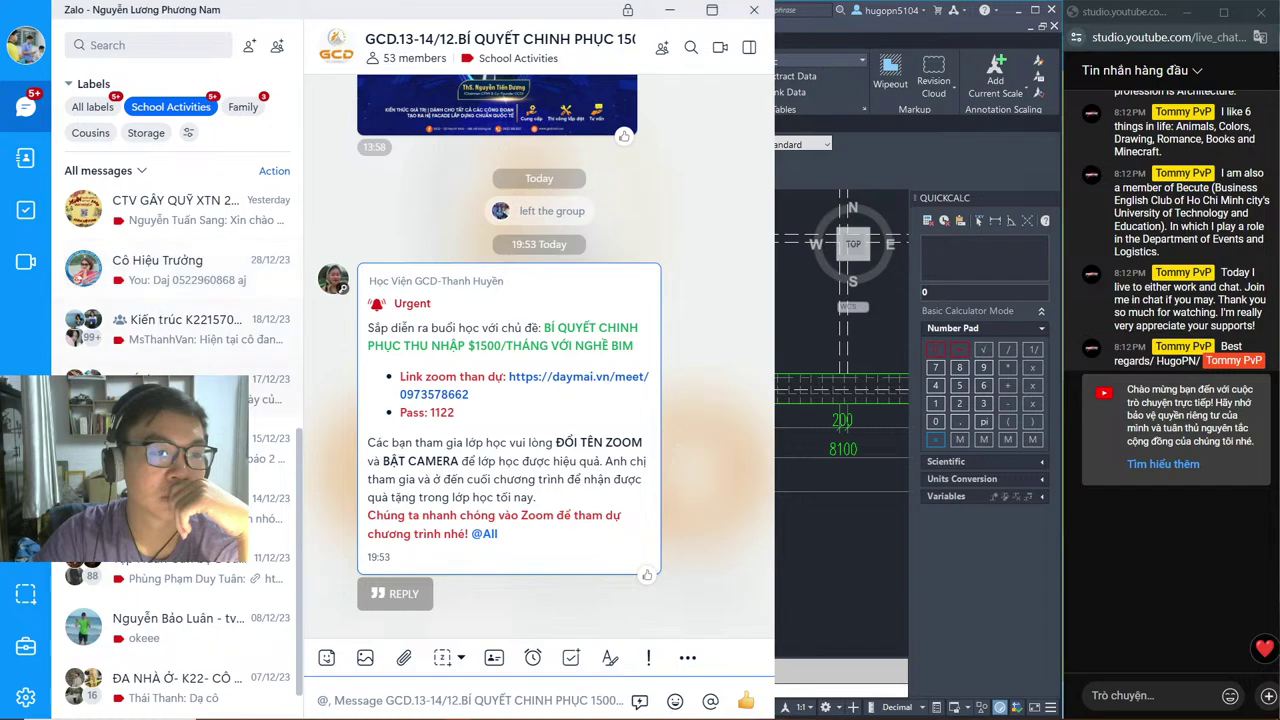
{"action": "scroll", "coordinate": [155, 565], "scroll_direction": "down", "scroll_amount": 1}
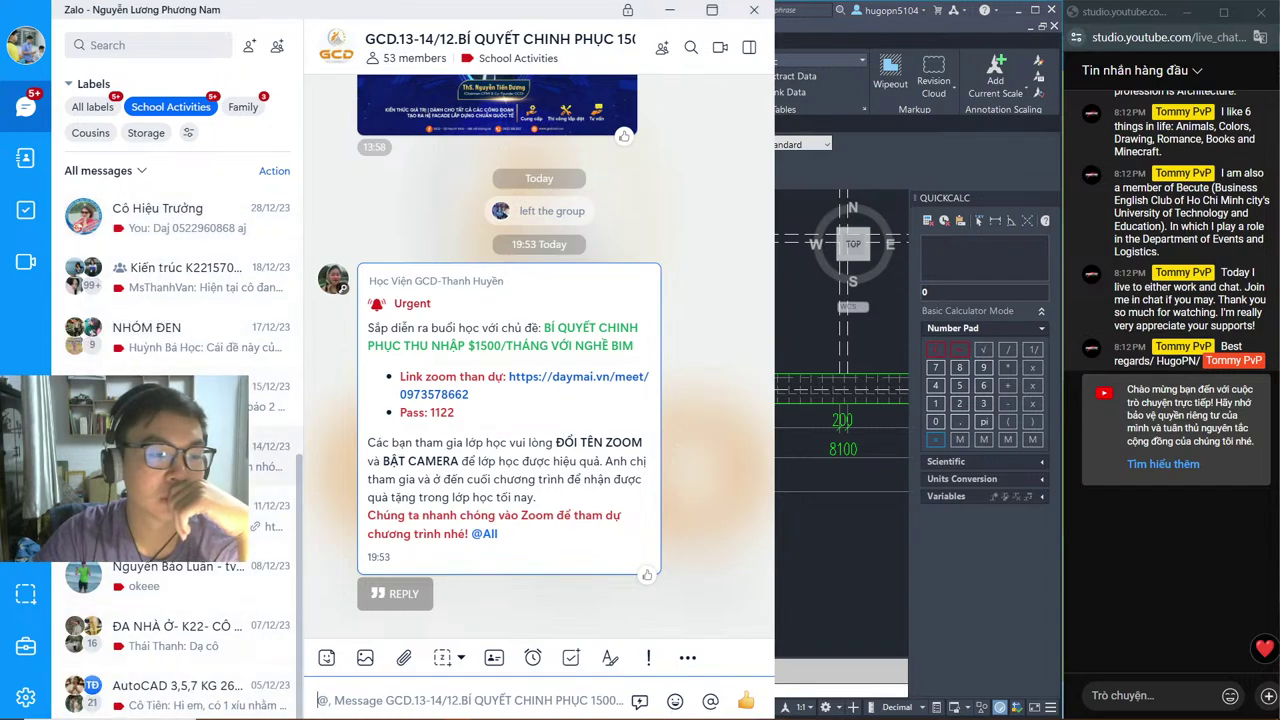
{"action": "scroll", "coordinate": [172, 367], "scroll_direction": "up", "scroll_amount": 2}
{"action": "scroll", "coordinate": [165, 355], "scroll_direction": "up", "scroll_amount": 4}
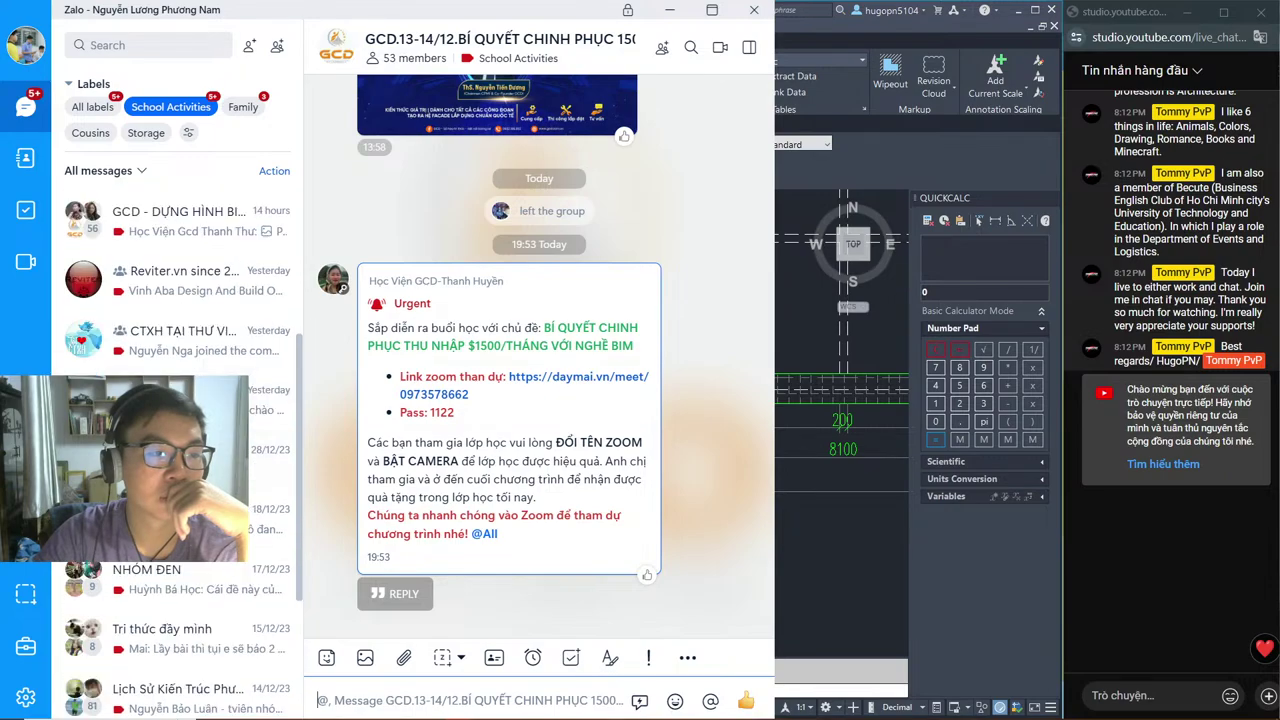
{"action": "scroll", "coordinate": [148, 336], "scroll_direction": "up", "scroll_amount": 4}
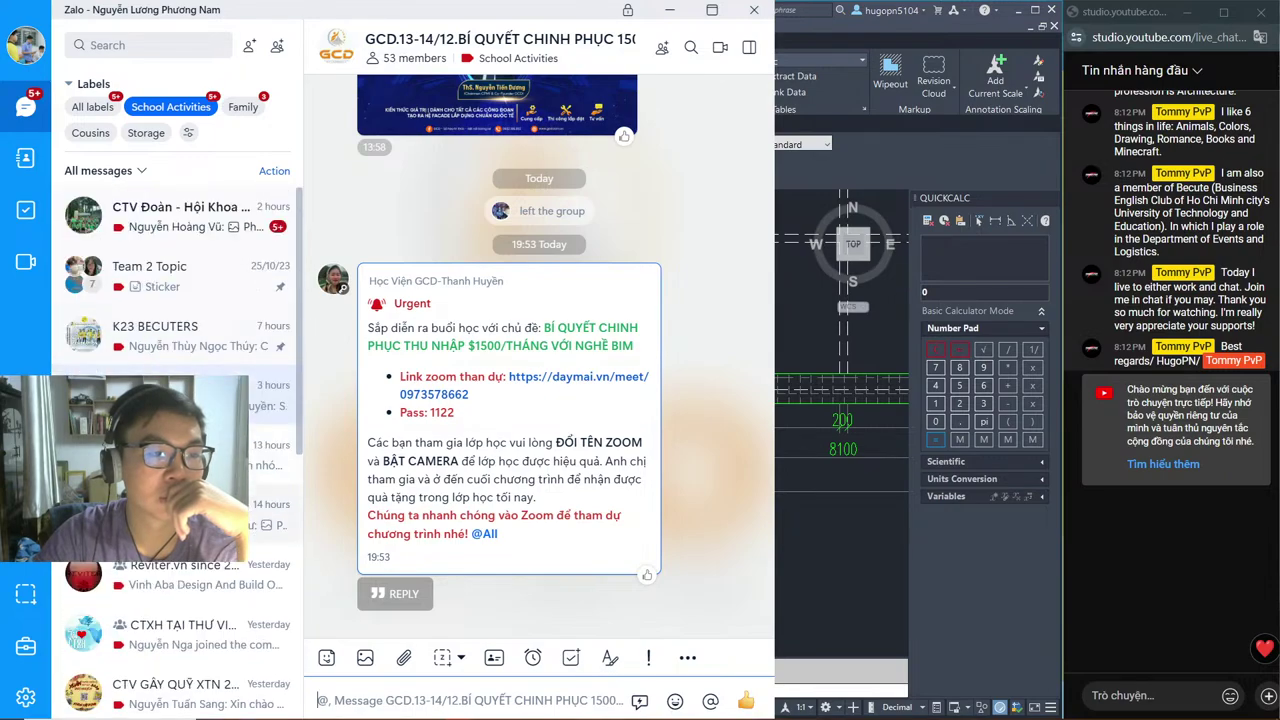
Step: Post the slab-plan screenshot to the GCD - DỰNG HÌNH BIM CHUYÊN NGHIỆP group, mentioning the teacher with a question
{"action": "left_click", "coordinate": [268, 510]}
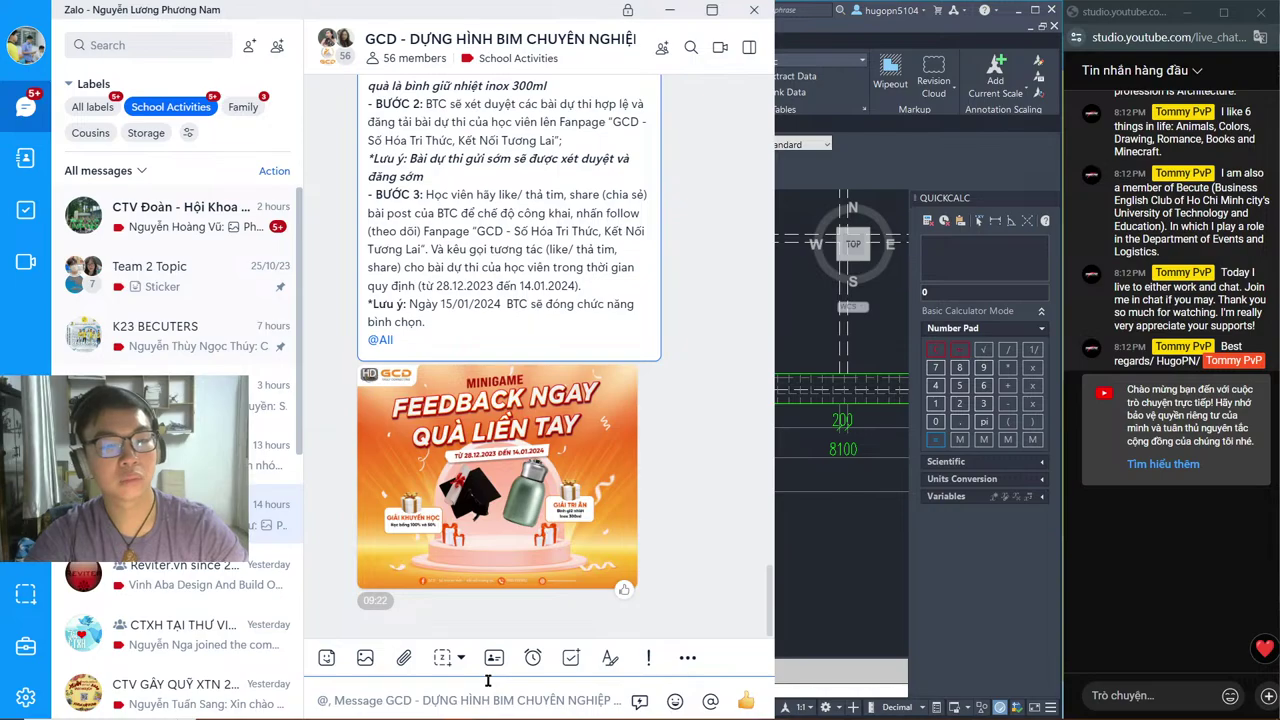
{"action": "key", "text": "ctrl+v"}
{"action": "scroll", "coordinate": [520, 452], "scroll_direction": "down", "scroll_amount": 15}
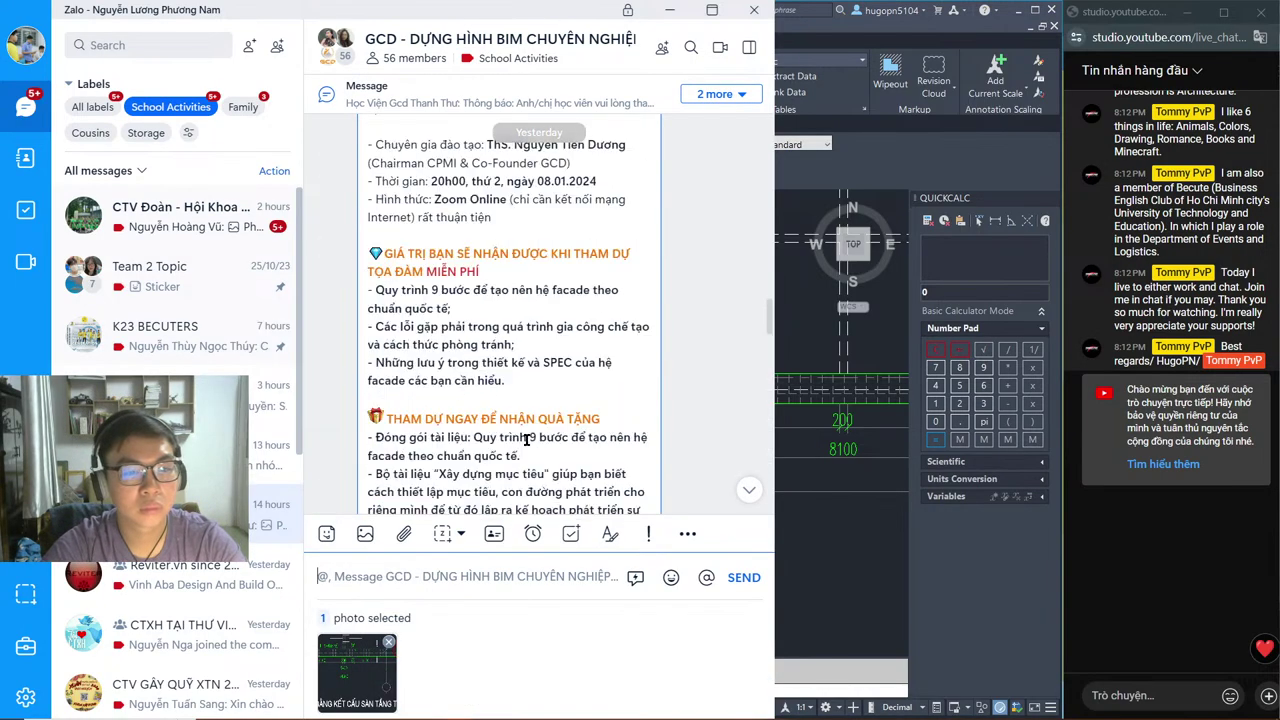
{"action": "scroll", "coordinate": [538, 440], "scroll_direction": "up", "scroll_amount": 6}
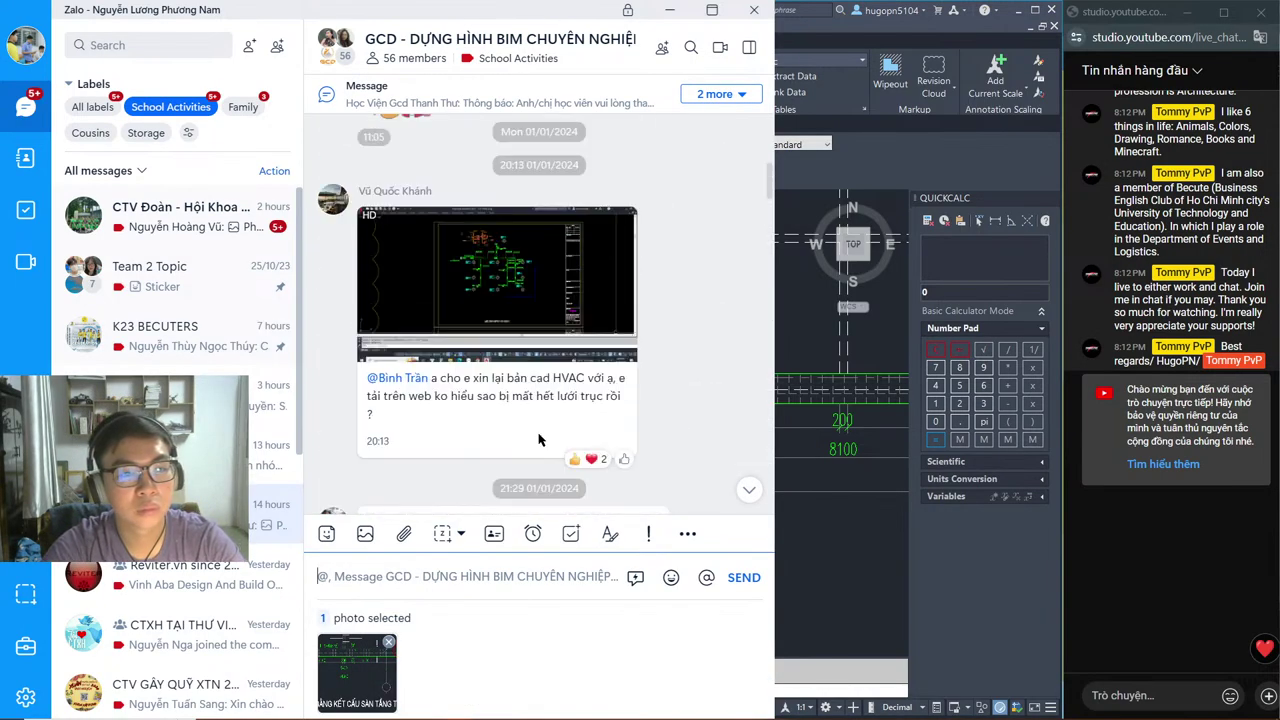
{"action": "type", "text": "@"}
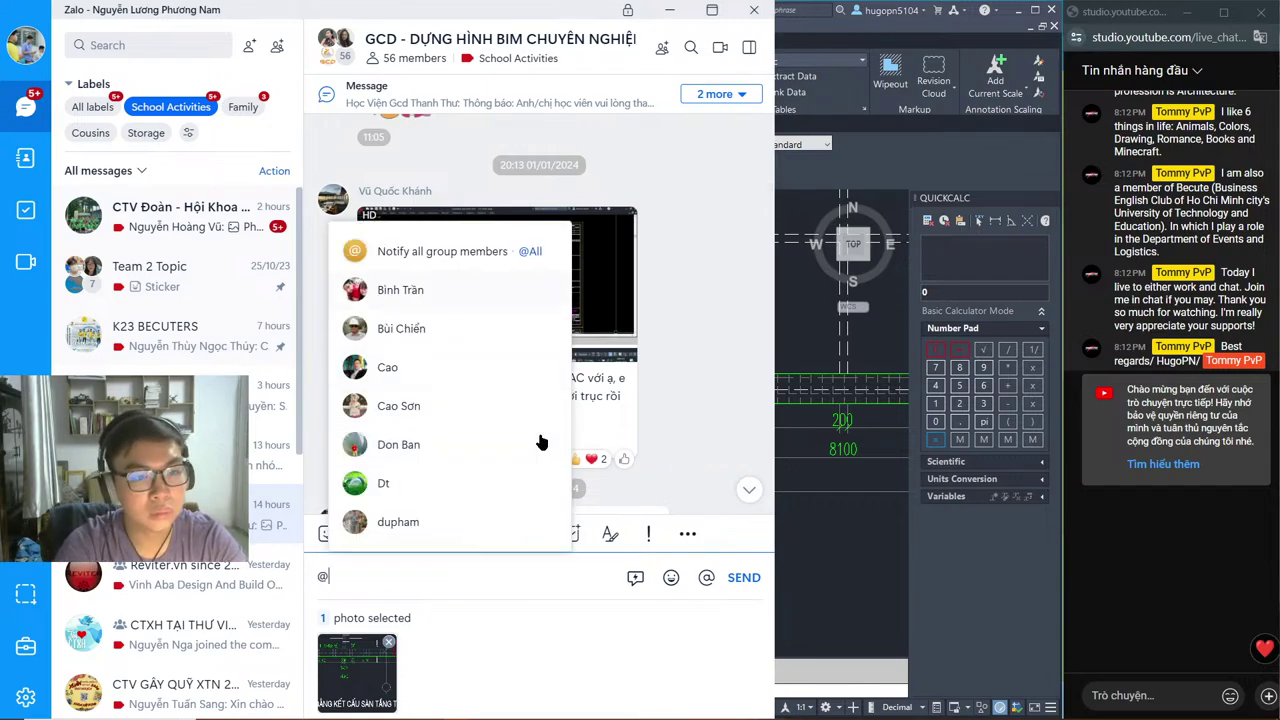
{"action": "key", "text": "Return"}
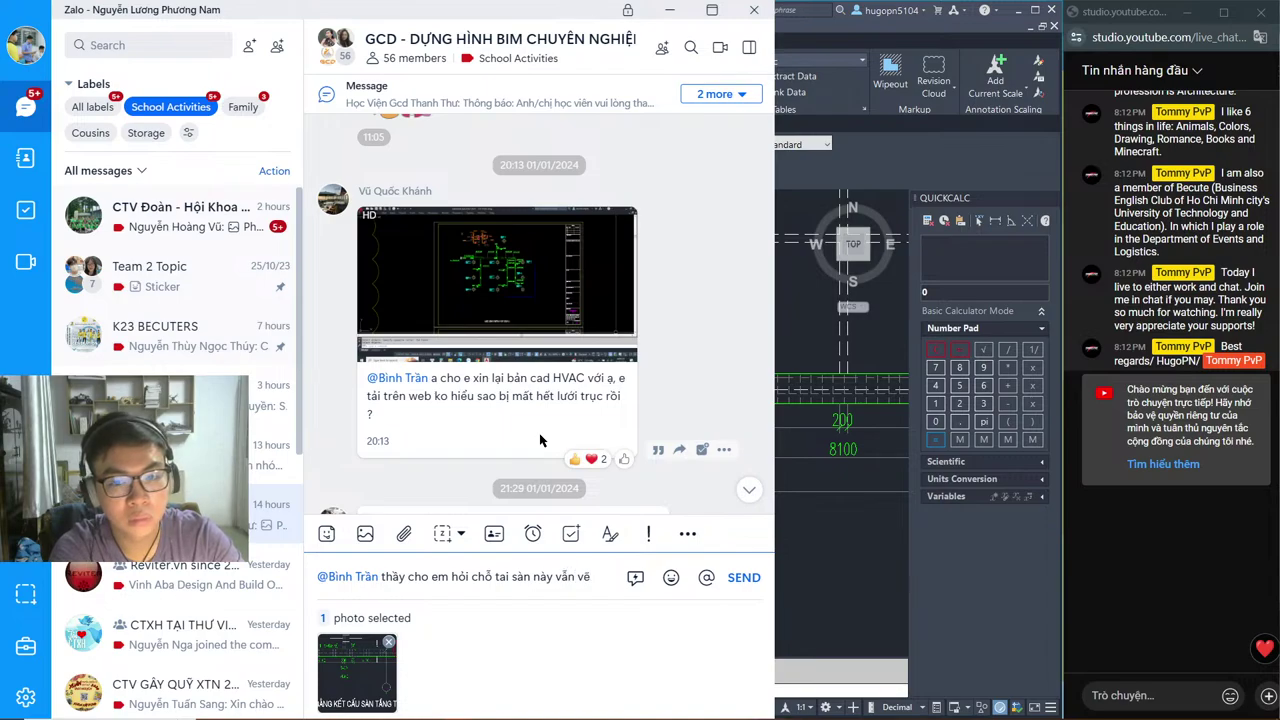
{"action": "type", "text": "h thường đúng không hay vẽ thế nào ạ"}
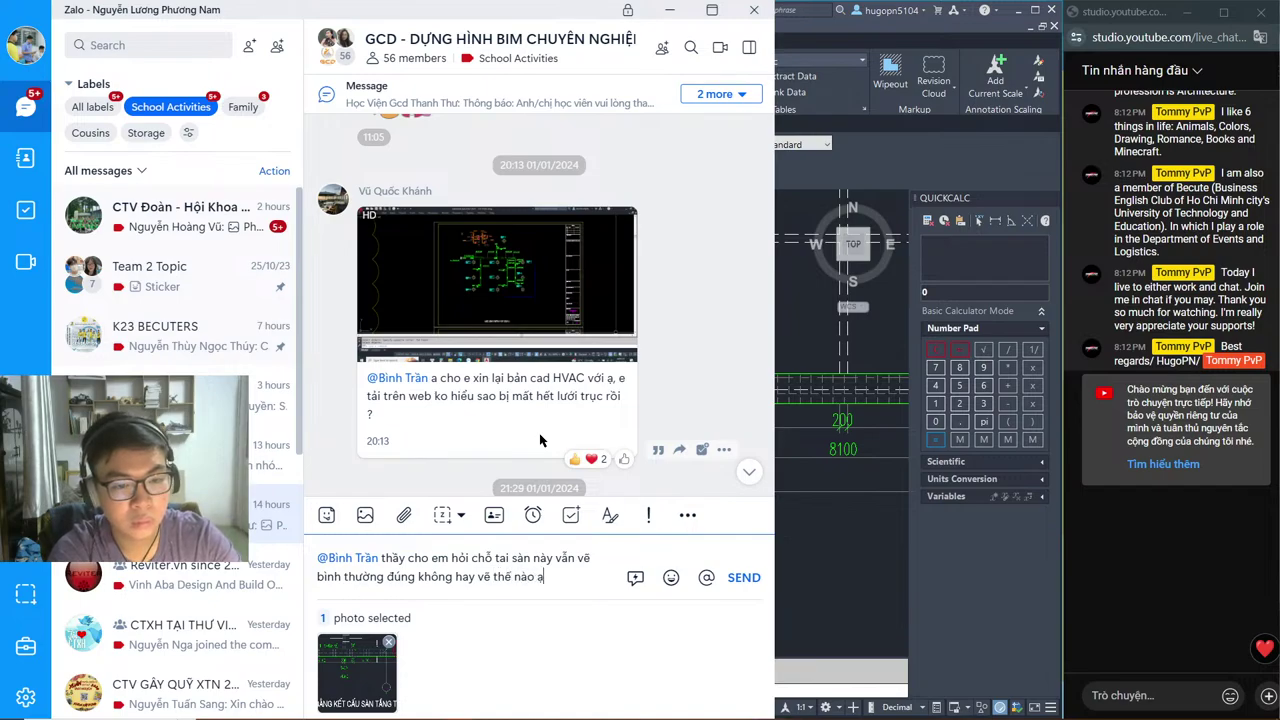
{"action": "key", "text": "Return"}
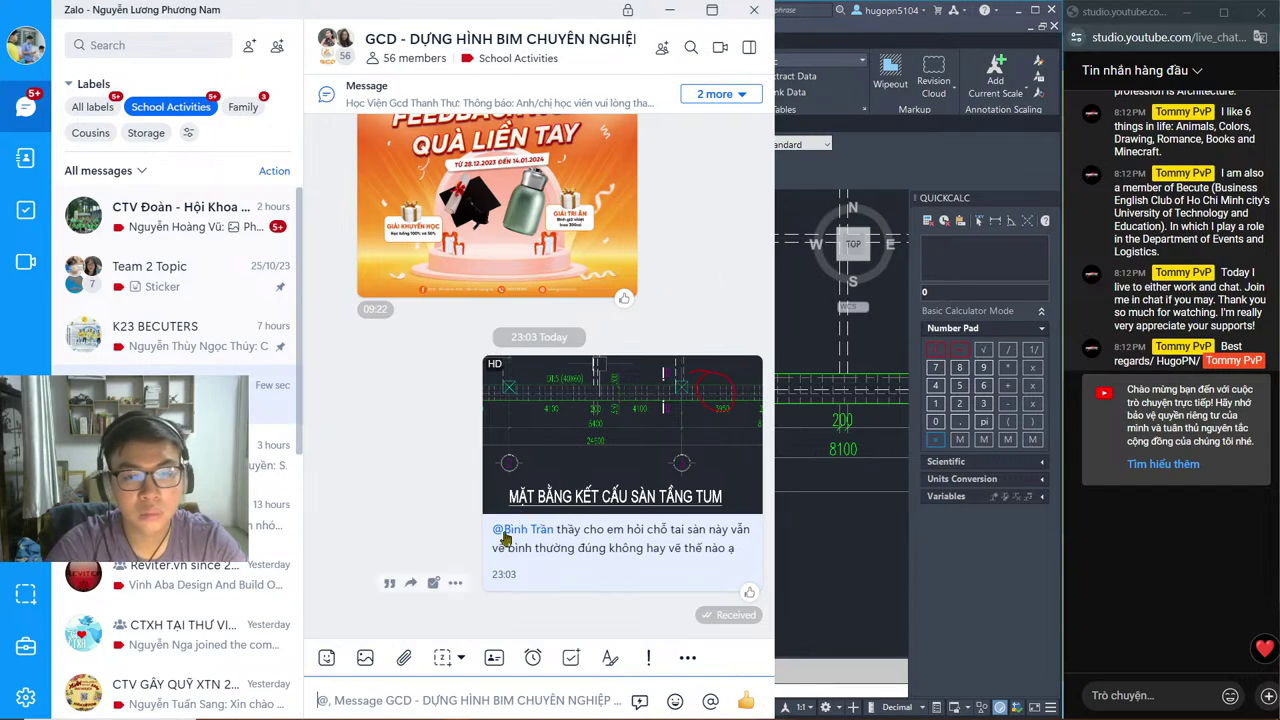
Step: Minimize Zalo and open the Facebook tab in the browser
{"action": "left_click", "coordinate": [669, 10]}
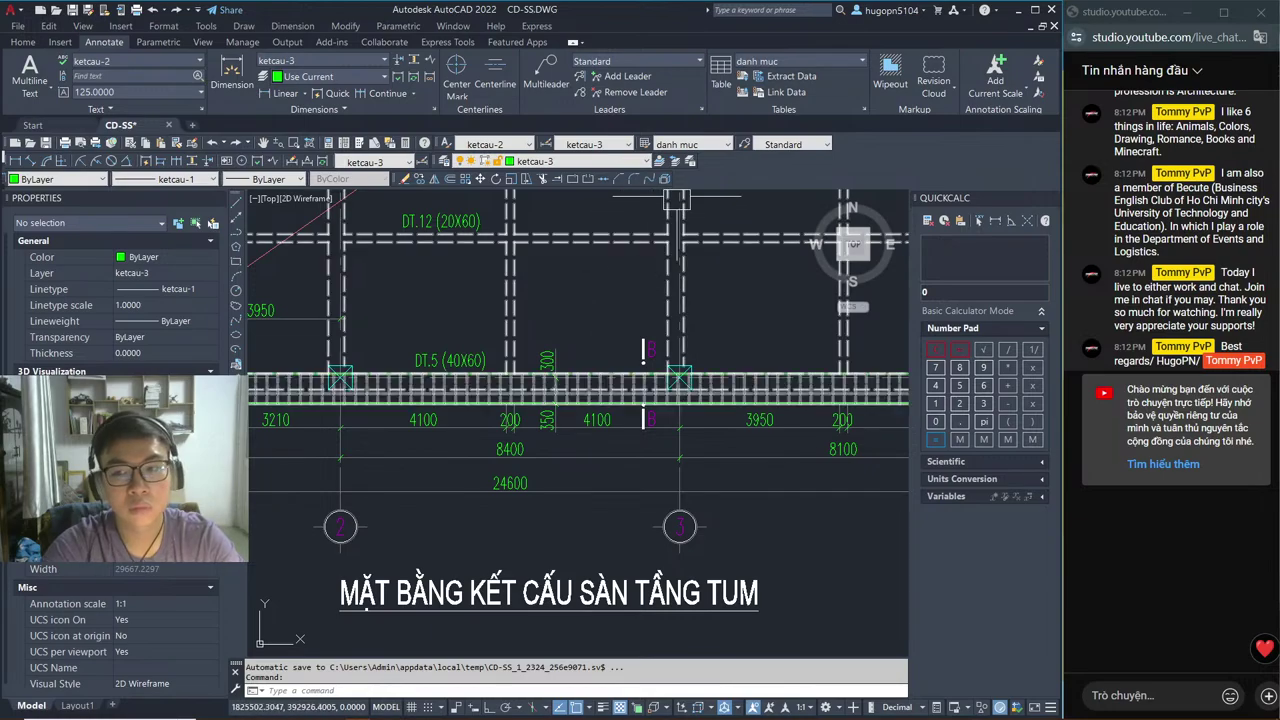
{"action": "key", "text": "alt+Tab"}
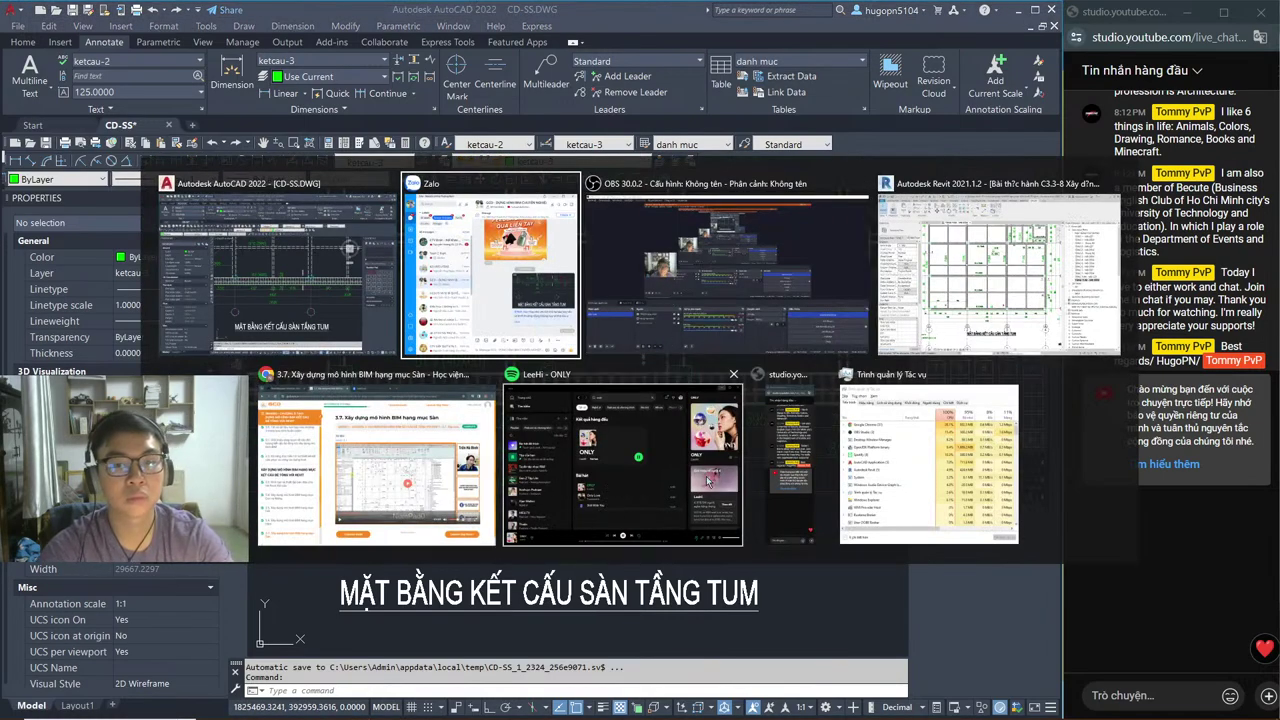
{"action": "left_click", "coordinate": [450, 476]}
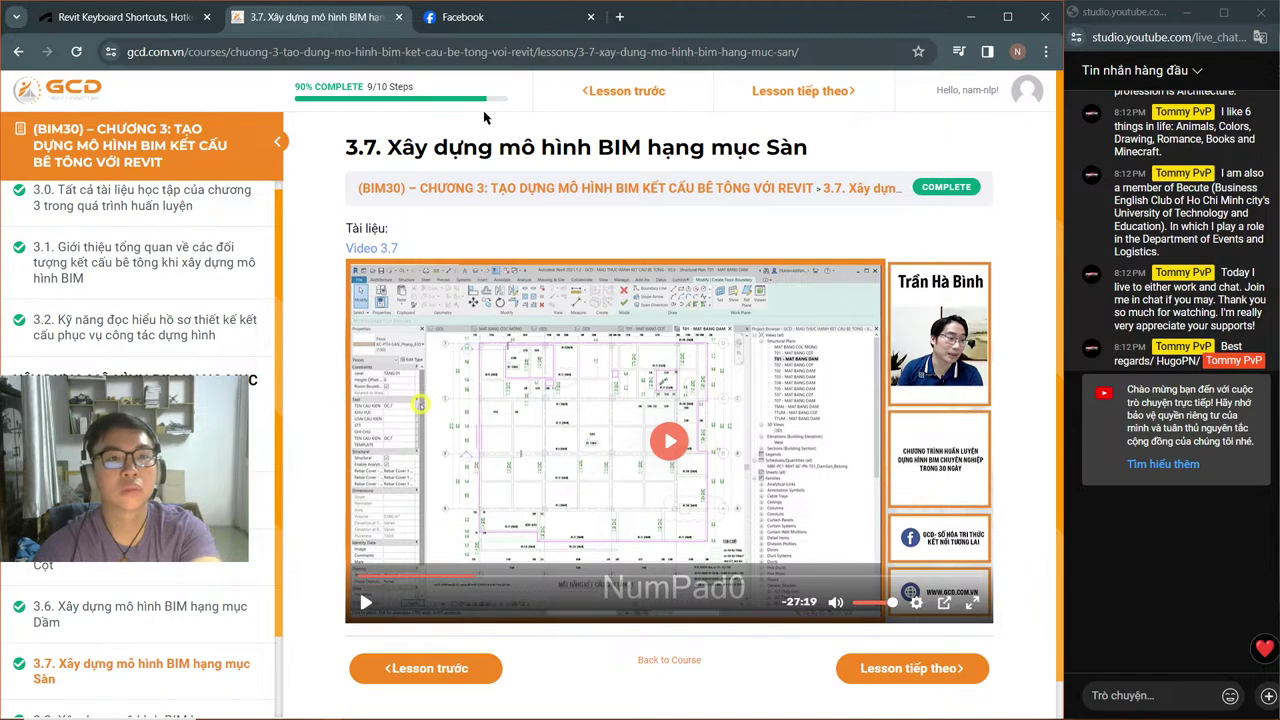
{"action": "left_click", "coordinate": [500, 17]}
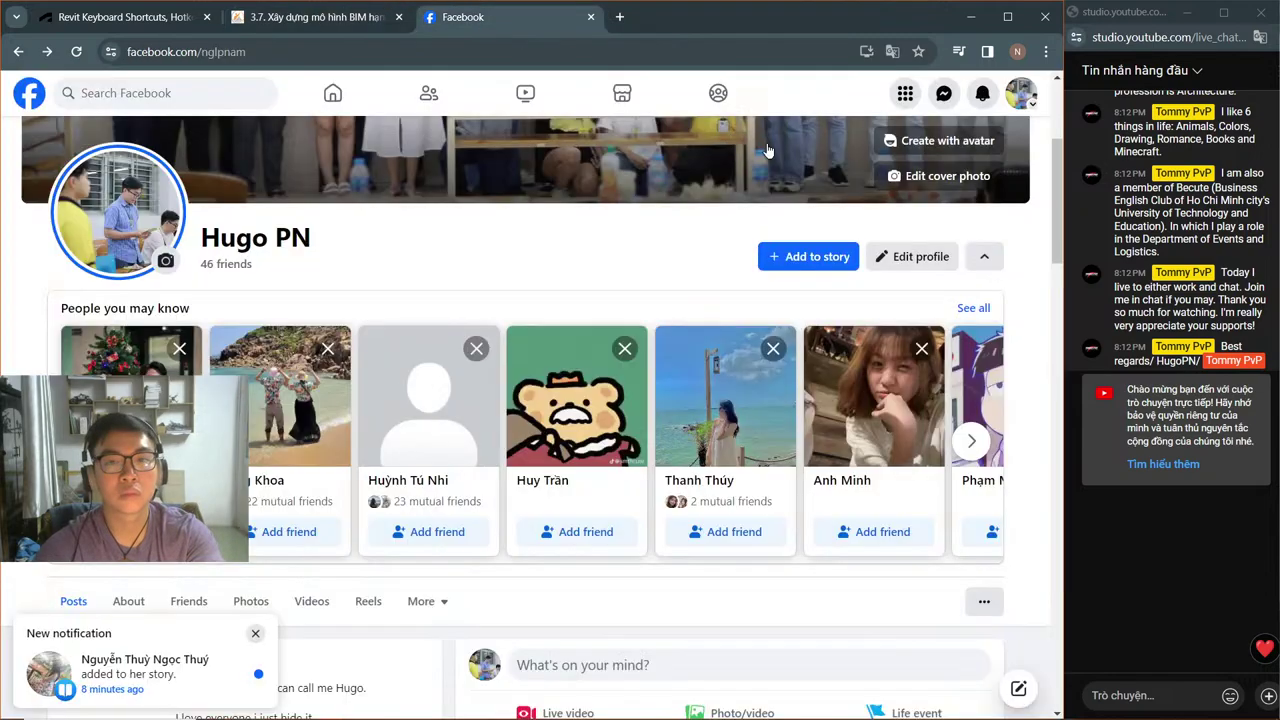
Step: Open the most recent Messenger conversation and reply 'khô'
{"action": "left_click", "coordinate": [943, 95]}
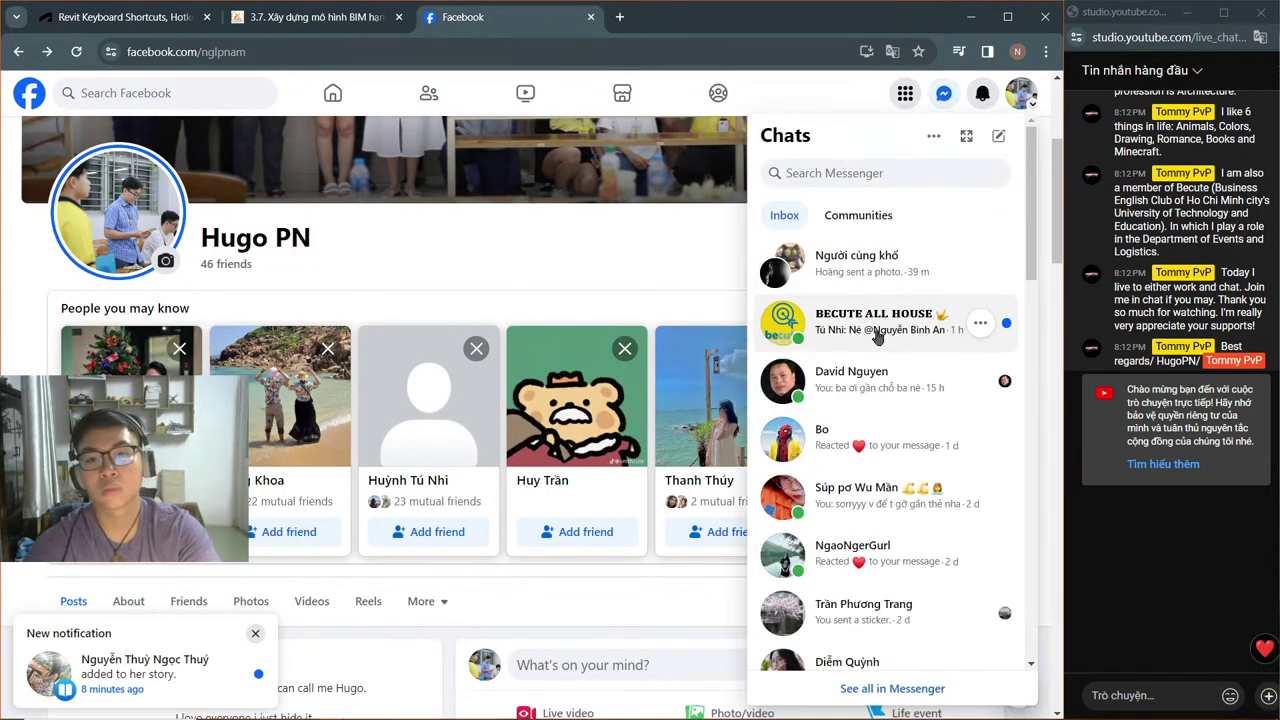
{"action": "left_click", "coordinate": [890, 268]}
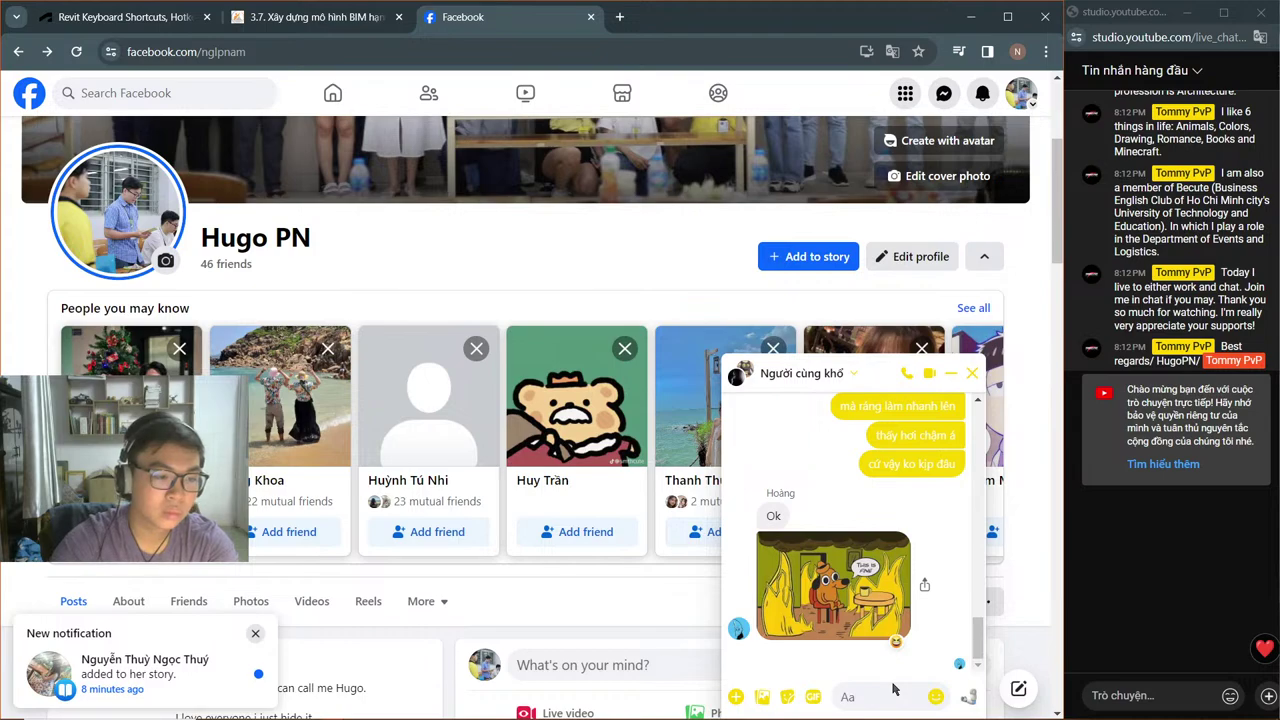
{"action": "type", "text": "khô"}
{"action": "key", "text": "Return"}
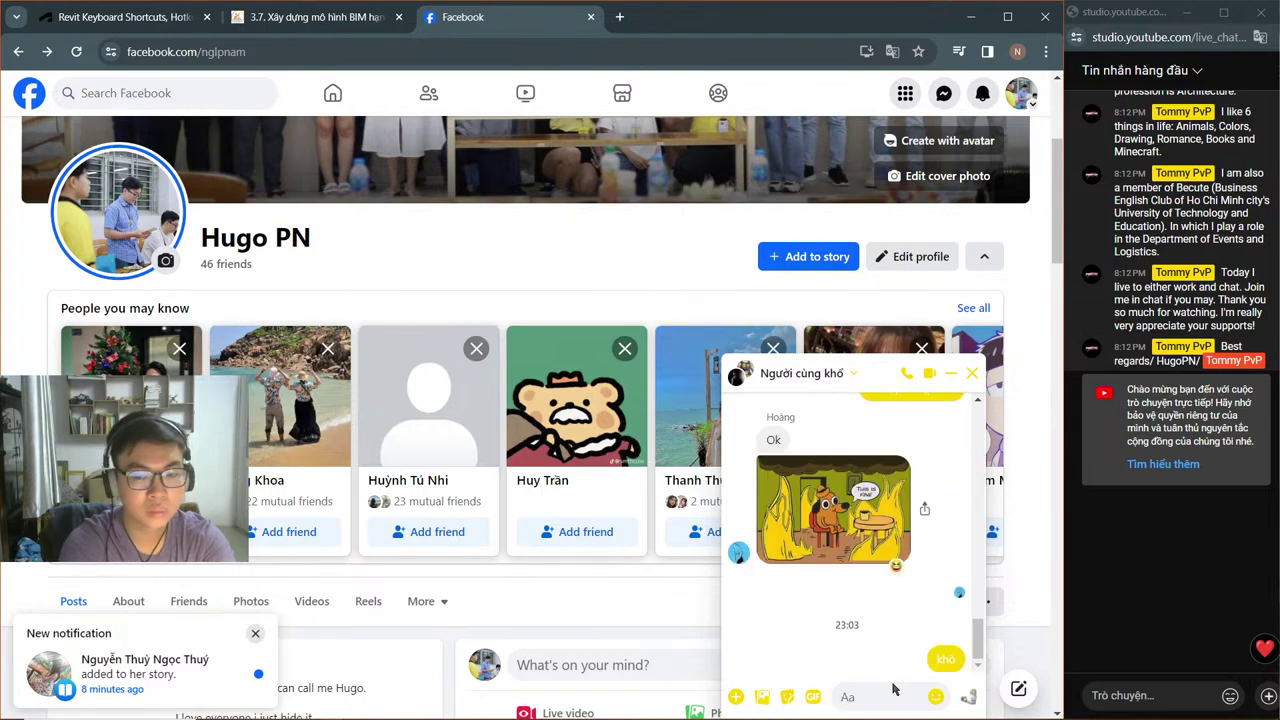
Step: Send the question 'ngủ trên live đc ko bâyu' and the laughing reply 't=))))'
{"action": "type", "text": "ê"}
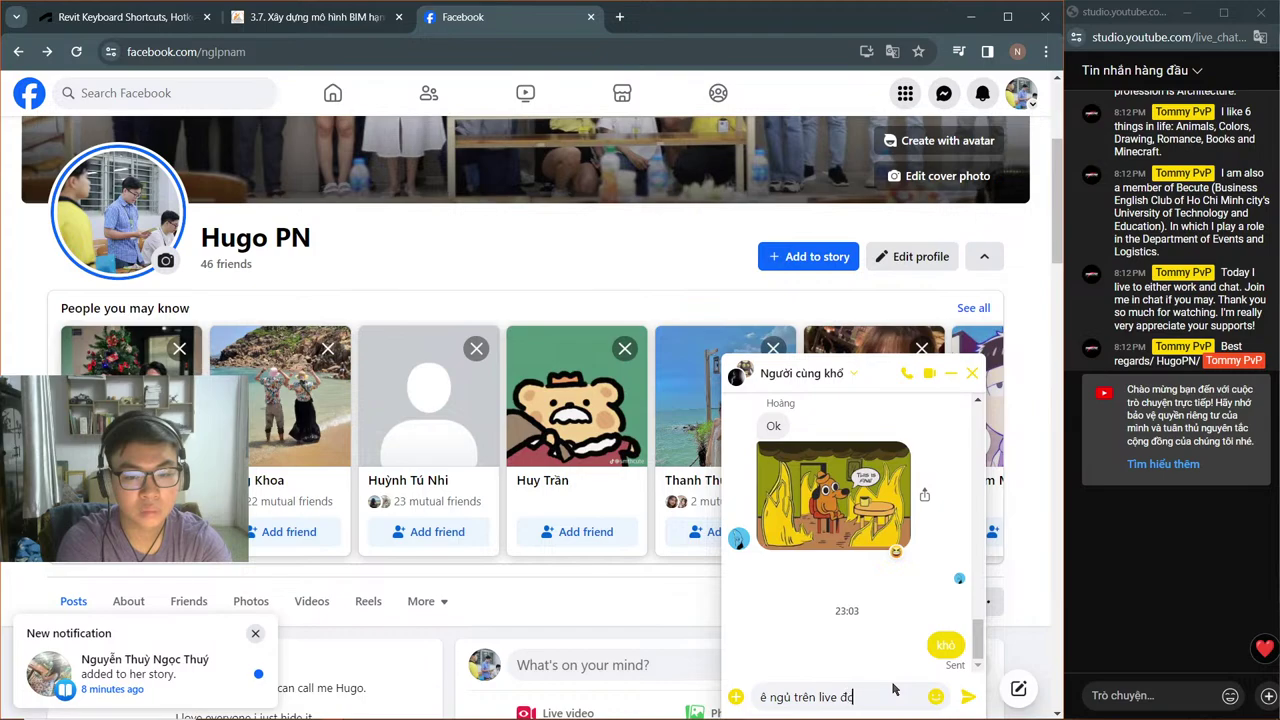
{"action": "type", "text": "ngủ trên live đc ko bâyu"}
{"action": "key", "text": "Return"}
{"action": "type", "text": "t"}
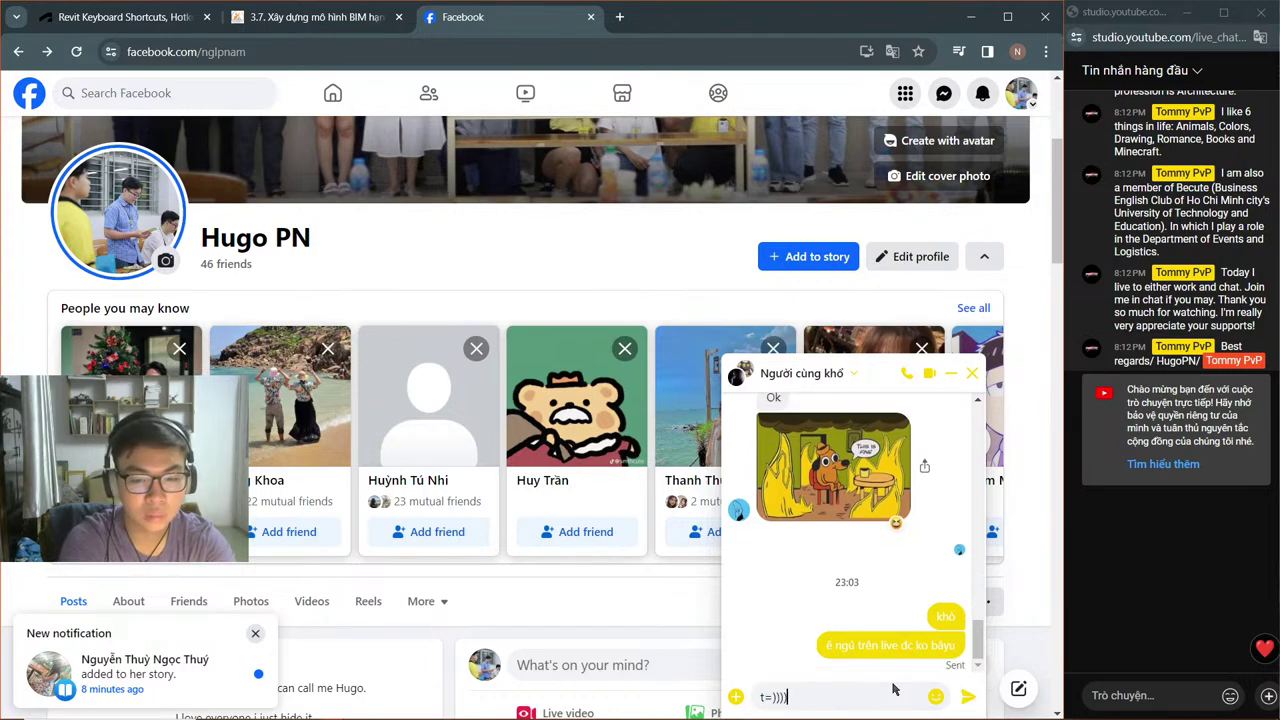
{"action": "type", "text": "=)))"}
{"action": "key", "text": "Return"}
Step: Send 'từgủ luôn' and '1 công 3 chuyện', then switch to the Revit shortcuts tab
{"action": "type", "text": "từ học sang chơi gam"}
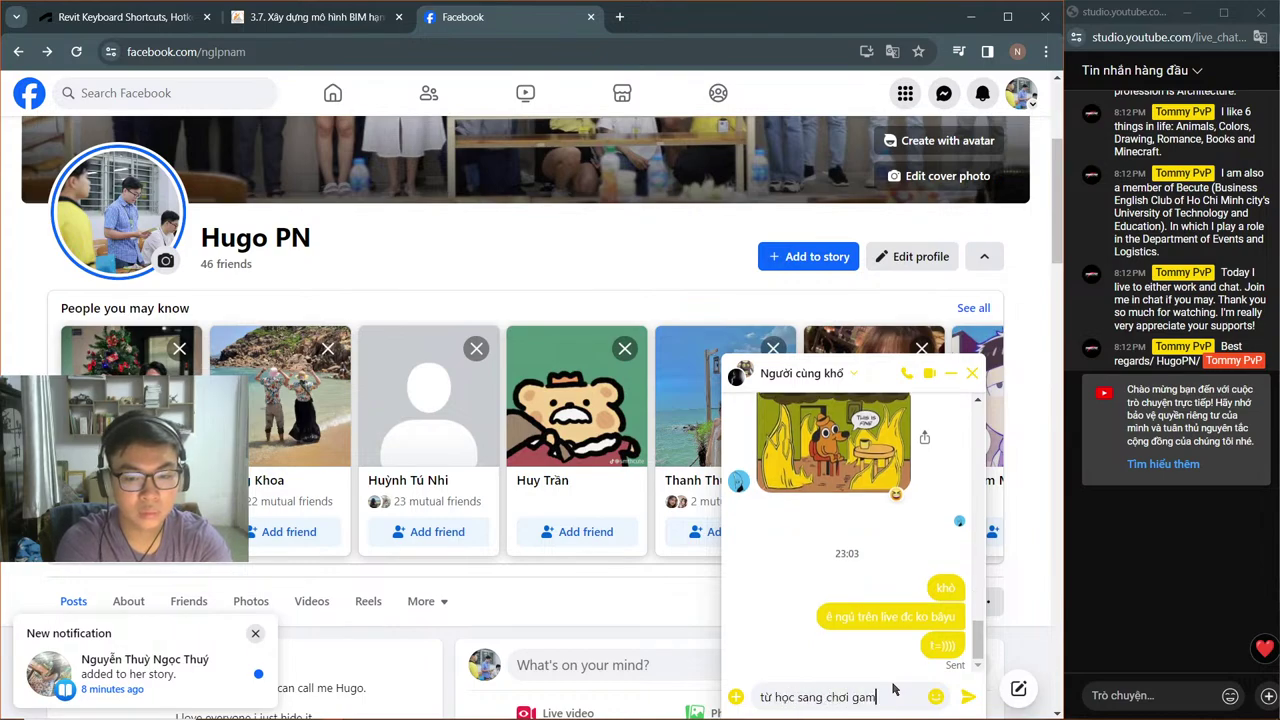
{"action": "type", "text": "e xong ngủ luô"}
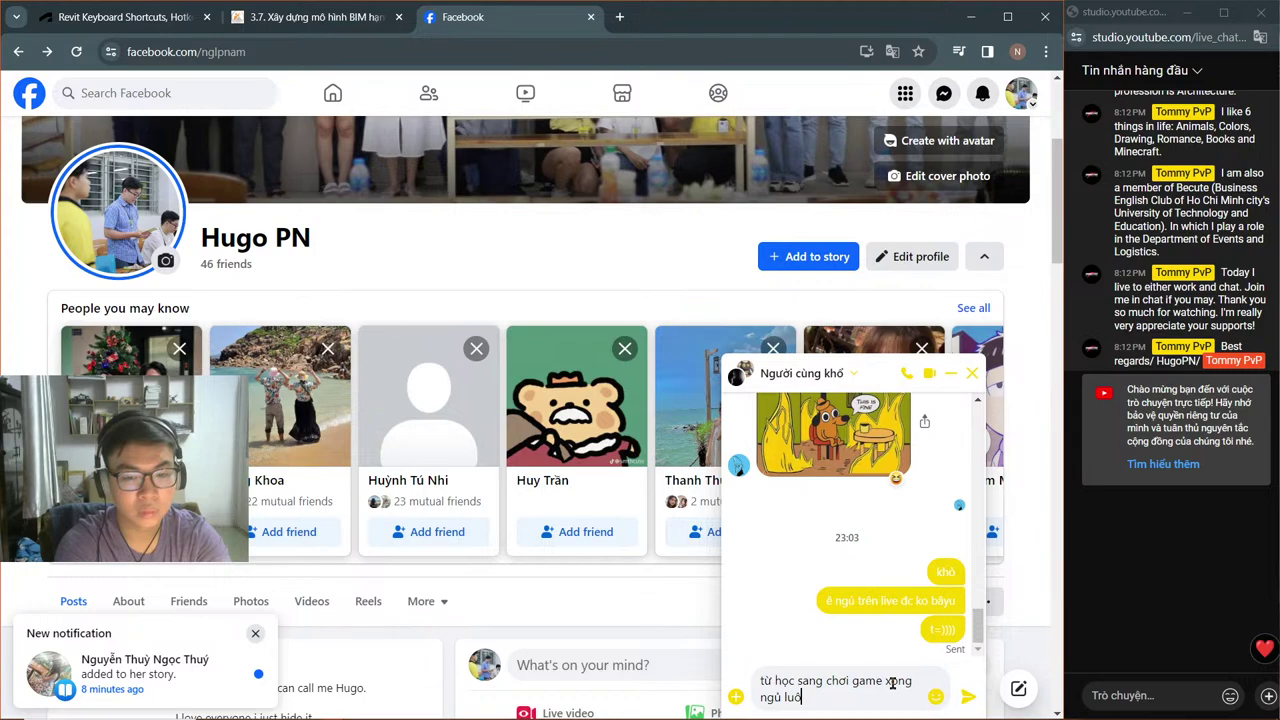
{"action": "type", "text": "n"}
{"action": "key", "text": "Return"}
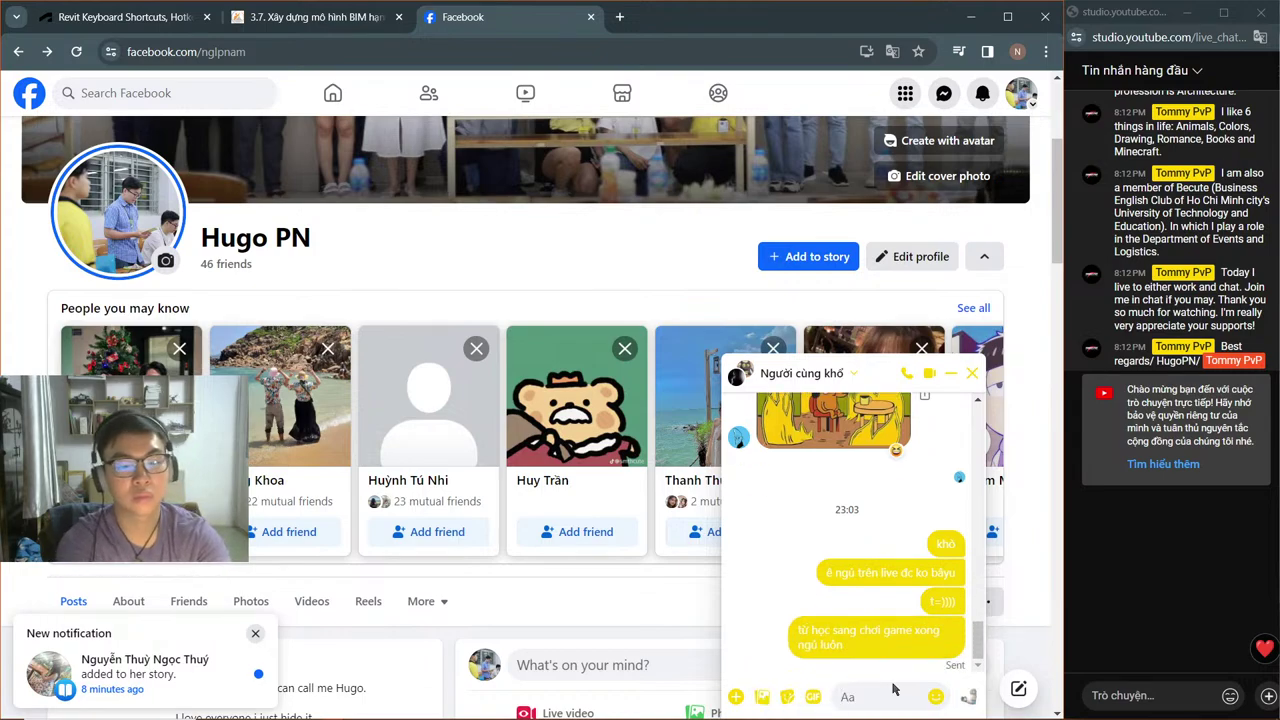
{"action": "type", "text": "1 công"}
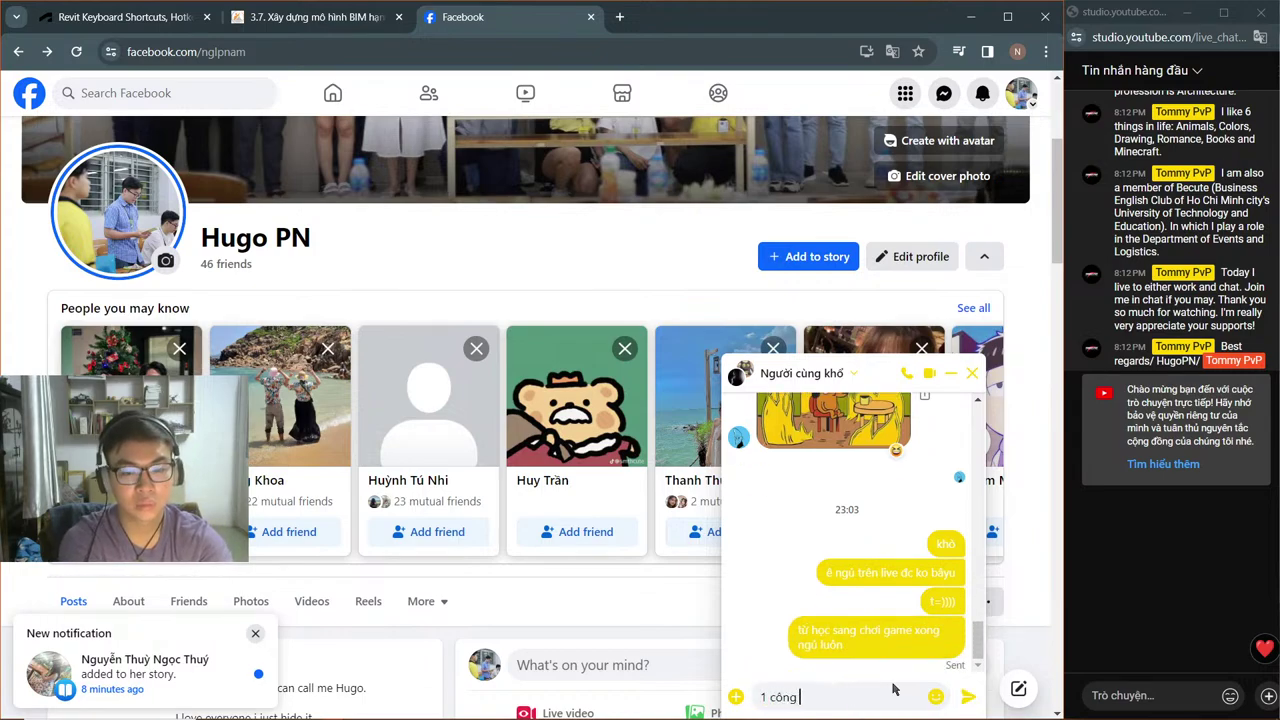
{"action": "type", "text": " 3 chuyện"}
{"action": "key", "text": "Return"}
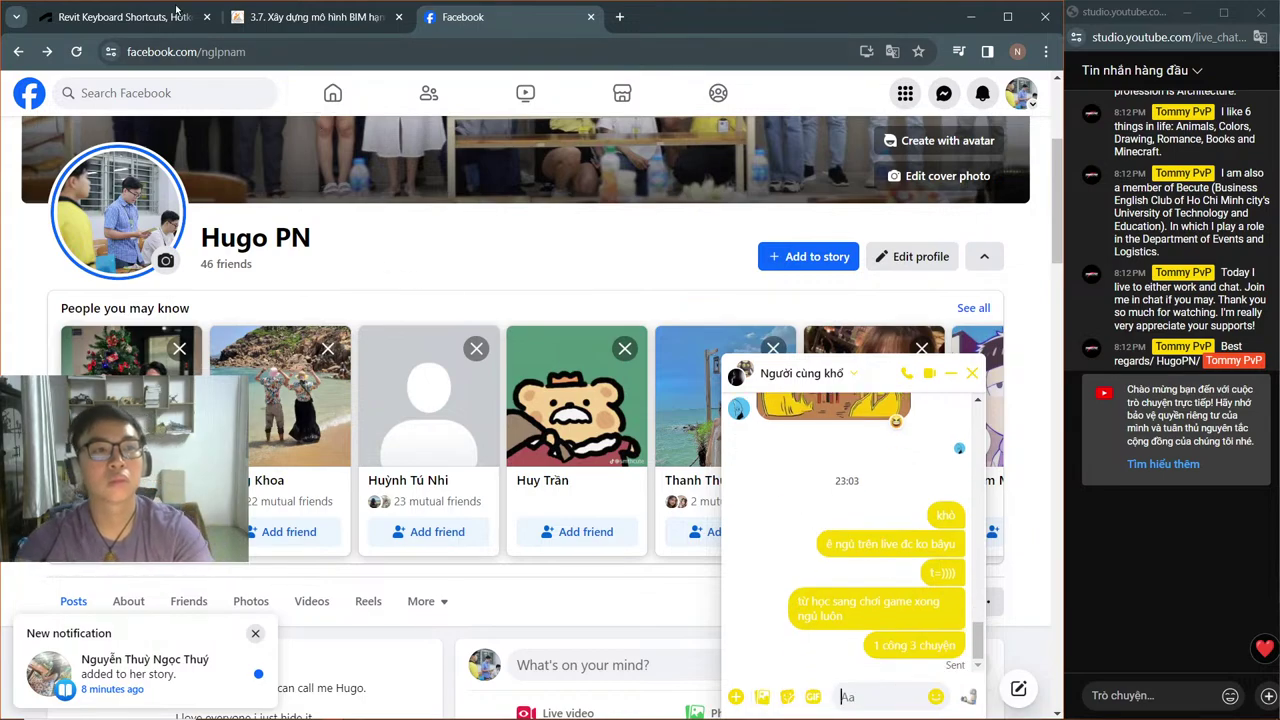
{"action": "left_click", "coordinate": [120, 17]}
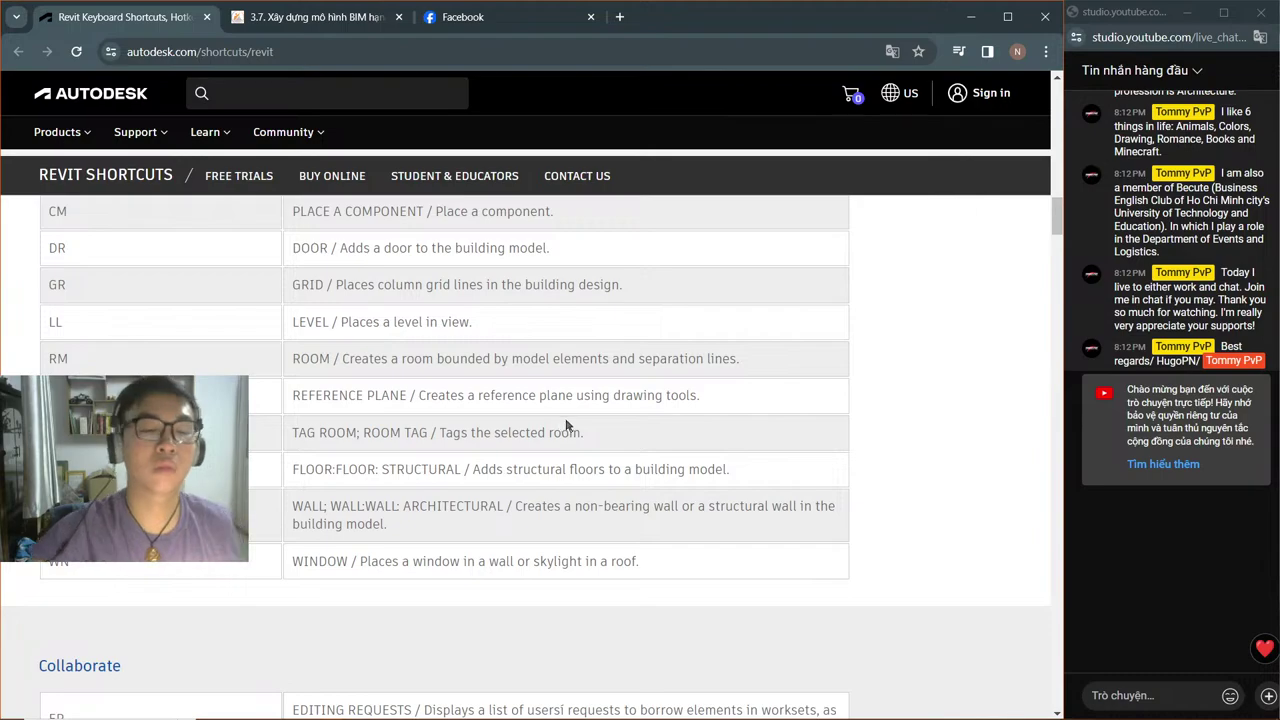
Step: Load aternos.org/server in a new Chrome tab, then return to the Facebook tab
{"action": "left_click", "coordinate": [135, 712]}
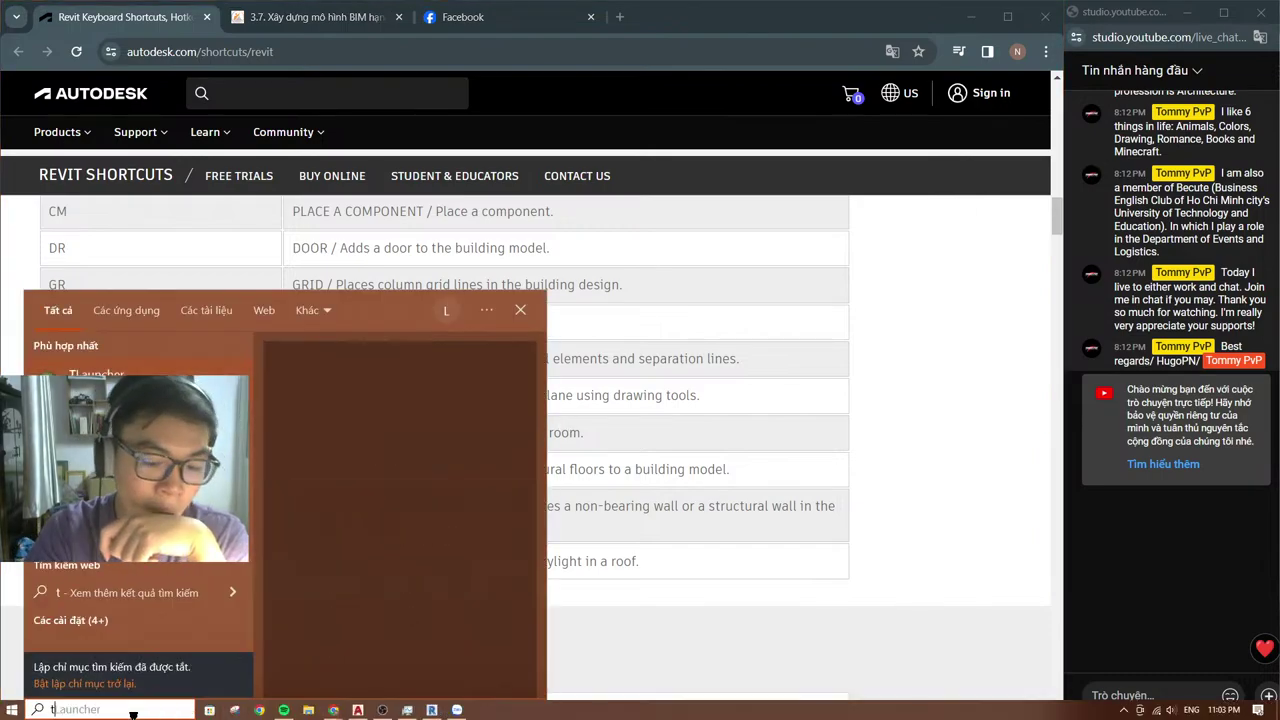
{"action": "key", "text": "Escape"}
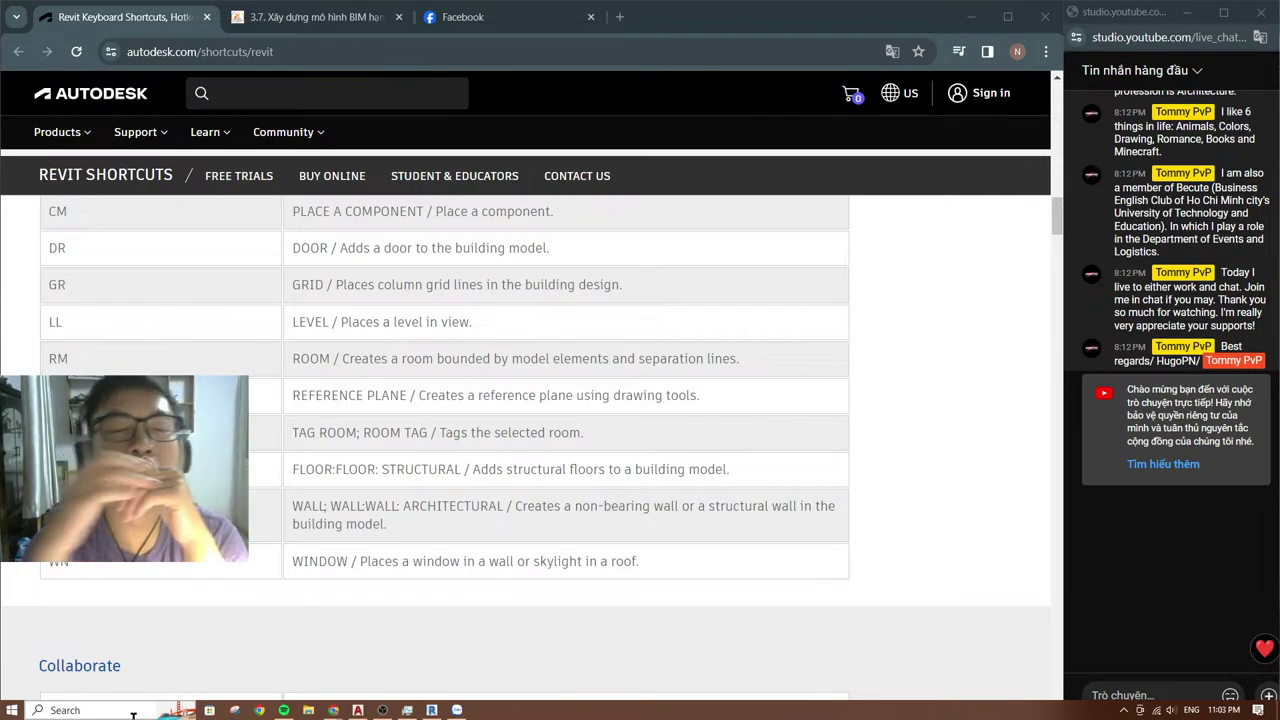
{"action": "left_click", "coordinate": [618, 18]}
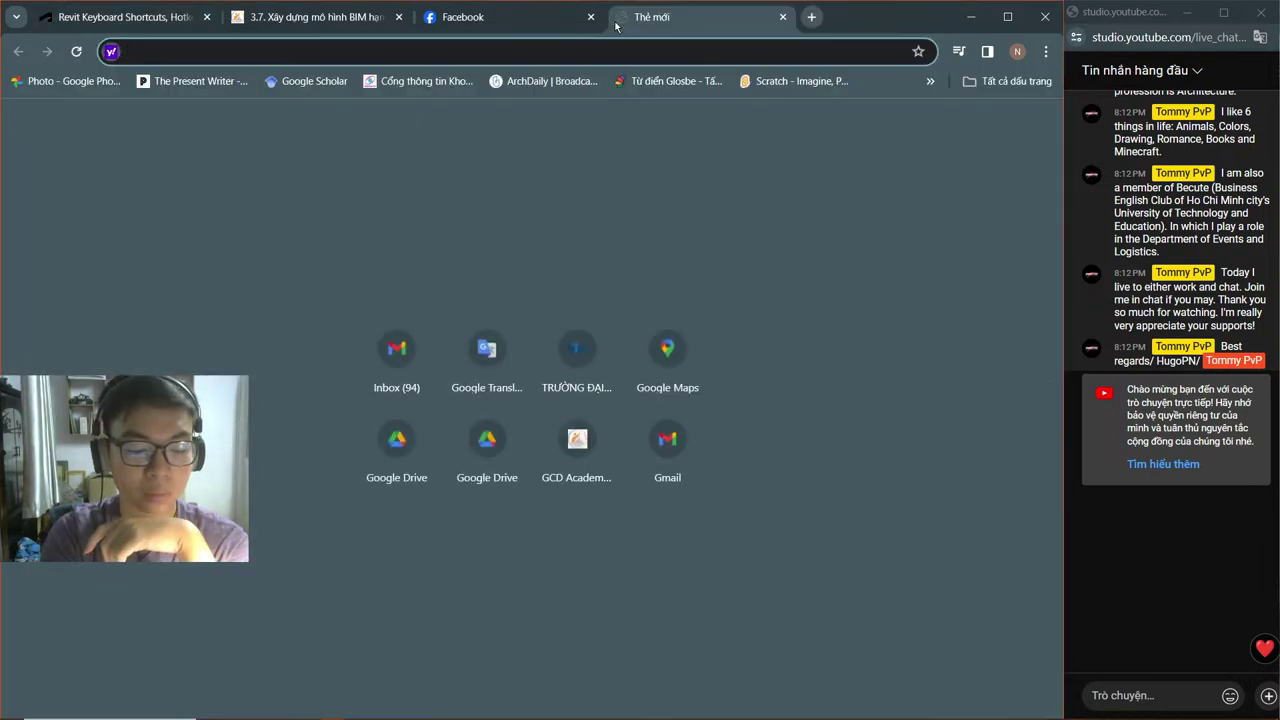
{"action": "type", "text": "ater"}
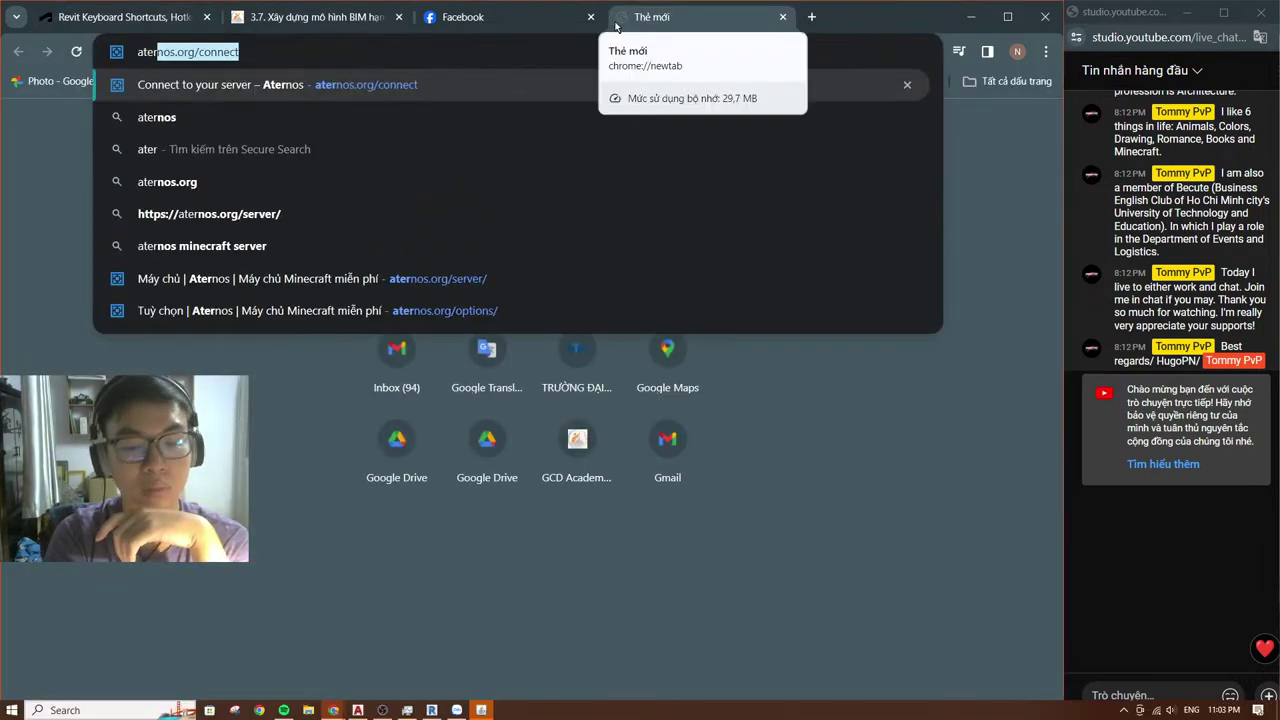
{"action": "key", "text": "Down"}
{"action": "key", "text": "Down"}
{"action": "key", "text": "Down"}
{"action": "key", "text": "Down"}
{"action": "key", "text": "Down"}
{"action": "key", "text": "Down"}
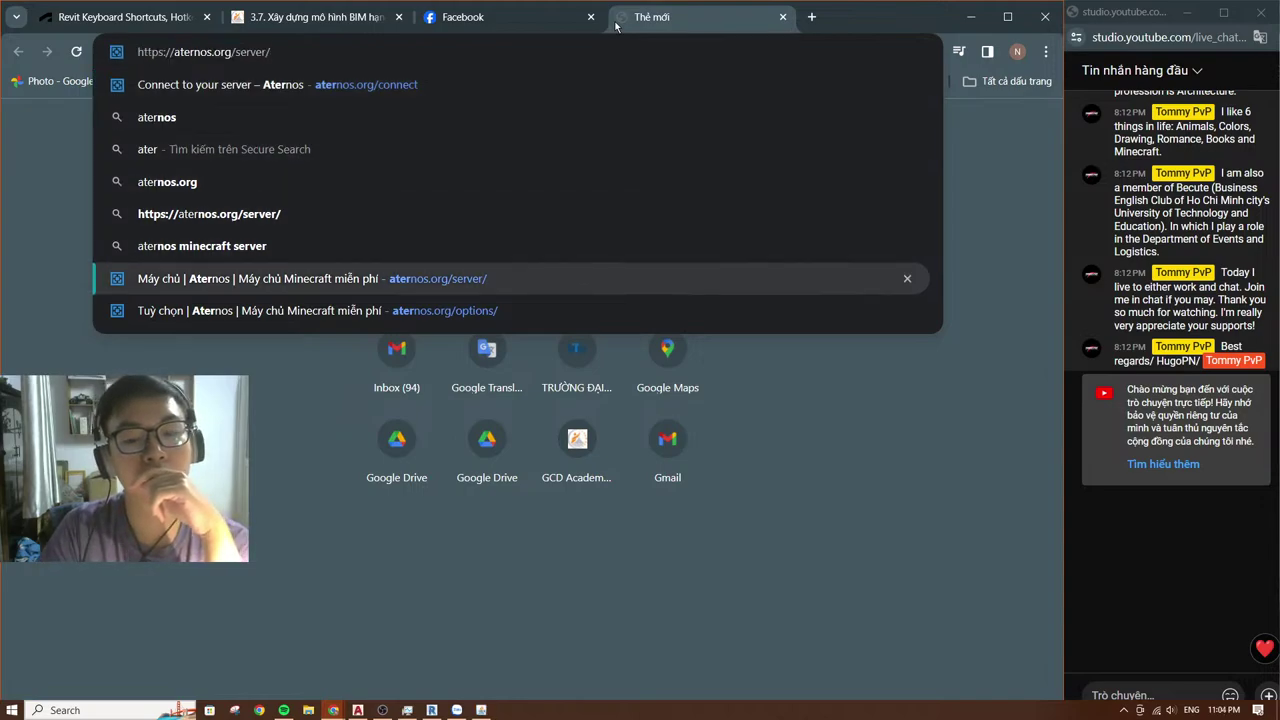
{"action": "key", "text": "Return"}
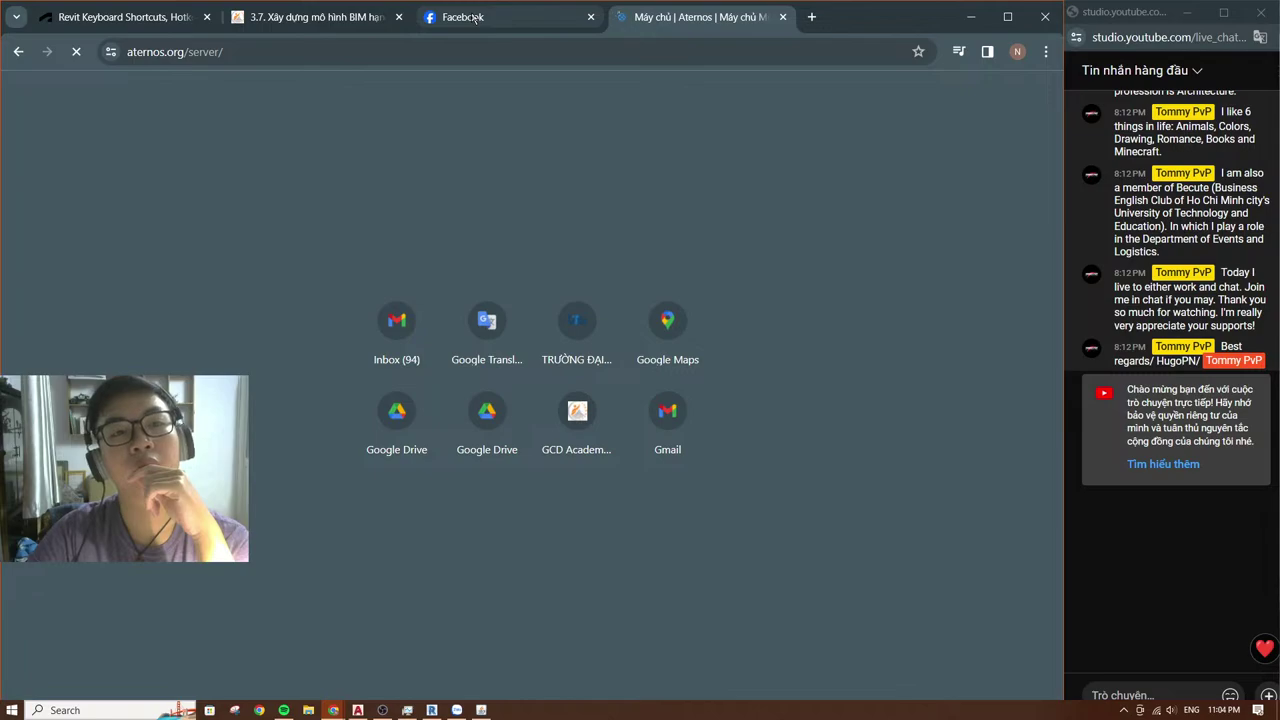
{"action": "left_click", "coordinate": [476, 18]}
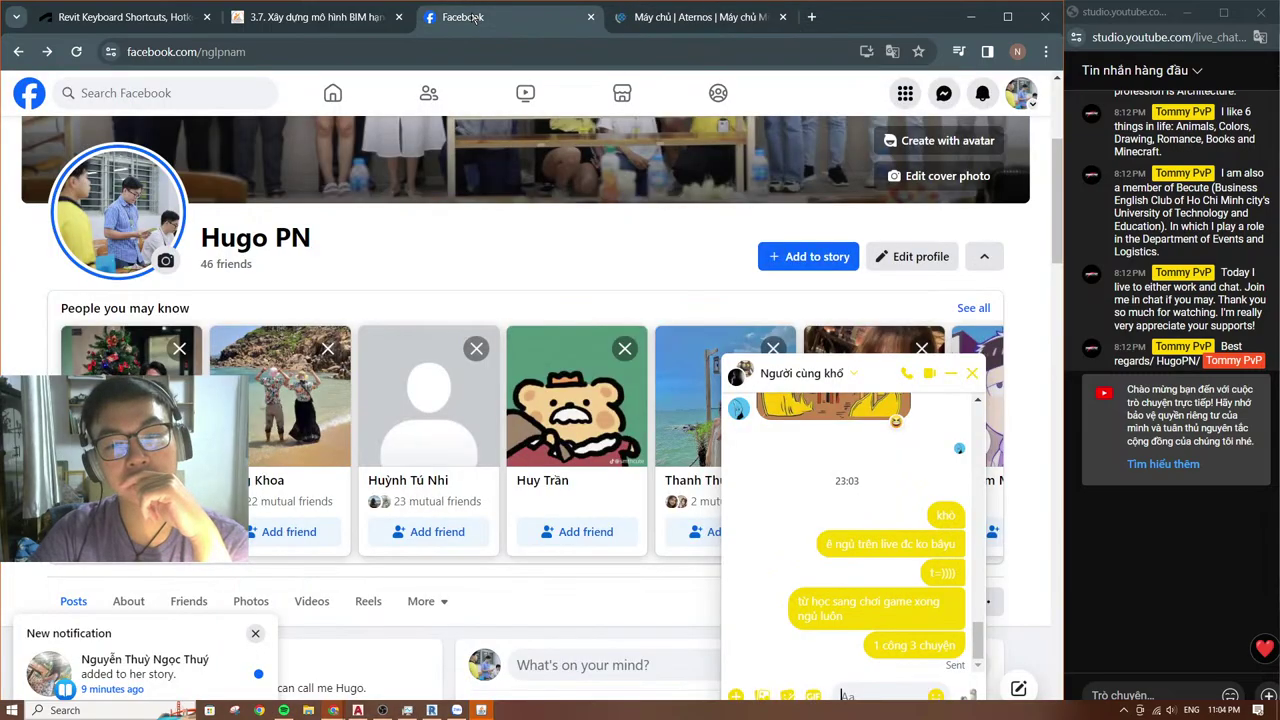
Step: Open the BECUTE ALL HOUSE group chat and scroll back through its history
{"action": "left_click", "coordinate": [971, 373]}
{"action": "left_click", "coordinate": [943, 93]}
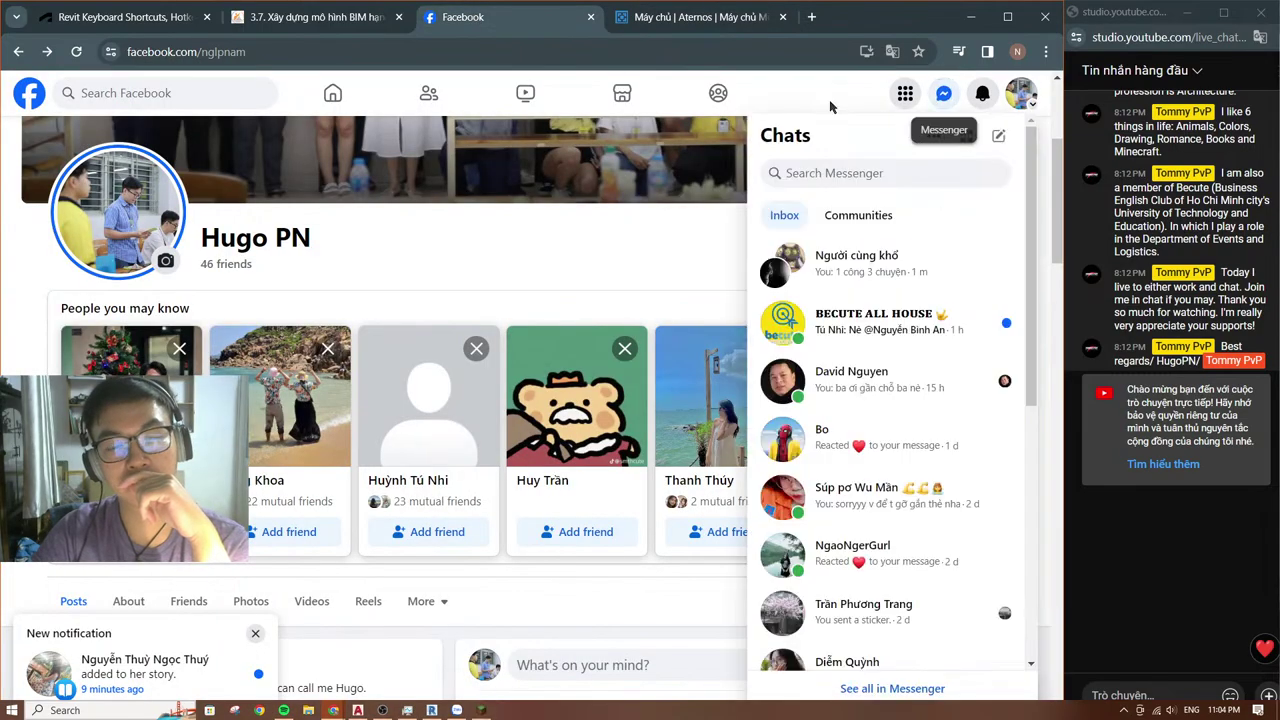
{"action": "left_click", "coordinate": [915, 341]}
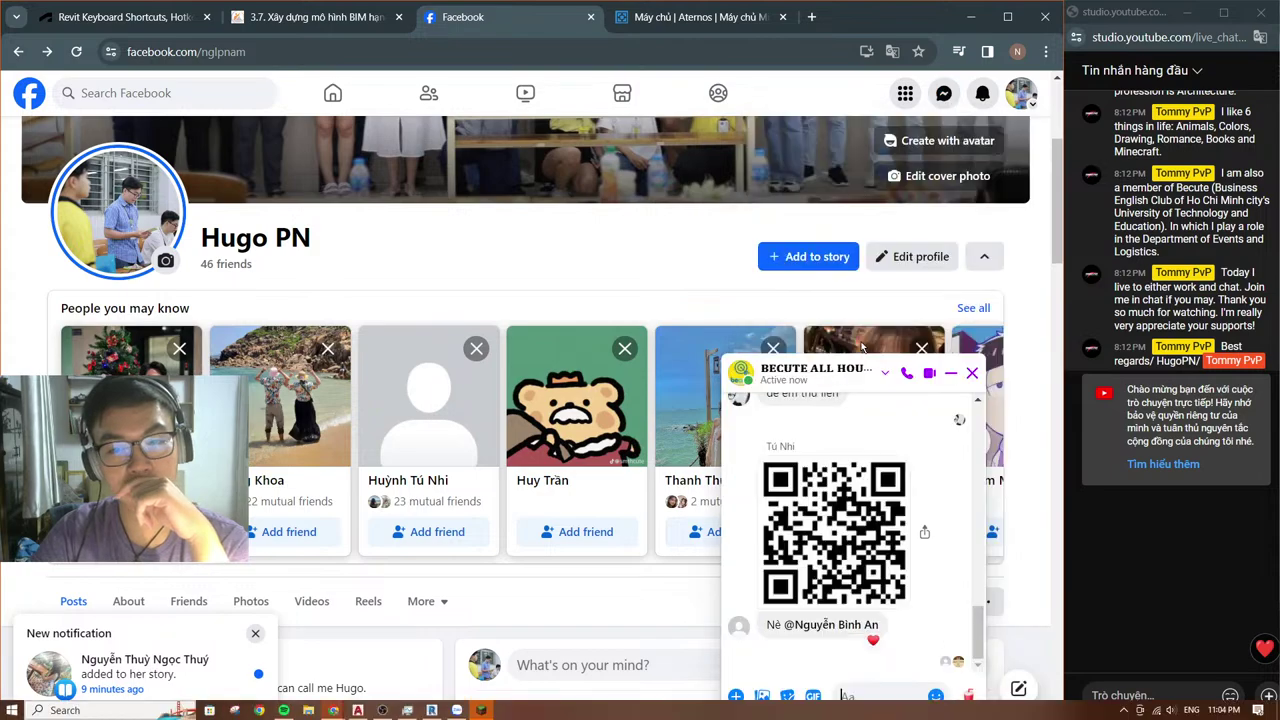
{"action": "scroll", "coordinate": [895, 570], "scroll_direction": "up", "scroll_amount": 5}
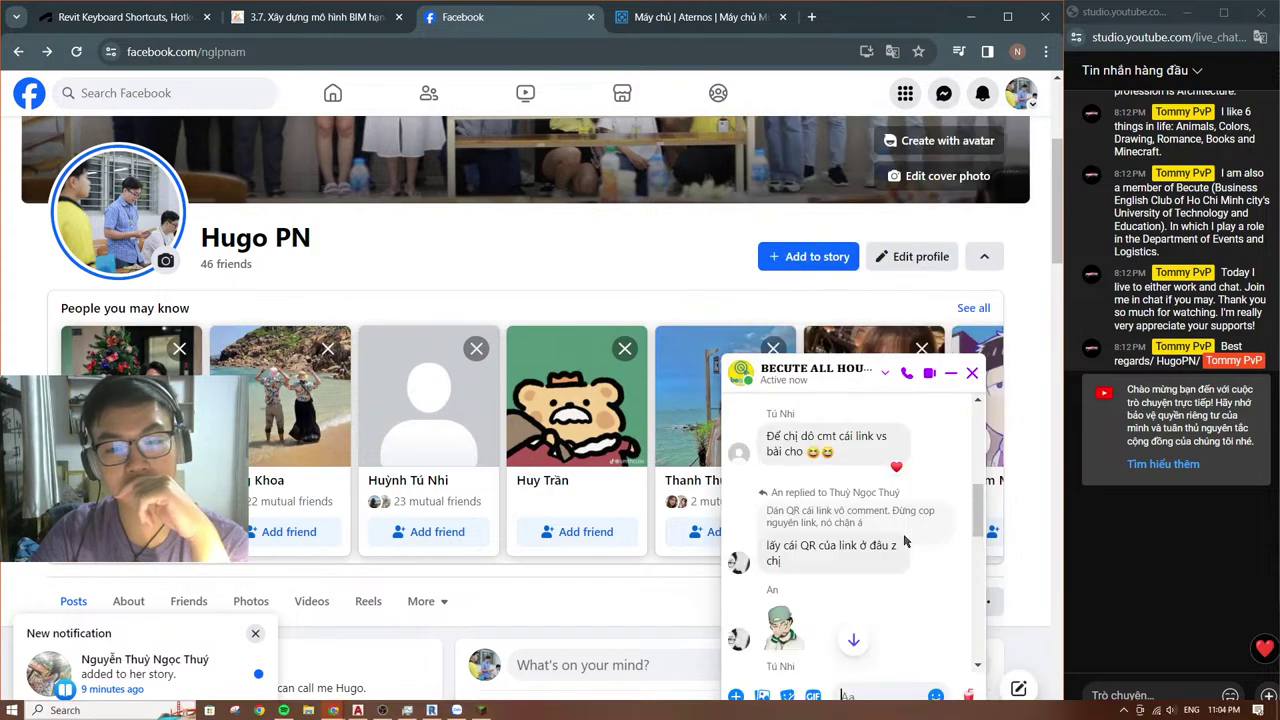
{"action": "scroll", "coordinate": [900, 510], "scroll_direction": "up", "scroll_amount": 2}
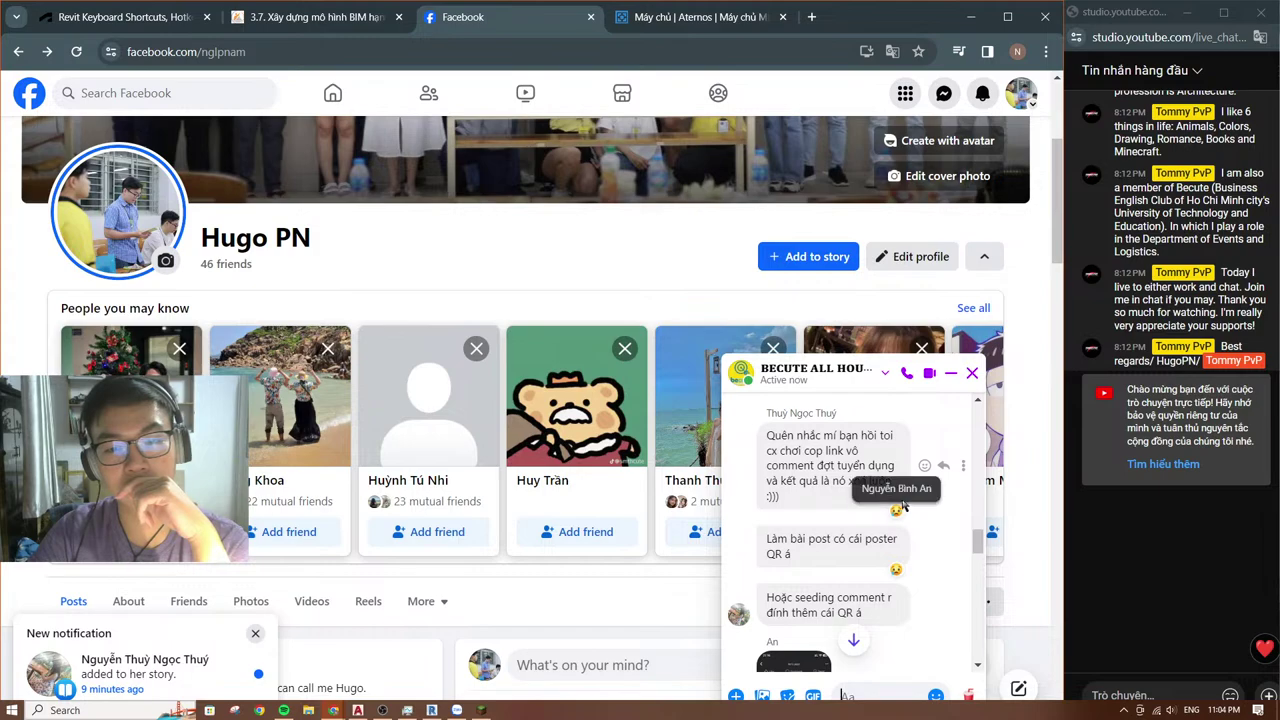
{"action": "scroll", "coordinate": [892, 495], "scroll_direction": "up", "scroll_amount": 1}
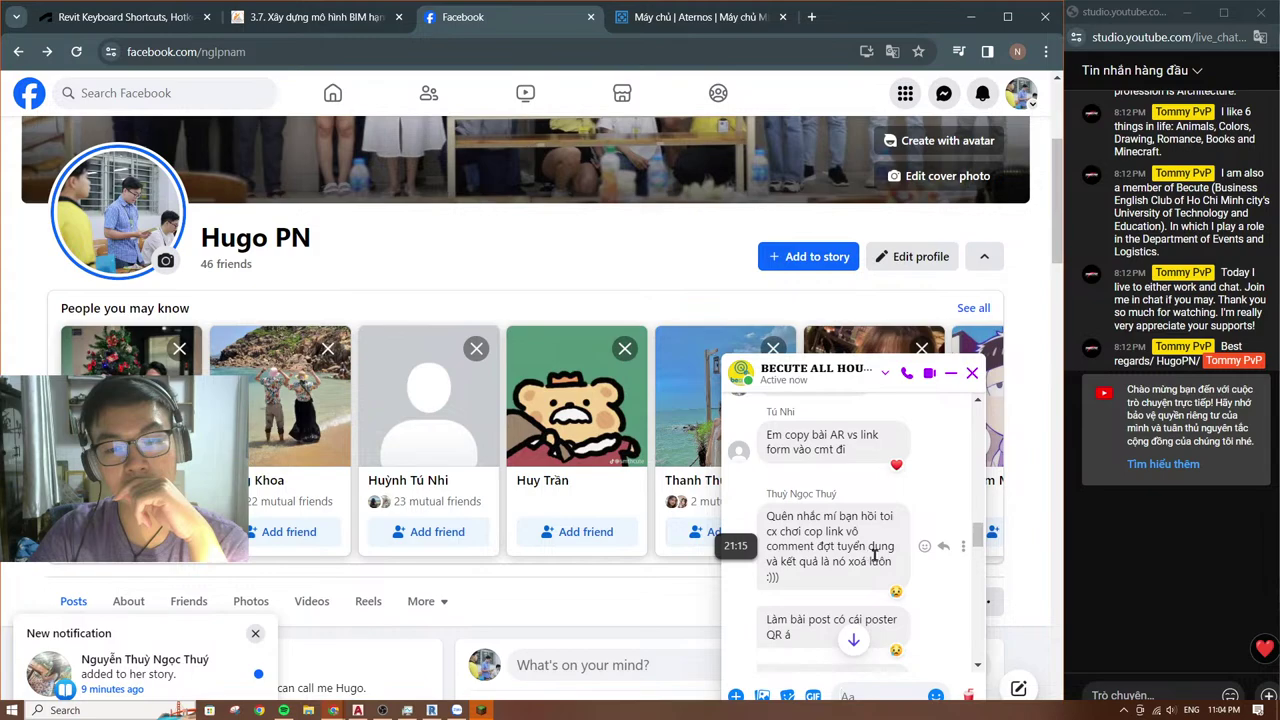
{"action": "scroll", "coordinate": [880, 557], "scroll_direction": "up", "scroll_amount": 1}
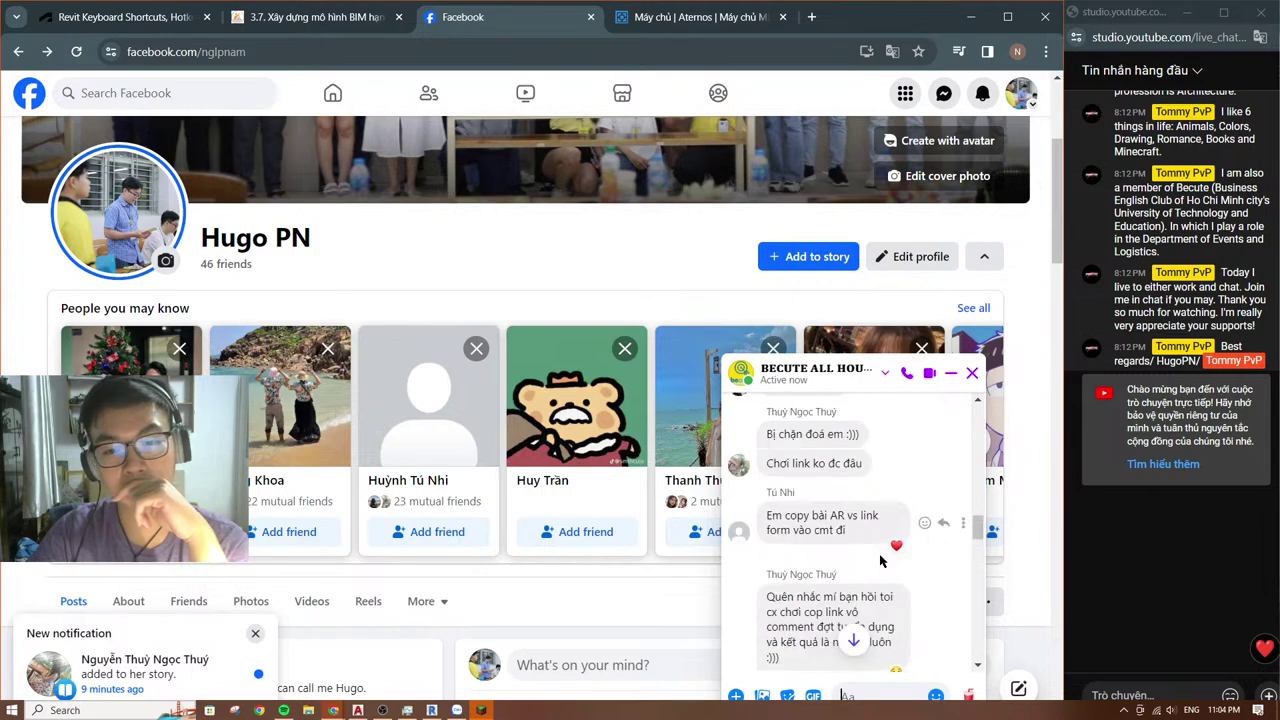
{"action": "scroll", "coordinate": [880, 560], "scroll_direction": "up", "scroll_amount": 1}
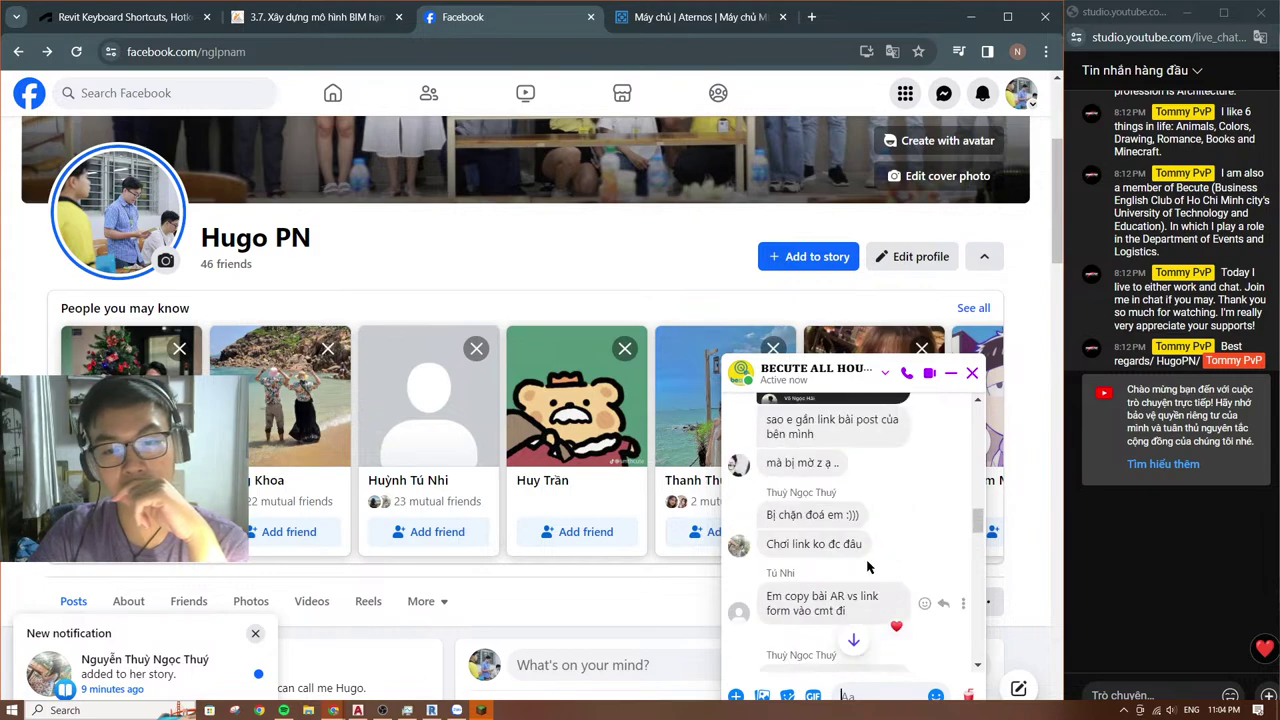
{"action": "scroll", "coordinate": [868, 567], "scroll_direction": "up", "scroll_amount": 1}
{"action": "scroll", "coordinate": [872, 570], "scroll_direction": "up", "scroll_amount": 1}
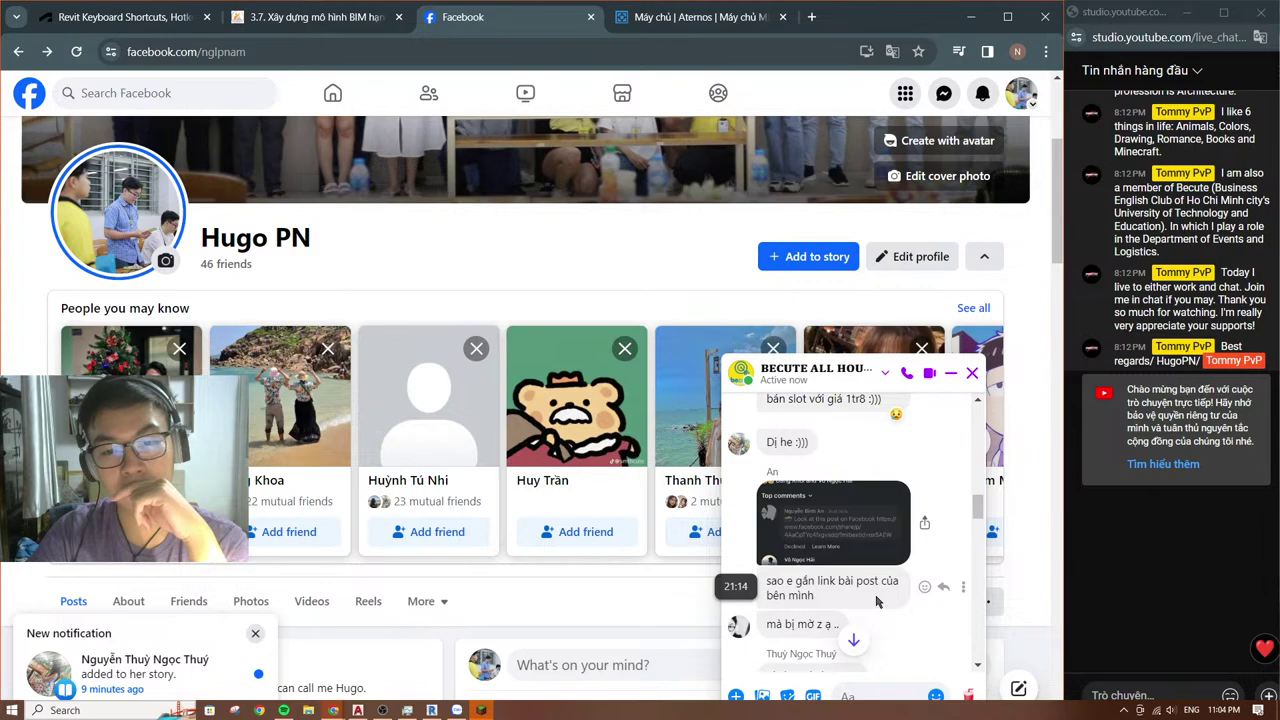
{"action": "scroll", "coordinate": [876, 601], "scroll_direction": "up", "scroll_amount": 2}
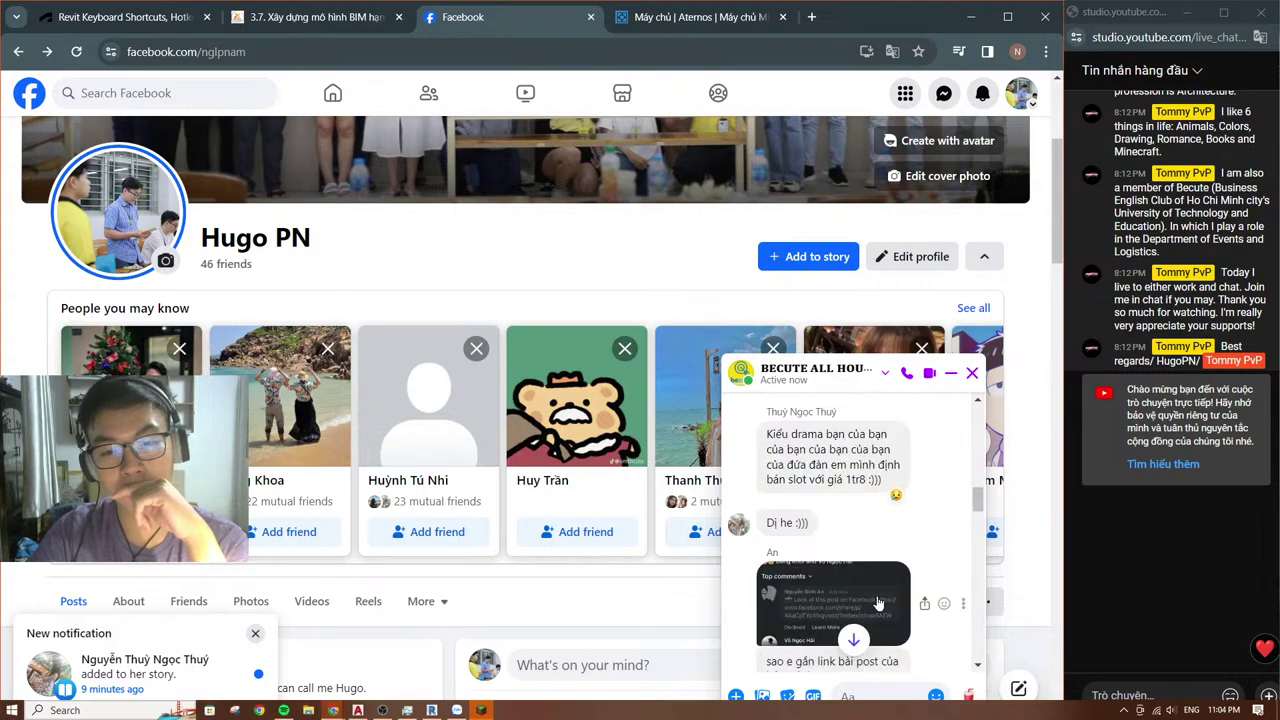
{"action": "scroll", "coordinate": [879, 601], "scroll_direction": "down", "scroll_amount": 5}
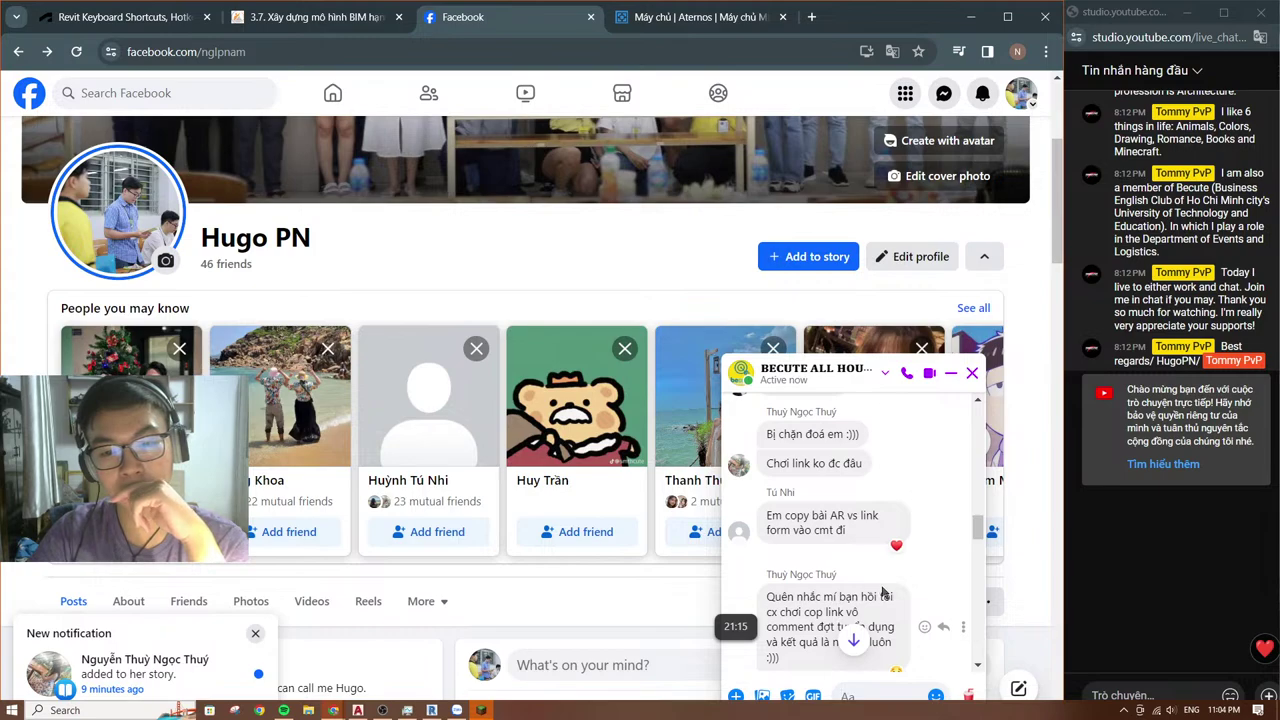
{"action": "scroll", "coordinate": [882, 593], "scroll_direction": "down", "scroll_amount": 3}
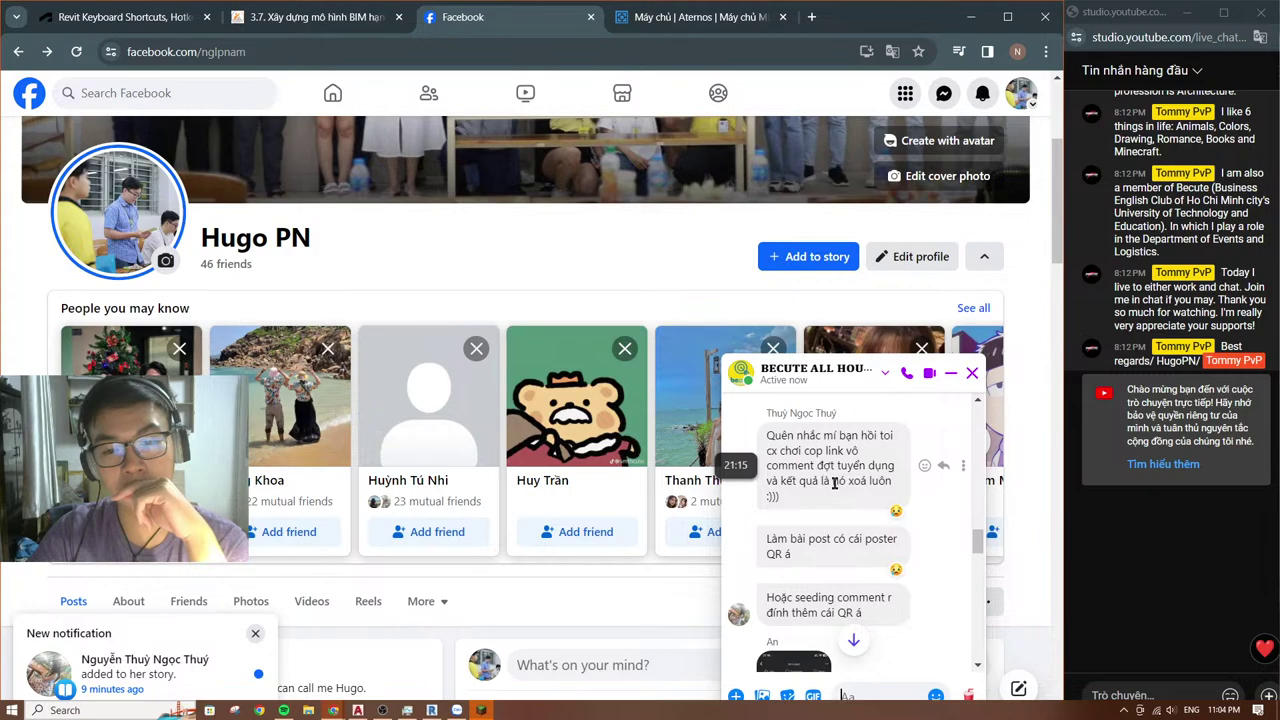
{"action": "scroll", "coordinate": [848, 482], "scroll_direction": "down", "scroll_amount": 2}
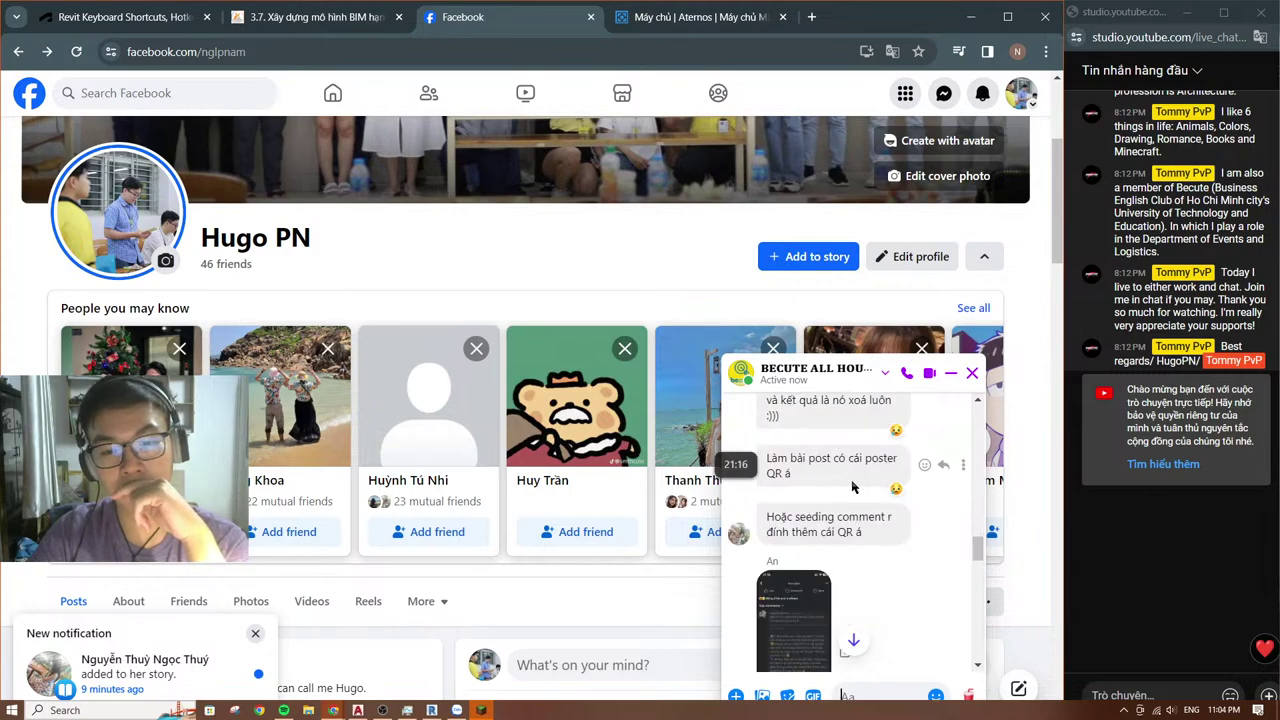
{"action": "scroll", "coordinate": [852, 485], "scroll_direction": "down", "scroll_amount": 3}
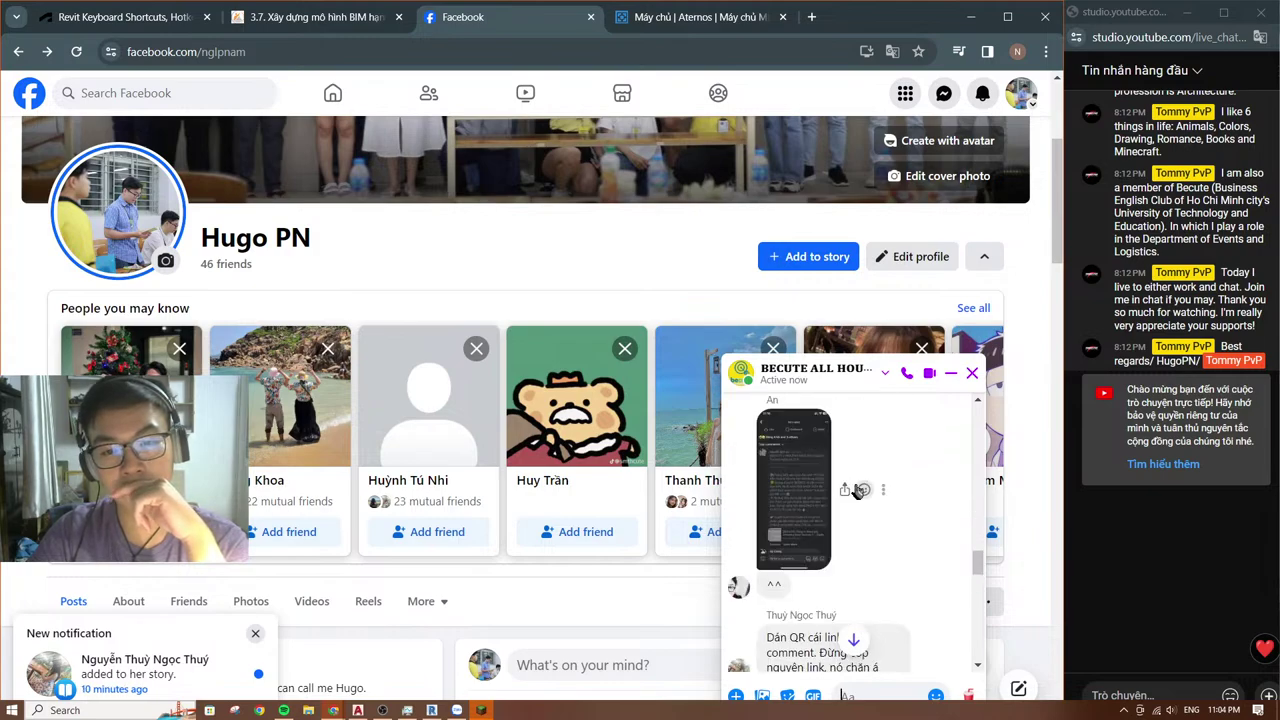
Step: View the shared post image full-size, then keep reading the chat
{"action": "left_click", "coordinate": [805, 505]}
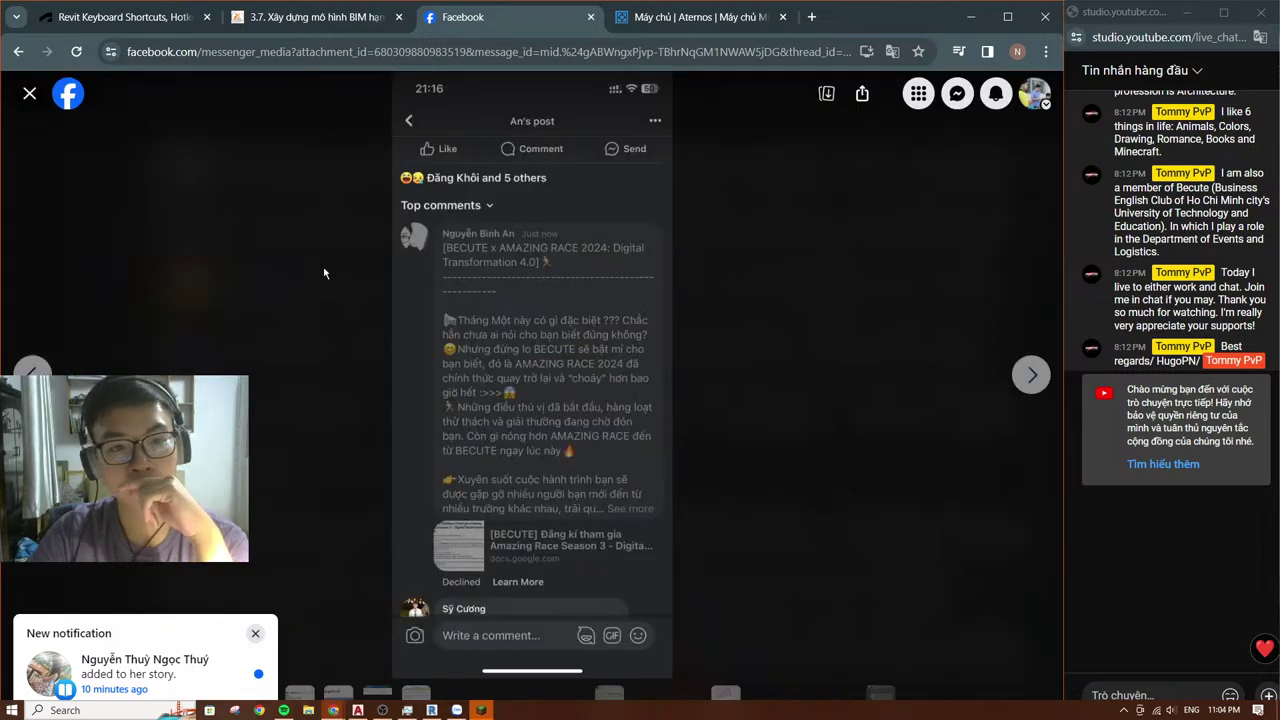
{"action": "left_click", "coordinate": [31, 96]}
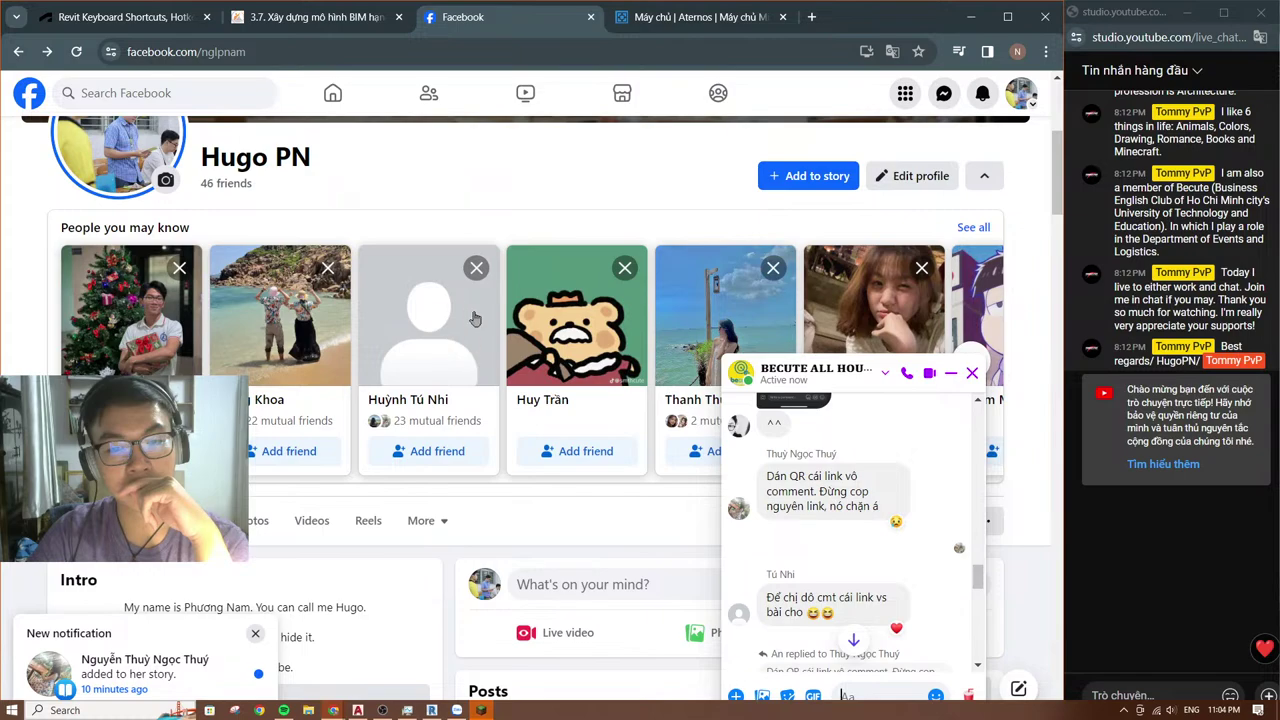
{"action": "scroll", "coordinate": [600, 390], "scroll_direction": "up", "scroll_amount": 1}
{"action": "scroll", "coordinate": [925, 490], "scroll_direction": "down", "scroll_amount": 2}
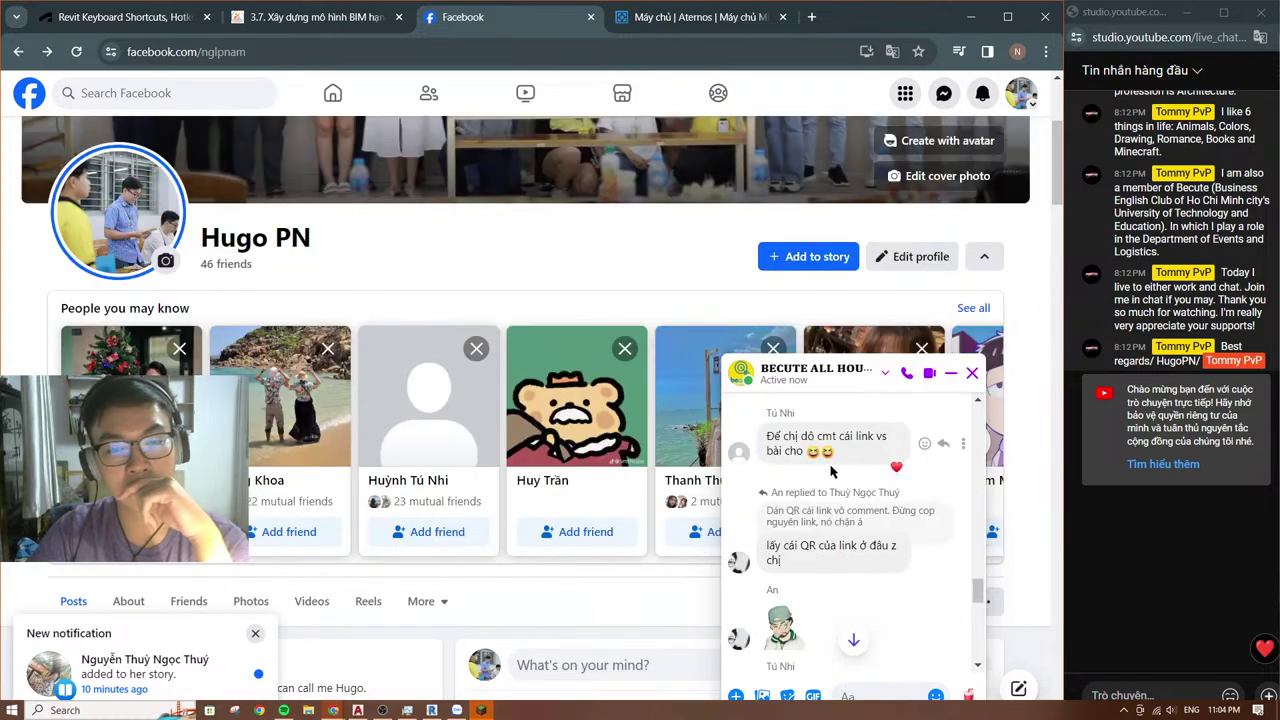
{"action": "scroll", "coordinate": [832, 470], "scroll_direction": "down", "scroll_amount": 1}
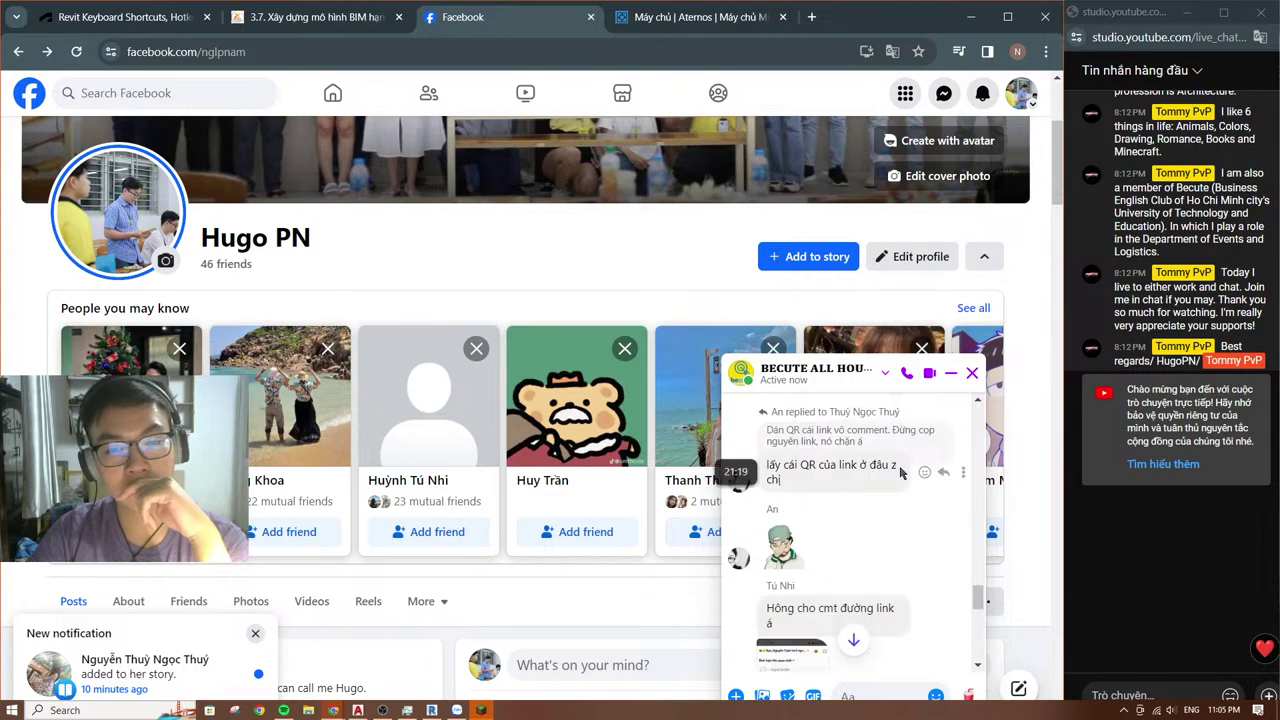
{"action": "scroll", "coordinate": [909, 474], "scroll_direction": "down", "scroll_amount": 5}
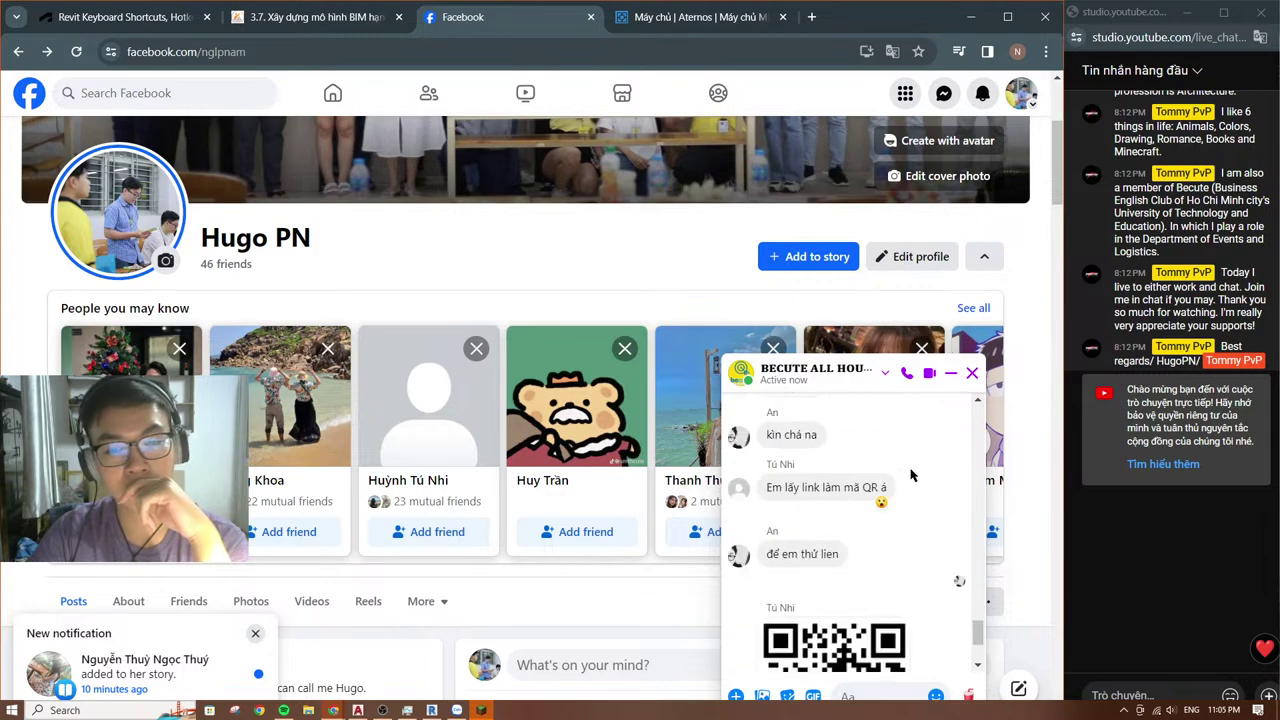
{"action": "scroll", "coordinate": [911, 474], "scroll_direction": "up", "scroll_amount": 1}
{"action": "scroll", "coordinate": [911, 474], "scroll_direction": "down", "scroll_amount": 2}
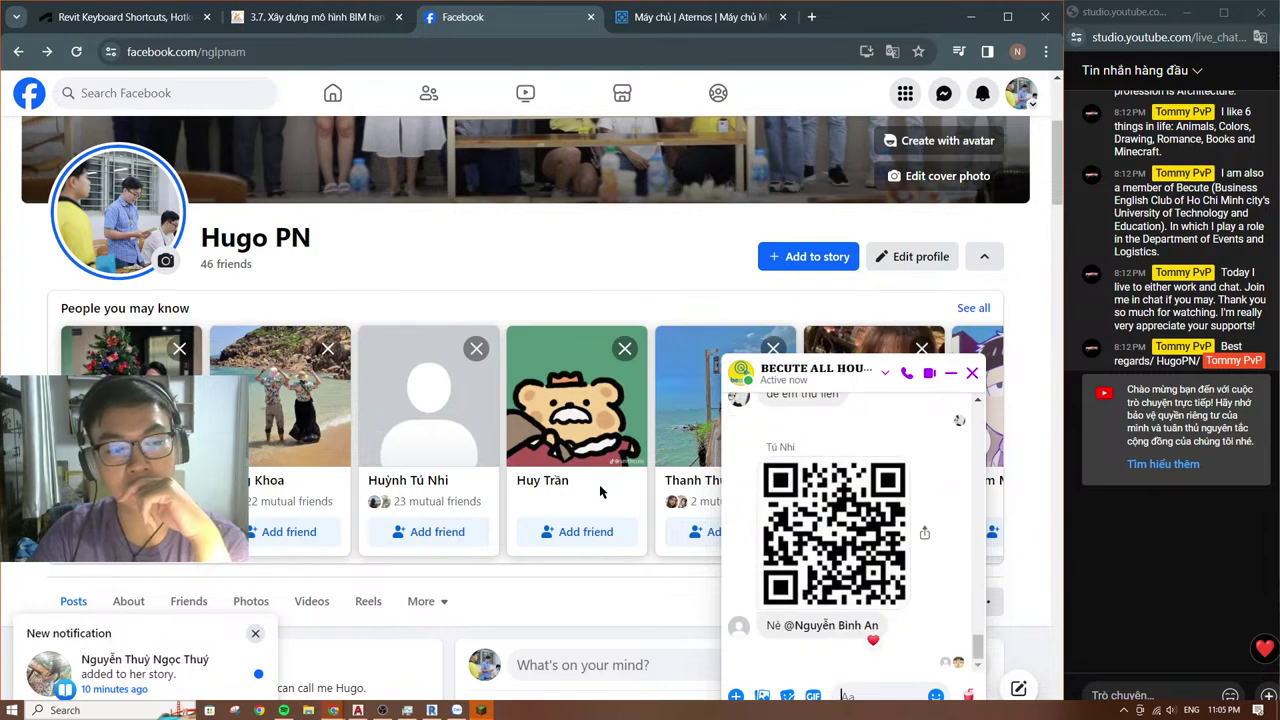
Step: Reopen the BECUTE ALL HOUSE conversation from Messenger and scroll through it again
{"action": "left_click", "coordinate": [971, 374]}
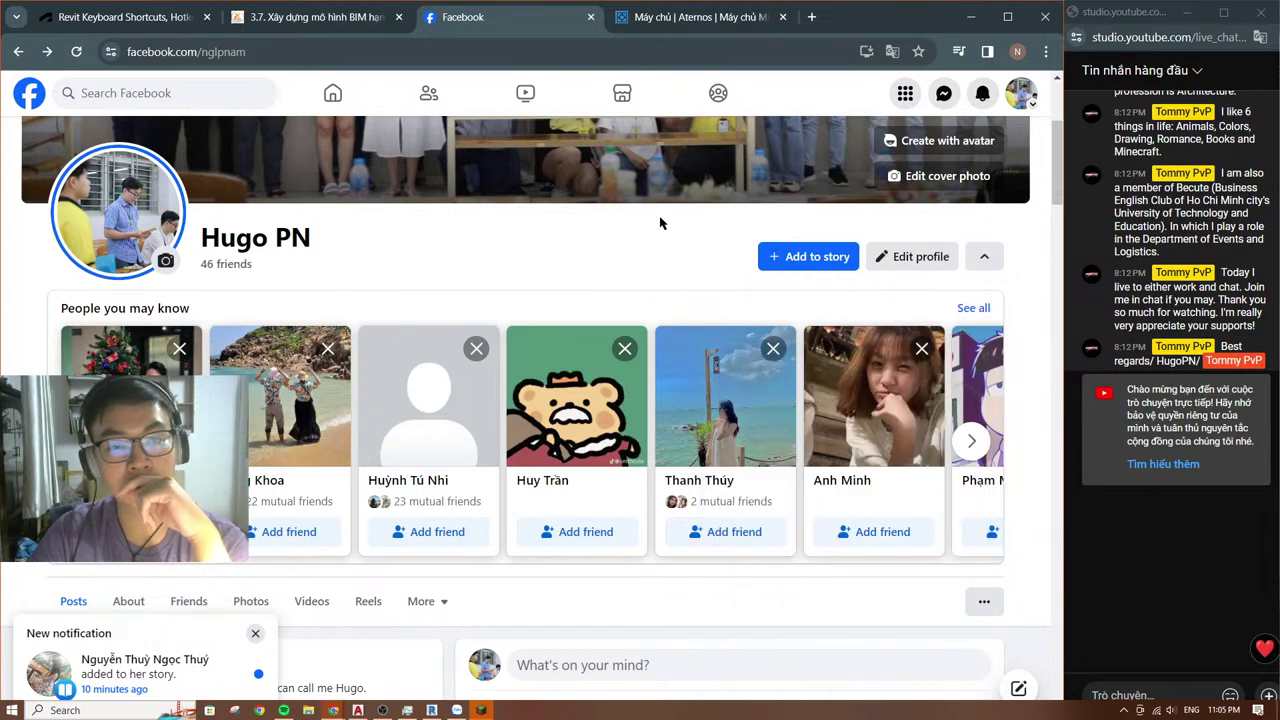
{"action": "left_click", "coordinate": [944, 94]}
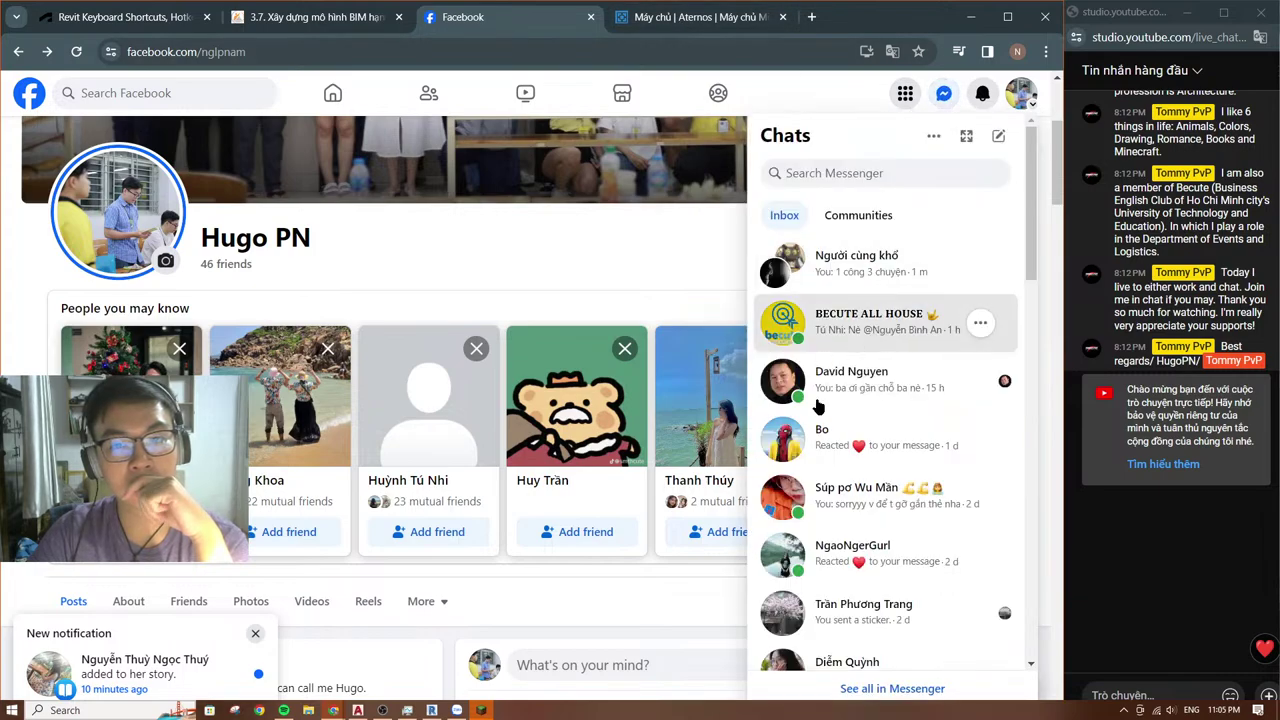
{"action": "left_click", "coordinate": [860, 322]}
{"action": "scroll", "coordinate": [846, 466], "scroll_direction": "up", "scroll_amount": 10}
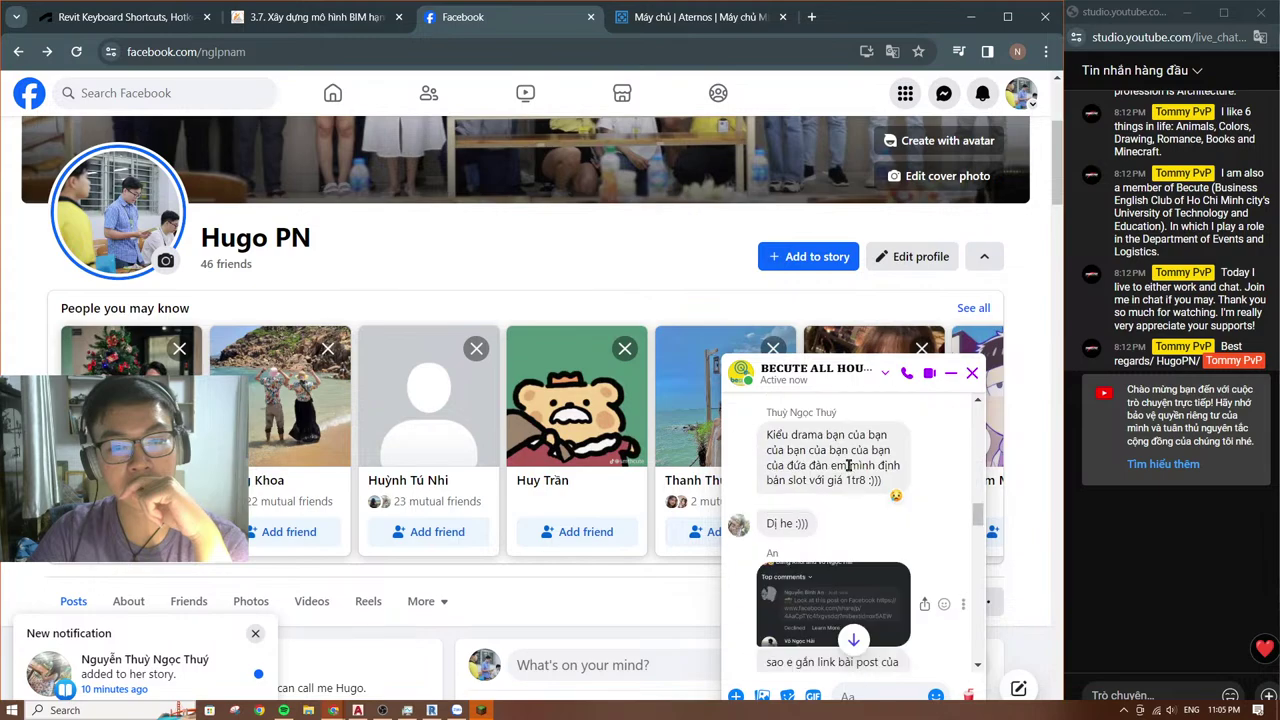
{"action": "scroll", "coordinate": [848, 466], "scroll_direction": "up", "scroll_amount": 10}
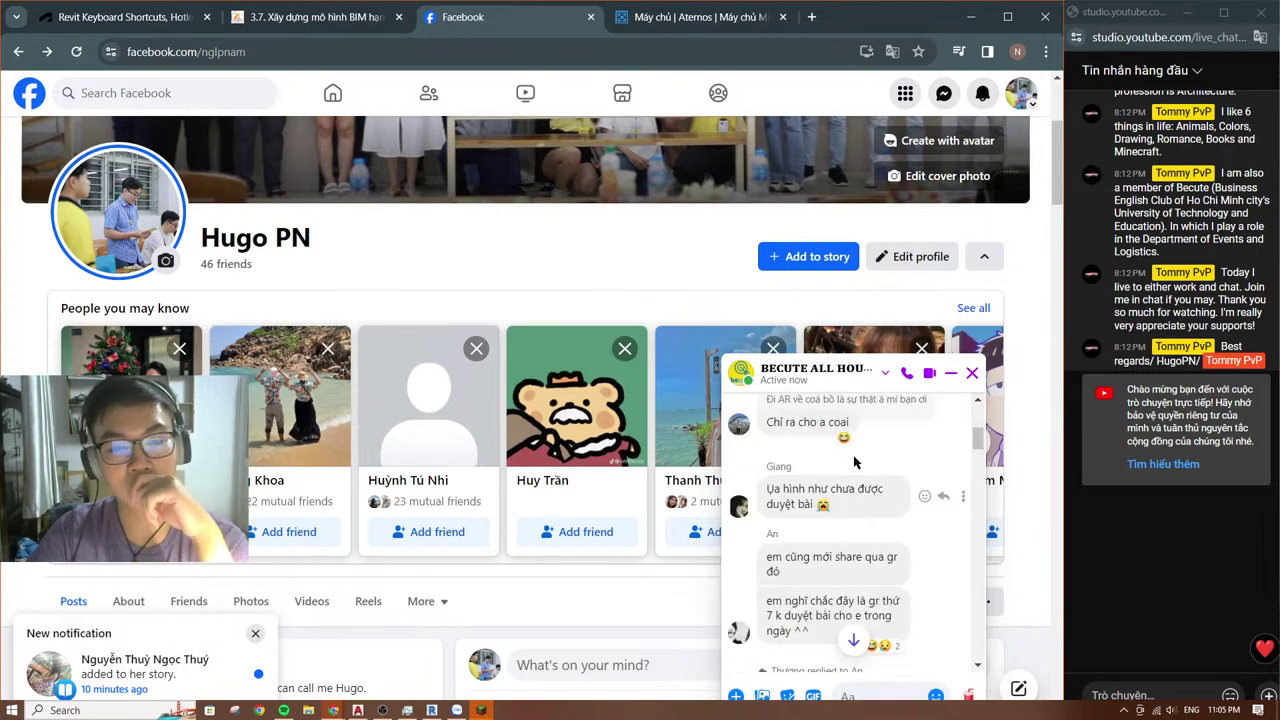
{"action": "scroll", "coordinate": [855, 462], "scroll_direction": "up", "scroll_amount": 10}
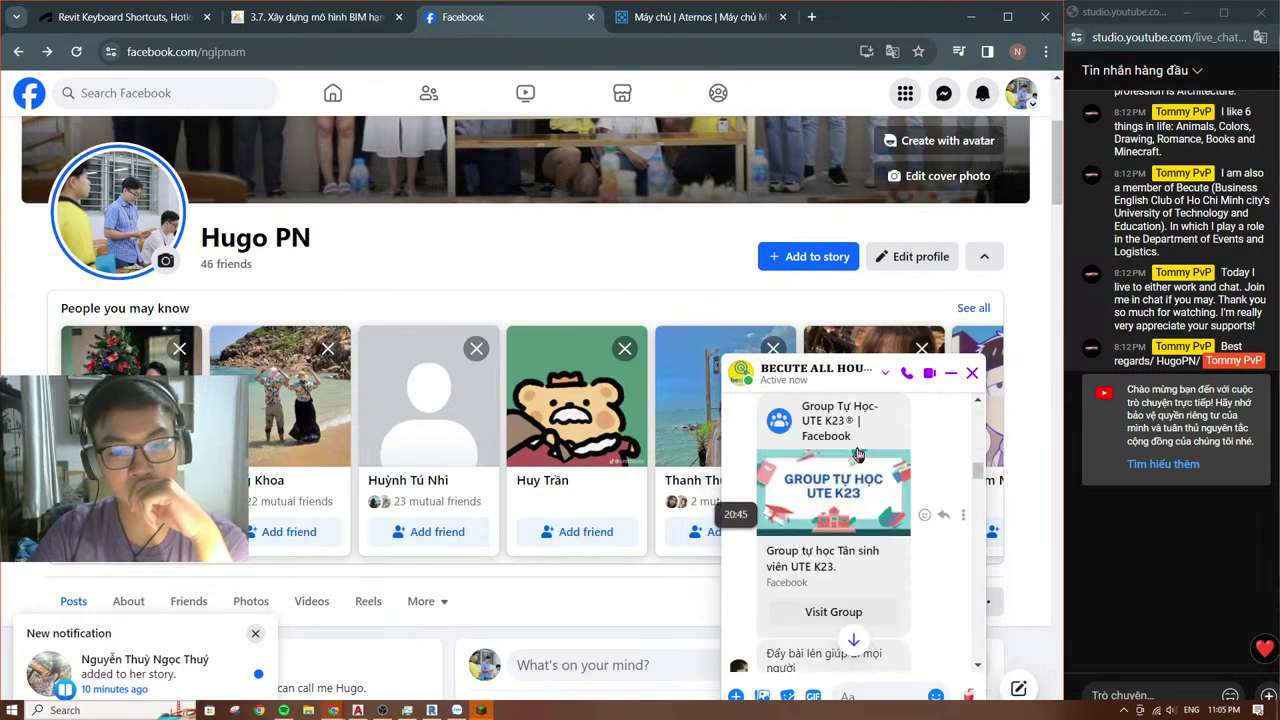
{"action": "scroll", "coordinate": [857, 454], "scroll_direction": "down", "scroll_amount": 5}
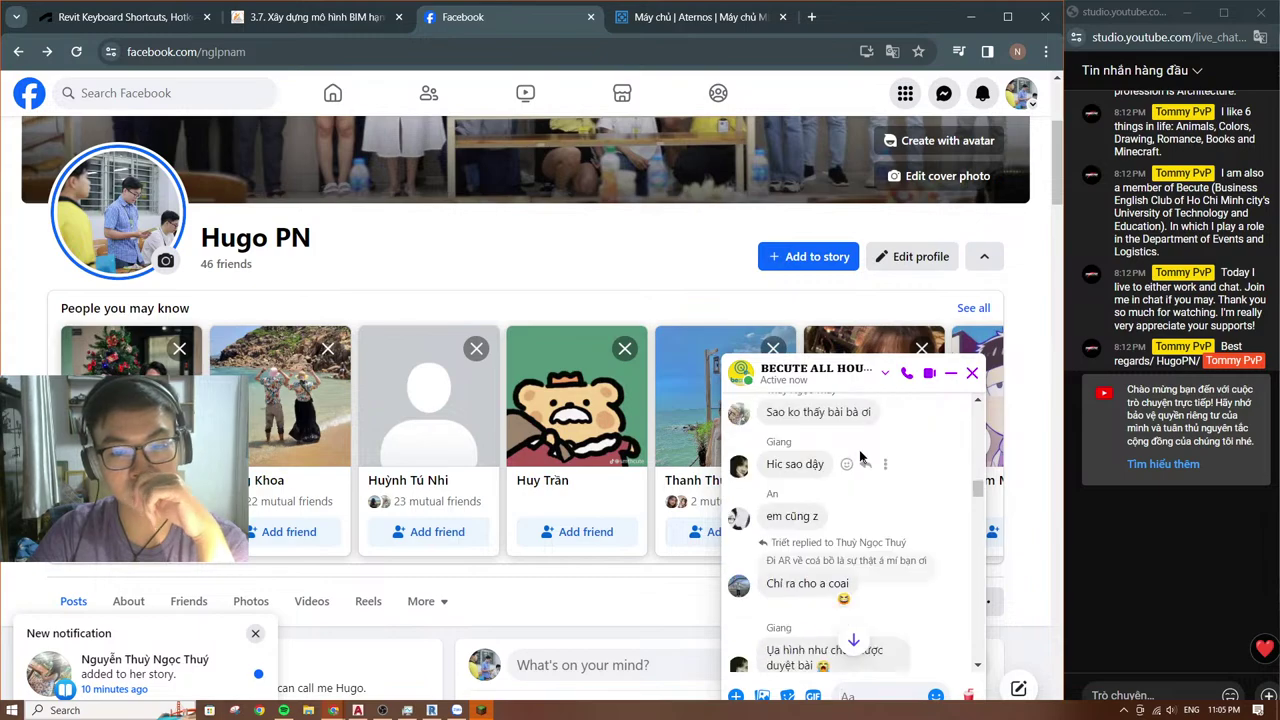
{"action": "scroll", "coordinate": [866, 451], "scroll_direction": "down", "scroll_amount": 2}
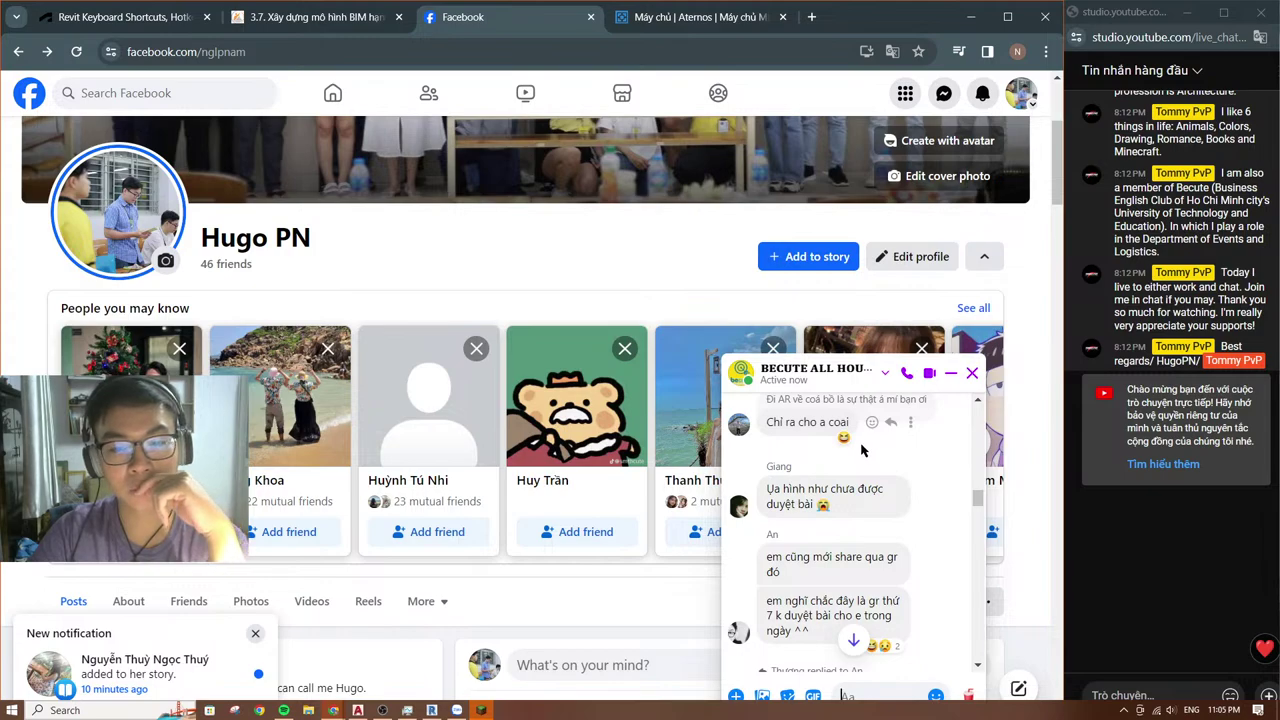
{"action": "scroll", "coordinate": [862, 451], "scroll_direction": "down", "scroll_amount": 1}
{"action": "scroll", "coordinate": [862, 451], "scroll_direction": "down", "scroll_amount": 1}
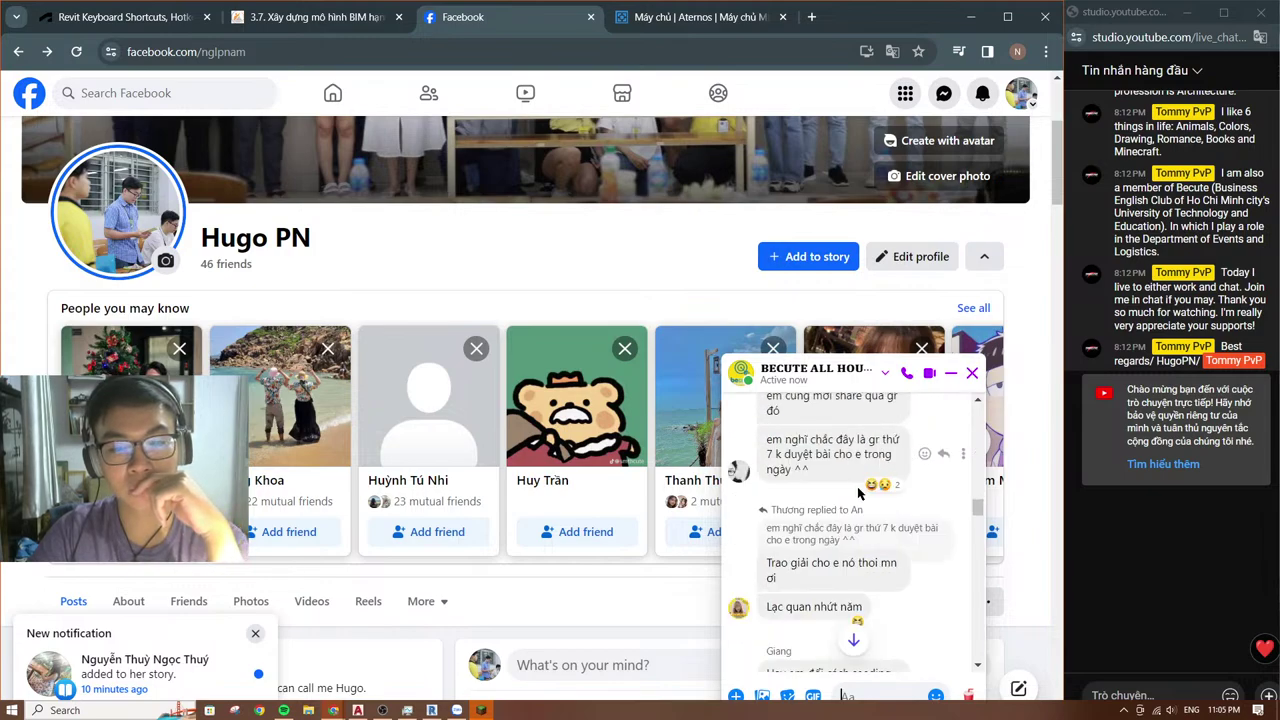
{"action": "scroll", "coordinate": [860, 487], "scroll_direction": "down", "scroll_amount": 1}
{"action": "scroll", "coordinate": [860, 487], "scroll_direction": "up", "scroll_amount": 1}
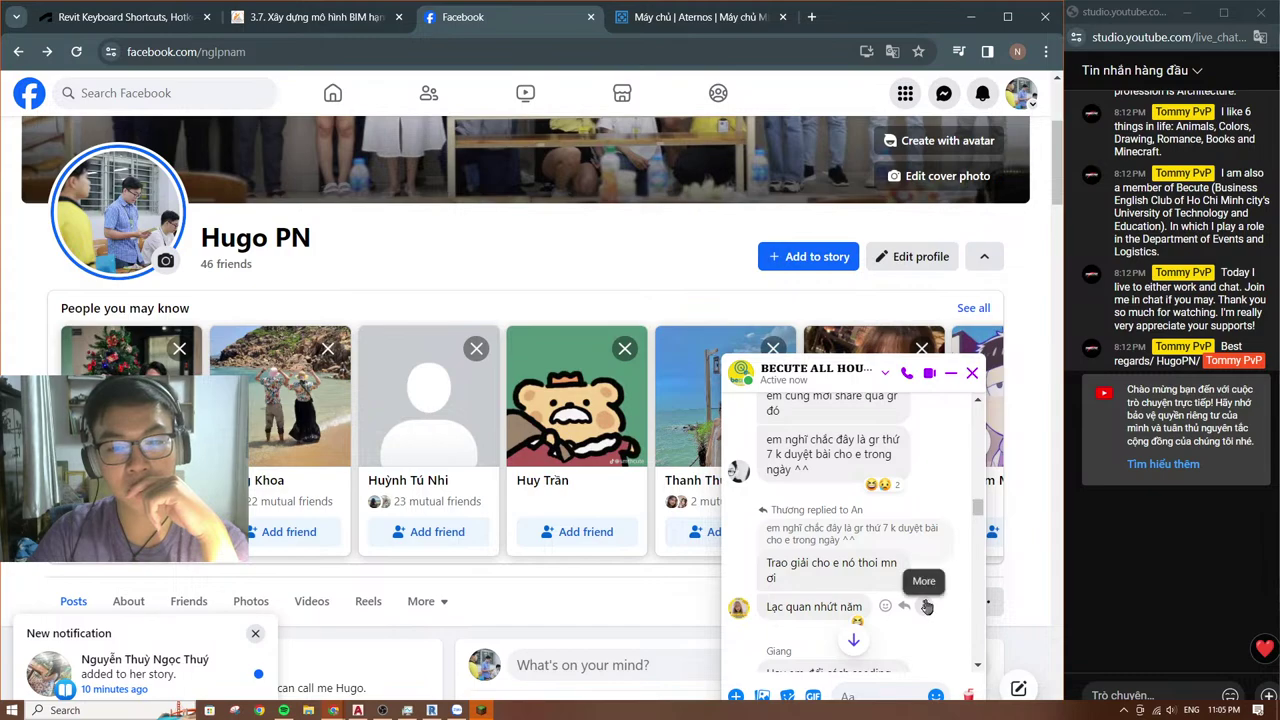
{"action": "scroll", "coordinate": [941, 605], "scroll_direction": "down", "scroll_amount": 1}
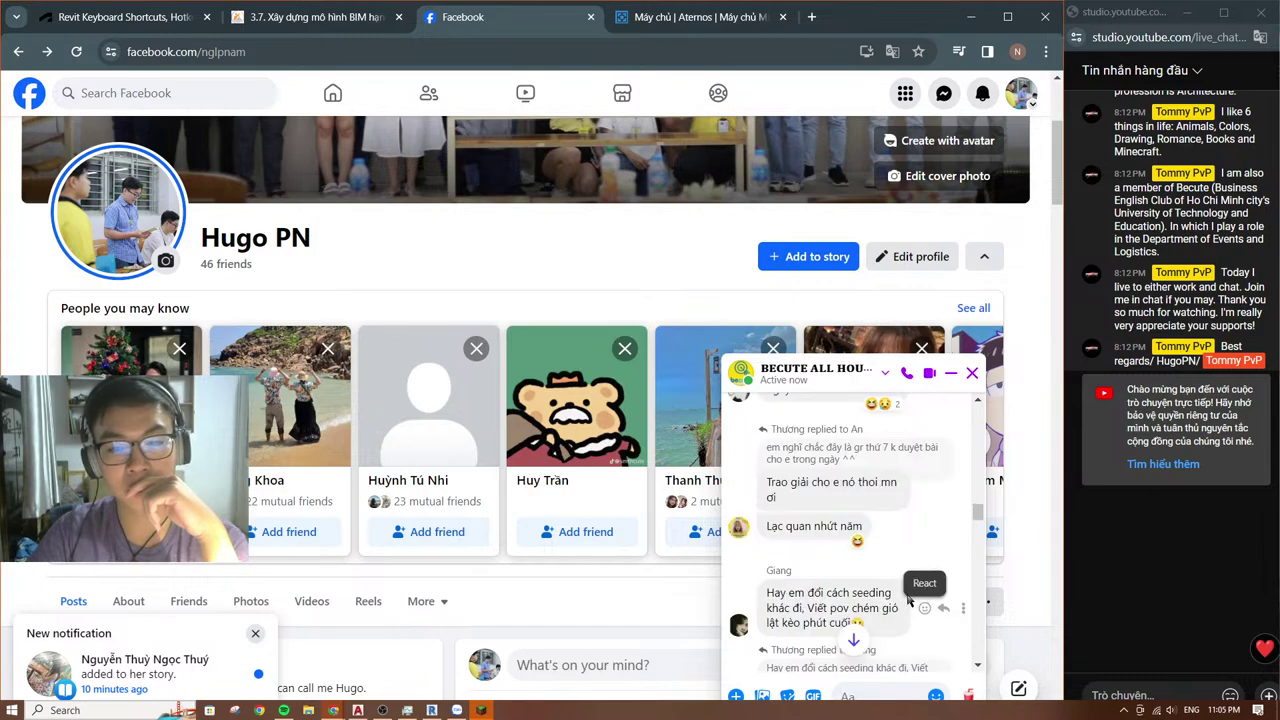
{"action": "scroll", "coordinate": [905, 585], "scroll_direction": "down", "scroll_amount": 1}
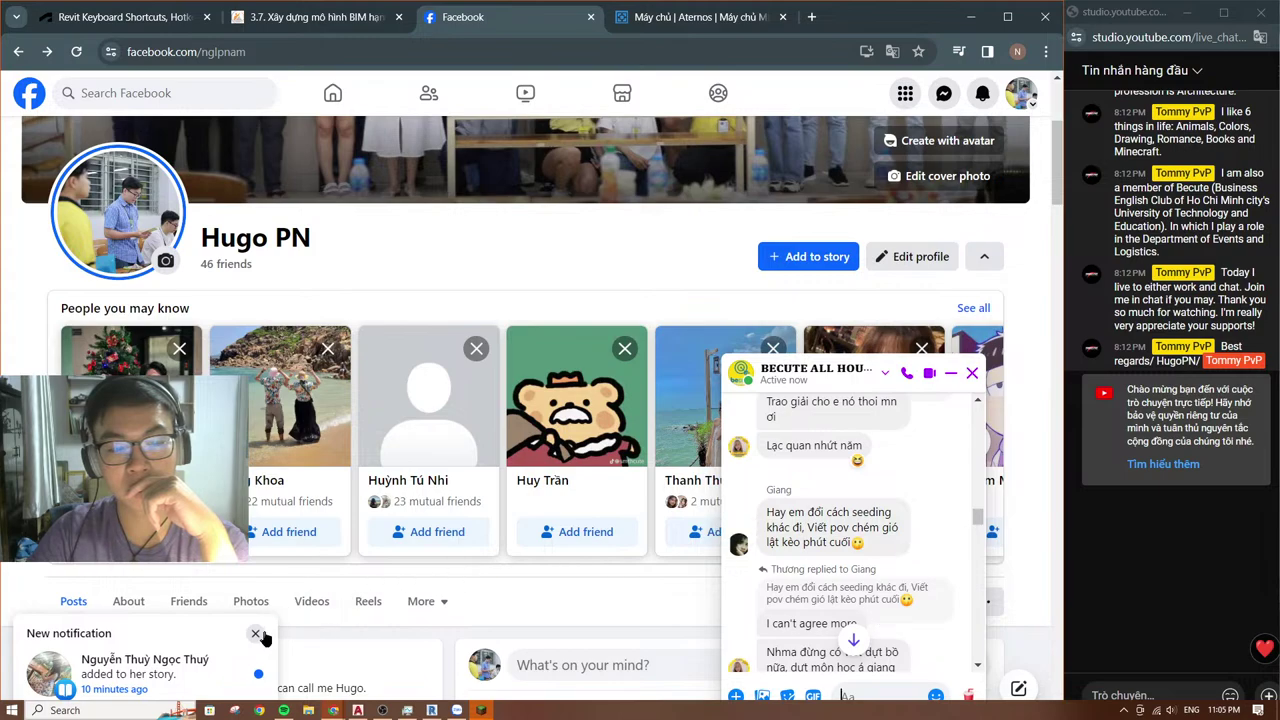
Step: Dismiss the new story notification and scroll the chat down to the QR code image
{"action": "left_click", "coordinate": [257, 634]}
{"action": "scroll", "coordinate": [918, 524], "scroll_direction": "down", "scroll_amount": 1}
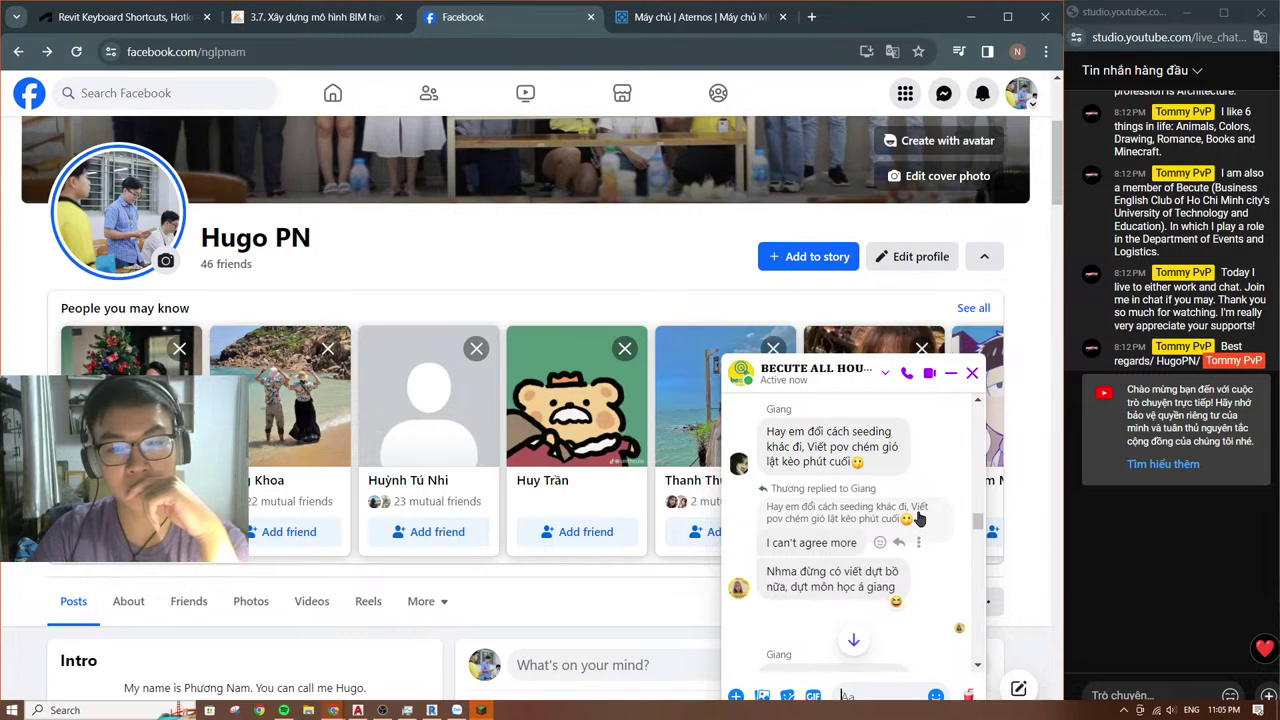
{"action": "scroll", "coordinate": [910, 520], "scroll_direction": "down", "scroll_amount": 2}
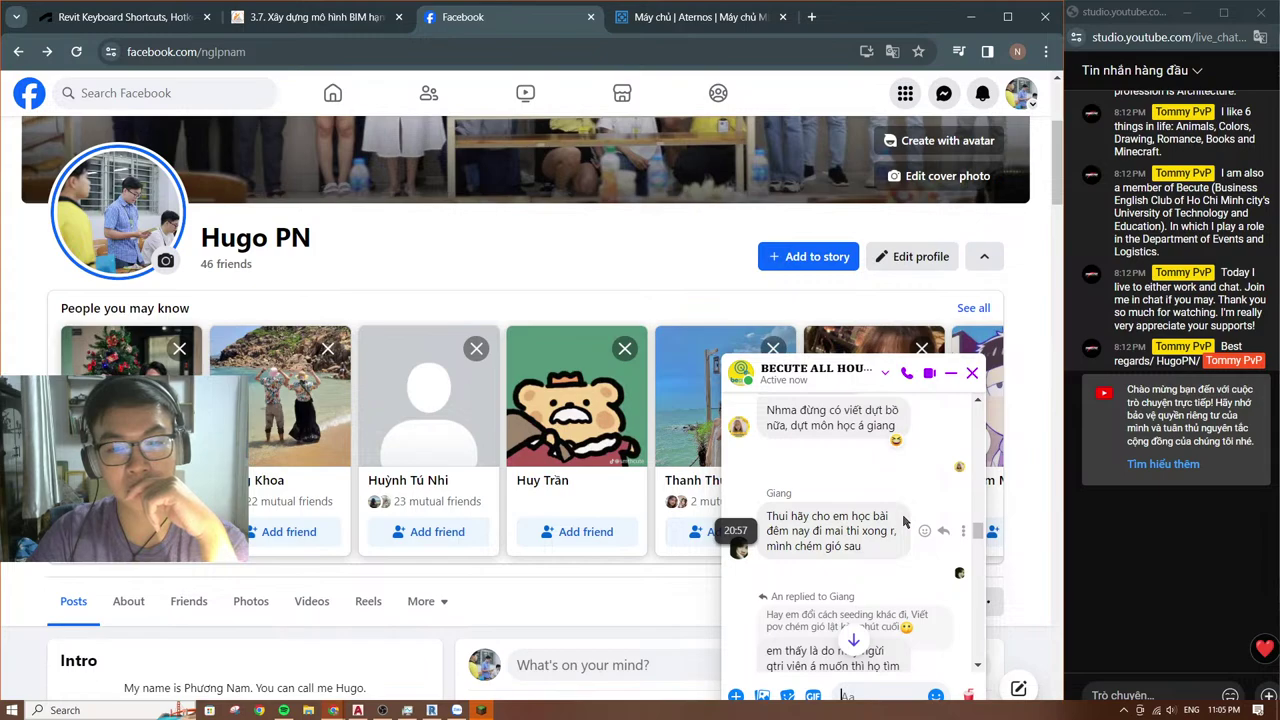
{"action": "scroll", "coordinate": [905, 520], "scroll_direction": "down", "scroll_amount": 1}
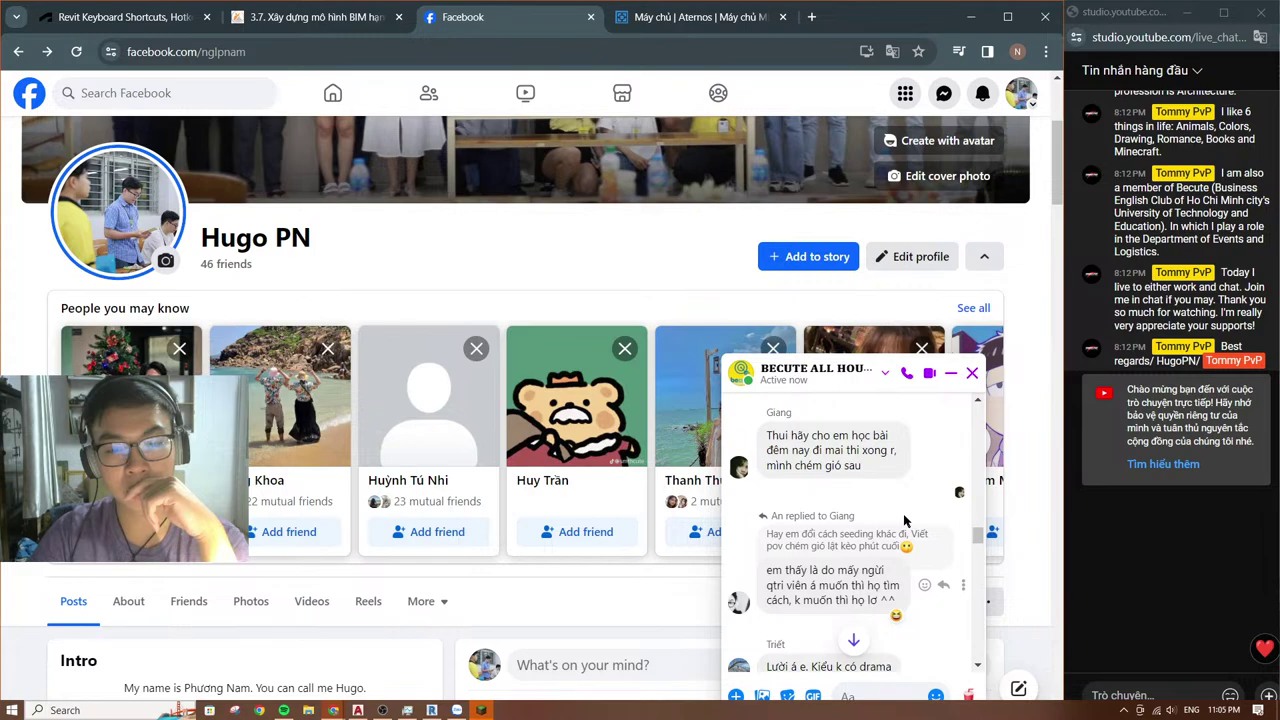
{"action": "scroll", "coordinate": [905, 520], "scroll_direction": "down", "scroll_amount": 1}
{"action": "scroll", "coordinate": [905, 520], "scroll_direction": "down", "scroll_amount": 1}
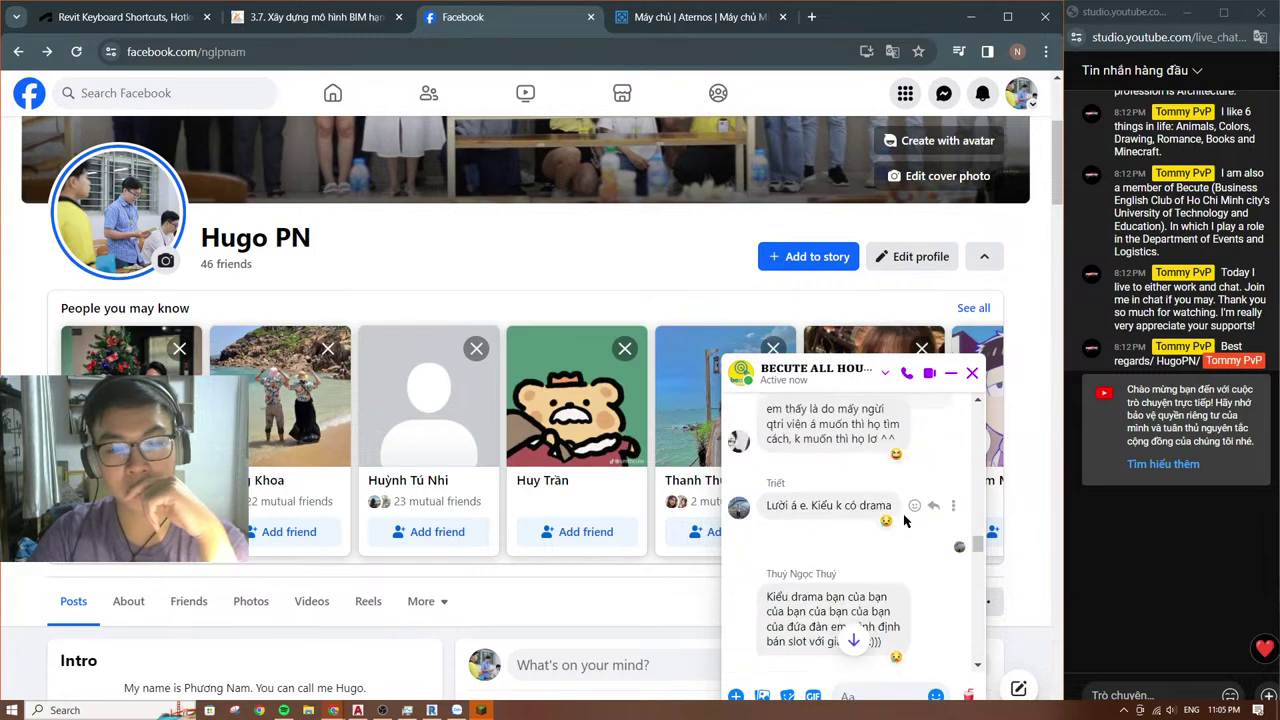
{"action": "scroll", "coordinate": [905, 520], "scroll_direction": "down", "scroll_amount": 2}
{"action": "scroll", "coordinate": [905, 520], "scroll_direction": "down", "scroll_amount": 3}
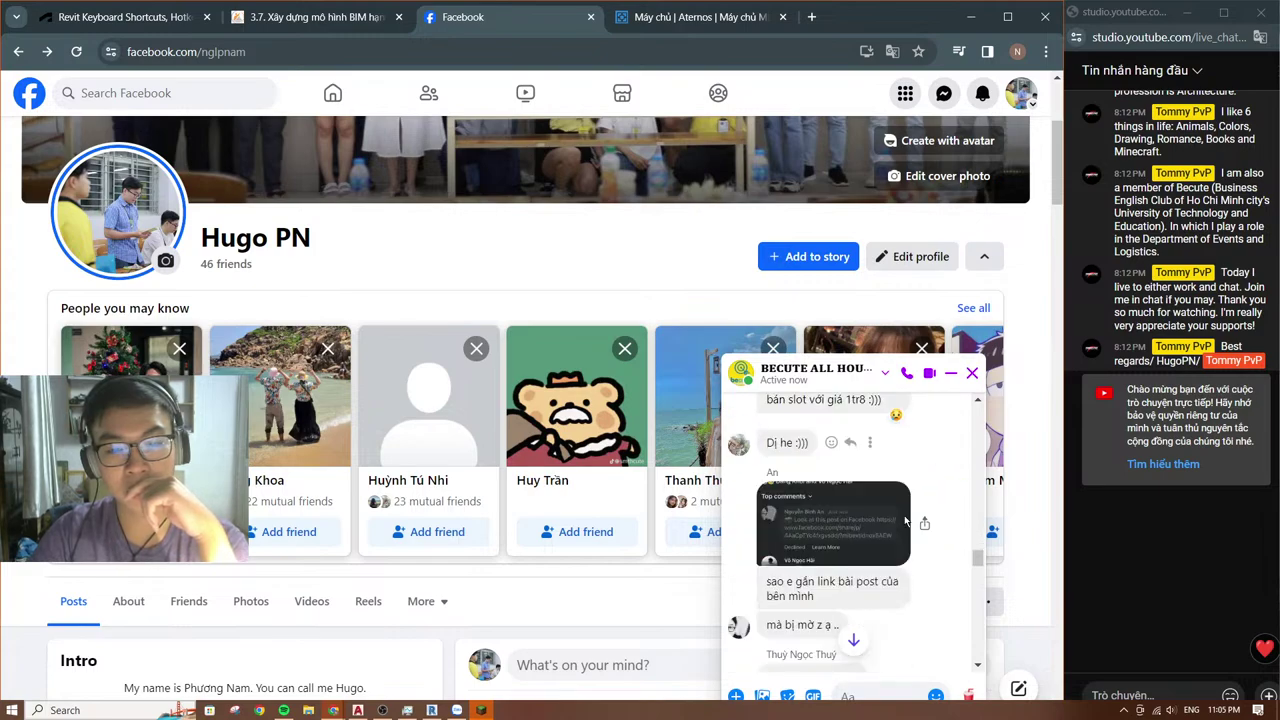
{"action": "scroll", "coordinate": [905, 520], "scroll_direction": "down", "scroll_amount": 4}
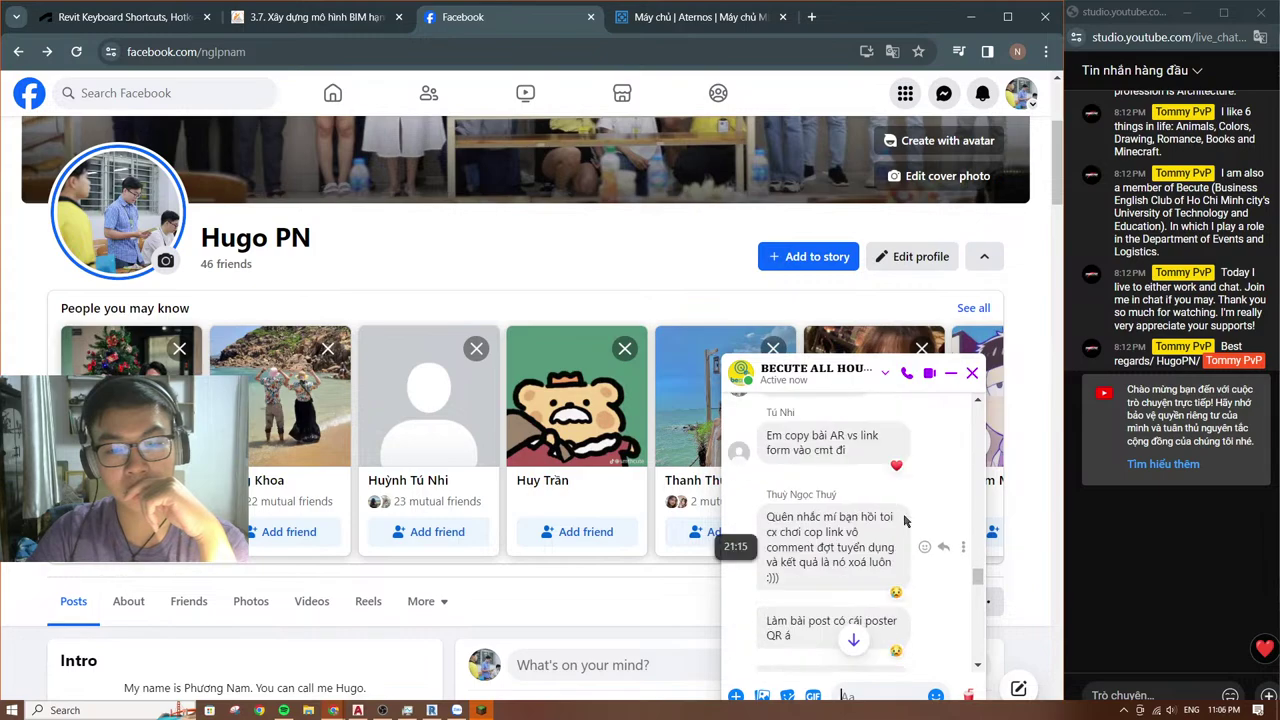
{"action": "scroll", "coordinate": [895, 510], "scroll_direction": "down", "scroll_amount": 5}
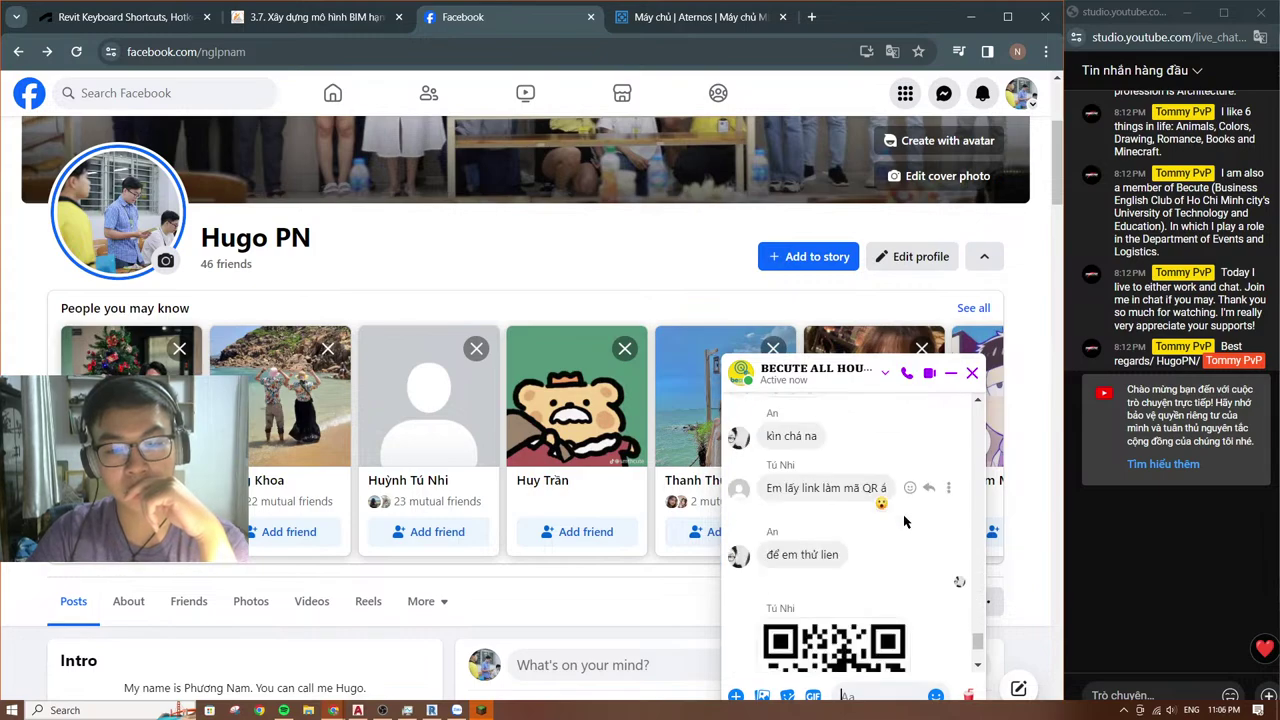
Step: Close the current chat and open the Người cùng khổ group conversation
{"action": "left_click", "coordinate": [971, 374]}
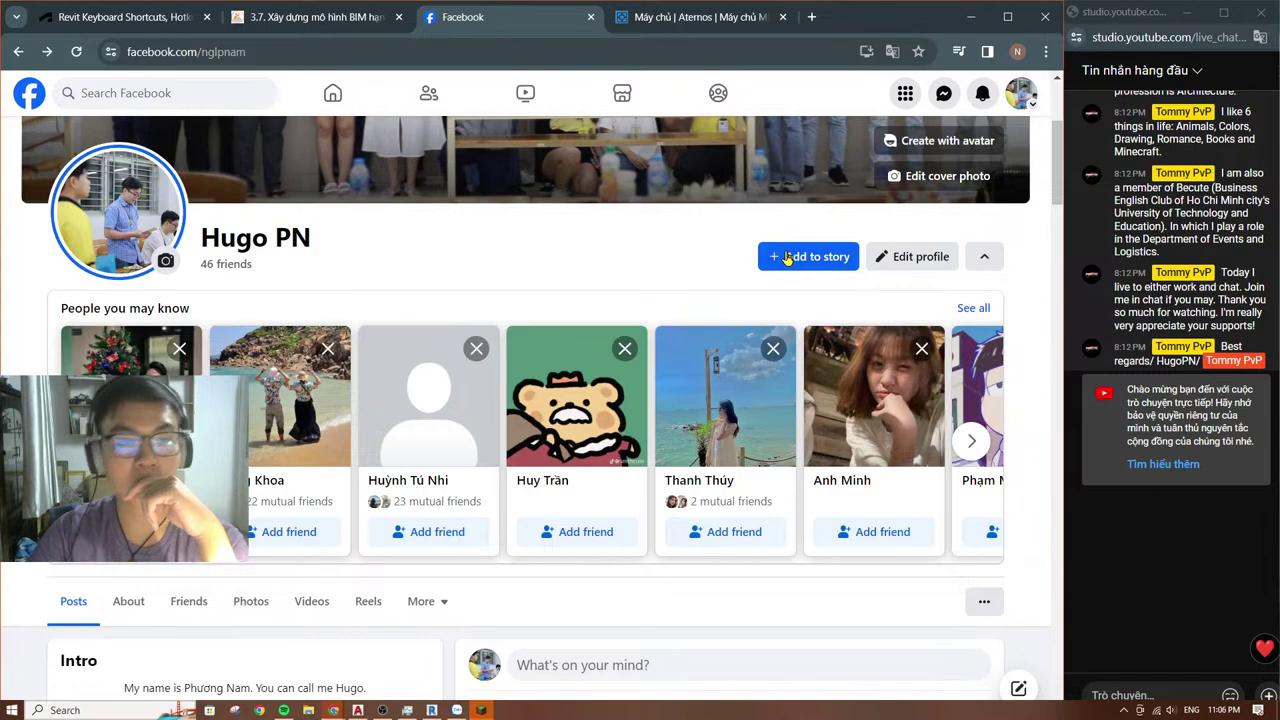
{"action": "left_click", "coordinate": [700, 17]}
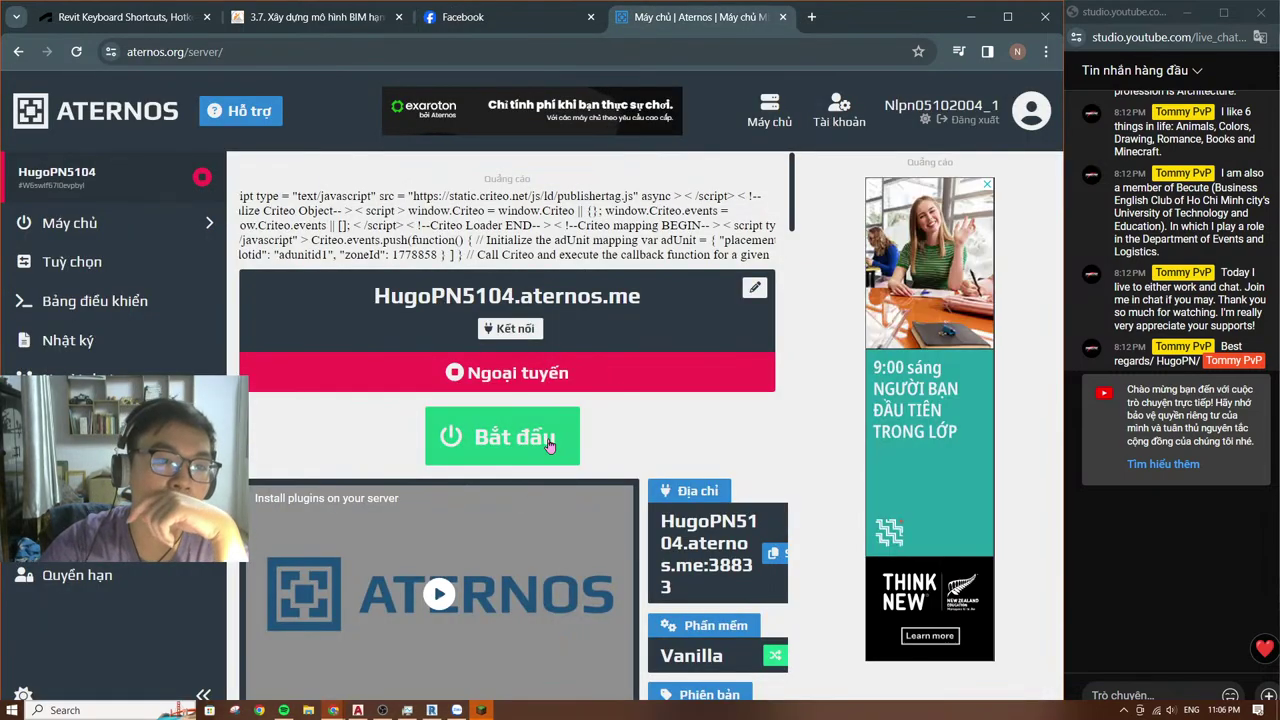
{"action": "left_click", "coordinate": [464, 20]}
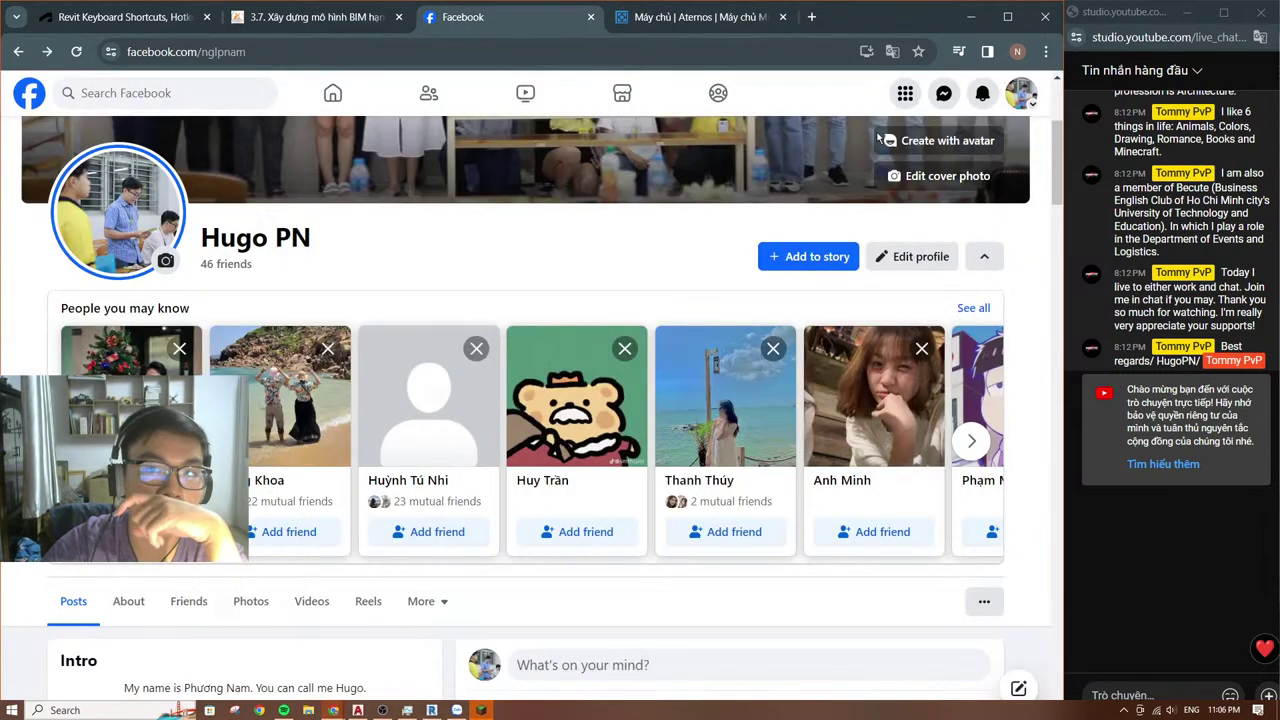
{"action": "left_click", "coordinate": [944, 95]}
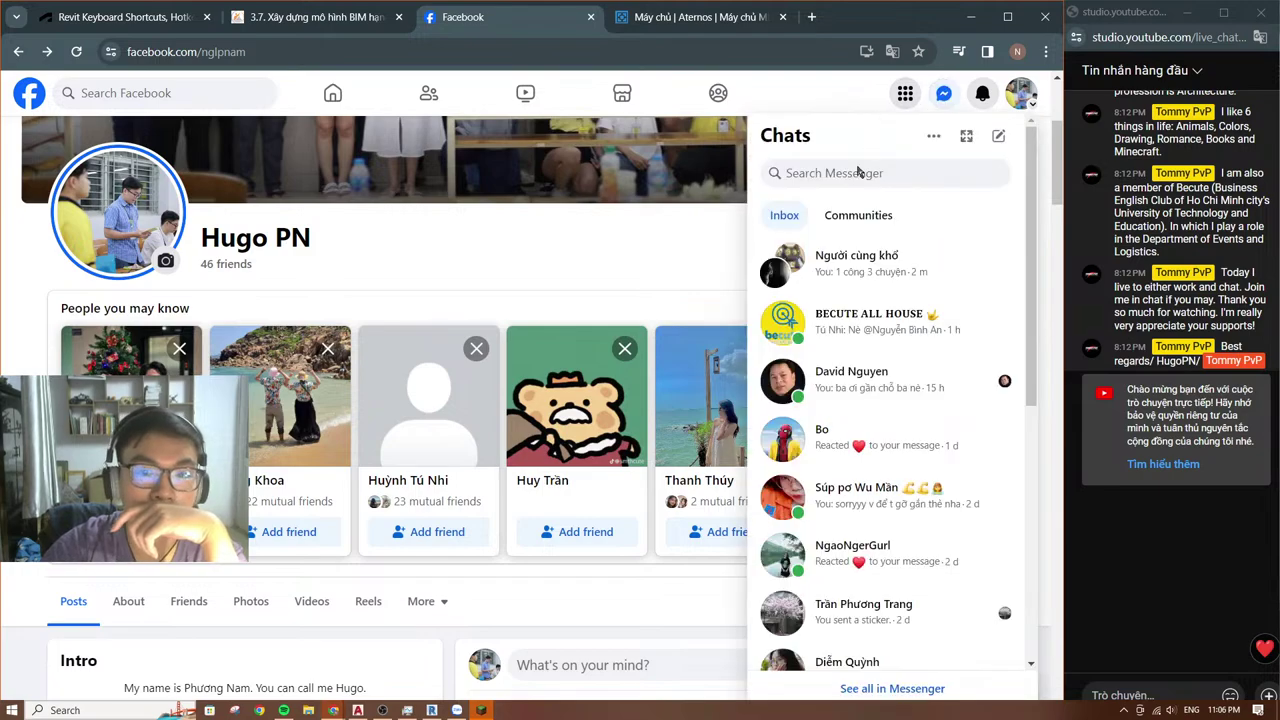
{"action": "left_click", "coordinate": [851, 268]}
Step: Start a group call ringing just one member, then return to the chat
{"action": "left_click", "coordinate": [905, 373]}
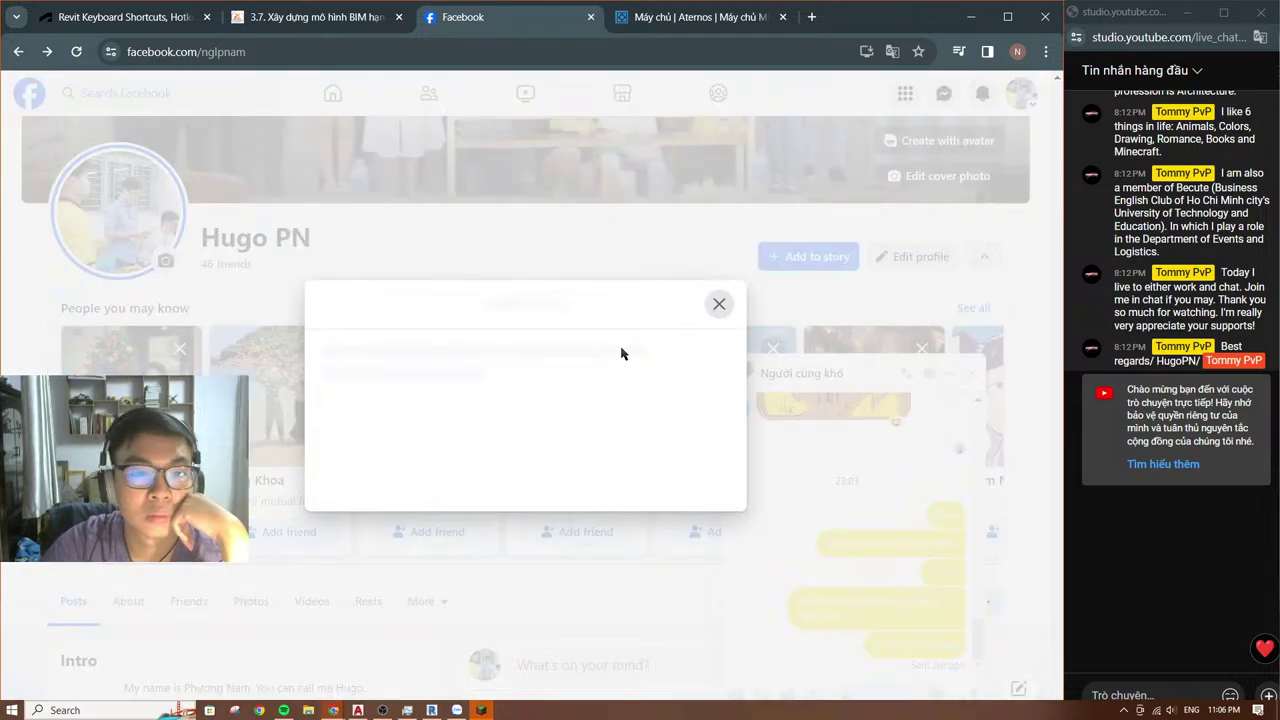
{"action": "left_click", "coordinate": [712, 473]}
{"action": "left_click", "coordinate": [712, 415]}
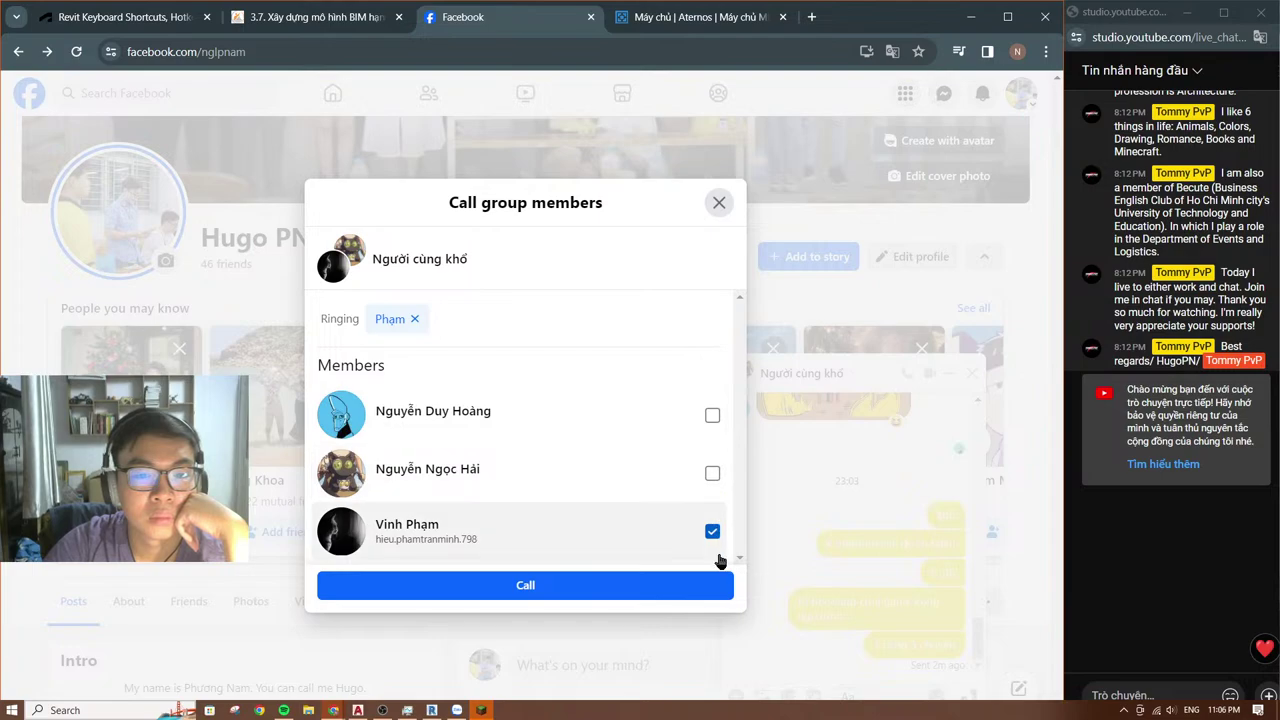
{"action": "left_click", "coordinate": [713, 584]}
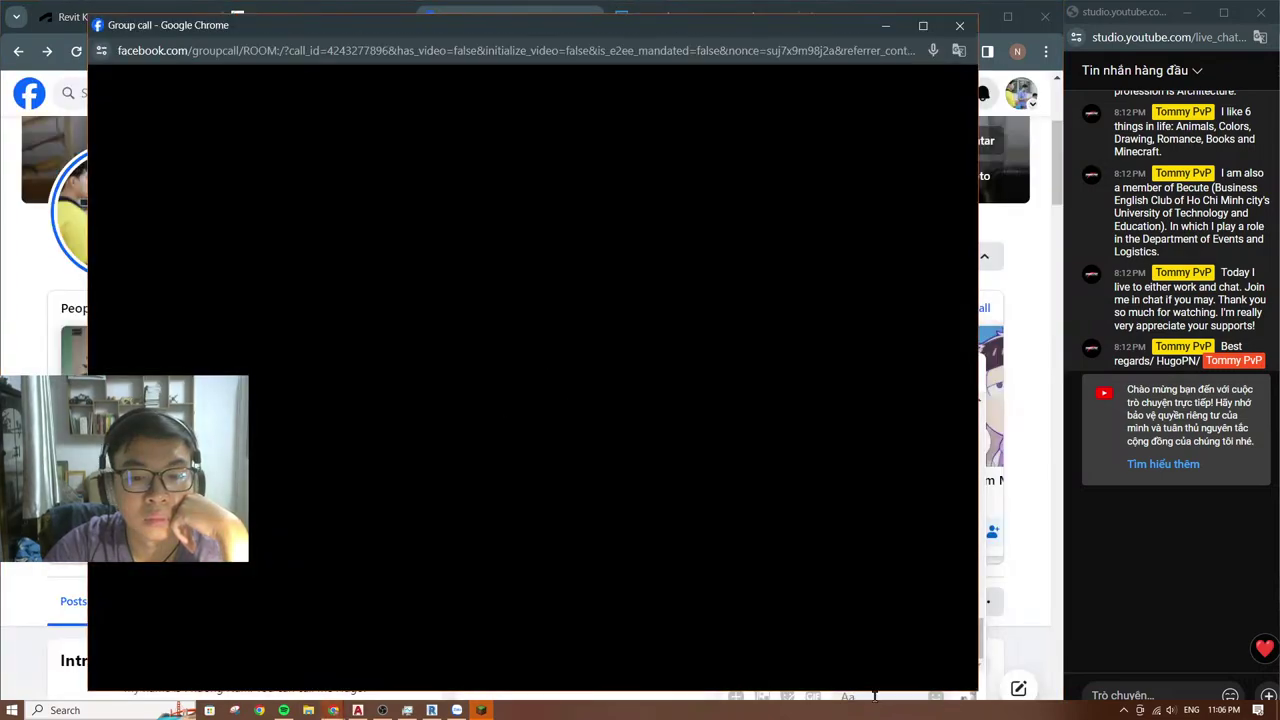
{"action": "left_click", "coordinate": [870, 695]}
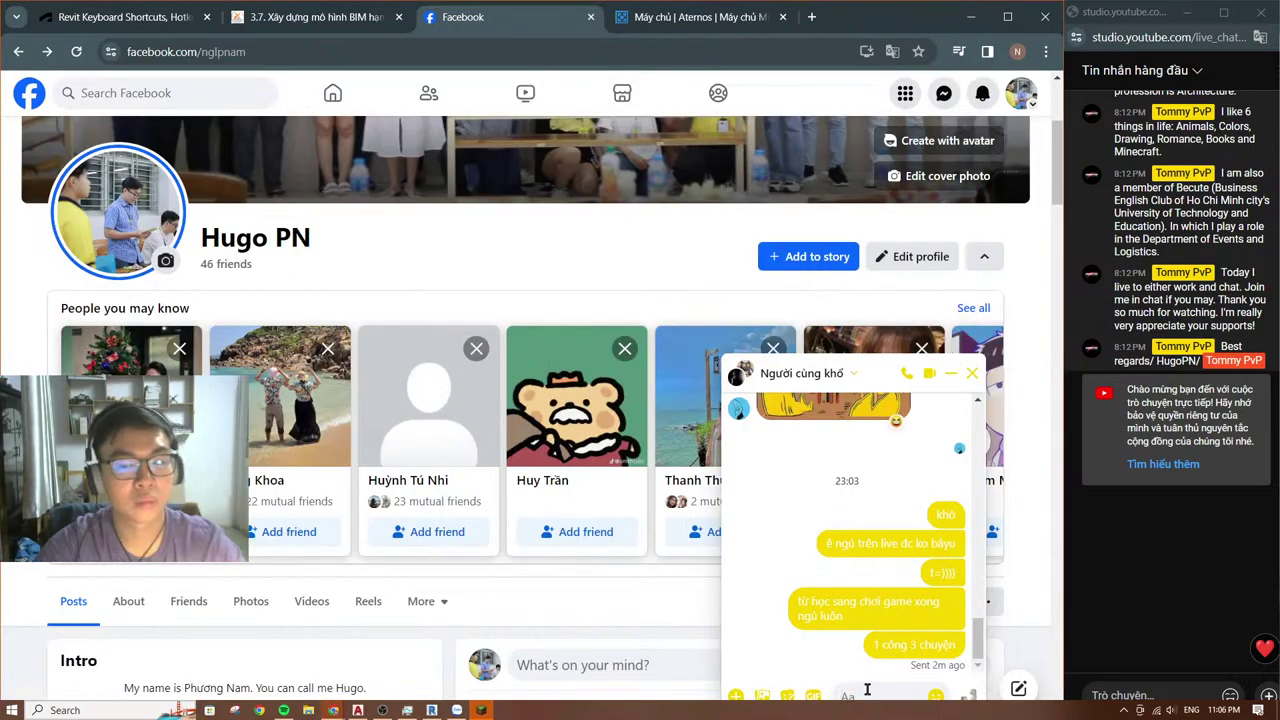
Step: Send 'alo có vô làm may tarm ko' tagging a member, and bring the call window forward
{"action": "type", "text": "@"}
{"action": "key", "text": "Down"}
{"action": "key", "text": "Down"}
{"action": "key", "text": "Return"}
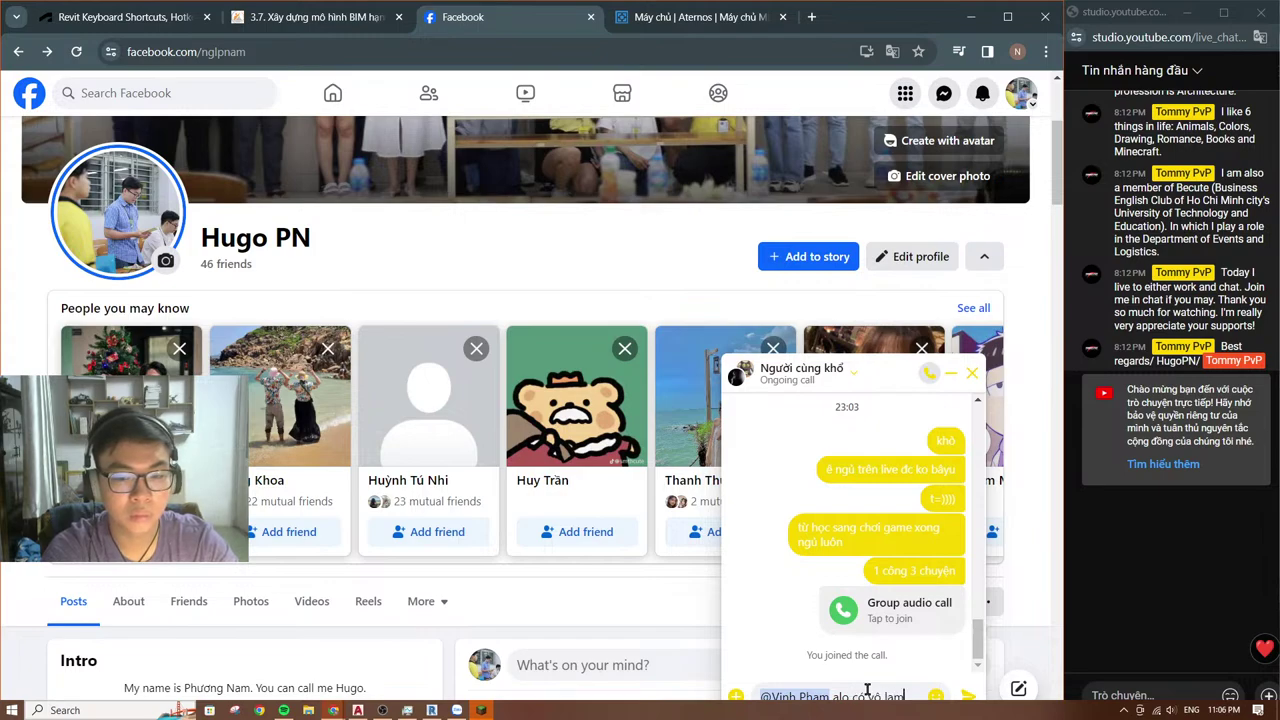
{"action": "type", "text": "alo có vô làm may tarm ko"}
{"action": "key", "text": "Return"}
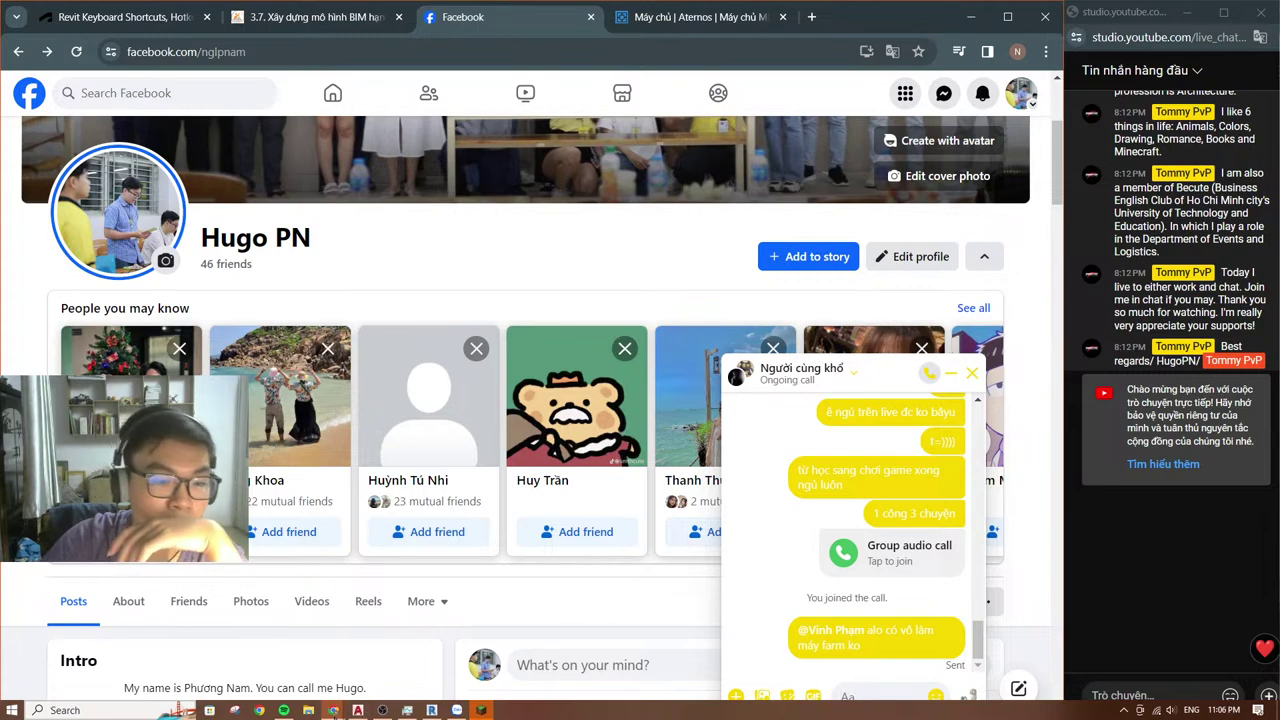
{"action": "mouse_move", "coordinate": [333, 710]}
{"action": "left_click", "coordinate": [428, 650]}
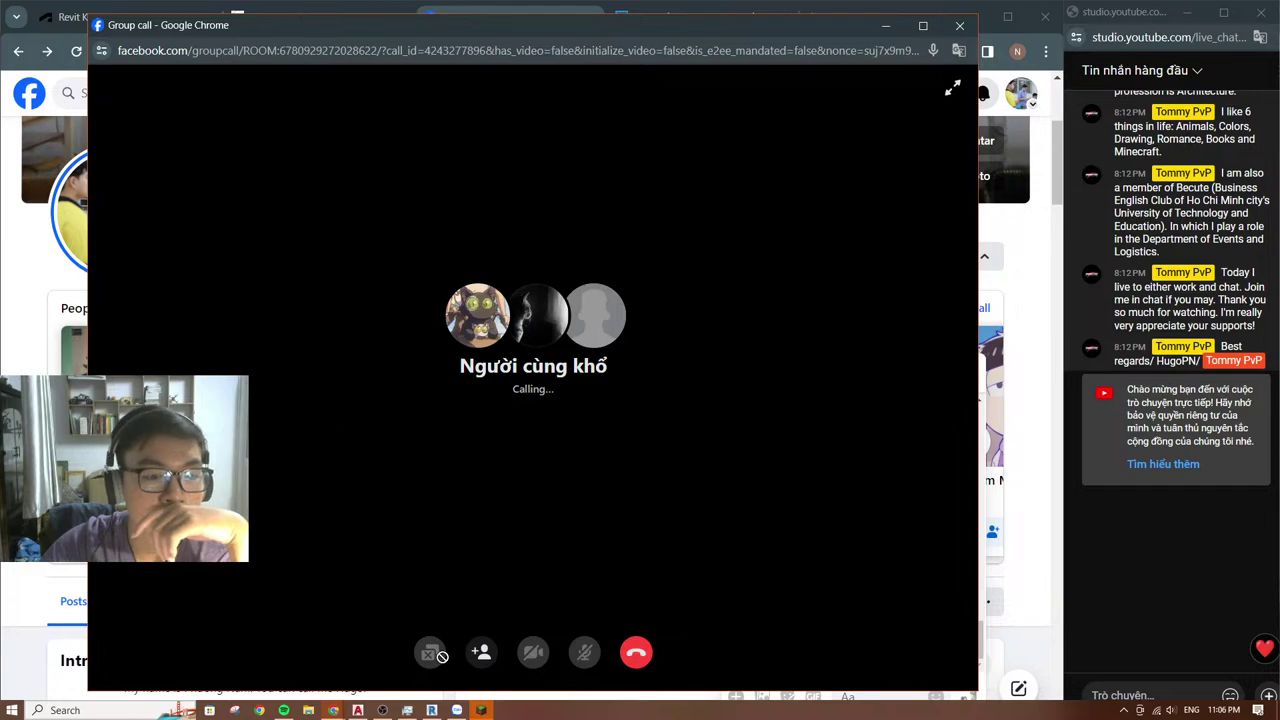
Step: Launch Minecraft Forge from TLauncher and check the Aternos server status page
{"action": "left_click", "coordinate": [481, 710]}
{"action": "left_click", "coordinate": [736, 562]}
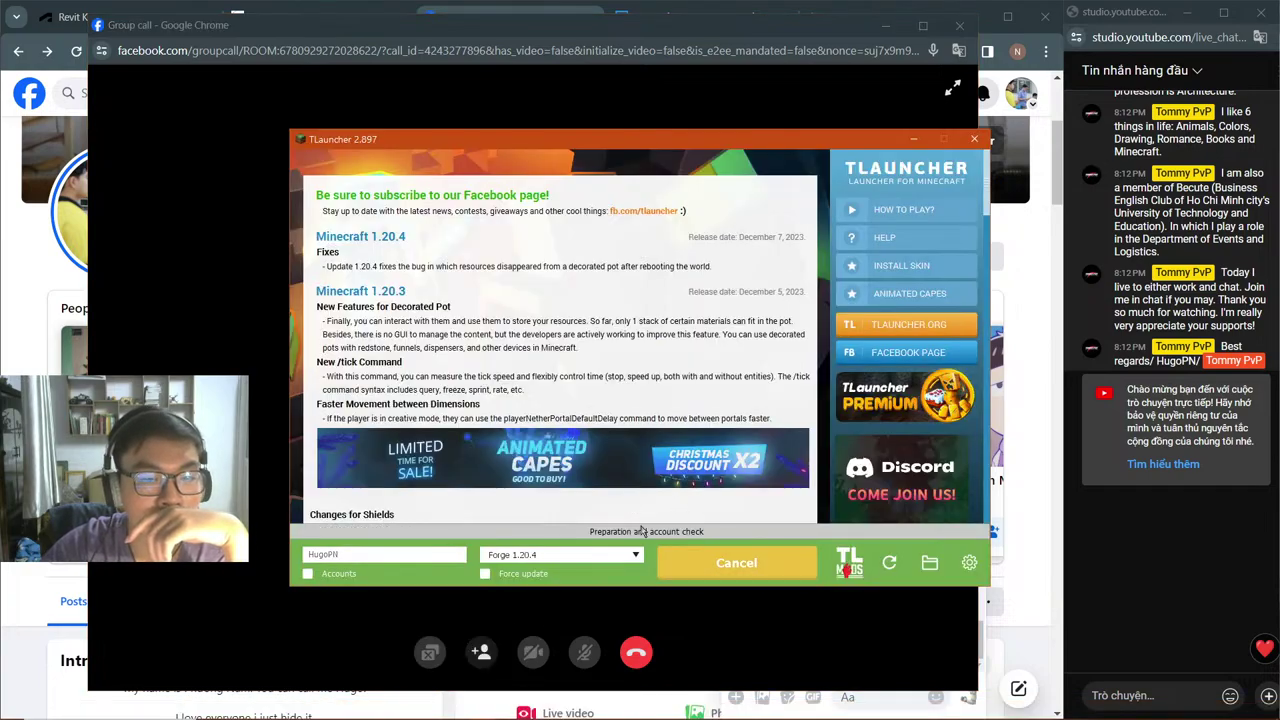
{"action": "left_click", "coordinate": [677, 12]}
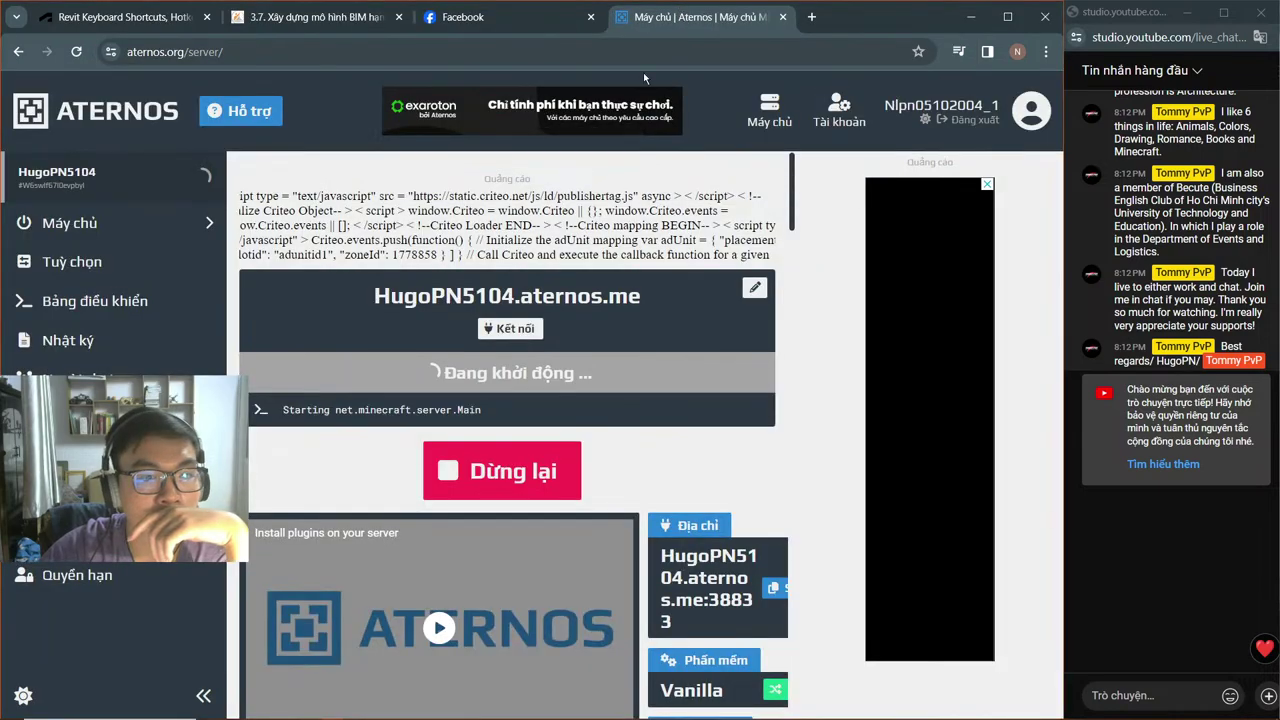
{"action": "left_click", "coordinate": [598, 26]}
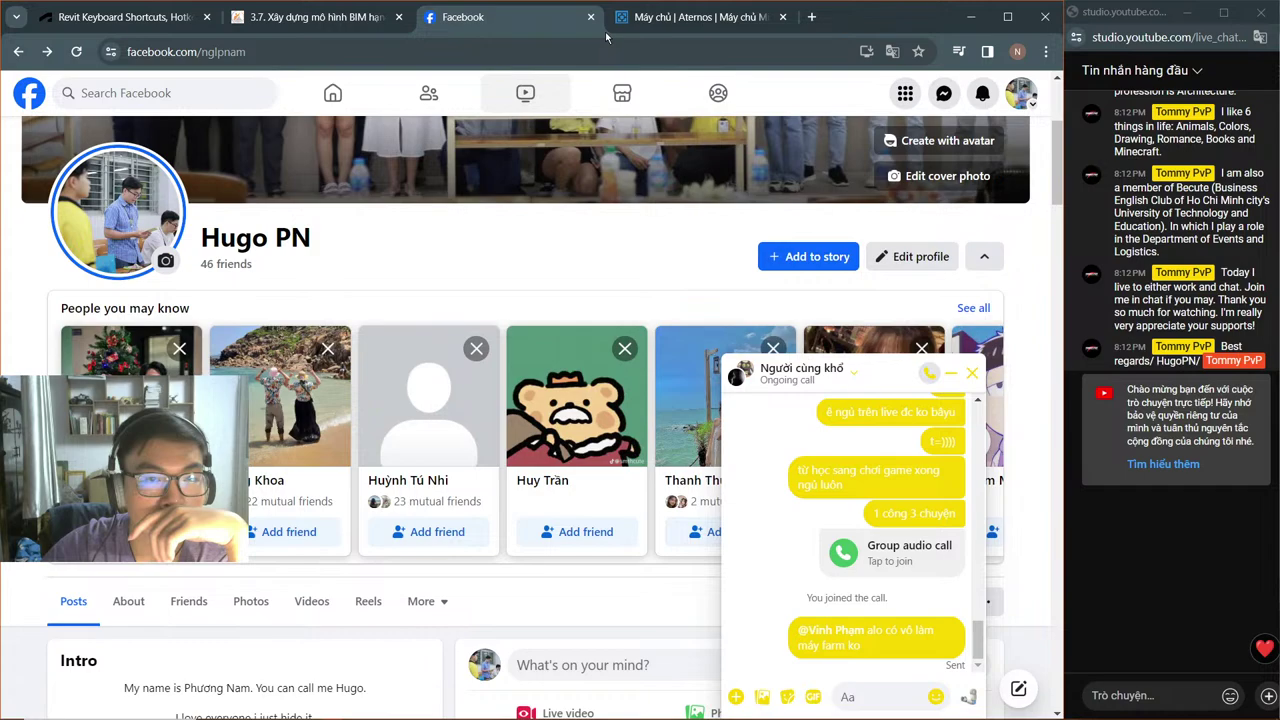
{"action": "left_click", "coordinate": [645, 18]}
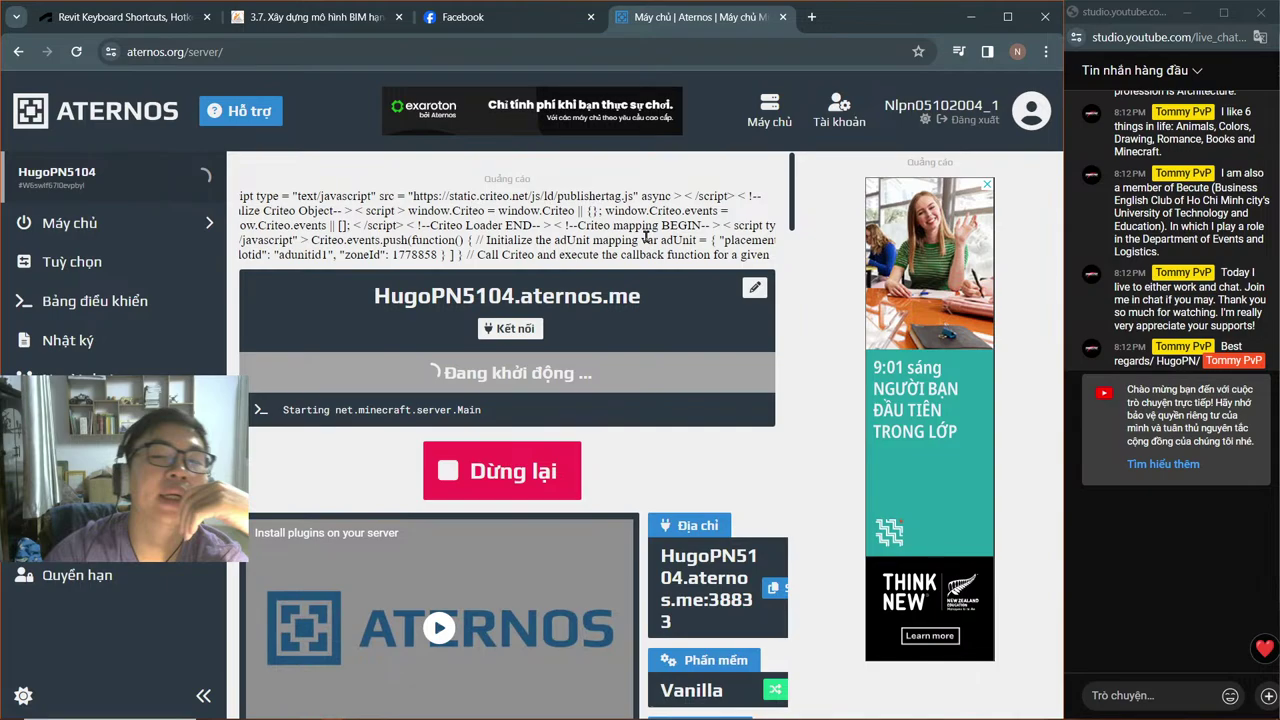
{"action": "mouse_move", "coordinate": [395, 712]}
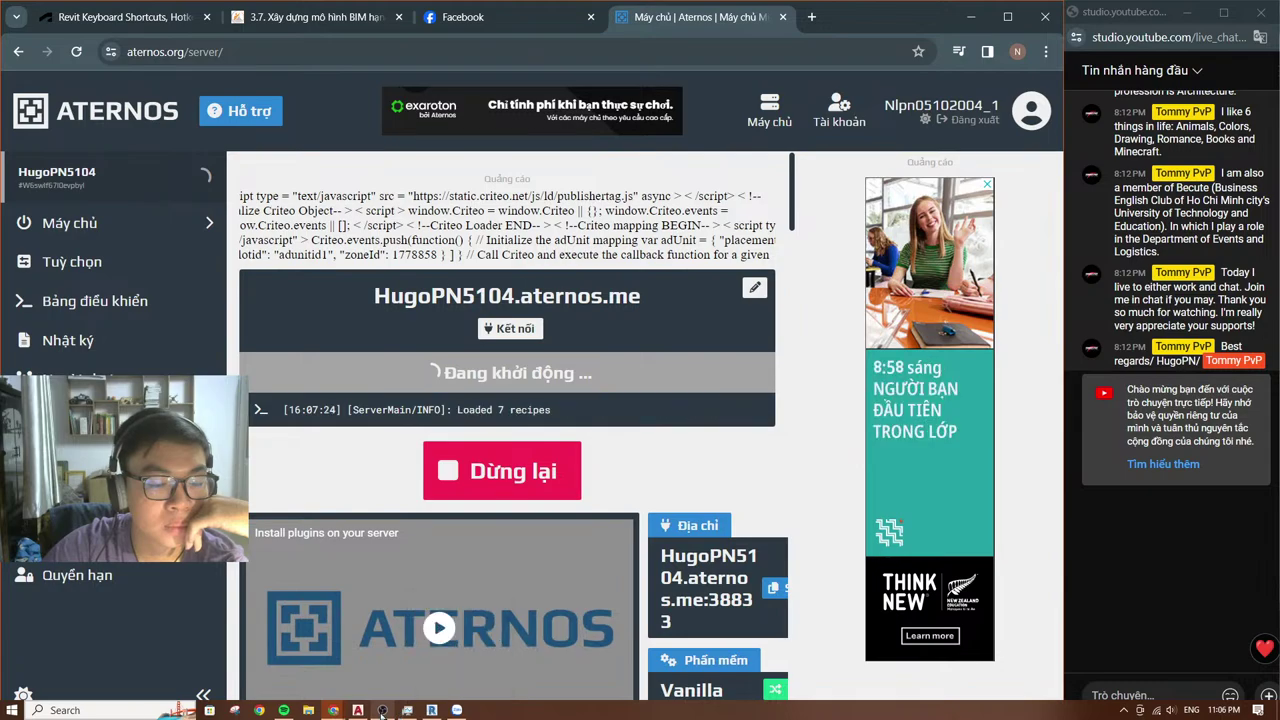
{"action": "mouse_move", "coordinate": [341, 697]}
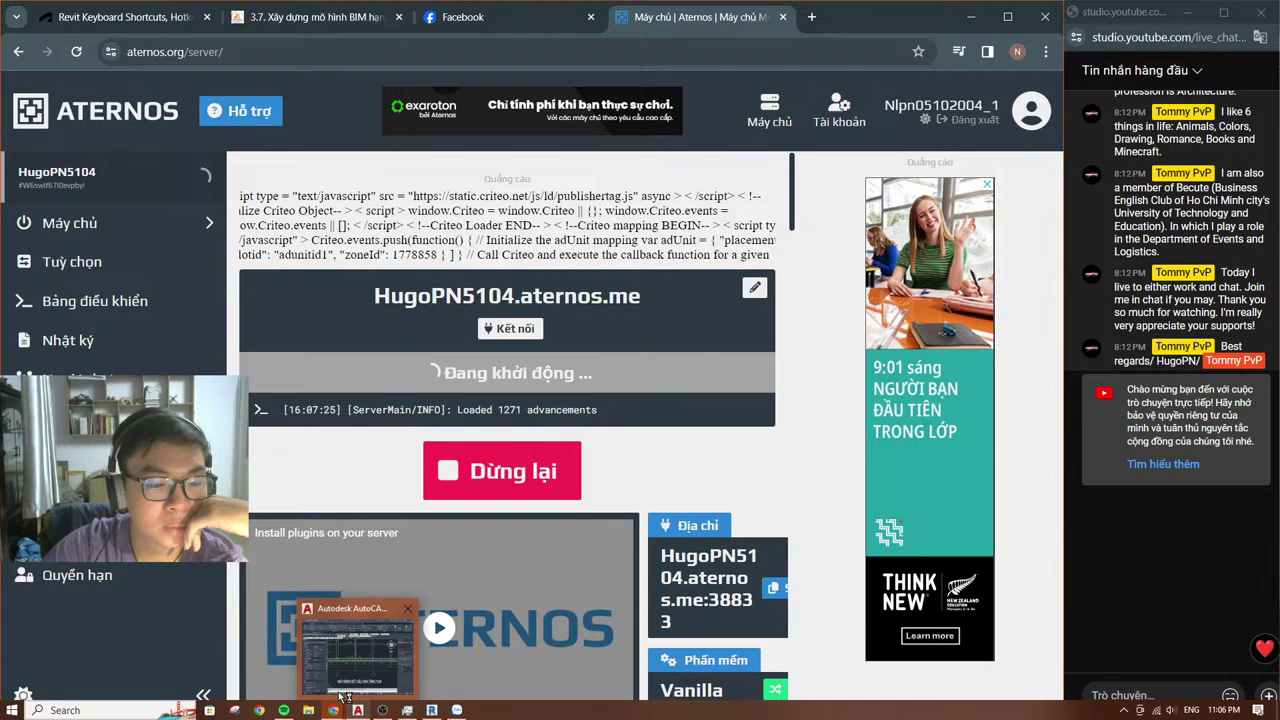
Step: Close the 3.7 BIM slab lesson and Revit keyboard shortcuts tabs
{"action": "left_click", "coordinate": [318, 20]}
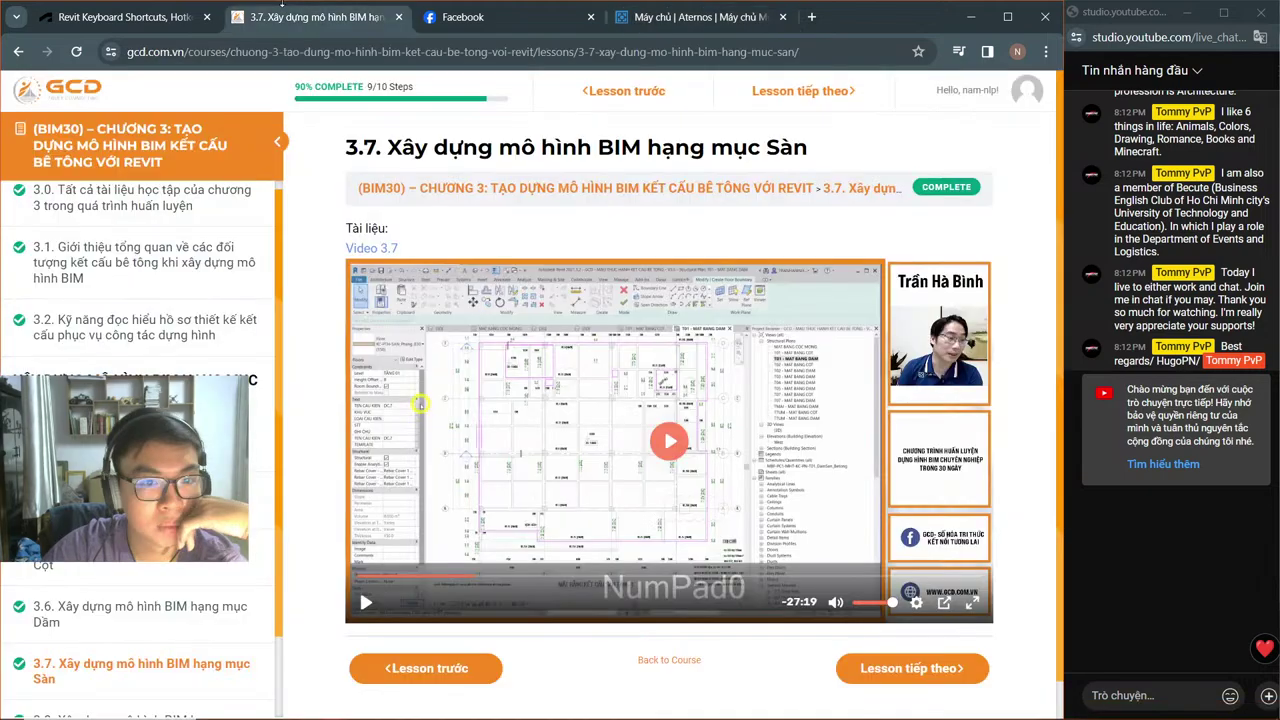
{"action": "left_click", "coordinate": [398, 17]}
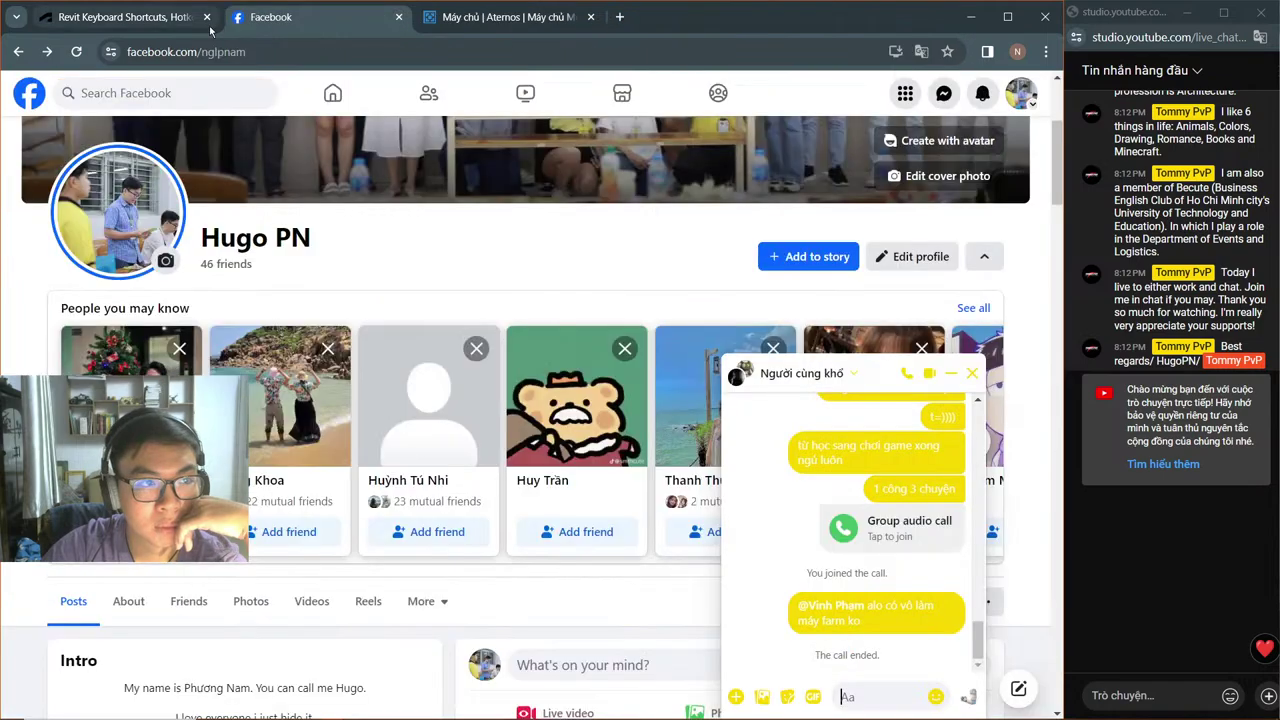
{"action": "left_click", "coordinate": [206, 17]}
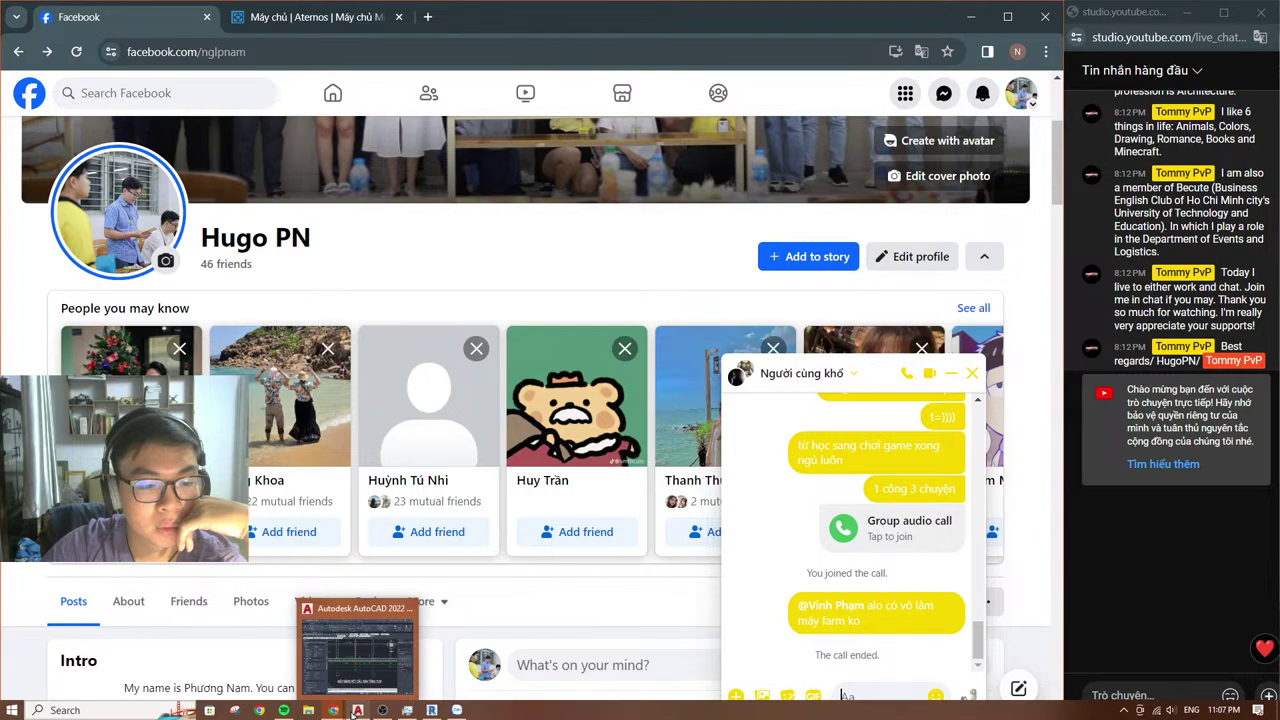
Step: Quit AutoCAD, saving changes to CD-SS.DWG
{"action": "left_click", "coordinate": [357, 710]}
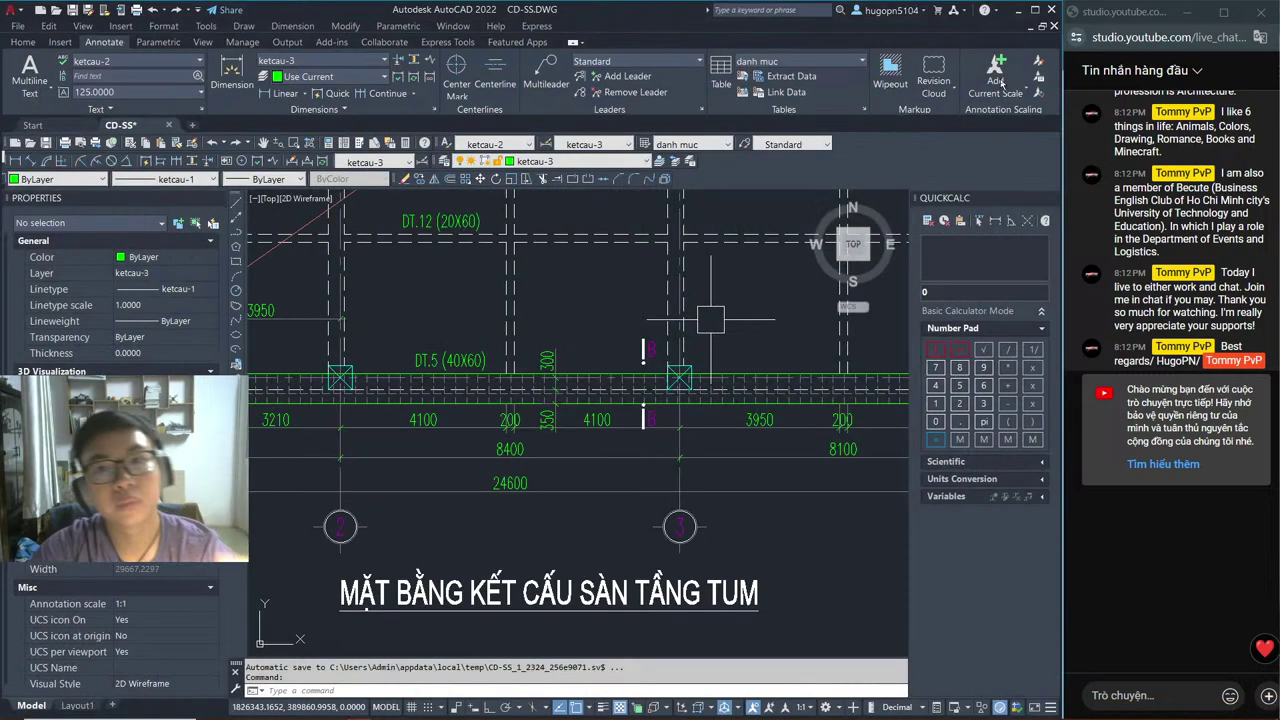
{"action": "left_click", "coordinate": [1051, 9]}
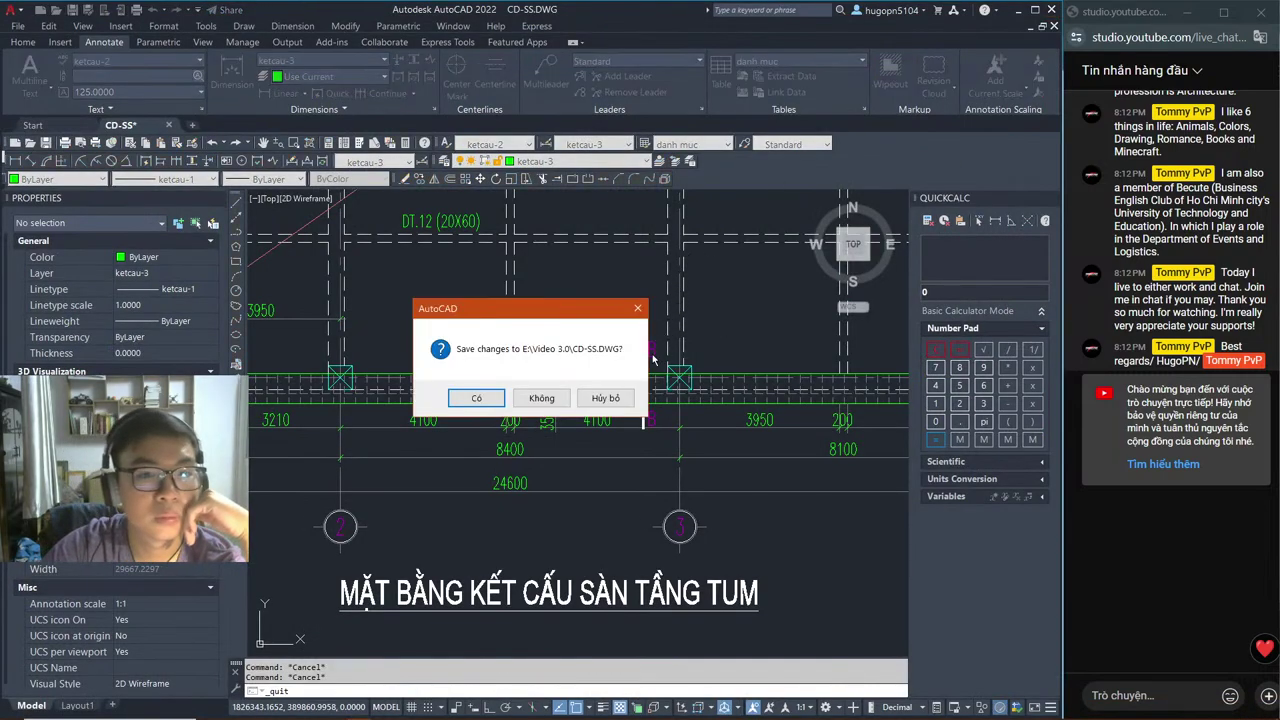
{"action": "left_click", "coordinate": [478, 399]}
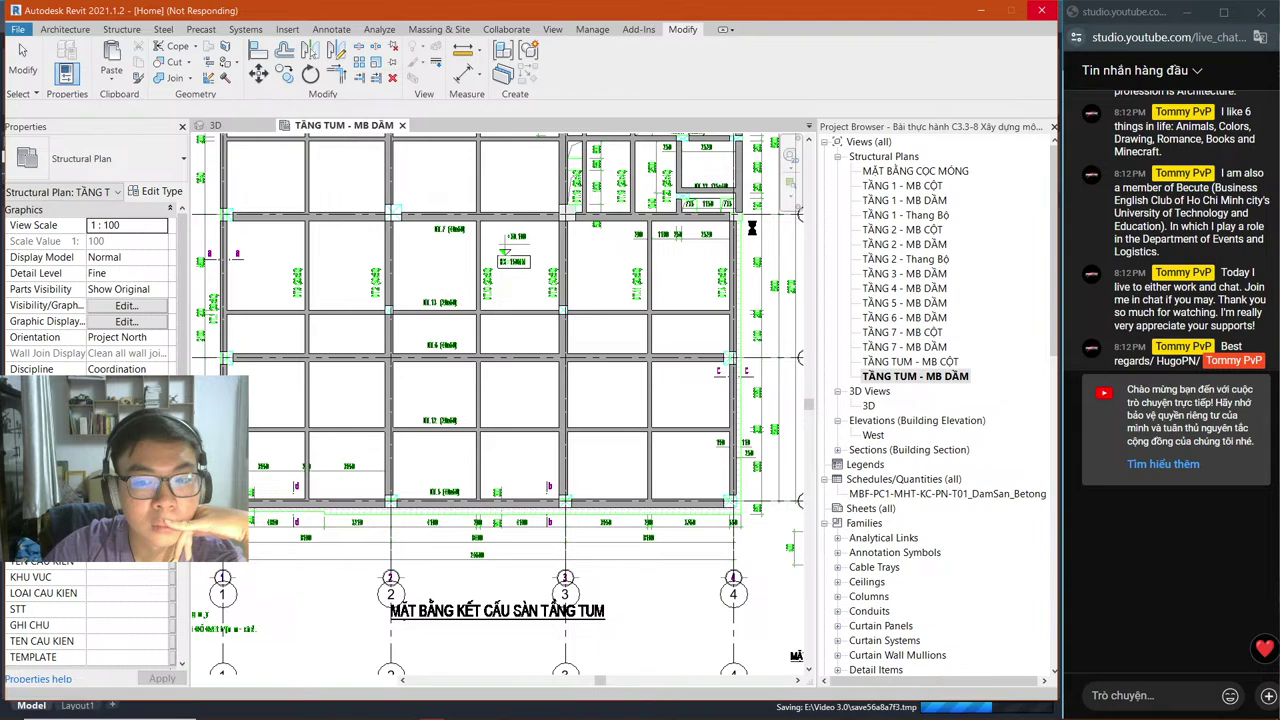
Step: Leave the frozen Revit window and bring up the Zalo chat window
{"action": "key", "text": "alt+Tab"}
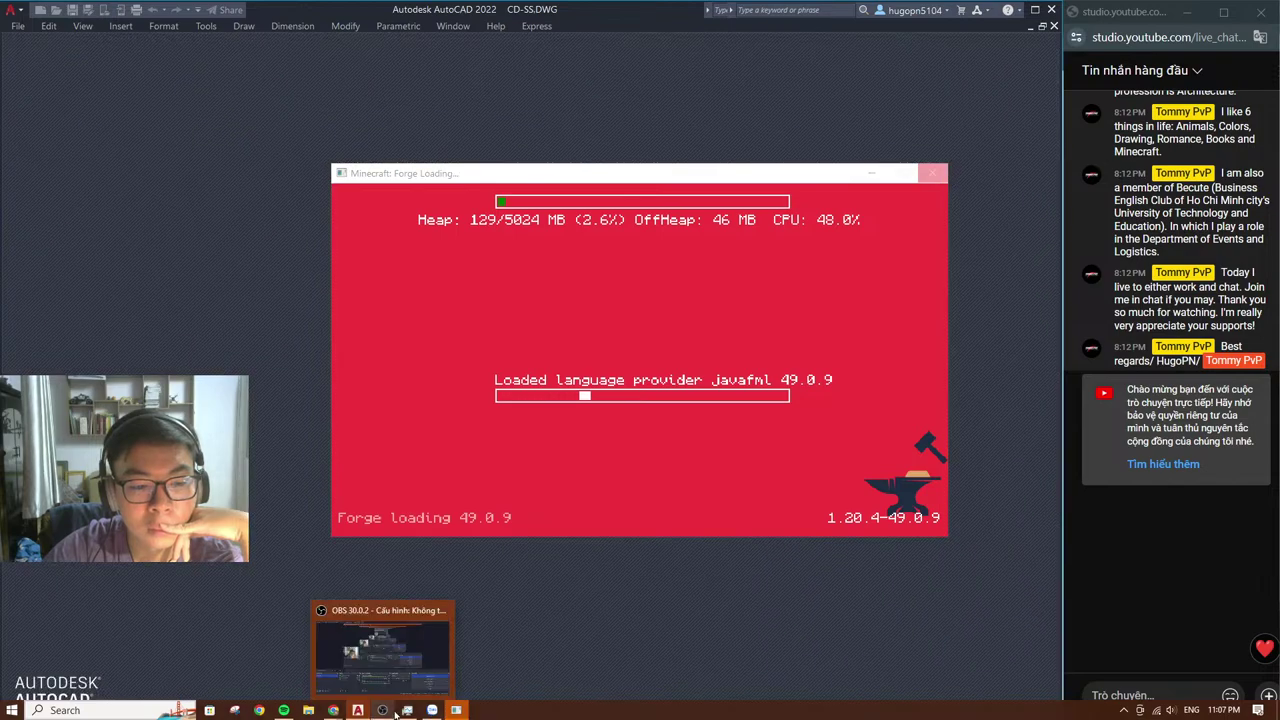
{"action": "left_click", "coordinate": [407, 710]}
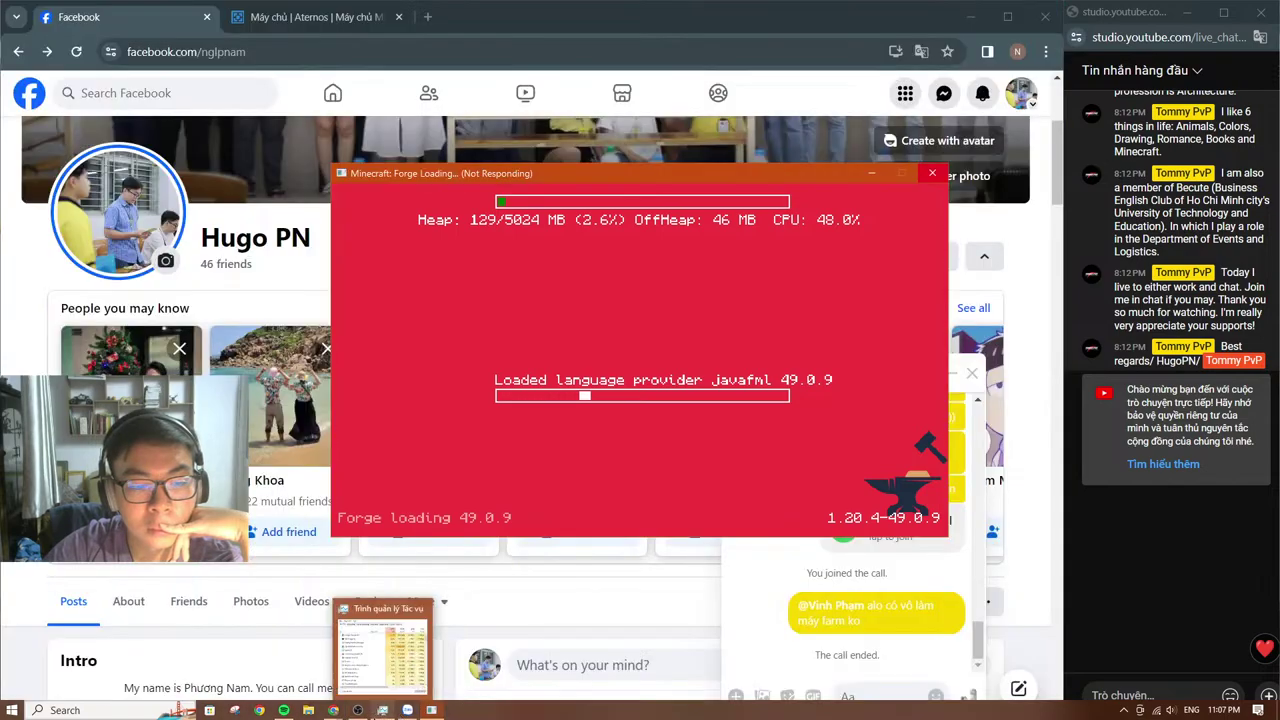
{"action": "mouse_move", "coordinate": [333, 710]}
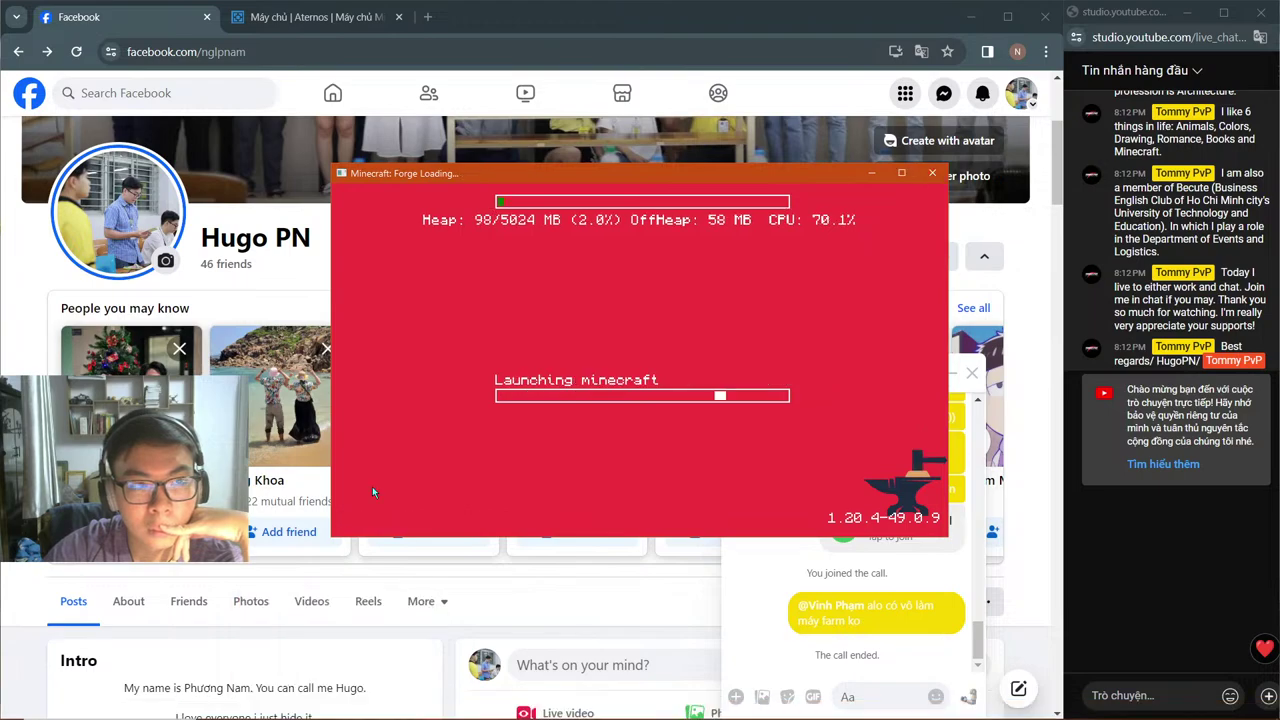
{"action": "mouse_move", "coordinate": [407, 710]}
{"action": "left_click", "coordinate": [386, 628]}
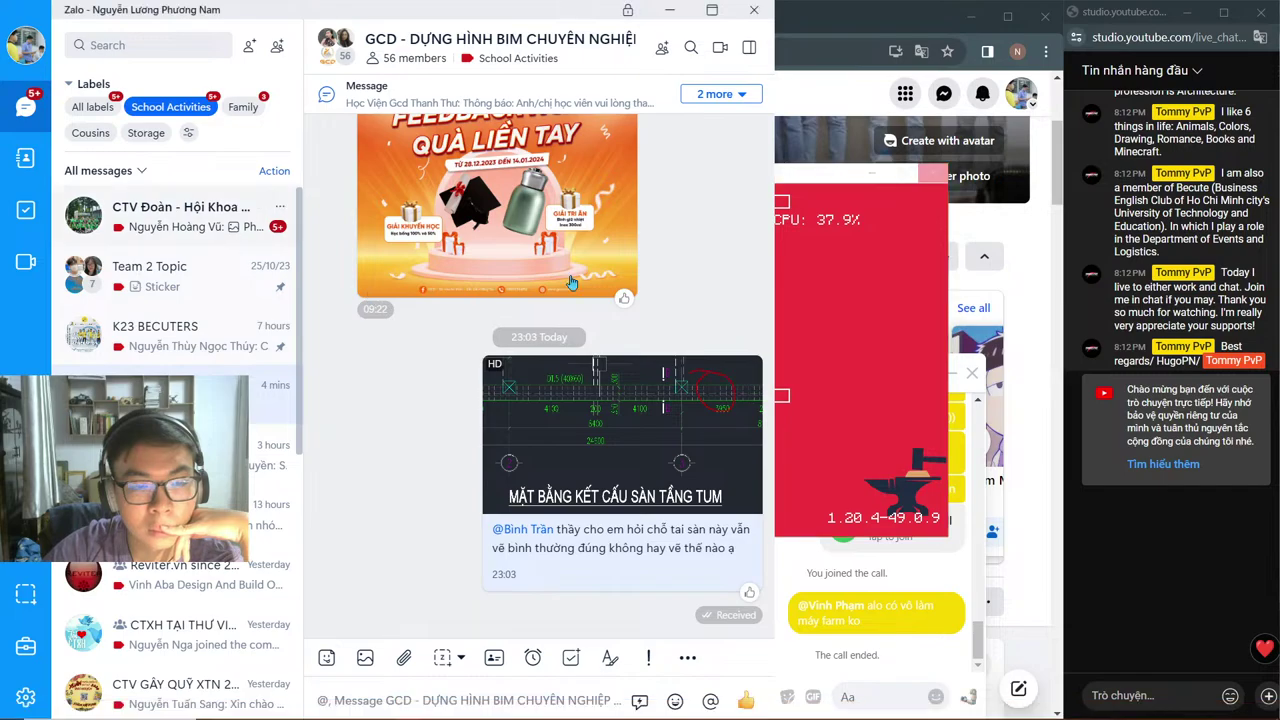
Step: Read the unread messages in the CTV Đoàn - Hội Khoa Xây Dựng 2023 group chat
{"action": "left_click", "coordinate": [180, 215]}
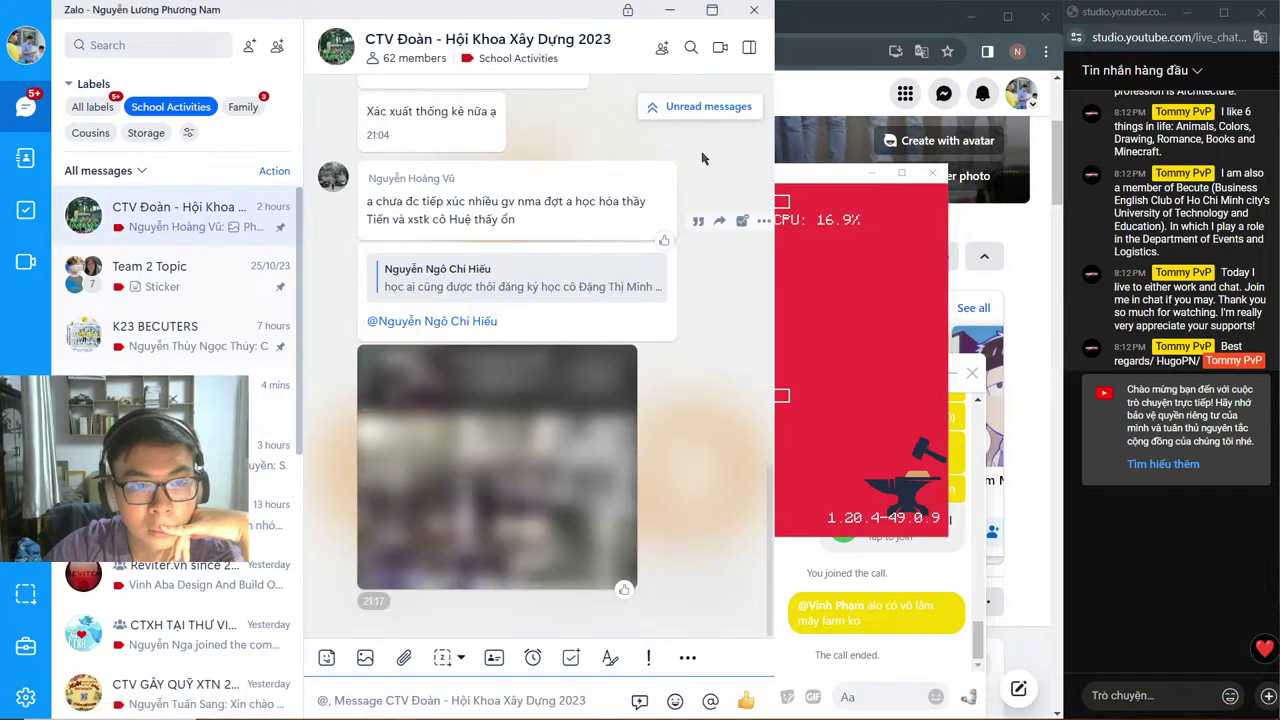
{"action": "left_click", "coordinate": [714, 110]}
{"action": "scroll", "coordinate": [546, 271], "scroll_direction": "down", "scroll_amount": 2}
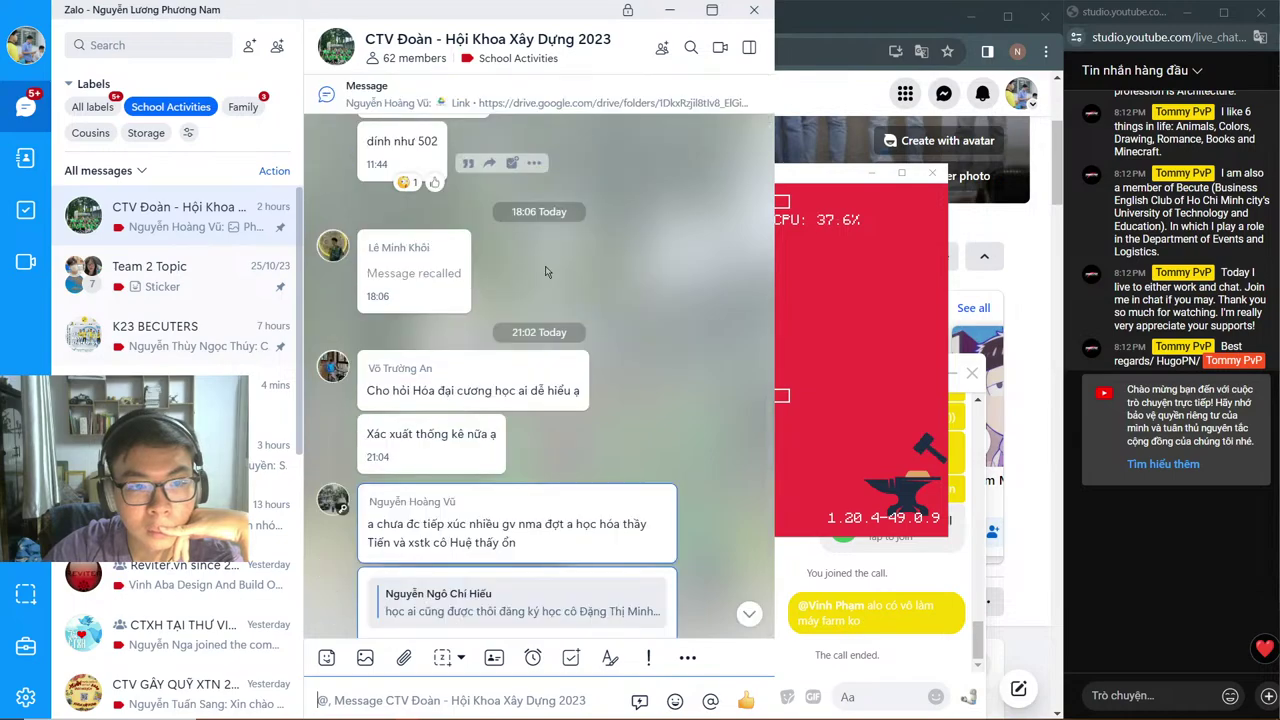
{"action": "scroll", "coordinate": [560, 285], "scroll_direction": "down", "scroll_amount": 3}
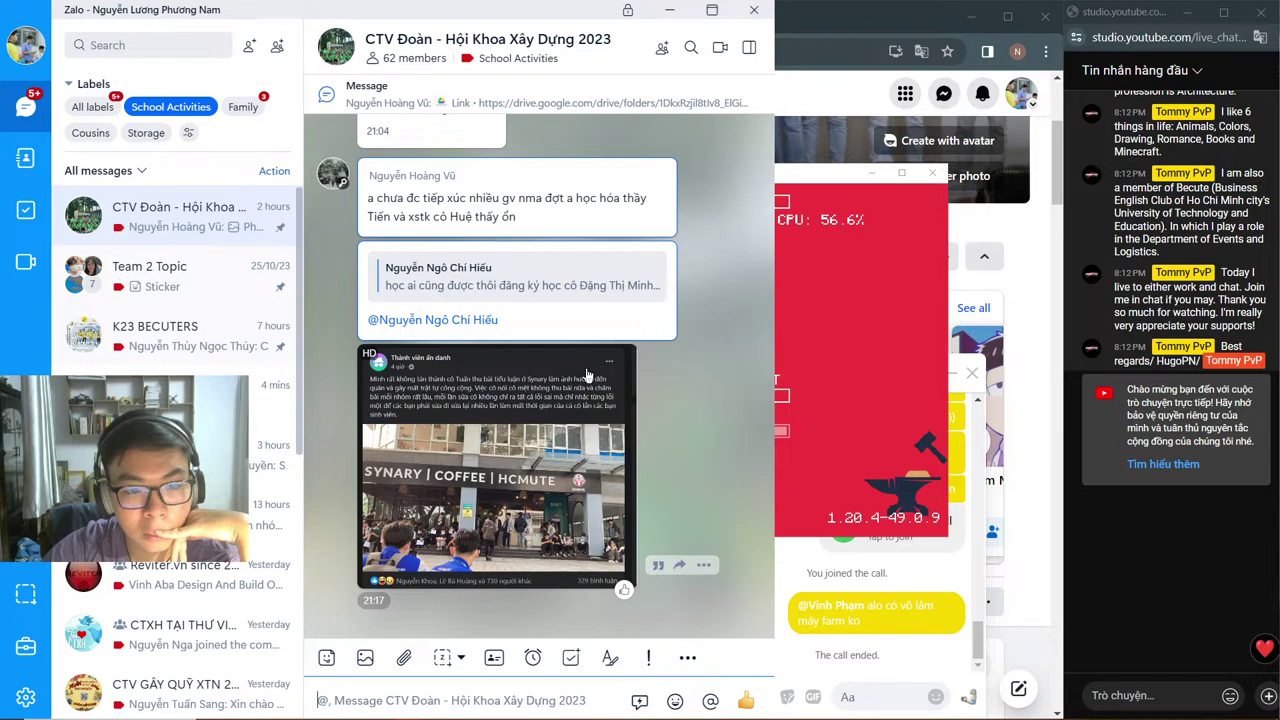
{"action": "scroll", "coordinate": [588, 373], "scroll_direction": "up", "scroll_amount": 5}
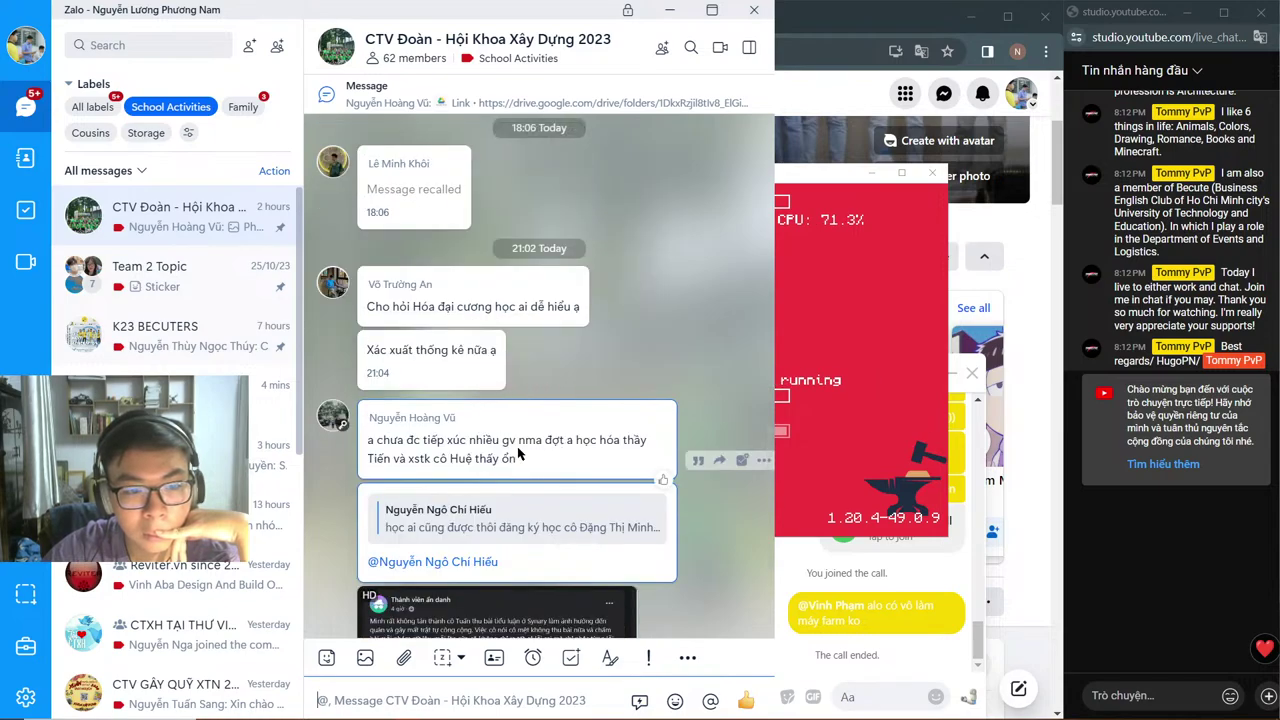
{"action": "left_click", "coordinate": [500, 520]}
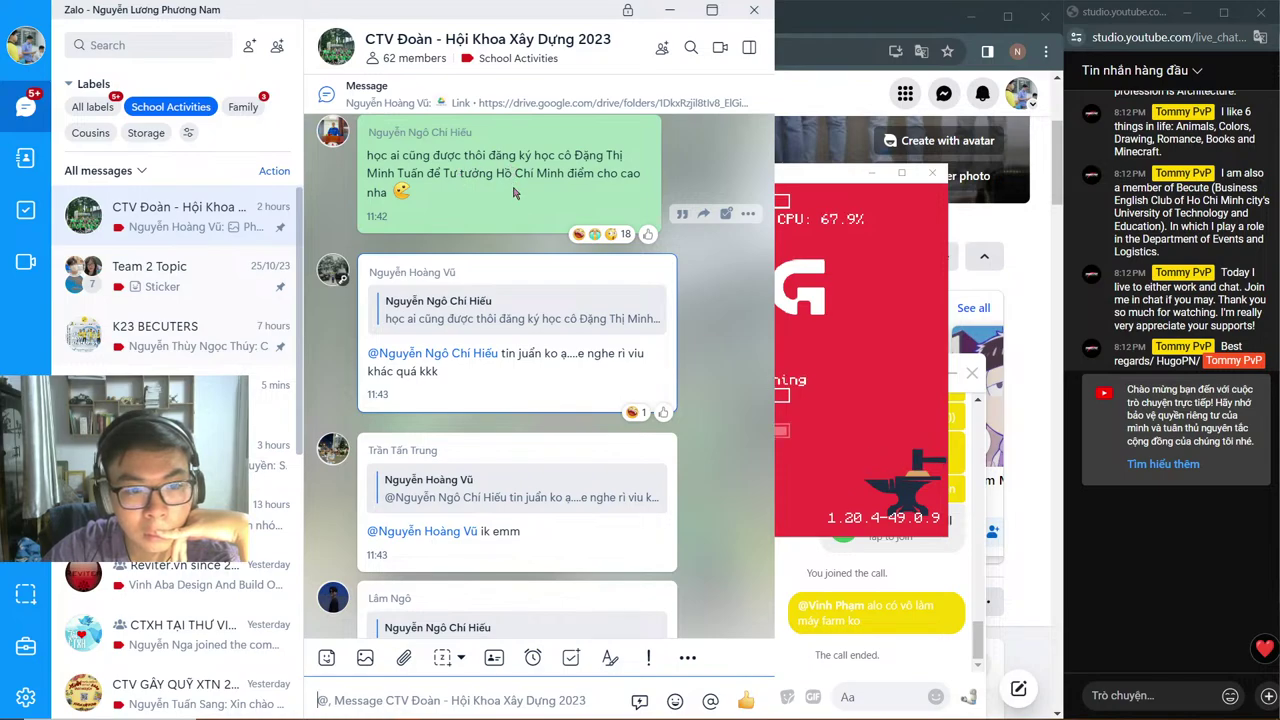
{"action": "scroll", "coordinate": [513, 192], "scroll_direction": "down", "scroll_amount": 10}
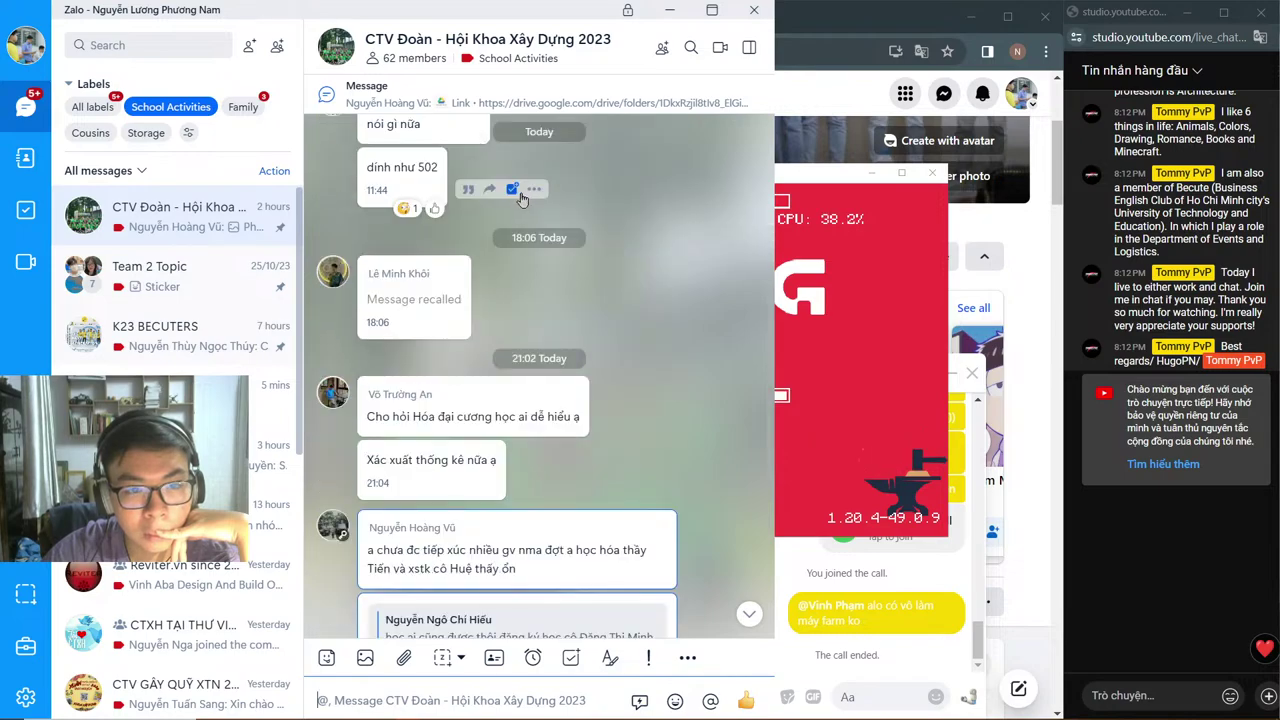
{"action": "scroll", "coordinate": [520, 195], "scroll_direction": "up", "scroll_amount": 2}
{"action": "scroll", "coordinate": [520, 195], "scroll_direction": "down", "scroll_amount": 6}
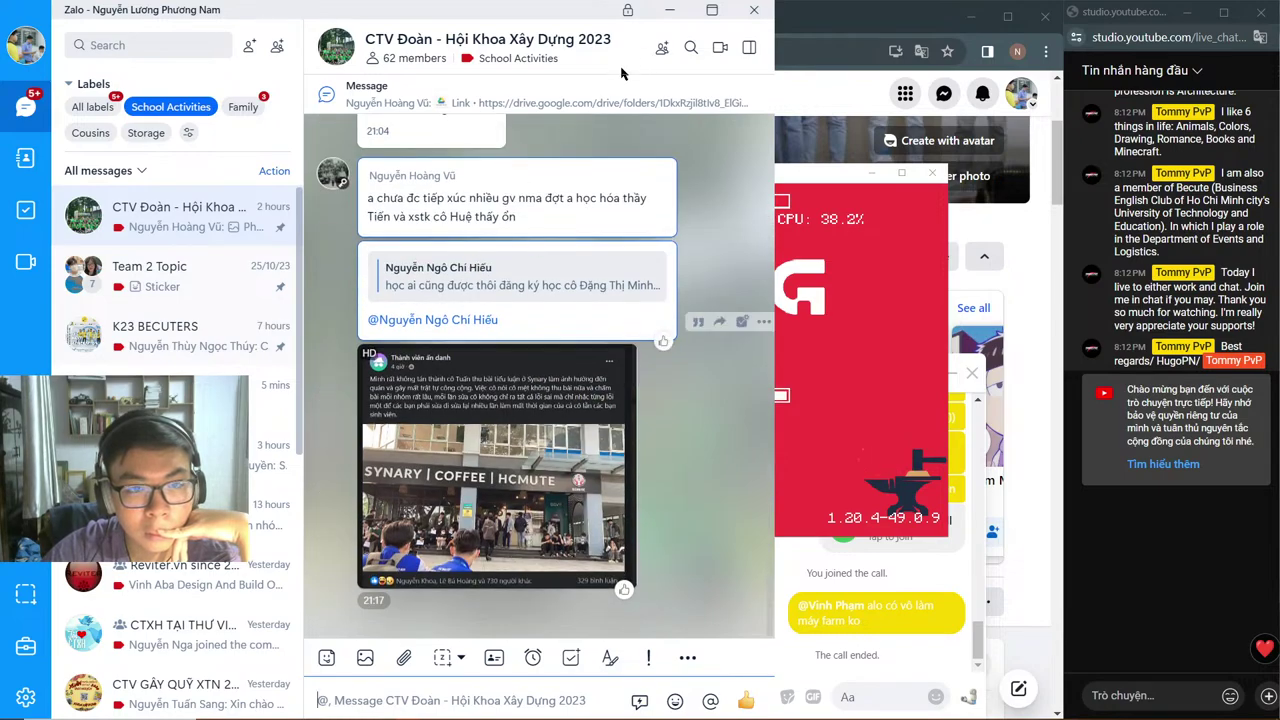
Step: Browse the Gia đình dễ thương family chat, then close Zalo
{"action": "left_click", "coordinate": [241, 107]}
{"action": "left_click", "coordinate": [177, 222]}
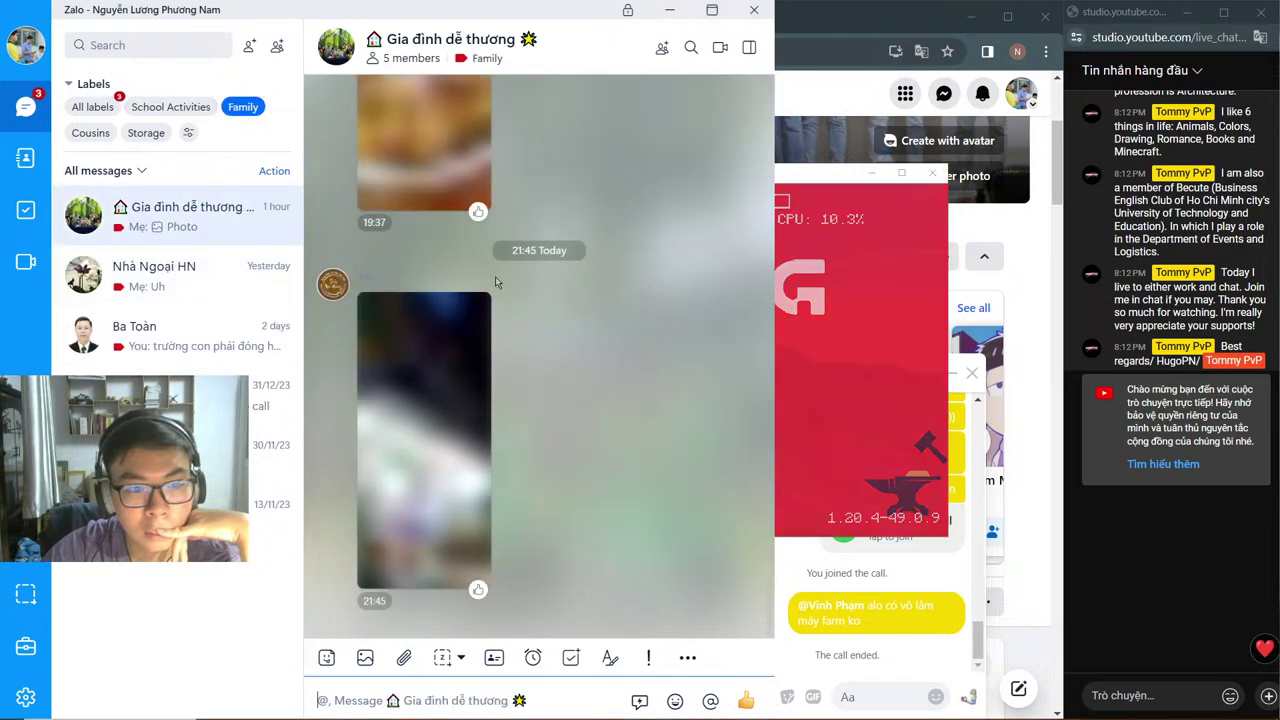
{"action": "mouse_move", "coordinate": [478, 589]}
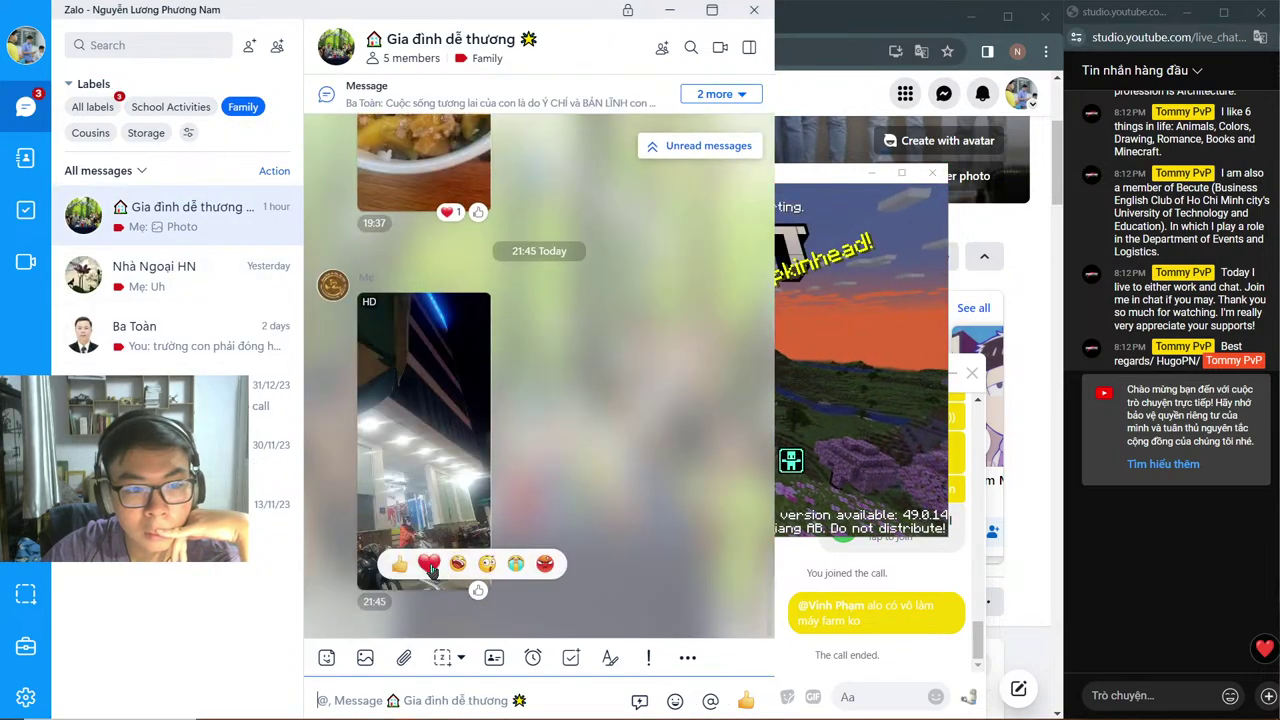
{"action": "scroll", "coordinate": [500, 480], "scroll_direction": "up", "scroll_amount": 3}
{"action": "scroll", "coordinate": [540, 435], "scroll_direction": "down", "scroll_amount": 3}
{"action": "scroll", "coordinate": [589, 432], "scroll_direction": "up", "scroll_amount": 3}
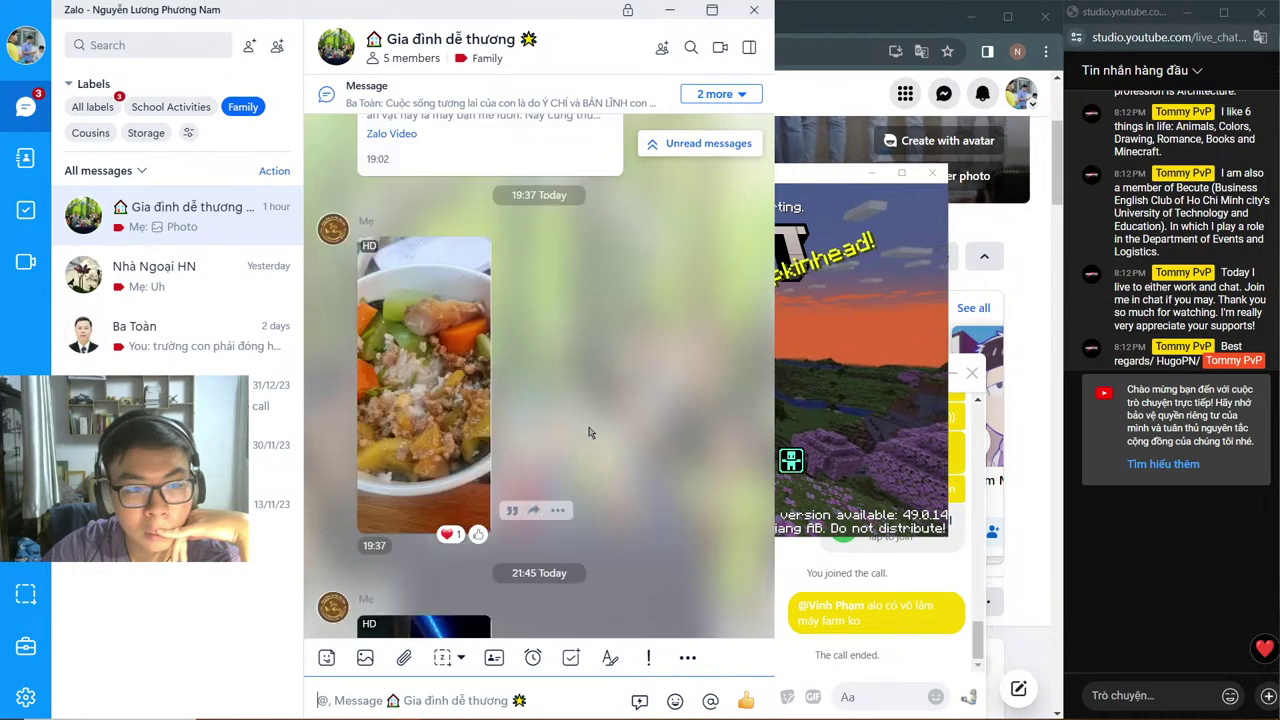
{"action": "scroll", "coordinate": [589, 432], "scroll_direction": "up", "scroll_amount": 3}
{"action": "scroll", "coordinate": [520, 480], "scroll_direction": "down", "scroll_amount": 3}
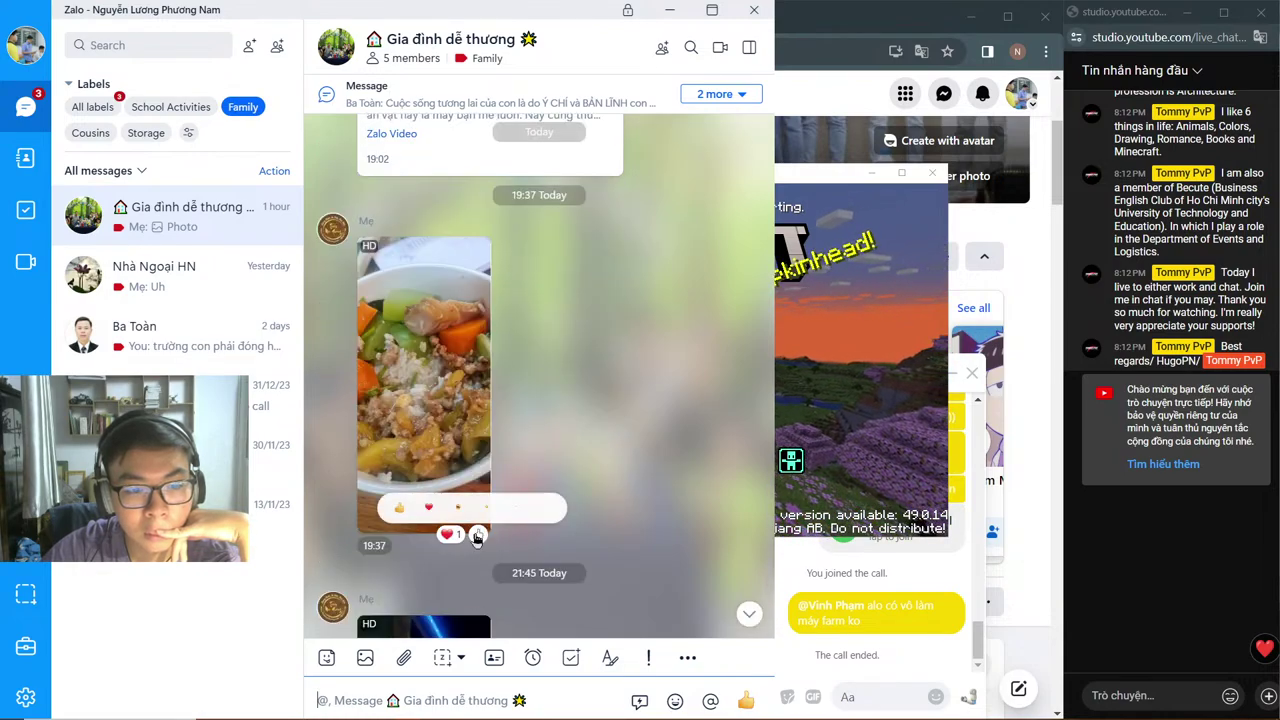
{"action": "left_click", "coordinate": [754, 10]}
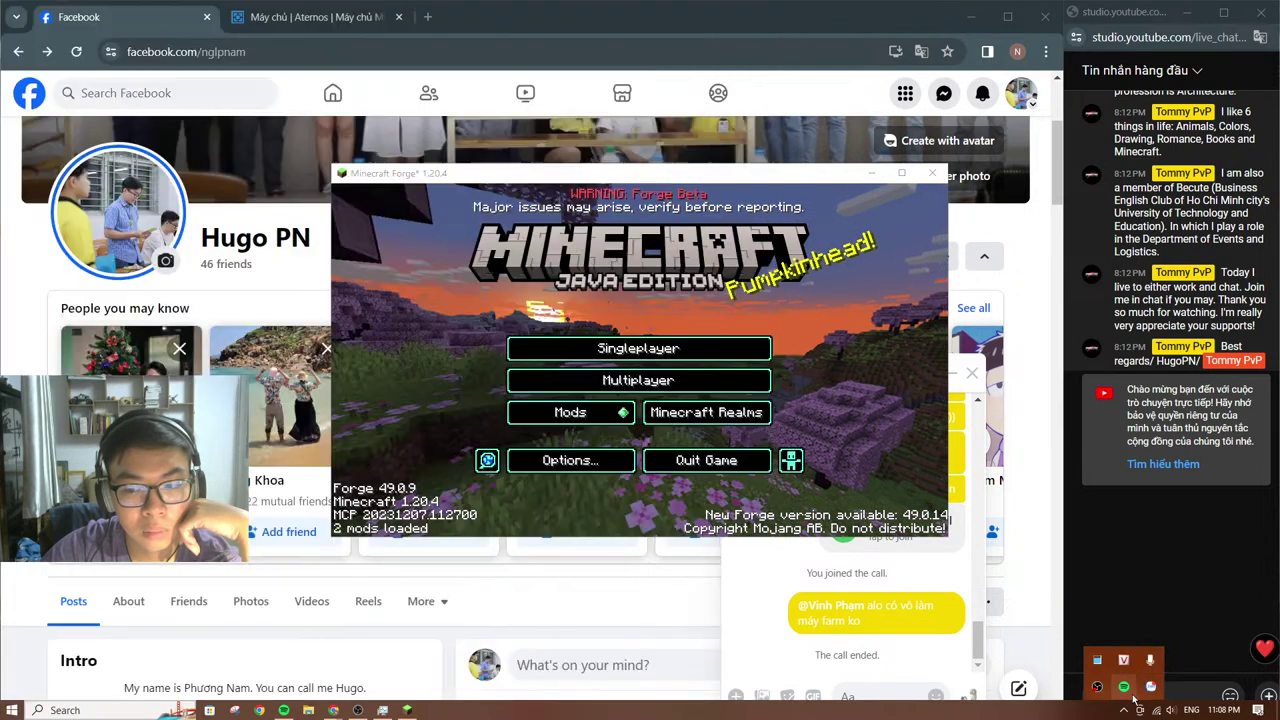
Step: Check resource usage in Task Manager and glance over the browser tabs
{"action": "left_click", "coordinate": [1123, 710]}
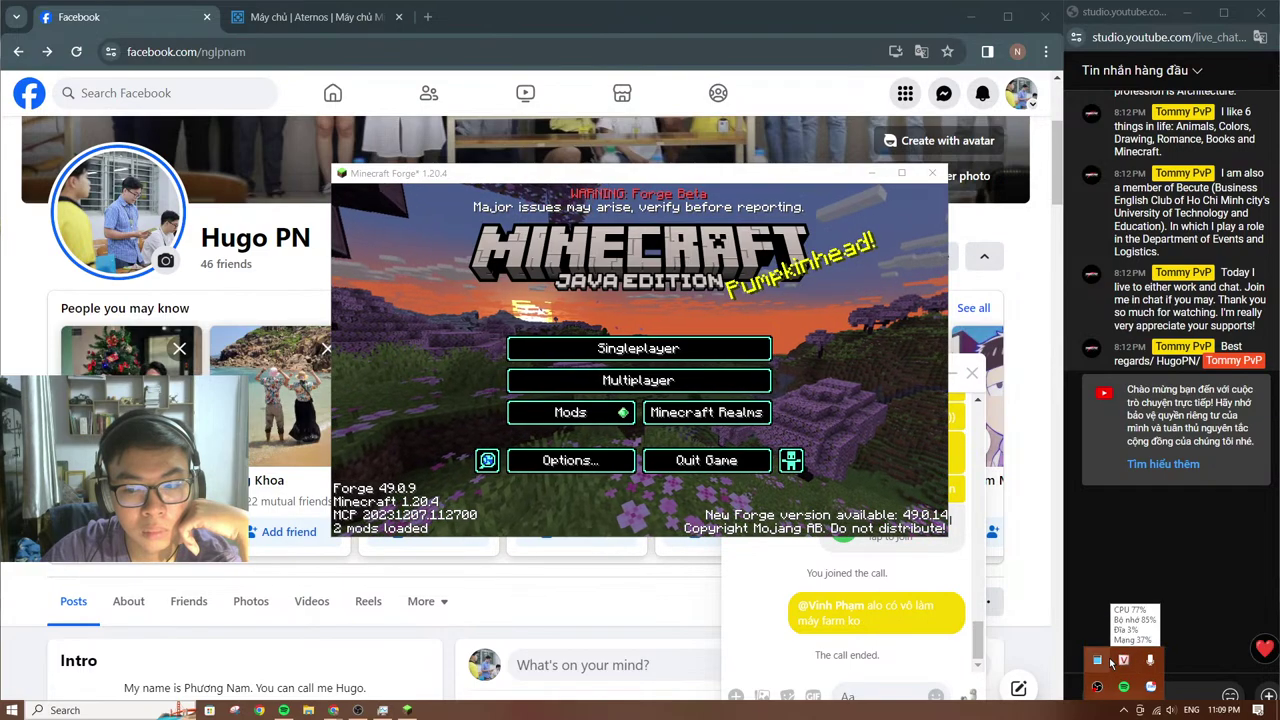
{"action": "left_click", "coordinate": [1095, 660]}
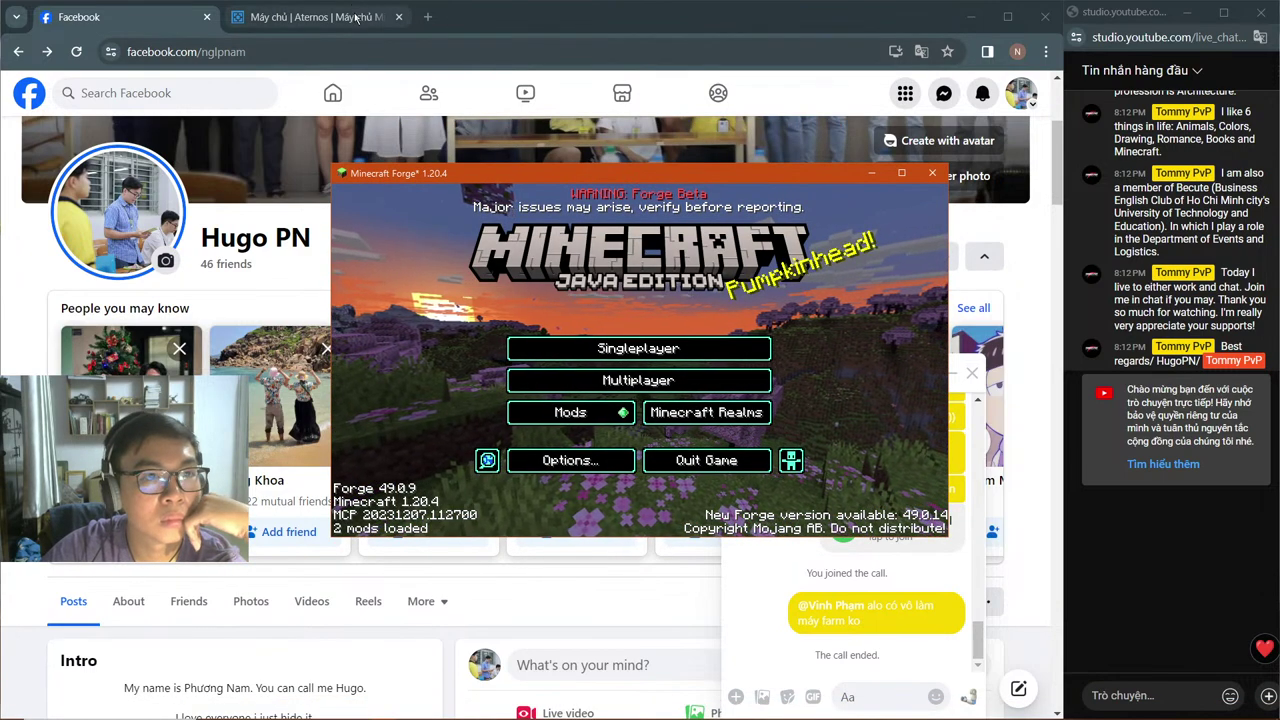
{"action": "left_click", "coordinate": [290, 17]}
{"action": "left_click", "coordinate": [100, 17]}
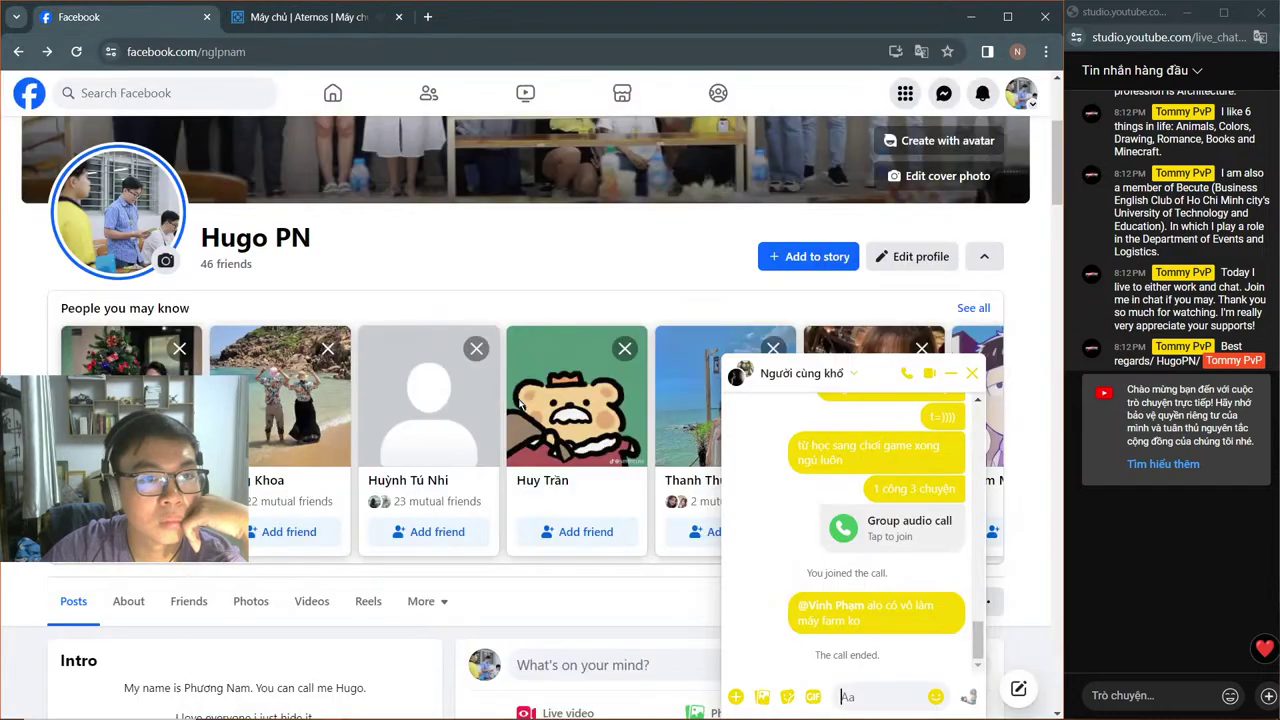
Step: Join a multiplayer server, then refresh the list after the connection reset and join the last server
{"action": "left_click", "coordinate": [382, 710]}
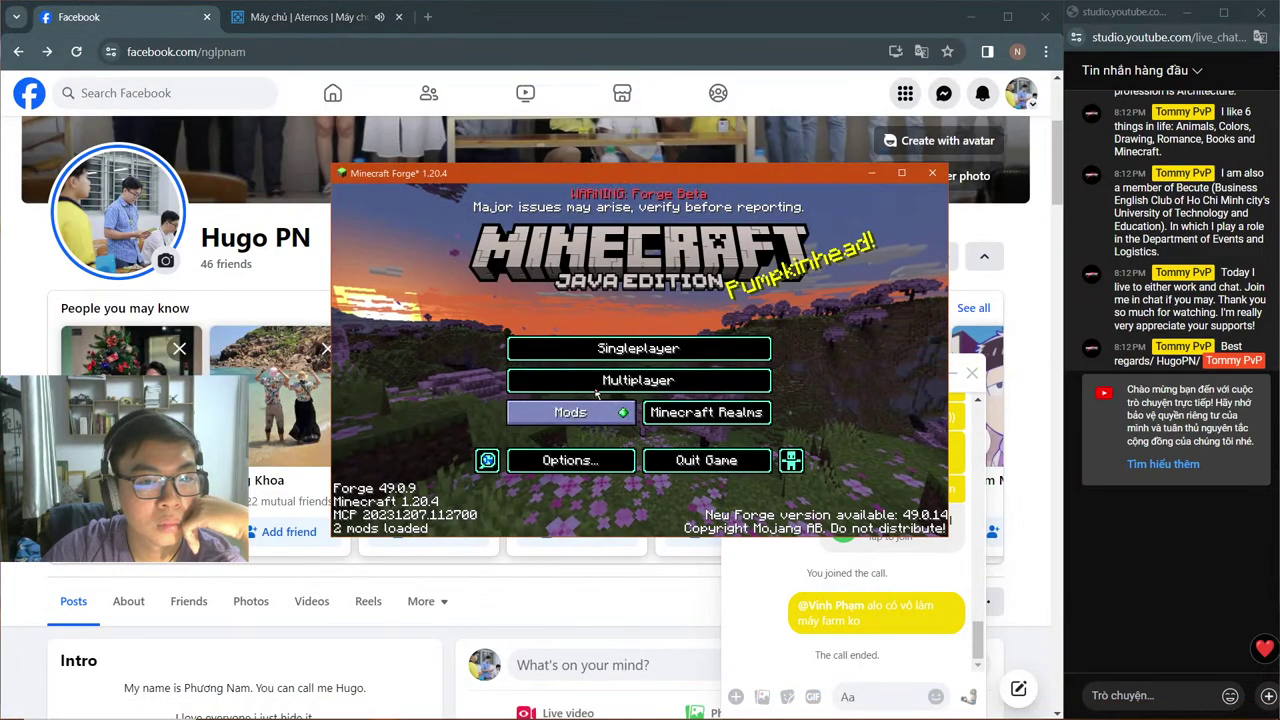
{"action": "left_click", "coordinate": [677, 537]}
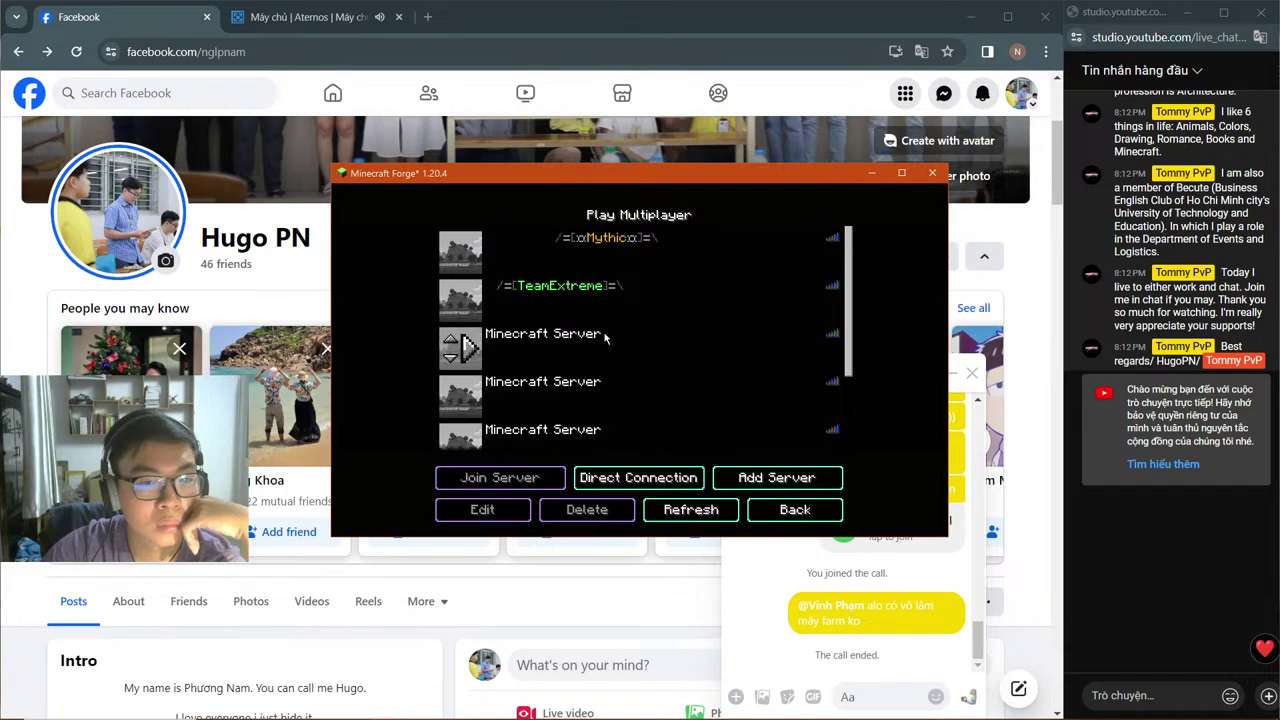
{"action": "scroll", "coordinate": [480, 365], "scroll_direction": "down", "scroll_amount": 3}
{"action": "left_click", "coordinate": [468, 376]}
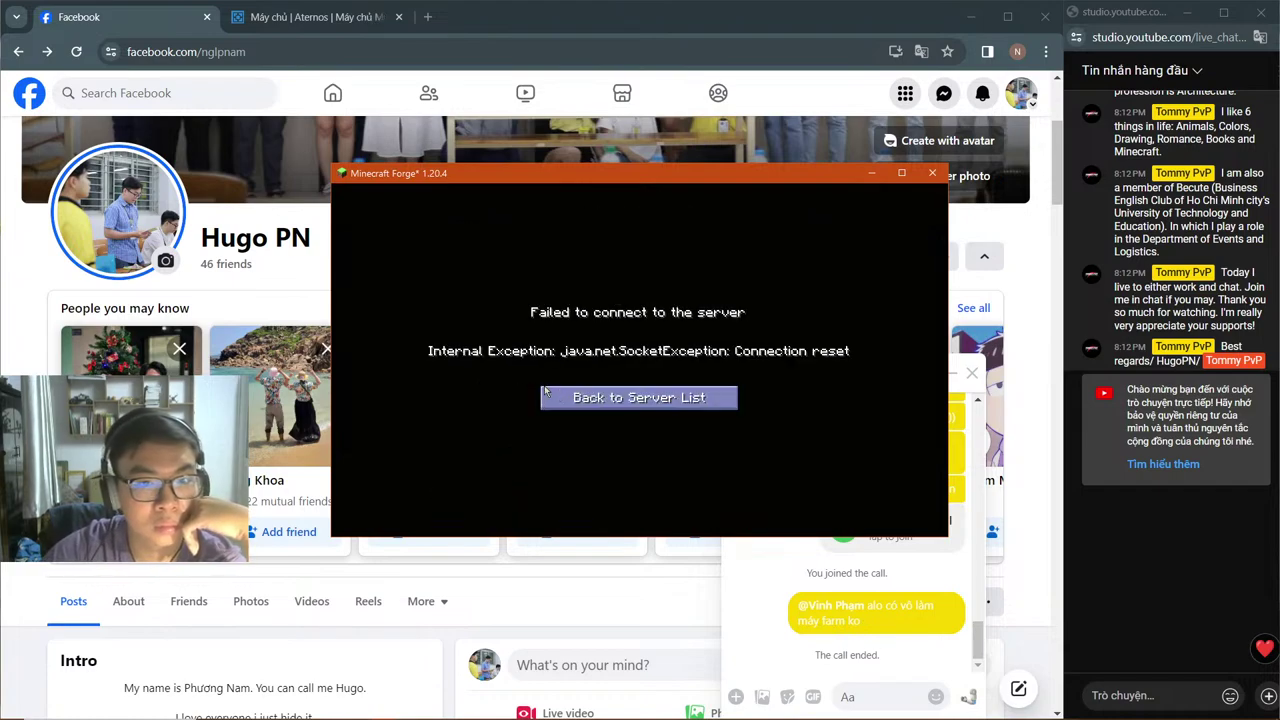
{"action": "left_click", "coordinate": [560, 397]}
{"action": "left_click", "coordinate": [690, 510]}
{"action": "scroll", "coordinate": [575, 381], "scroll_direction": "down", "scroll_amount": 3}
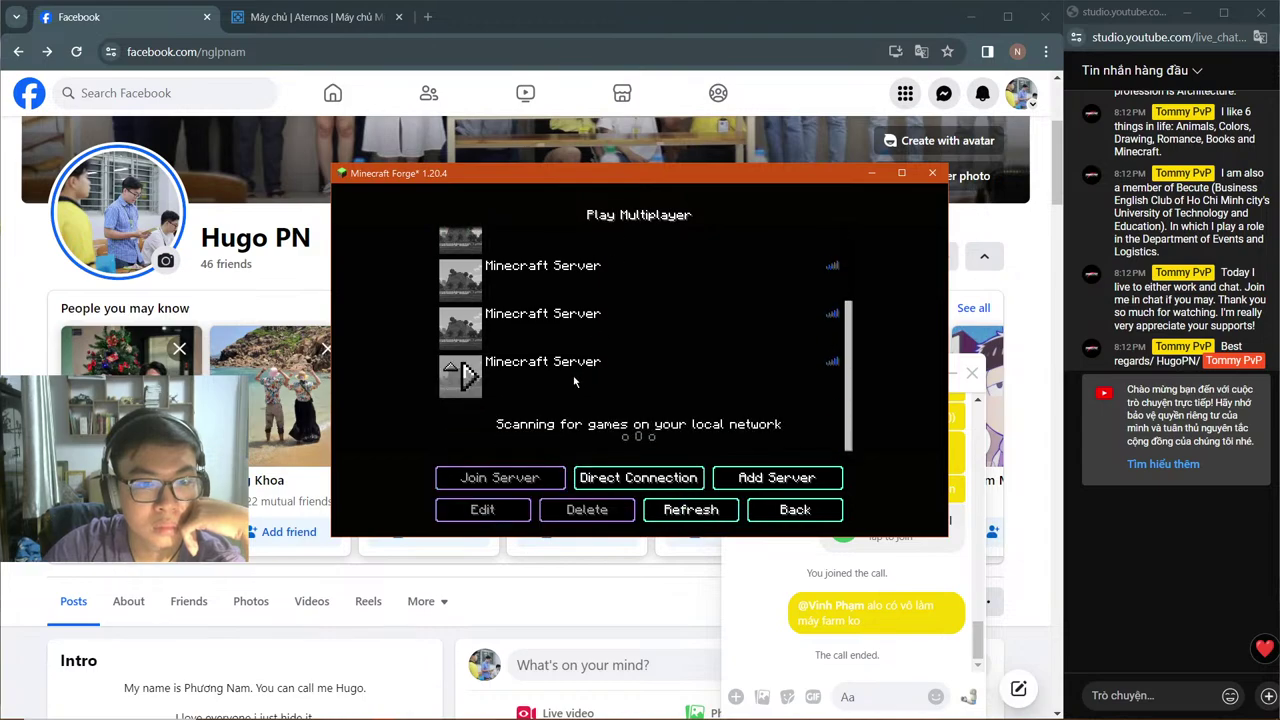
{"action": "left_click", "coordinate": [468, 376]}
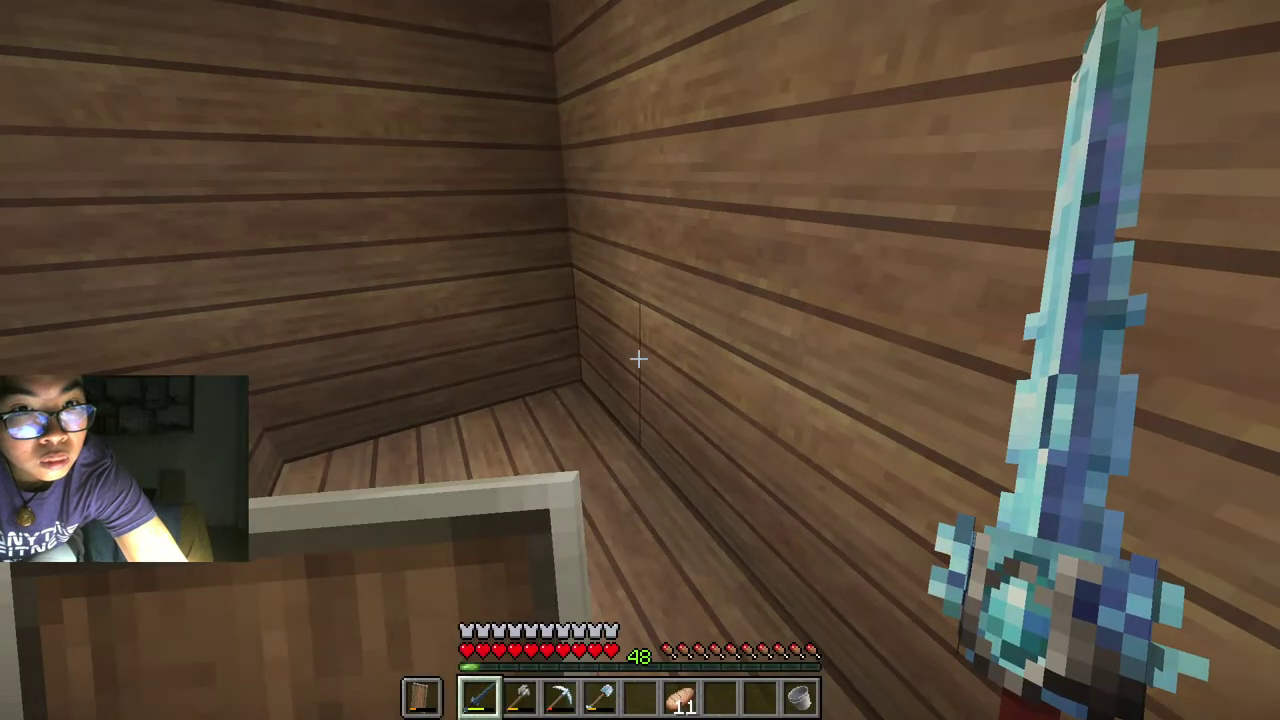
Step: Pause the game with Escape once the world loads, opening the Game Menu
{"action": "key", "text": "Escape"}
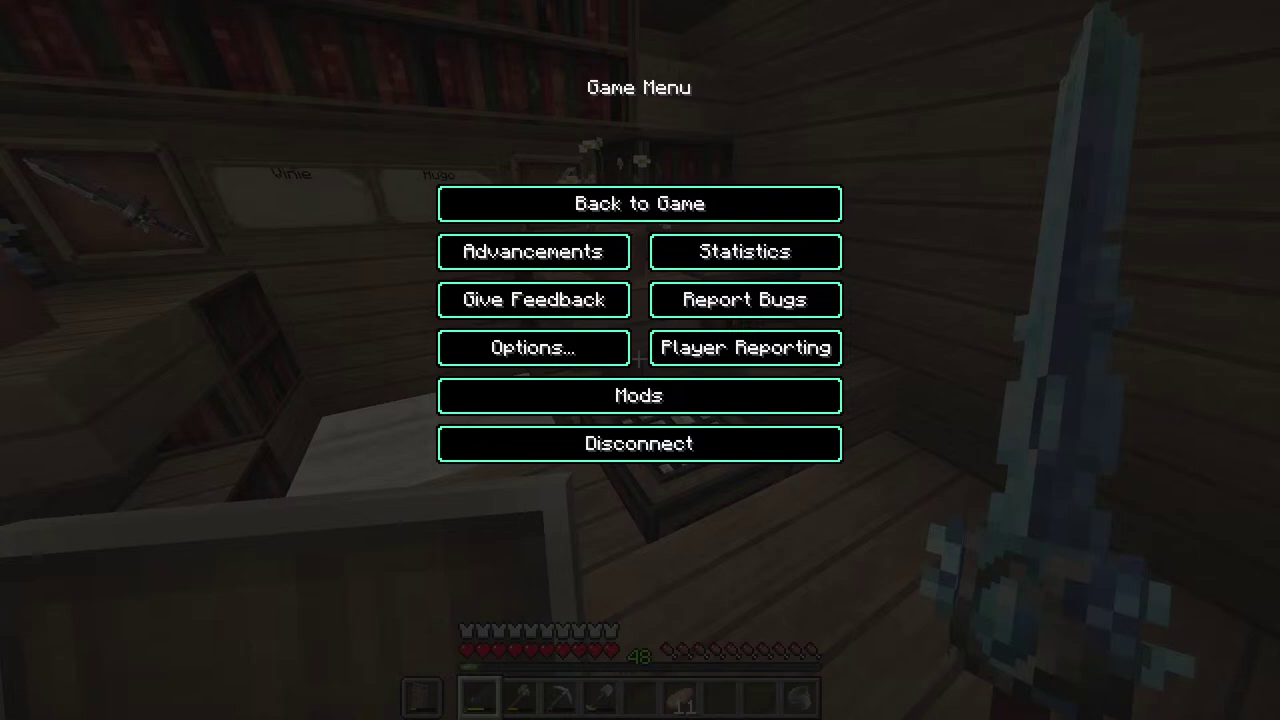
Step: Resume play, glance at the inventory, and reload all chunks with the debug overlay shown
{"action": "key", "text": "Escape"}
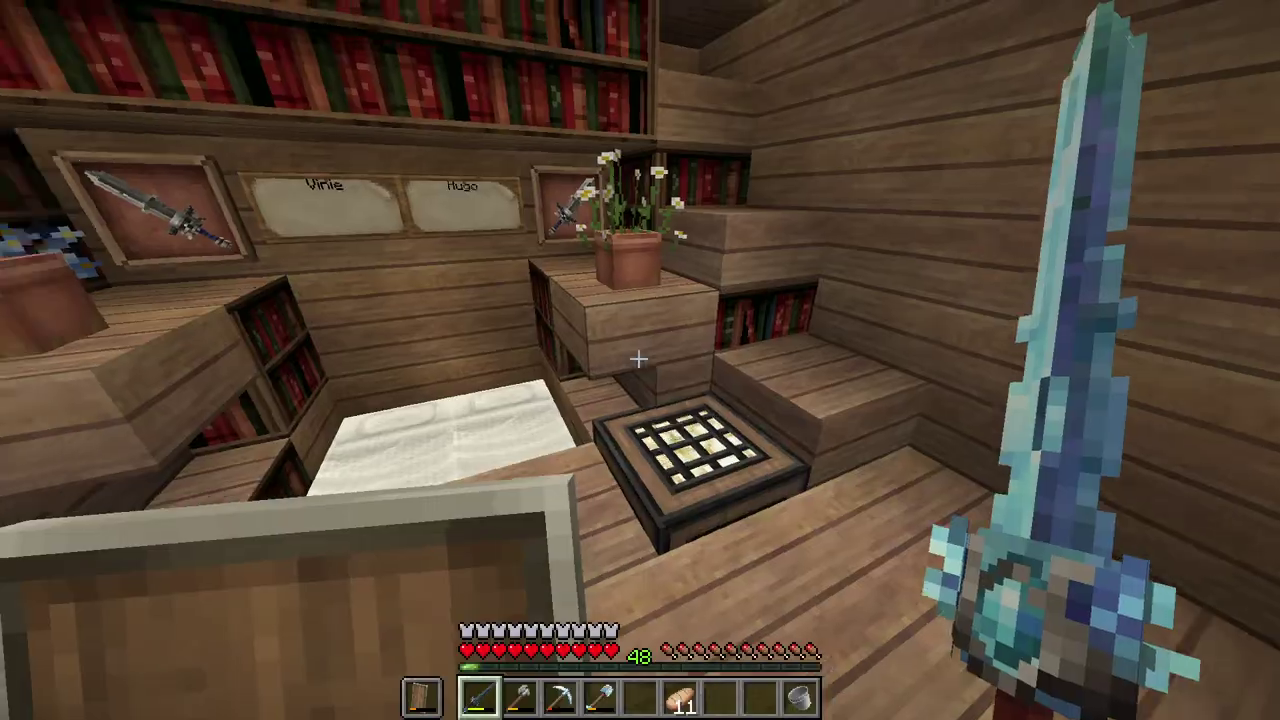
{"action": "key", "text": "e"}
{"action": "key", "text": "e"}
{"action": "key", "text": "F3"}
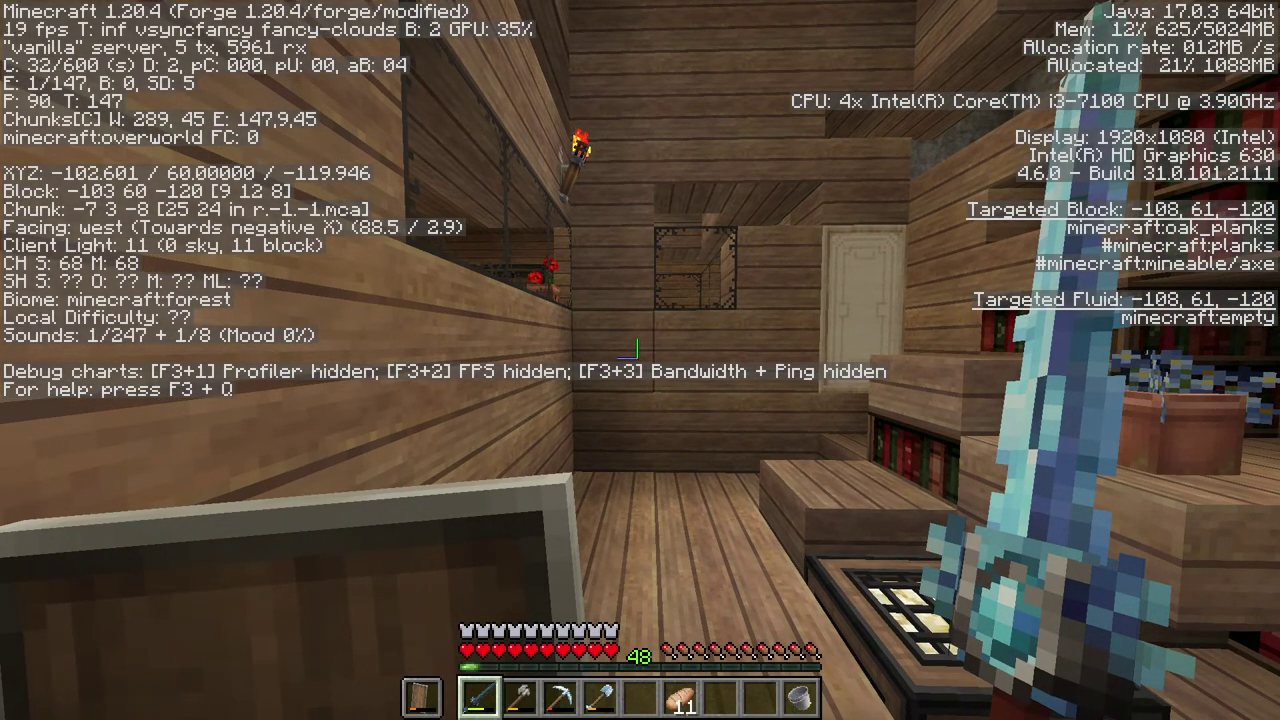
{"action": "key", "text": "F3+a"}
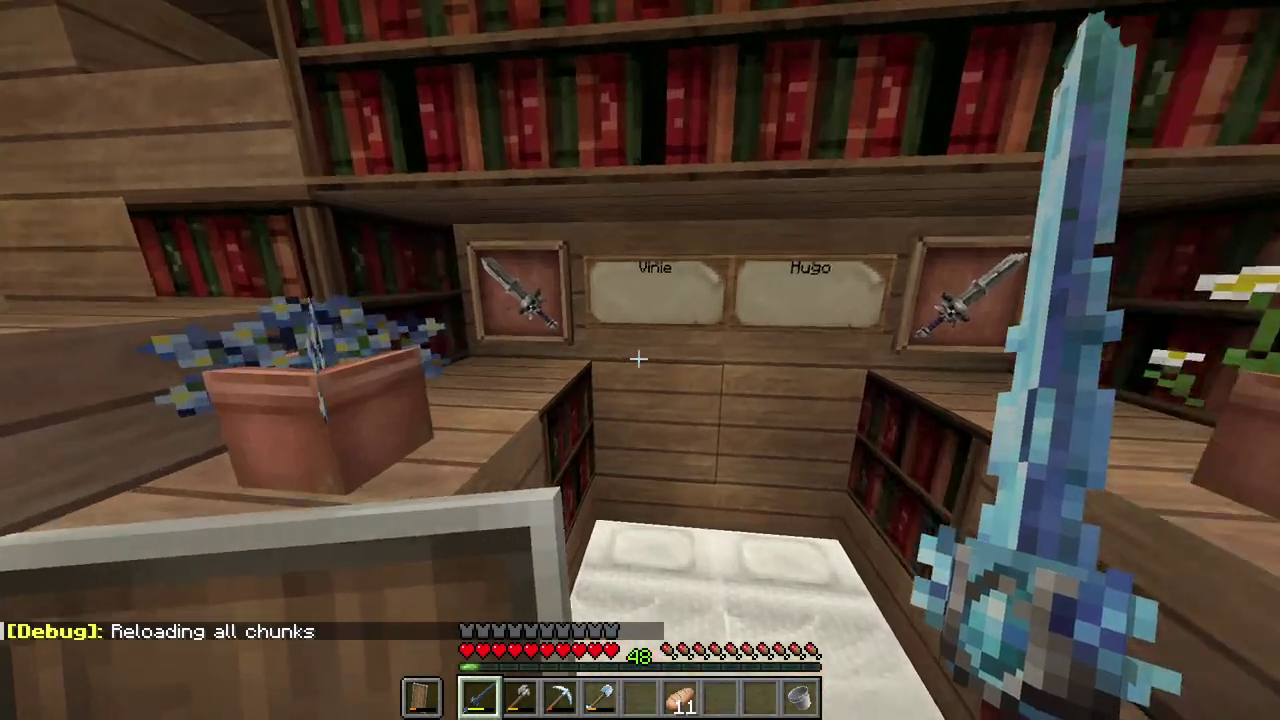
Step: Look around the library, check the third-person view, and walk down into the stone tunnel
{"action": "key", "text": "w"}
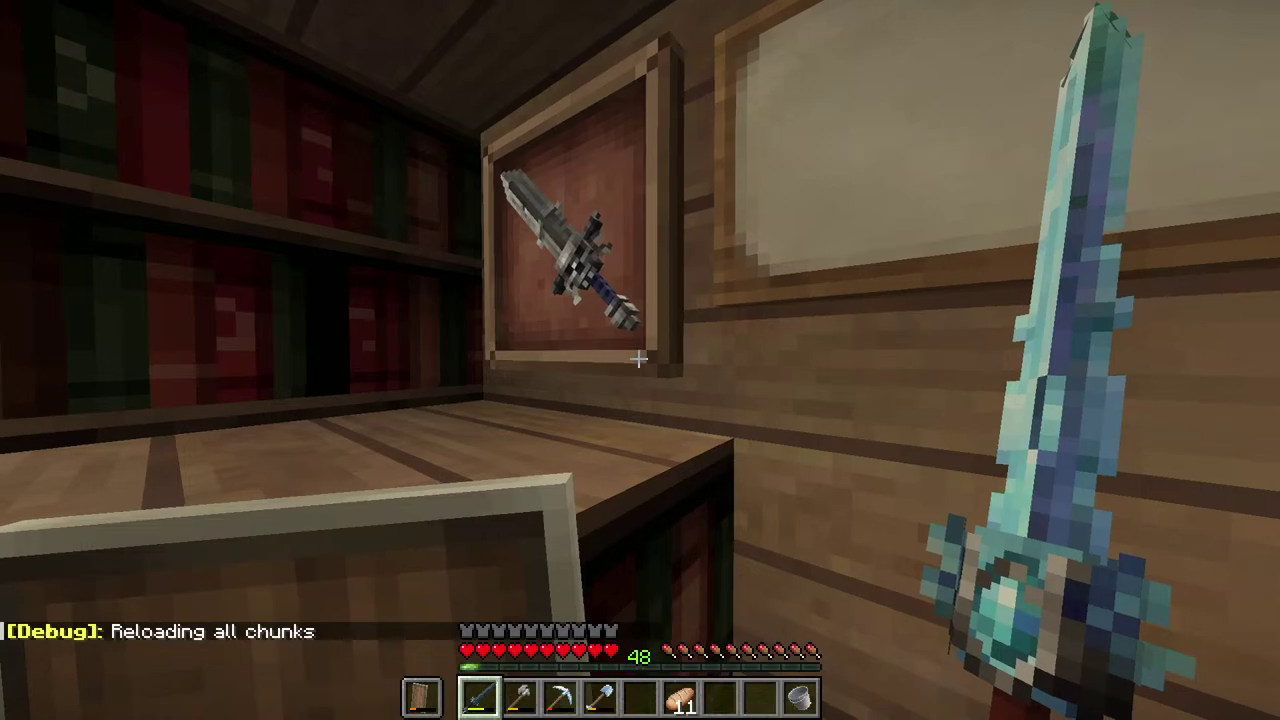
{"action": "key", "text": "s"}
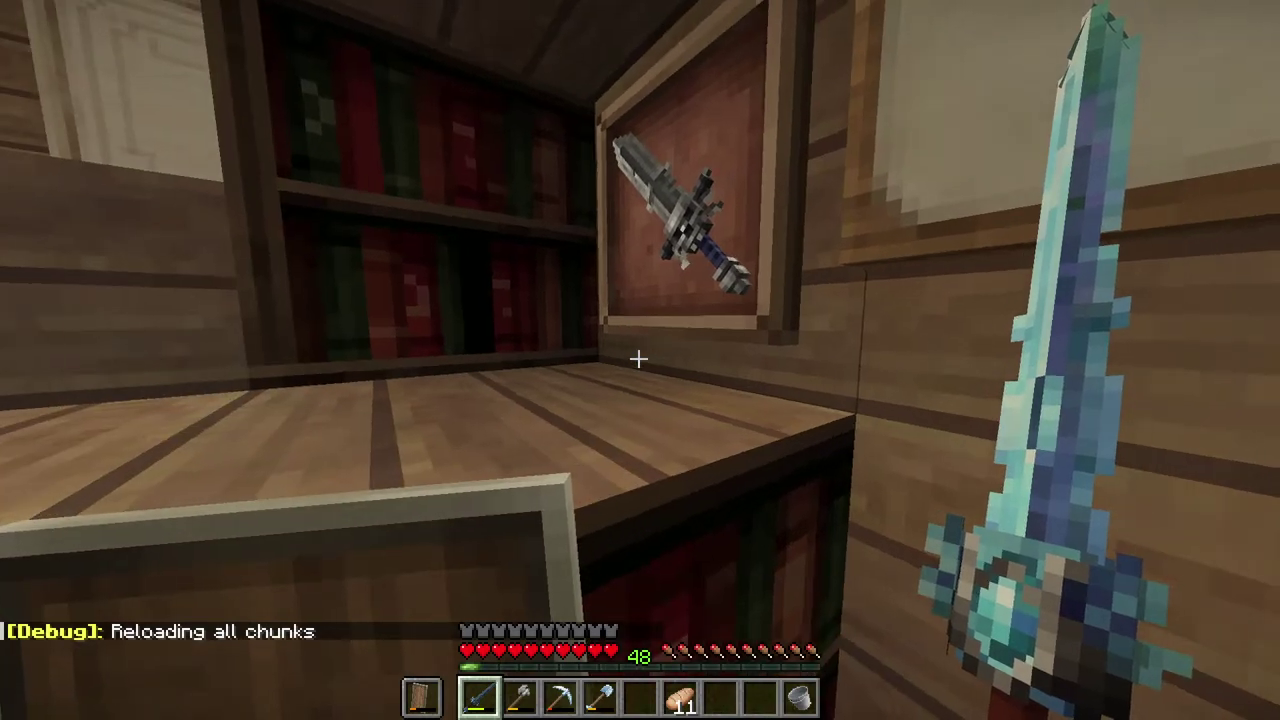
{"action": "key", "text": "a"}
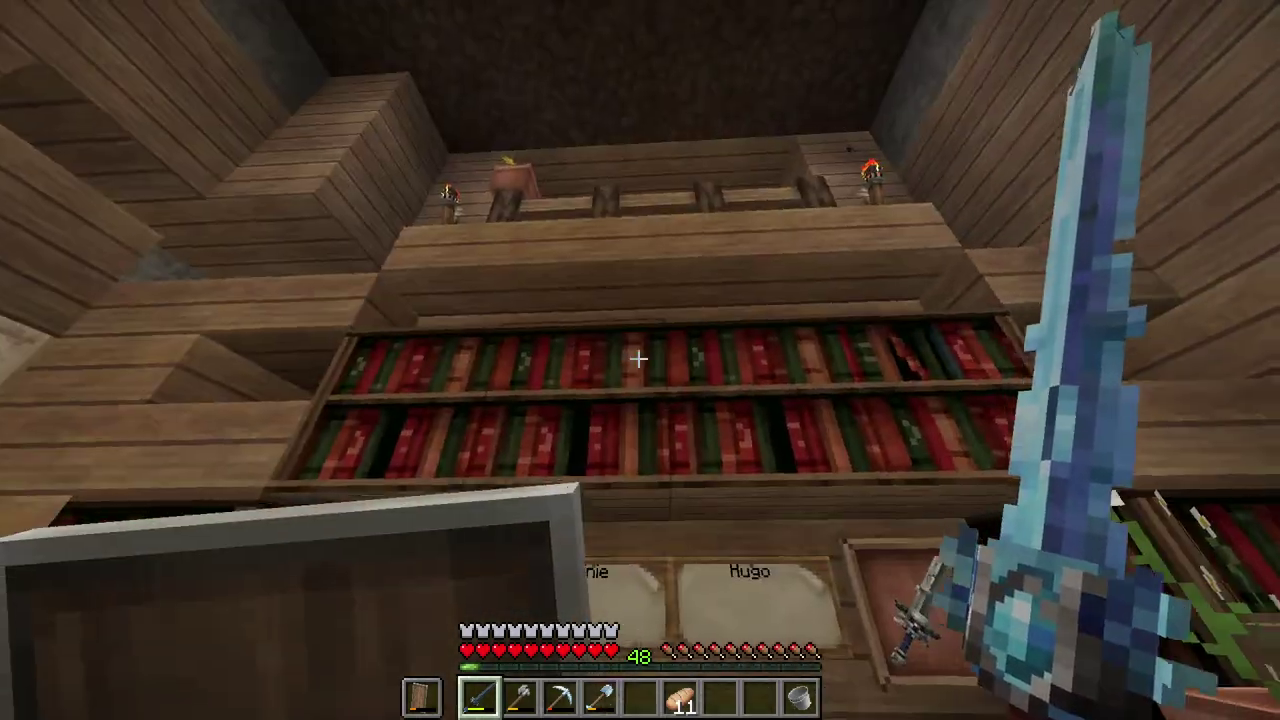
{"action": "key", "text": "F5"}
{"action": "key", "text": "F5"}
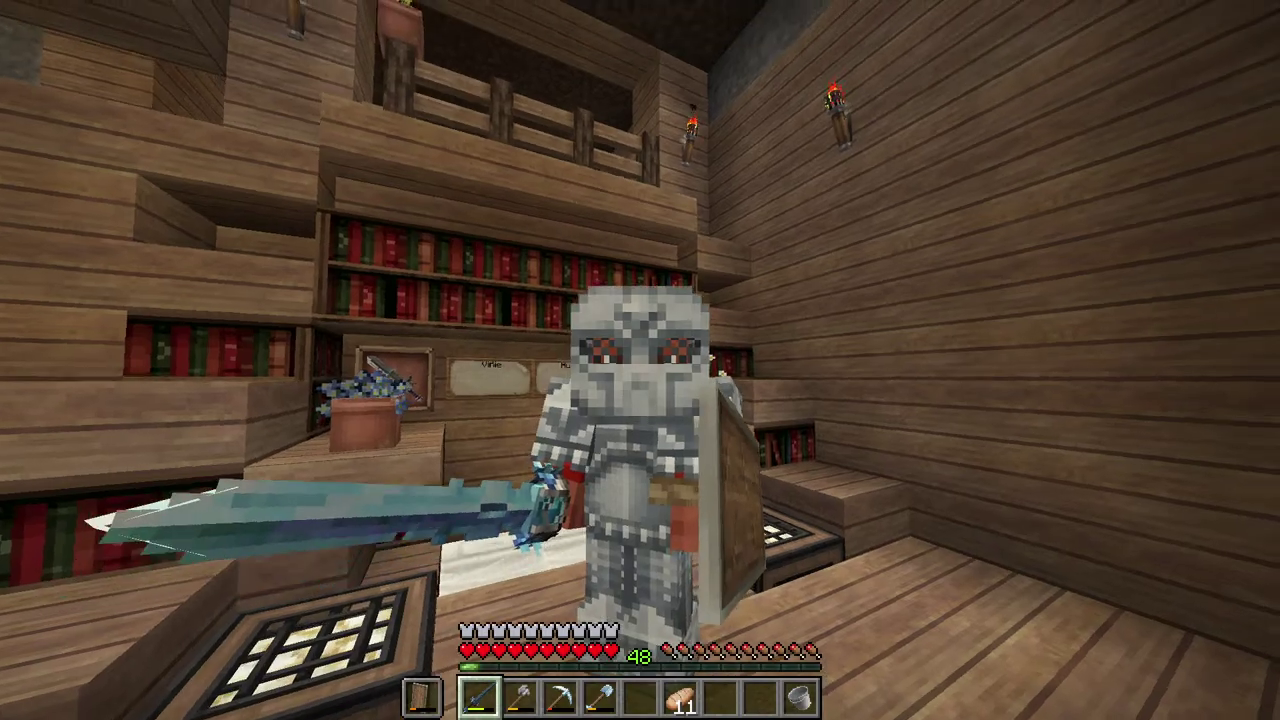
{"action": "key", "text": "F5"}
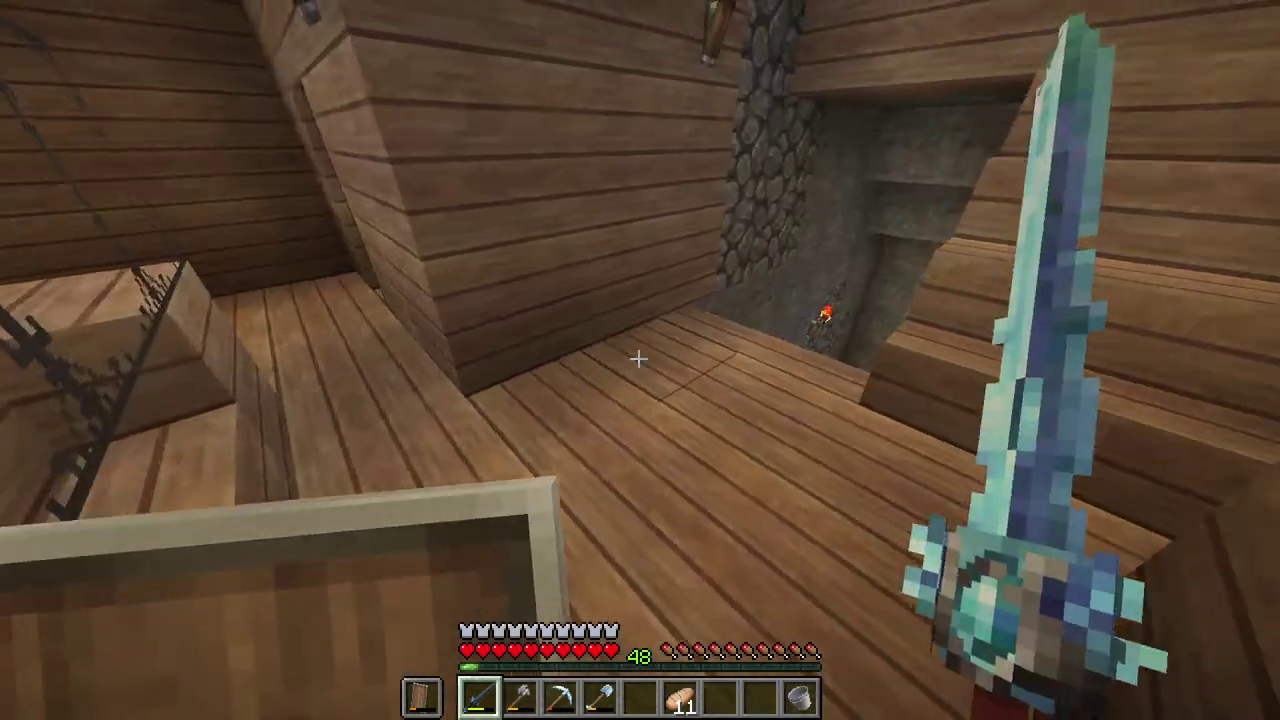
{"action": "key", "text": "w"}
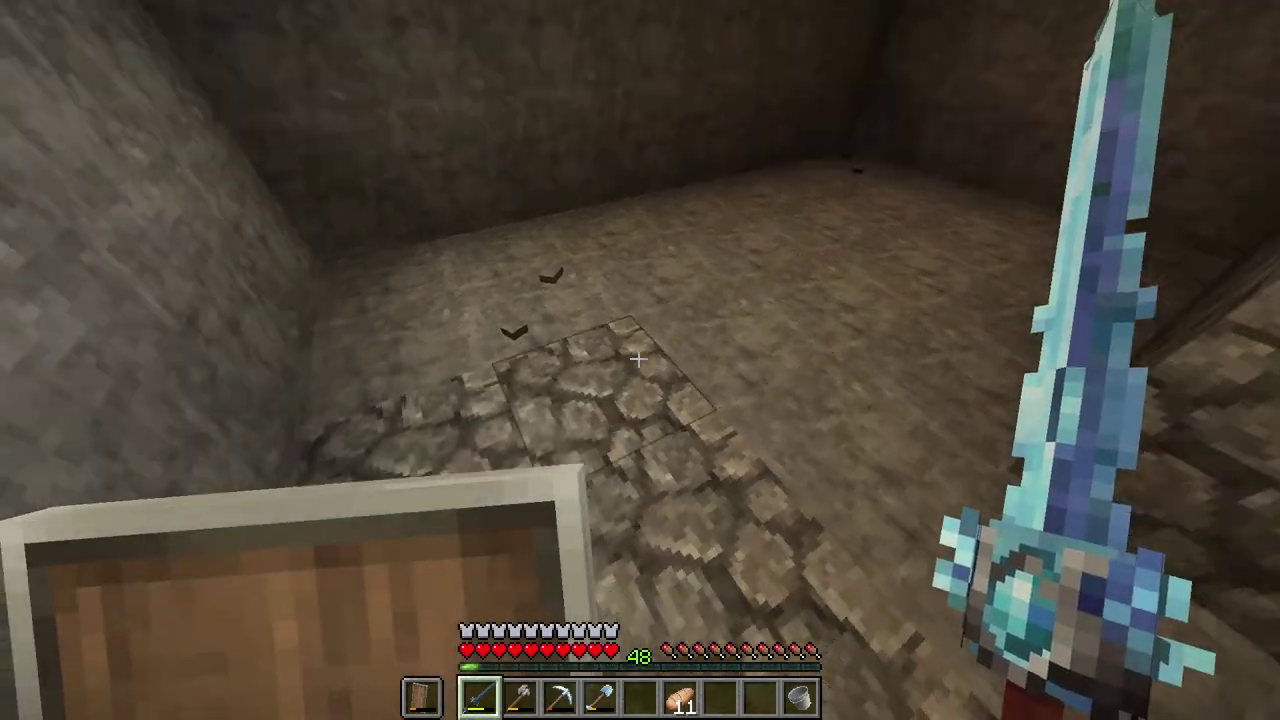
Step: Walk up the stairs and along the spawner corridor into the furnace room
{"action": "key", "text": "w"}
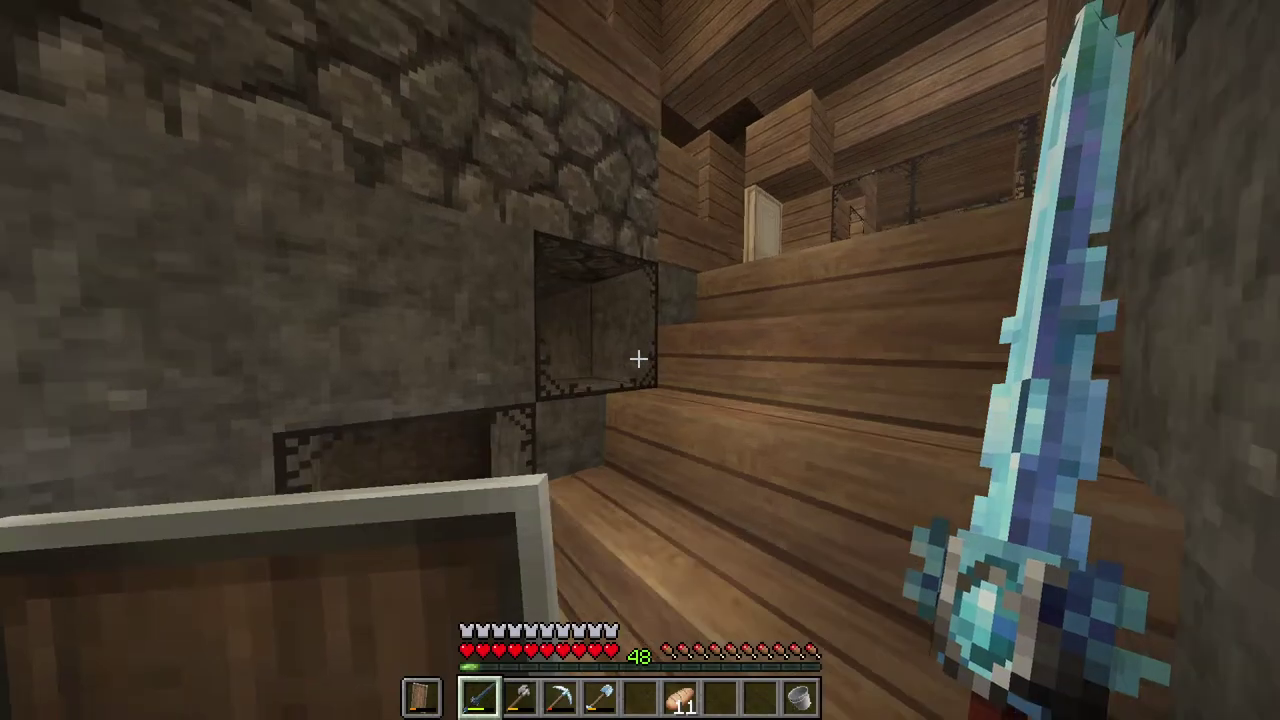
{"action": "key", "text": "w"}
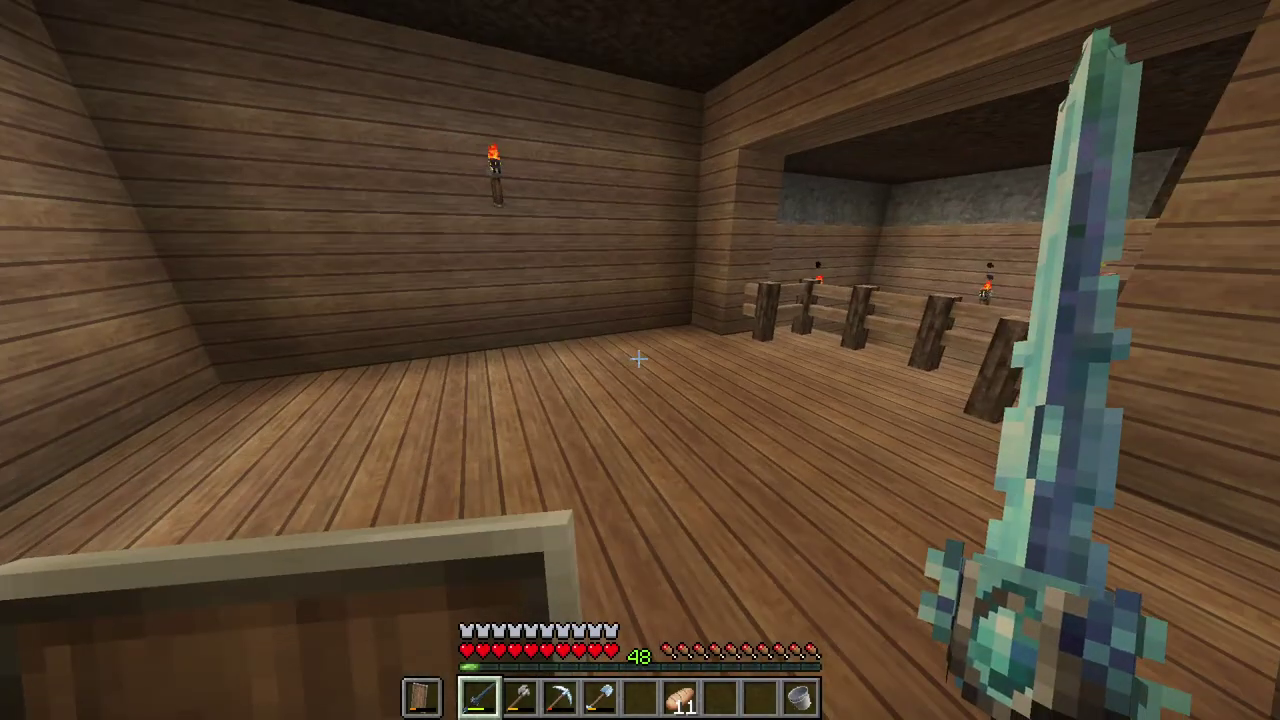
{"action": "key", "text": "w"}
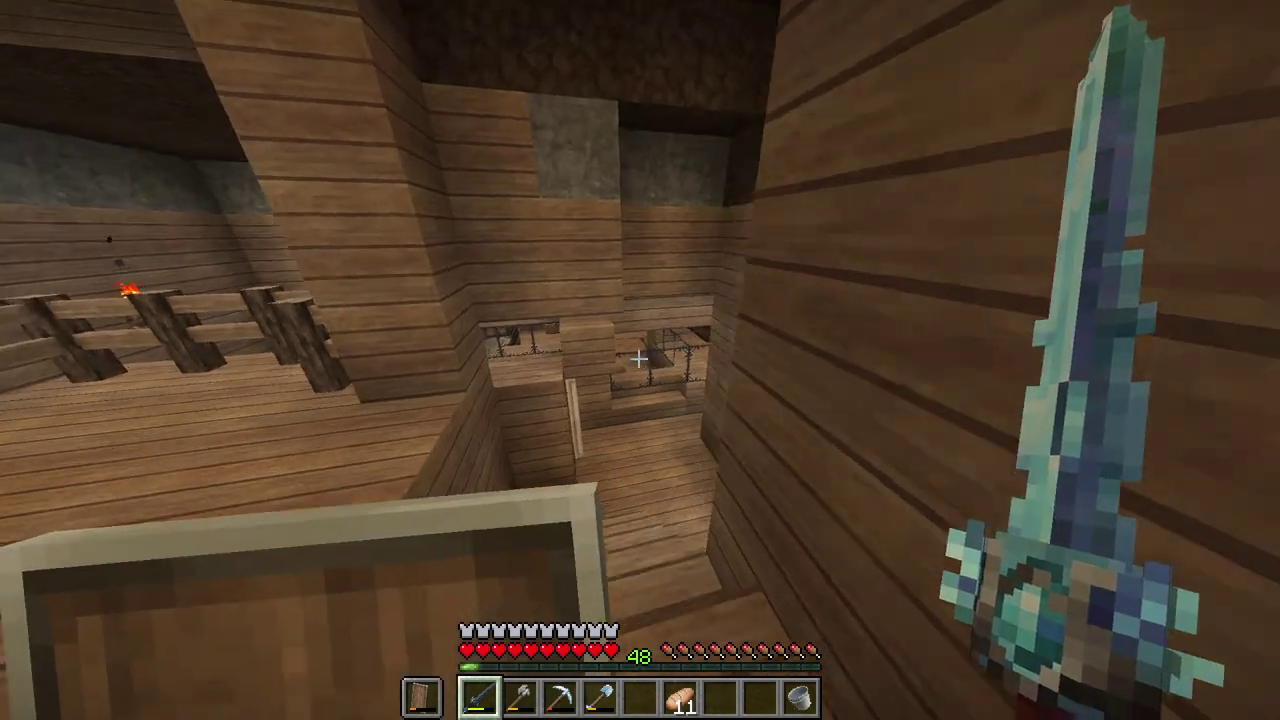
{"action": "key", "text": "w"}
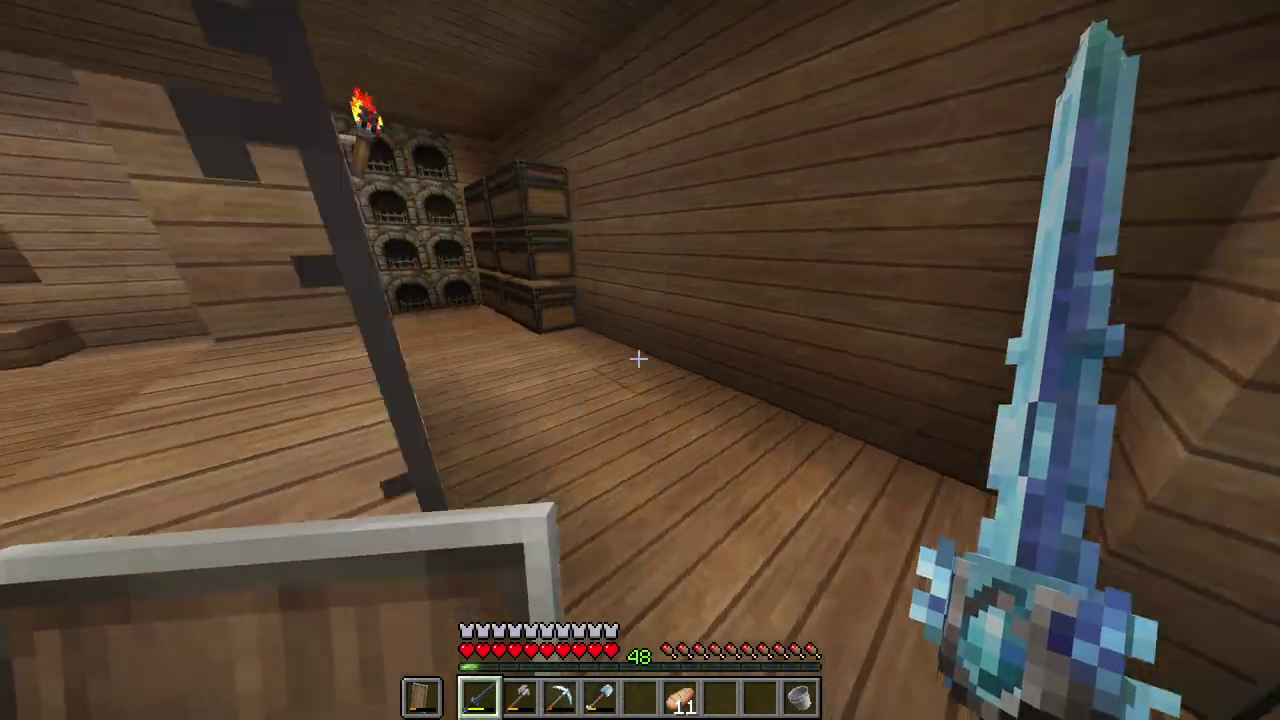
{"action": "key", "text": "w"}
{"action": "key", "text": "e"}
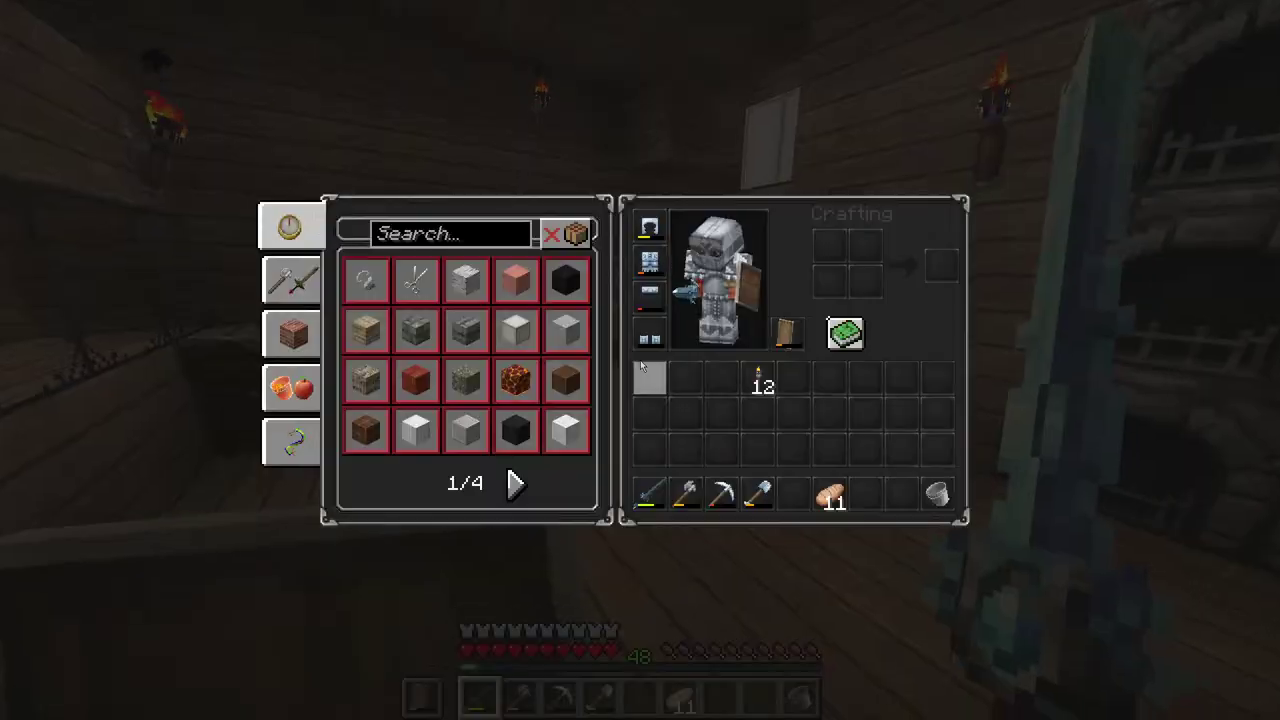
{"action": "key", "text": "e"}
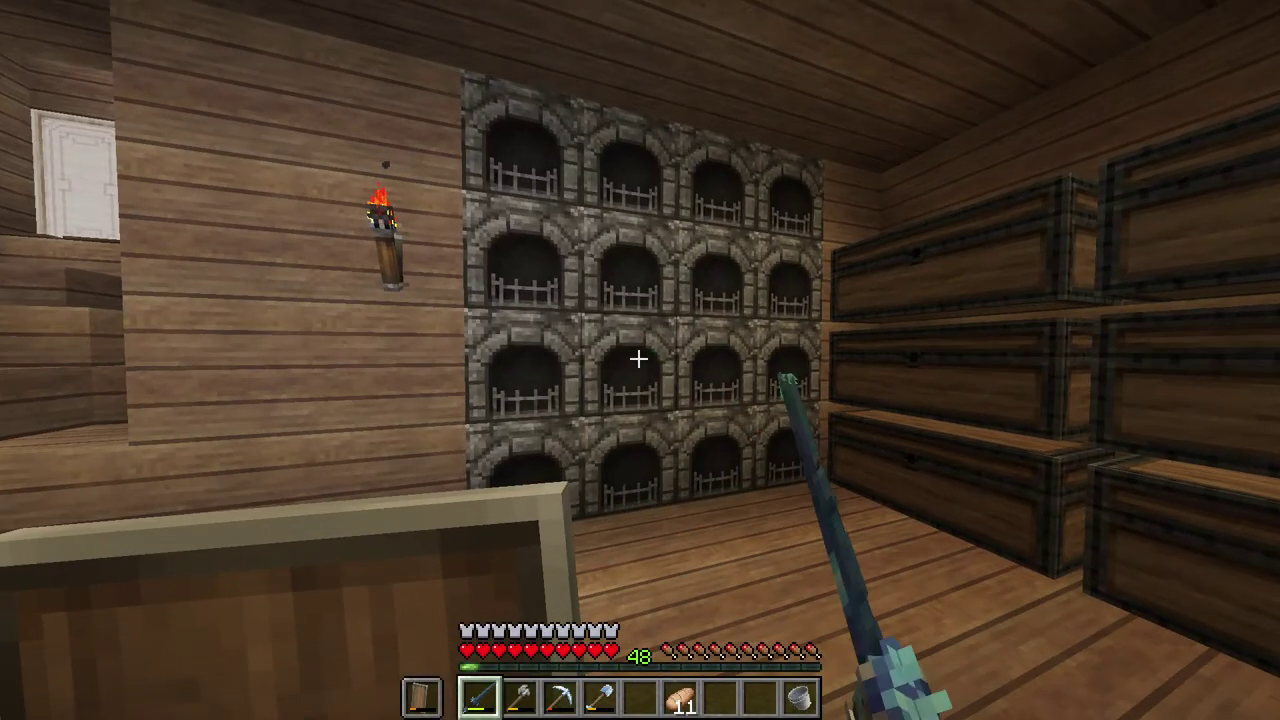
Step: Collect 3, 15, 16 and 64 glass from the first four furnaces
{"action": "right_click", "coordinate": [640, 360]}
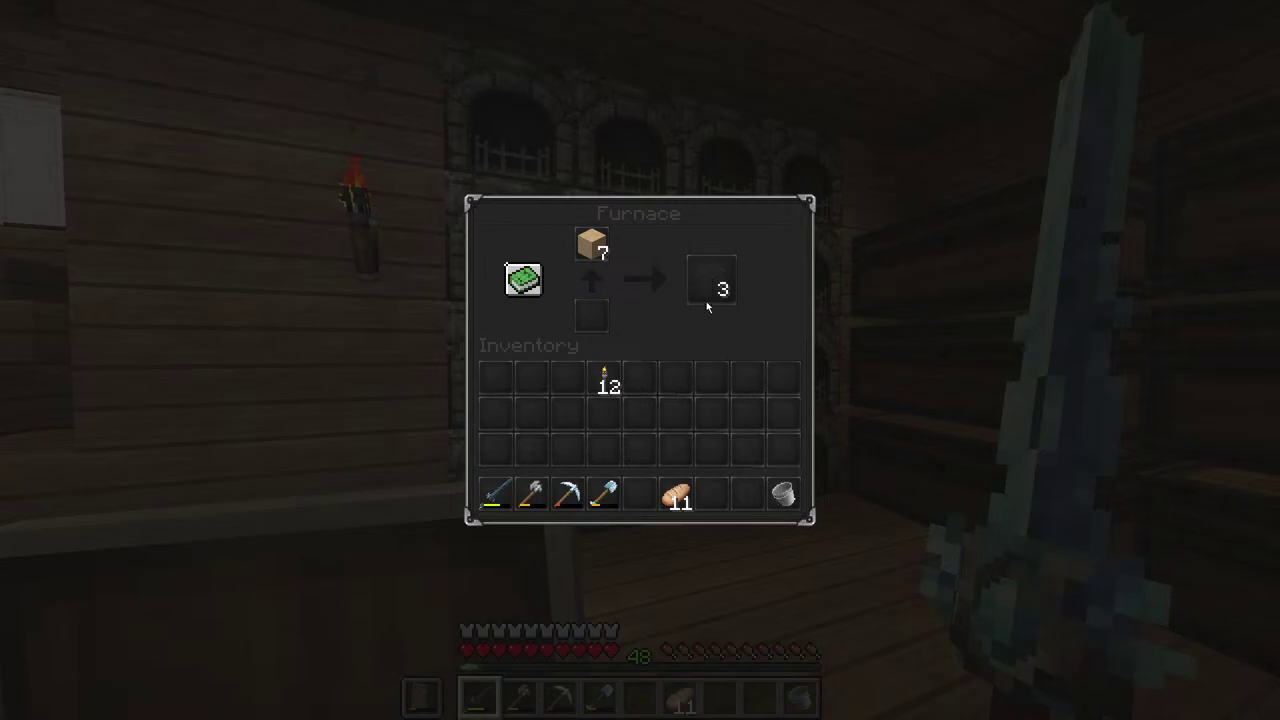
{"action": "left_click", "coordinate": [710, 283], "text": "shift"}
{"action": "key", "text": "e"}
{"action": "right_click", "coordinate": [640, 360]}
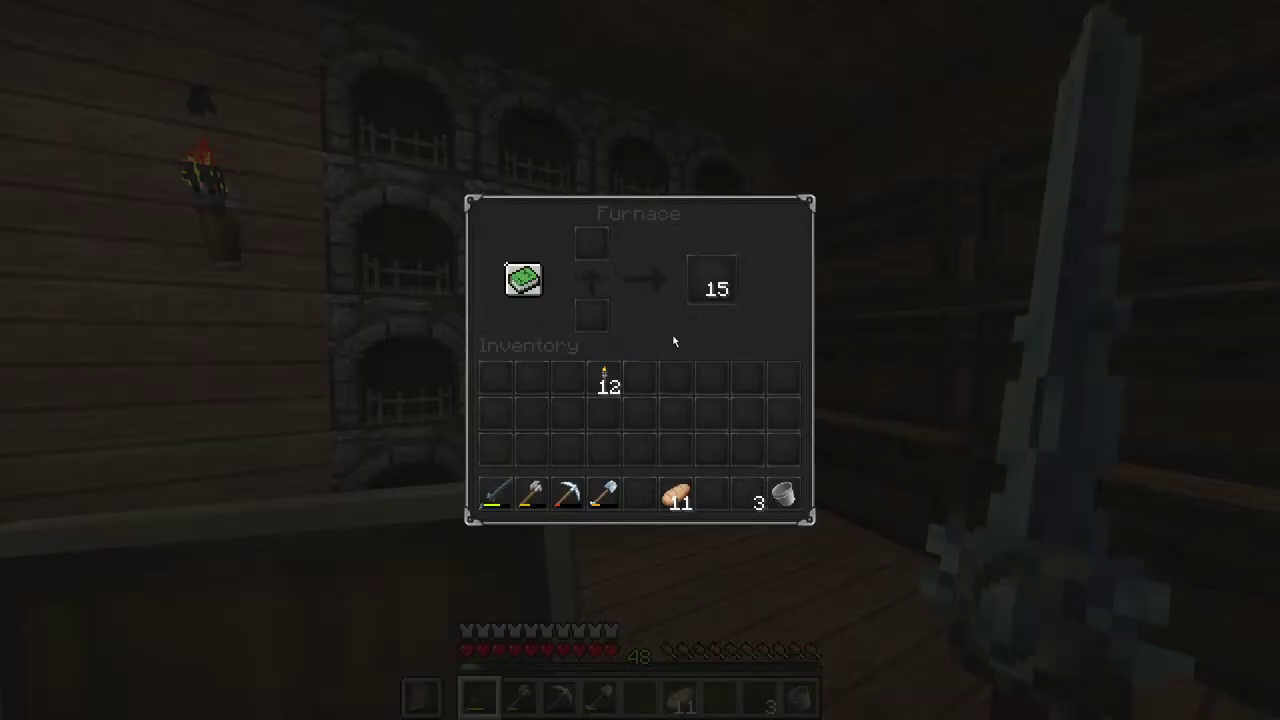
{"action": "left_click", "coordinate": [703, 285], "text": "shift"}
{"action": "key", "text": "e"}
{"action": "right_click", "coordinate": [640, 360]}
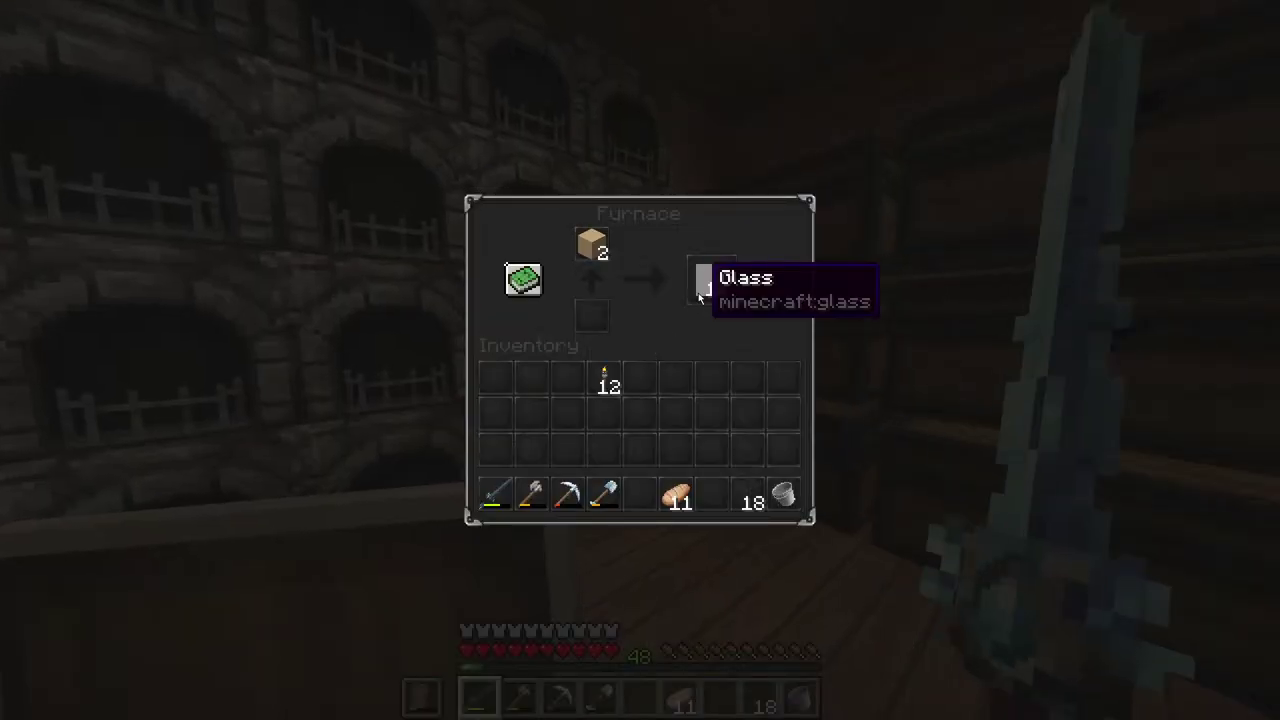
{"action": "left_click", "coordinate": [705, 282], "text": "shift"}
{"action": "key", "text": "e"}
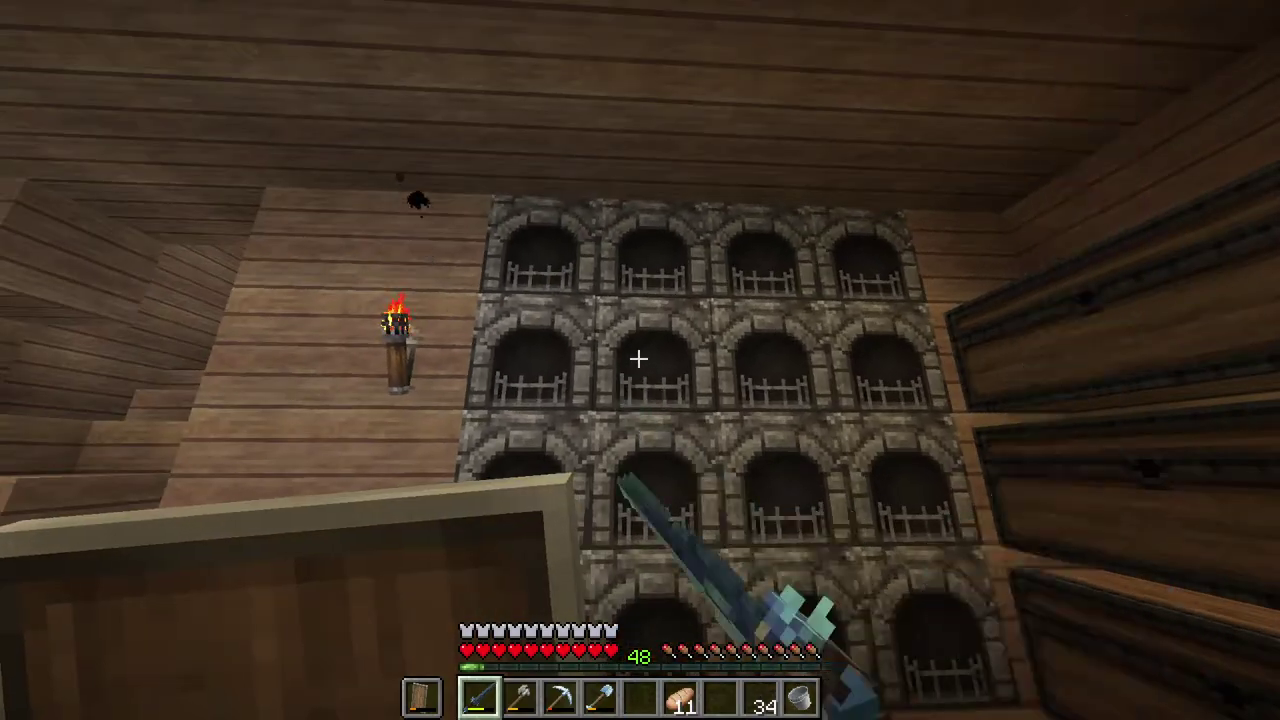
{"action": "right_click", "coordinate": [640, 360]}
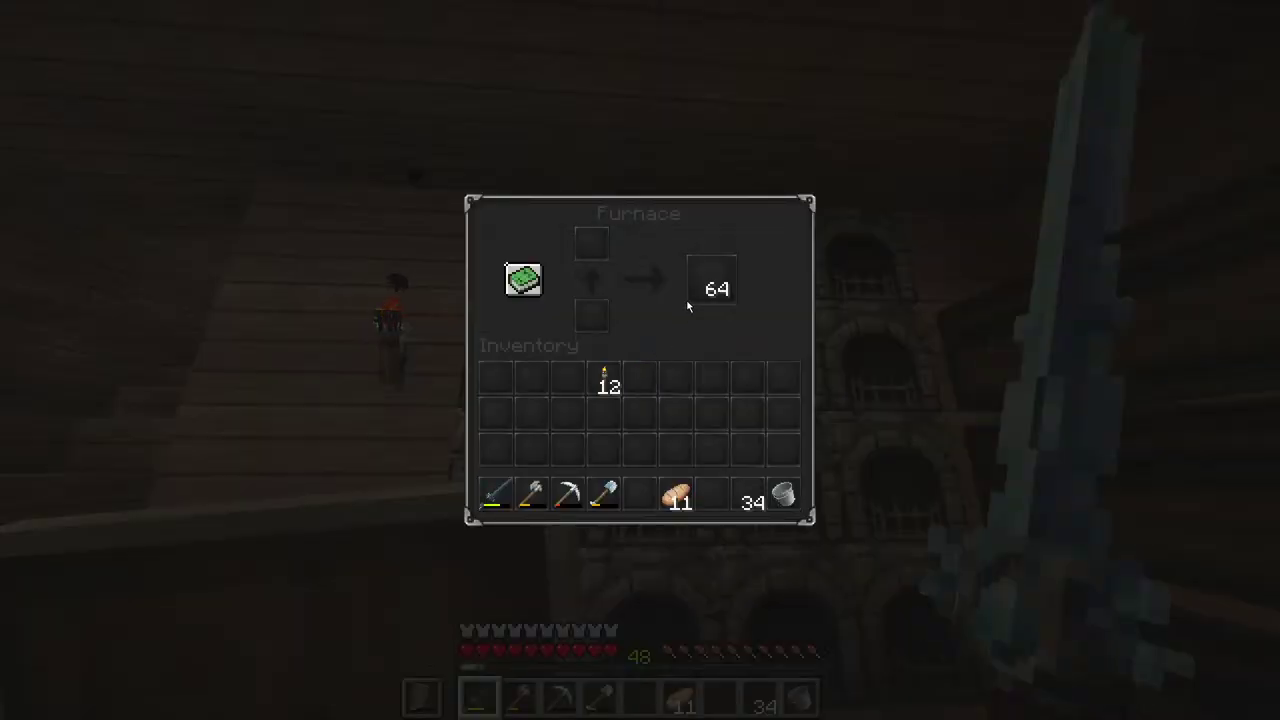
{"action": "left_click", "coordinate": [705, 287], "text": "shift"}
{"action": "key", "text": "e"}
Step: Empty the next furnaces, taking their finished glass, leftover sand and 48 glass
{"action": "right_click", "coordinate": [640, 360]}
{"action": "left_click", "coordinate": [711, 283], "text": "shift"}
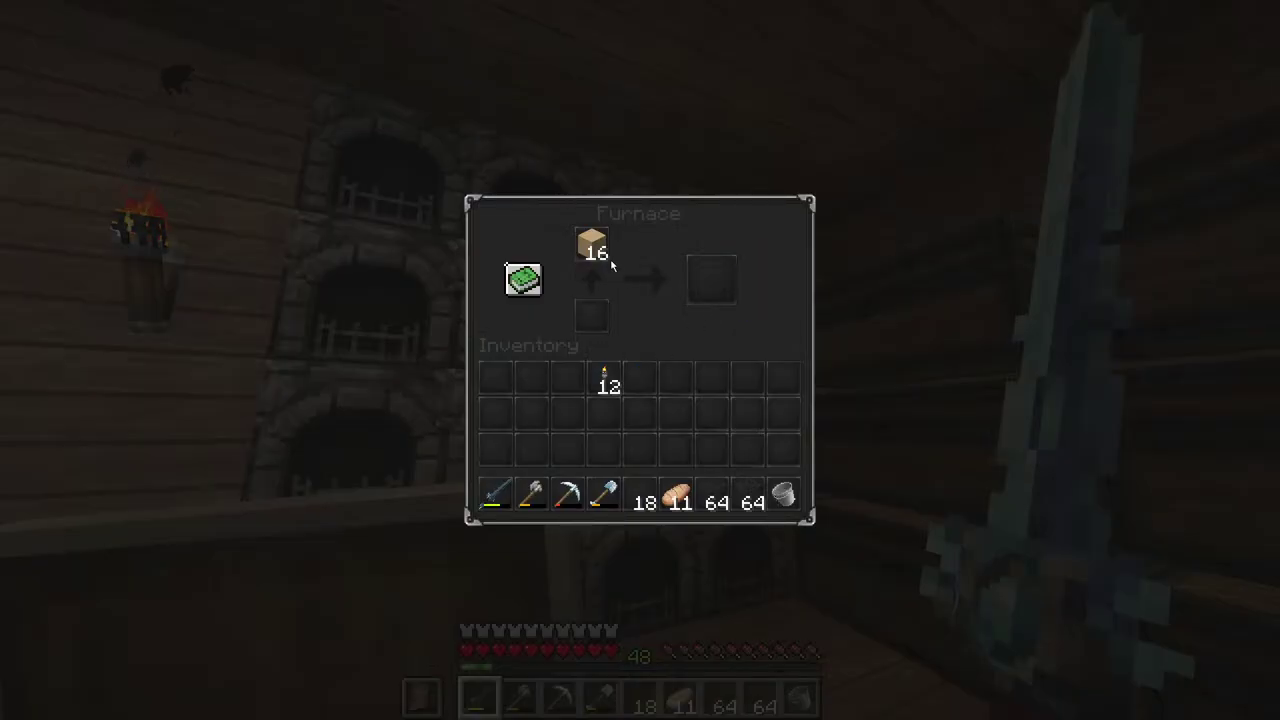
{"action": "key", "text": "e"}
{"action": "right_click", "coordinate": [640, 360]}
{"action": "left_click", "coordinate": [591, 240], "text": "shift"}
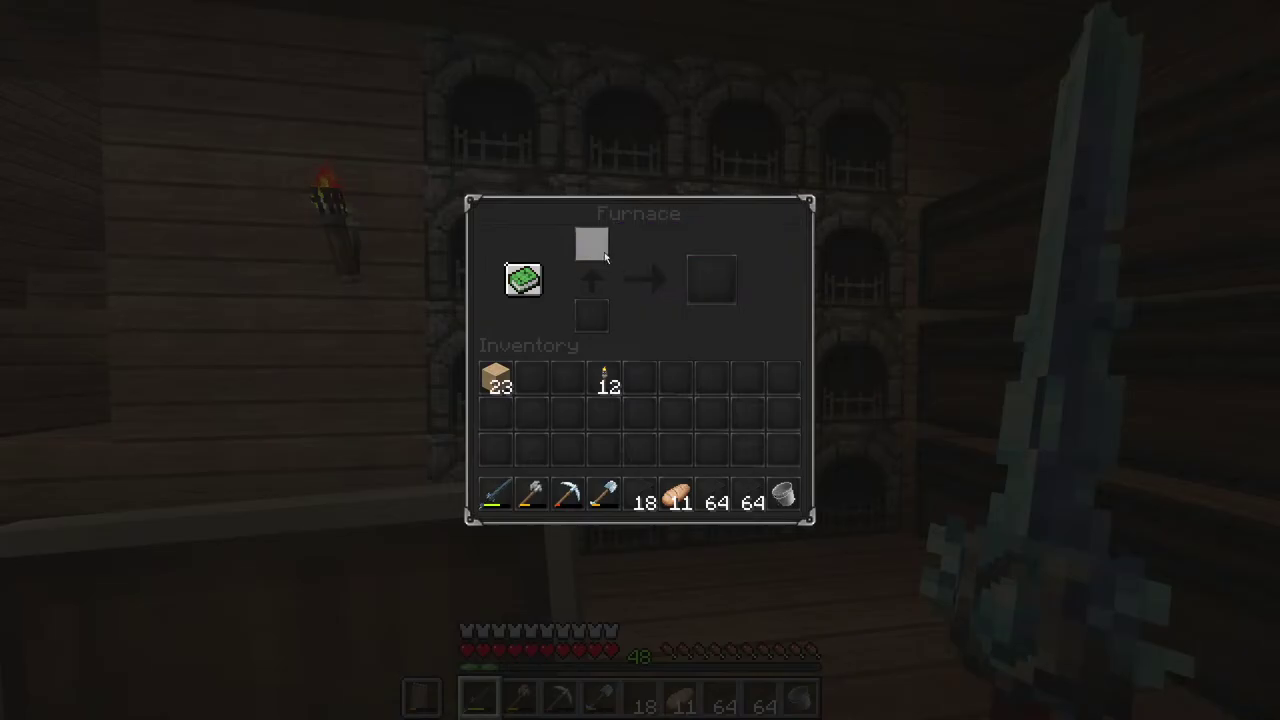
{"action": "key", "text": "e"}
{"action": "right_click", "coordinate": [640, 360]}
{"action": "left_click", "coordinate": [602, 264], "text": "shift"}
{"action": "key", "text": "e"}
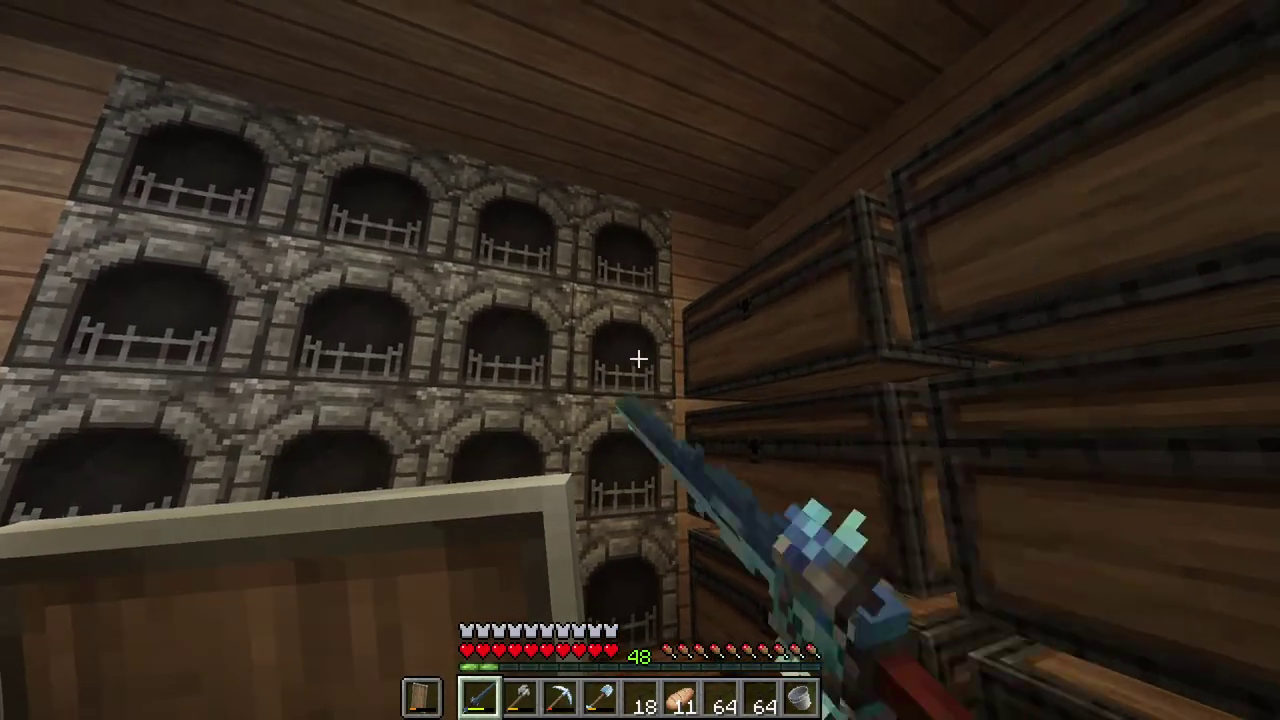
{"action": "right_click", "coordinate": [640, 360]}
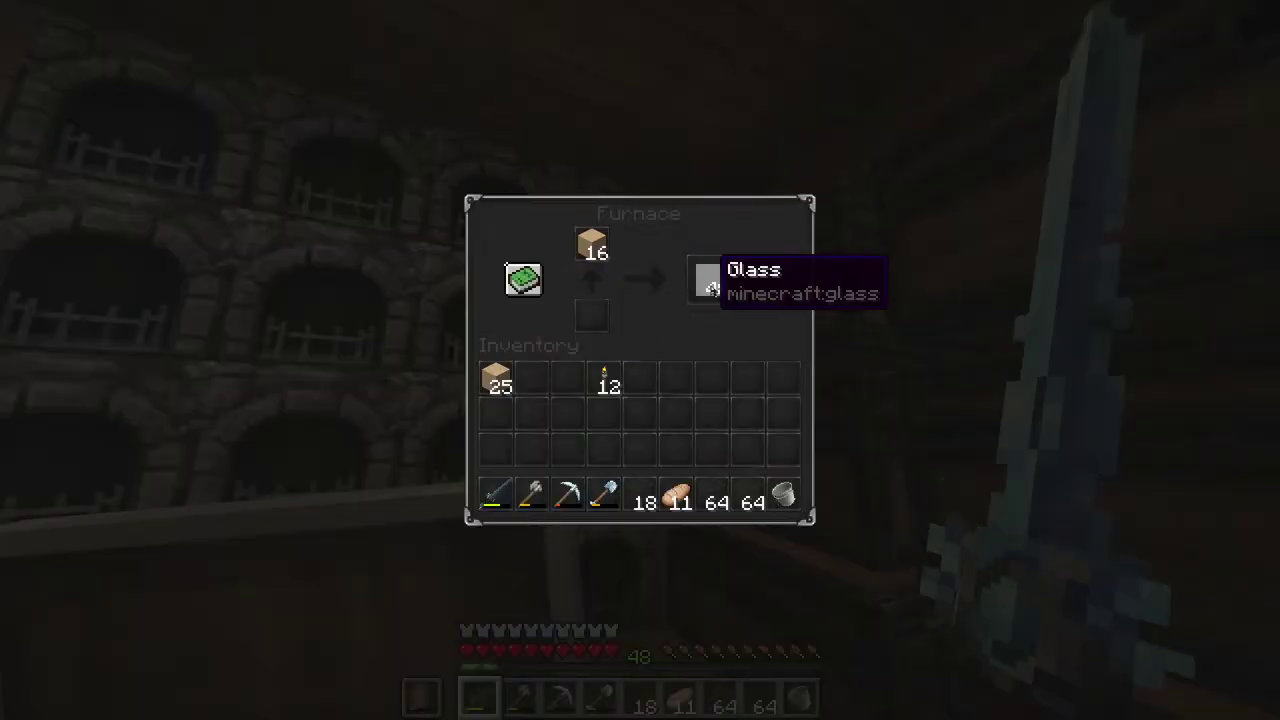
{"action": "left_click", "coordinate": [716, 284], "text": "shift"}
{"action": "key", "text": "e"}
Step: Check the remaining furnaces and collect 32 more glass
{"action": "right_click", "coordinate": [640, 360]}
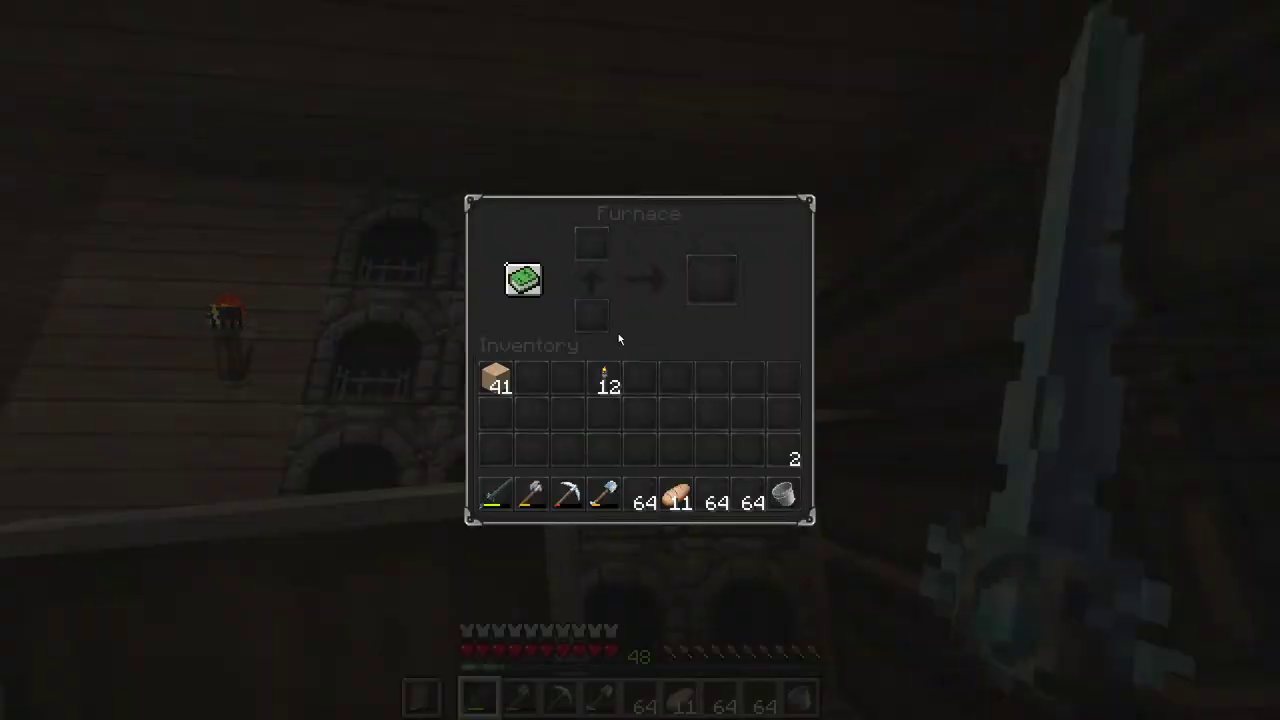
{"action": "key", "text": "e"}
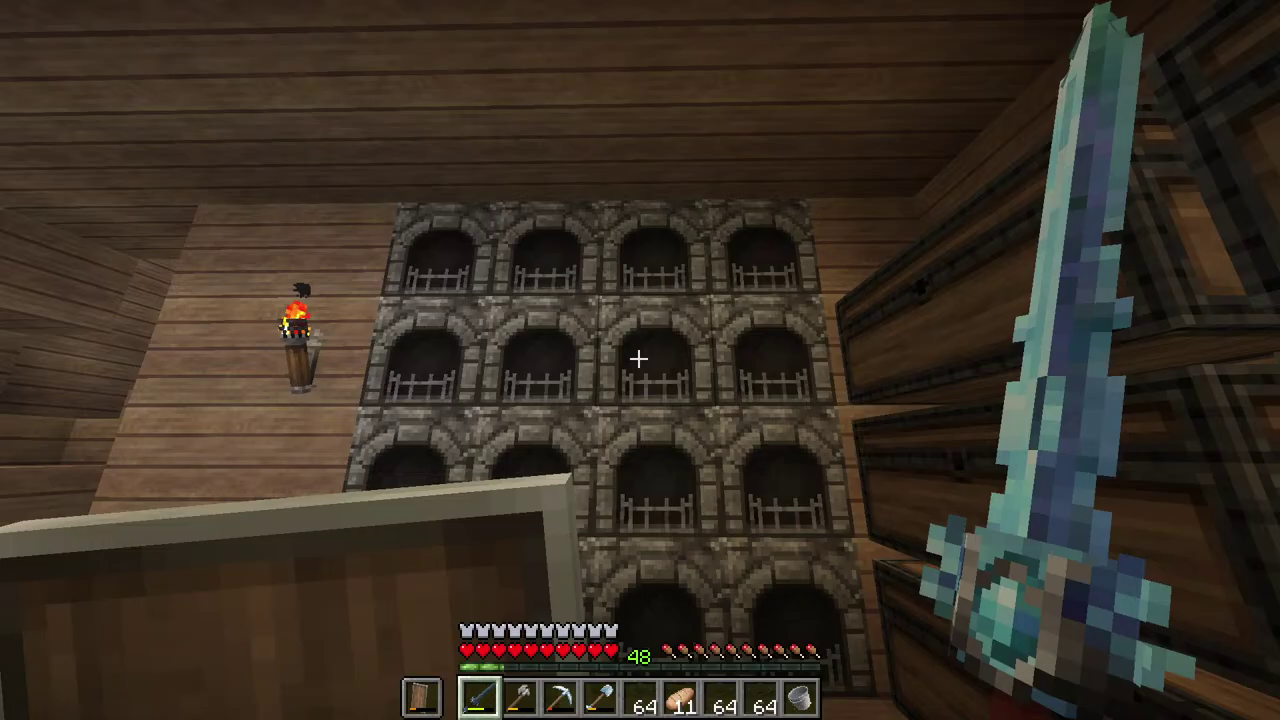
{"action": "key", "text": "Escape"}
{"action": "key", "text": "Escape"}
{"action": "right_click", "coordinate": [640, 360]}
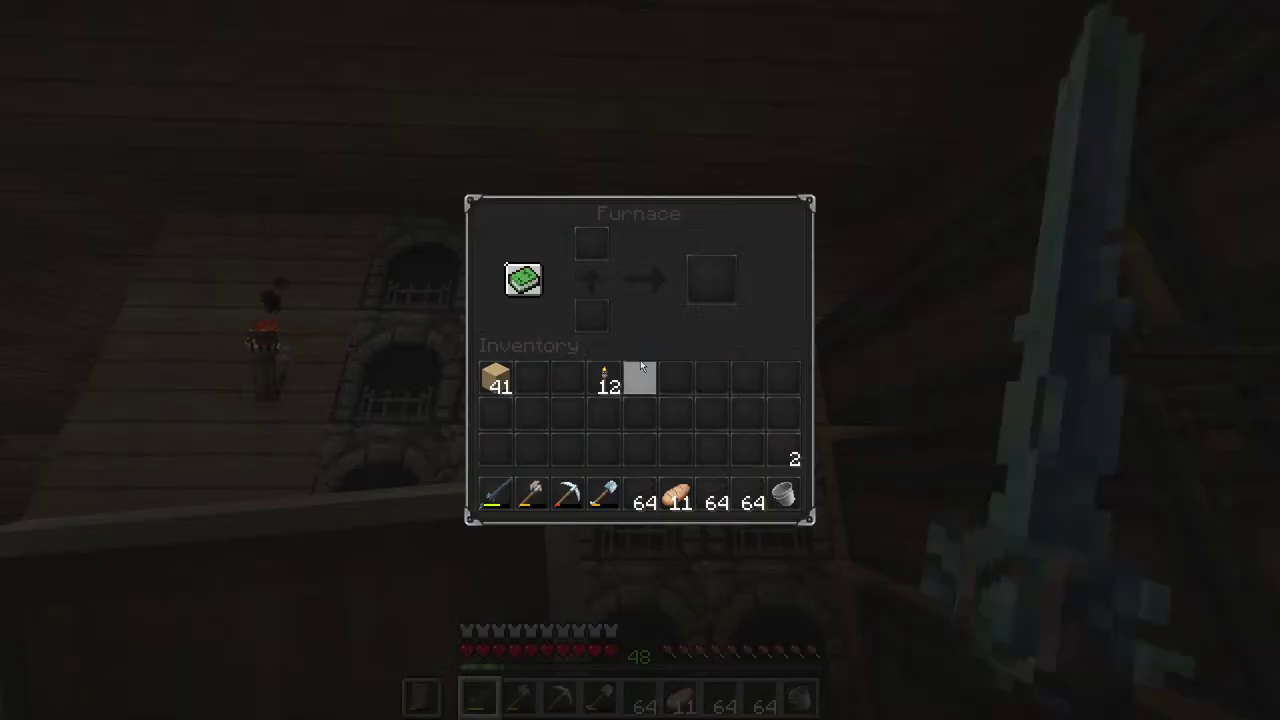
{"action": "key", "text": "e"}
{"action": "right_click", "coordinate": [640, 360]}
{"action": "key", "text": "e"}
{"action": "right_click", "coordinate": [640, 360]}
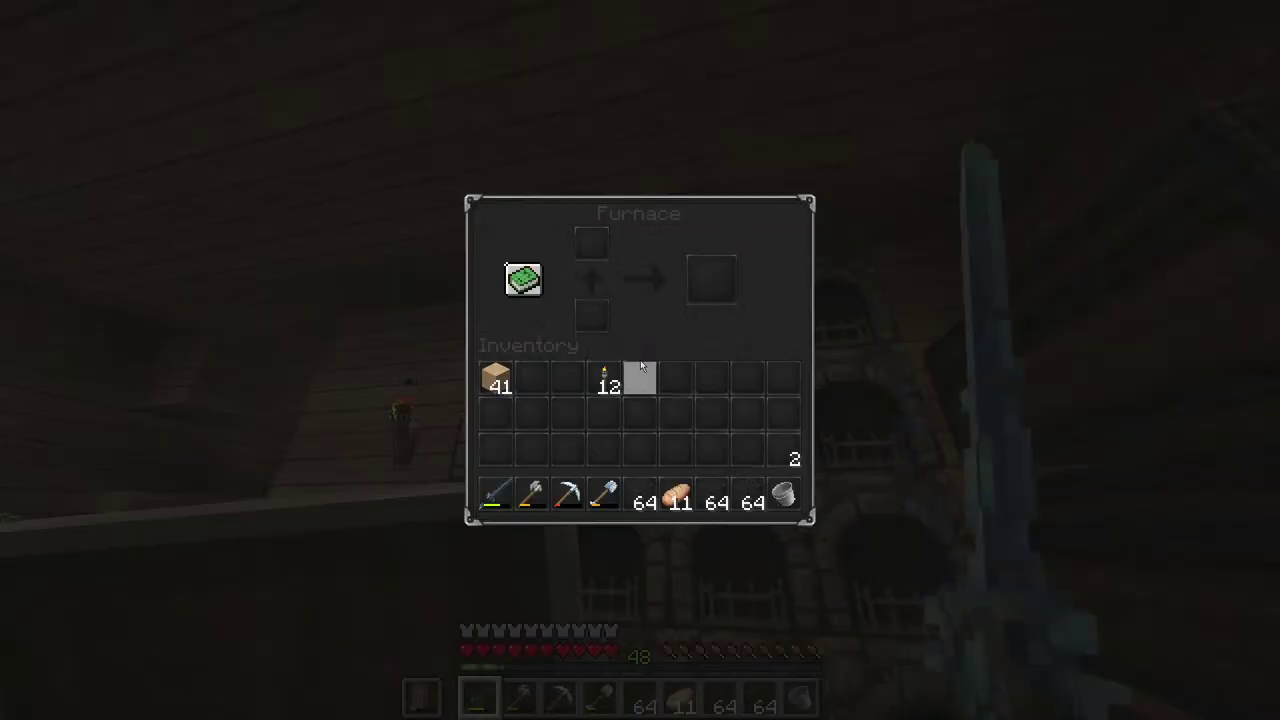
{"action": "key", "text": "e"}
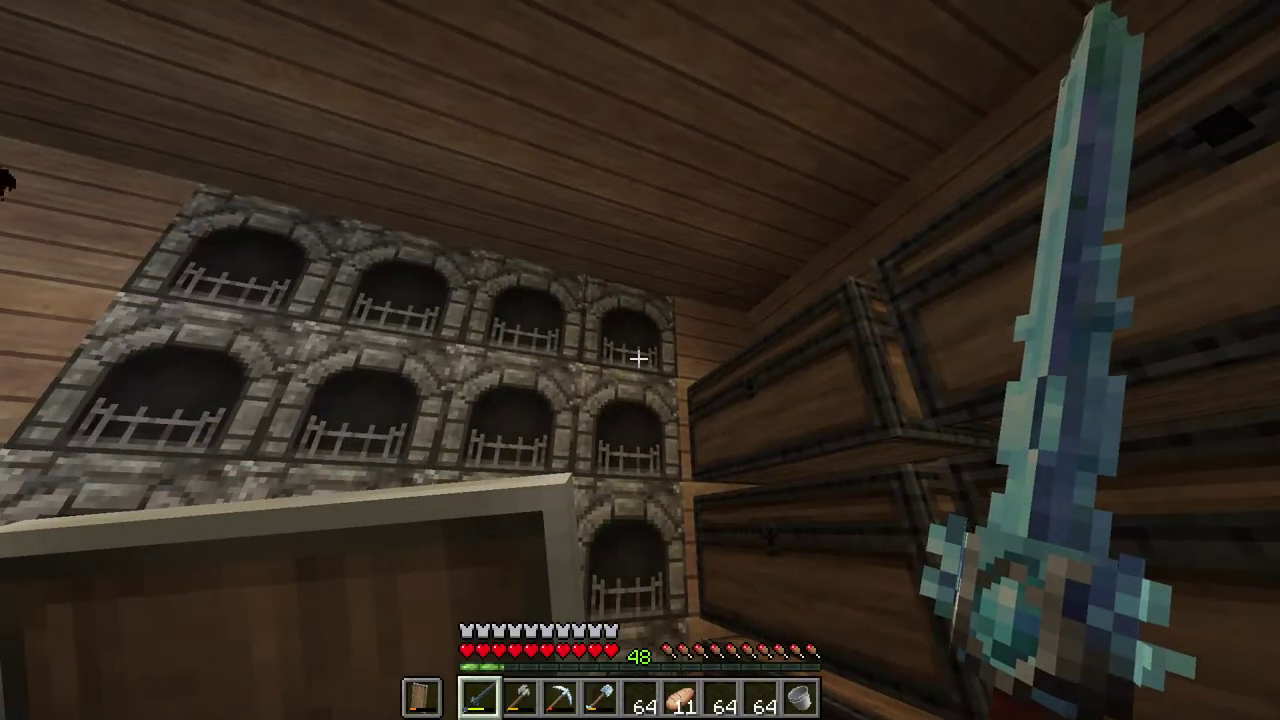
{"action": "right_click", "coordinate": [640, 360]}
{"action": "left_click", "coordinate": [711, 277], "text": "shift"}
{"action": "key", "text": "e"}
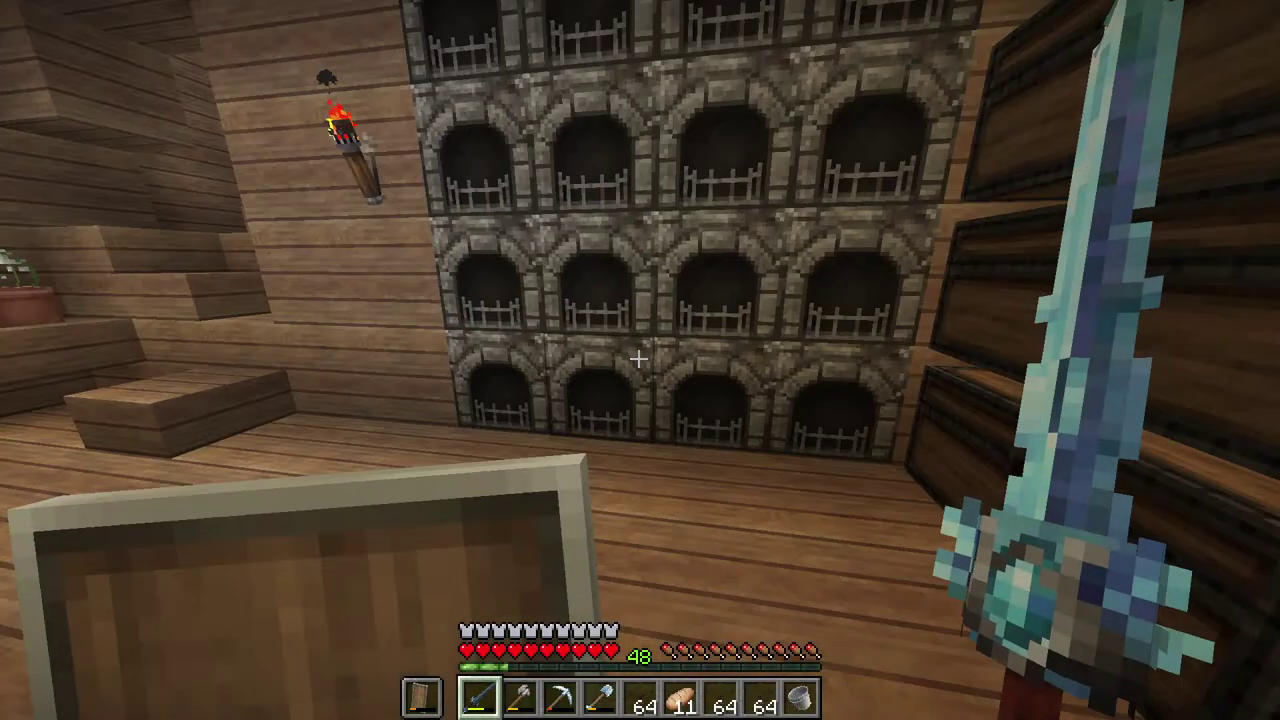
{"action": "right_click", "coordinate": [640, 360]}
{"action": "key", "text": "e"}
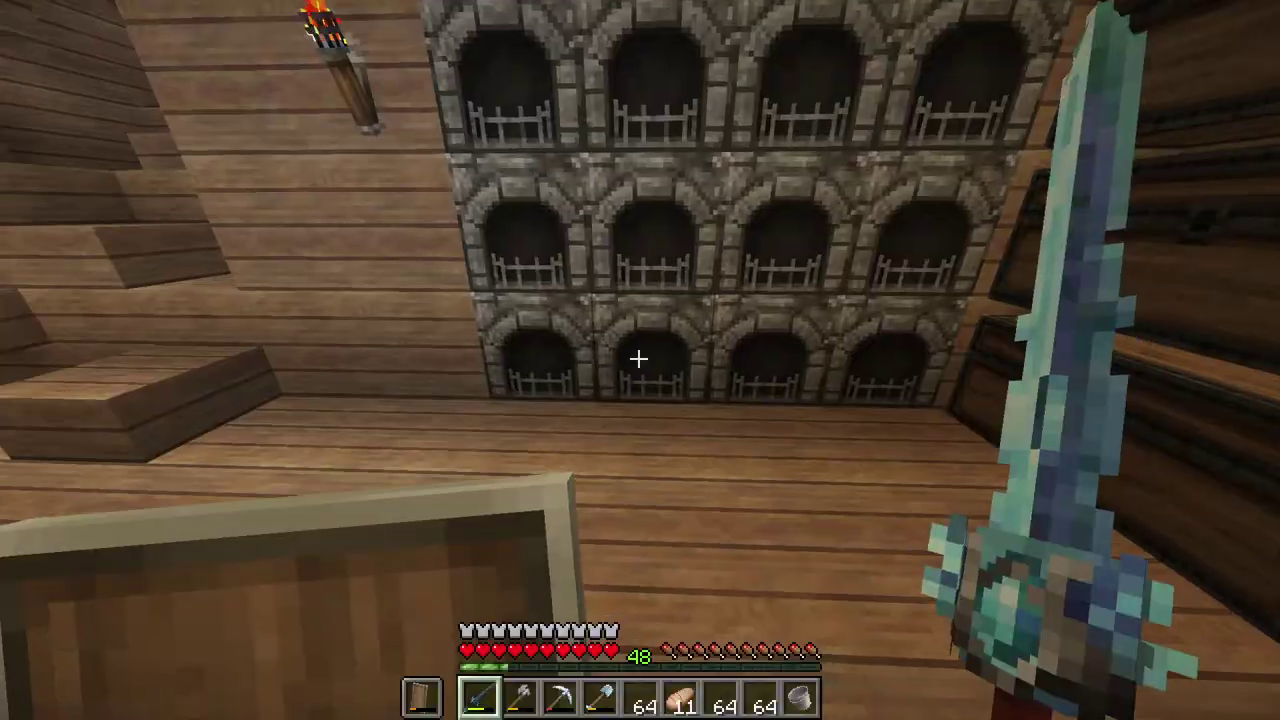
Step: Load sand into two furnaces so they start smelting glass again
{"action": "right_click", "coordinate": [638, 358]}
{"action": "left_click", "coordinate": [500, 377], "text": "shift"}
{"action": "key", "text": "e"}
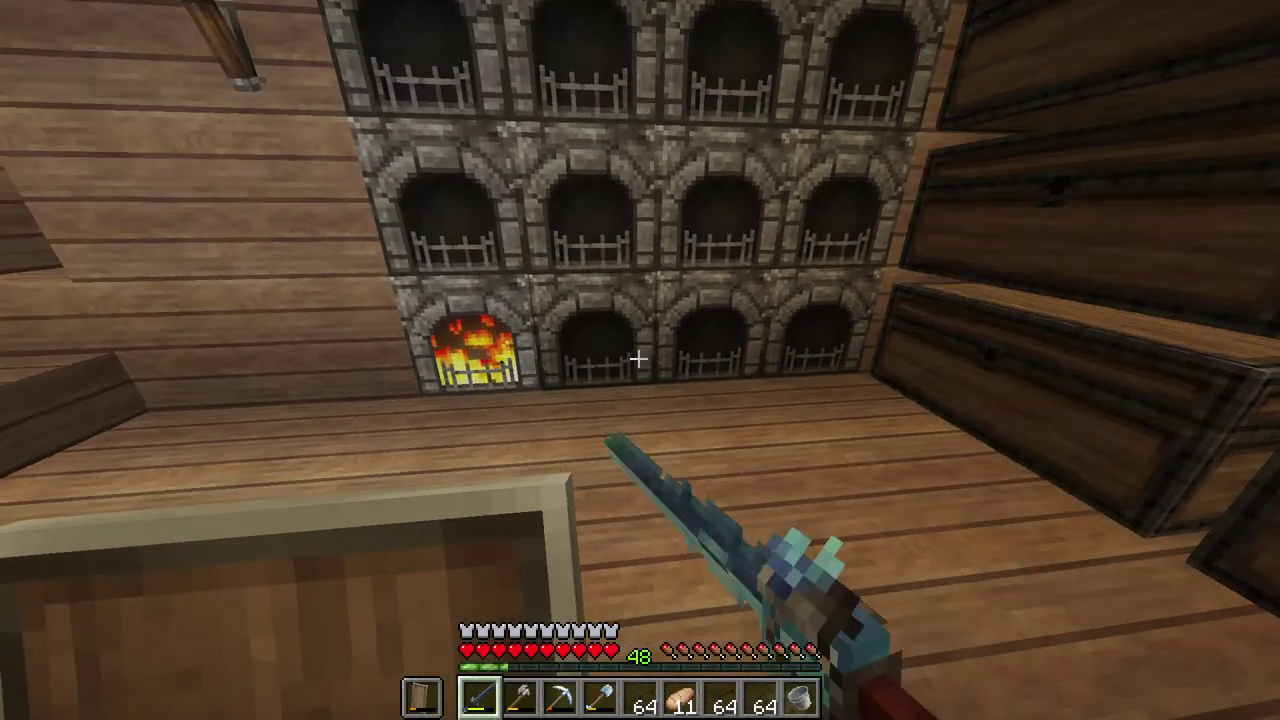
{"action": "right_click", "coordinate": [638, 358]}
{"action": "key", "text": "e"}
{"action": "right_click", "coordinate": [640, 360]}
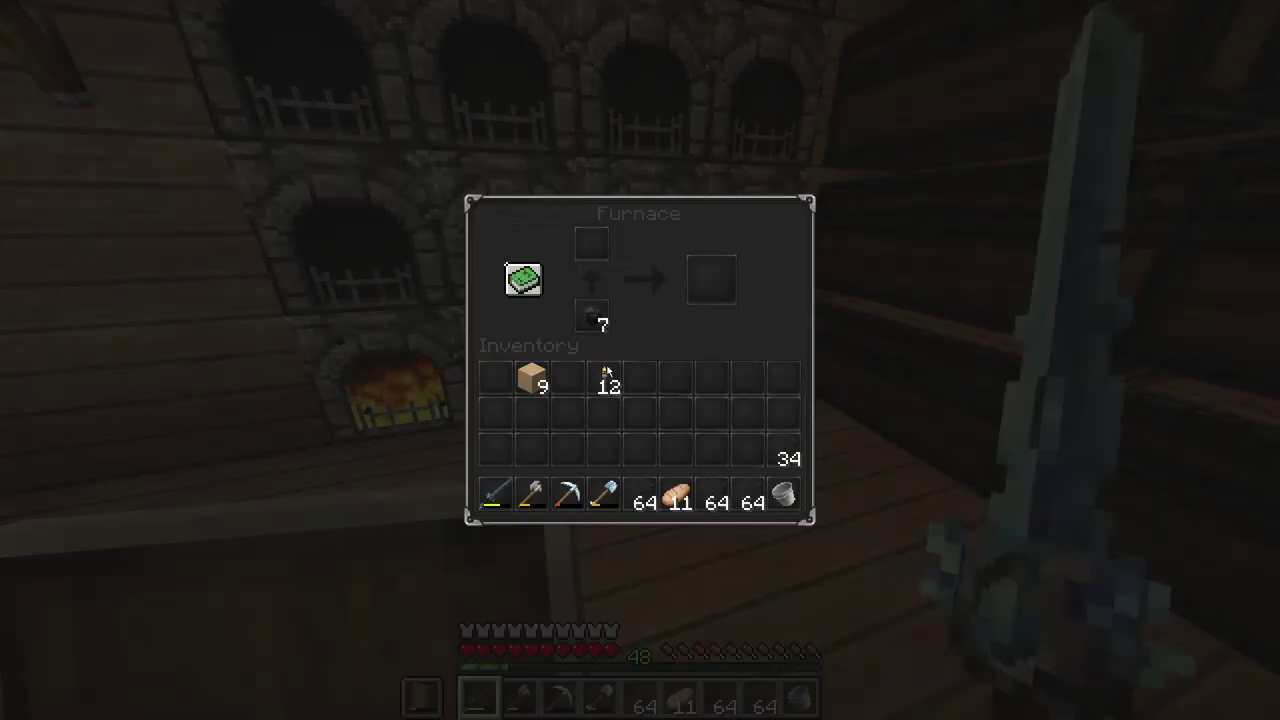
{"action": "left_click", "coordinate": [531, 377], "text": "shift"}
{"action": "key", "text": "e"}
Step: Take half of one furnace's sand and load it into another furnace
{"action": "right_click", "coordinate": [640, 360]}
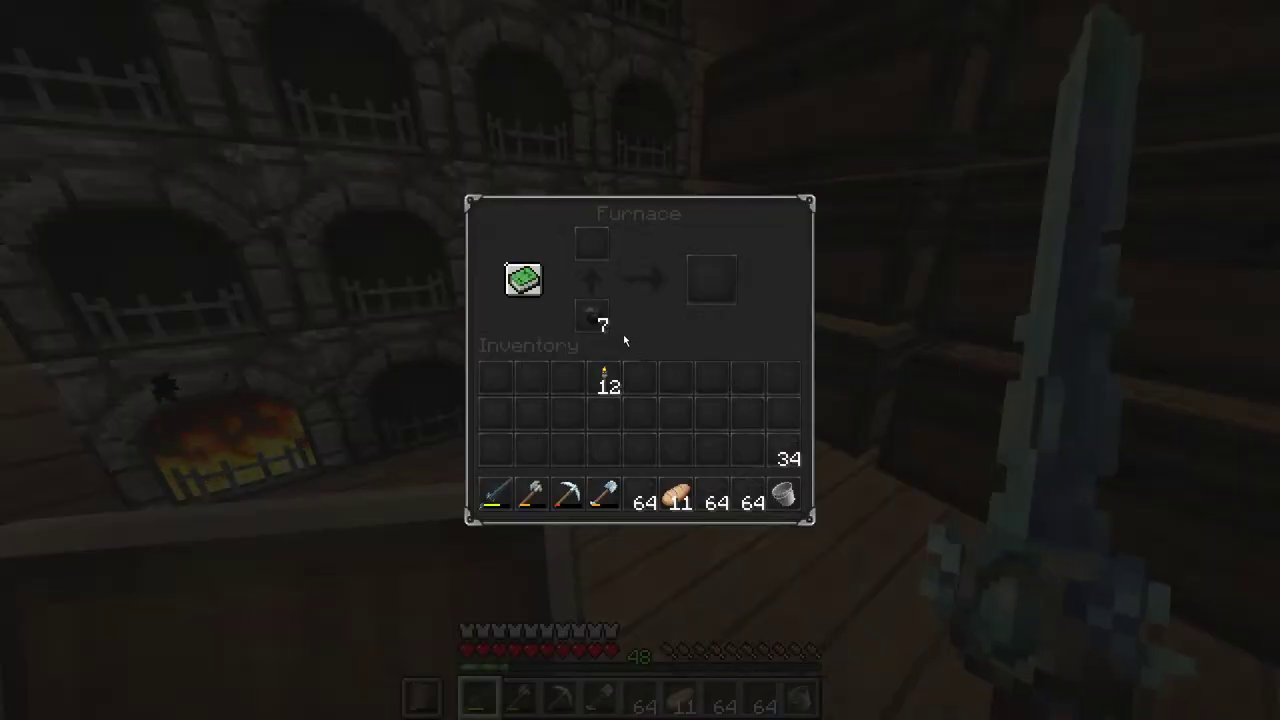
{"action": "key", "text": "e"}
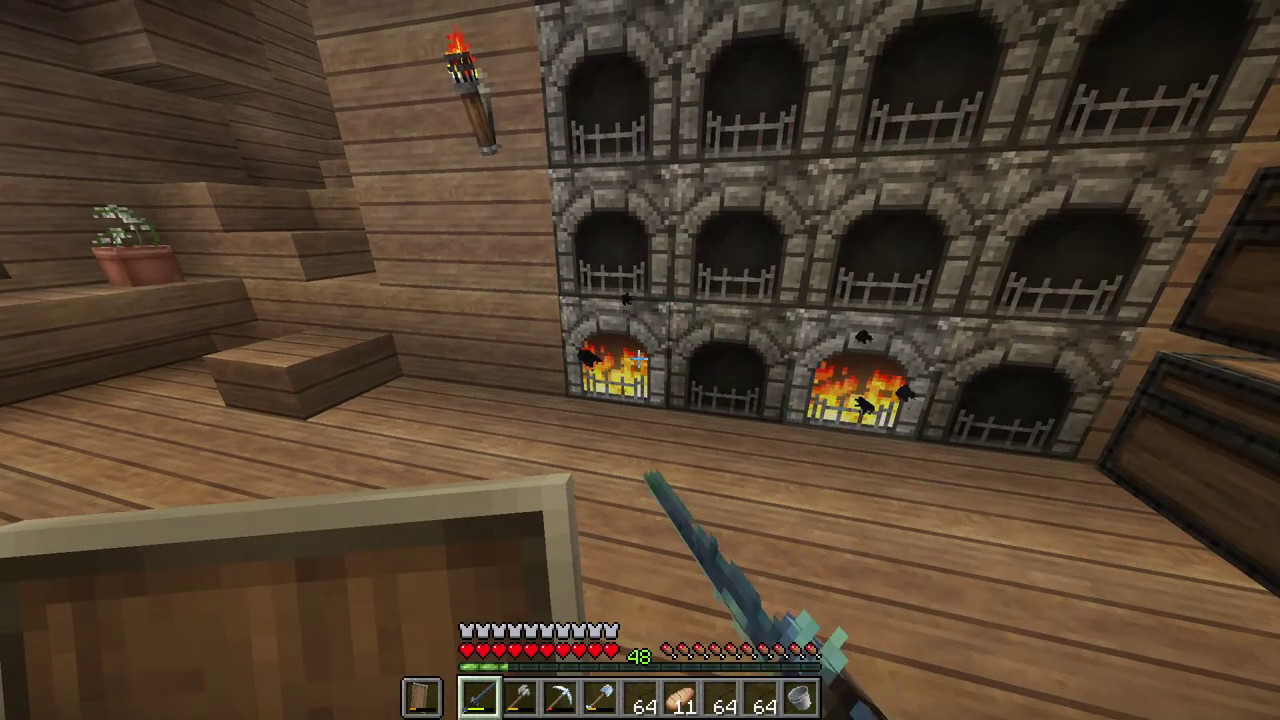
{"action": "right_click", "coordinate": [640, 360]}
{"action": "right_click", "coordinate": [591, 243]}
{"action": "left_click", "coordinate": [568, 380]}
{"action": "key", "text": "e"}
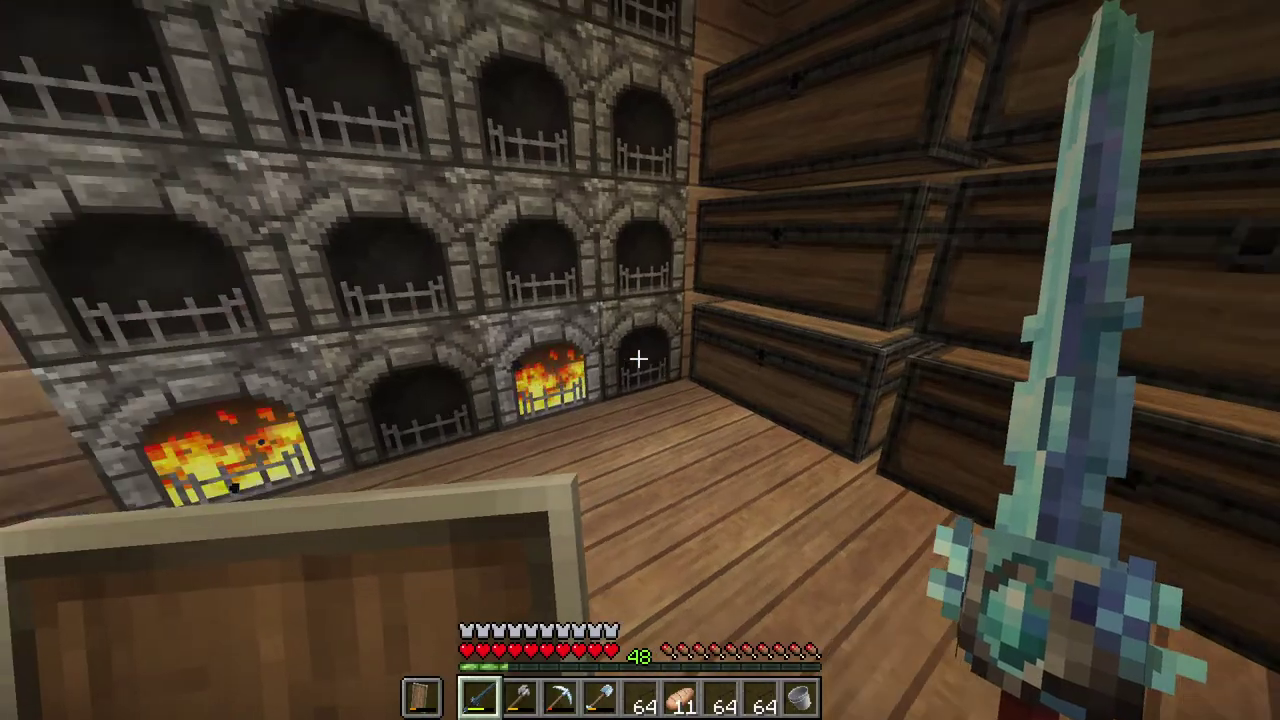
{"action": "right_click", "coordinate": [640, 360]}
{"action": "left_click", "coordinate": [572, 382], "text": "shift"}
{"action": "key", "text": "e"}
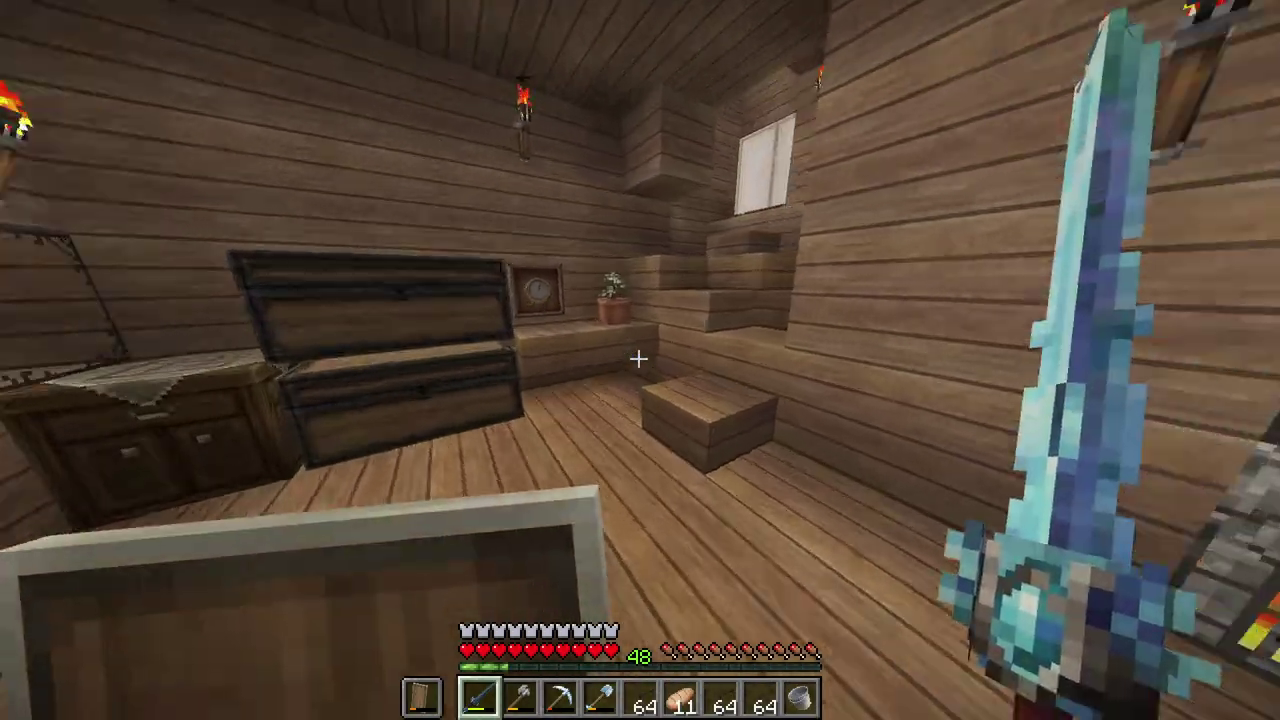
Step: Clear the glass from the hotbar and take the Dirt stack from the second large chest
{"action": "key", "text": "9"}
{"action": "key", "text": "e"}
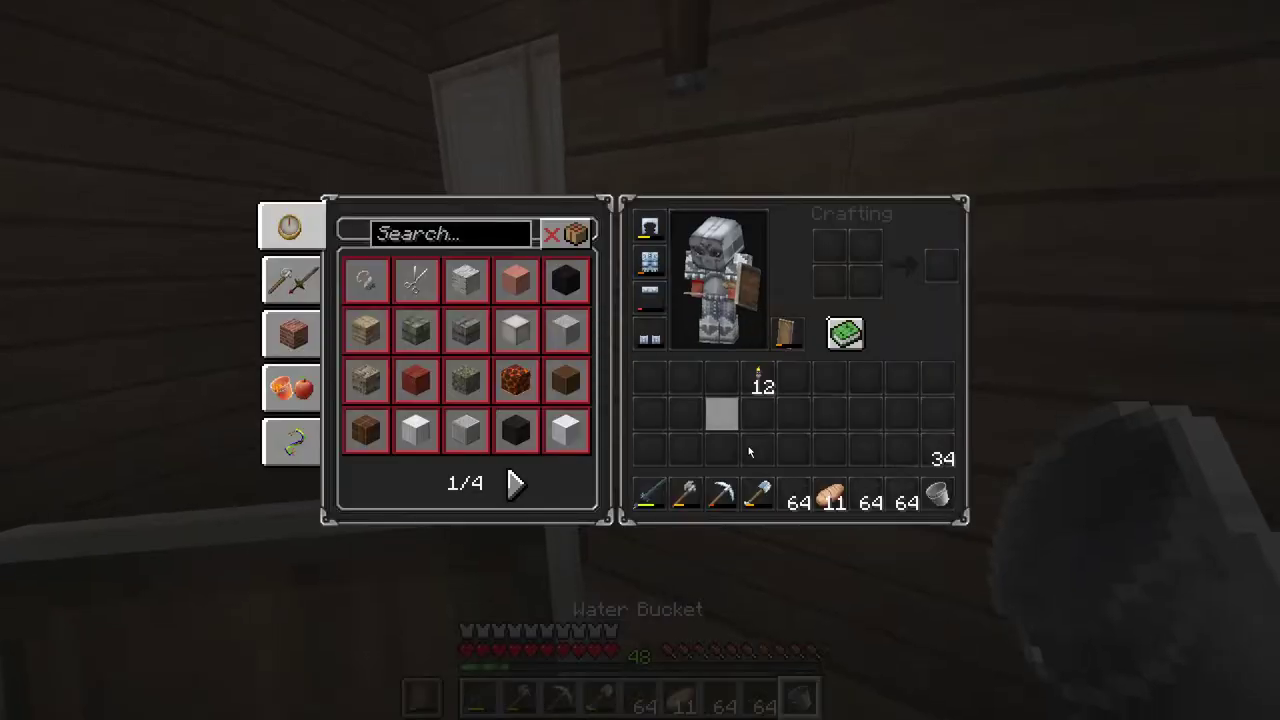
{"action": "left_click", "coordinate": [803, 486], "text": "shift"}
{"action": "key", "text": "e"}
{"action": "scroll", "coordinate": [640, 360], "scroll_direction": "down", "scroll_amount": 5}
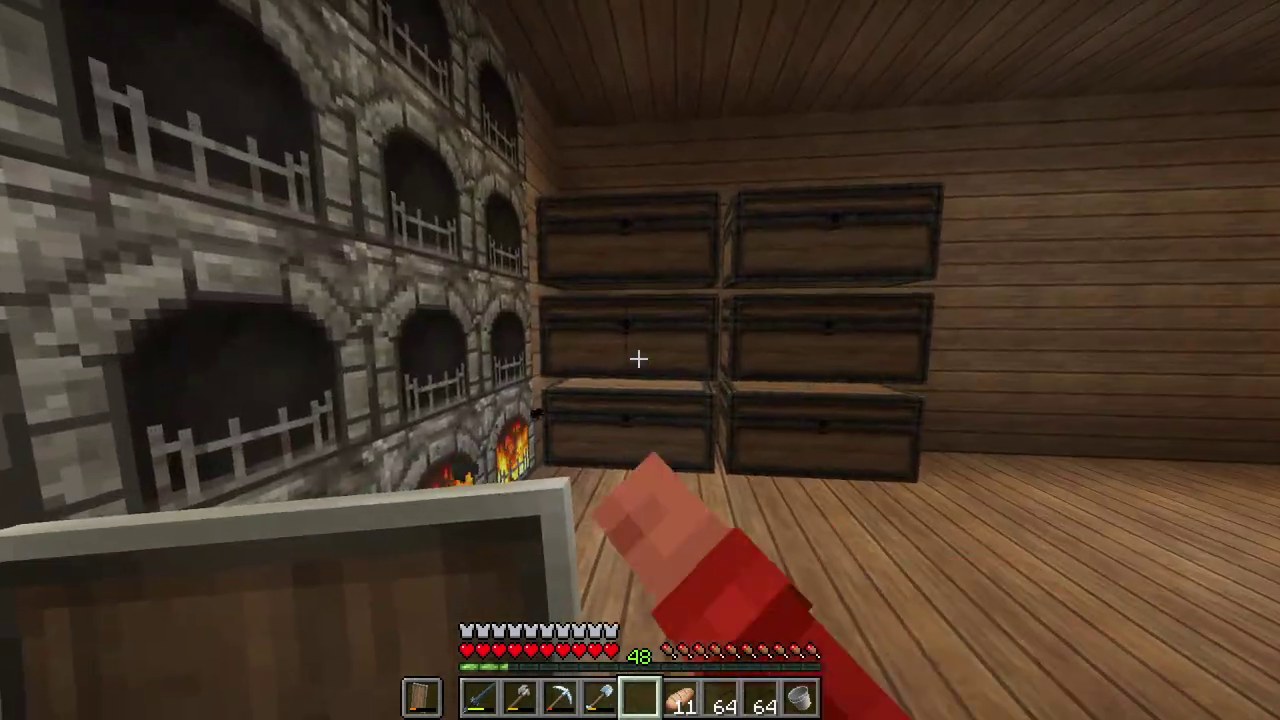
{"action": "right_click", "coordinate": [638, 358]}
{"action": "key", "text": "e"}
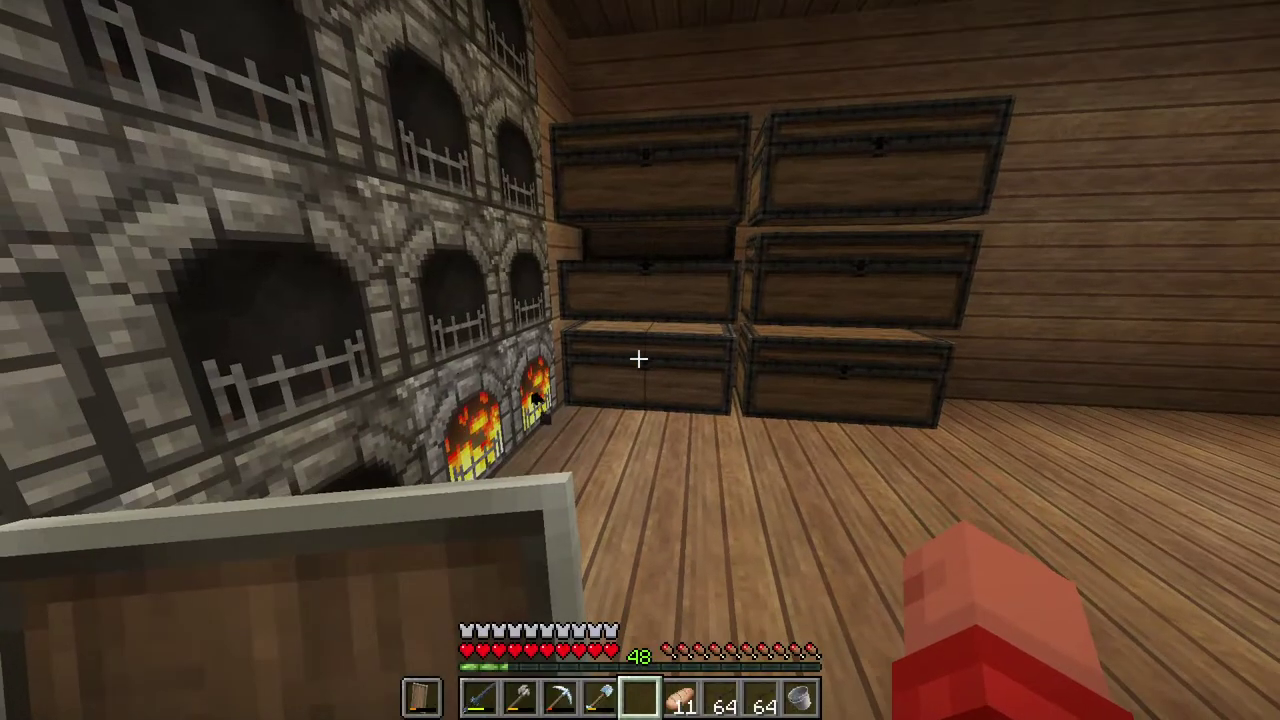
{"action": "right_click", "coordinate": [638, 358]}
{"action": "left_click", "coordinate": [614, 241], "text": "shift"}
Step: Close the chest and walk through the garden door onto the sandstone farm
{"action": "key", "text": "e"}
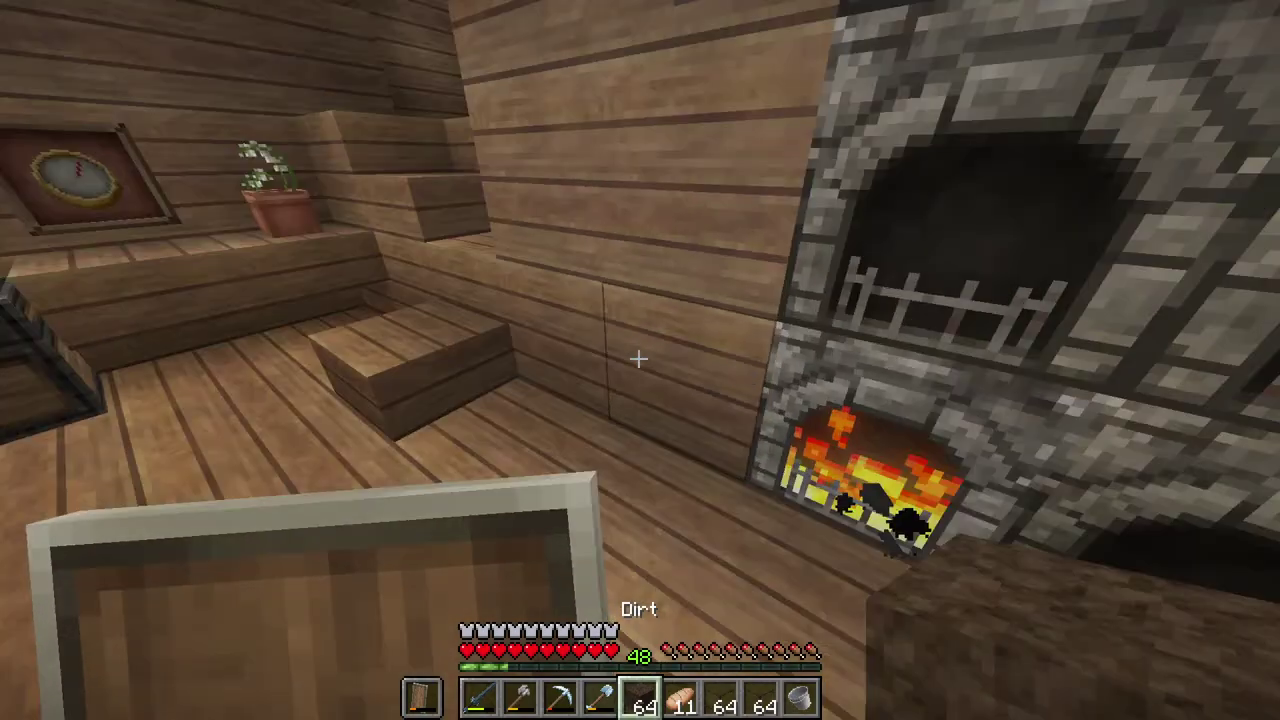
{"action": "key", "text": "w"}
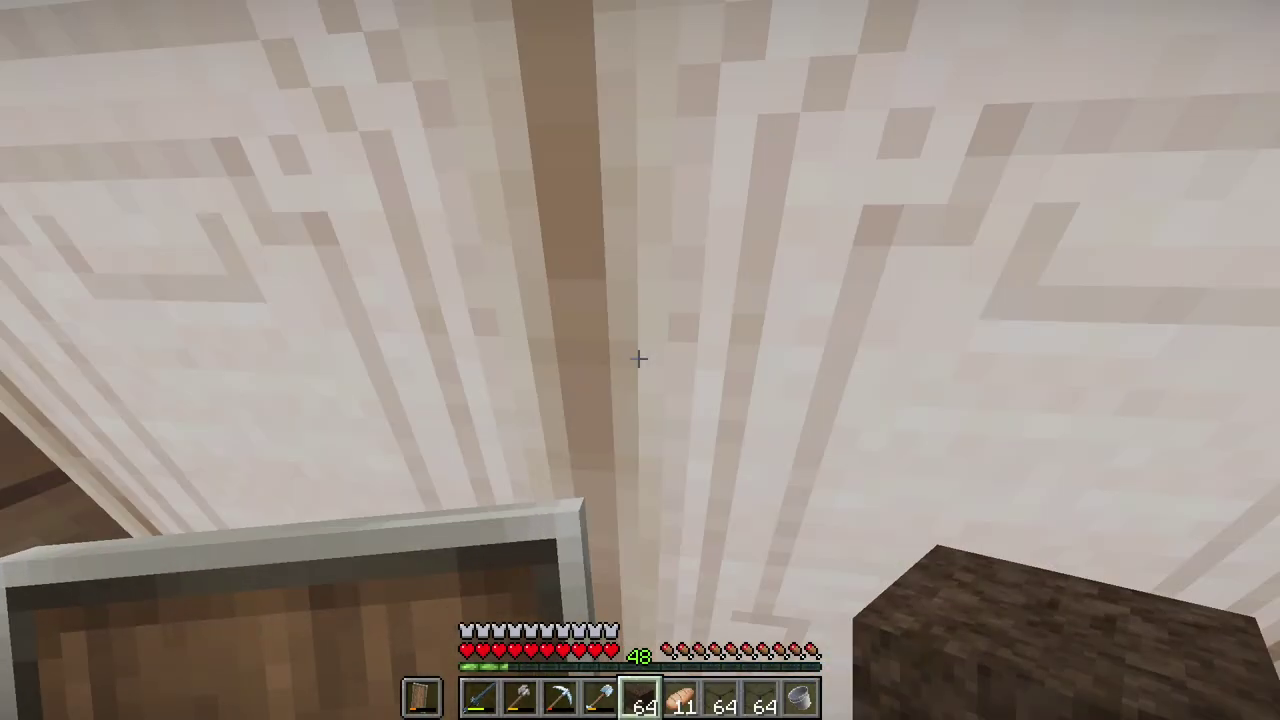
{"action": "right_click", "coordinate": [638, 358]}
{"action": "key", "text": "w"}
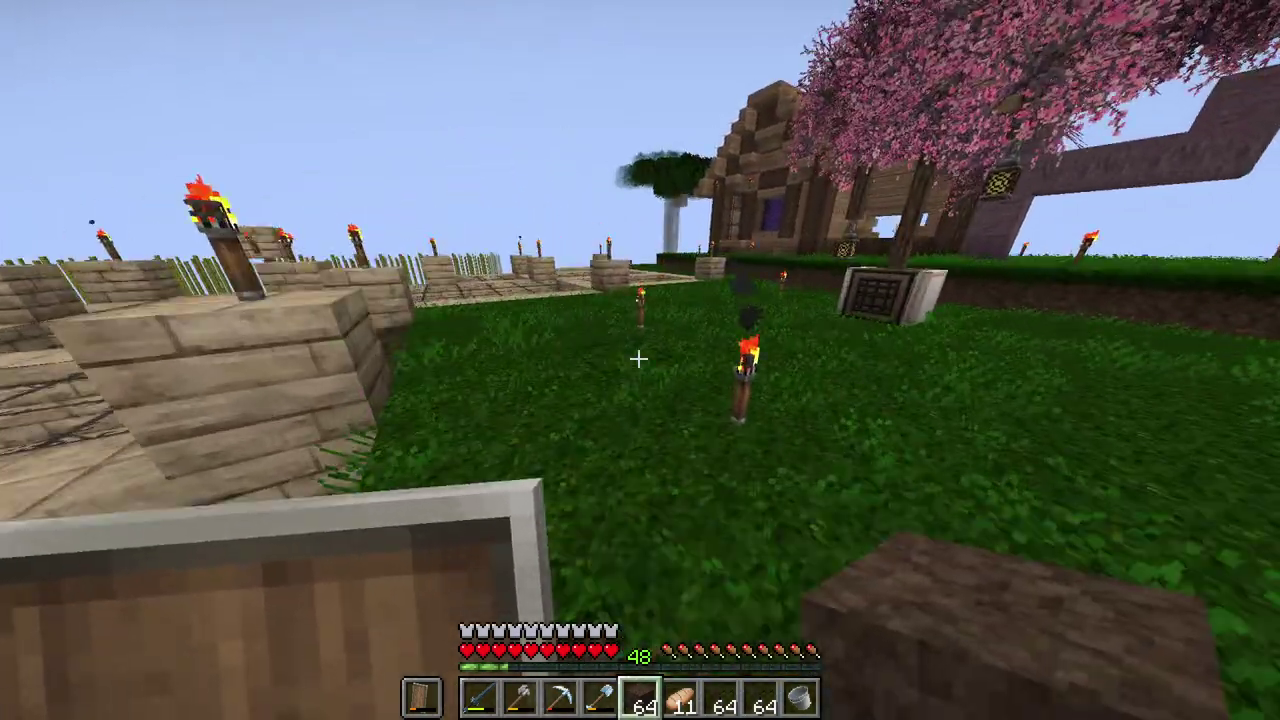
{"action": "key", "text": "w"}
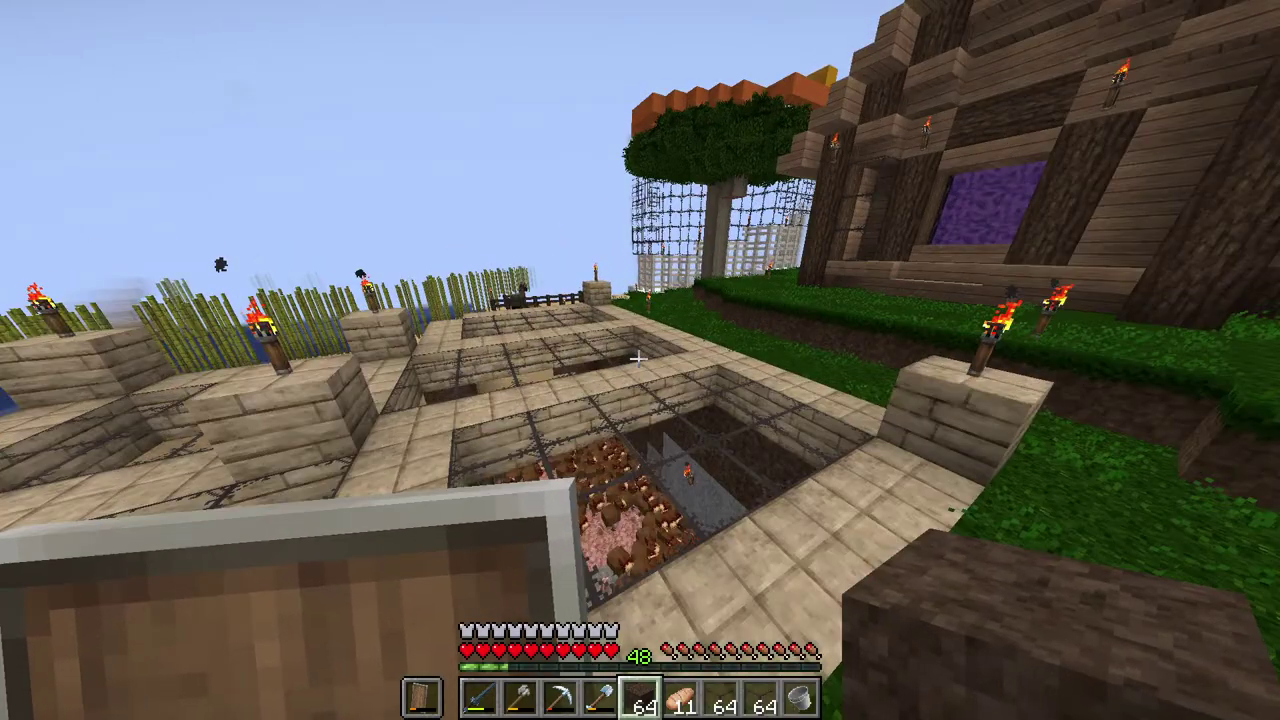
Step: Reload all chunks twice, hide the debug overlay, and pause the game
{"action": "key", "text": "F3+a"}
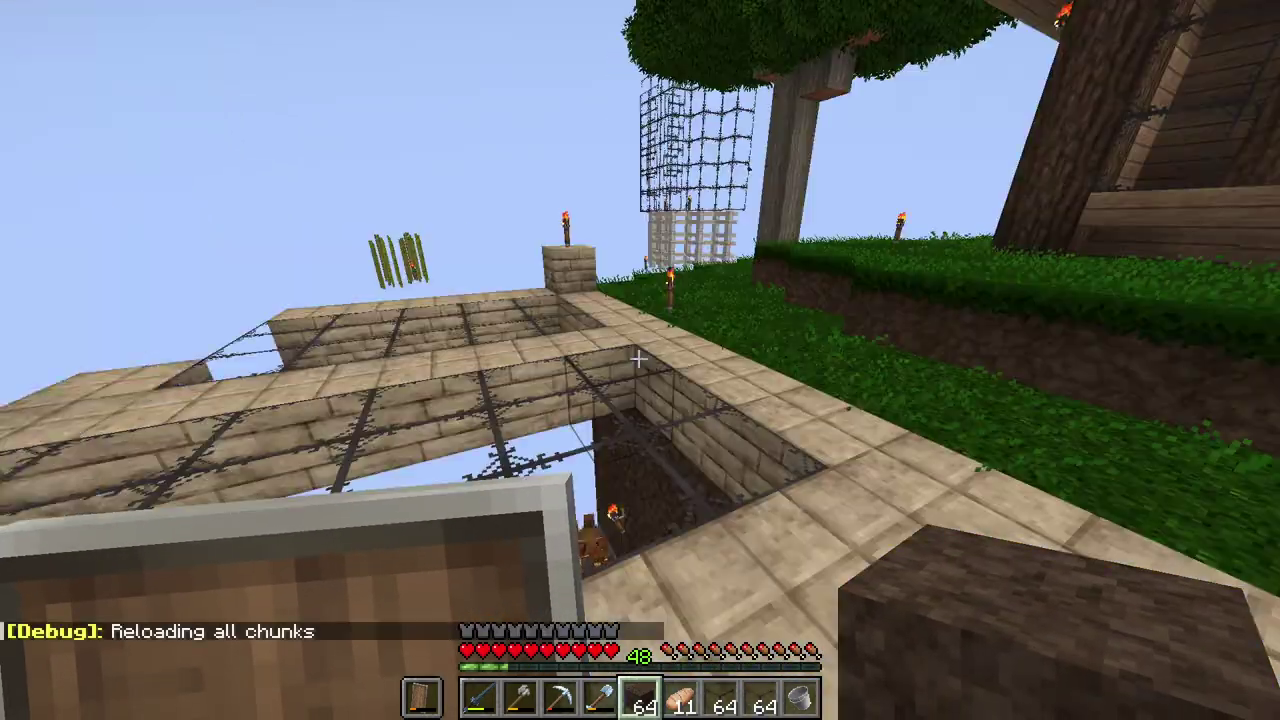
{"action": "key", "text": "F3"}
{"action": "key", "text": "w"}
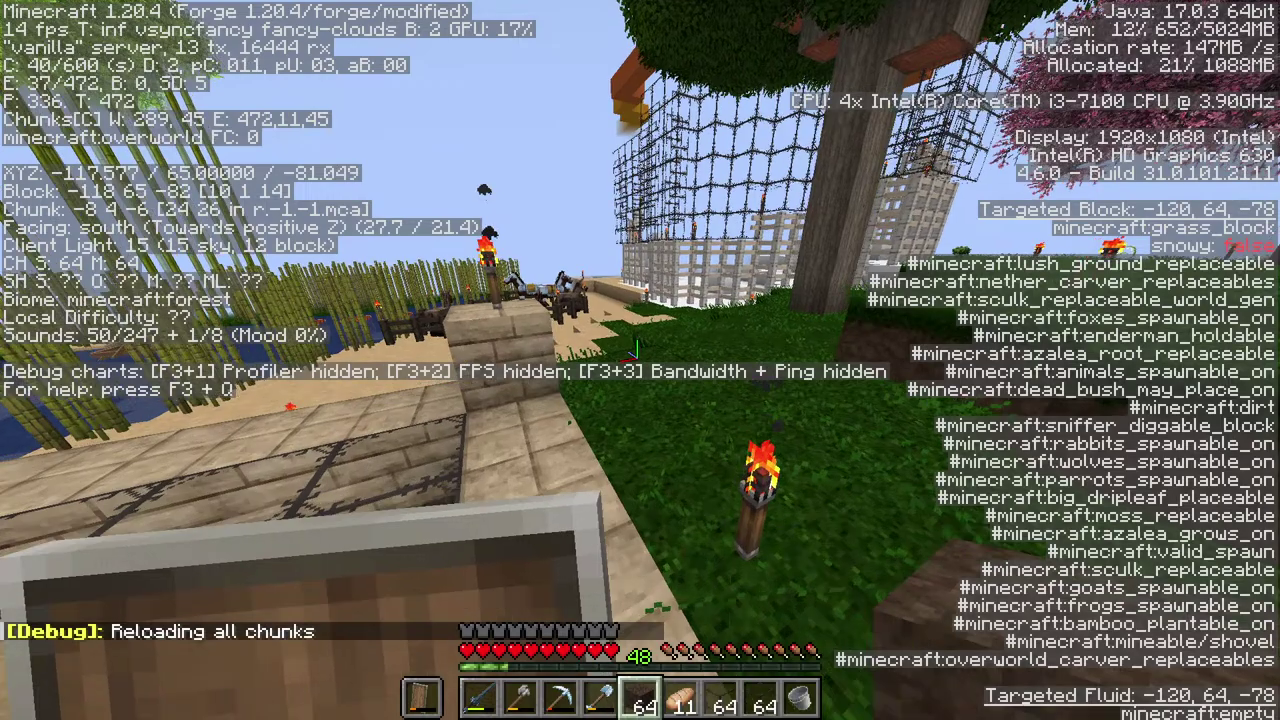
{"action": "key", "text": "F3+a"}
{"action": "key", "text": "F3"}
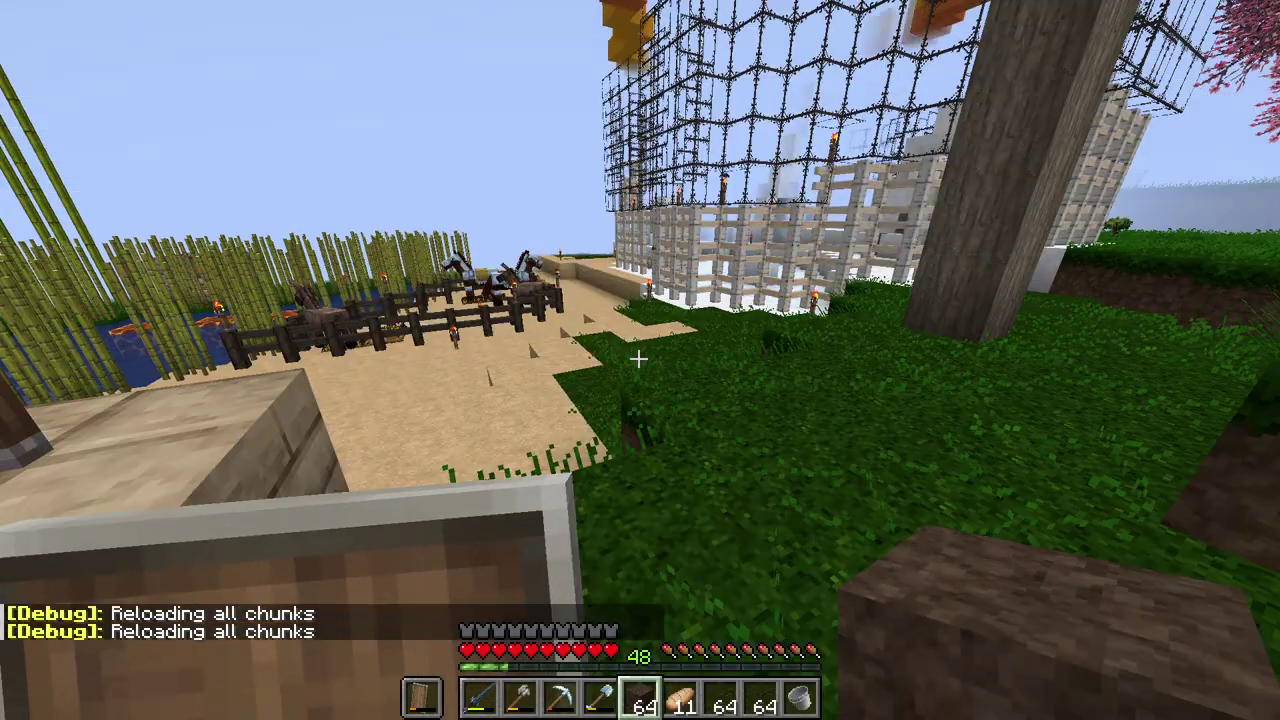
{"action": "key", "text": "Escape"}
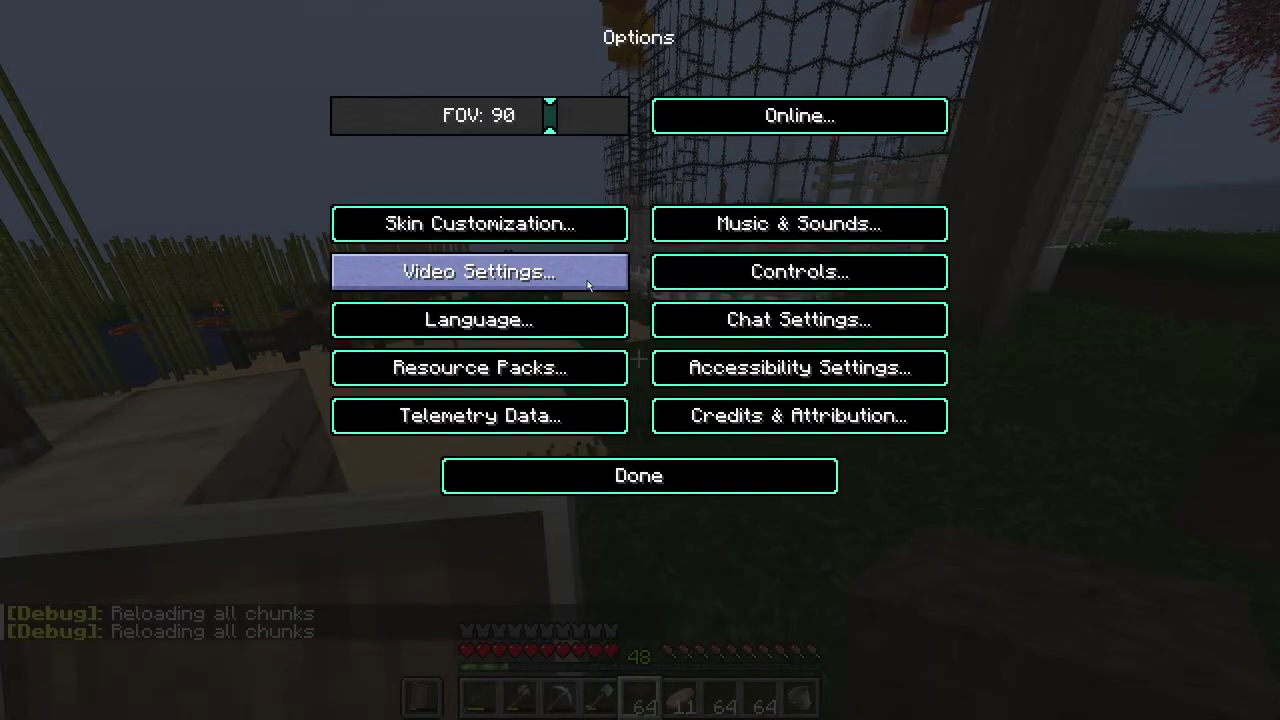
Step: Look over the Video Settings, then leave them and resume play
{"action": "left_click", "coordinate": [589, 286]}
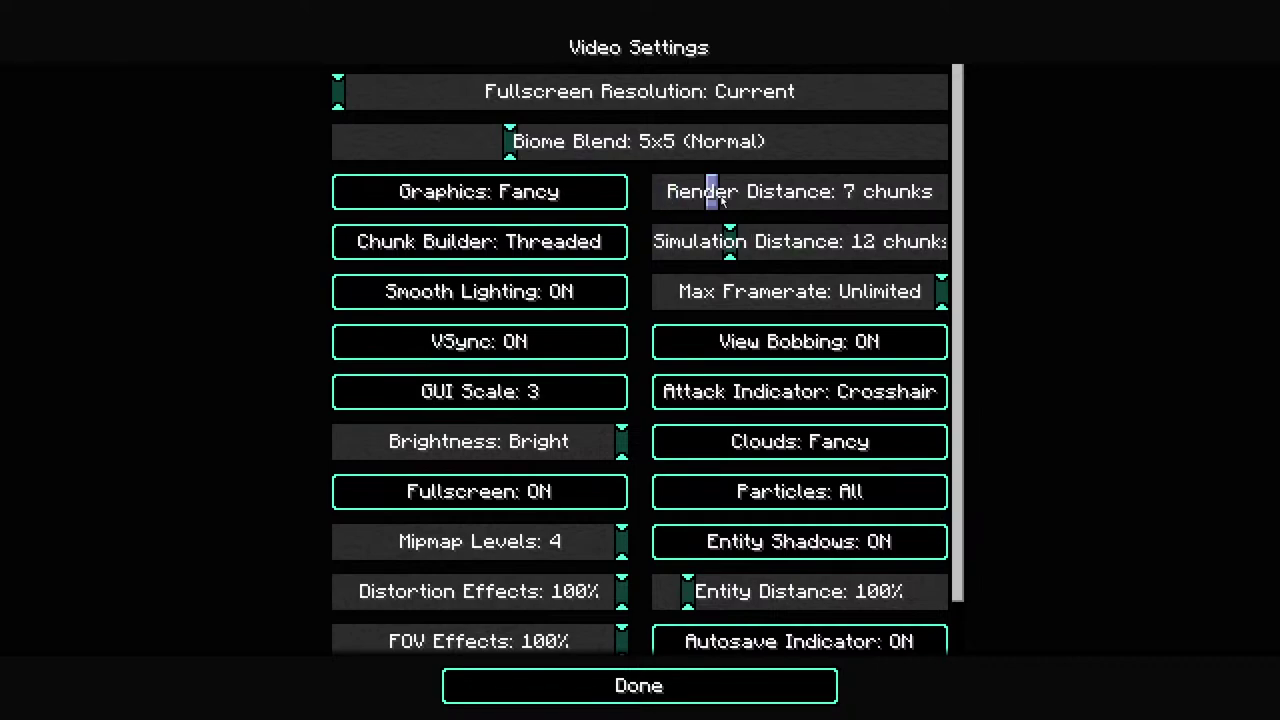
{"action": "key", "text": "Escape"}
{"action": "key", "text": "Escape"}
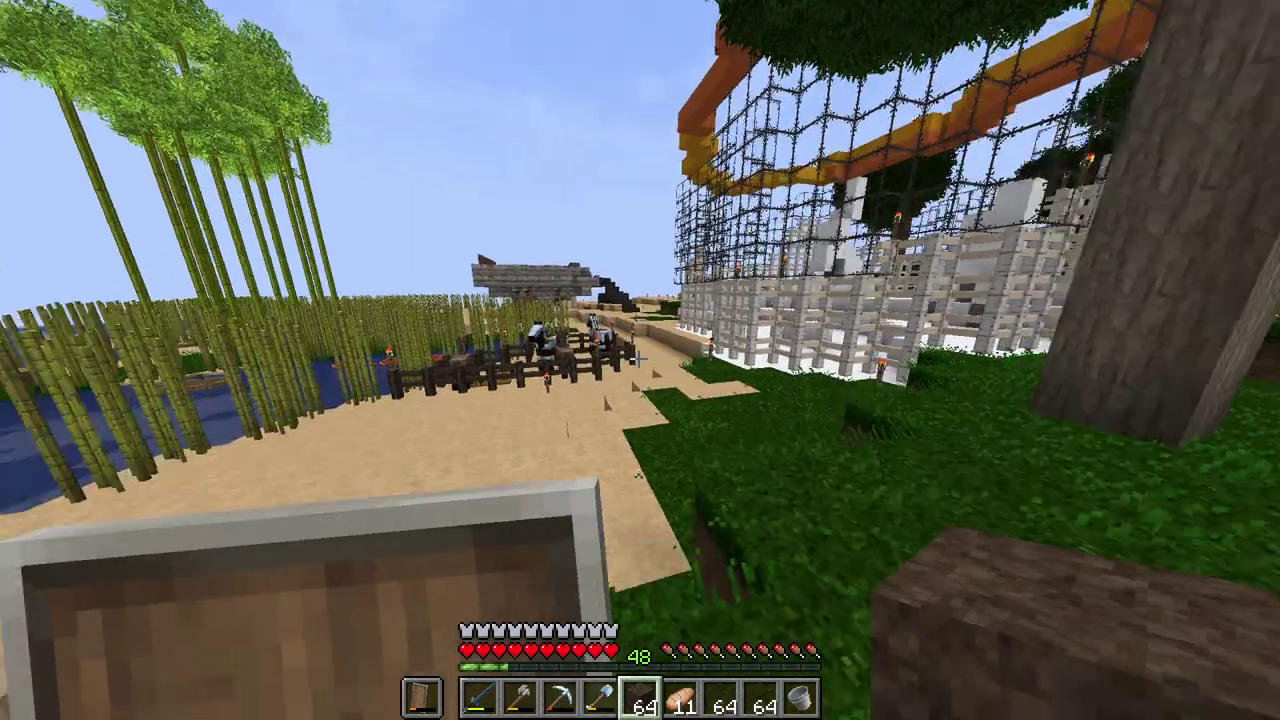
Step: Walk to the scaffolded tower and start a dirt pillar beside it
{"action": "key", "text": "w"}
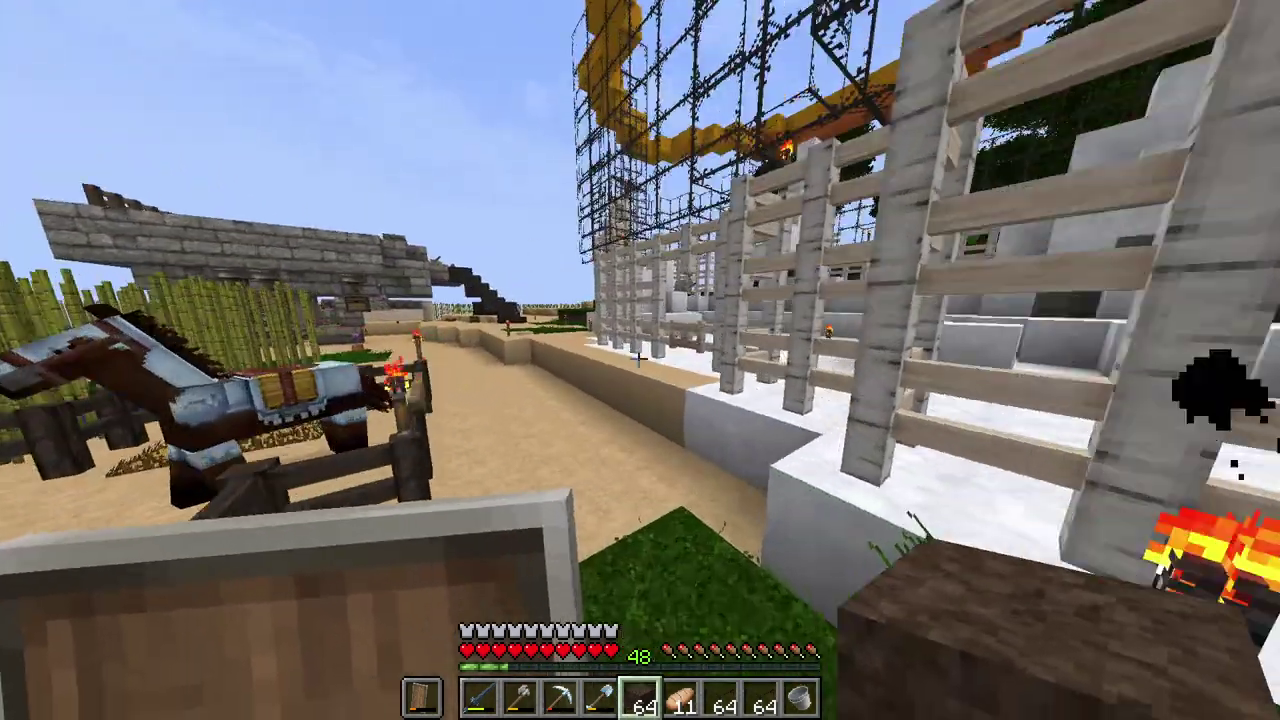
{"action": "key", "text": "w"}
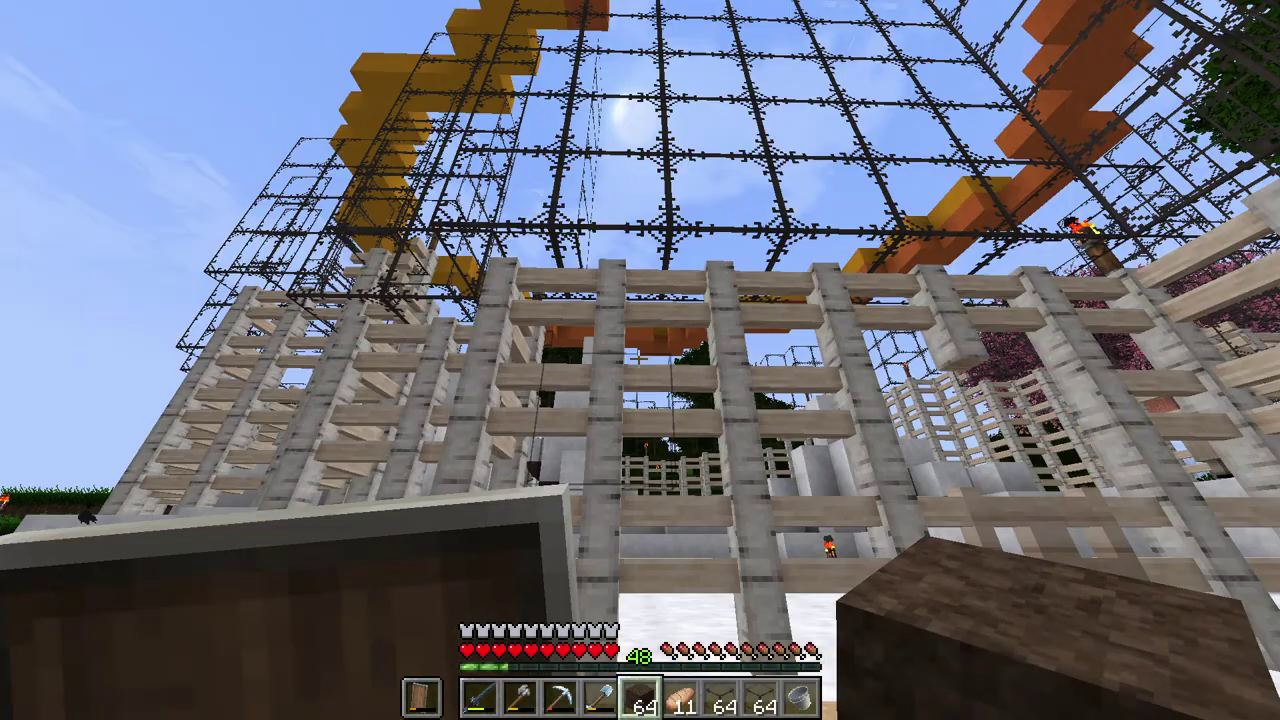
{"action": "key", "text": "w"}
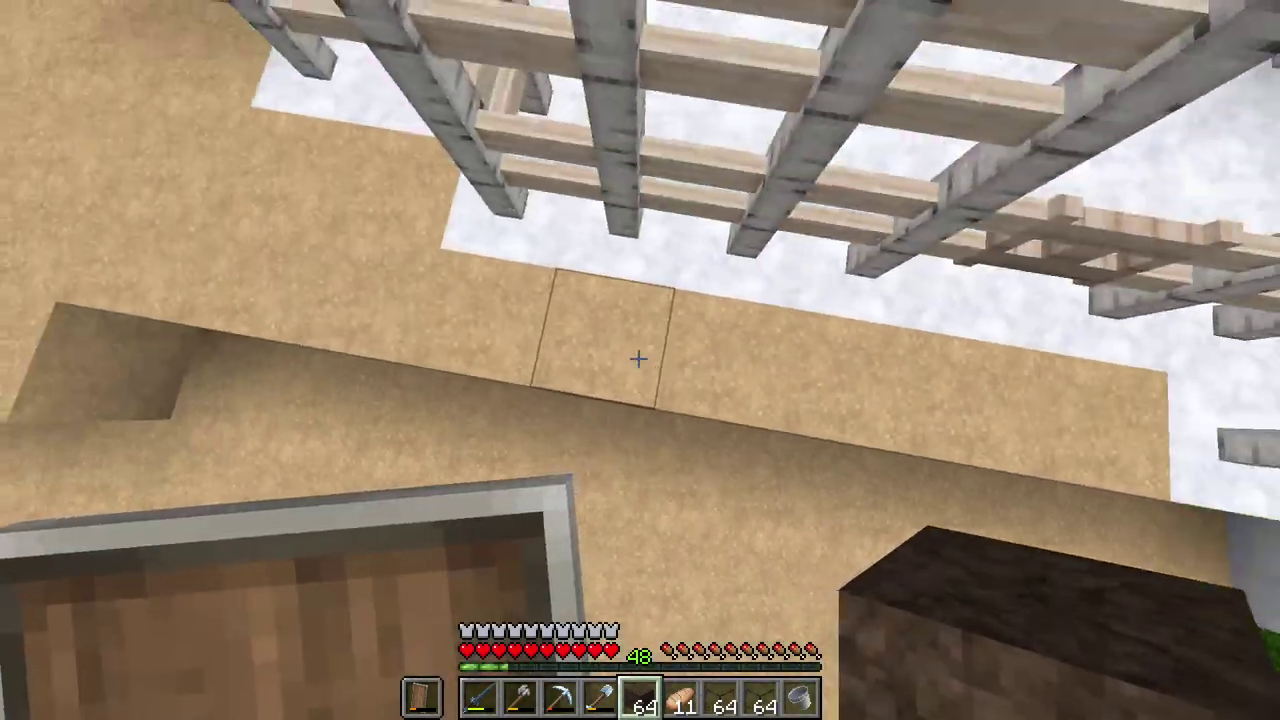
{"action": "key", "text": "space"}
{"action": "right_click", "coordinate": [638, 358]}
{"action": "right_click", "coordinate": [638, 358]}
{"action": "right_click", "coordinate": [638, 358]}
{"action": "right_click", "coordinate": [638, 358]}
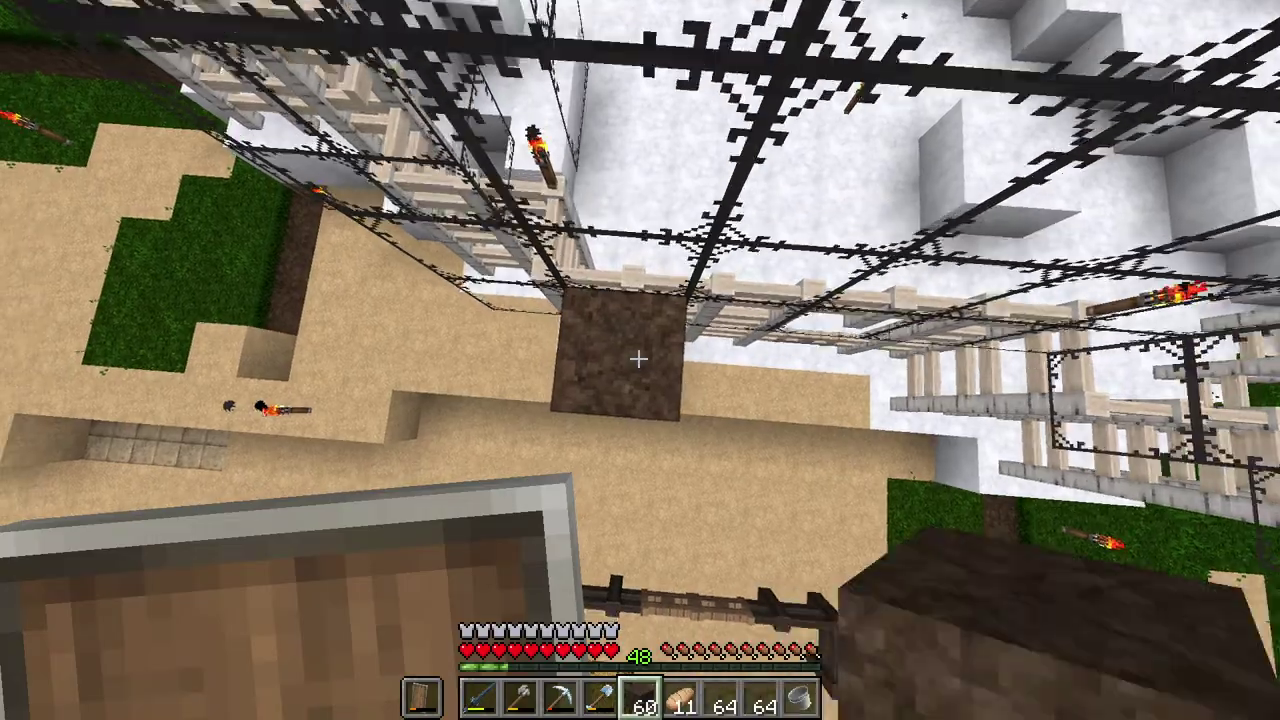
Step: Finish the dirt pillar near the top, check the inventory, and select the glass
{"action": "key", "text": "space"}
{"action": "right_click", "coordinate": [638, 358]}
{"action": "right_click", "coordinate": [638, 358]}
{"action": "right_click", "coordinate": [638, 358]}
{"action": "right_click", "coordinate": [638, 358]}
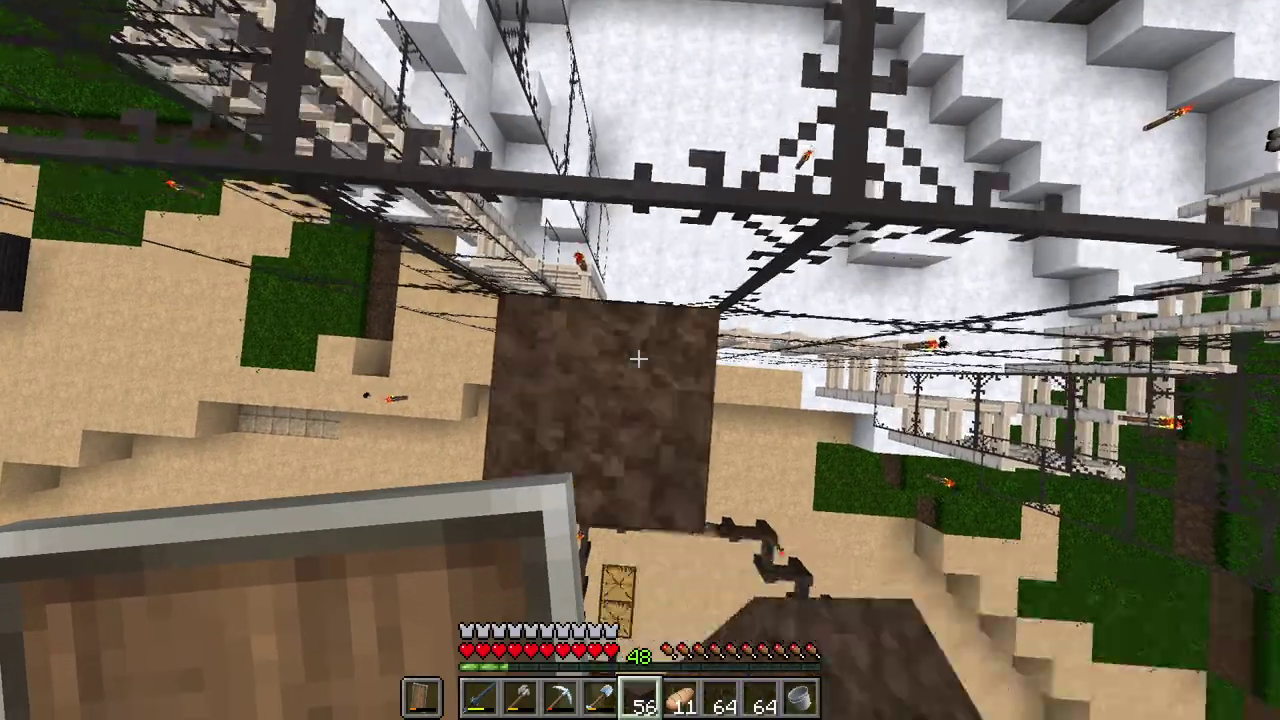
{"action": "key", "text": "e"}
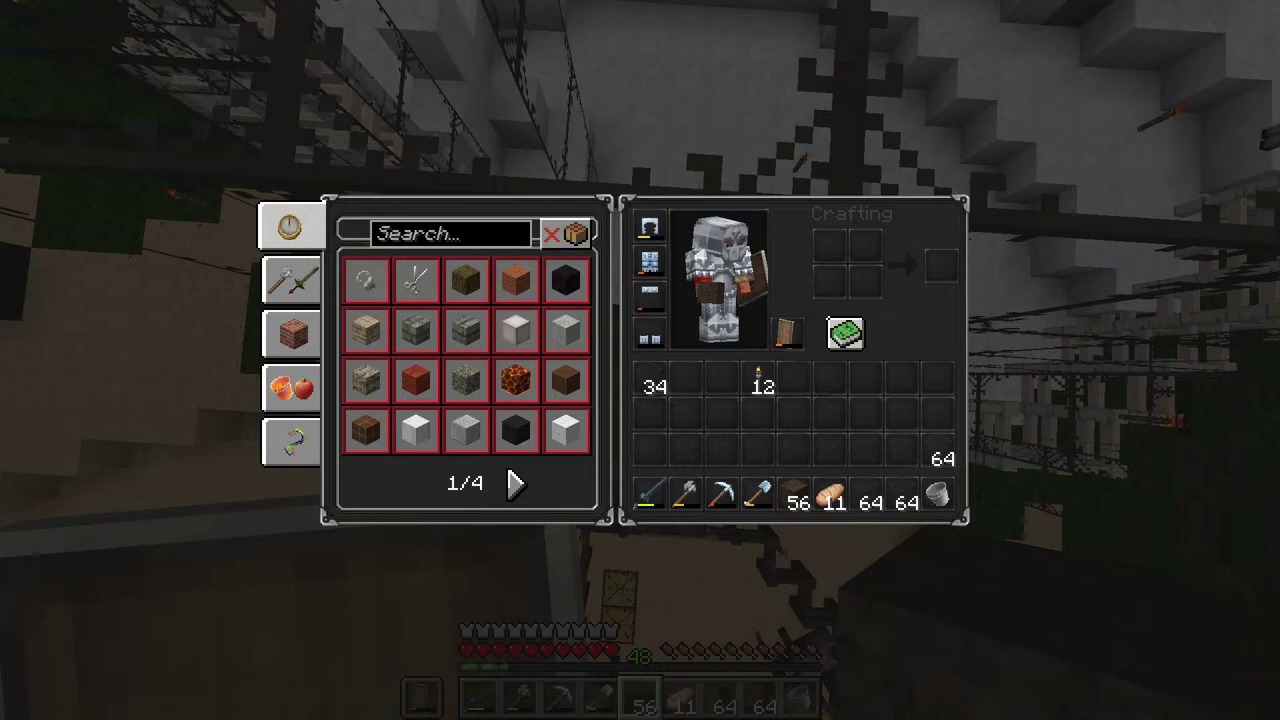
{"action": "key", "text": "e"}
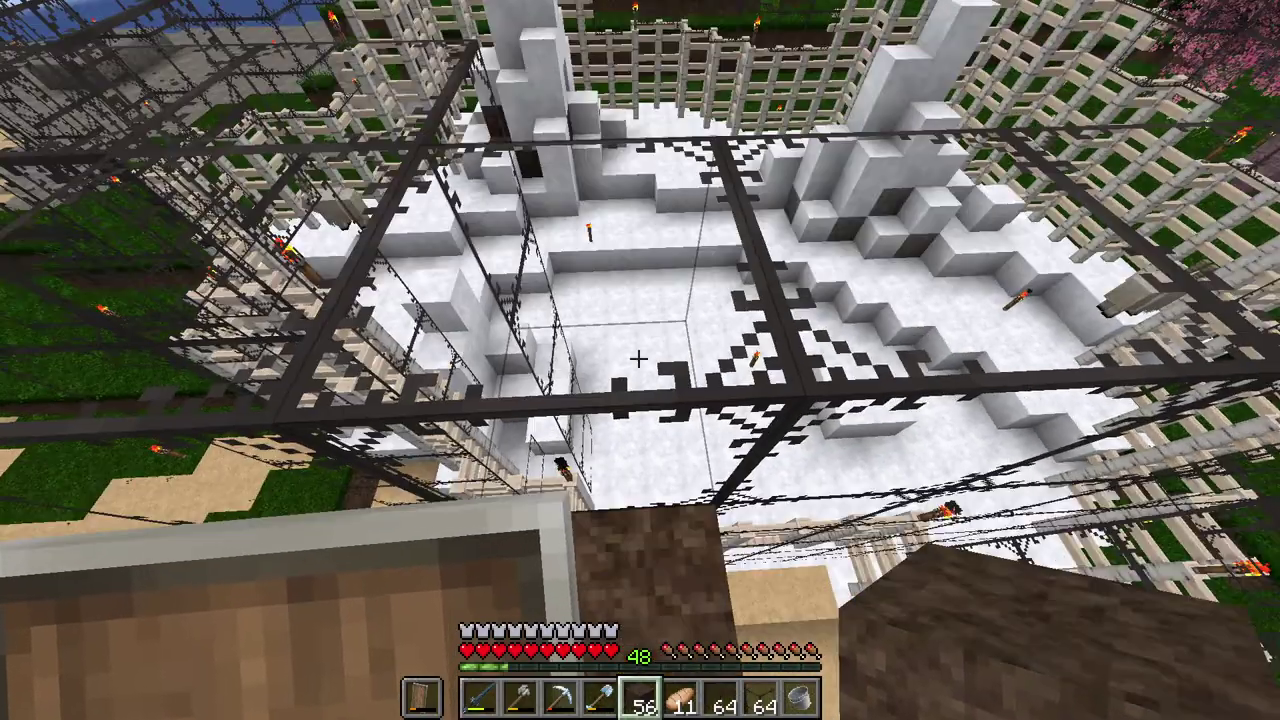
{"action": "scroll", "coordinate": [640, 360], "scroll_direction": "down", "scroll_amount": 2}
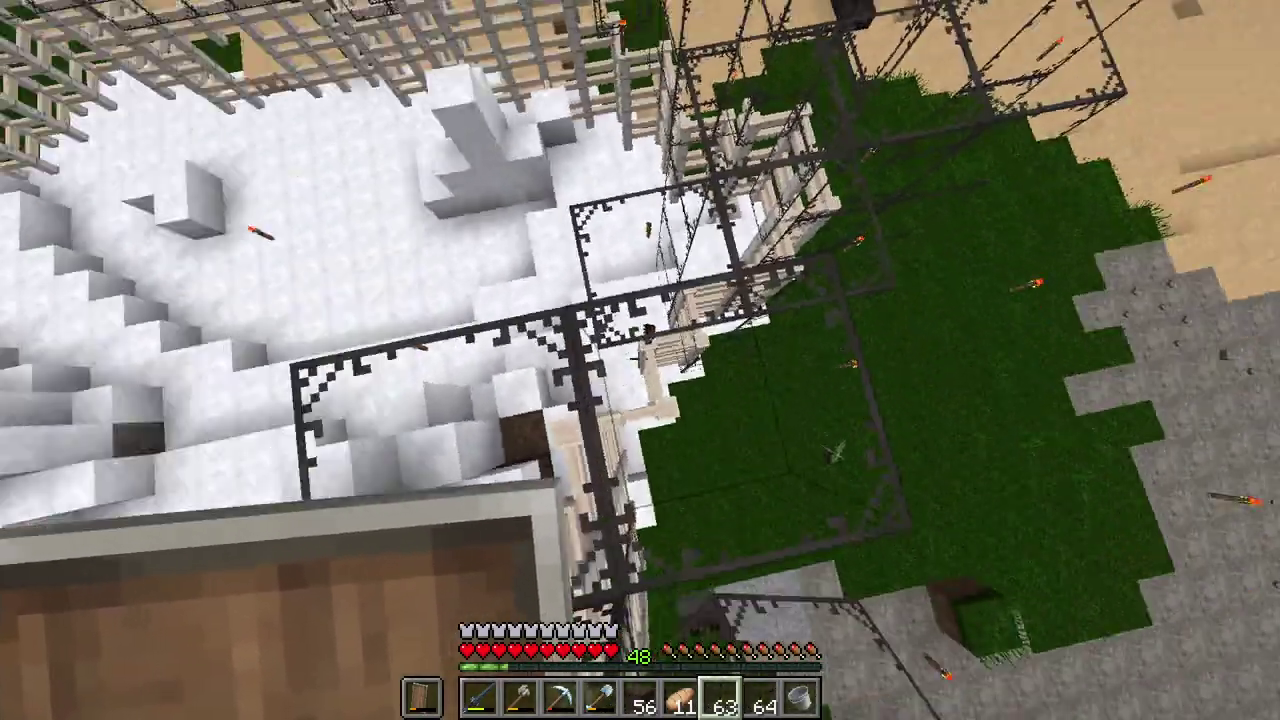
Step: Place eight glass blocks along the first stretch of the roof edge
{"action": "right_click", "coordinate": [640, 360]}
{"action": "right_click", "coordinate": [640, 360]}
{"action": "right_click", "coordinate": [640, 360]}
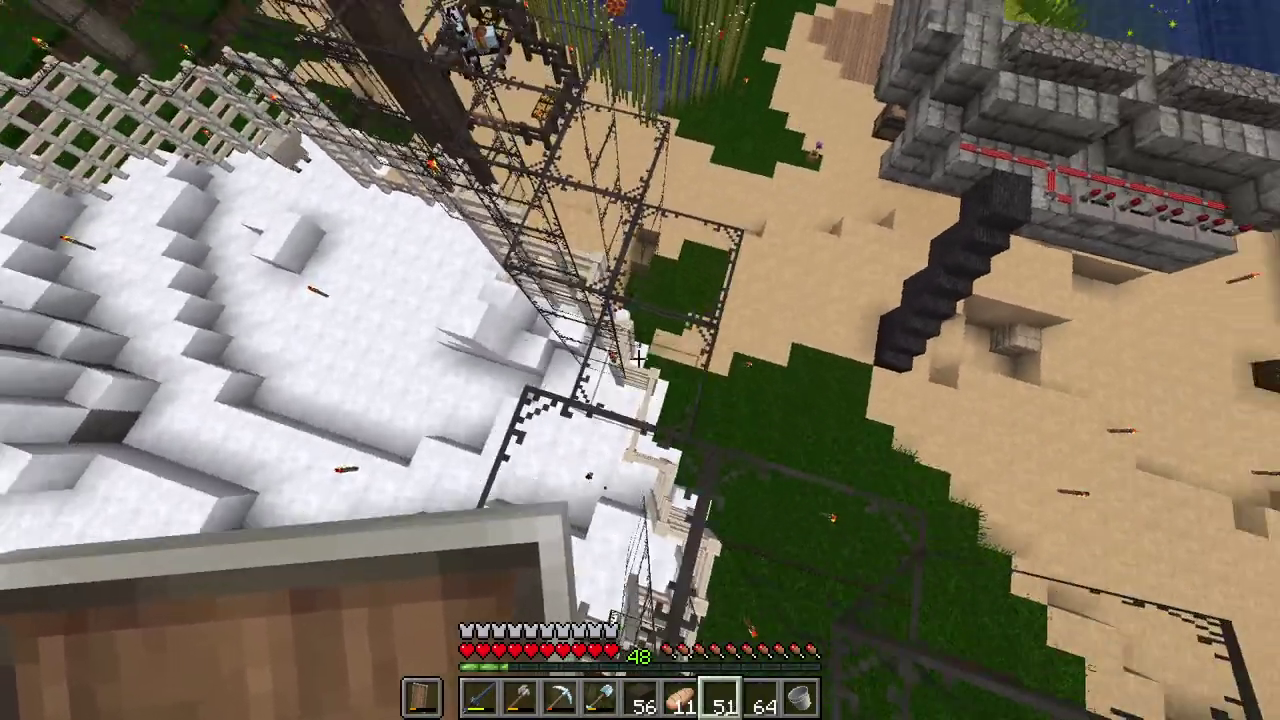
{"action": "right_click", "coordinate": [640, 360]}
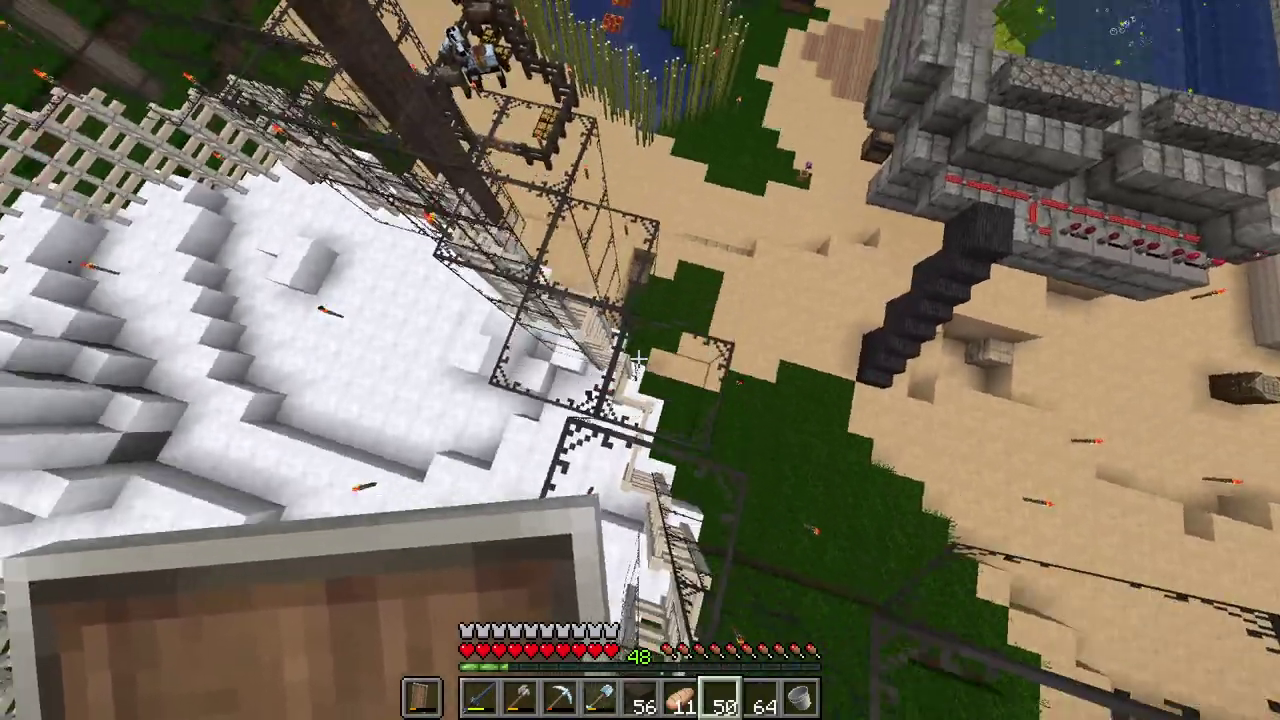
{"action": "right_click", "coordinate": [640, 360]}
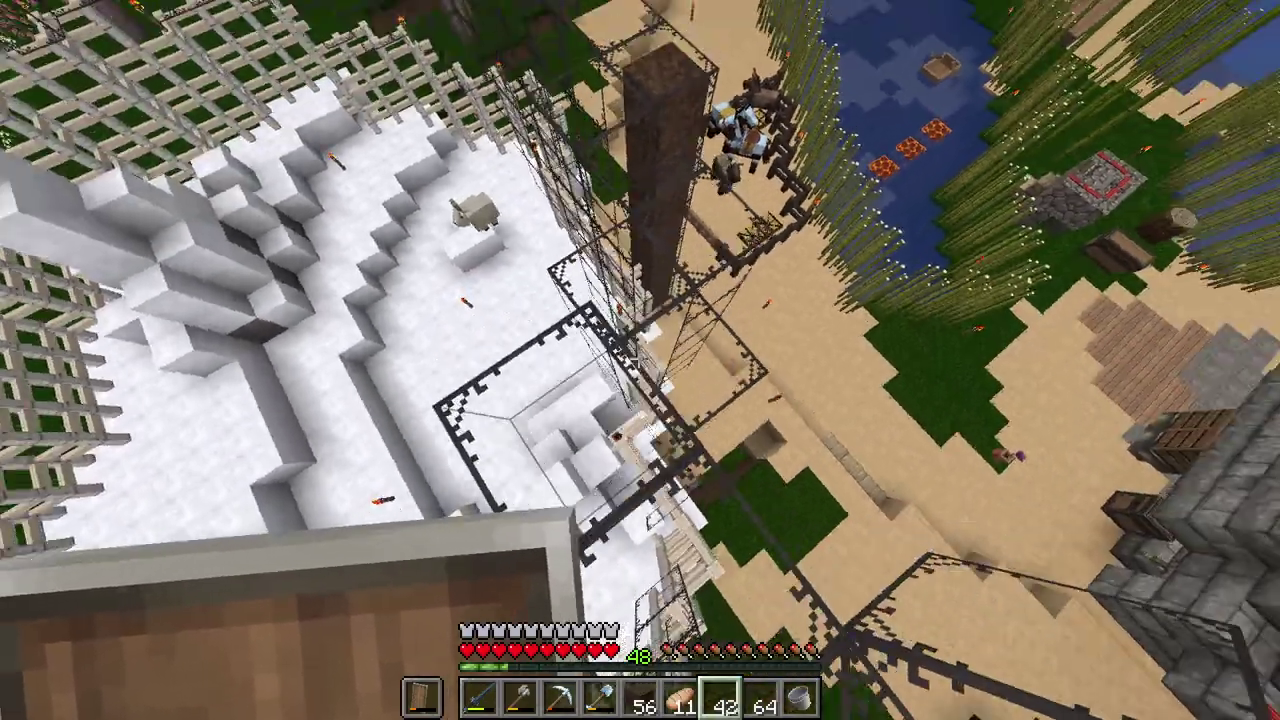
{"action": "right_click", "coordinate": [640, 360]}
{"action": "right_click", "coordinate": [640, 360]}
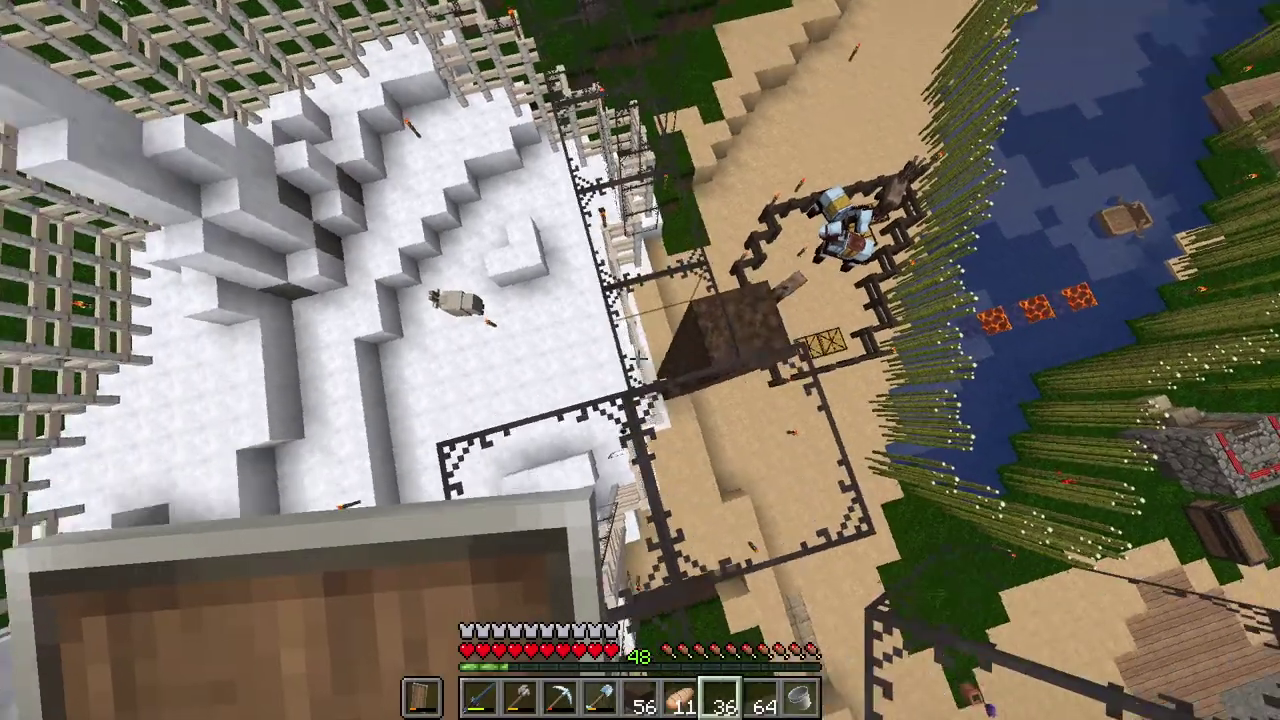
{"action": "right_click", "coordinate": [640, 360]}
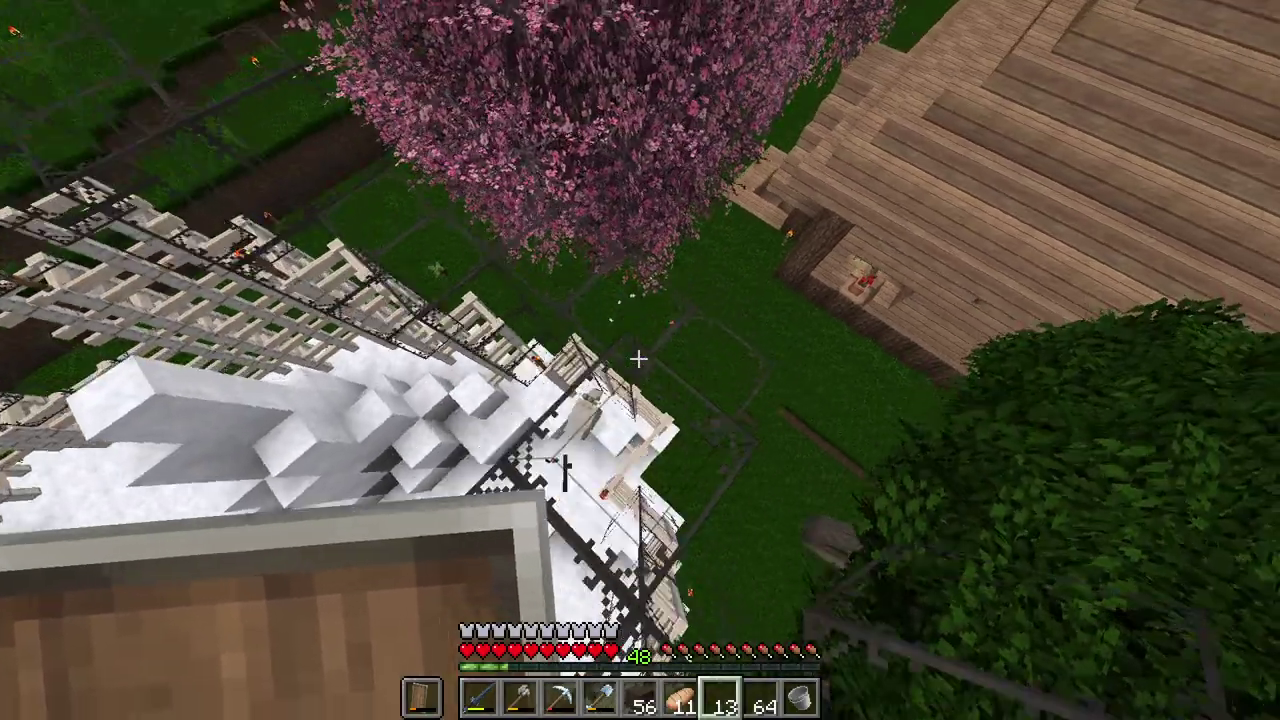
Step: Continue the glass along the cherry-tree edge and over the grass side until none remains
{"action": "right_click", "coordinate": [640, 360]}
{"action": "right_click", "coordinate": [640, 360]}
{"action": "right_click", "coordinate": [640, 360]}
{"action": "right_click", "coordinate": [640, 360]}
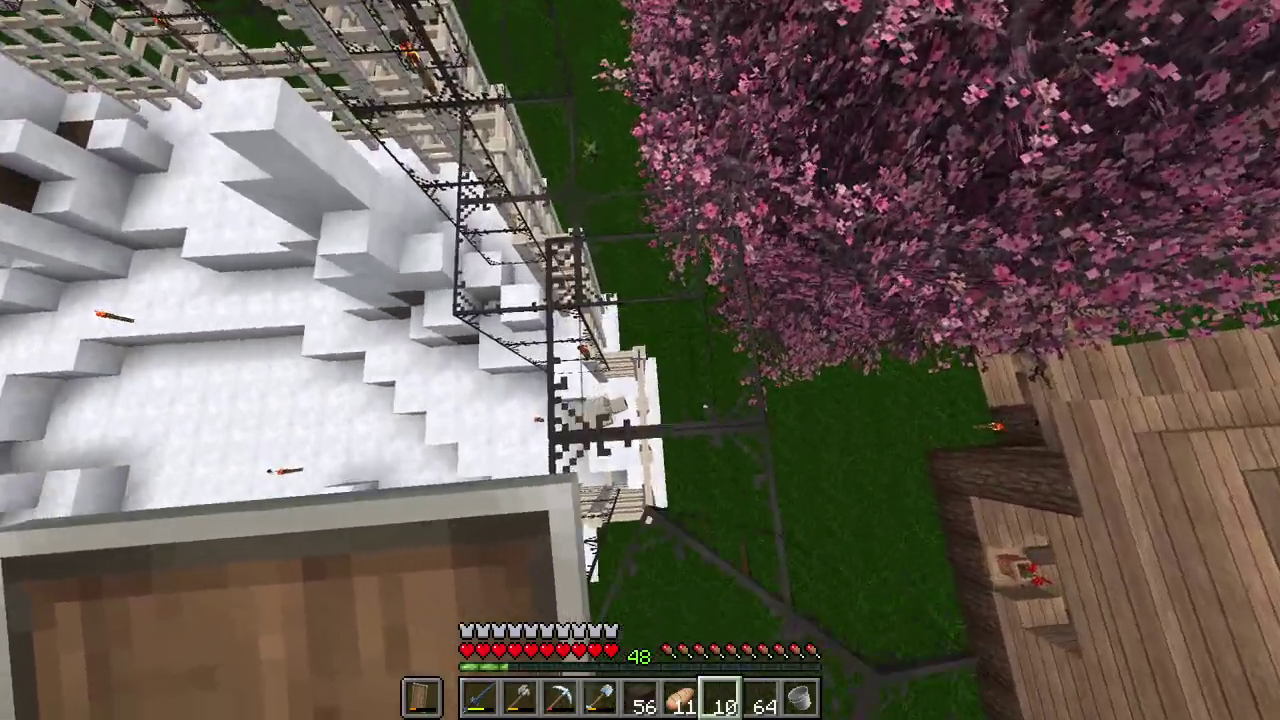
{"action": "right_click", "coordinate": [640, 360]}
{"action": "right_click", "coordinate": [640, 360]}
{"action": "right_click", "coordinate": [640, 360]}
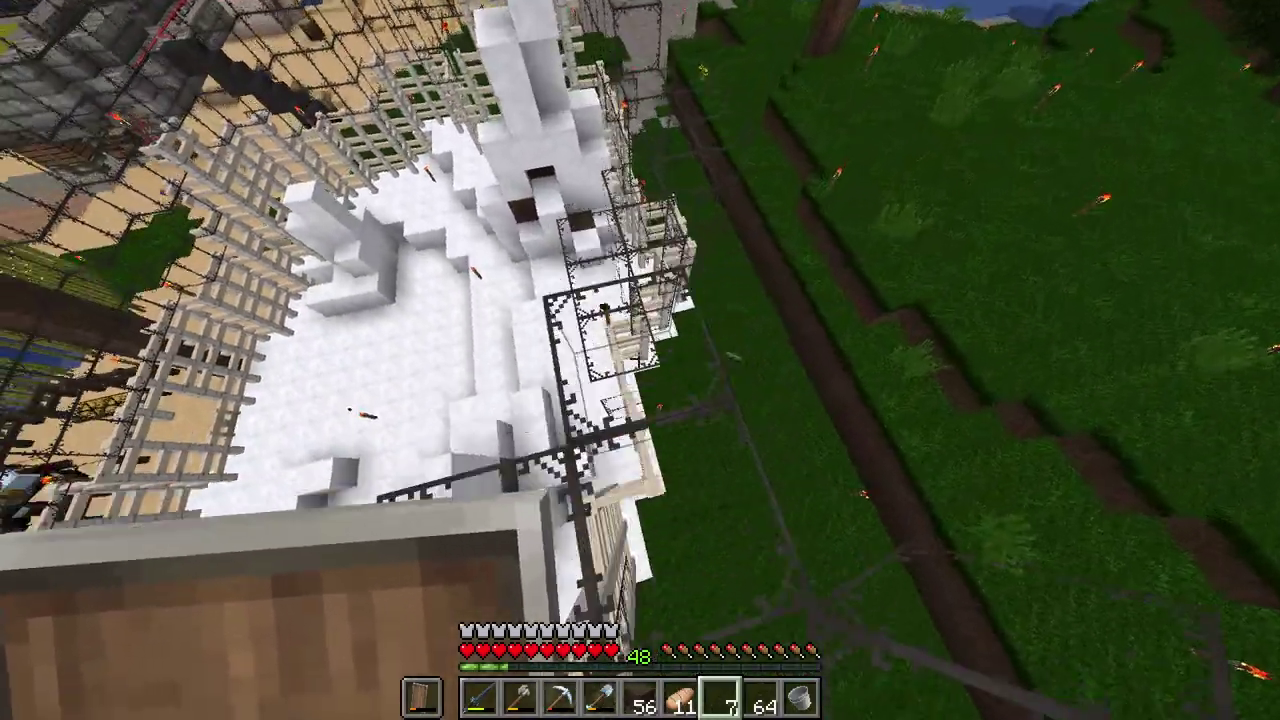
{"action": "right_click", "coordinate": [640, 360]}
{"action": "right_click", "coordinate": [640, 360]}
{"action": "right_click", "coordinate": [640, 360]}
{"action": "right_click", "coordinate": [640, 360]}
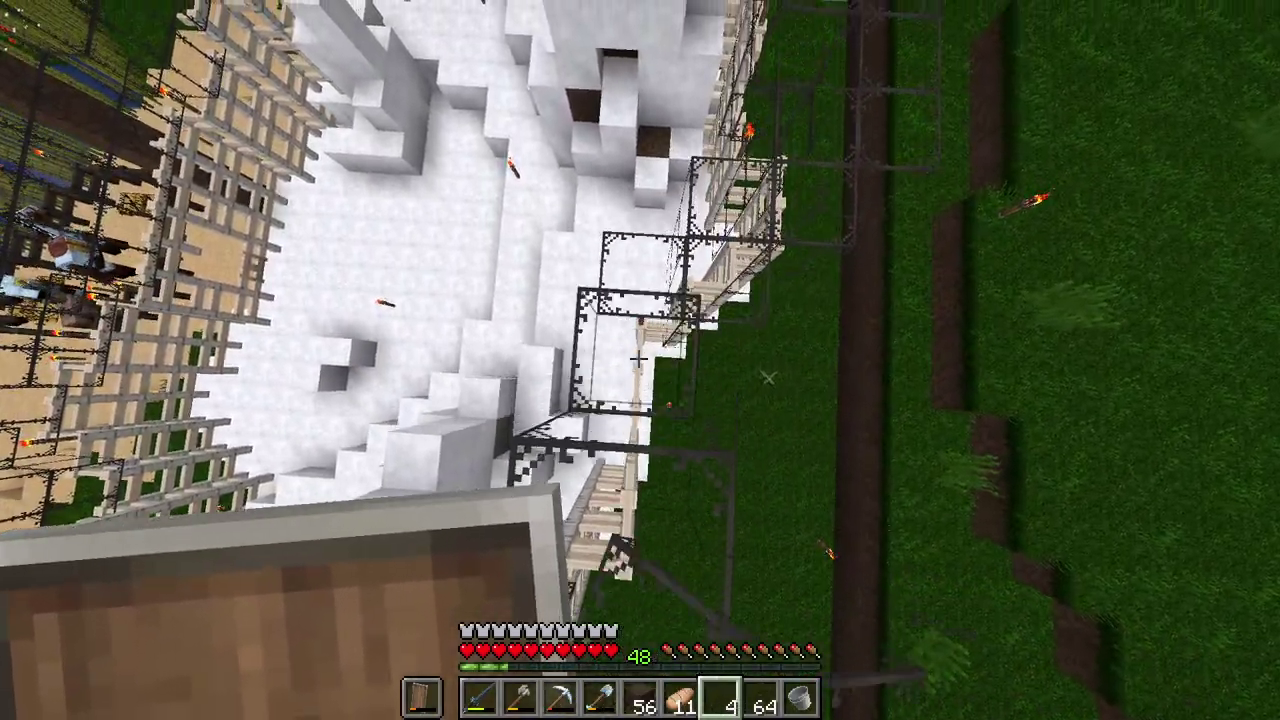
{"action": "right_click", "coordinate": [640, 360]}
{"action": "right_click", "coordinate": [640, 360]}
{"action": "right_click", "coordinate": [640, 360]}
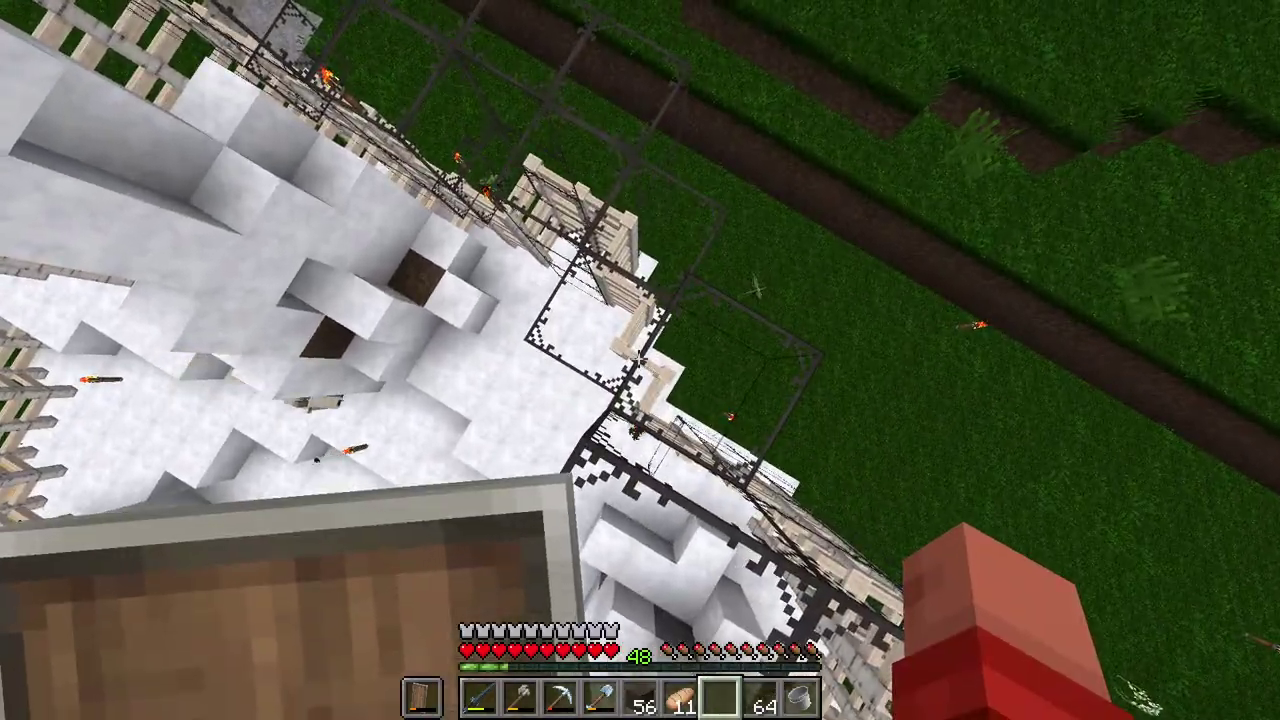
Step: Restock the hotbar with the spare glass stack in slot 7
{"action": "key", "text": "e"}
{"action": "left_click", "coordinate": [927, 450], "text": "shift"}
{"action": "key", "text": "e"}
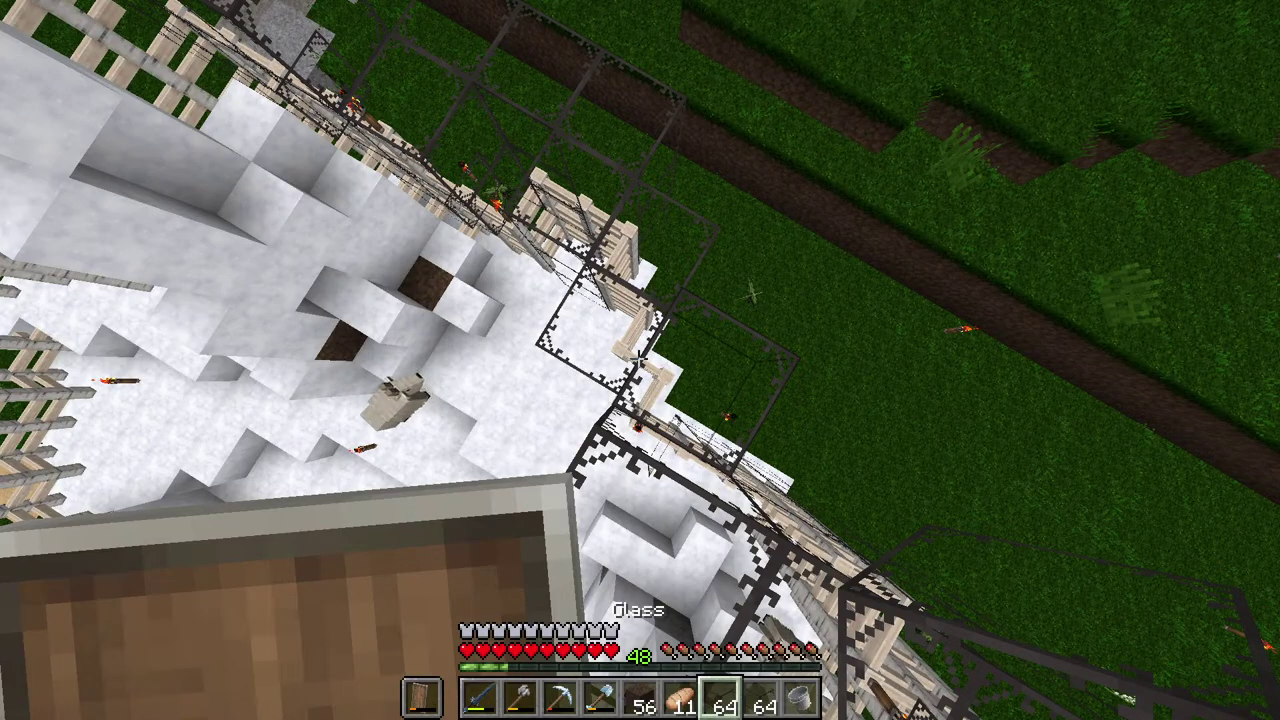
Step: Lay a line of glass along the tower's roof edge, under the orange overhang, toward the shore
{"action": "right_click", "coordinate": [640, 360]}
{"action": "right_click", "coordinate": [640, 360]}
{"action": "right_click", "coordinate": [640, 360]}
{"action": "right_click", "coordinate": [640, 360]}
{"action": "right_click", "coordinate": [640, 360]}
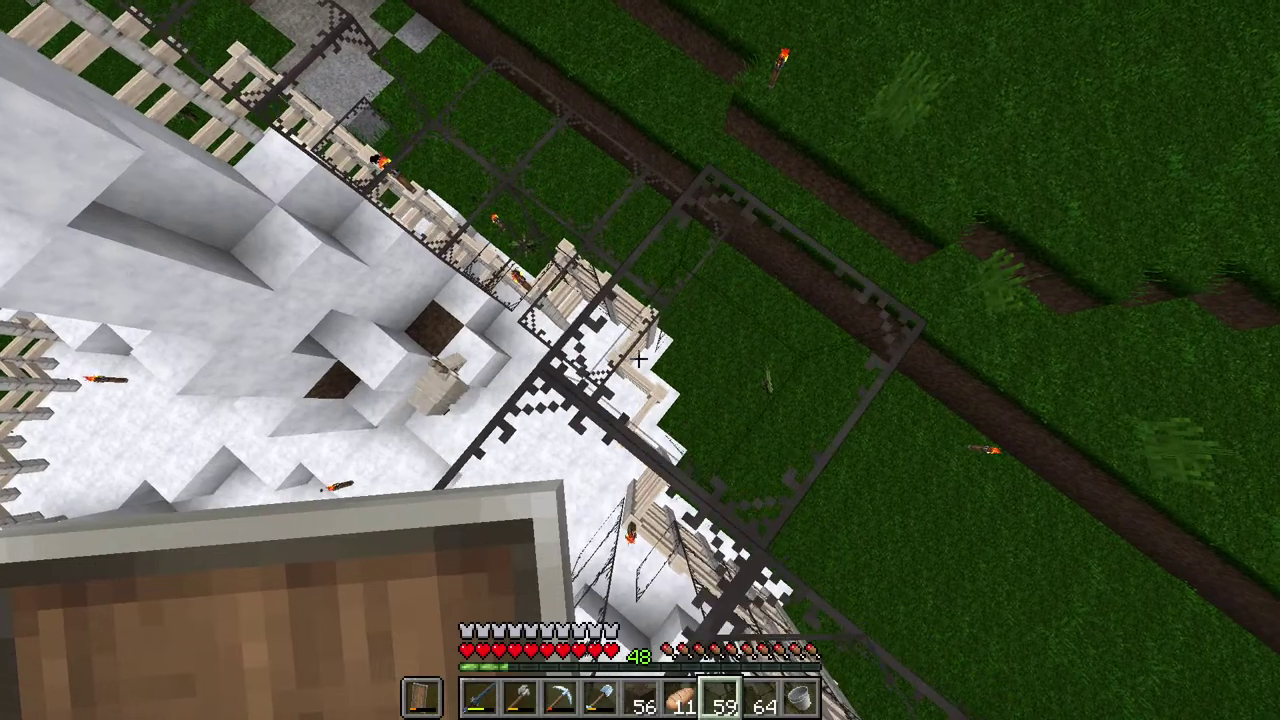
{"action": "right_click", "coordinate": [640, 360]}
{"action": "right_click", "coordinate": [640, 360]}
{"action": "right_click", "coordinate": [640, 360]}
{"action": "right_click", "coordinate": [640, 360]}
{"action": "right_click", "coordinate": [640, 360]}
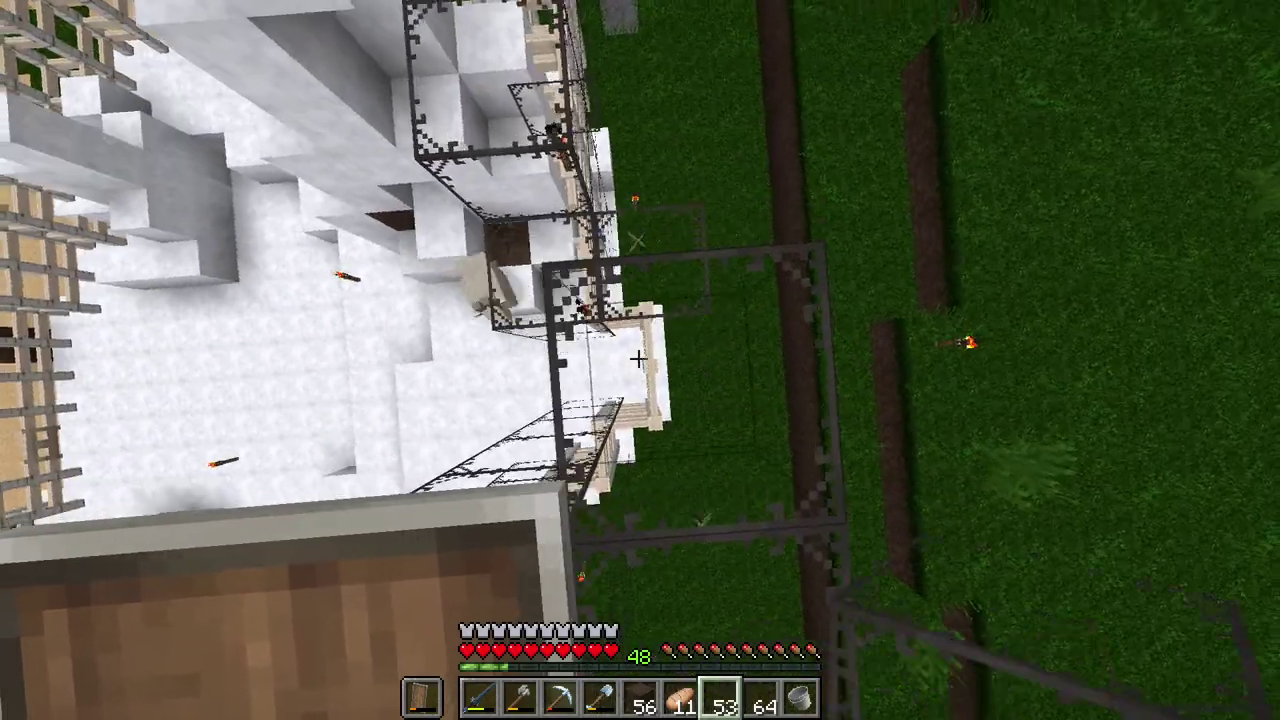
{"action": "right_click", "coordinate": [640, 360]}
{"action": "right_click", "coordinate": [640, 360]}
{"action": "right_click", "coordinate": [640, 360]}
{"action": "right_click", "coordinate": [640, 360]}
{"action": "right_click", "coordinate": [640, 360]}
{"action": "right_click", "coordinate": [640, 360]}
{"action": "right_click", "coordinate": [640, 360]}
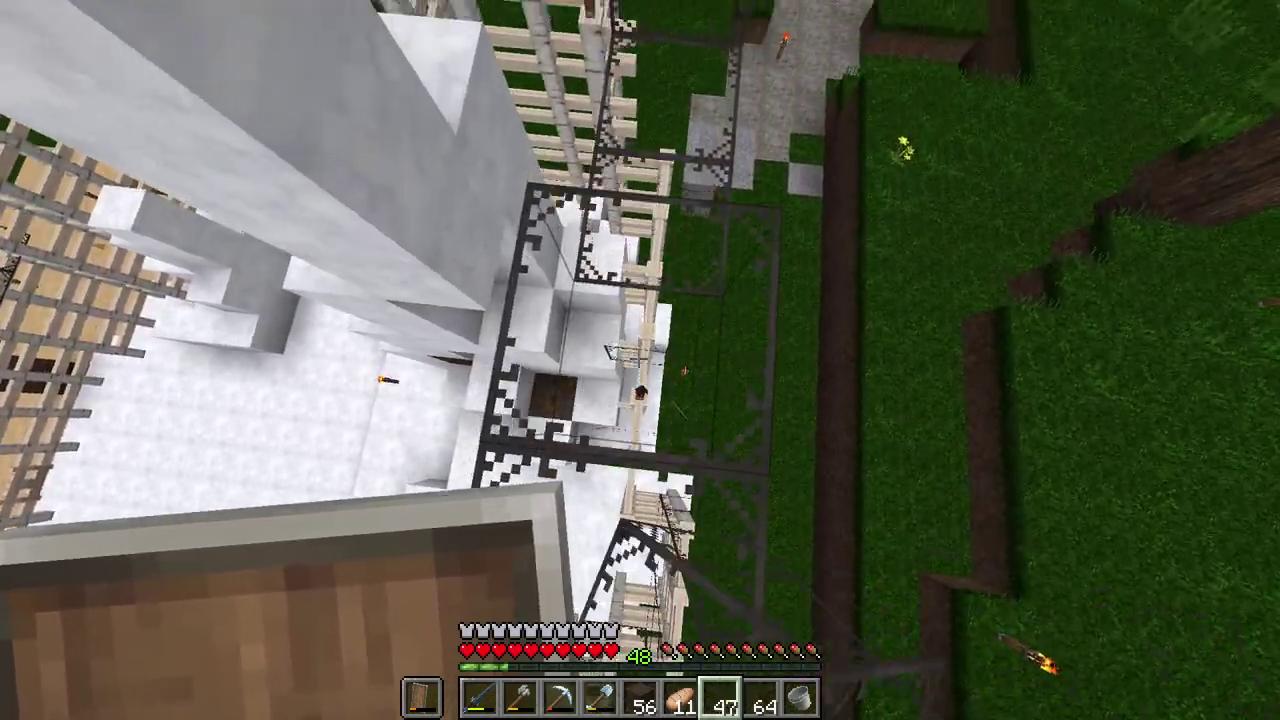
{"action": "right_click", "coordinate": [640, 360]}
{"action": "right_click", "coordinate": [640, 360]}
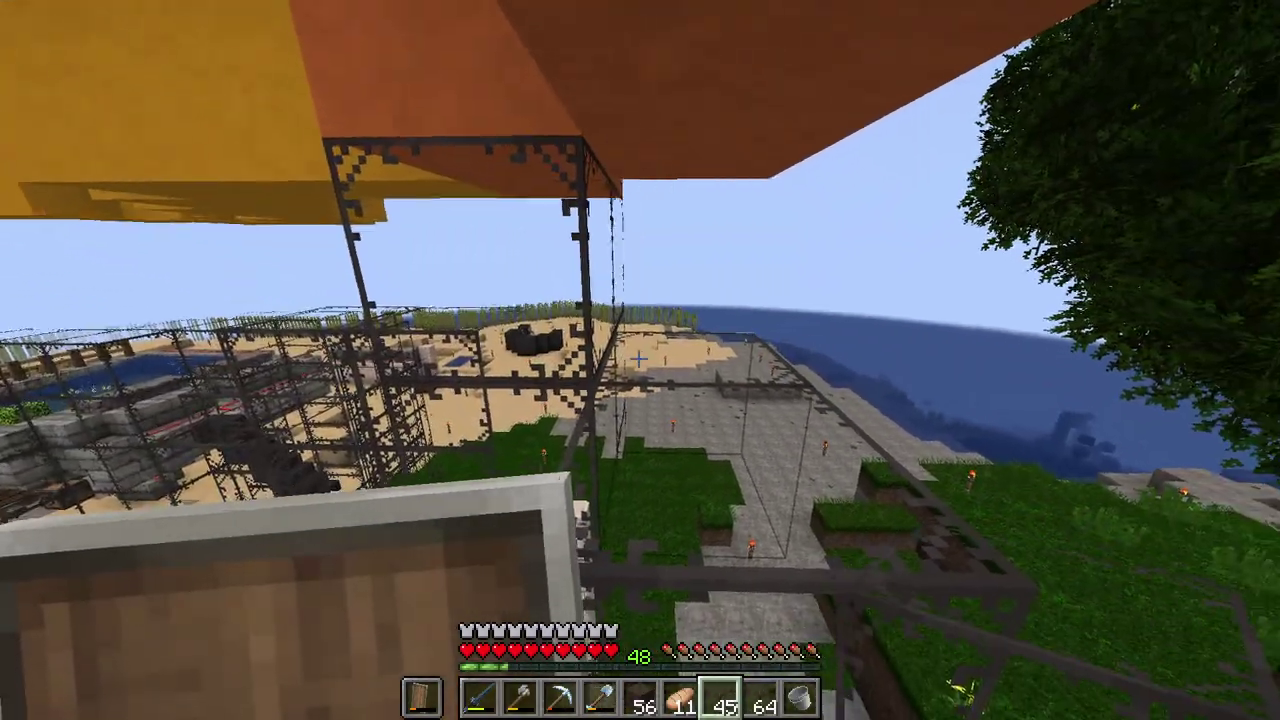
{"action": "right_click", "coordinate": [640, 360]}
{"action": "right_click", "coordinate": [640, 360]}
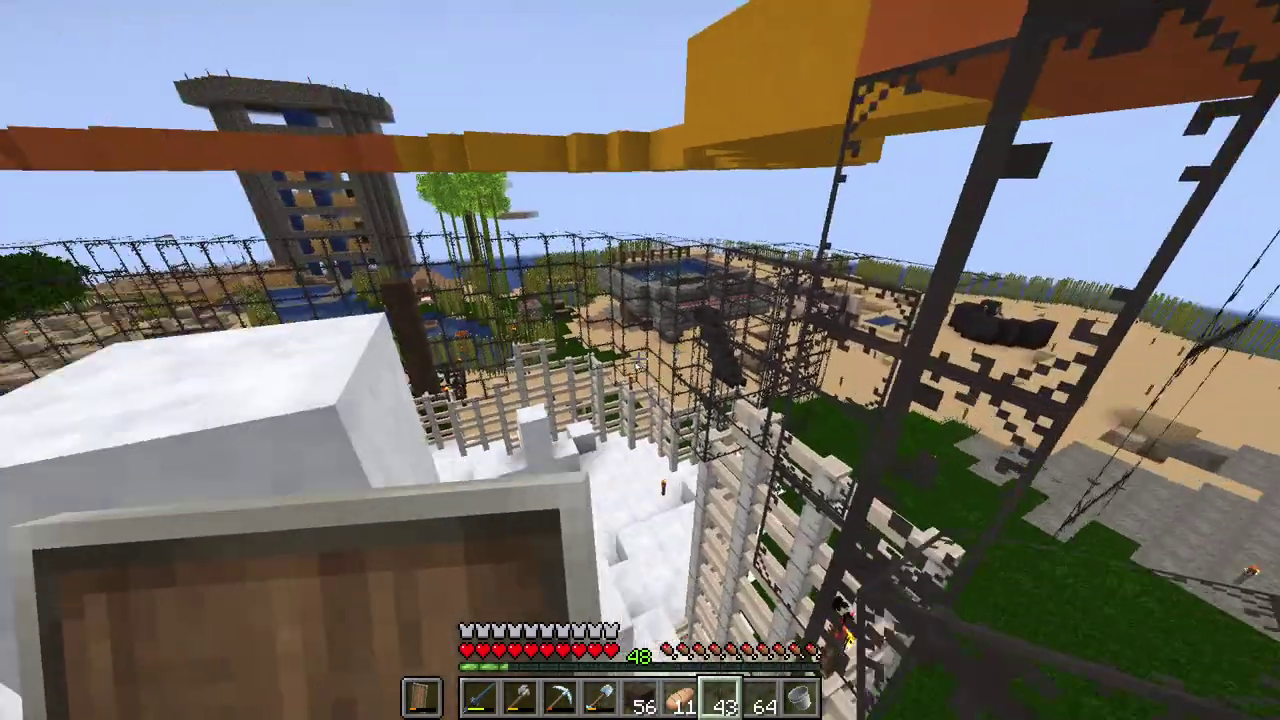
{"action": "key", "text": "e"}
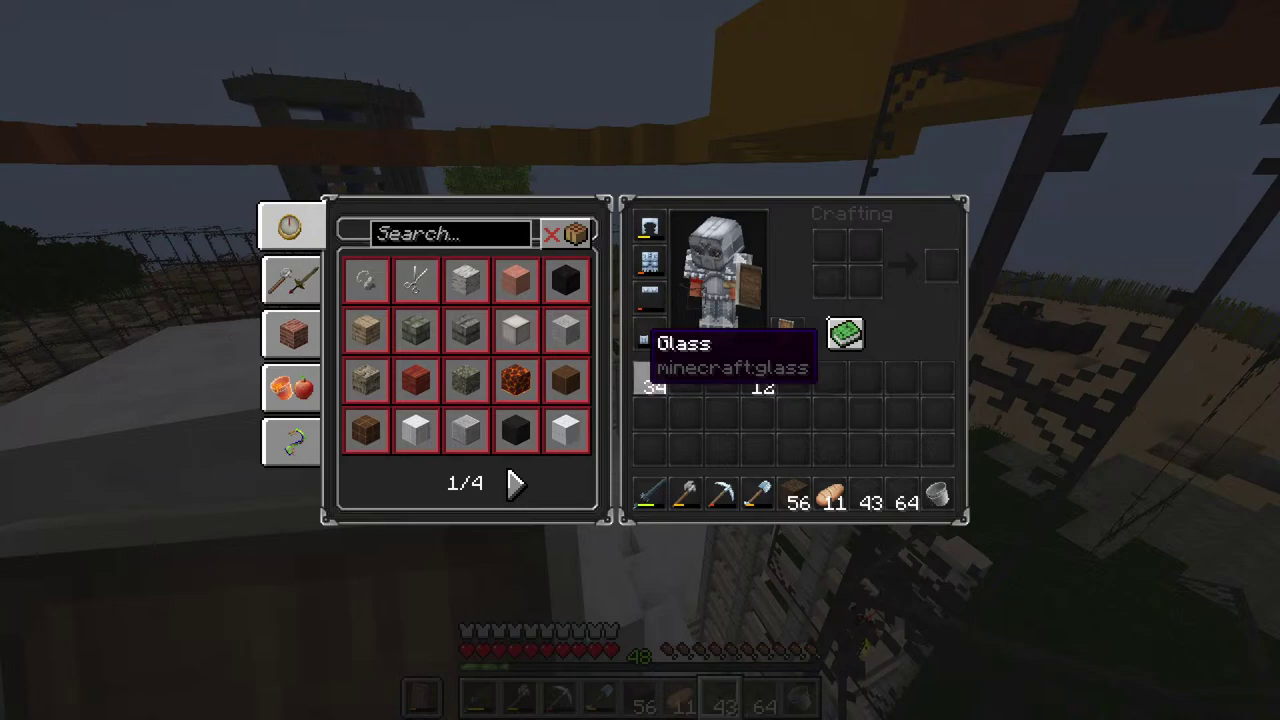
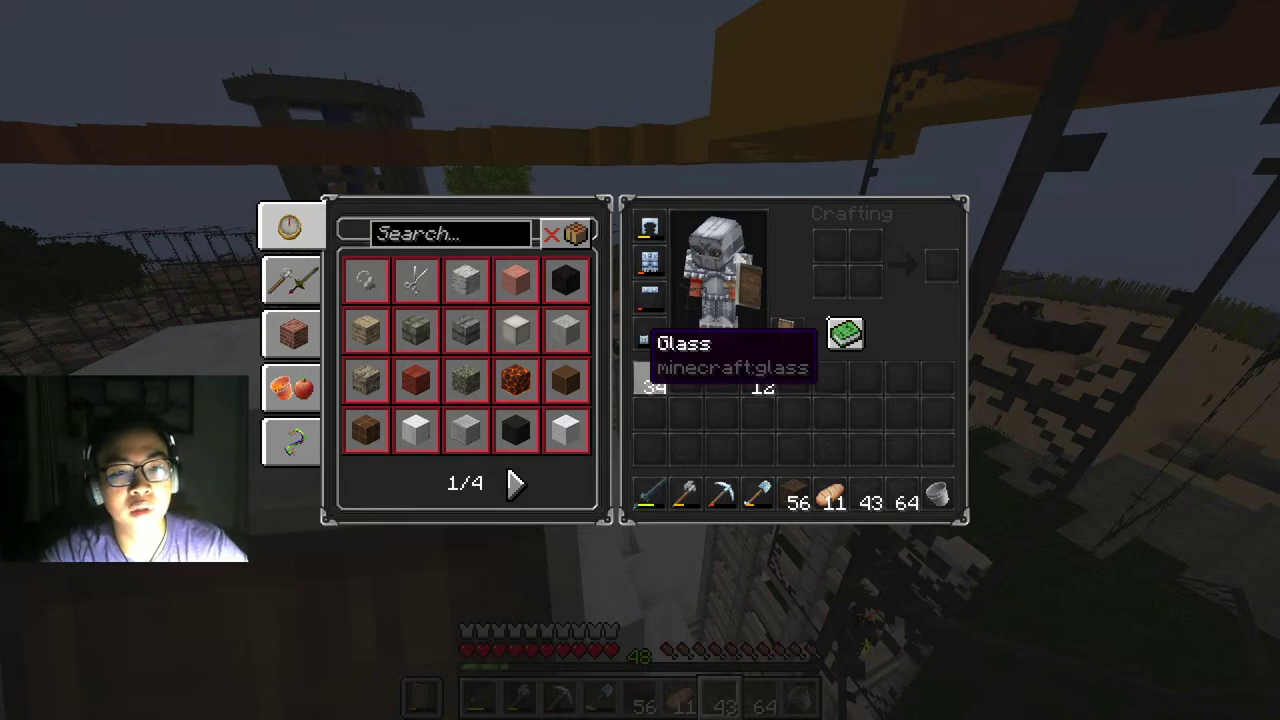
Step: Place glass along the tower side of the enclosure and up to the top of the frame
{"action": "key", "text": "e"}
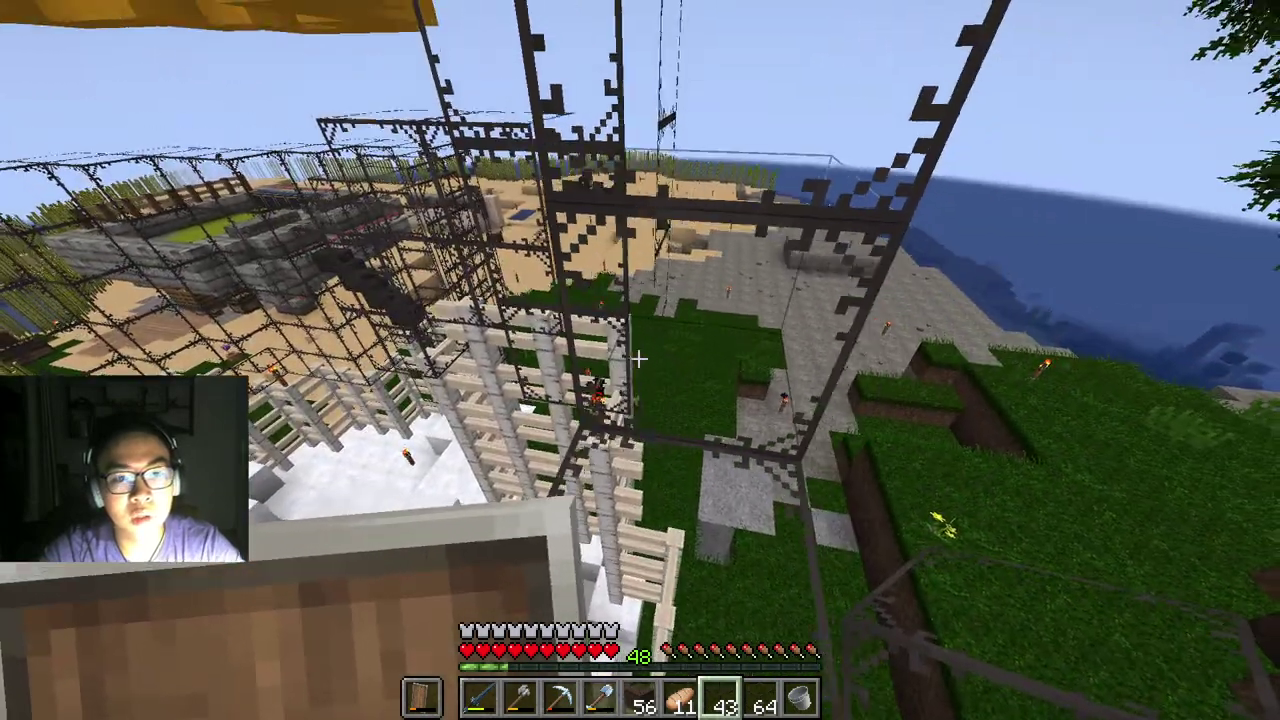
{"action": "right_click", "coordinate": [639, 358]}
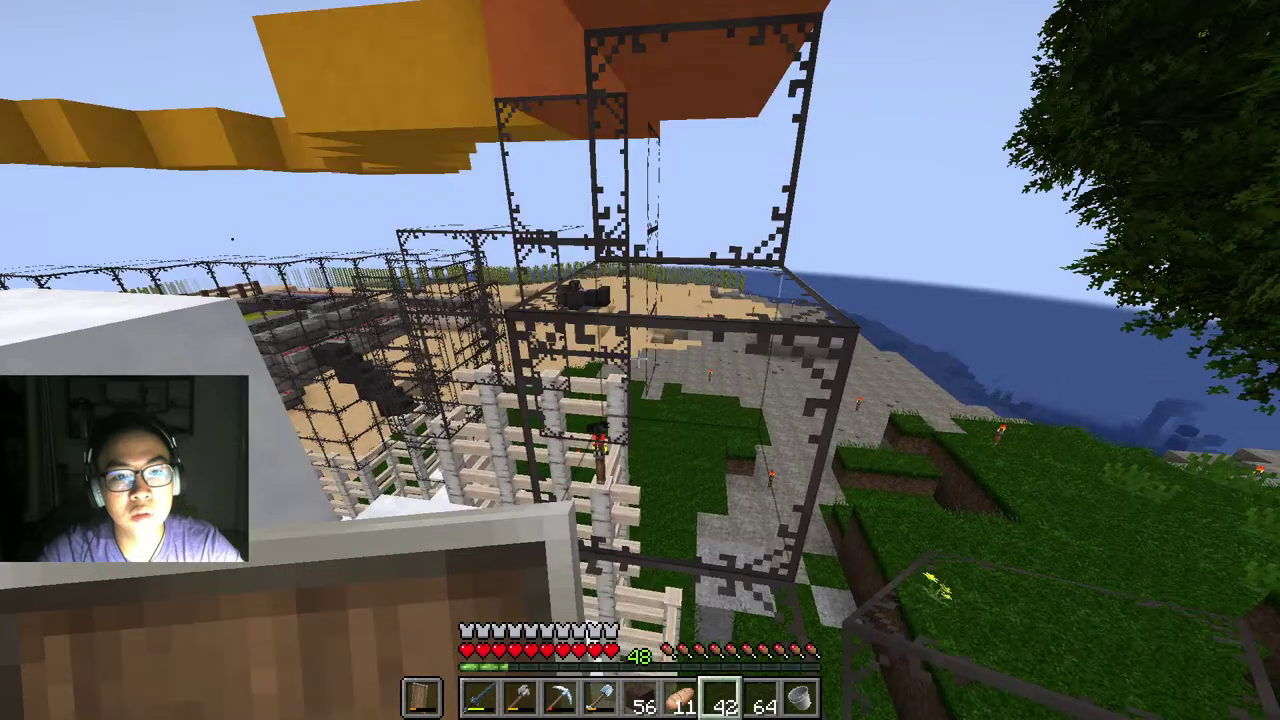
{"action": "right_click", "coordinate": [639, 358]}
{"action": "right_click", "coordinate": [639, 358]}
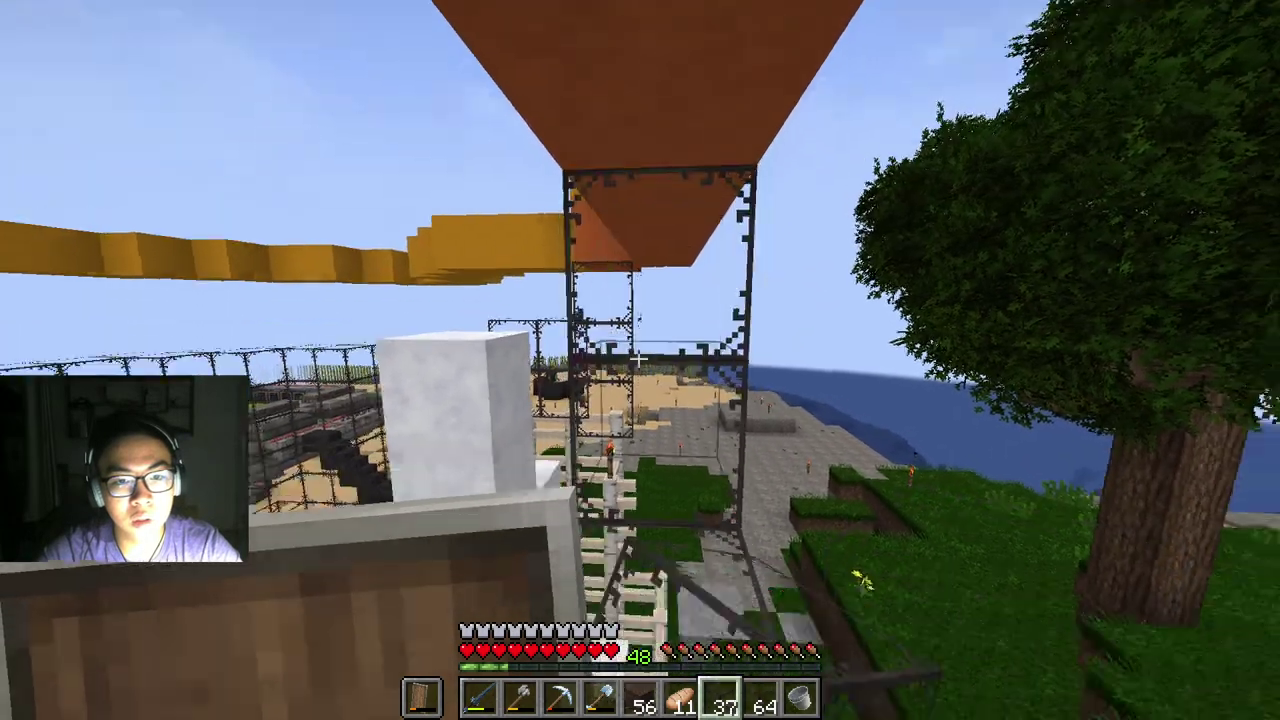
{"action": "right_click", "coordinate": [639, 358]}
{"action": "right_click", "coordinate": [639, 358]}
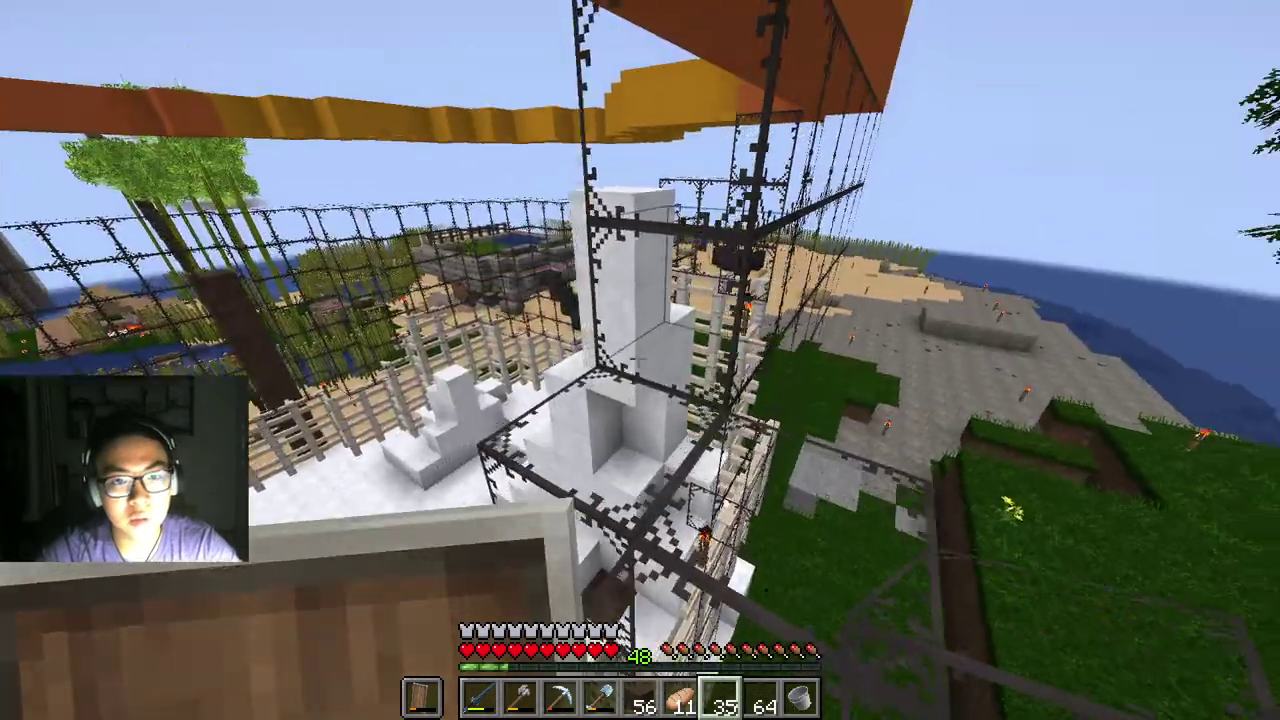
{"action": "right_click", "coordinate": [639, 358]}
{"action": "right_click", "coordinate": [639, 358]}
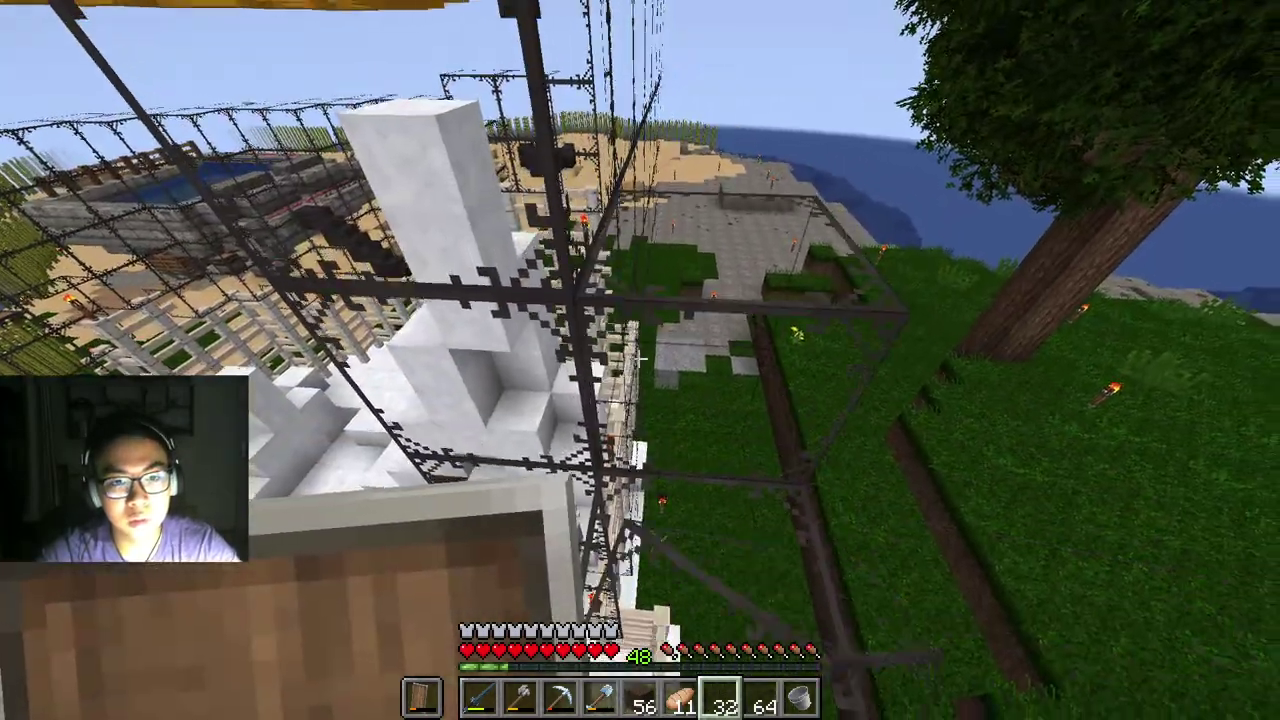
{"action": "right_click", "coordinate": [639, 358]}
{"action": "right_click", "coordinate": [639, 358]}
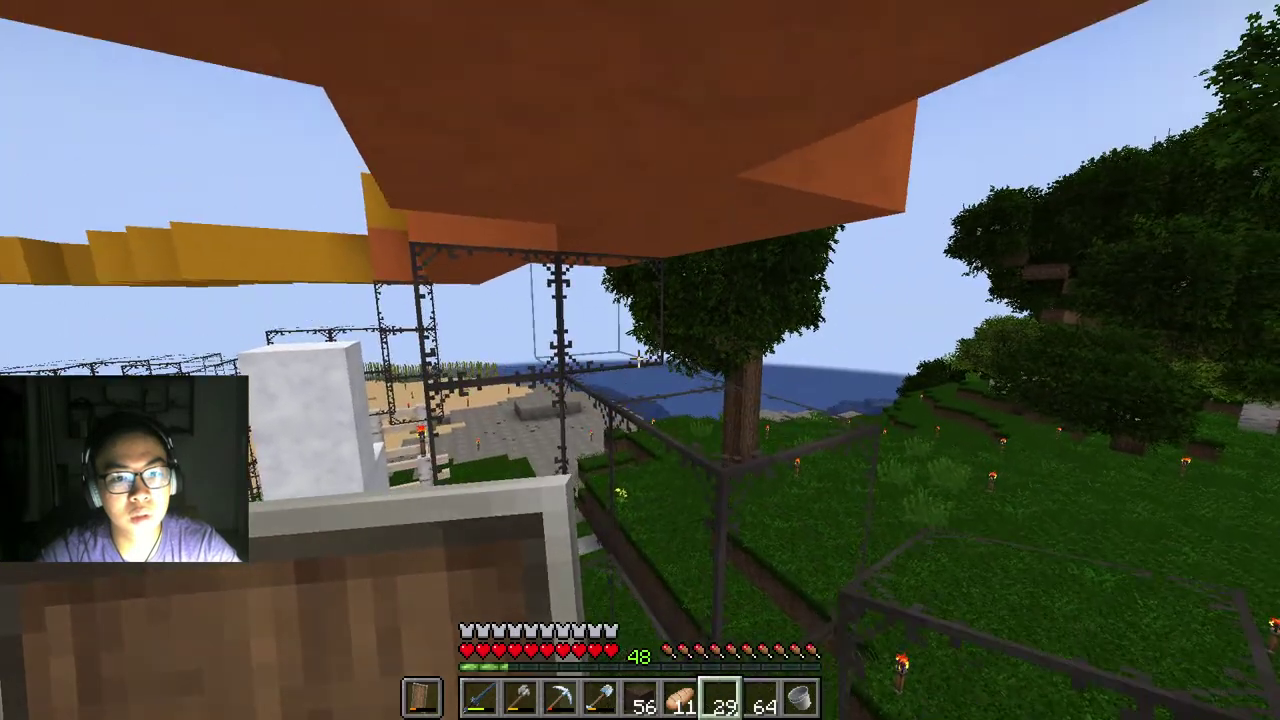
{"action": "right_click", "coordinate": [639, 358]}
{"action": "right_click", "coordinate": [639, 358]}
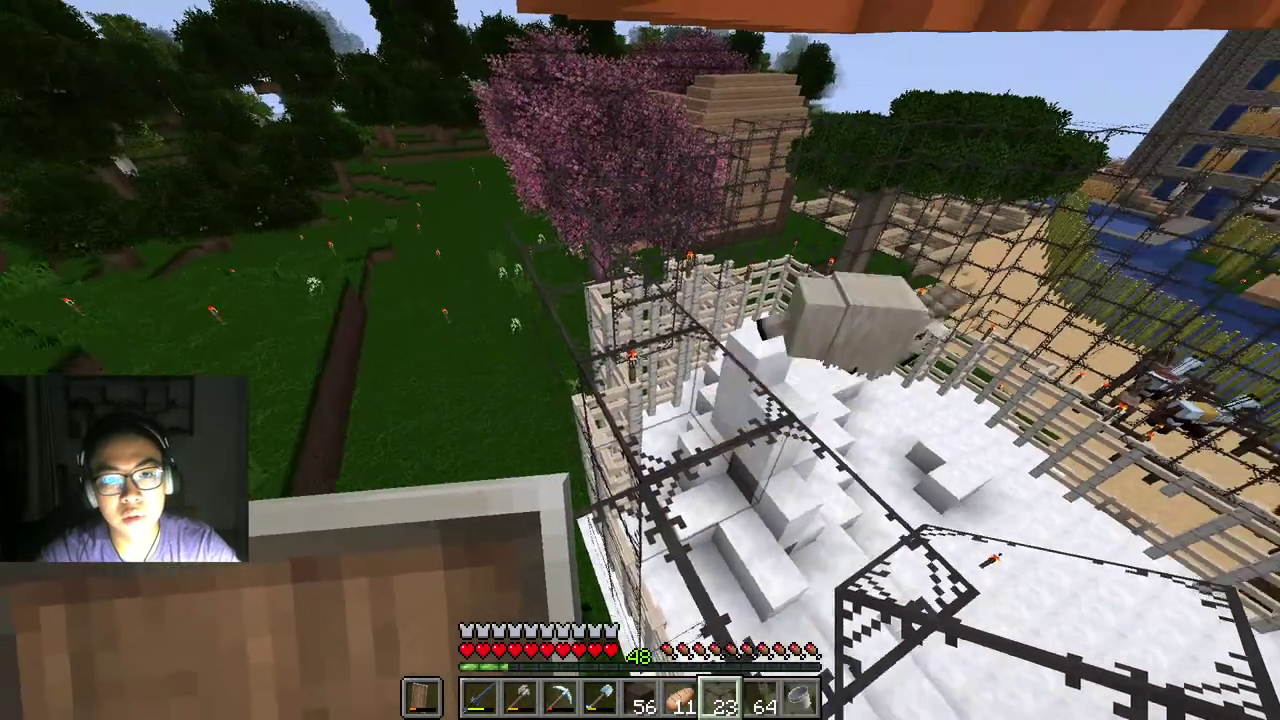
Step: Extend the glass wall toward the fences, along the ocean side and facing the cherry tree
{"action": "right_click", "coordinate": [639, 358]}
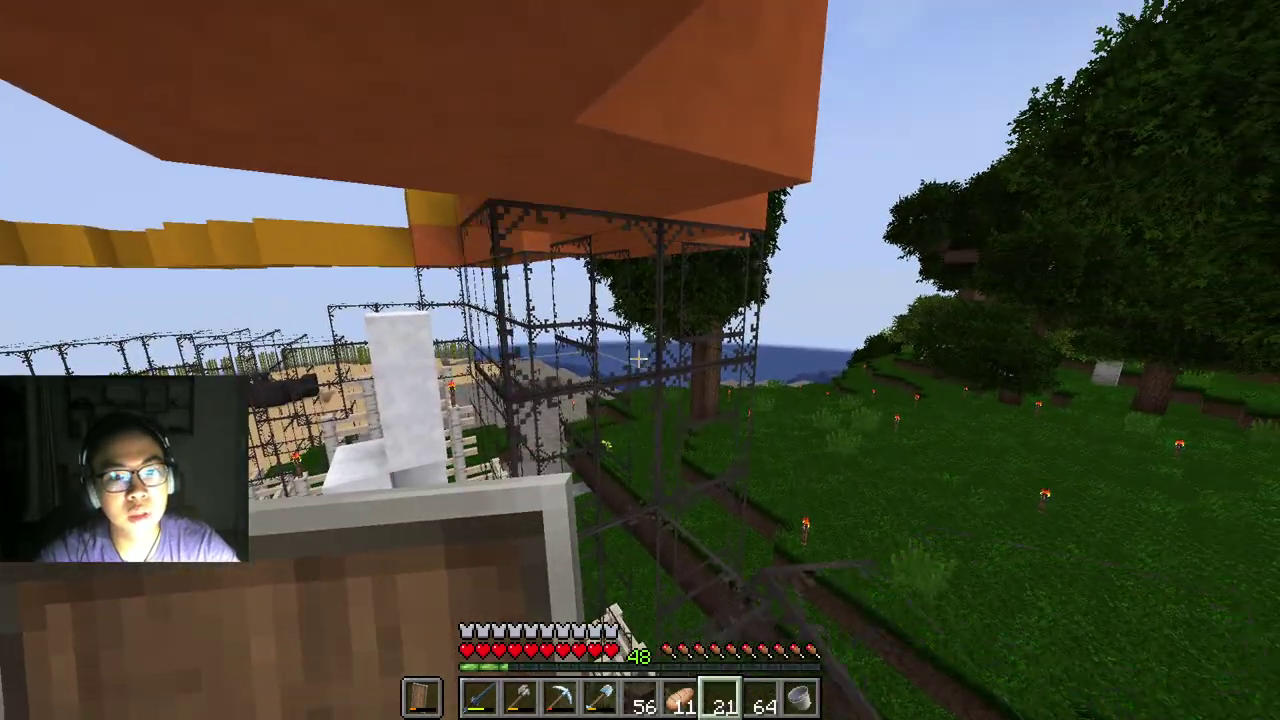
{"action": "right_click", "coordinate": [639, 358]}
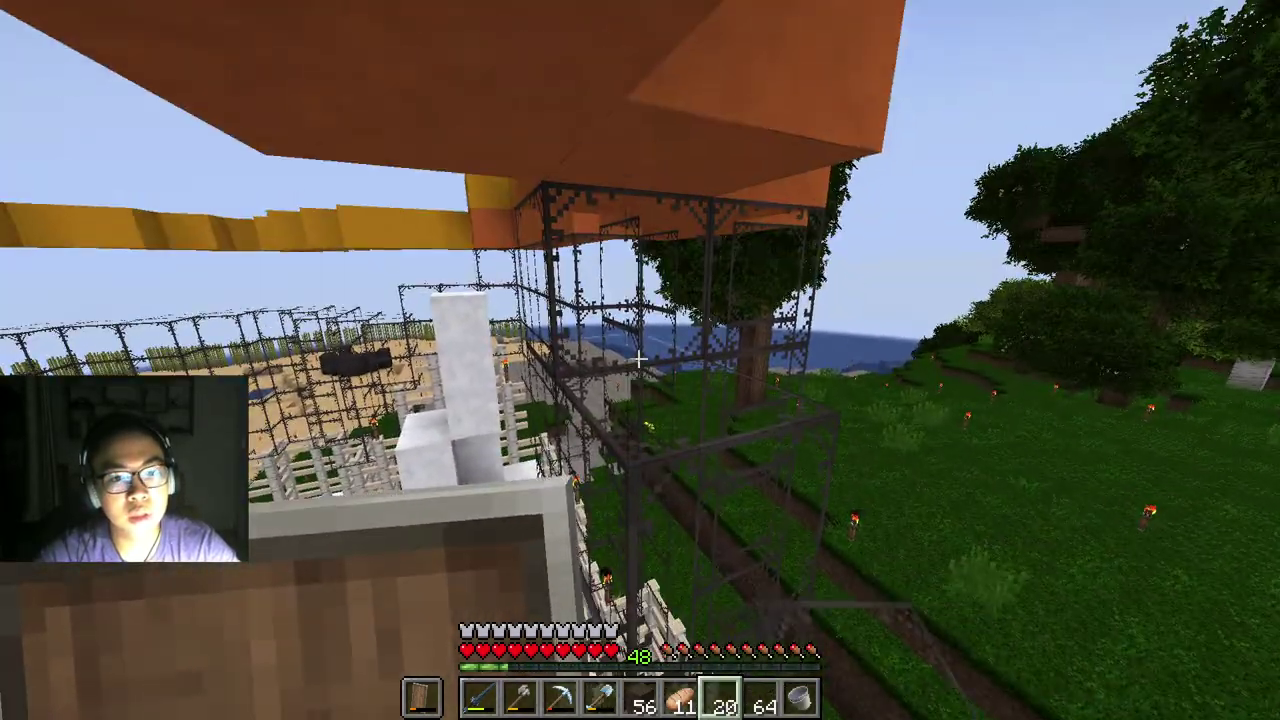
{"action": "right_click", "coordinate": [639, 358]}
{"action": "right_click", "coordinate": [639, 358]}
{"action": "right_click", "coordinate": [639, 358]}
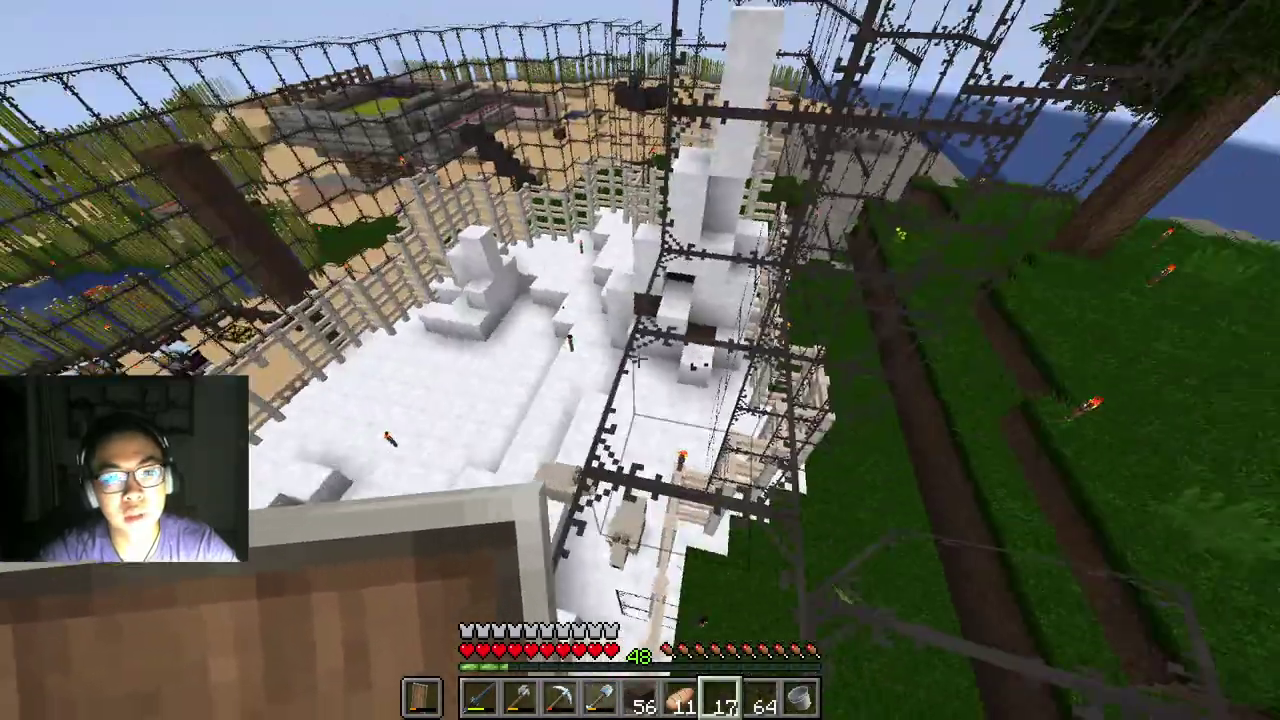
{"action": "right_click", "coordinate": [639, 358]}
{"action": "right_click", "coordinate": [639, 358]}
{"action": "right_click", "coordinate": [639, 358]}
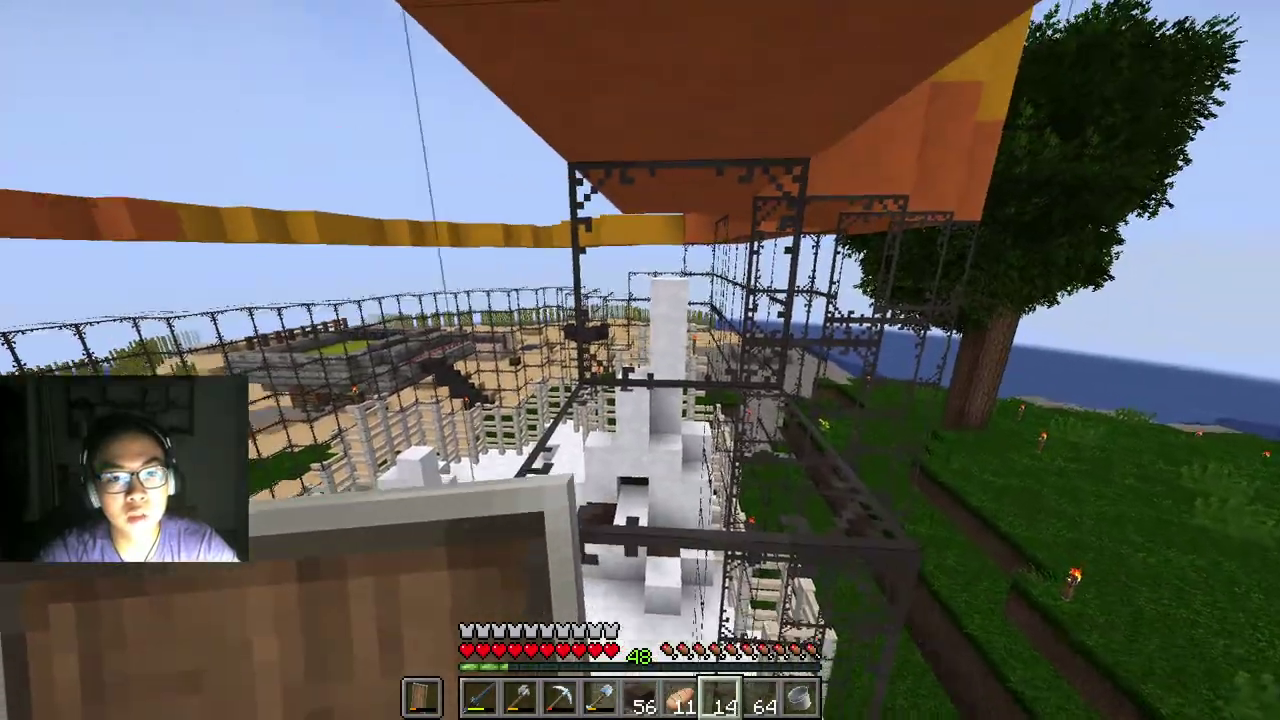
{"action": "right_click", "coordinate": [639, 358]}
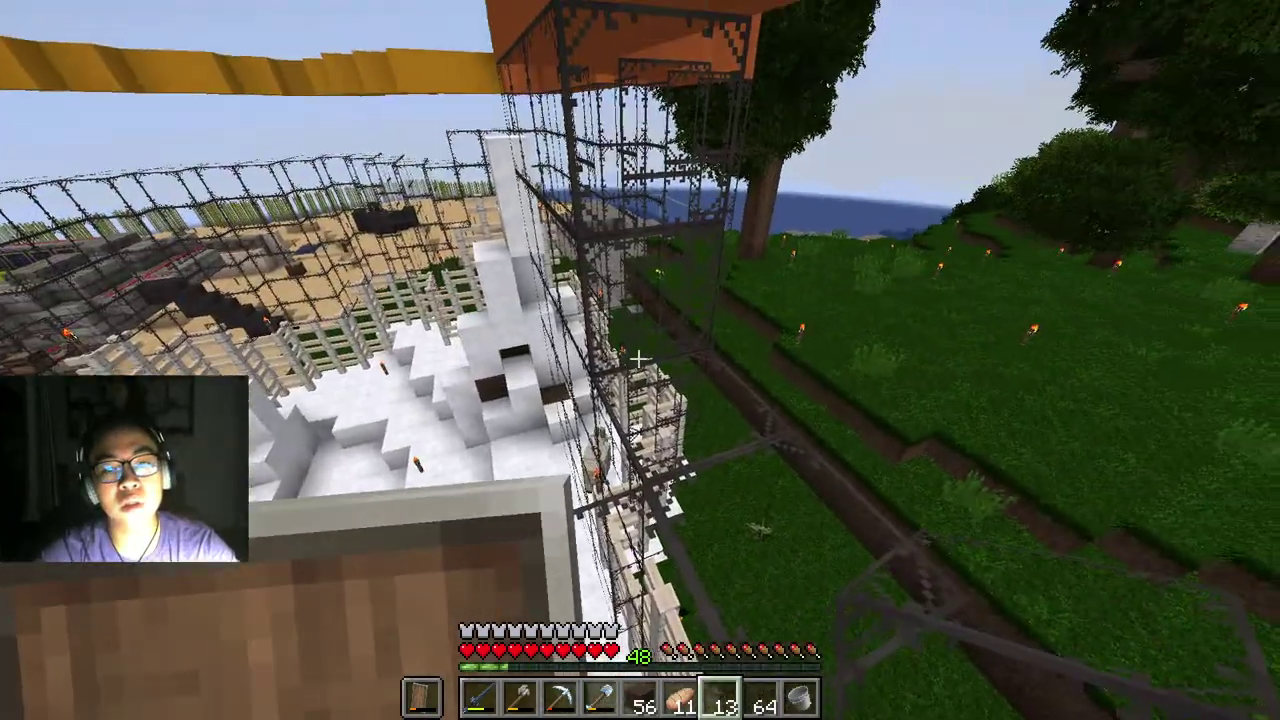
Step: Fill the glass wall beside the grass field and above the snowy garden, using the last blocks
{"action": "right_click", "coordinate": [639, 358]}
{"action": "right_click", "coordinate": [639, 358]}
{"action": "right_click", "coordinate": [639, 358]}
{"action": "right_click", "coordinate": [639, 358]}
{"action": "right_click", "coordinate": [639, 358]}
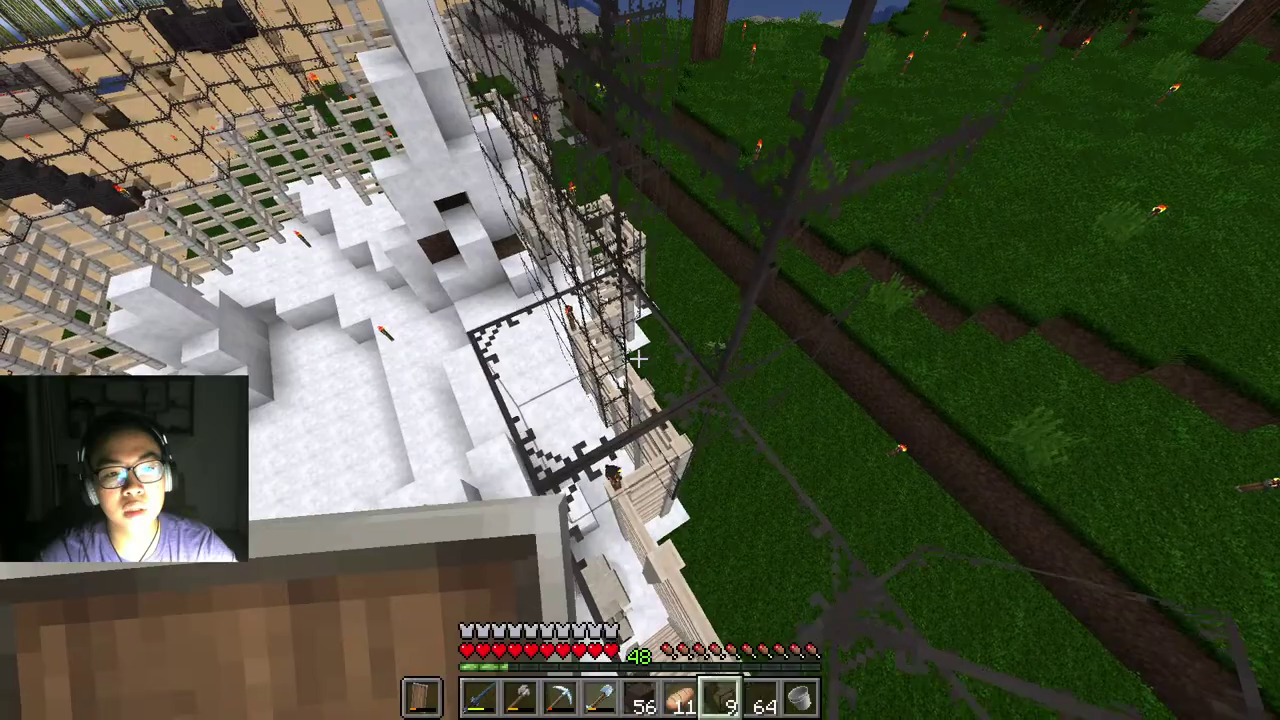
{"action": "right_click", "coordinate": [639, 358]}
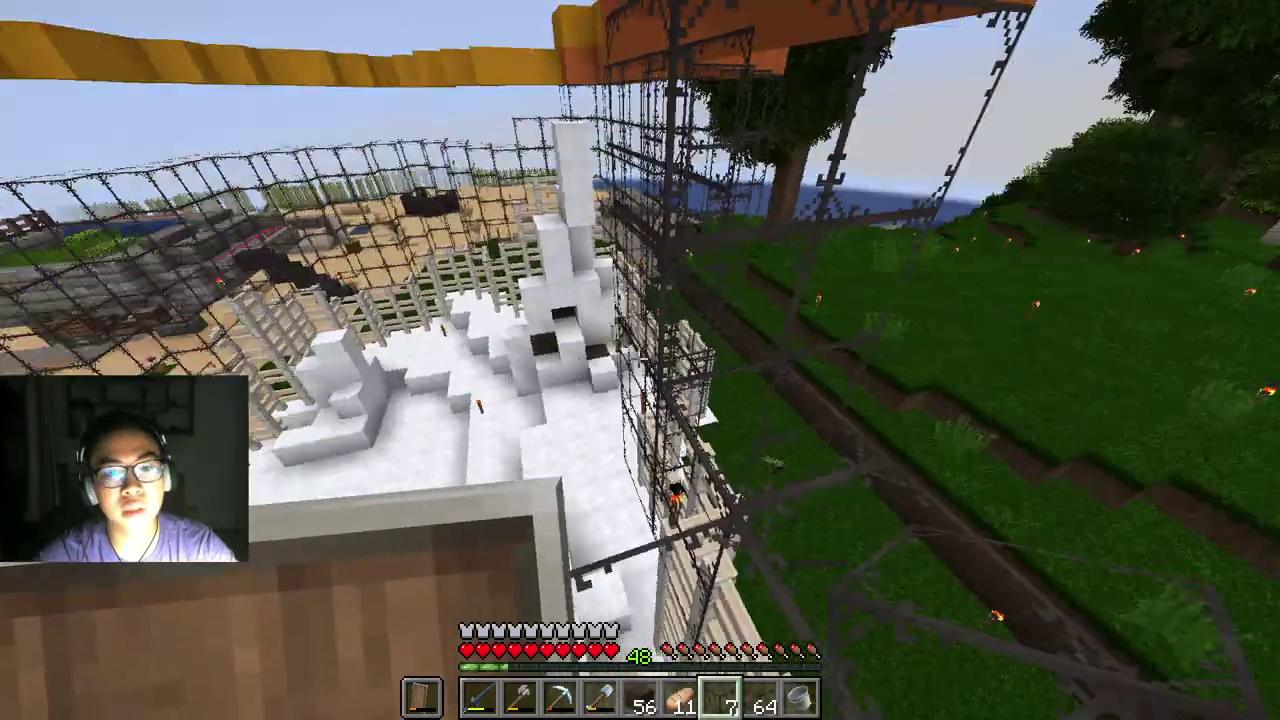
{"action": "right_click", "coordinate": [639, 358]}
{"action": "right_click", "coordinate": [639, 358]}
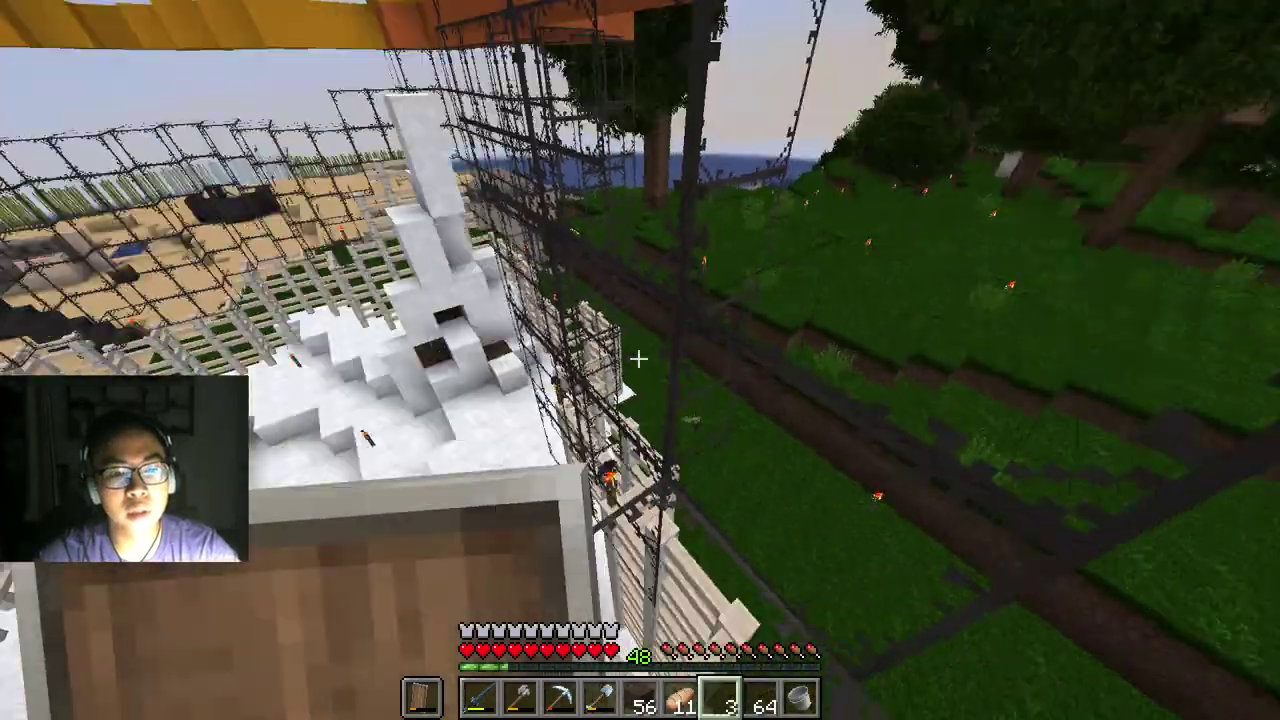
{"action": "right_click", "coordinate": [639, 358]}
{"action": "right_click", "coordinate": [639, 358]}
{"action": "right_click", "coordinate": [639, 358]}
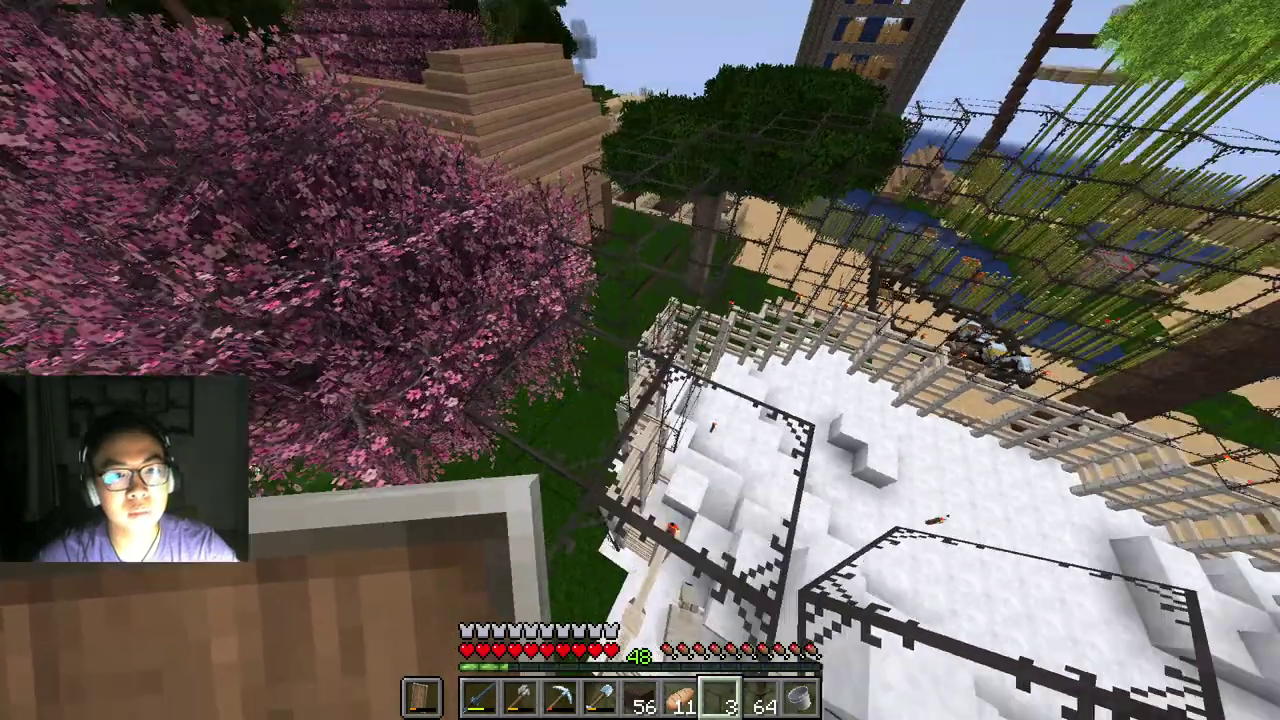
{"action": "right_click", "coordinate": [639, 358]}
{"action": "right_click", "coordinate": [639, 358]}
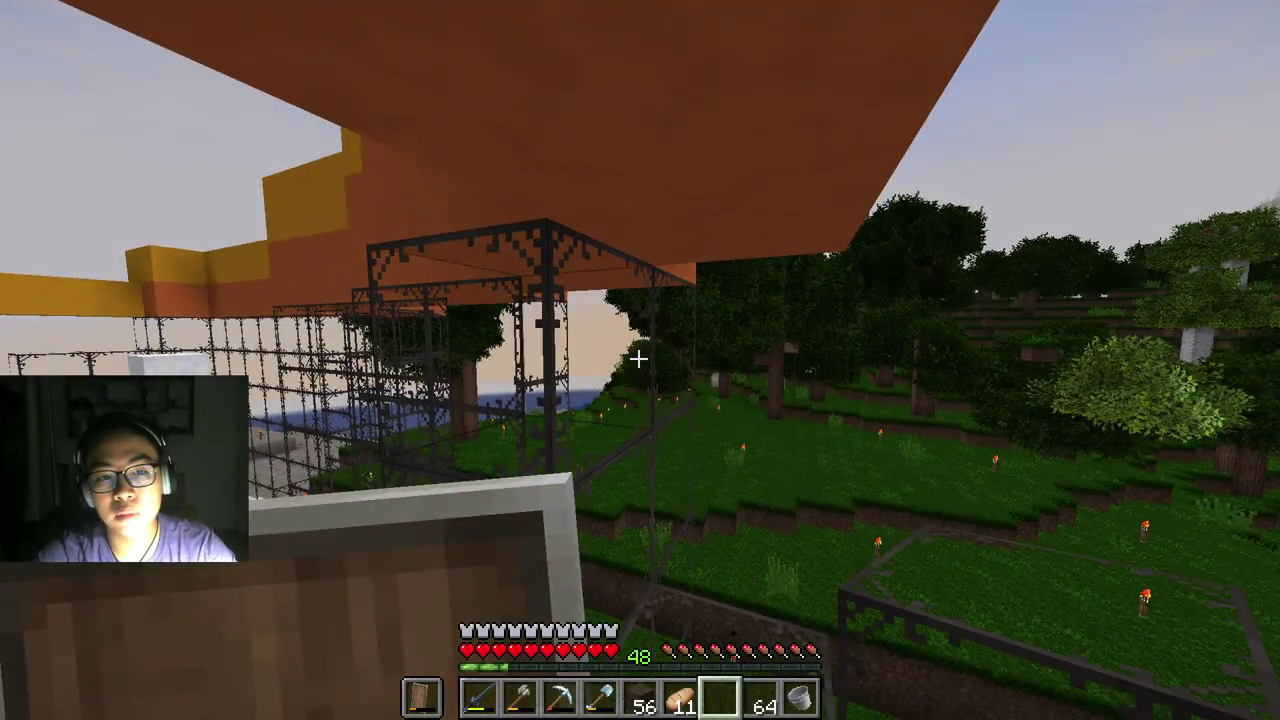
Step: Move the 33-block Glass stack from the inventory into hotbar slot 7
{"action": "key", "text": "Escape"}
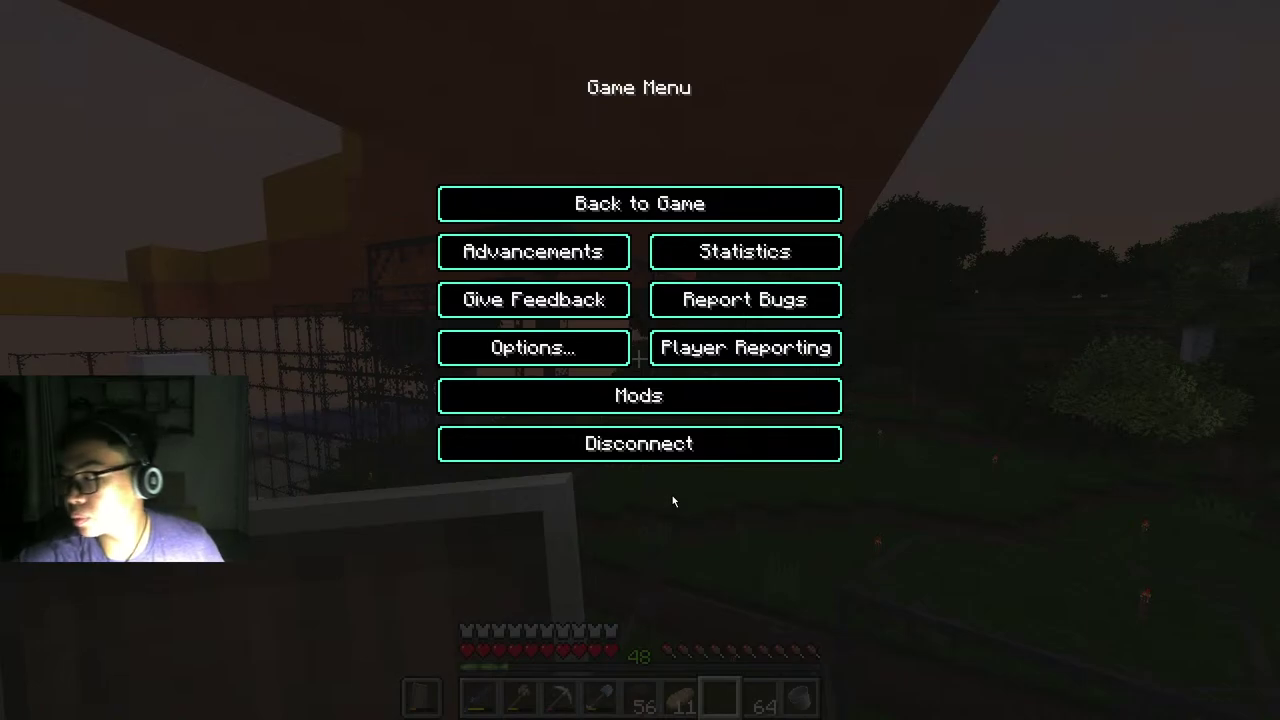
{"action": "key", "text": "Escape"}
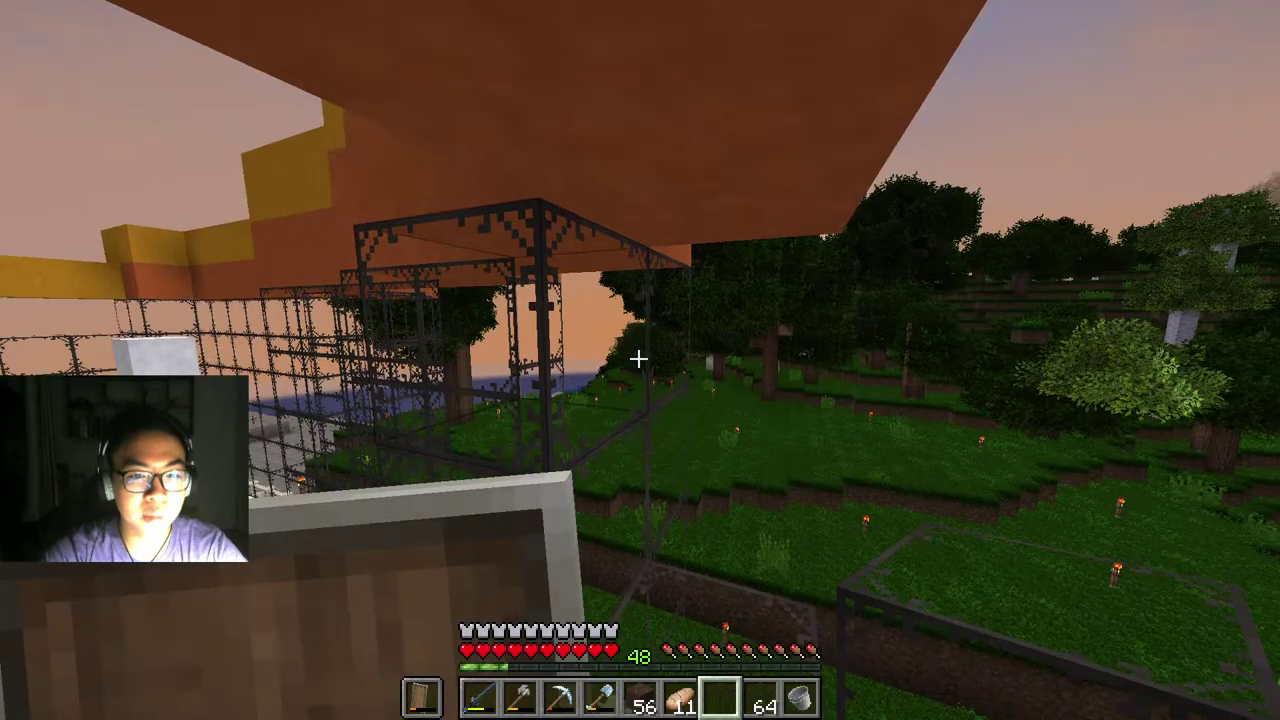
{"action": "key", "text": "e"}
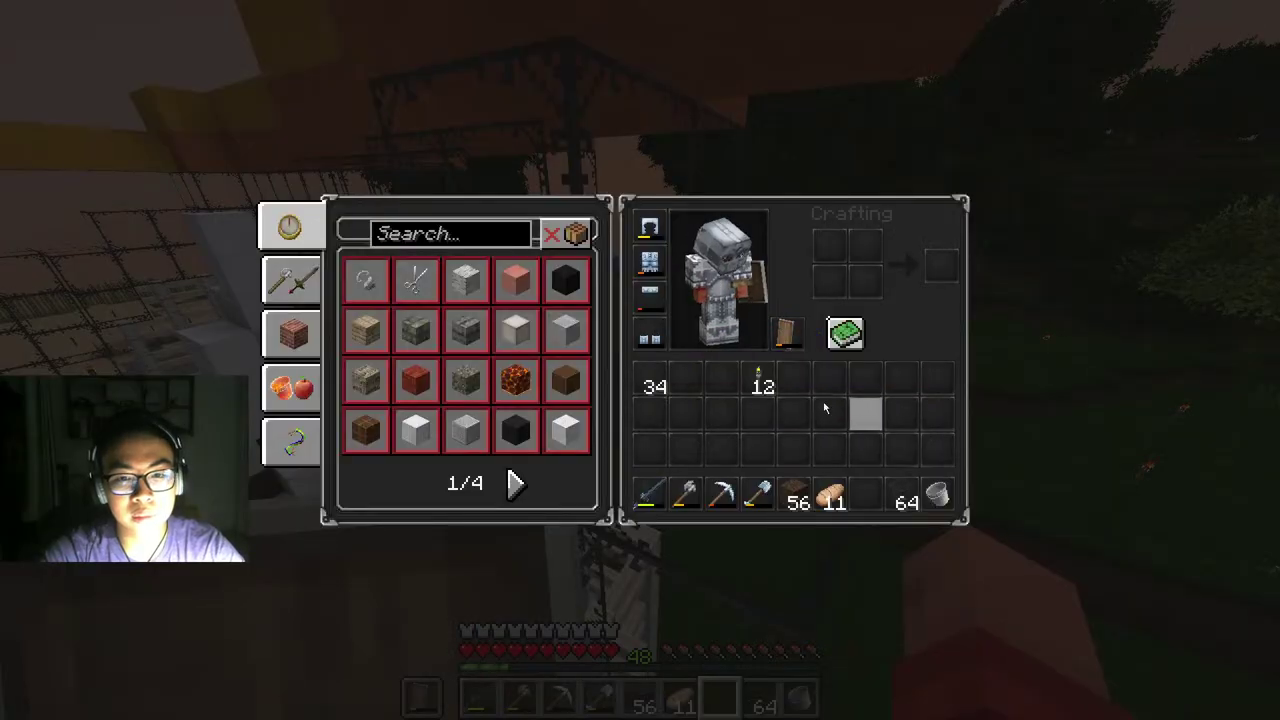
{"action": "left_click", "coordinate": [650, 382]}
{"action": "key", "text": "7"}
{"action": "key", "text": "e"}
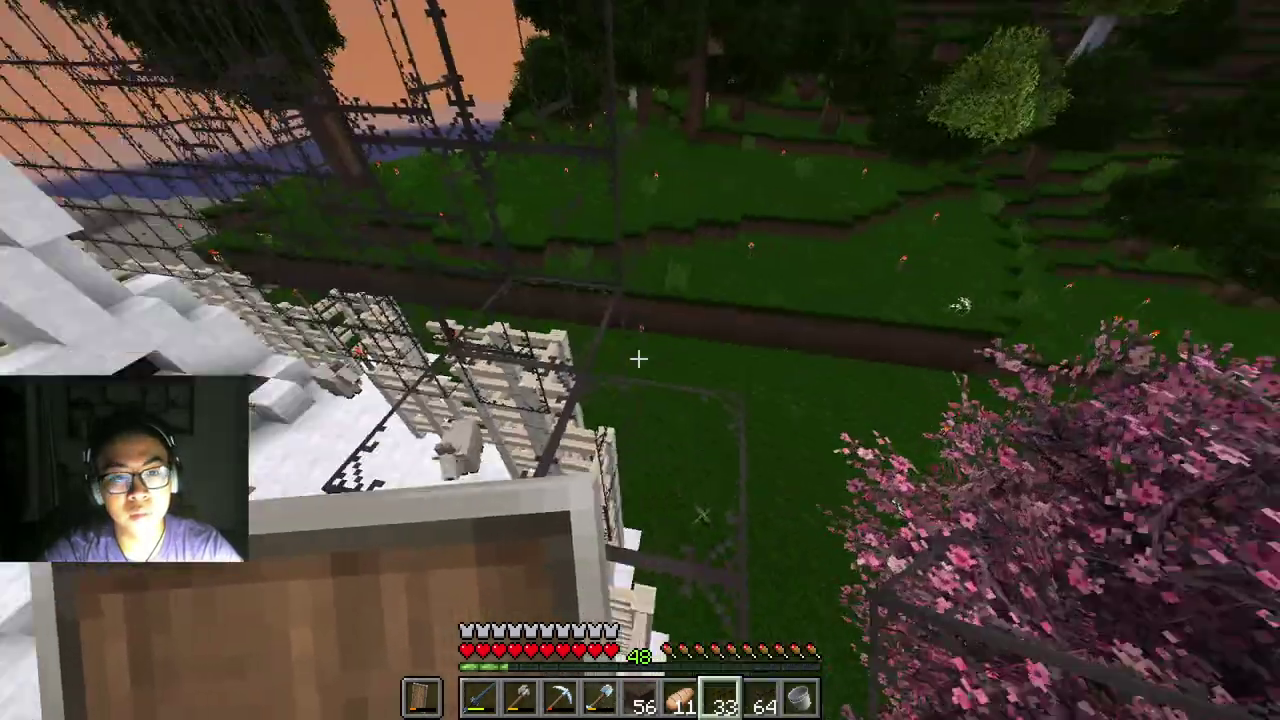
Step: Extend the glass wall near the cherry tree and along the fenced roof
{"action": "right_click", "coordinate": [640, 360]}
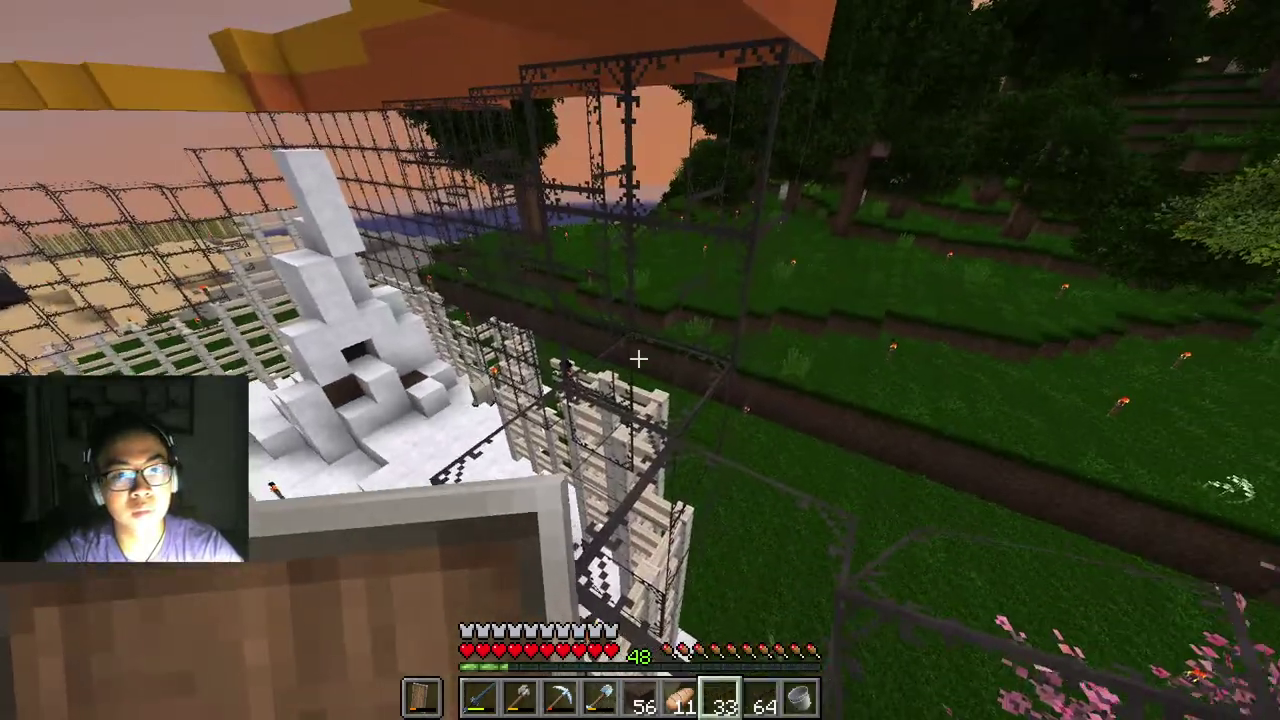
{"action": "right_click", "coordinate": [638, 358]}
{"action": "right_click", "coordinate": [638, 358]}
{"action": "right_click", "coordinate": [638, 358]}
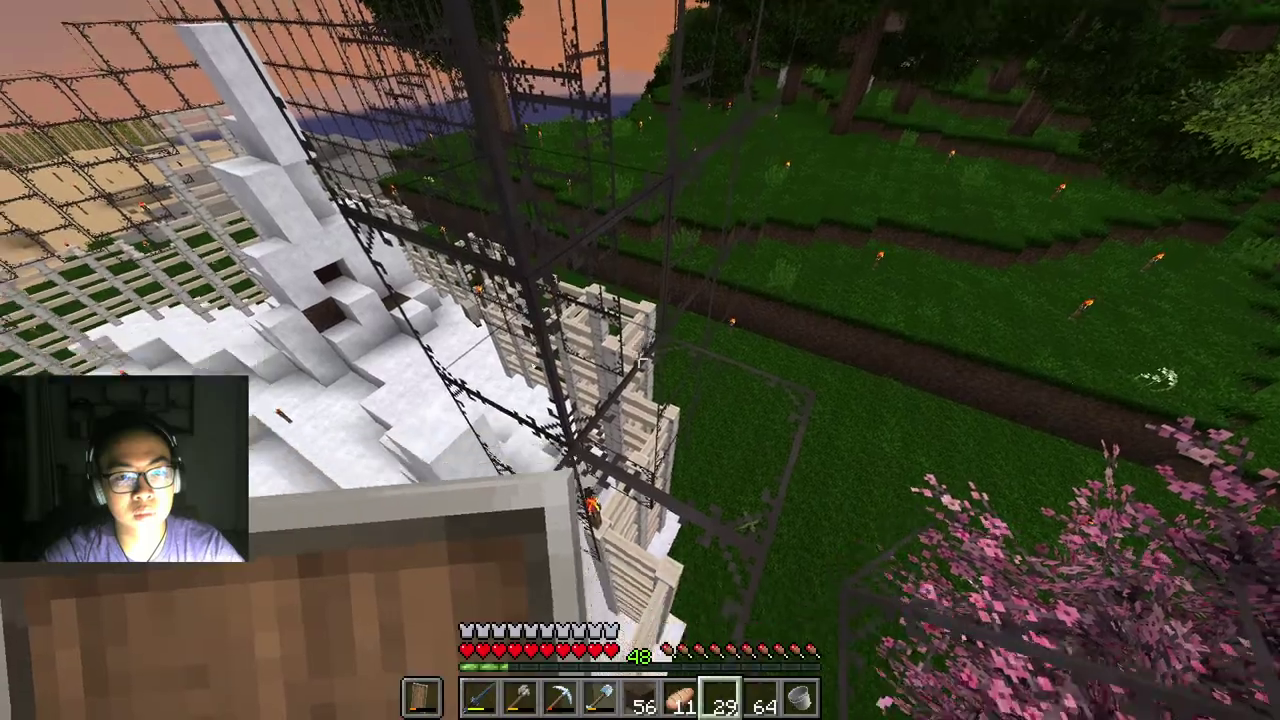
{"action": "right_click", "coordinate": [638, 358]}
{"action": "right_click", "coordinate": [638, 358]}
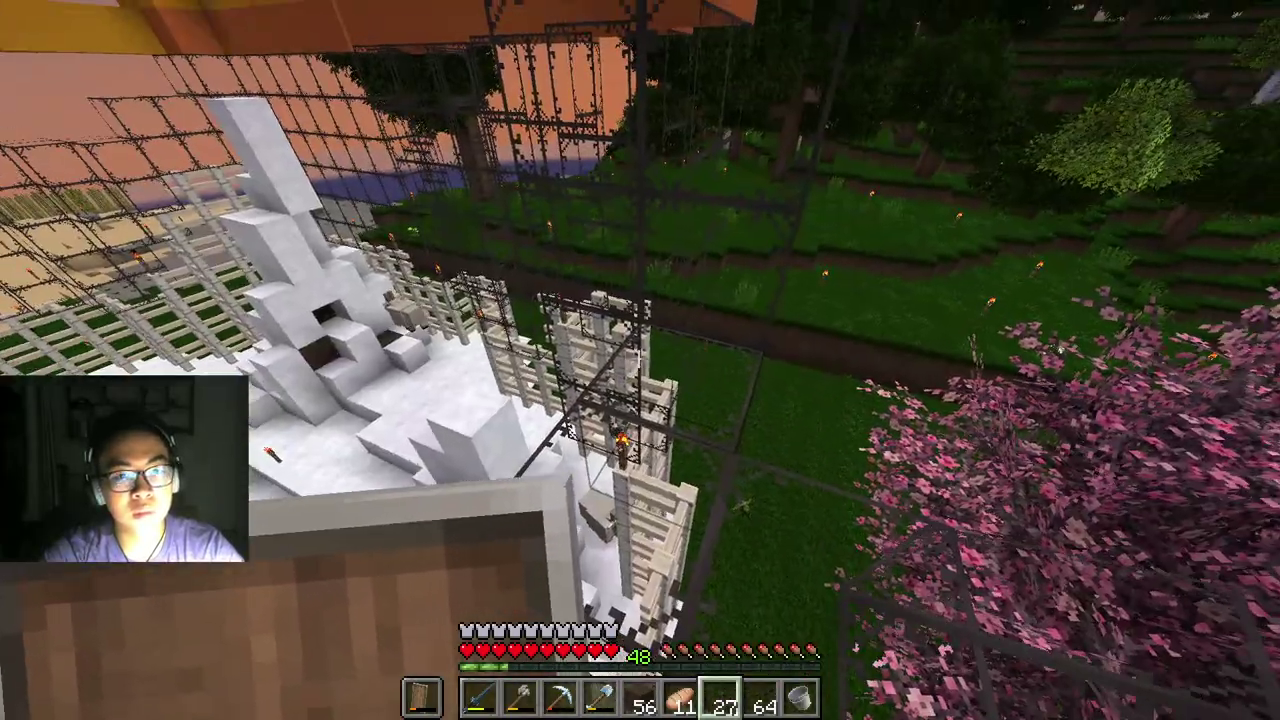
{"action": "right_click", "coordinate": [640, 360]}
{"action": "right_click", "coordinate": [640, 360]}
{"action": "right_click", "coordinate": [640, 360]}
{"action": "right_click", "coordinate": [640, 360]}
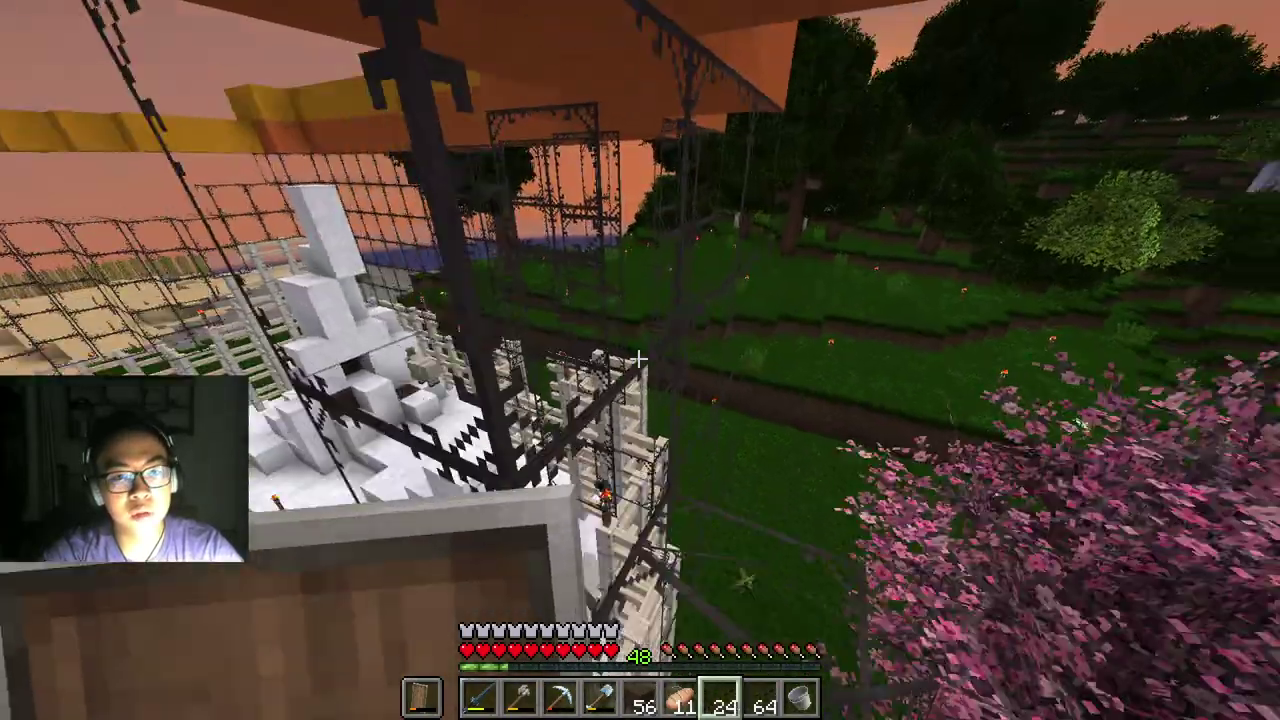
{"action": "right_click", "coordinate": [640, 360]}
Step: Add glass around the roof edge by the wooden house and fill gaps by the cherry tree
{"action": "right_click", "coordinate": [638, 358]}
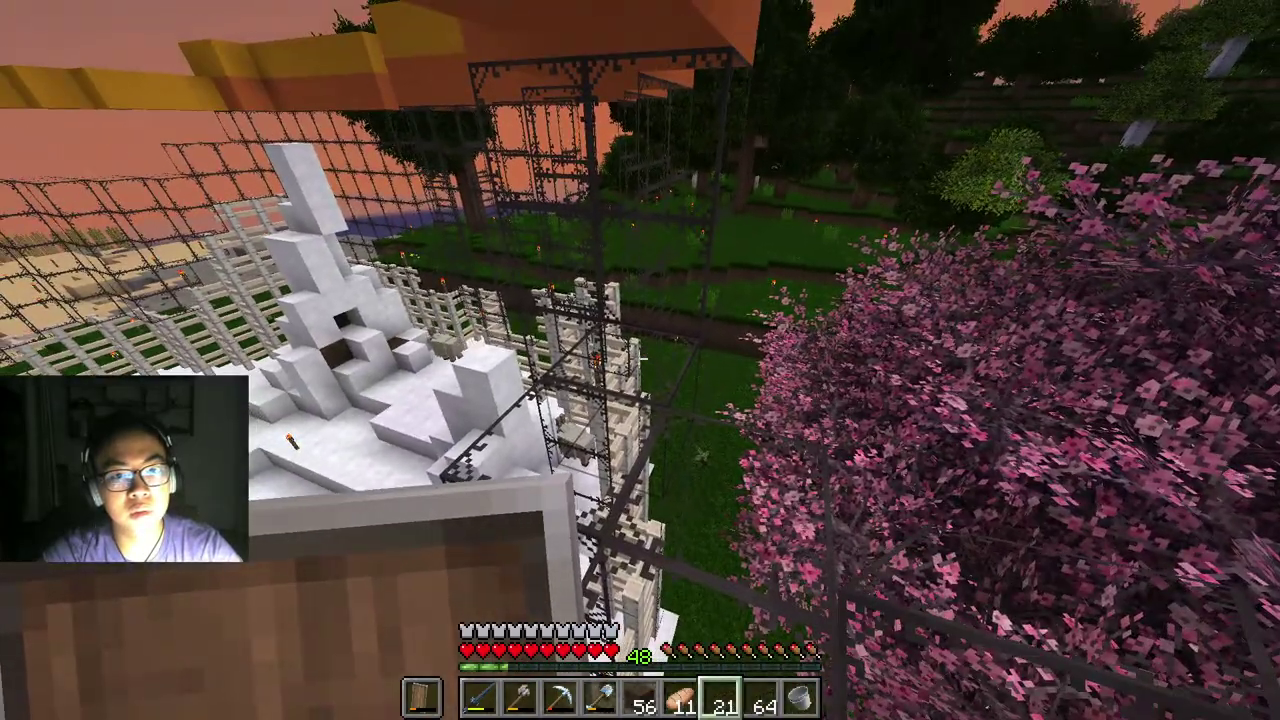
{"action": "right_click", "coordinate": [640, 358]}
{"action": "right_click", "coordinate": [640, 358]}
{"action": "right_click", "coordinate": [638, 358]}
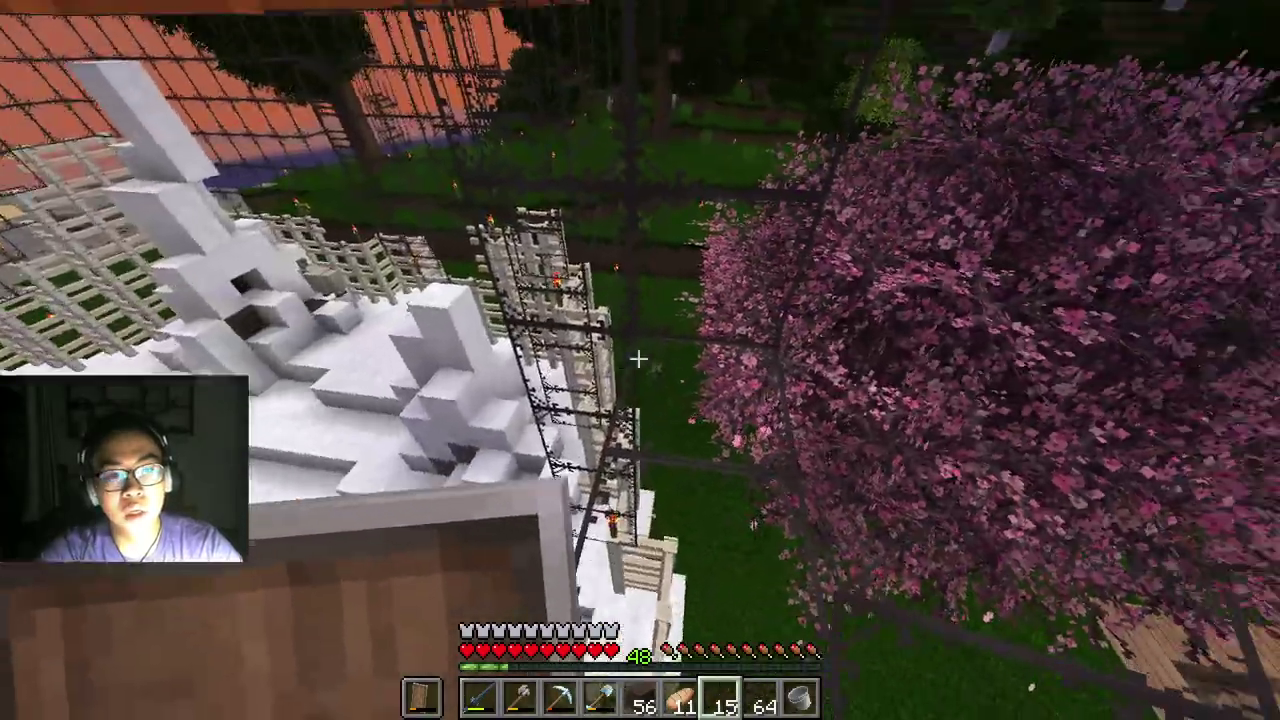
{"action": "right_click", "coordinate": [638, 358]}
{"action": "right_click", "coordinate": [638, 358]}
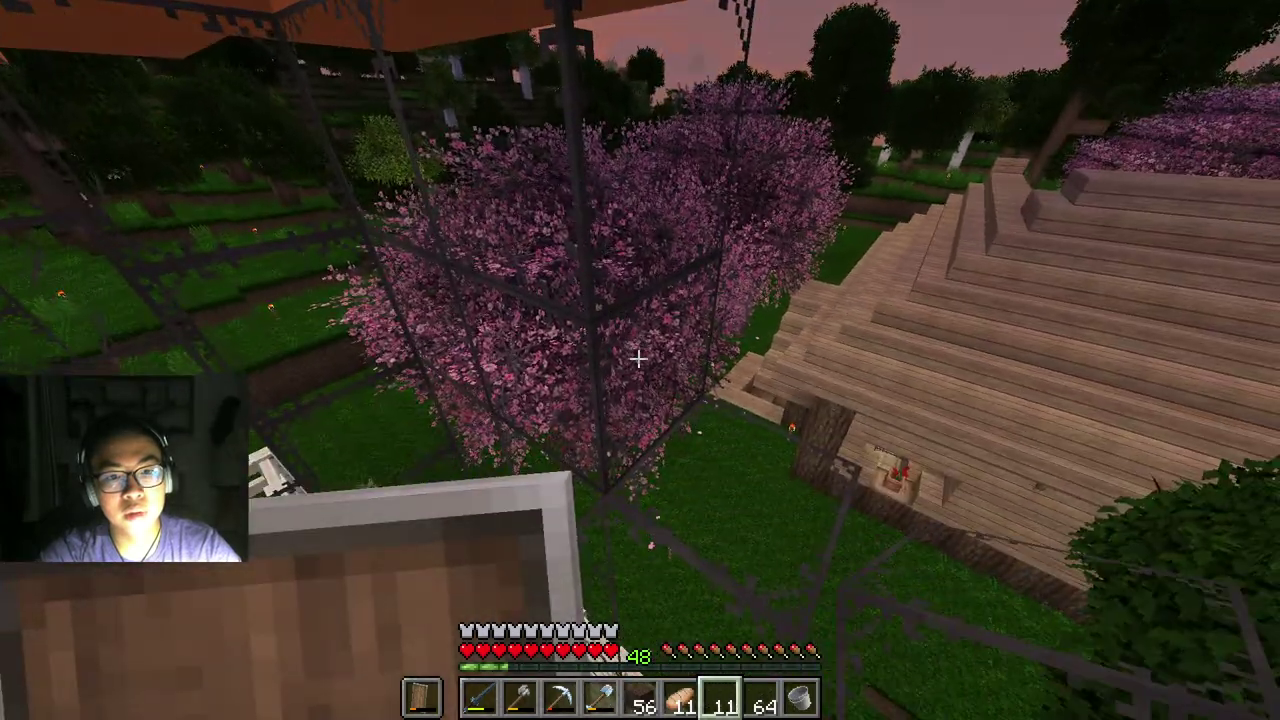
{"action": "right_click", "coordinate": [638, 358]}
{"action": "right_click", "coordinate": [638, 358]}
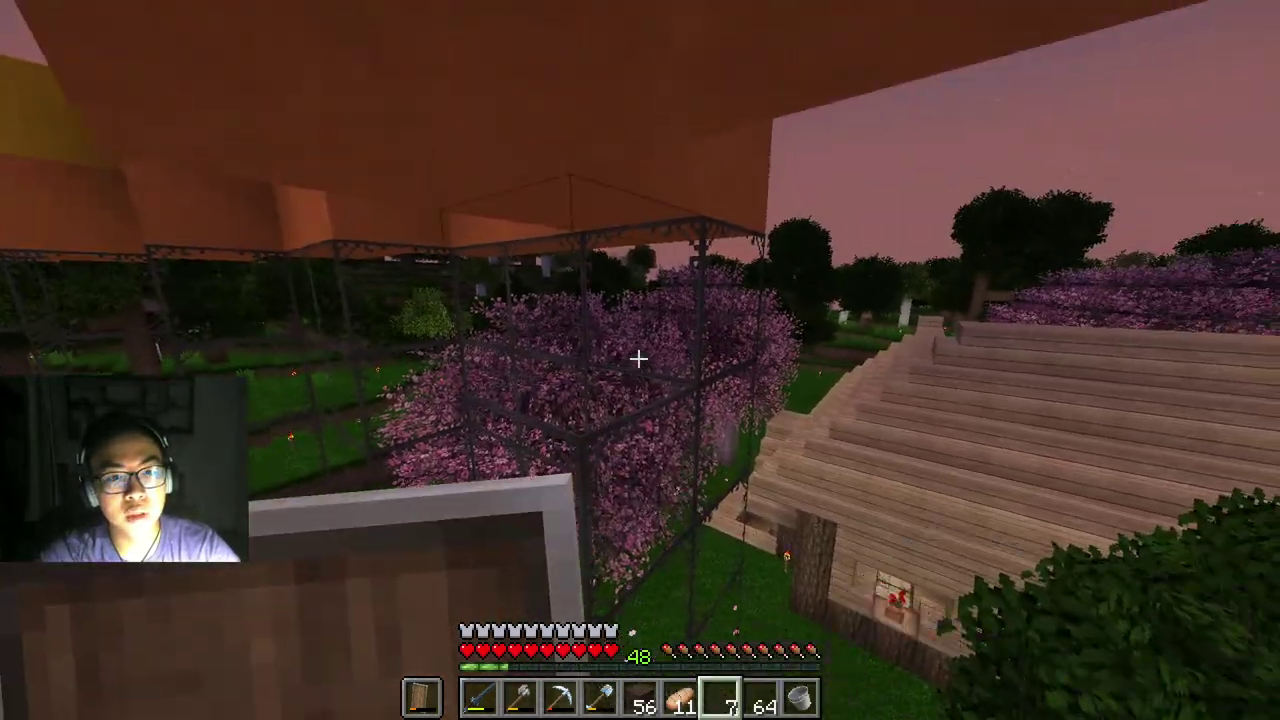
{"action": "right_click", "coordinate": [638, 358]}
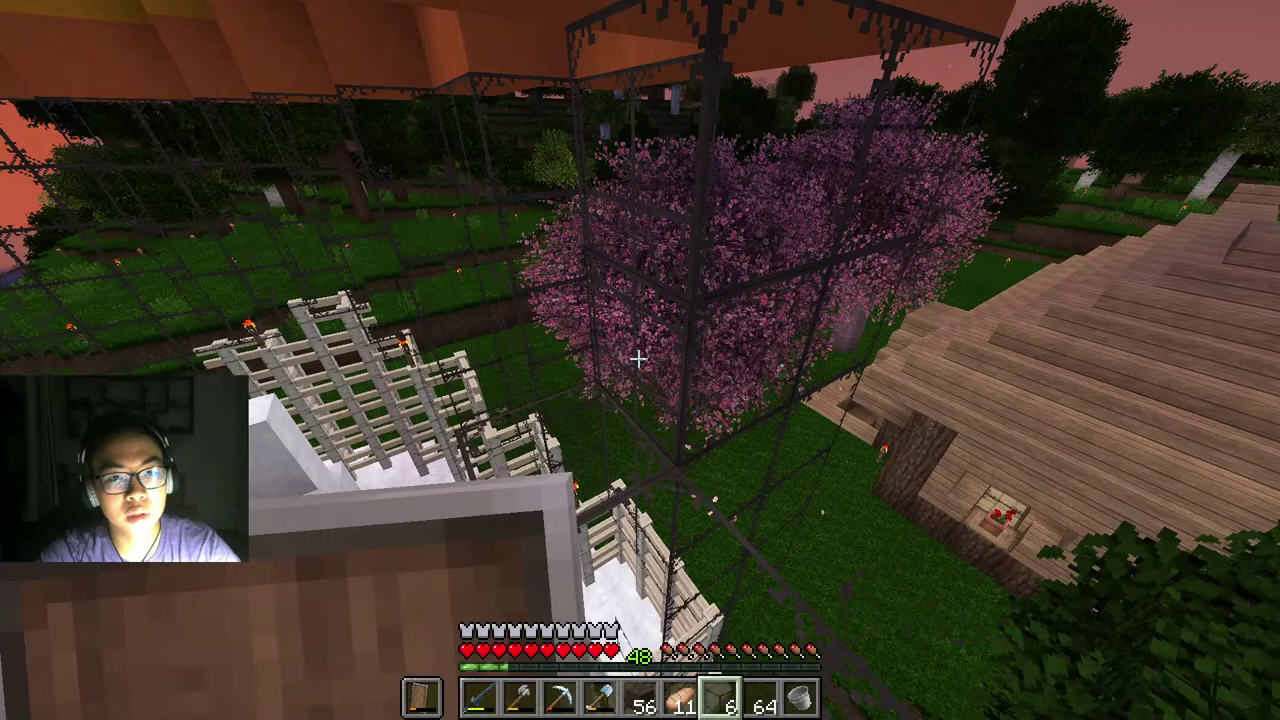
{"action": "right_click", "coordinate": [638, 358]}
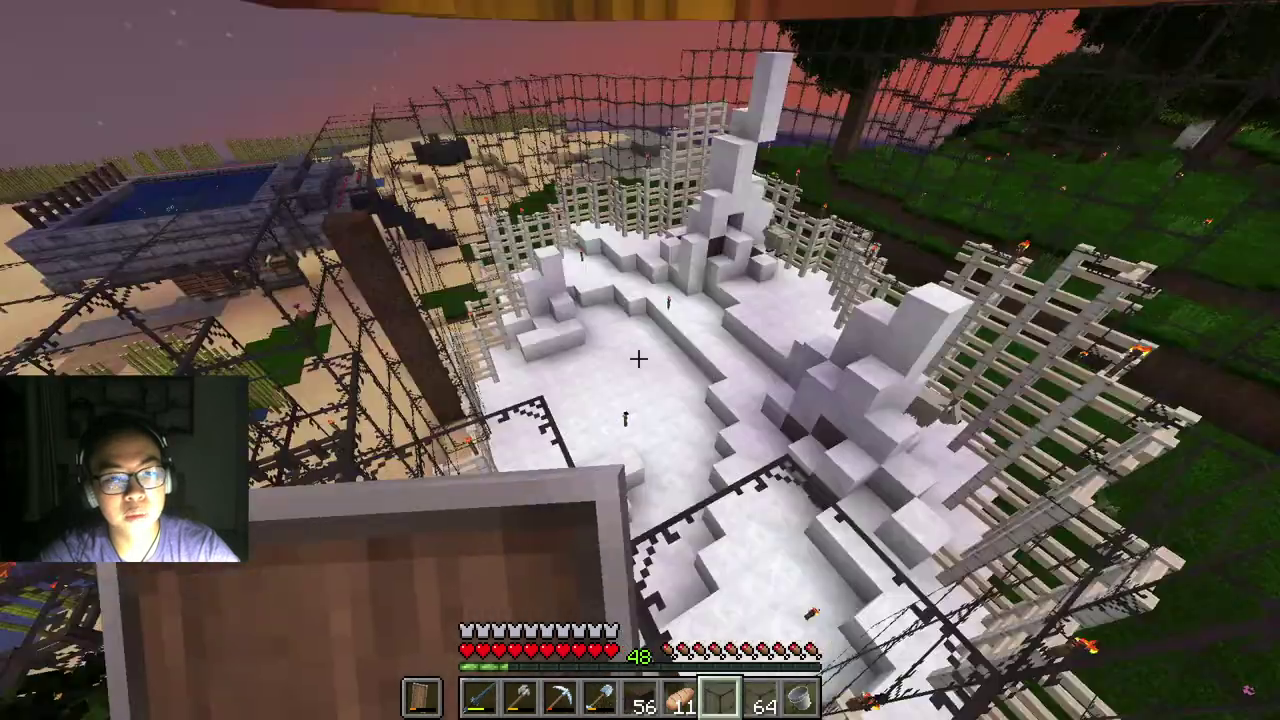
{"action": "right_click", "coordinate": [638, 358]}
{"action": "right_click", "coordinate": [638, 358]}
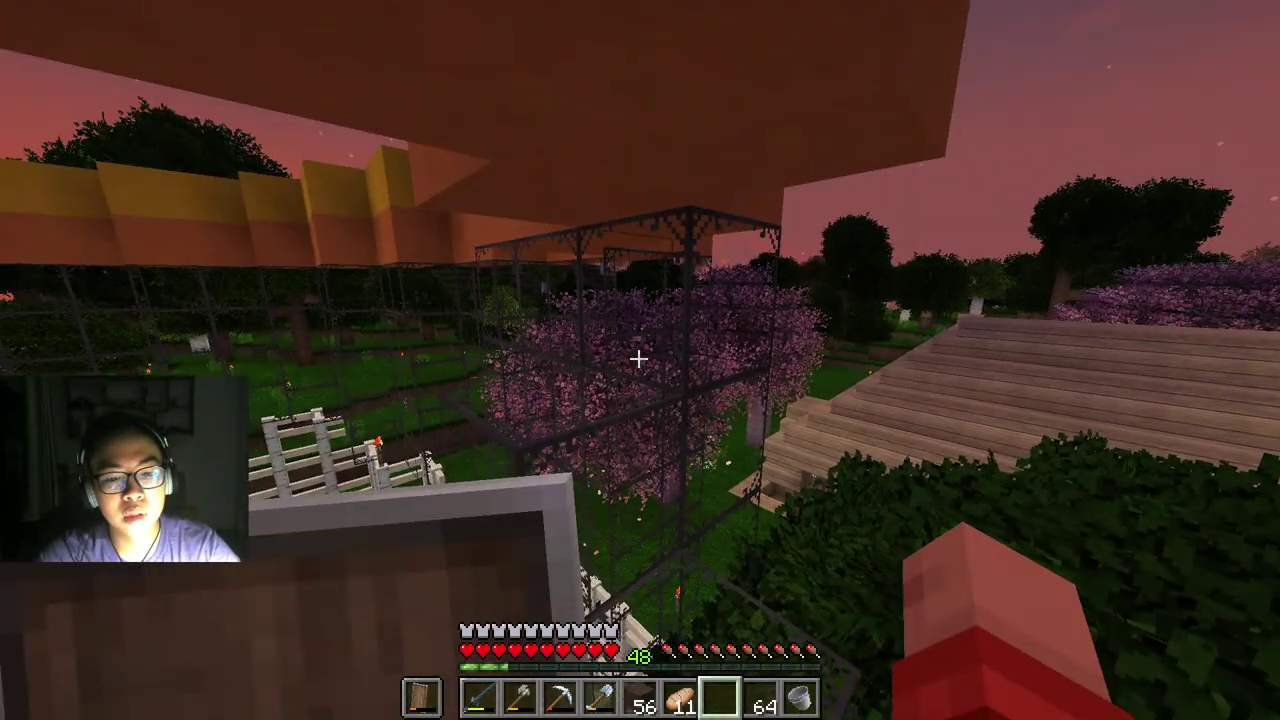
Step: Frame the leafy tree with glass panes and close a gap over the snow
{"action": "scroll", "coordinate": [638, 358], "scroll_direction": "down", "scroll_amount": 1}
{"action": "right_click", "coordinate": [638, 358]}
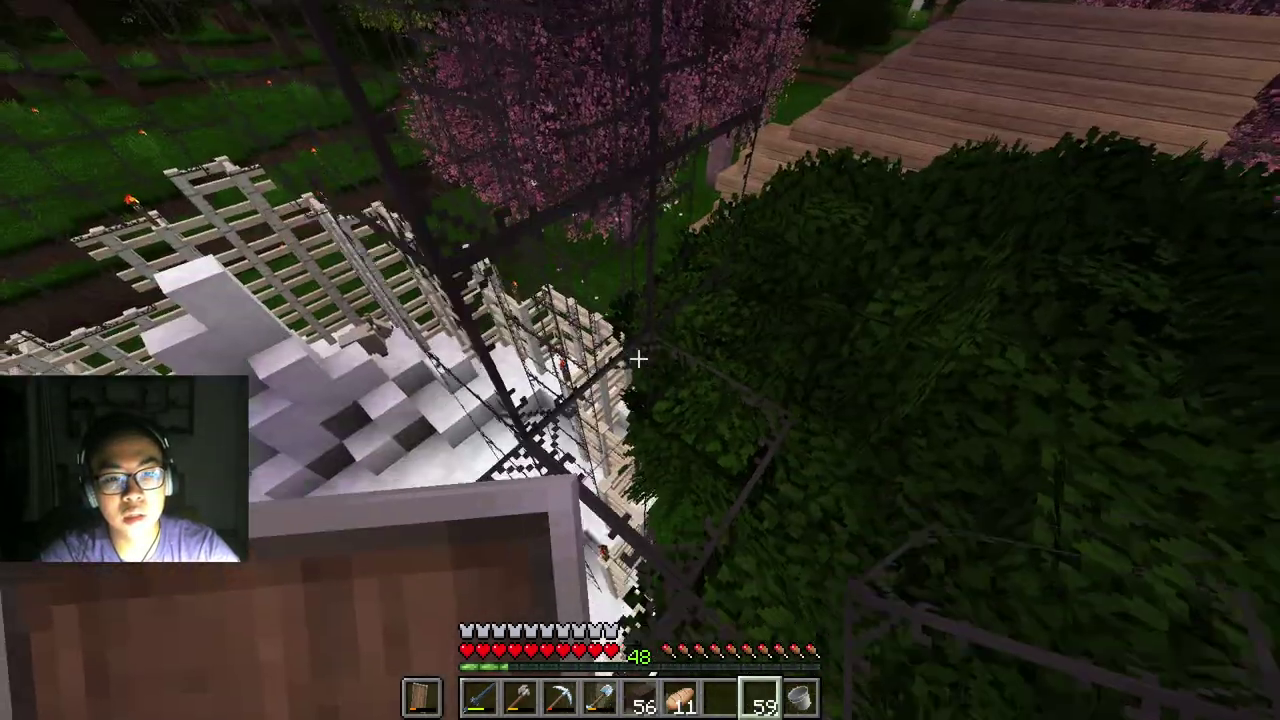
{"action": "right_click", "coordinate": [638, 358]}
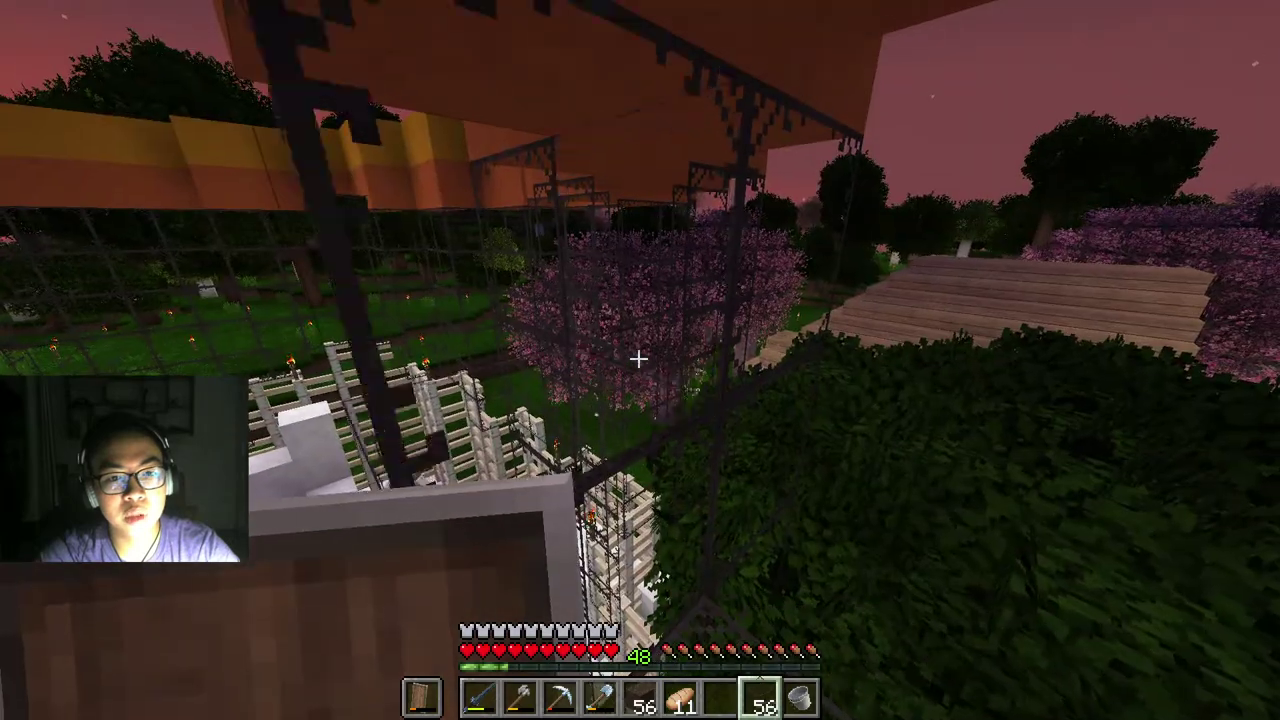
{"action": "right_click", "coordinate": [638, 358]}
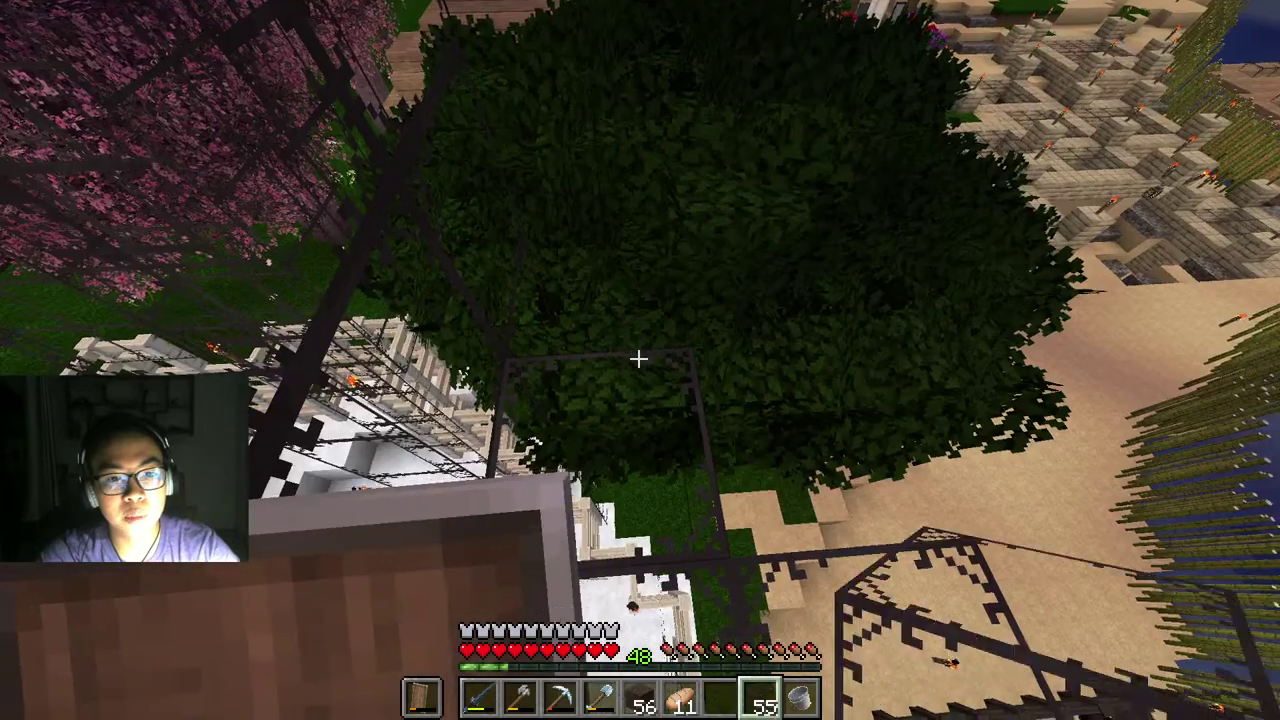
{"action": "right_click", "coordinate": [638, 358]}
{"action": "right_click", "coordinate": [638, 358]}
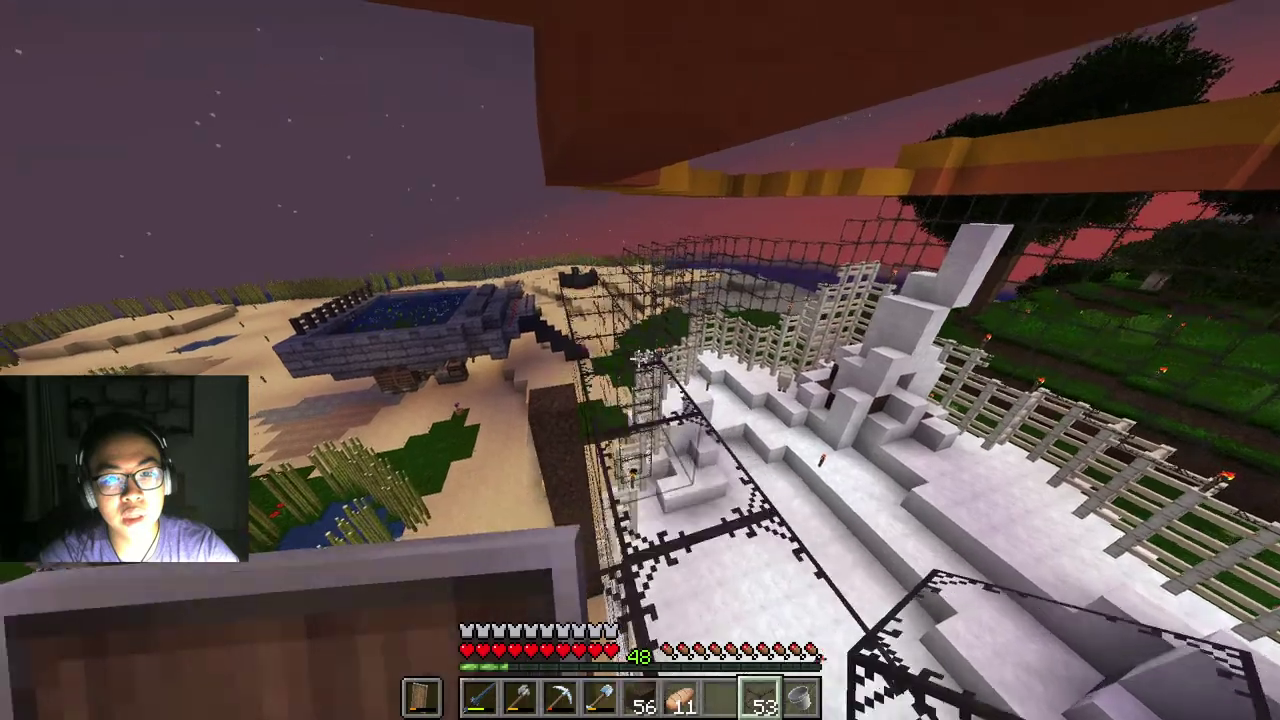
{"action": "key", "text": "s"}
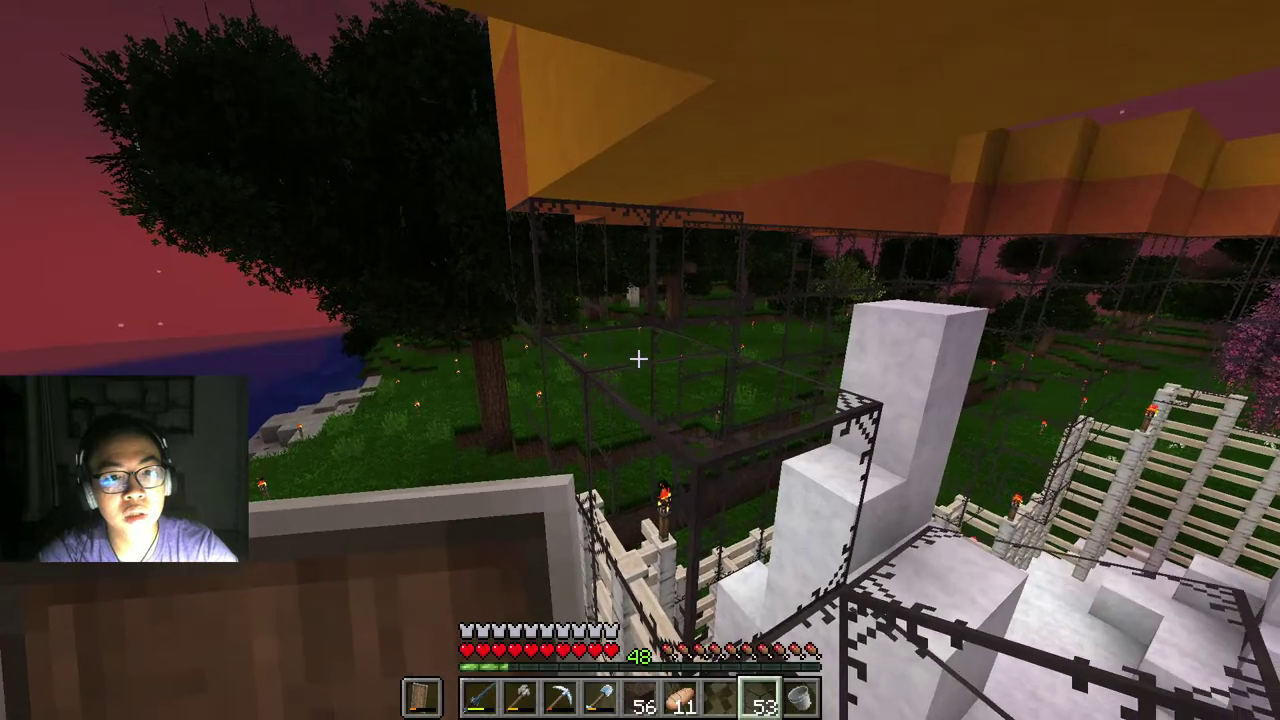
Step: Wall off the snow courtyard with panes beside the ladder column and scaffolding
{"action": "right_click", "coordinate": [638, 358]}
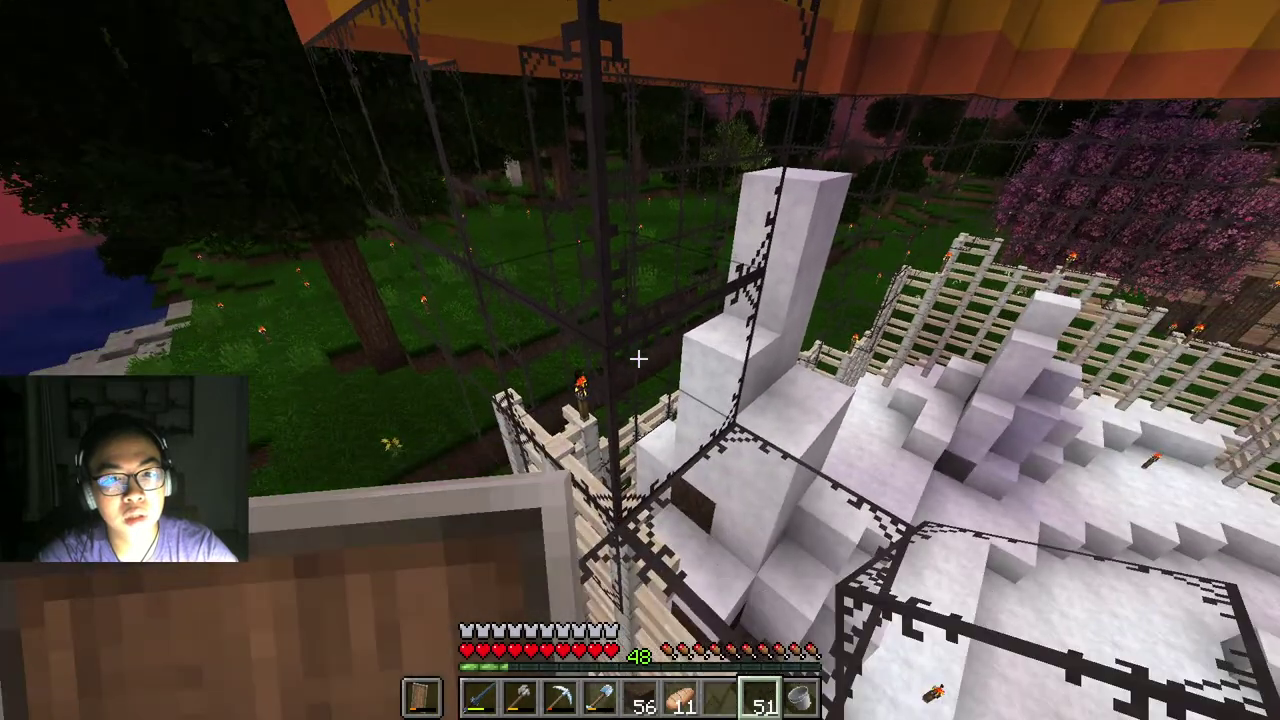
{"action": "right_click", "coordinate": [638, 358]}
{"action": "right_click", "coordinate": [638, 358]}
{"action": "right_click", "coordinate": [638, 358]}
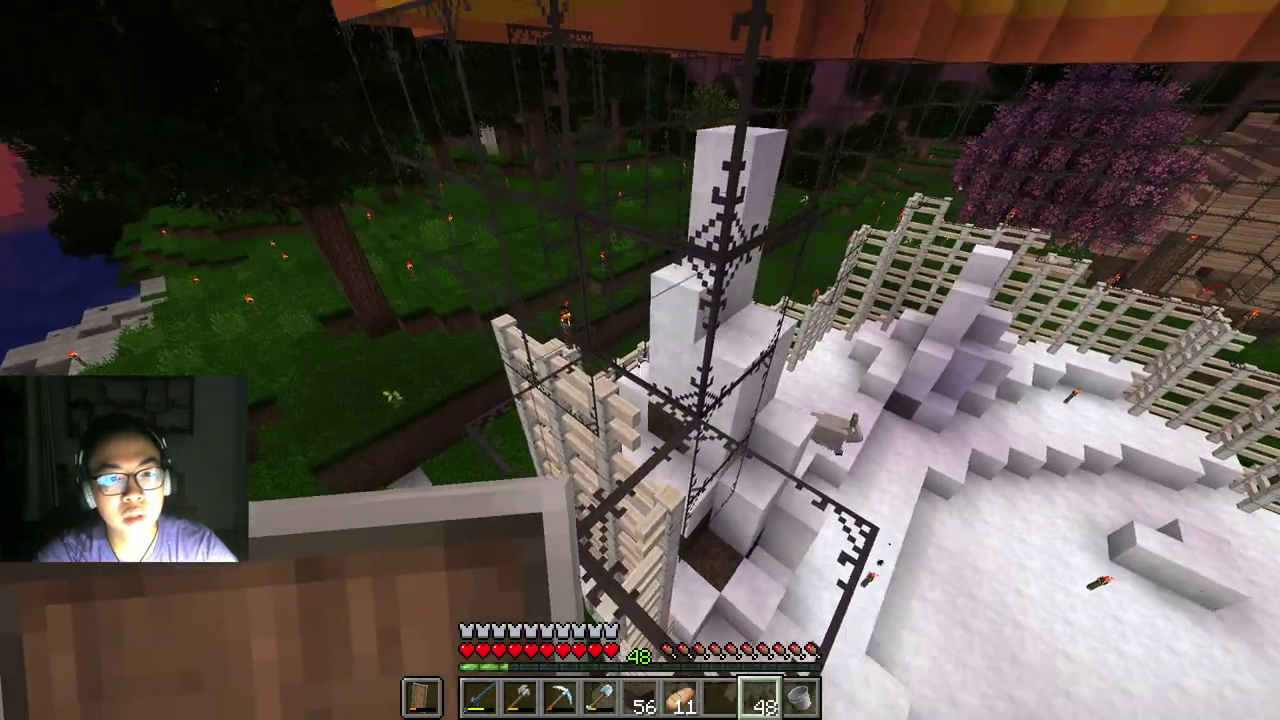
{"action": "right_click", "coordinate": [638, 358]}
{"action": "right_click", "coordinate": [638, 358]}
{"action": "right_click", "coordinate": [638, 358]}
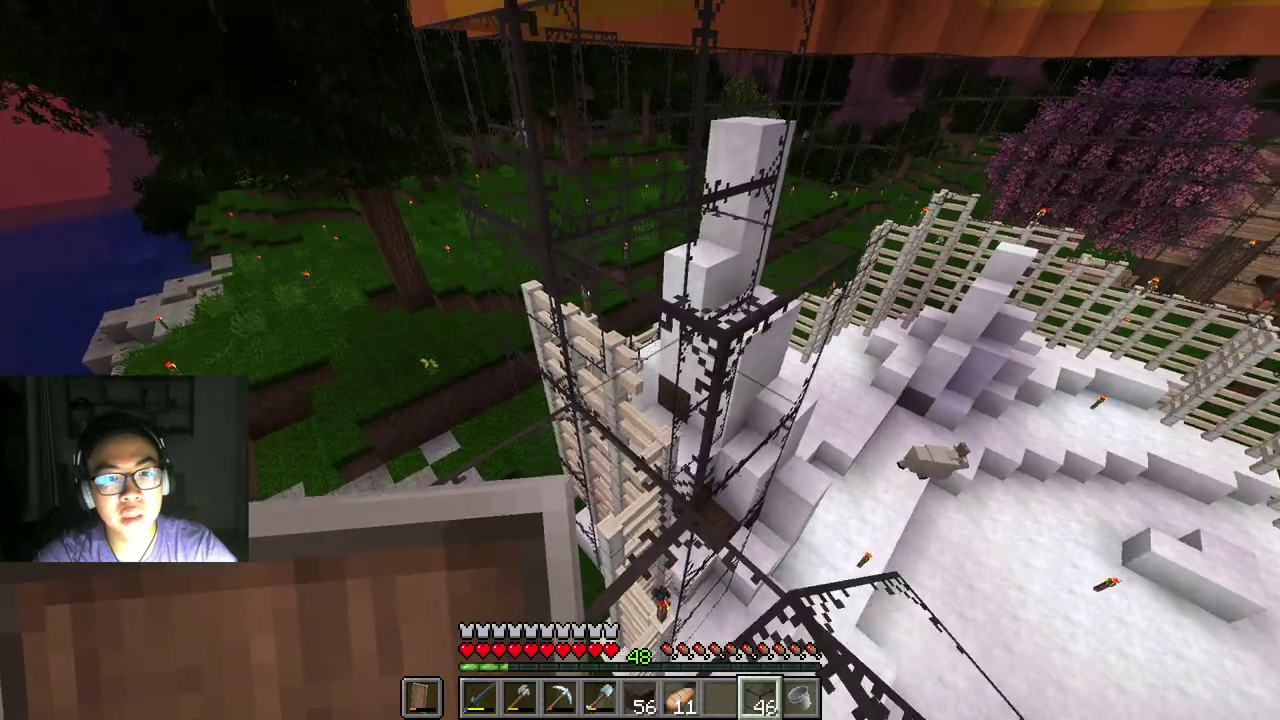
{"action": "right_click", "coordinate": [638, 358]}
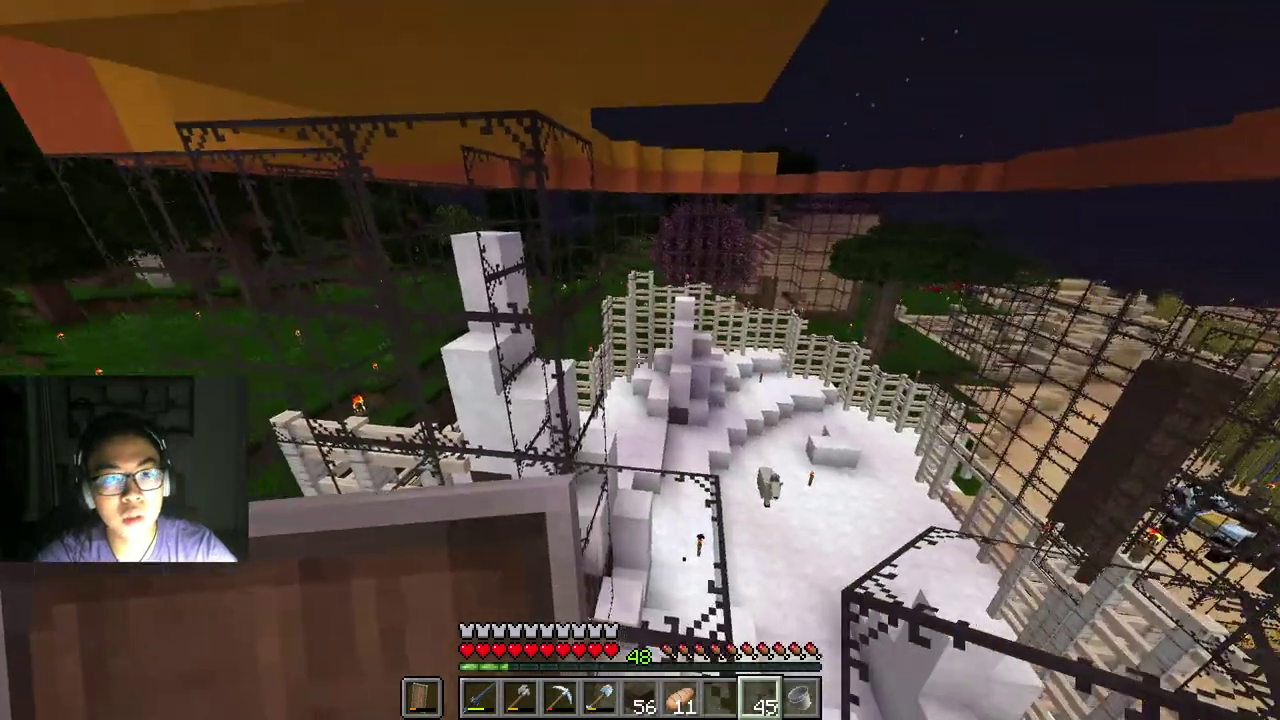
{"action": "right_click", "coordinate": [638, 358]}
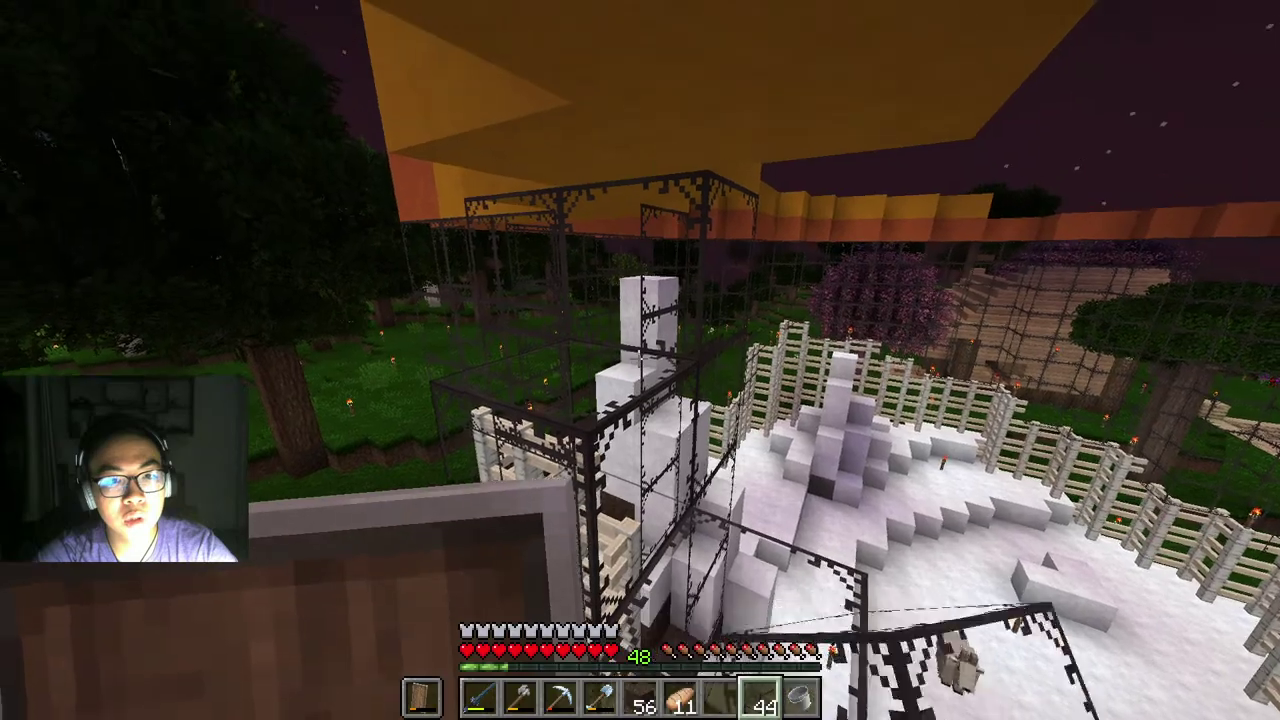
Step: Extend the glass wall toward the island and along the desert side past the fence tower
{"action": "right_click", "coordinate": [638, 358]}
{"action": "right_click", "coordinate": [638, 358]}
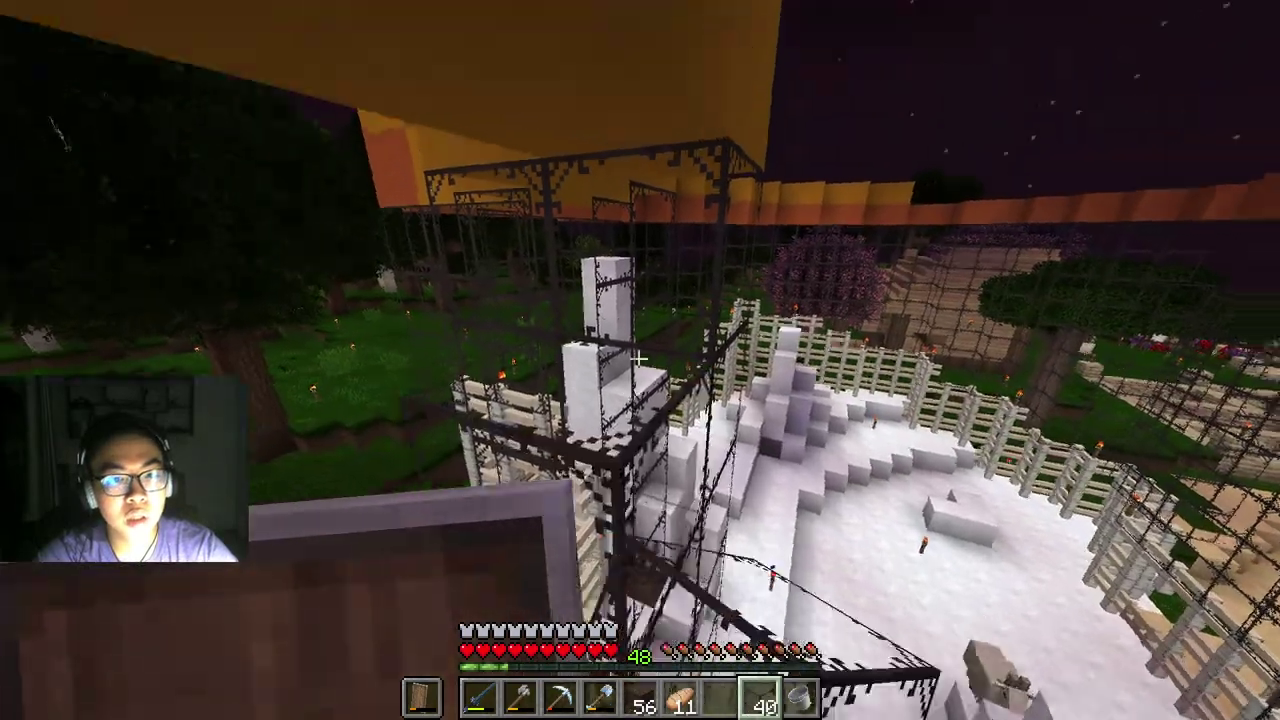
{"action": "right_click", "coordinate": [638, 358]}
{"action": "right_click", "coordinate": [638, 358]}
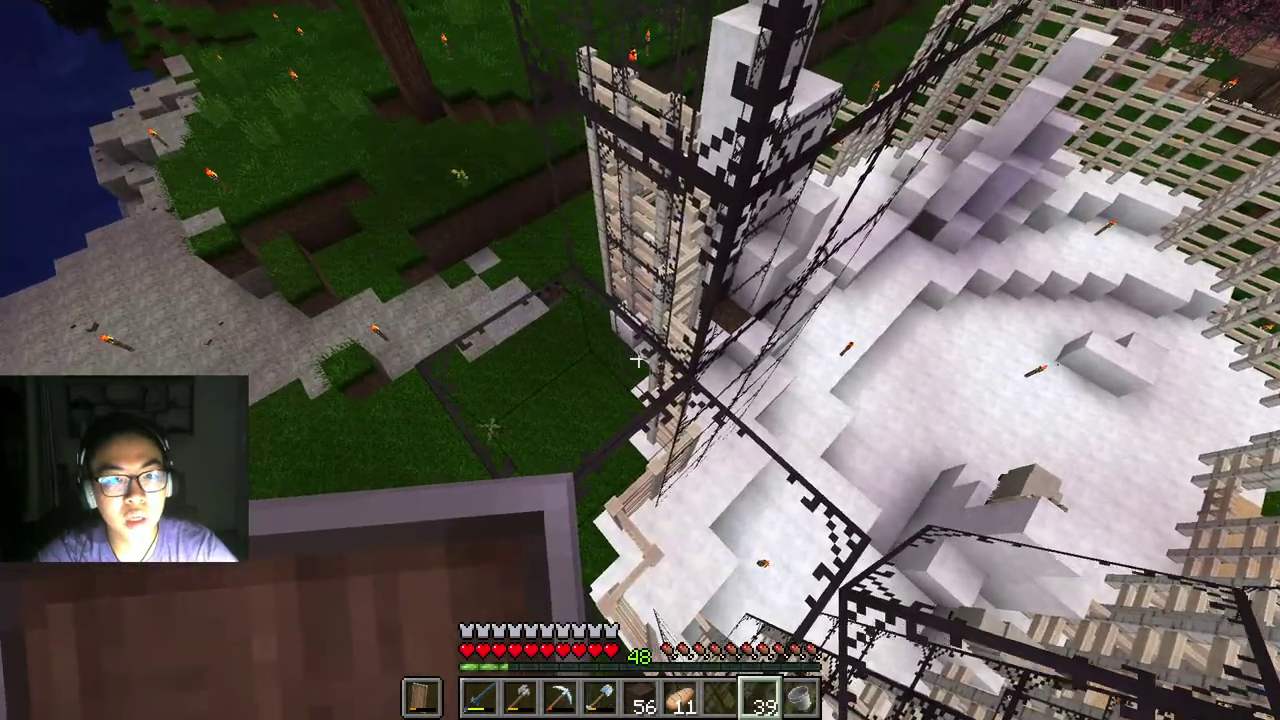
{"action": "right_click", "coordinate": [638, 358]}
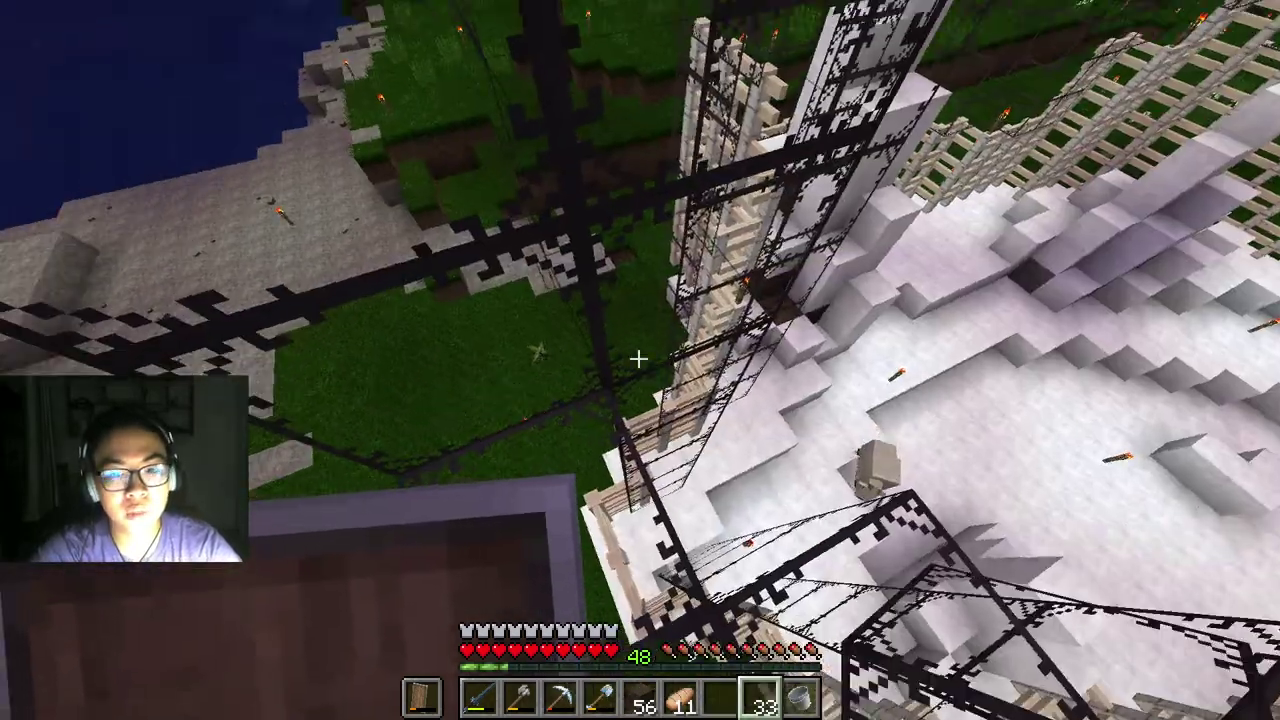
{"action": "right_click", "coordinate": [638, 358]}
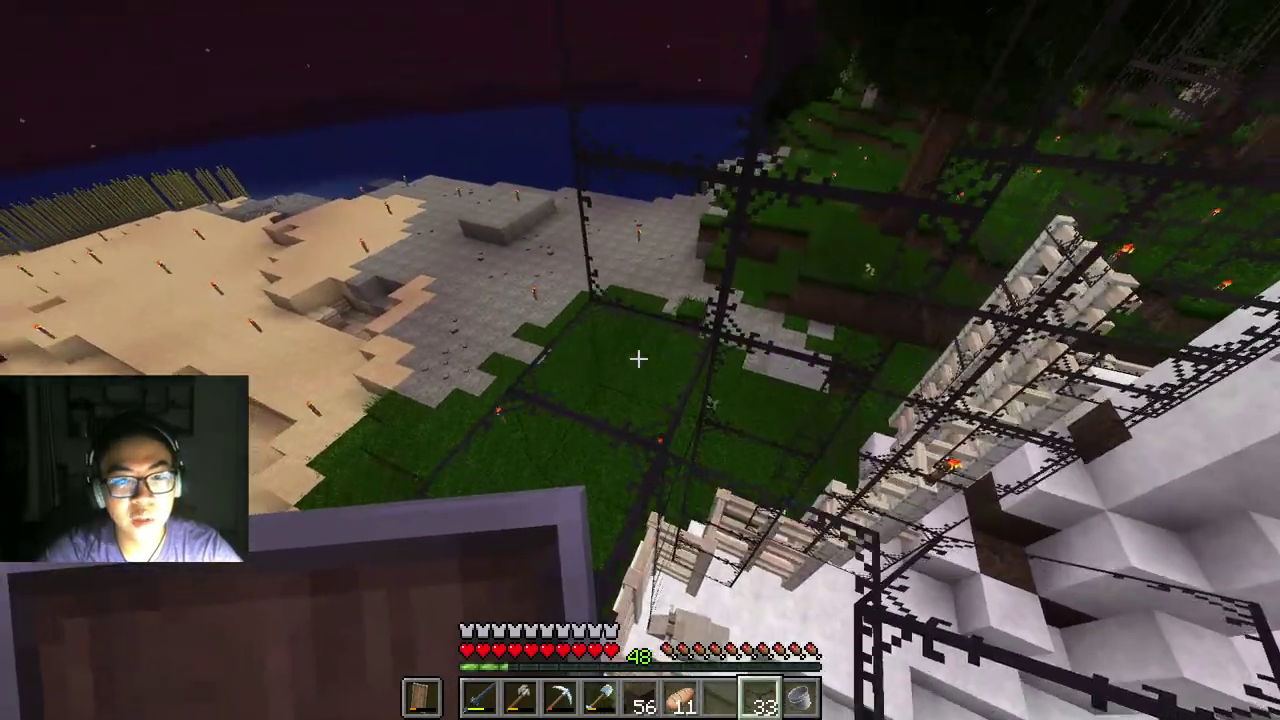
{"action": "right_click", "coordinate": [638, 358]}
{"action": "right_click", "coordinate": [638, 358]}
{"action": "right_click", "coordinate": [638, 358]}
{"action": "right_click", "coordinate": [638, 358]}
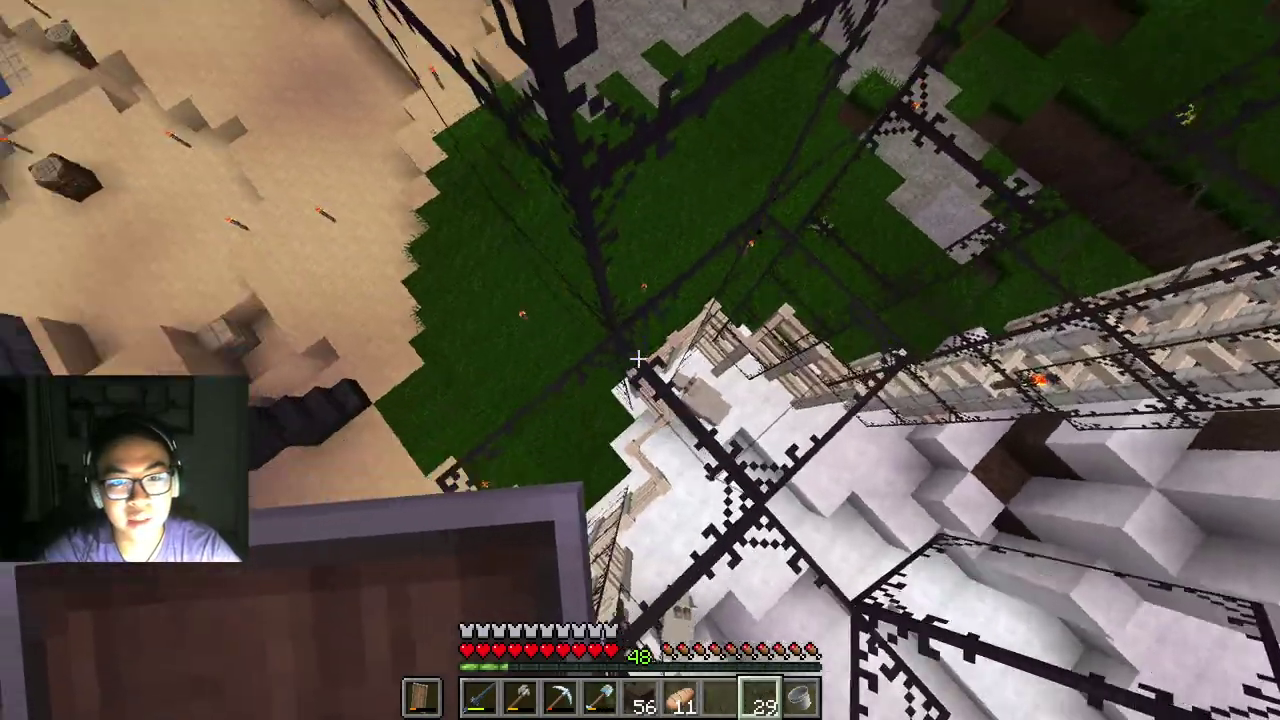
{"action": "right_click", "coordinate": [638, 358]}
{"action": "right_click", "coordinate": [638, 358]}
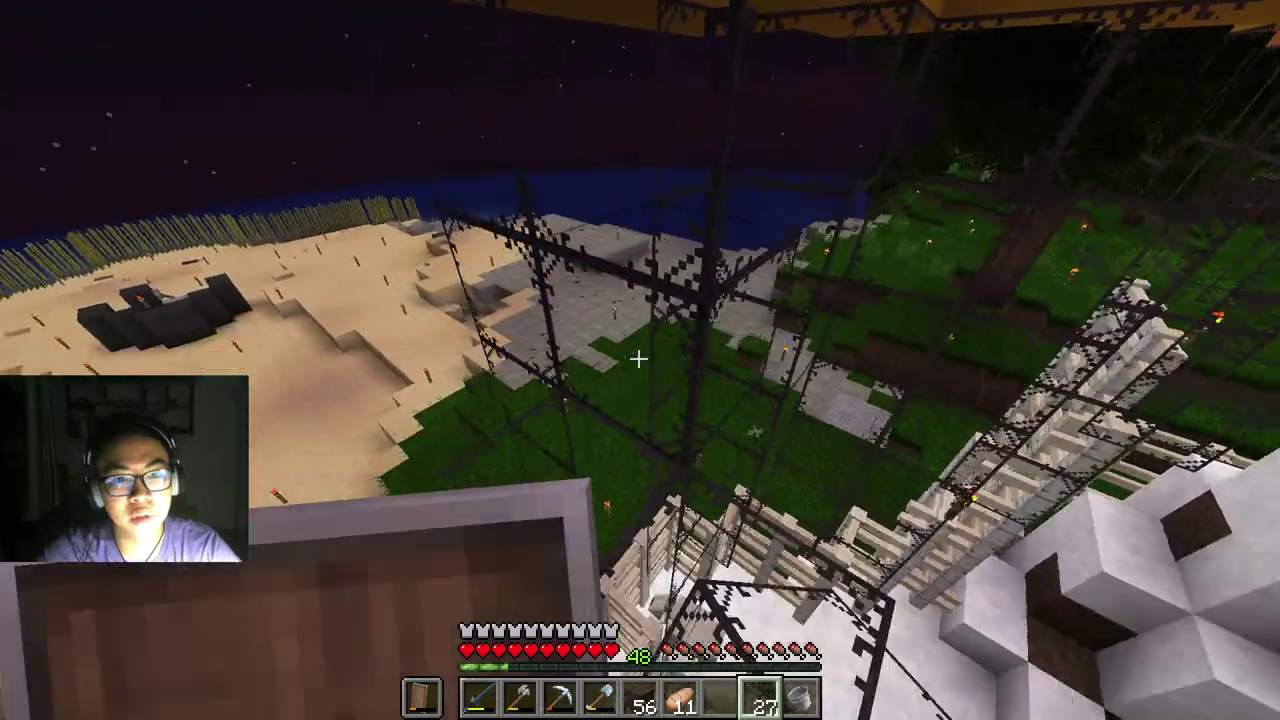
{"action": "right_click", "coordinate": [638, 358]}
{"action": "right_click", "coordinate": [638, 358]}
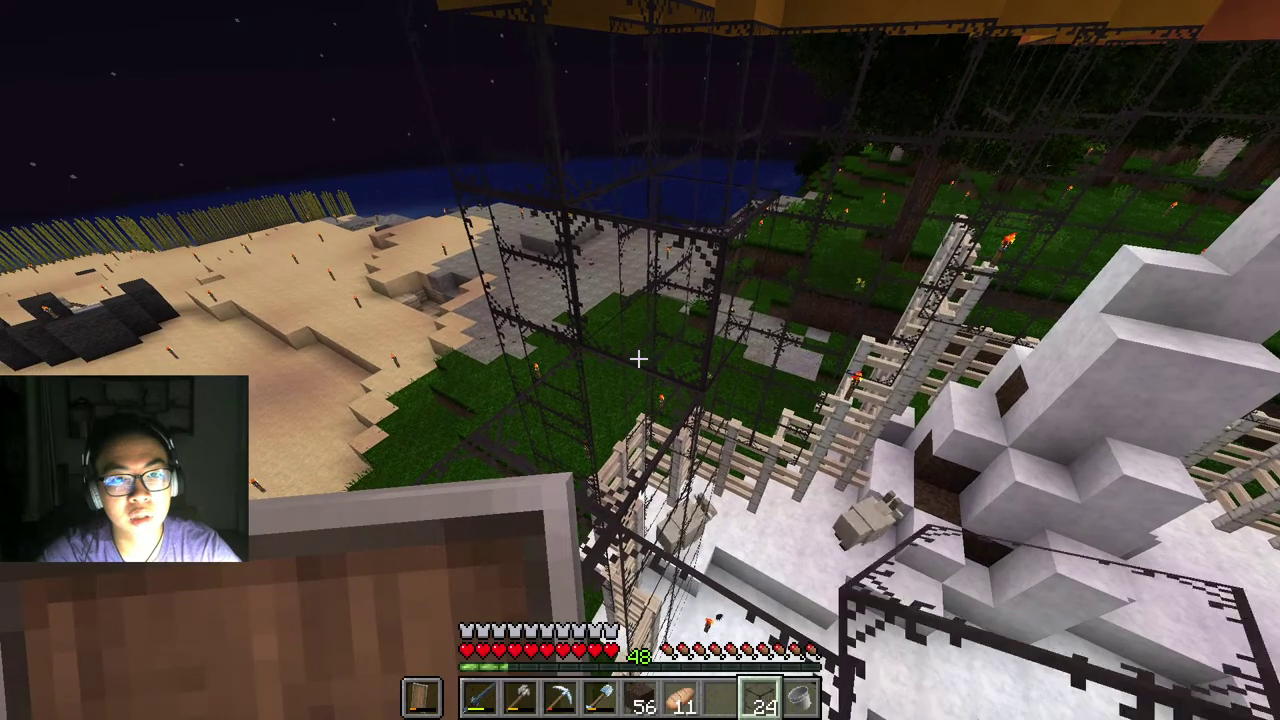
Step: Raise the glass frame over the grass corner and complete the desert-facing wall
{"action": "right_click", "coordinate": [638, 358]}
{"action": "right_click", "coordinate": [638, 358]}
{"action": "right_click", "coordinate": [638, 358]}
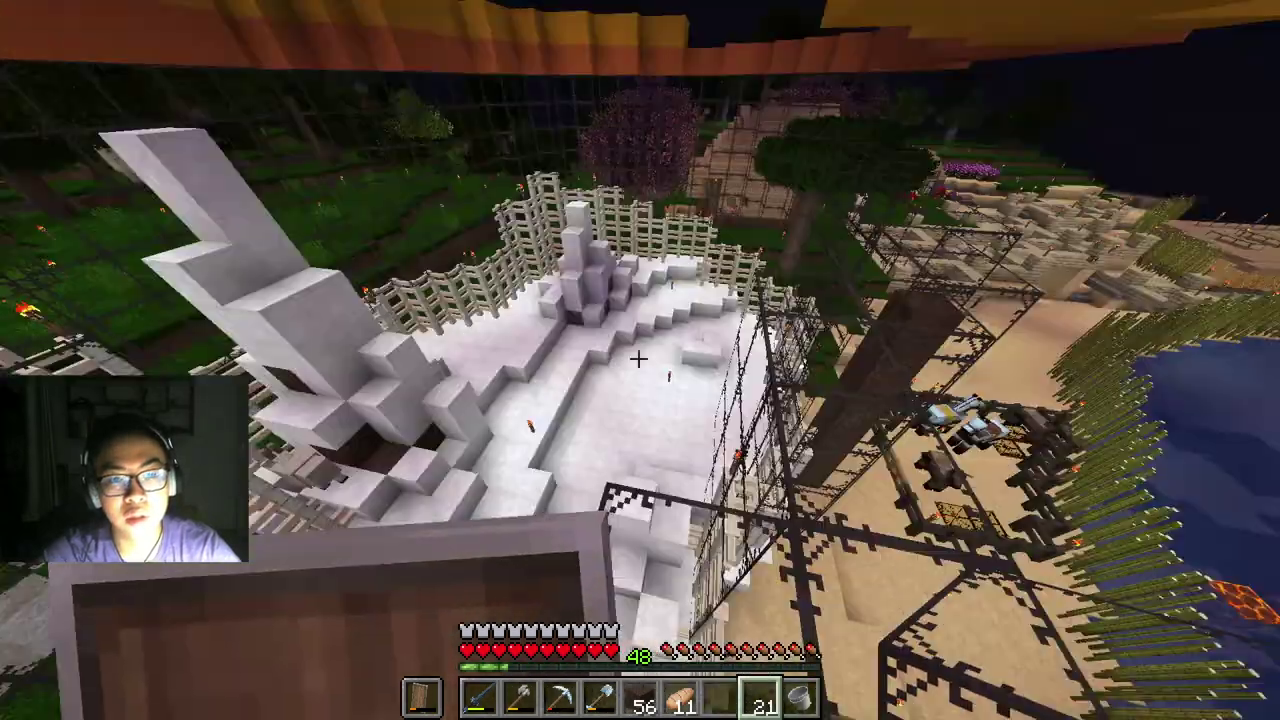
{"action": "right_click", "coordinate": [638, 358]}
{"action": "right_click", "coordinate": [638, 358]}
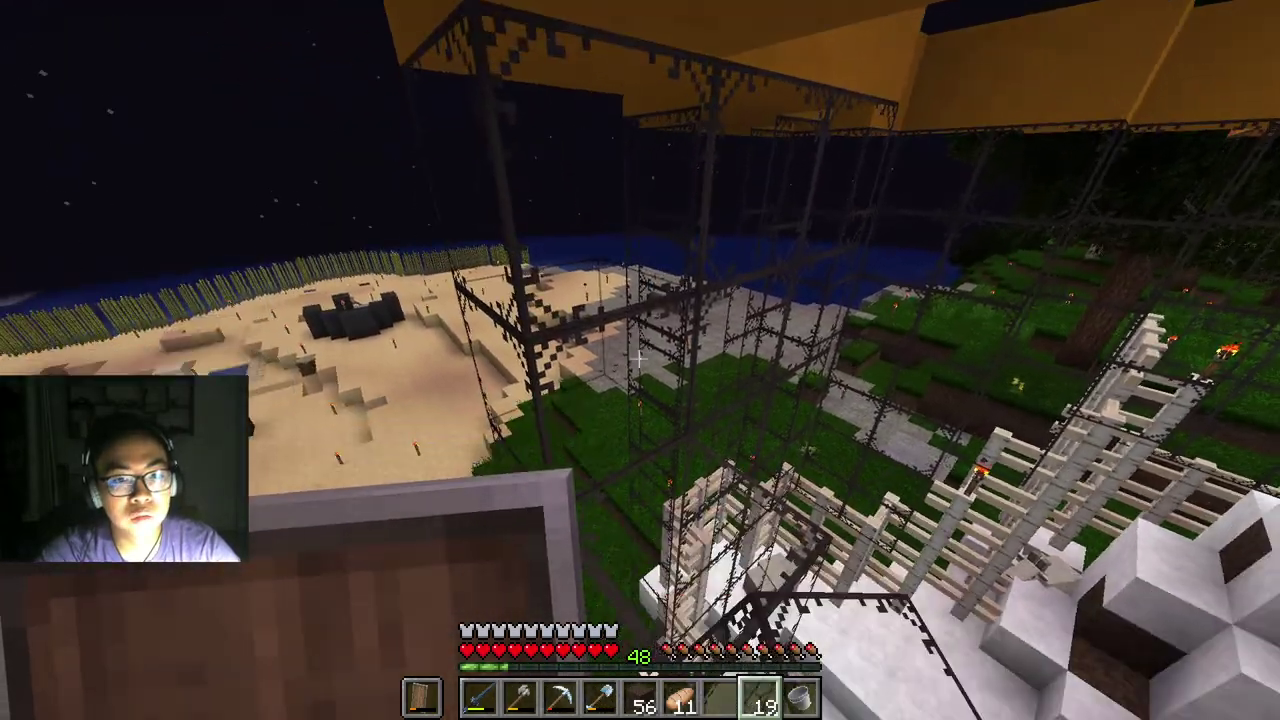
{"action": "right_click", "coordinate": [638, 358]}
{"action": "right_click", "coordinate": [638, 358]}
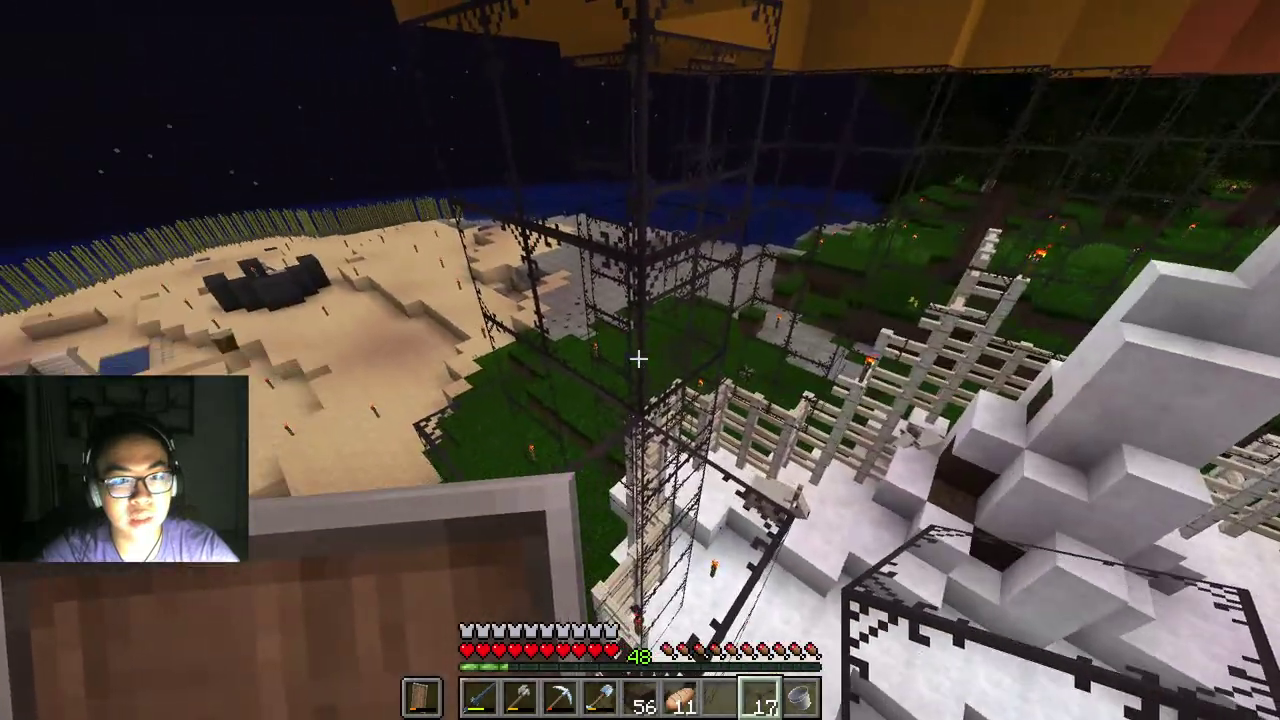
{"action": "right_click", "coordinate": [638, 358]}
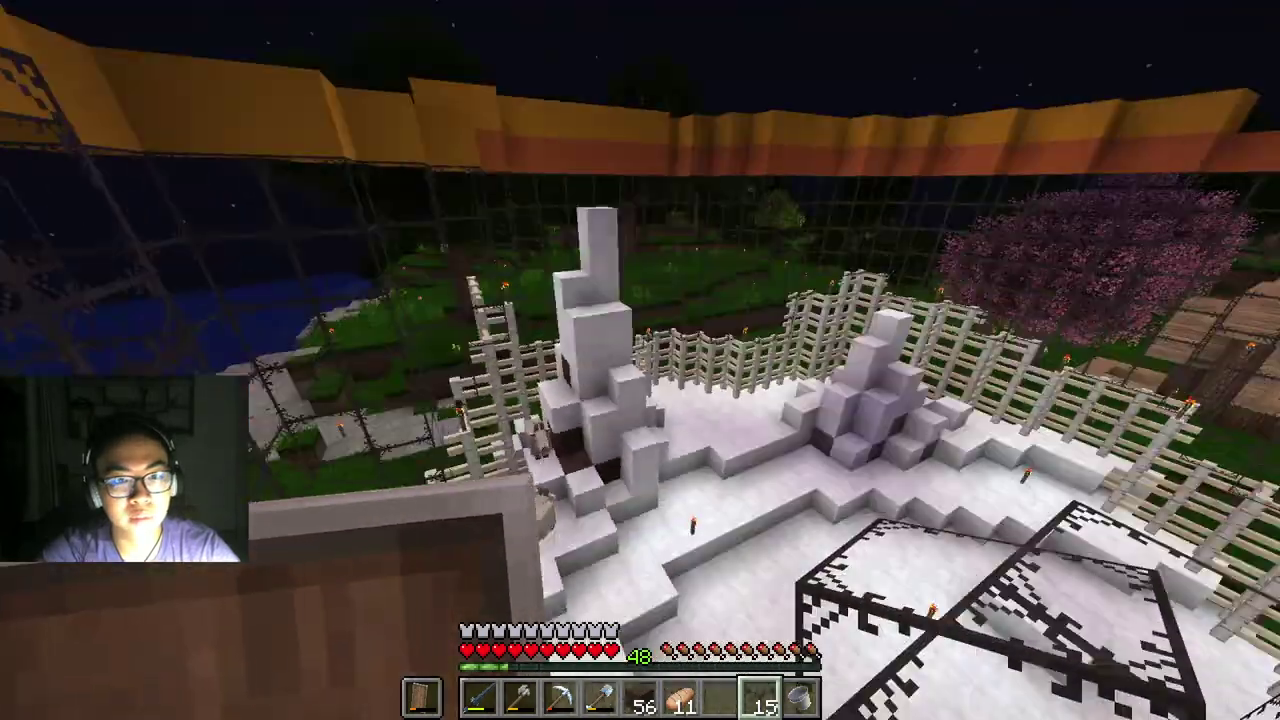
{"action": "right_click", "coordinate": [638, 358]}
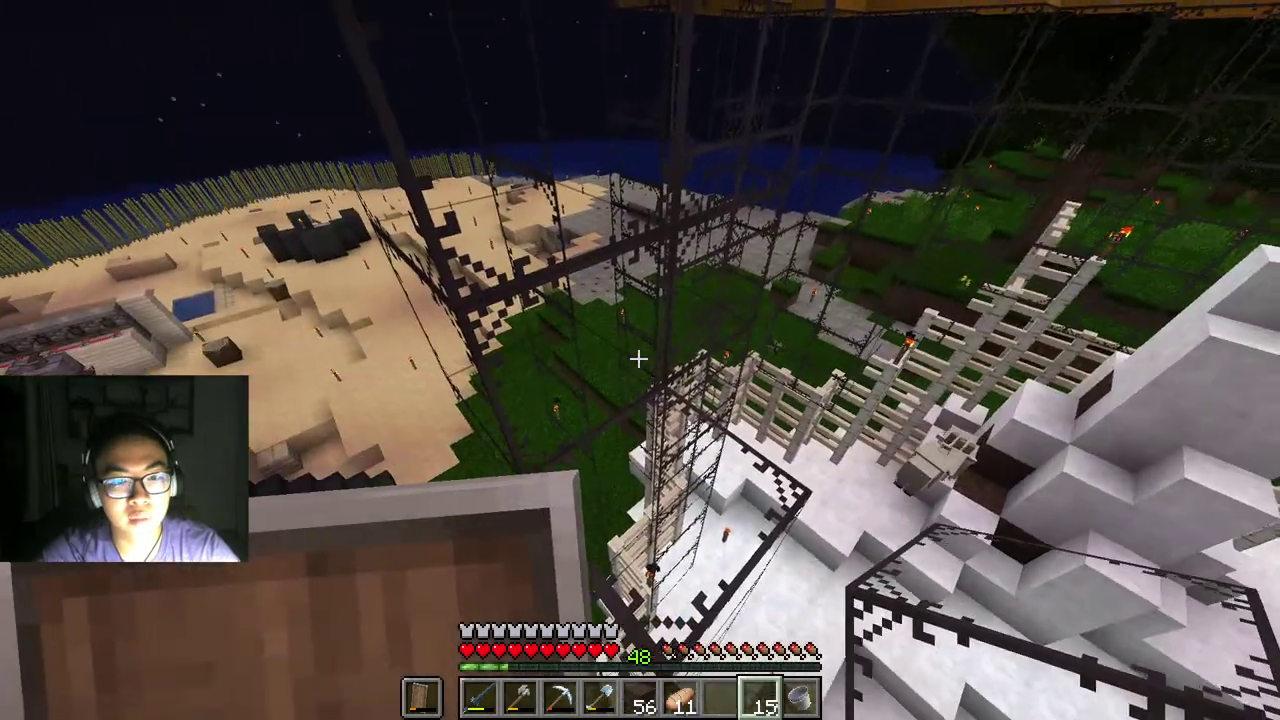
{"action": "right_click", "coordinate": [638, 358]}
Step: Continue the pane wall around the snow hill, filling gaps until the stack runs out
{"action": "right_click", "coordinate": [638, 358]}
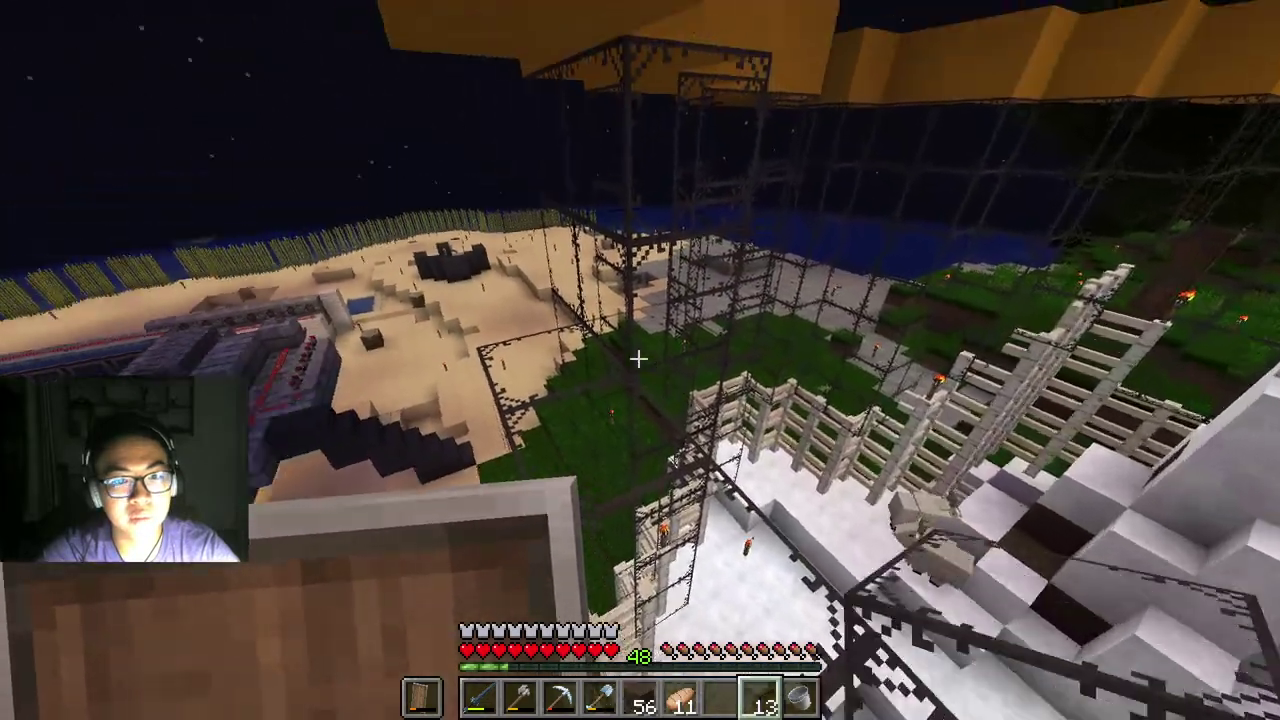
{"action": "right_click", "coordinate": [638, 358]}
{"action": "right_click", "coordinate": [638, 358]}
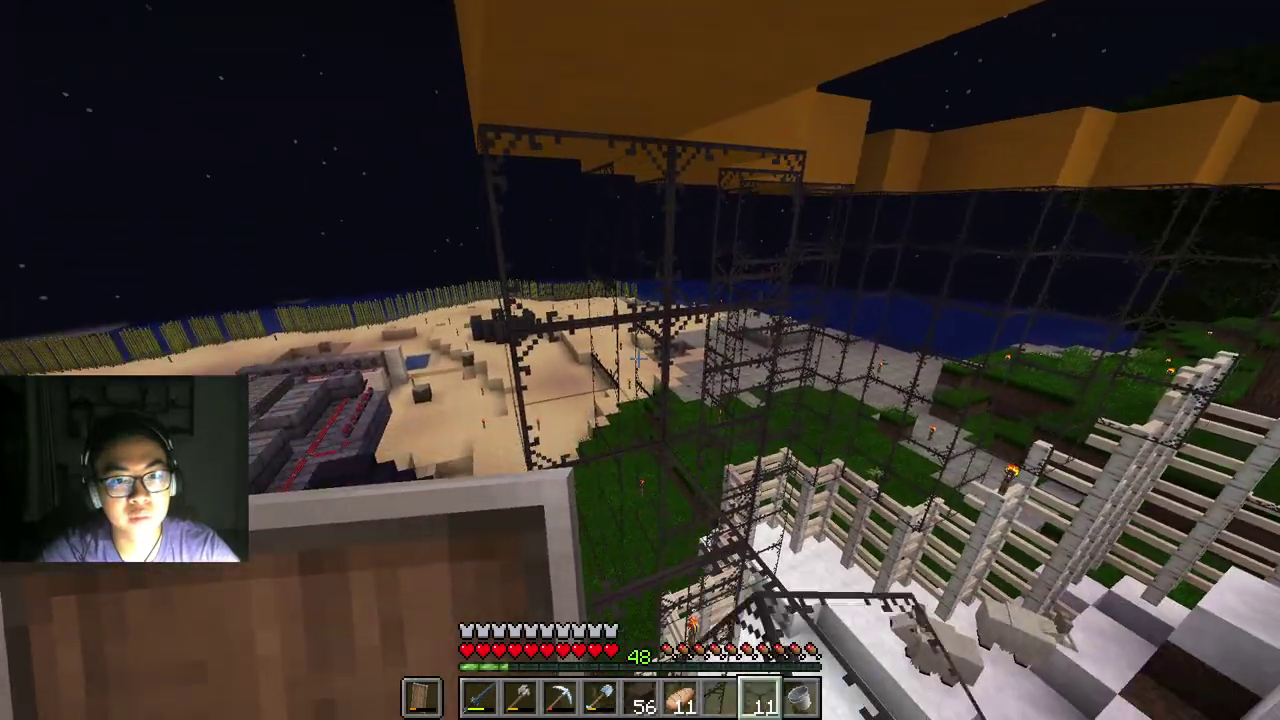
{"action": "right_click", "coordinate": [638, 358]}
{"action": "right_click", "coordinate": [638, 358]}
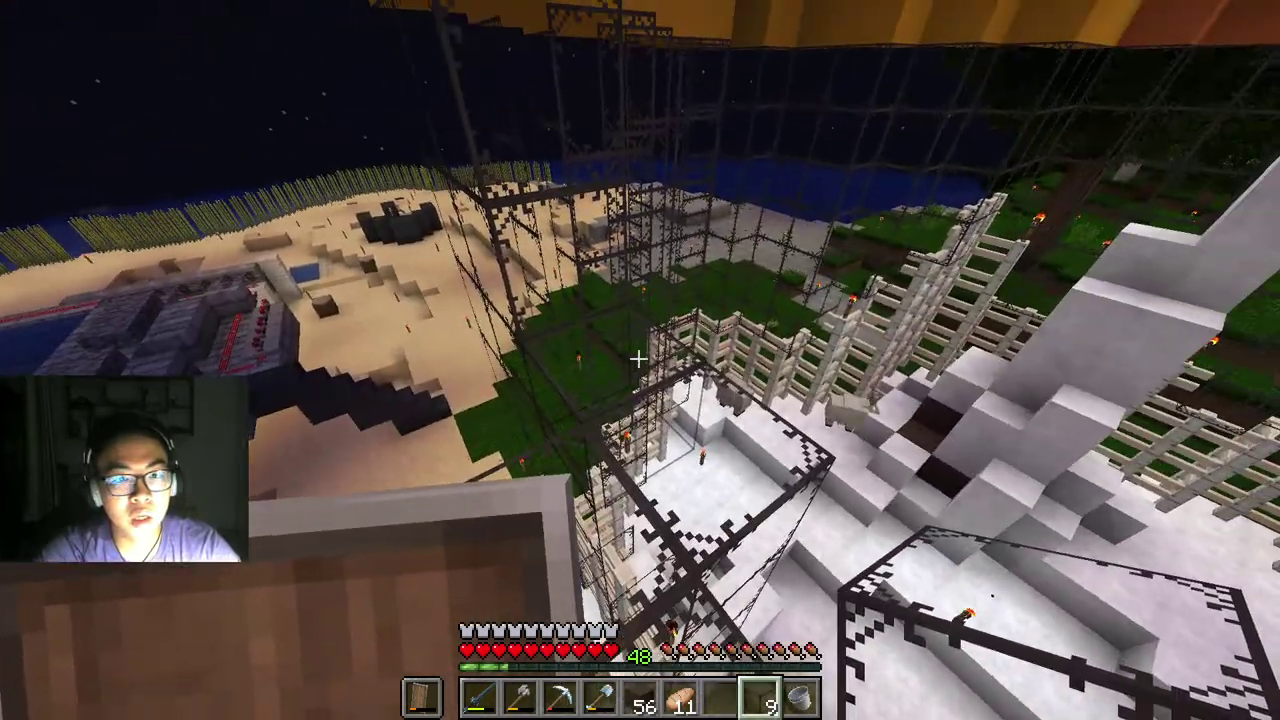
{"action": "right_click", "coordinate": [638, 358]}
{"action": "right_click", "coordinate": [638, 358]}
{"action": "right_click", "coordinate": [638, 358]}
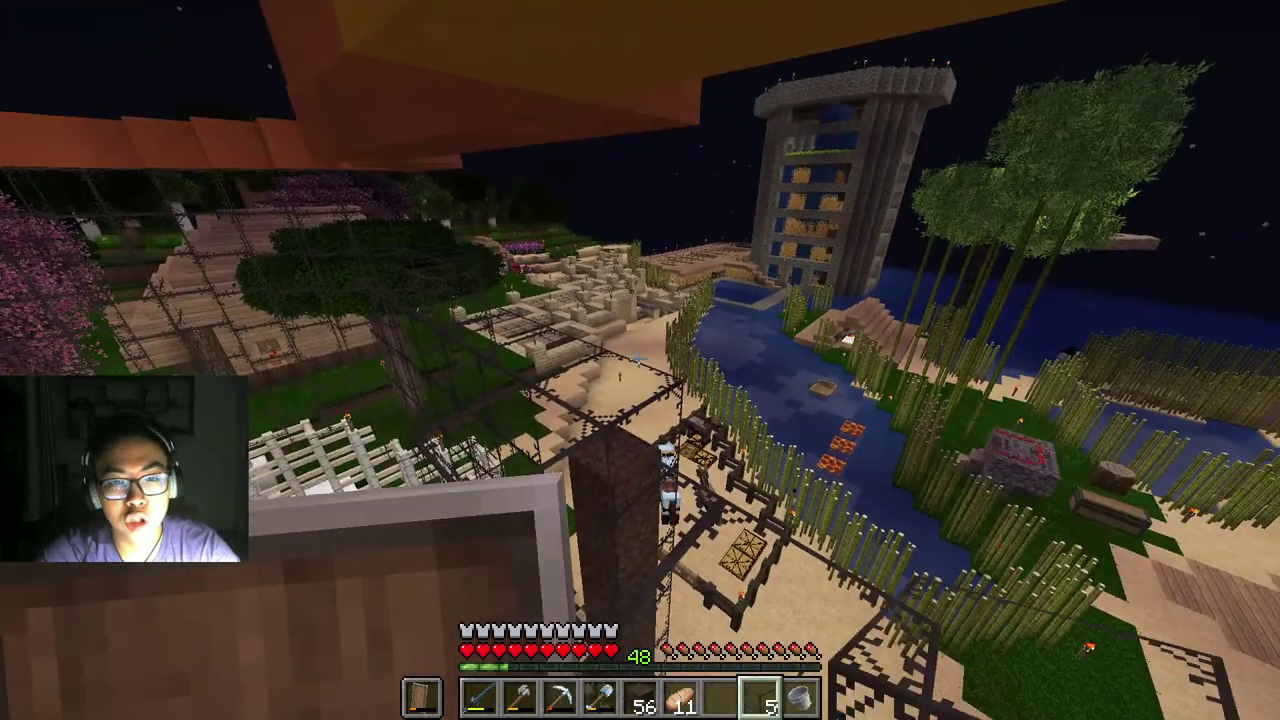
{"action": "right_click", "coordinate": [638, 358]}
{"action": "right_click", "coordinate": [638, 358]}
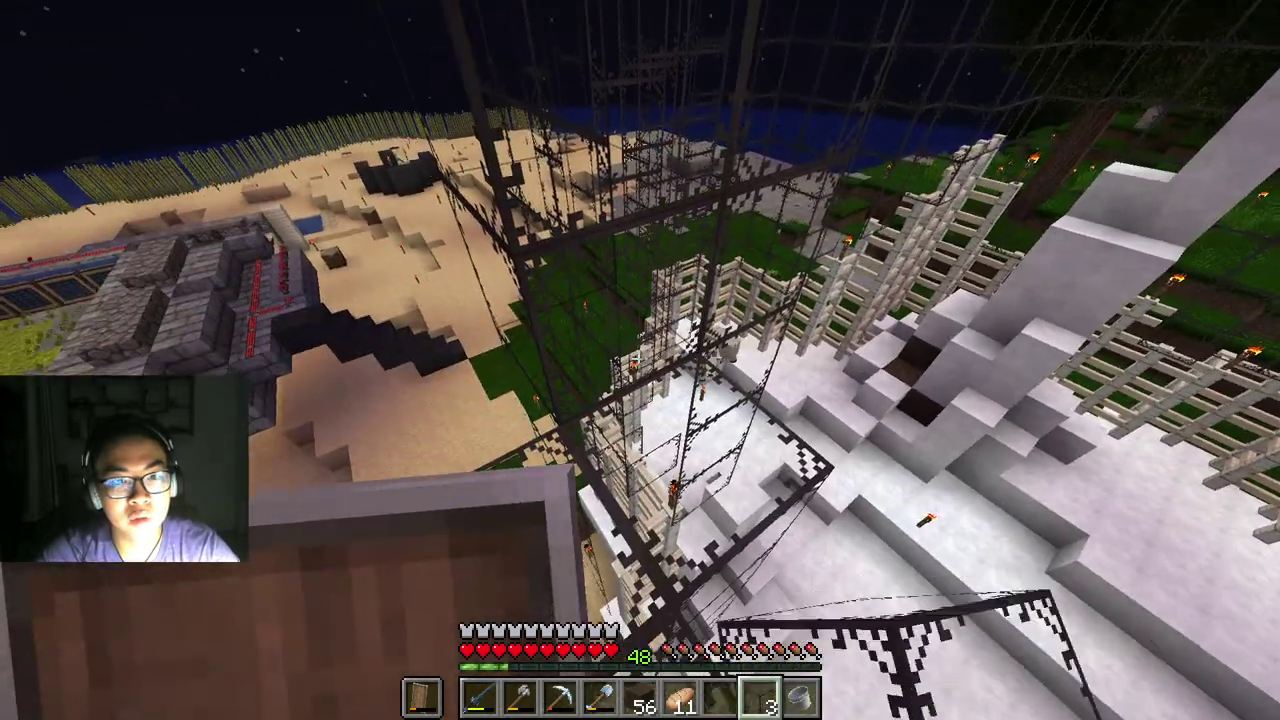
{"action": "right_click", "coordinate": [638, 358]}
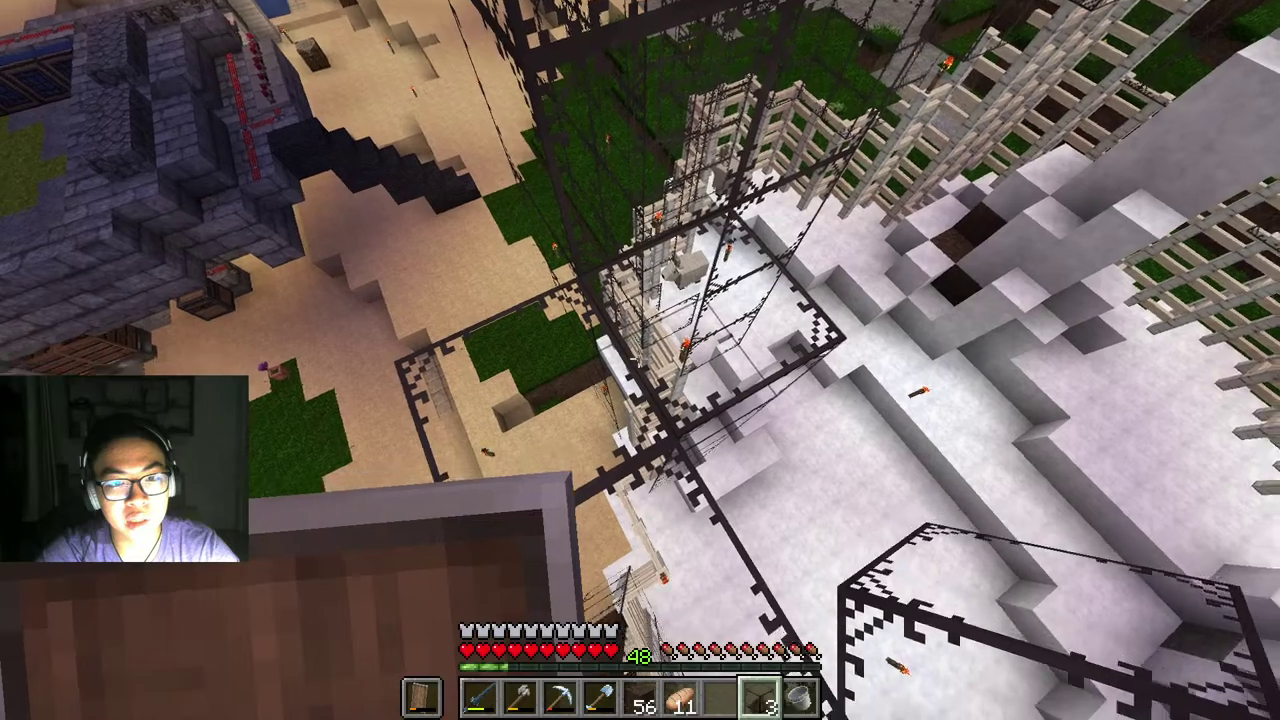
{"action": "right_click", "coordinate": [638, 358]}
{"action": "right_click", "coordinate": [638, 358]}
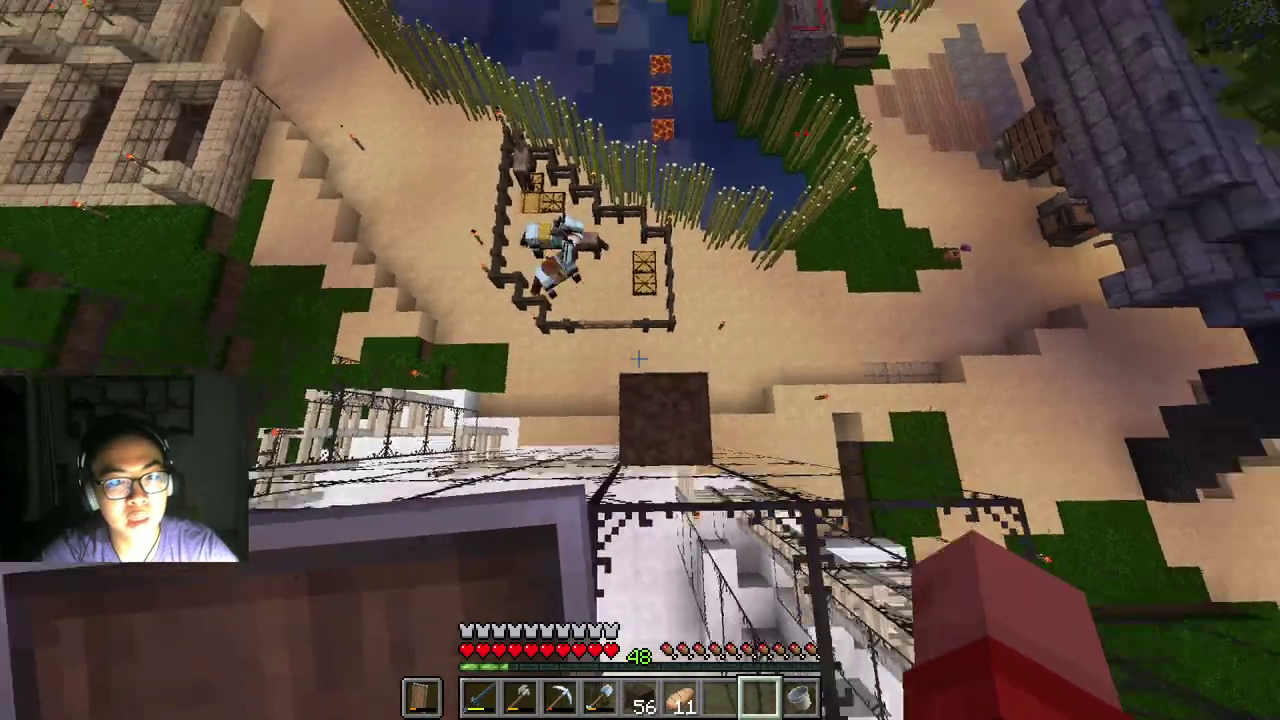
Step: Switch to the digging tool in slot 3 and break the dirt pillar on the sand beside the enclosure
{"action": "scroll", "coordinate": [638, 358], "scroll_direction": "down", "scroll_amount": 1}
{"action": "key", "text": "3"}
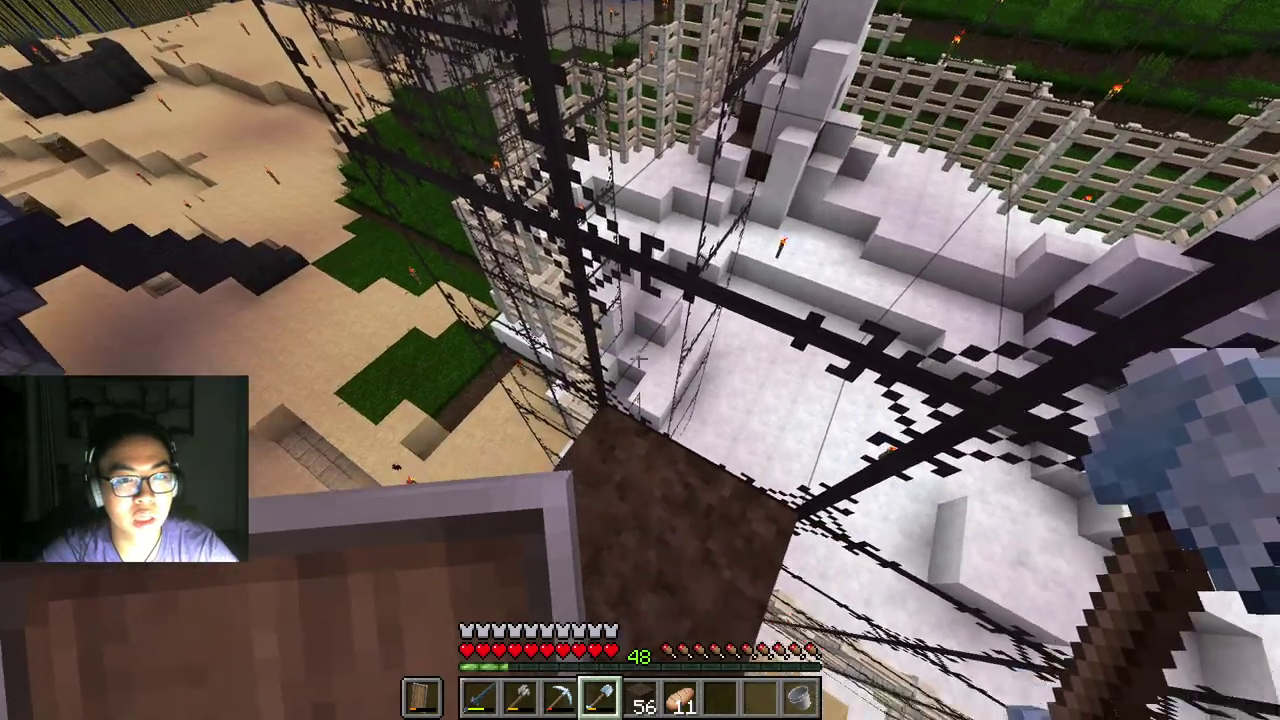
{"action": "left_click", "coordinate": [638, 358]}
{"action": "left_click", "coordinate": [638, 358]}
{"action": "left_click", "coordinate": [638, 358]}
{"action": "left_click", "coordinate": [638, 358]}
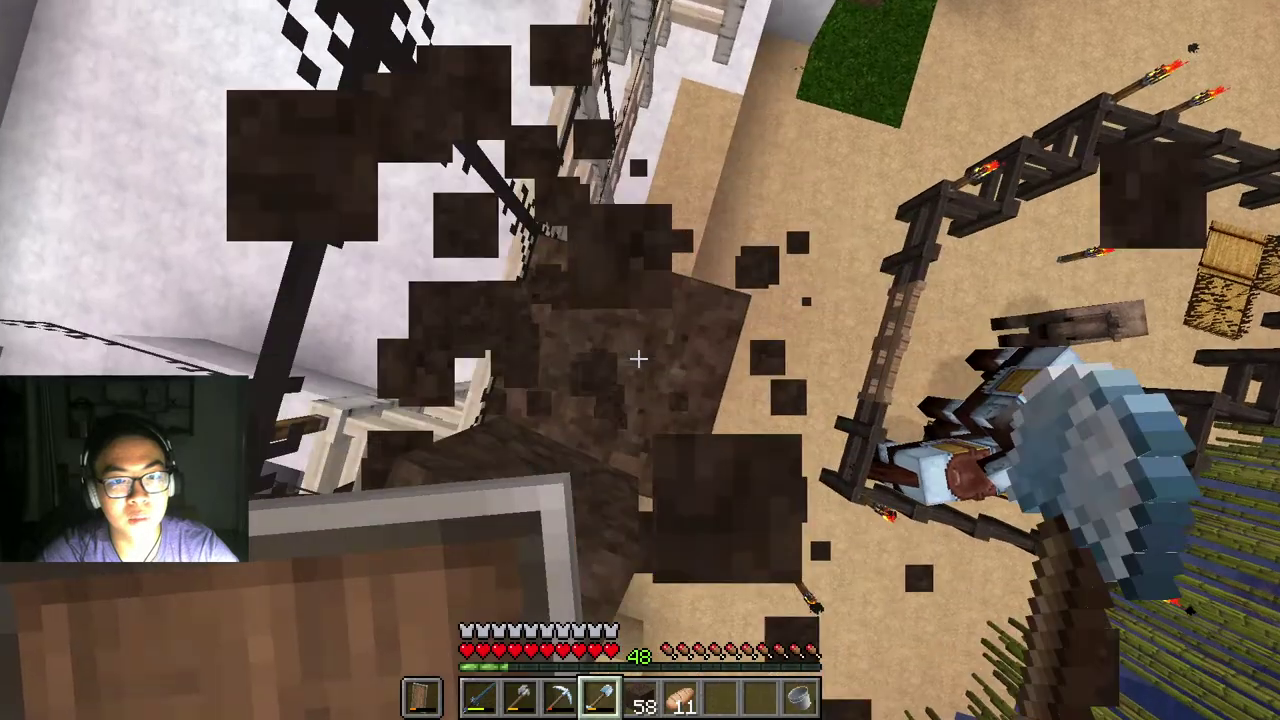
{"action": "left_click", "coordinate": [638, 358]}
{"action": "left_click", "coordinate": [638, 358]}
{"action": "left_click", "coordinate": [638, 358]}
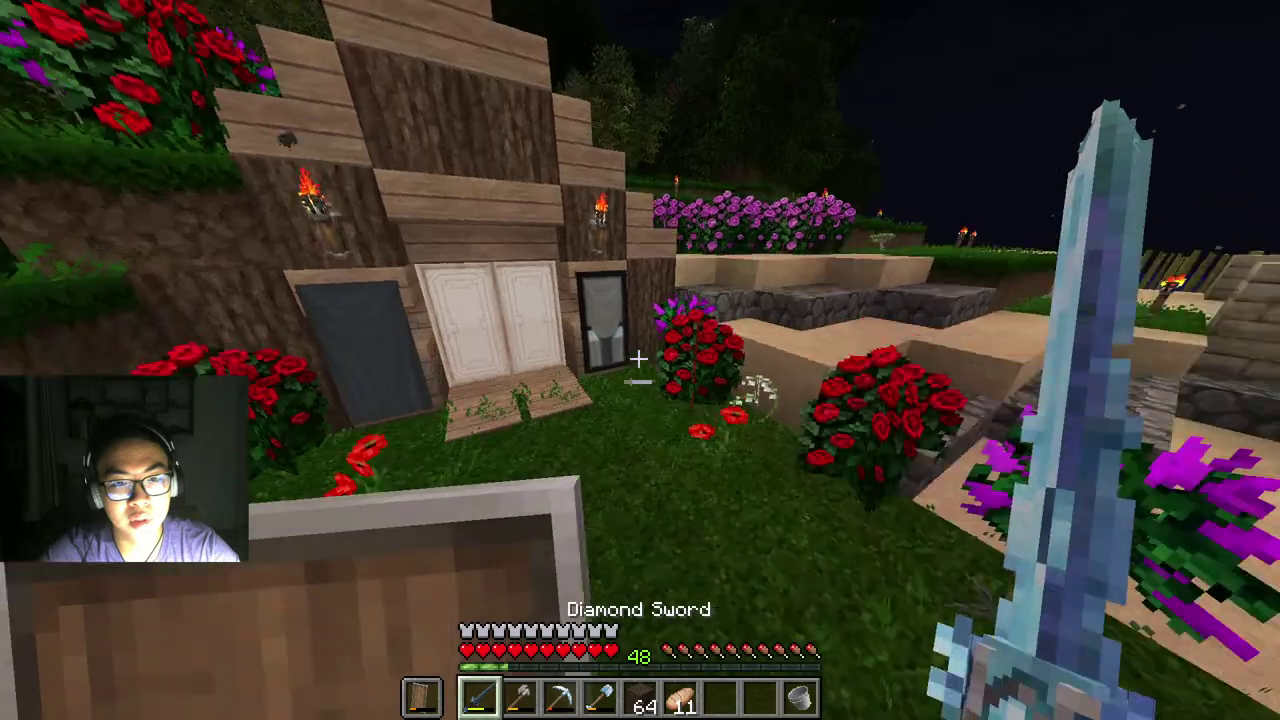
Step: Enter the wooden house, go into the bookshelf room and sleep in the bed
{"action": "key", "text": "w"}
{"action": "right_click", "coordinate": [638, 358]}
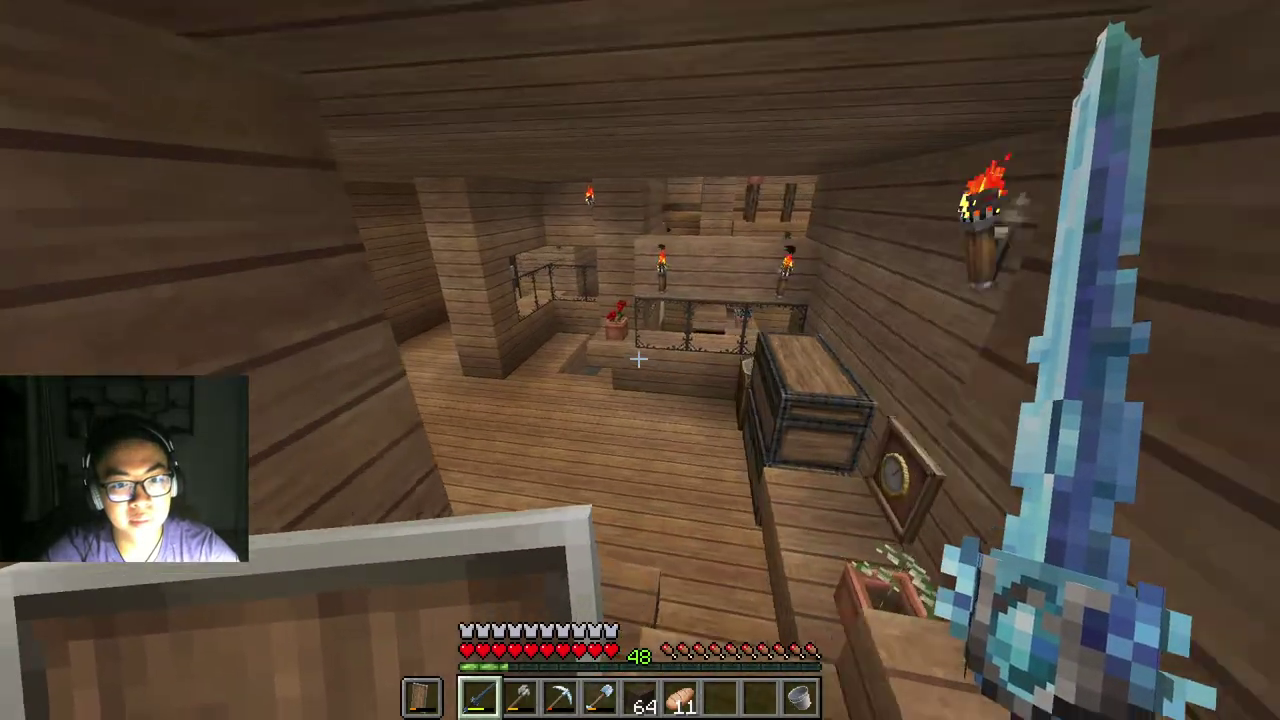
{"action": "key", "text": "w"}
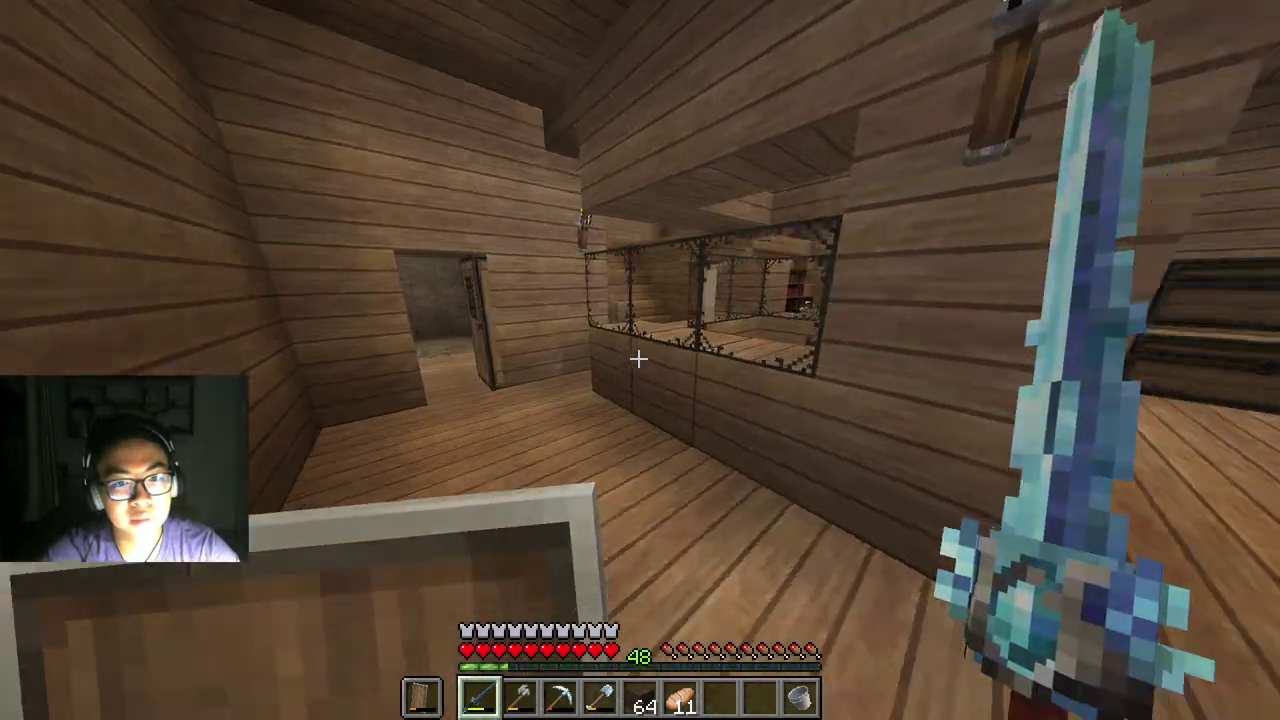
{"action": "right_click", "coordinate": [638, 358]}
{"action": "key", "text": "w"}
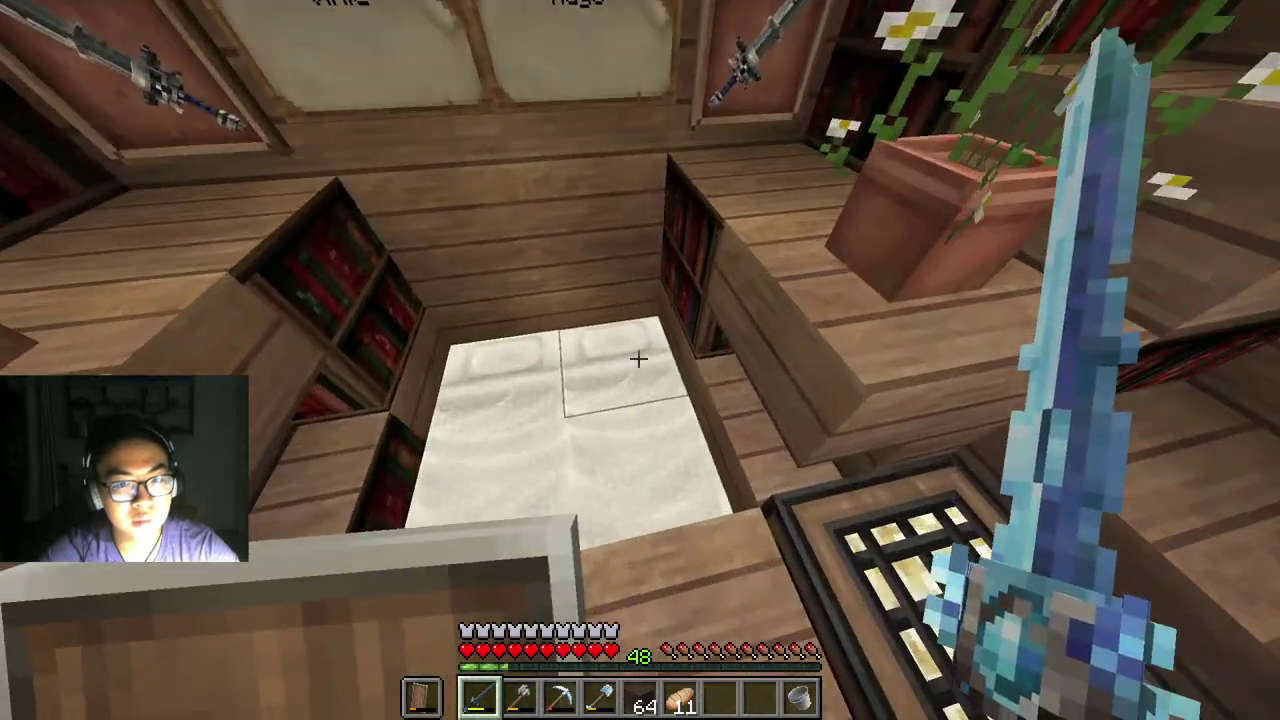
{"action": "right_click", "coordinate": [638, 358]}
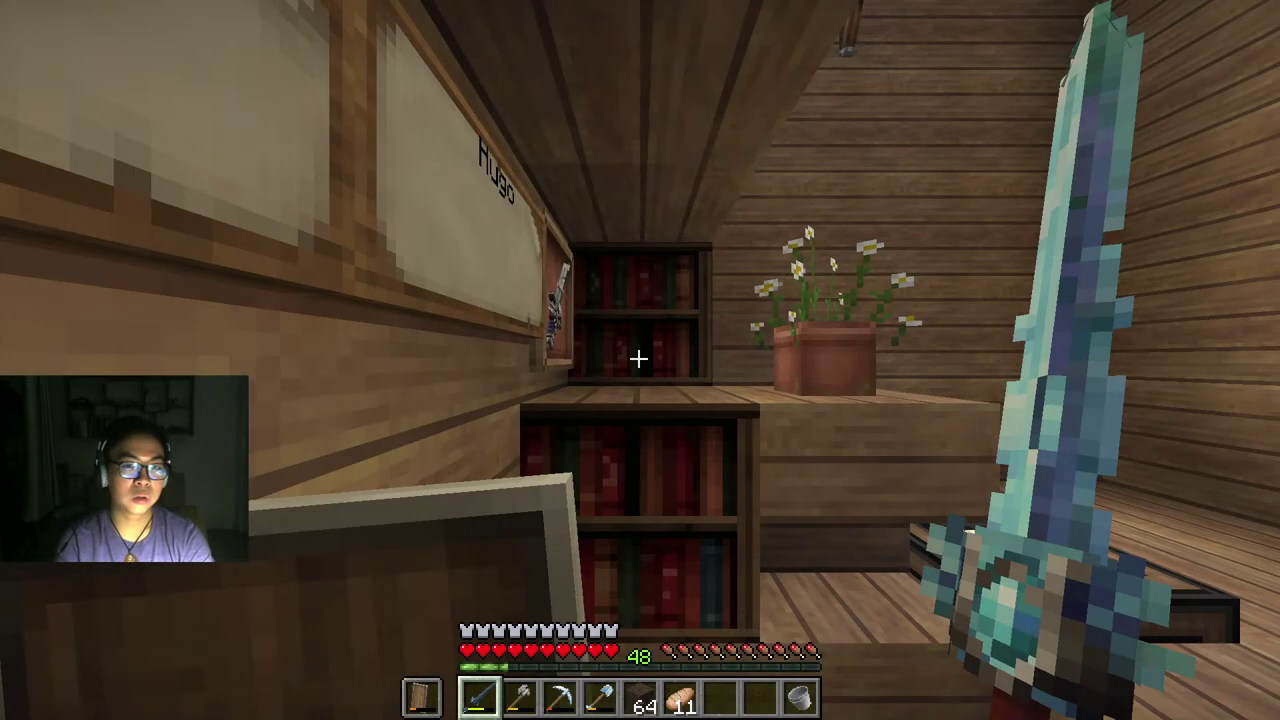
{"action": "key", "text": "Escape"}
{"action": "key", "text": "Escape"}
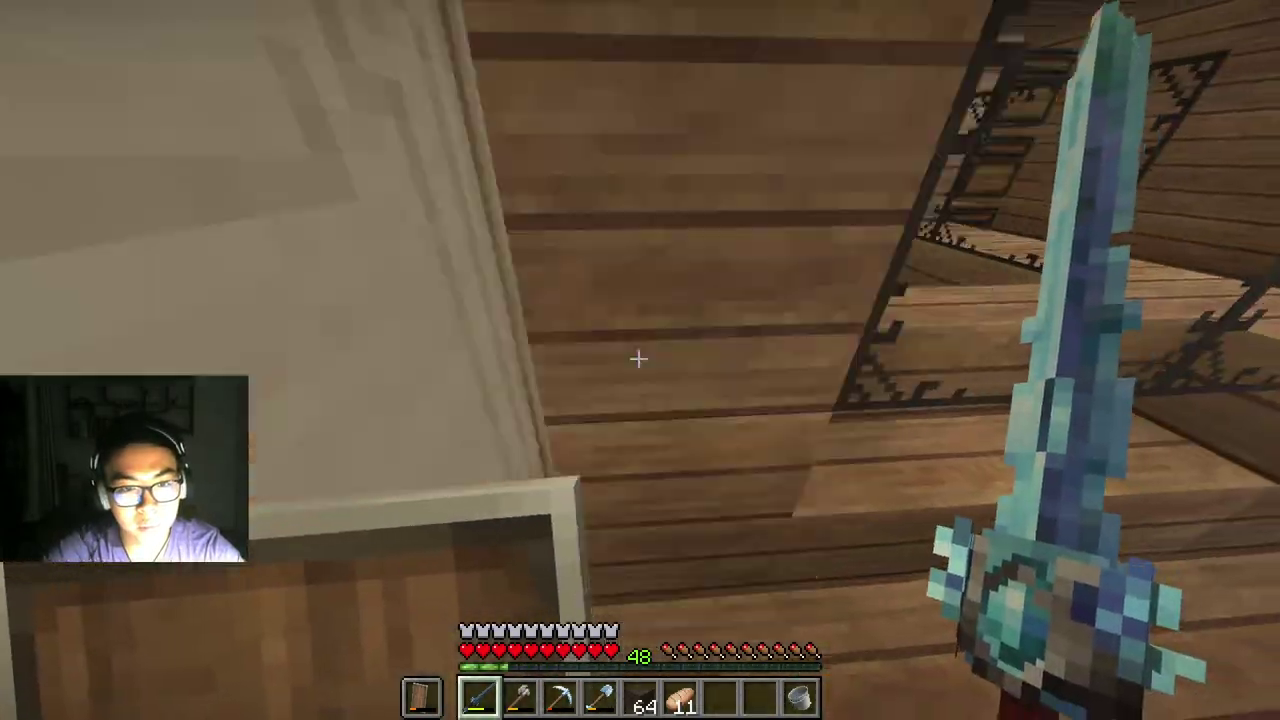
Step: Look through the large storage chests in the room
{"action": "key", "text": "w"}
{"action": "key", "text": "e"}
{"action": "key", "text": "e"}
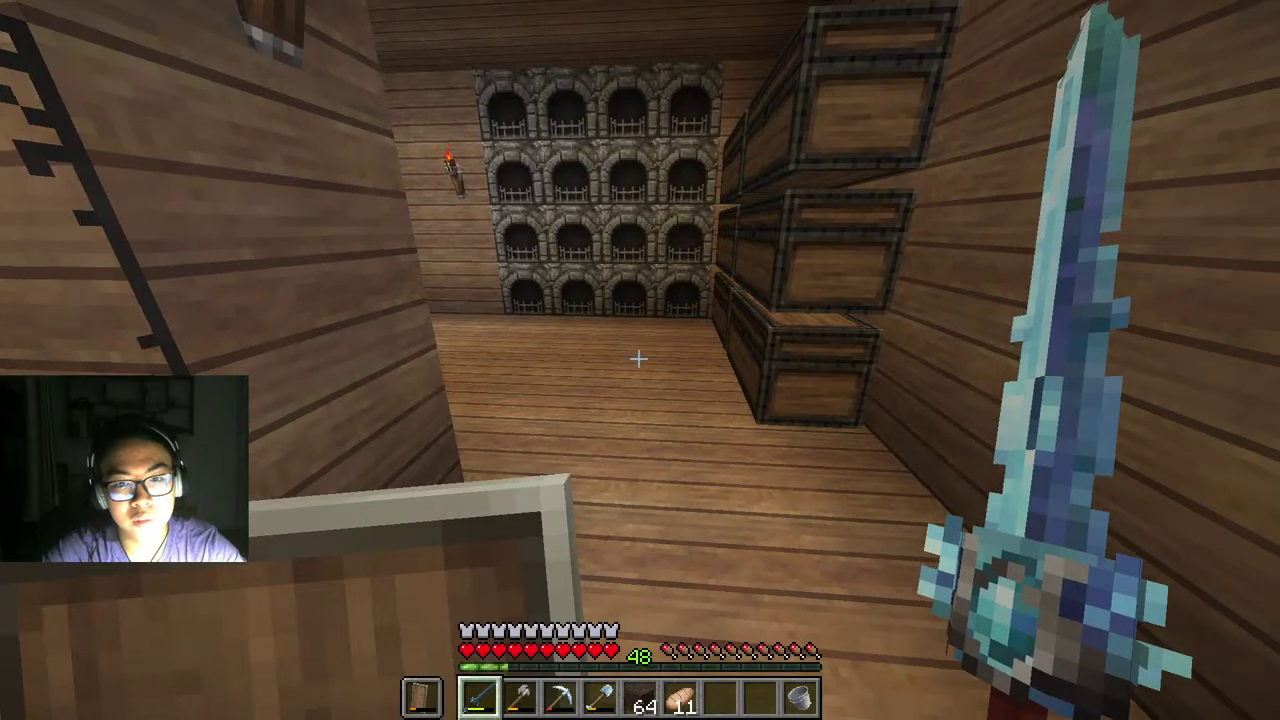
{"action": "right_click", "coordinate": [638, 358]}
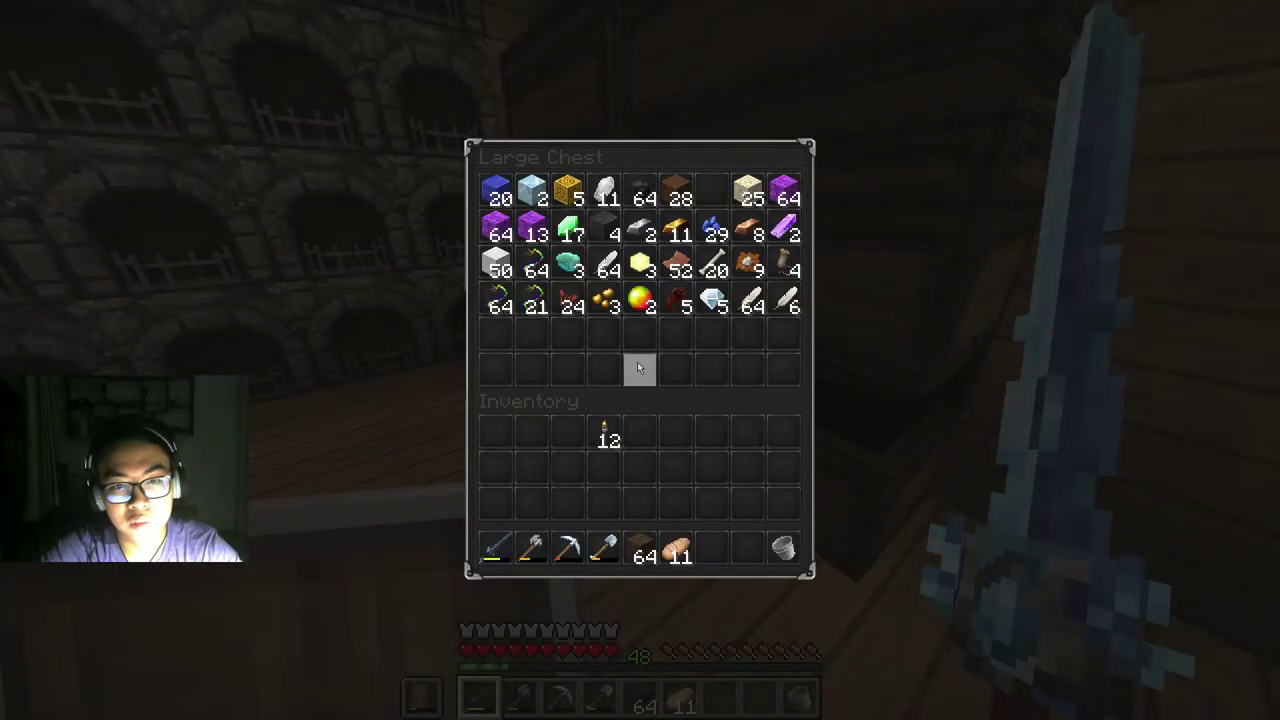
{"action": "key", "text": "e"}
{"action": "key", "text": "e"}
{"action": "key", "text": "e"}
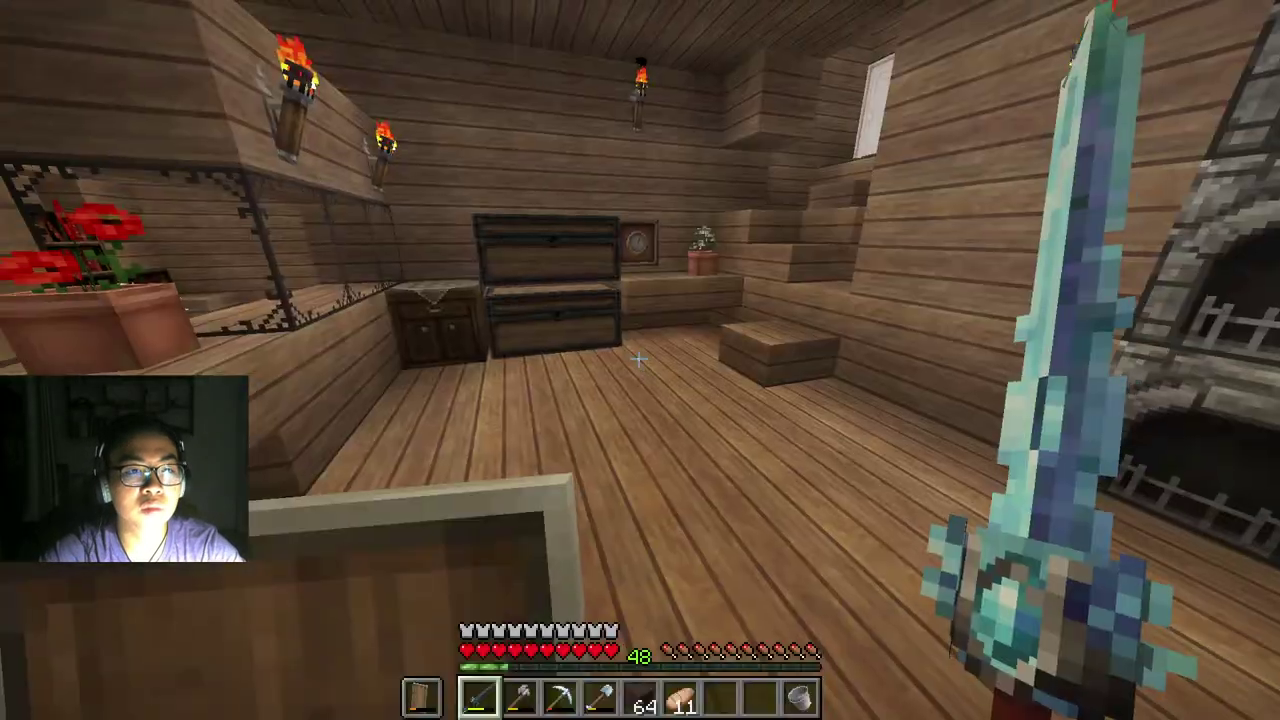
{"action": "key", "text": "e"}
{"action": "key", "text": "e"}
{"action": "right_click", "coordinate": [638, 358]}
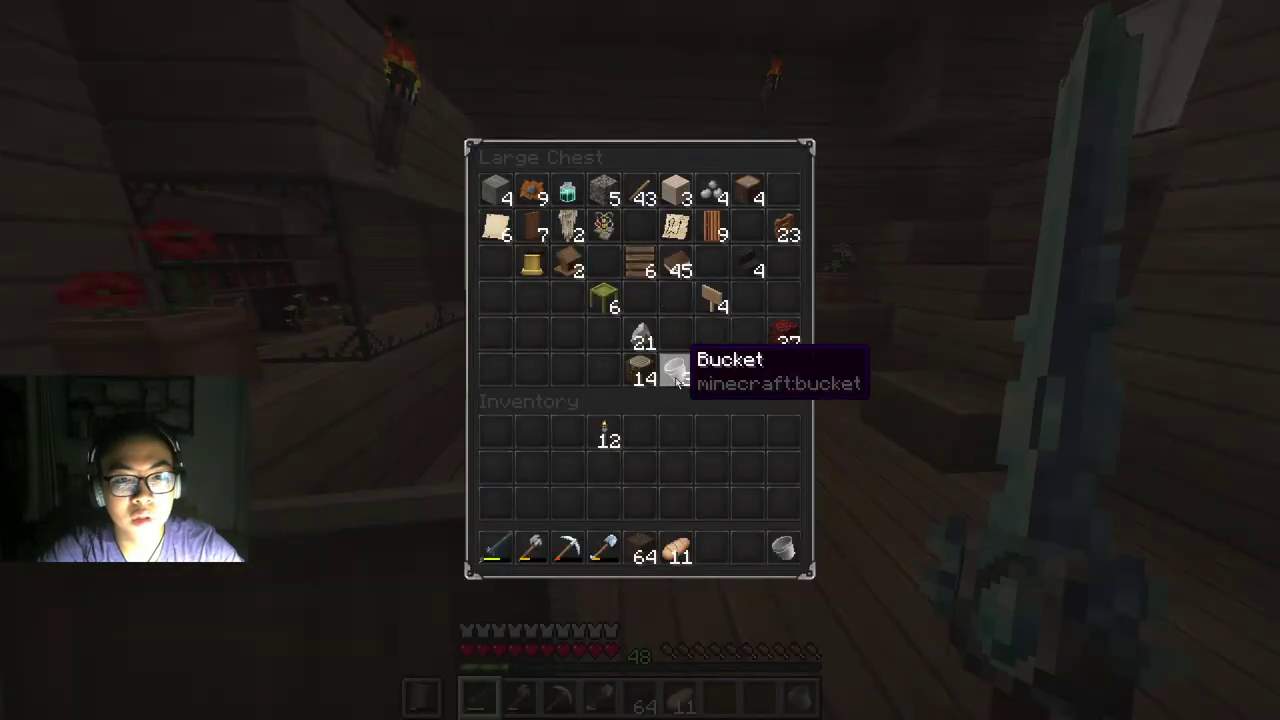
{"action": "key", "text": "e"}
{"action": "right_click", "coordinate": [638, 358]}
{"action": "key", "text": "e"}
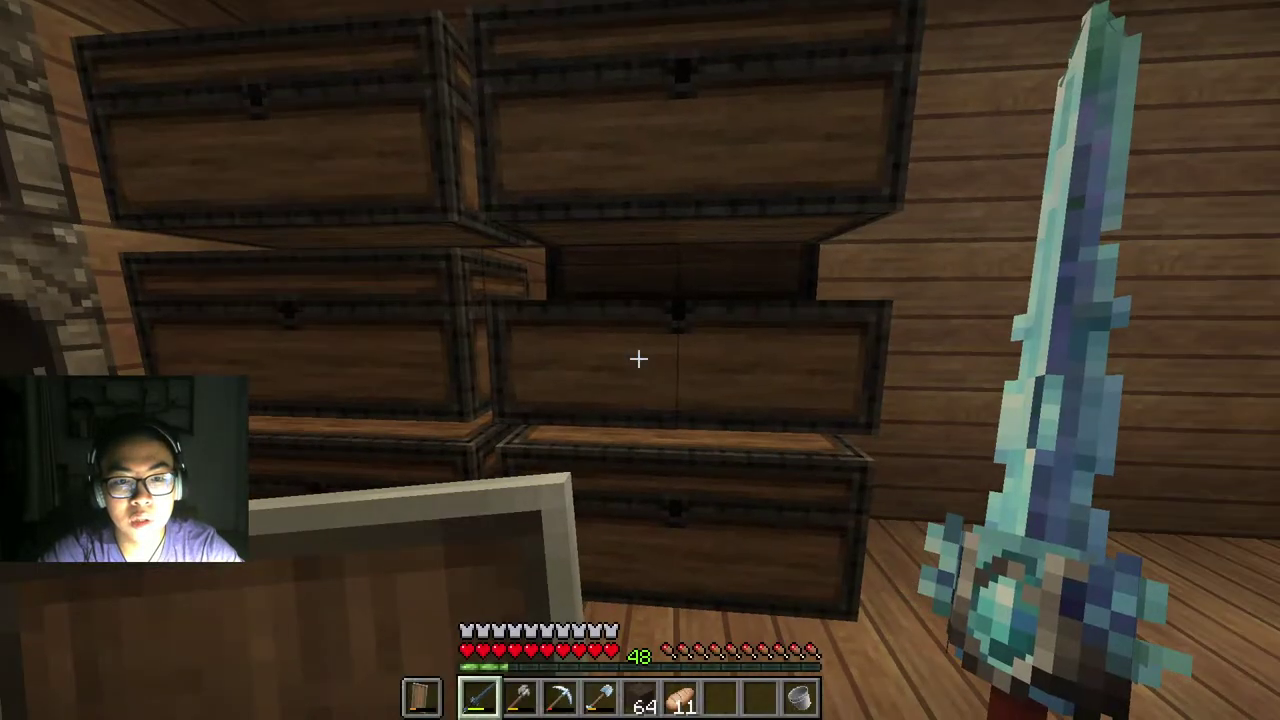
{"action": "key", "text": "e"}
Step: Check the furnaces along the wall, finding the first several empty
{"action": "key", "text": "e"}
{"action": "left_click", "coordinate": [638, 358]}
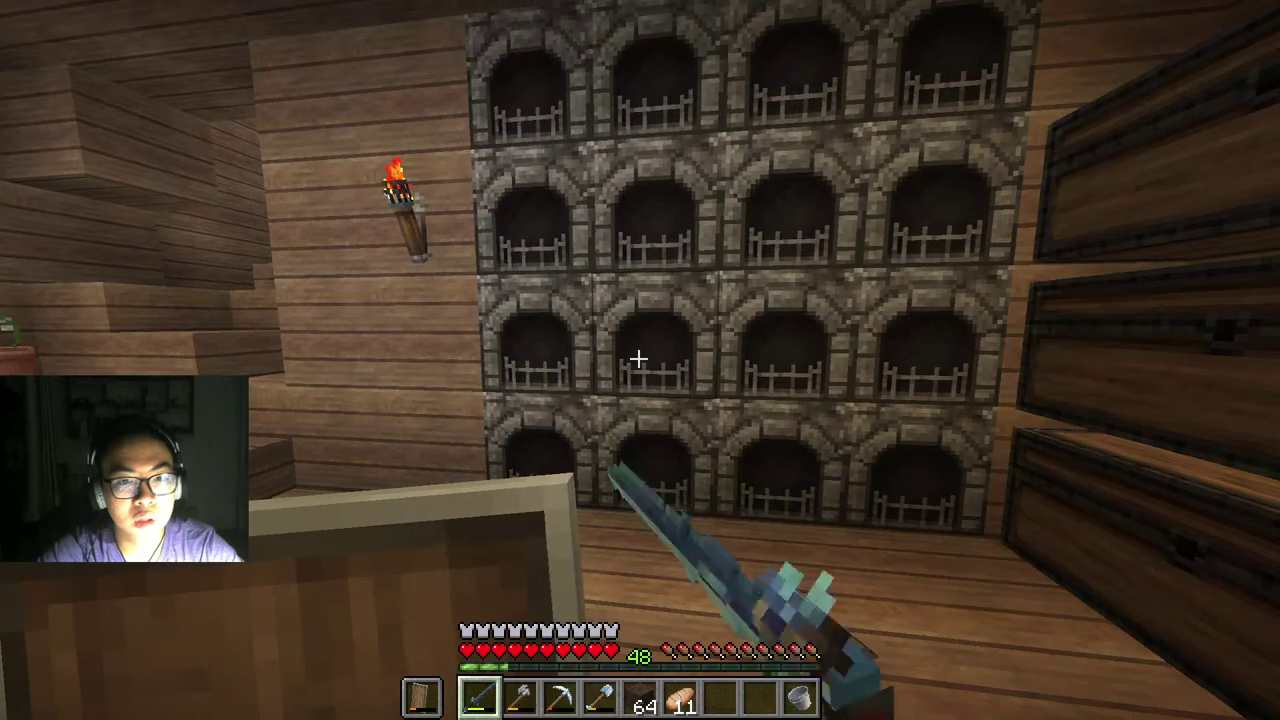
{"action": "right_click", "coordinate": [638, 358]}
{"action": "key", "text": "e"}
{"action": "right_click", "coordinate": [638, 358]}
{"action": "key", "text": "e"}
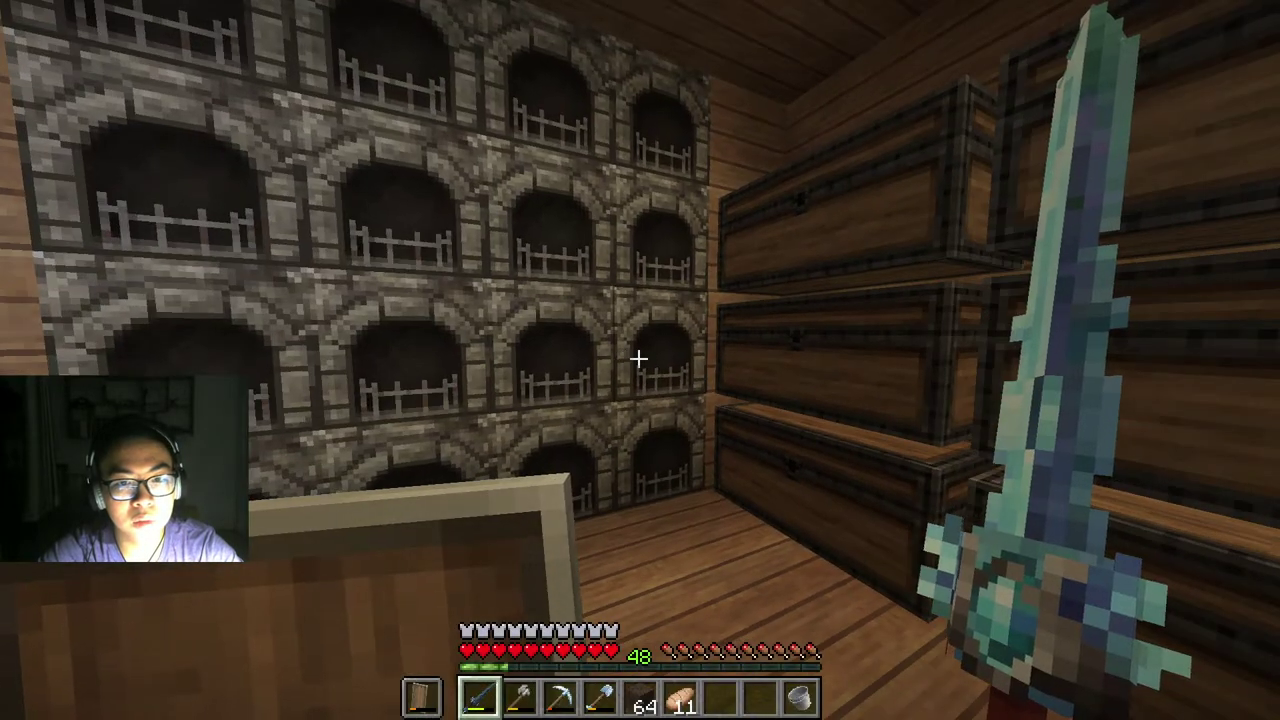
{"action": "right_click", "coordinate": [638, 358]}
{"action": "key", "text": "e"}
{"action": "right_click", "coordinate": [638, 358]}
{"action": "key", "text": "e"}
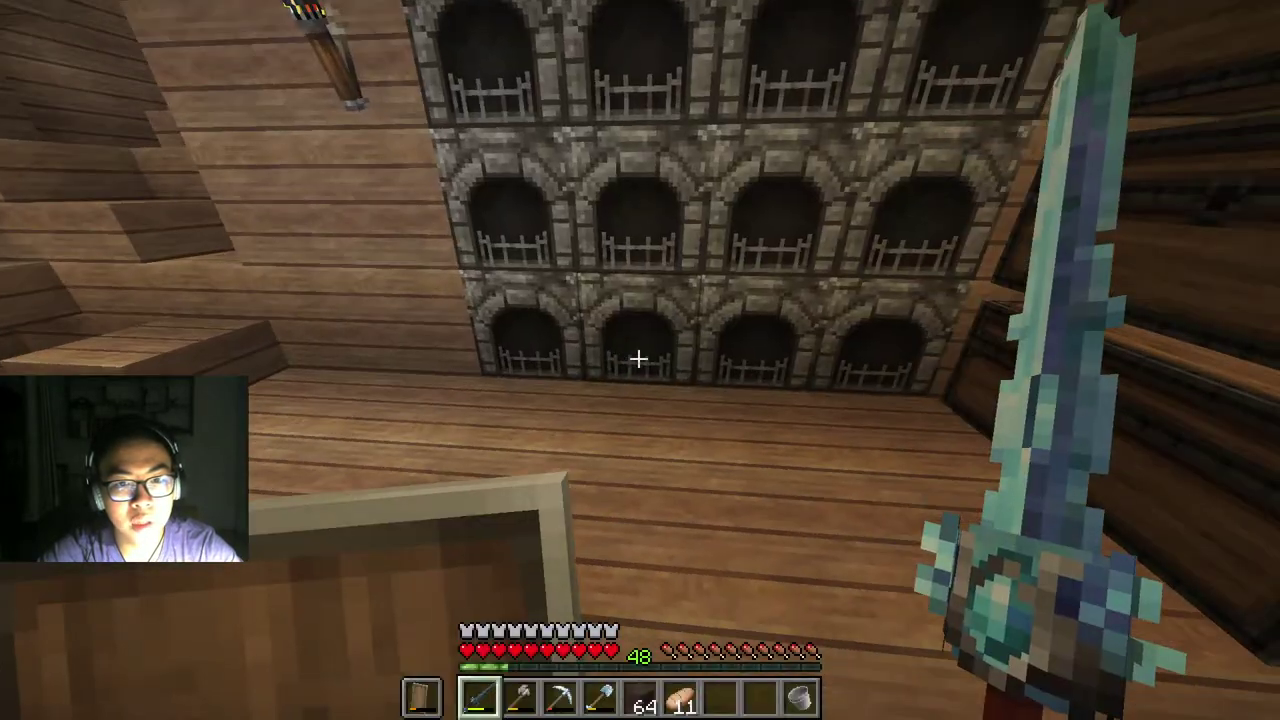
{"action": "right_click", "coordinate": [638, 358]}
Step: Take the smelted glass from the furnace outputs, ending with 64 plus 9 glass
{"action": "key", "text": "e"}
{"action": "right_click", "coordinate": [638, 358]}
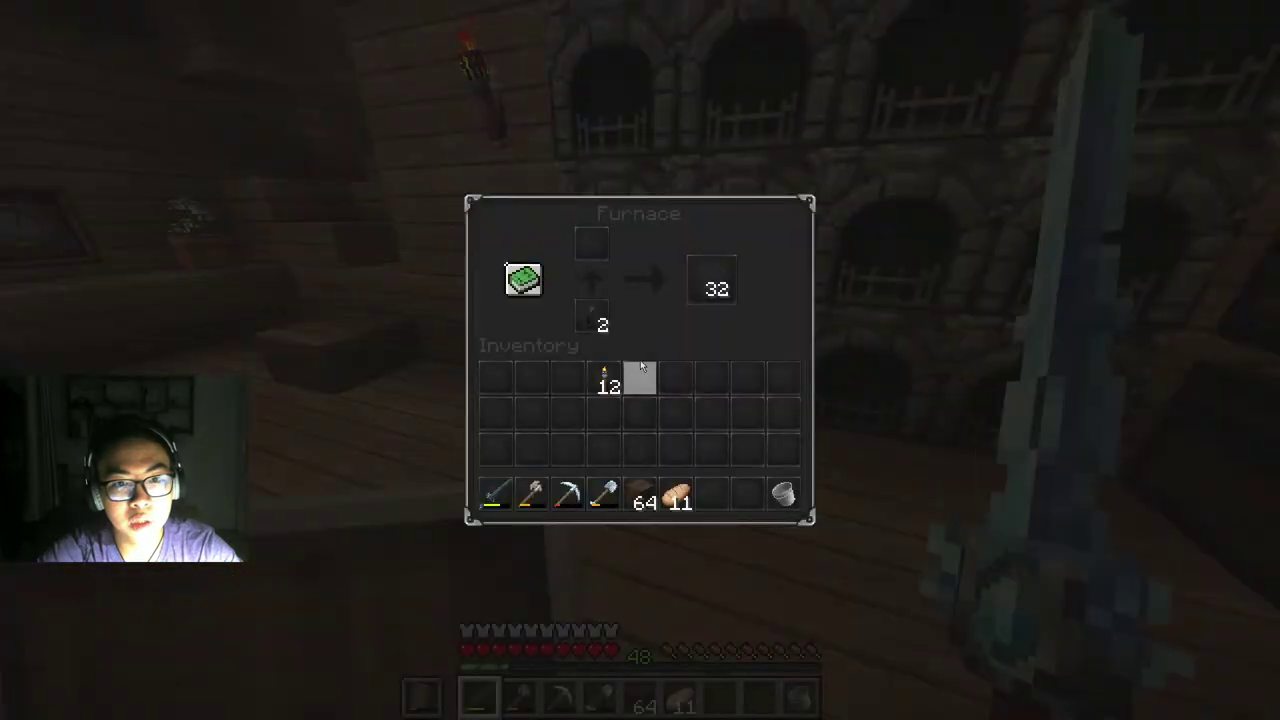
{"action": "left_click", "coordinate": [707, 284], "text": "shift"}
{"action": "key", "text": "e"}
{"action": "right_click", "coordinate": [638, 358]}
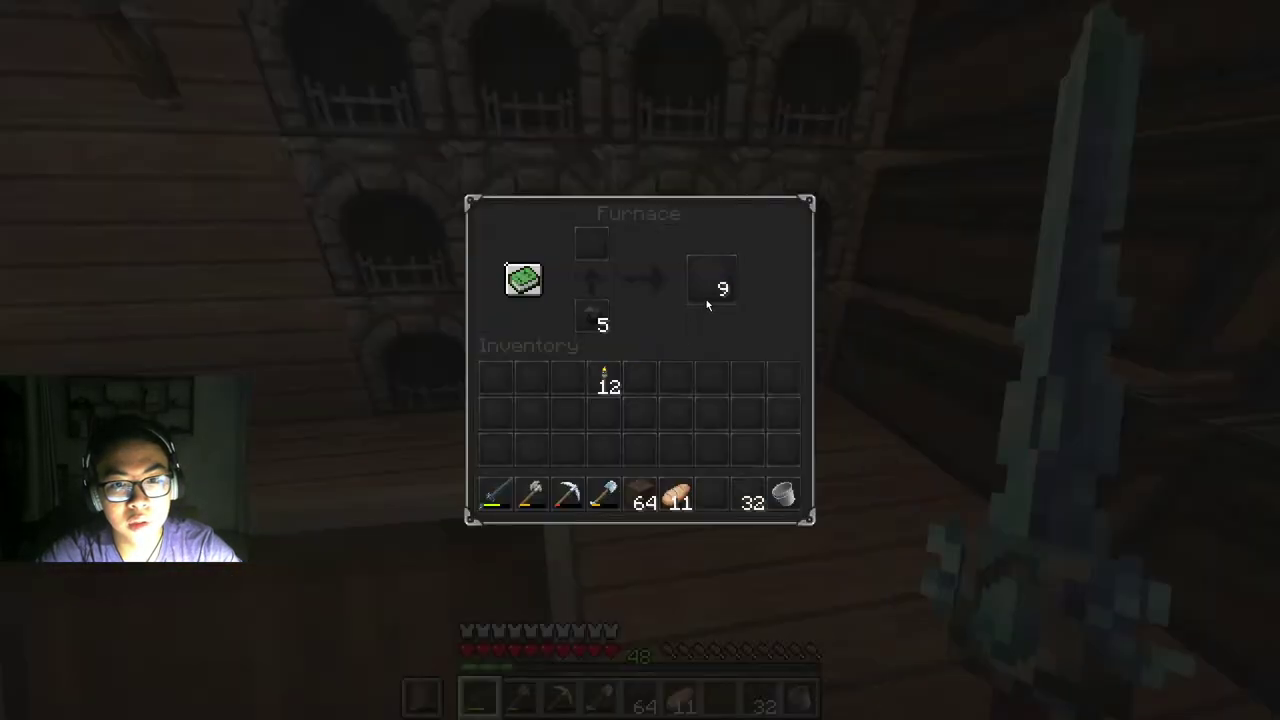
{"action": "key", "text": "e"}
{"action": "right_click", "coordinate": [638, 358]}
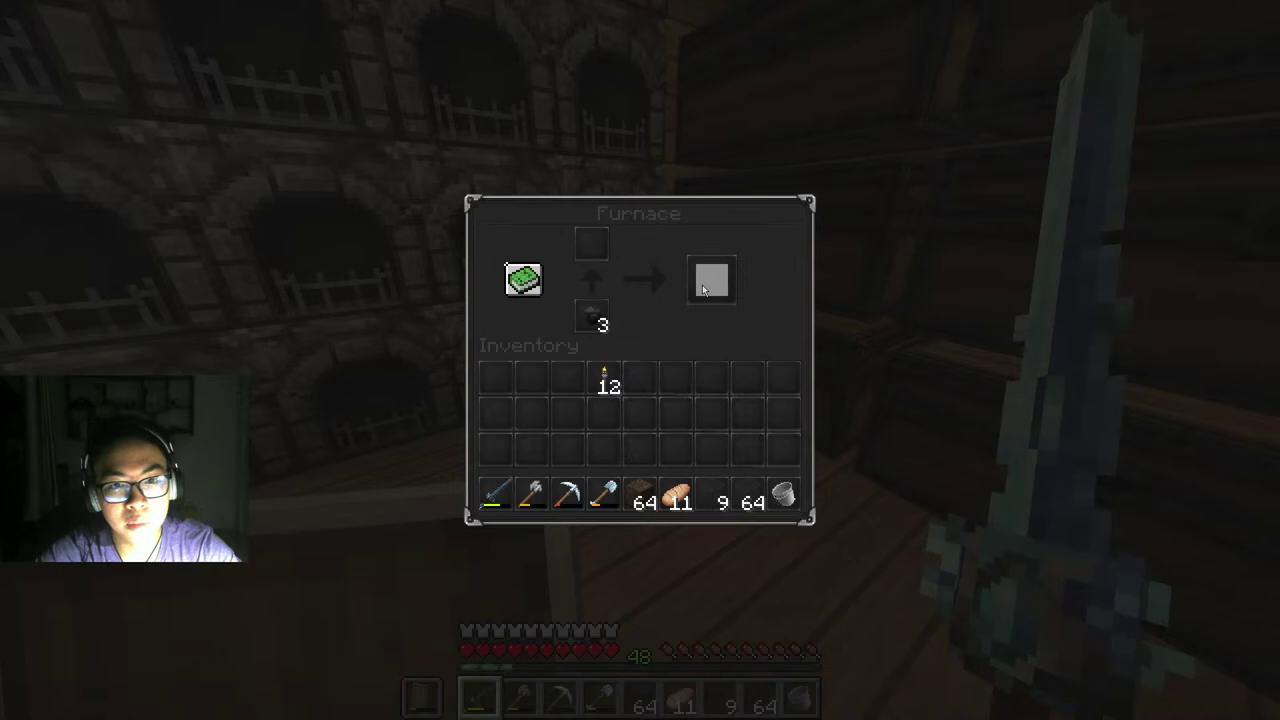
{"action": "key", "text": "e"}
{"action": "scroll", "coordinate": [638, 358], "scroll_direction": "up", "scroll_amount": 6}
Step: Go out the garden door, past the sandstone plots, and start a dirt pillar beside the enclosure
{"action": "scroll", "coordinate": [638, 358], "scroll_direction": "down", "scroll_amount": 1}
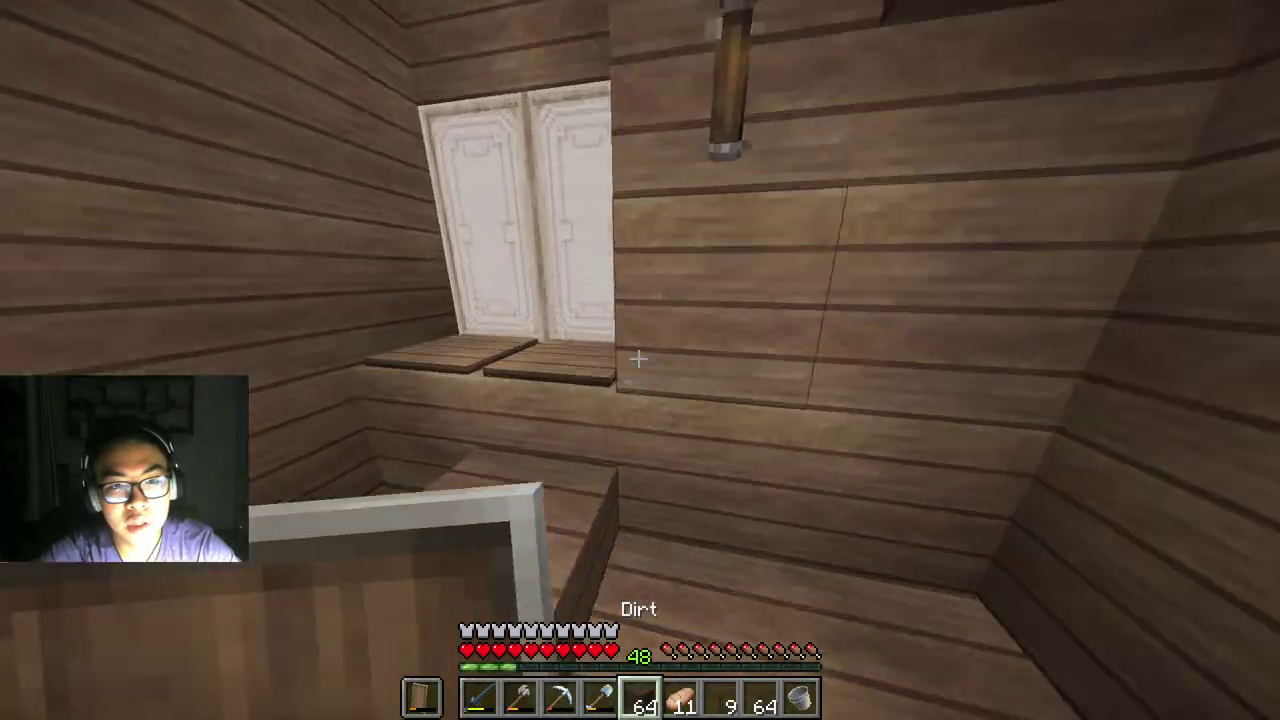
{"action": "key", "text": "w"}
{"action": "right_click", "coordinate": [638, 358]}
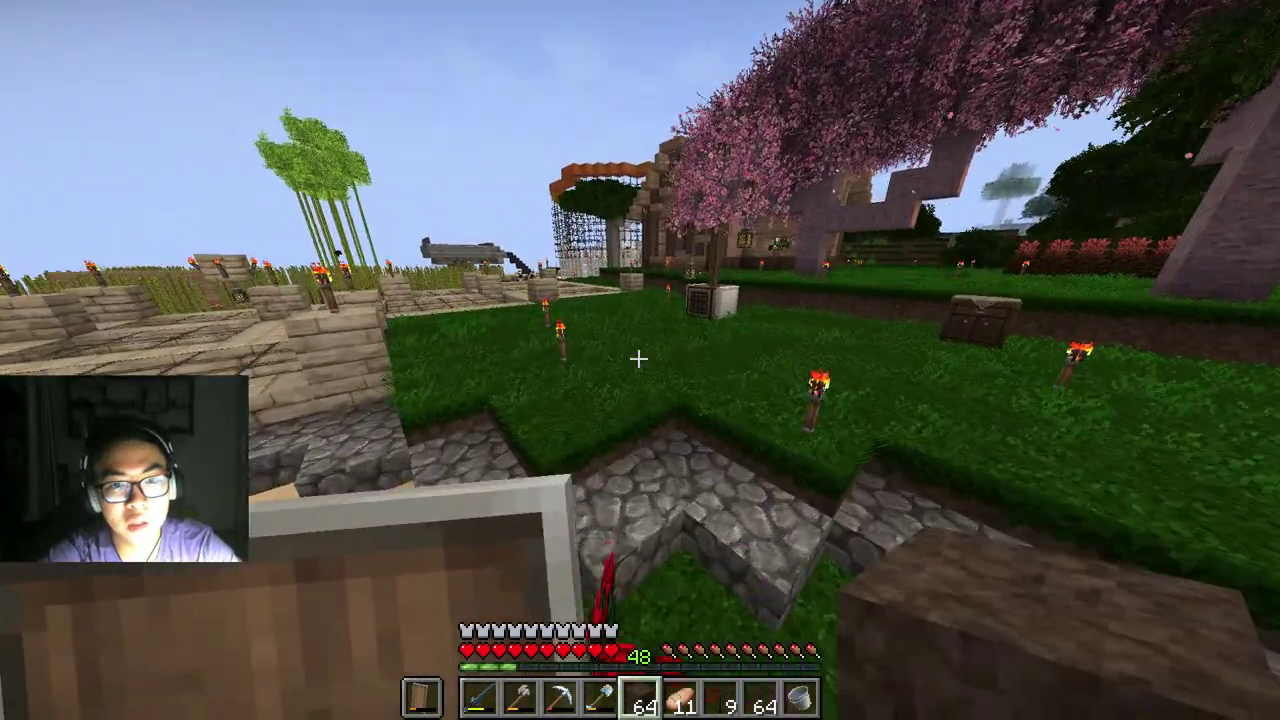
{"action": "key", "text": "w"}
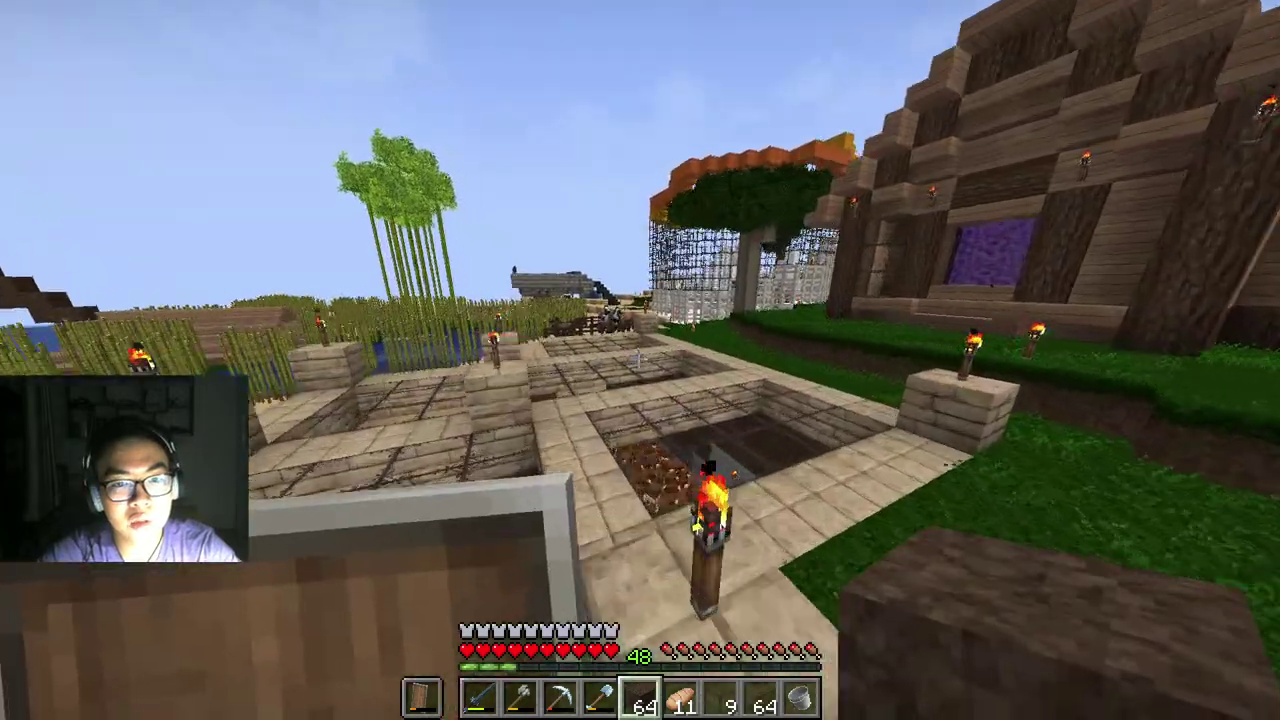
{"action": "key", "text": "w"}
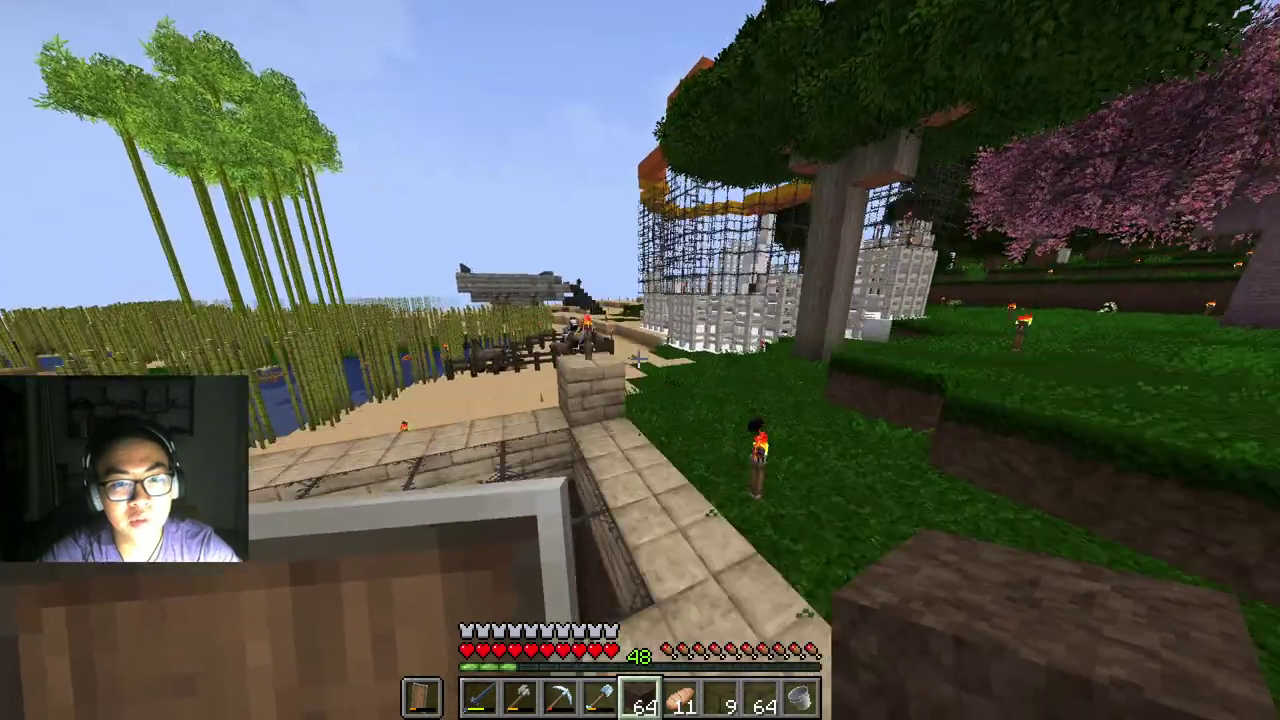
{"action": "key", "text": "w"}
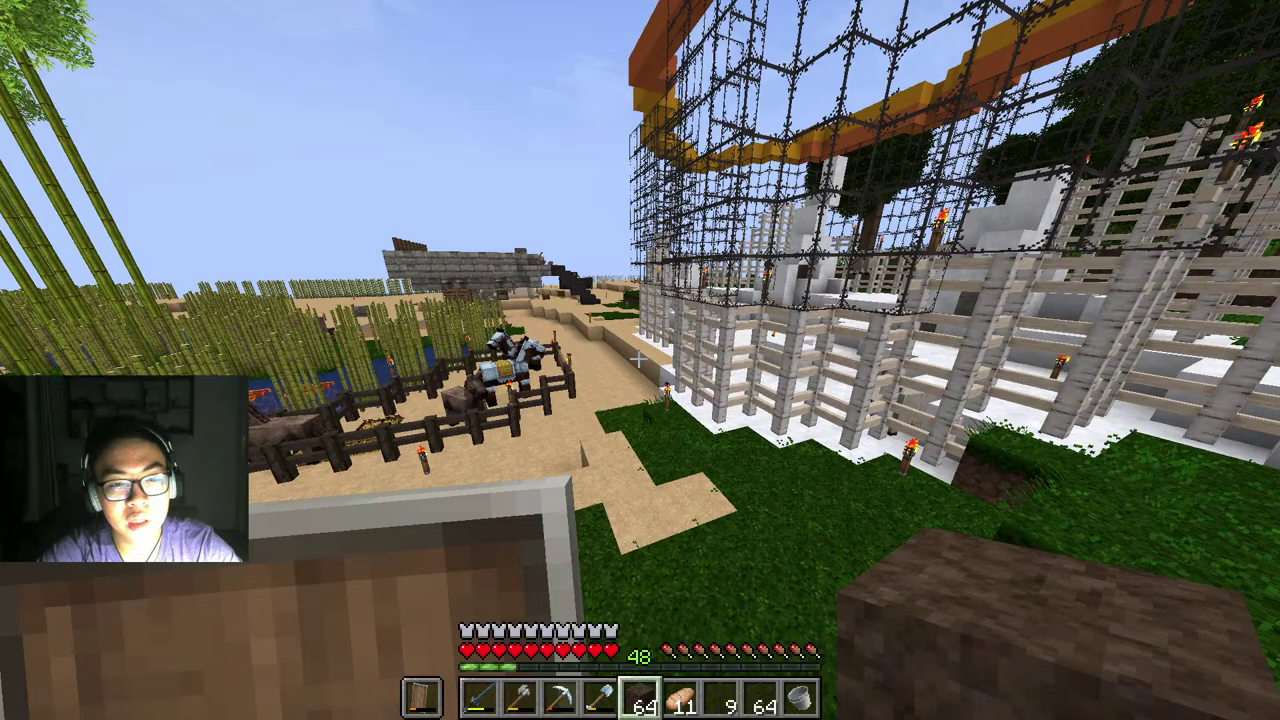
{"action": "key", "text": "w"}
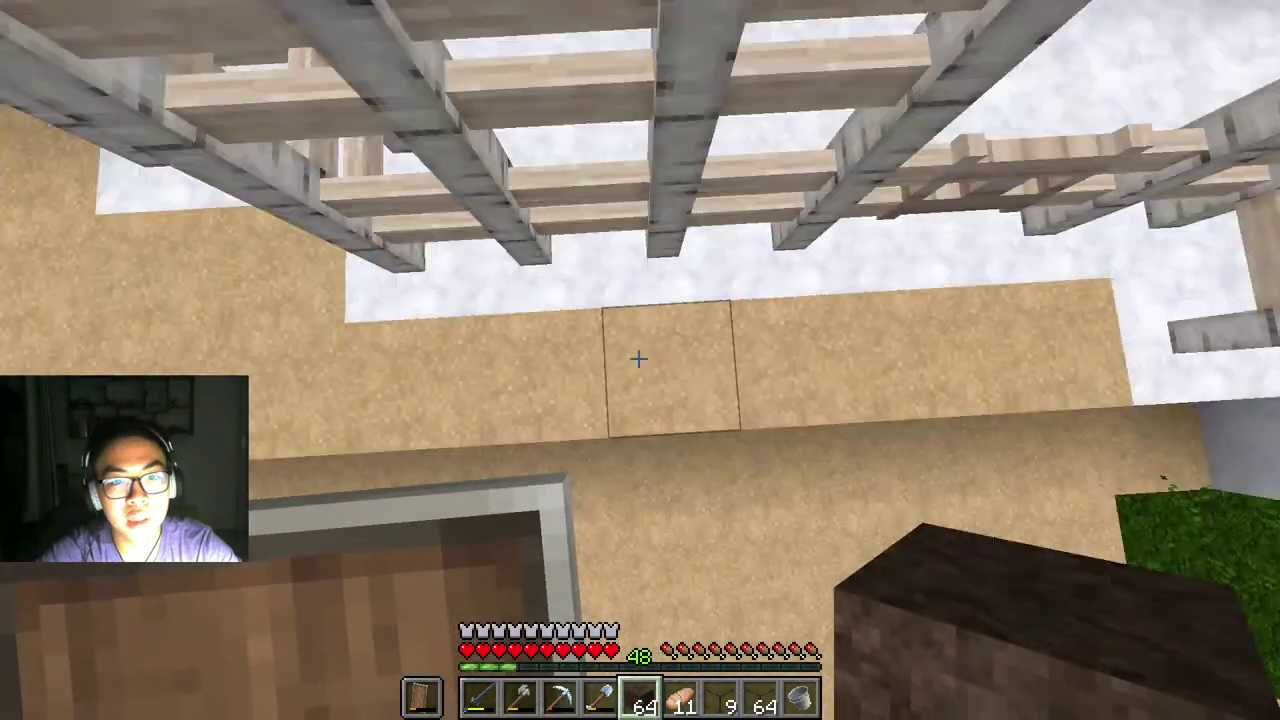
{"action": "right_click", "coordinate": [640, 358]}
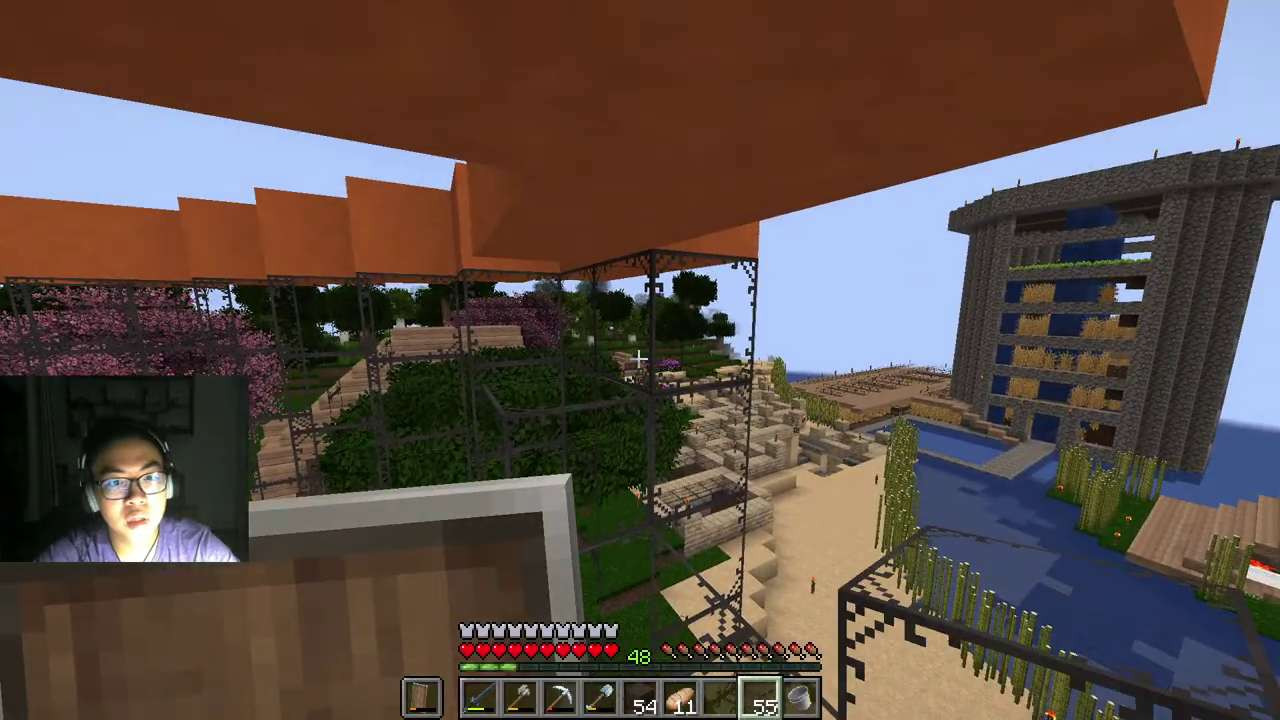
Step: Place glass panes in the enclosure's top gaps under the orange roof, leaving 40 glass
{"action": "right_click", "coordinate": [638, 358]}
{"action": "right_click", "coordinate": [638, 358]}
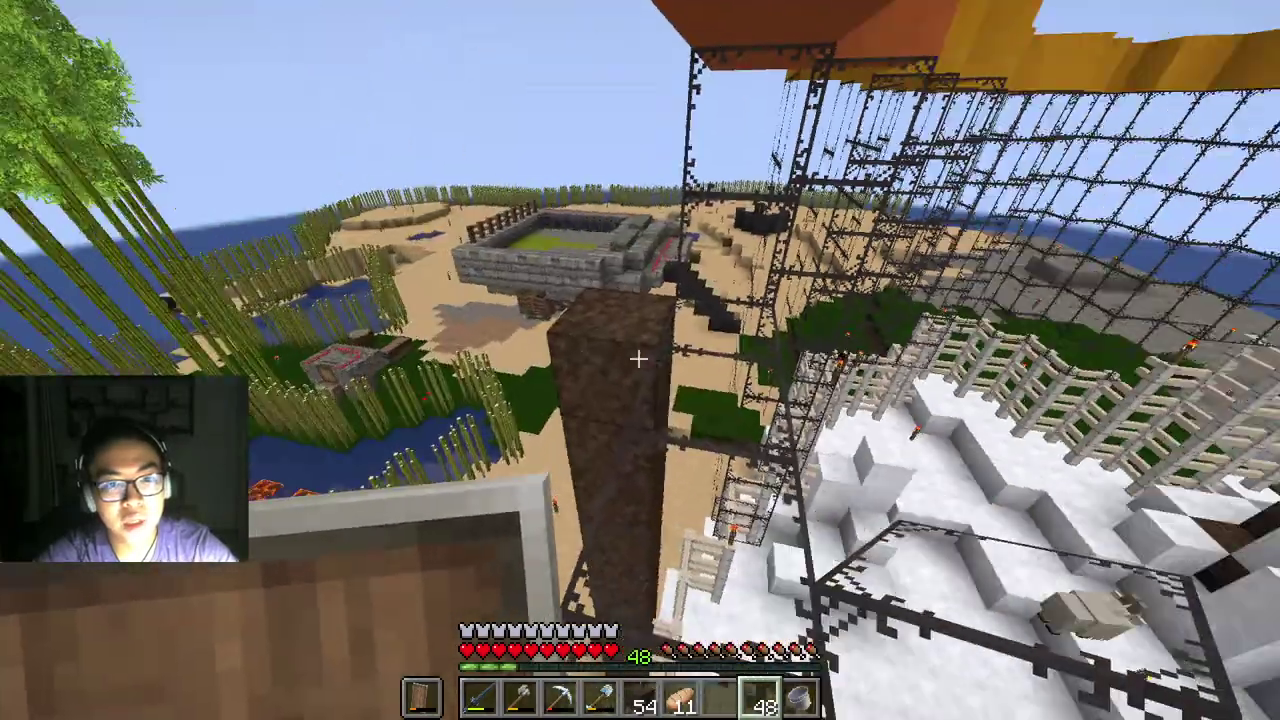
{"action": "right_click", "coordinate": [638, 358]}
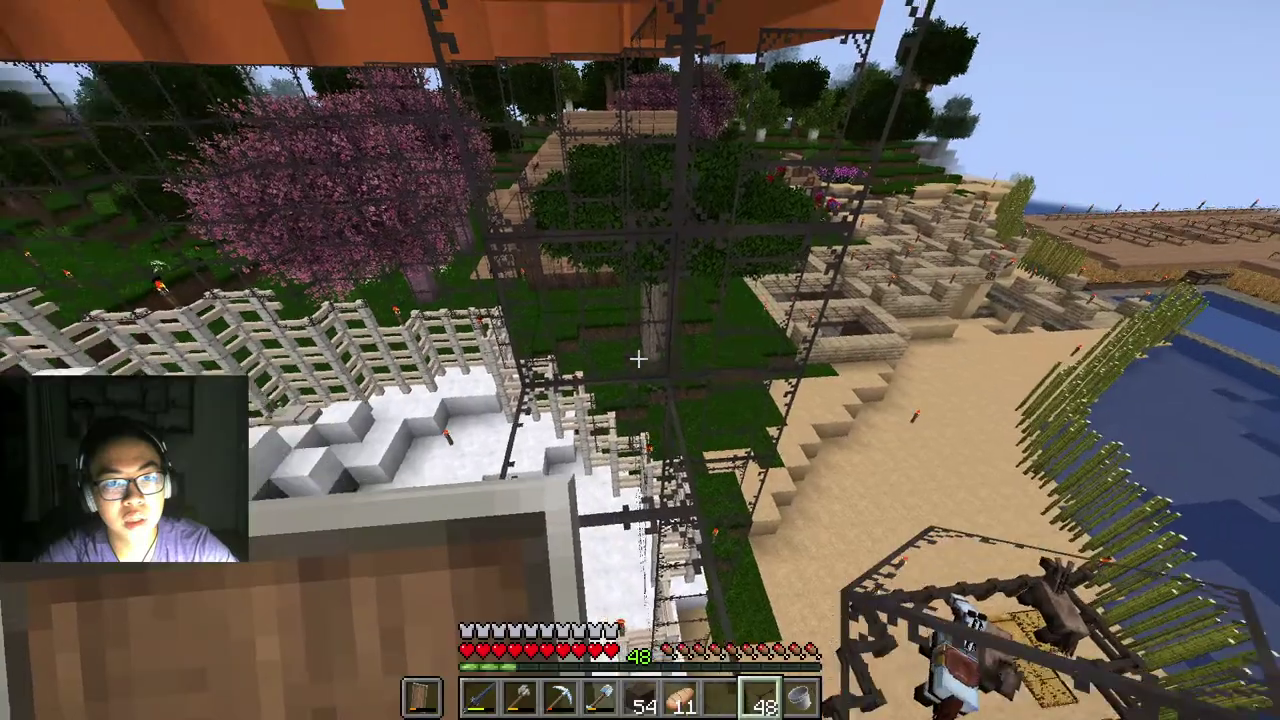
{"action": "right_click", "coordinate": [638, 358]}
{"action": "right_click", "coordinate": [638, 358]}
{"action": "right_click", "coordinate": [638, 358]}
{"action": "right_click", "coordinate": [638, 358]}
{"action": "right_click", "coordinate": [638, 358]}
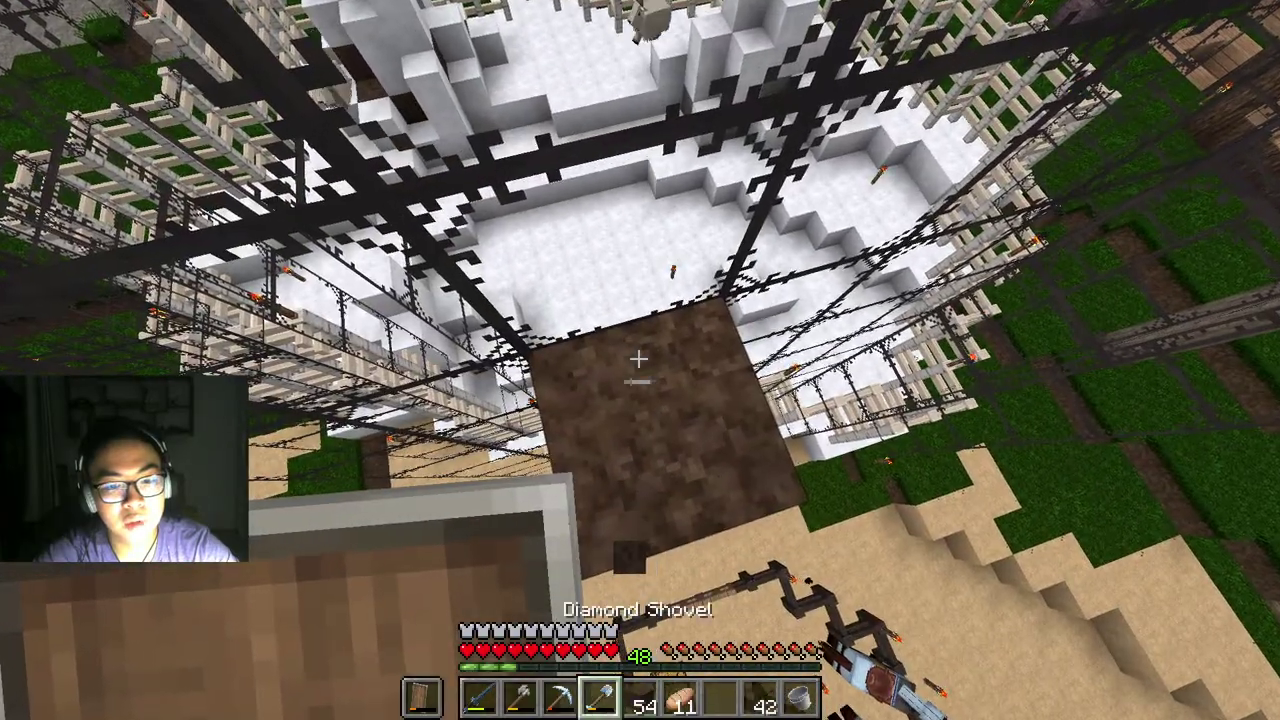
Step: Dig the dirt pillar down with the diamond shovel, recovering dirt to 62
{"action": "left_click", "coordinate": [638, 358]}
{"action": "left_click", "coordinate": [638, 358]}
{"action": "left_click", "coordinate": [638, 358]}
{"action": "left_click", "coordinate": [638, 358]}
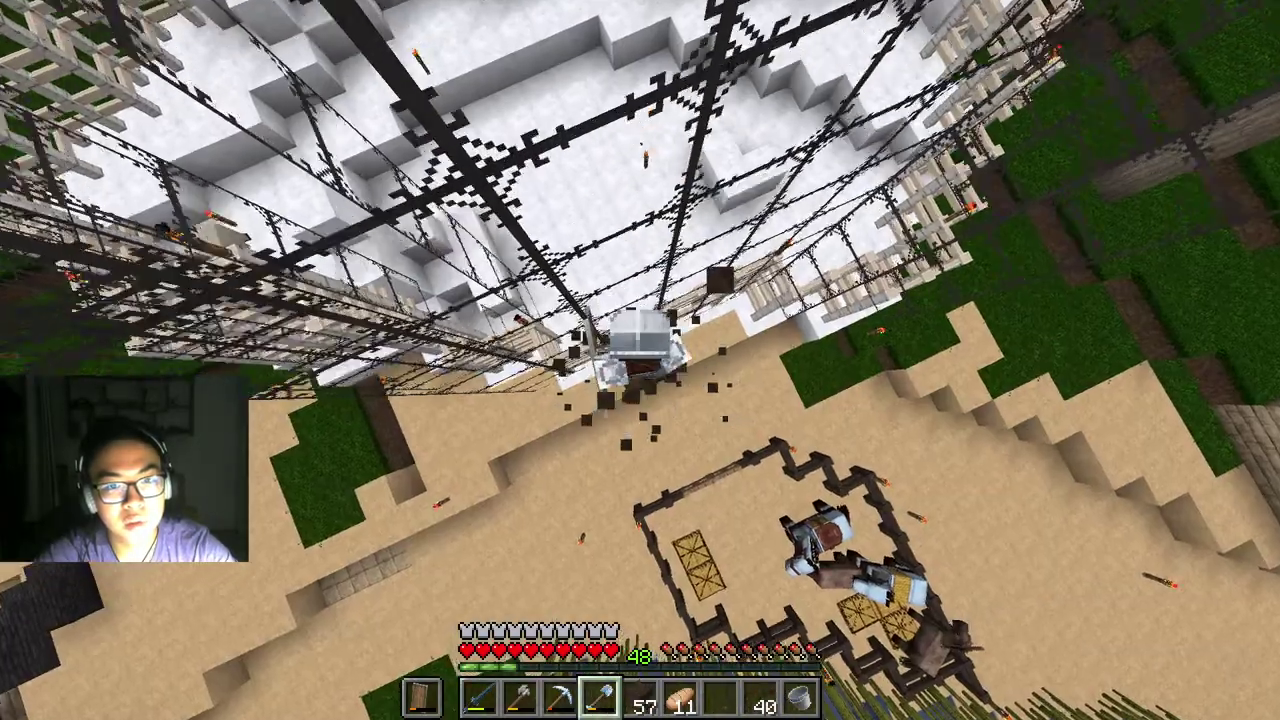
{"action": "left_click", "coordinate": [638, 358]}
{"action": "left_click", "coordinate": [638, 358]}
{"action": "left_click", "coordinate": [638, 358]}
{"action": "left_click", "coordinate": [638, 358]}
{"action": "left_click", "coordinate": [638, 358]}
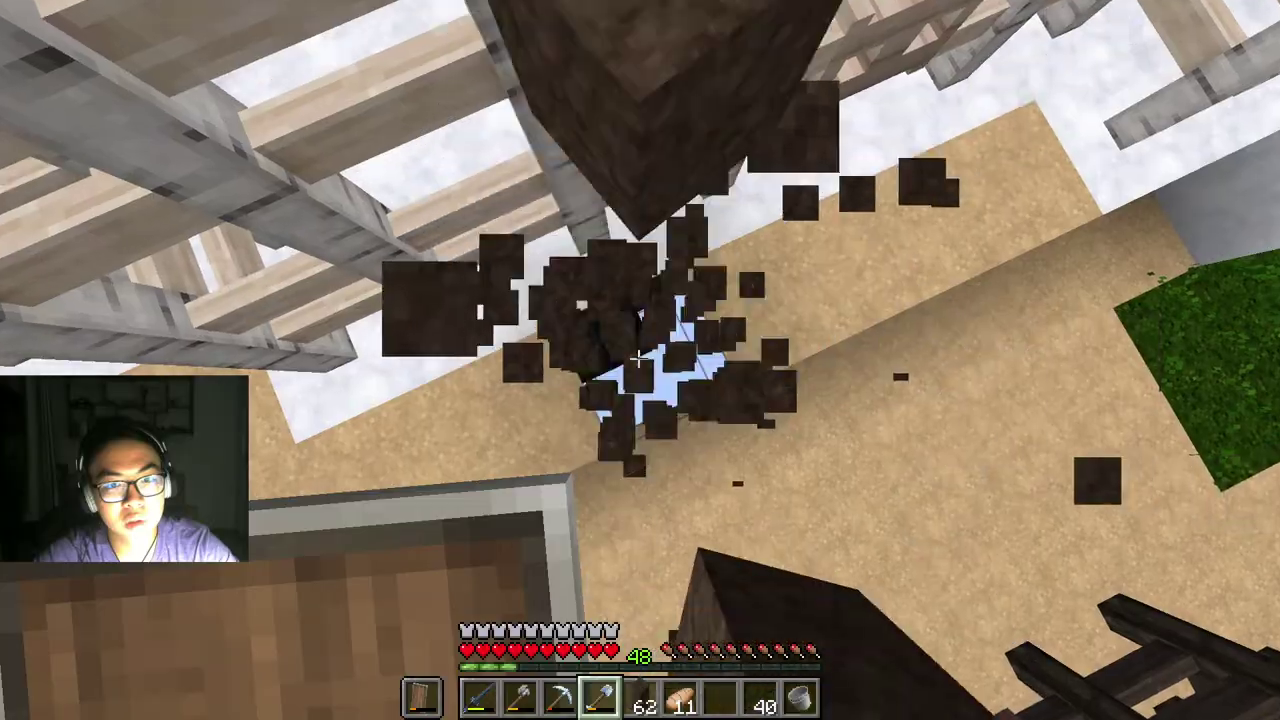
{"action": "left_click", "coordinate": [638, 358]}
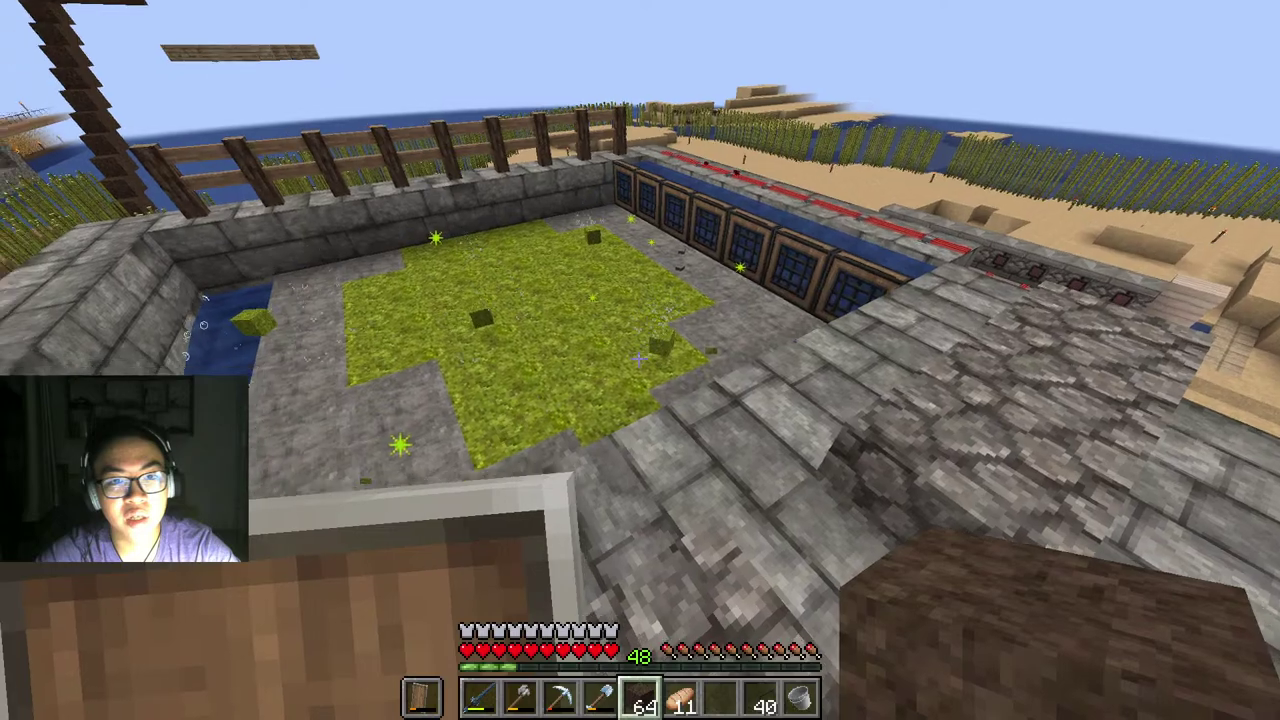
Step: Check the chest by the stone building, then the neighbouring large chest
{"action": "scroll", "coordinate": [640, 360], "scroll_direction": "down", "scroll_amount": 1}
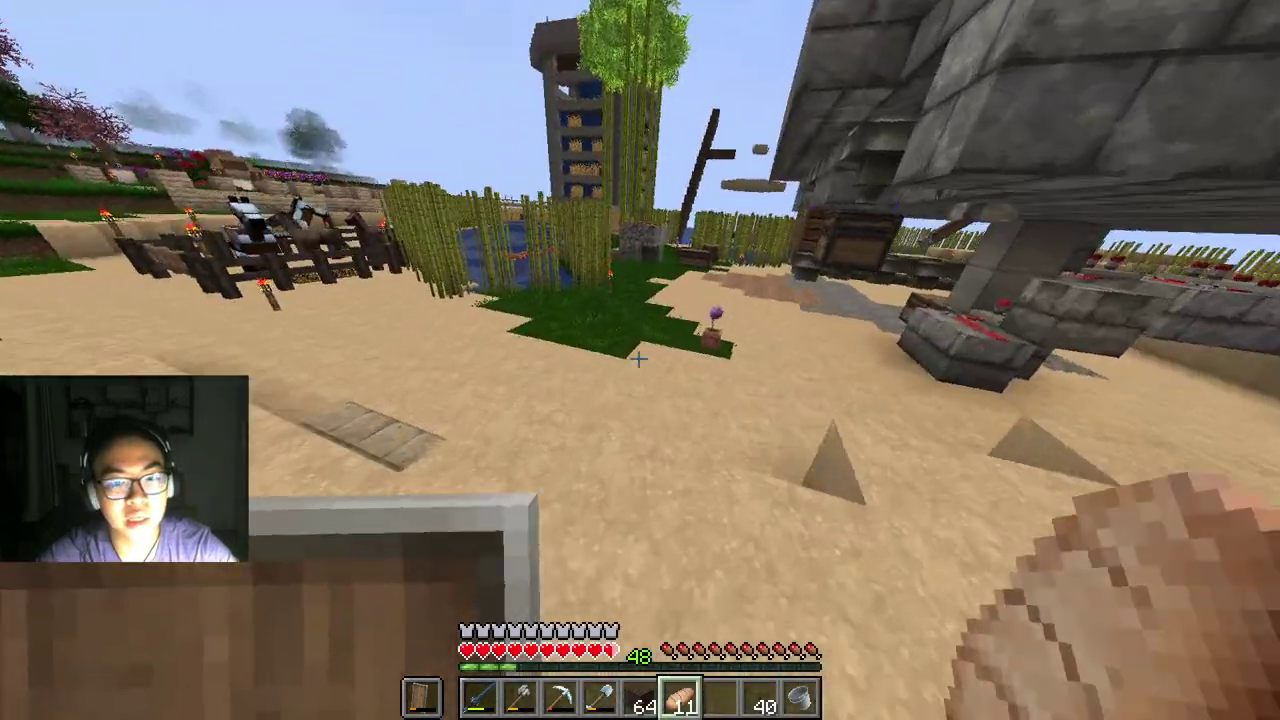
{"action": "scroll", "coordinate": [639, 358], "scroll_direction": "down", "scroll_amount": 1}
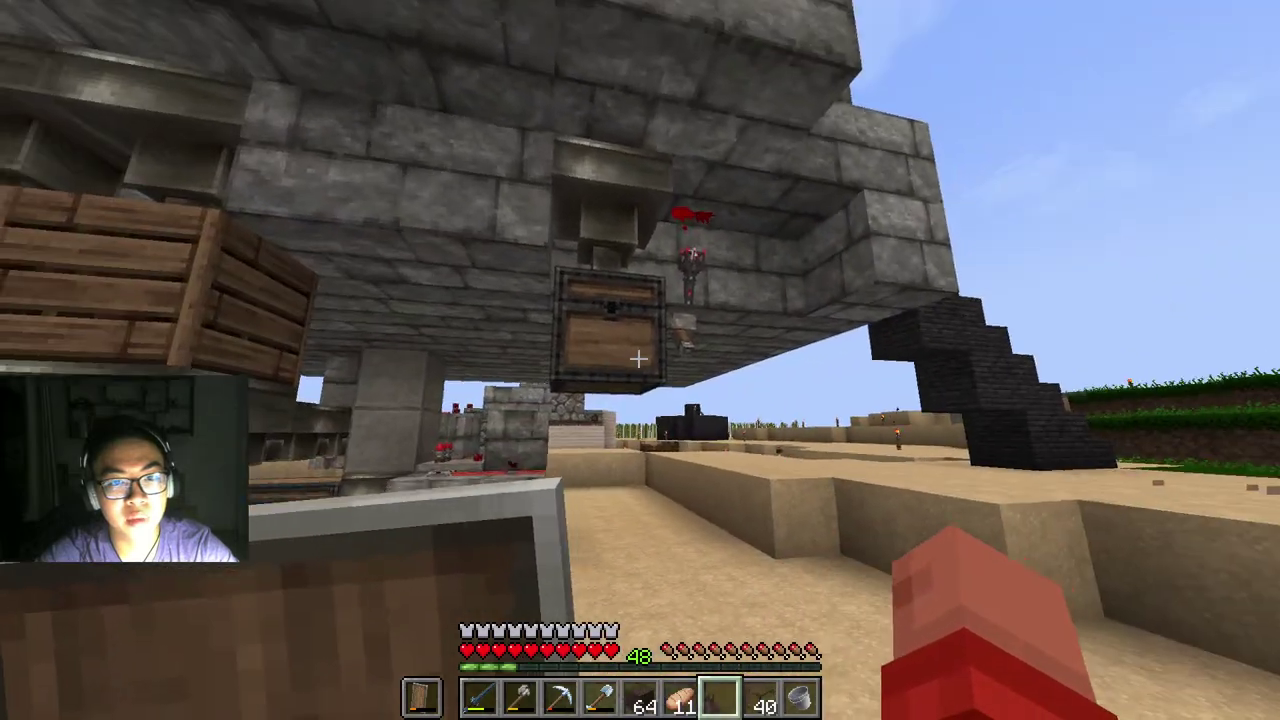
{"action": "right_click", "coordinate": [638, 358]}
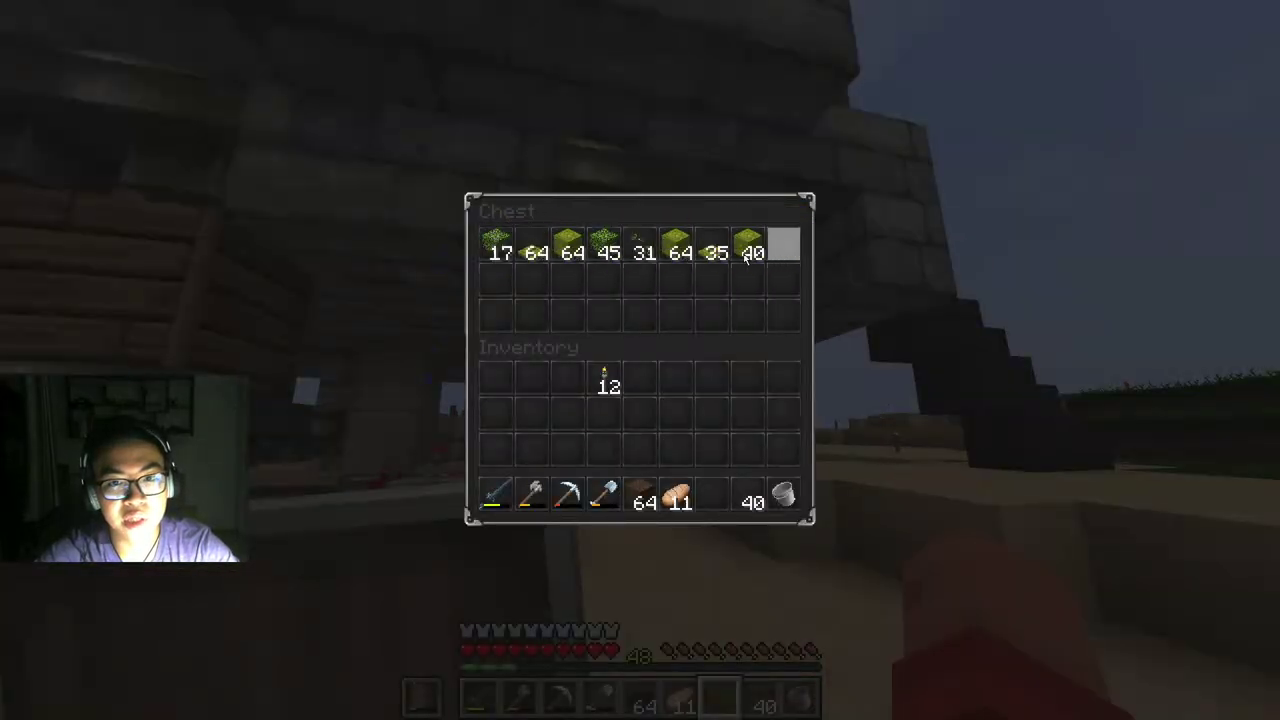
{"action": "key", "text": "e"}
{"action": "right_click", "coordinate": [640, 360]}
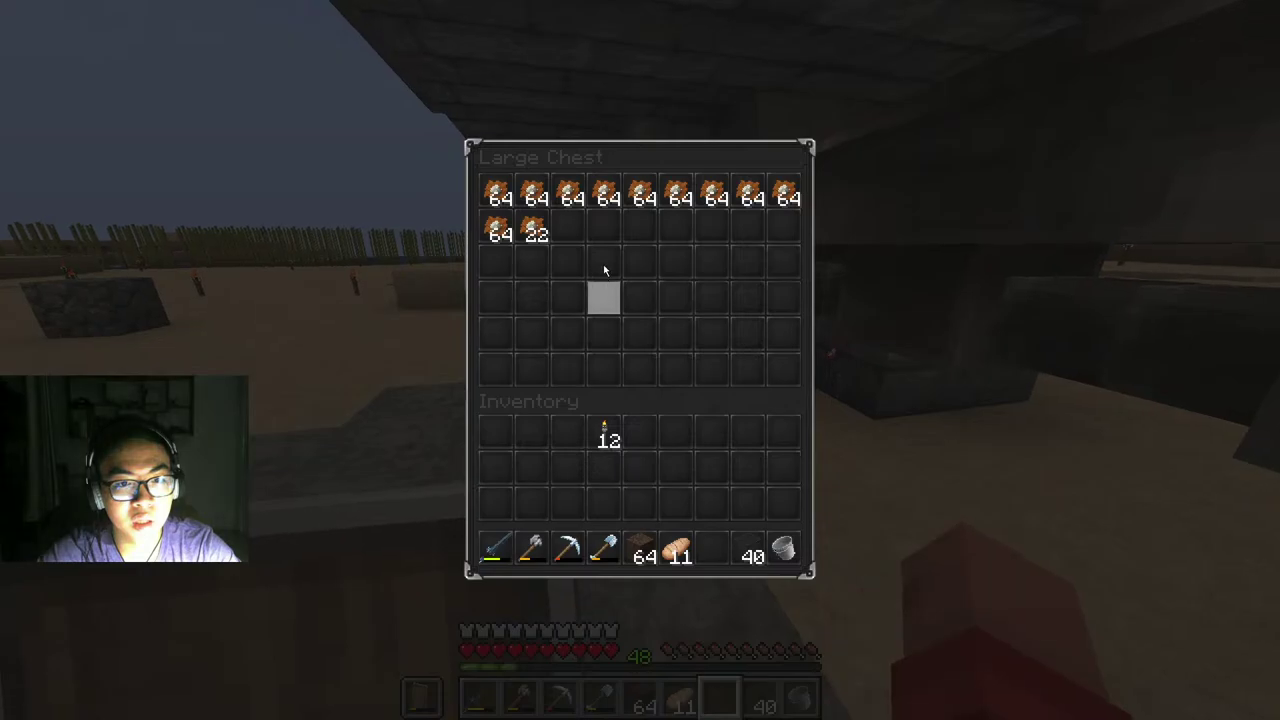
Step: Walk across the desert past the sugar cane farm to the dark-stone boat structure
{"action": "key", "text": "e"}
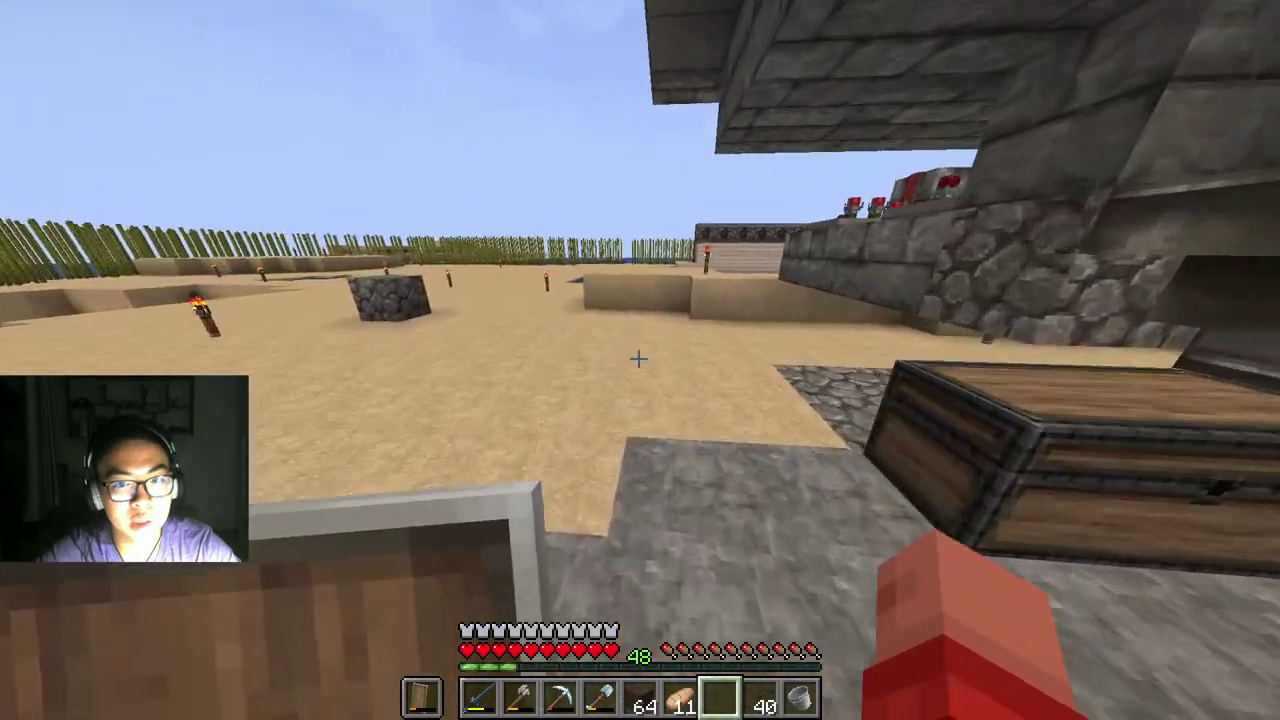
{"action": "key", "text": "w"}
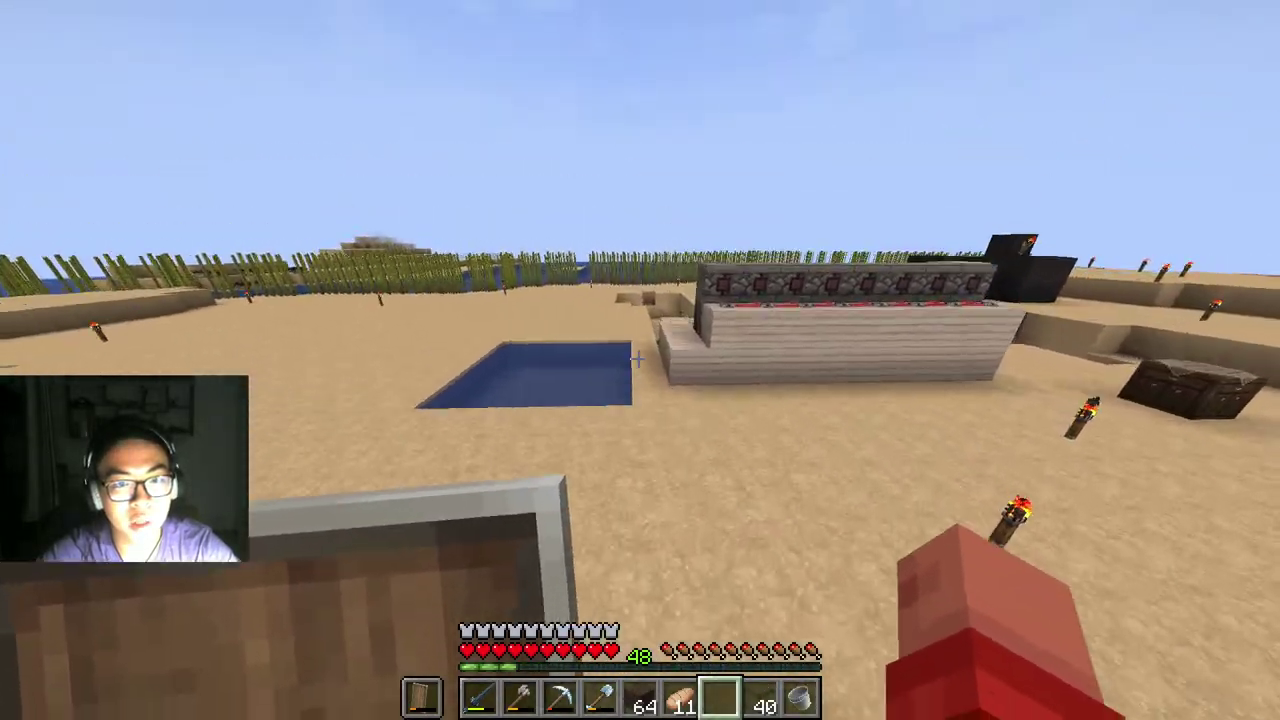
{"action": "key", "text": "w"}
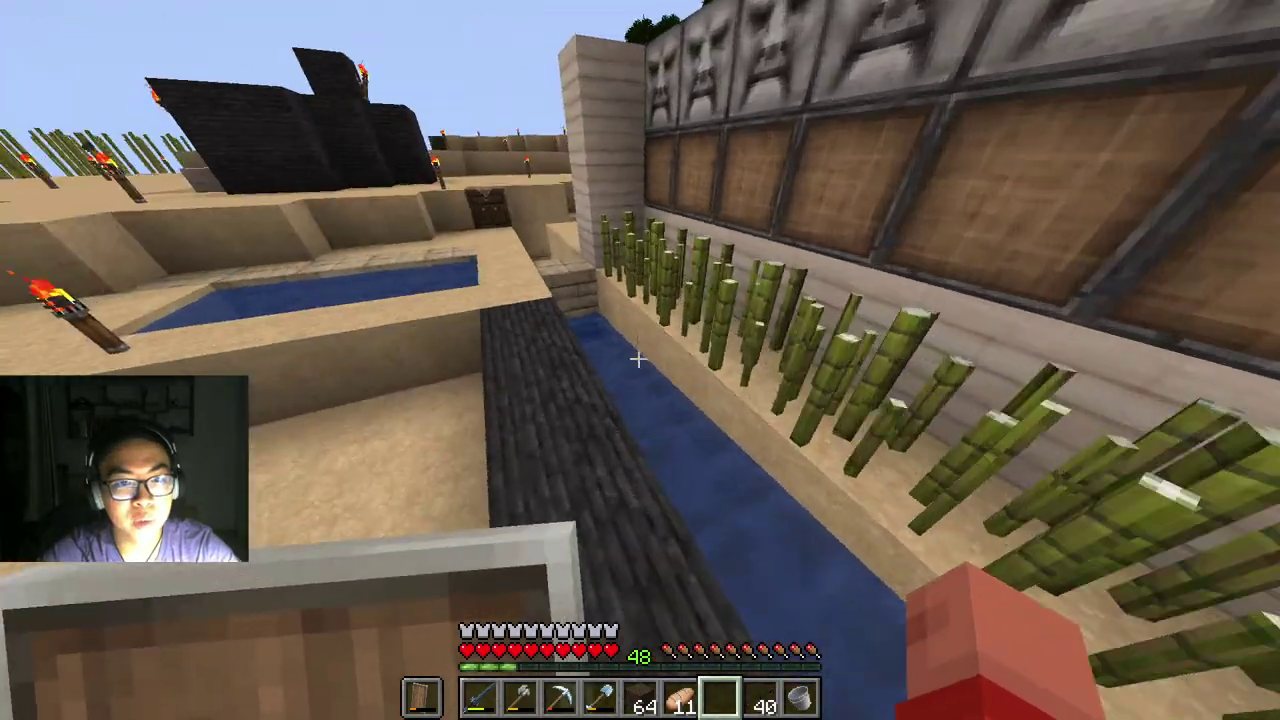
{"action": "key", "text": "w"}
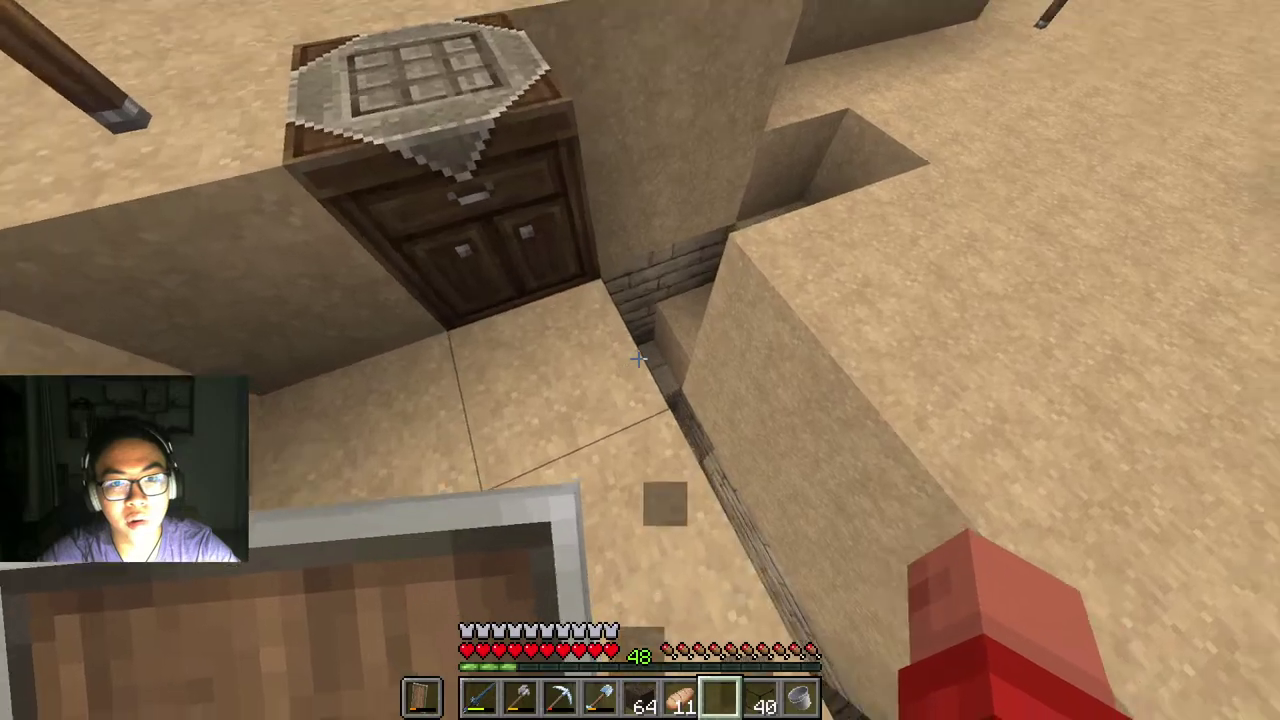
{"action": "key", "text": "w"}
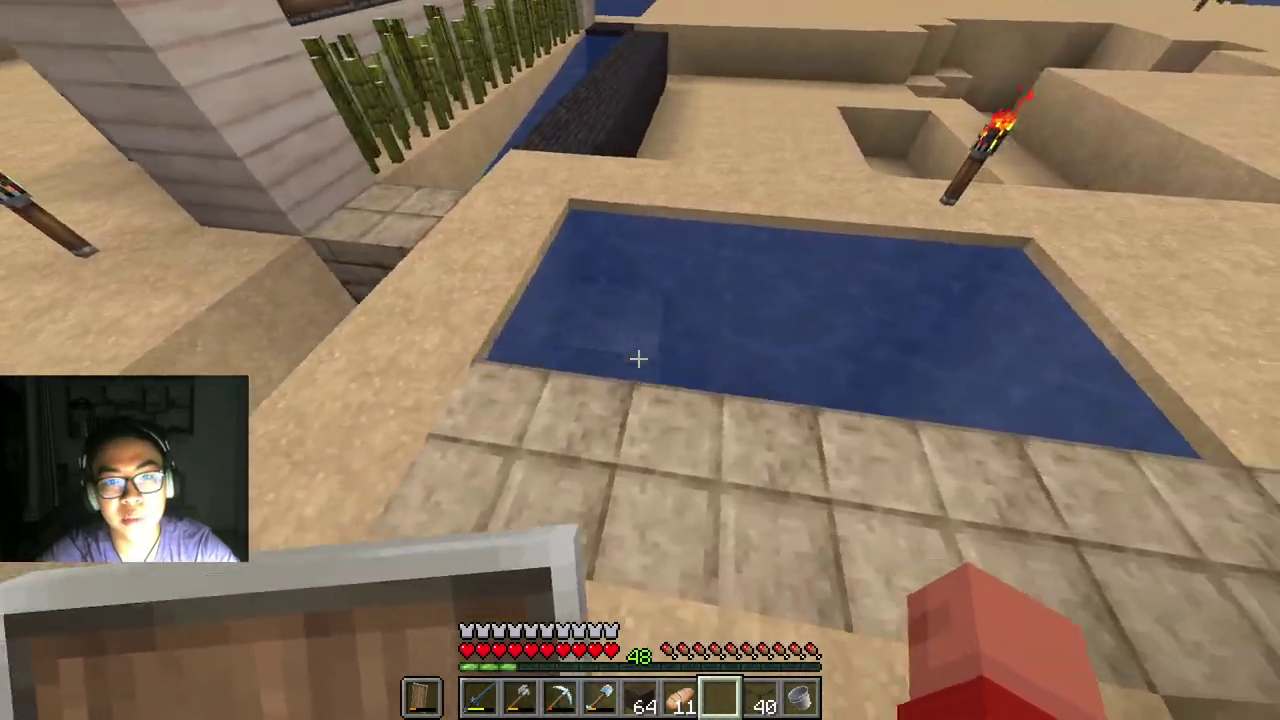
{"action": "key", "text": "w"}
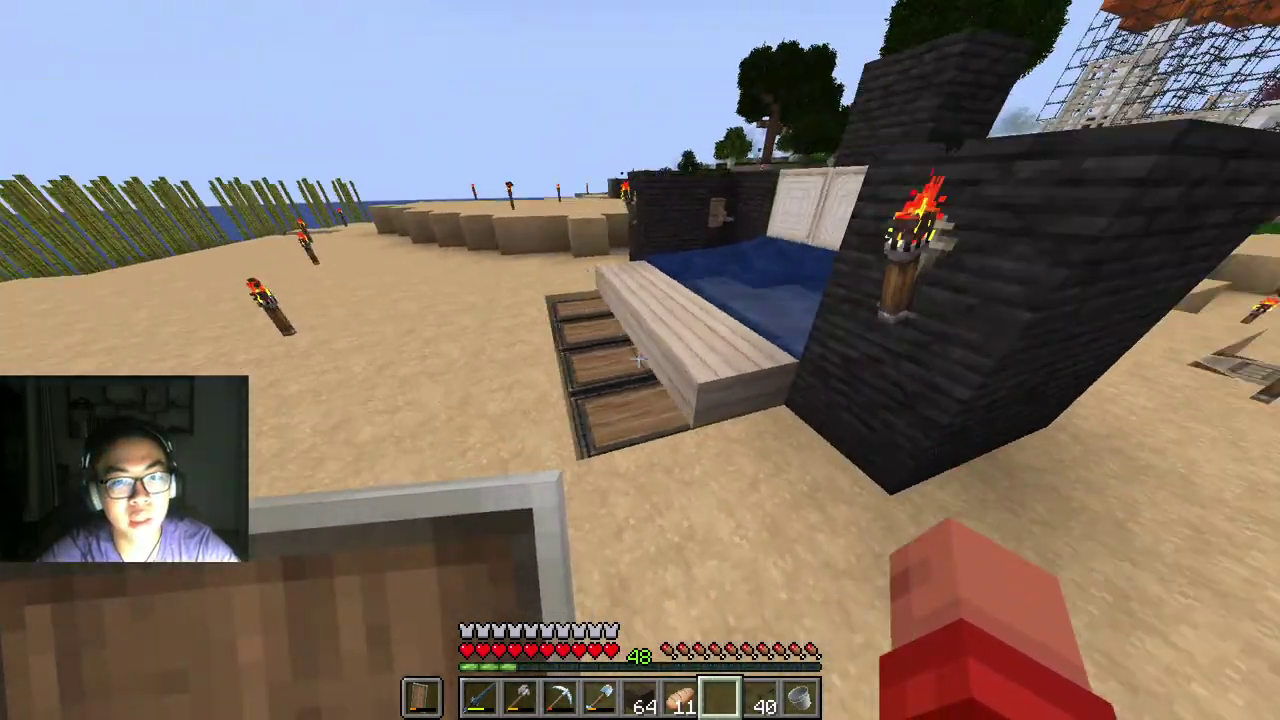
Step: Look inside the boat structure's large chest, then briefly check the inventory
{"action": "right_click", "coordinate": [640, 360]}
{"action": "key", "text": "Escape"}
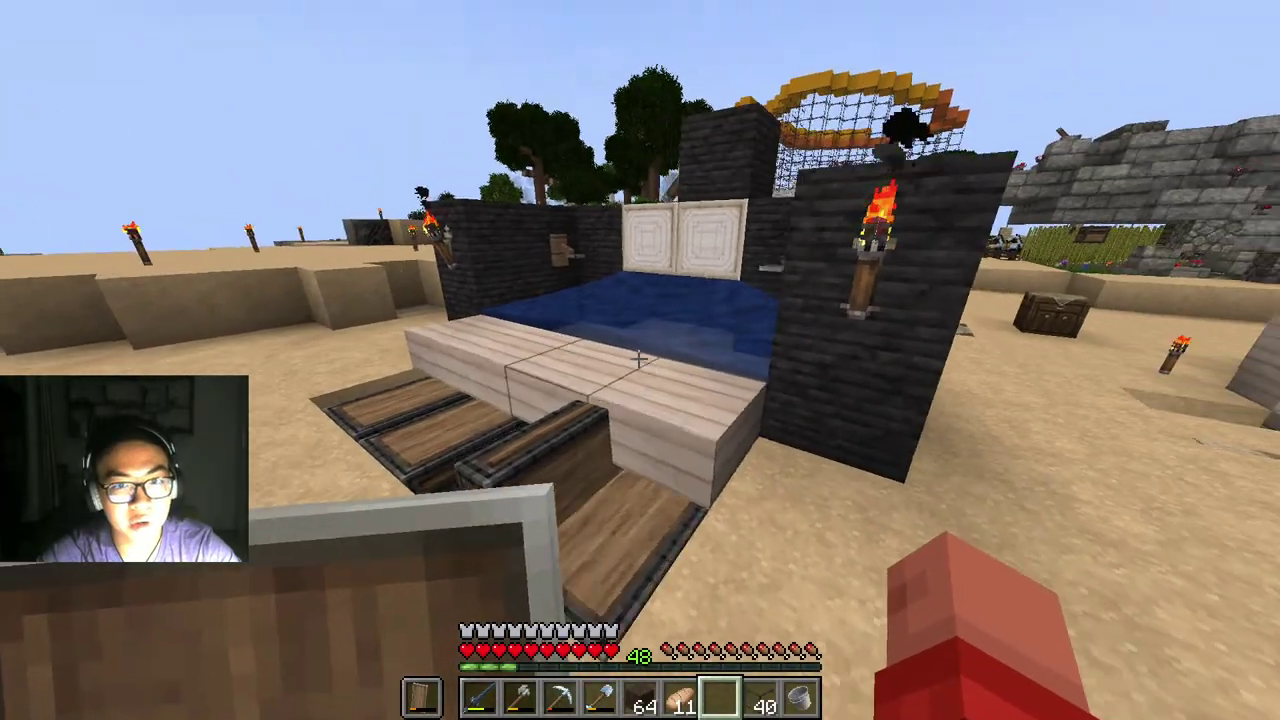
{"action": "key", "text": "e"}
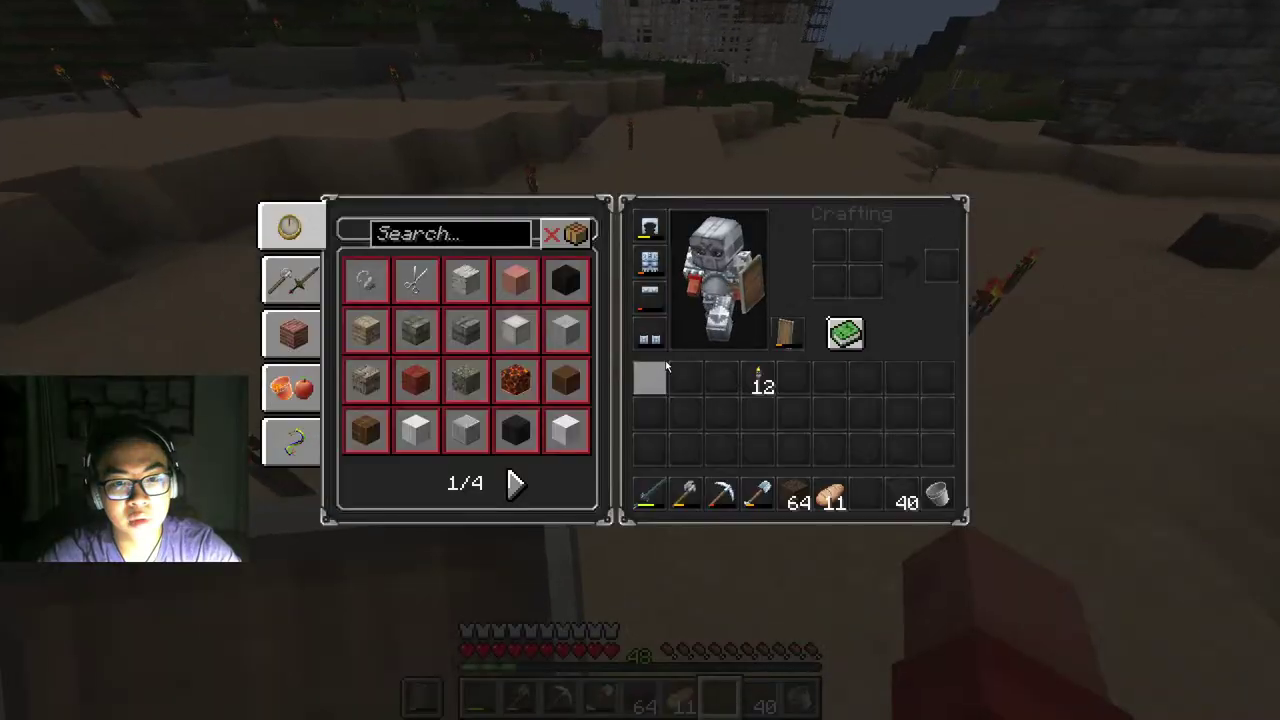
{"action": "key", "text": "e"}
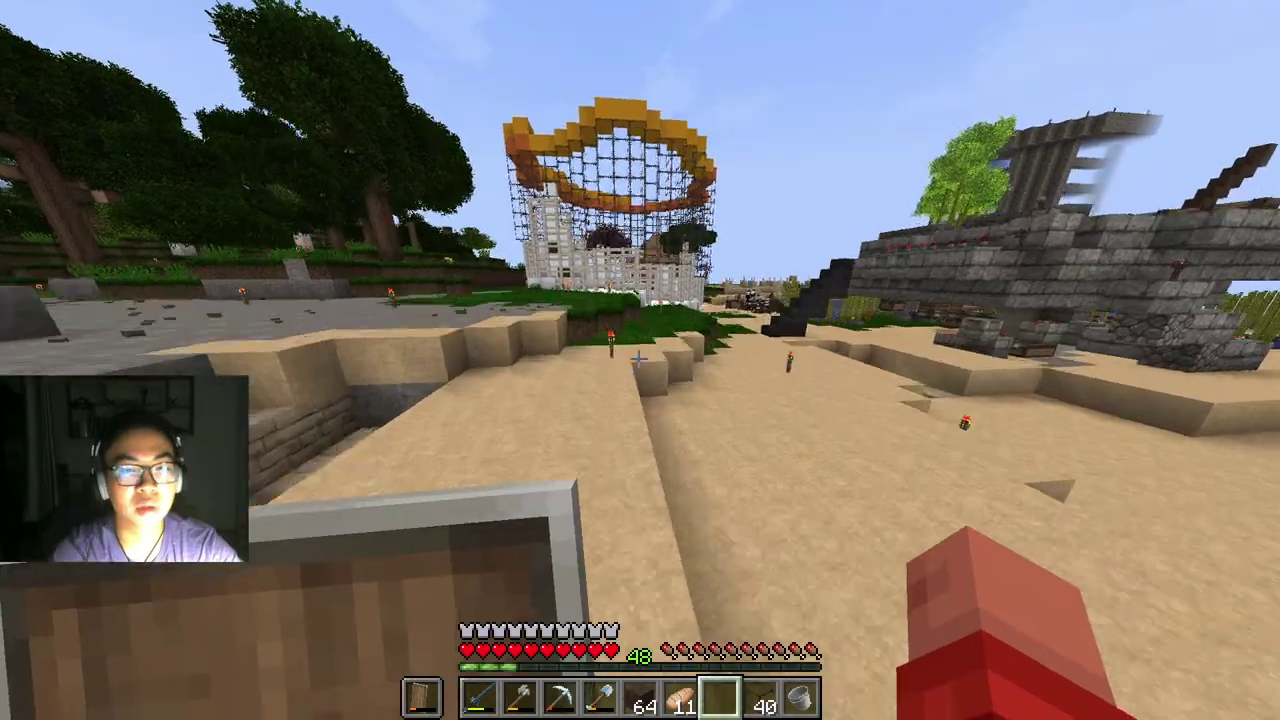